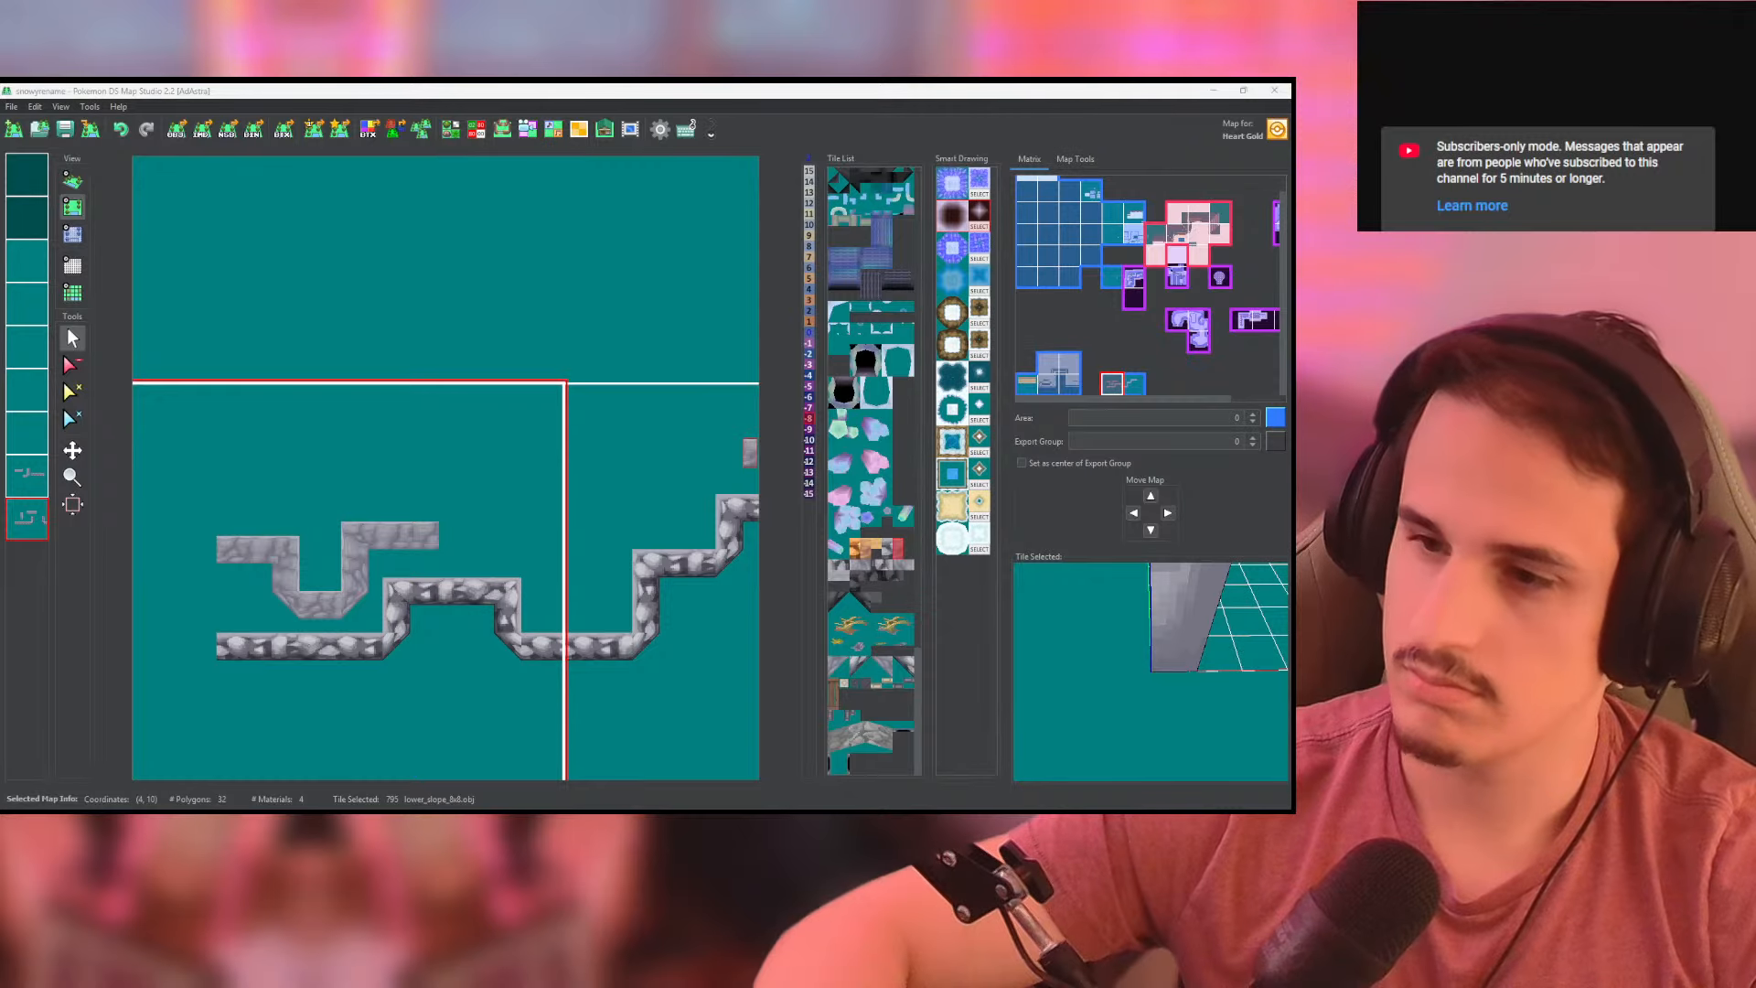
key("alt+Tab")
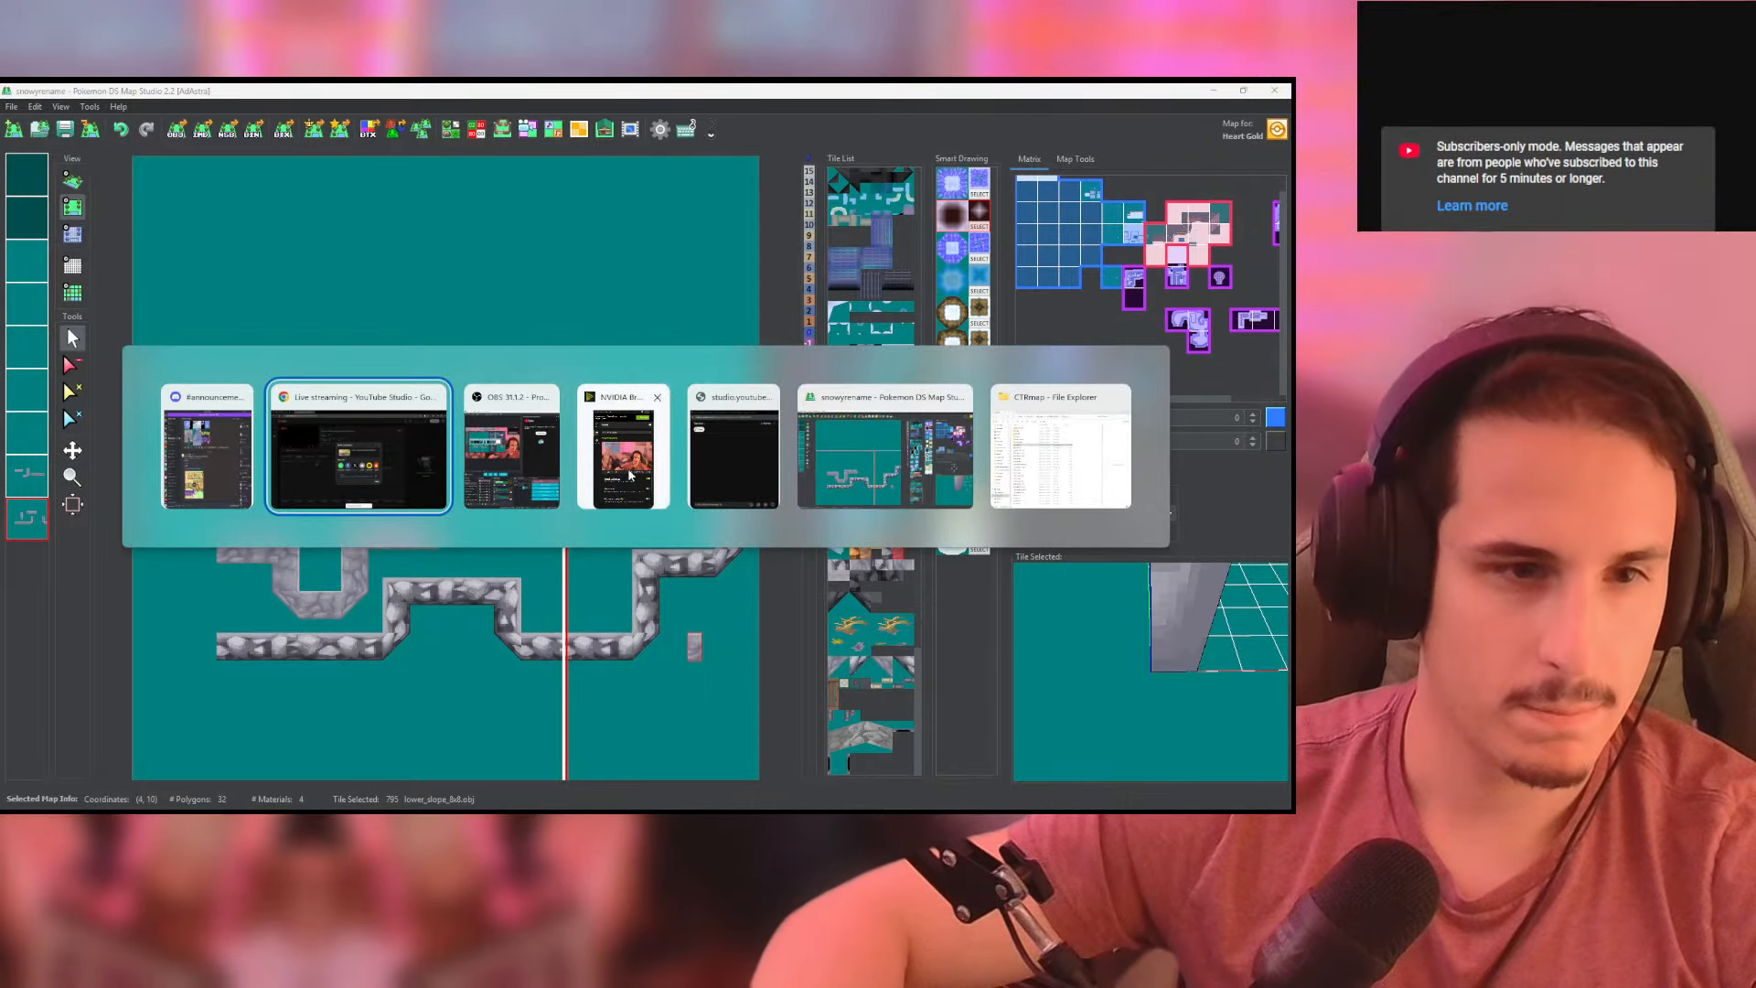
left_click(725, 448)
key("alt+Tab")
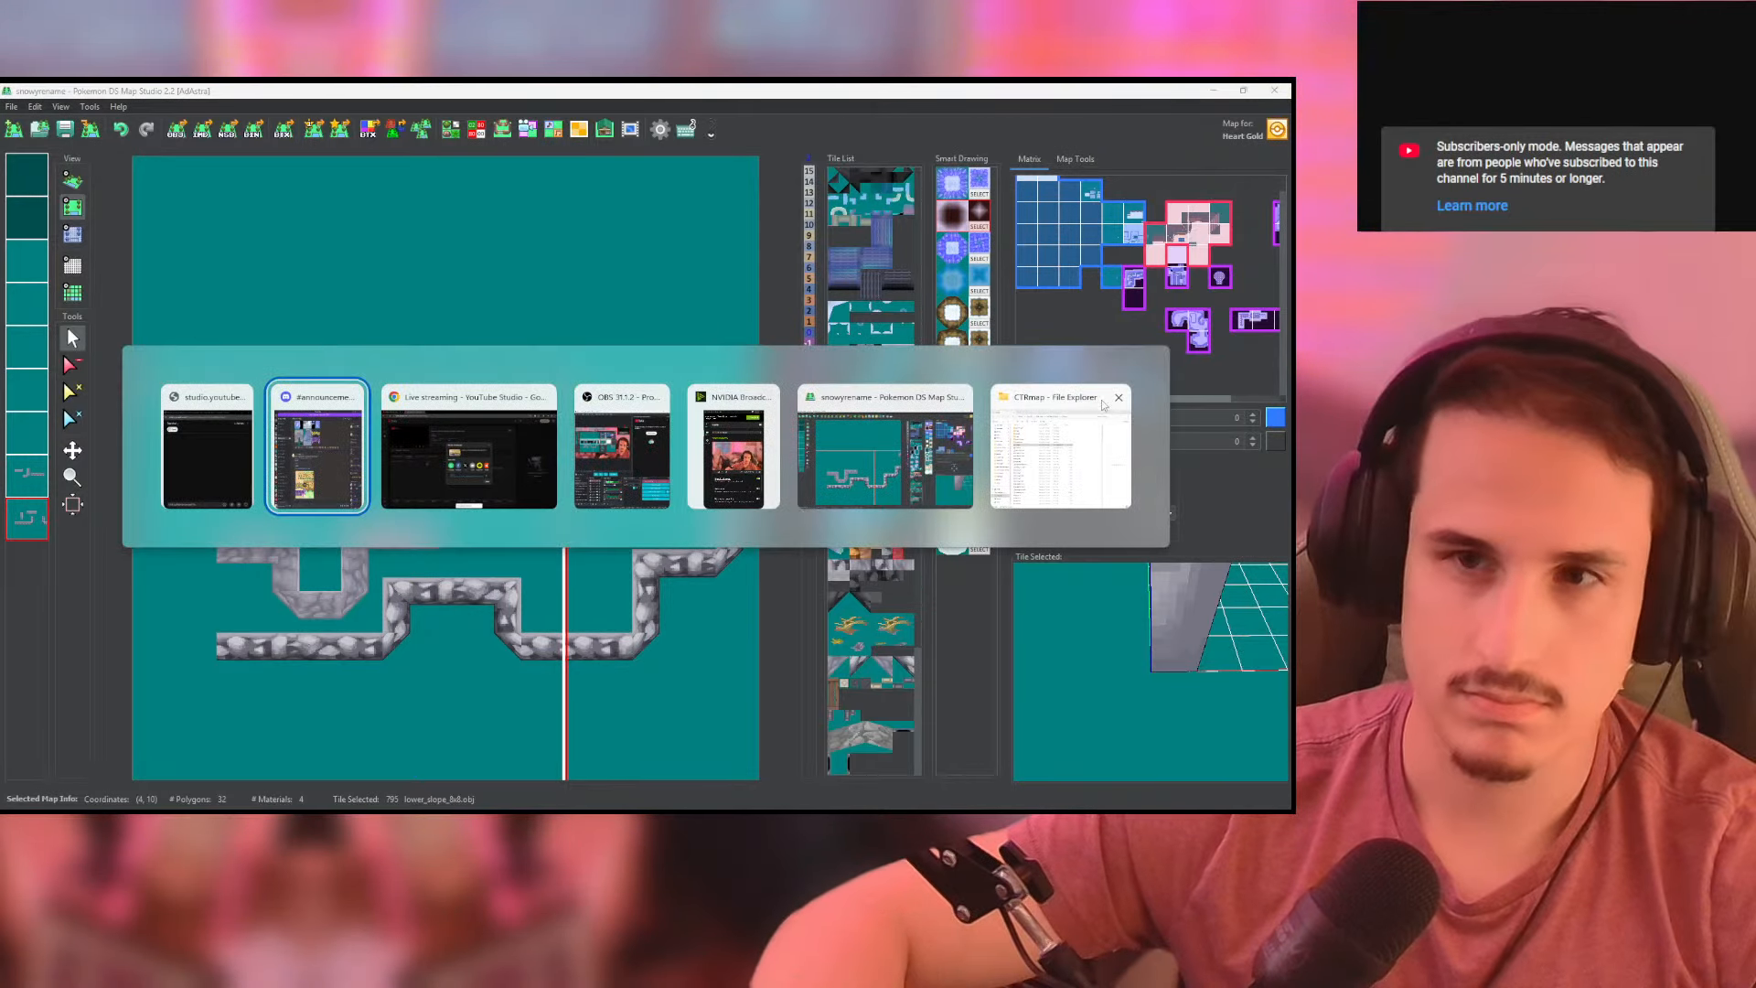
left_click(654, 440)
key("alt+Tab")
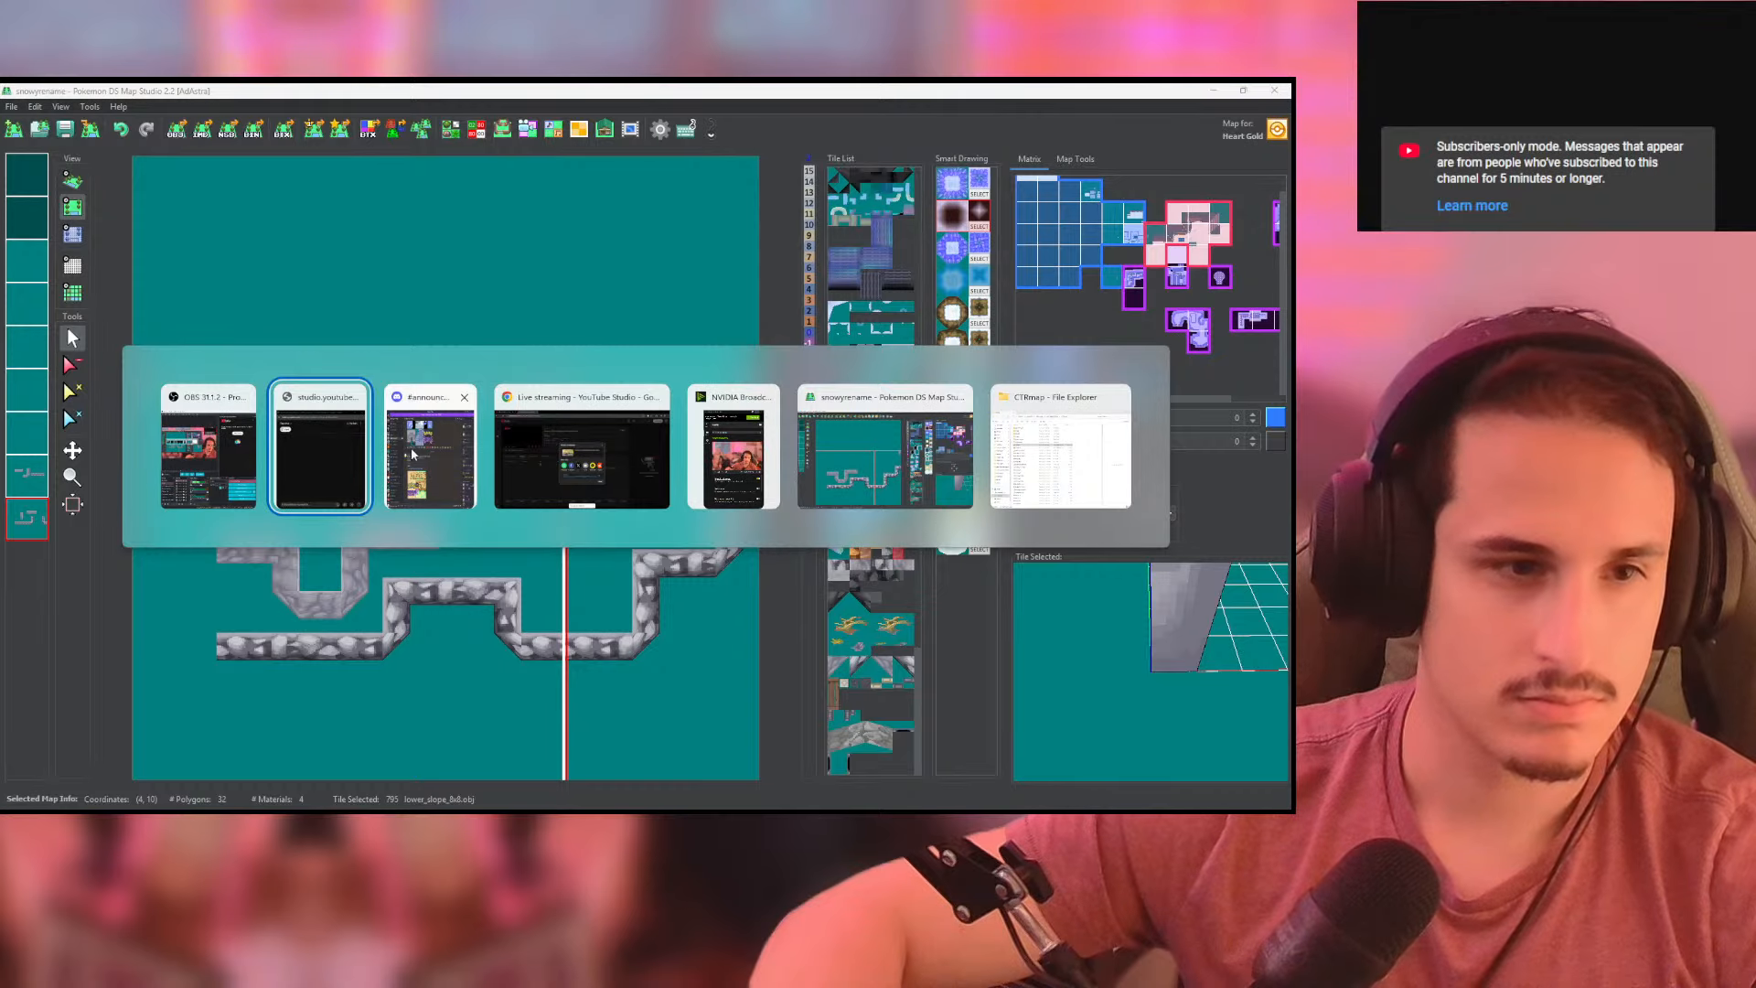
left_click(338, 474)
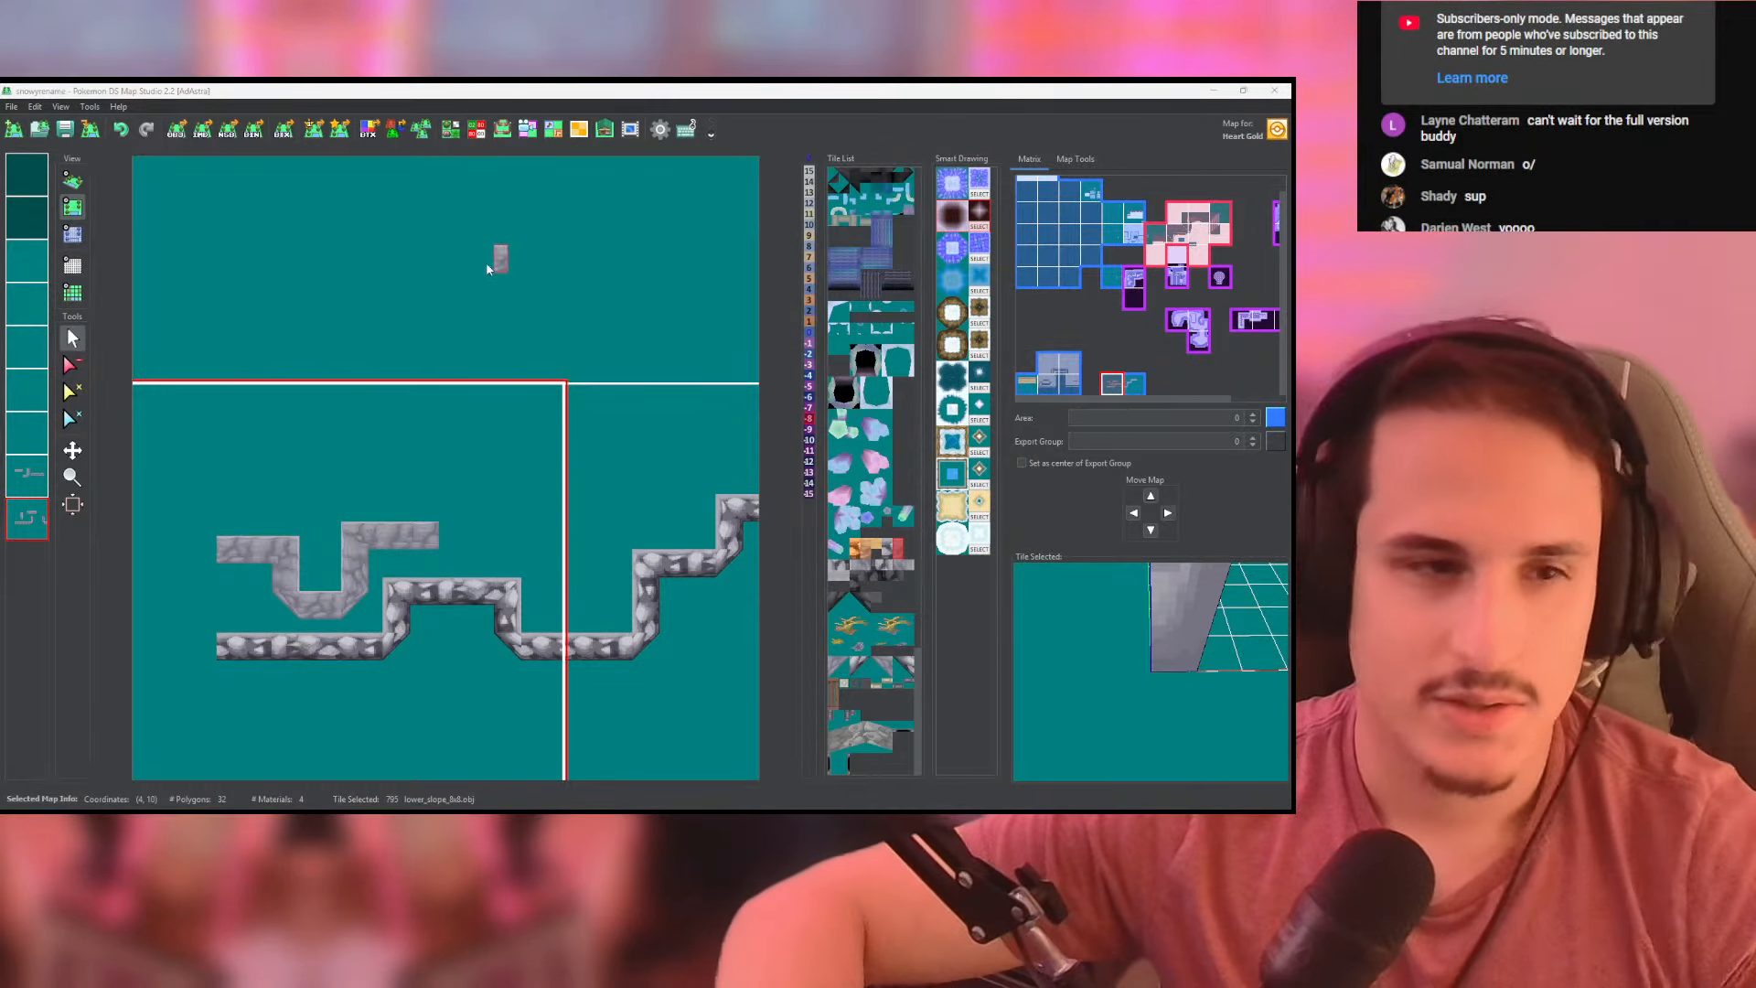
- Switch the map to the 3D view and examine the grey mountain map with the wooden bridge and water
left_click(72, 180)
left_click(27, 219)
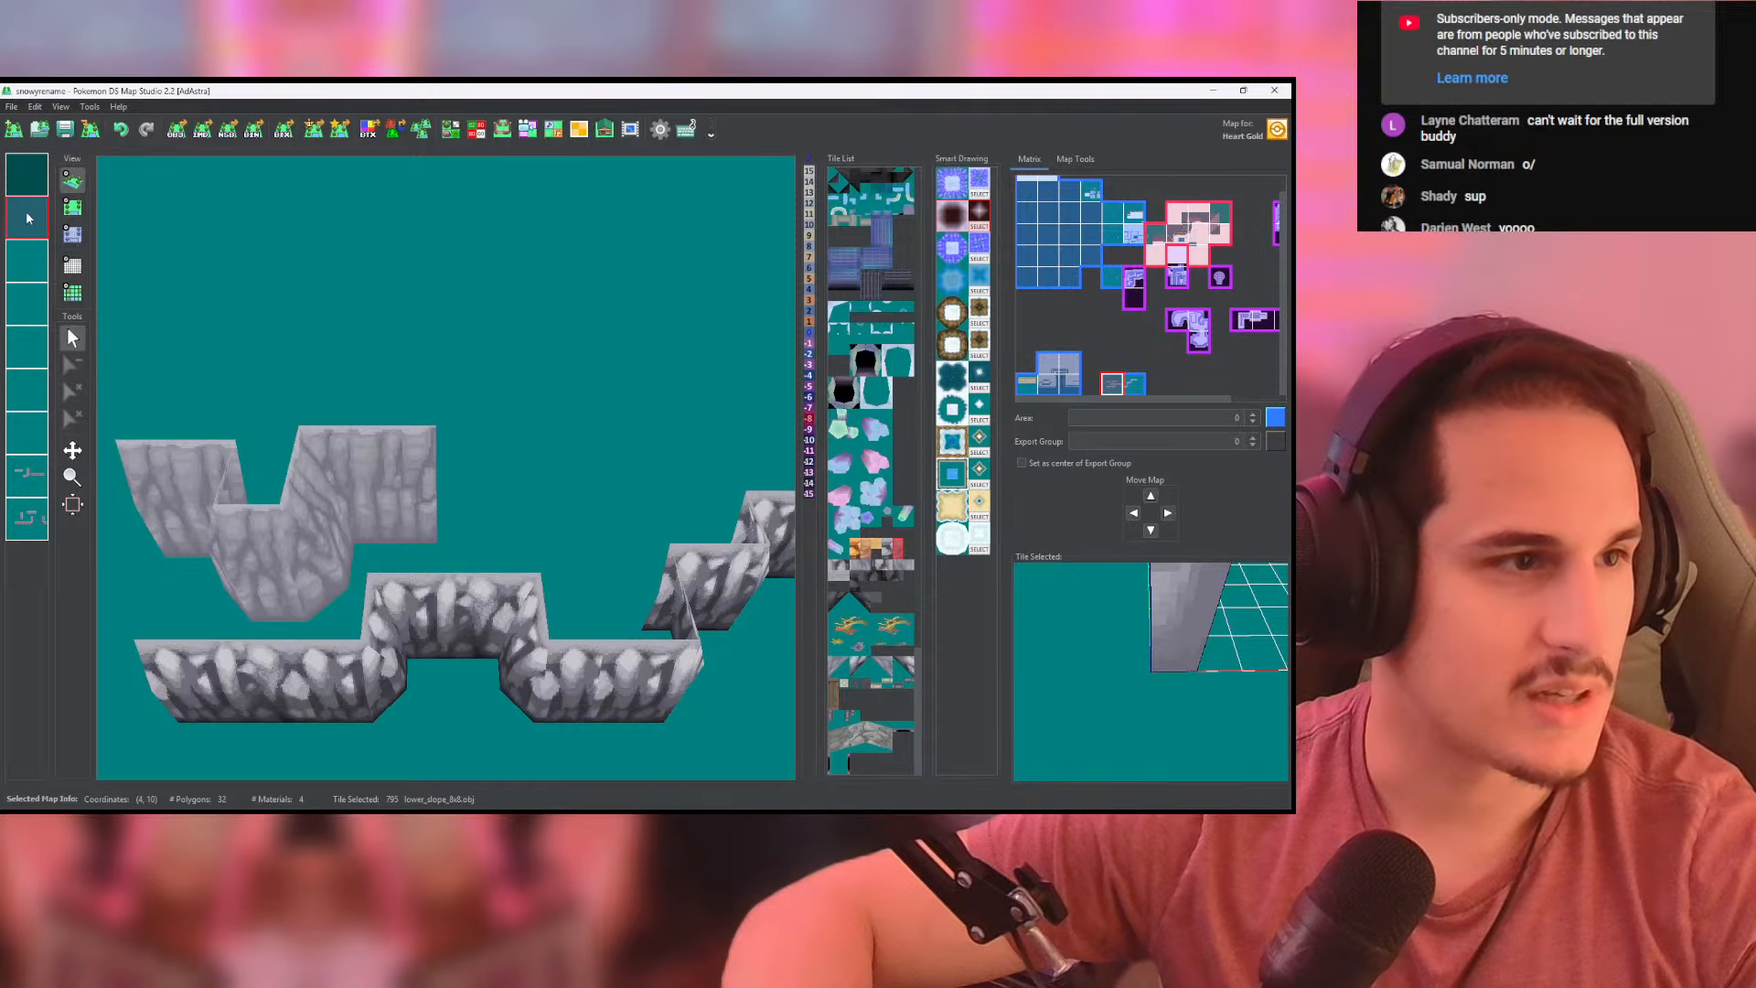
left_click(26, 182)
scroll(368, 370, "down", 5)
scroll(368, 370, "down", 9)
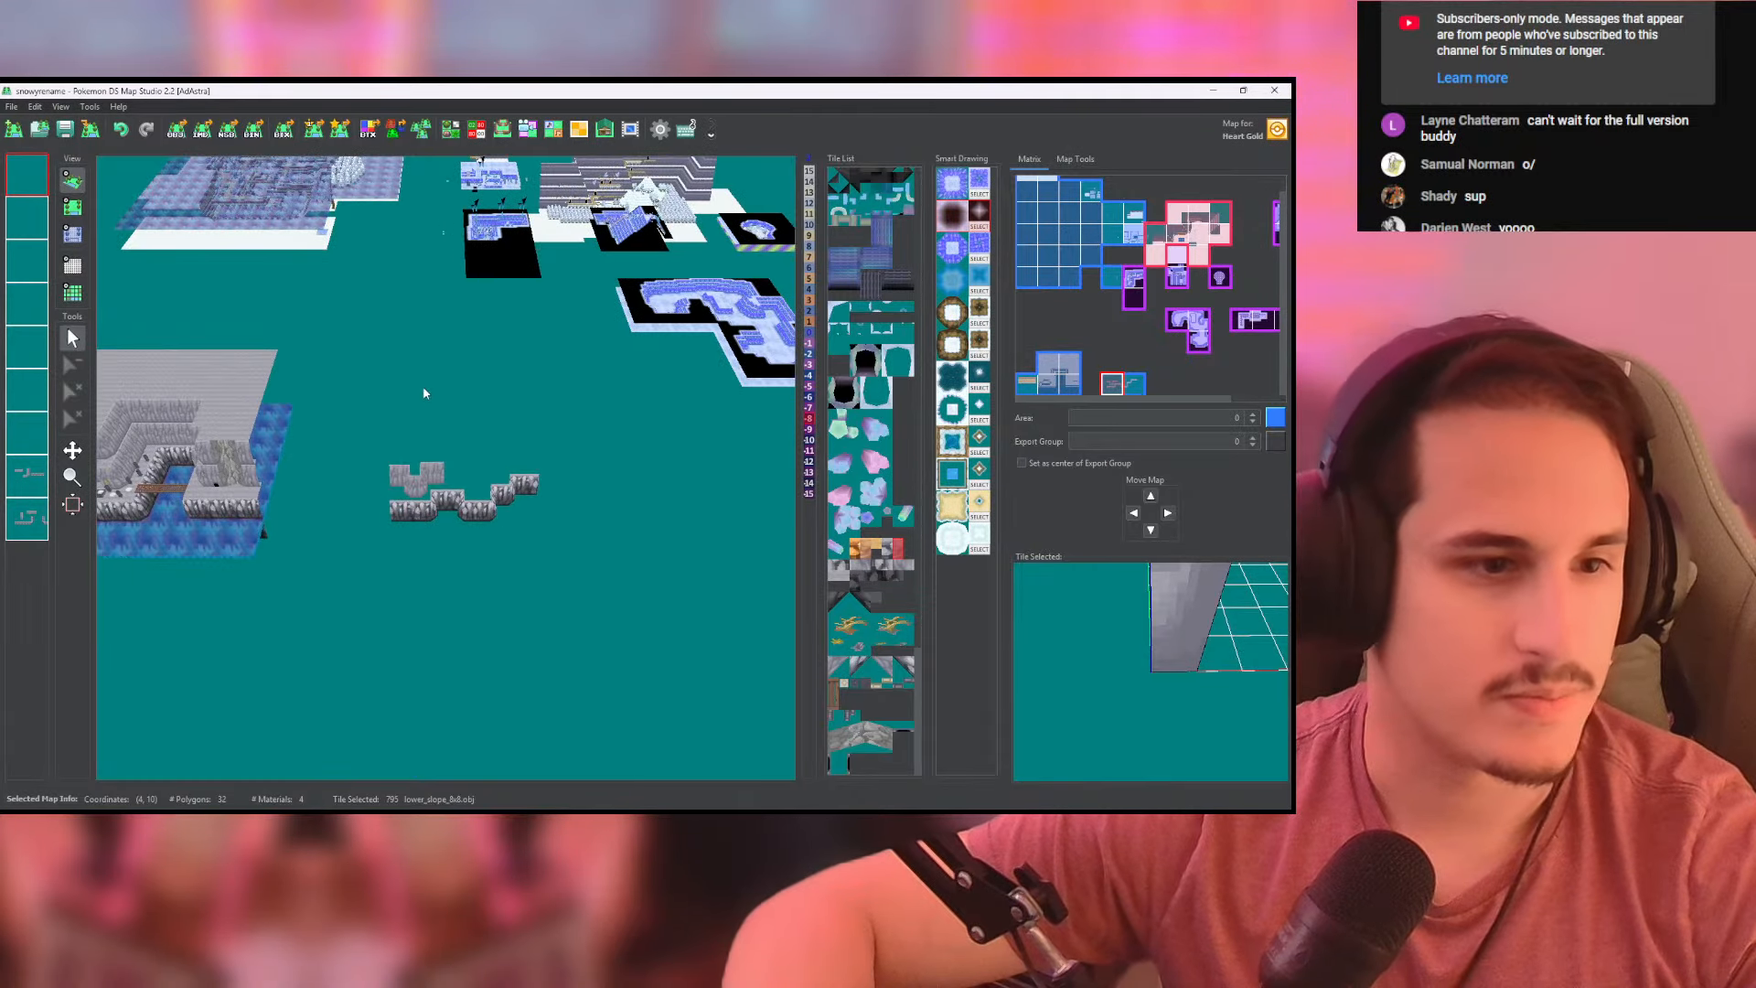
scroll(432, 364, "up", 3)
middle_click_drag(329, 412, 770, 423)
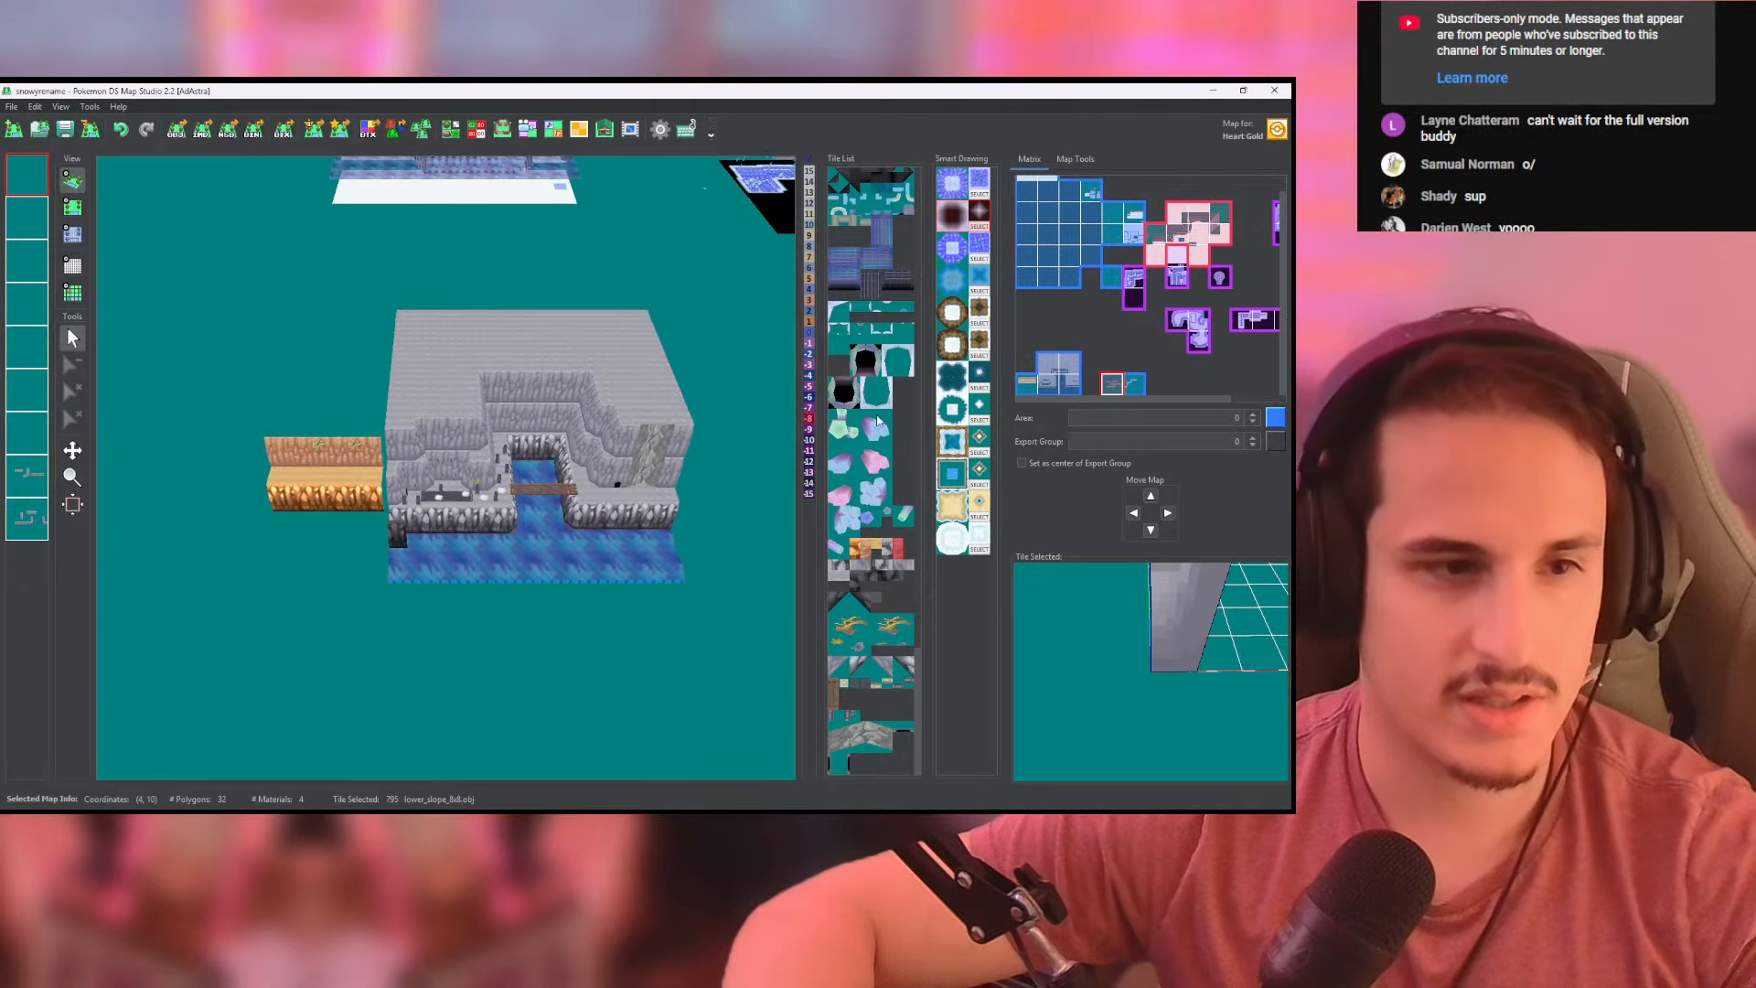
scroll(595, 389, "up", 6)
middle_click_drag(590, 382, 475, 386)
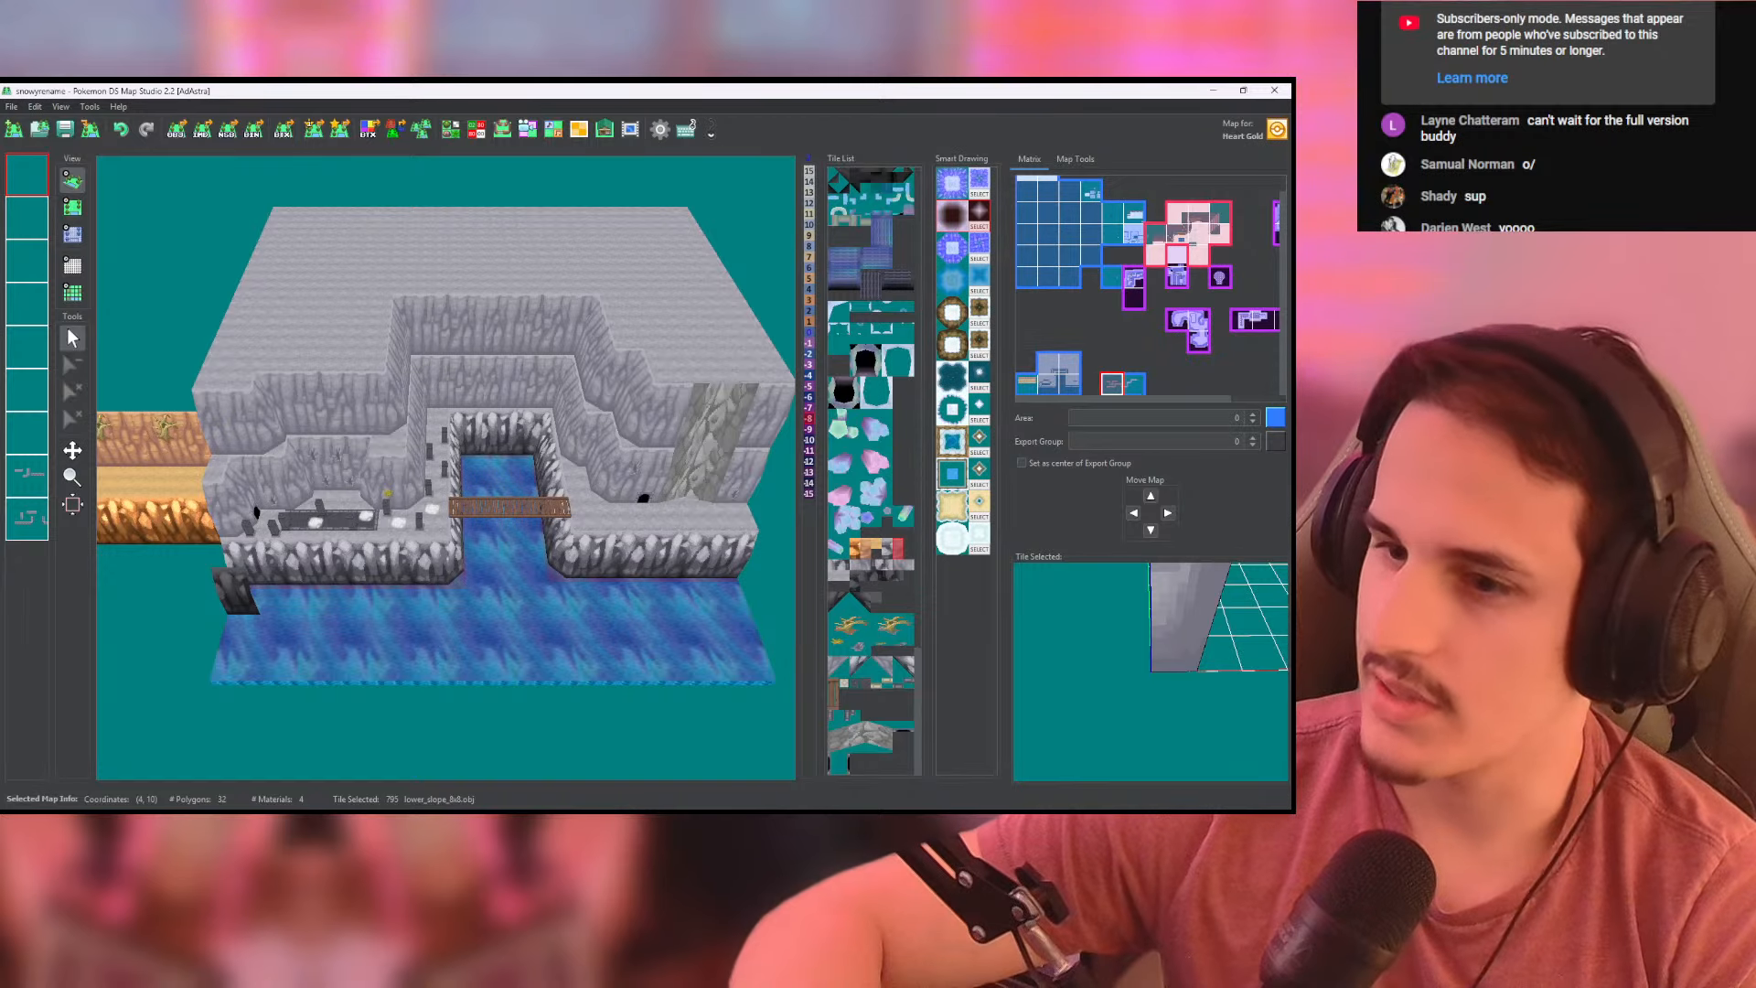
- Switch to Discord and view the grey mountain screenshot in the new Iridium areas announcement at full size
key("alt+Tab")
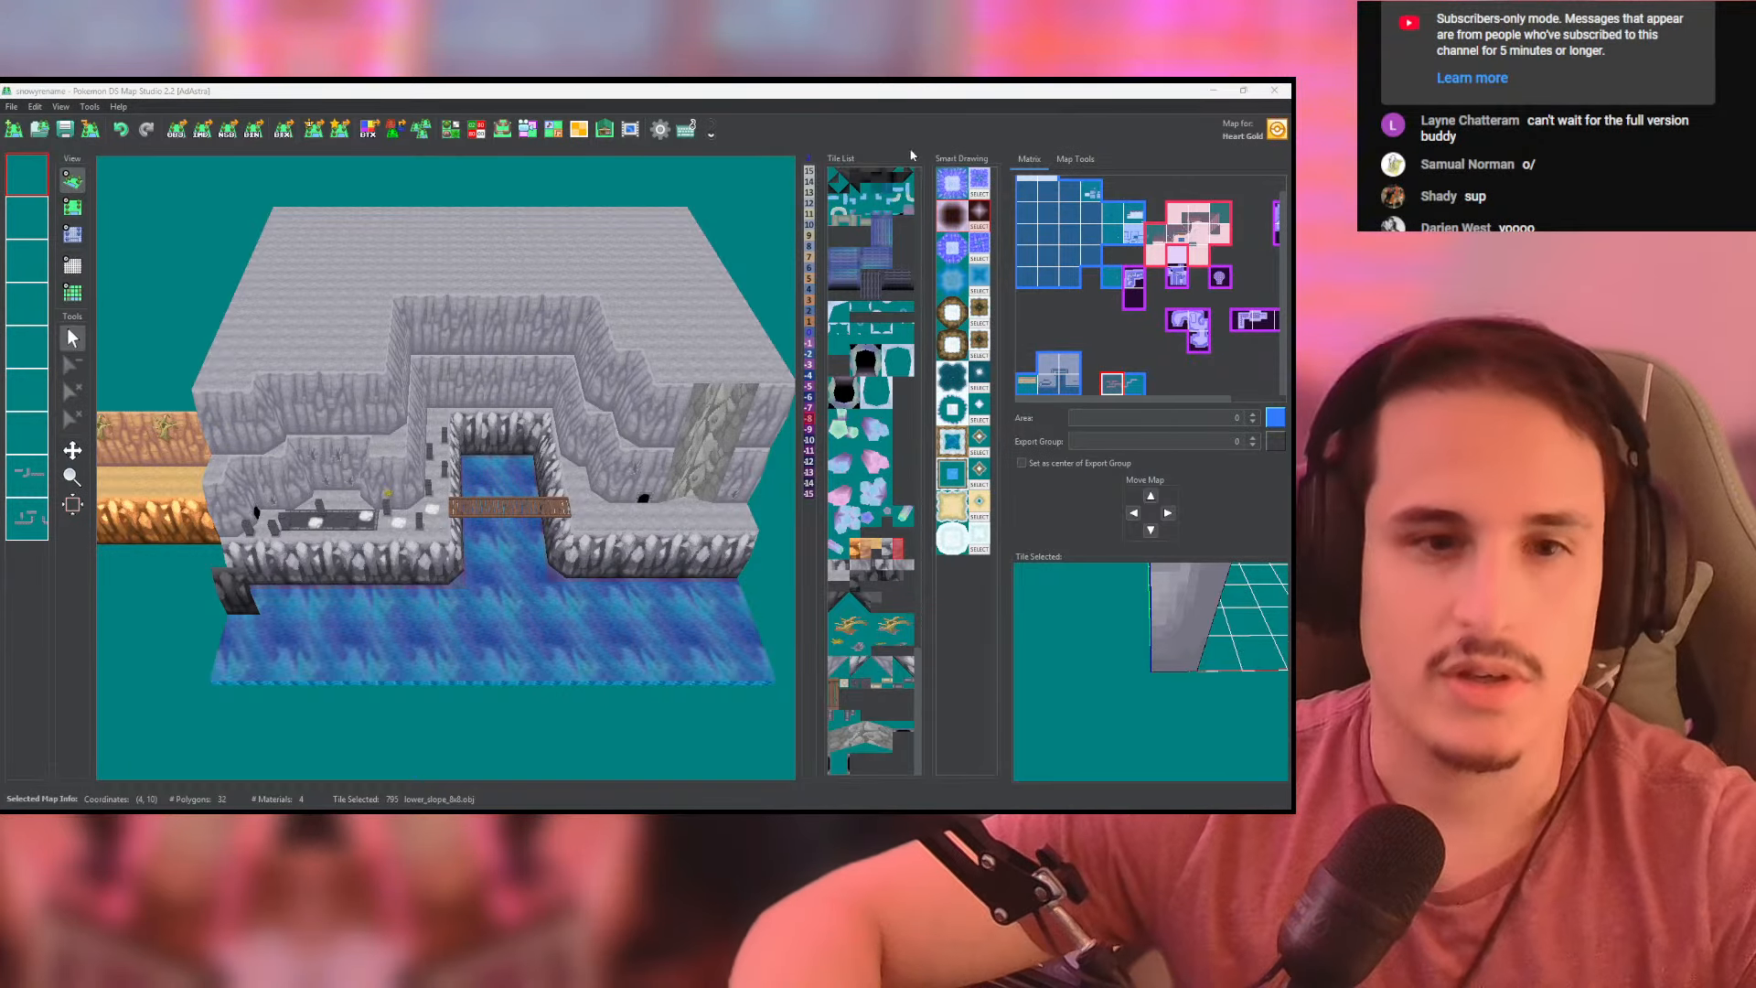
key("alt+Tab")
left_click(792, 446)
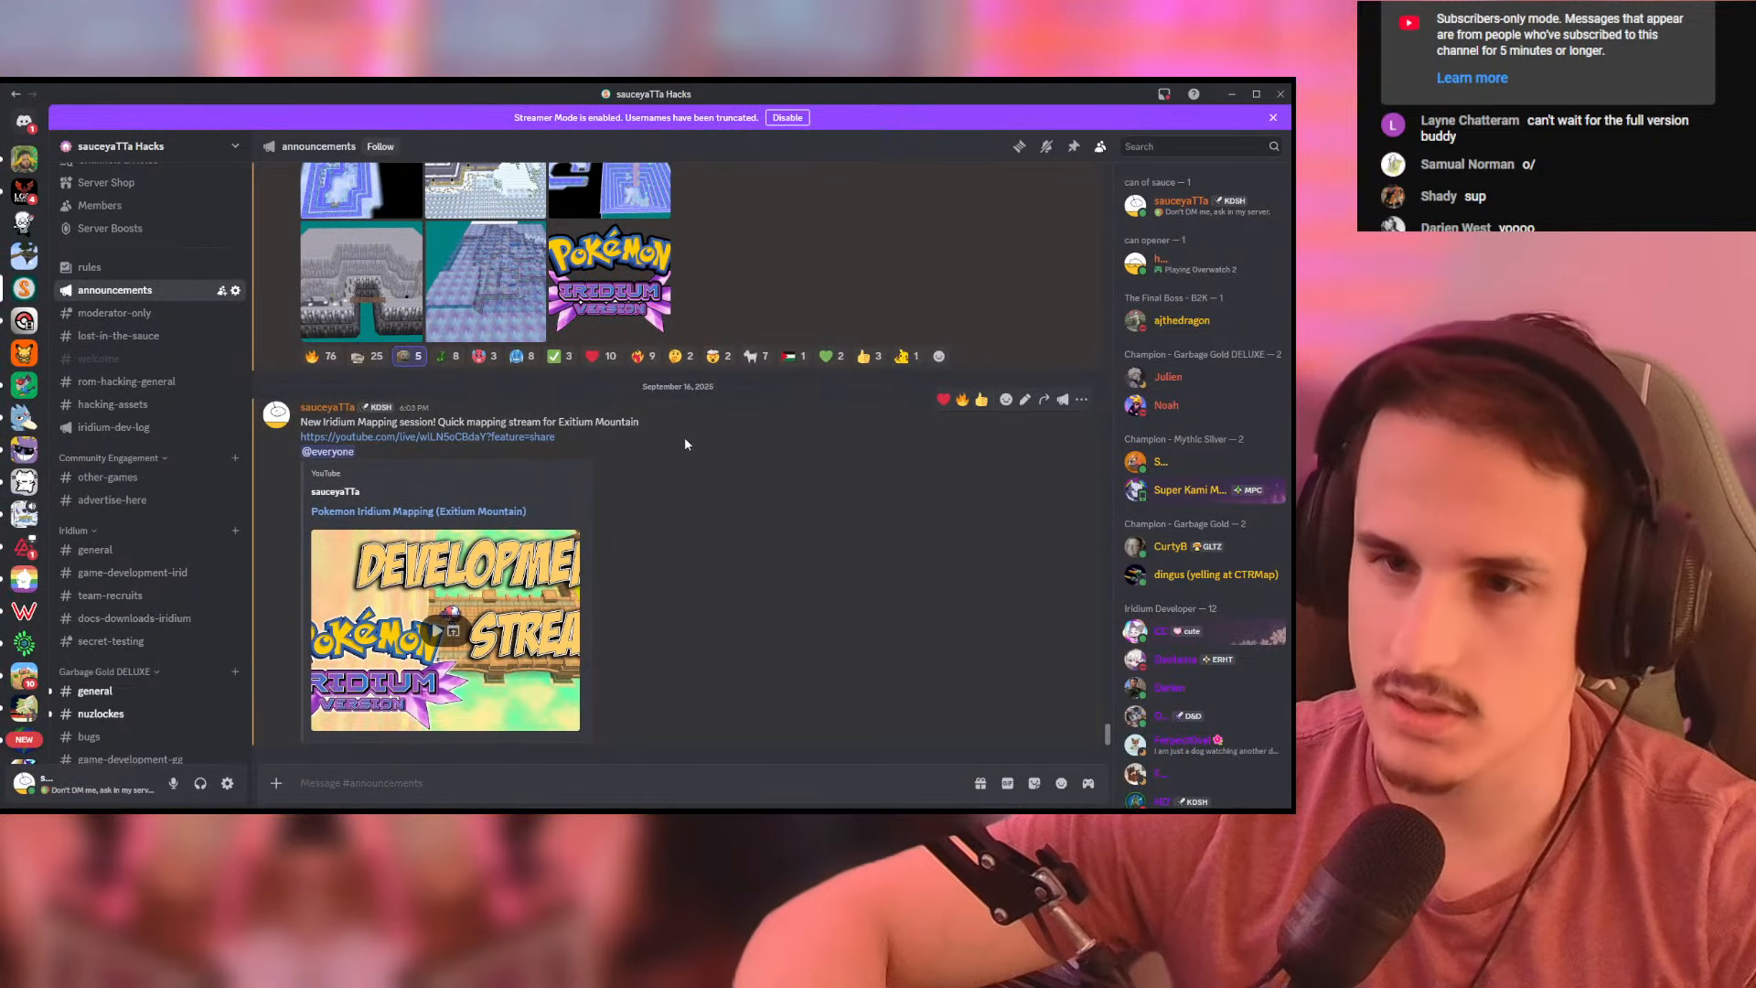
scroll(677, 441, "up", 5)
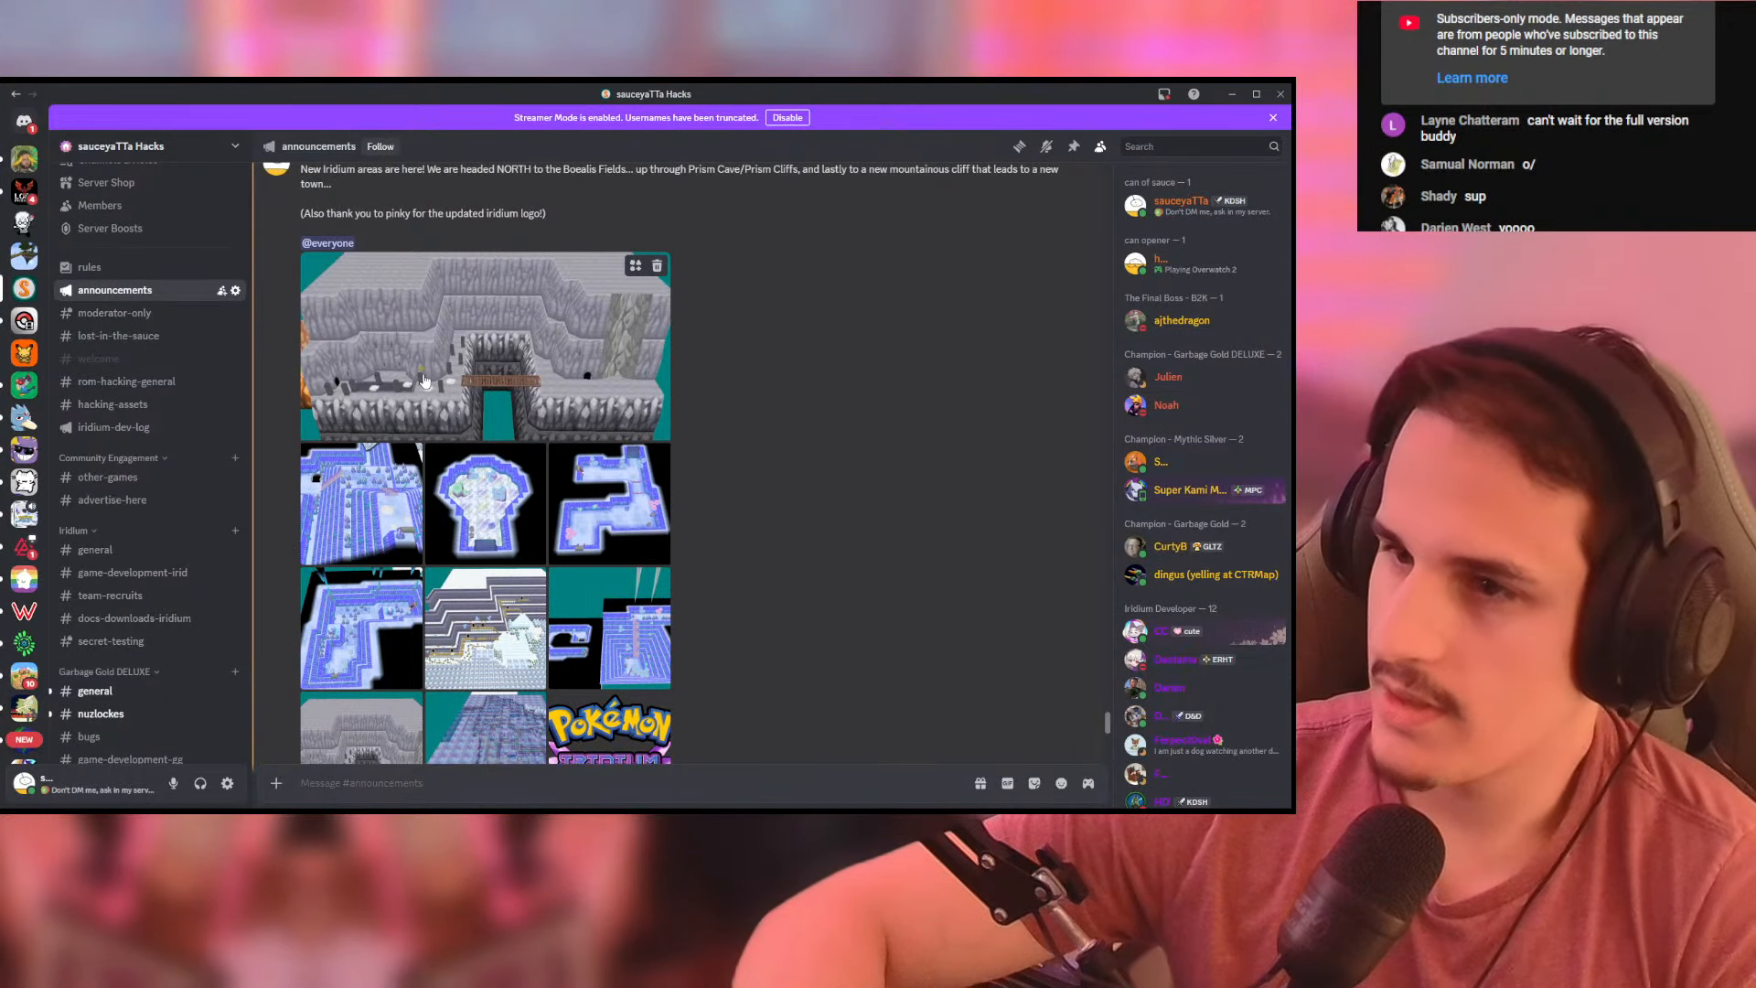
left_click(425, 381)
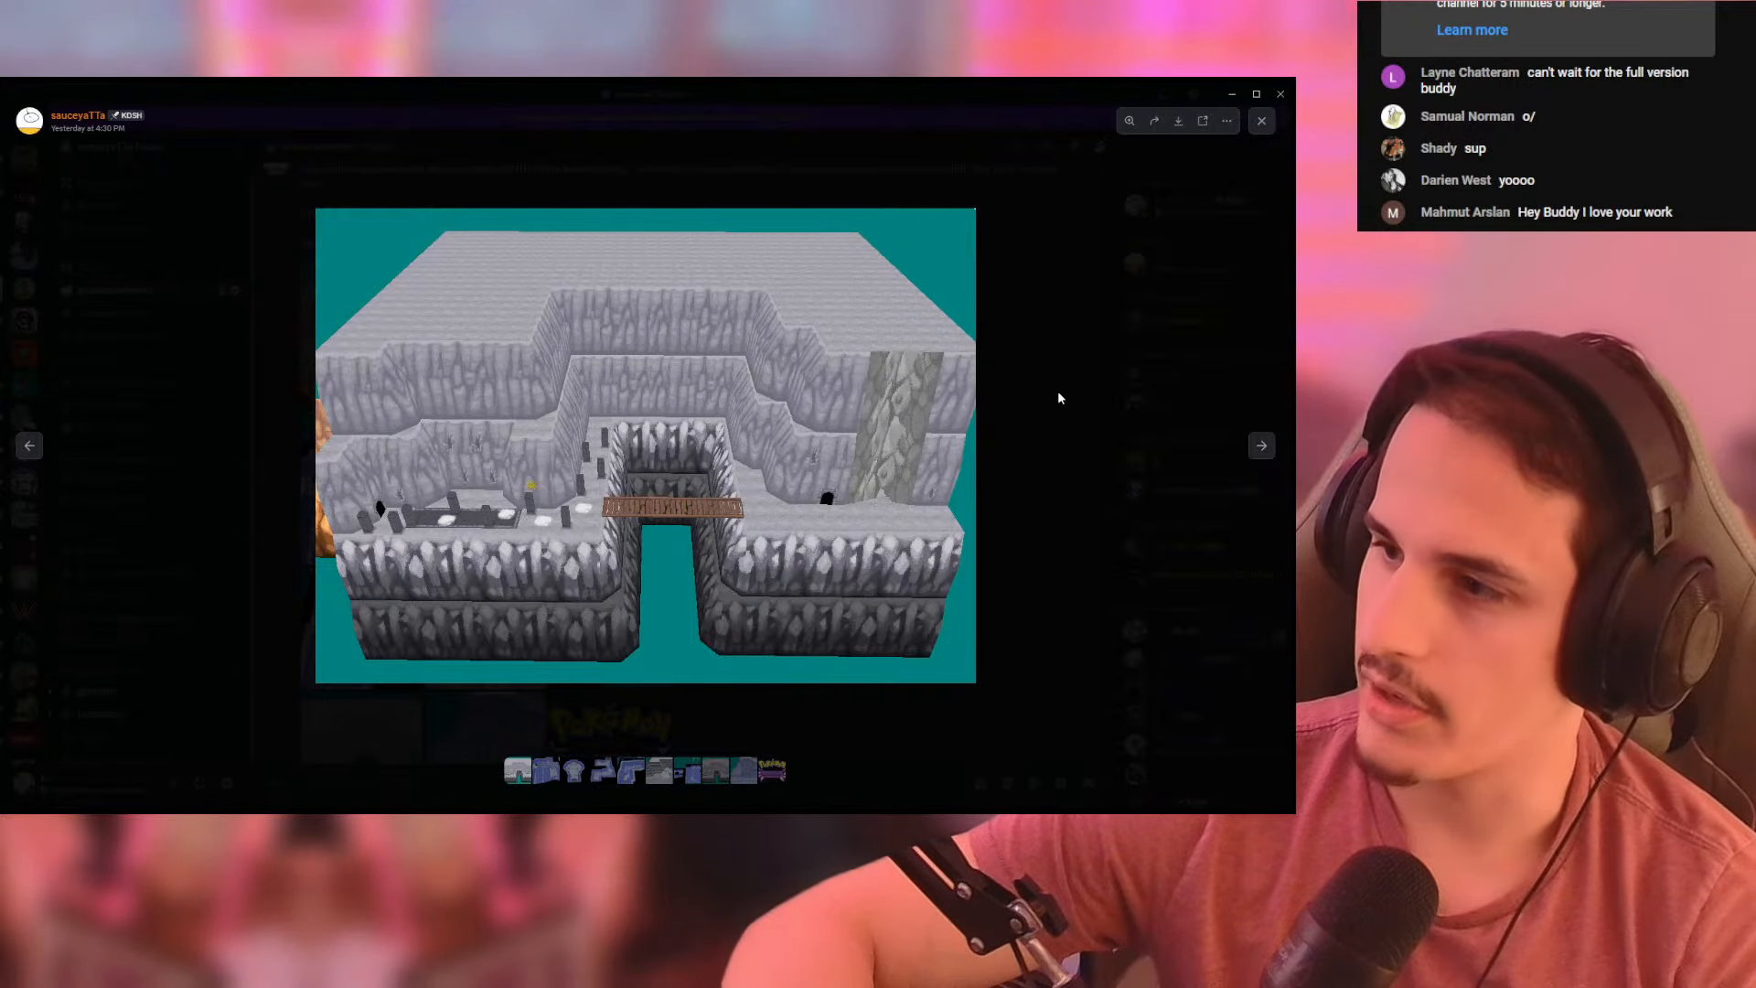
left_click(1058, 394)
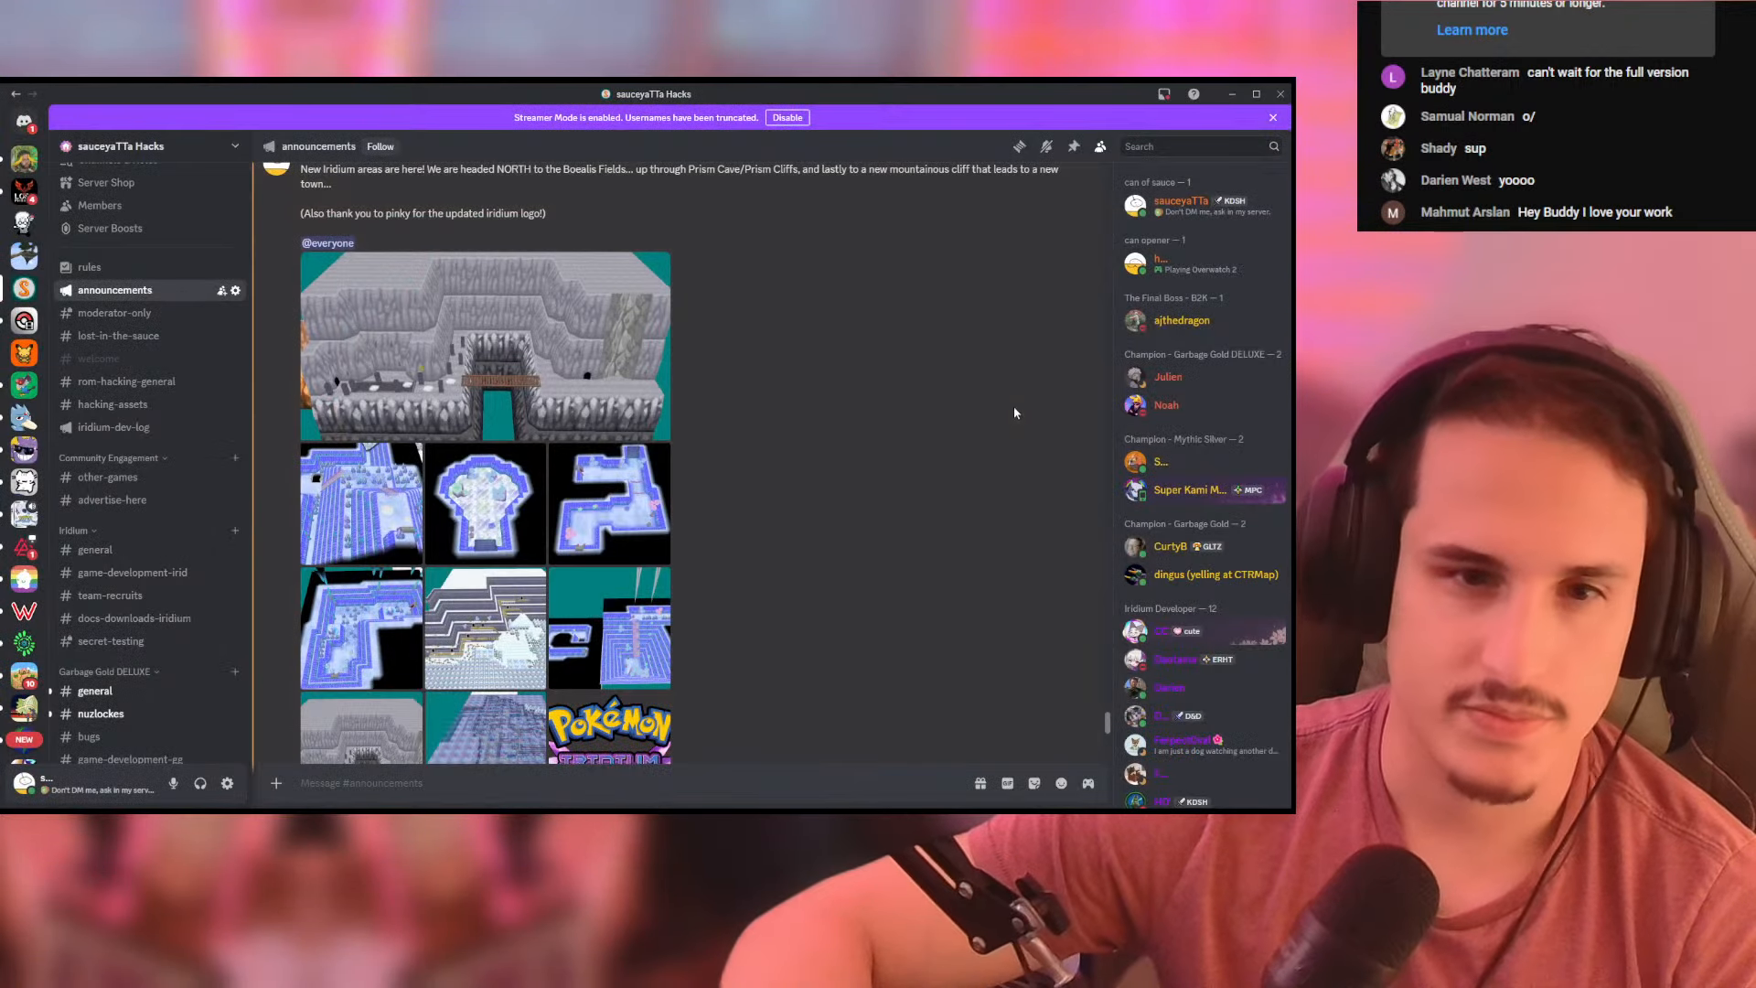
- View the crystal cave screenshots of the announcement one after another at full size
left_click(398, 458)
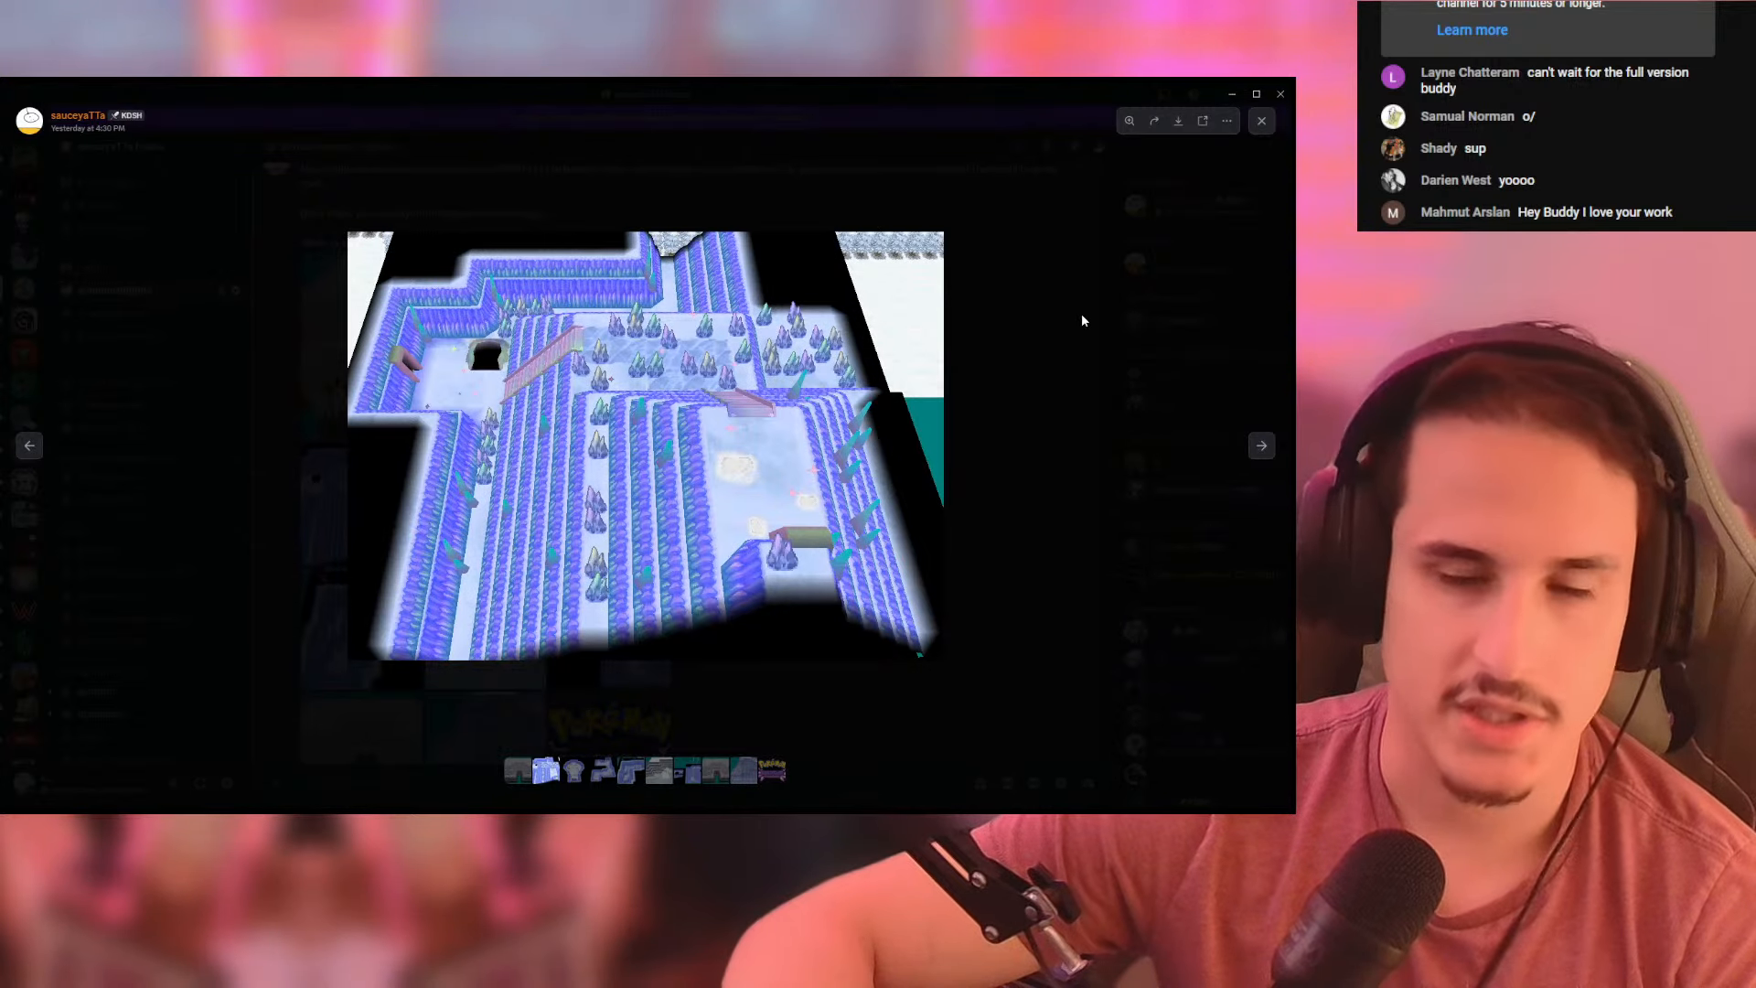
left_click(1082, 320)
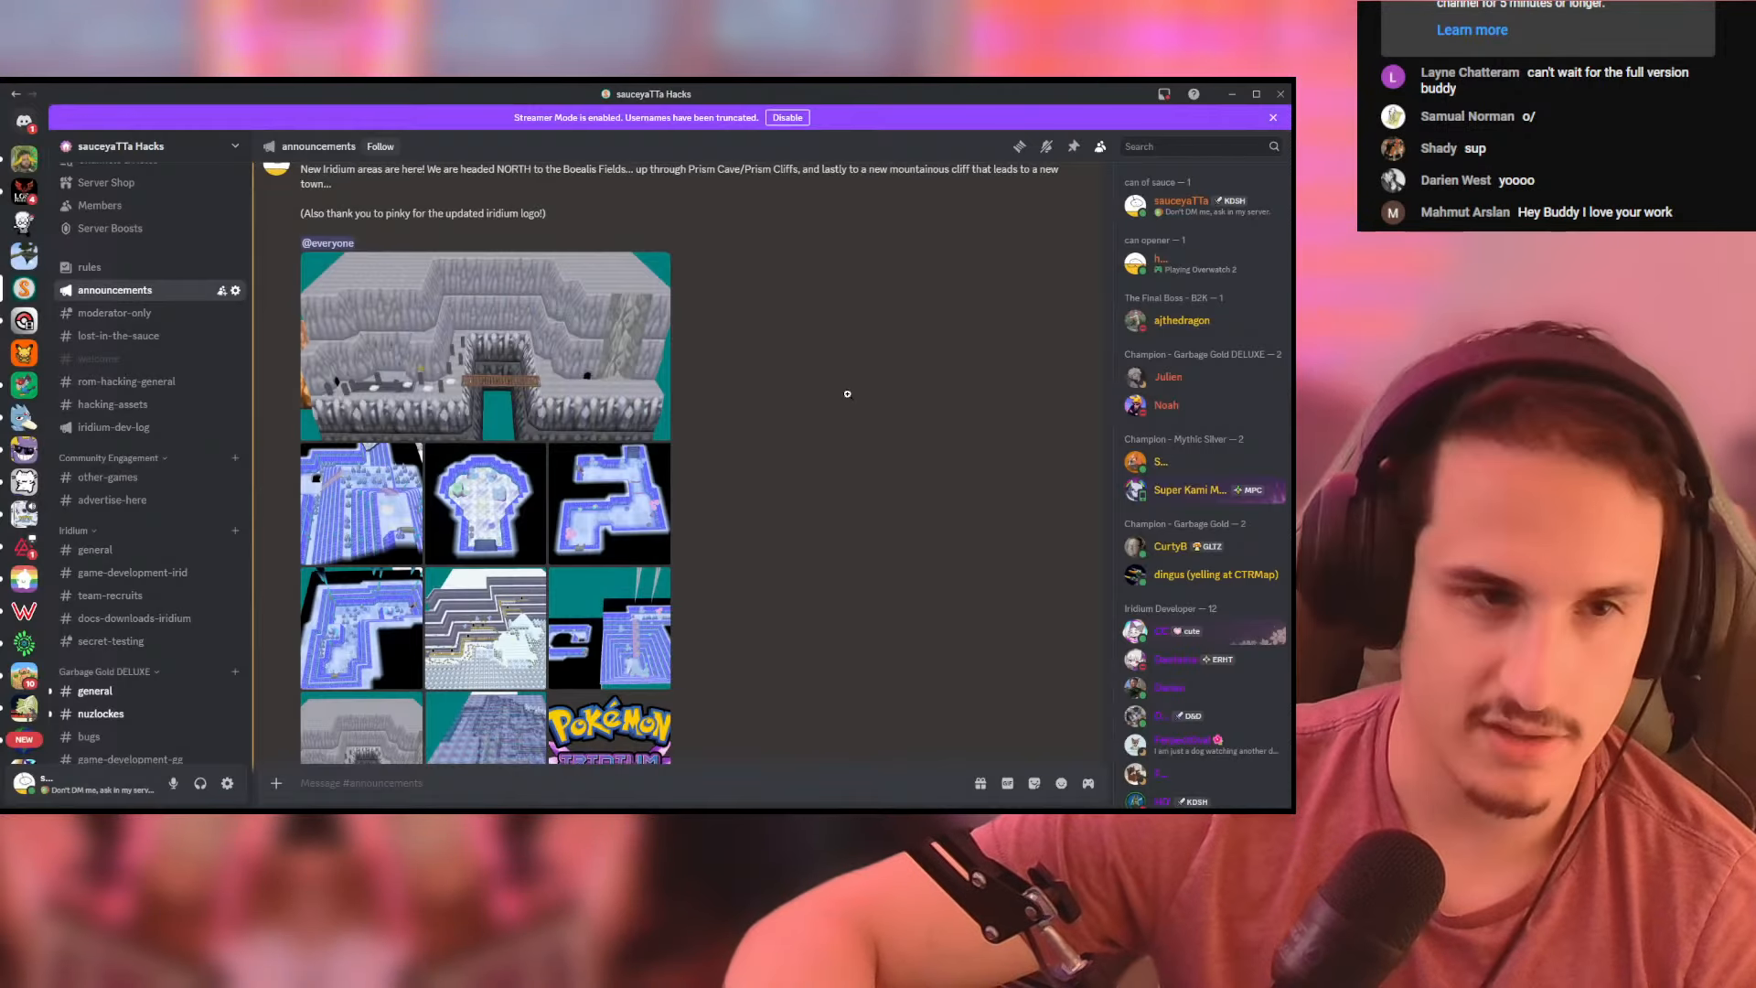
left_click(483, 502)
key("Right")
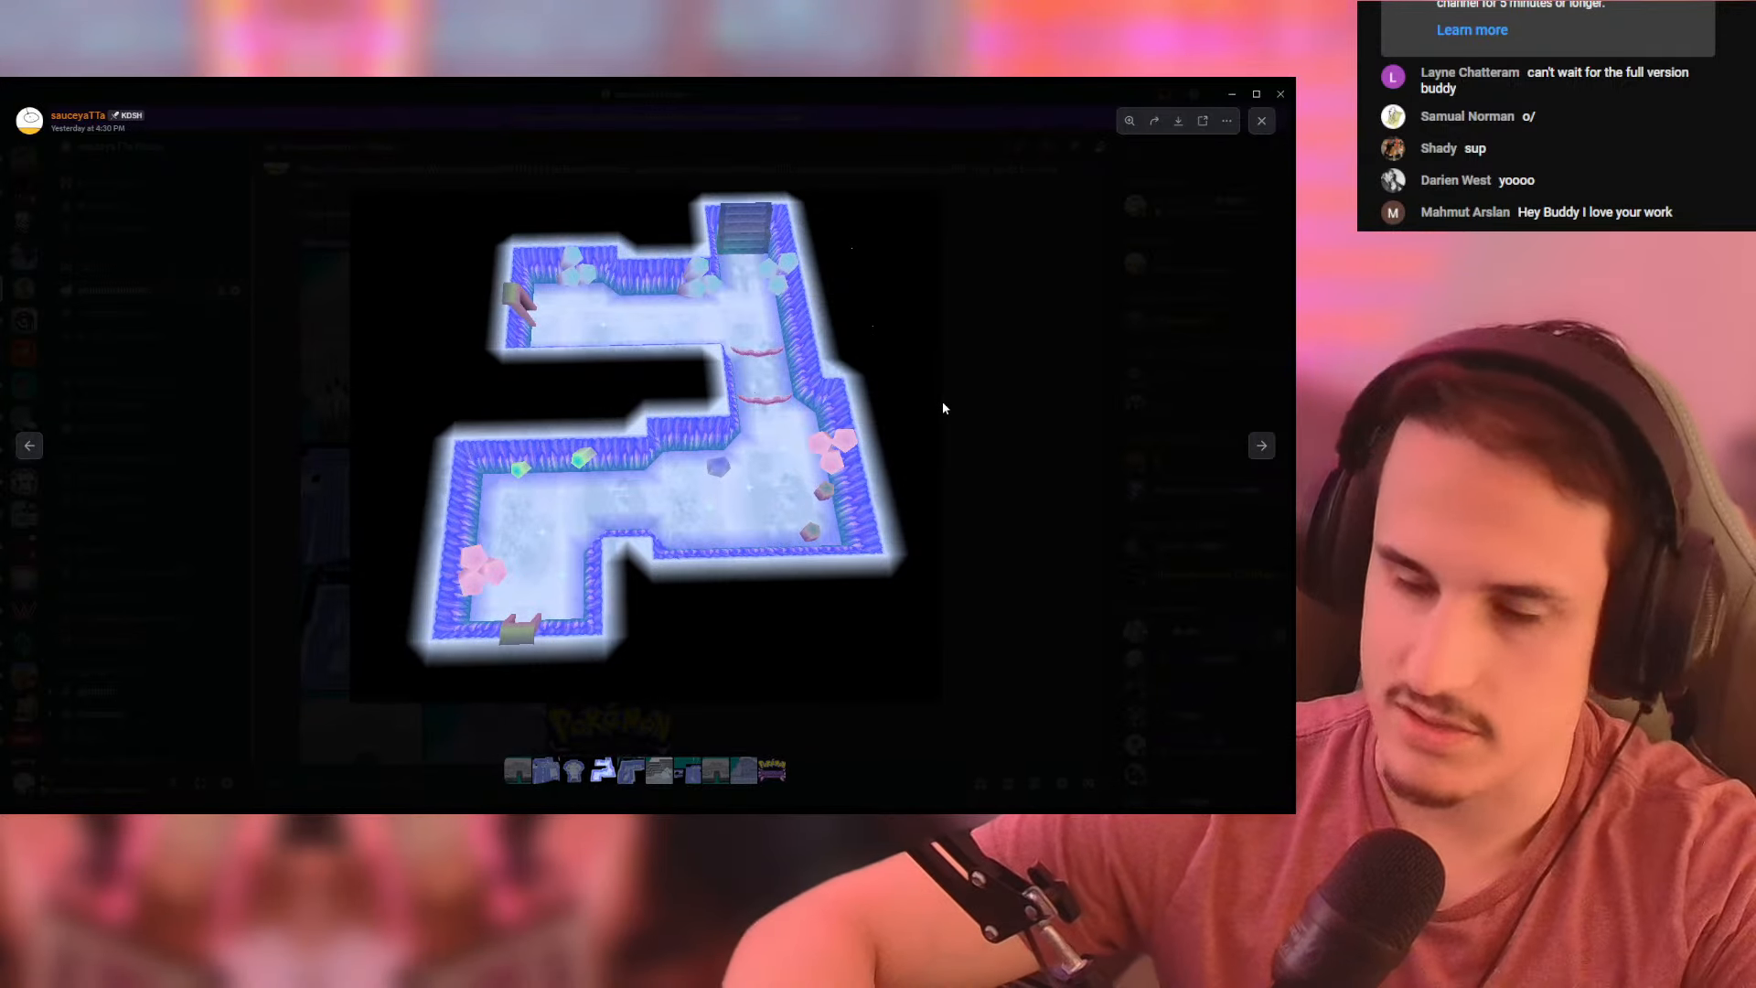
key("Right")
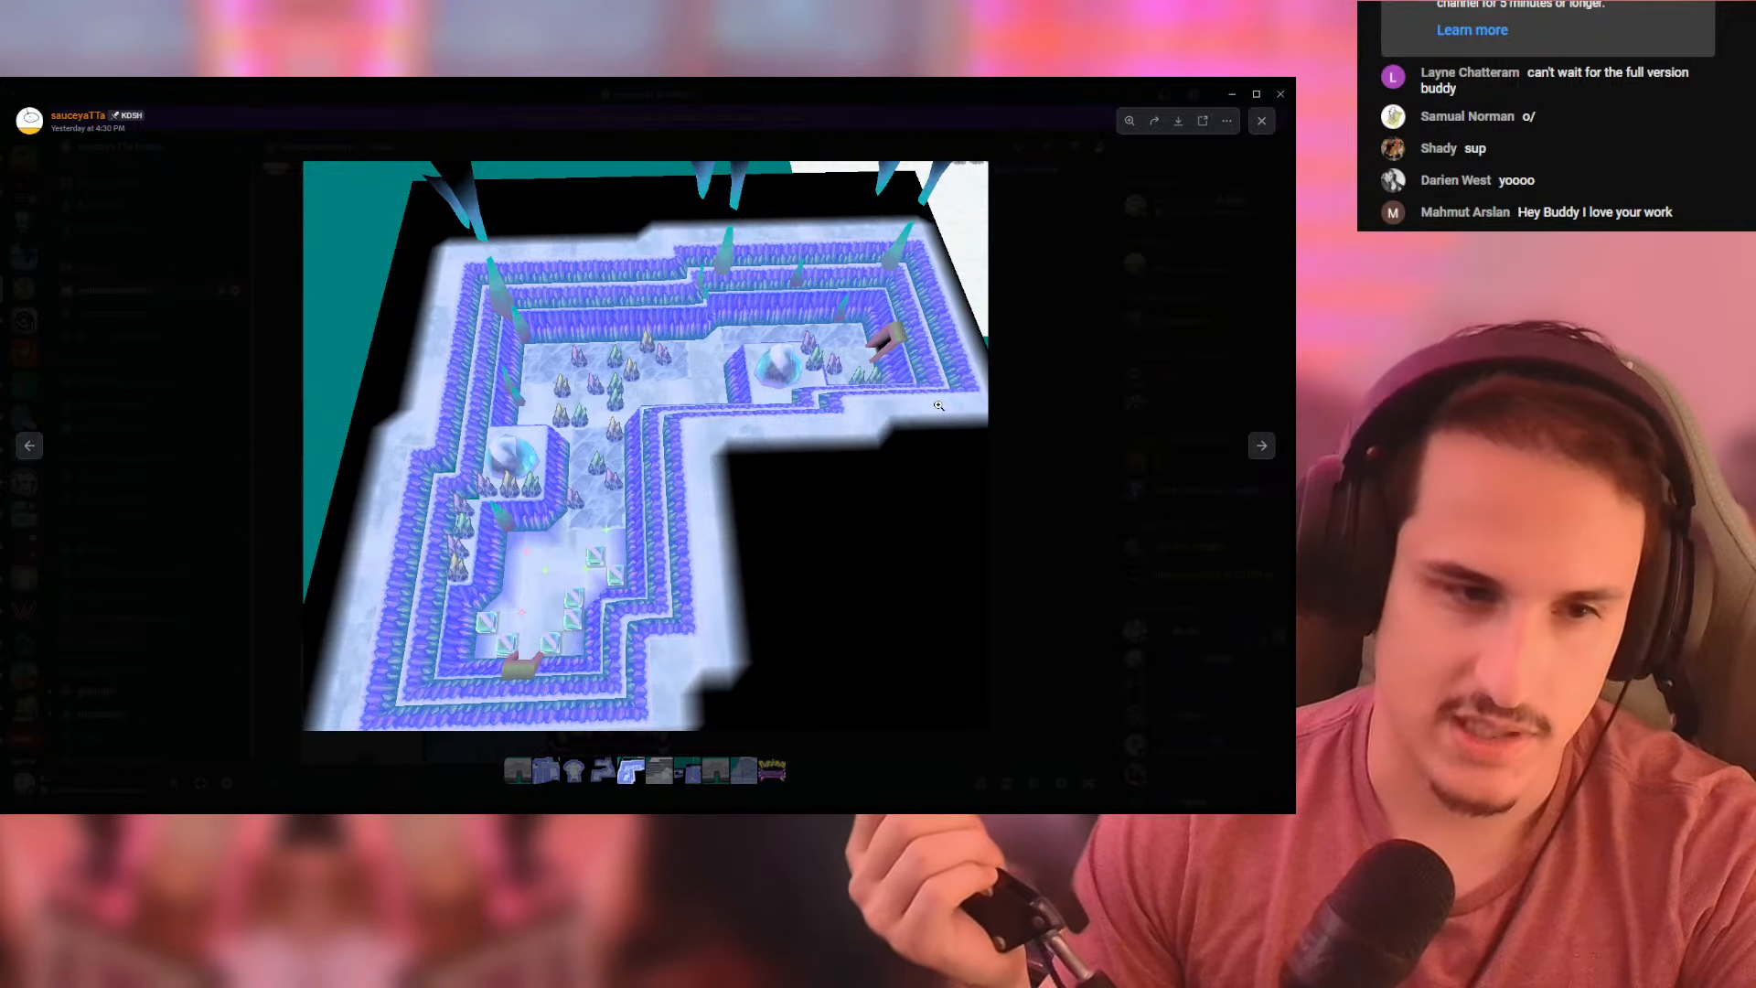
- View the snowy cliffs screenshot and inspect its wooden walkways and cave entrances up close
key("Right")
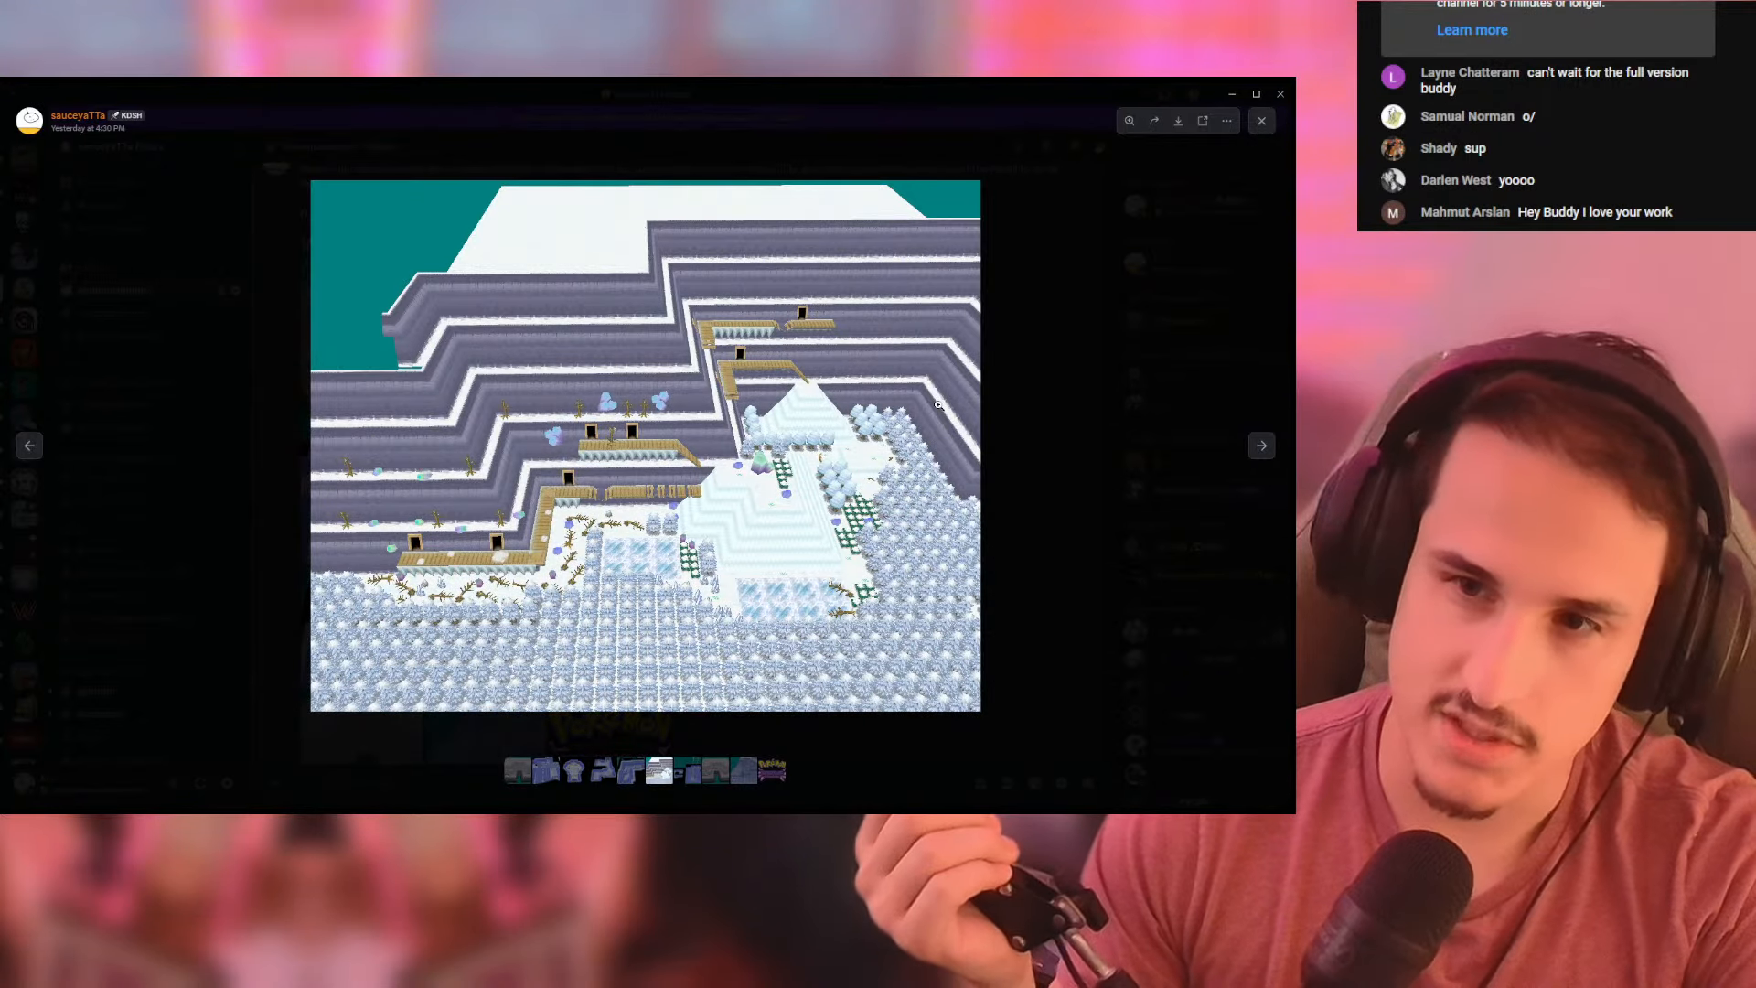
left_click(605, 444)
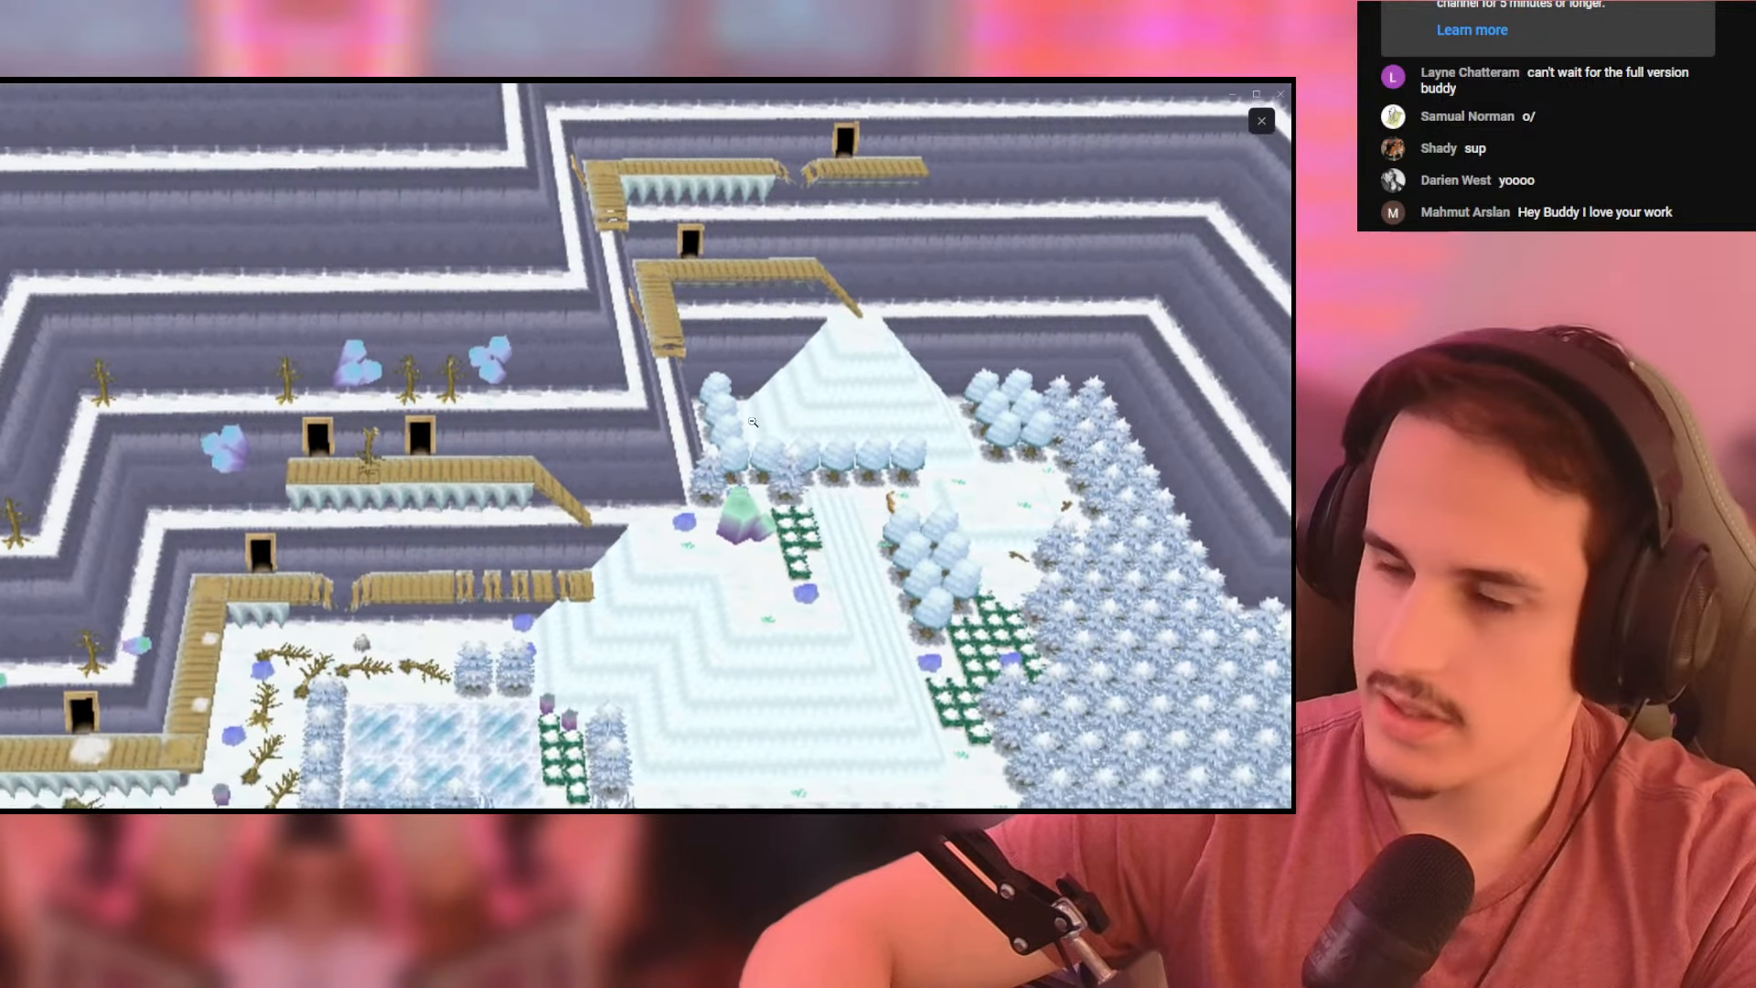
left_click_drag(752, 422, 769, 386)
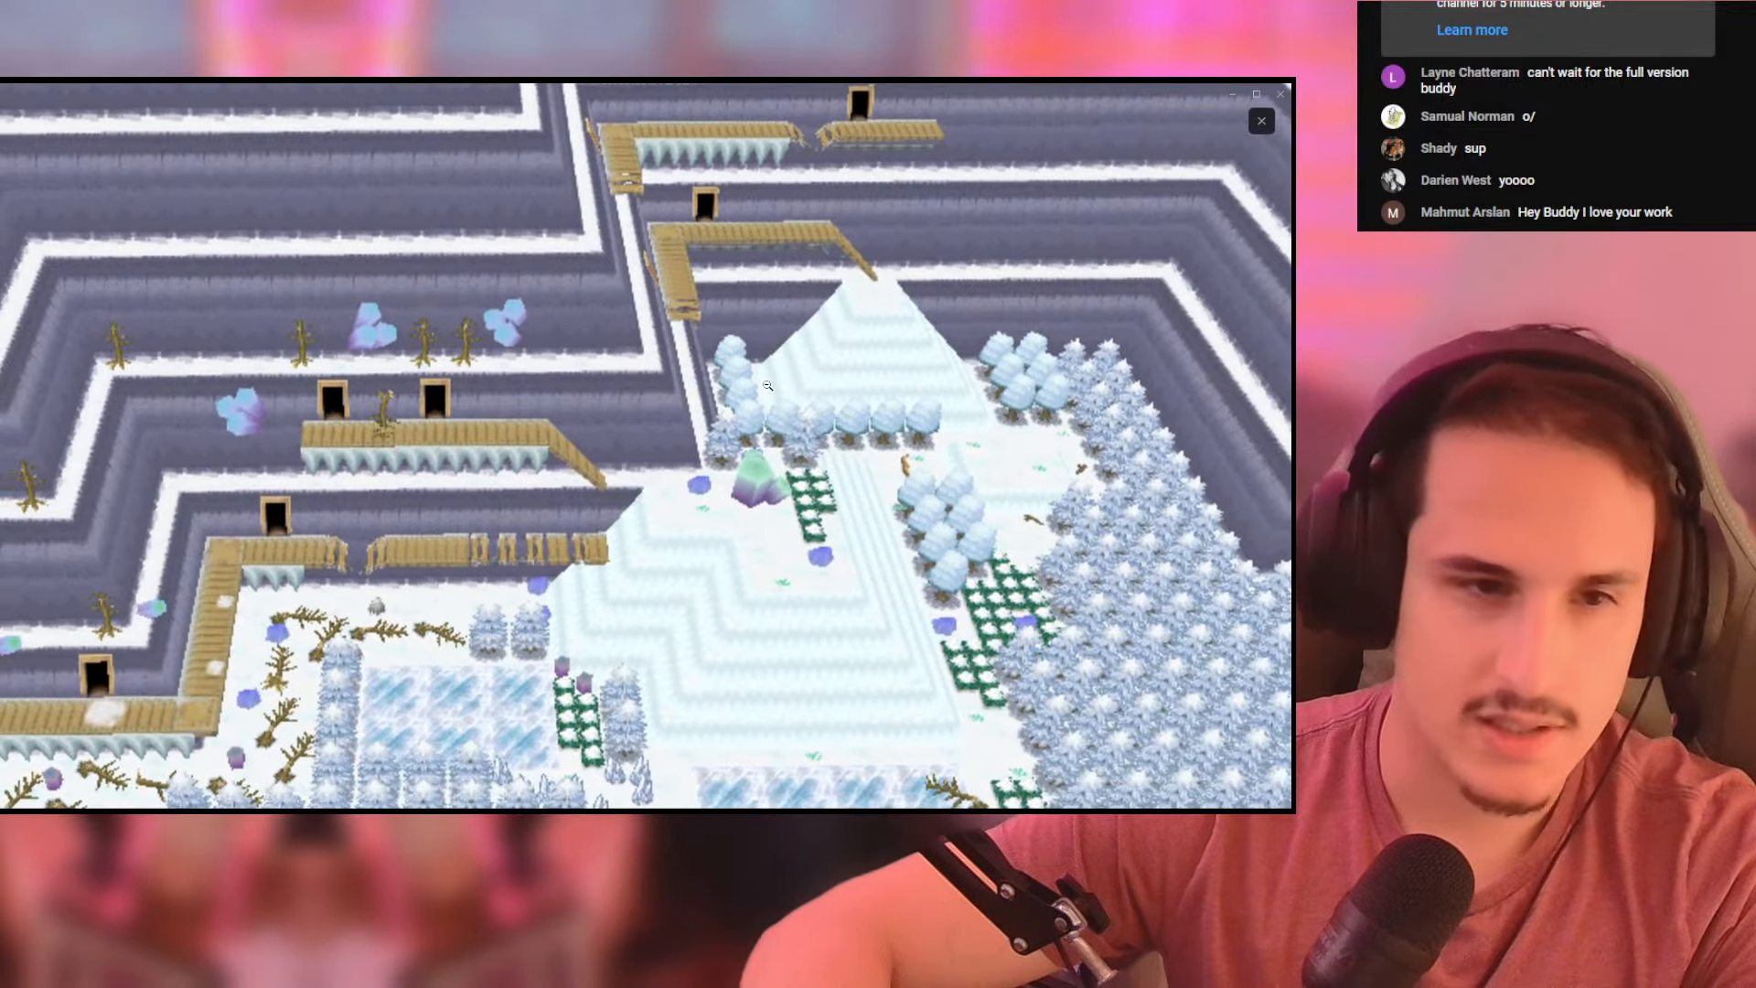
left_click(768, 386)
- Inspect the screenshot of the crystal cave with the long stairway, view the following mountain image, and close the image viewer
key("Right")
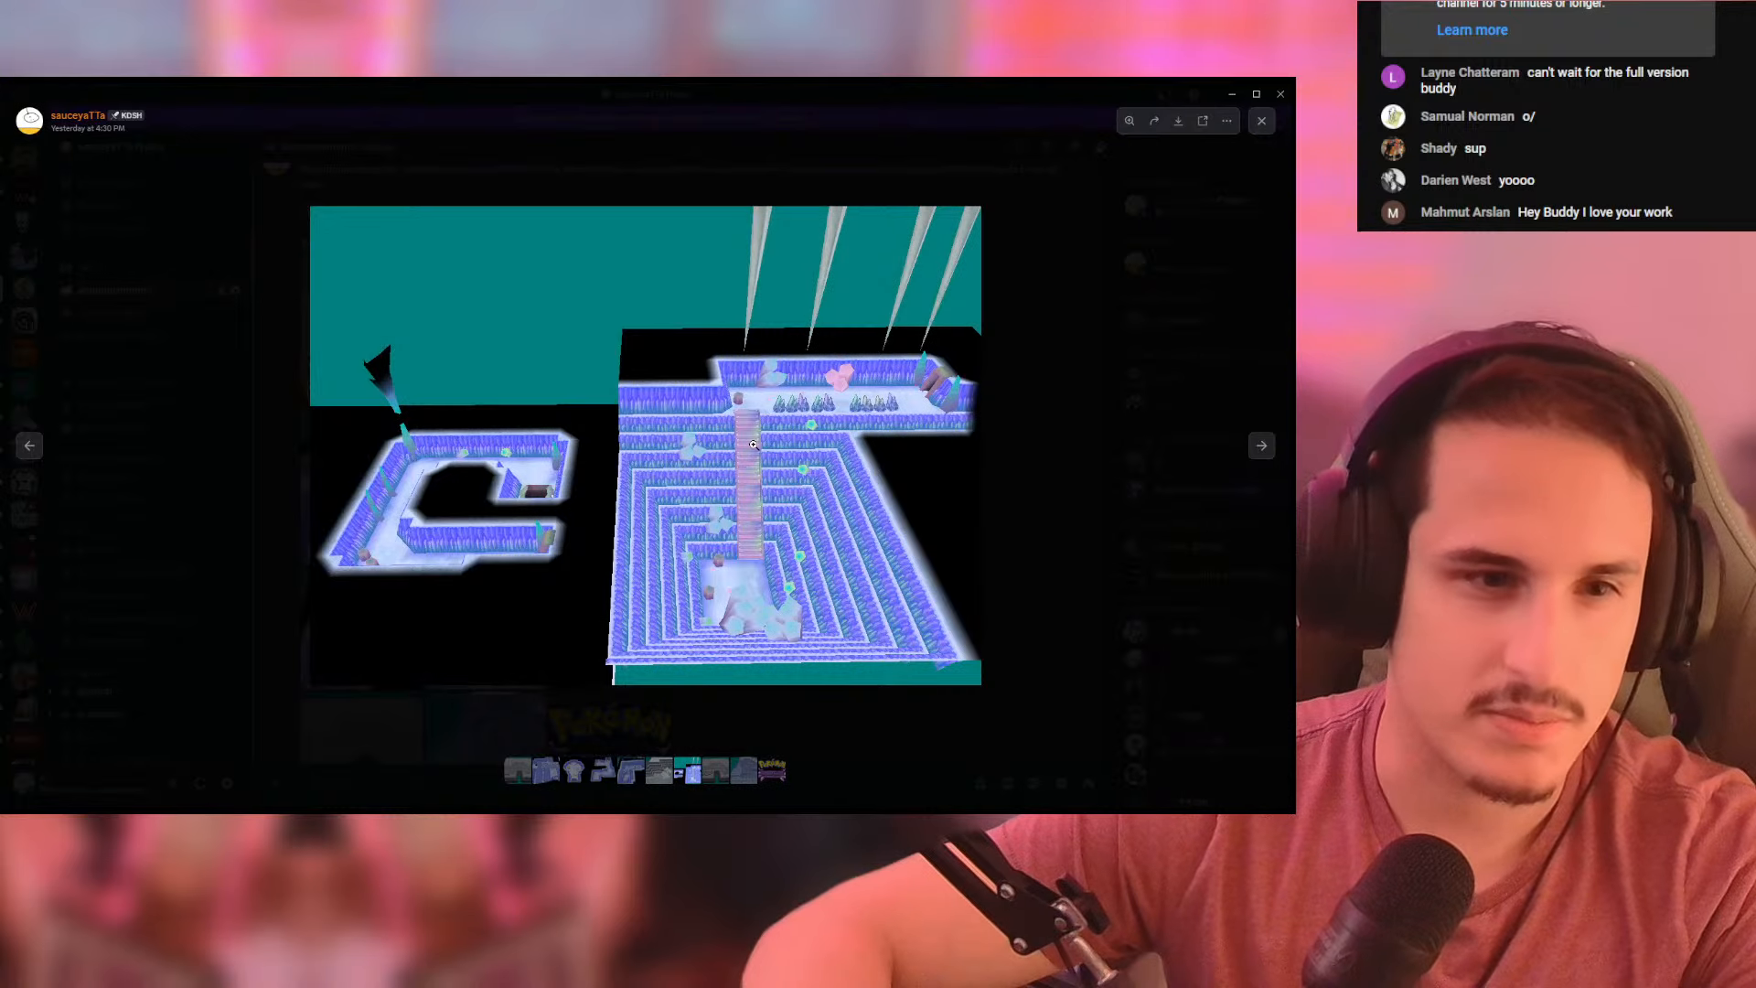
left_click(856, 290)
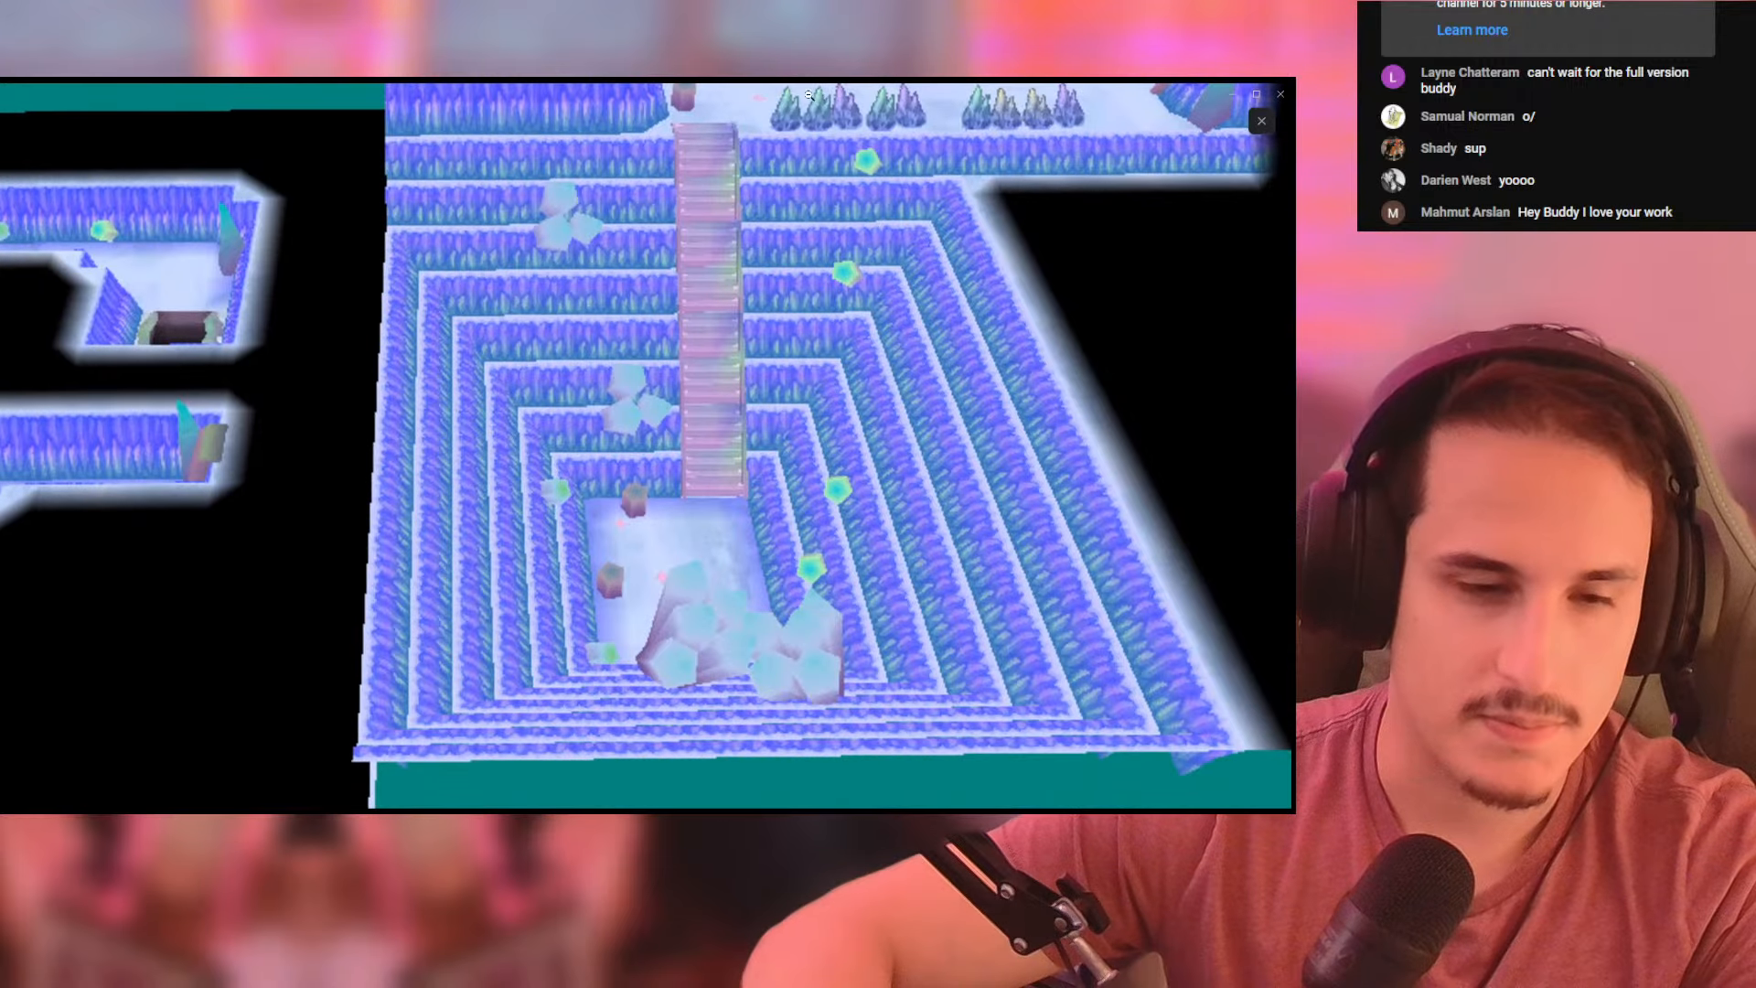
left_click(471, 372)
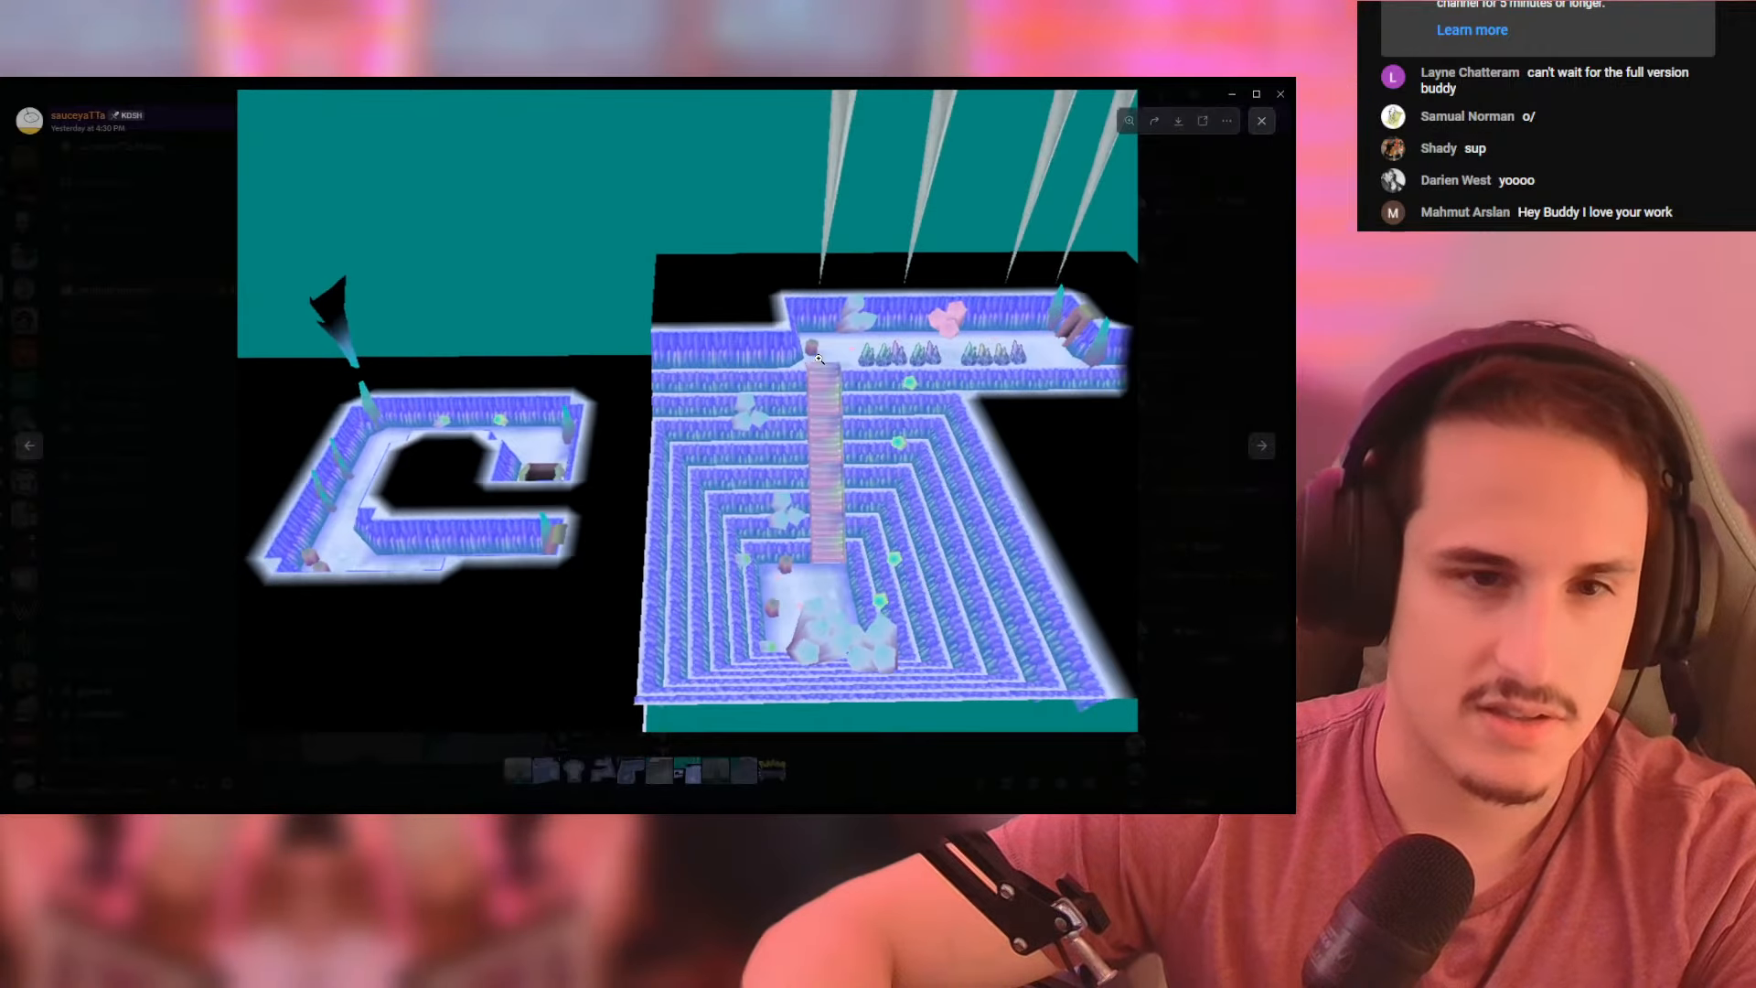
key("Right")
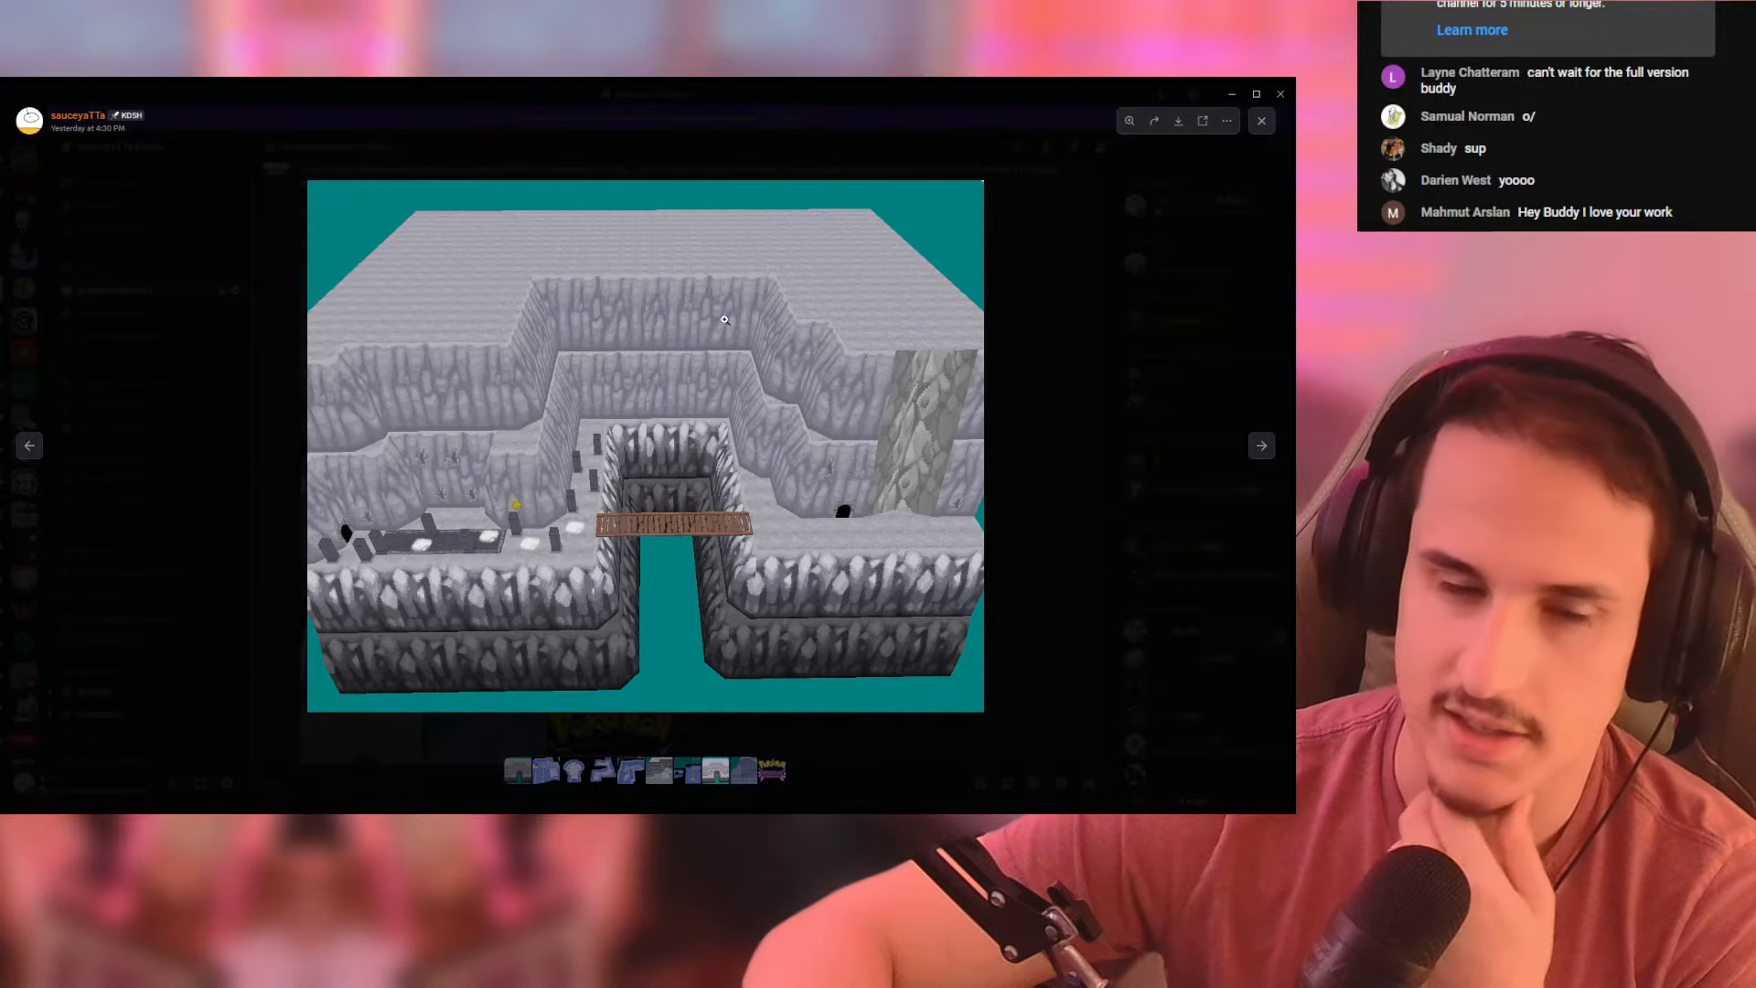
left_click(1039, 300)
scroll(772, 358, "down", 5)
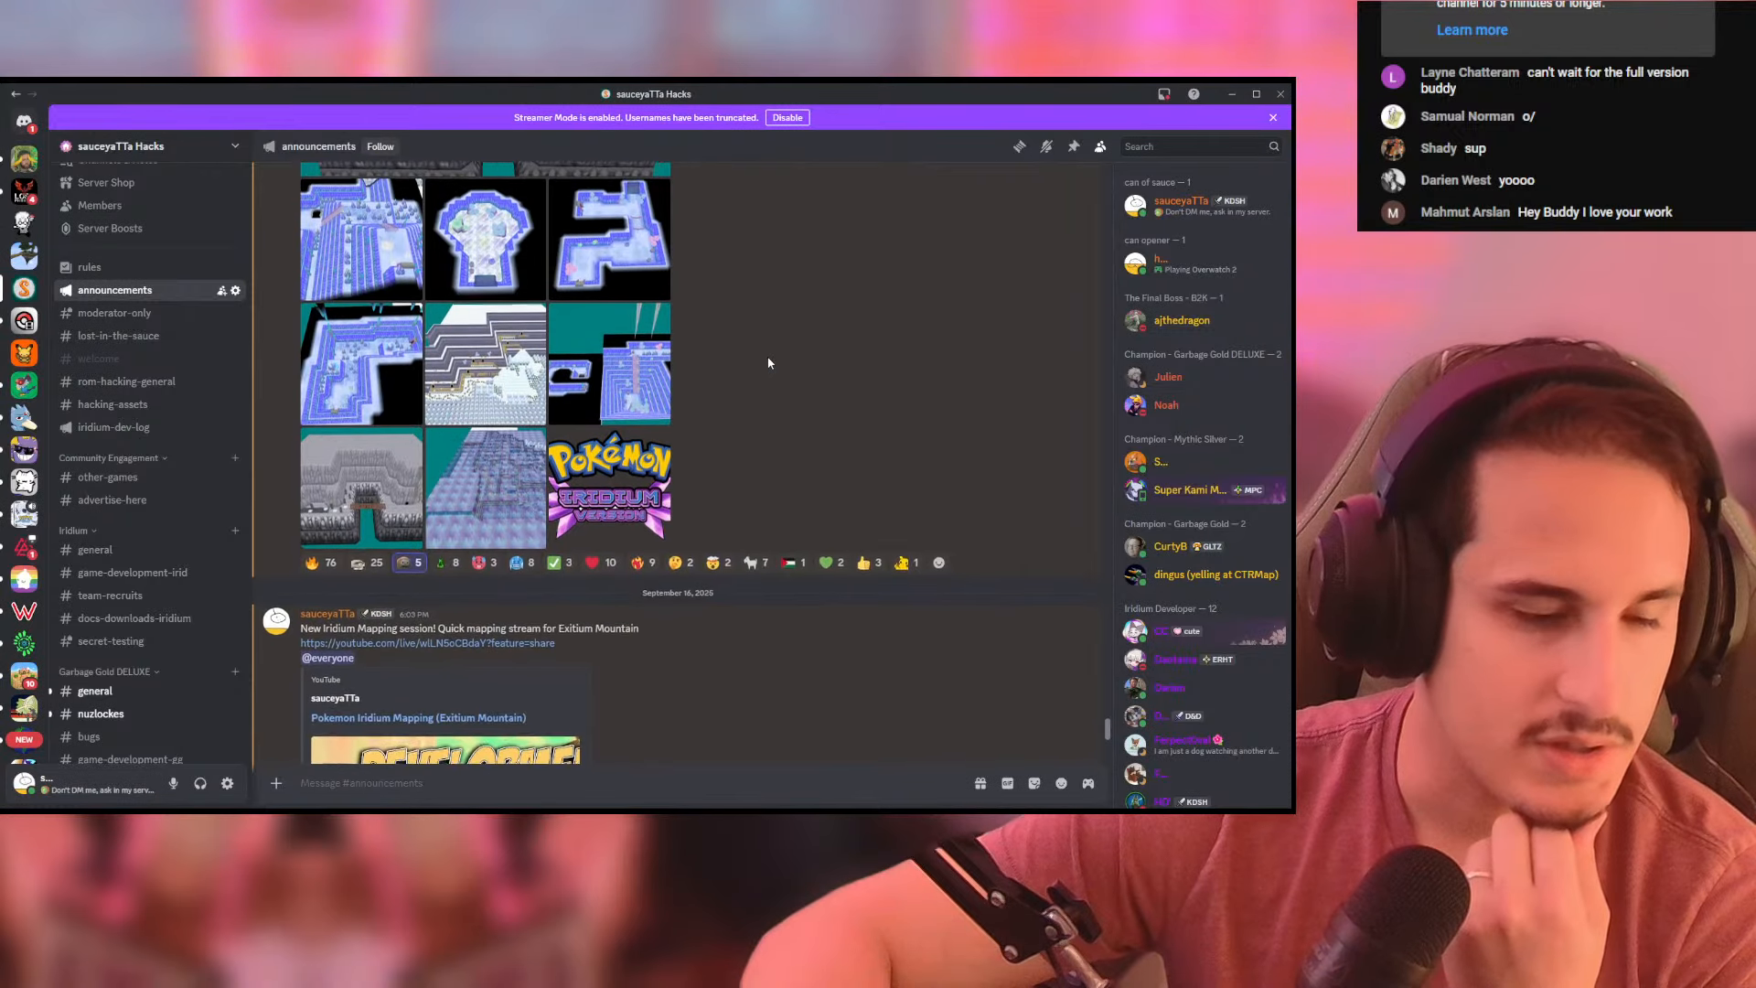
- Return to Pokemon DS Map Studio and examine the large snowy field map, including its cliff paths, stairways and pine-lined edge
left_click(1232, 94)
scroll(408, 365, "down", 8)
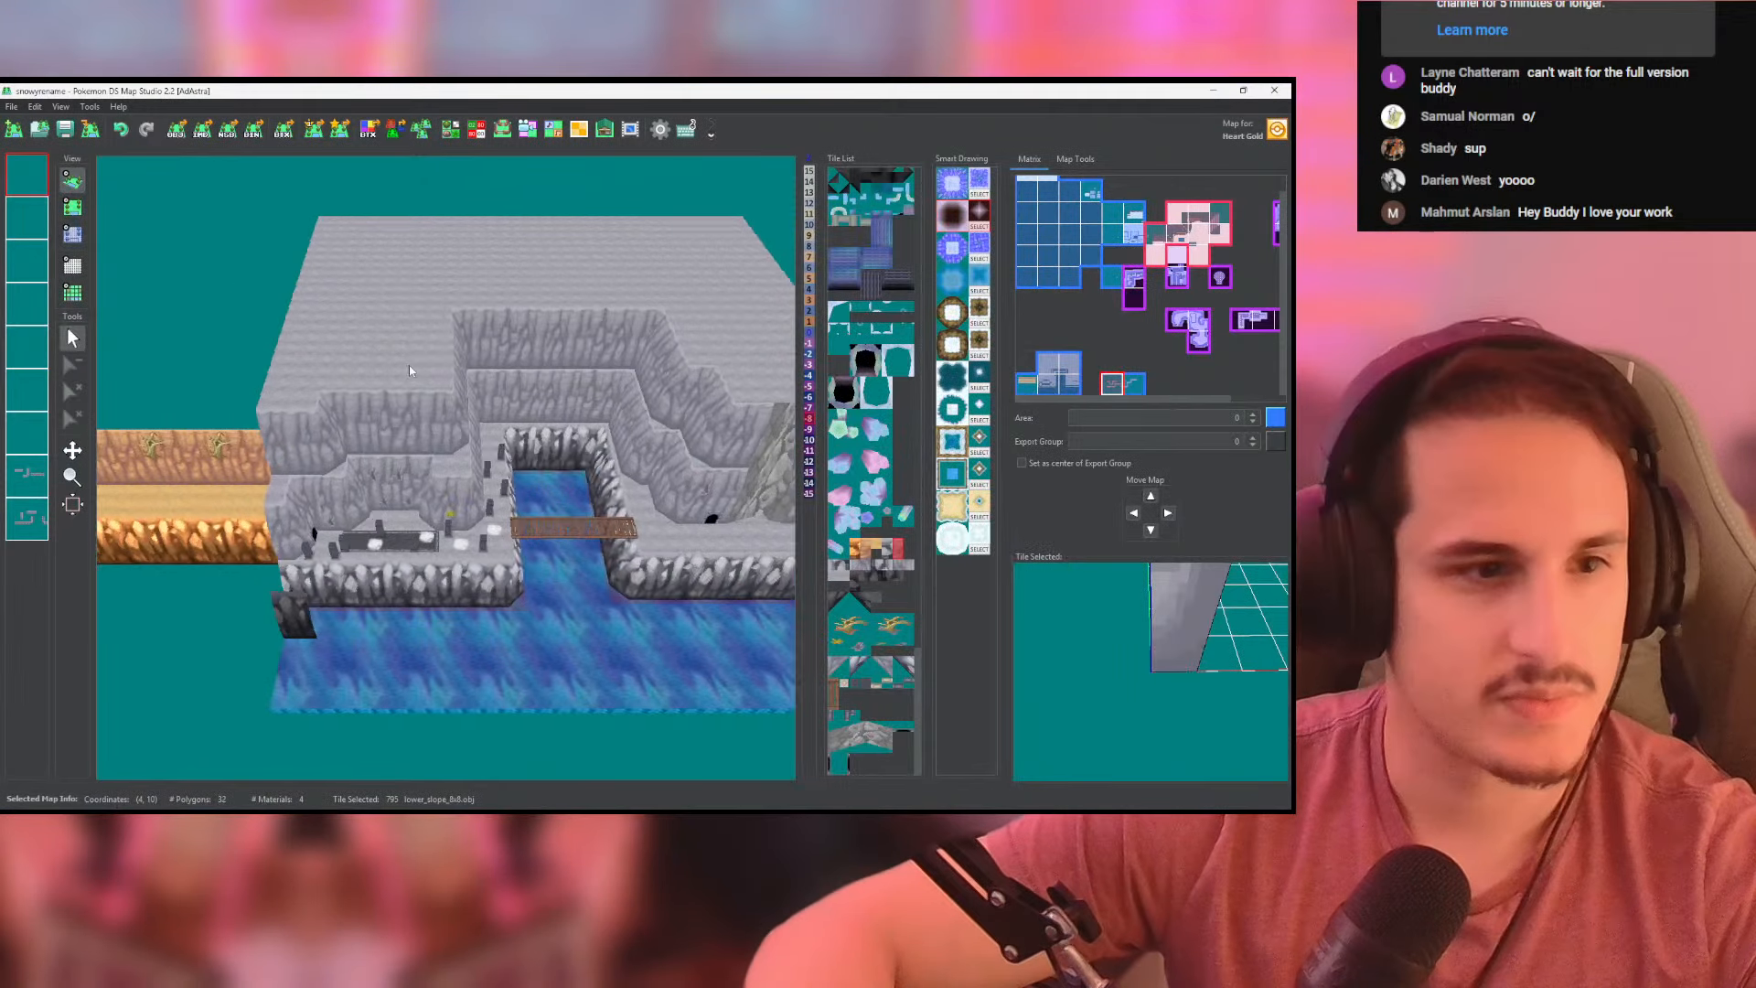
scroll(438, 394, "down", 6)
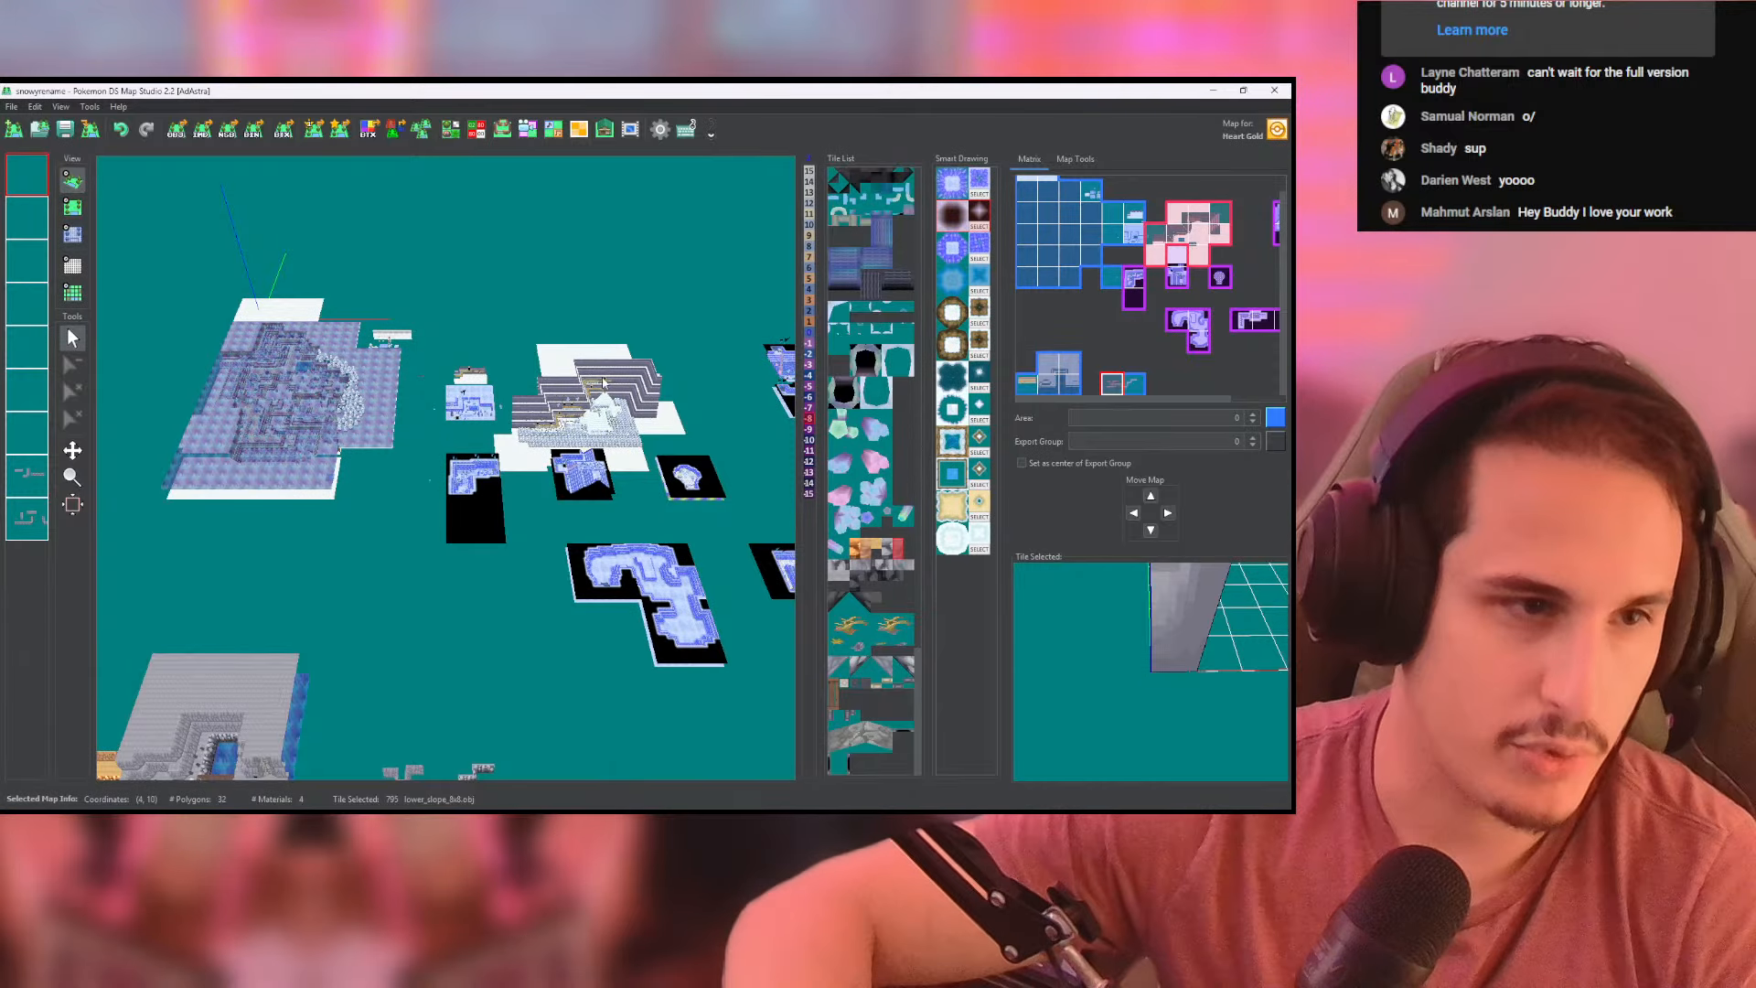
scroll(647, 436, "up", 5)
scroll(648, 435, "up", 10)
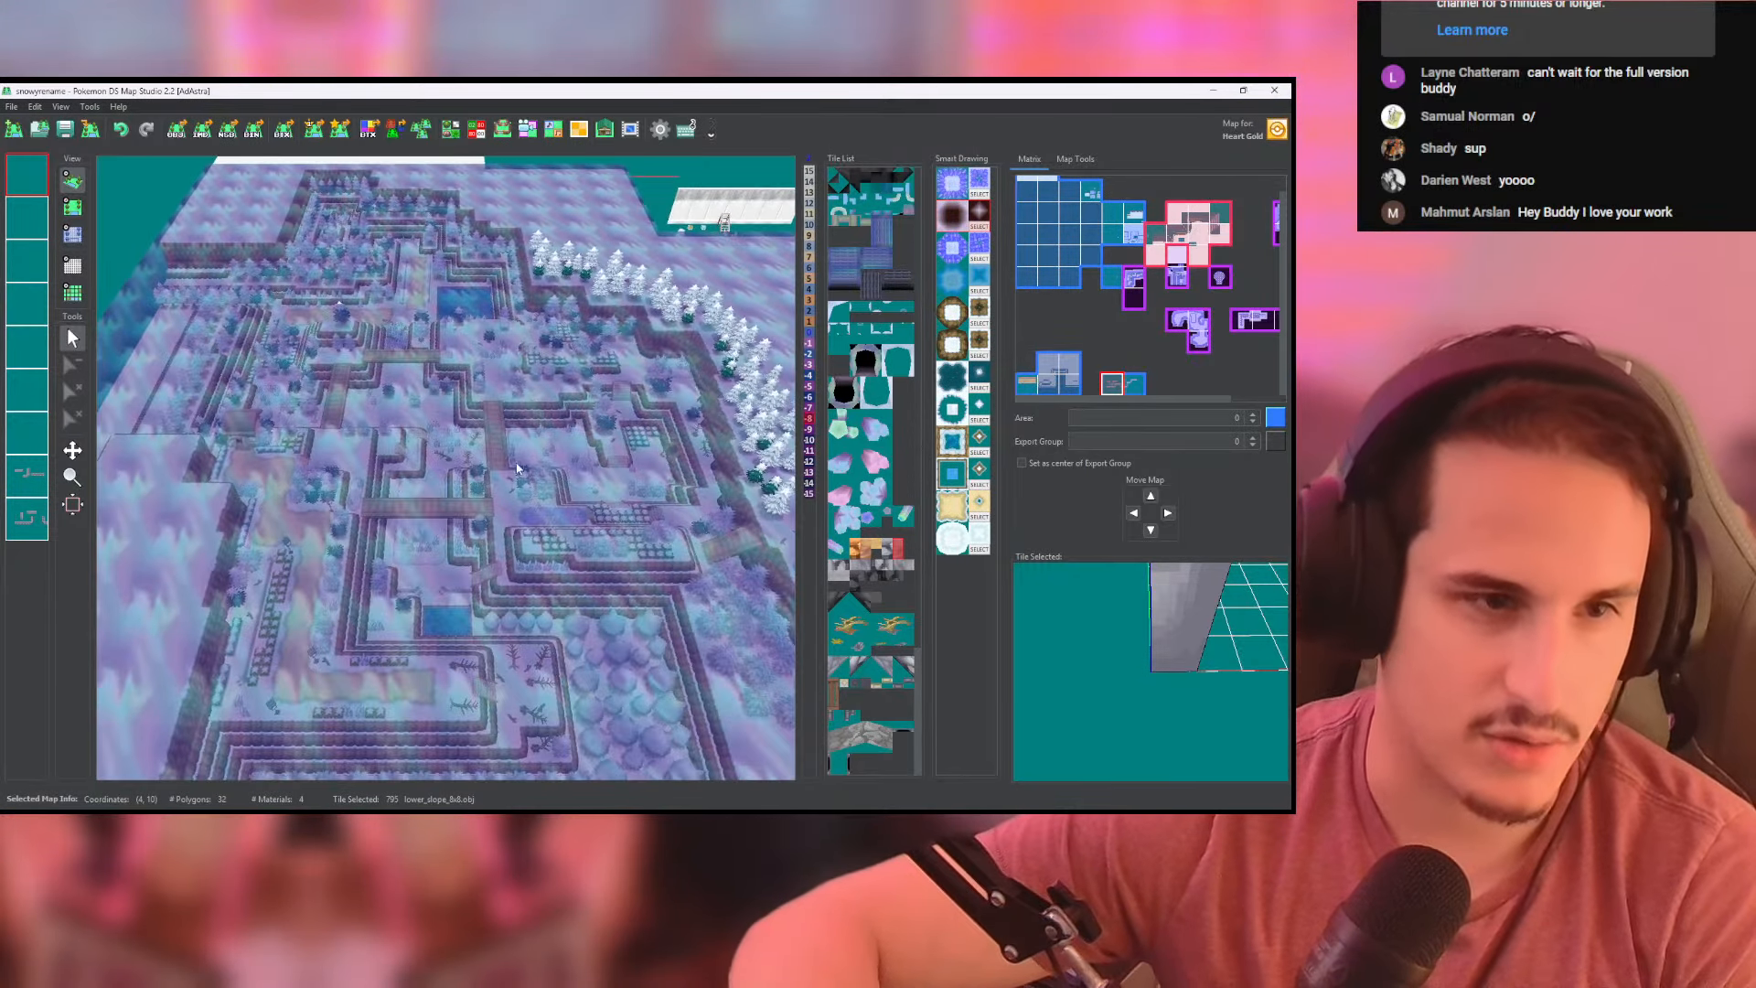
left_click_drag(592, 355, 500, 399)
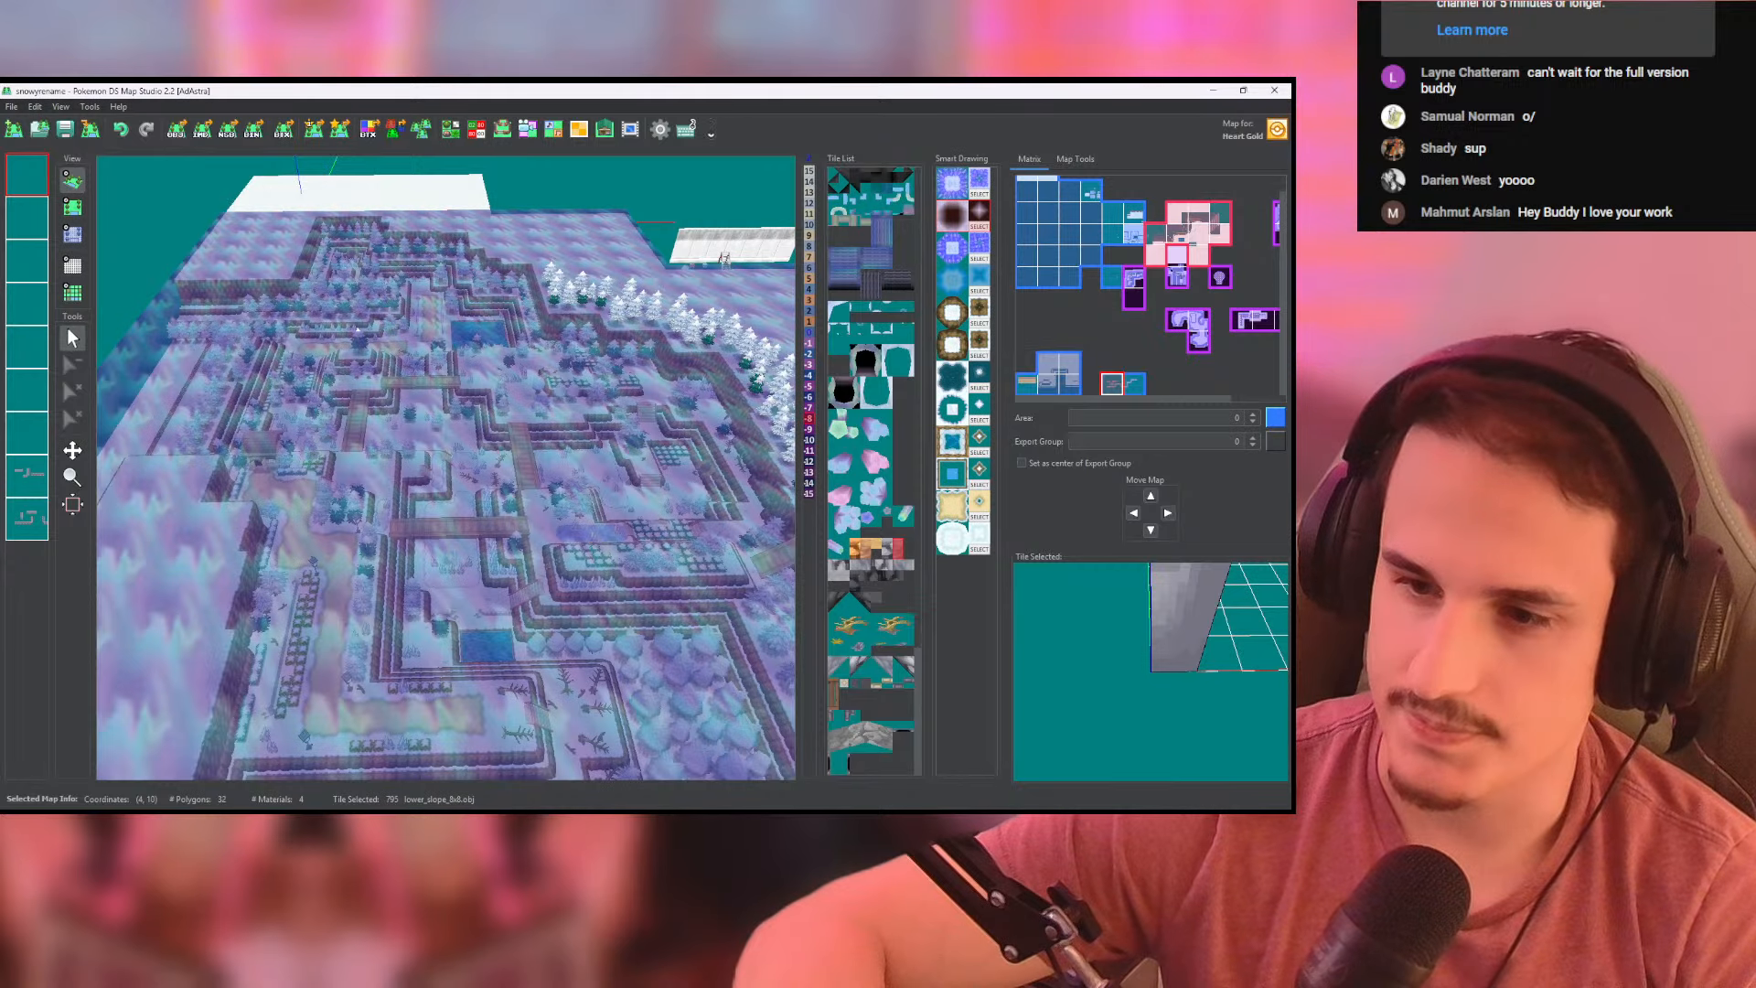
right_click_drag(512, 435, 373, 358)
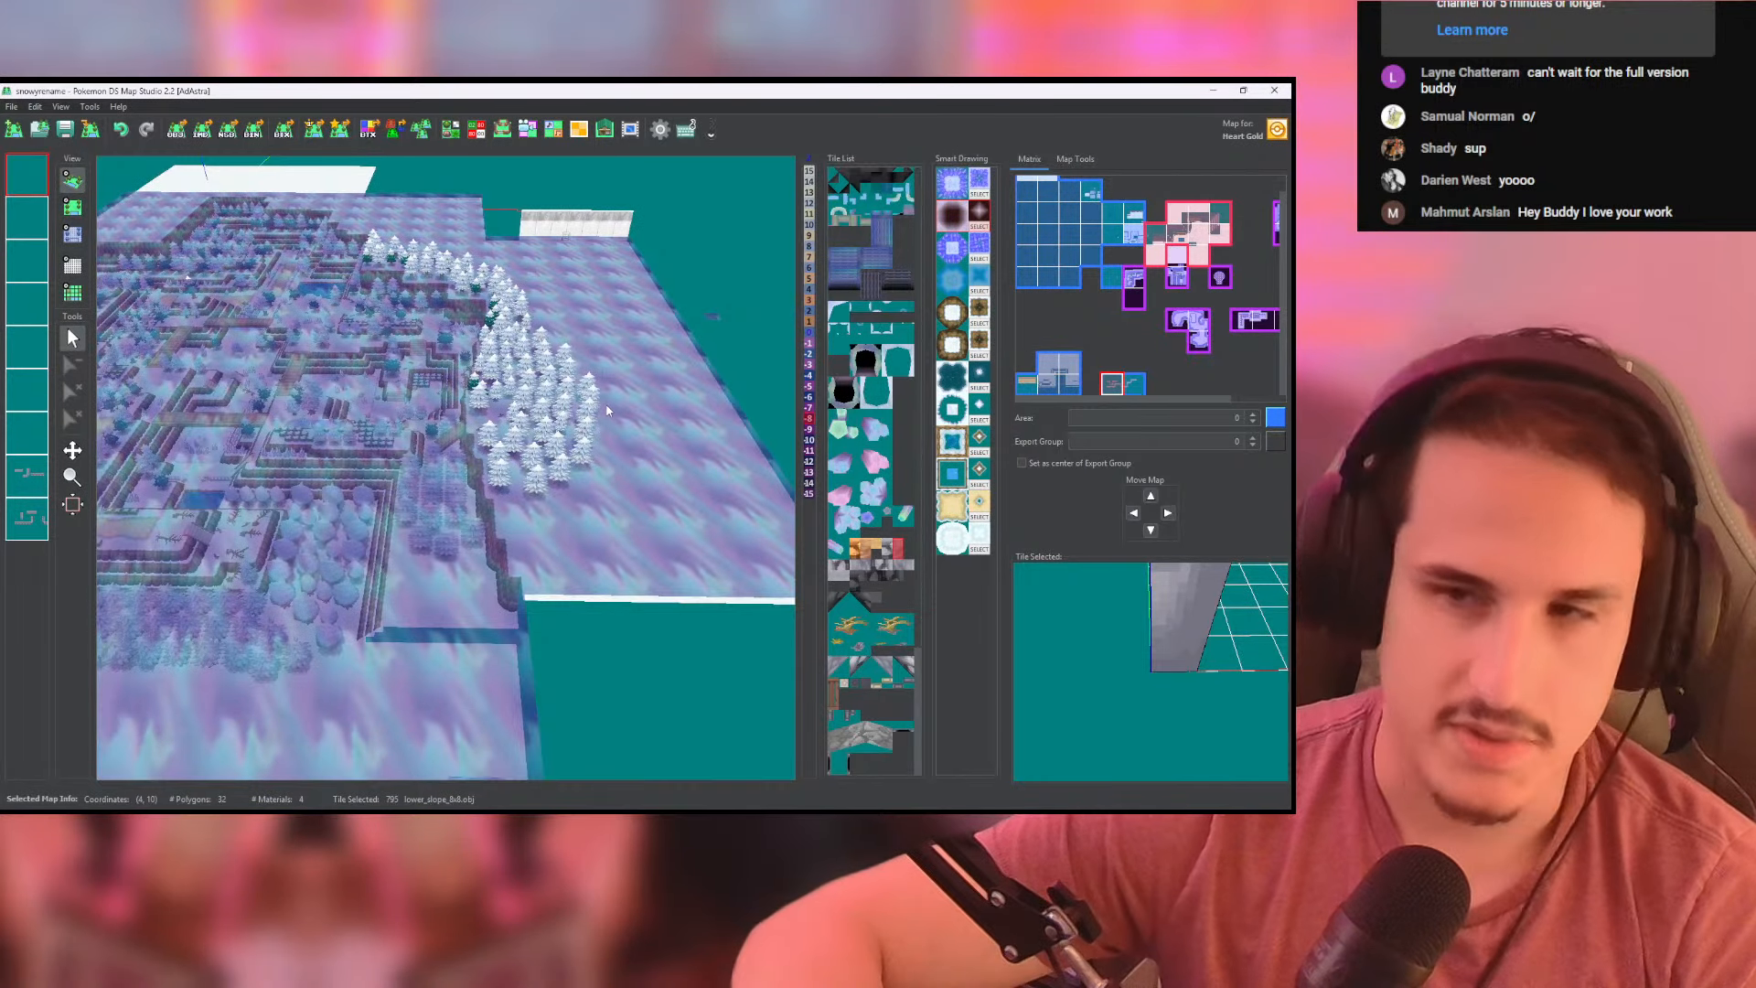
right_click_drag(607, 410, 956, 518)
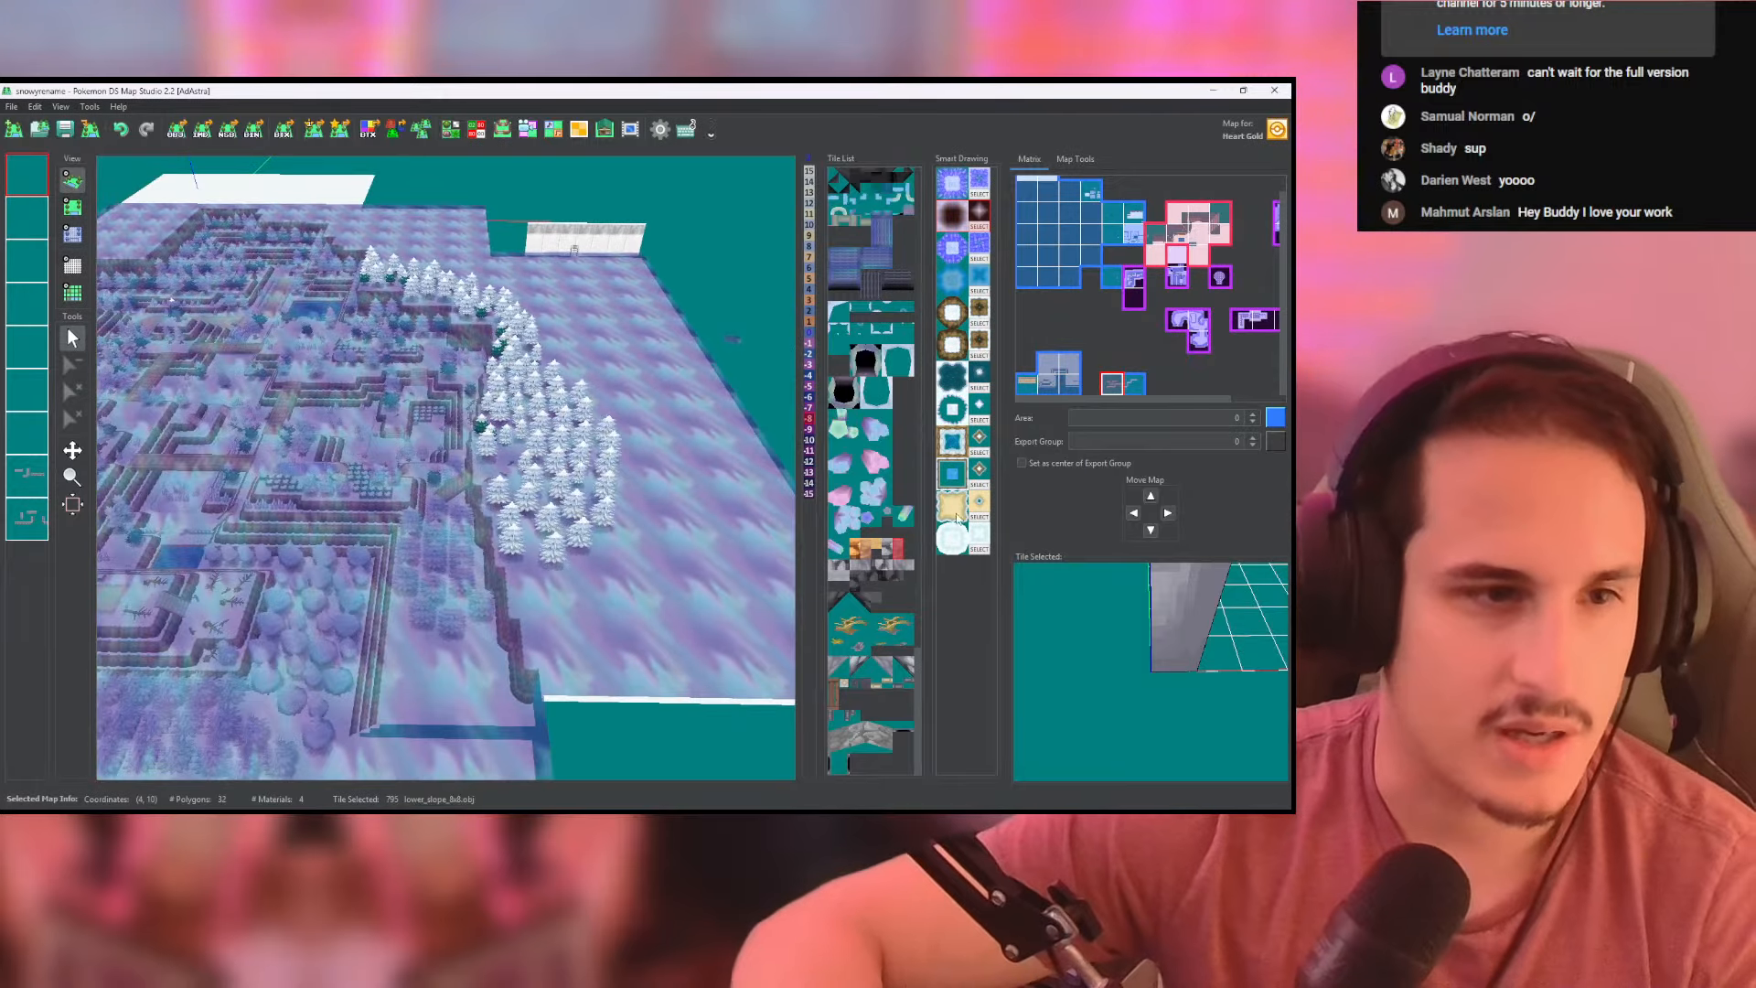
scroll(415, 496, "up", 5)
scroll(540, 612, "up", 4)
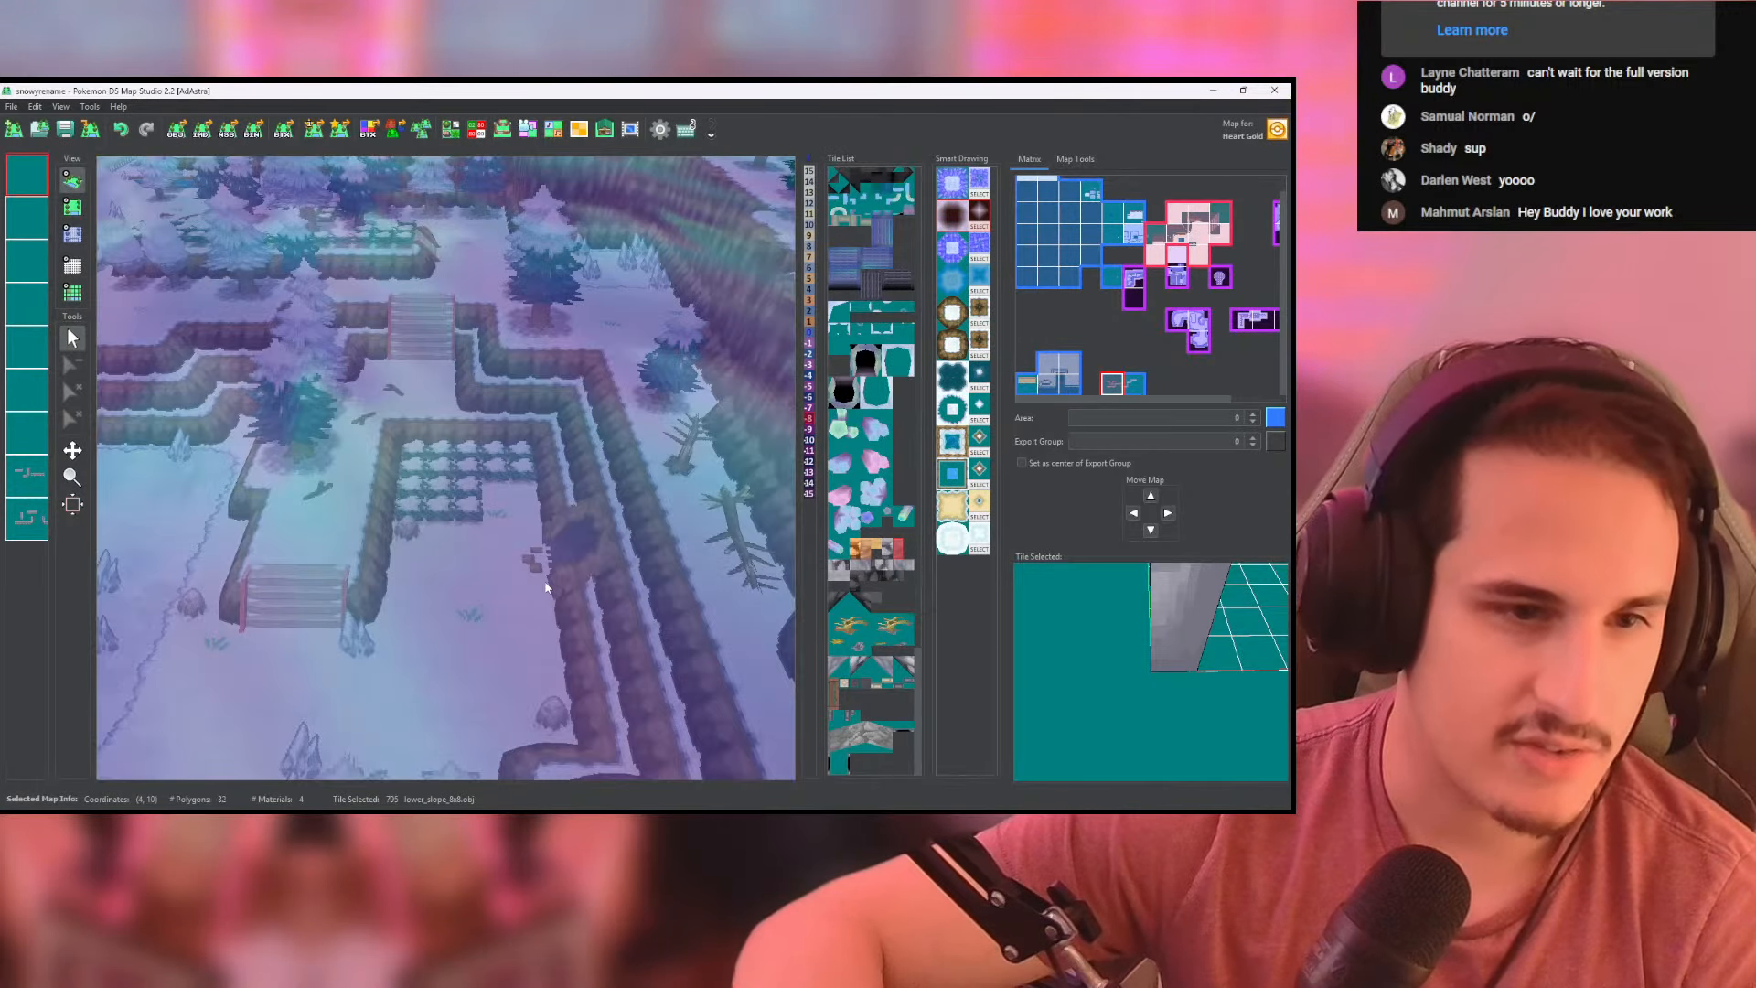
mouse_move(549, 549)
left_mouse_down()
mouse_move(666, 529)
mouse_move(582, 552)
left_mouse_up()
scroll(583, 552, "down", 12)
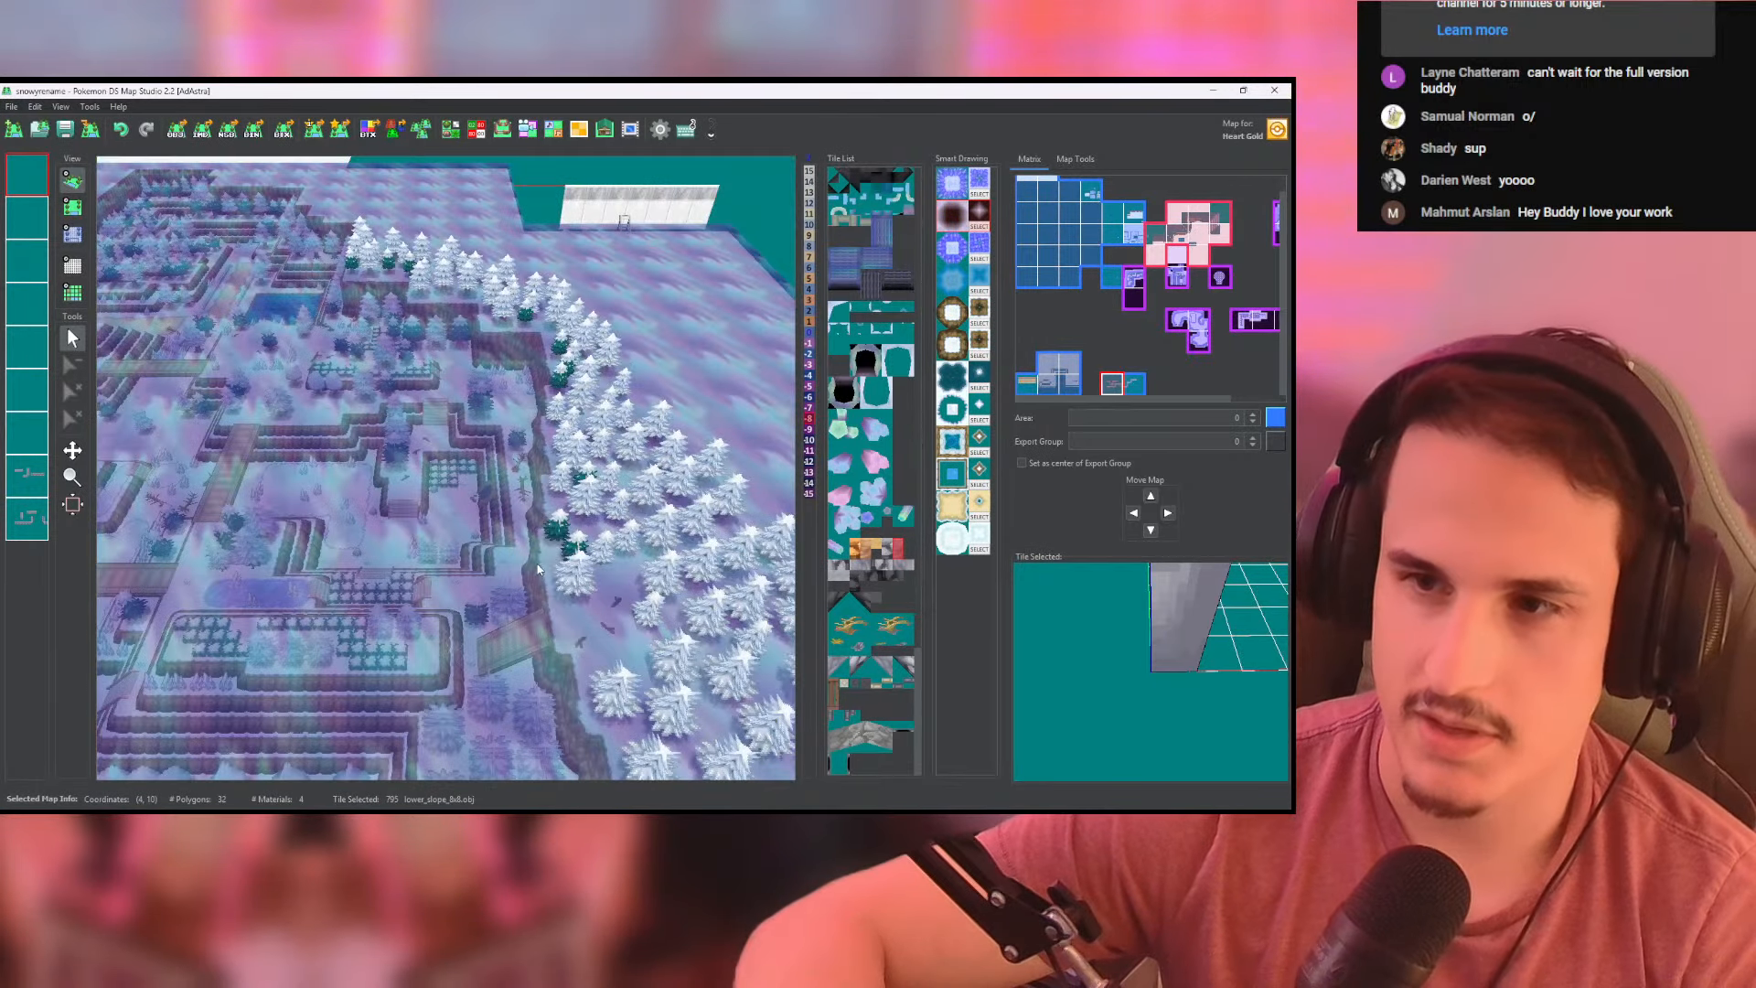
- Examine the terraced crystal cave map with the long central stairway in the 3D view
right_click_drag(549, 539, 316, 330)
right_click_drag(677, 361, 307, 359)
right_click_drag(633, 417, 602, 483)
scroll(602, 483, "up", 10)
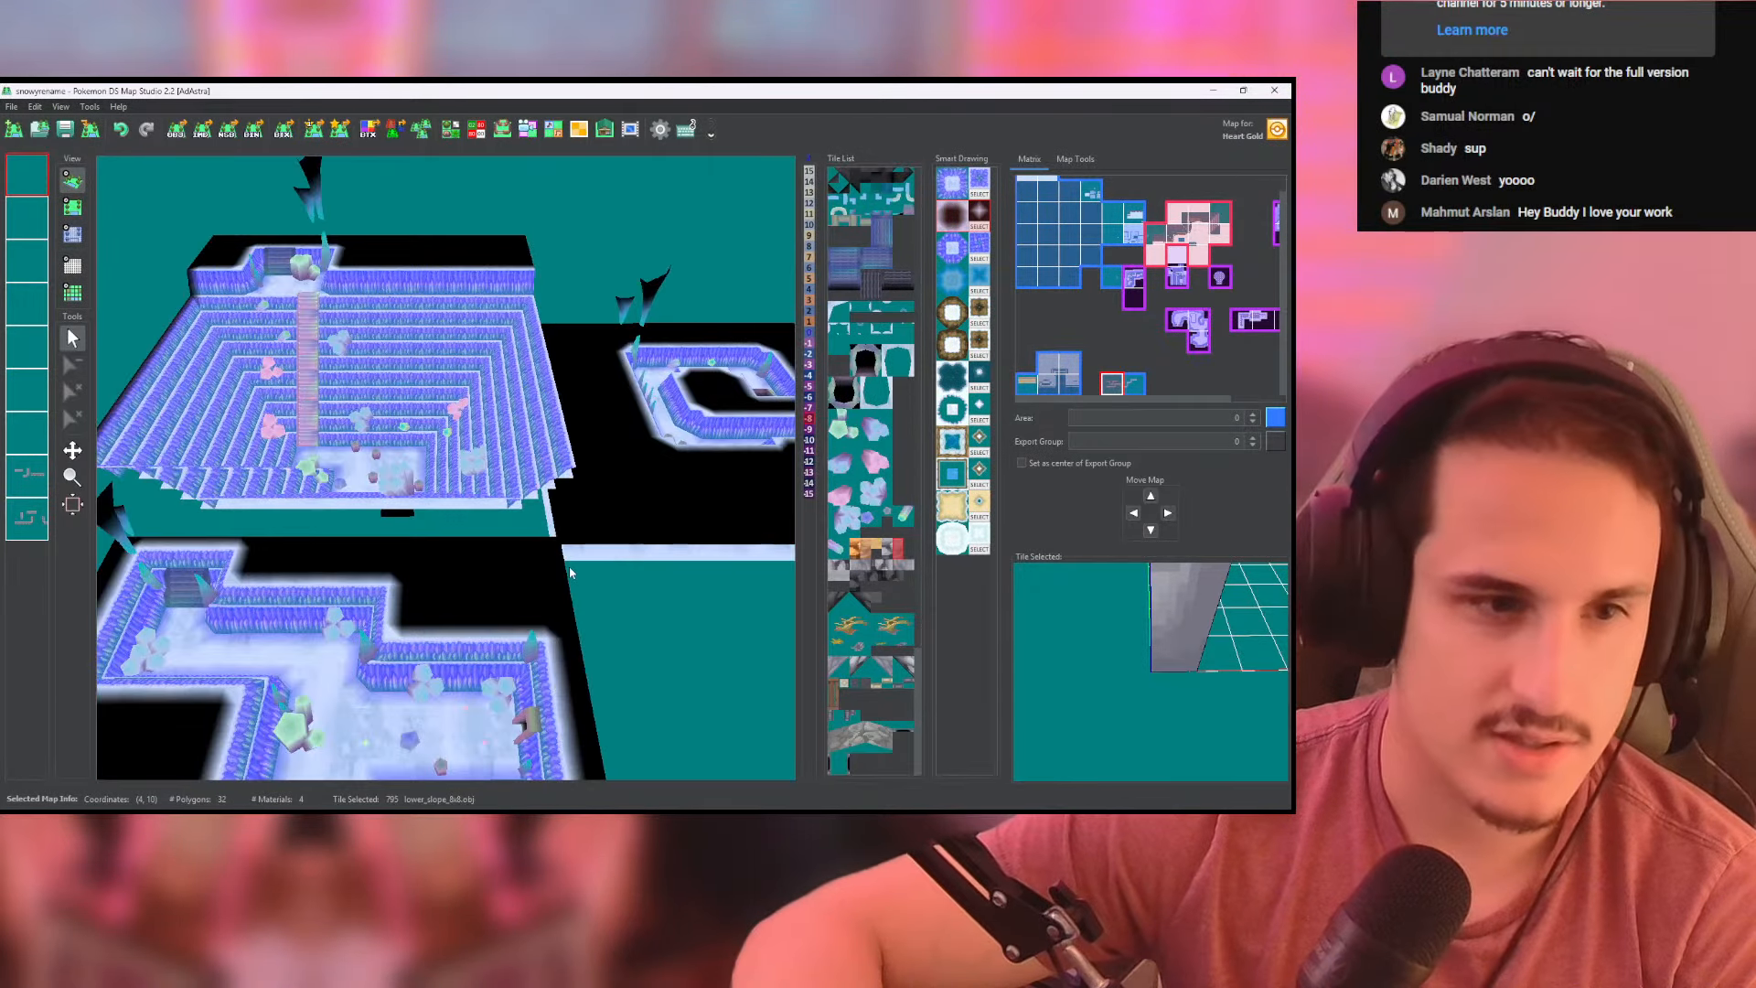
scroll(641, 564, "up", 5)
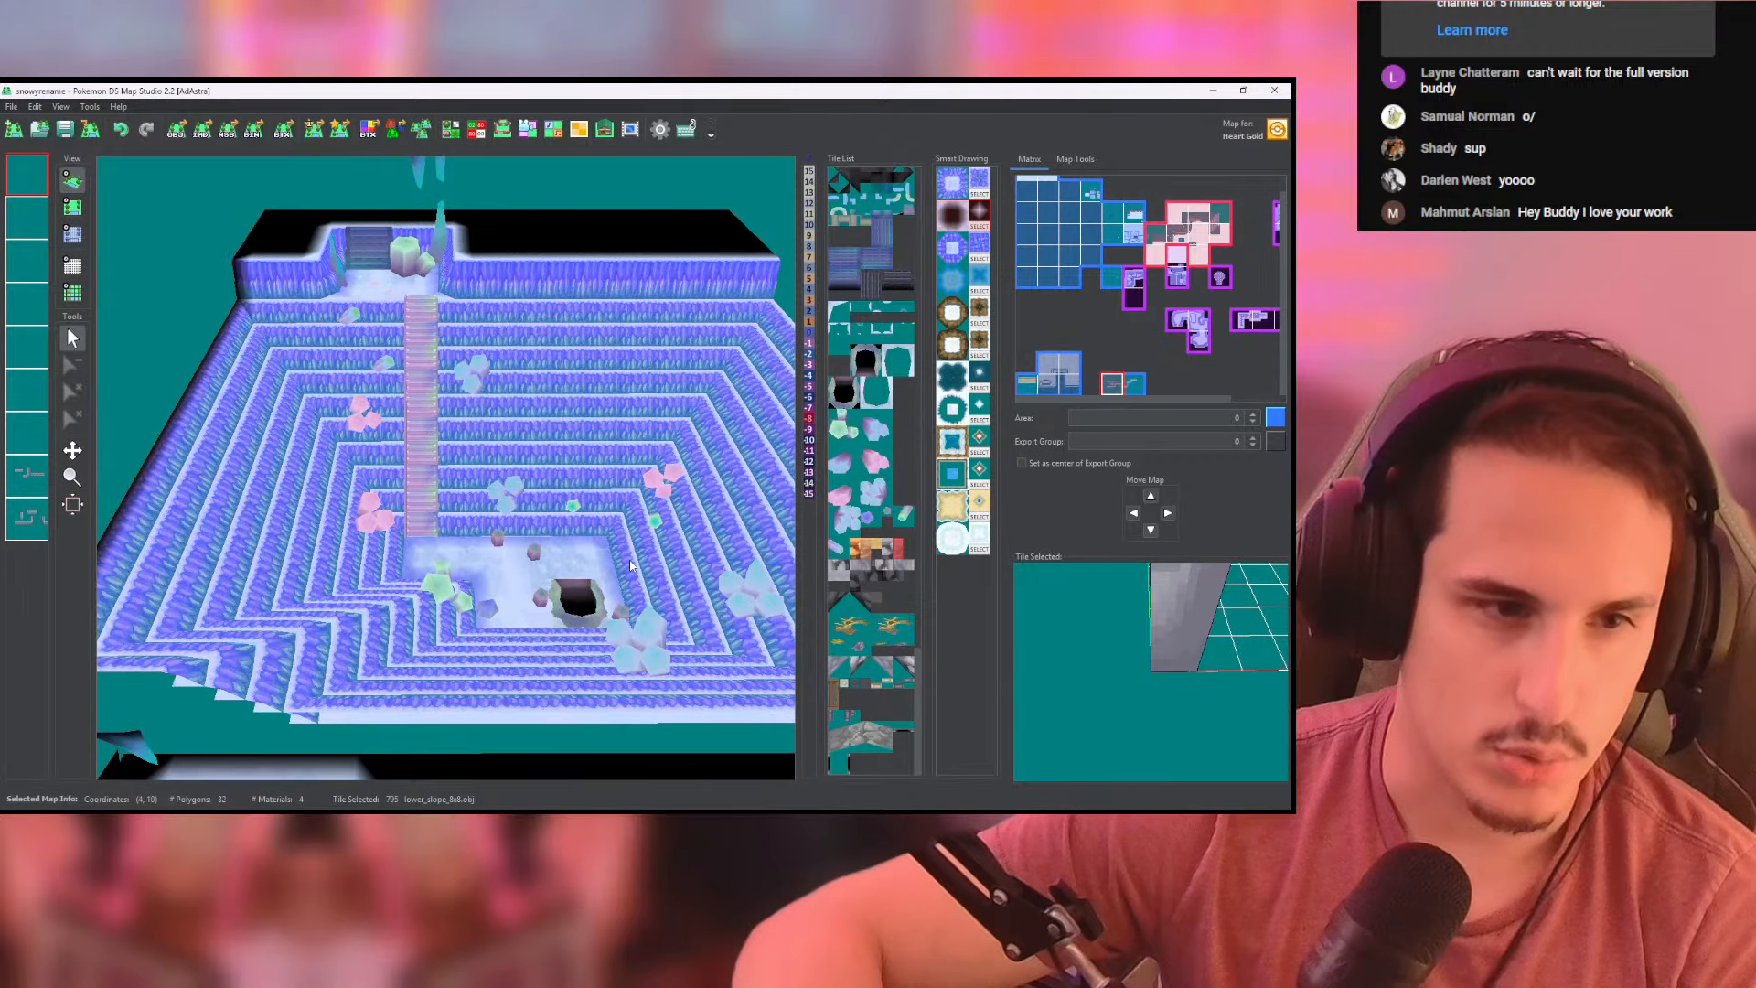
- Inspect the terraced crystal cave's floor hole and stairway up close, and view the neighbouring C-shaped cave room
scroll(598, 545, "up", 6)
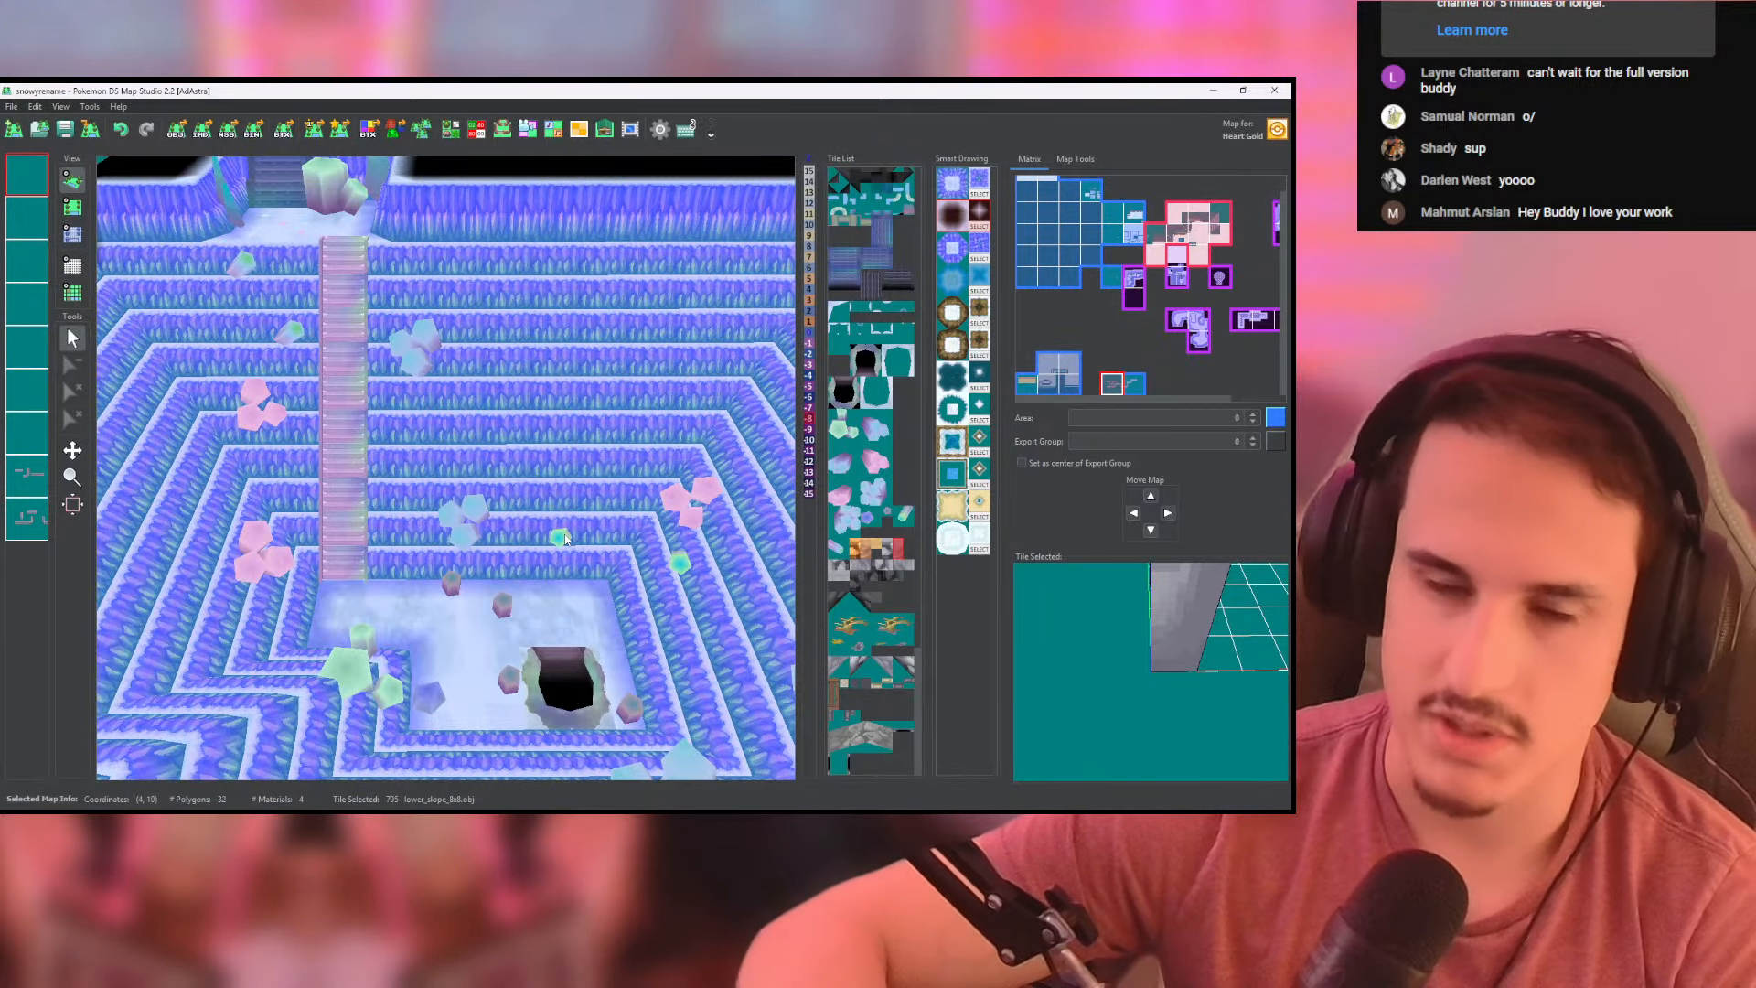
scroll(566, 538, "down", 3)
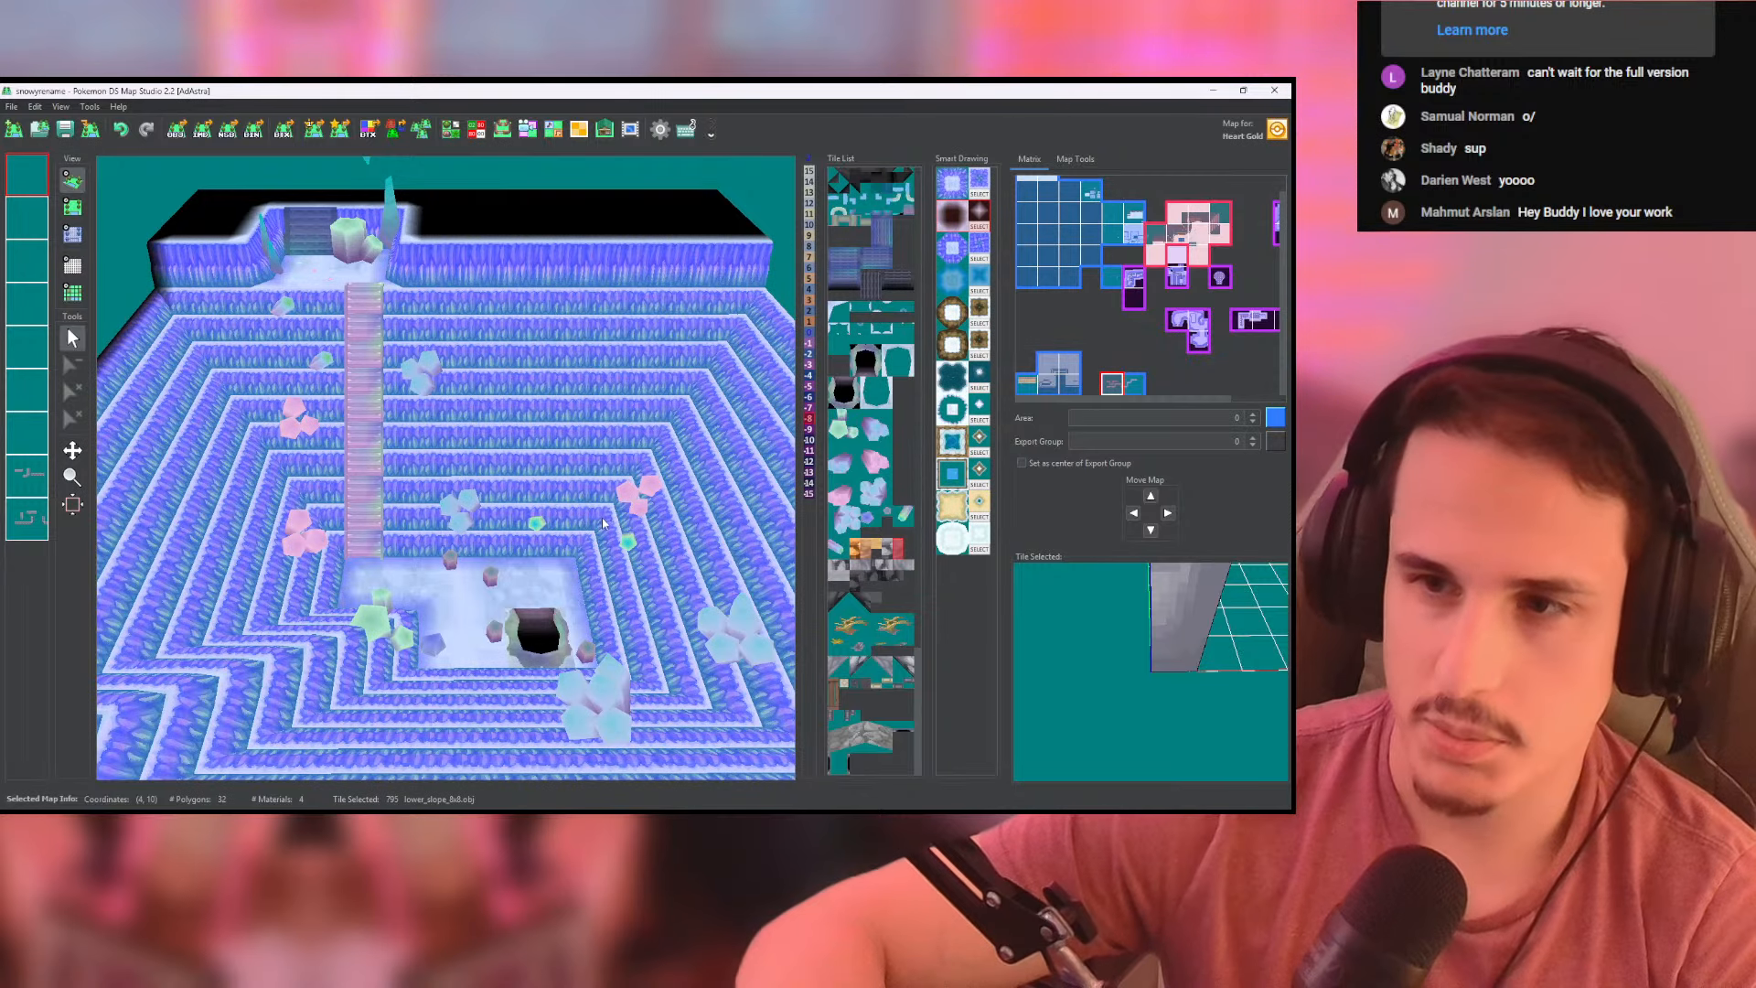
middle_click_drag(603, 523, 279, 521)
scroll(279, 517, "down", 1)
middle_click_drag(608, 457, 243, 446)
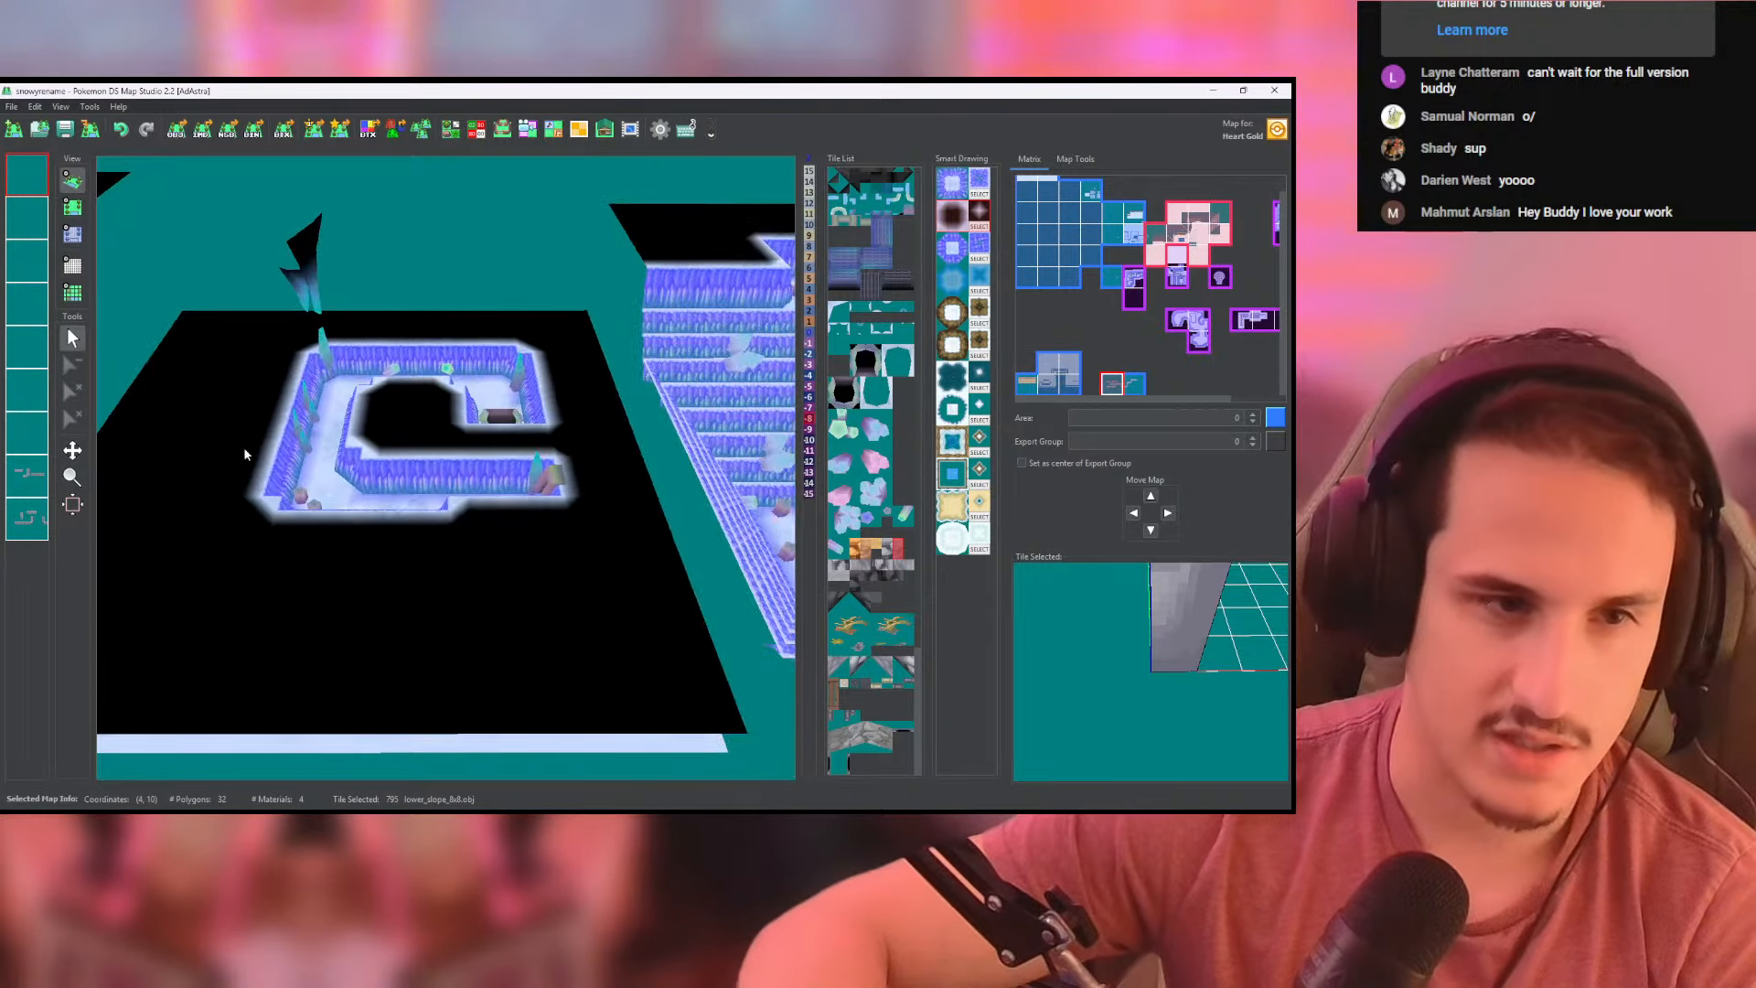
- Examine the second terraced crystal cave, including its central stairway and the upper ledge lined with crystal spikes
middle_click_drag(778, 444, 513, 464)
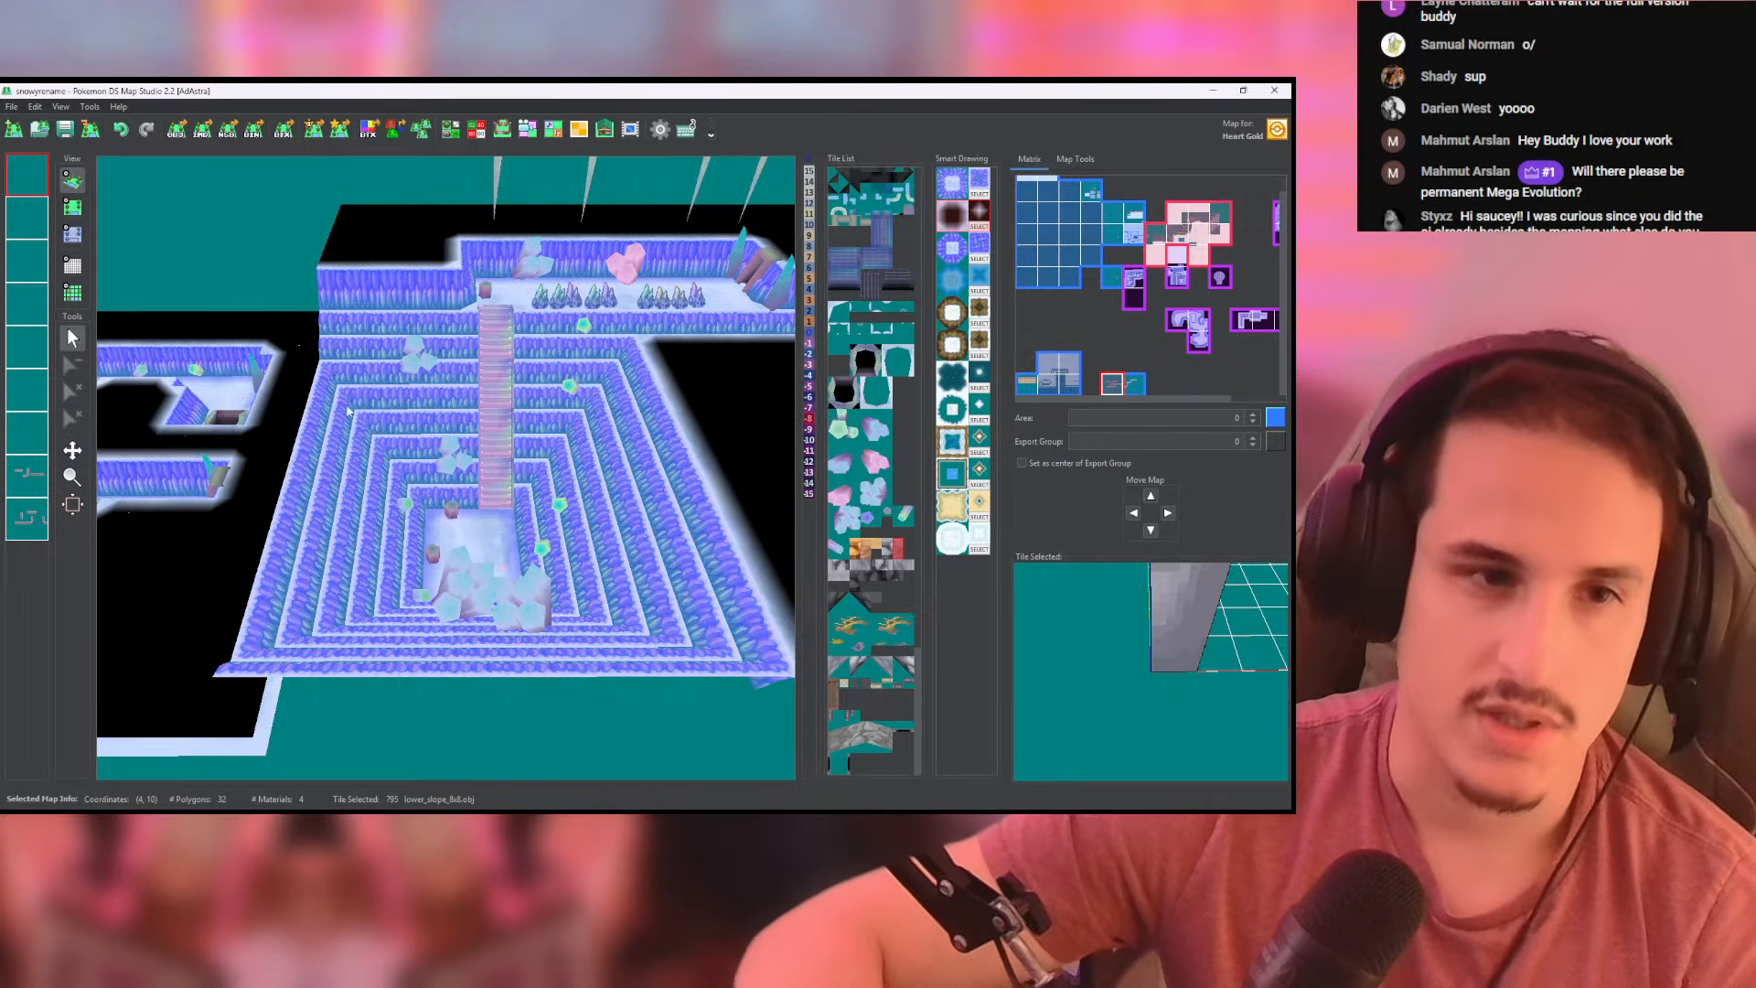
scroll(348, 412, "down", 8)
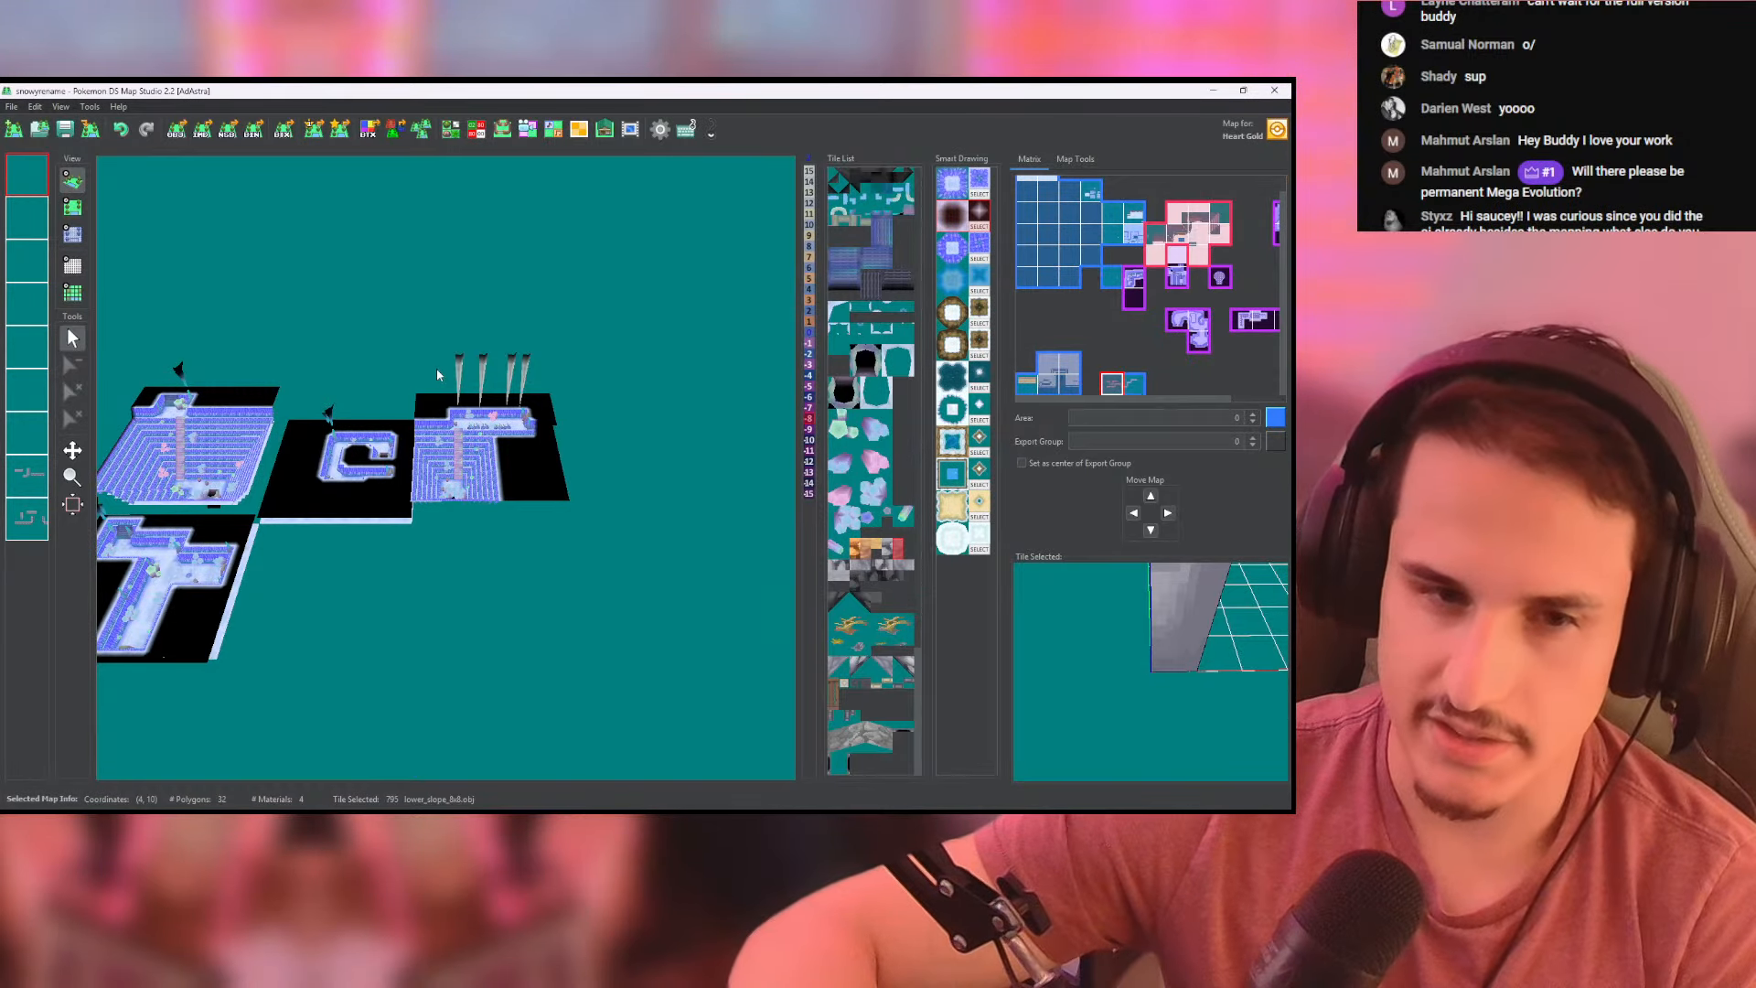
scroll(463, 453, "up", 10)
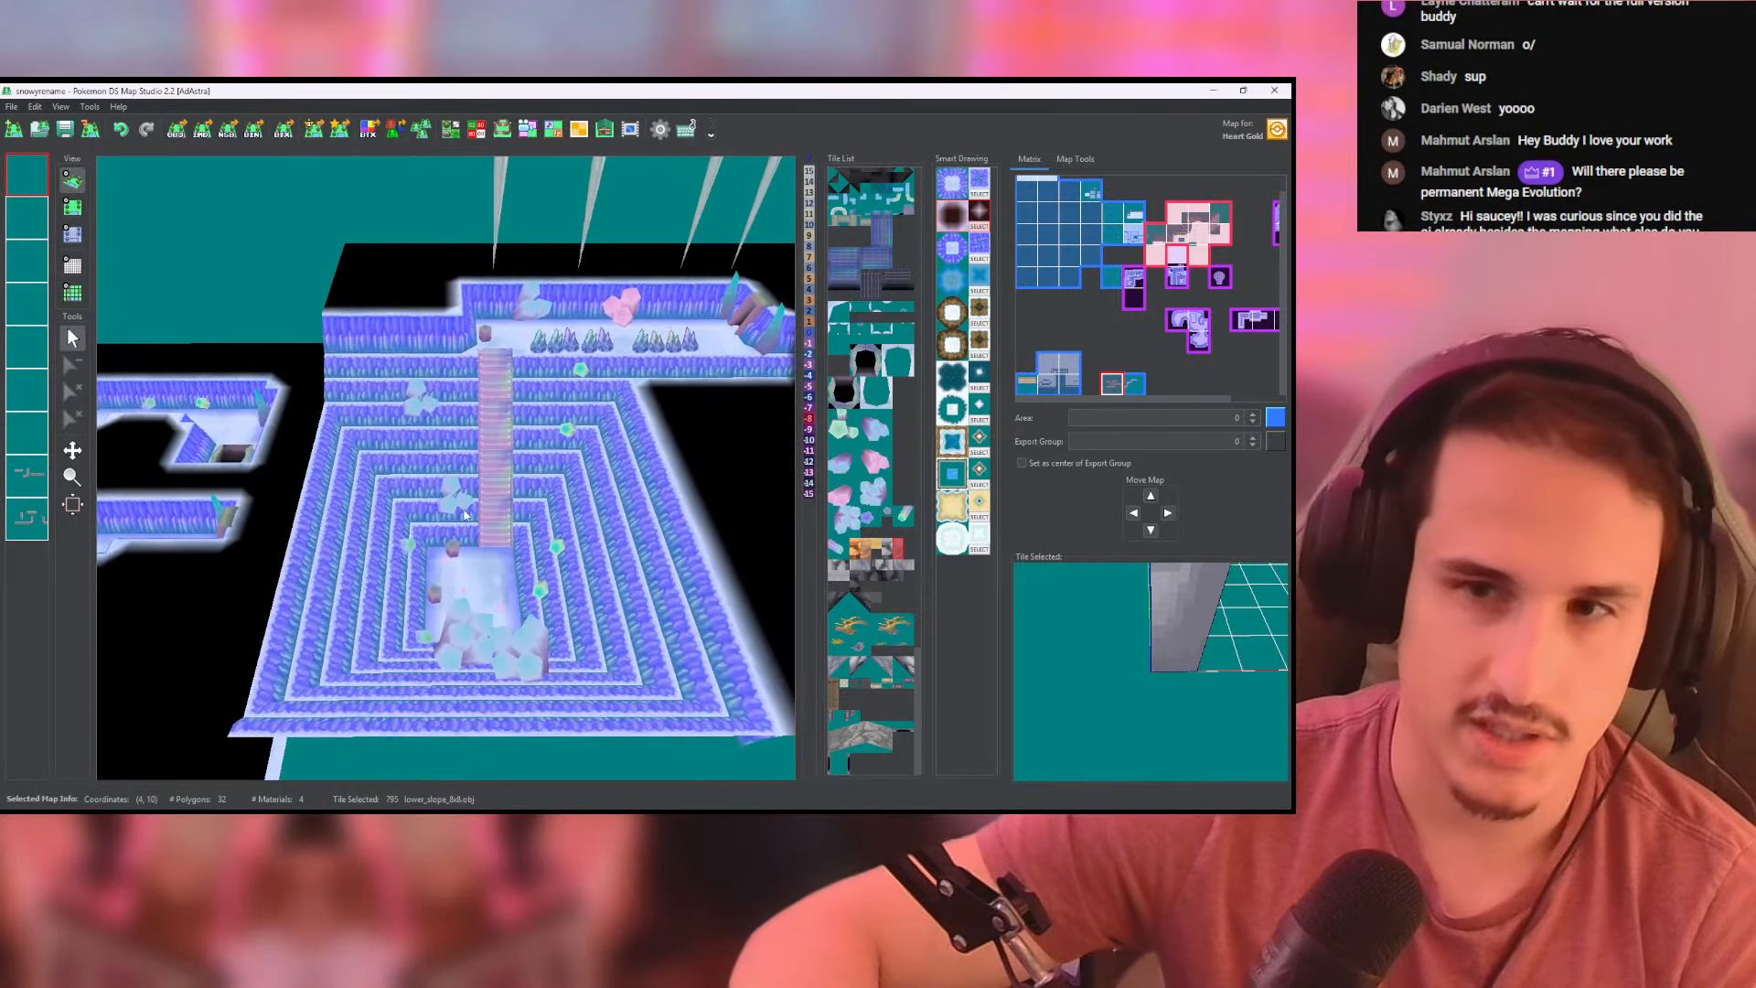
scroll(355, 393, "down", 2)
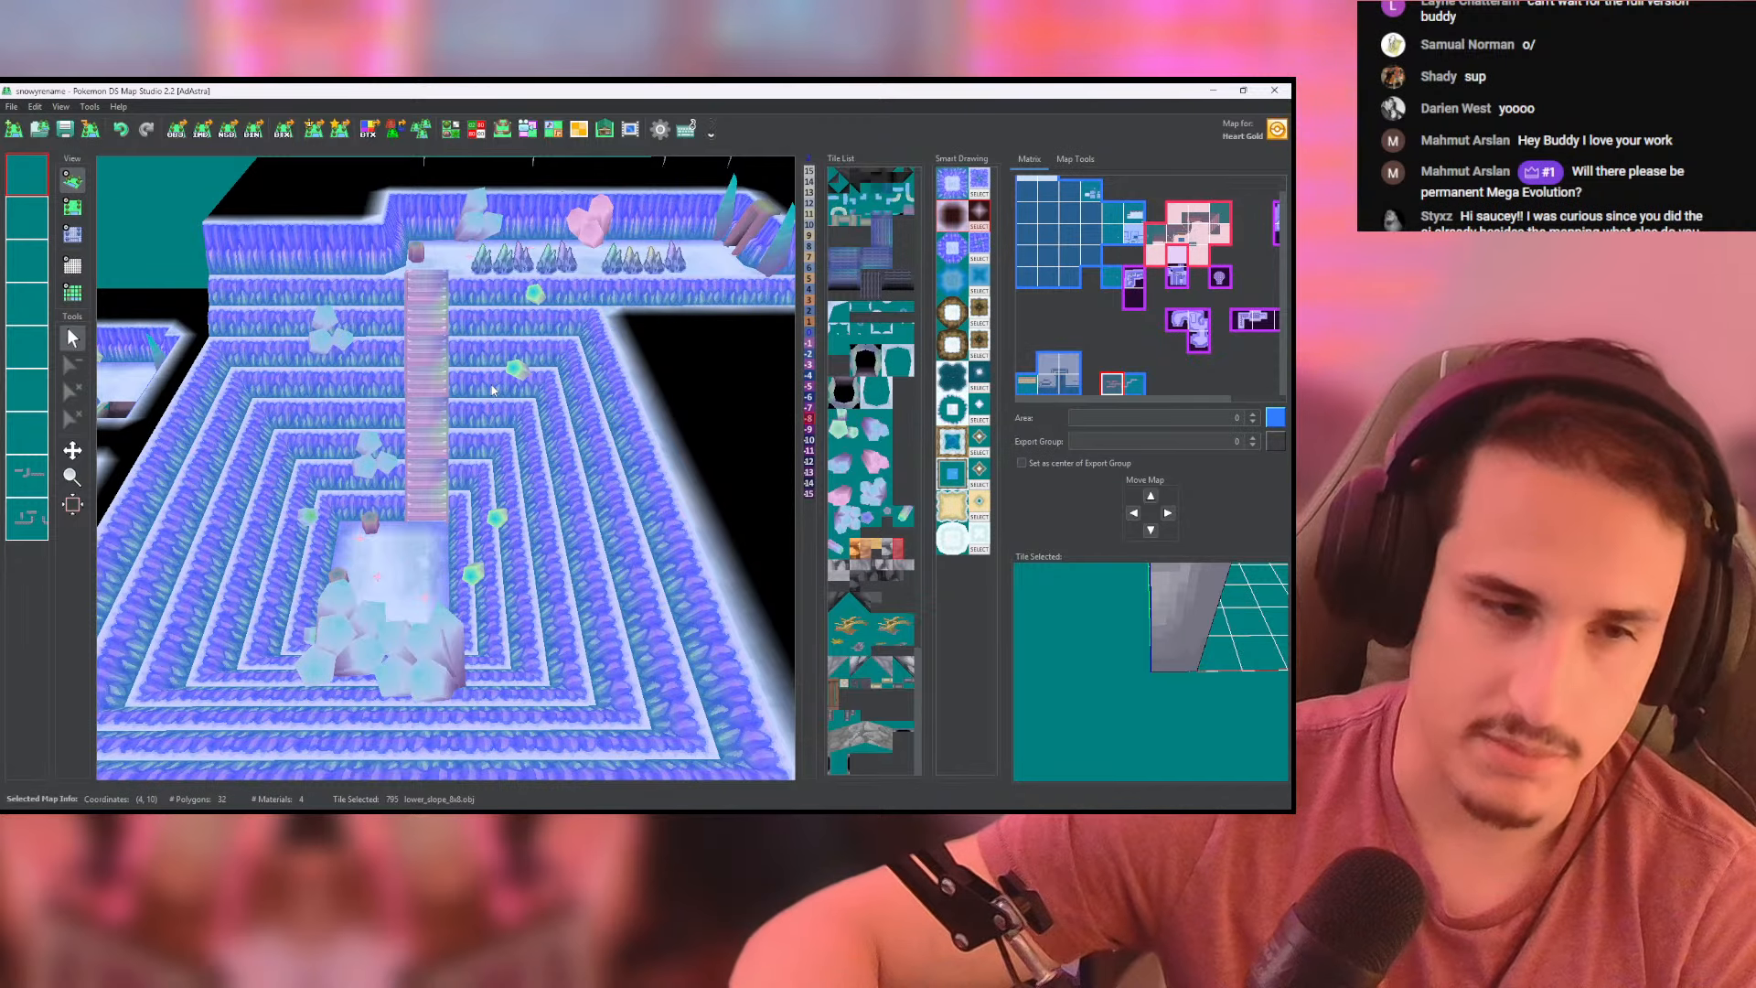
middle_click_drag(559, 427, 577, 426)
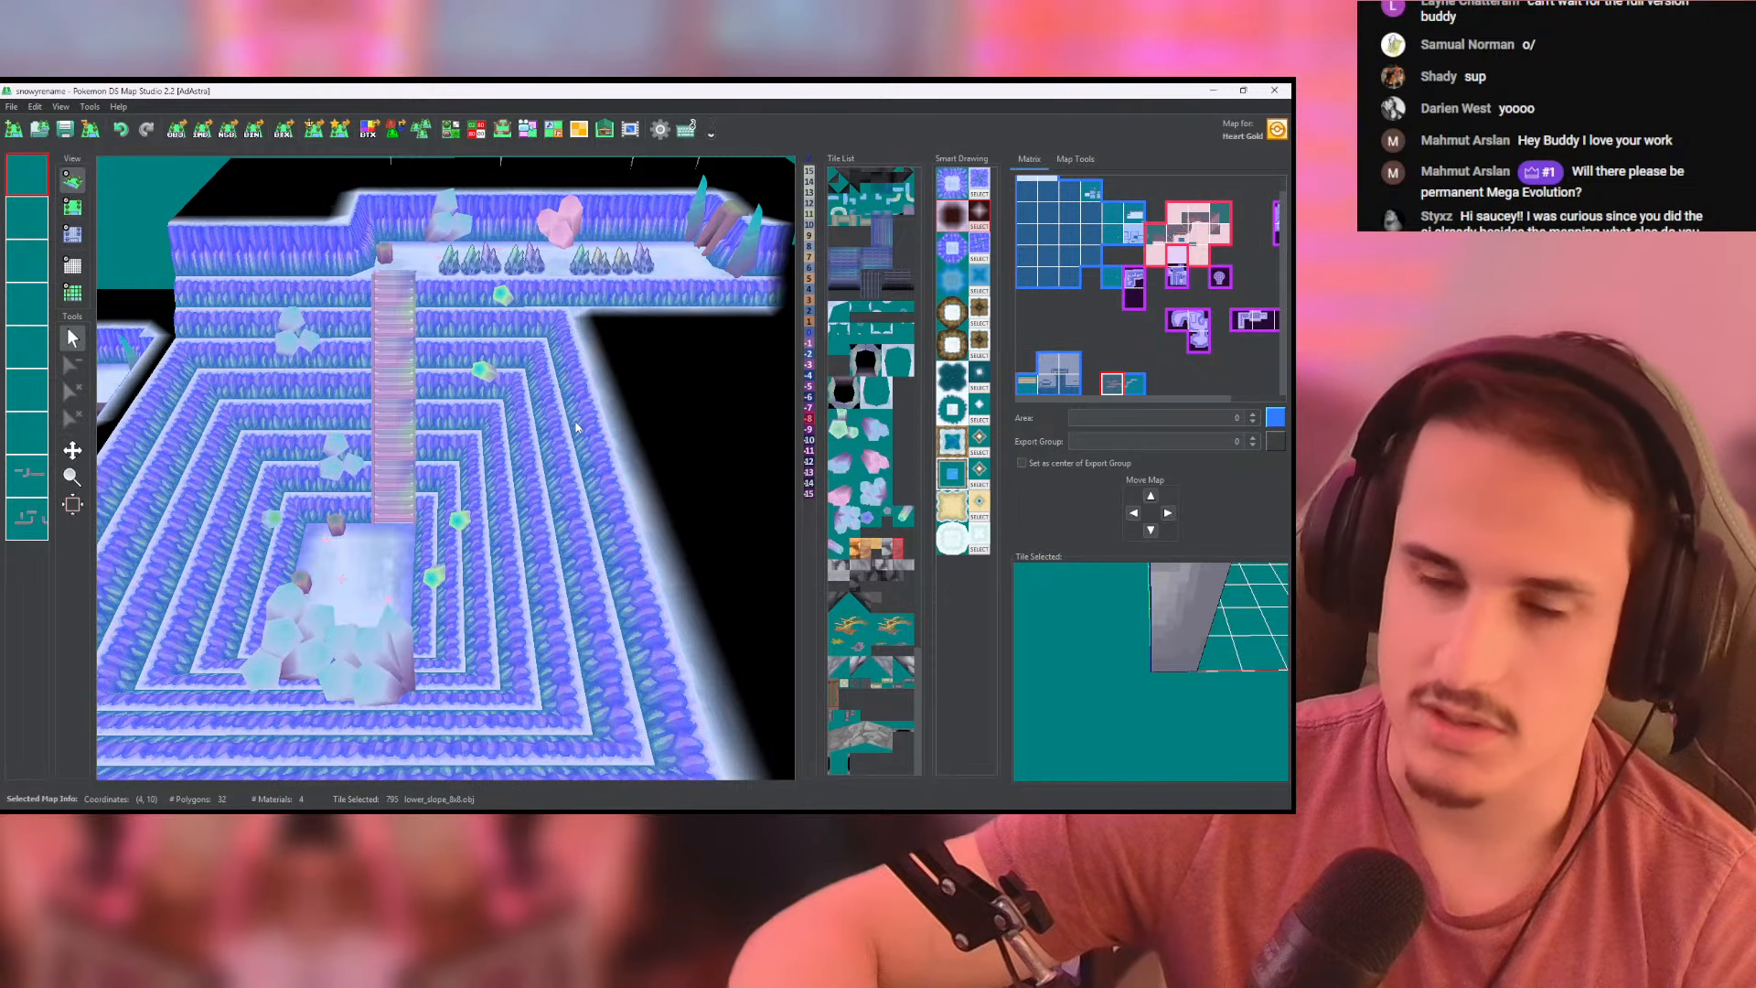
scroll(576, 427, "down", 5)
scroll(576, 427, "down", 7)
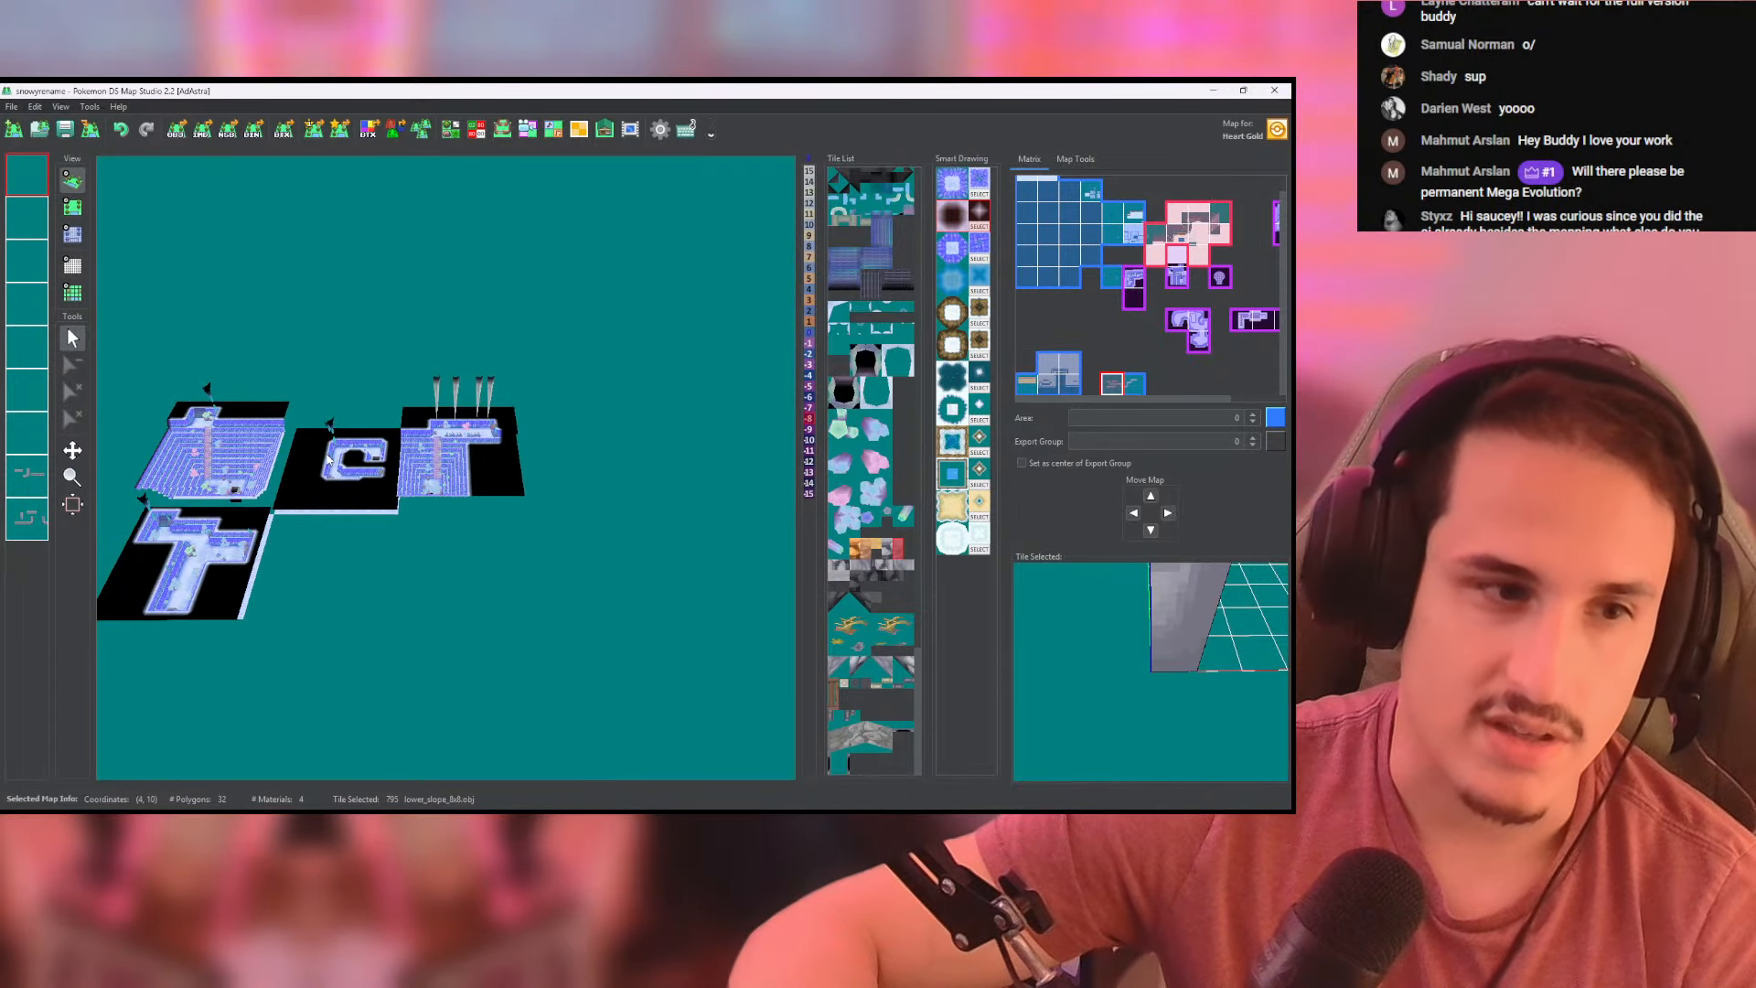
- View the snowy mountain map with its layered cliffs, wooden walkways, cave entrances and tree-covered foreground
middle_click_drag(377, 461, 601, 468)
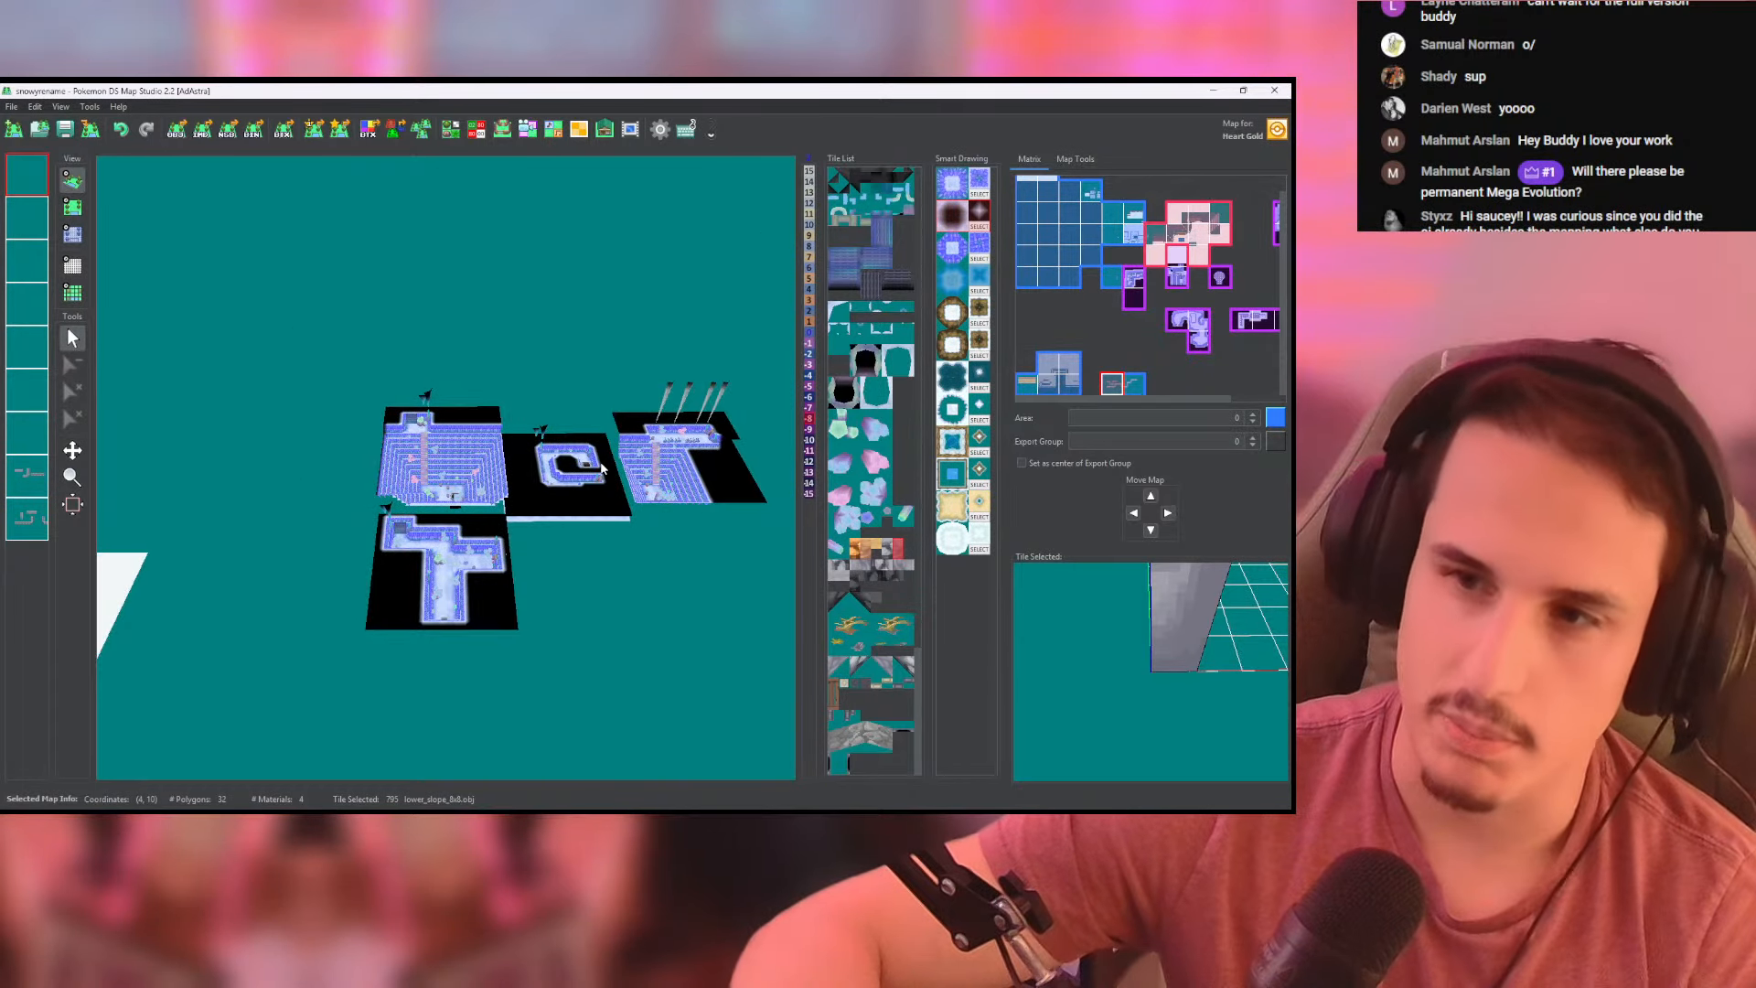
scroll(426, 478, "up", 8)
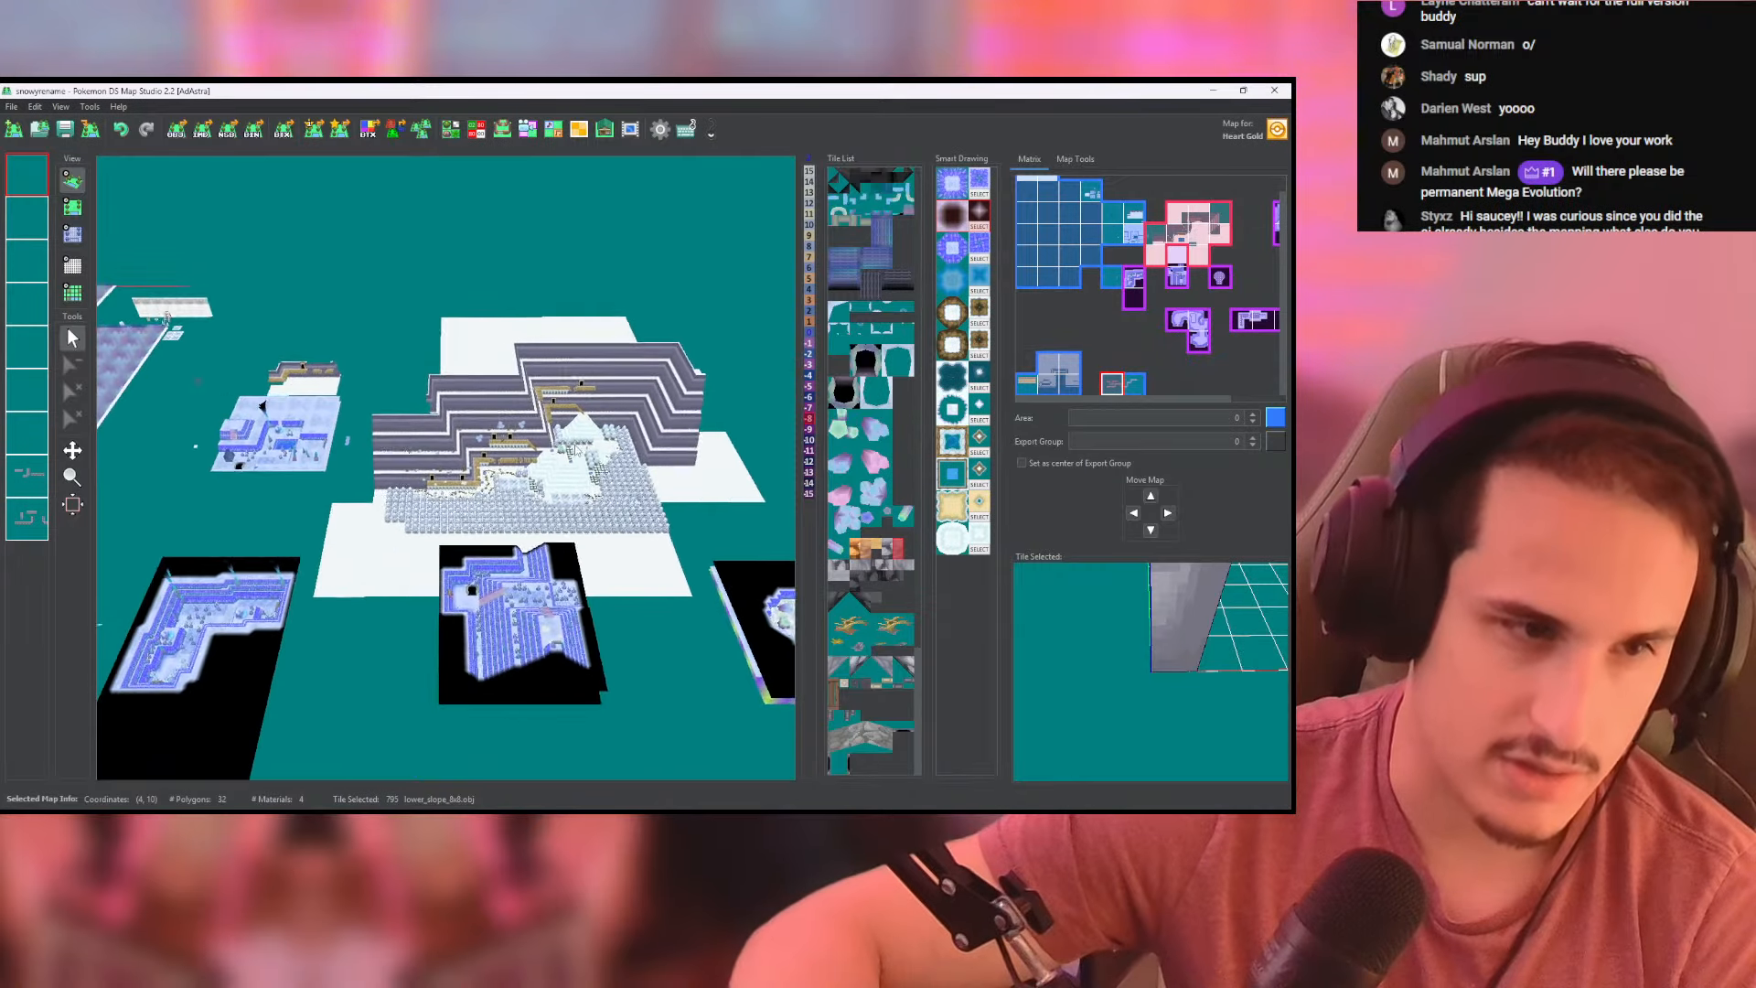
middle_click_drag(485, 543, 491, 511)
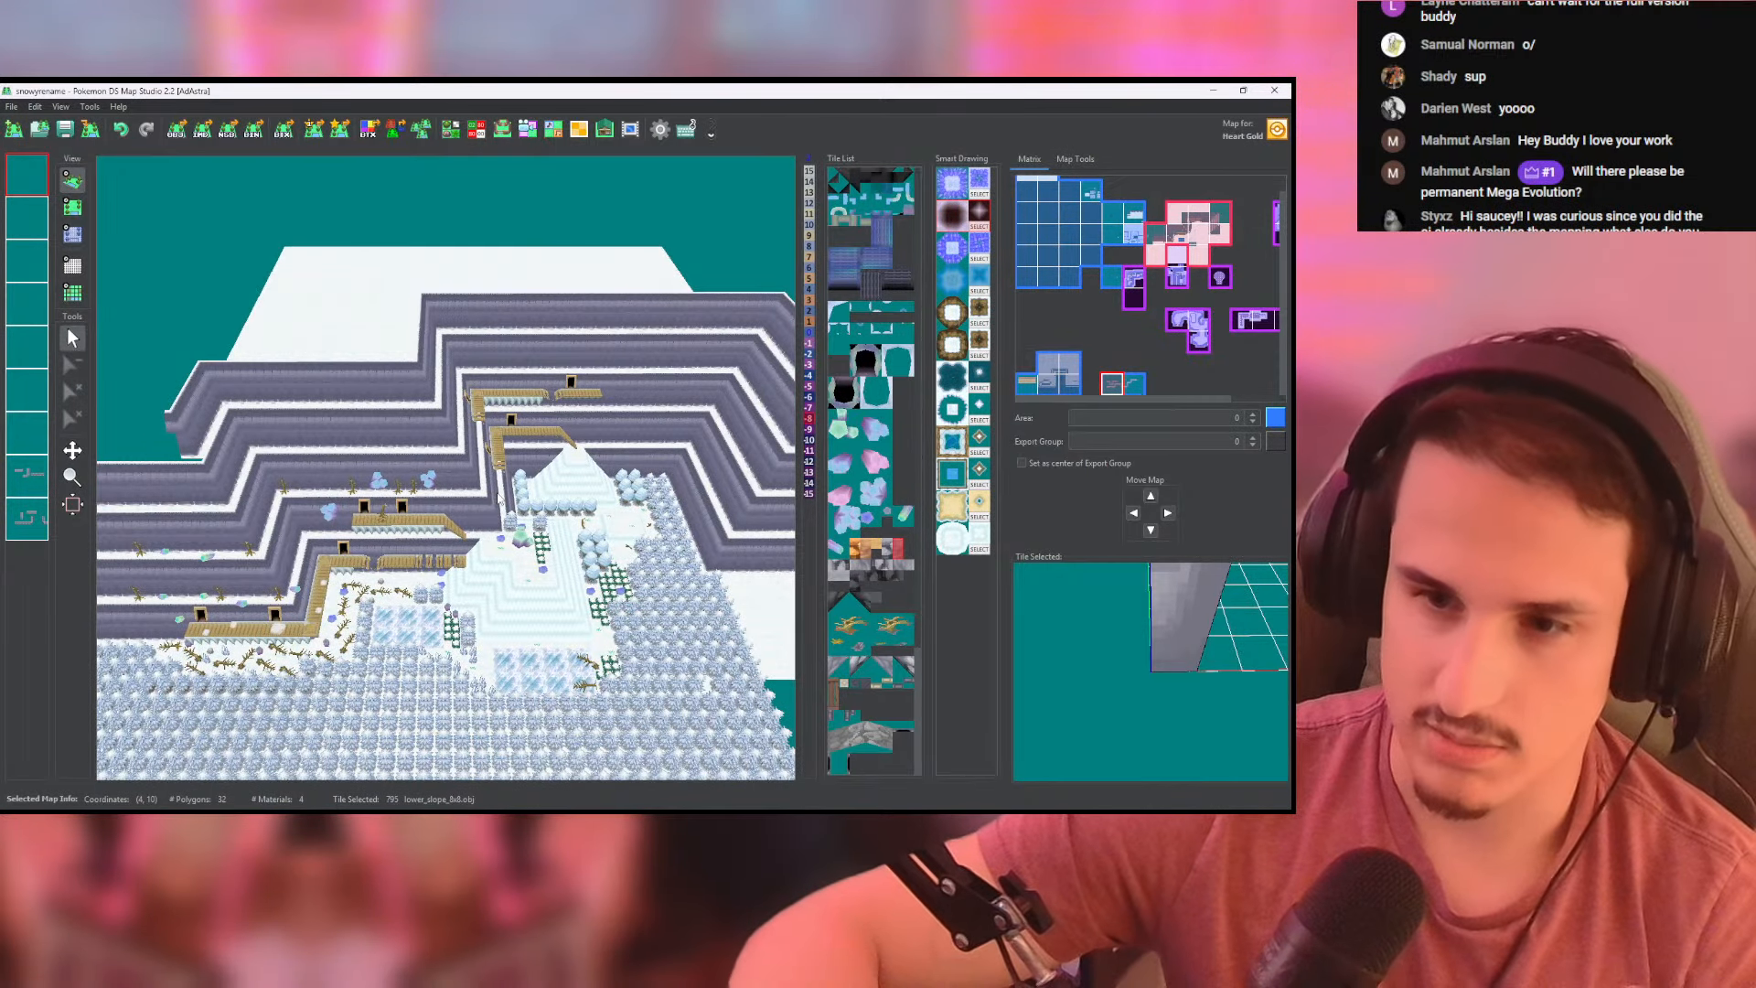
middle_click_drag(498, 494, 498, 477)
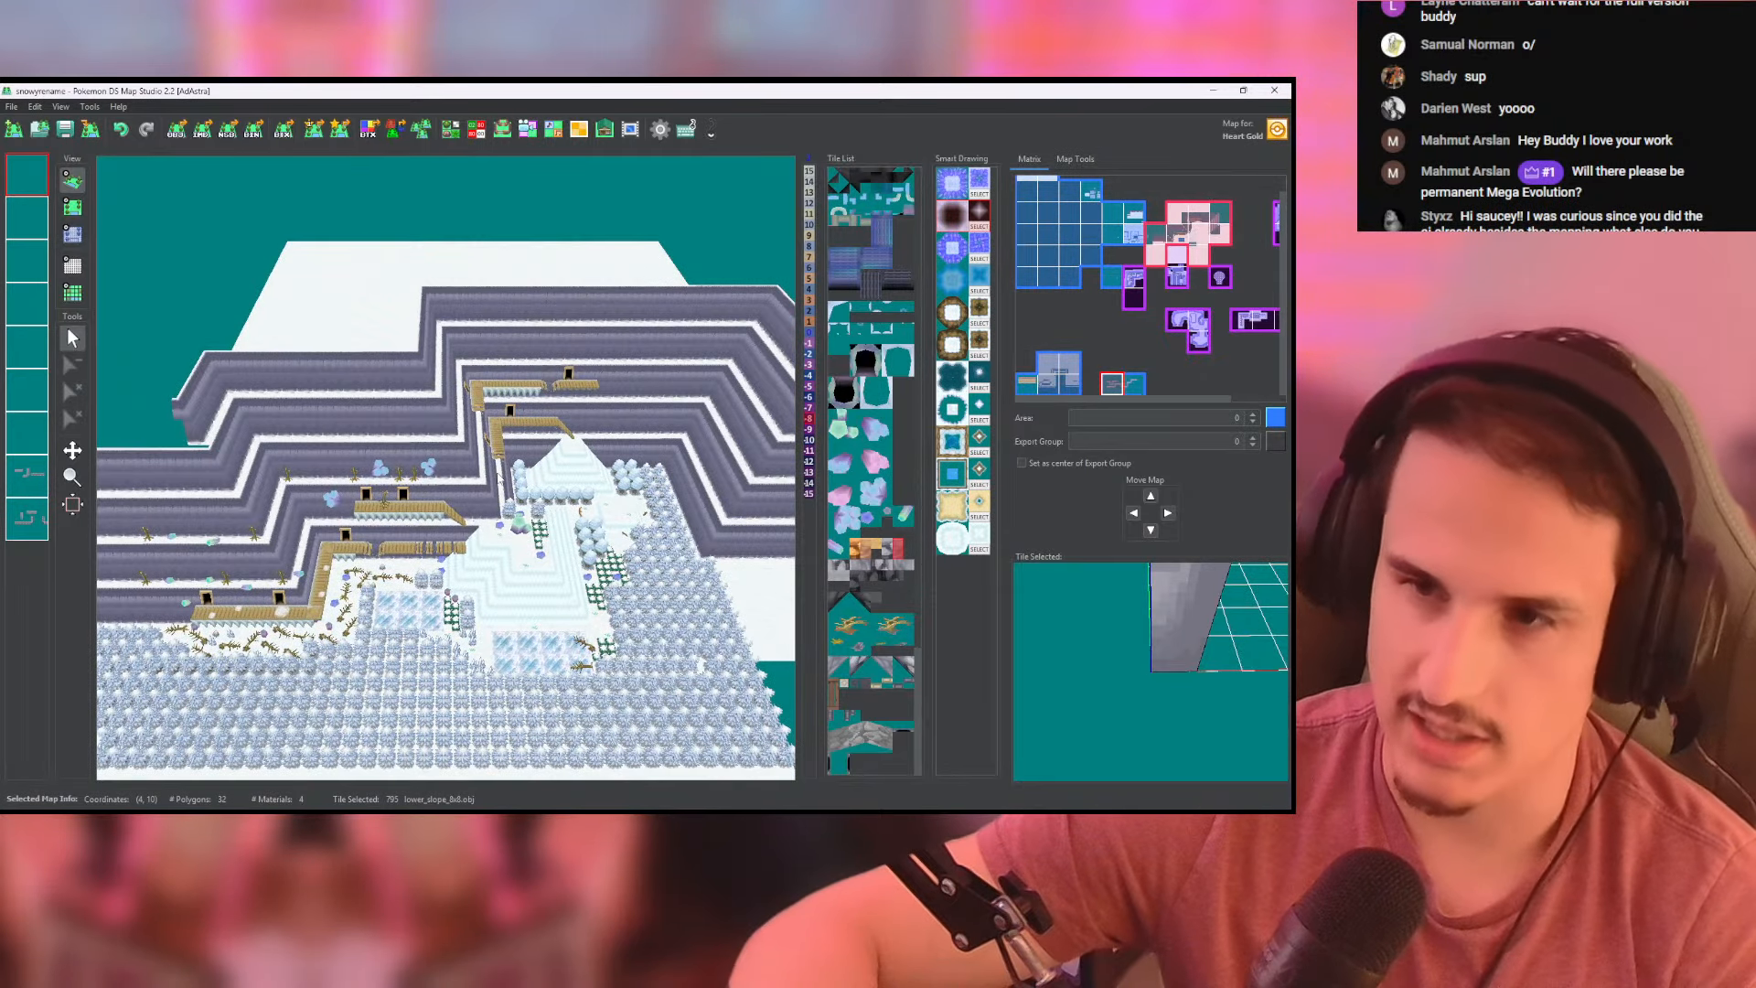
- Examine the grey rocky cliff map with the water inlet and wooden bridge from several distances and angles
scroll(430, 533, "down", 5)
middle_click_drag(430, 533, 1033, 215)
scroll(576, 489, "down", 5)
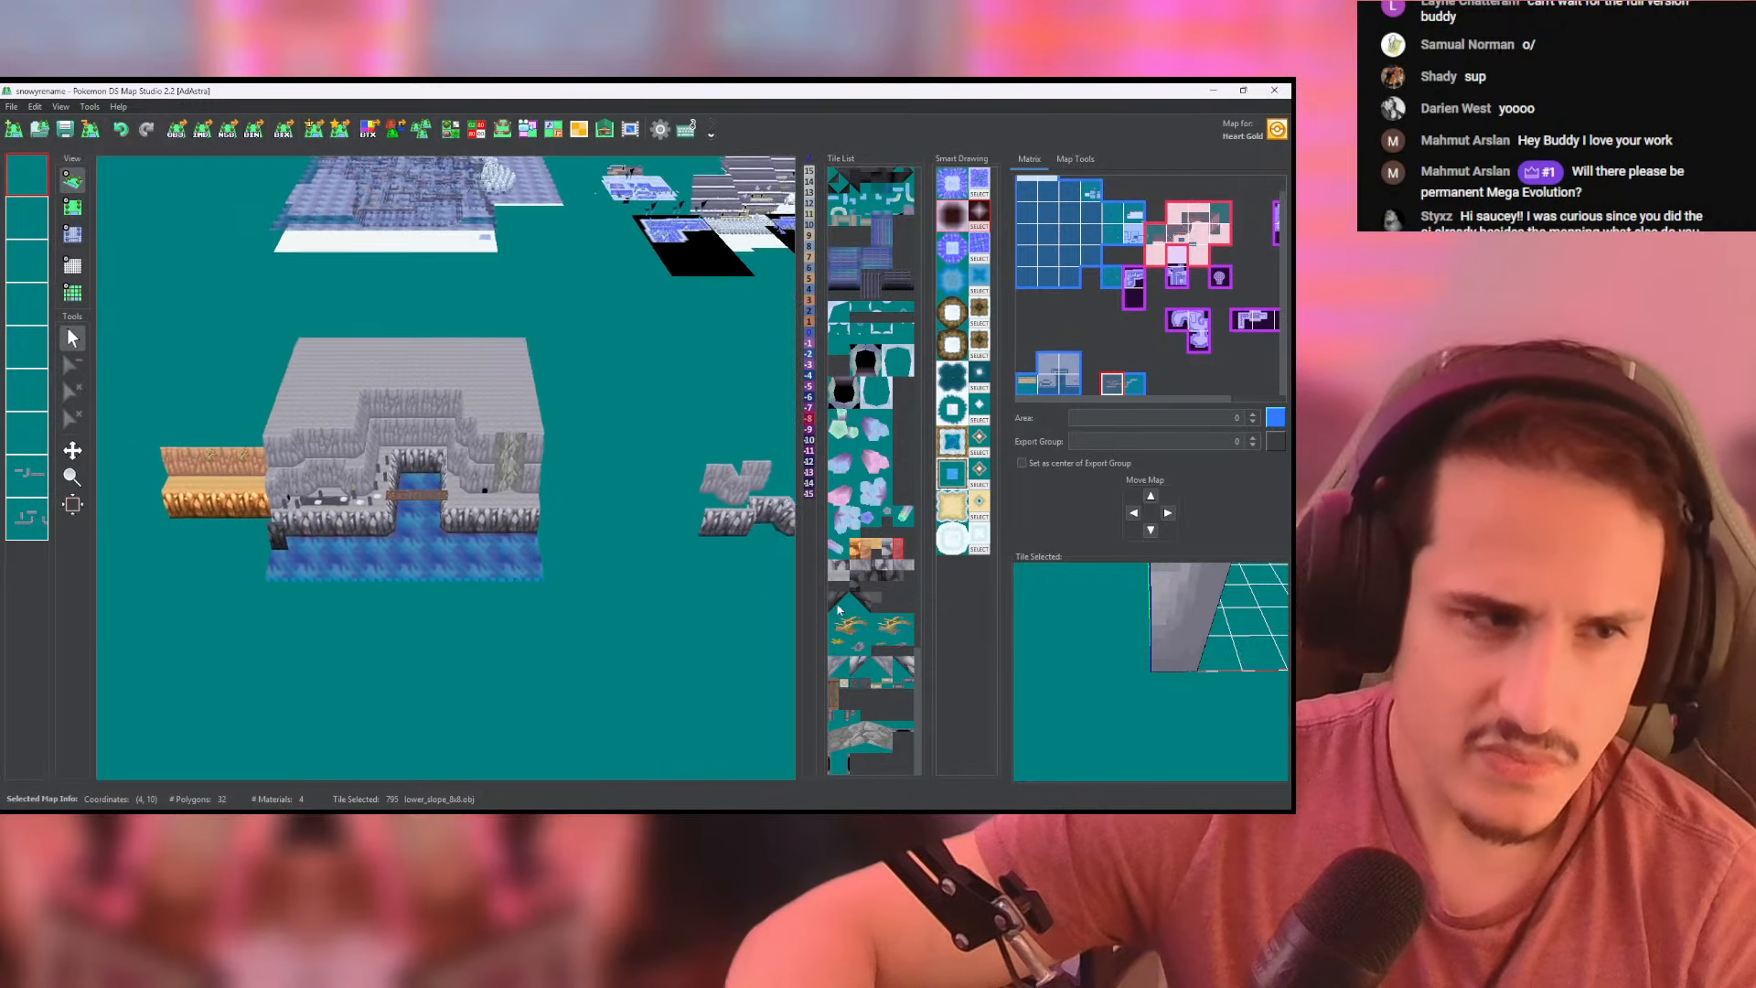
scroll(512, 471, "up", 10)
middle_click_drag(510, 475, 626, 464)
scroll(626, 466, "down", 3)
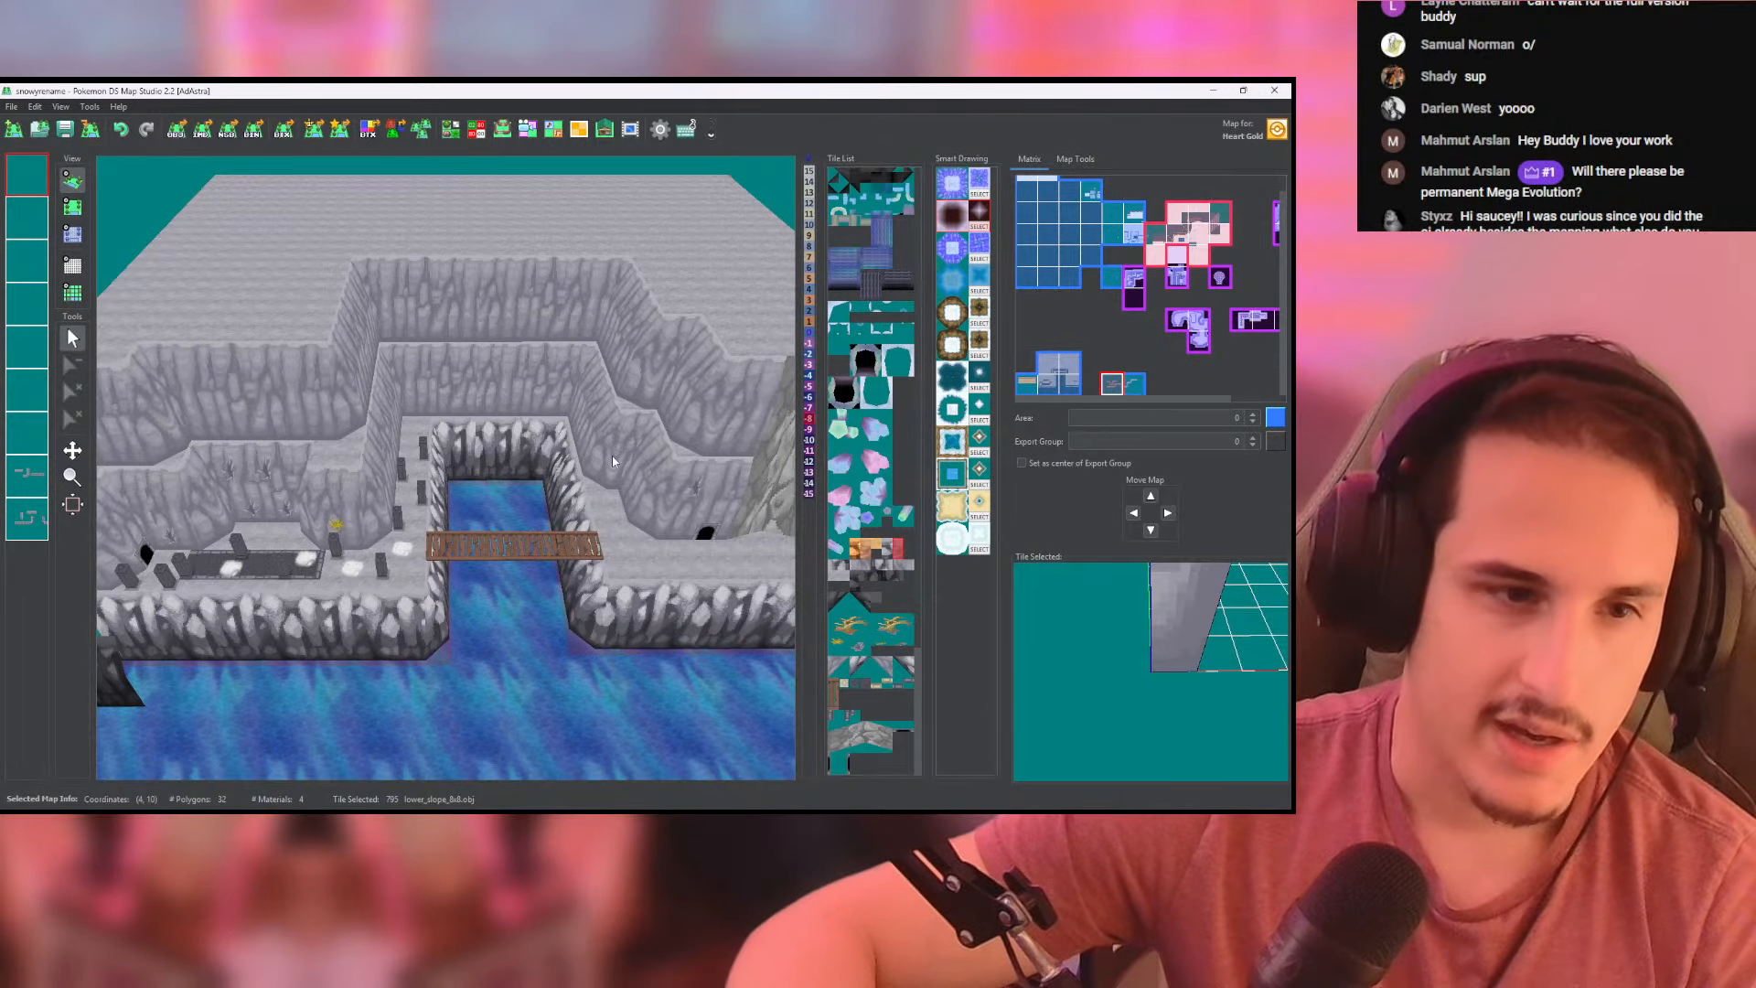
scroll(619, 452, "down", 5)
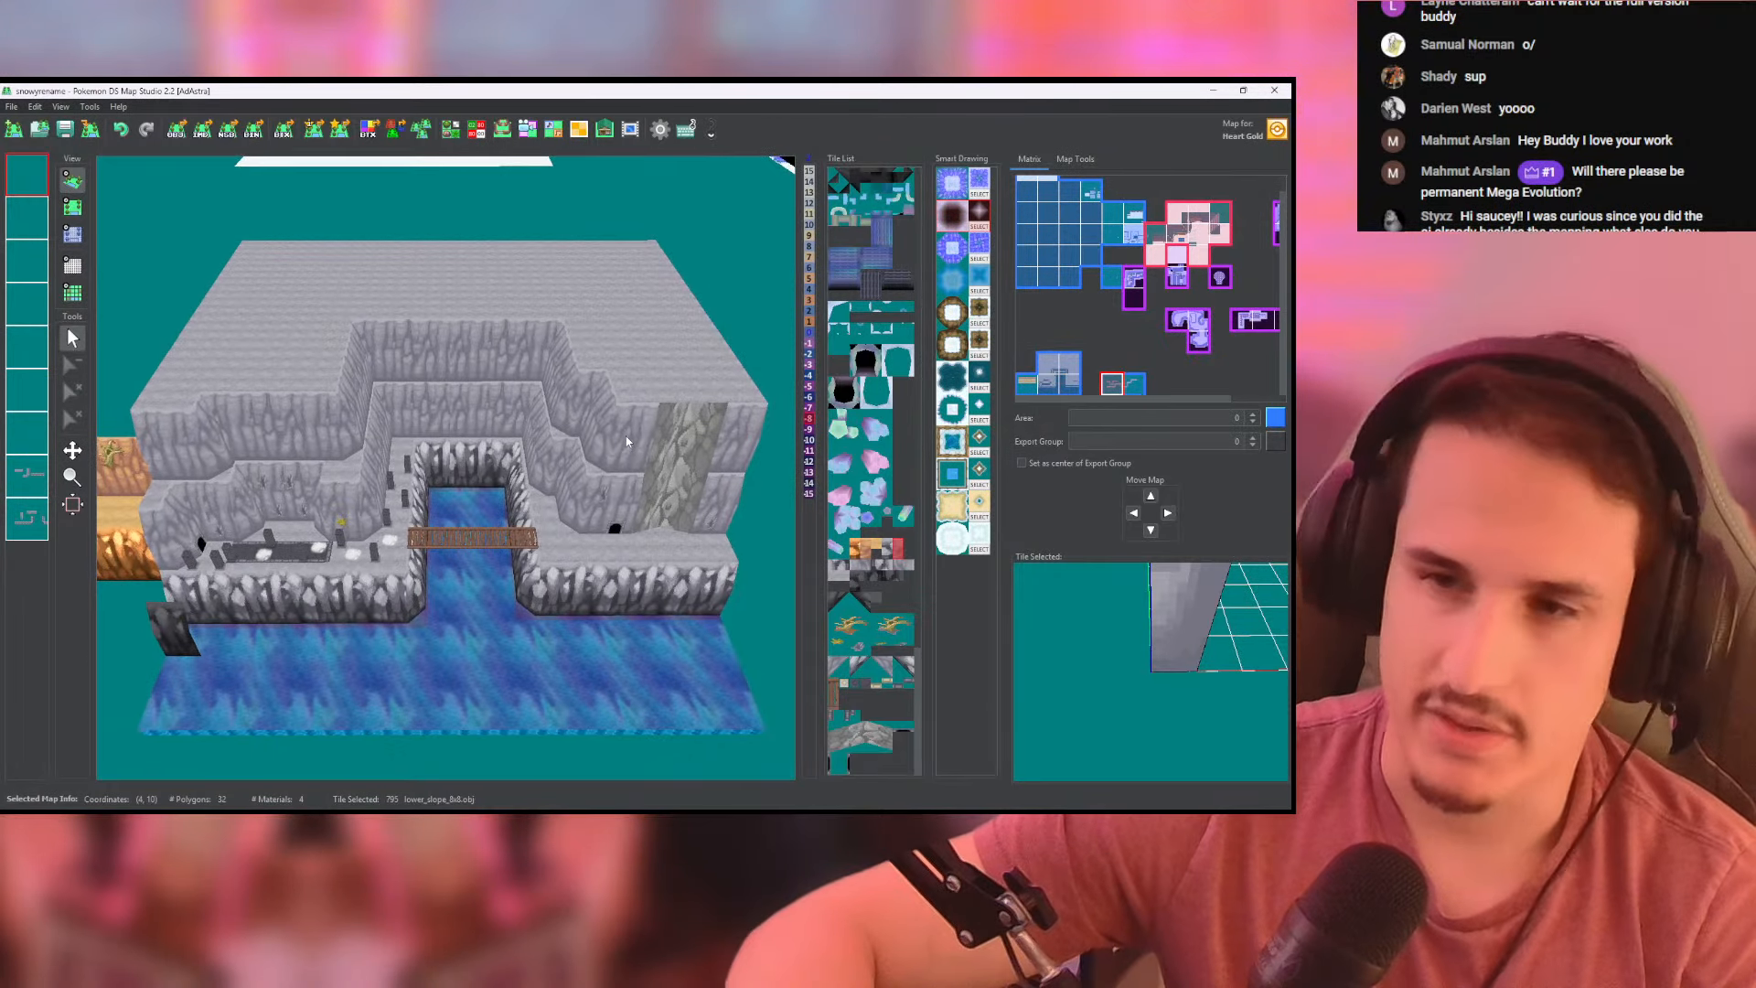
scroll(627, 442, "up", 4)
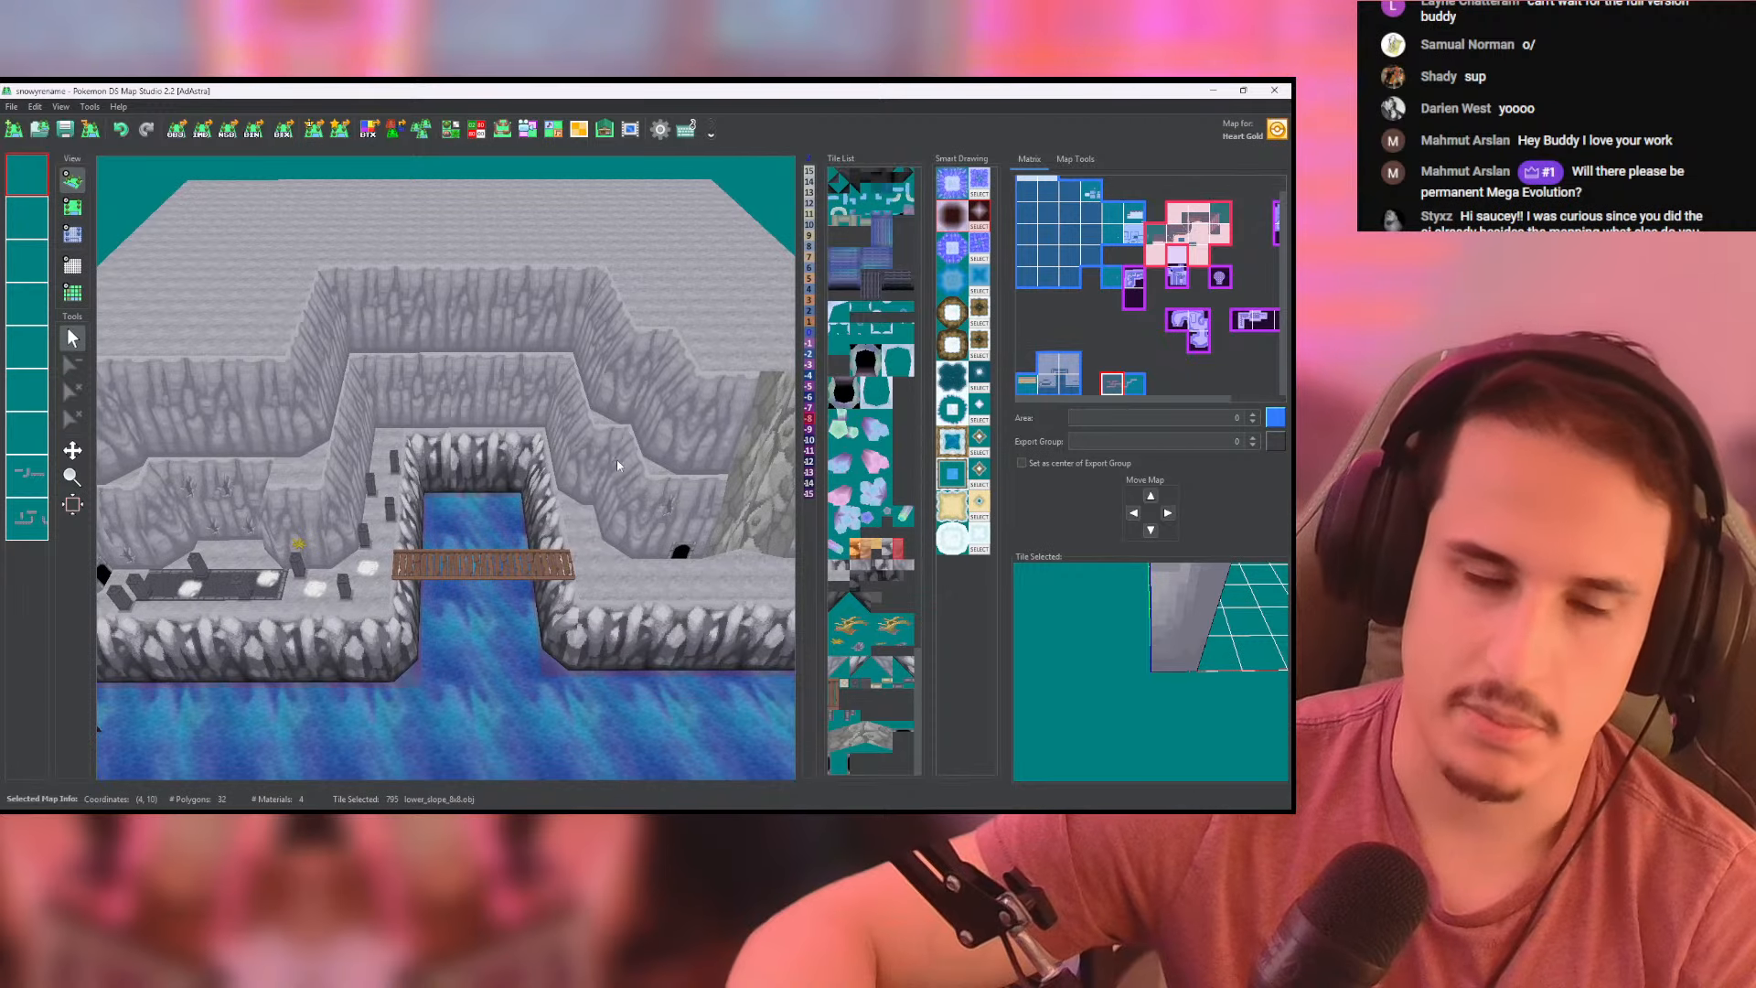
left_click_drag(540, 464, 548, 442)
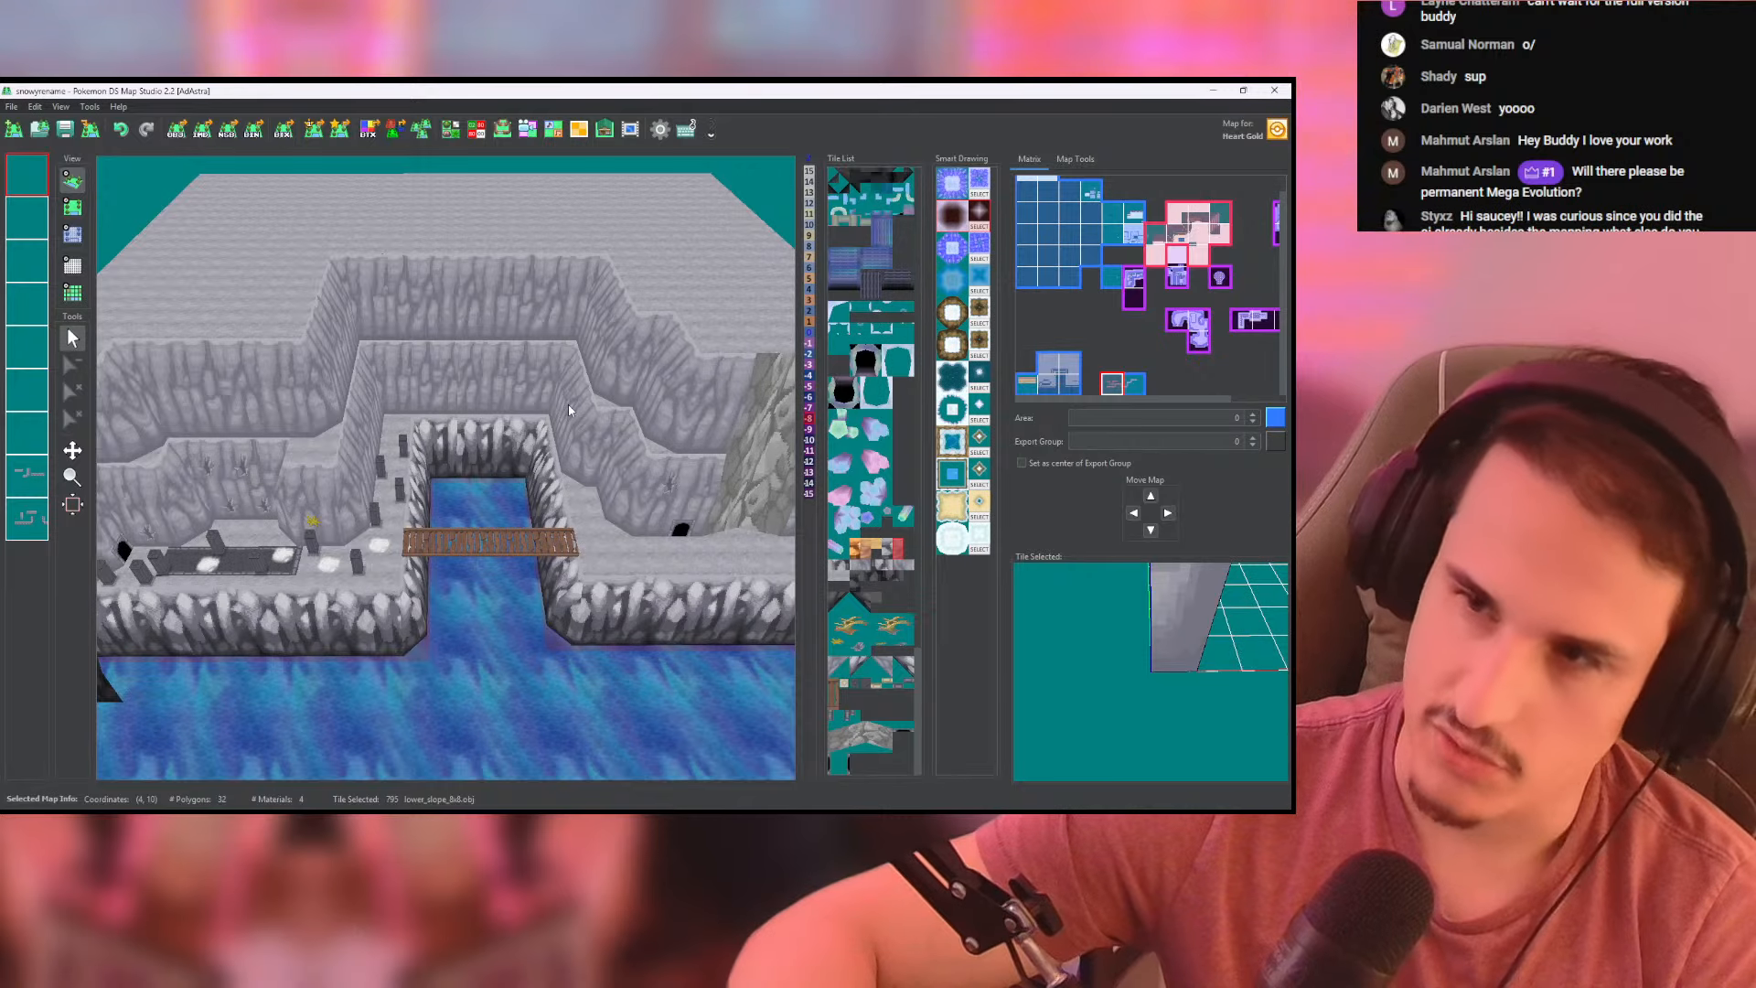
mouse_move(503, 451)
left_mouse_down()
mouse_move(609, 416)
mouse_move(509, 426)
left_mouse_up()
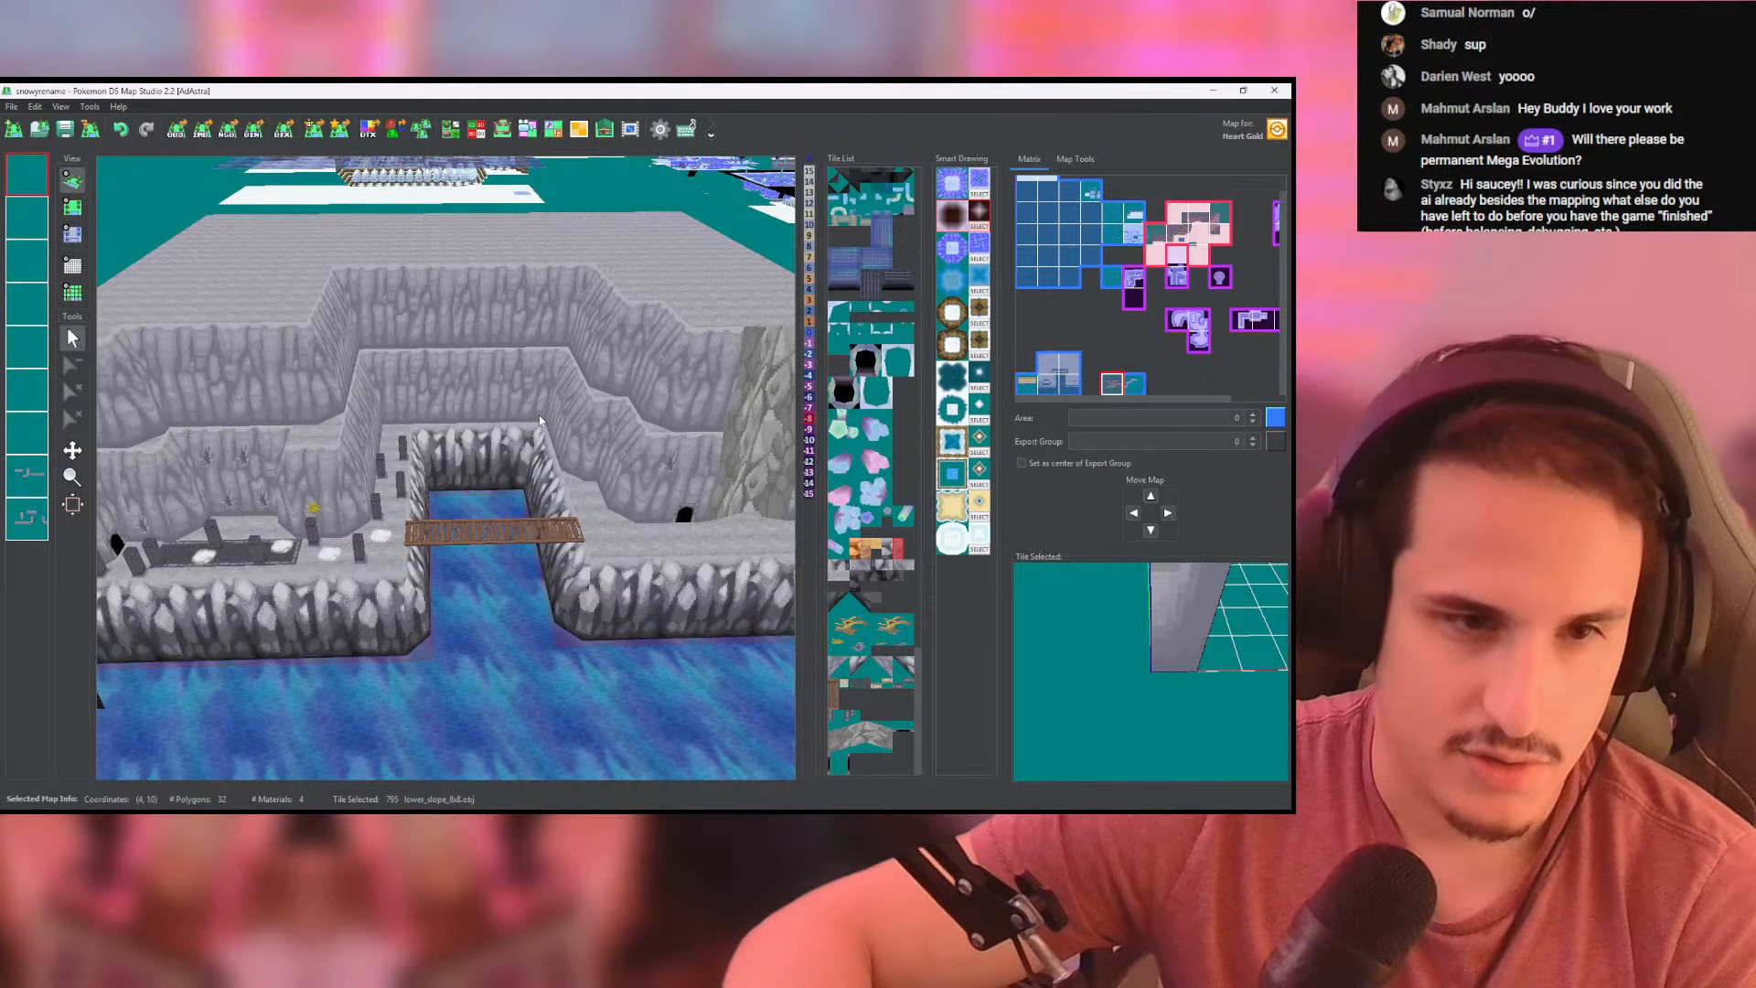
scroll(540, 420, "down", 6)
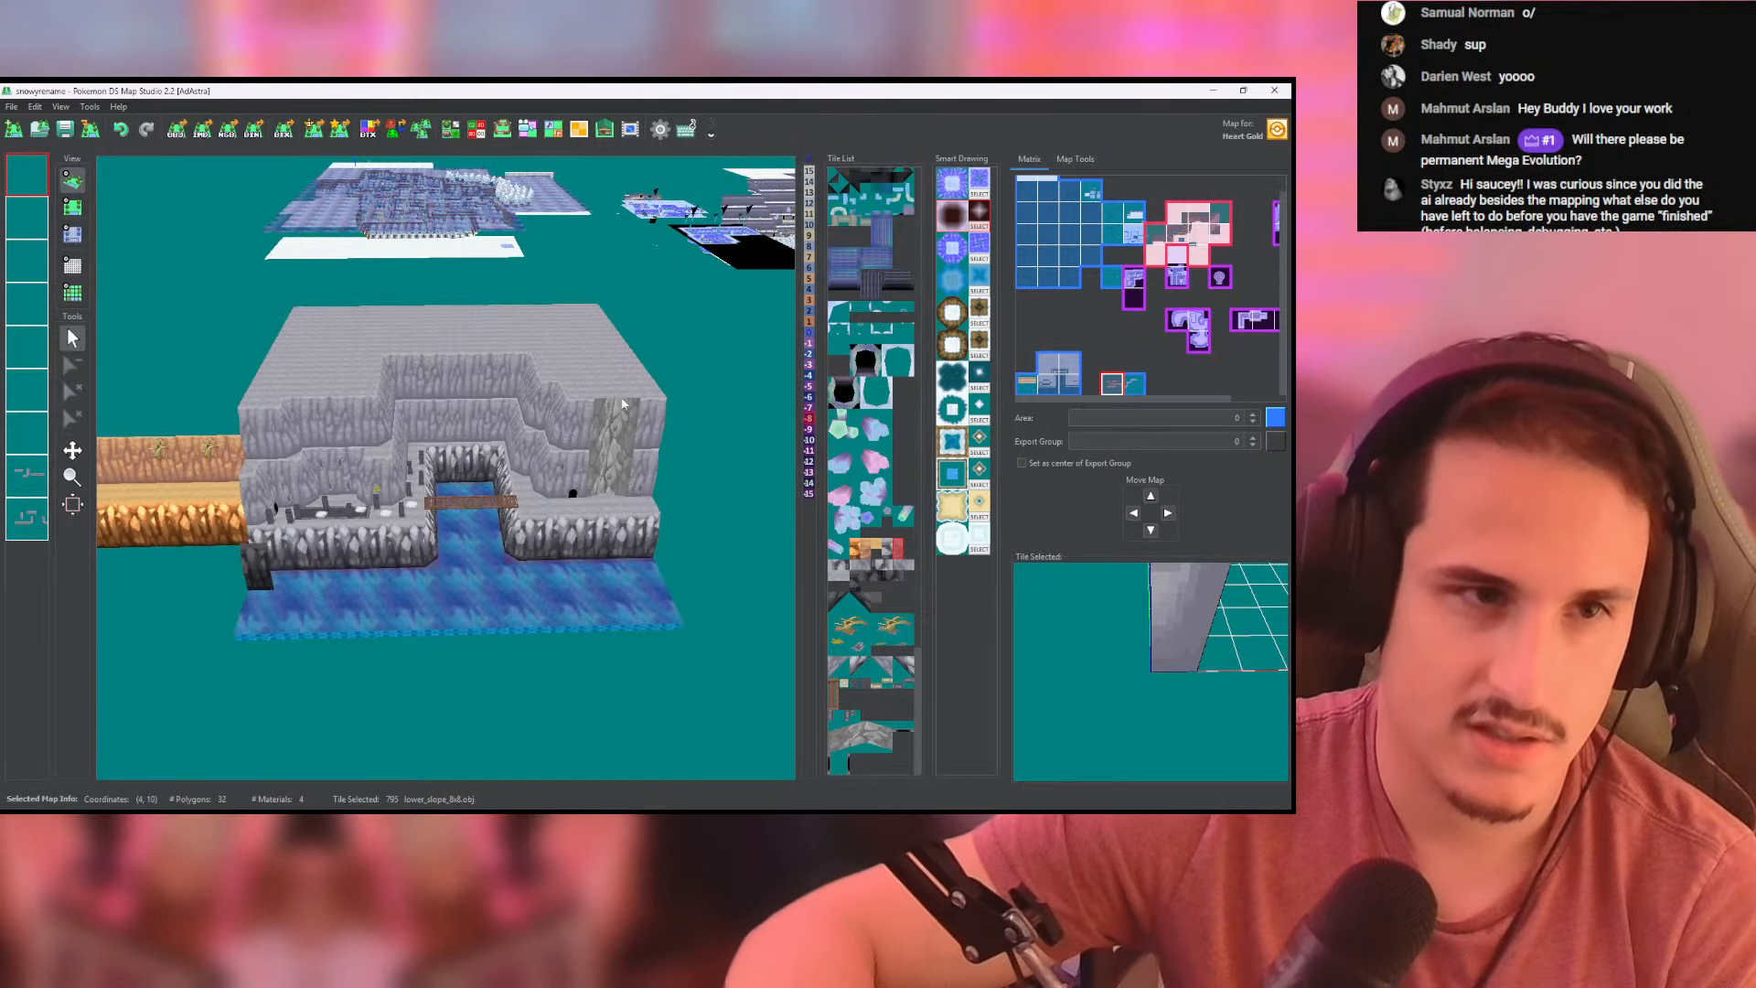
- Inspect the loose grey cliff wall pieces on the otherwise empty map beside the bridge area
middle_click_drag(768, 424, 507, 409)
scroll(578, 445, "down", 6)
scroll(521, 407, "up", 6)
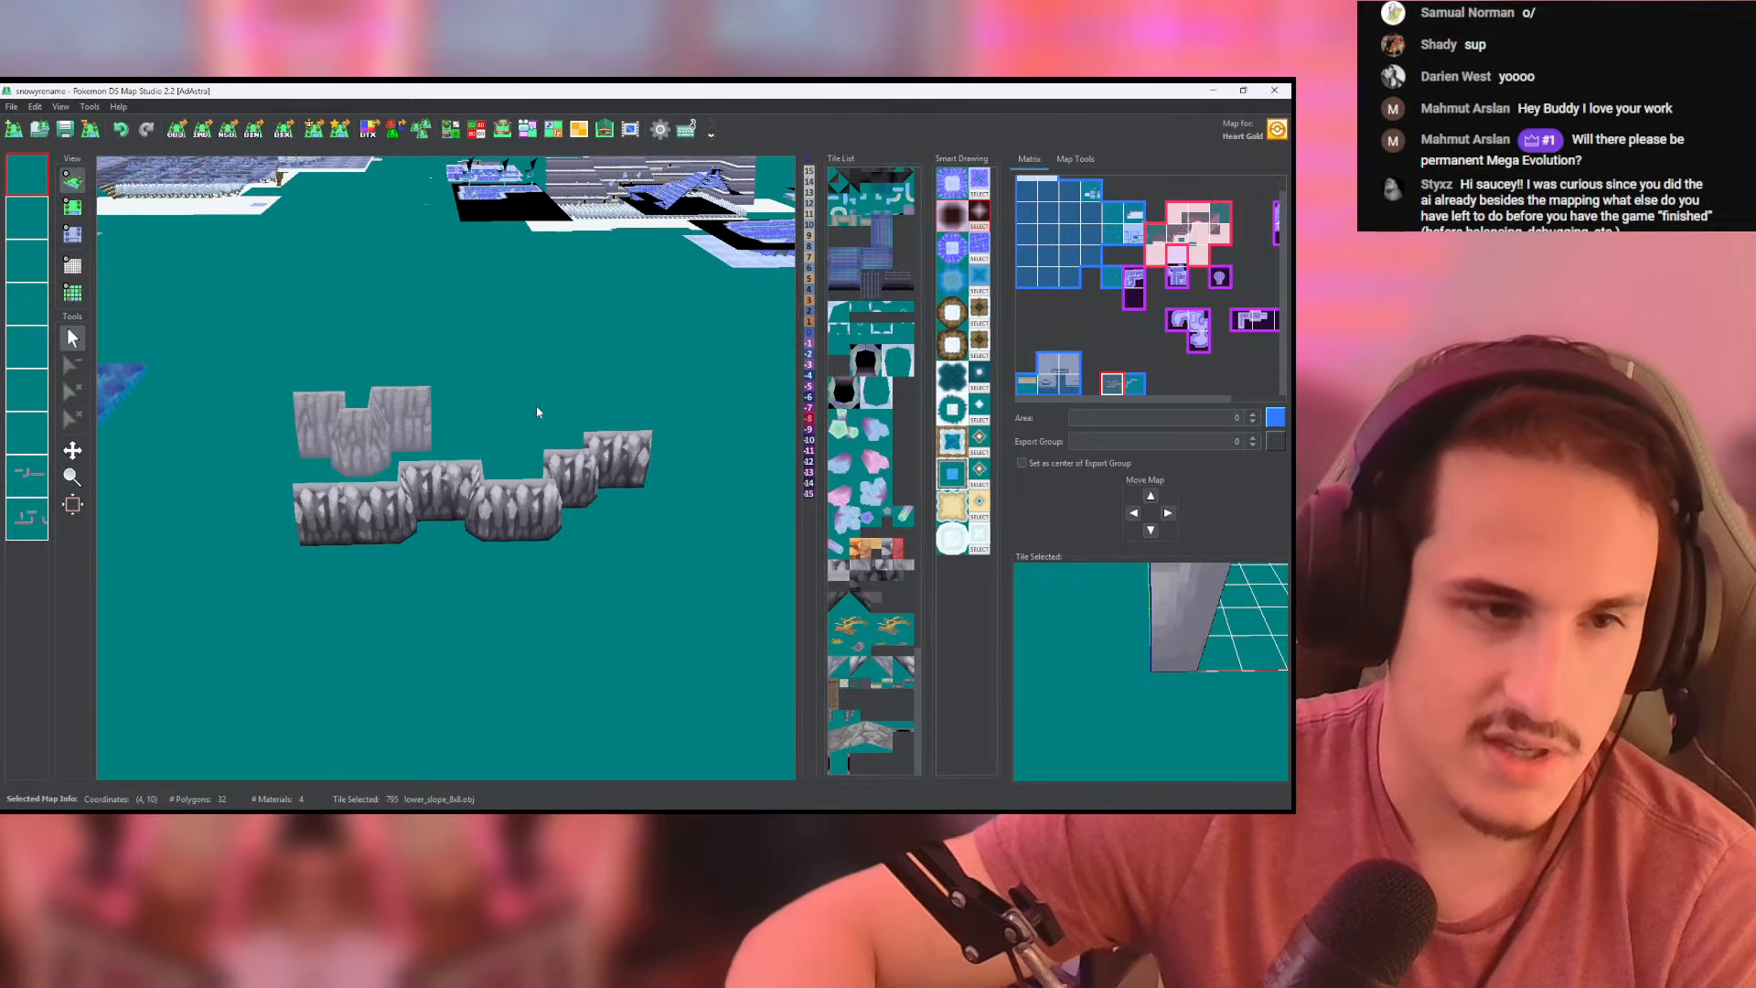
left_click_drag(536, 404, 522, 442)
- Inspect the snowy mountain's upper wooden walkways up close, including the broken gap, icicles and cave entrances
left_click_drag(403, 287, 453, 232)
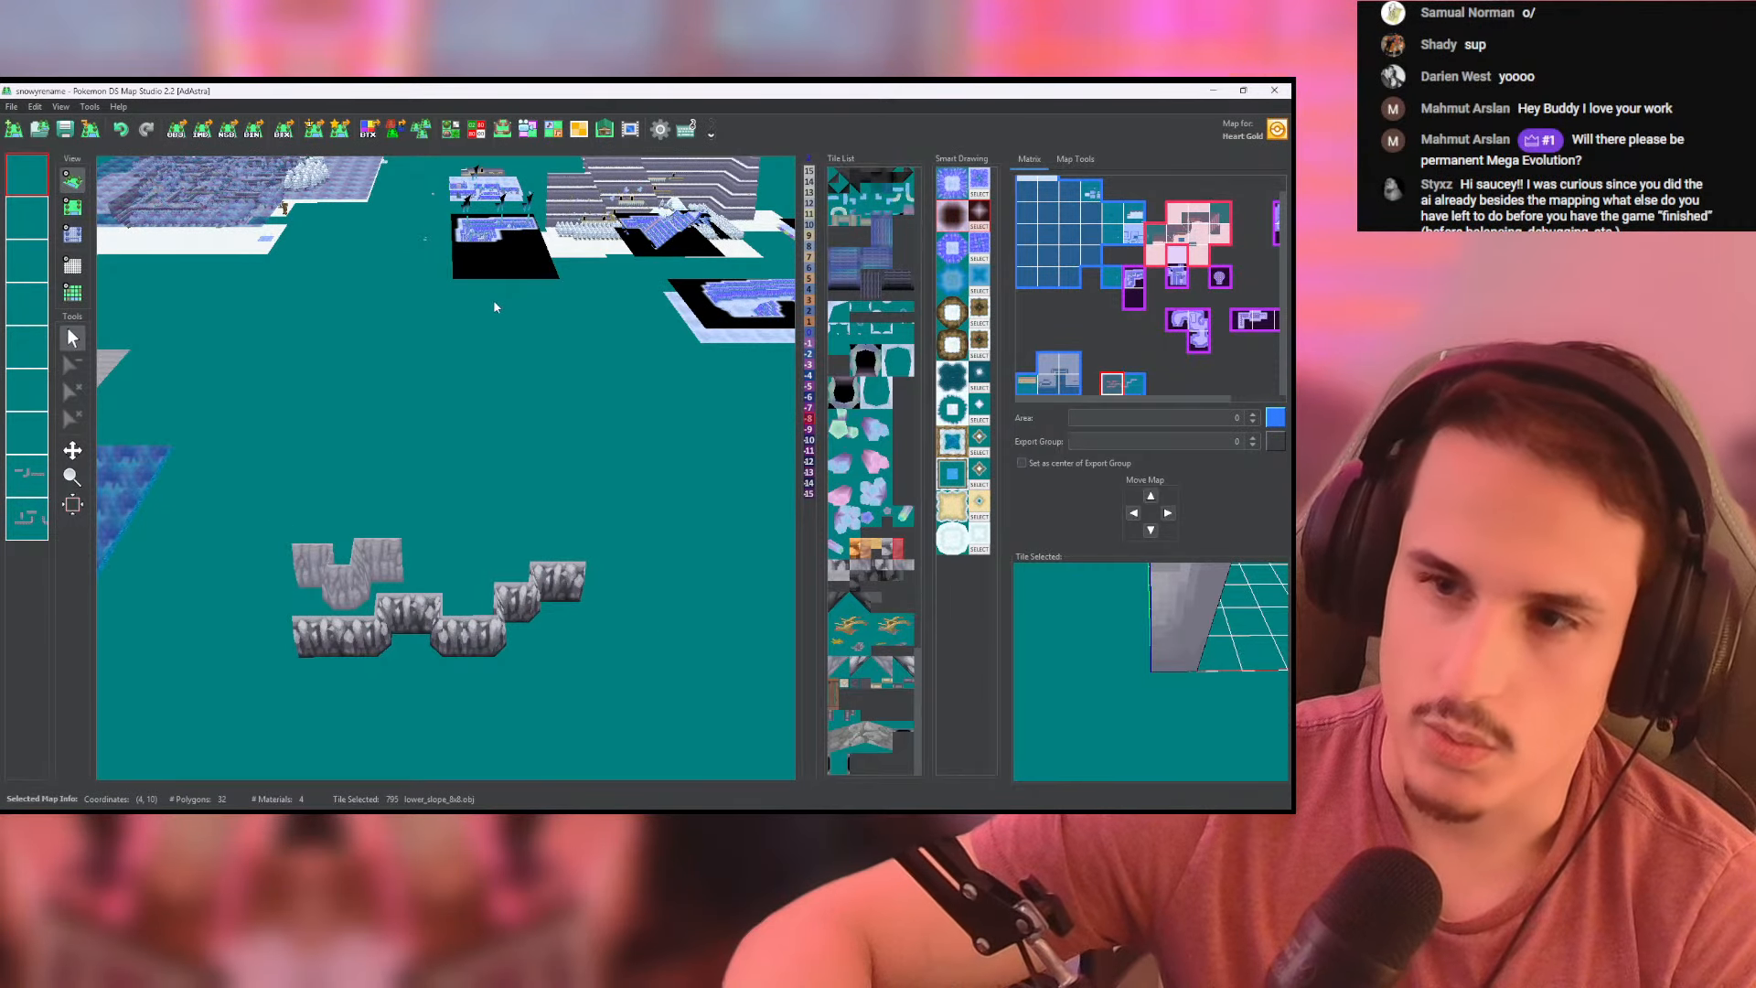
middle_click_drag(492, 301, 194, 579)
middle_click_drag(430, 457, 137, 512)
scroll(357, 471, "up", 7)
middle_click_drag(357, 471, 435, 474)
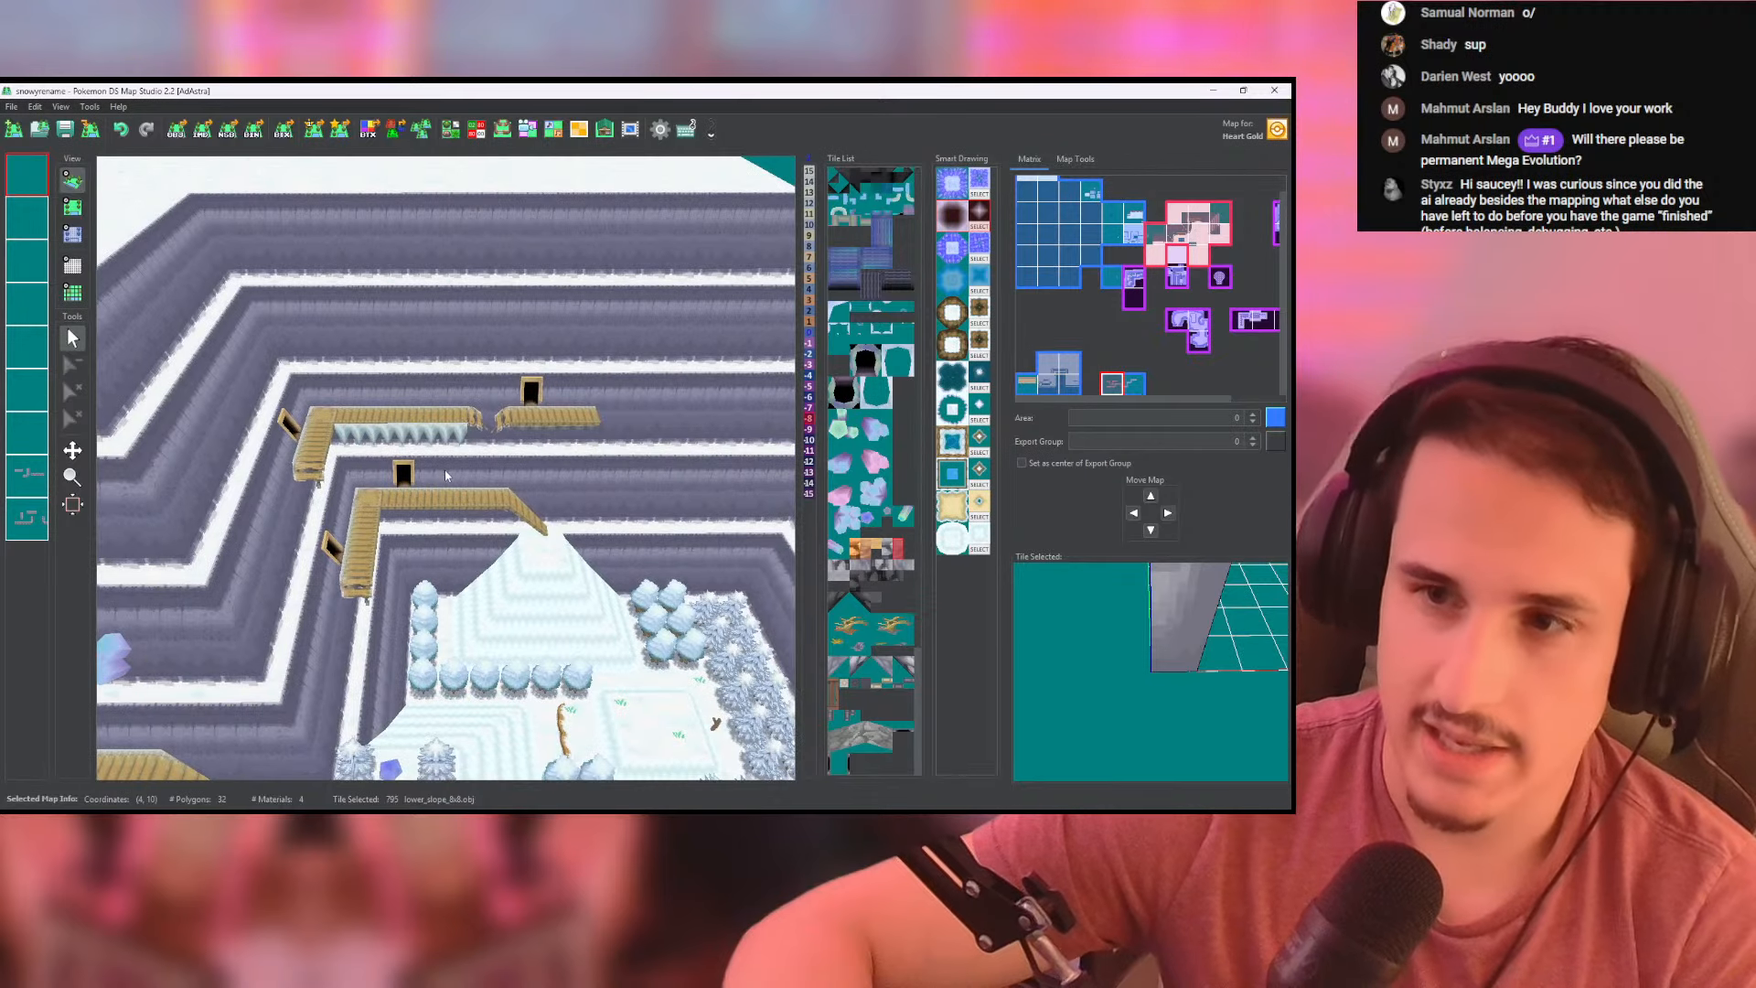
scroll(457, 472, "up", 2)
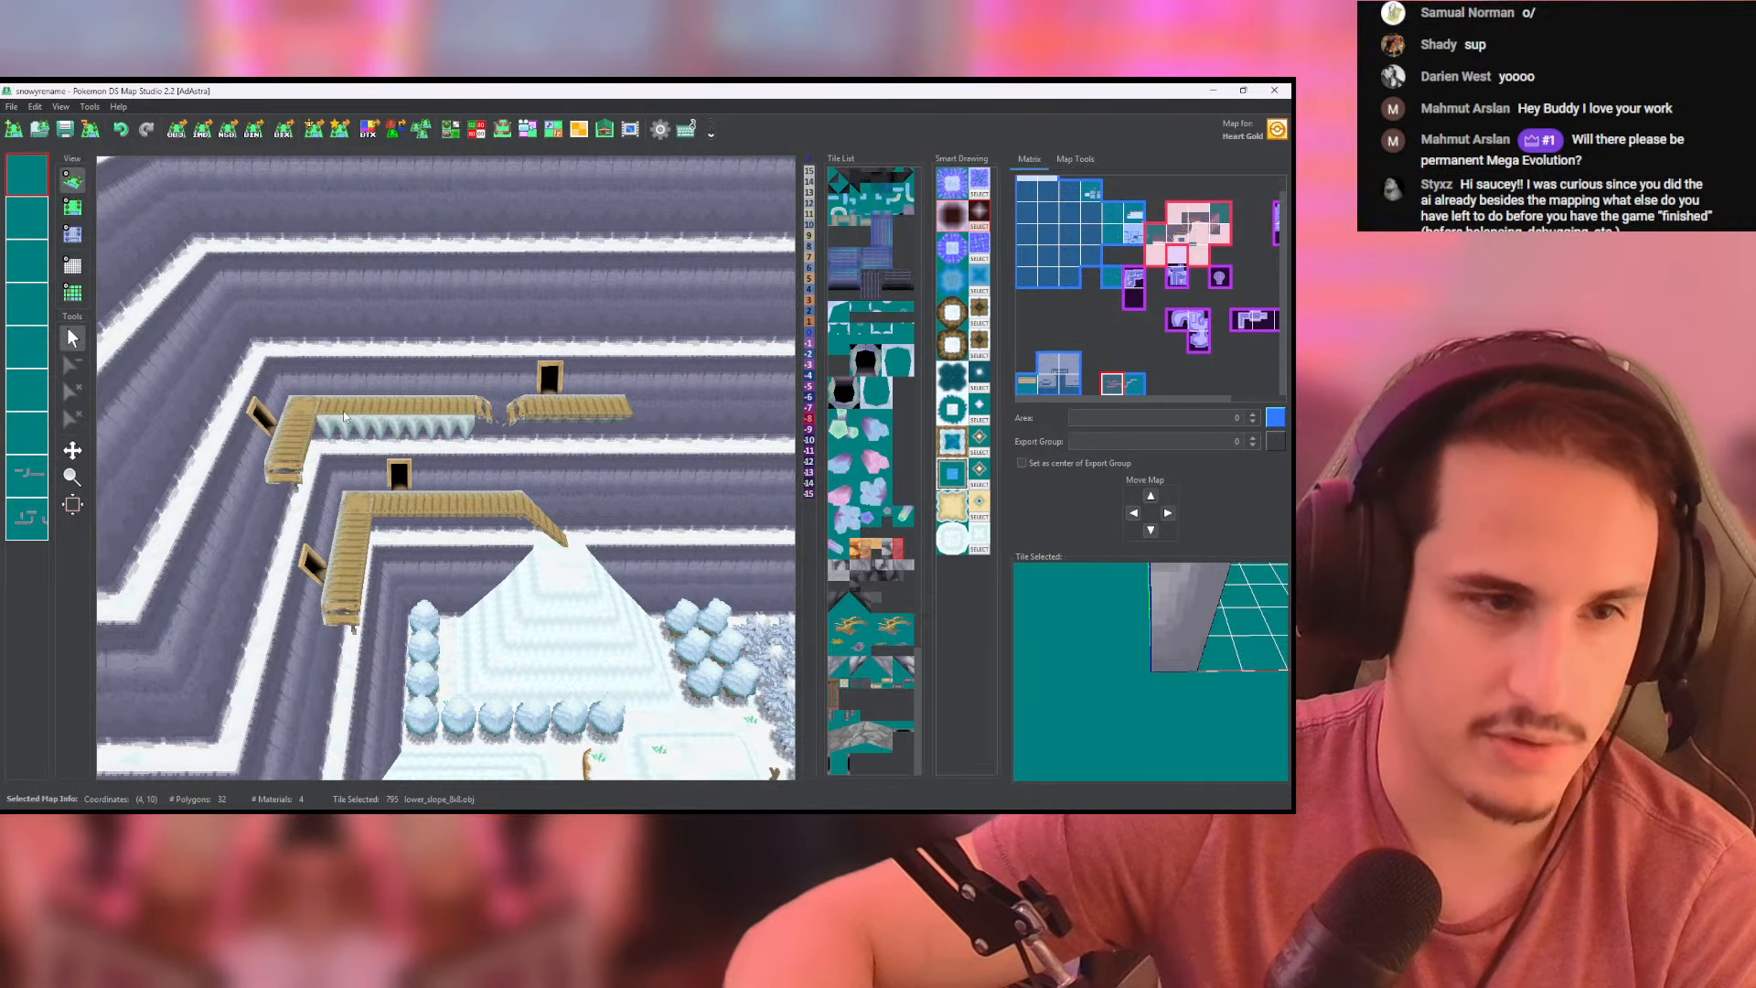
scroll(475, 420, "up", 7)
middle_click_drag(585, 378, 451, 609)
scroll(445, 549, "up", 4)
scroll(472, 592, "down", 10)
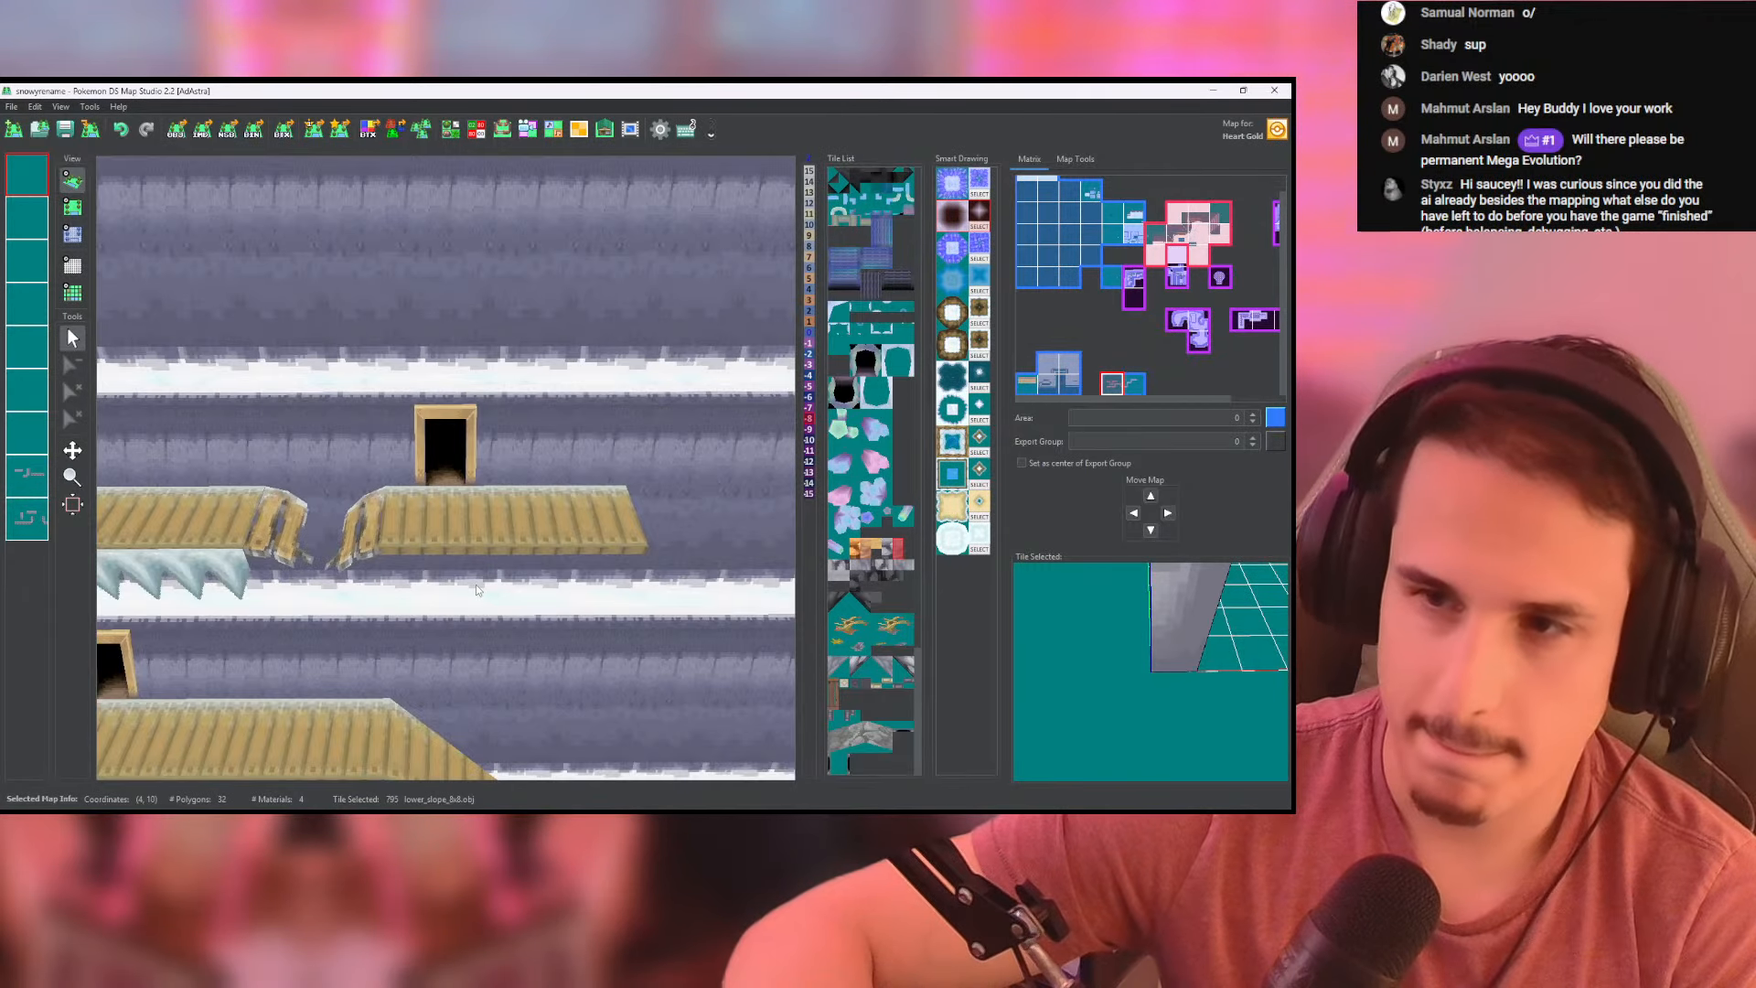
- Return to the group of crystal cave maps and inspect the second terraced cave's crystal cluster and stairway
scroll(474, 580, "down", 5)
middle_click_drag(393, 457, 669, 216)
scroll(660, 360, "down", 3)
scroll(668, 216, "down", 3)
middle_click_drag(567, 306, 174, 352)
middle_click_drag(549, 595, 152, 612)
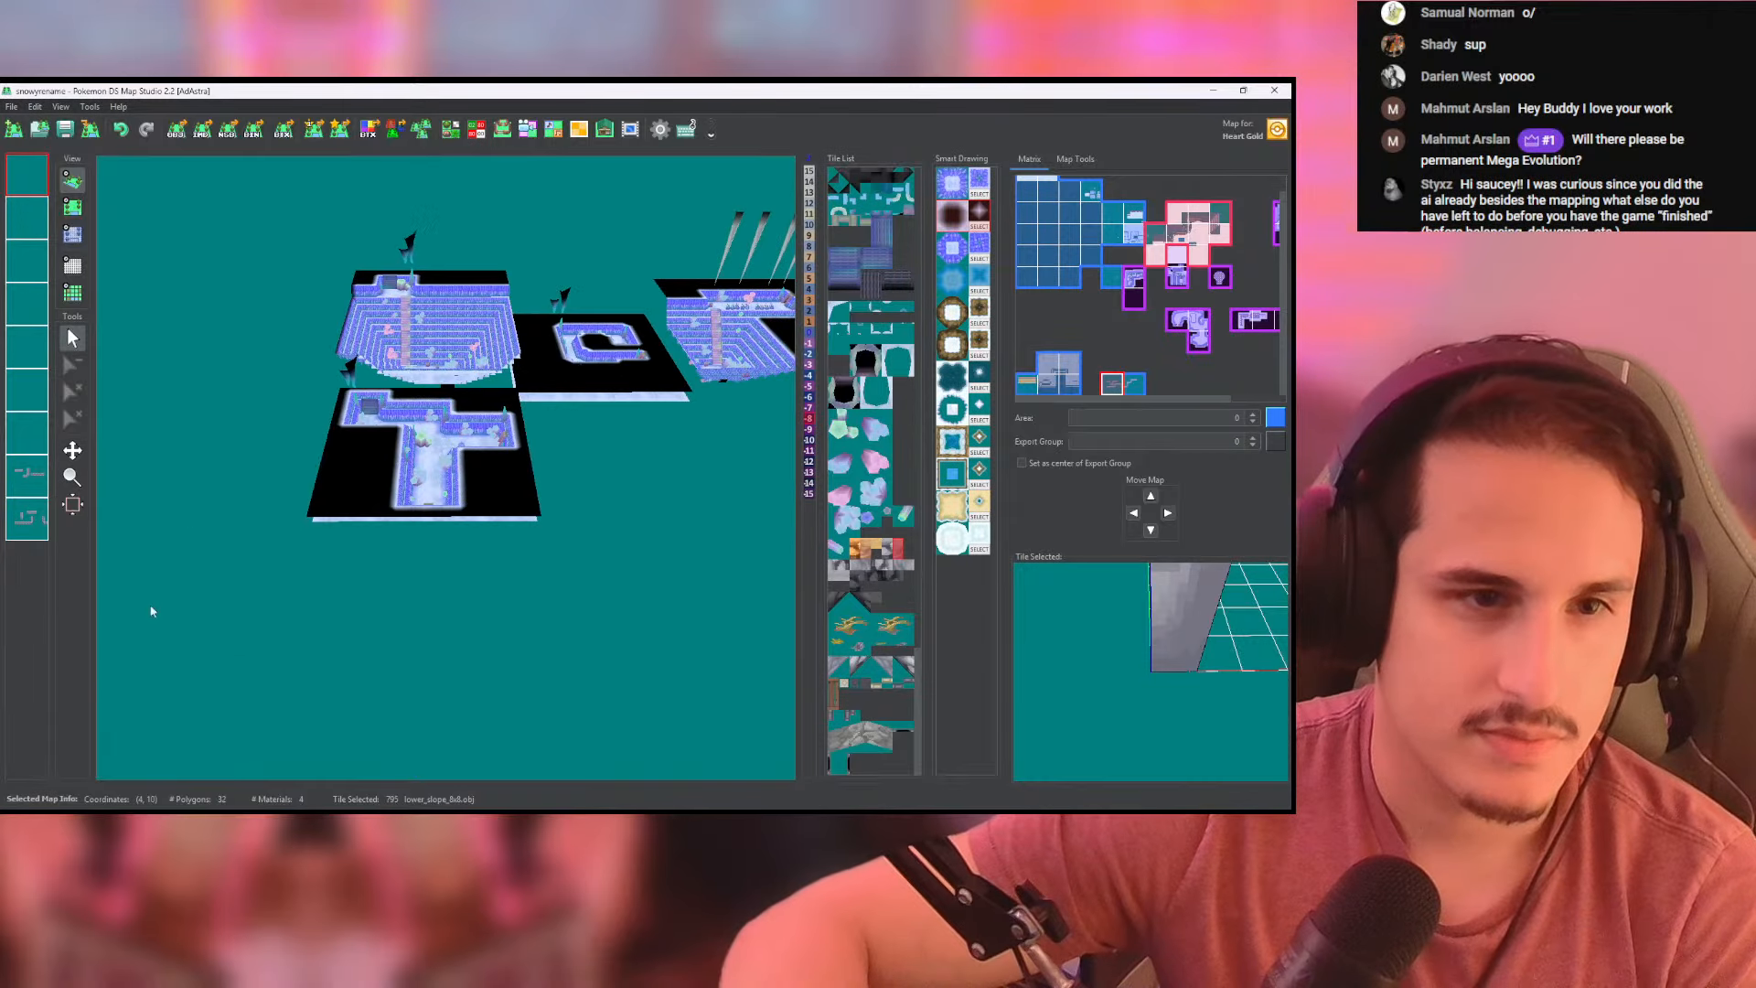
middle_click_drag(761, 422, 521, 518)
scroll(522, 519, "up", 3)
scroll(521, 519, "up", 6)
scroll(584, 389, "down", 2)
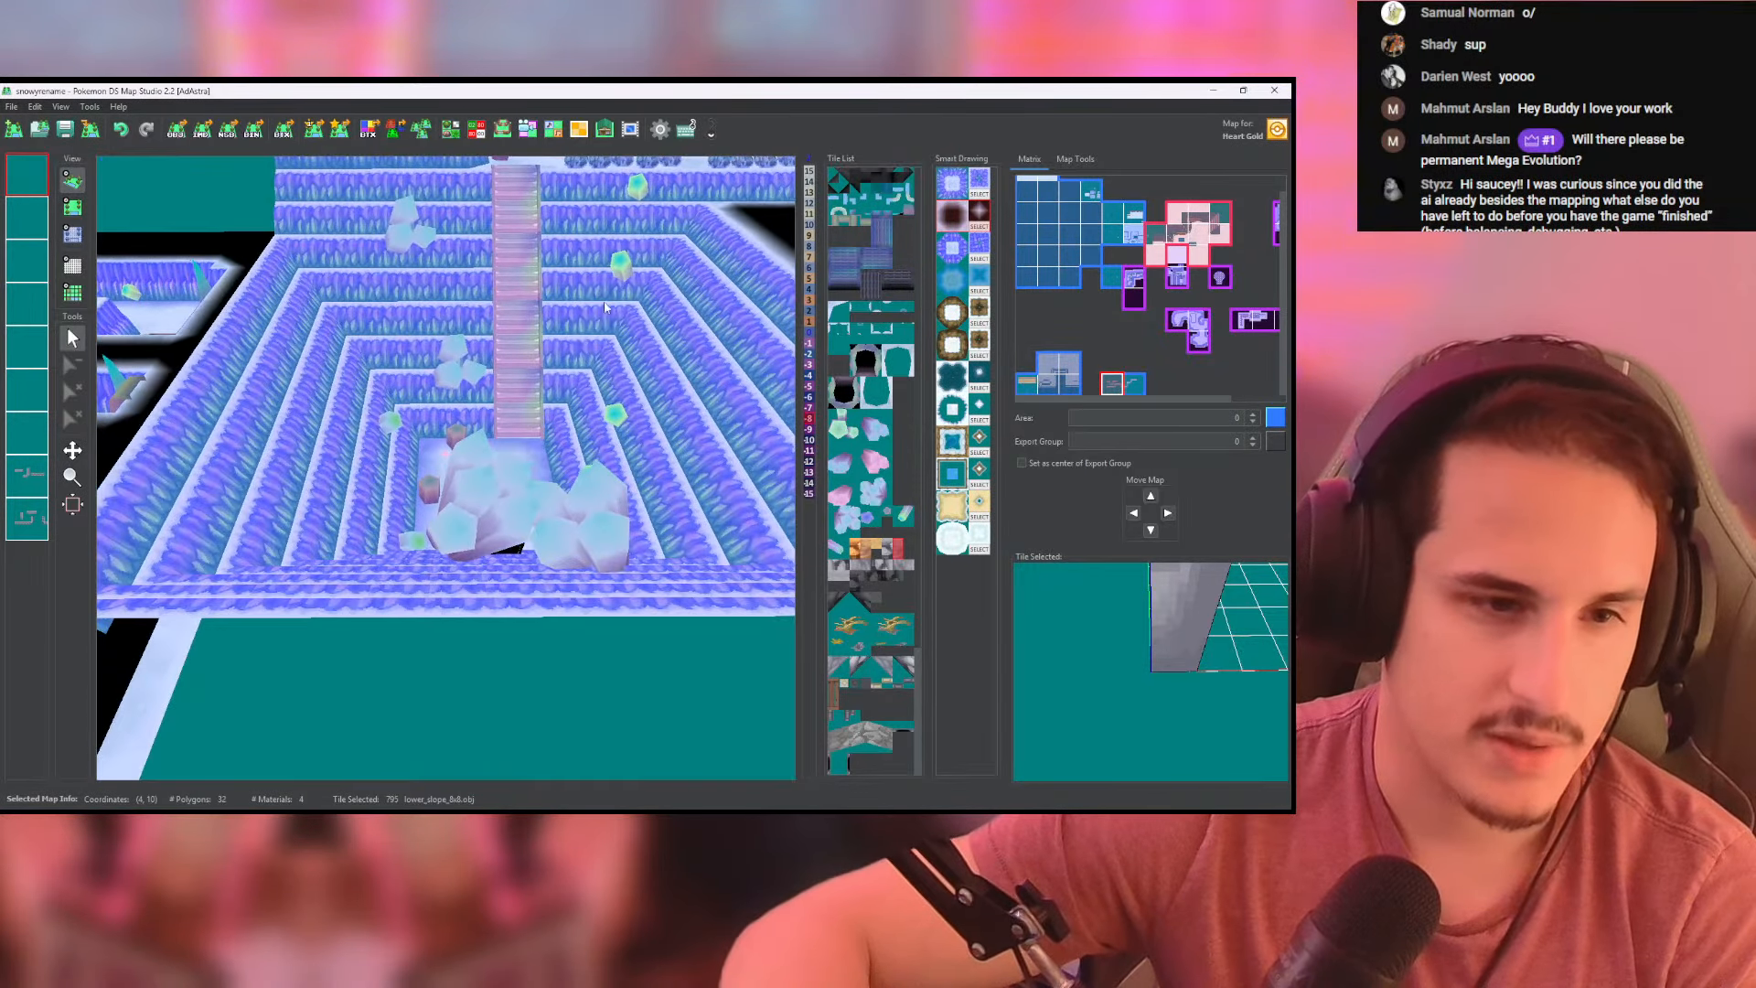
scroll(583, 389, "up", 6)
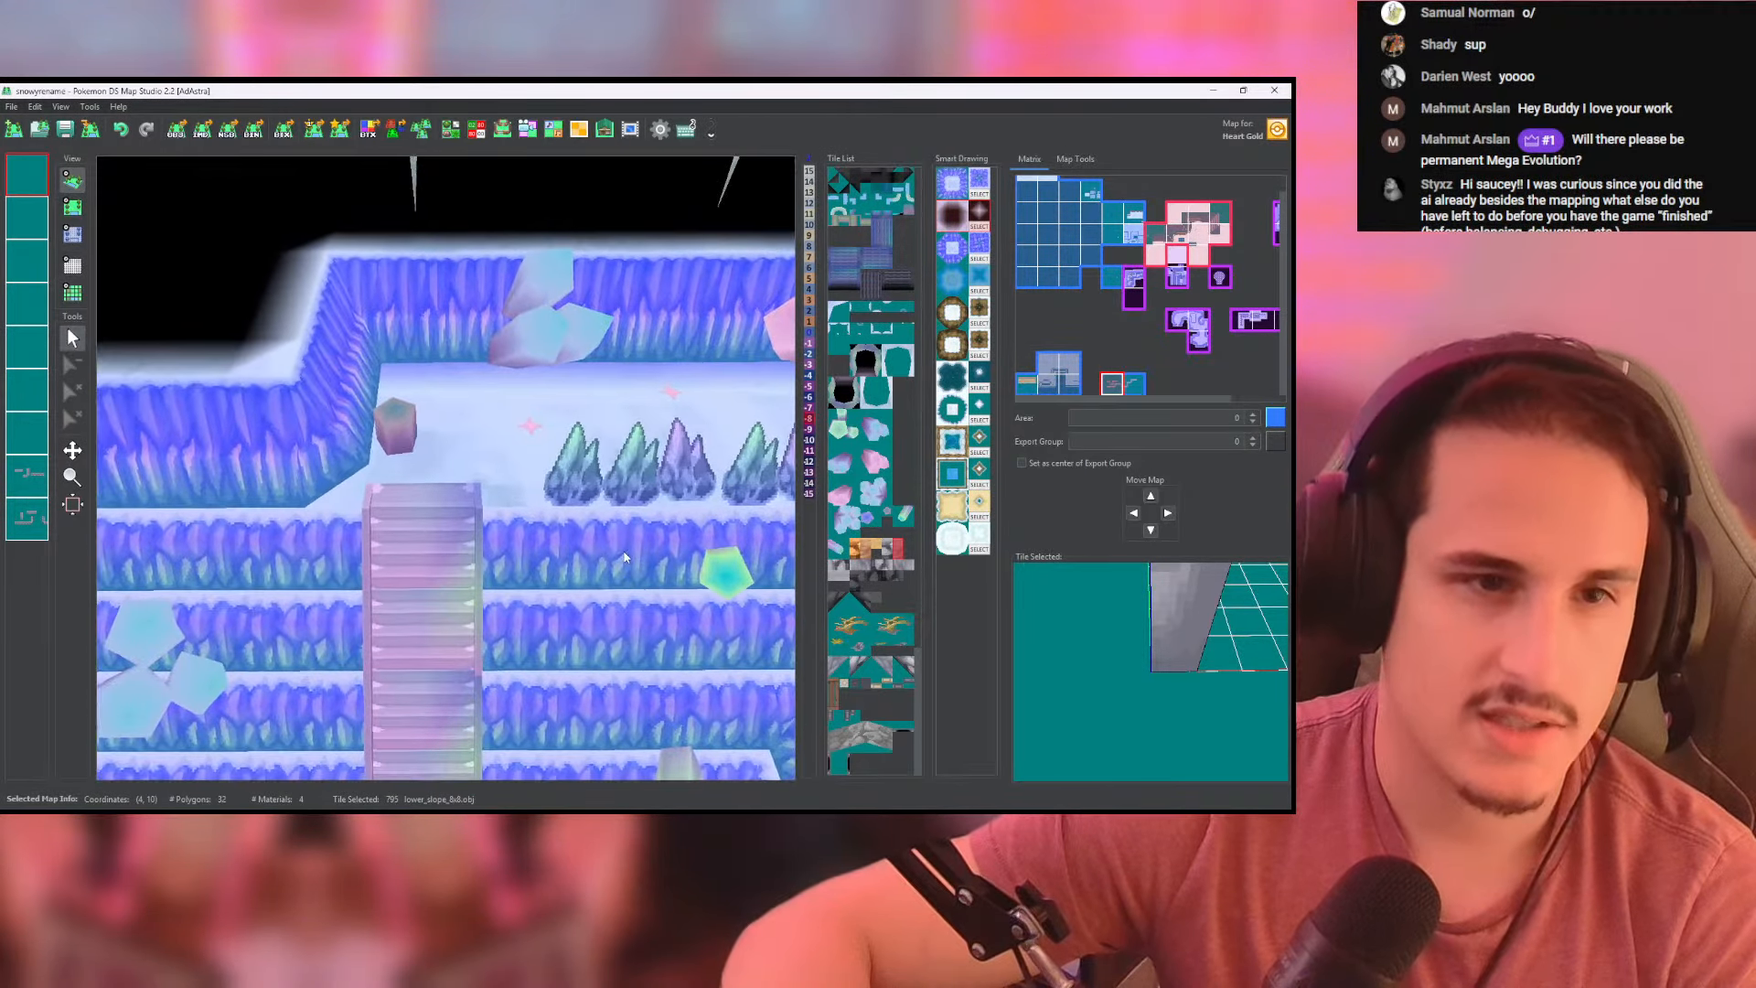
- Inspect the end of the cave's upper ledge and the tall spikes above it from a rotated angle
middle_click_drag(697, 465, 229, 490)
middle_click_drag(585, 476, 564, 420)
scroll(501, 377, "down", 12)
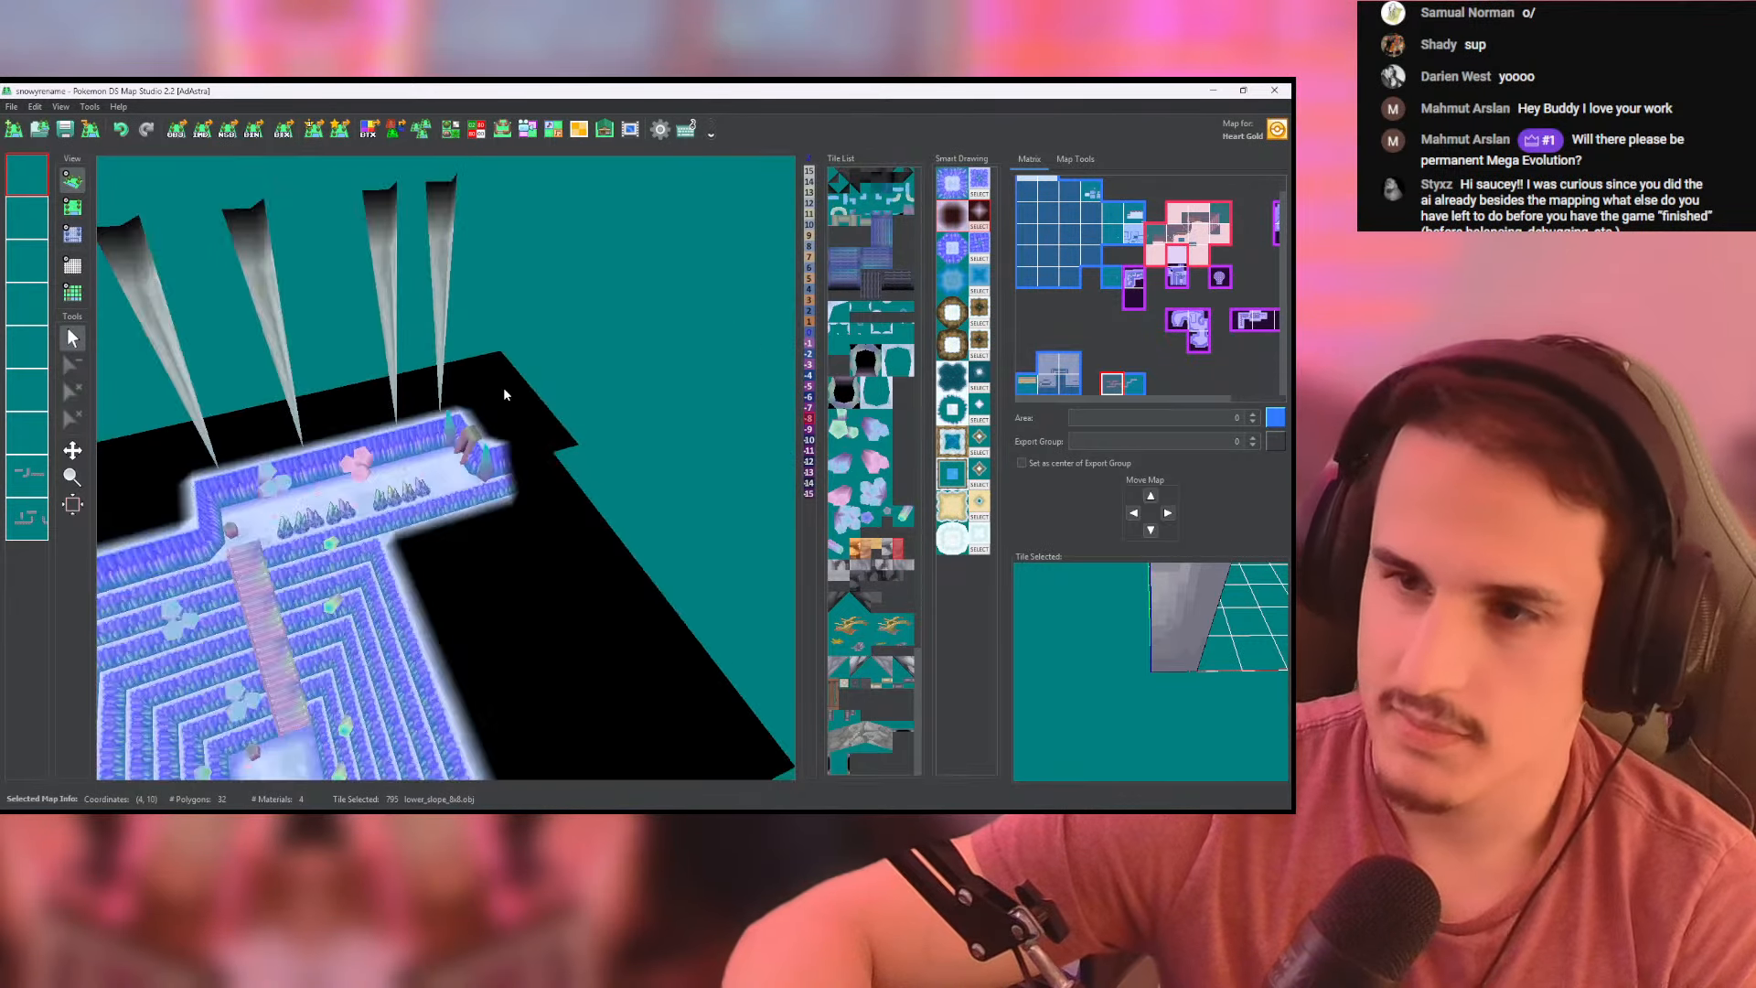
scroll(411, 459, "down", 3)
middle_click_drag(410, 459, 458, 265)
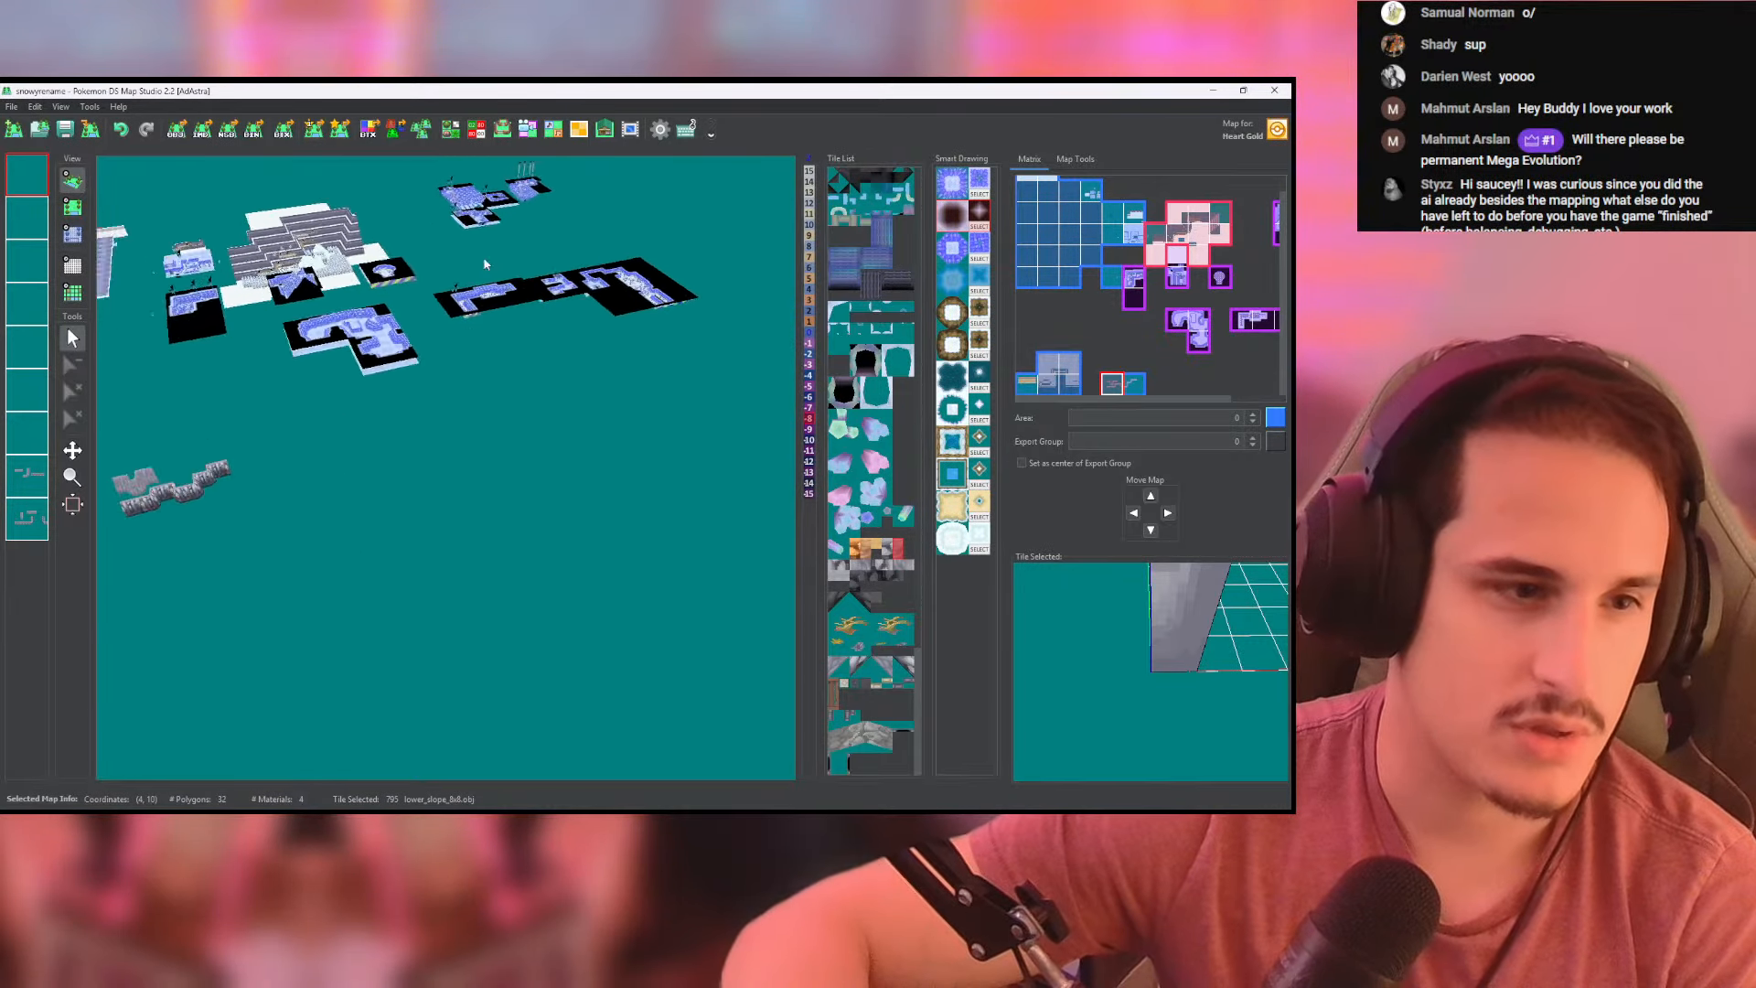
- Examine the loose grey cliff wall pieces in the top-down map view and again in the 3D view
middle_click_drag(457, 673, 628, 580)
scroll(435, 425, "up", 6)
middle_click_drag(302, 302, 400, 475)
scroll(429, 472, "up", 3)
scroll(429, 472, "up", 2)
left_click(72, 206)
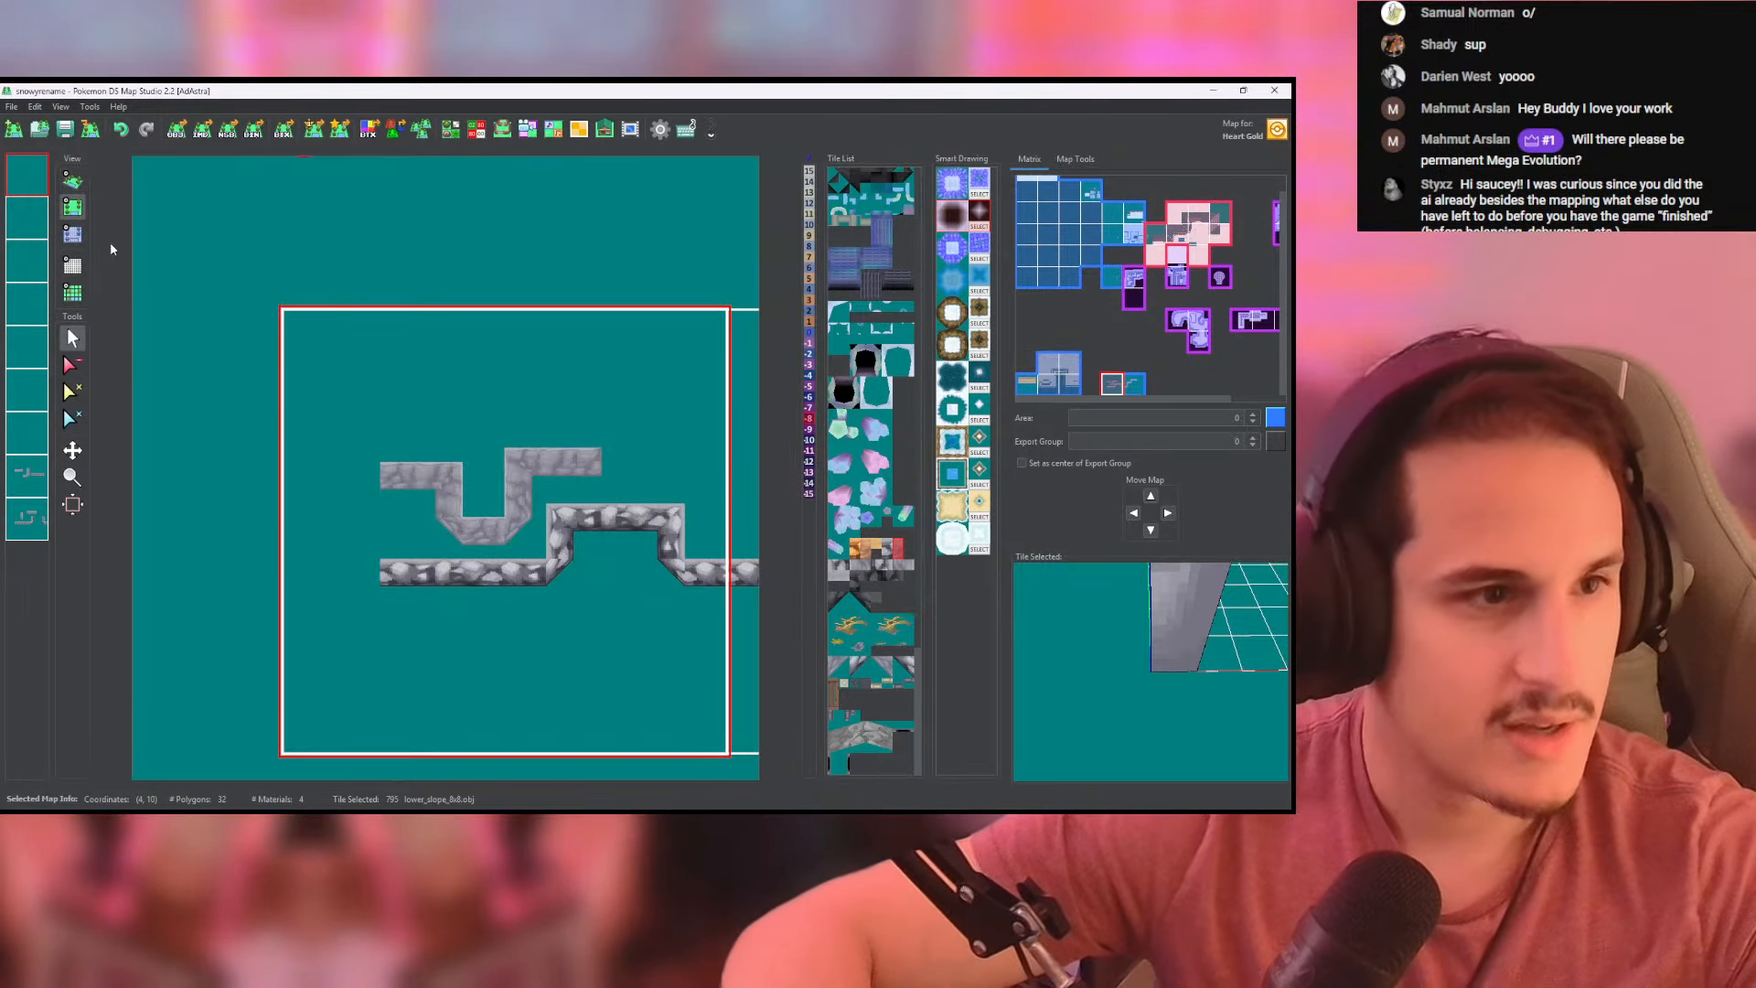
scroll(370, 437, "up", 5)
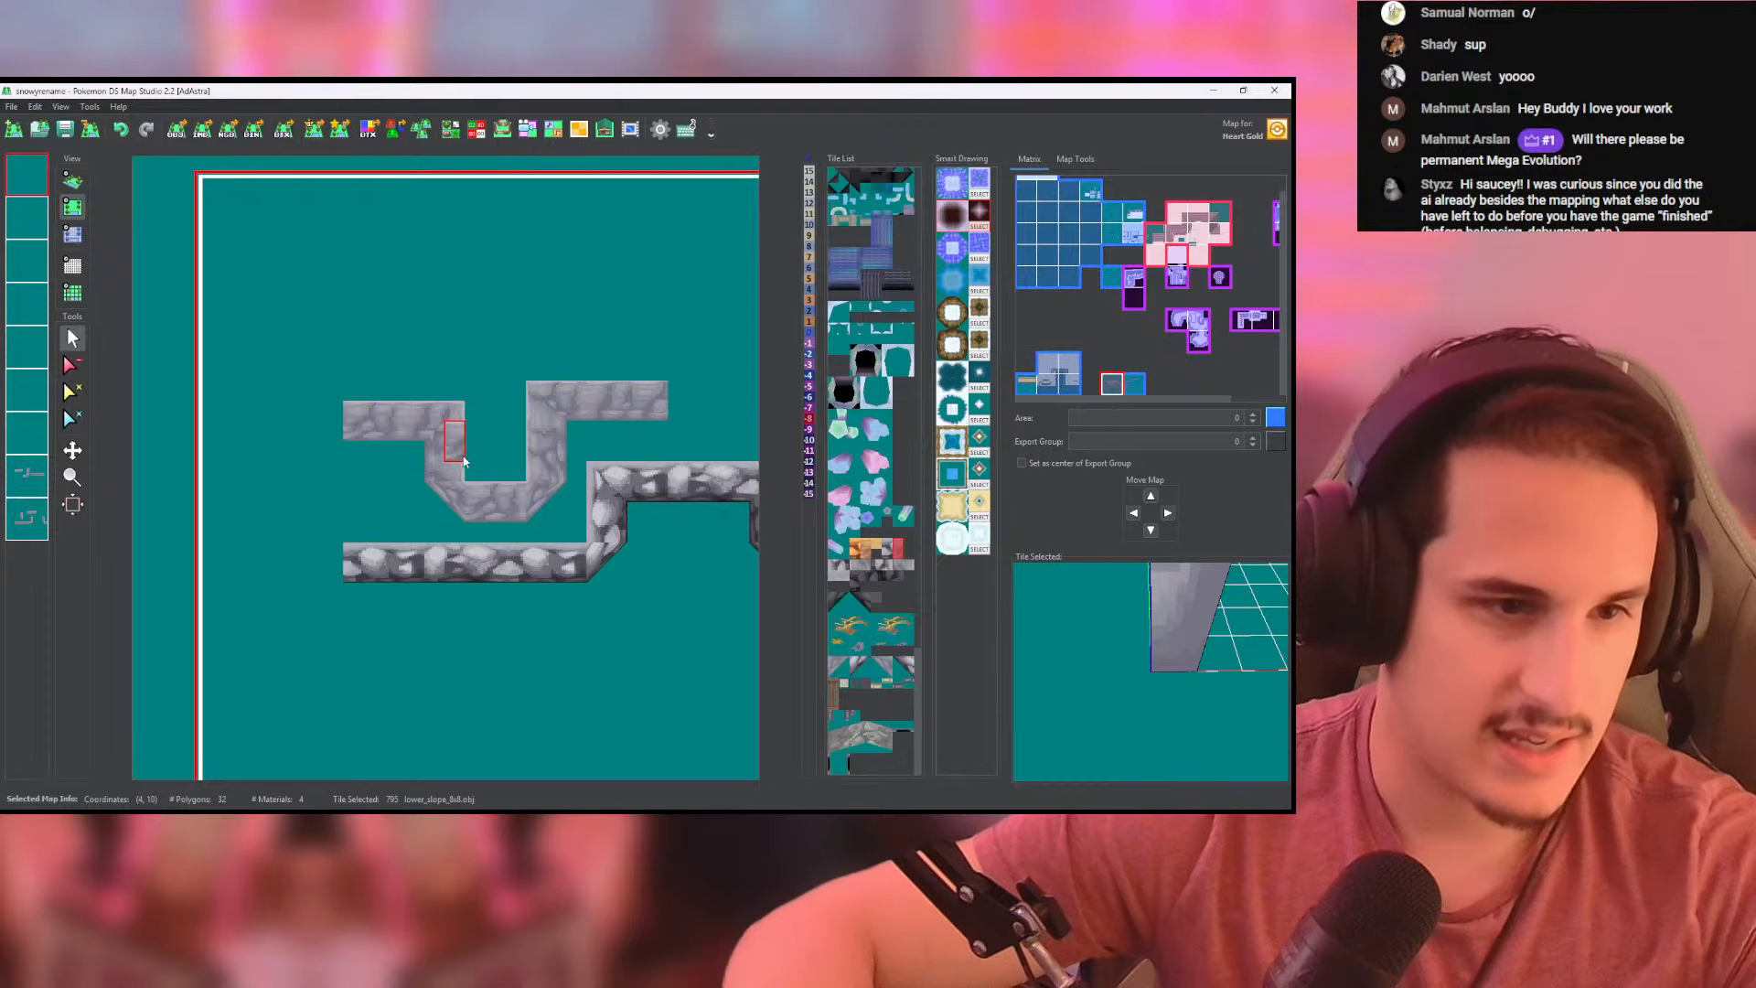
left_click(77, 184)
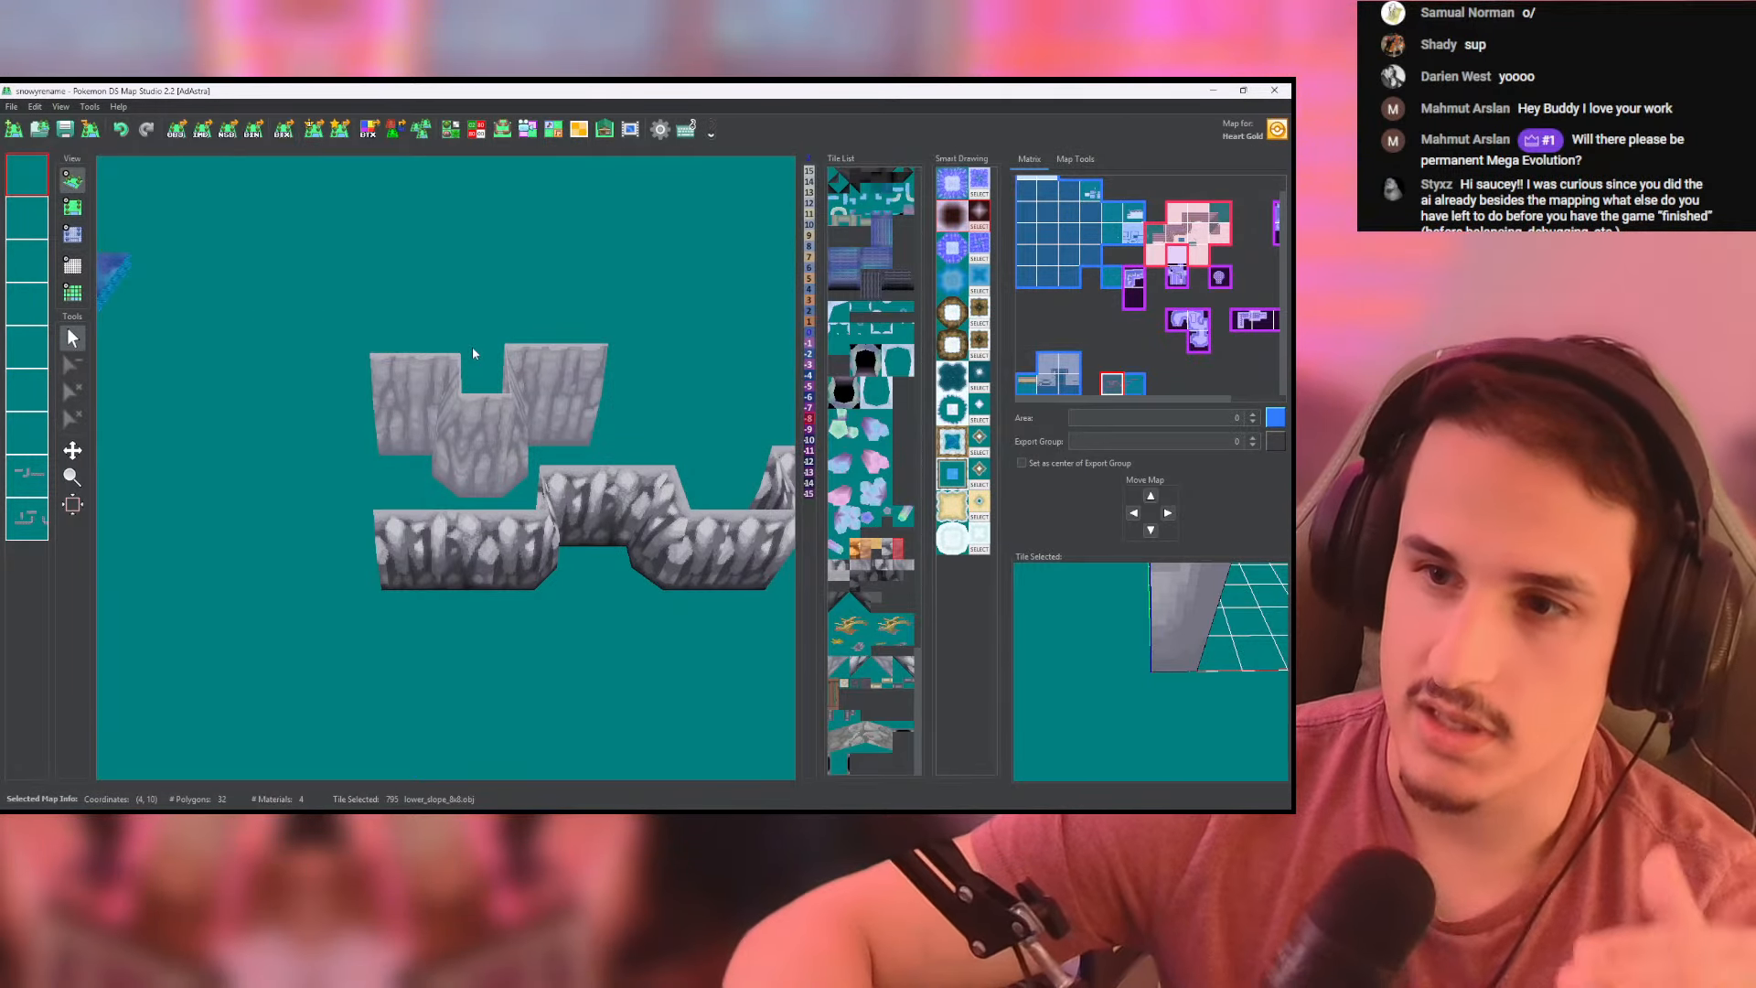
key("alt+Tab")
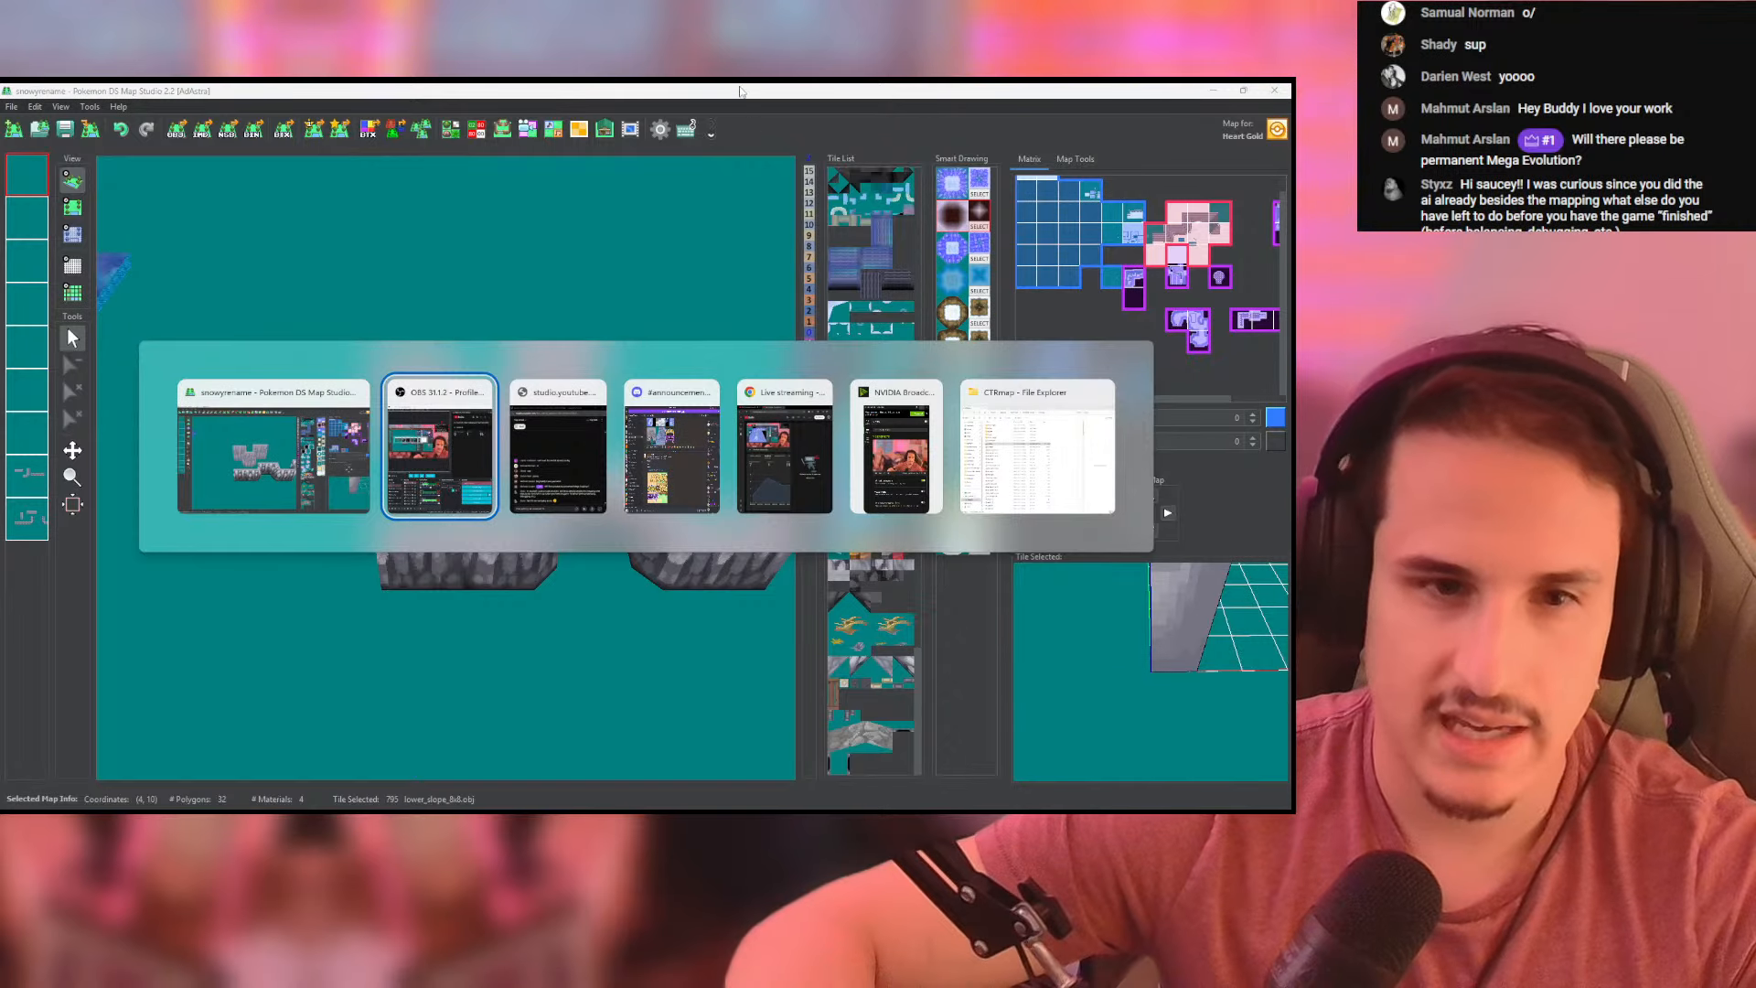
left_click(688, 148)
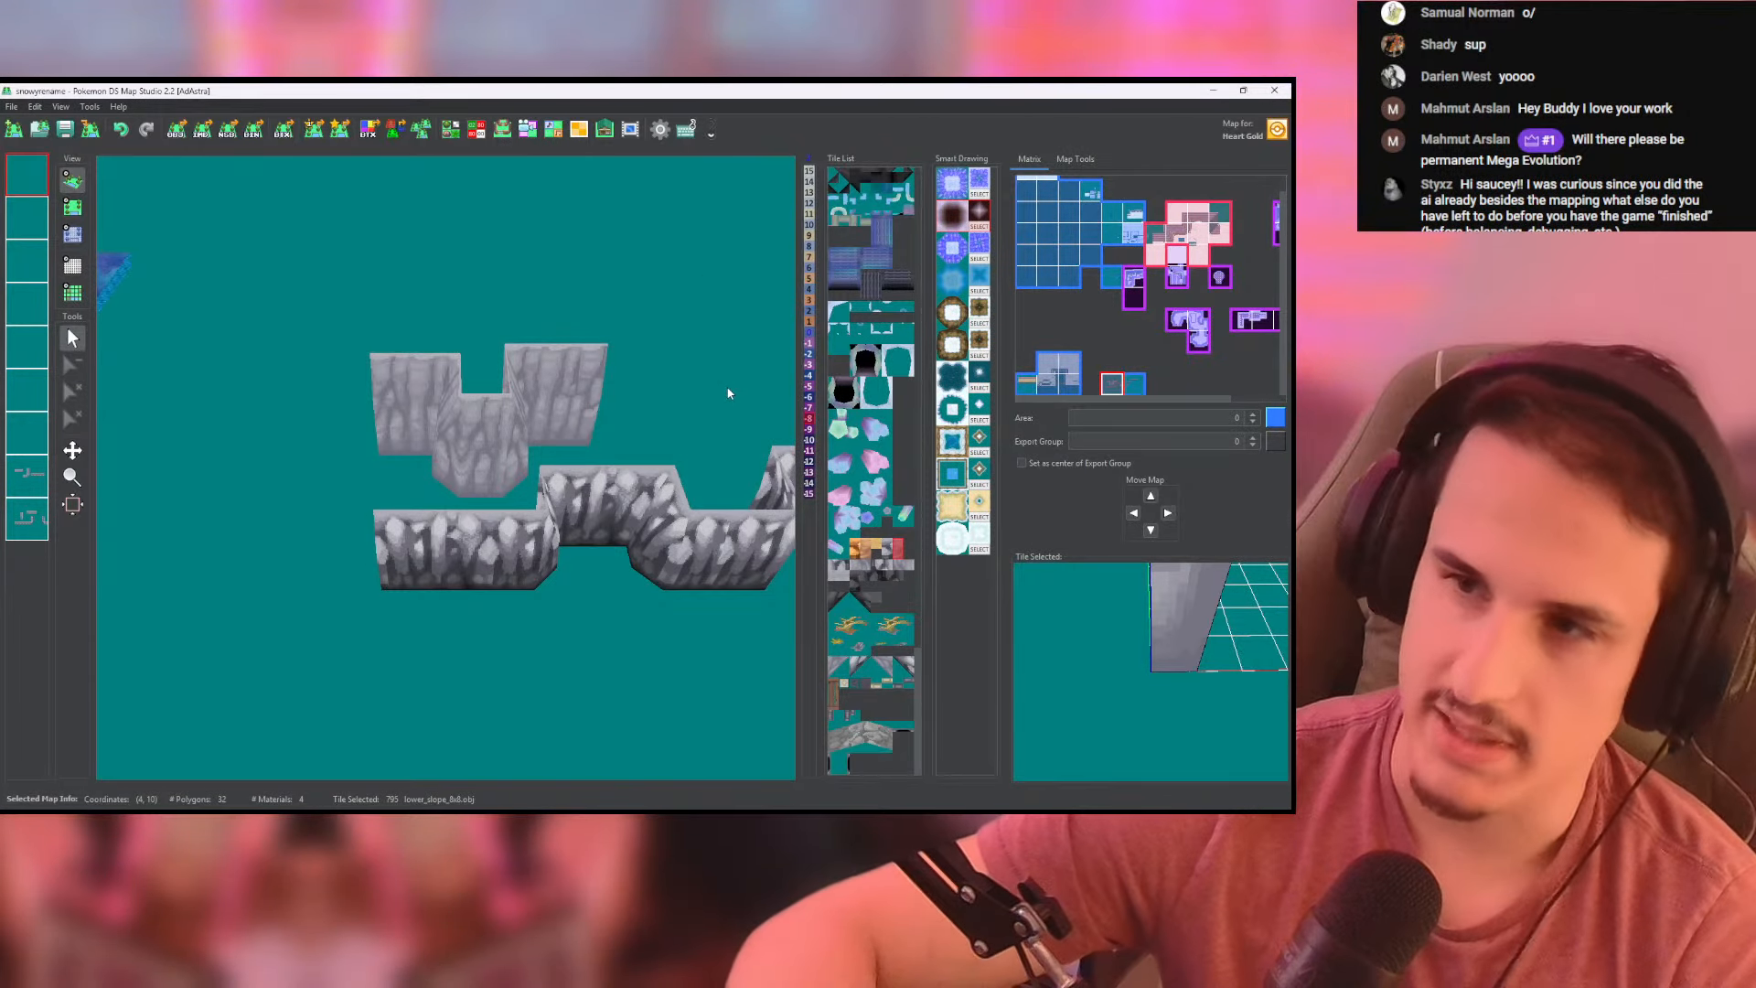
- Choose the side-facing lower_slope_8x8 cliff tile and place a first piece at the left end of the light grey upper wall
left_click_drag(550, 413, 475, 430)
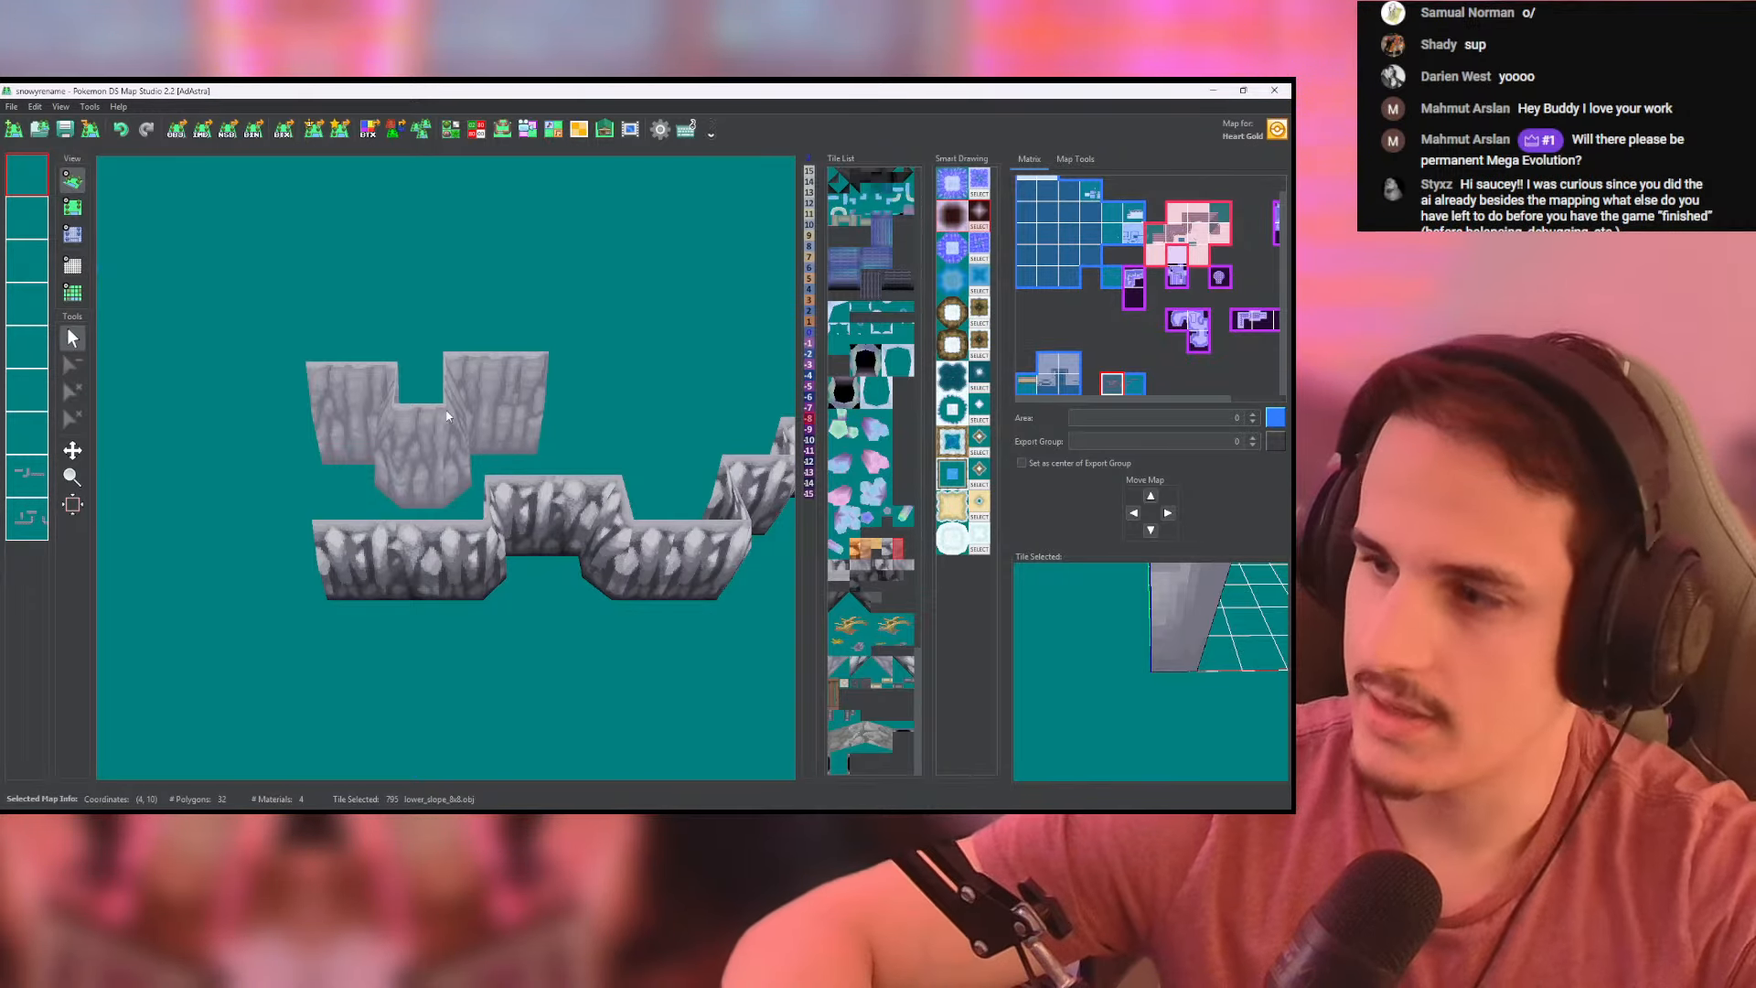
left_click(72, 208)
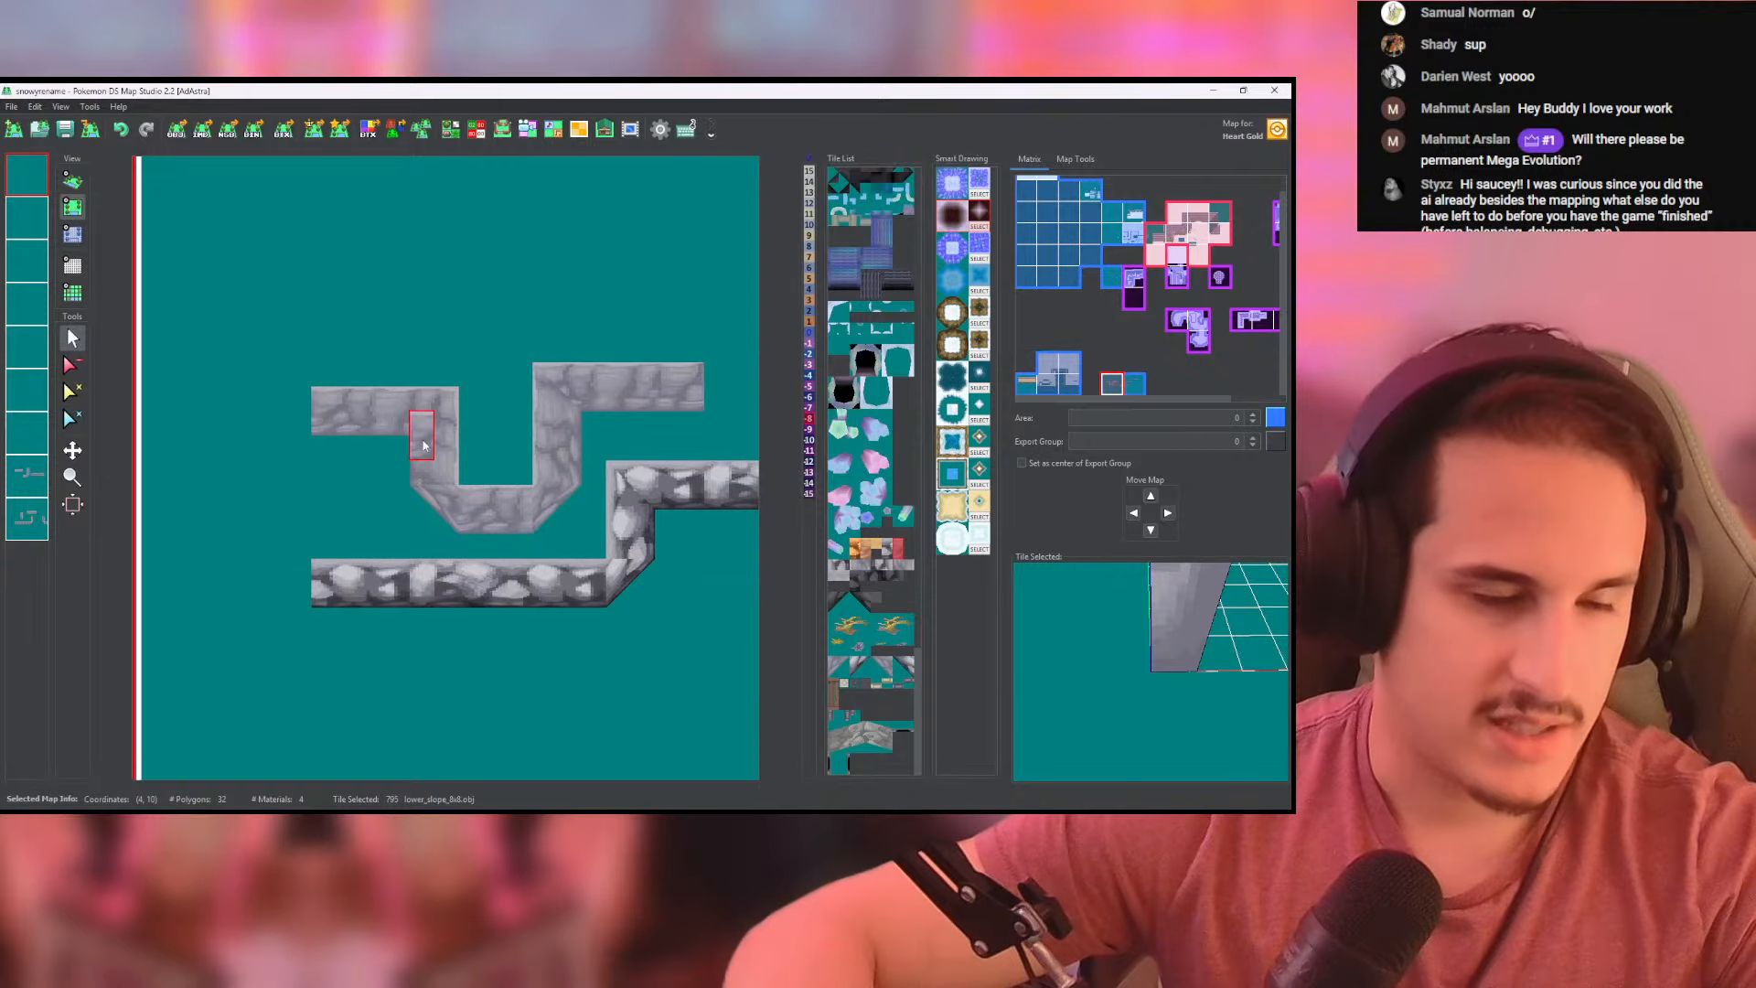
left_click(864, 569)
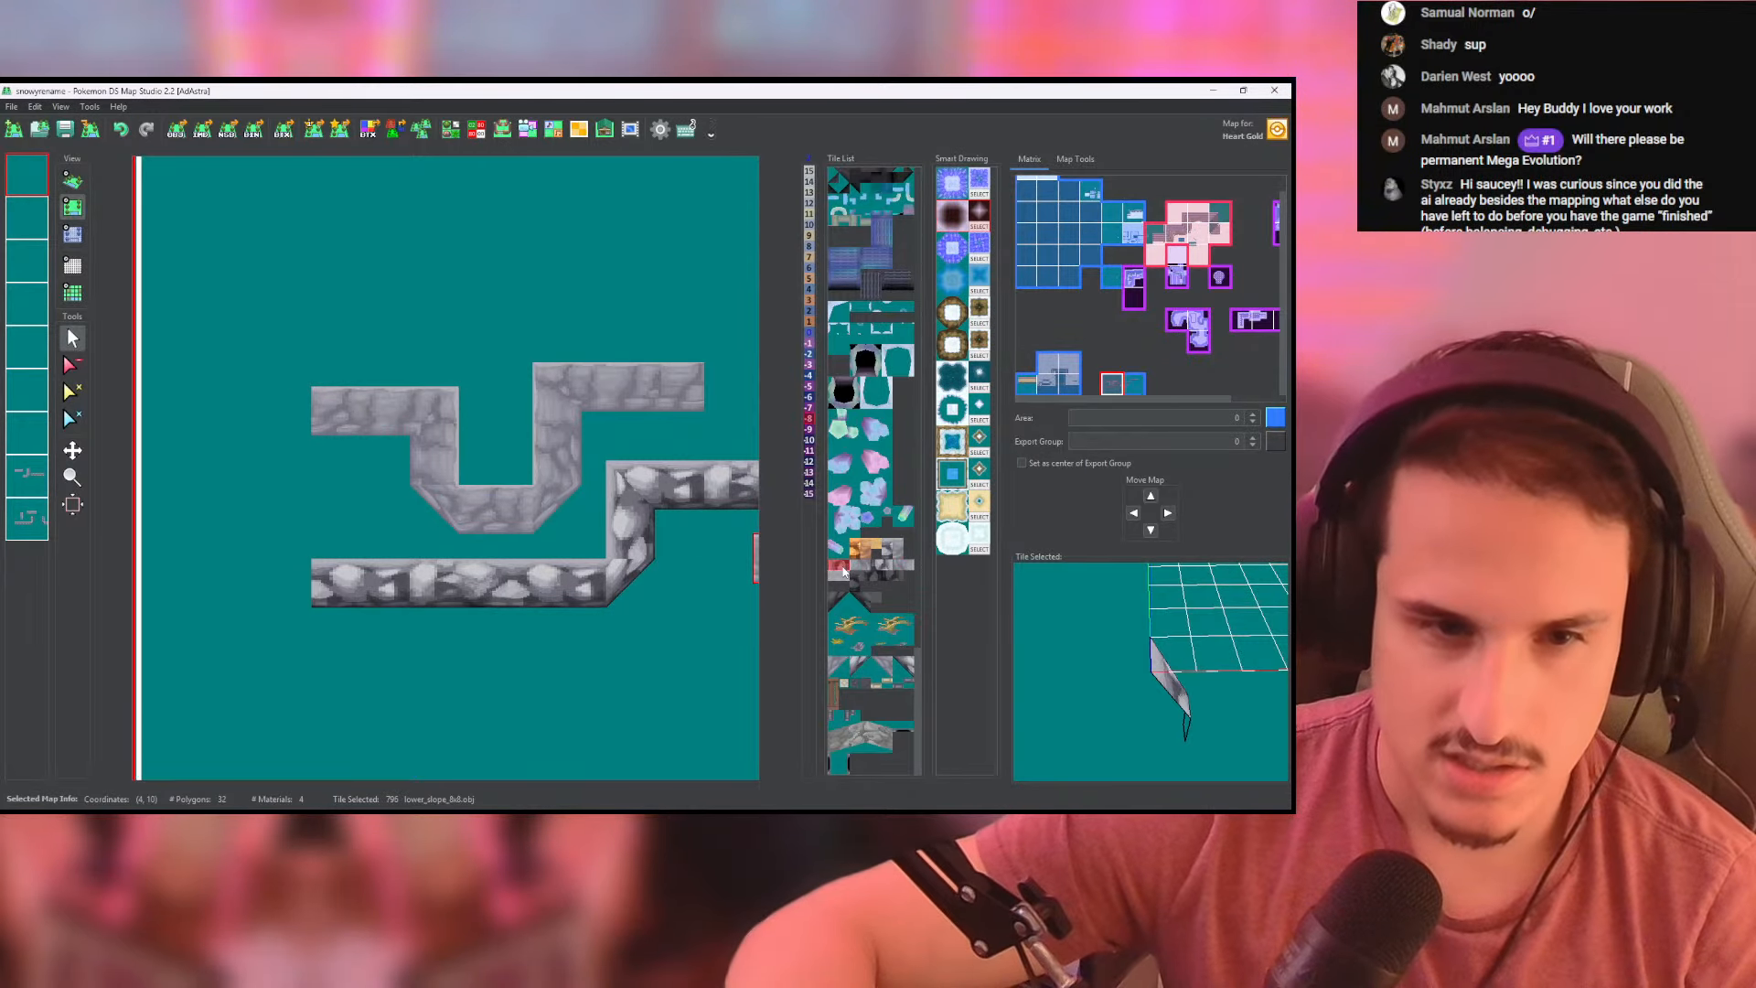
scroll(1175, 636, "down", 5)
left_click_drag(1174, 636, 1213, 671)
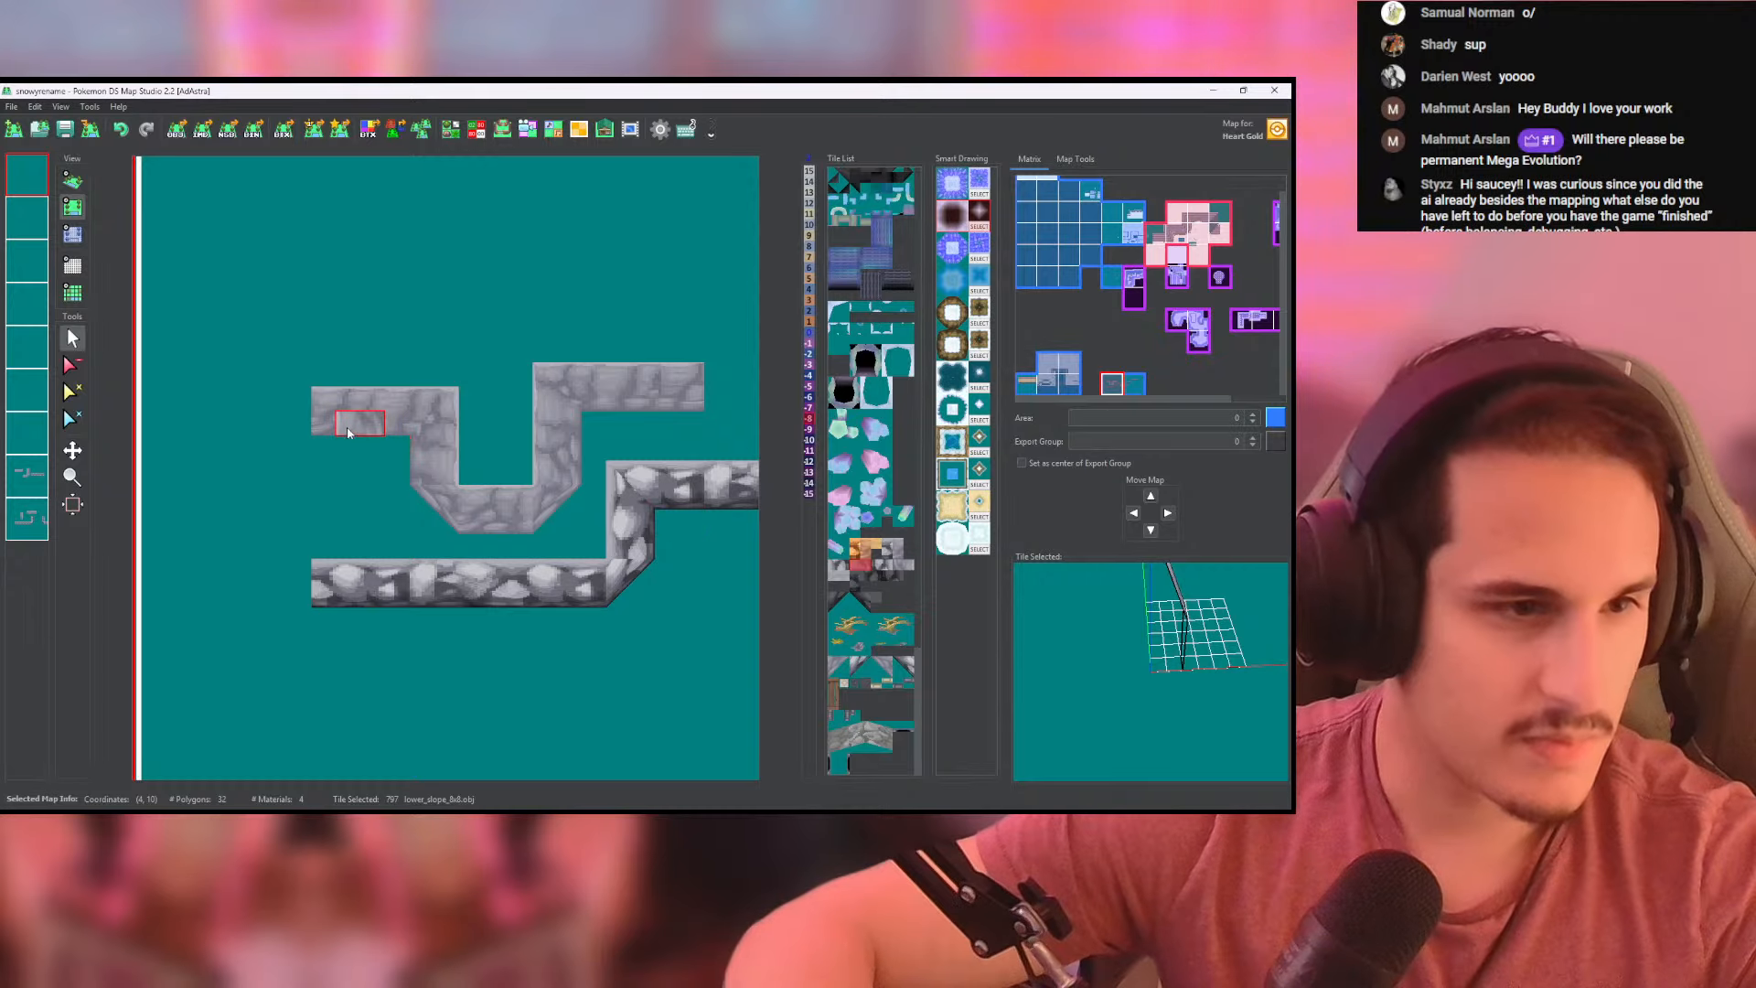
middle_click_drag(290, 408, 348, 417)
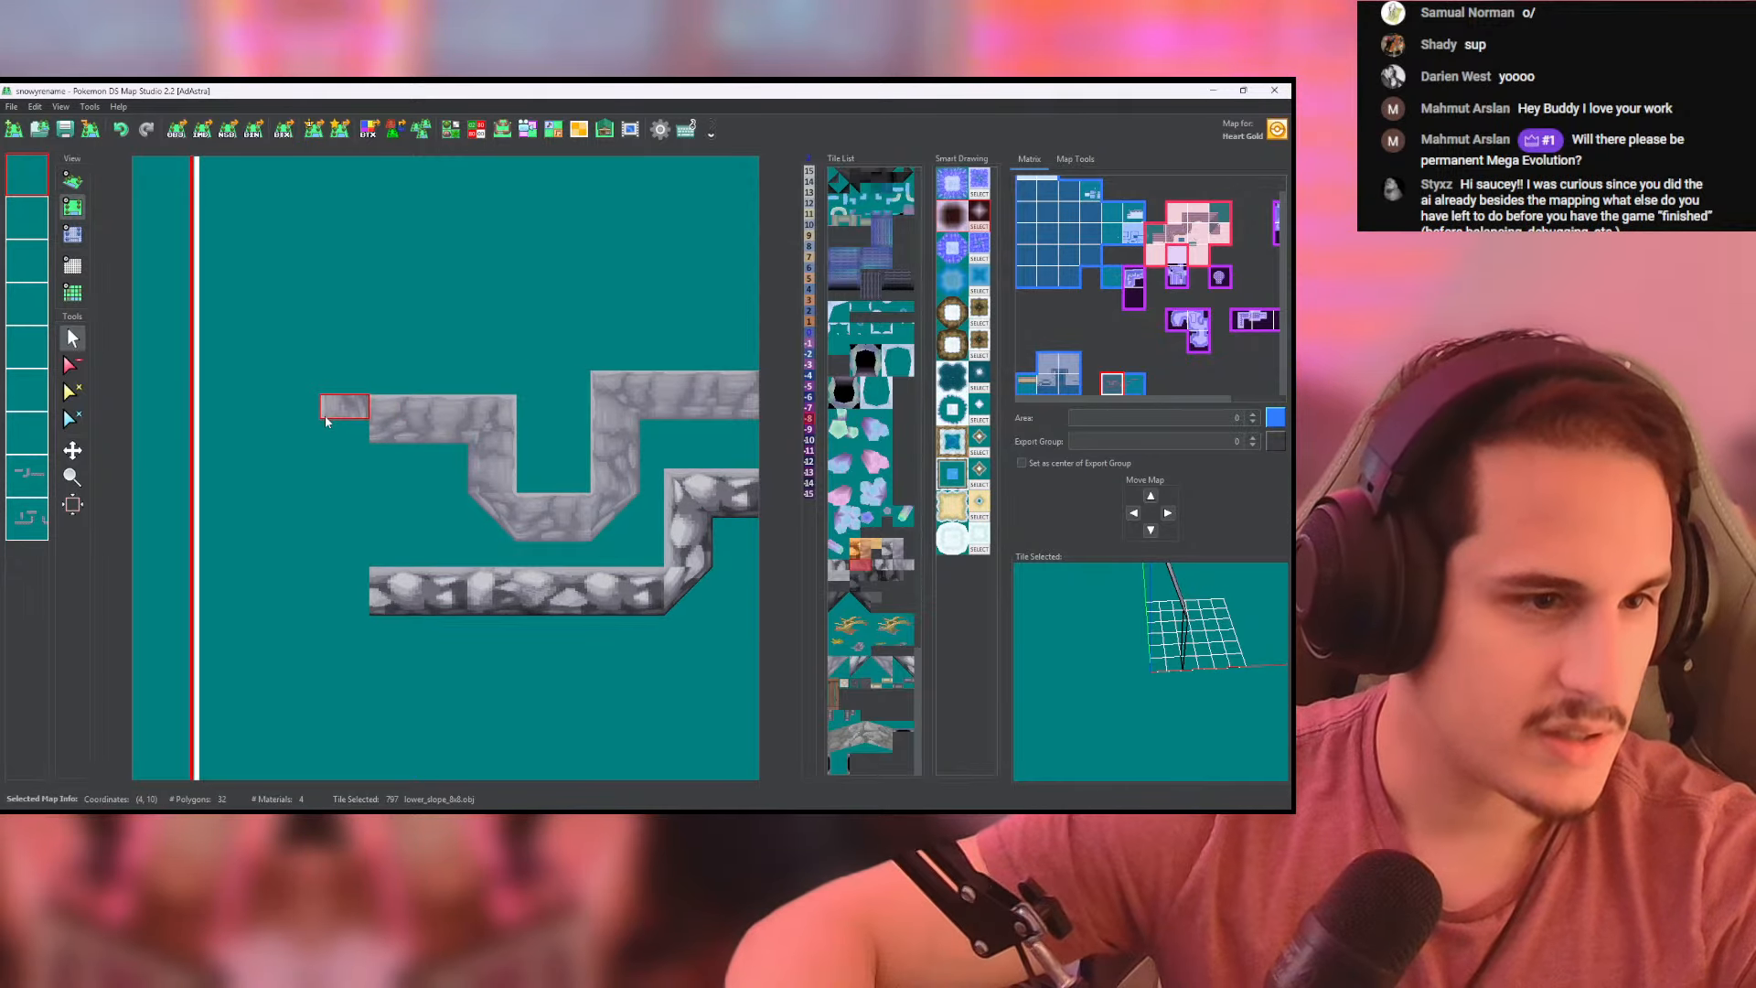
- Run the side-facing wall forward from the upper wall's left end on both cliff layers and check it in 3D
left_click(40, 475)
double_click(40, 475)
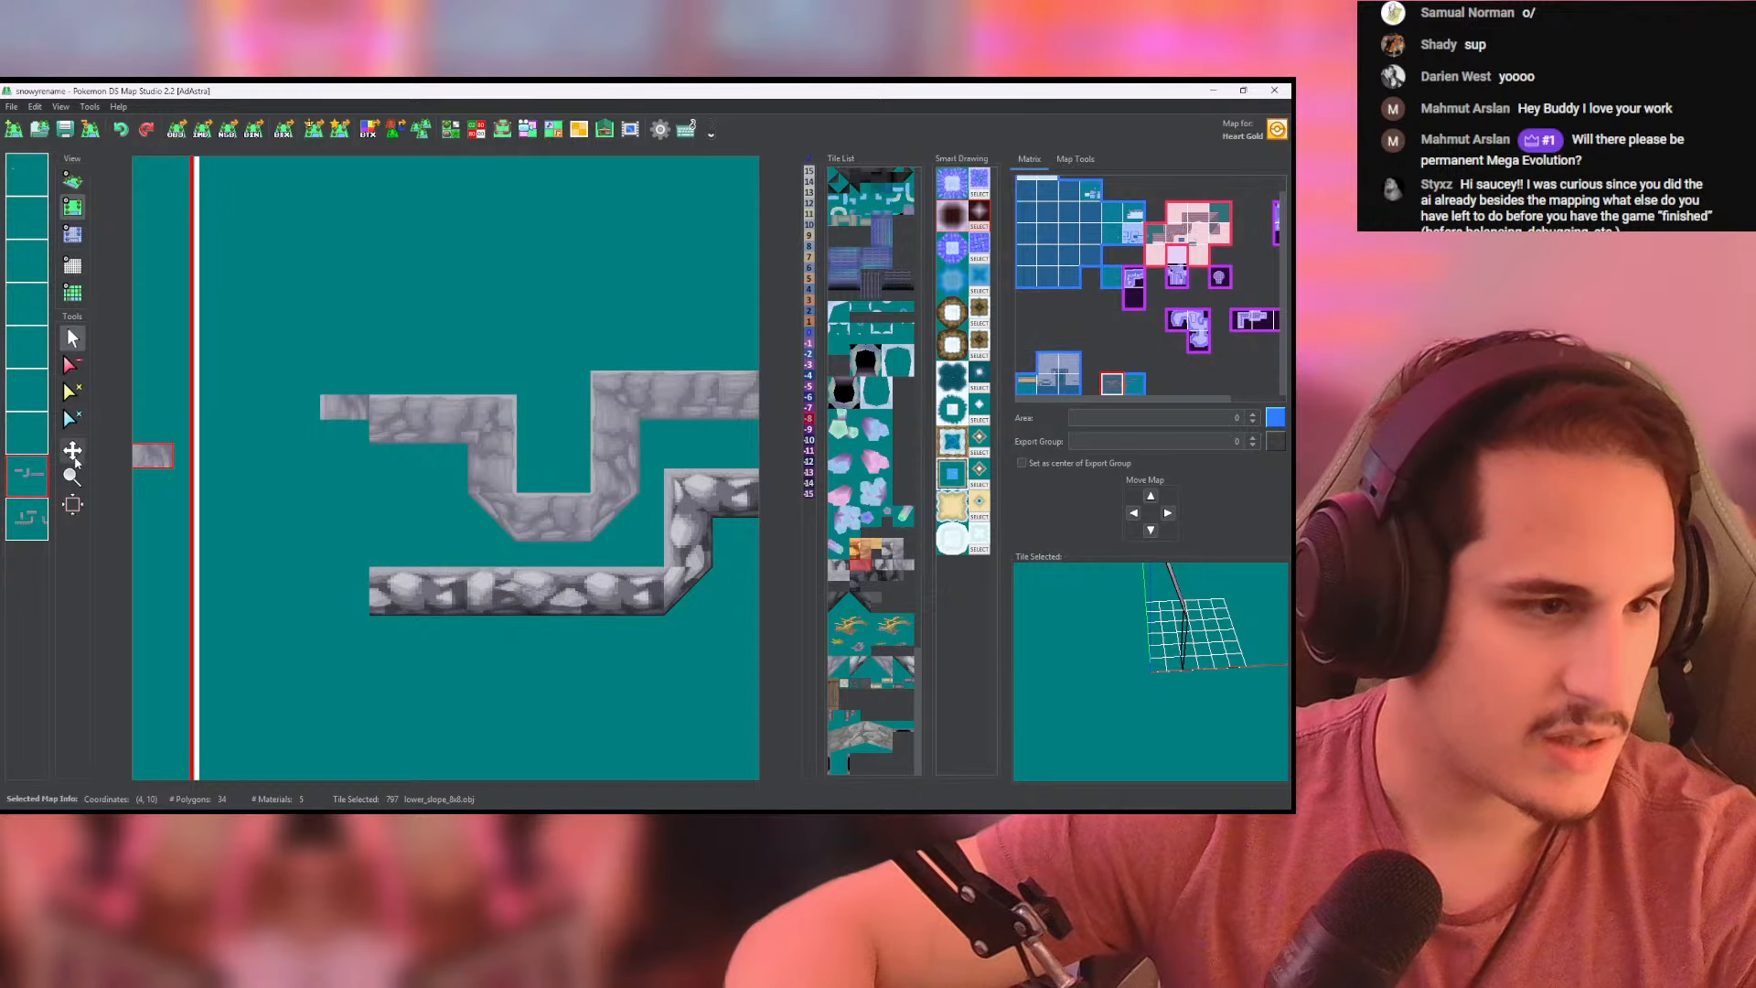
left_click(26, 526)
double_click(27, 526)
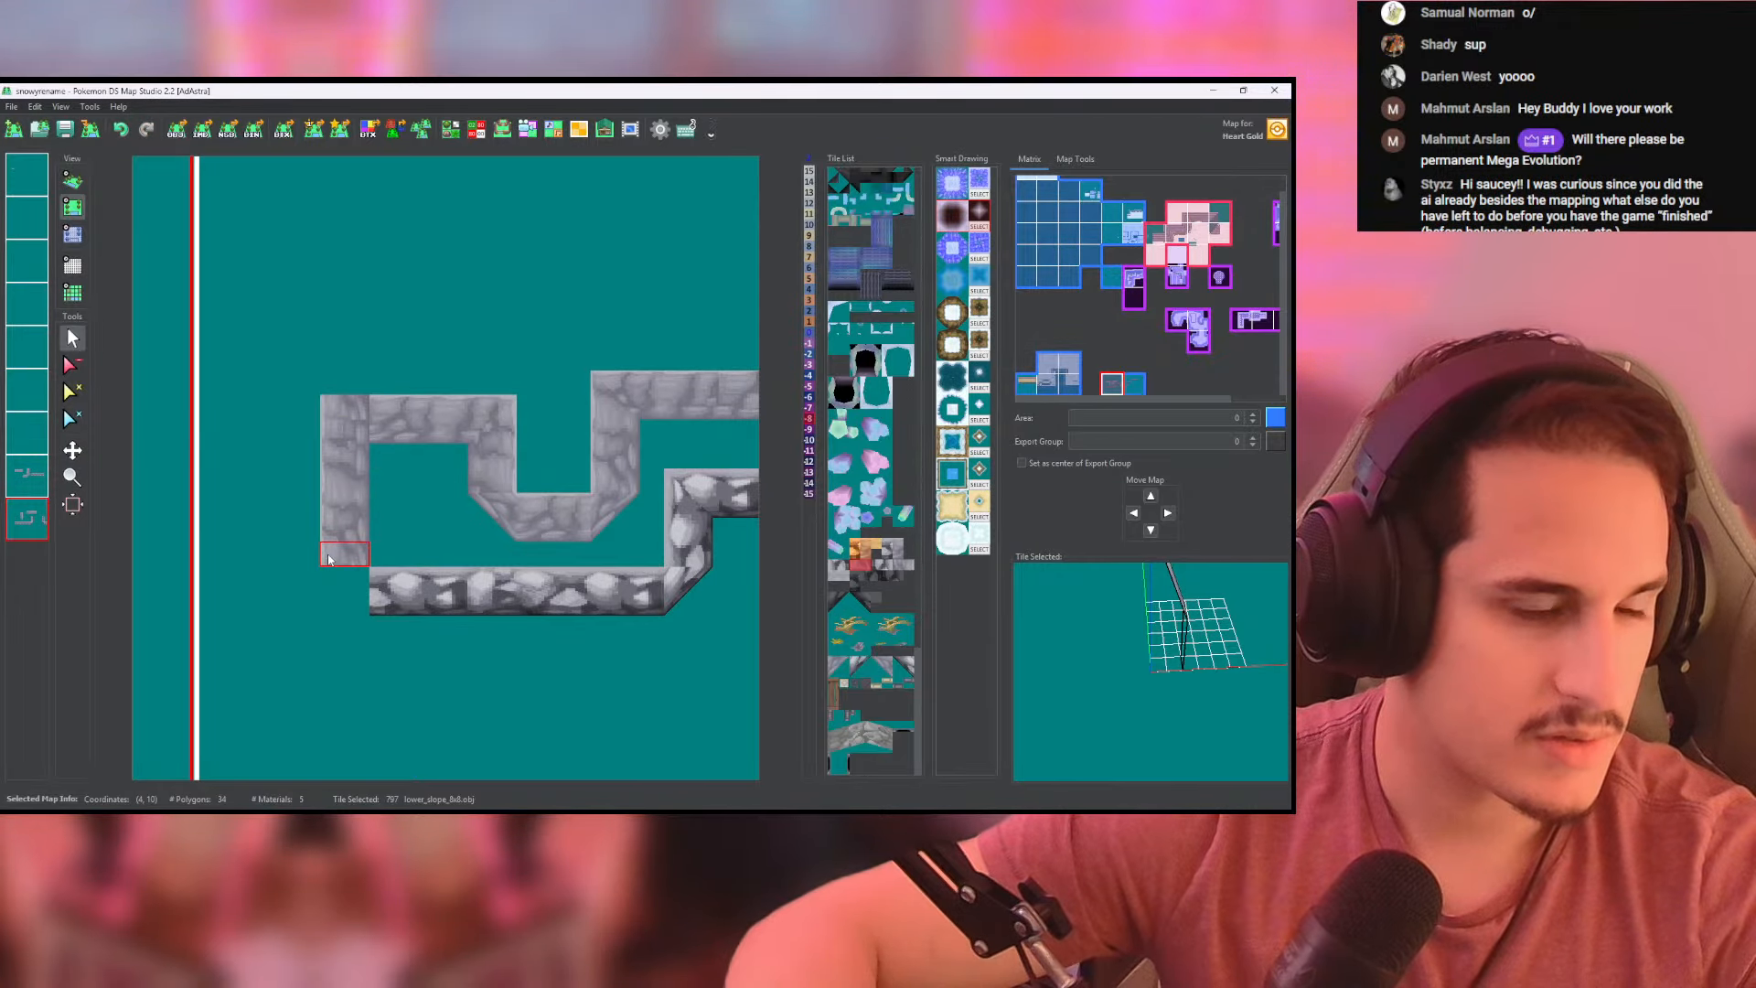
left_click(35, 474)
right_click(380, 427)
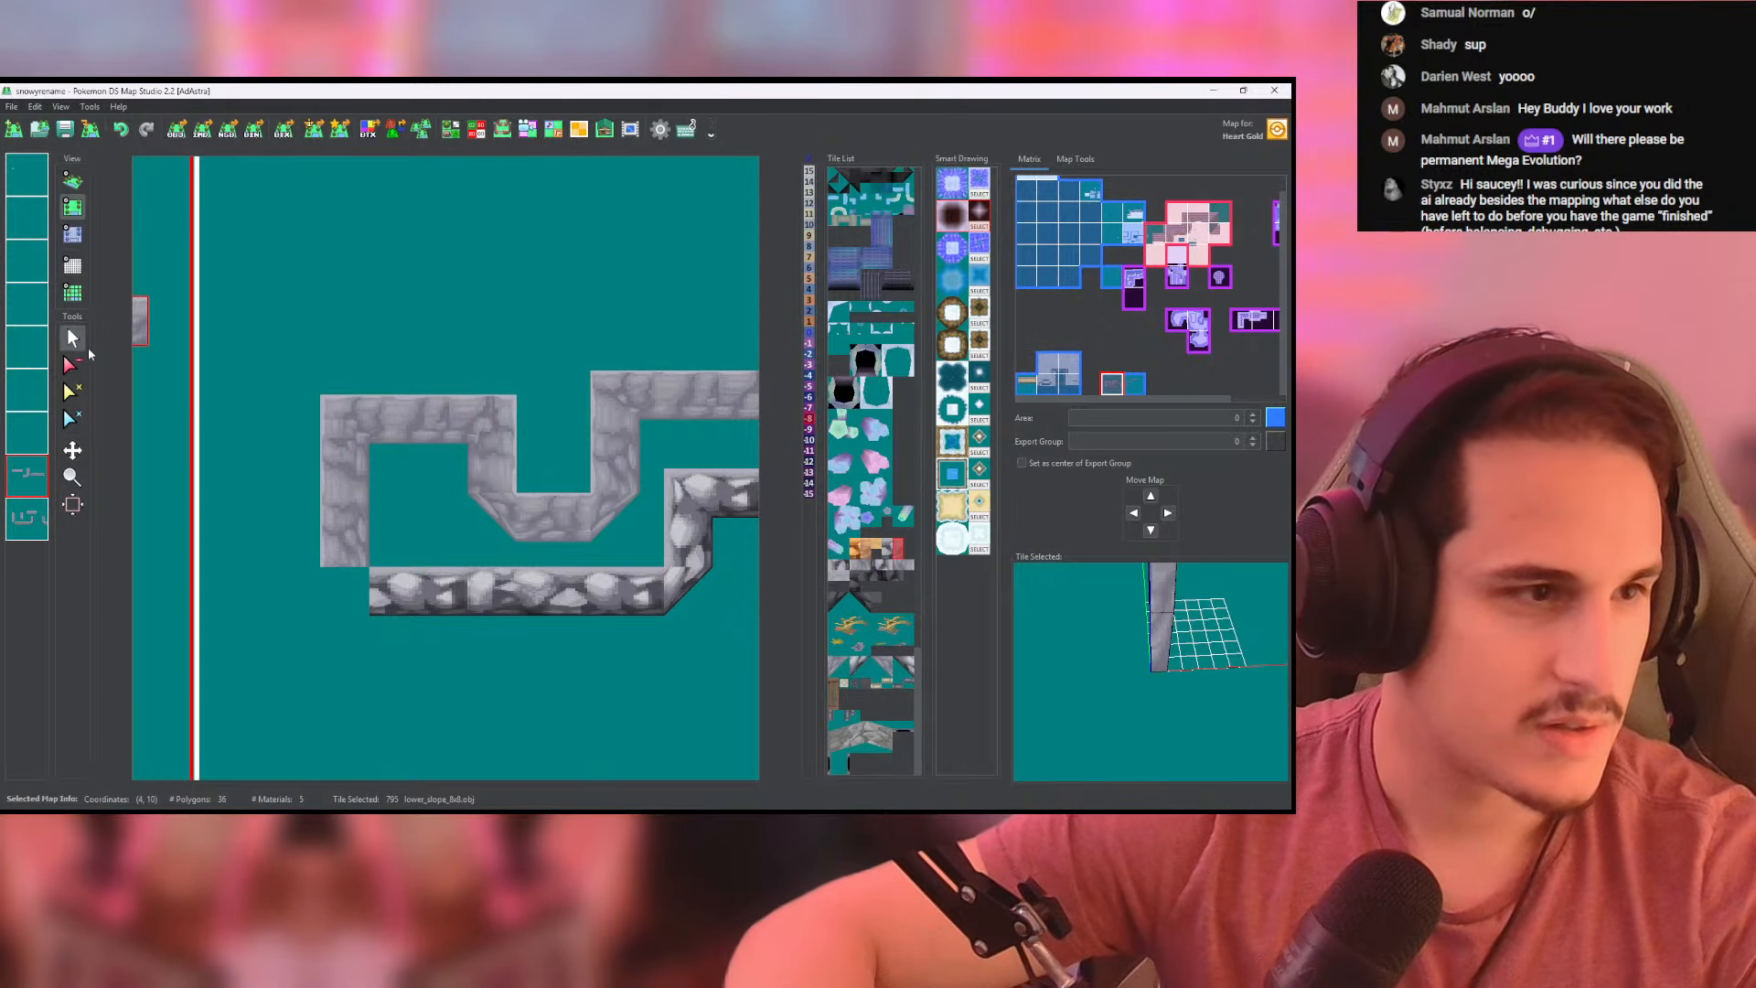
left_click(71, 182)
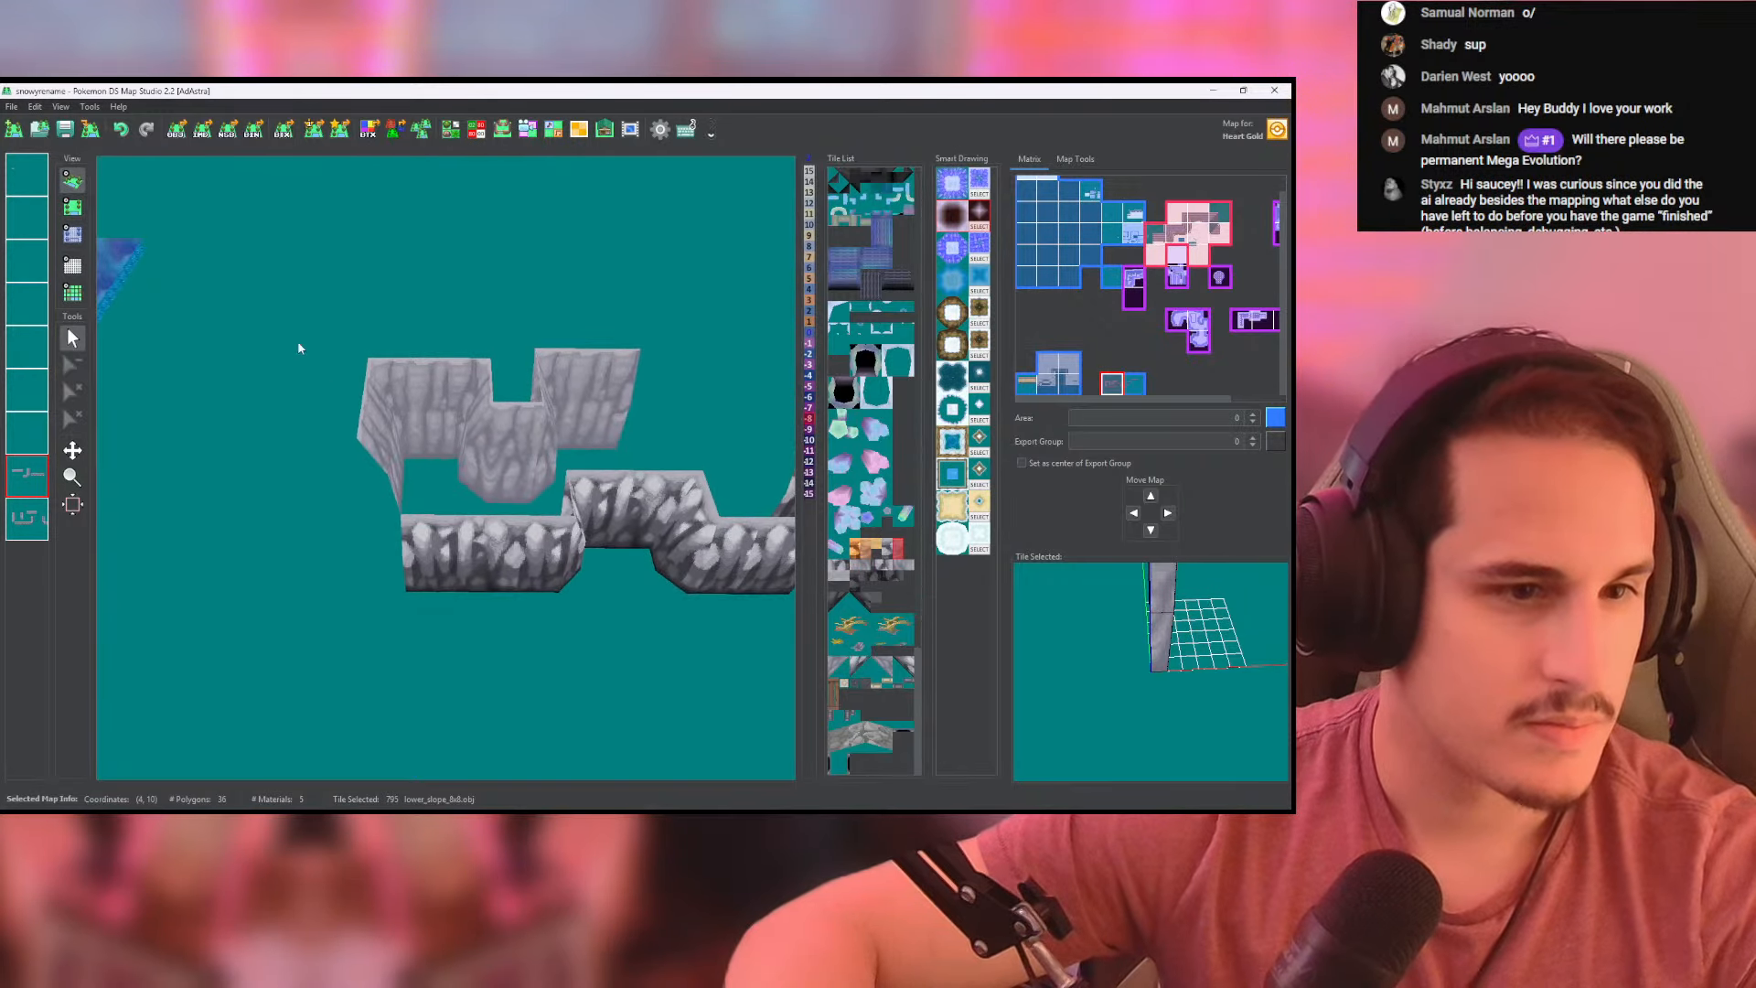
- Turn the side wall outward with a high_corner tile and extend the upper wall with lower_slope_8x8 to the map's left edge
left_click(71, 206)
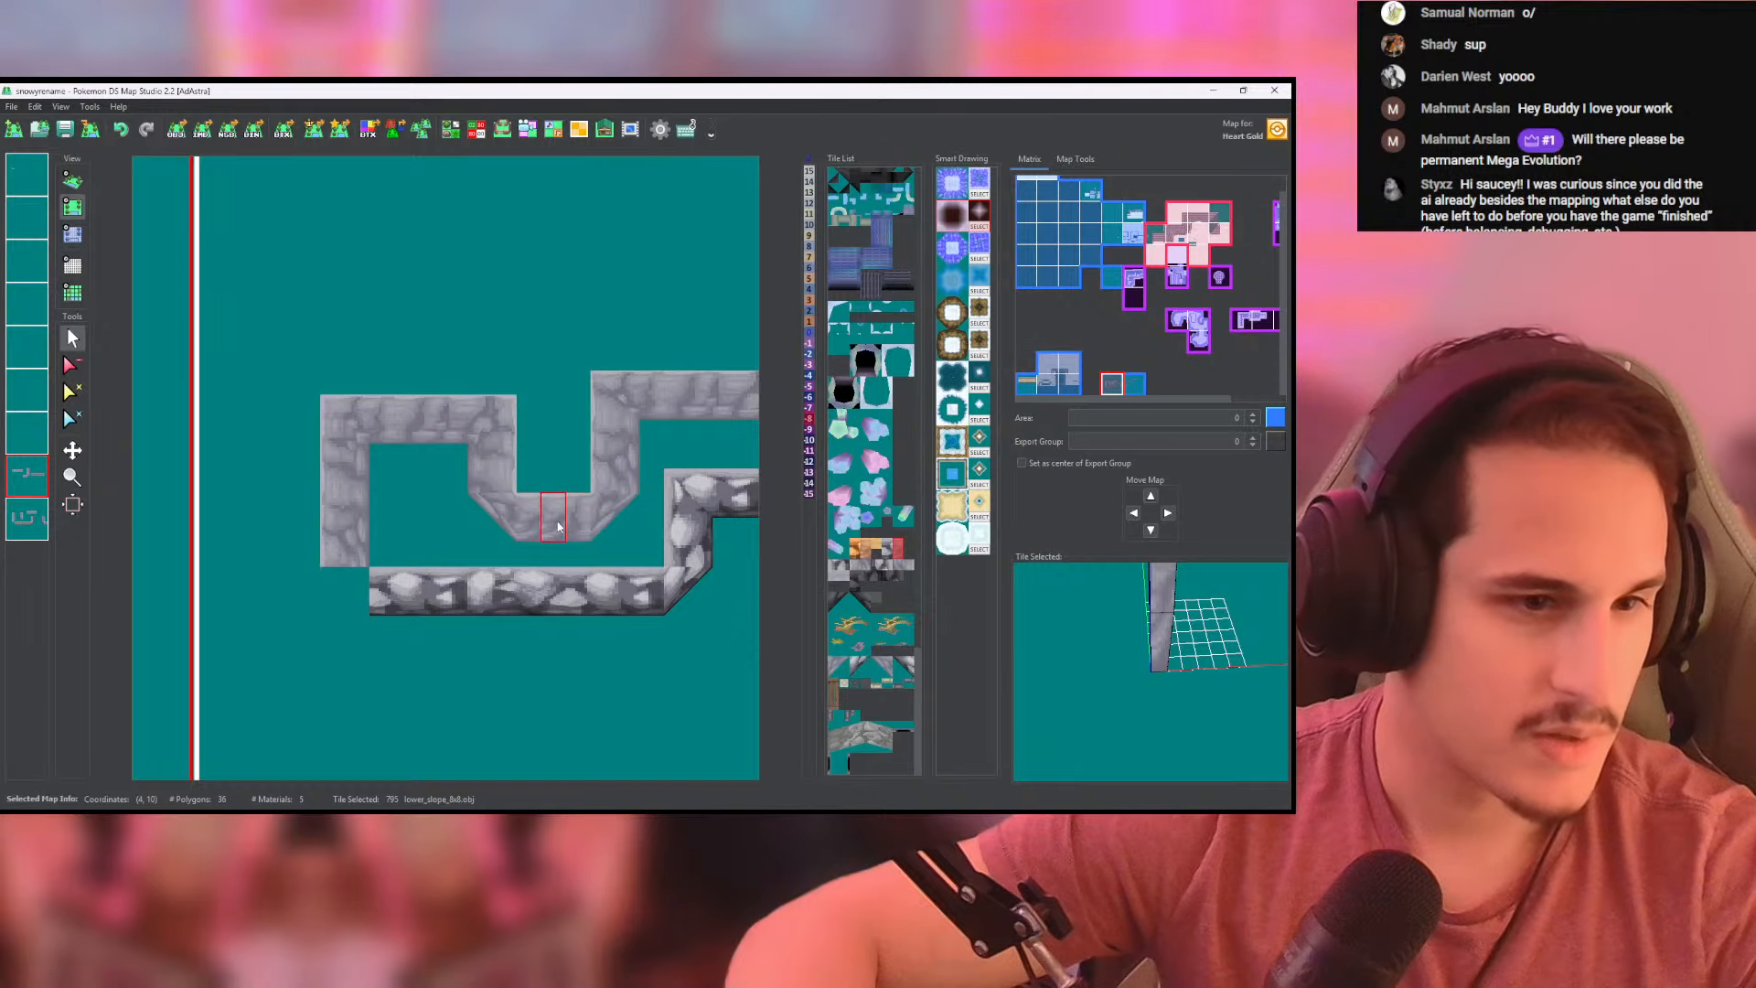
left_click(620, 524)
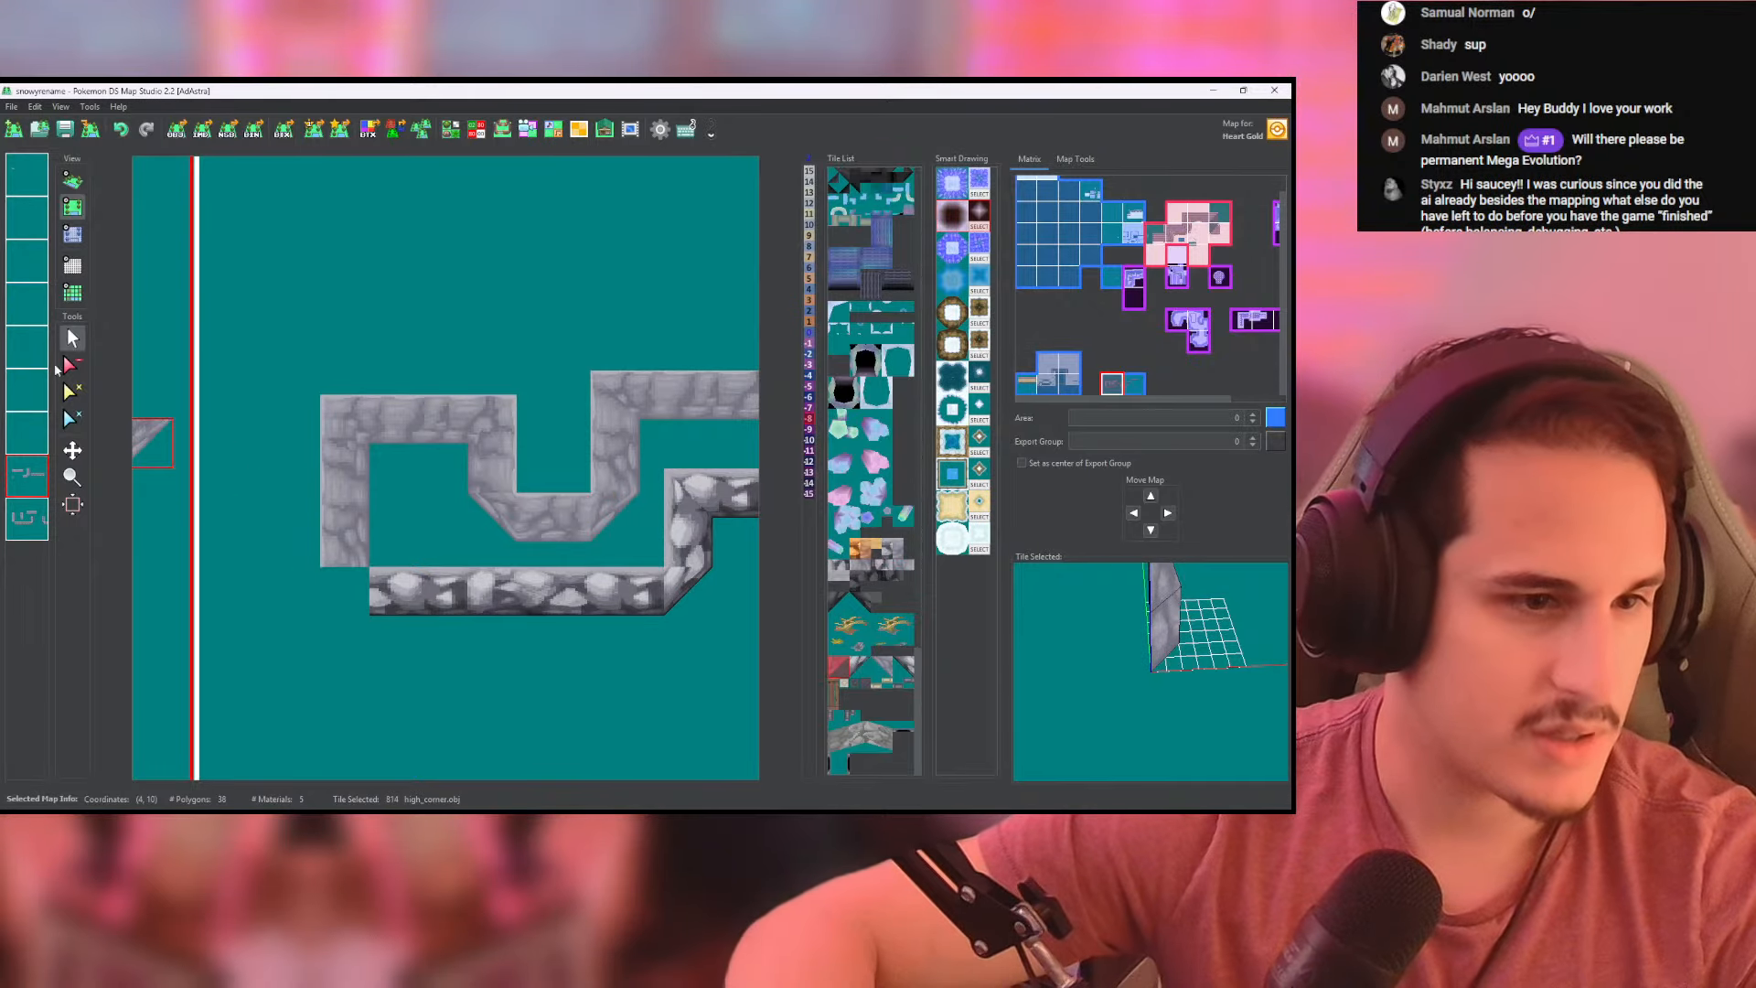
key("ctrl+z")
left_click(37, 519)
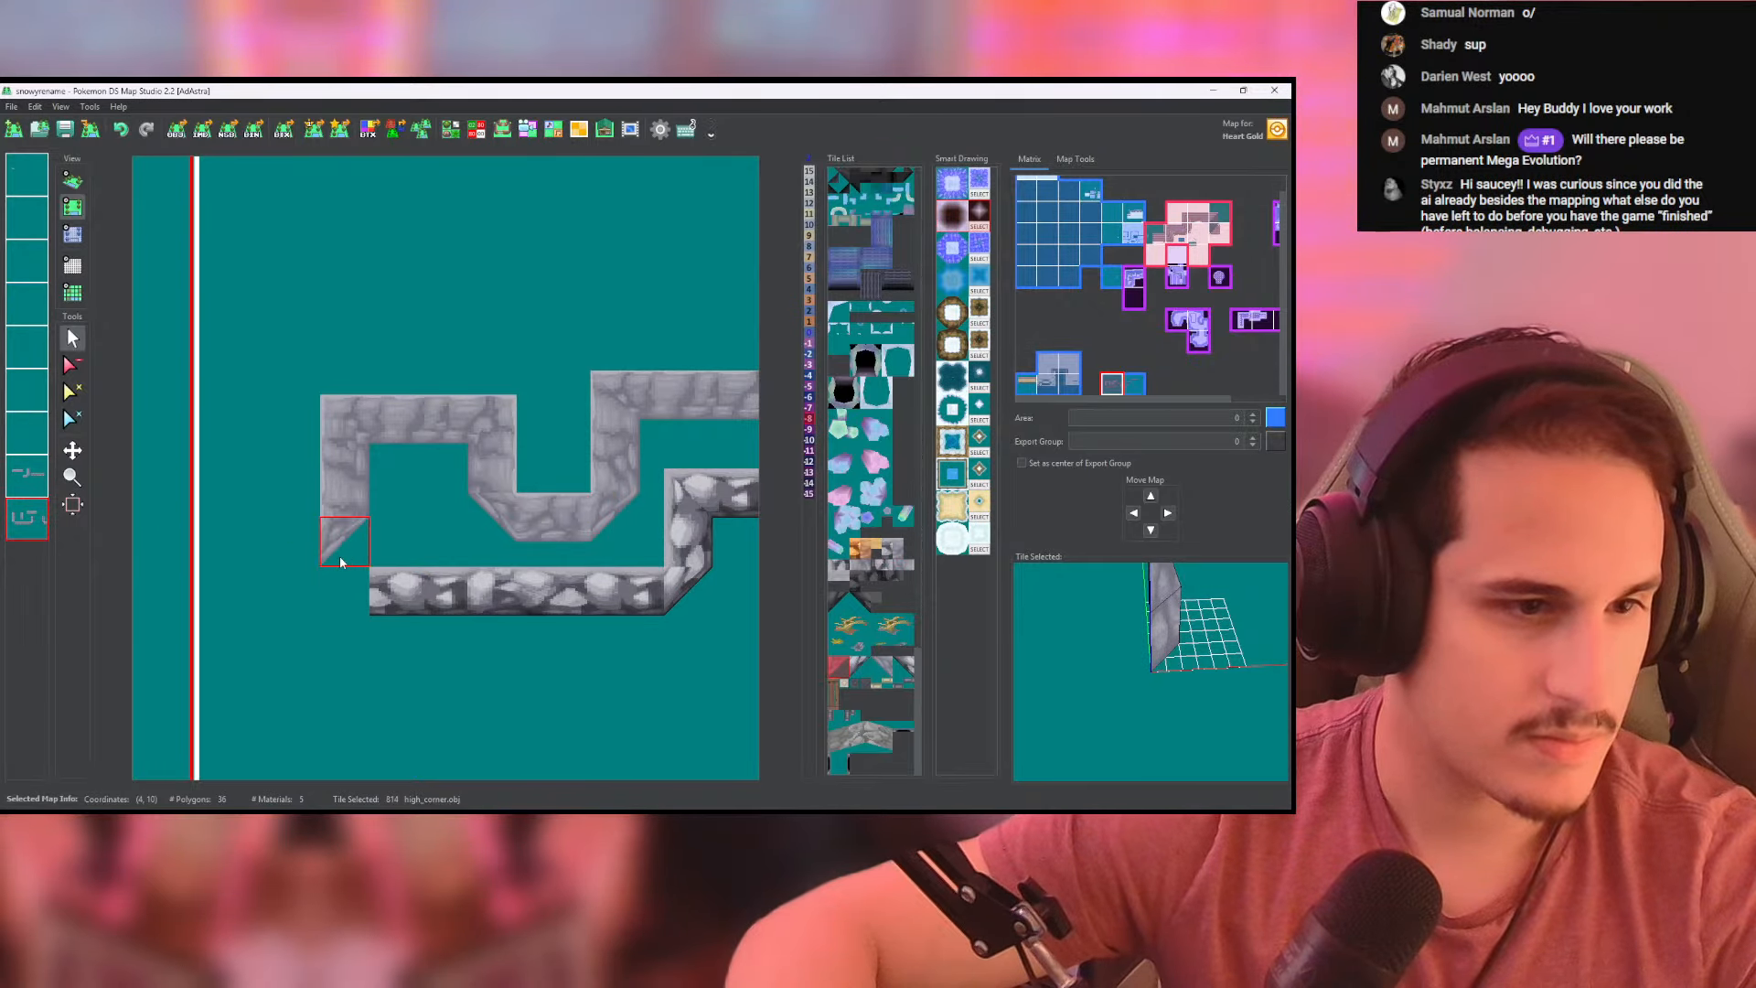
left_click(340, 561)
left_click(532, 534)
left_click(29, 479)
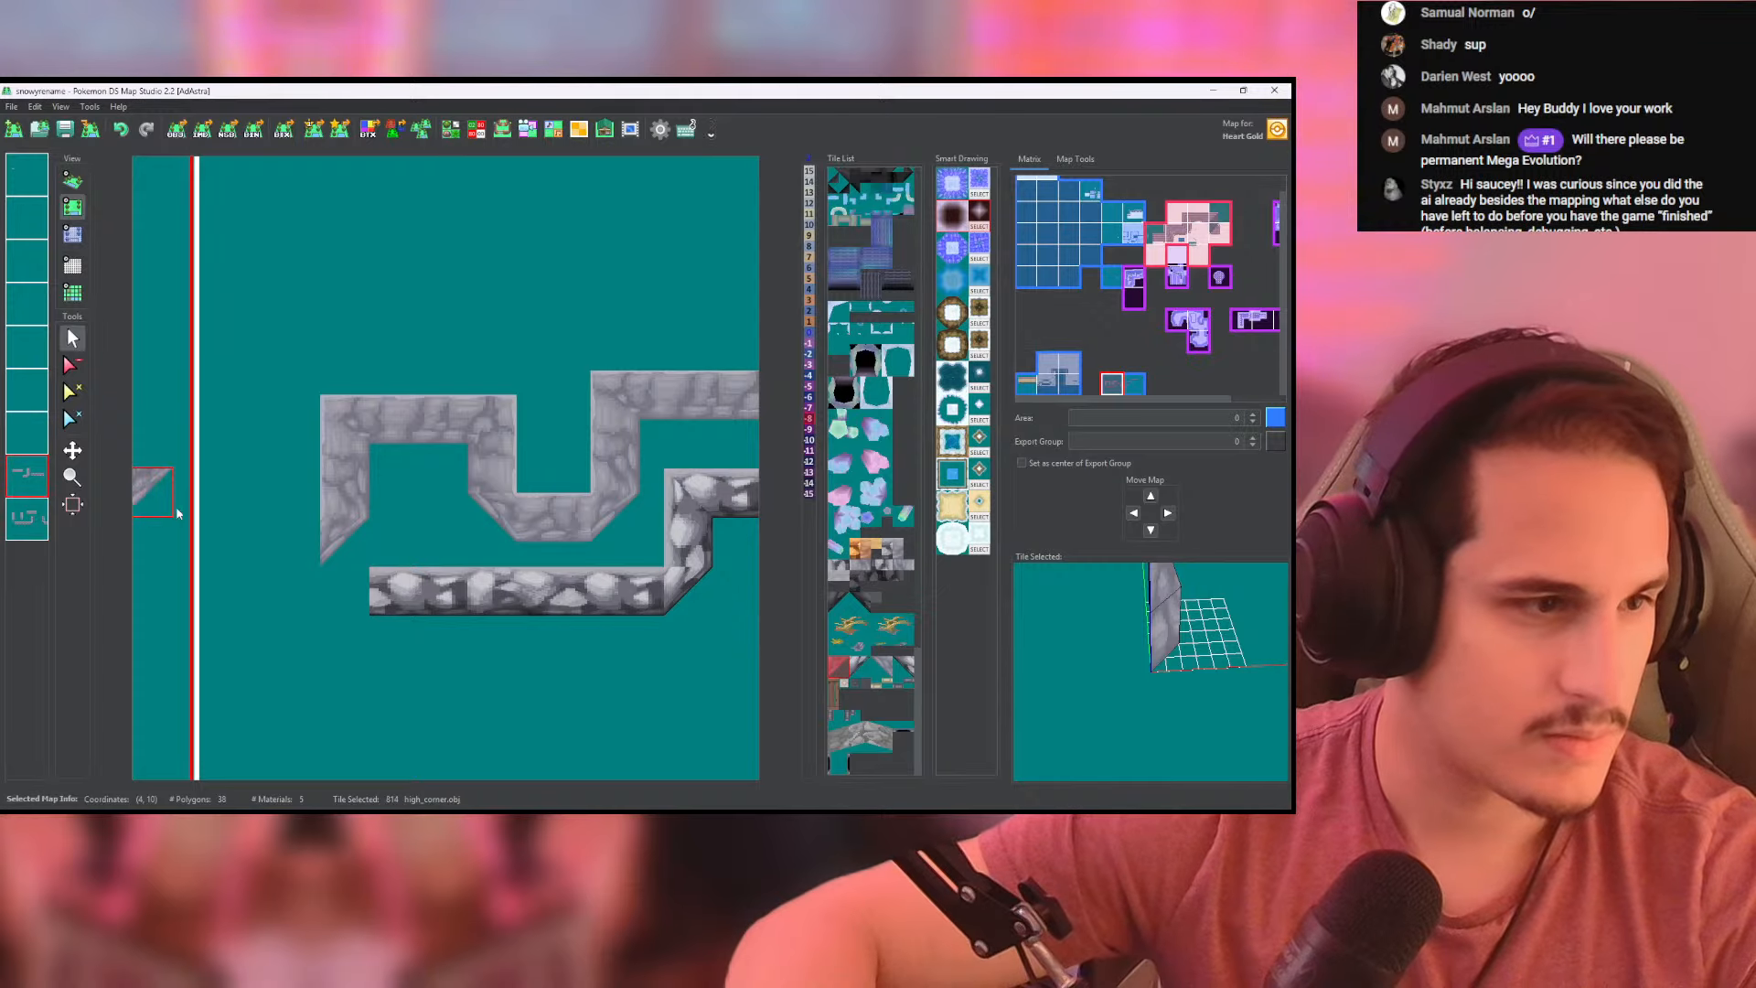
right_click(538, 536)
left_click_drag(304, 552, 212, 552)
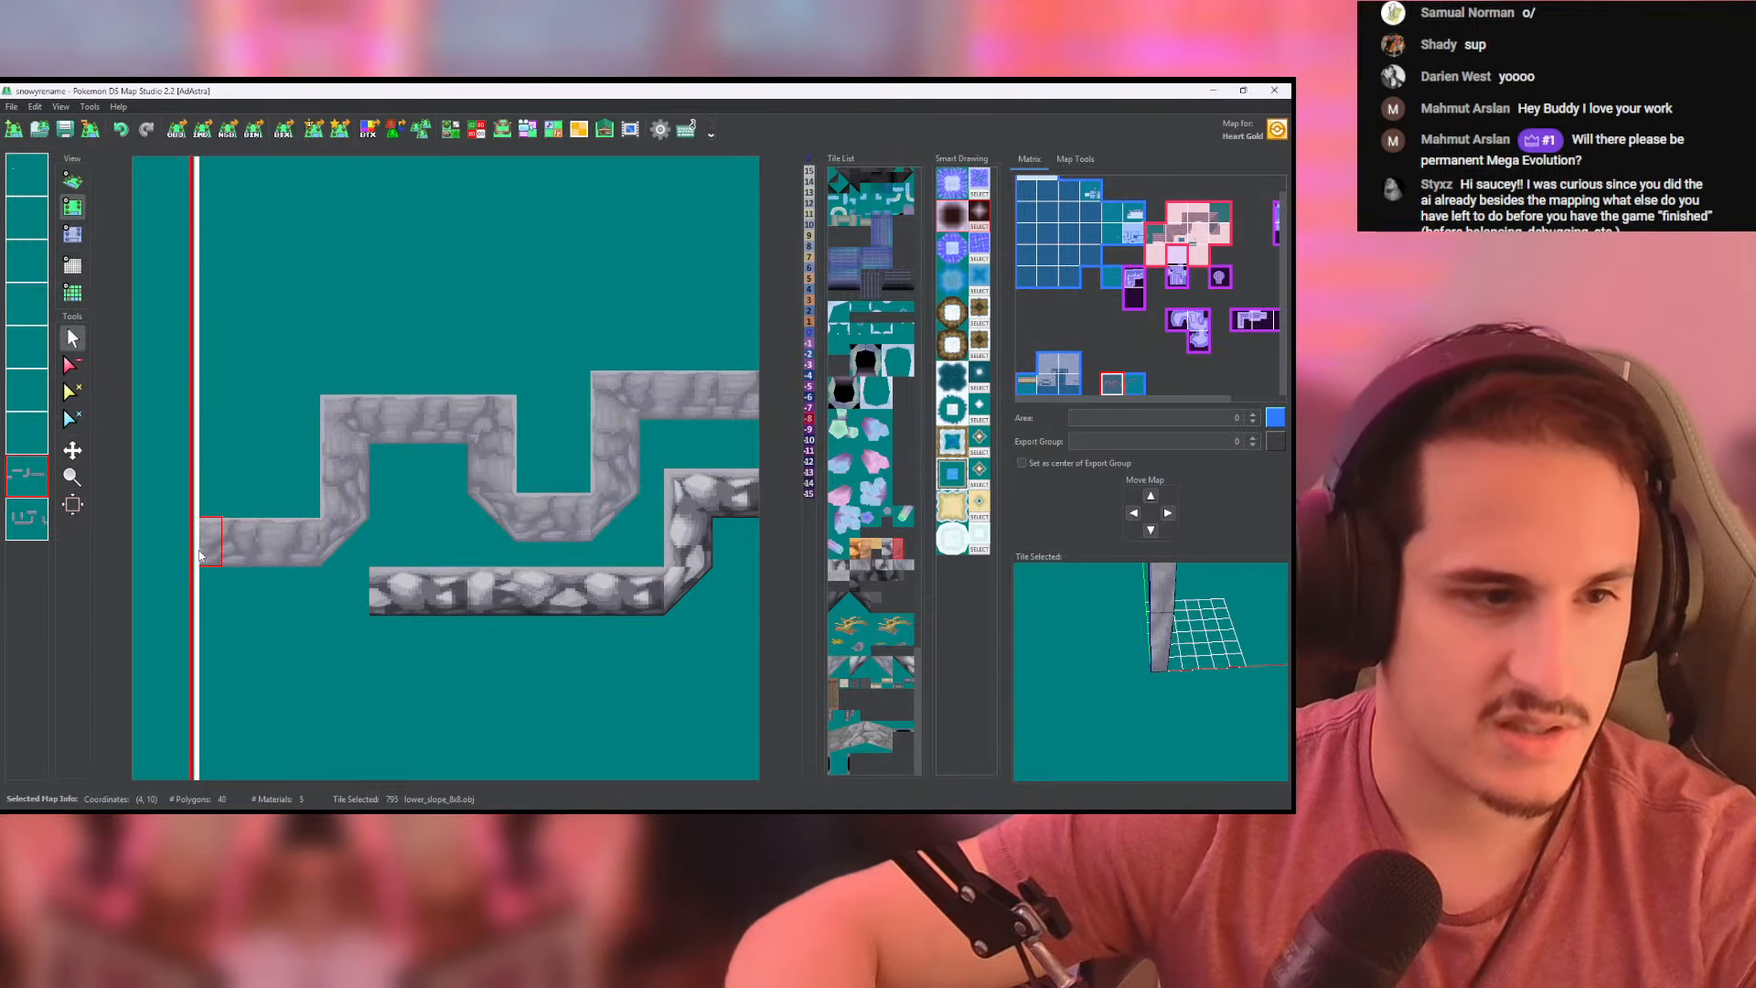
- Extend the dark rocky lower wall with its lower_slope_8x8 tile to the map's left edge and check it in 3D
left_click(22, 519)
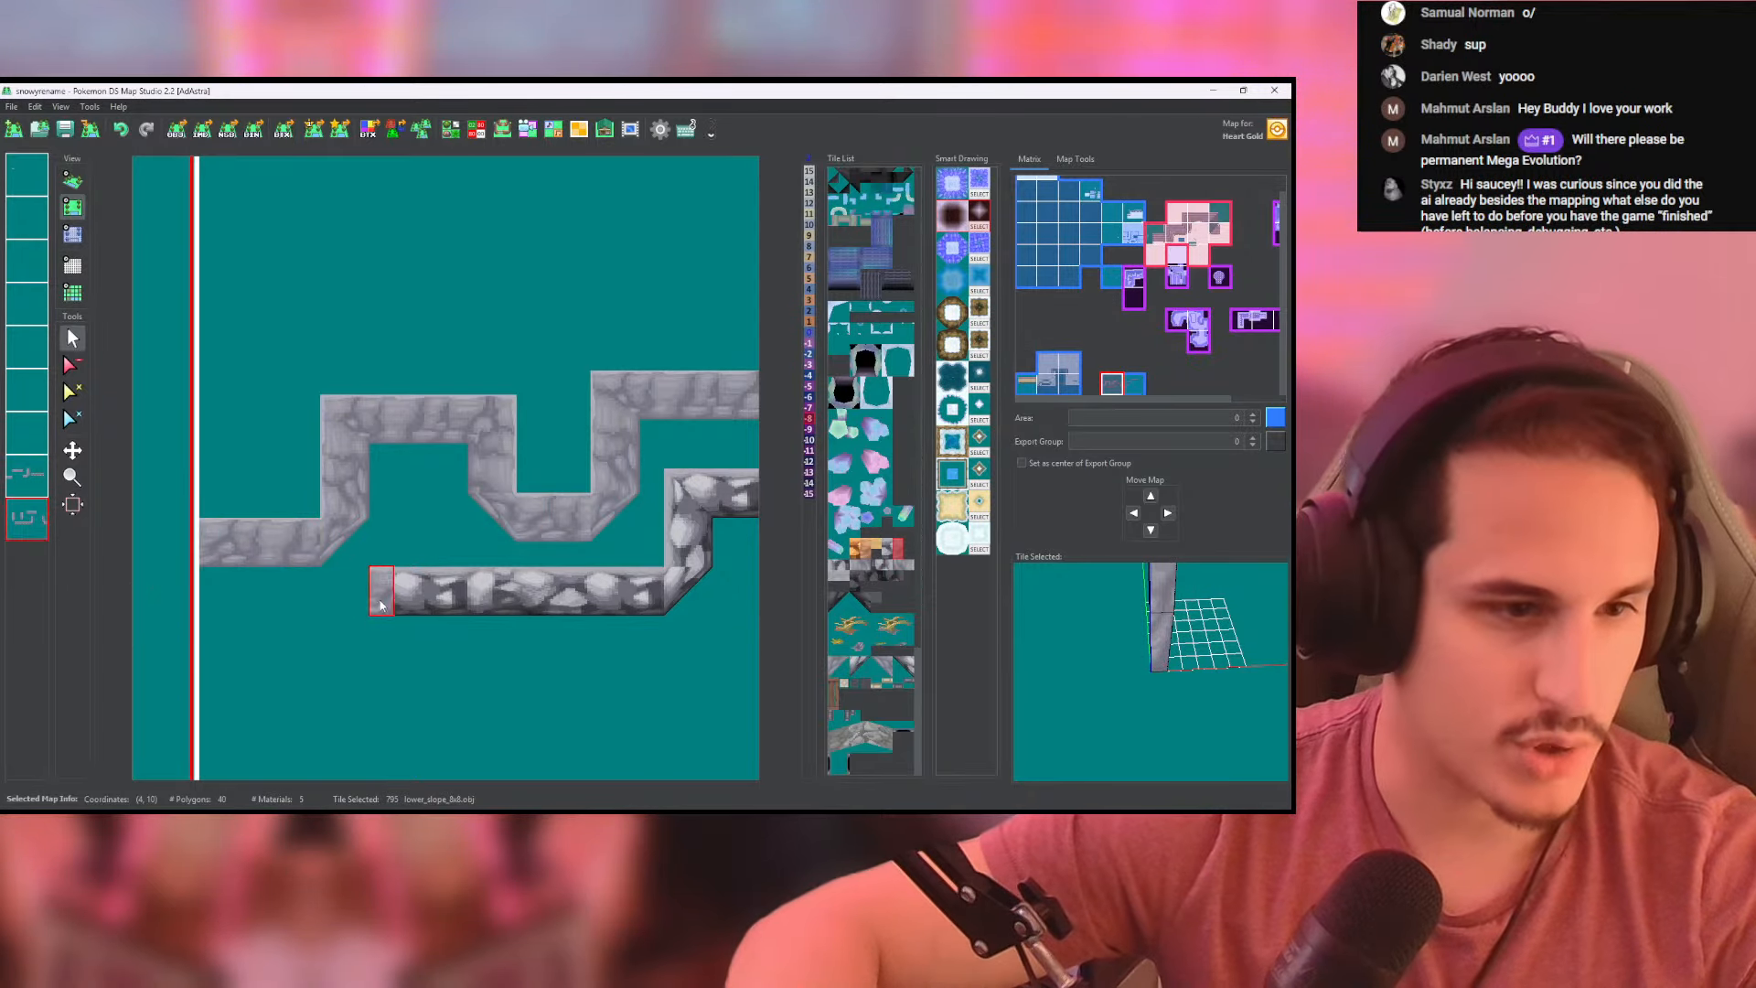
right_click(381, 601)
left_click_drag(375, 601, 211, 601)
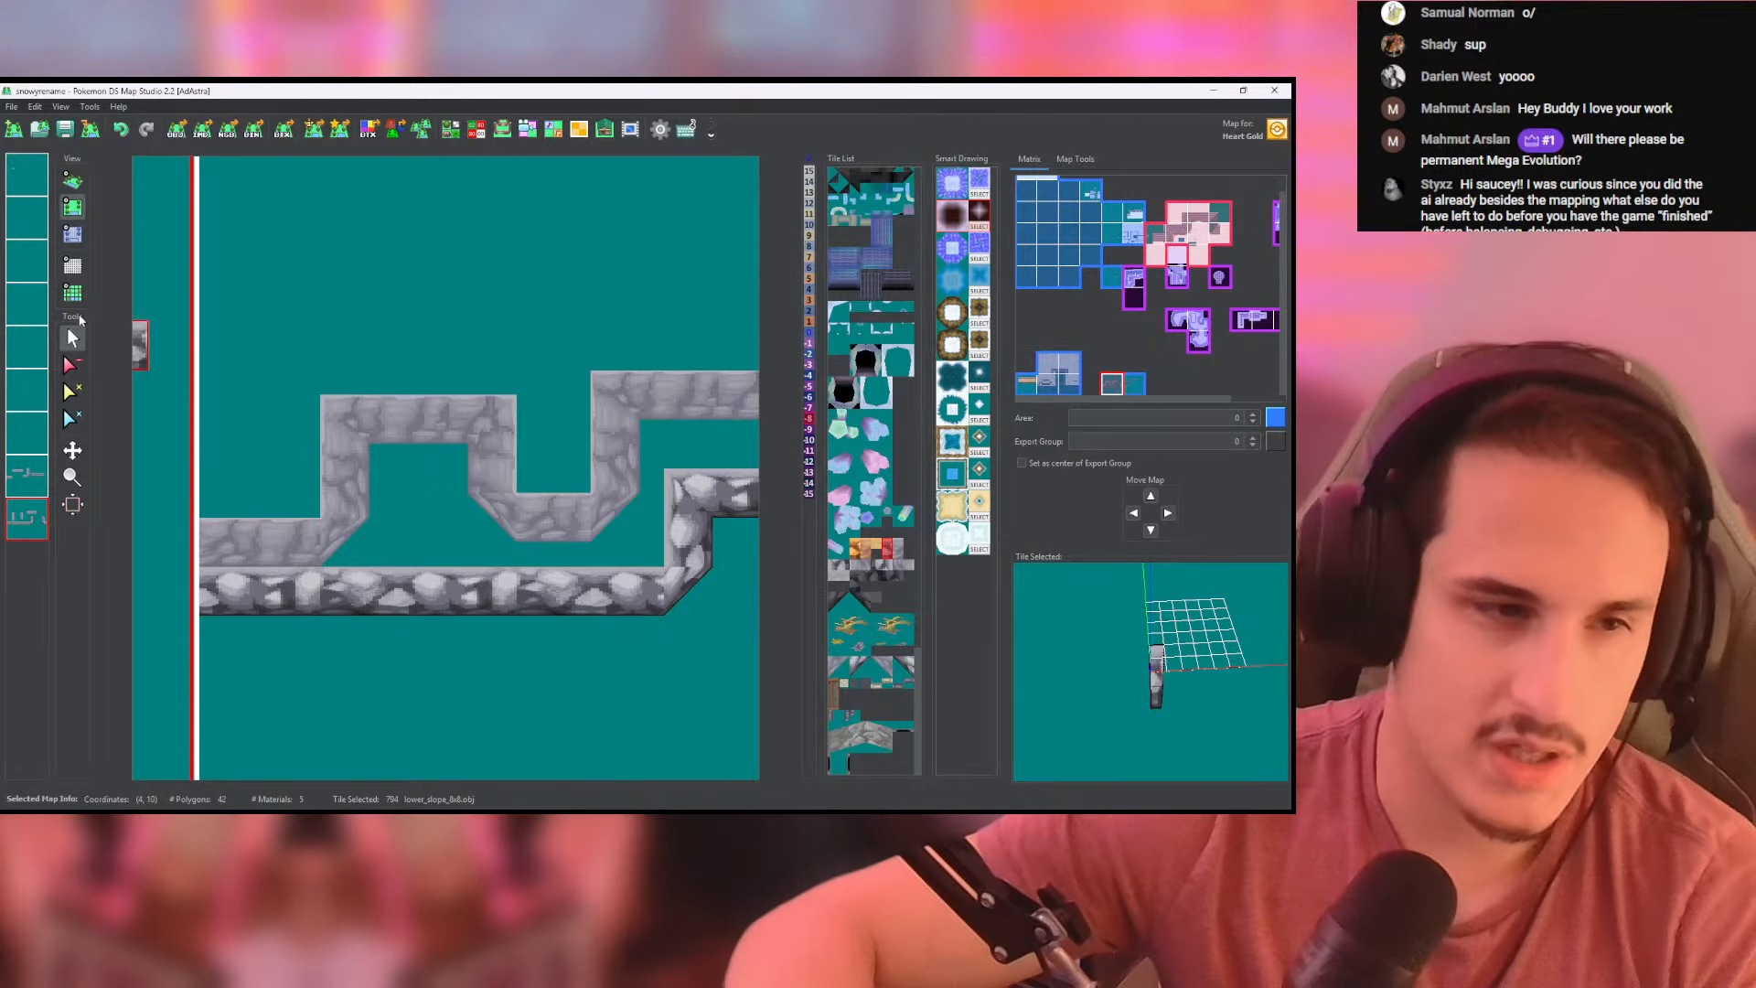
left_click(72, 181)
- Place a mountain_entrance cave opening on the left side wall of the upper wall's recess and check it in 3D
left_click(73, 207)
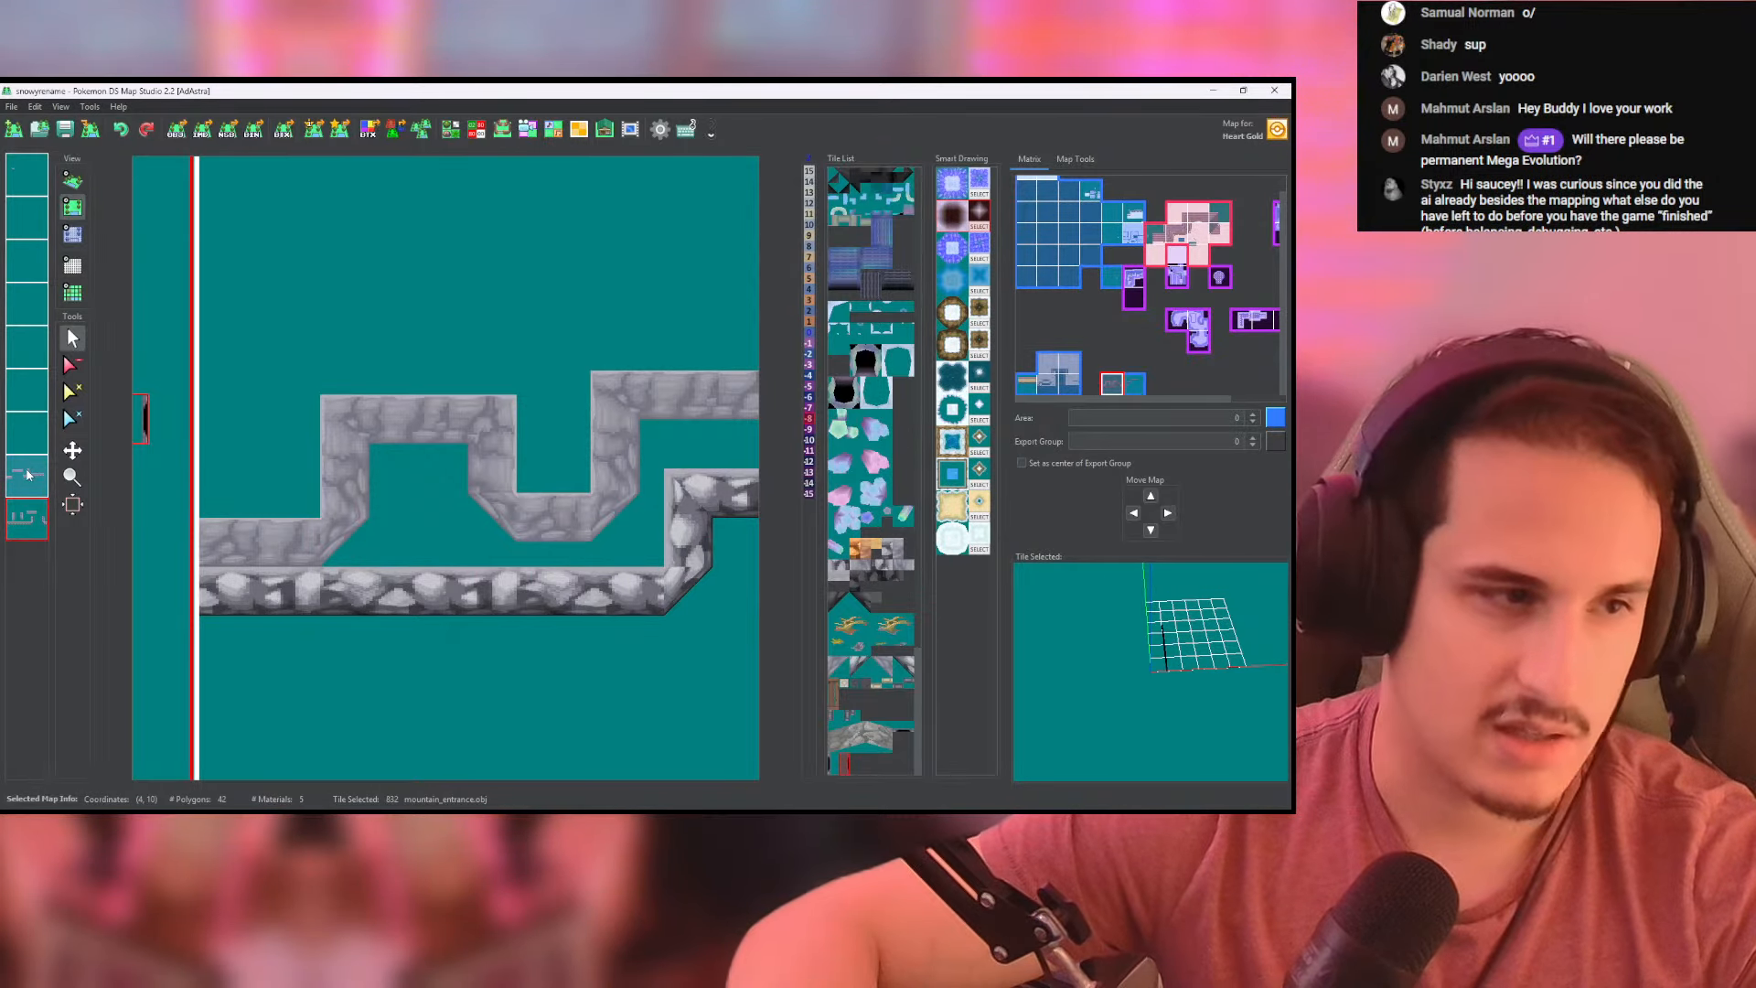
left_click(365, 504)
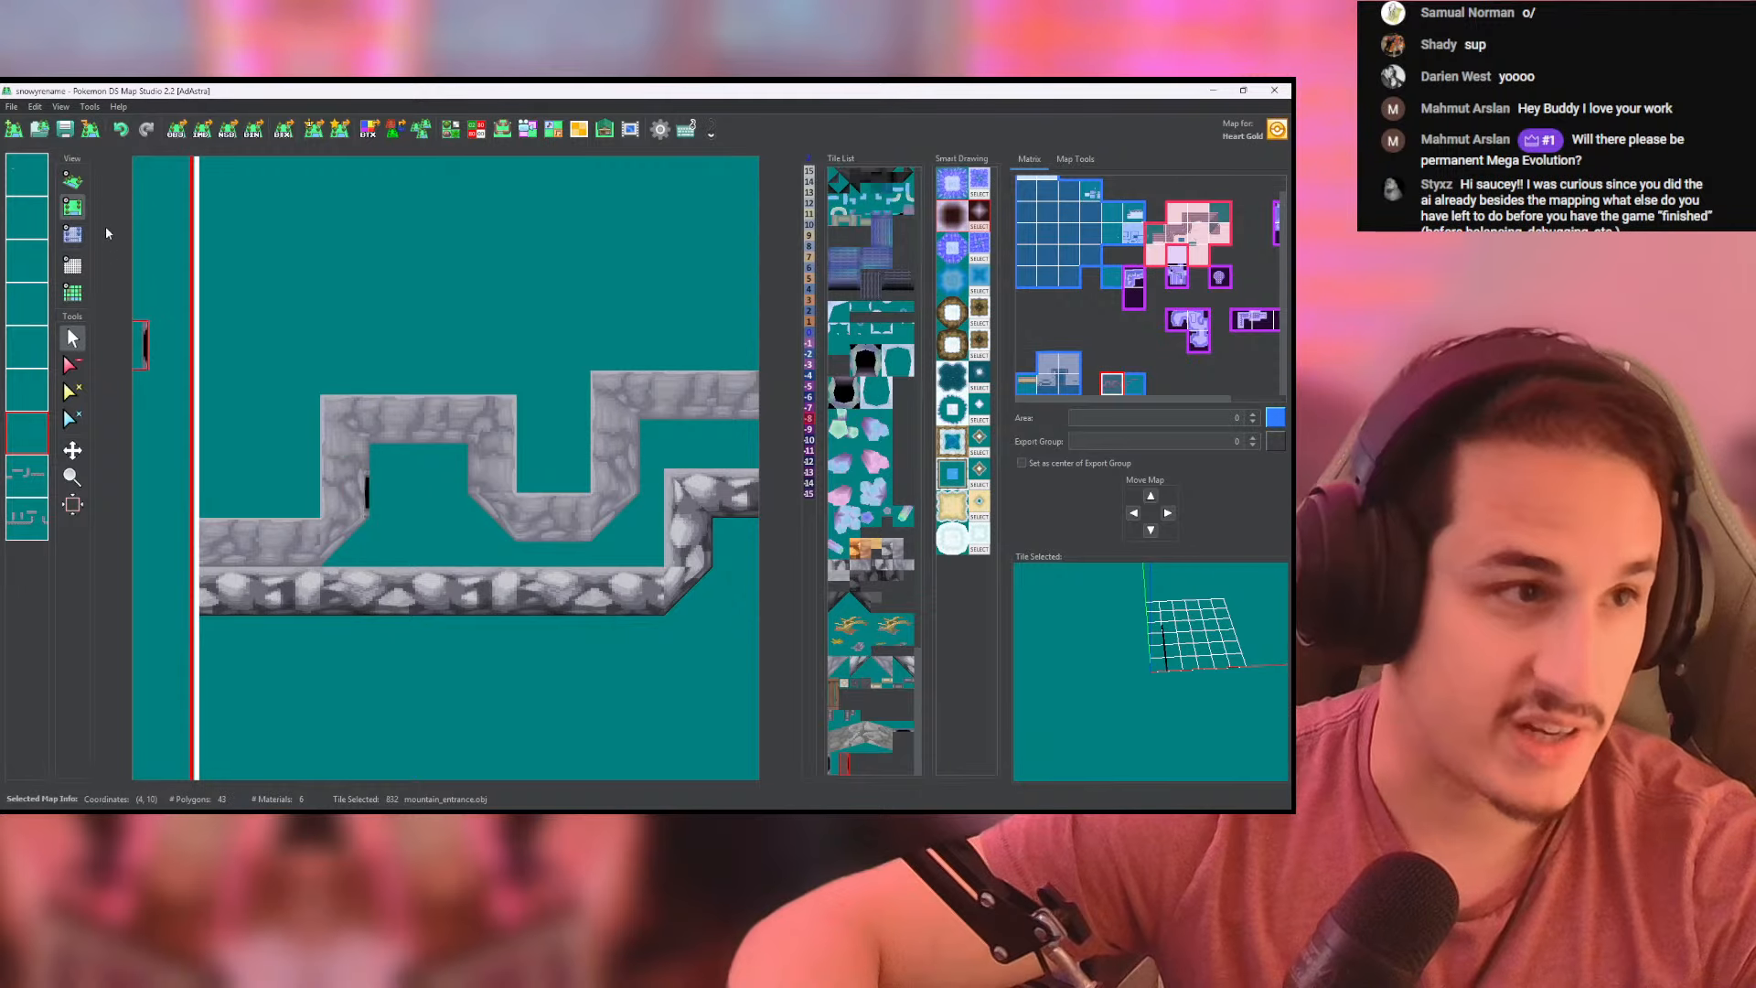
left_click(72, 181)
scroll(357, 369, "up", 12)
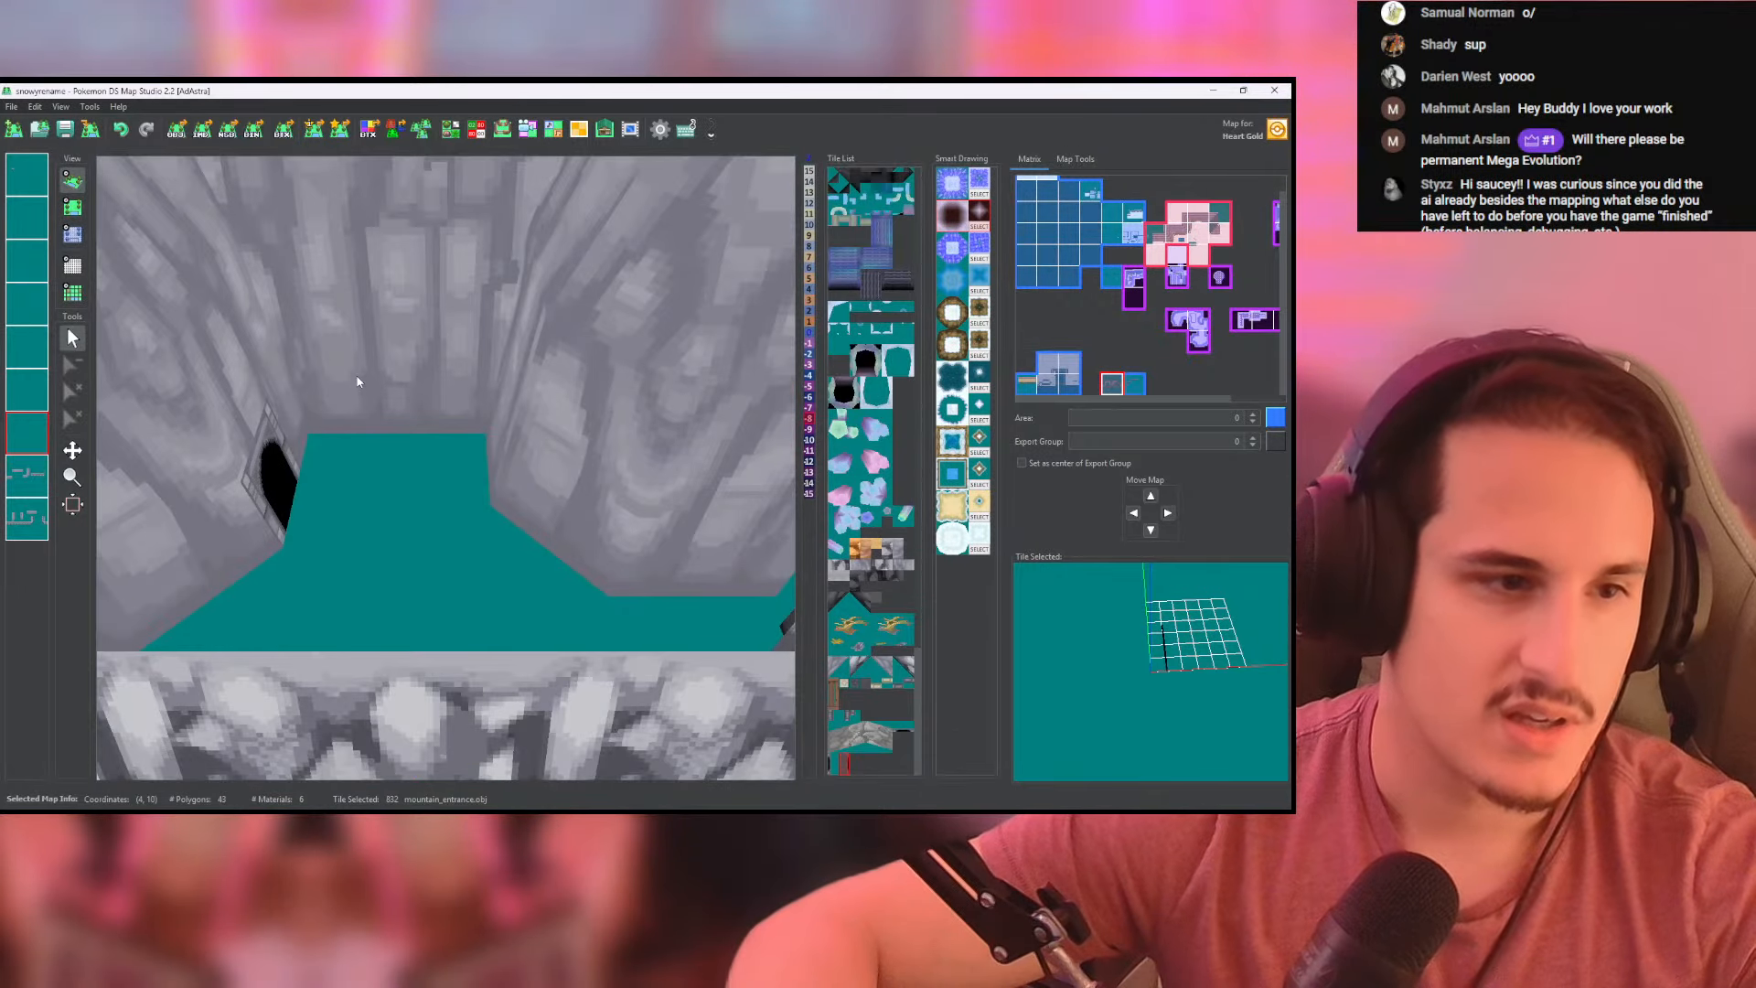
left_click(72, 207)
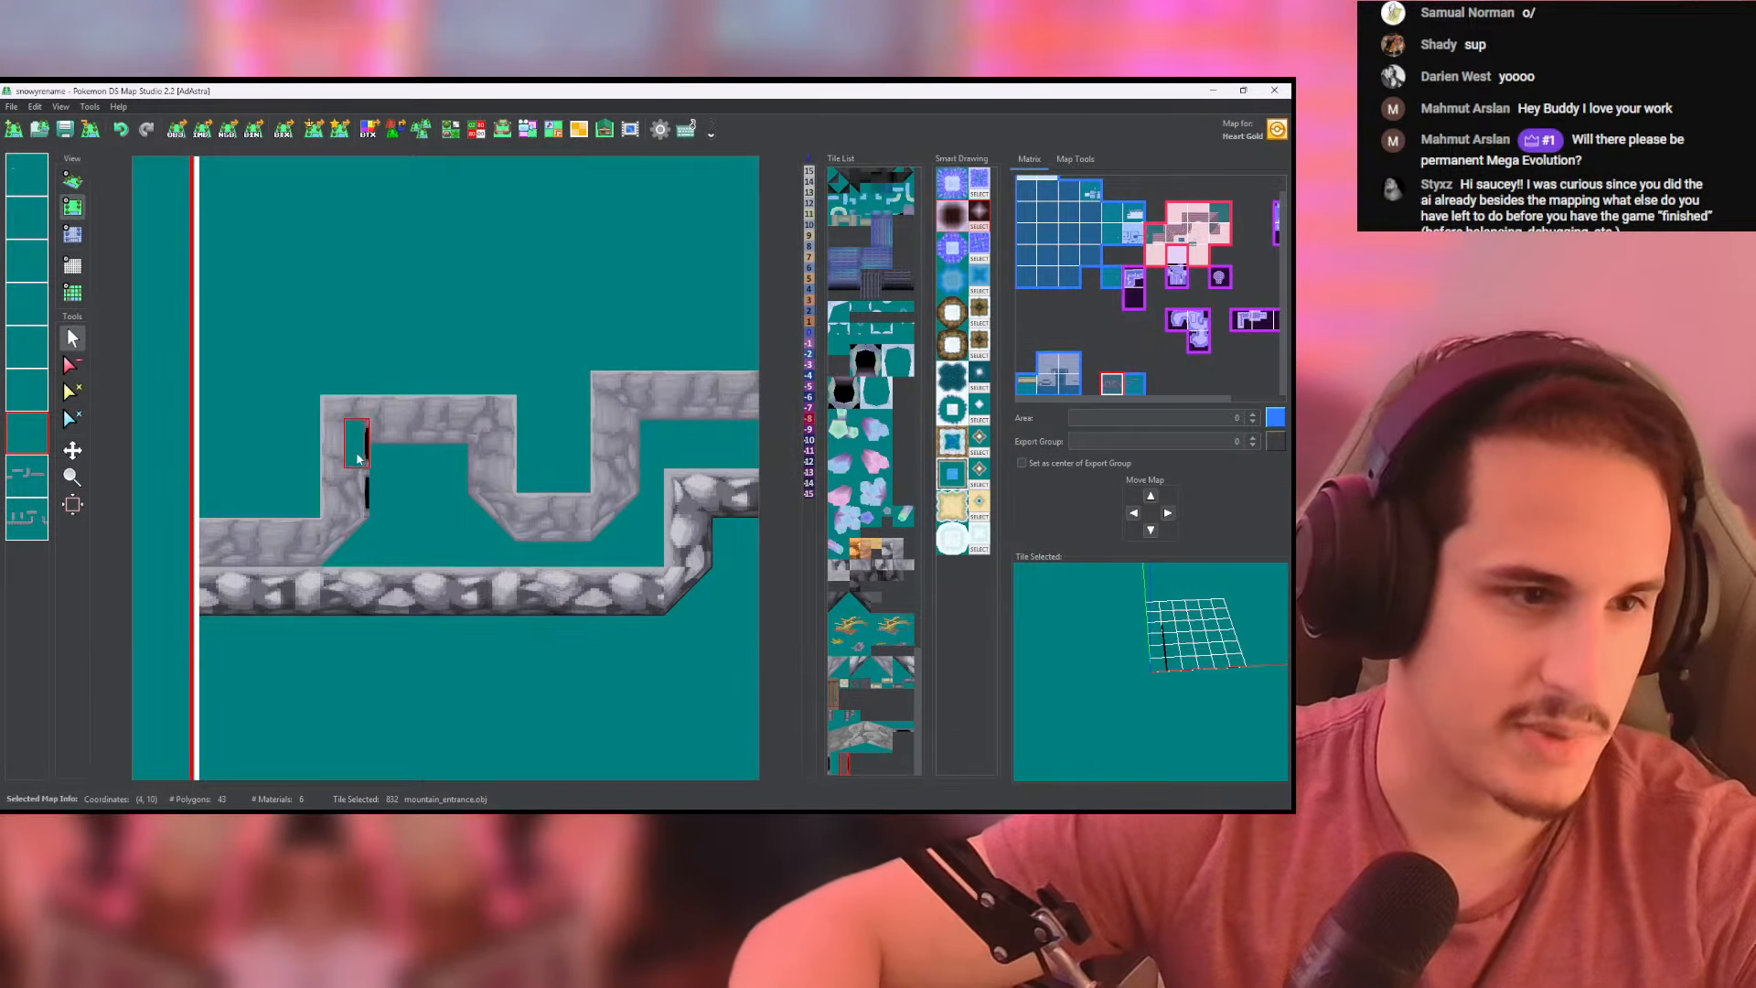
left_click(73, 181)
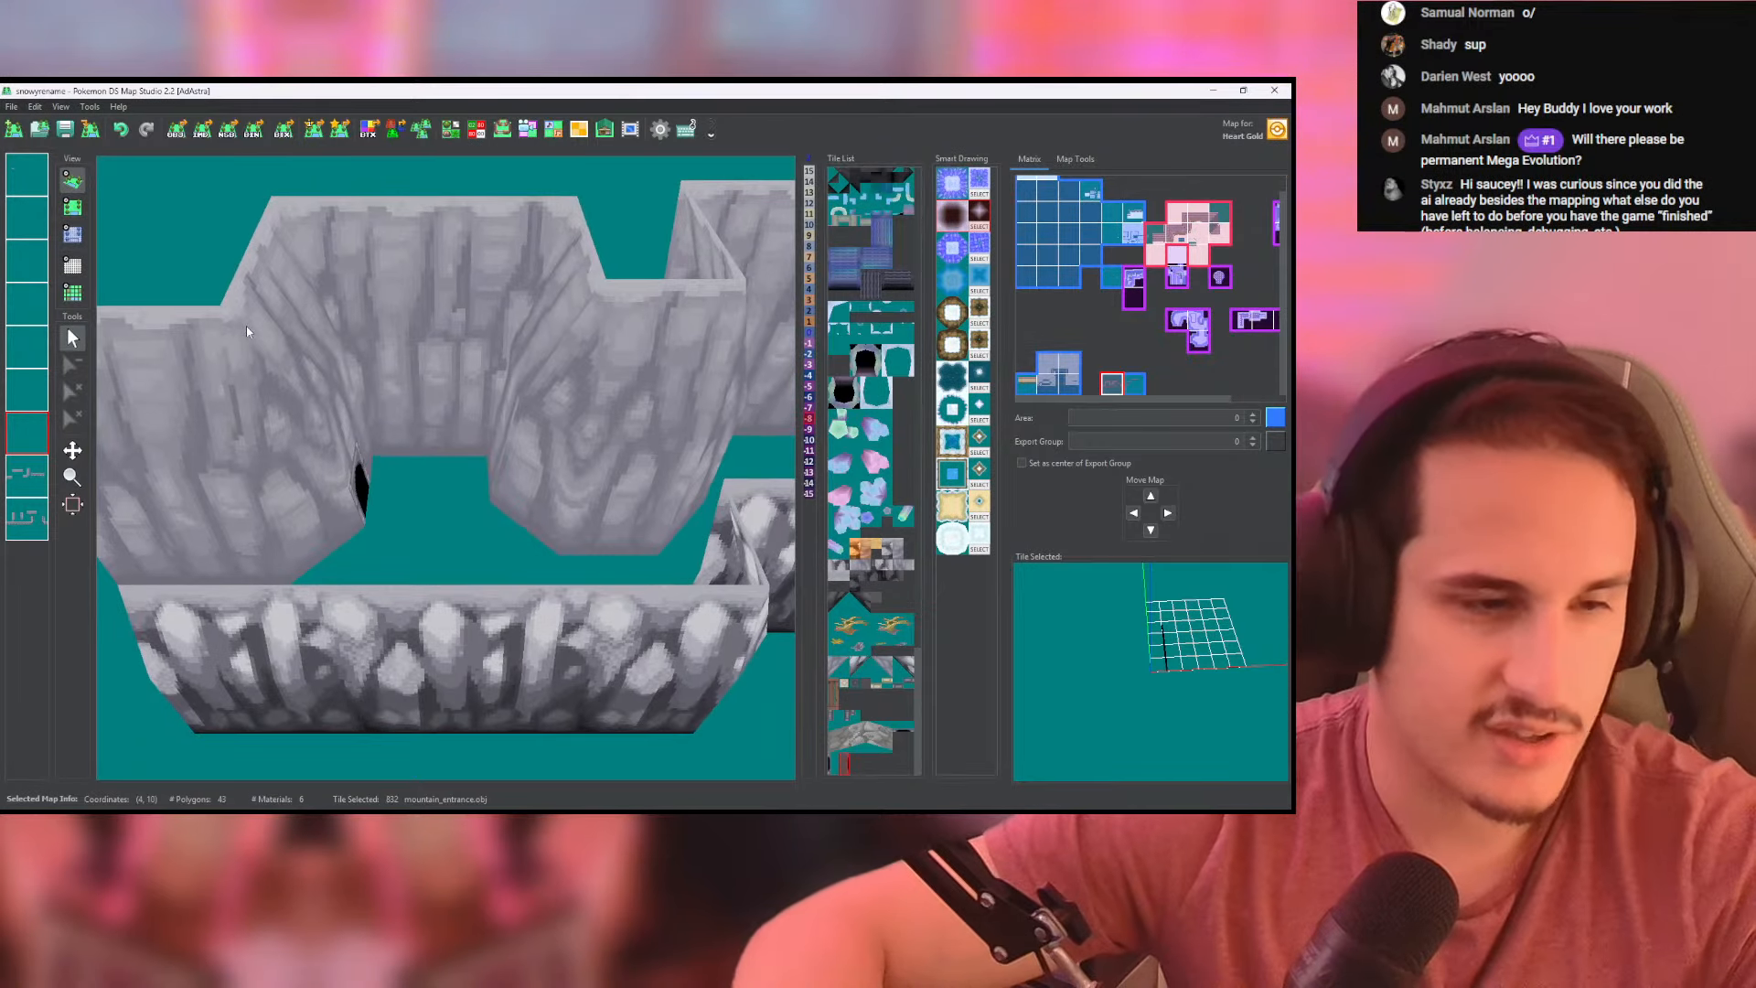
- Pick up the cliffside_ground tile from the finished cliff map nearby and undo the stray placement
left_click(72, 208)
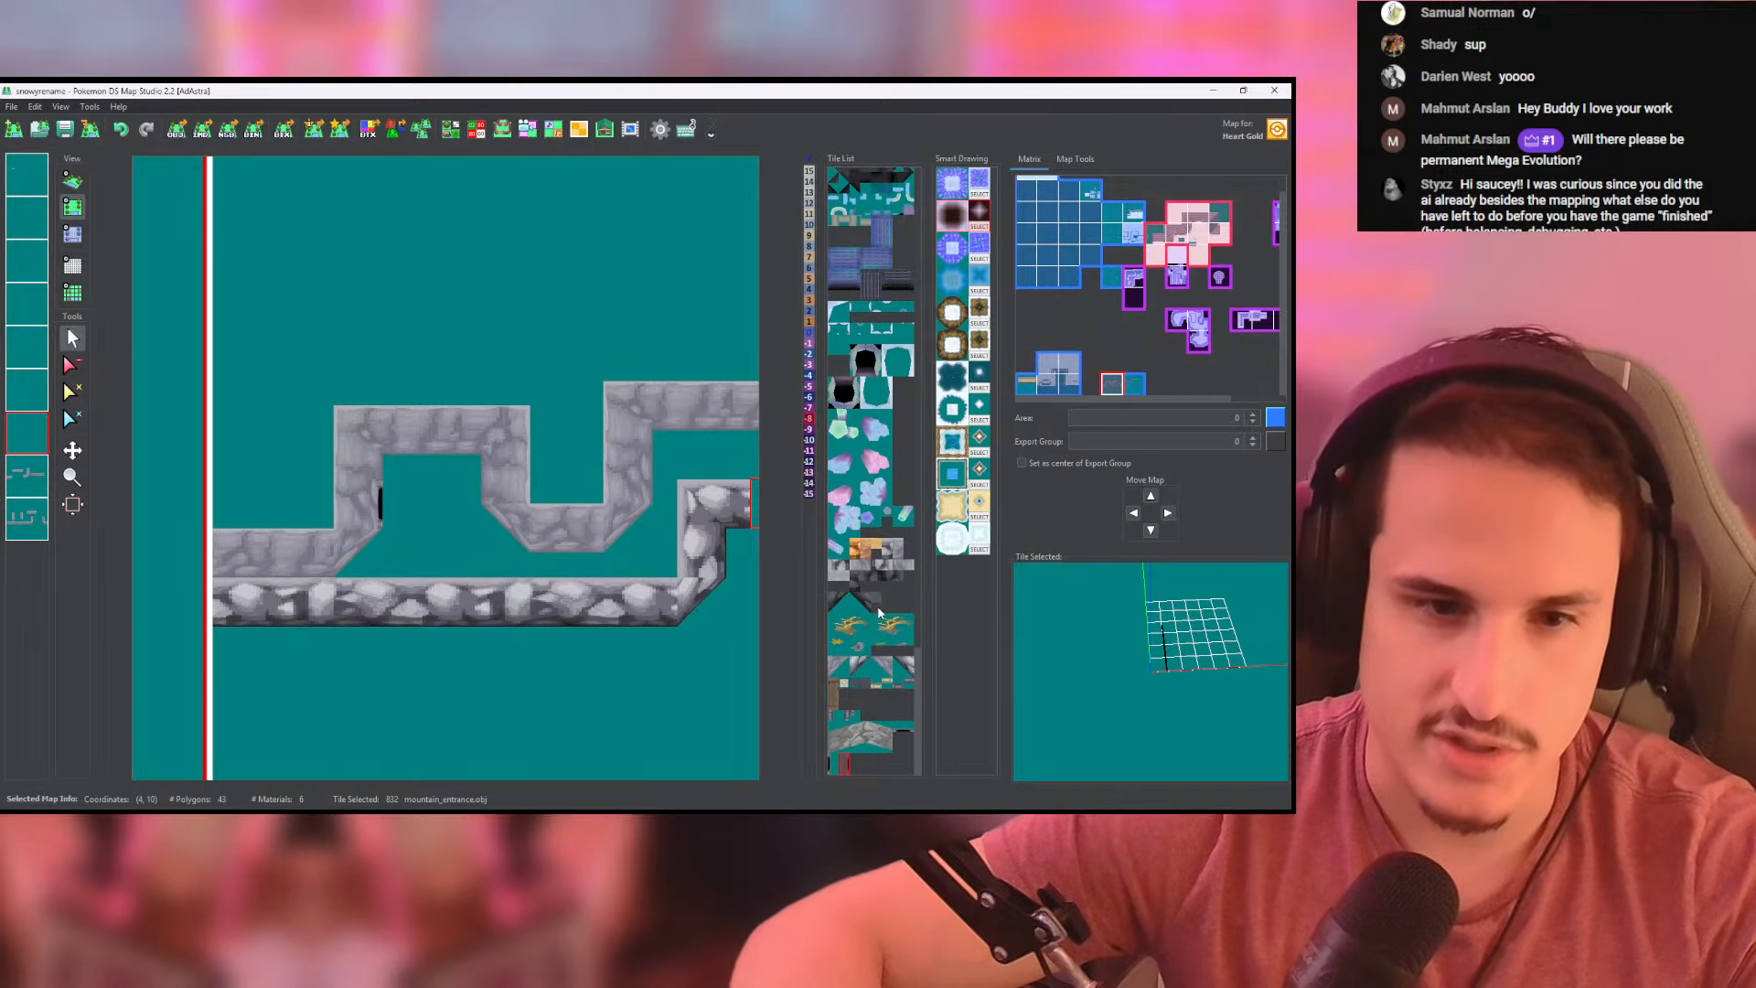
scroll(522, 416, "down", 13)
middle_click_drag(228, 416, 286, 455)
right_click(355, 471)
scroll(494, 540, "up", 14)
middle_click_drag(499, 544, 450, 422)
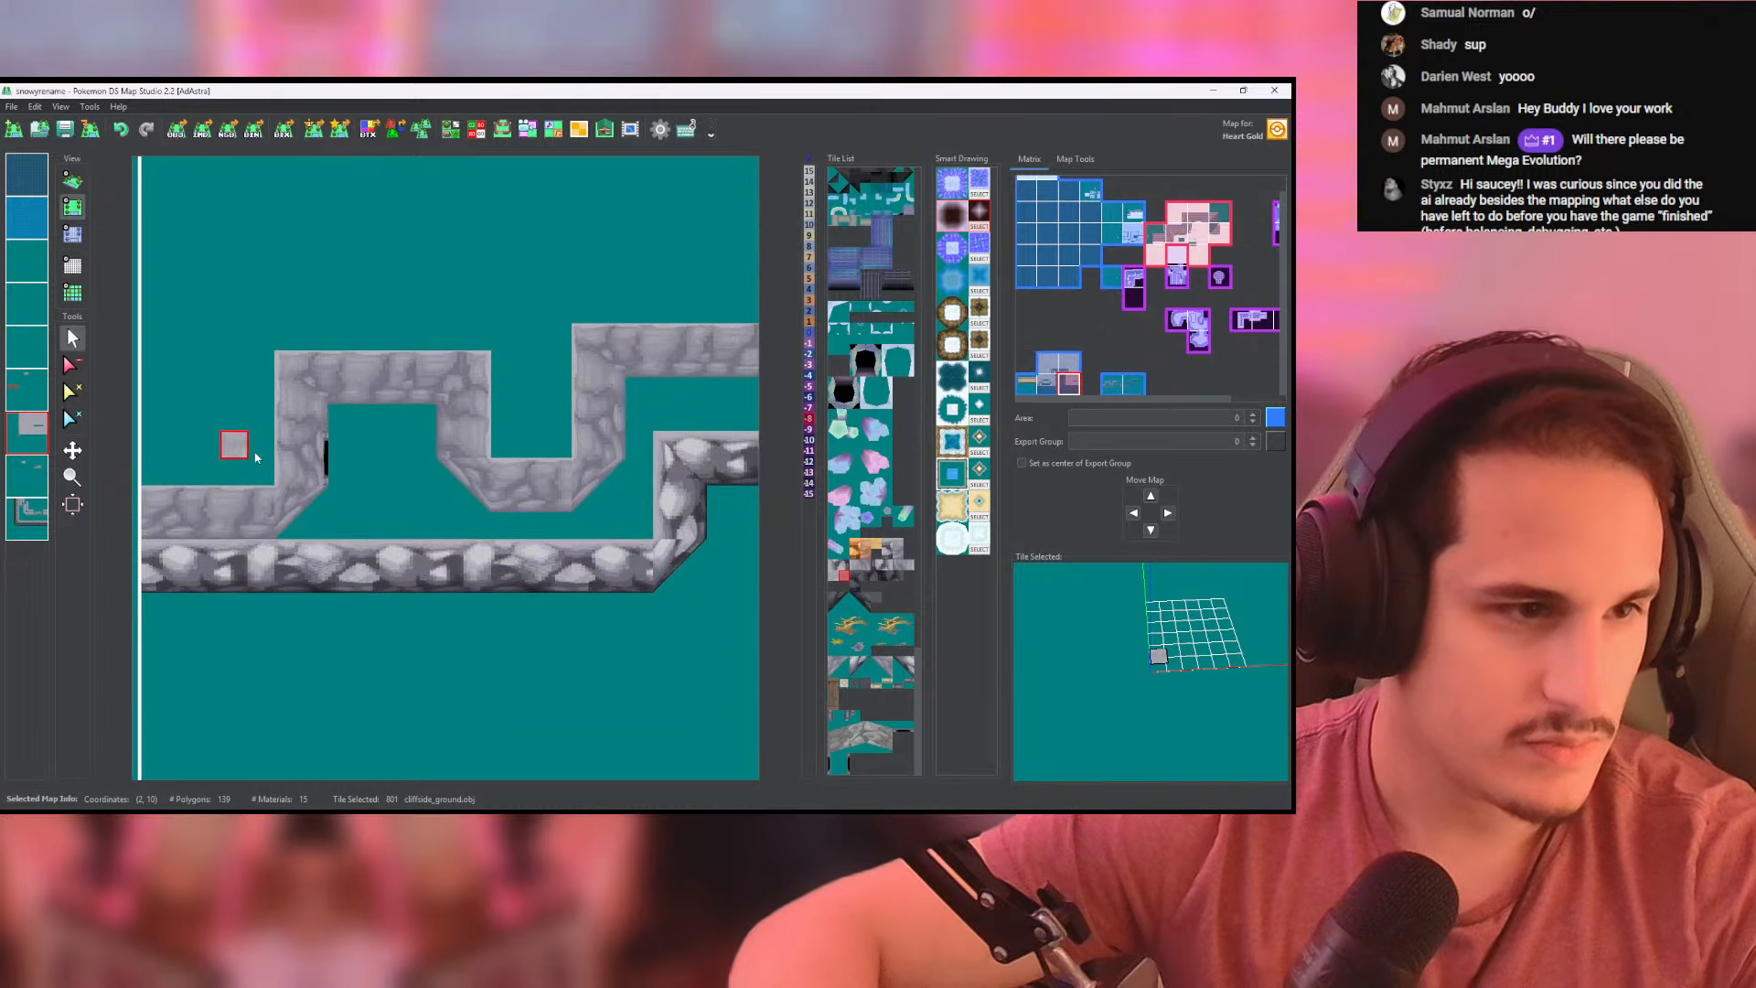
left_click(246, 439)
key("ctrl+z")
- Paint the ledge floor between the upper and lower cliff walls with cliffside_ground, including the recesses
mouse_move(367, 528)
middle_mouse_down()
mouse_move(280, 515)
mouse_move(384, 489)
mouse_move(352, 531)
middle_mouse_up()
scroll(382, 486, "down", 3)
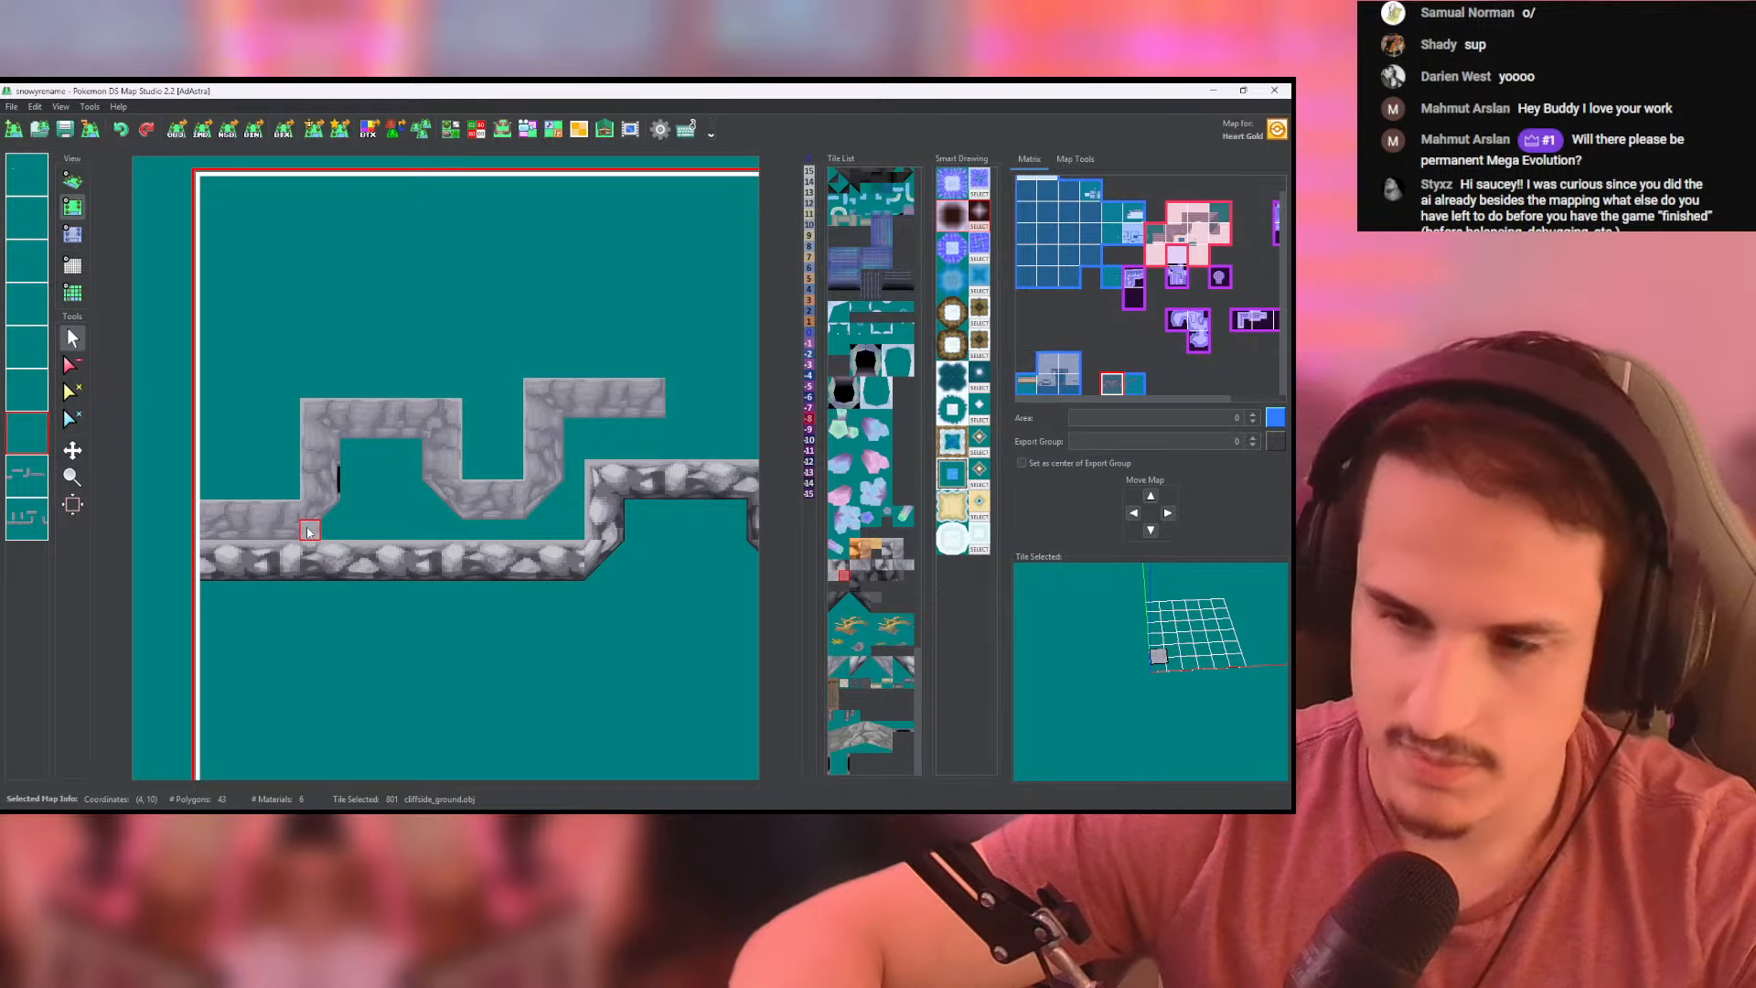
mouse_move(308, 532)
left_mouse_down()
mouse_move(570, 534)
mouse_move(552, 492)
mouse_move(308, 518)
left_mouse_up()
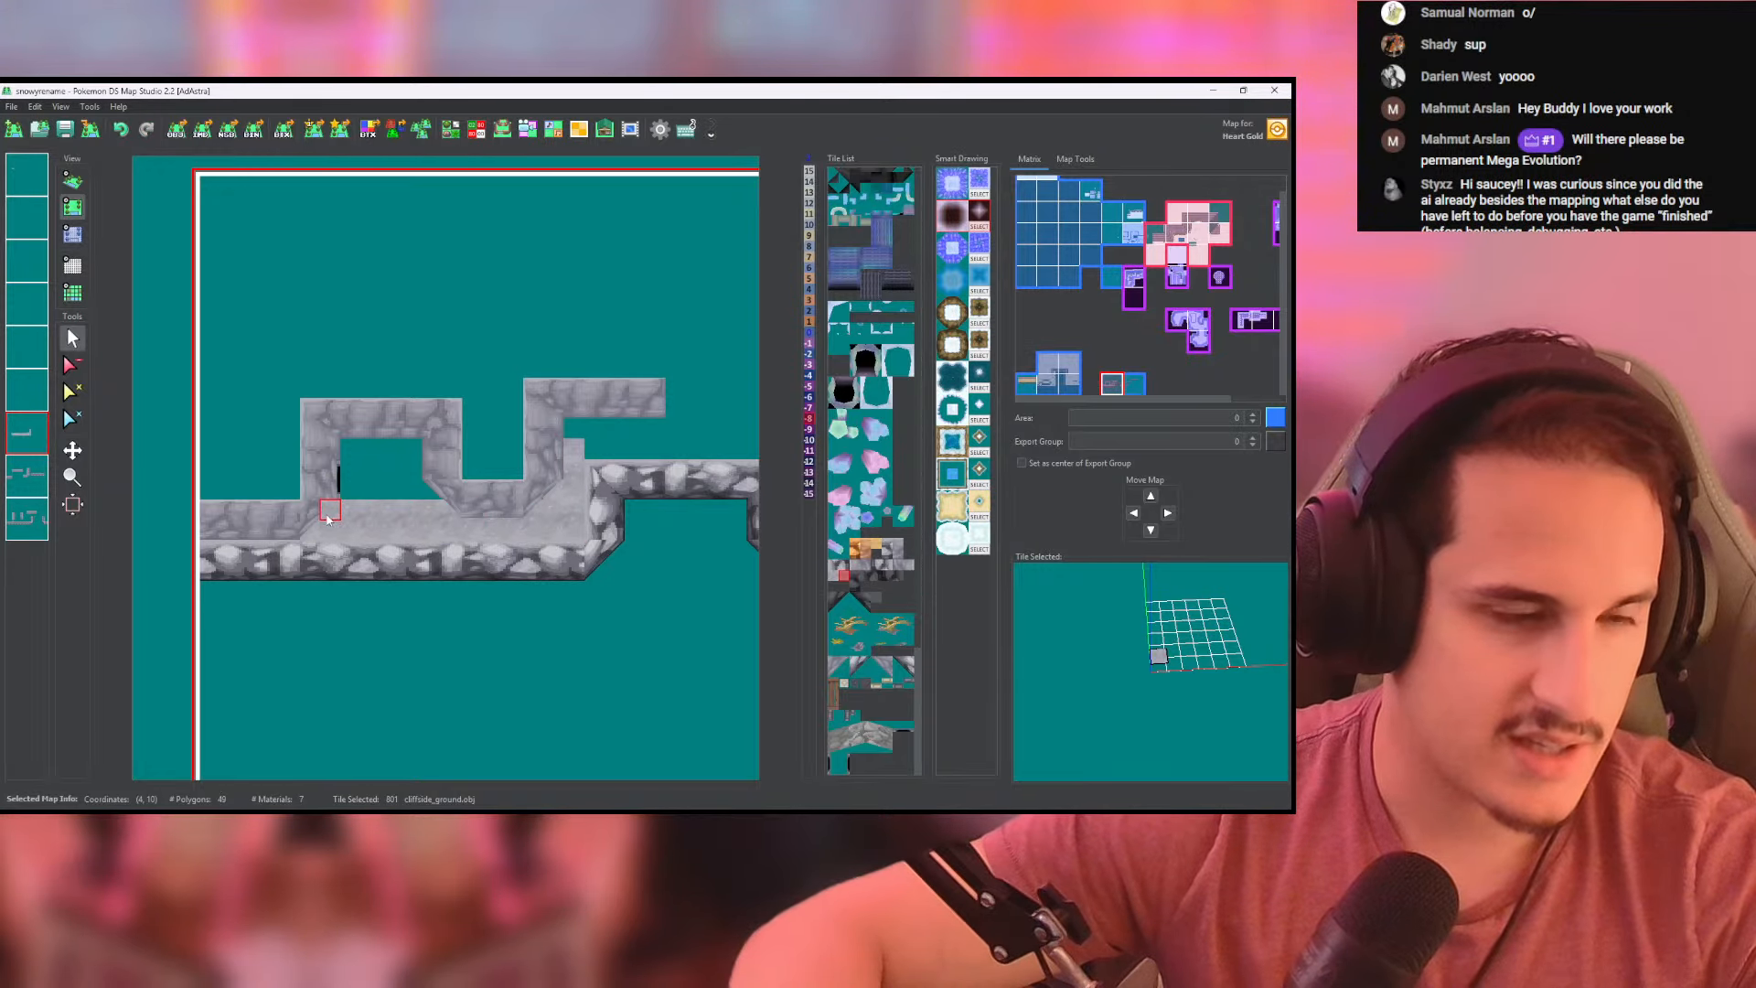
left_click_drag(344, 450, 382, 500)
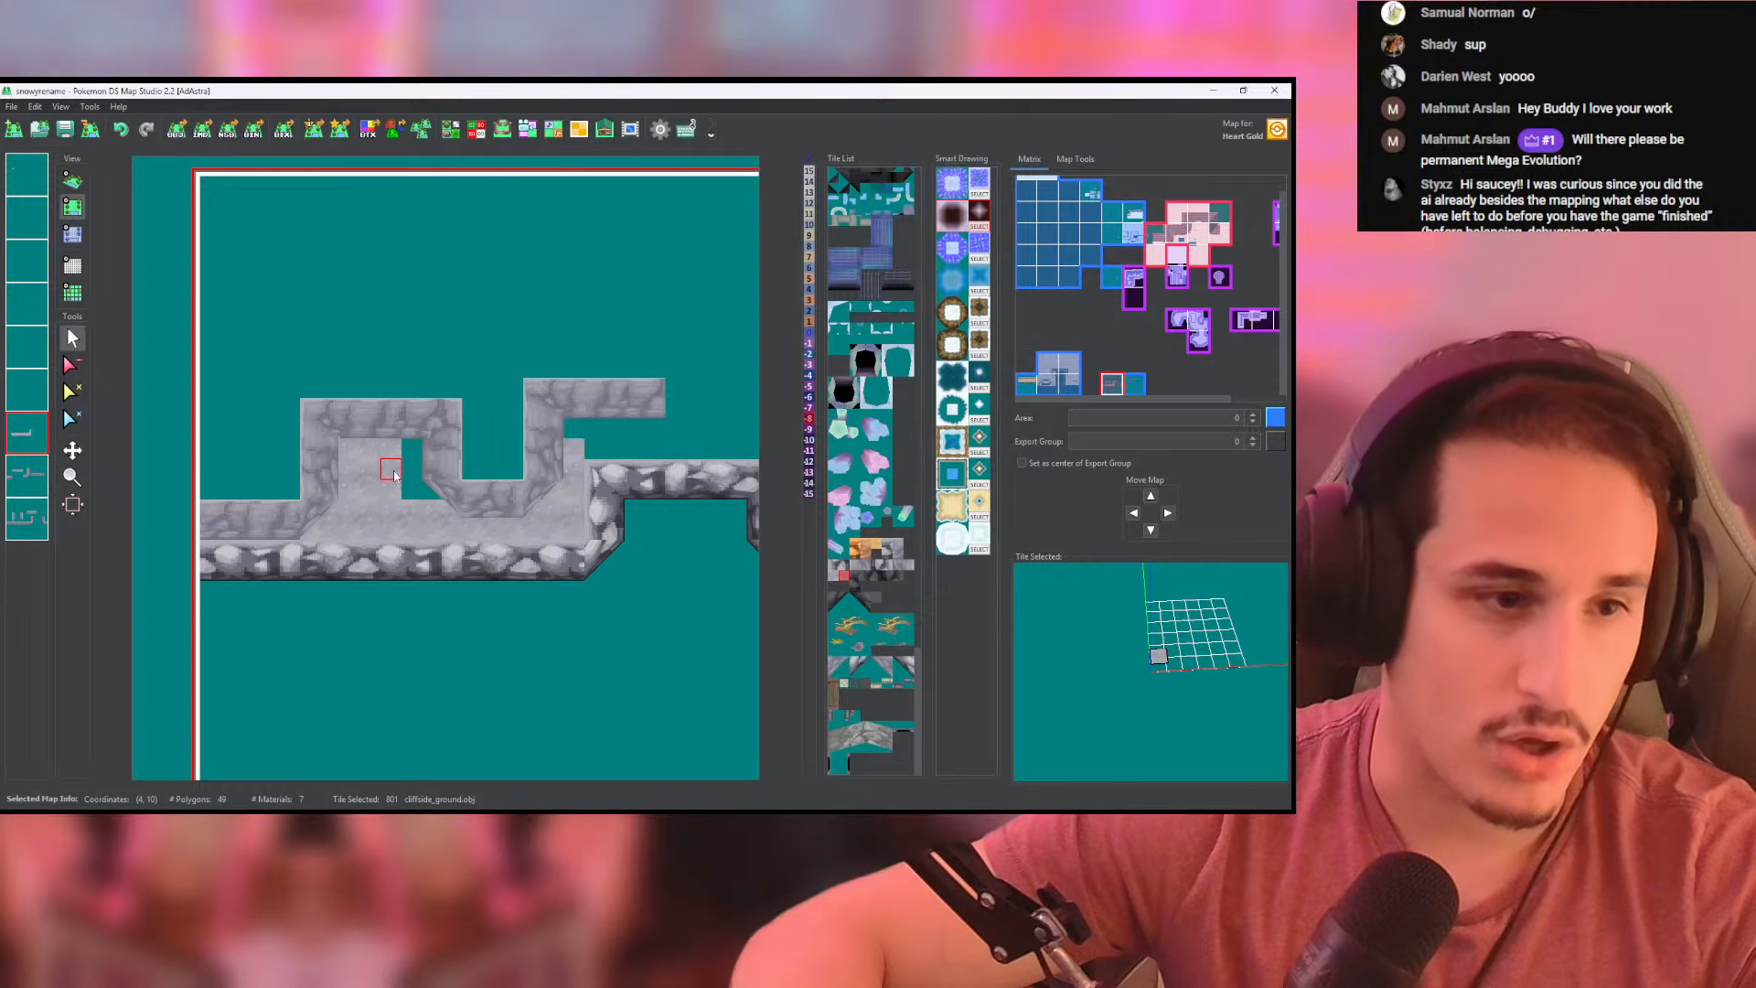
left_click_drag(547, 487, 425, 457)
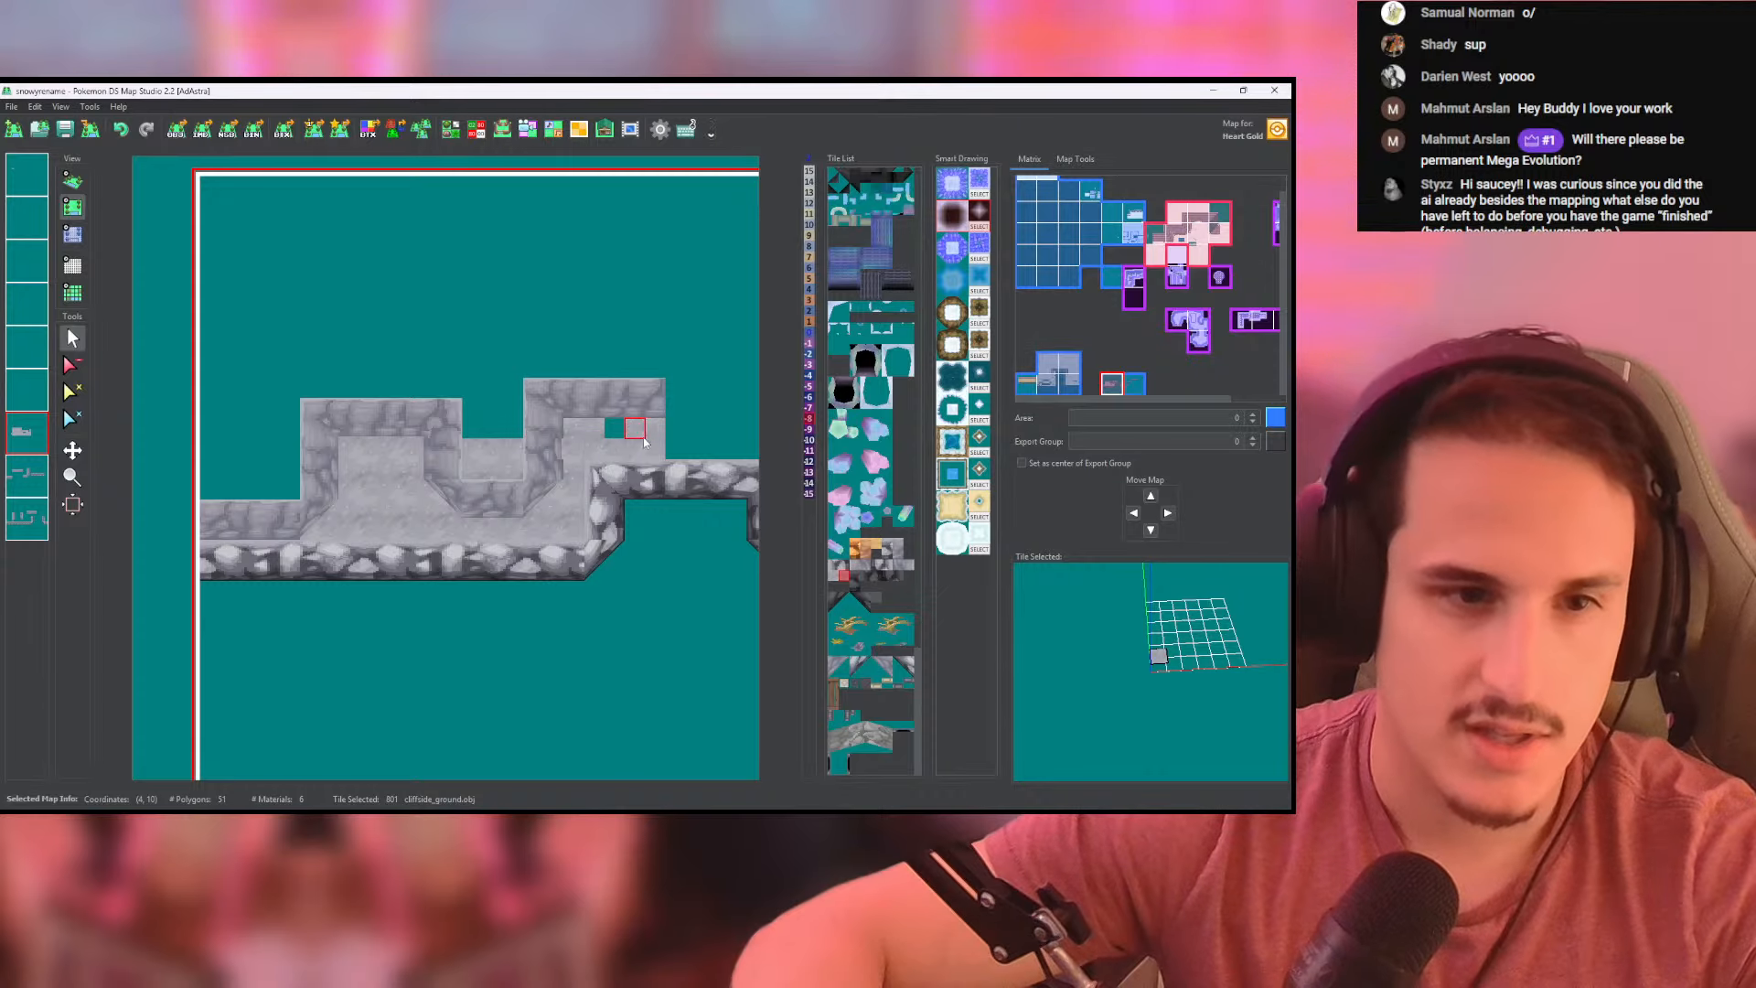
left_click_drag(644, 439, 618, 430)
- Outline the area behind the upper wall with cliffside_ground up to the map's top and left edges and flood-fill it
left_click_drag(648, 373, 530, 373)
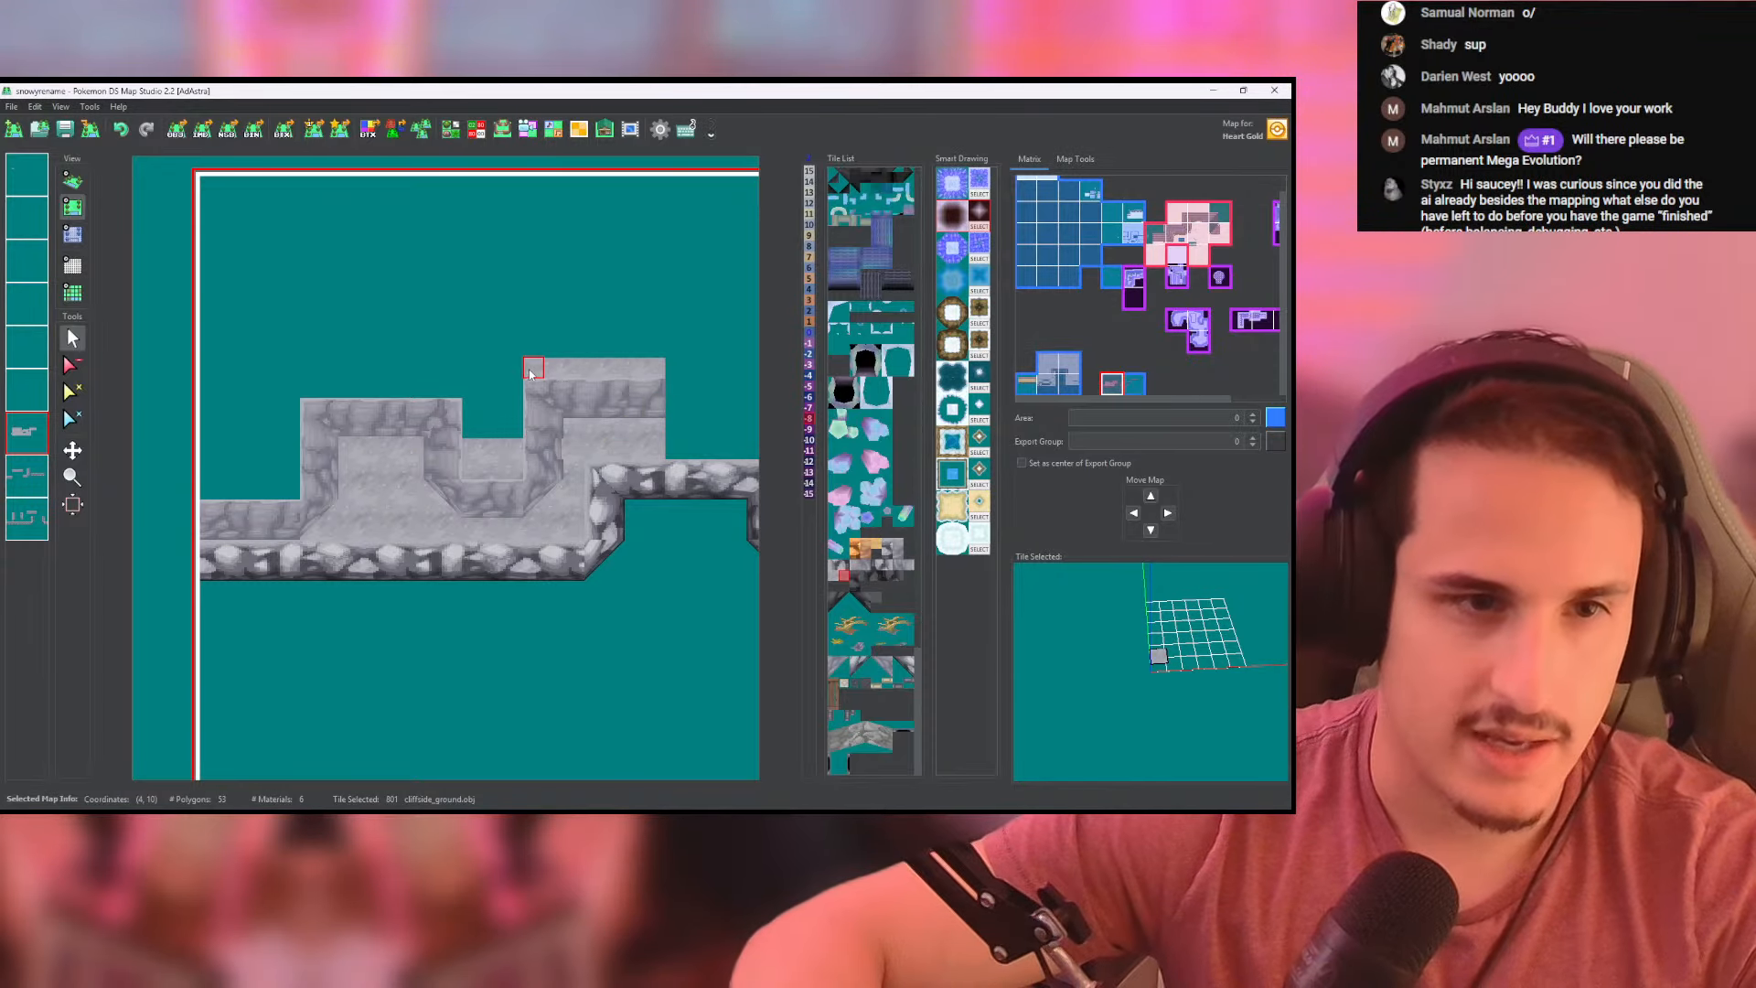
mouse_move(514, 433)
left_mouse_down()
mouse_move(462, 384)
mouse_move(296, 389)
left_mouse_up()
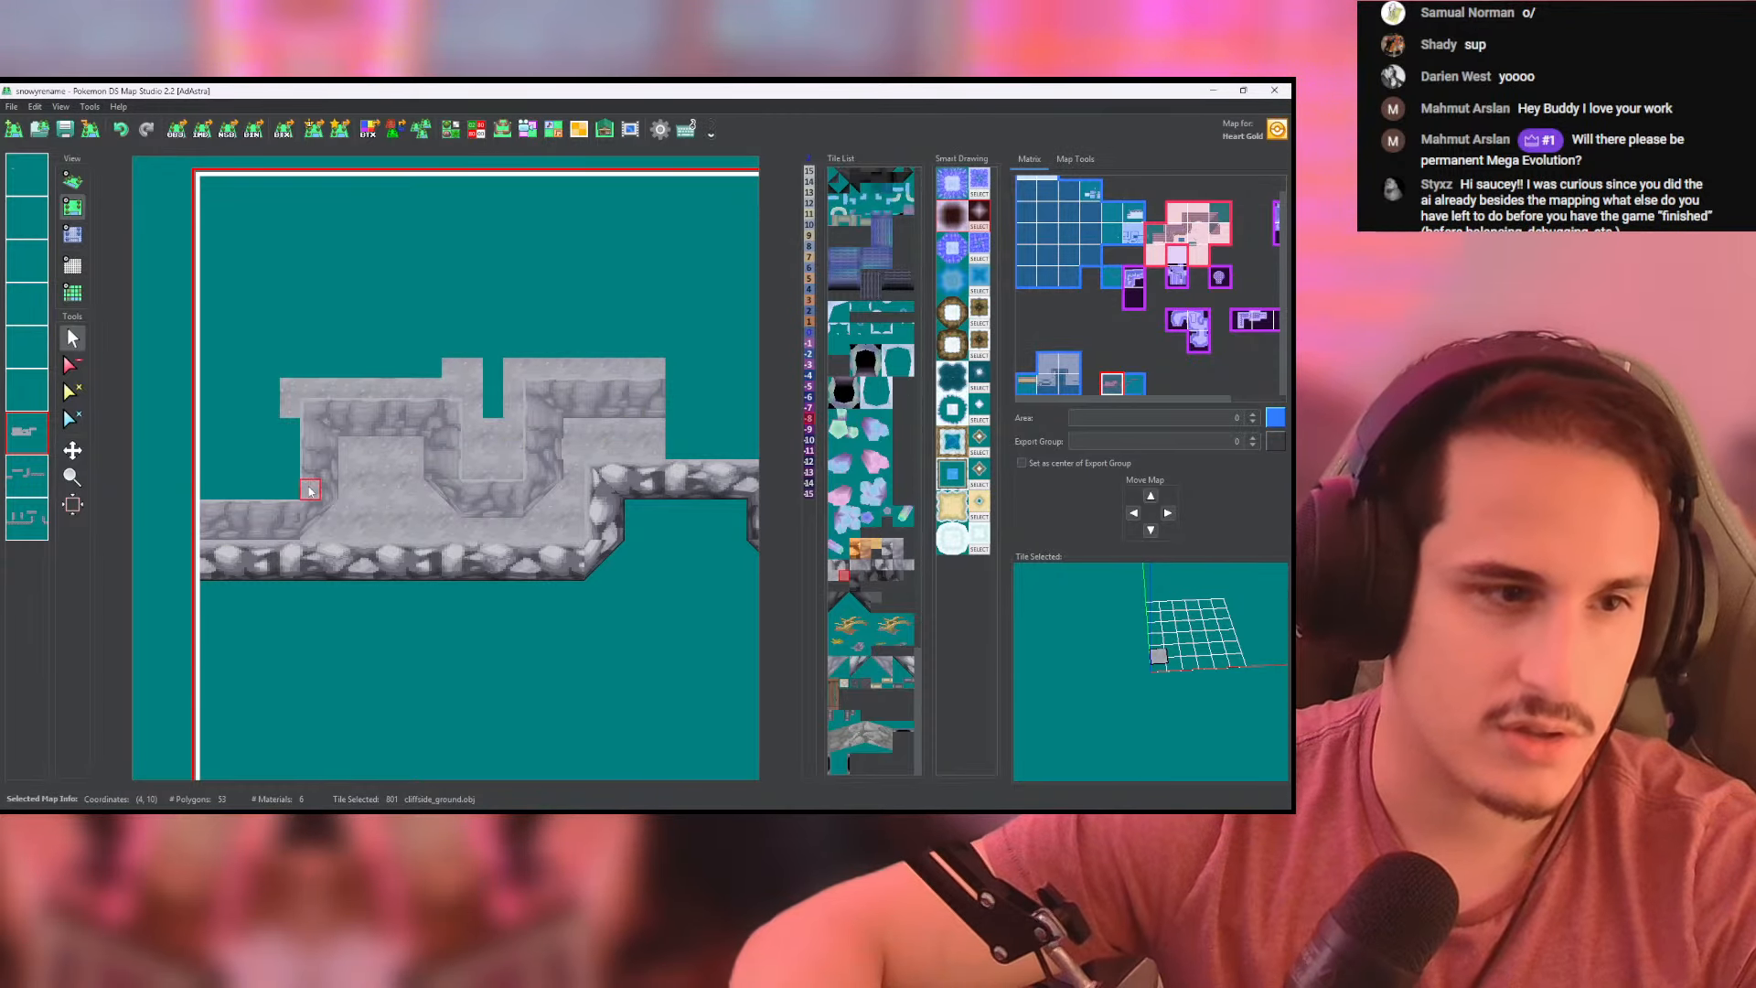
mouse_move(309, 491)
left_mouse_down()
mouse_move(211, 485)
mouse_move(210, 308)
left_mouse_up()
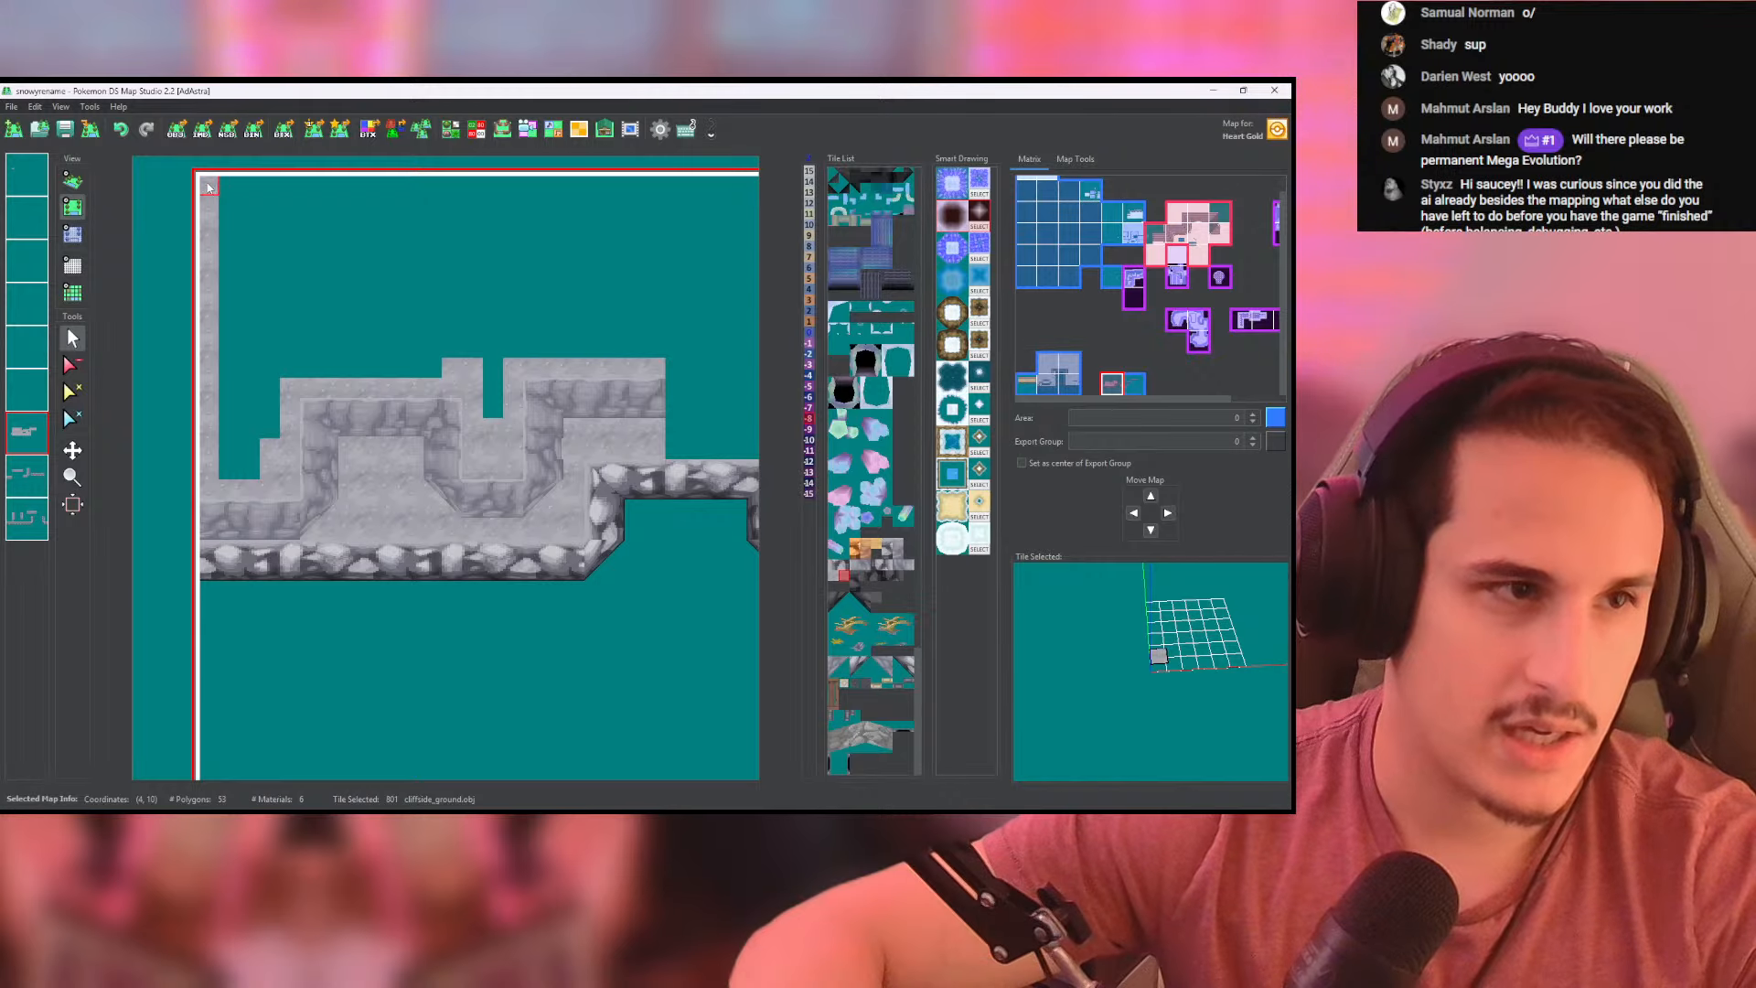
mouse_move(208, 188)
left_mouse_down()
mouse_move(651, 183)
mouse_move(657, 347)
left_mouse_up()
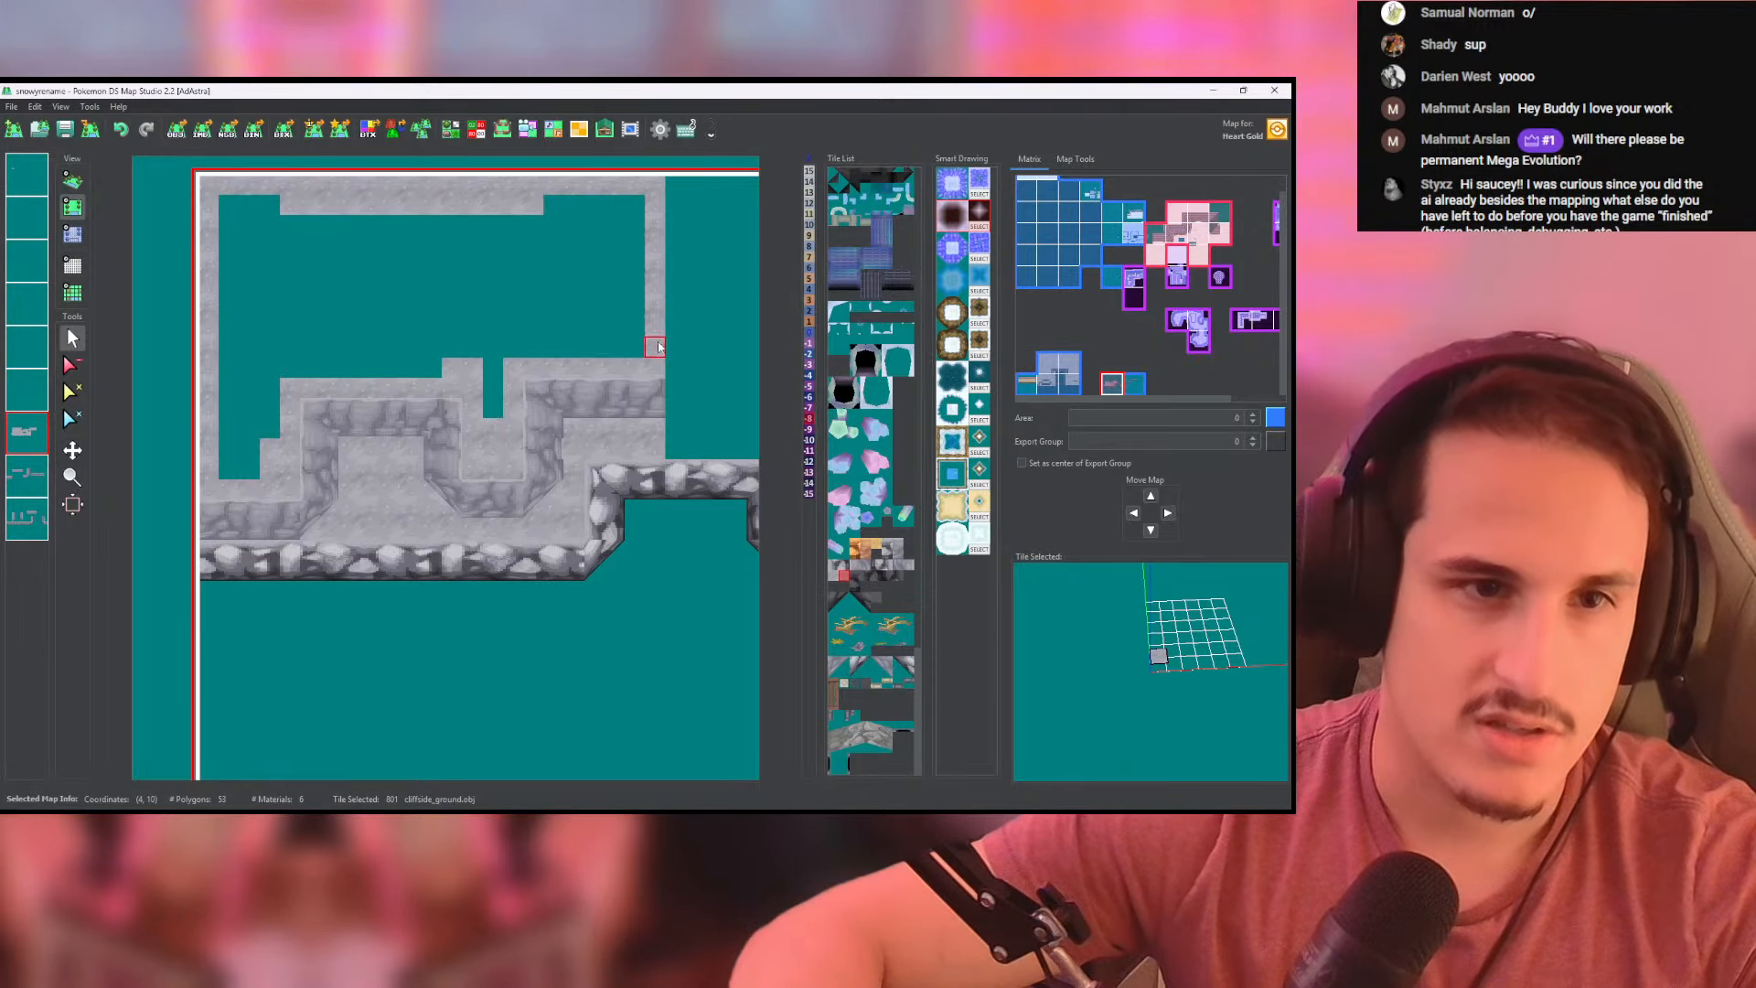
middle_click(596, 328)
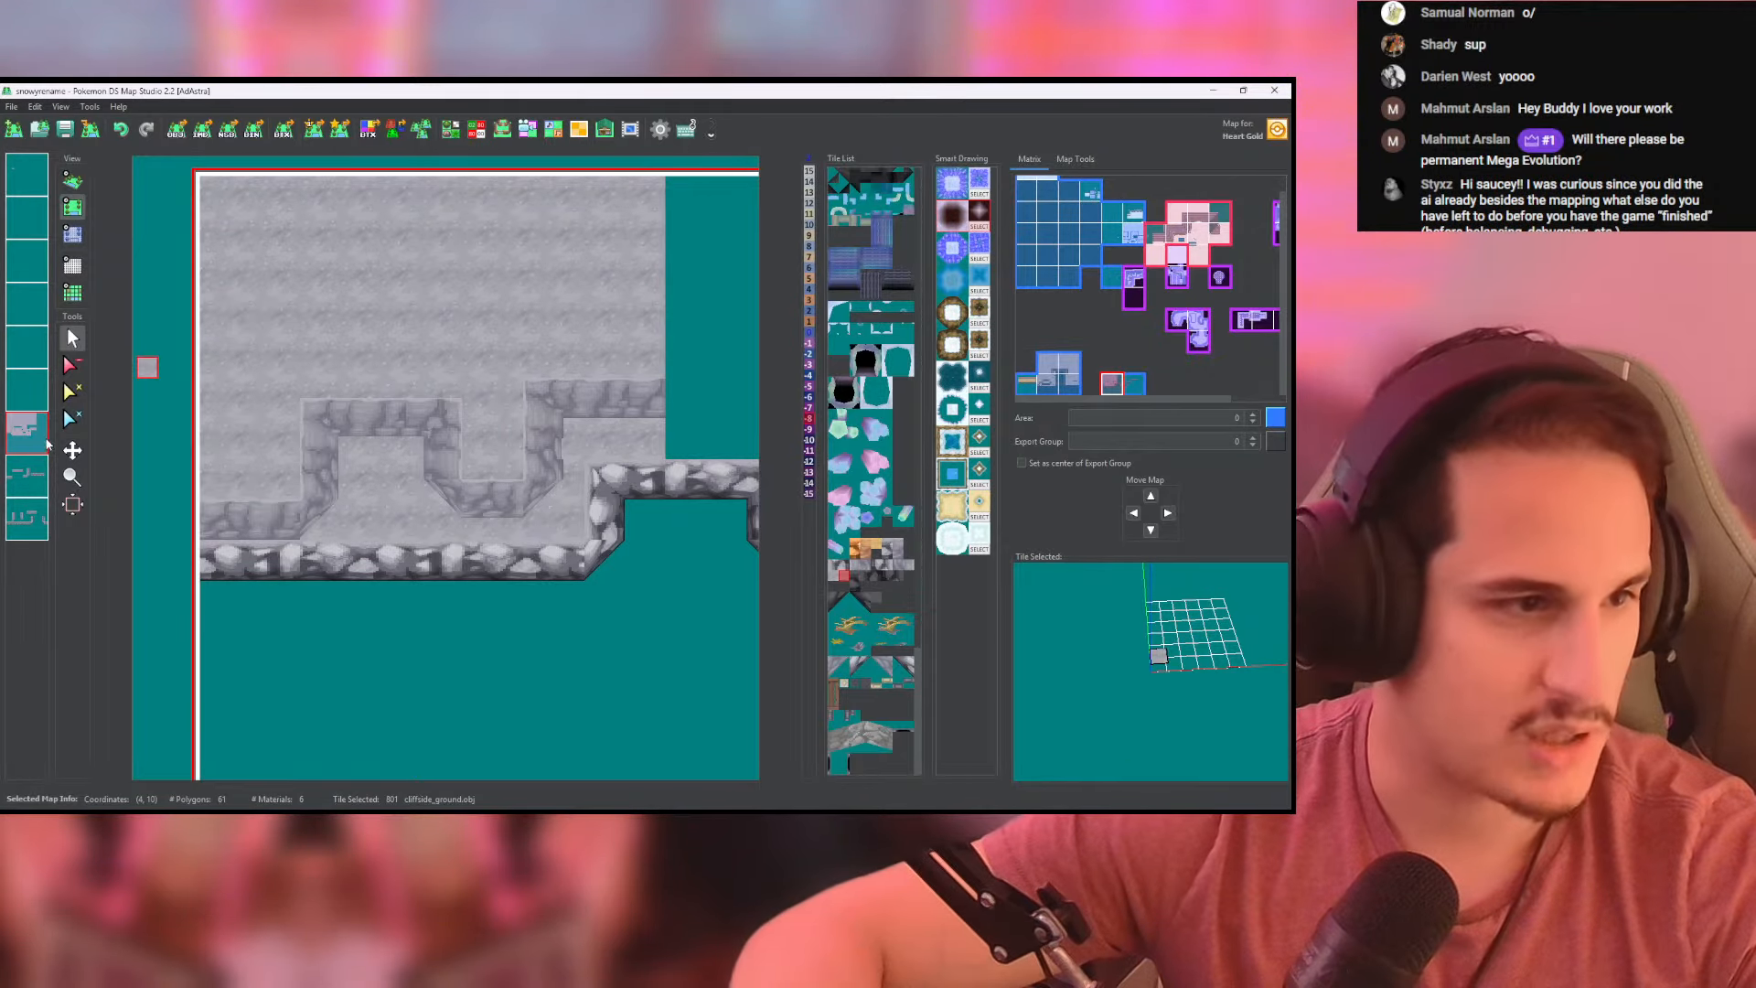
- Isolate the ground layer, paint cliffside_ground over the gaps beneath the upper wall, and inspect the ledge in 3D with all layers shown
right_click(44, 444)
mouse_move(338, 419)
left_mouse_down()
mouse_move(484, 488)
mouse_move(593, 389)
mouse_move(654, 391)
left_mouse_up()
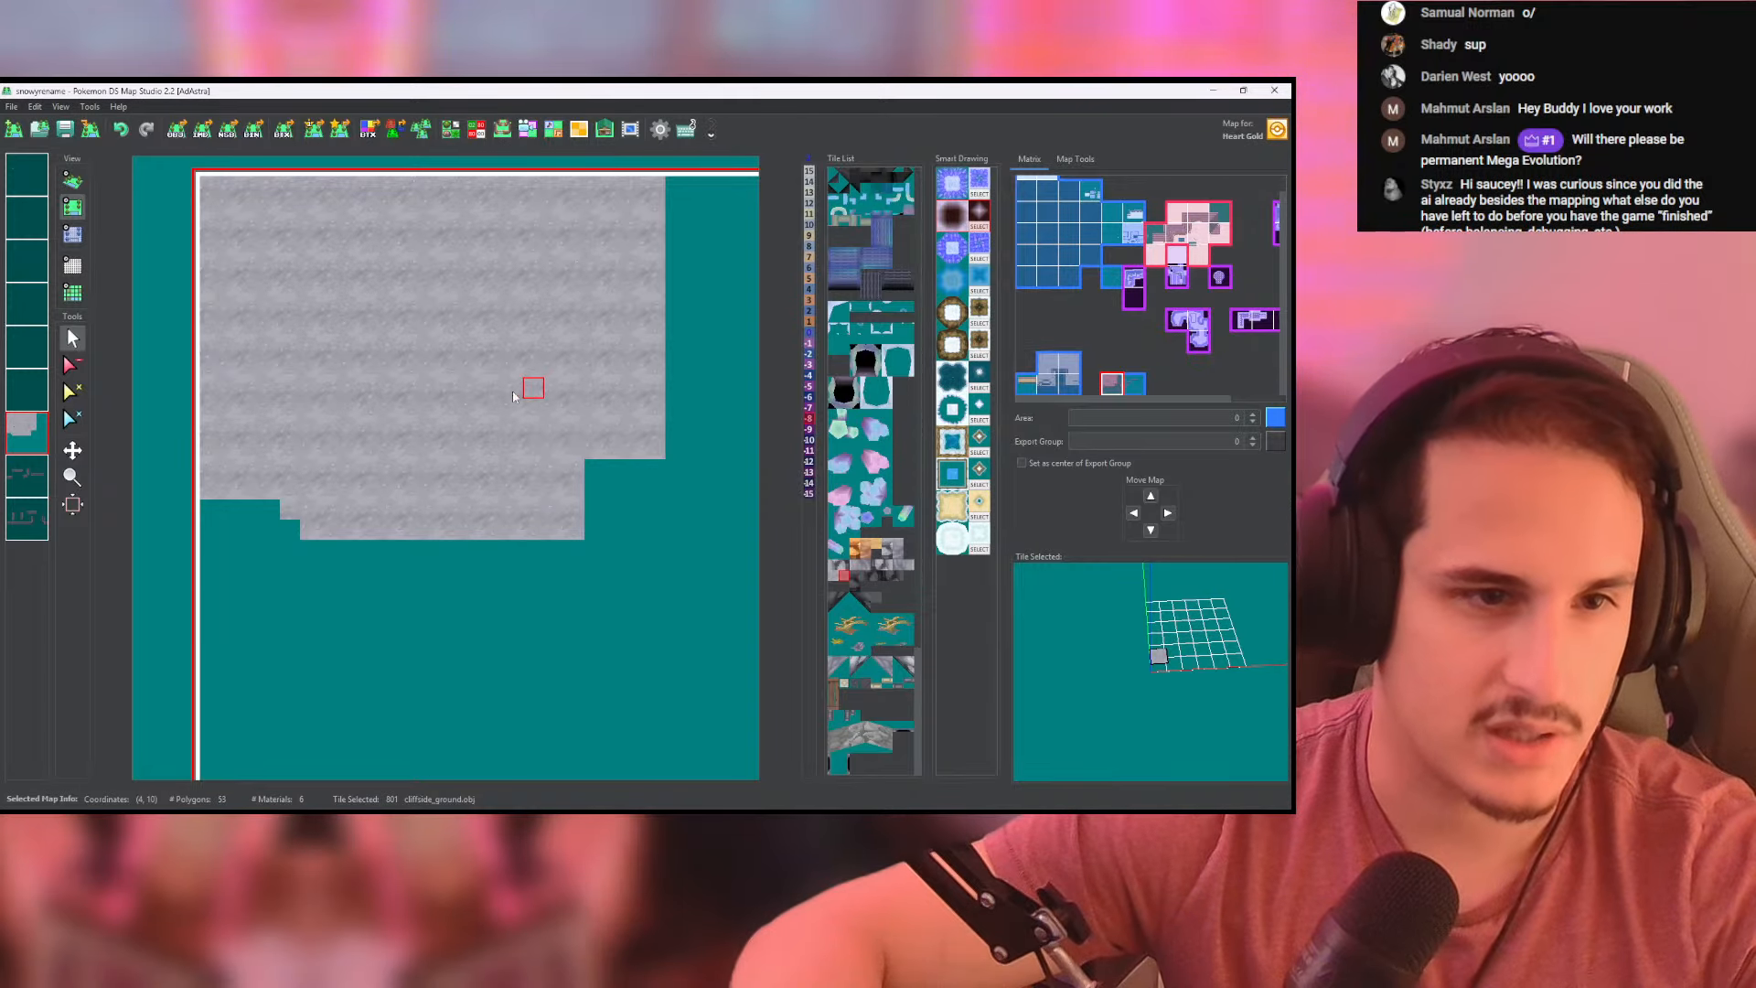
right_click(26, 430)
right_click(27, 430)
left_click(73, 180)
scroll(303, 391, "up", 5)
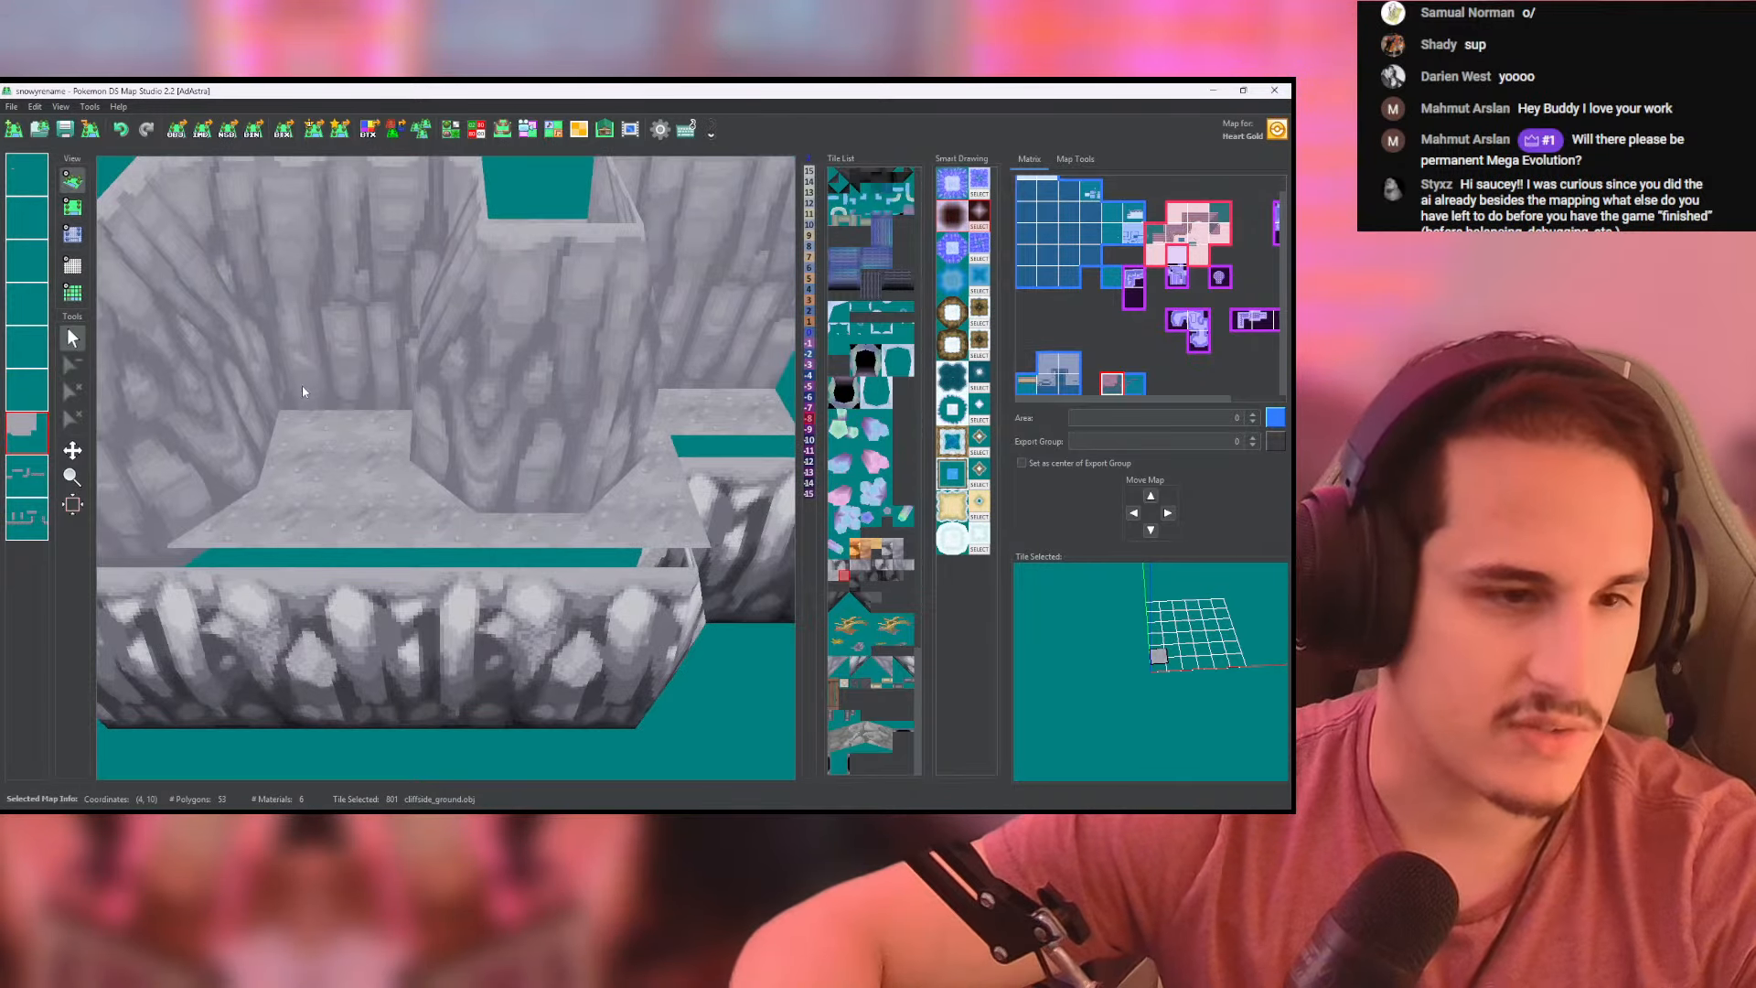
left_click_drag(302, 391, 234, 256)
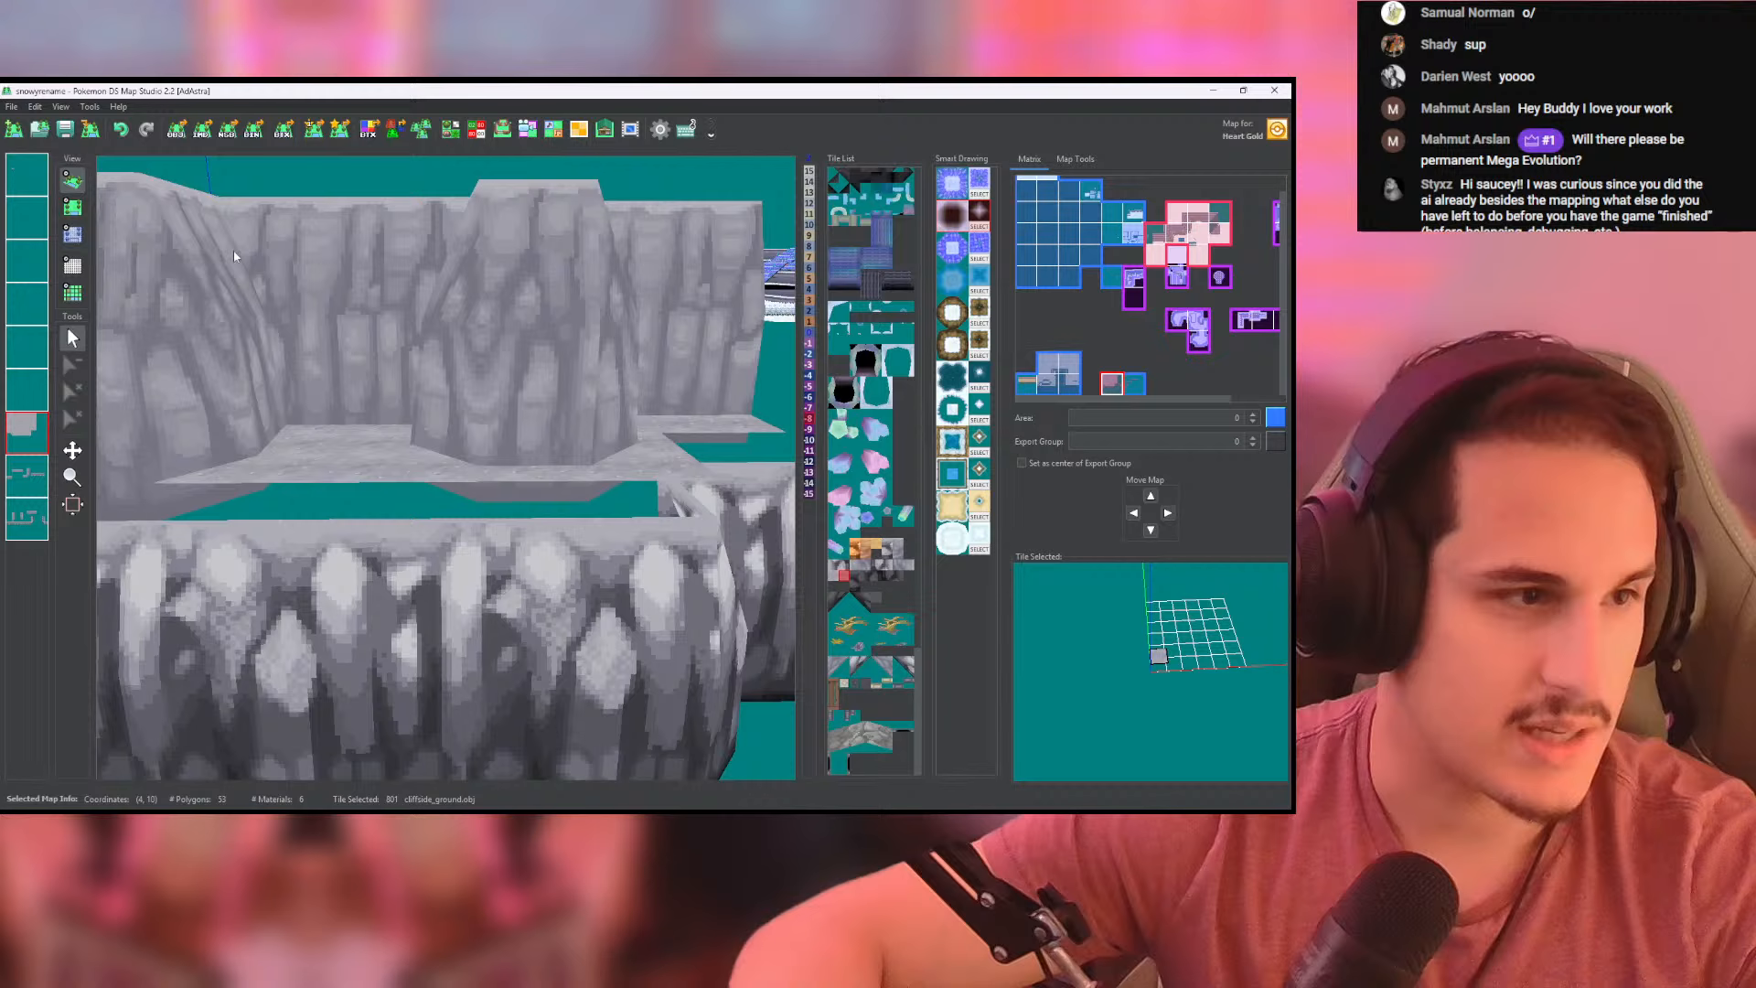
- Place the mountain_entrance tile on the layer above the ground, in the side wall of the upper cliff's left recess
left_click(72, 234)
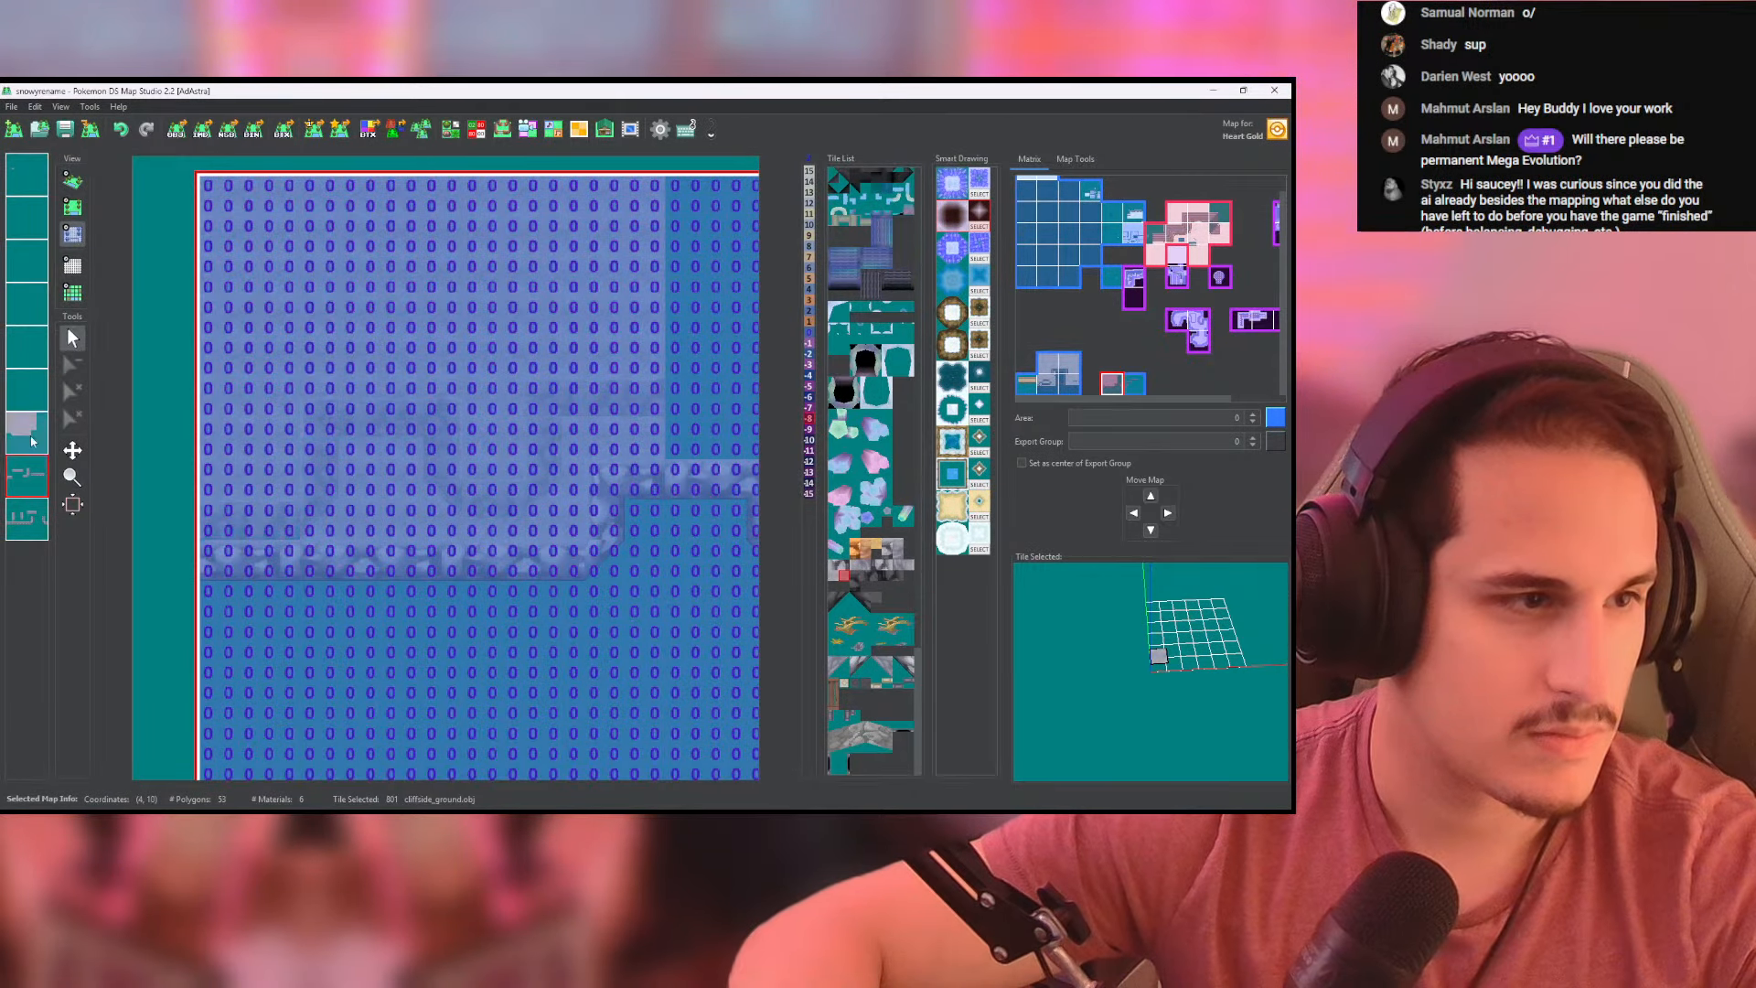
left_click(75, 183)
left_click_drag(429, 454, 892, 587)
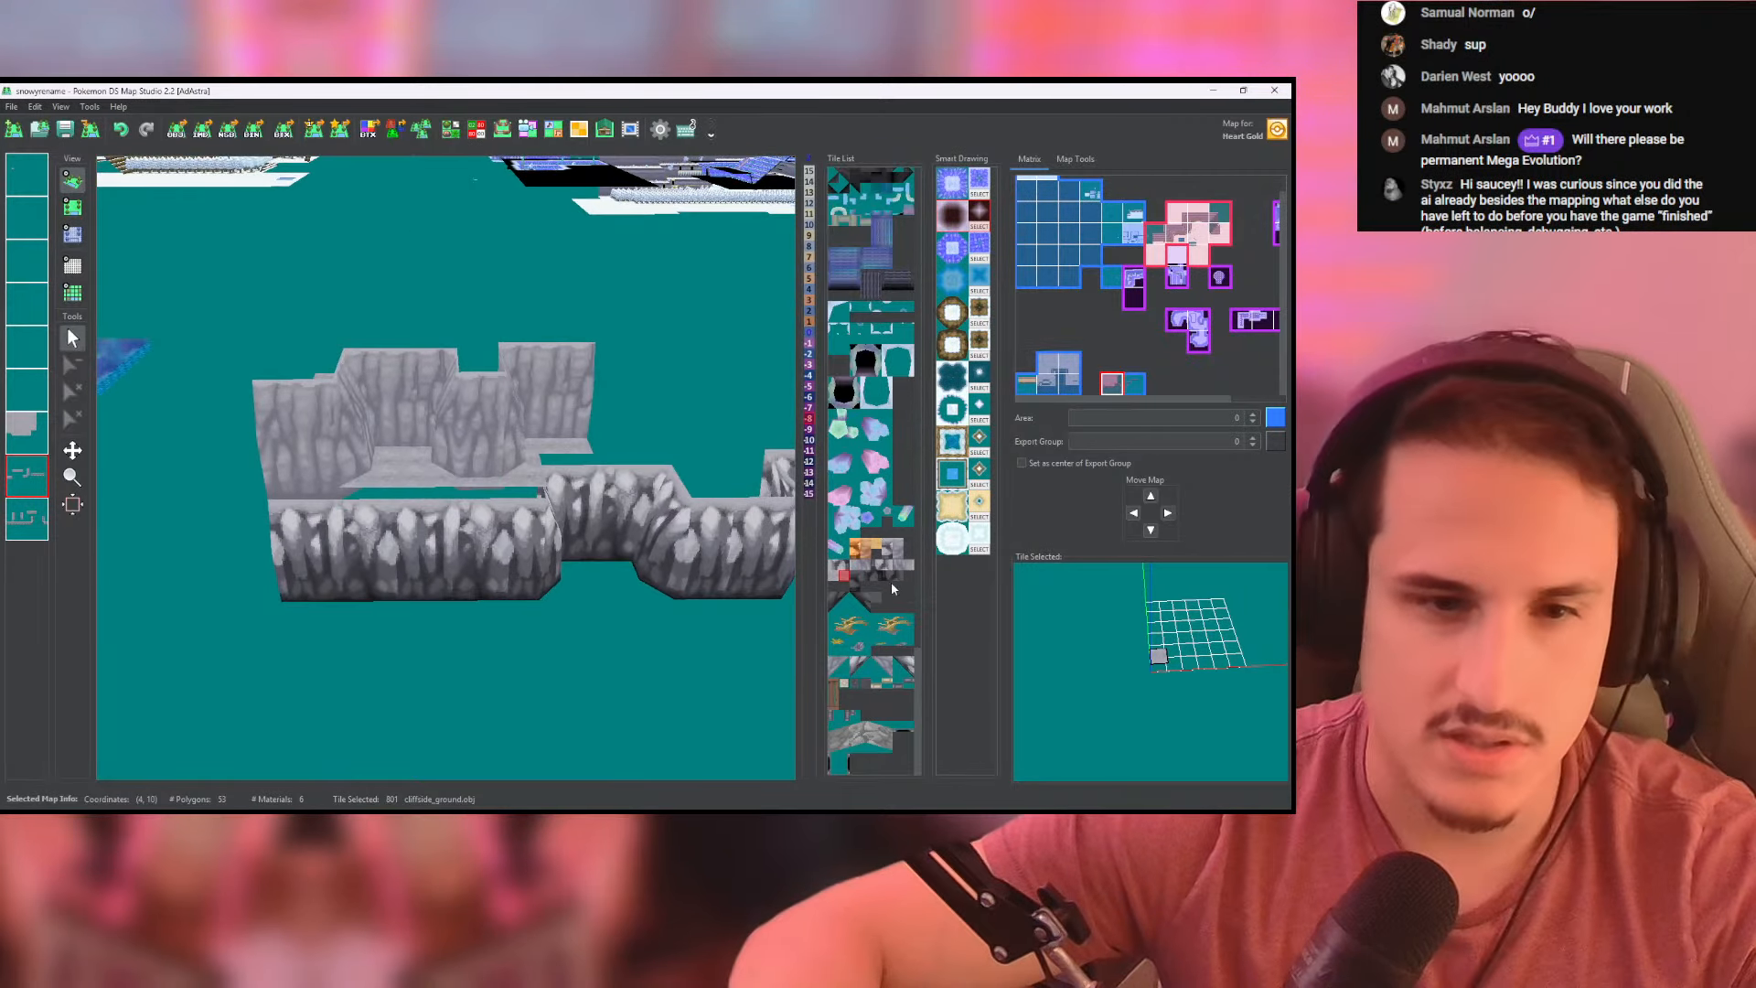
left_click(840, 585)
left_click(73, 206)
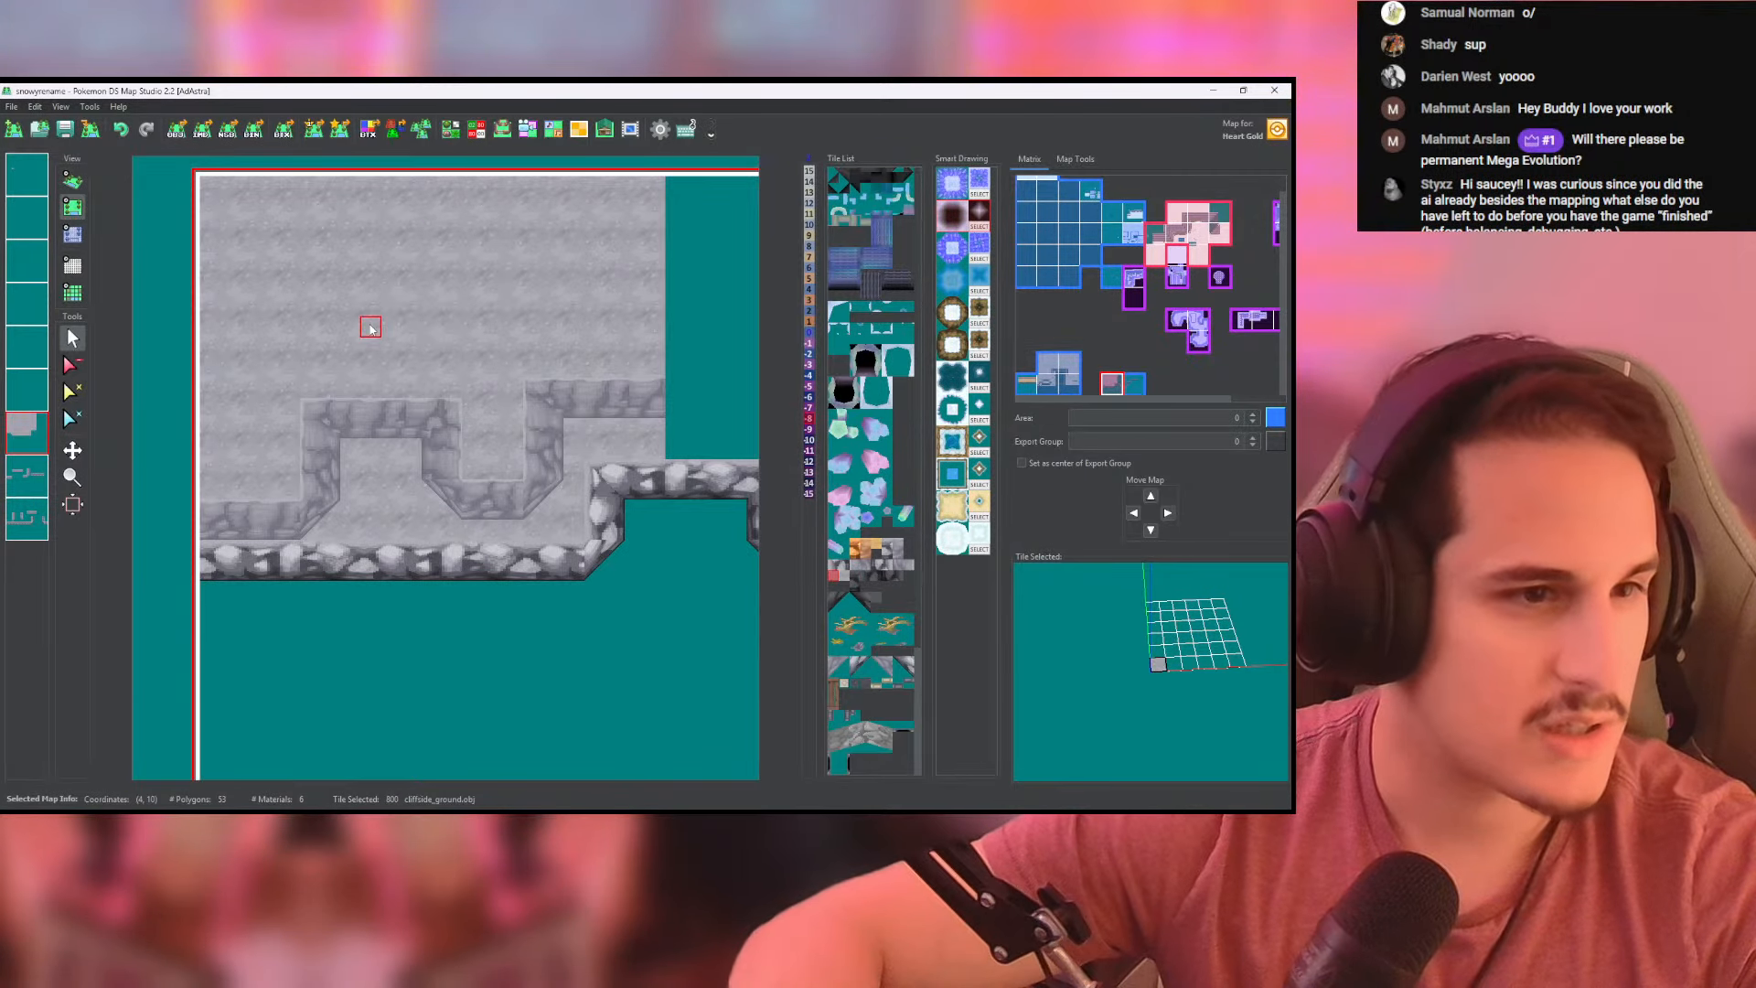
left_click(73, 182)
scroll(477, 349, "up", 6)
left_click_drag(477, 350, 528, 393)
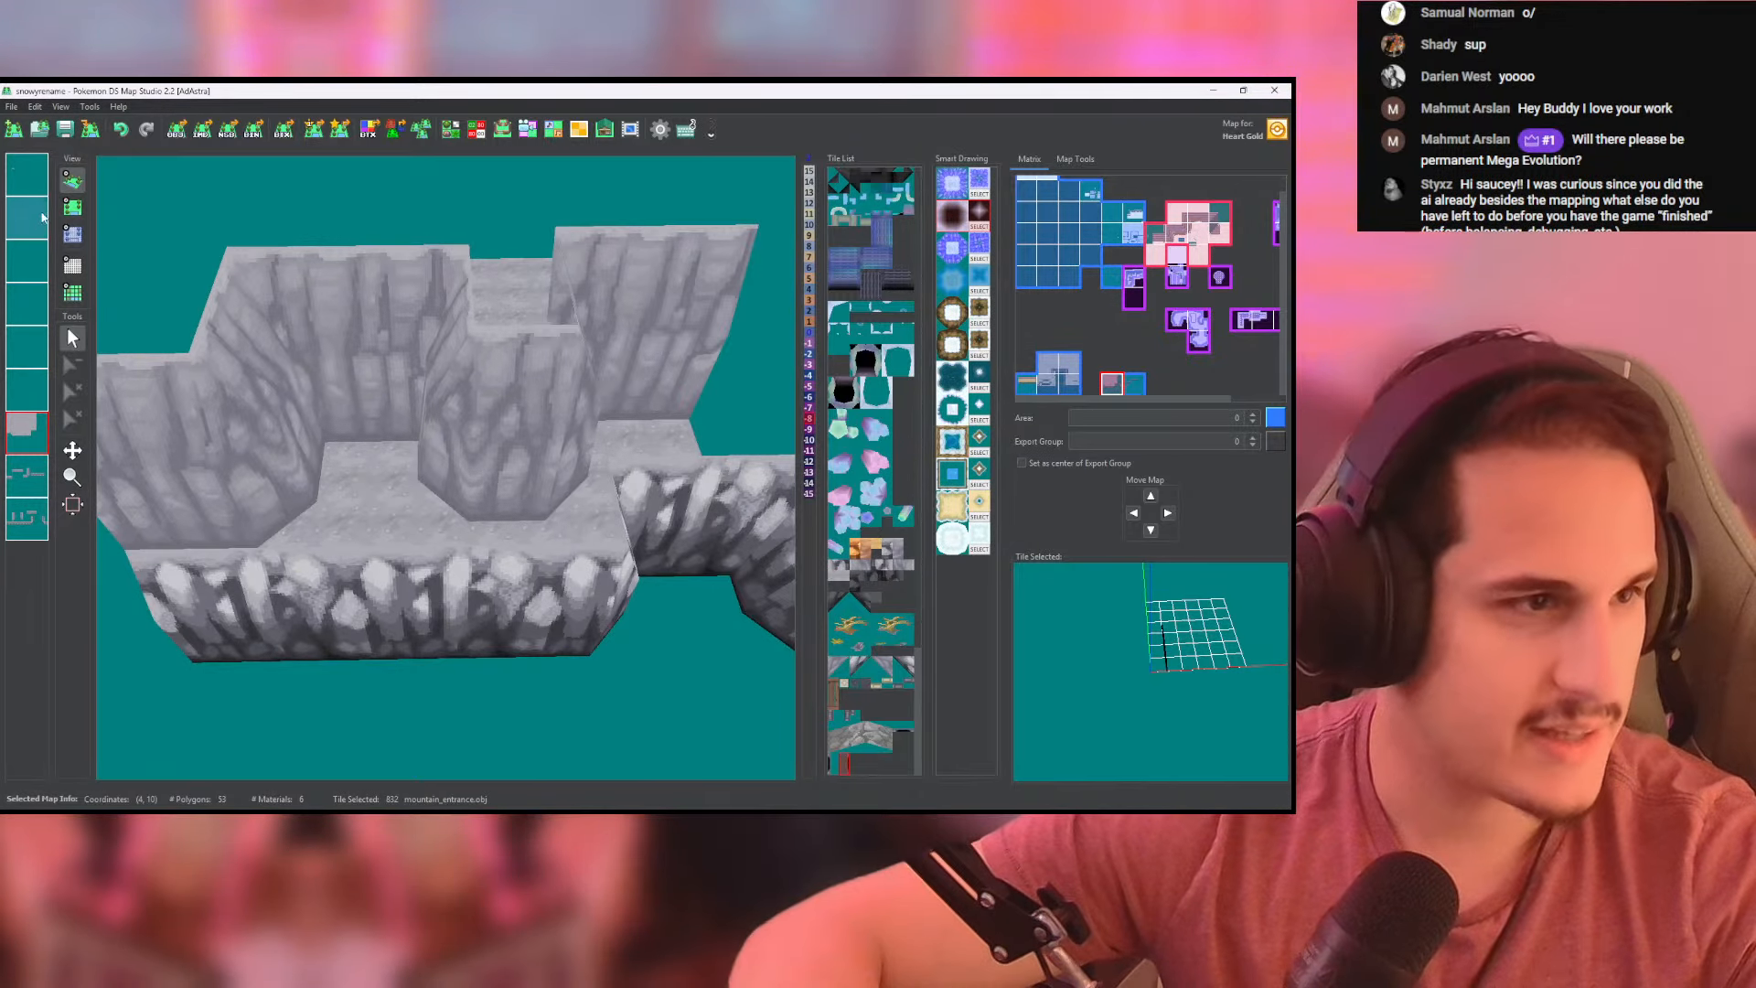
left_click(73, 207)
left_click(243, 462)
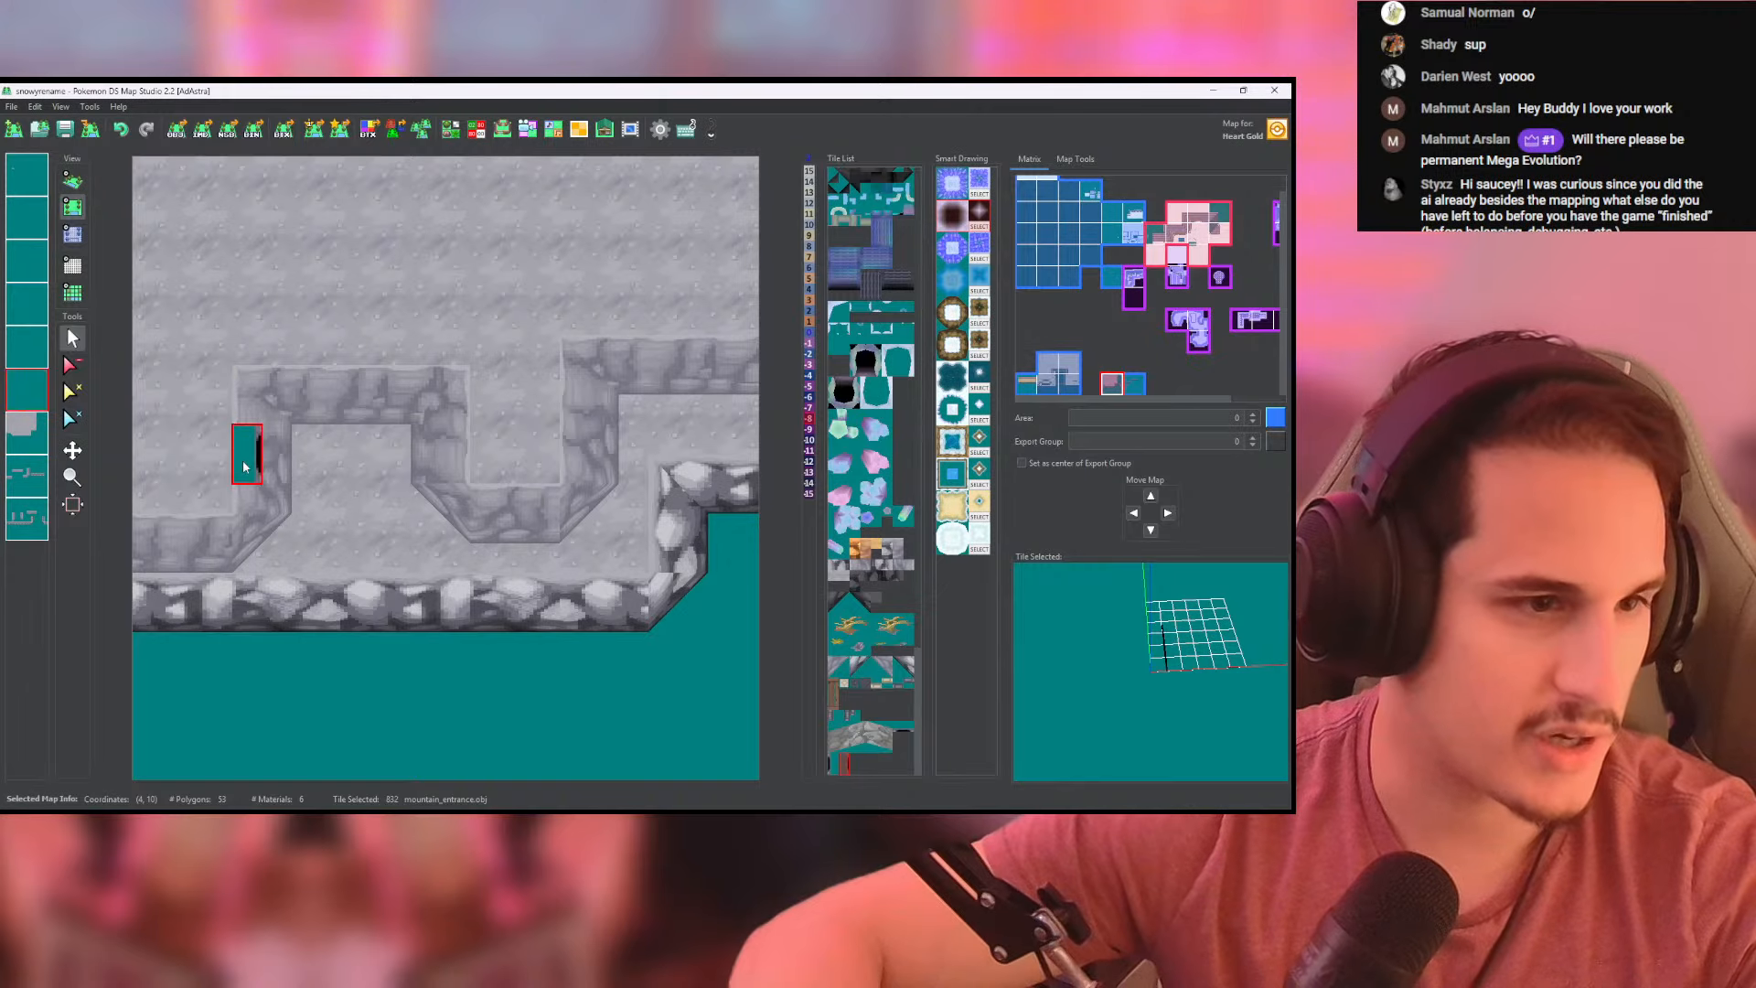
left_click(72, 180)
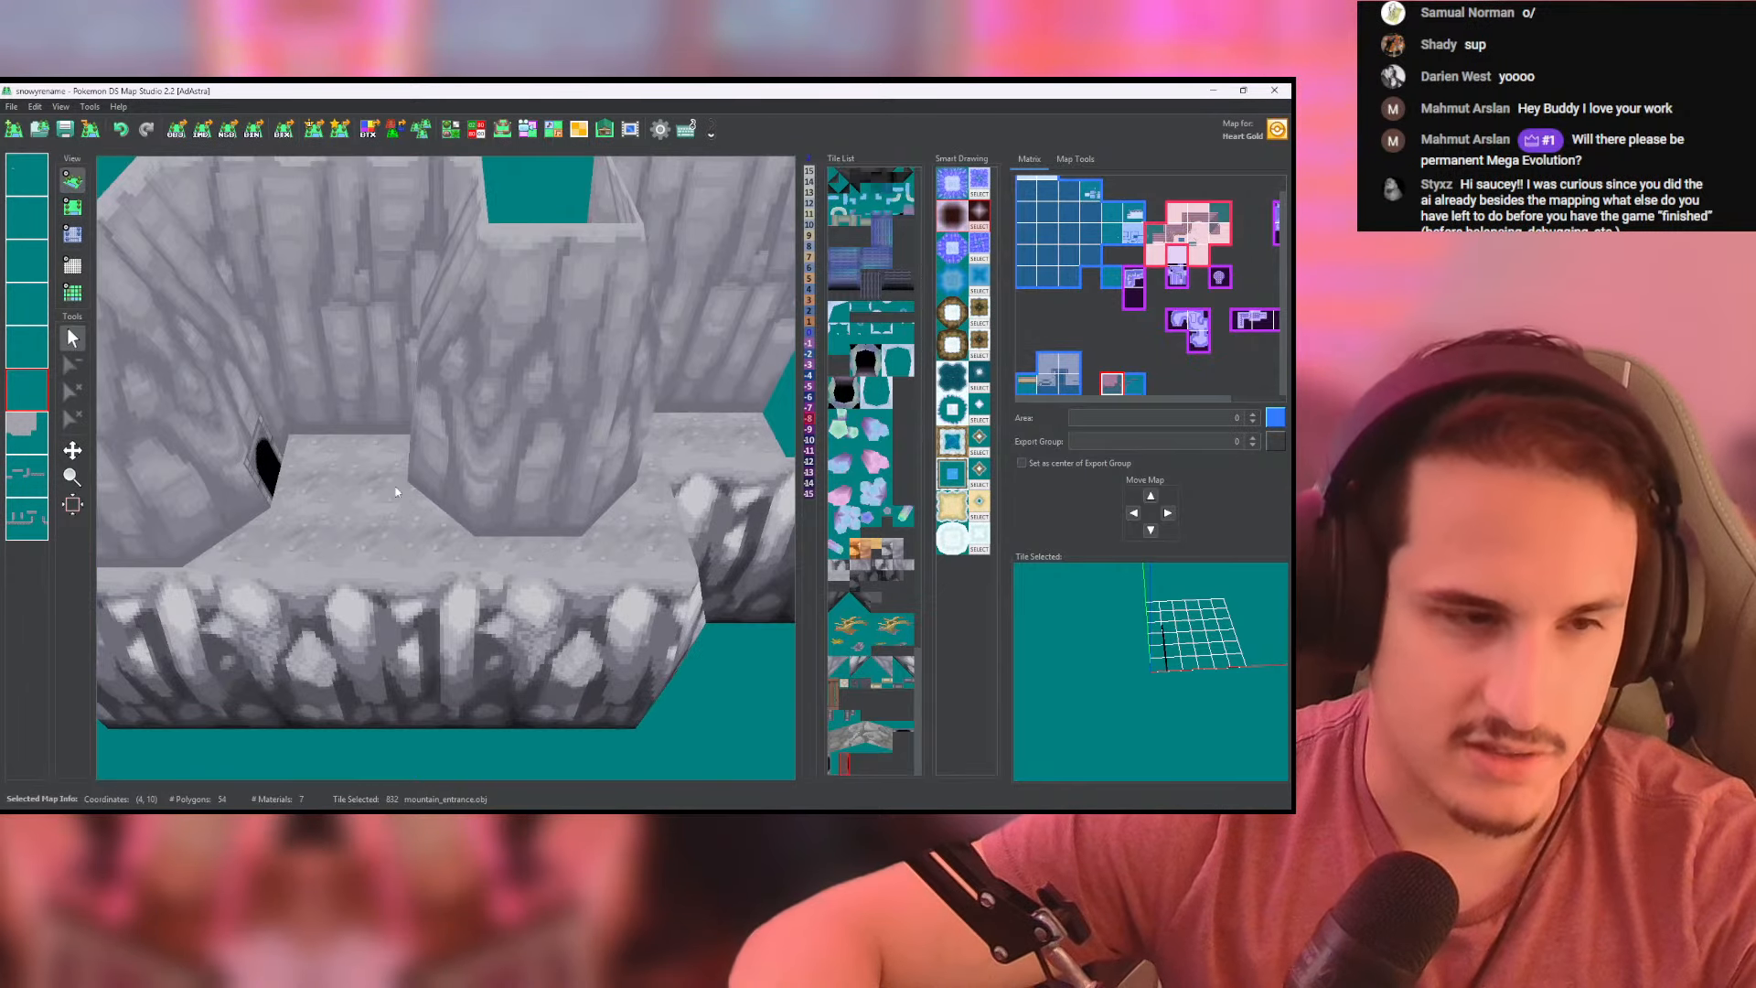
- Set the ground layer behind the upper cliff wall to height 8, following the wall's outline and filling to the ground's outer edges
left_click(73, 207)
left_click(73, 234)
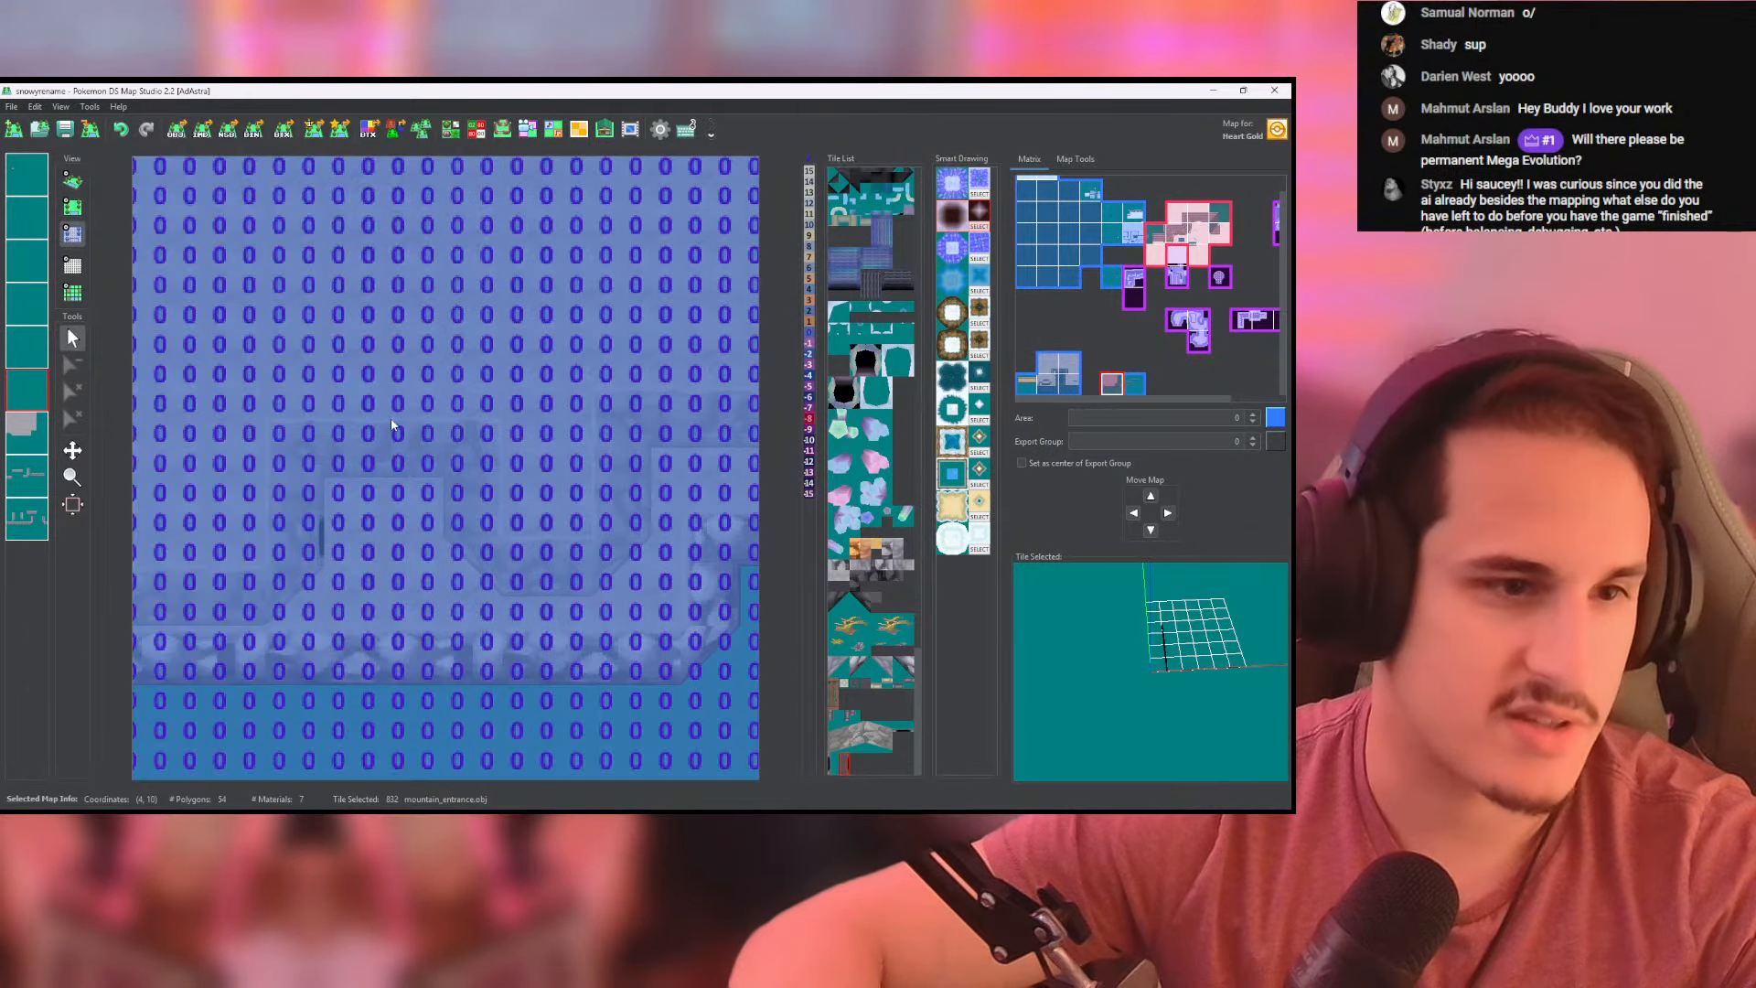
middle_click_drag(412, 421, 517, 498)
scroll(524, 494, "down", 1)
scroll(524, 494, "down", 1)
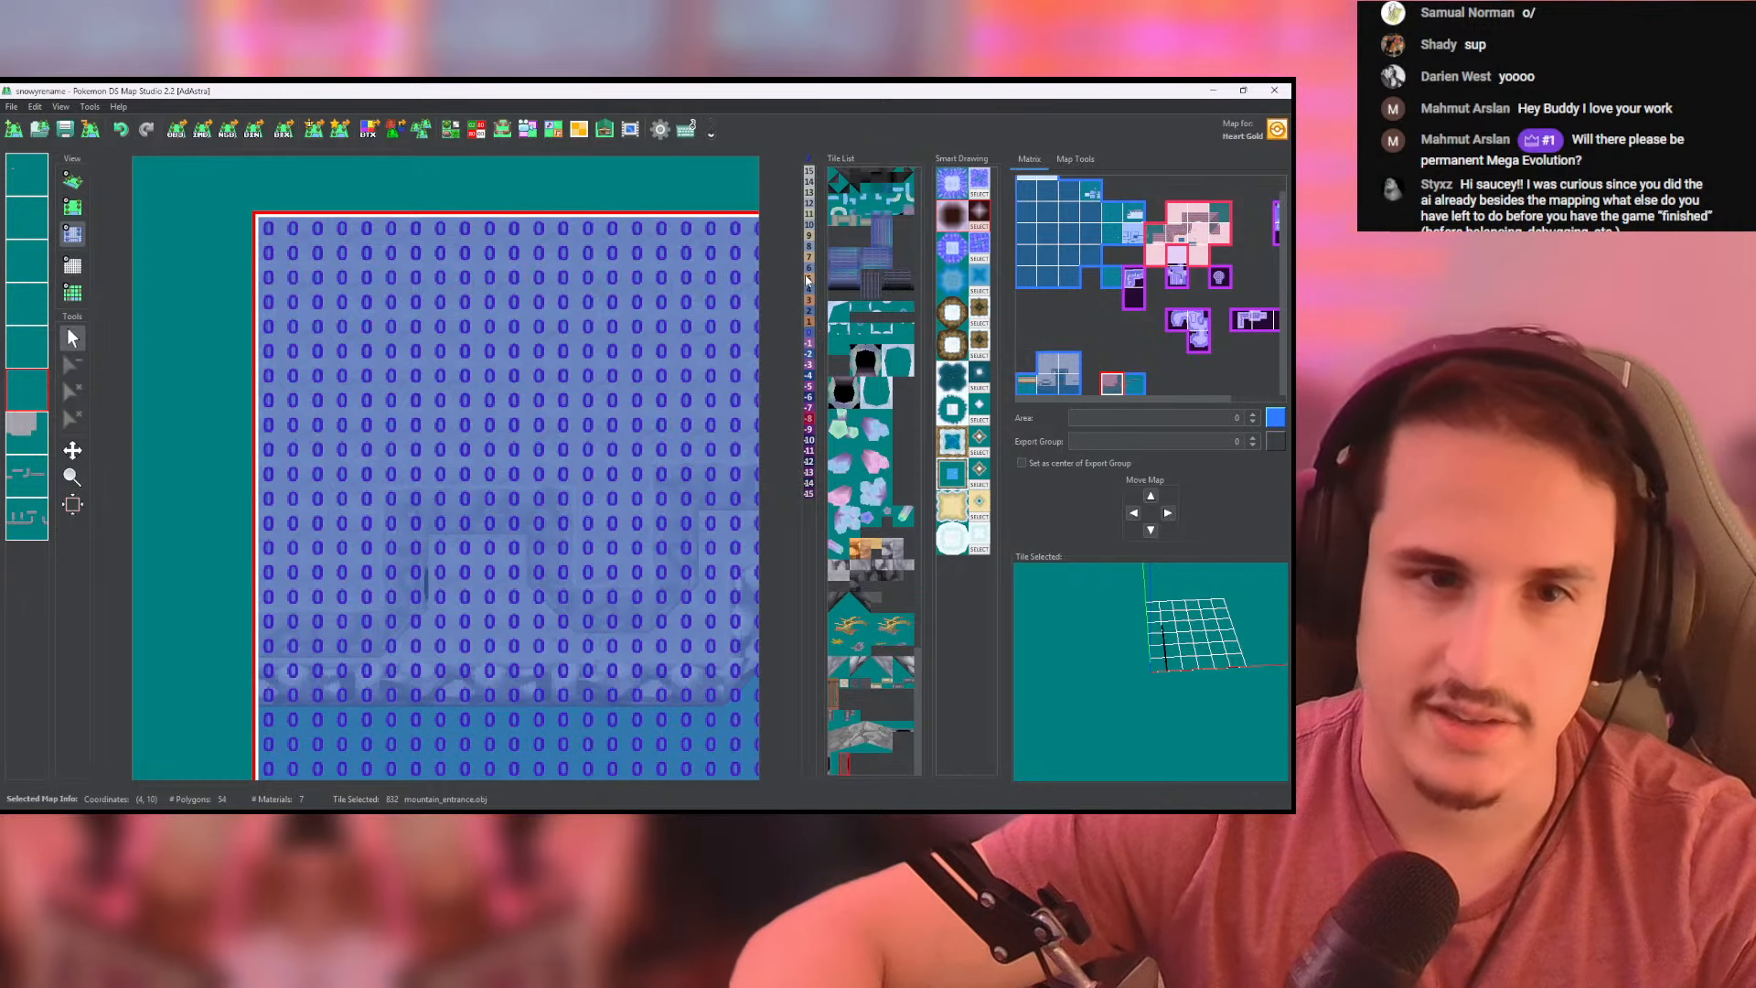
middle_click_drag(490, 577, 460, 577)
left_click_drag(239, 596, 326, 595)
left_click(28, 436)
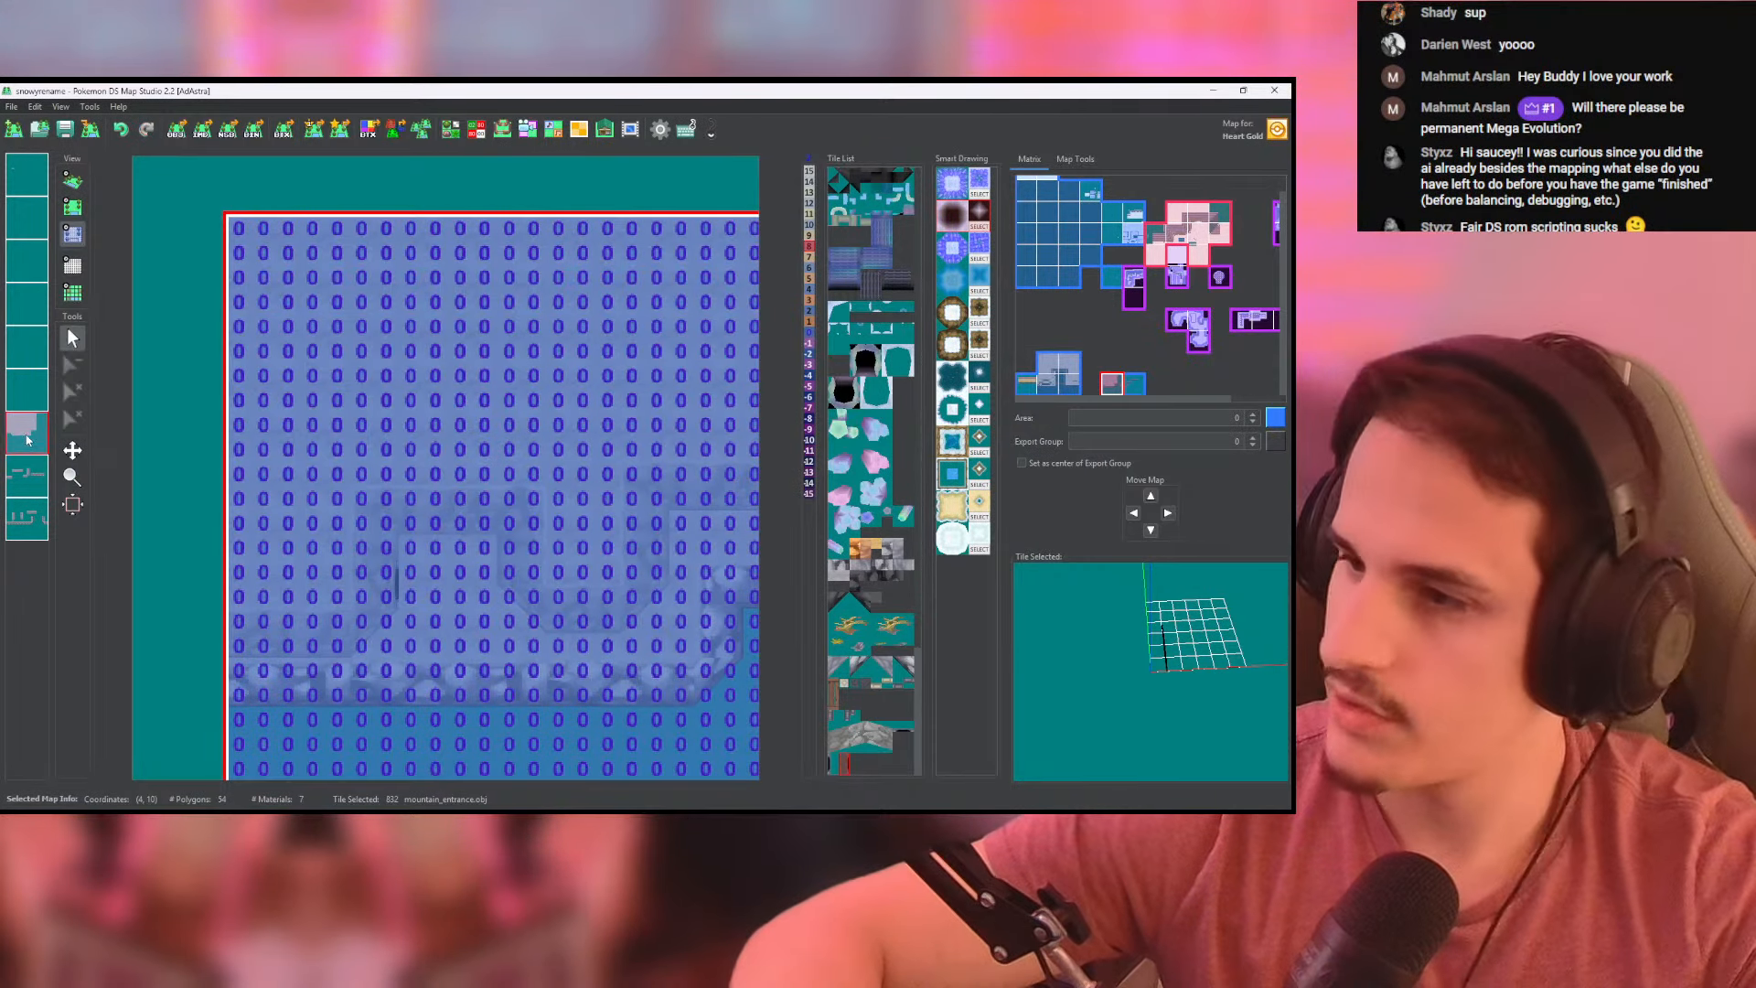
mouse_move(240, 608)
left_mouse_down()
mouse_move(337, 596)
mouse_move(338, 474)
mouse_move(557, 473)
mouse_move(597, 576)
mouse_move(607, 449)
left_mouse_up()
middle_click_drag(607, 449, 441, 471)
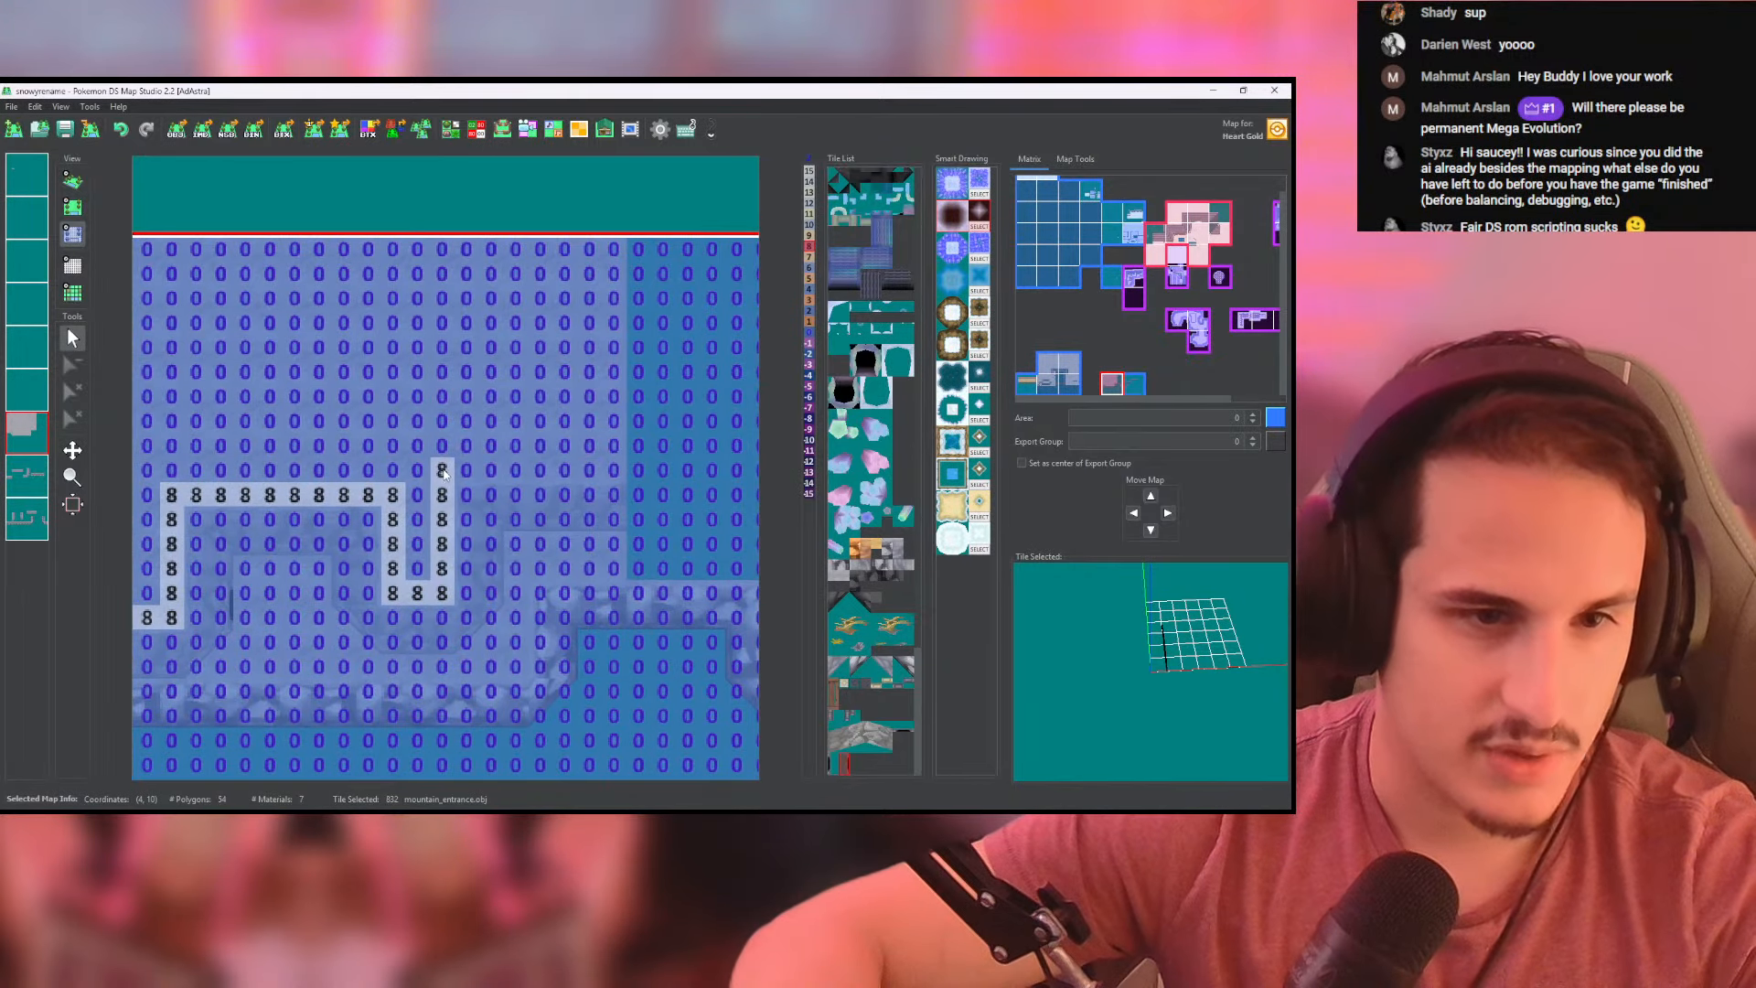
mouse_move(441, 470)
left_mouse_down()
mouse_move(606, 474)
mouse_move(612, 271)
left_mouse_up()
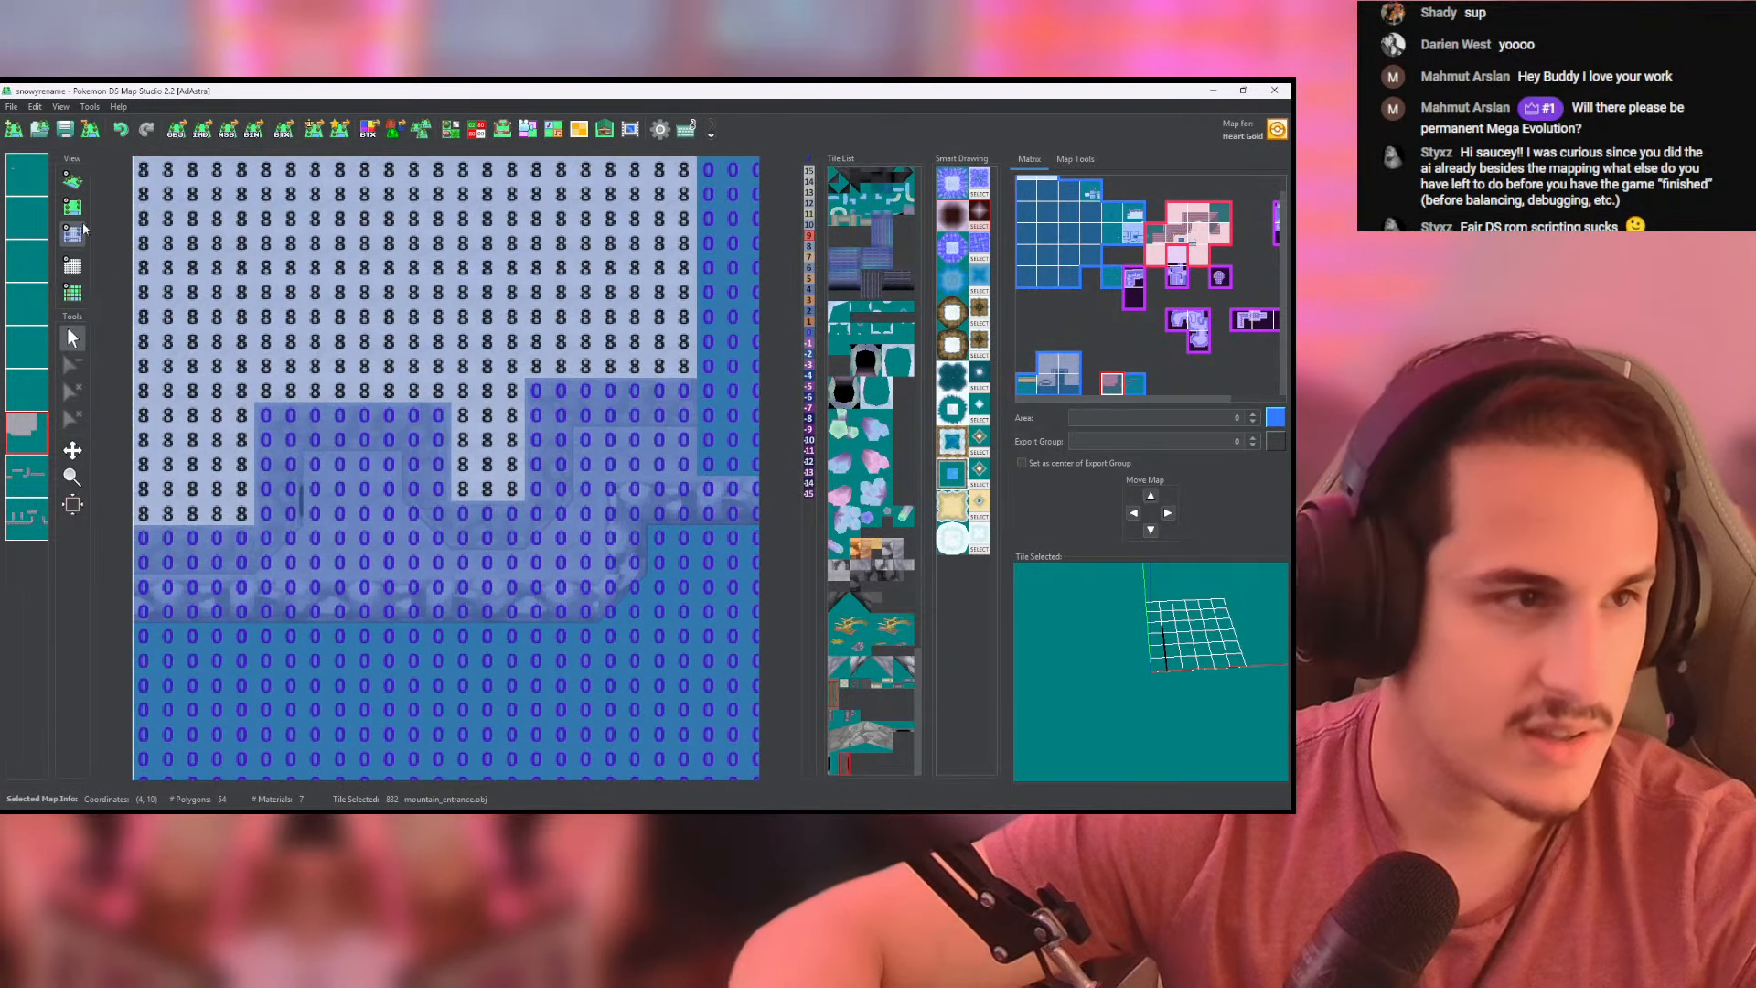
- Inspect the cave entrance, cliff walls and ledge in 3D from several angles and distances
left_click(72, 180)
scroll(364, 432, "up", 5)
middle_click_drag(365, 431, 529, 419)
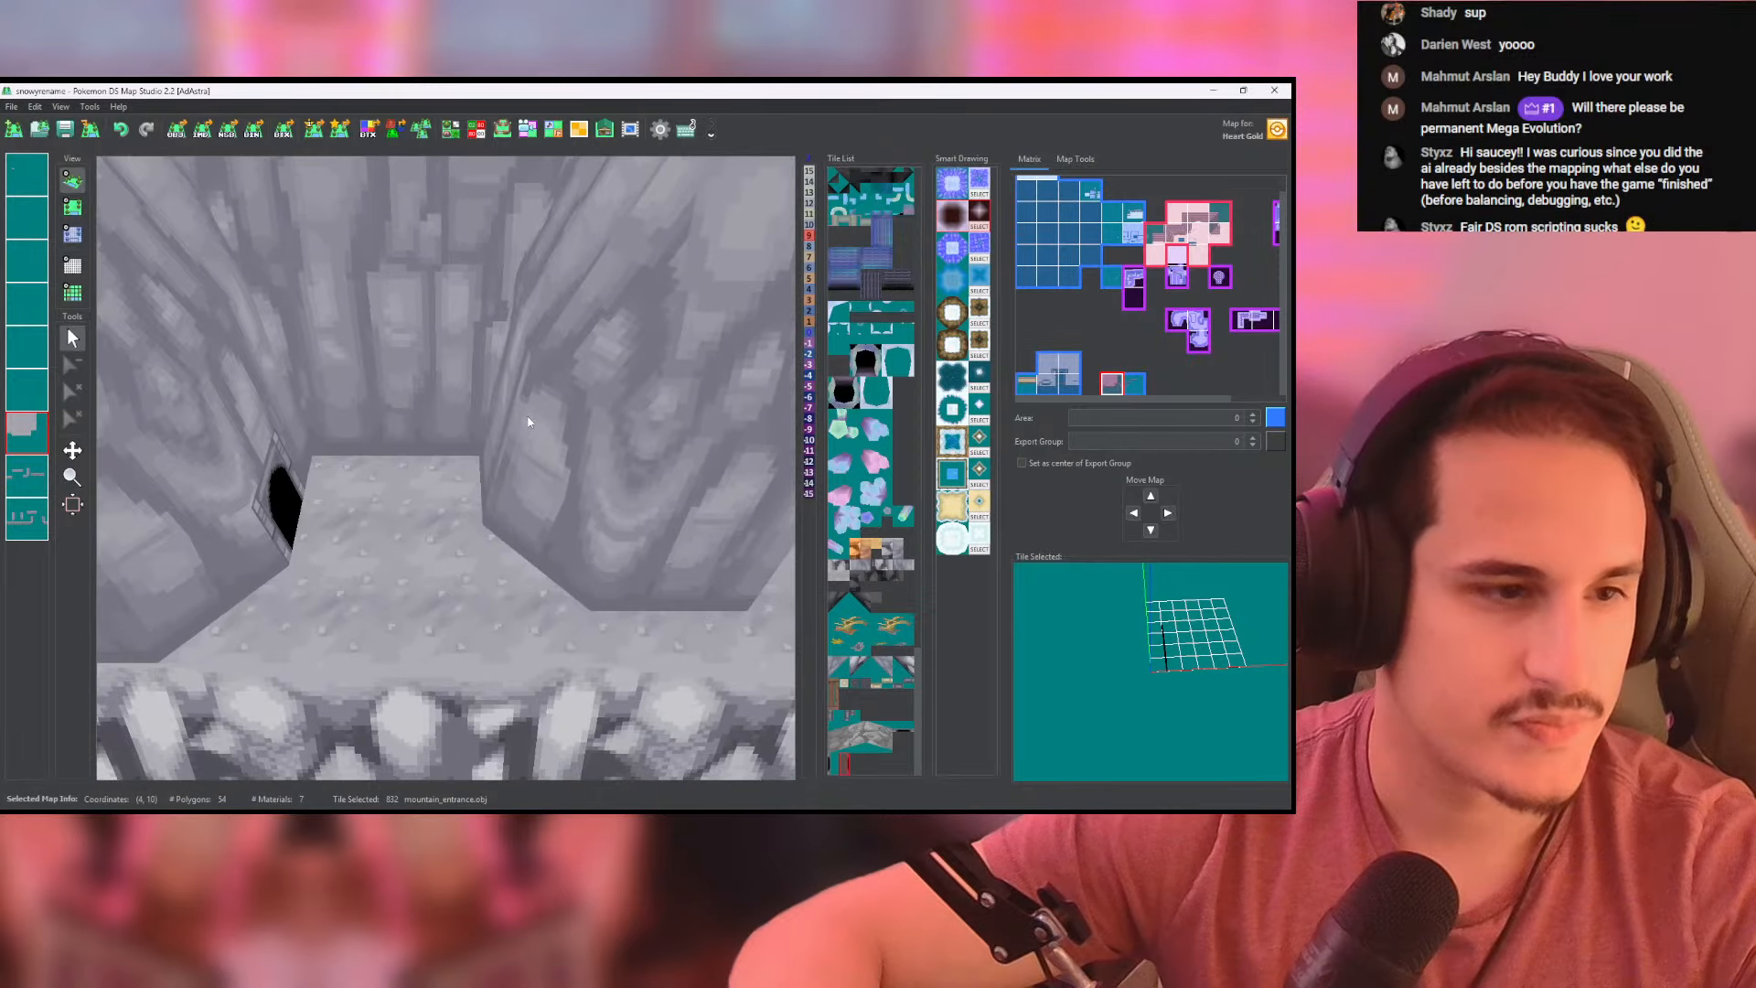
left_click_drag(529, 420, 407, 378)
scroll(490, 418, "down", 3)
left_click_drag(490, 418, 509, 597)
scroll(616, 382, "up", 4)
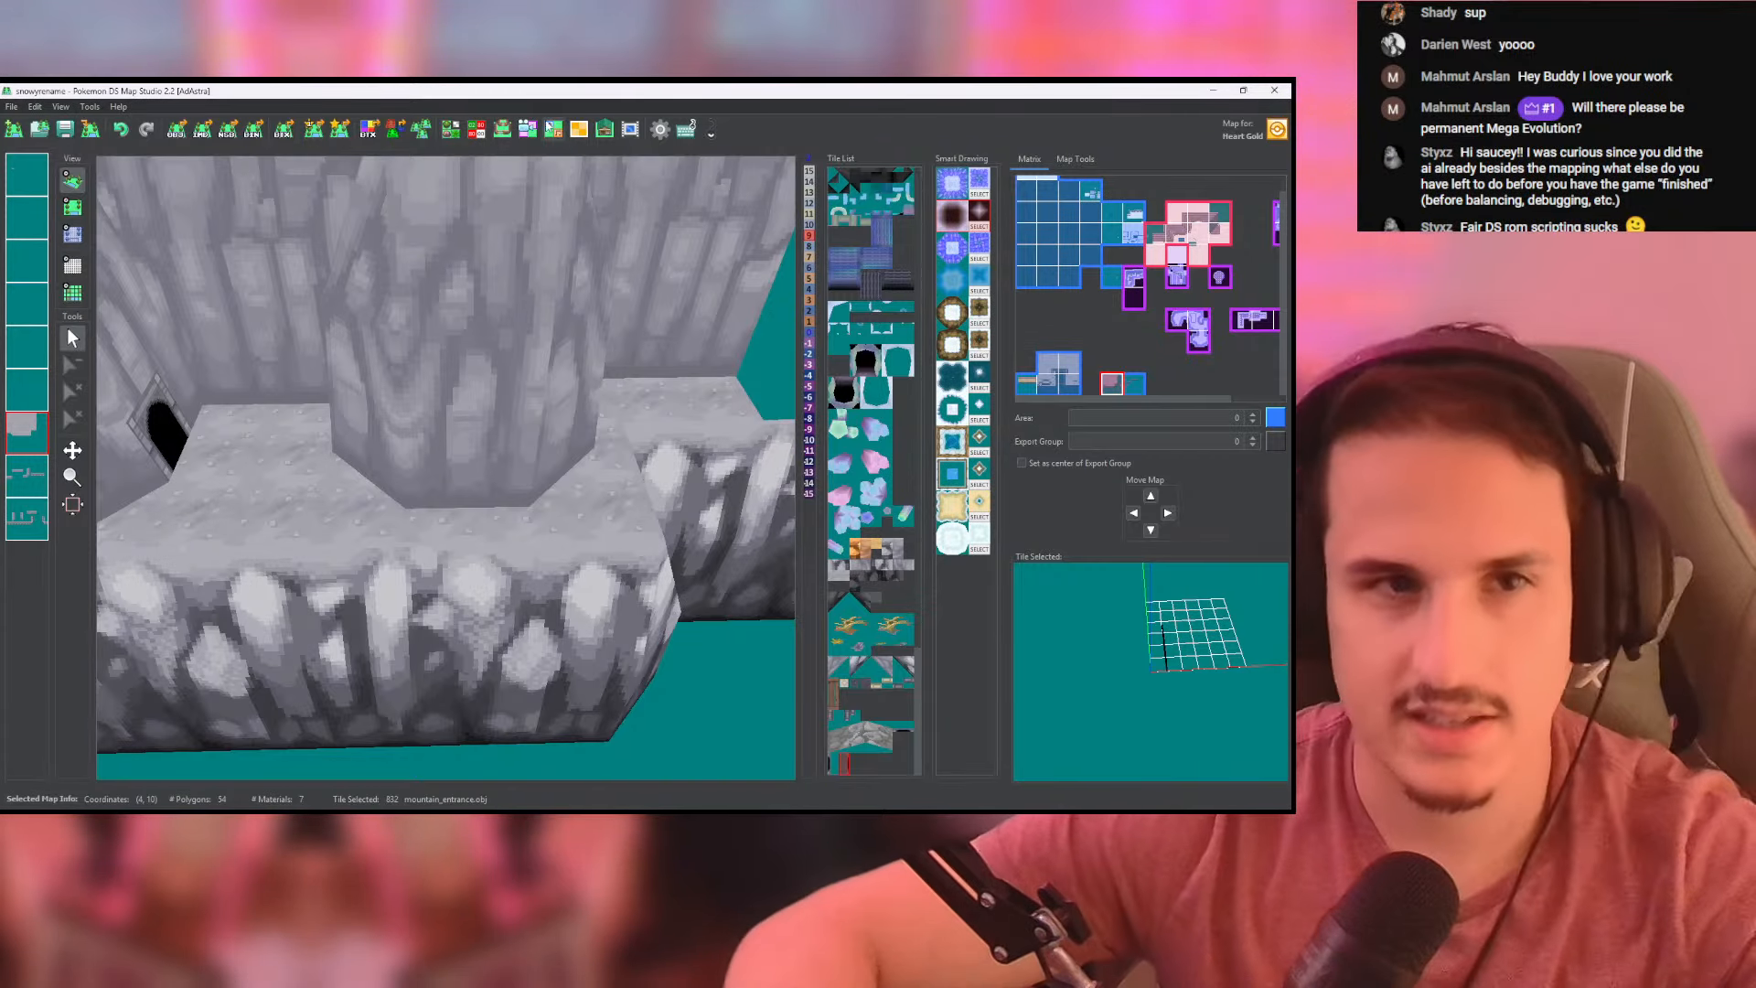
key("alt+Tab")
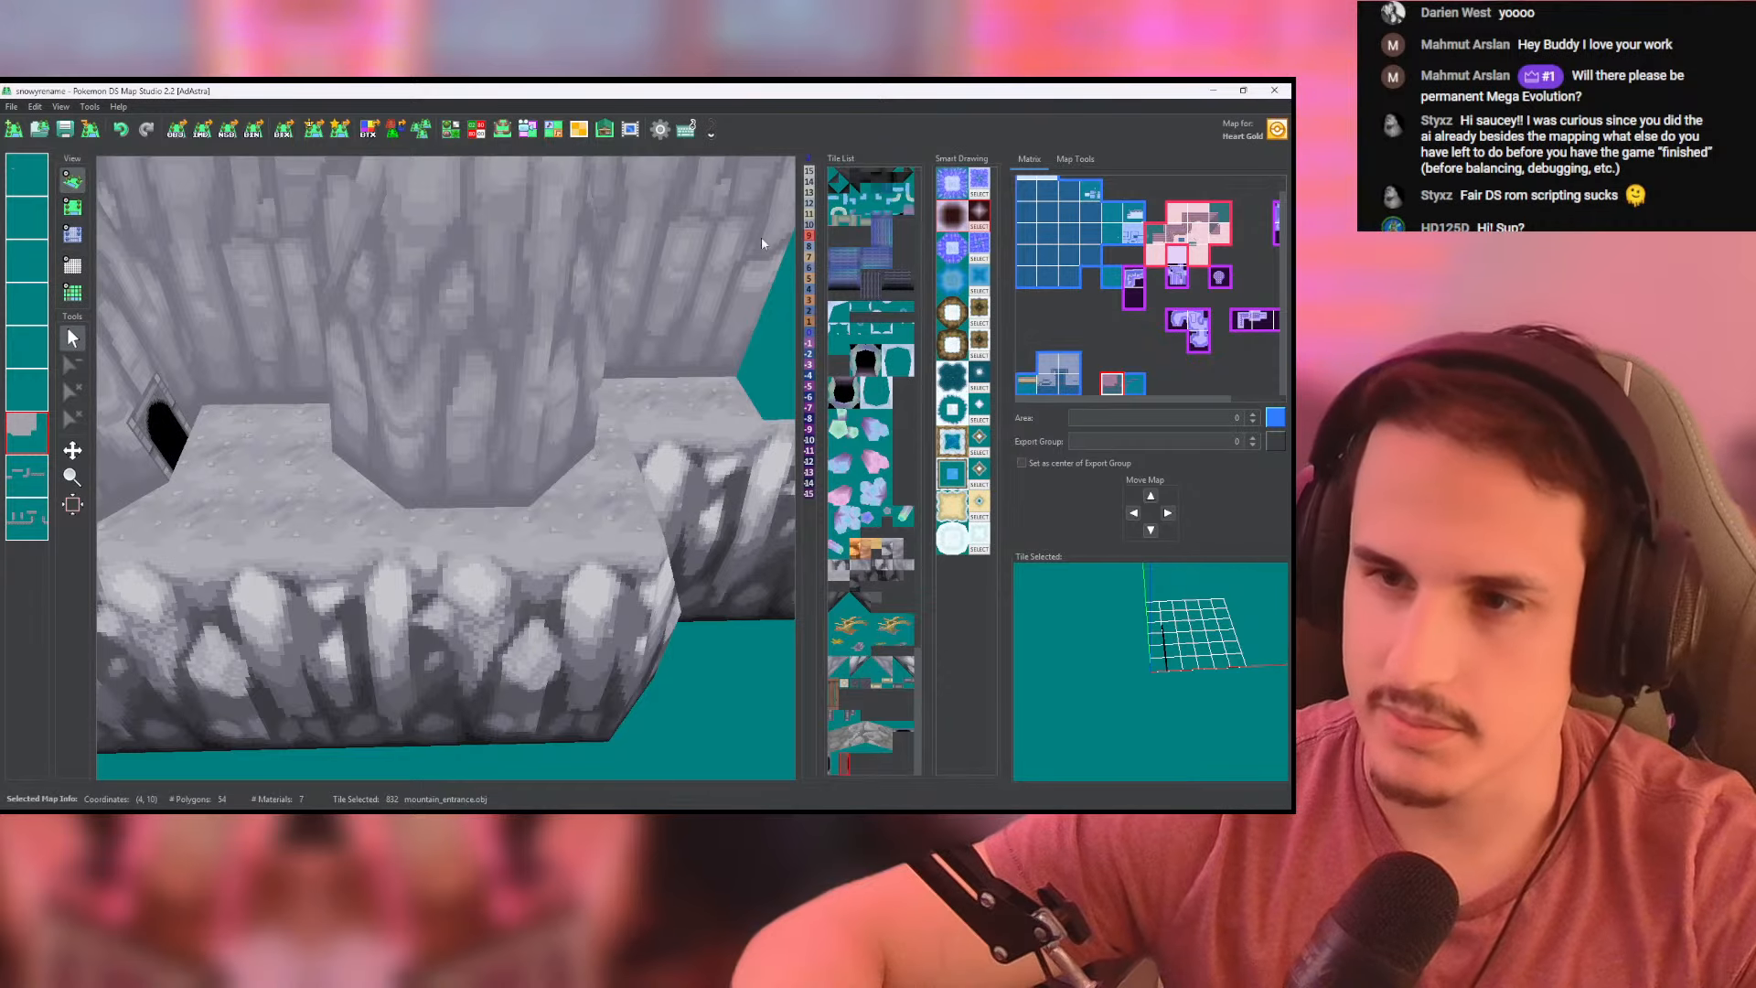
left_click_drag(563, 453, 407, 516)
- Place a dark high_corner tile on the wall layer, just below the lower cliff wall's first bend
left_click(75, 212)
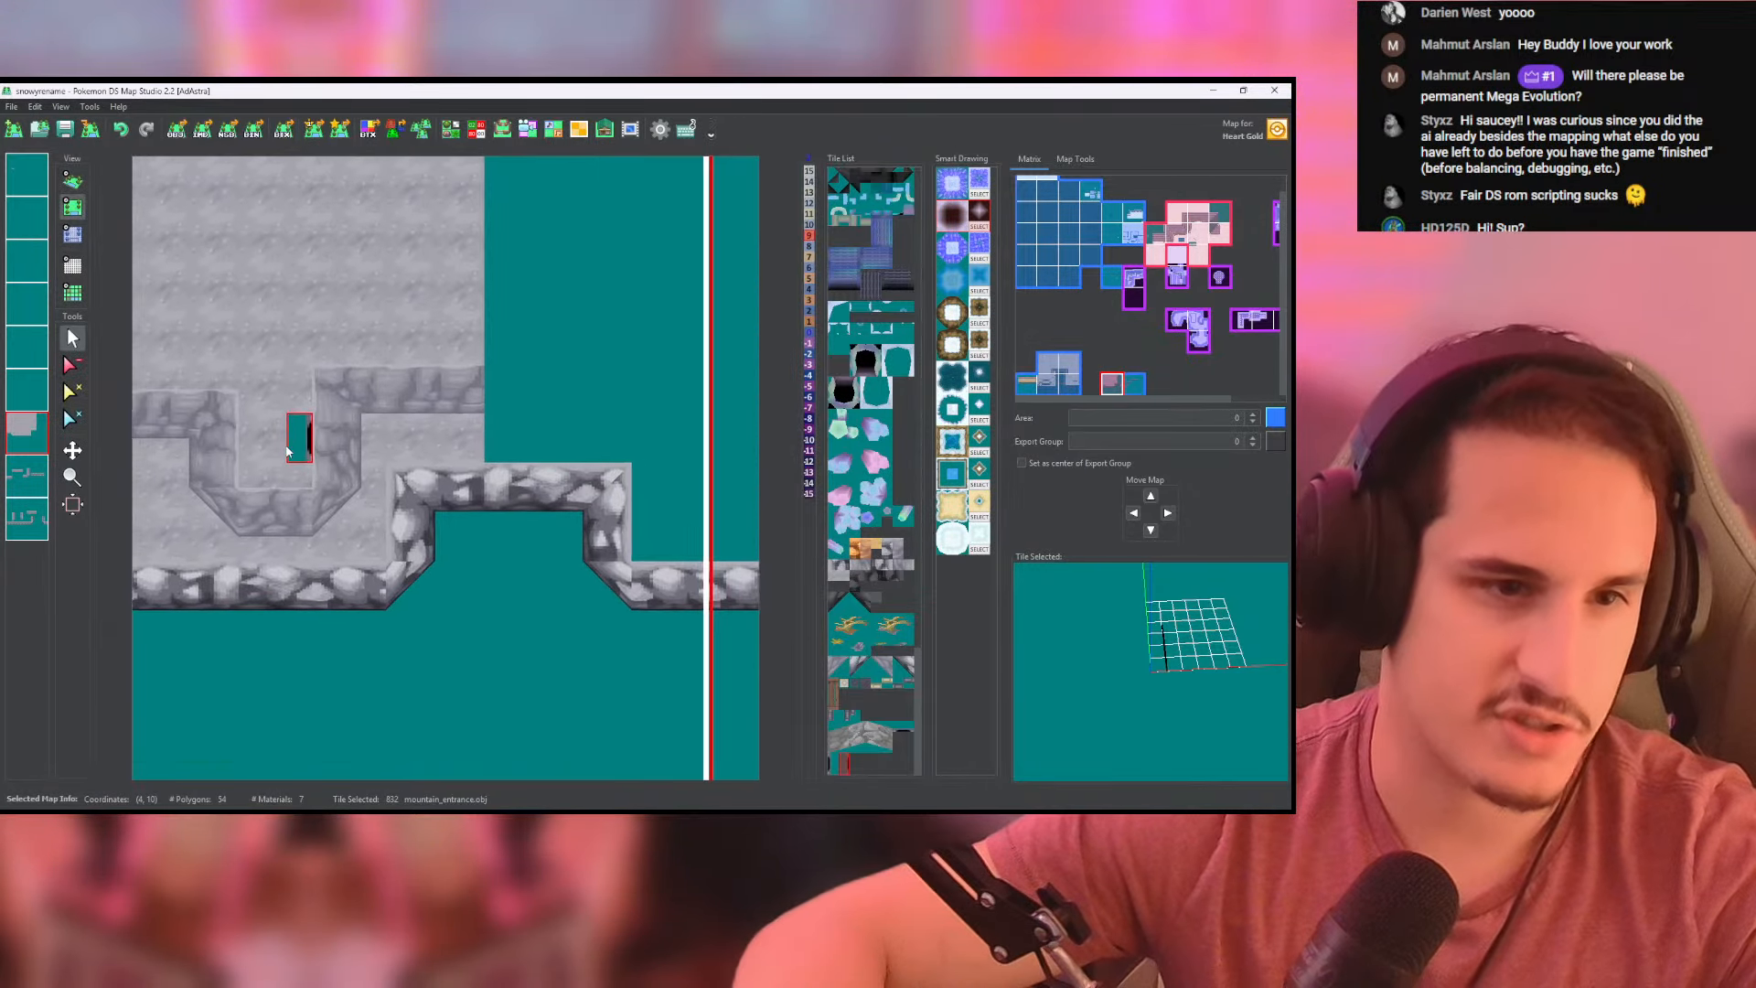
left_click(27, 474)
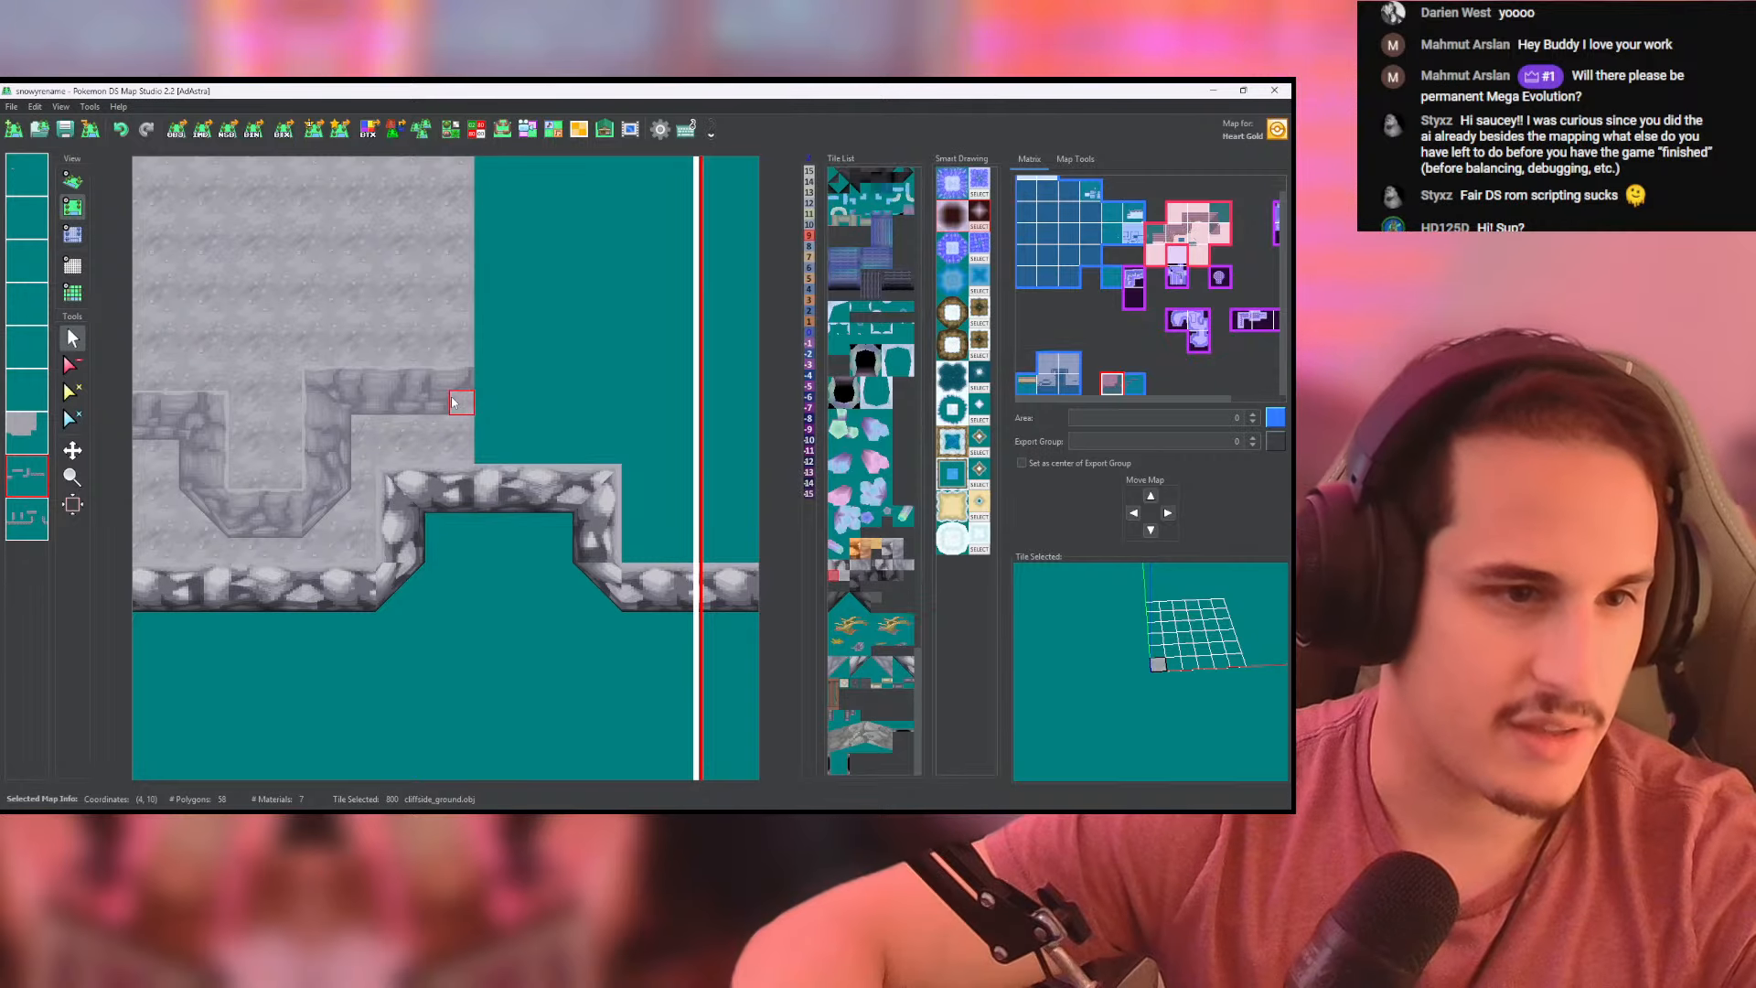
left_click(30, 522)
right_click(391, 403)
middle_click_drag(498, 415, 454, 458)
scroll(381, 435, "down", 3)
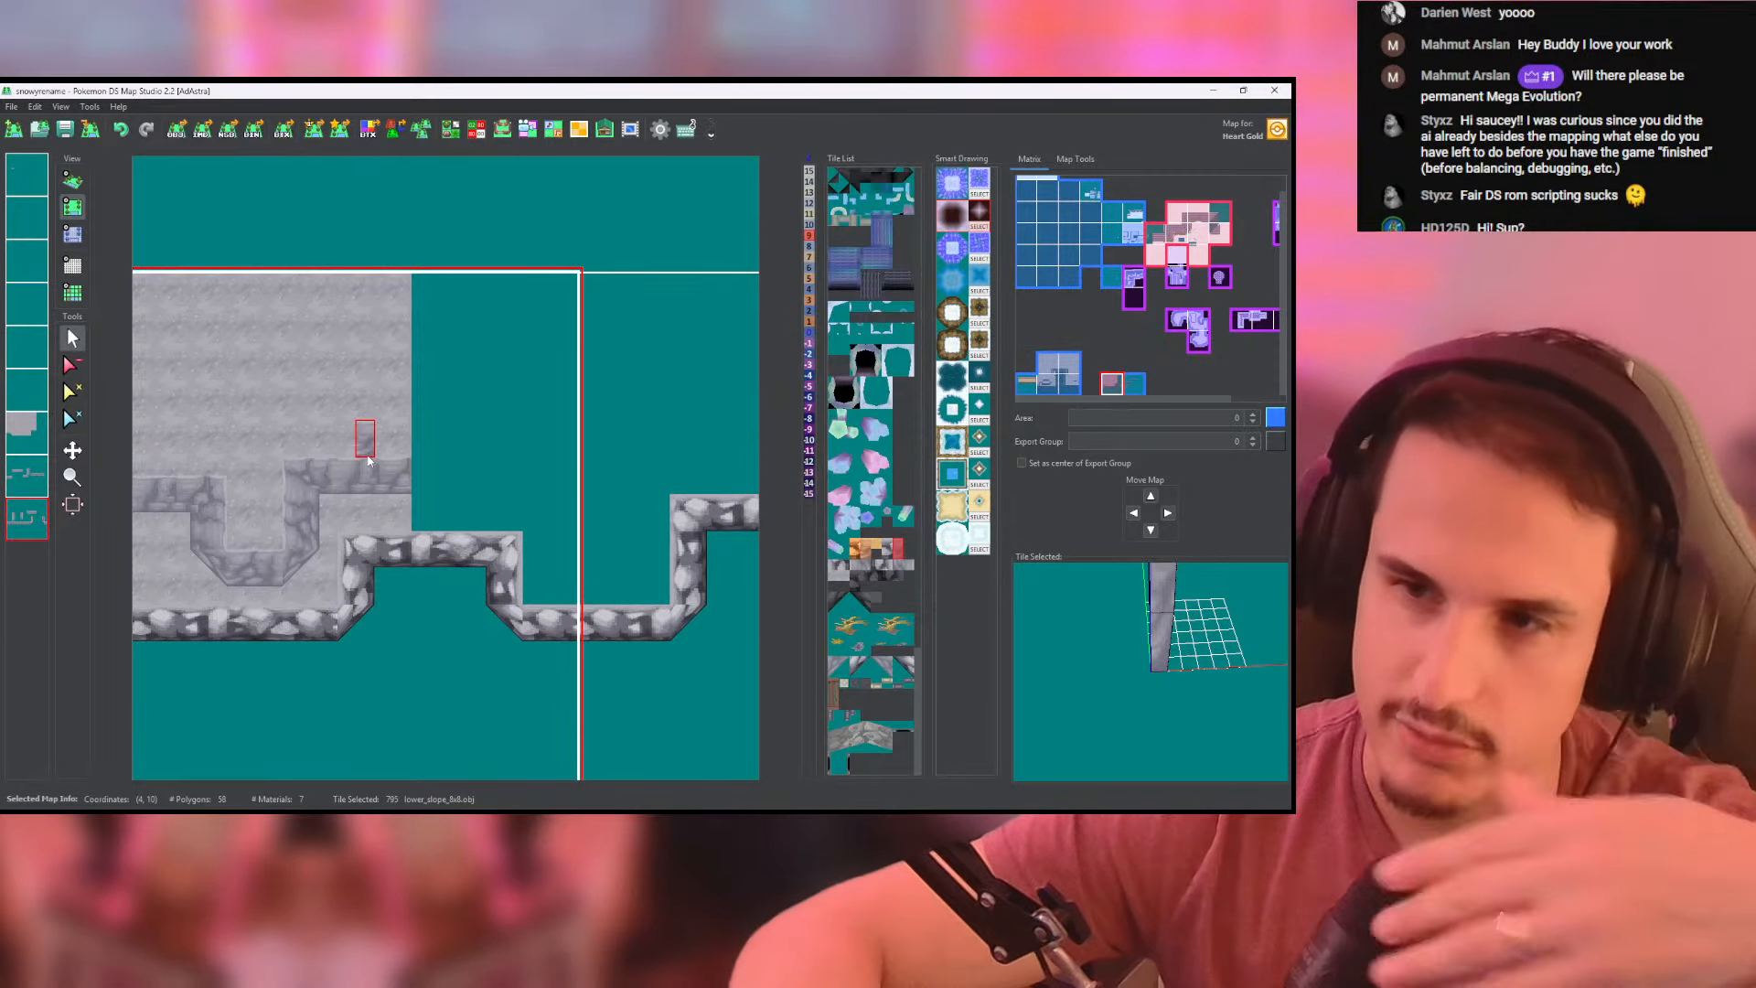
middle_click_drag(297, 492, 458, 282)
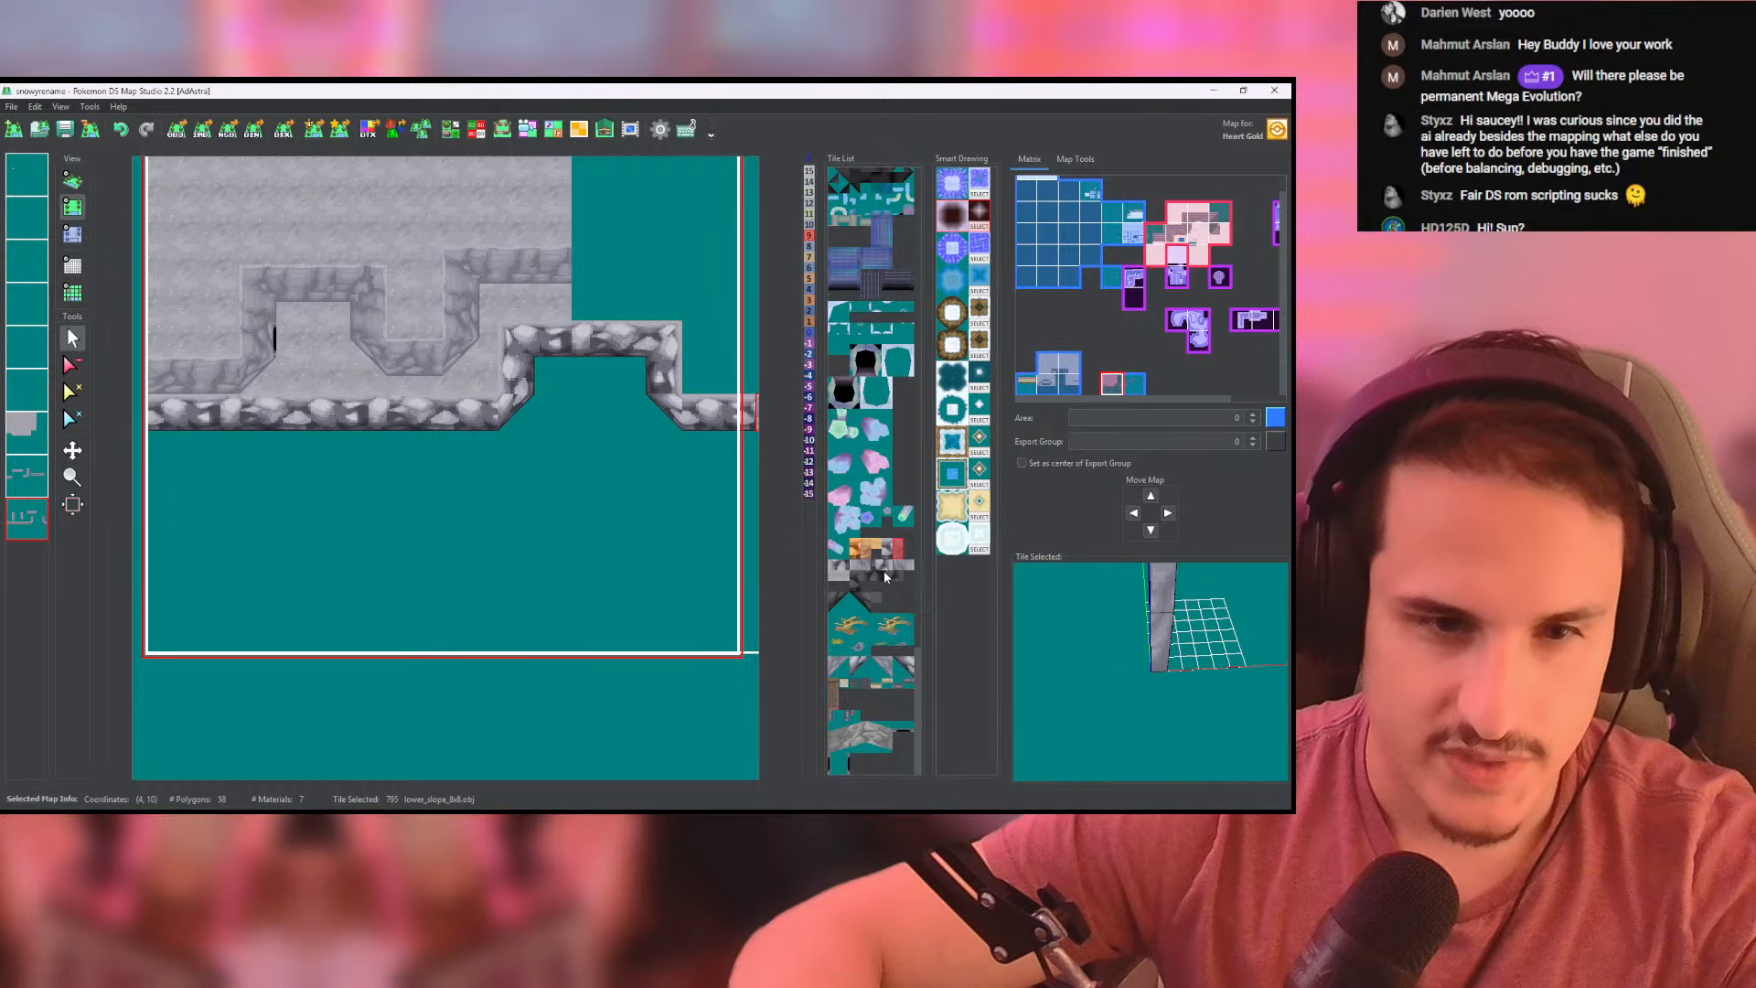
left_click(848, 600)
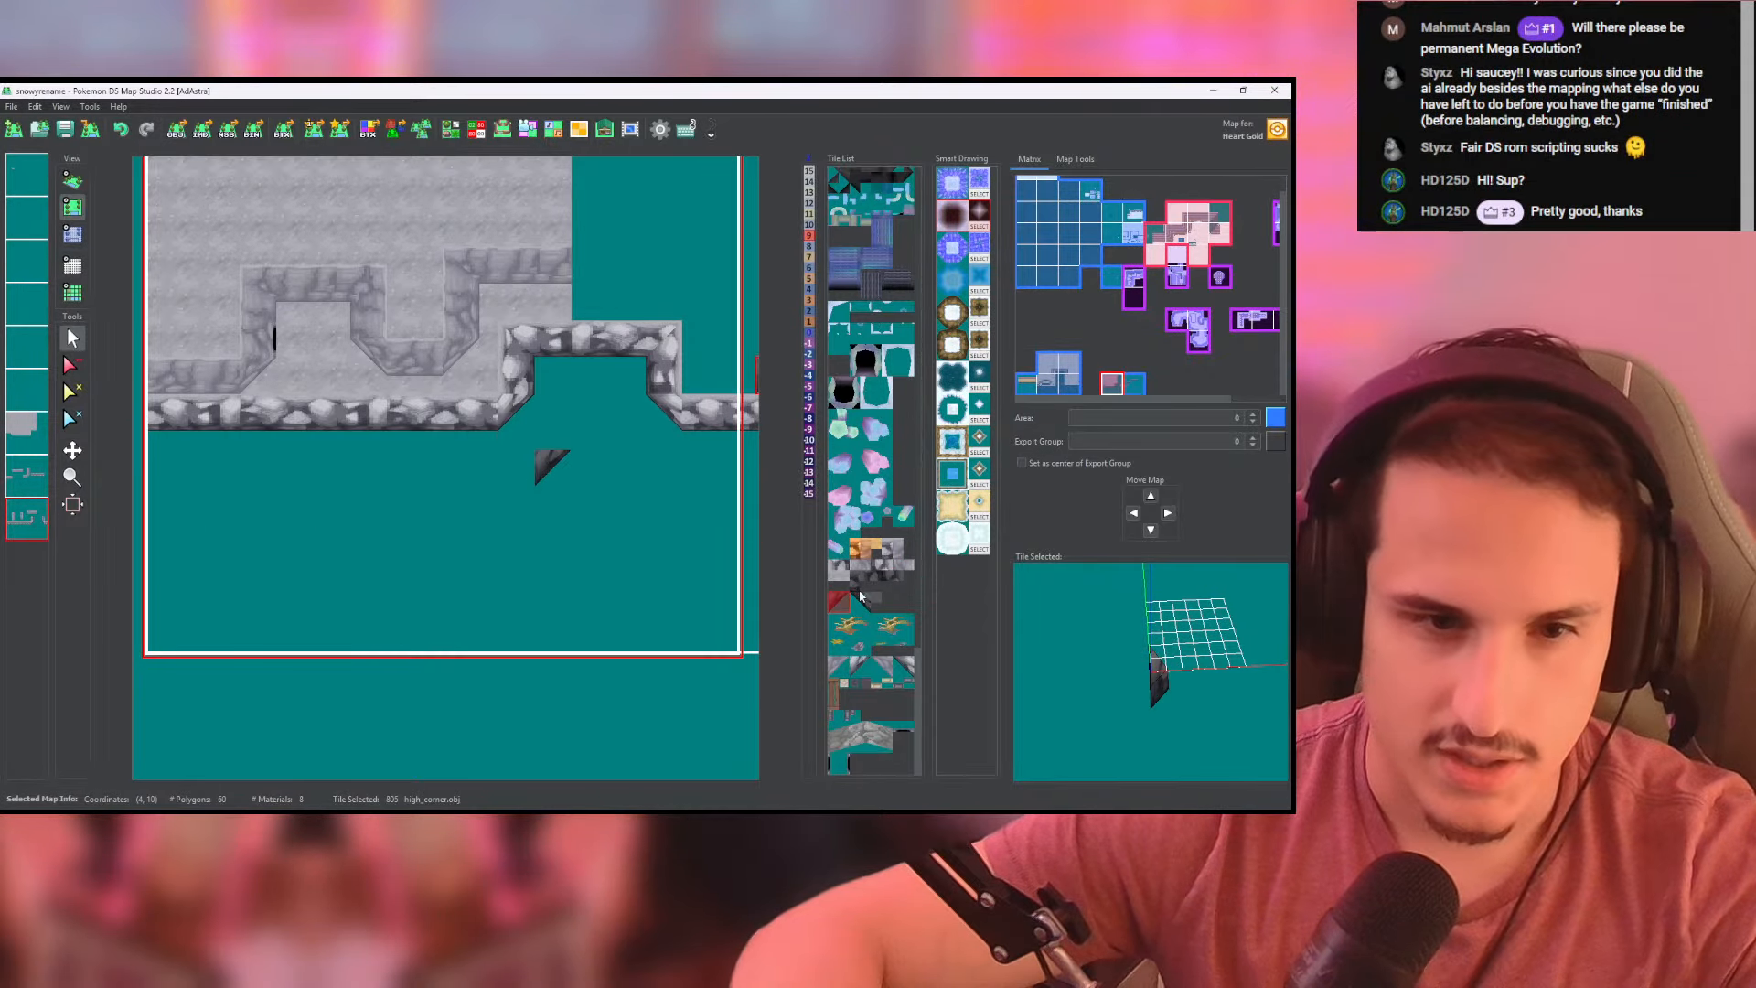
middle_click_drag(447, 509, 568, 518)
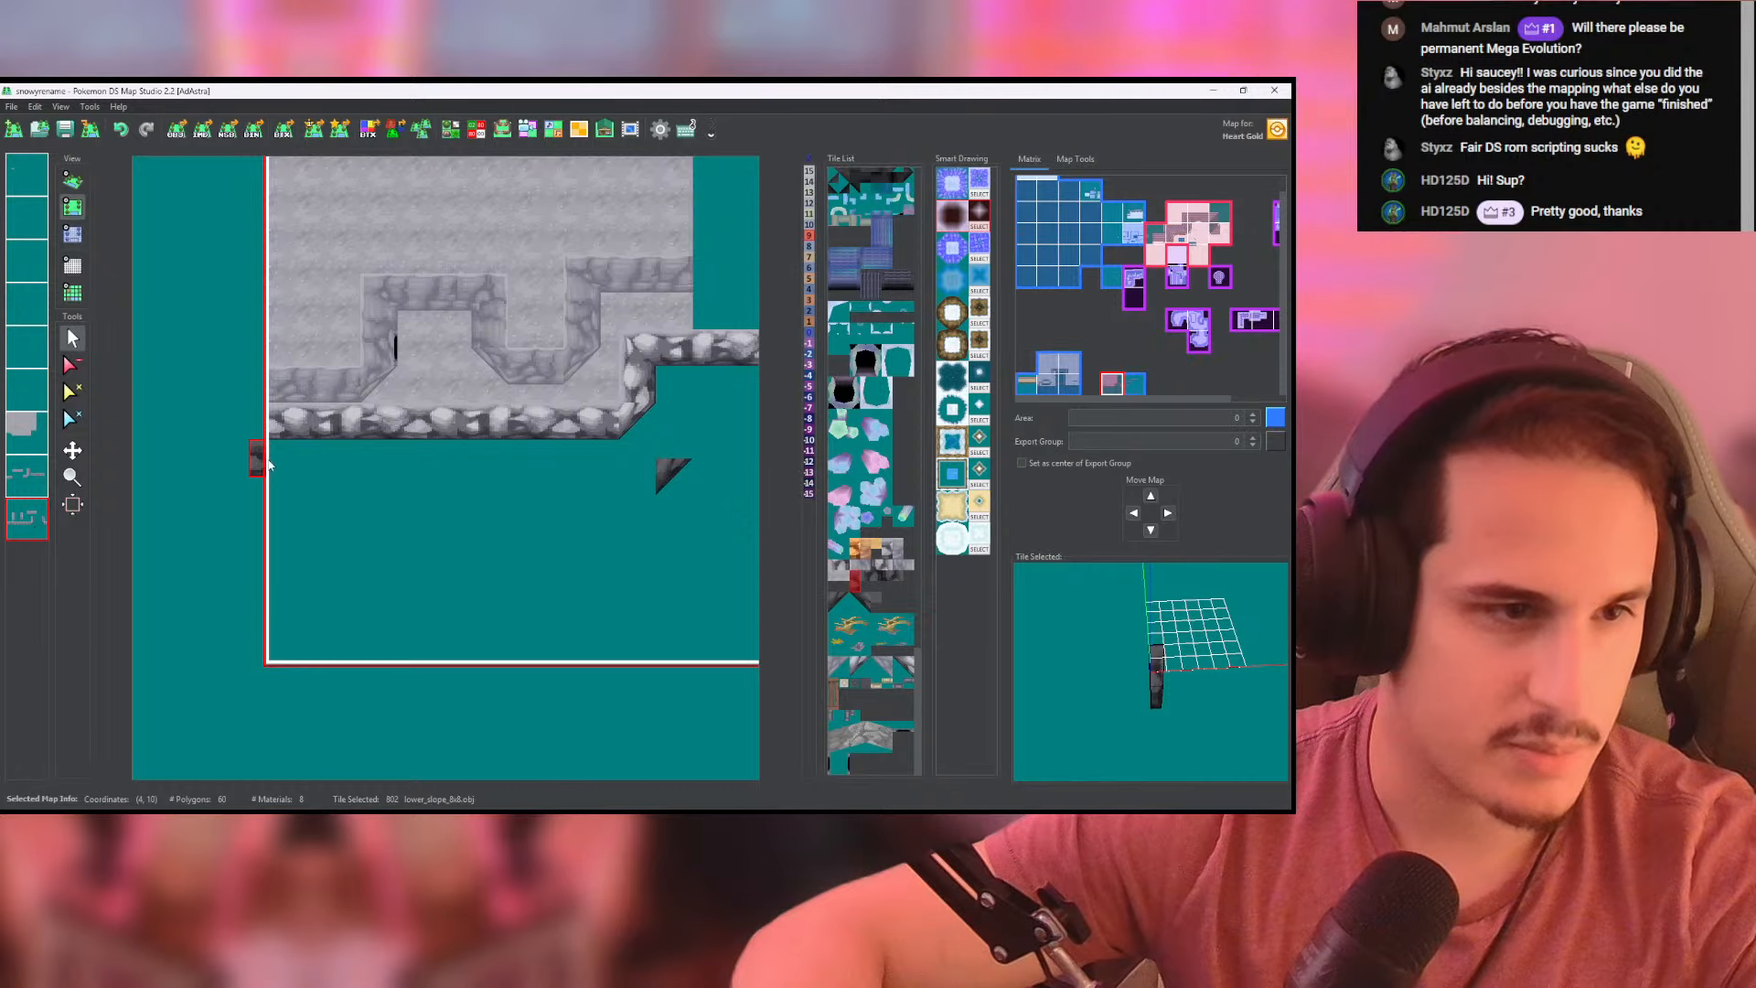
- Paint a row of dark lower_slope_8x8 tiles beneath the lower cliff from the map's left edge and join the corner tile to it
left_click_drag(296, 465, 630, 465)
middle_click_drag(620, 481, 533, 504)
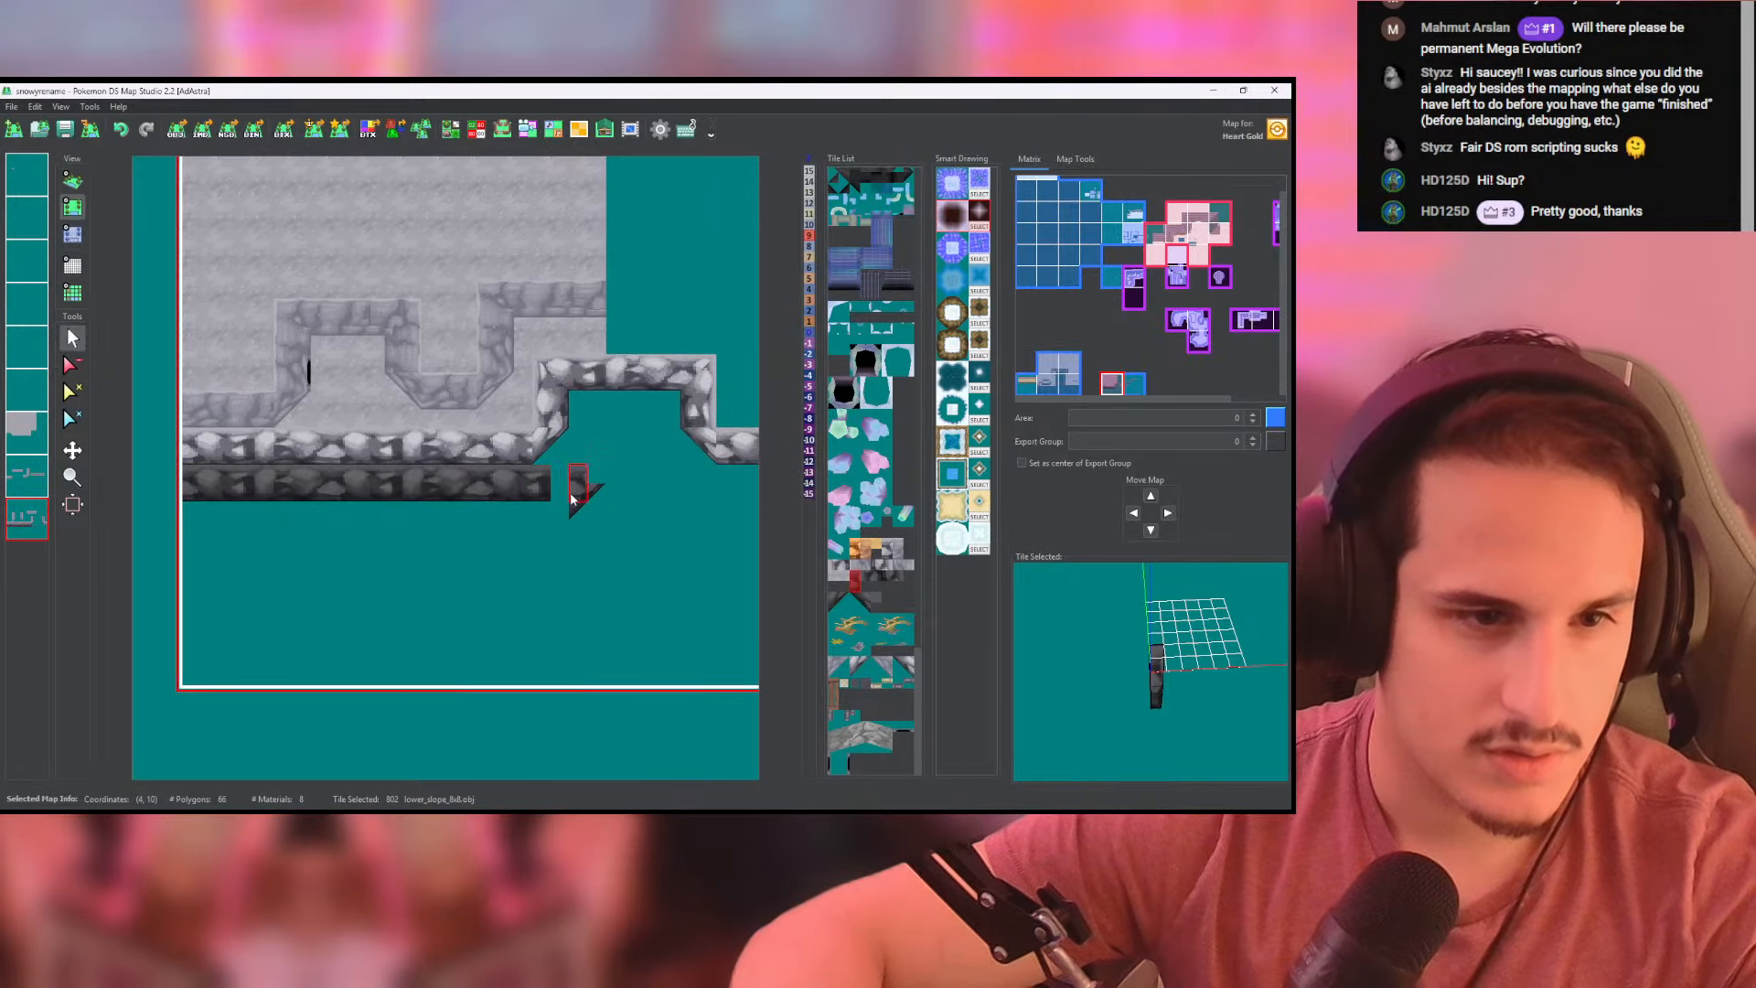
right_click(577, 507)
left_click(576, 494)
right_click(526, 496)
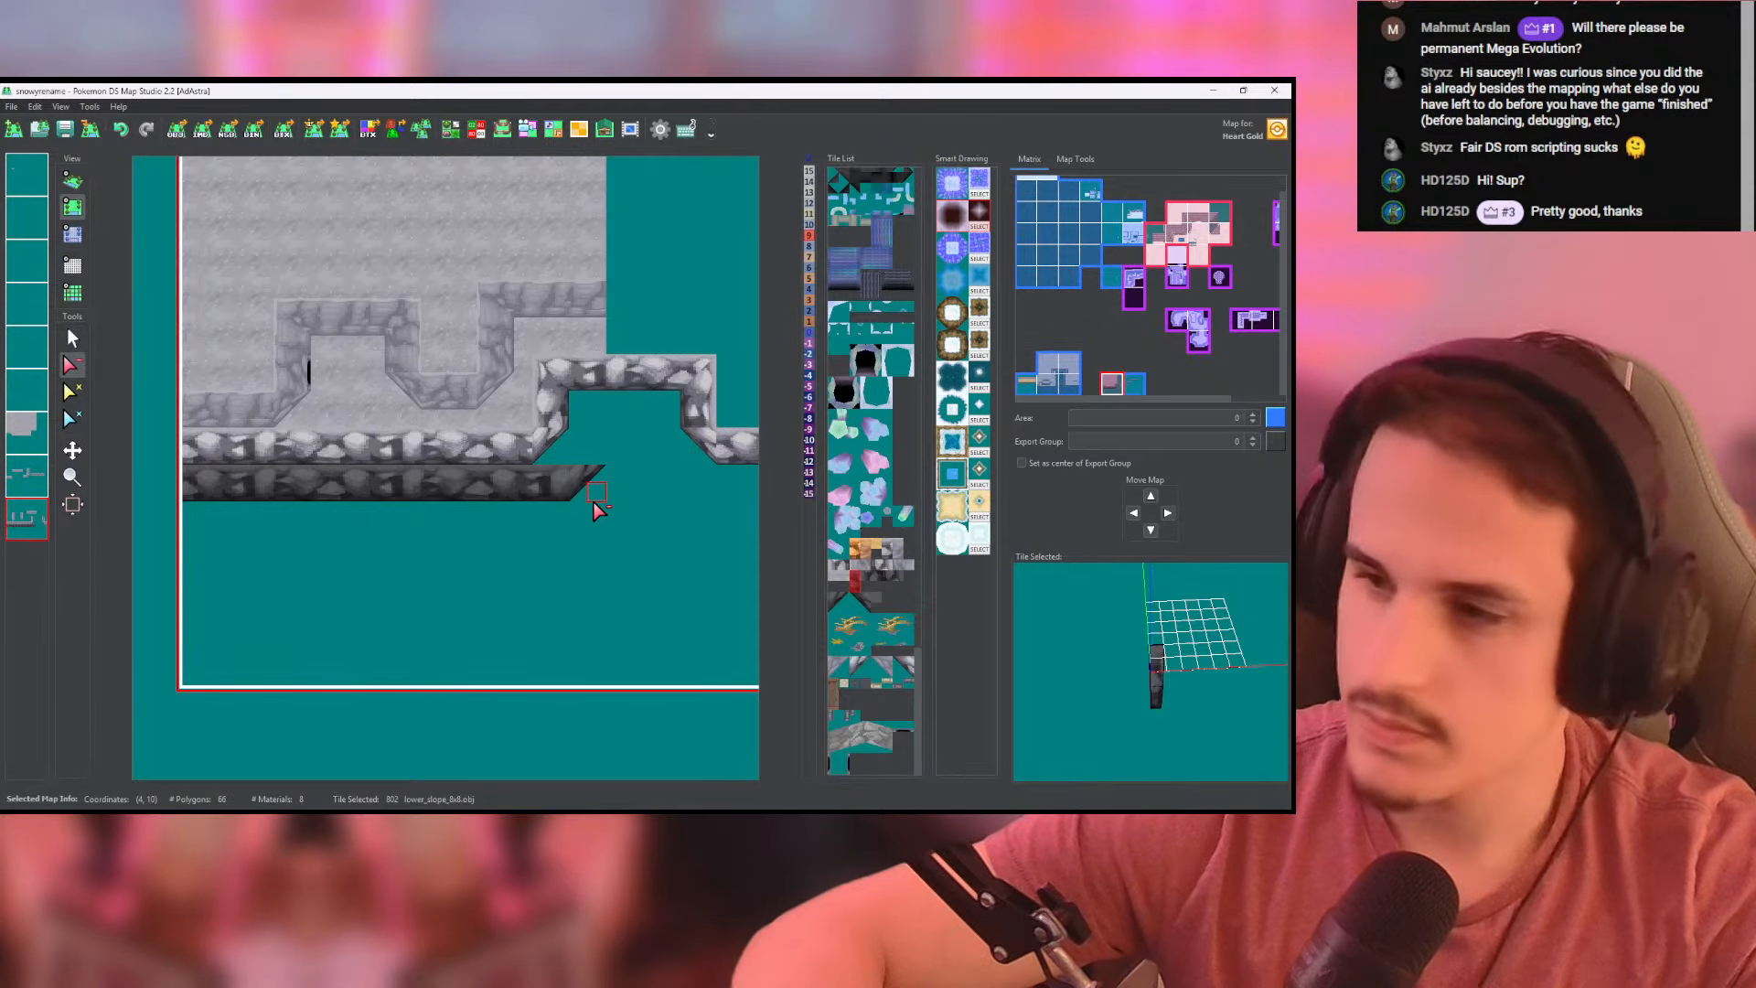
- Continue the dark lower wall up the left side of the lower cliff's recess and across its back with lower_slope_8x8 tiles
scroll(558, 526, "up", 3)
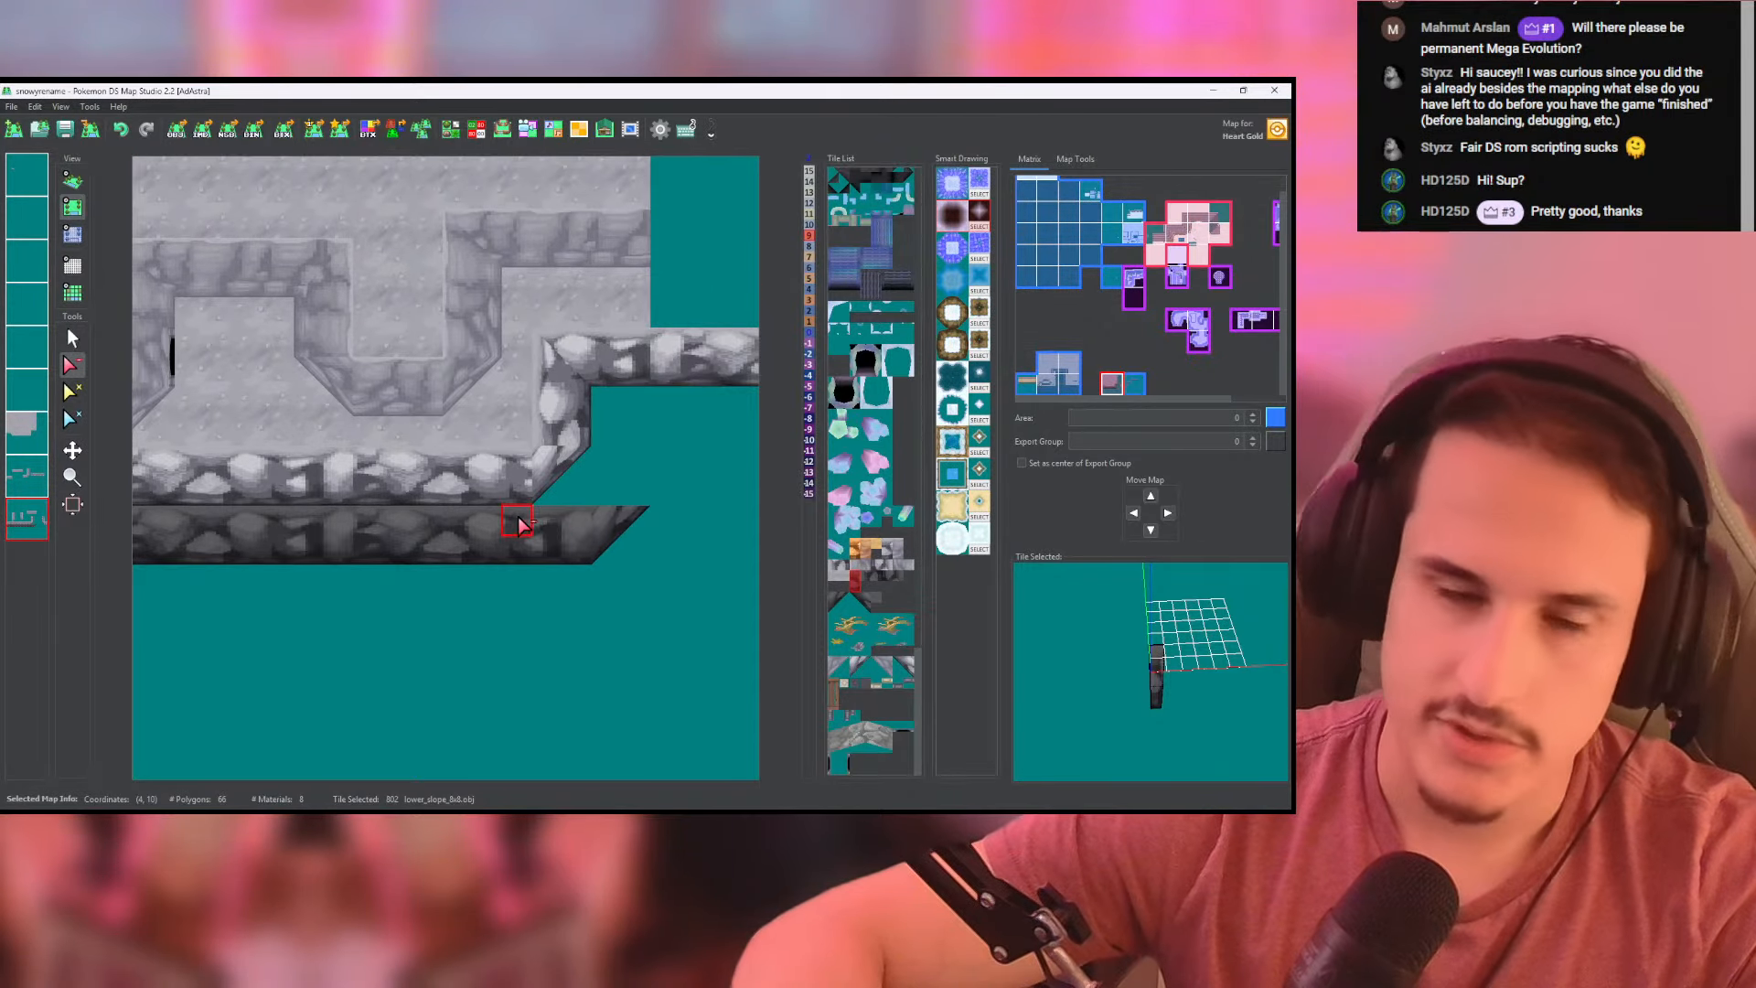
scroll(526, 523, "down", 4)
middle_click_drag(526, 521, 472, 537)
left_click(72, 339)
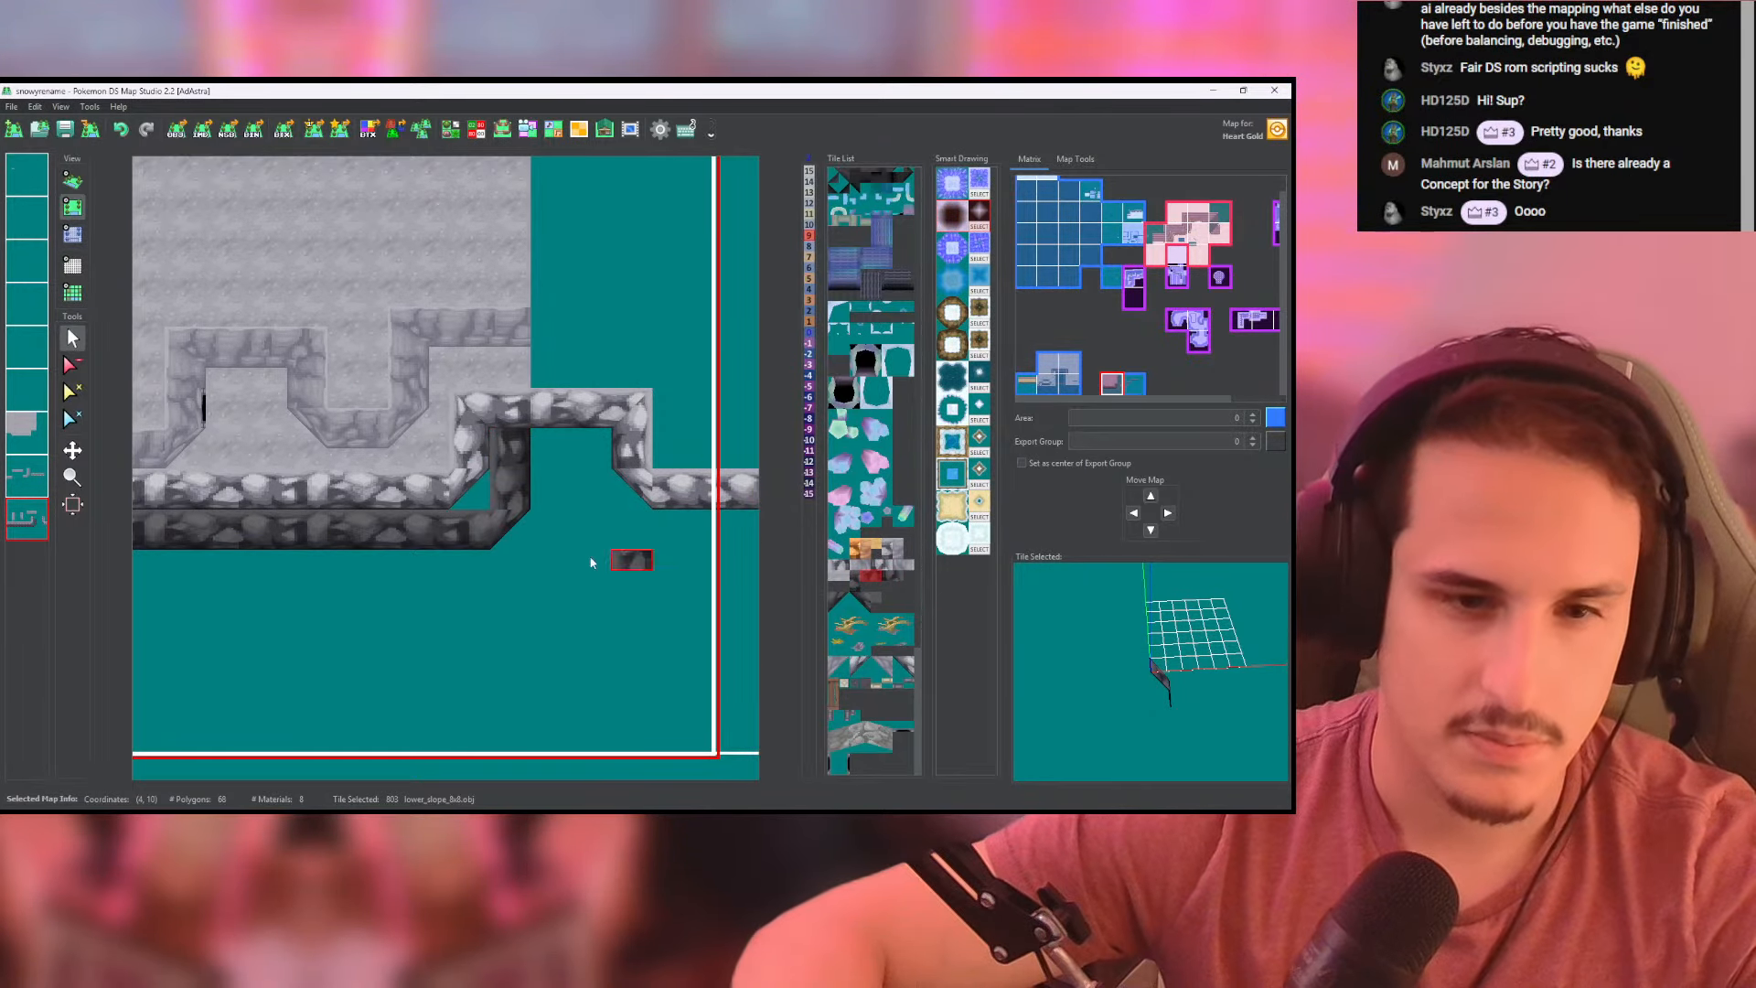
right_click(408, 540)
left_click(18, 484)
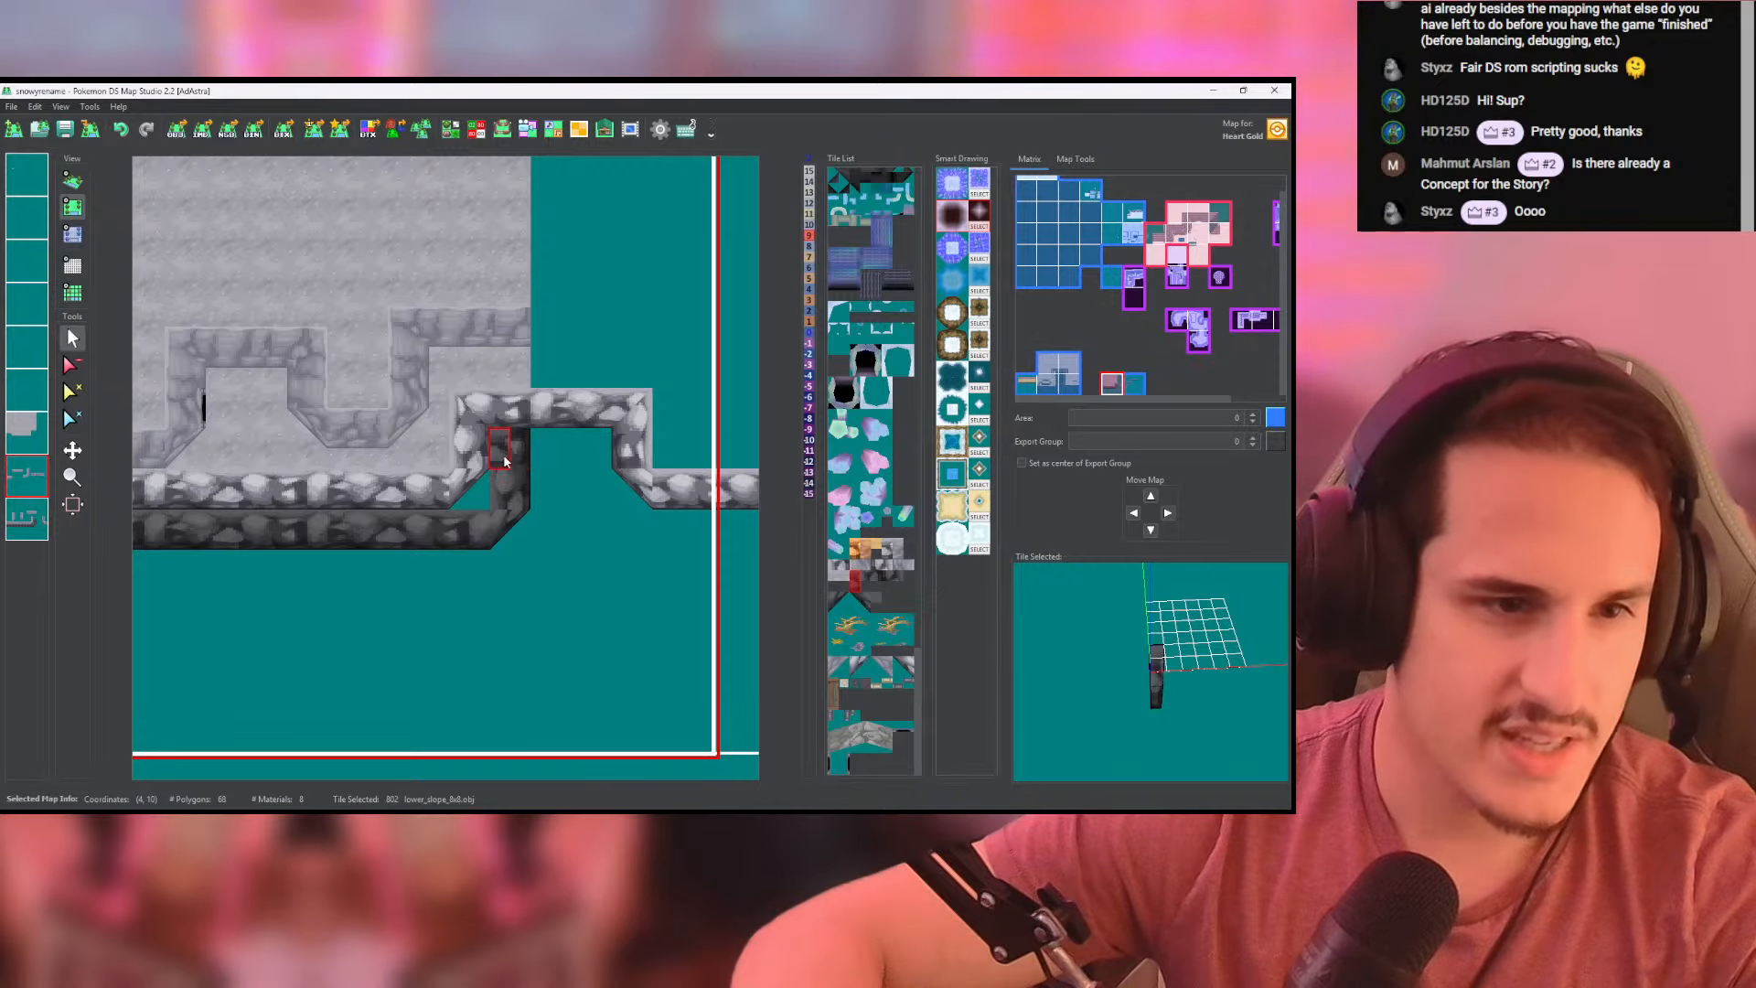
left_click_drag(572, 458, 596, 457)
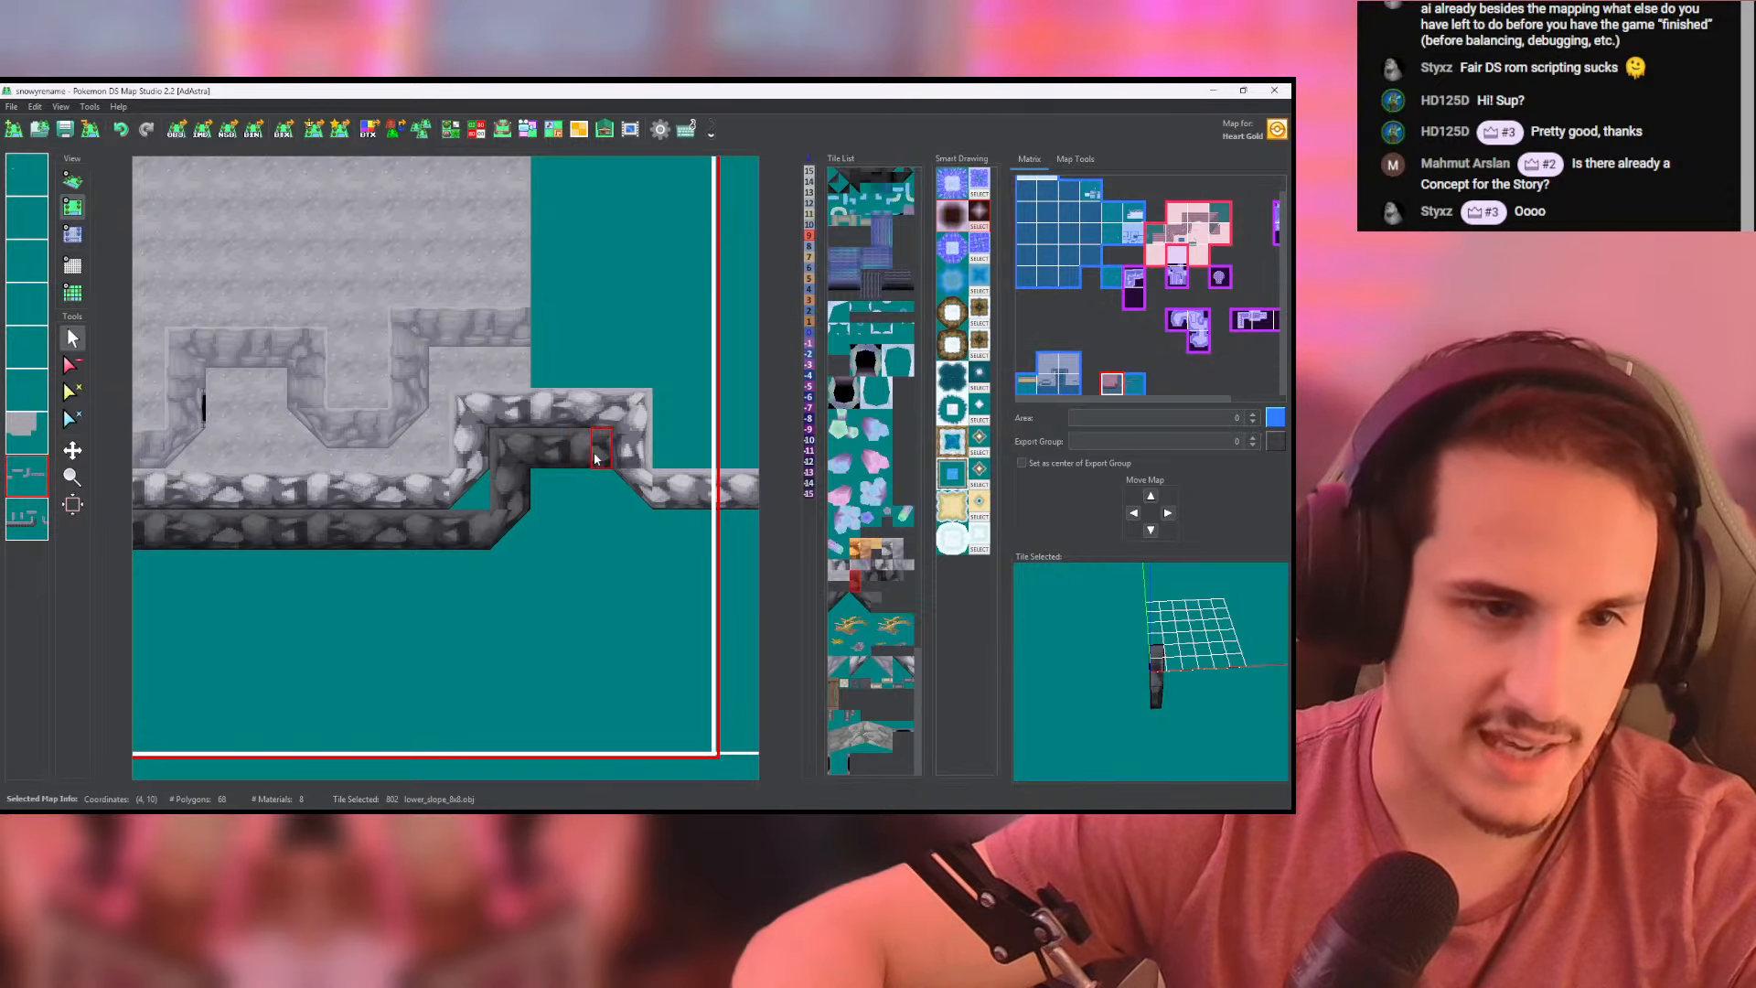
- Run the dark wall down the recess's right side and turn it at the foot with a corner tile
left_click(887, 575)
left_click(26, 518)
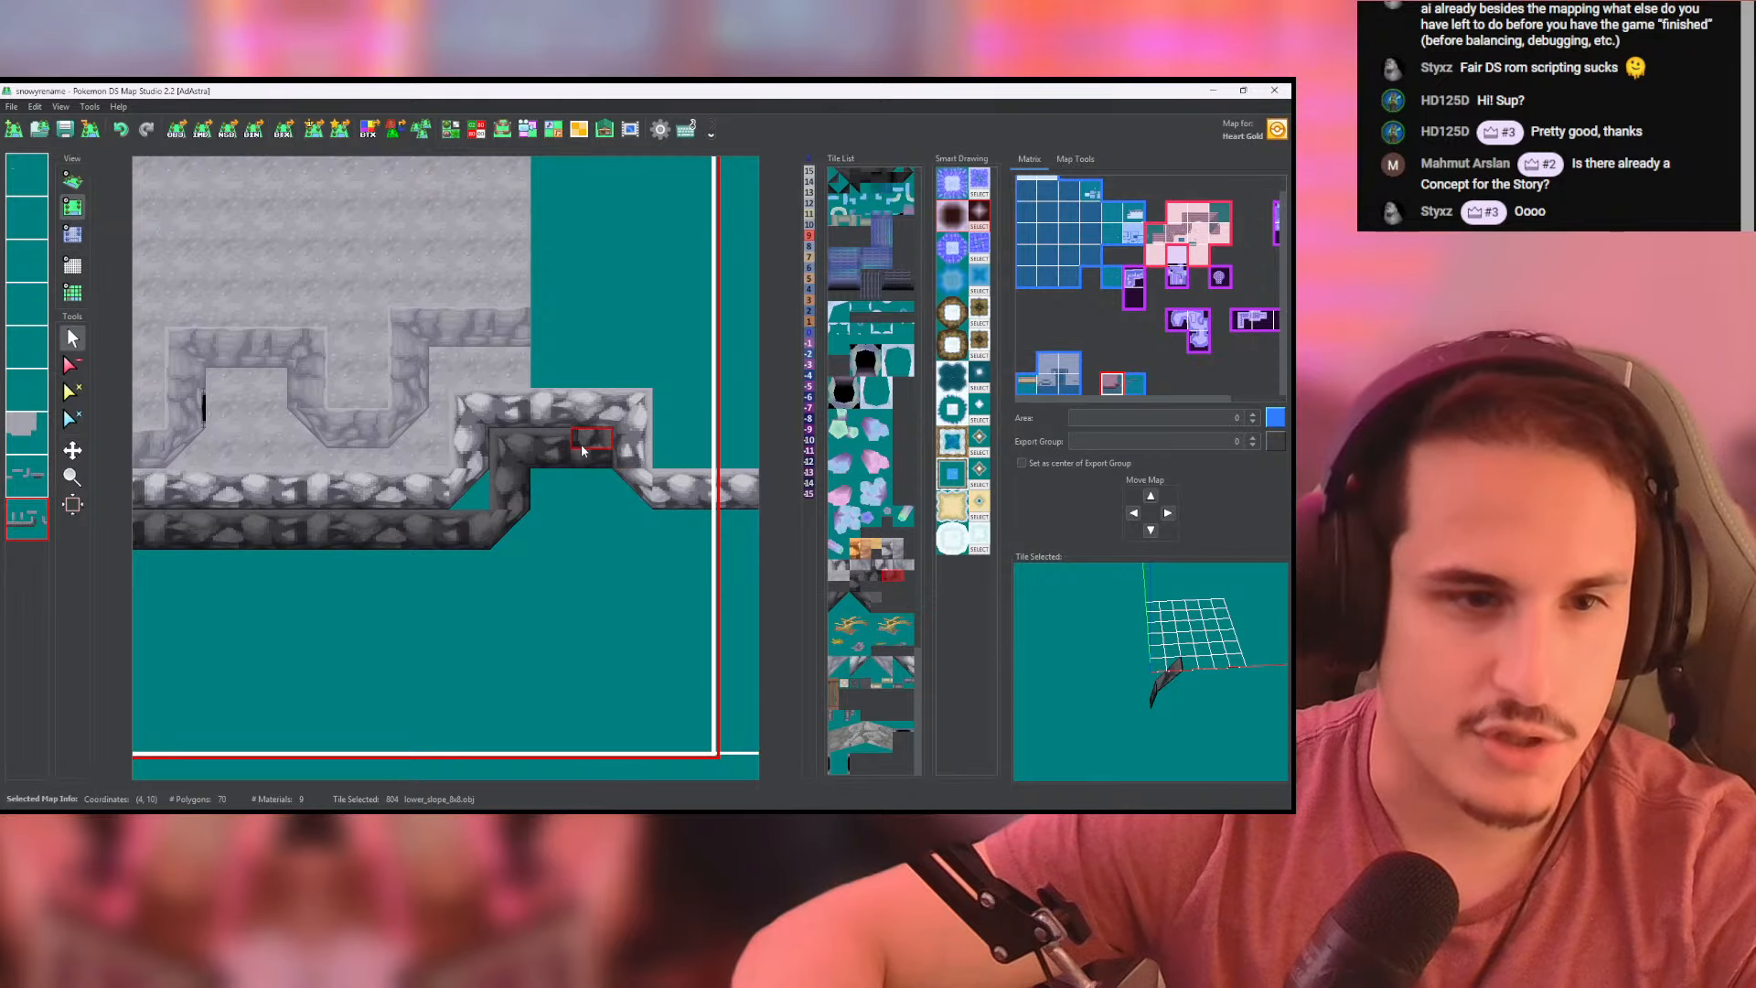
left_click(589, 484)
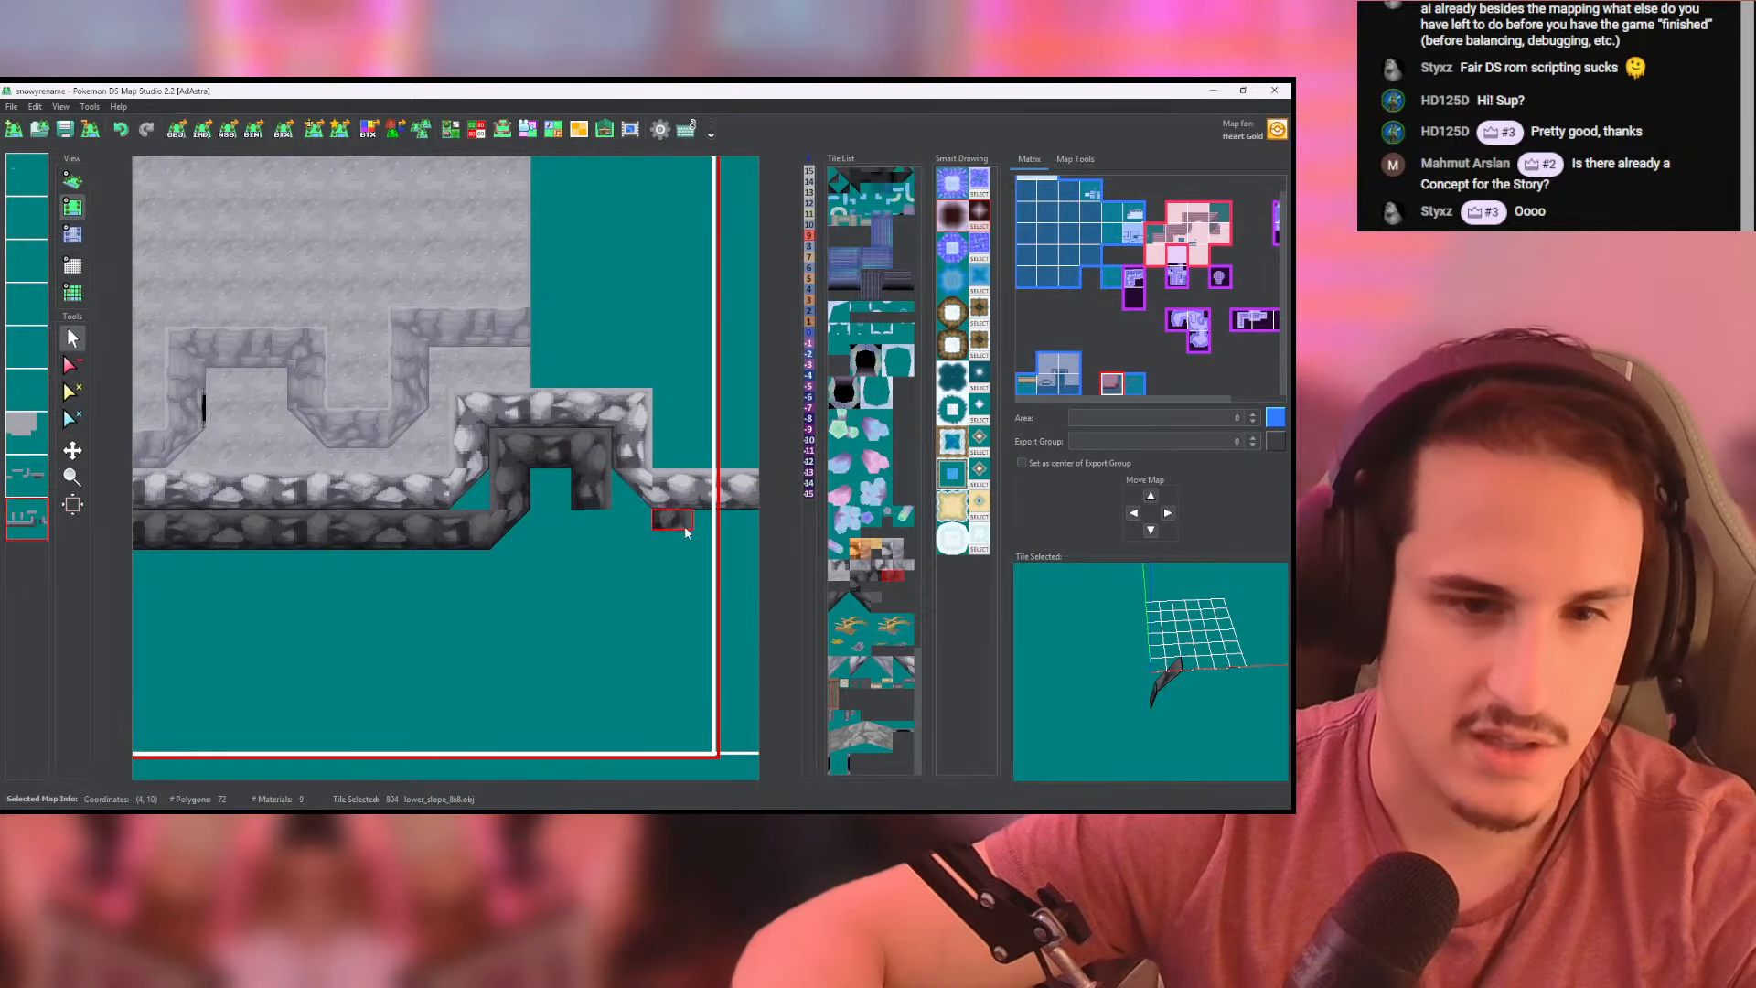
left_click(859, 600)
left_click(585, 549)
middle_click_drag(623, 558, 593, 563)
- Extend the dark lower_slope_8x8 row across the border into the neighbouring map and end it with a high_corner tile
right_click(412, 551)
middle_click_drag(489, 543, 320, 522)
left_click_drag(313, 517, 506, 514)
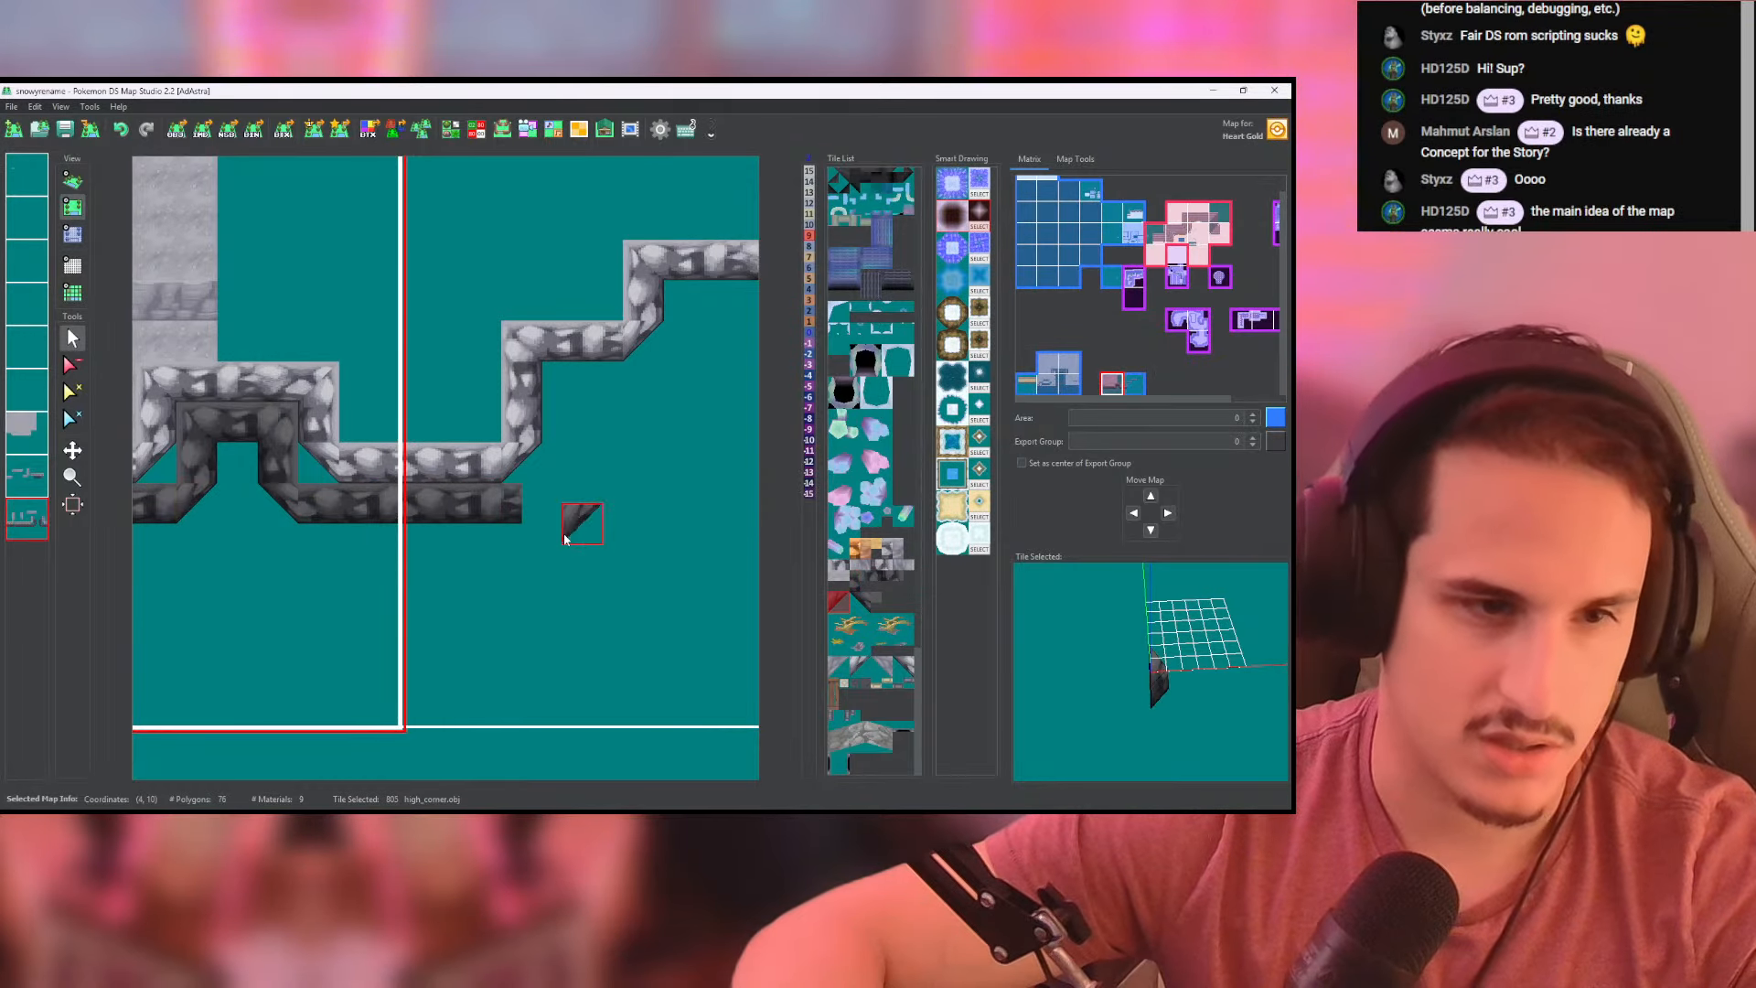
left_click(560, 502)
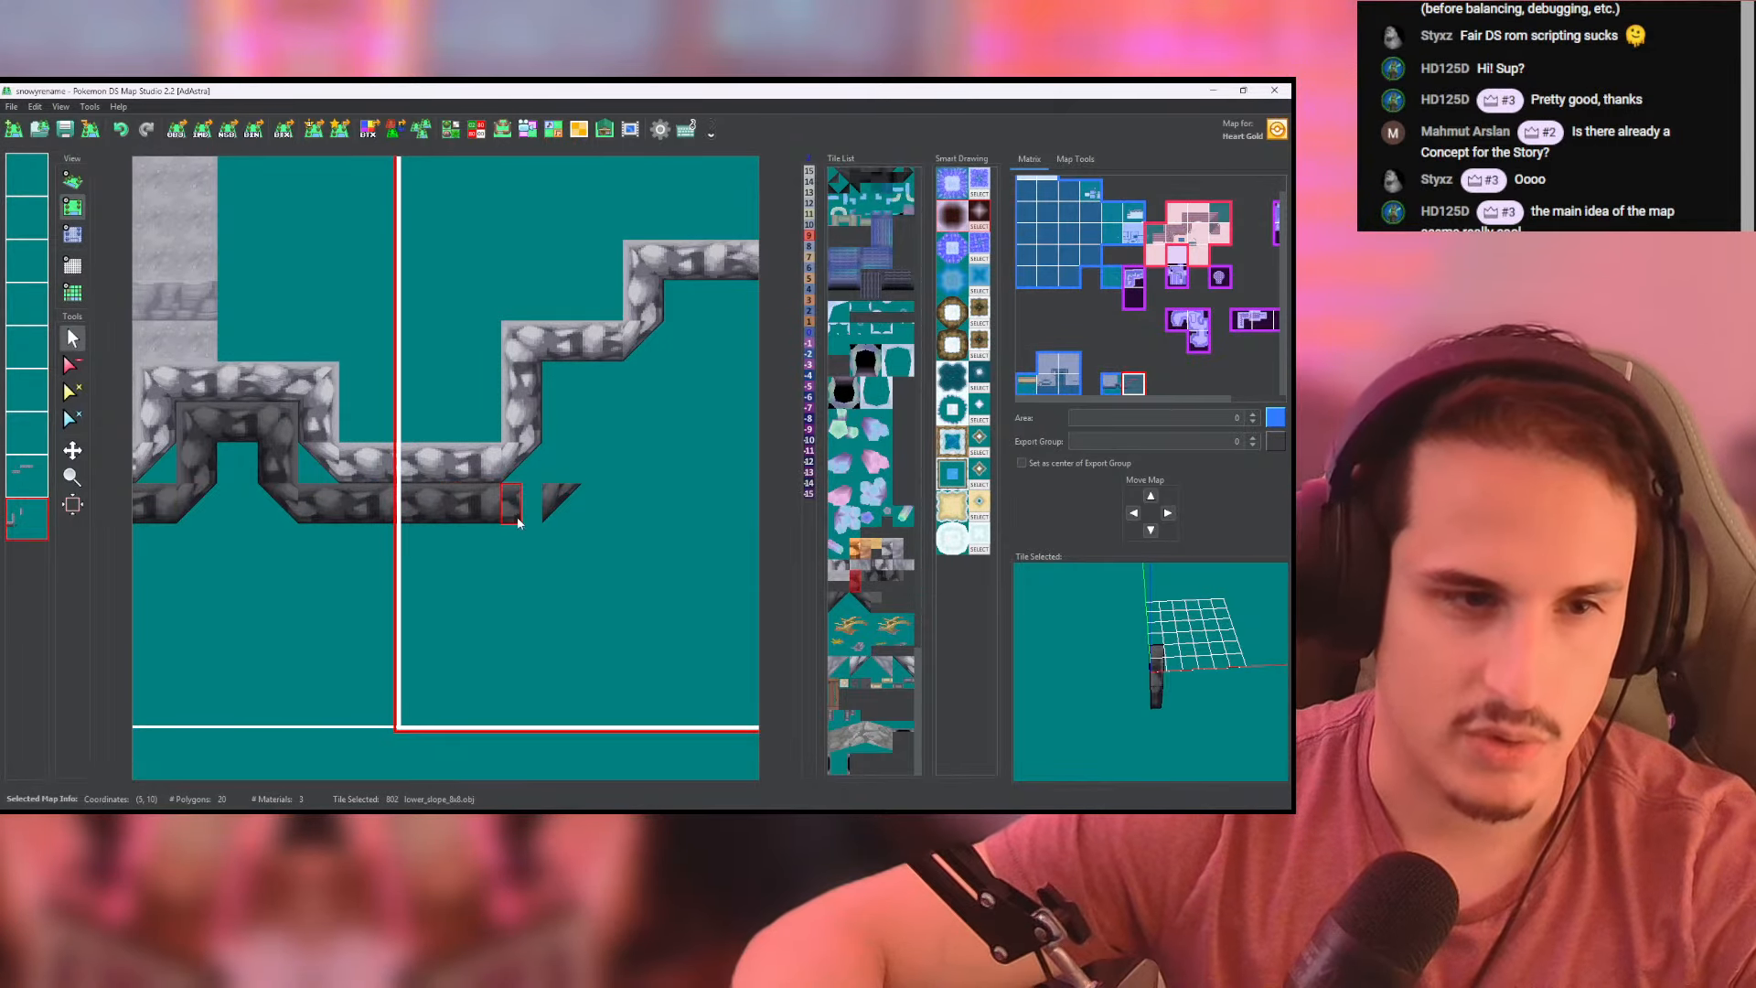
left_click(532, 506)
- Carry the dark wall up beside the neighbouring map's first cliff rise and along beneath the next step using lower_slope_8x8 tiles
right_click(177, 475)
middle_click_drag(508, 480, 498, 519)
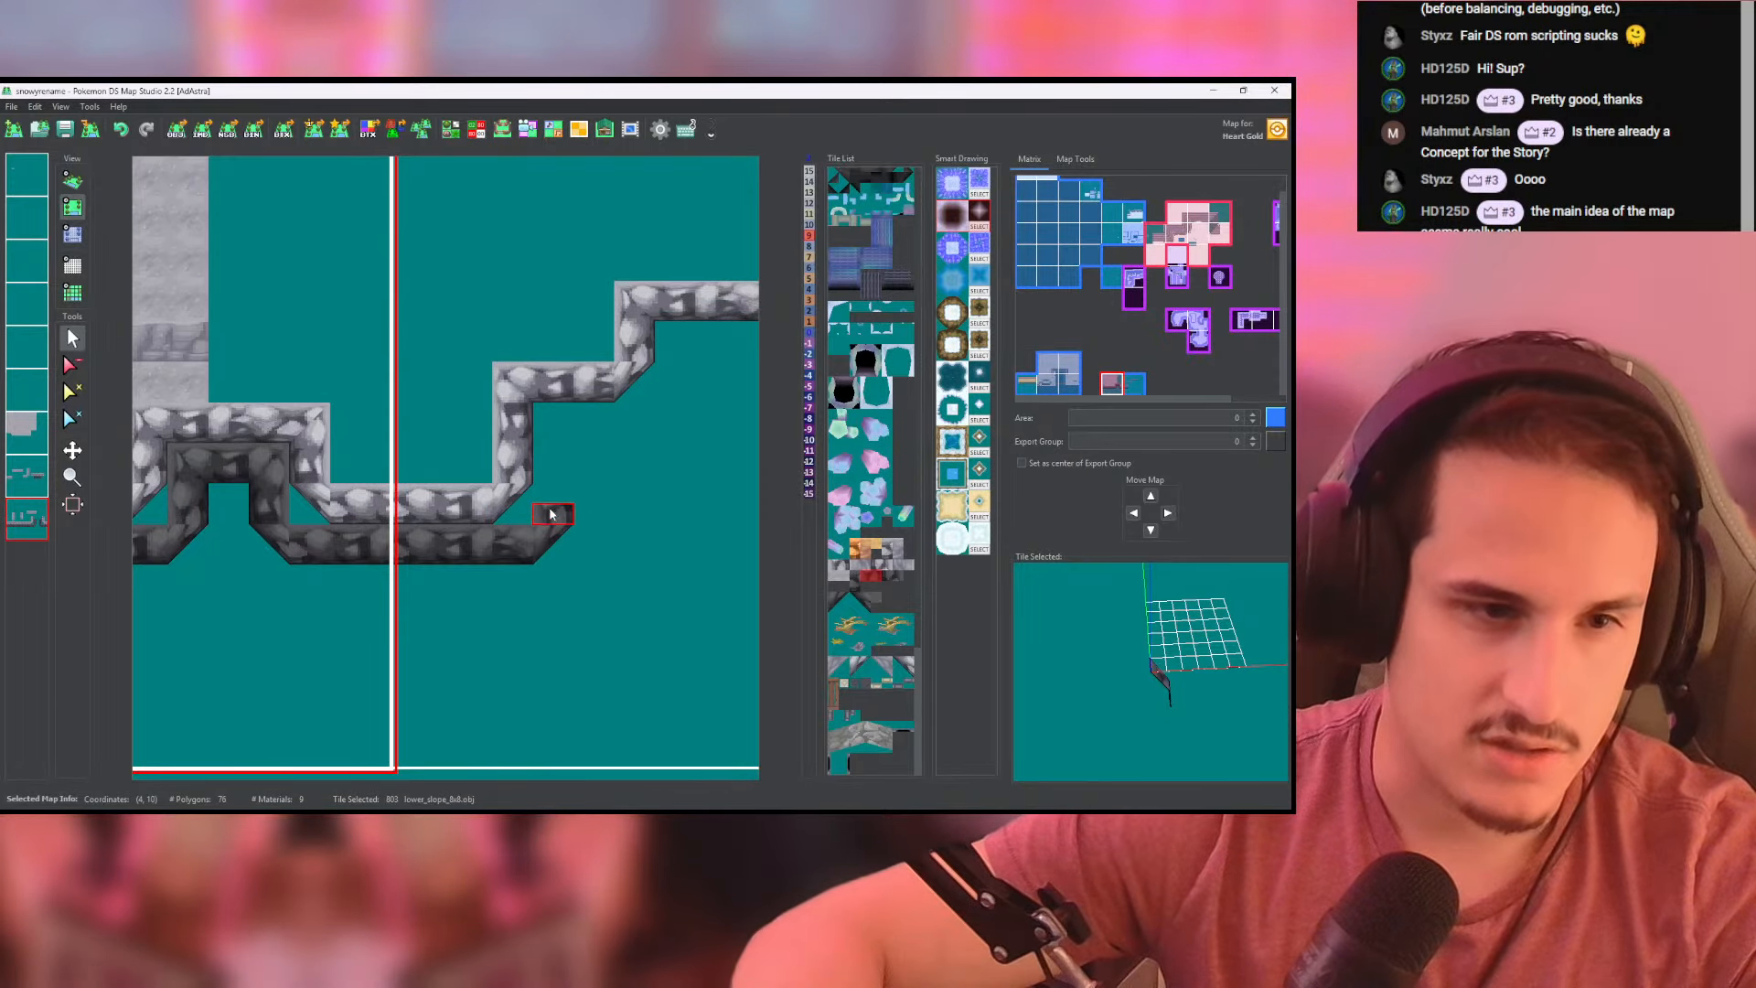
left_click_drag(550, 510, 550, 413)
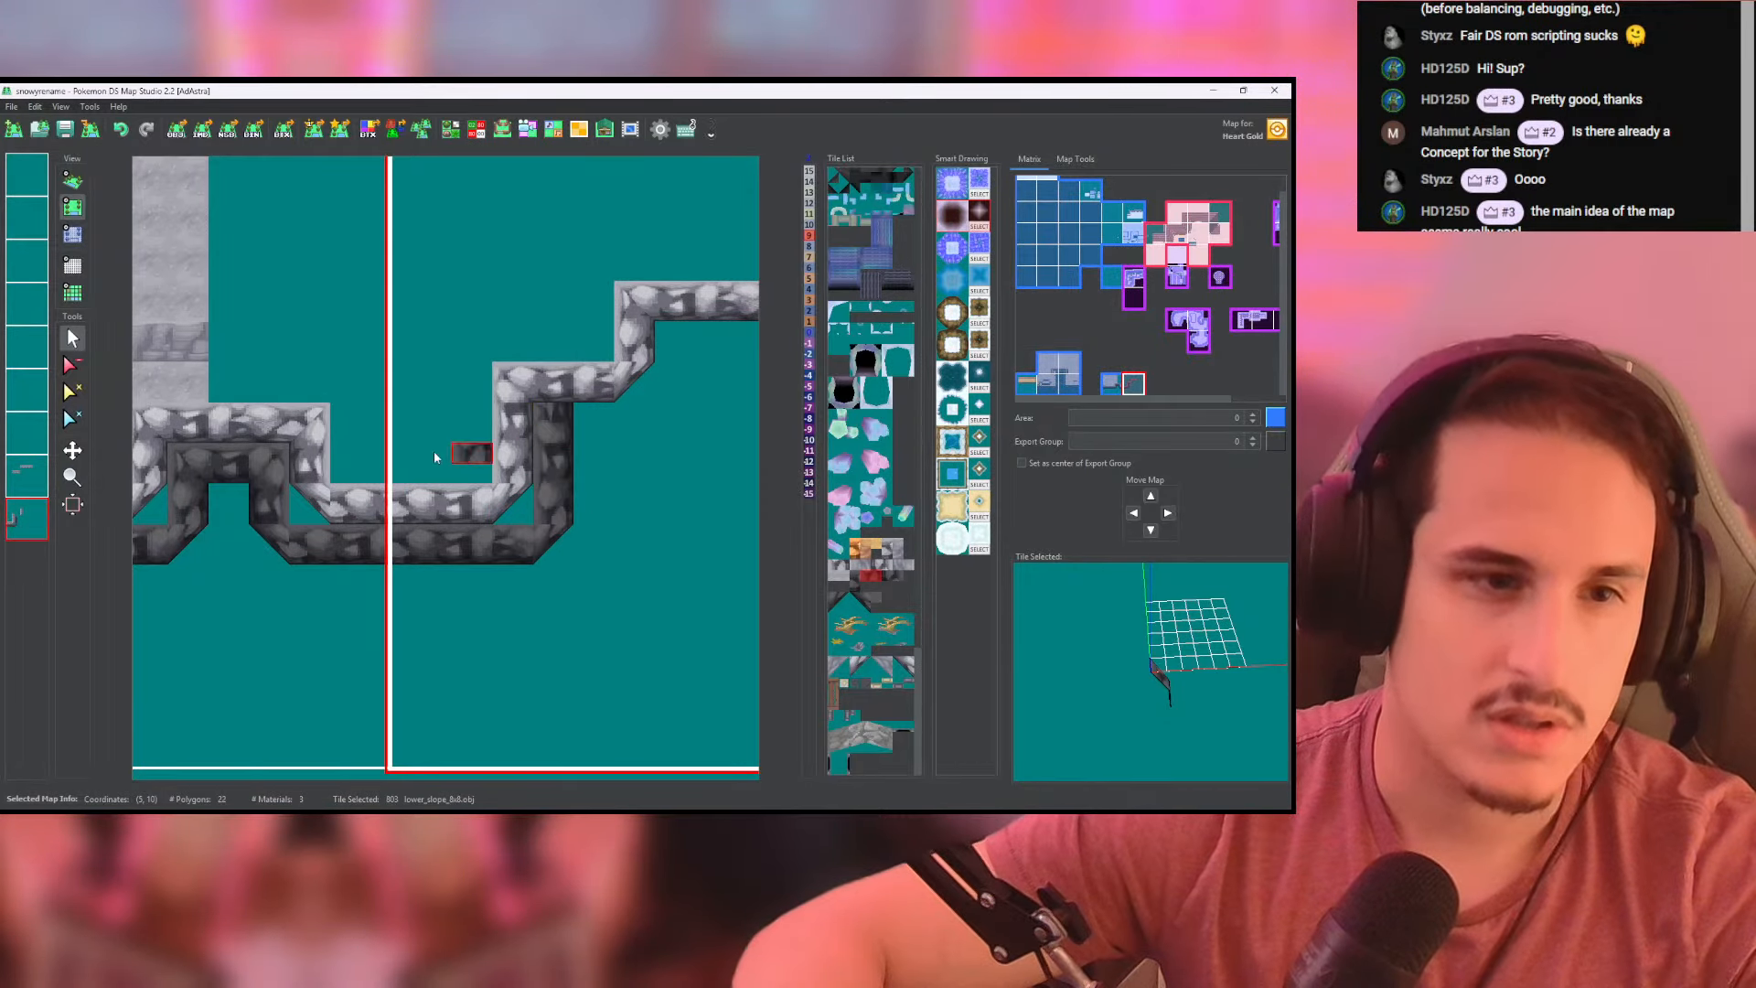
right_click(197, 463)
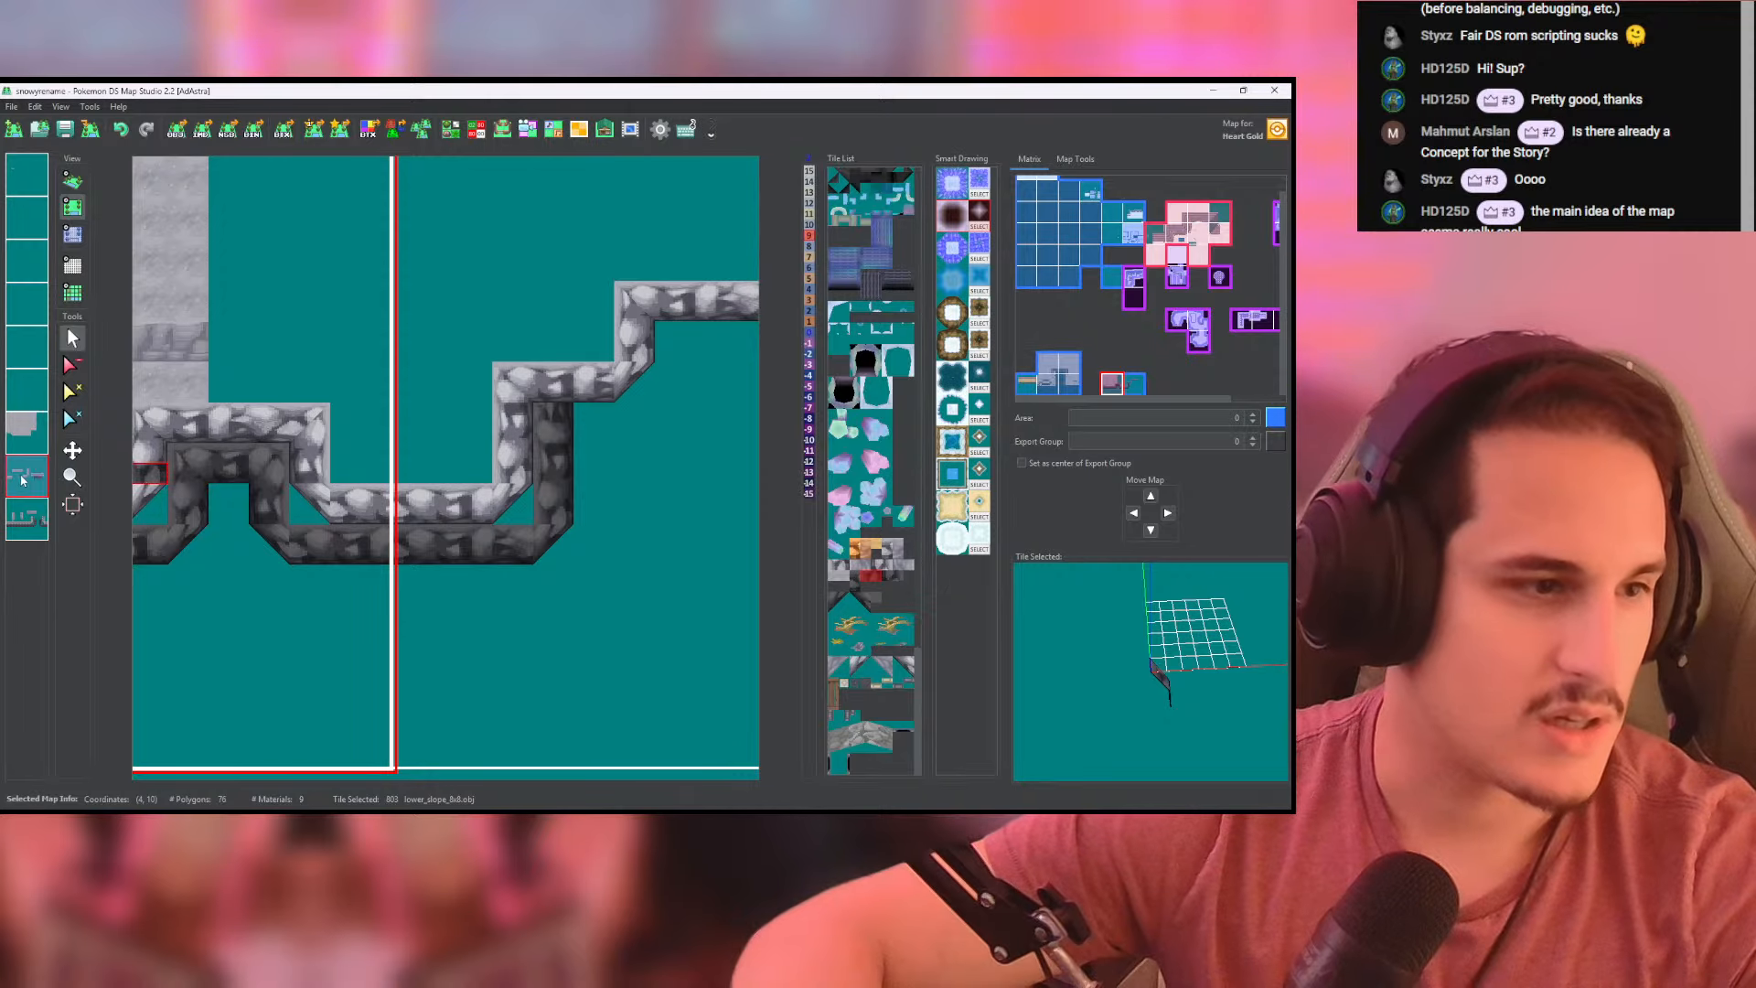
right_click(201, 482)
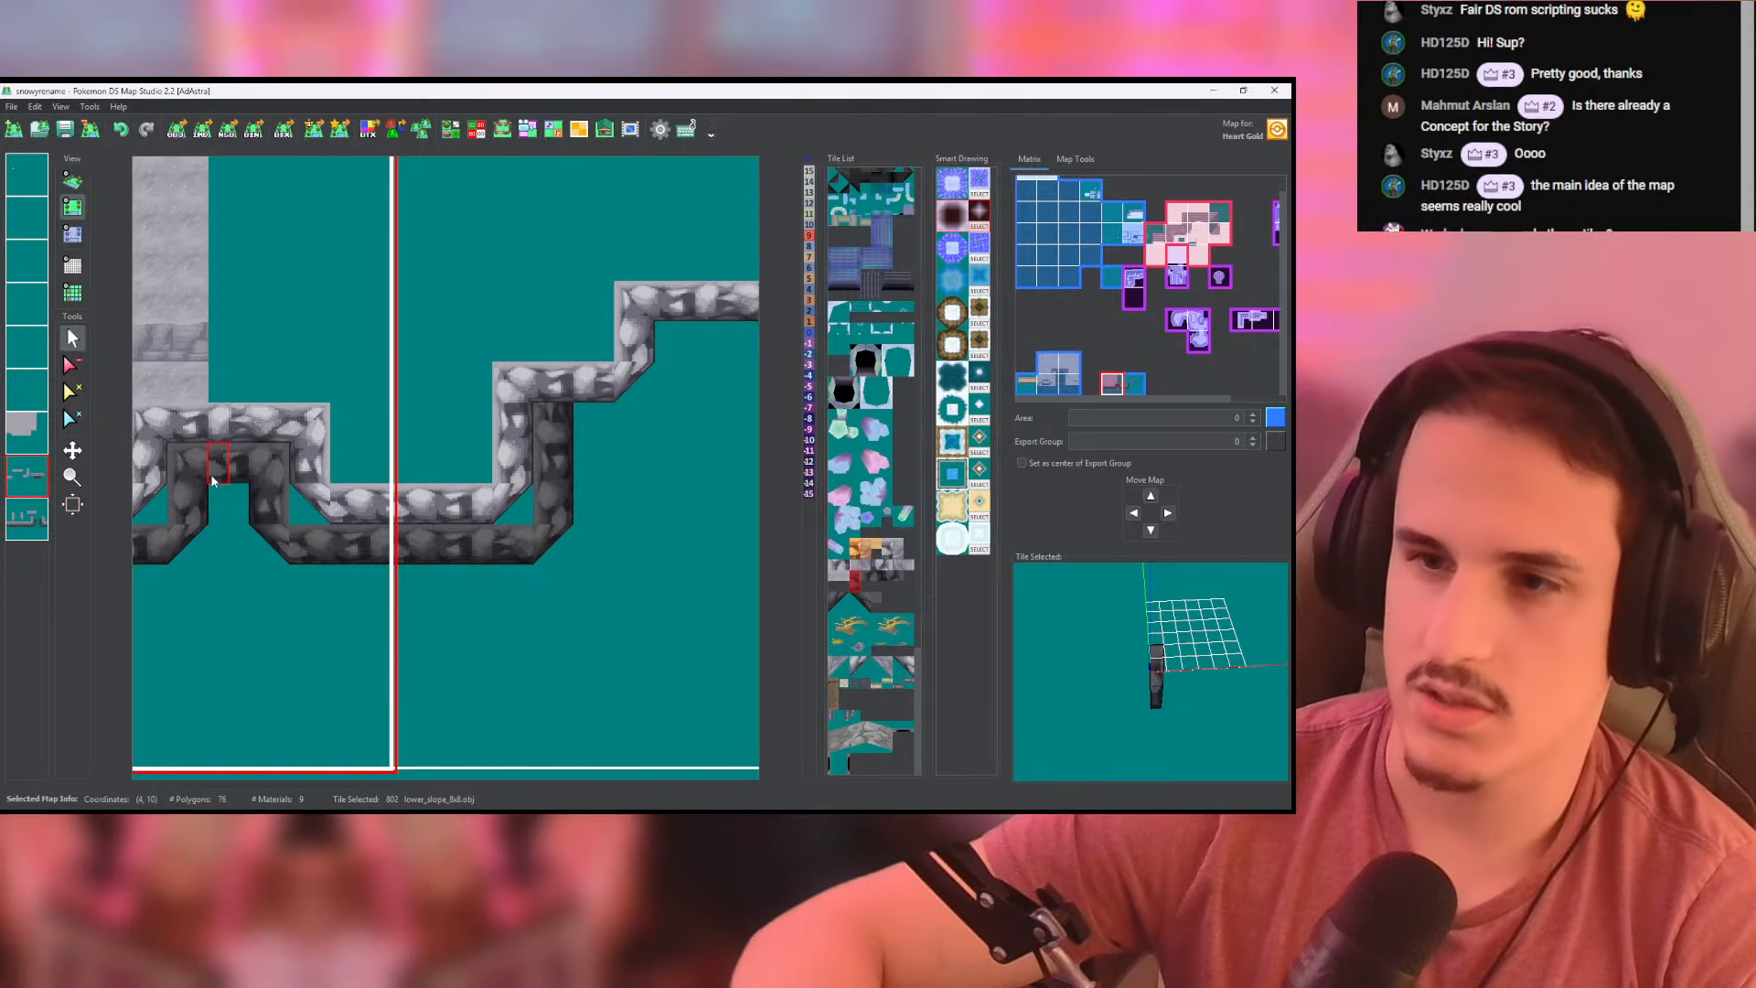
right_click(547, 428)
left_click(549, 434)
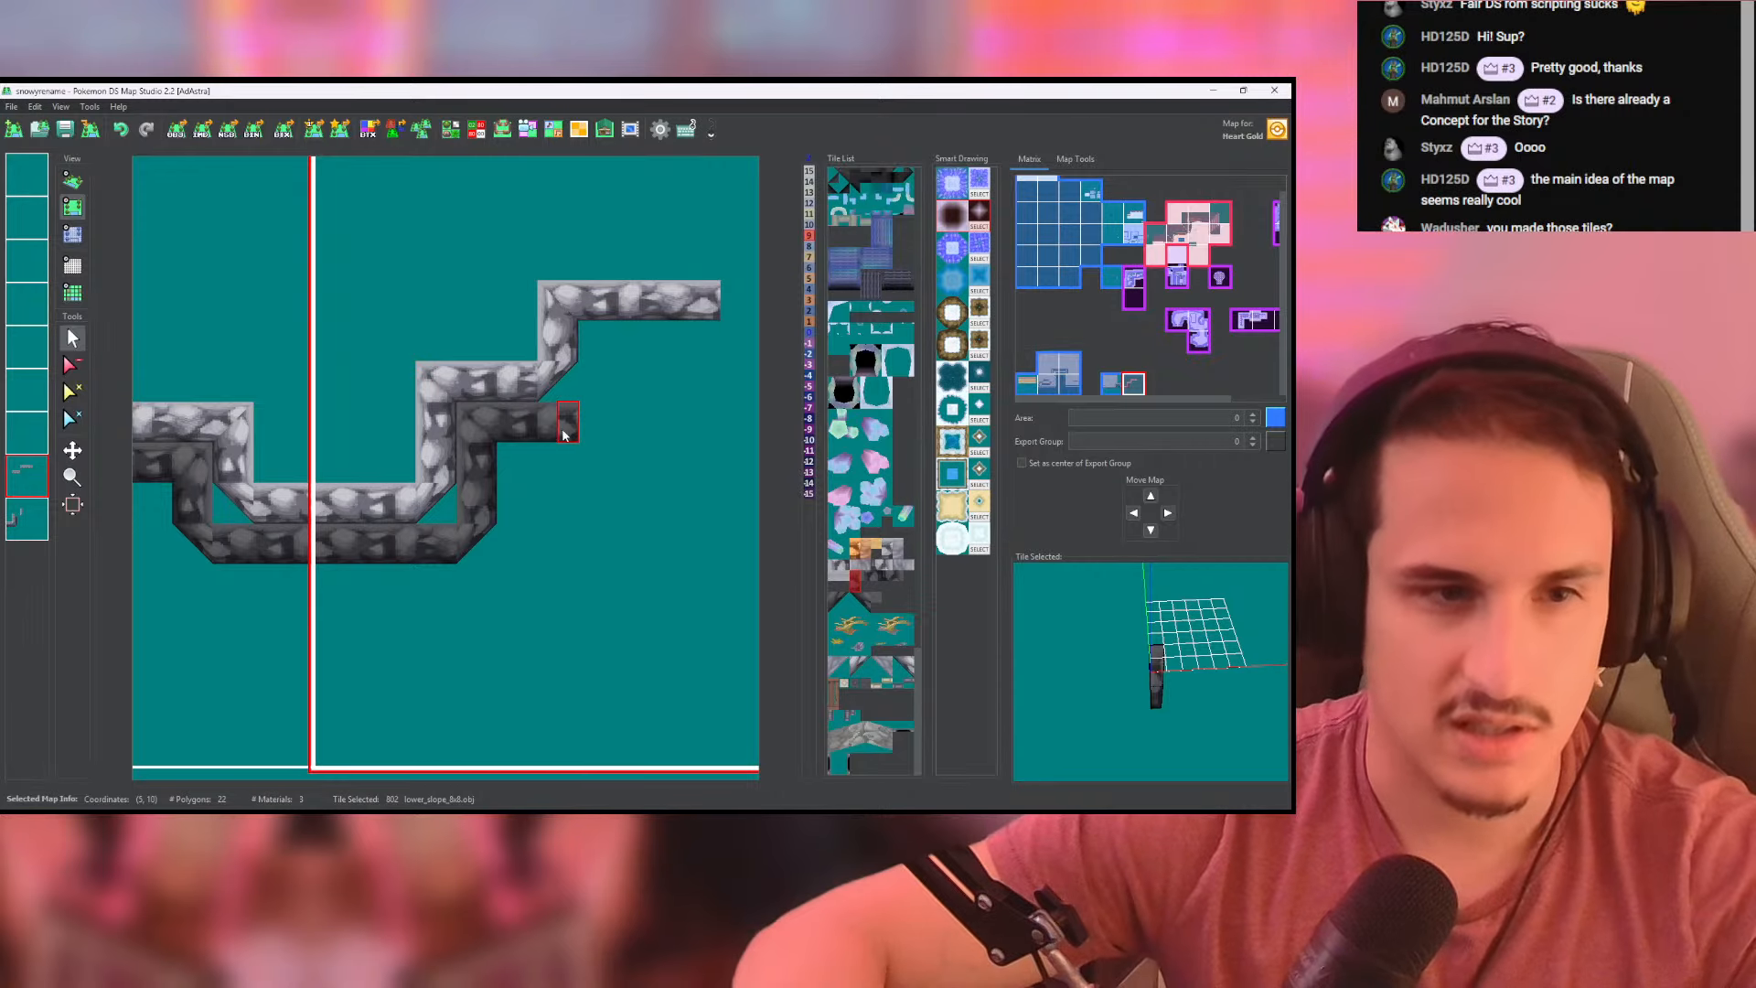
- End the dark wall row beneath the neighbouring map's next cliff step with a high_corner tile and check it in 3D
left_click(31, 519)
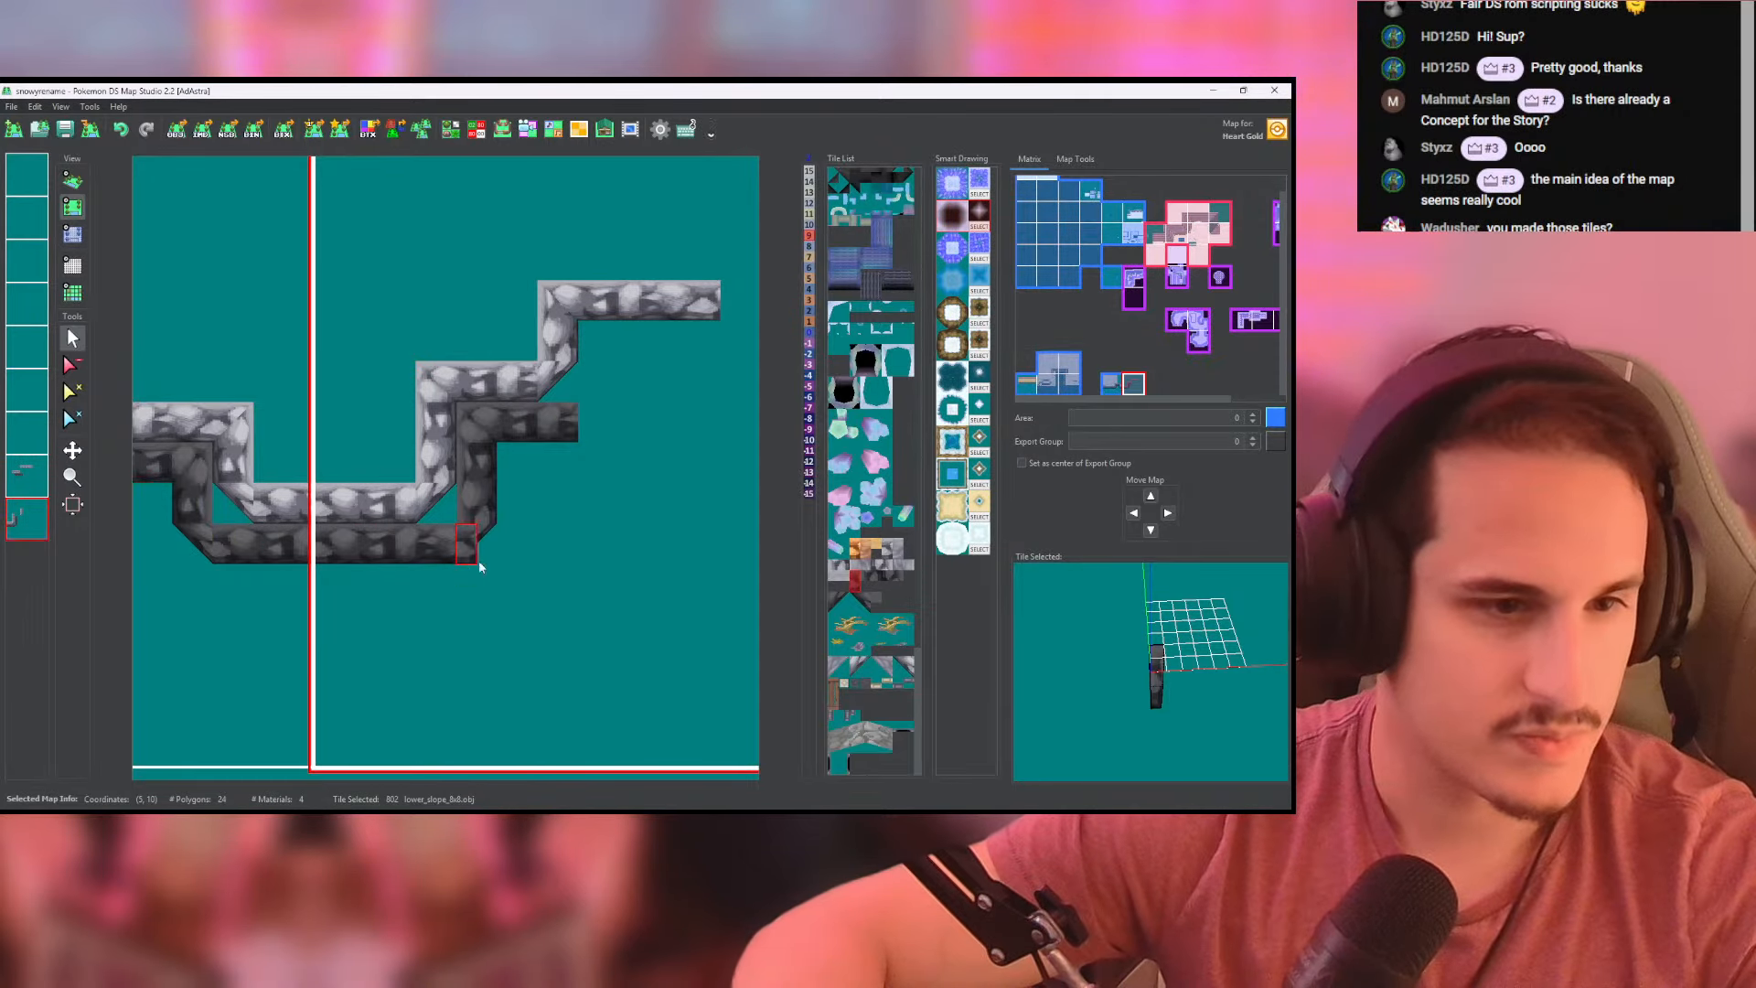
right_click(474, 554)
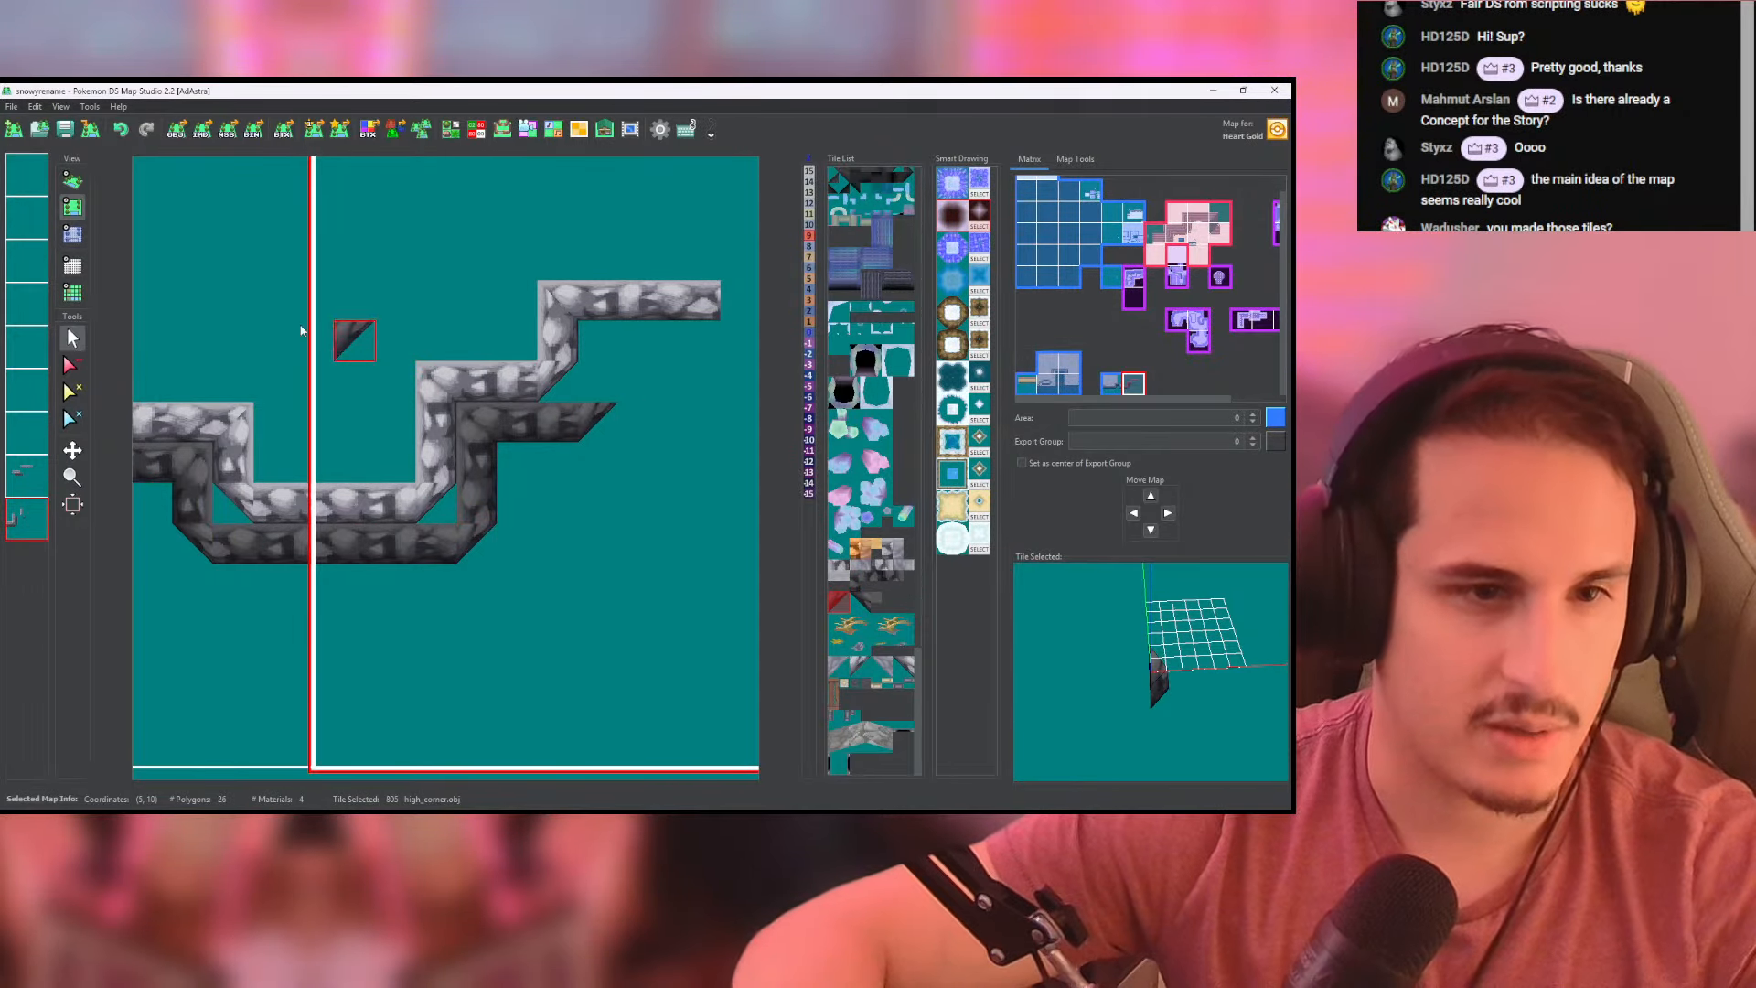
left_click(72, 180)
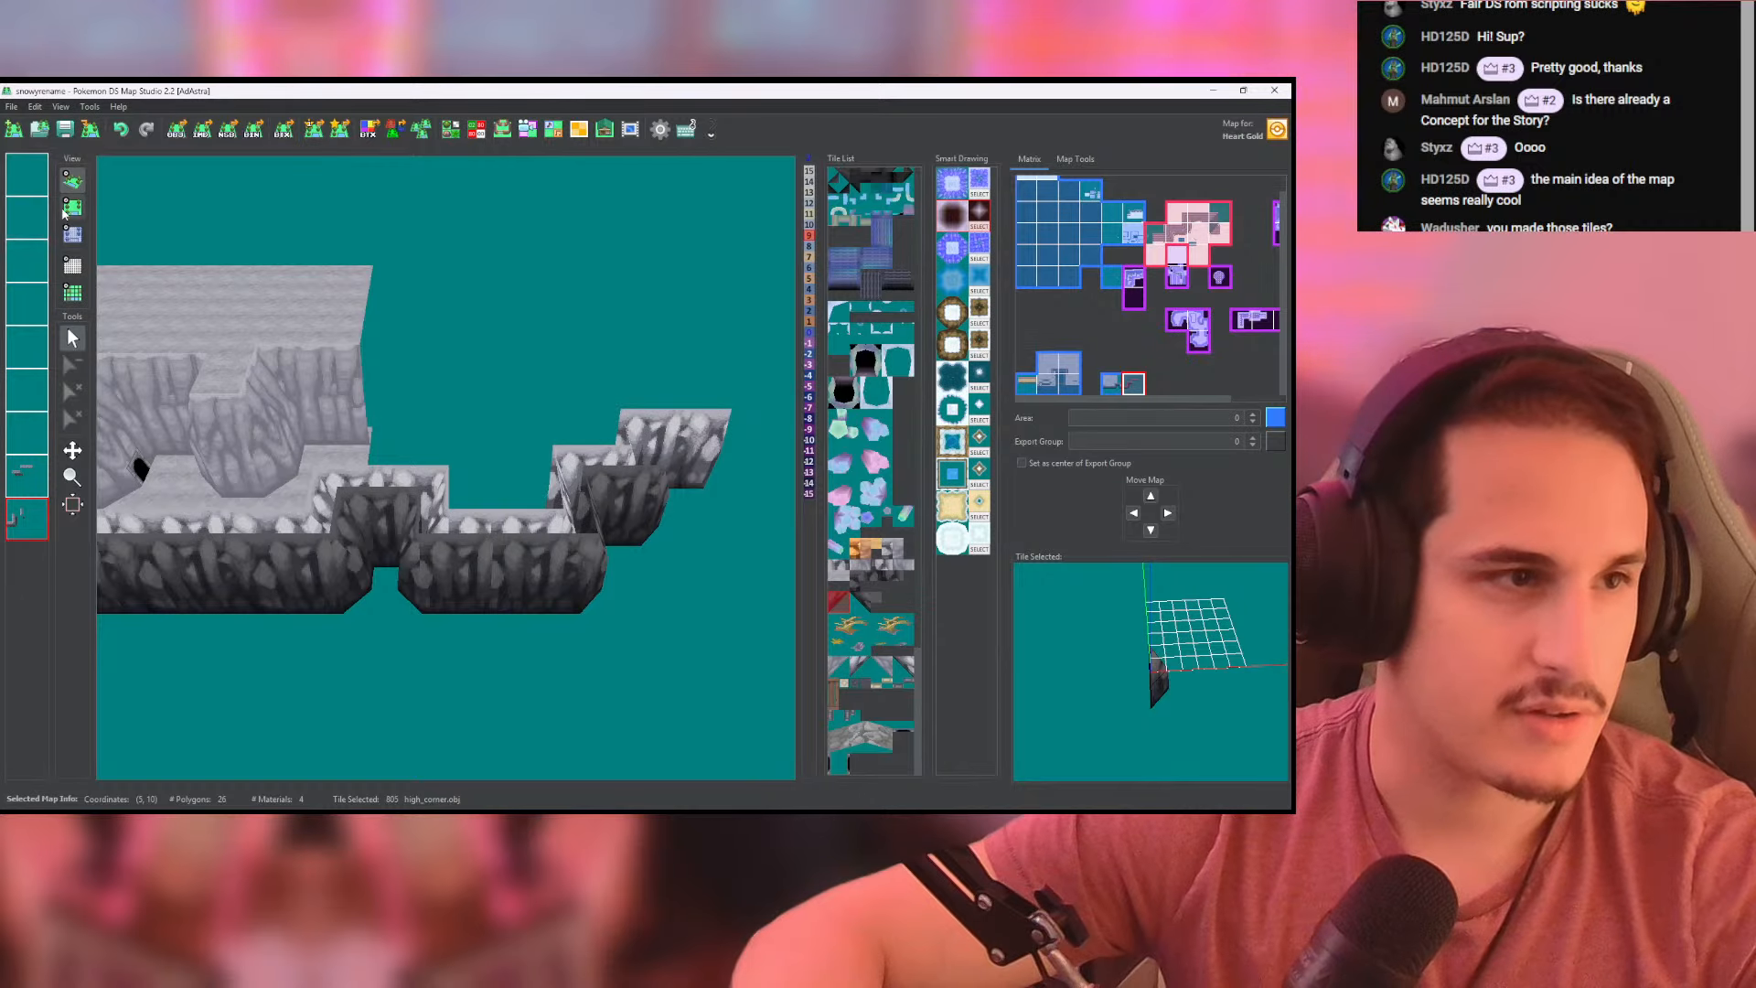
- Paint height -8 over the neighbouring map's dark wall tiles, from the border row up the rise and along the next step
left_click(73, 234)
middle_click_drag(224, 443, 427, 376)
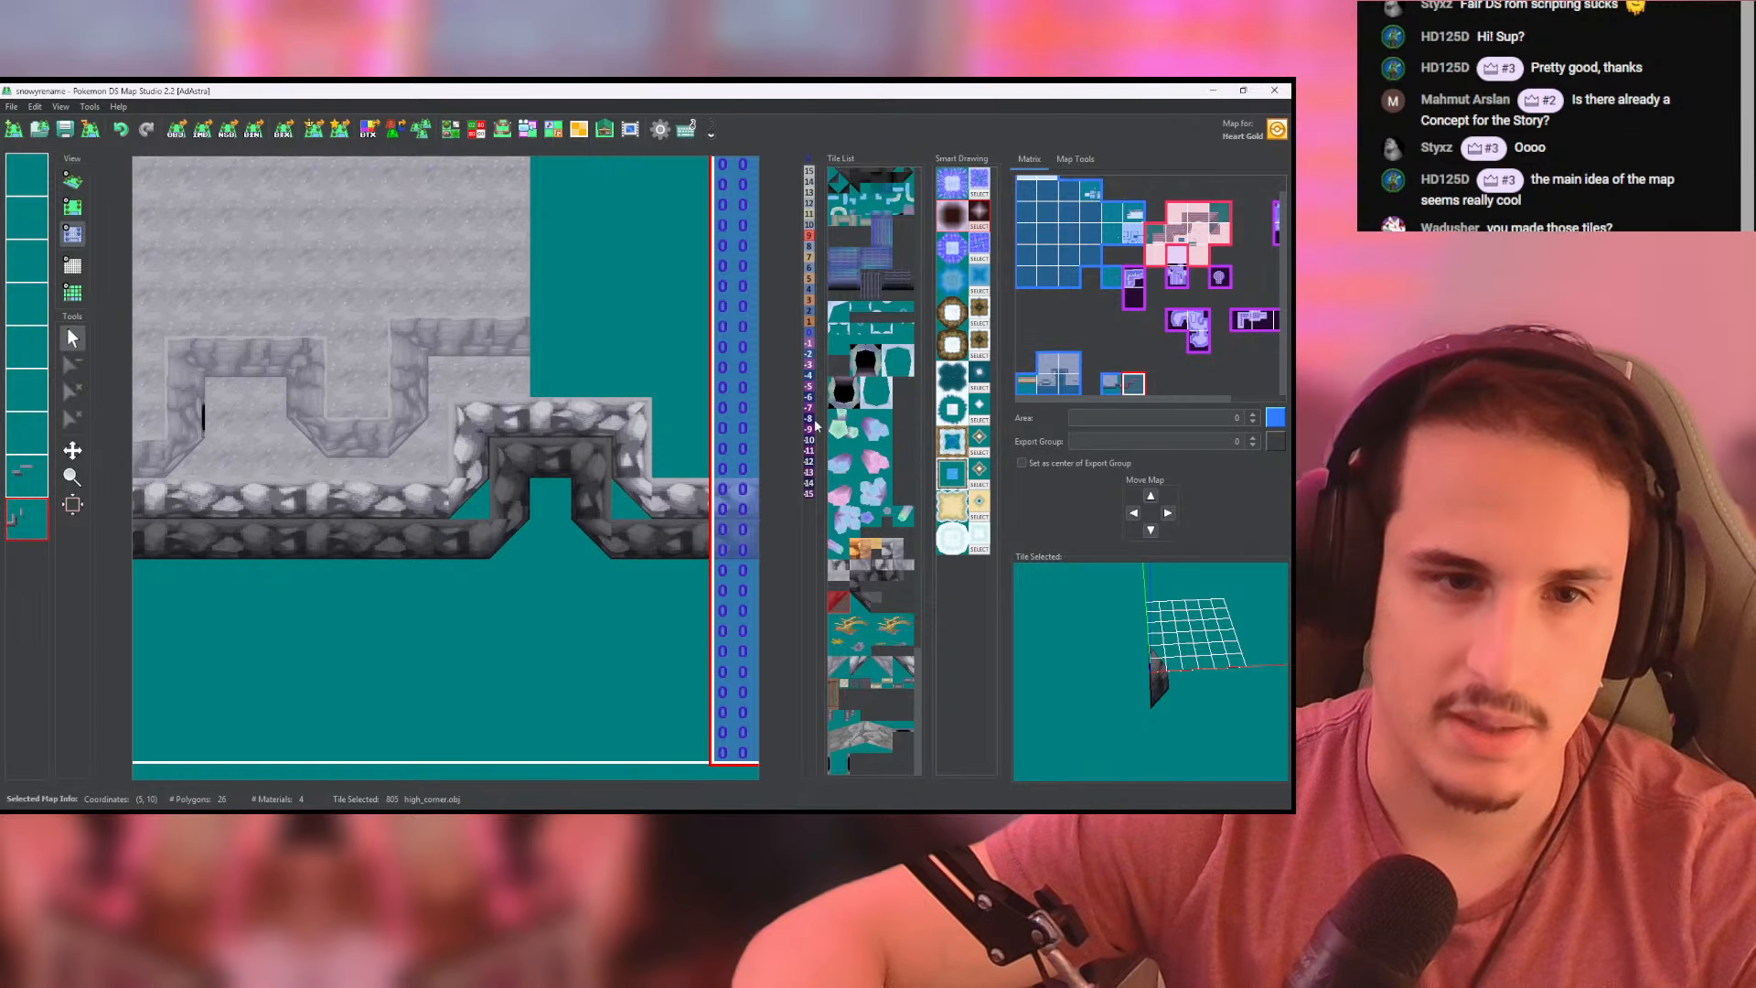
middle_click_drag(512, 476, 656, 425)
mouse_move(216, 478)
left_mouse_down()
mouse_move(471, 509)
mouse_move(292, 478)
mouse_move(581, 474)
left_mouse_up()
middle_click_drag(580, 474, 435, 507)
mouse_move(434, 507)
left_mouse_down()
mouse_move(491, 504)
mouse_move(522, 440)
mouse_move(598, 532)
left_mouse_up()
middle_click_drag(598, 531, 443, 525)
left_click_drag(443, 524, 546, 525)
left_click_drag(485, 508, 427, 518)
left_click(576, 501)
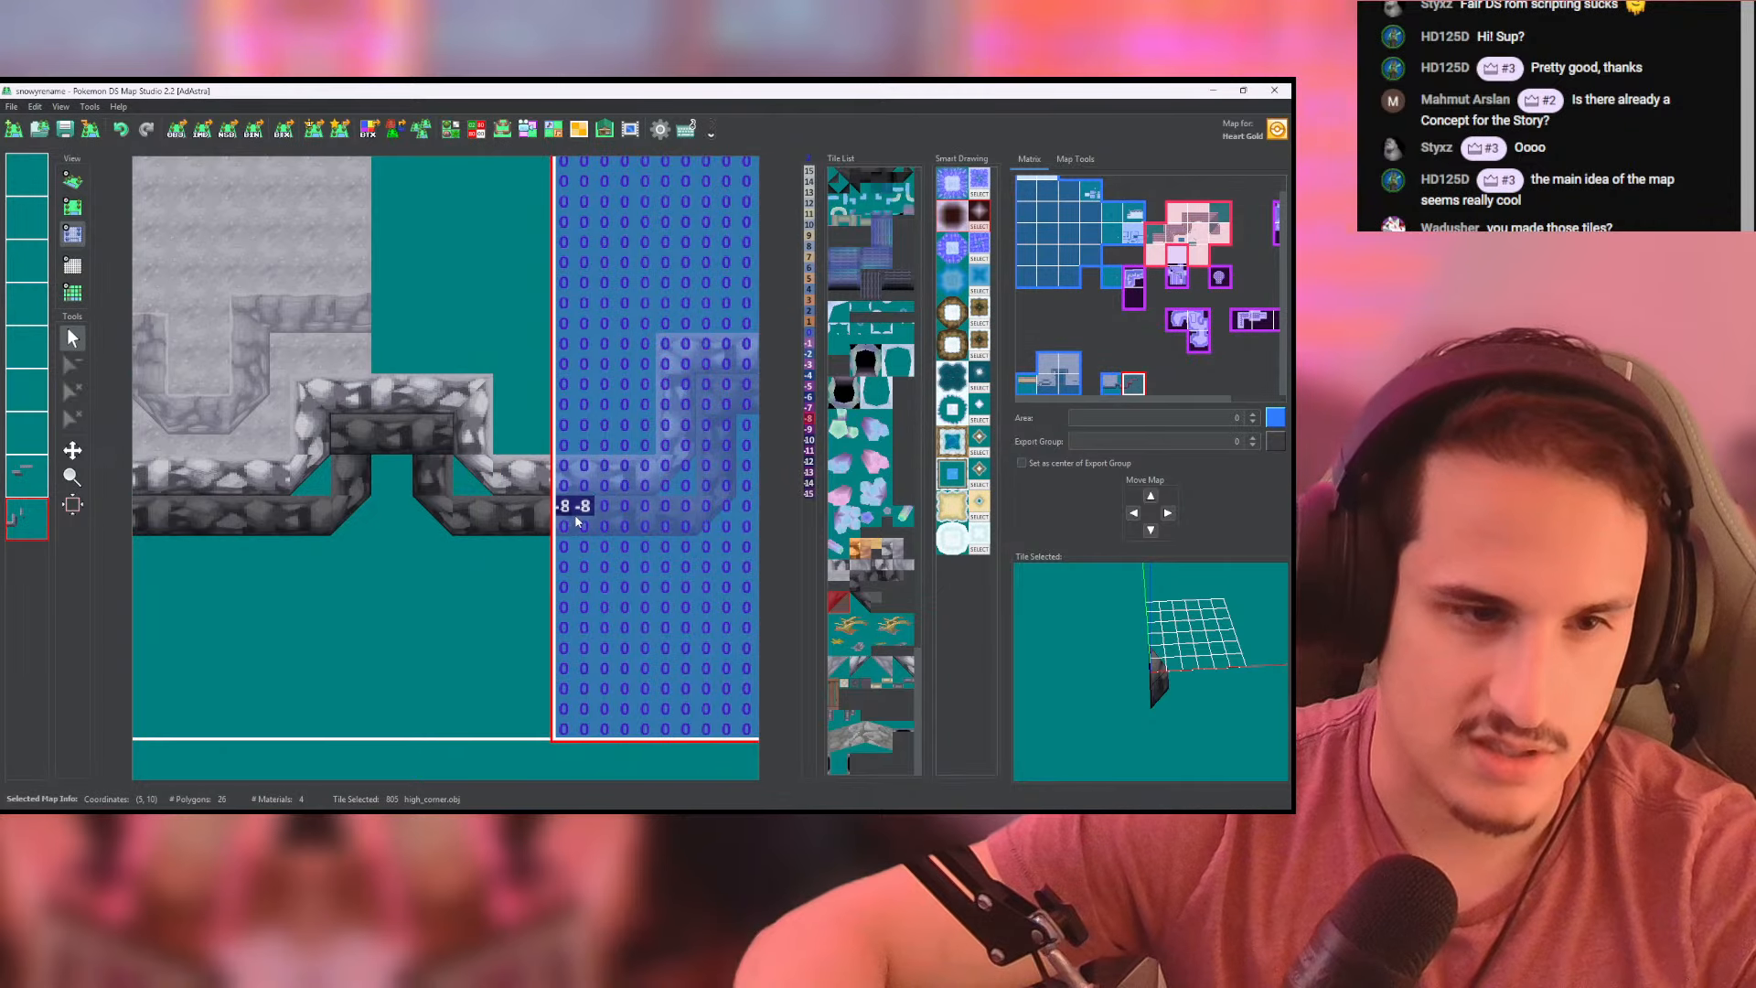
middle_click_drag(576, 501, 416, 526)
left_click_drag(416, 526, 417, 539)
mouse_move(531, 557)
left_mouse_down()
mouse_move(569, 535)
mouse_move(549, 424)
mouse_move(668, 404)
mouse_move(615, 428)
left_mouse_up()
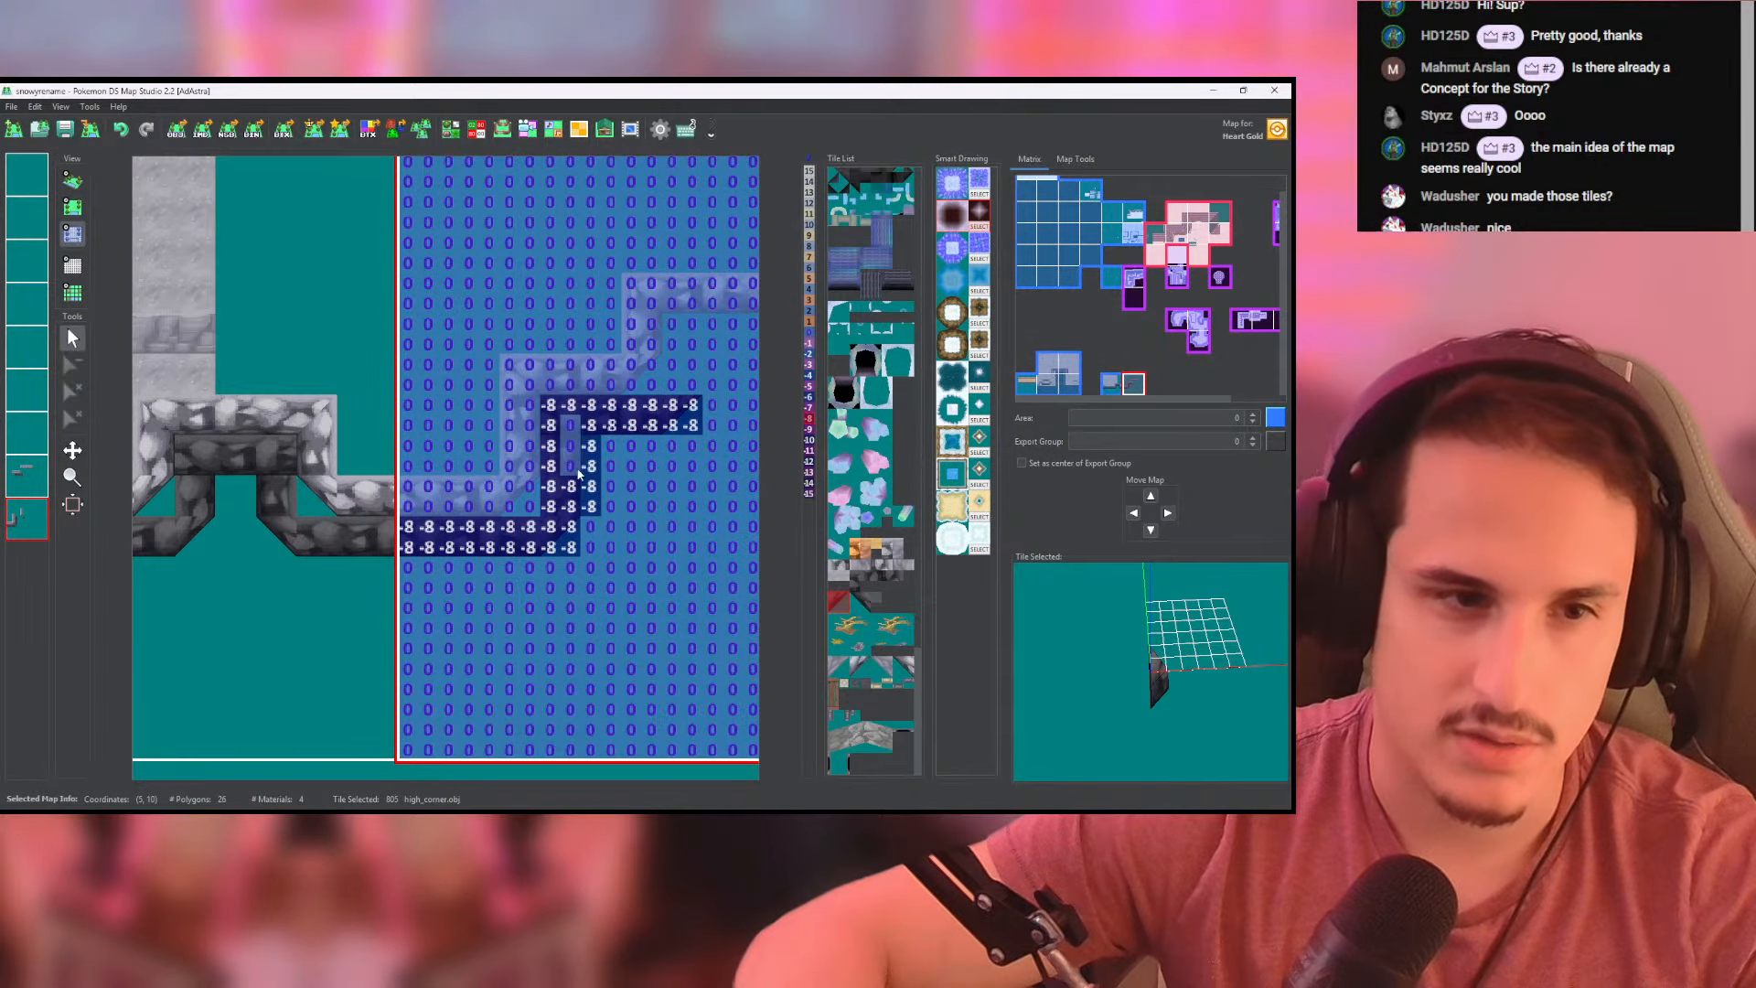
- Copy the neighbouring map's bottom layer and paste its heights onto the layer directly above, checking the walls in 3D
left_click(72, 180)
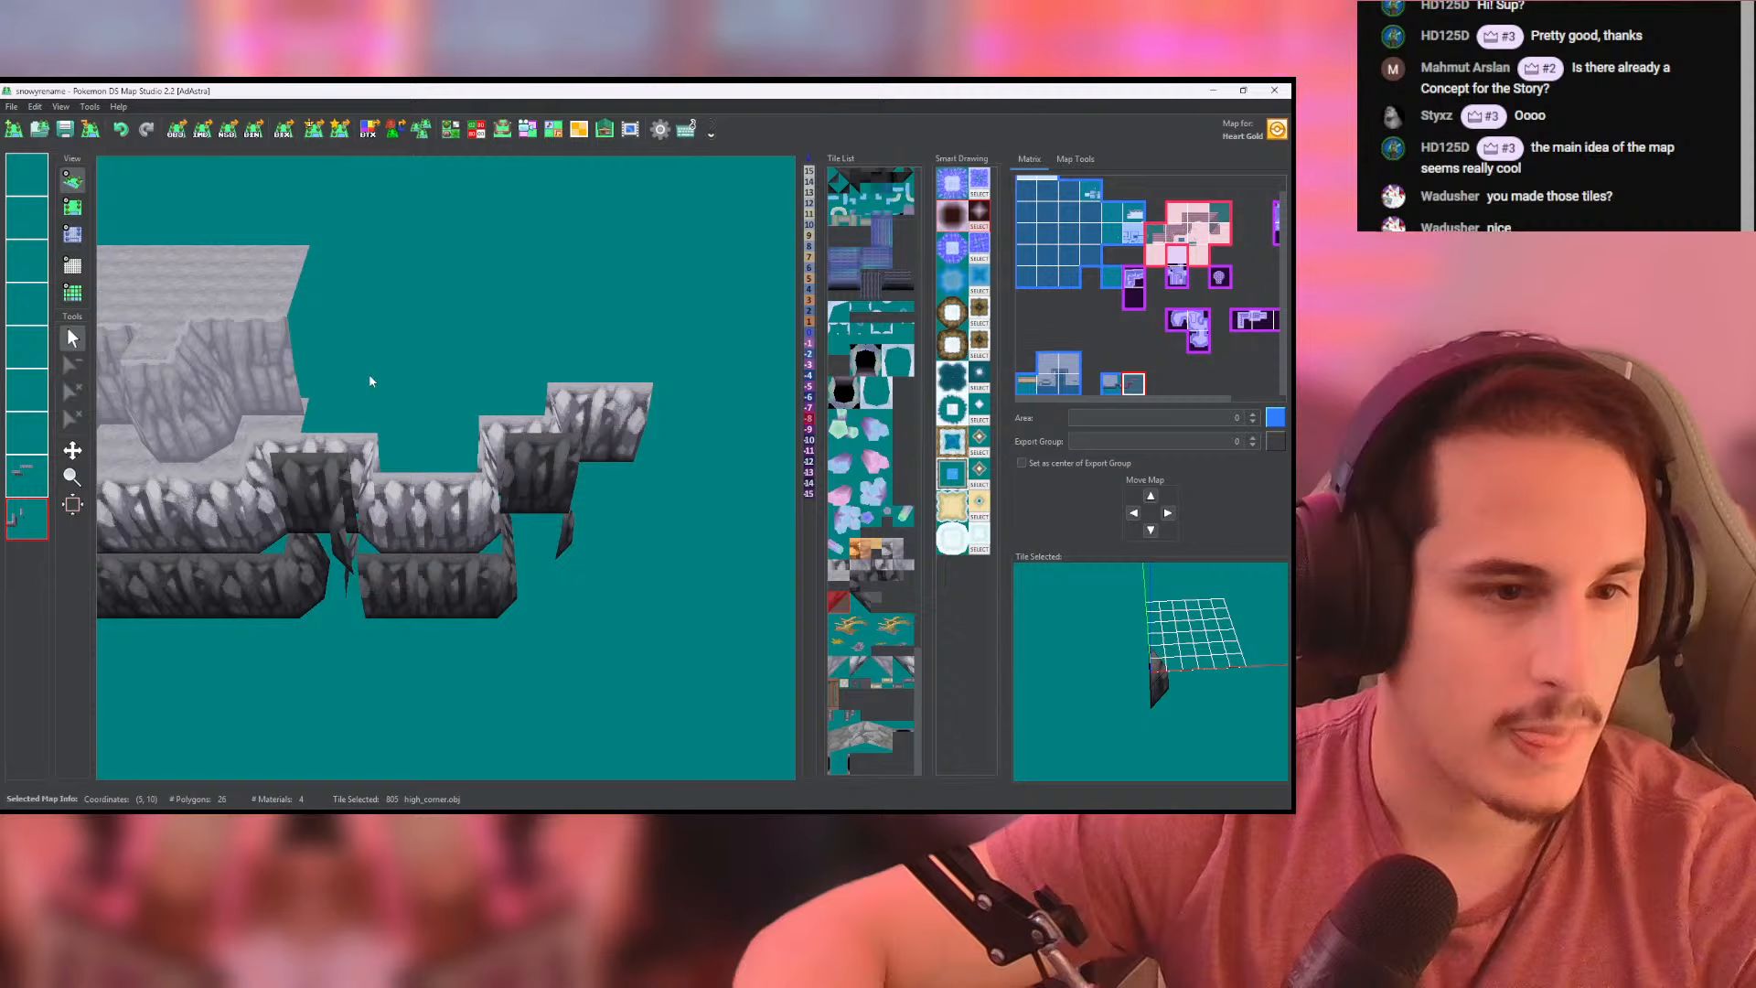
left_click(72, 207)
right_click(25, 525)
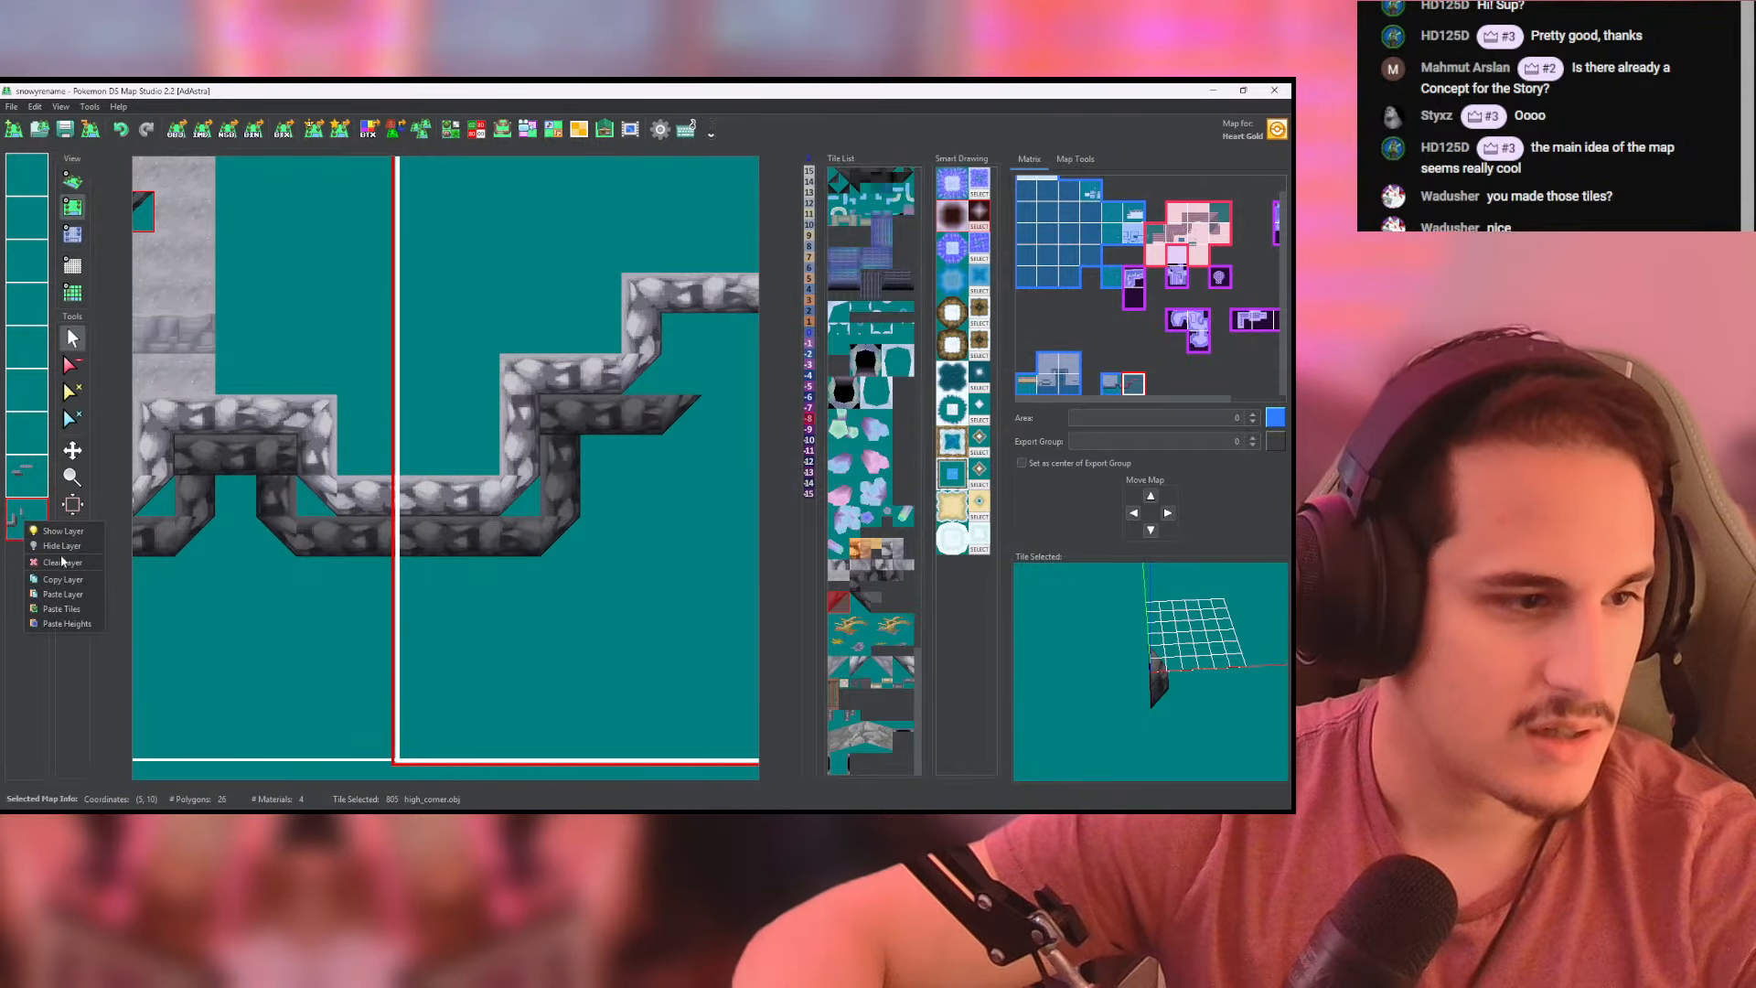
left_click(73, 576)
left_click(28, 478)
right_click(36, 494)
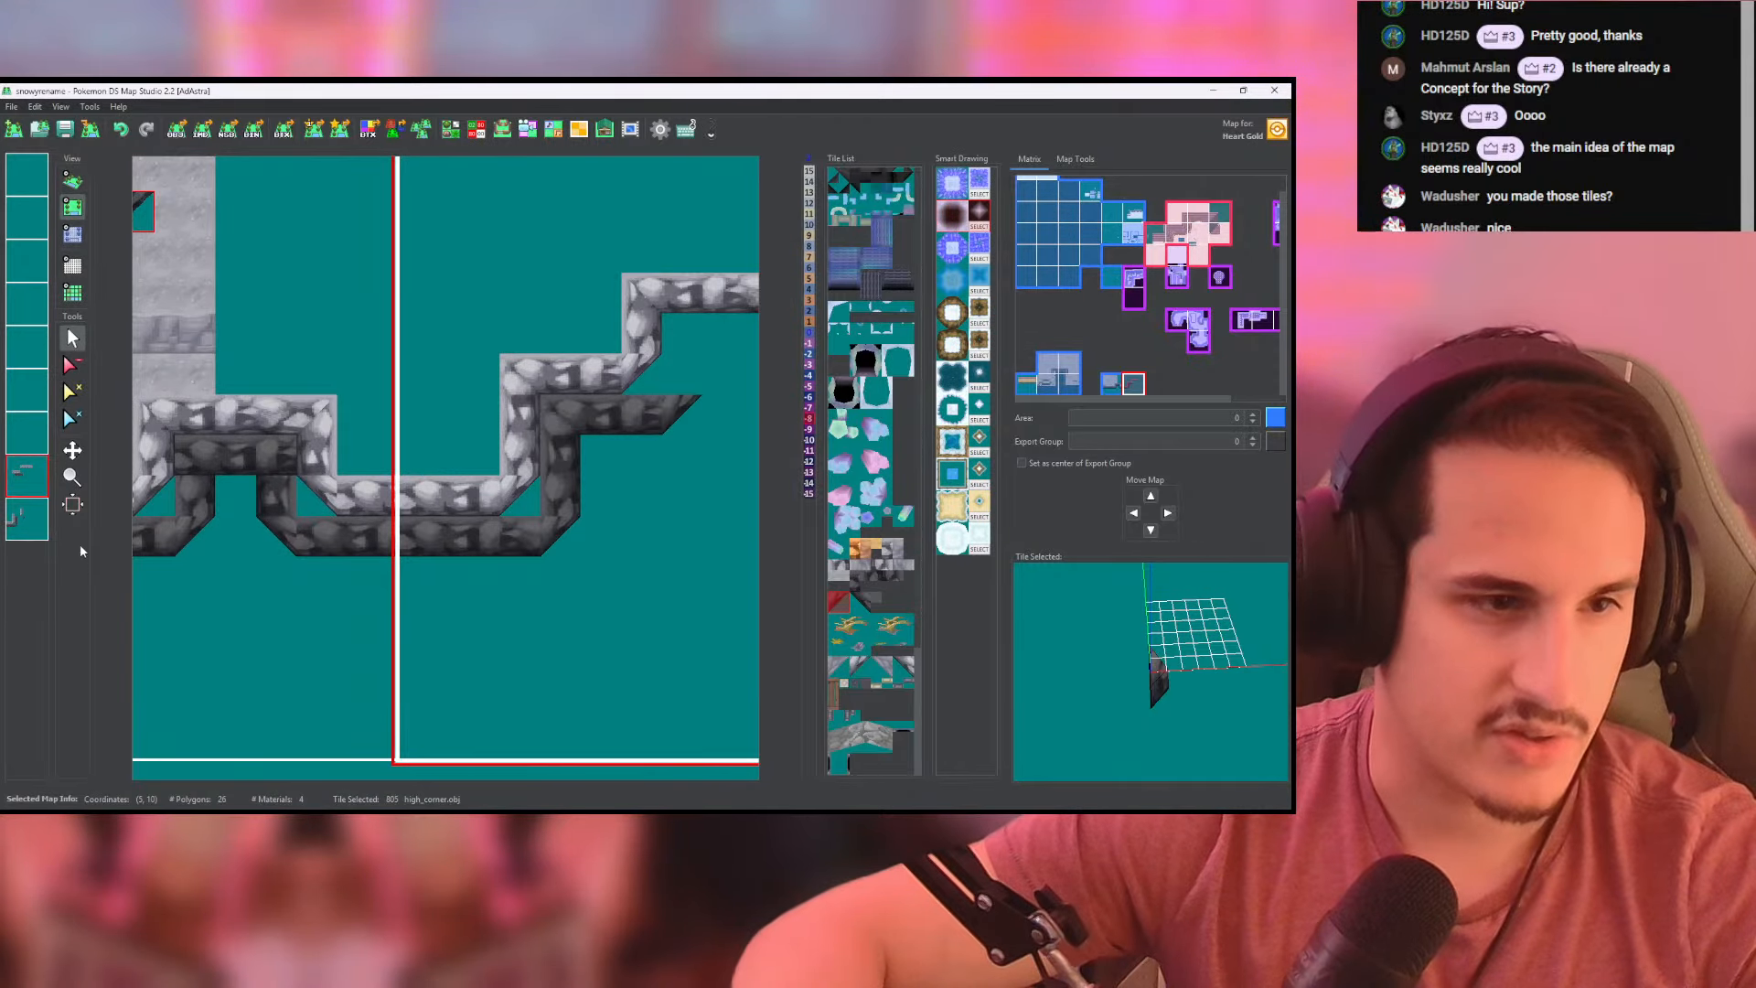
left_click(72, 180)
left_click(72, 206)
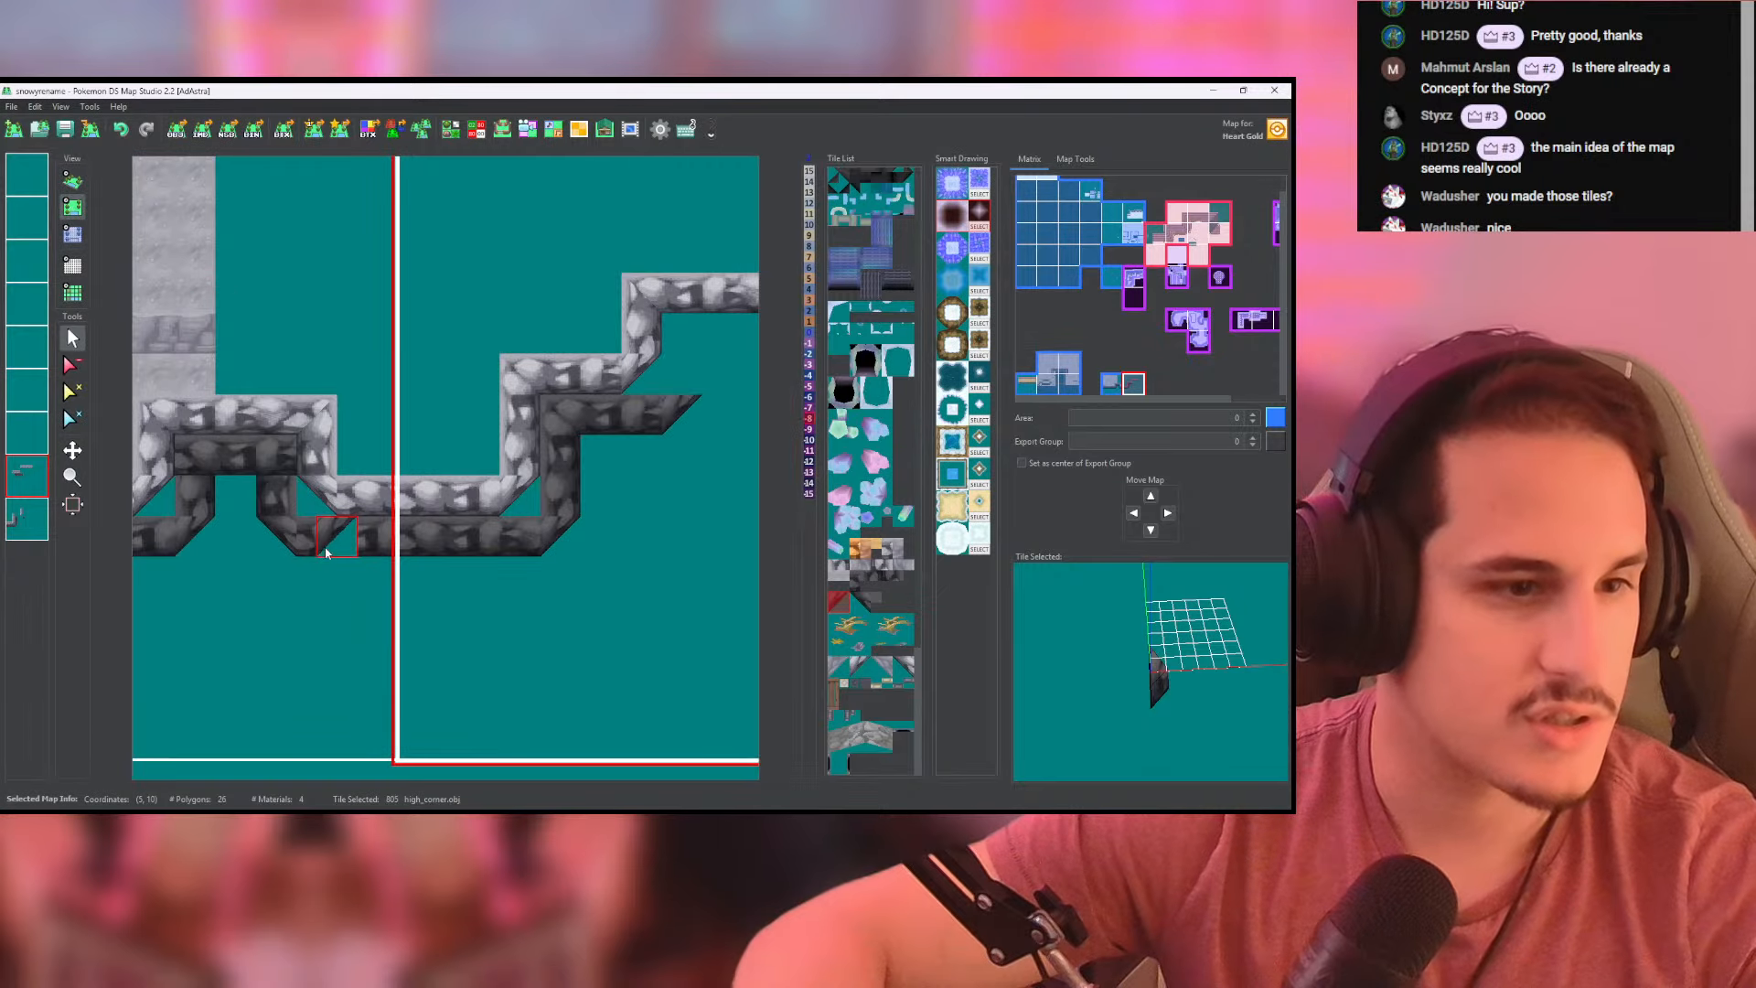
- In the first map, copy the bottom layer's heights onto the layer directly above and inspect the cliff in 3D
left_click(325, 546)
right_click(26, 523)
left_click(71, 581)
left_click(28, 477)
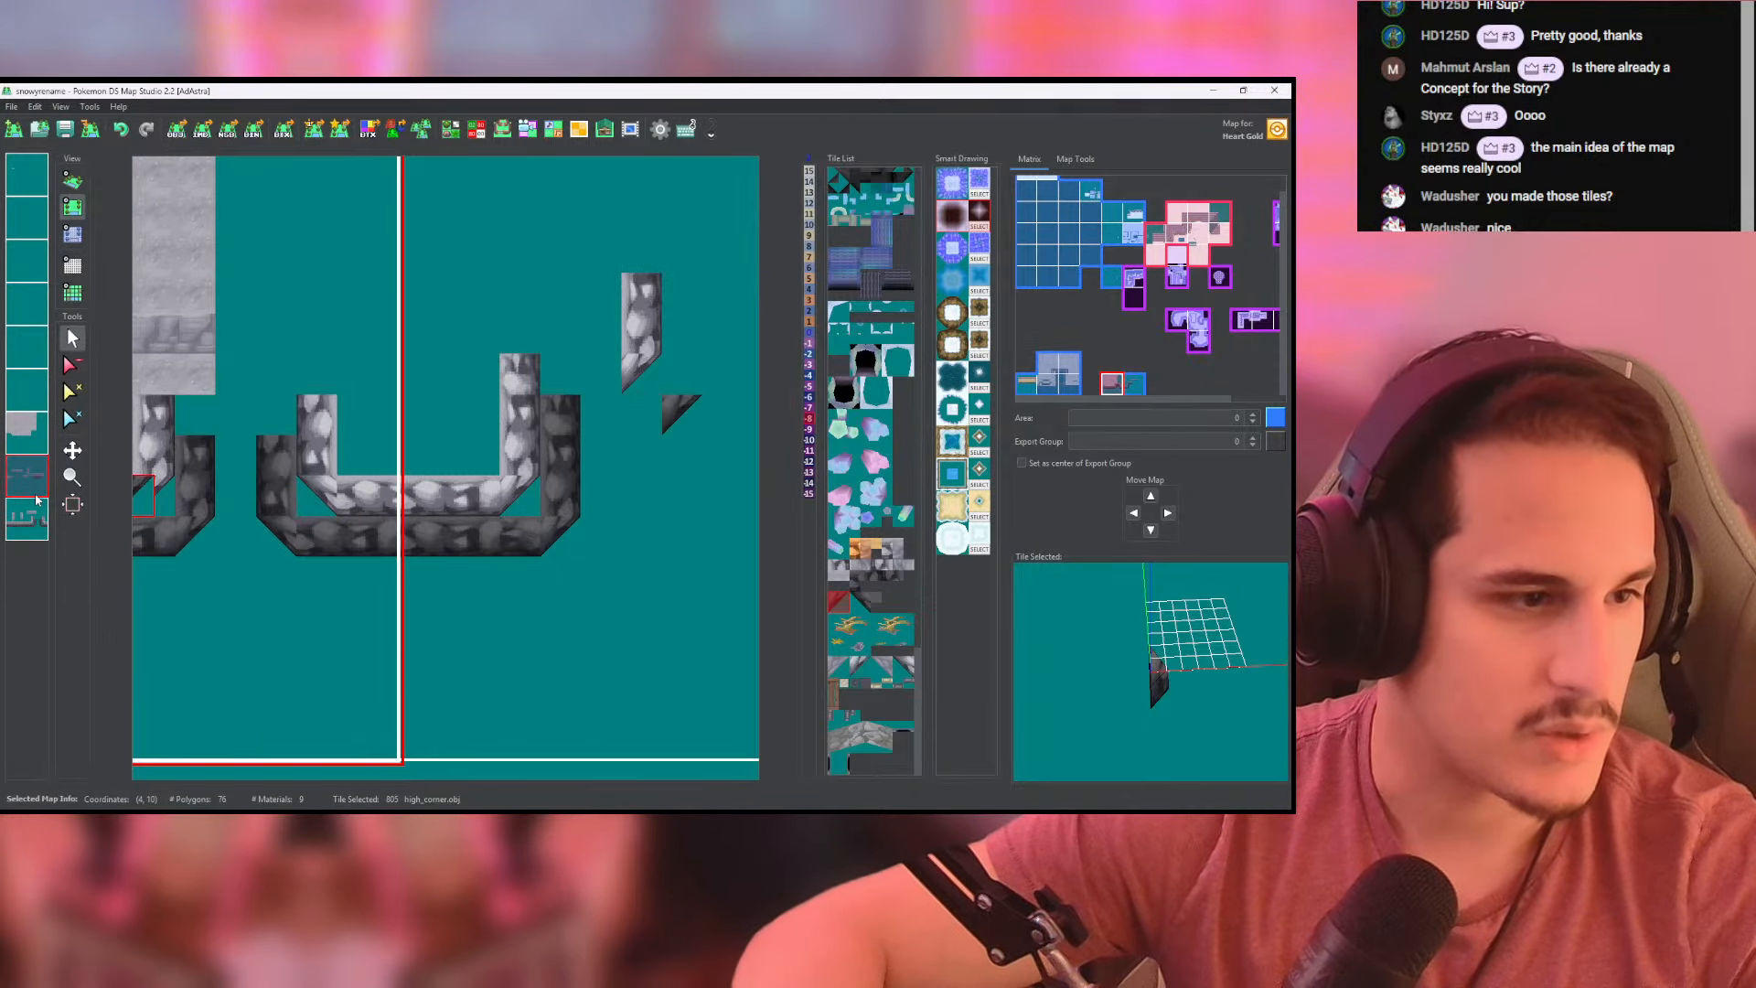
right_click(39, 479)
left_click(80, 579)
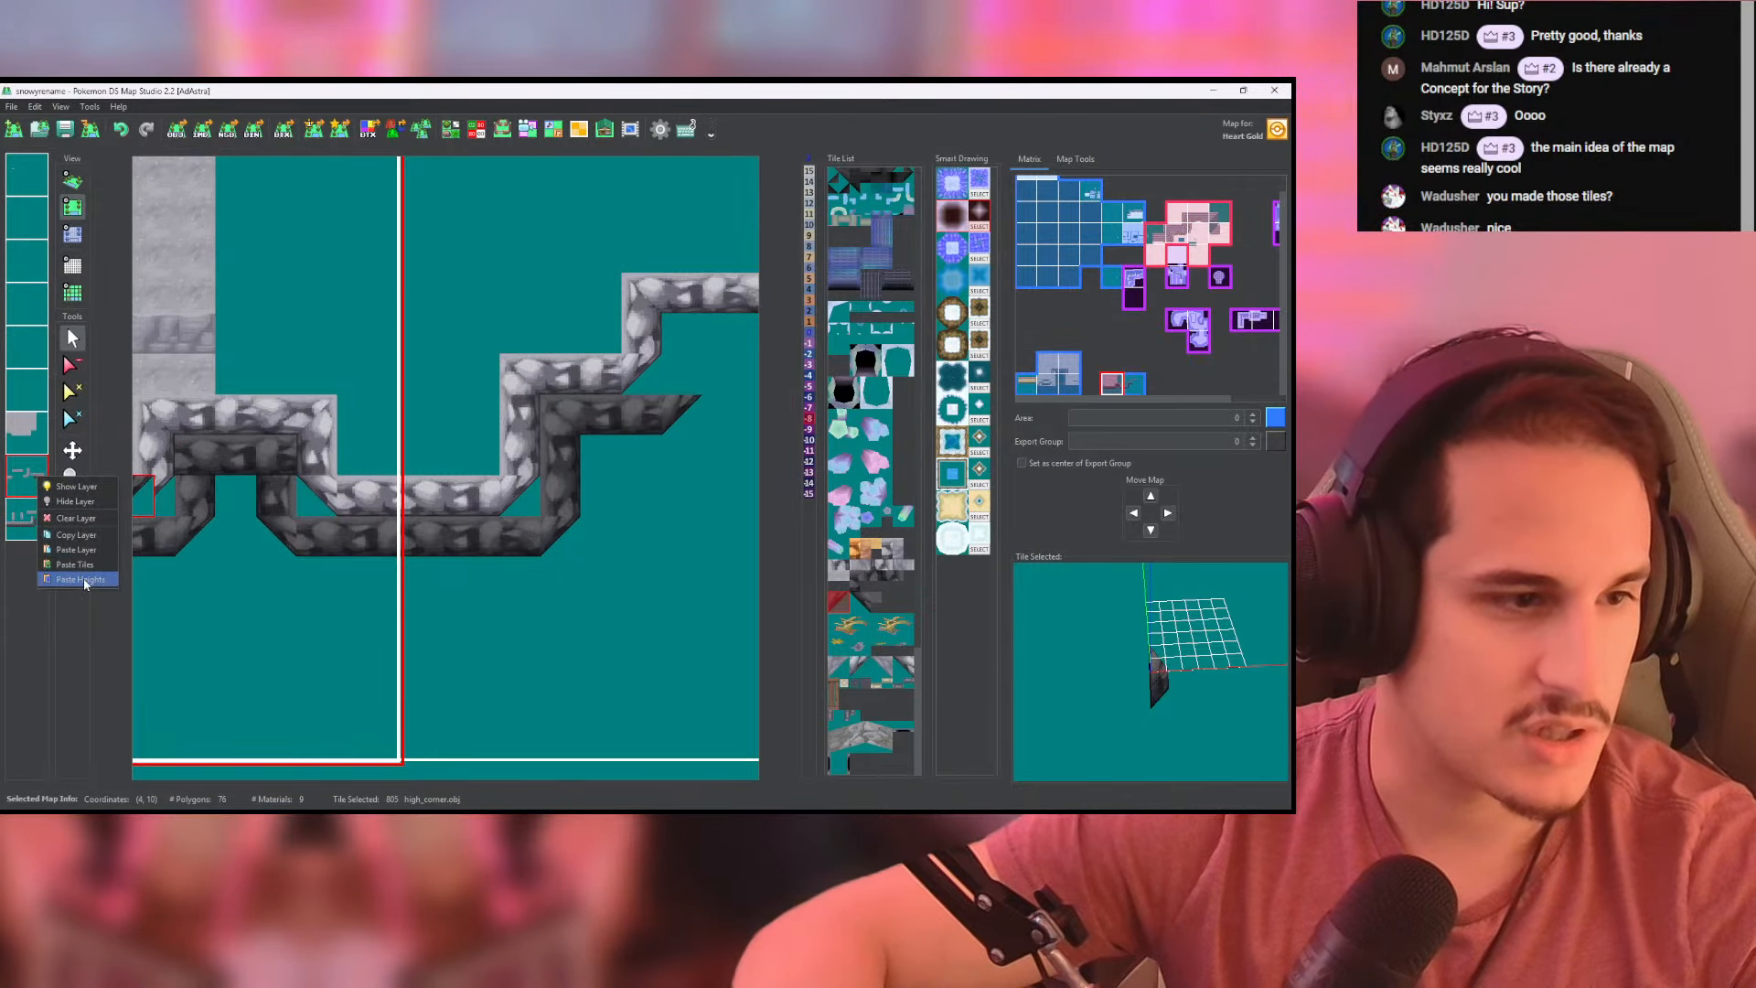
left_click(75, 180)
left_click_drag(530, 402, 665, 379)
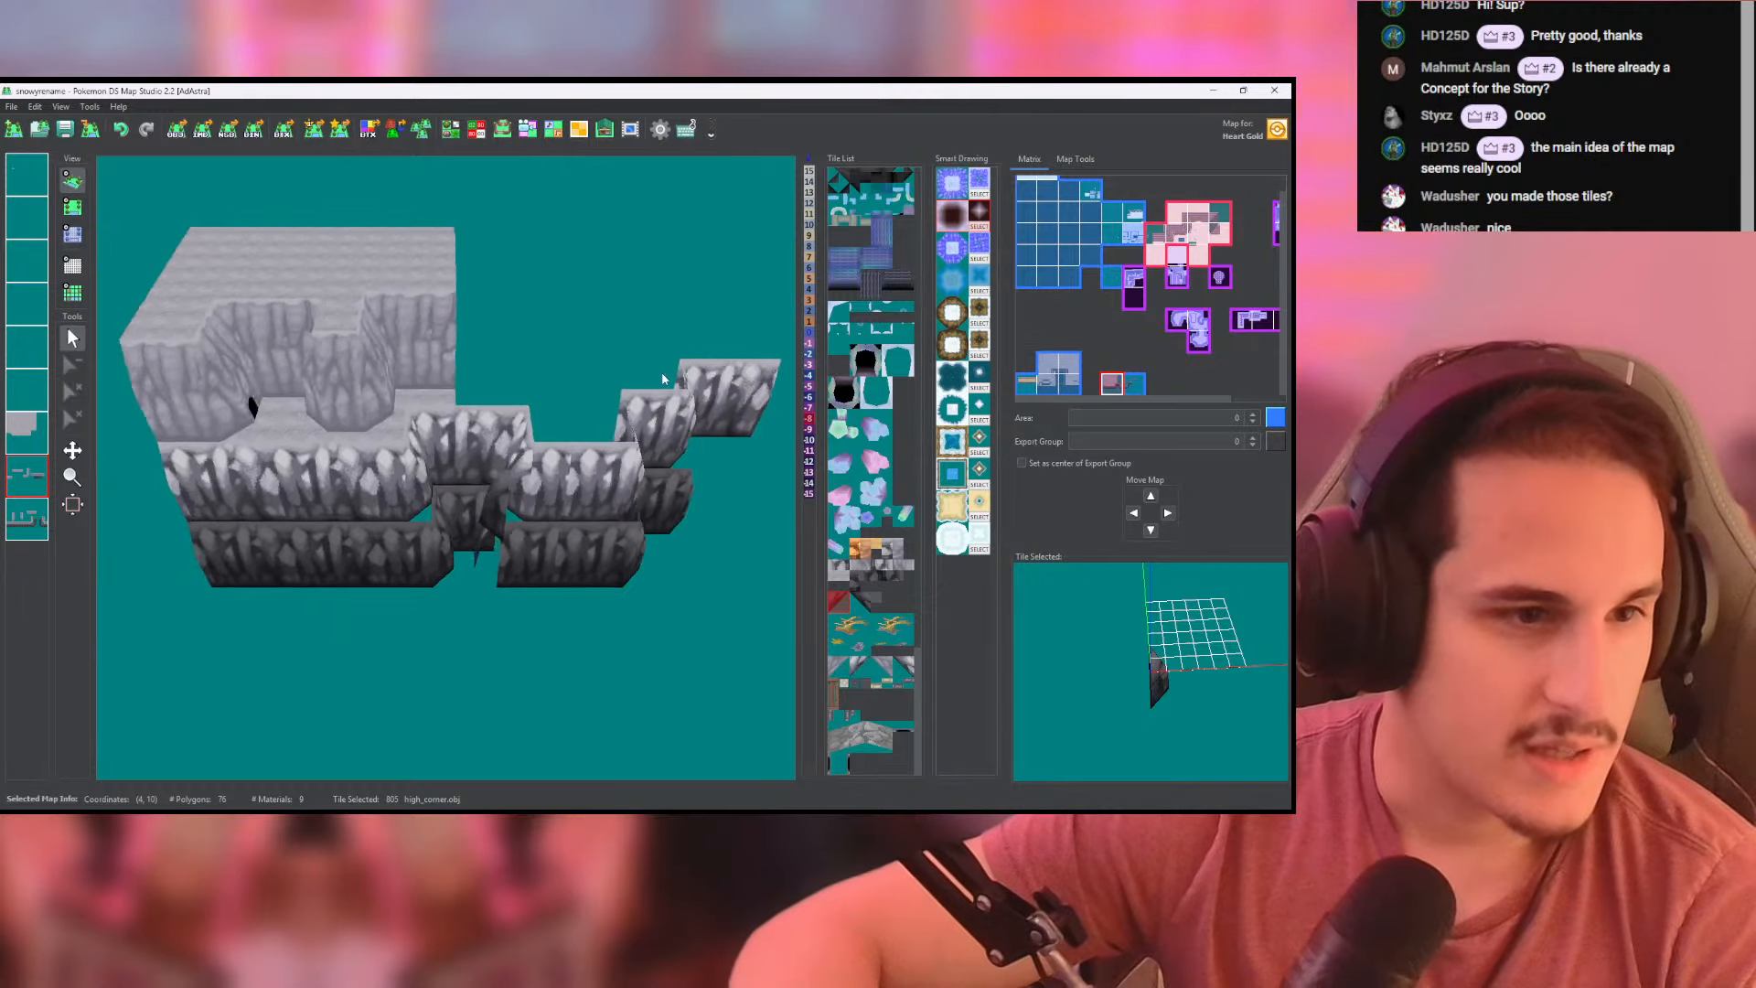
mouse_move(665, 379)
right_mouse_down()
mouse_move(717, 365)
mouse_move(677, 388)
right_mouse_up()
- Paint height -8 at the foot of the recess's right side in the first map, then save and review the cliff in 3D
left_click(74, 208)
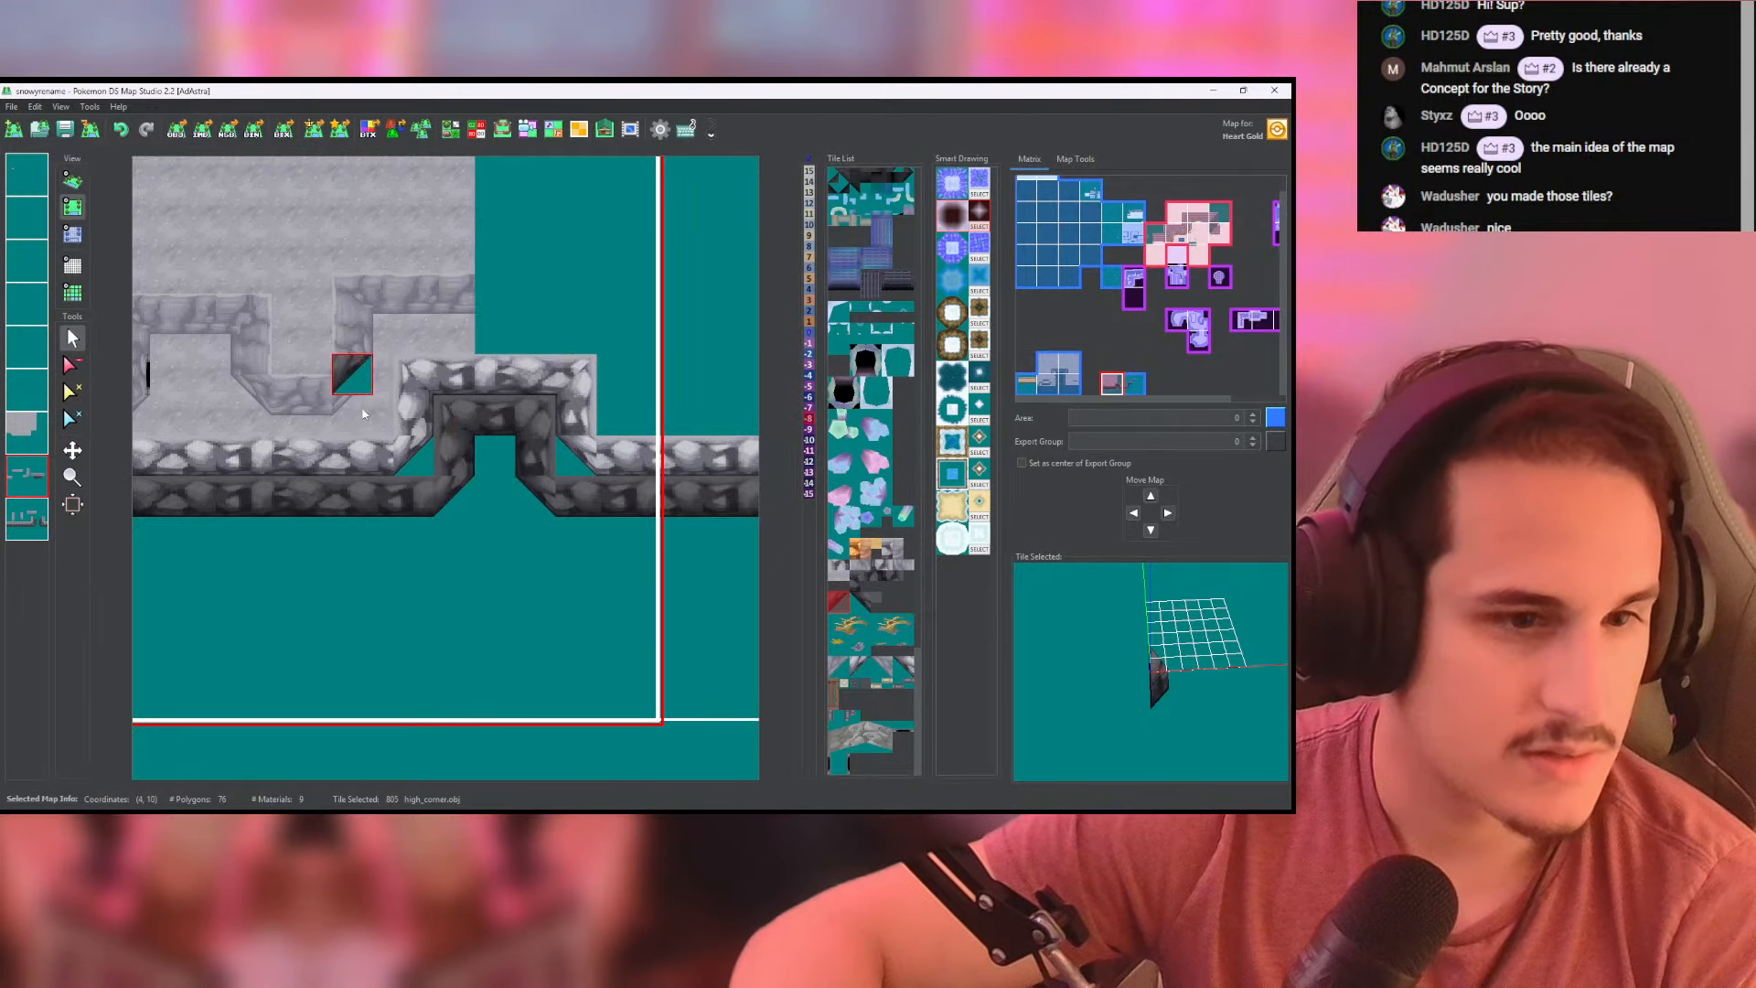
left_click(72, 235)
left_click(532, 506)
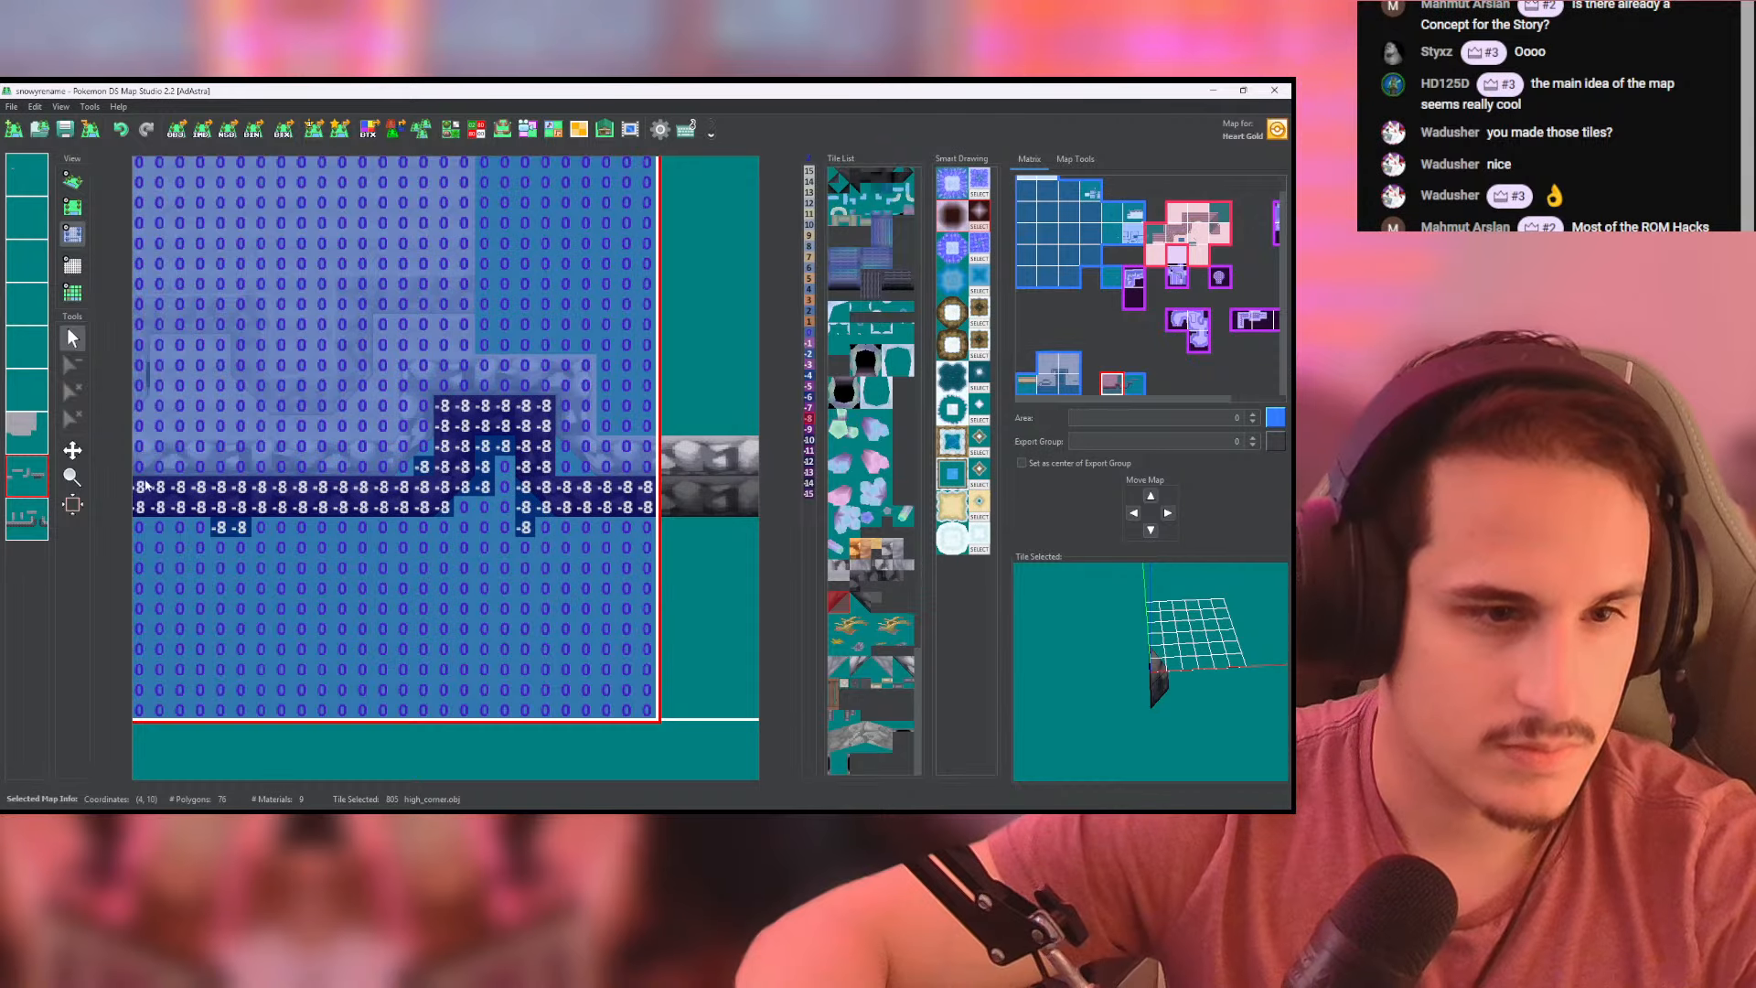
left_click(37, 520)
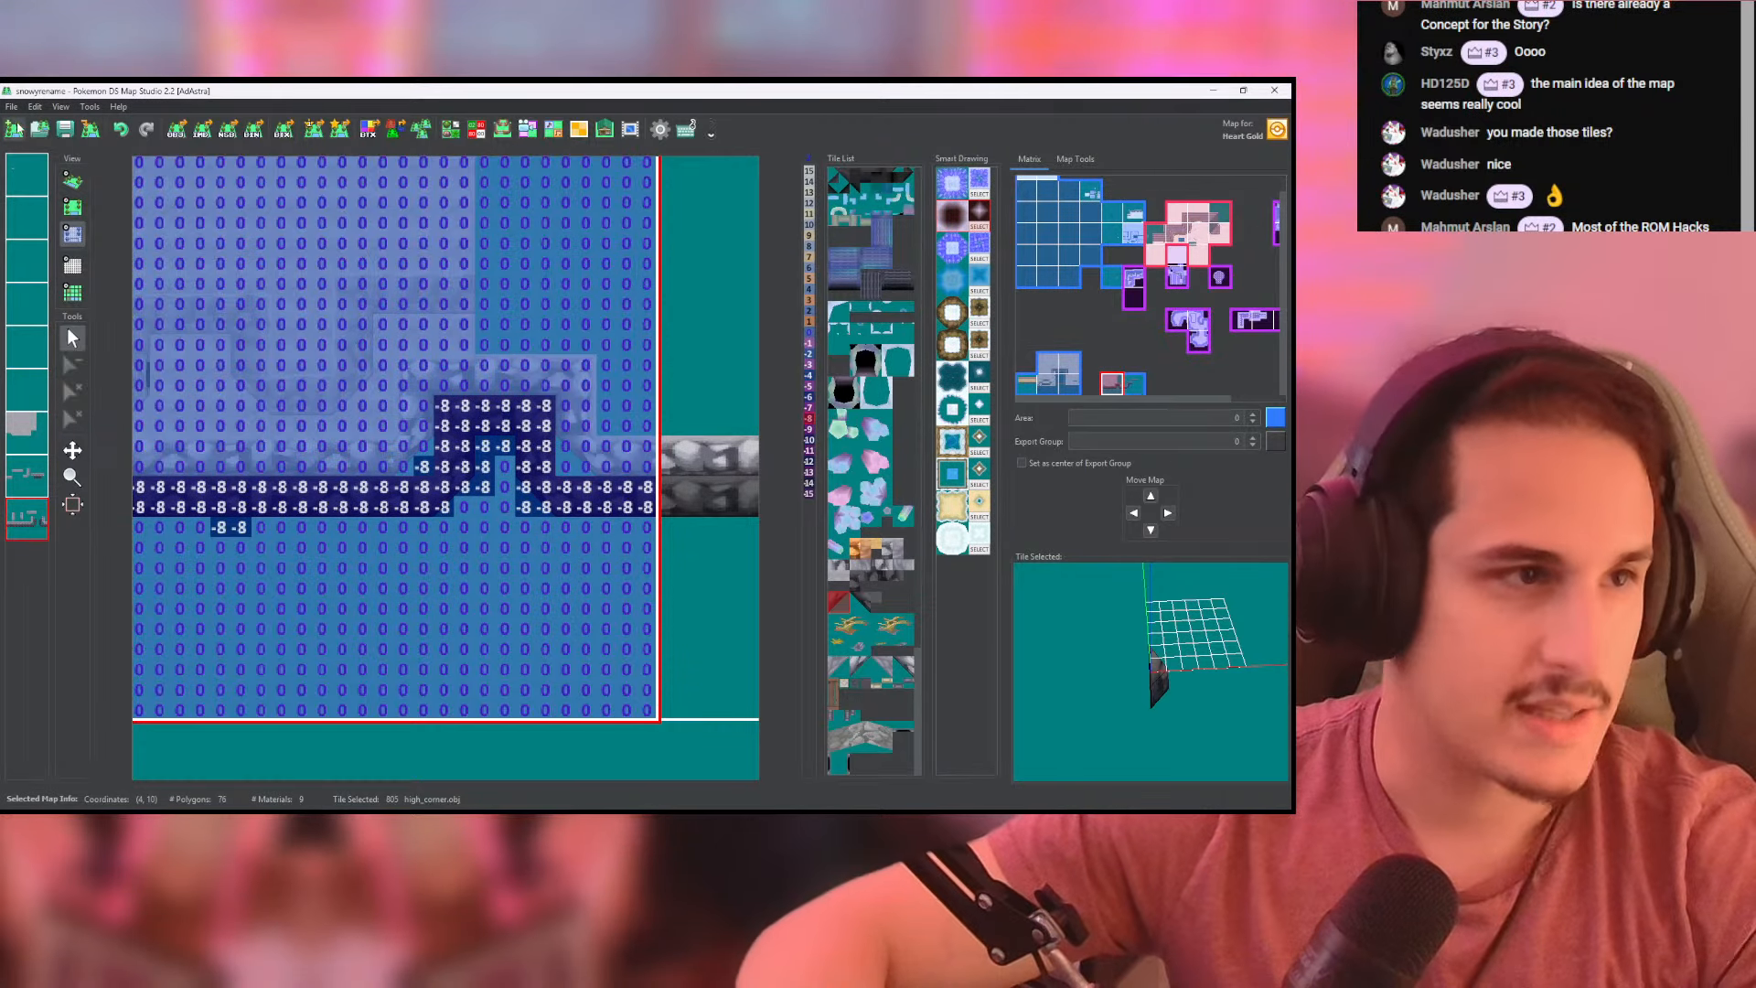
left_click(65, 129)
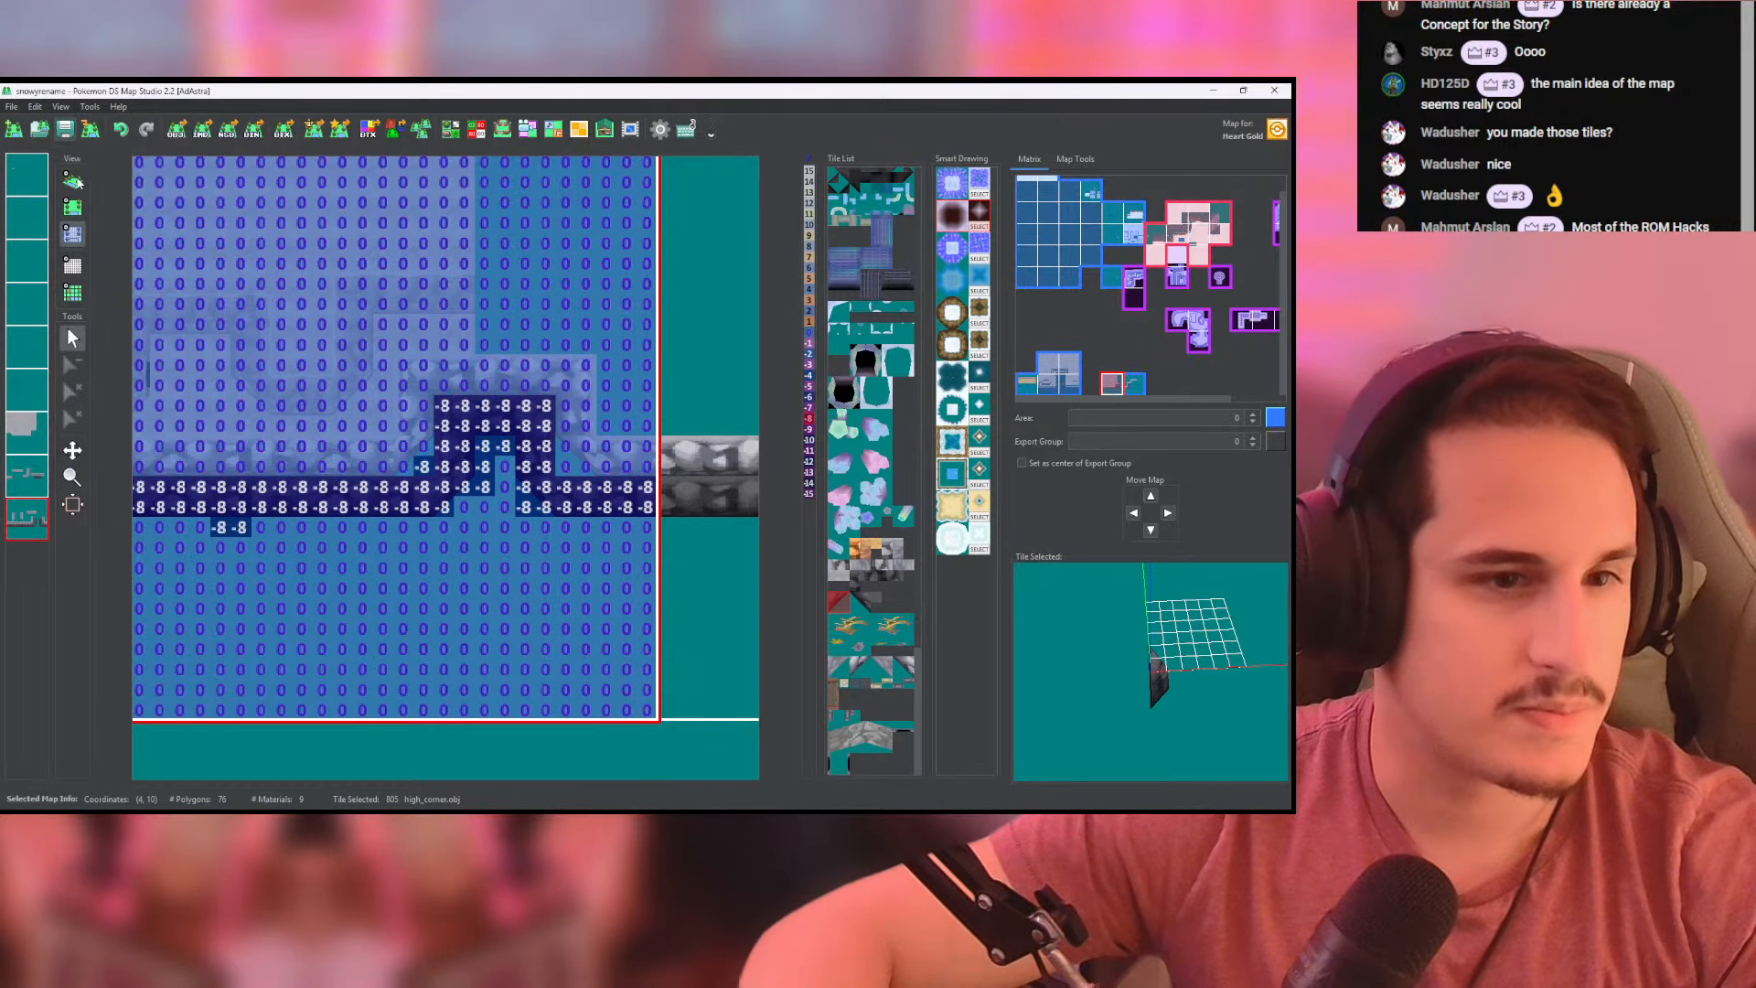
left_click(73, 181)
left_click_drag(541, 431, 267, 383)
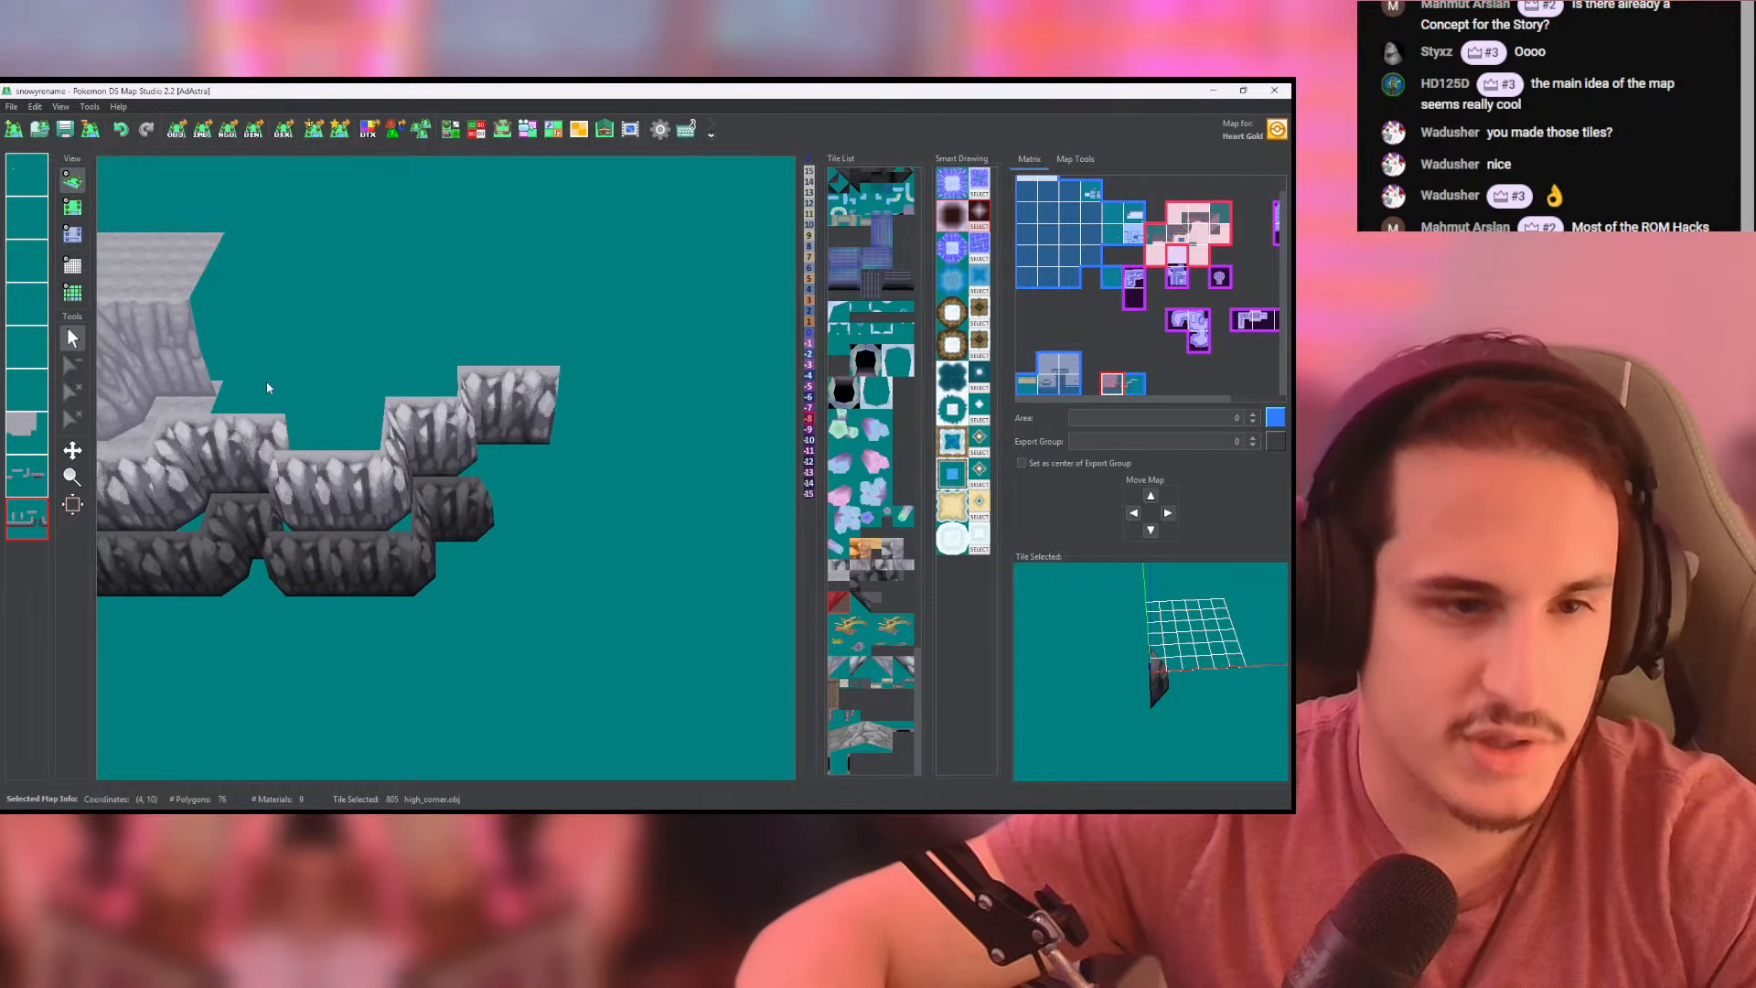
left_click(72, 208)
middle_click_drag(473, 512, 409, 561)
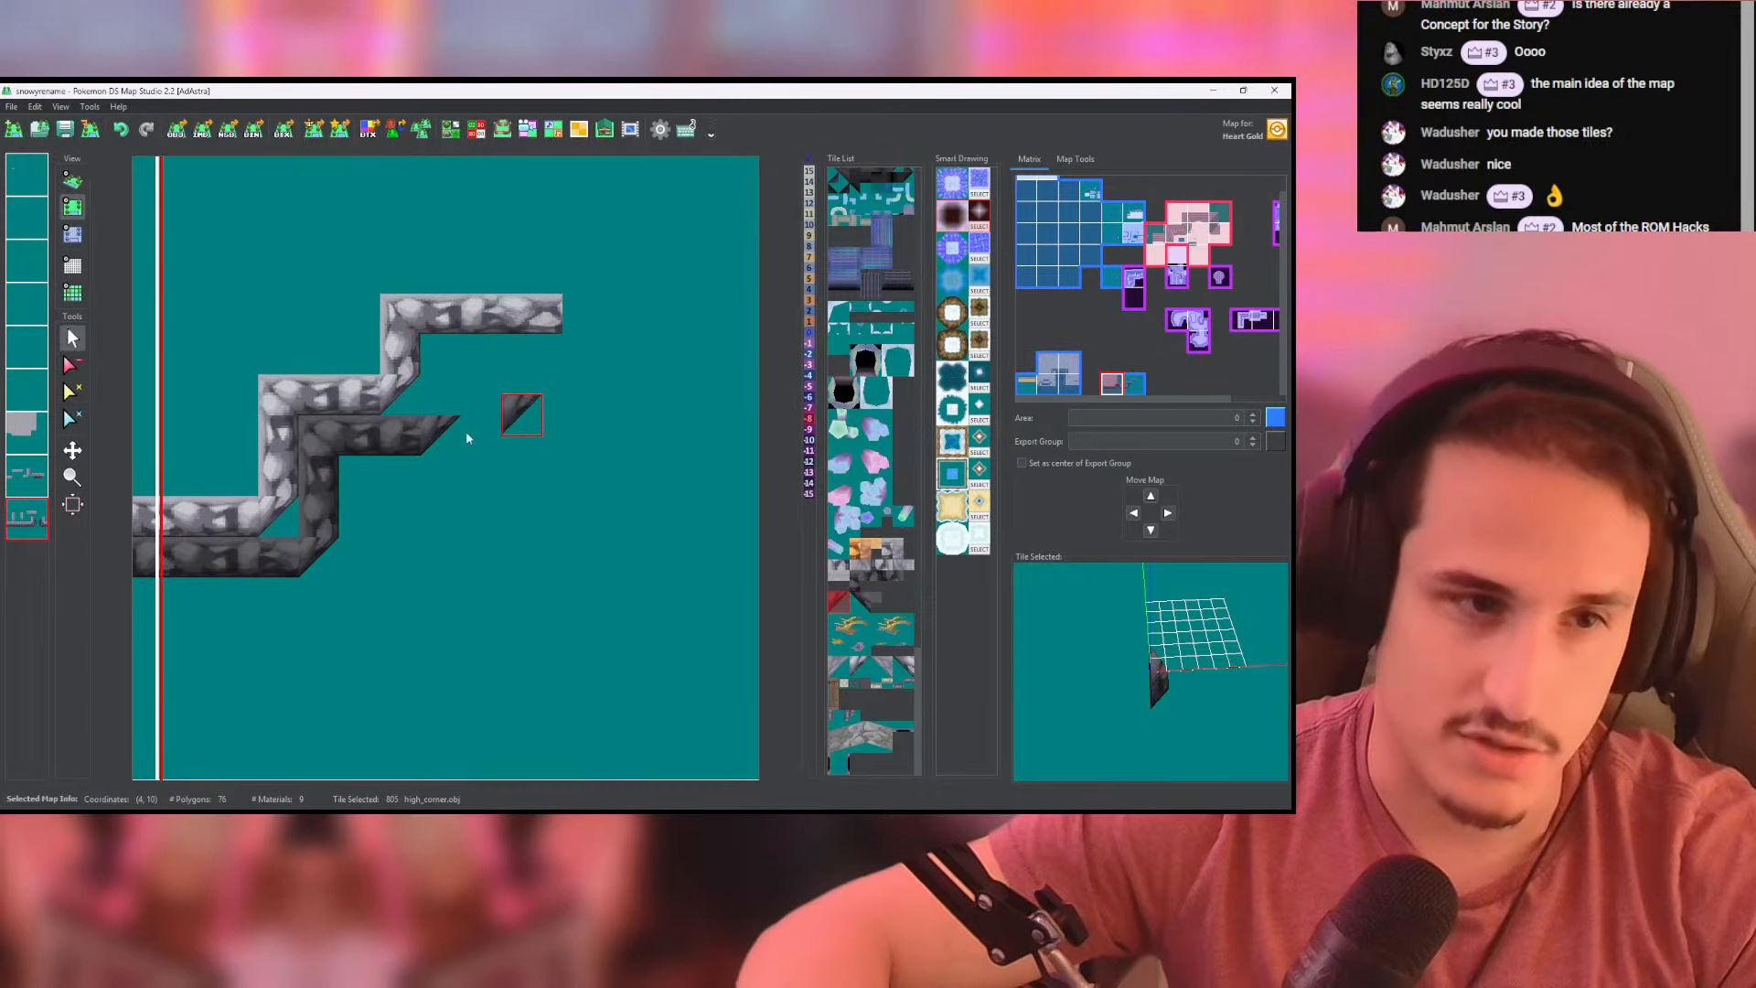
right_click(252, 558)
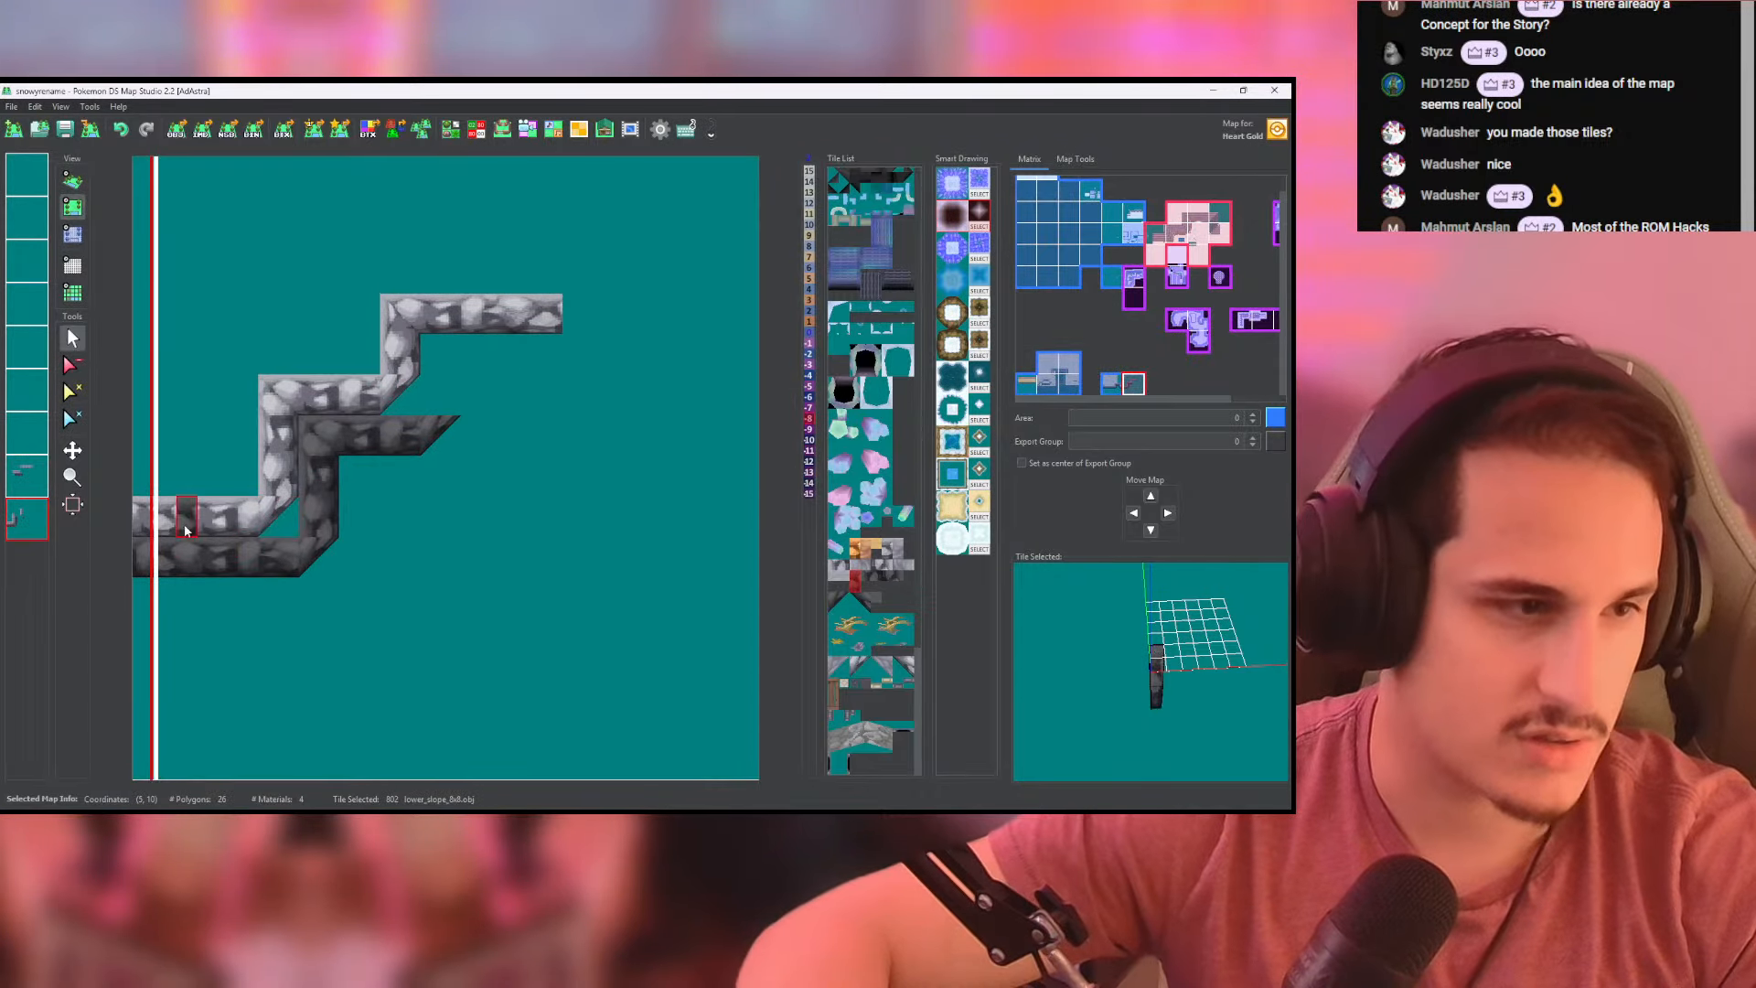
left_click(432, 368)
left_click(38, 475)
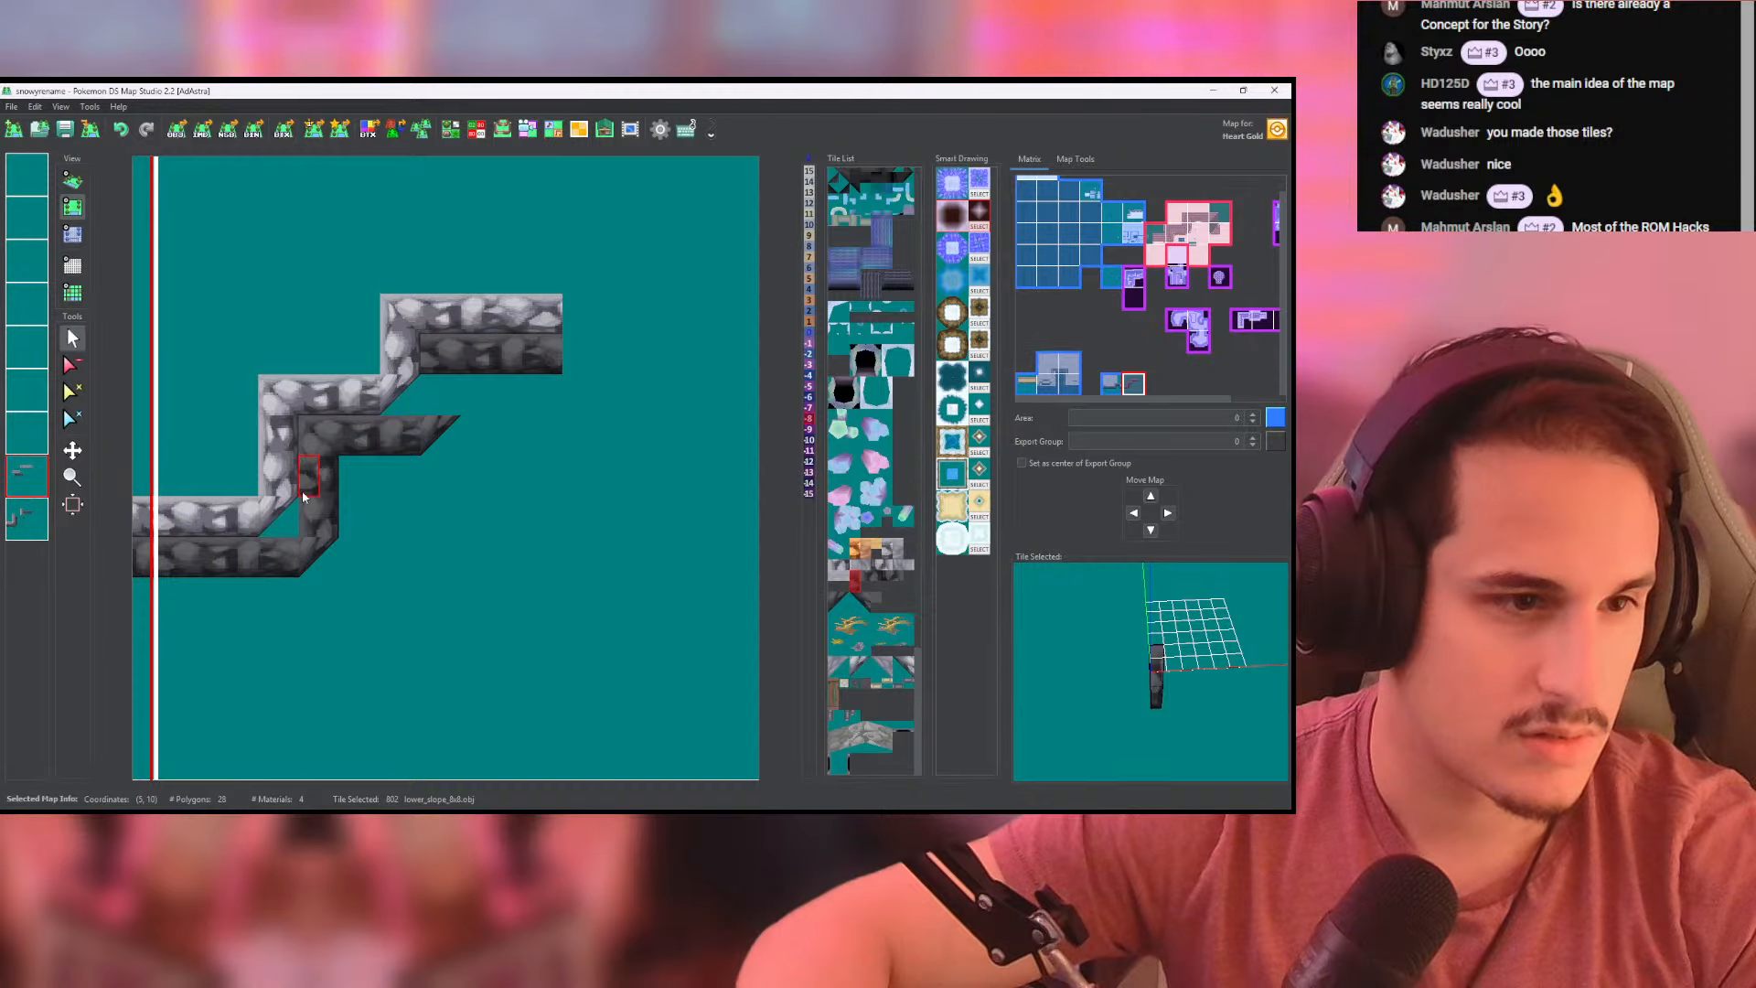
key("ctrl+z")
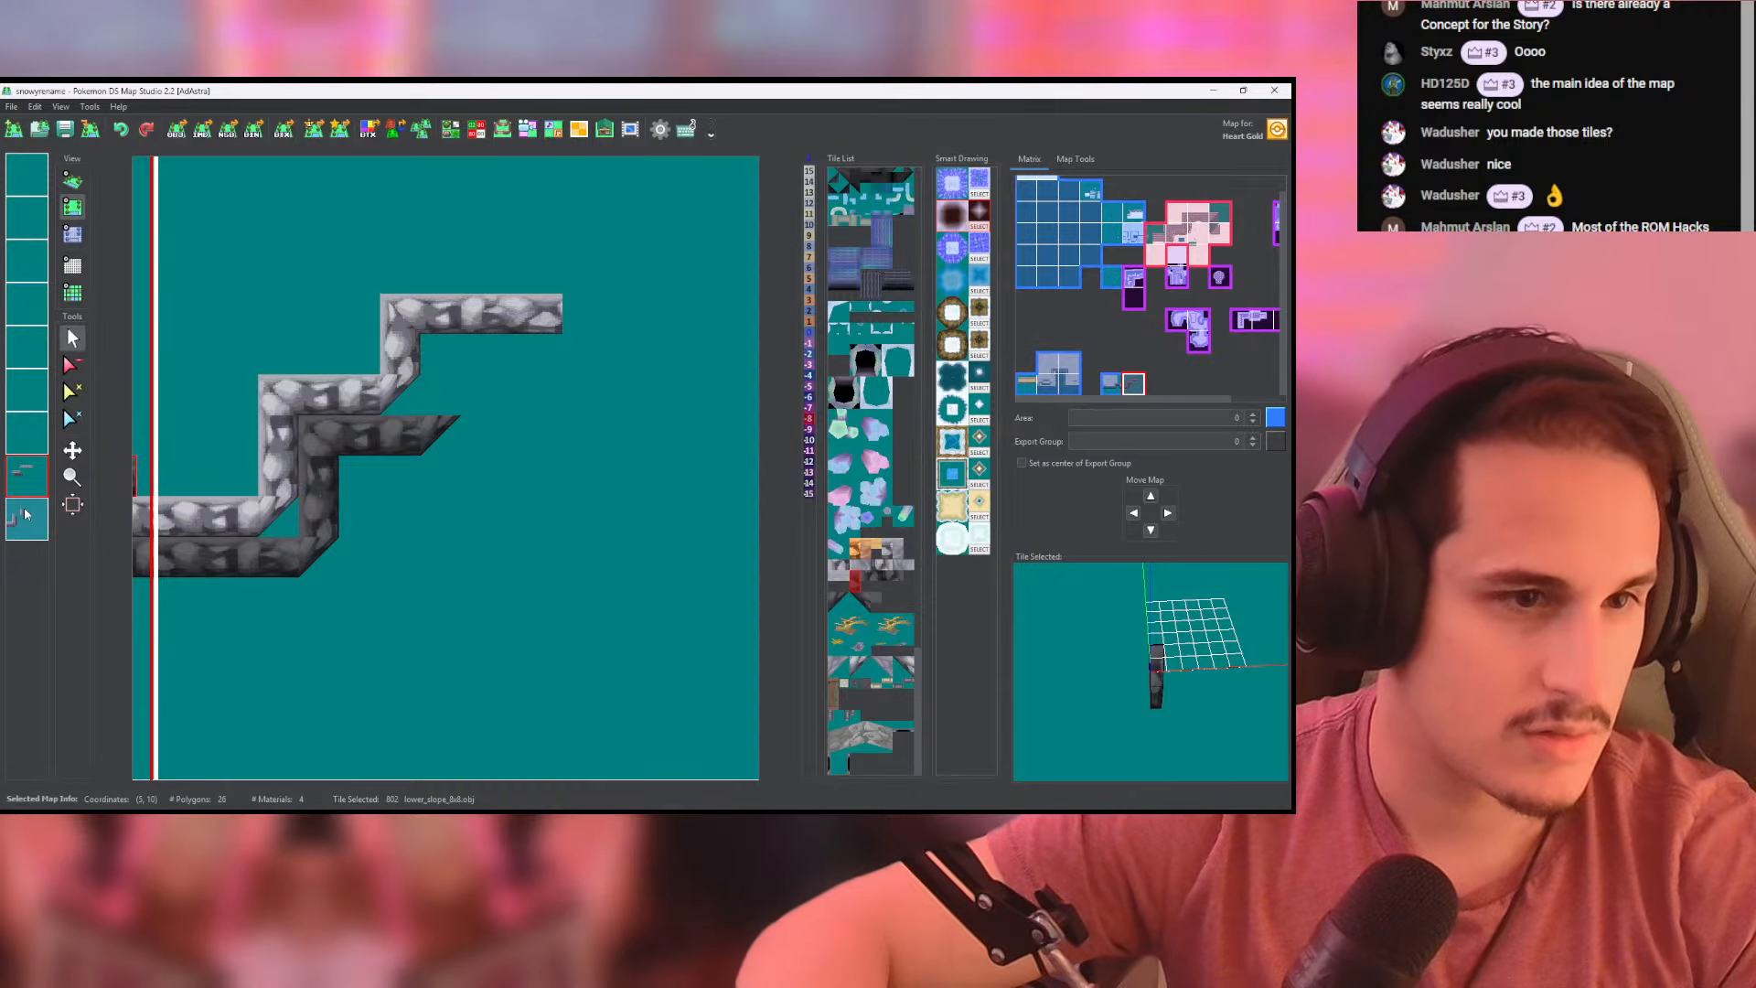
- Carry the dark wall up beside the neighbouring map's second cliff rise and along beneath the top step using lower_slope_8x8 tiles
left_click(28, 515)
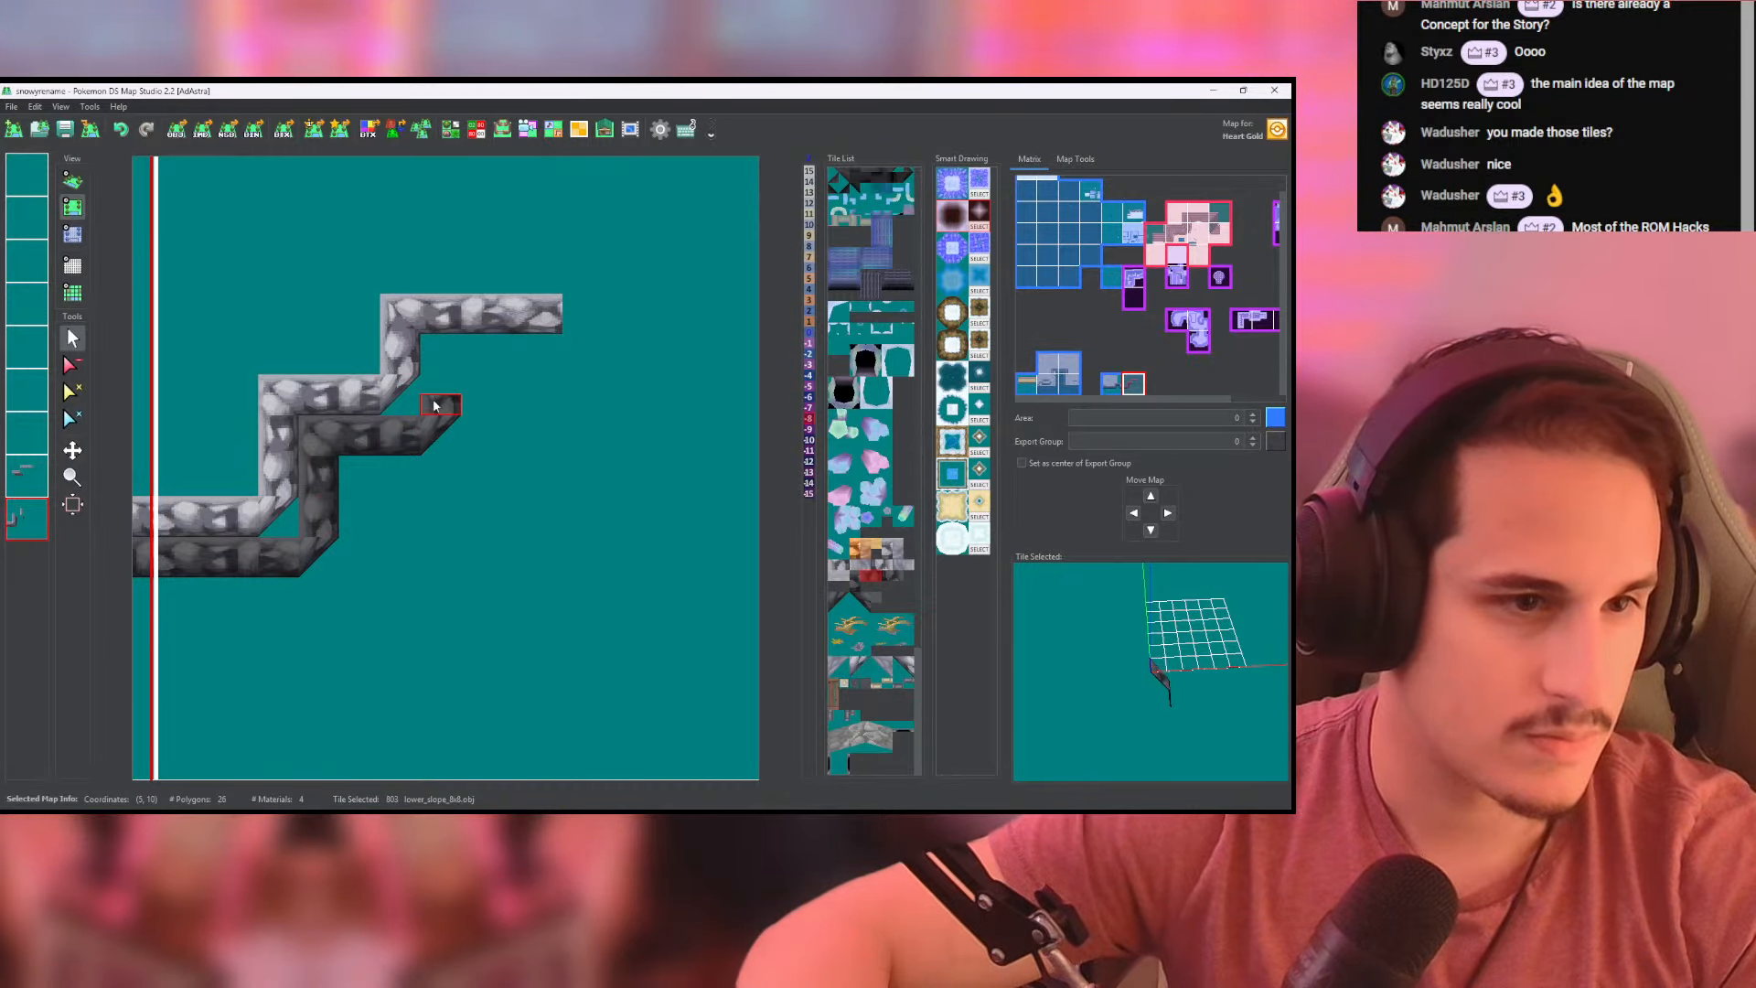
left_click(442, 364)
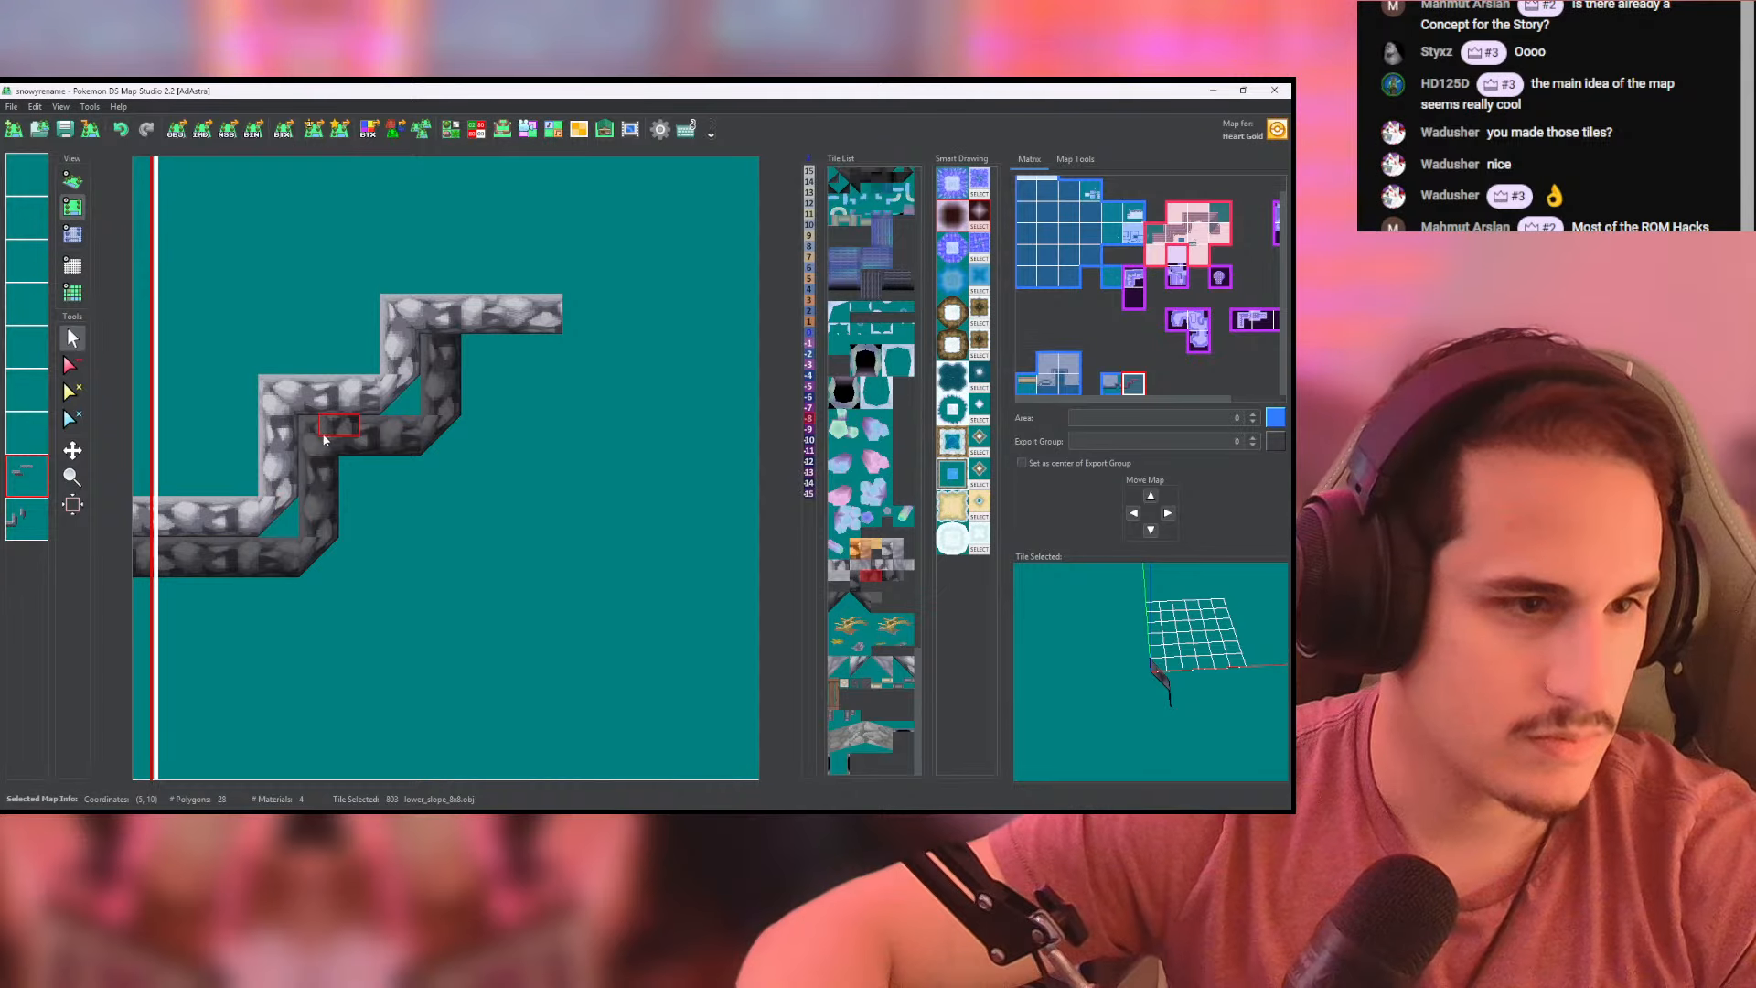
scroll(347, 442, "up", 1)
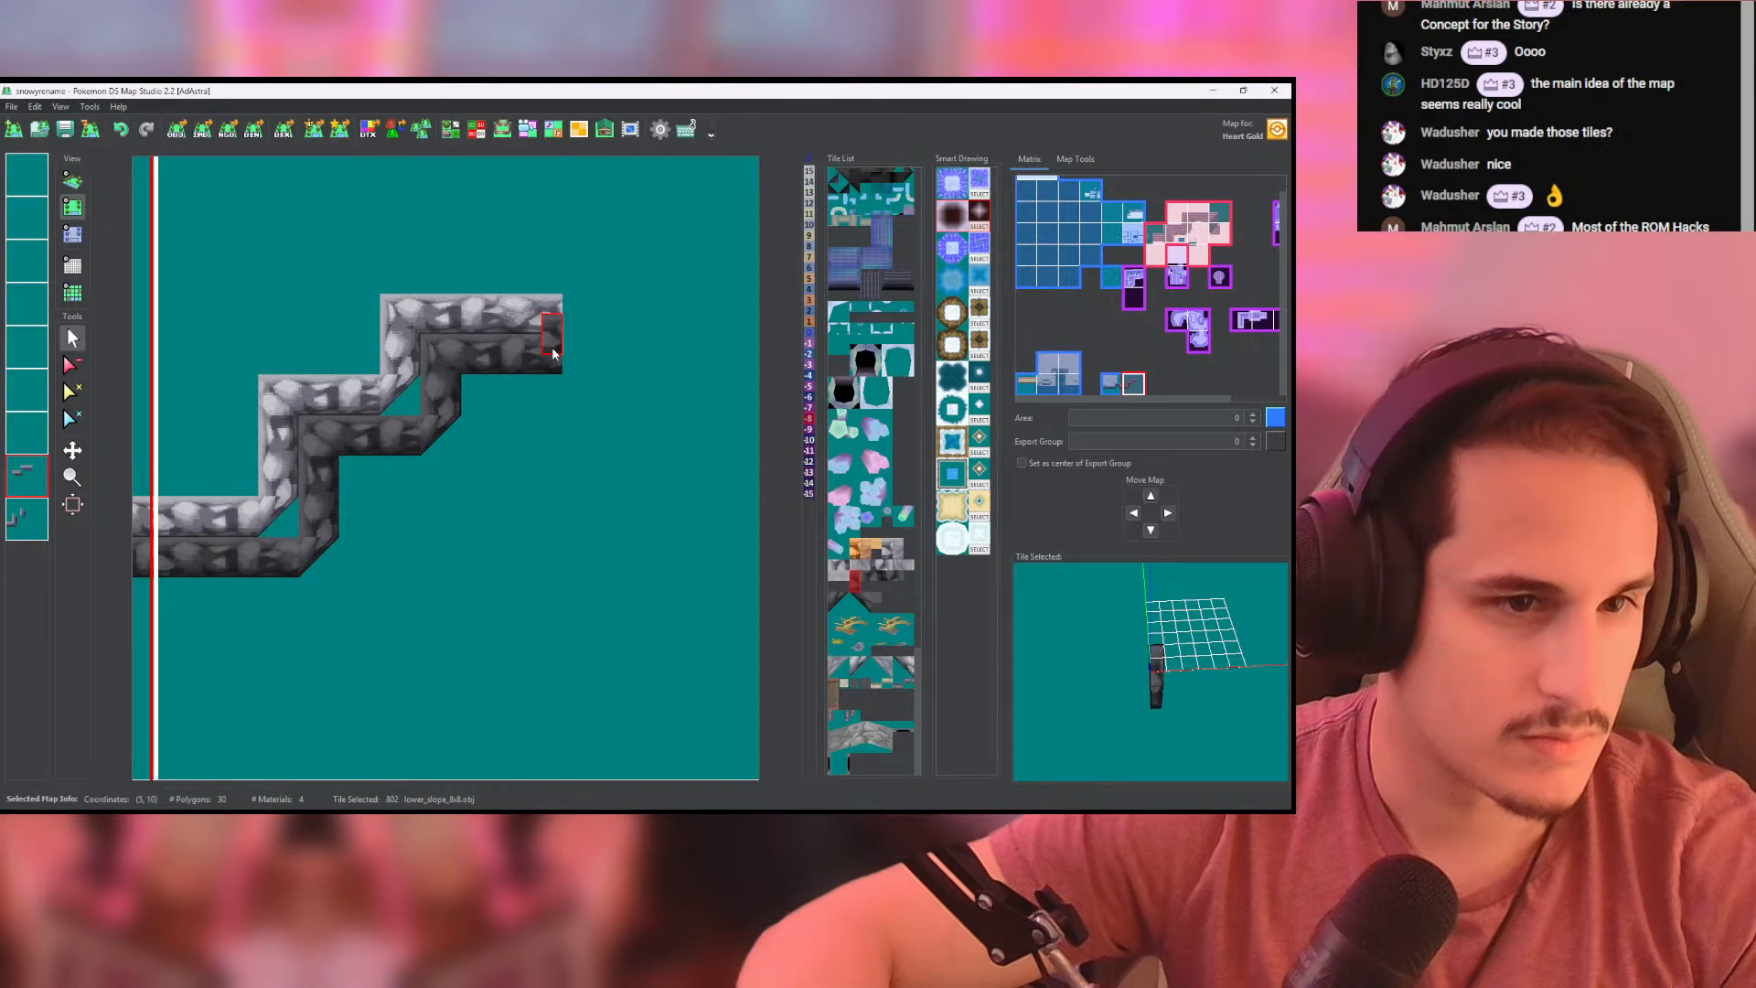
- Paint height -8 over the newly laid dark wall tiles beneath the top step on both wall layers and check them in 3D
left_click(72, 181)
left_click_drag(324, 377, 526, 384)
left_click(72, 235)
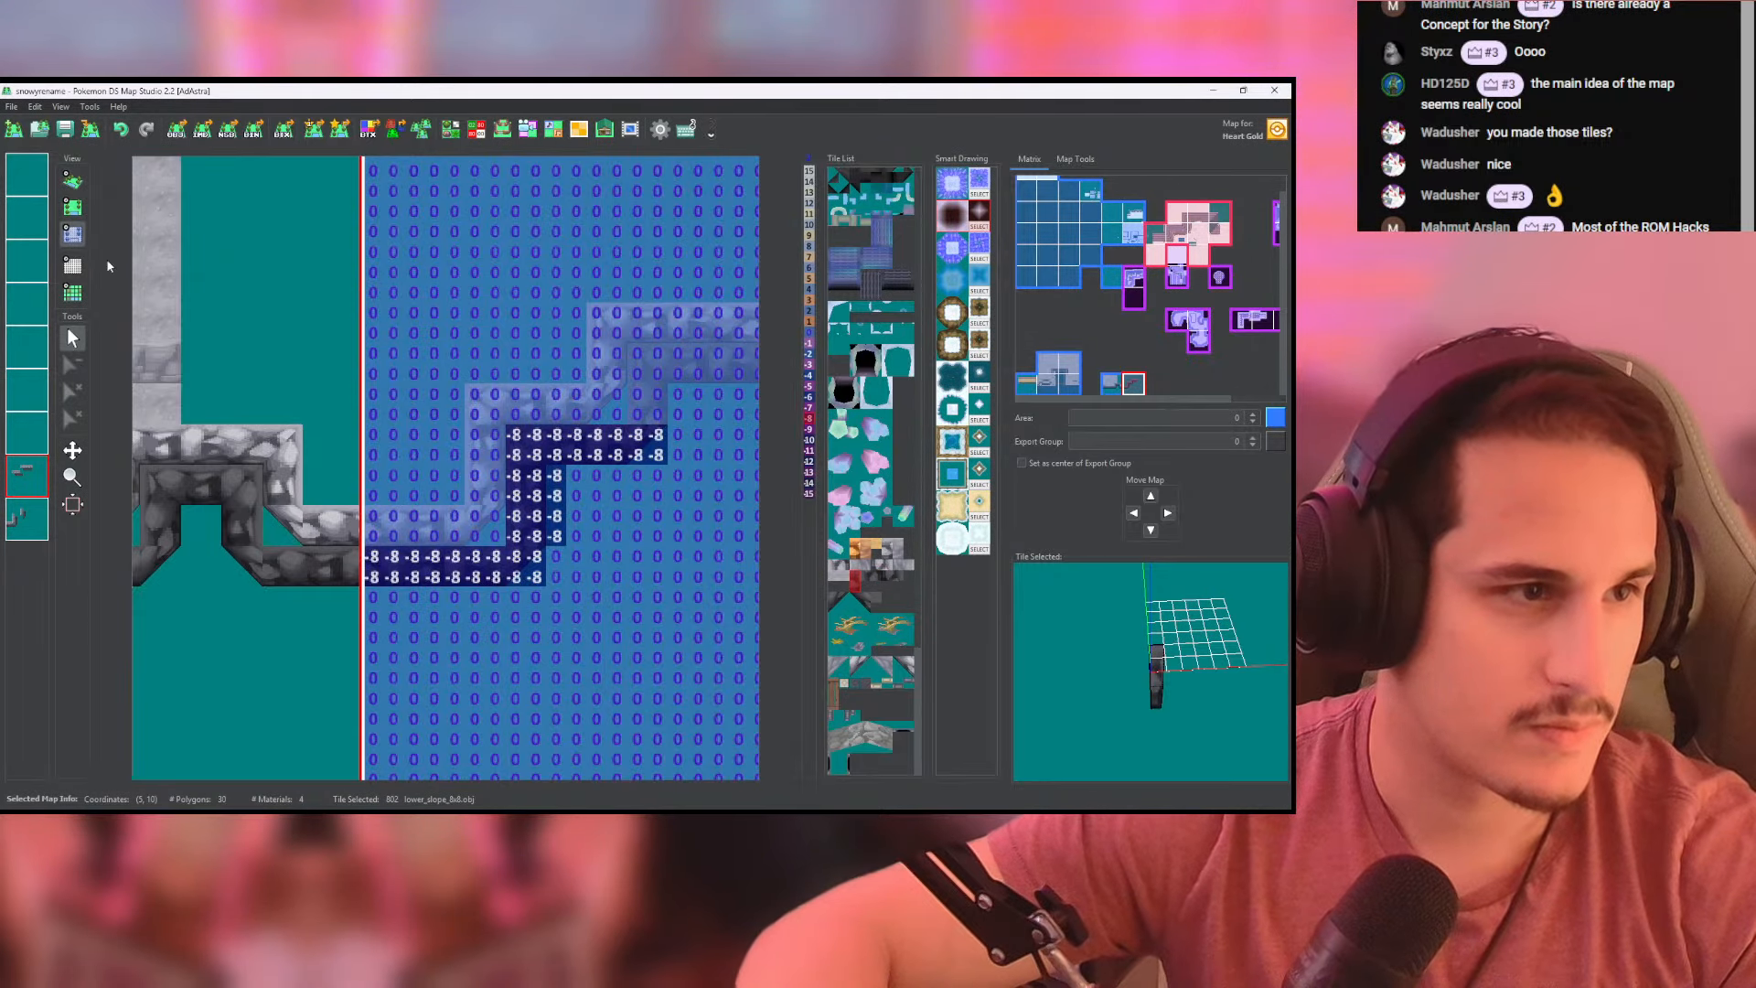
mouse_move(622, 456)
left_mouse_down()
mouse_move(497, 478)
mouse_move(636, 378)
mouse_move(534, 417)
mouse_move(533, 437)
left_mouse_up()
left_click(26, 519)
left_click(72, 182)
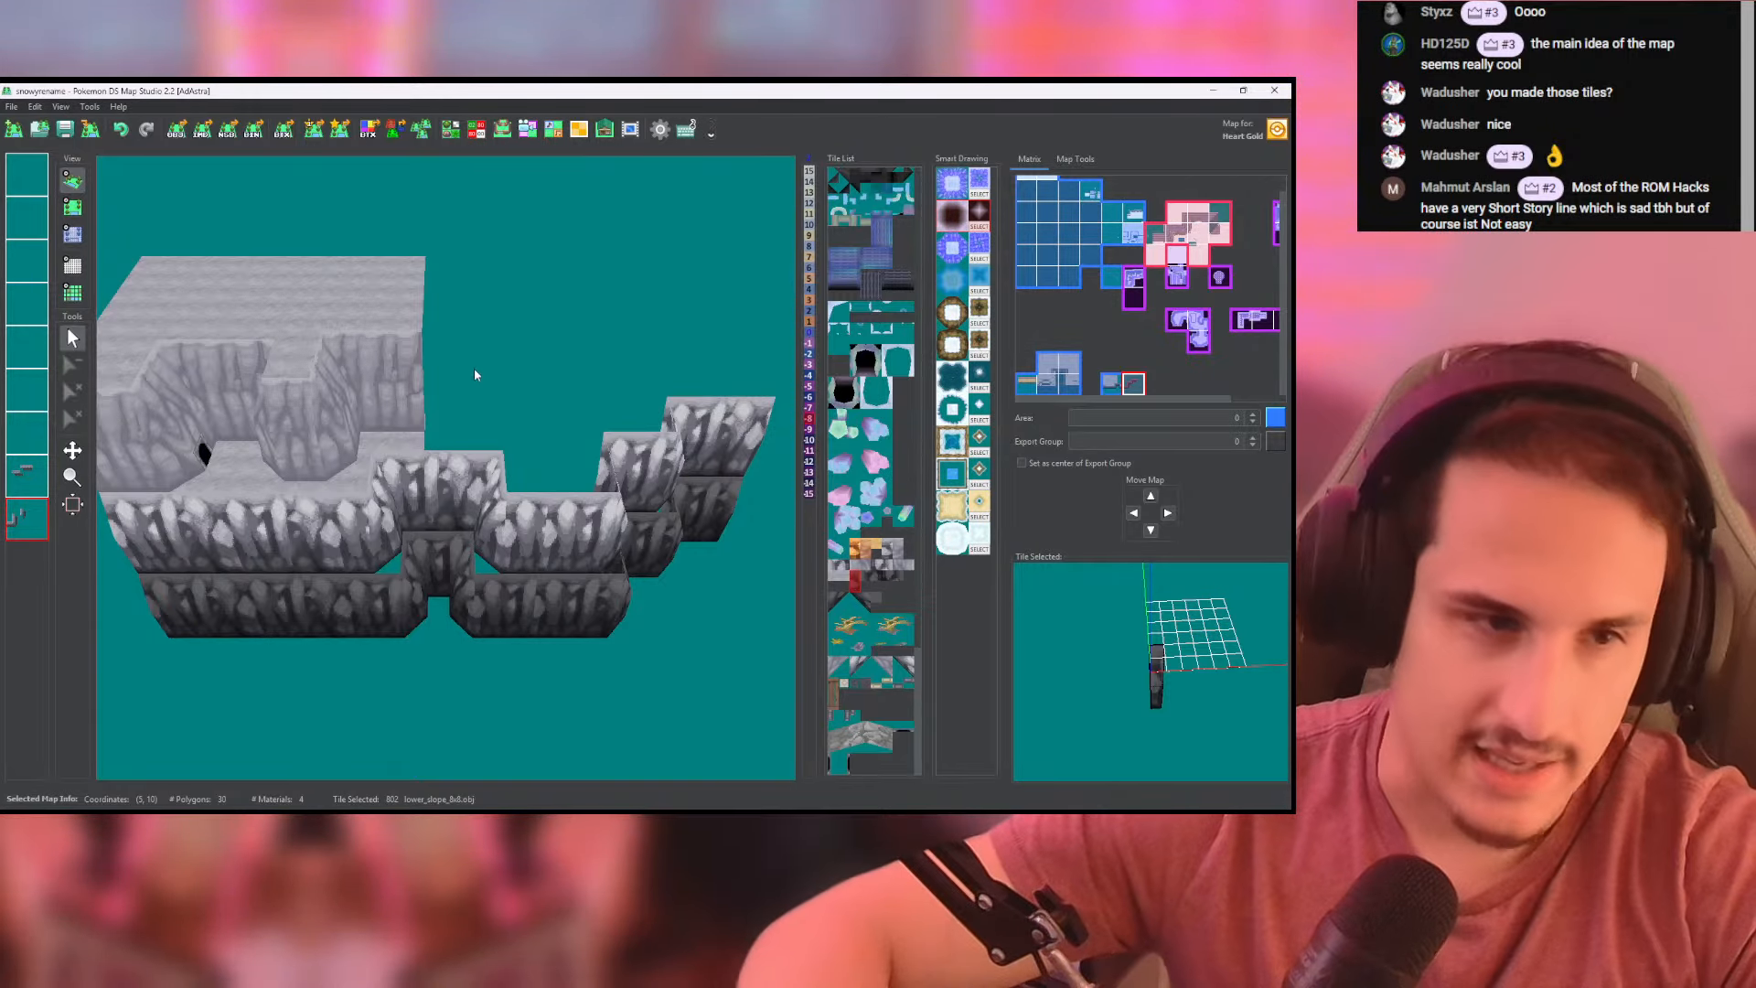
left_click_drag(474, 369, 558, 369)
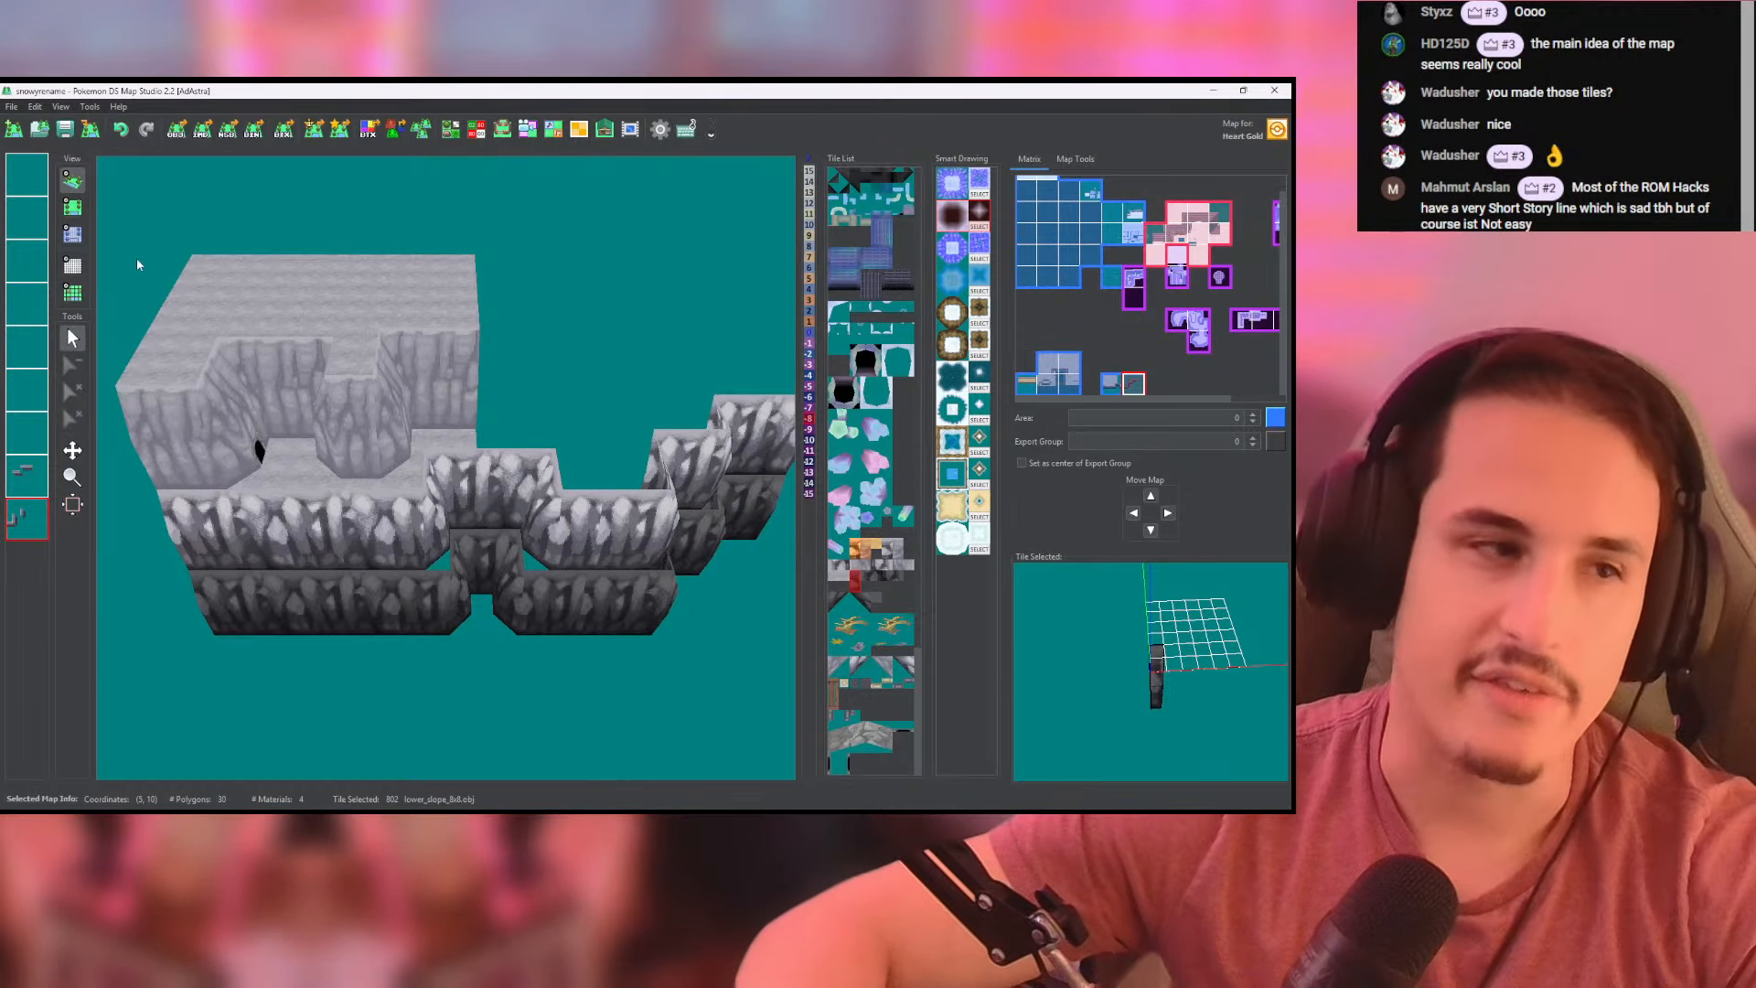
- Extend the first map's pale upper wall past the raised ground's right edge with lower_slope_8x8 tiles on the bottom layer
left_click(72, 209)
right_click(421, 420)
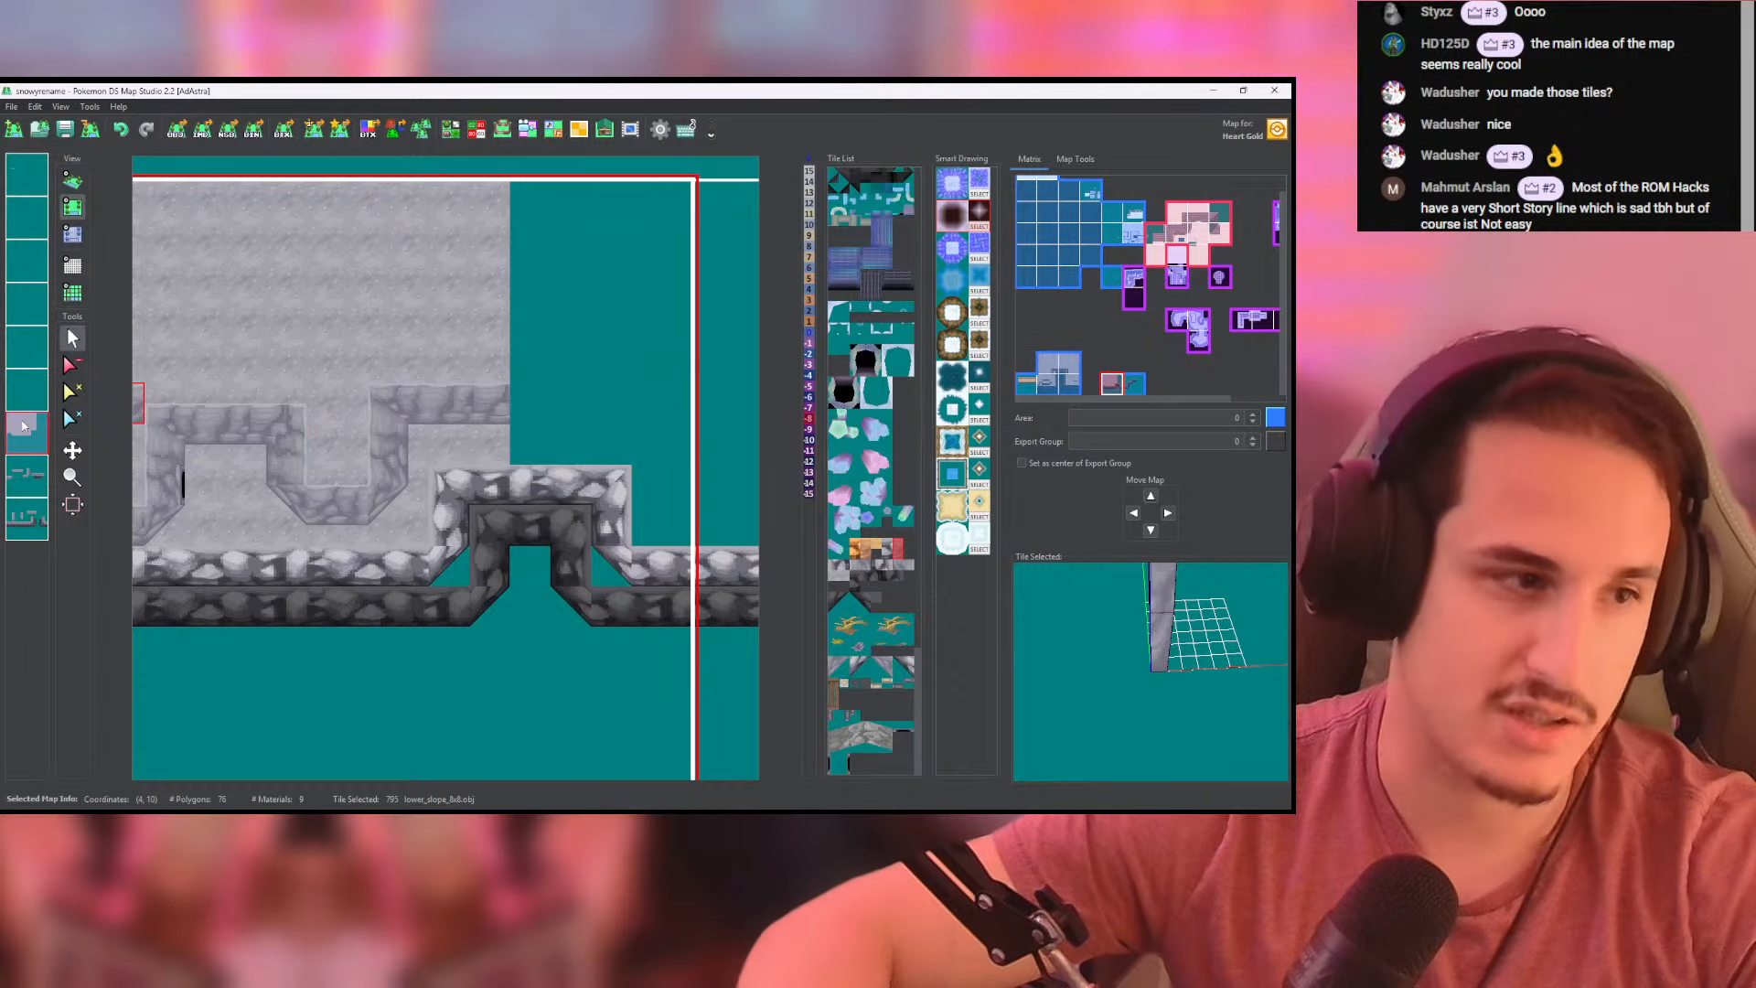
left_click(25, 426)
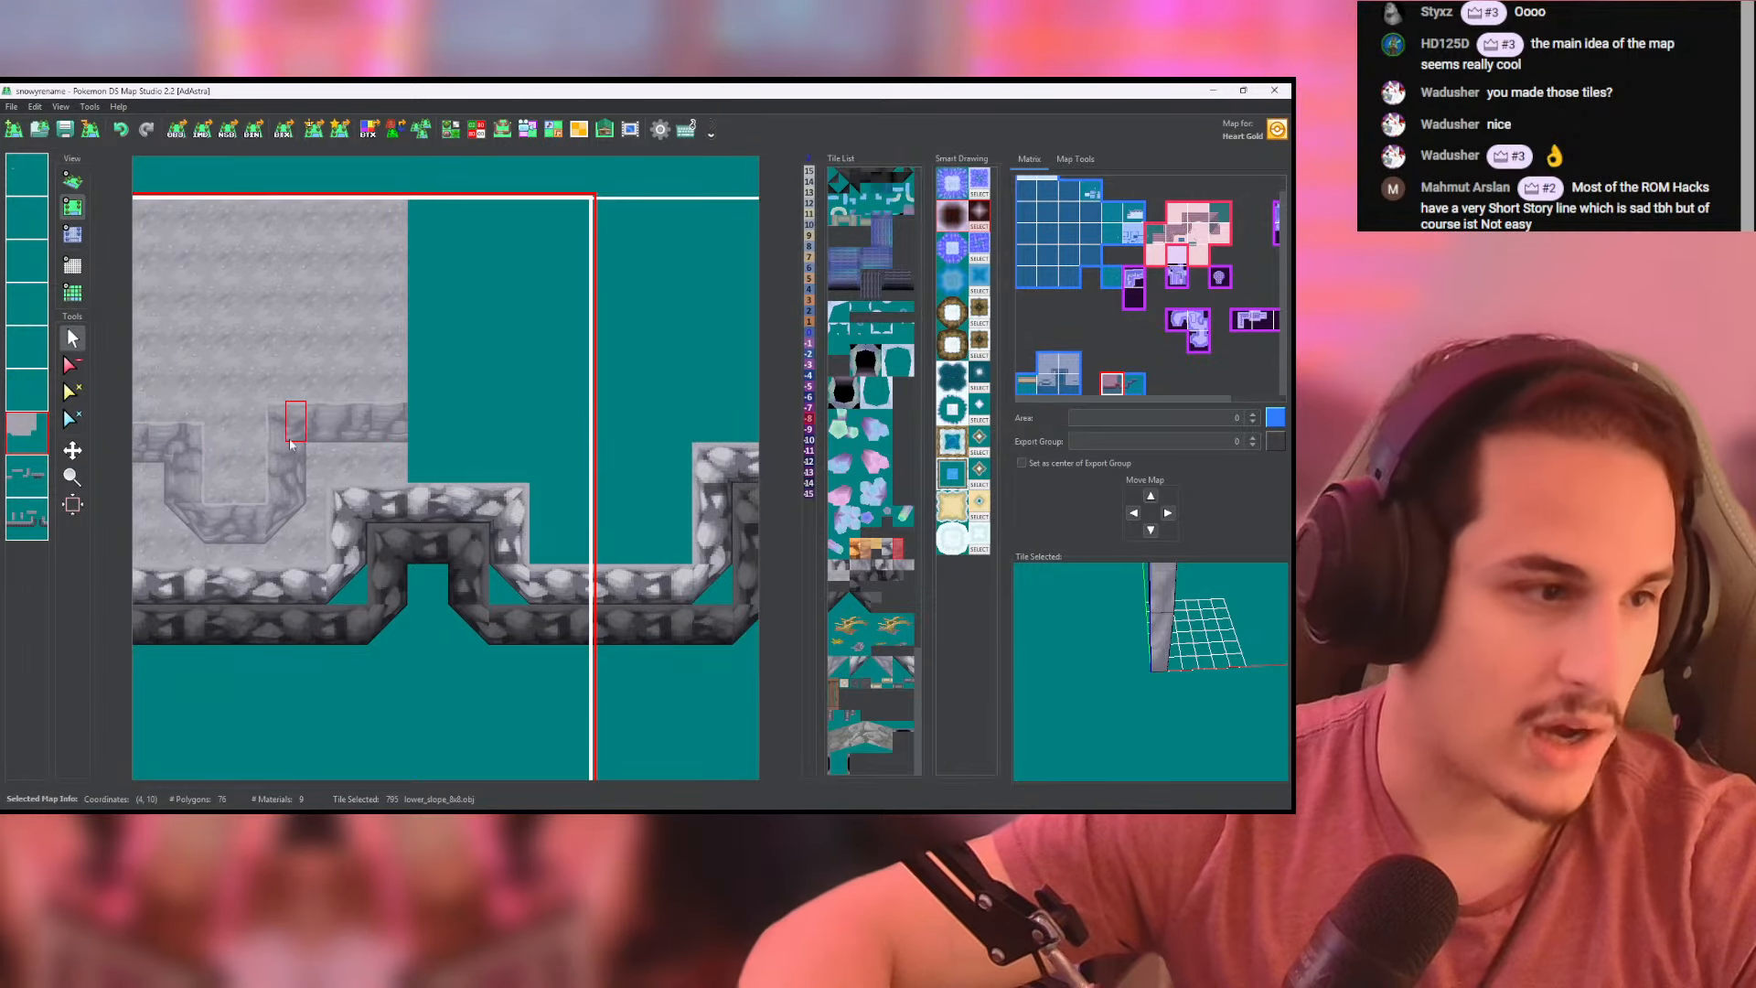
left_click(15, 475)
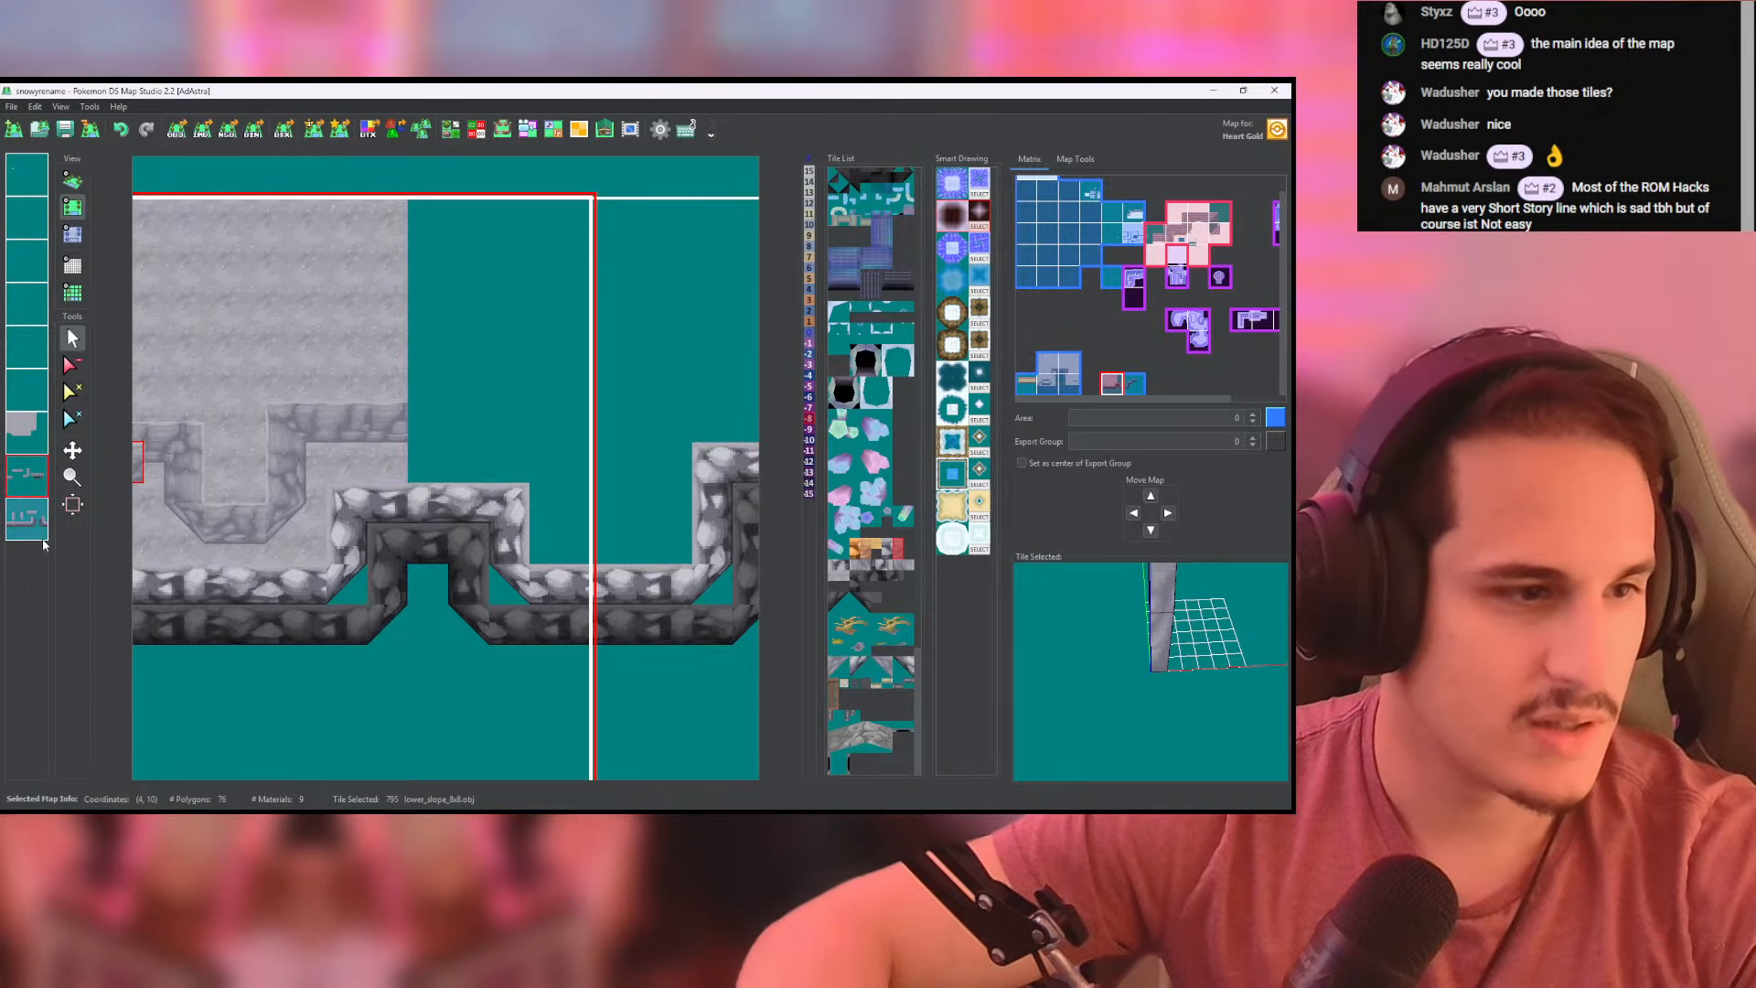
left_click(27, 518)
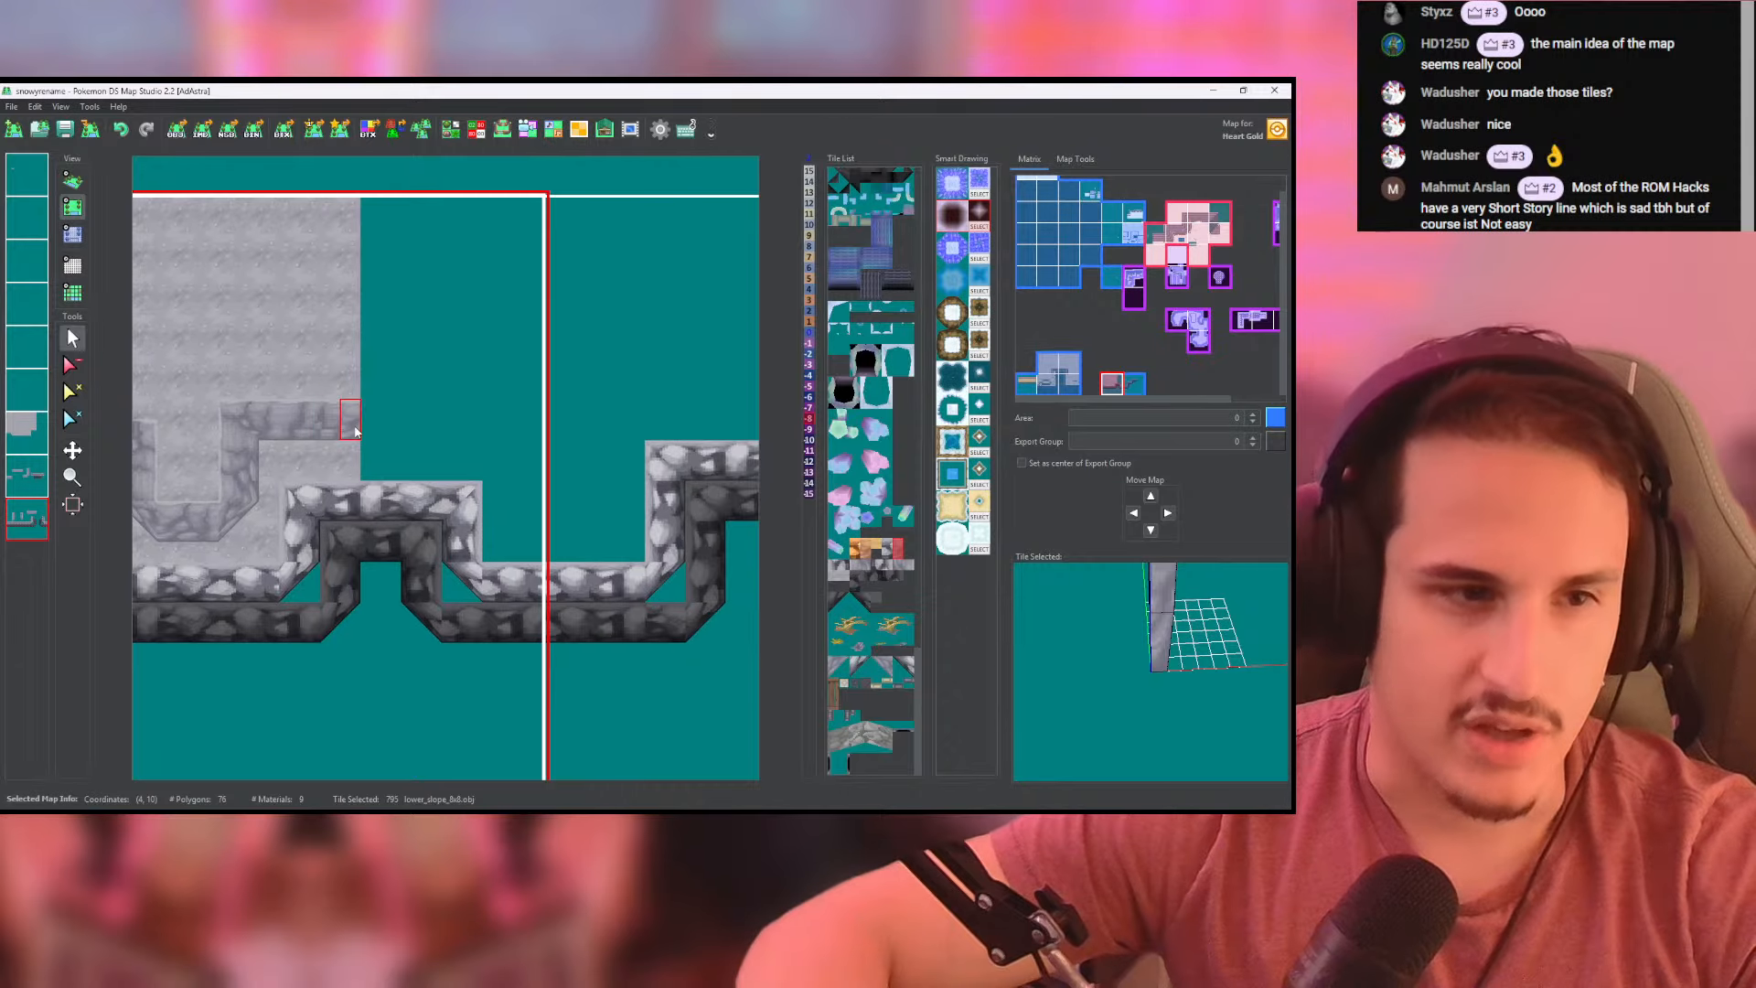
left_click_drag(381, 427, 444, 418)
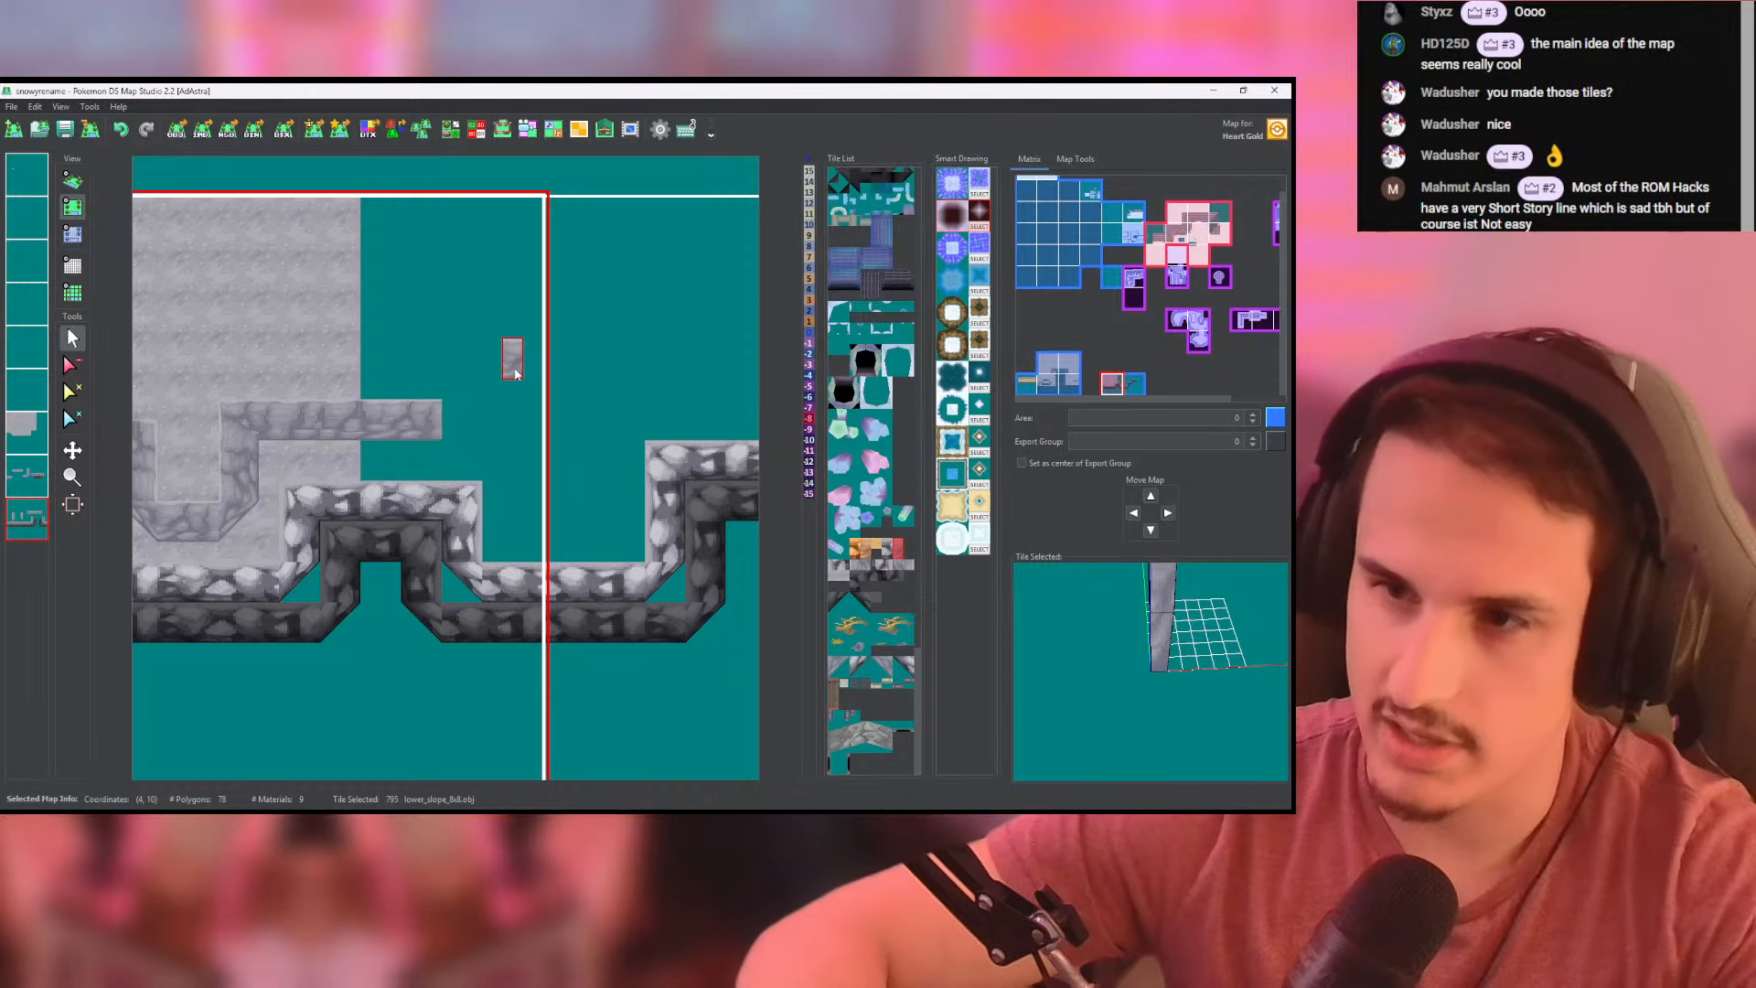
middle_click_drag(478, 421, 399, 437)
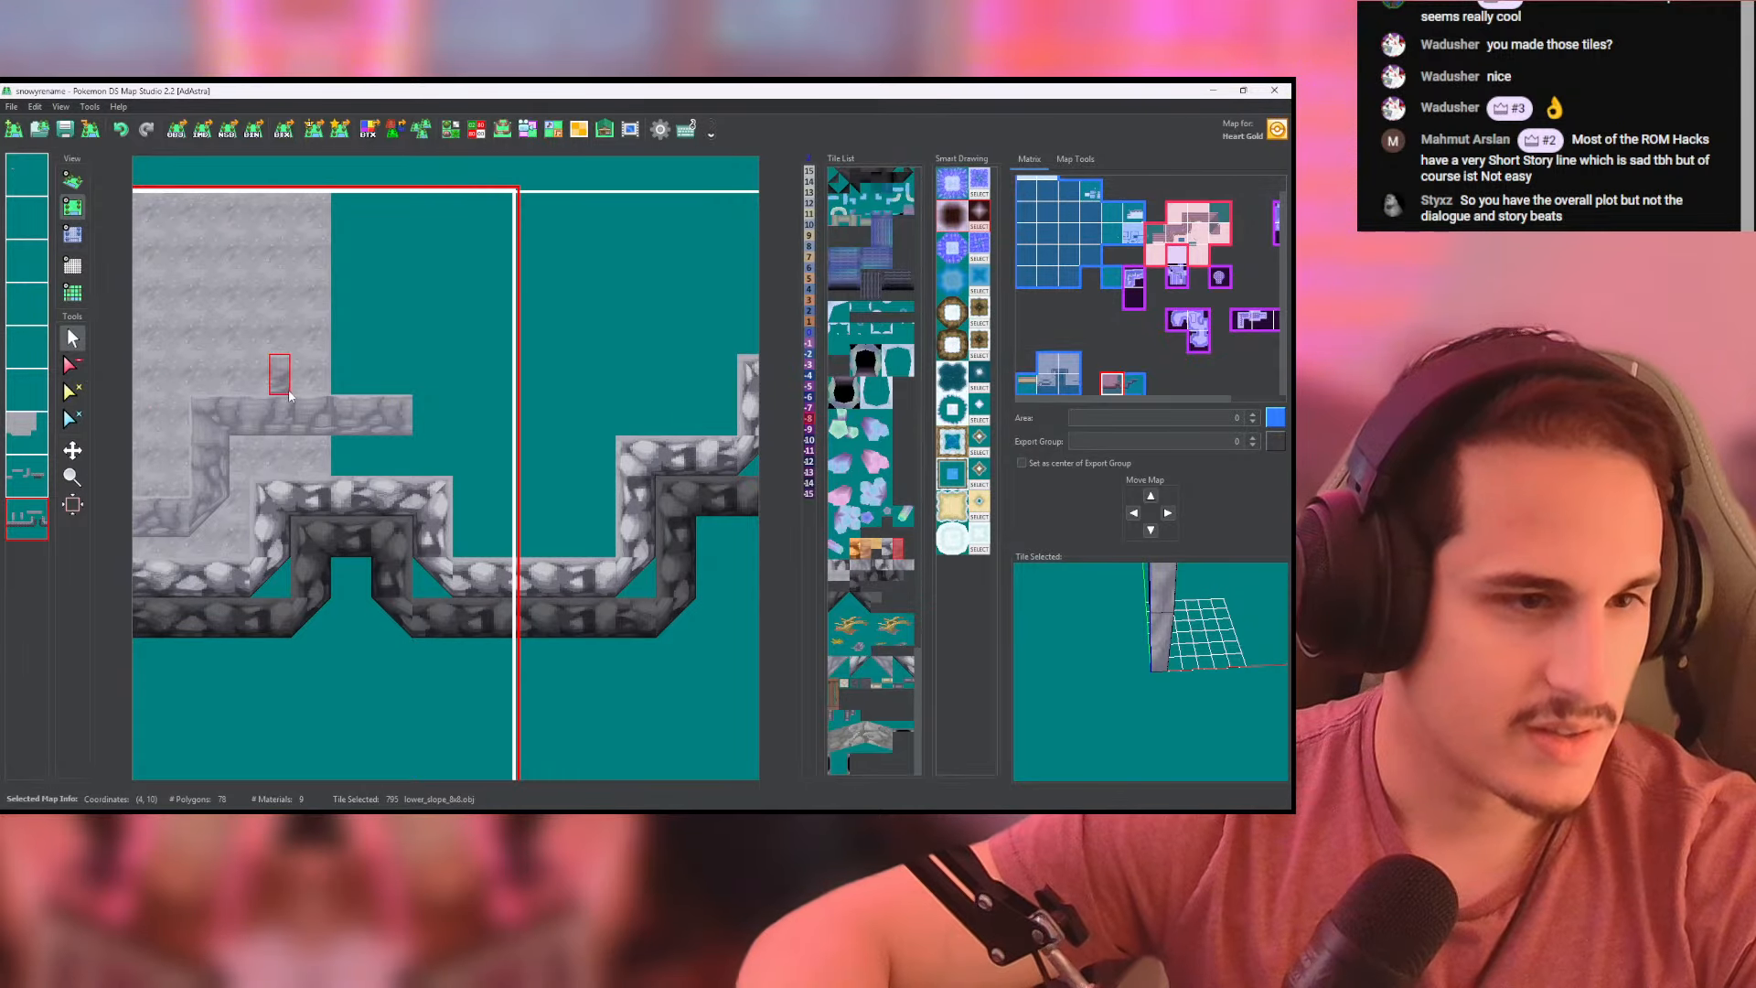
middle_click_drag(289, 391, 320, 411)
middle_click_drag(427, 452, 328, 454)
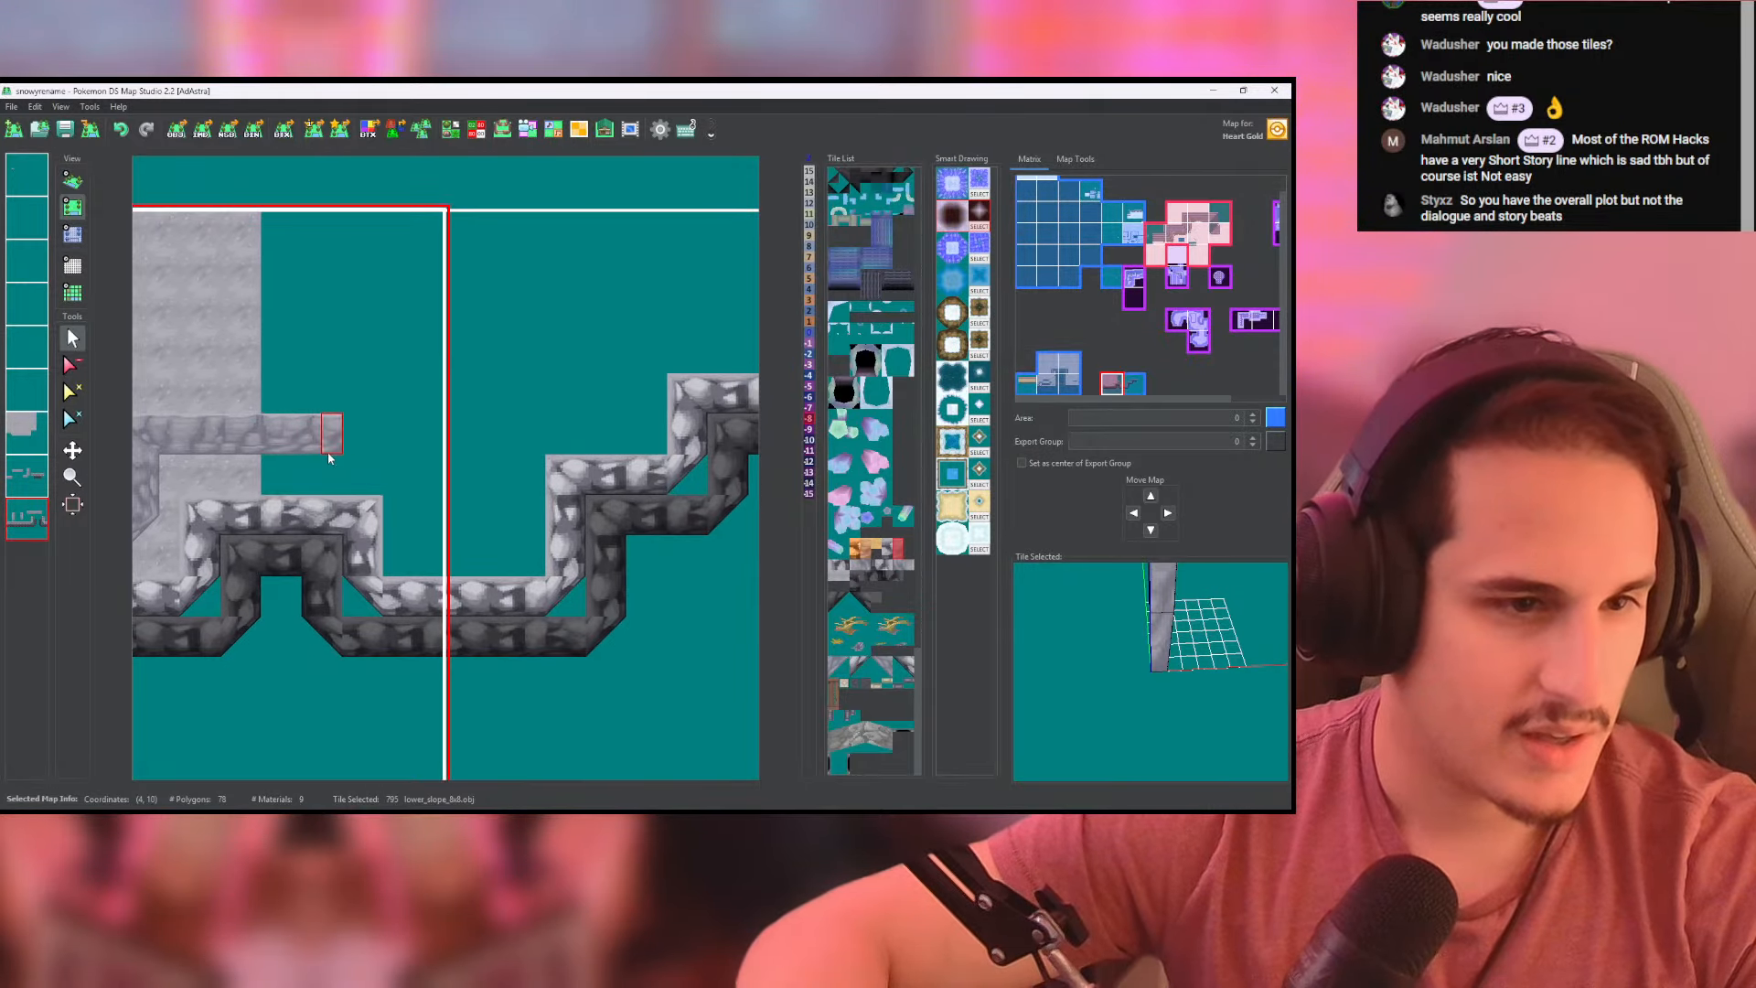
- Extend the first map's pale upper wall to the map's right edge with lower_slope_8x8 tiles
left_click_drag(329, 457, 357, 455)
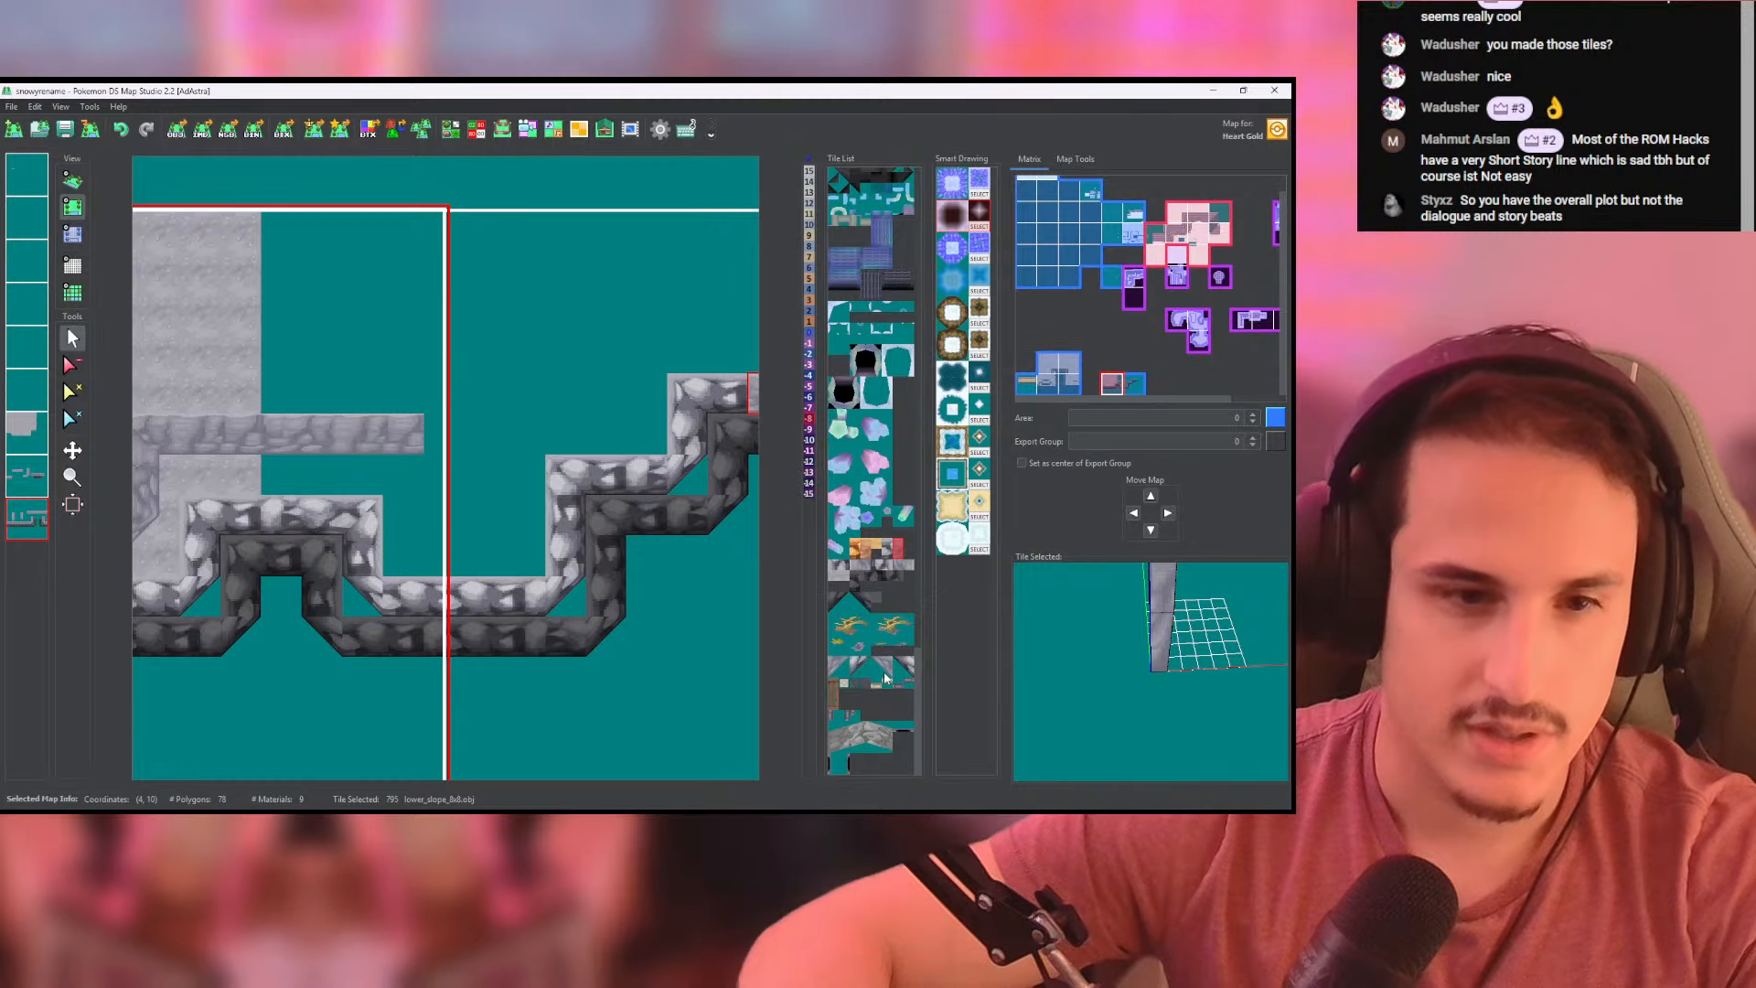
left_click(834, 675)
middle_click_drag(532, 547, 560, 553)
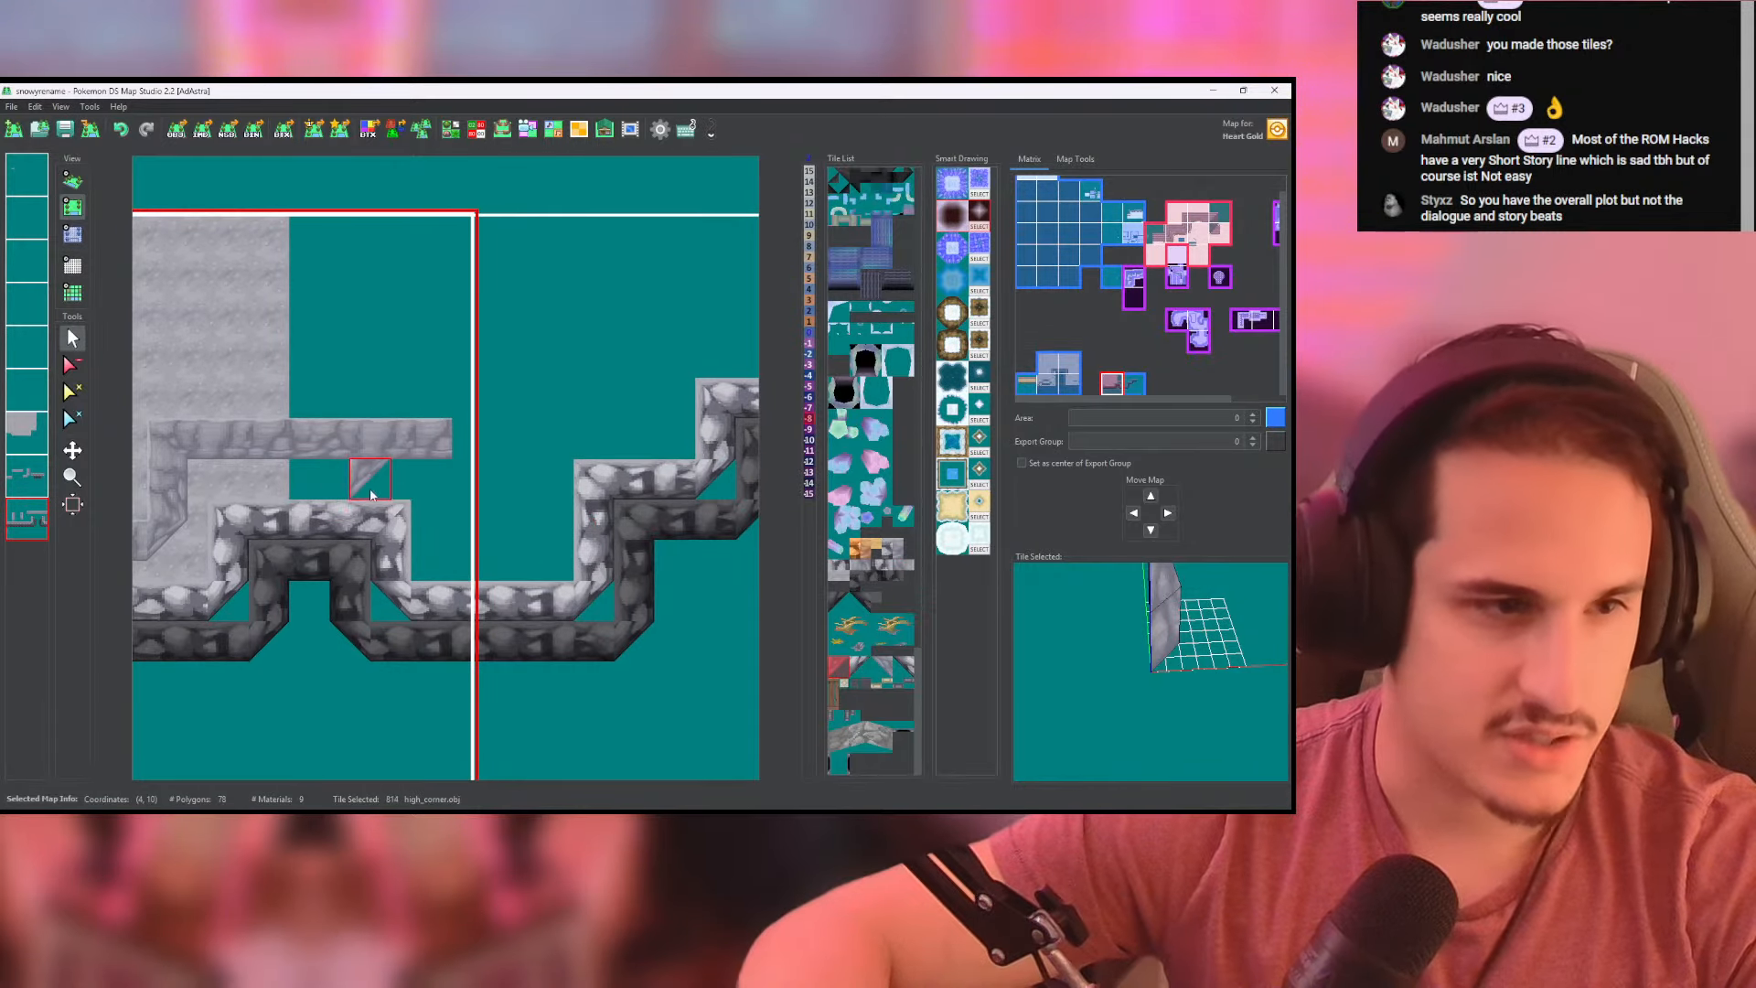
right_click(374, 446)
left_click(32, 472)
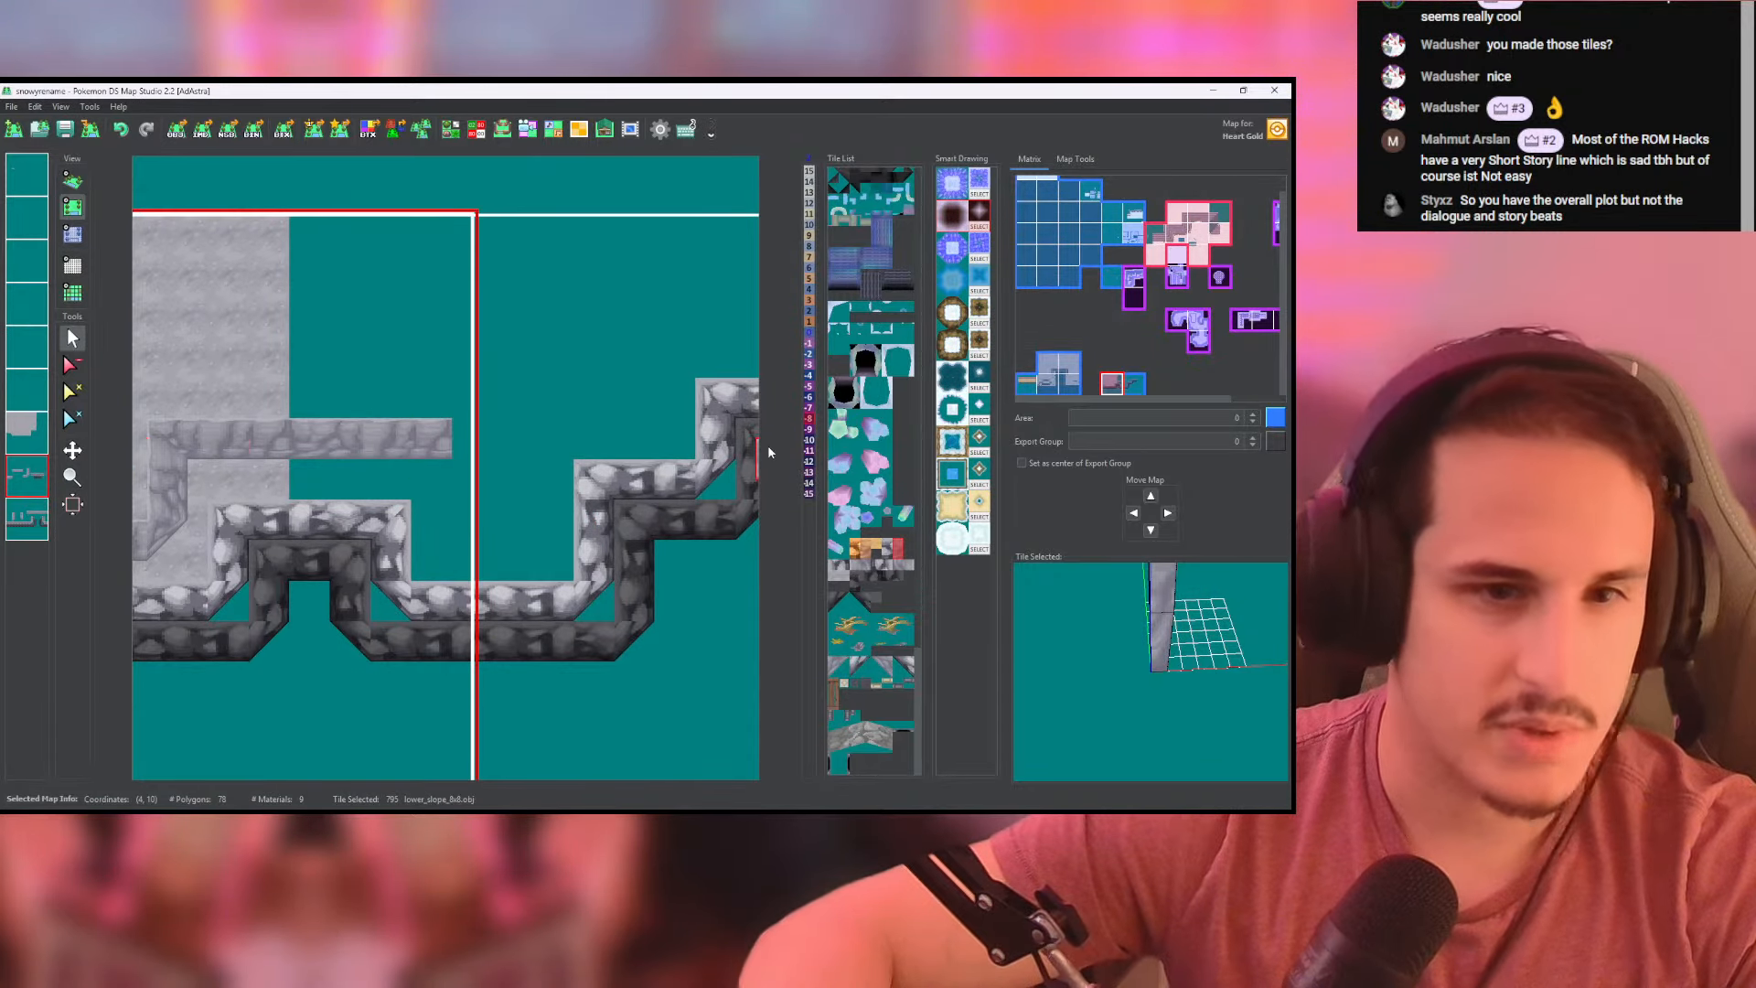
left_click(462, 439)
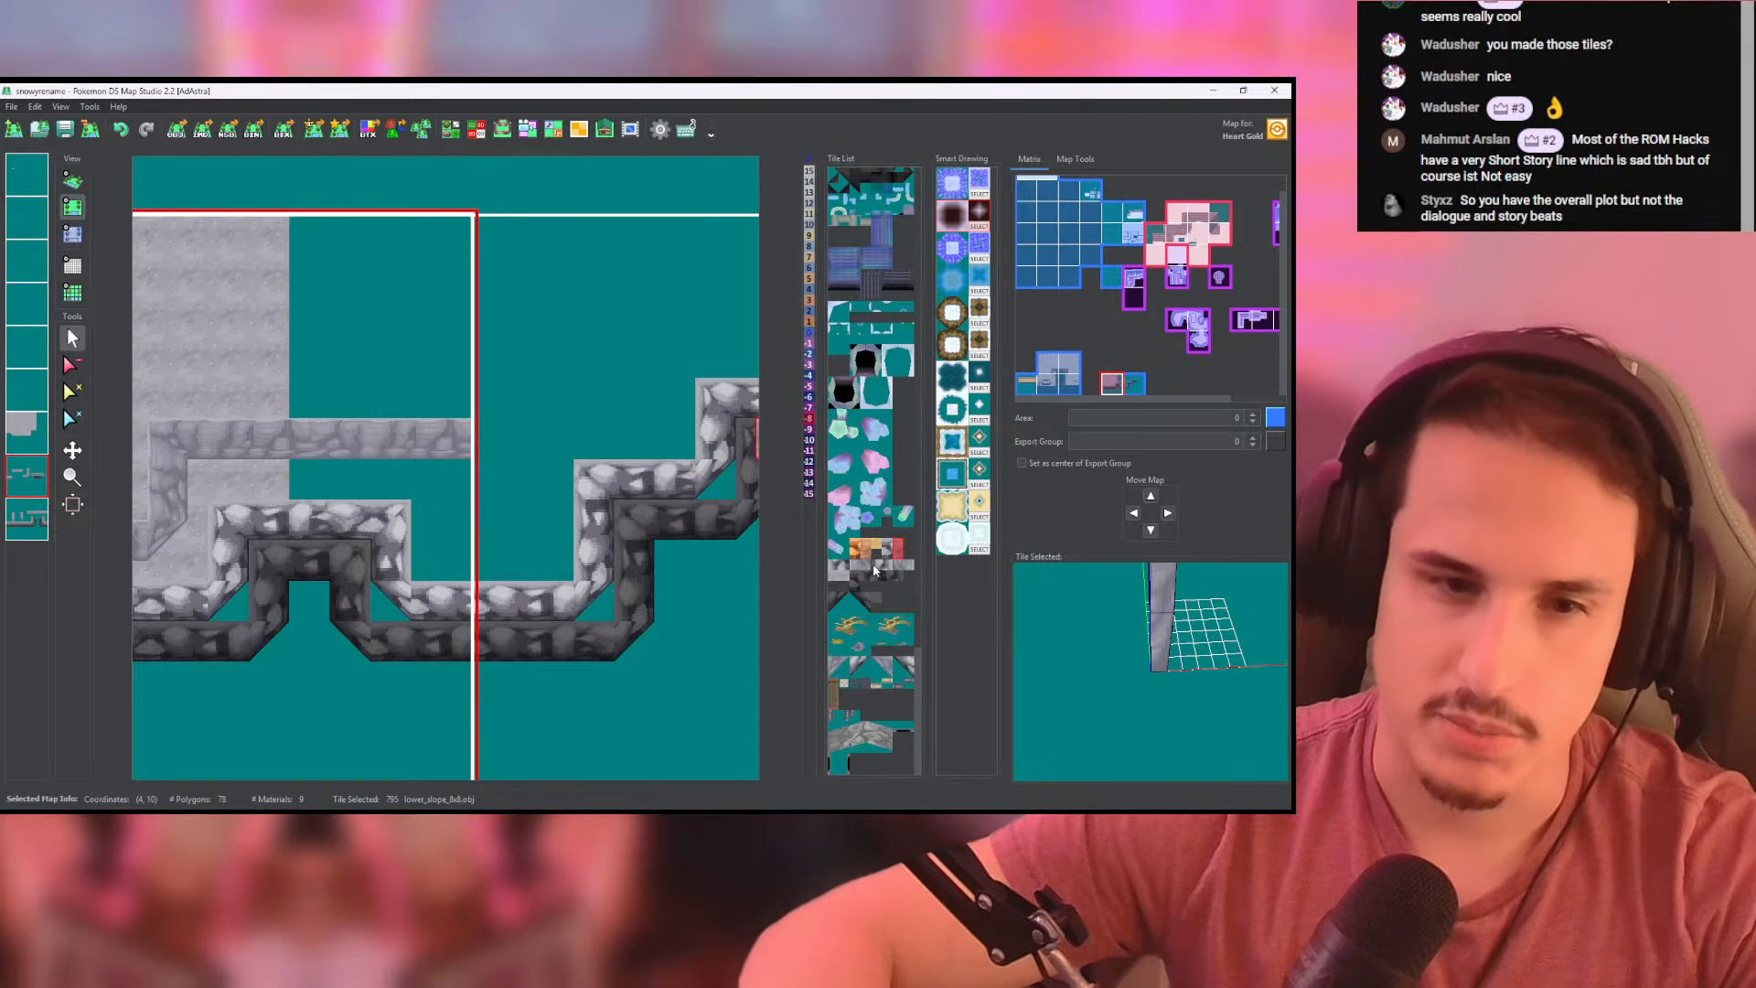
- Turn the pale wall downward along the first map's right edge with lower_slope_8x8 tiles and end it with a high_corner tile
left_click(904, 565)
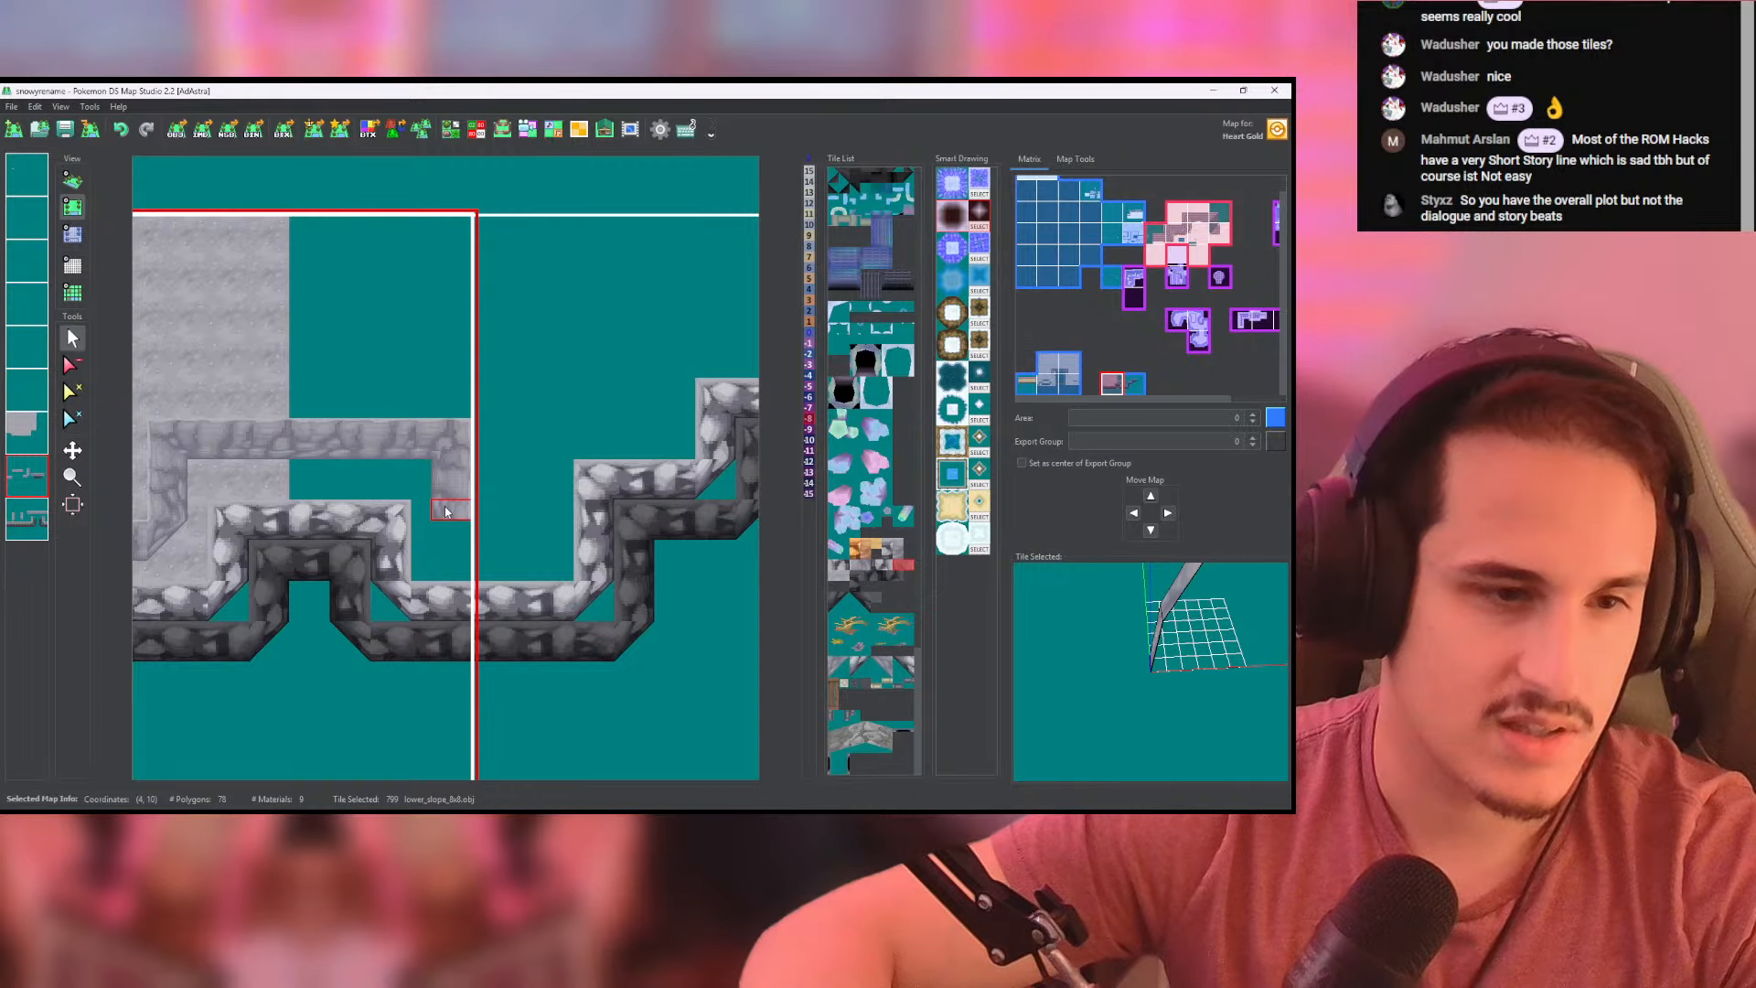
left_click(445, 507)
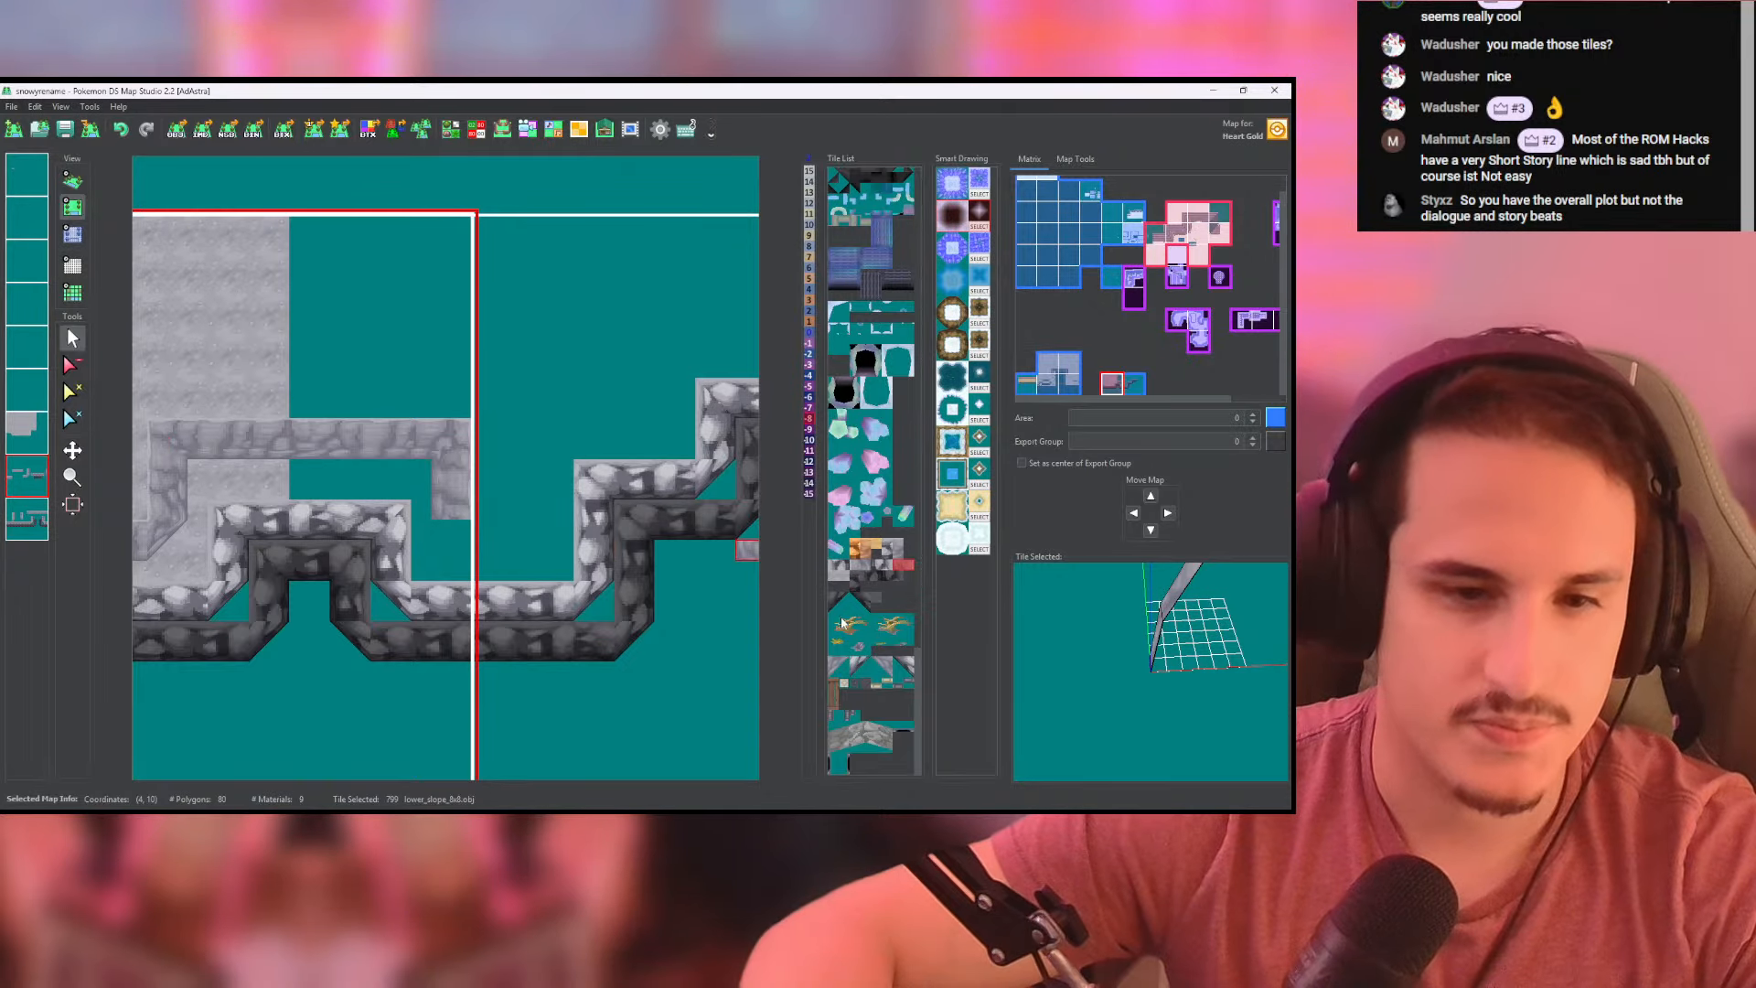
left_click(885, 669)
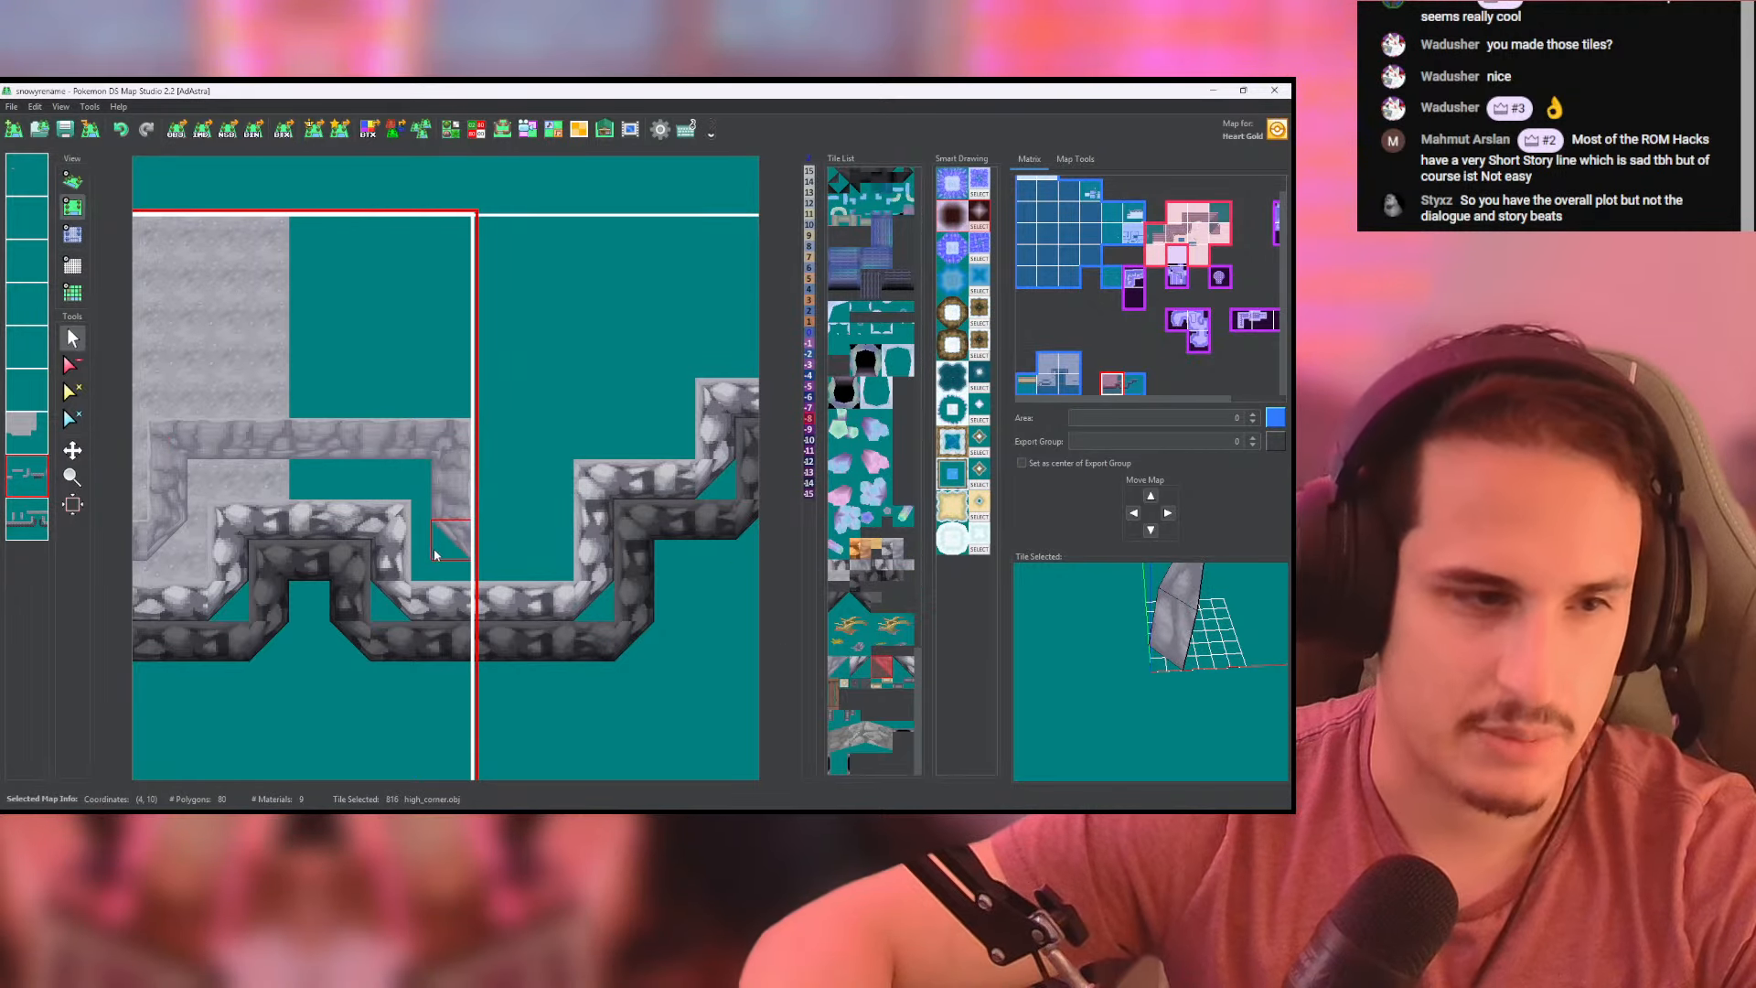
- Continue the pale wall into the neighbouring map on the bottom layer, turning it upward with a high_corner tile and a column of lower_slope tiles
left_click(26, 518)
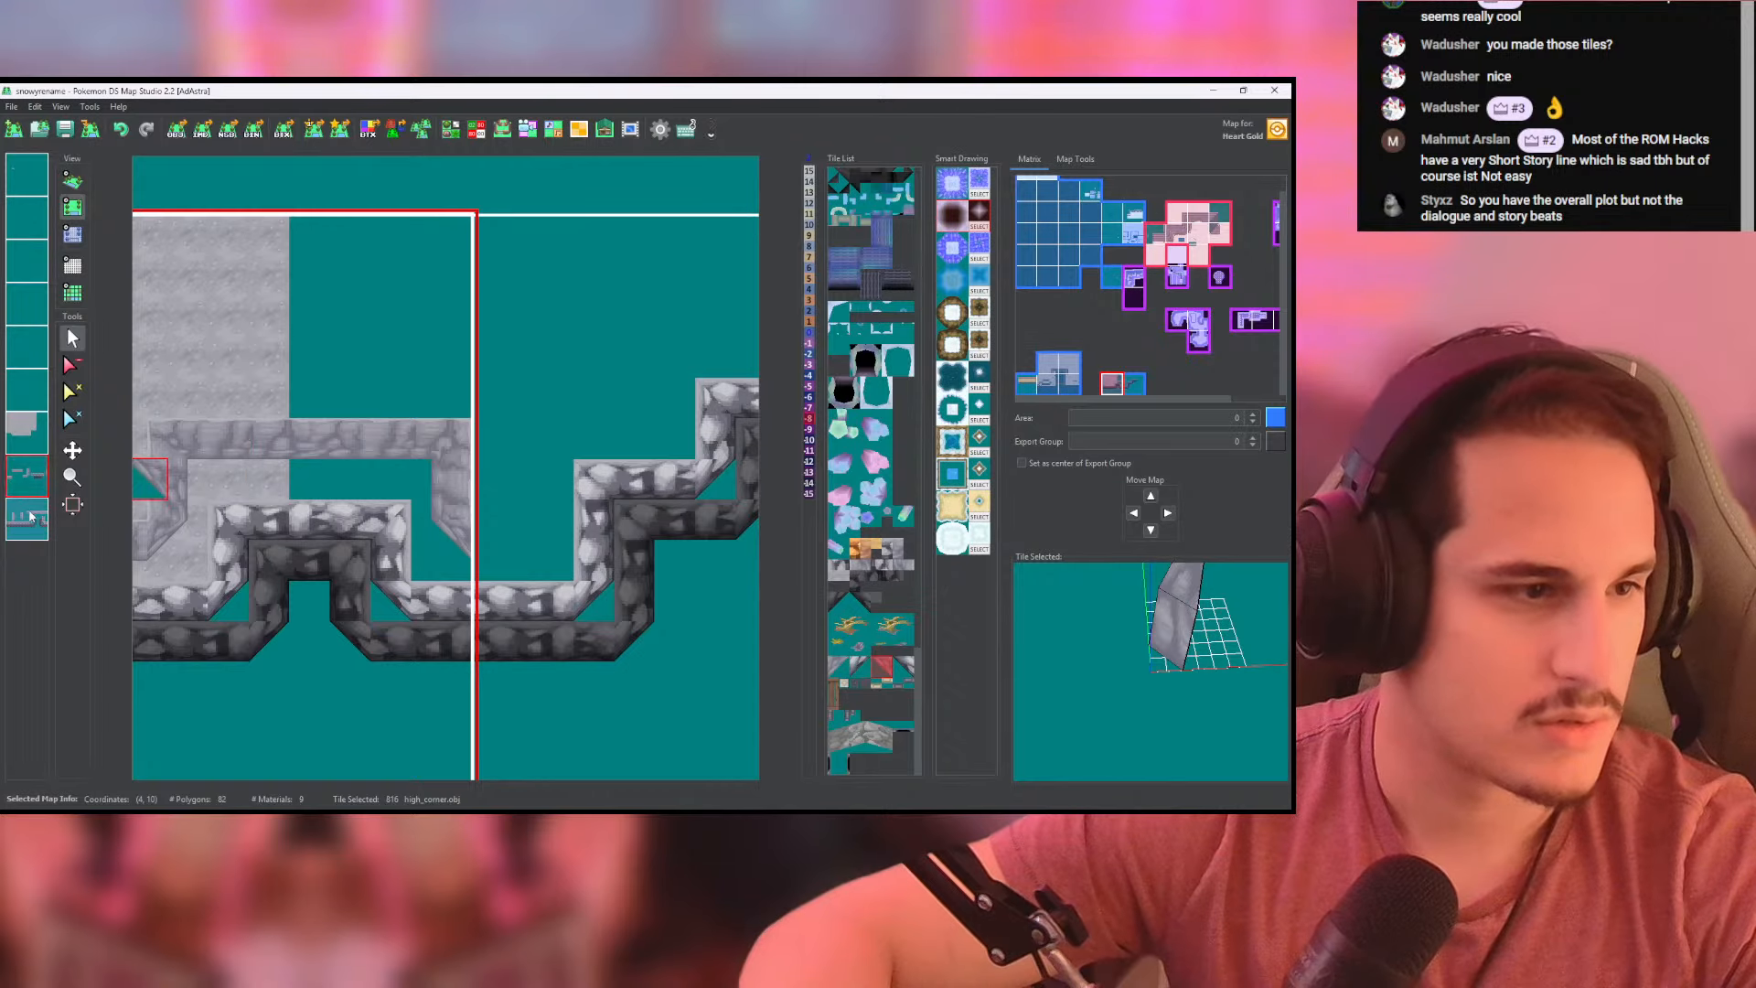
left_click_drag(487, 551, 508, 550)
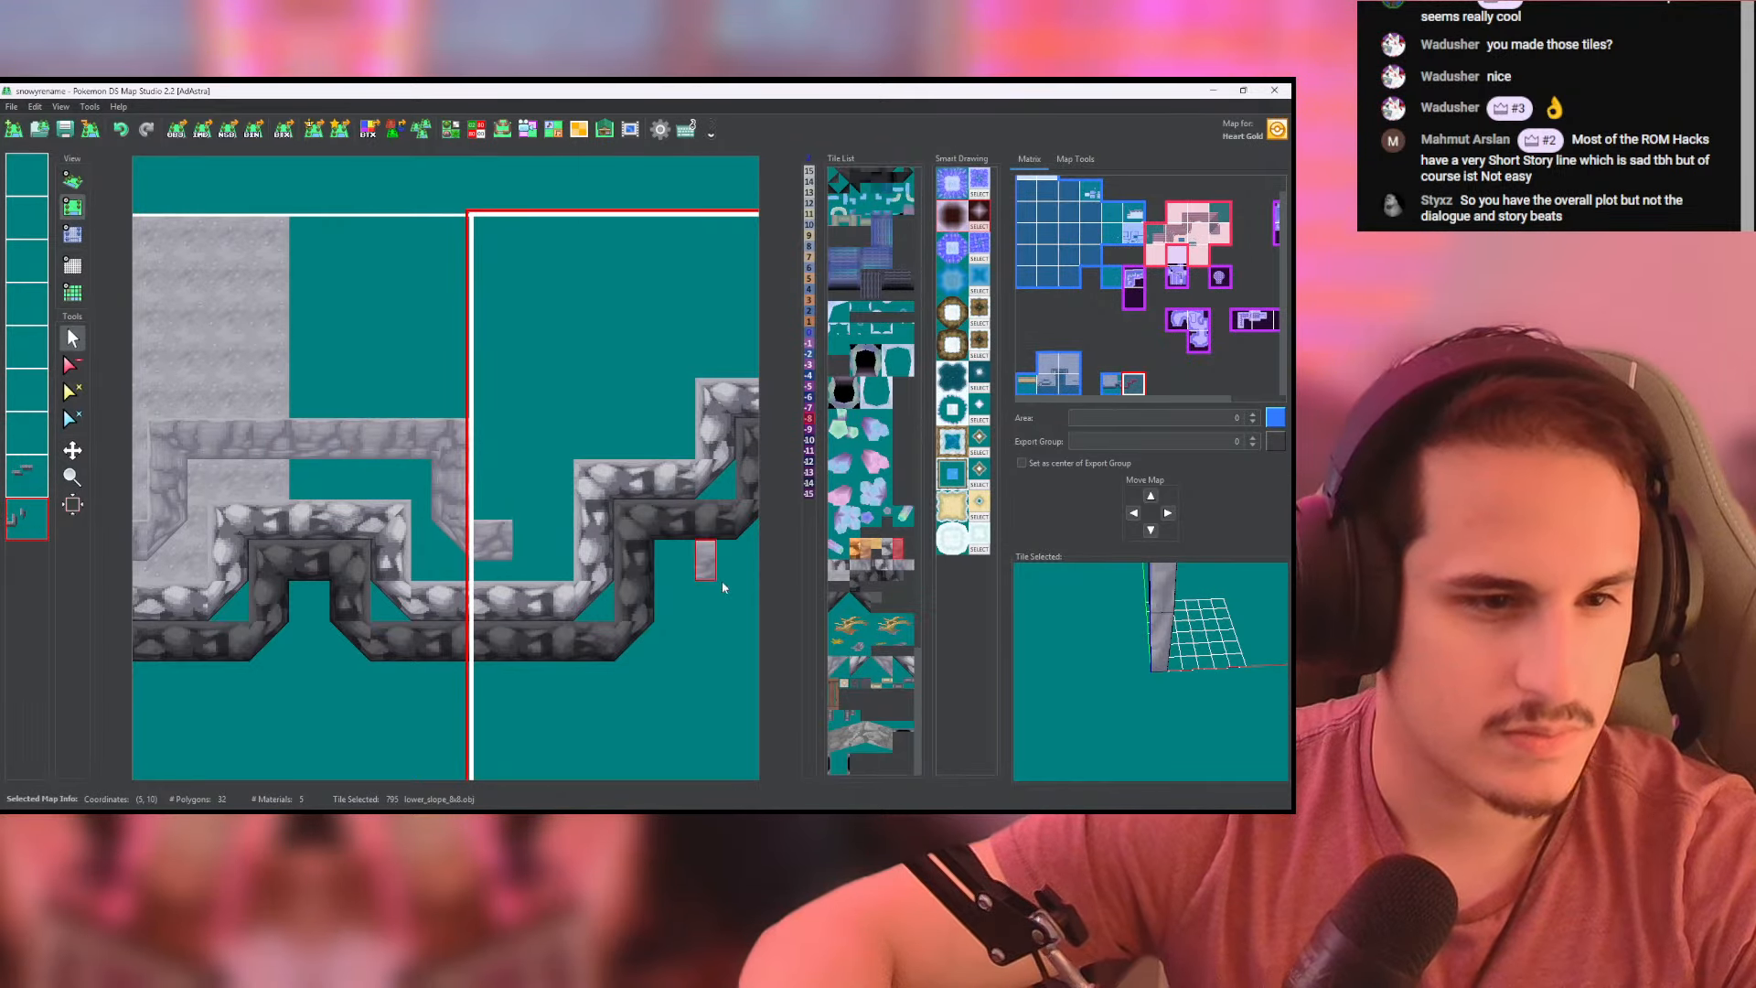
left_click(837, 675)
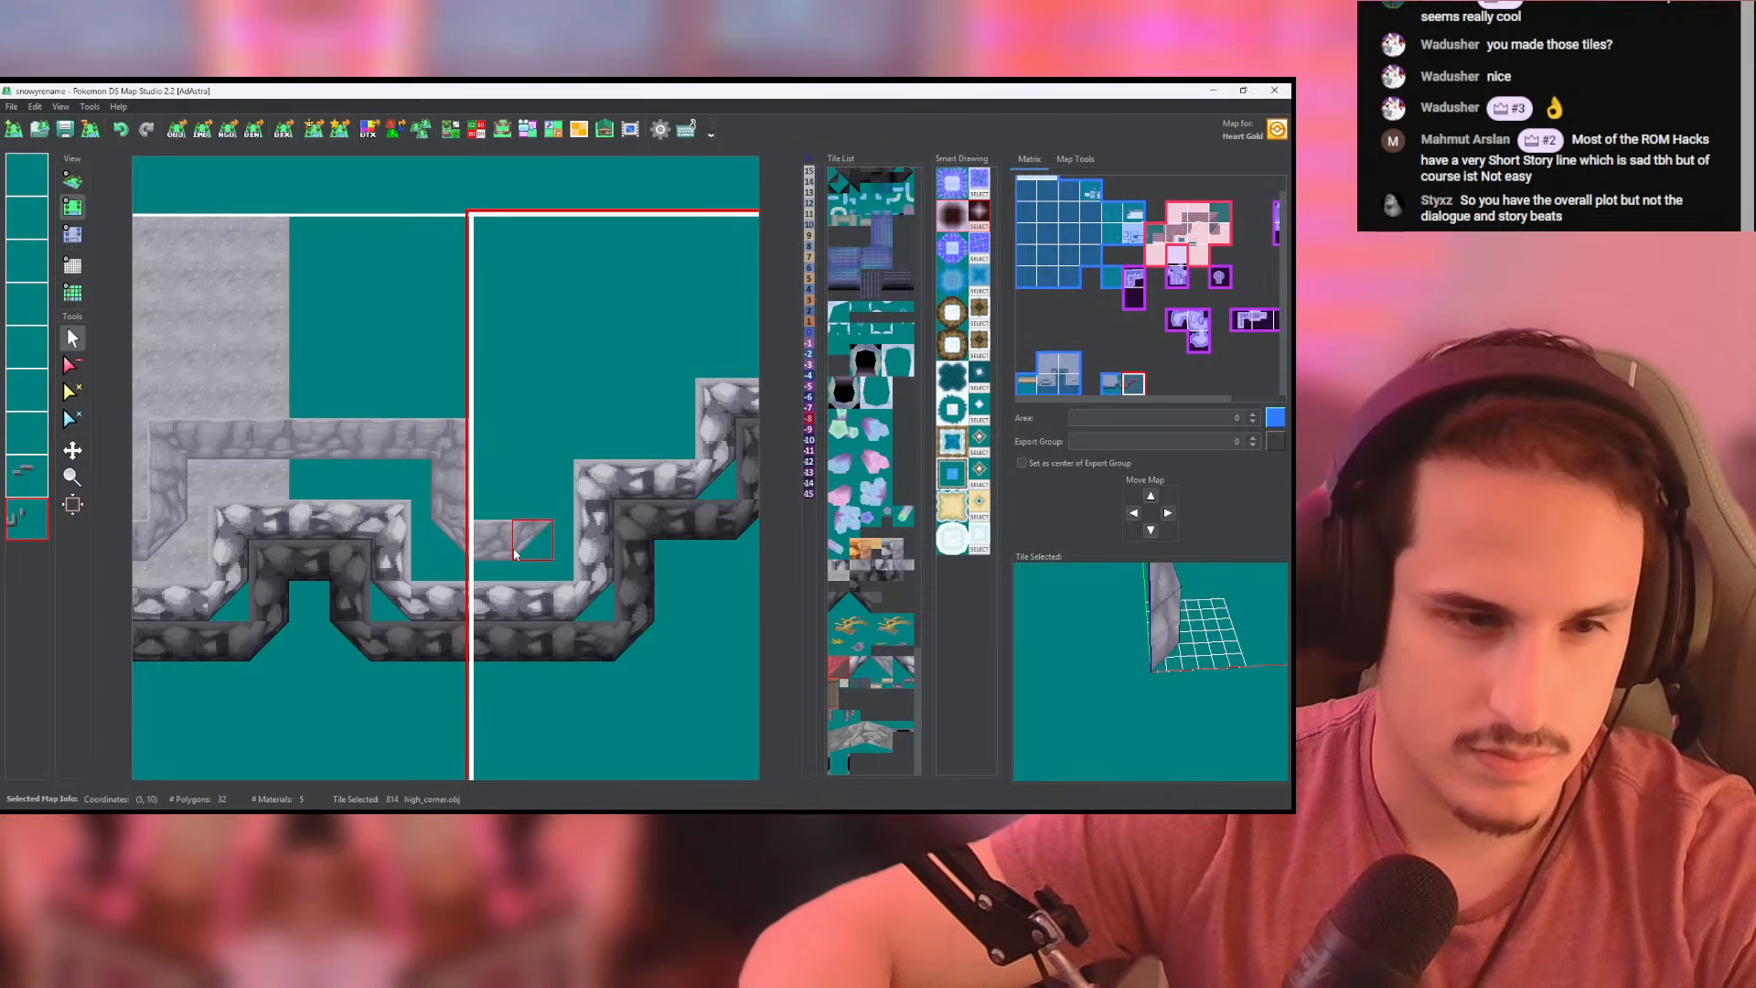
left_click(515, 554)
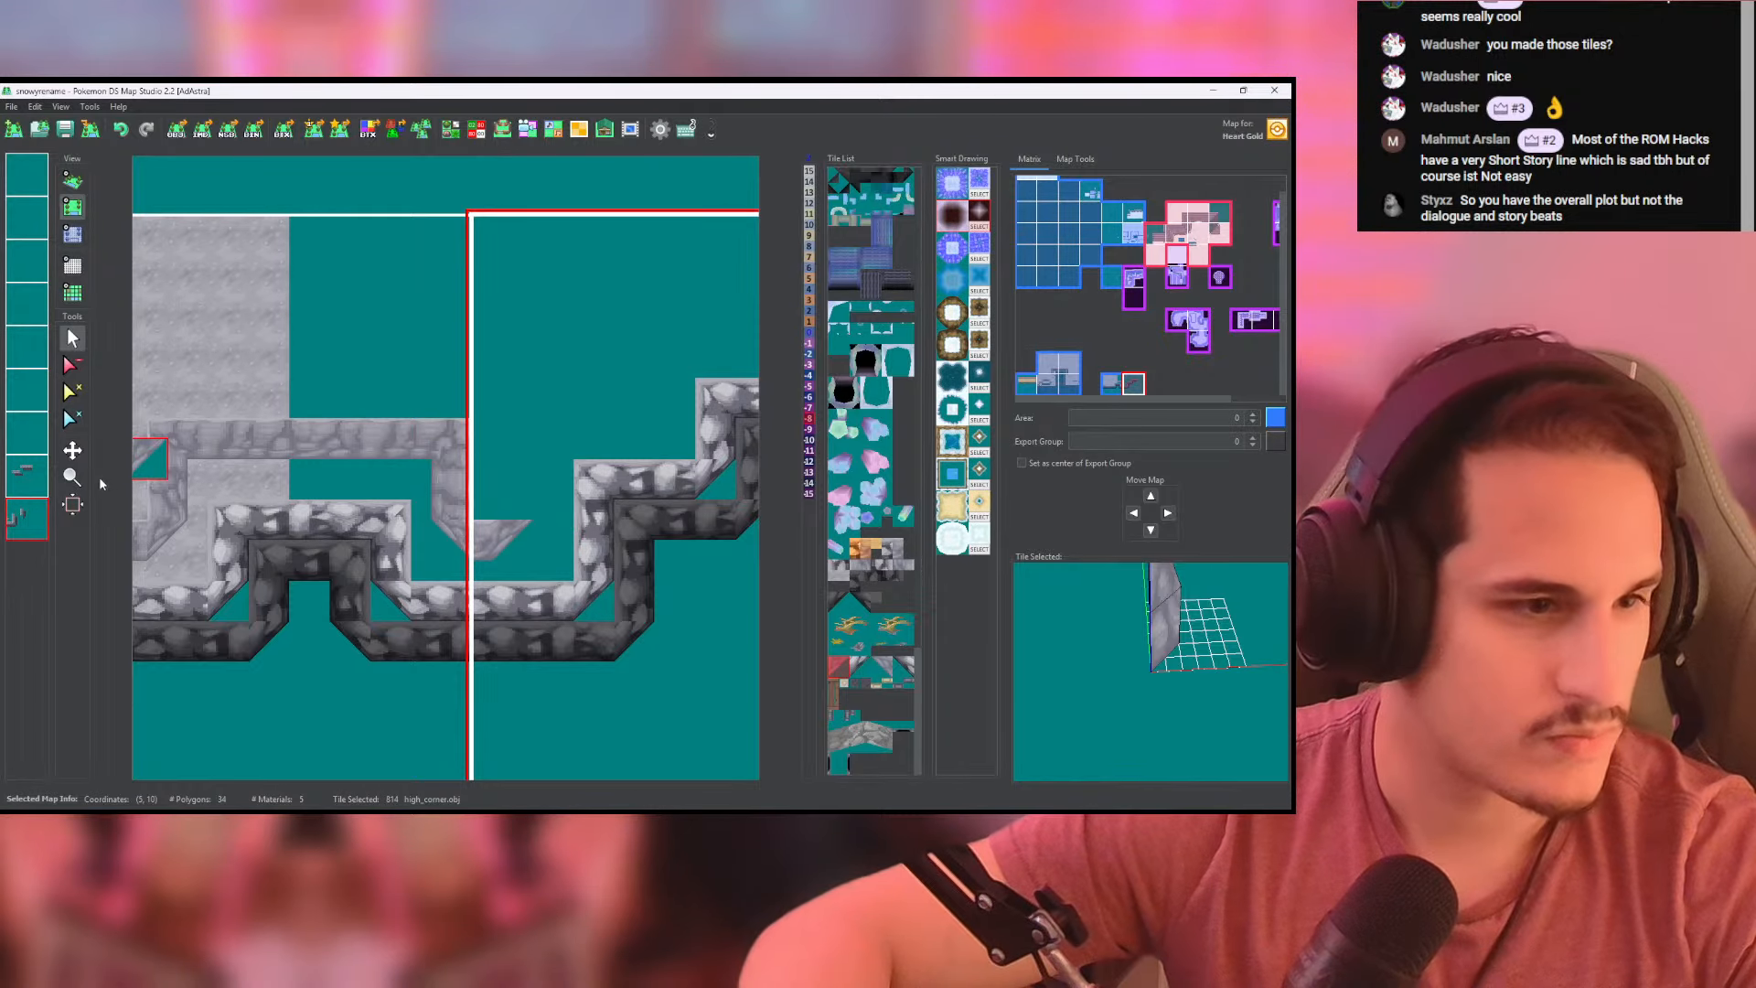
left_click(850, 573)
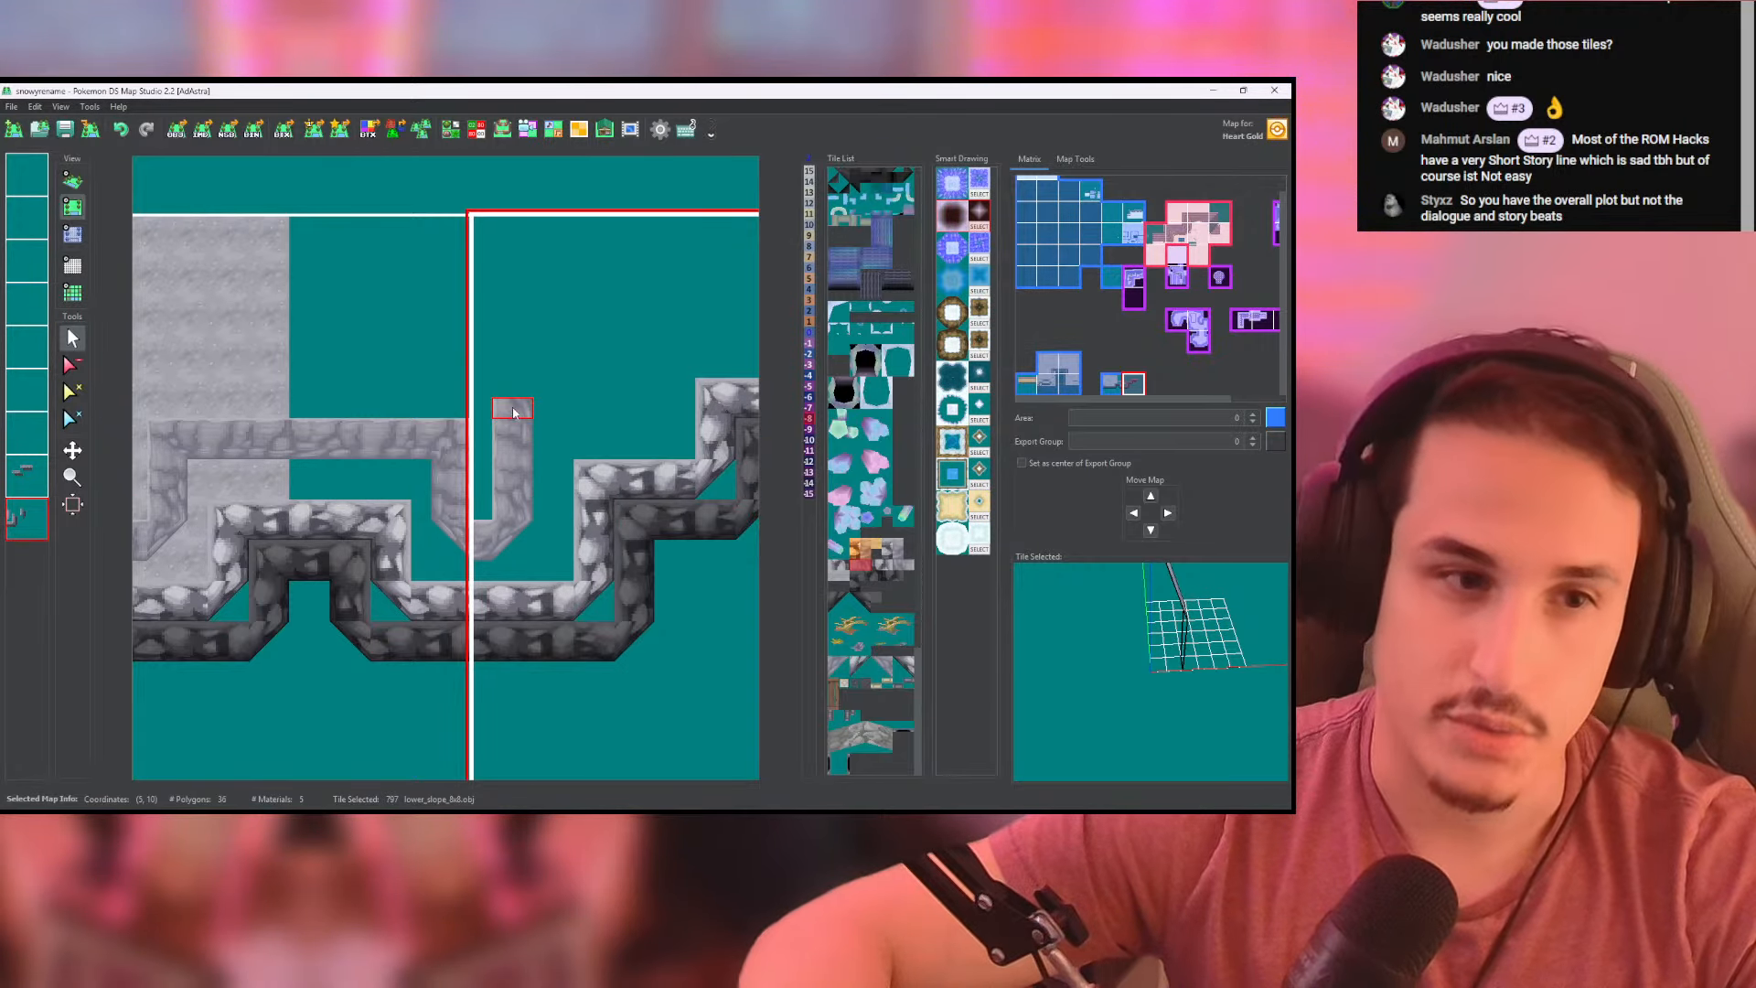
left_click_drag(513, 409, 512, 390)
- Run lower_slope_8x8 tiles rightward from the top of the pale wall's first rise on the second-lowest layer
left_click(31, 477)
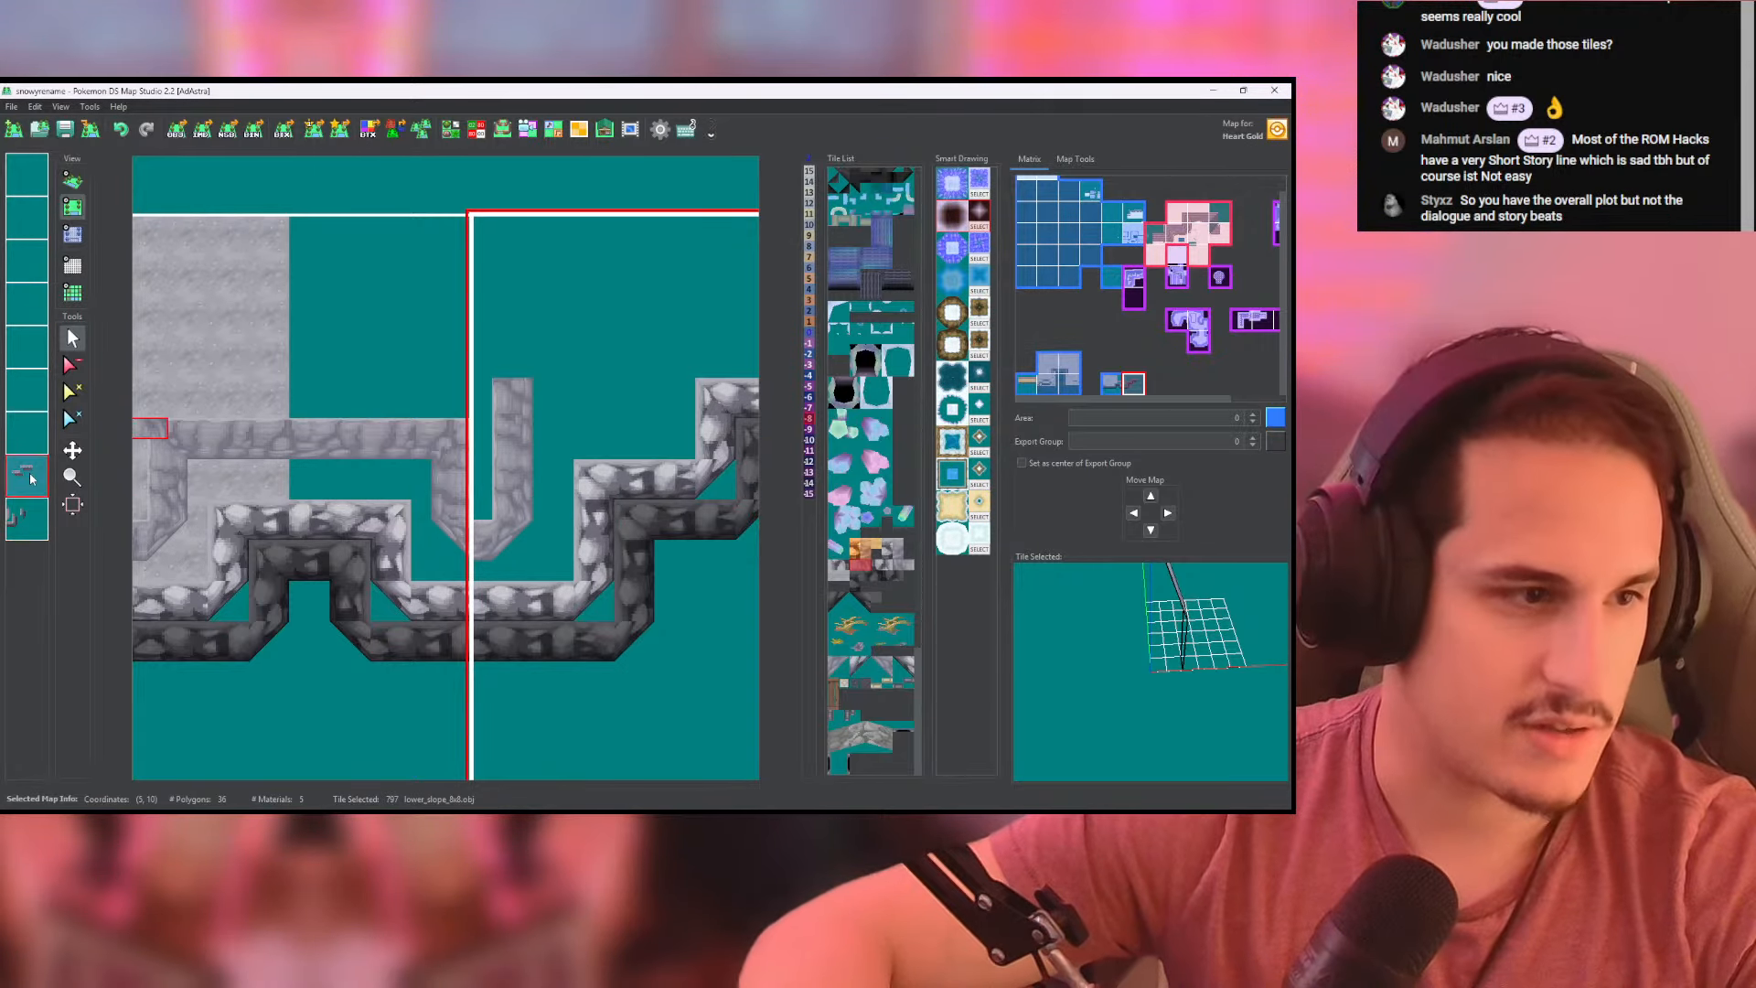
left_click(886, 552)
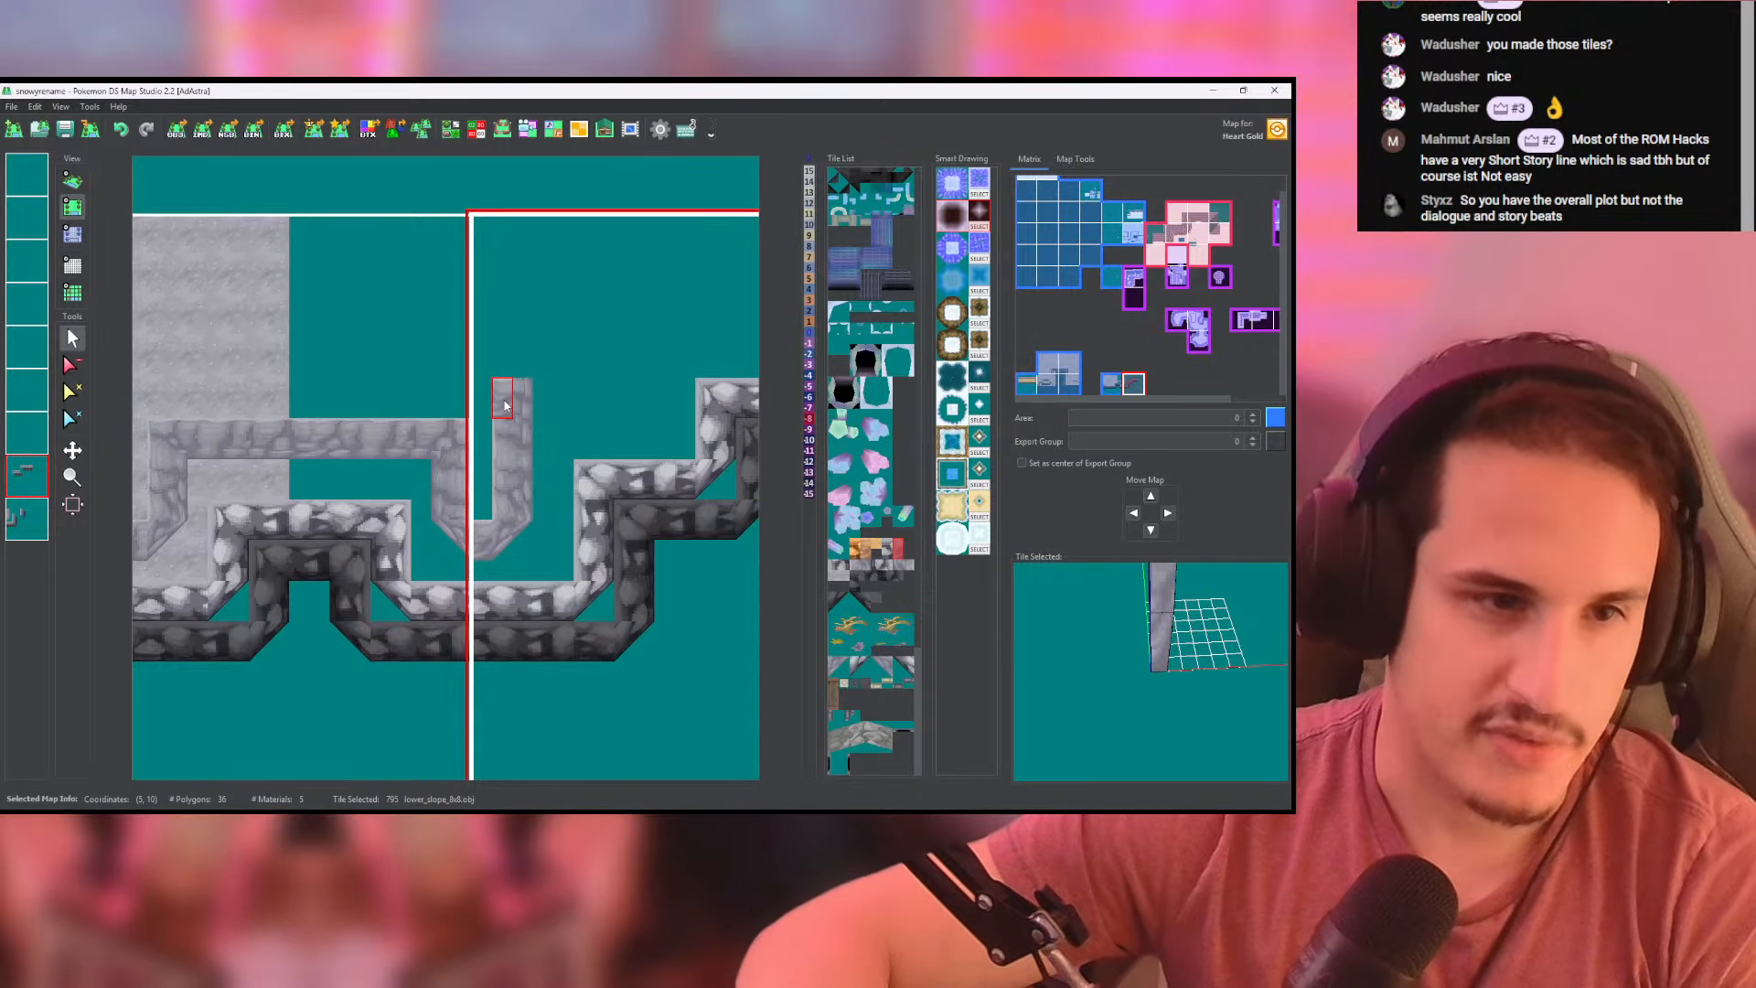
left_click_drag(504, 405, 625, 411)
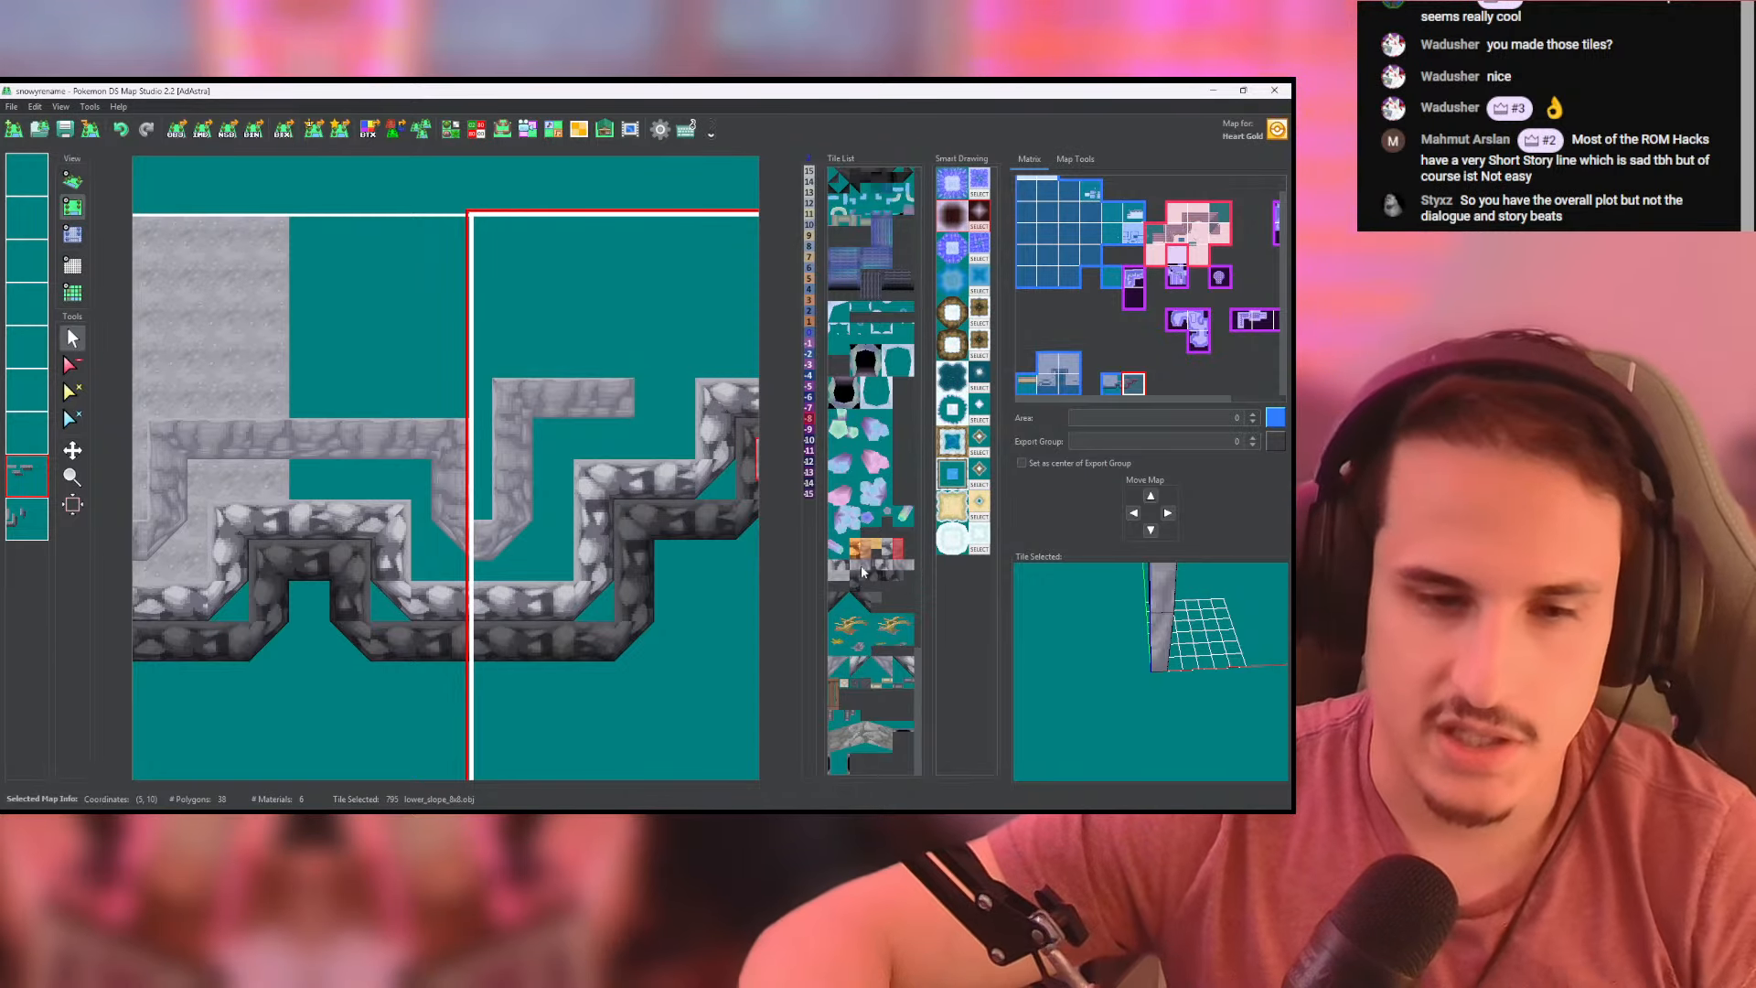
- Close the first pale step with a high_corner tile and raise the wall above it with vertical slope tiles
left_click(840, 665)
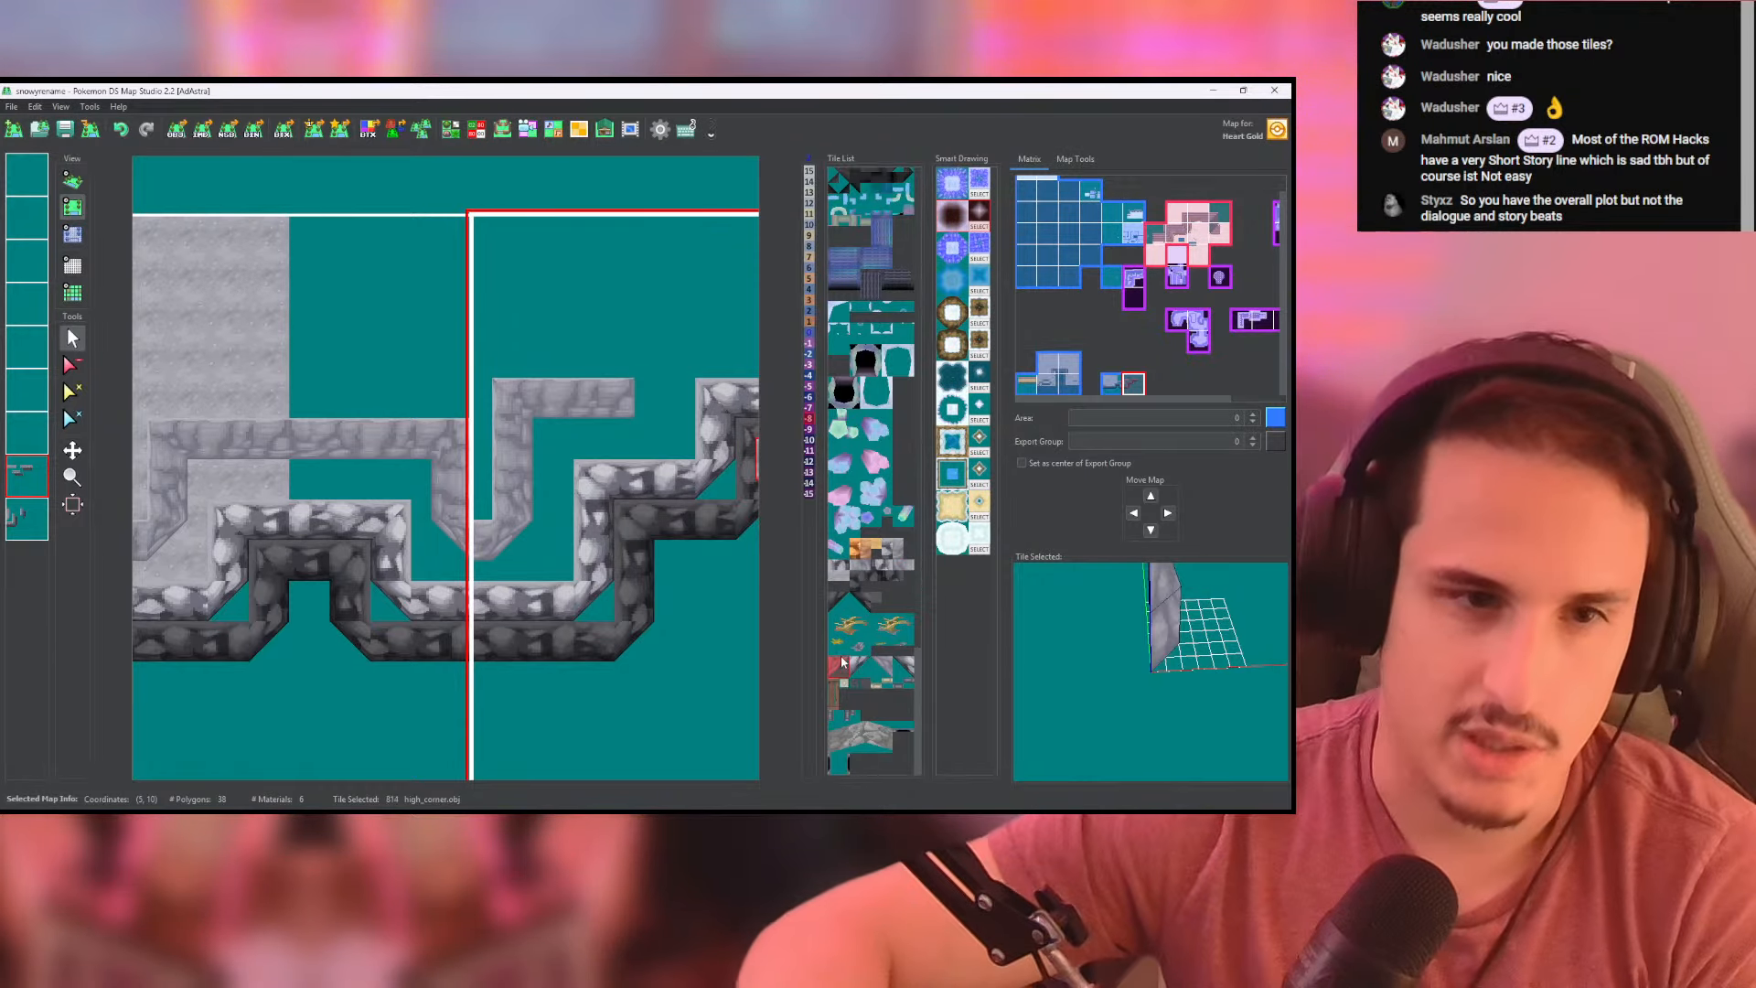
left_click(634, 416)
left_click(861, 569)
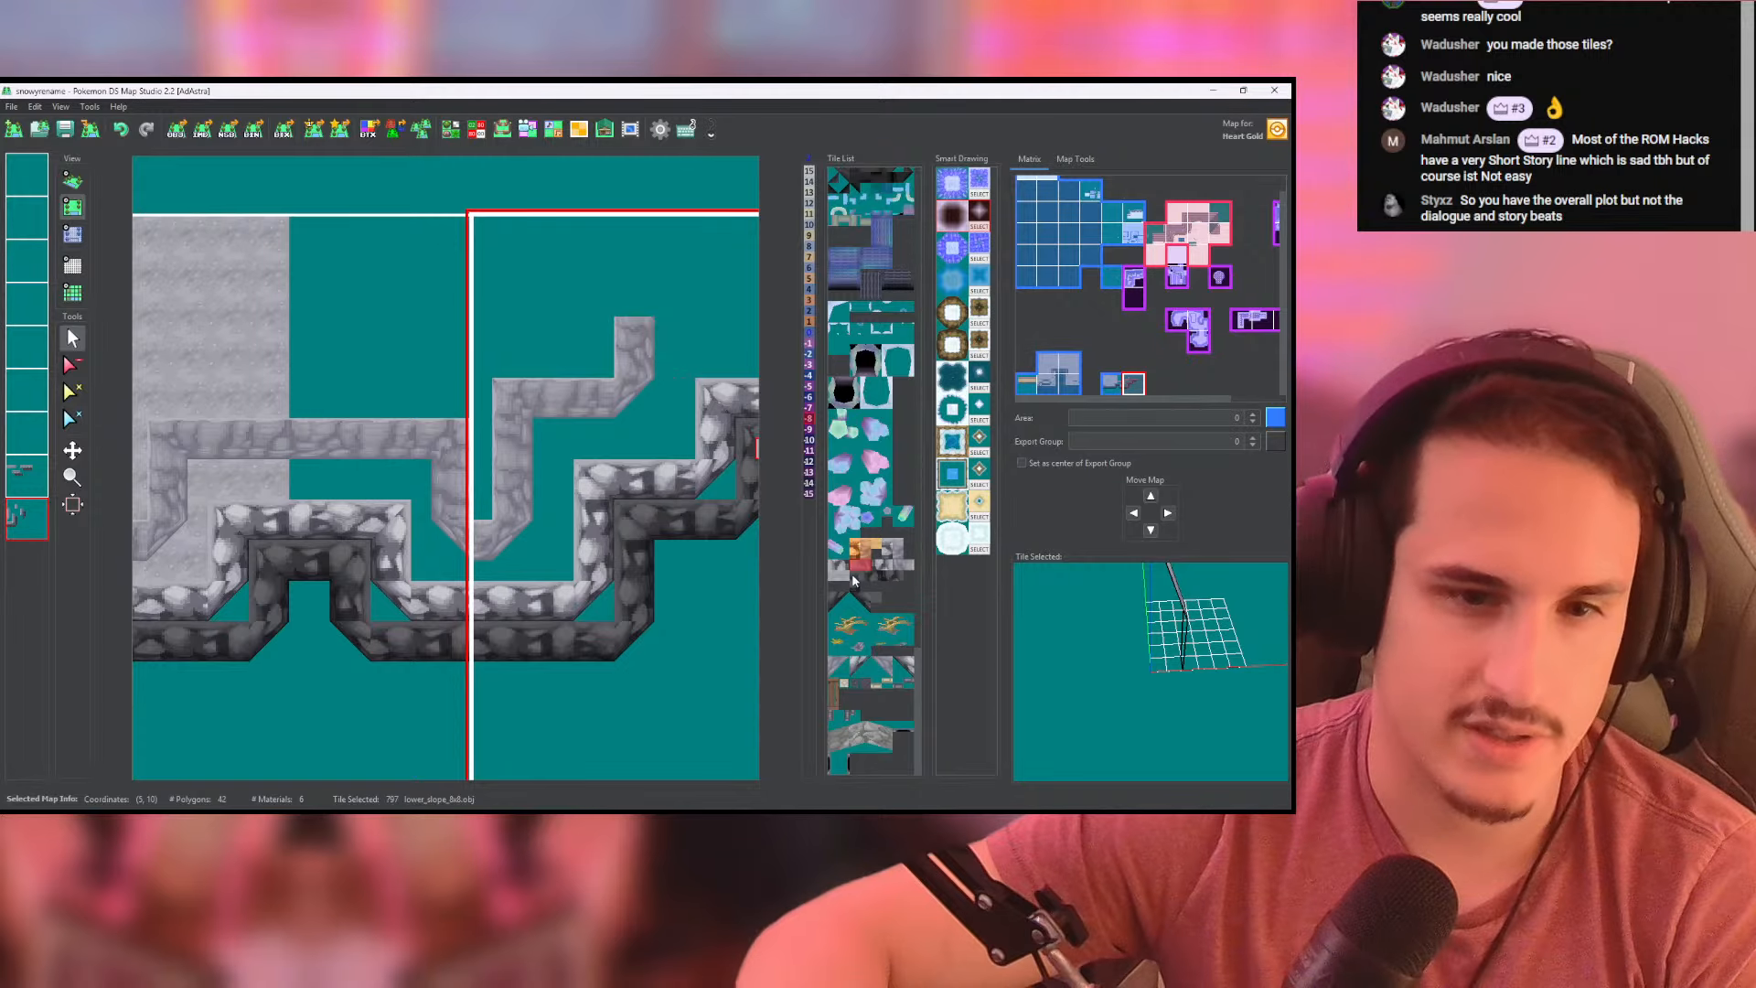
left_click(900, 549)
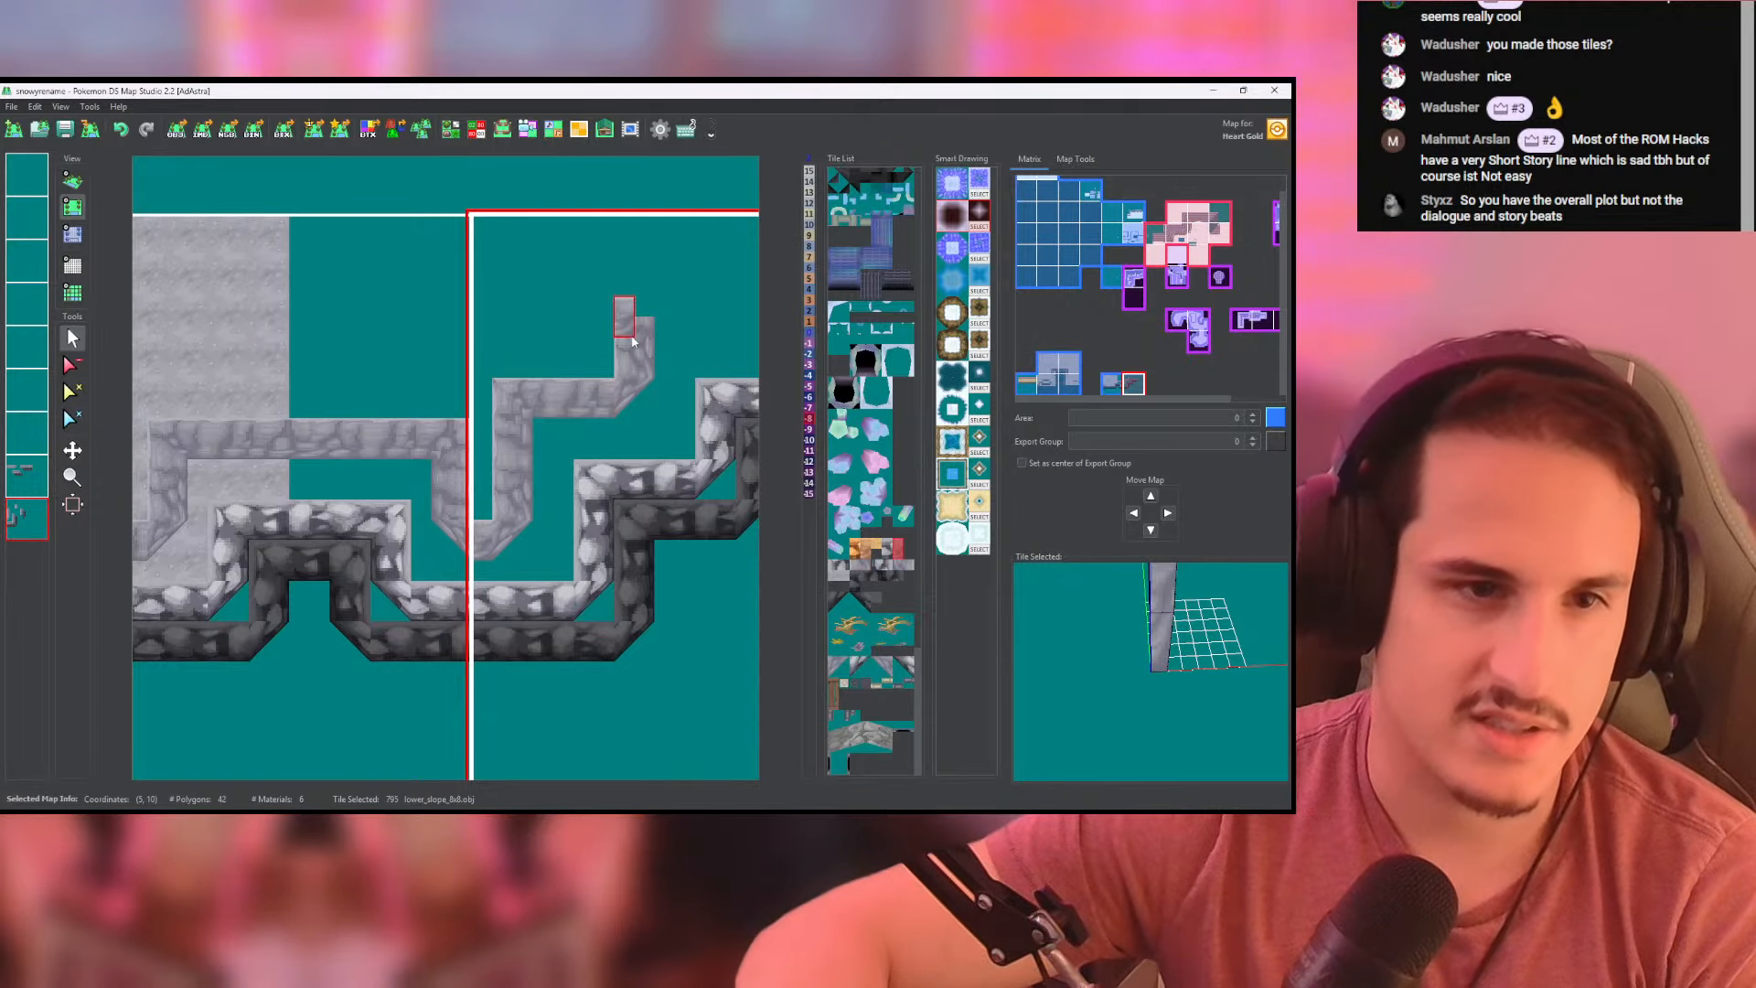
right_click(619, 369)
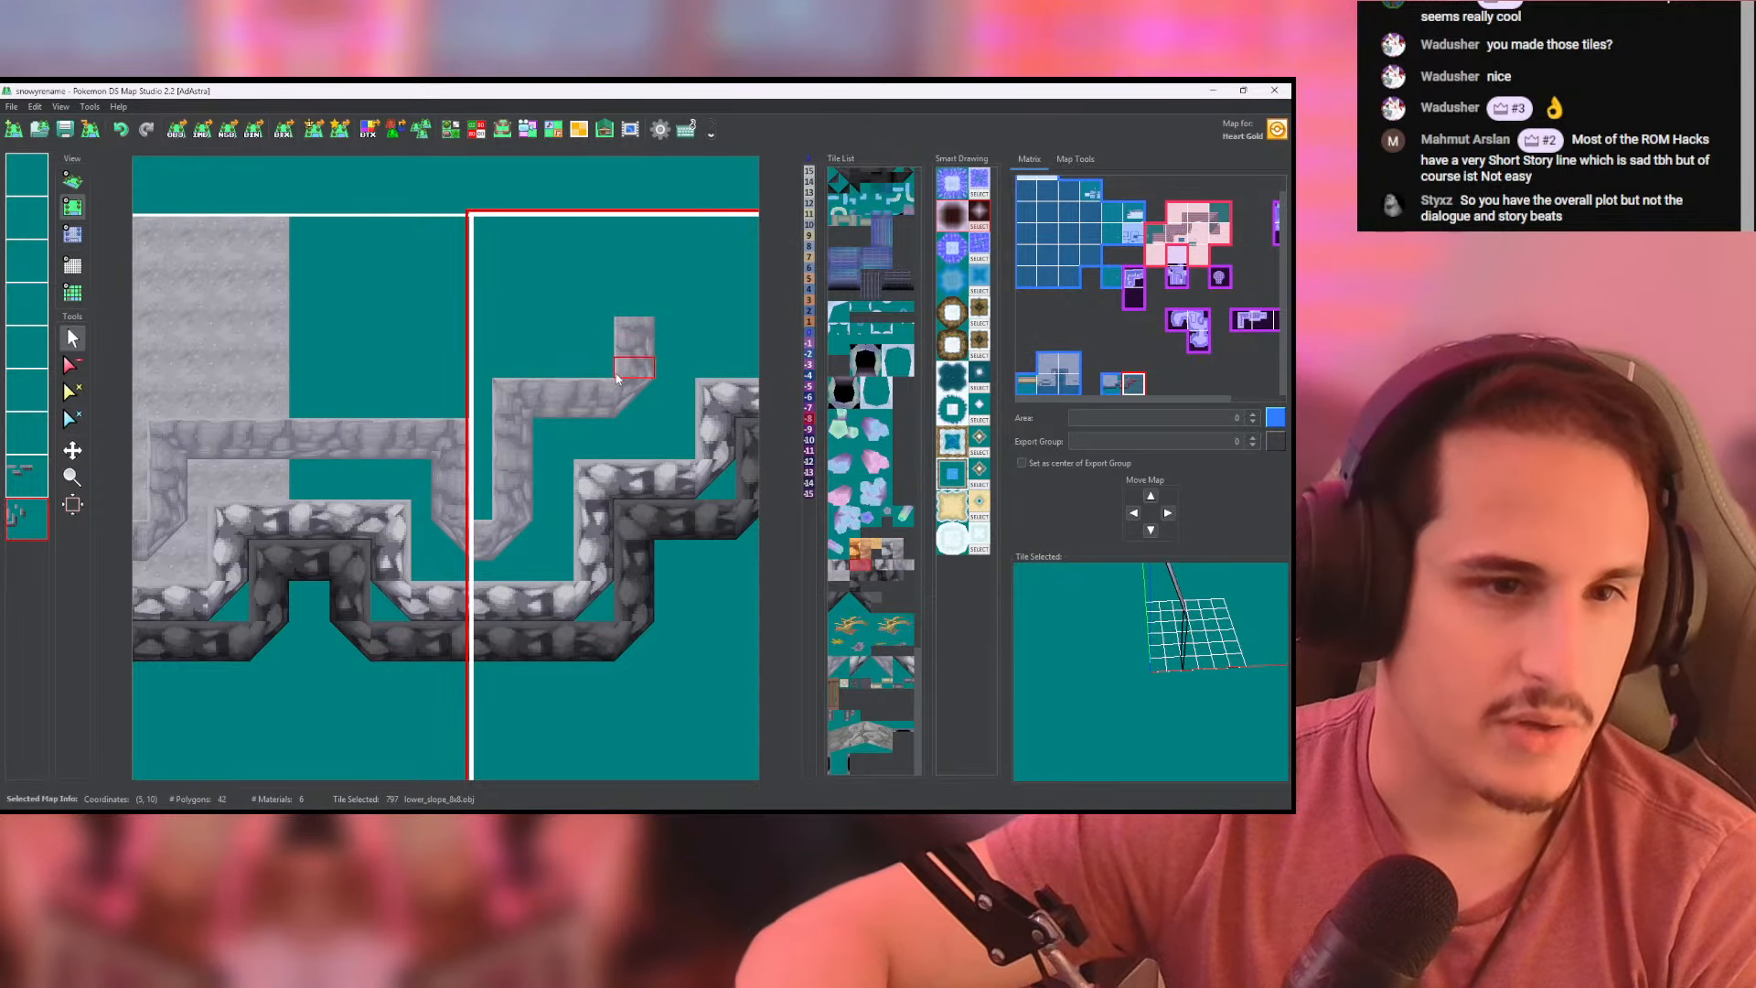
left_click(629, 318)
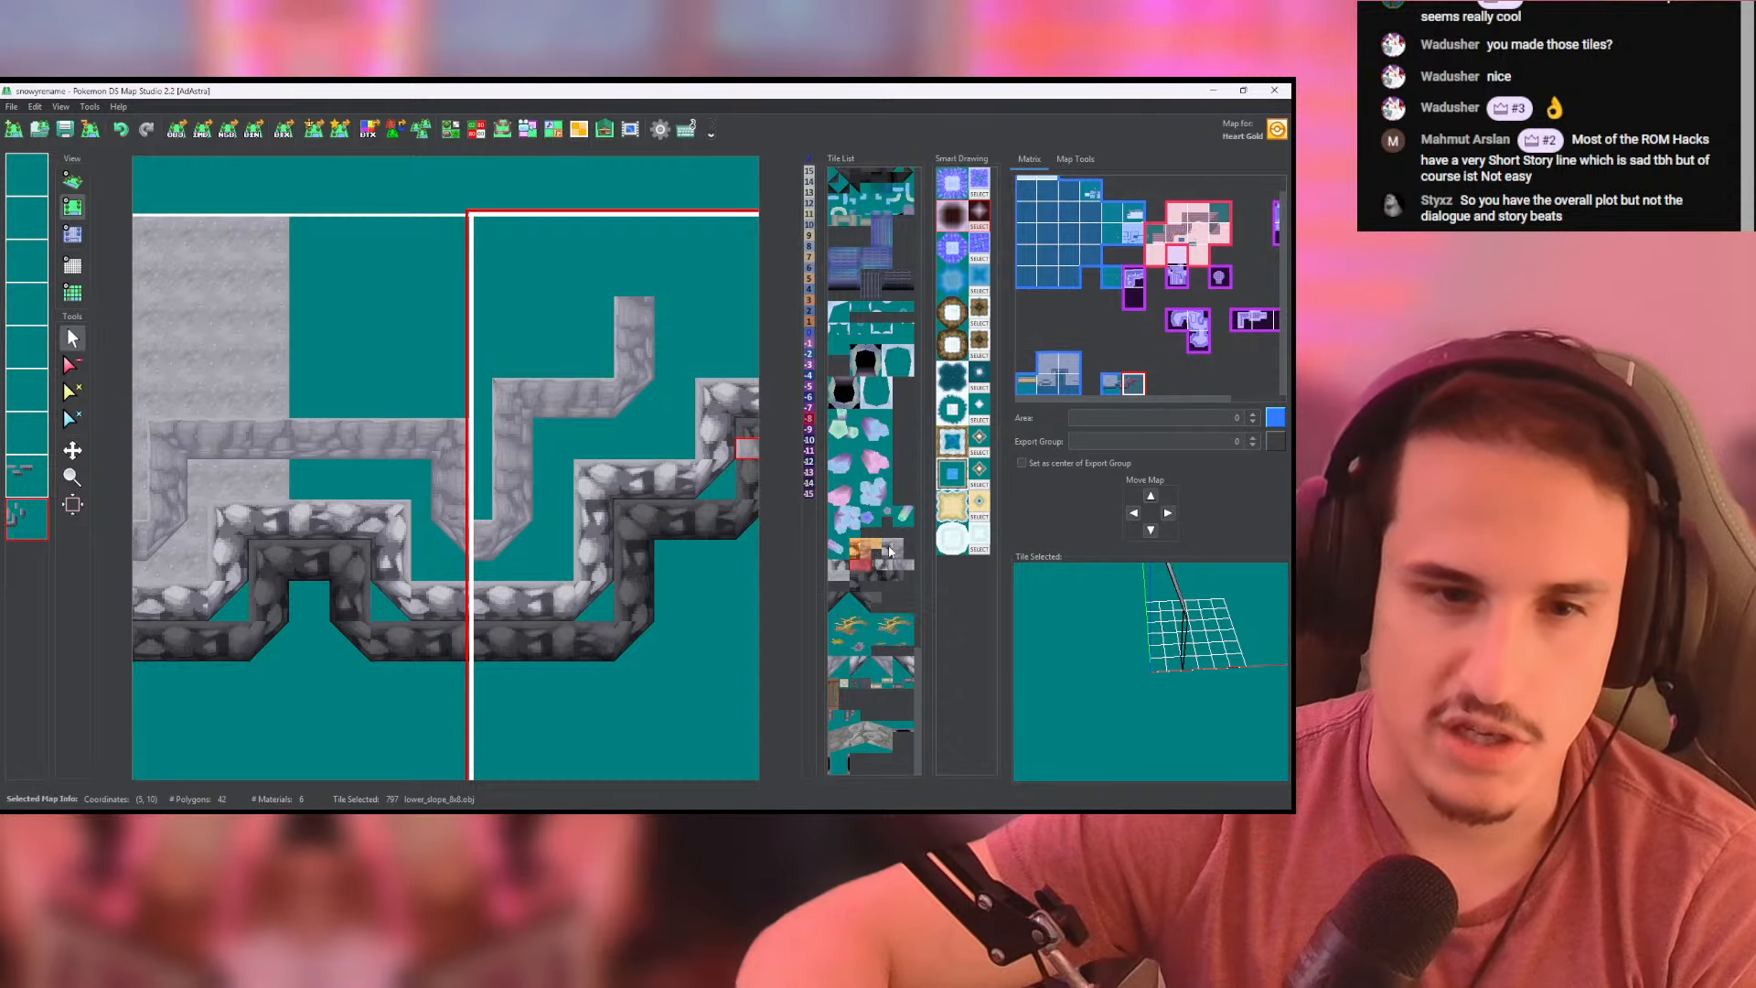
- Lay lower_slope_8x8 tiles rightward along the pale wall's top step to align with the cliff's right end, and check it in 3D
left_click(890, 549)
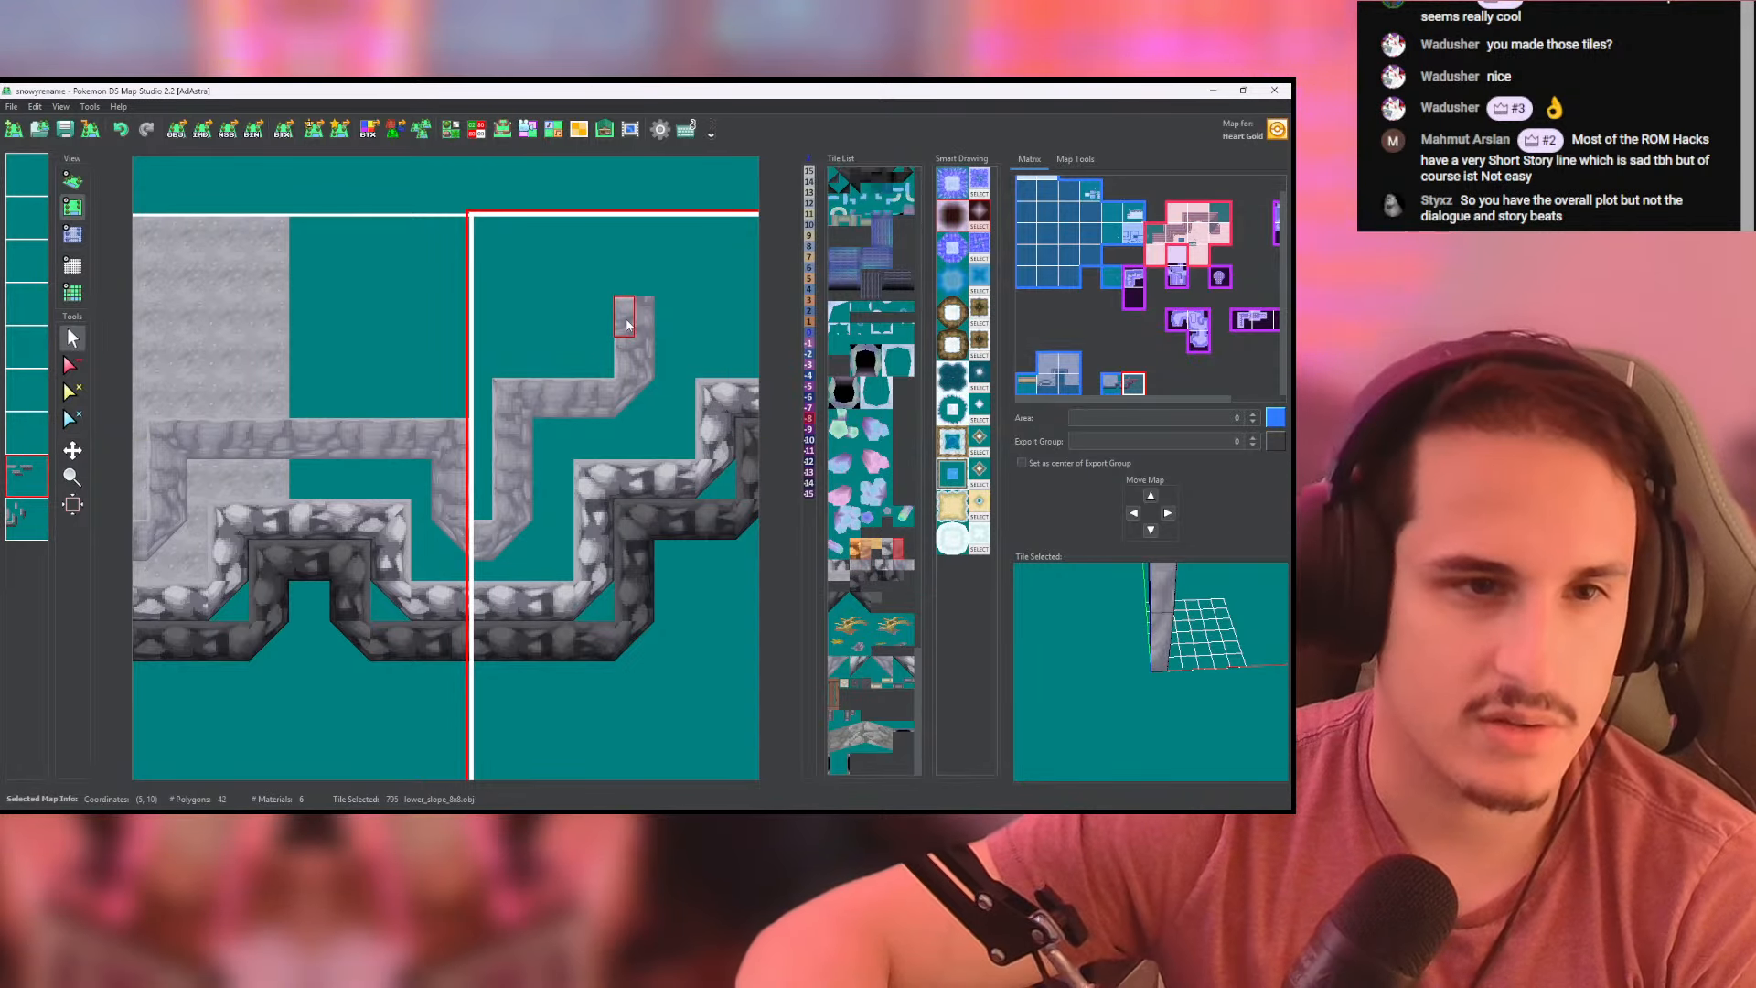
left_click(666, 322)
middle_click_drag(666, 322, 463, 358)
left_click_drag(479, 360, 540, 360)
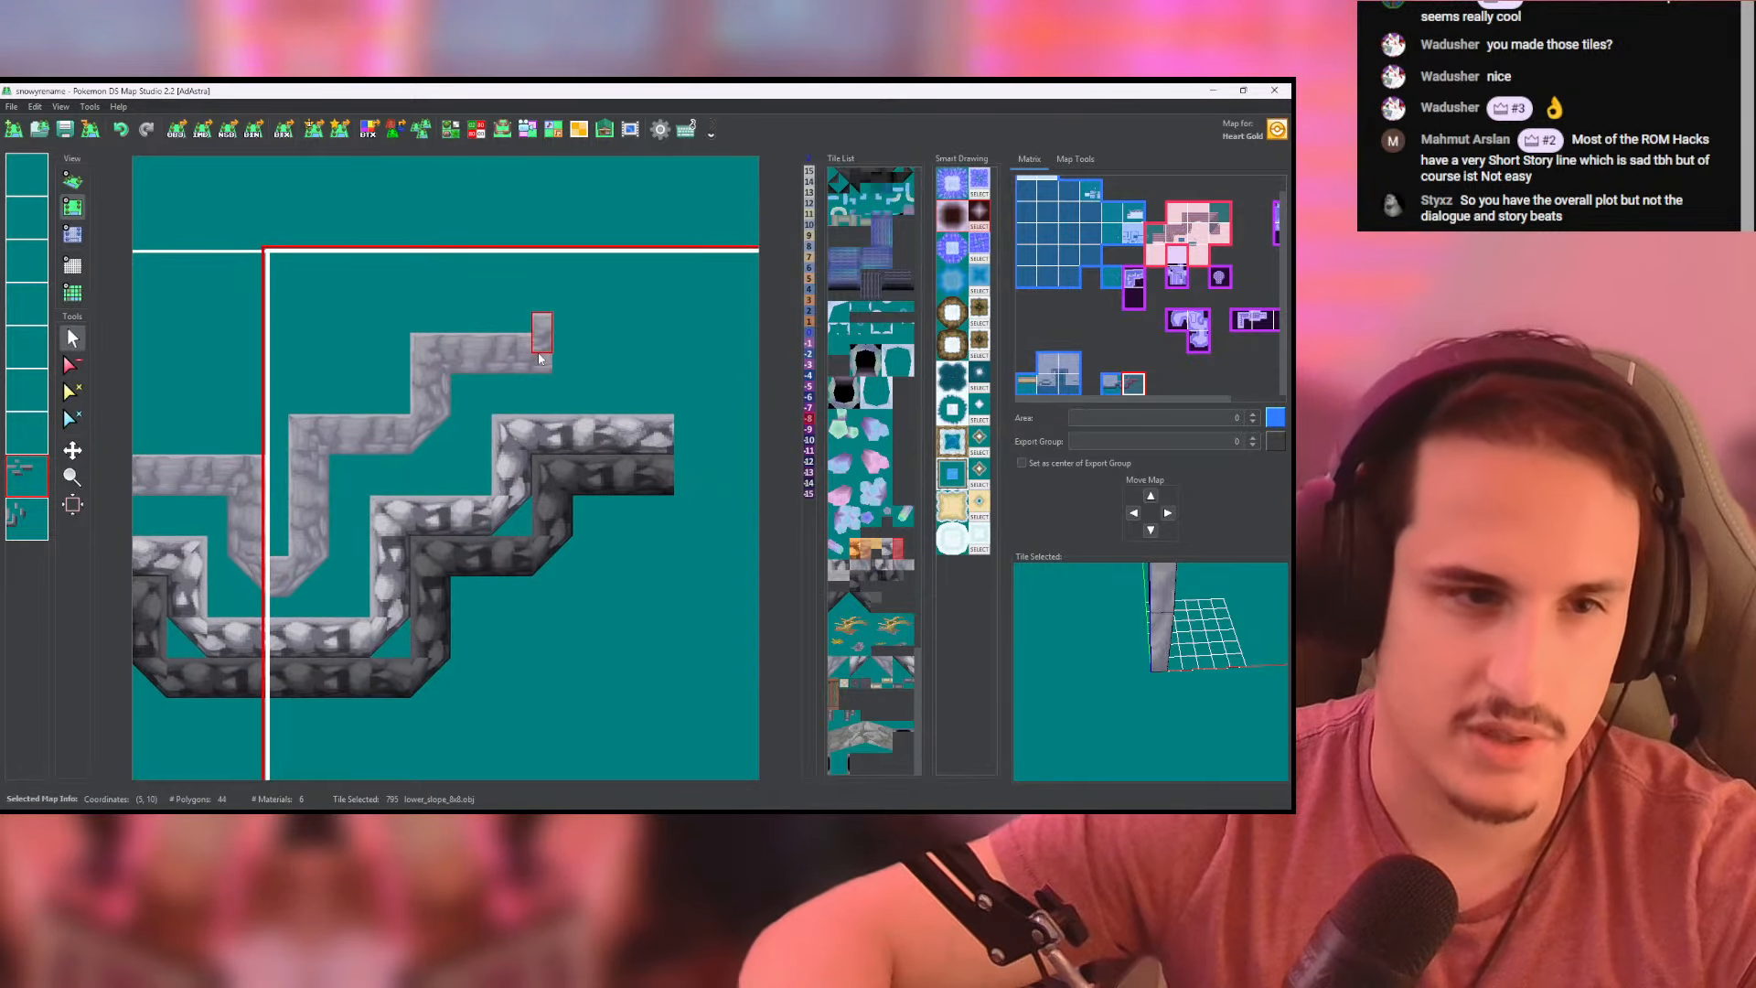
left_click(561, 361)
middle_click_drag(601, 362, 532, 369)
left_click_drag(512, 369, 569, 371)
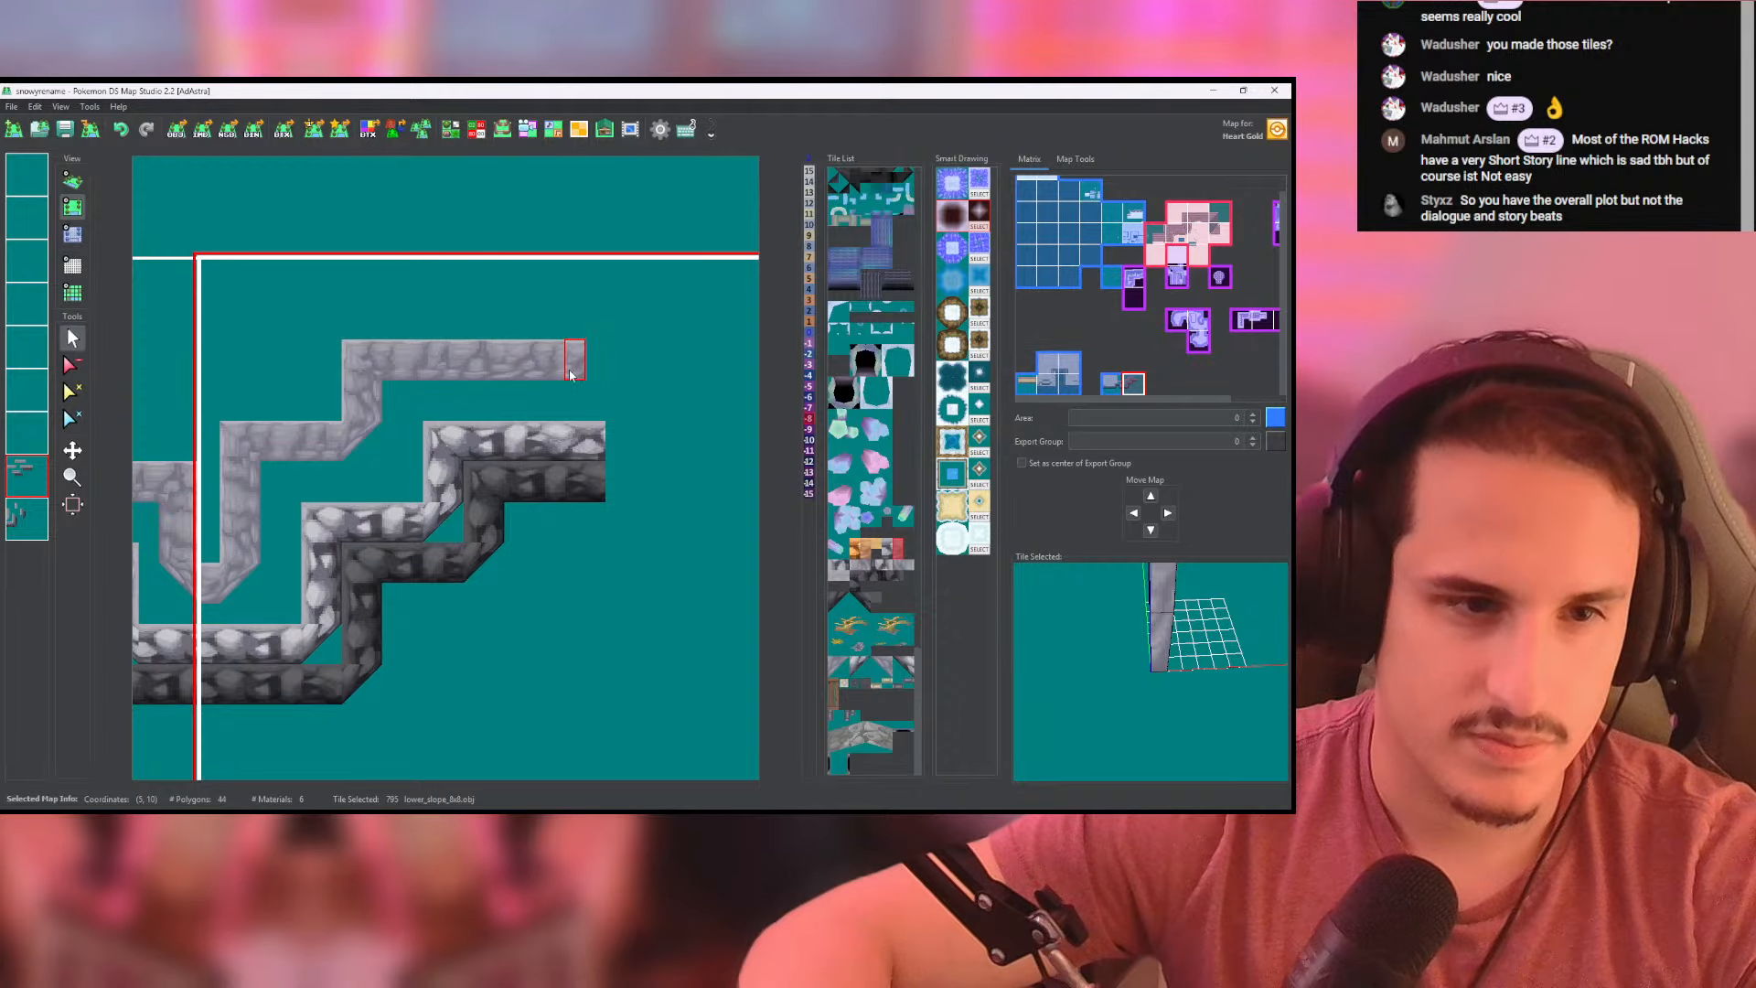
left_click(595, 370)
middle_click_drag(311, 429, 517, 383)
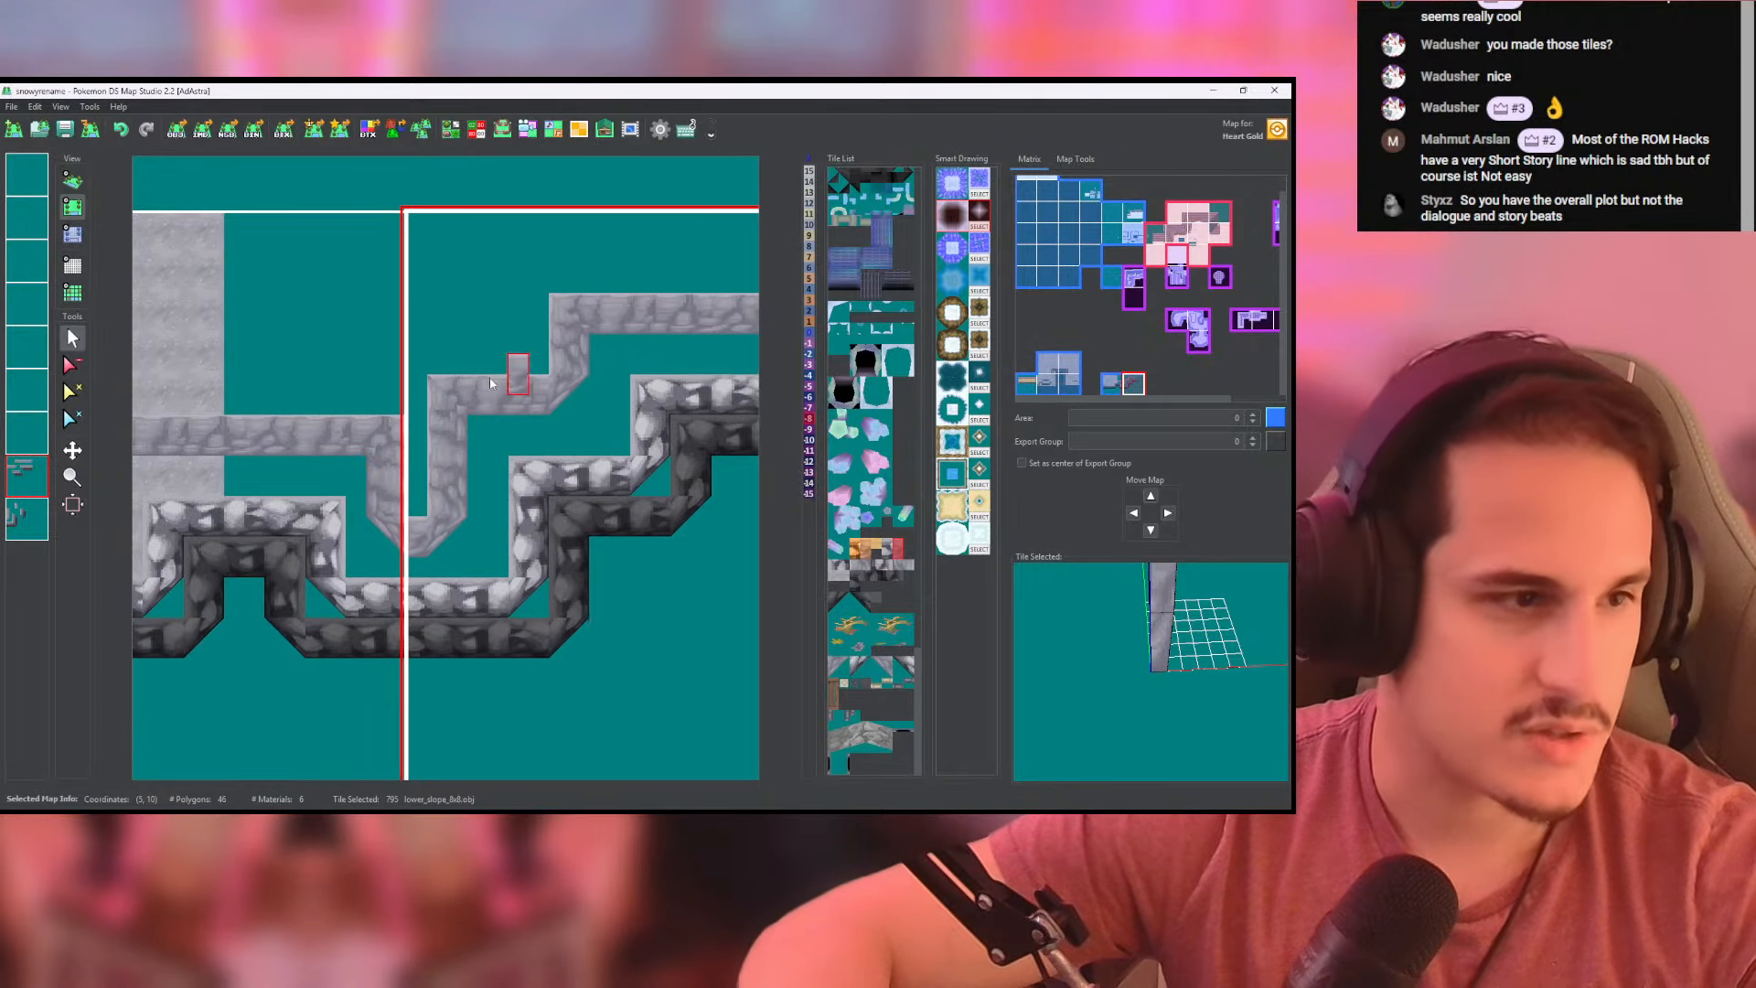
left_click(72, 187)
left_click_drag(435, 385, 442, 405)
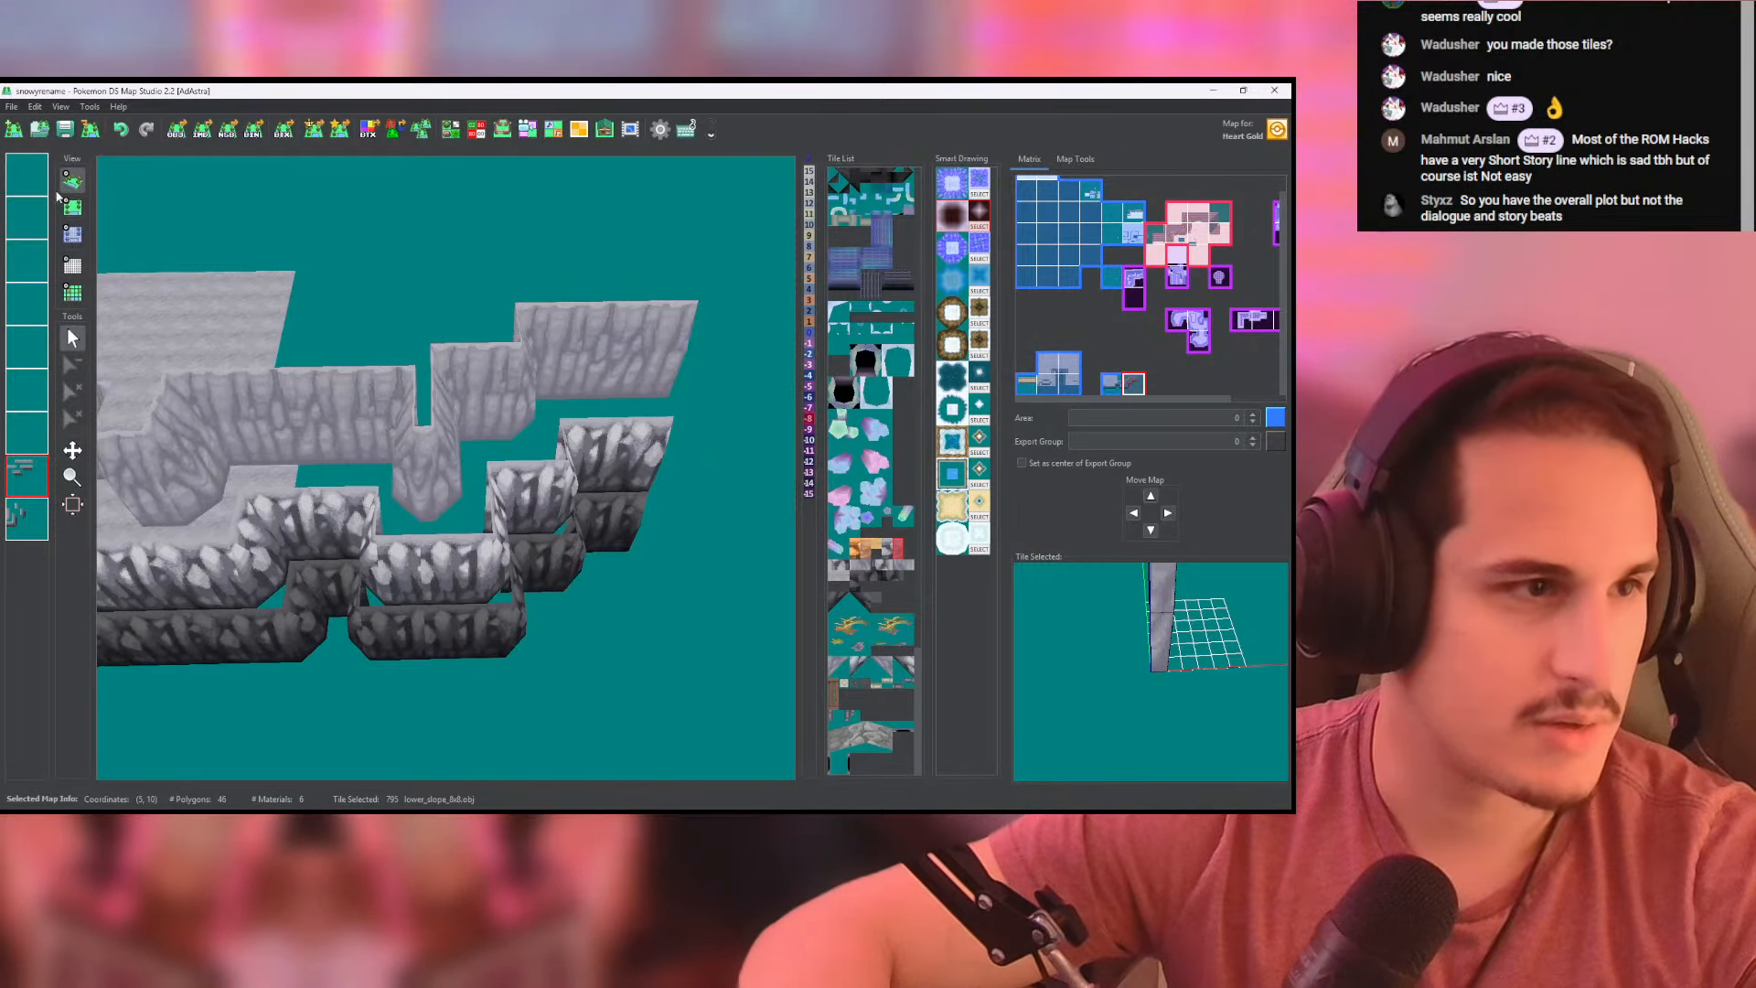
- Fill the ledge below the pale wall and the area above it with cliffside_ground tiles across both maps on the ground layer
left_click(73, 208)
mouse_move(255, 460)
middle_mouse_down()
mouse_move(356, 447)
mouse_move(287, 460)
middle_mouse_up()
left_click(27, 426)
right_click(235, 354)
scroll(288, 459, "down", 1)
scroll(256, 484, "down", 1)
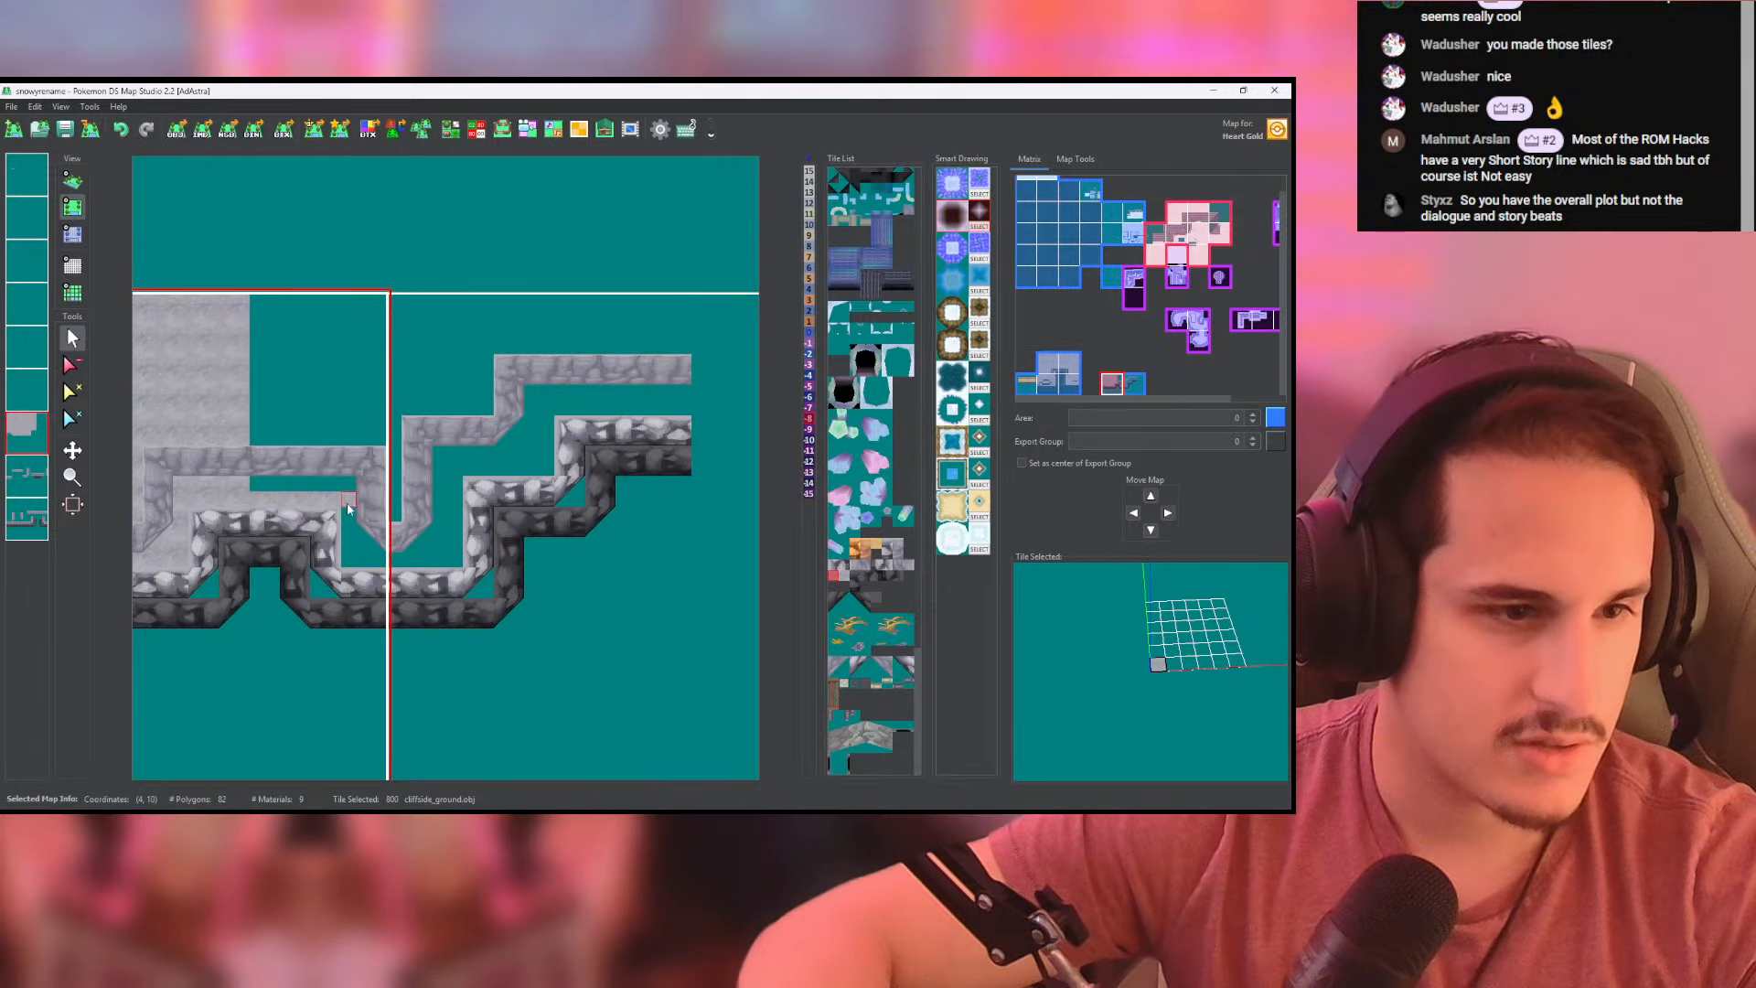
left_click(452, 562)
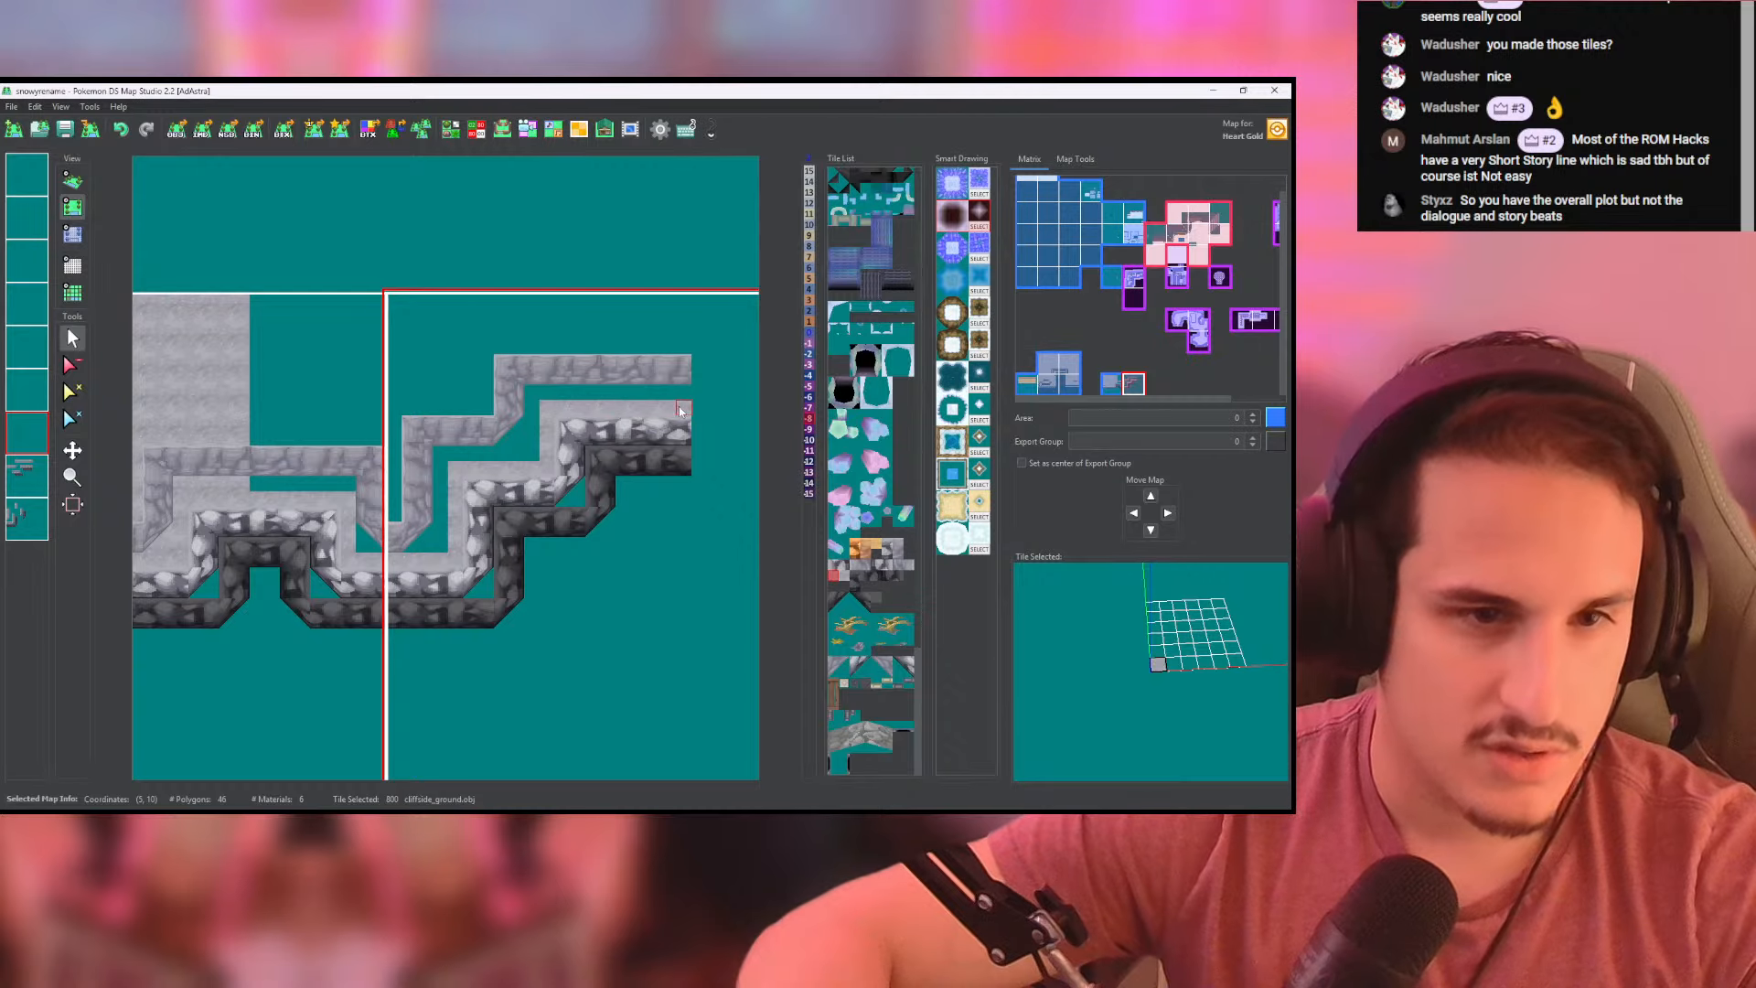
left_click(151, 209)
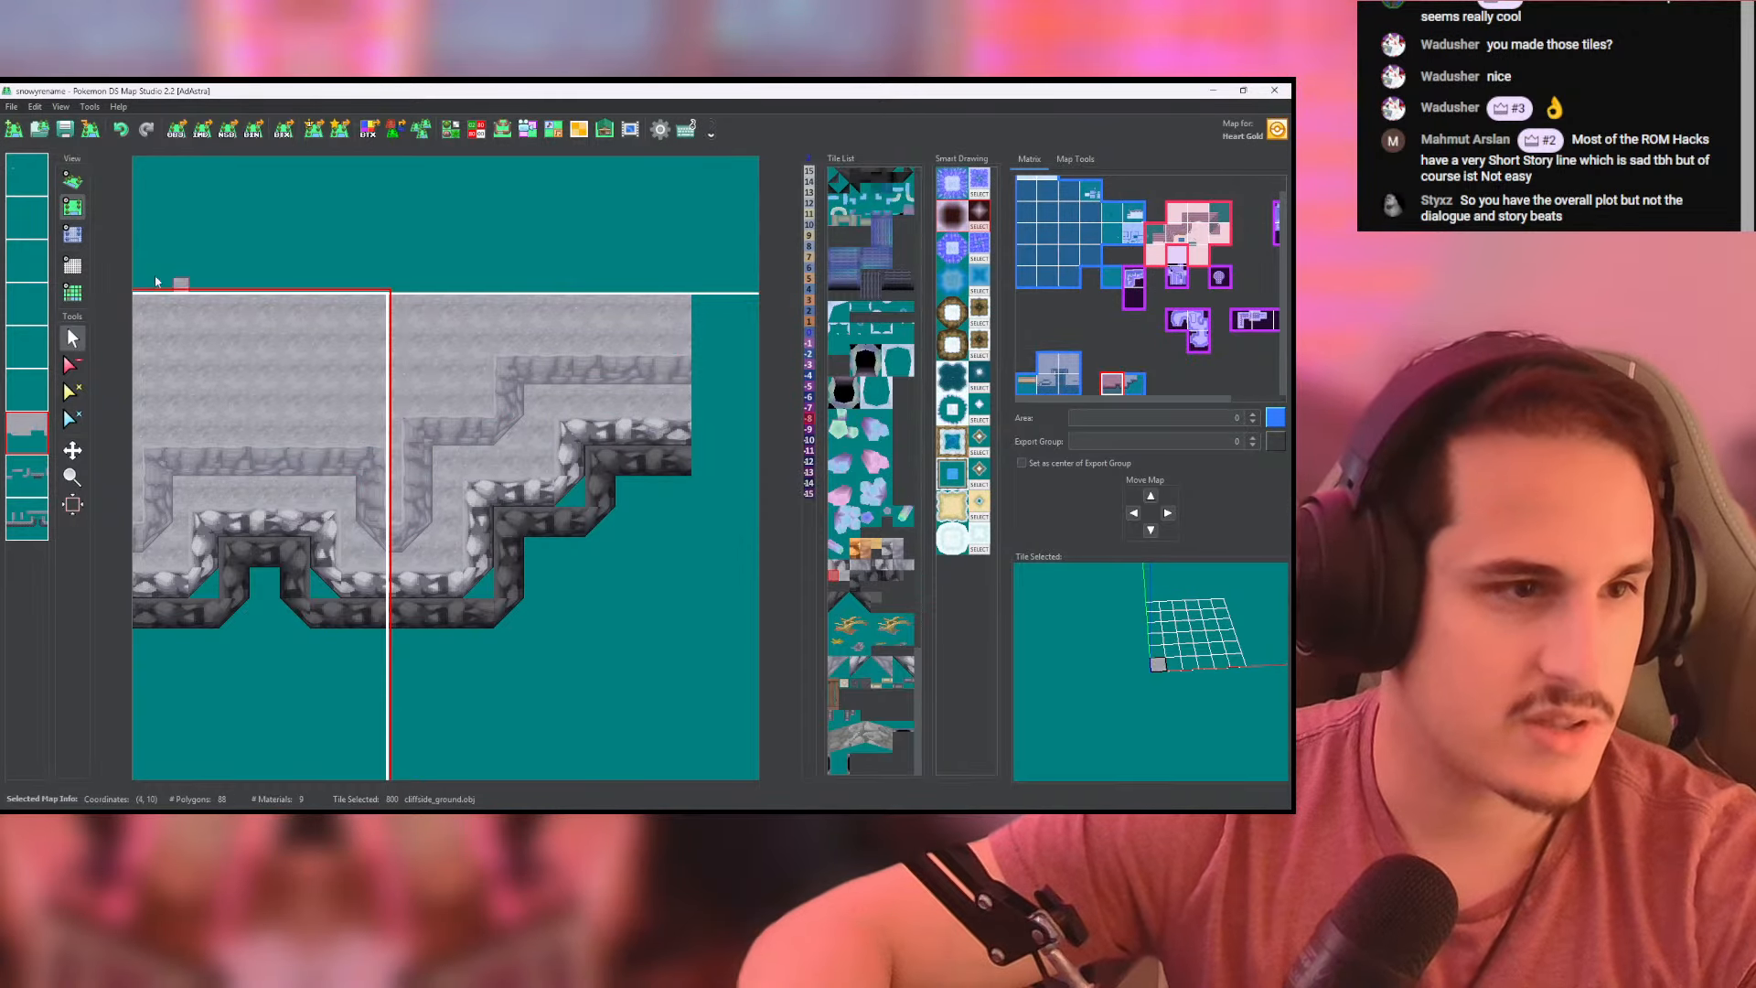
- Review the filled multi-tier cliff sample in the 3D view
left_click(72, 180)
middle_click_drag(164, 466, 349, 435)
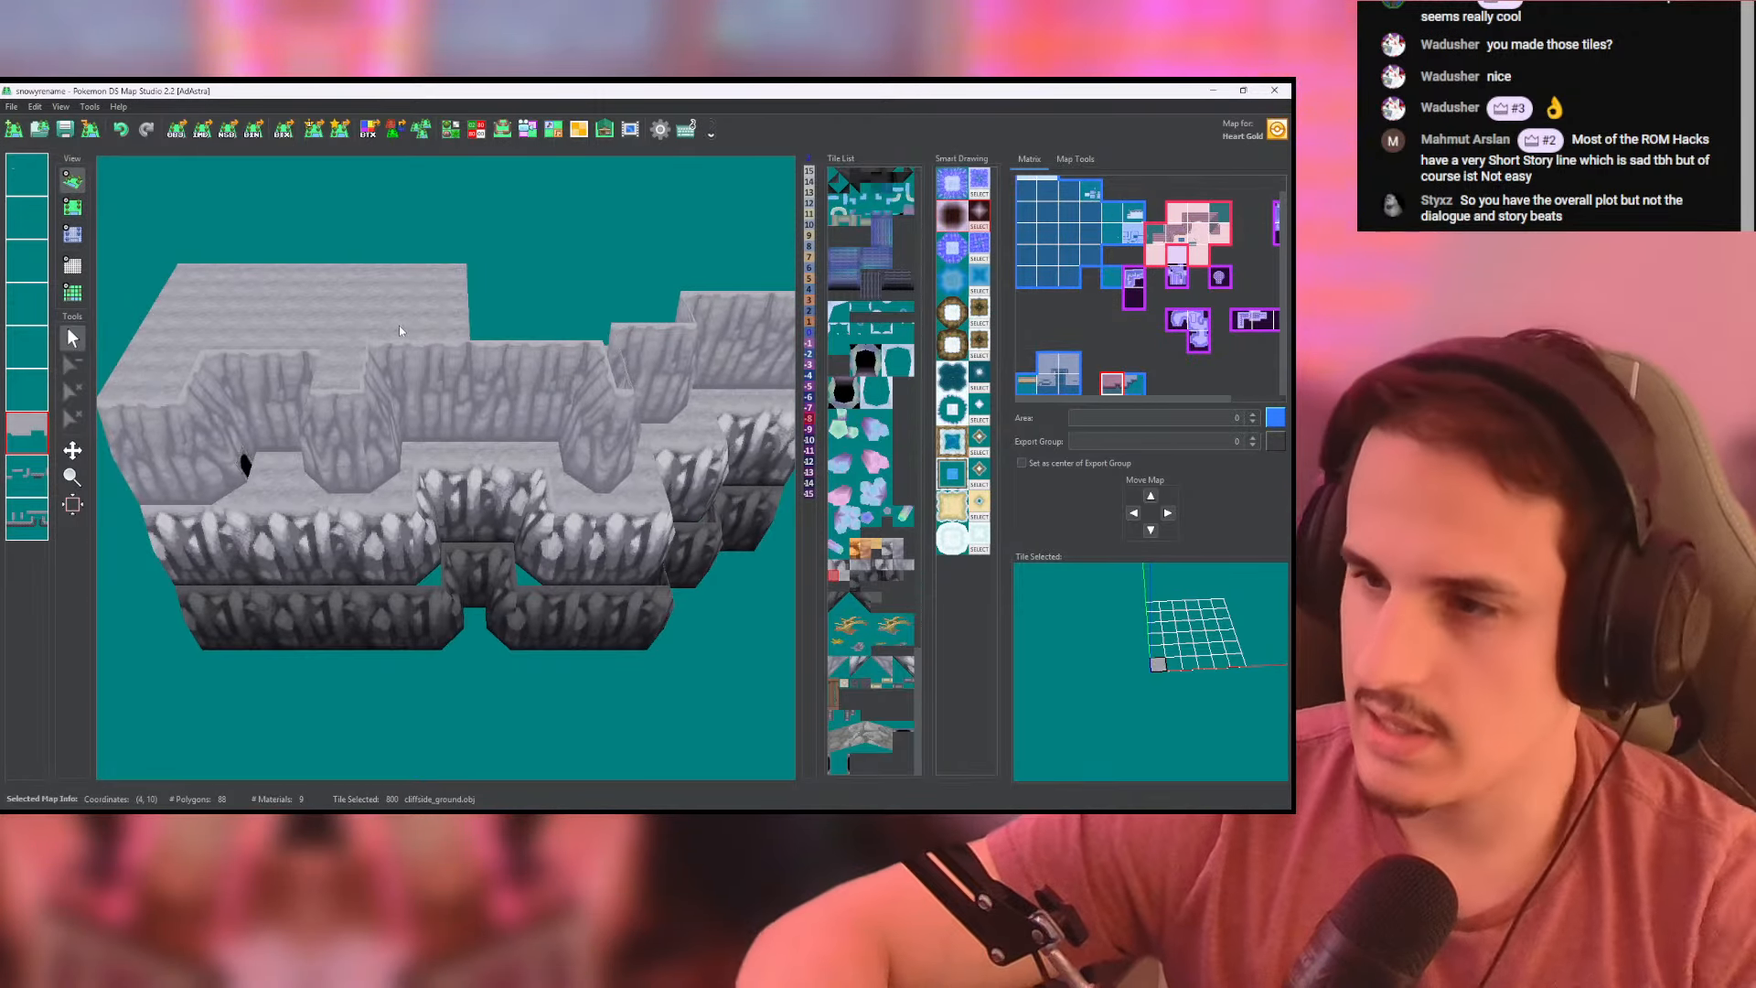
scroll(400, 330, "down", 3)
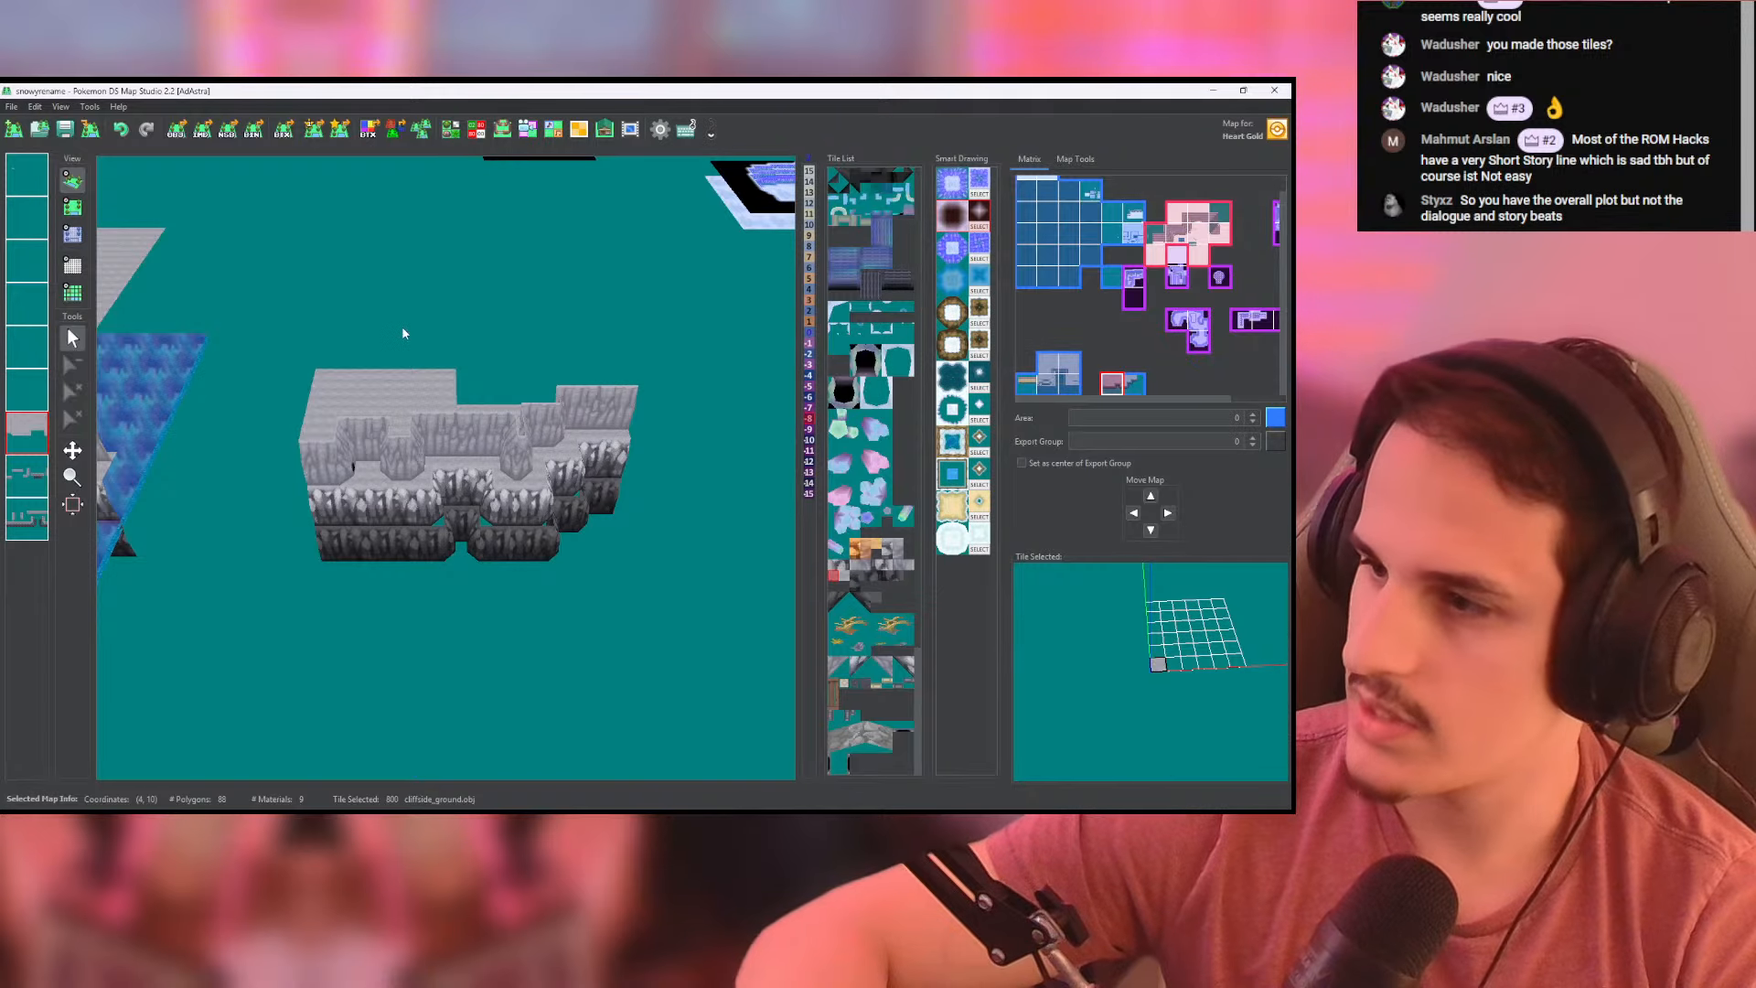
scroll(402, 337, "down", 4)
- Examine the finished mountain map in 3D, including its stacked walls, pillars, cave entrances and bridge over the water
middle_click_drag(404, 360, 653, 460)
scroll(585, 460, "up", 12)
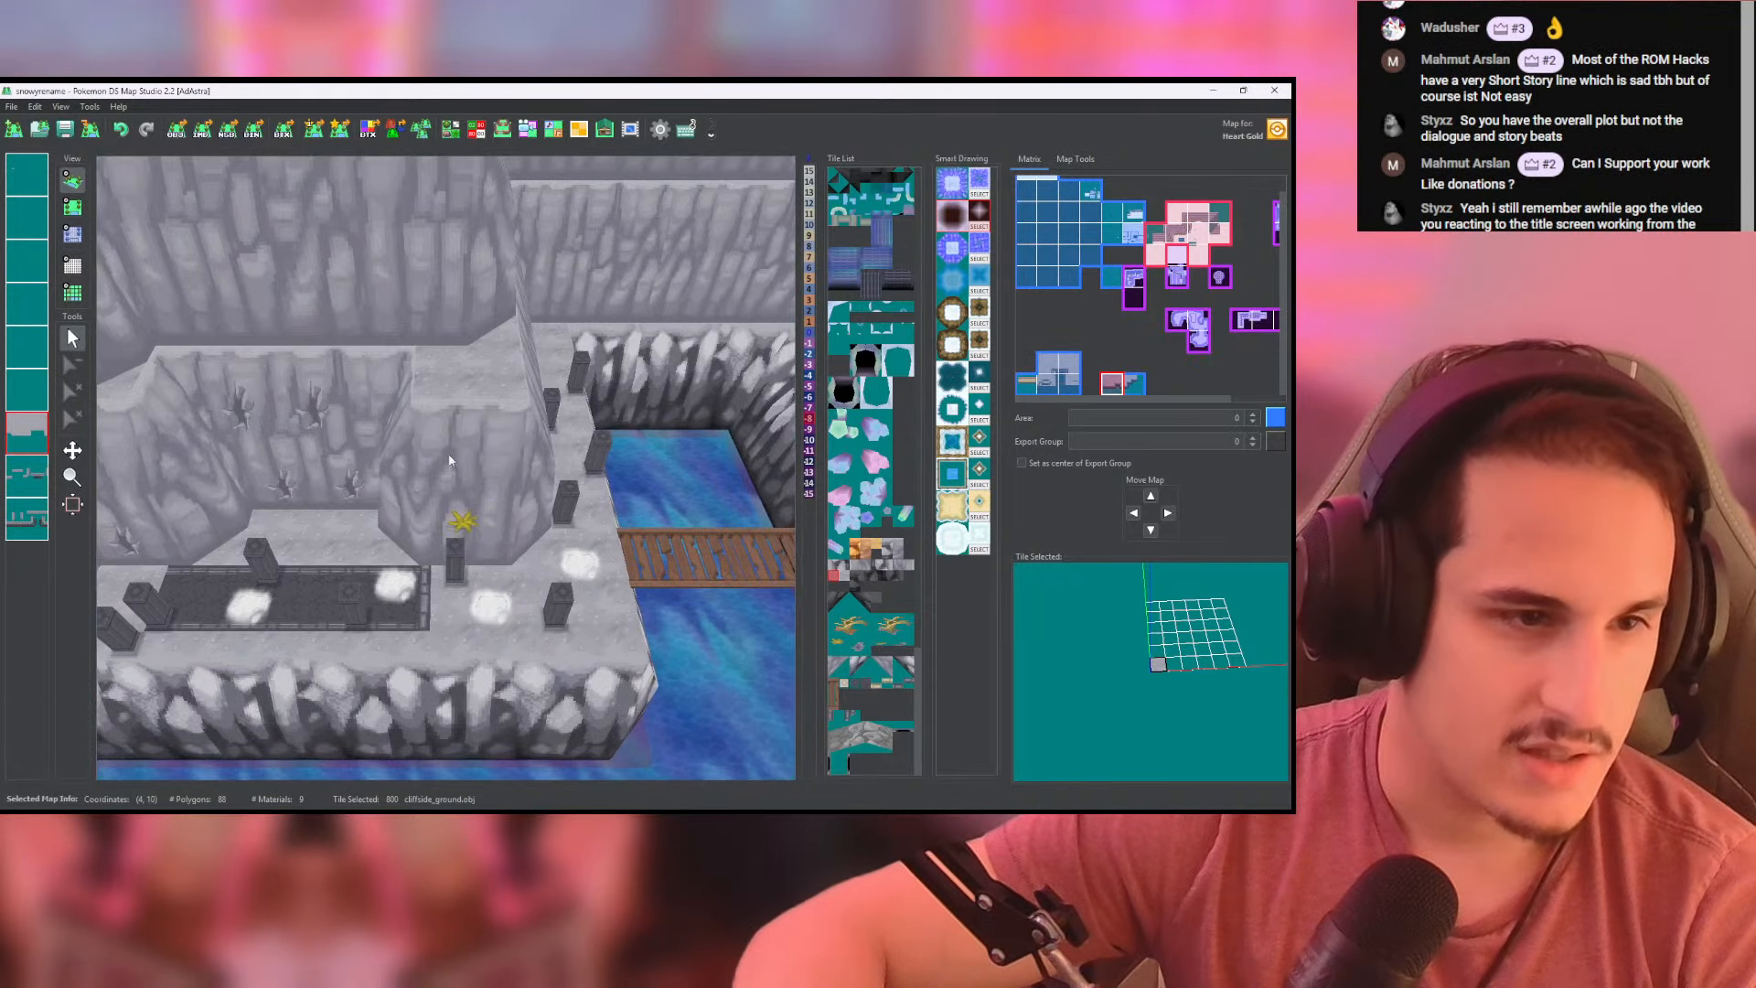
middle_click_drag(449, 460, 510, 350)
scroll(510, 351, "down", 2)
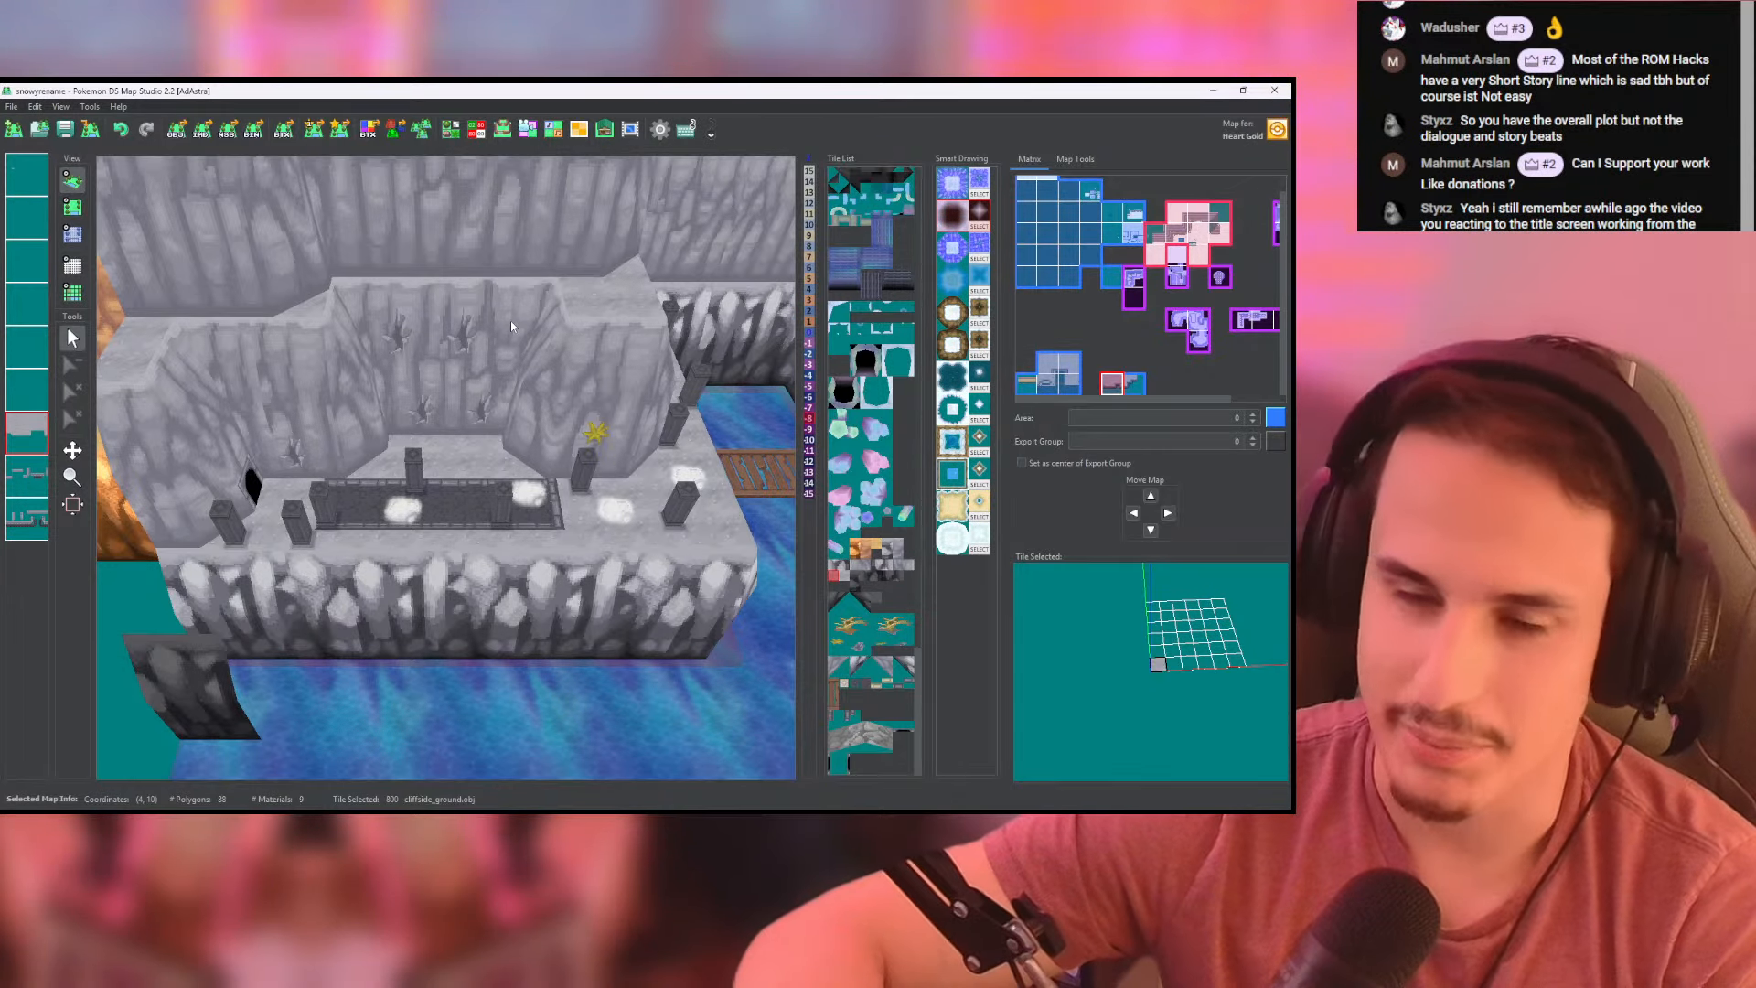
left_click_drag(561, 301, 461, 332)
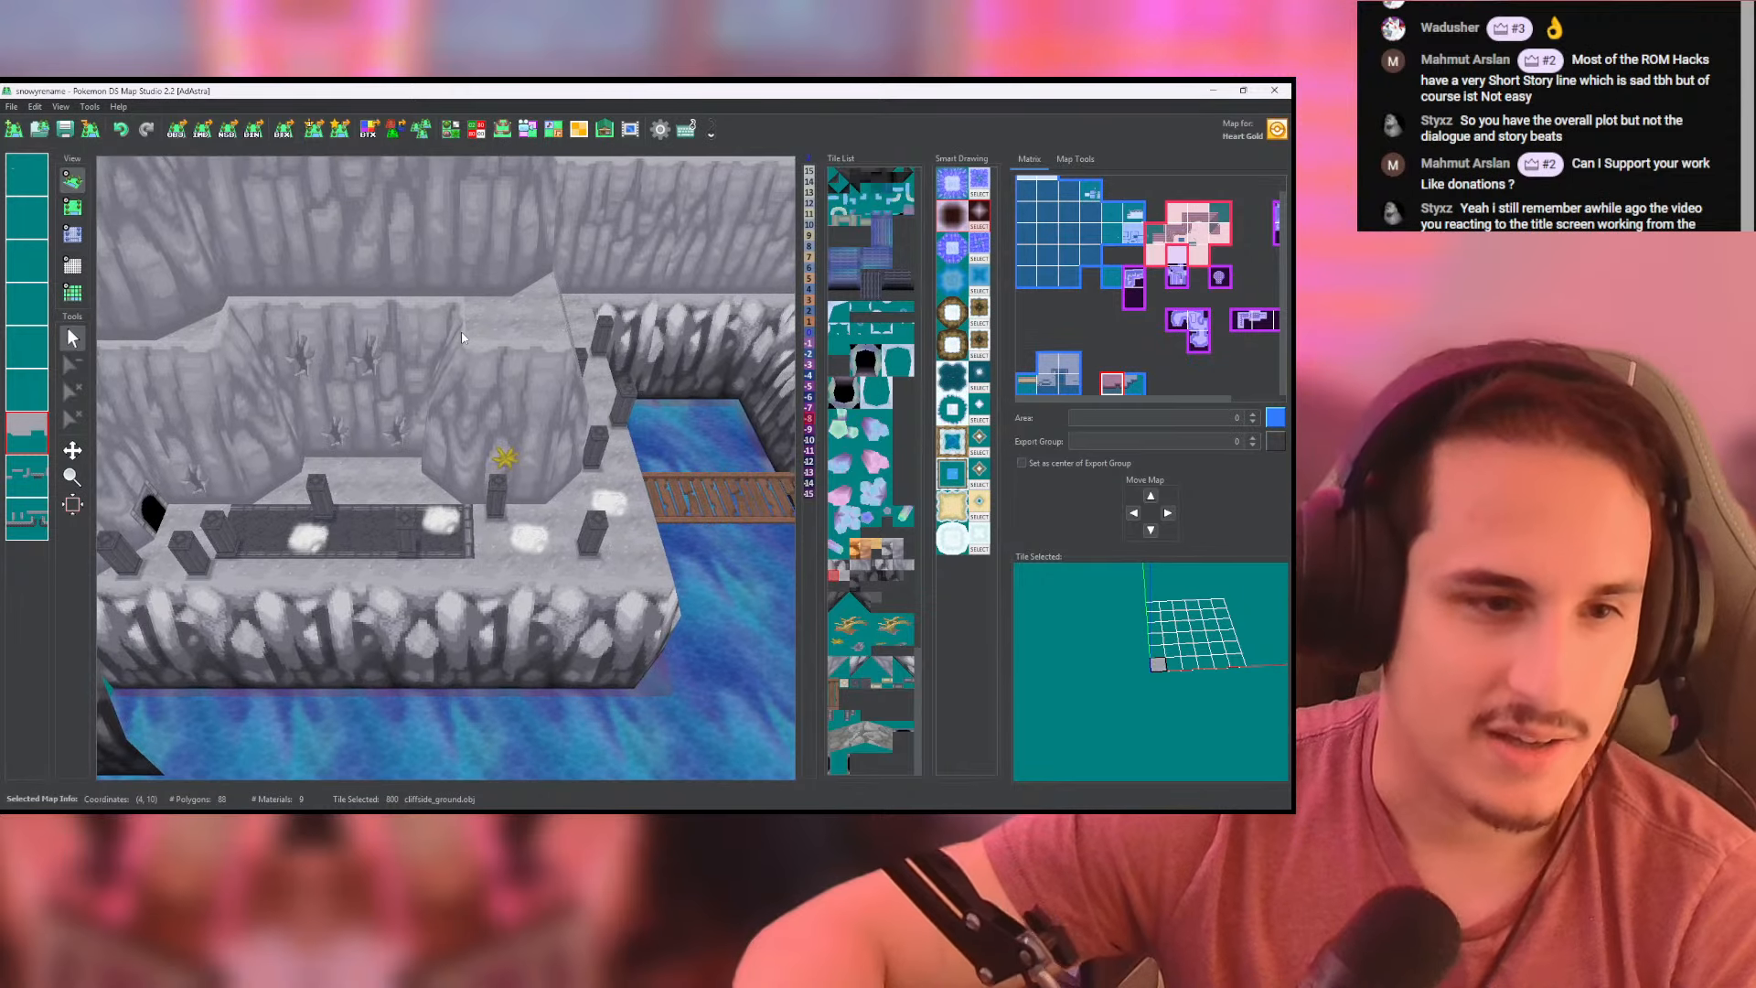
scroll(462, 338, "up", 10)
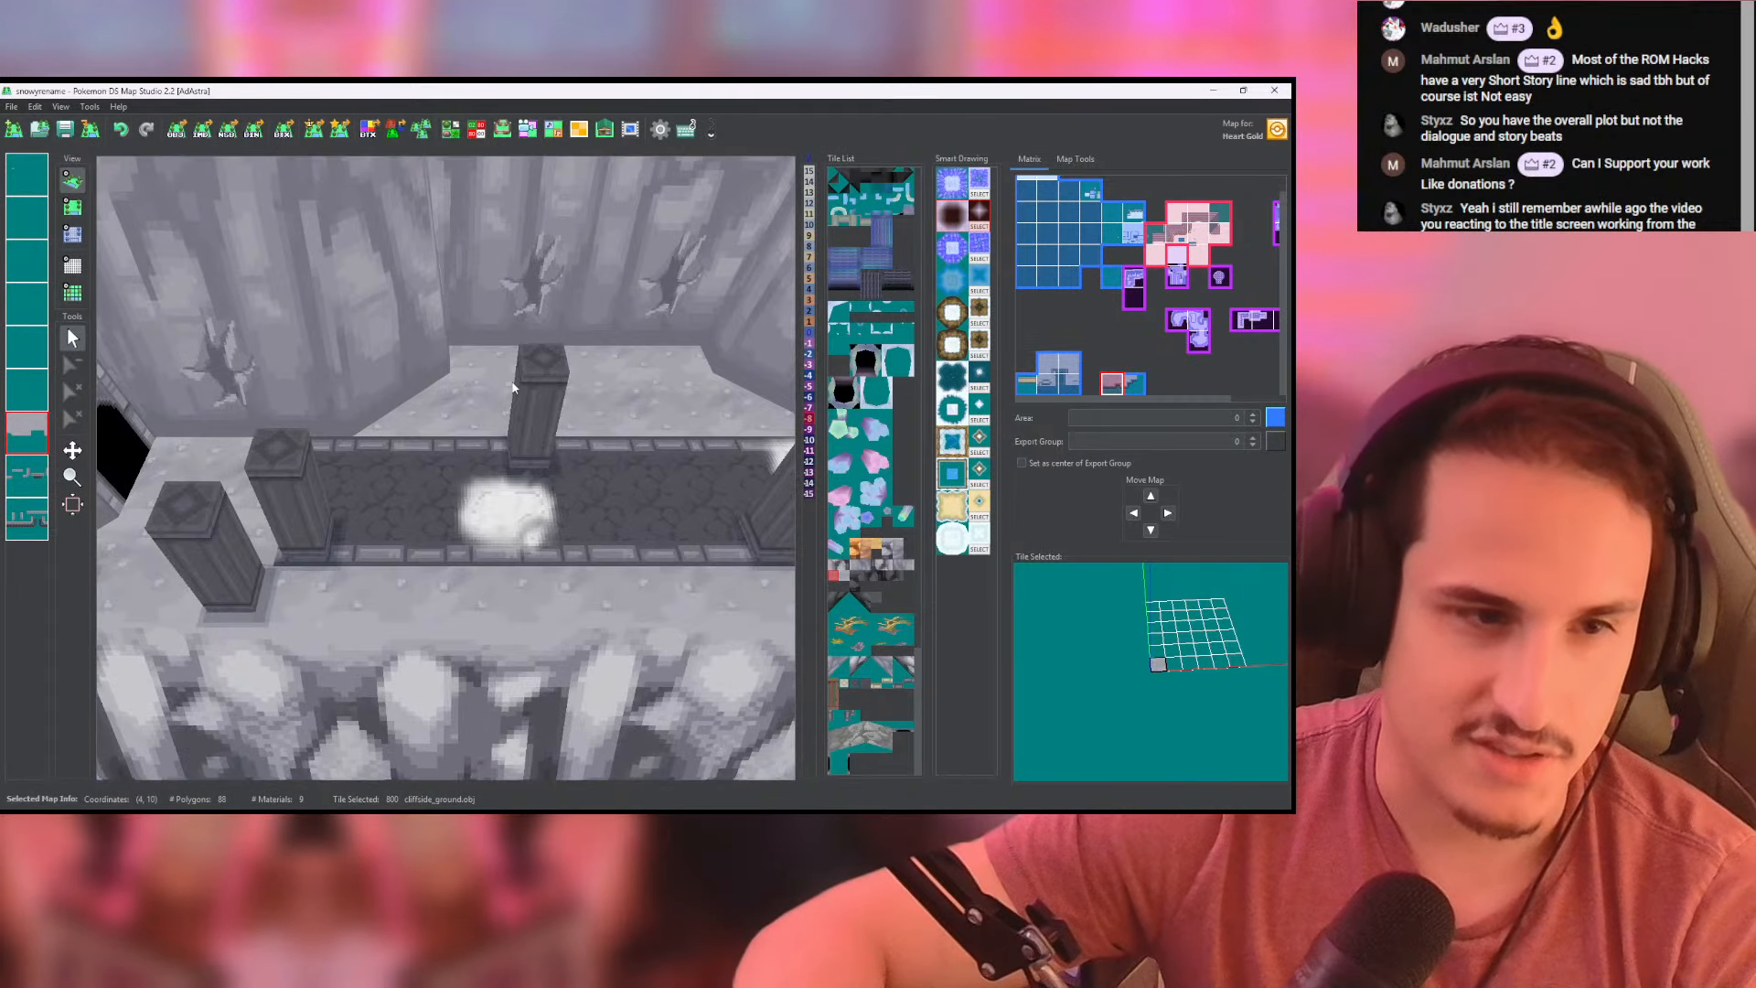
left_click_drag(706, 460, 468, 431)
scroll(562, 423, "down", 5)
left_click_drag(659, 352, 552, 396)
scroll(415, 335, "down", 8)
mouse_move(553, 396)
right_mouse_down()
mouse_move(415, 335)
mouse_move(540, 366)
right_mouse_up()
left_click_drag(394, 375, 596, 371)
scroll(595, 371, "down", 5)
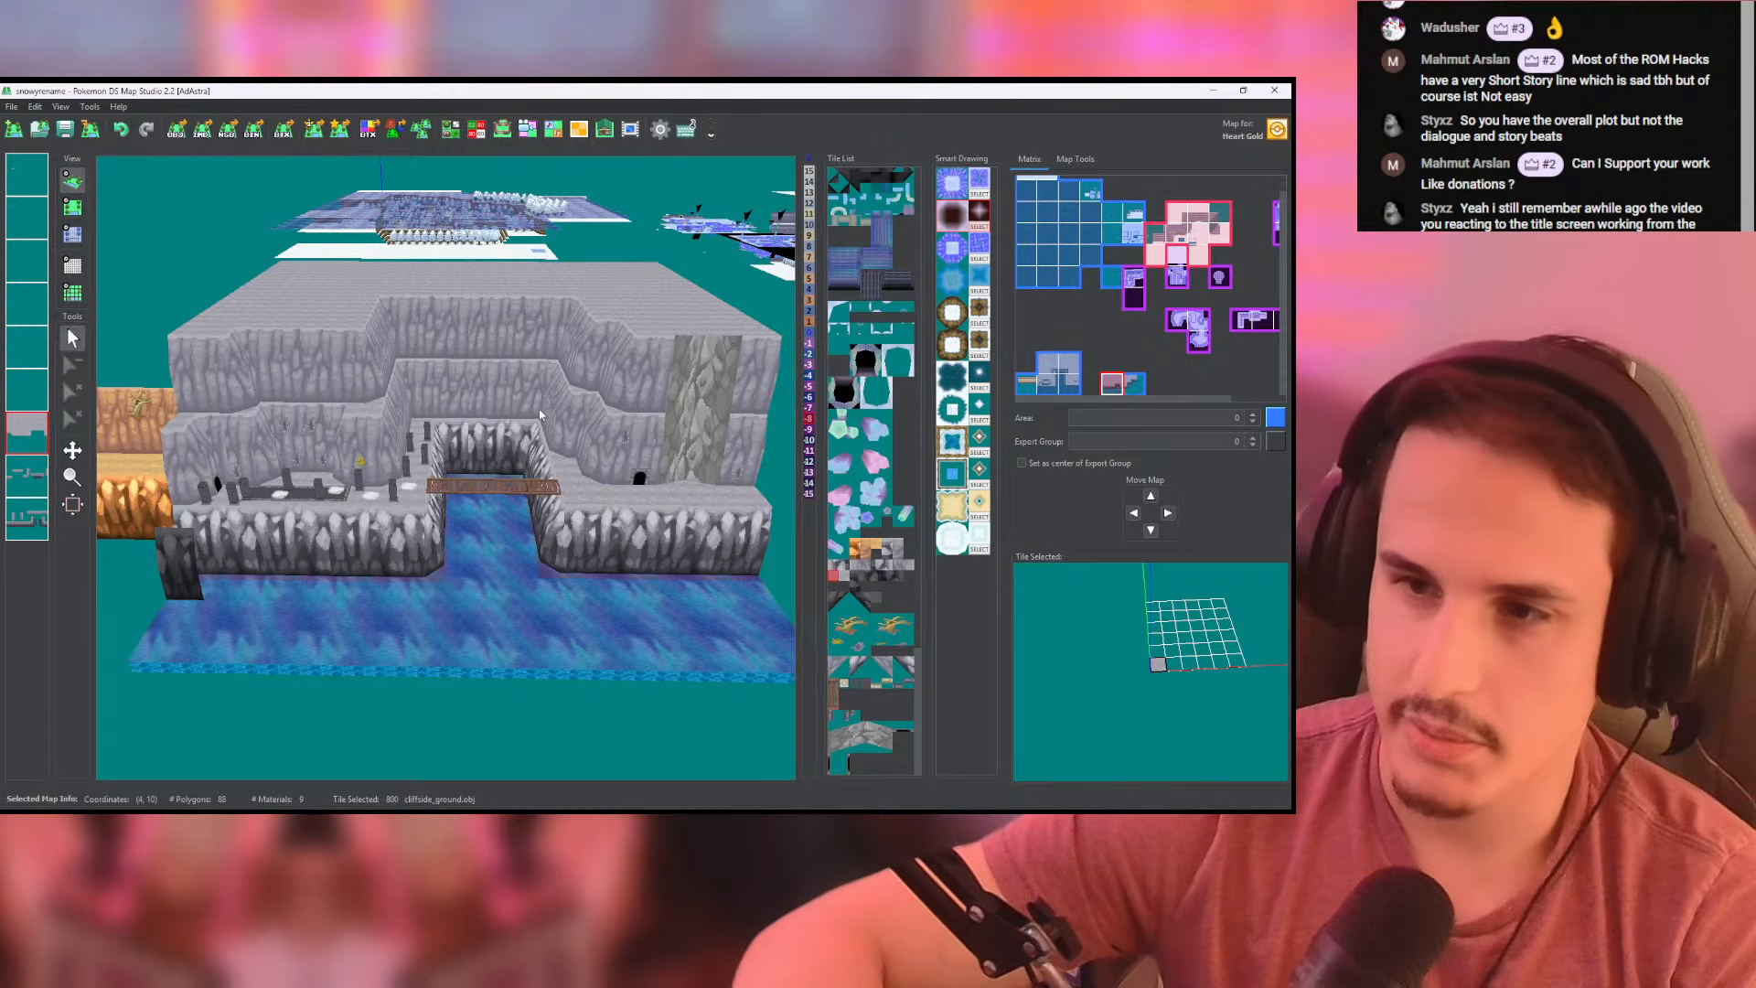
- Outline the upper ground with height 8 along the pale wall's top edge on both maps
left_click_drag(539, 415, 489, 437)
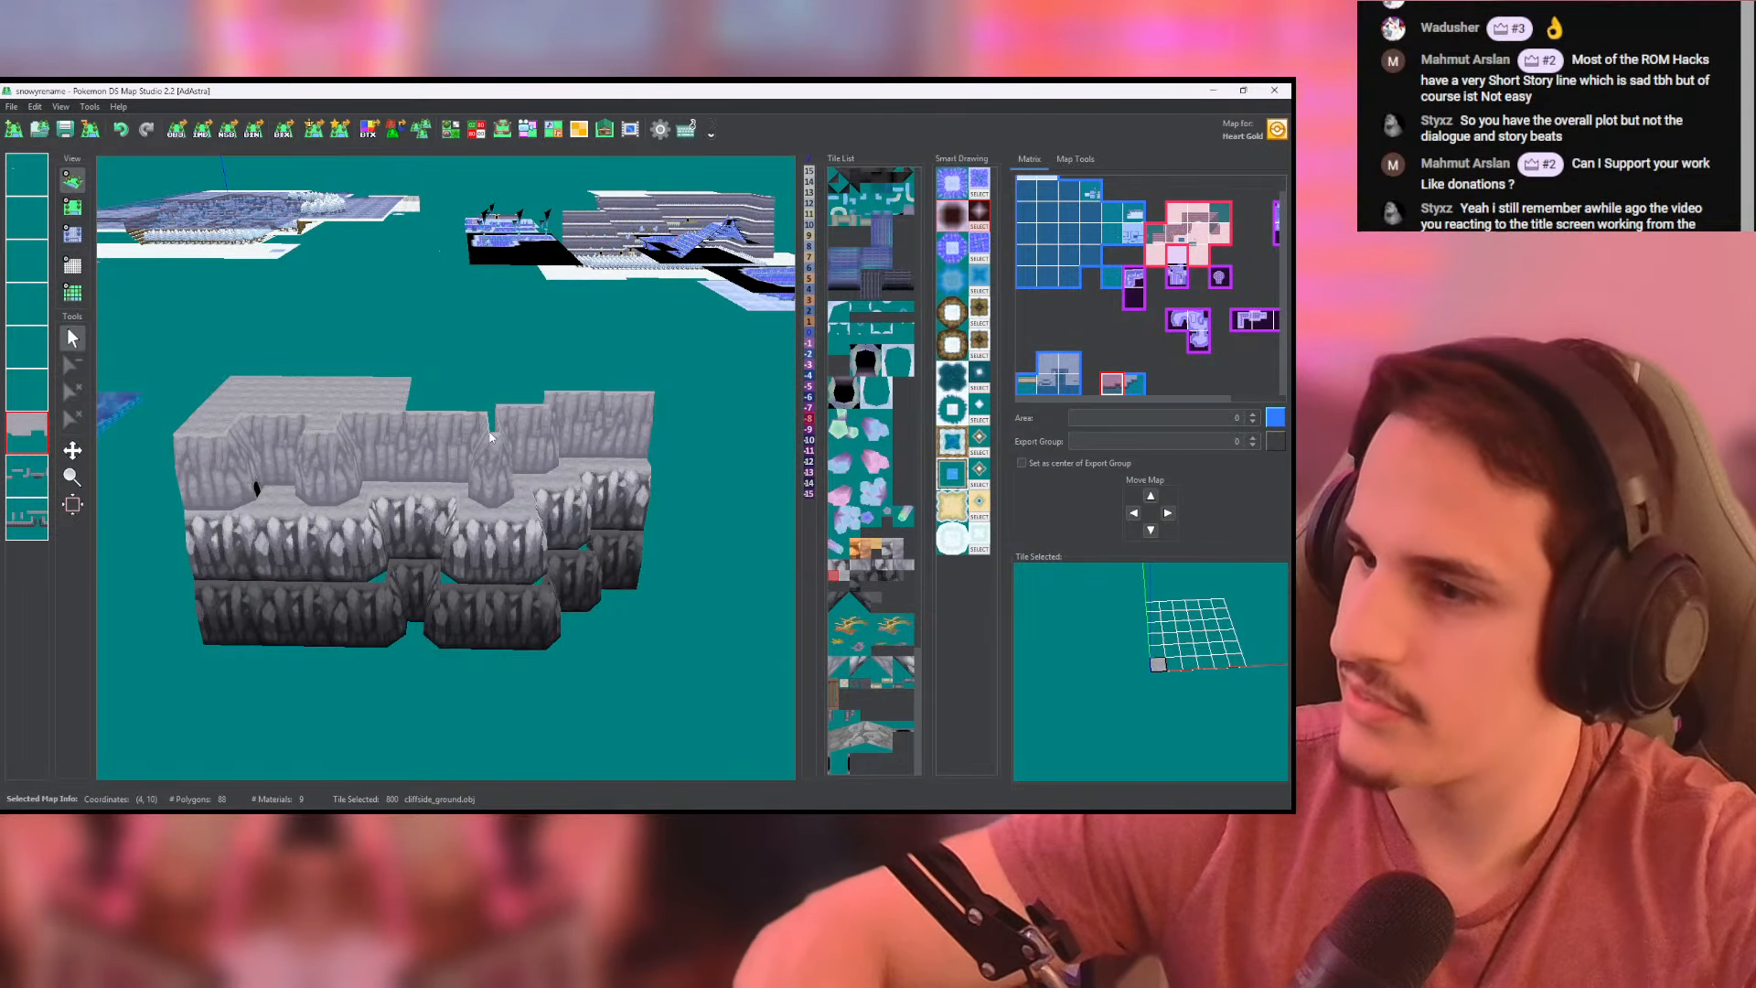
mouse_move(480, 464)
left_mouse_down()
mouse_move(326, 452)
mouse_move(468, 452)
left_mouse_up()
left_click(74, 210)
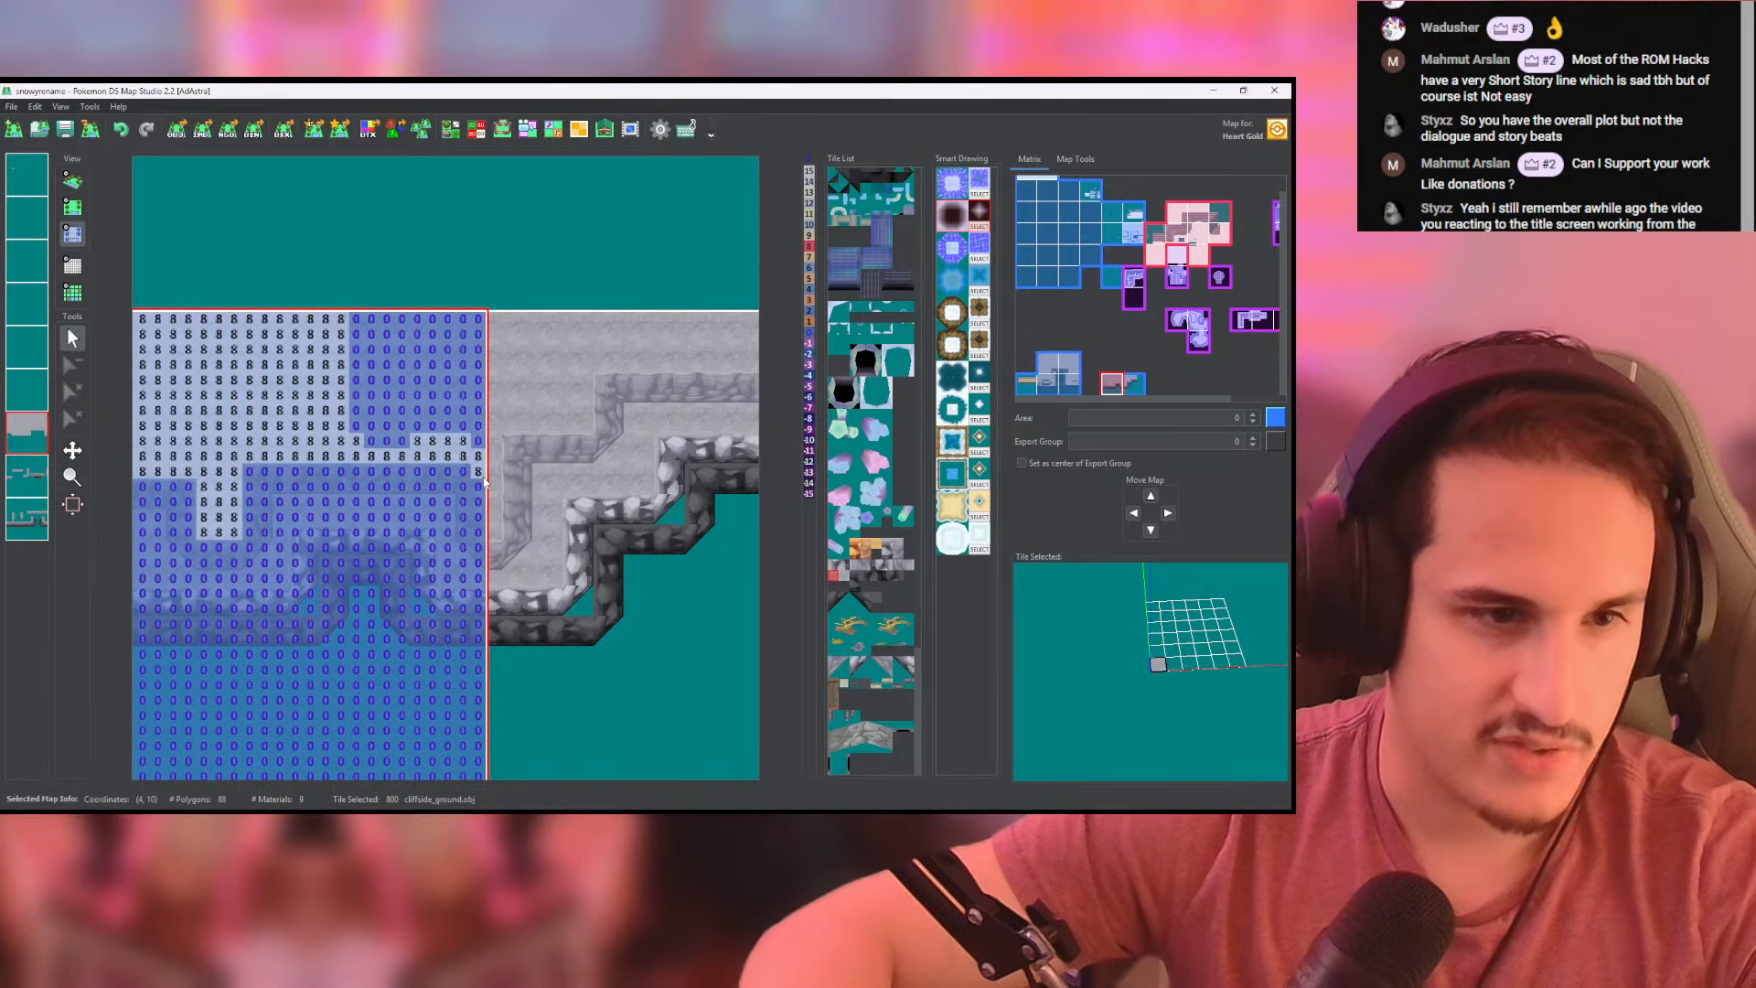
left_click_drag(482, 536, 492, 472)
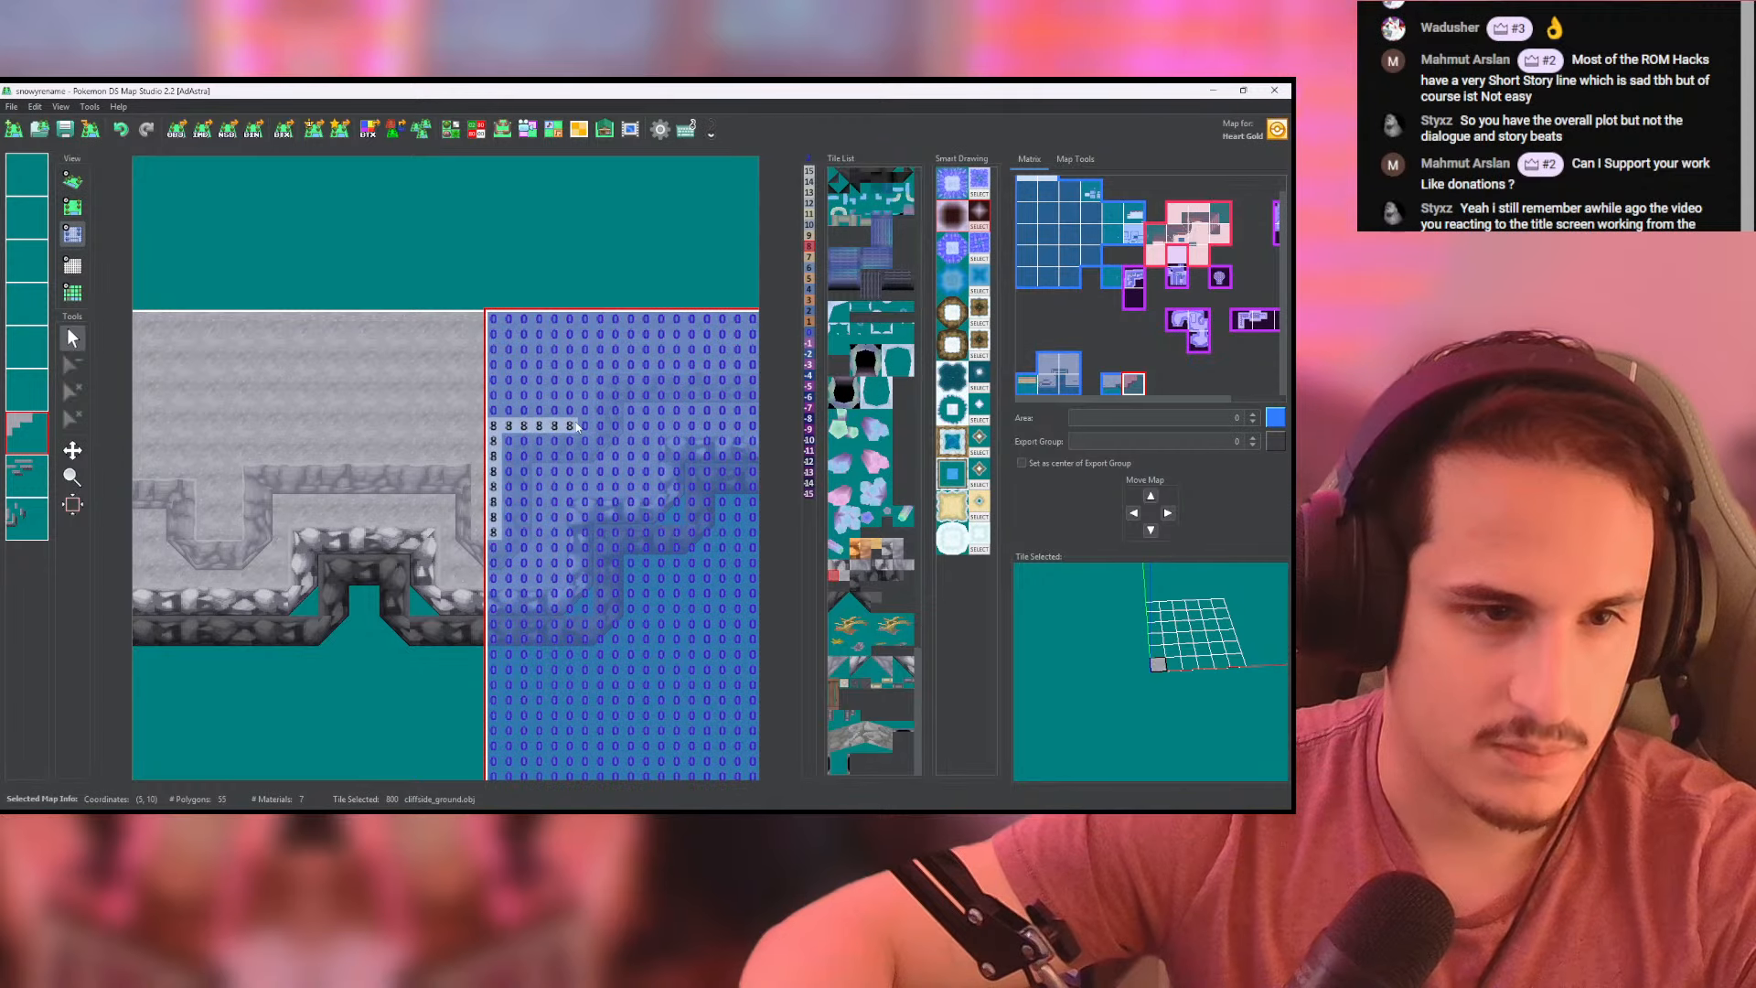
middle_click_drag(630, 364, 495, 367)
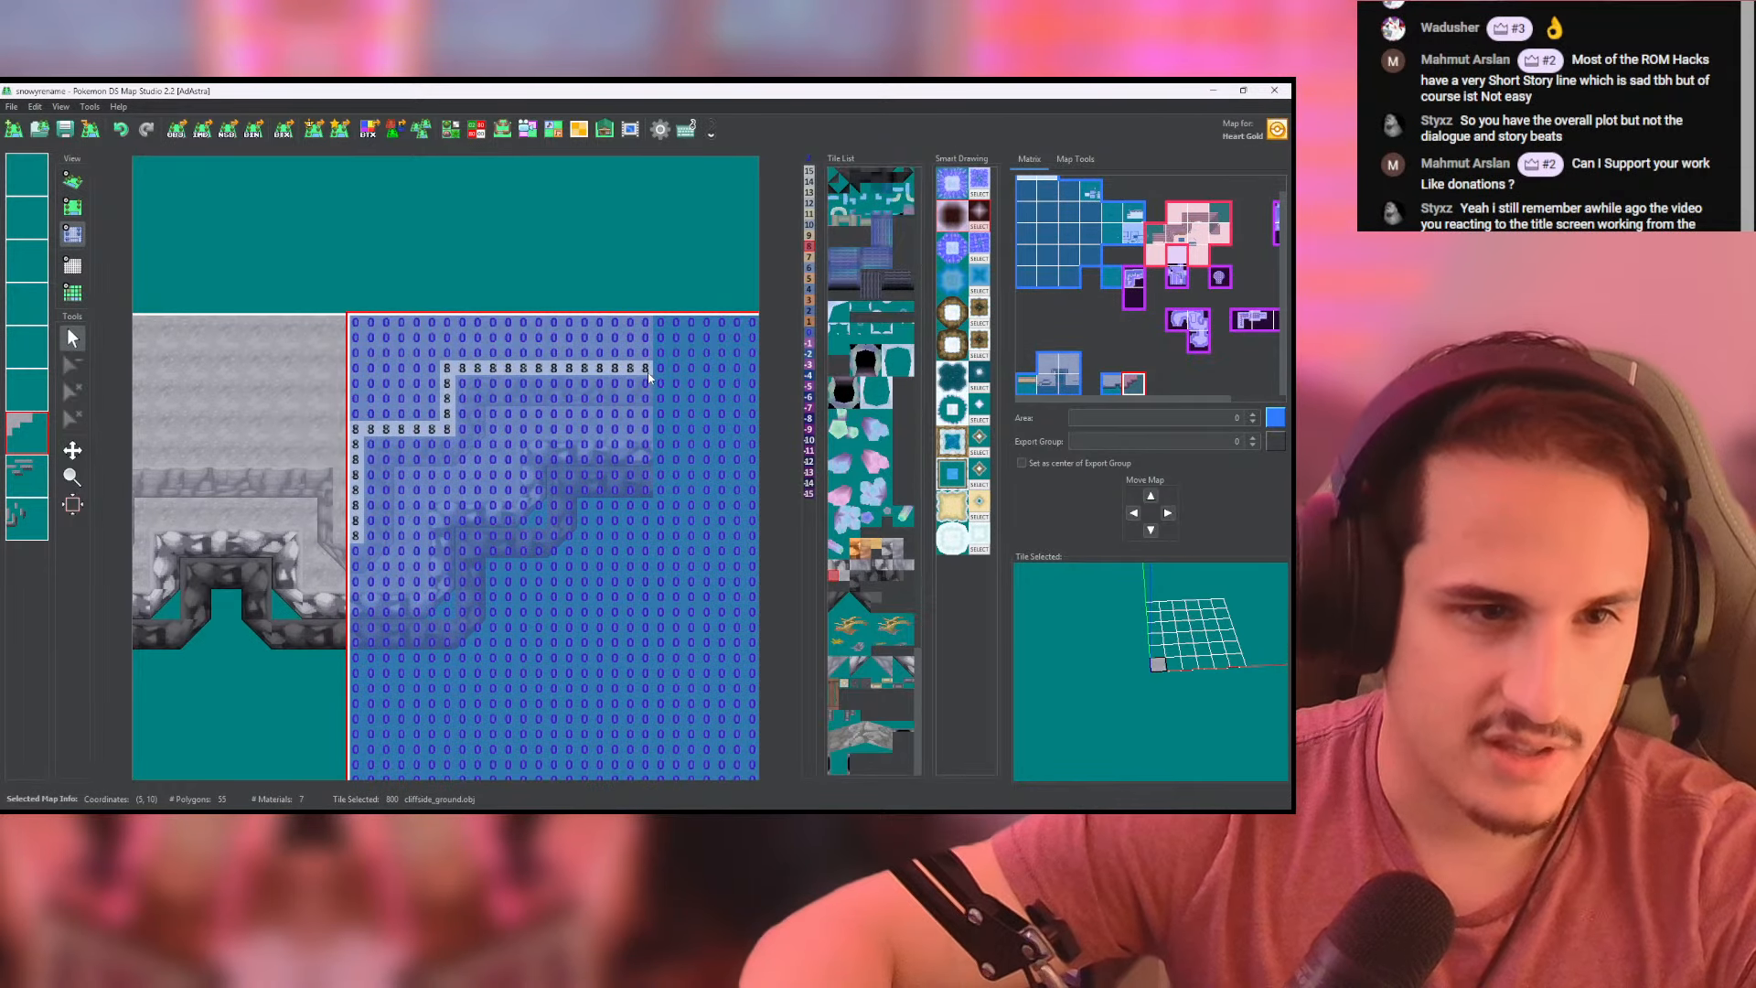
- Fill the remaining ground above the pale wall with height 8 and check the raised plateau in 3D
left_click(247, 357)
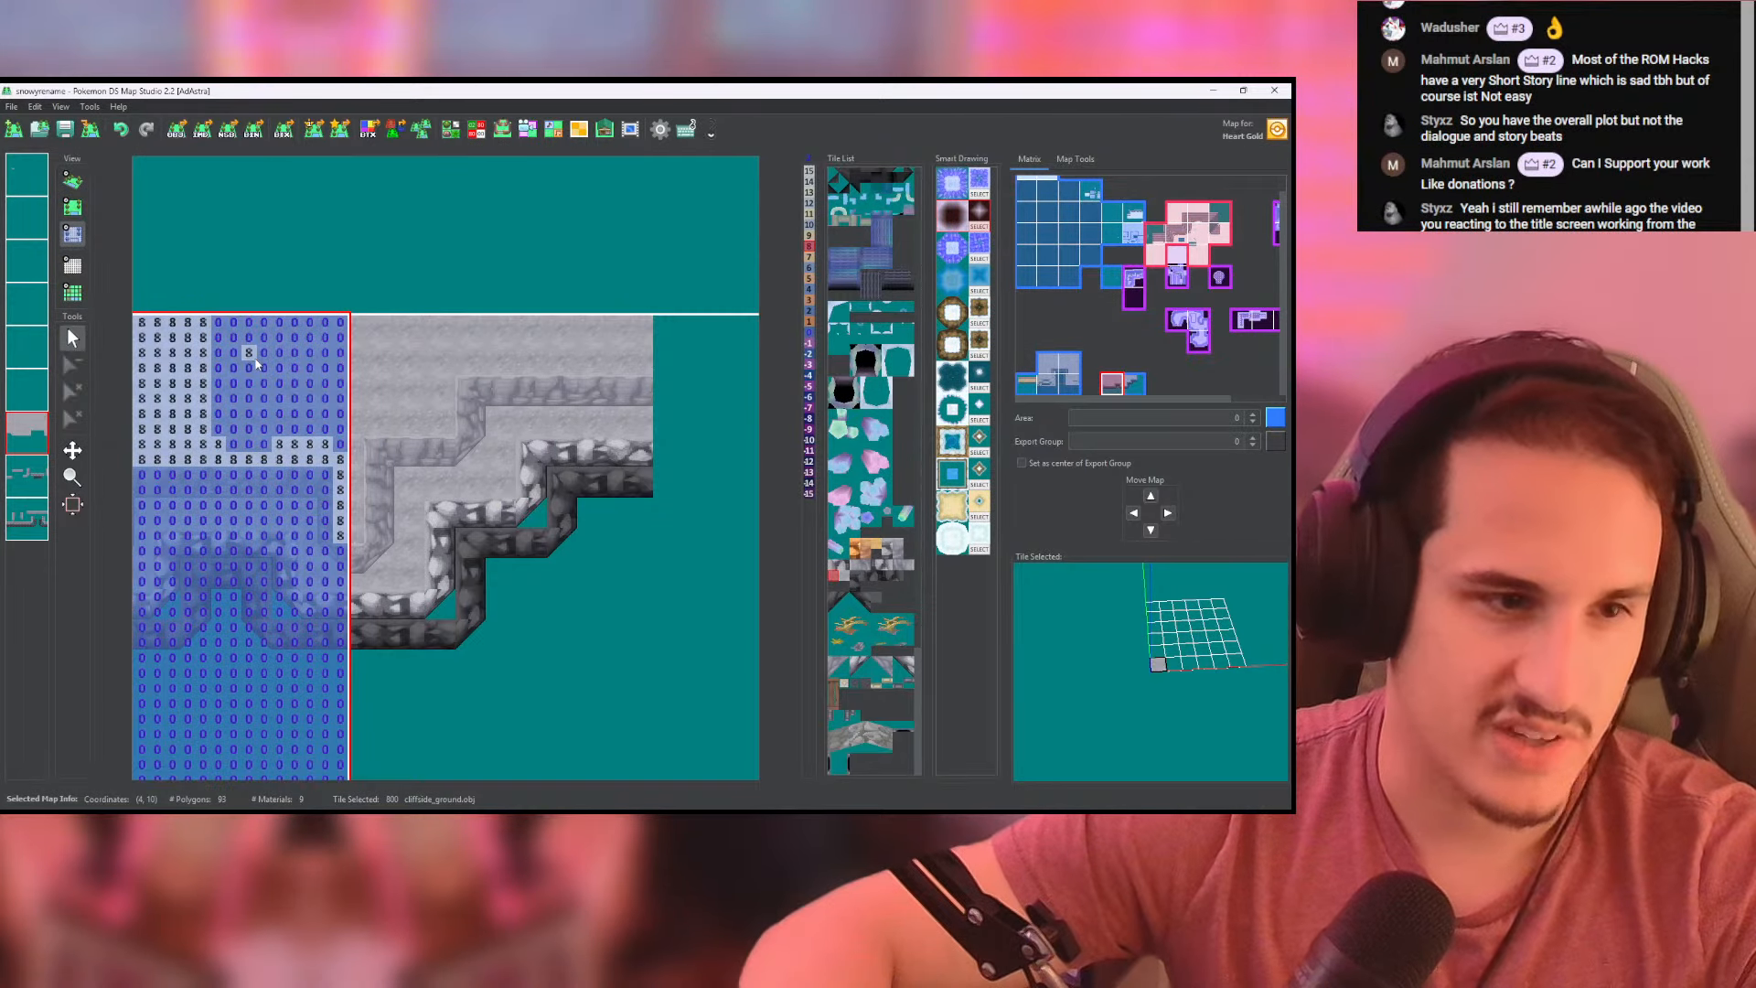
middle_click(277, 366)
left_click(73, 181)
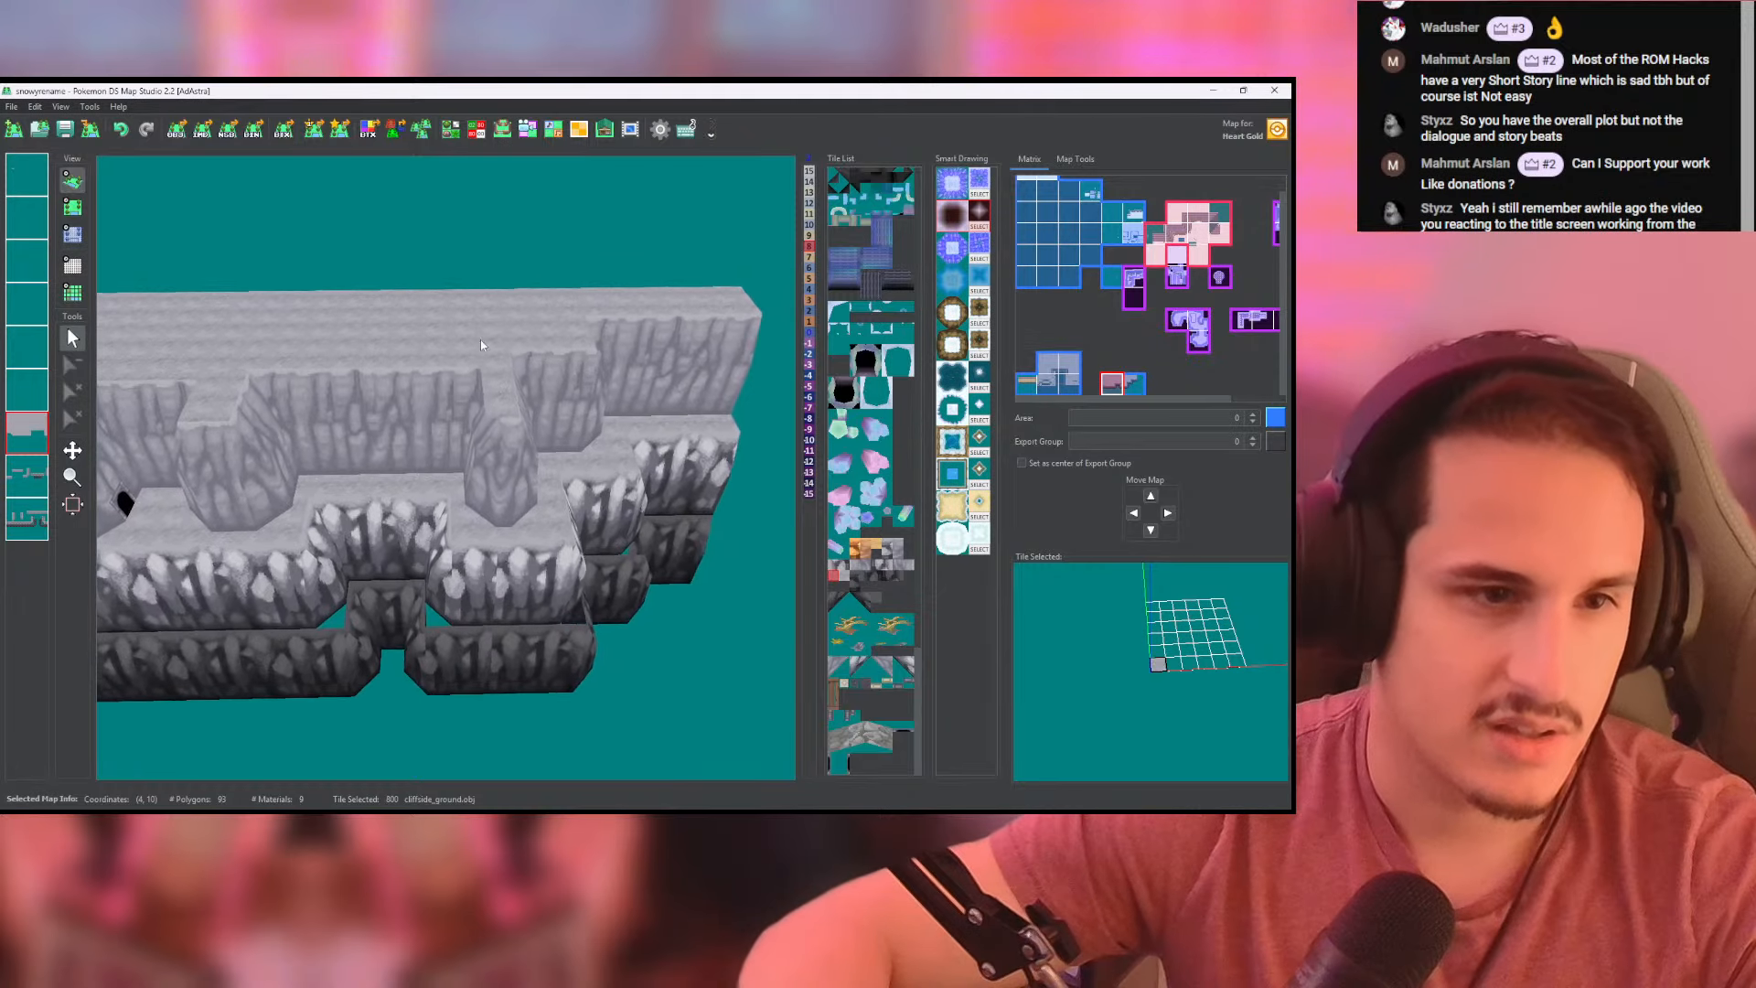
left_click(73, 209)
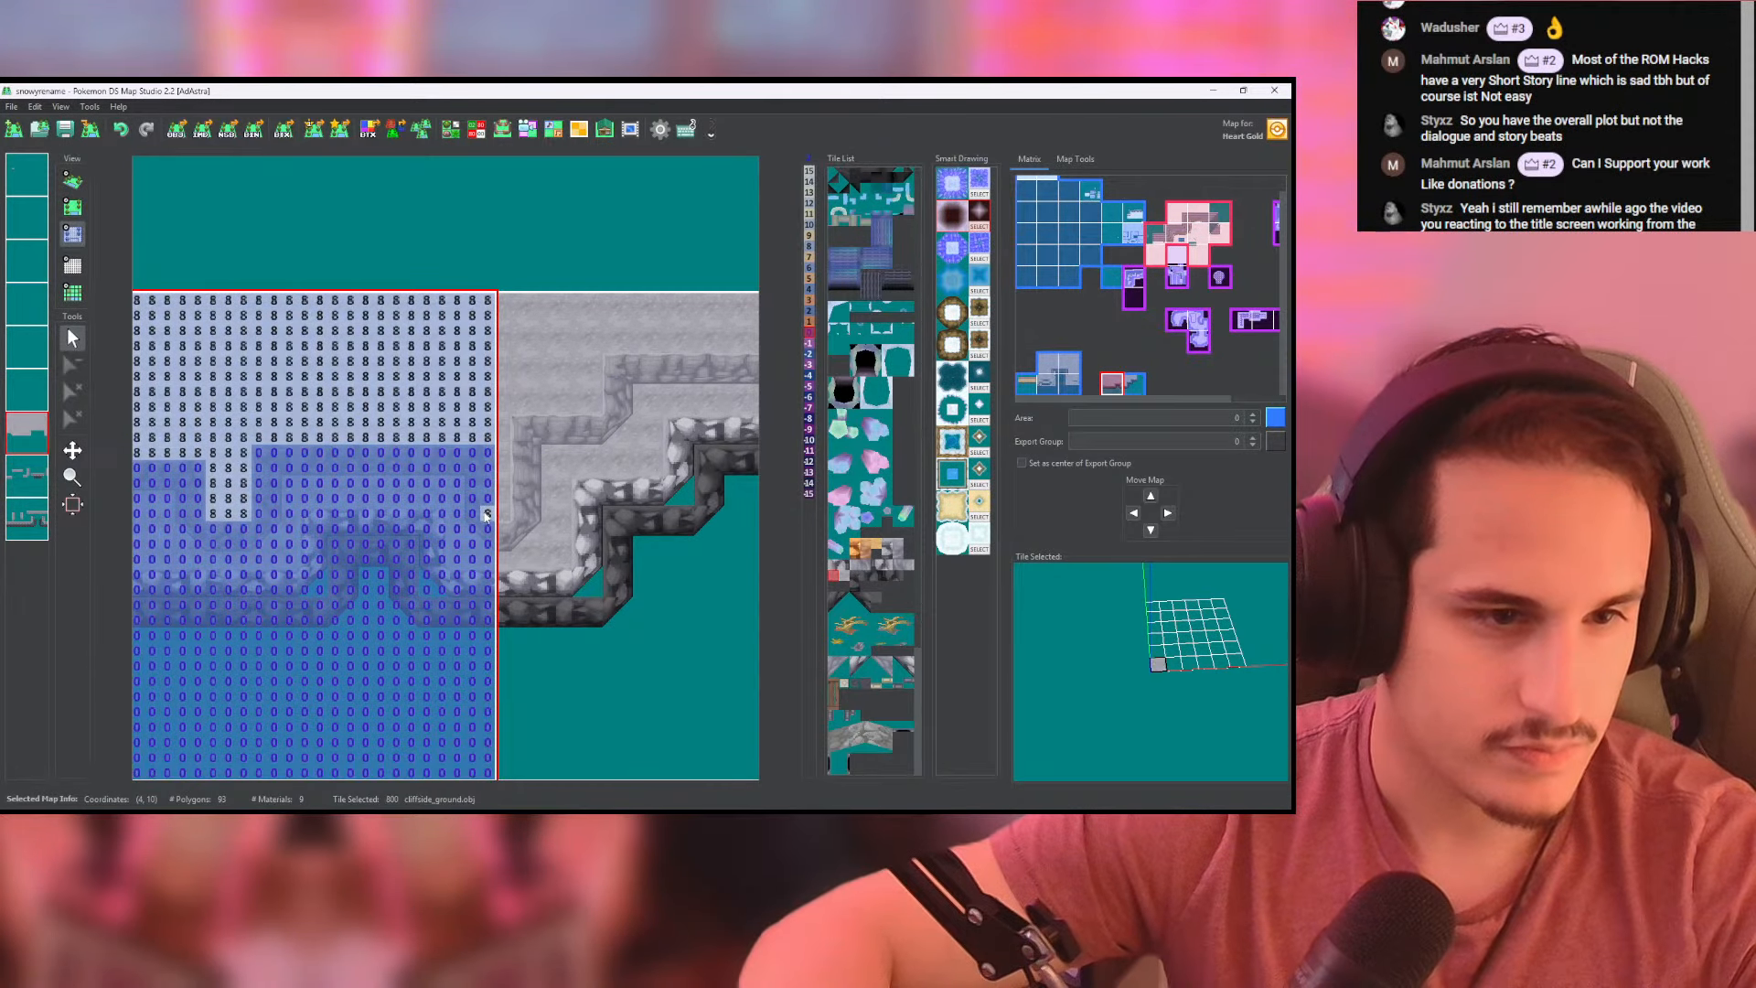
left_click(72, 181)
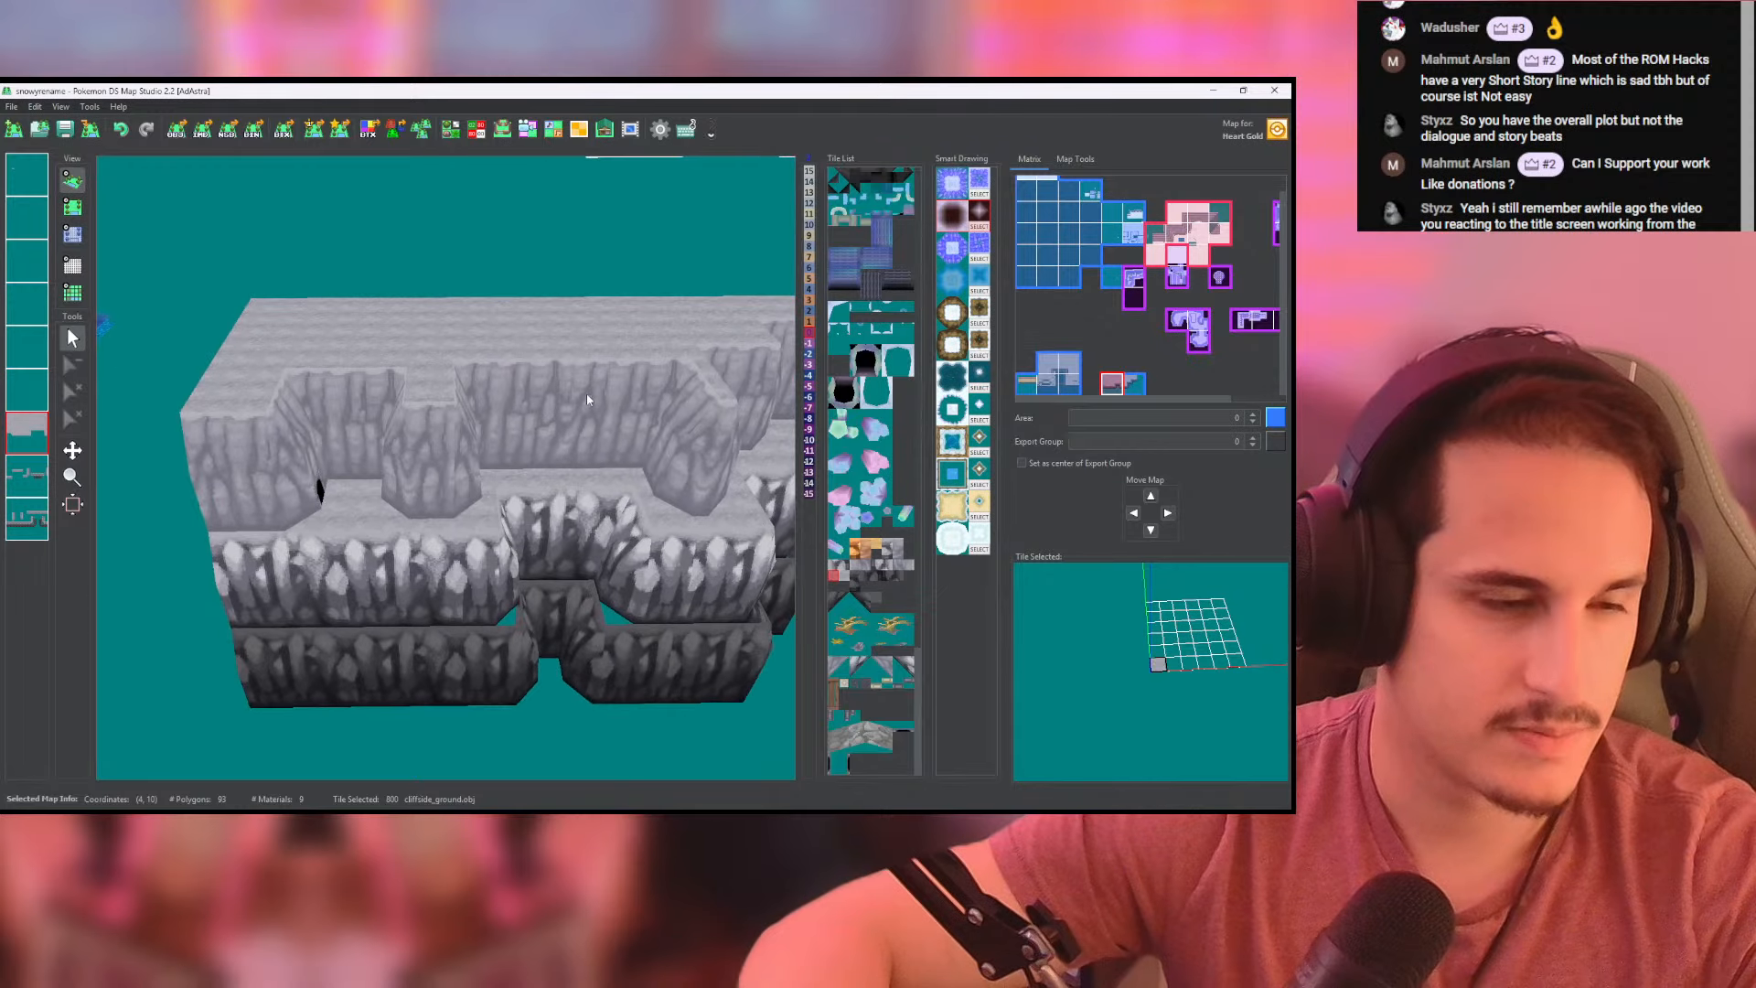
- Examine the pale wall's recess, ledge and the rocky cliff face below it up close in 3D
middle_click_drag(337, 453, 459, 441)
scroll(550, 375, "up", 3)
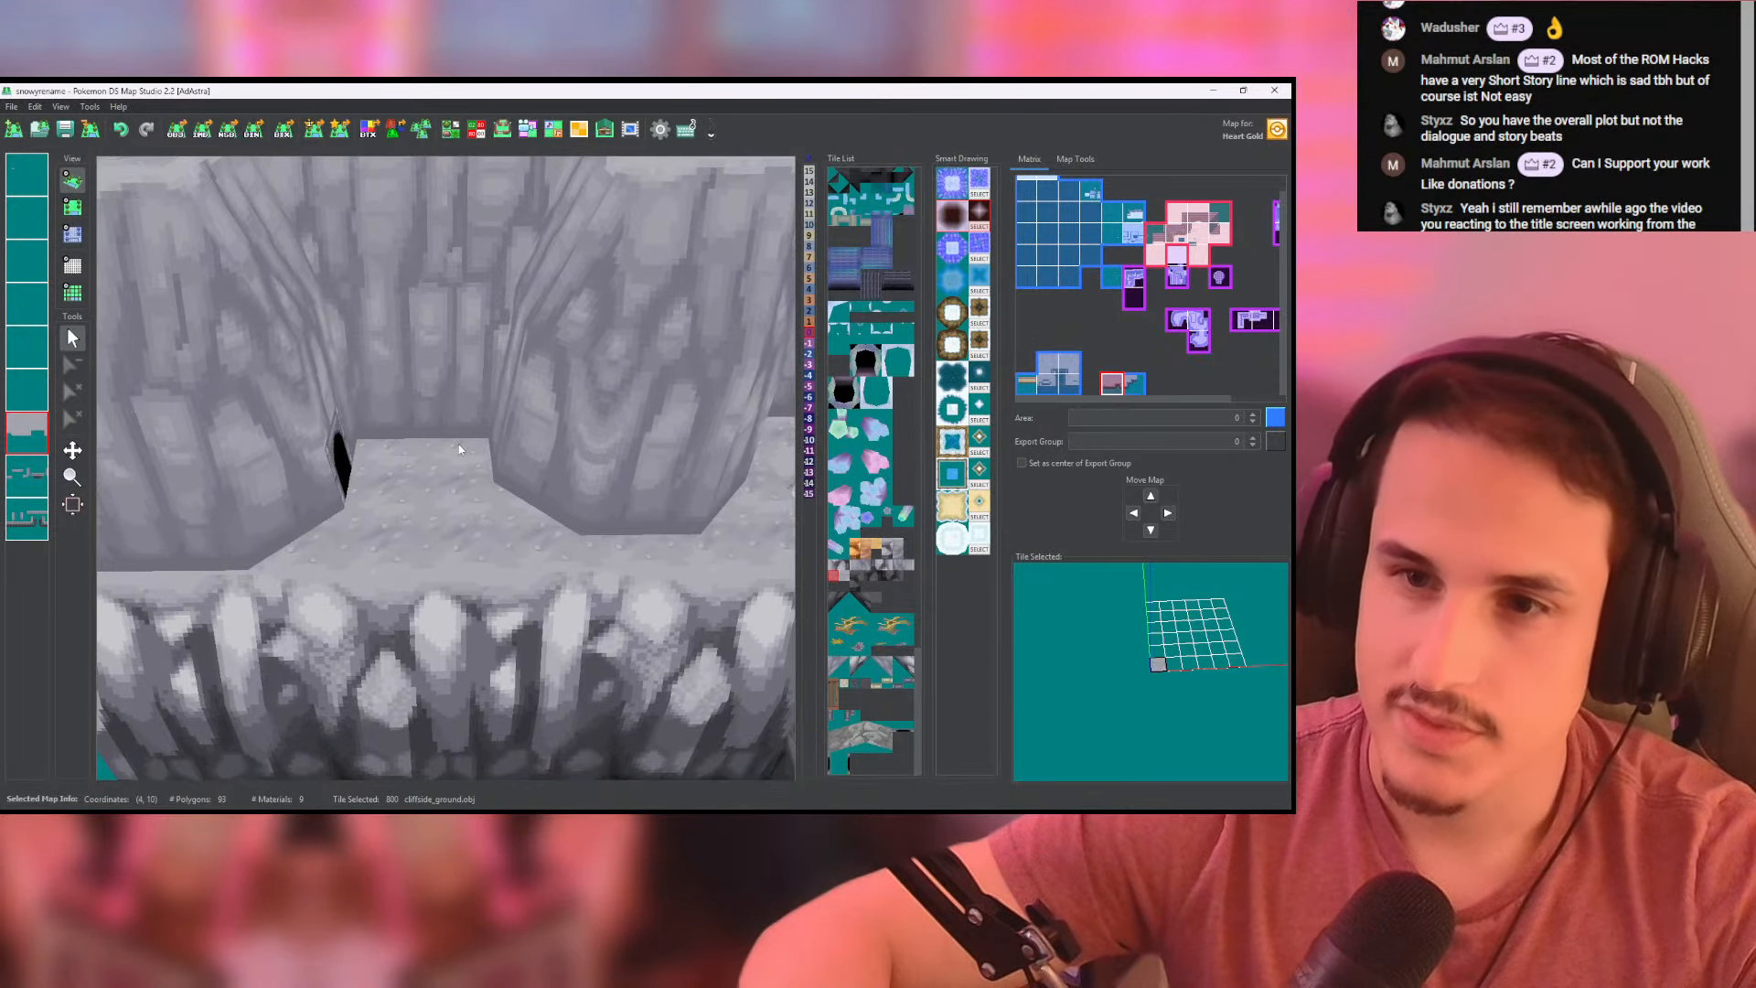
left_click_drag(454, 447, 444, 329)
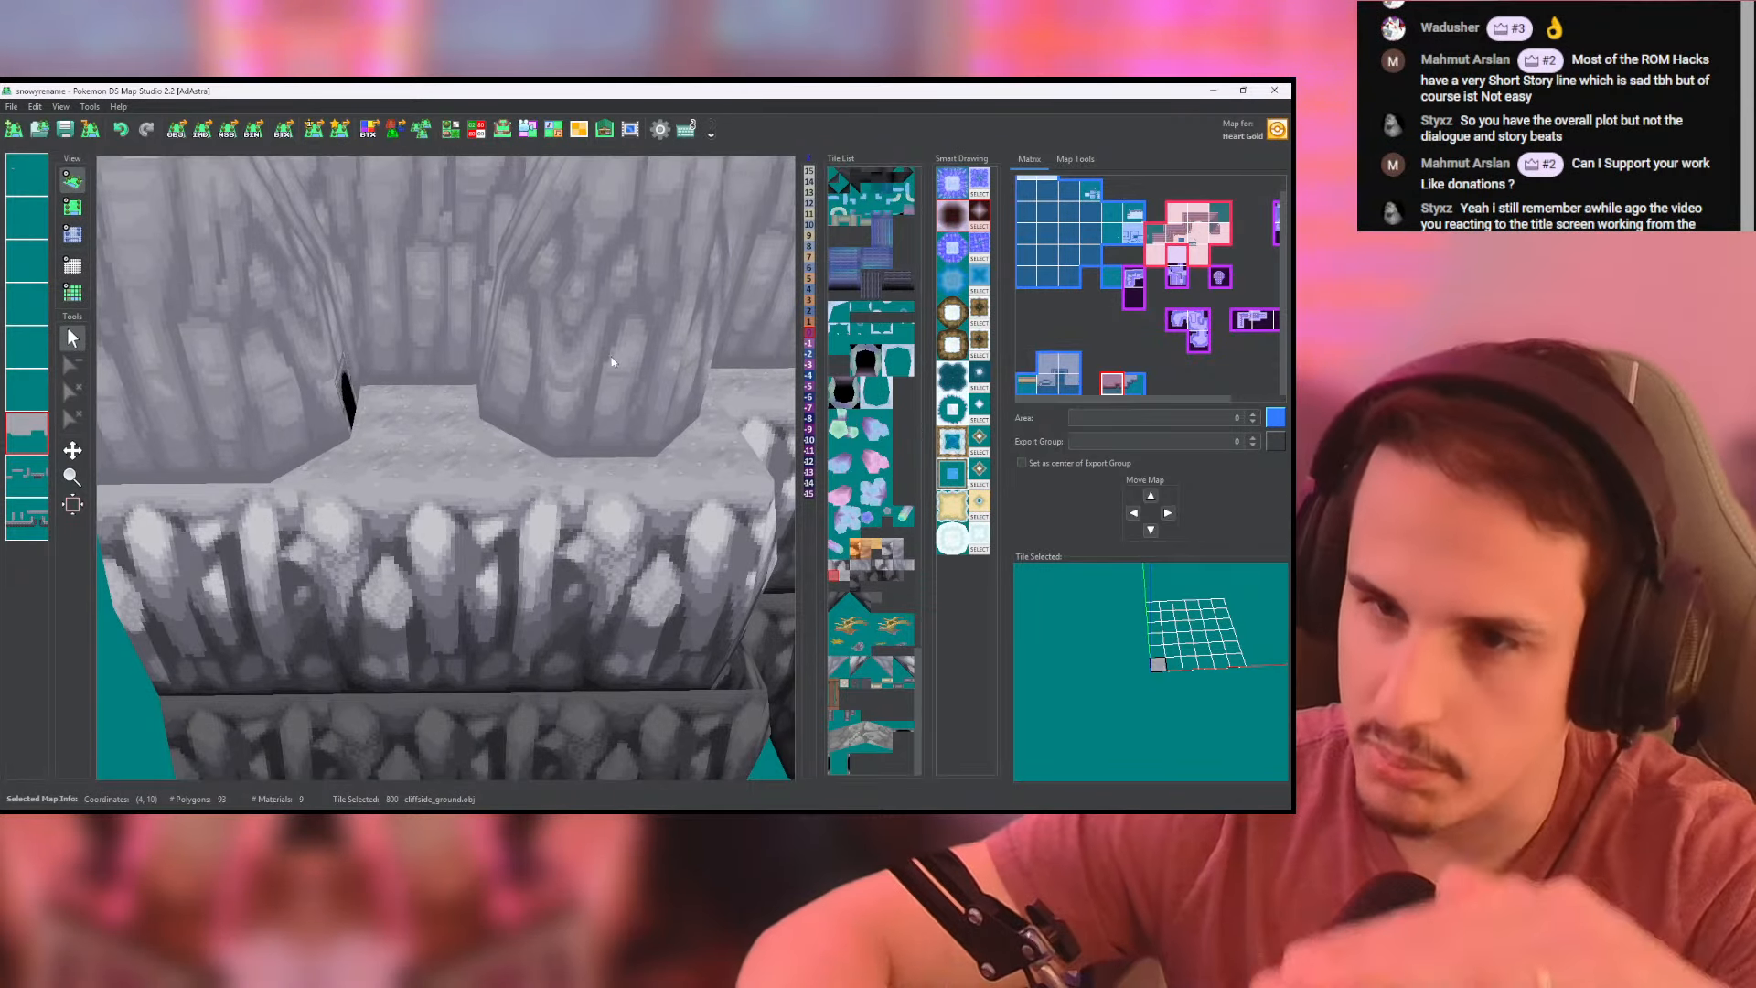
scroll(610, 364, "up", 2)
left_click_drag(609, 370, 625, 577)
scroll(567, 480, "down", 8)
left_click_drag(567, 481, 159, 239)
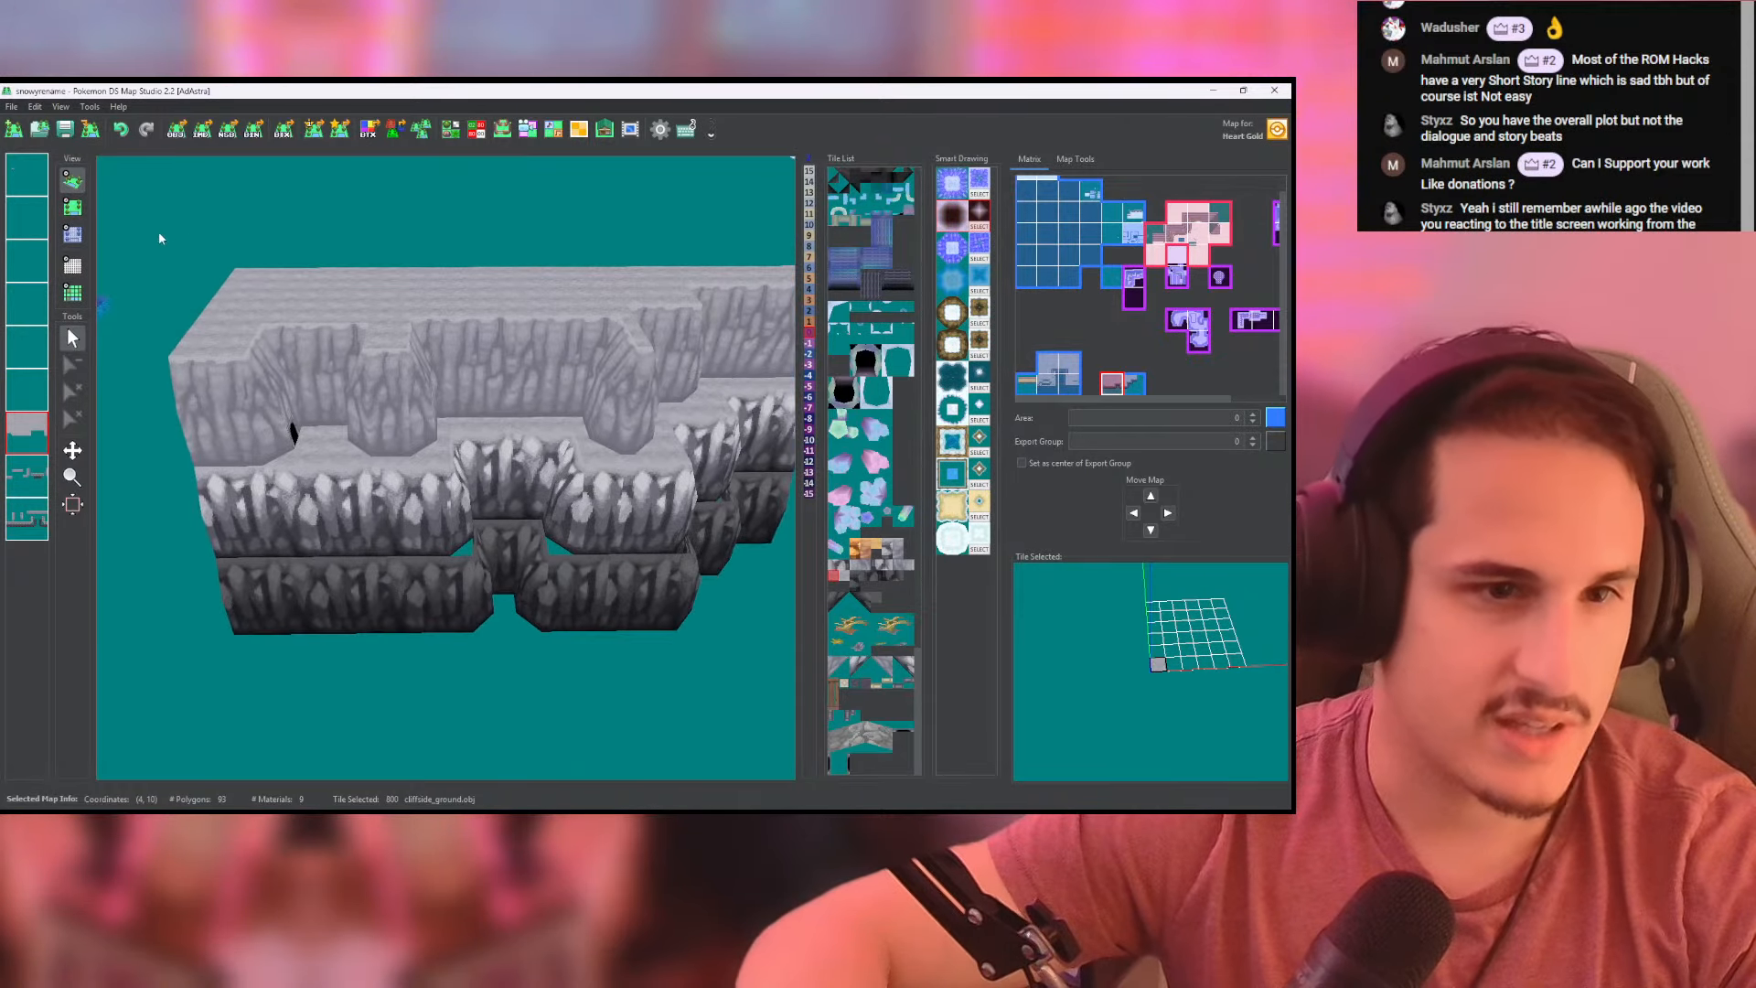
- Cover the gaps on both sides of the dark wall's notch with the dark cliffside_ground tile (807)
left_click(80, 211)
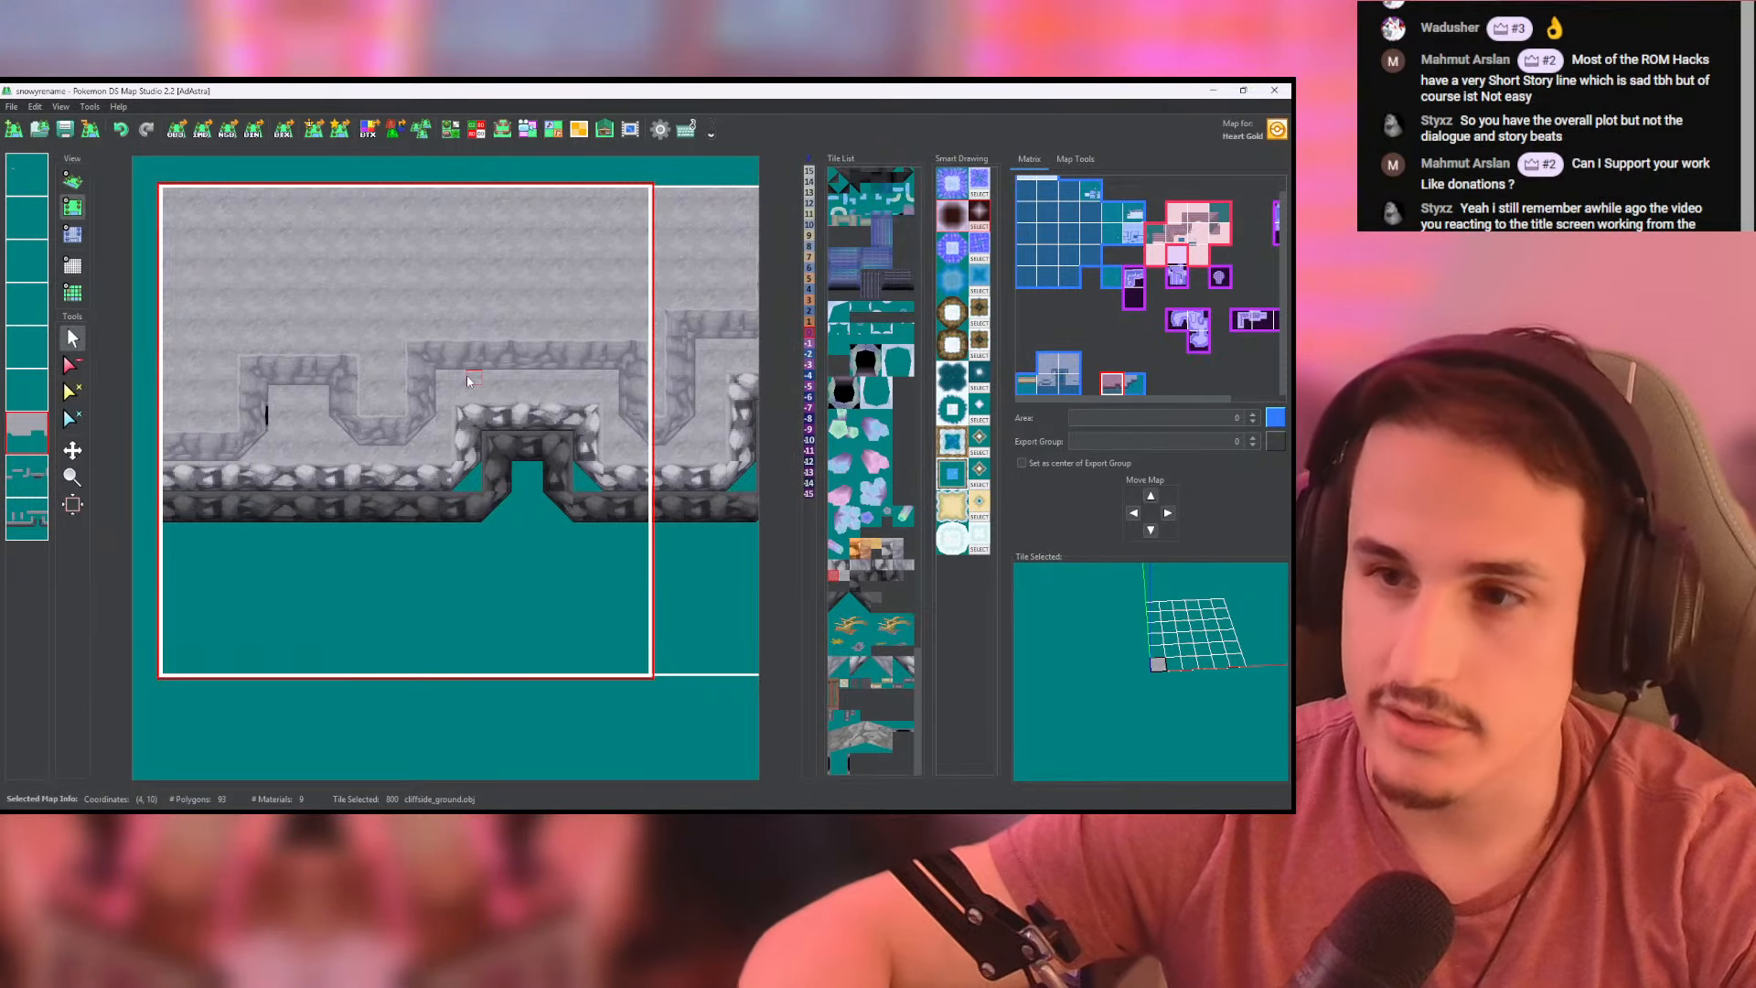
middle_click_drag(472, 376, 430, 329)
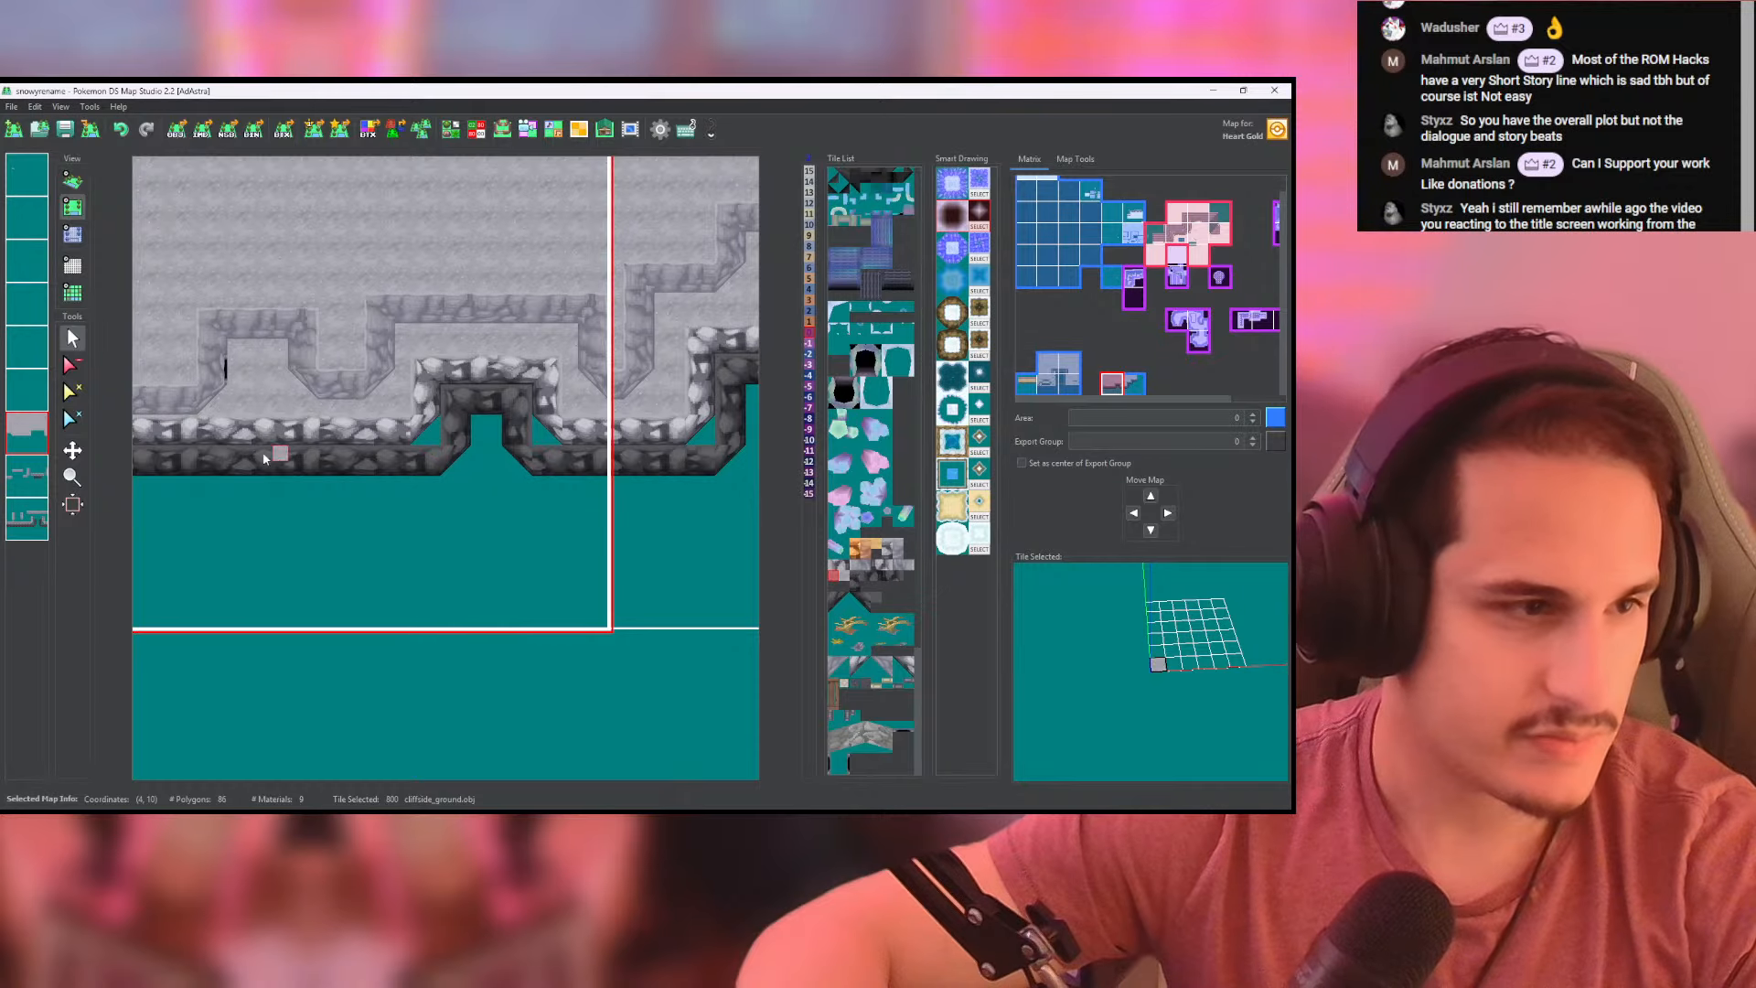
left_click(26, 475)
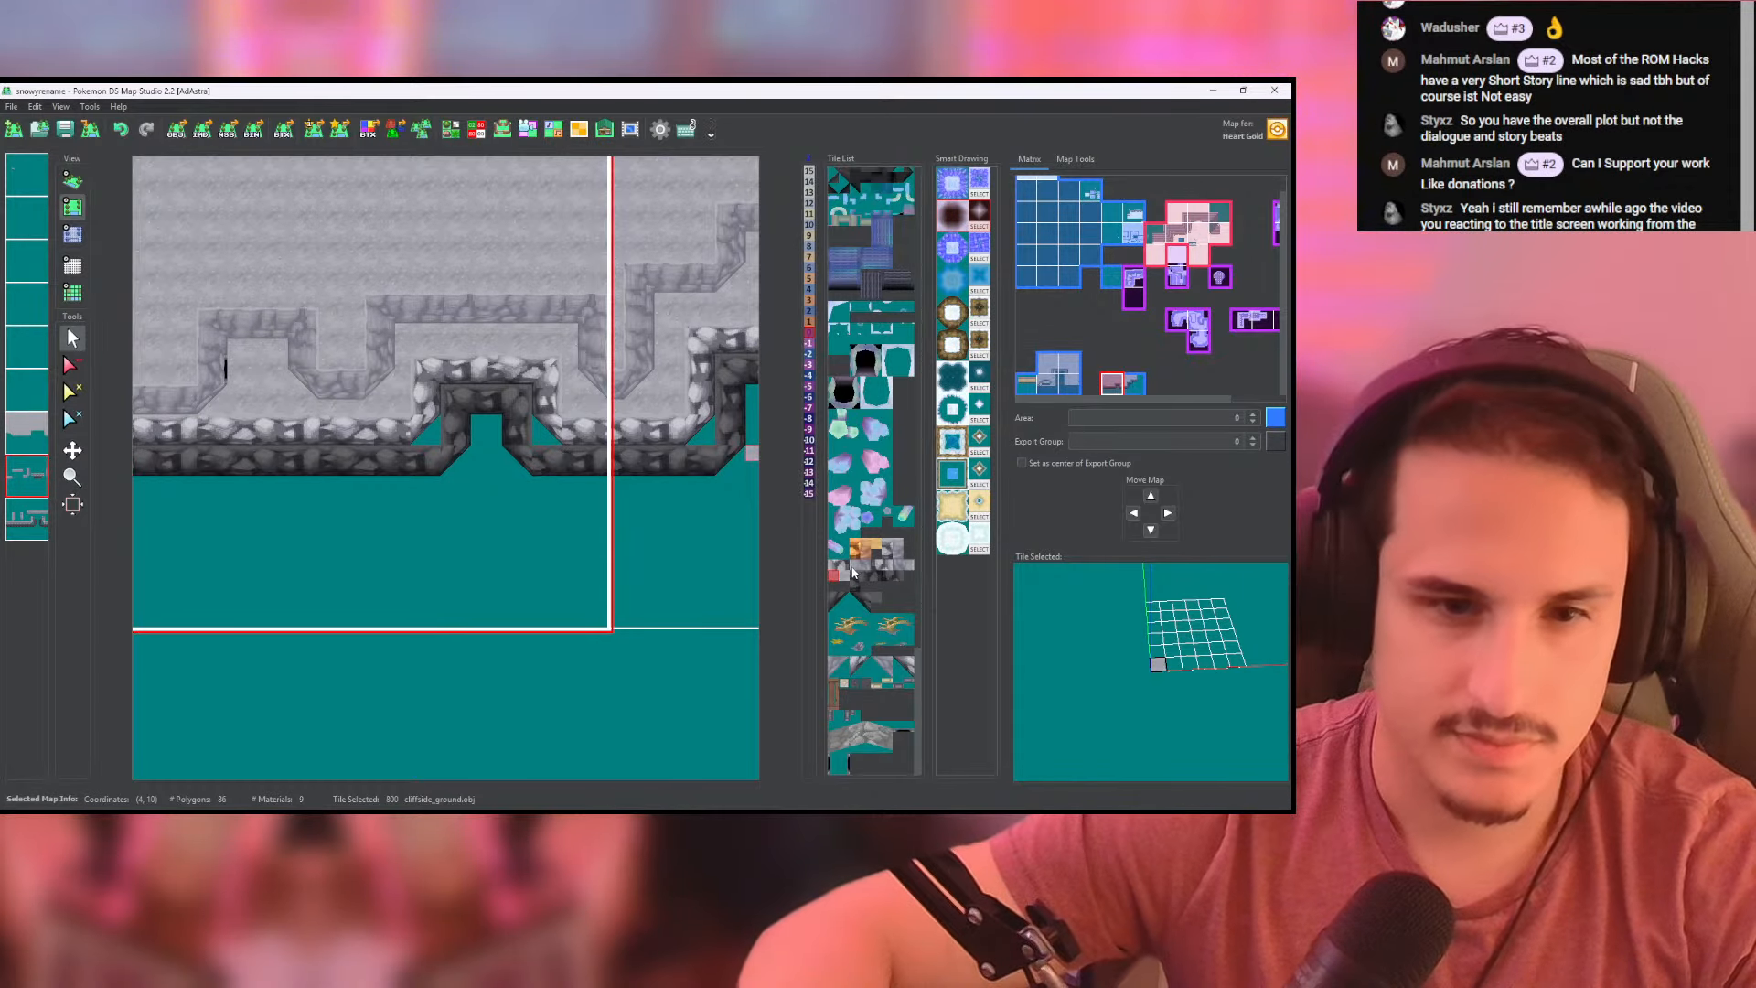
left_click(878, 604)
scroll(484, 430, "up", 3)
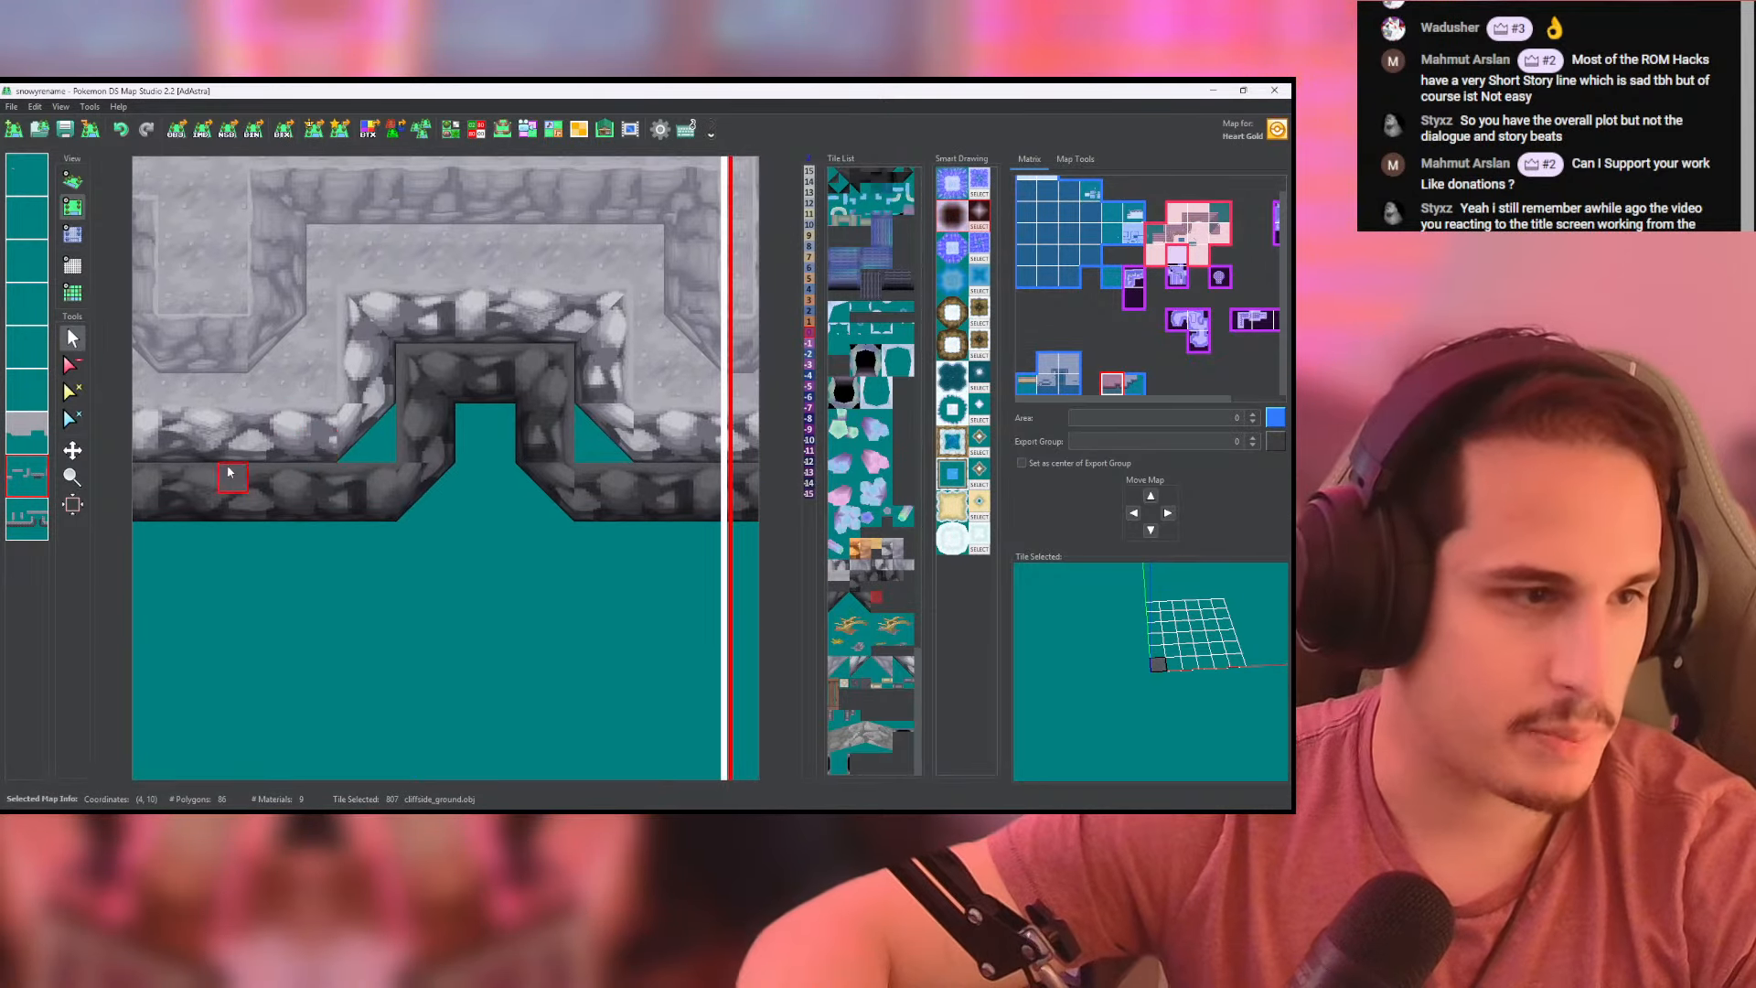
middle_click_drag(492, 424, 381, 397)
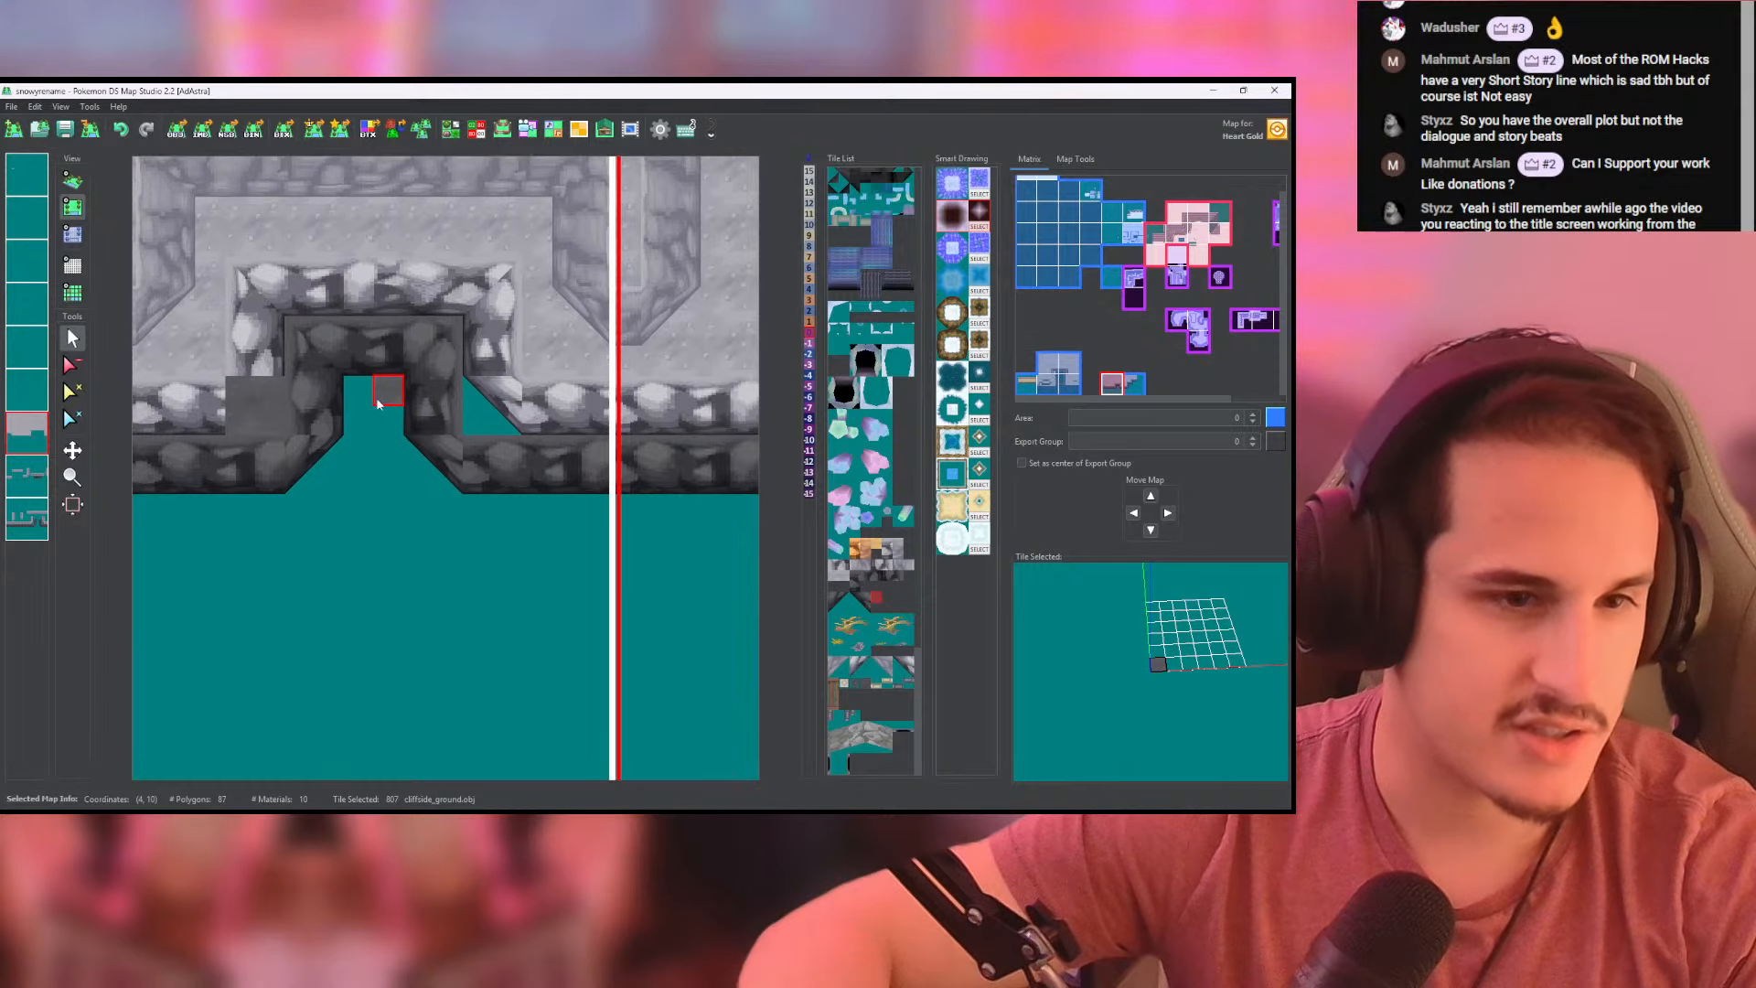
left_click_drag(475, 389, 498, 416)
key("ctrl+z")
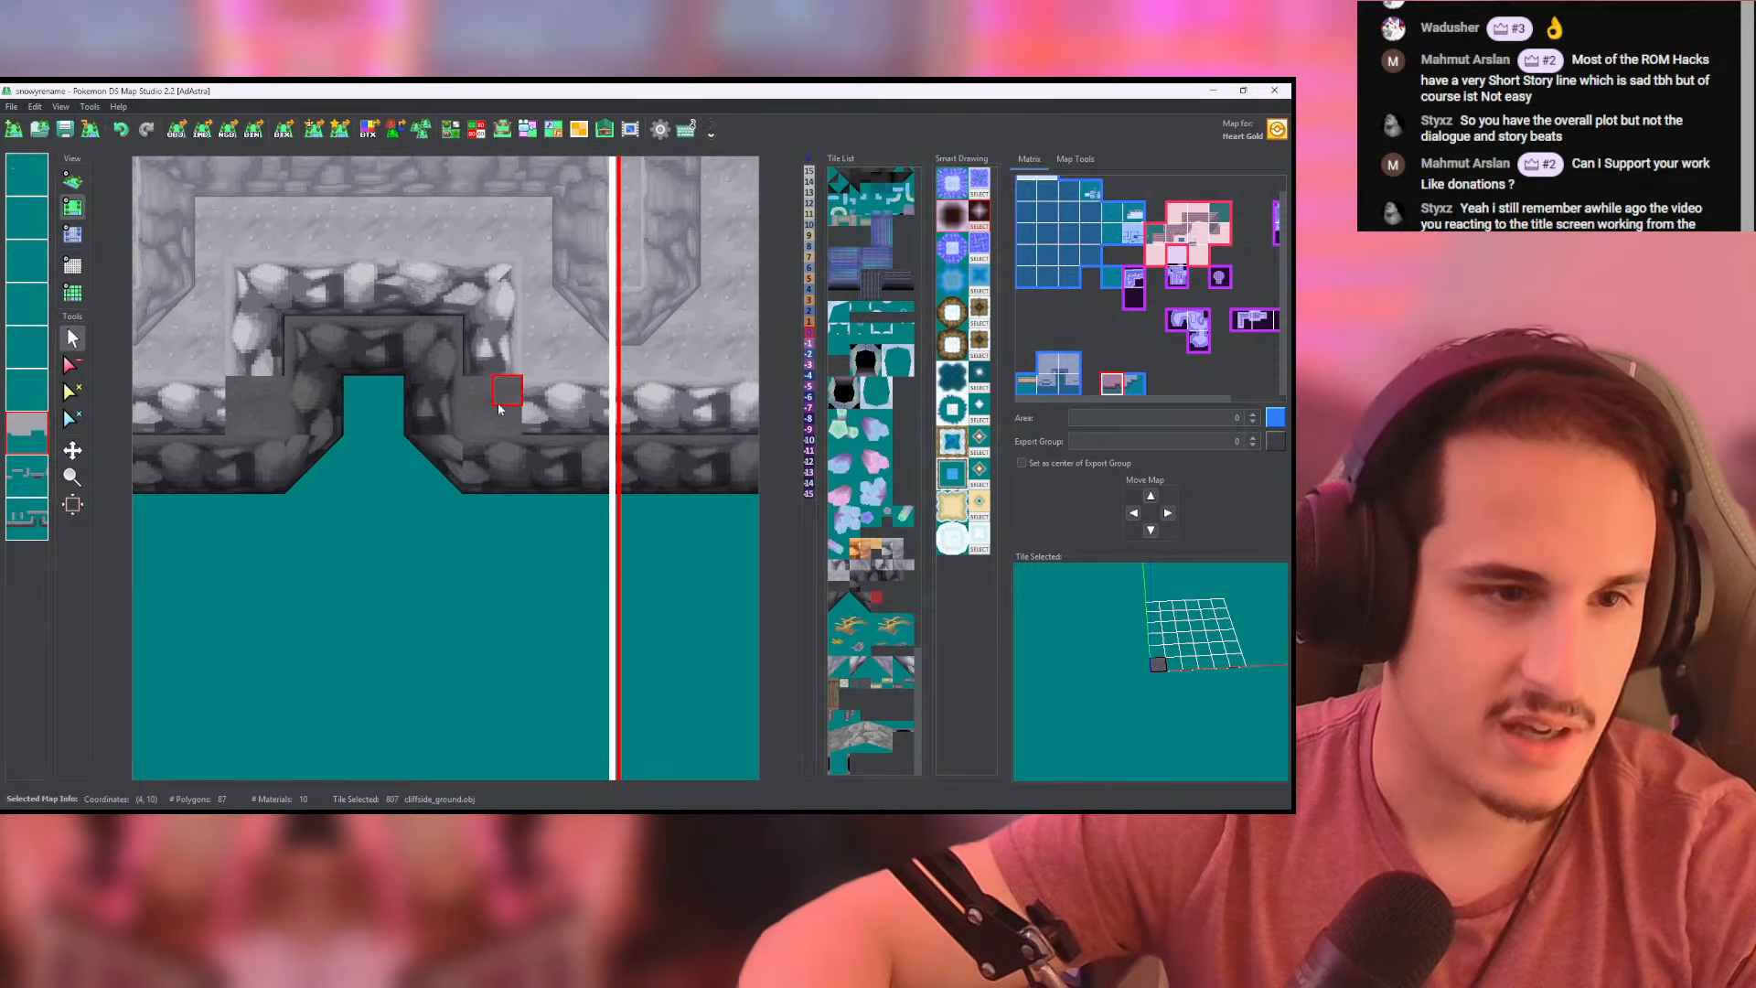
- Fill the corner gaps of the stepped dark wall on the neighbouring map with the same dark cliffside_ground tile
scroll(500, 408, "down", 5)
middle_click_drag(499, 415, 401, 448)
left_click_drag(557, 471, 575, 470)
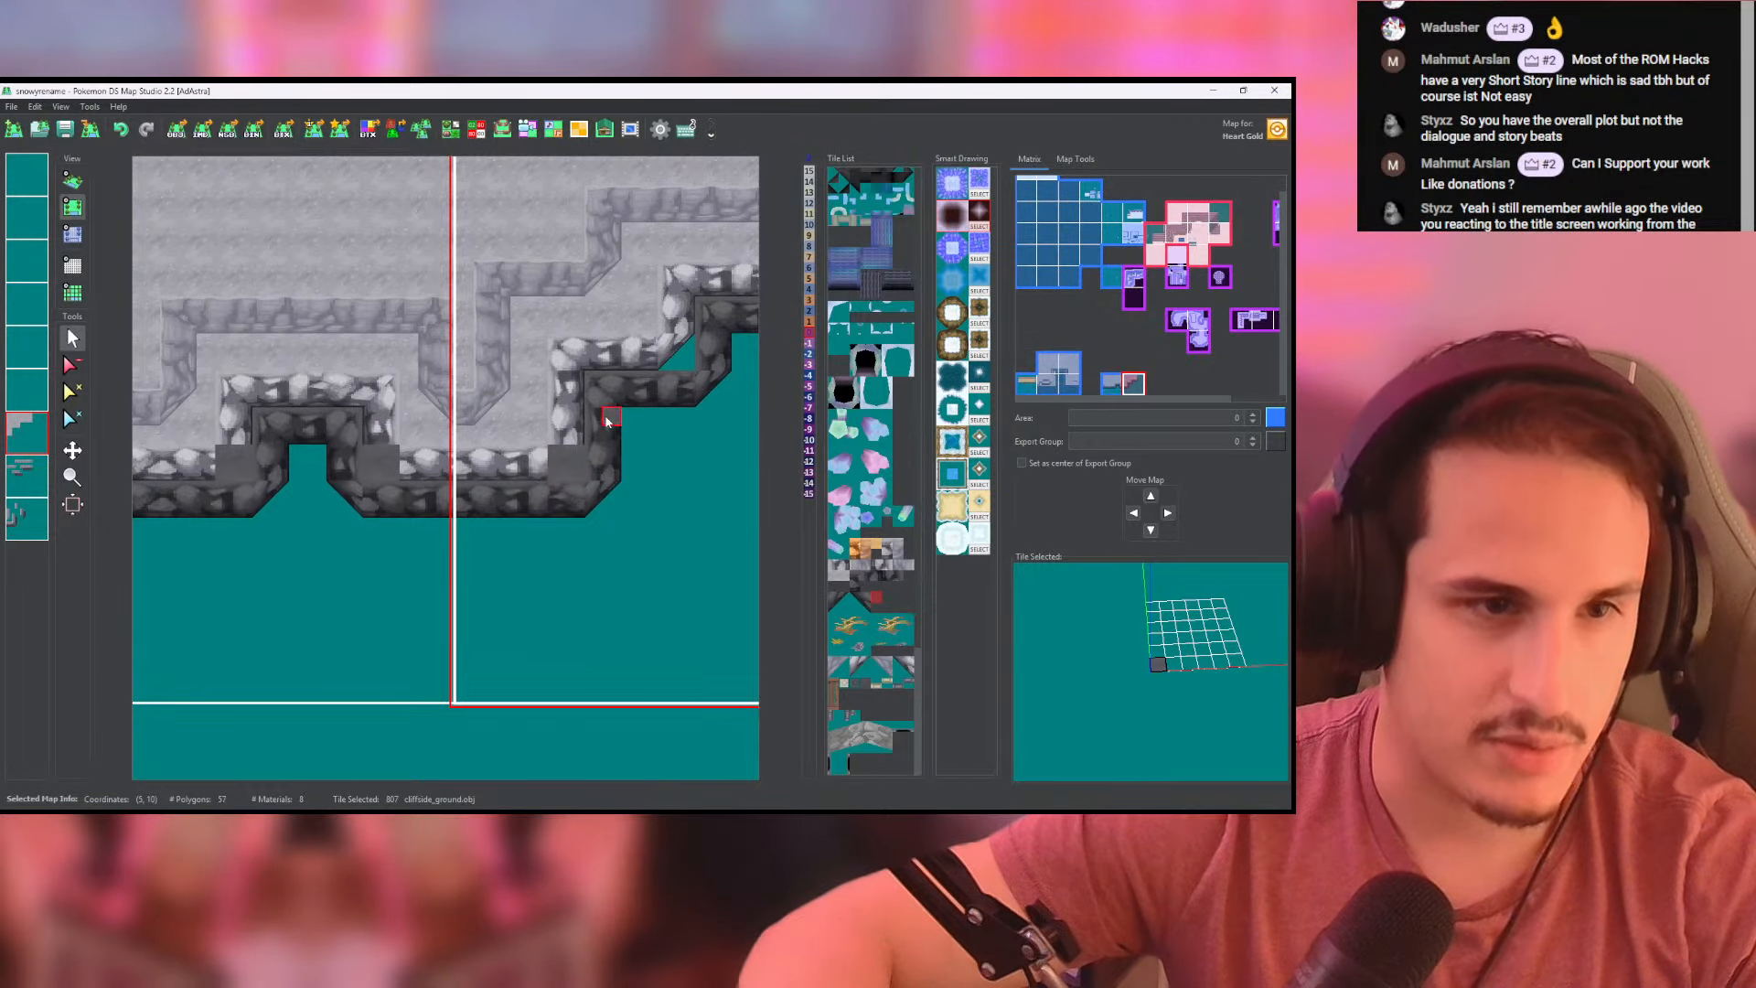
mouse_move(607, 421)
middle_mouse_down()
mouse_move(454, 459)
mouse_move(613, 398)
middle_mouse_up()
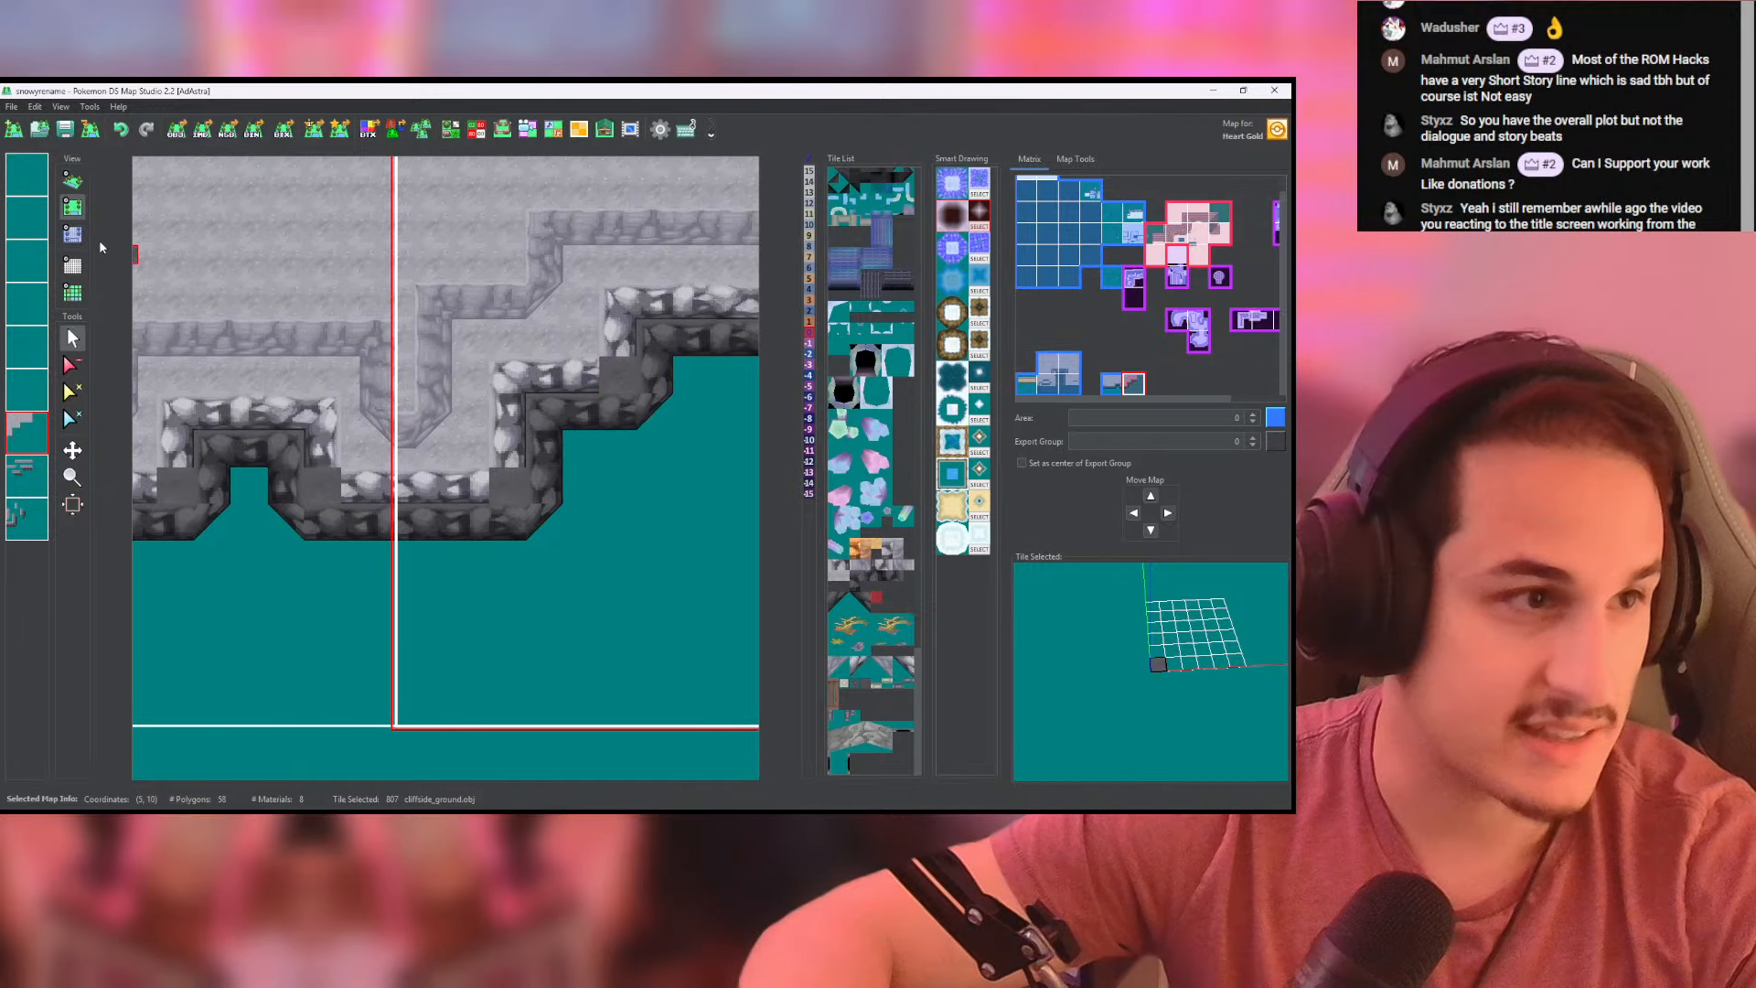
middle_click_drag(217, 349, 386, 350)
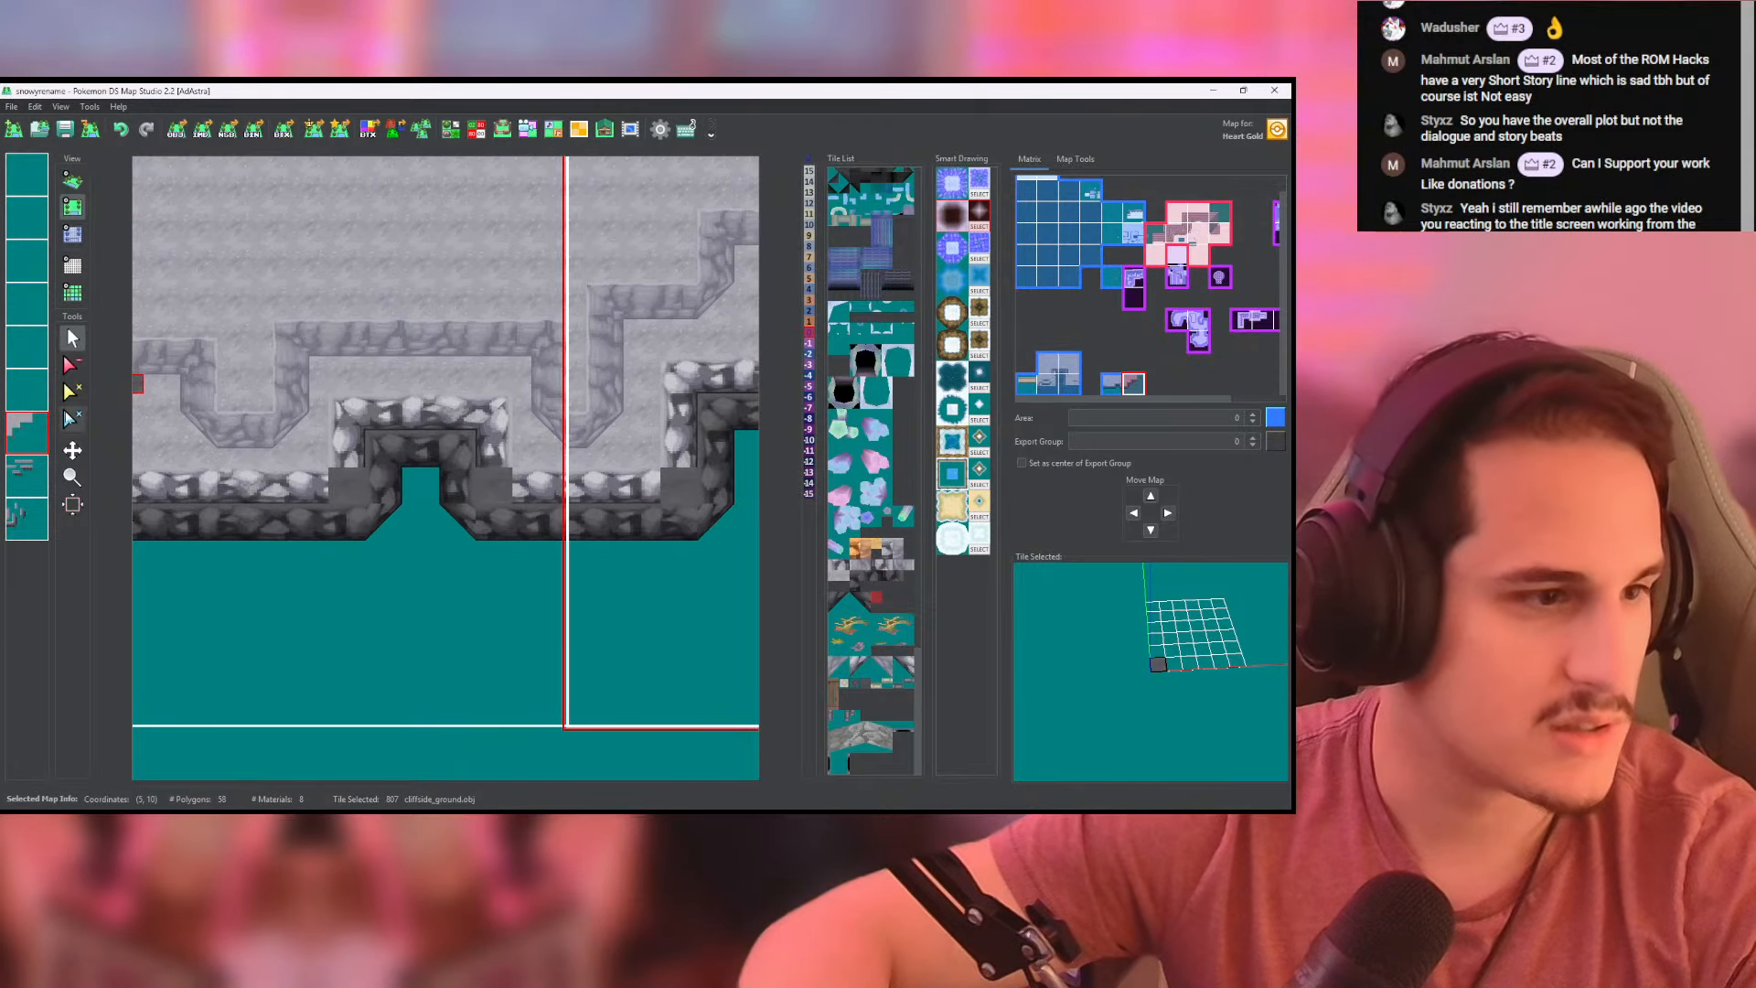
- Try height -7 for the dark filler tile beside the notch and check it in 3D
left_click(72, 238)
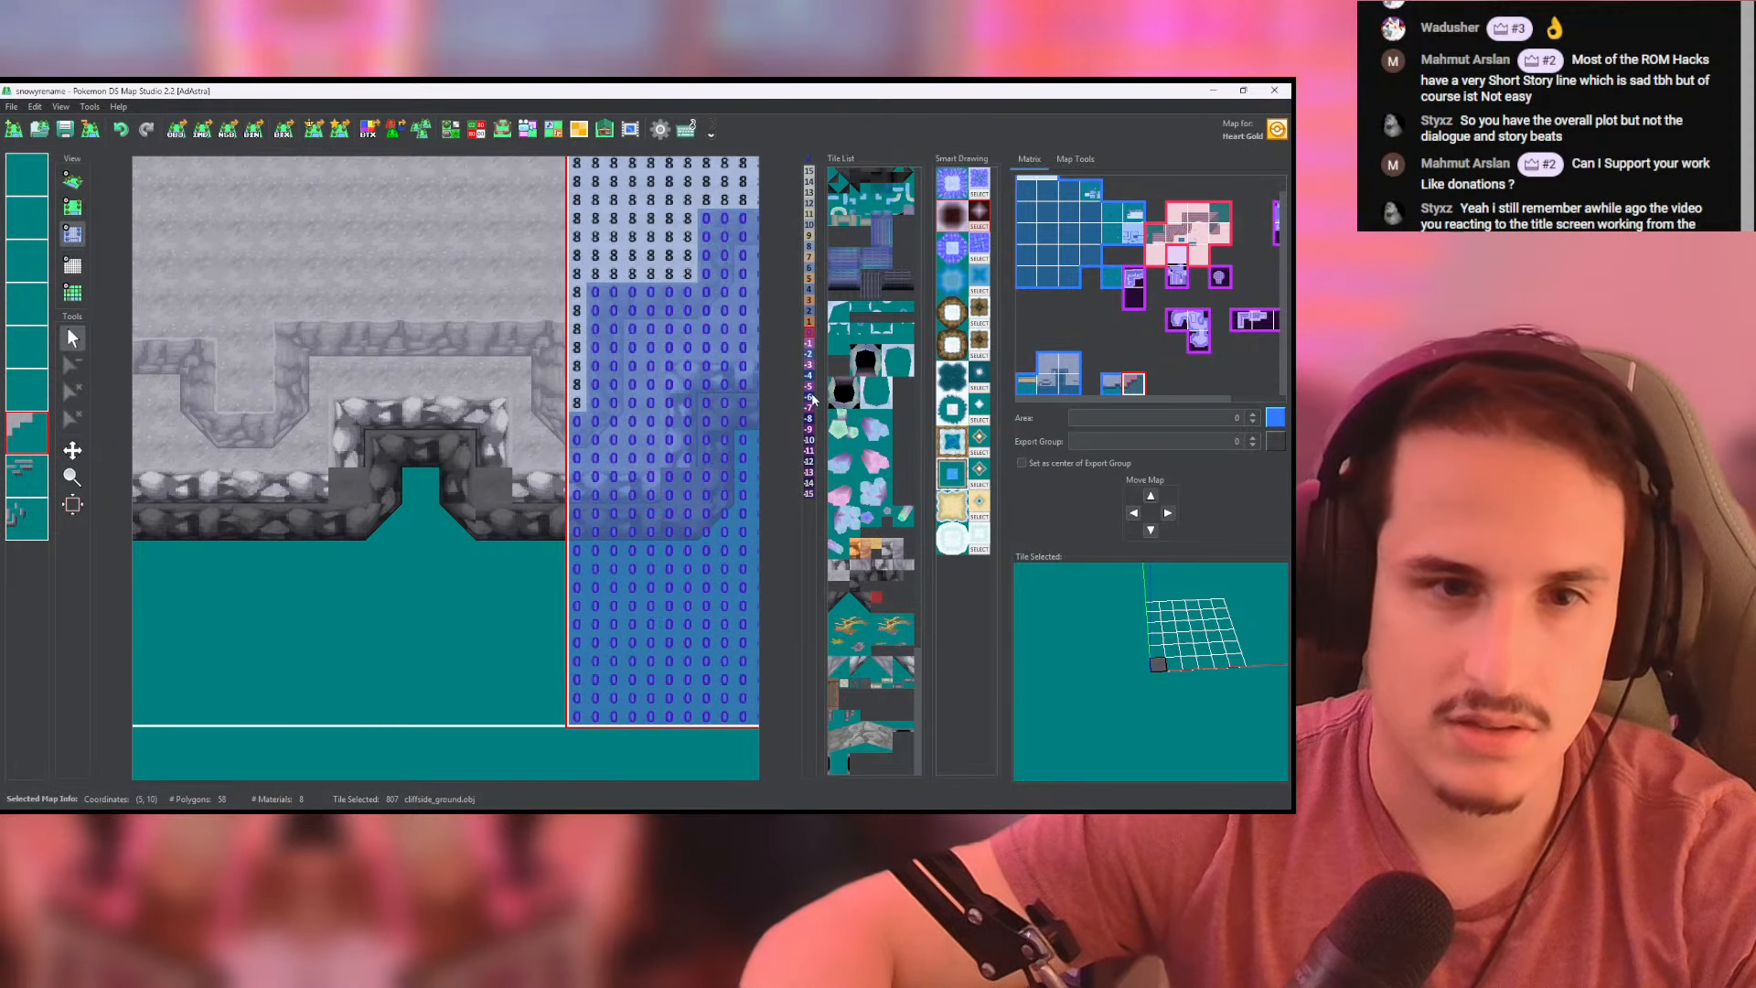
left_click(408, 490)
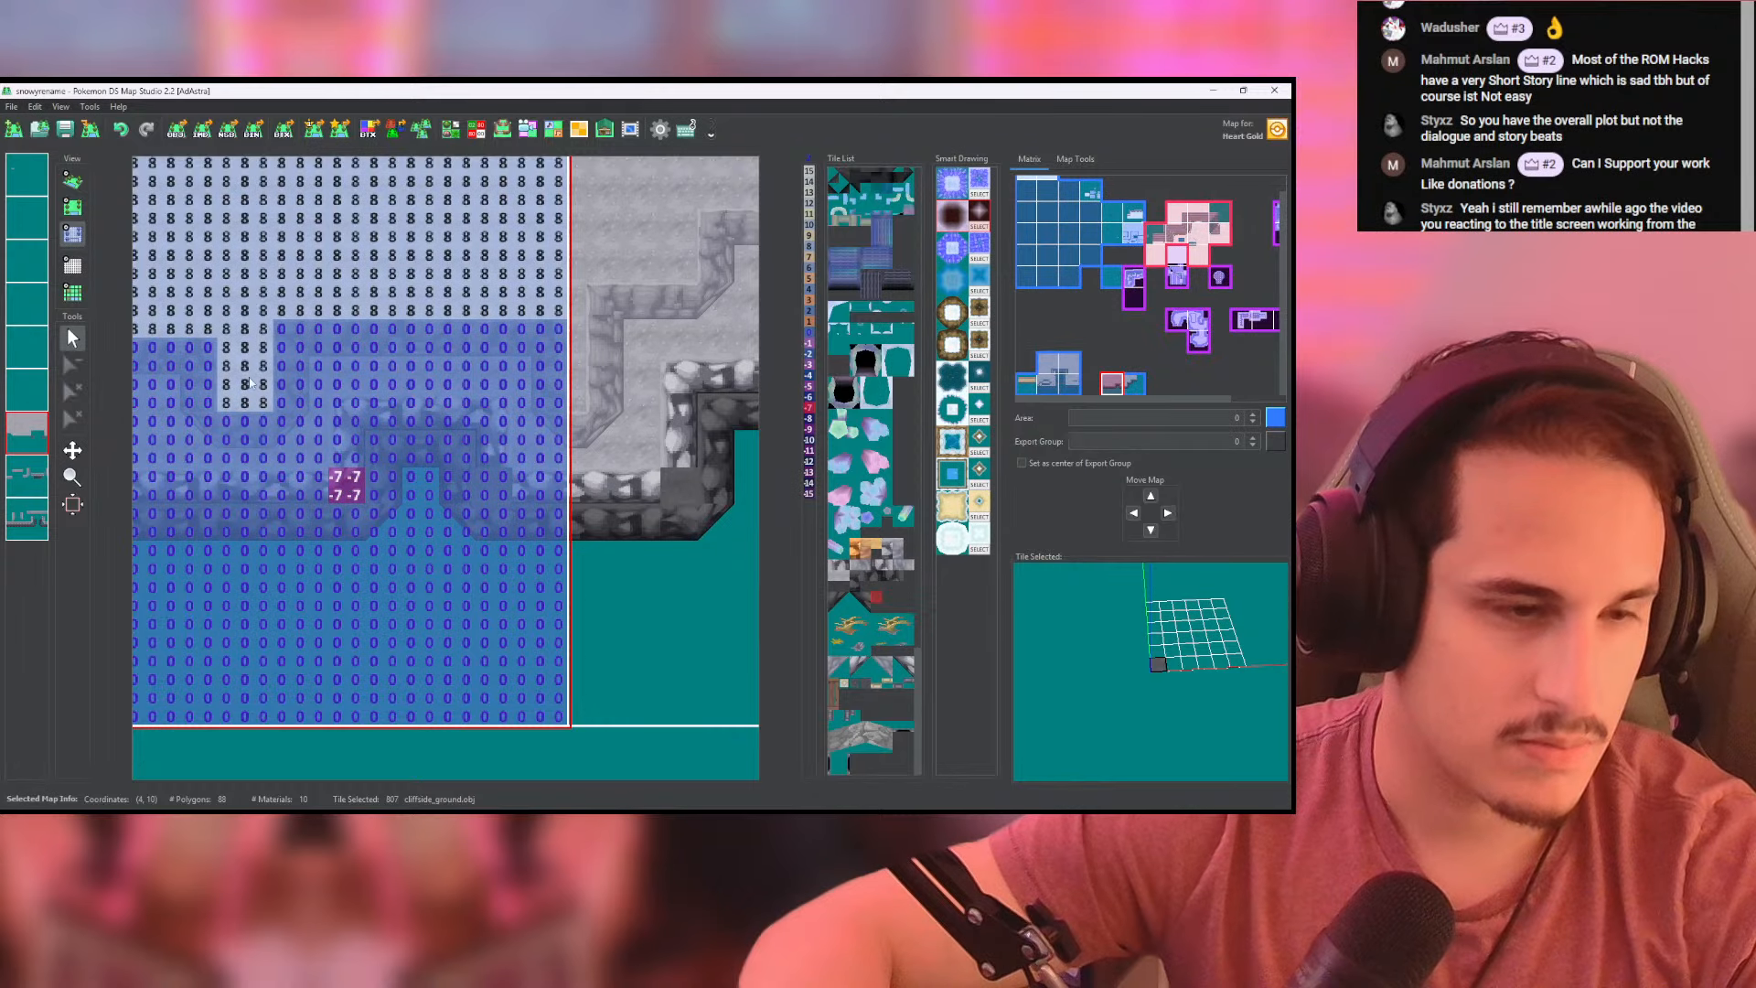
left_click(72, 181)
left_click_drag(338, 340, 342, 358)
left_click(74, 234)
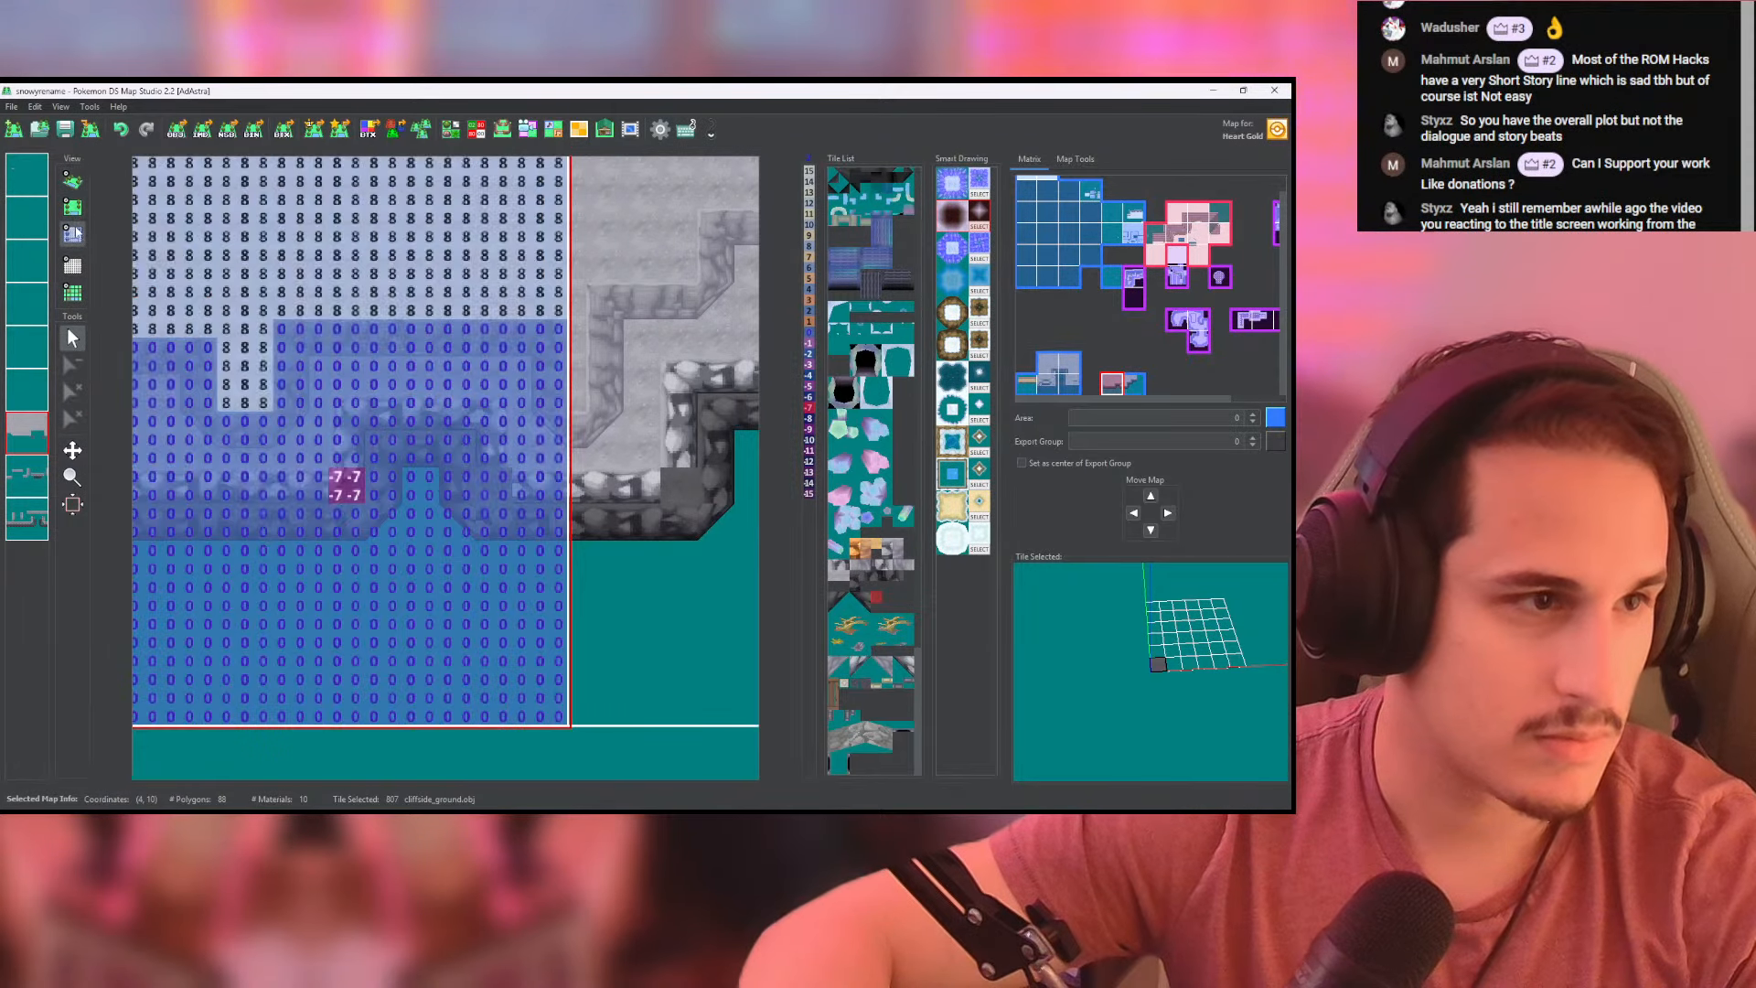
- Lower the dark filler tiles beside the notch and at the neighbouring map's first corner to height -8, and save the map
left_click(333, 479)
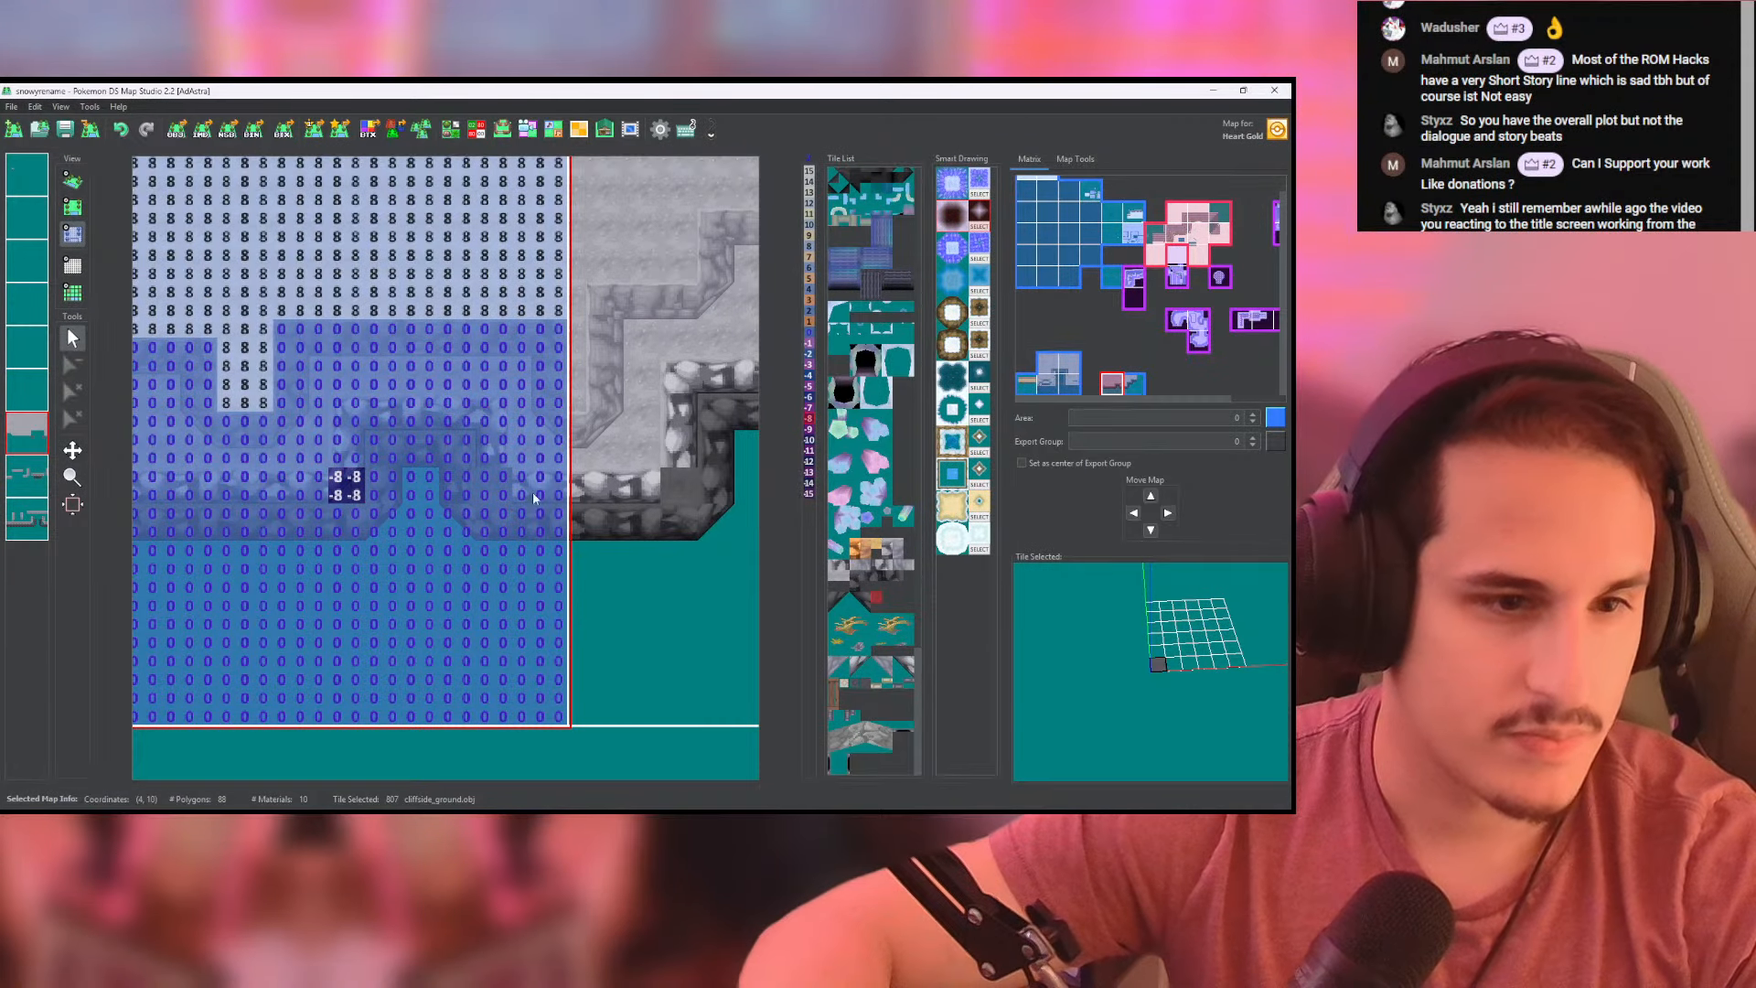
left_click(664, 477)
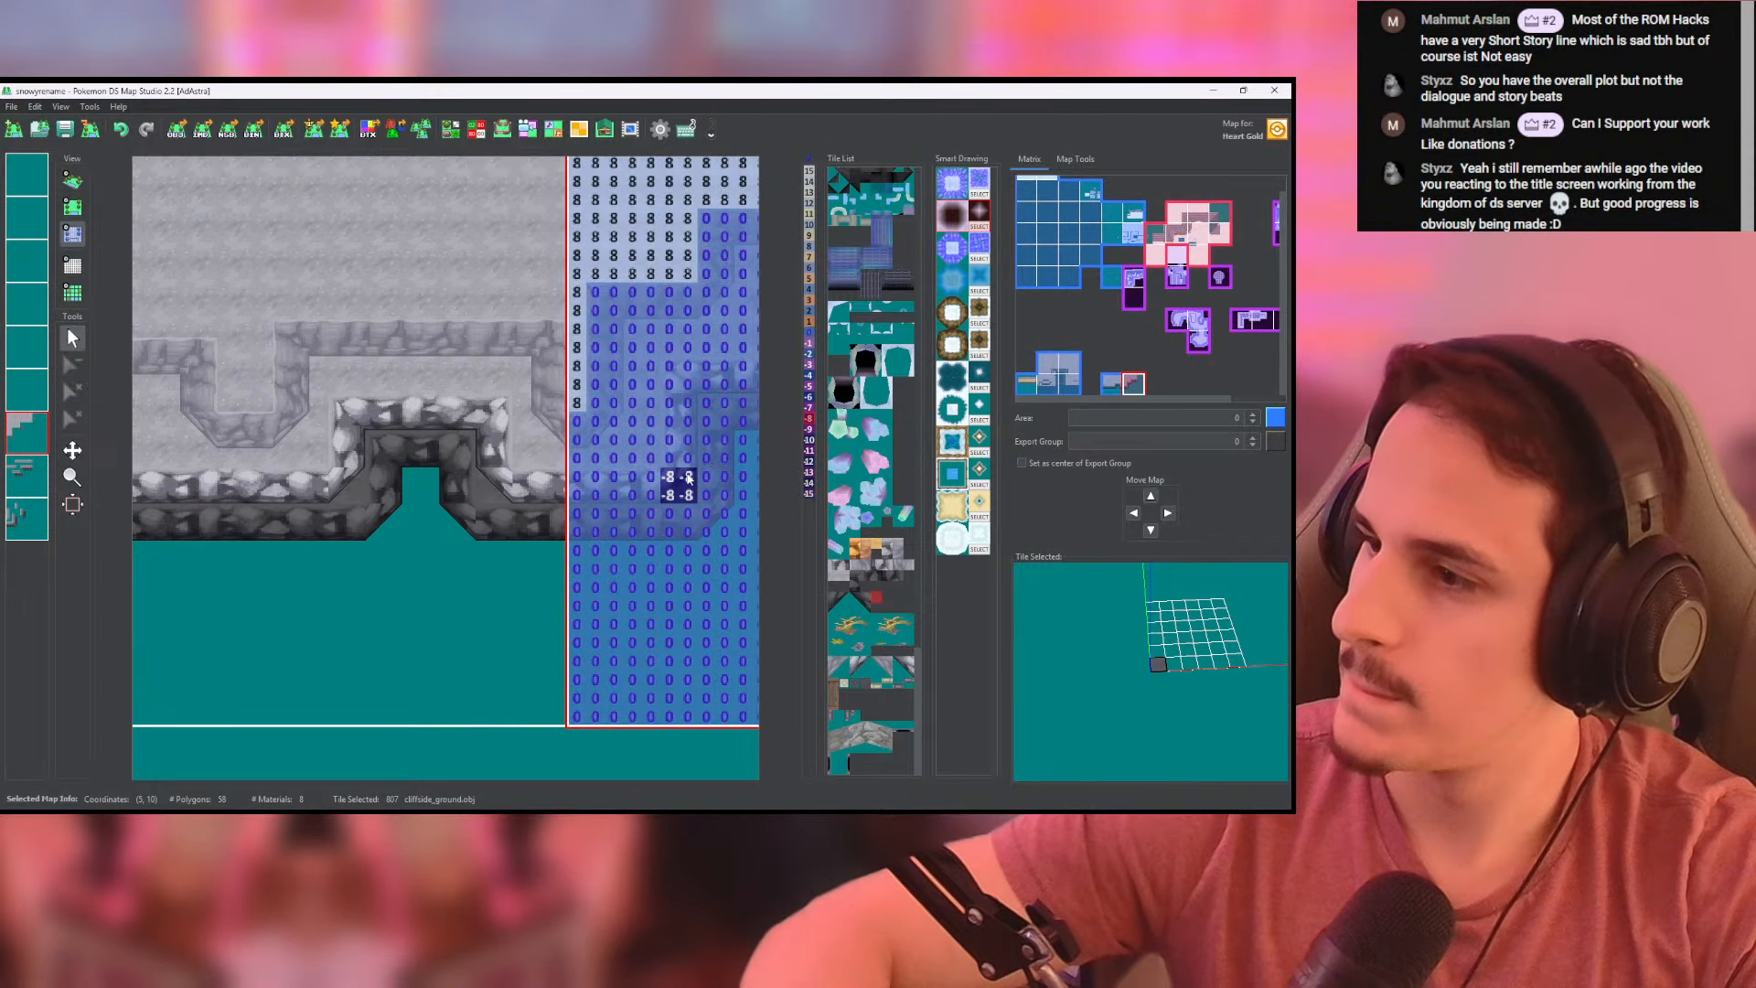
left_click(72, 132)
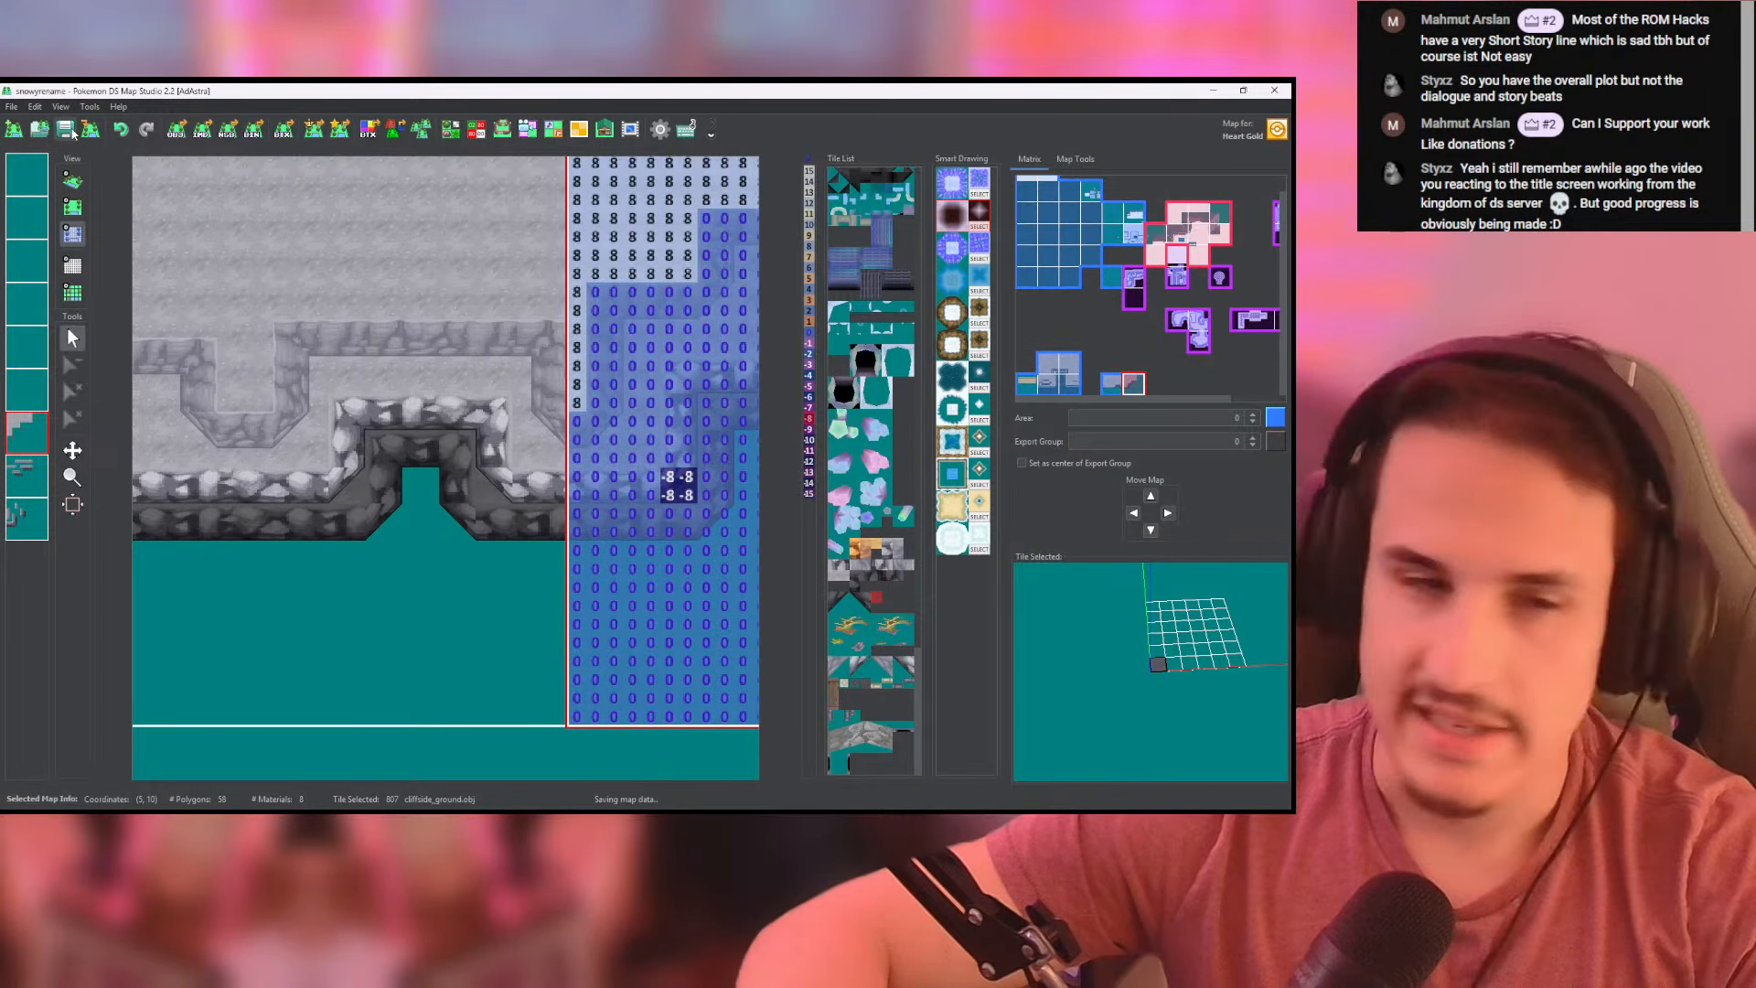
- Lower the remaining filler tile at the upper stepped corner to height -8 and inspect the wall corners in 3D
left_click(72, 180)
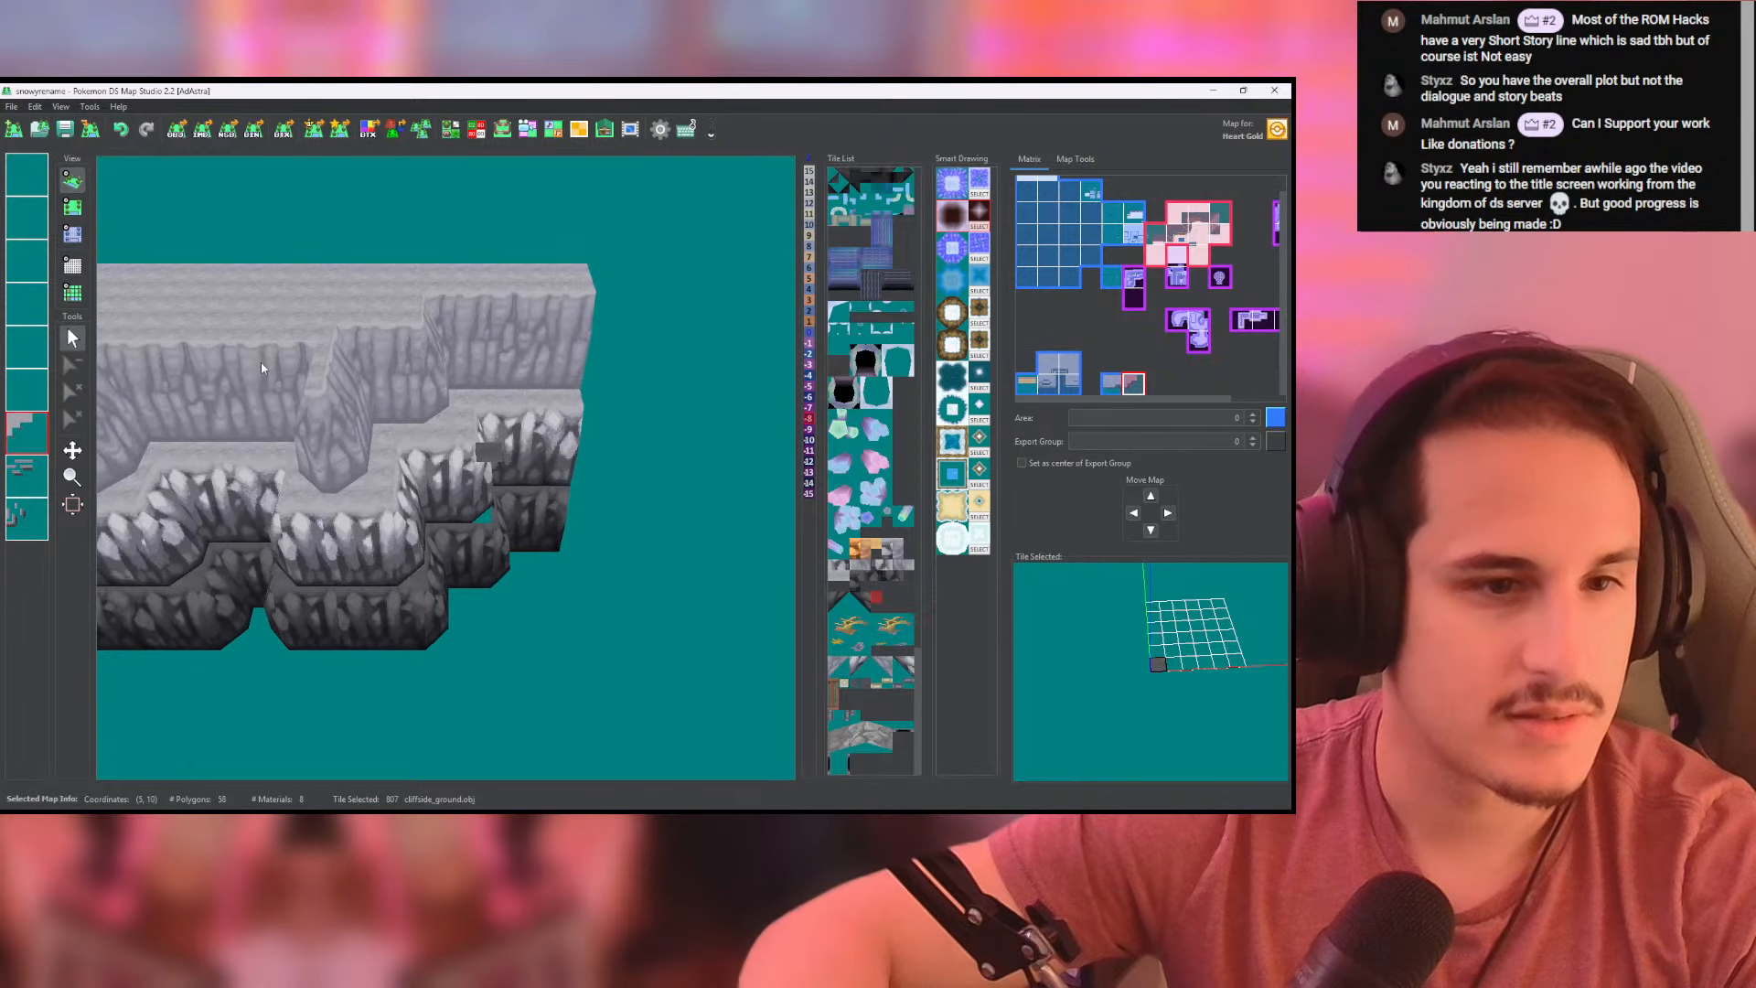
left_click(72, 207)
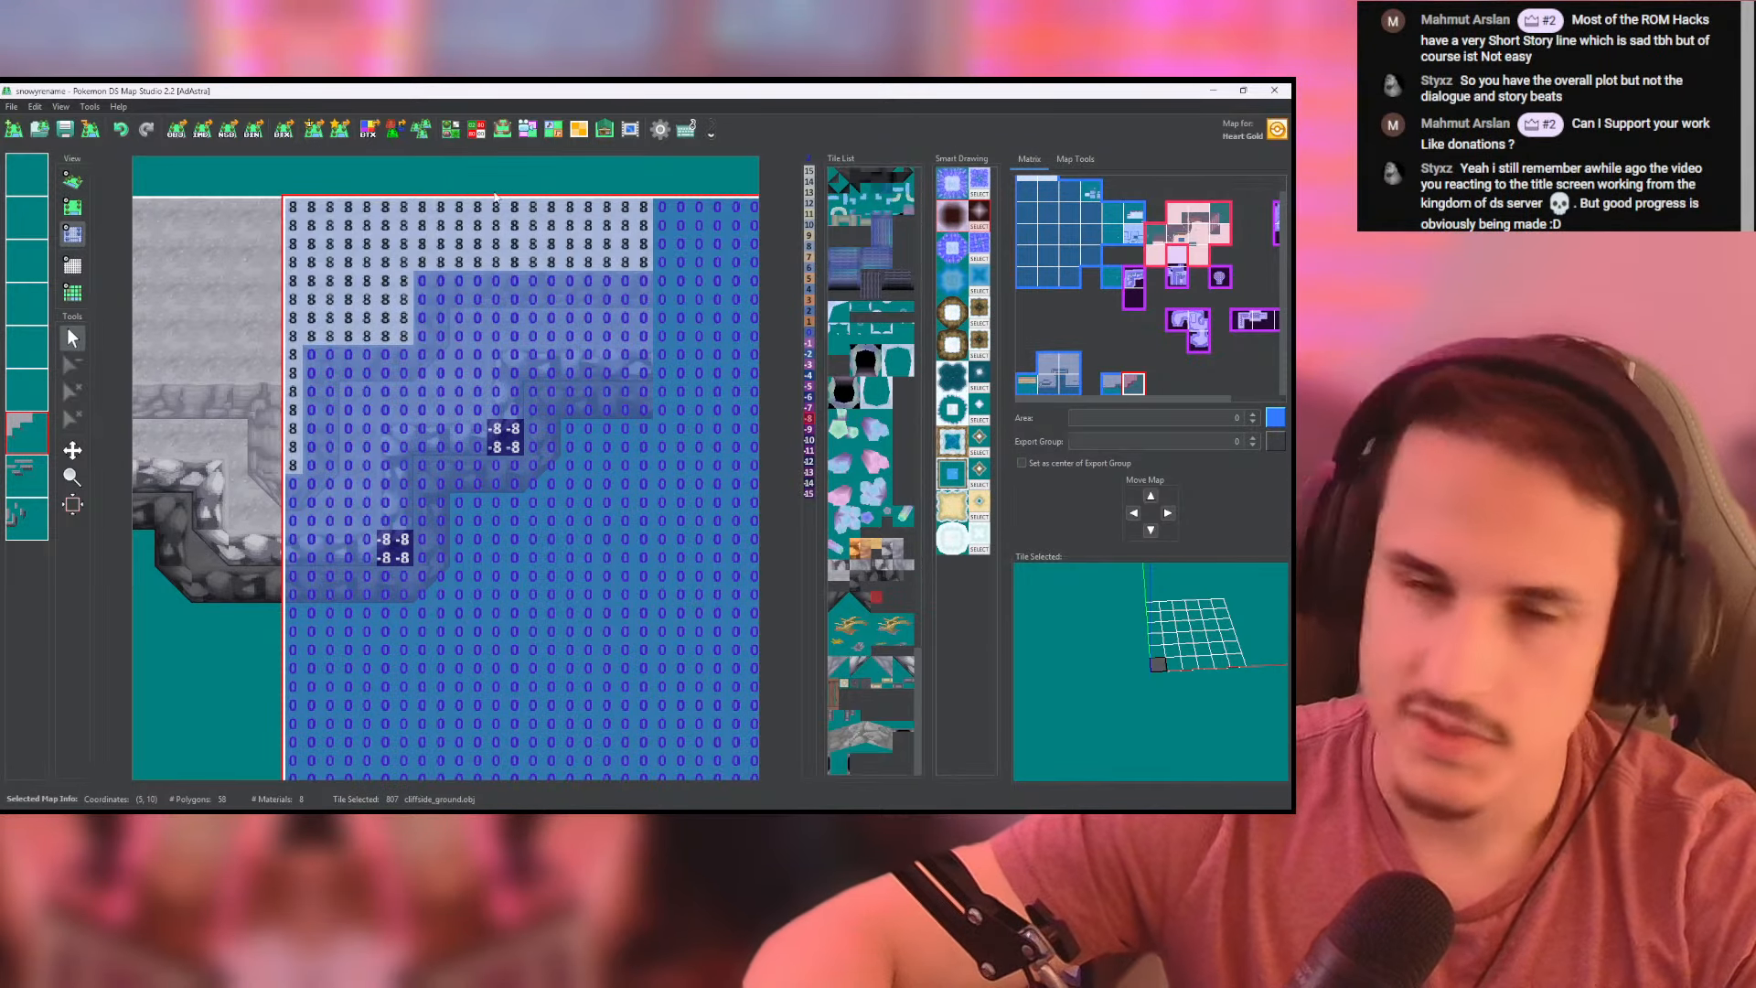
left_click(72, 180)
left_click_drag(437, 440, 672, 441)
left_click_drag(513, 444, 459, 471)
scroll(425, 433, "up", 4)
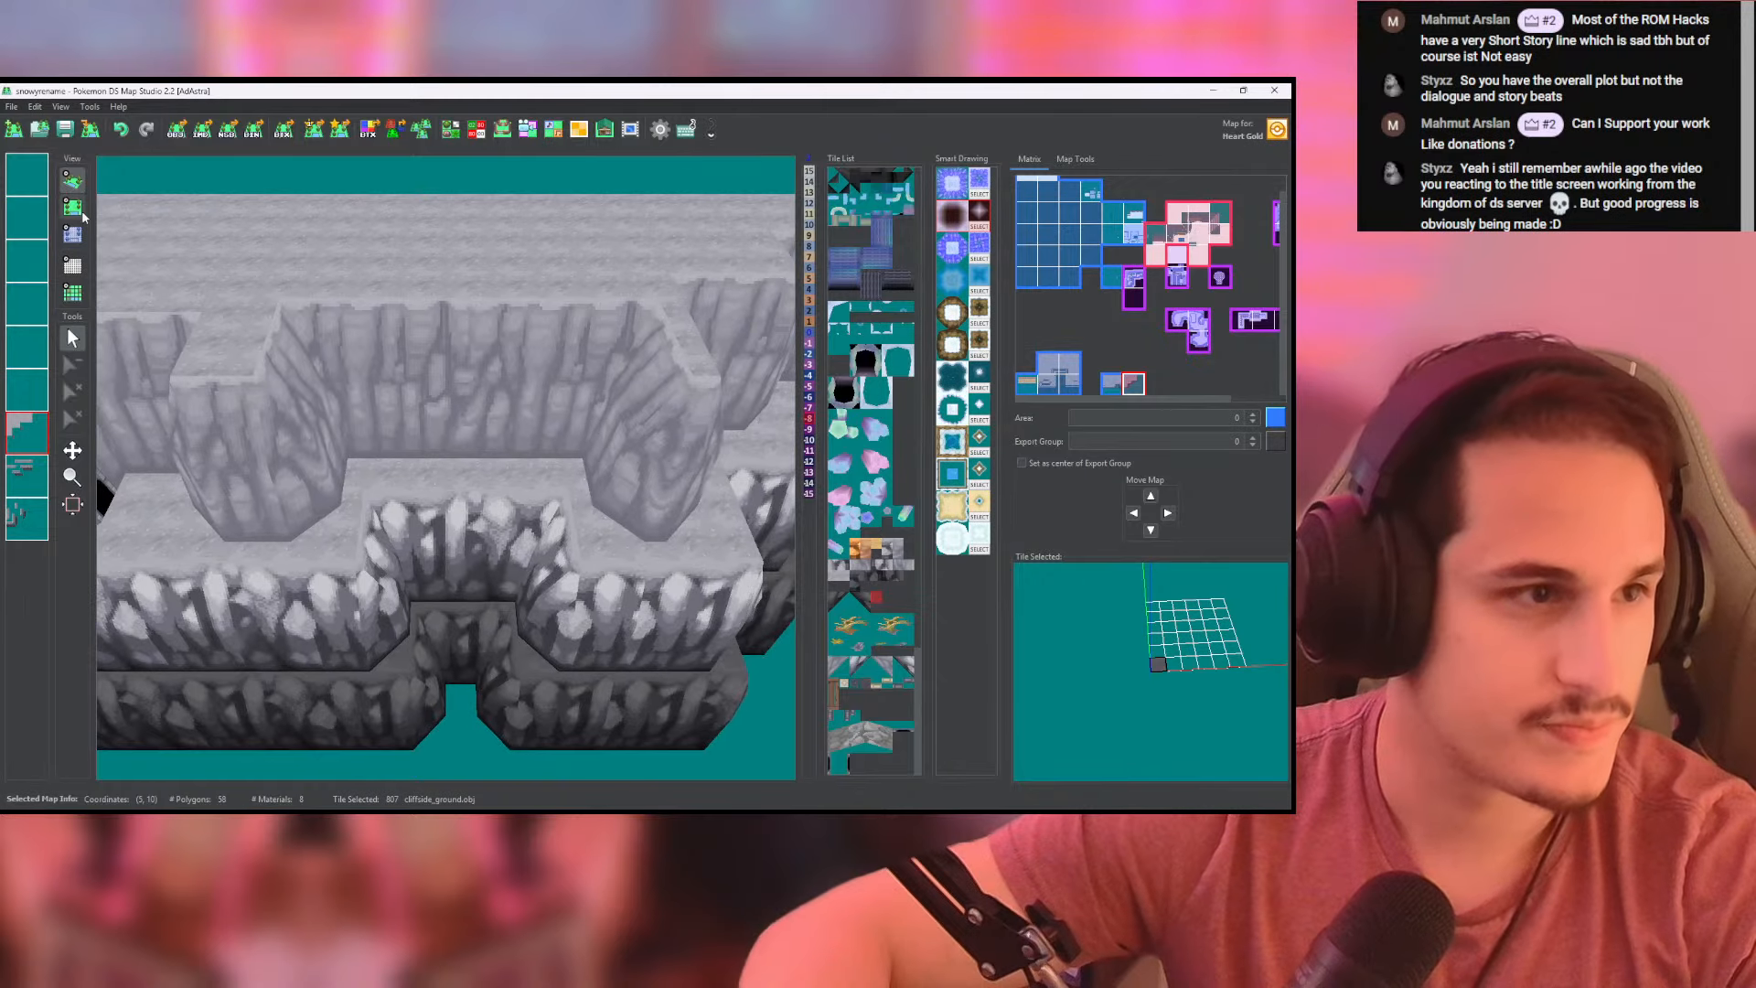
- Place the wide crack tile (820) on the last layer, over the pale wall above the notch
left_click(72, 207)
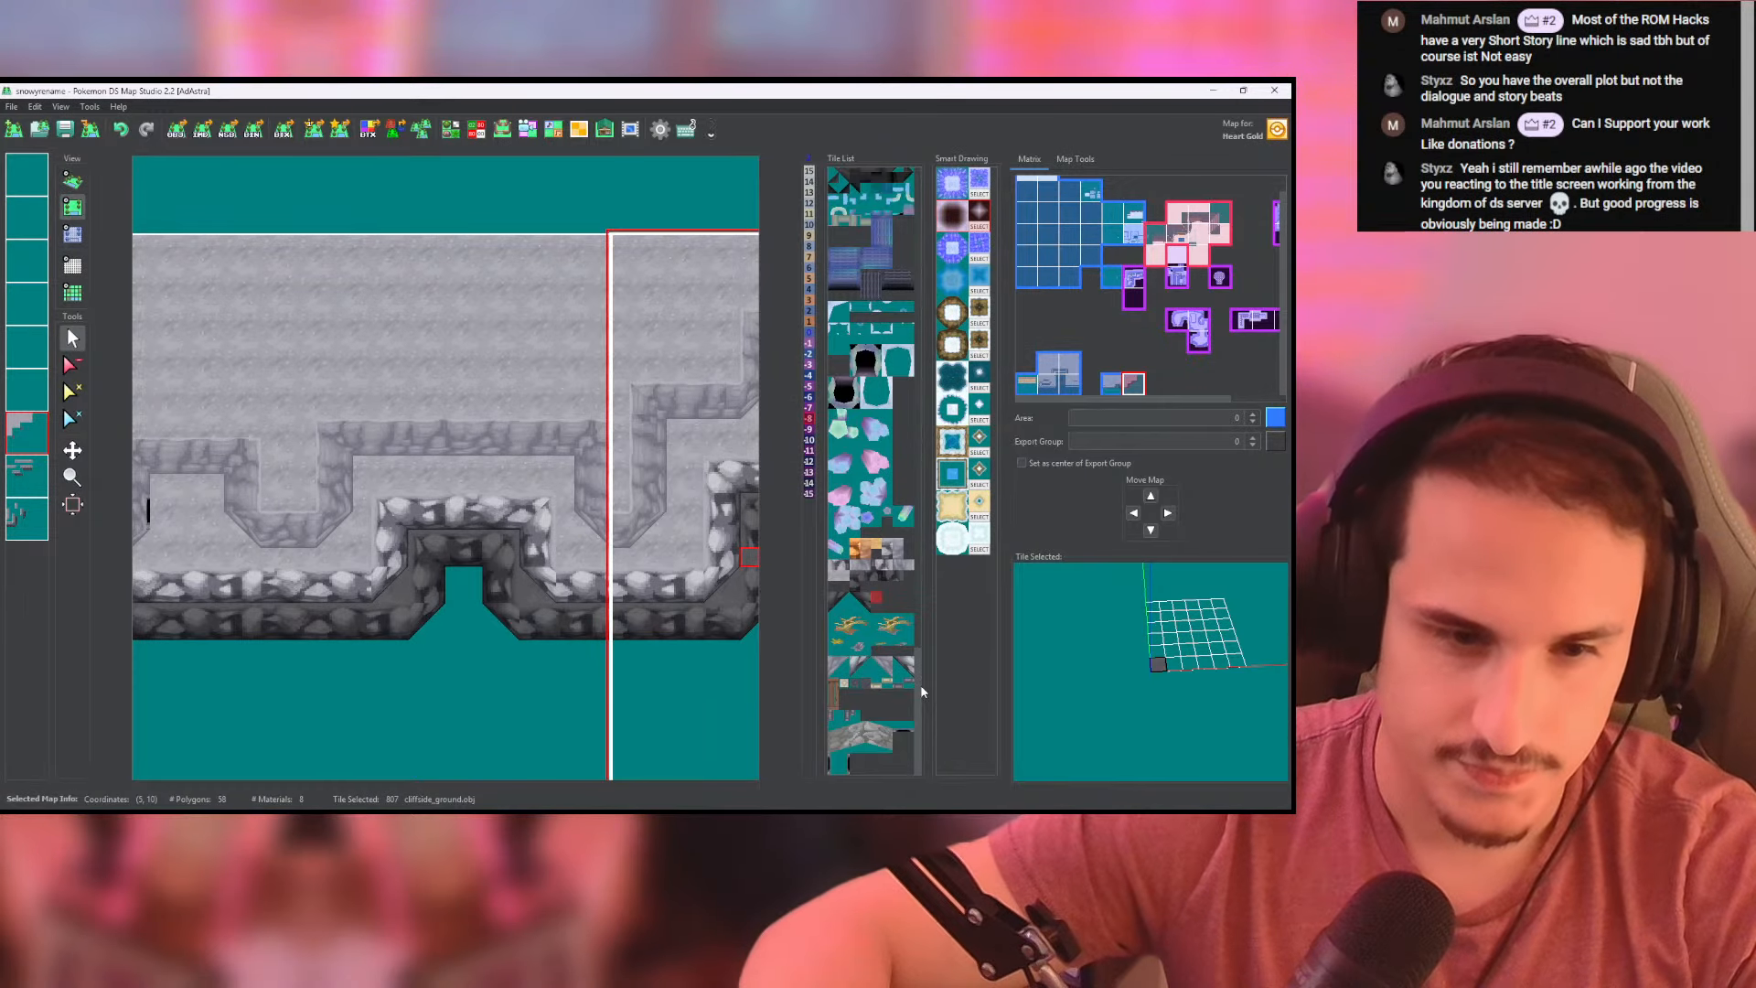
left_click(860, 736)
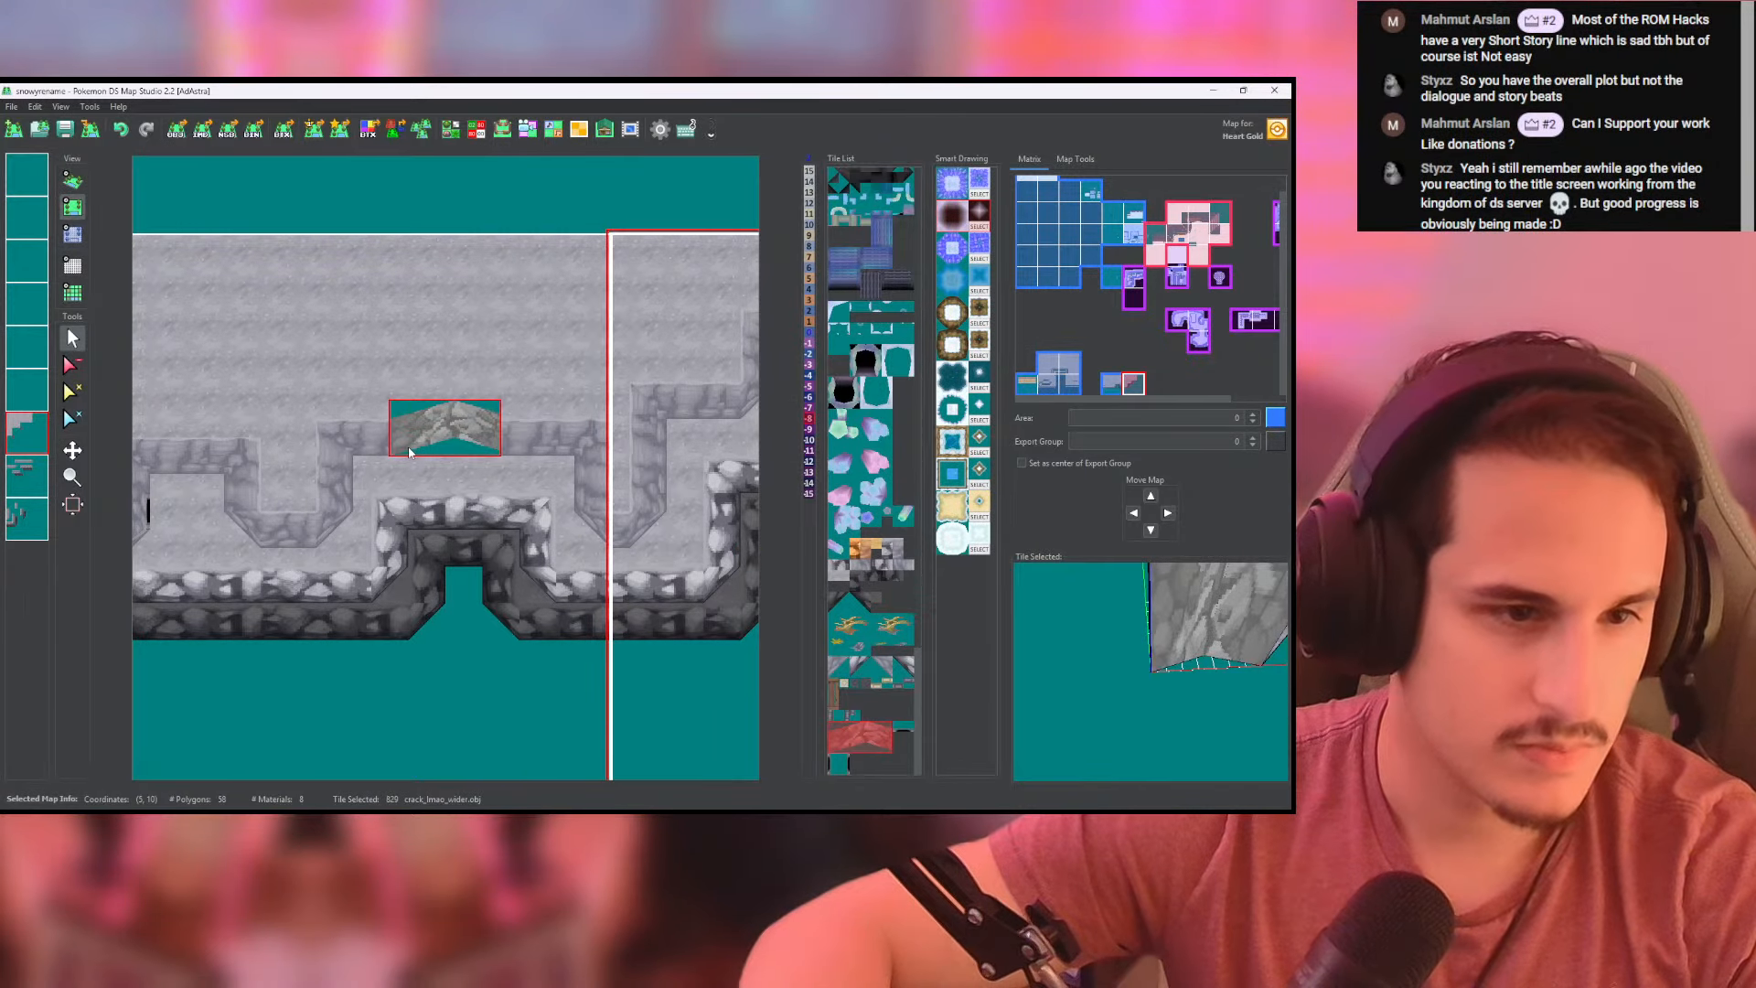
left_click(23, 477)
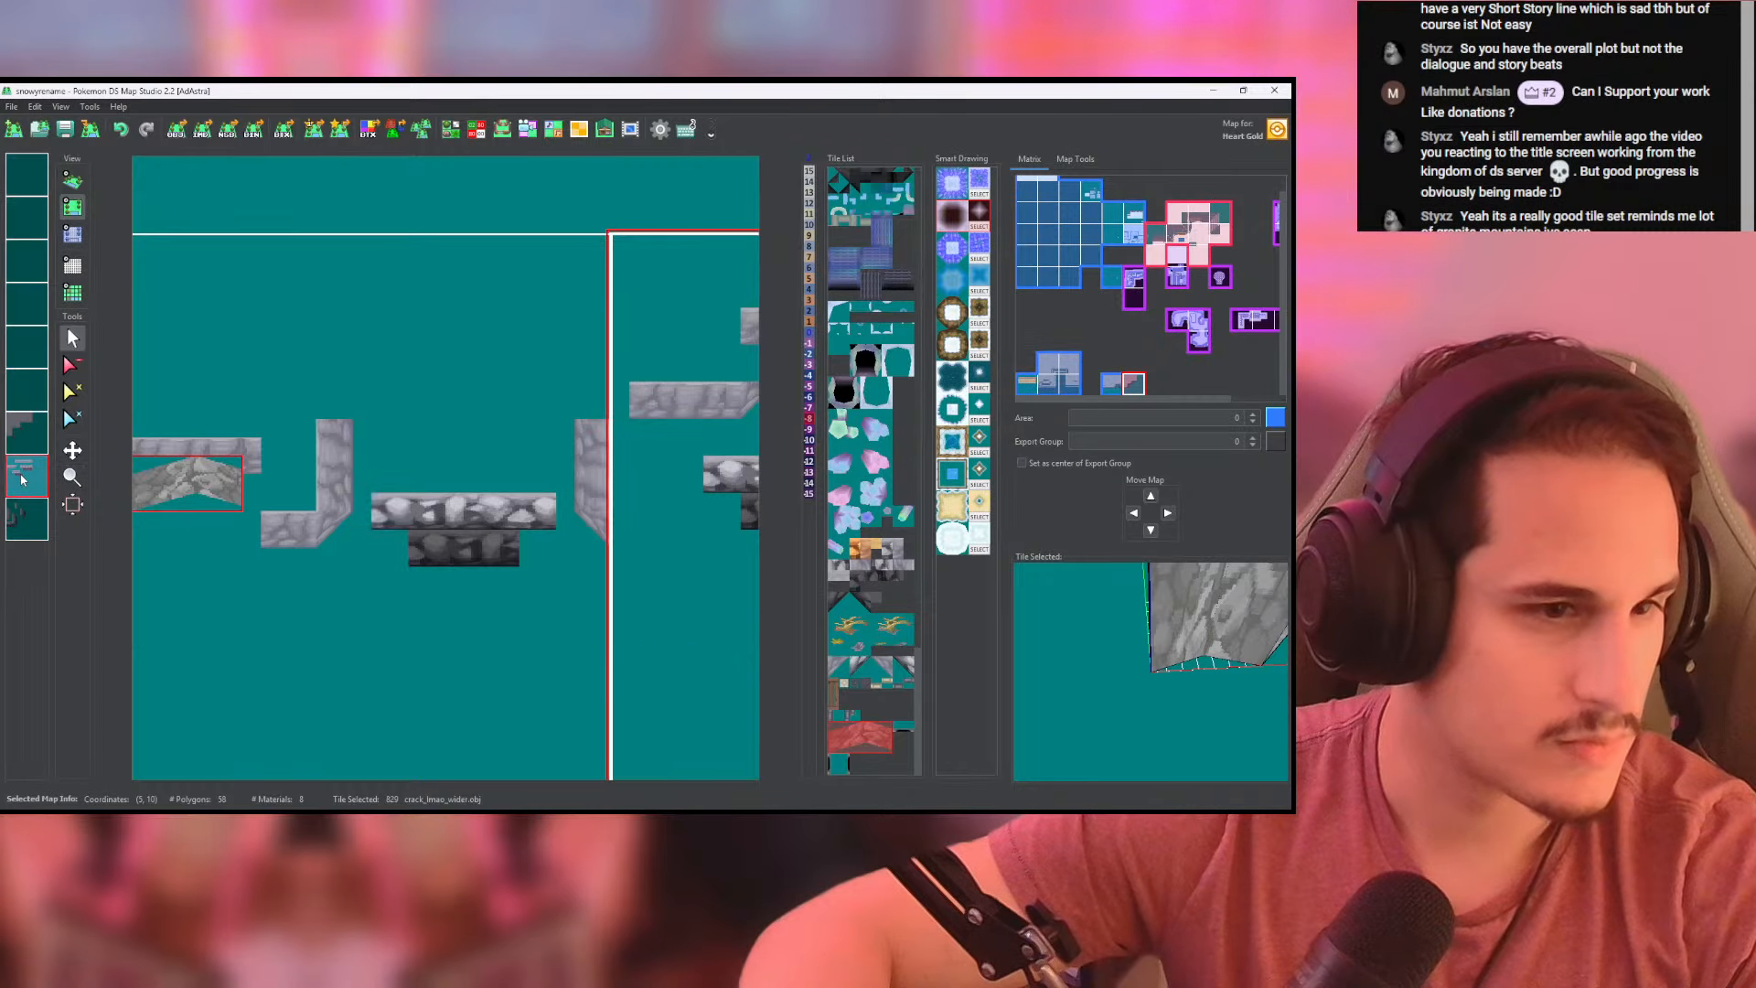
left_click(20, 517)
right_click(20, 517)
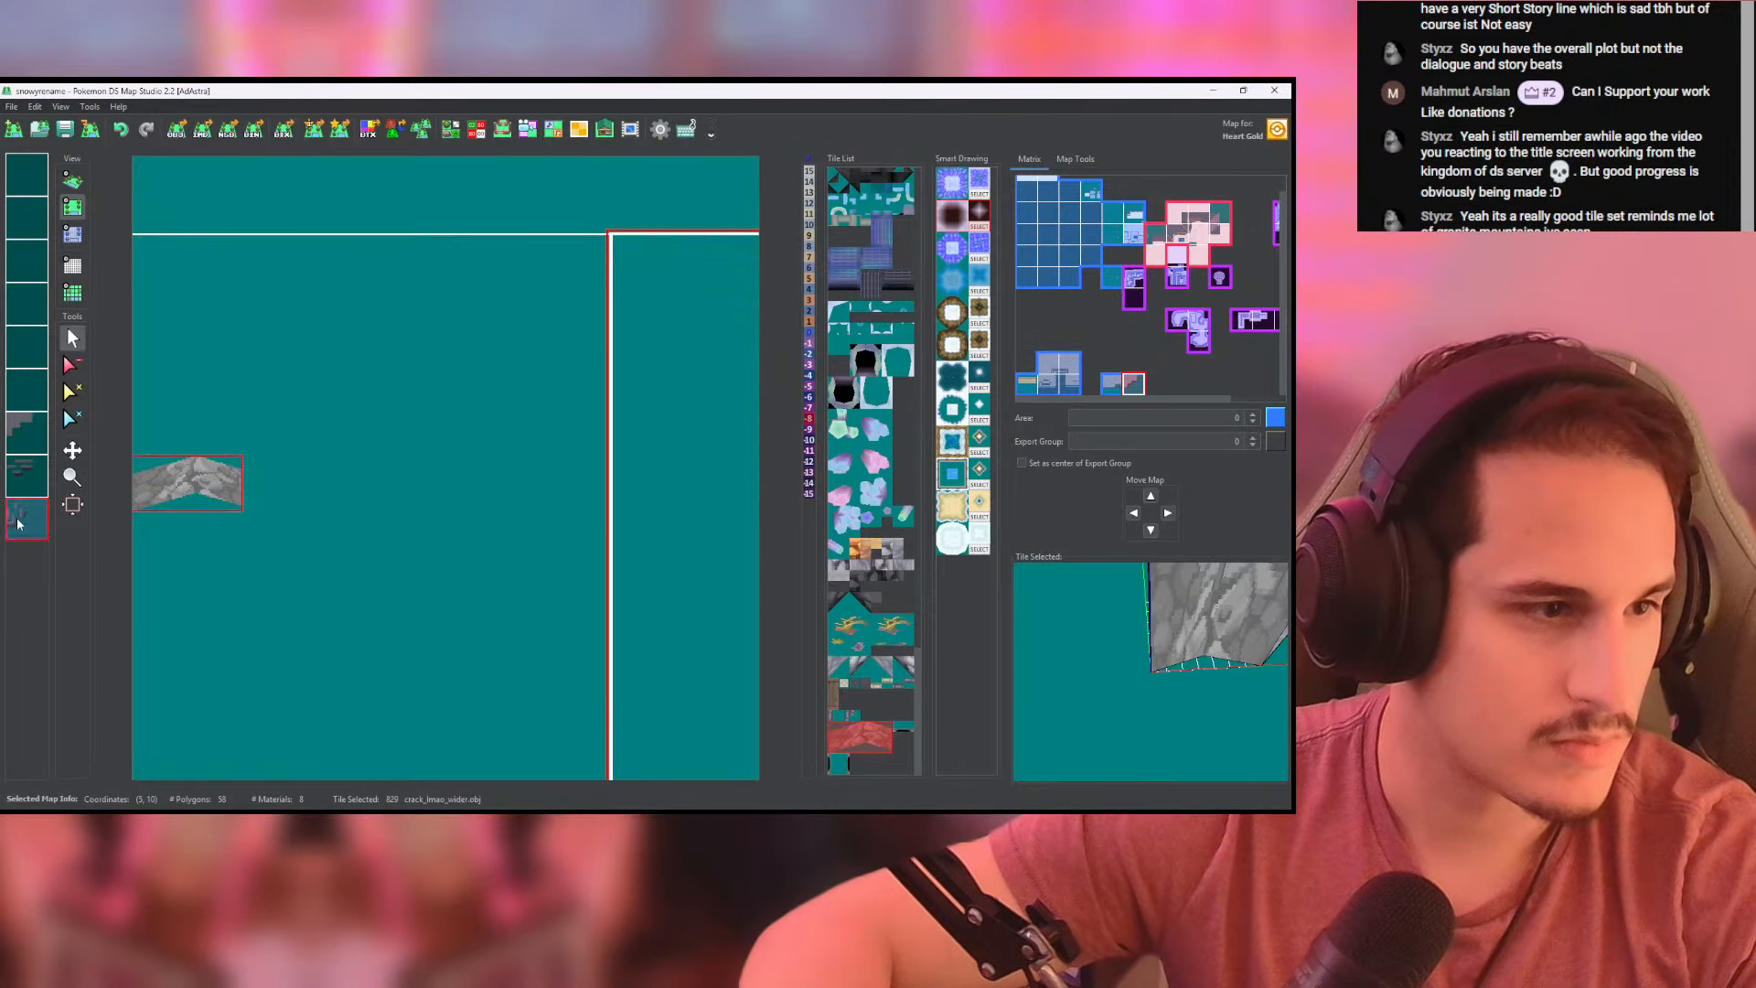
right_click(20, 518)
left_click(407, 462)
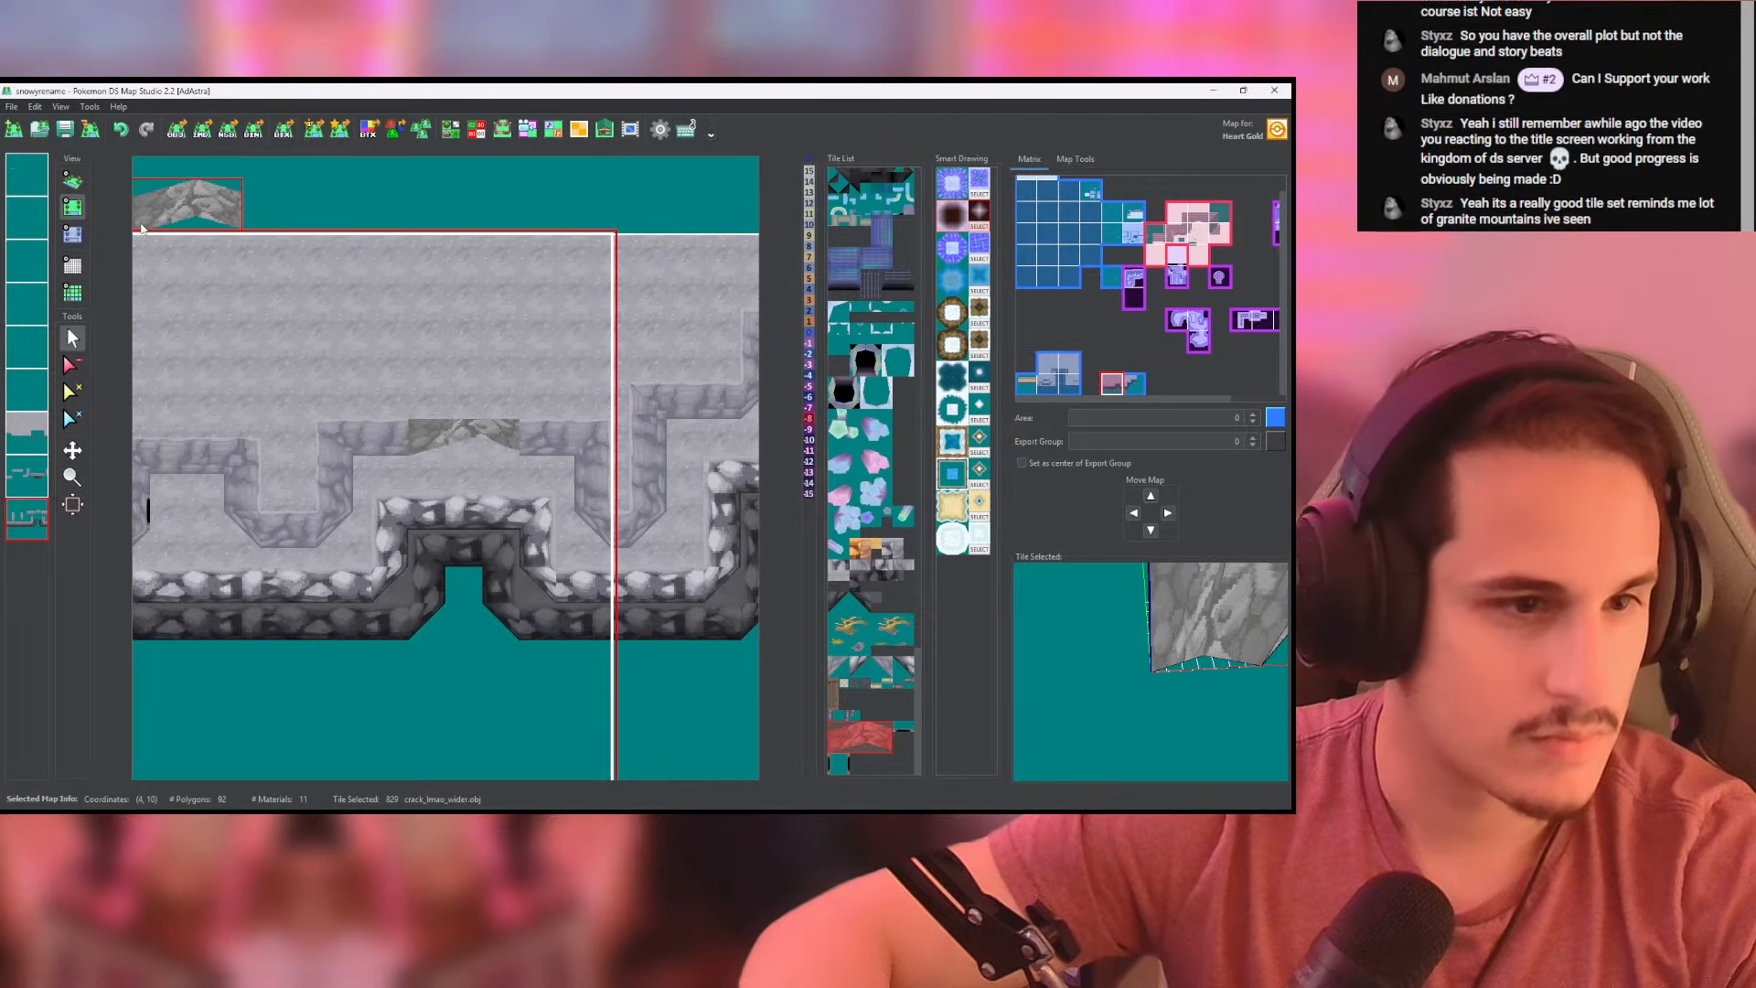
- Erase the ground tiles covering the crack tile's upper edge on the ground layer and check the wall in 3D
left_click(71, 365)
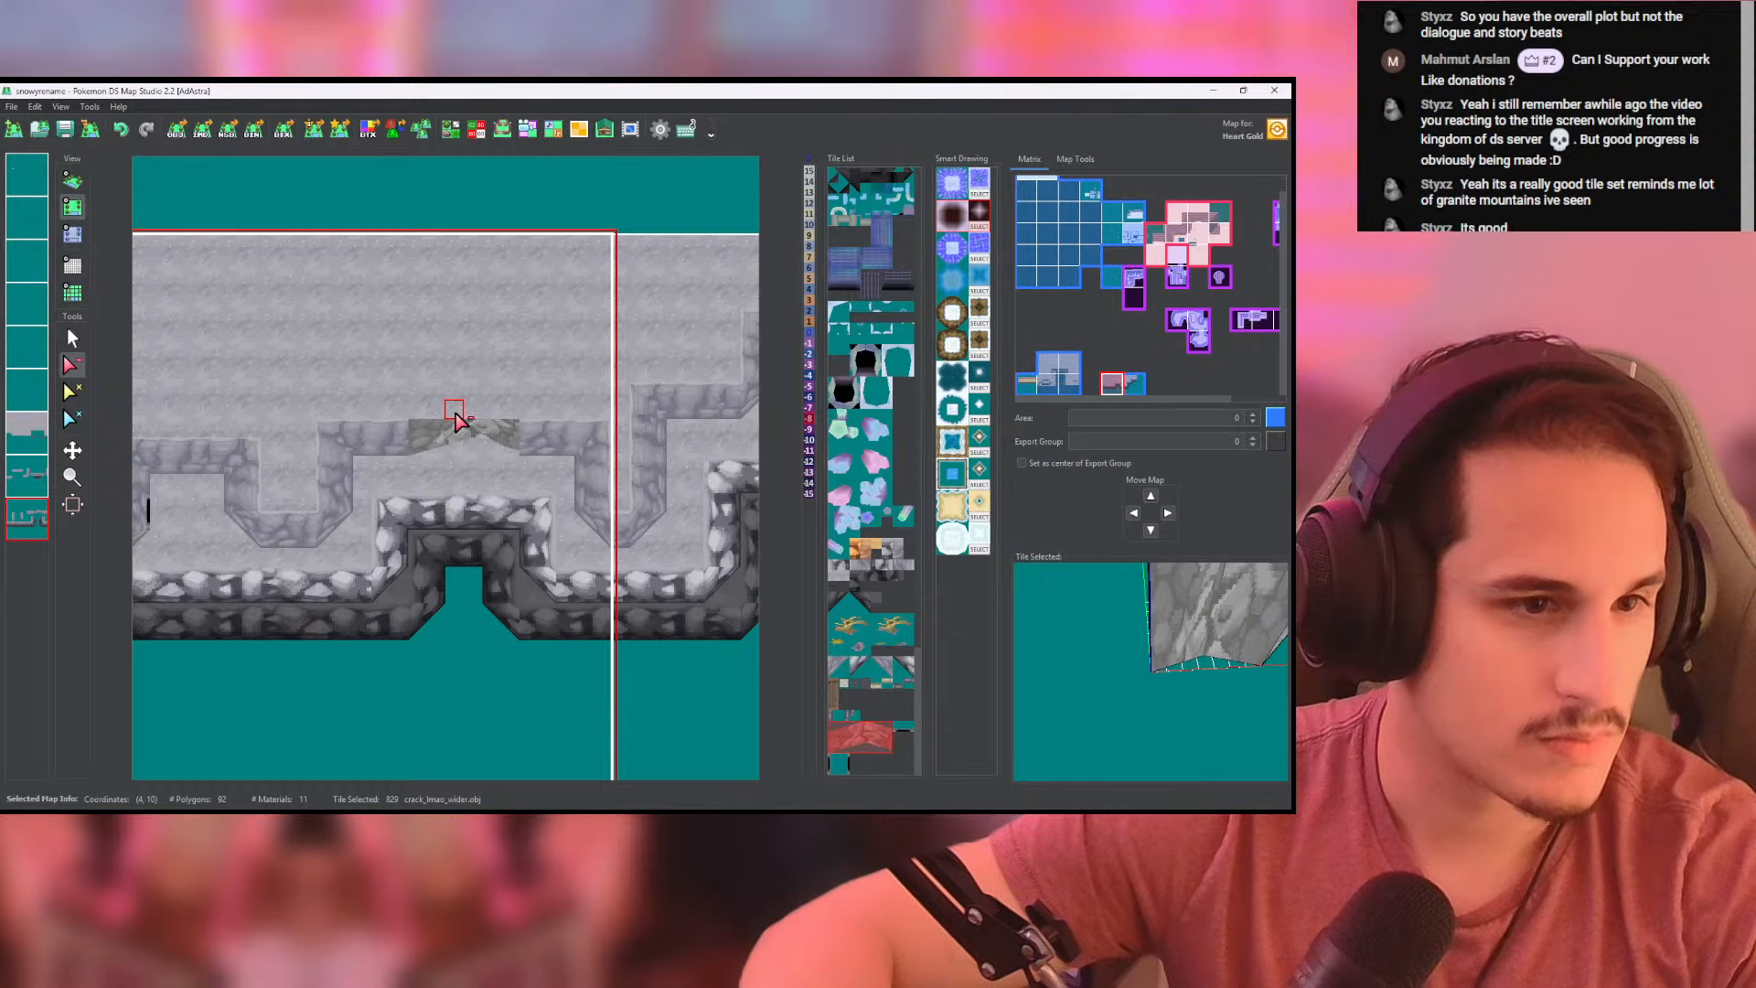
left_click(26, 434)
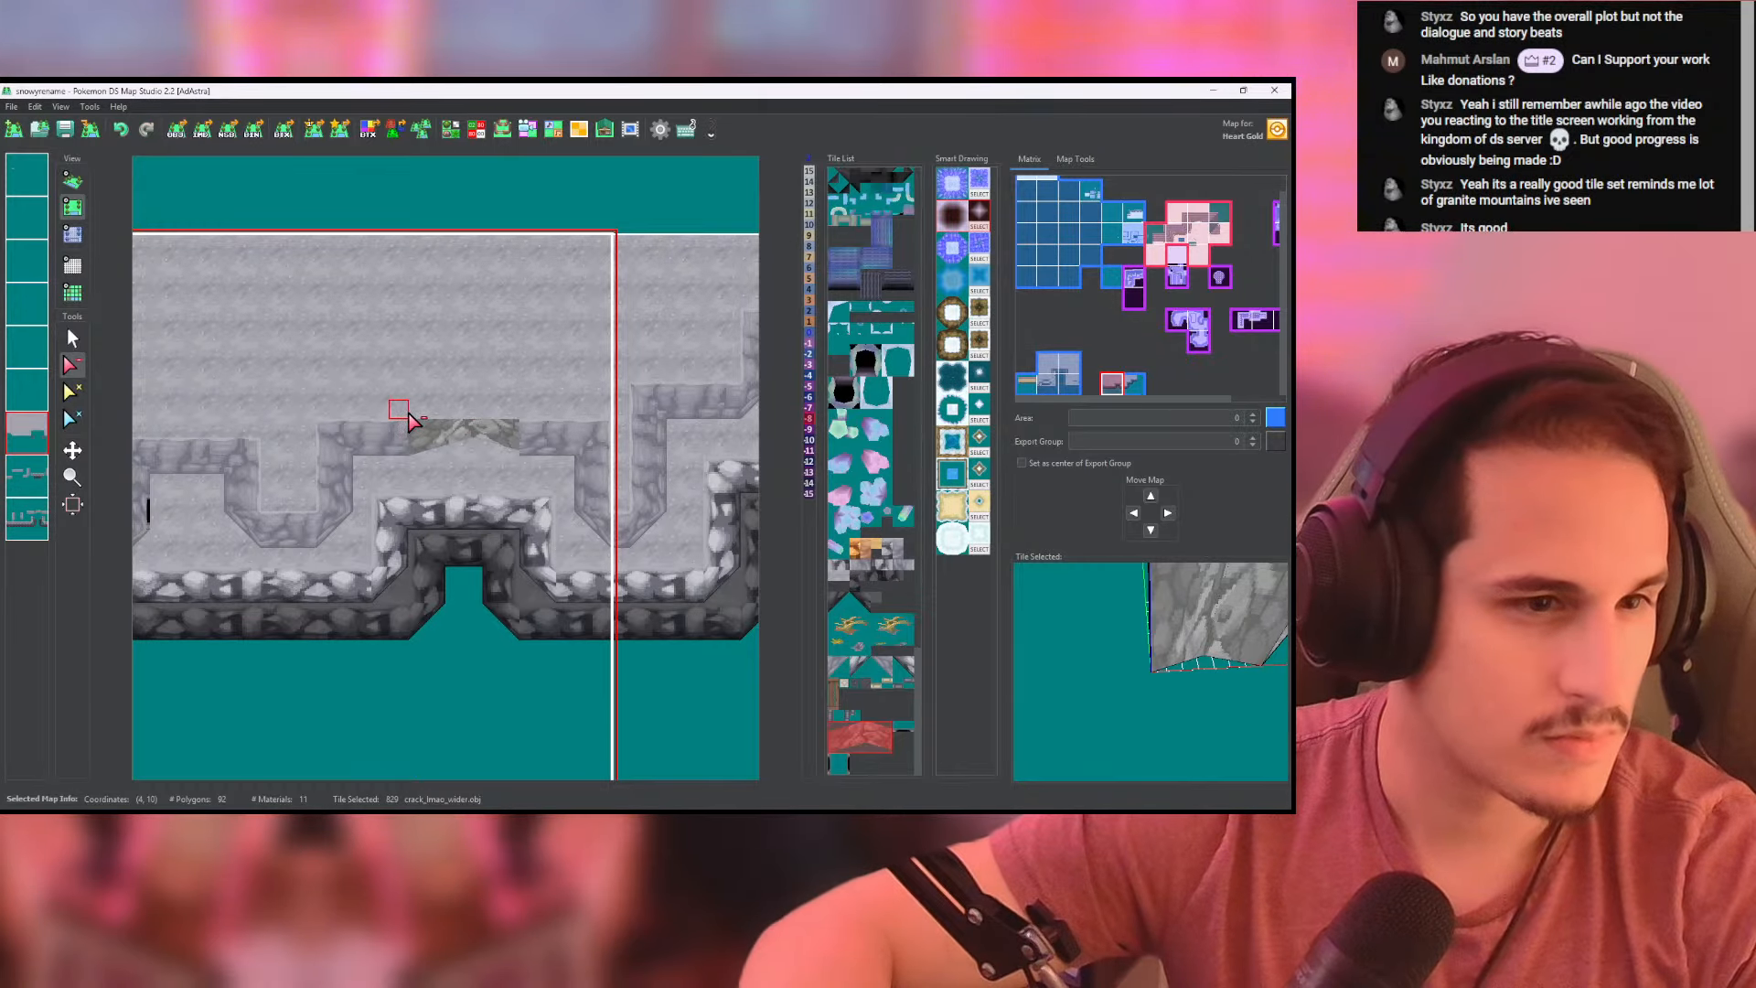
left_click_drag(408, 413, 461, 413)
left_click(510, 412)
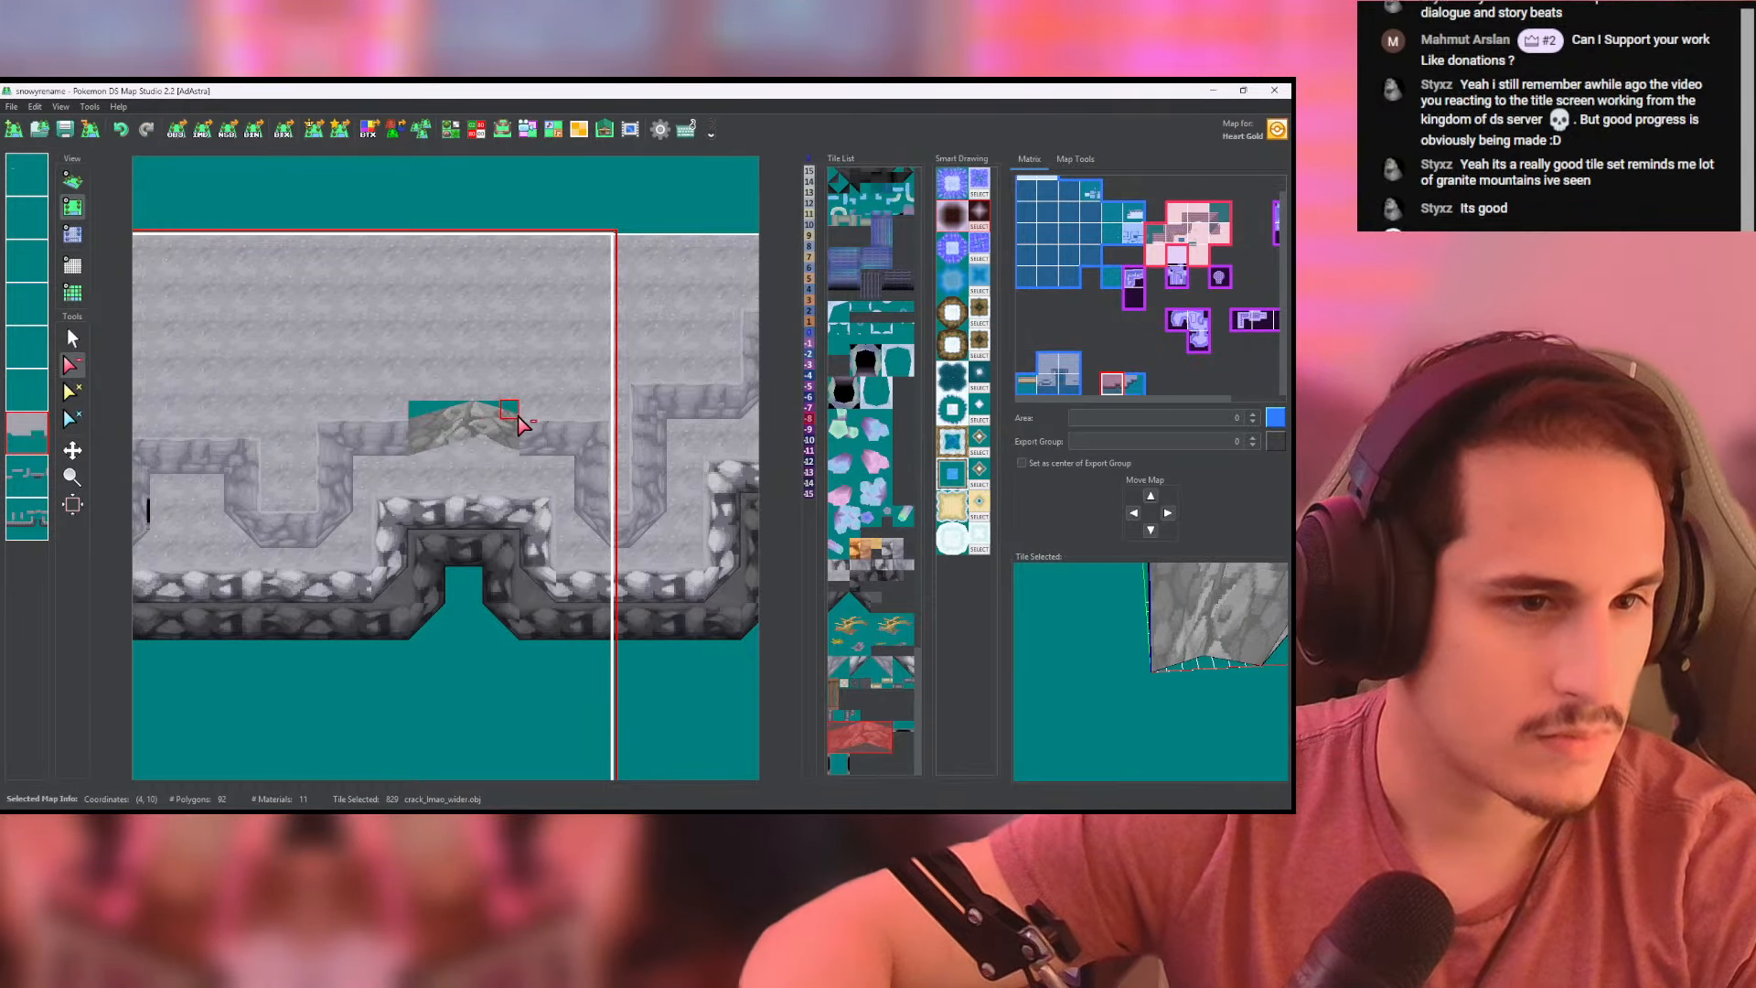
left_click(71, 180)
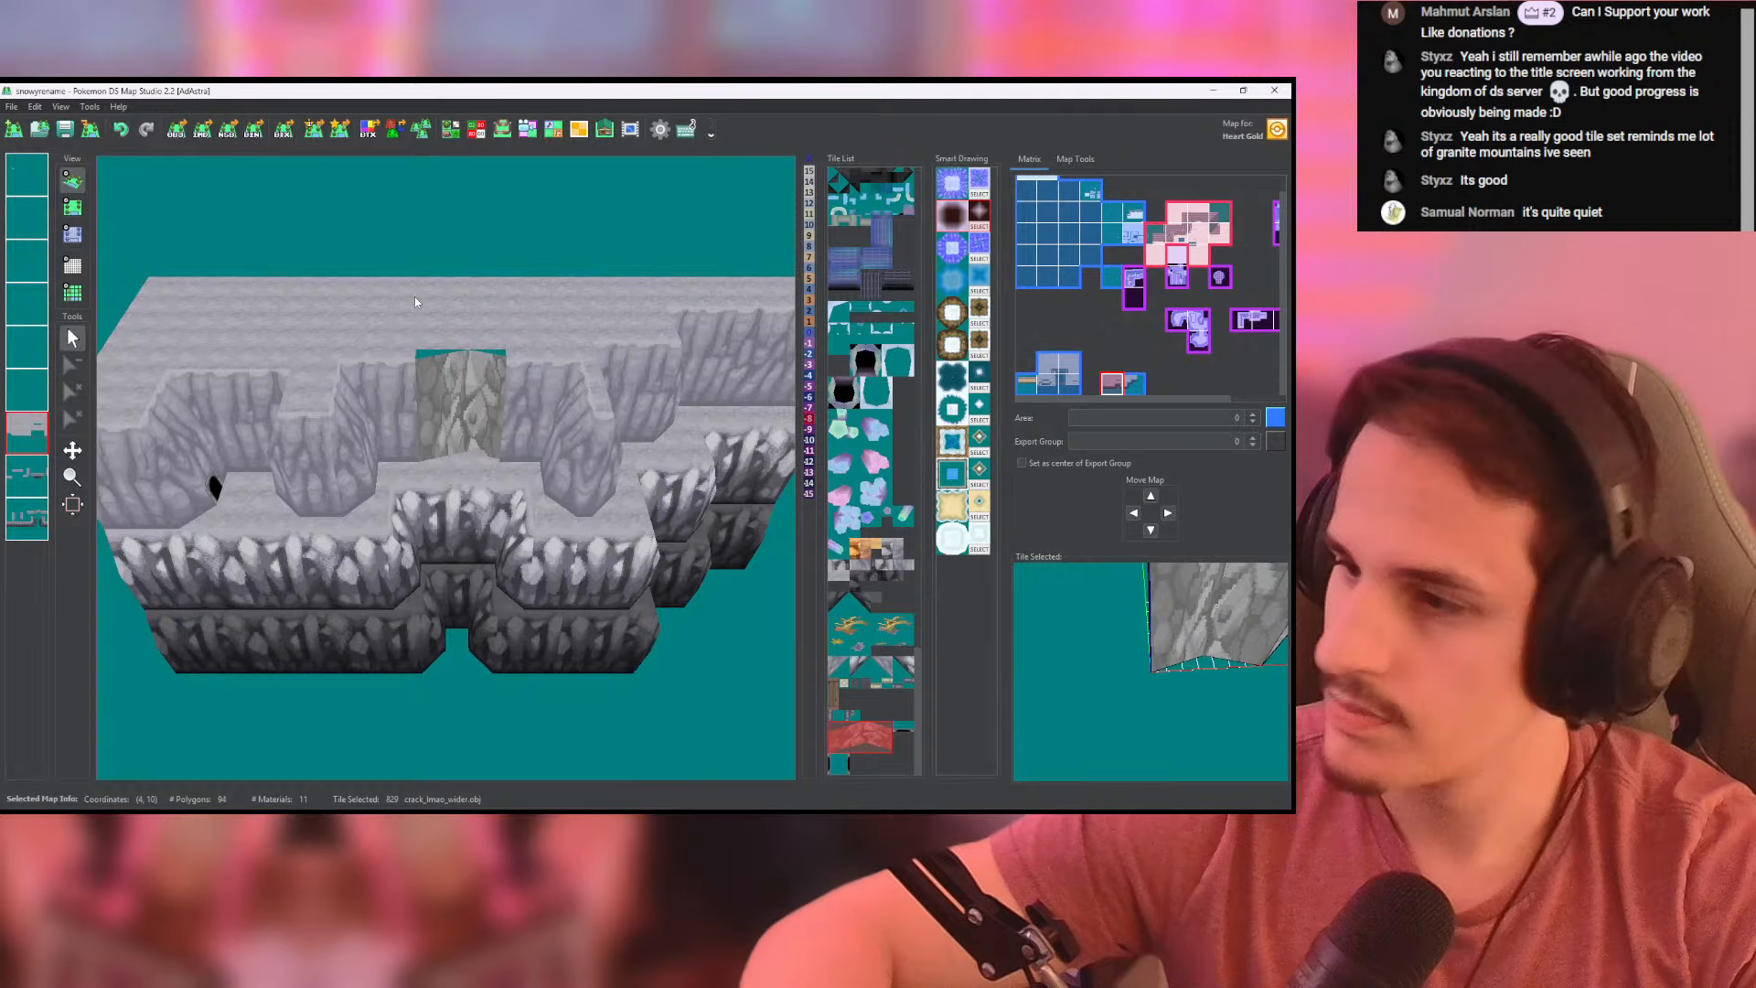
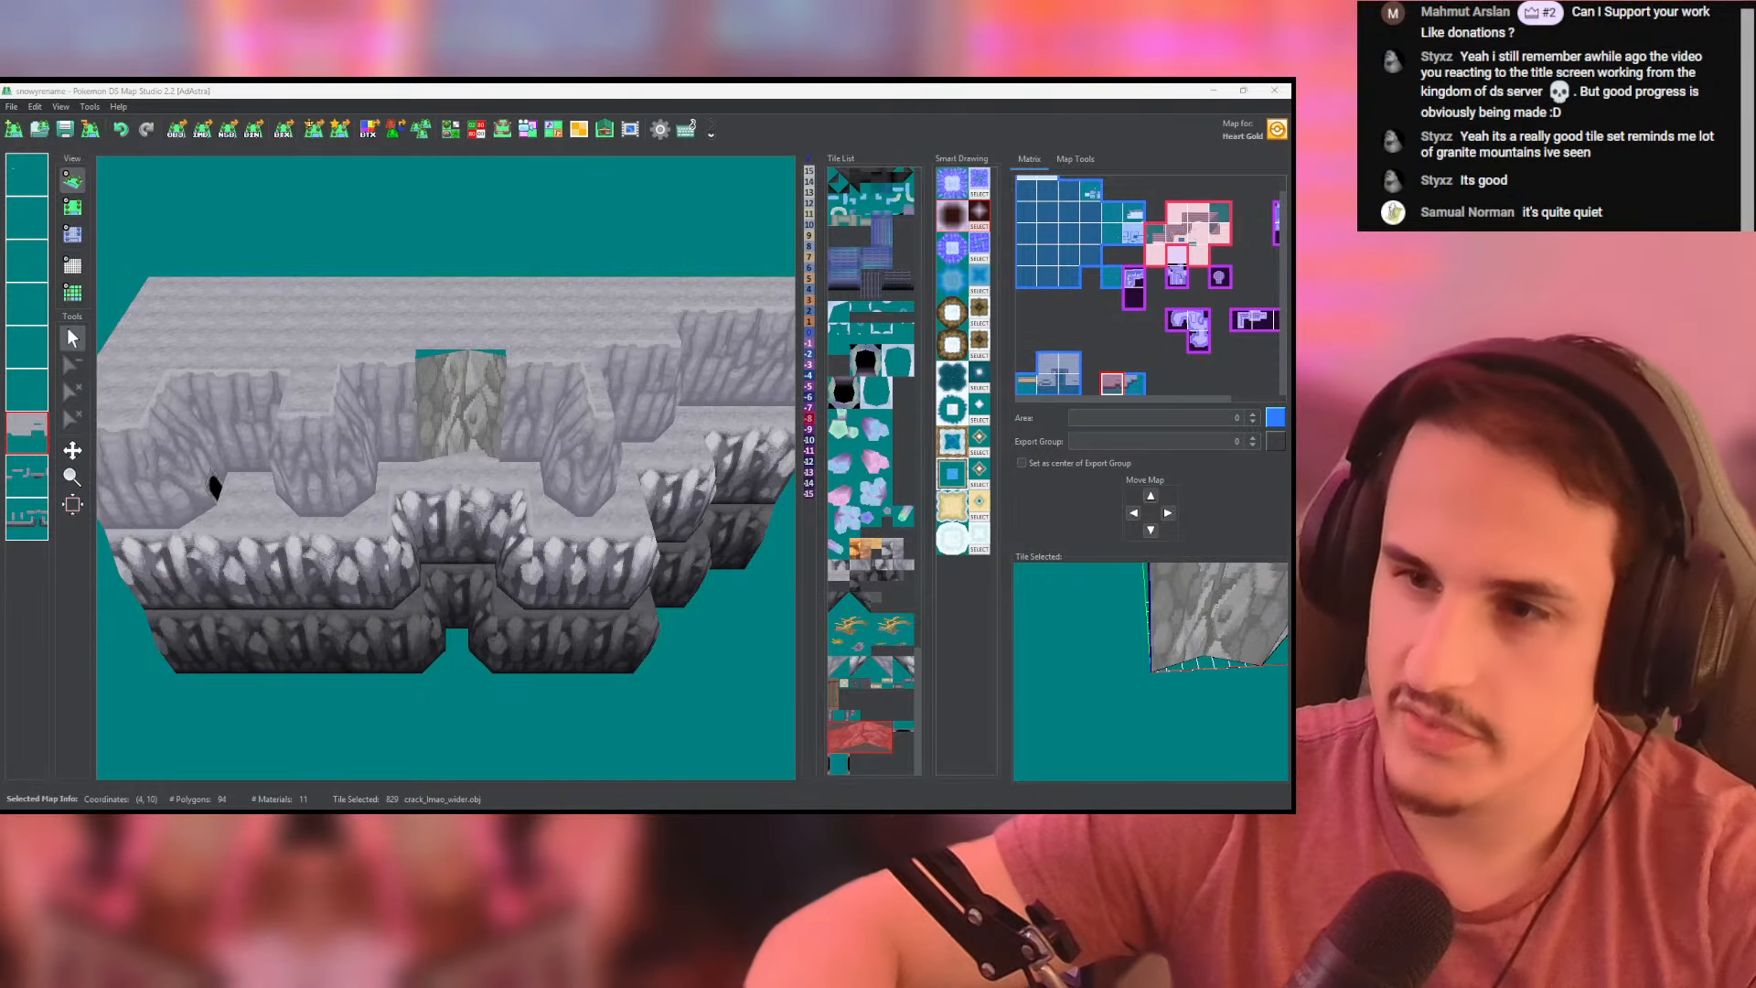
- Place a second wide crack tile (820) on the last layer, directly above the existing crack tile over the notch
left_click(72, 207)
left_click(22, 445)
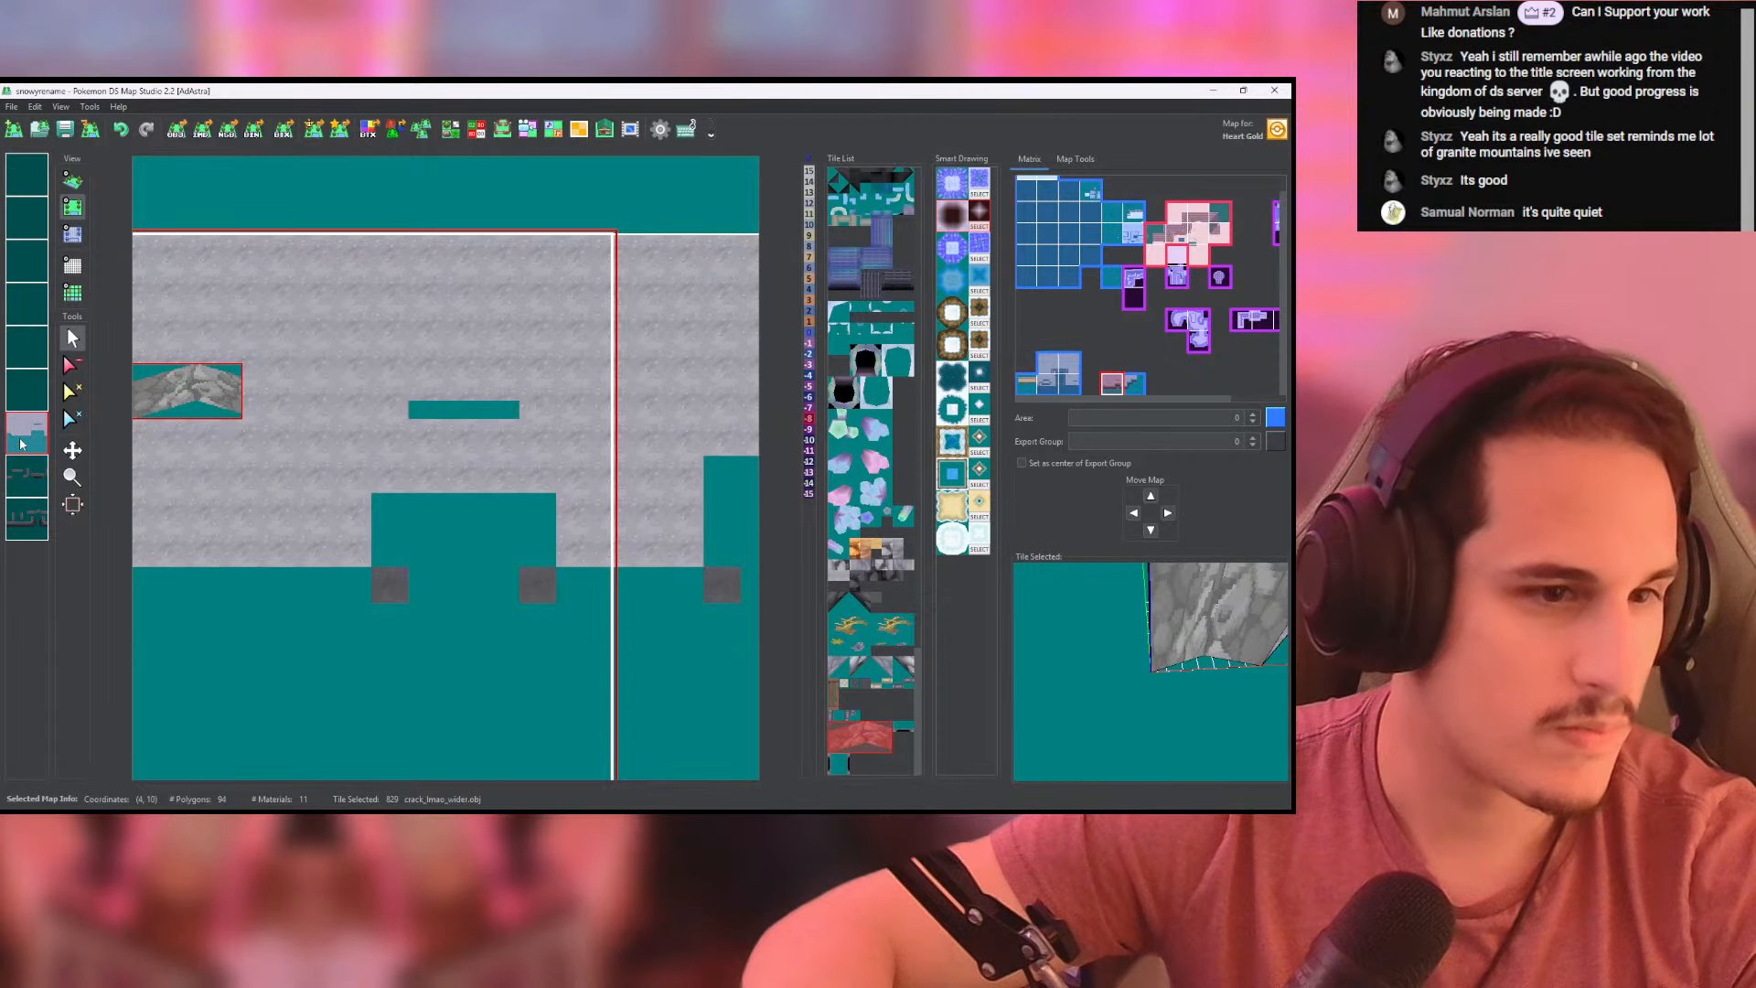
left_click(22, 445)
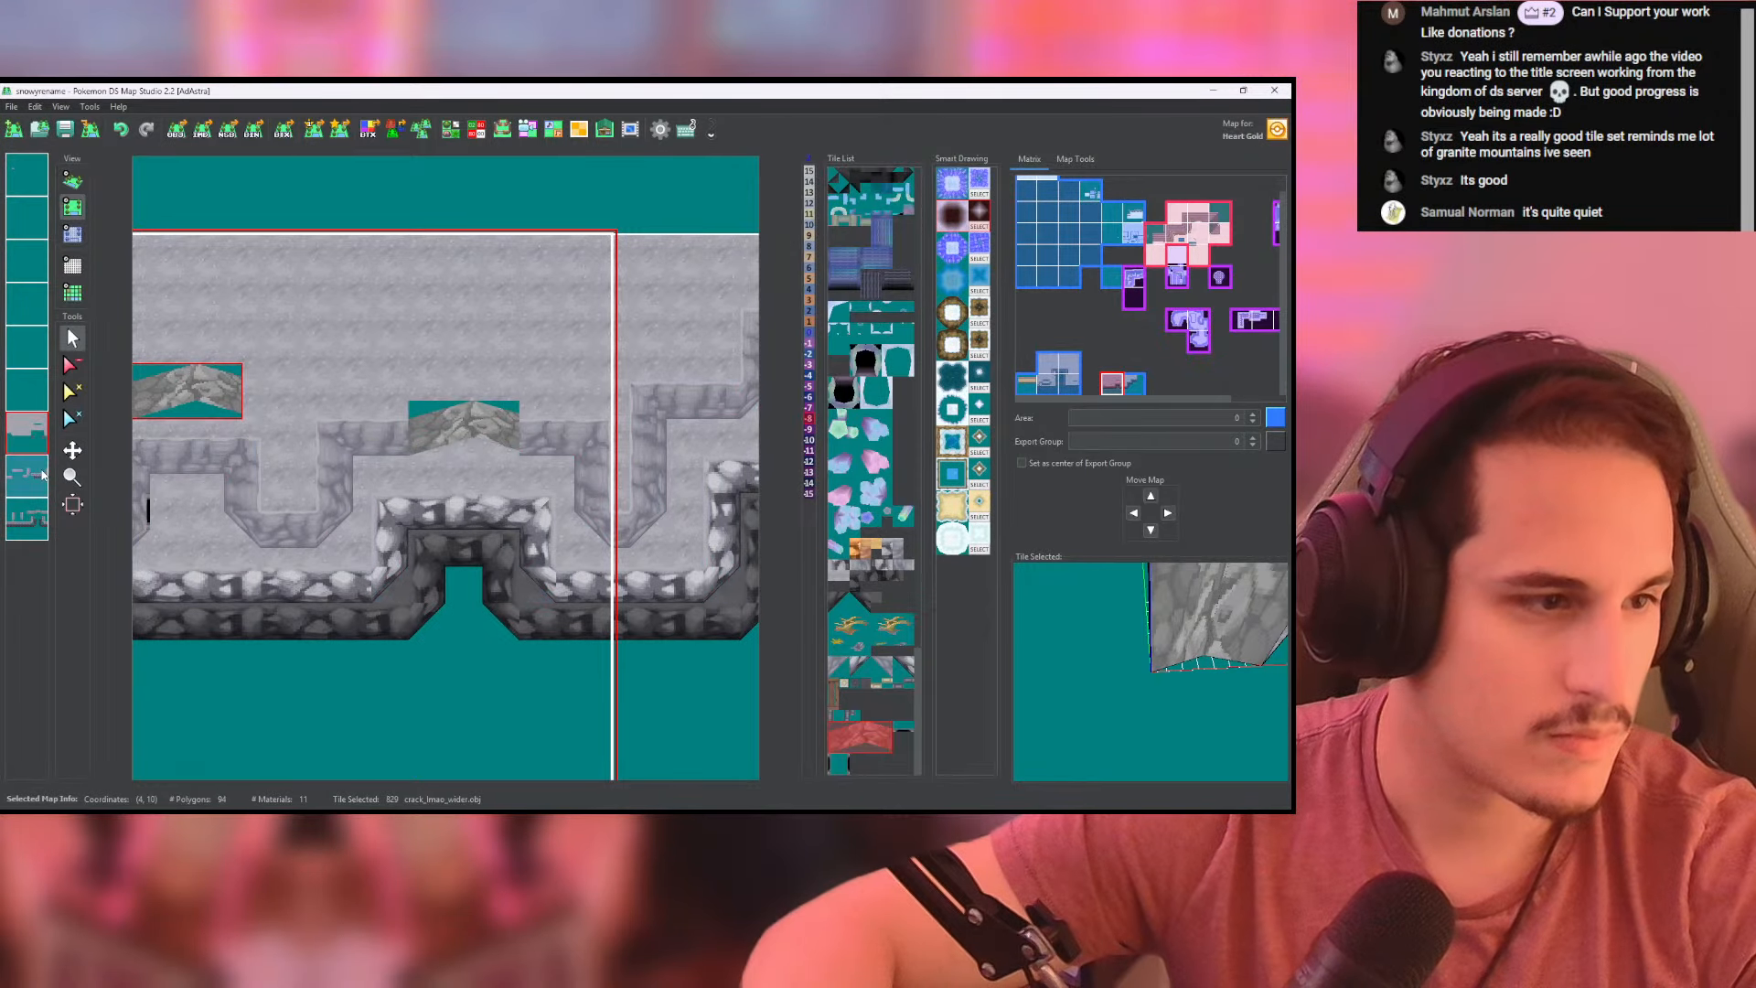
left_click(31, 518)
left_click(31, 518)
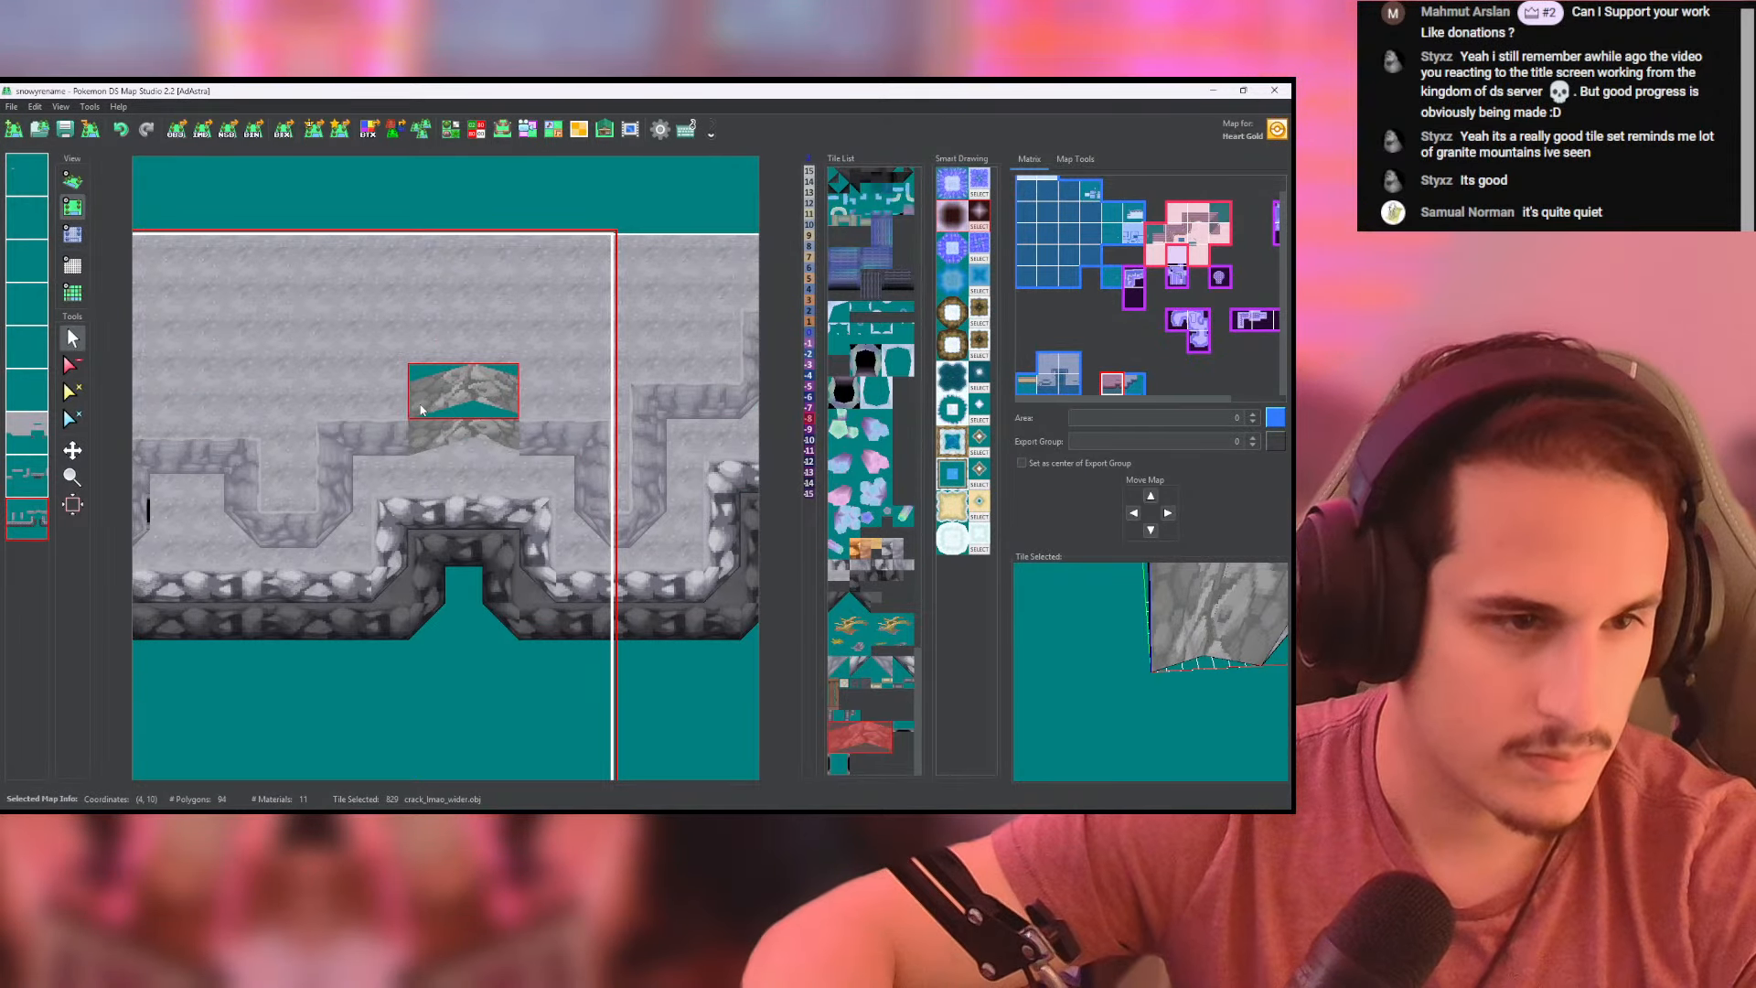
left_click(414, 410)
left_click_drag(355, 232, 128, 311)
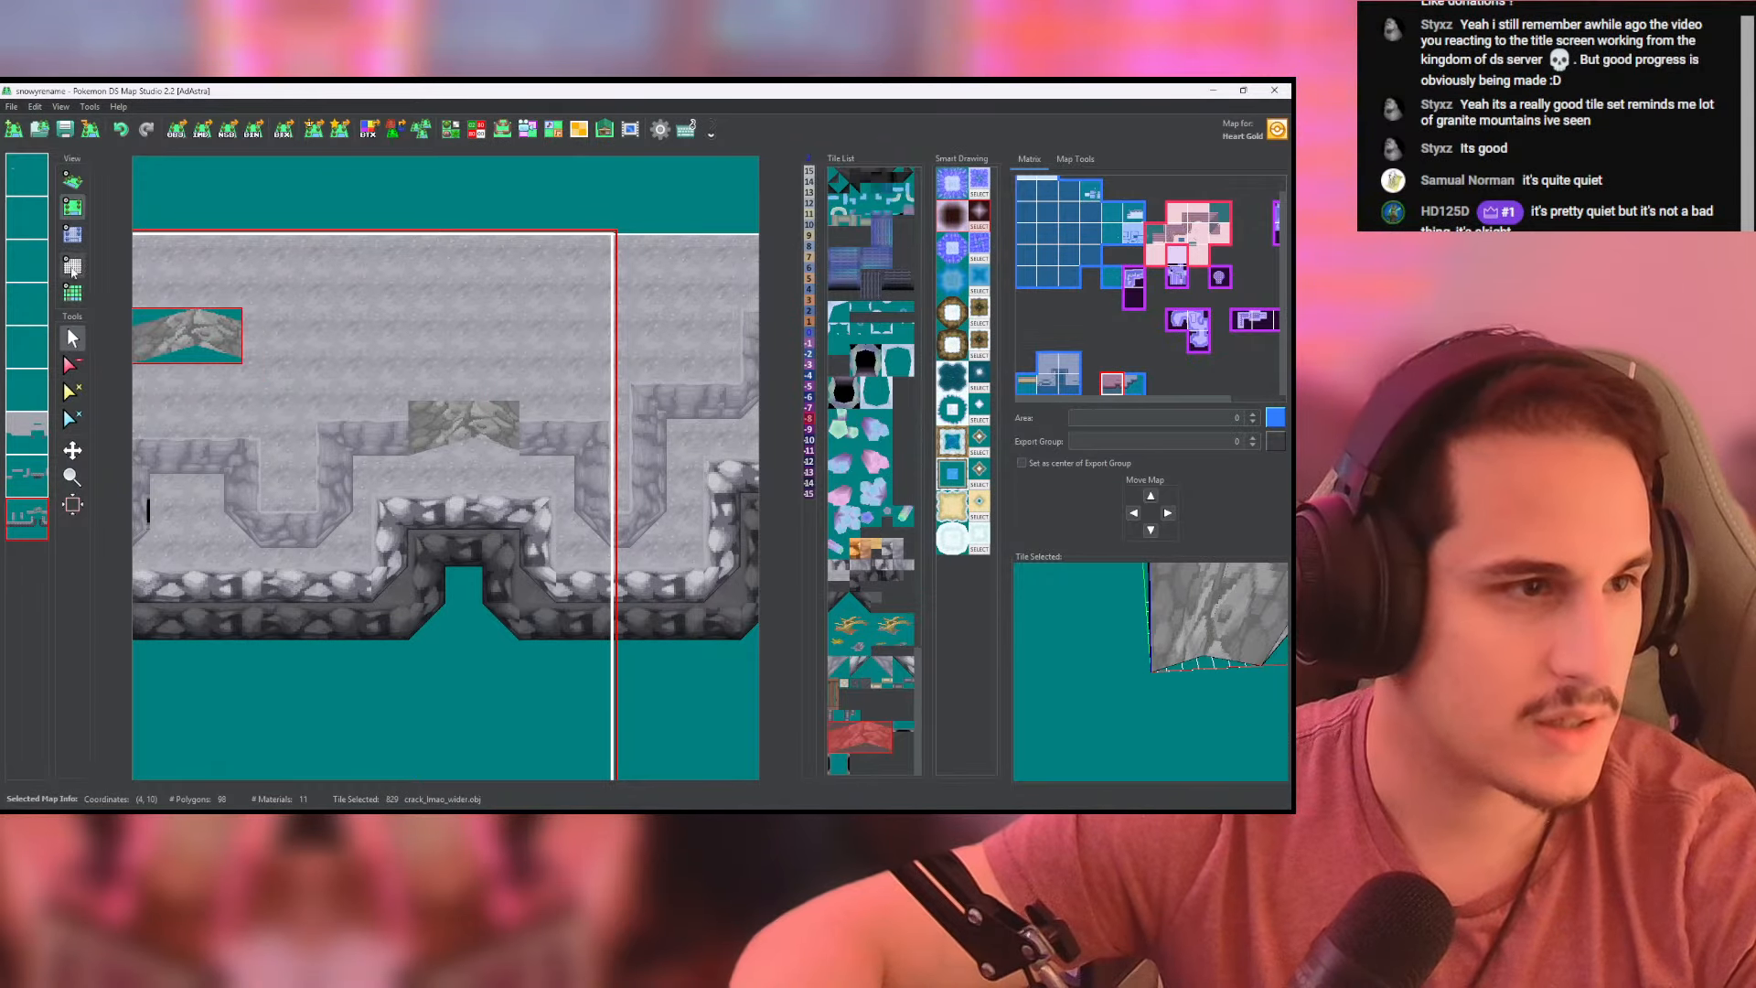
- Raise the second crack tile to height 8 on the last layer and check the stacked crack in 3D with all layers shown
left_click(812, 248)
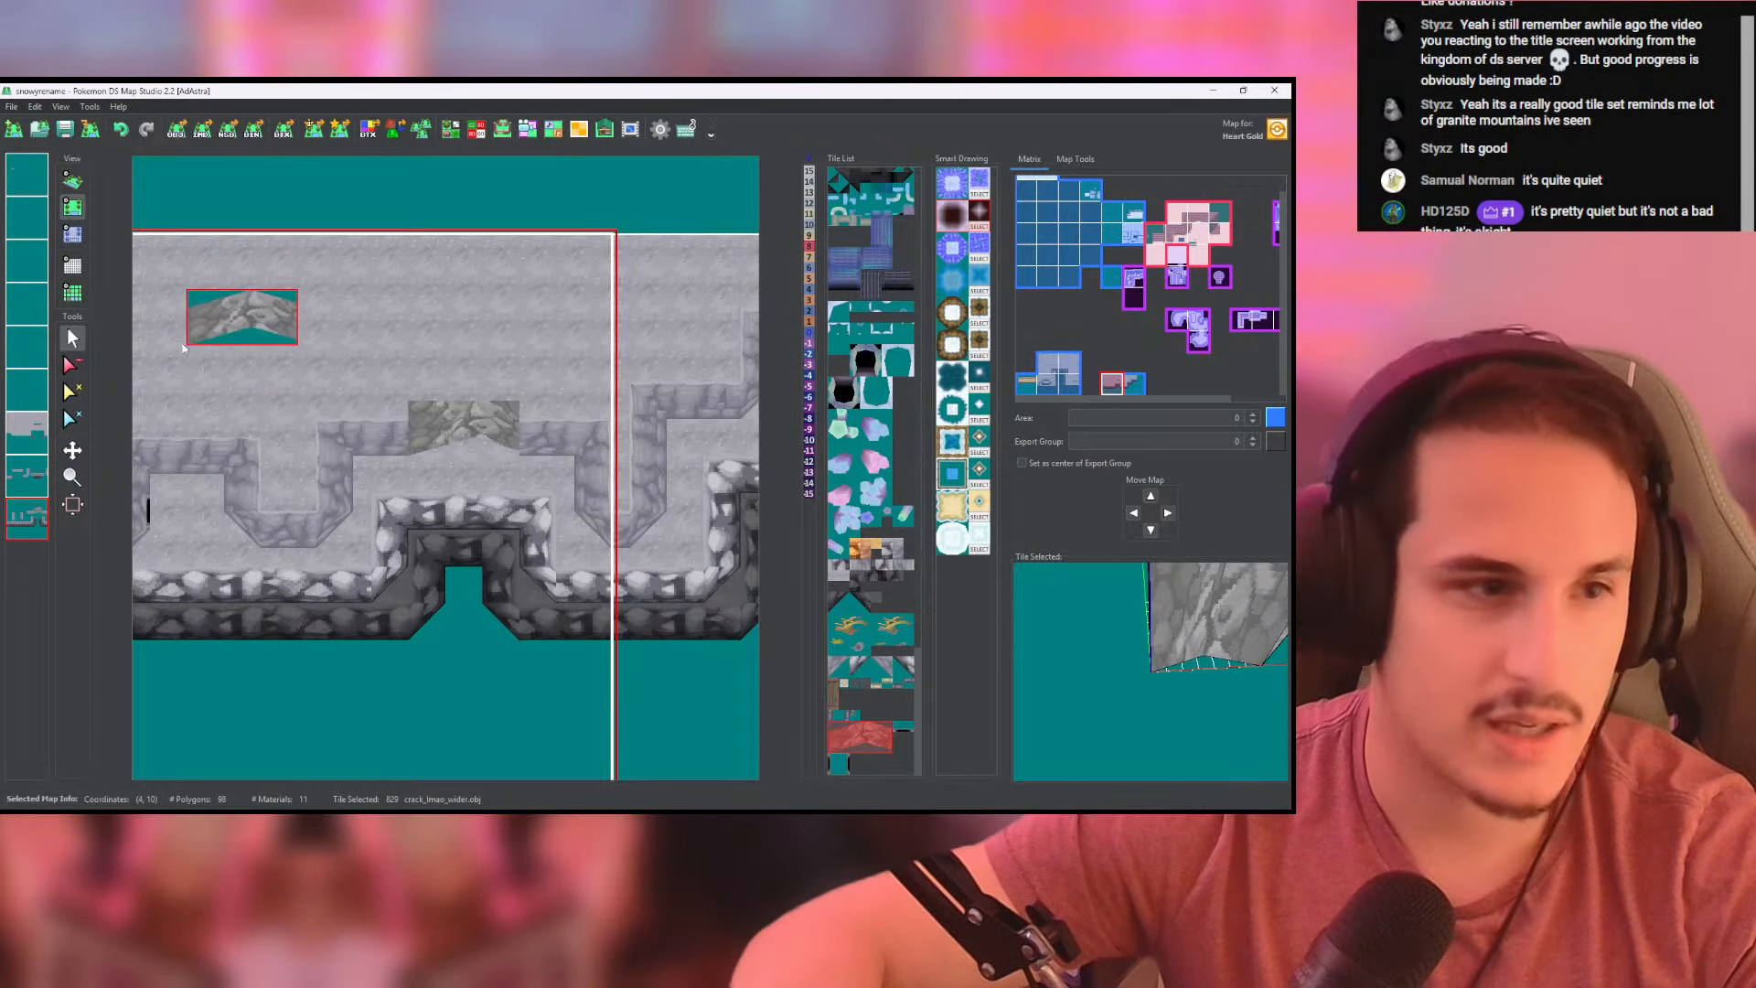
double_click(31, 518)
left_click(73, 235)
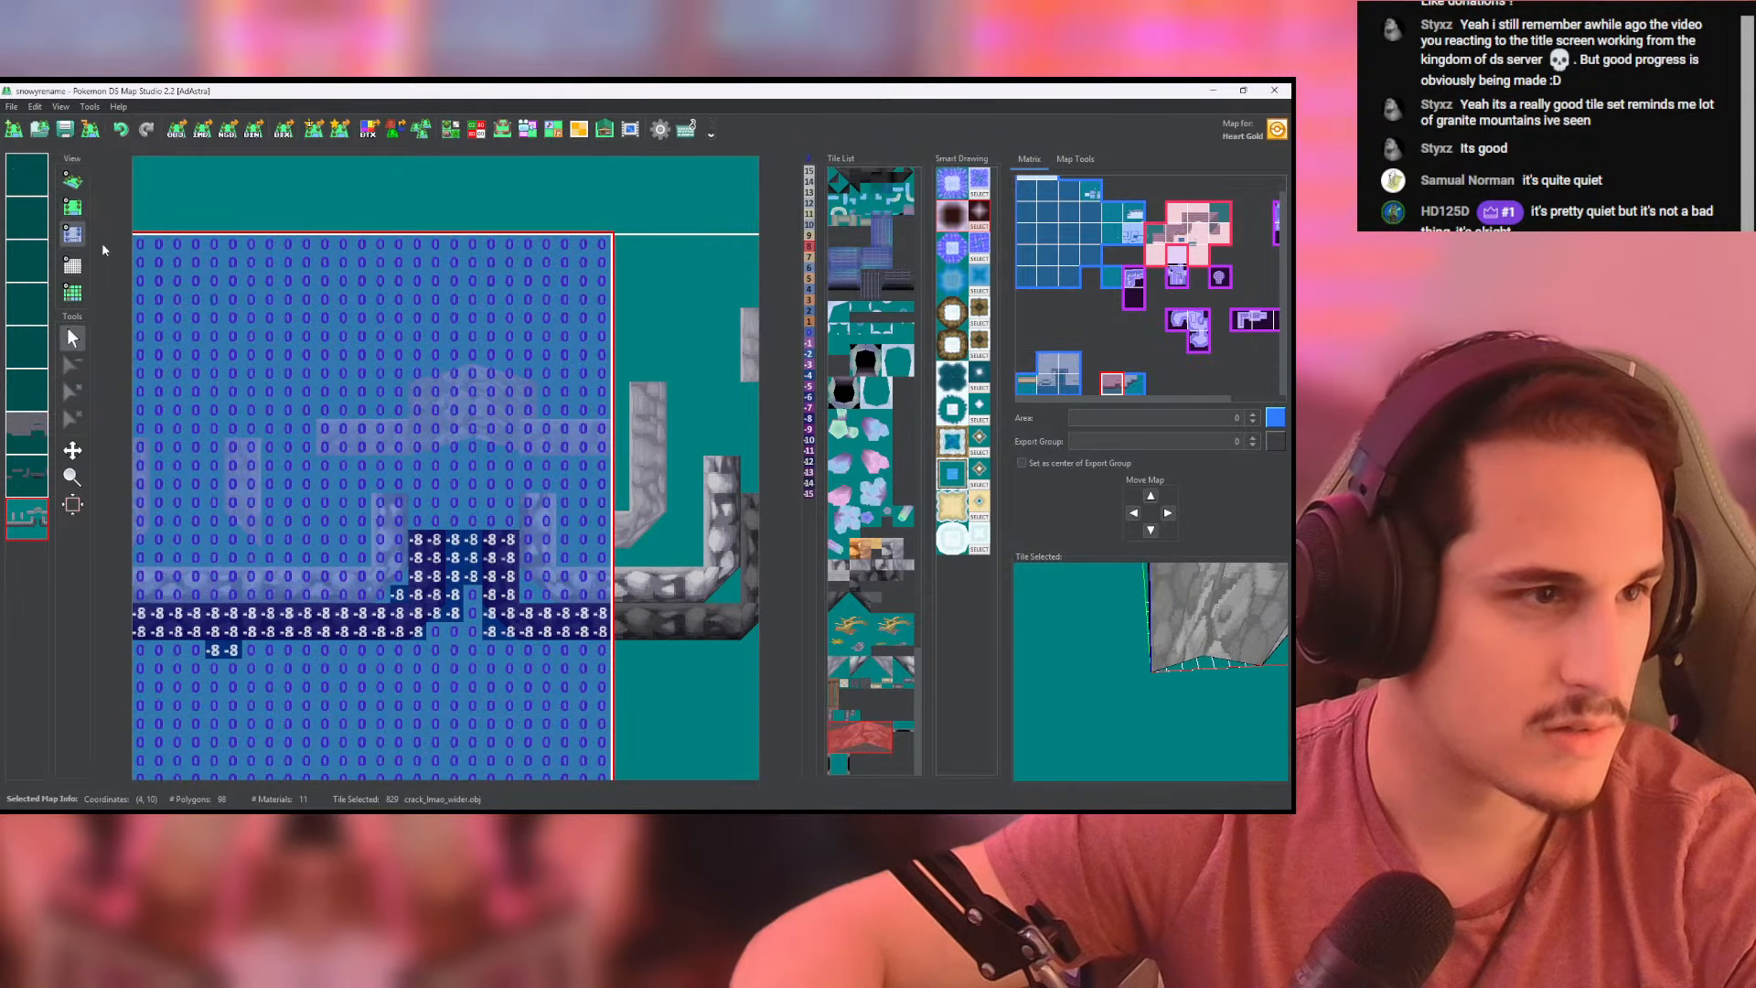
left_click(73, 181)
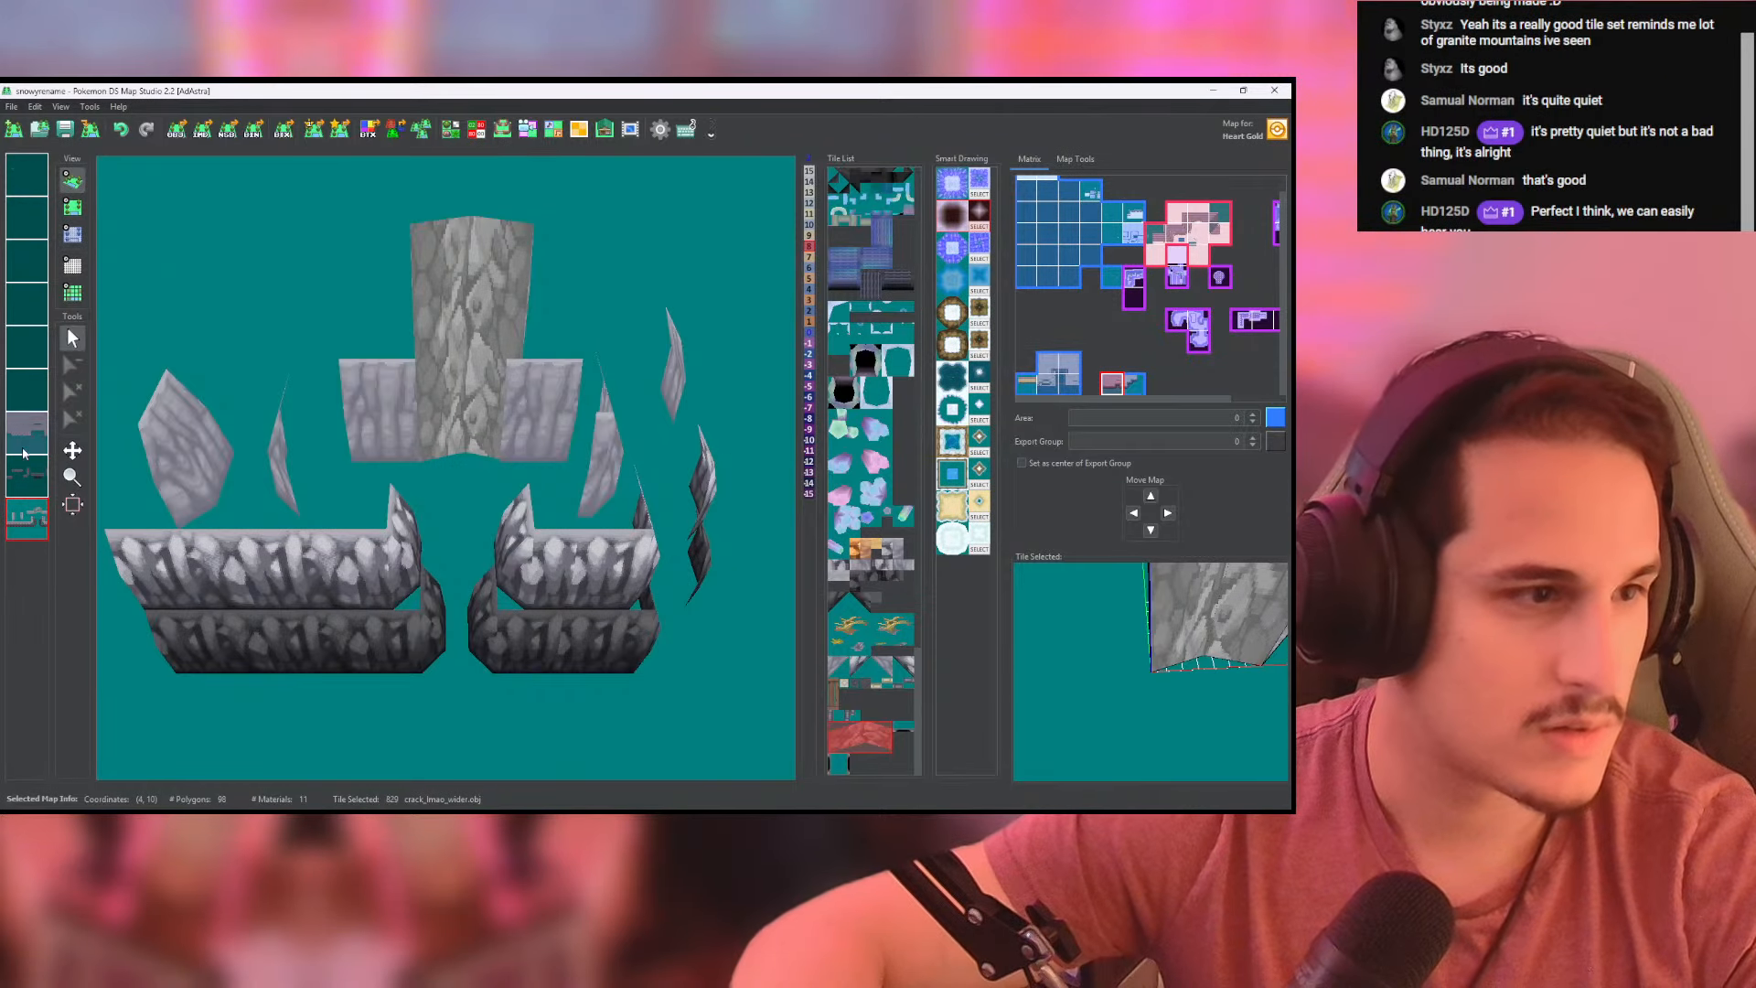
double_click(27, 518)
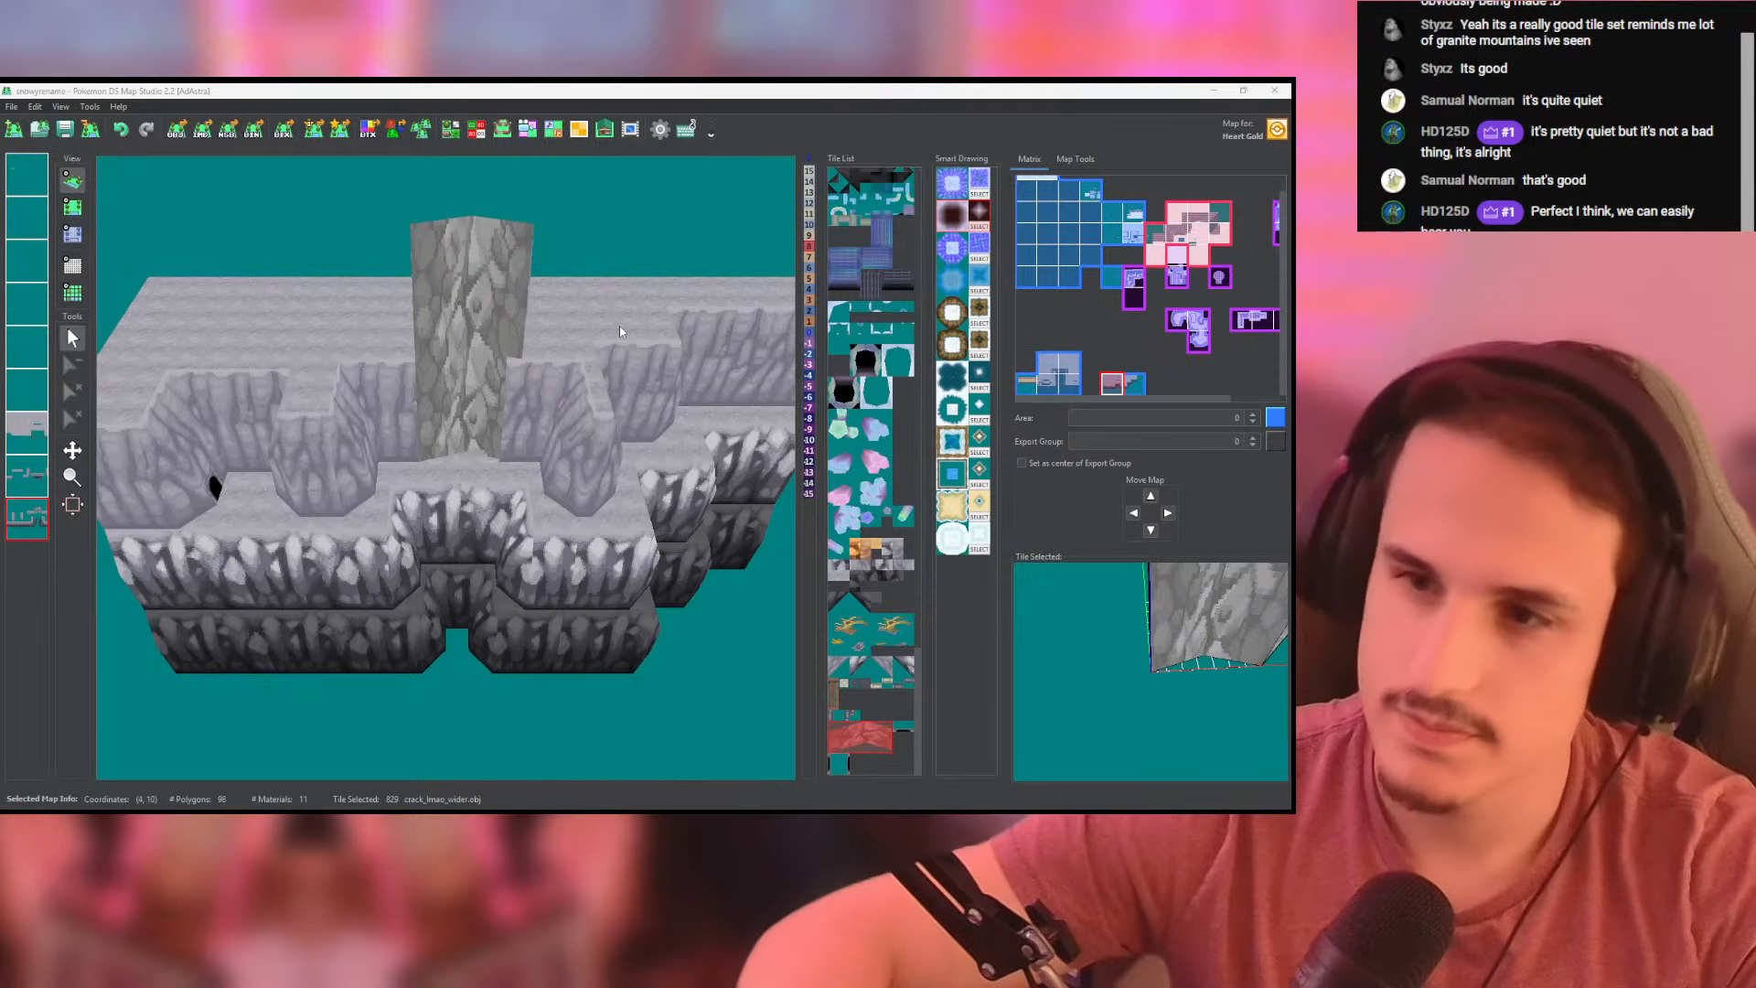
- Erase the pale wall tile overlapping the crack's right edge and check the wall in 3D
left_click_drag(618, 326, 522, 371)
left_click(72, 207)
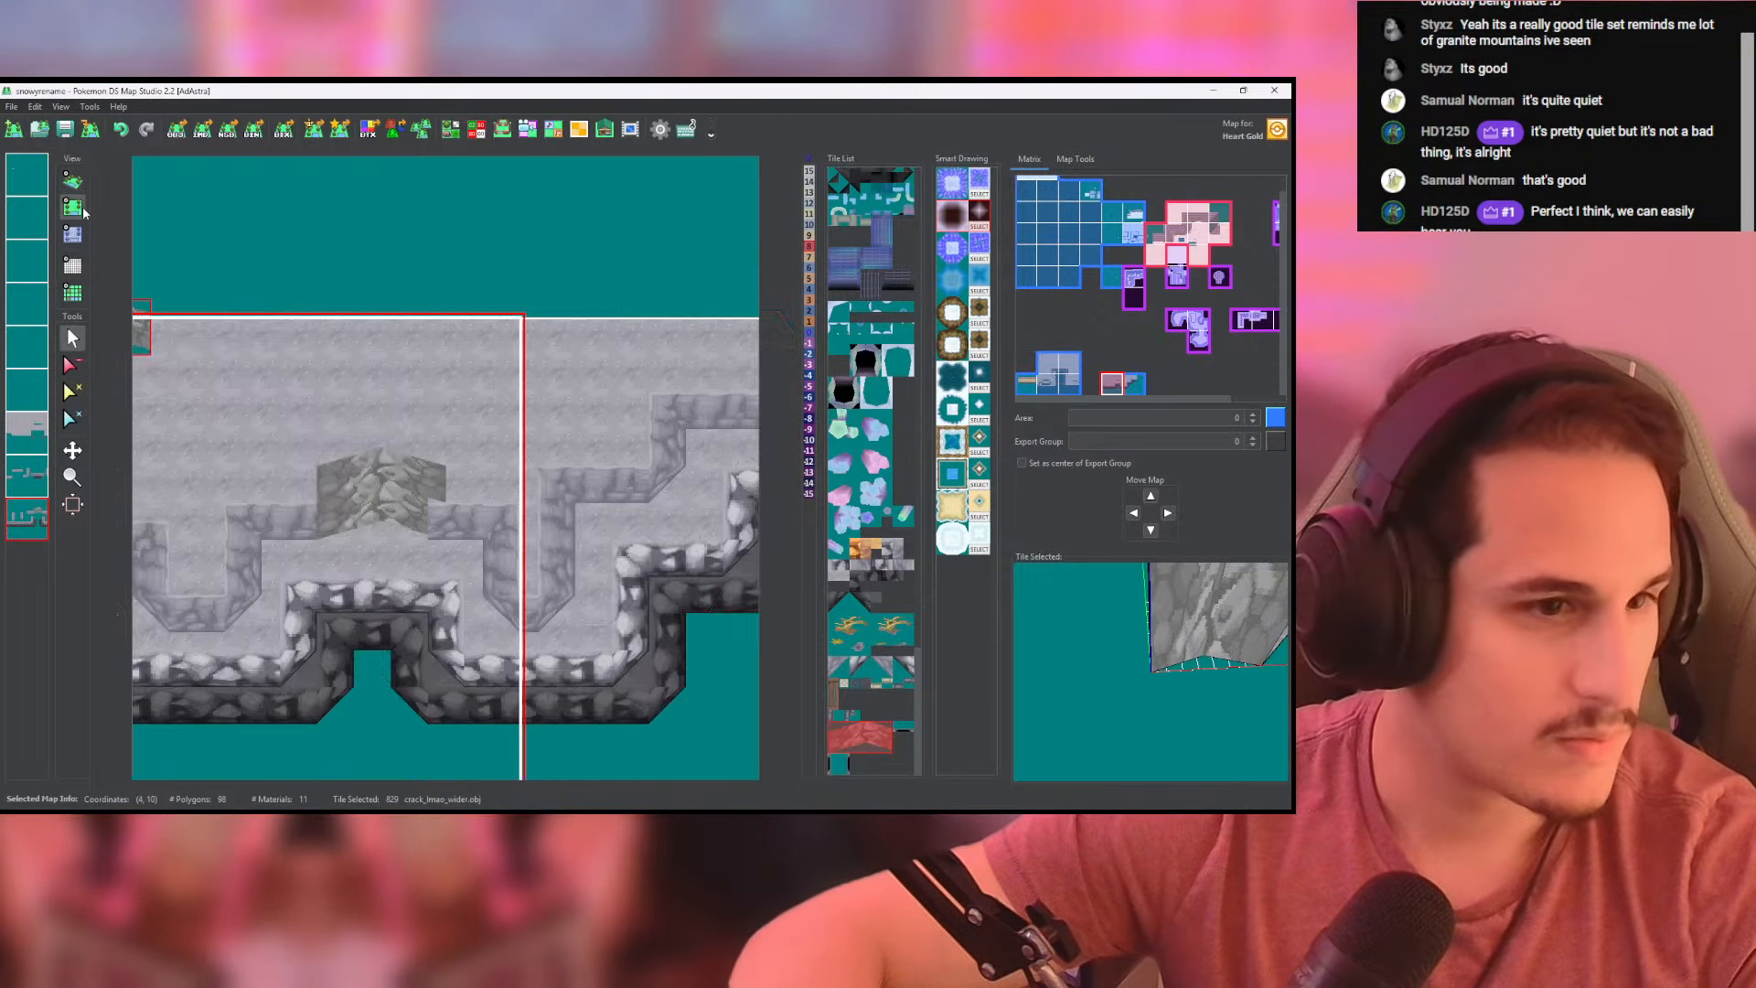
scroll(383, 441, "up", 5)
scroll(382, 443, "up", 4)
middle_click_drag(430, 541, 446, 365)
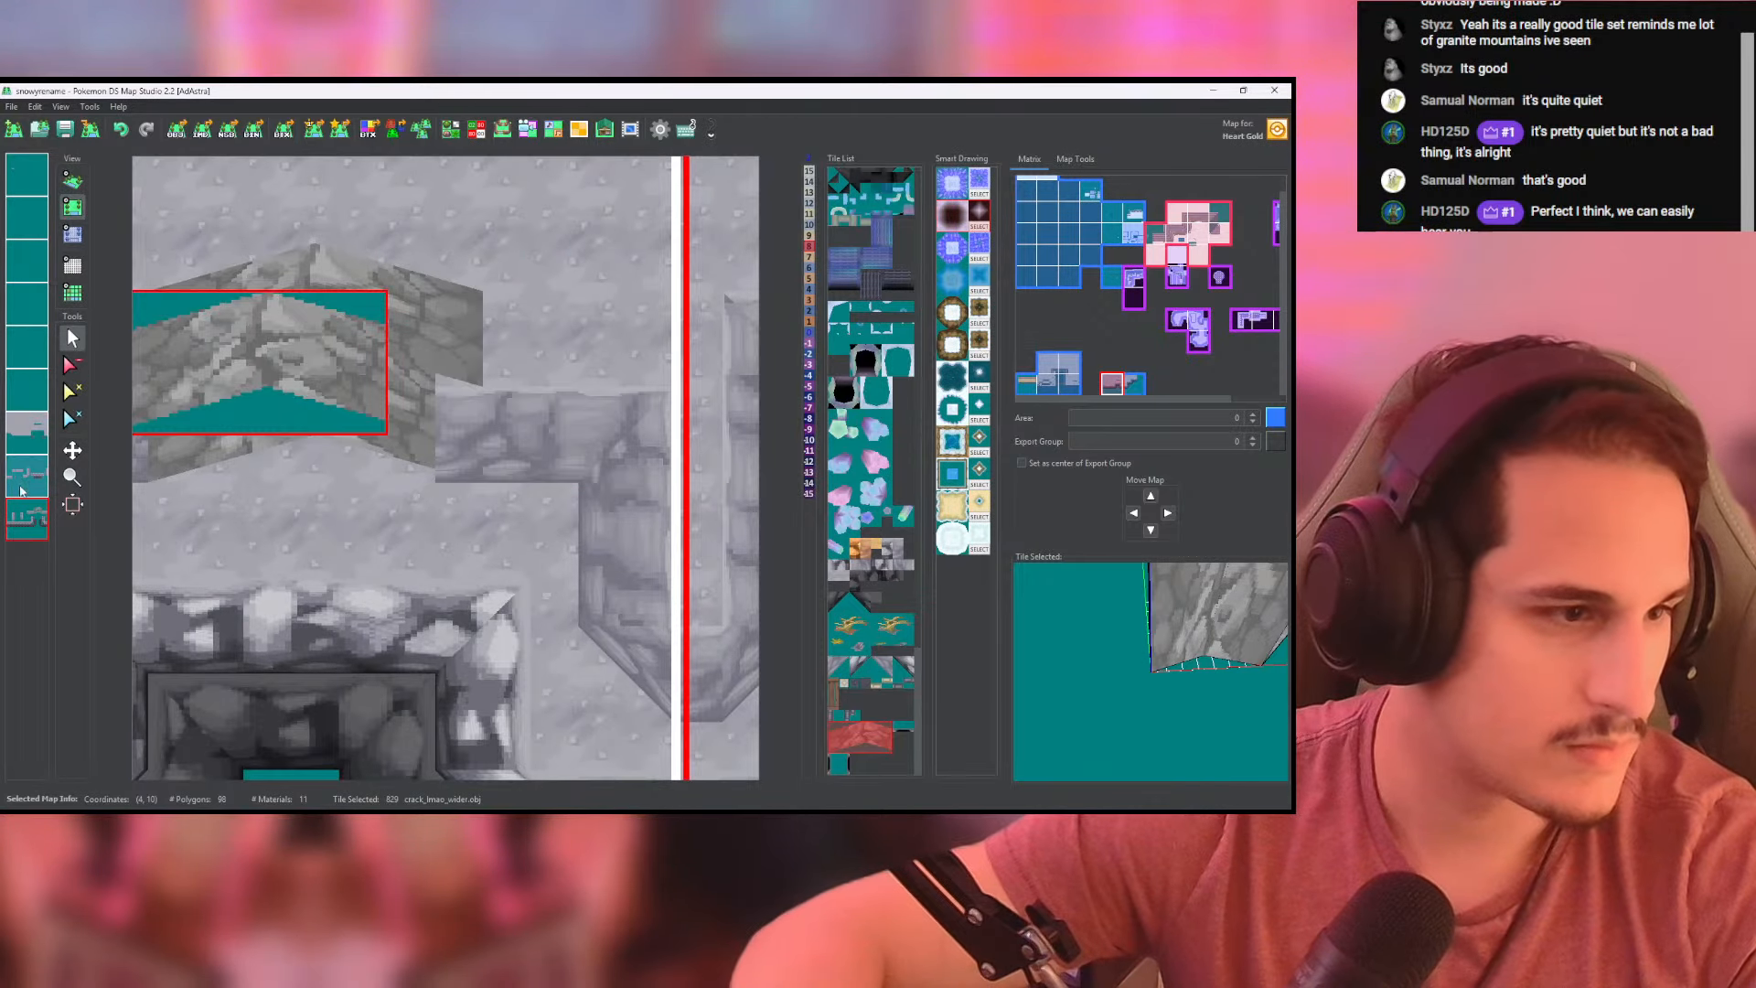
right_click(28, 516)
right_click(38, 524)
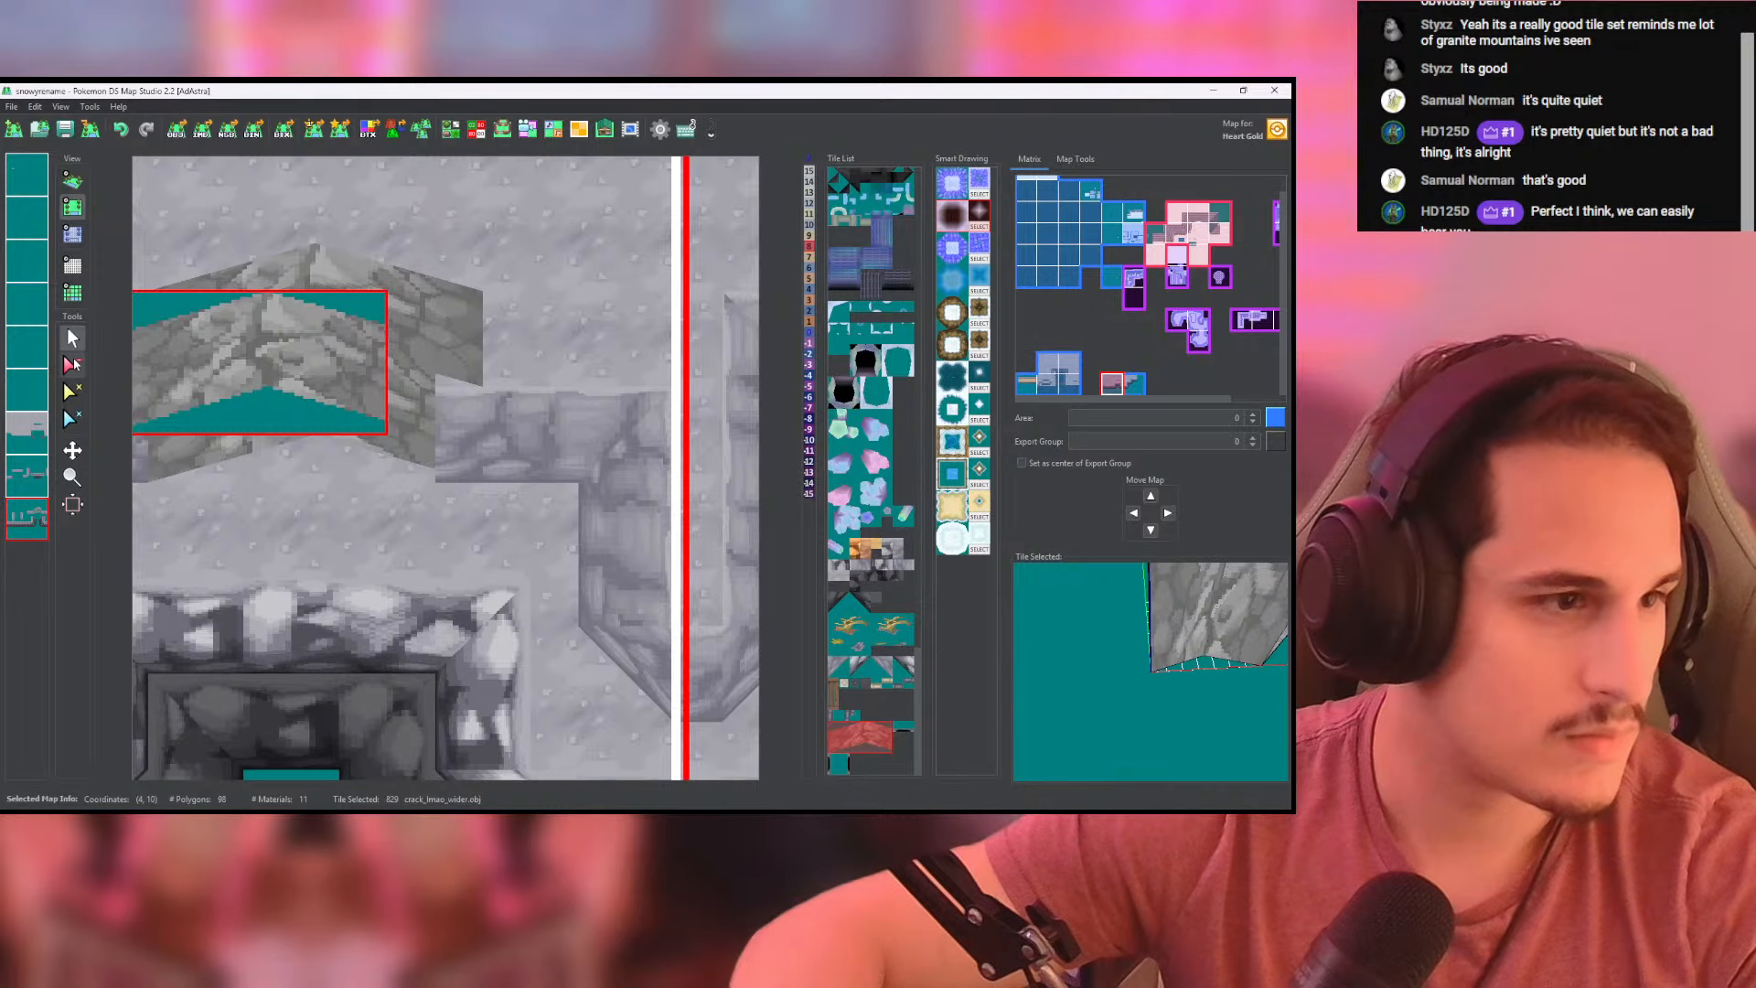
left_click(75, 364)
left_click(448, 473)
left_click(34, 431)
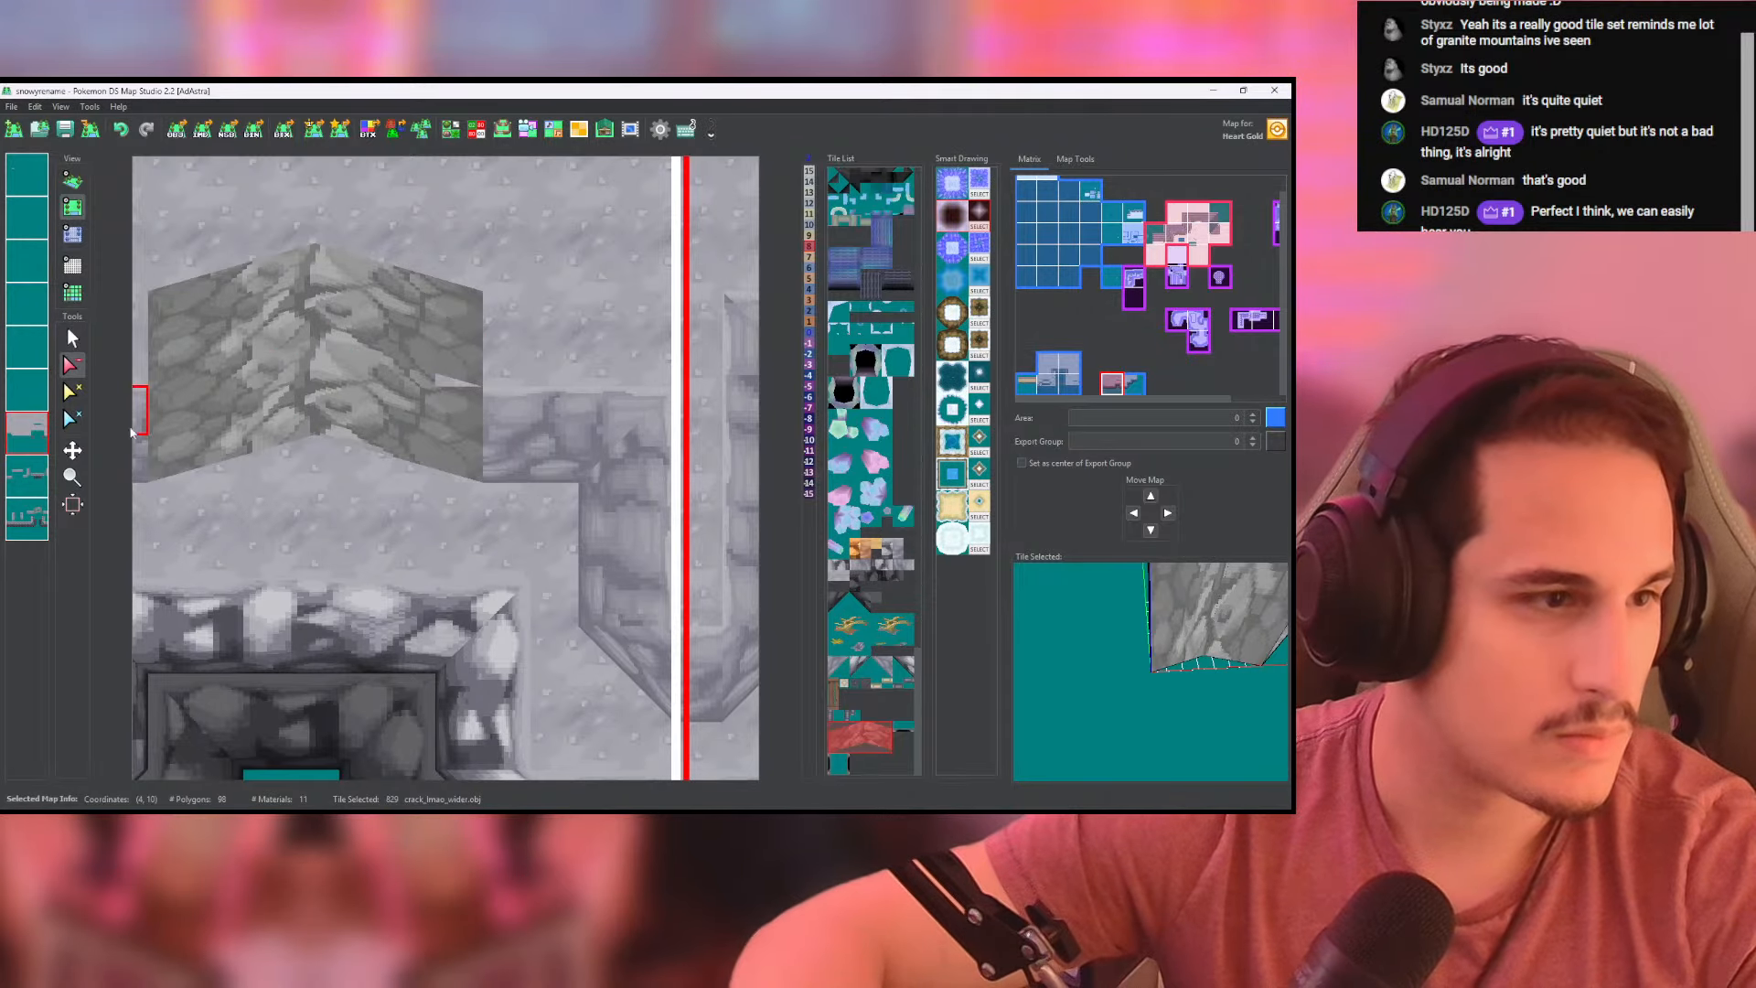
left_click(72, 180)
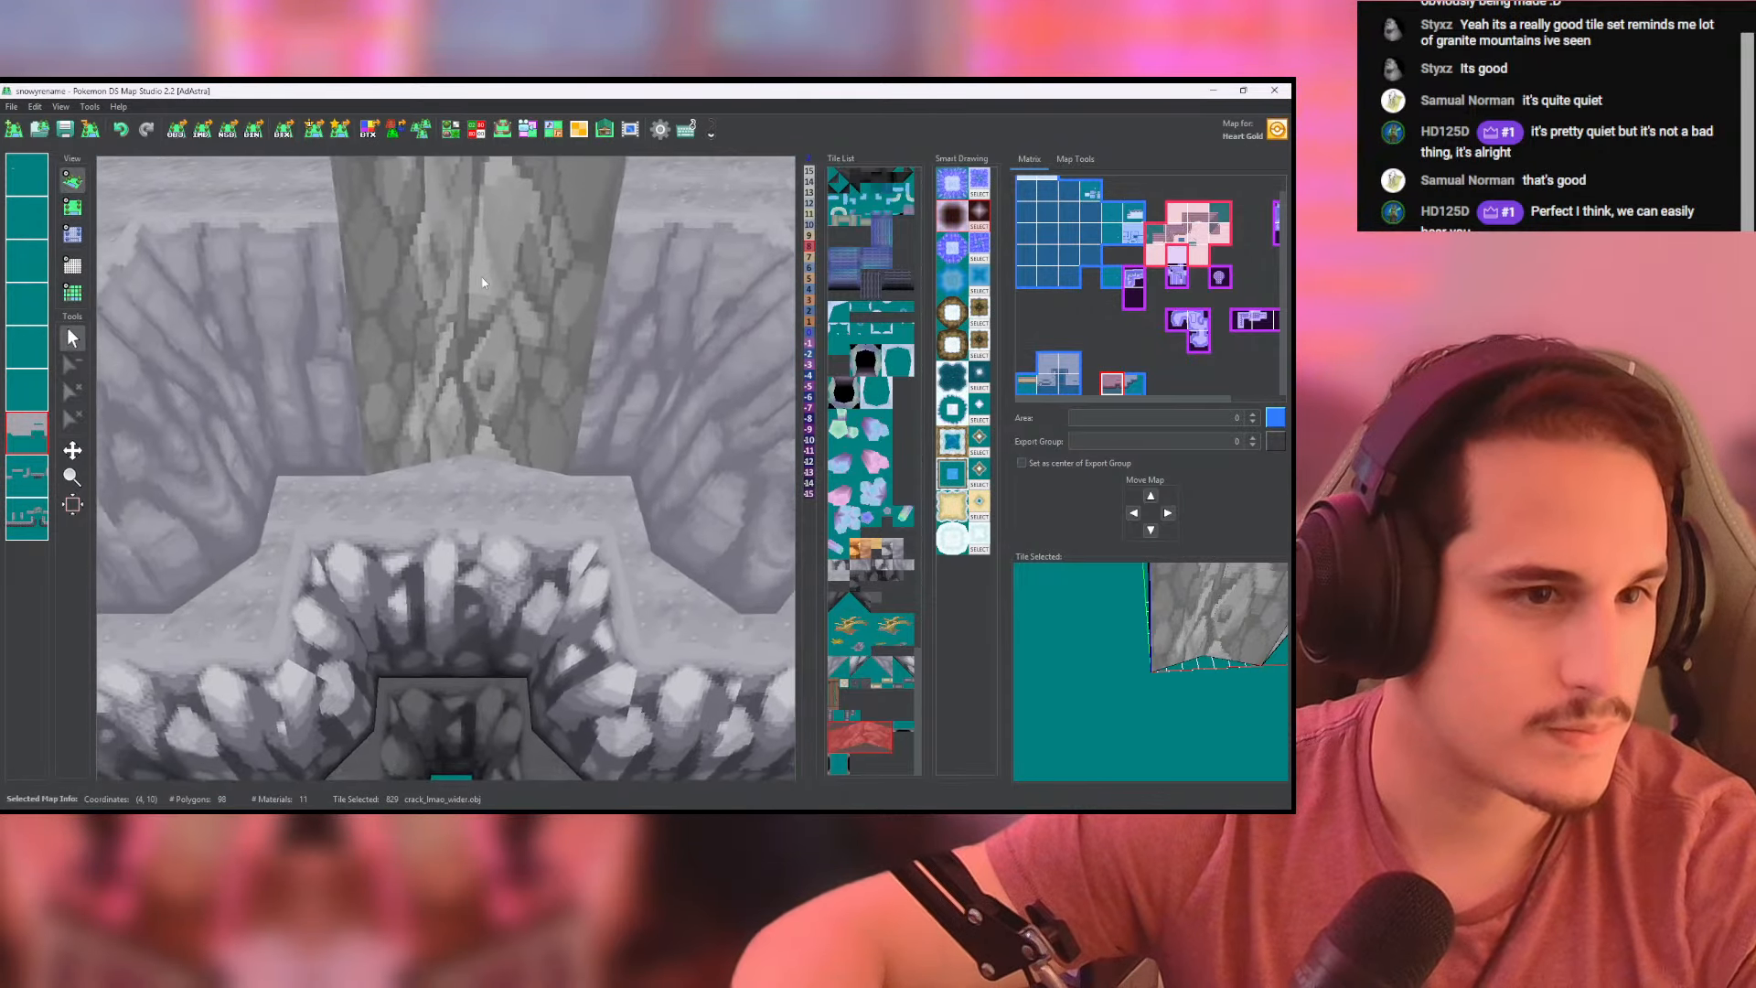
middle_click_drag(483, 283, 604, 324)
scroll(599, 327, "down", 10)
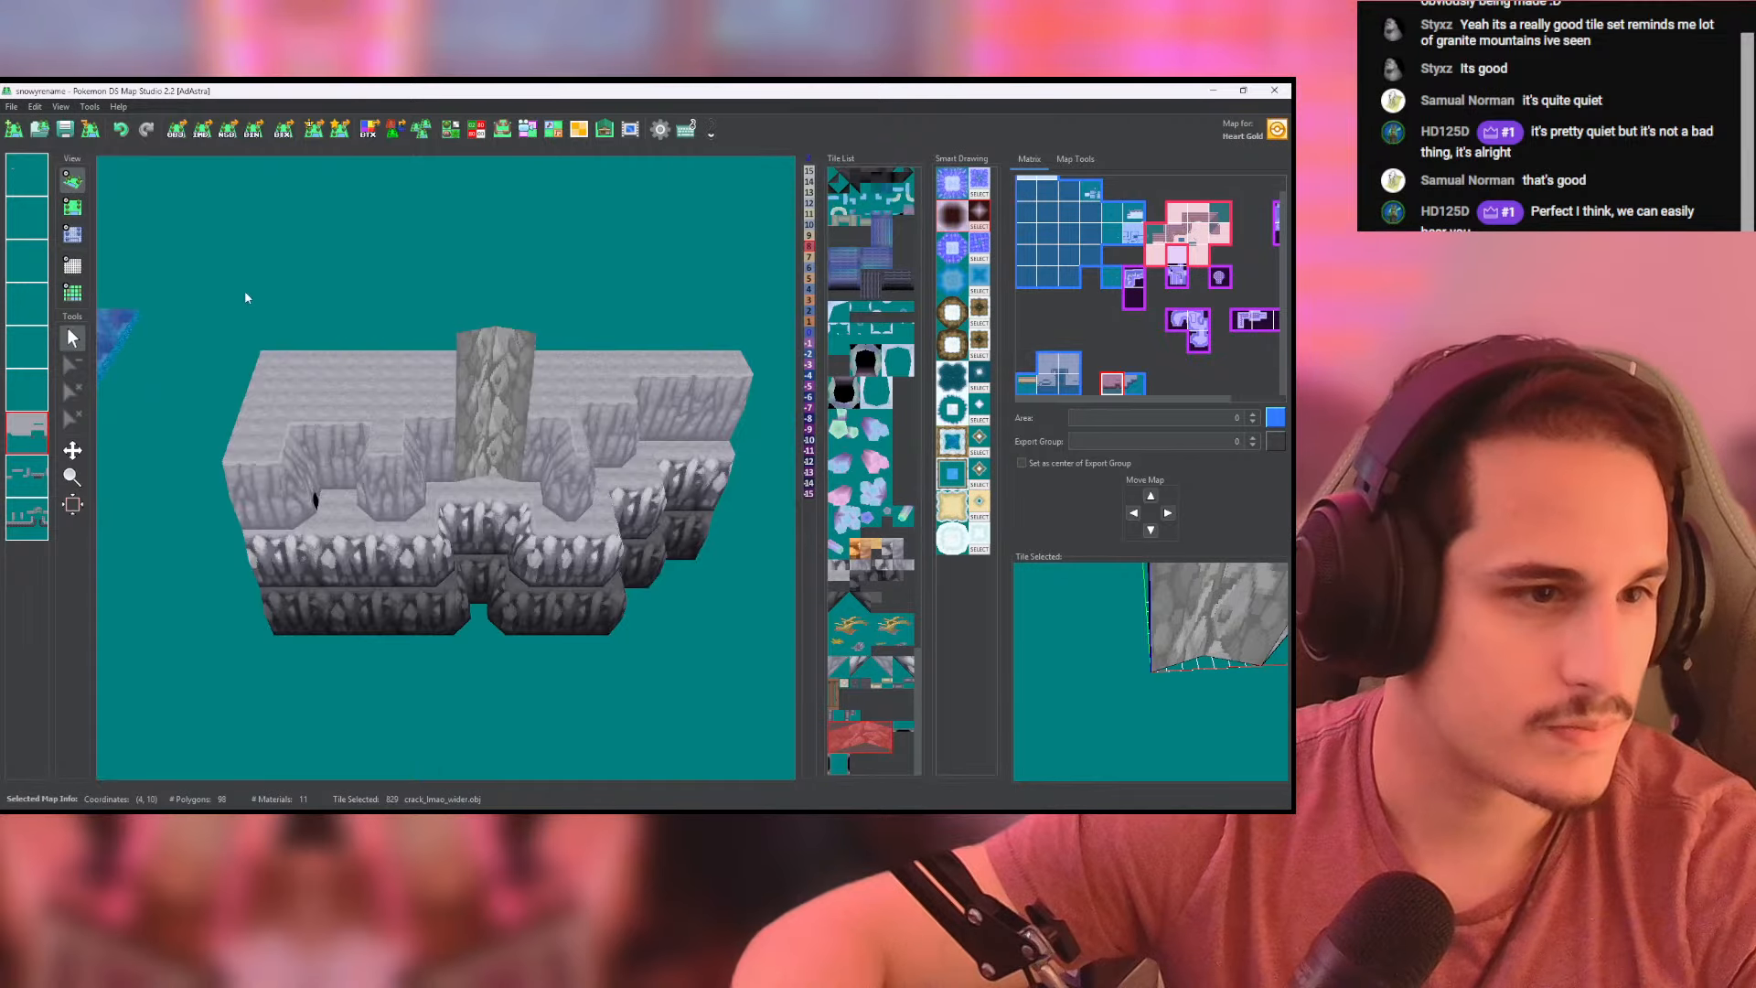
- Lay an upper row of lower_slope_8x8 wall tiles on the last layer, from the crack's left side to the map's left edge
left_click(72, 207)
left_click(375, 532)
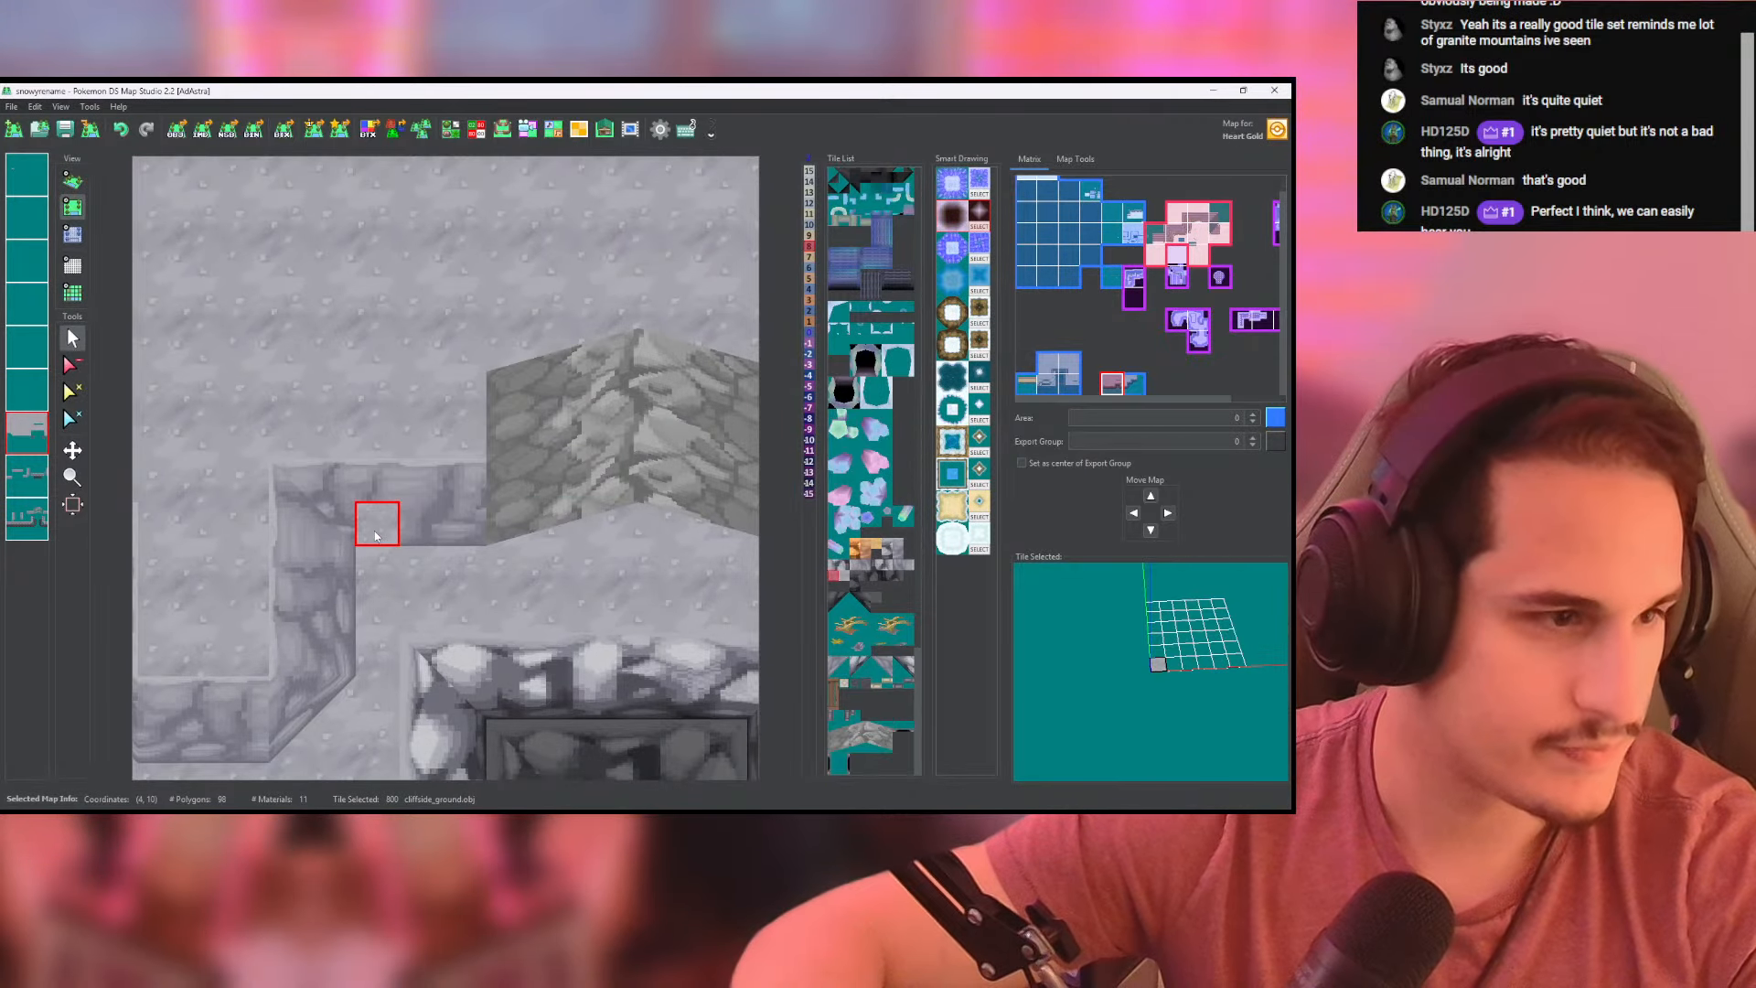
left_click(421, 520)
scroll(468, 501, "down", 3)
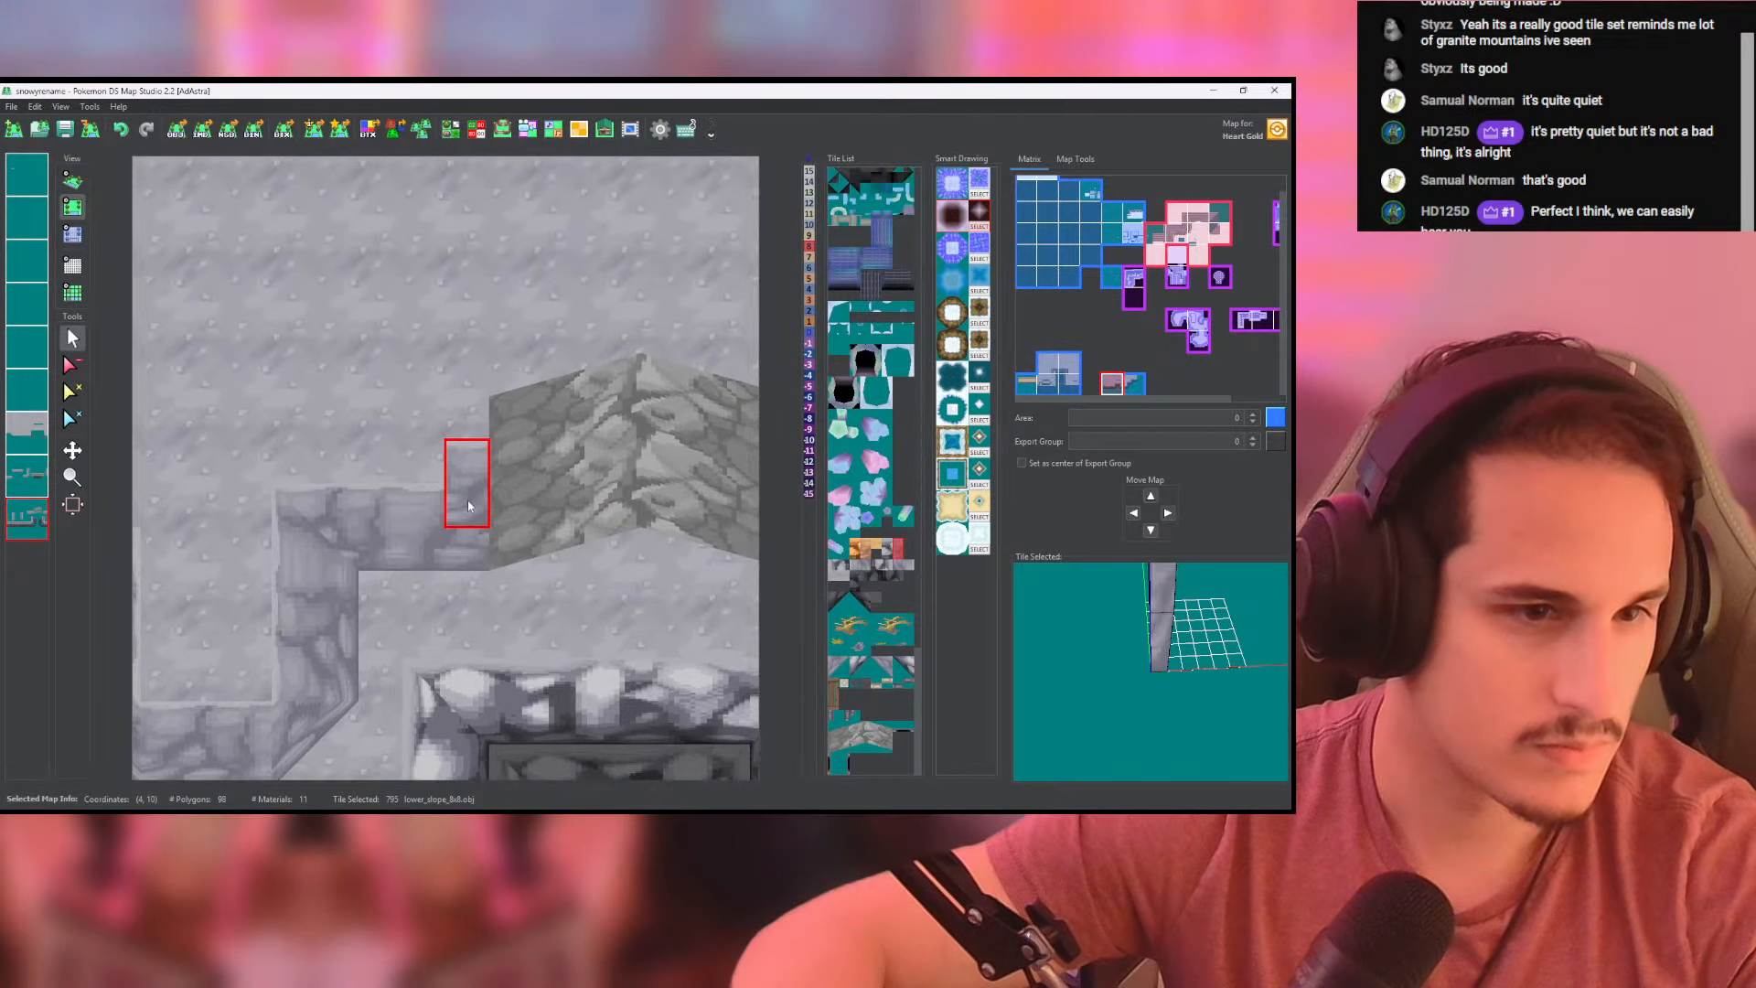
middle_click_drag(484, 503, 558, 515)
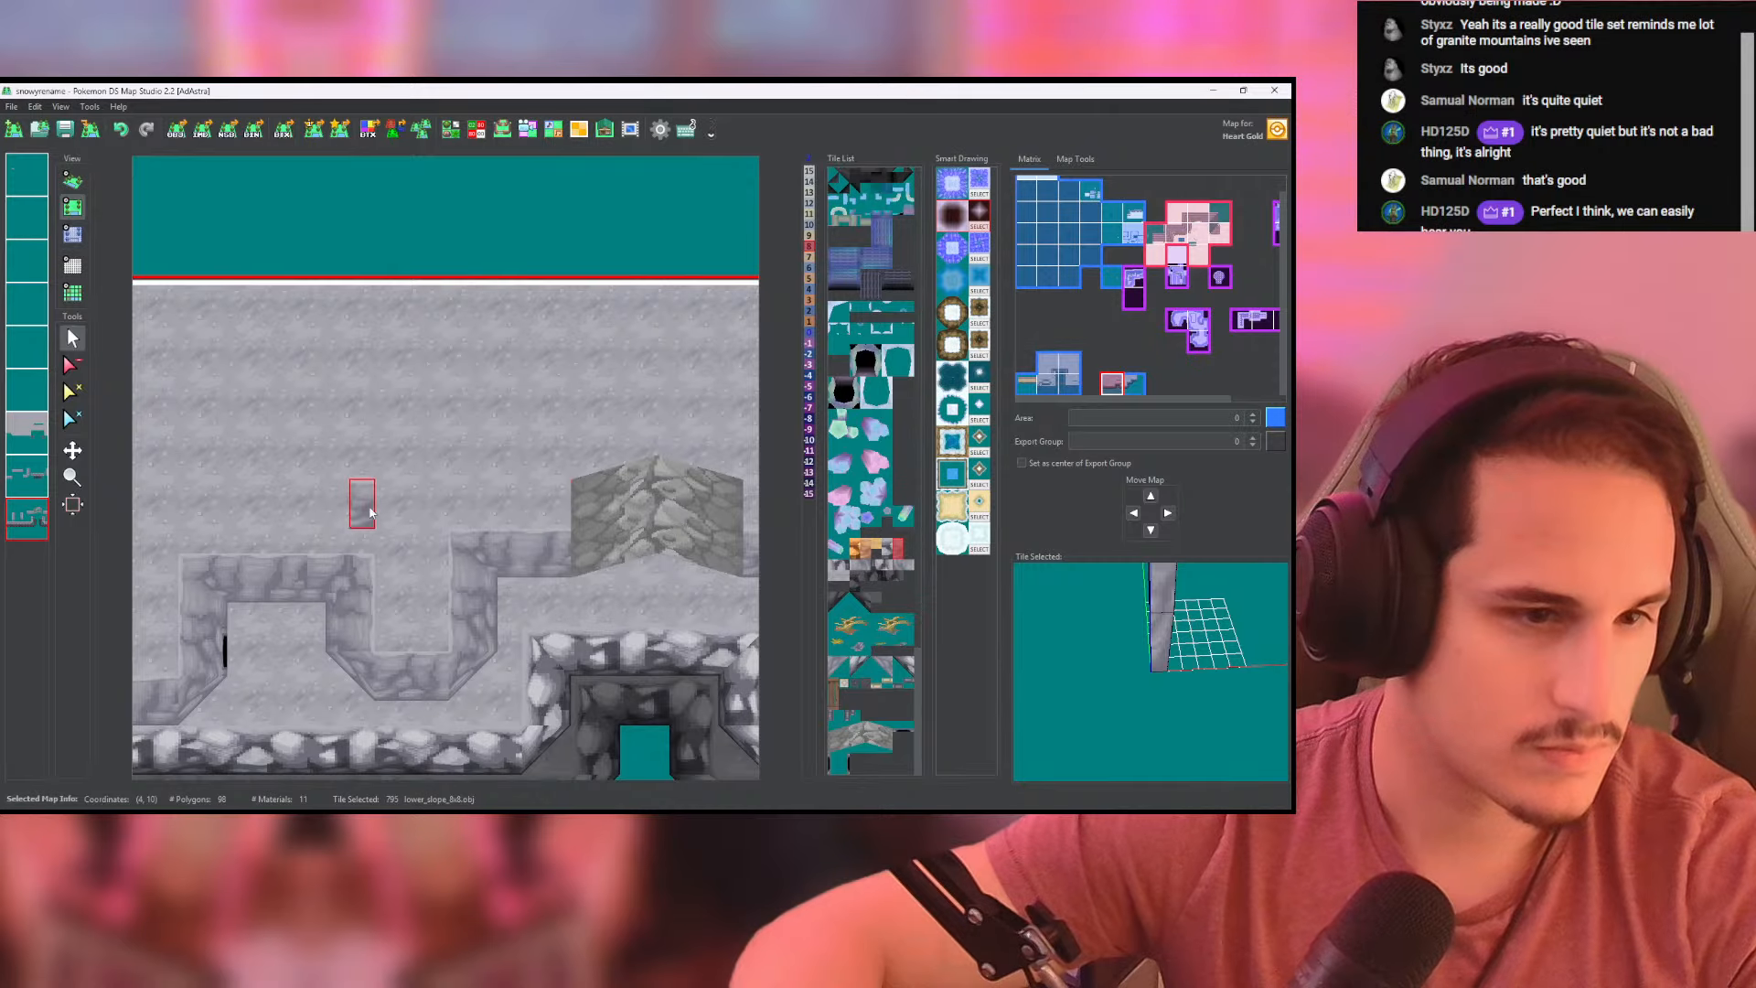
left_click(315, 505)
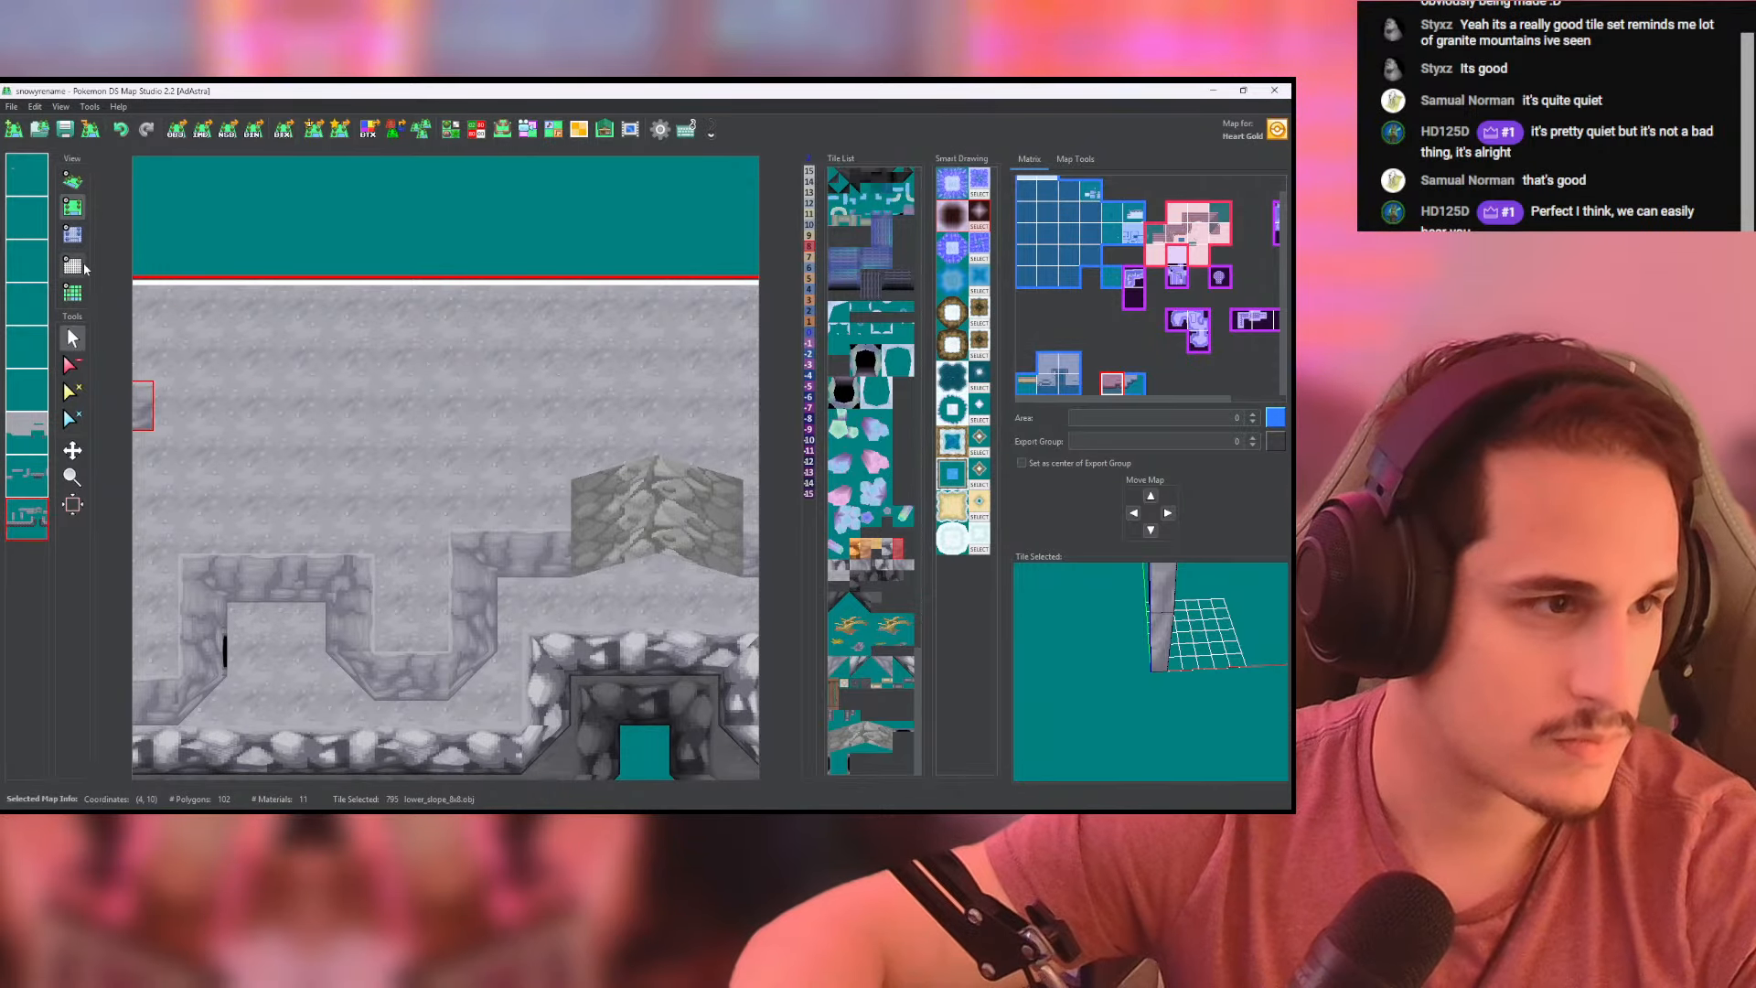
scroll(471, 512, "down", 4)
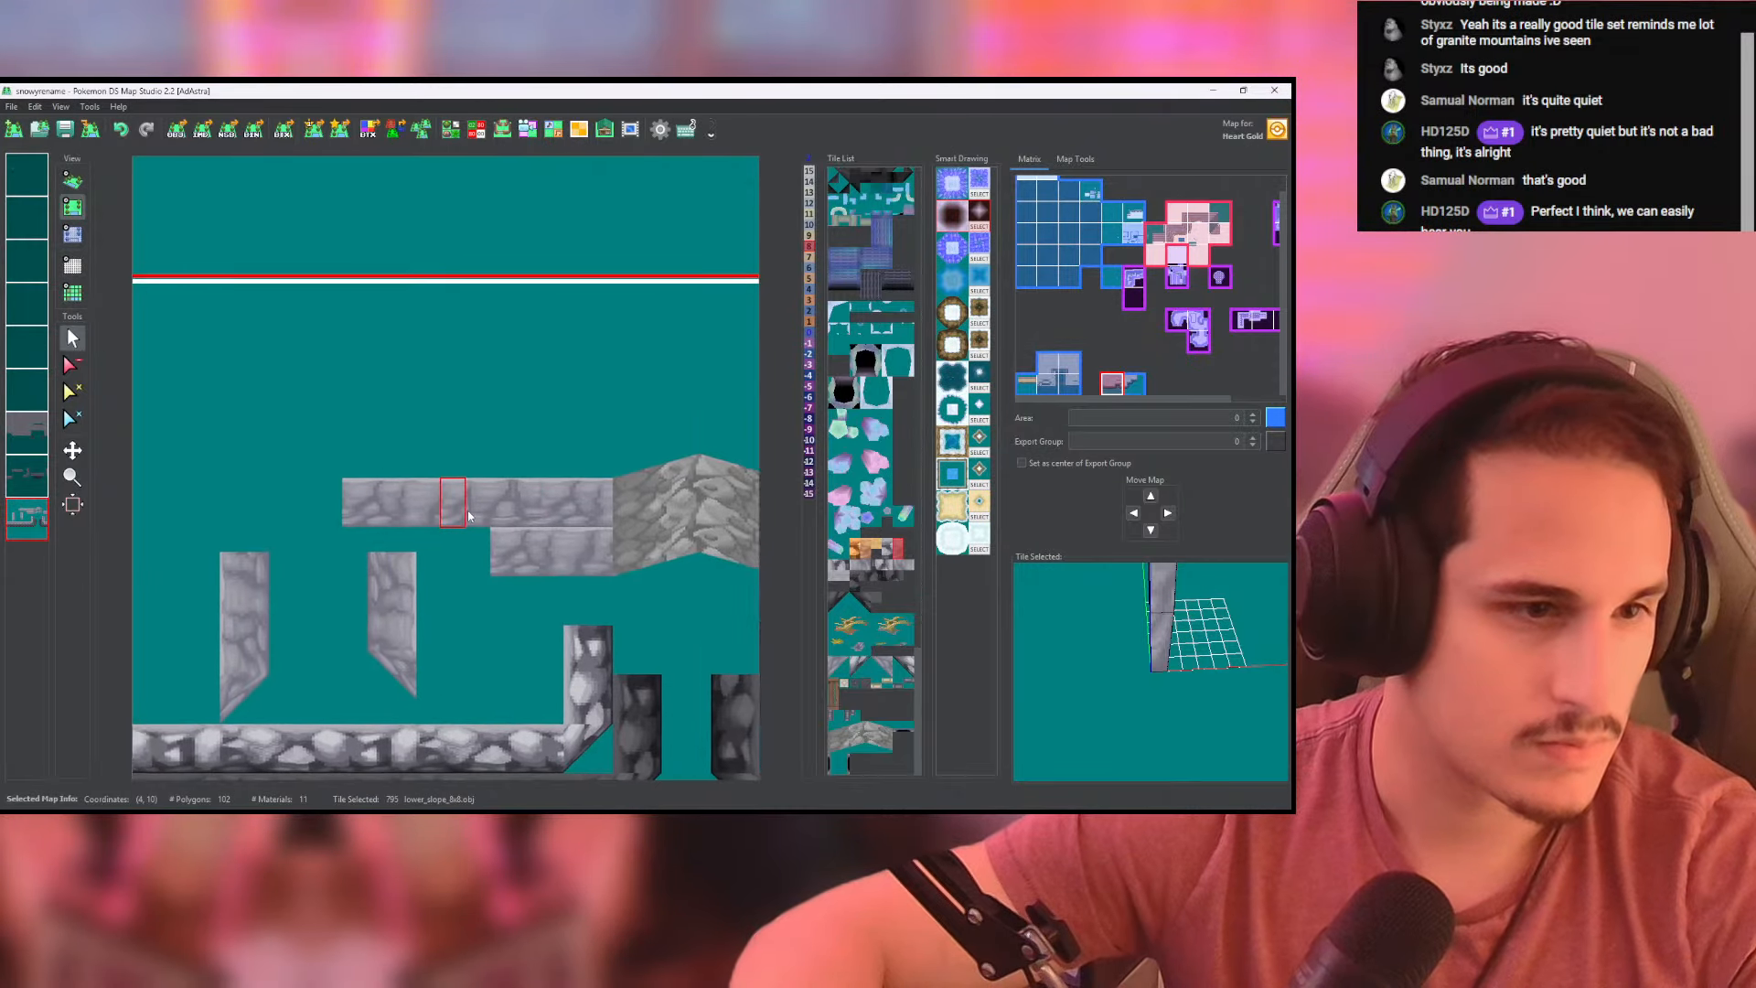
left_click_drag(303, 498, 237, 498)
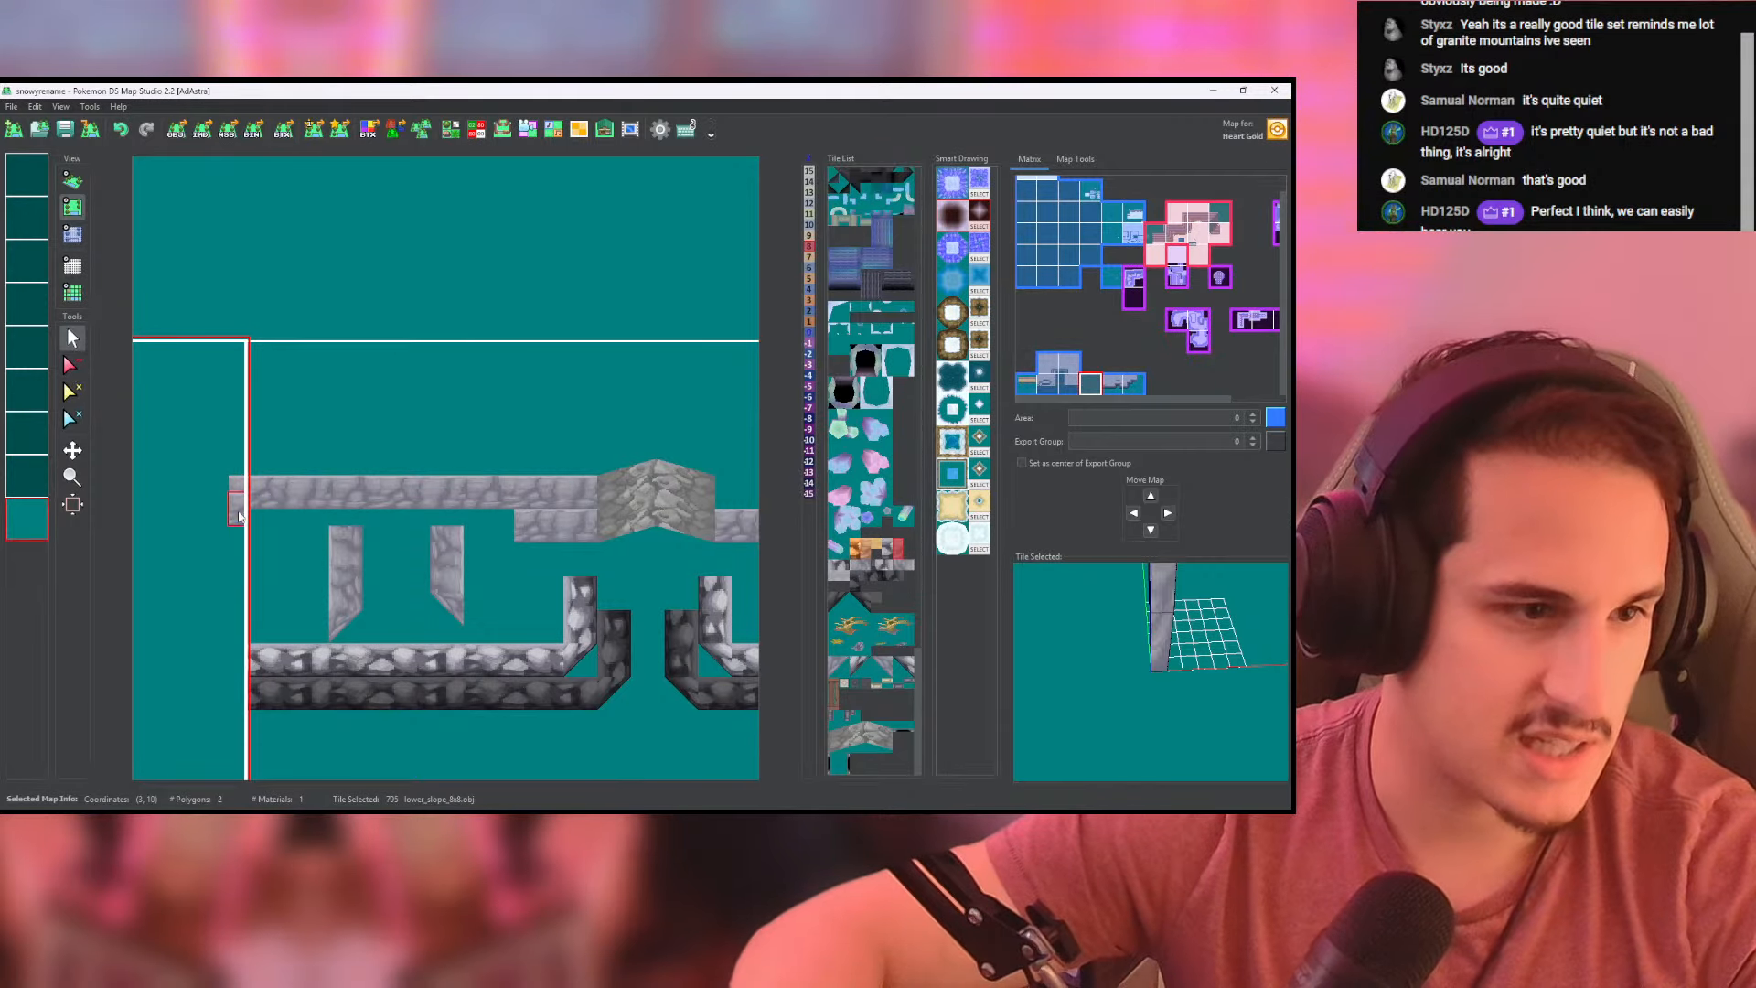
left_click(239, 501)
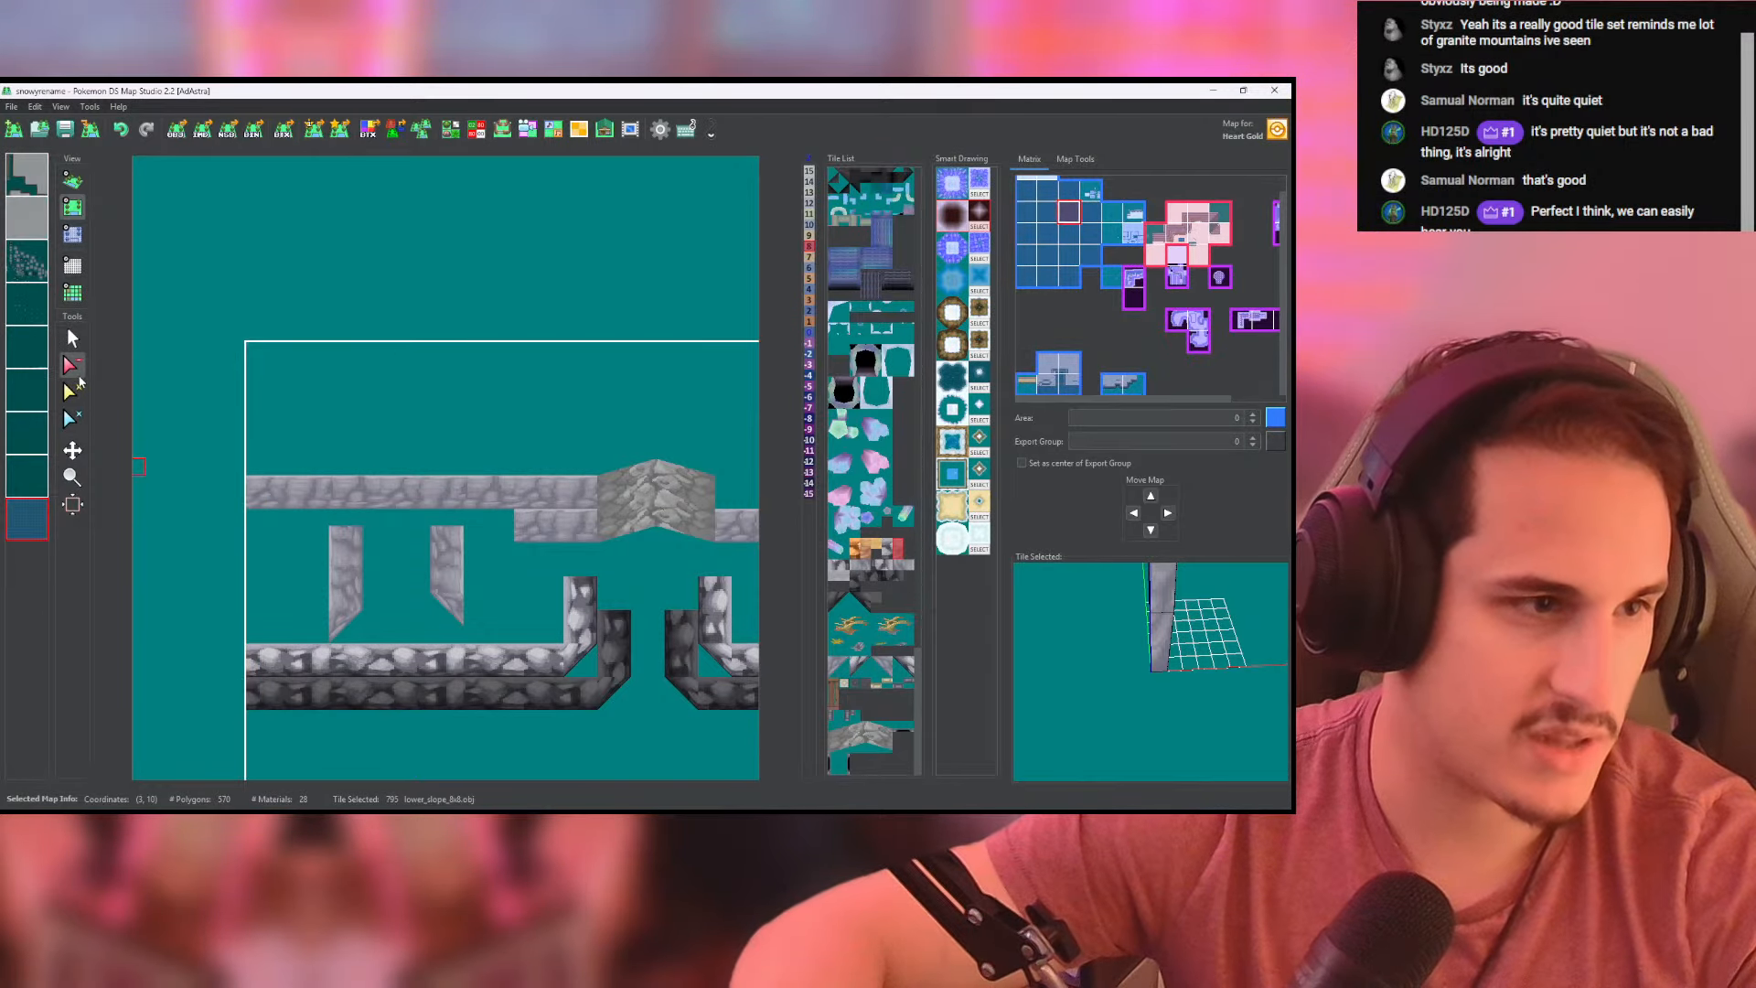
- Continue the upper lower_slope_8x8 wall row on the crack's right side and show all layers again
middle_click_drag(423, 439, 127, 455)
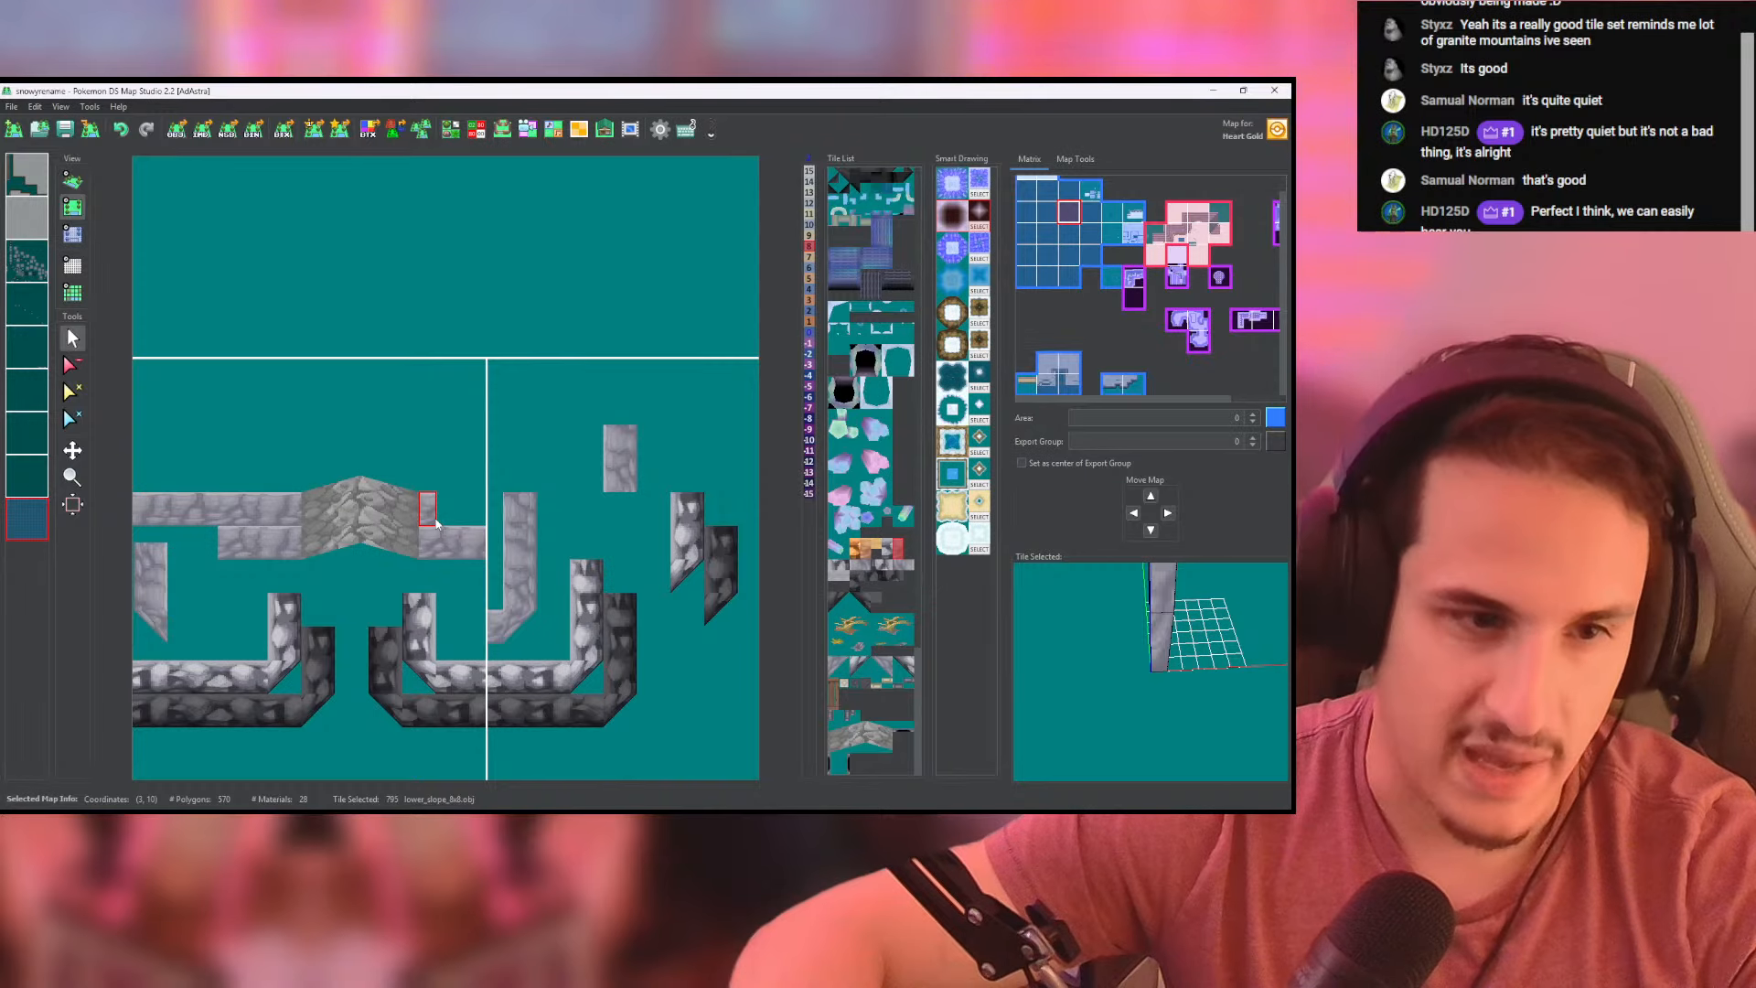
left_click(435, 520)
left_click(45, 511)
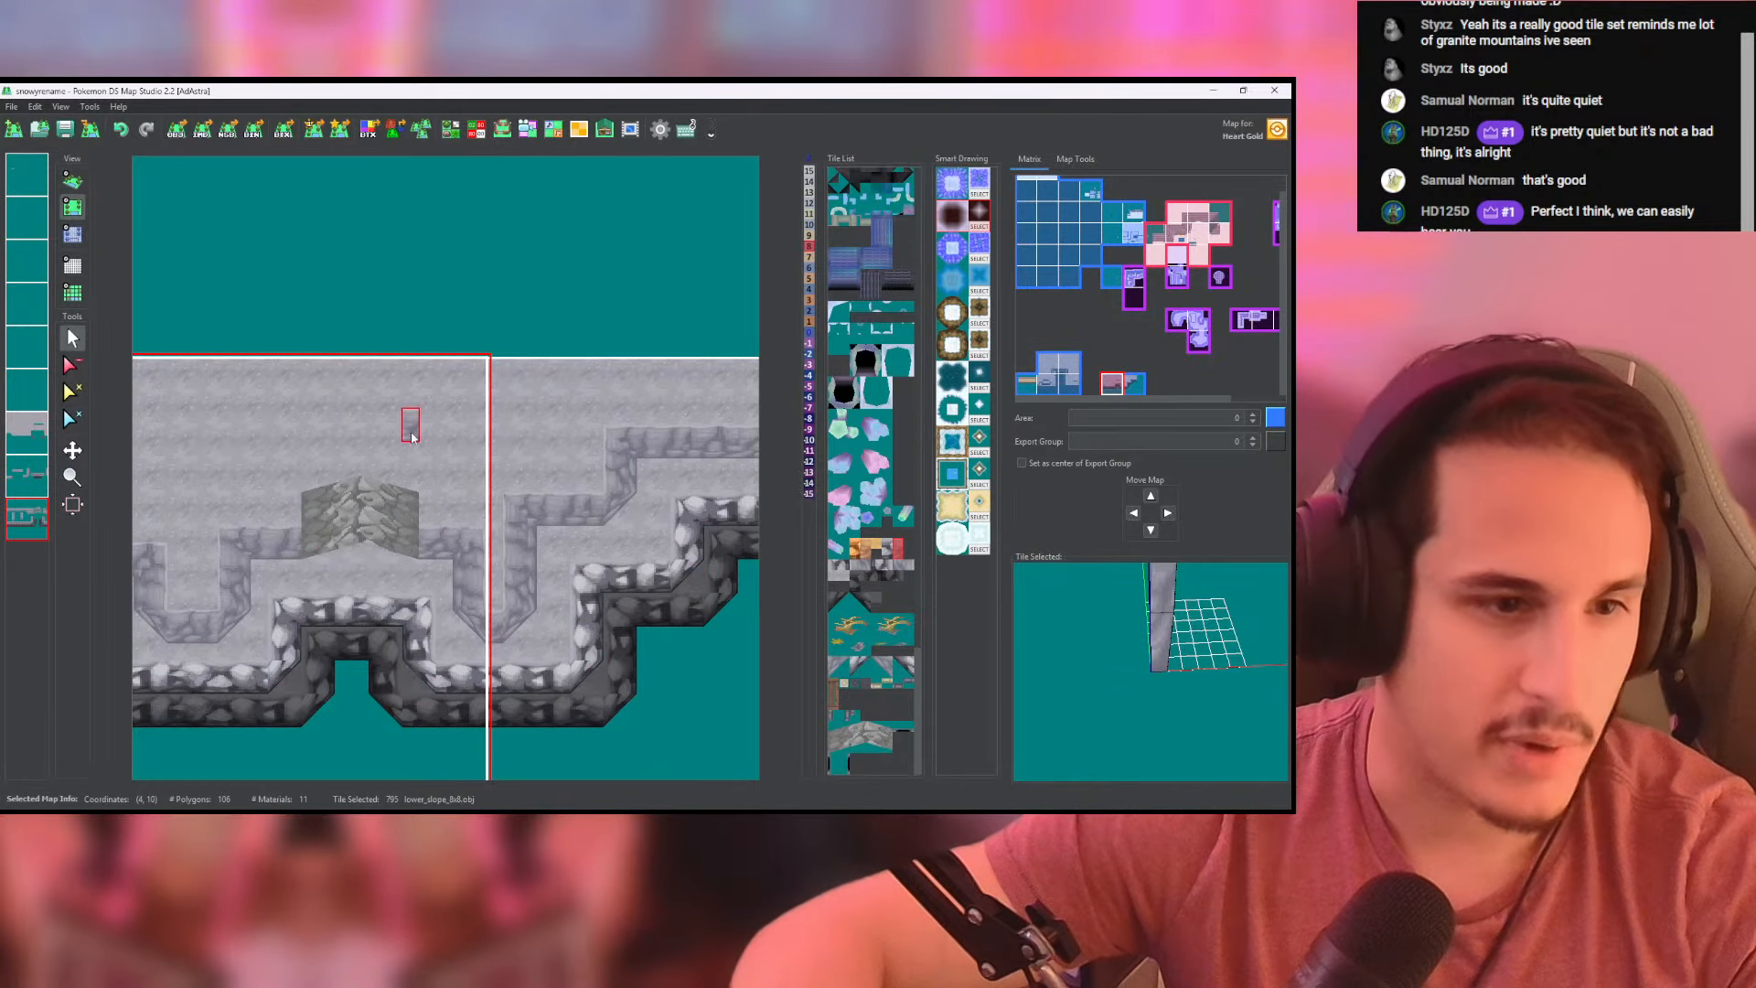
- Set the upper pale wall row to height 8 on both sides of the crack up to the map edges, and check it in 3D
left_click(72, 235)
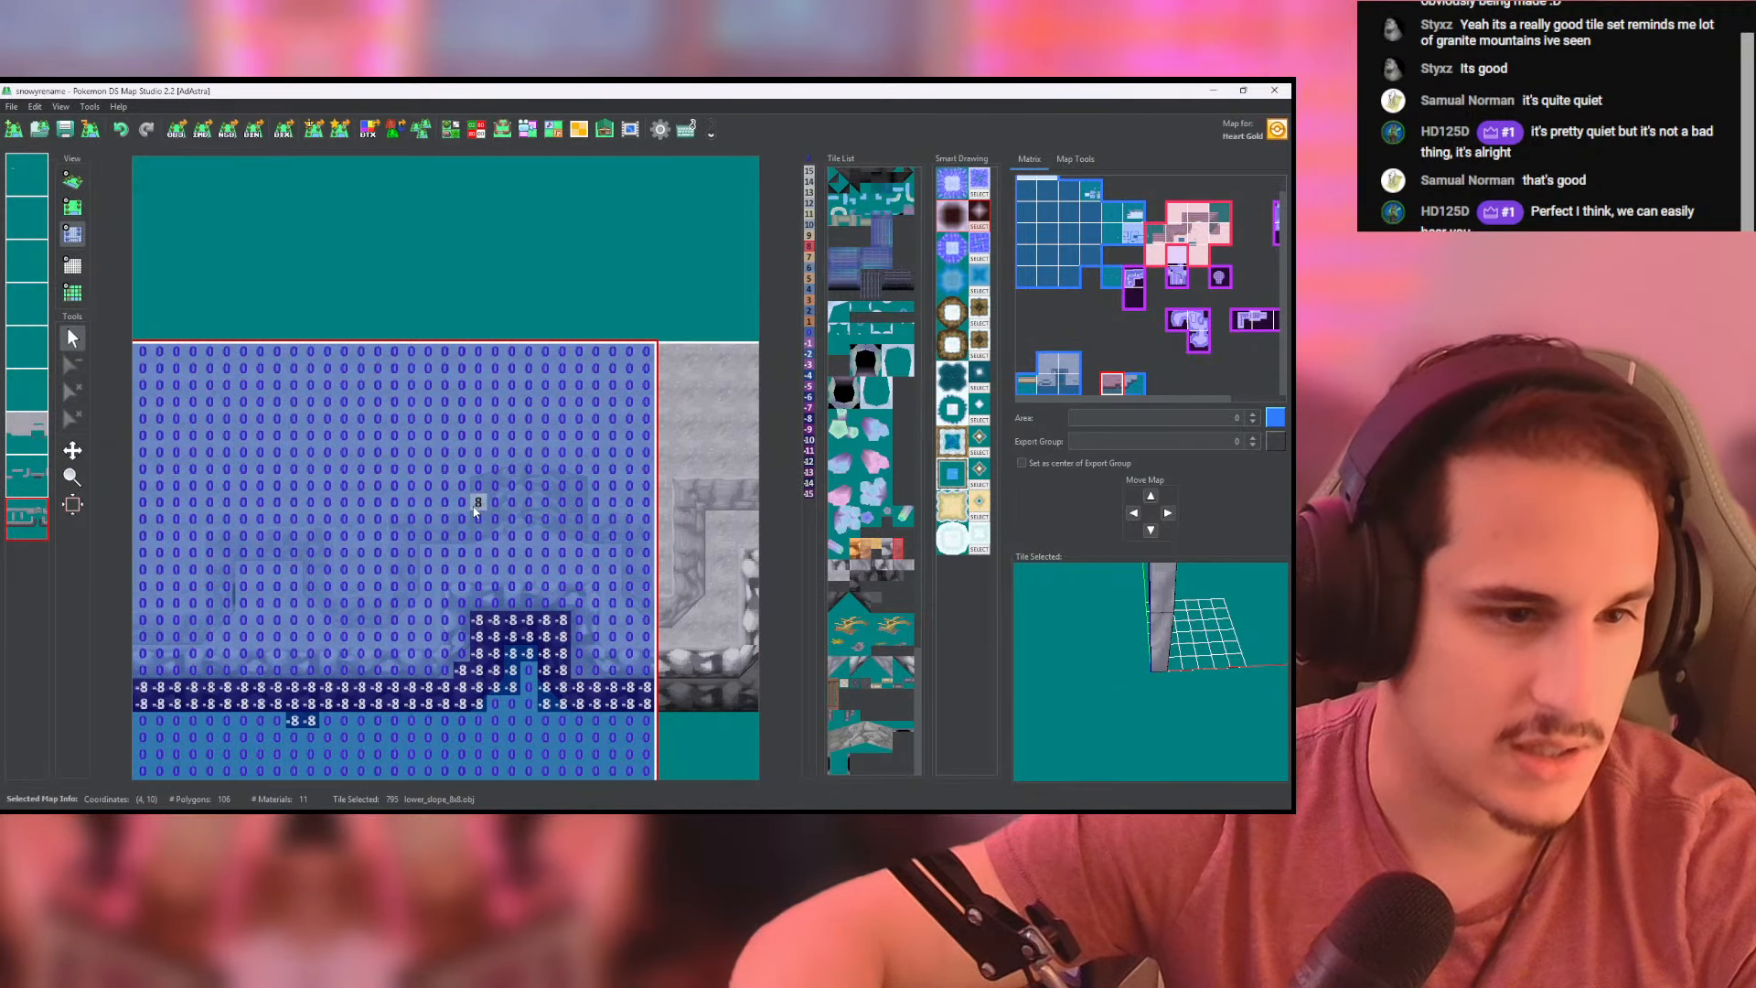
middle_click_drag(177, 506, 263, 499)
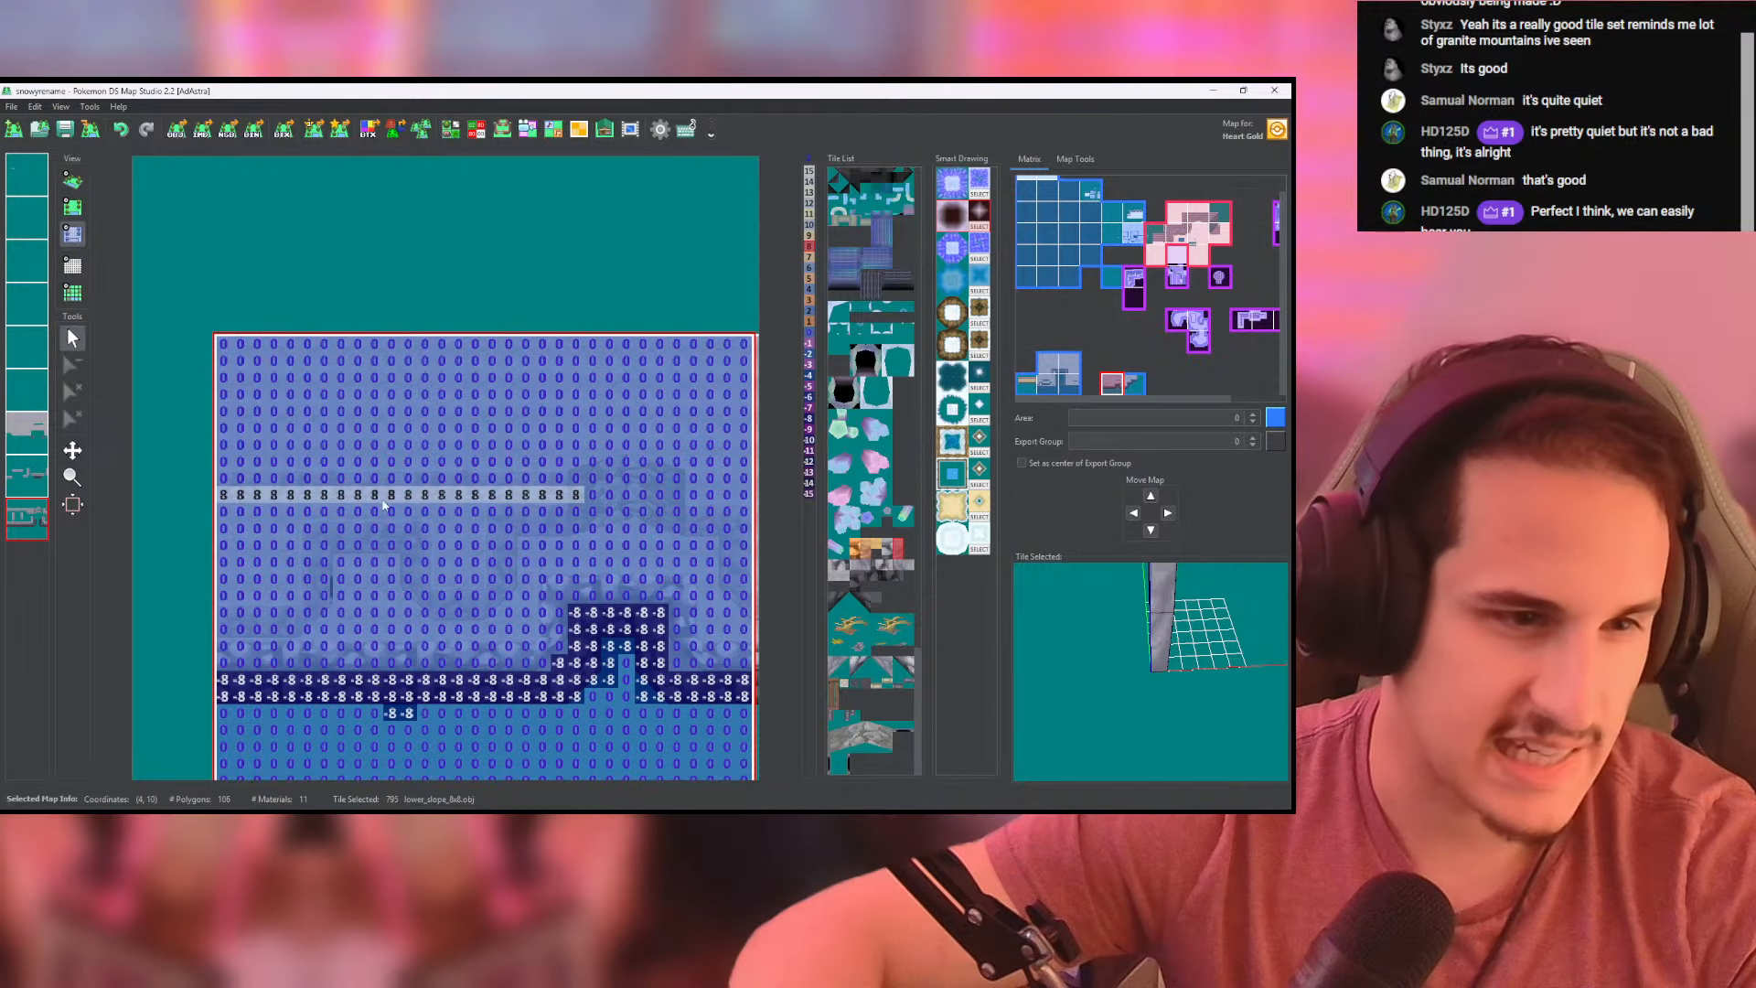
middle_click_drag(584, 501, 419, 509)
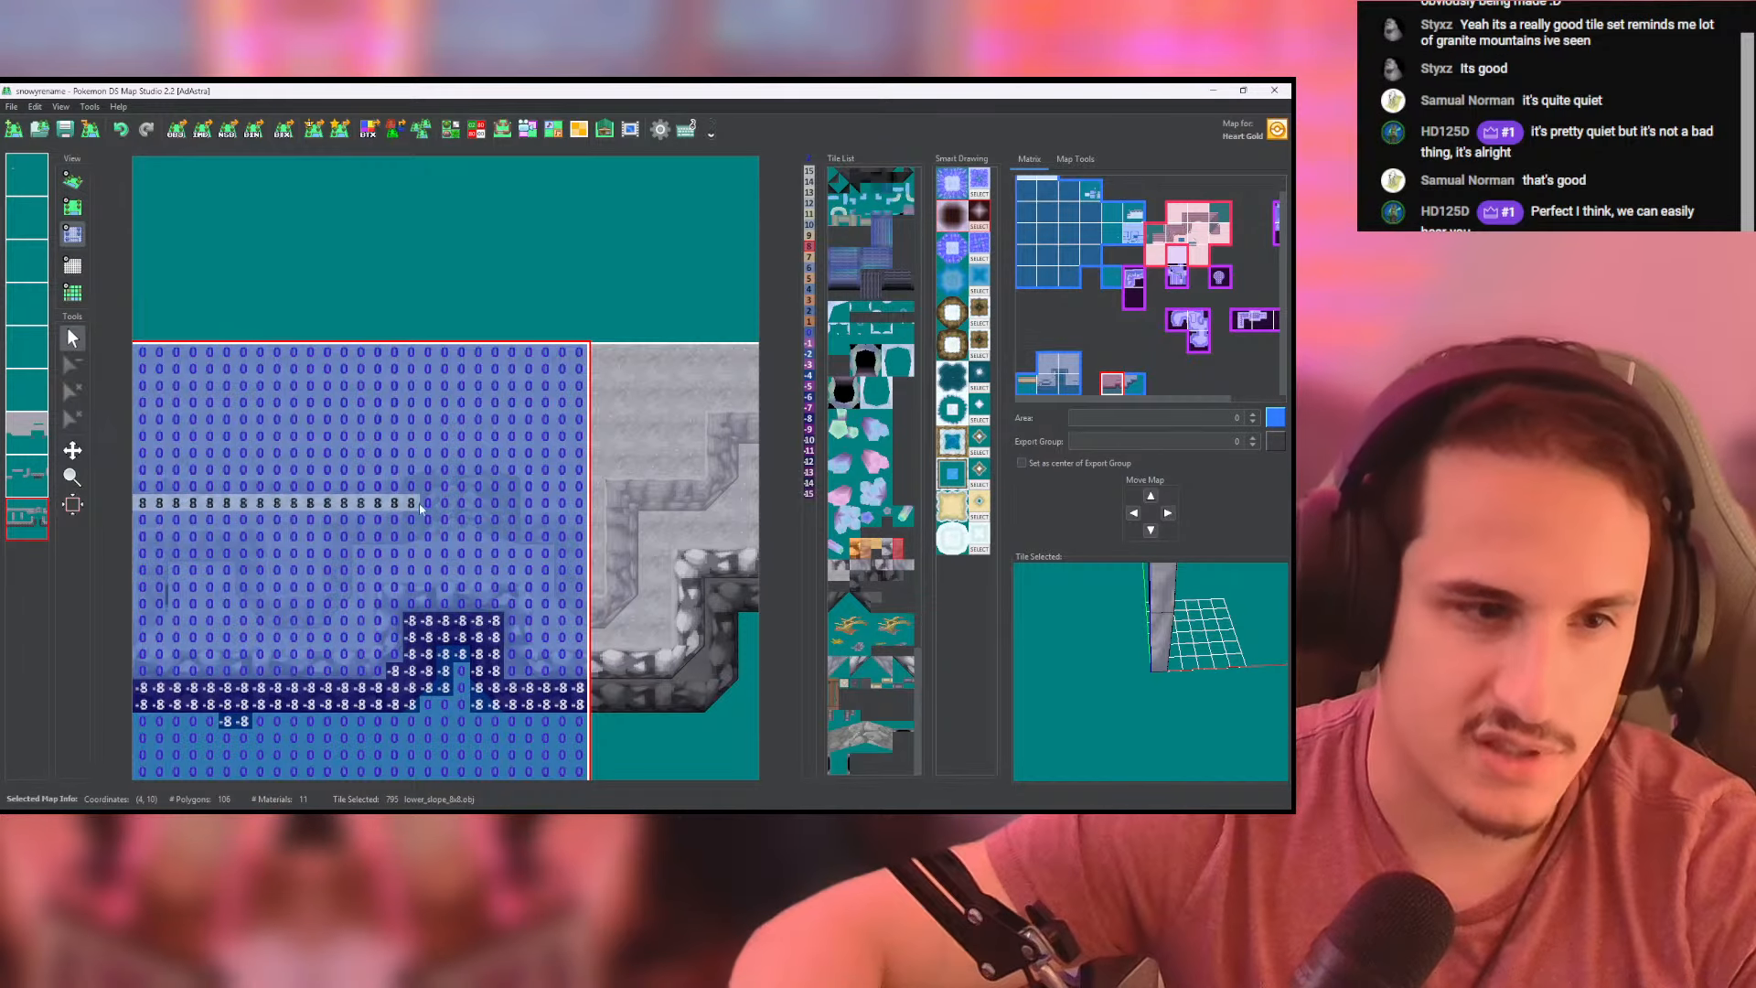
left_click(590, 499)
left_click(79, 181)
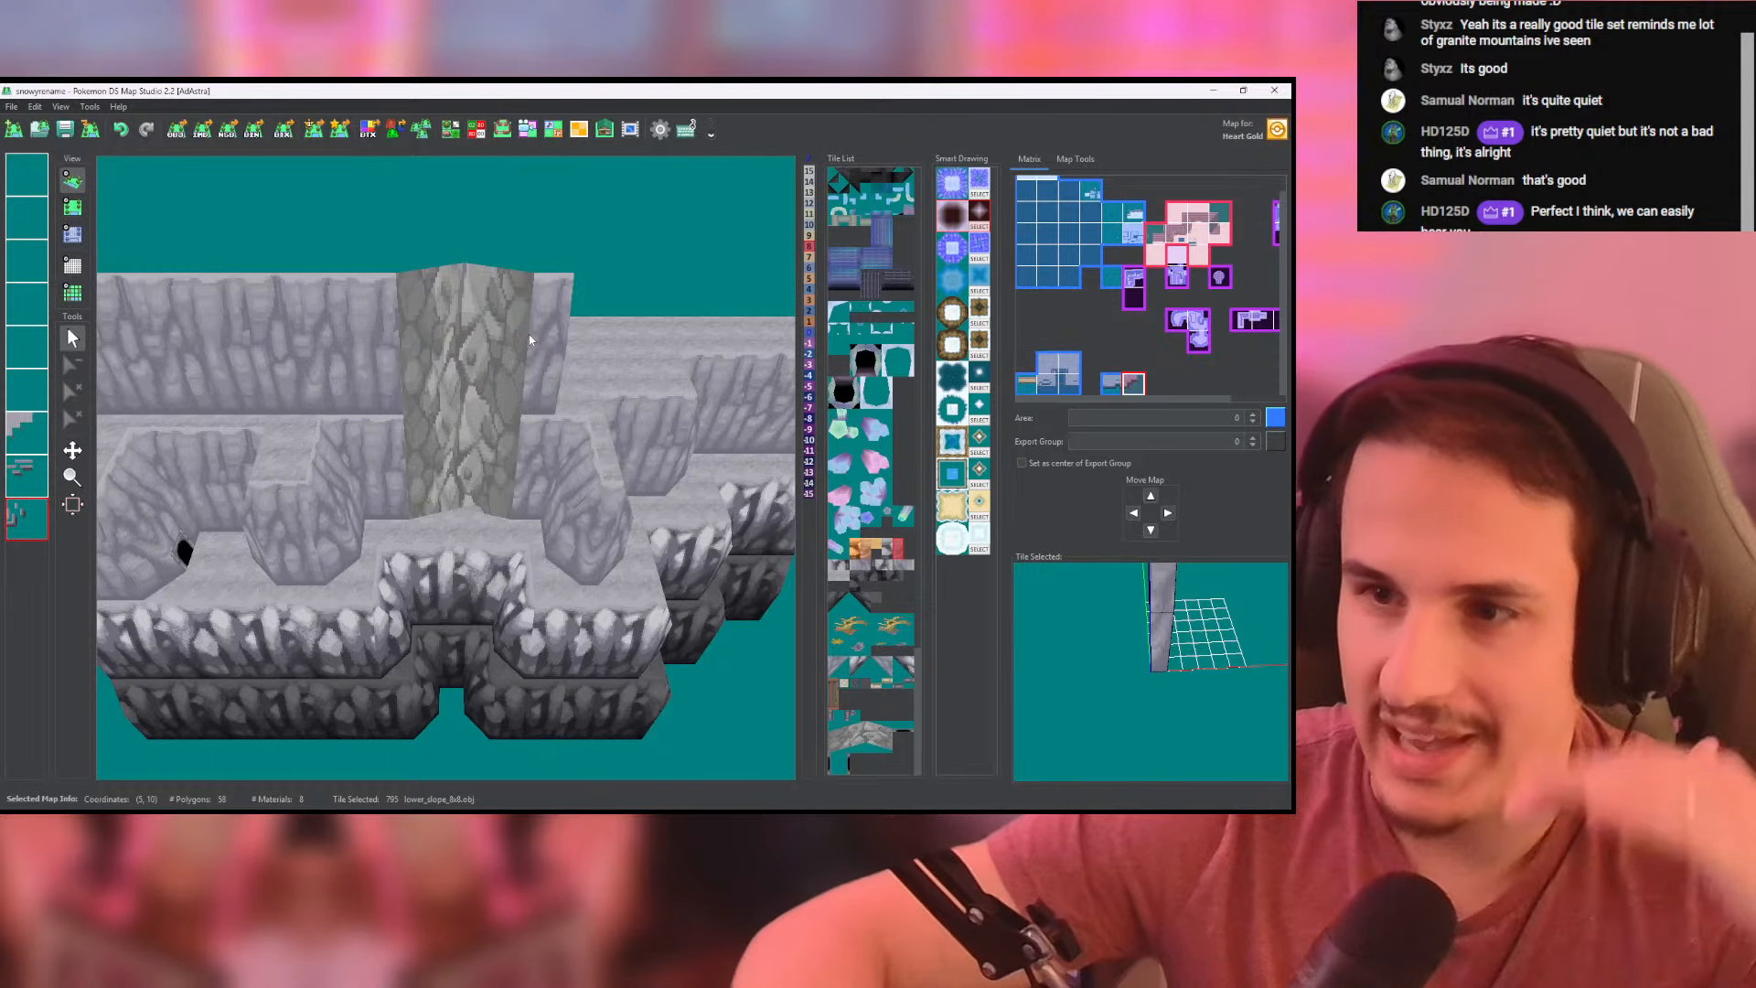
left_click_drag(547, 310, 465, 330)
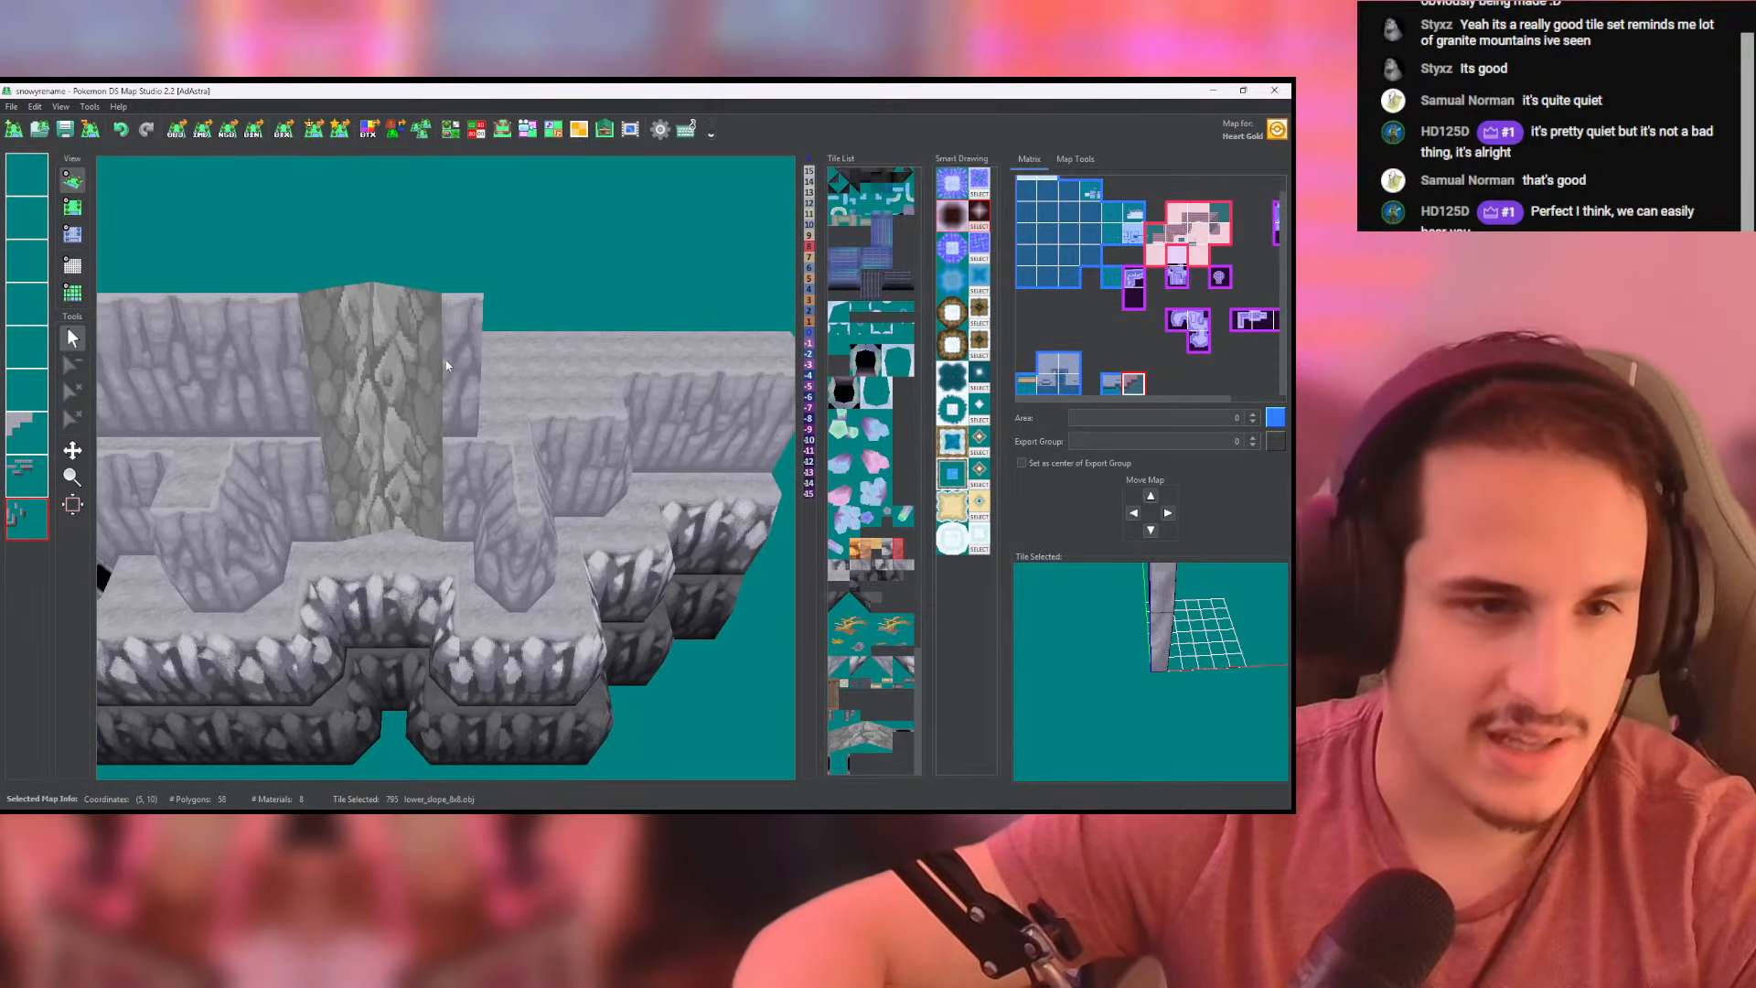
- Place the high_corner tile (814) at the right end of the upper wall row and fill the gap beside it with lower_slope_8x8
left_click(72, 208)
scroll(451, 441, "up", 4)
left_click(537, 646)
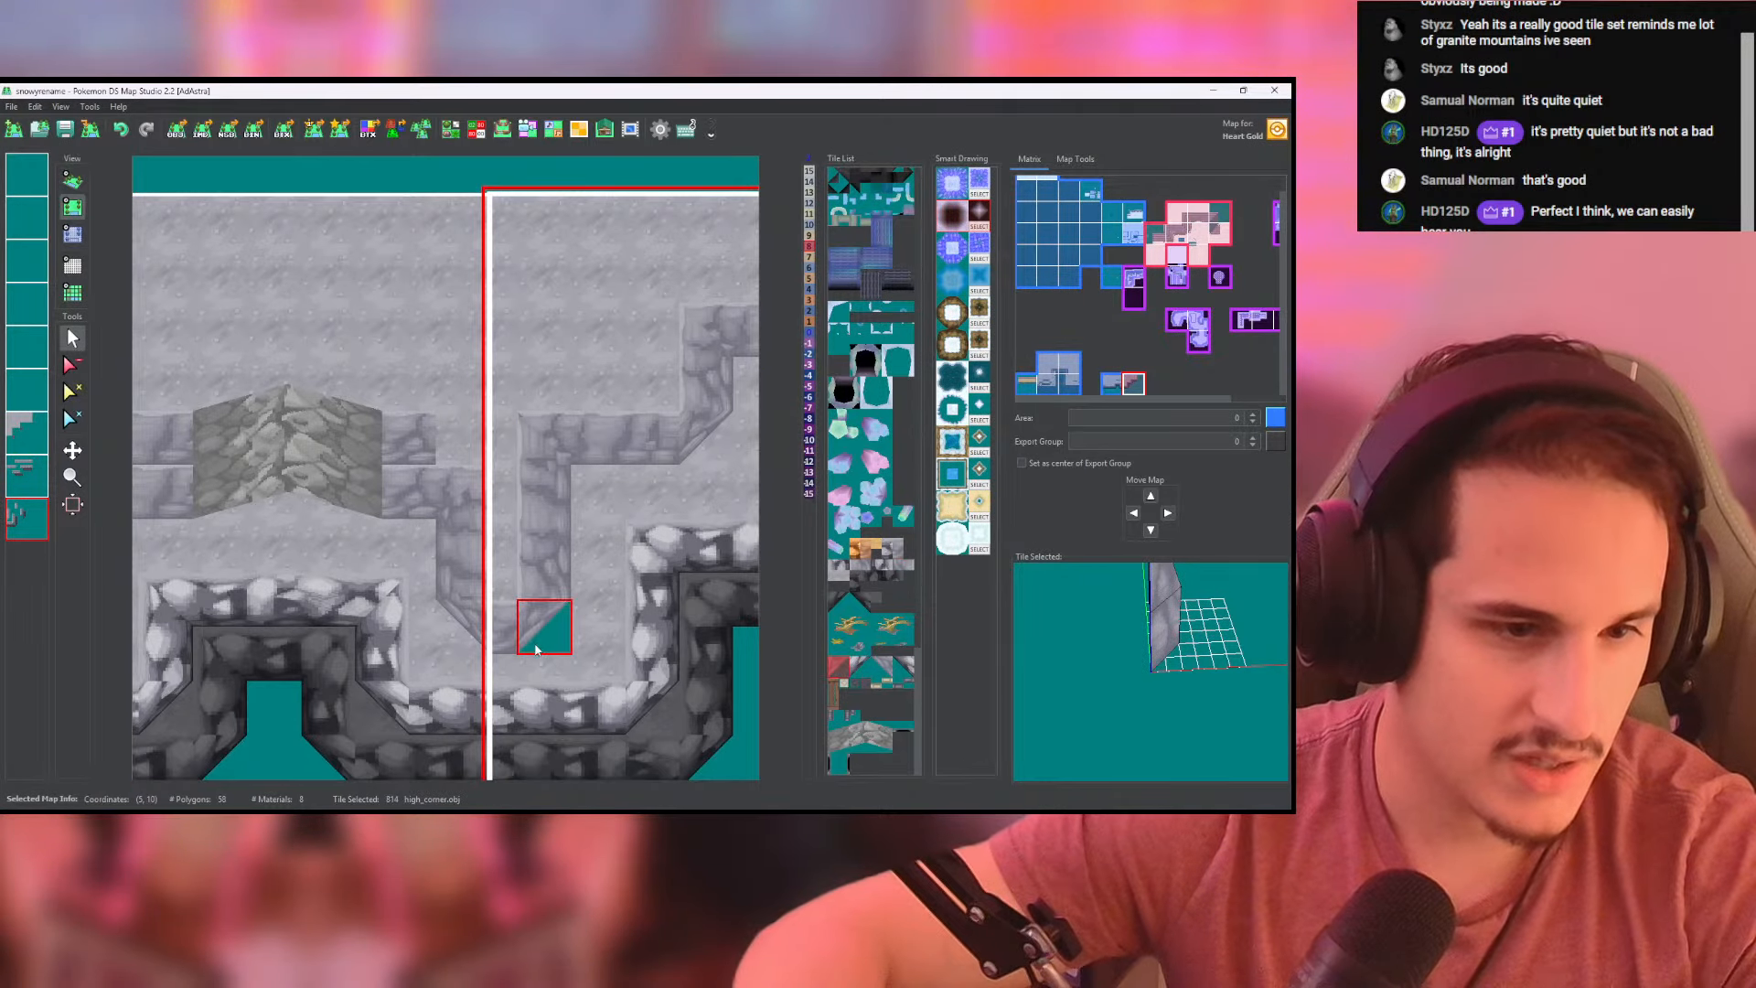
left_click_drag(537, 649, 472, 443)
left_click(469, 443)
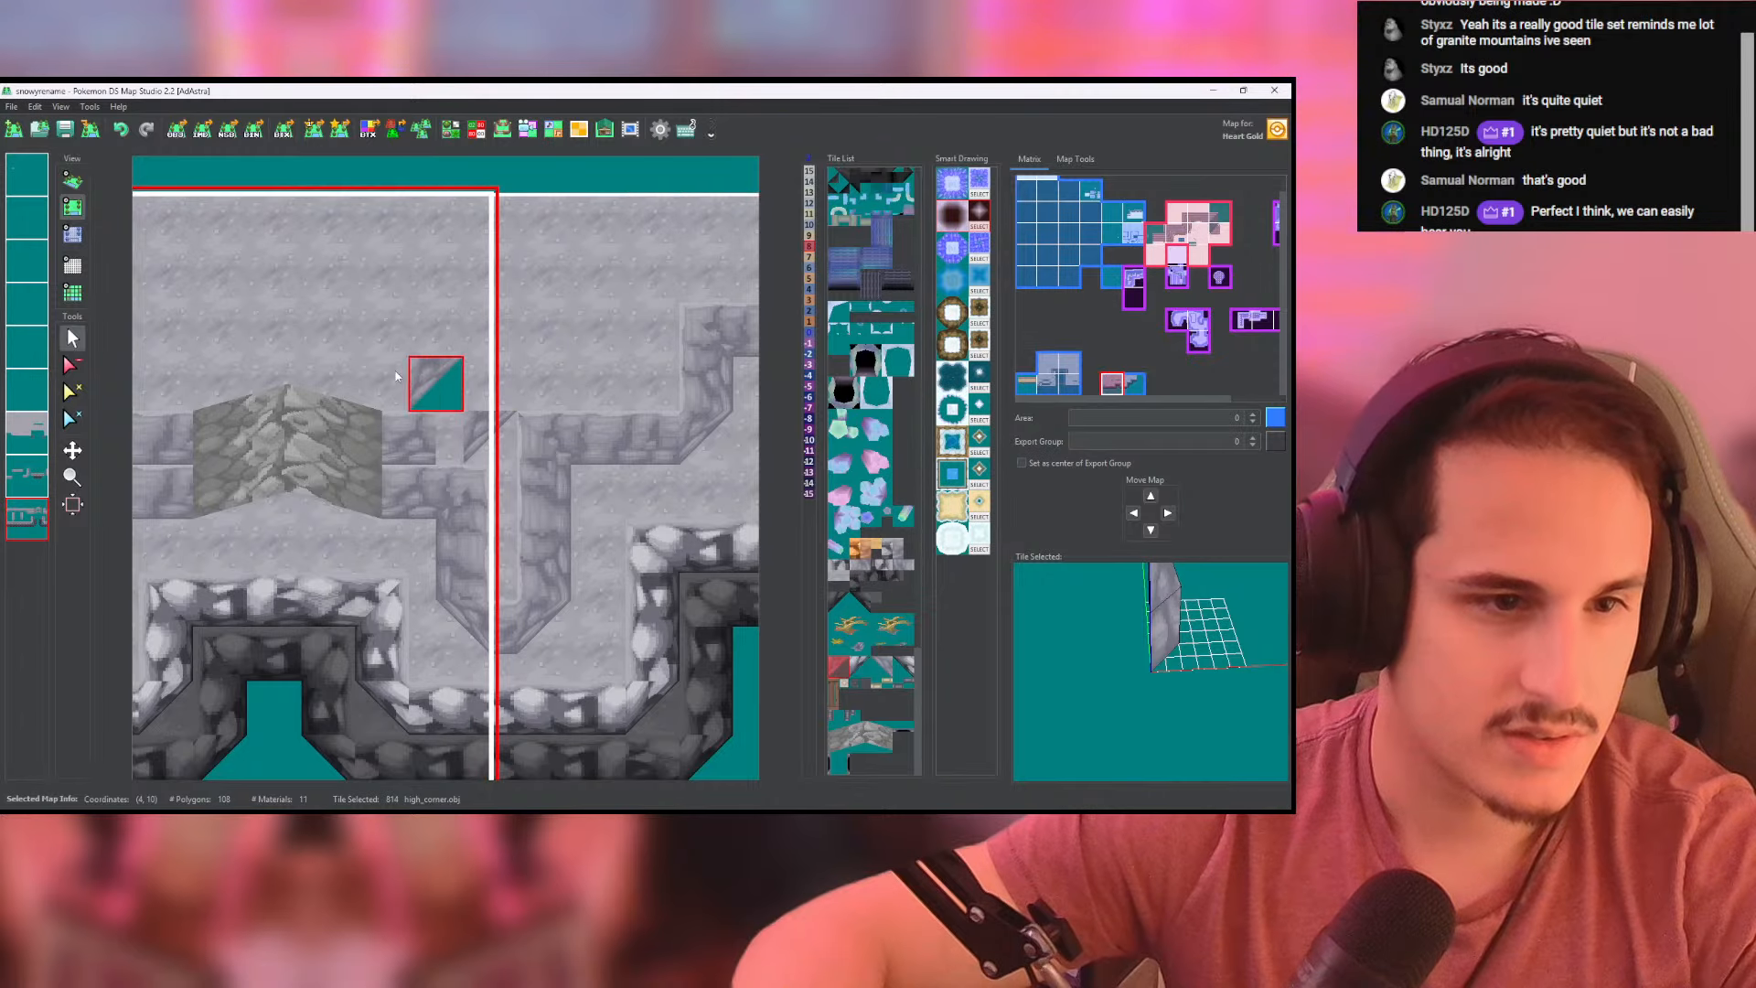
right_click(415, 447)
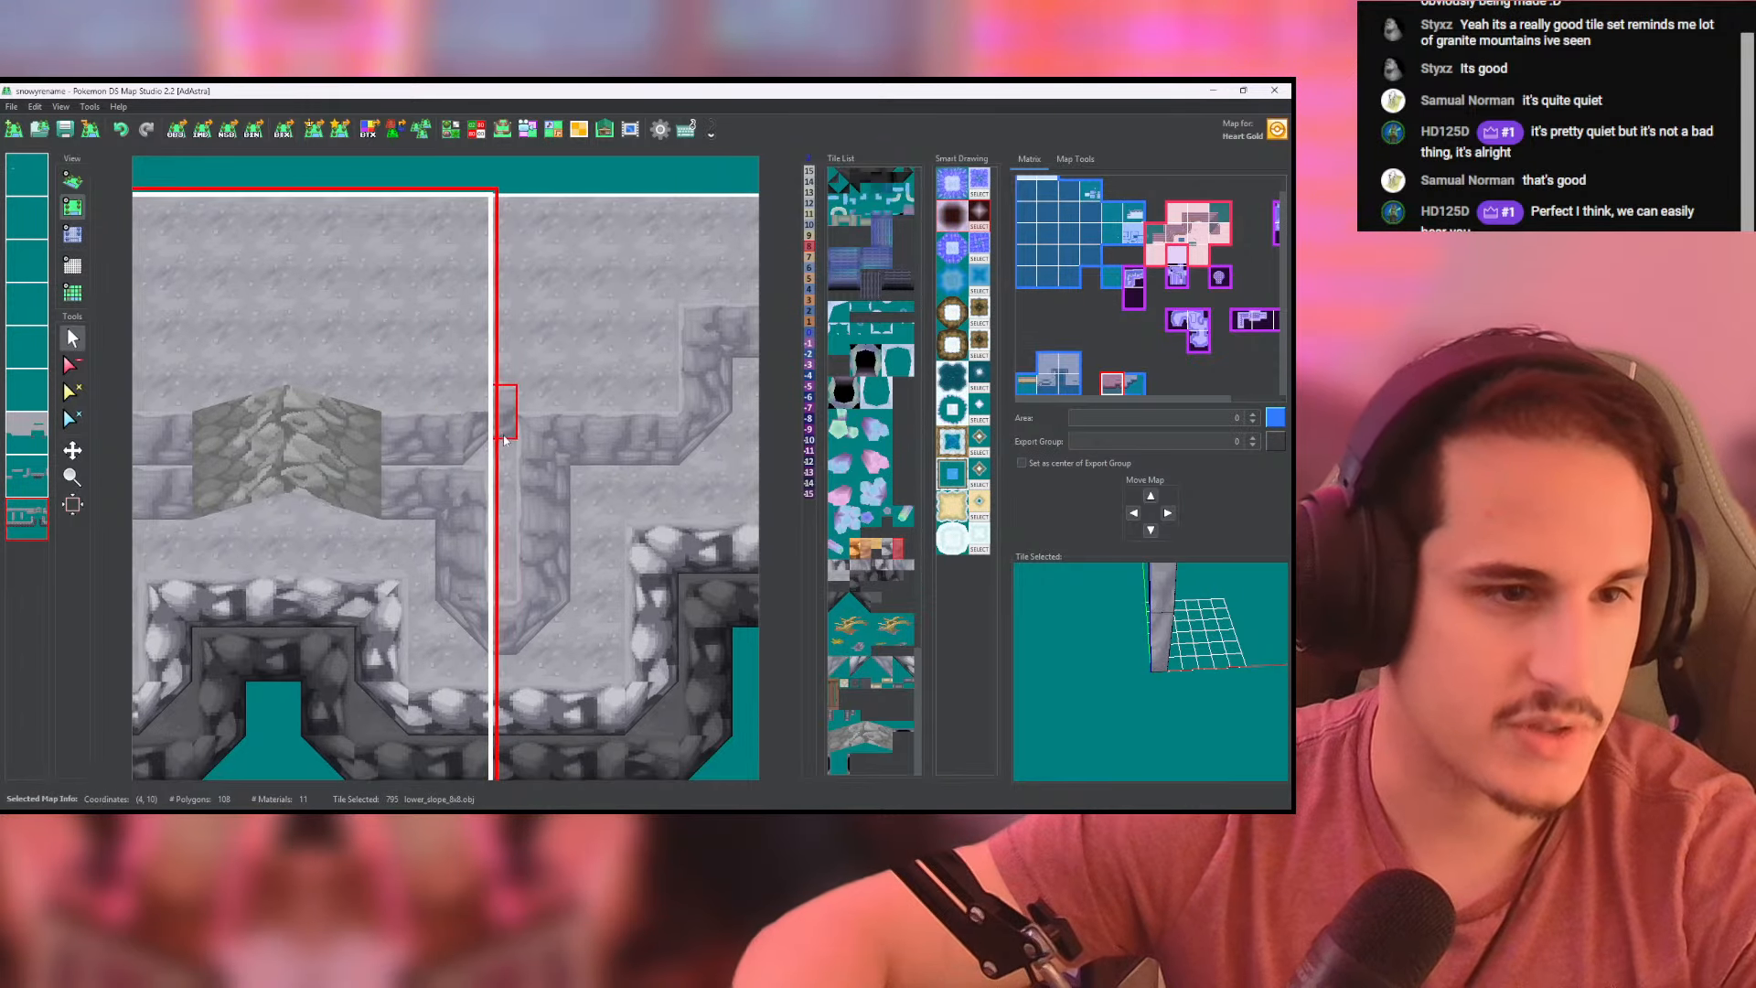
middle_click_drag(438, 452, 378, 510)
- Pick the side-facing lower_slope_8x8 tile and lay a vertical wall column on the last layer, running up beside the map seam
left_click(475, 576)
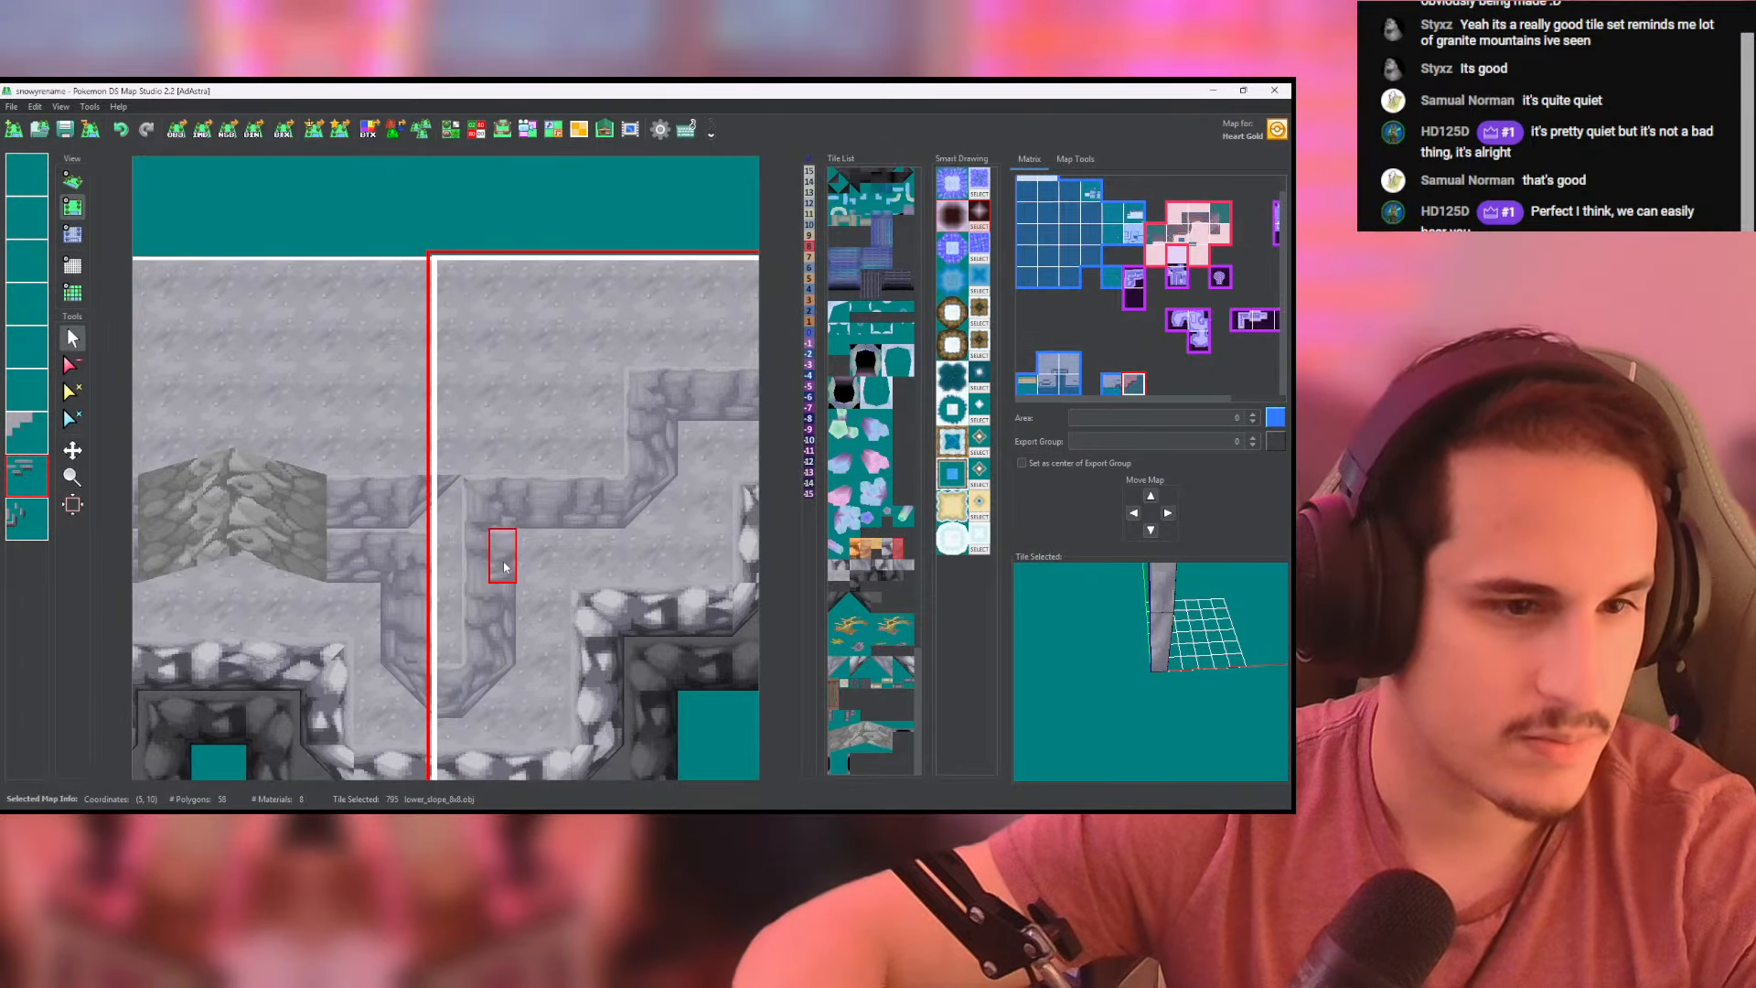
left_click(39, 515)
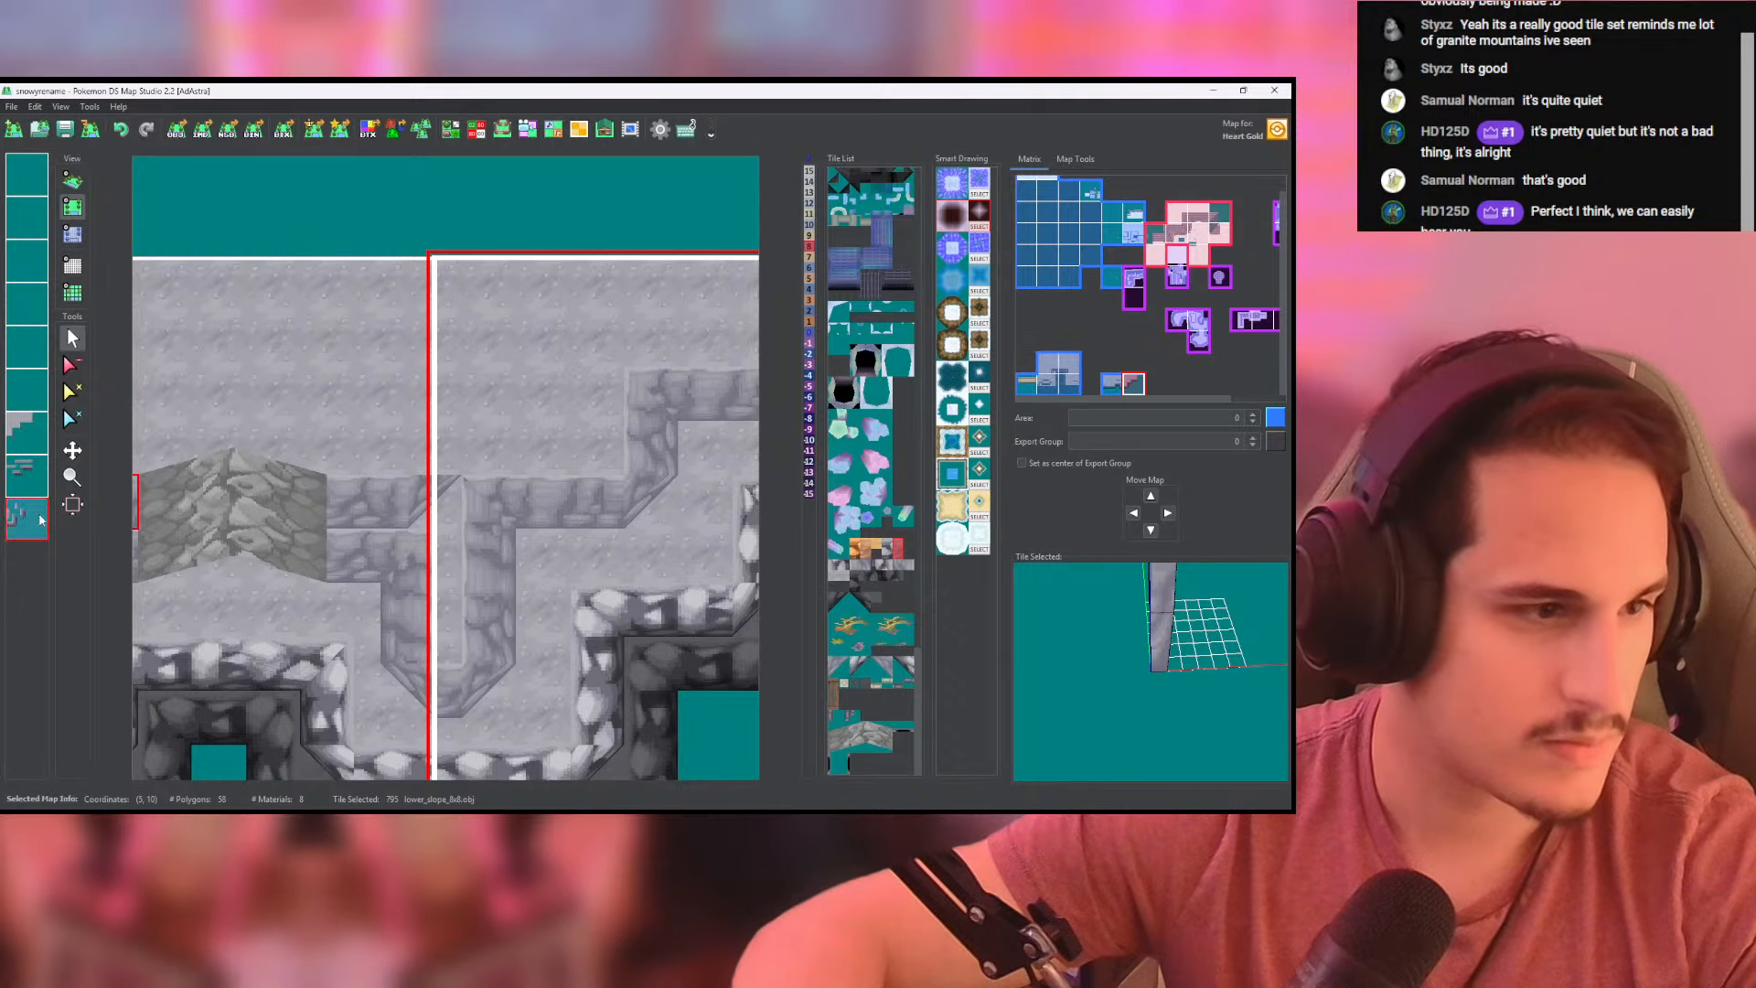
right_click(635, 464)
middle_click(29, 471)
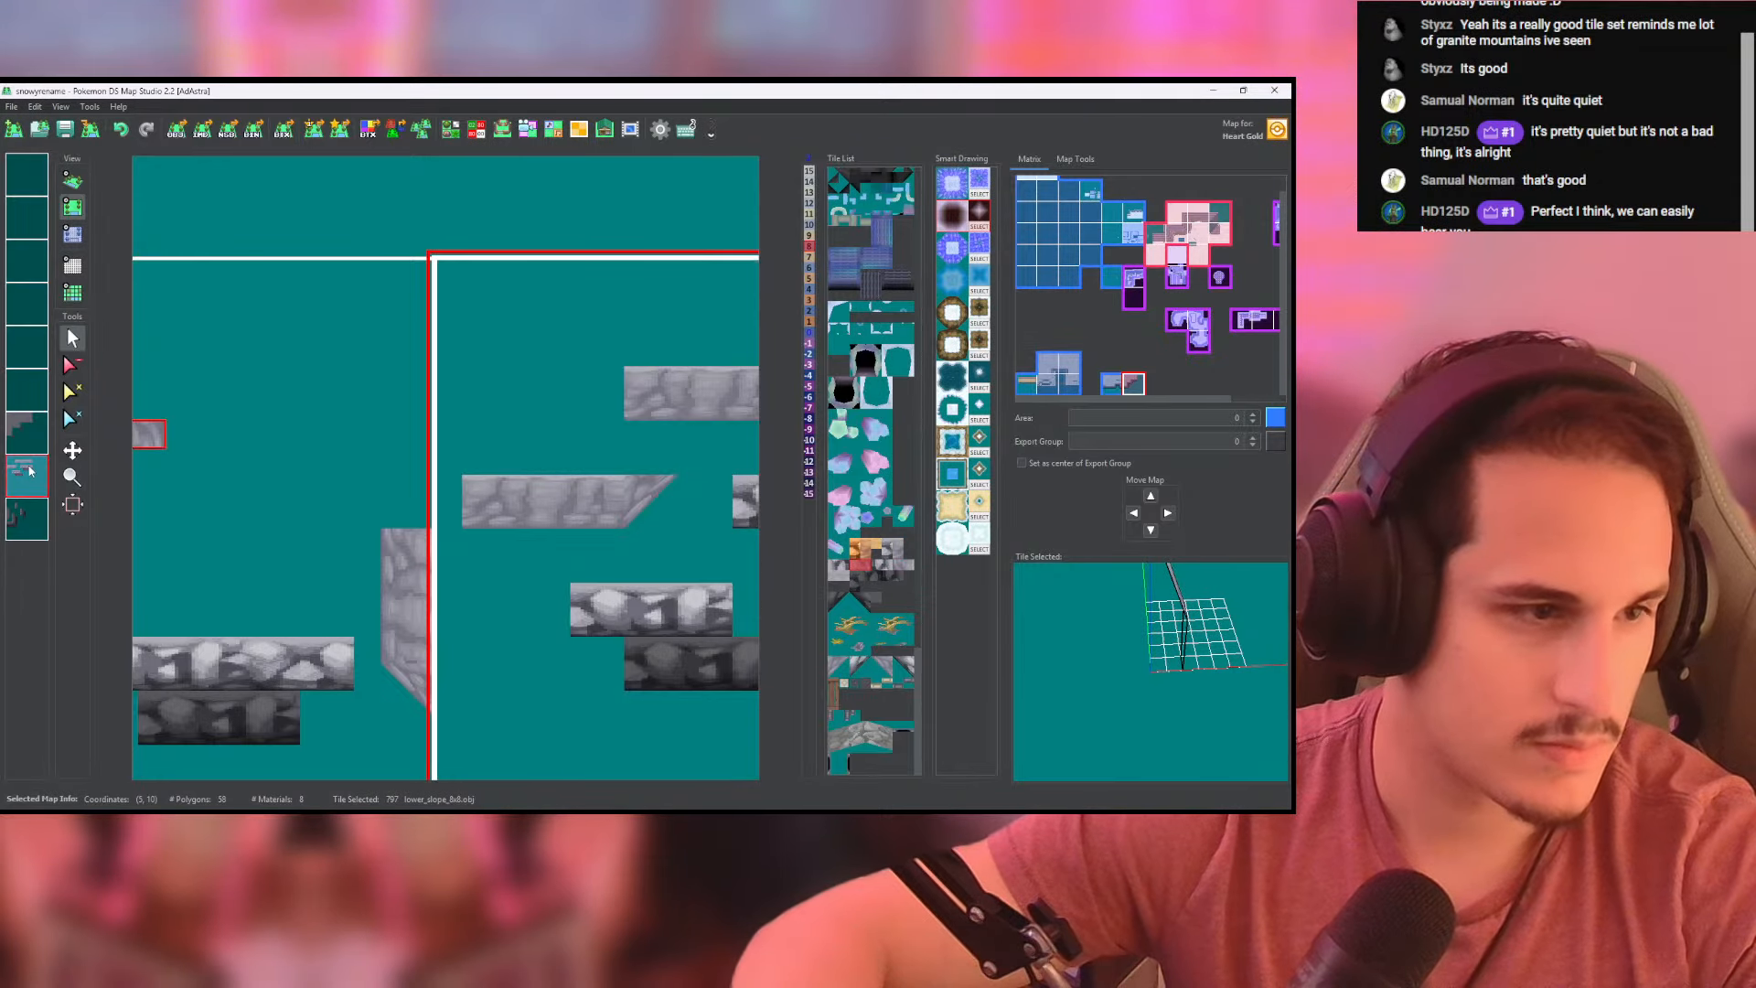
right_click(27, 475)
left_click(38, 519)
middle_click(44, 475)
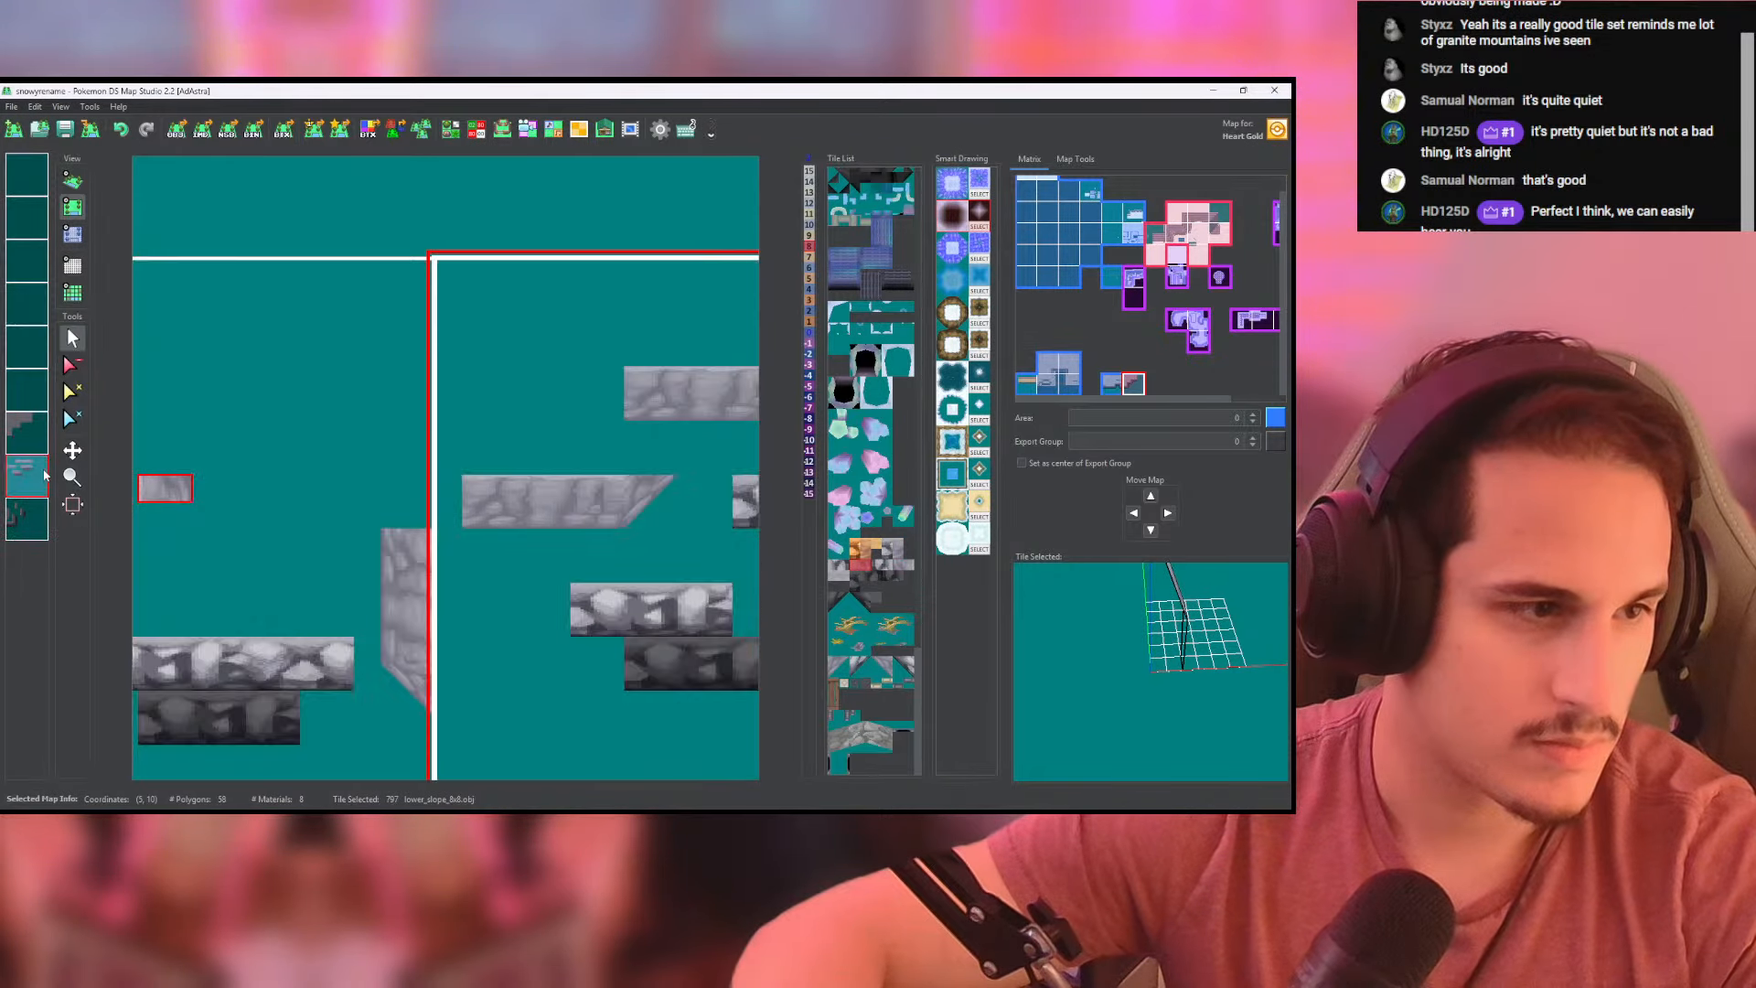
middle_click(44, 475)
left_click(42, 479)
left_click(40, 518)
left_click(416, 473)
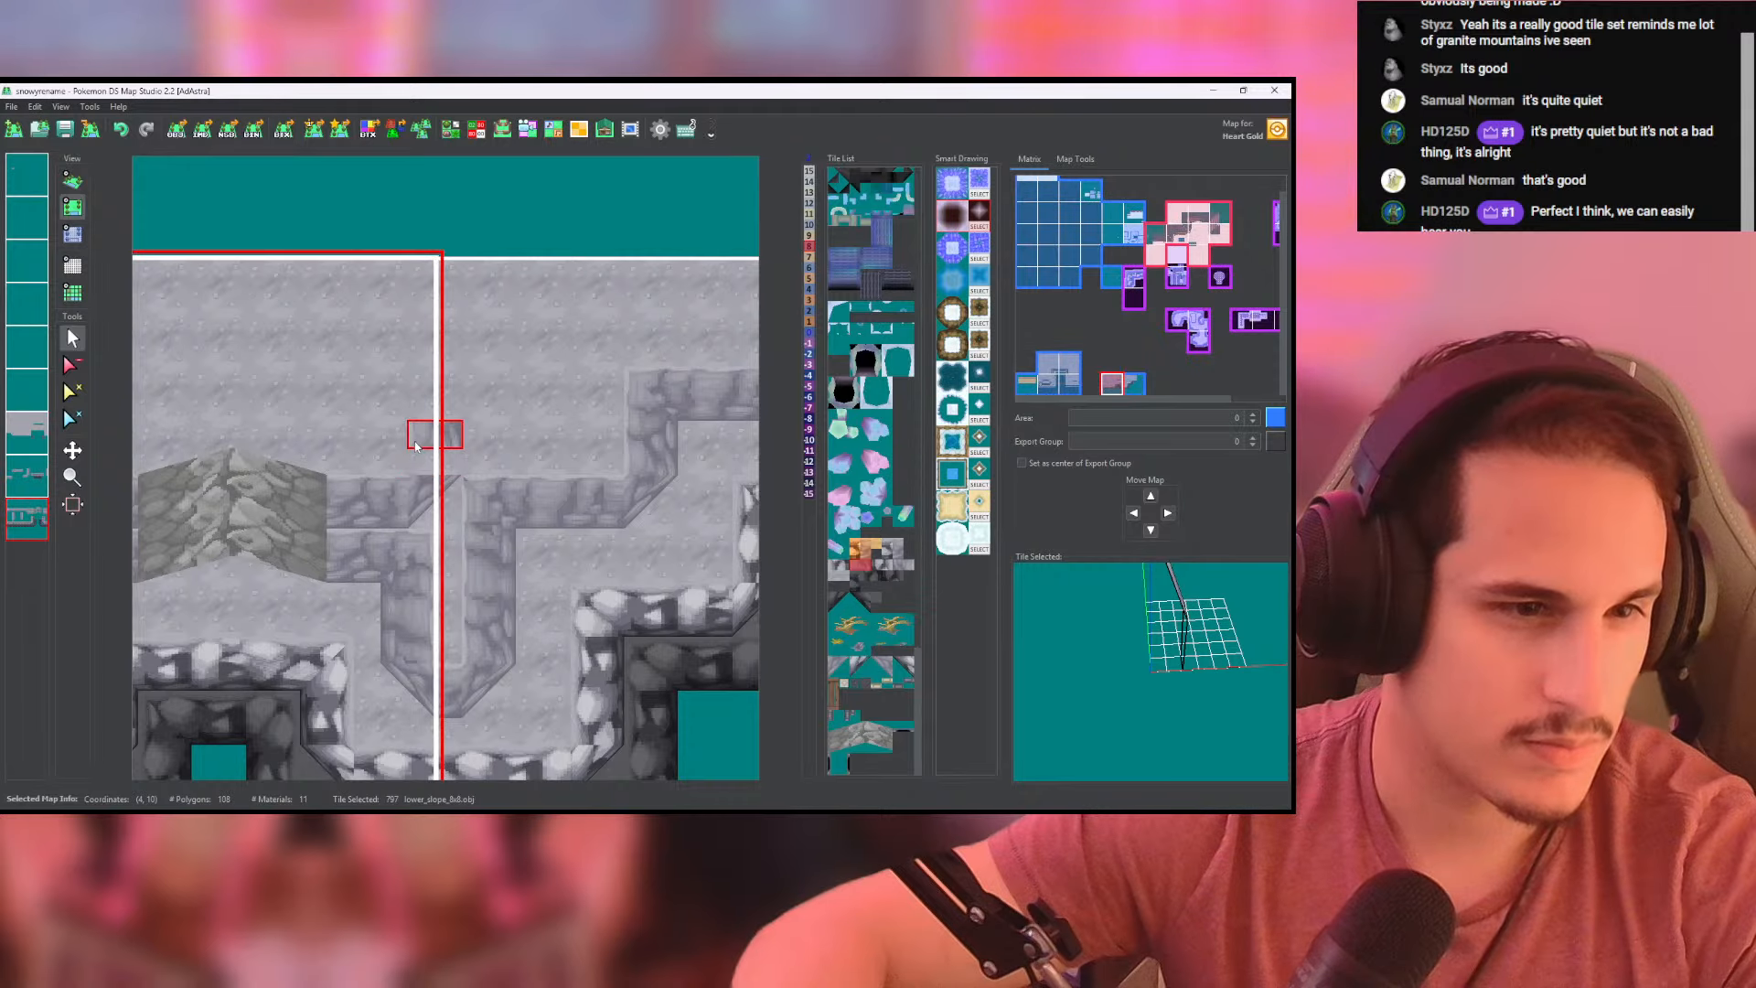
left_click(417, 347)
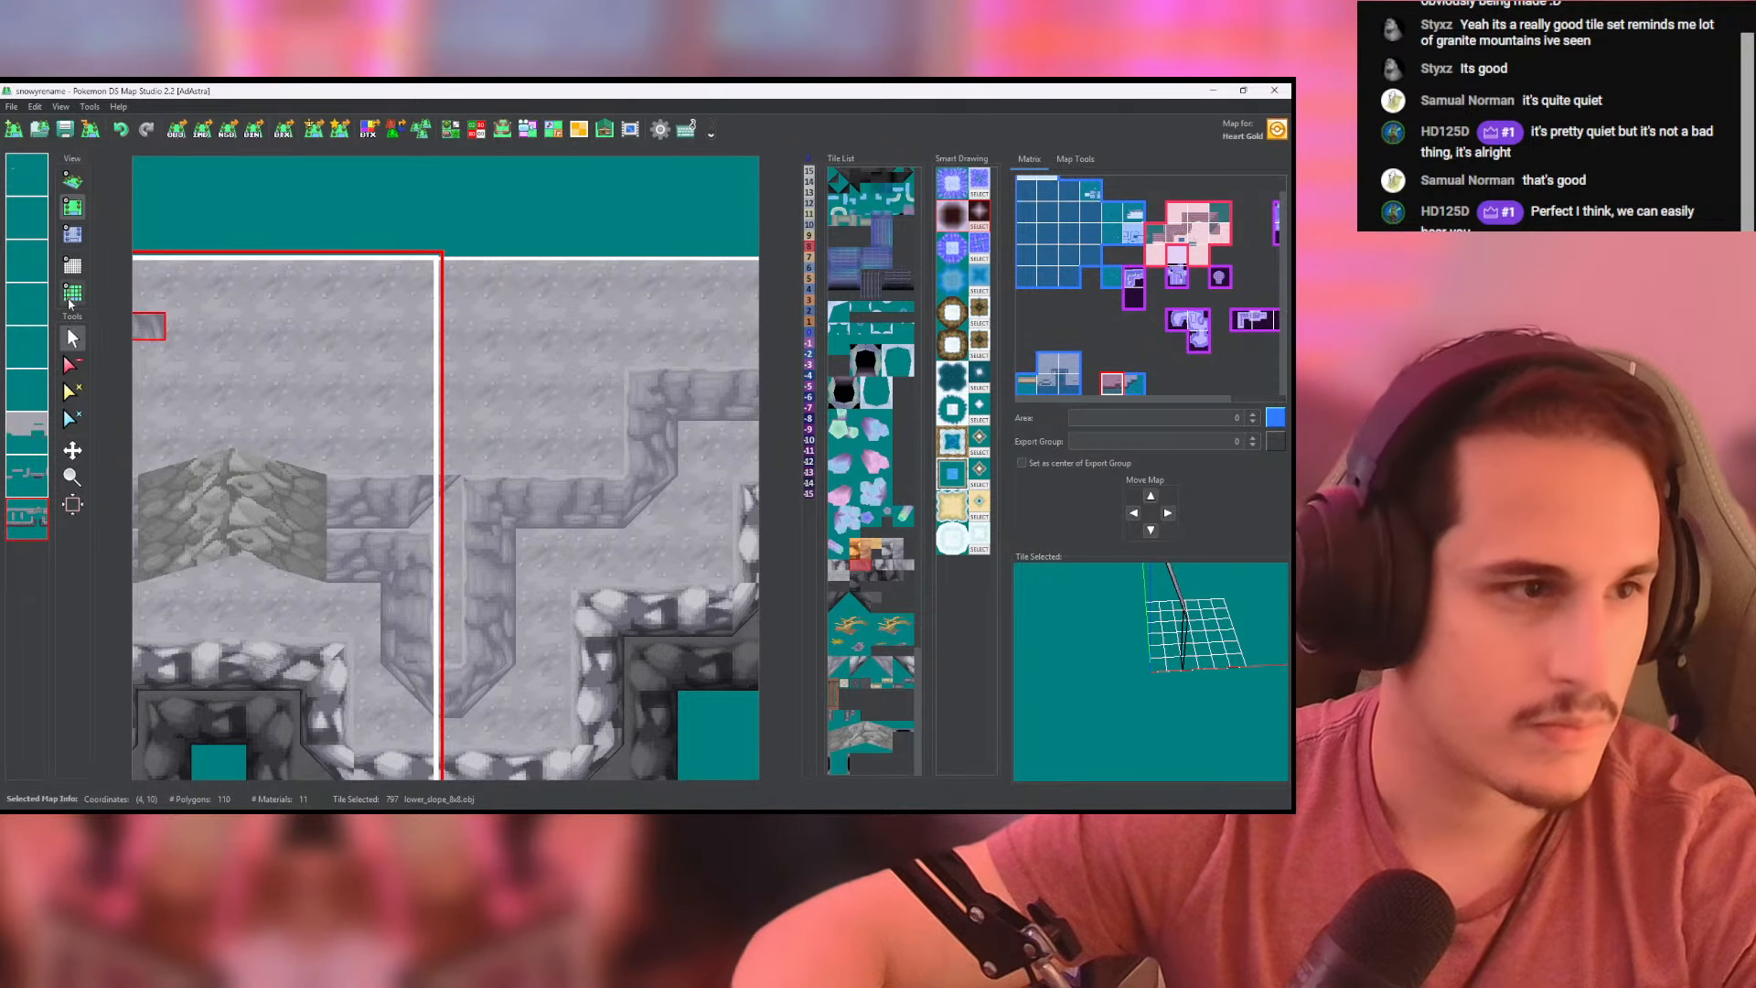
- Set the new vertical wall column beside the map seam to height 8
left_click(73, 235)
left_click_drag(421, 489, 419, 356)
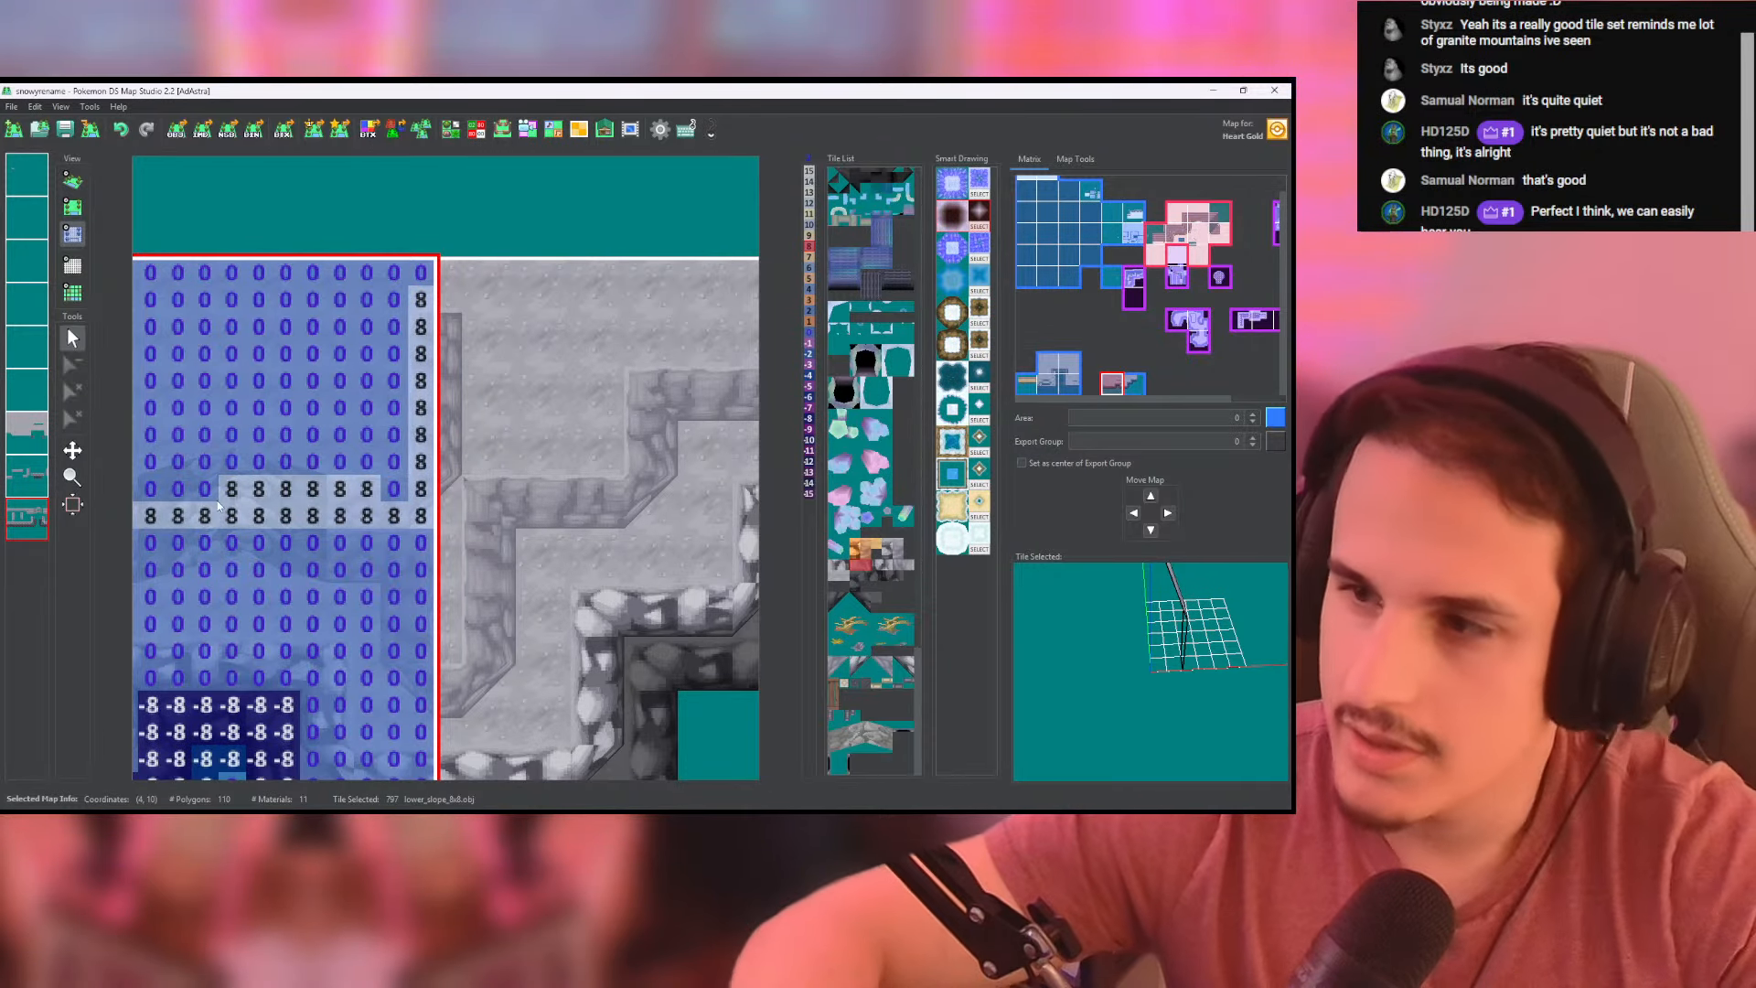
left_click(73, 207)
- Lay a row of lower_slope_8x8 tiles (795) across the right-hand map's upper plateau to its right edge, and show the height values
left_click(902, 566)
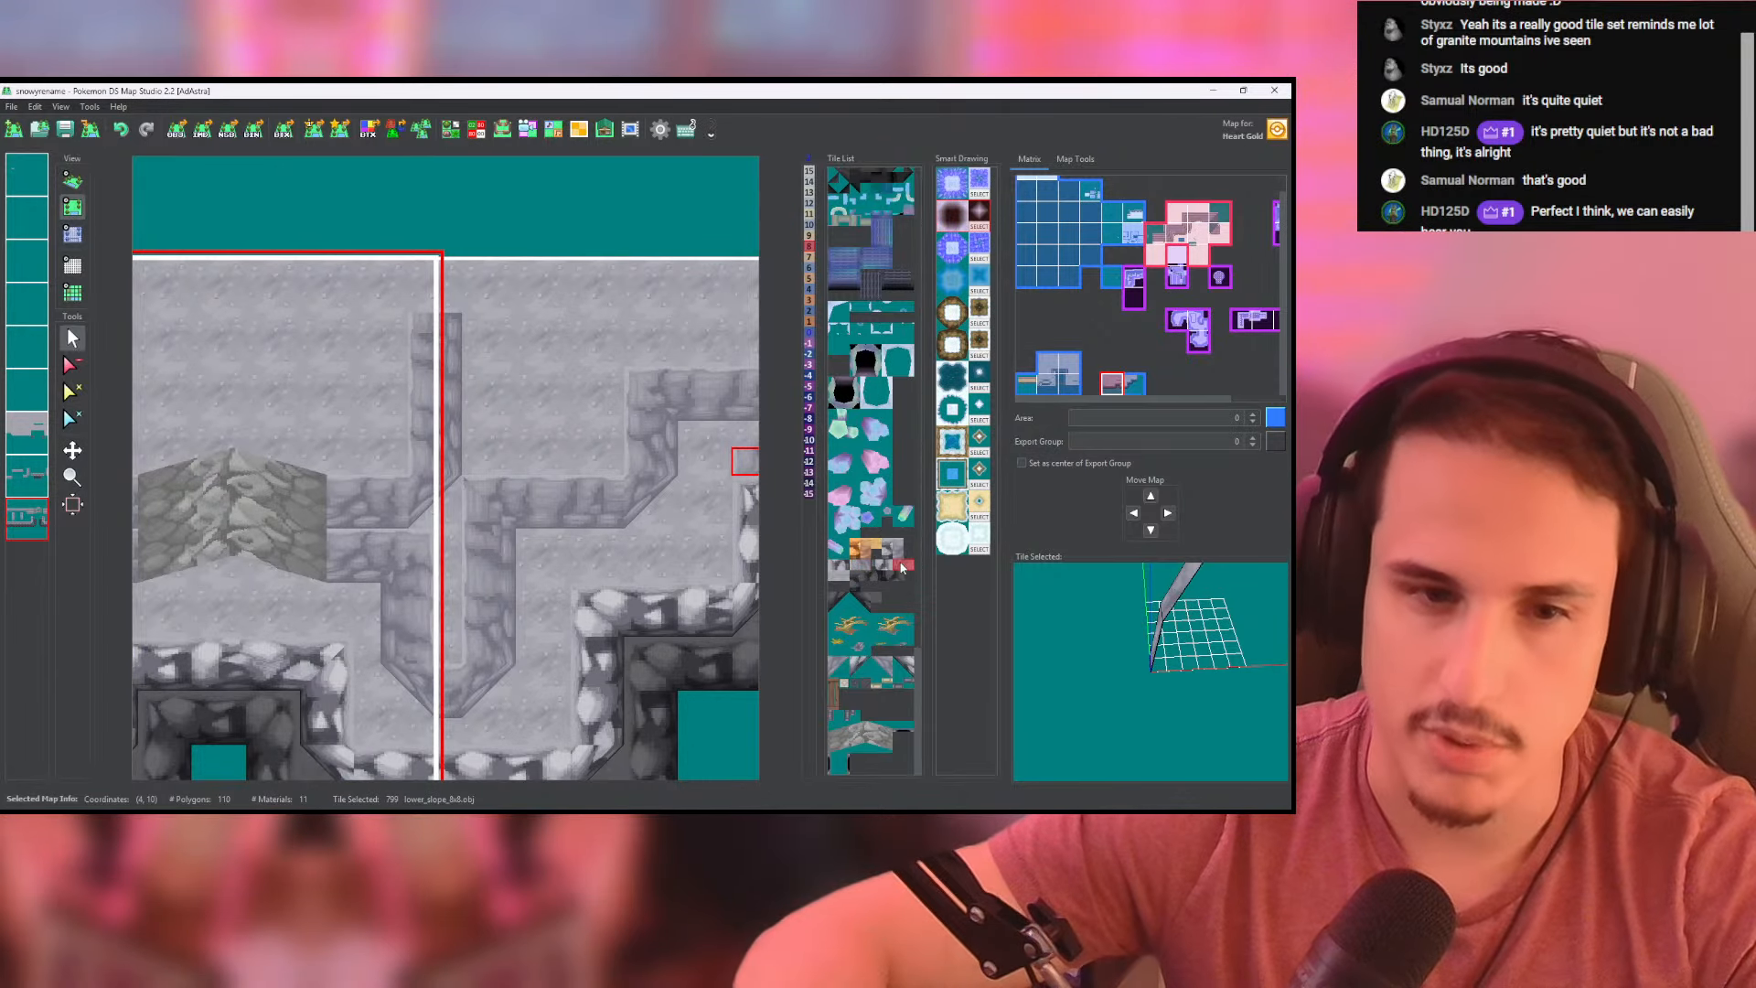
left_click(891, 549)
left_click(896, 549)
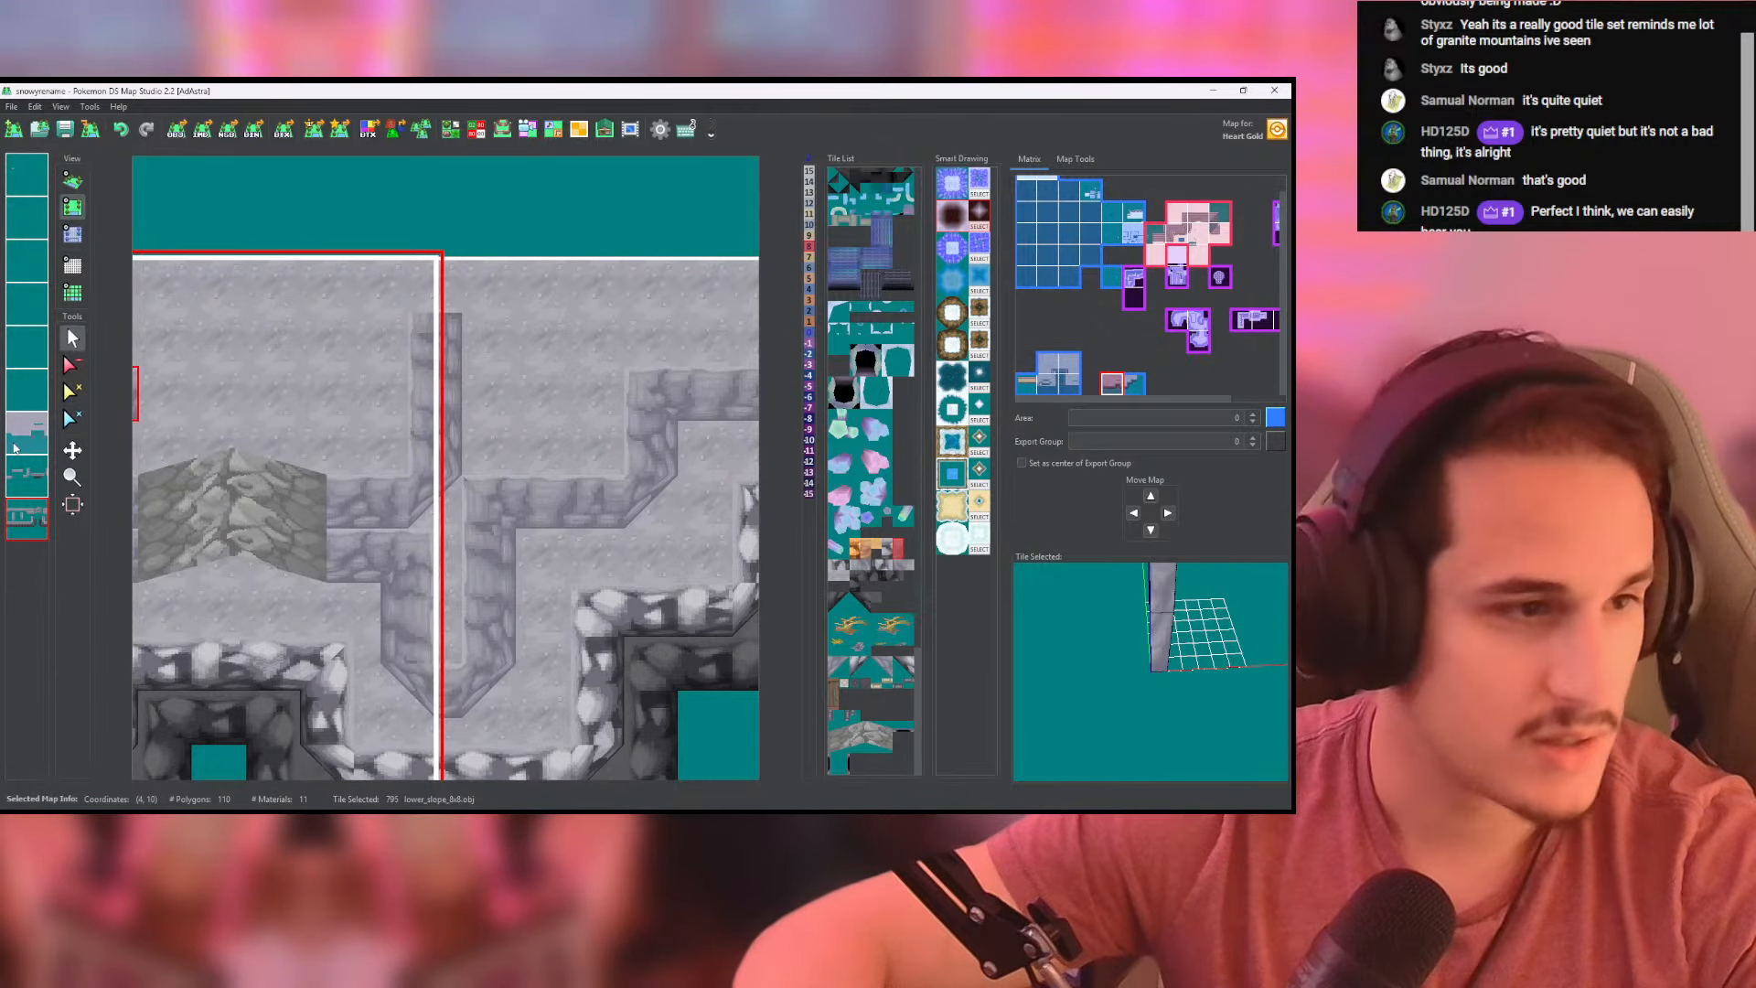
left_click(548, 342)
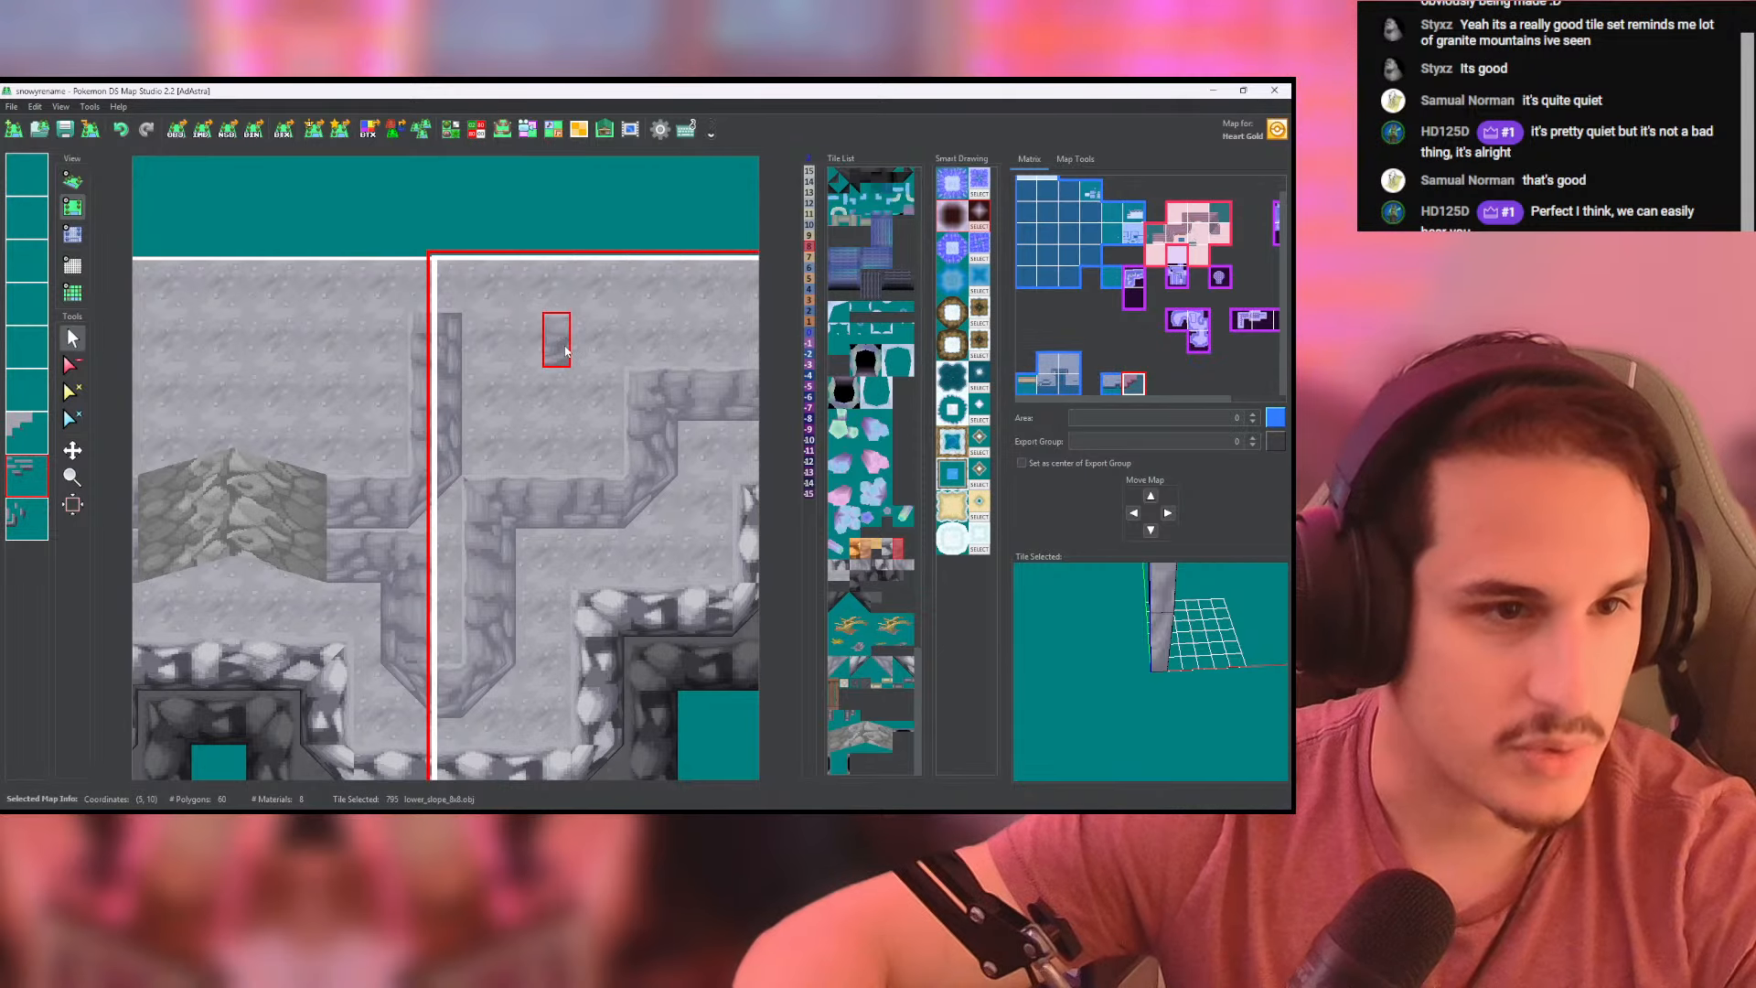
middle_click_drag(628, 363, 569, 367)
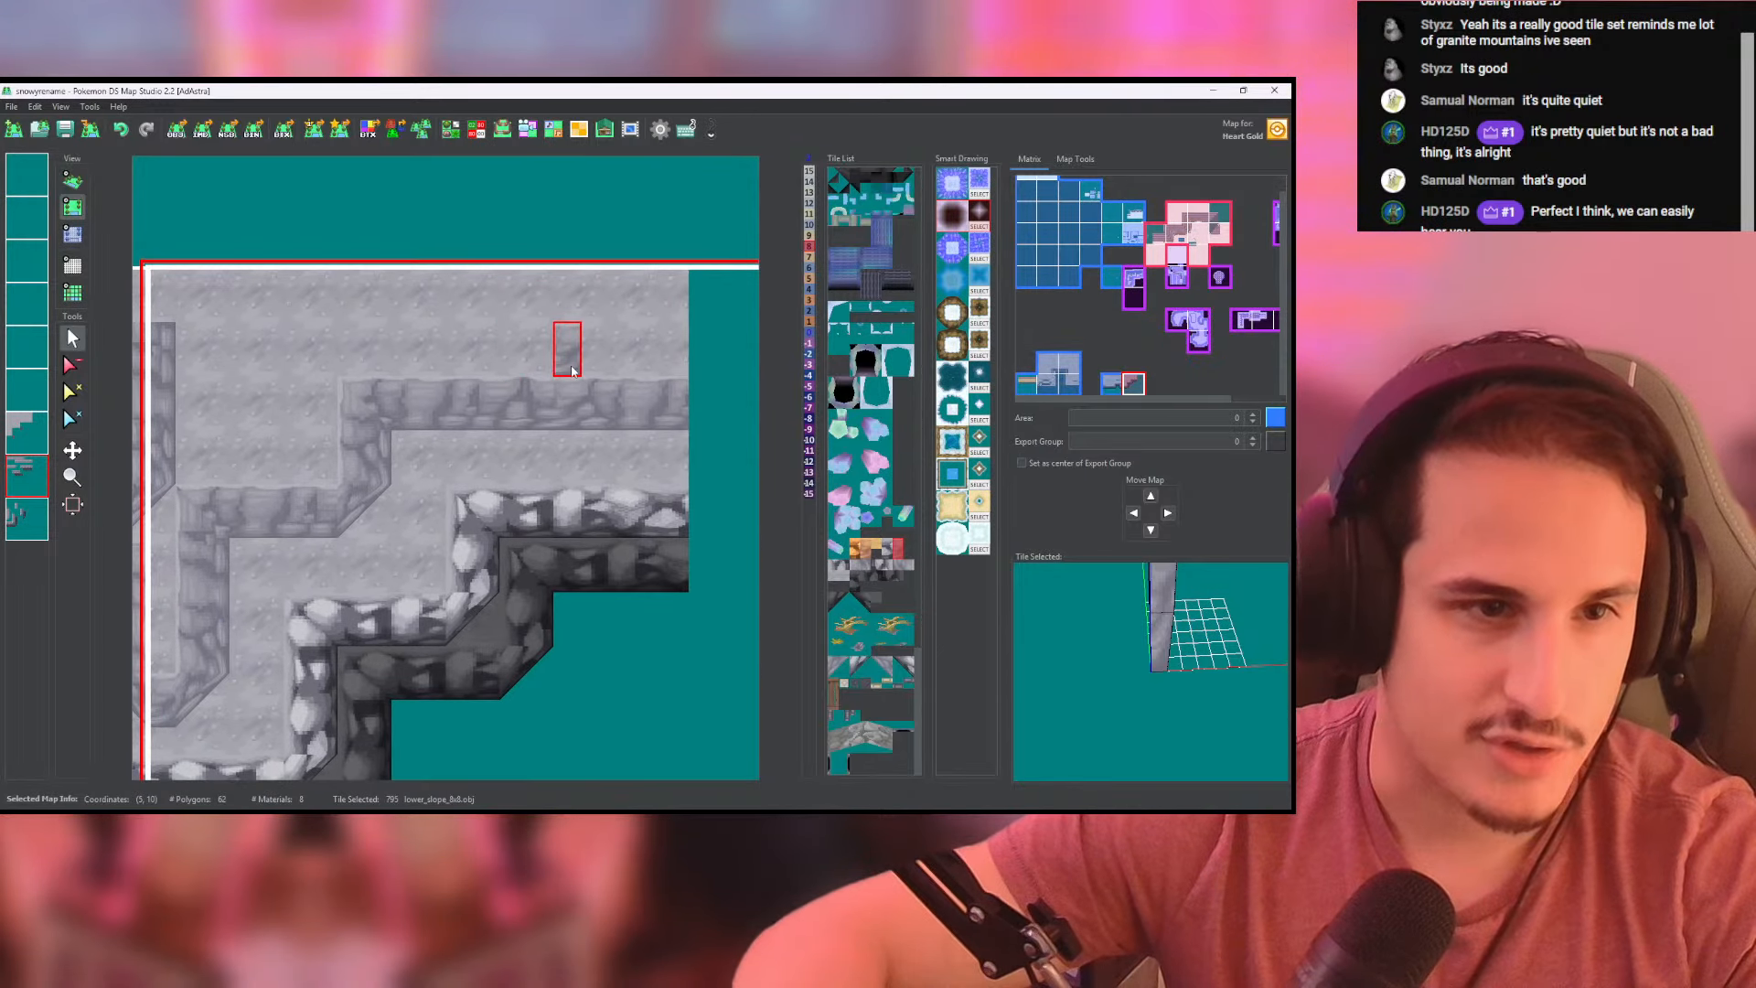
middle_click_drag(457, 375, 652, 365)
left_click(72, 235)
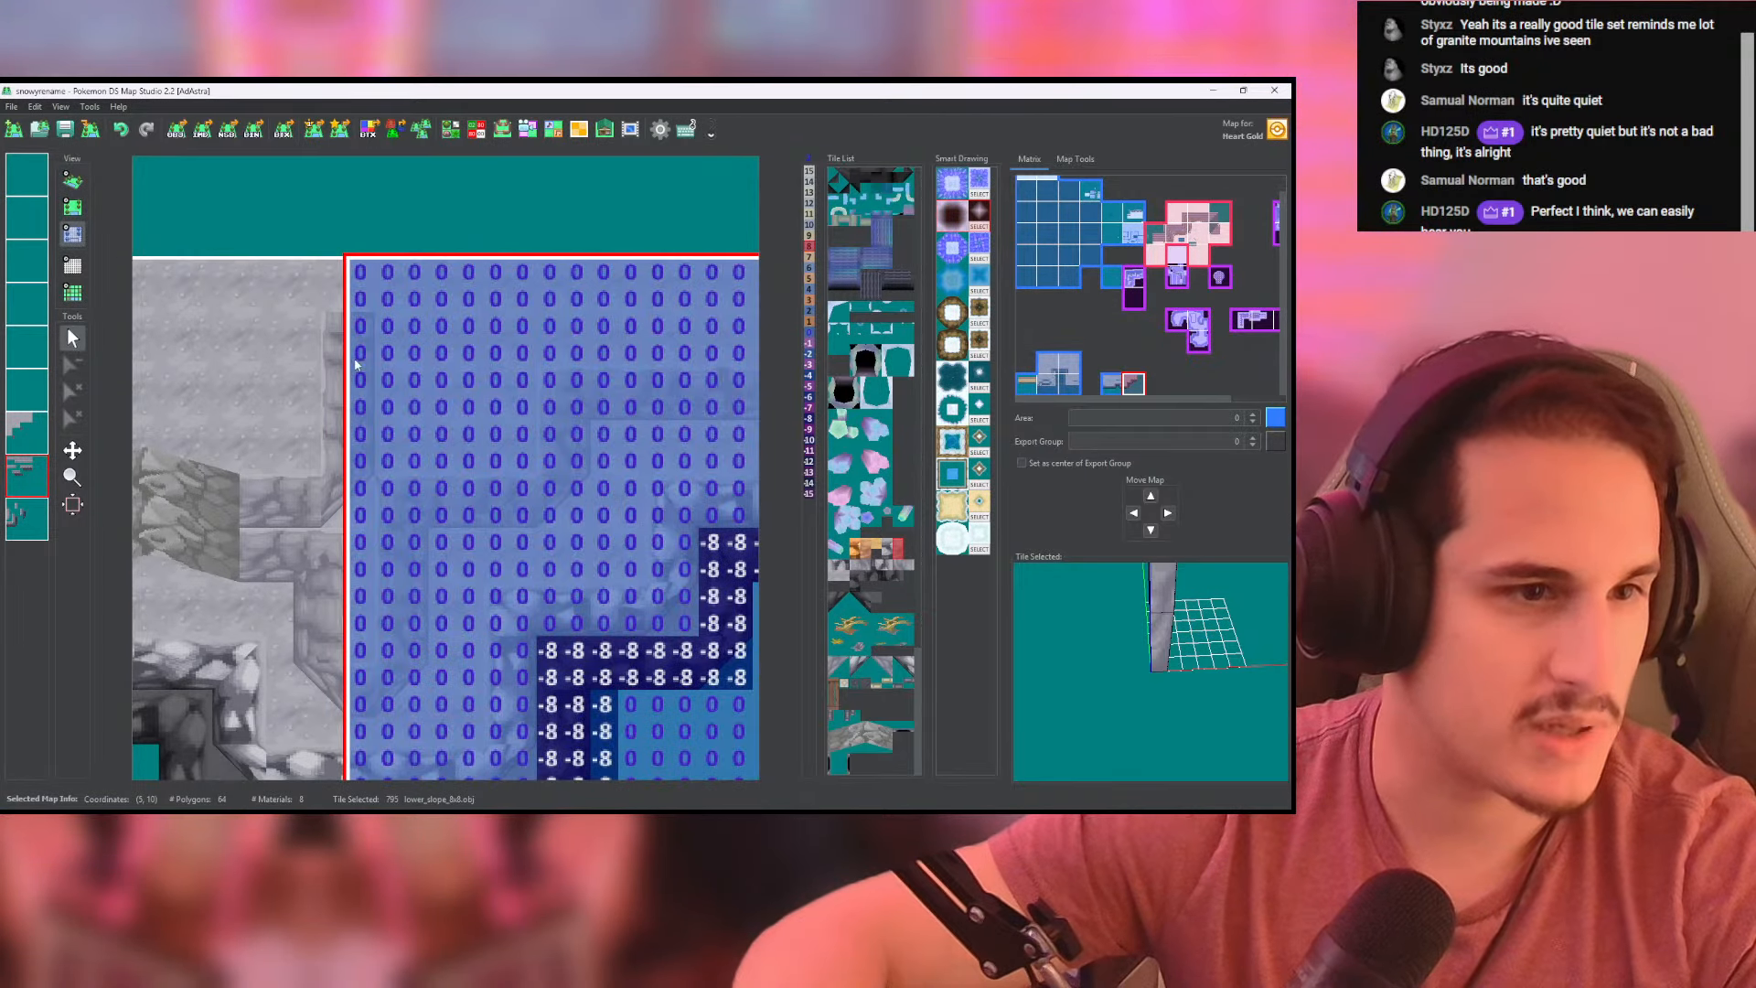
left_click(313, 450)
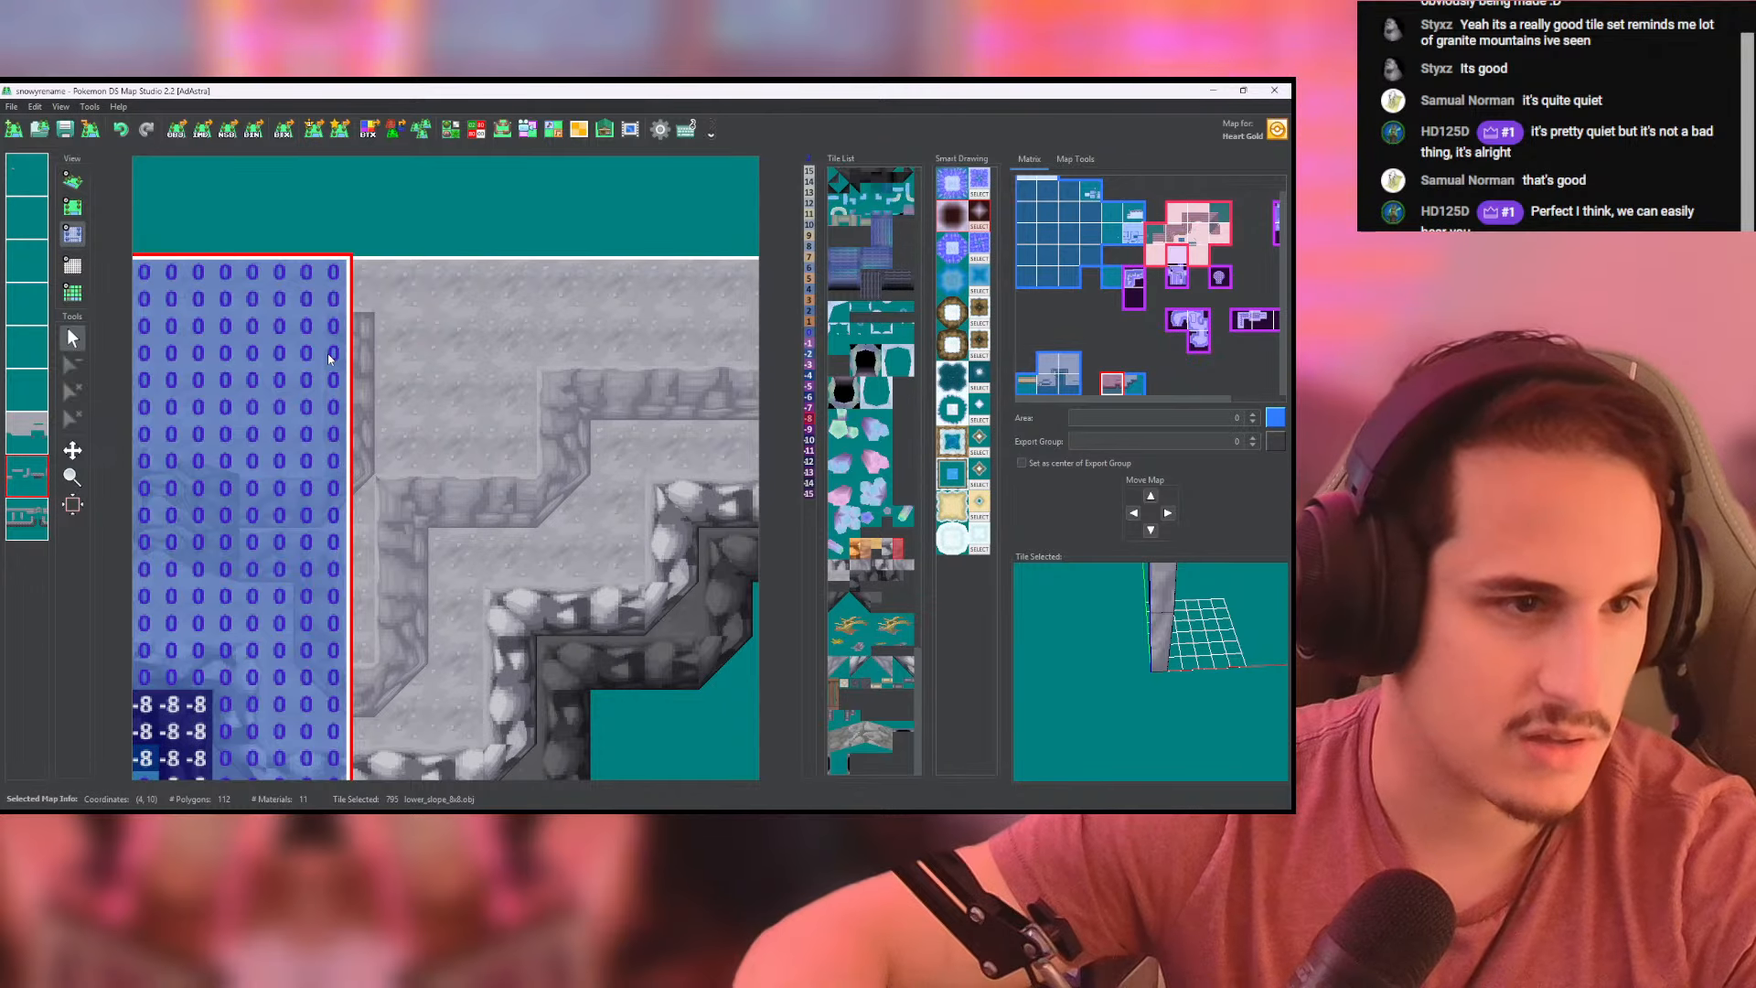
left_click_drag(360, 355, 701, 357)
middle_click_drag(704, 358, 495, 385)
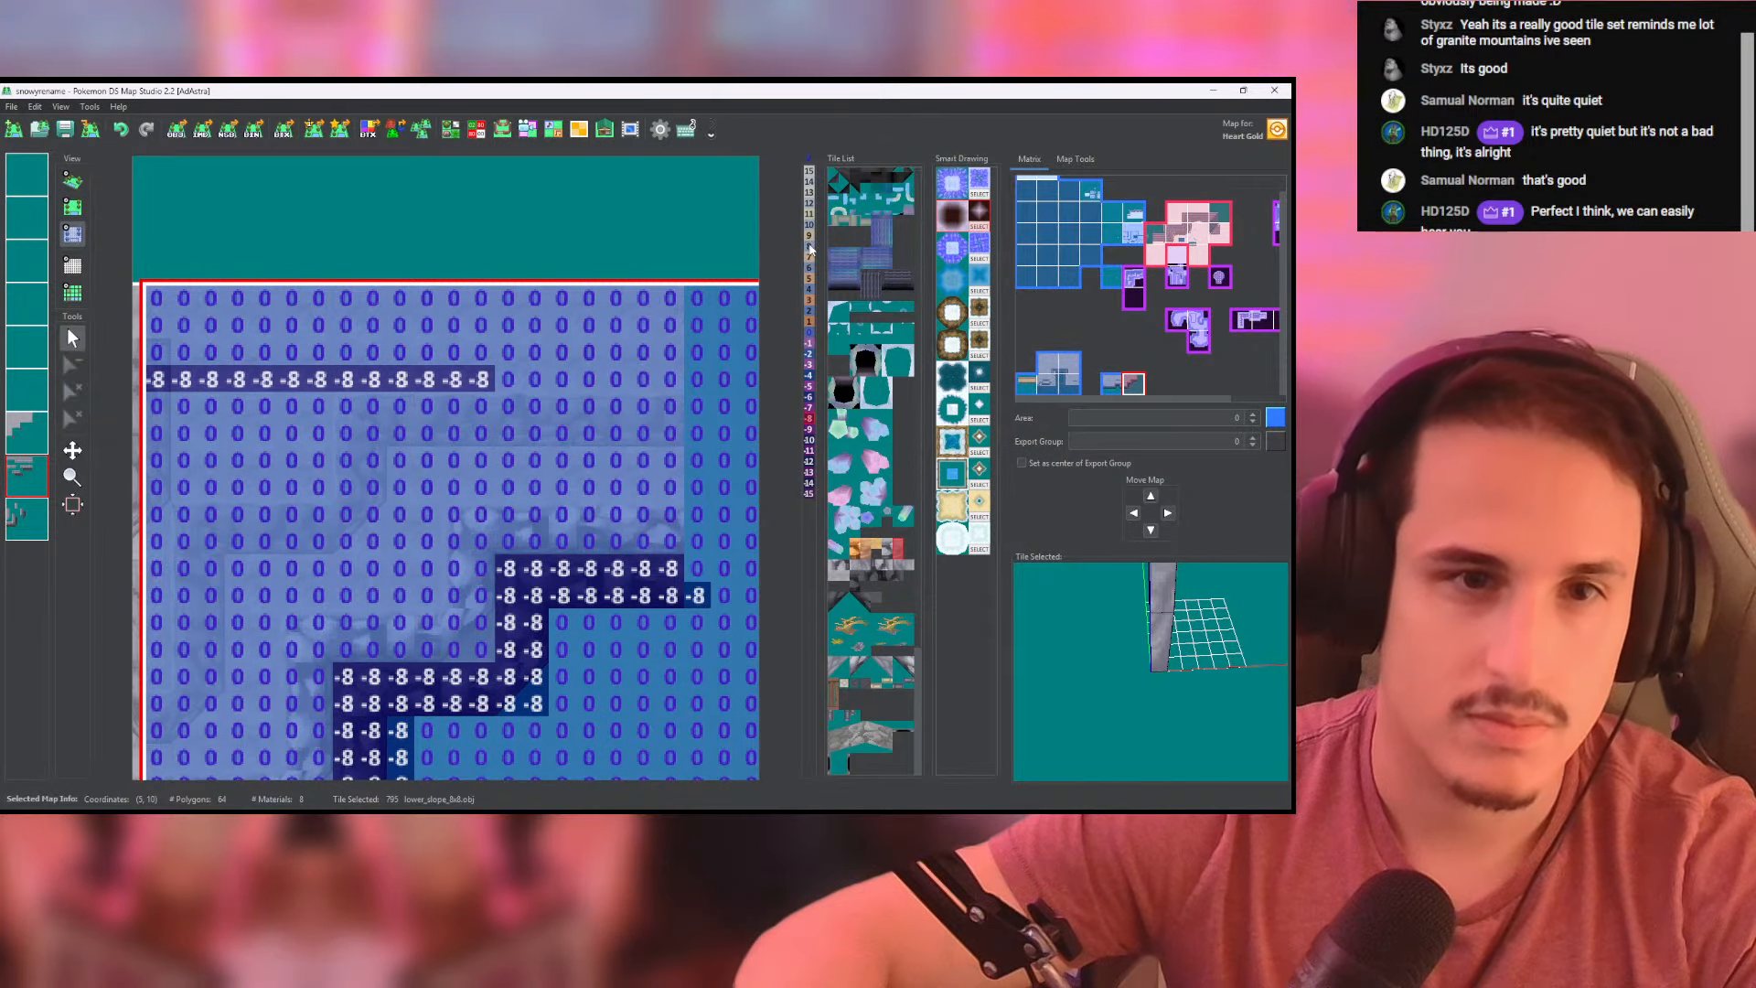
- Set the upper wall row on the right-hand map to height 8 along its full length, and check it in 3D
left_click_drag(669, 380, 247, 376)
middle_click_drag(240, 376, 457, 377)
left_click_drag(433, 377, 373, 375)
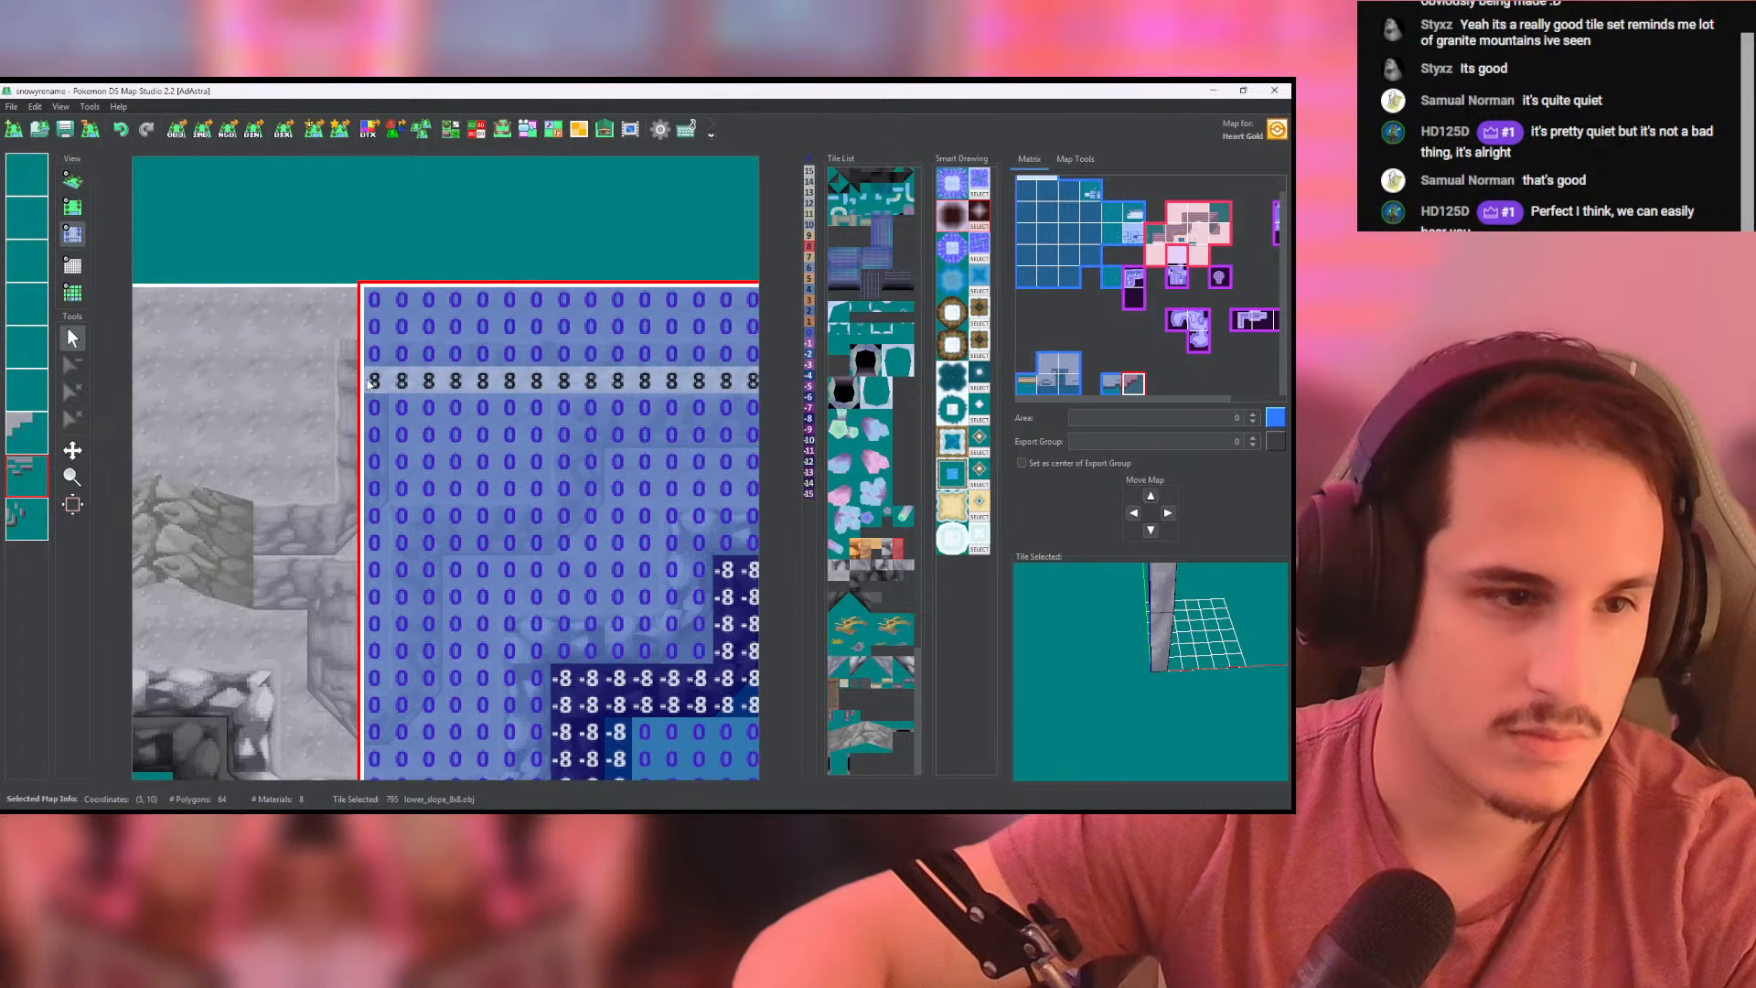
left_click(348, 378)
left_click(71, 183)
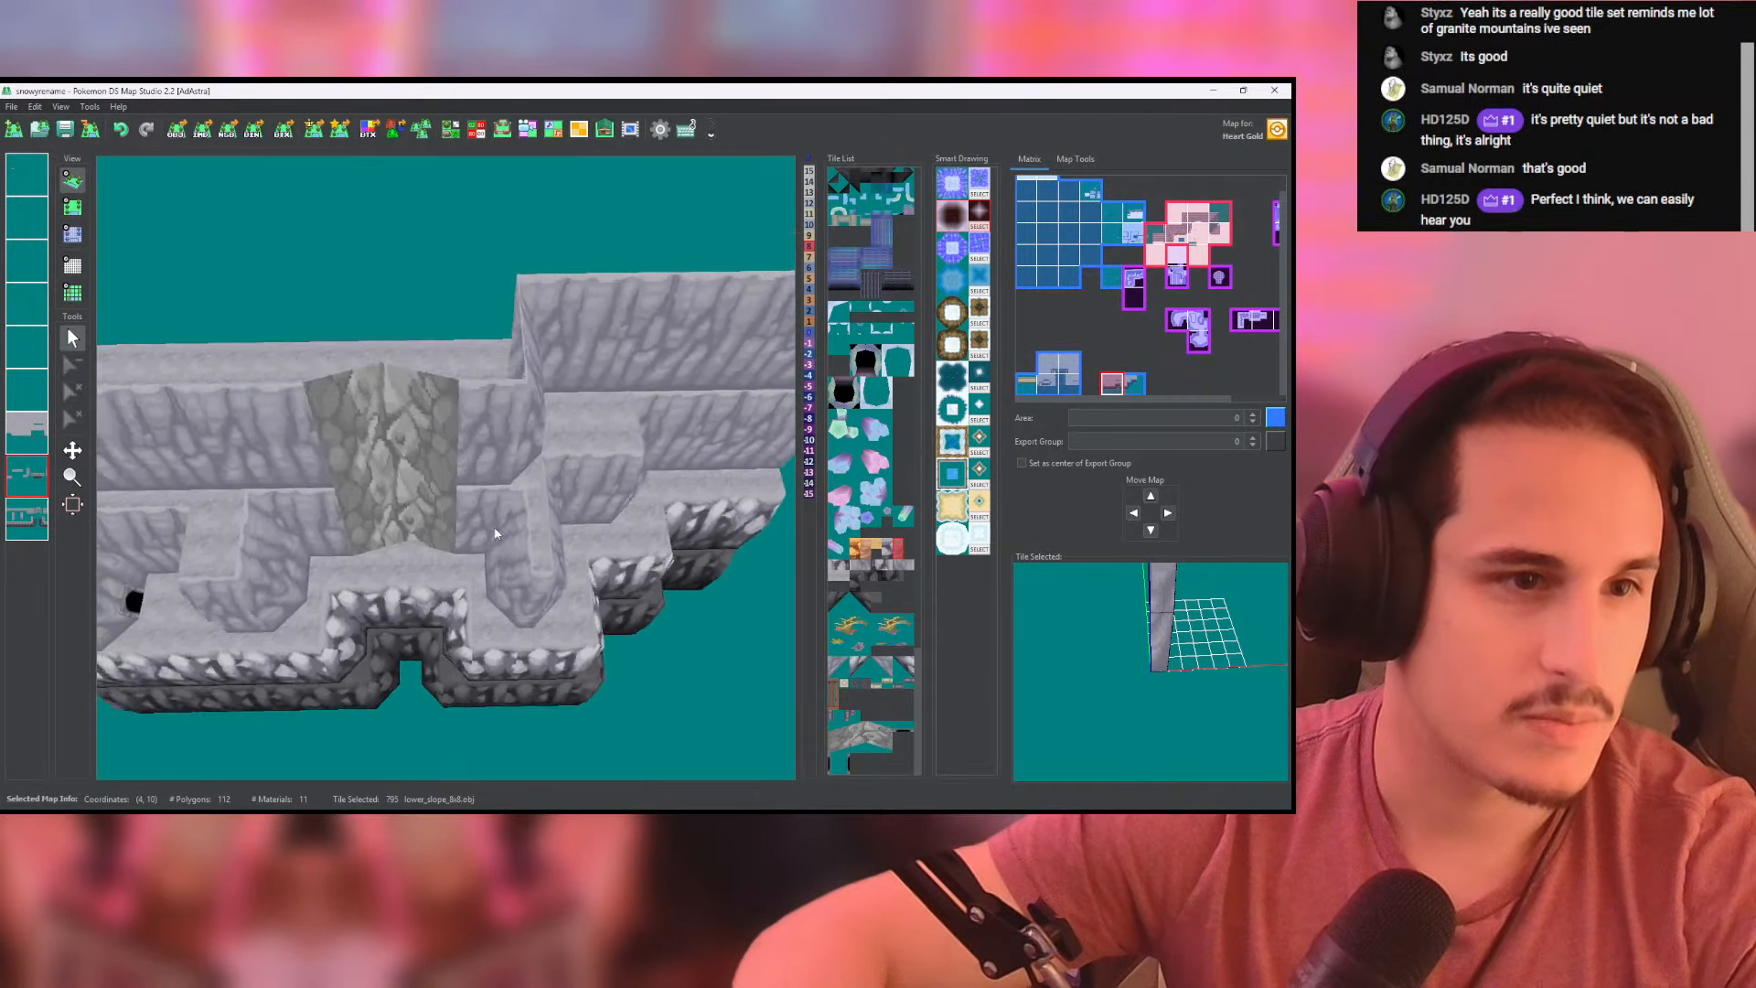
- Set the row directly above the right-hand map's height-8 row to height 8 as well, up to the plateau's right edge
left_click(74, 234)
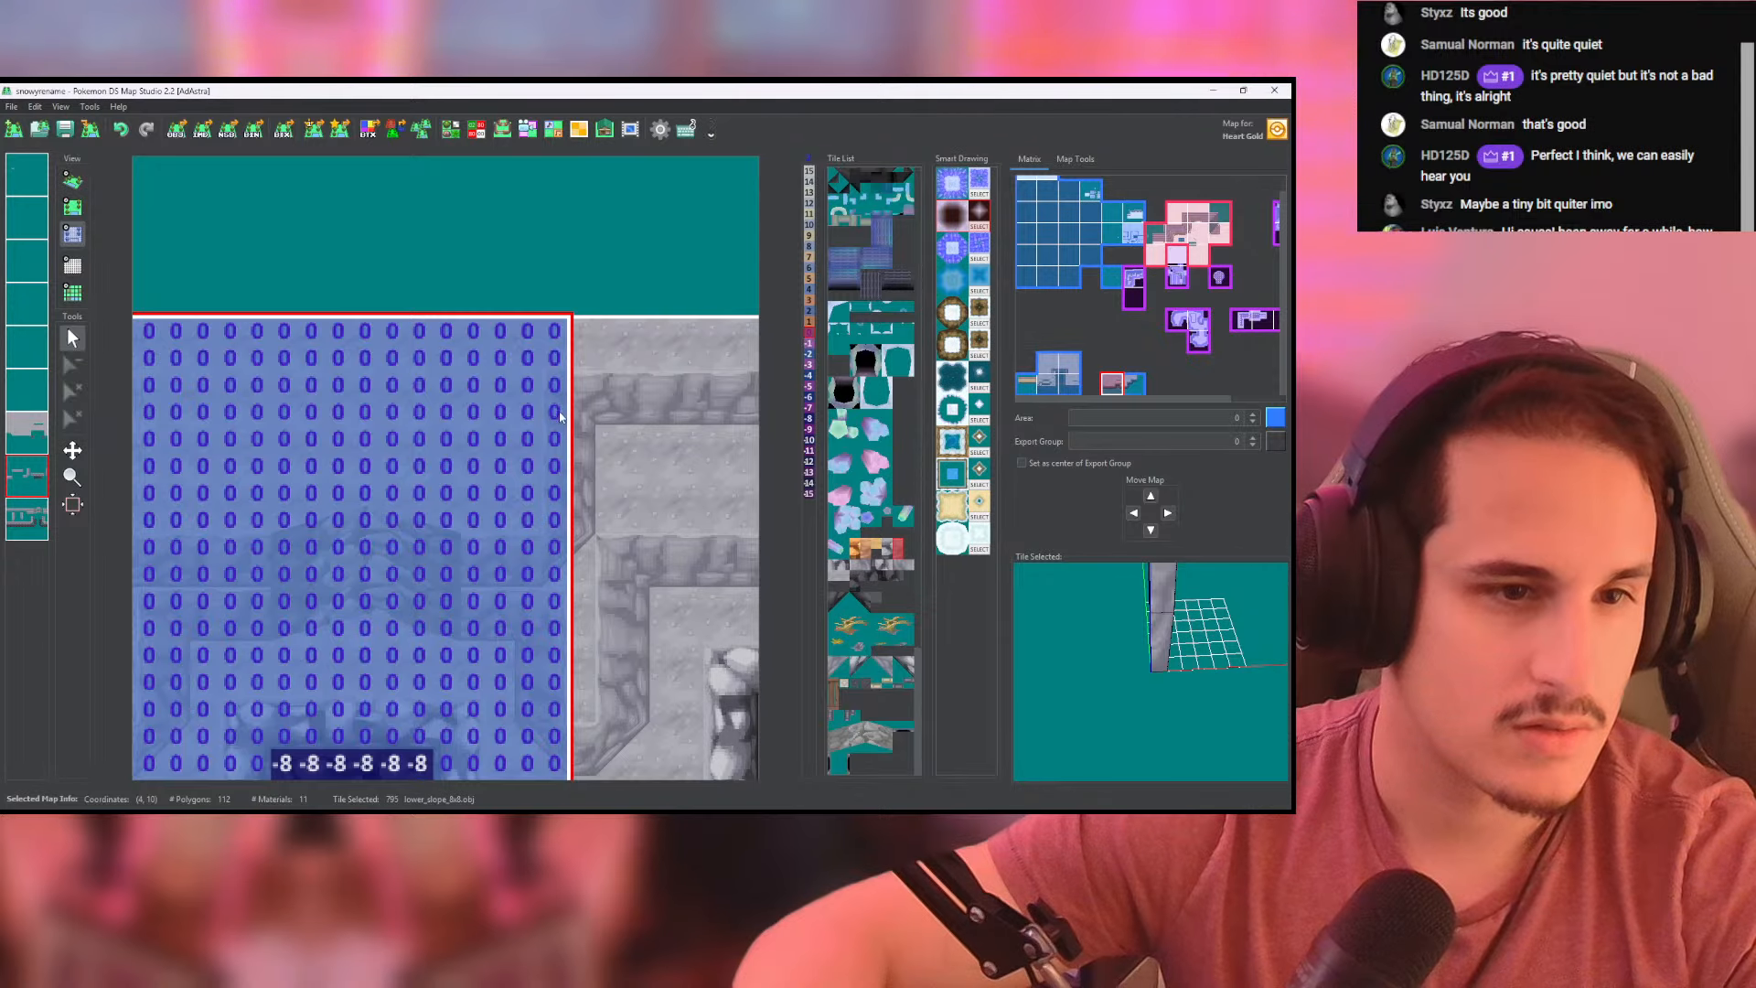
left_click(71, 182)
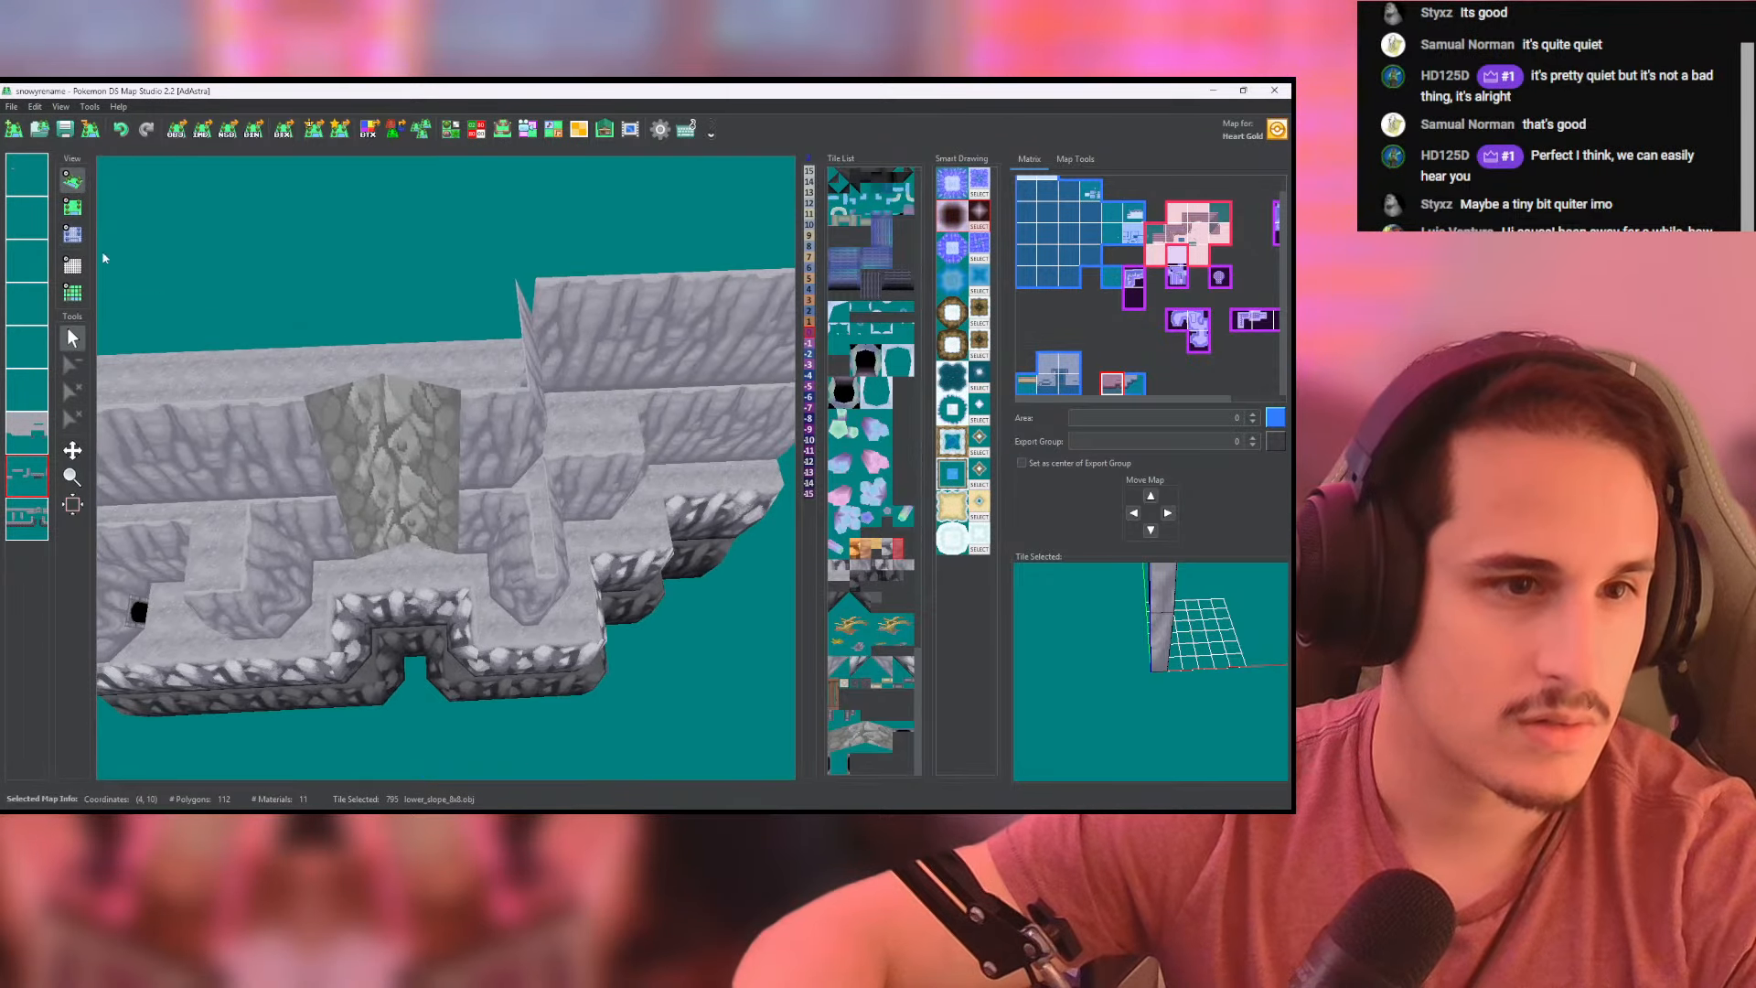
left_click(78, 235)
left_click(78, 235)
left_click(605, 410)
right_click(599, 411)
left_click_drag(558, 414, 658, 392)
middle_click_drag(662, 389, 421, 380)
left_click_drag(421, 381, 613, 377)
middle_click_drag(613, 378, 452, 372)
left_click_drag(452, 371, 693, 384)
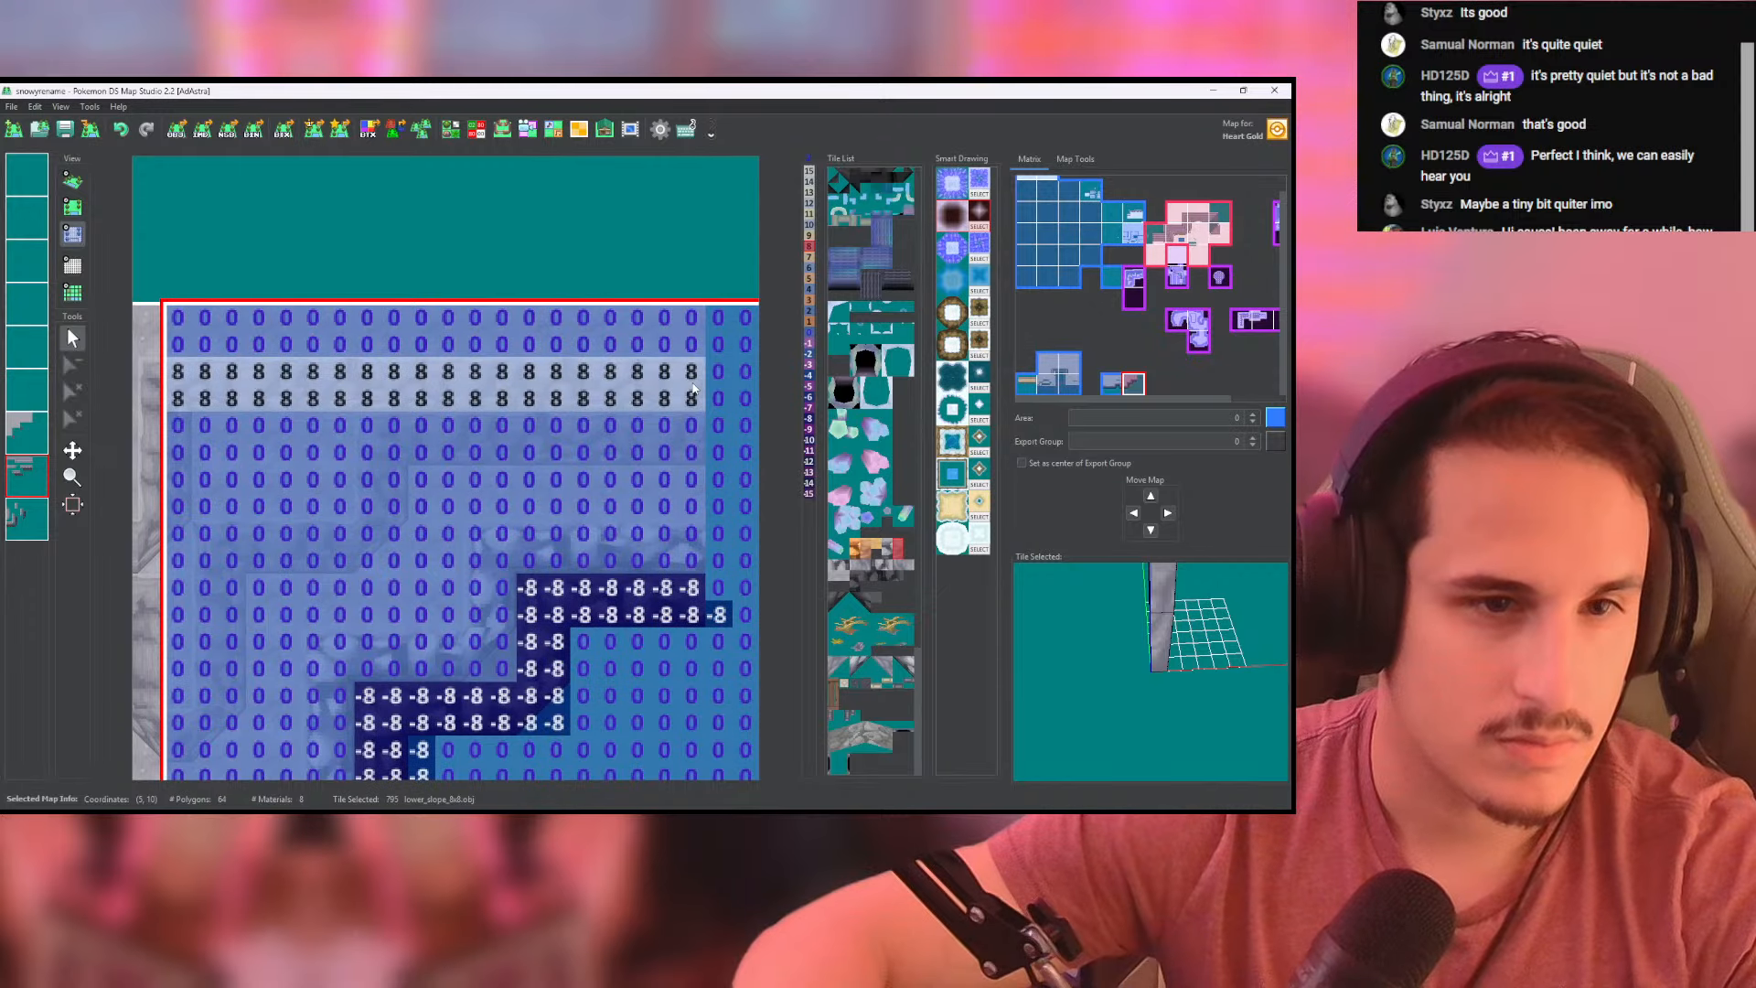
- Inspect the cliff tiers in 3D from several angles, including the joints and the darkest rock wall at the bottom
left_click(76, 182)
left_click_drag(223, 303, 461, 463)
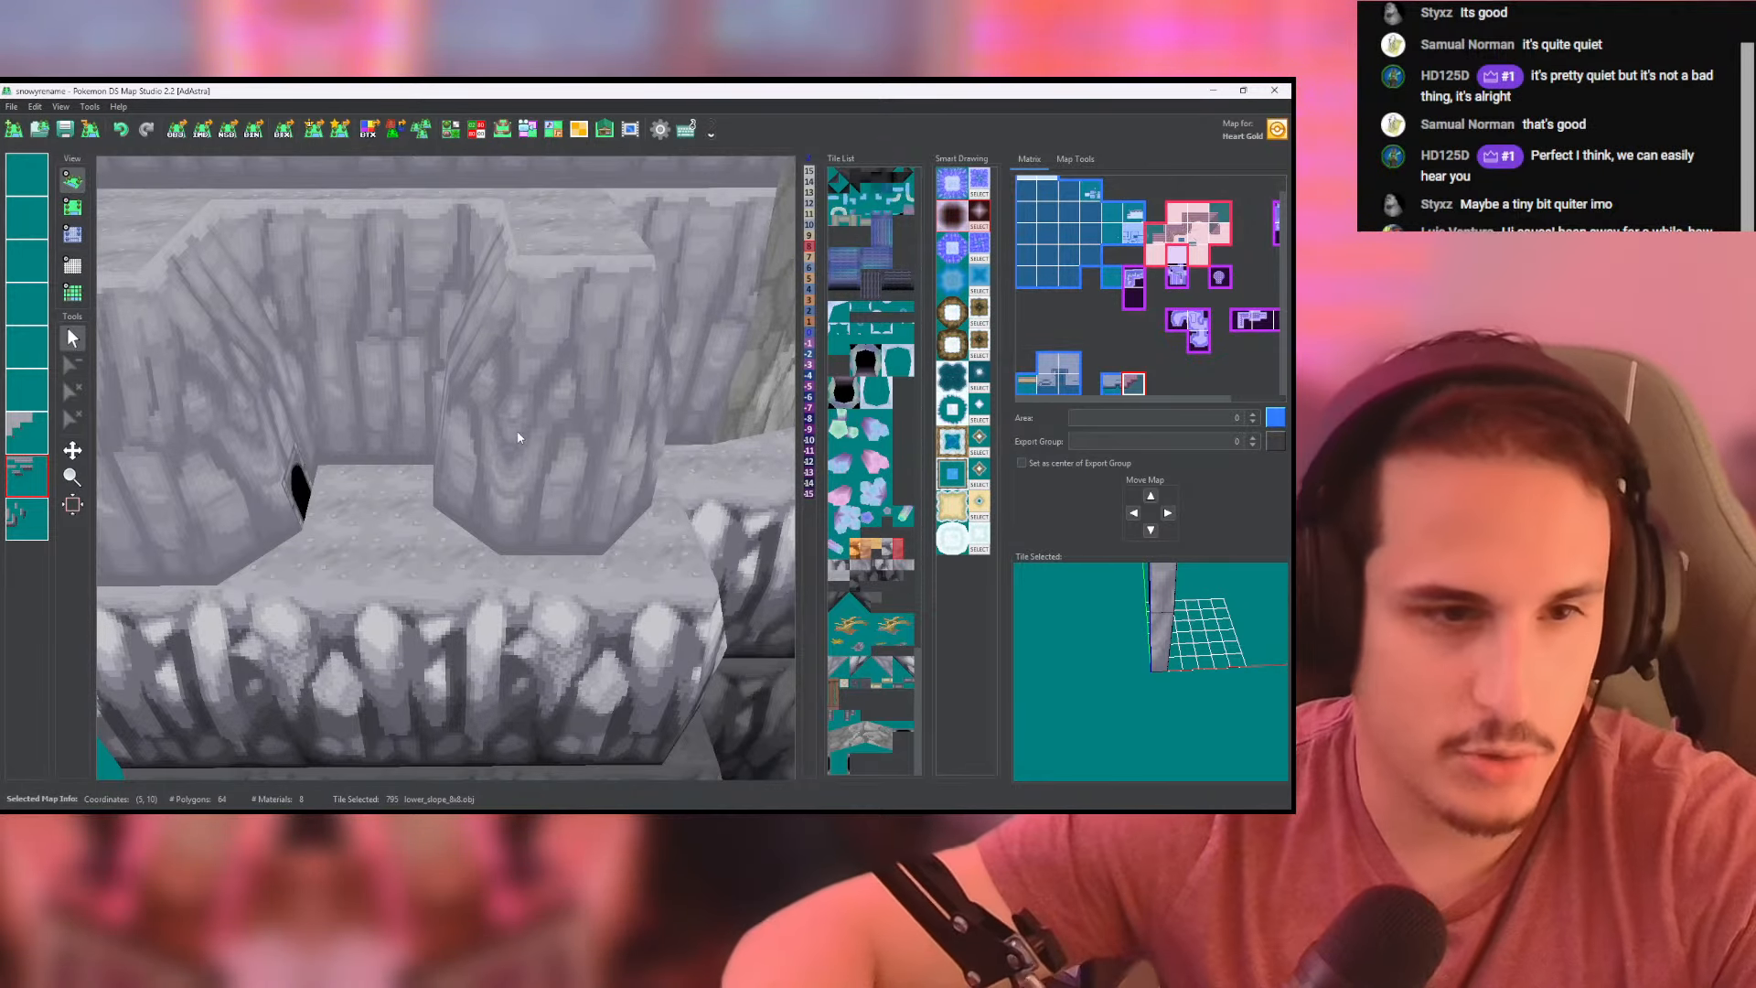
left_click_drag(464, 437, 161, 232)
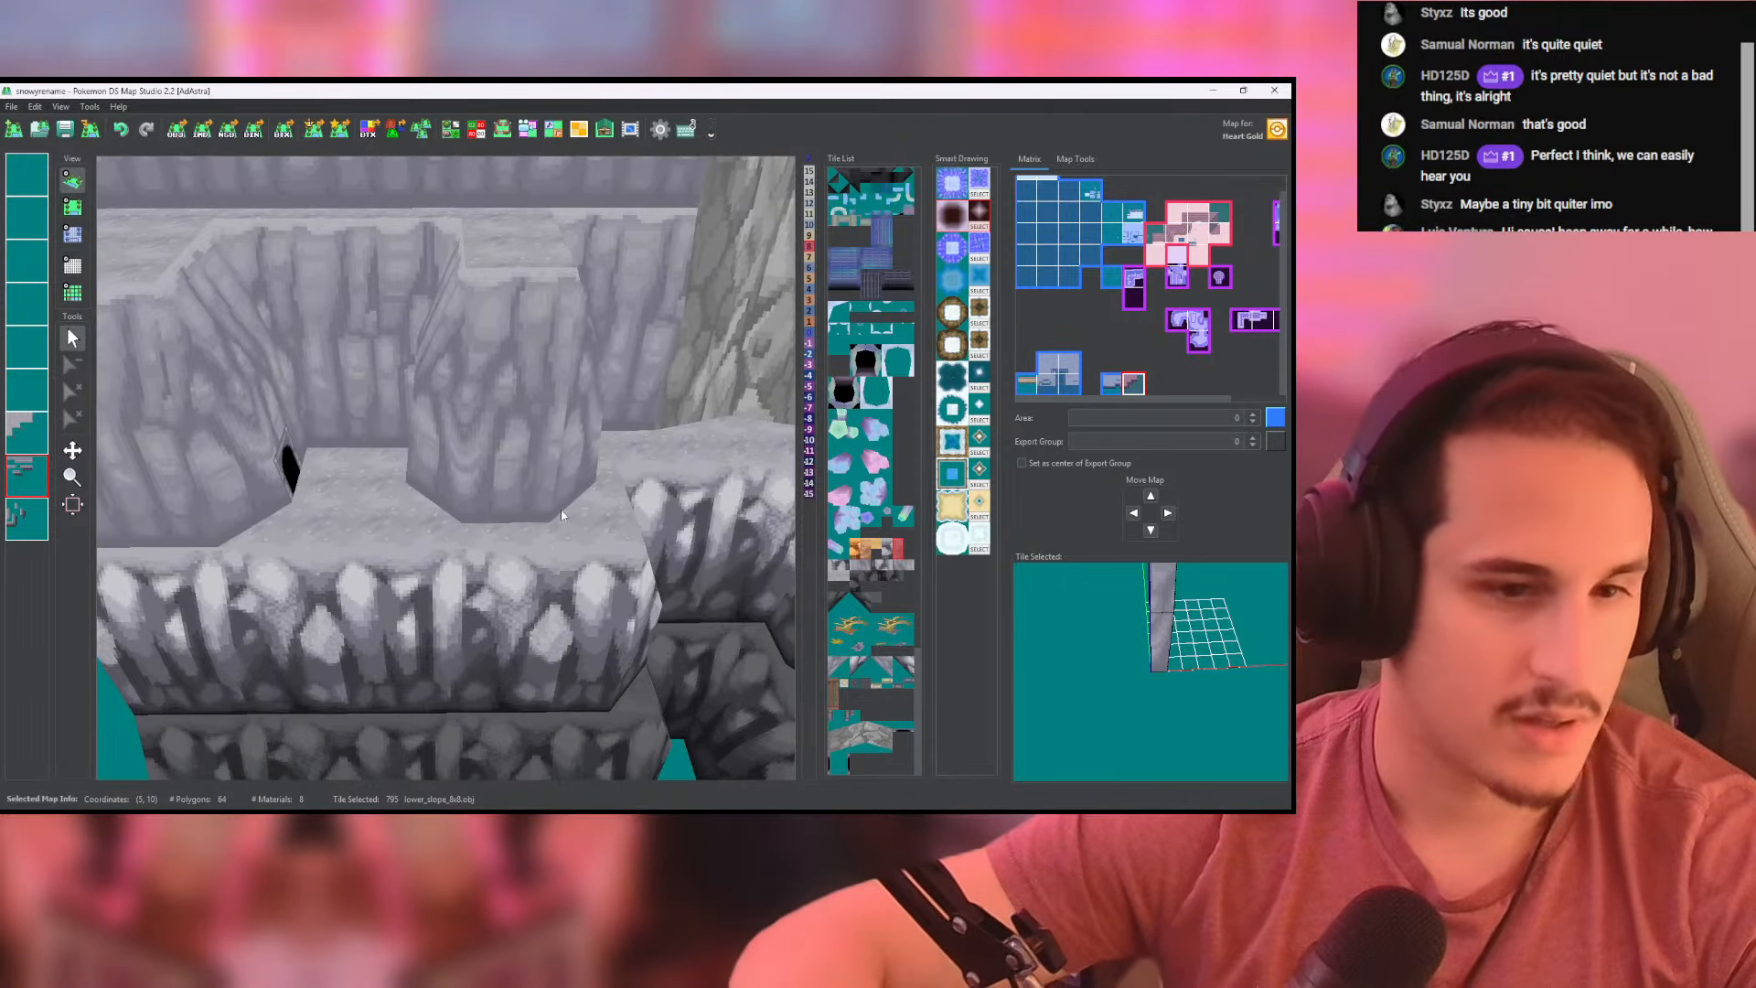
left_click_drag(562, 515, 379, 230)
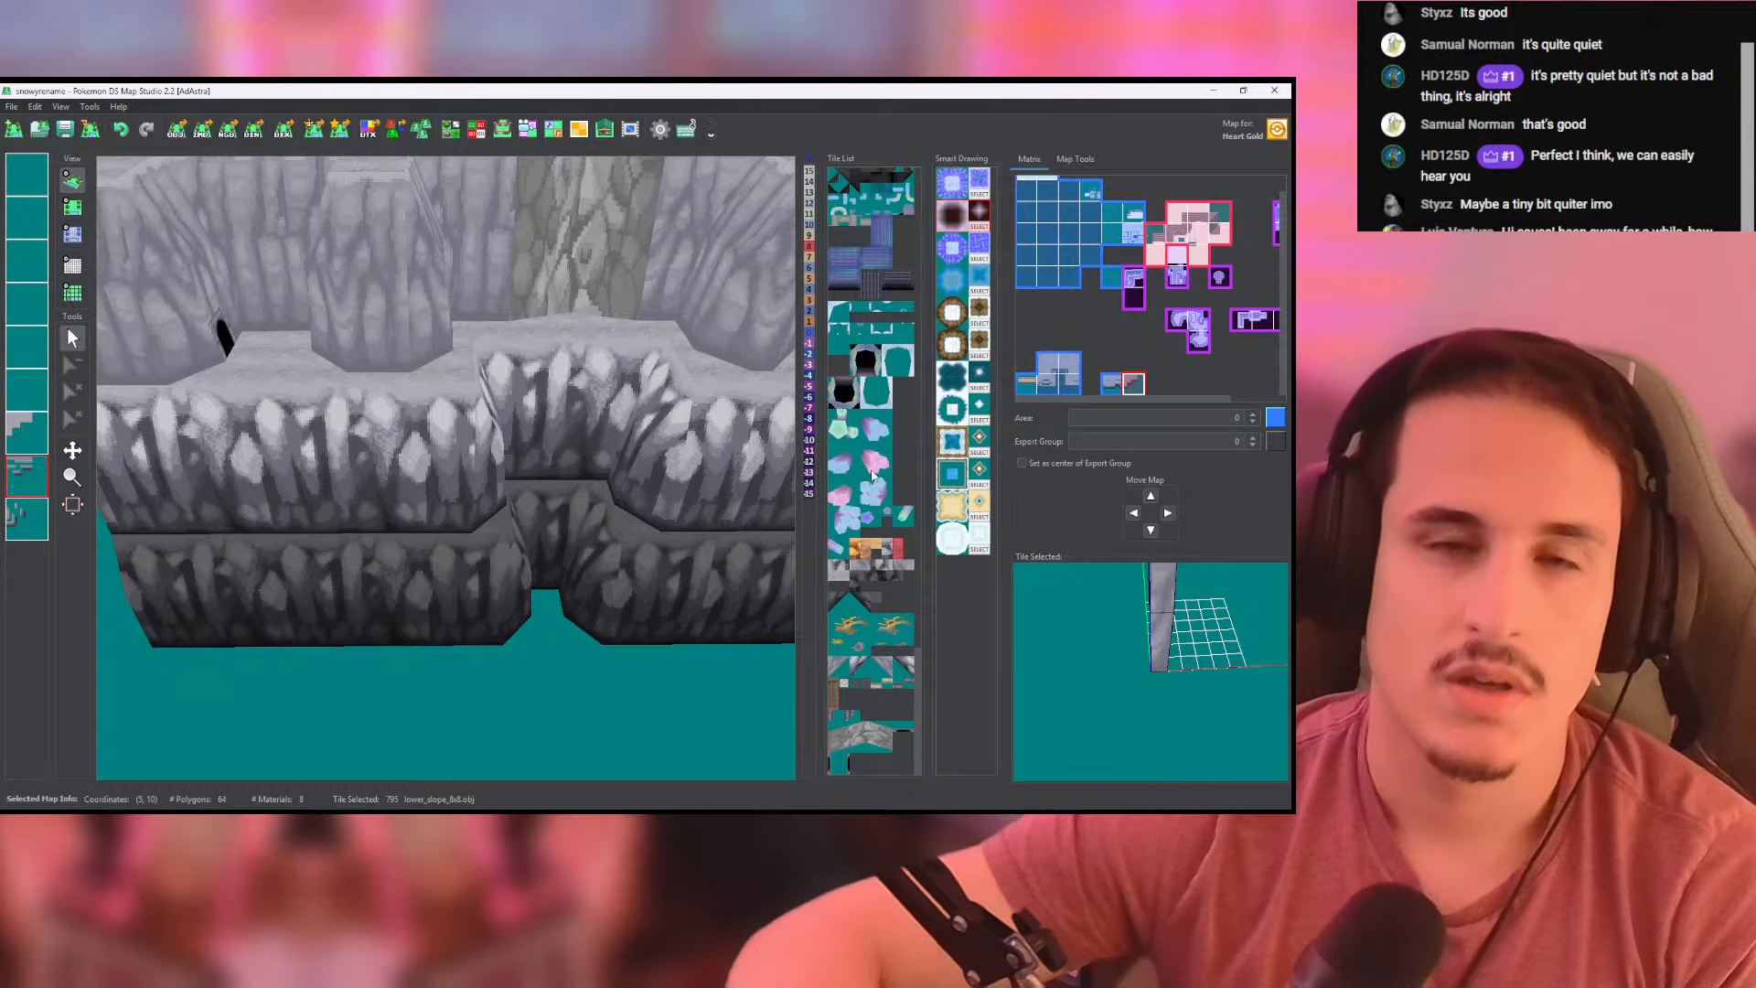
left_click_drag(320, 376, 365, 554)
scroll(528, 512, "up", 5)
left_click_drag(631, 622, 485, 526)
scroll(519, 578, "down", 3)
scroll(484, 630, "up", 1)
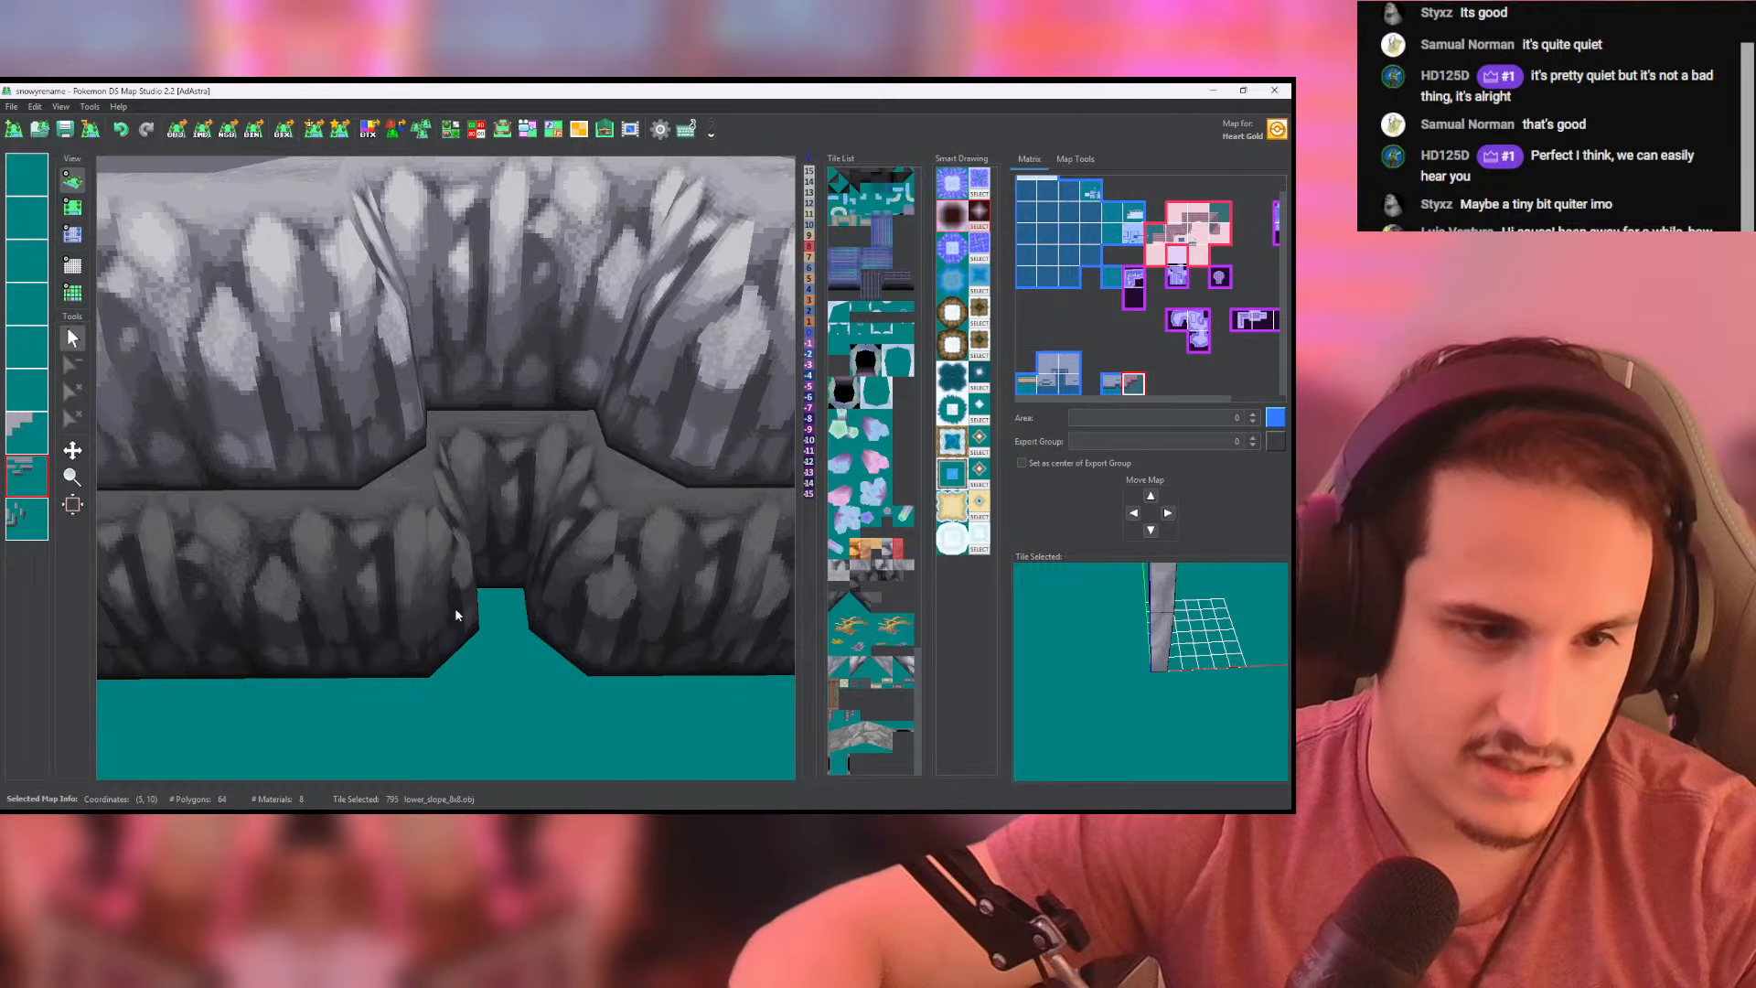
scroll(476, 512, "down", 4)
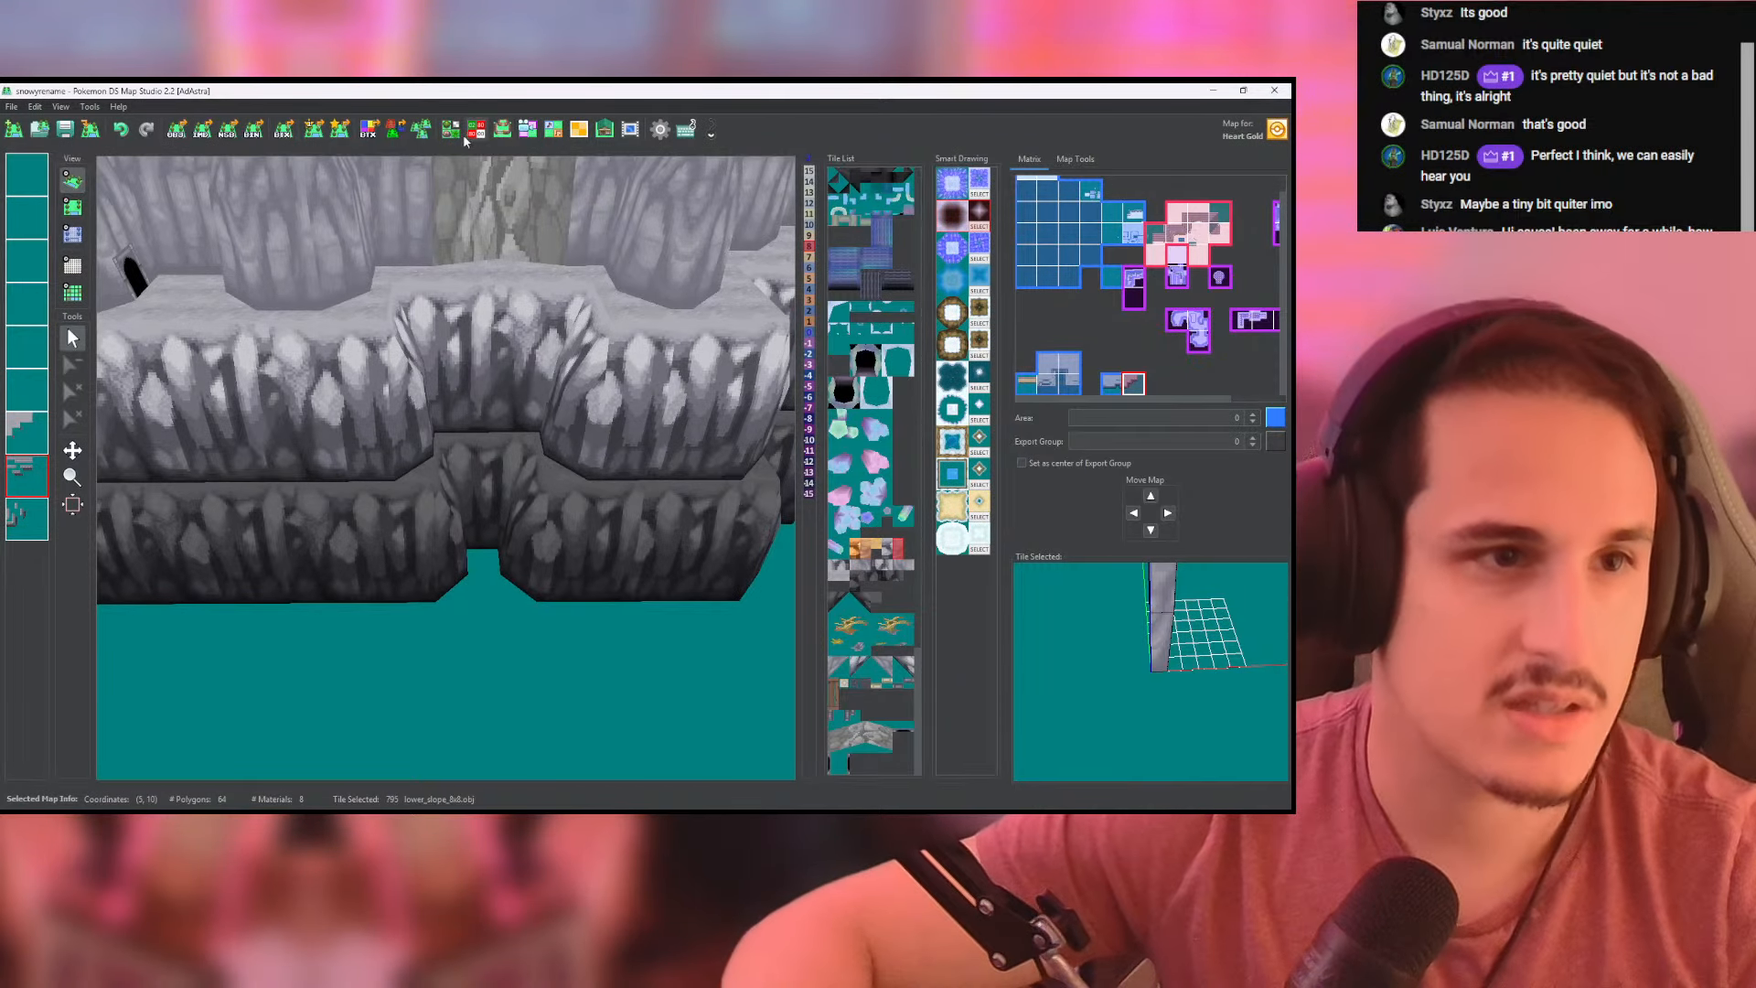
- Select the darkest rock wall tile (803) in the Tileset Editor and open its texture for editing in Photoshop
left_click(451, 130)
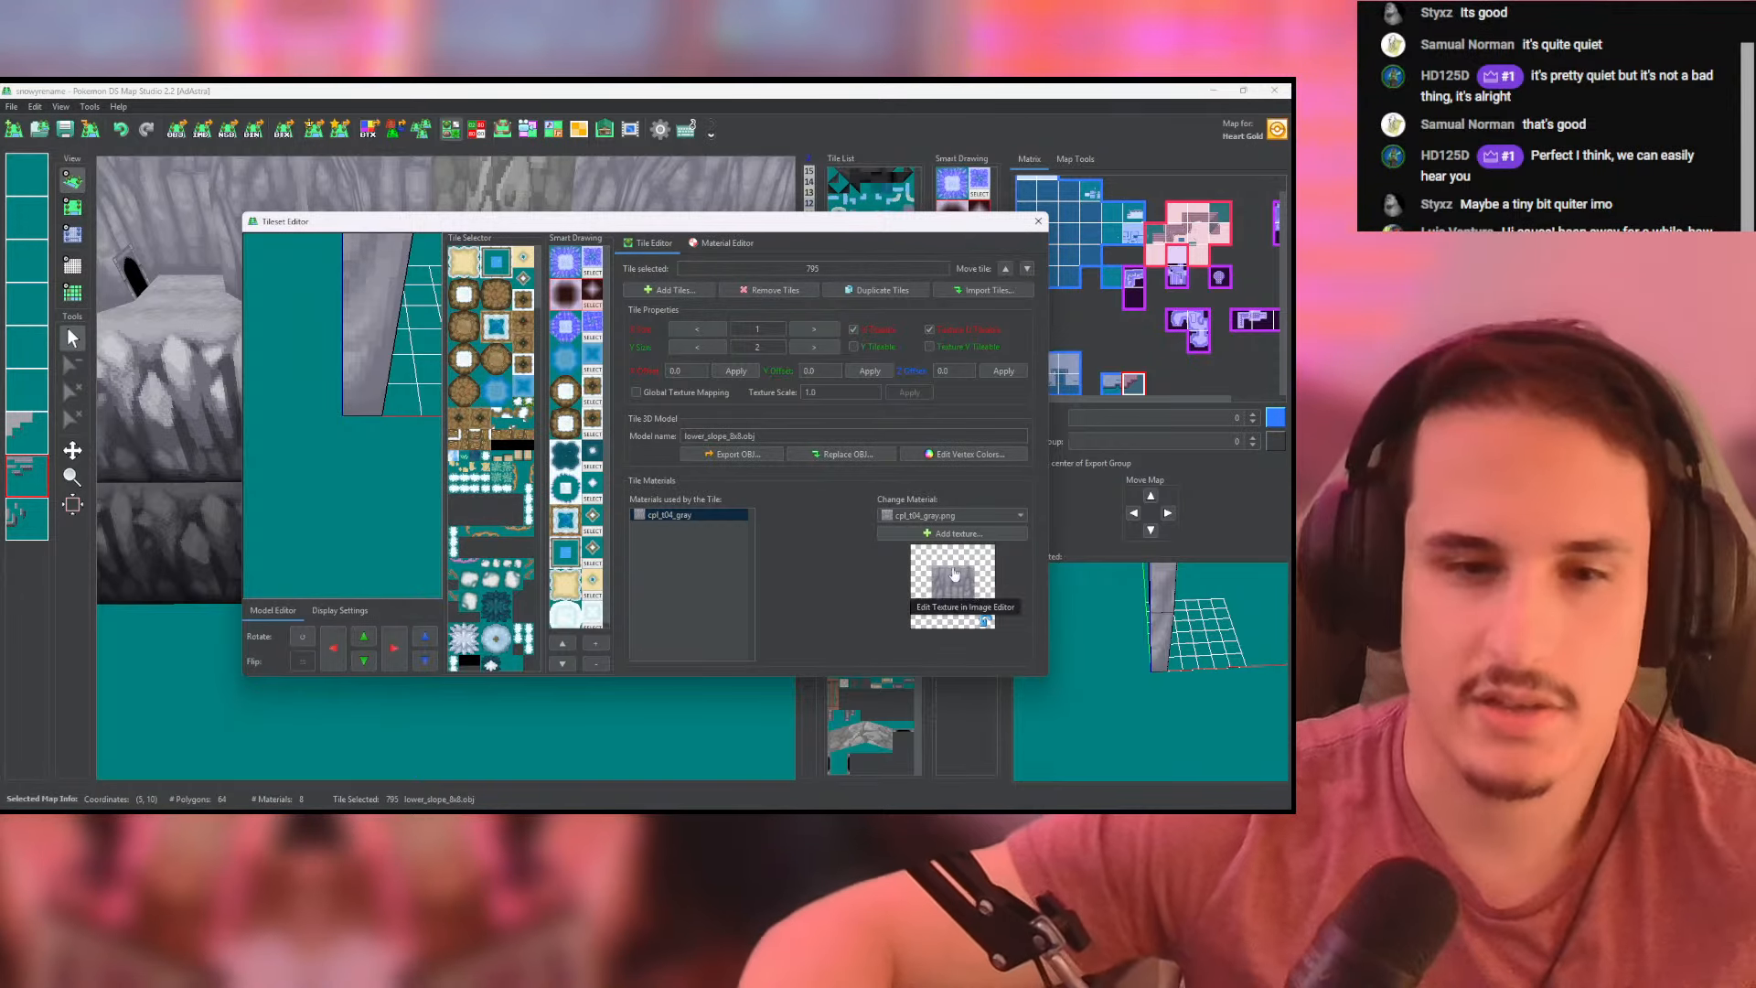
scroll(517, 457, "down", 8)
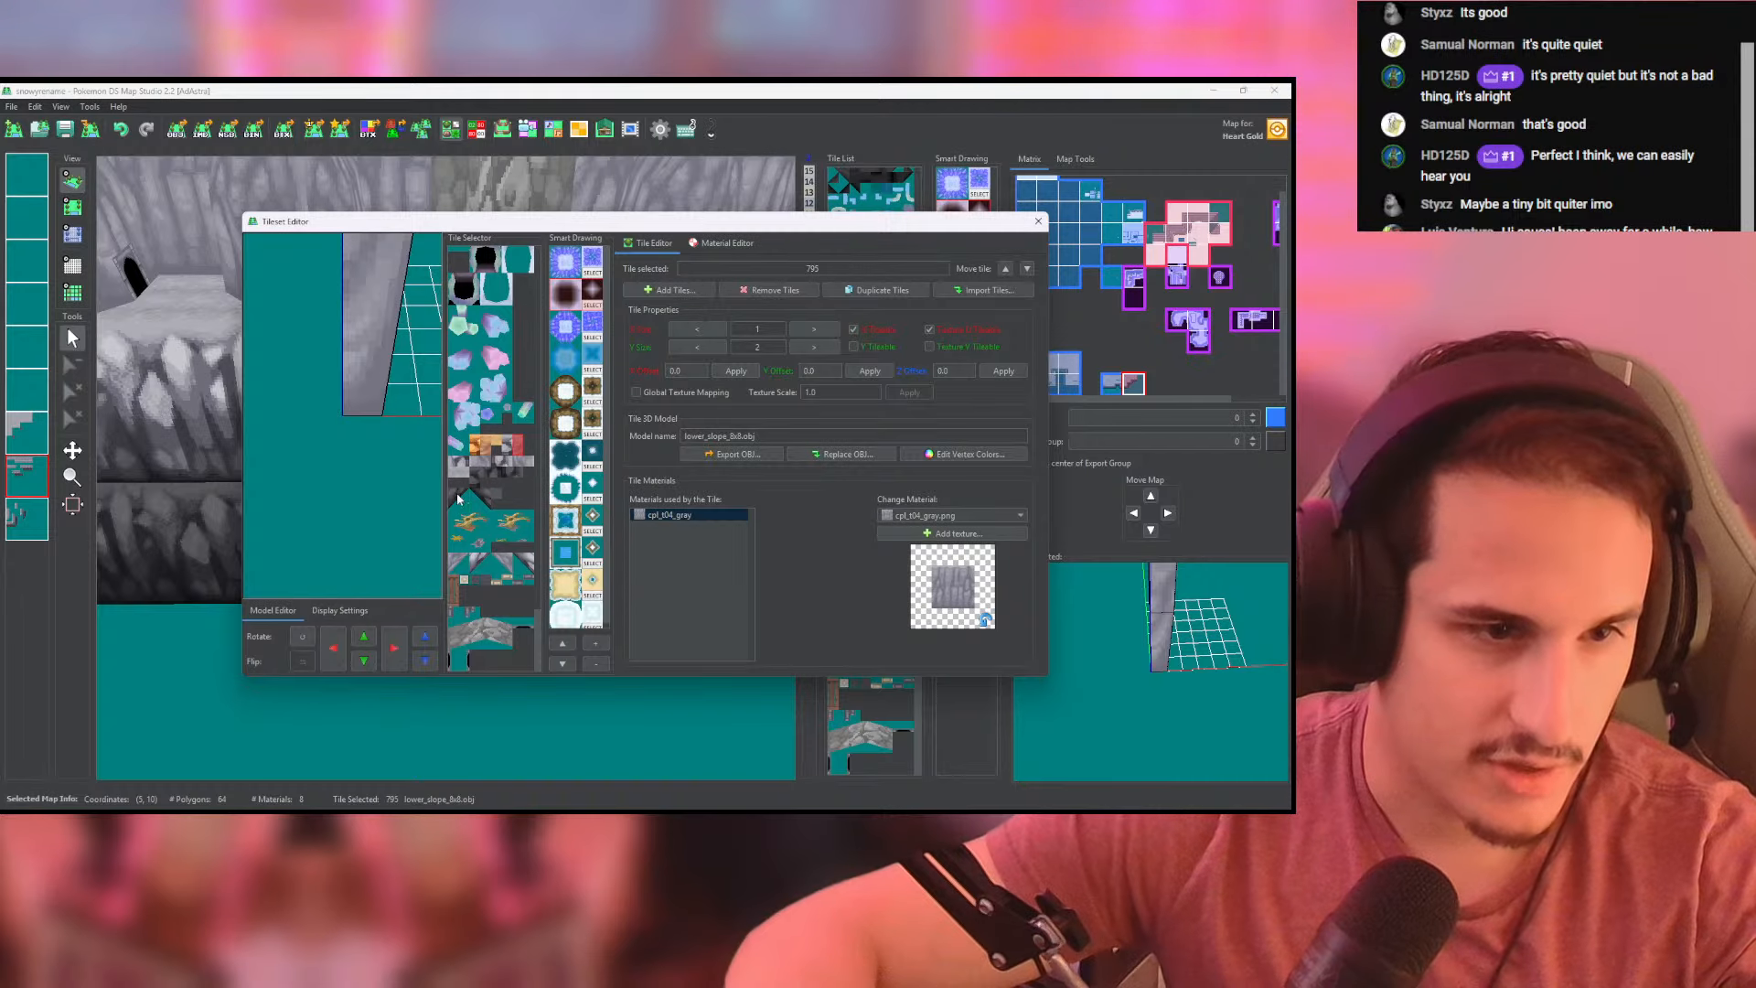
left_click(492, 475)
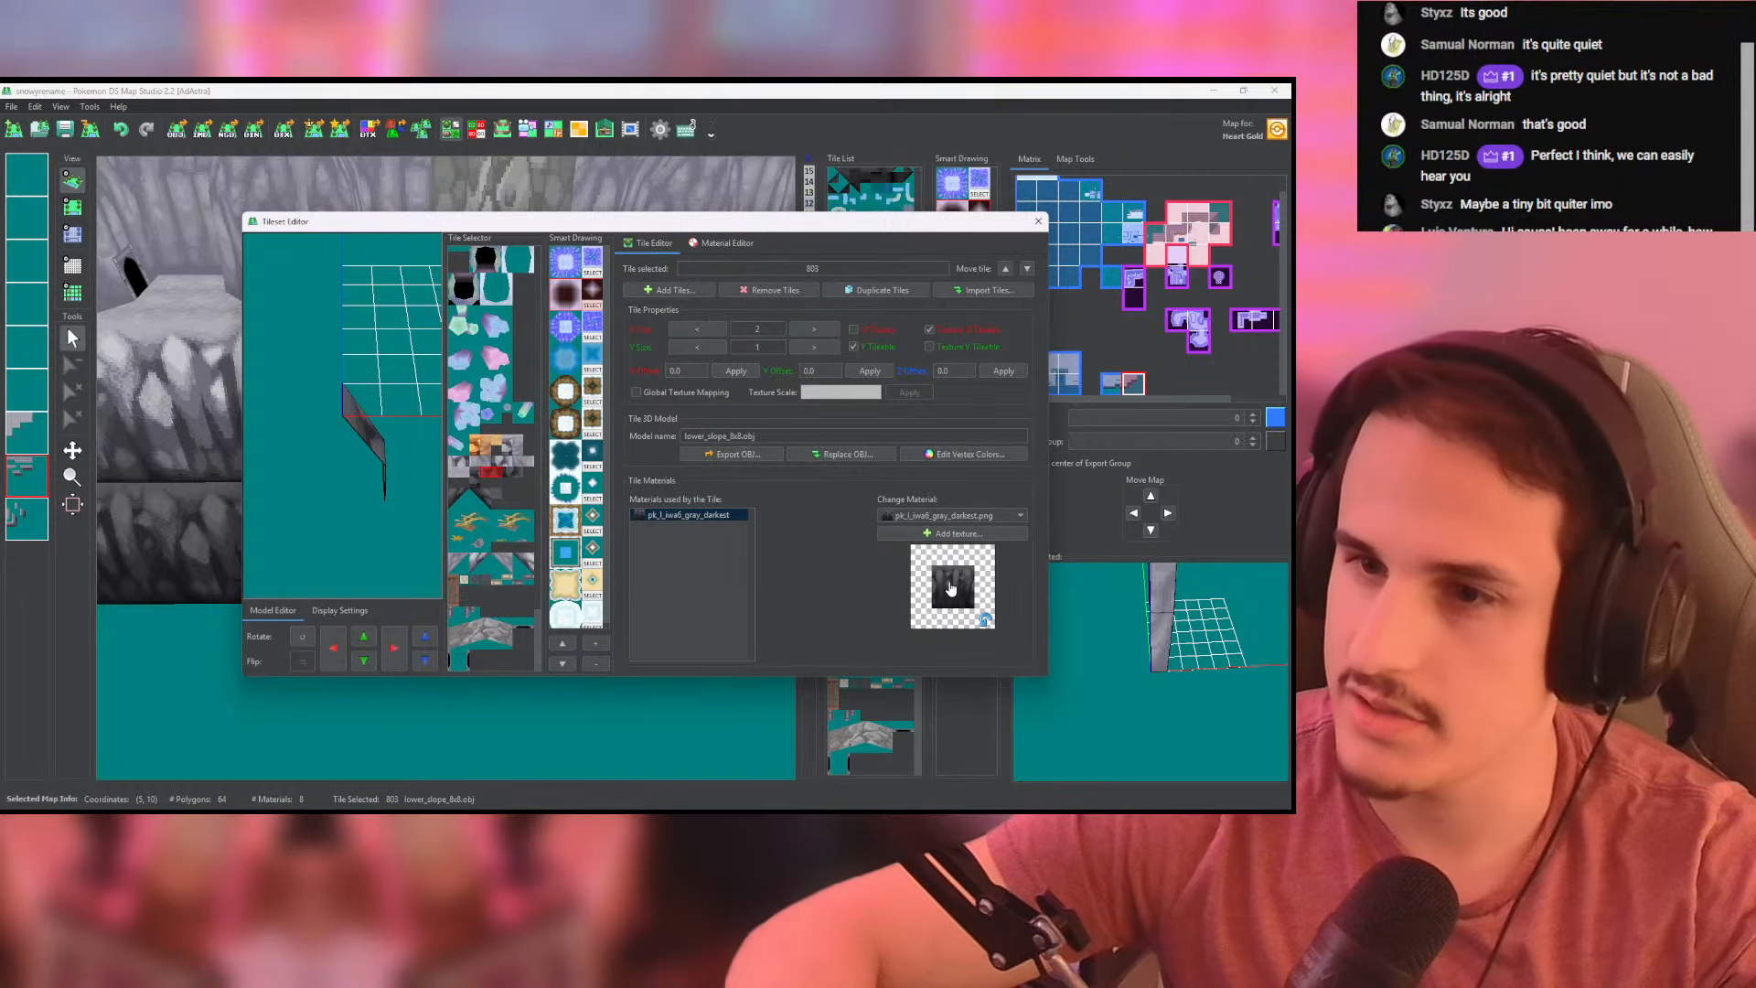
left_click(947, 587)
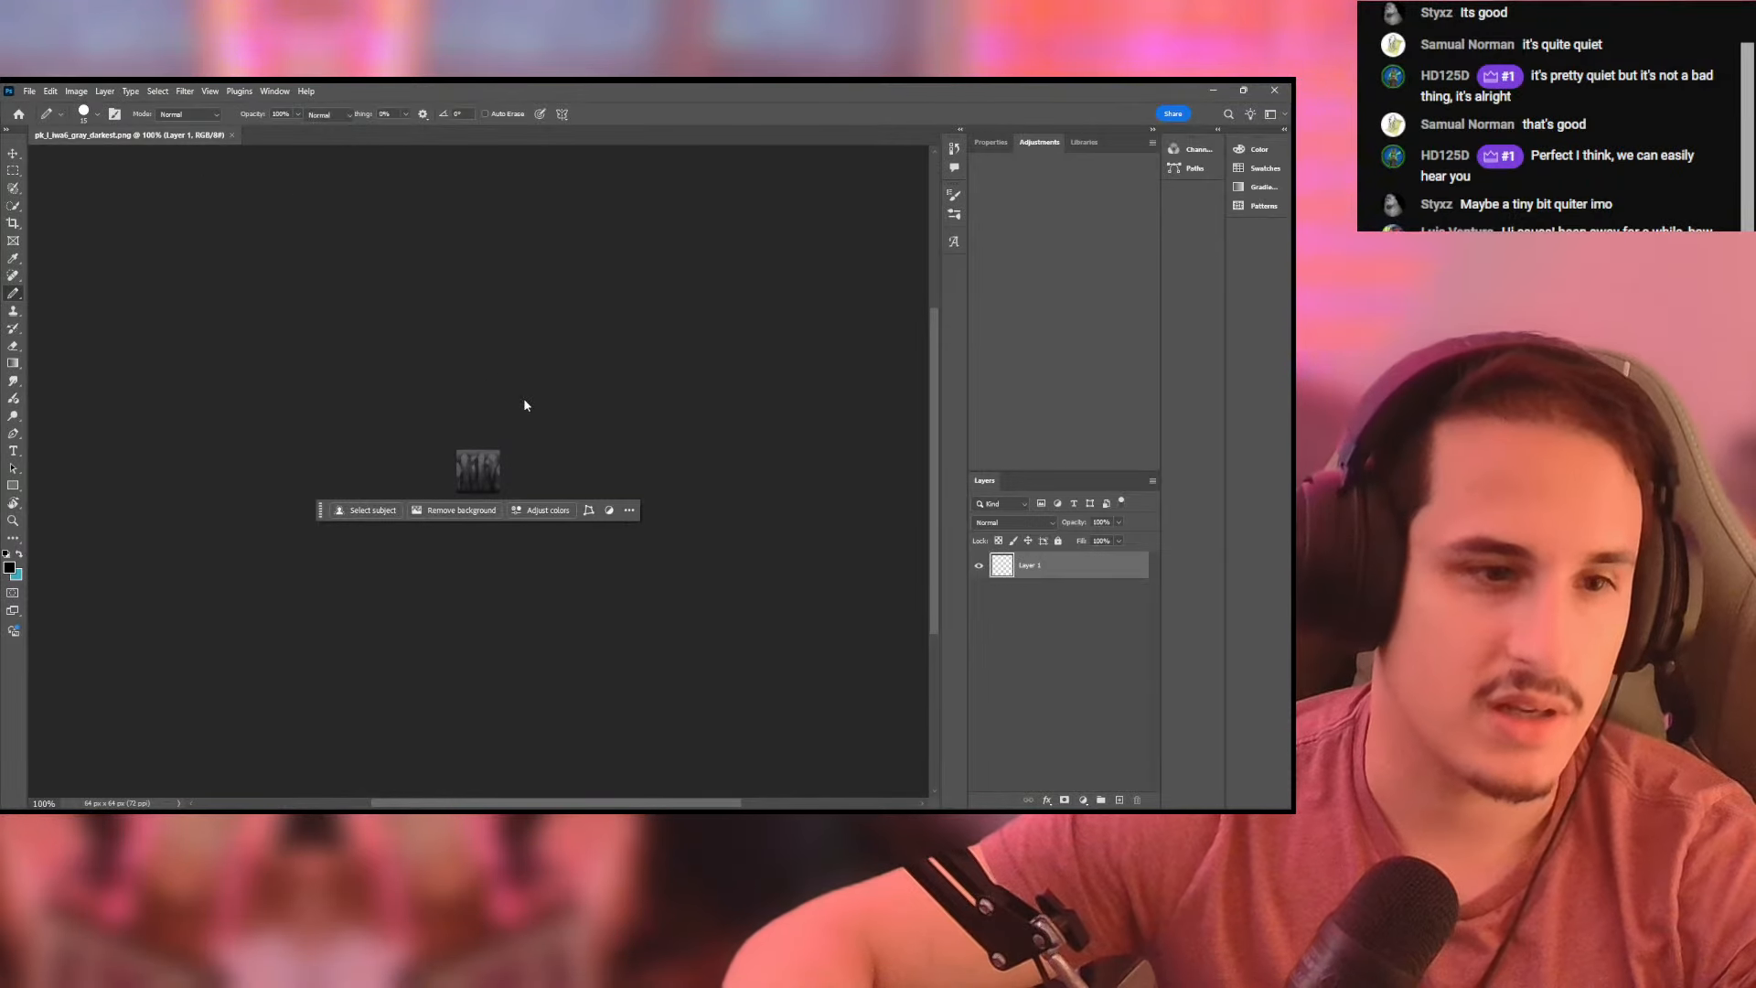
- Darken the rock wall texture with a Hue/Saturation adjustment, setting Lightness to -45
key("ctrl+plus")
key("ctrl+plus")
key("ctrl+plus")
key("ctrl+plus")
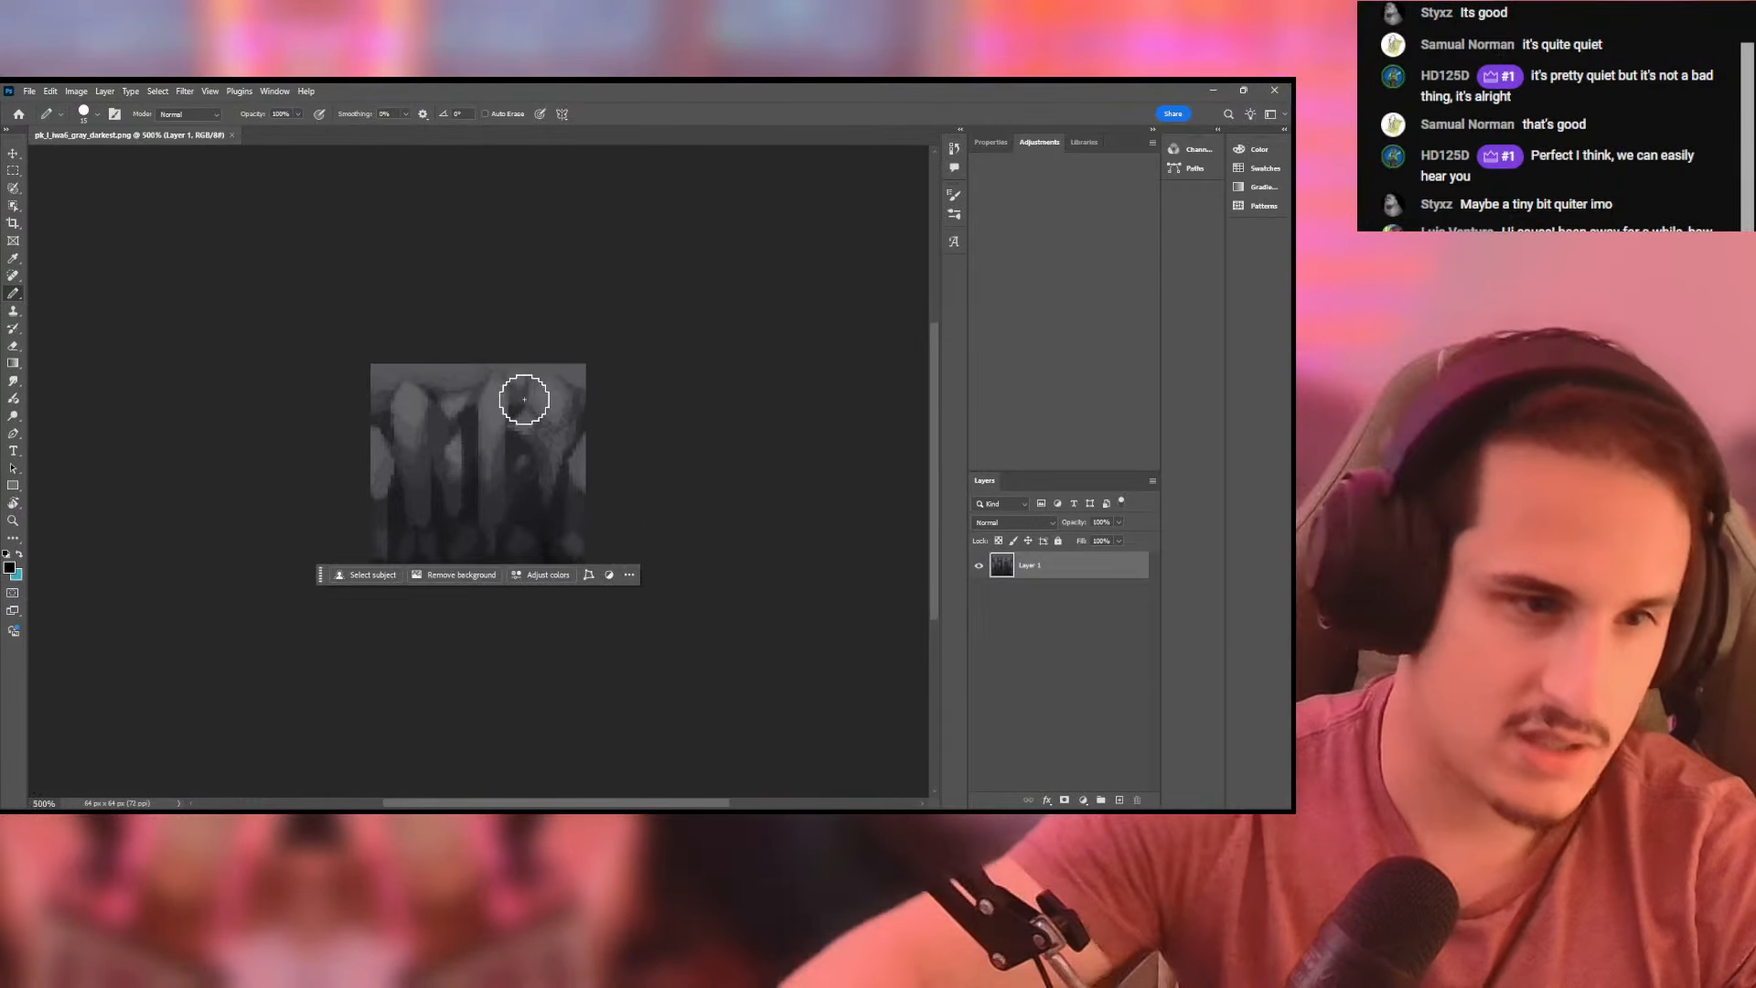
left_click(76, 91)
mouse_move(96, 128)
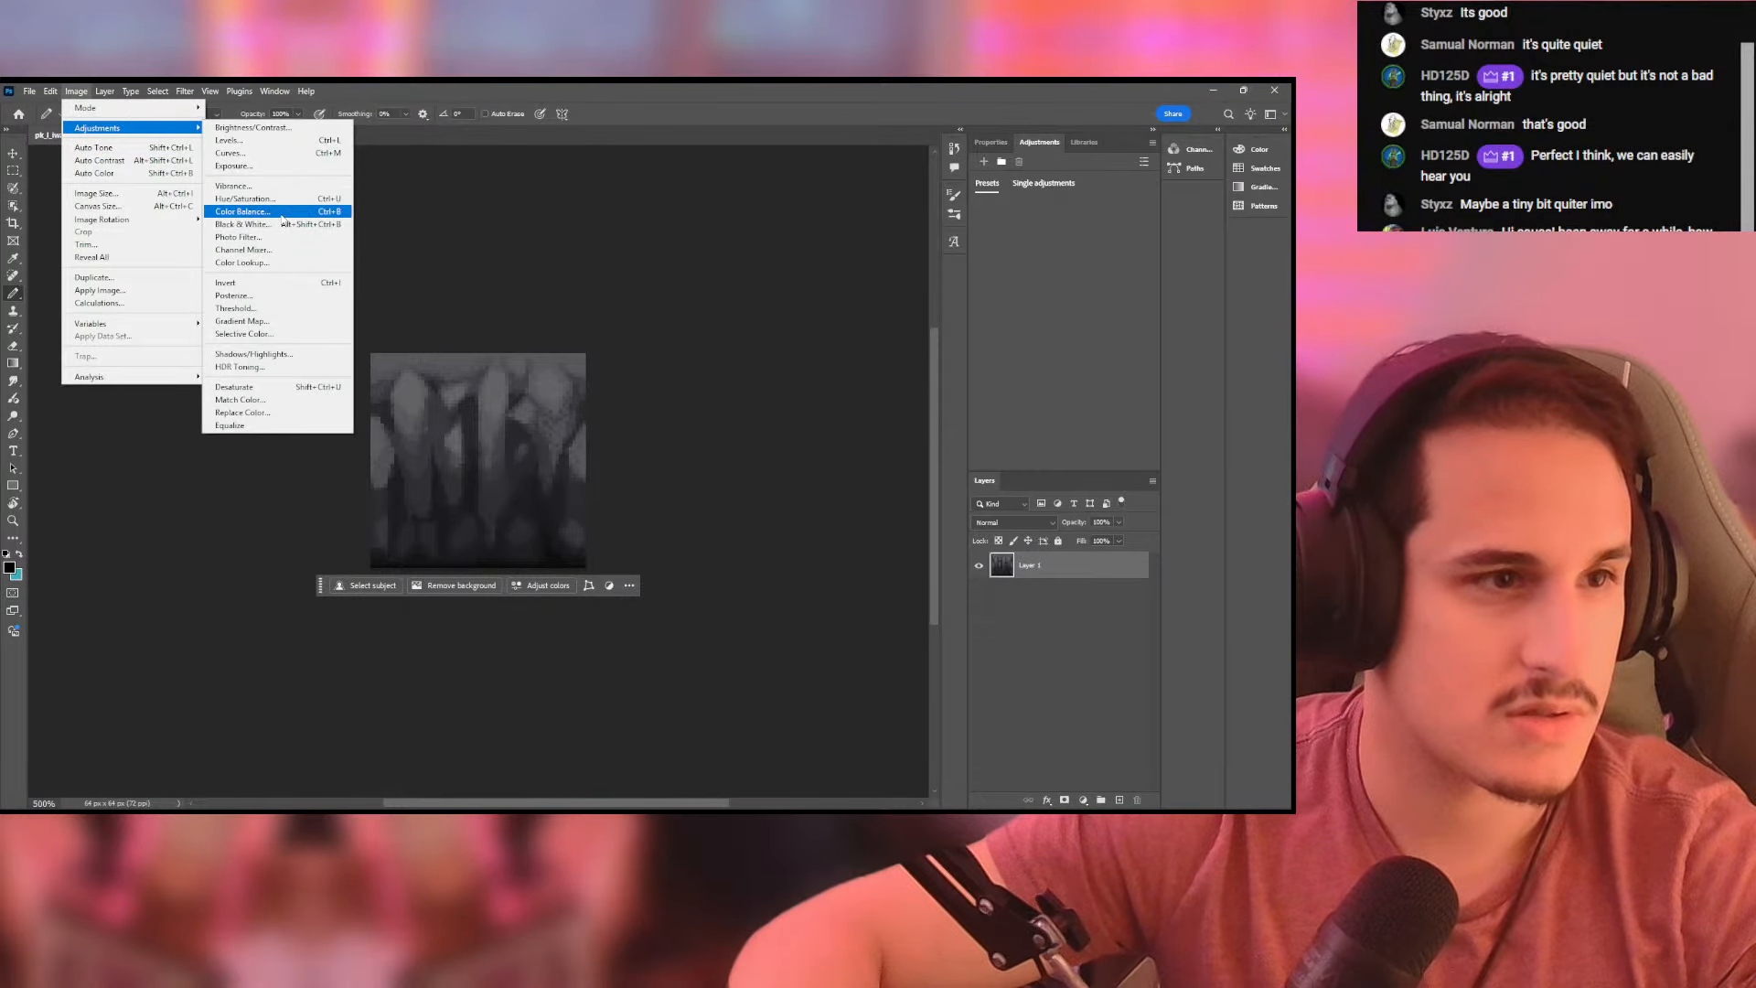
left_click(245, 199)
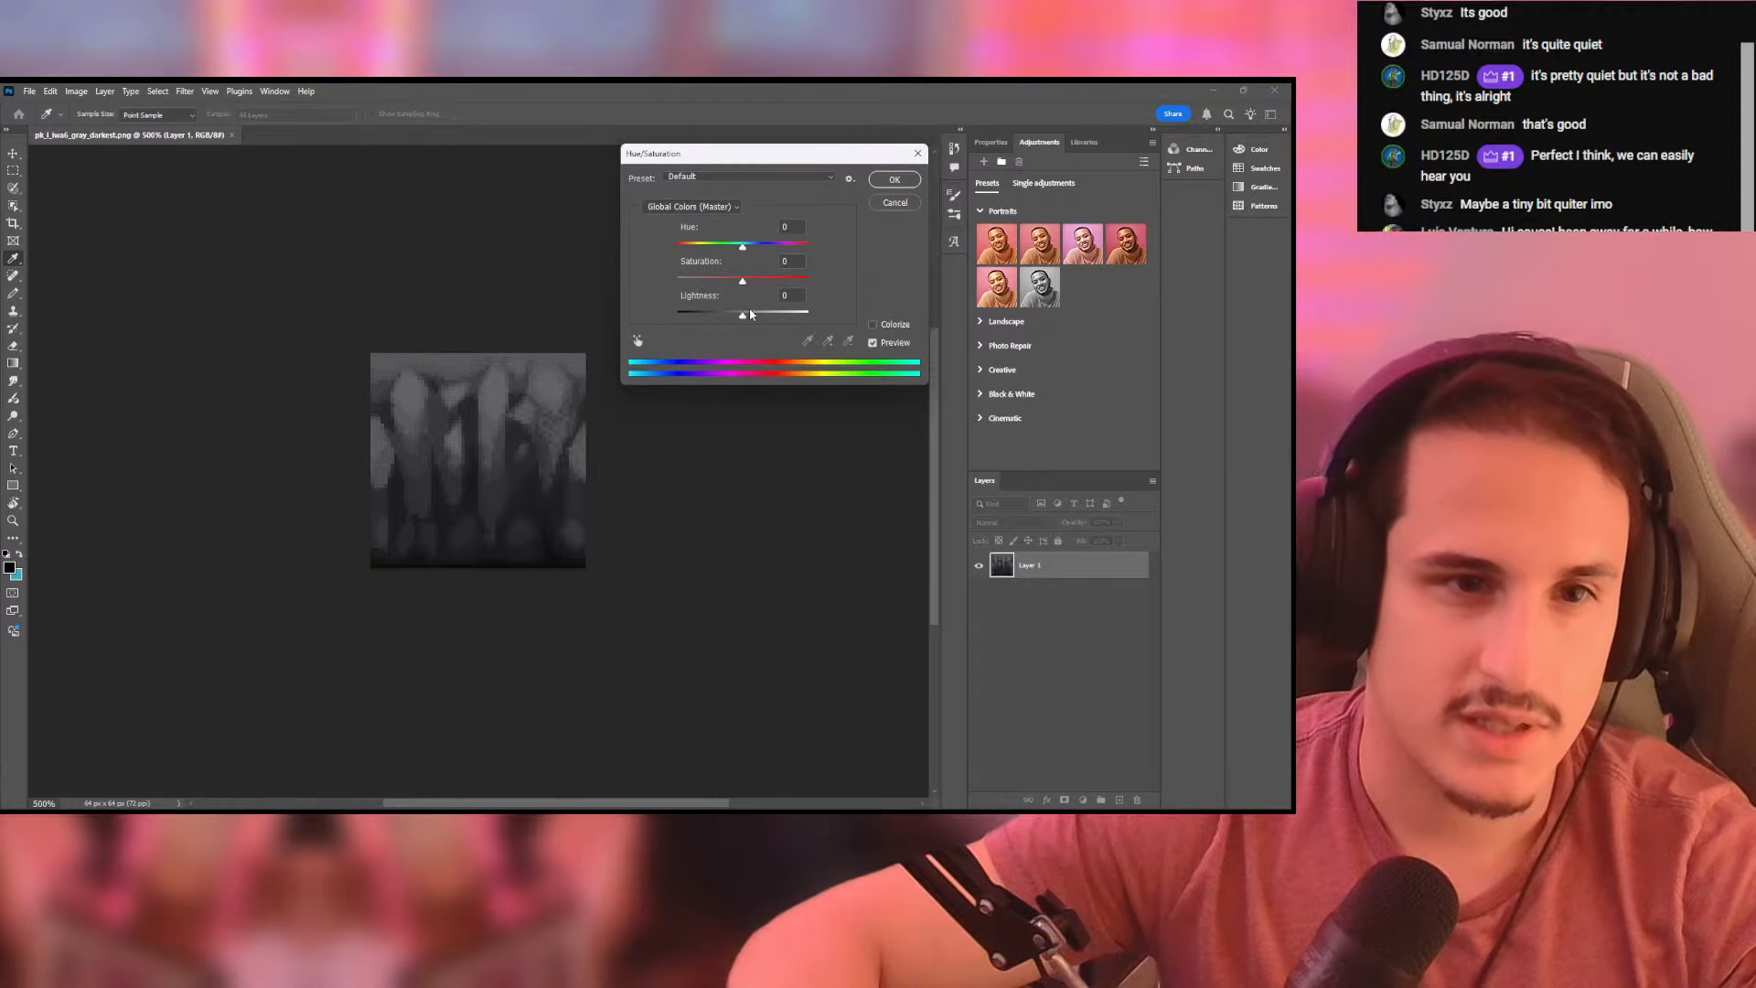
left_click_drag(743, 319, 714, 317)
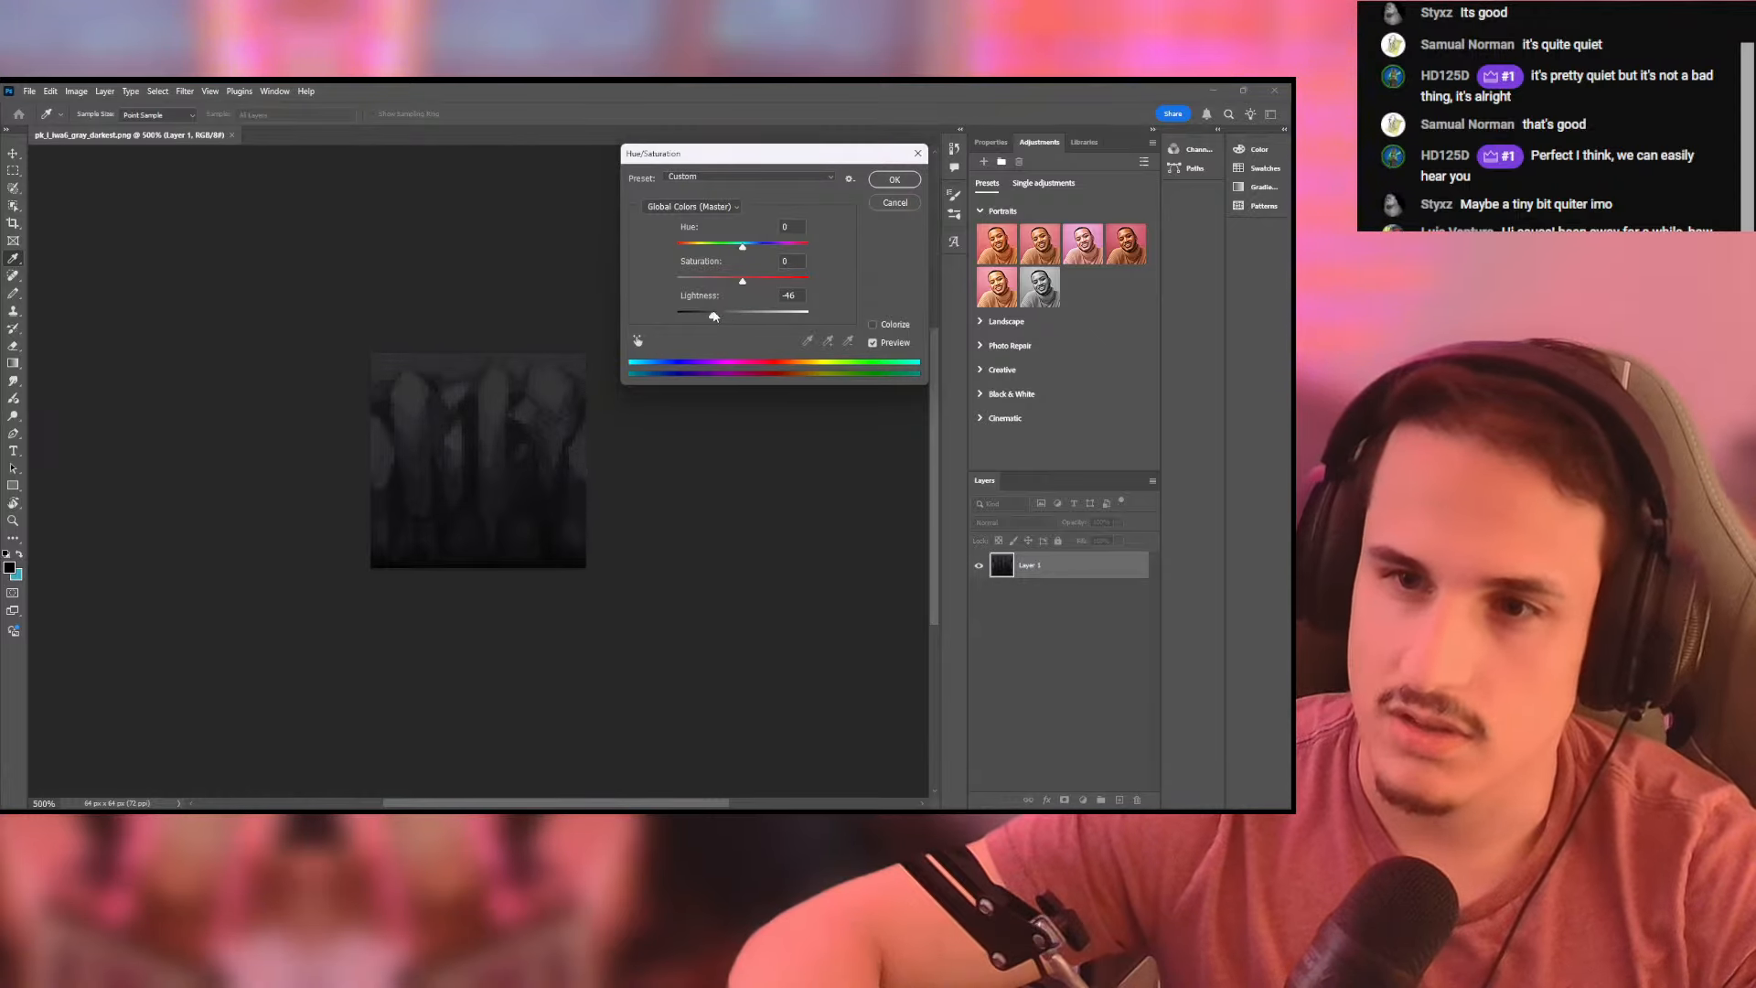
left_click(887, 180)
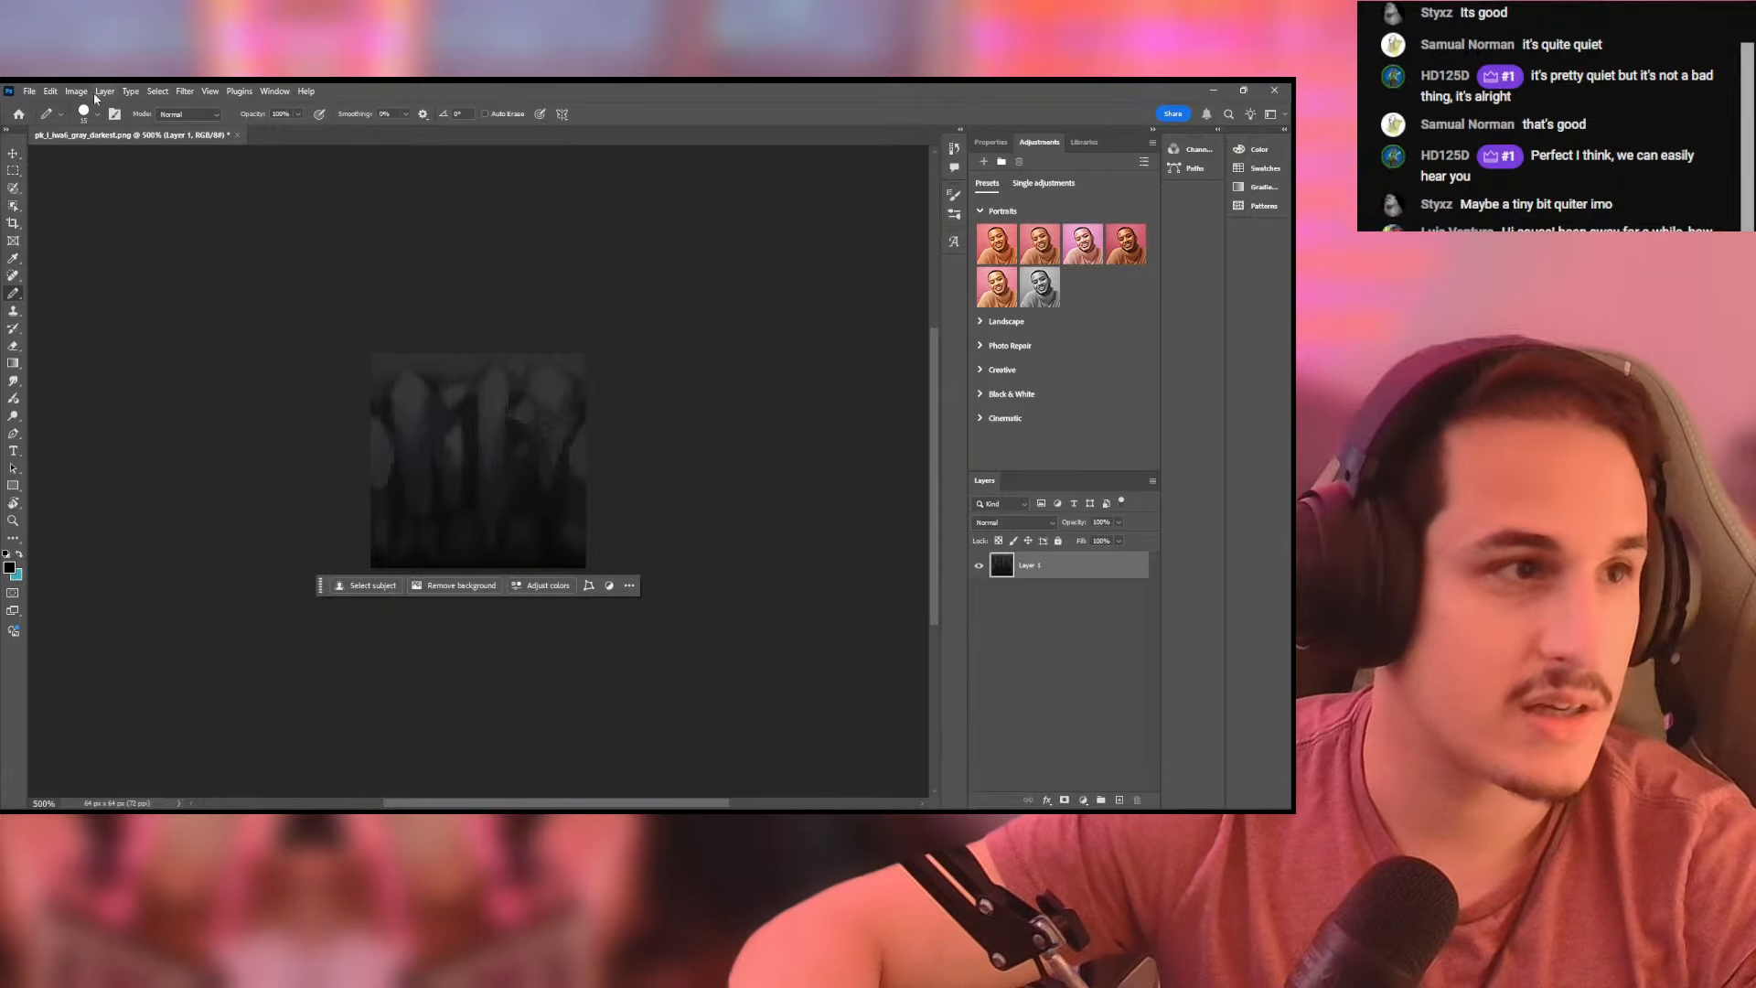
- Save the darkened rock wall texture as a new PNG named pk_l_iwall_gray_bottom in the snowy folder
left_click(33, 91)
mouse_move(101, 329)
left_click(265, 326)
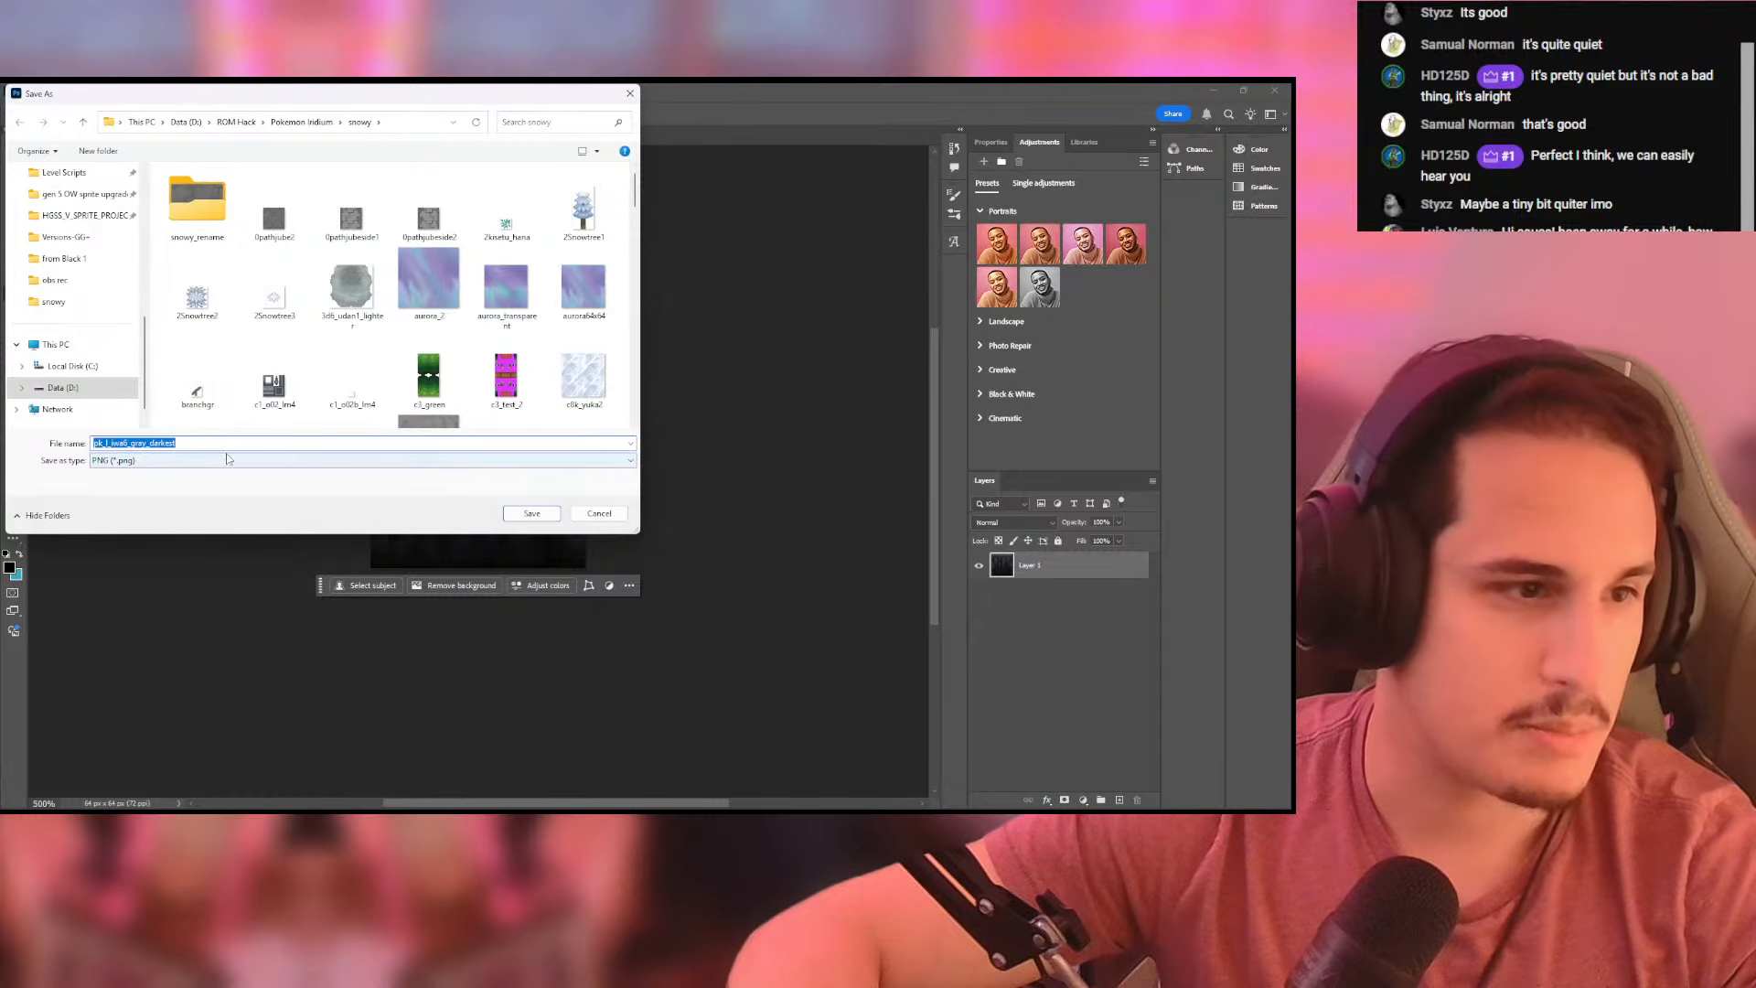
left_click(223, 444)
key("BackSpace")
key("BackSpace")
key("BackSpace")
key("BackSpace")
key("BackSpace")
key("BackSpace")
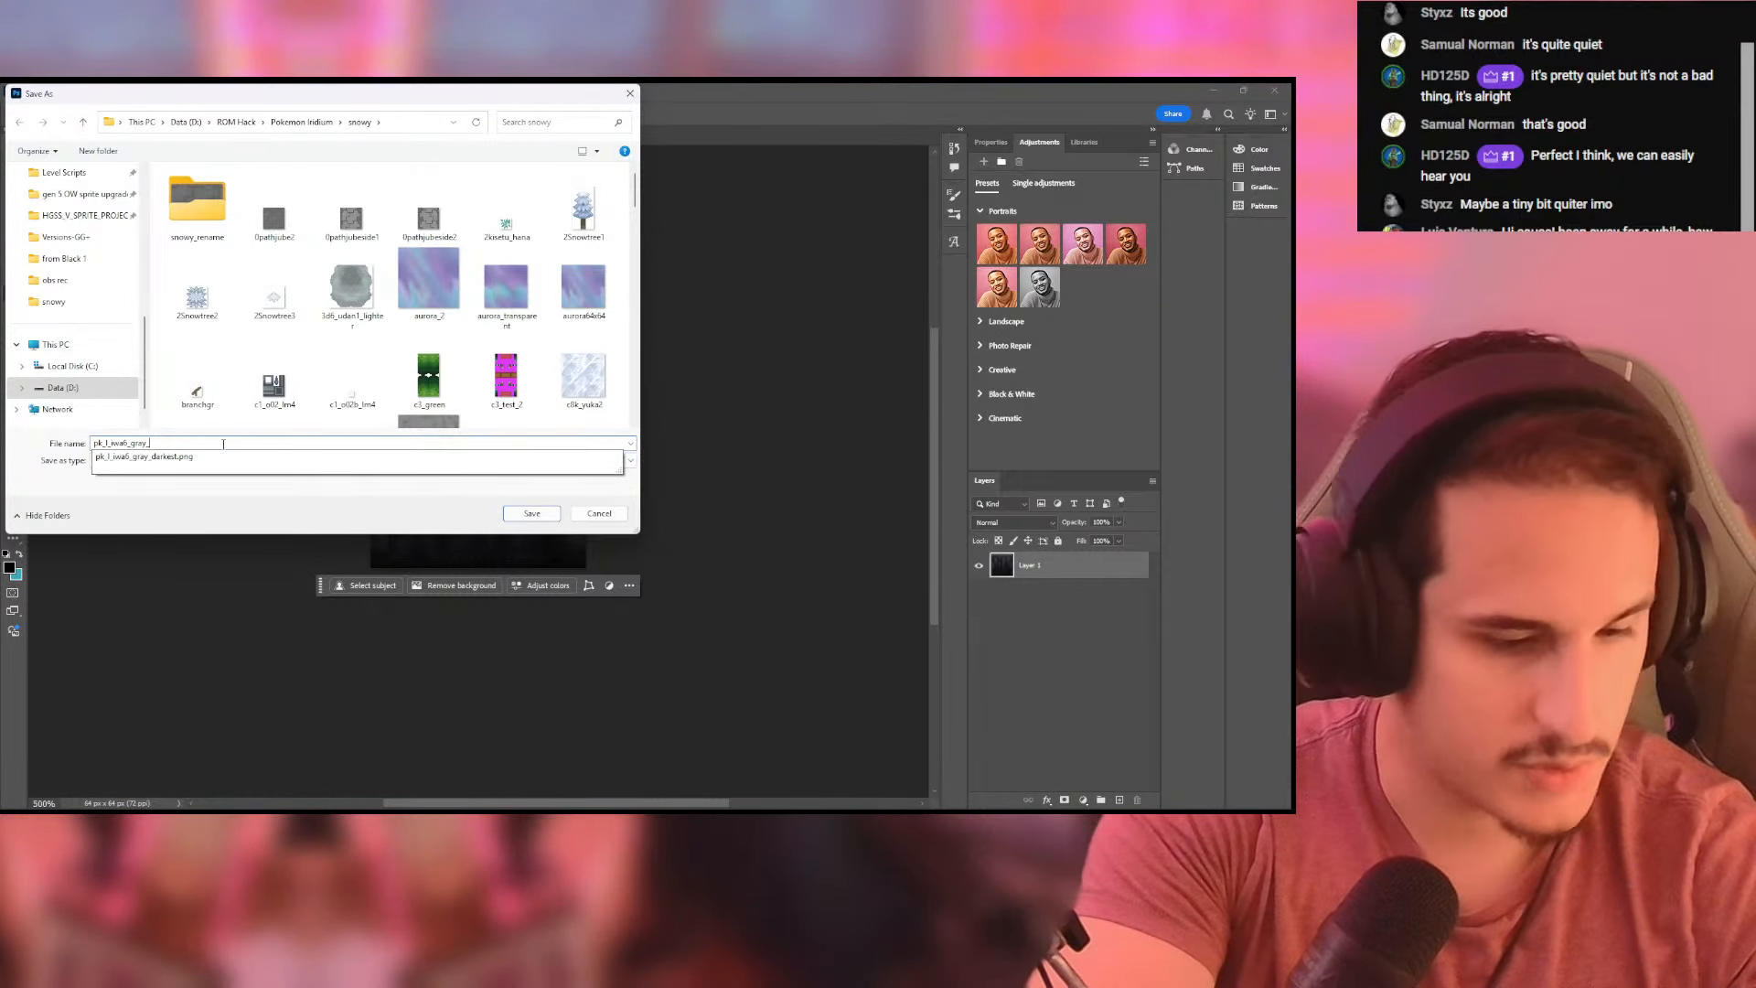
type("bottom")
key("Return")
- Switch to Pokemon DS Map Studio and duplicate wall tile 802, giving the copy the added texture pk_l_iwall_gray_bottom.png
key("alt+Tab")
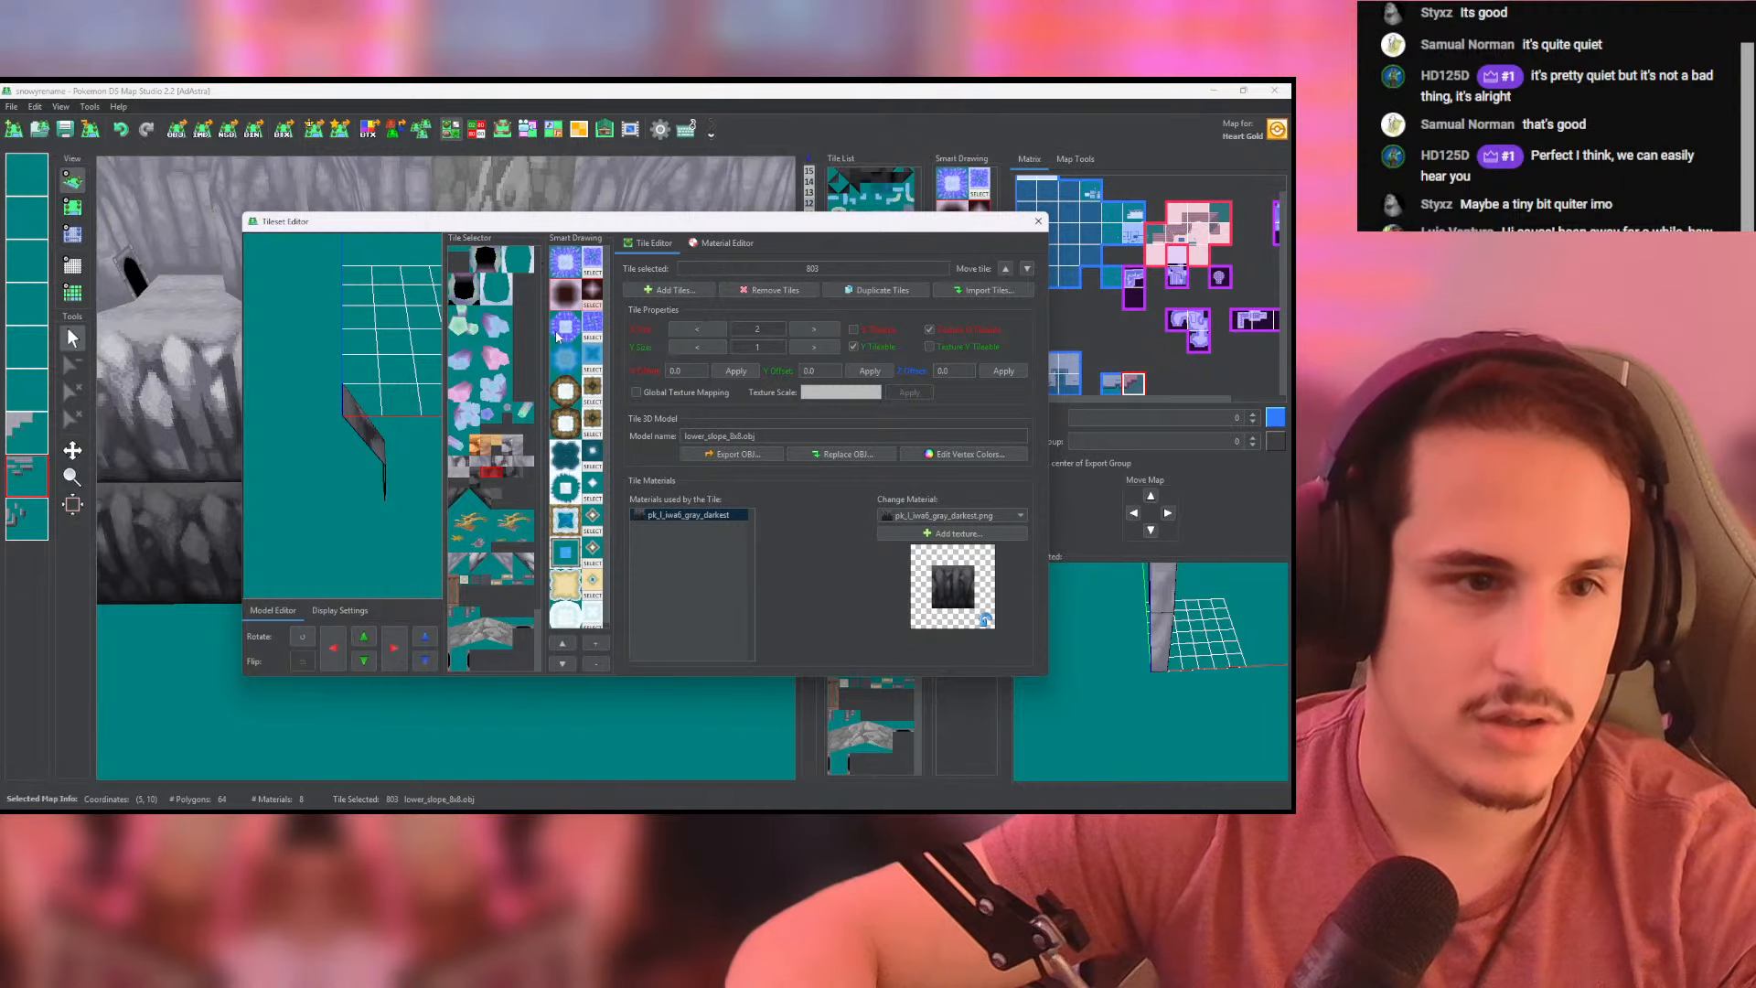
left_click(476, 477)
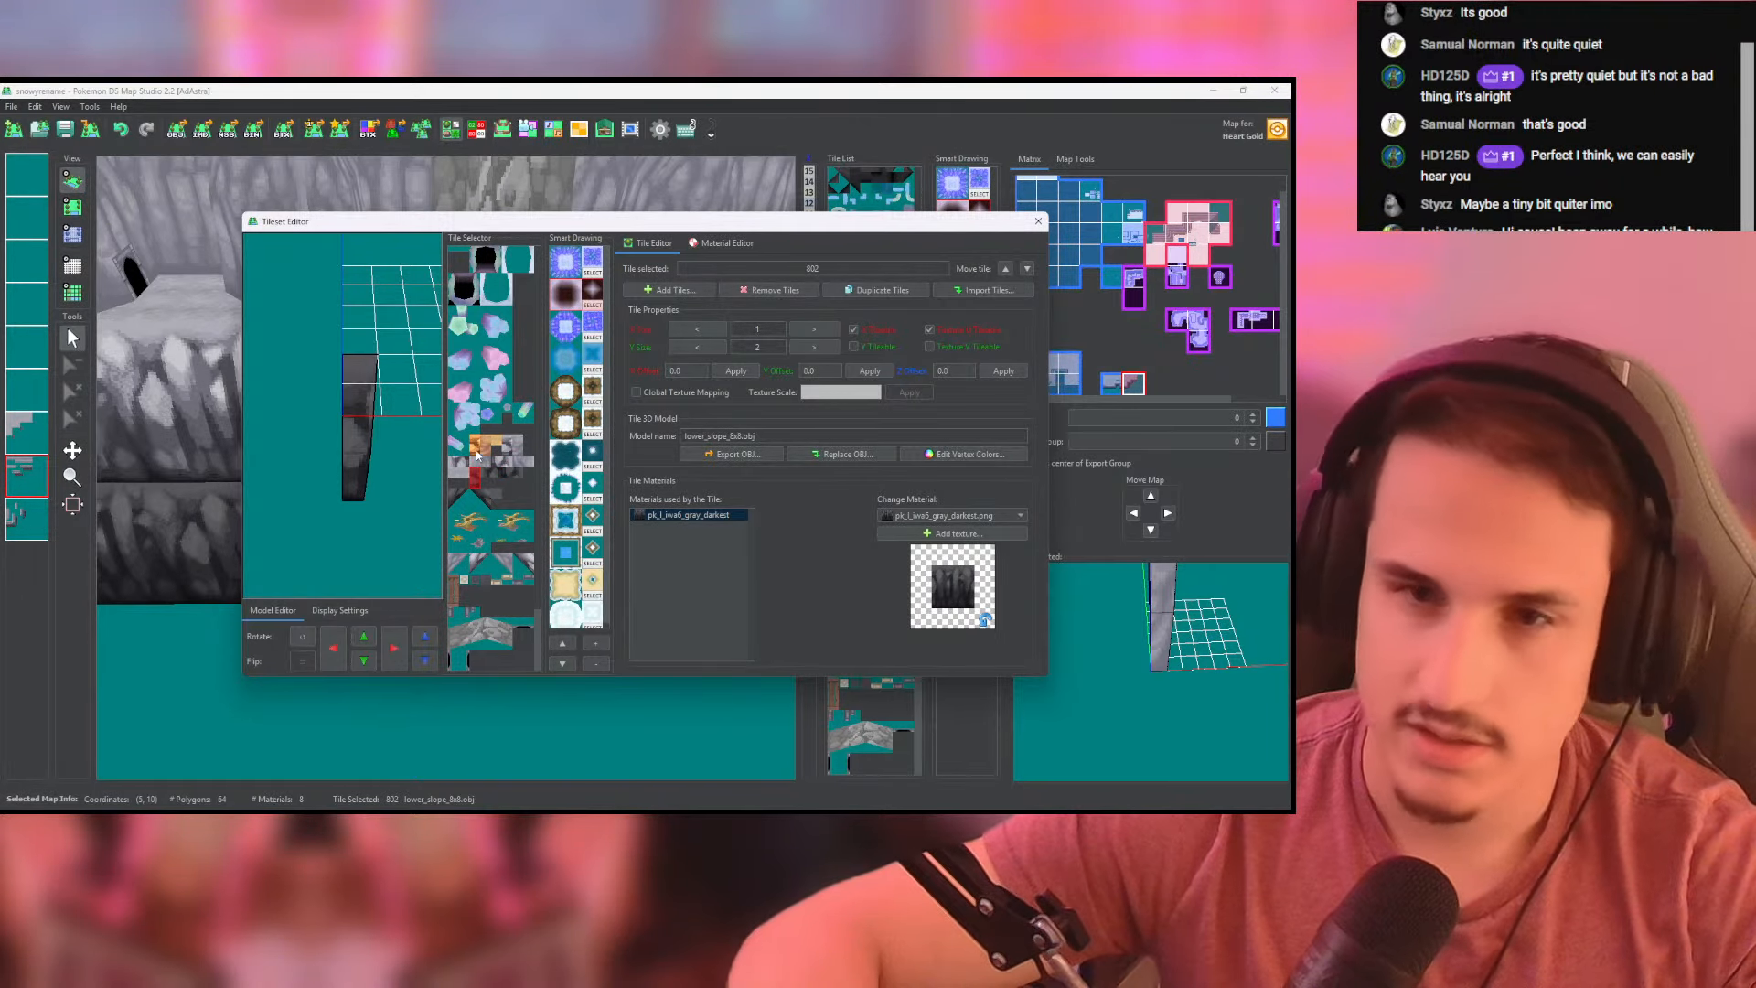
left_click_drag(440, 457, 391, 455)
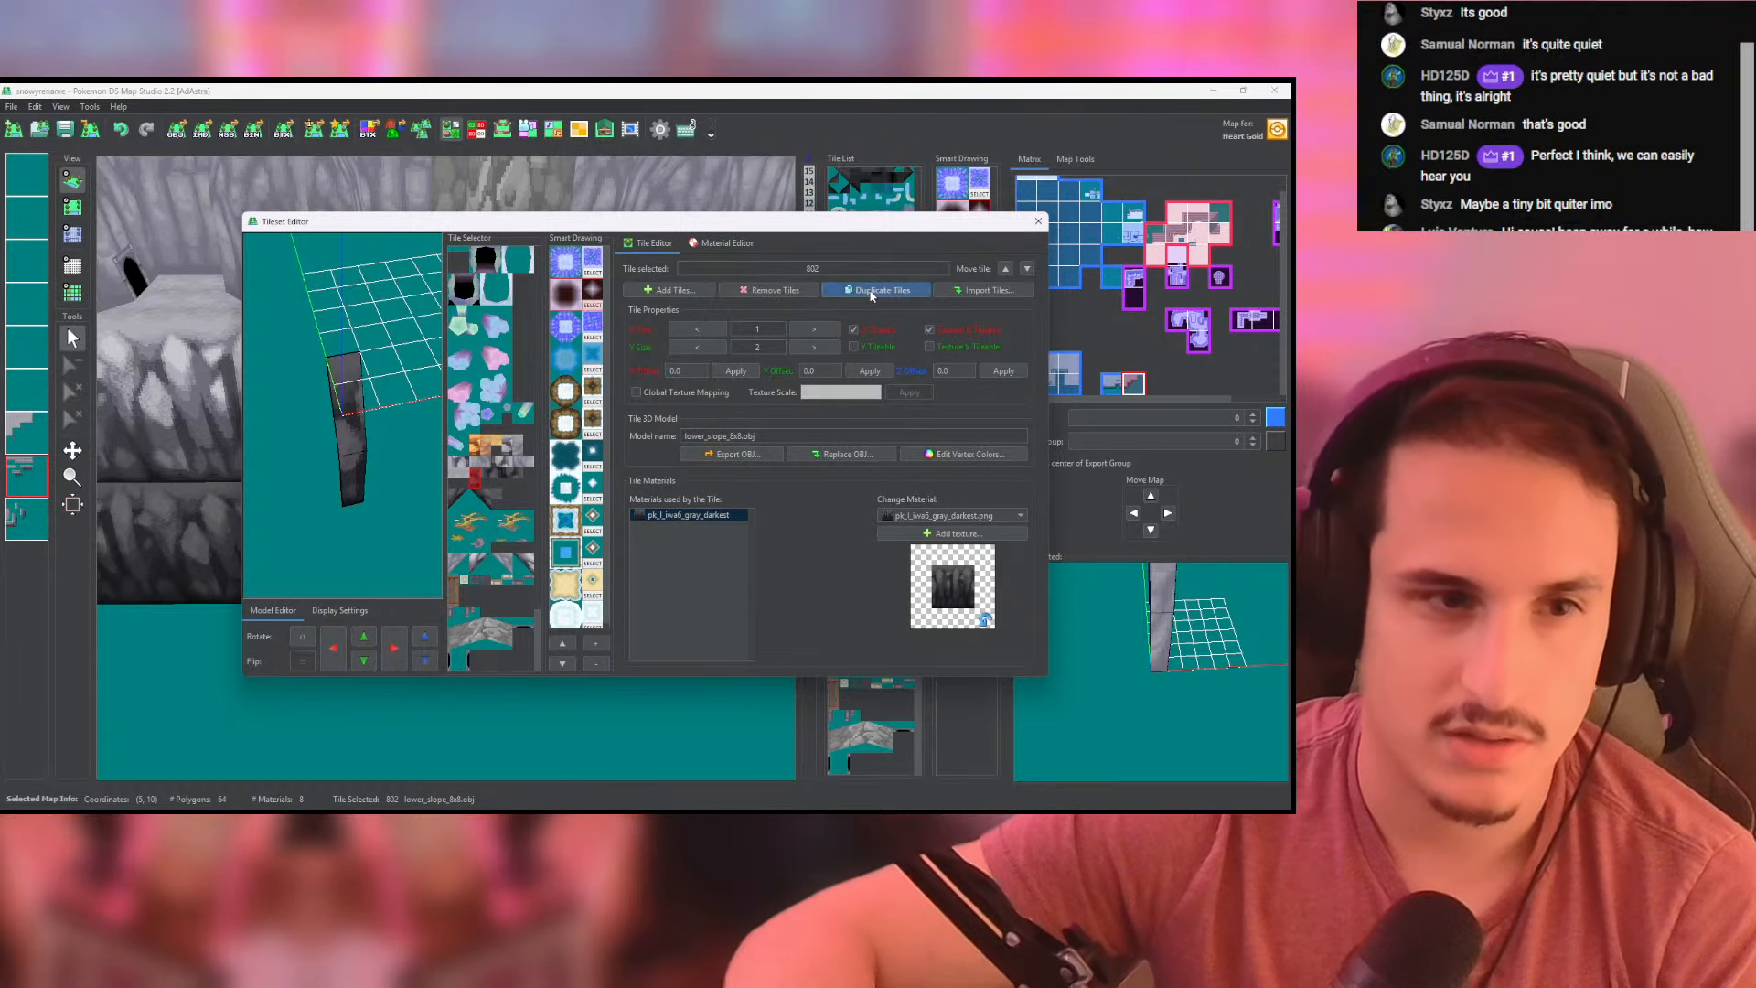
left_click(871, 291)
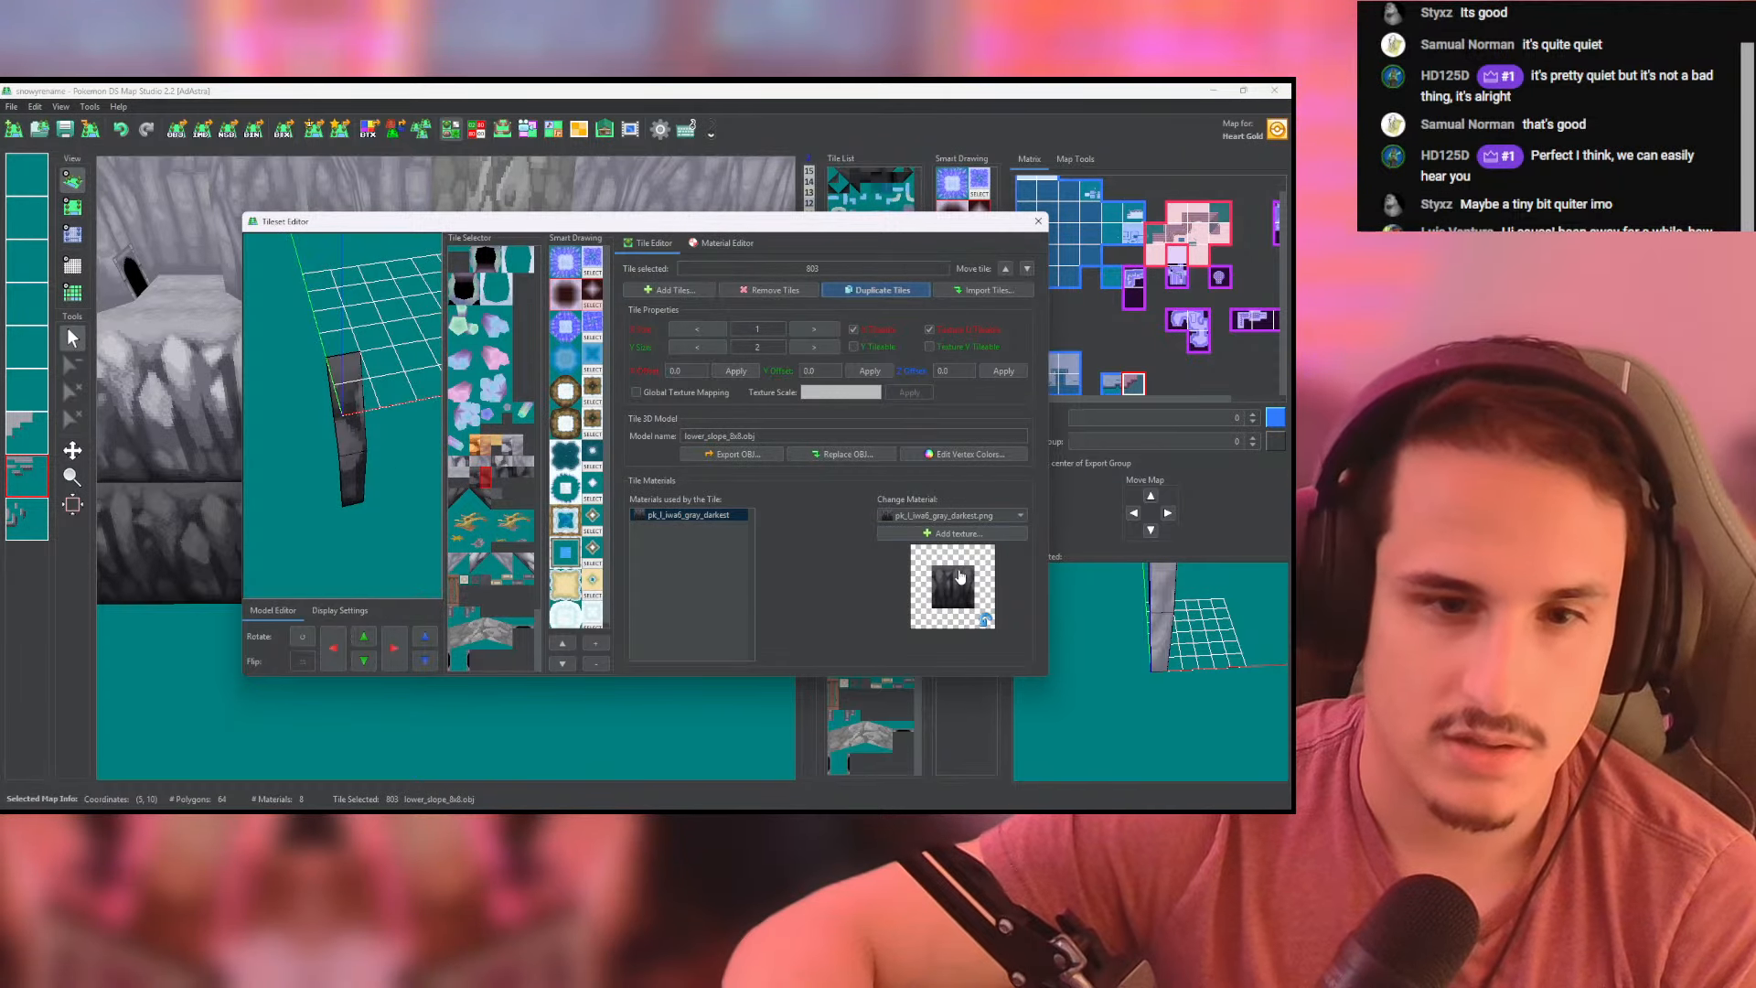
left_click(959, 533)
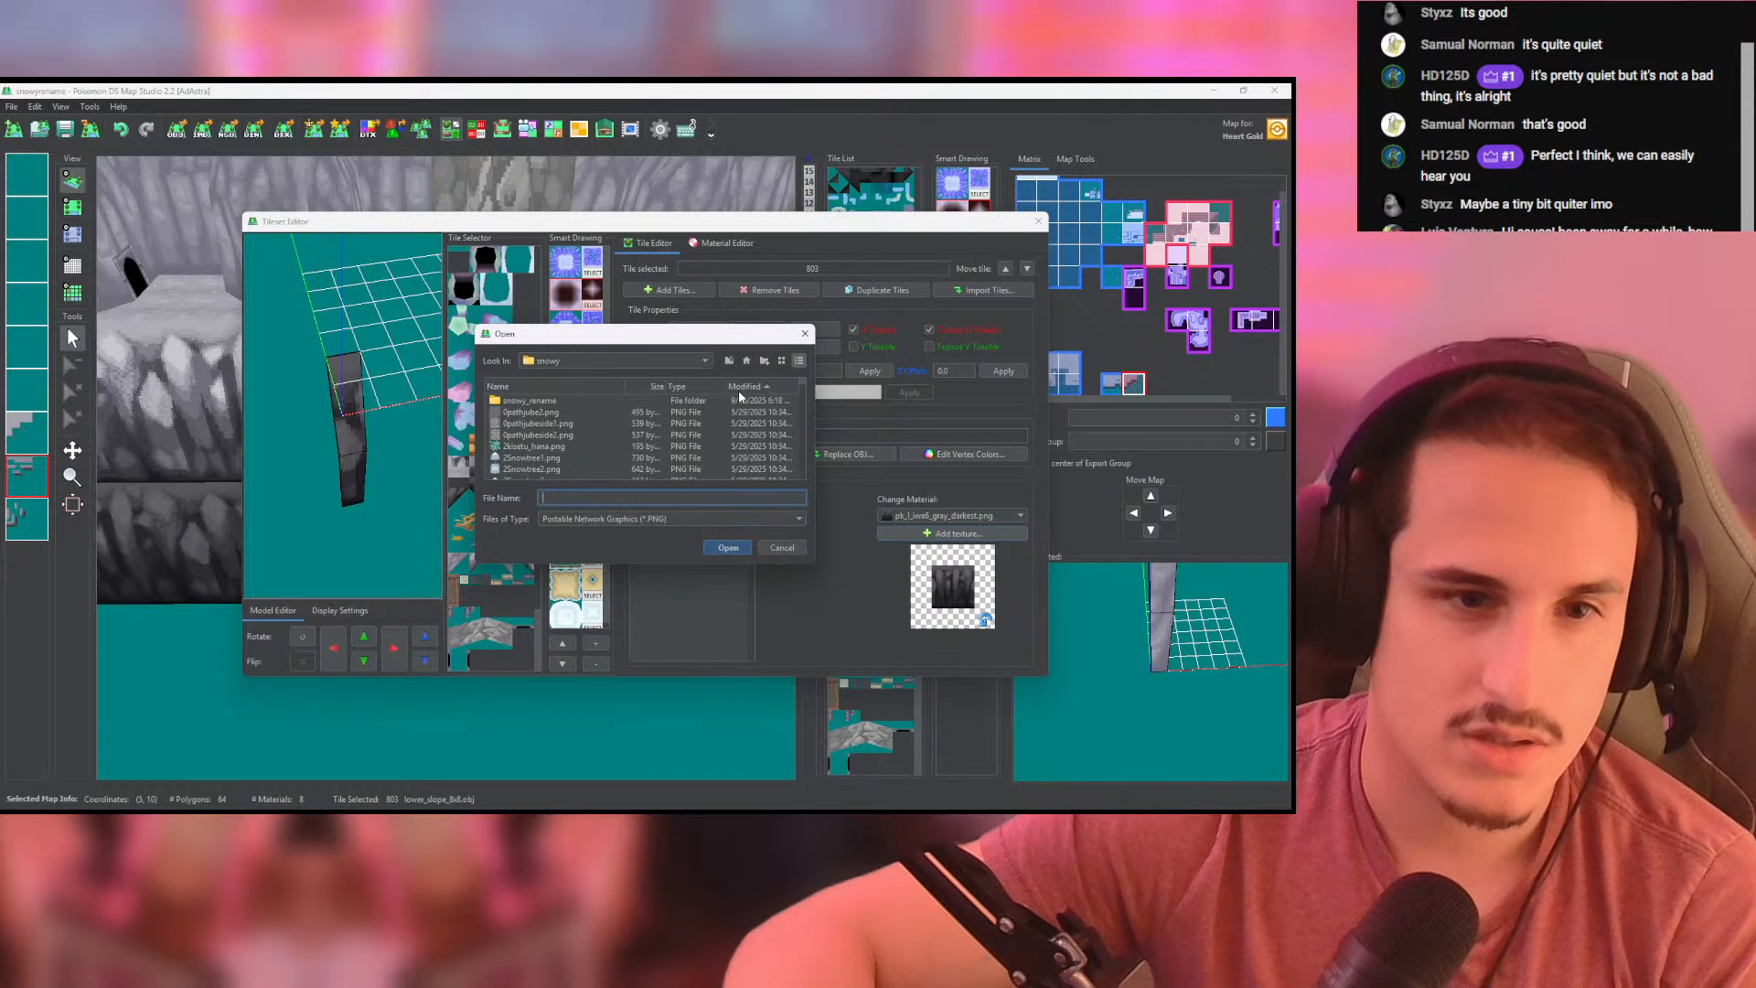
left_click(743, 386)
double_click(549, 406)
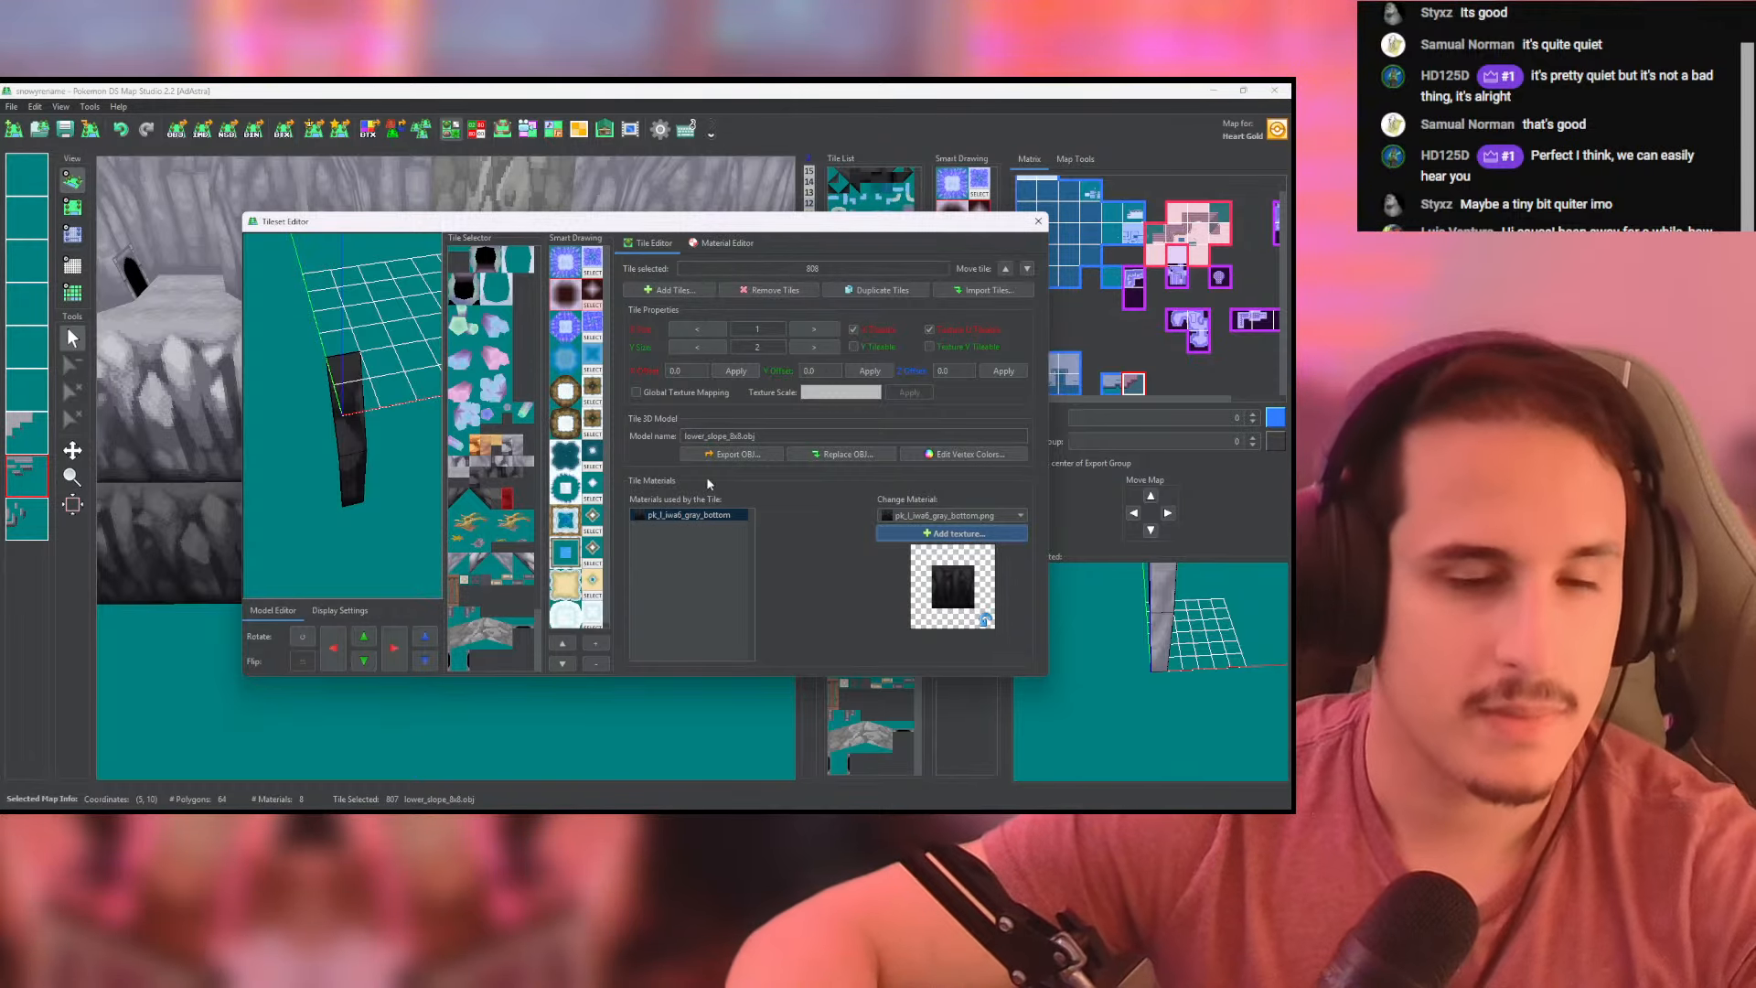
left_click(1038, 222)
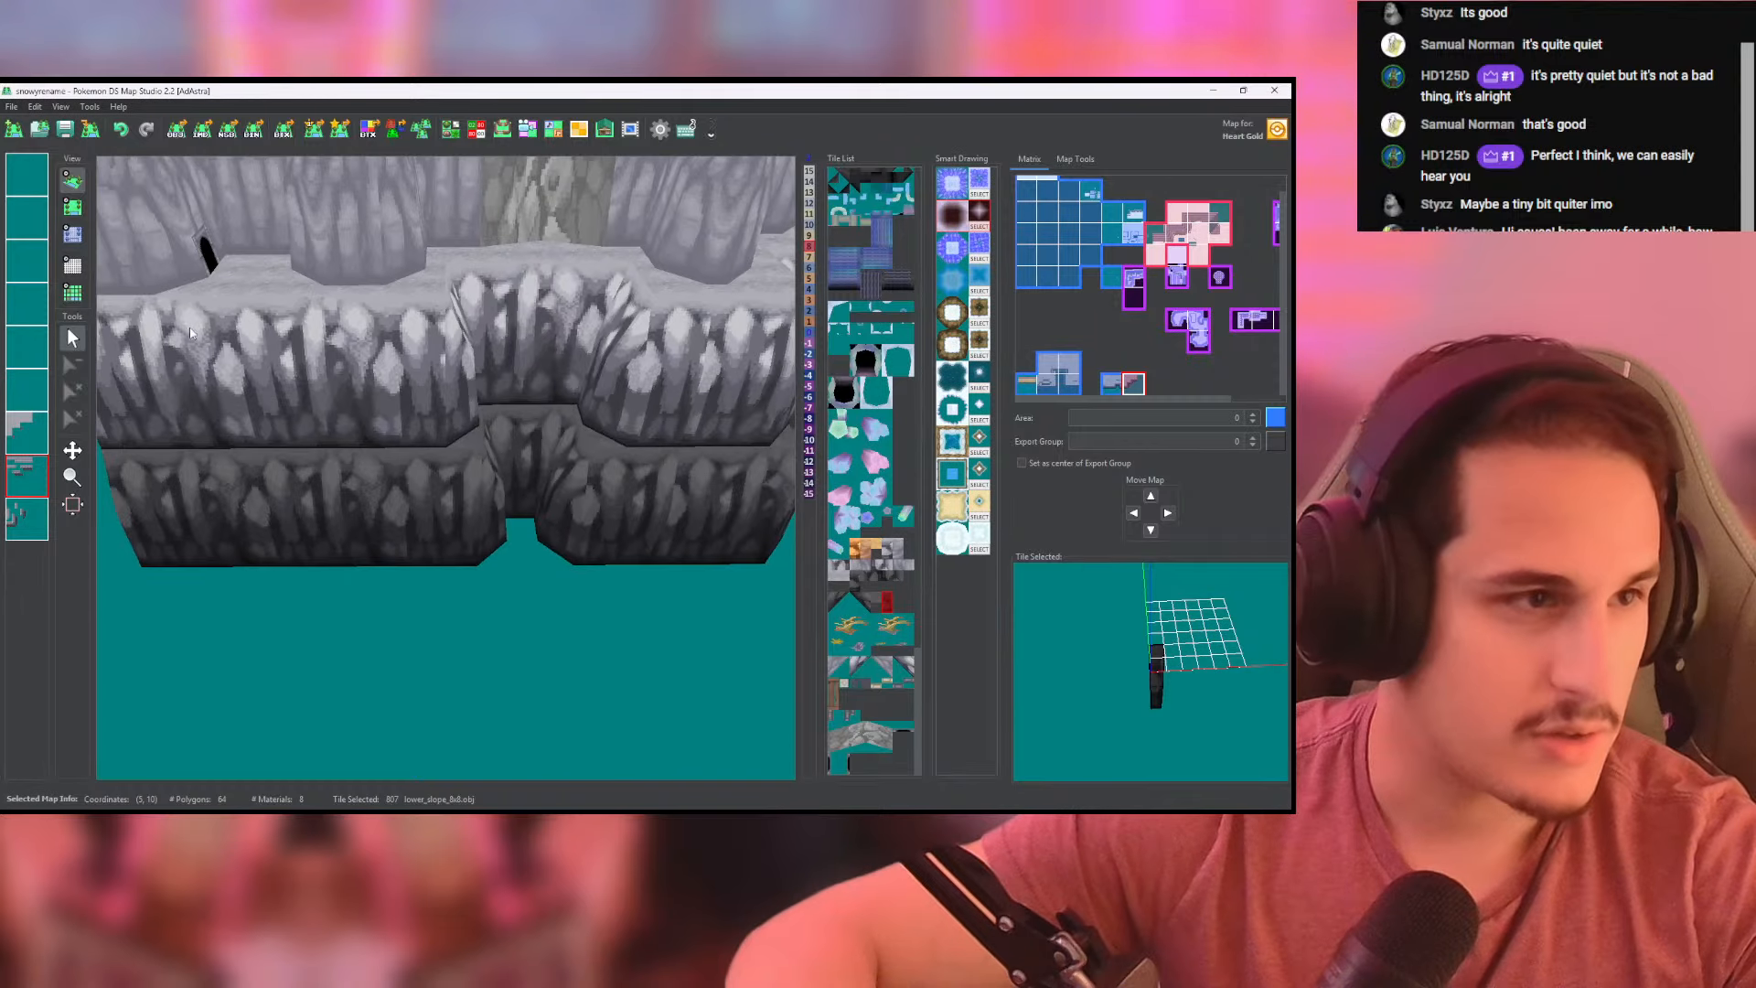
- Paint the new bottom rock wall tile across the left-hand map, directly beneath its lowest cliff tier
left_click(76, 209)
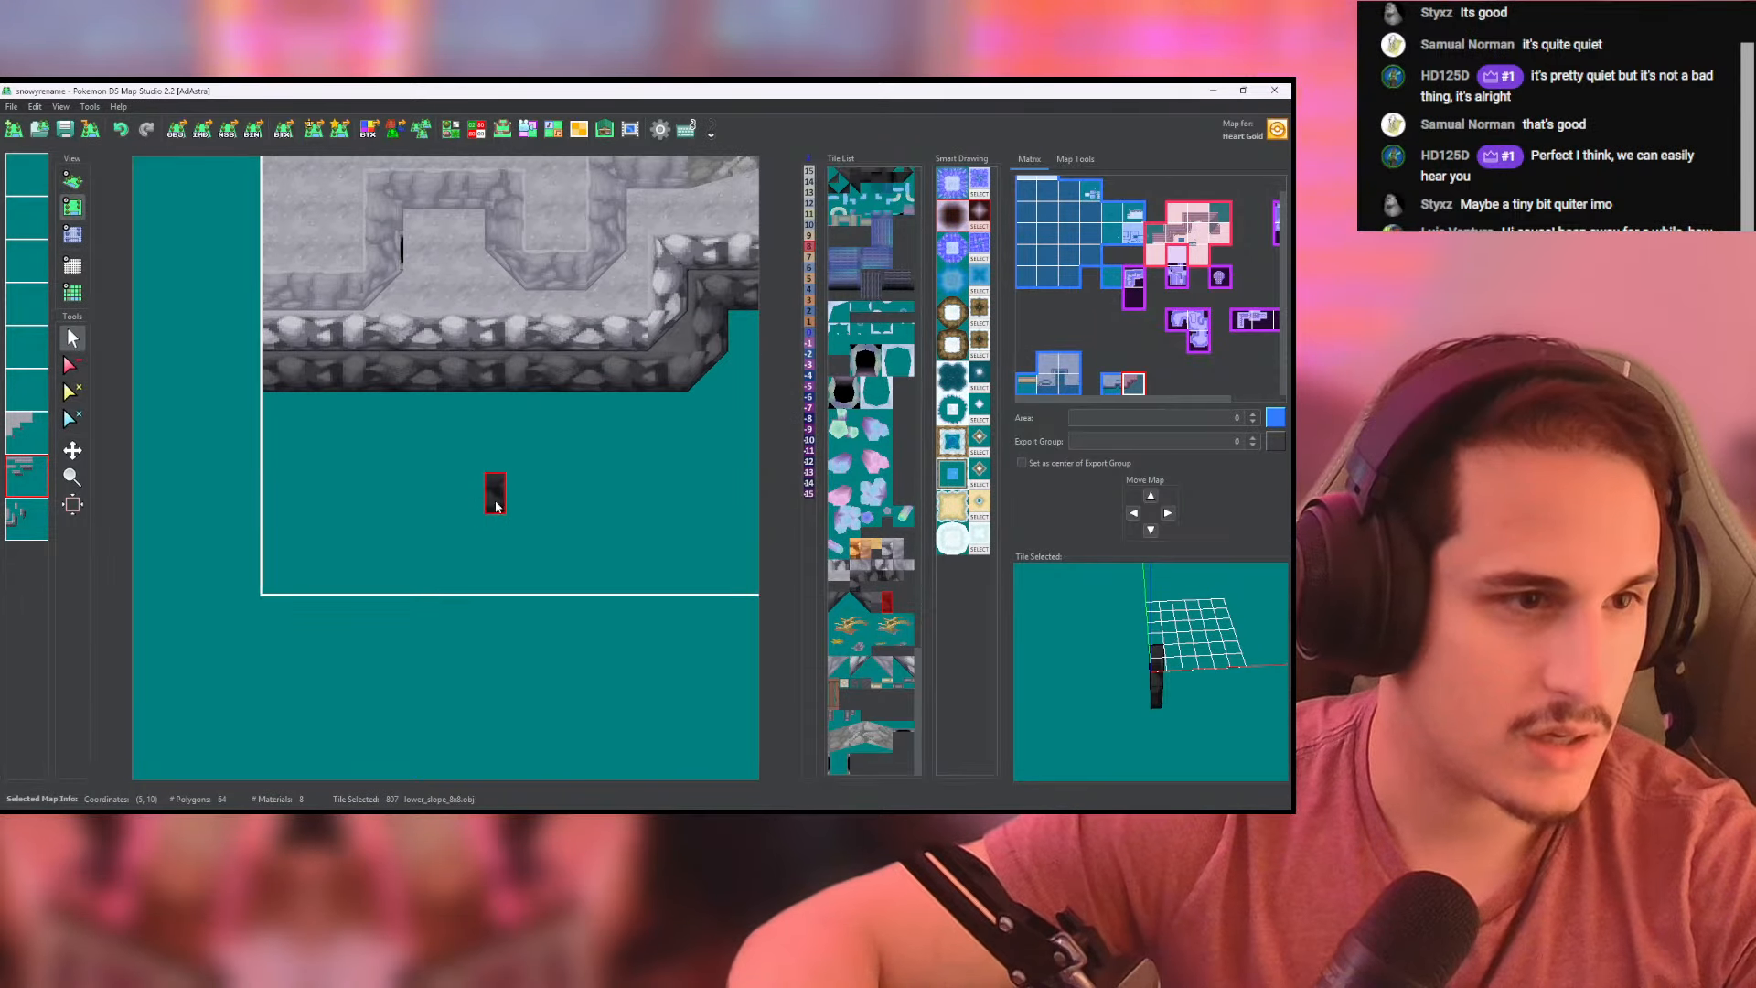
mouse_move(198, 440)
left_mouse_down()
mouse_move(164, 438)
mouse_move(536, 438)
left_mouse_up()
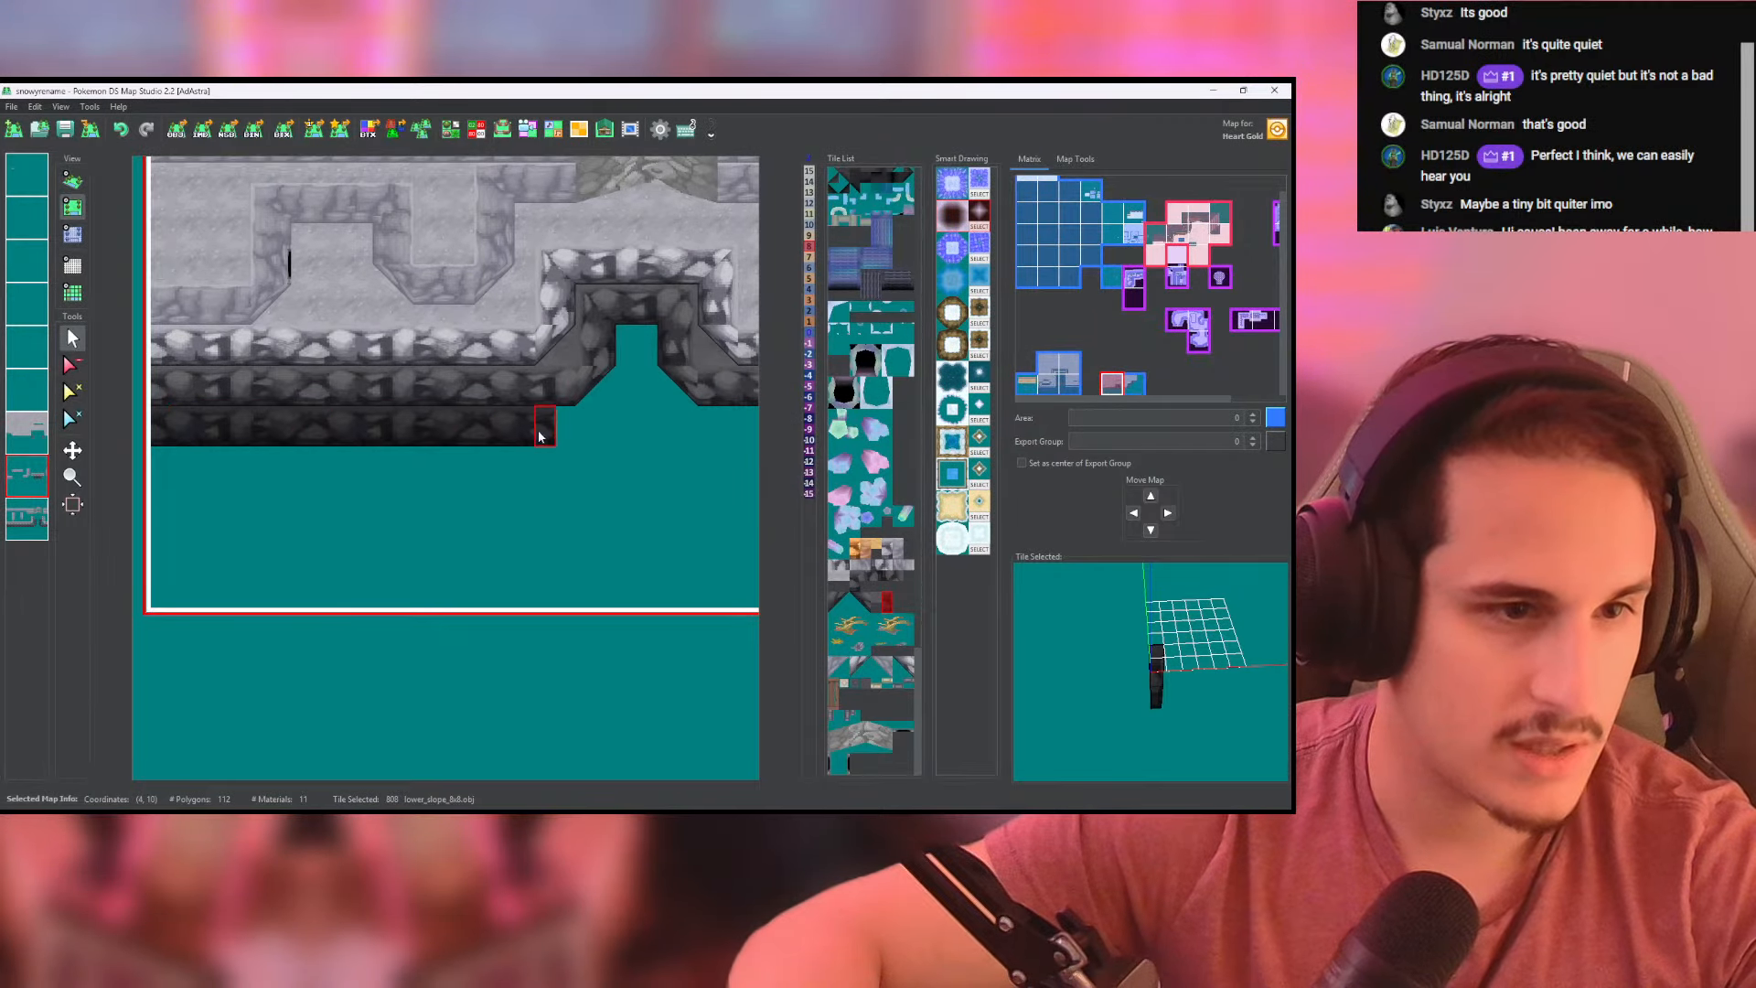
middle_click_drag(536, 438, 332, 458)
left_click_drag(343, 458, 572, 458)
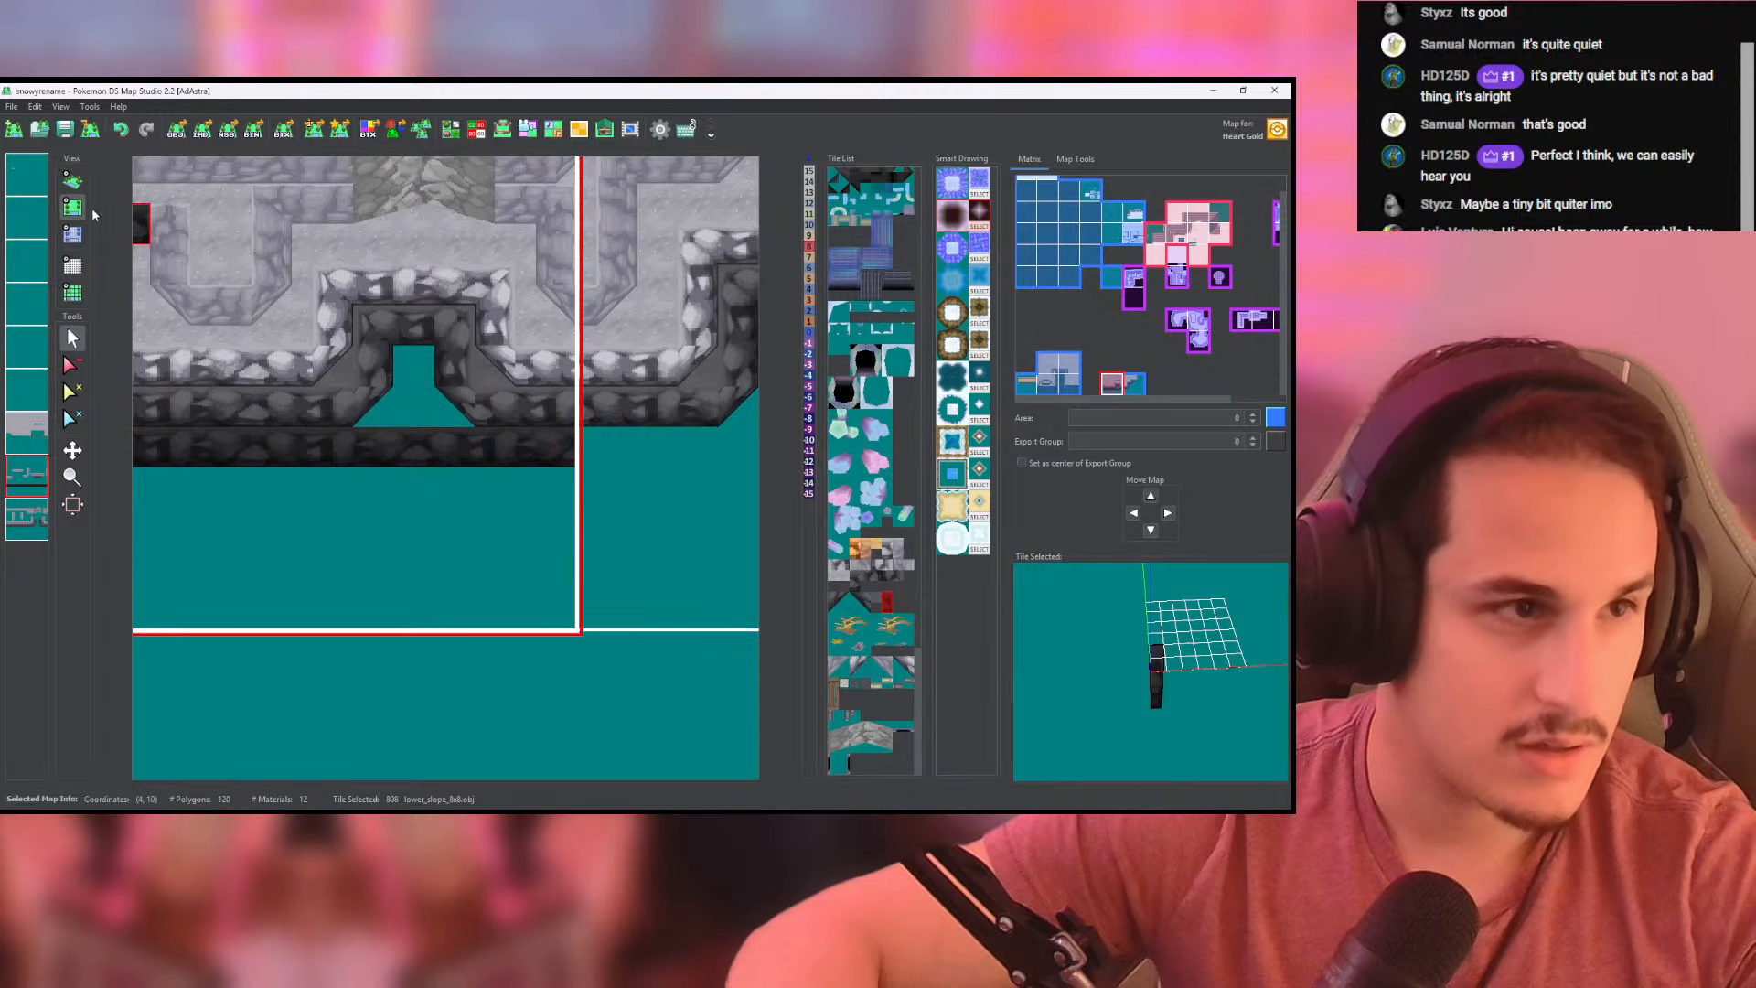
left_click(72, 182)
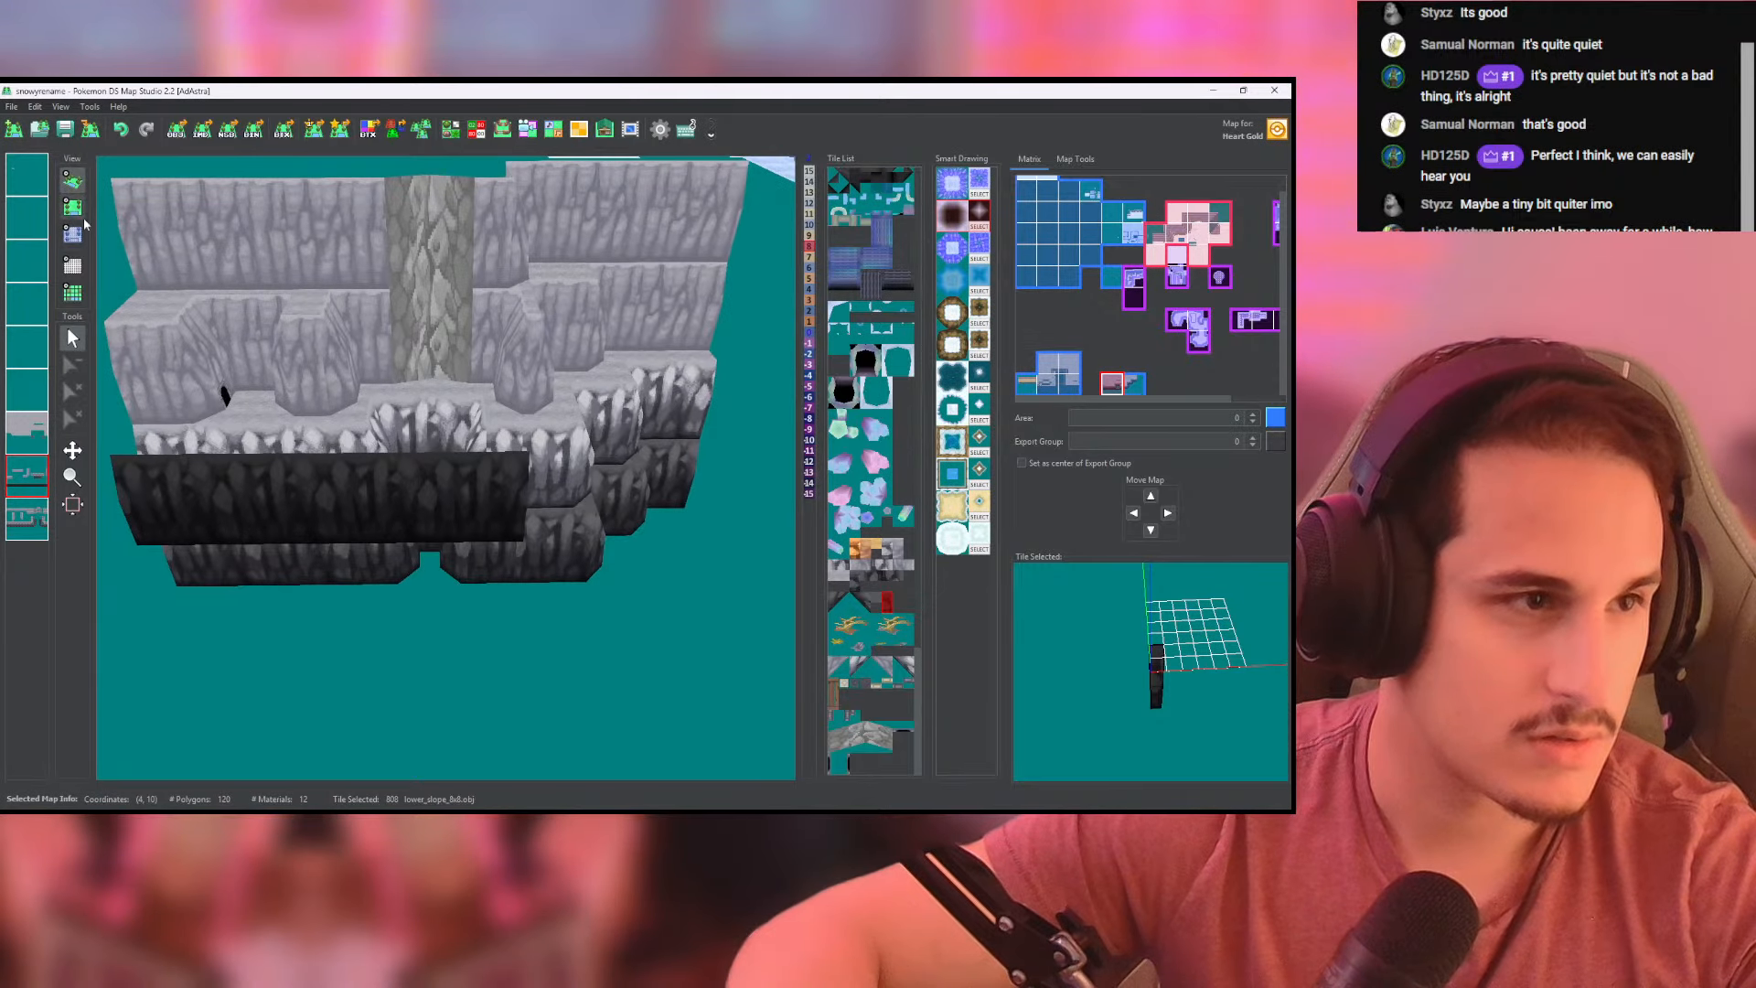
- Set the two rows directly below the left-hand map's height -8 cells to height -15 across the map's full width
left_click(72, 234)
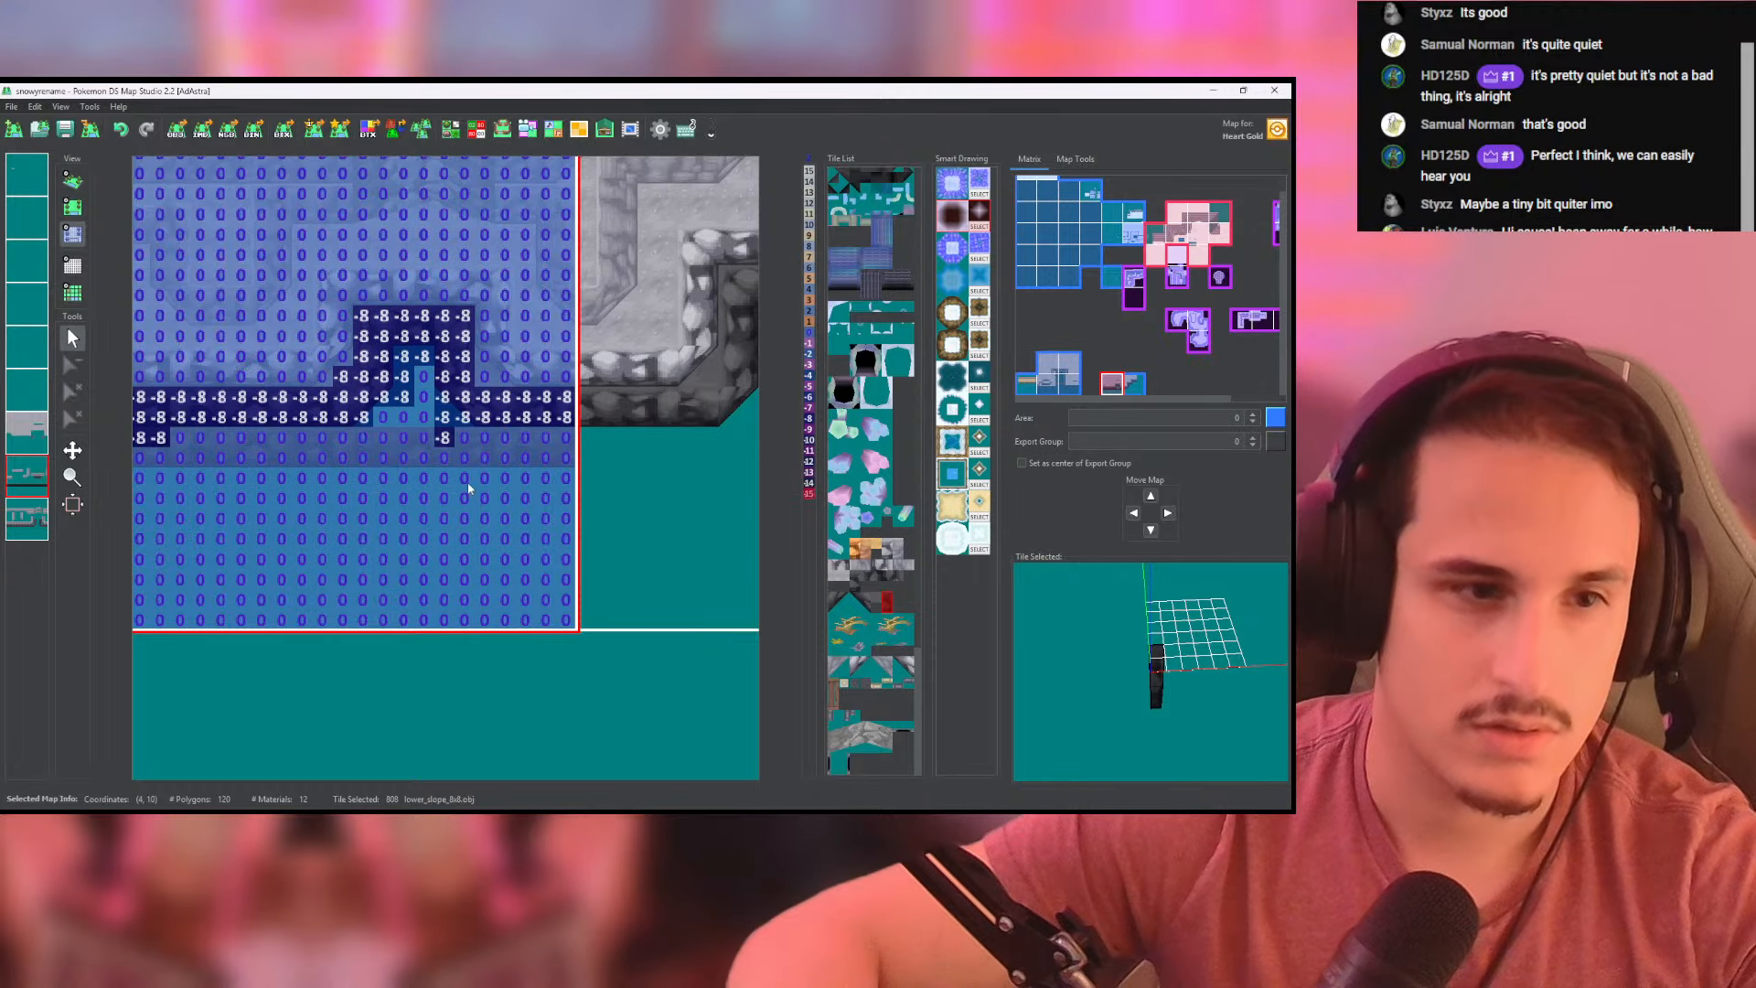
middle_click_drag(468, 481, 652, 470)
middle_click_drag(282, 454, 459, 451)
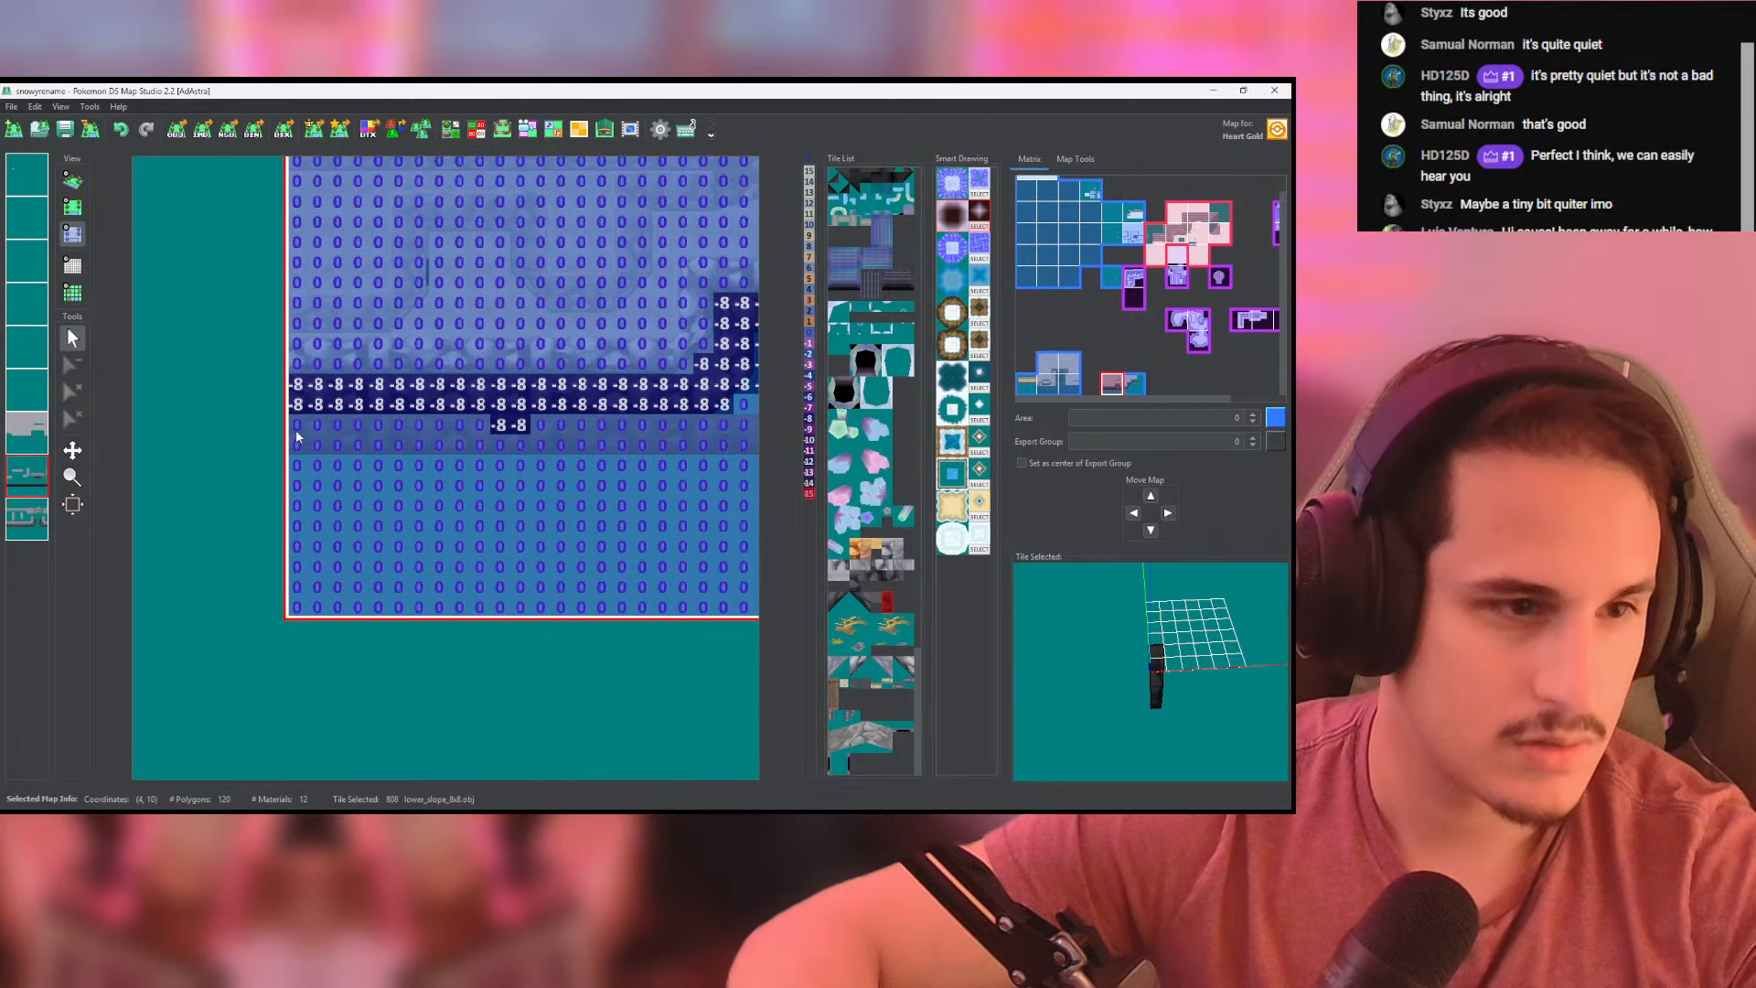
left_click_drag(298, 428, 338, 426)
key("alt+Tab")
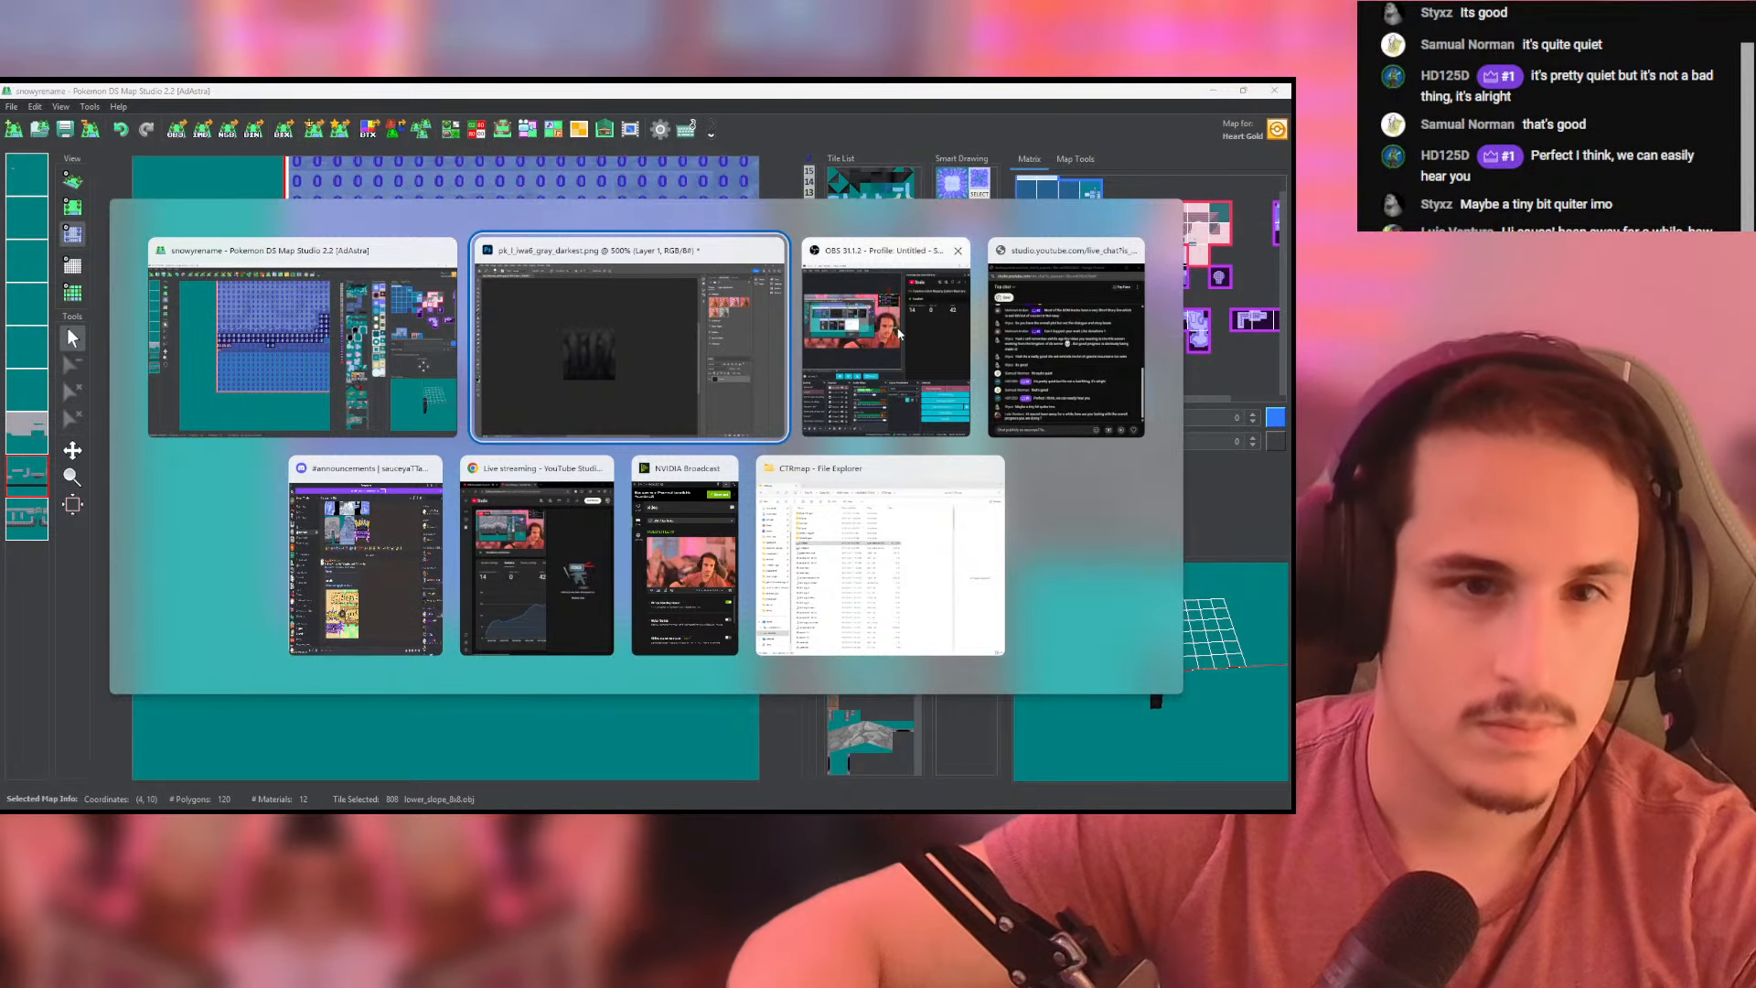
key("Escape")
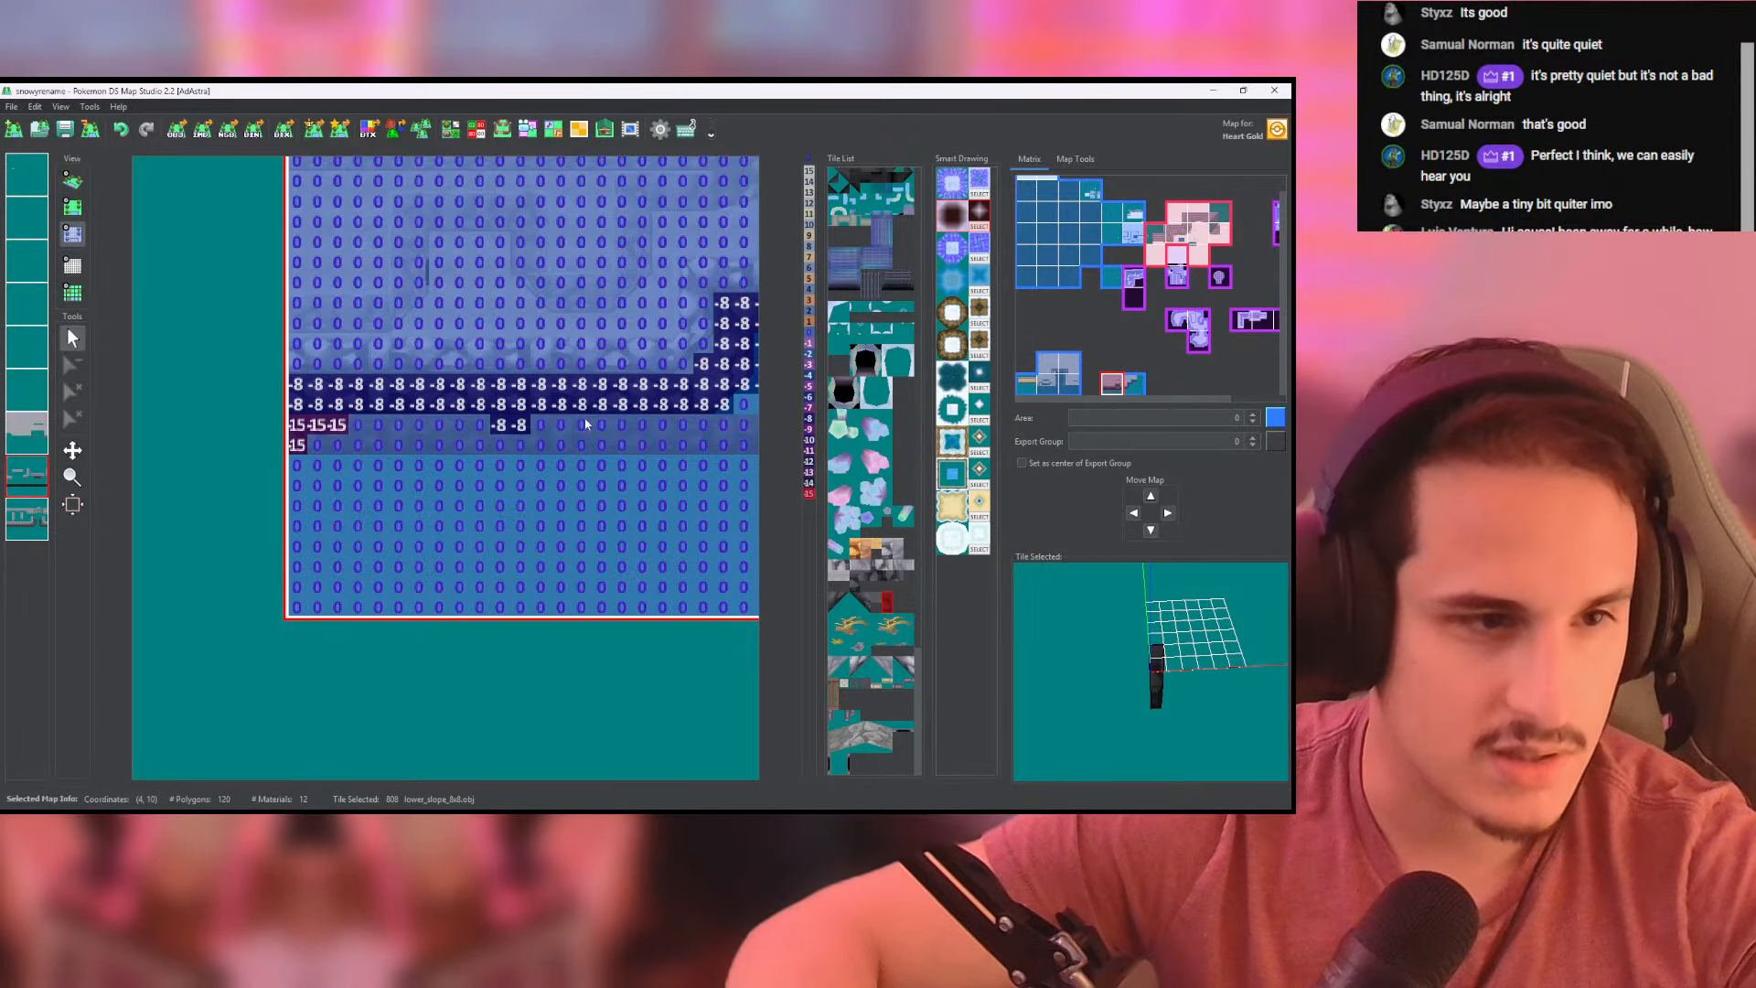
middle_click_drag(400, 445, 289, 430)
left_click_drag(331, 407, 535, 410)
right_click(358, 410)
middle_click_drag(532, 410, 315, 430)
mouse_move(316, 431)
left_mouse_down()
mouse_move(611, 446)
mouse_move(452, 447)
left_mouse_up()
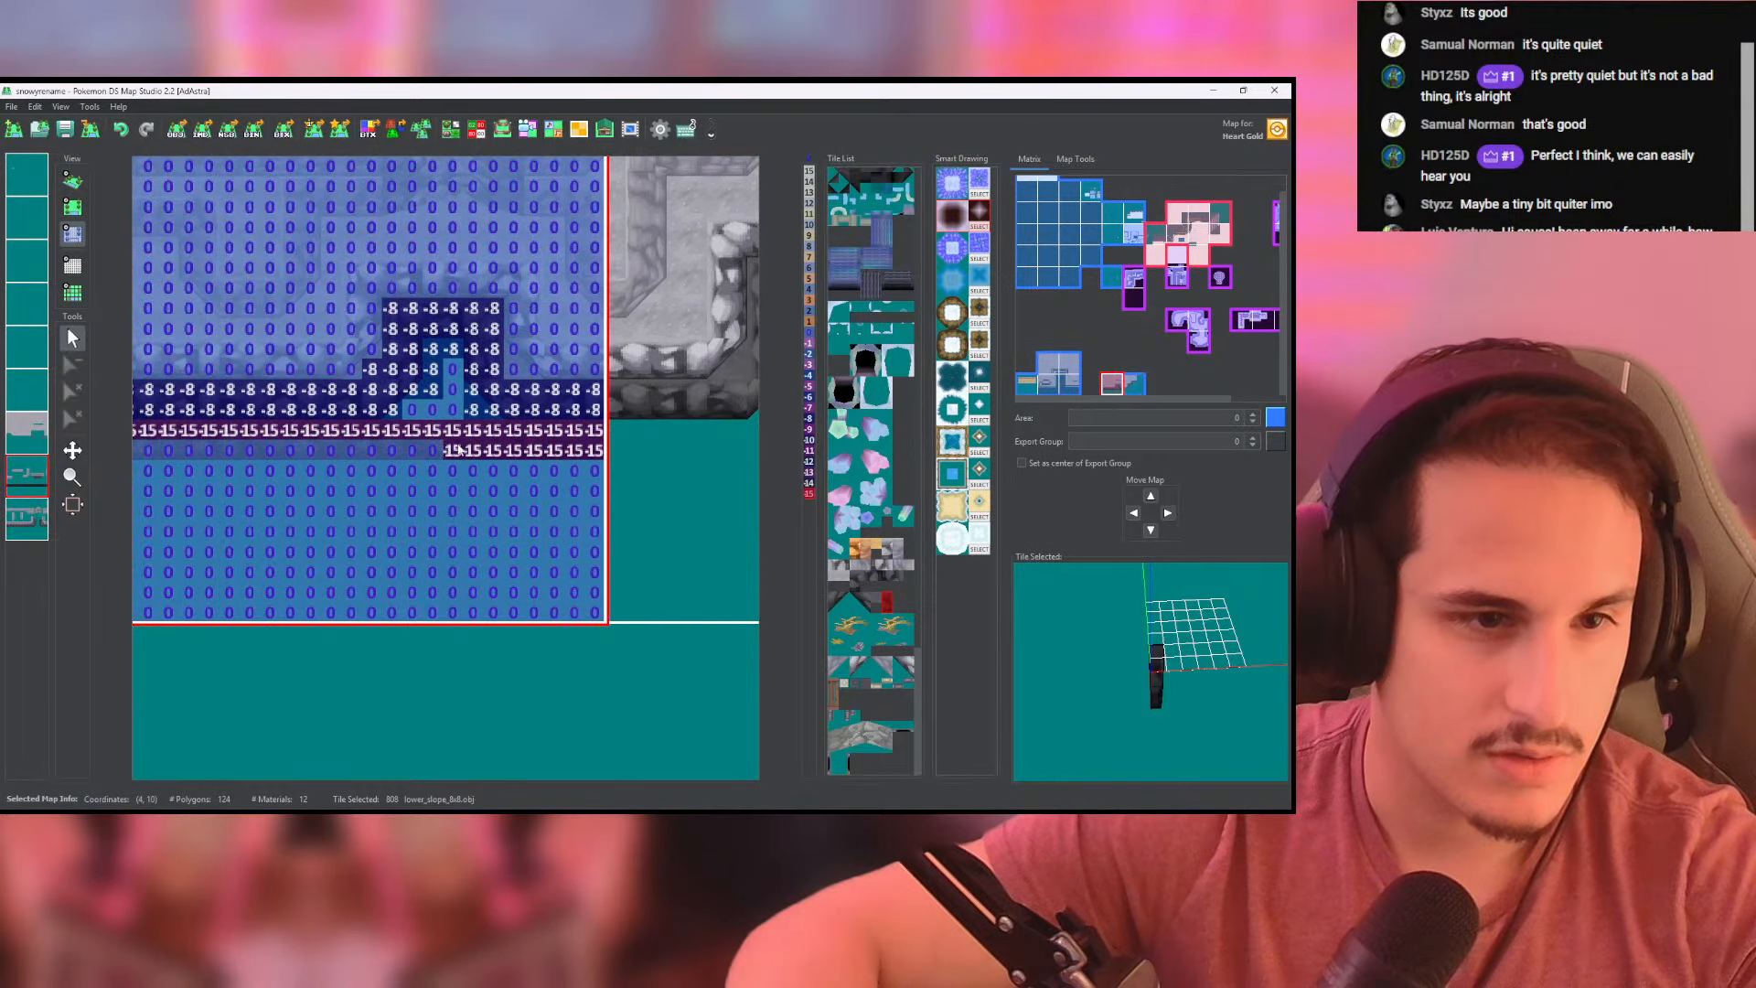
middle_click_drag(443, 447, 599, 425)
left_click_drag(600, 425, 373, 429)
middle_click_drag(373, 434, 546, 421)
left_click_drag(549, 416, 353, 415)
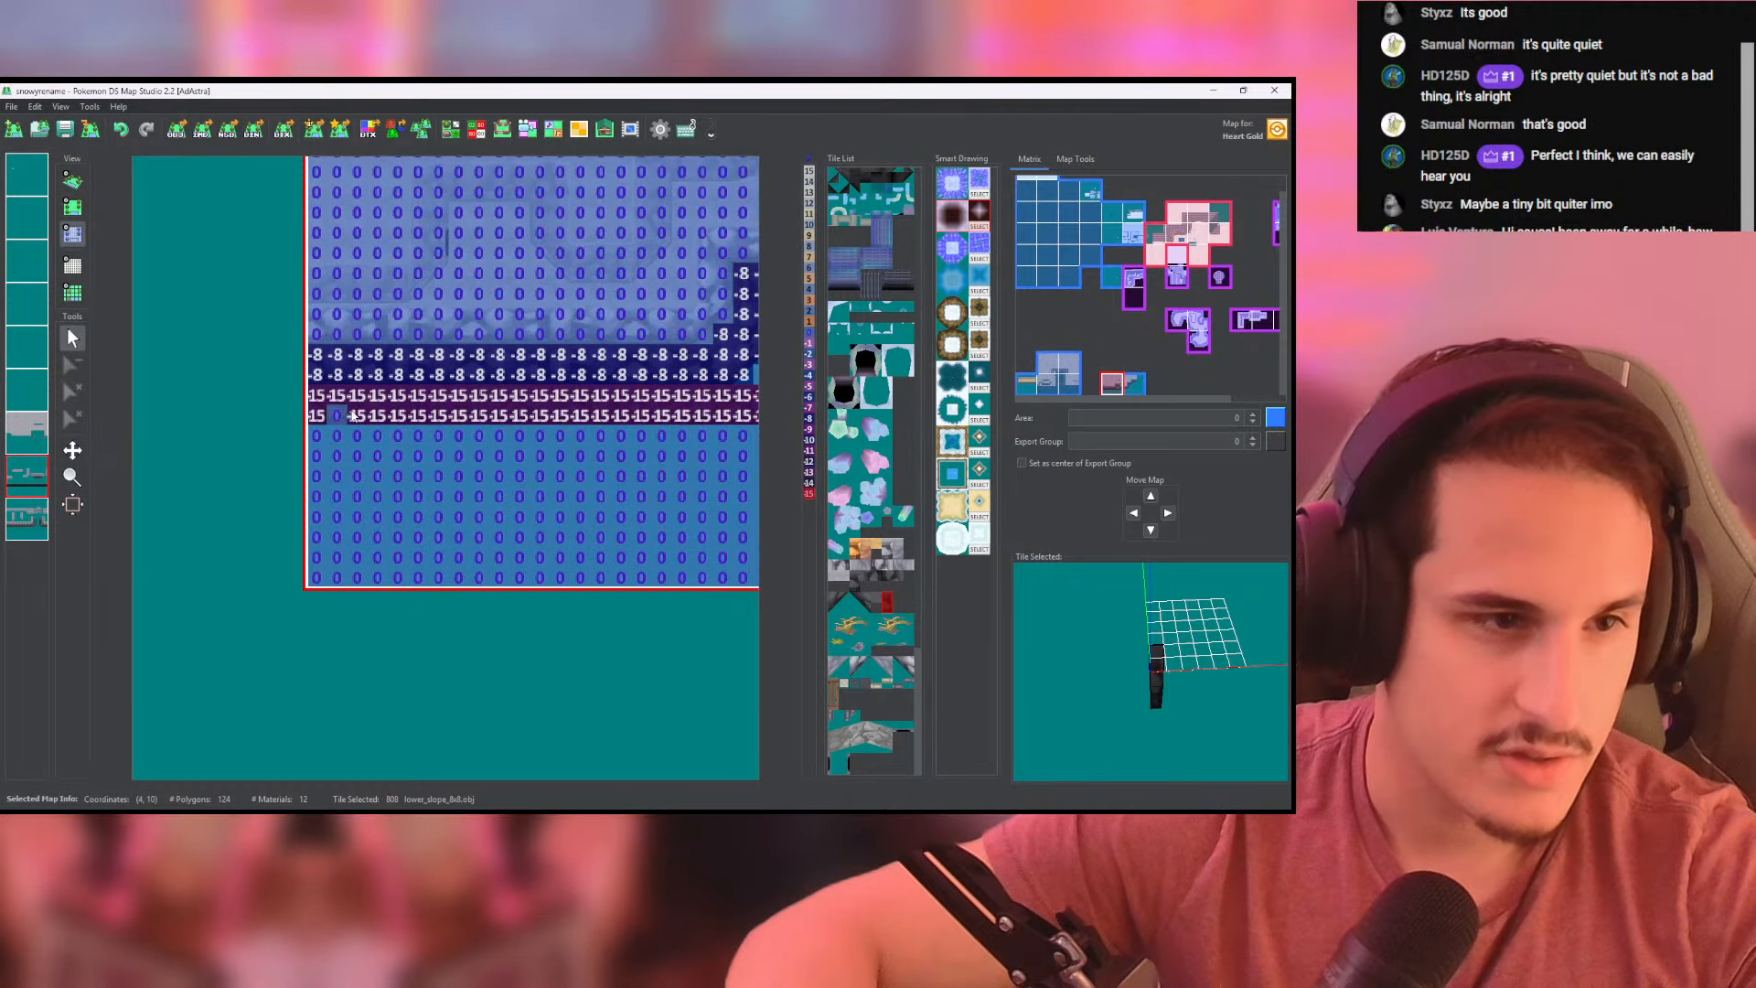
- Inspect in 3D how the new bottom wall meets the tier above, comparing it with the top-down map
left_click(74, 182)
scroll(457, 331, "up", 4)
middle_click_drag(452, 457, 484, 474)
scroll(485, 474, "down", 3)
scroll(576, 471, "down", 5)
left_click_drag(485, 474, 428, 486)
scroll(601, 417, "up", 5)
left_click(73, 207)
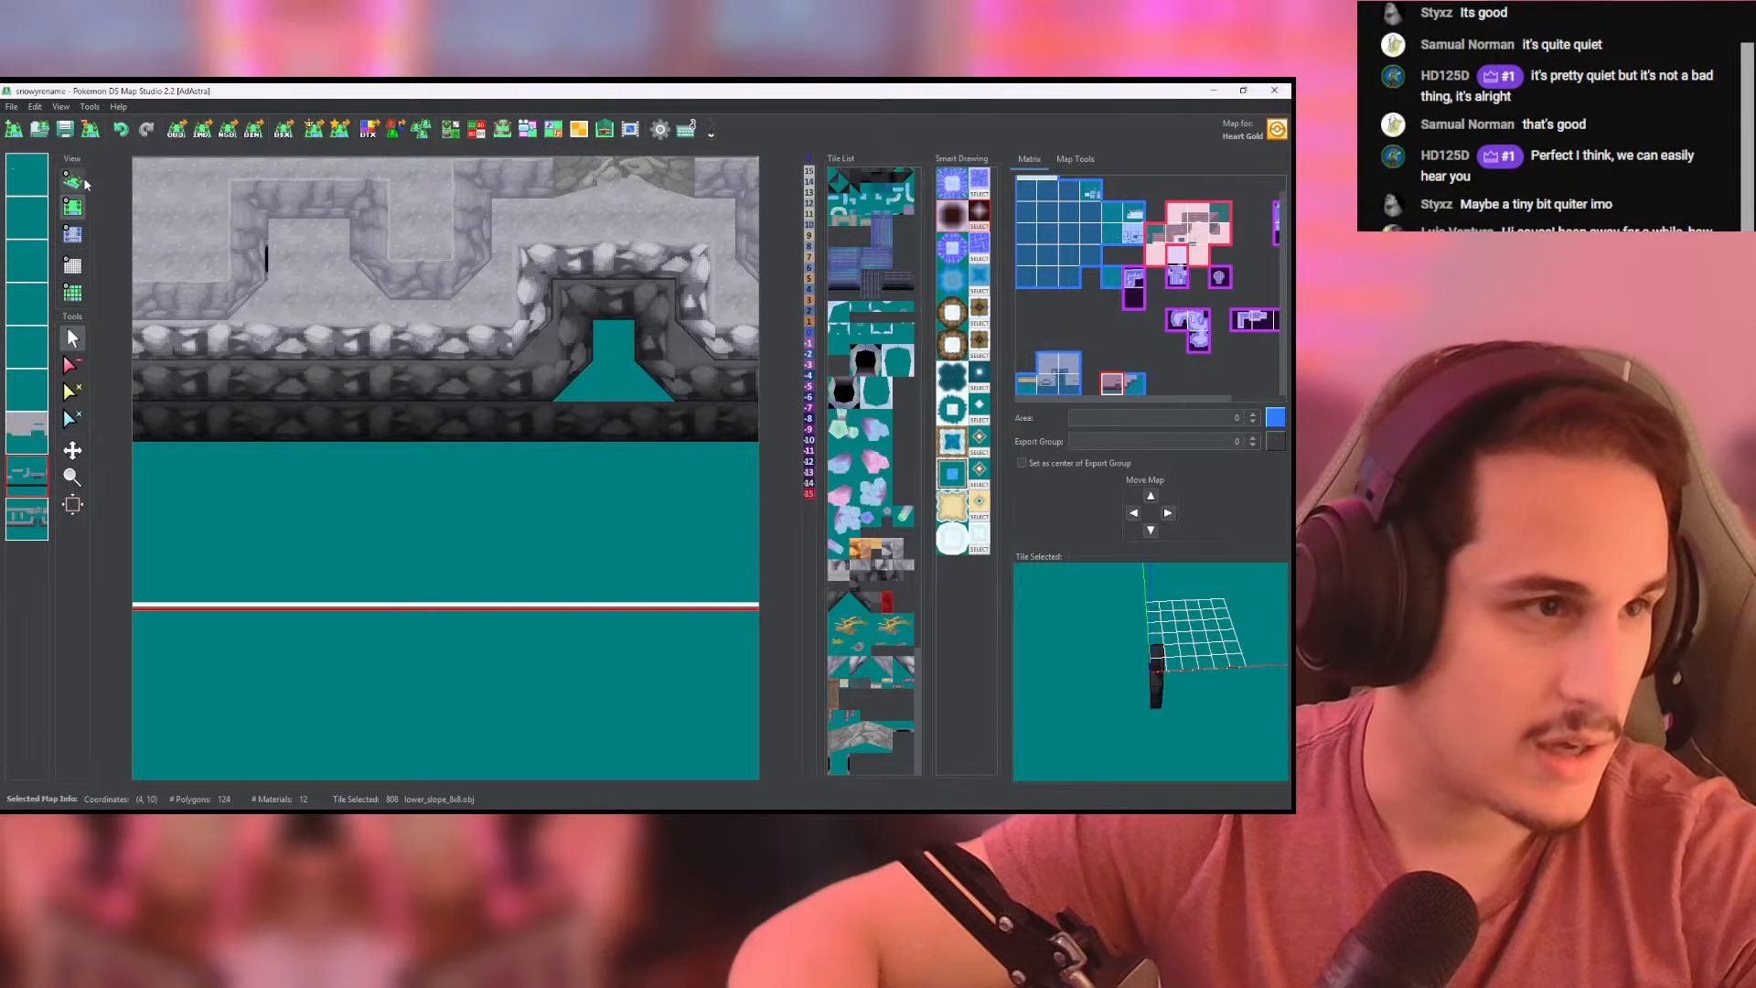
left_click(74, 182)
middle_click_drag(274, 352, 476, 371)
scroll(494, 399, "up", 4)
left_click_drag(607, 569, 402, 512)
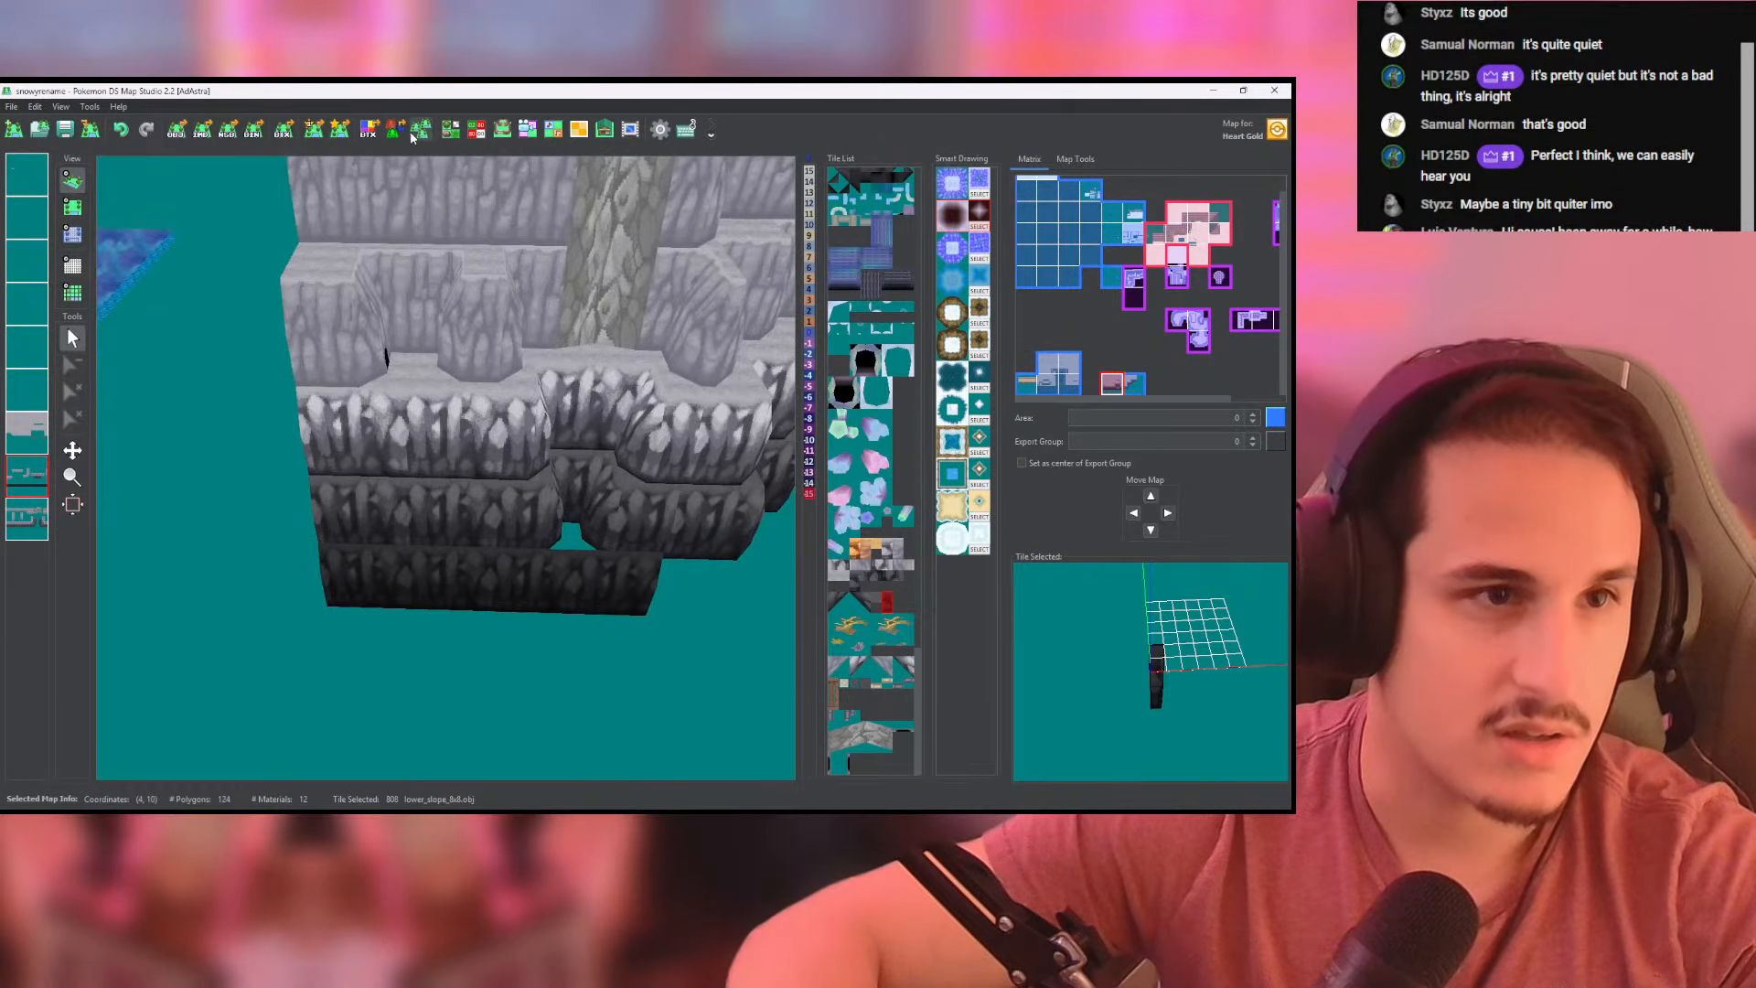
- Lower the bottom rock wall tile's model in the Tileset Editor and check its fit under the tier above in 3D
left_click(450, 129)
left_click_drag(415, 449, 469, 424)
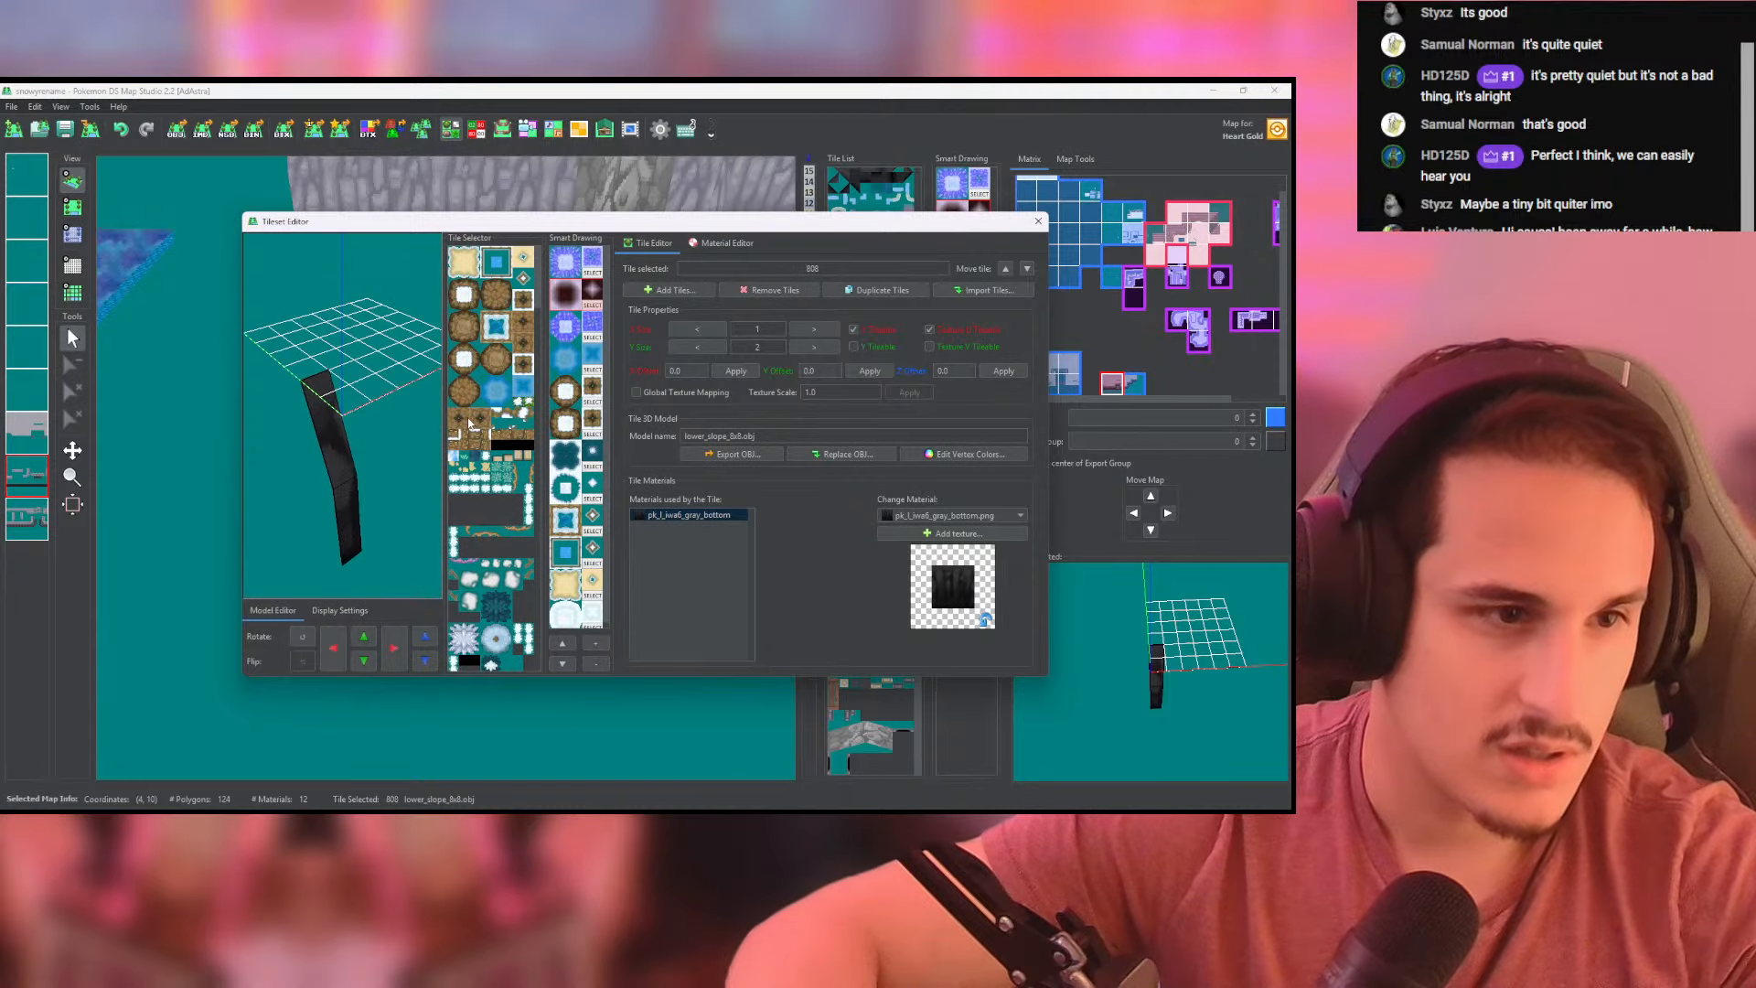
left_click(1038, 221)
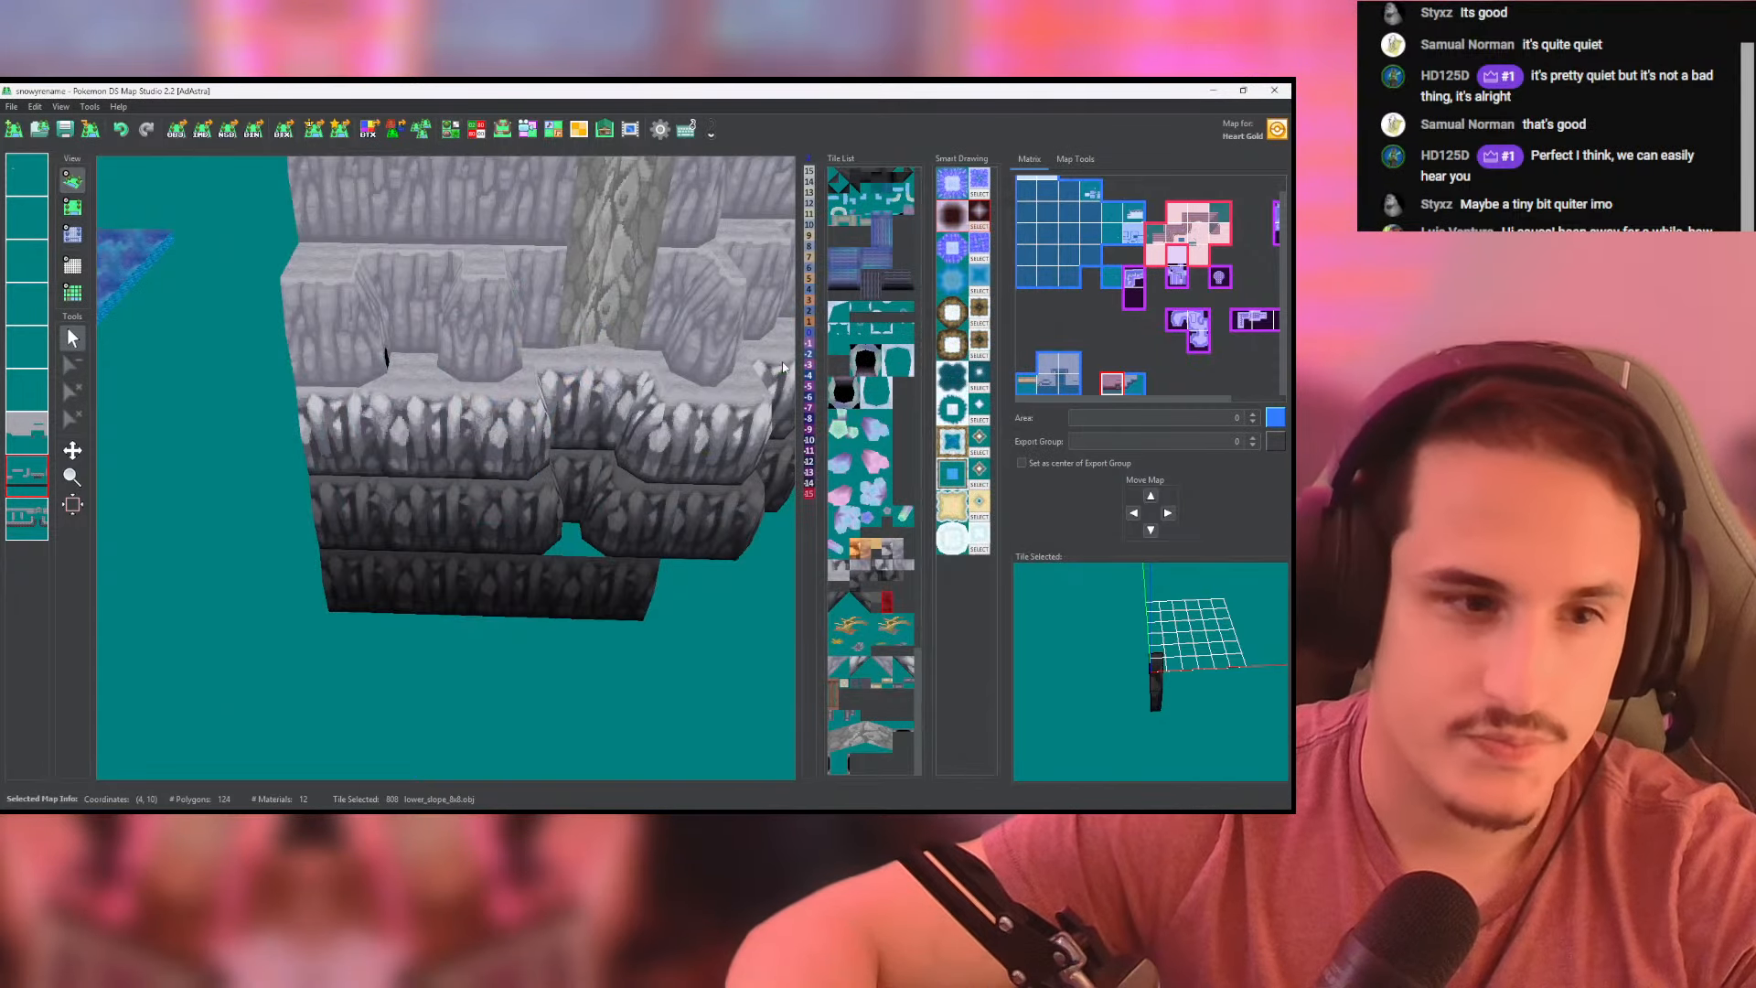
left_click_drag(684, 492, 368, 483)
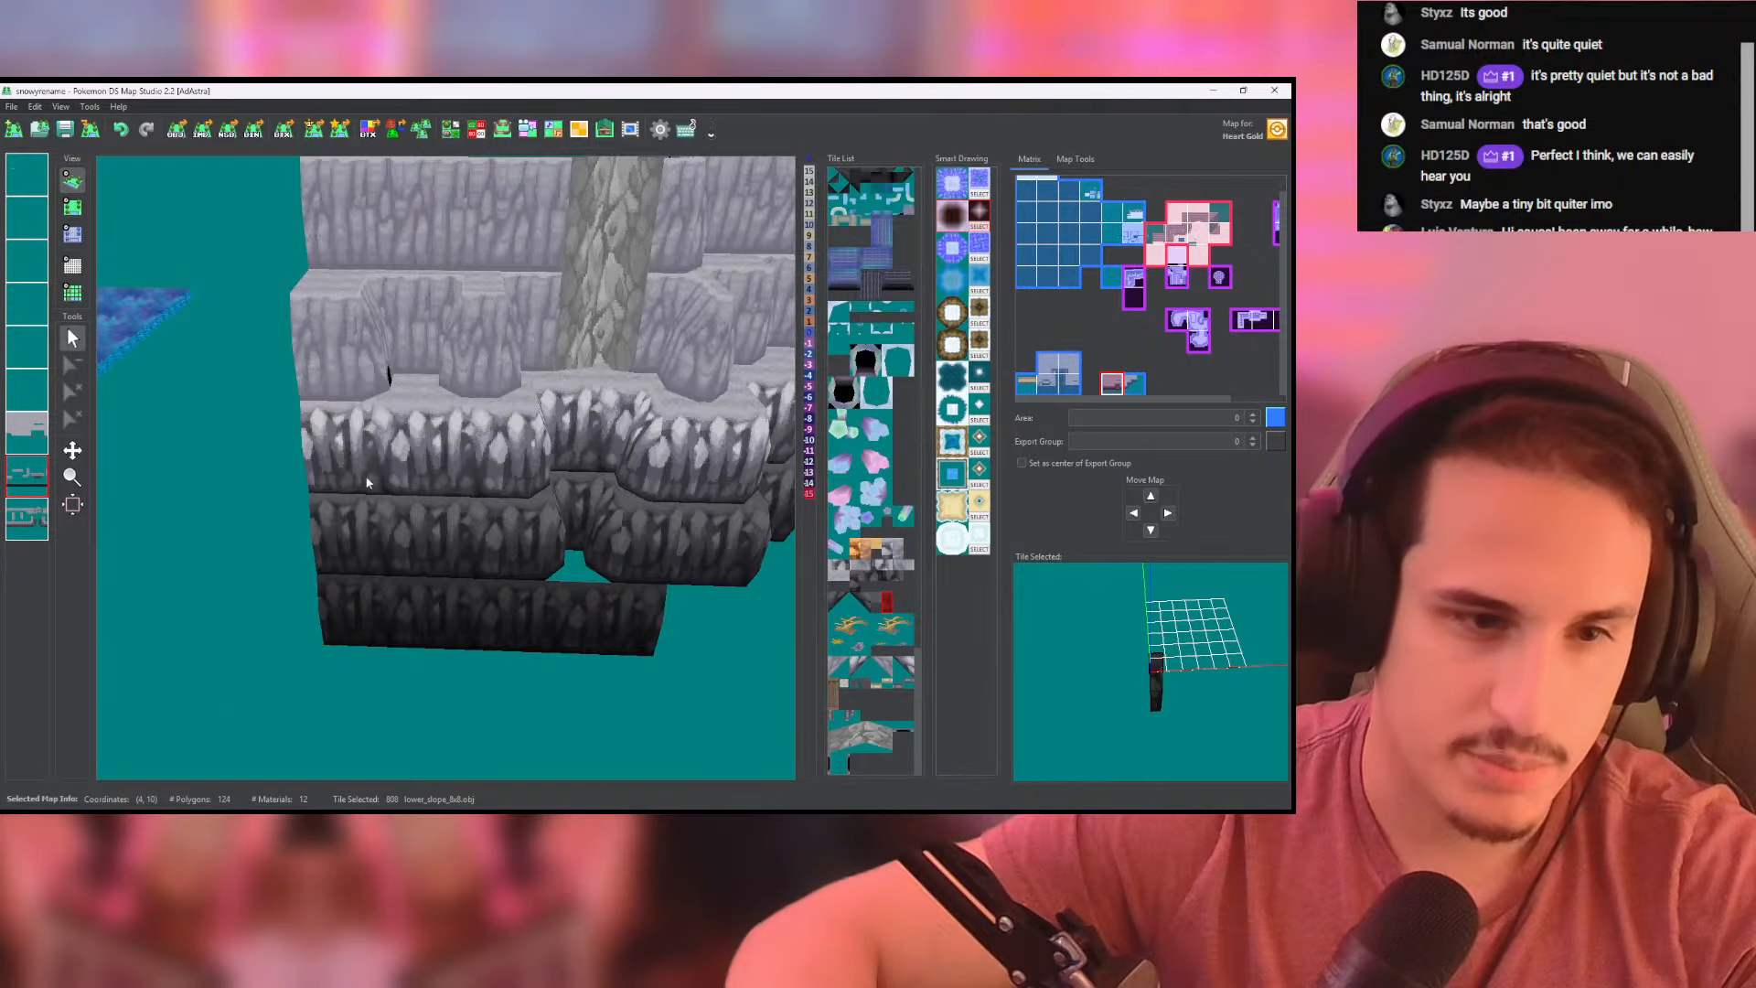
- Extend the bottom rock wall row from the left-hand map into the right-hand map
left_click(71, 207)
middle_click_drag(749, 389, 411, 456)
left_click_drag(500, 464, 643, 463)
middle_click_drag(658, 441, 598, 450)
- Duplicate the darkest rock wall's side slope and corner tiles, starting with tile 803, in the Tileset Editor
left_click(450, 129)
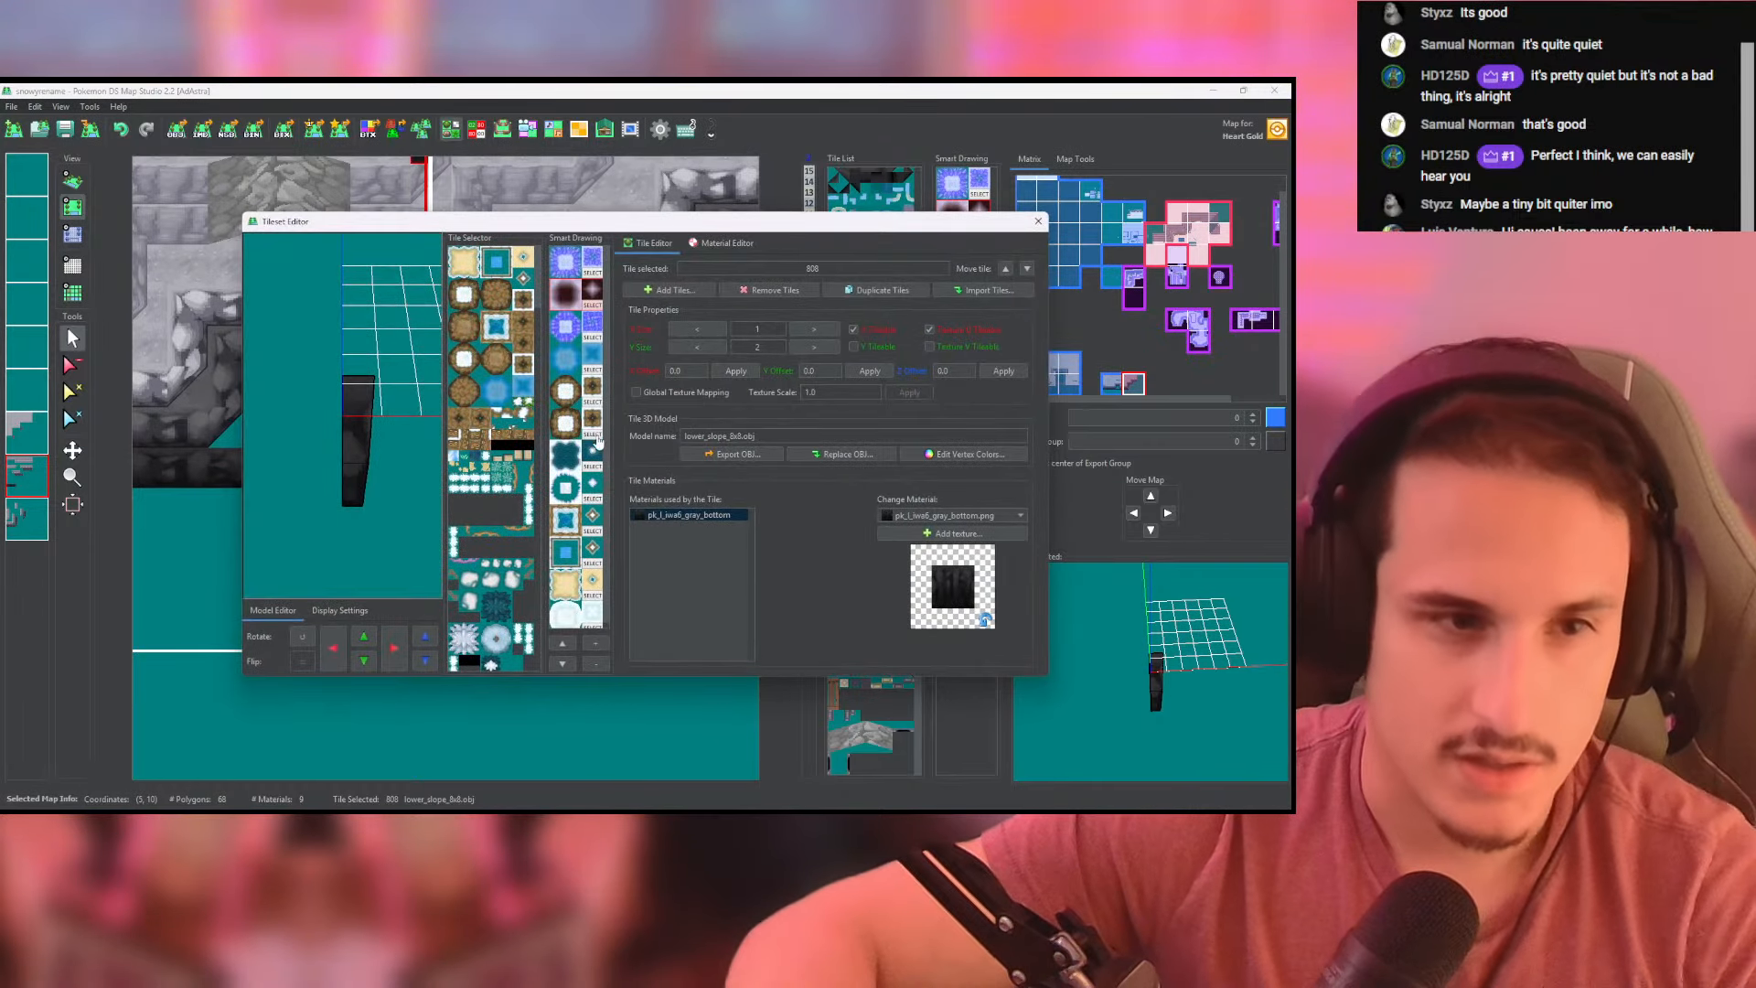
scroll(534, 582, "down", 5)
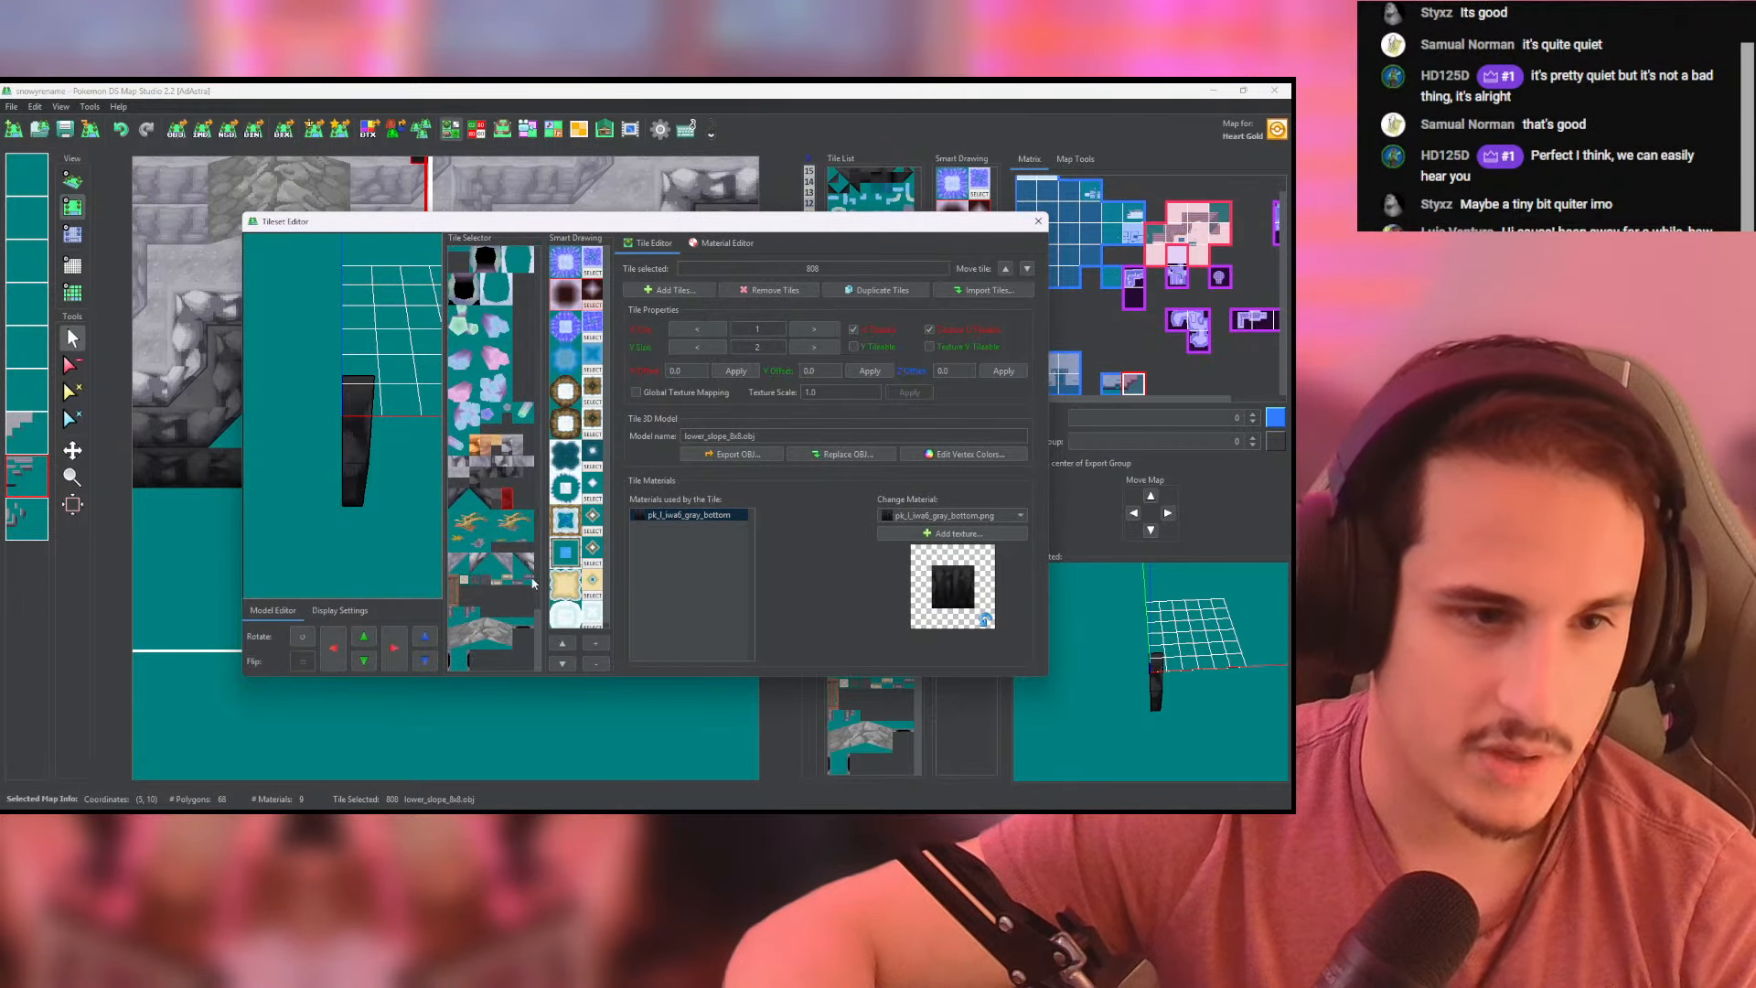
left_click(494, 474)
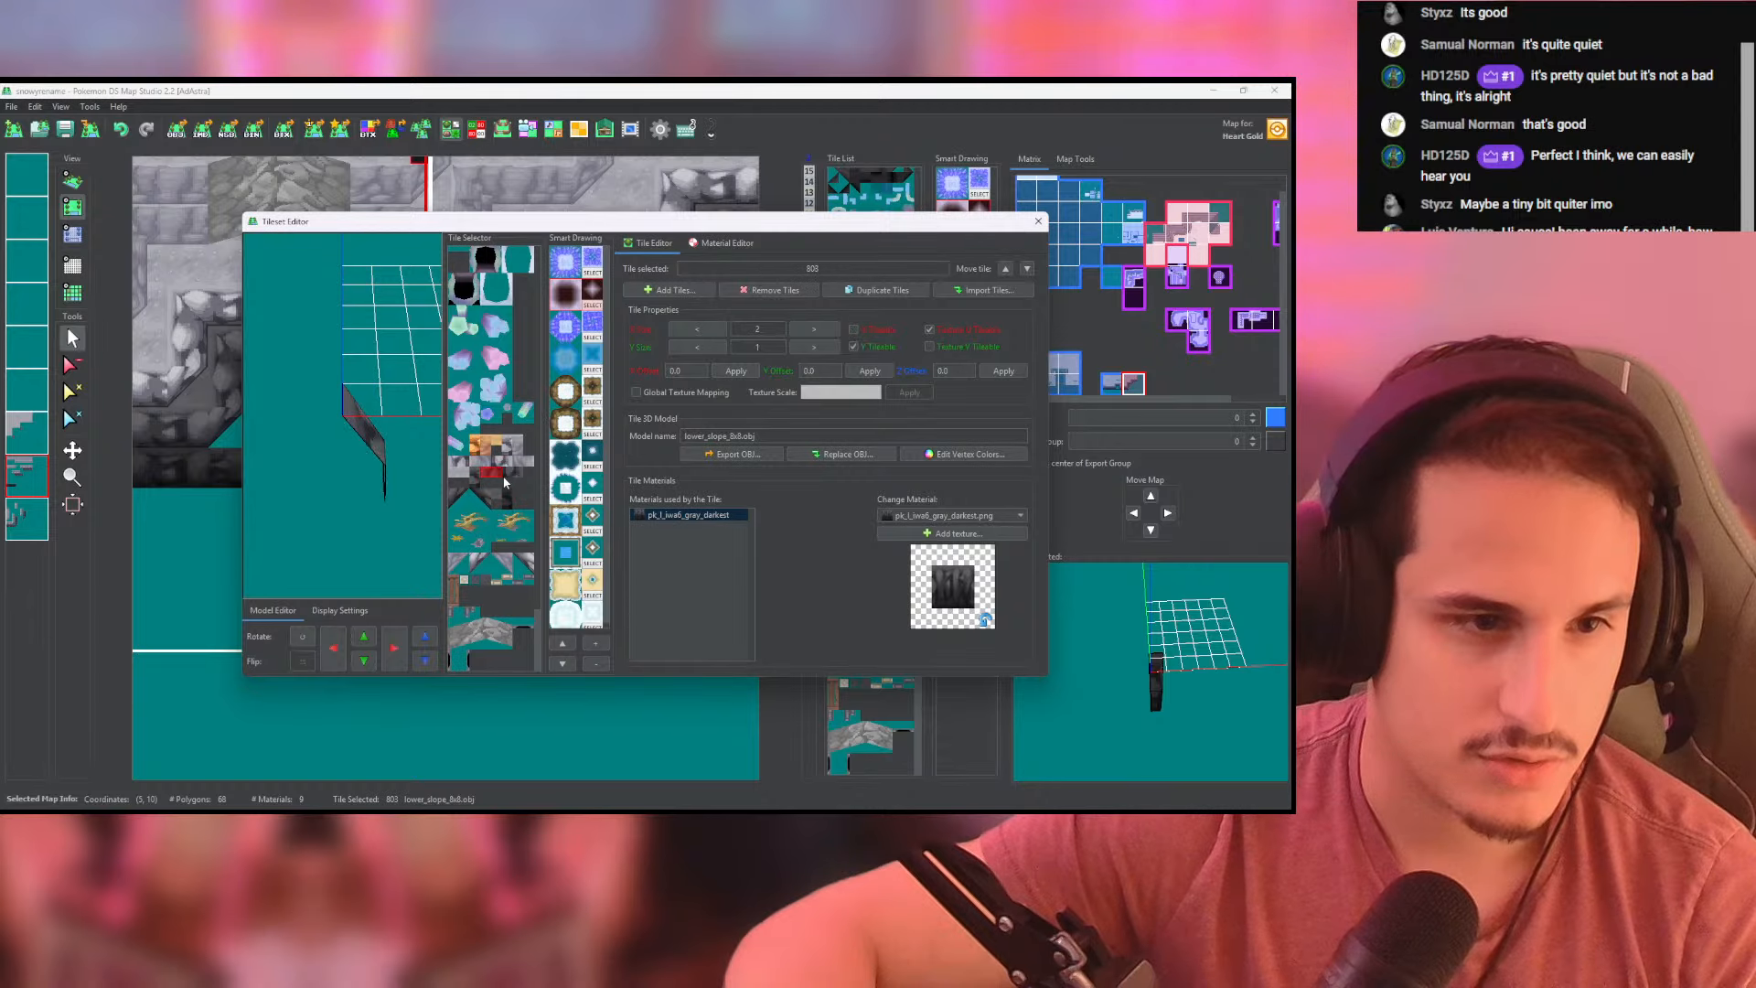
left_click(486, 502, "shift")
left_click(880, 290)
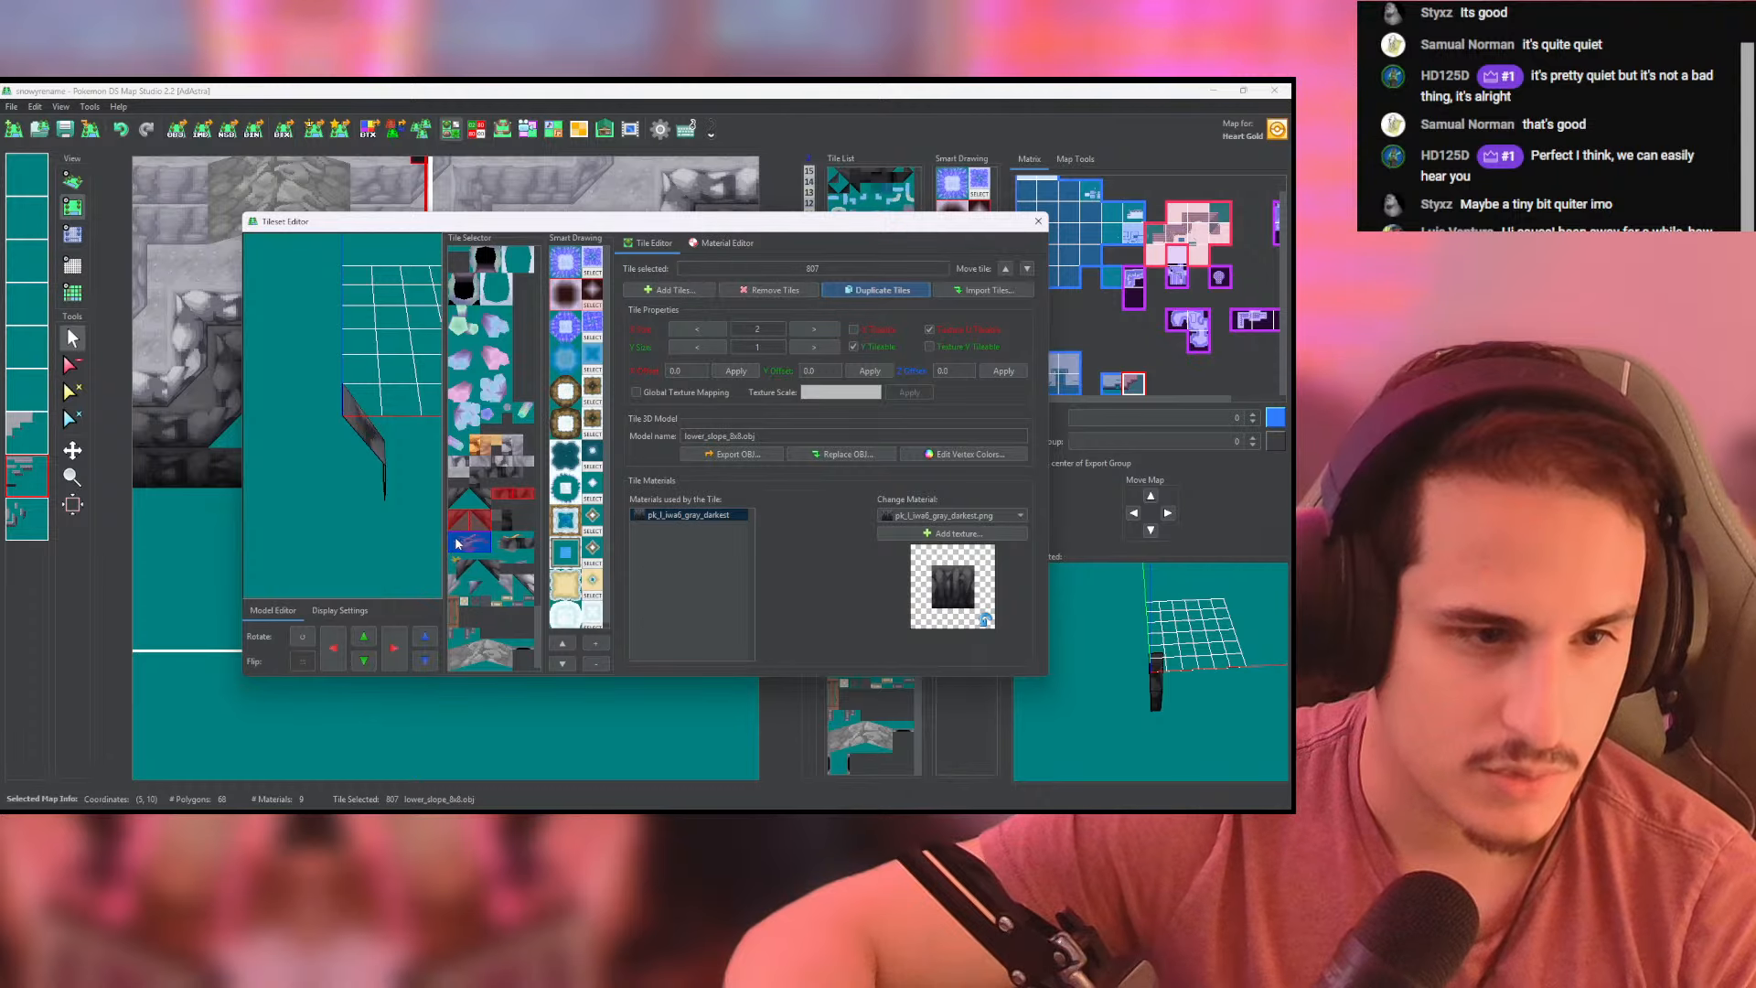
left_click_drag(458, 544, 460, 543)
- Change the material of the duplicated side slope tiles 810 and 809 to pk_l_iwall_gray_bottom.png
left_click(500, 522)
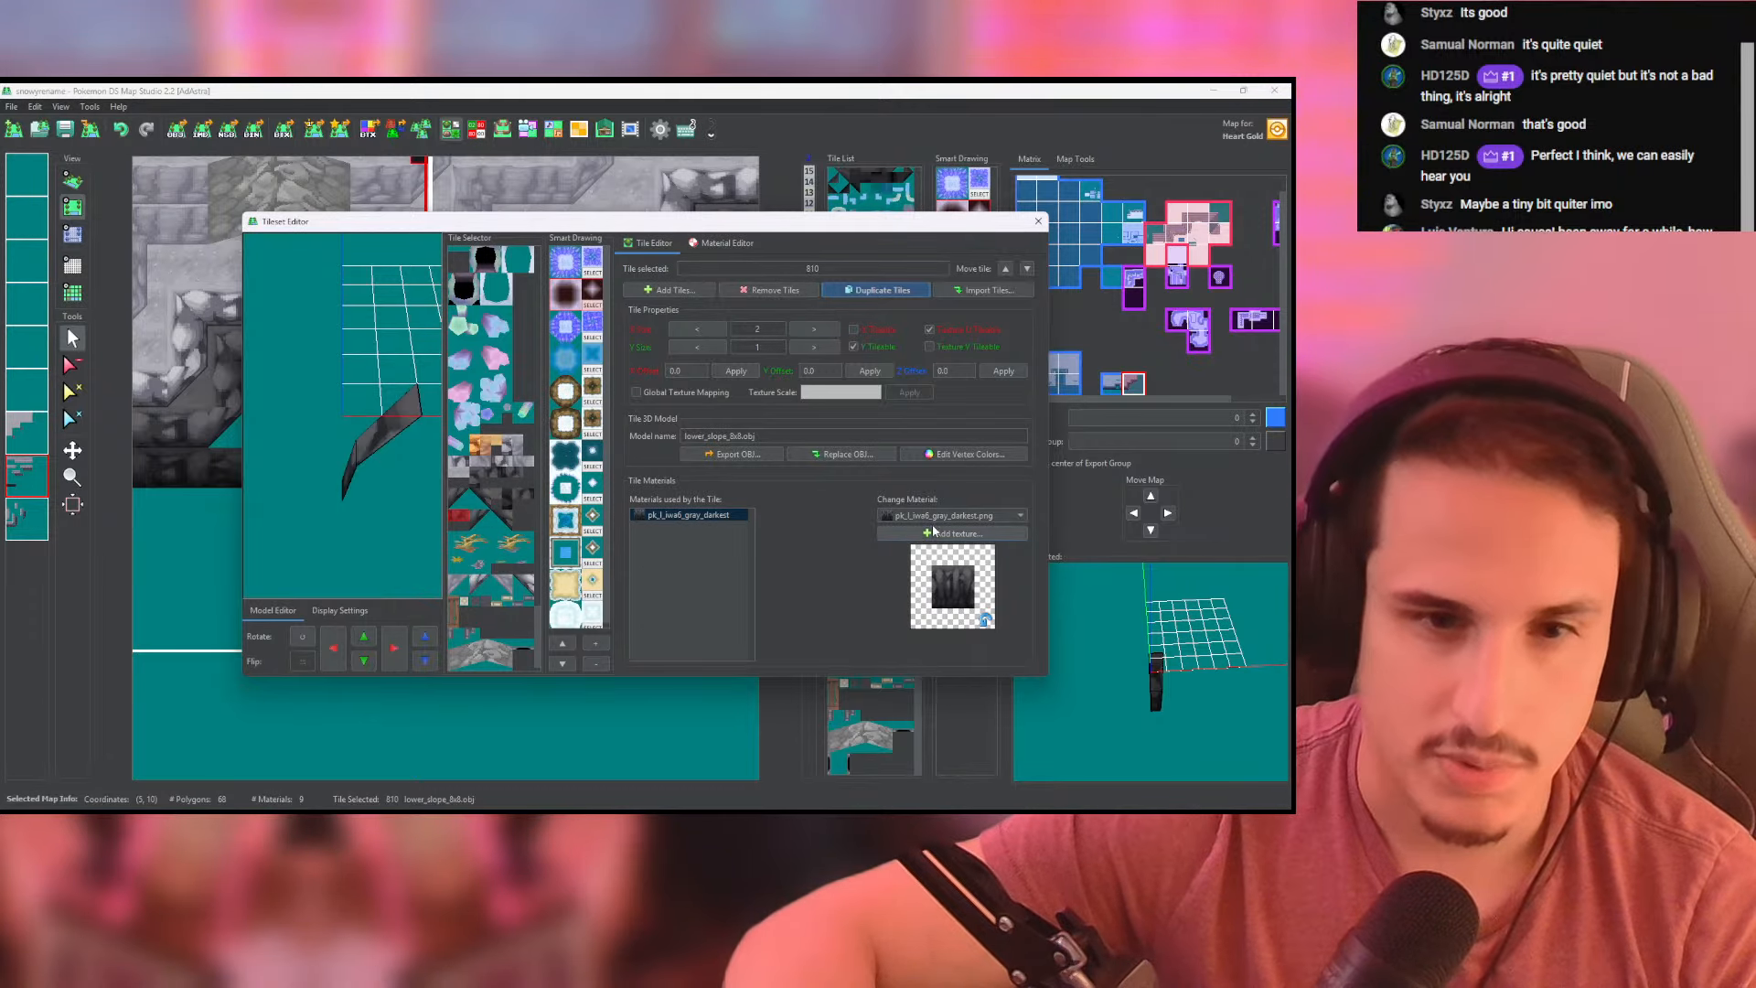
left_click(937, 517)
left_click(915, 720)
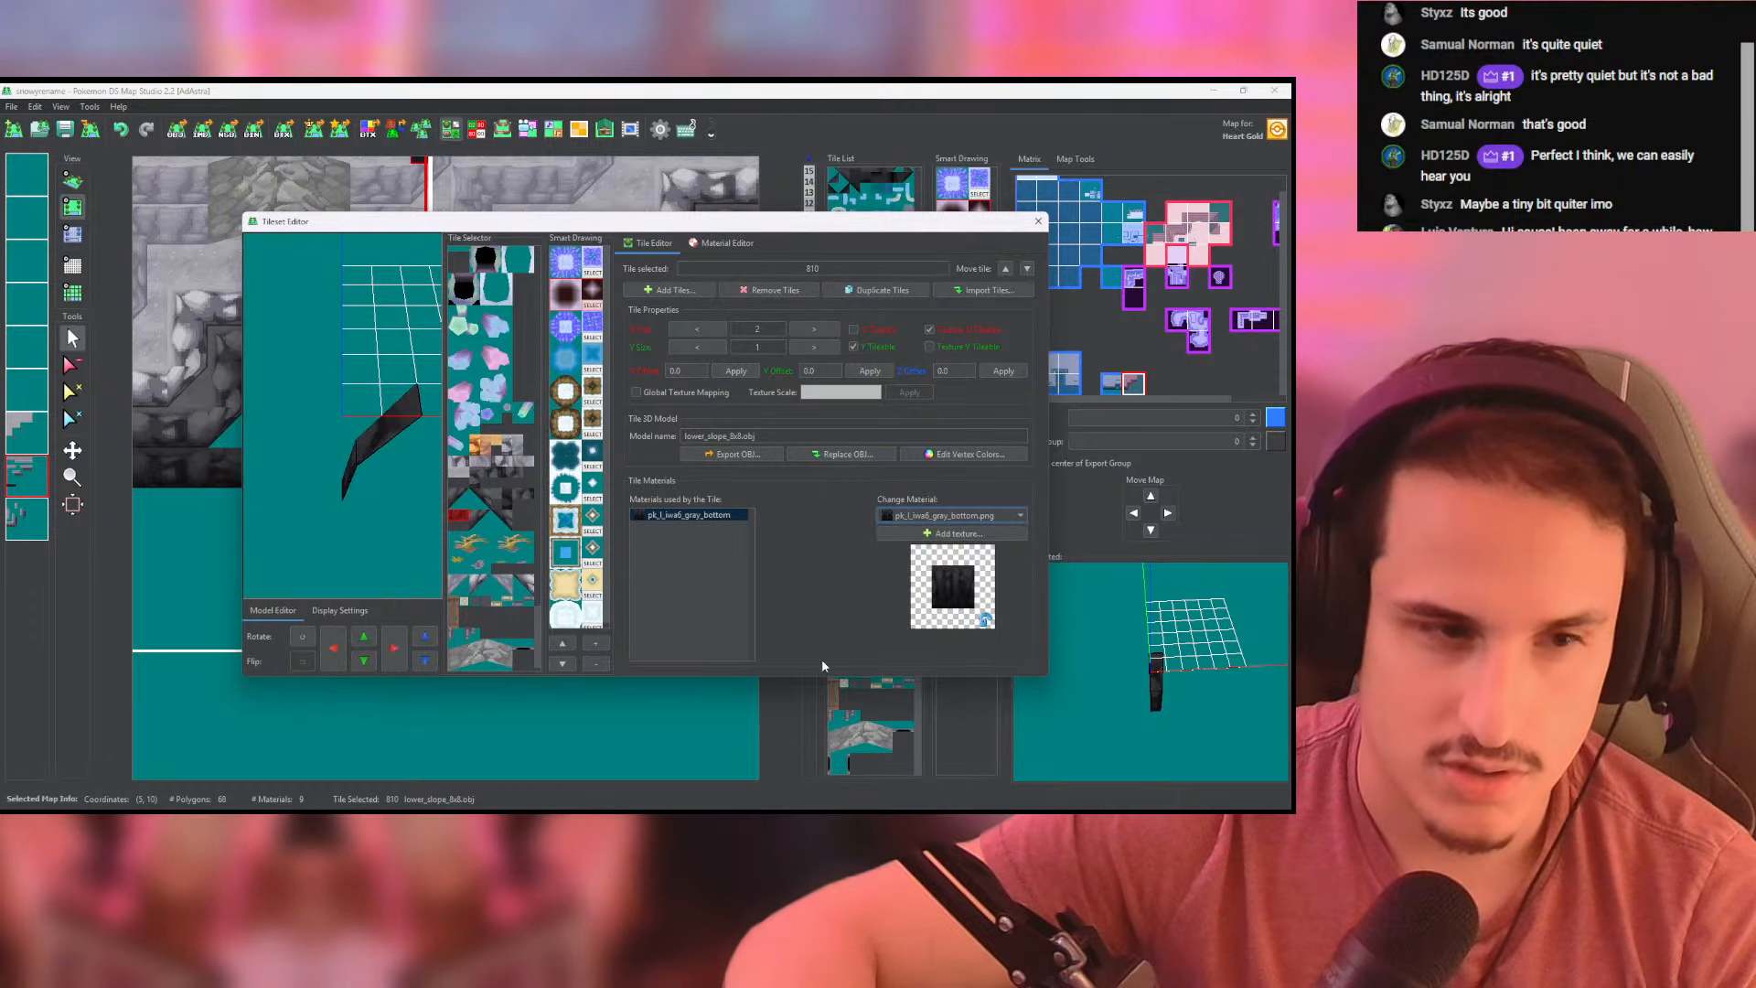
left_click(480, 520)
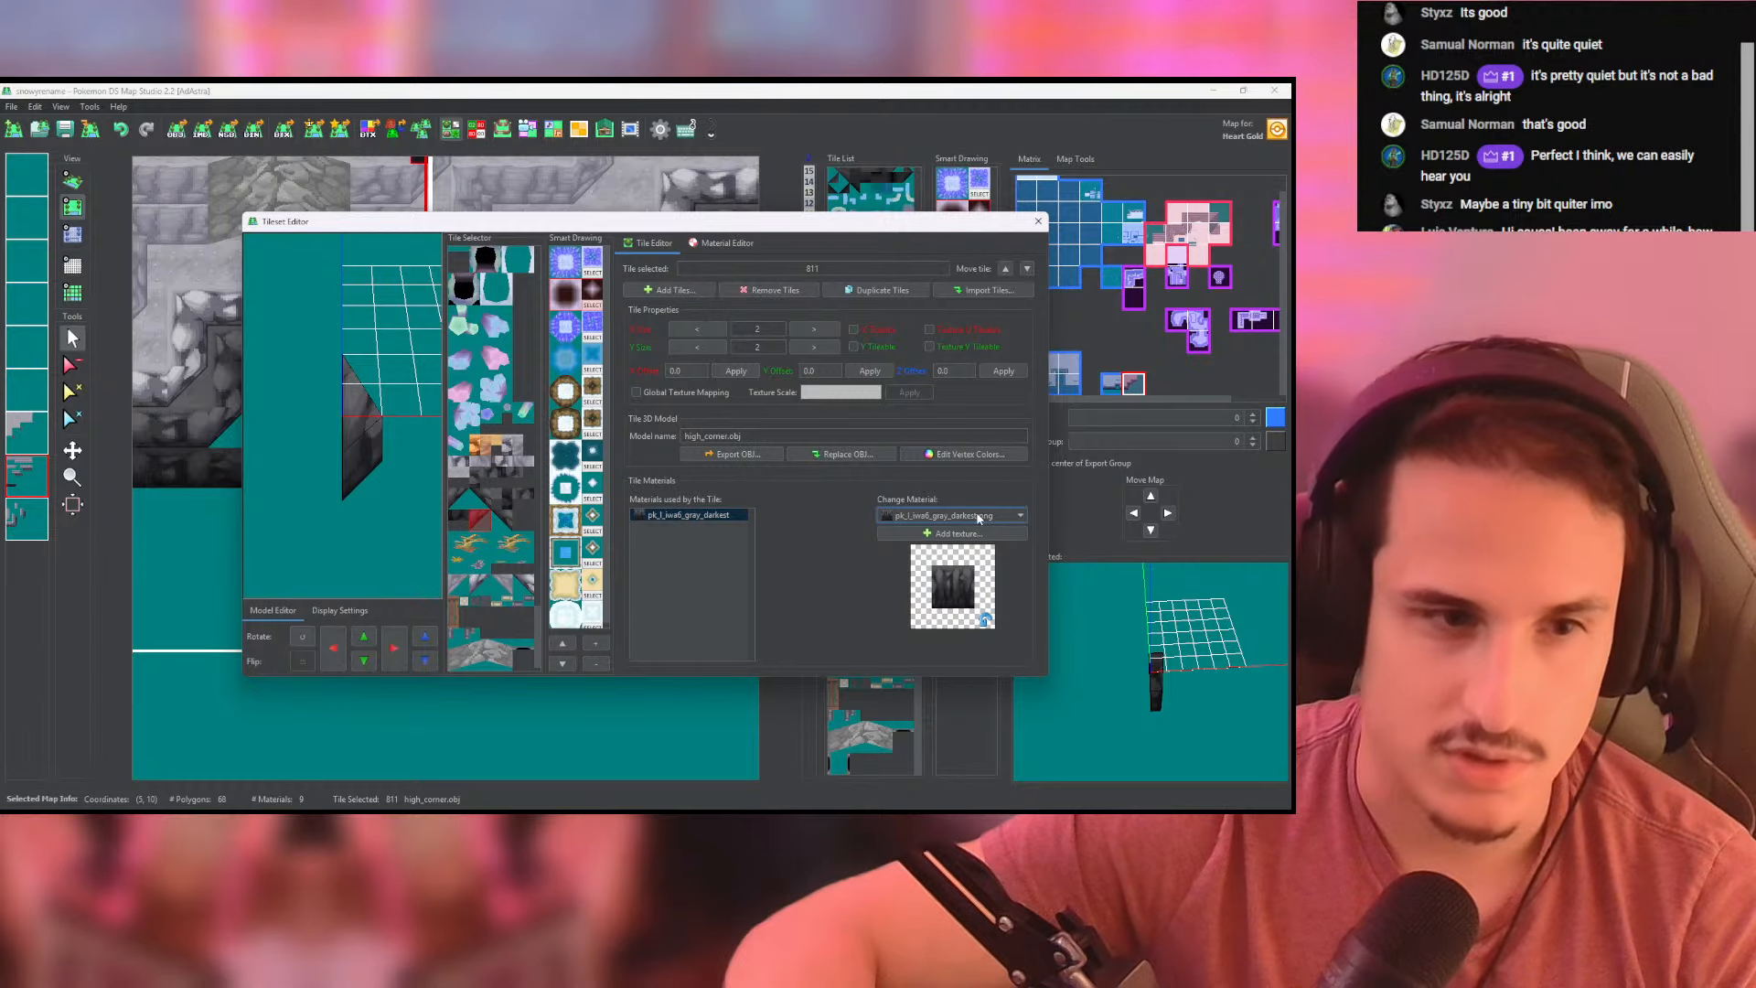
left_click(525, 494)
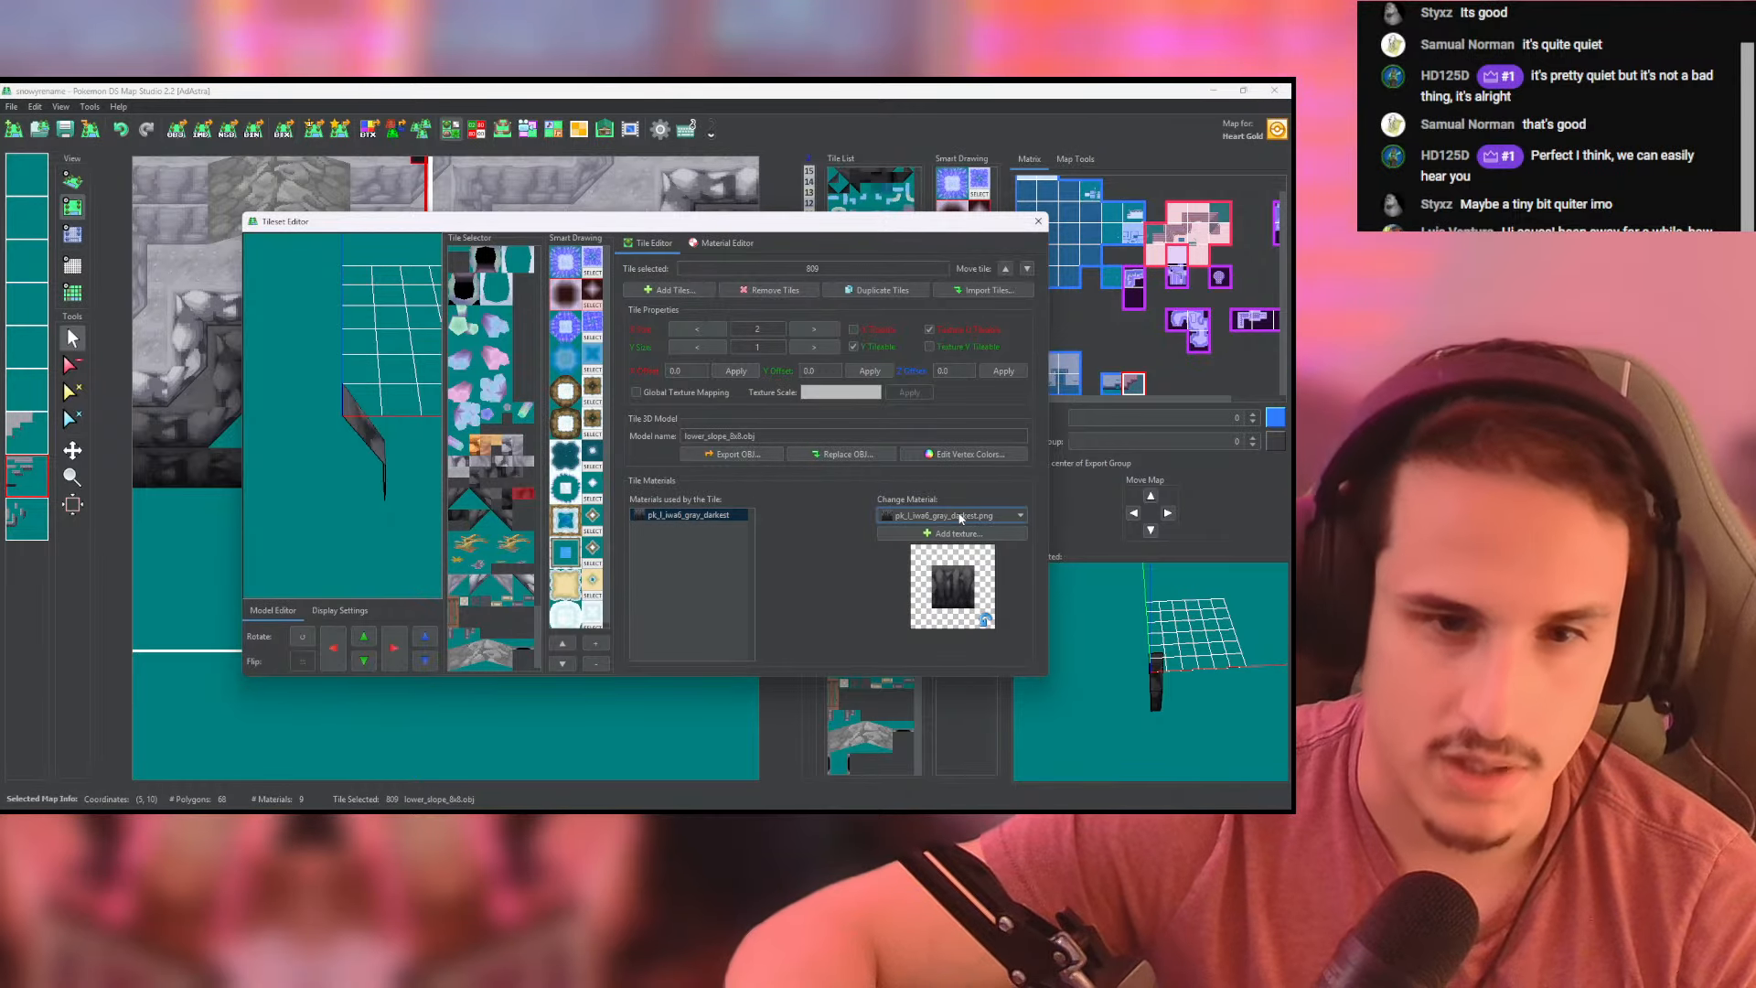
left_click(961, 518)
left_click(940, 717)
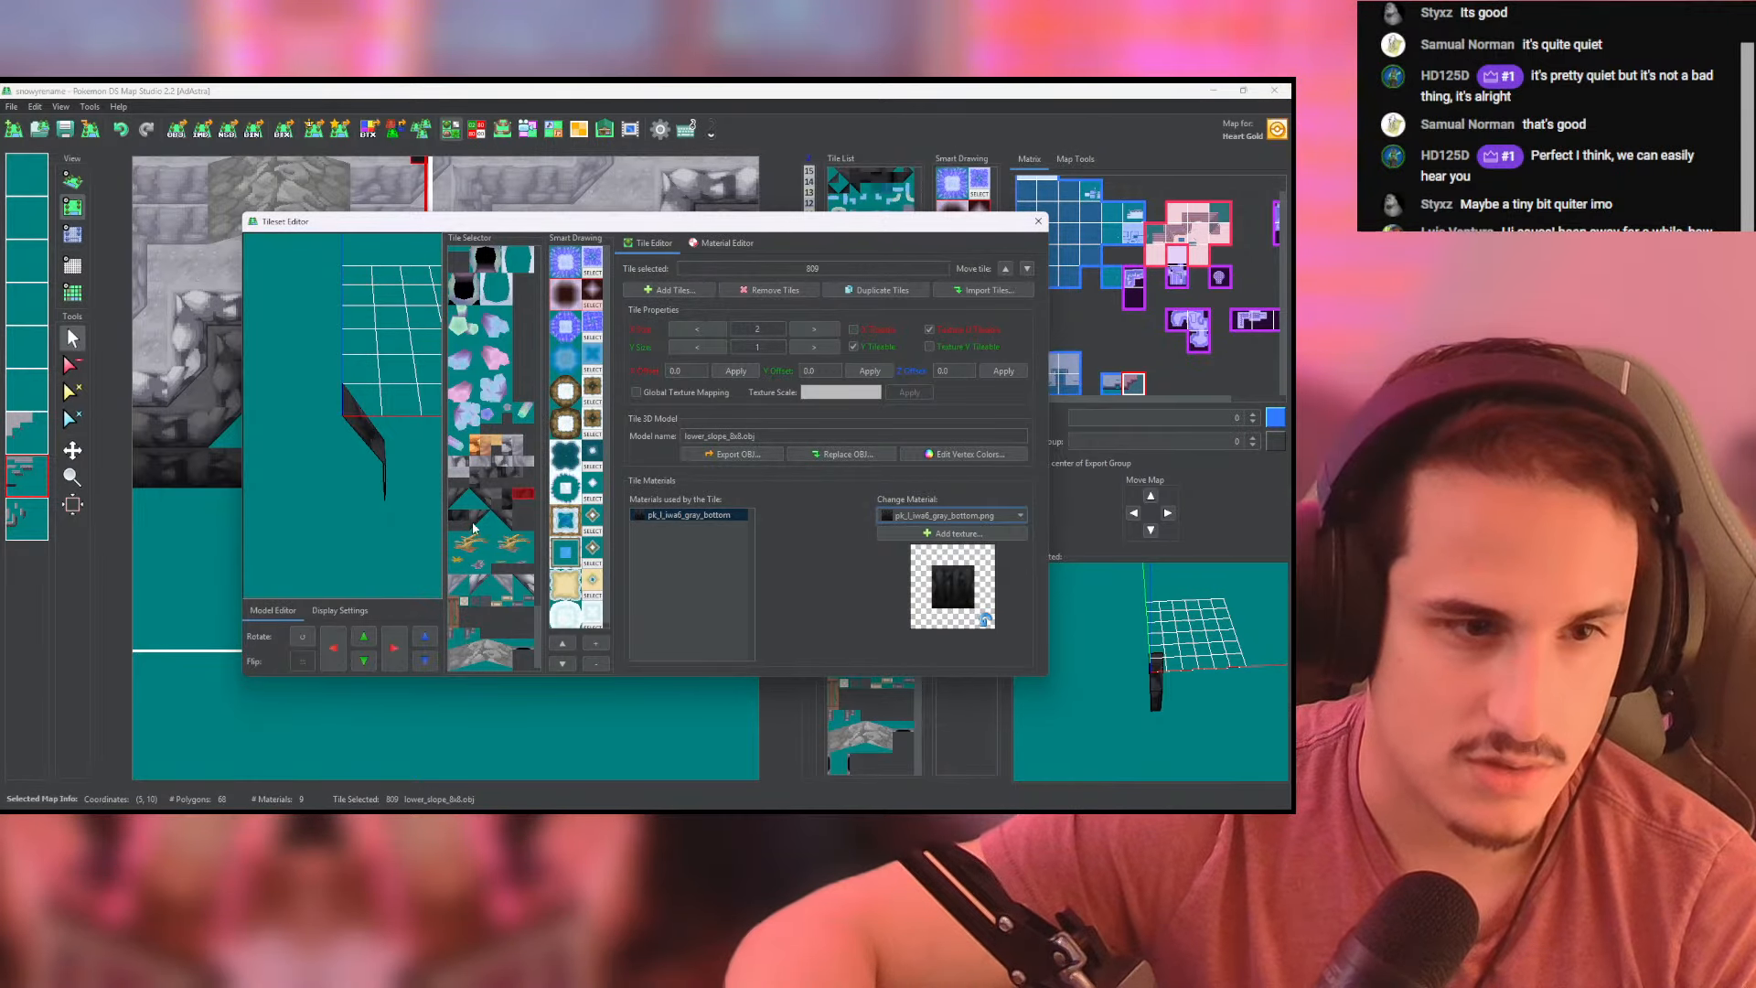
- Change the material of the duplicated corner tiles 811 and 812 to pk_l_iwall_gray_bottom.png
left_click(473, 528)
left_click(951, 514)
left_click(940, 717)
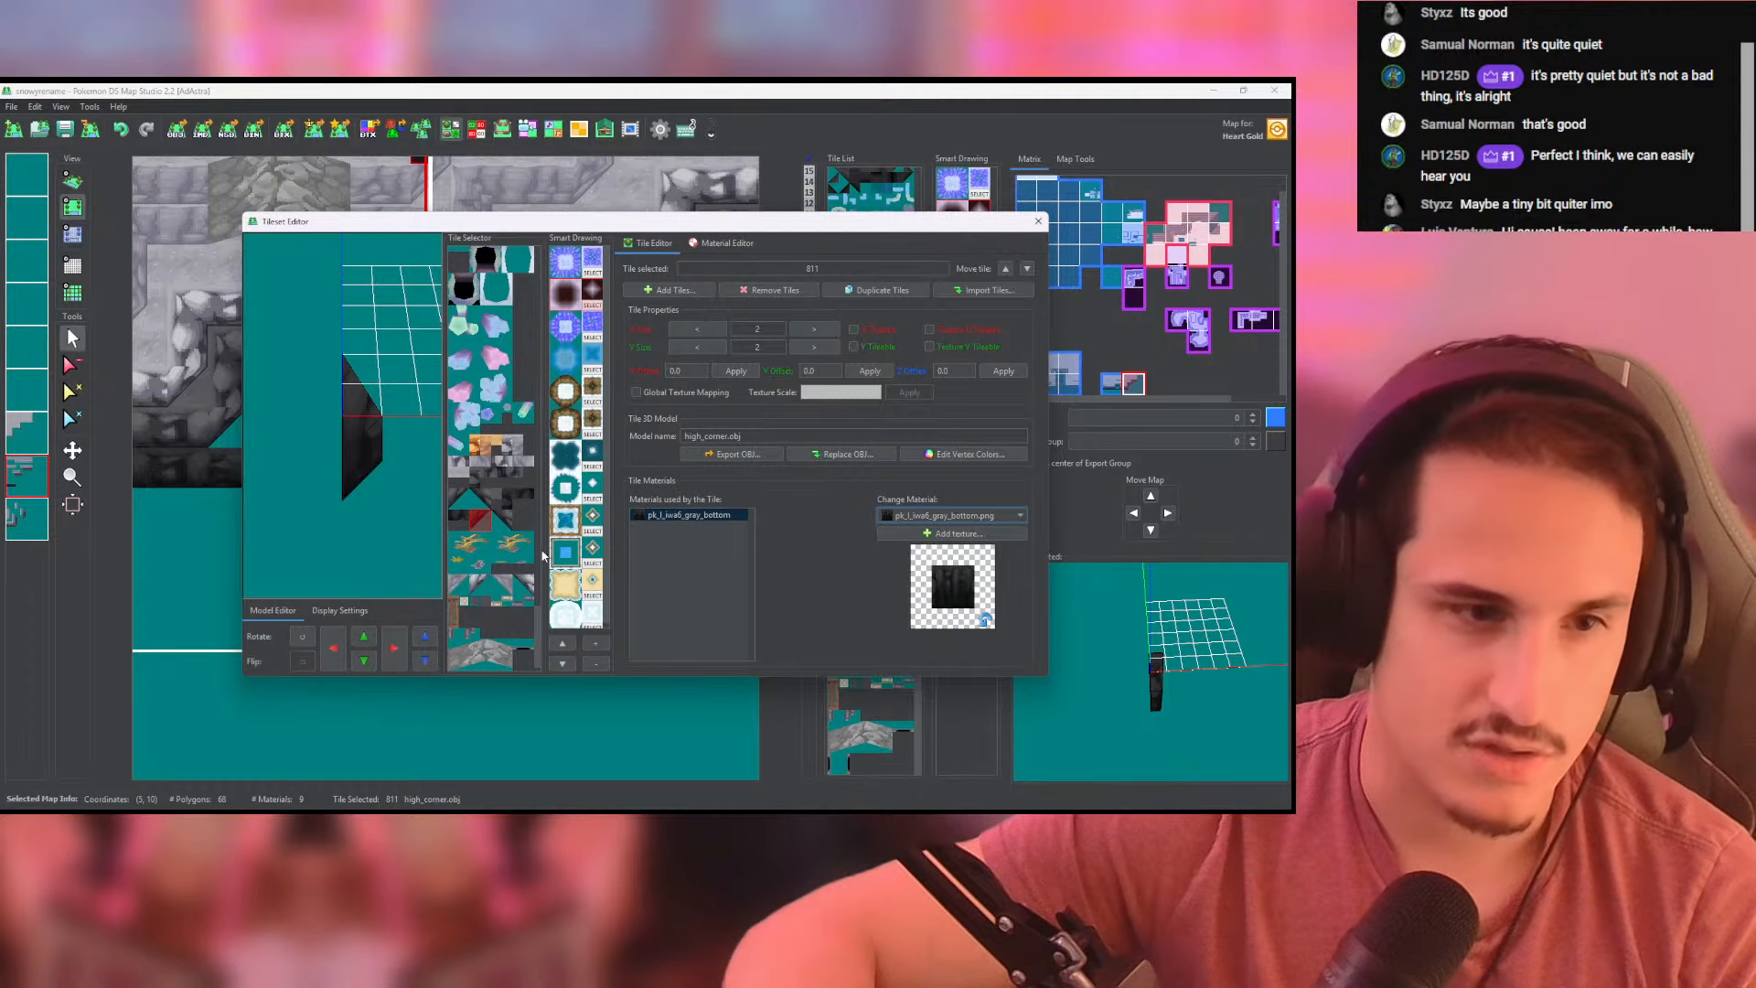
left_click(503, 520)
left_click(951, 515)
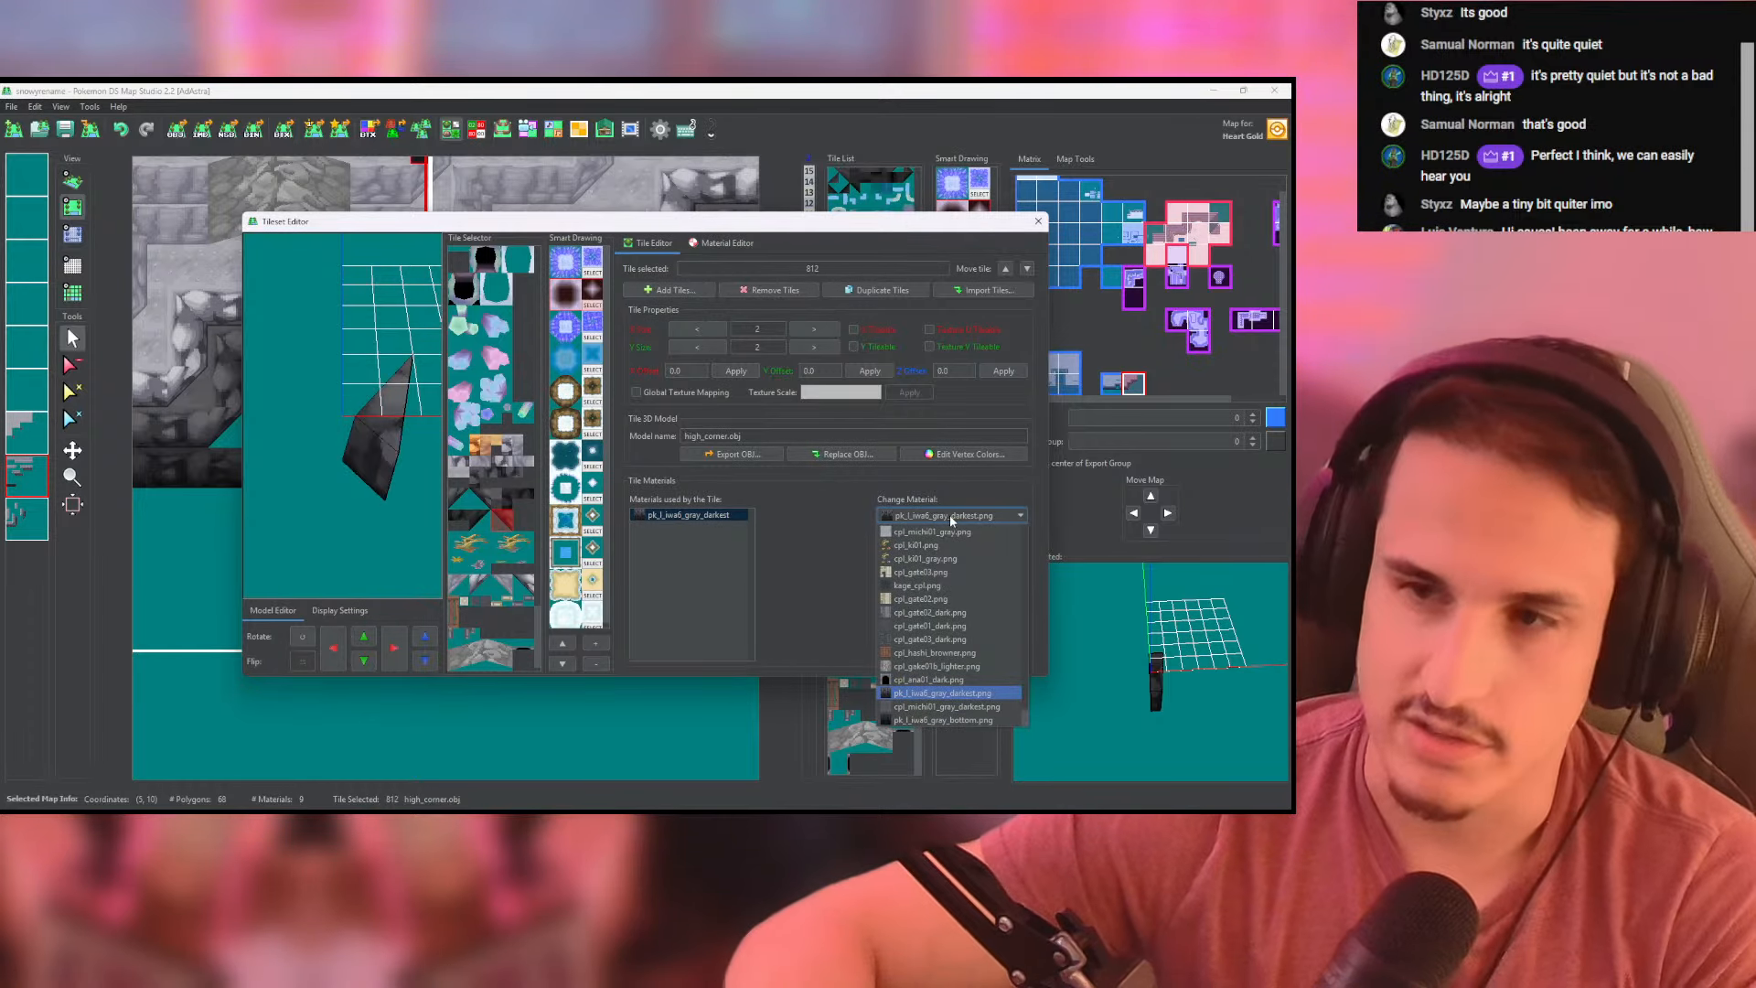
left_click(942, 720)
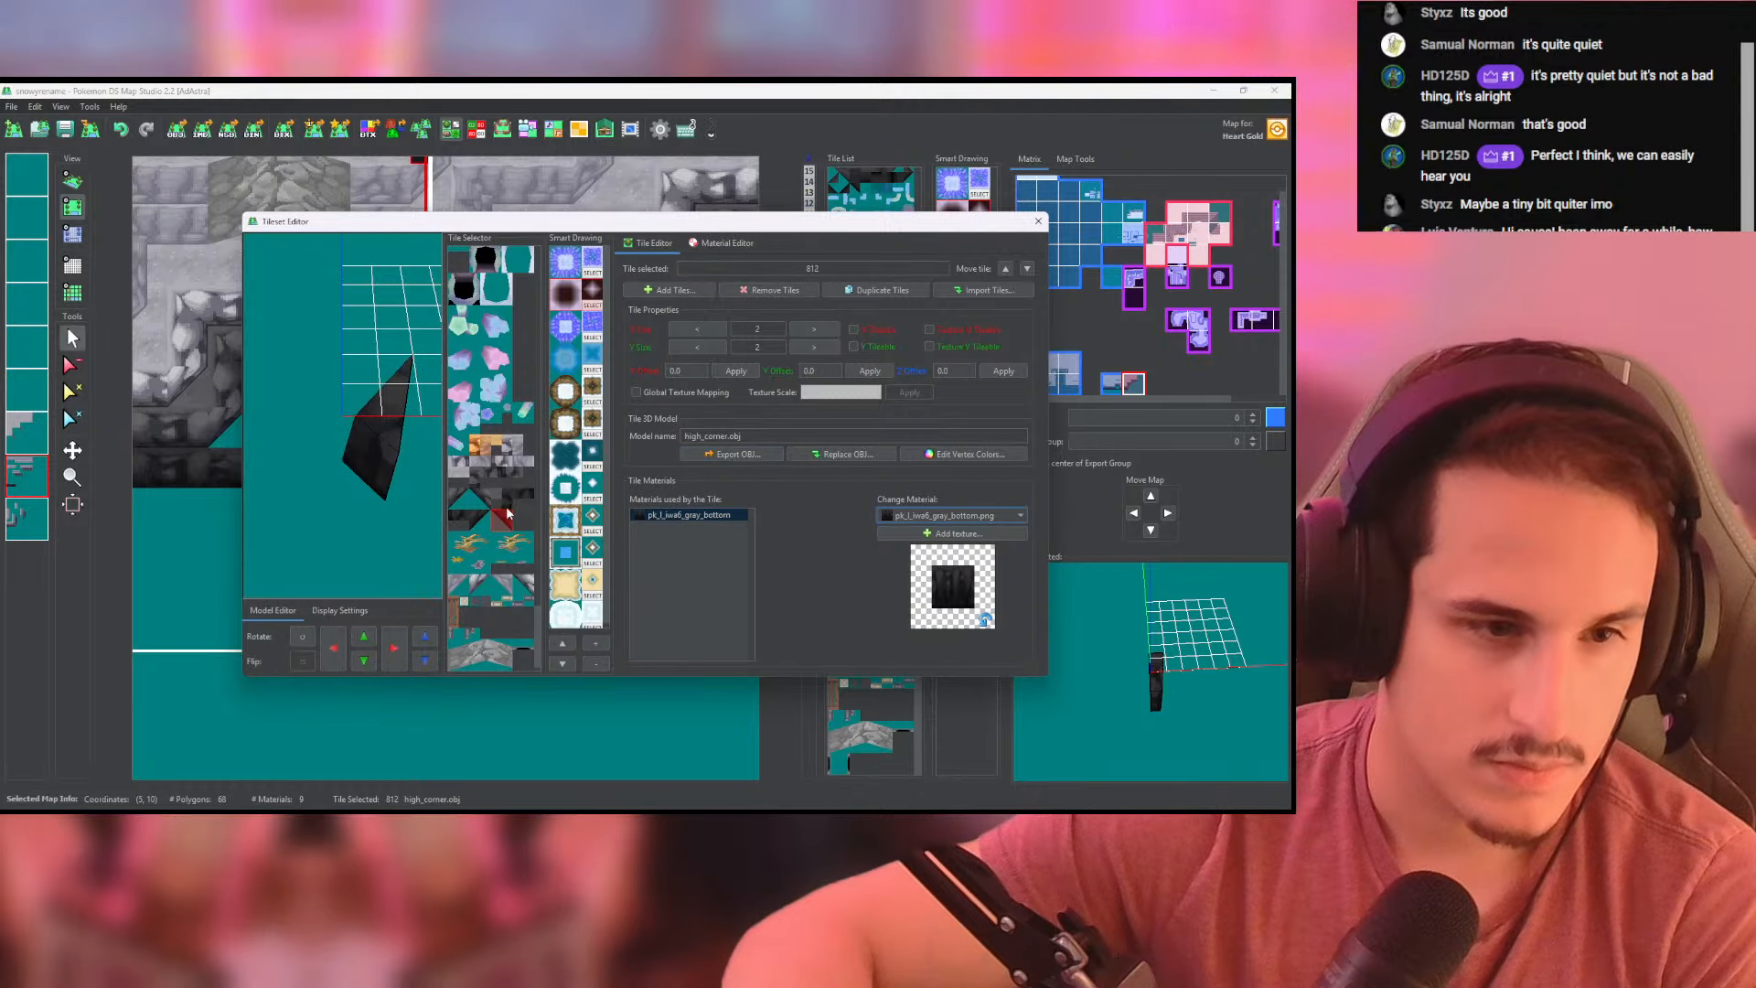
left_click(517, 413)
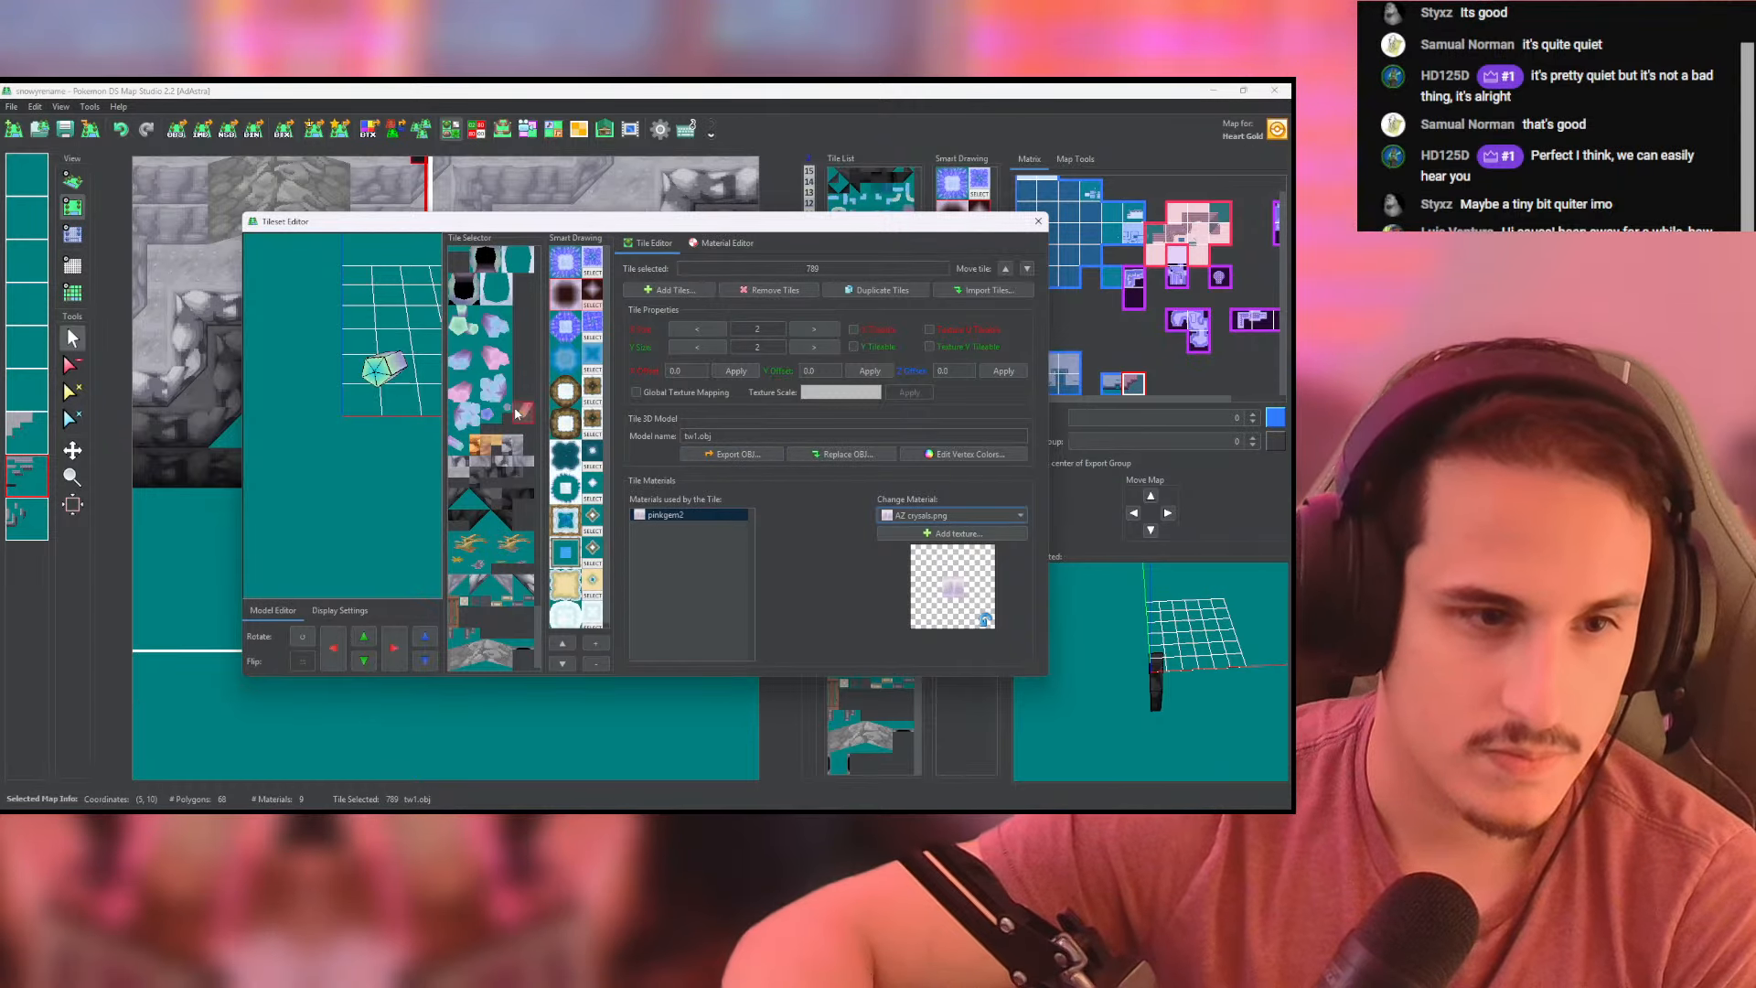
left_click(497, 503)
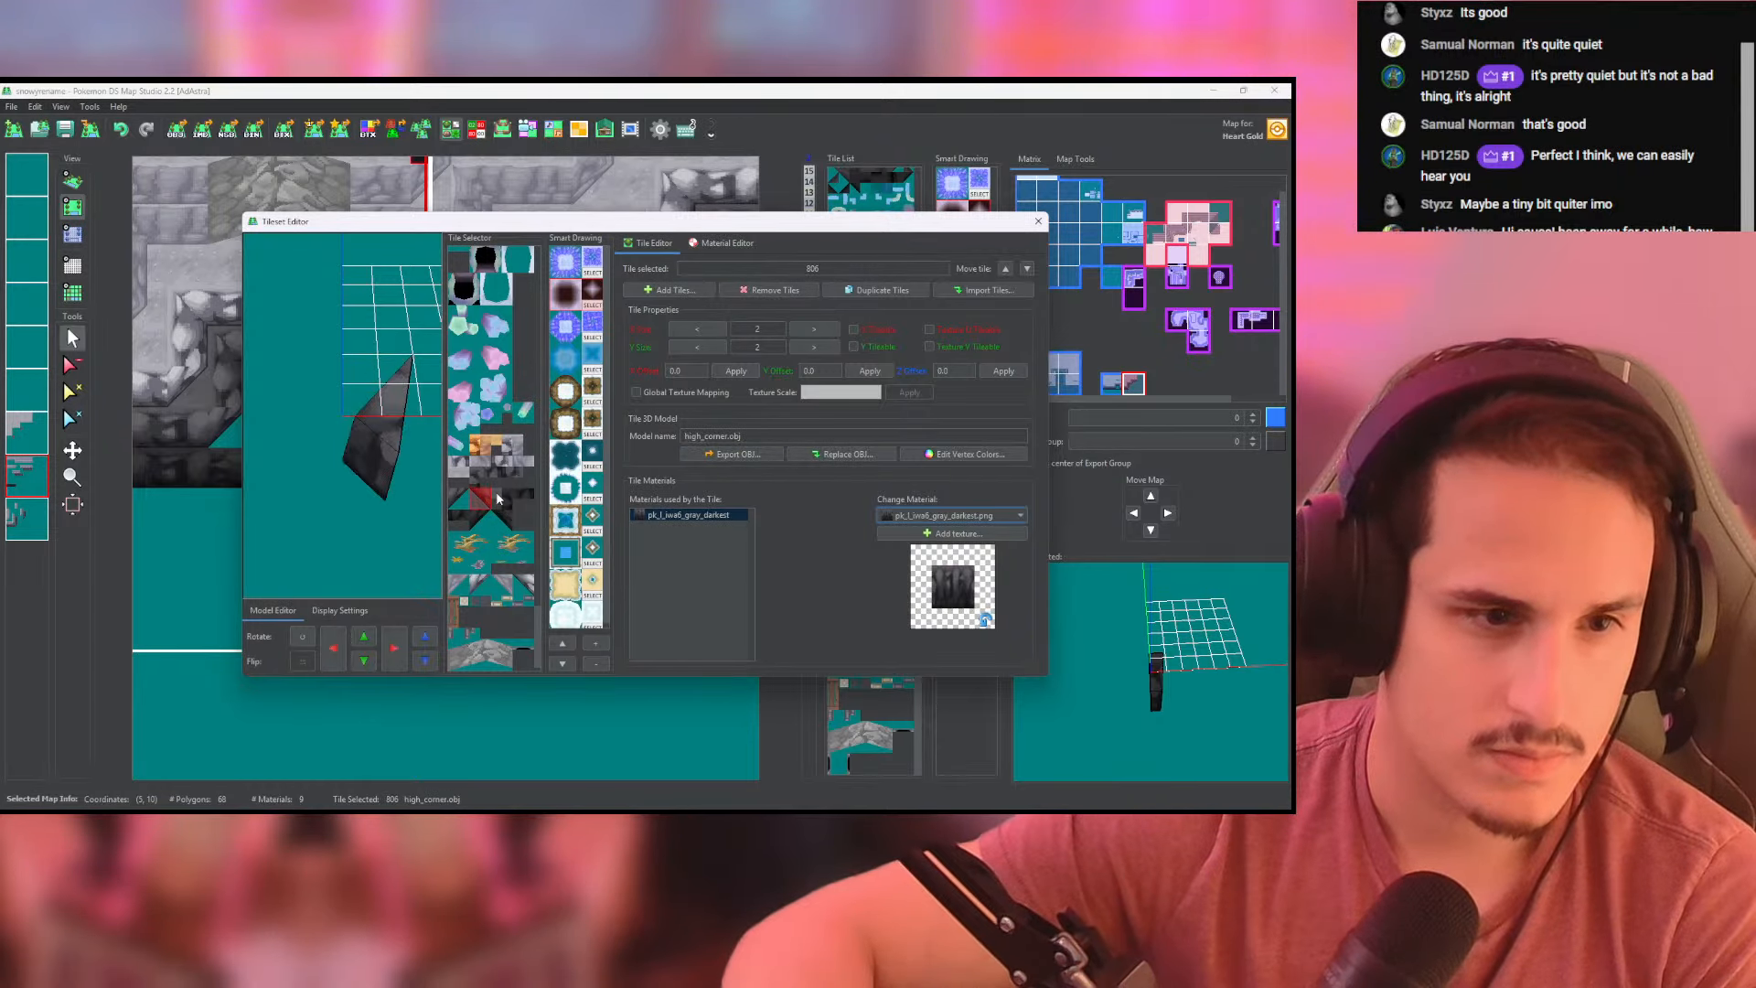
left_click_drag(361, 399, 419, 377)
- Switch to Photoshop and darken the cpl_michi01_gray_darkest.png ground texture with Hue/Saturation, setting Lightness to -43
key("alt+Tab")
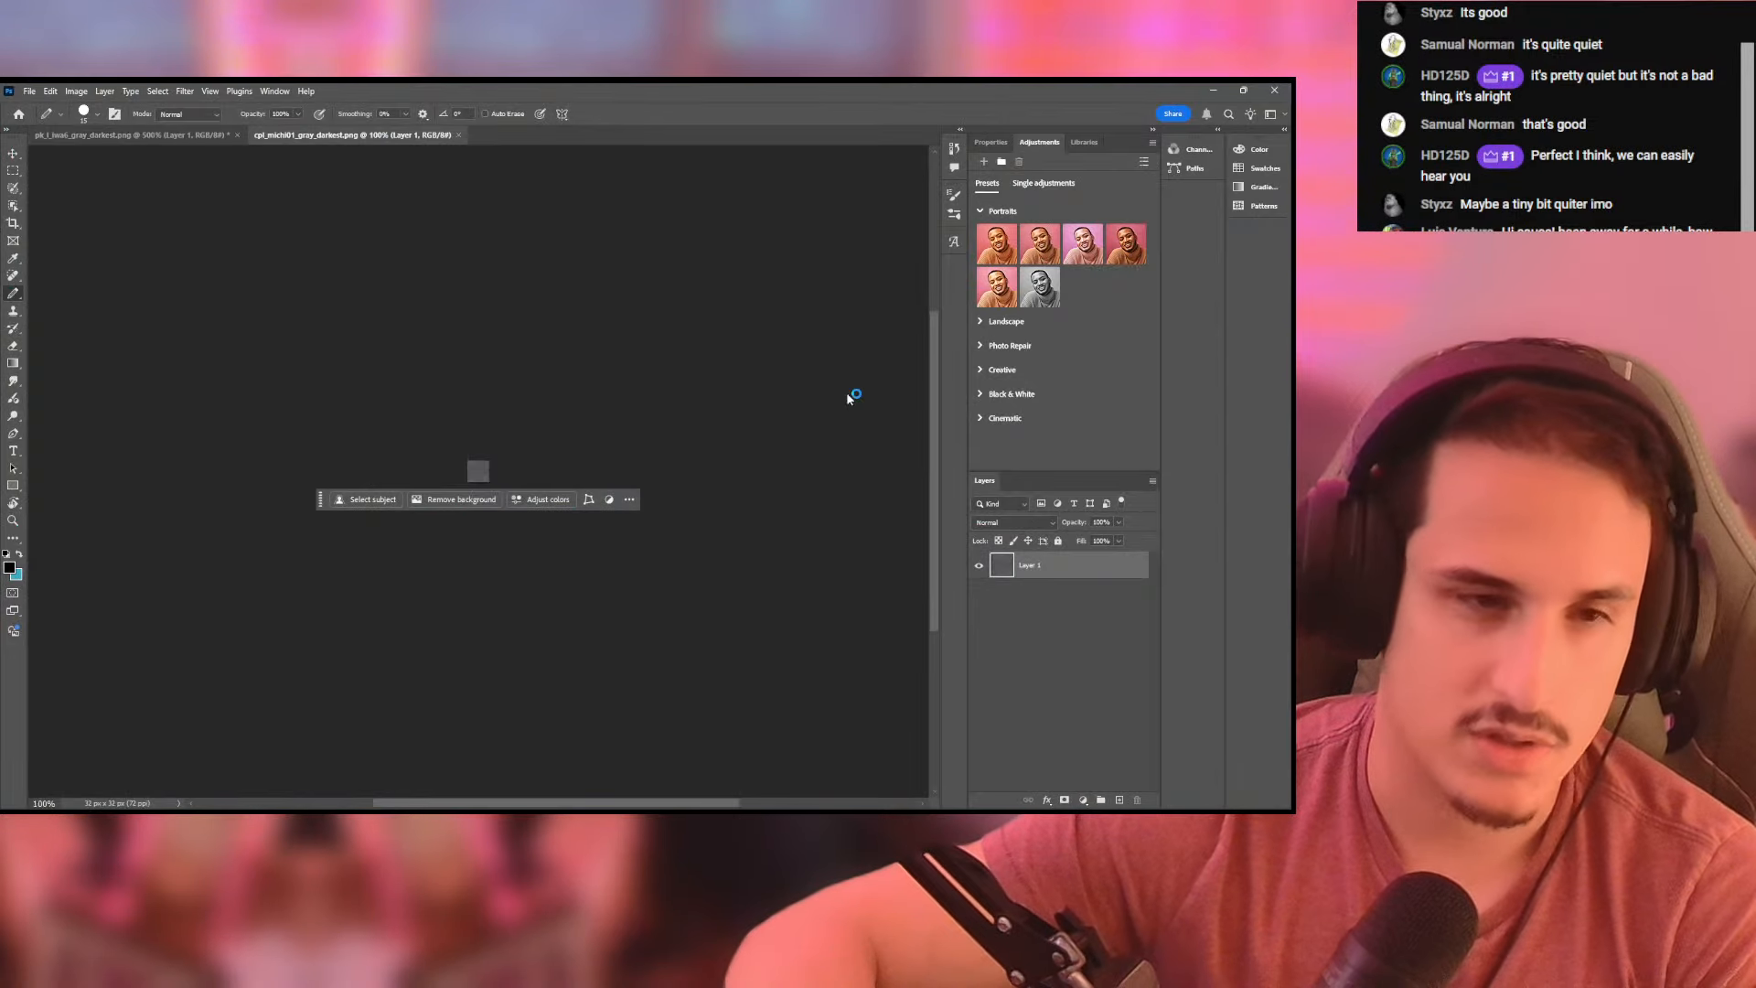
left_click(76, 91)
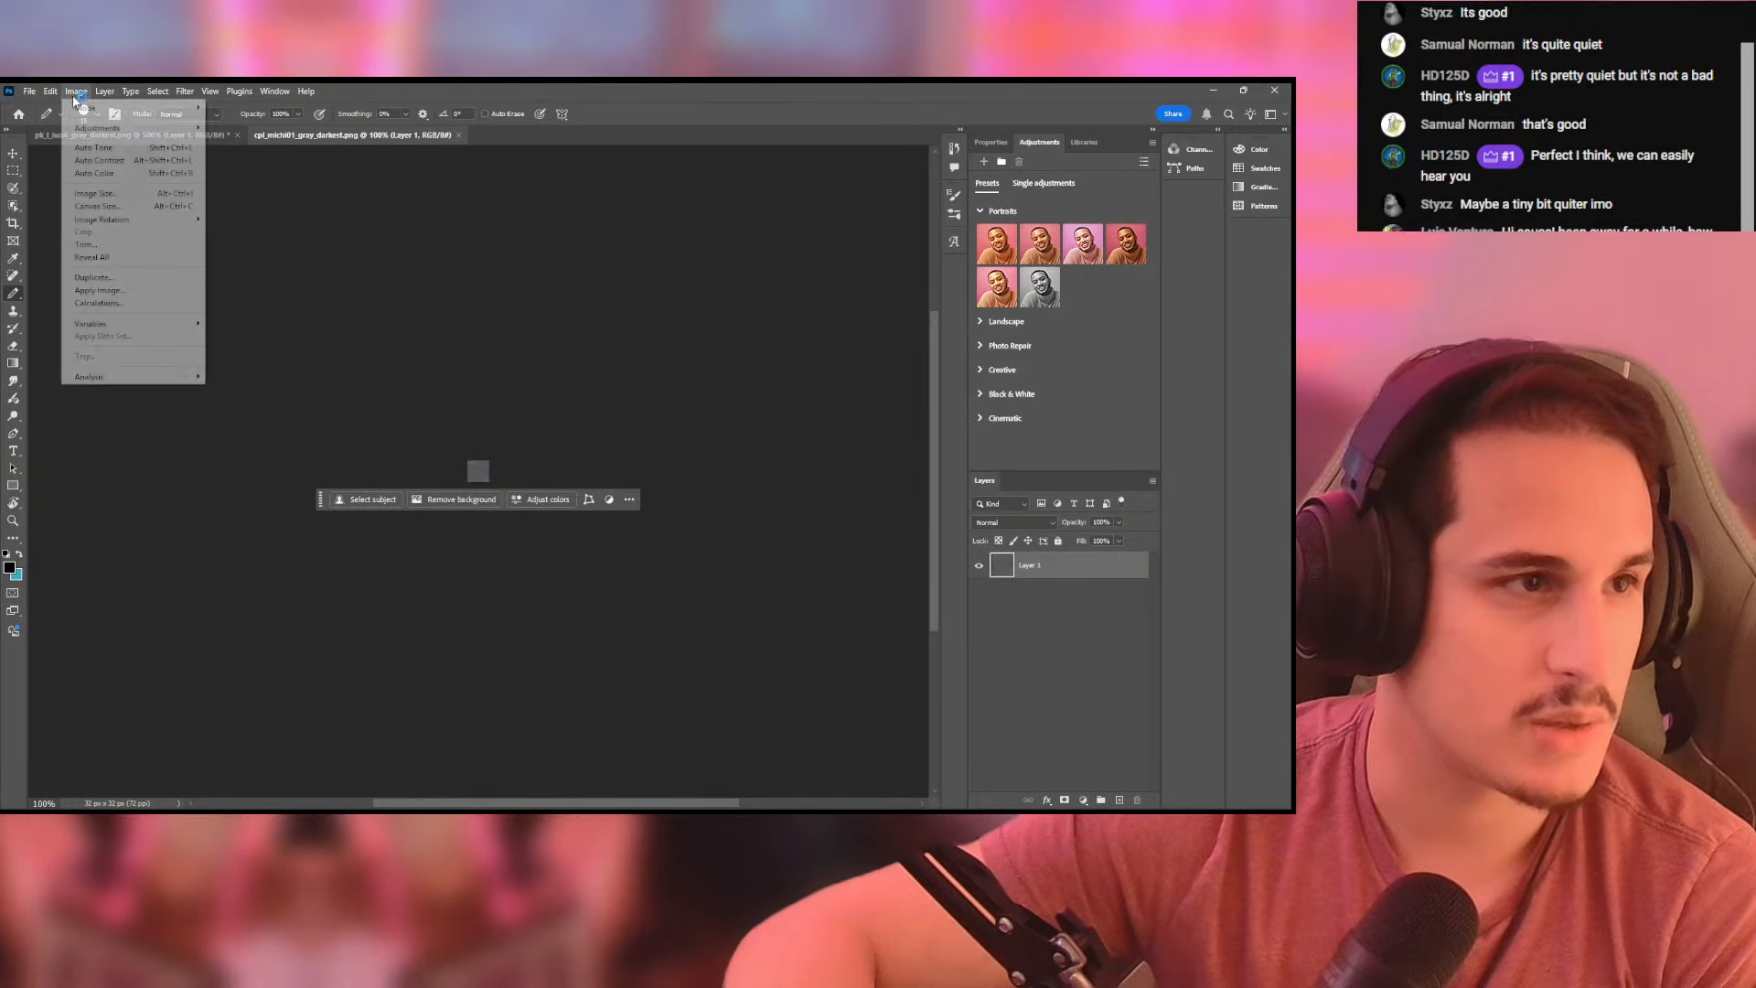
mouse_move(137, 128)
left_click(245, 198)
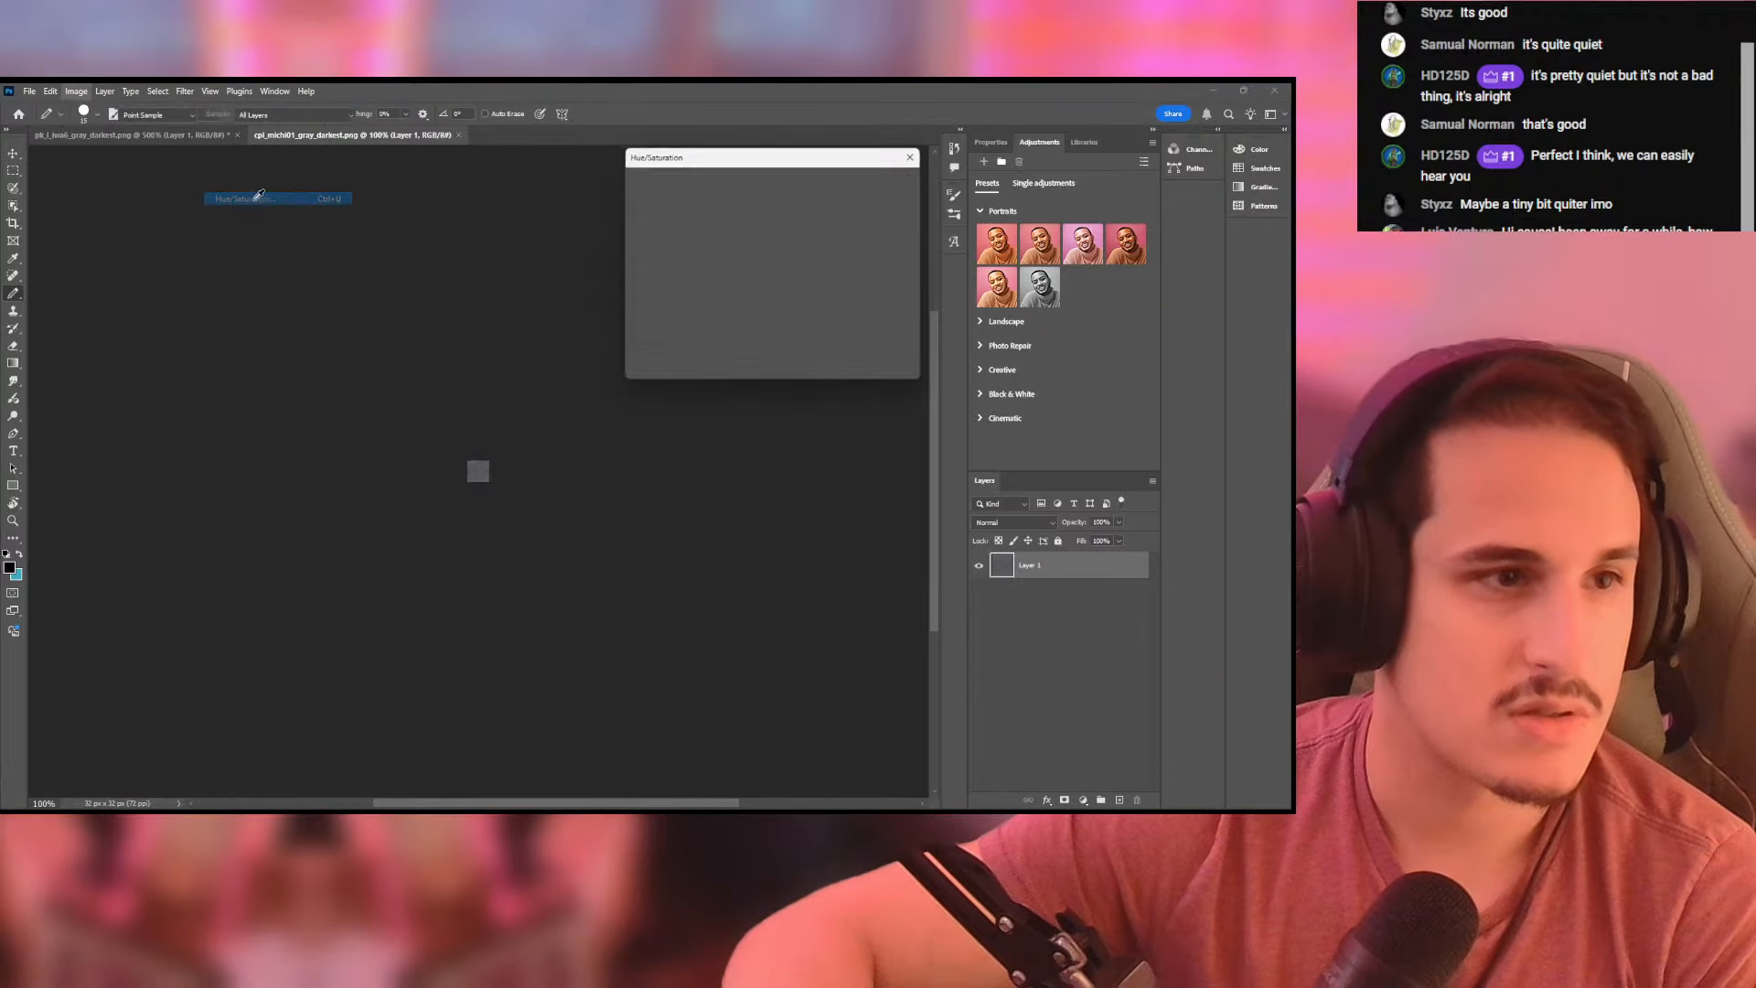
left_click_drag(743, 316, 716, 315)
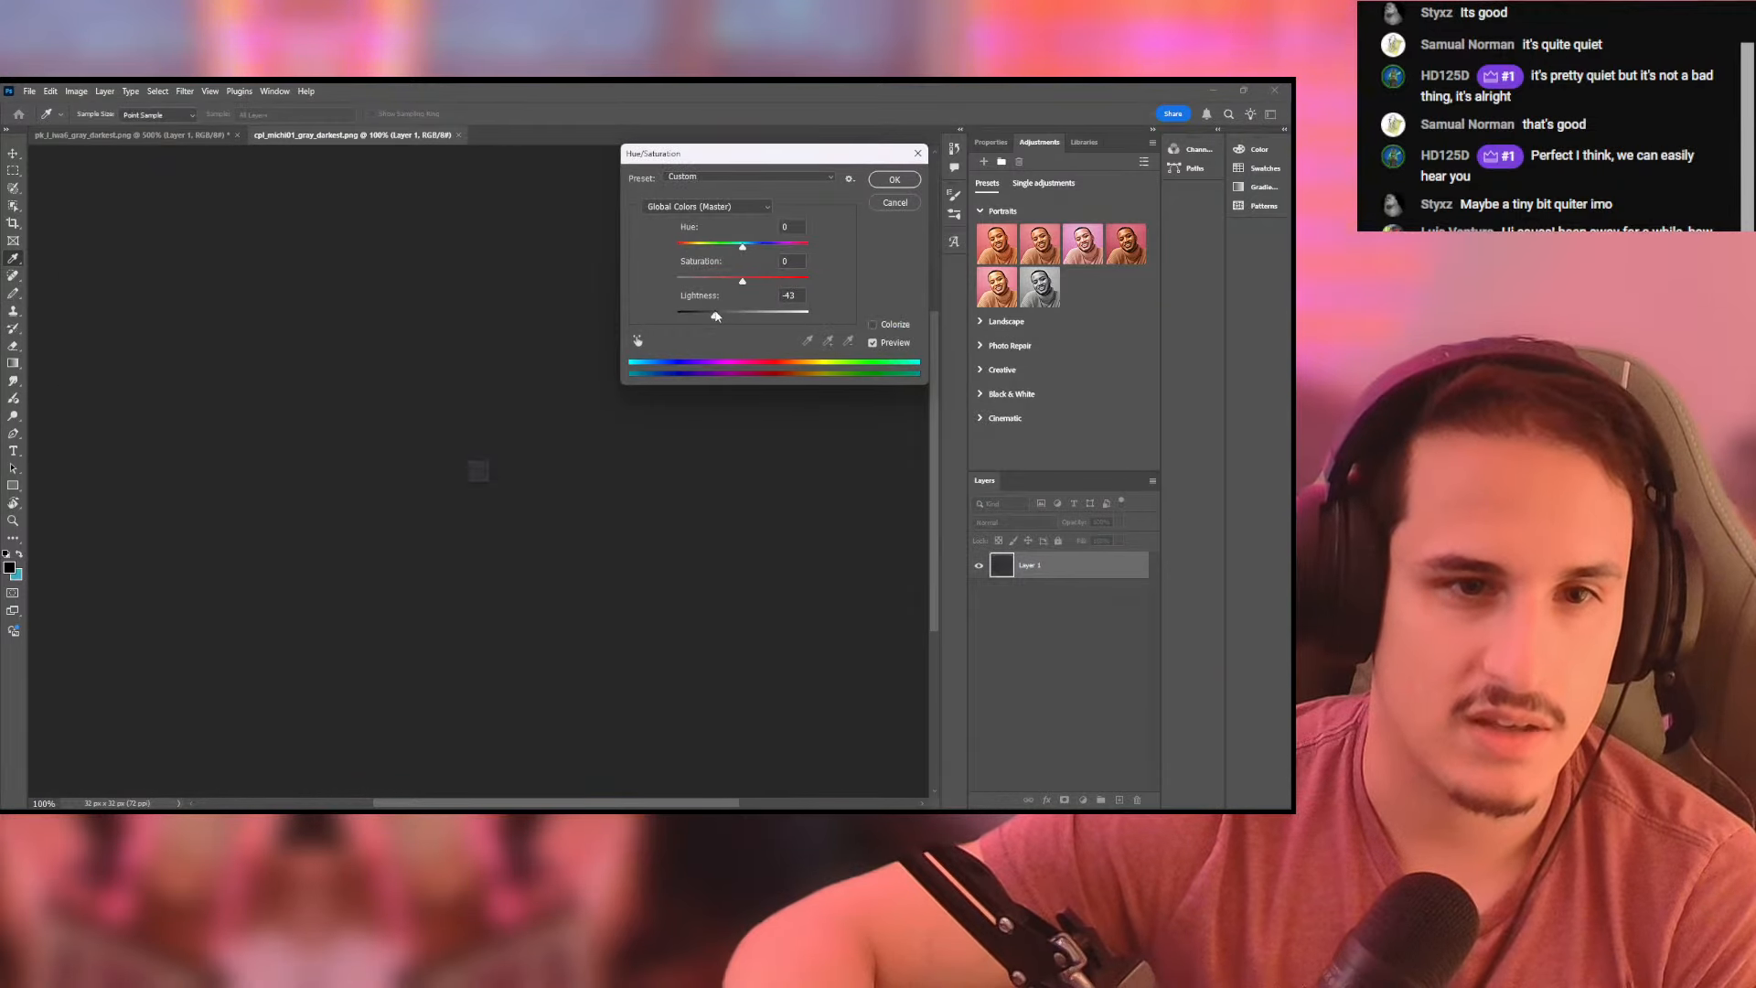
left_click(895, 181)
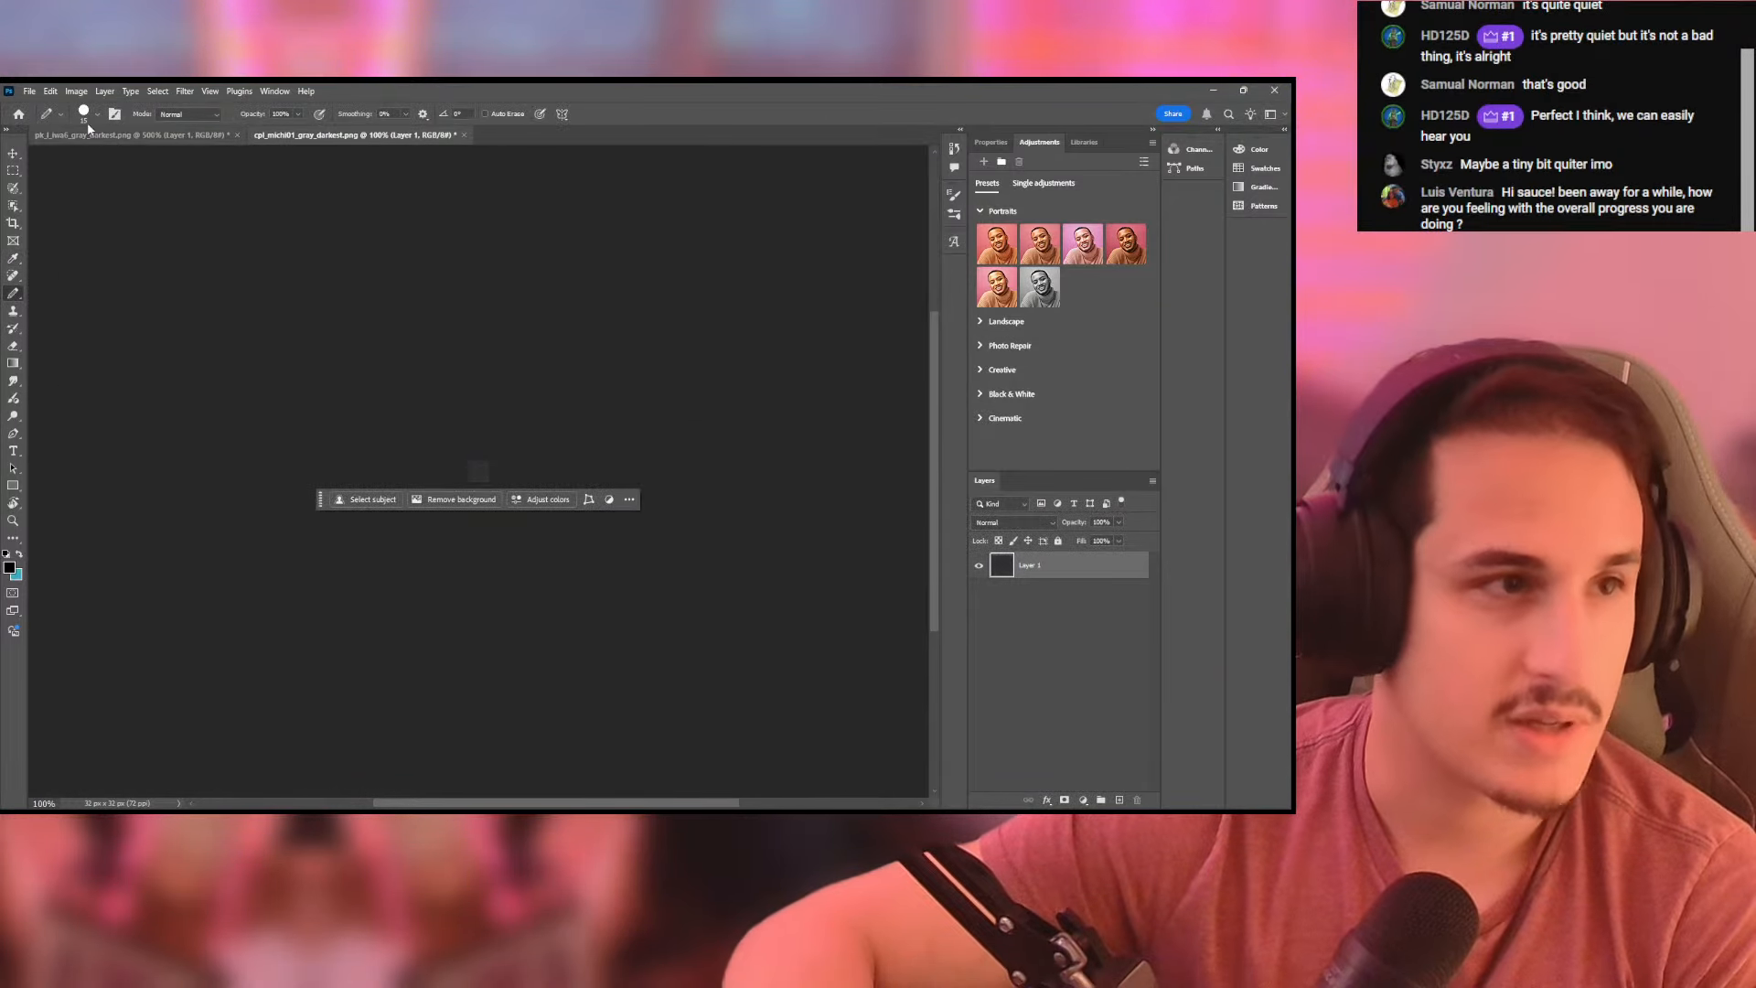
- Export the darkened ground texture as the PNG cpl_michi01_gray_bottom in the snowy folder
left_click(51, 92)
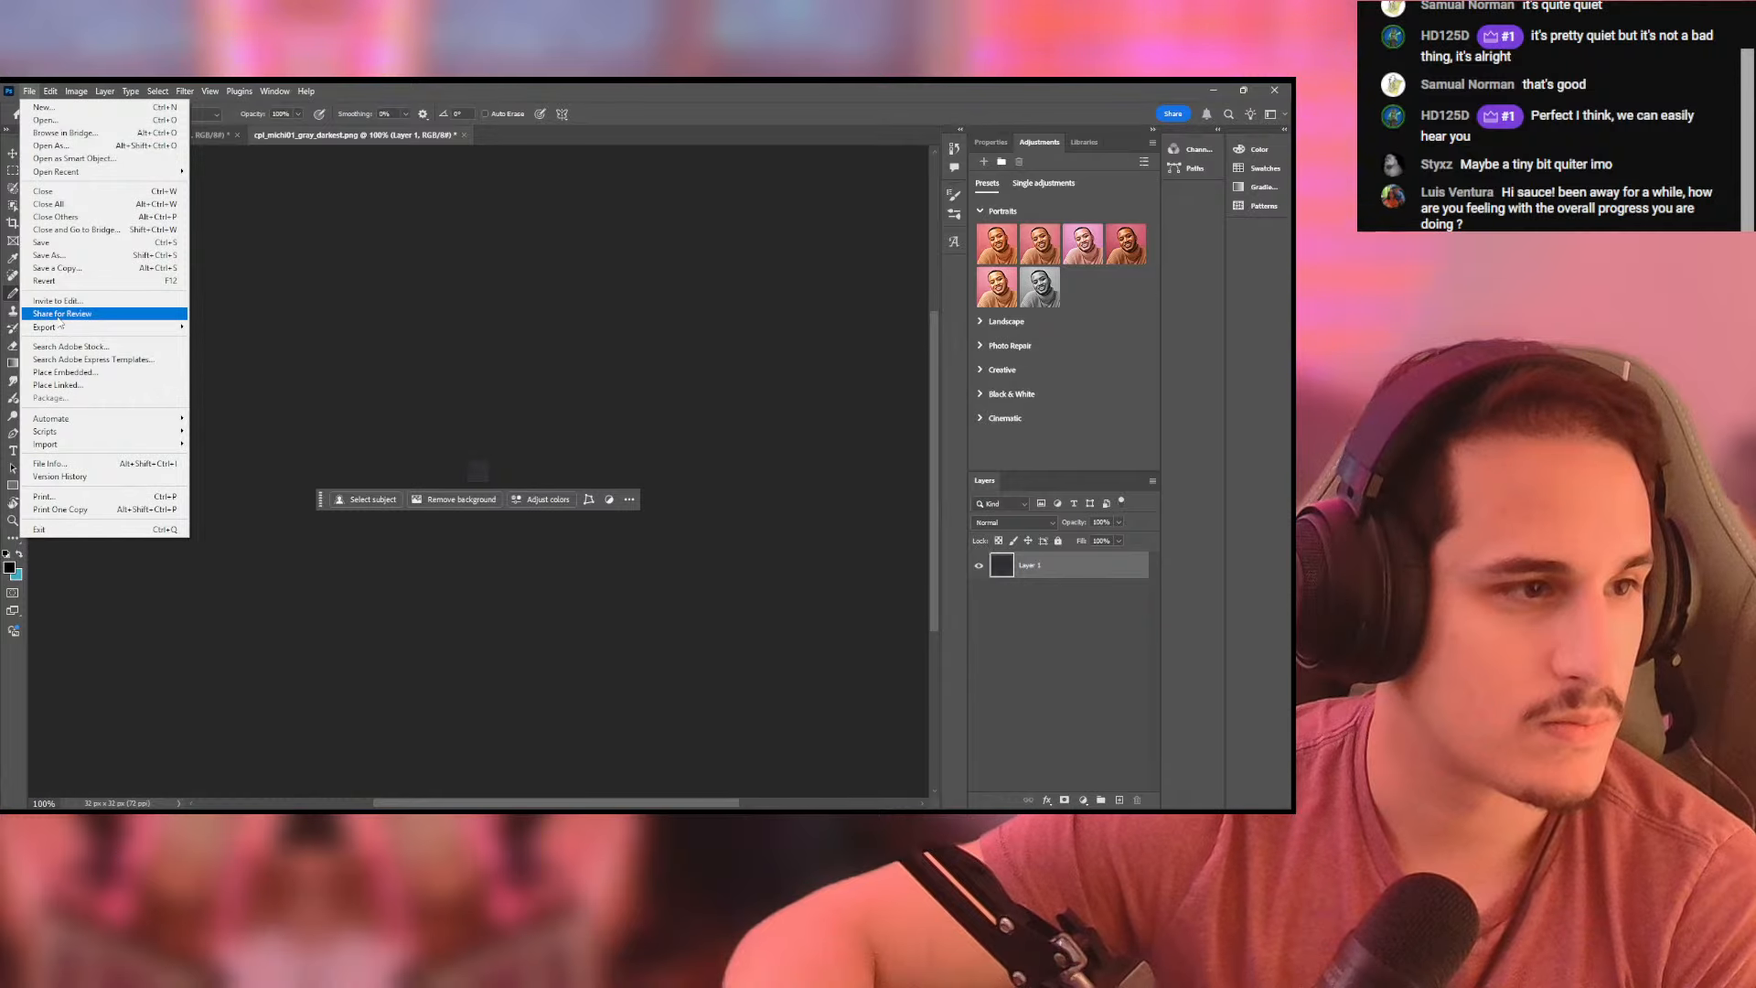
mouse_move(137, 320)
left_click(269, 327)
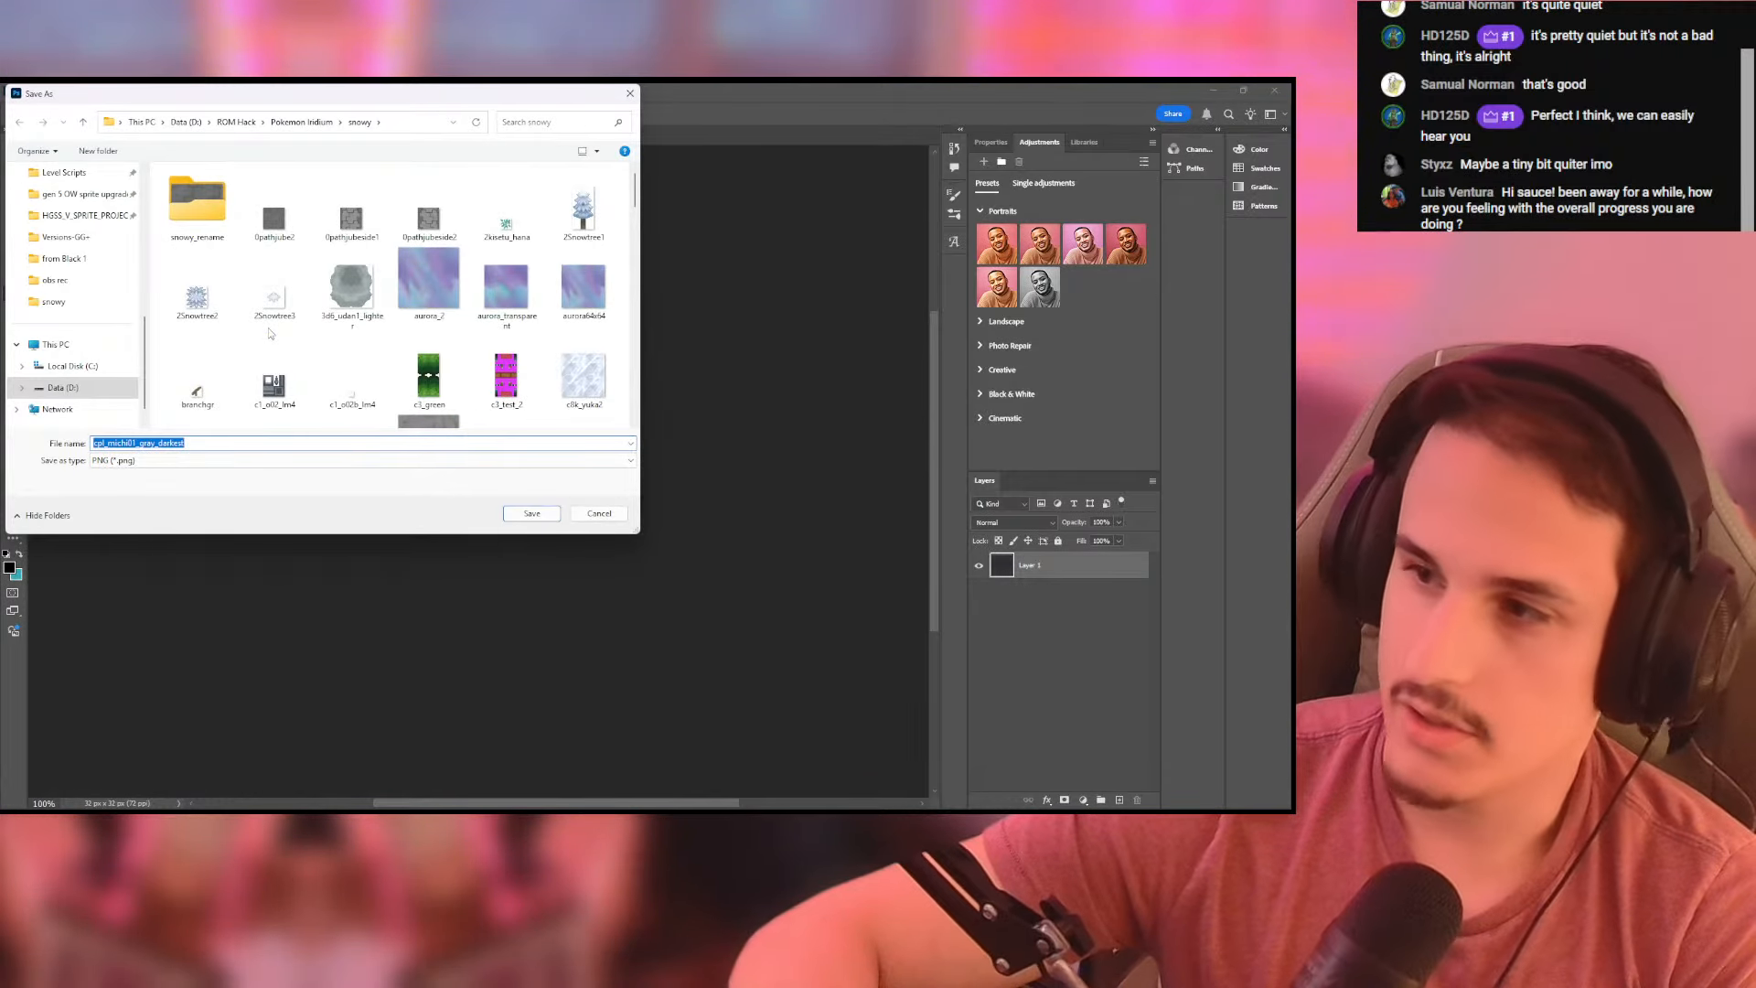
left_click(198, 444)
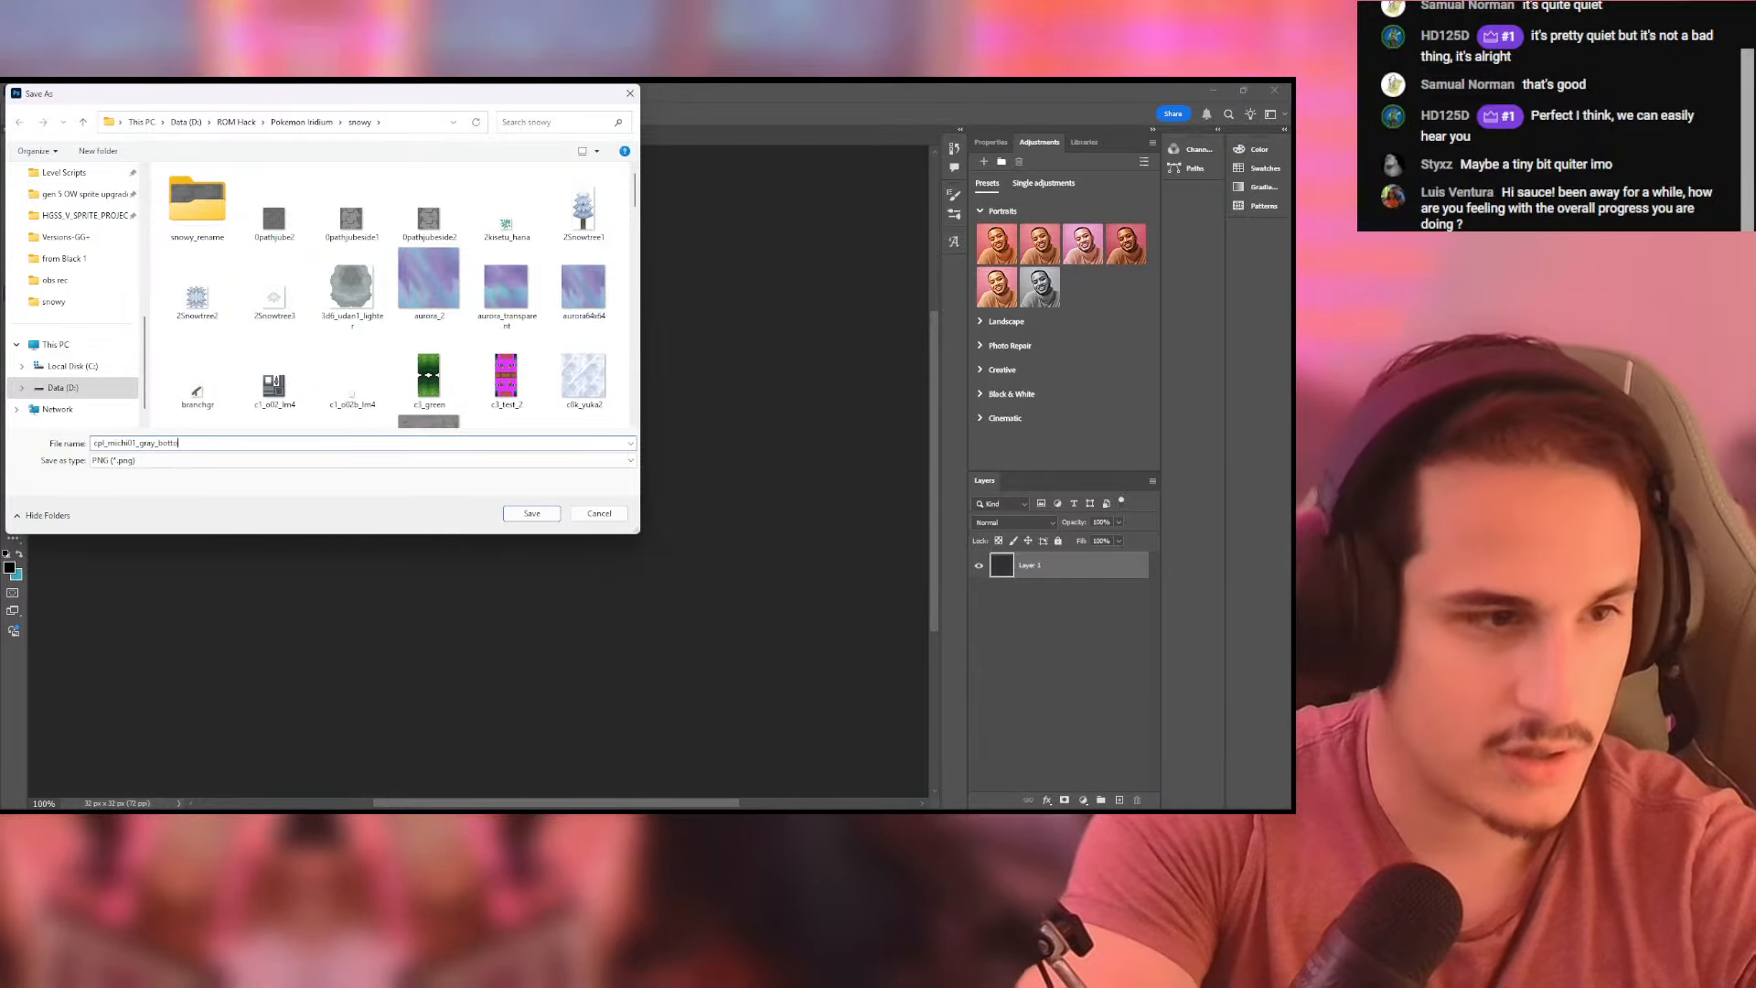
key("Return")
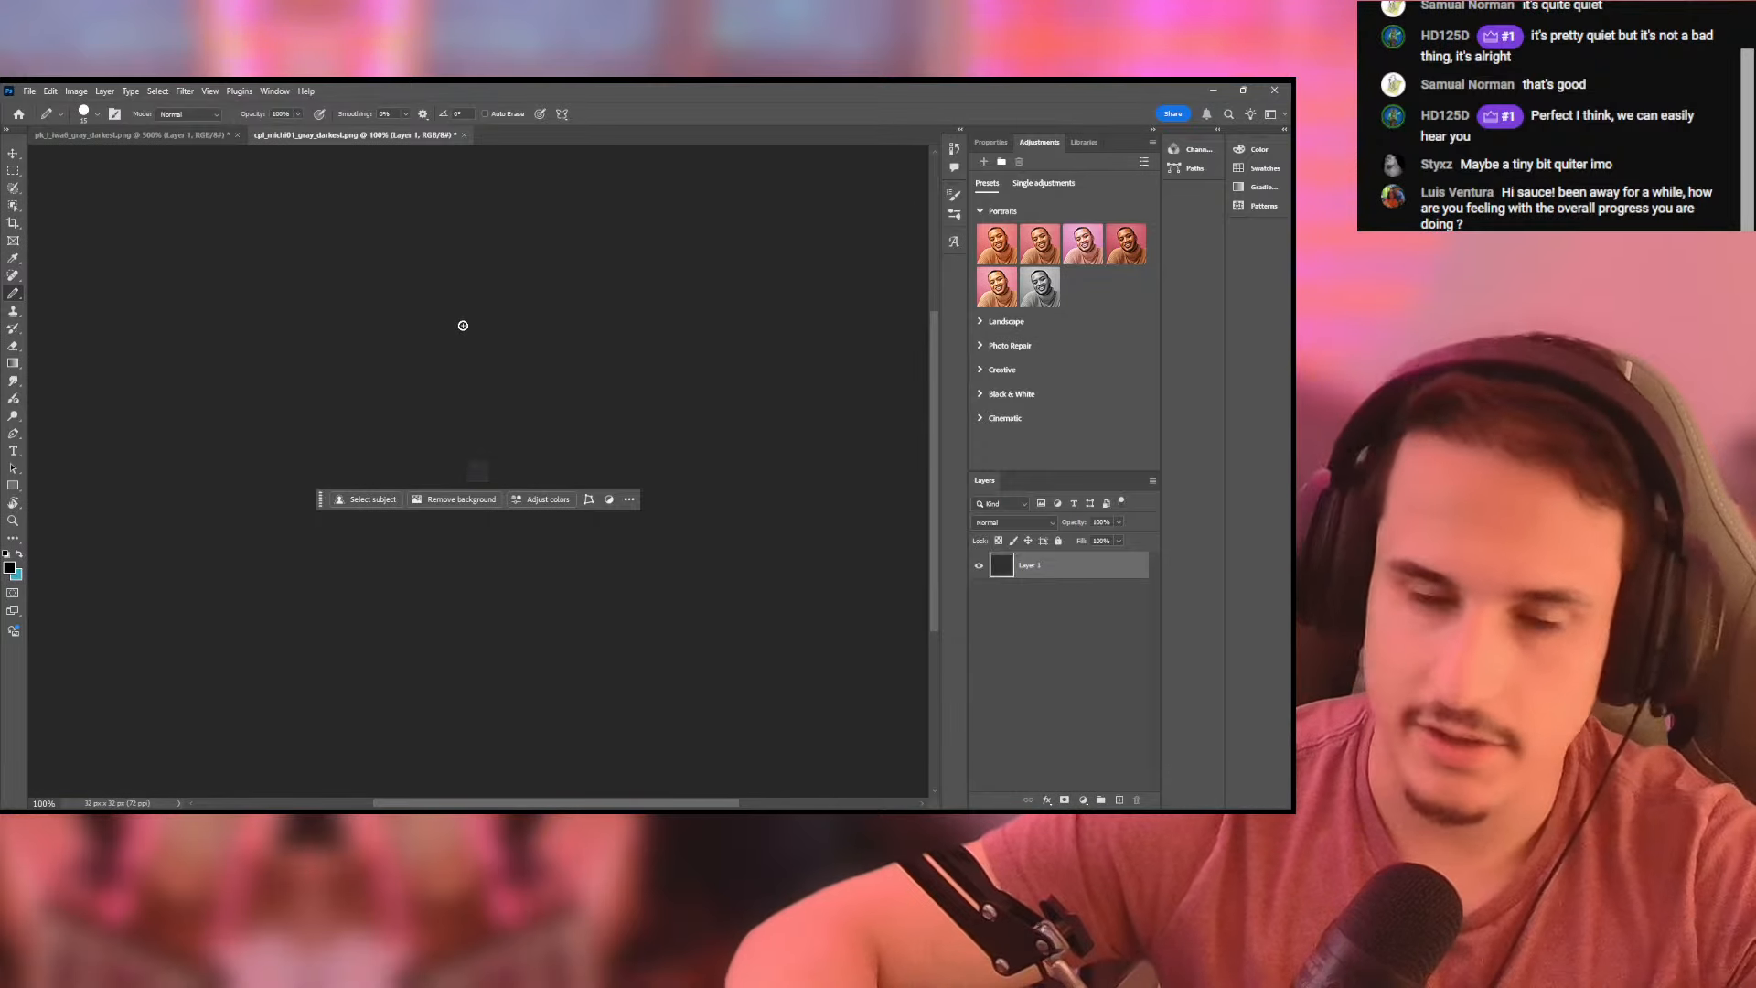
- Switch back to Pokemon DS Map Studio and add cpl_michi01_gray_bottom.png as the texture of ground tile 807
key("alt+Tab")
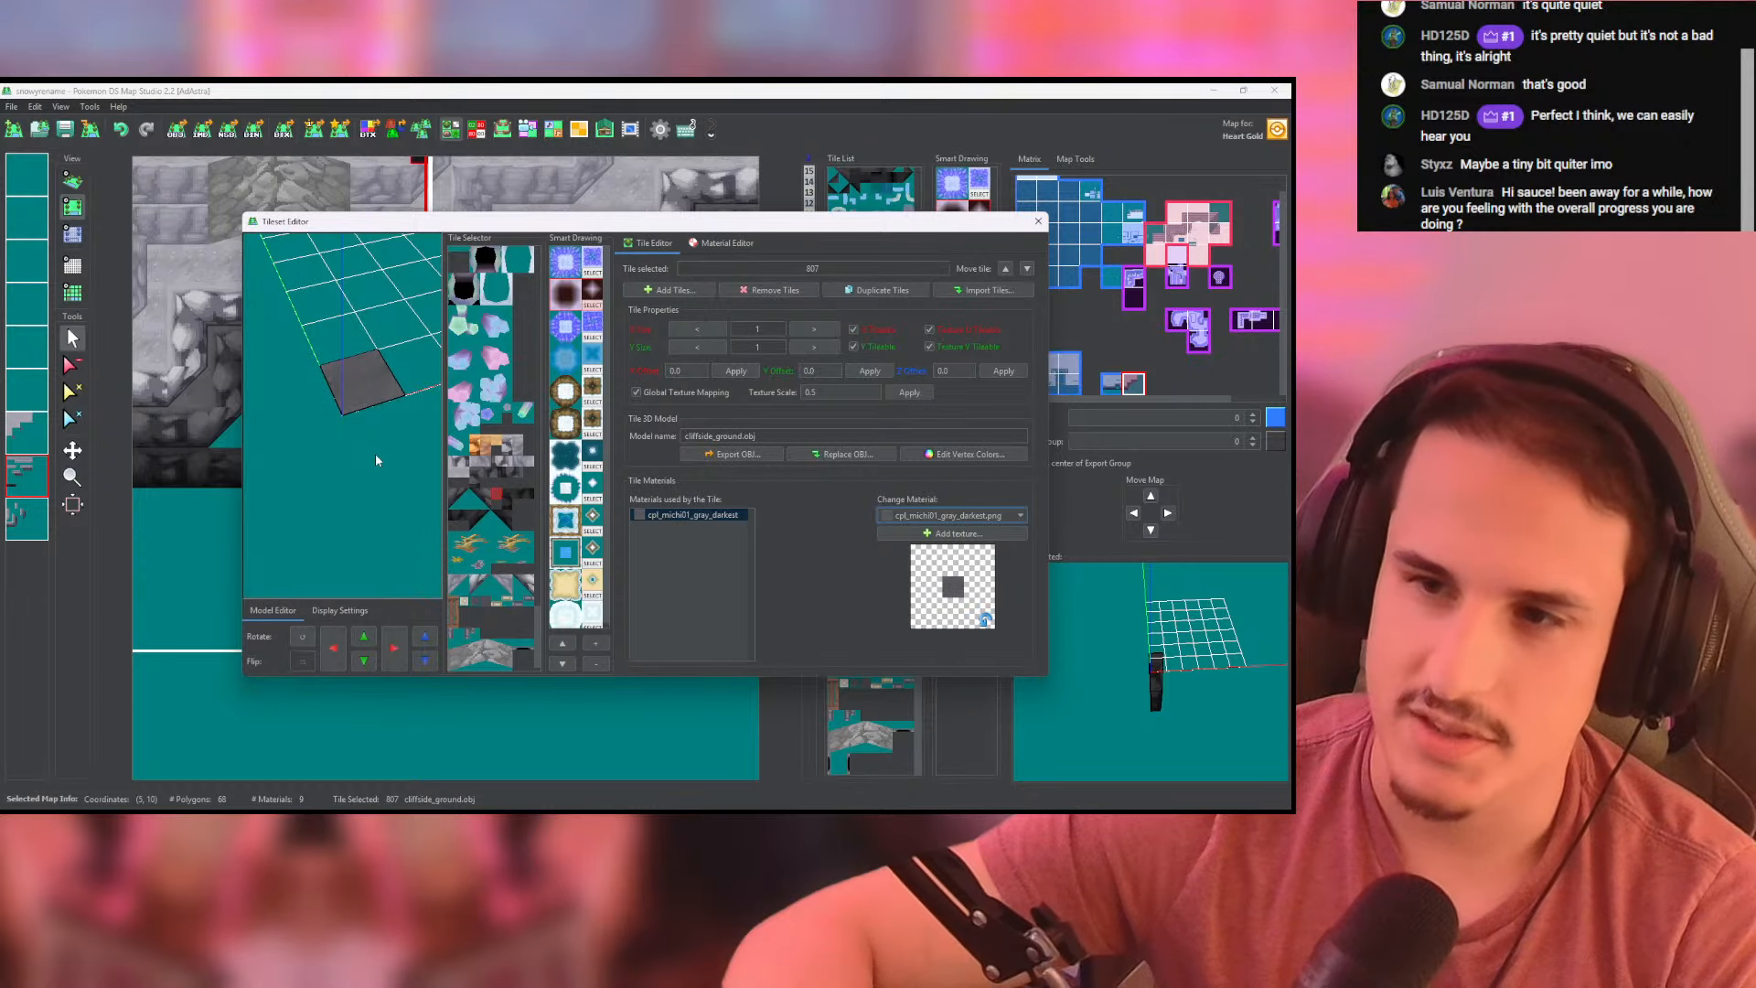
left_click(951, 533)
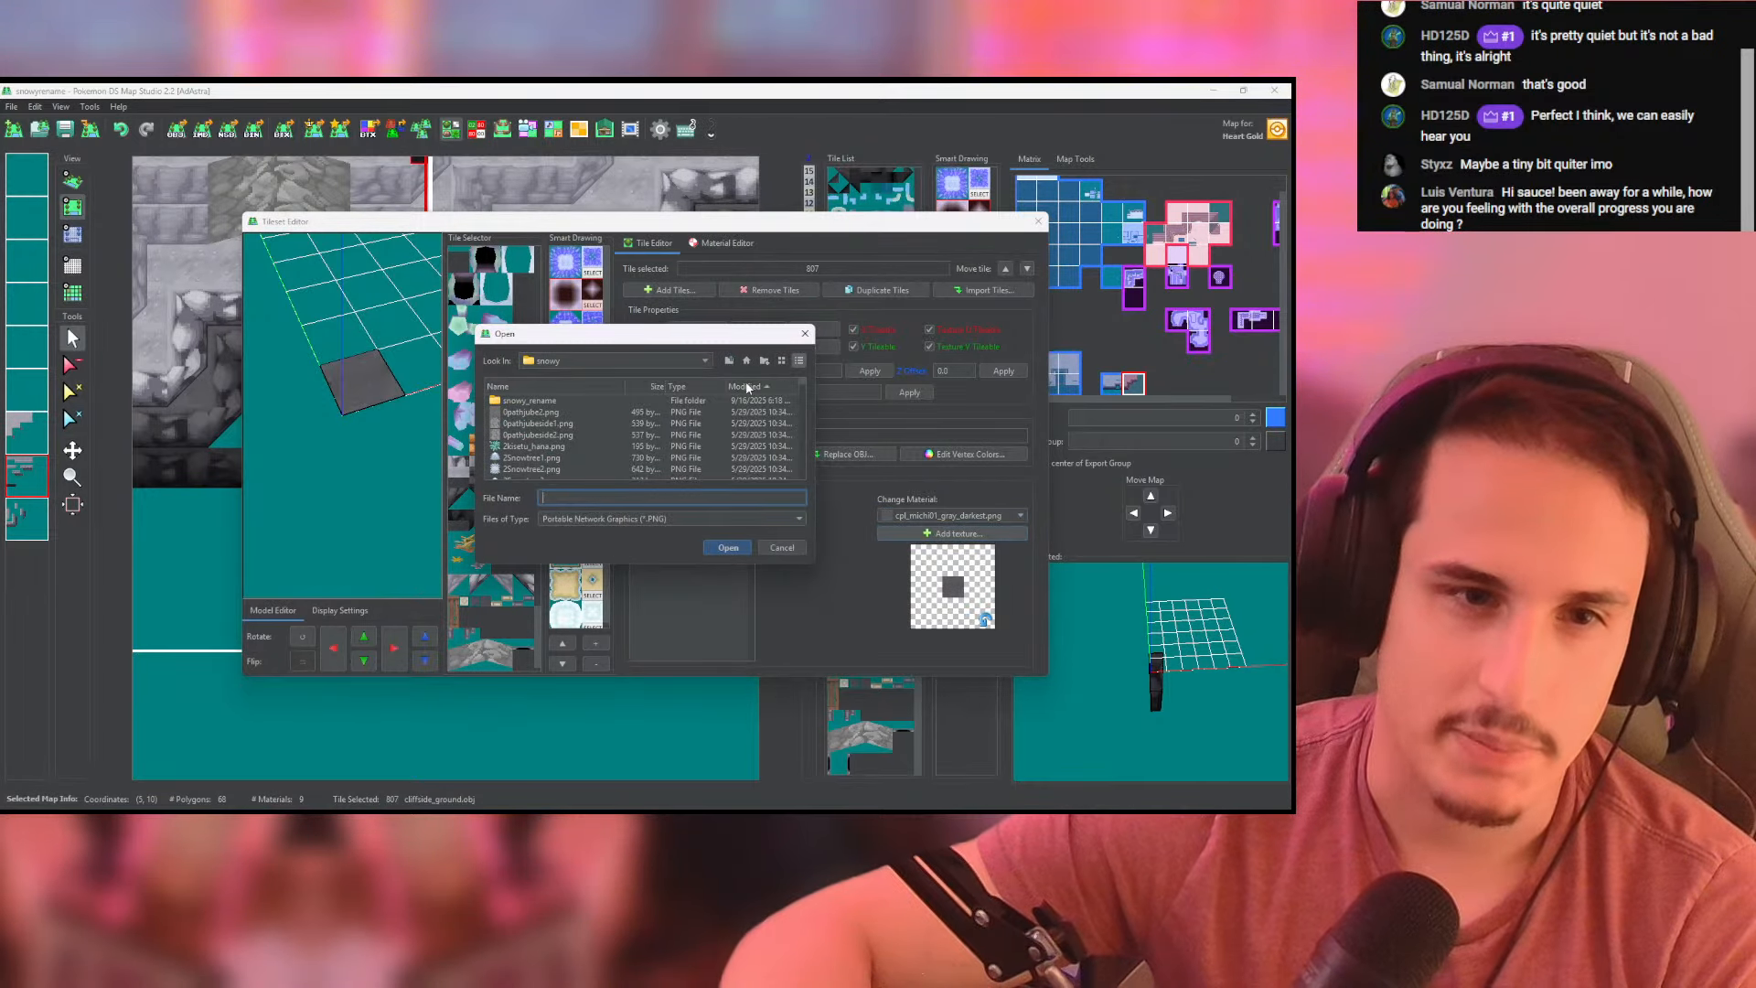
left_click(748, 387)
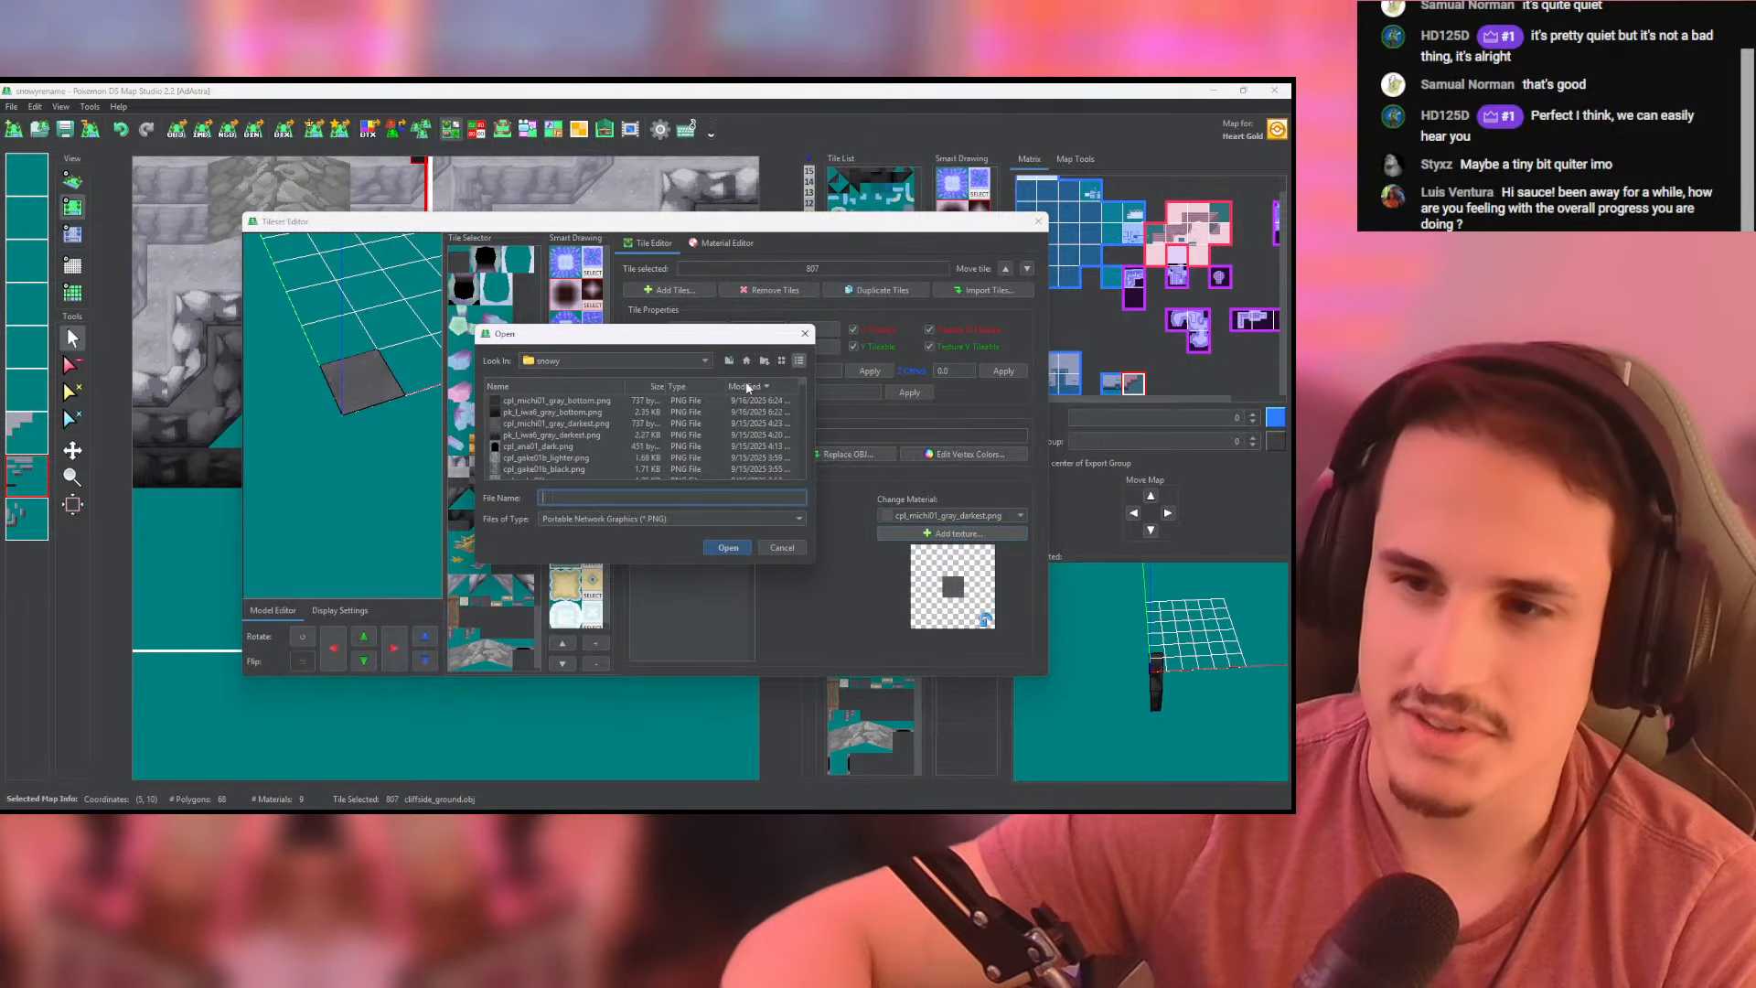
double_click(512, 400)
left_click(1038, 221)
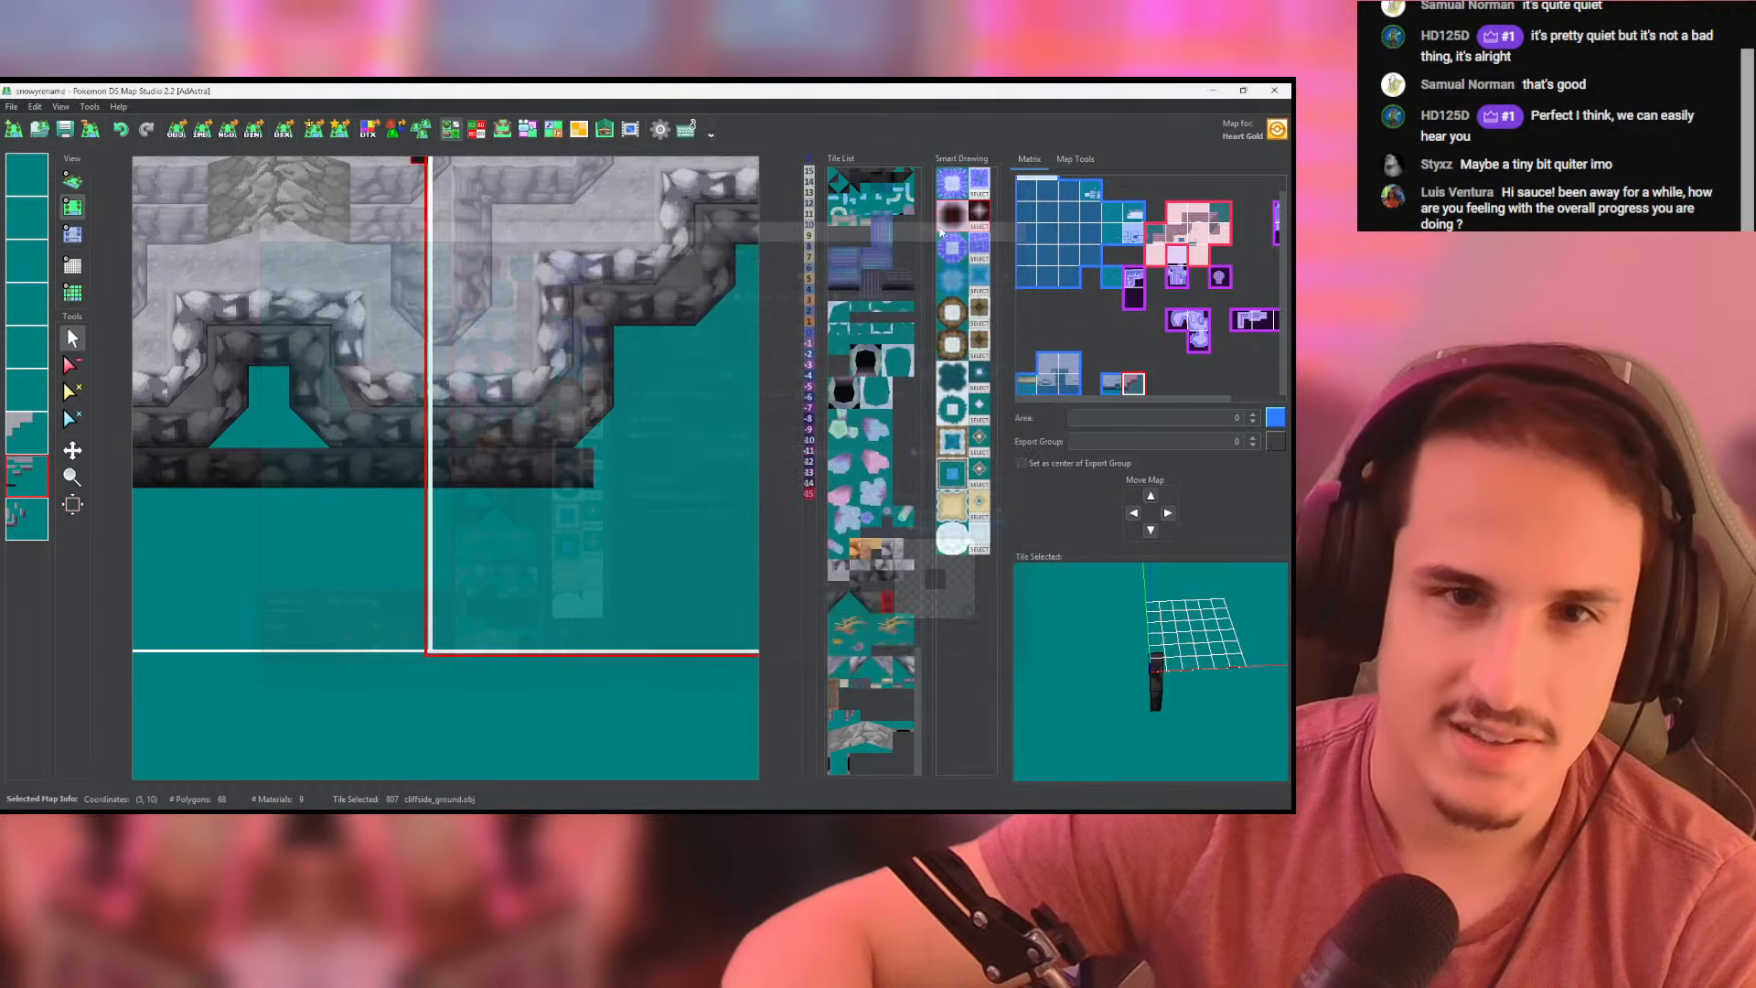
- Reopen the Tileset Editor and duplicate the cliffside_ground.obj tile 807
left_click(451, 130)
left_click_drag(538, 270, 537, 640)
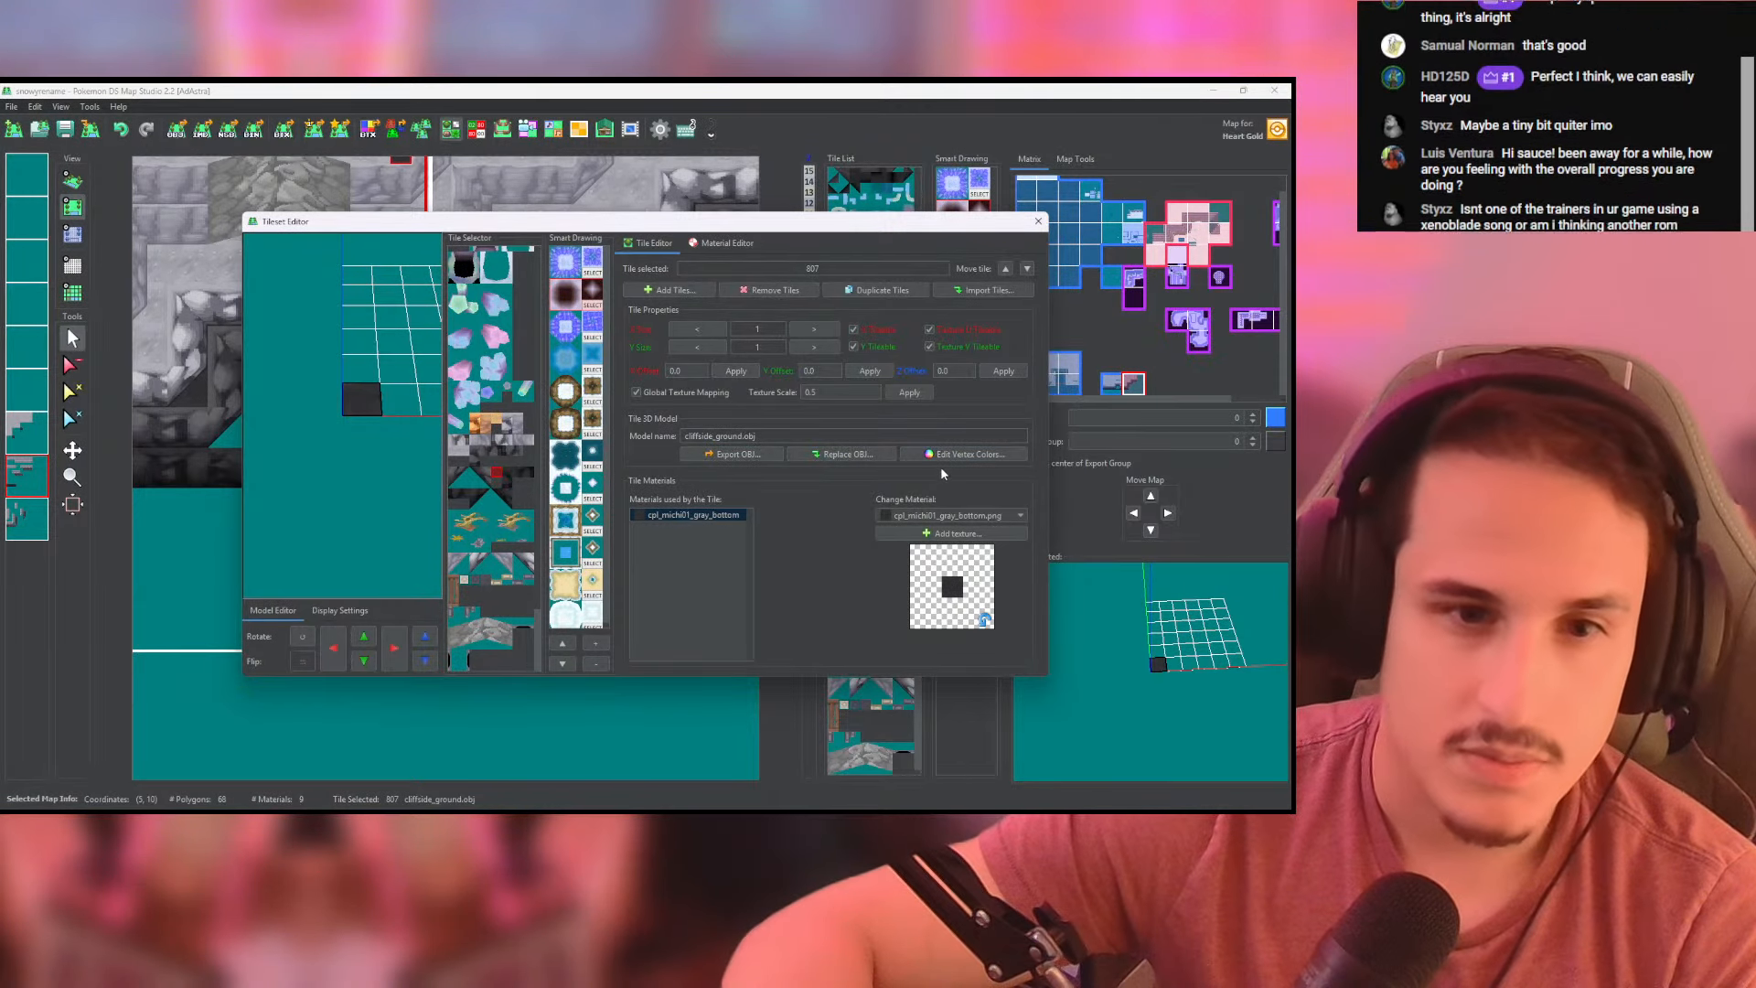
left_click(906, 294)
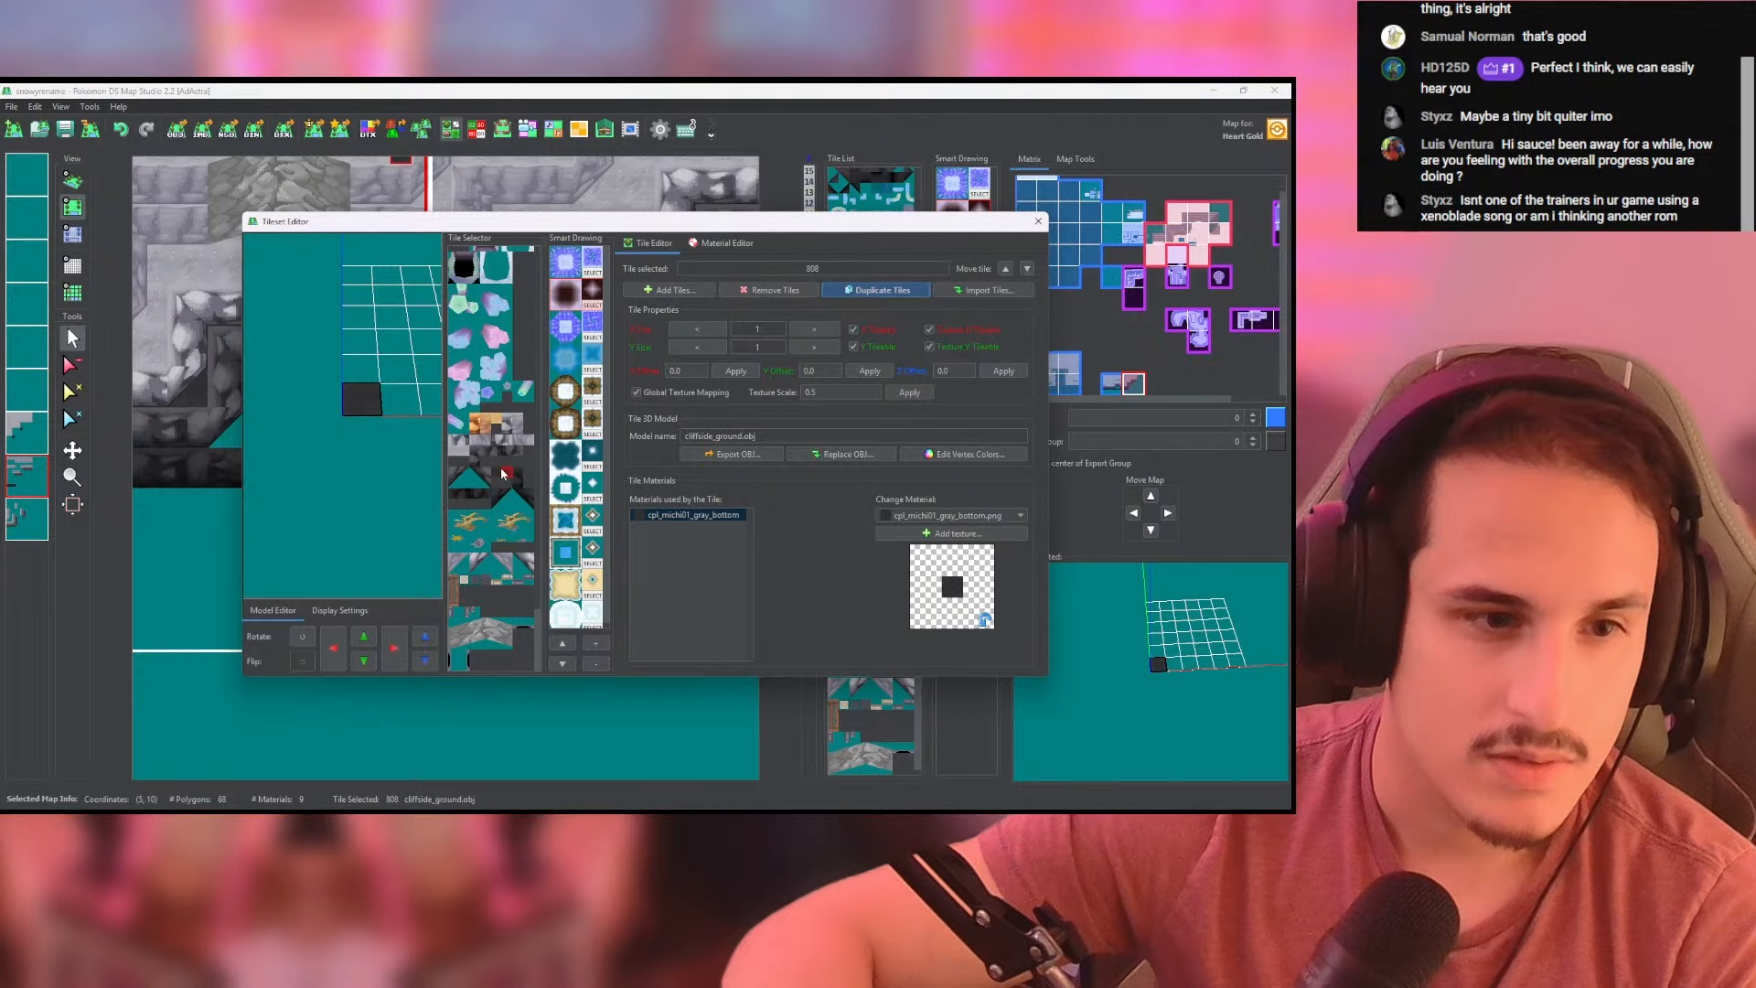
- Try cpl_gate01_dark.png as the material of ground tile 807 and look through the other available materials
left_click(944, 517)
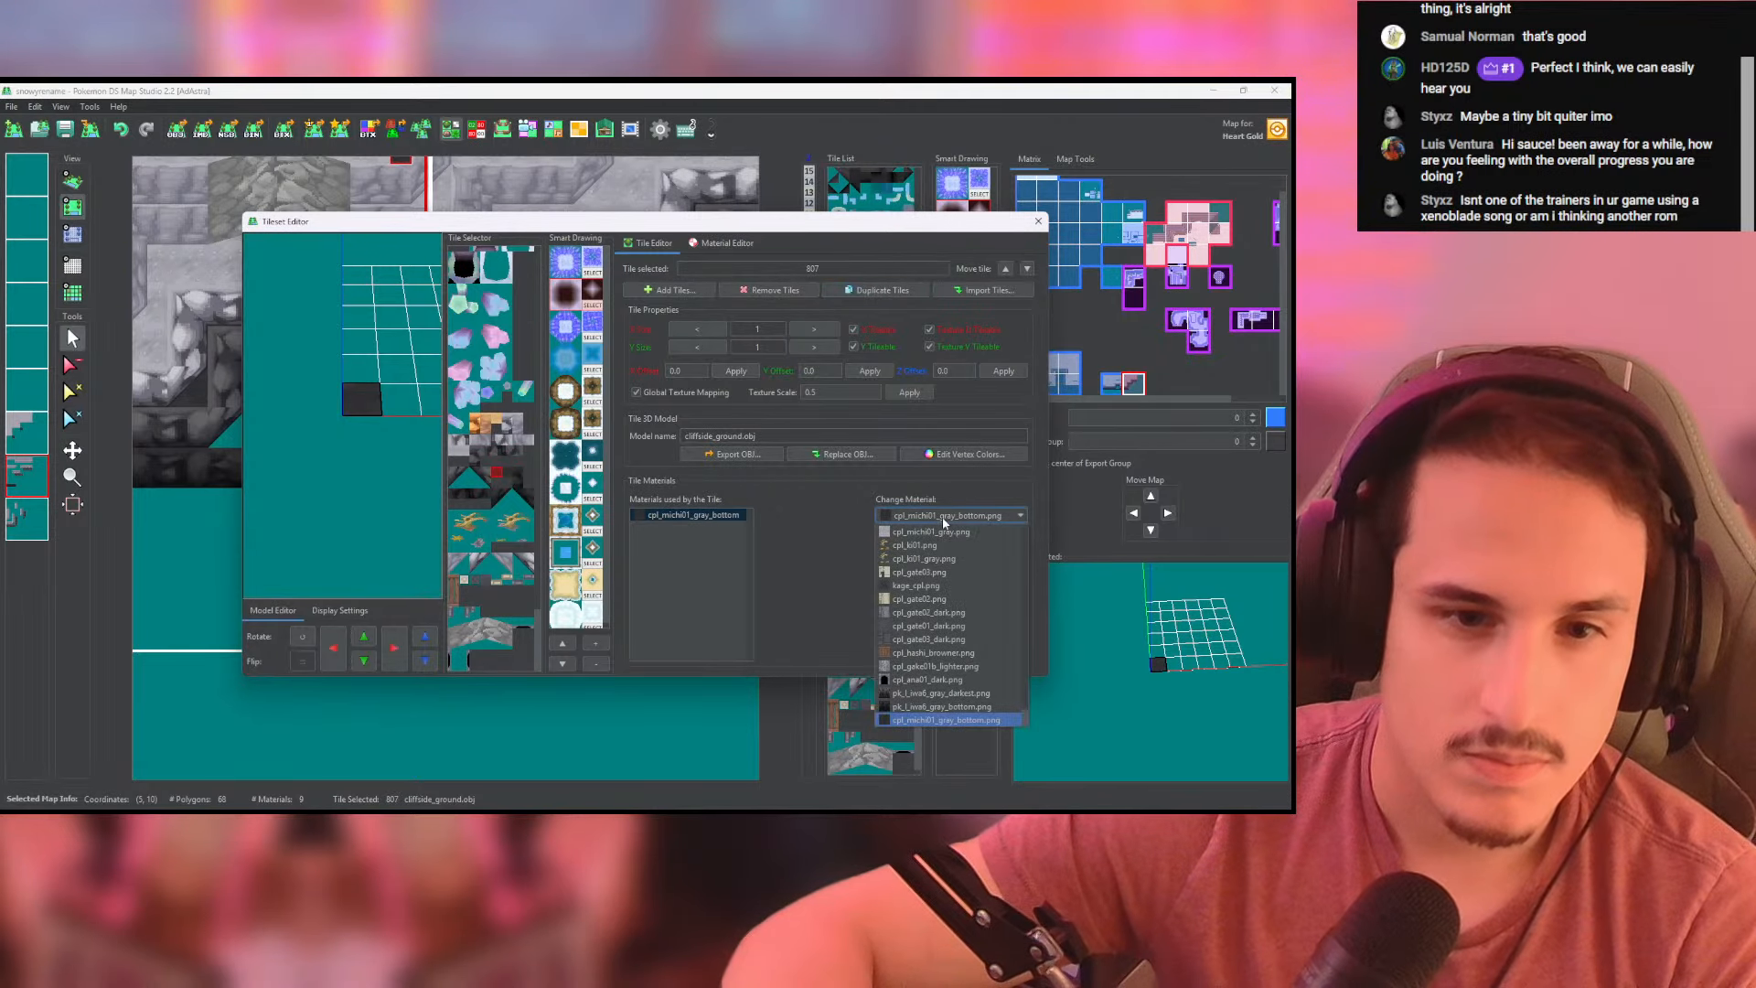
left_click(975, 627)
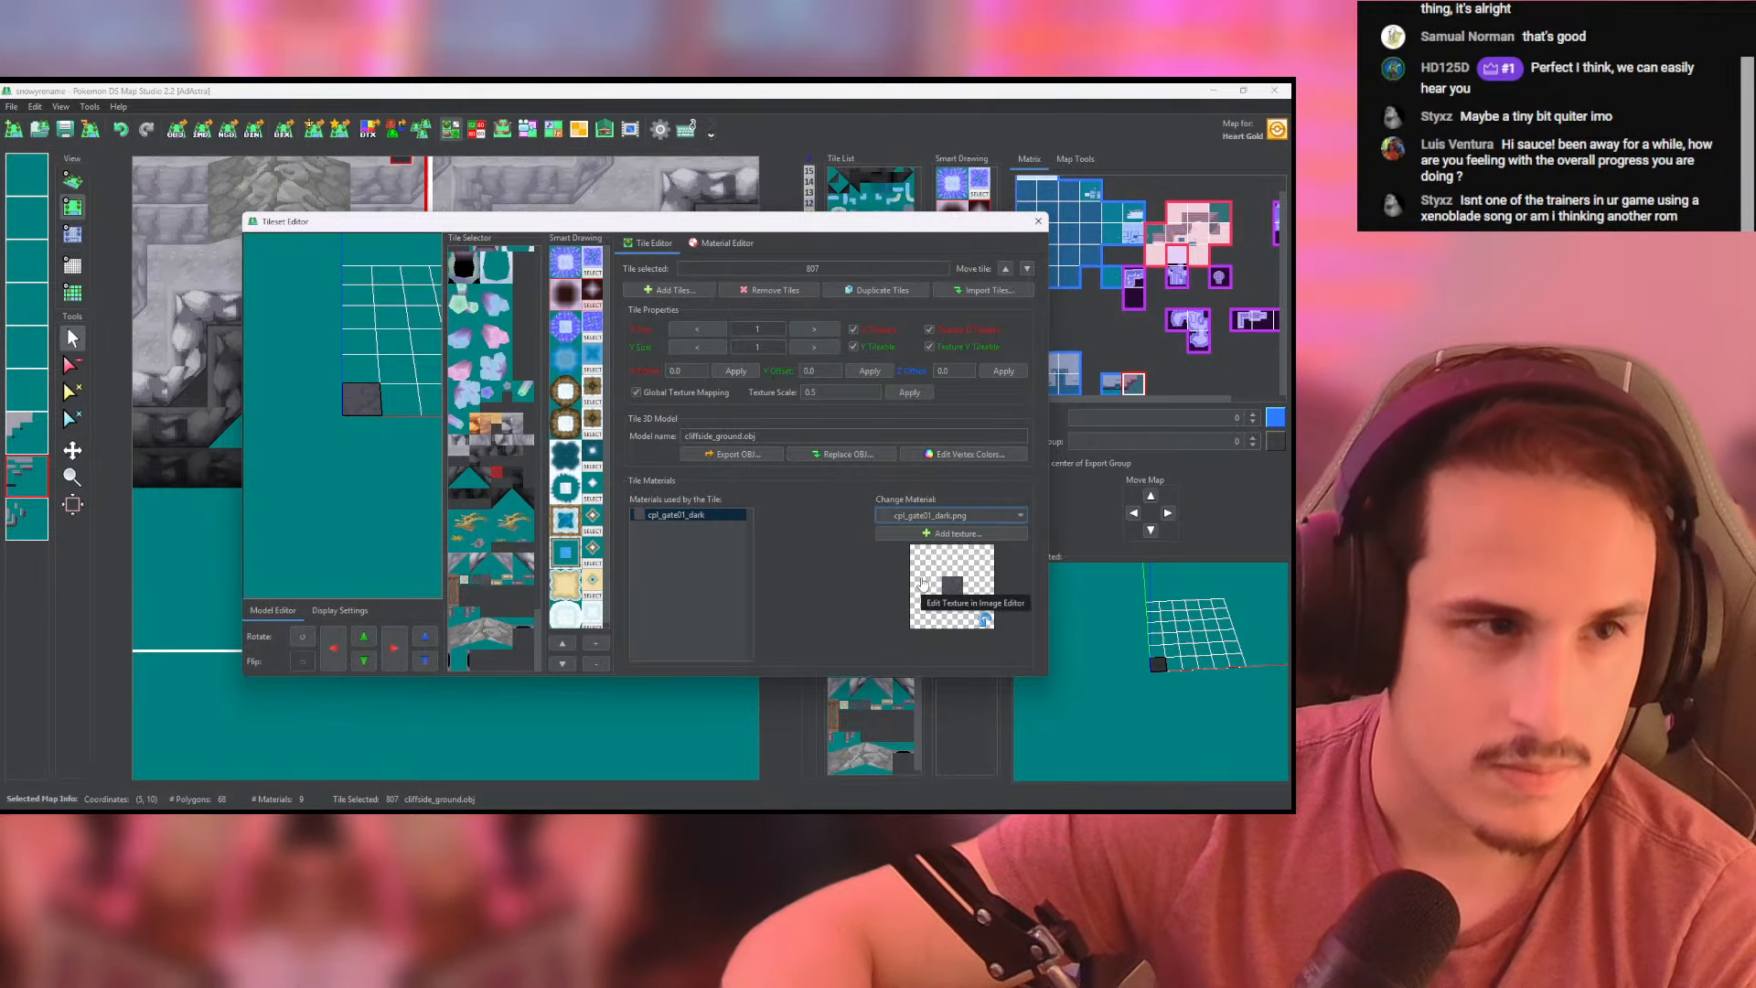
left_click(948, 517)
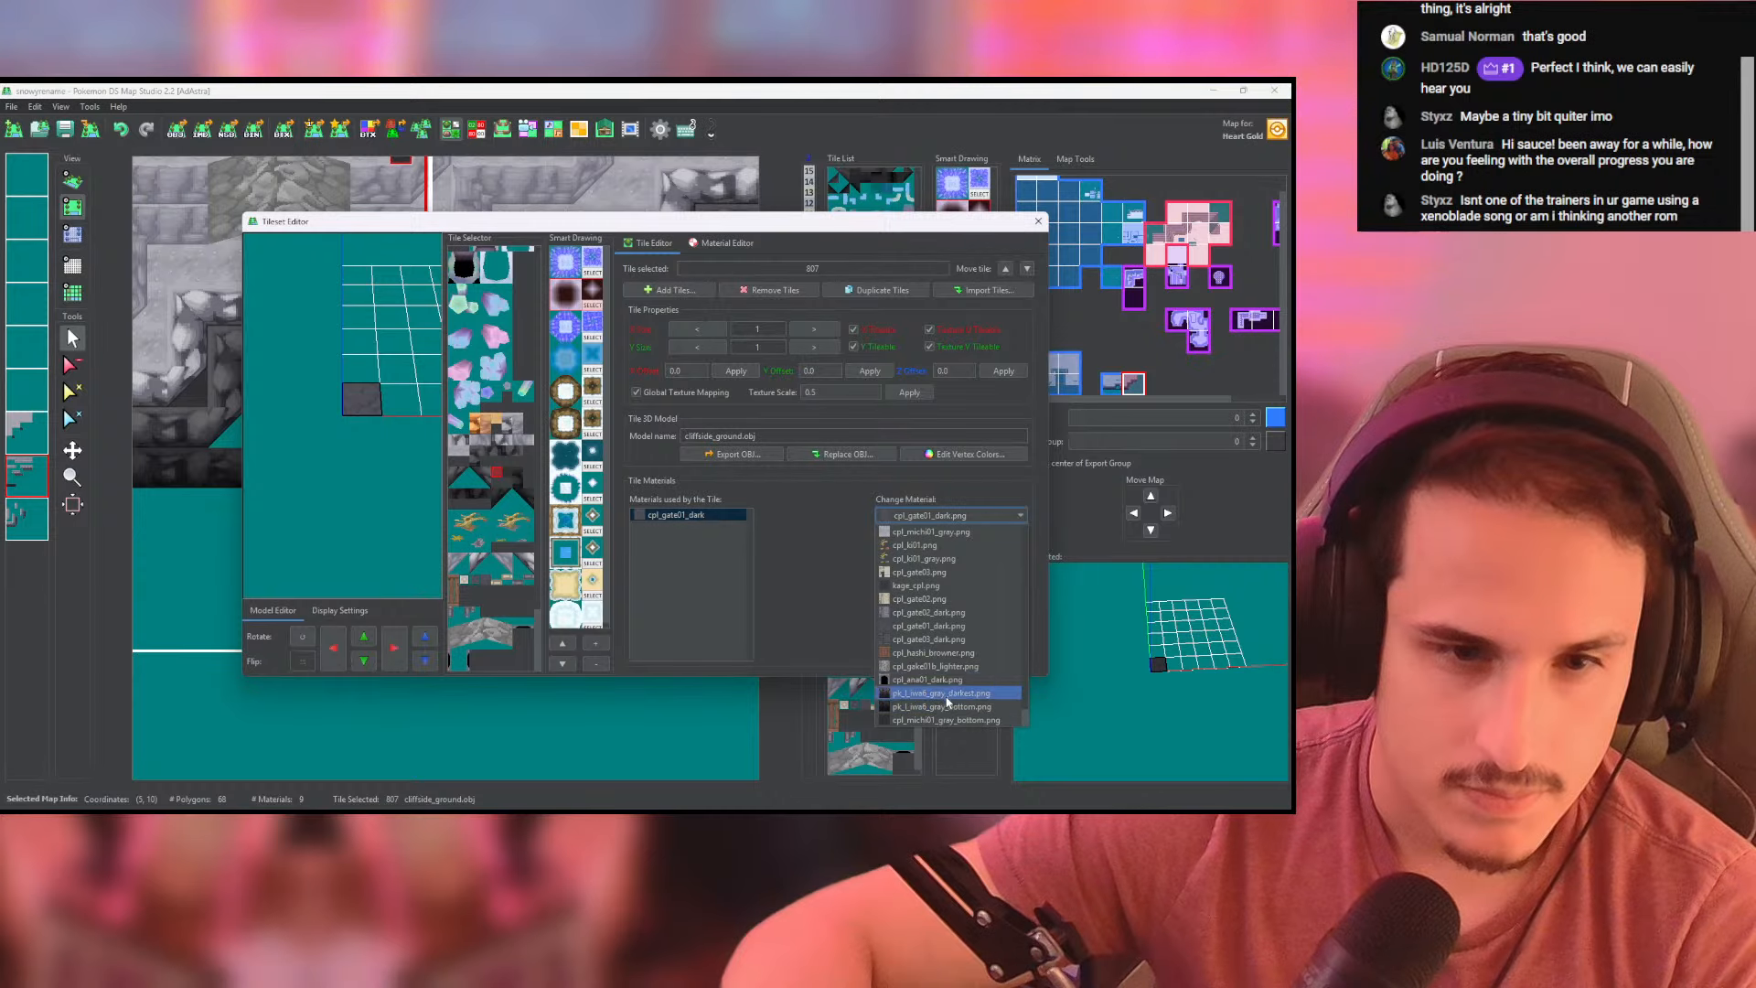
scroll(959, 640, "up", 2)
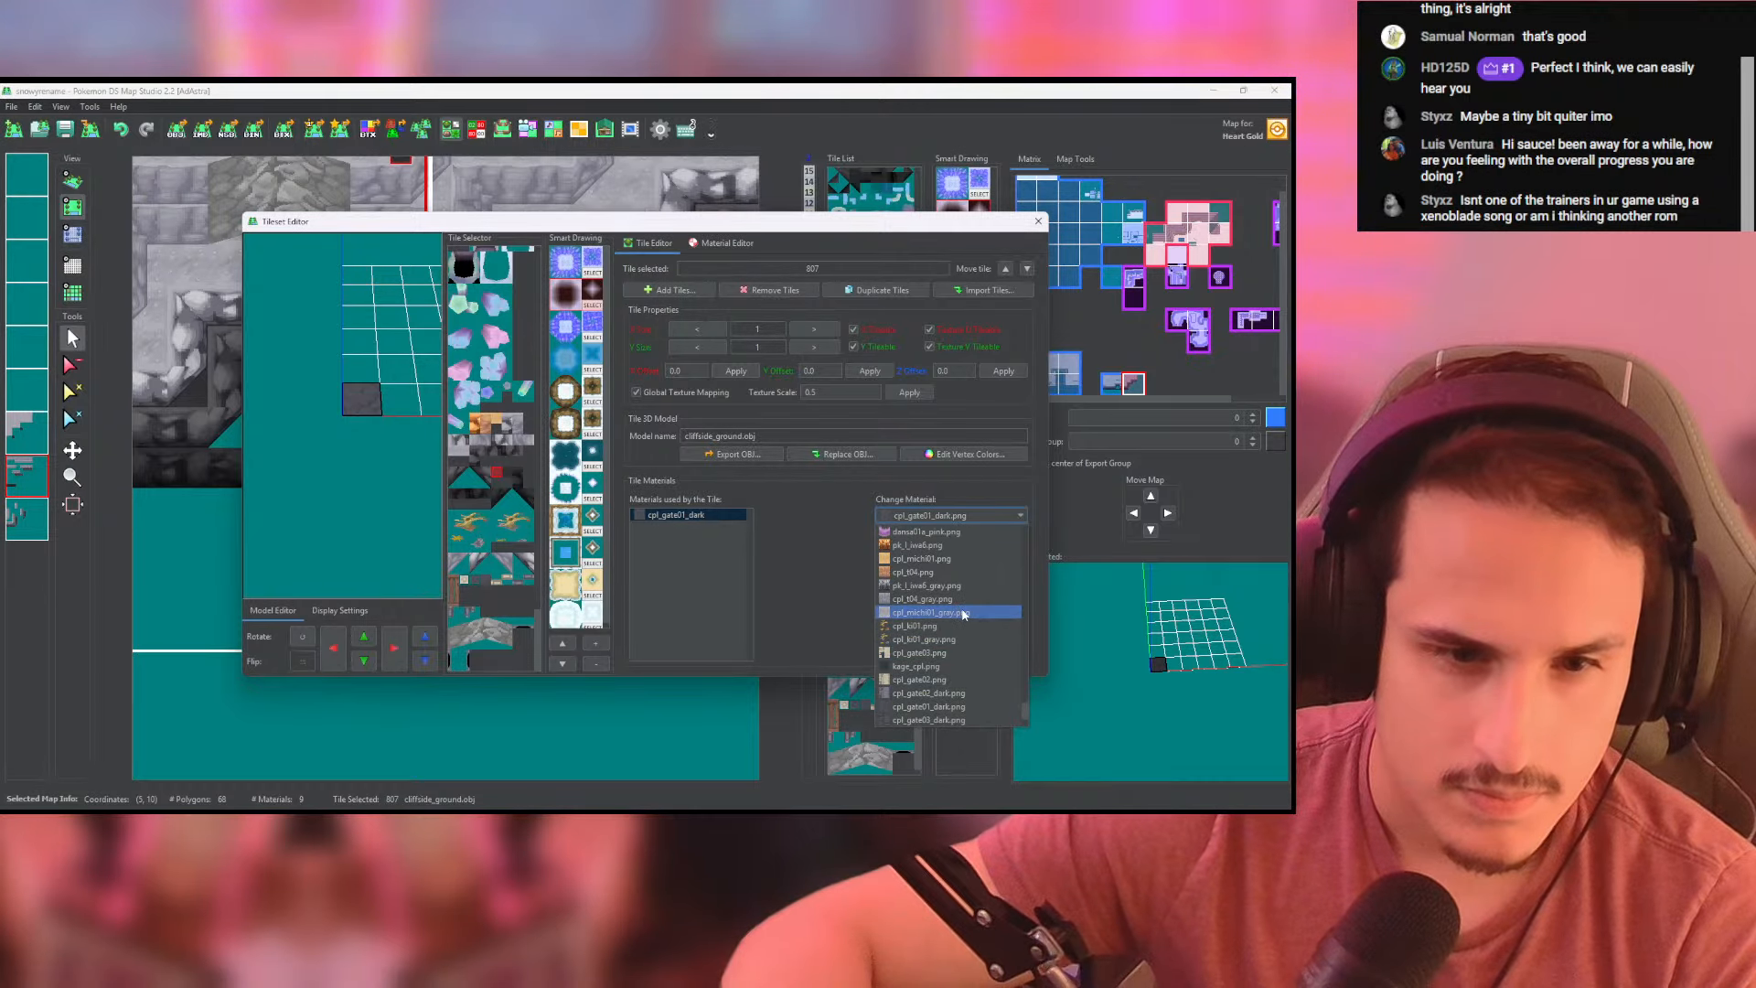
left_click(956, 515)
- Add cpl_michi01_gray_darkest.png from the snowy folder as the texture of ground tile 807 and close the Tileset Editor
left_click(951, 533)
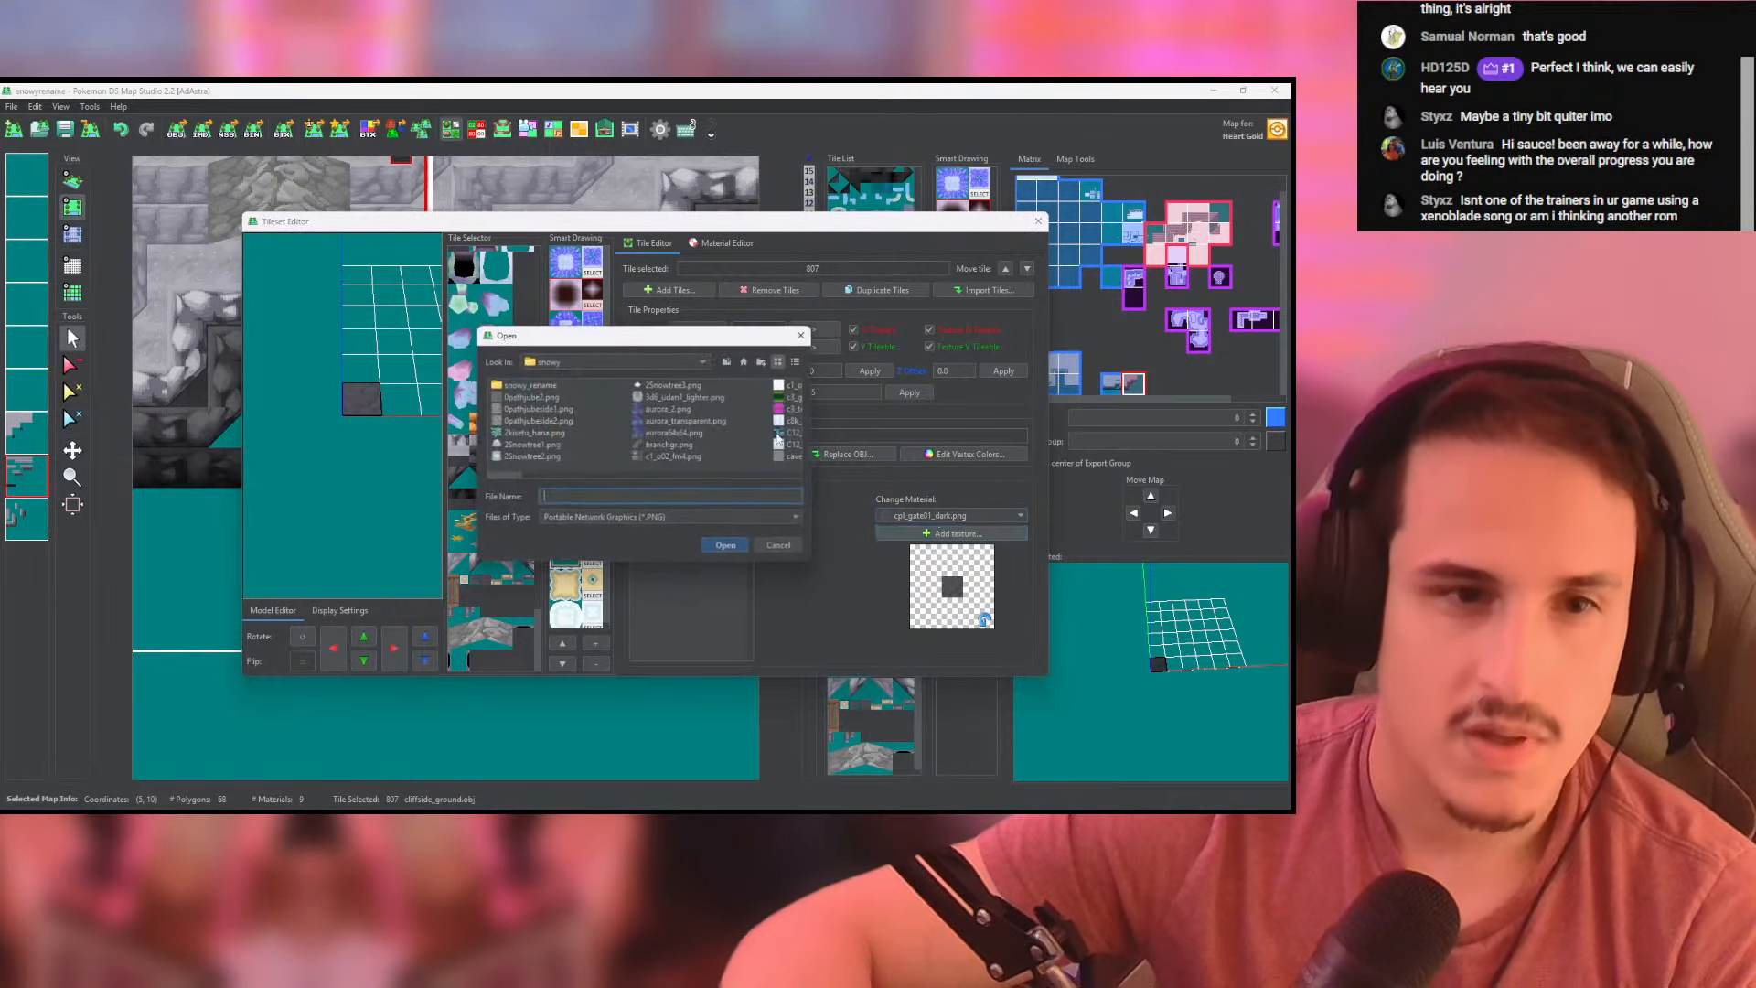
left_click(799, 360)
left_click(744, 385)
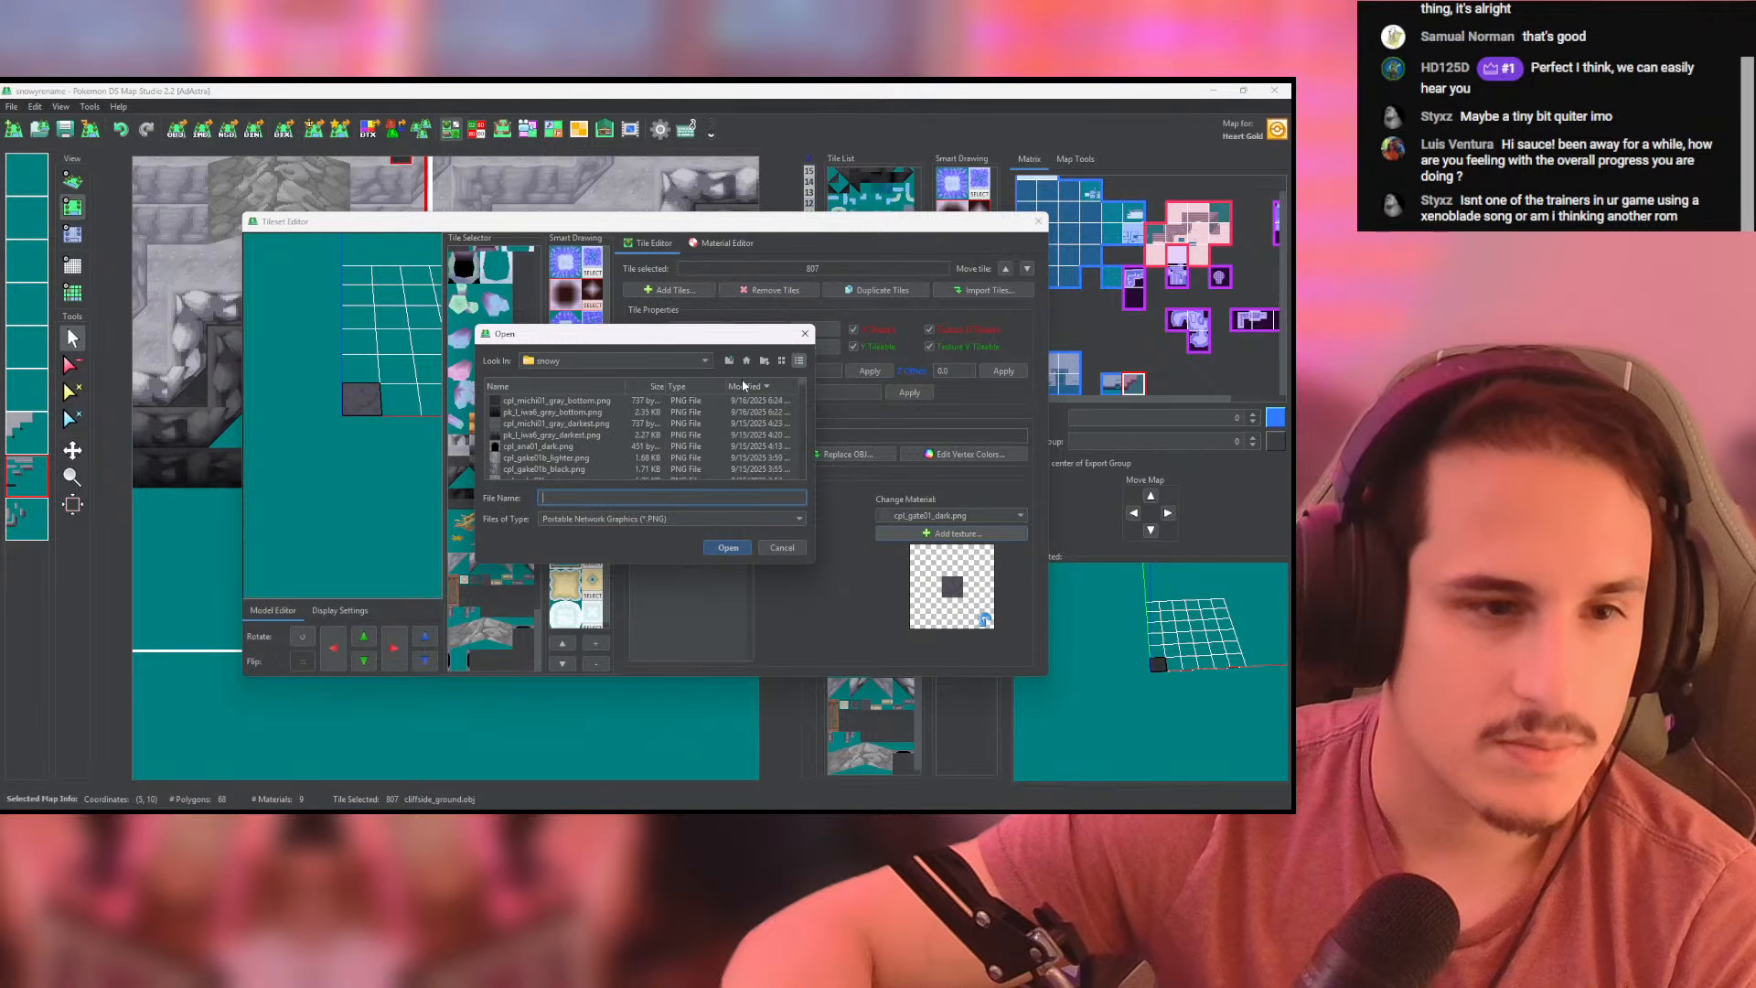
left_click(565, 424)
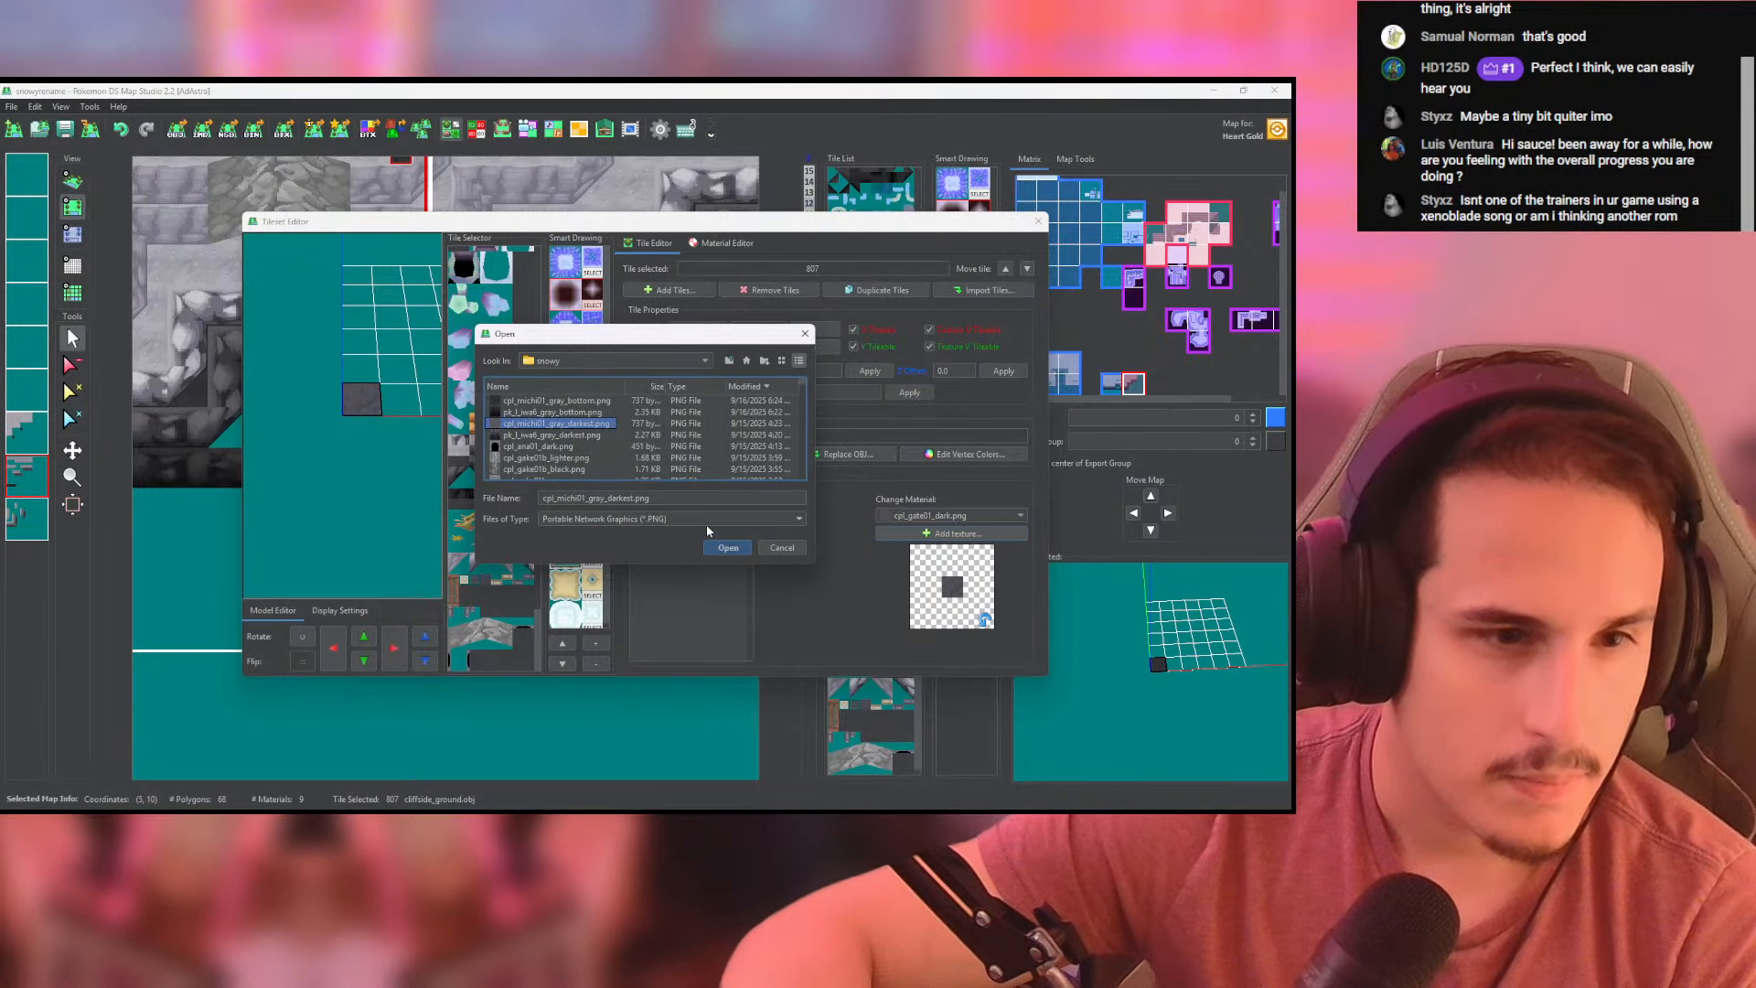
left_click(724, 547)
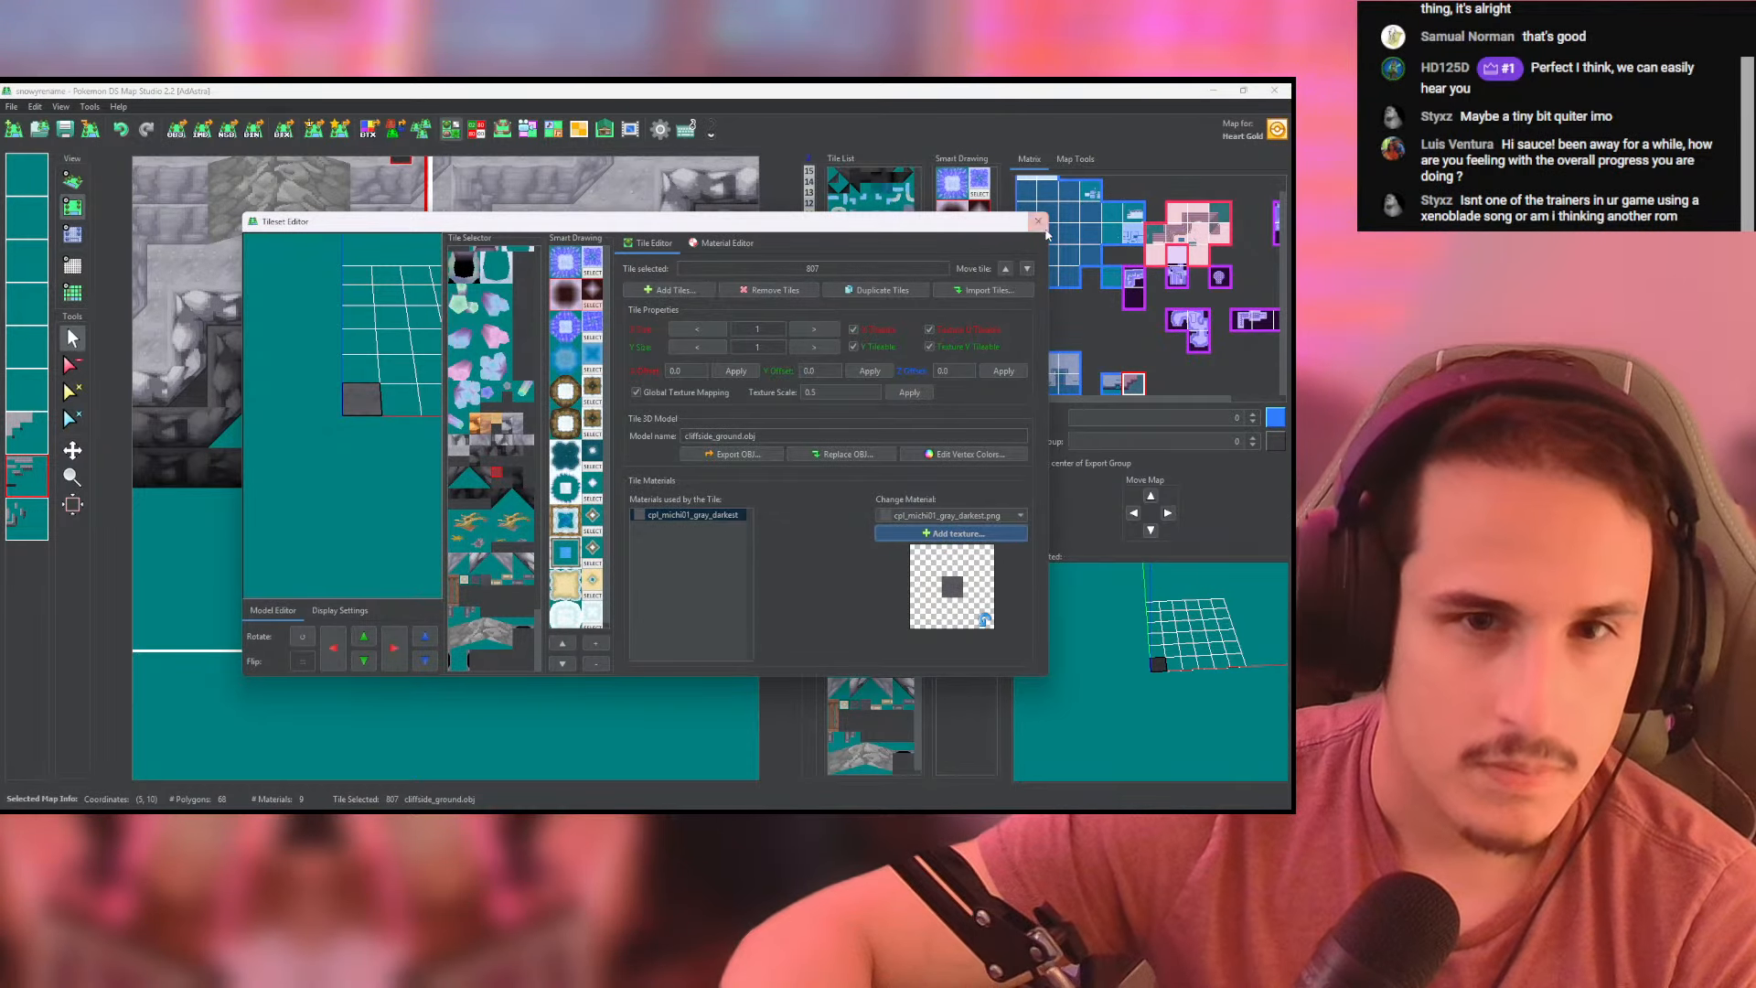
left_click(1037, 221)
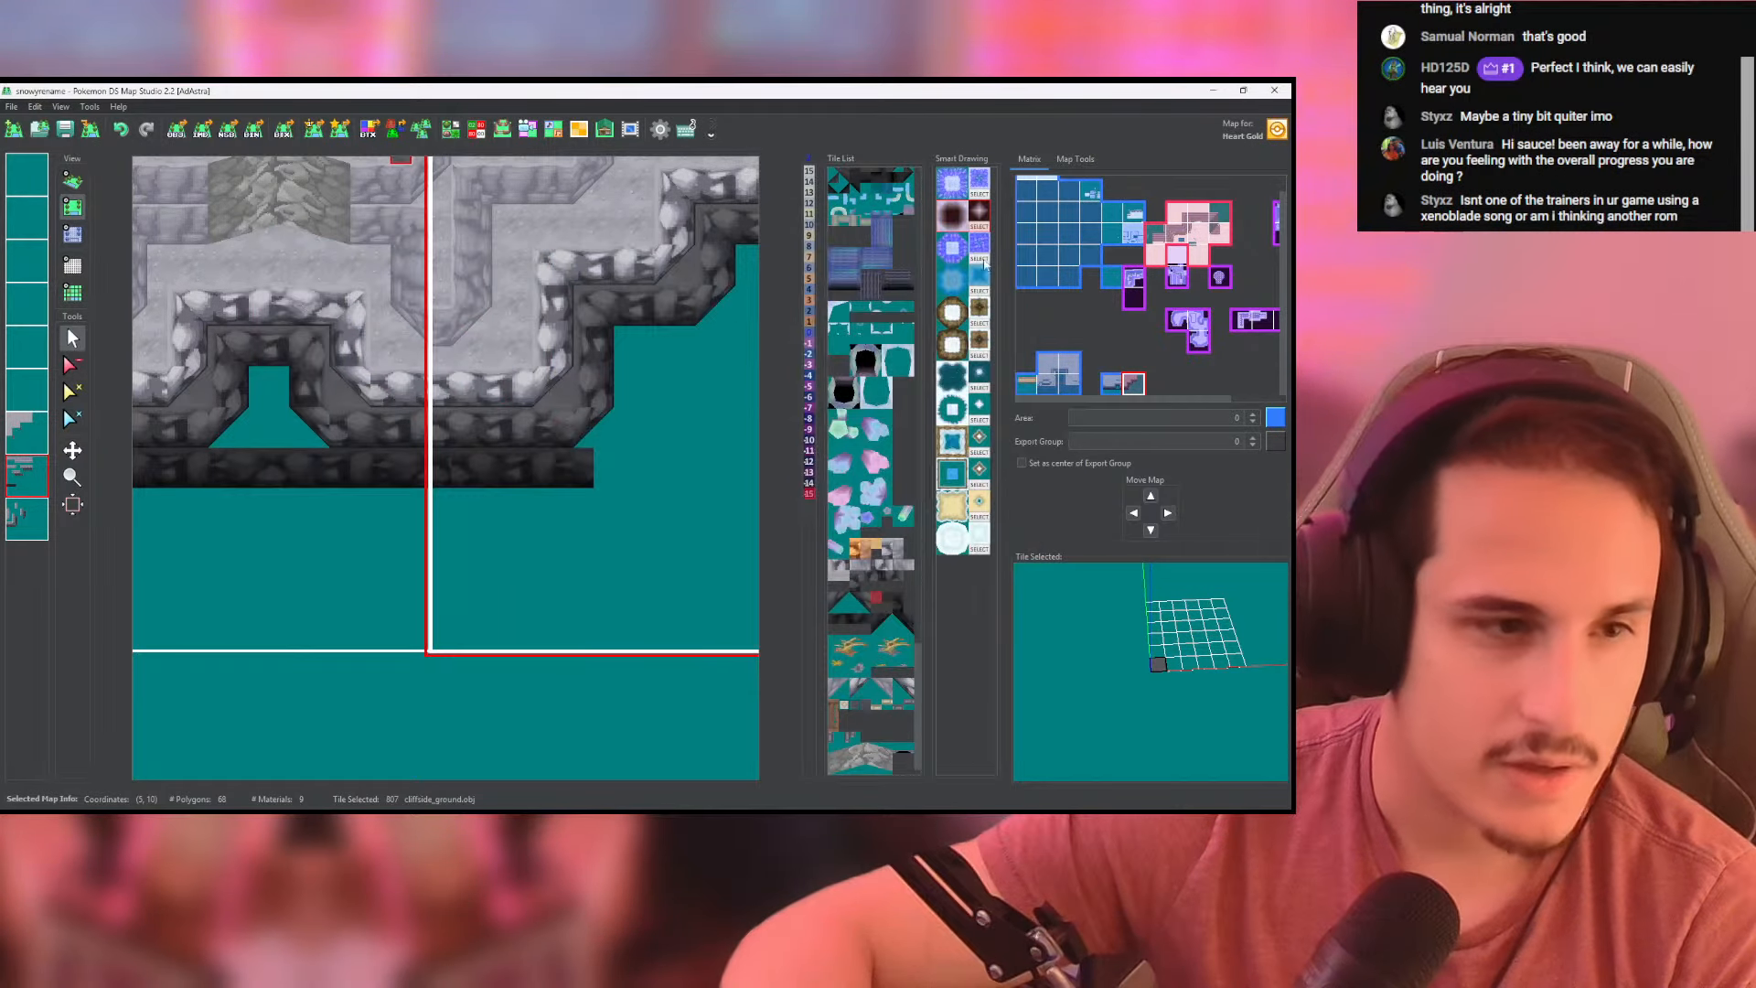
- Fill the empty recess in the left-hand map's lower cliff tier with the near-black ground tile 808
left_click(883, 595)
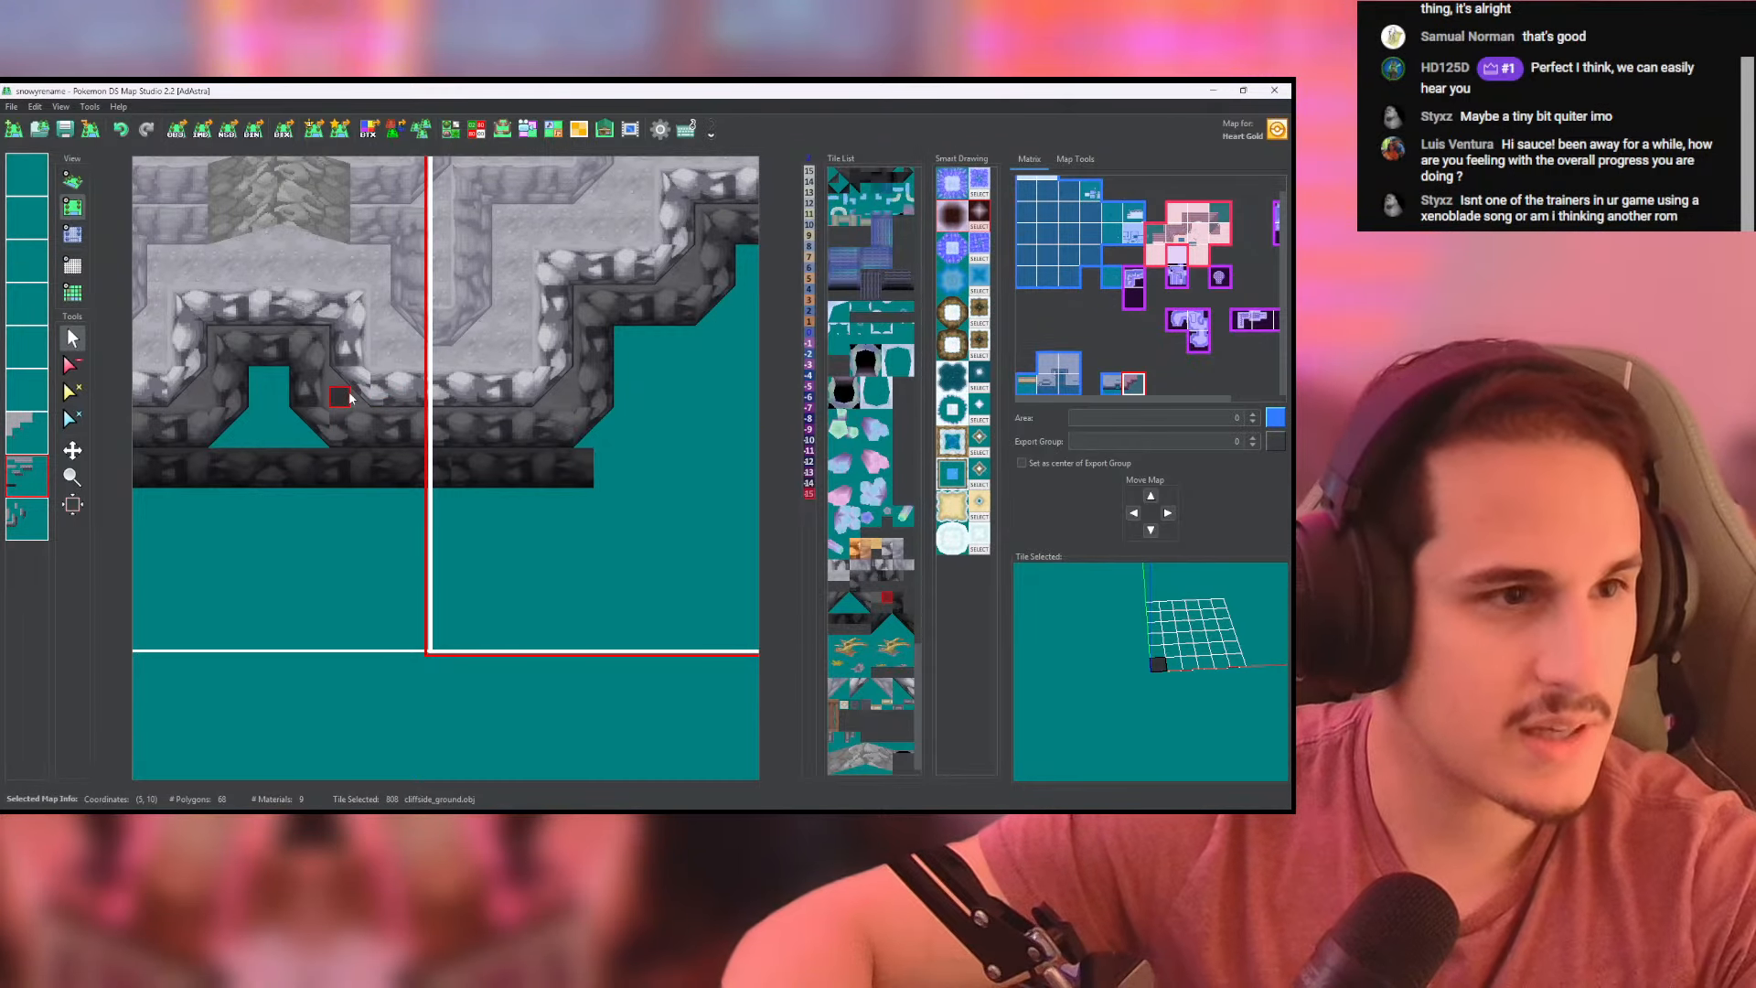
middle_click_drag(349, 398, 432, 393)
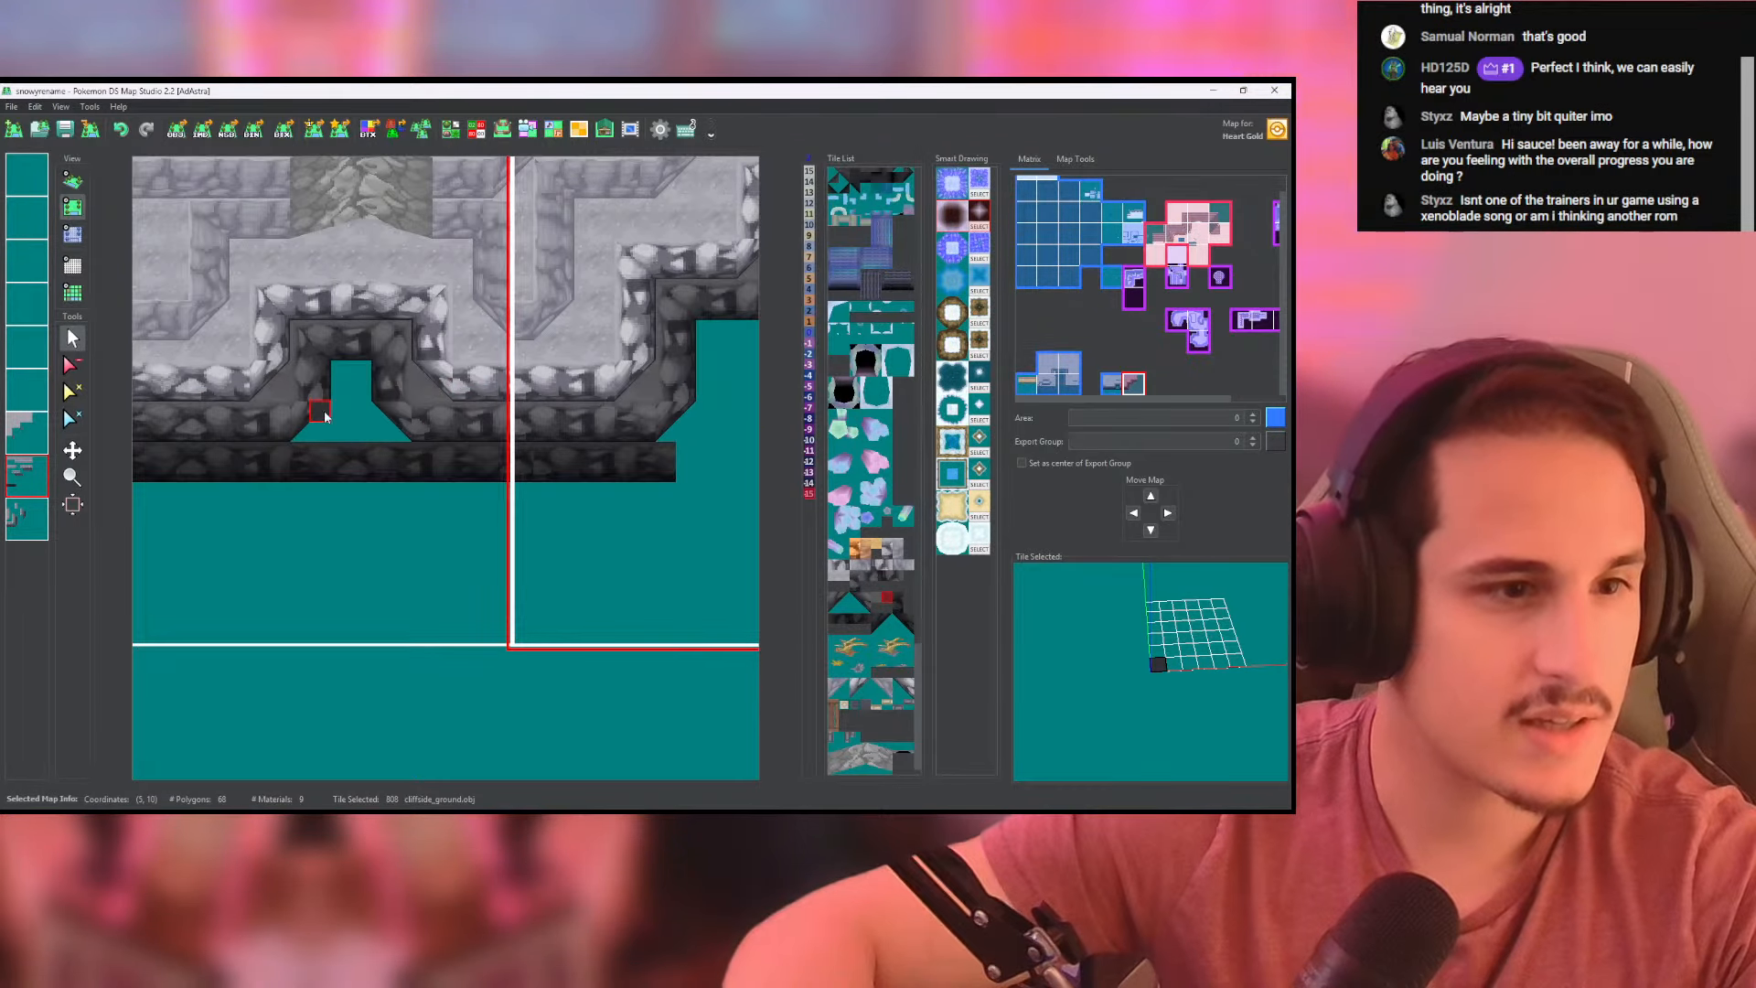
right_click(27, 480)
right_click(28, 479)
right_click(28, 479)
mouse_move(336, 431)
left_mouse_down()
mouse_move(294, 430)
mouse_move(387, 435)
left_mouse_up()
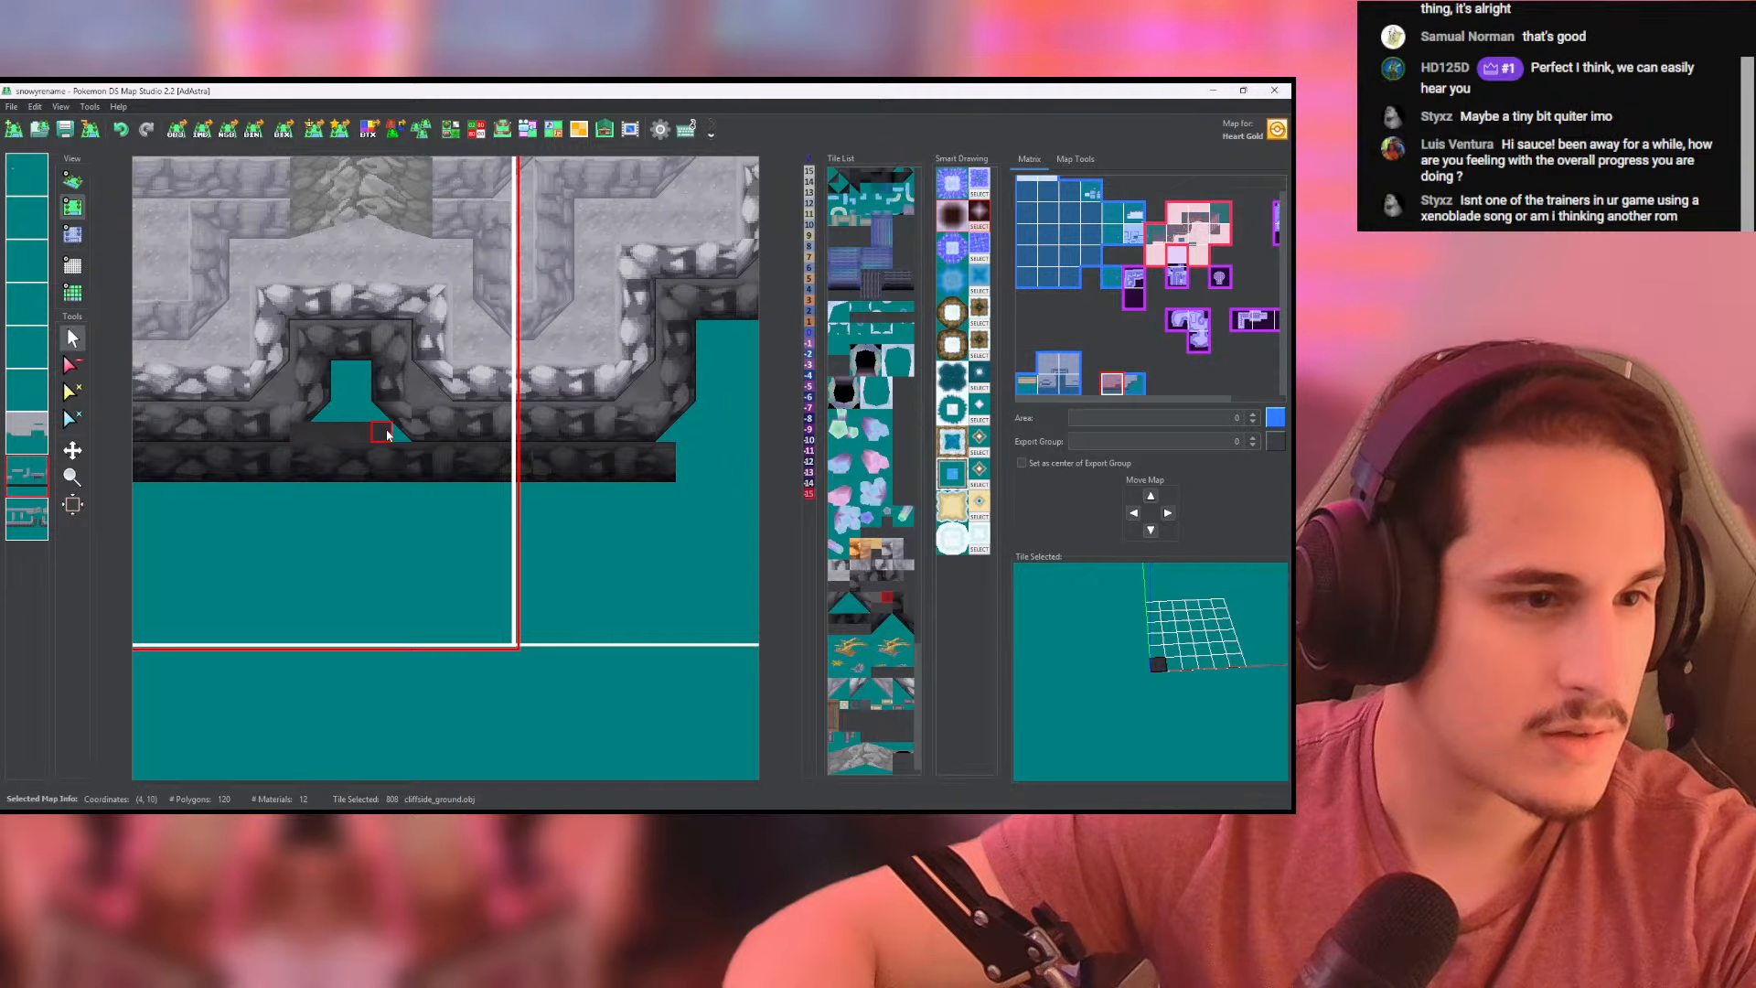
left_click_drag(312, 384, 386, 409)
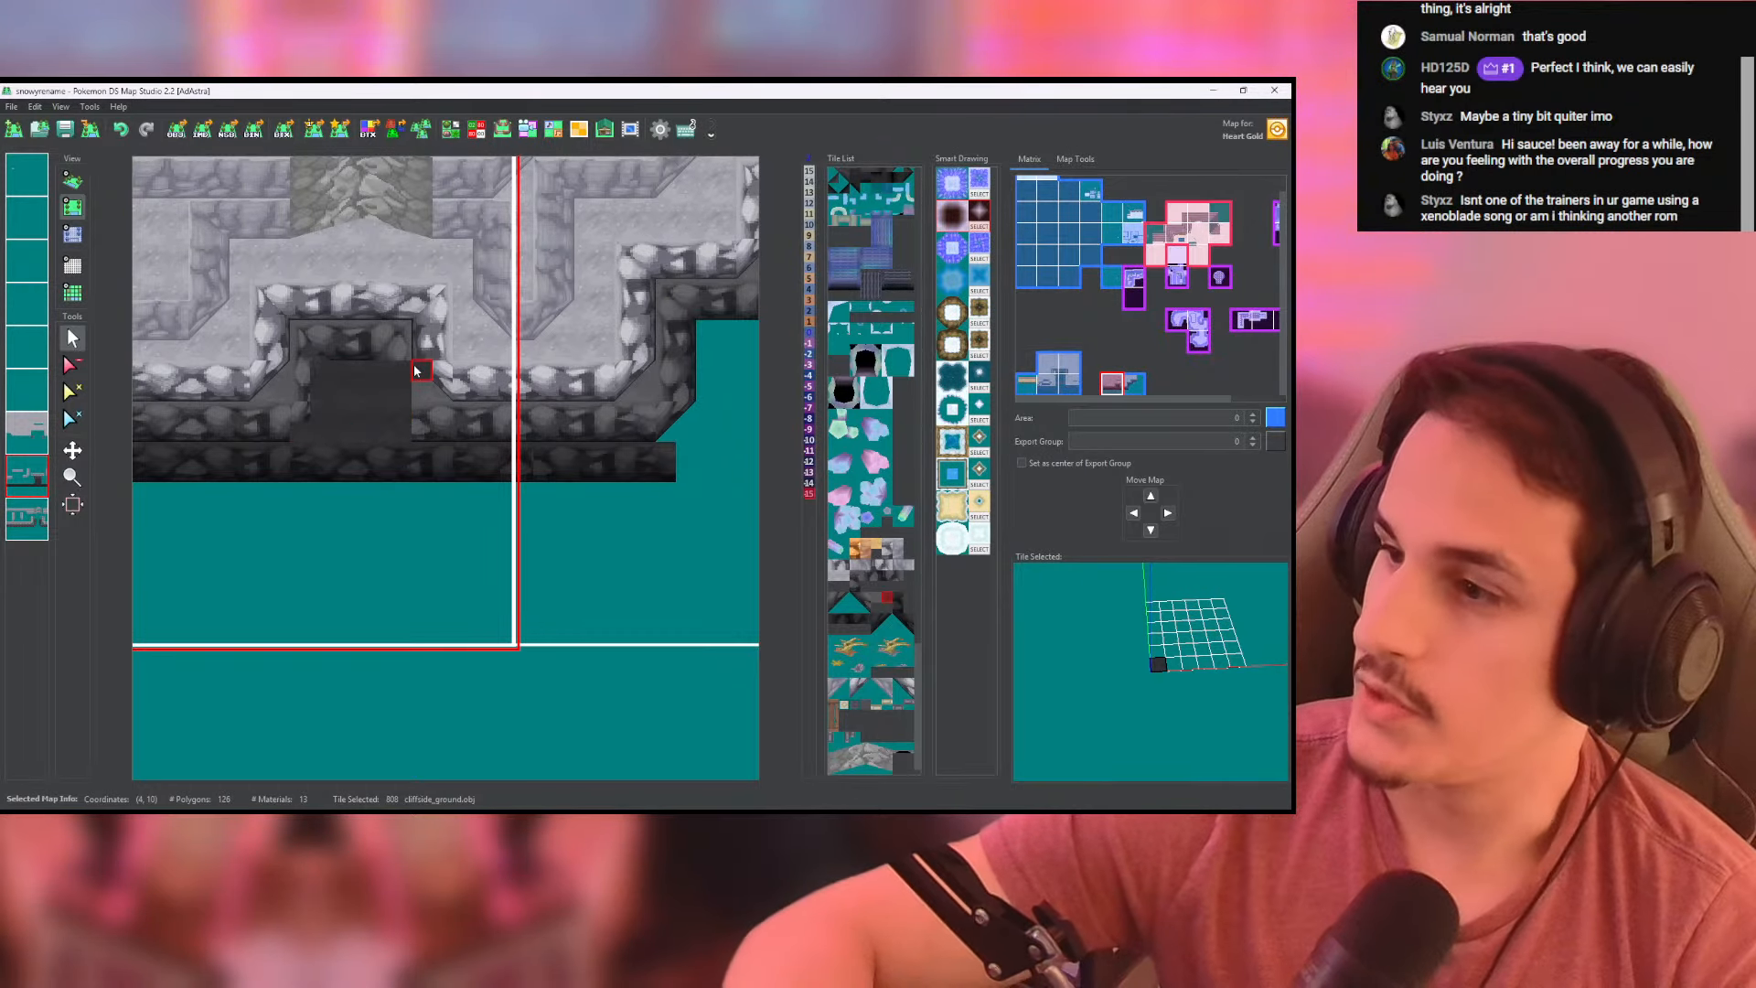
- Set the remaining height-0 cells inside the filled cliff recess to height -8
left_click(73, 233)
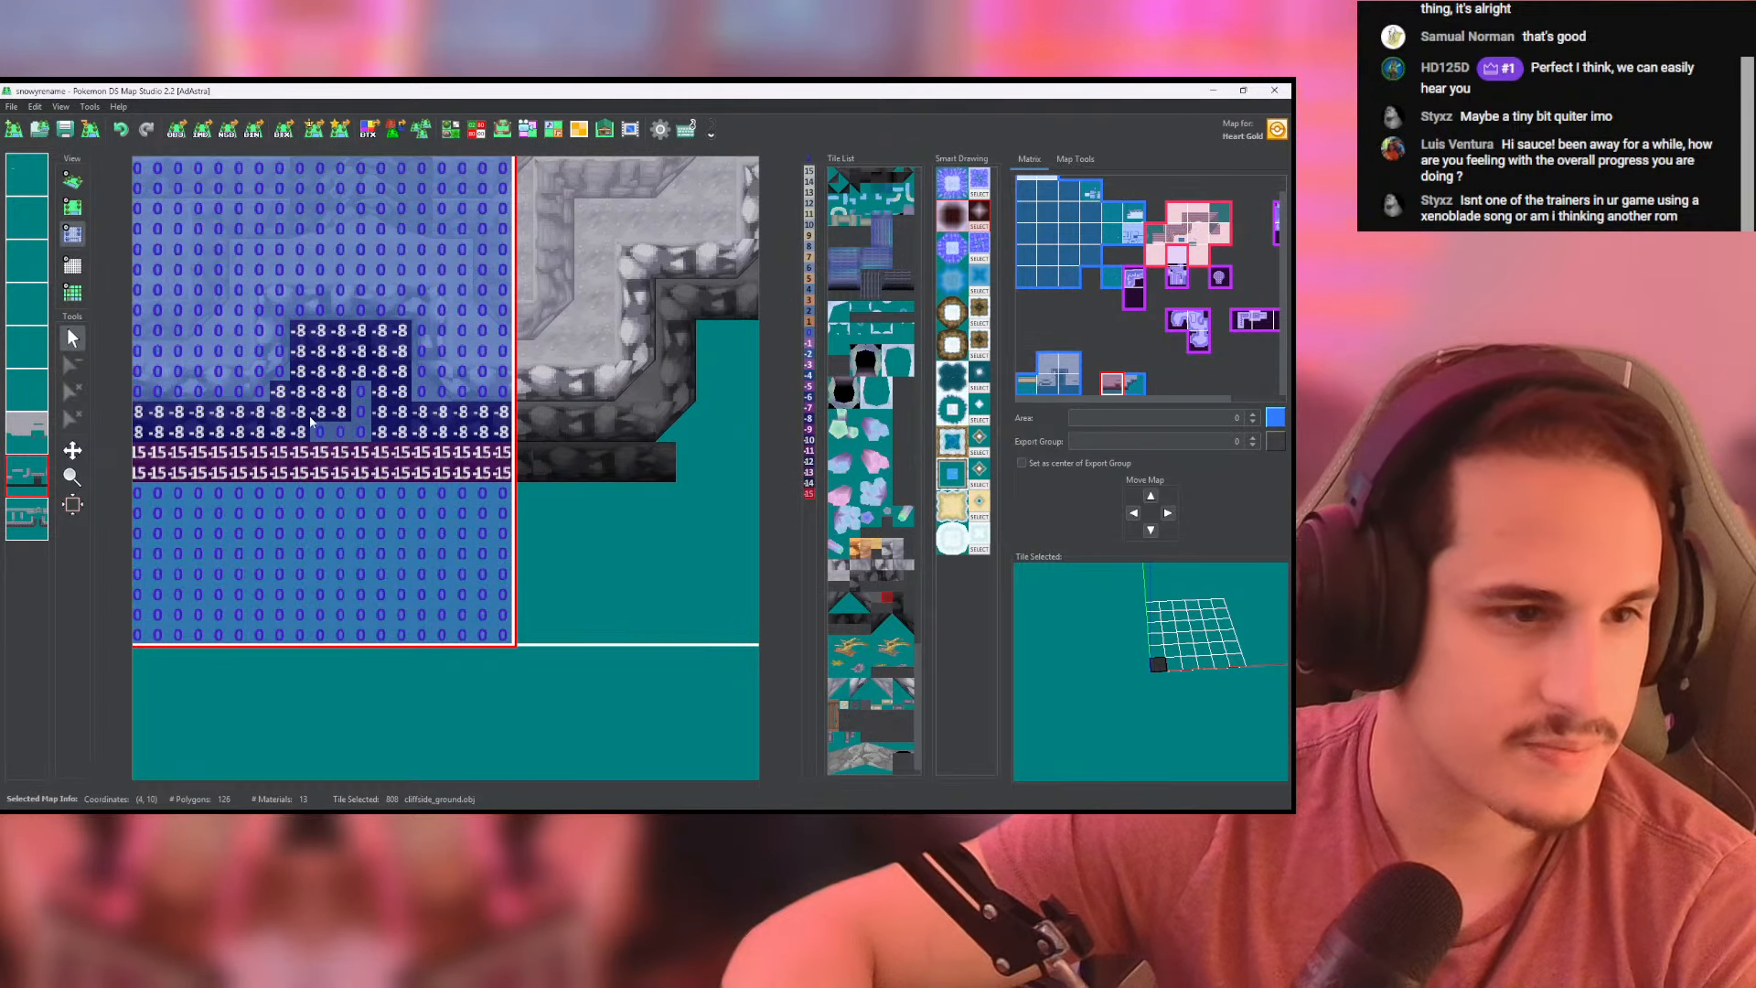
left_click_drag(309, 419, 364, 426)
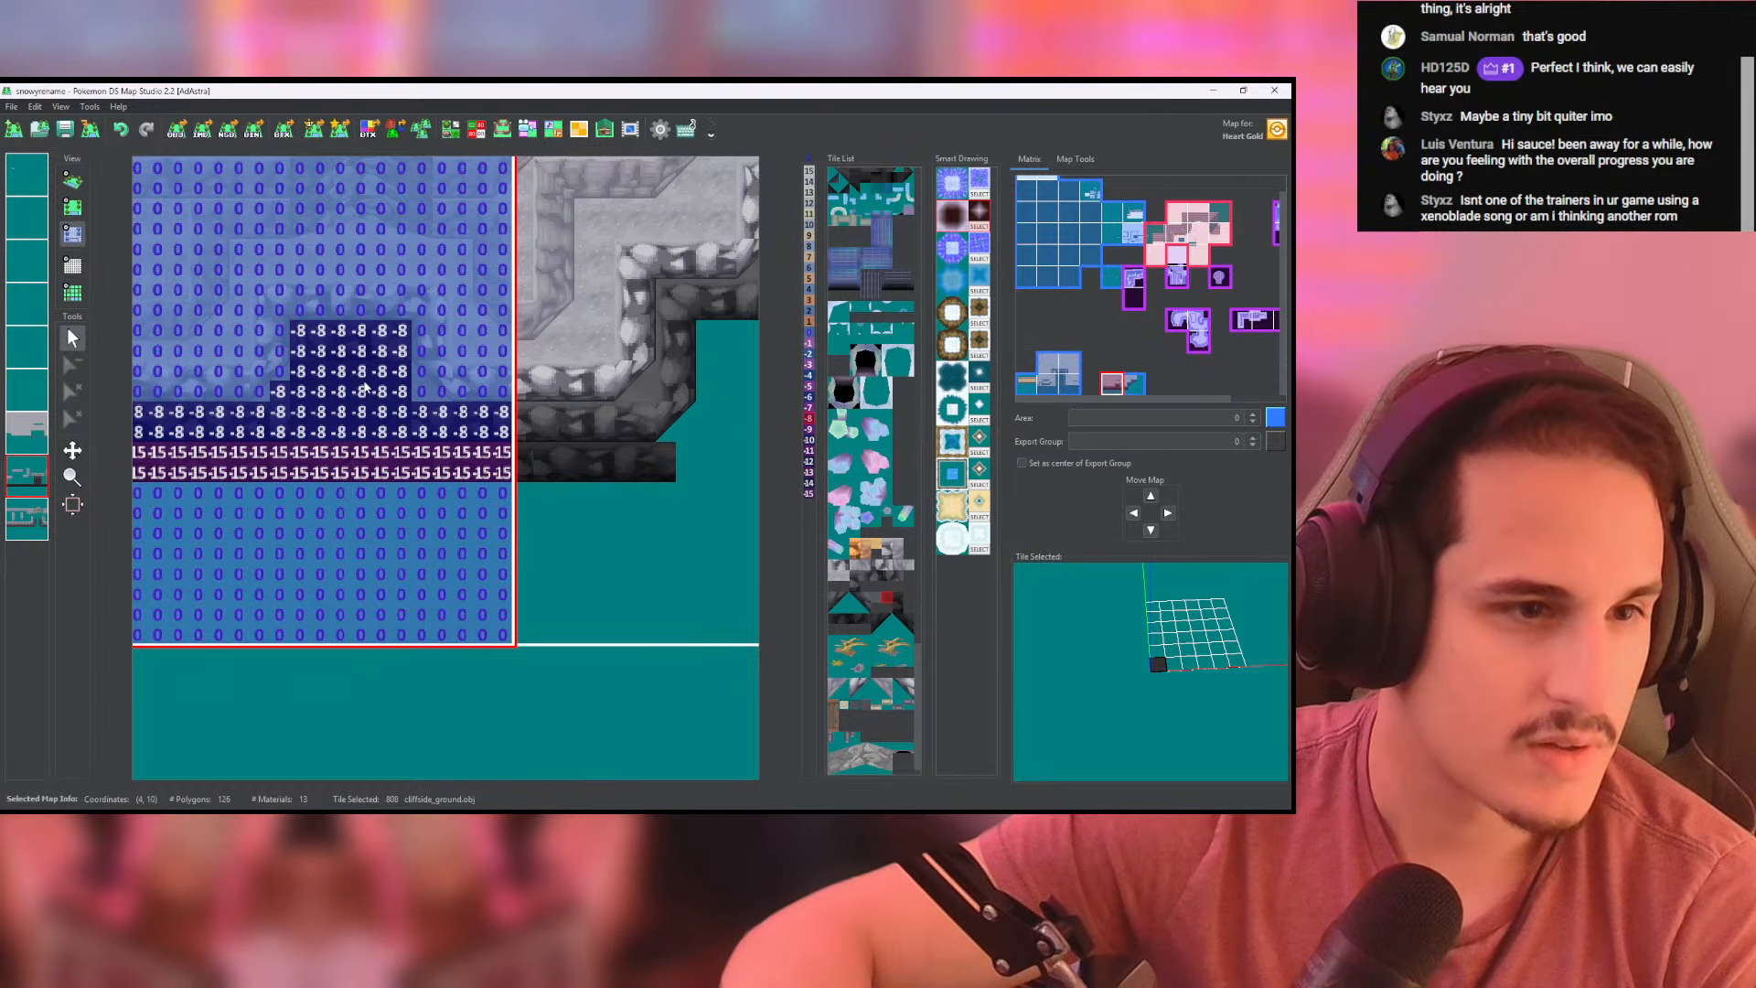
- Set the heights of the near-black ground cells in the left-hand map's cliff recess to -15 and check the result in 3D
left_click(72, 180)
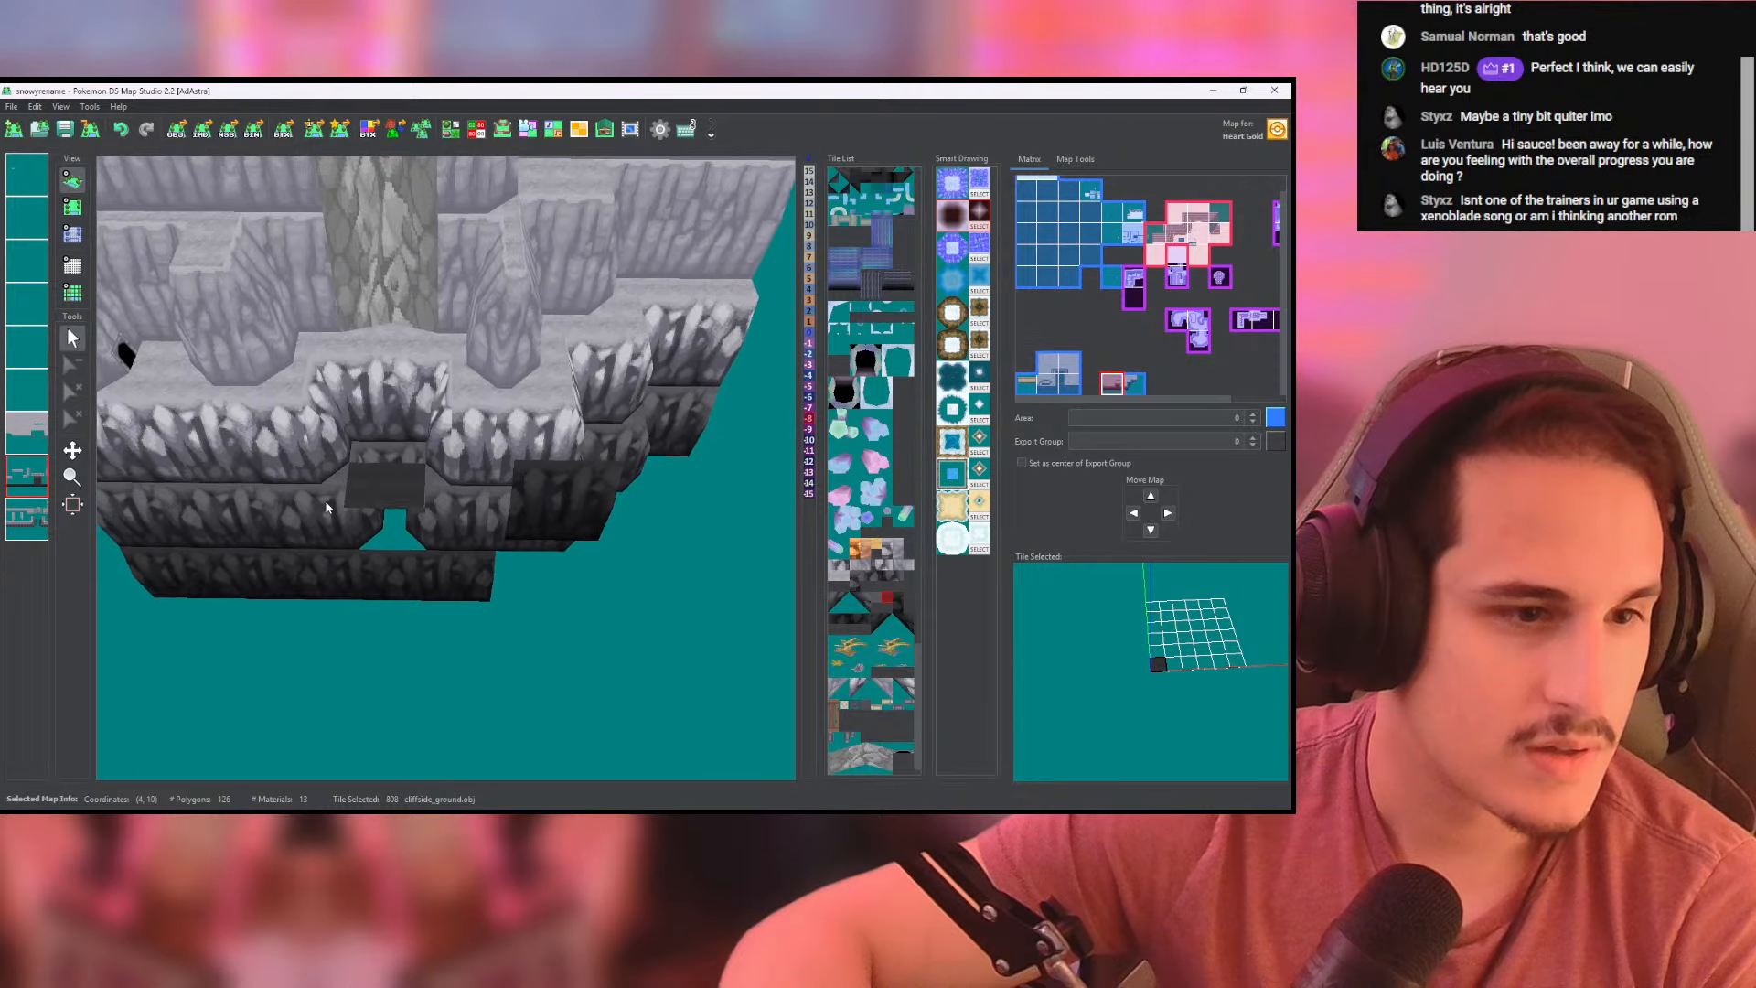
left_click(81, 214)
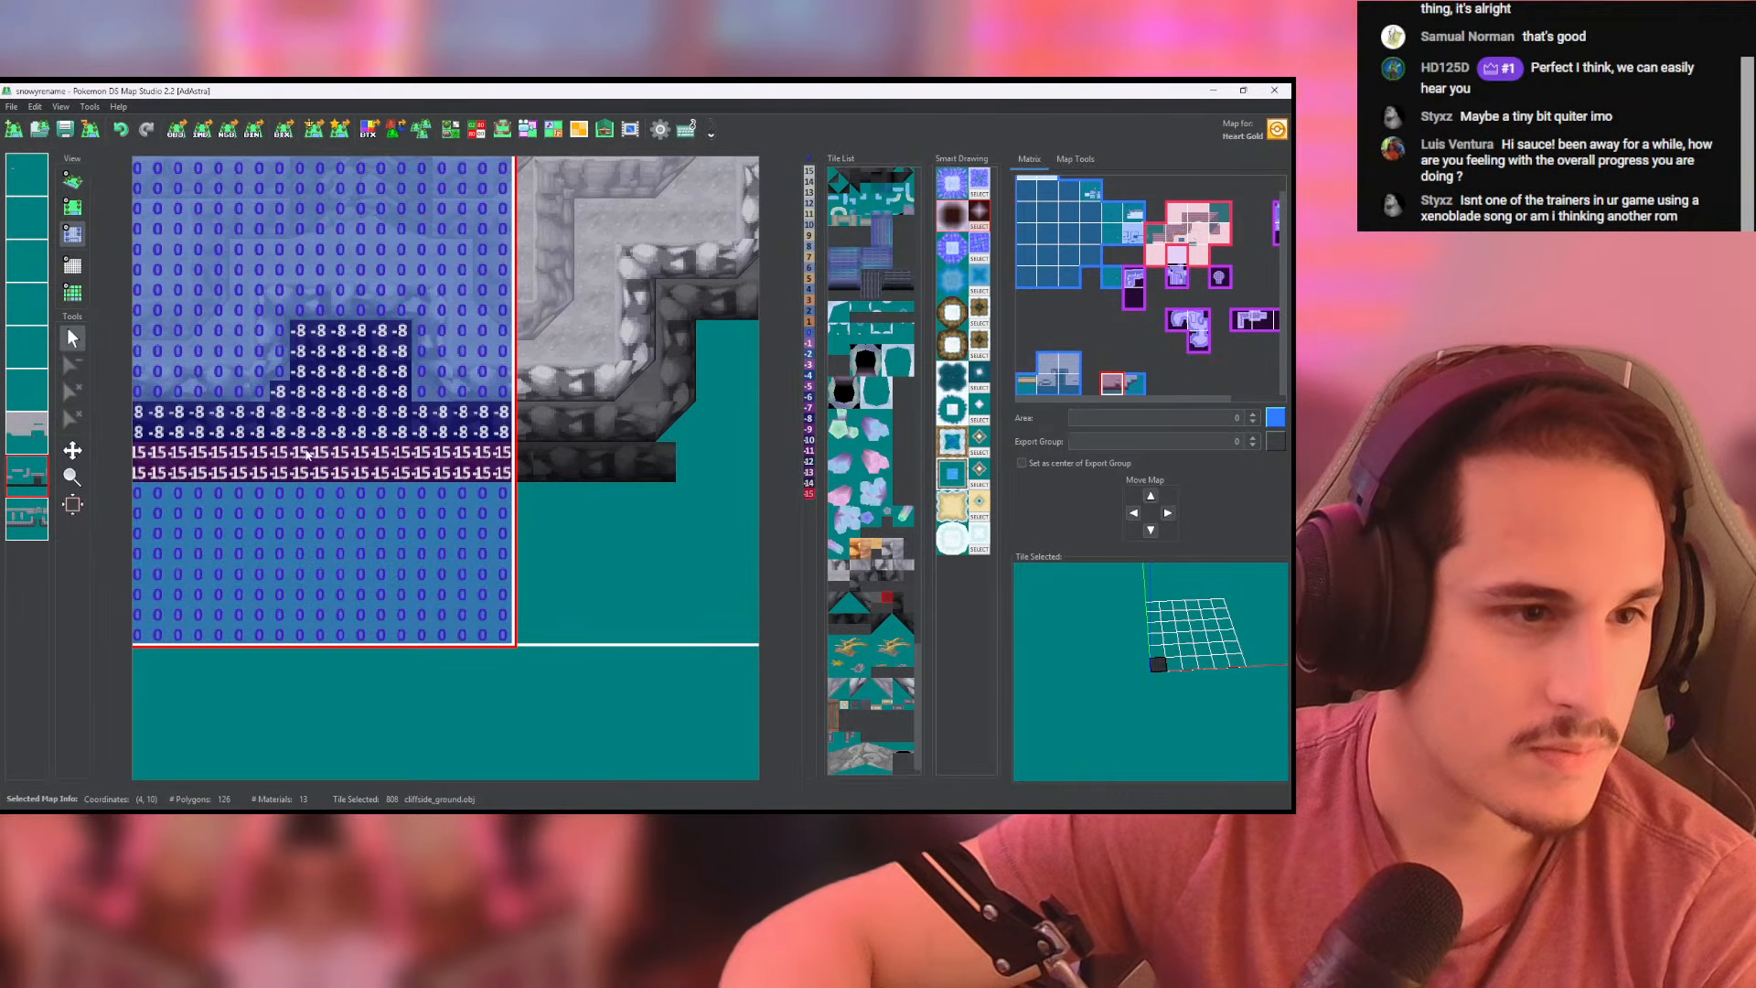
left_click(77, 292)
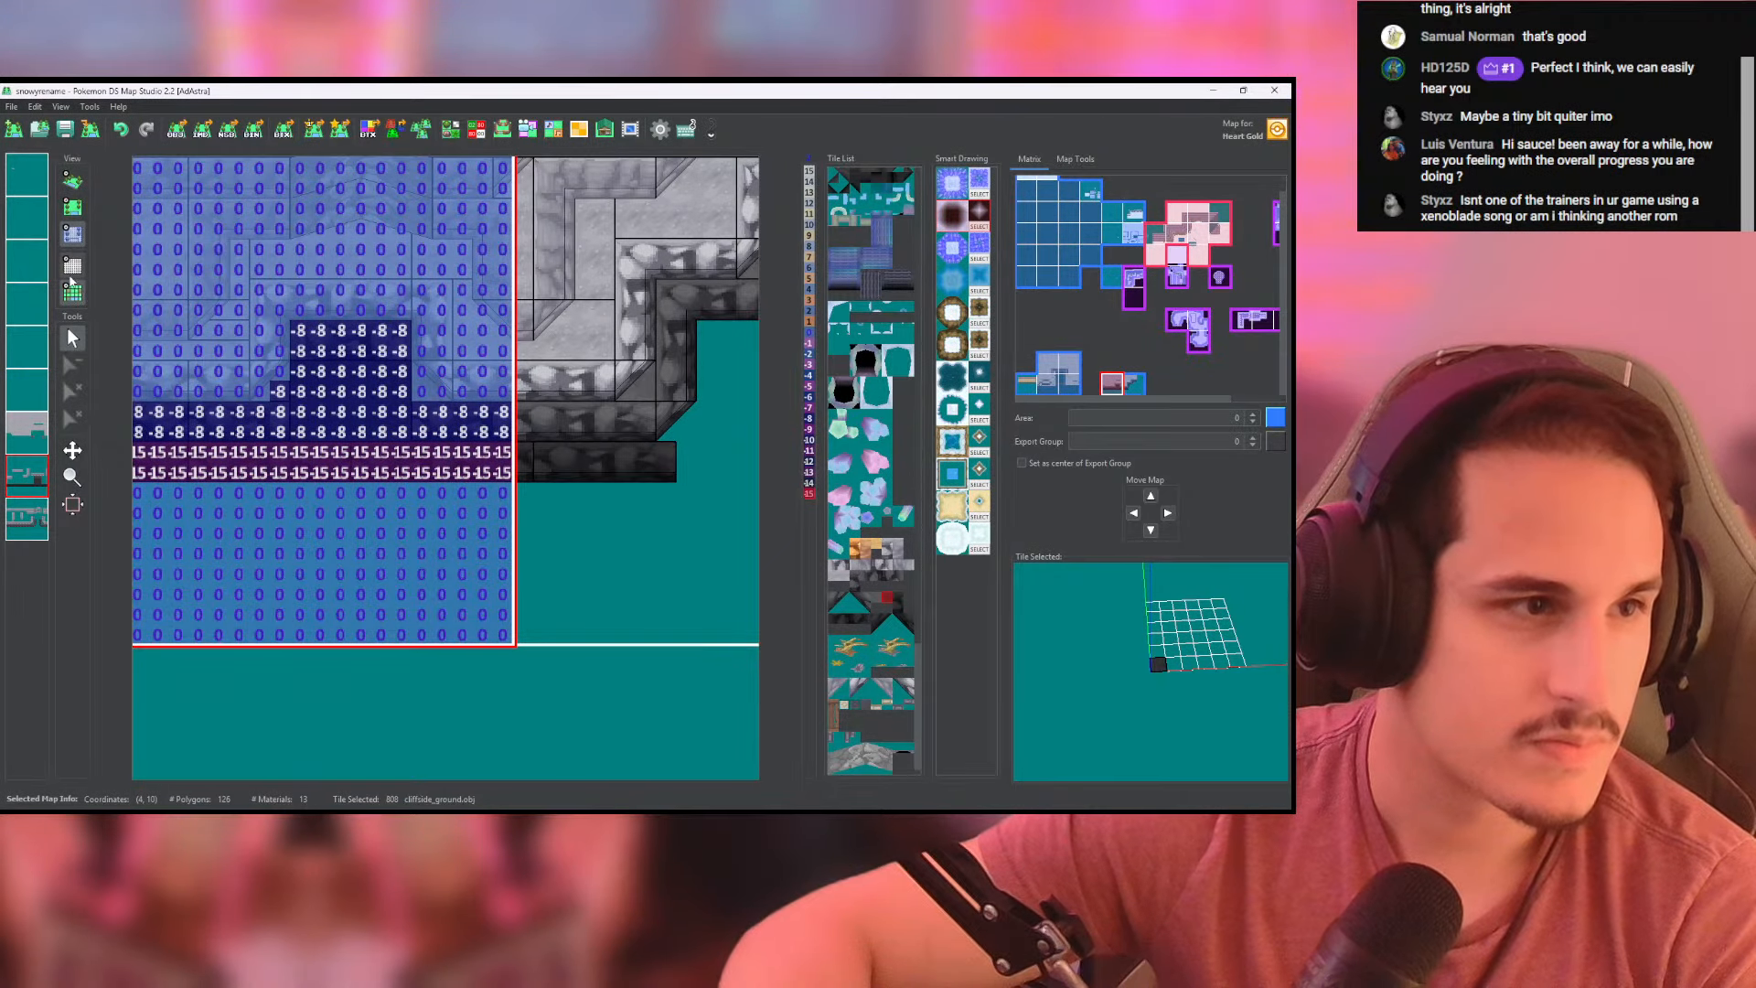
left_click(72, 288)
left_click(73, 209)
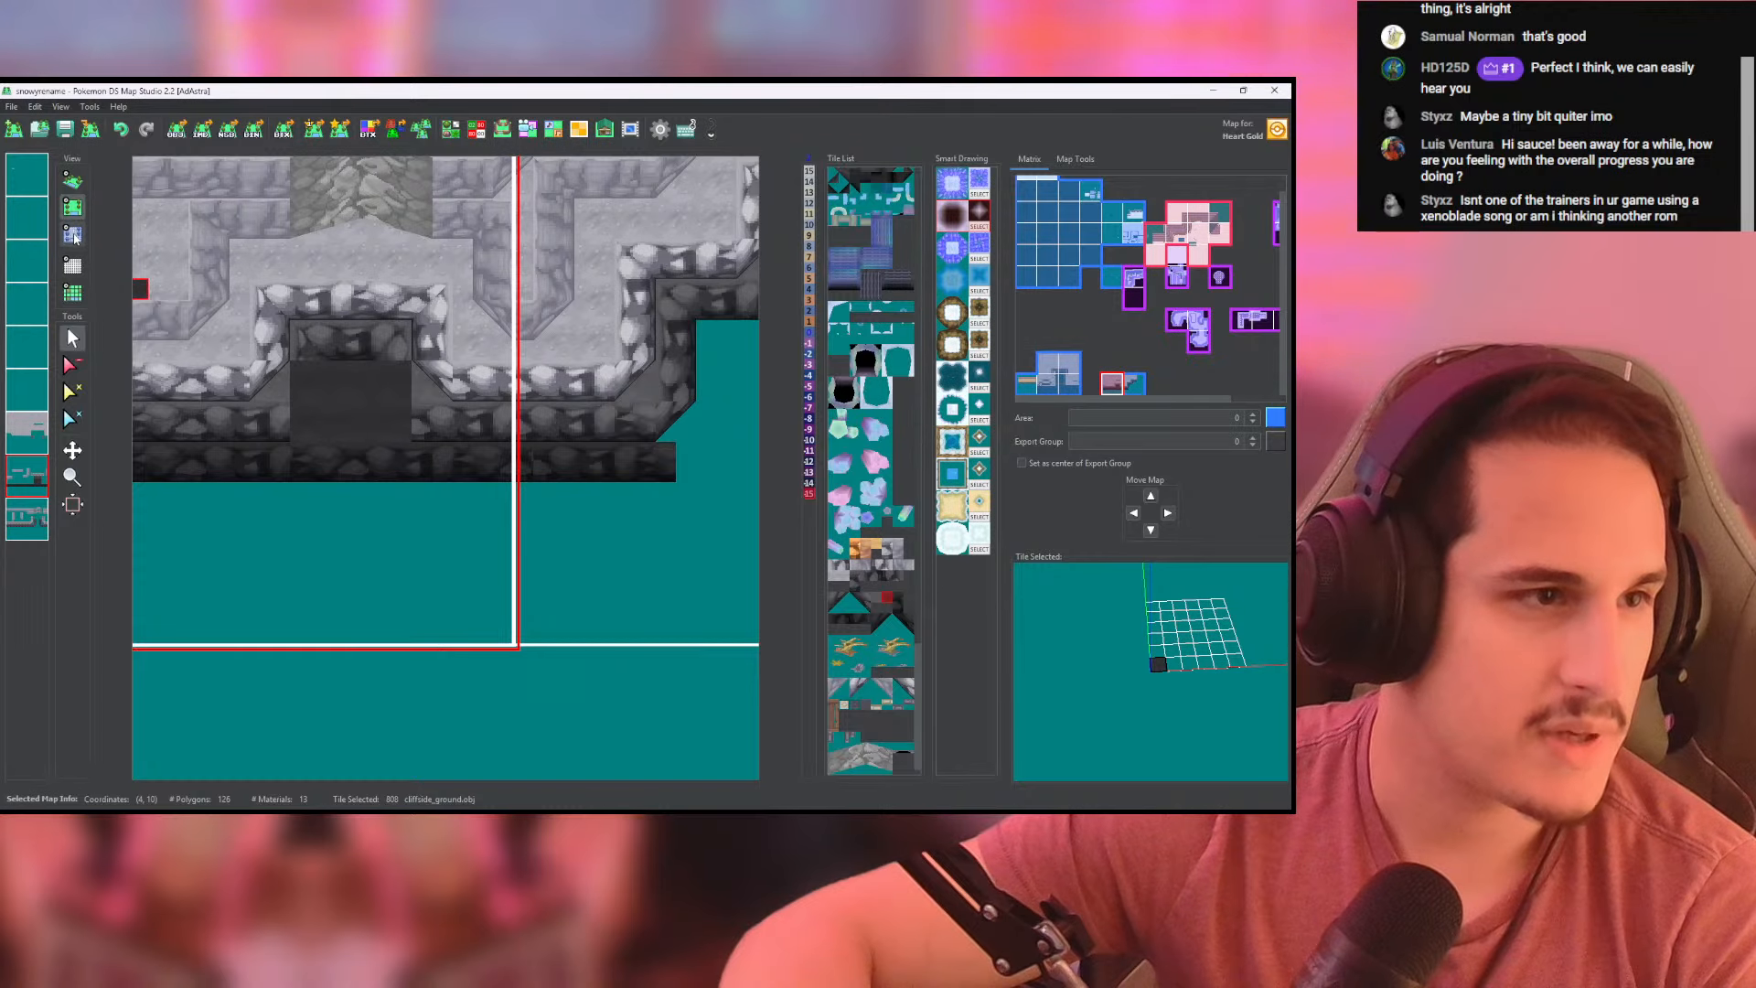
left_click(73, 235)
mouse_move(304, 446)
left_mouse_down()
mouse_move(300, 370)
mouse_move(393, 374)
mouse_move(398, 430)
mouse_move(372, 410)
mouse_move(315, 432)
left_mouse_up()
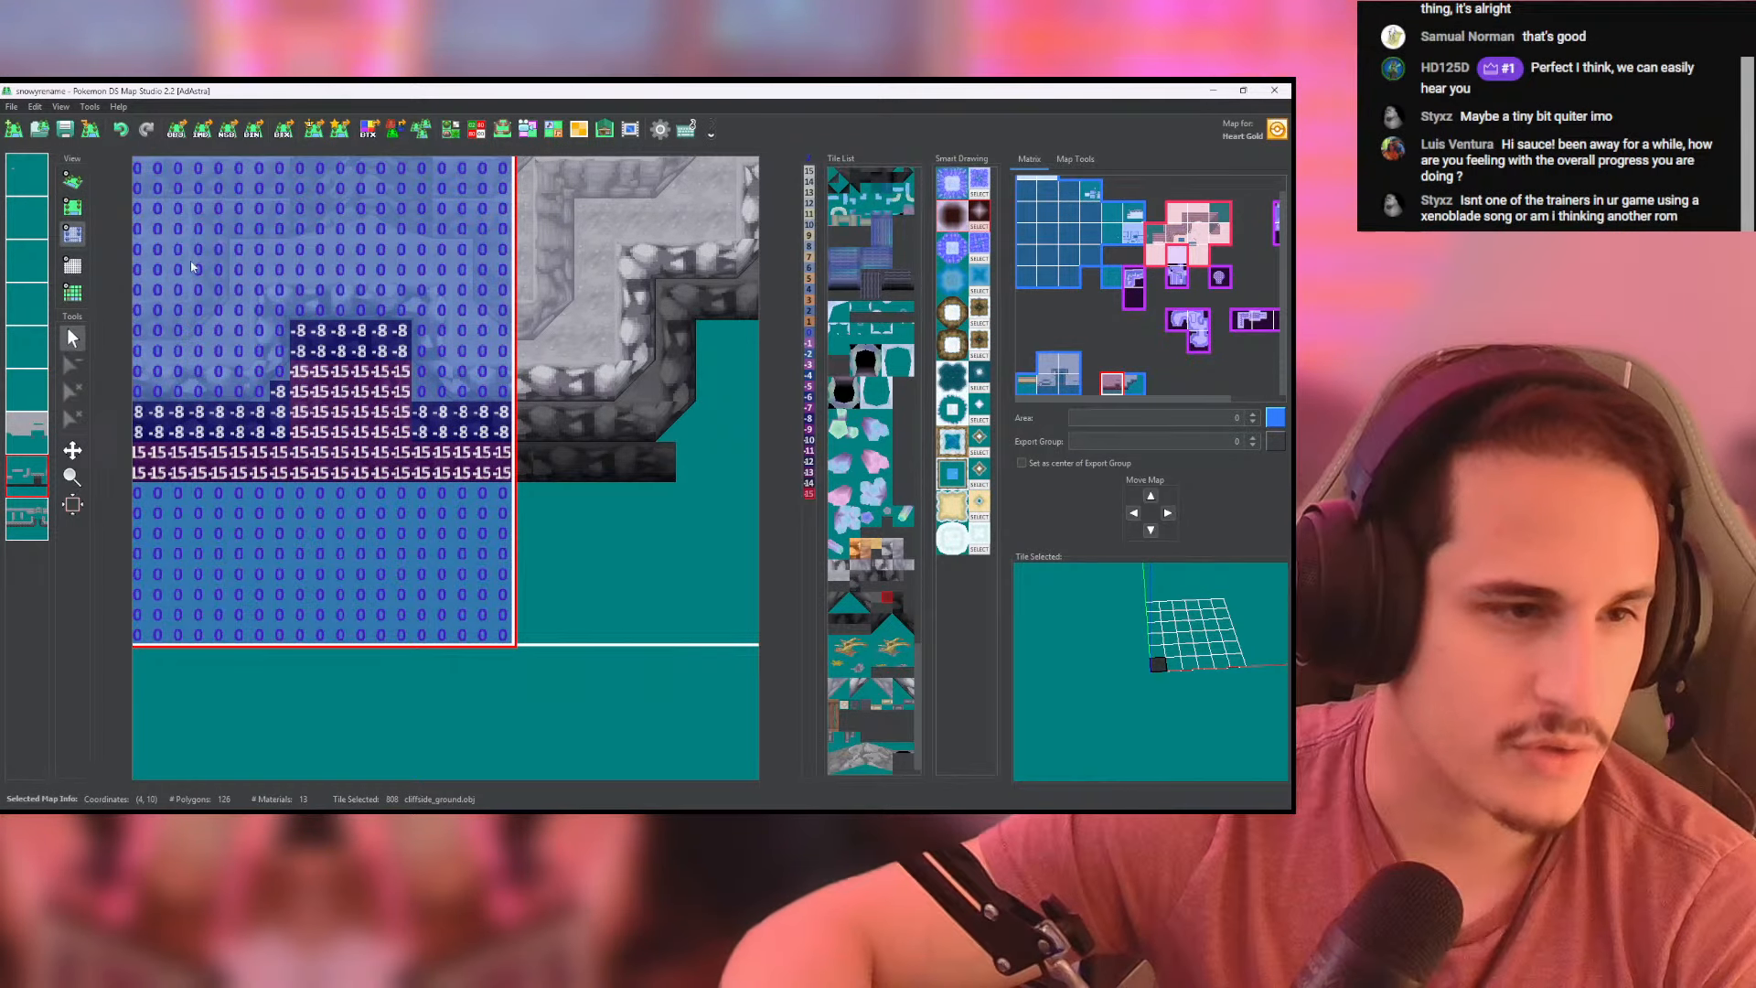
left_click(73, 181)
left_click(73, 207)
left_click(72, 235)
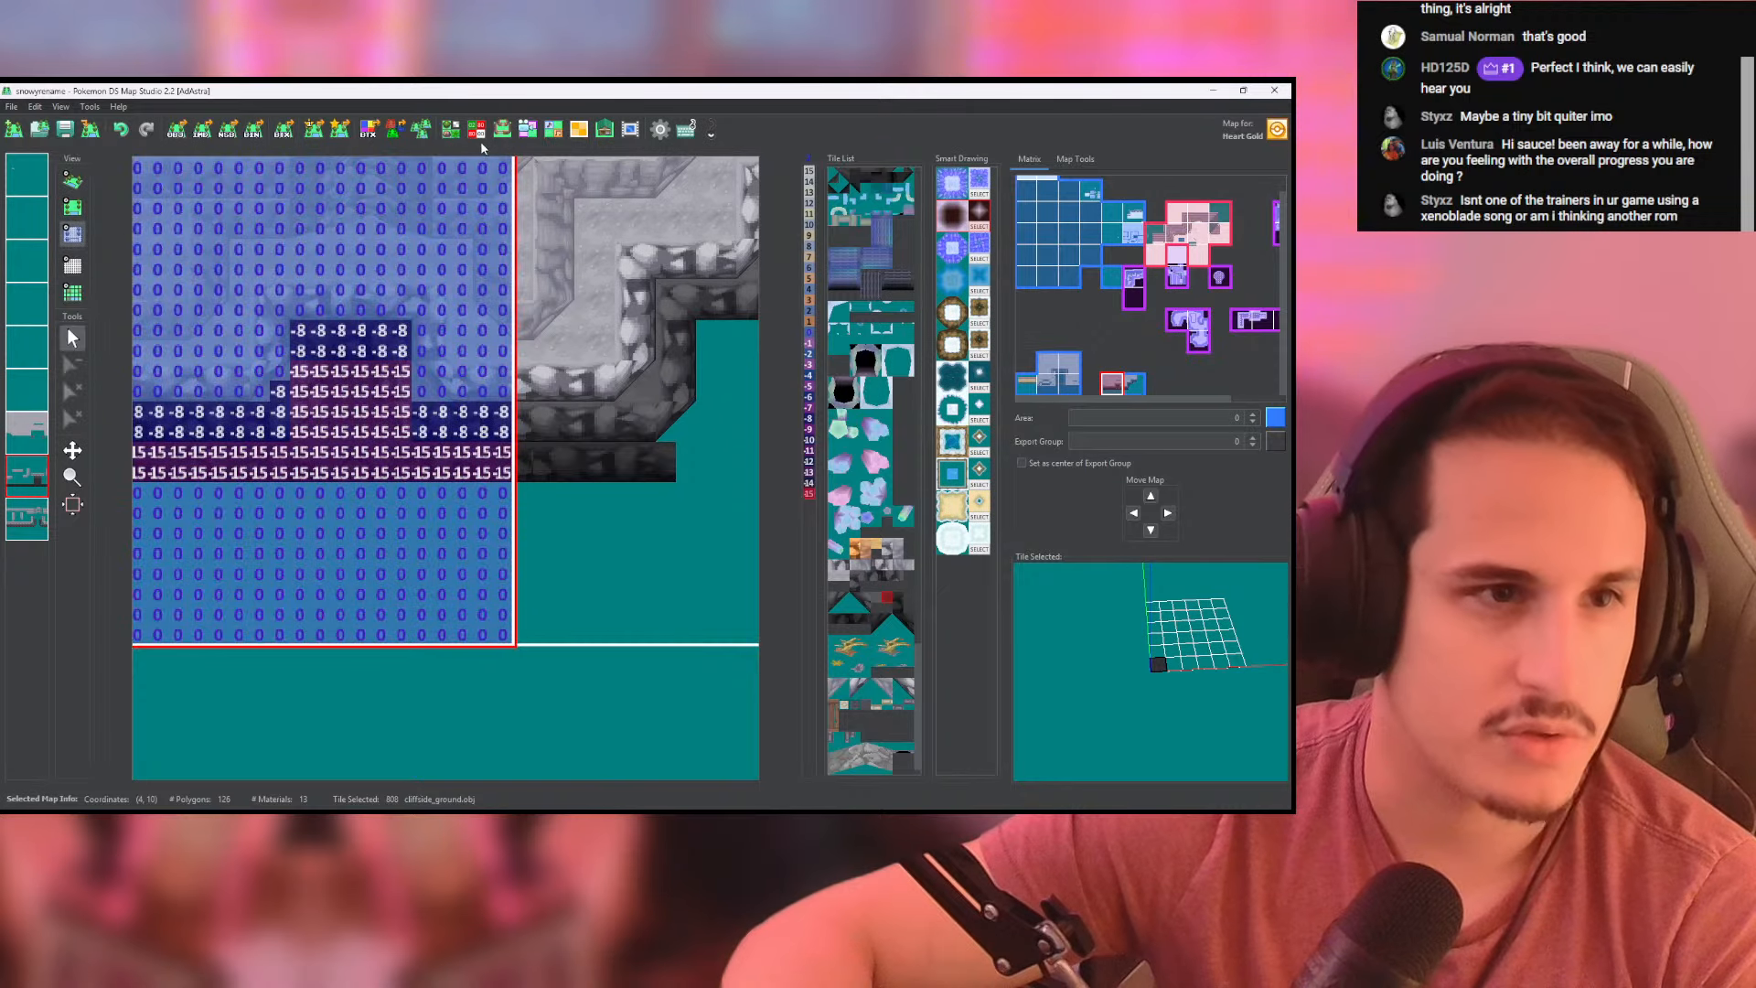
- Shift the models of near-black ground tile 808 and bottom wall tiles 809 to 813 downward in the Tileset Editor, and close it
left_click(451, 129)
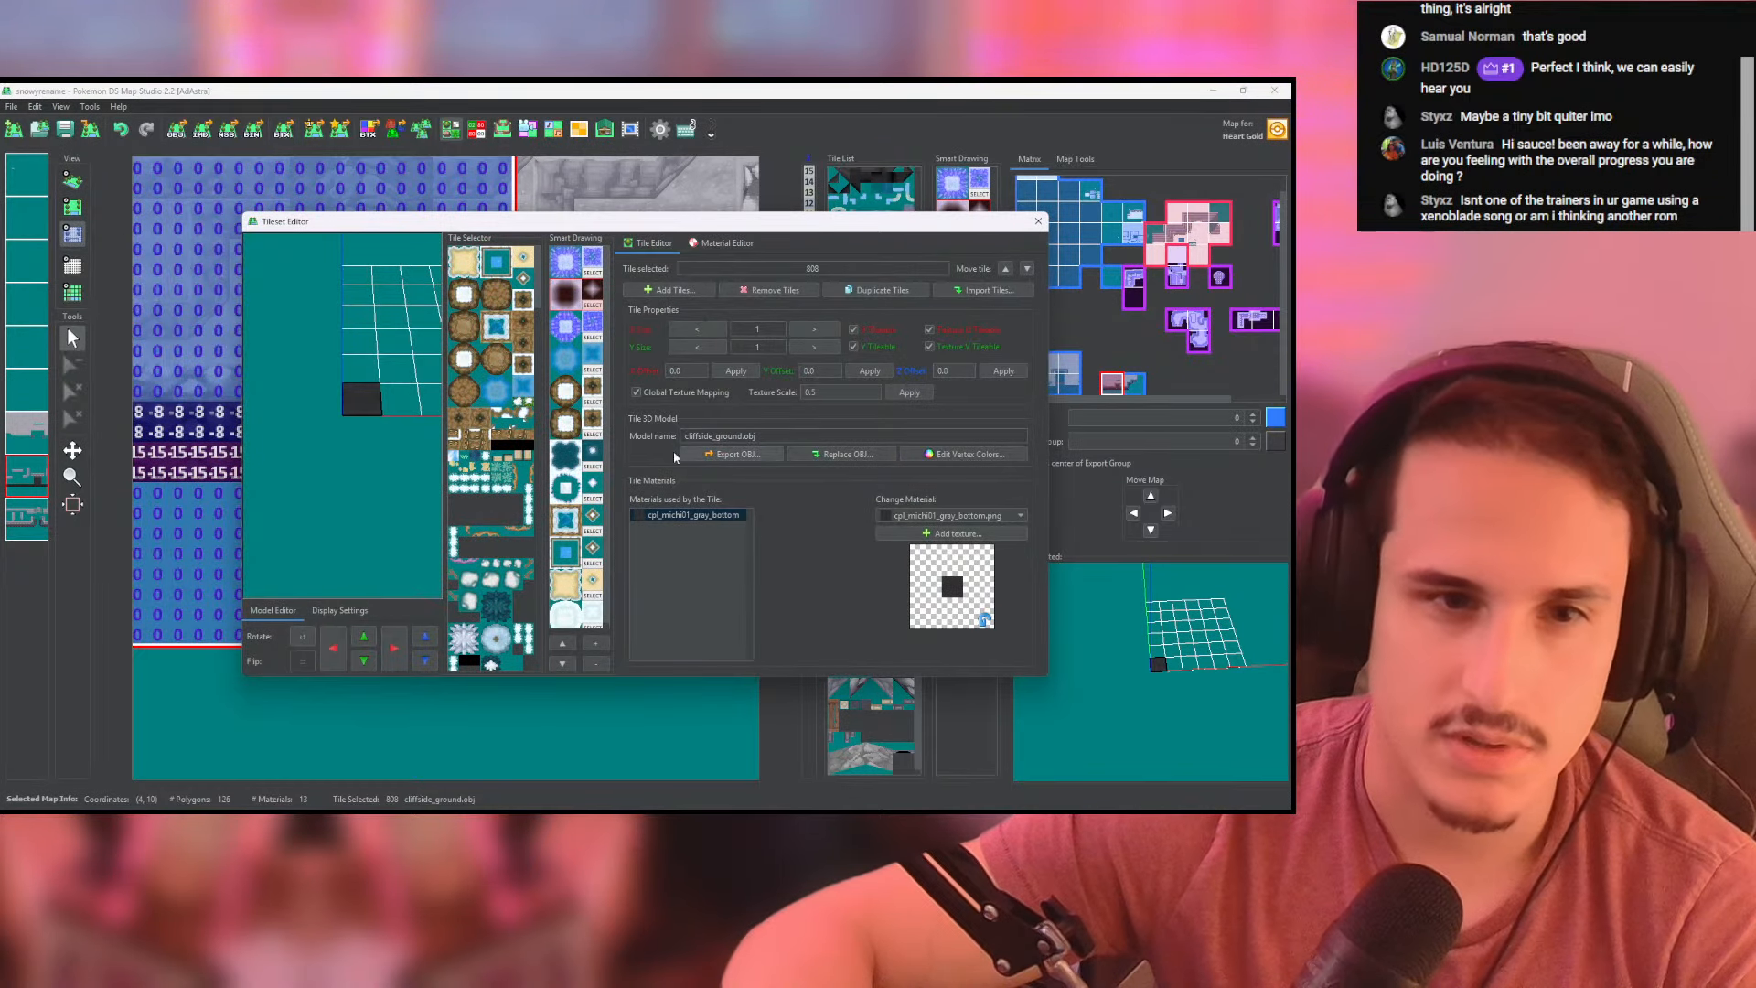
left_click_drag(539, 284, 518, 659)
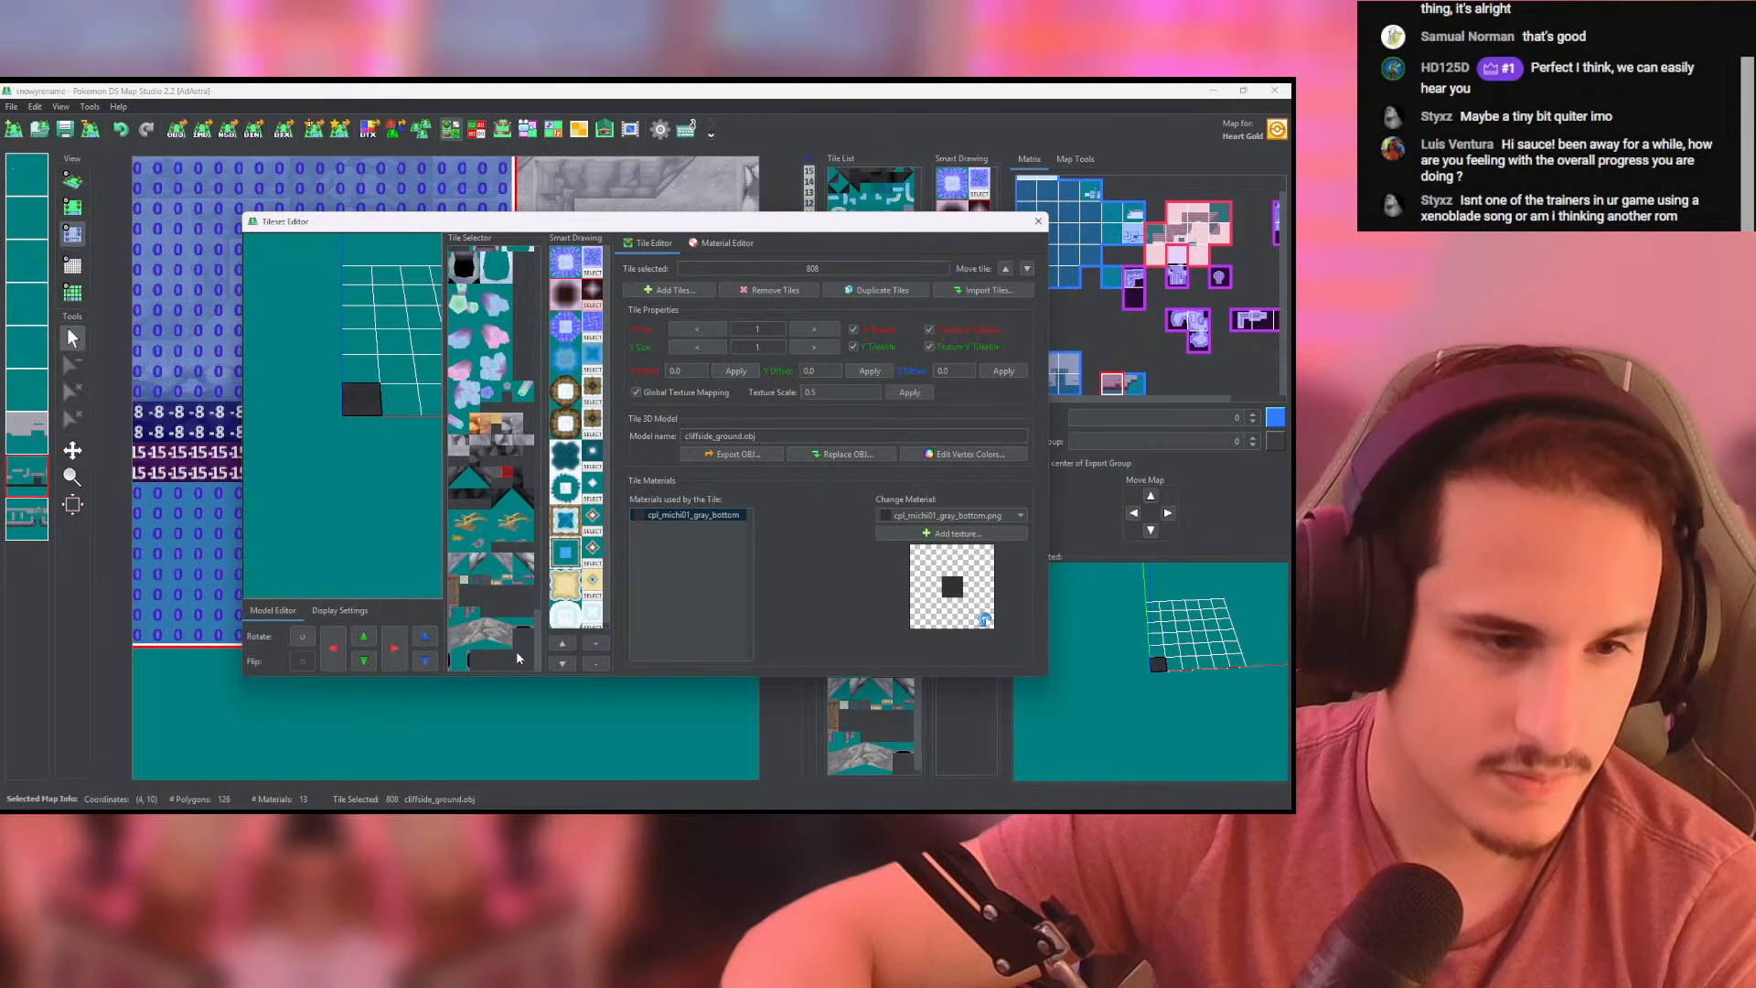
left_click(424, 660)
left_click(519, 477)
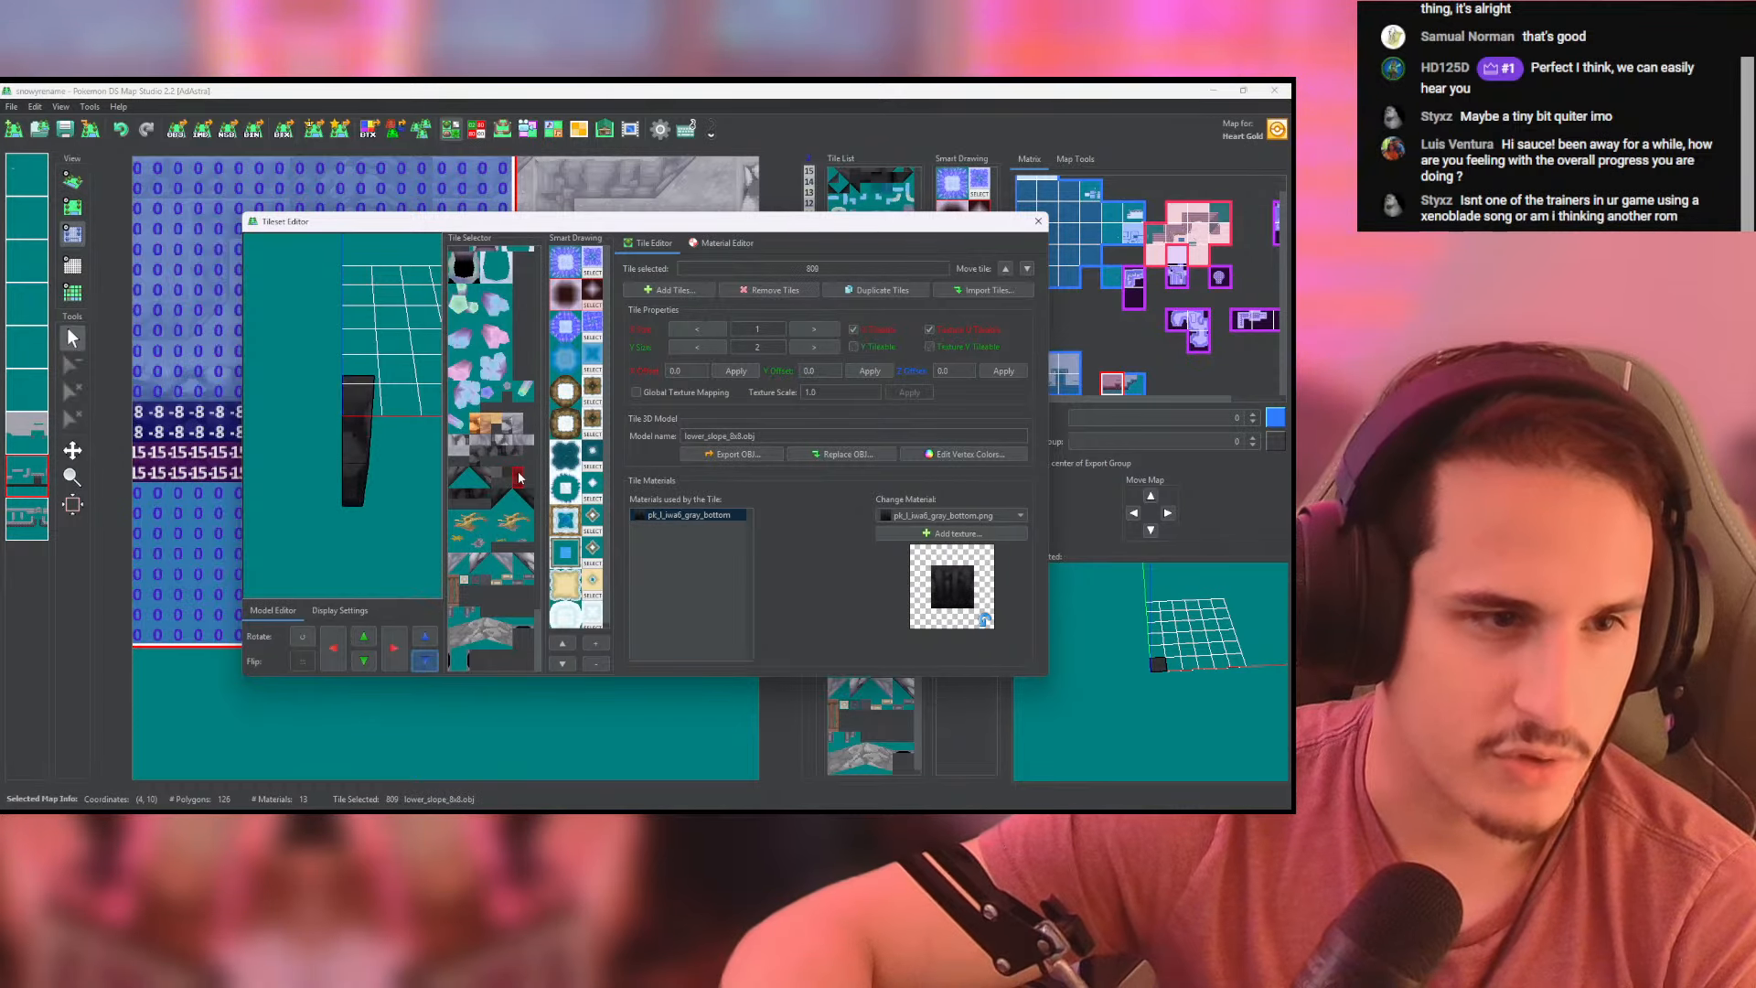
left_click_drag(369, 501, 386, 380)
left_click(457, 495)
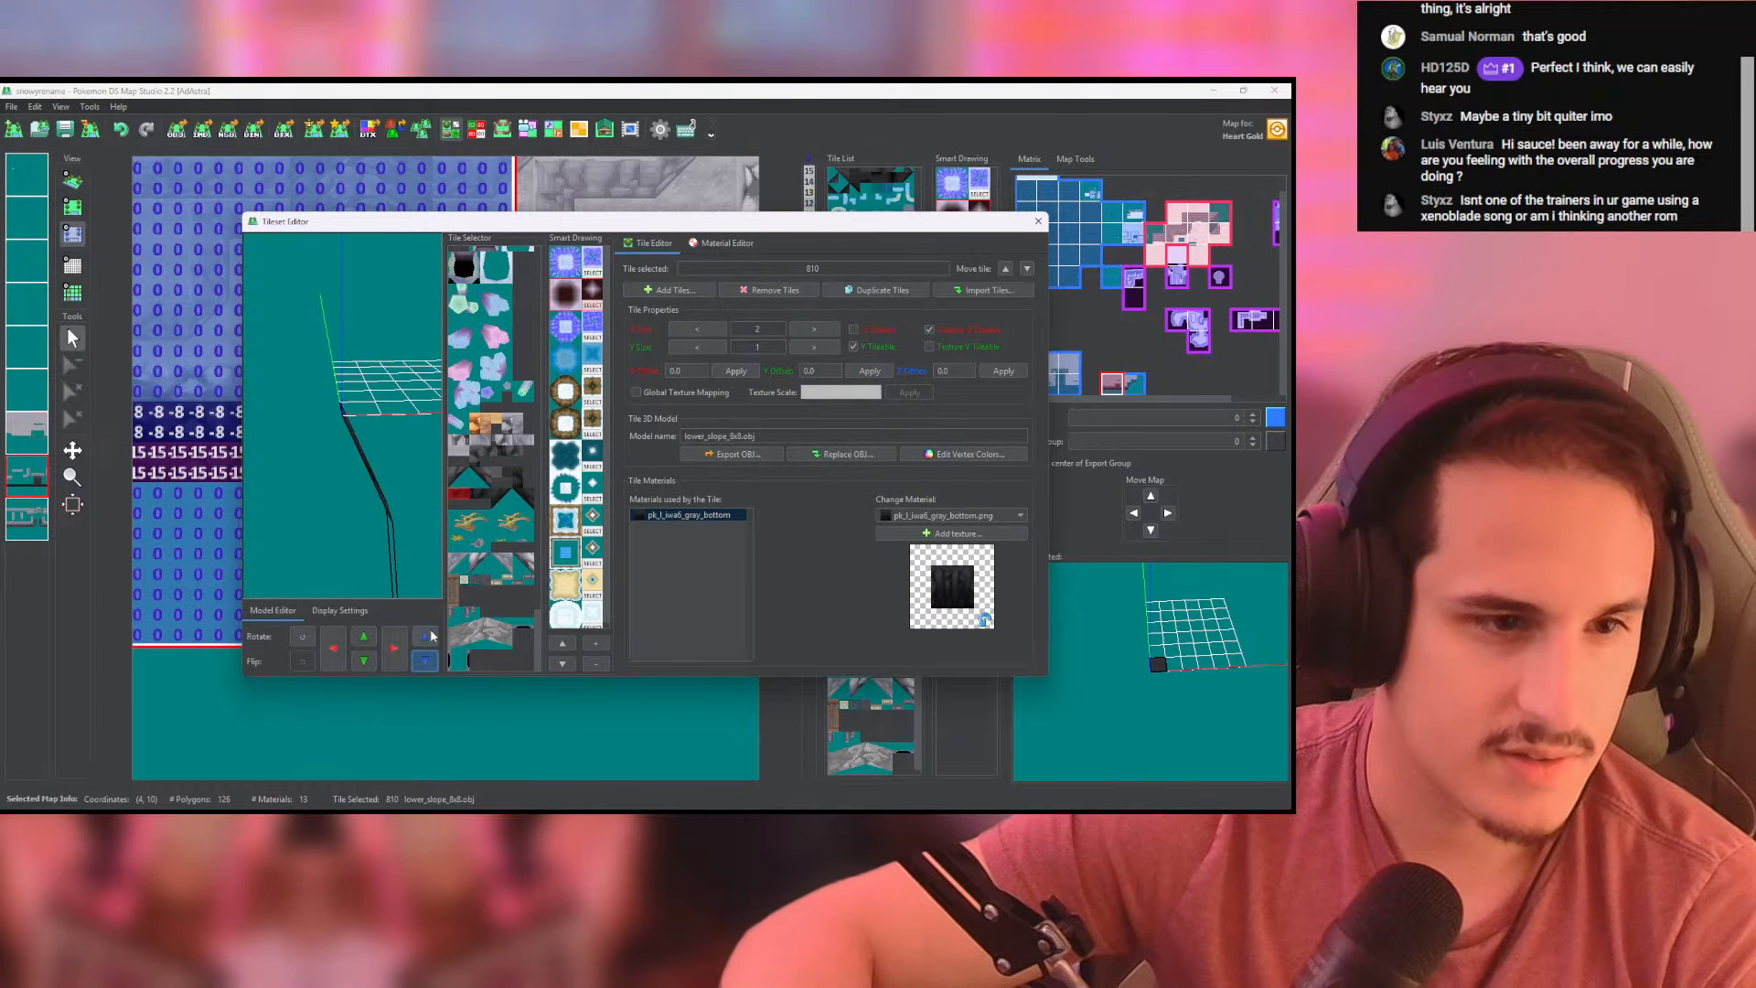
left_click(485, 492)
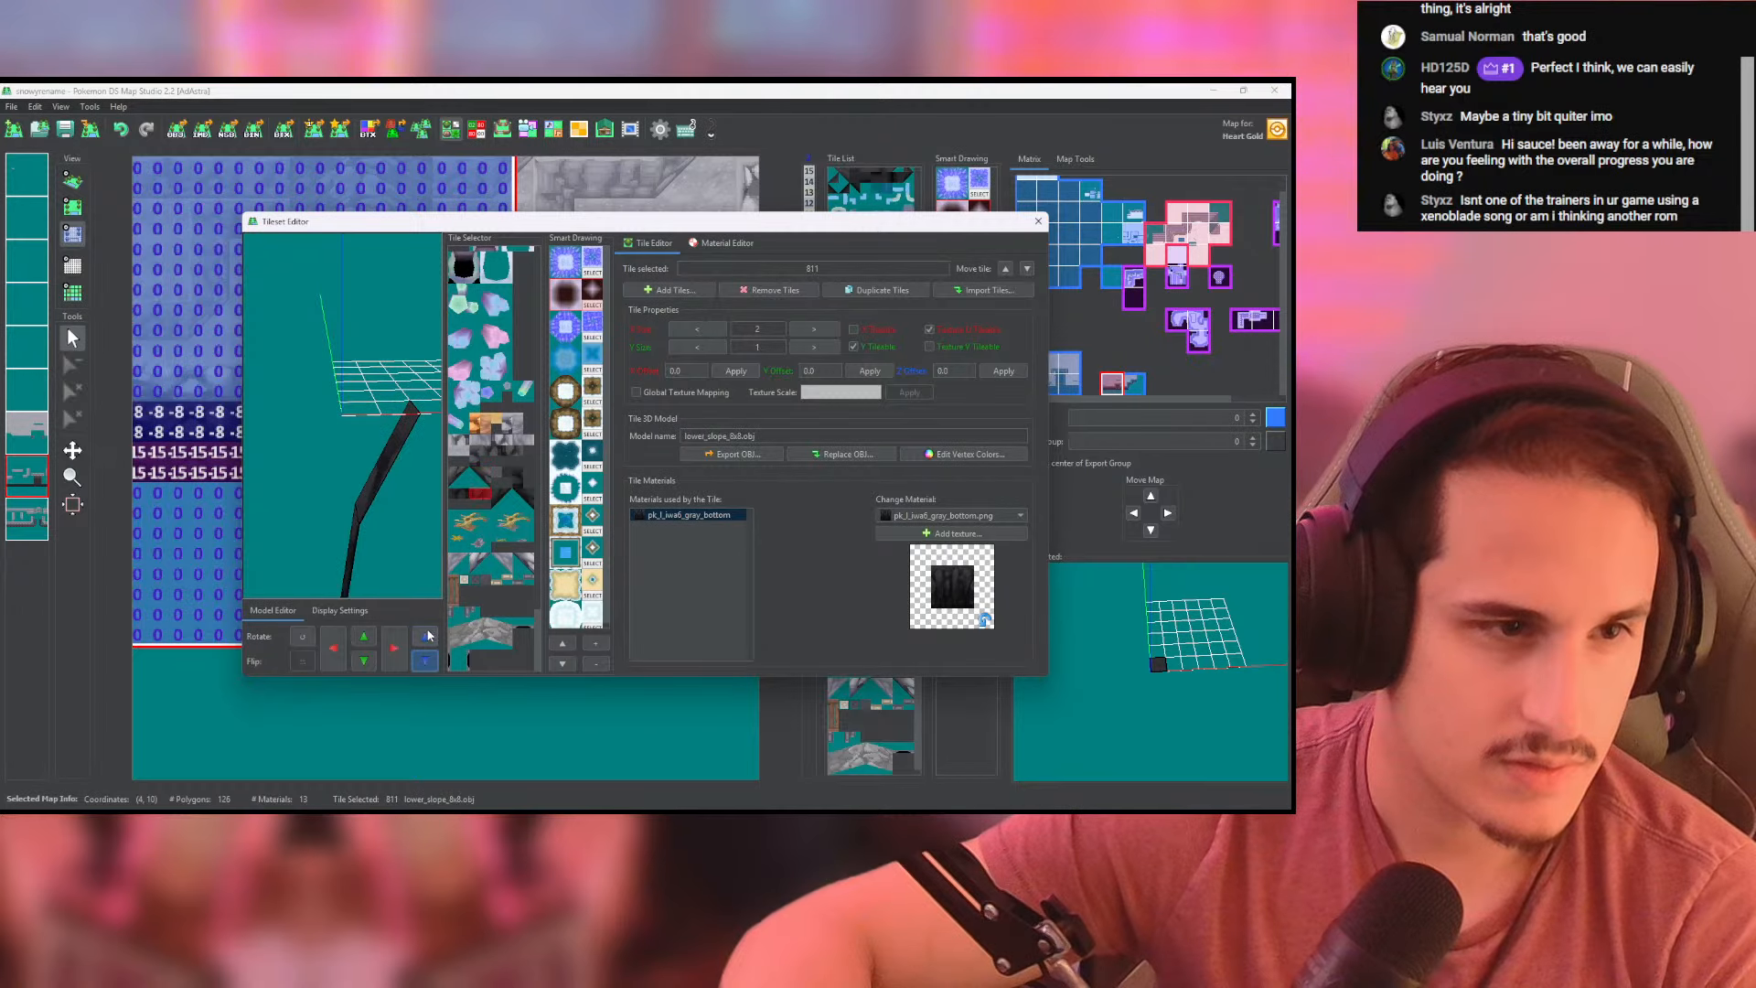
left_click(500, 499)
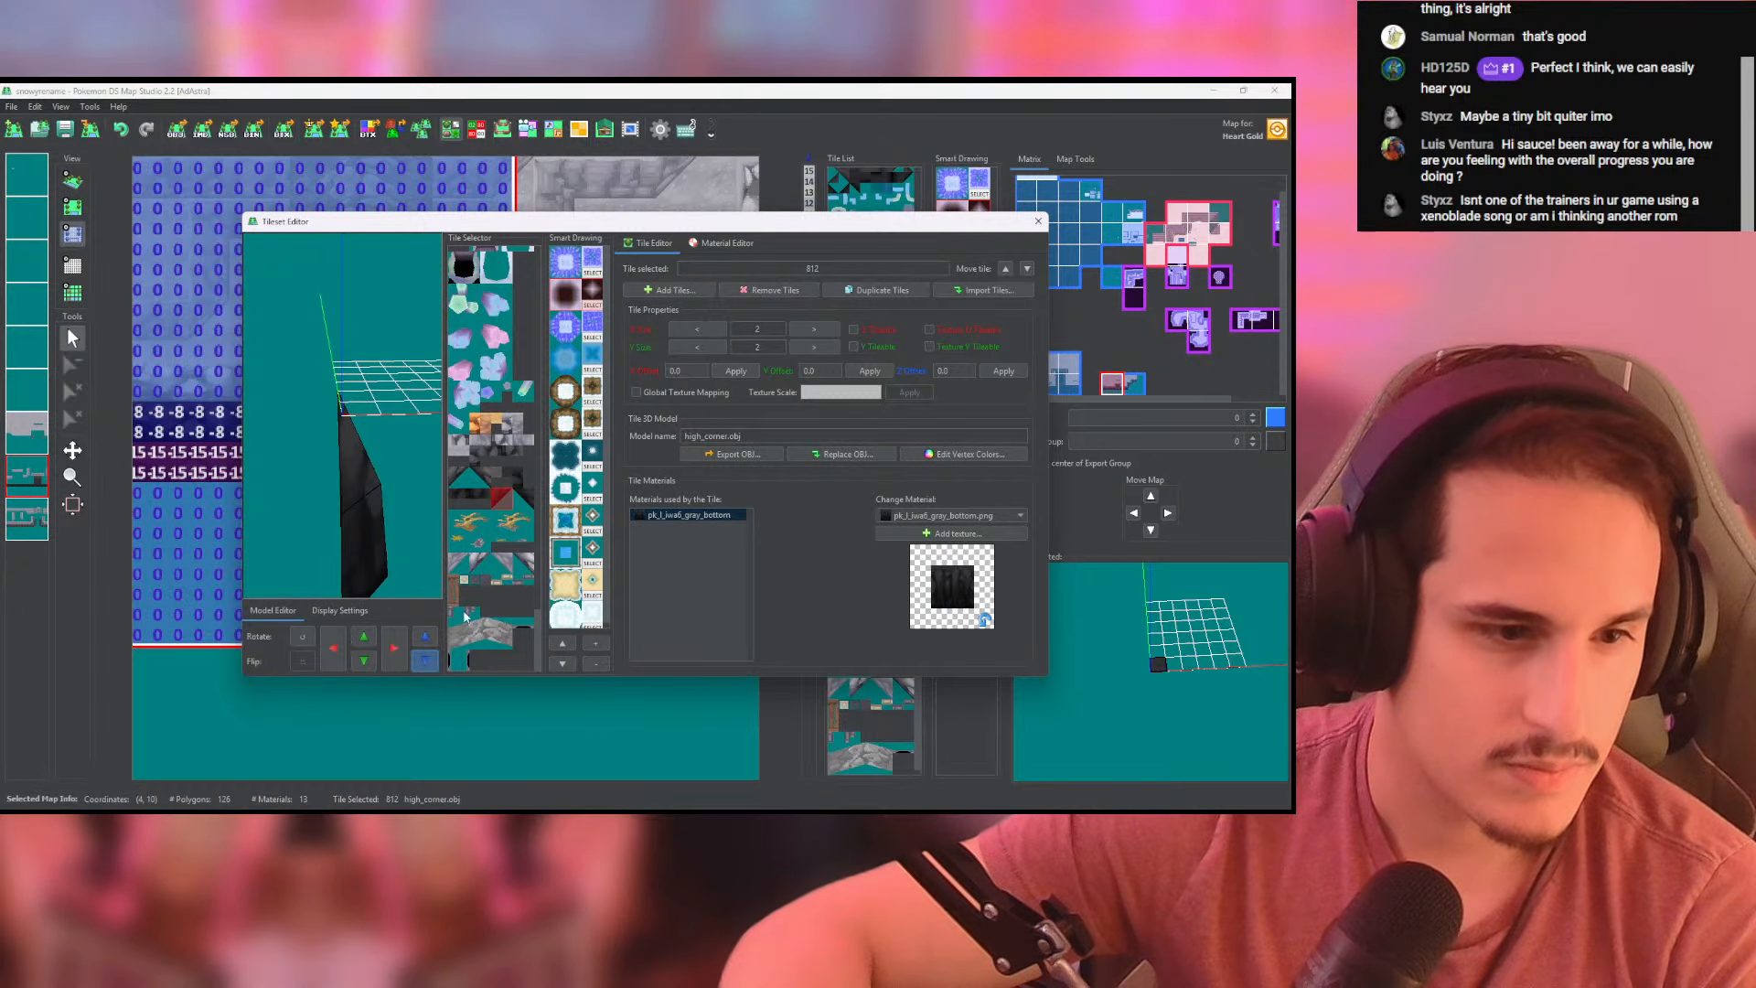
left_click(526, 496)
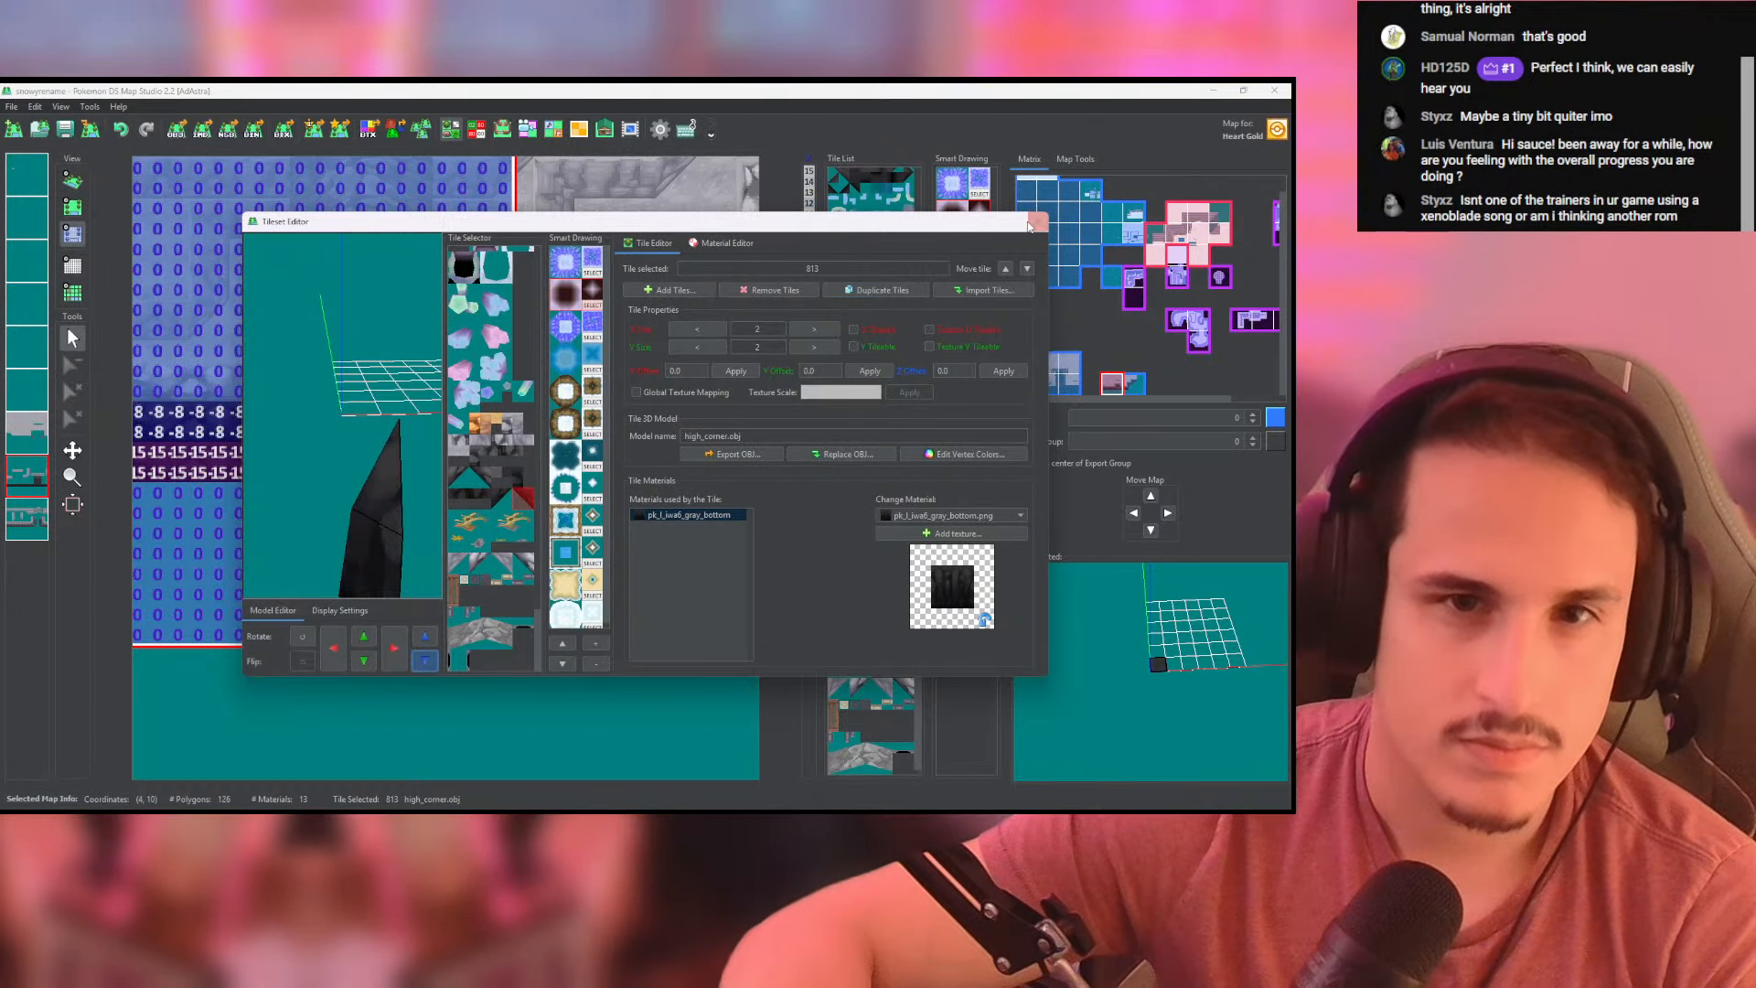
left_click(1038, 220)
- Set the height cells at the end of the right-hand map's bottom wall row to -15 and check the cliff in 3D
left_click(72, 182)
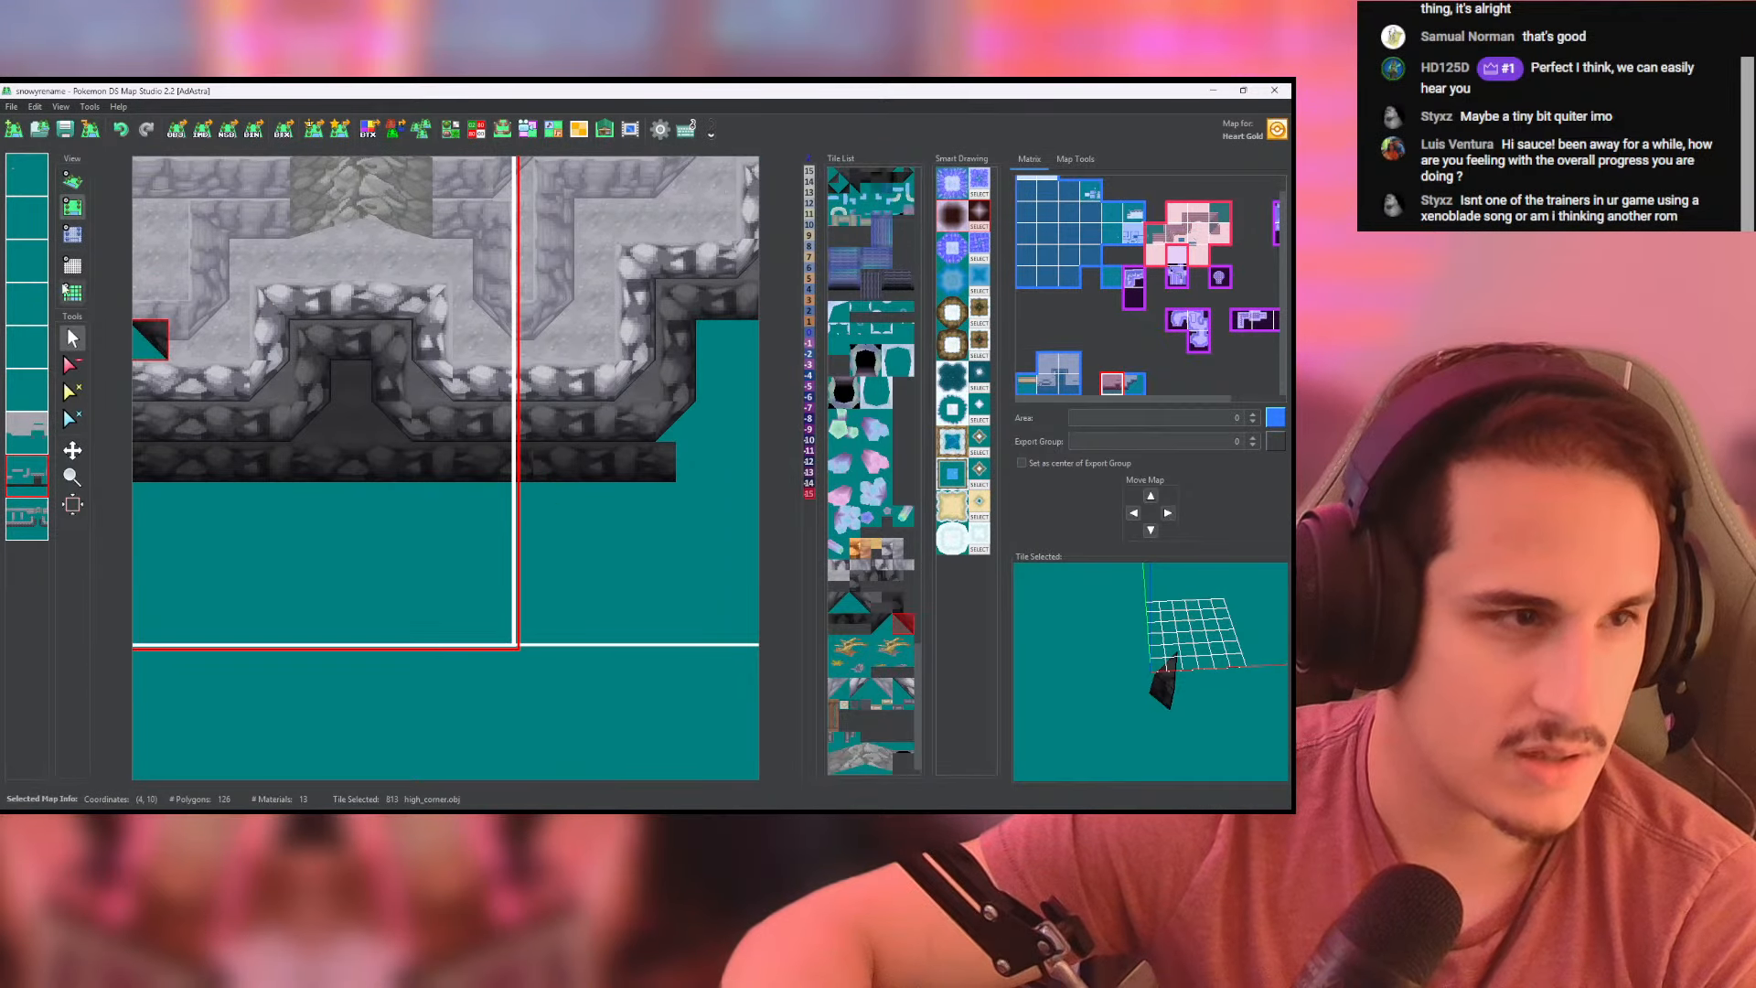
left_click(72, 235)
middle_click_drag(490, 462, 356, 471)
left_click_drag(394, 465, 577, 481)
middle_click_drag(557, 477, 441, 508)
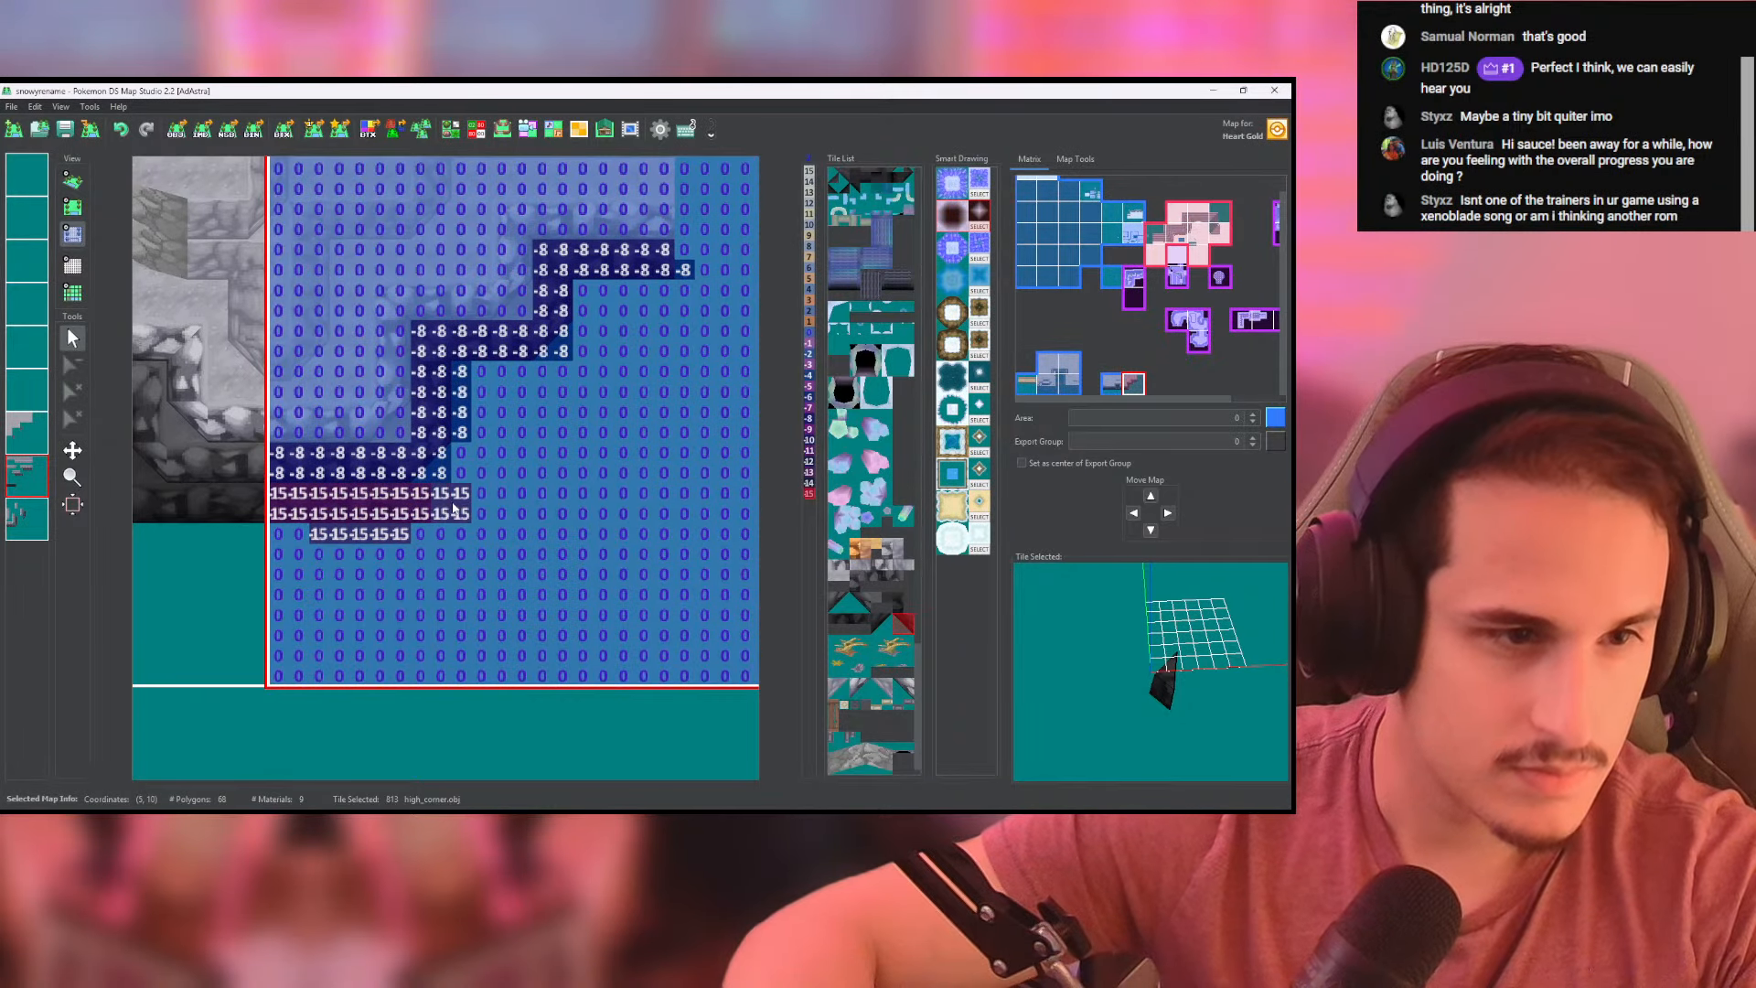
left_click(73, 180)
left_click_drag(521, 416, 469, 389)
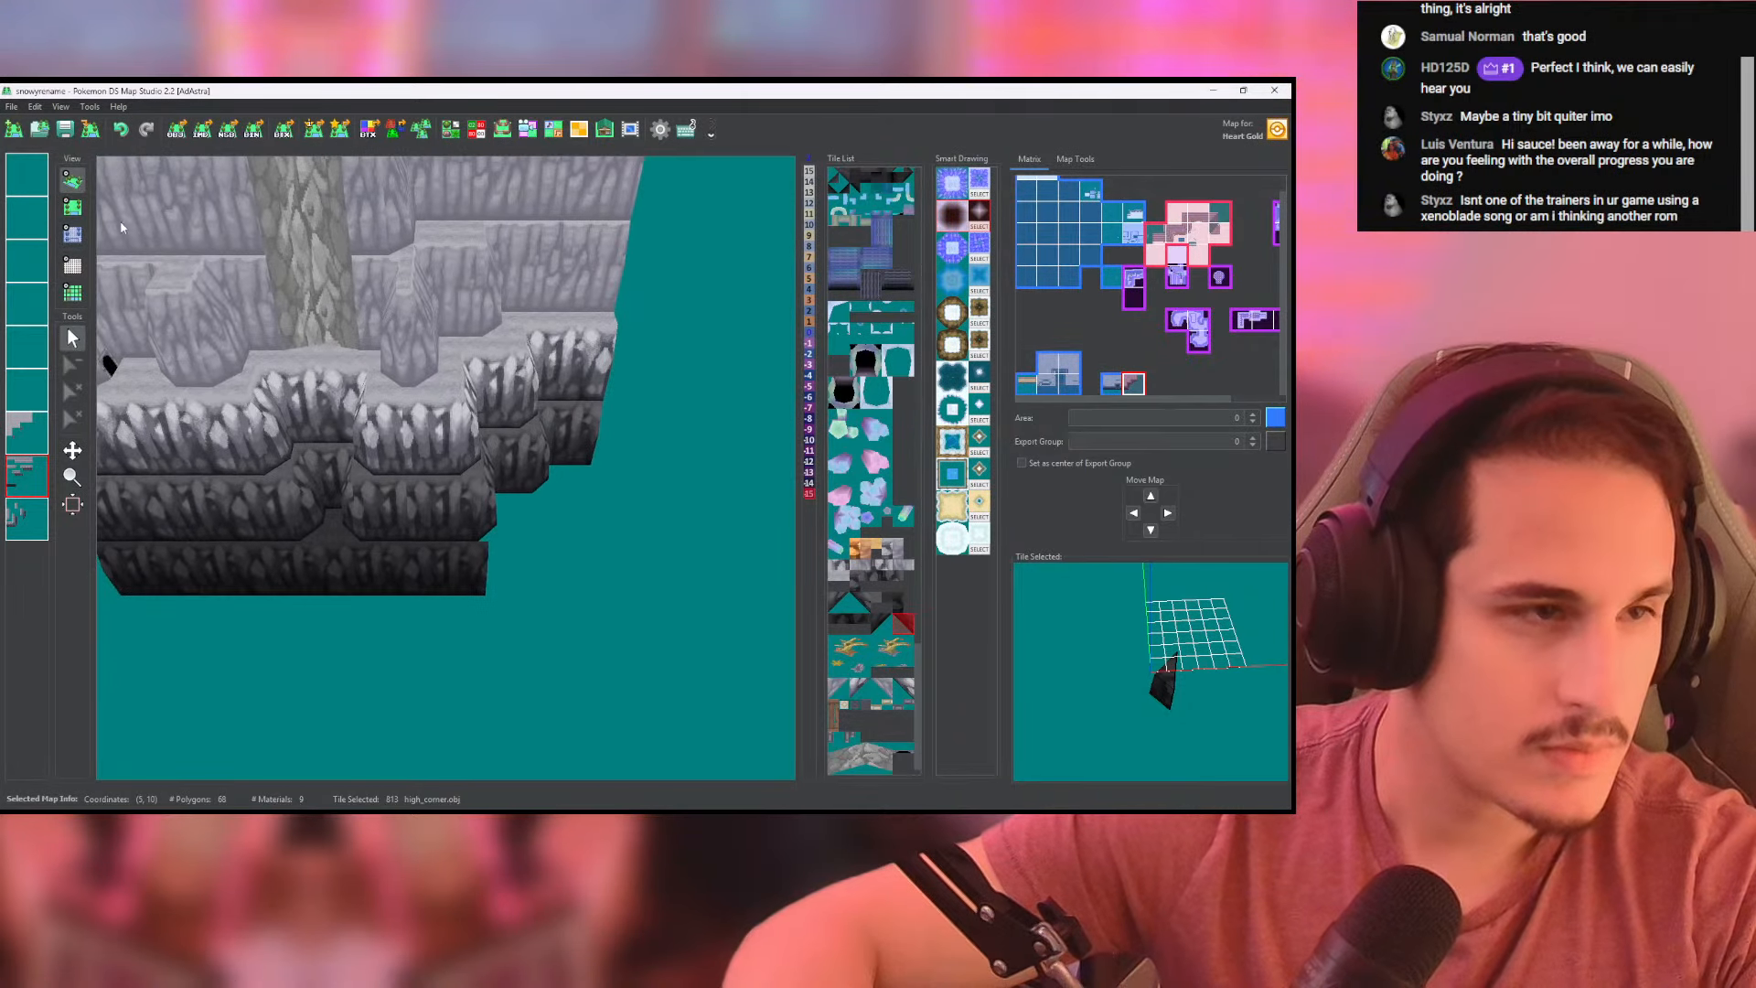
- Place near-black corner tile 812 at the end of the right-hand map's bottom wall and extend the wall tiles to meet it
left_click(72, 208)
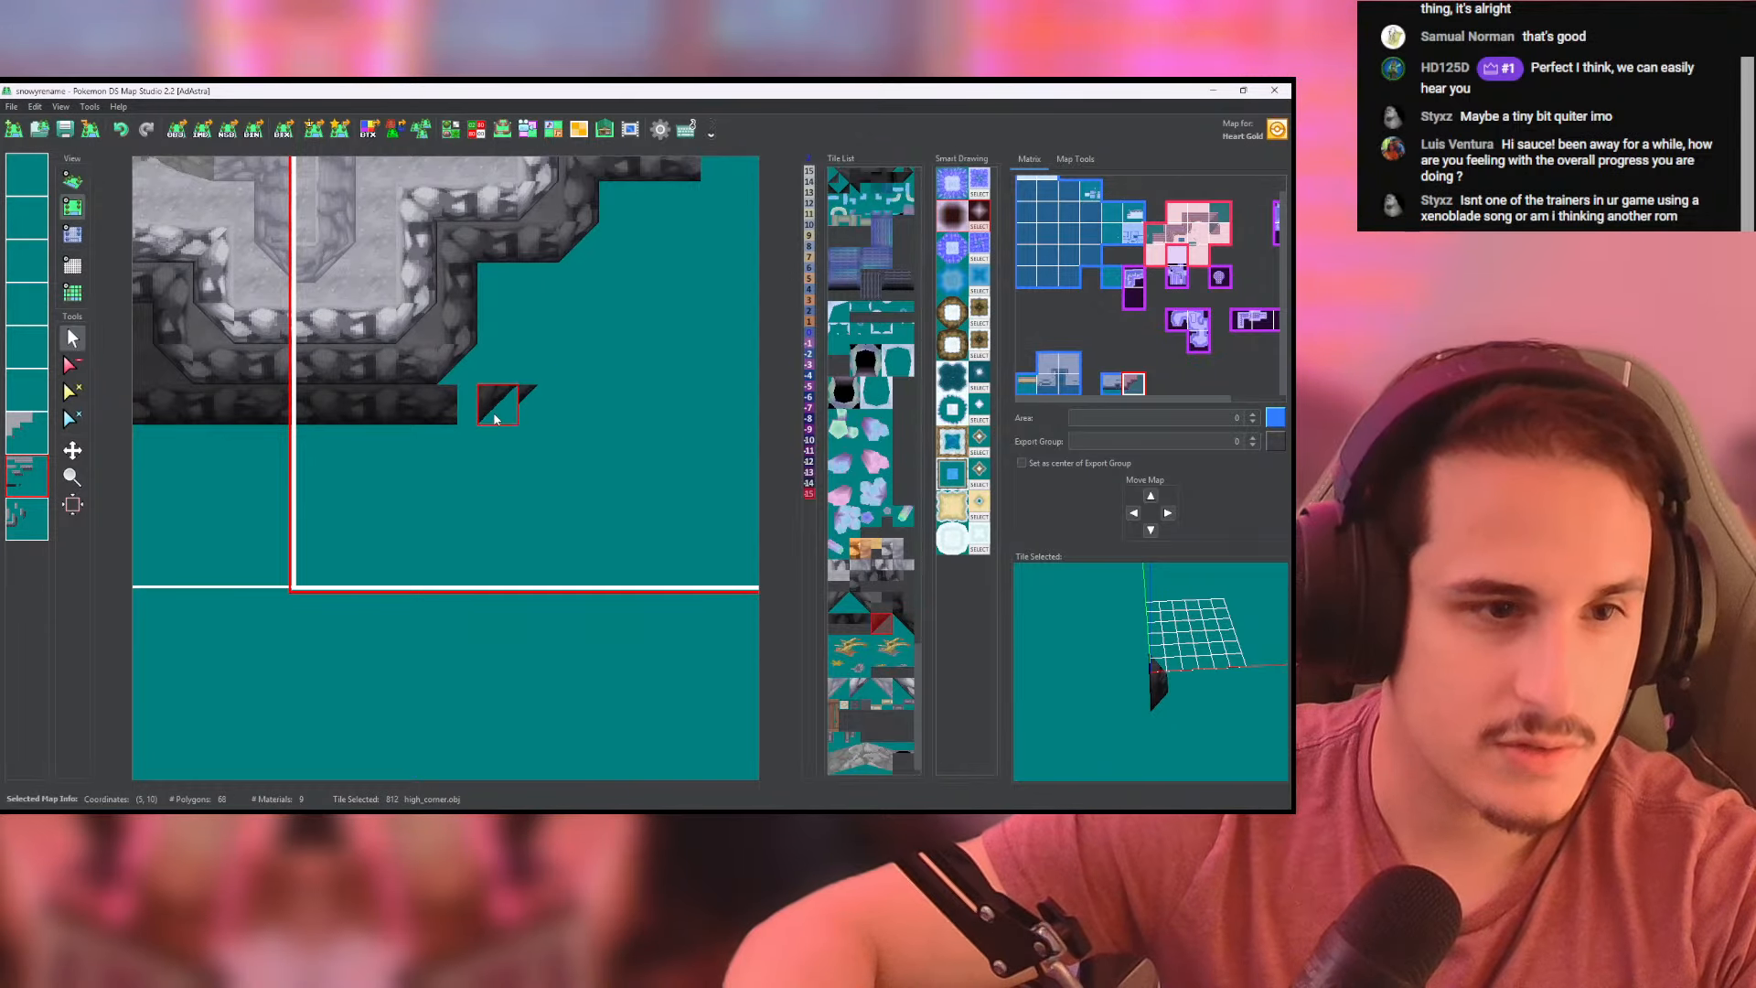
left_click(493, 412)
middle_click_drag(615, 301, 575, 358)
left_click(576, 369)
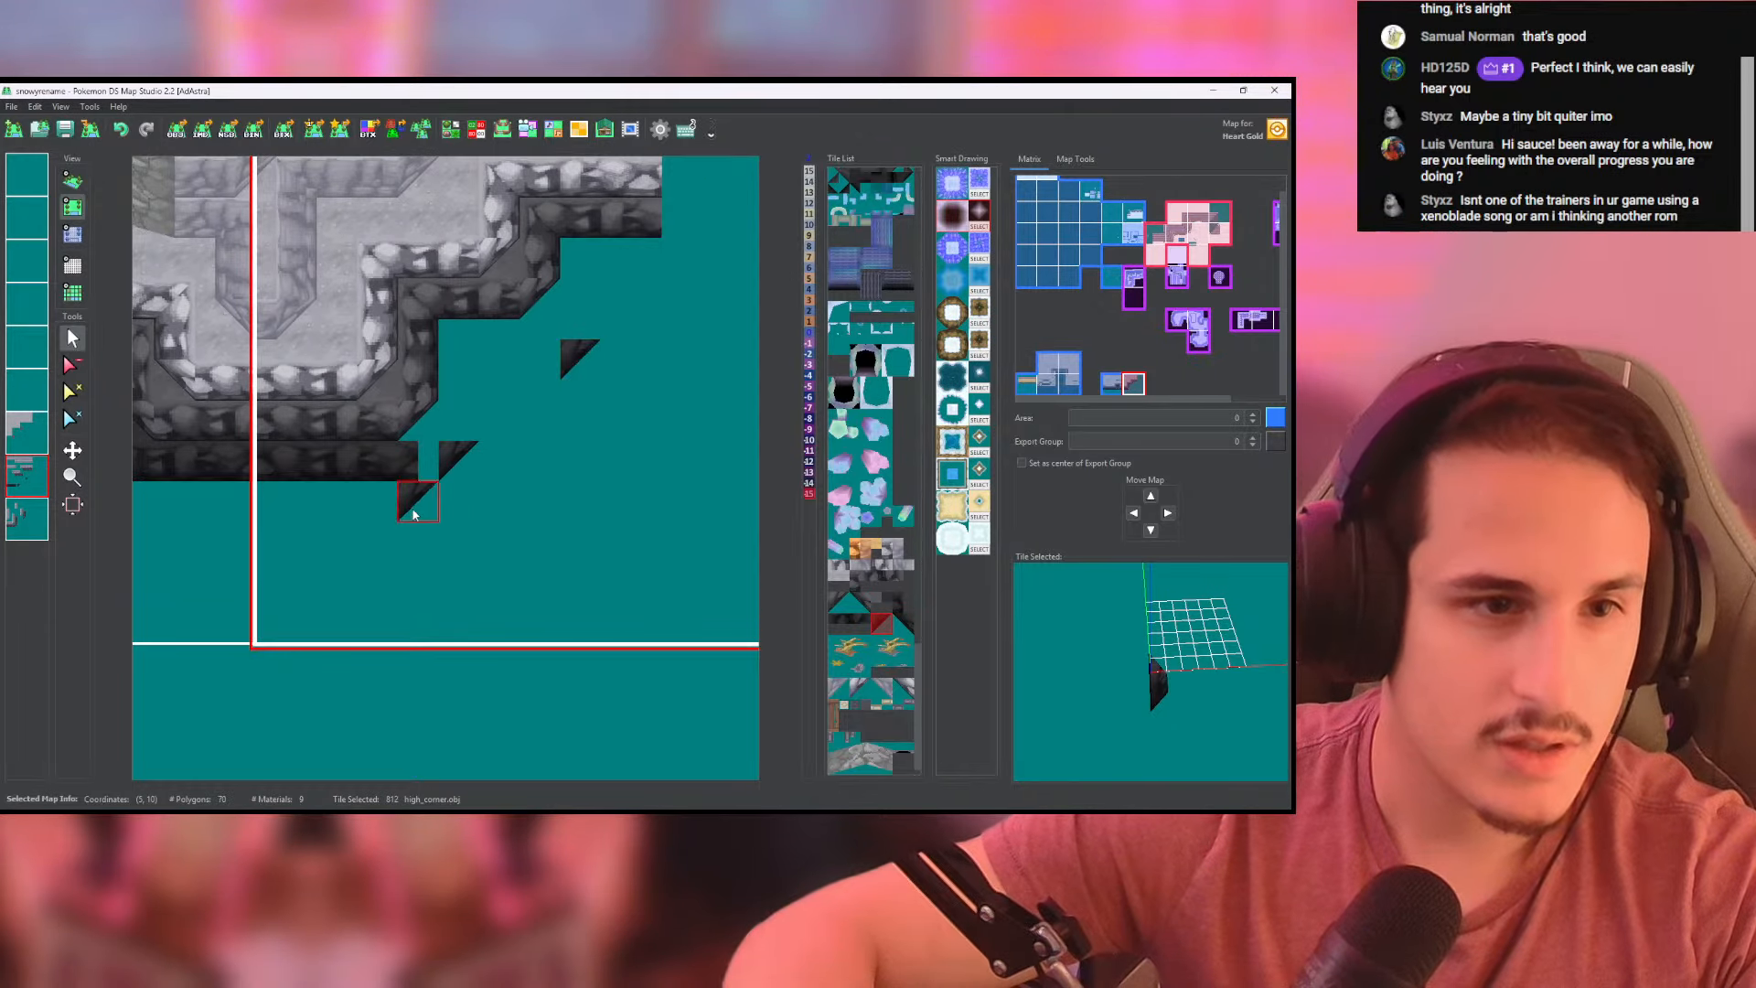
right_click(402, 467)
left_click(434, 467)
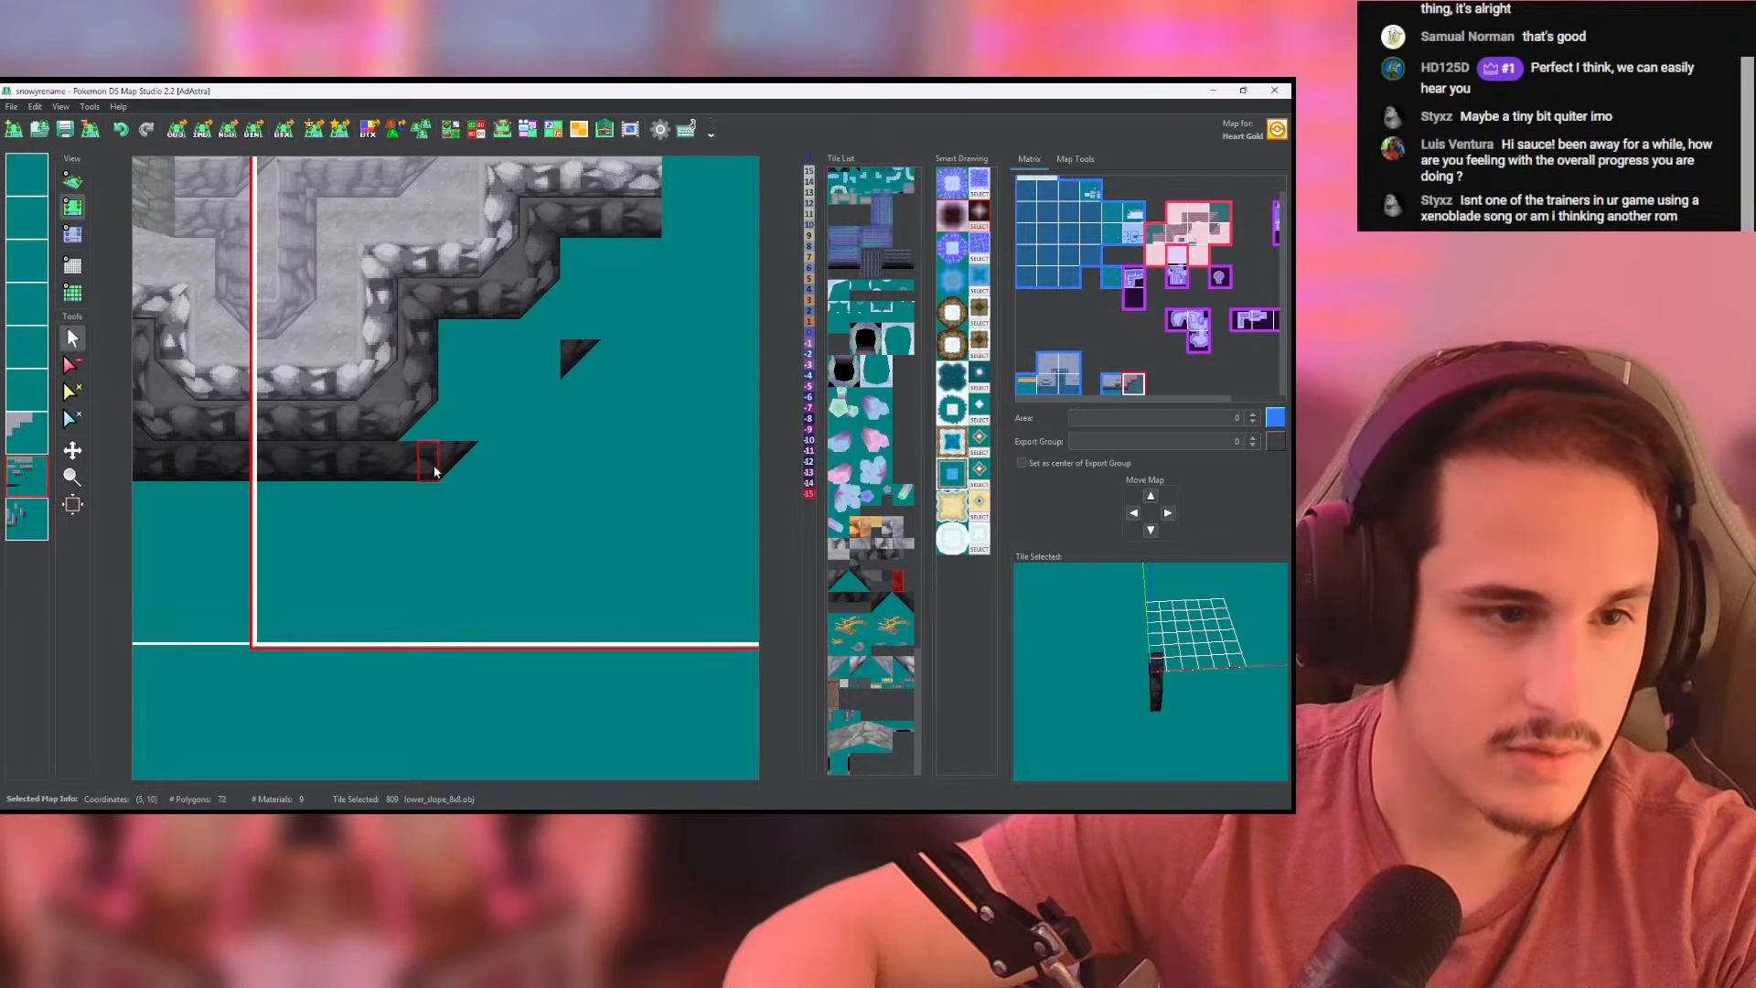
- Paint side wall tile 810 upward from the bottom corner on the lowest layer, and wall tile 809 along the next ledge on the layer above
left_click(841, 595)
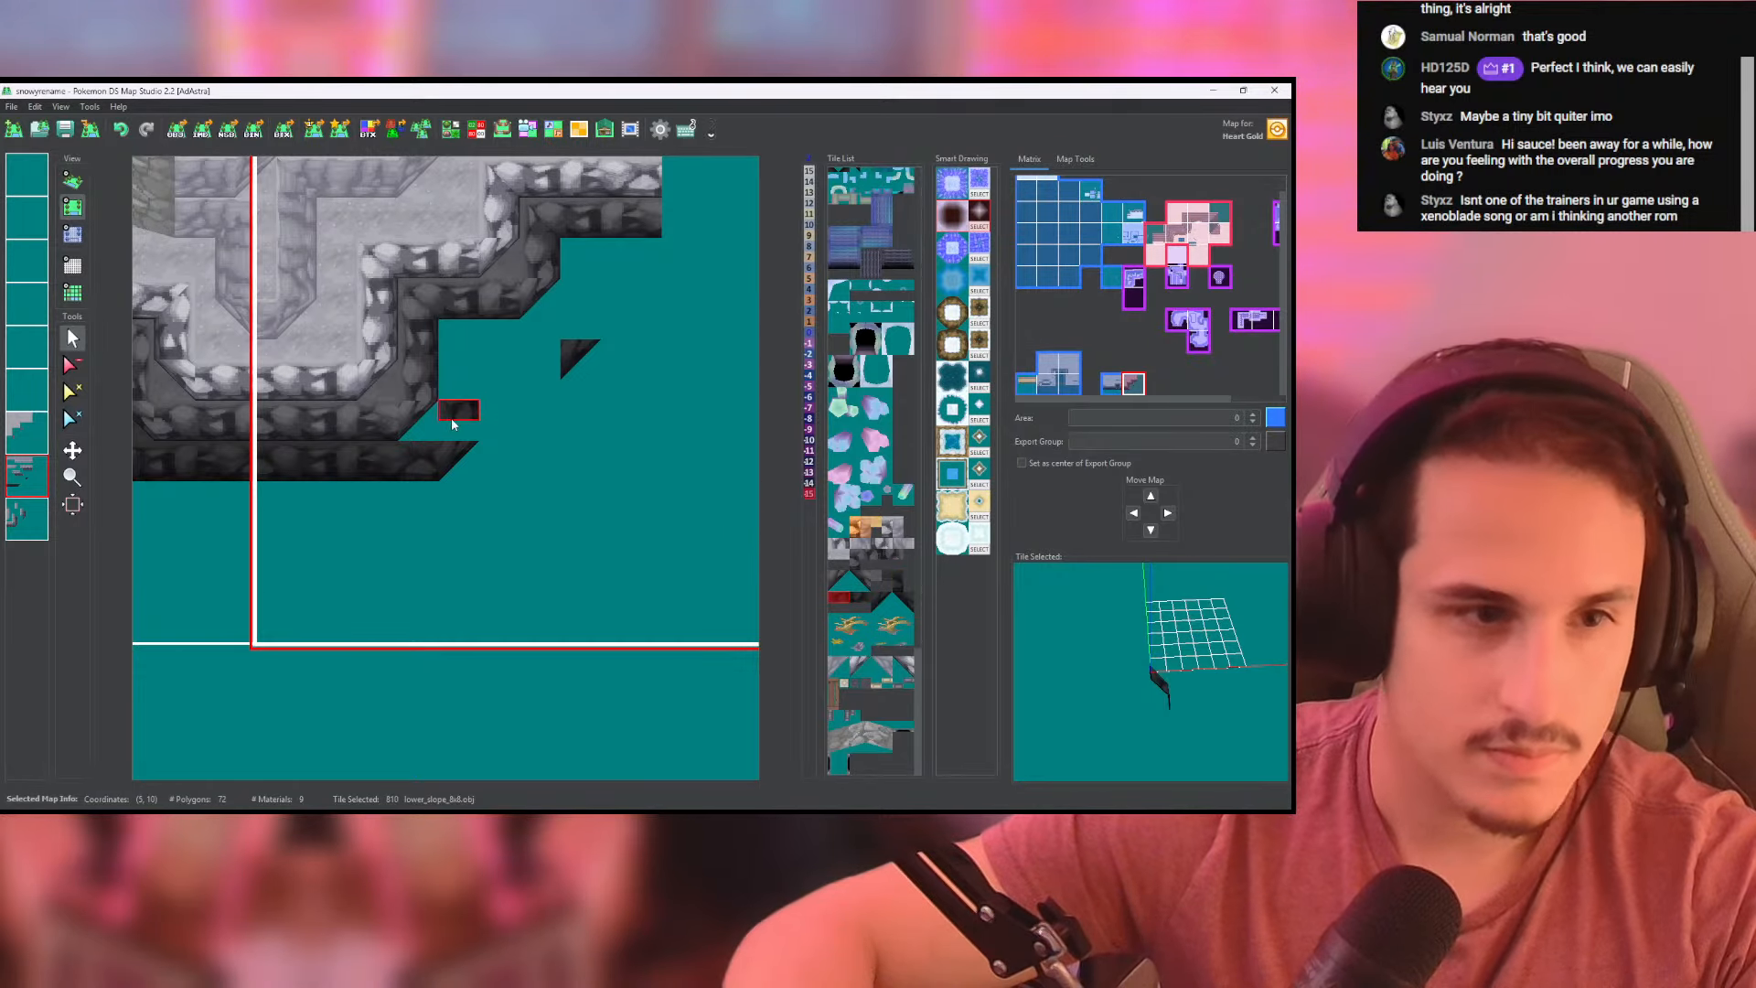
left_click(25, 520)
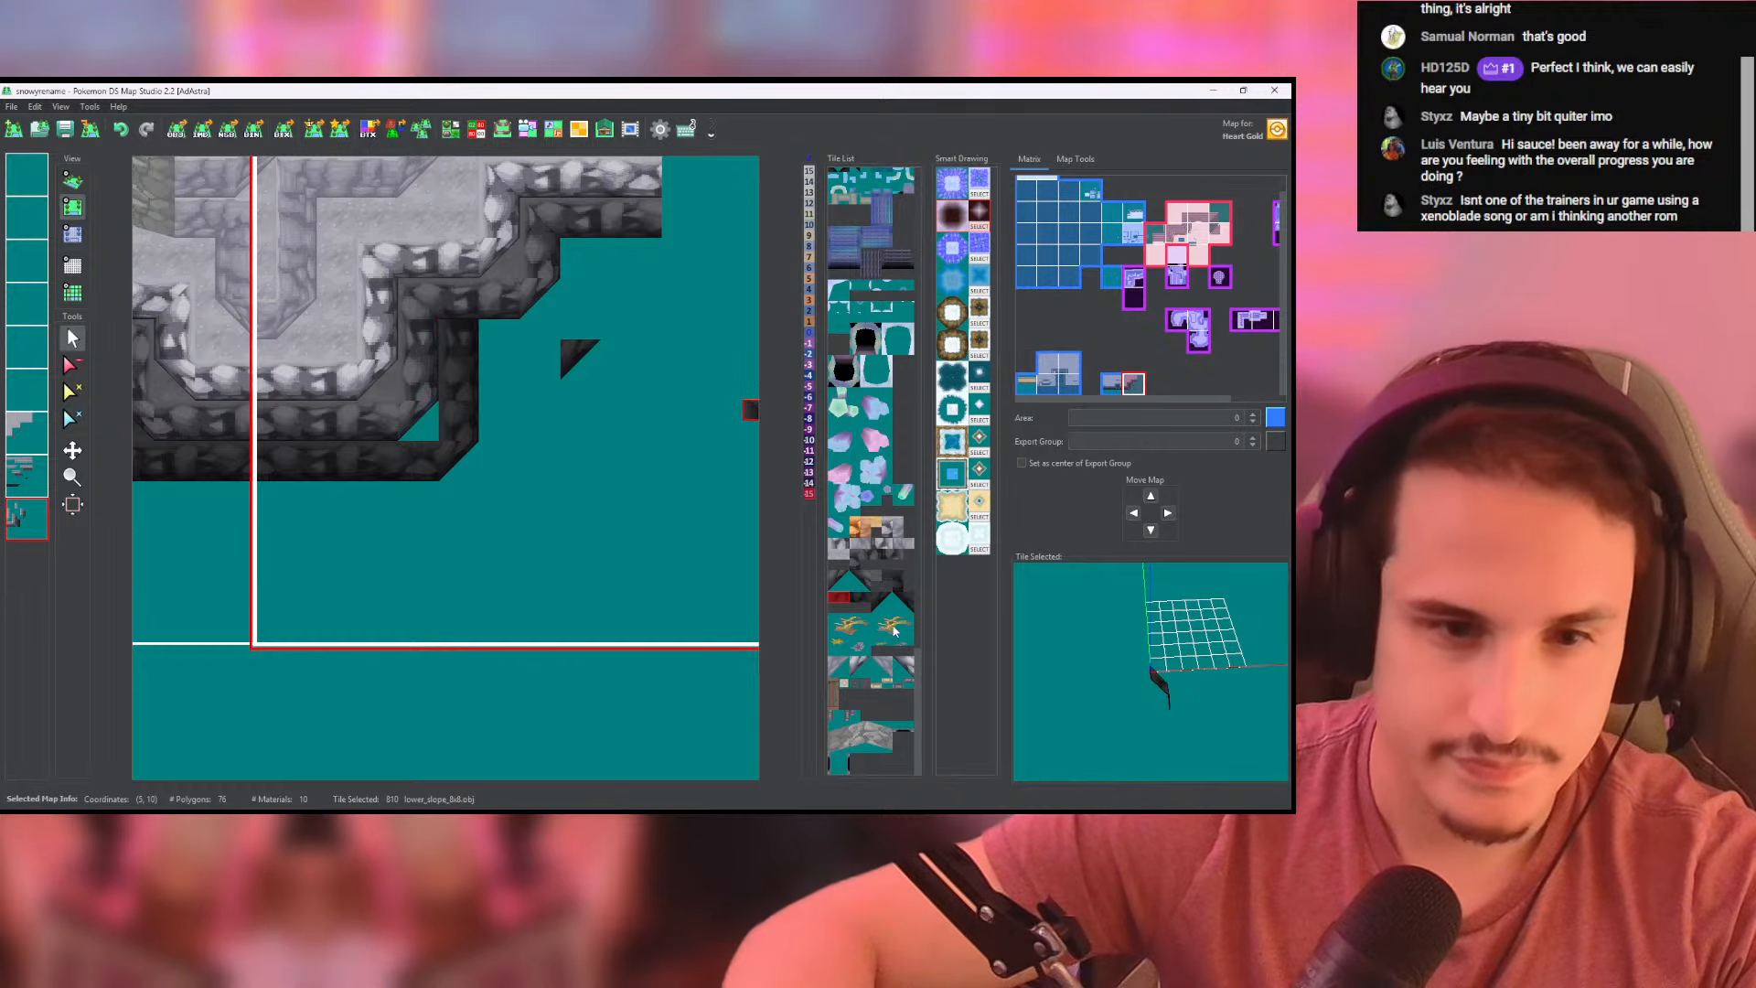
left_click(896, 586)
middle_click_drag(560, 430, 546, 494)
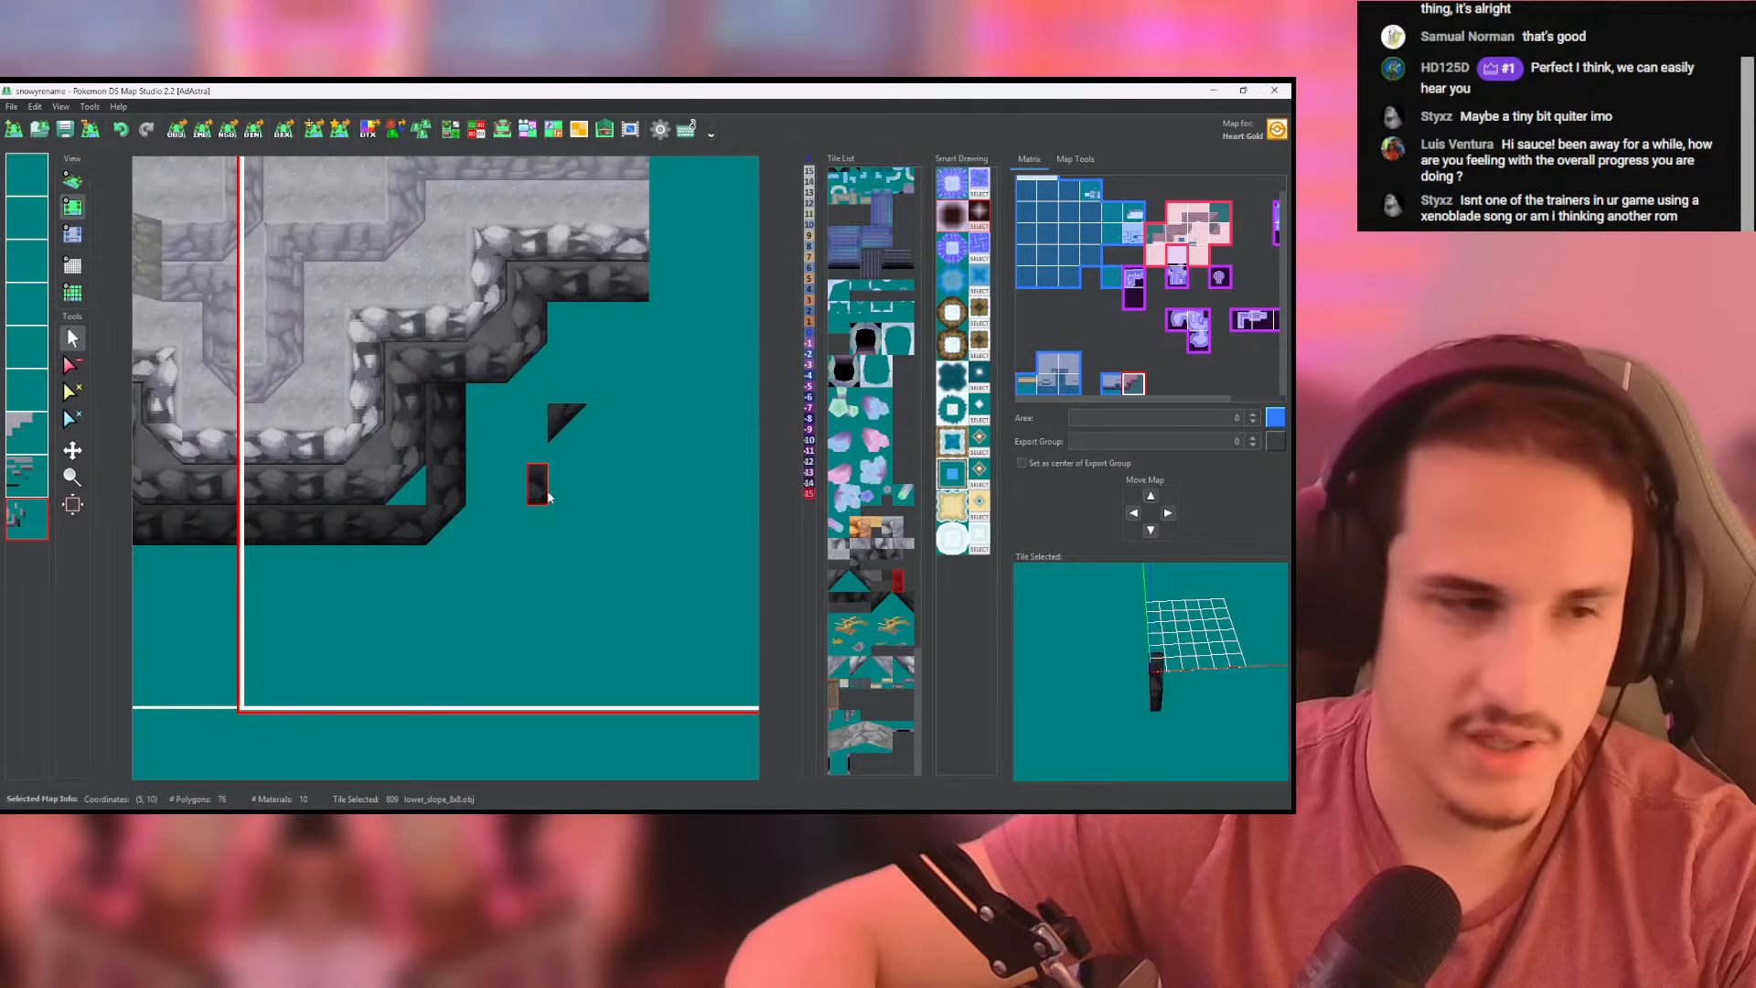
left_click(34, 478)
left_click_drag(445, 404, 535, 411)
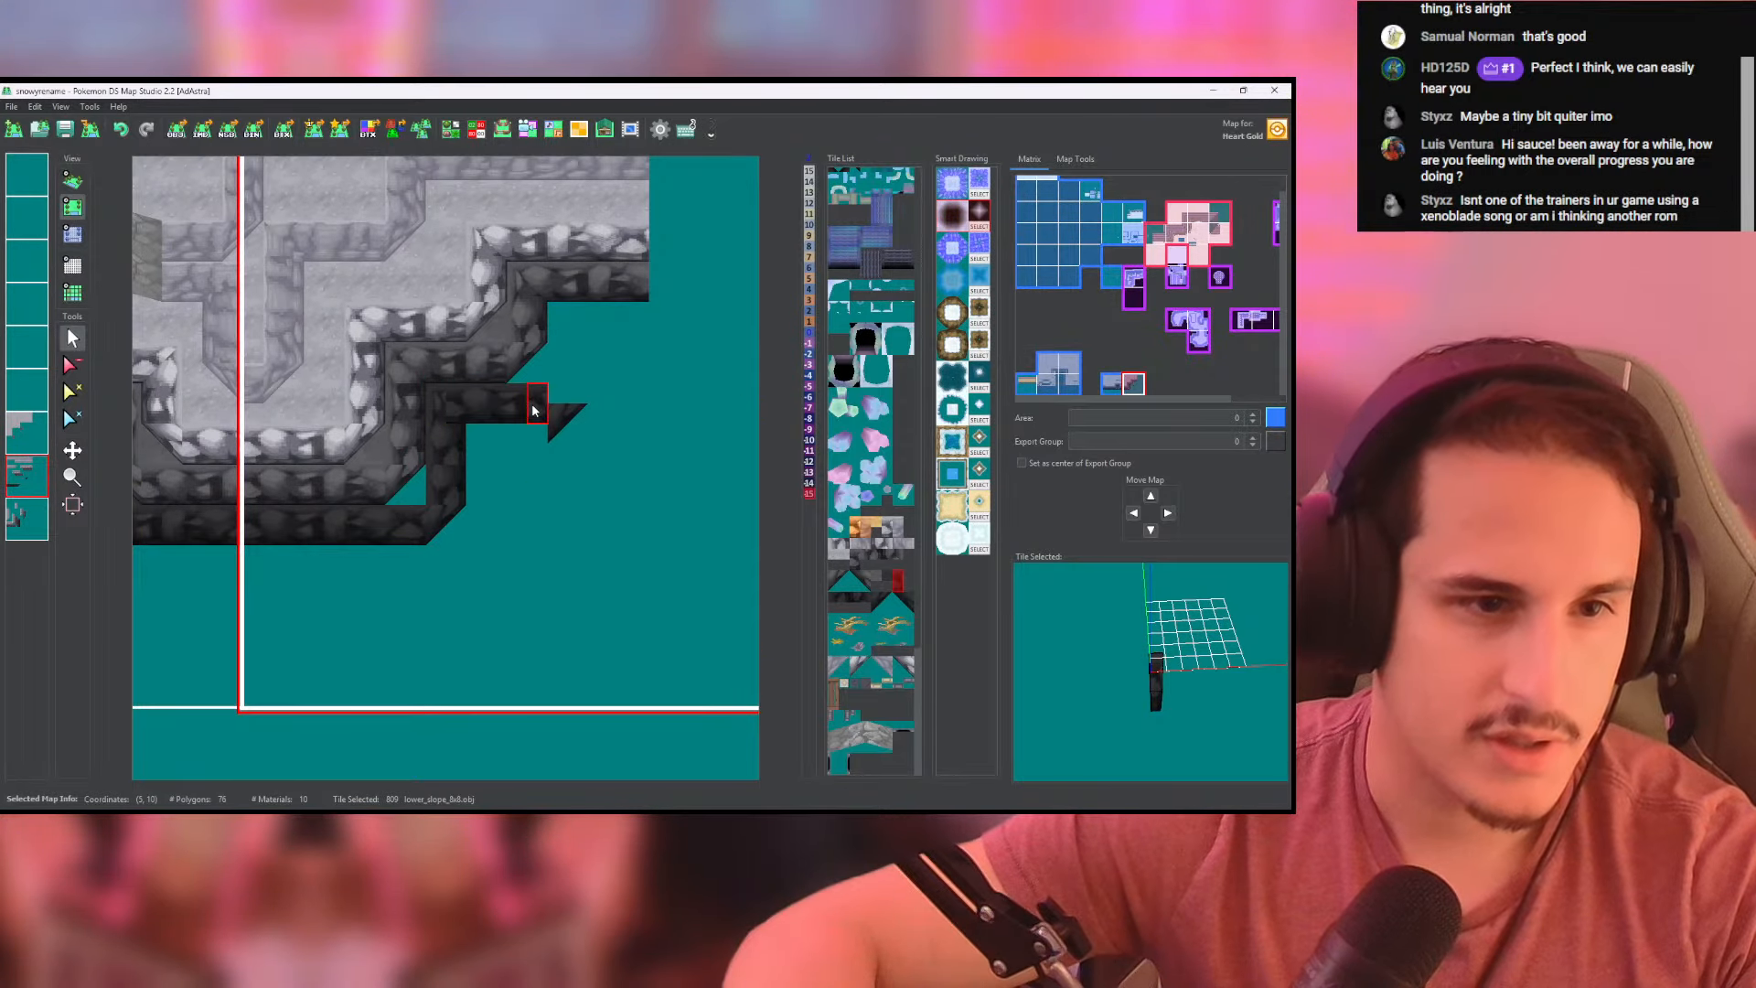
- Finish the ledge's near-black wall with corner tile 812 and erase the stray corner tile just below it
right_click(558, 438)
left_click(559, 414)
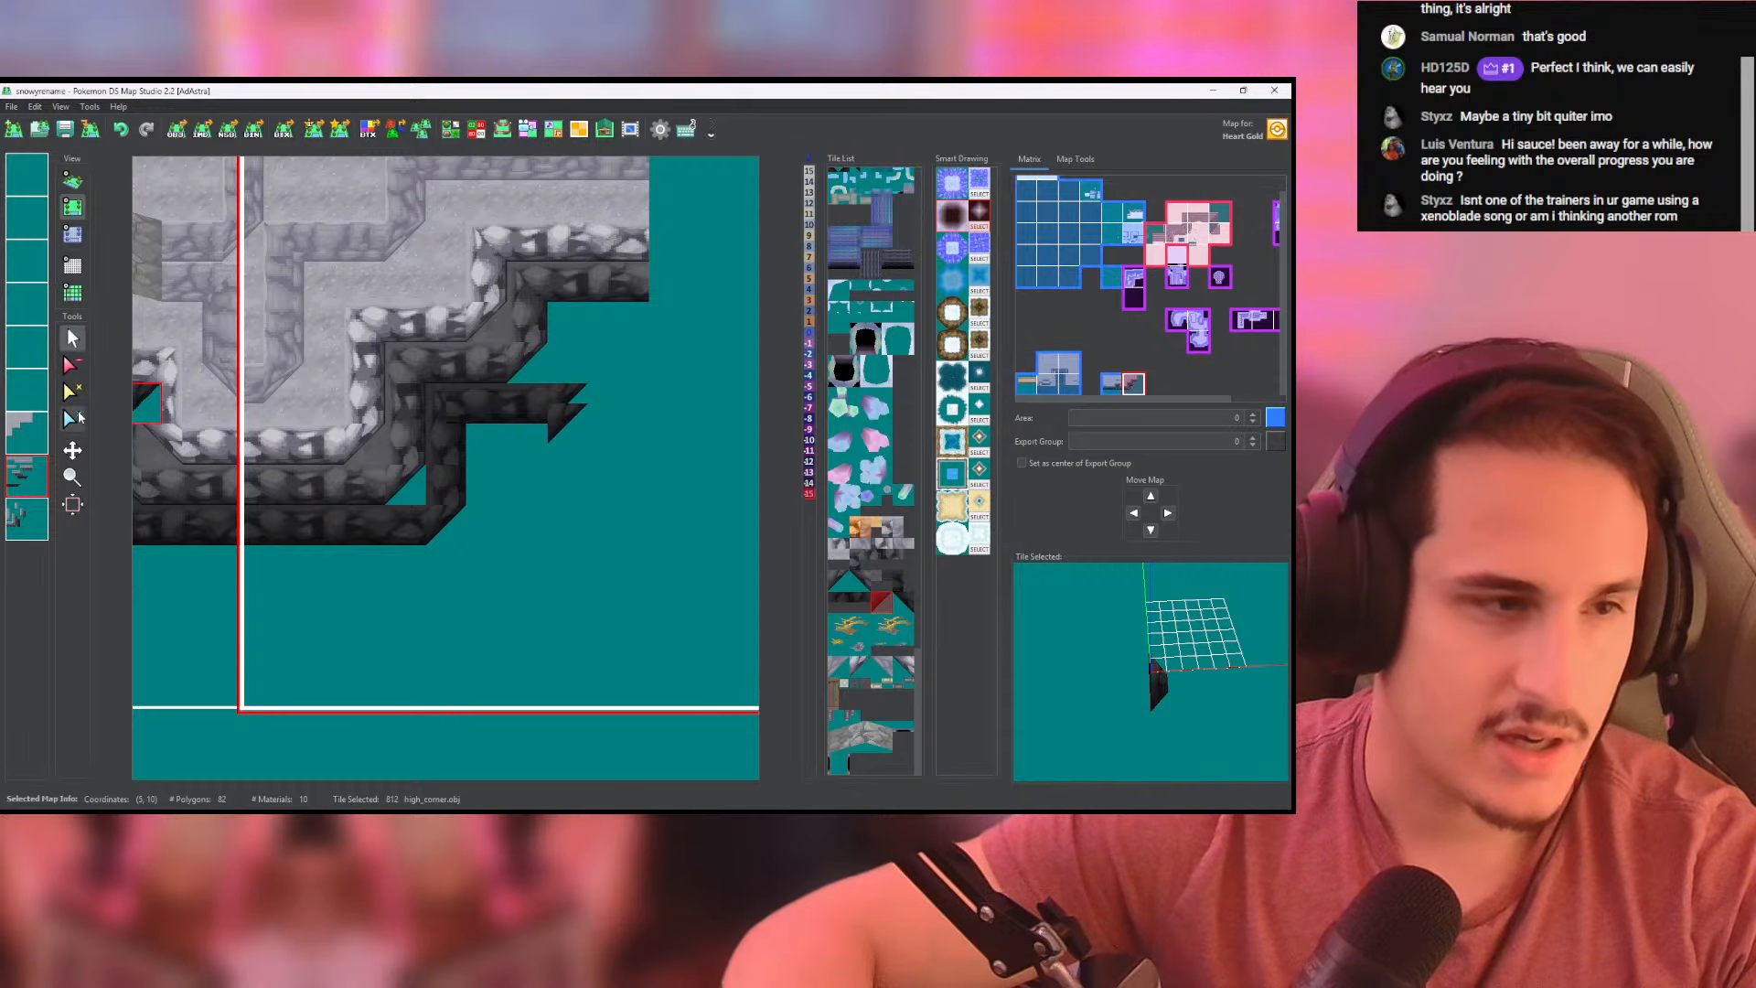
left_click(72, 365)
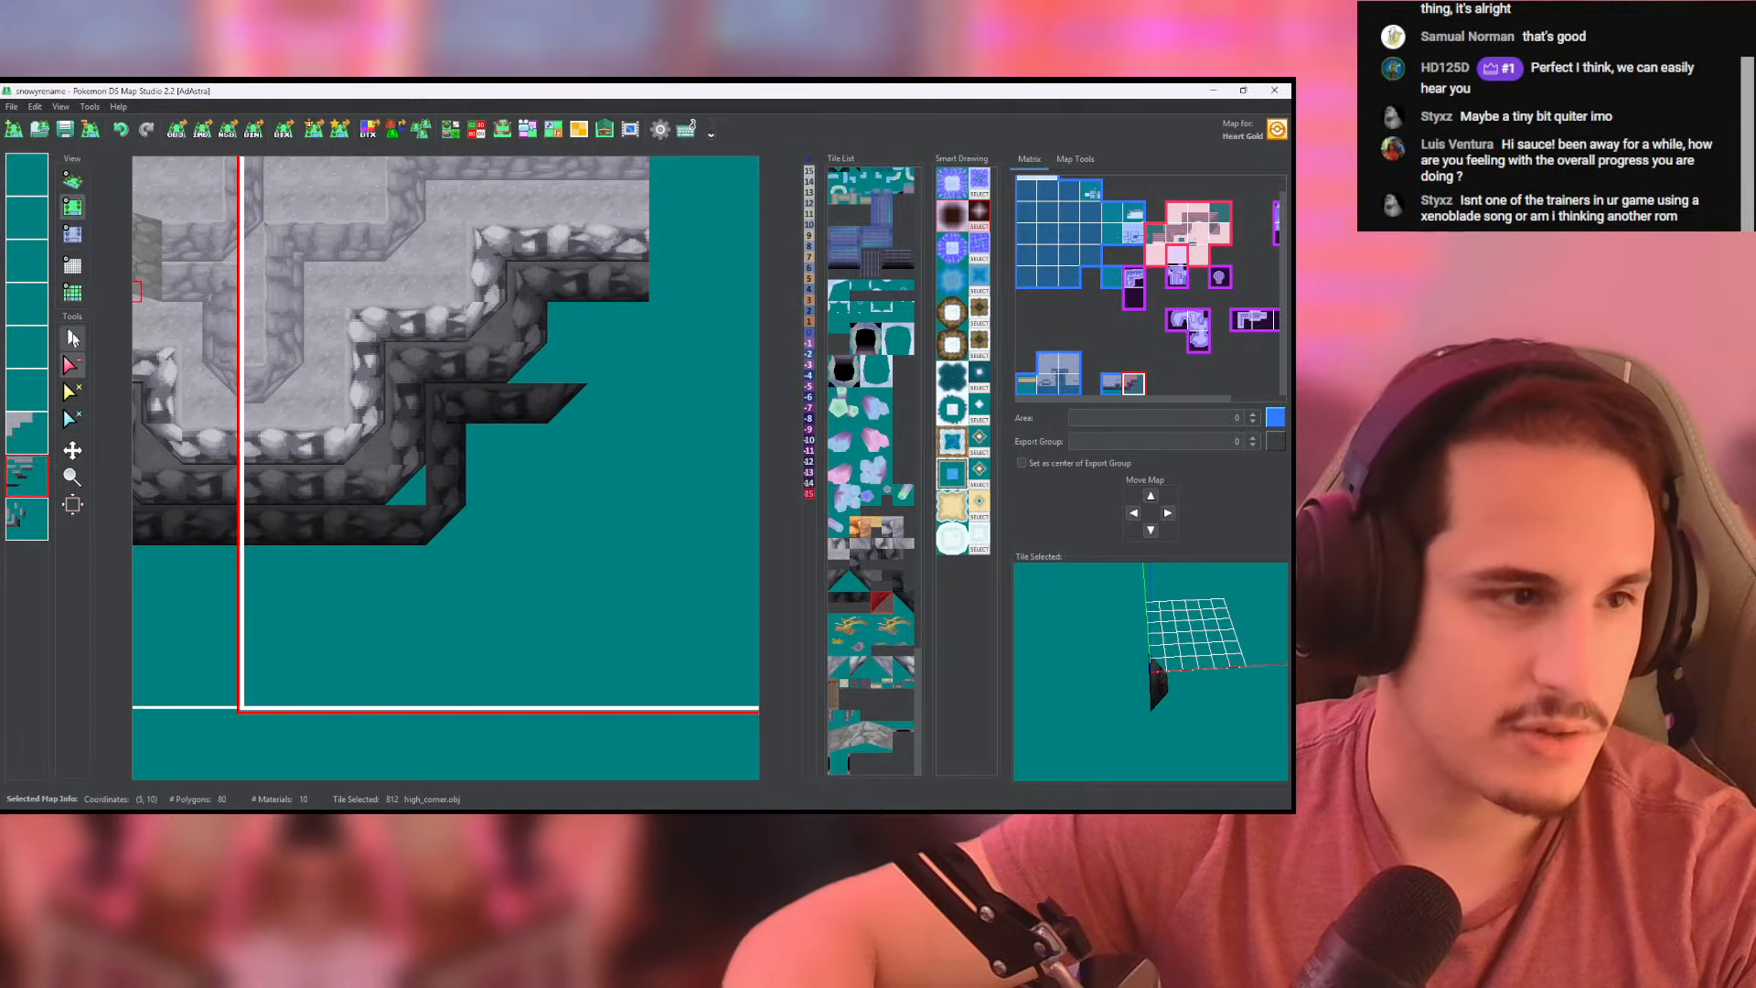
left_click(71, 337)
- Paint side wall tile 810 upward from the second corner on the lowest layer, and wall tile 809 under the uppermost ledge on the layer above
left_click(28, 516)
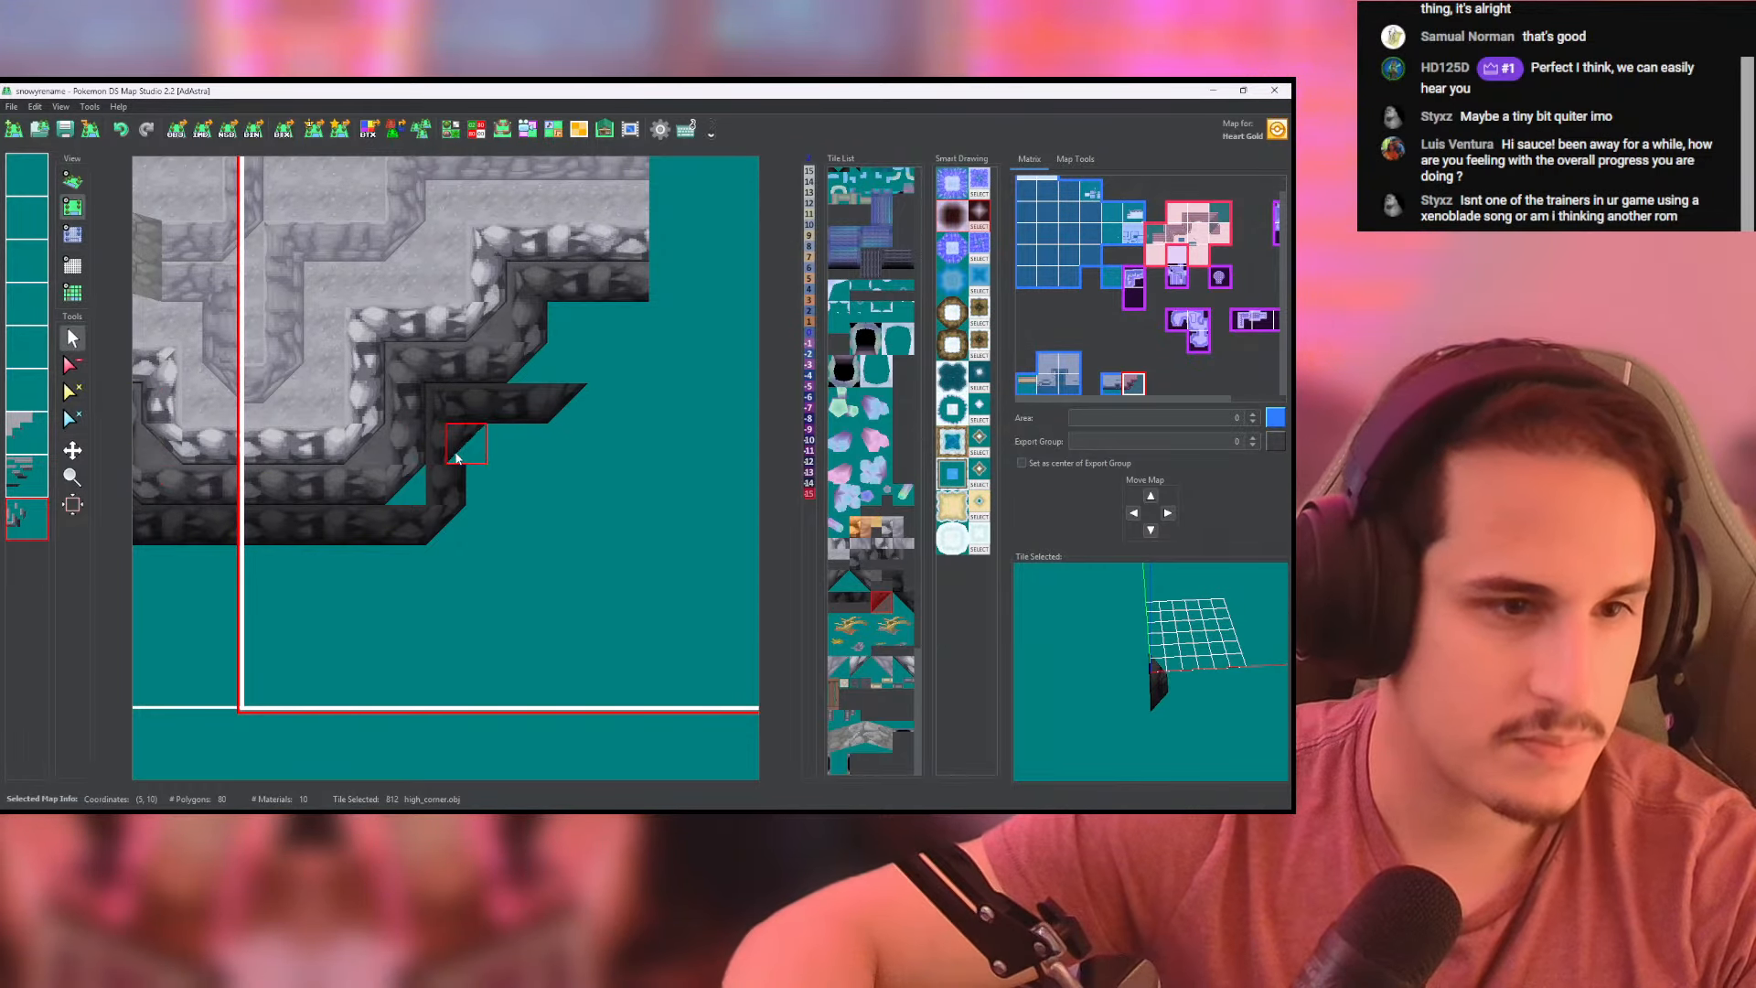
right_click(561, 370)
left_click(559, 319)
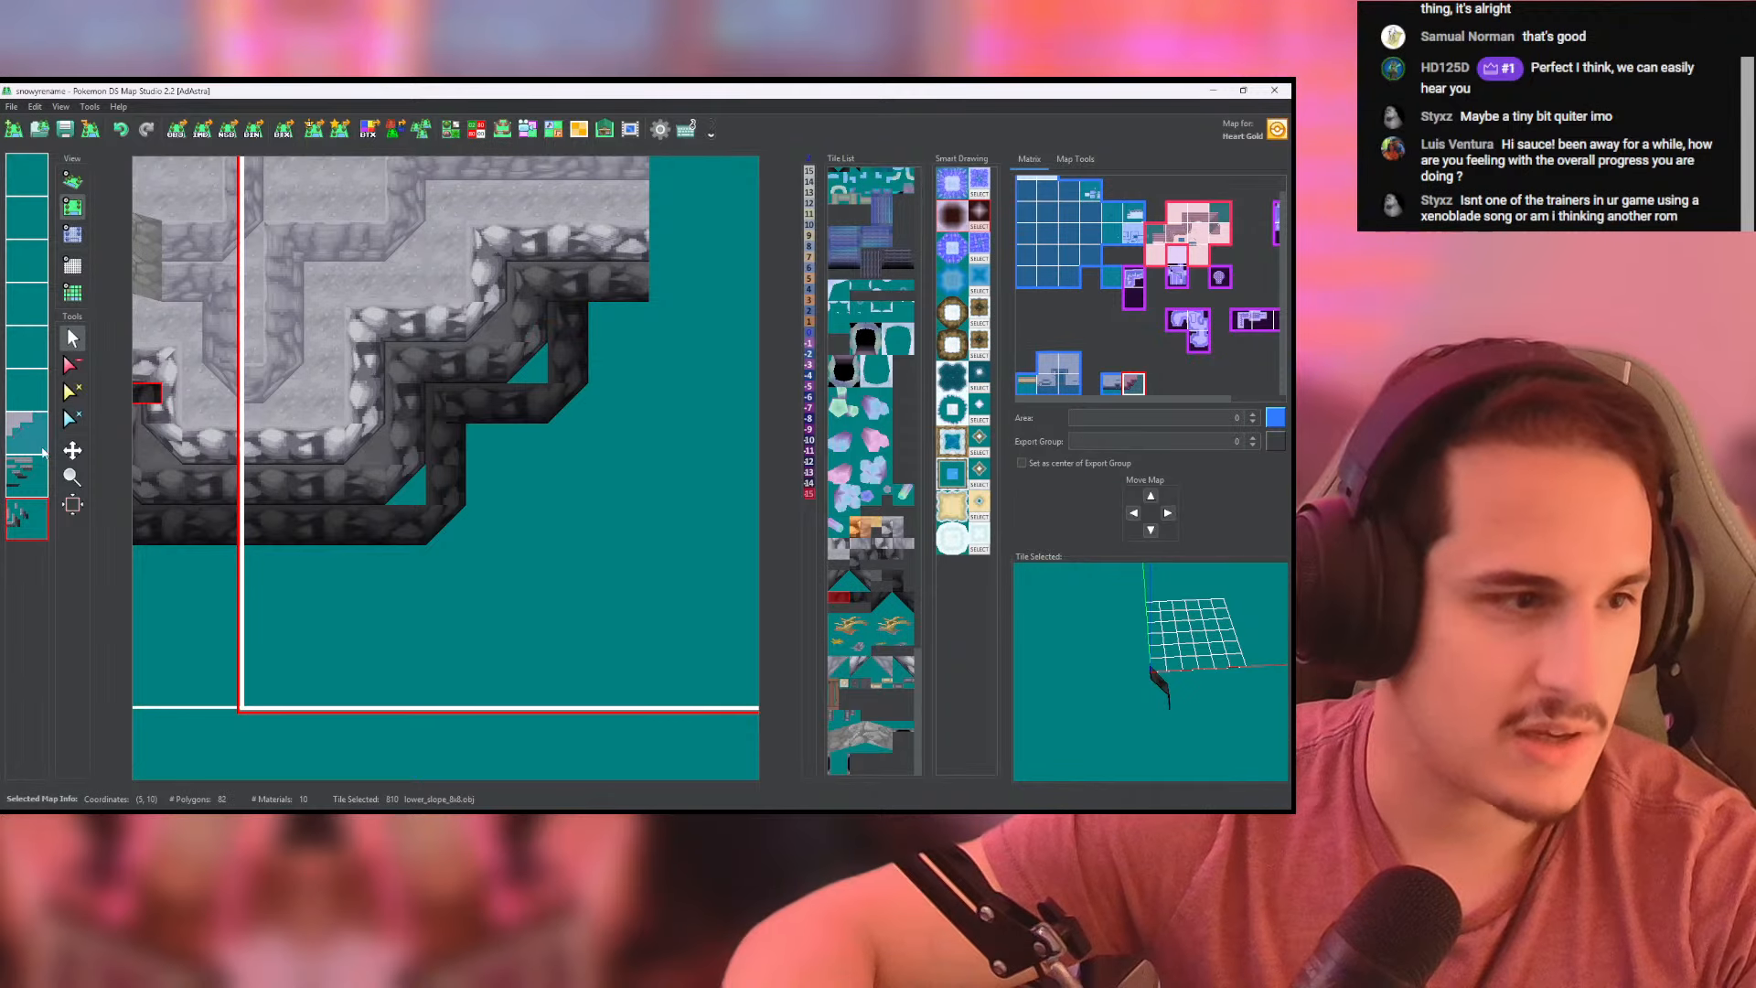
left_click(28, 475)
right_click(482, 411)
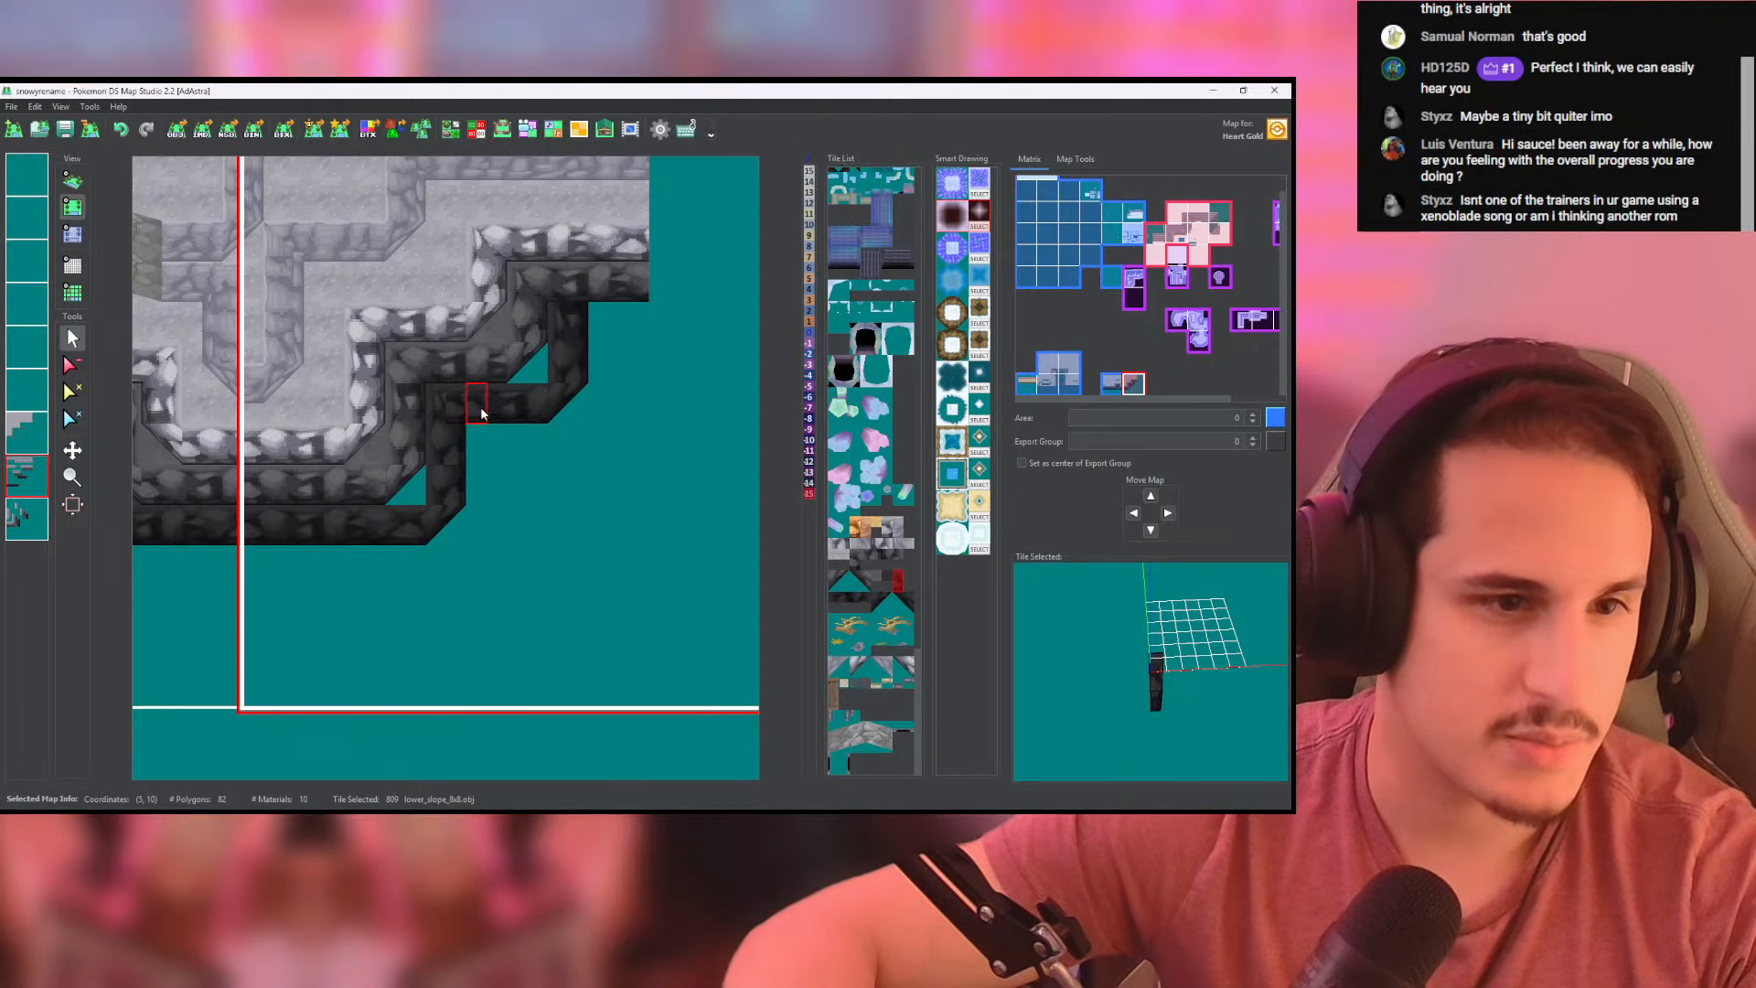
left_click(613, 335)
- Set the heights under the right-hand map's new near-black walls to -15, paste those heights onto the lowest layer and check in 3D
left_click(72, 234)
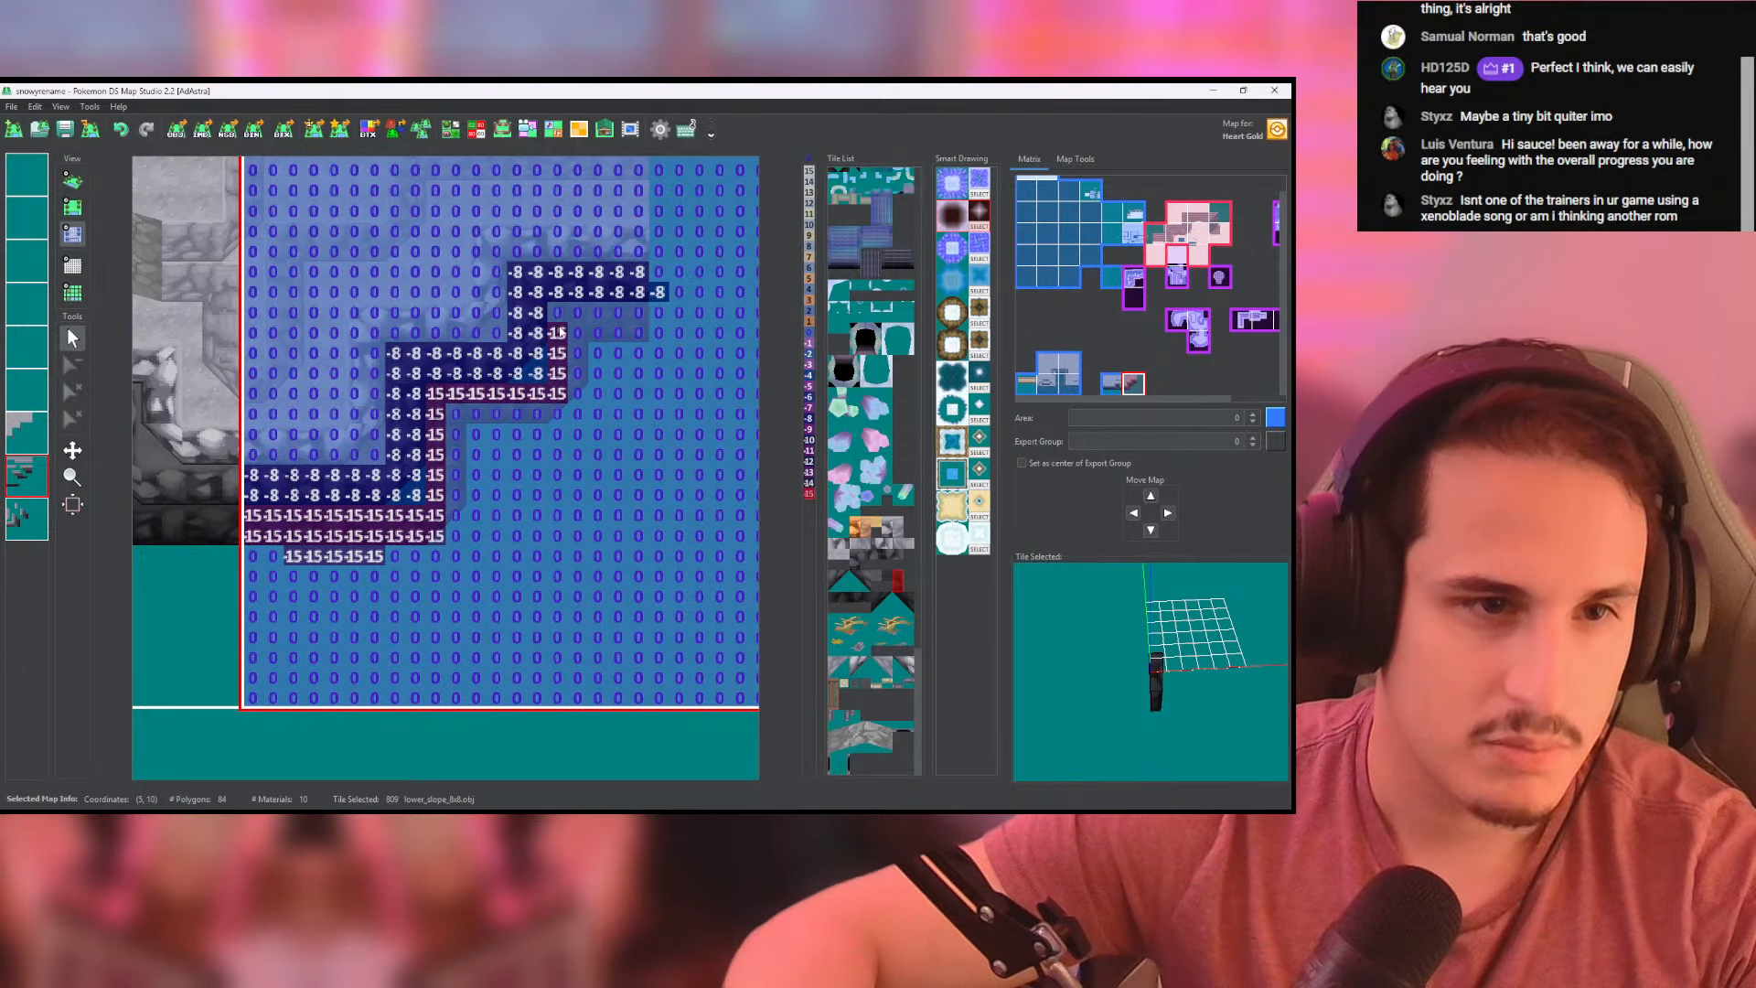
mouse_move(576, 400)
left_mouse_down()
mouse_move(462, 413)
mouse_move(454, 539)
left_mouse_up()
left_click(26, 517)
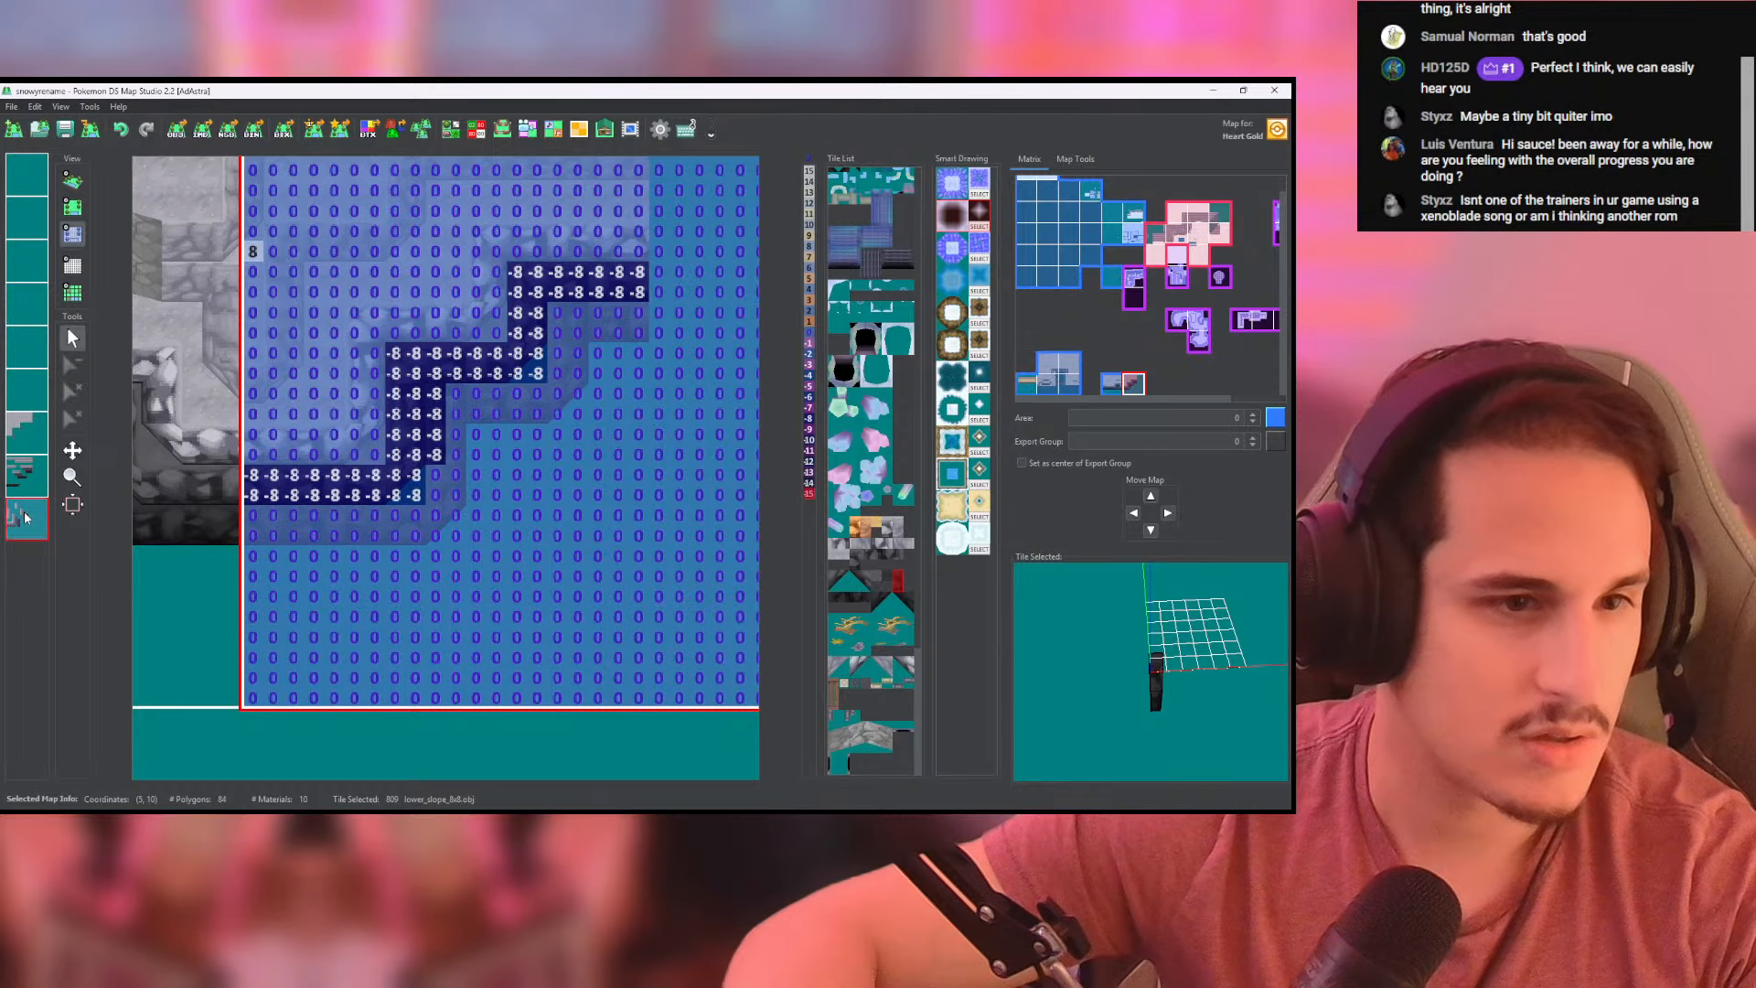
right_click(39, 518)
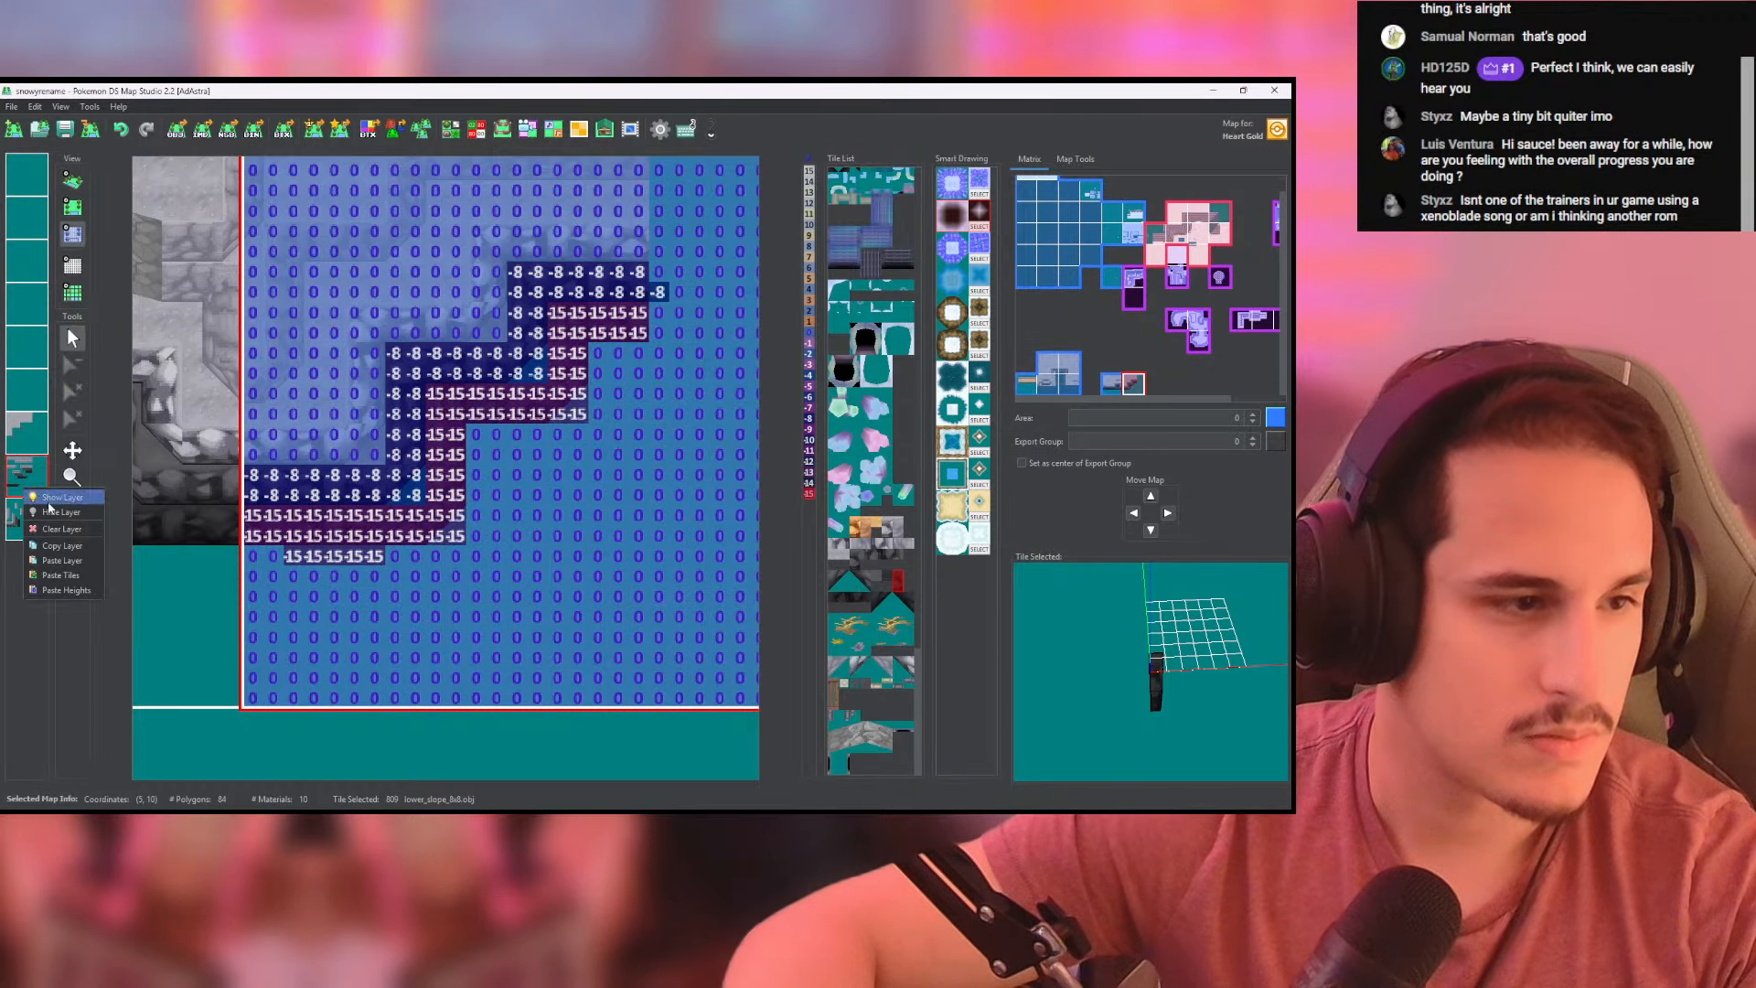
left_click(79, 615)
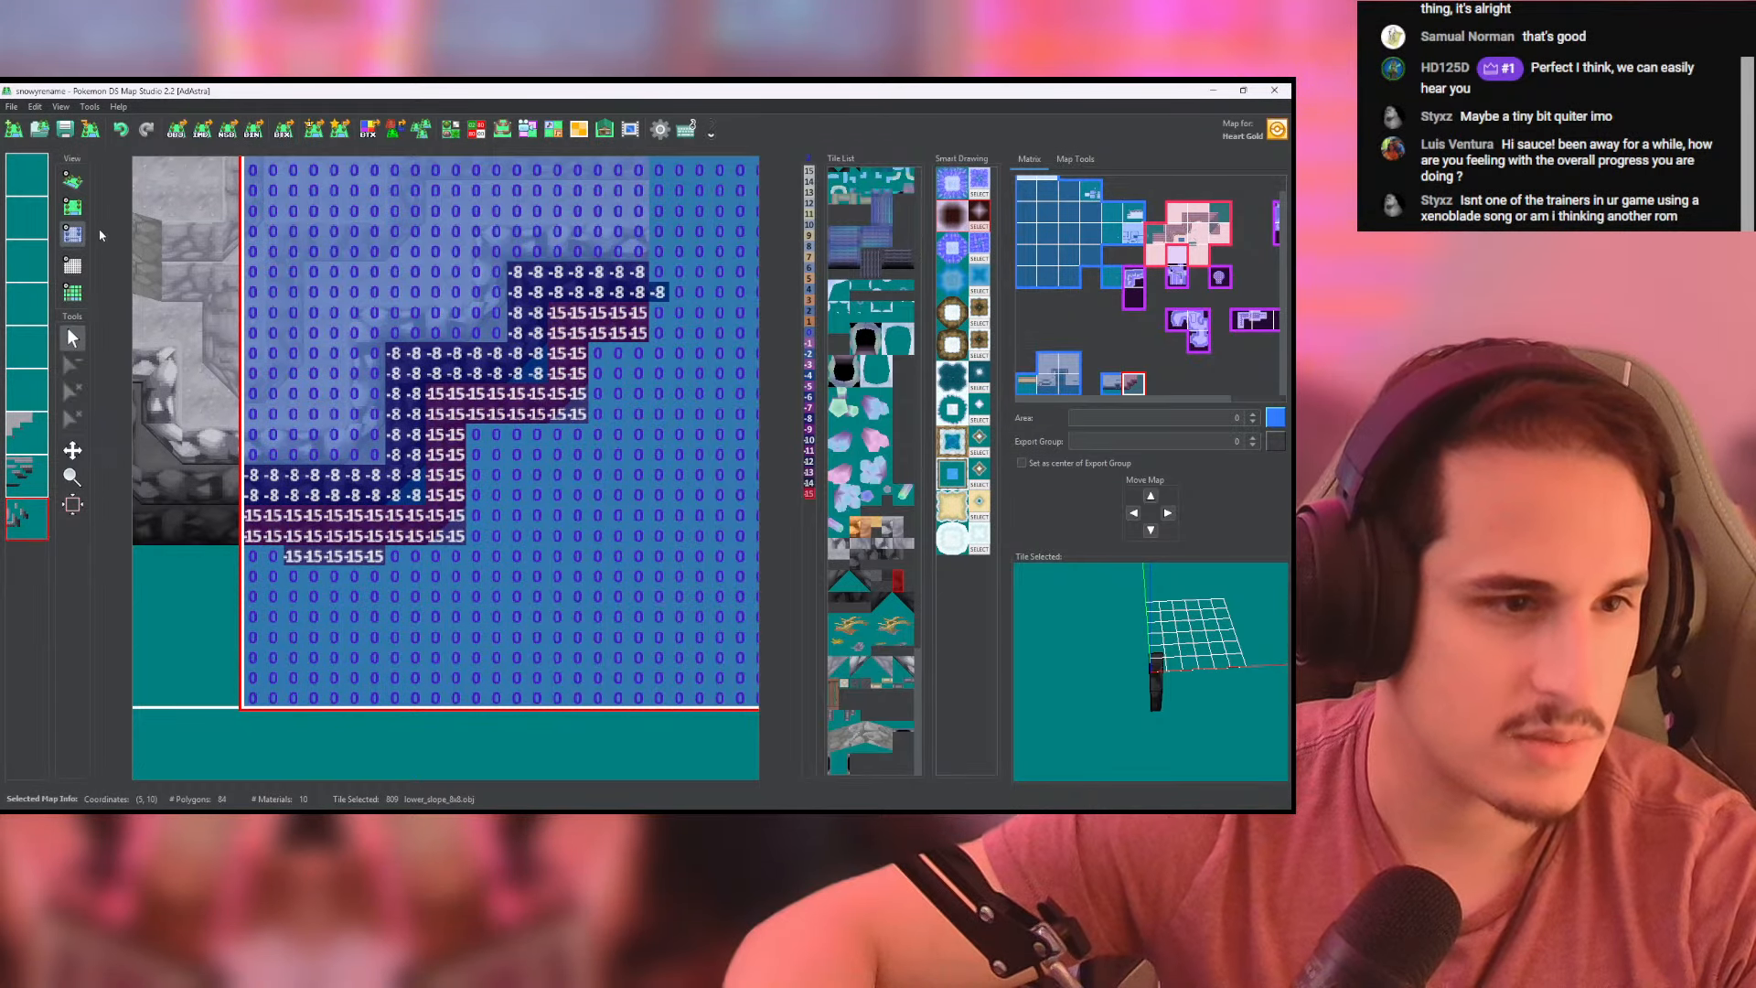
left_click(72, 180)
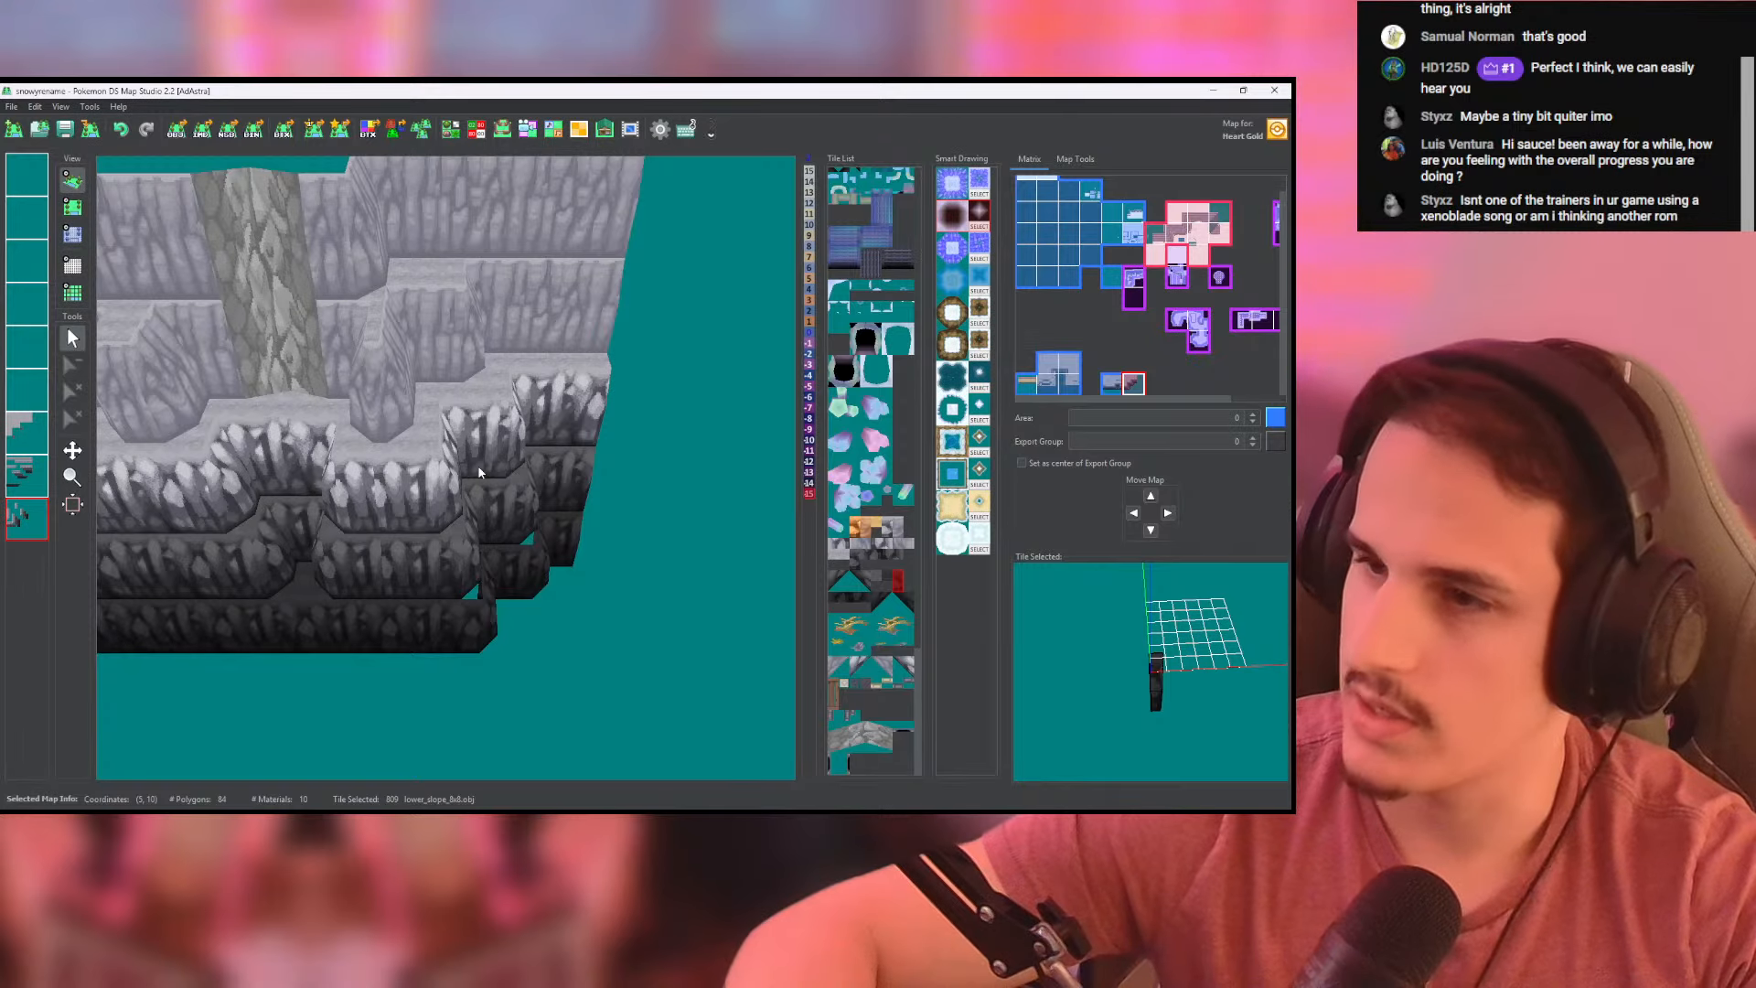
middle_click_drag(481, 479, 434, 443)
- Fill the triangular gaps between the dark walls on the right-hand map with the cliffside_ground tile on the second-lowest layer
left_click(28, 425)
left_click(72, 207)
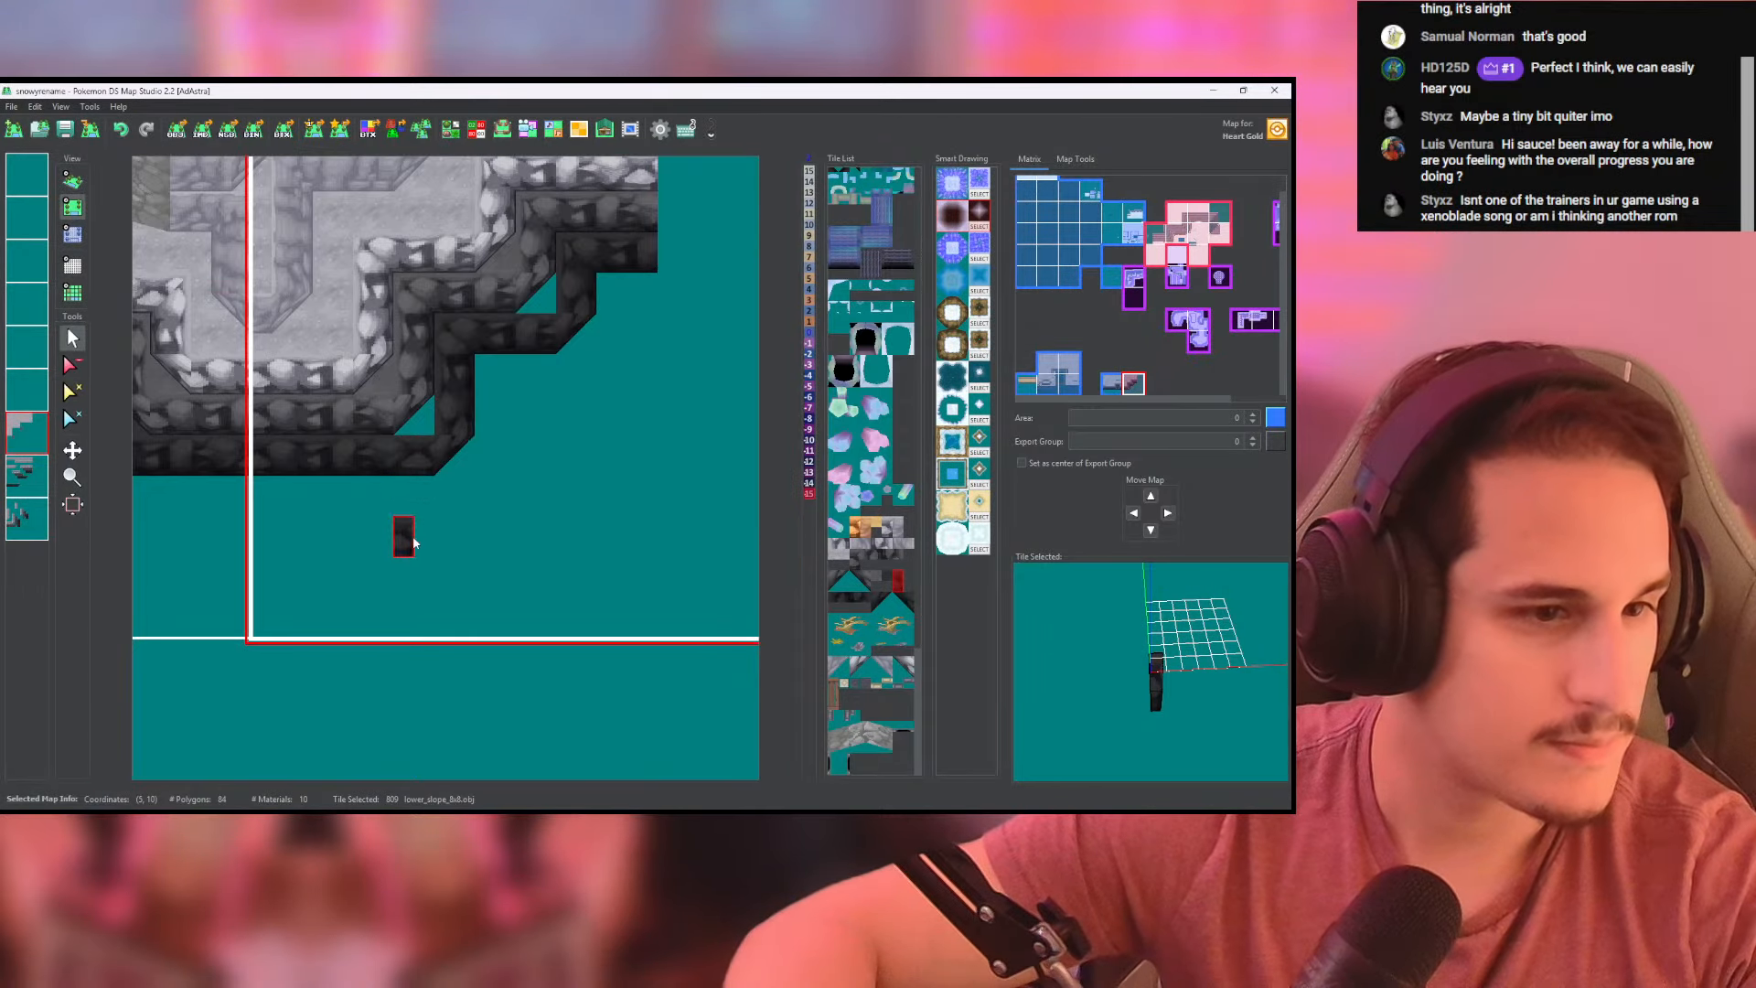
middle_click_drag(279, 415, 470, 418)
left_click(285, 420)
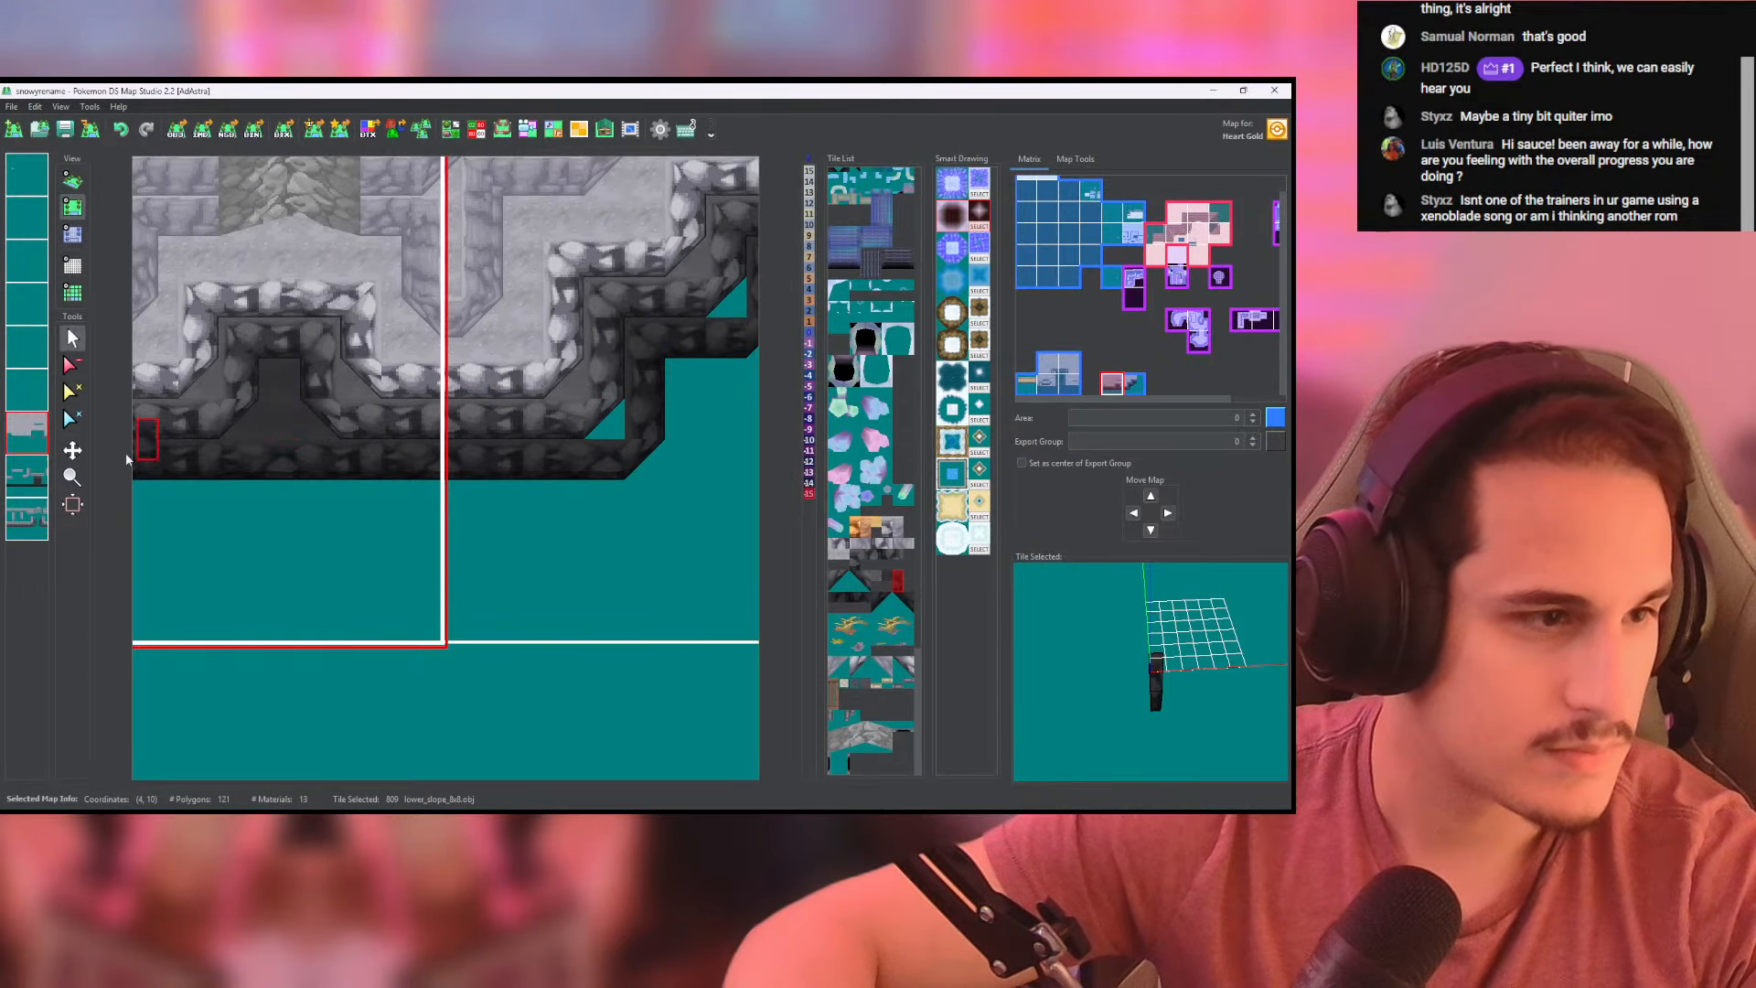
left_click(34, 475)
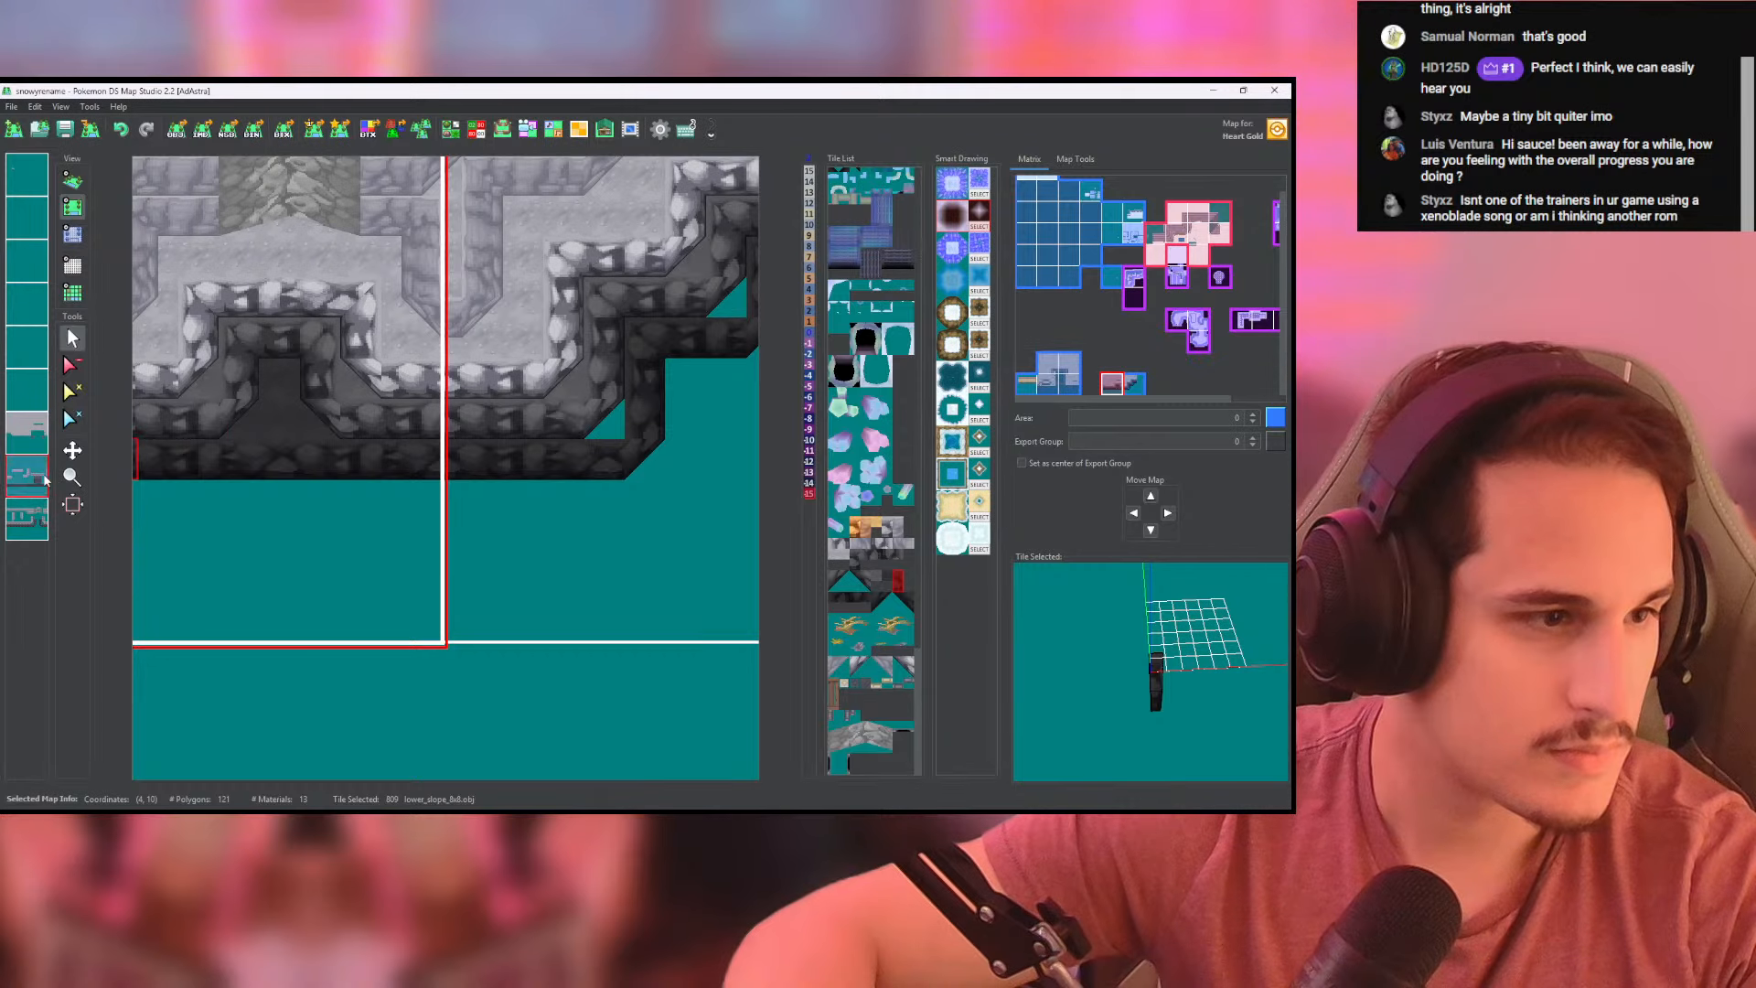
right_click(336, 424)
middle_click_drag(583, 416, 390, 475)
left_click(407, 491)
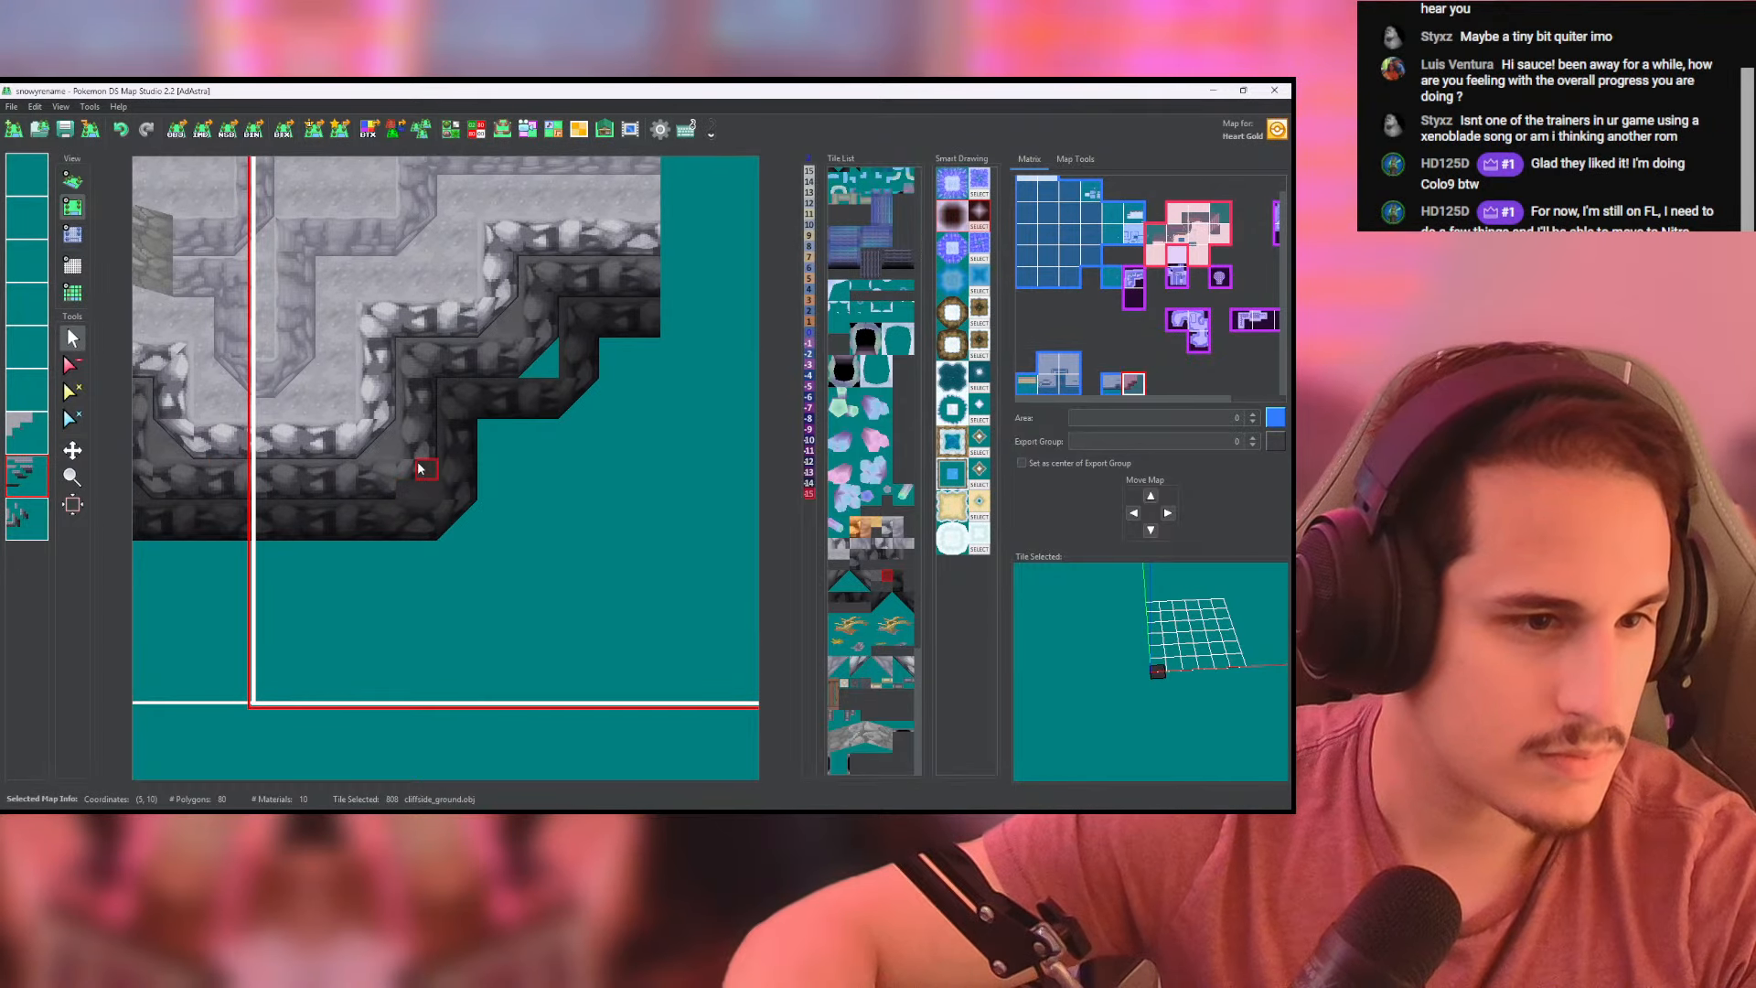
left_click(419, 468)
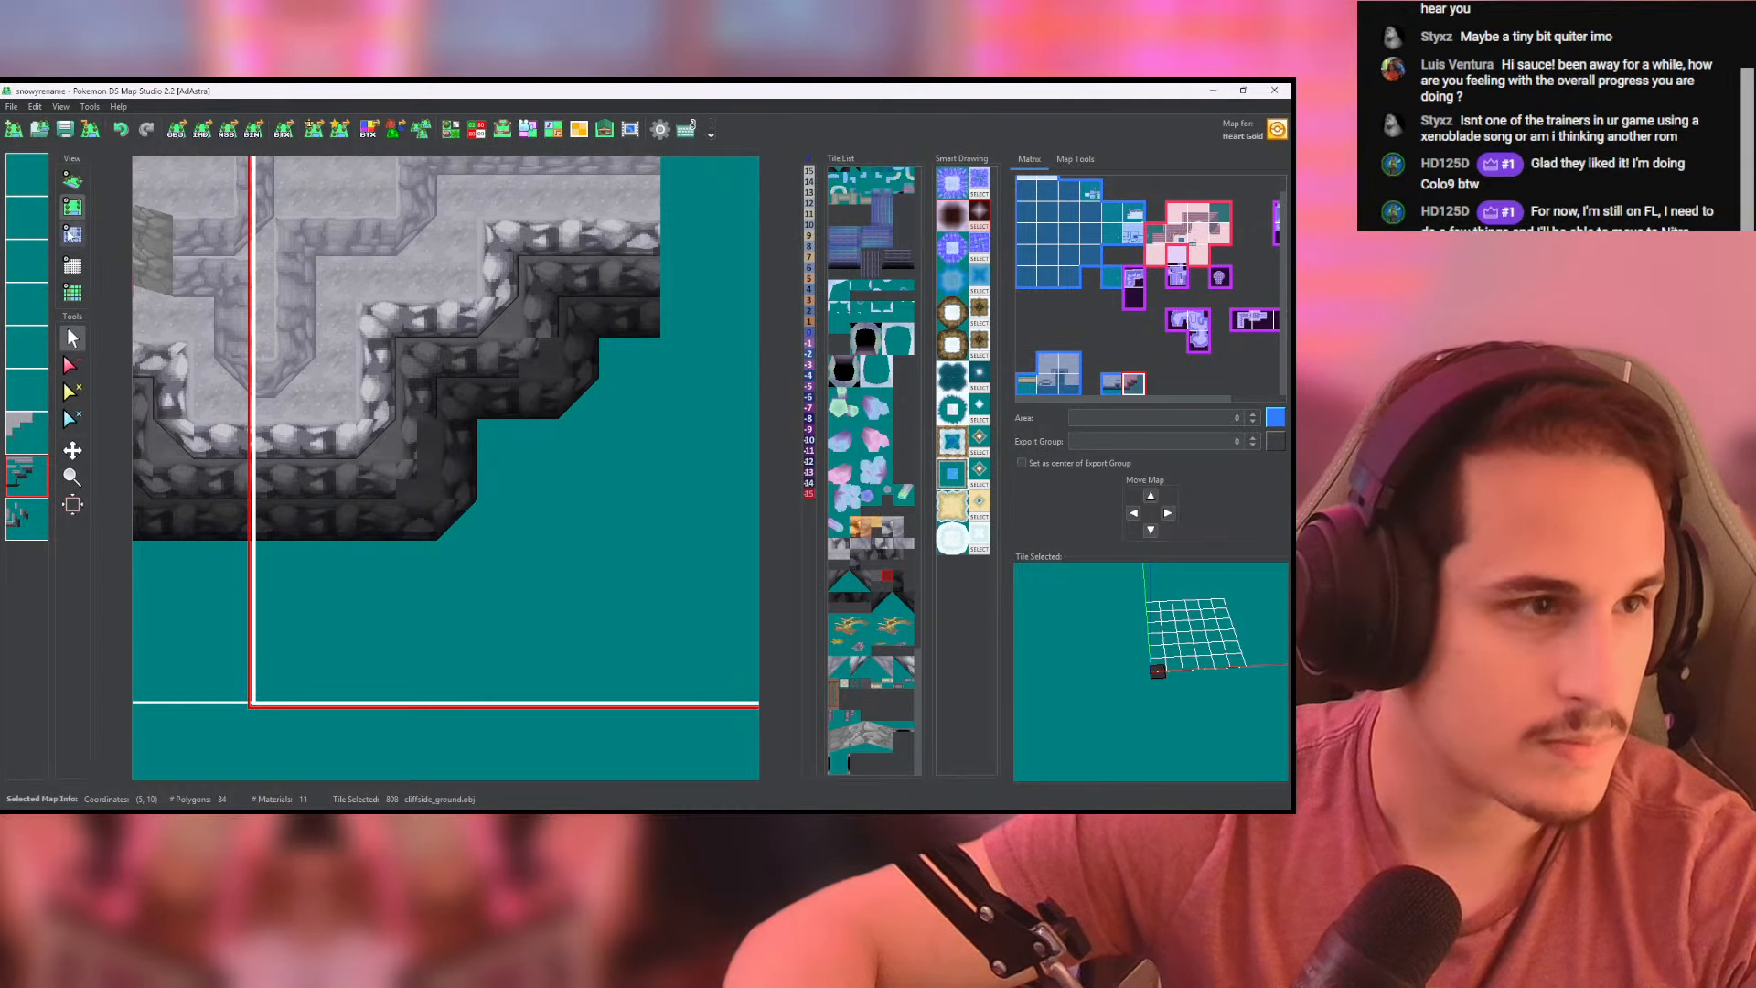
- Check the filled ground's heights and layer placement against the 3D view, and save the map
left_click(73, 234)
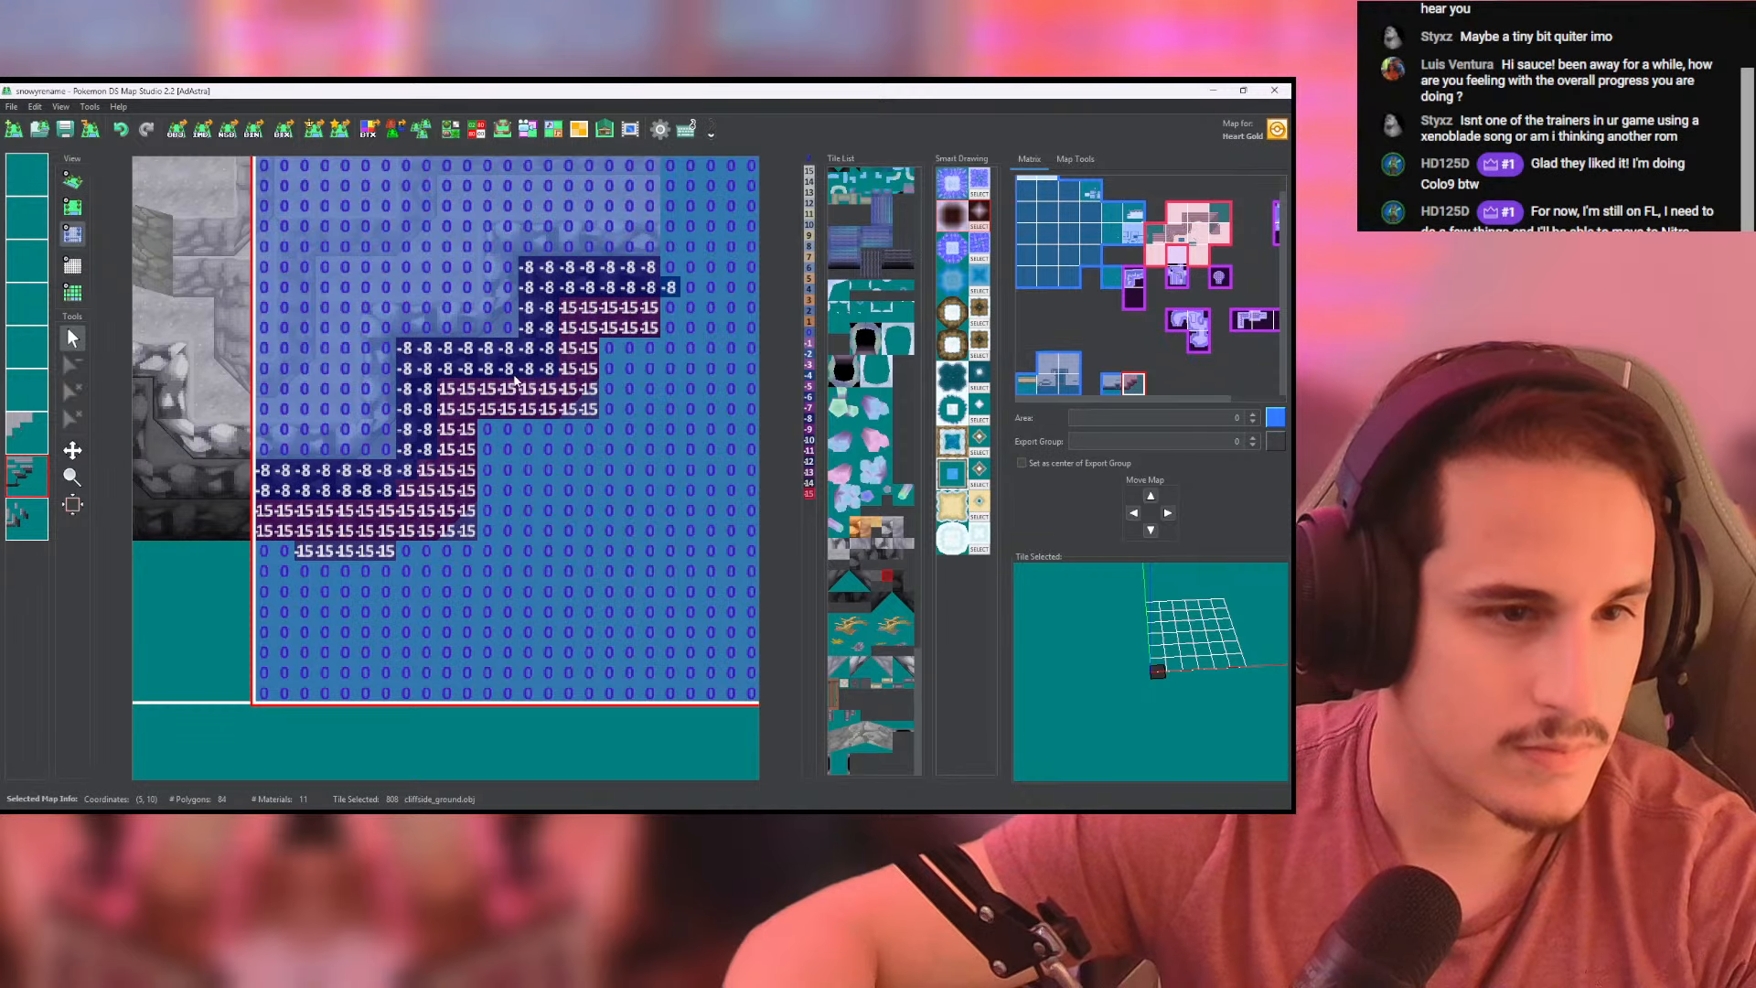
left_click(72, 181)
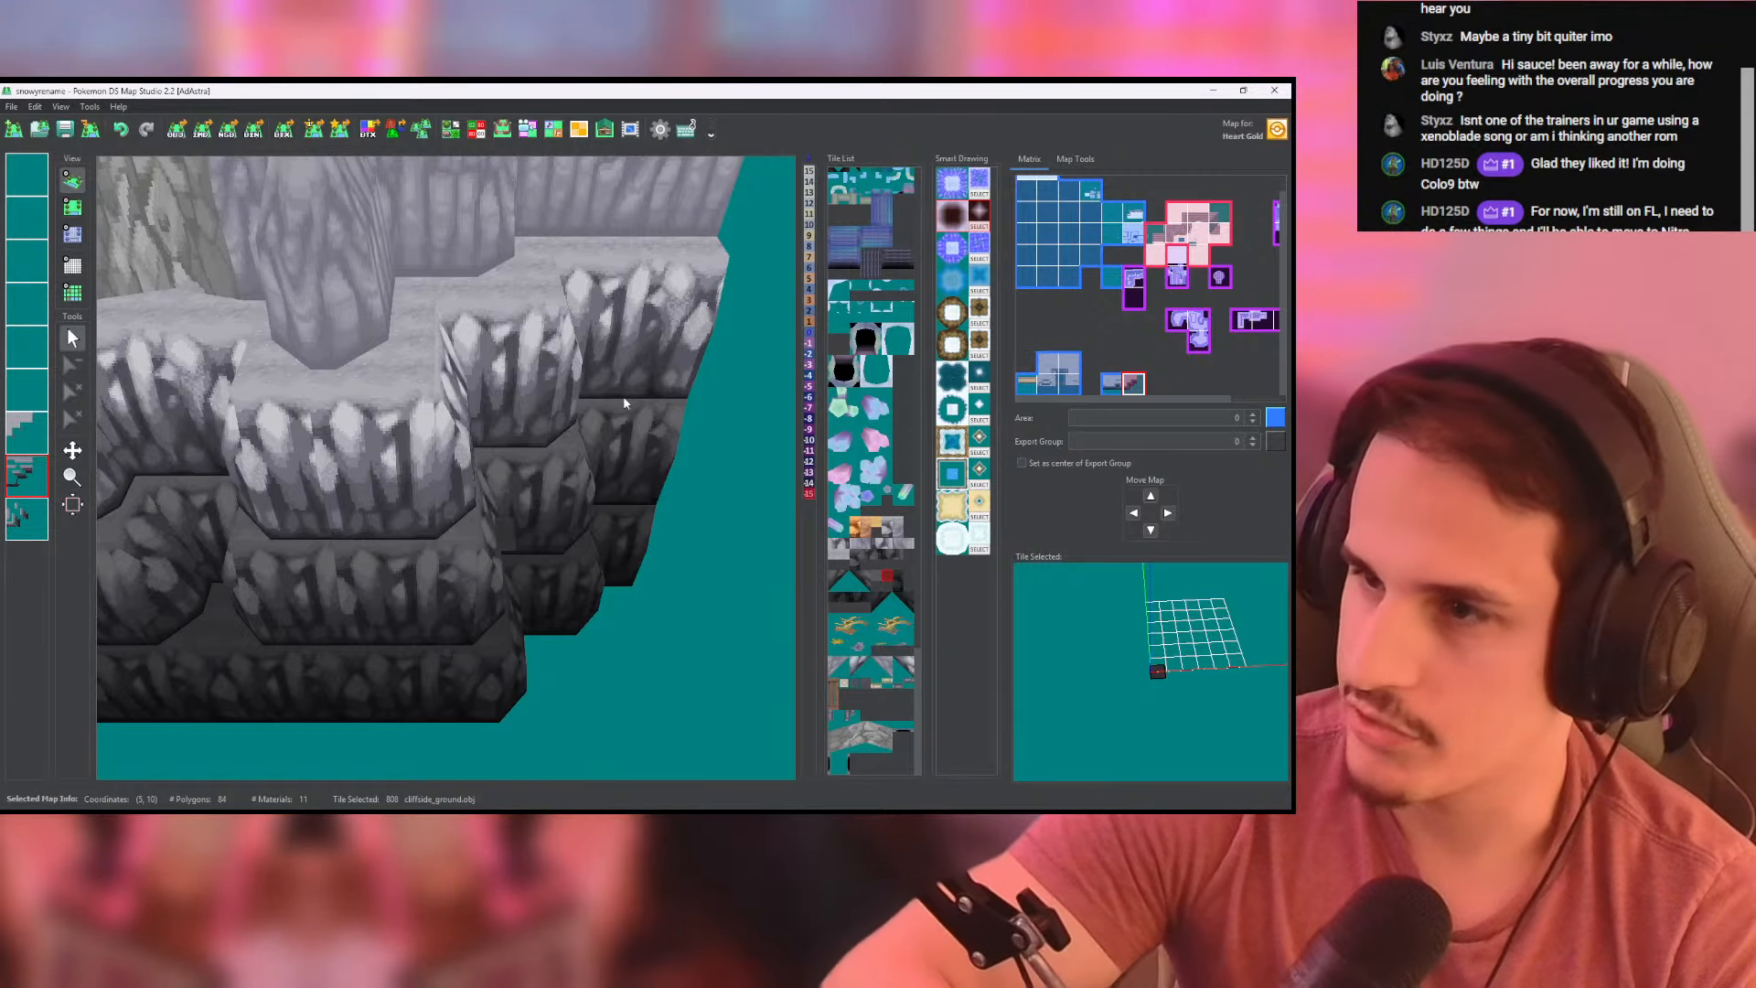
middle_click_drag(256, 364, 219, 350)
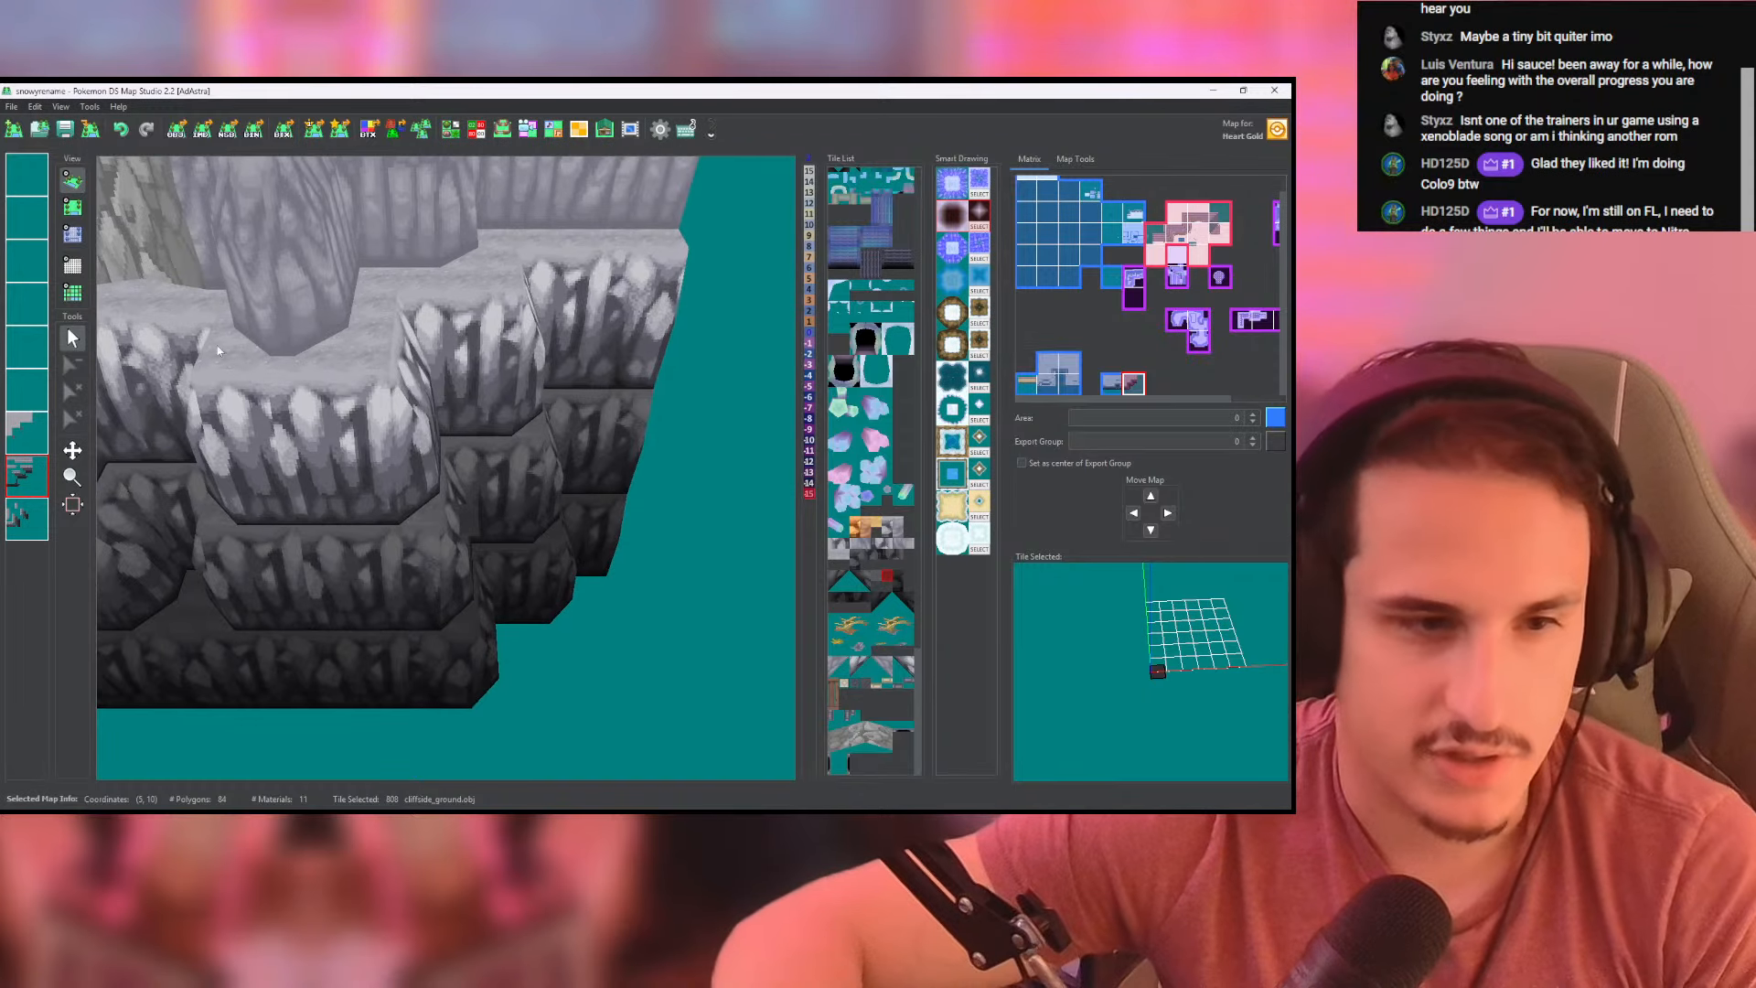
left_click(73, 234)
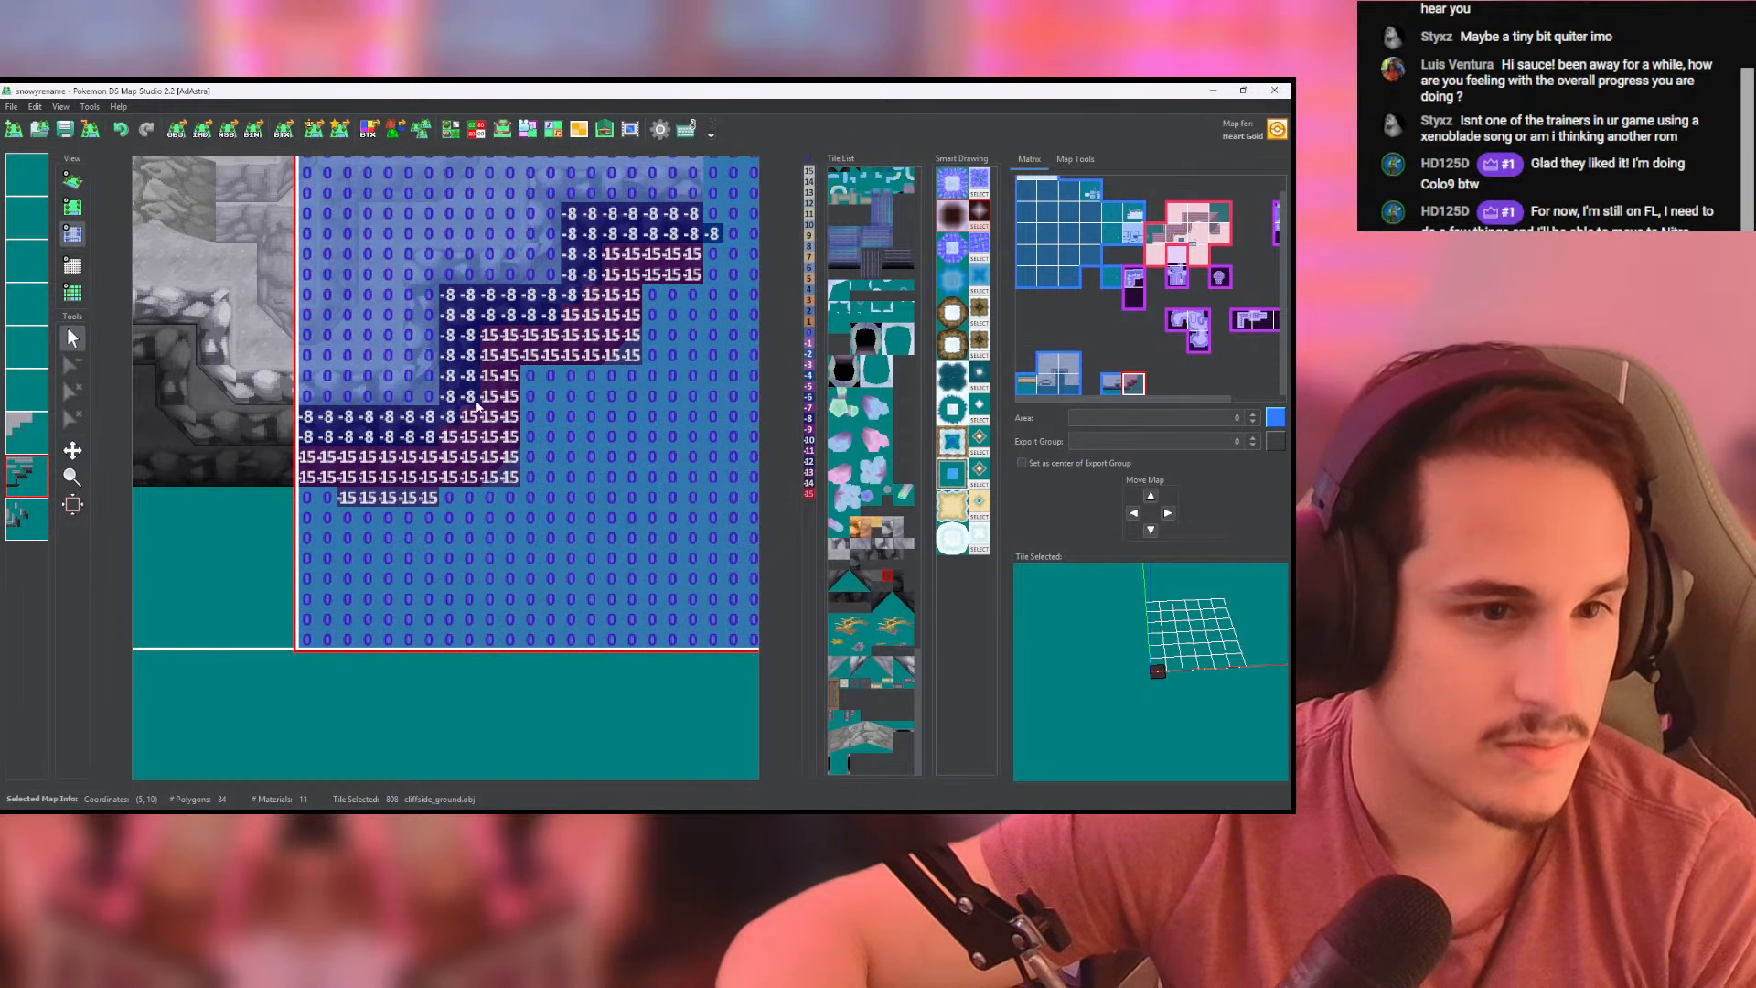
left_click(72, 206)
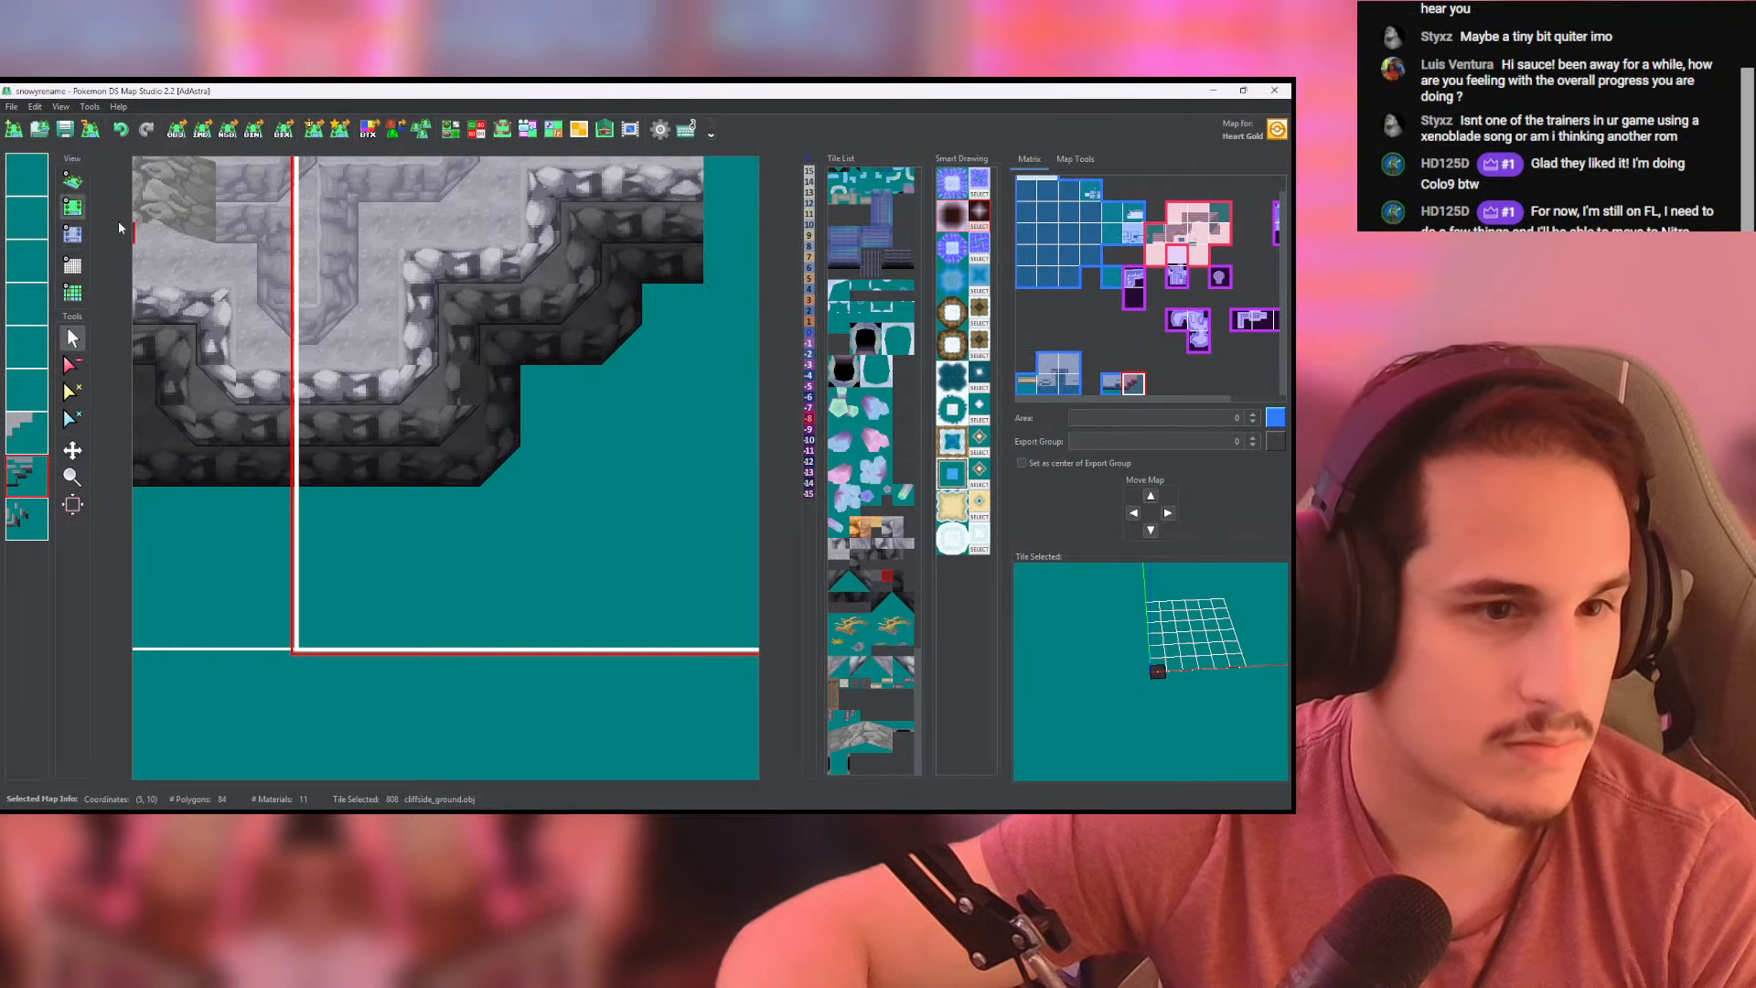
left_click(475, 379)
middle_click(29, 475)
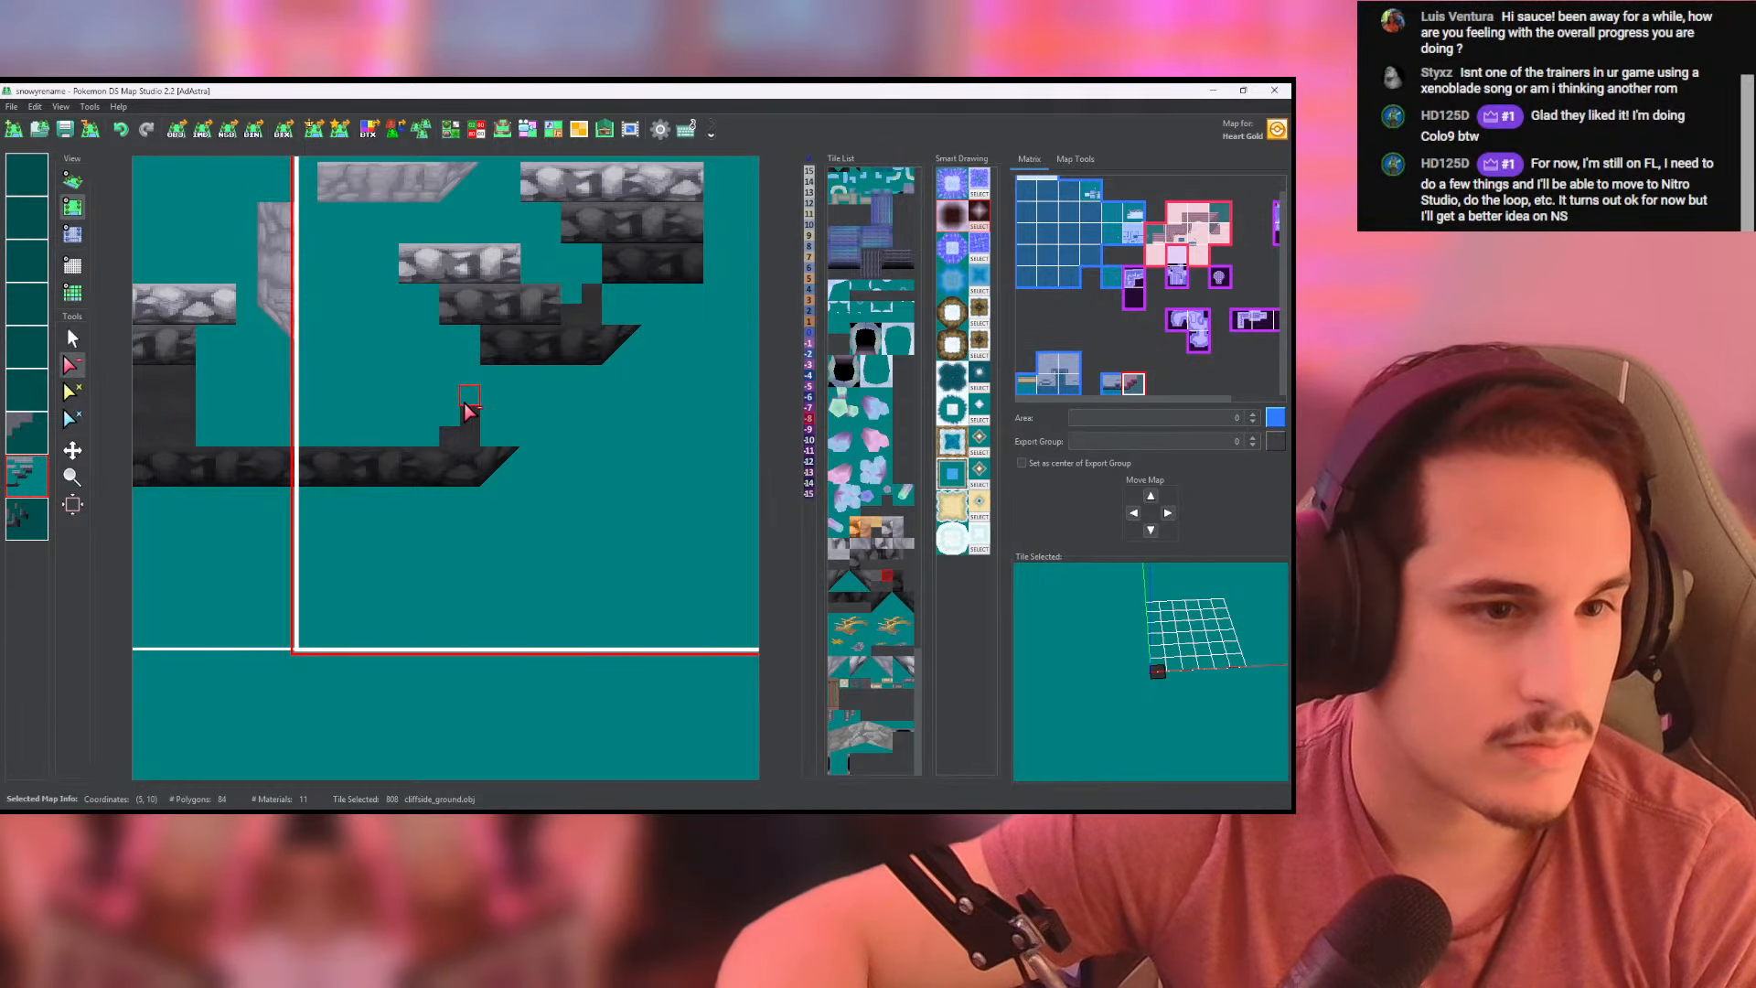
middle_click(14, 474)
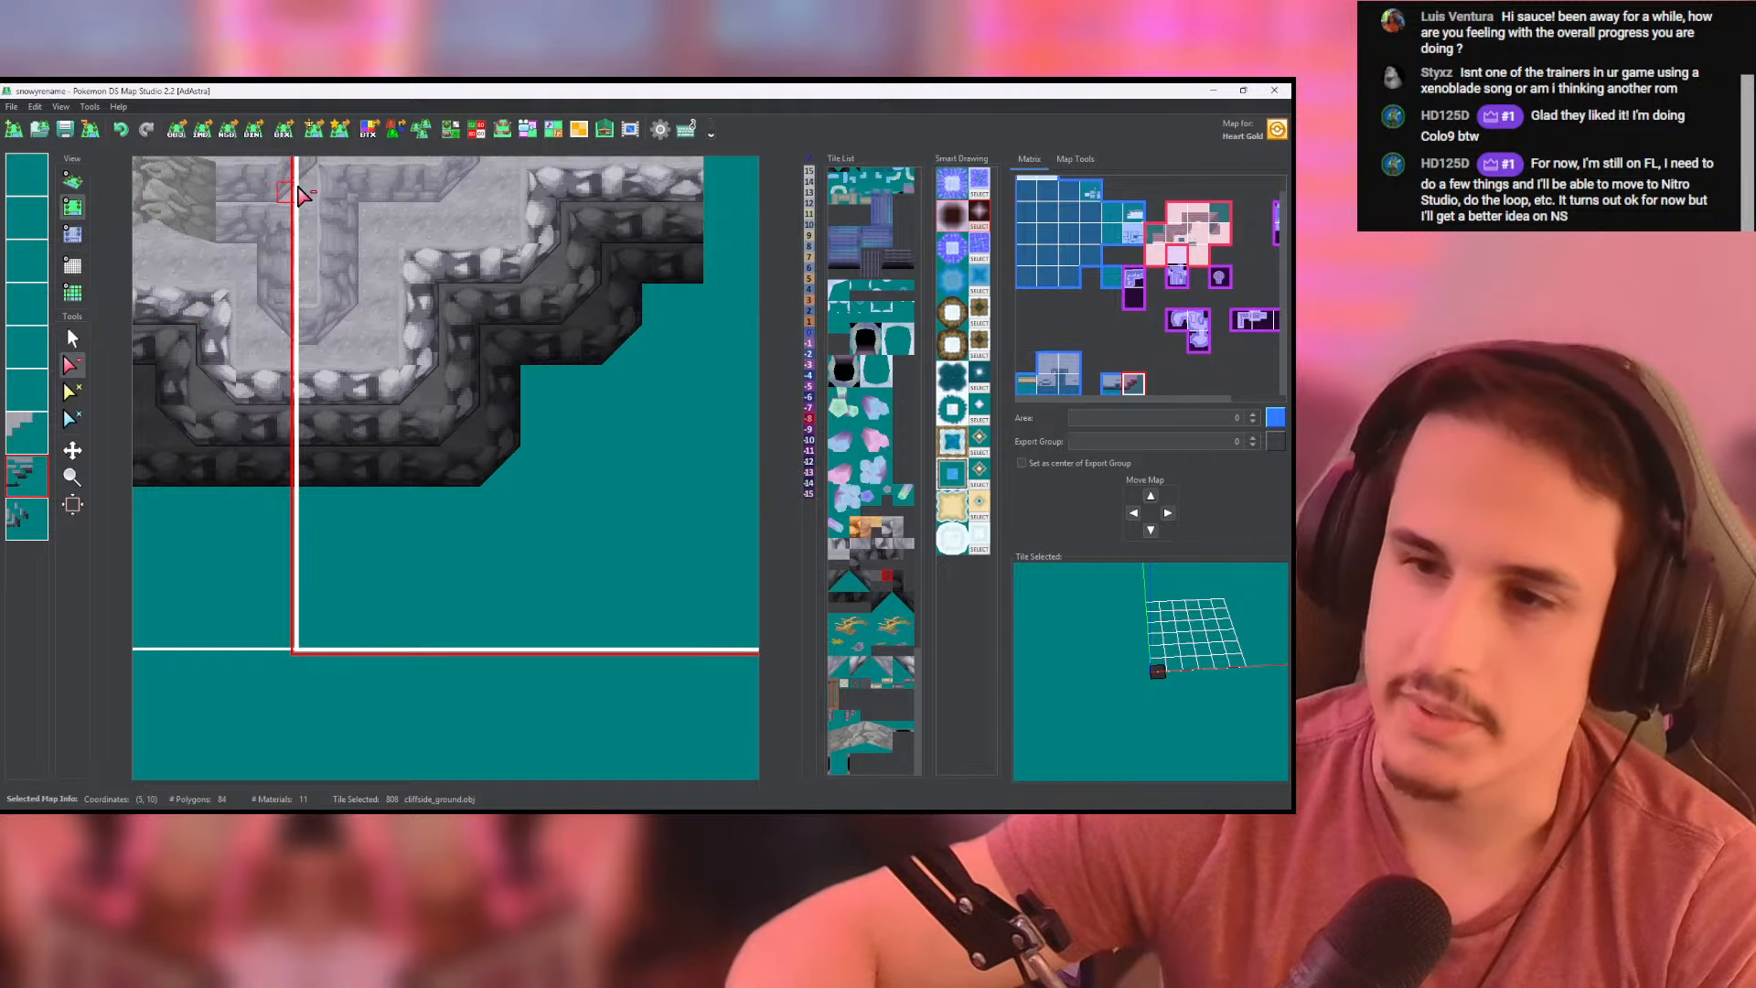
left_click(75, 130)
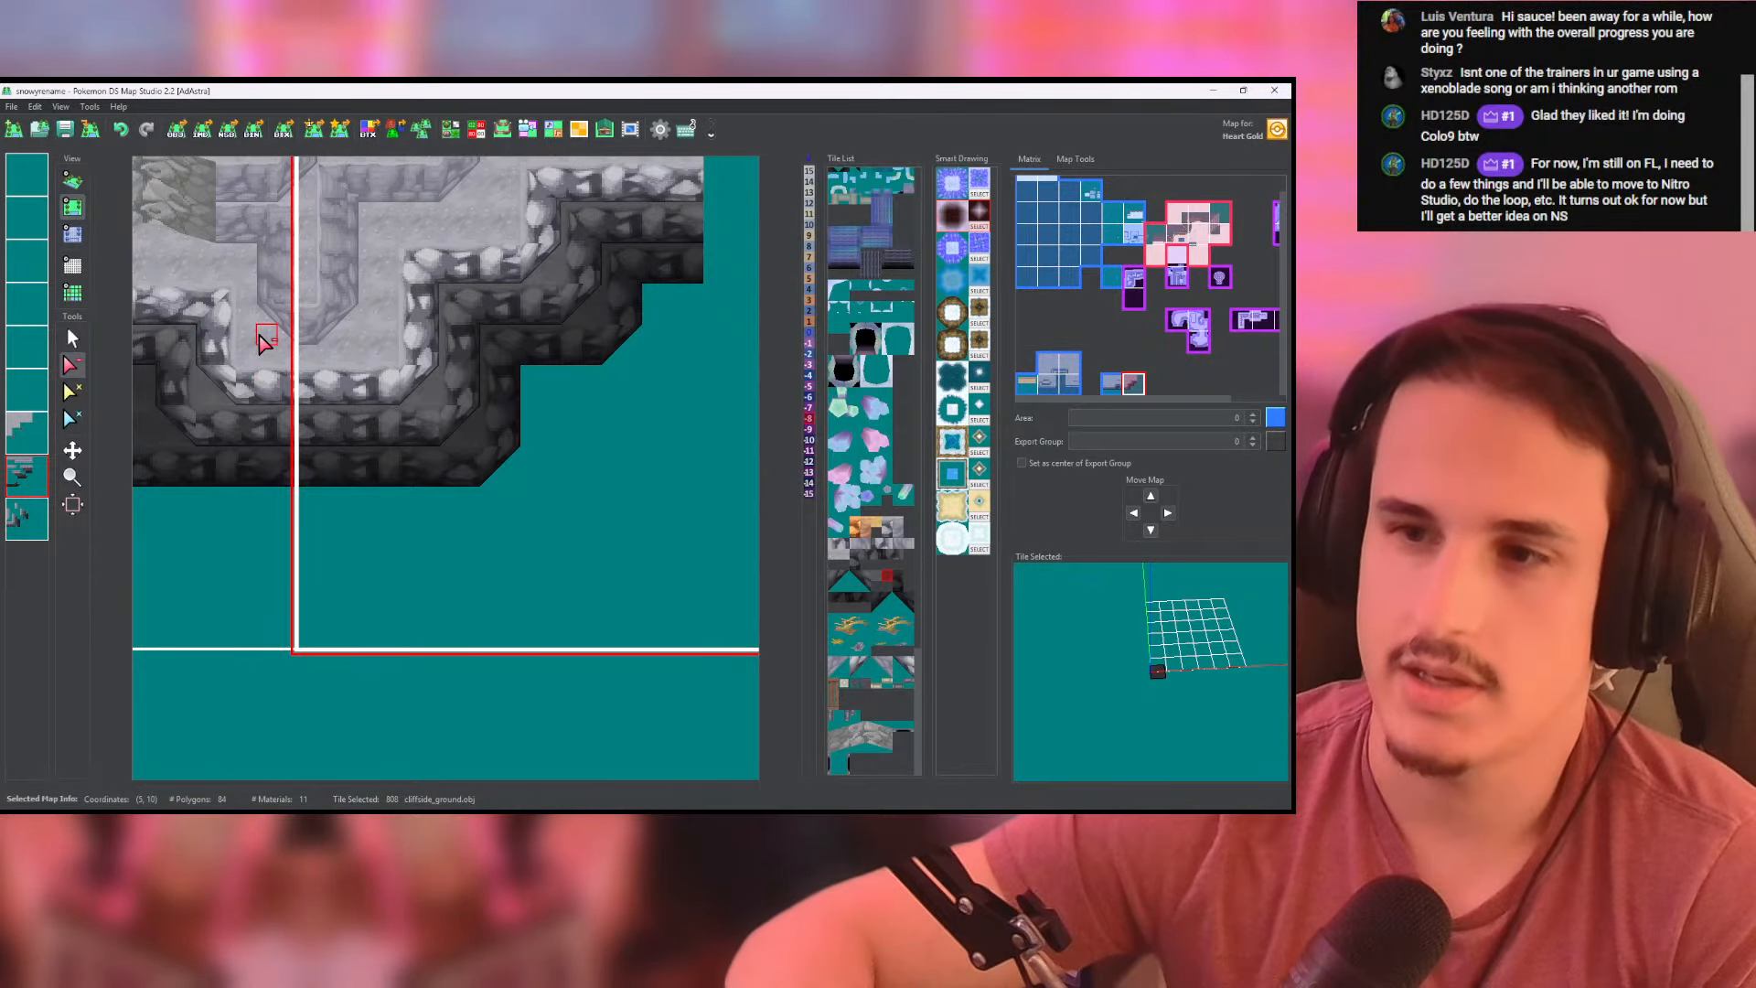
- Examine the cliff in 3D around the rock slope and the dark opening near its far western end
left_click(72, 180)
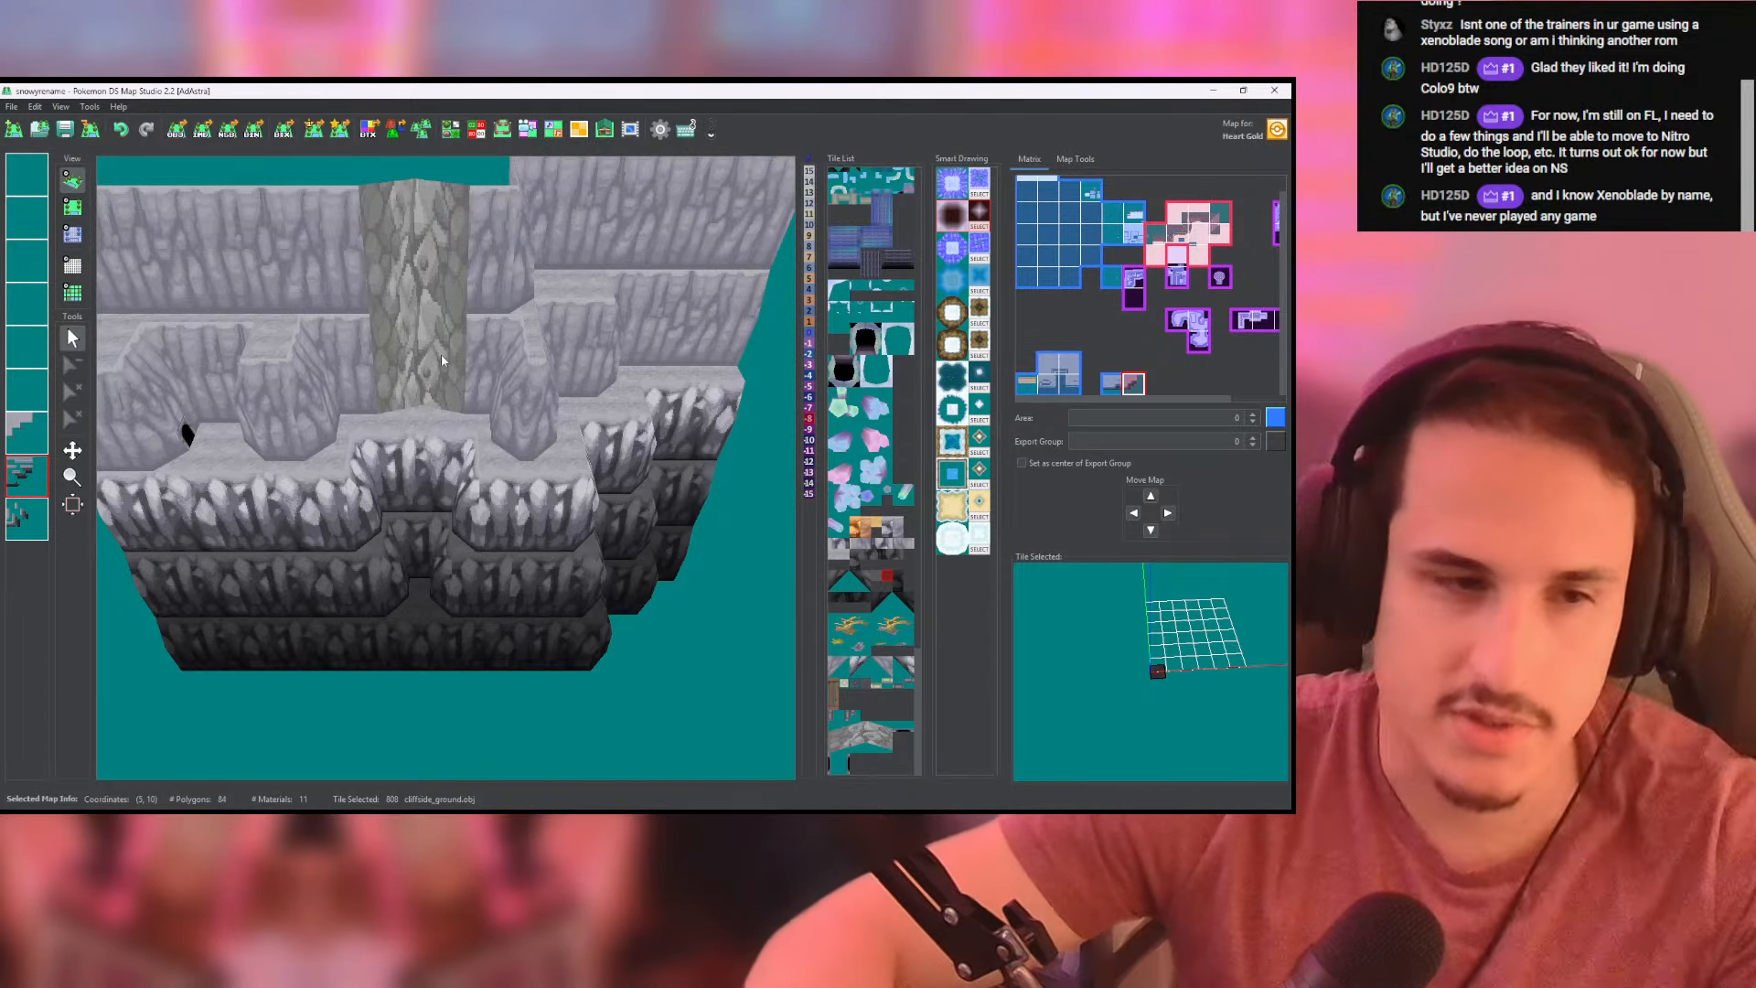
middle_click_drag(441, 353, 549, 389)
scroll(510, 448, "up", 3)
middle_click_drag(476, 467, 543, 514)
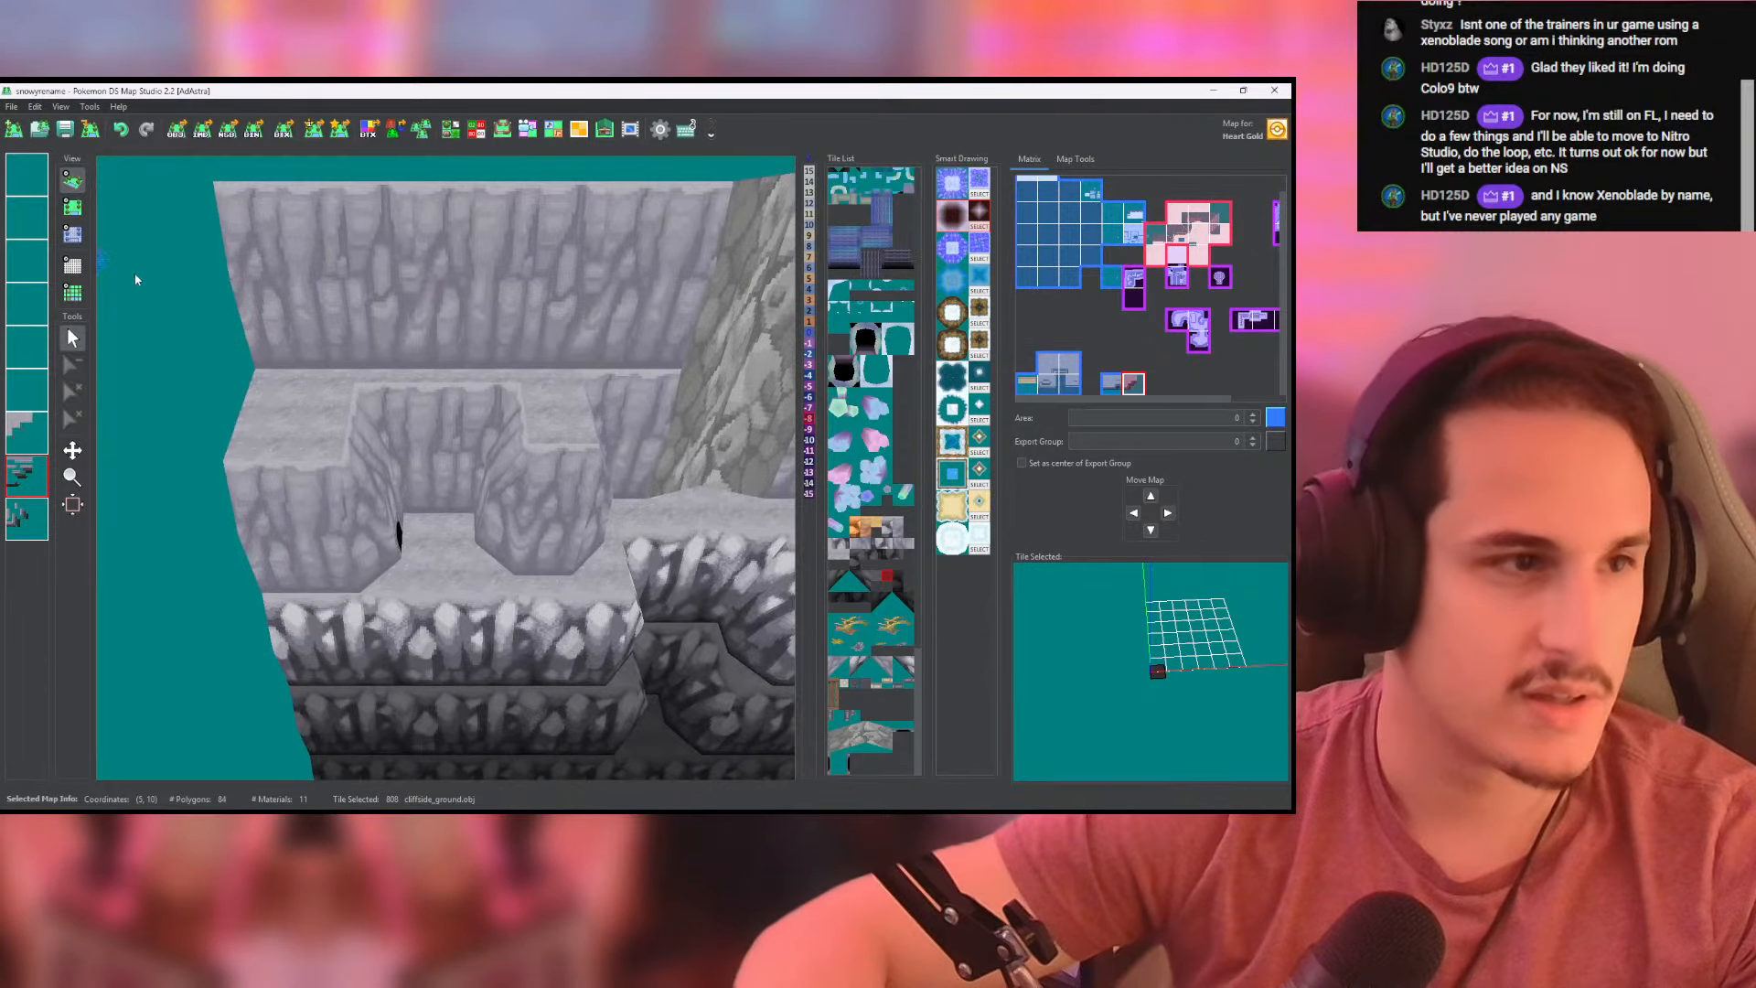
left_click(72, 207)
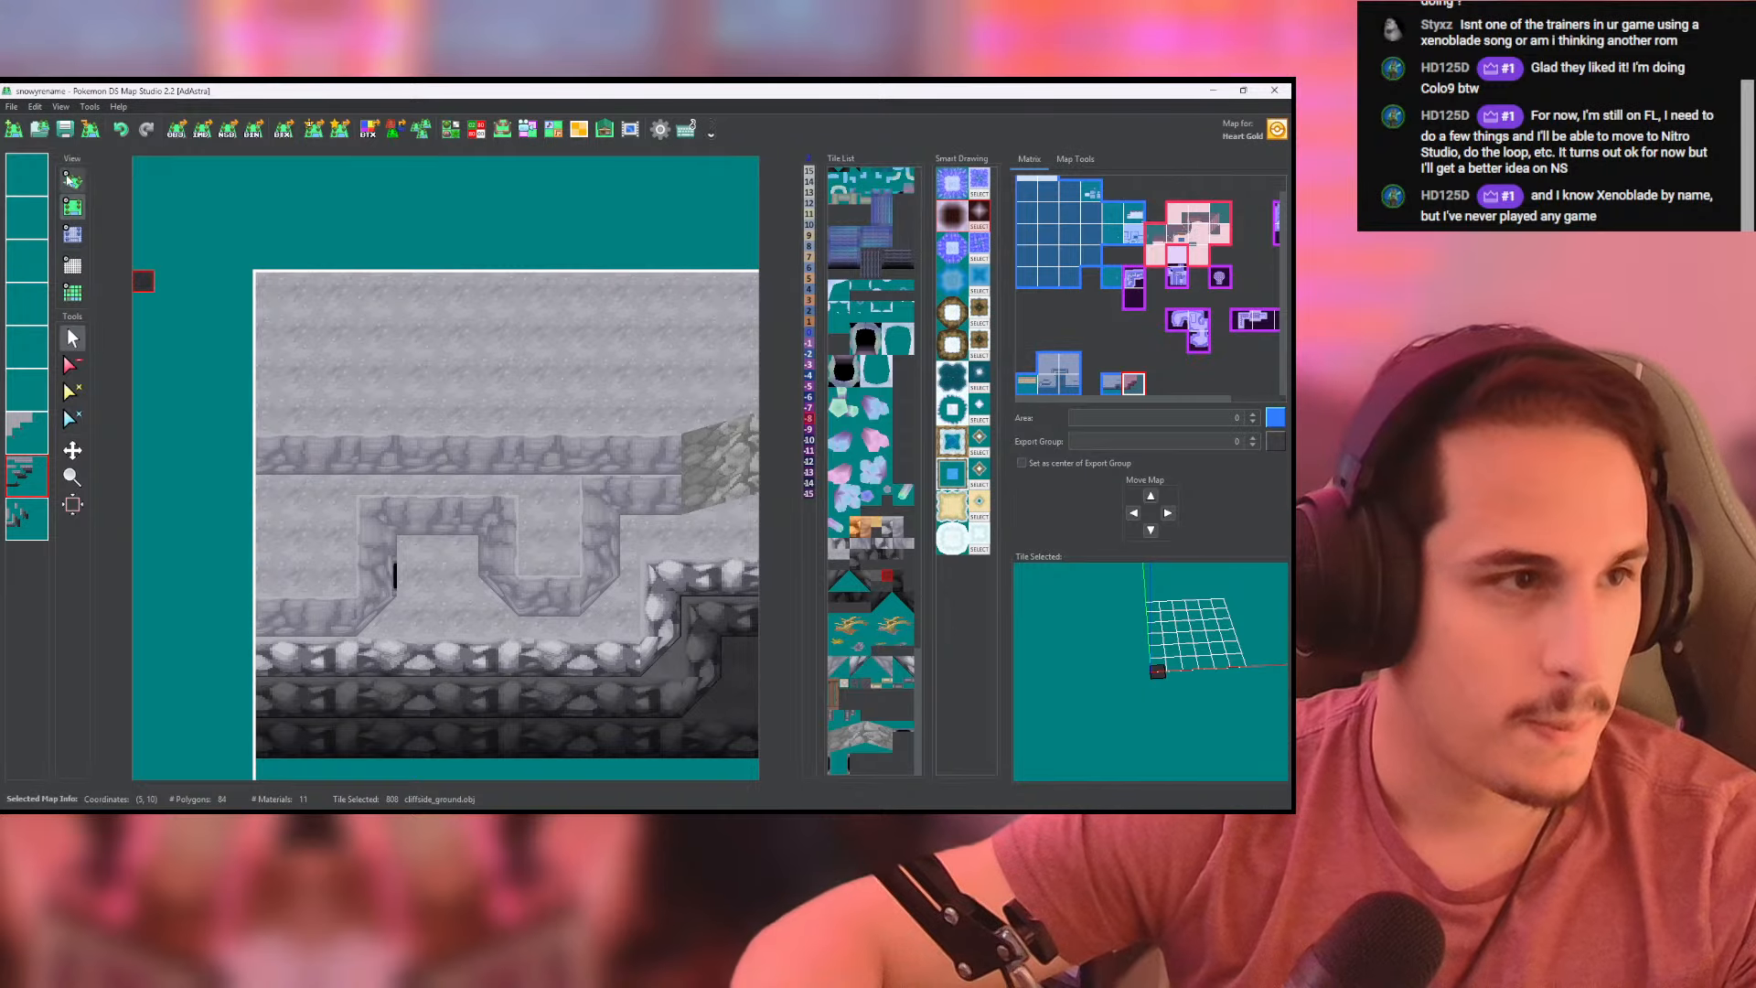
left_click(72, 180)
scroll(341, 425, "up", 4)
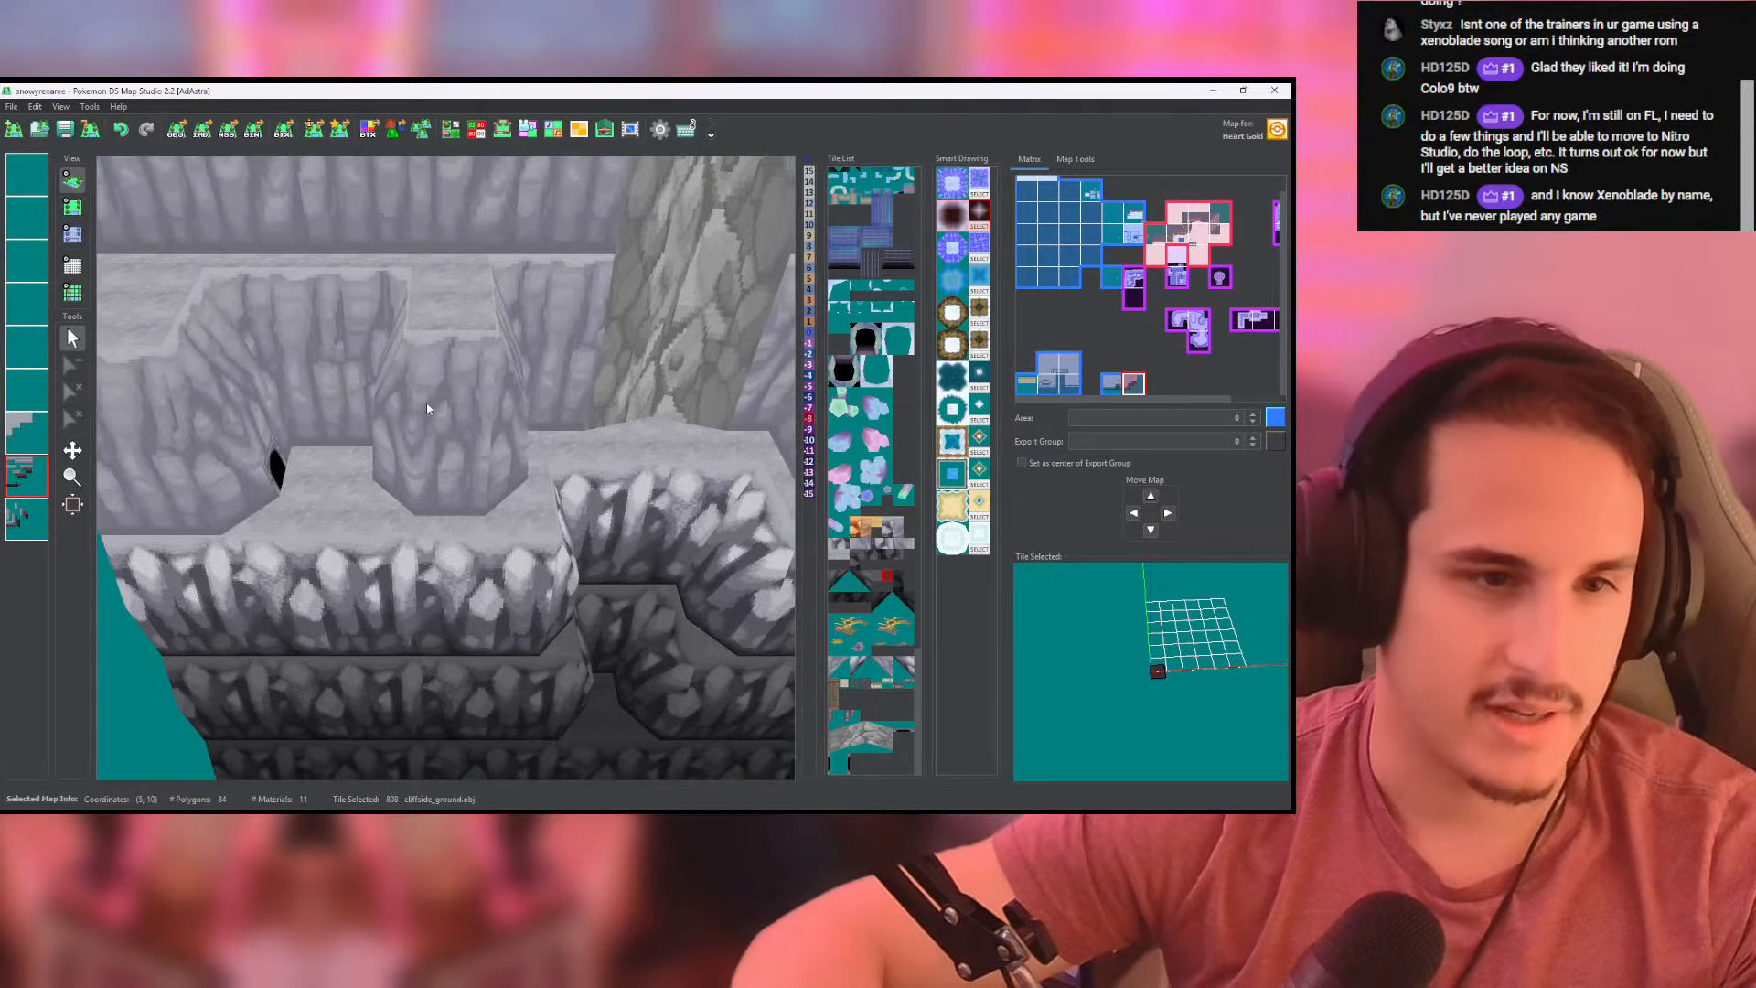
middle_click_drag(427, 408, 151, 425)
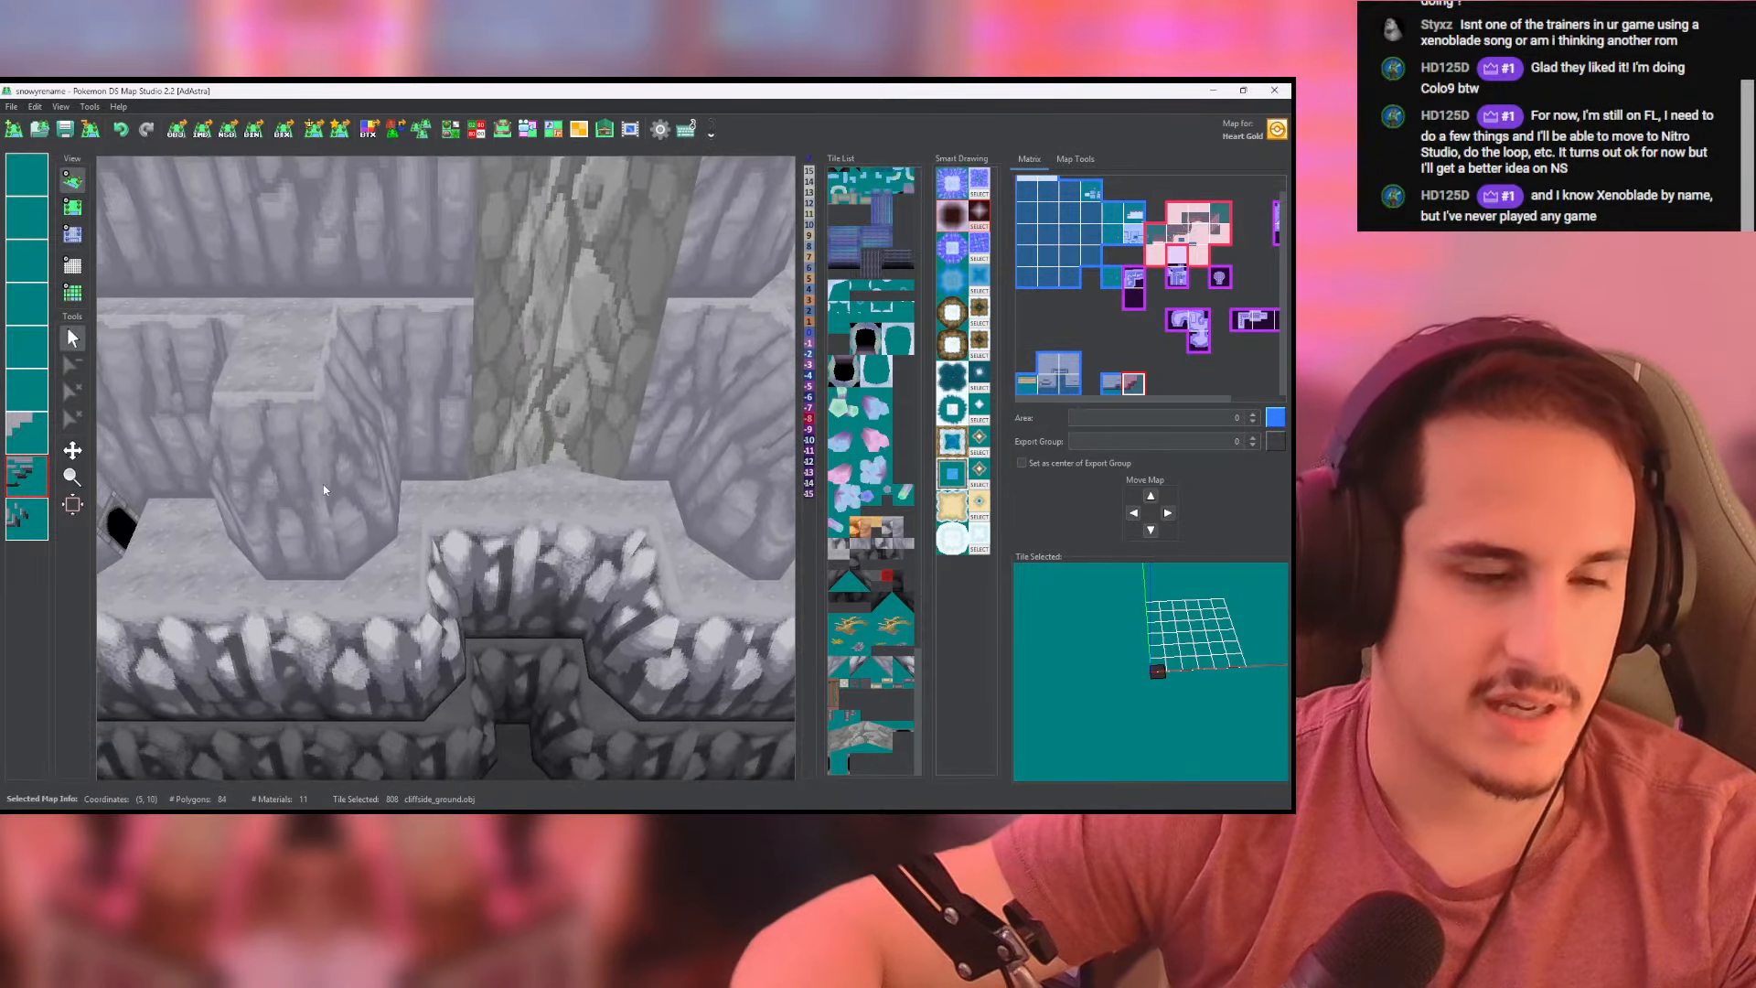
- Inspect the ledges from above across both maps, and examine the eastern end of the cliff in 3D
left_click(72, 207)
scroll(514, 505, "up", 3)
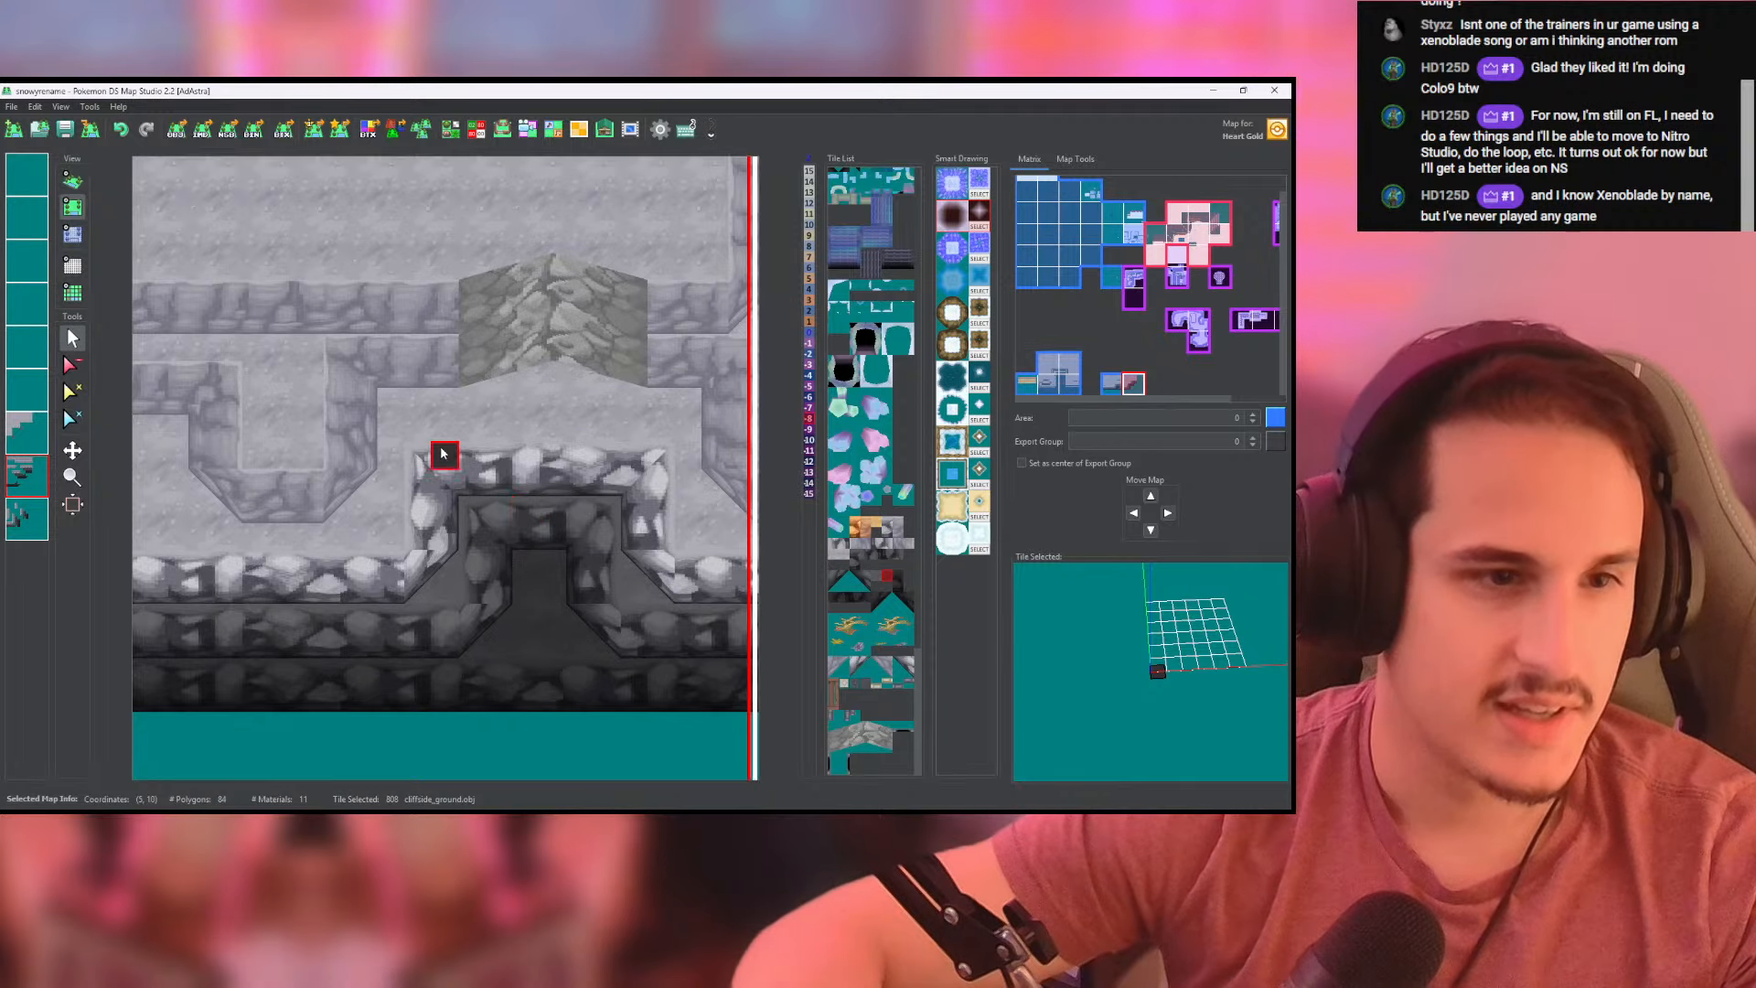
middle_click_drag(422, 406, 269, 338)
right_click(347, 426)
middle_click_drag(718, 419, 123, 439)
middle_click_drag(464, 360, 581, 399)
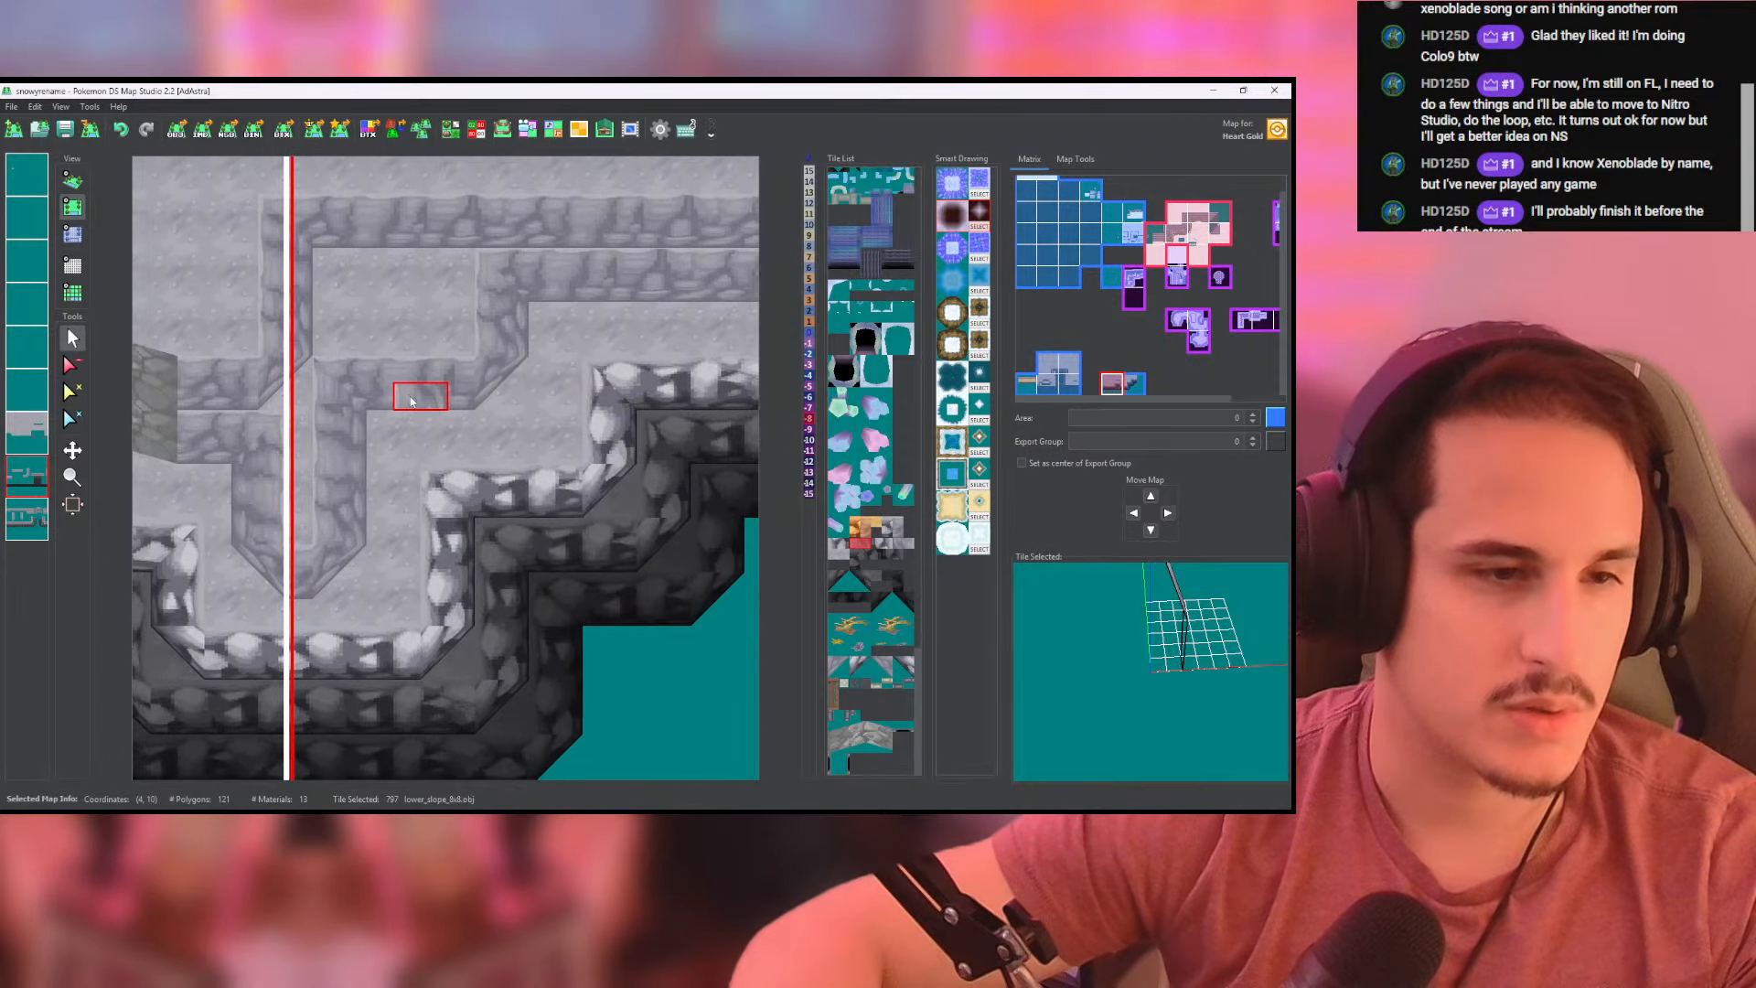
middle_click_drag(412, 391, 509, 399)
middle_click_drag(616, 420, 713, 379)
middle_click_drag(519, 439, 494, 467)
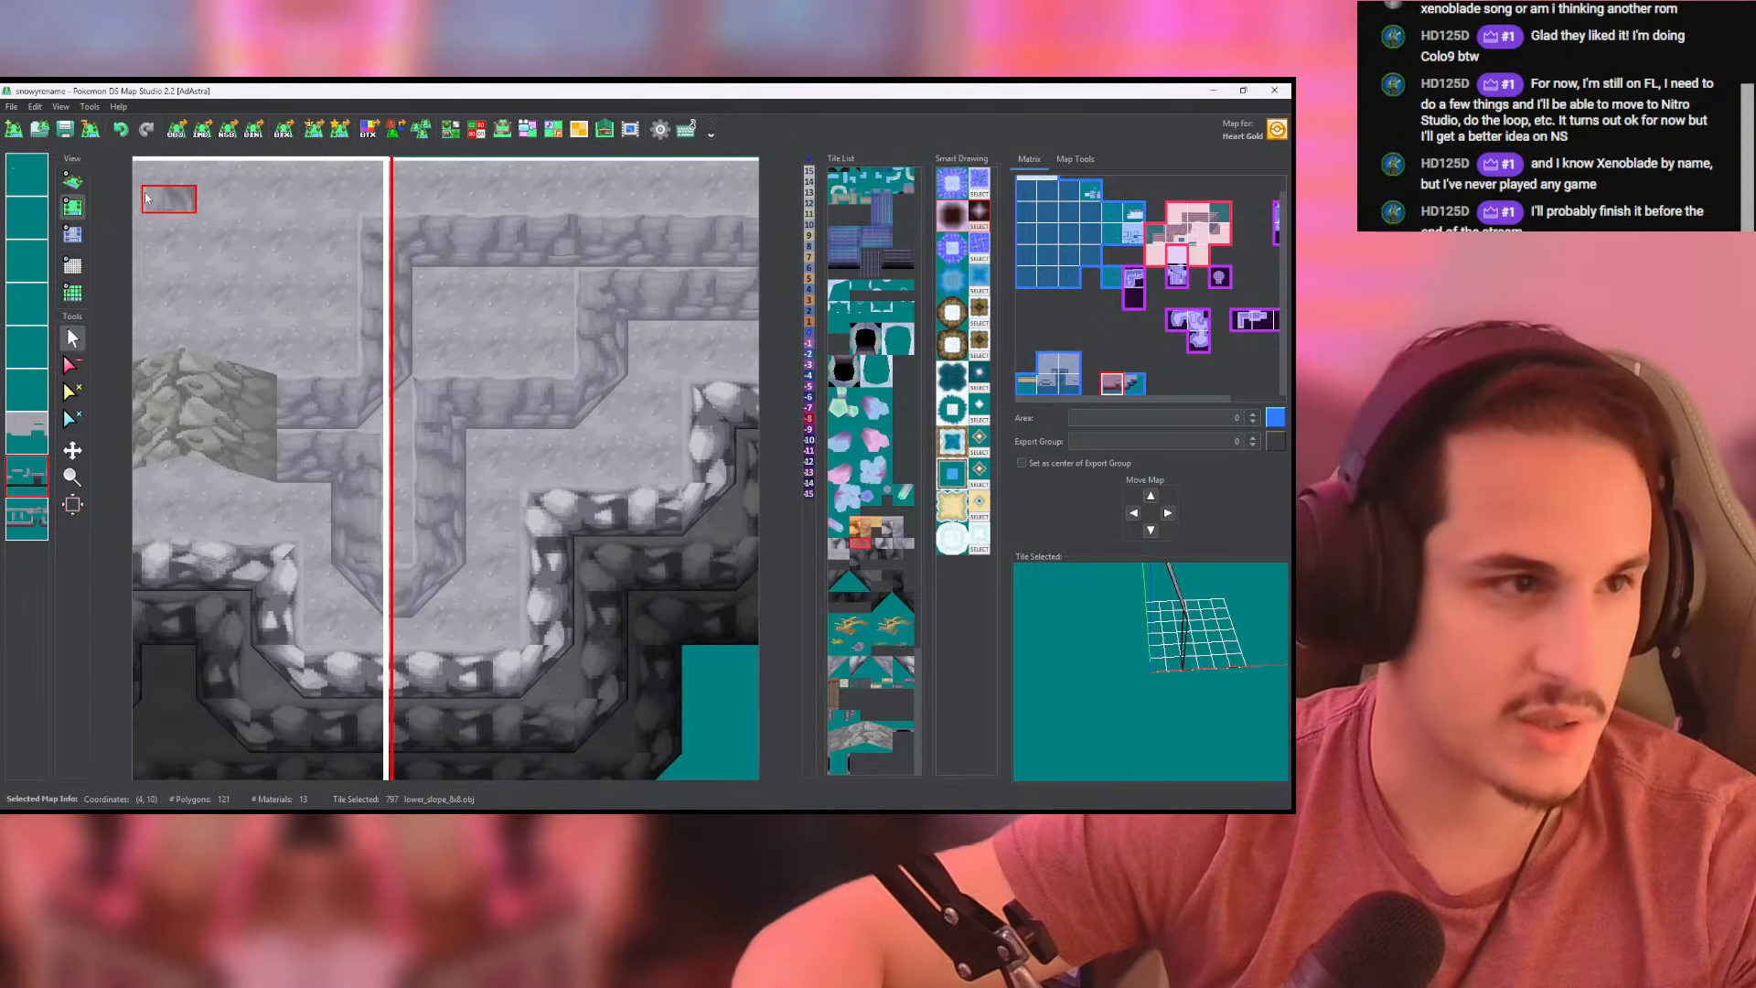
left_click(73, 181)
middle_click_drag(542, 398, 206, 388)
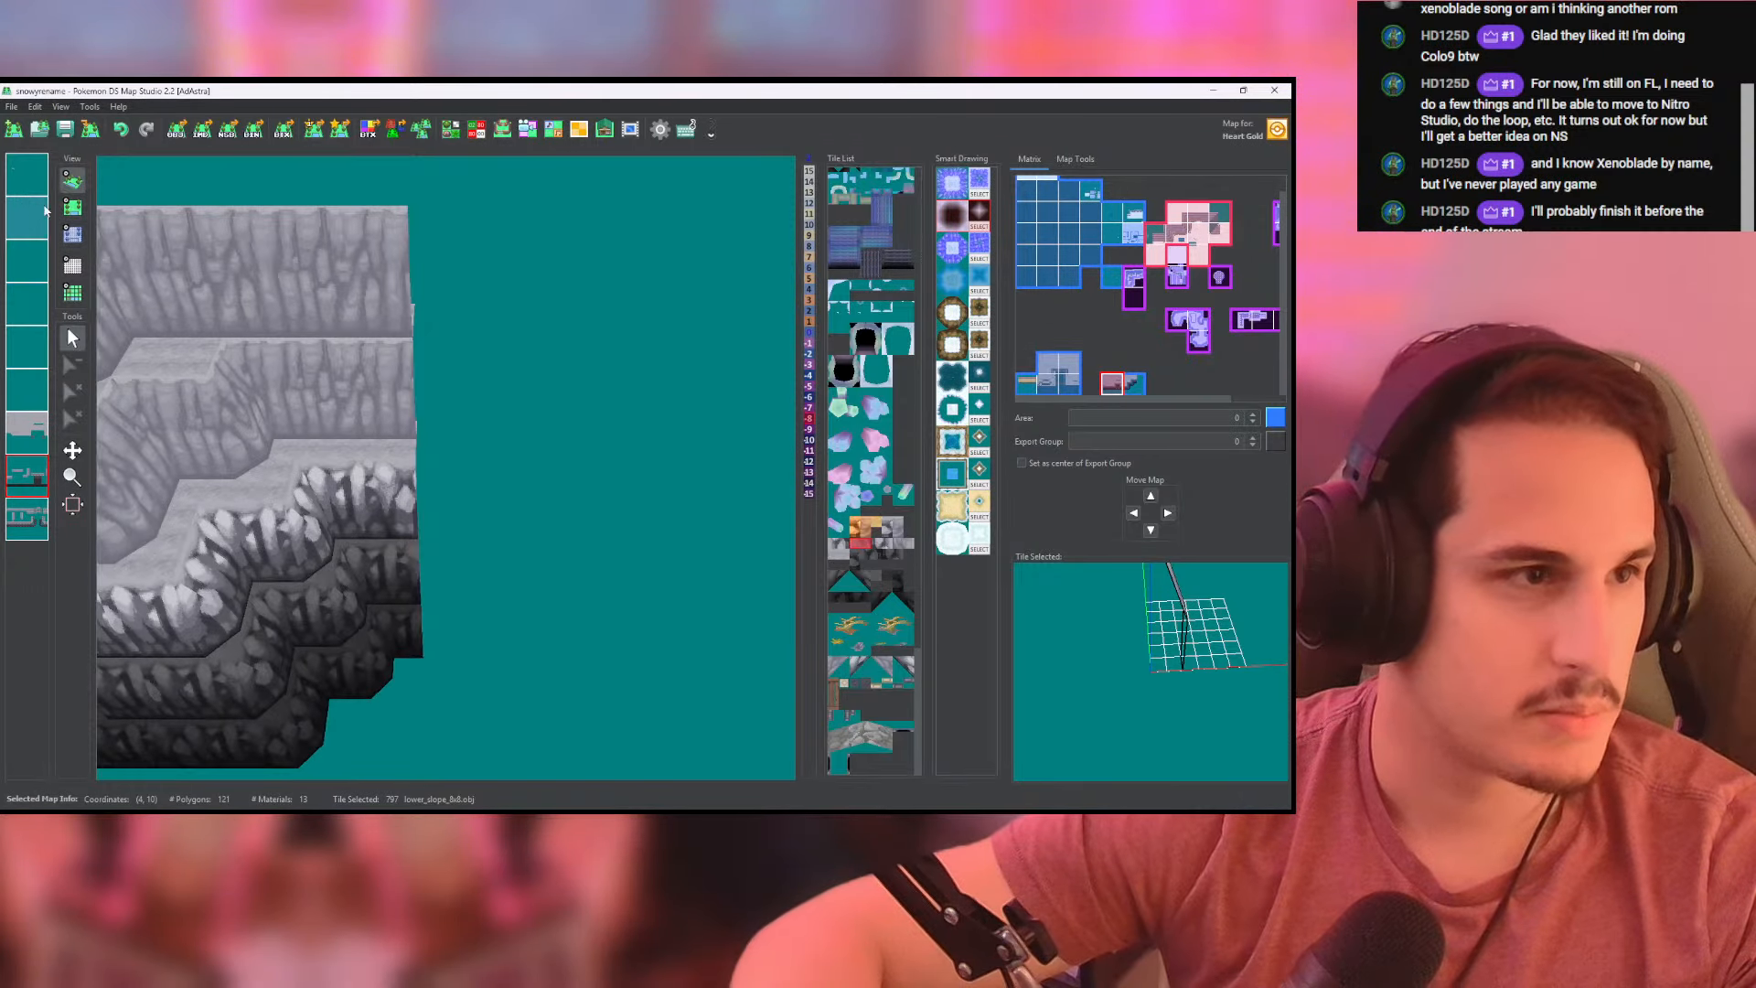
- Paint a light rocky side wall running downward in the empty area just east of the right-hand map's cliff end
left_click(72, 209)
middle_click_drag(369, 454, 346, 474)
left_click(346, 475)
right_click(346, 502)
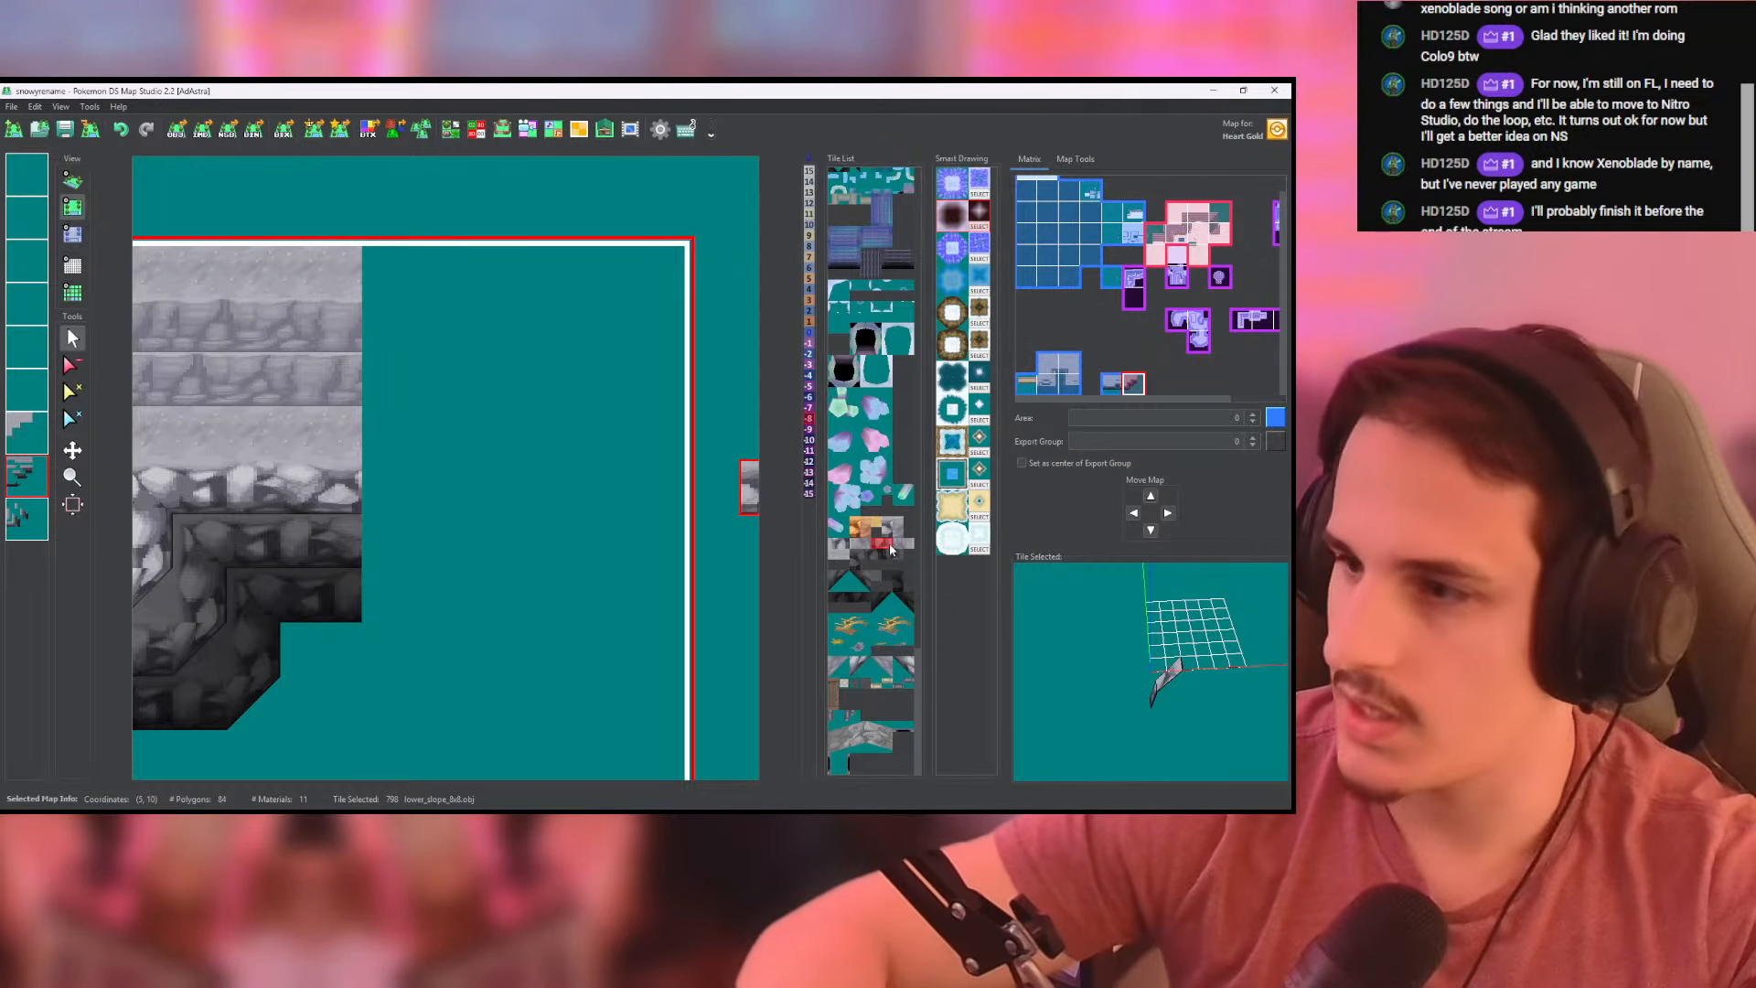
middle_click_drag(455, 501, 461, 462)
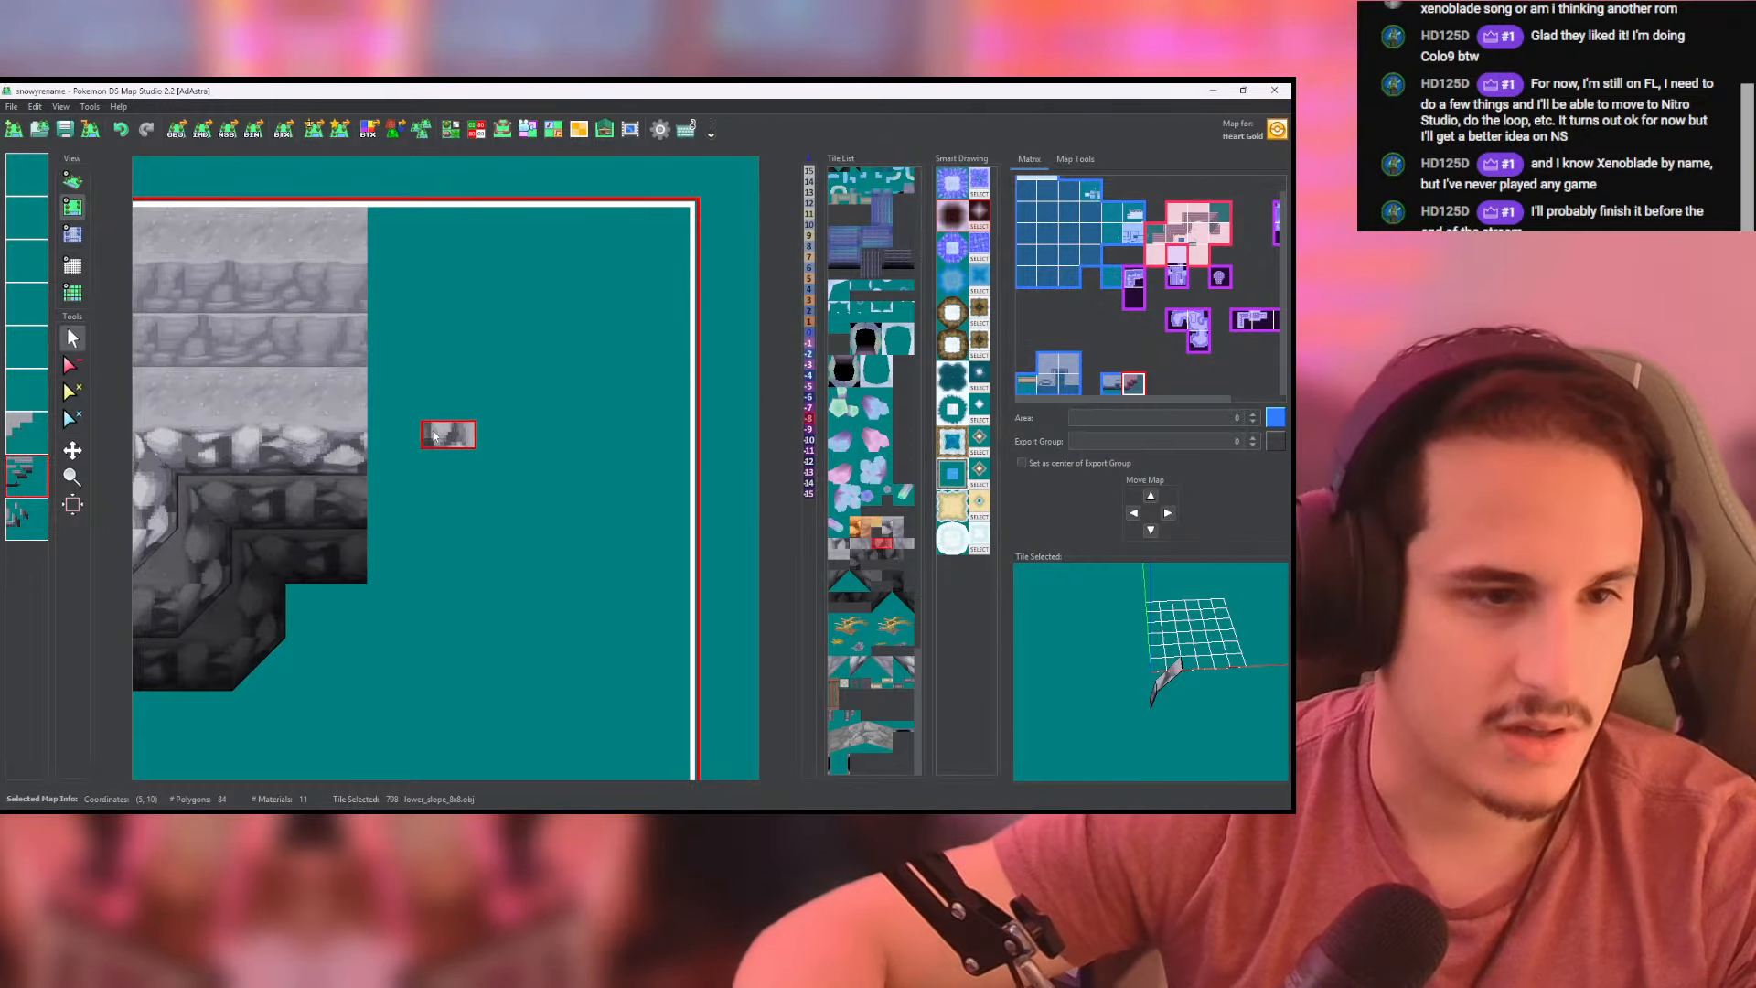
left_click_drag(419, 437, 411, 586)
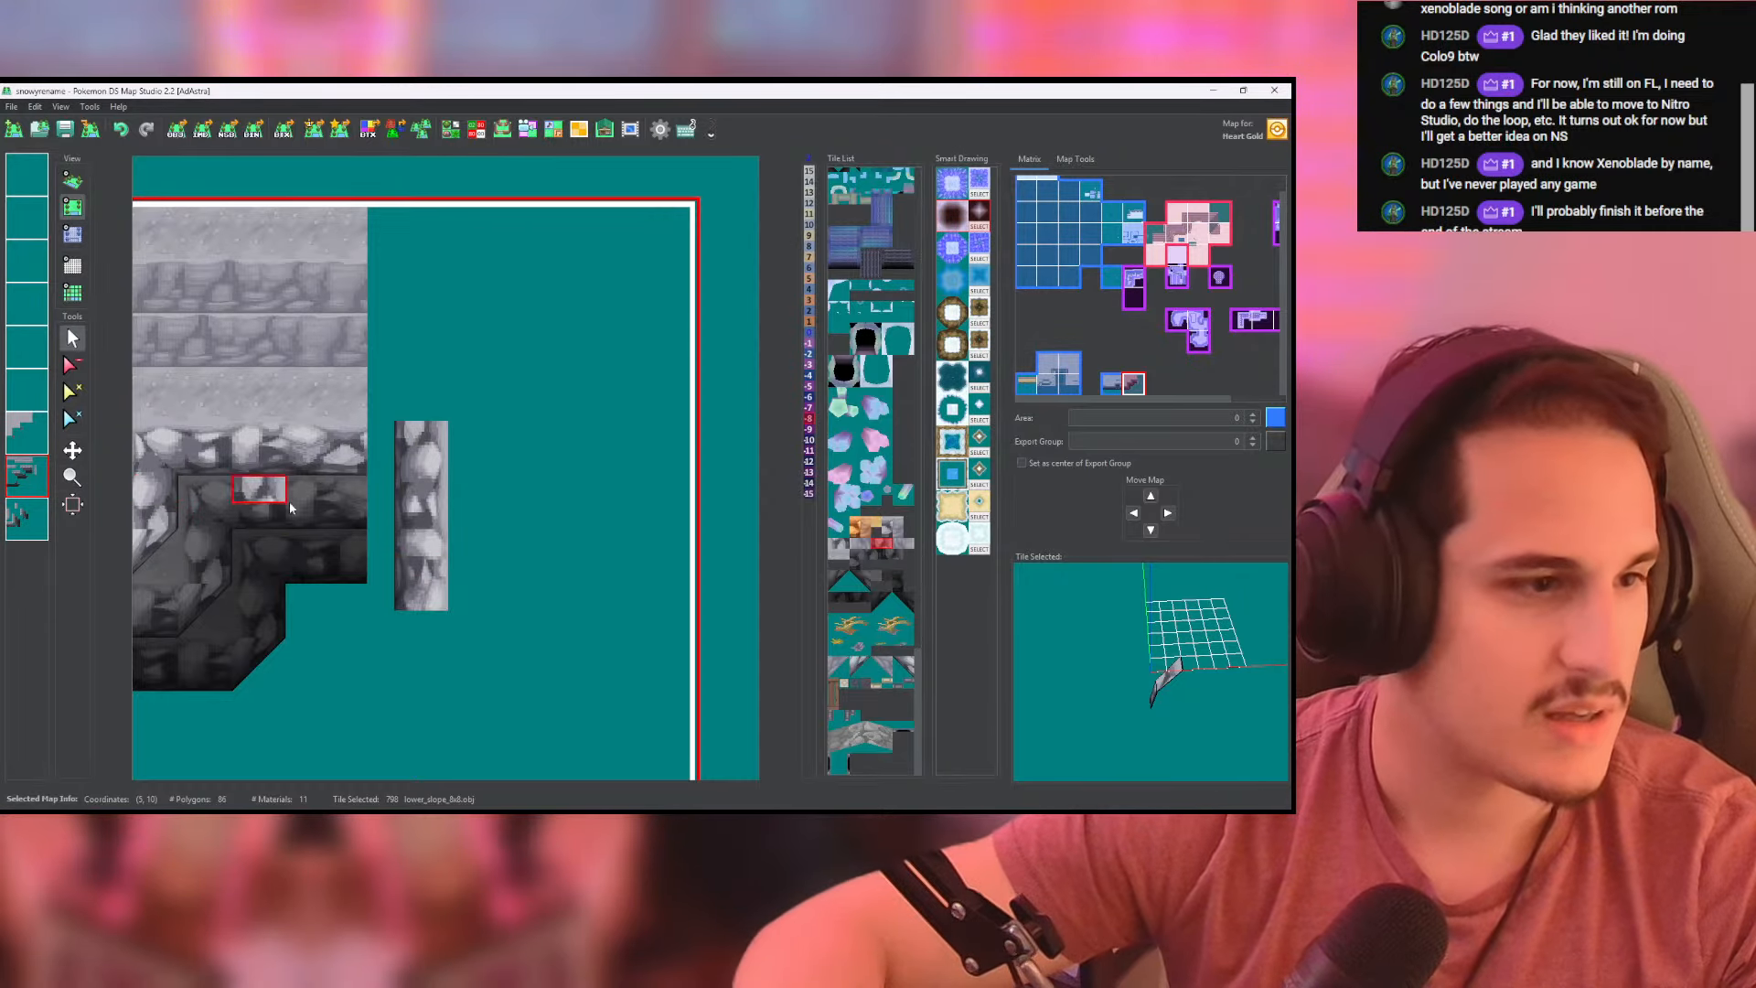
- Extend the light rocky front wall of the uppermost ledge across to the new side wall and check it in 3D
left_click(30, 435)
left_click(30, 515)
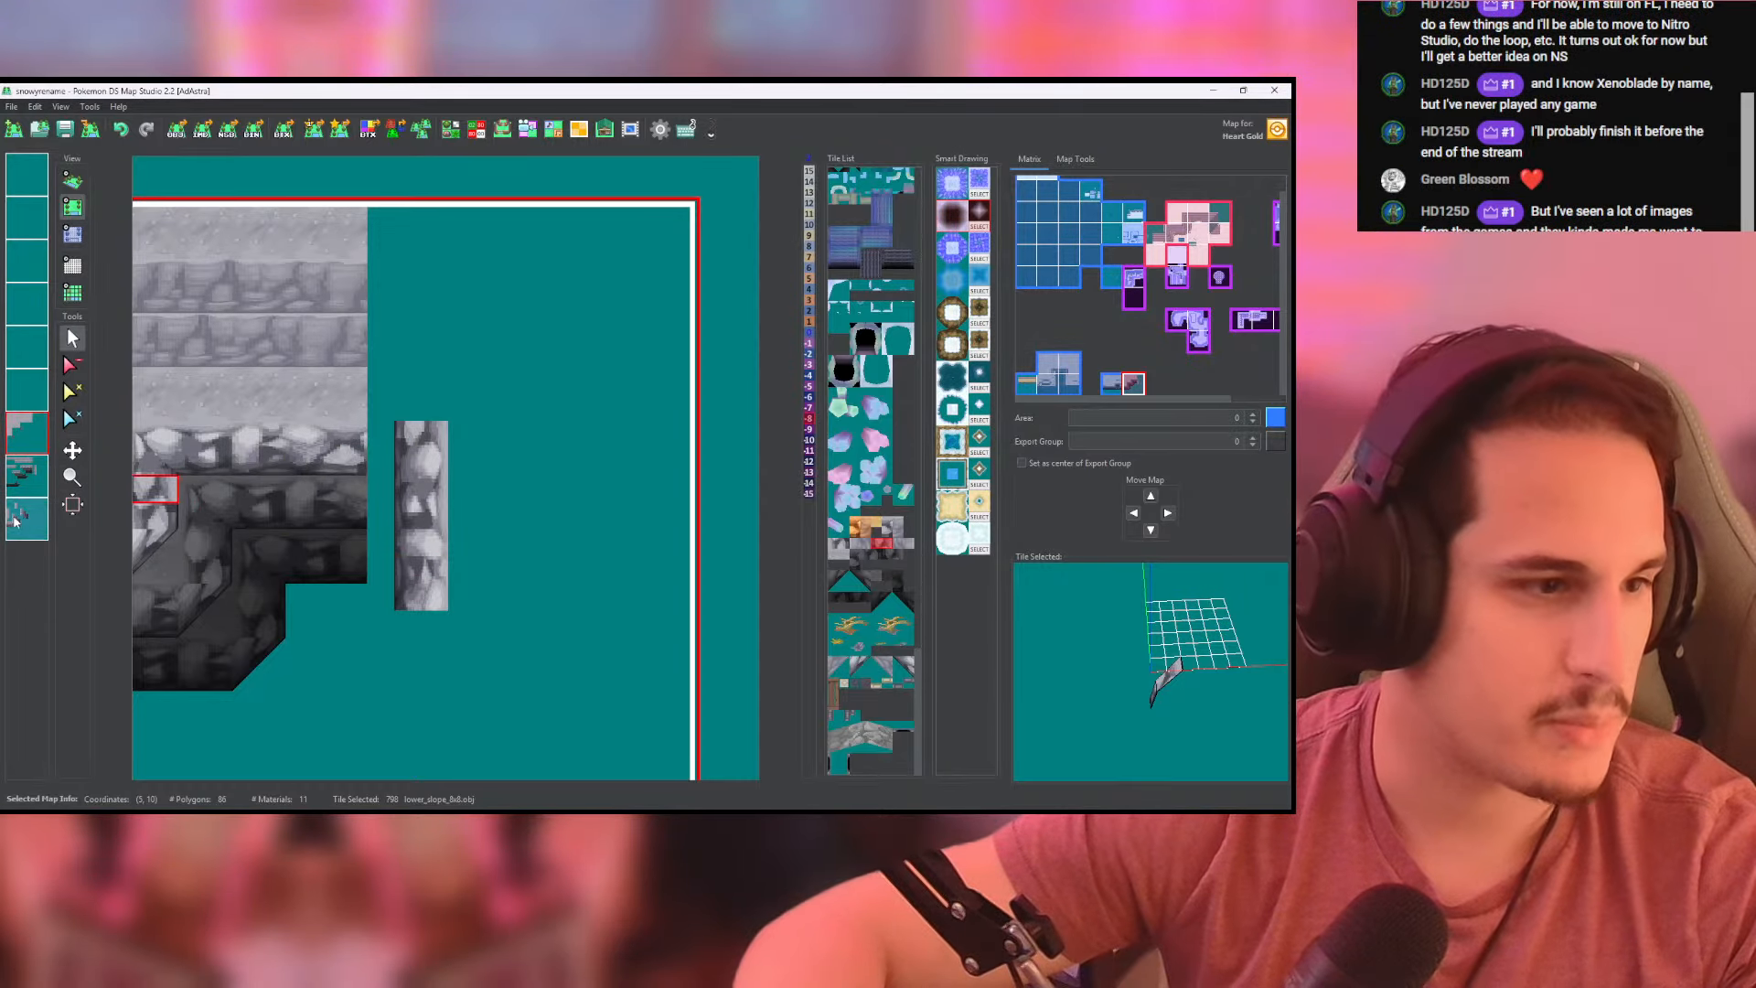
left_click(32, 479)
right_click(301, 460)
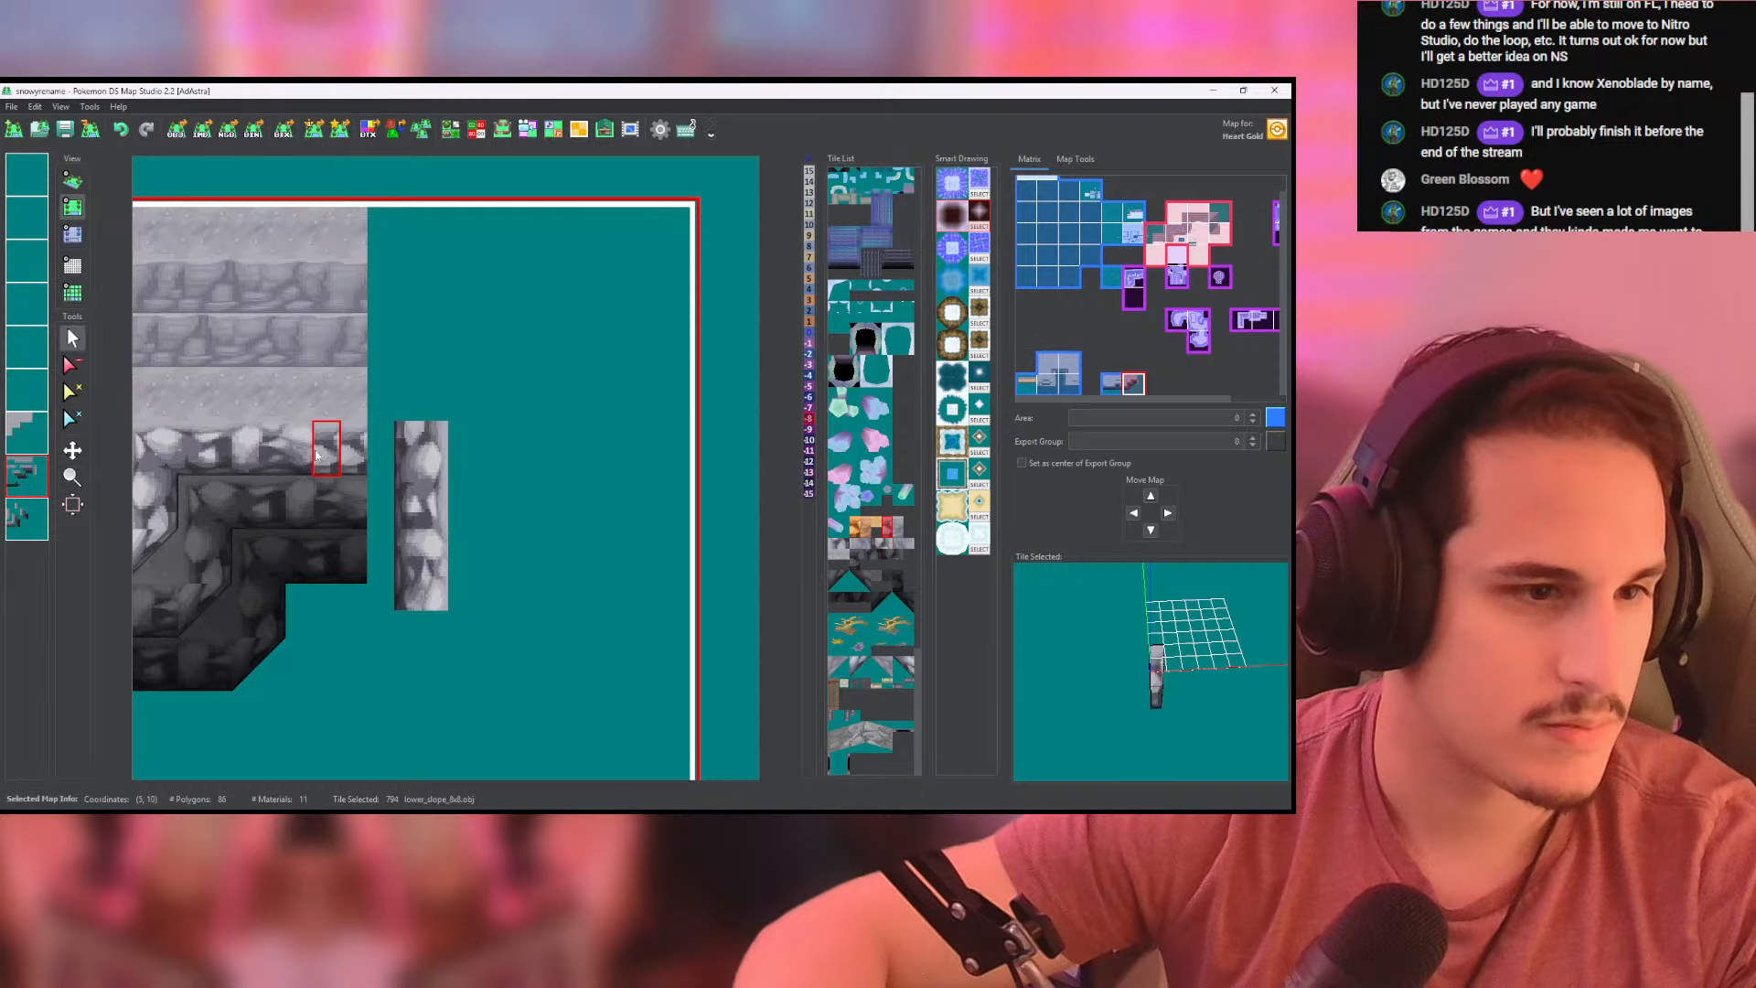
left_click_drag(377, 460, 436, 460)
key("ctrl+z")
left_click(31, 515)
left_click(73, 181)
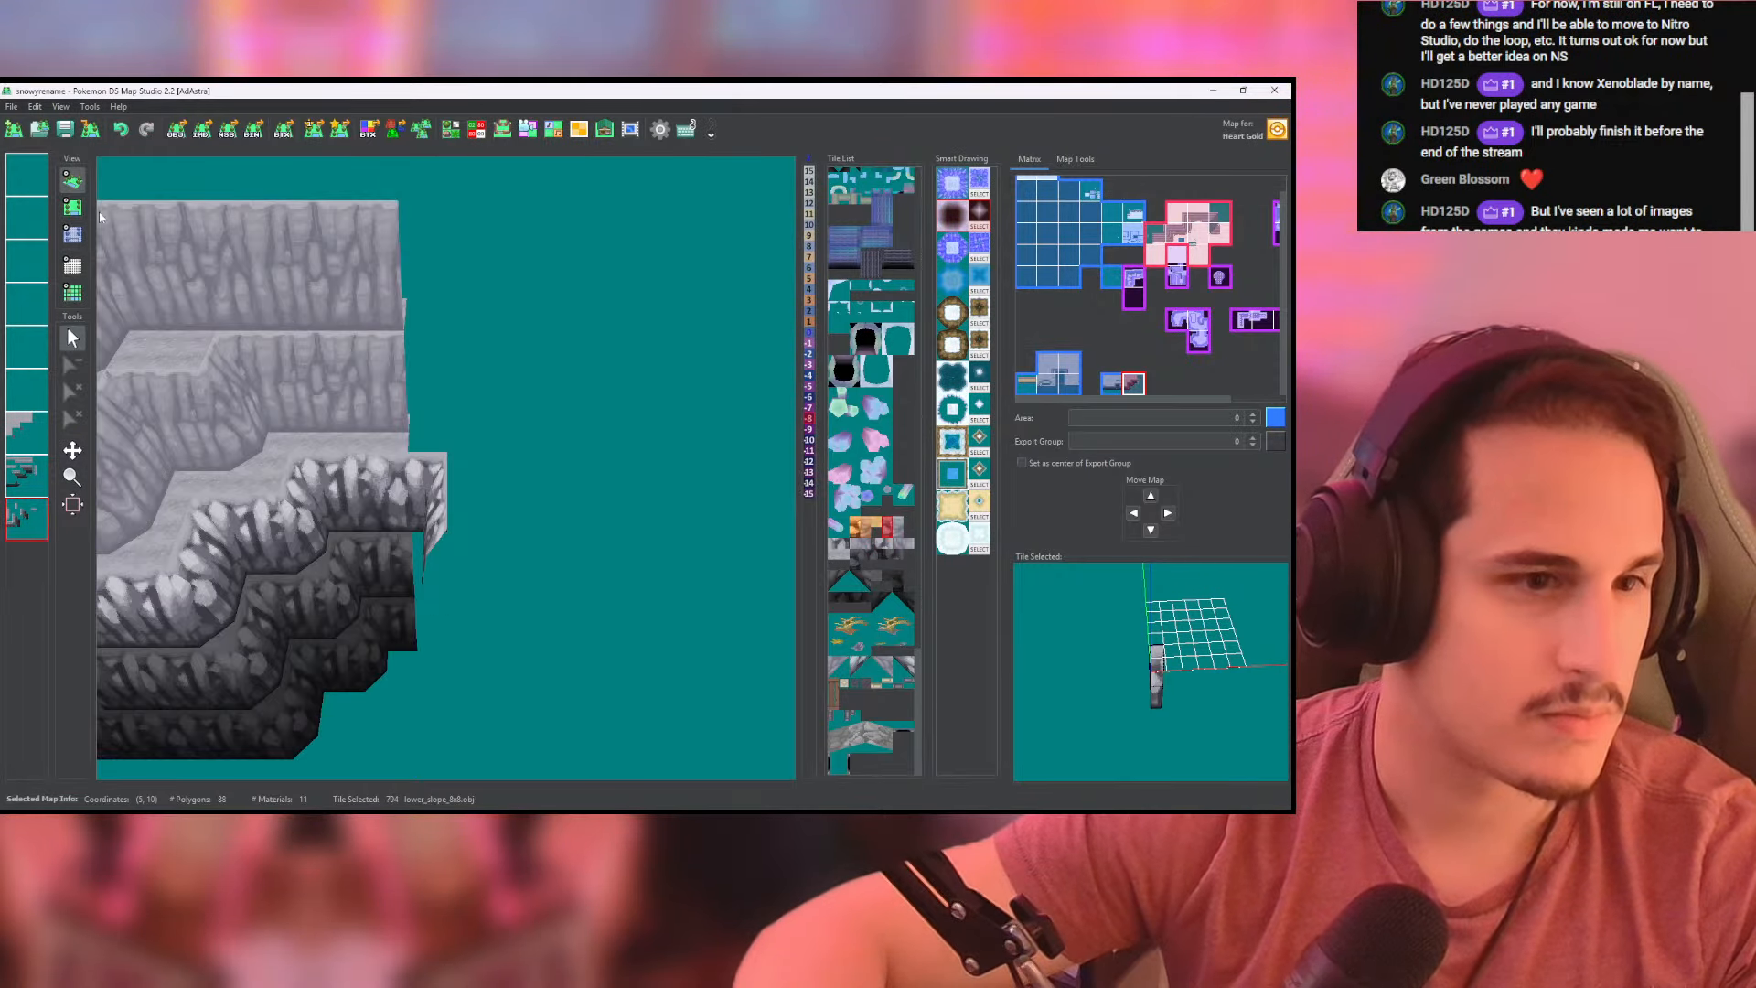
mouse_move(137, 228)
left_mouse_down()
mouse_move(144, 206)
mouse_move(139, 240)
left_mouse_up()
- Place a light high_corner tile at the foot of the new side wall on the lowest layer
left_click(72, 209)
middle_click_drag(376, 506, 499, 386)
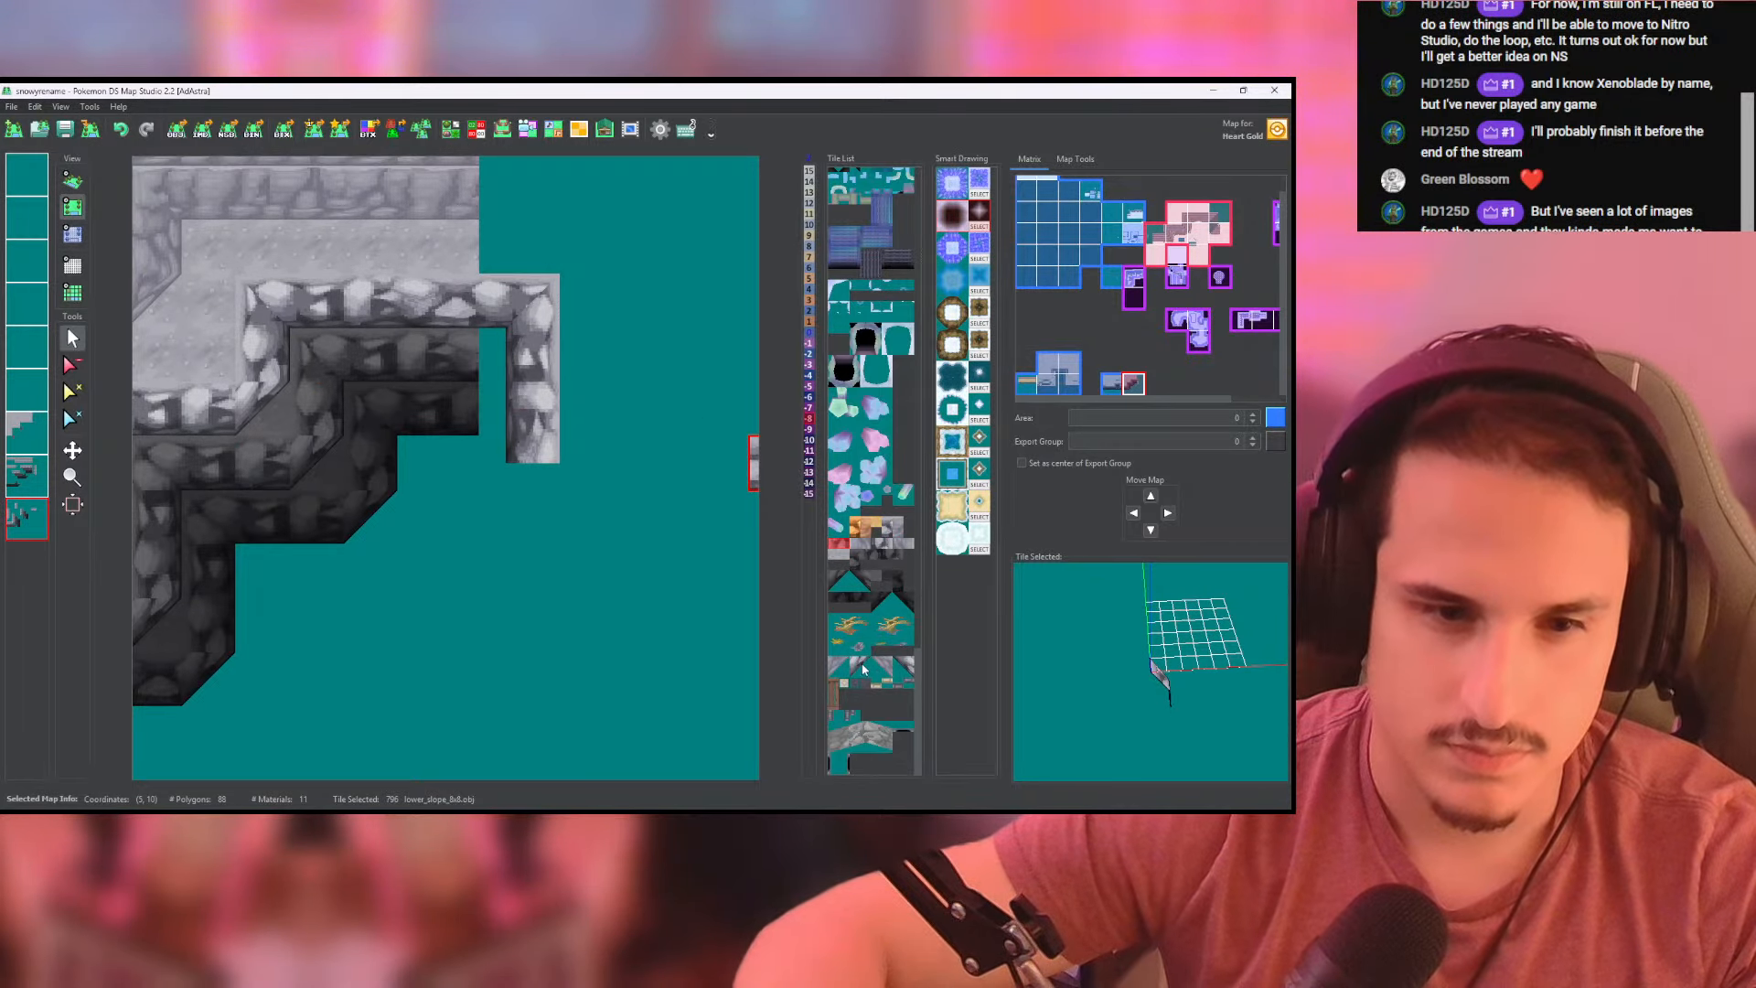
left_click(903, 667)
left_click(531, 494)
middle_click_drag(599, 500, 694, 502)
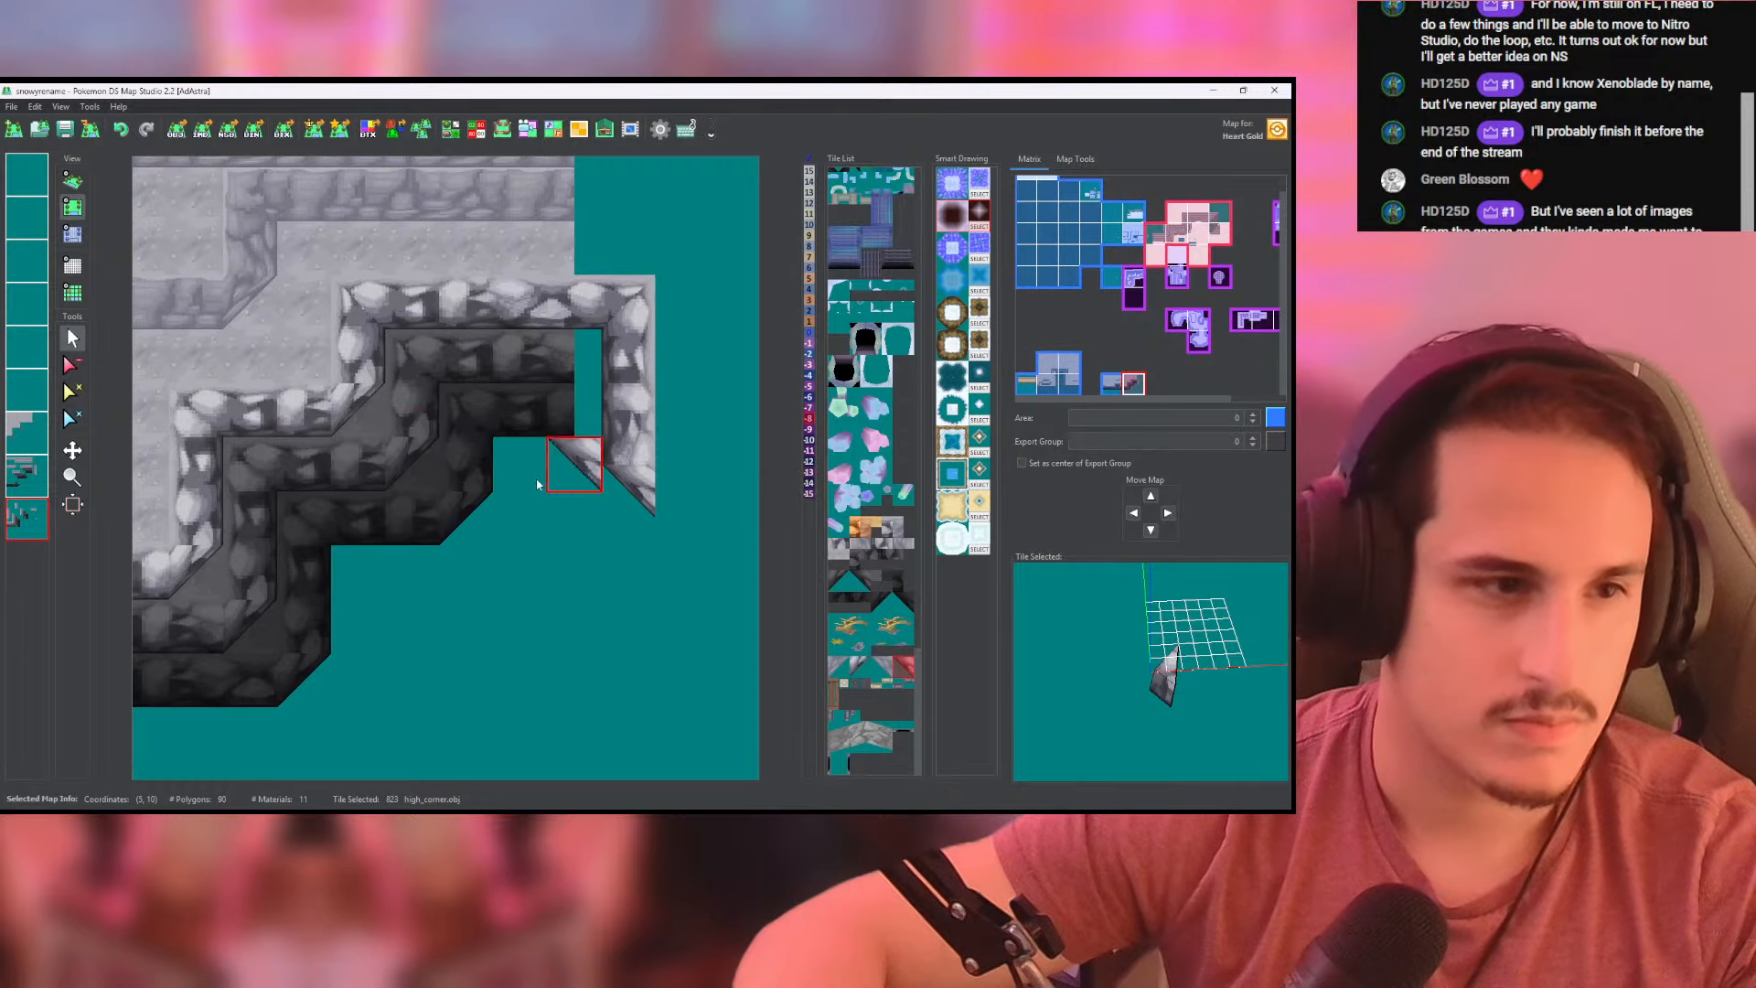
- Continue the light rocky front wall eastward from the corner on the second-lowest layer, carrying it onto the adjoining new map
left_click(30, 474)
right_click(282, 434)
middle_click_drag(541, 431, 327, 466)
left_click_drag(269, 528, 462, 534)
mouse_move(375, 507)
middle_mouse_down()
mouse_move(476, 519)
mouse_move(331, 546)
middle_mouse_up()
left_click_drag(415, 568, 491, 573)
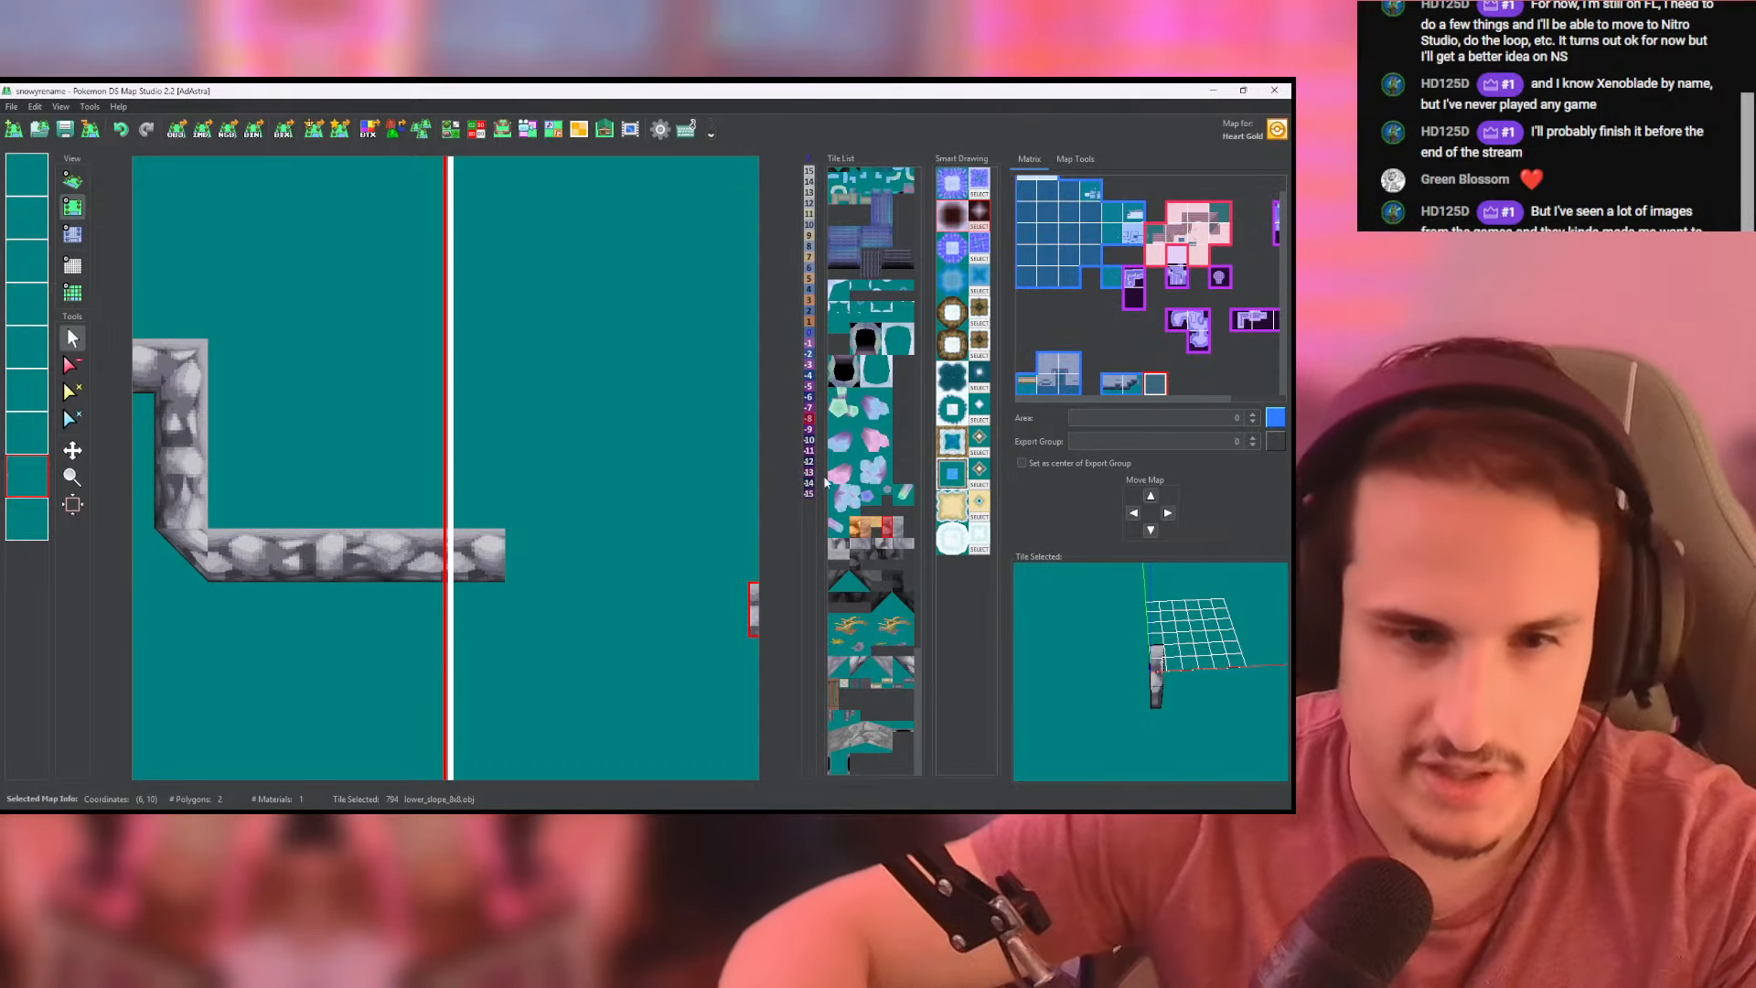
- Close the front wall's eastern end with the opposite high_corner tile and paint a light side wall upward from it
left_click(860, 668)
left_click(528, 582)
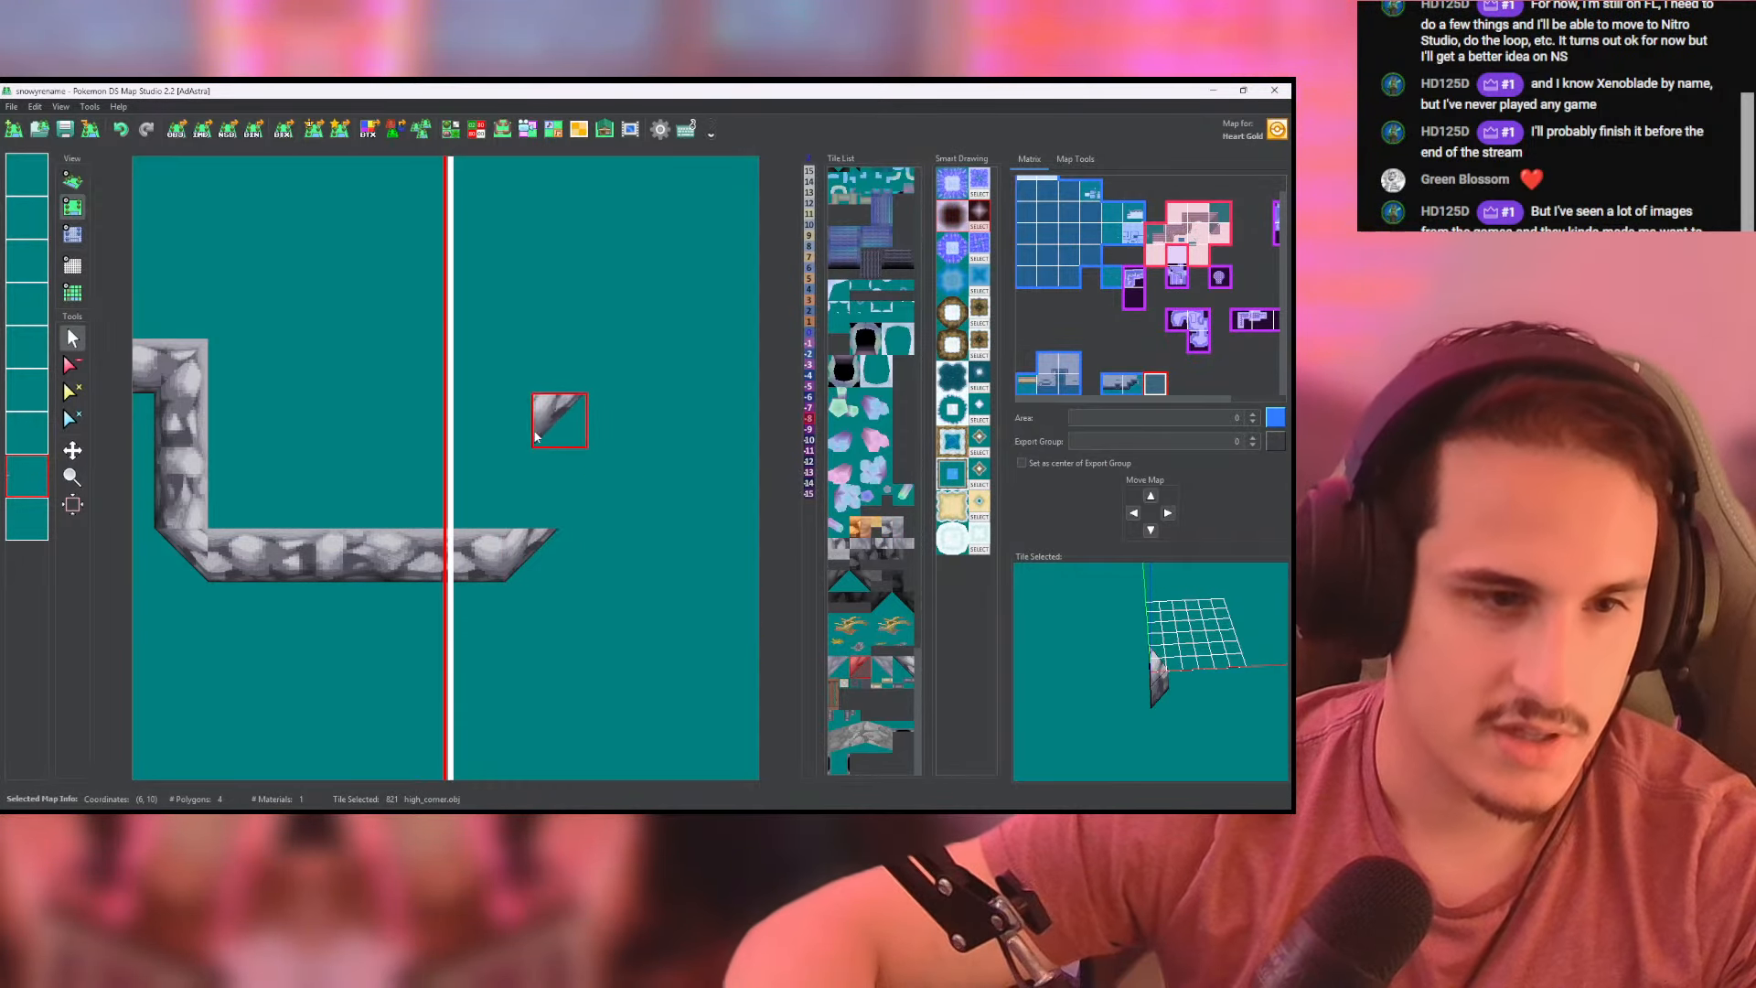
left_click(842, 546)
left_click_drag(609, 590, 593, 437)
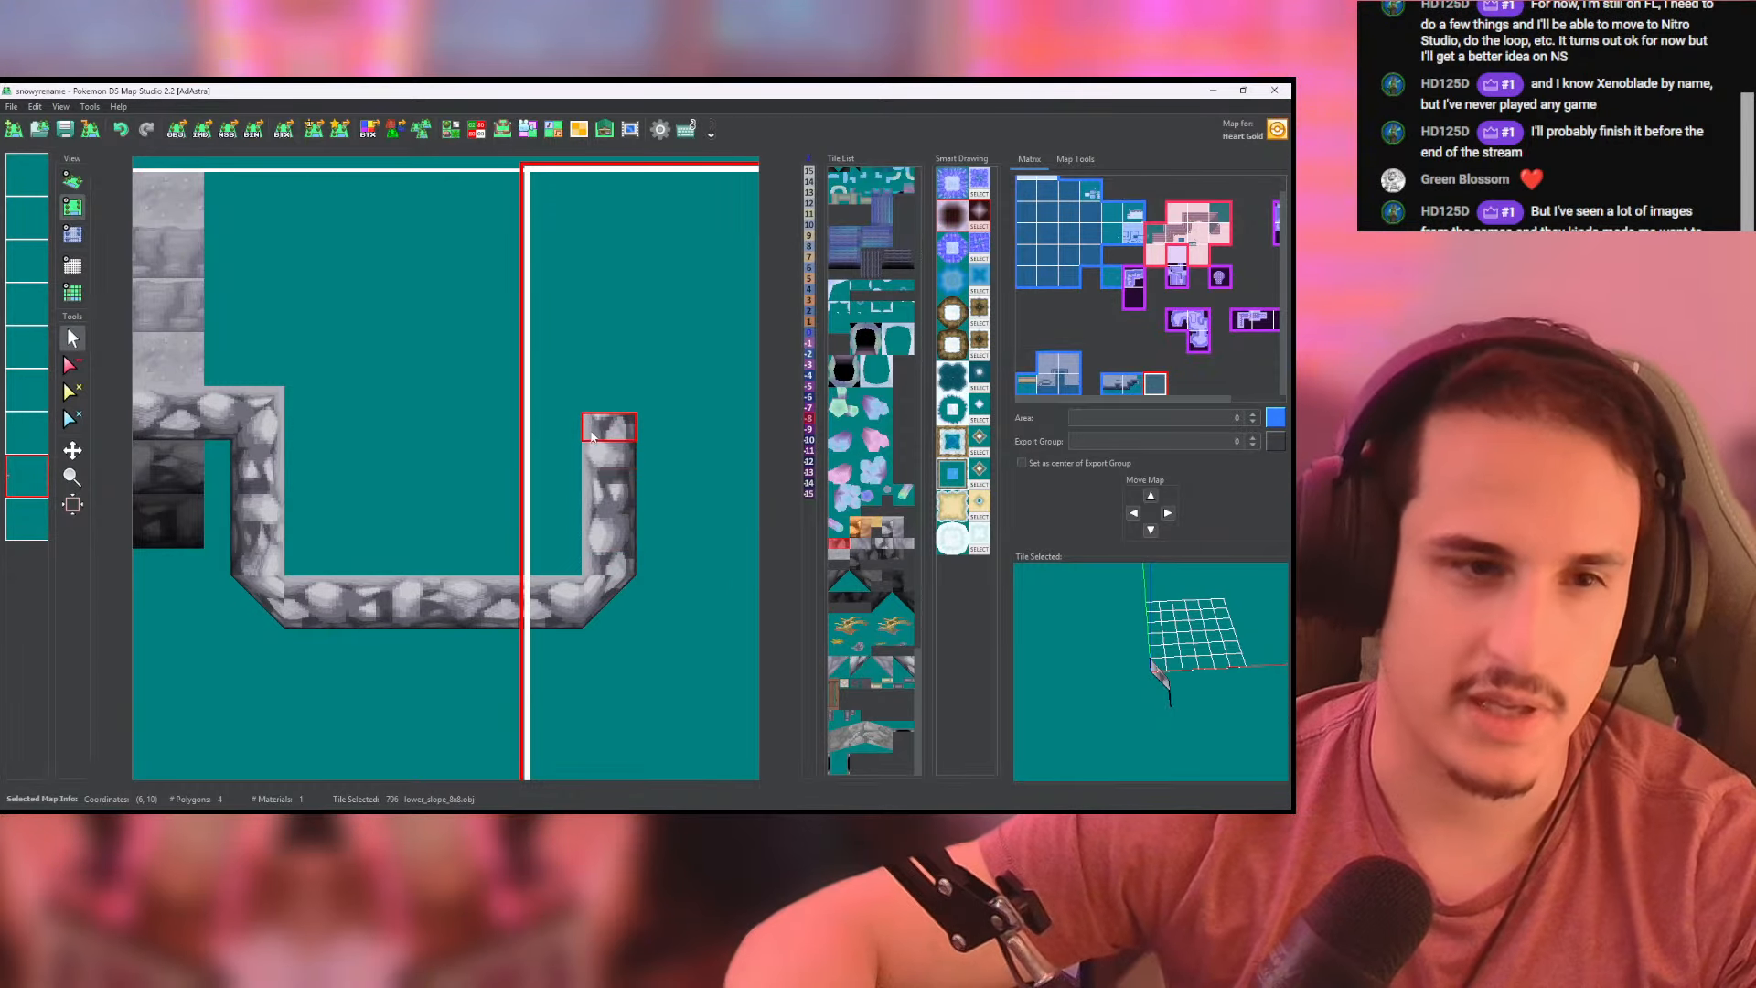
- Extend the smooth grey wall above the ledge eastward past the cliff's end on the right-hand map
middle_click_drag(431, 420, 576, 485)
right_click(331, 388)
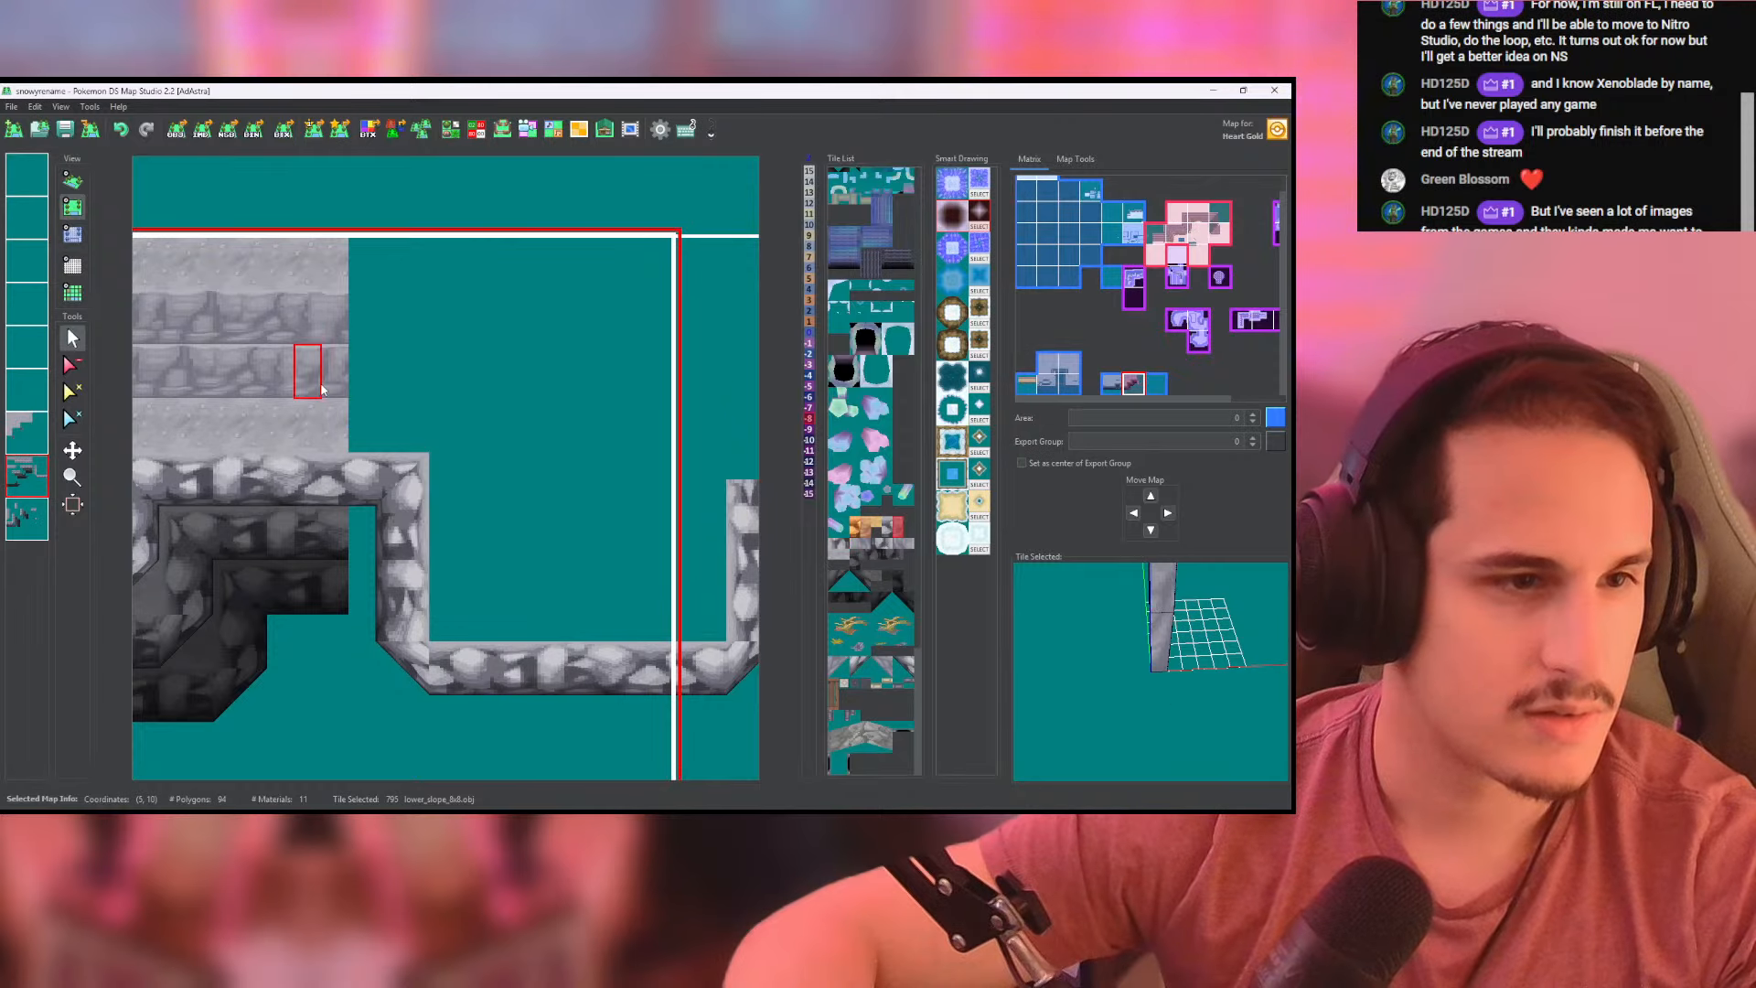
left_click_drag(357, 392, 425, 396)
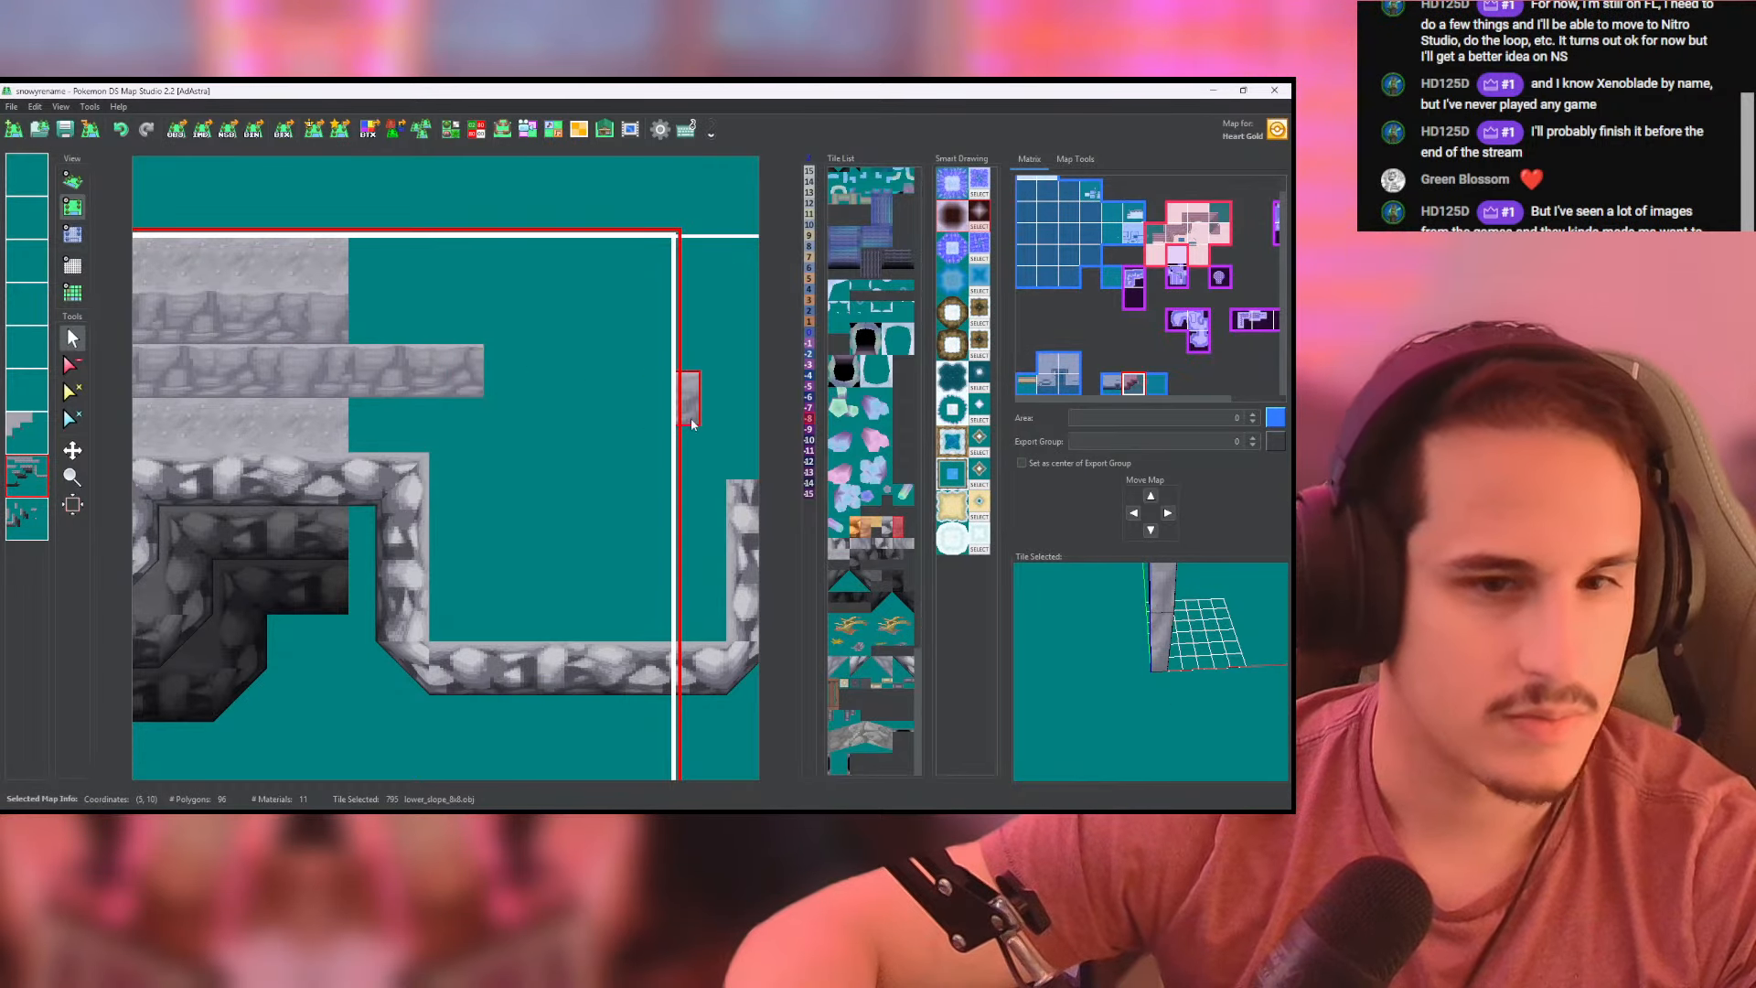
- Turn the grey wall's eastern end southward, painting a lower_slope_8x8 side wall down from it on the lowest layer
left_click(903, 543)
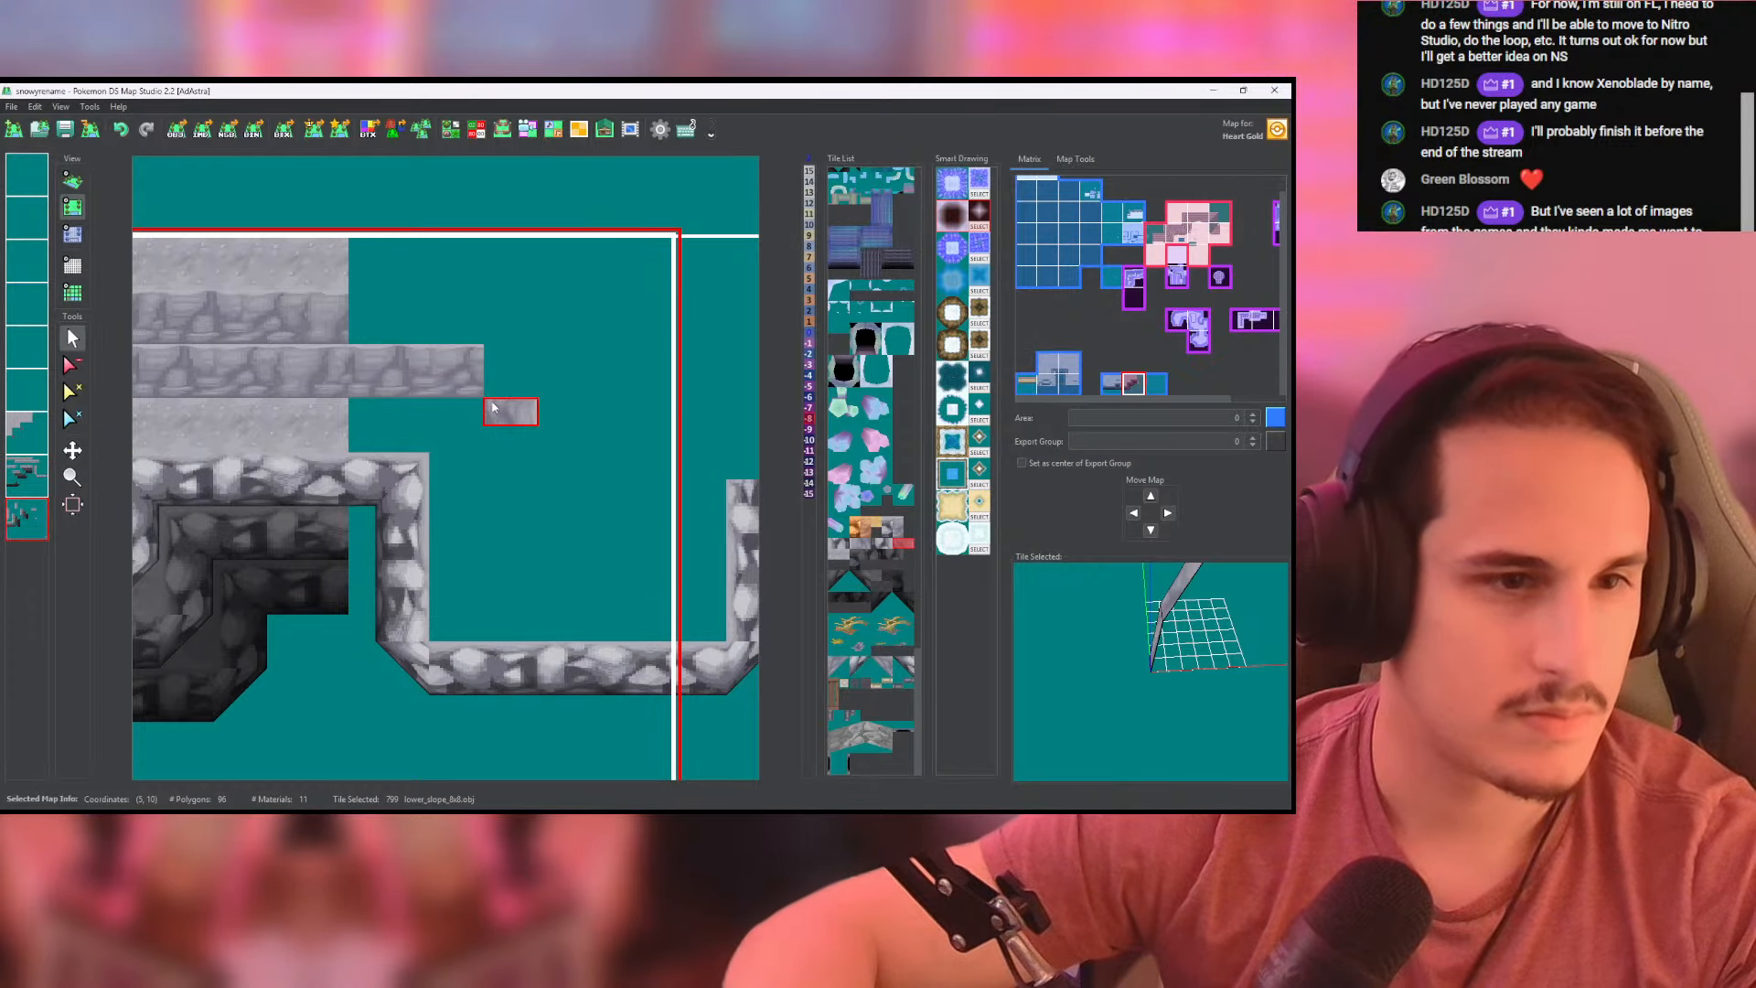
left_click(493, 392)
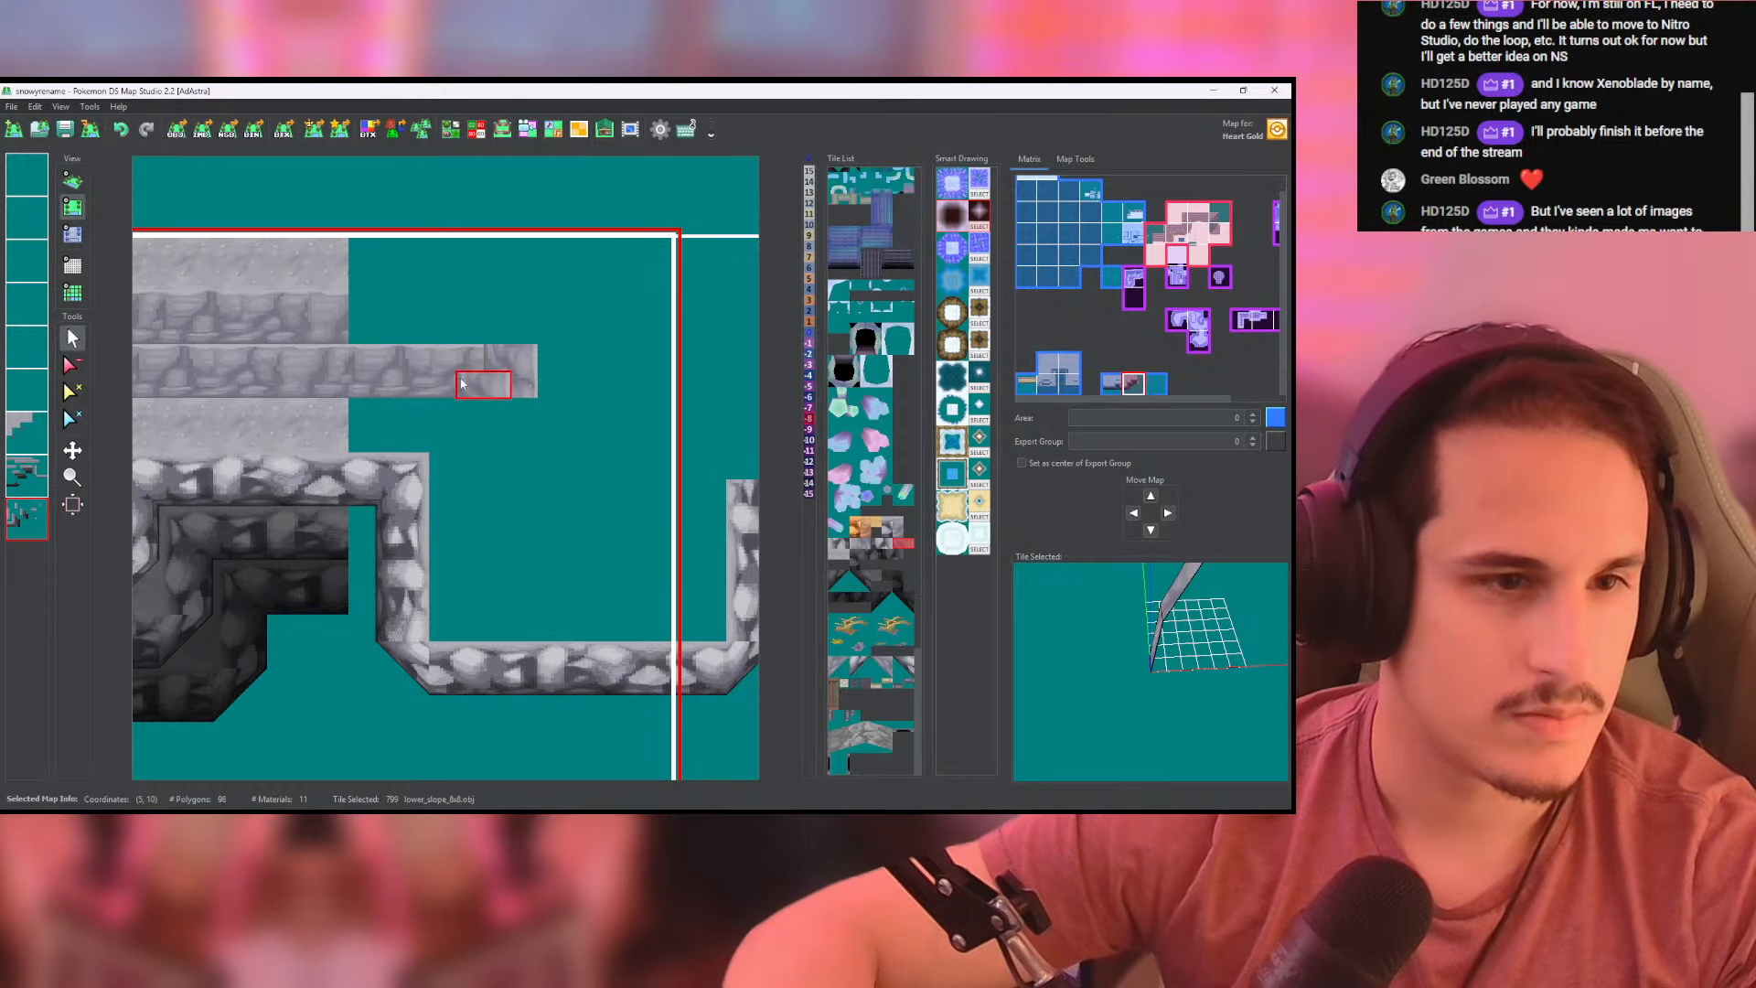
left_click(27, 477)
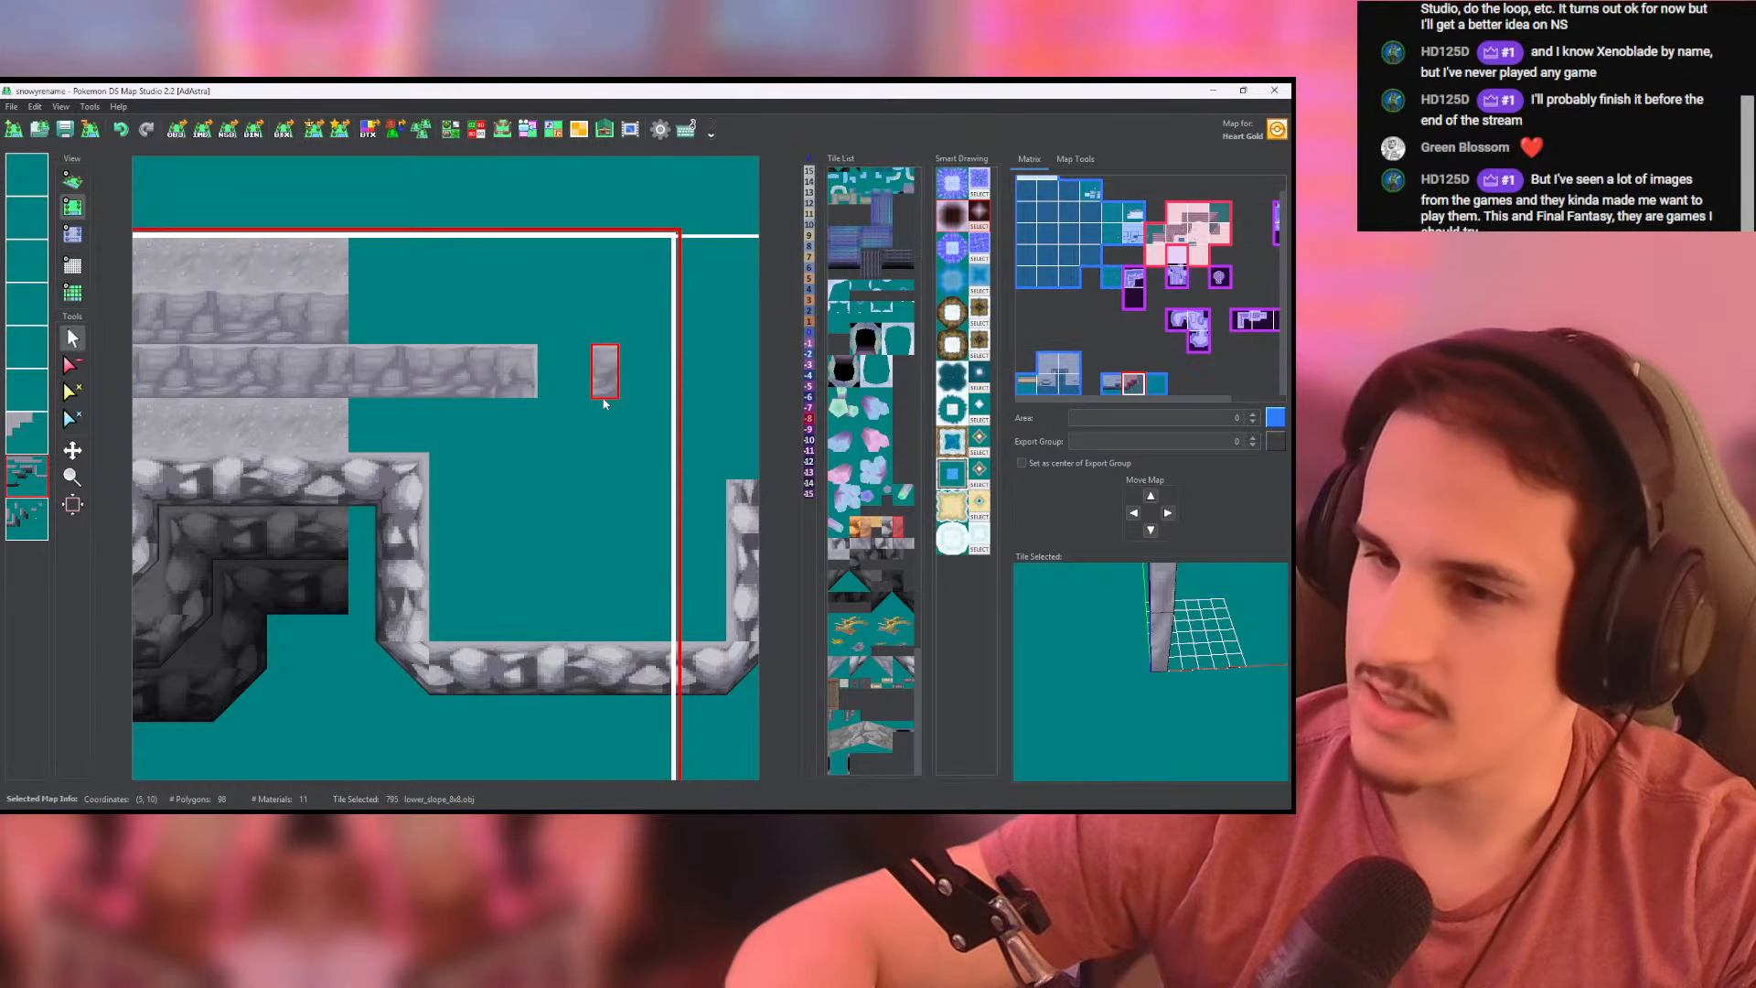
left_click(26, 519)
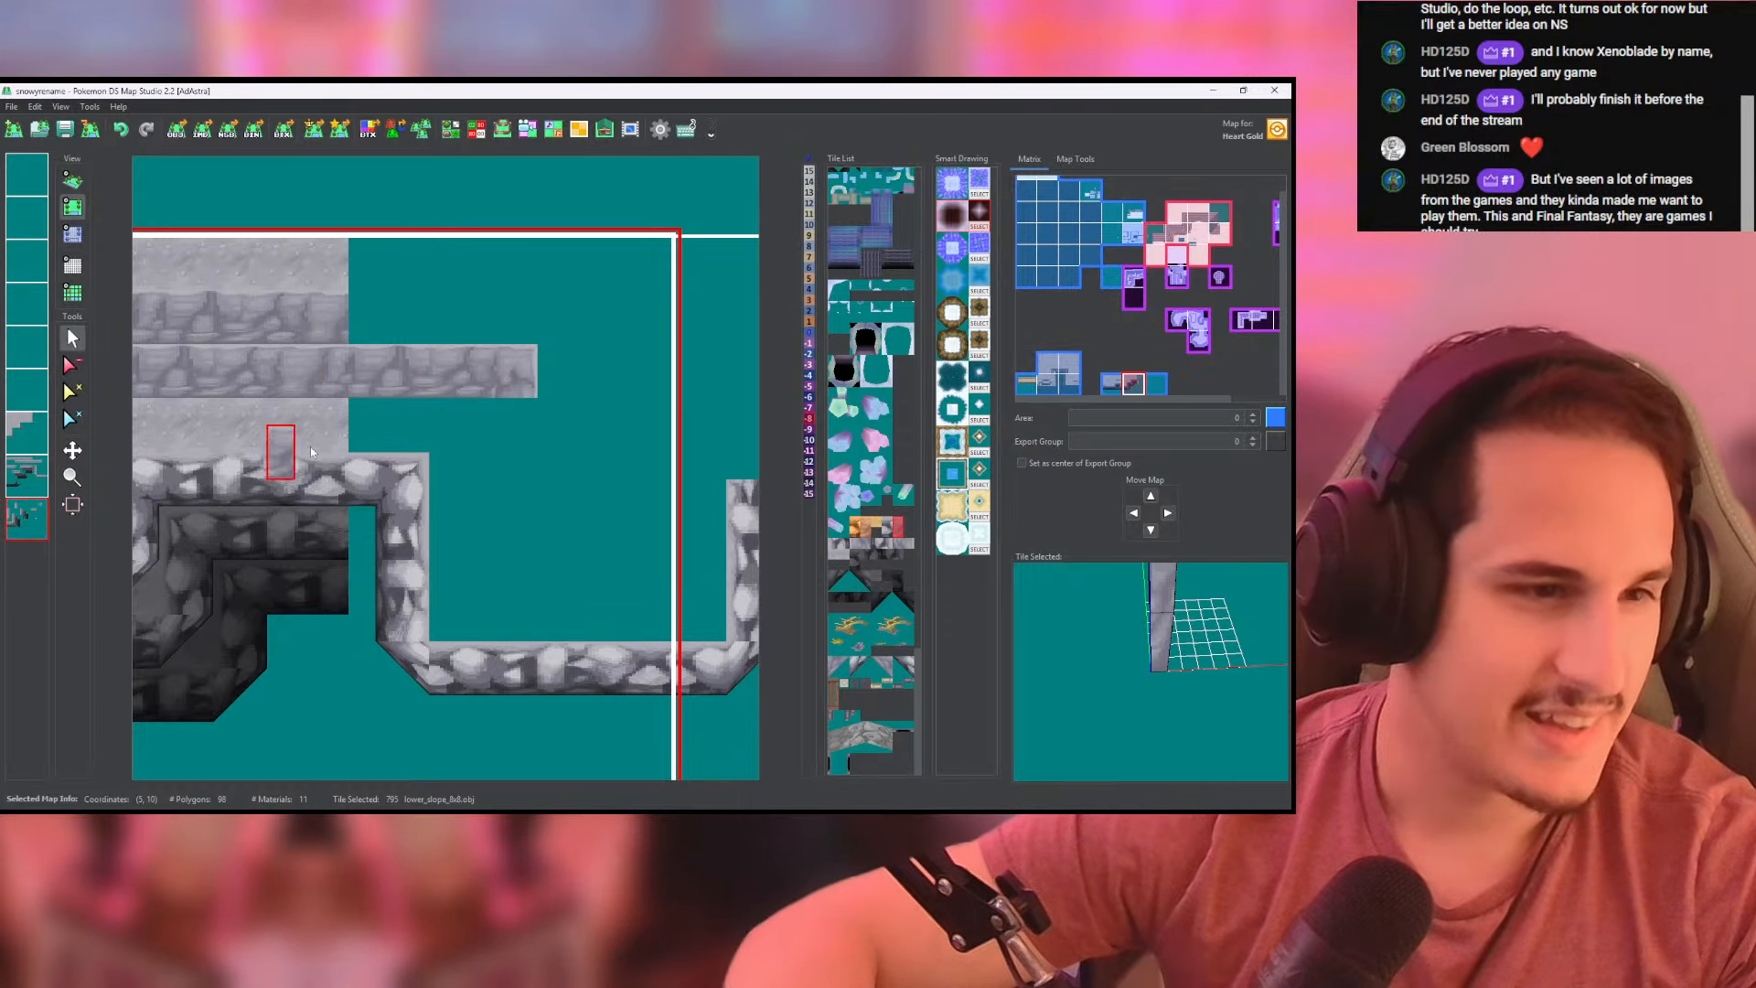
left_click(501, 434)
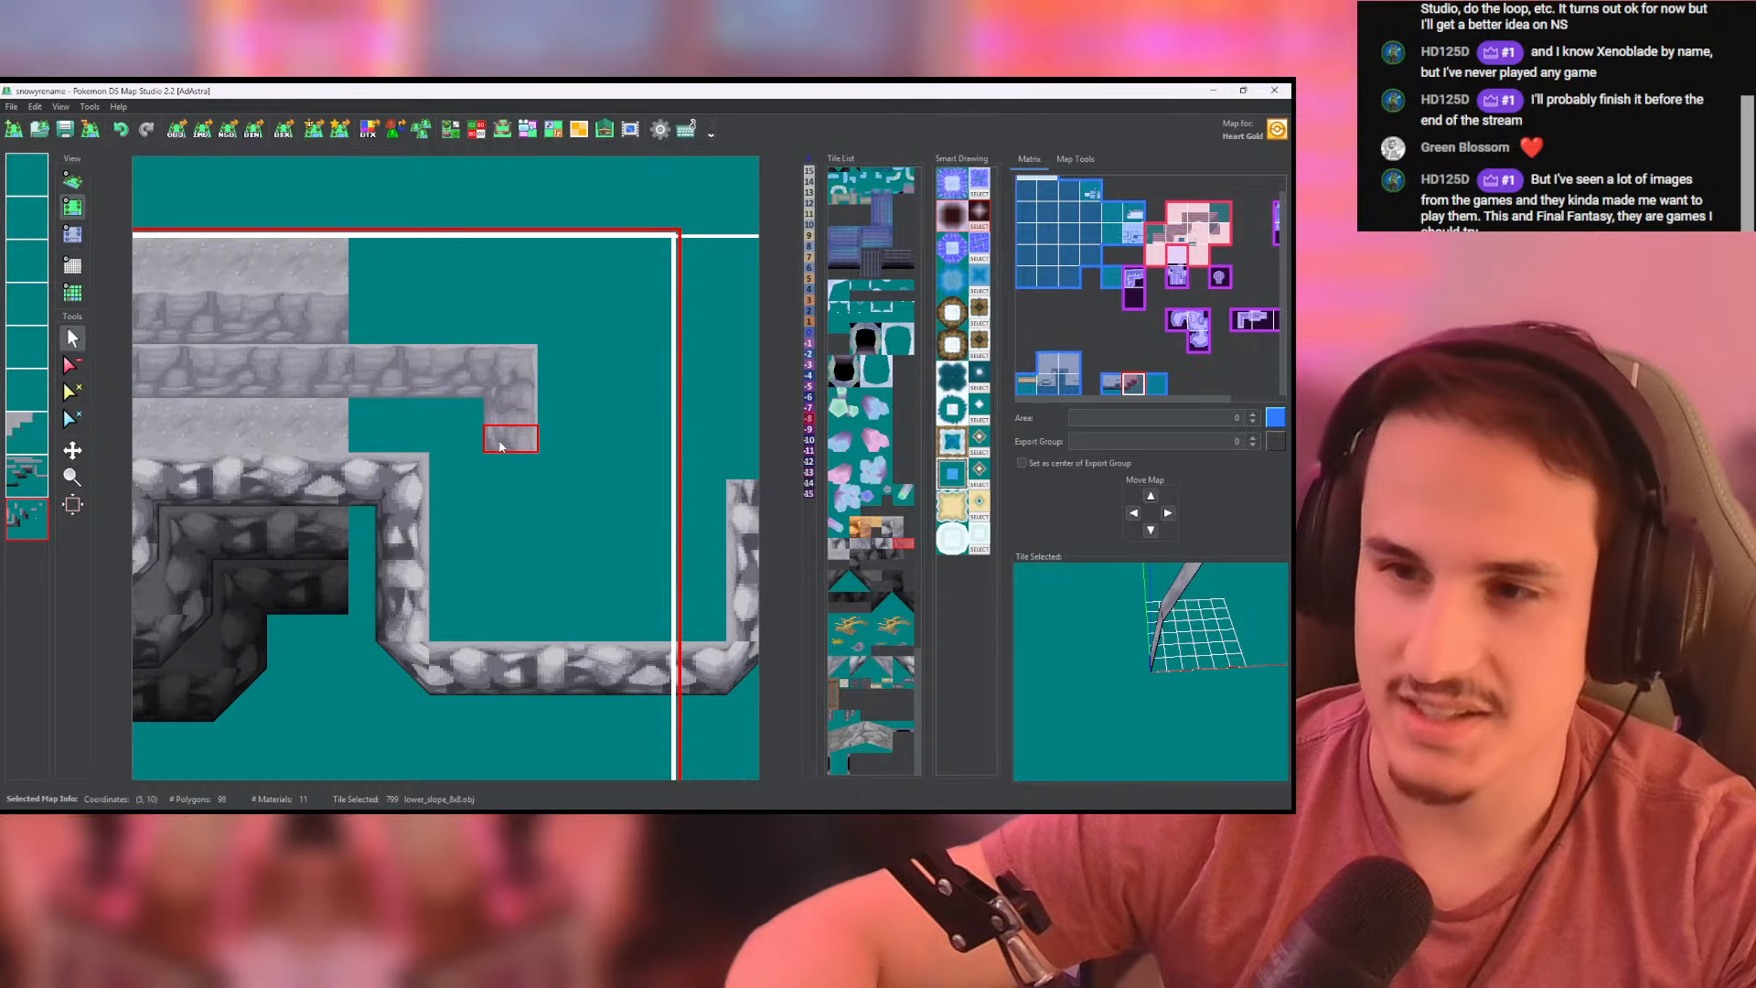
left_click(501, 448)
left_click(501, 475)
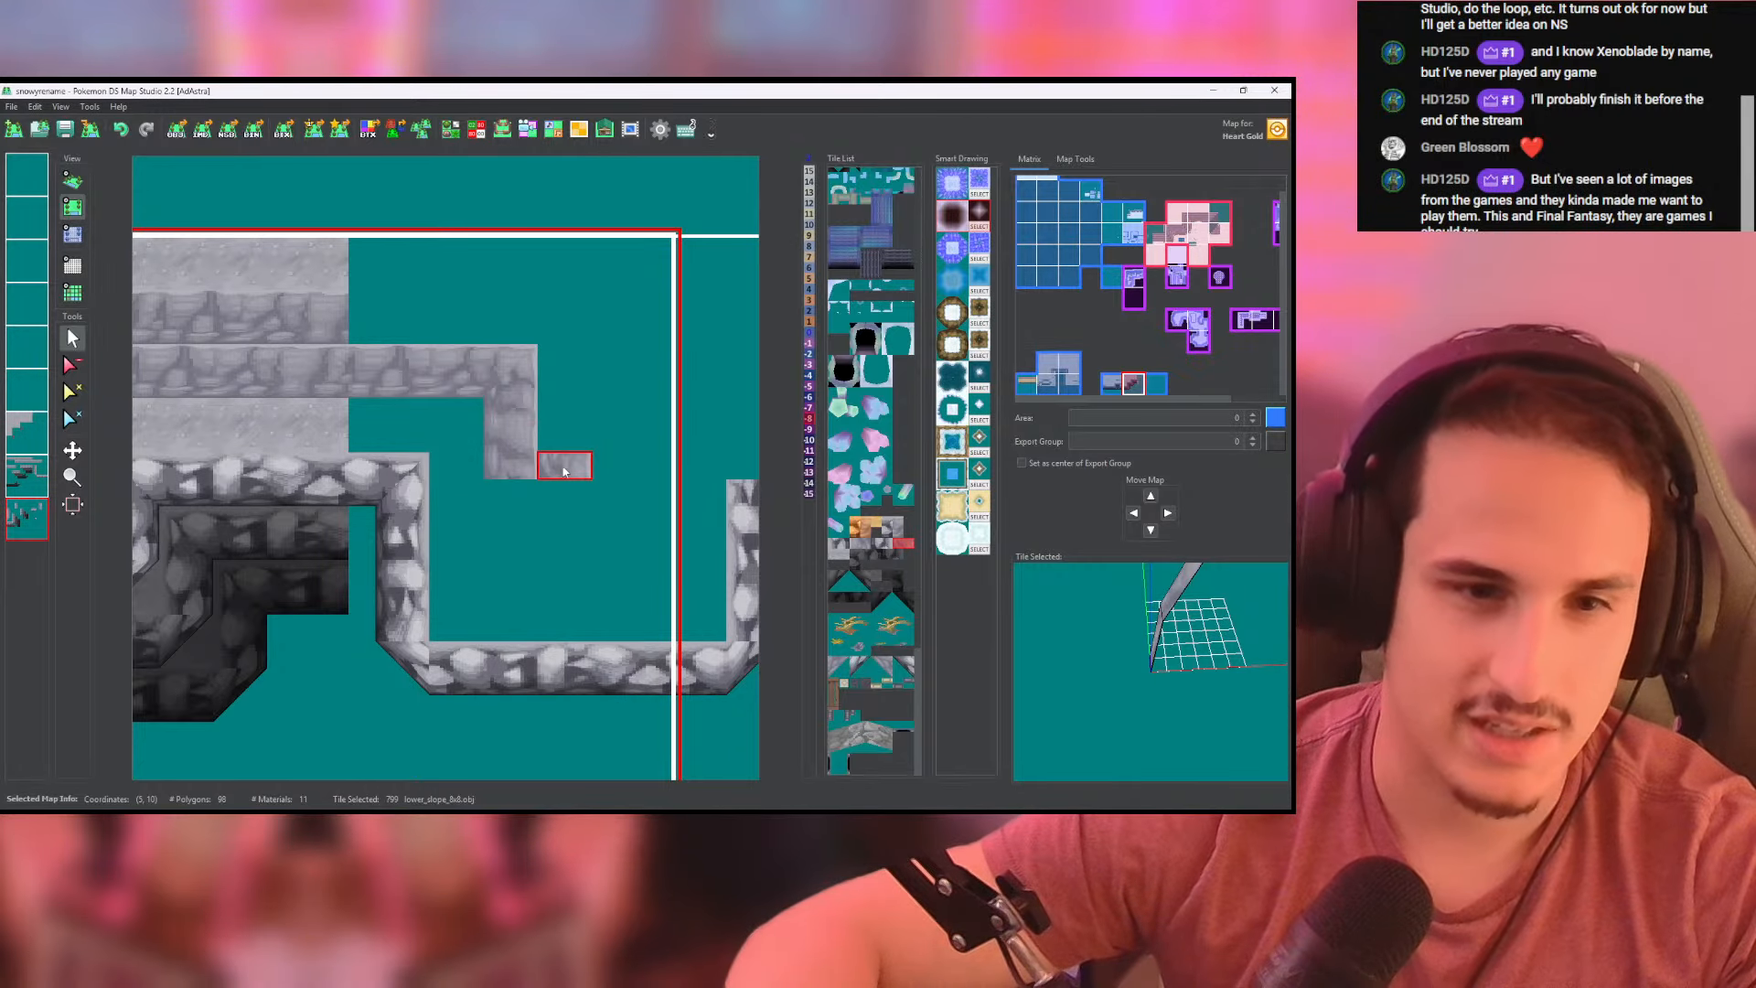
- Place a high_corner tile at the side wall's foot and continue a short front wall eastward from it
left_click(893, 676)
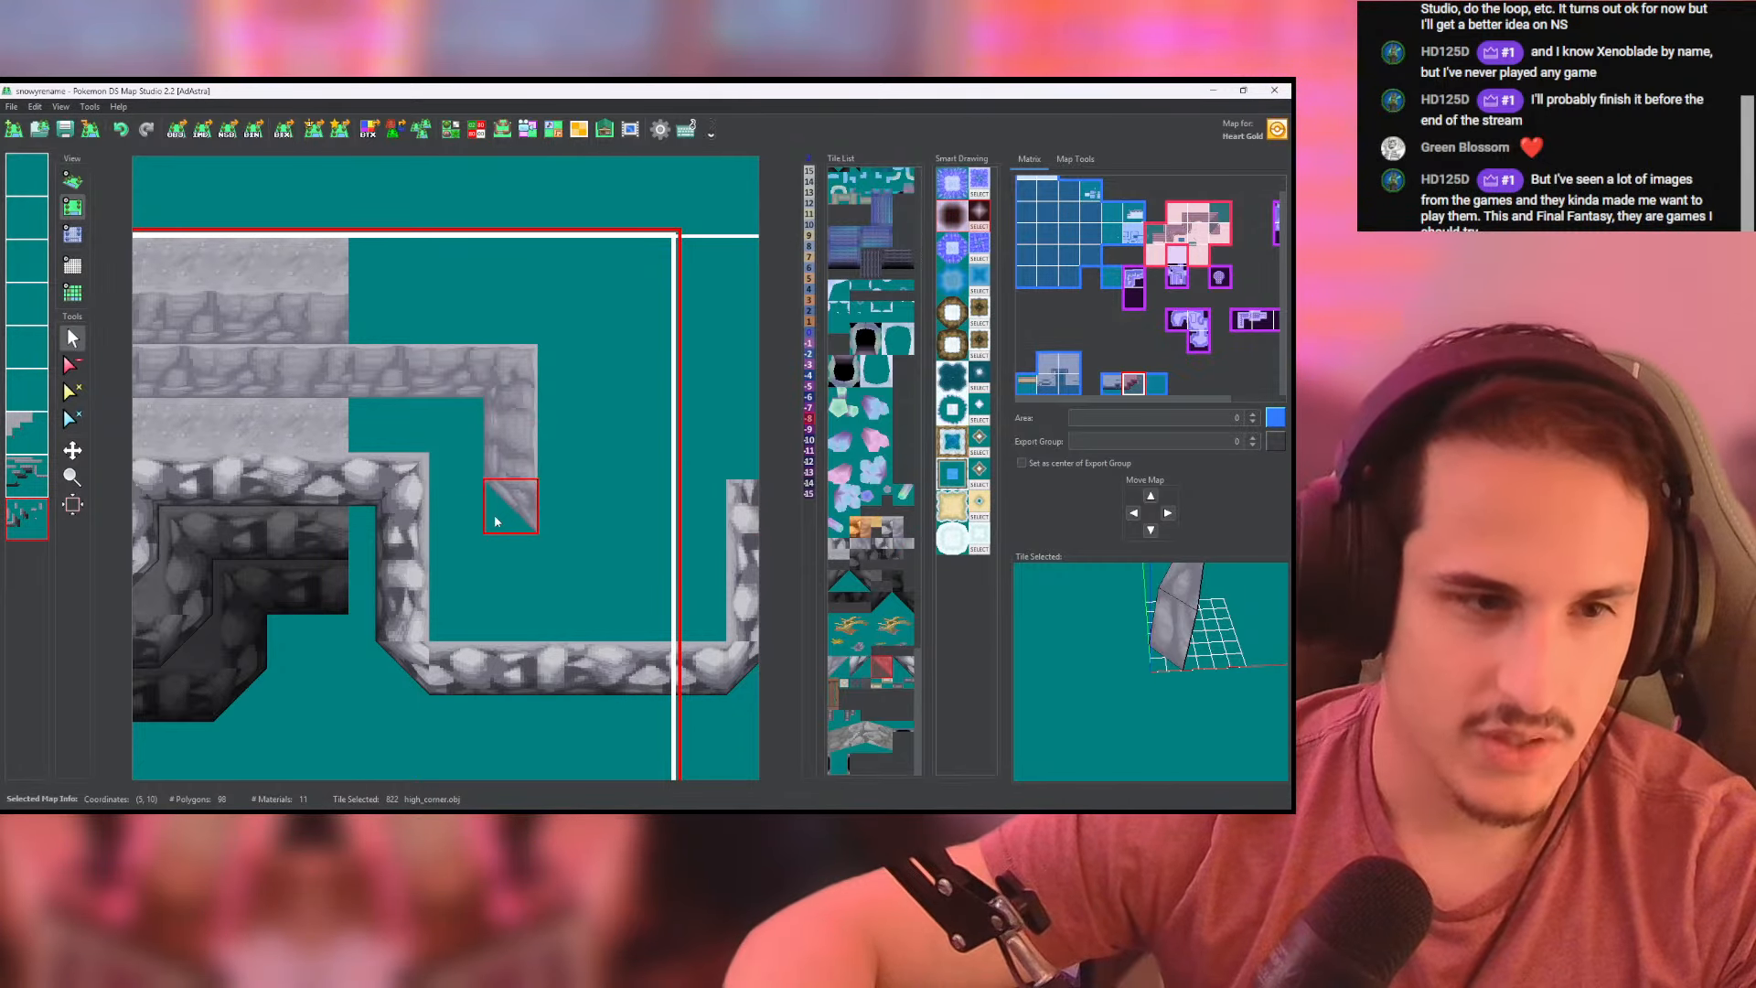
left_click(501, 516)
left_click(28, 476)
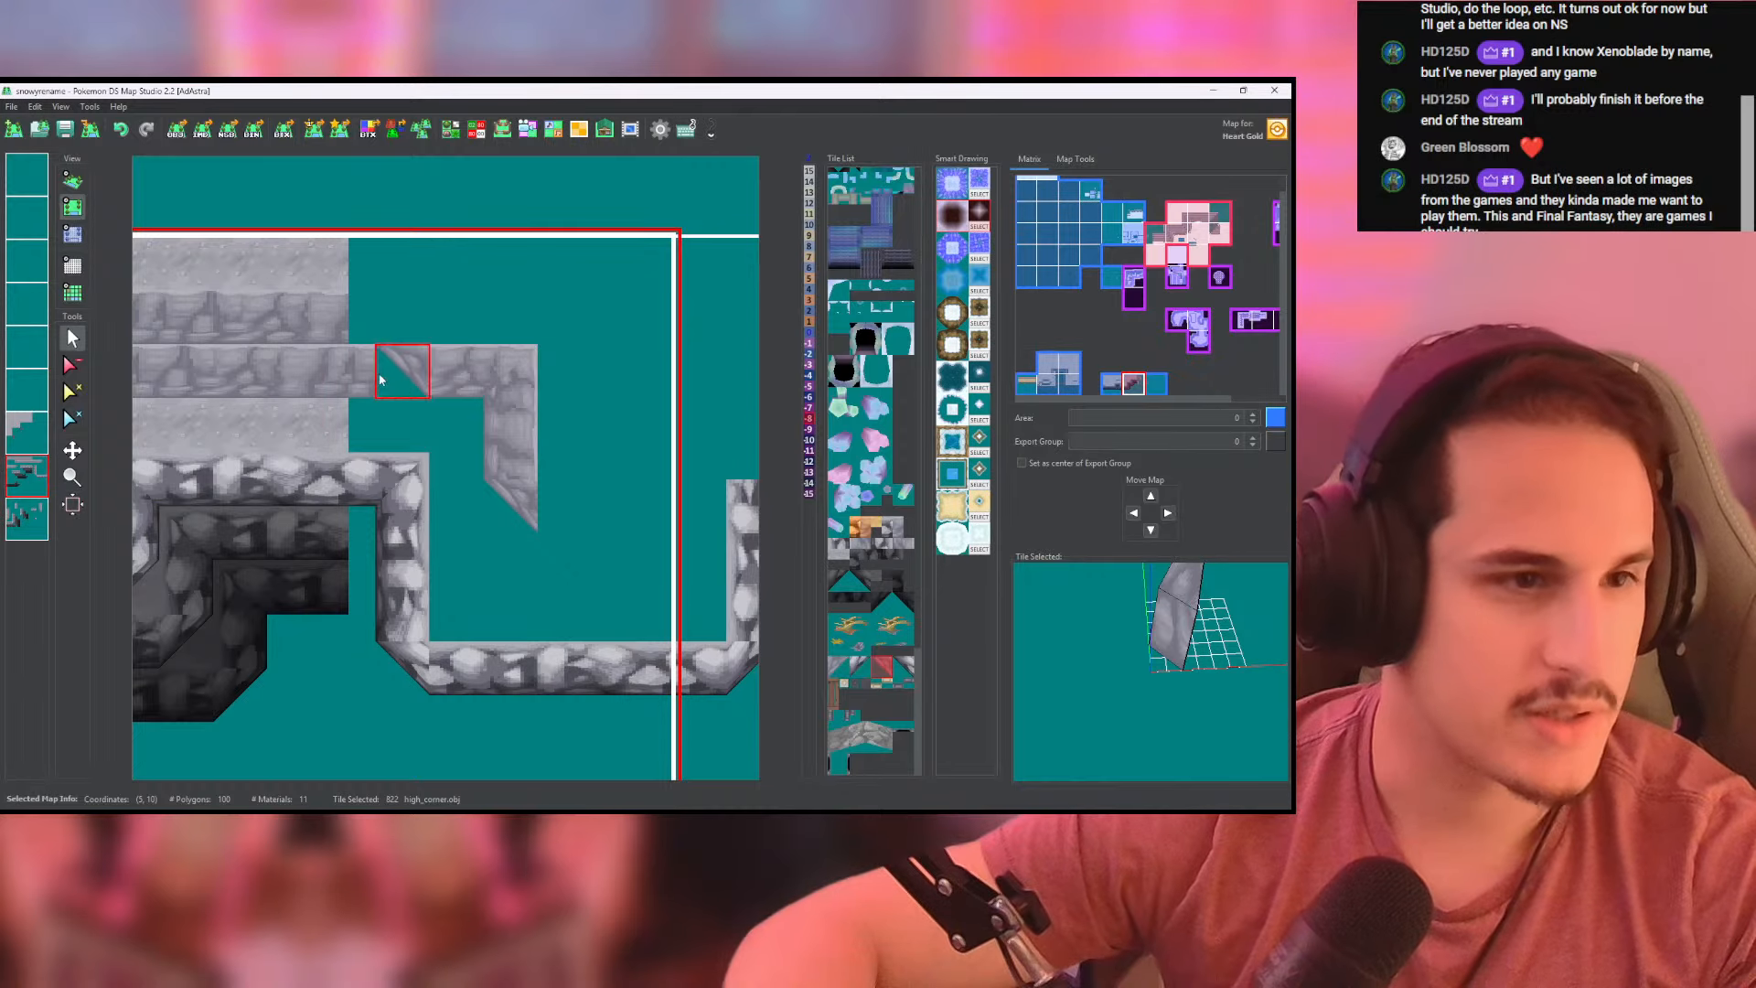
right_click(443, 390)
middle_click_drag(574, 513, 500, 518)
left_click_drag(486, 527, 549, 523)
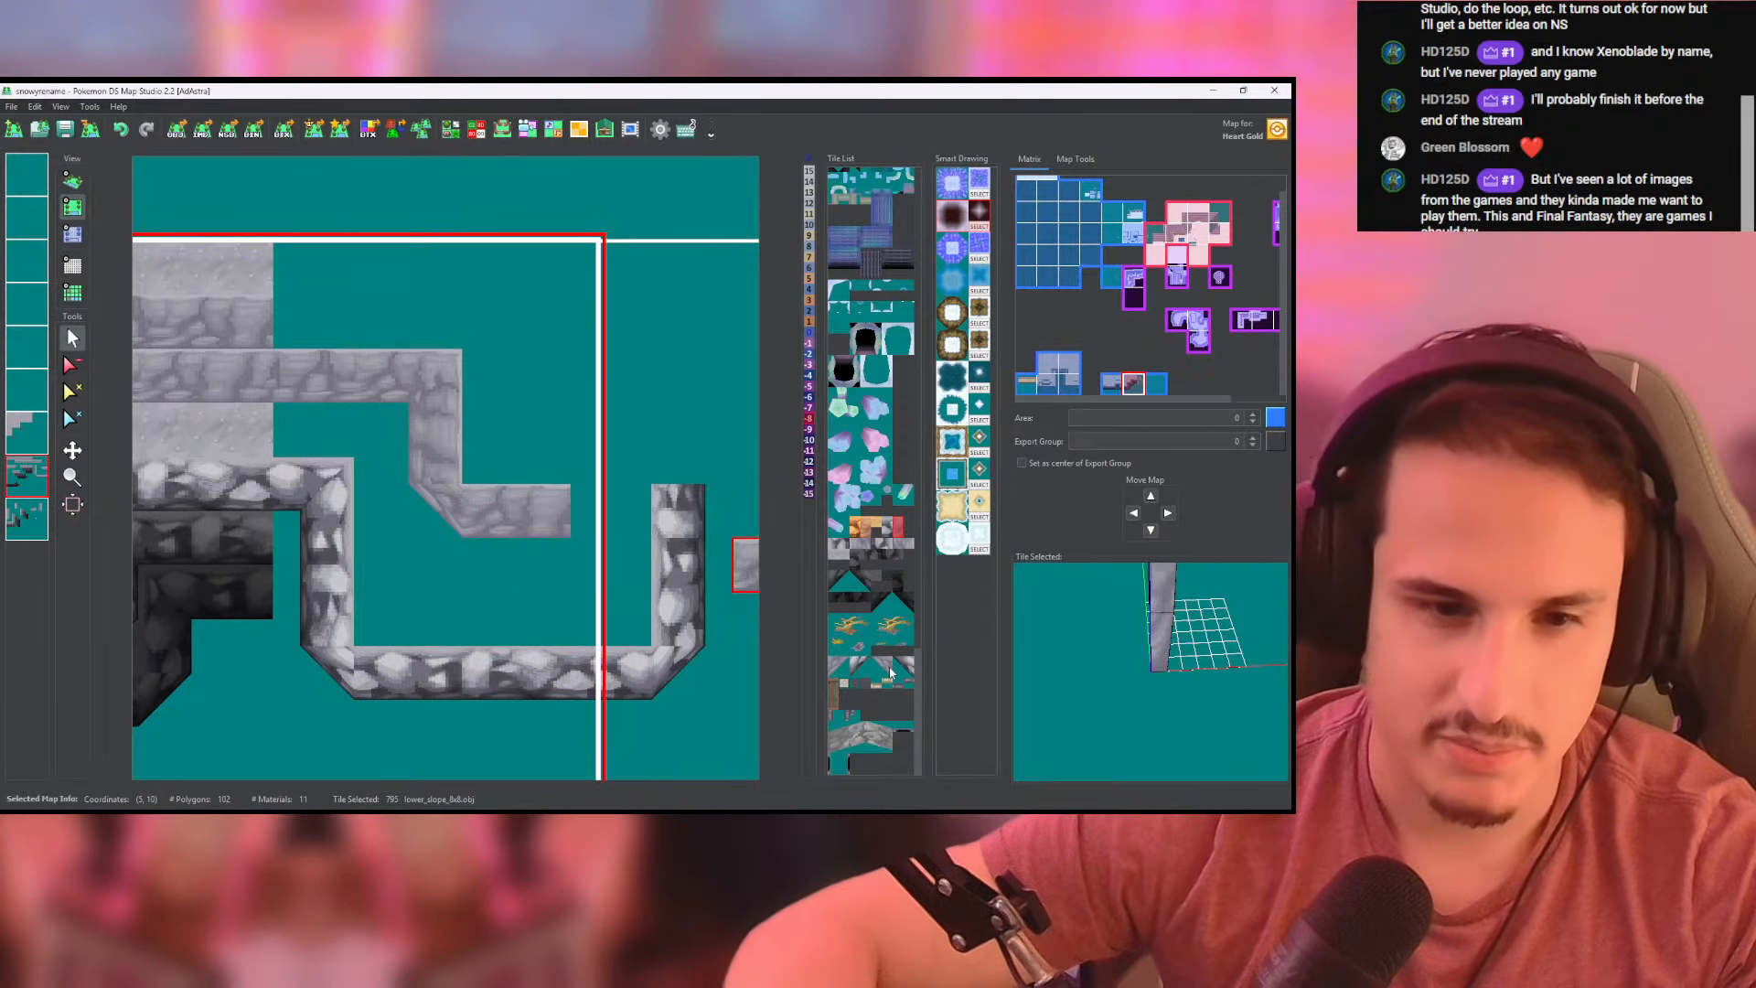
- Close the short front wall with the opposite high_corner tile and paint a lower_slope_8x8 side wall upward from it
left_click(838, 666)
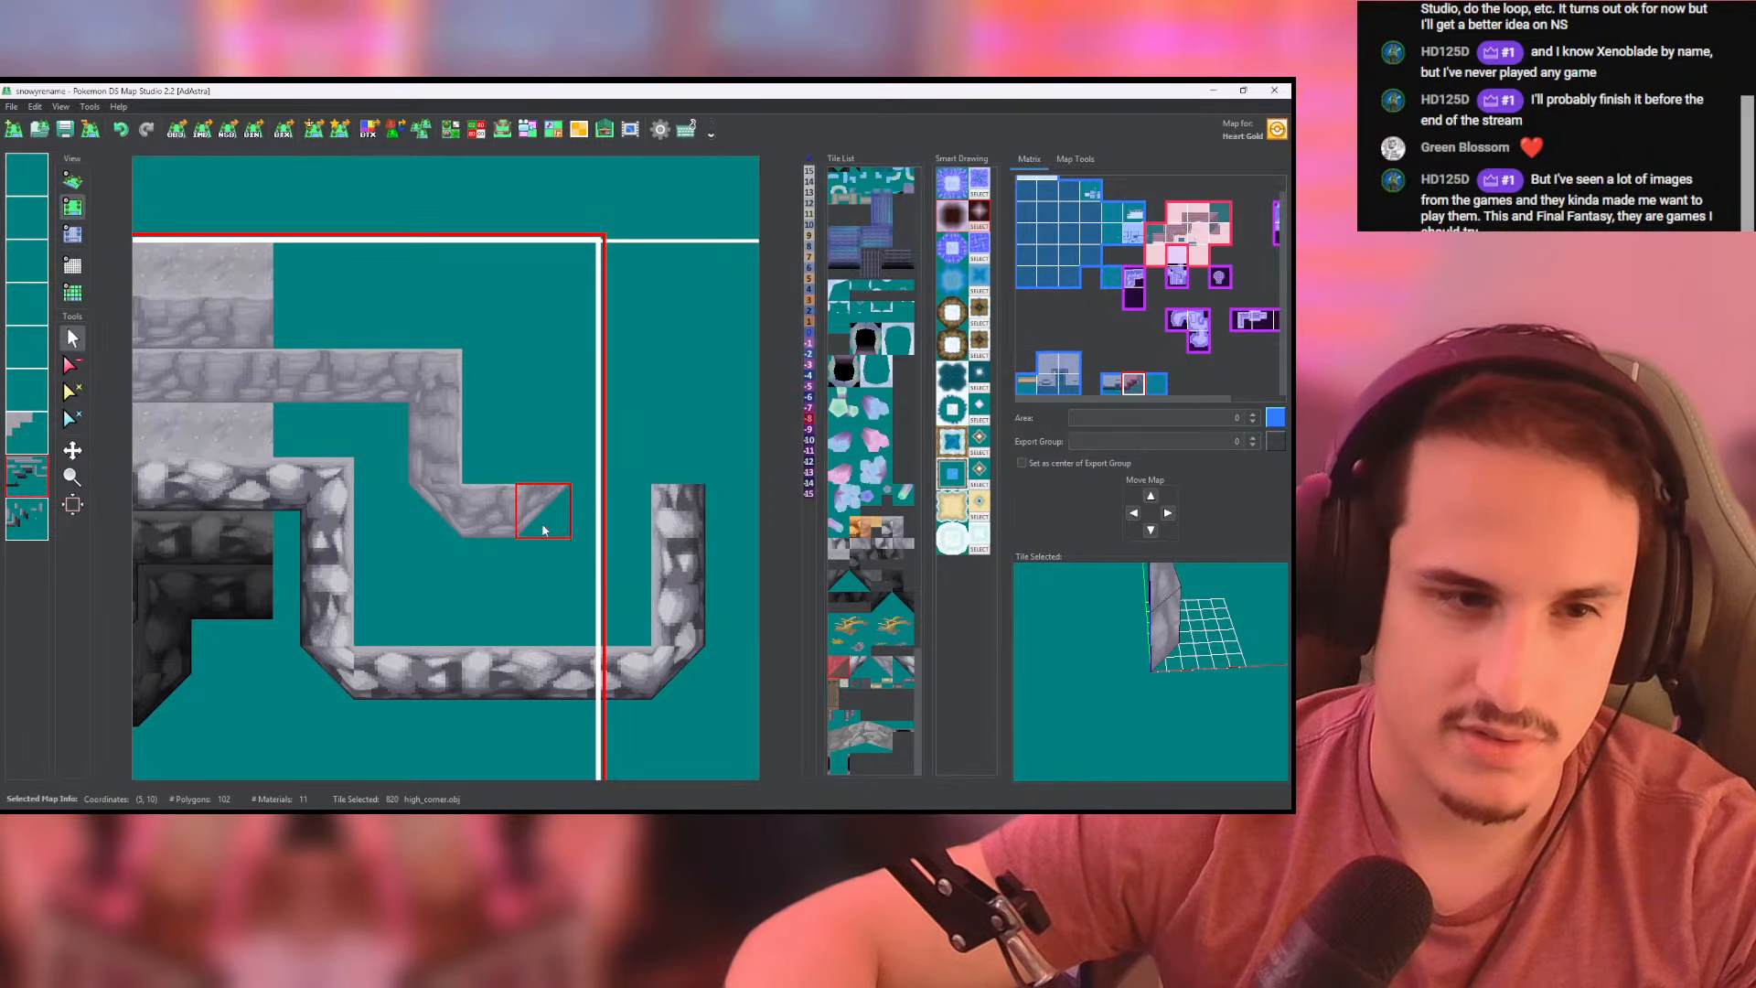
left_click(458, 469)
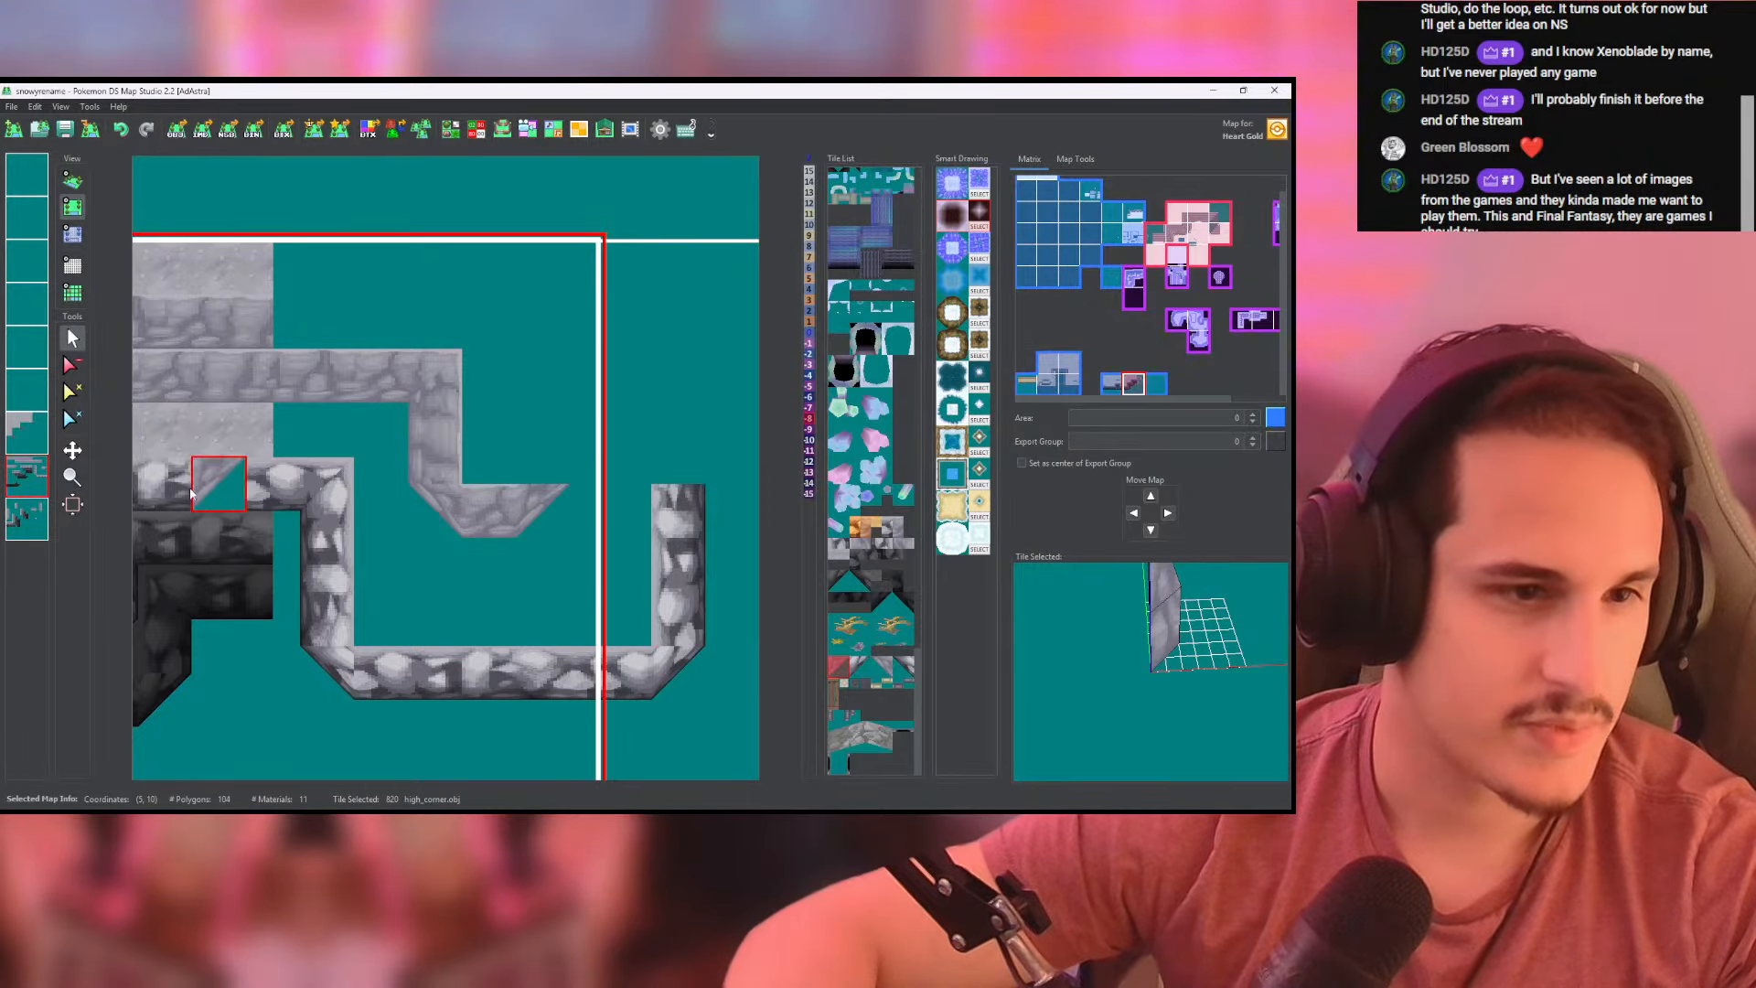
left_click(41, 525)
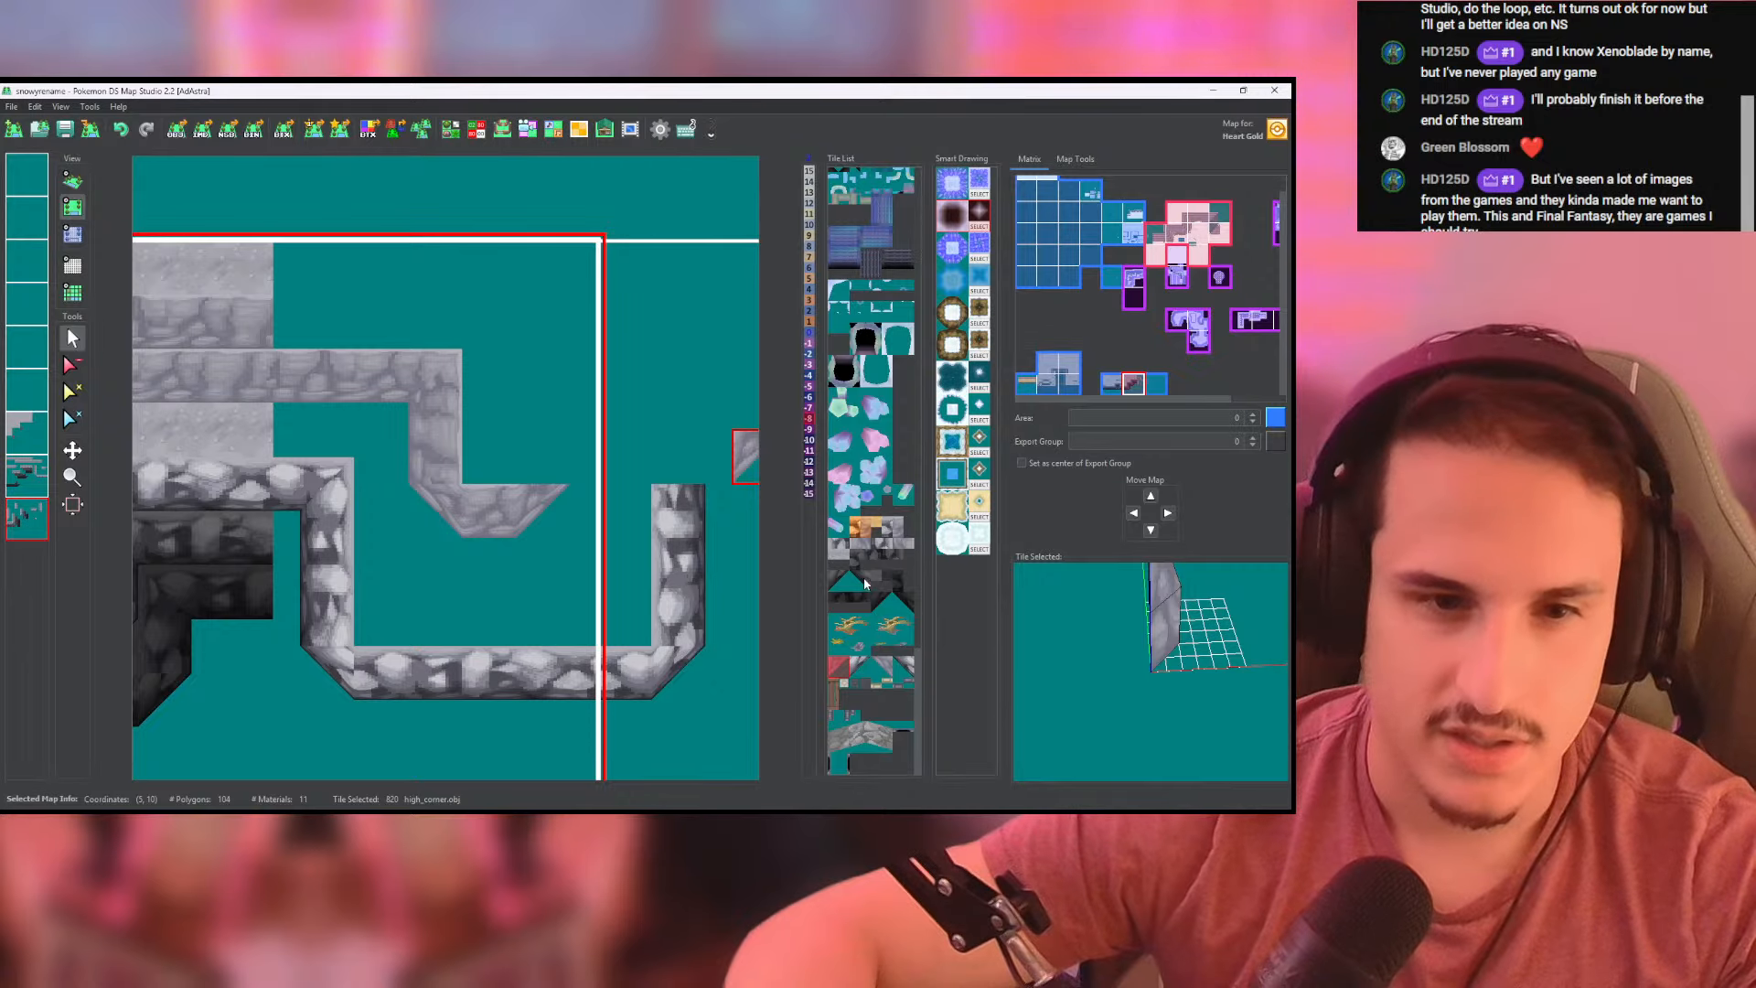
left_click(857, 545)
left_click_drag(535, 473, 534, 369)
middle_click_drag(600, 397, 558, 408)
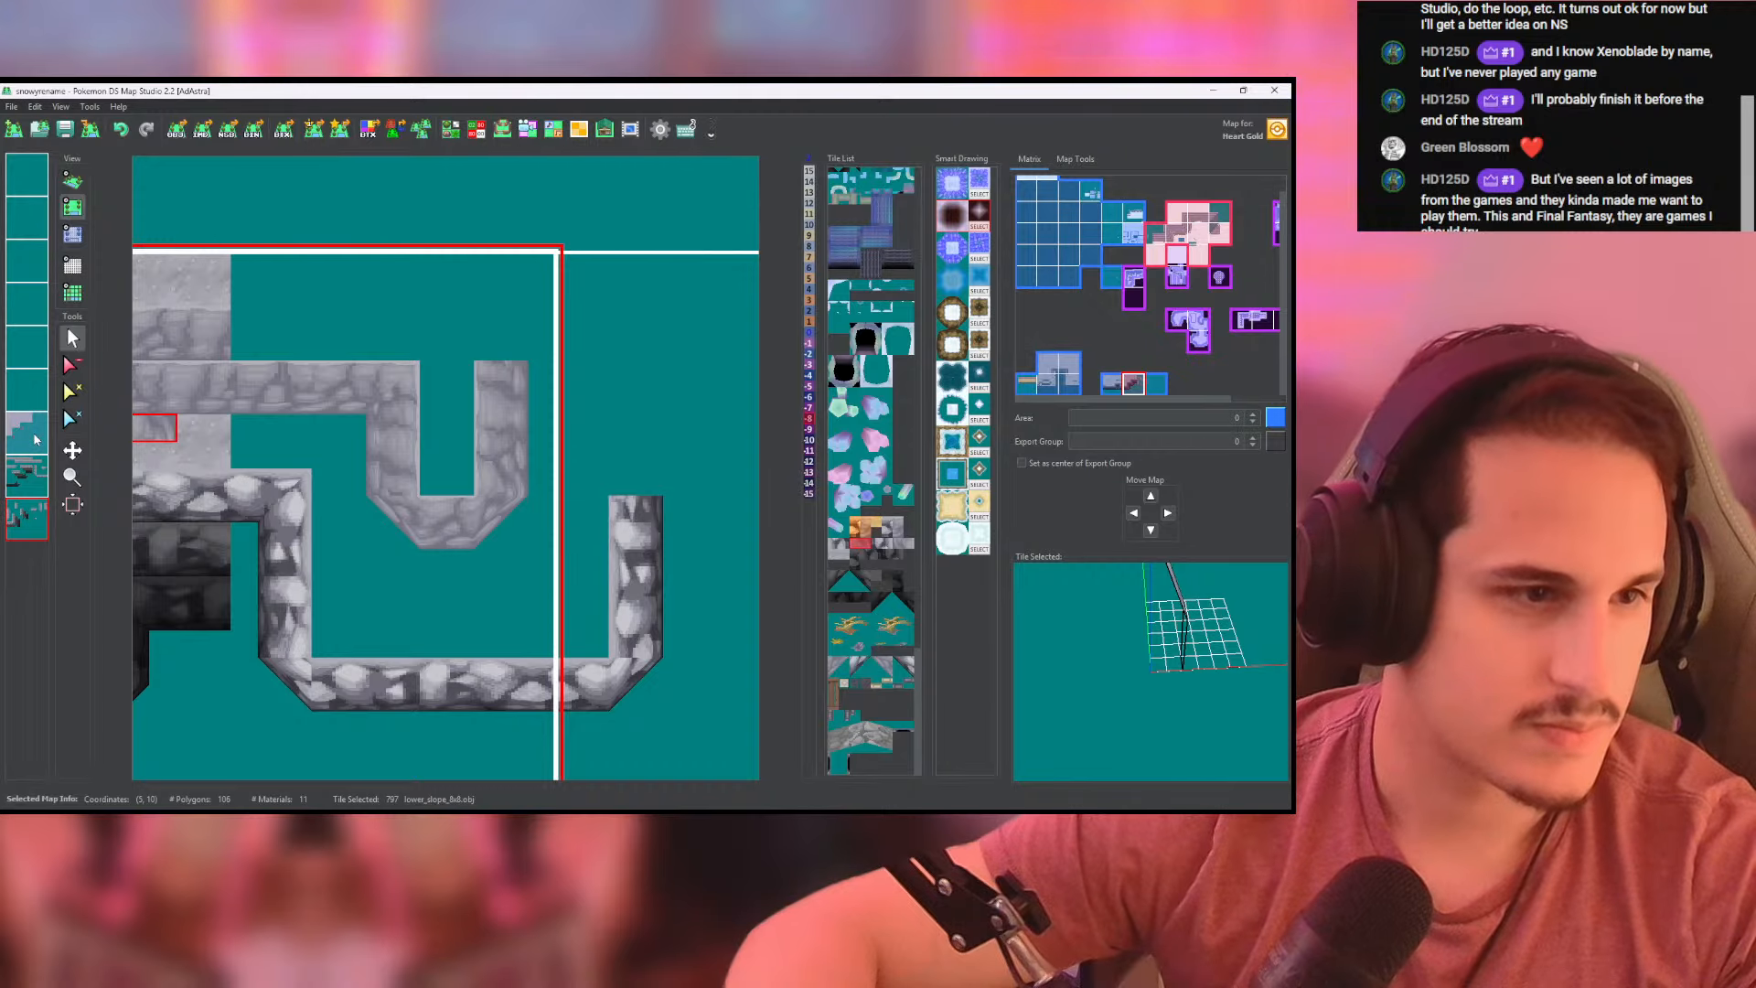
- Extend the grey wall eastward from the top of the new side wall onto the adjoining map on the second-lowest layer
left_click(26, 476)
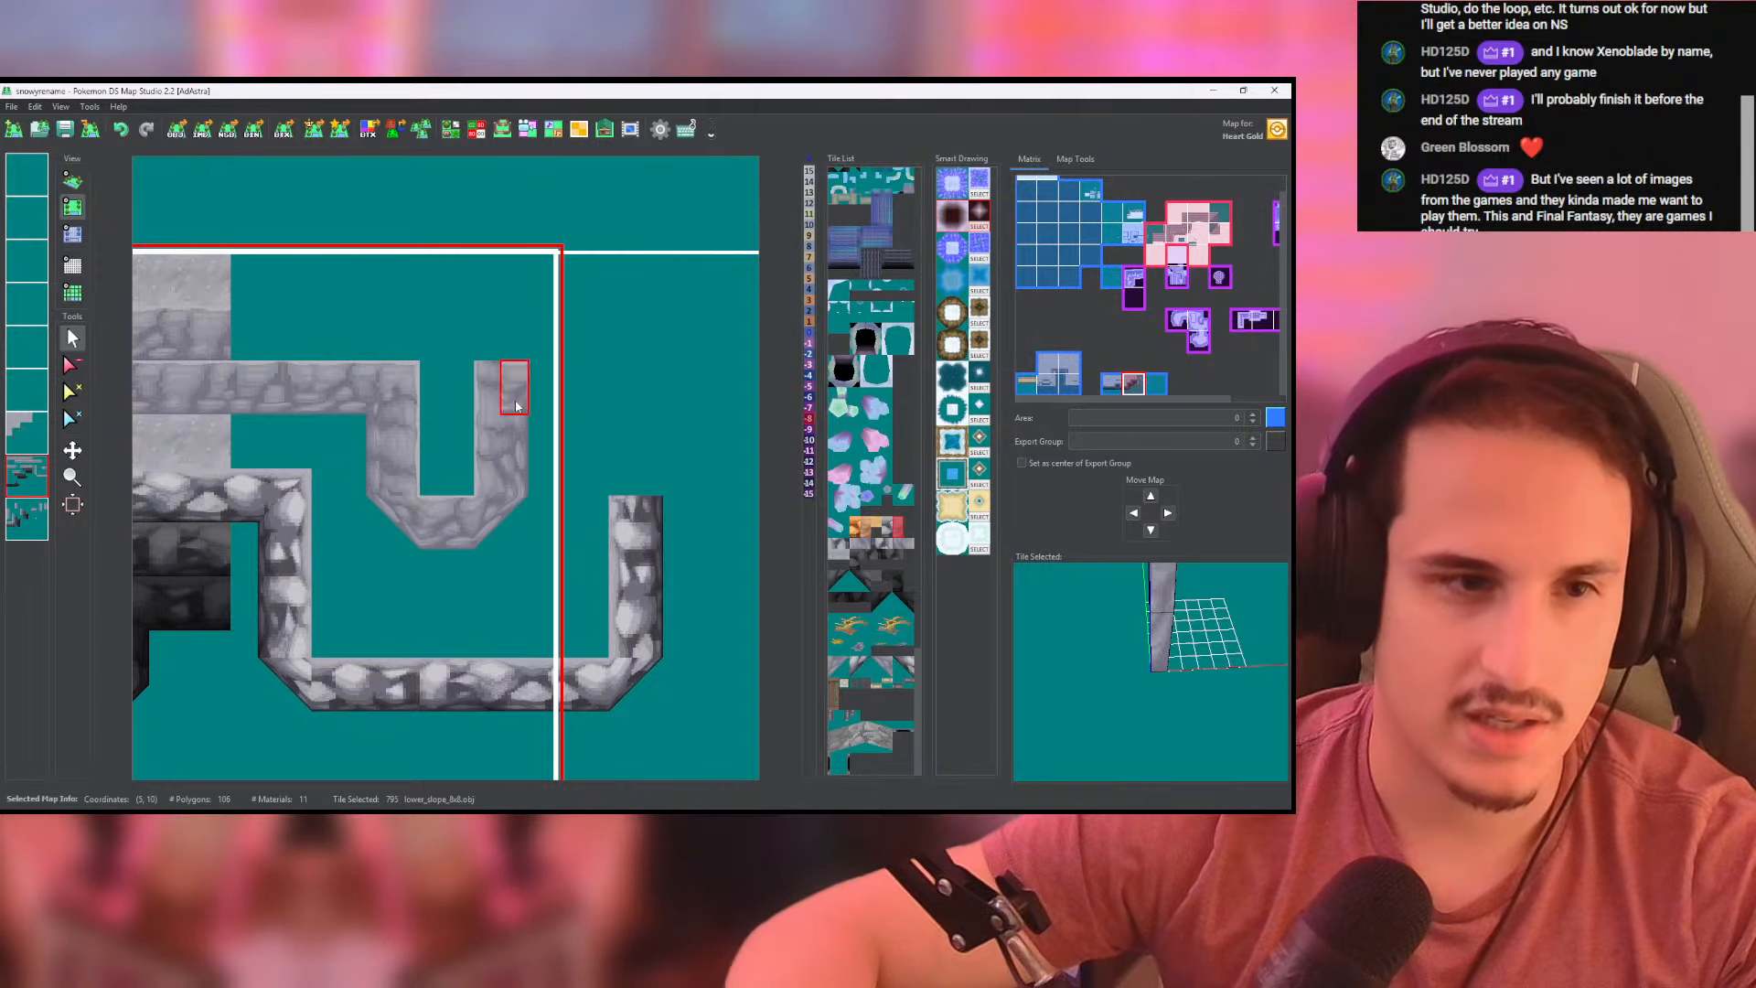
left_click_drag(510, 402, 646, 403)
middle_click_drag(647, 403, 522, 402)
left_click_drag(523, 403, 628, 403)
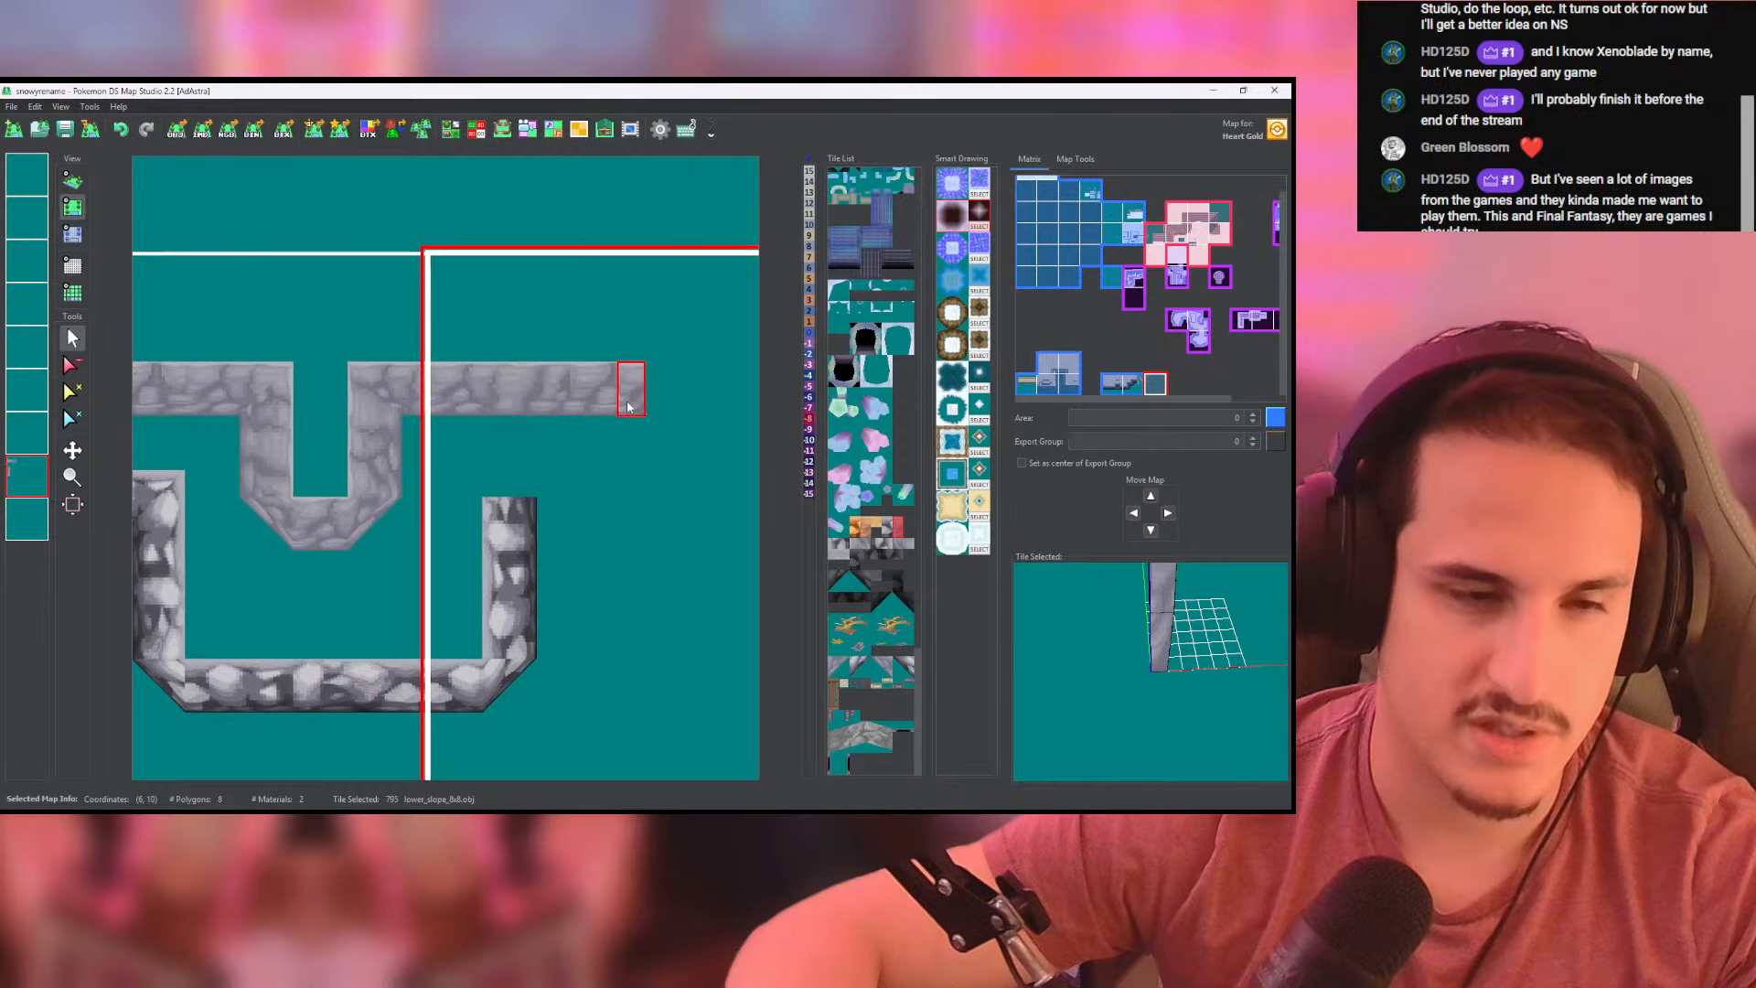
mouse_move(628, 403)
middle_mouse_down()
mouse_move(533, 413)
mouse_move(640, 407)
middle_mouse_up()
- Fill the ledge, the projecting outcrop and the plateau behind the walls with cliffside_ground tiles on the third-lowest layer
middle_click_drag(239, 423, 571, 375)
left_click(30, 448)
middle_click_drag(345, 403, 207, 408)
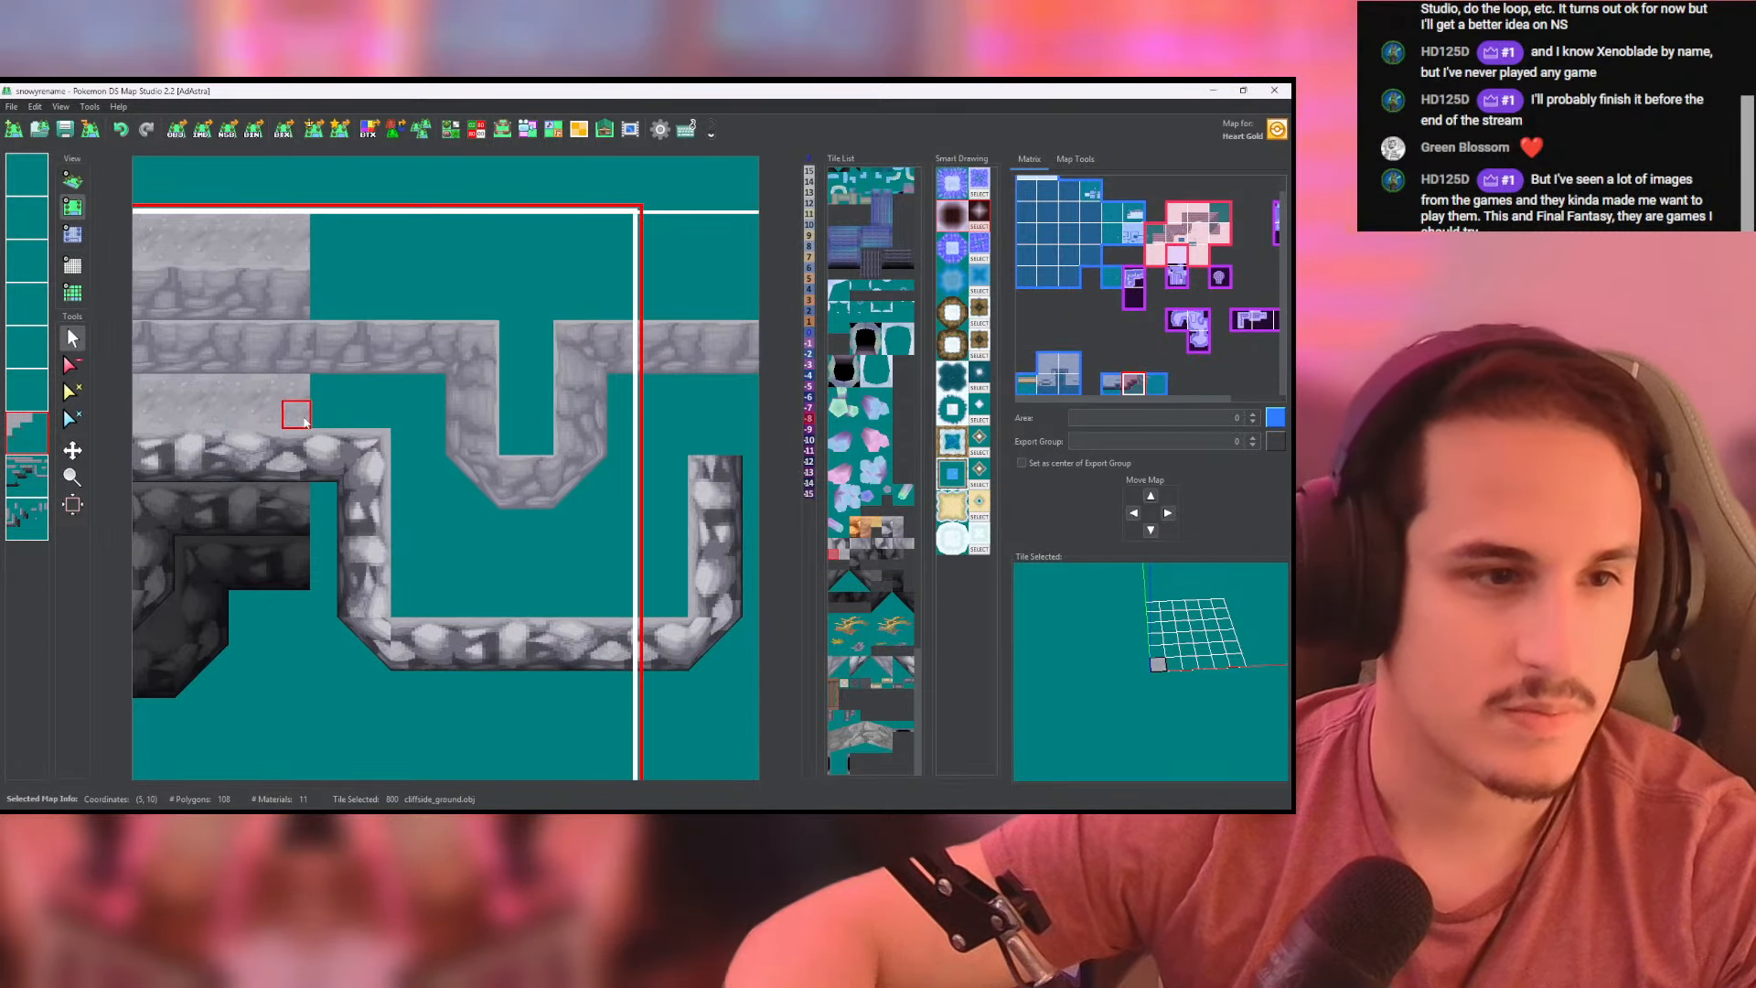
mouse_move(293, 413)
left_mouse_down()
mouse_move(404, 417)
mouse_move(399, 555)
mouse_move(489, 604)
mouse_move(640, 604)
mouse_move(672, 506)
mouse_move(674, 265)
mouse_move(651, 221)
mouse_move(573, 286)
left_mouse_up()
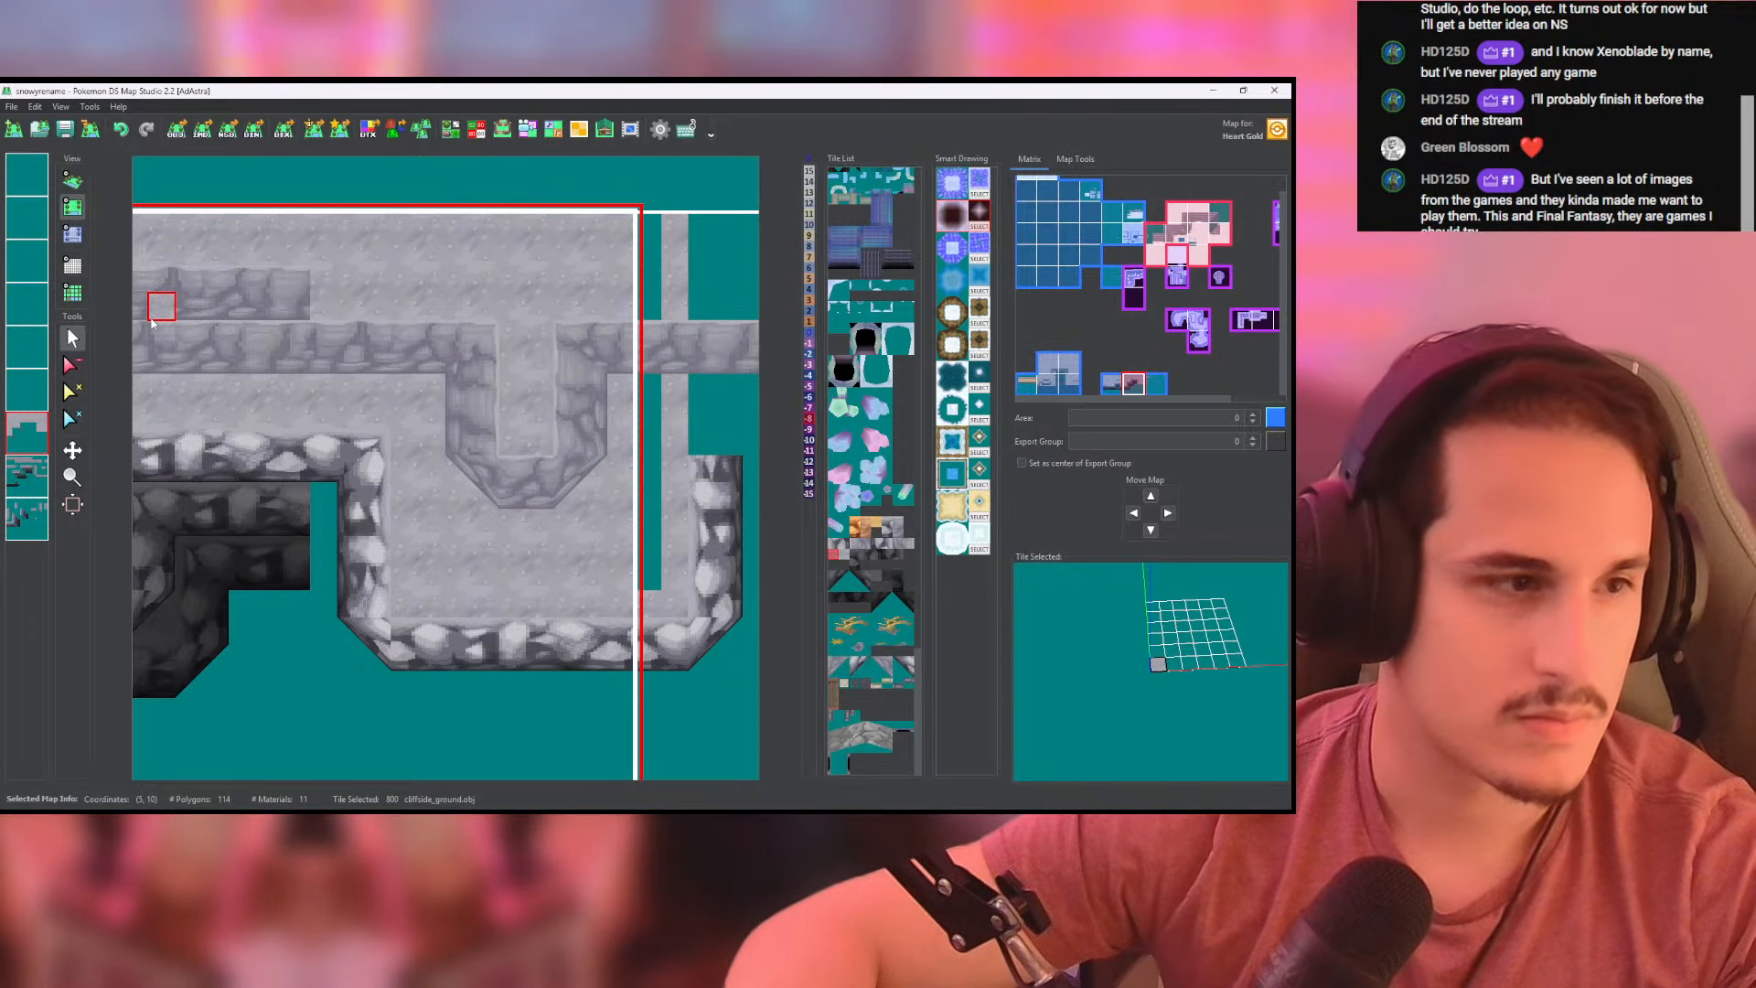
middle_click_drag(418, 309, 427, 327)
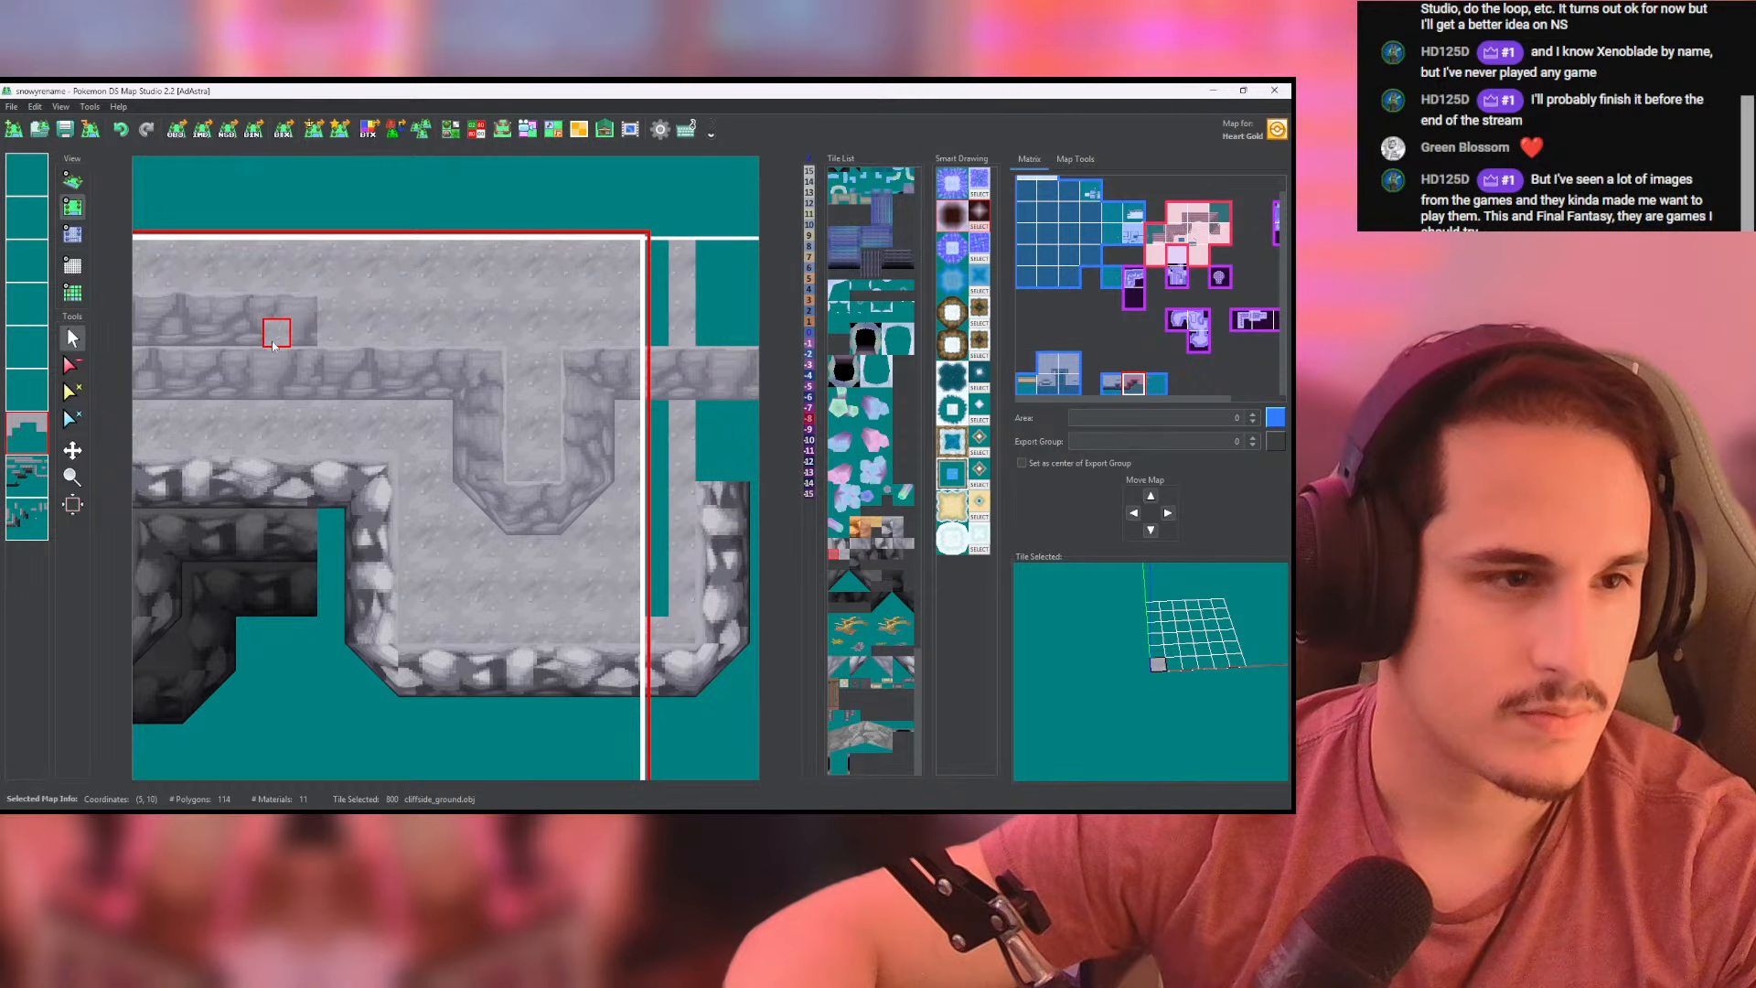
- Extend the upper rear wall eastward to the map's edge on the second-lowest layer and check it in 3D
mouse_move(276, 335)
middle_mouse_down()
mouse_move(402, 334)
mouse_move(191, 367)
middle_mouse_up()
left_click(31, 476)
right_click(320, 333)
left_click_drag(273, 366, 567, 367)
left_click(72, 180)
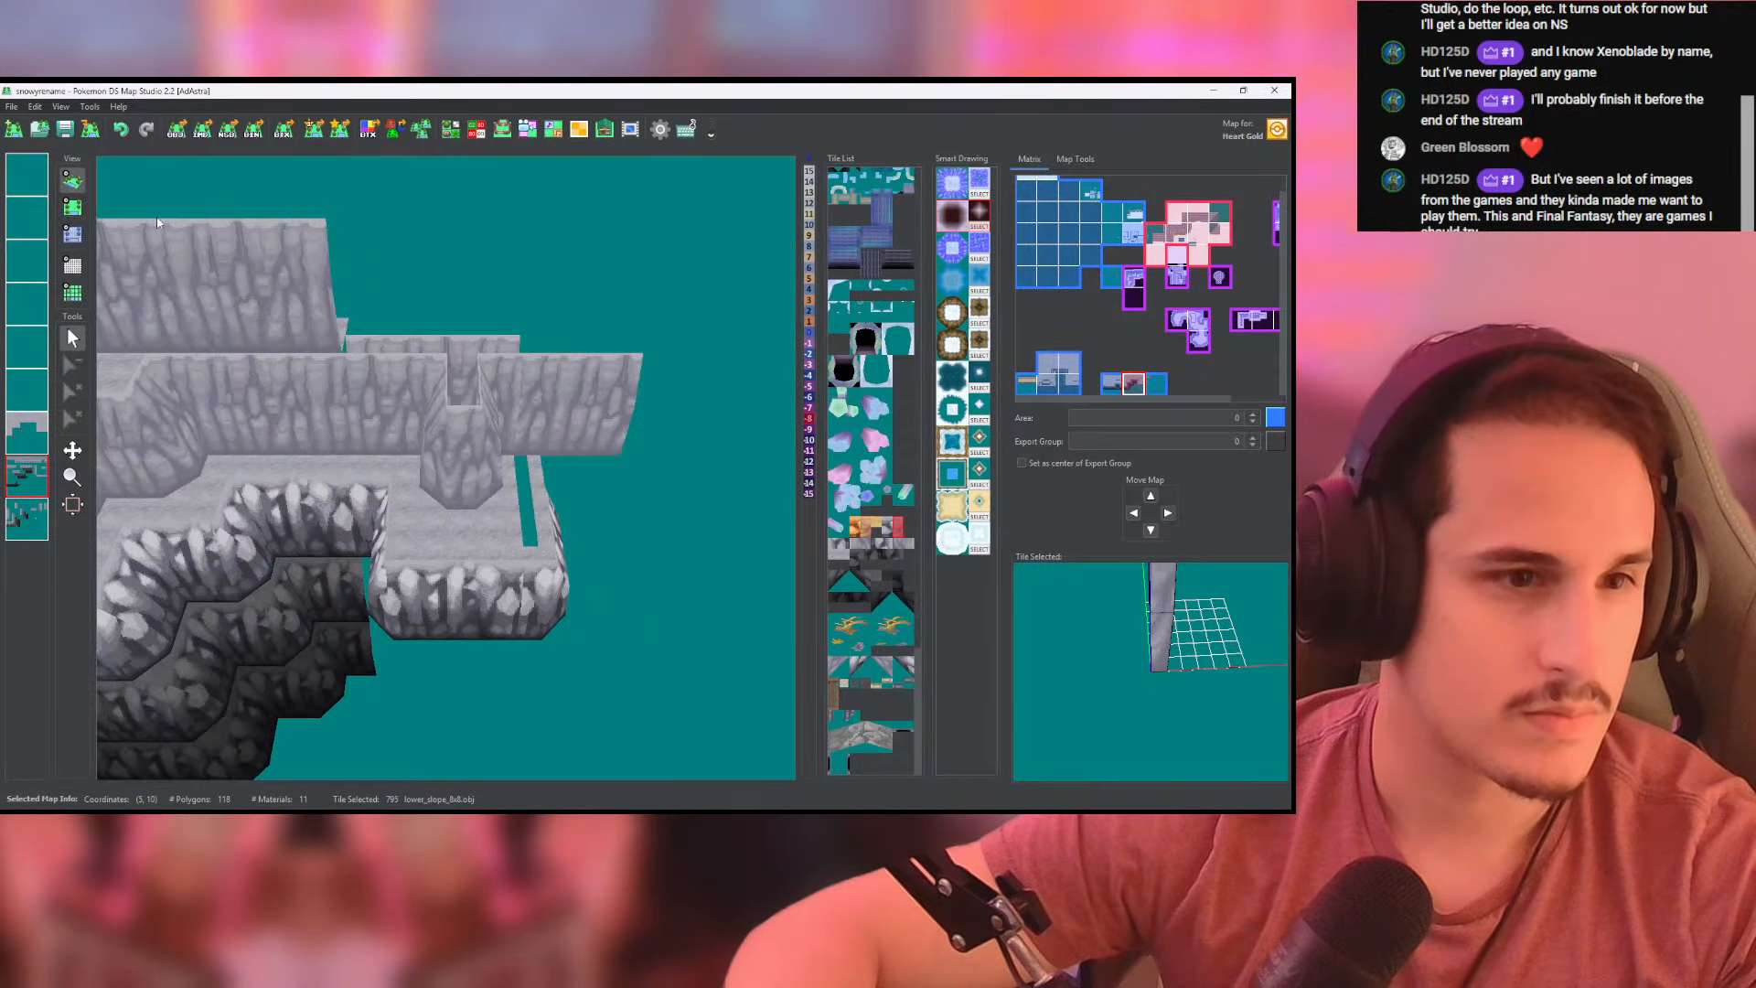
- Raise the extended upper rear wall to height 8 and check it in 3D
left_click(83, 233)
mouse_move(222, 362)
left_mouse_down()
mouse_move(491, 367)
mouse_move(269, 347)
left_mouse_up()
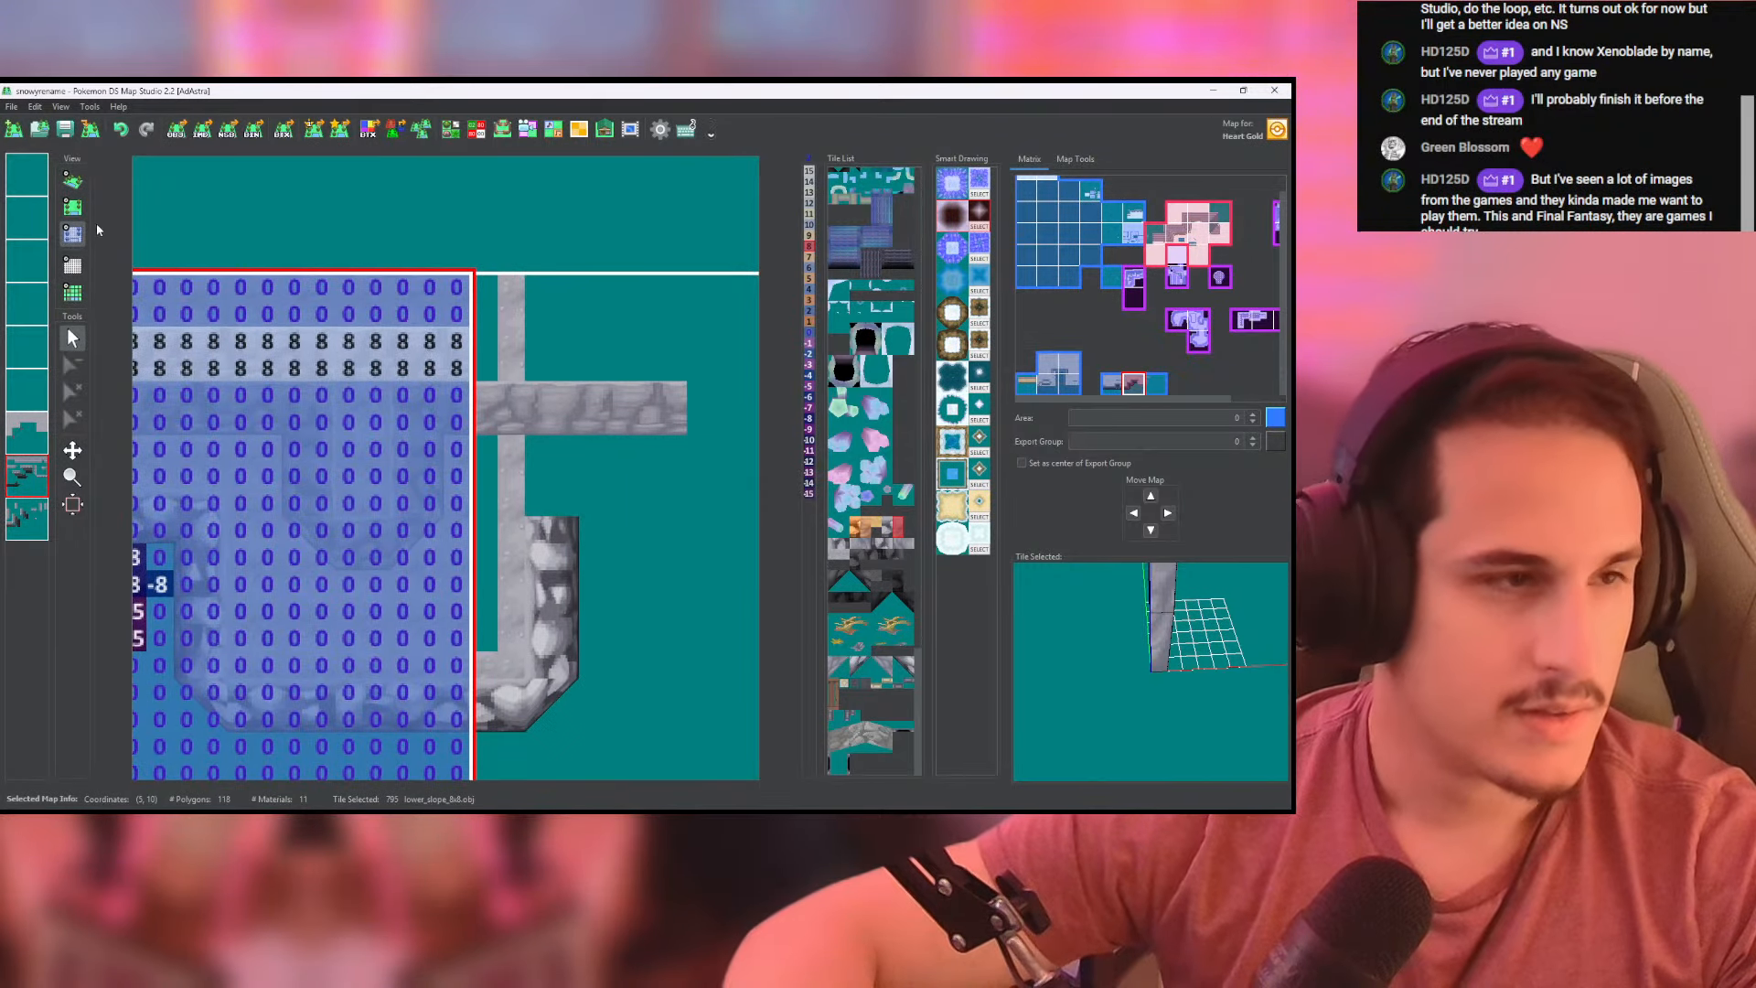
left_click(72, 180)
left_click(72, 235)
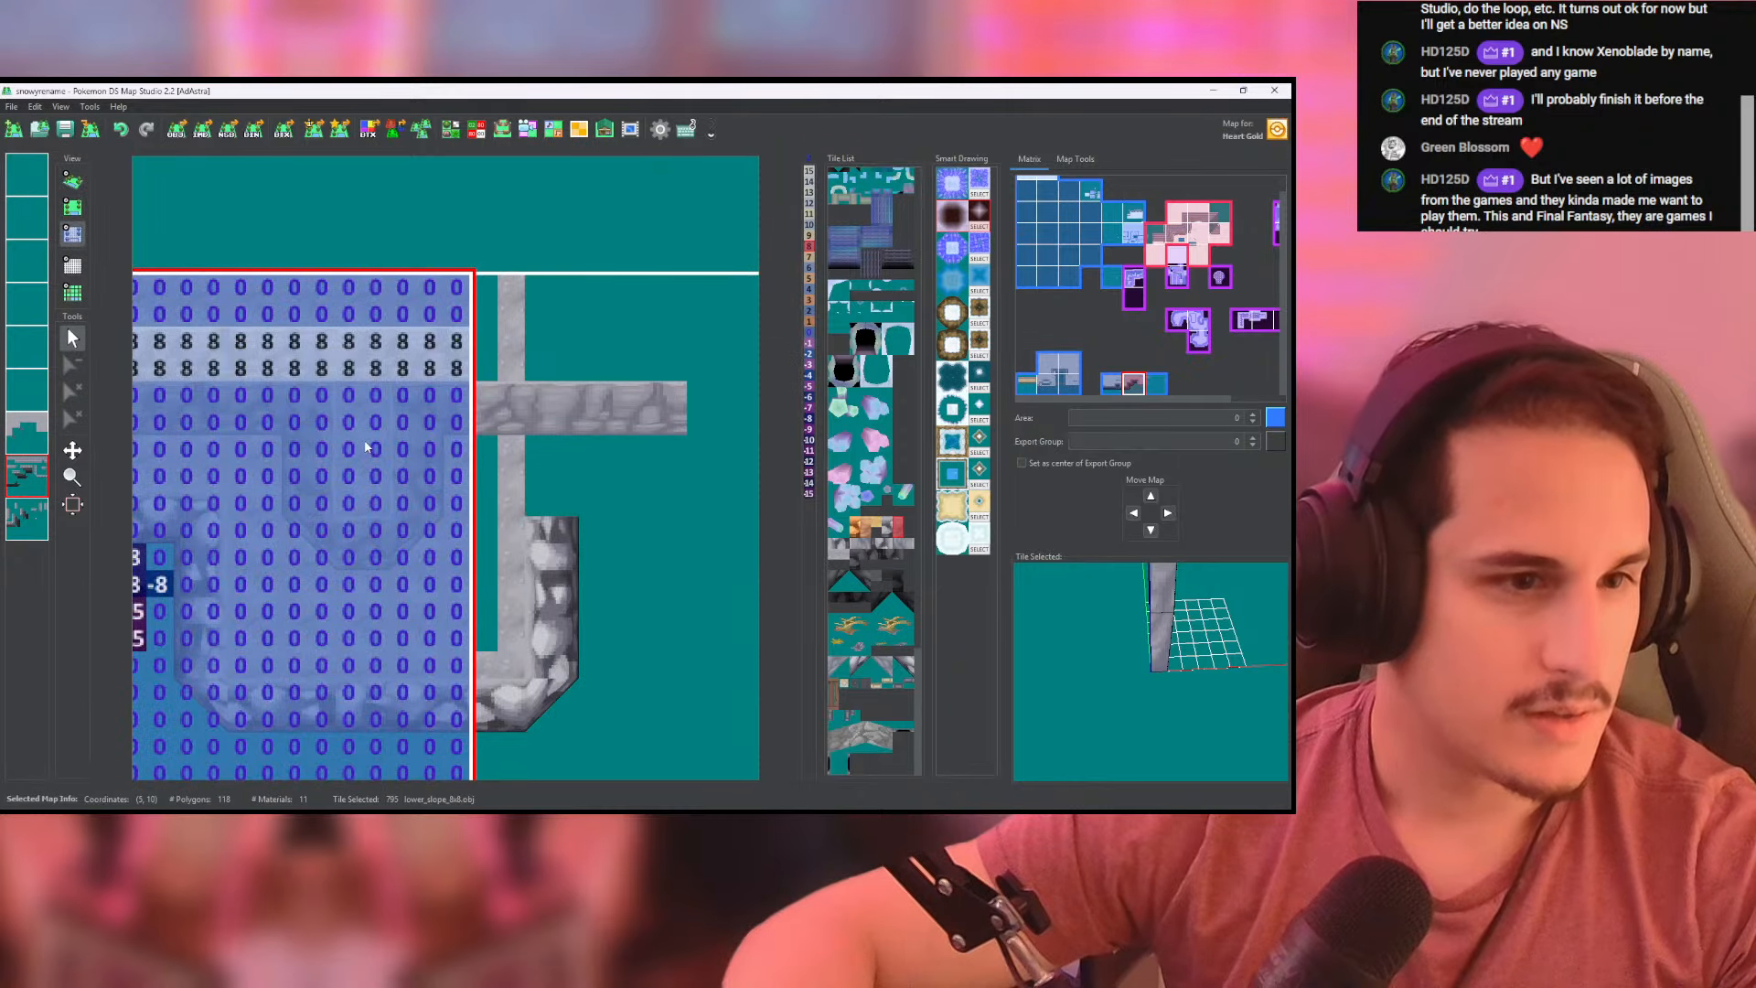
left_click(72, 180)
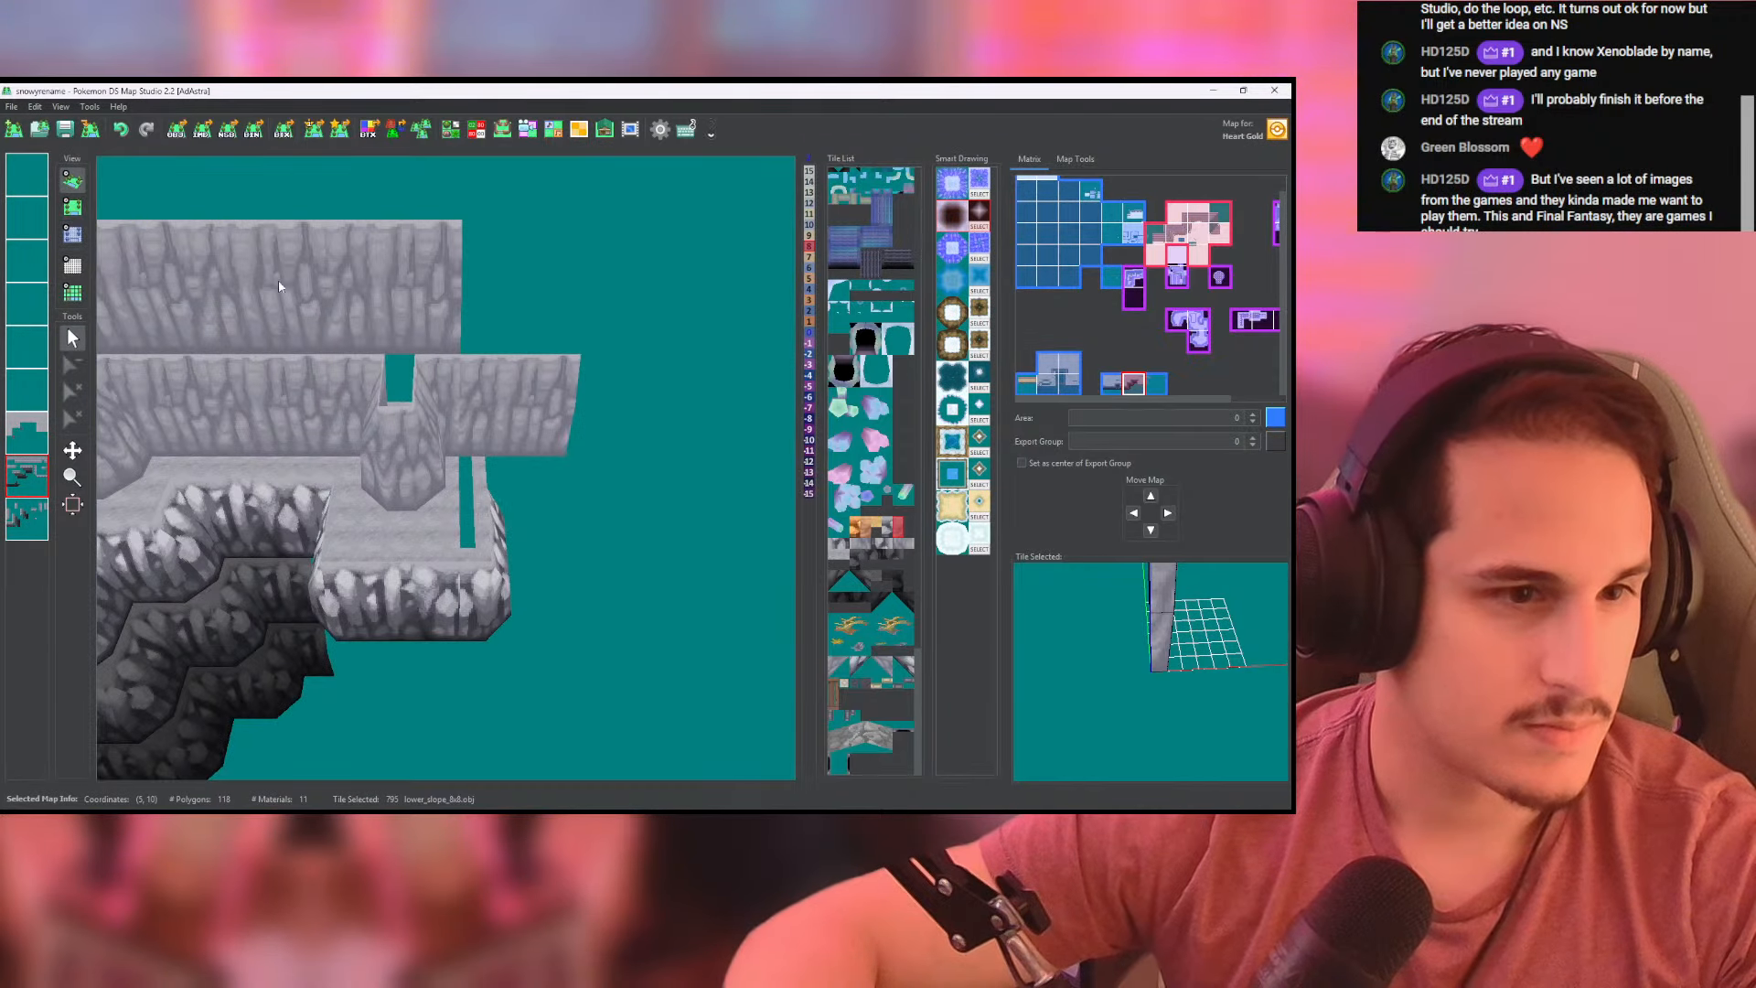
- Set the plateau ground behind the wall and on the projecting outcrop to height 8, and inspect the cliff in 3D
left_click(72, 207)
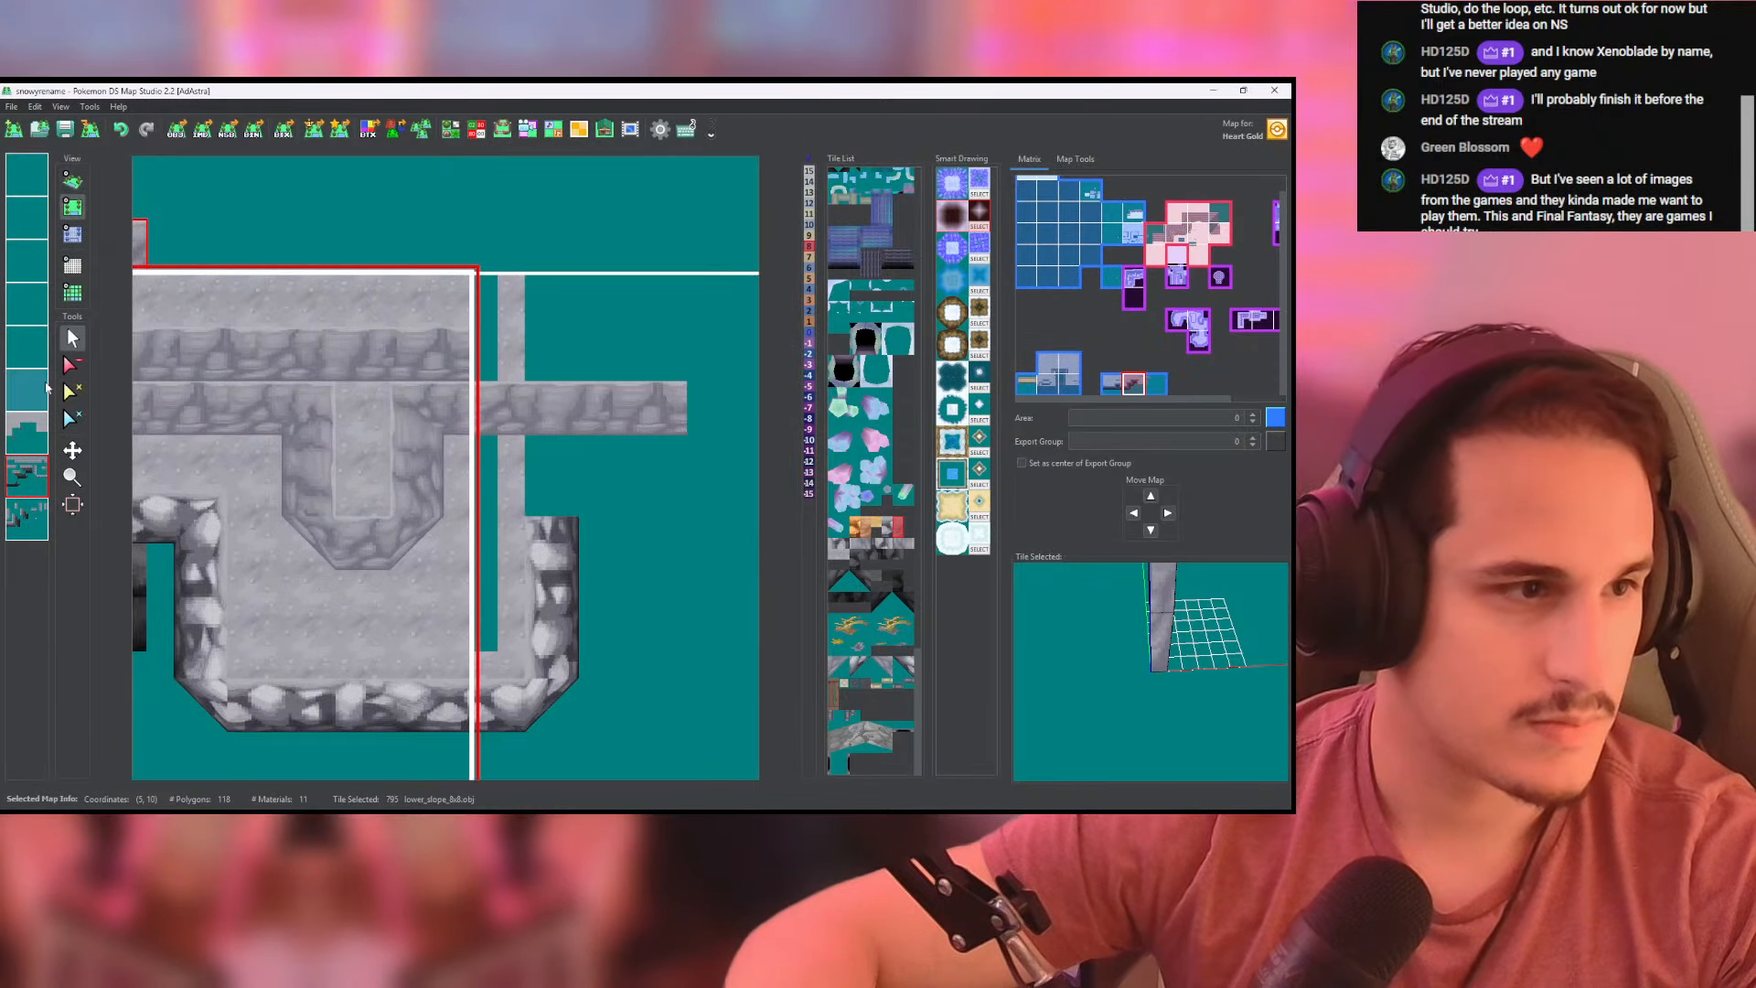
left_click(77, 239)
mouse_move(134, 368)
left_mouse_down()
mouse_move(495, 373)
mouse_move(487, 293)
mouse_move(513, 315)
left_mouse_up()
left_click(430, 320)
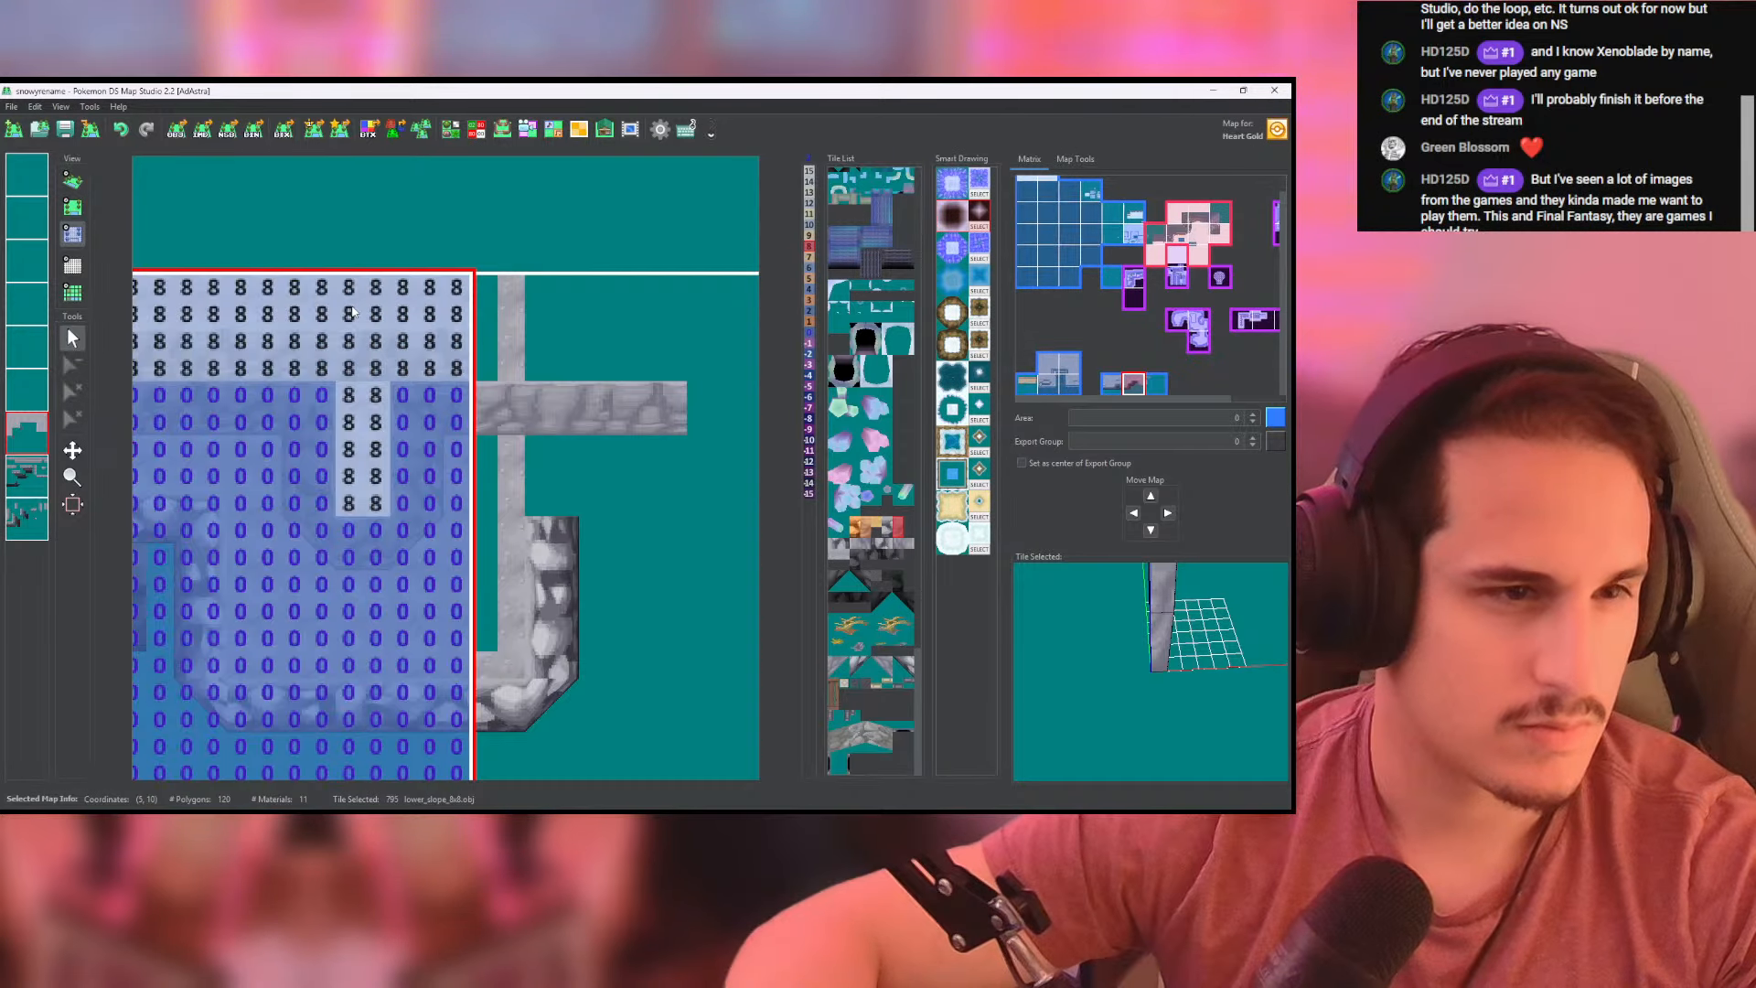
left_click(72, 181)
left_click_drag(352, 426, 116, 247)
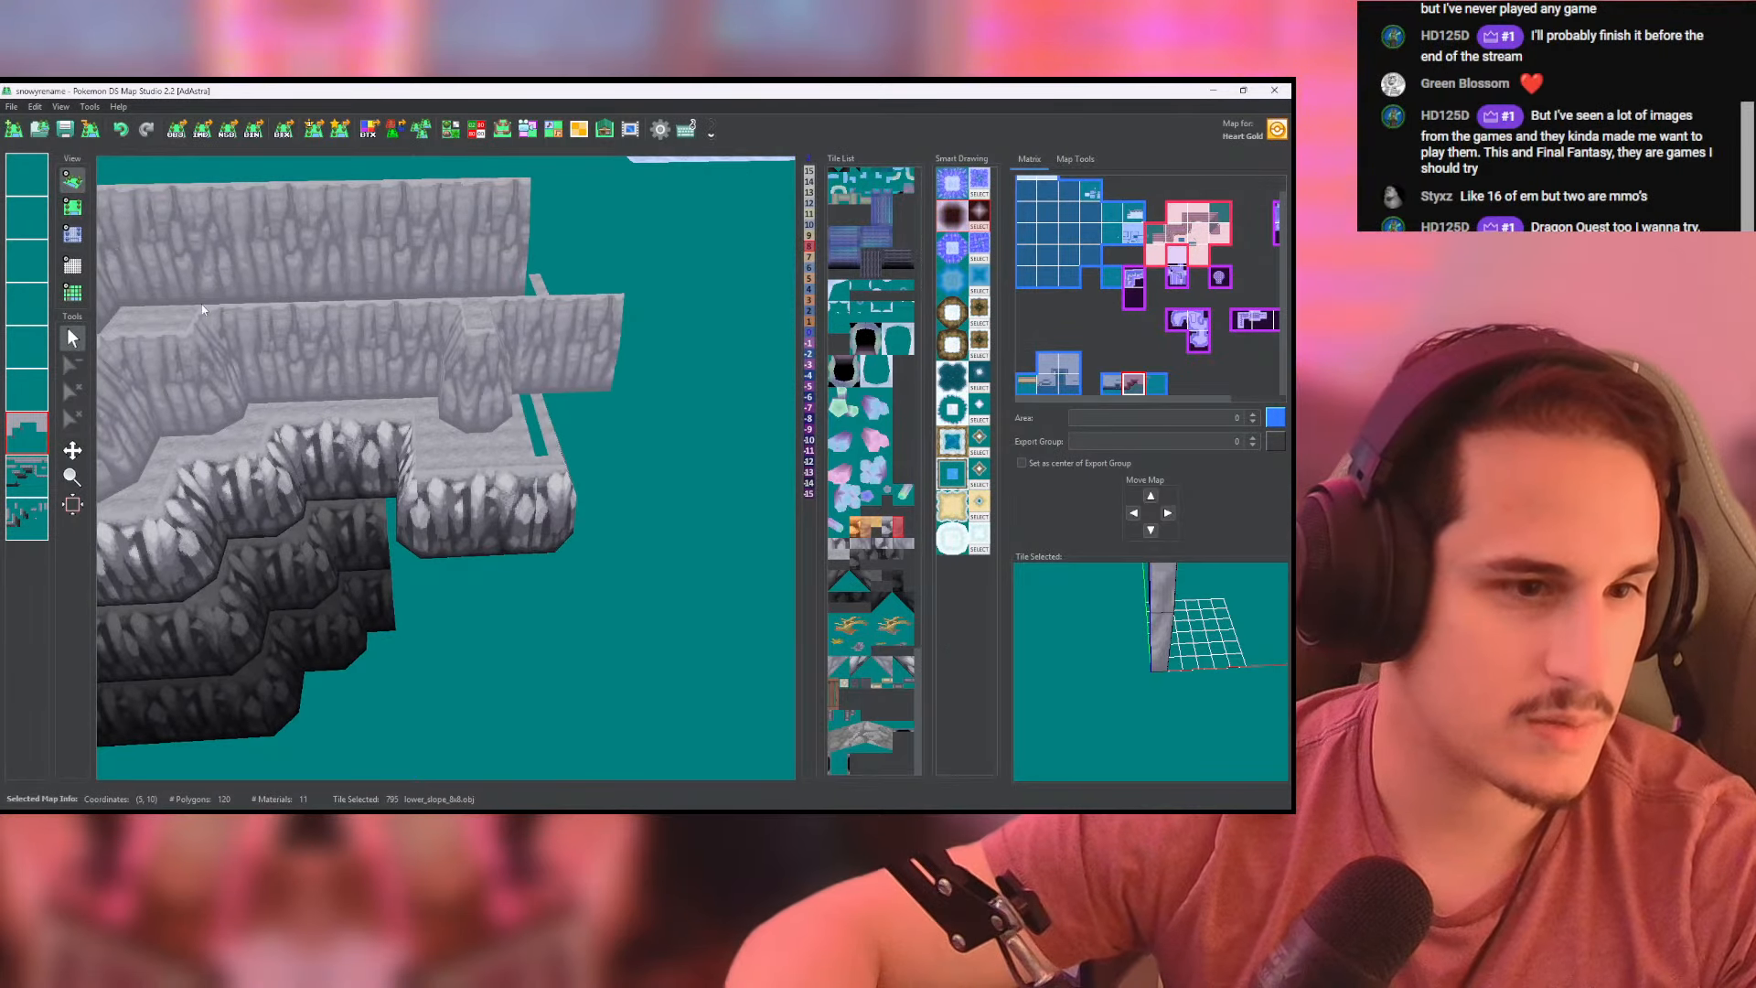
left_click(72, 206)
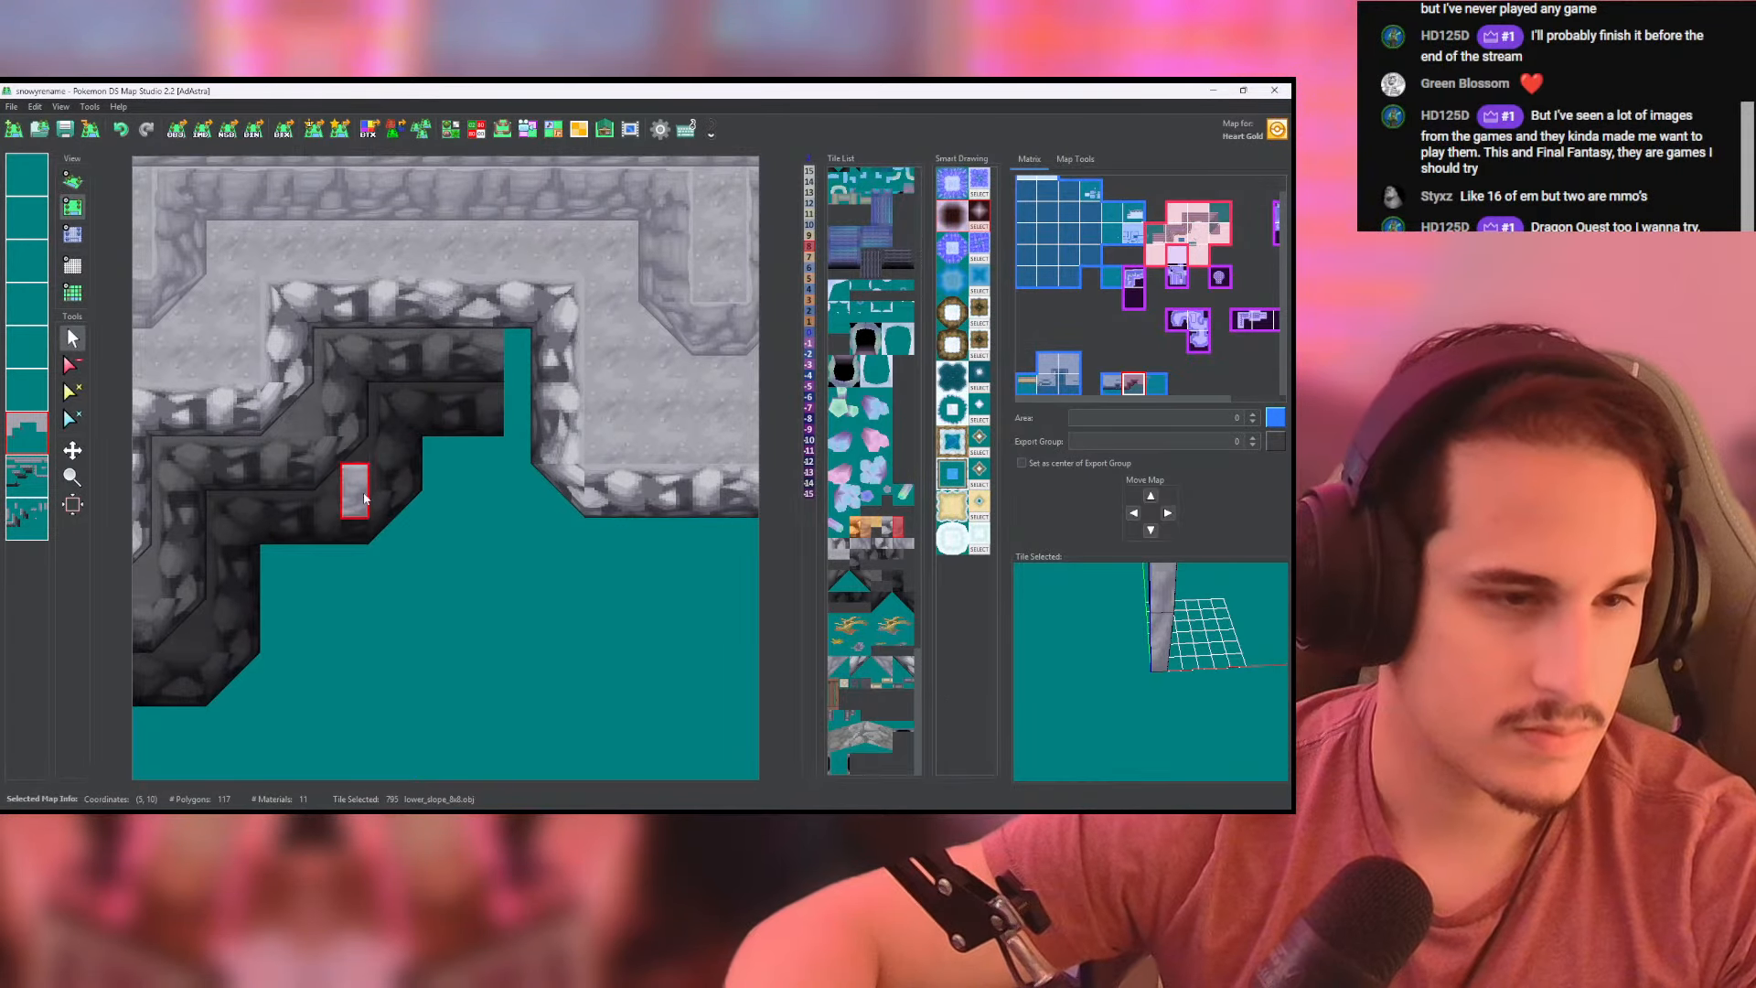
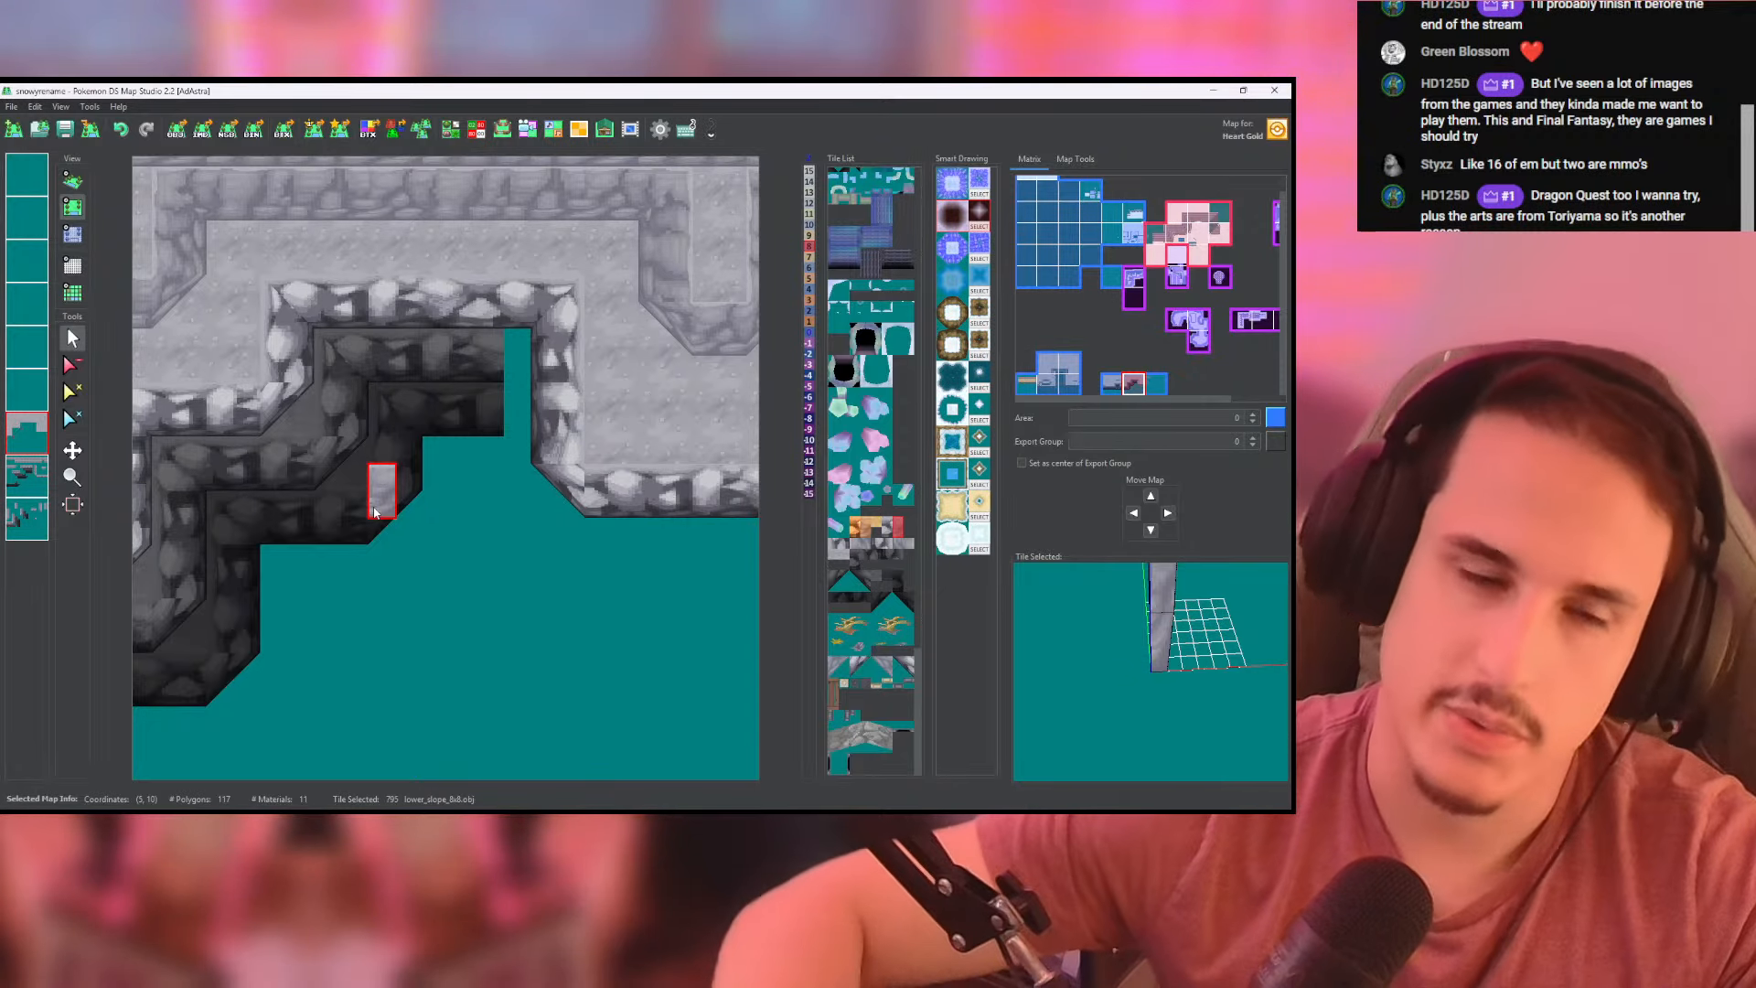
- Paint a darkest-tier side wall down the recess's east side on the lowest layer and extend the darkest rear wall to it on the second-lowest layer
left_click(874, 603)
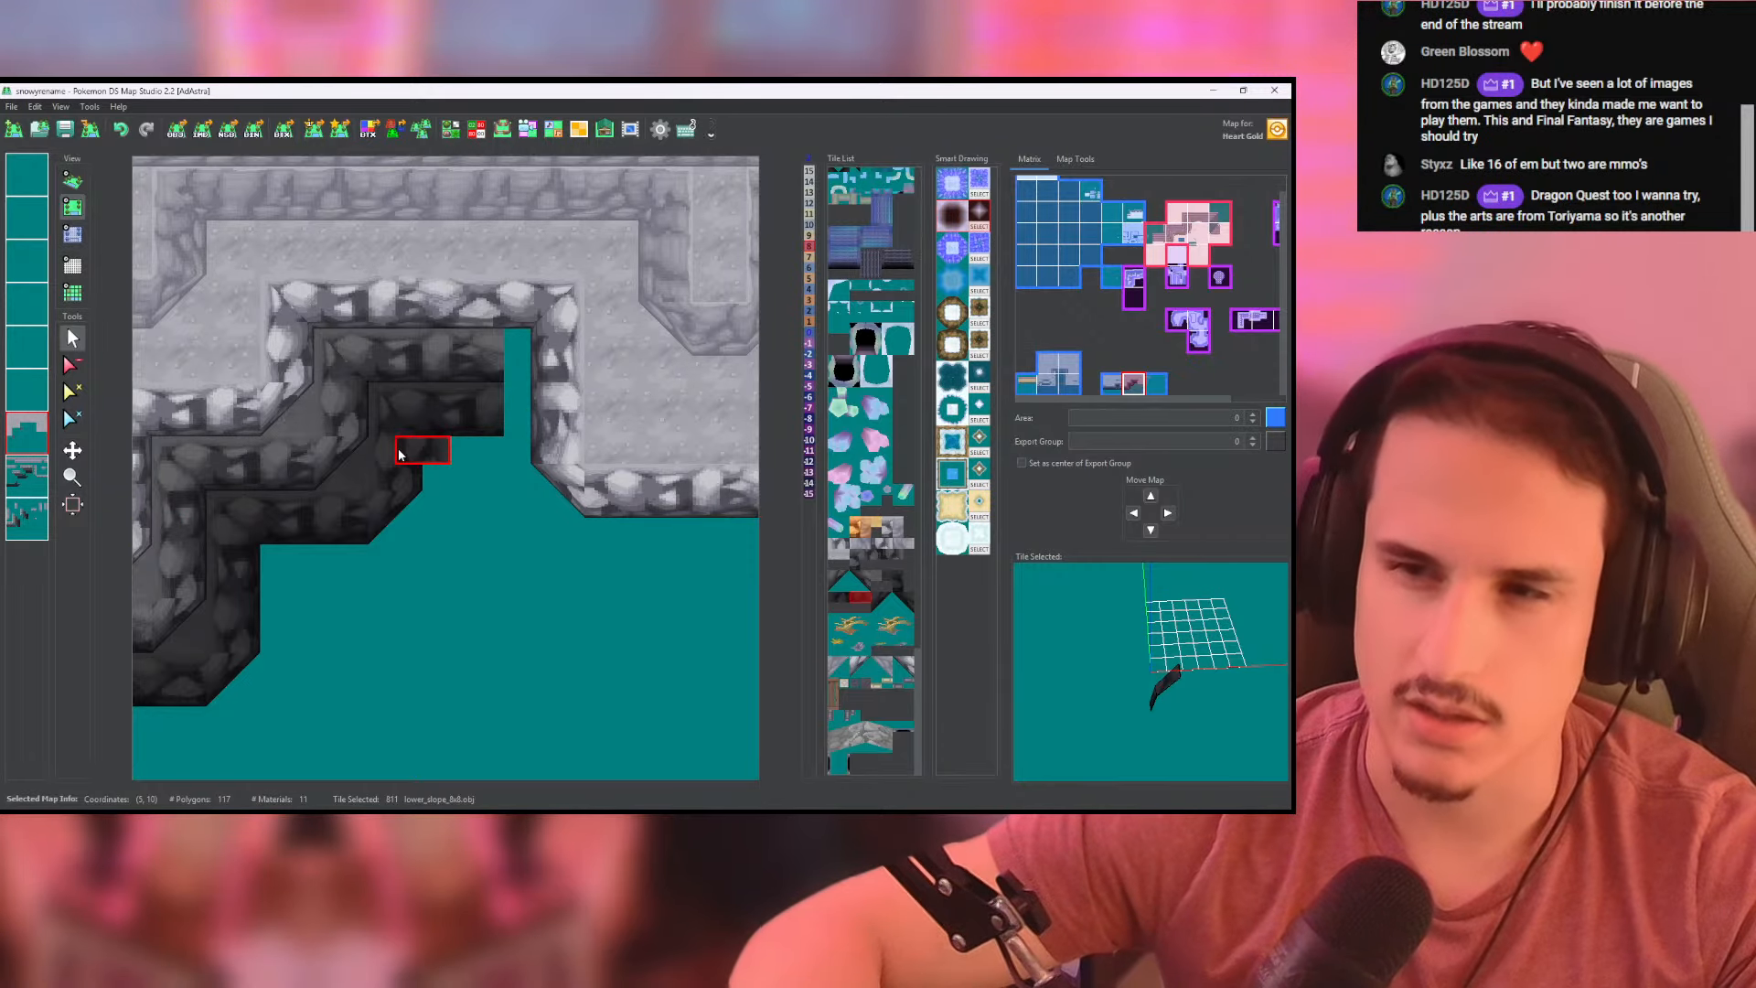
left_click(24, 477)
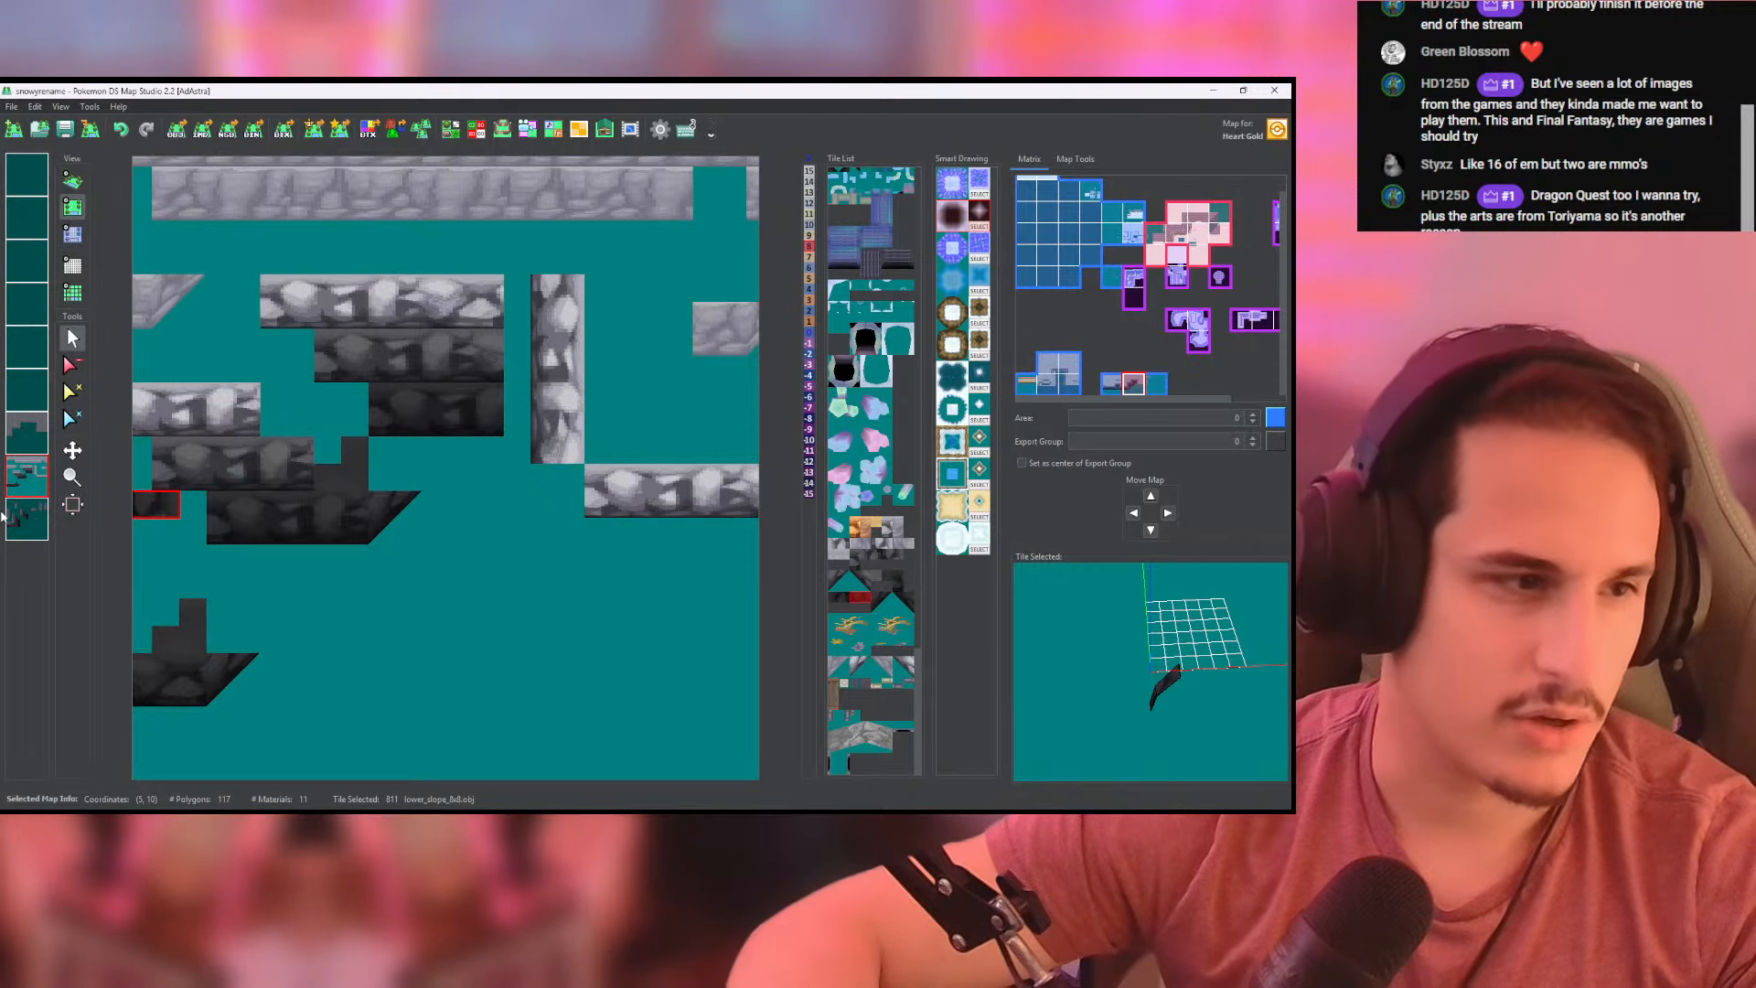
left_click(20, 518)
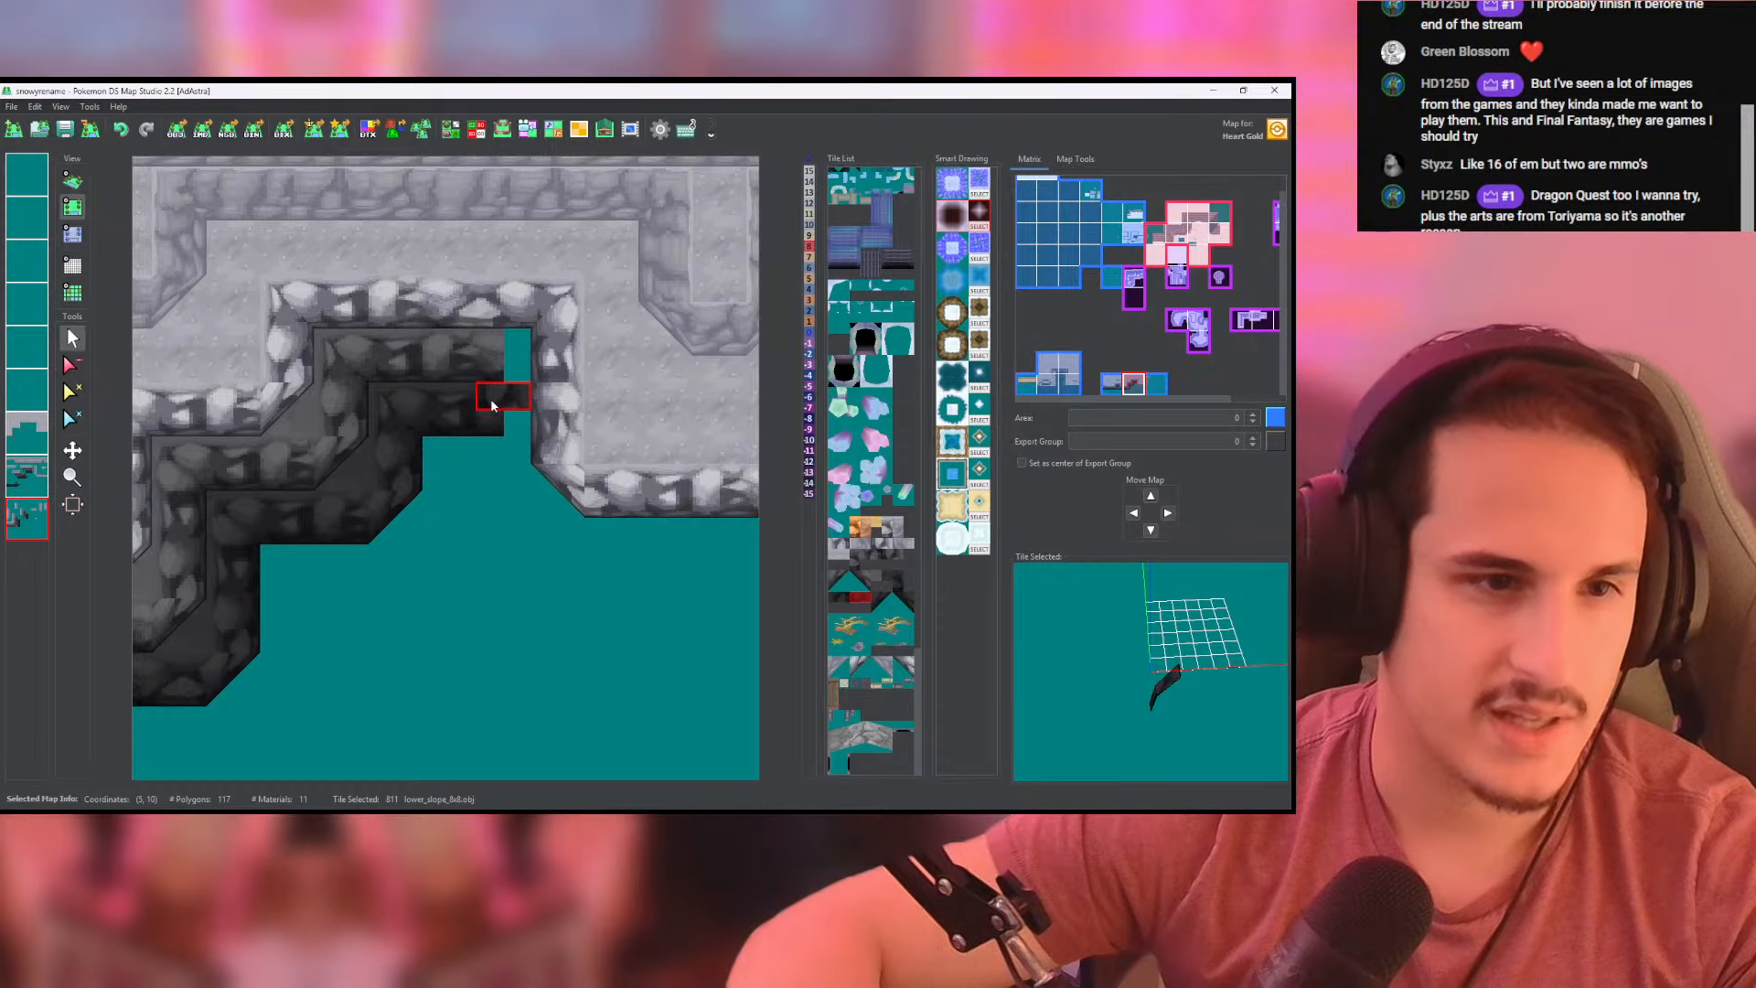
left_click_drag(491, 405, 492, 451)
left_click(27, 477)
right_click(434, 424)
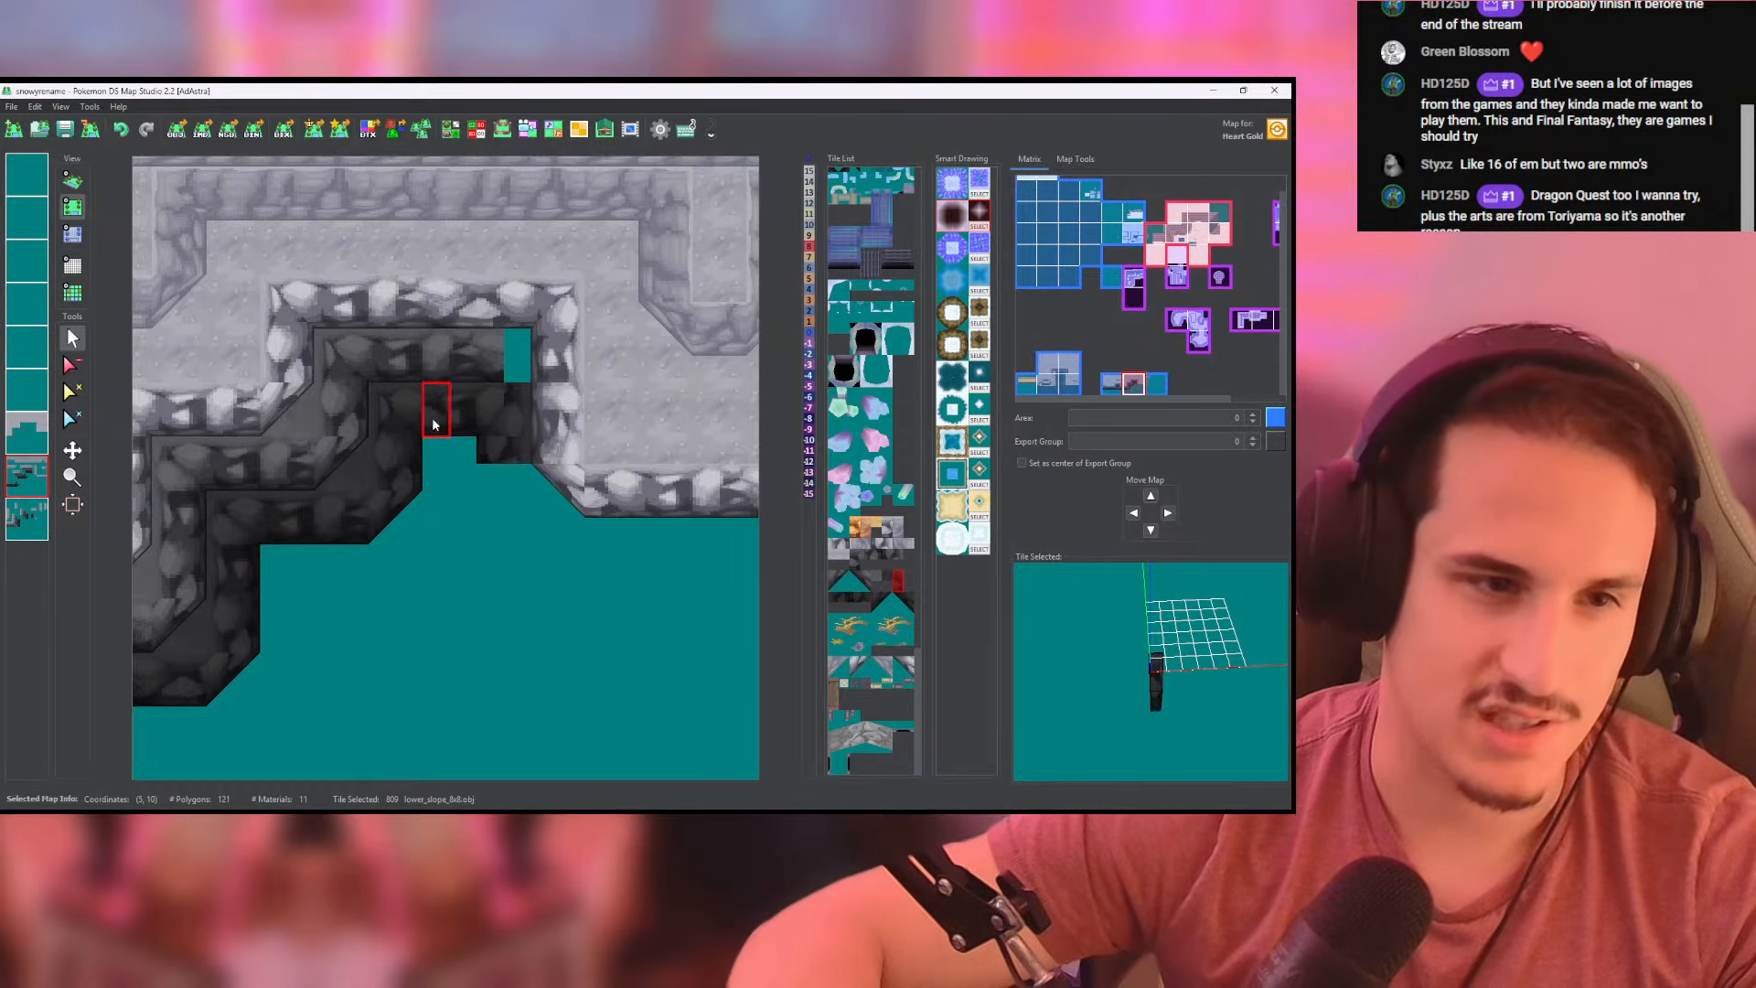
left_click_drag(511, 421, 463, 421)
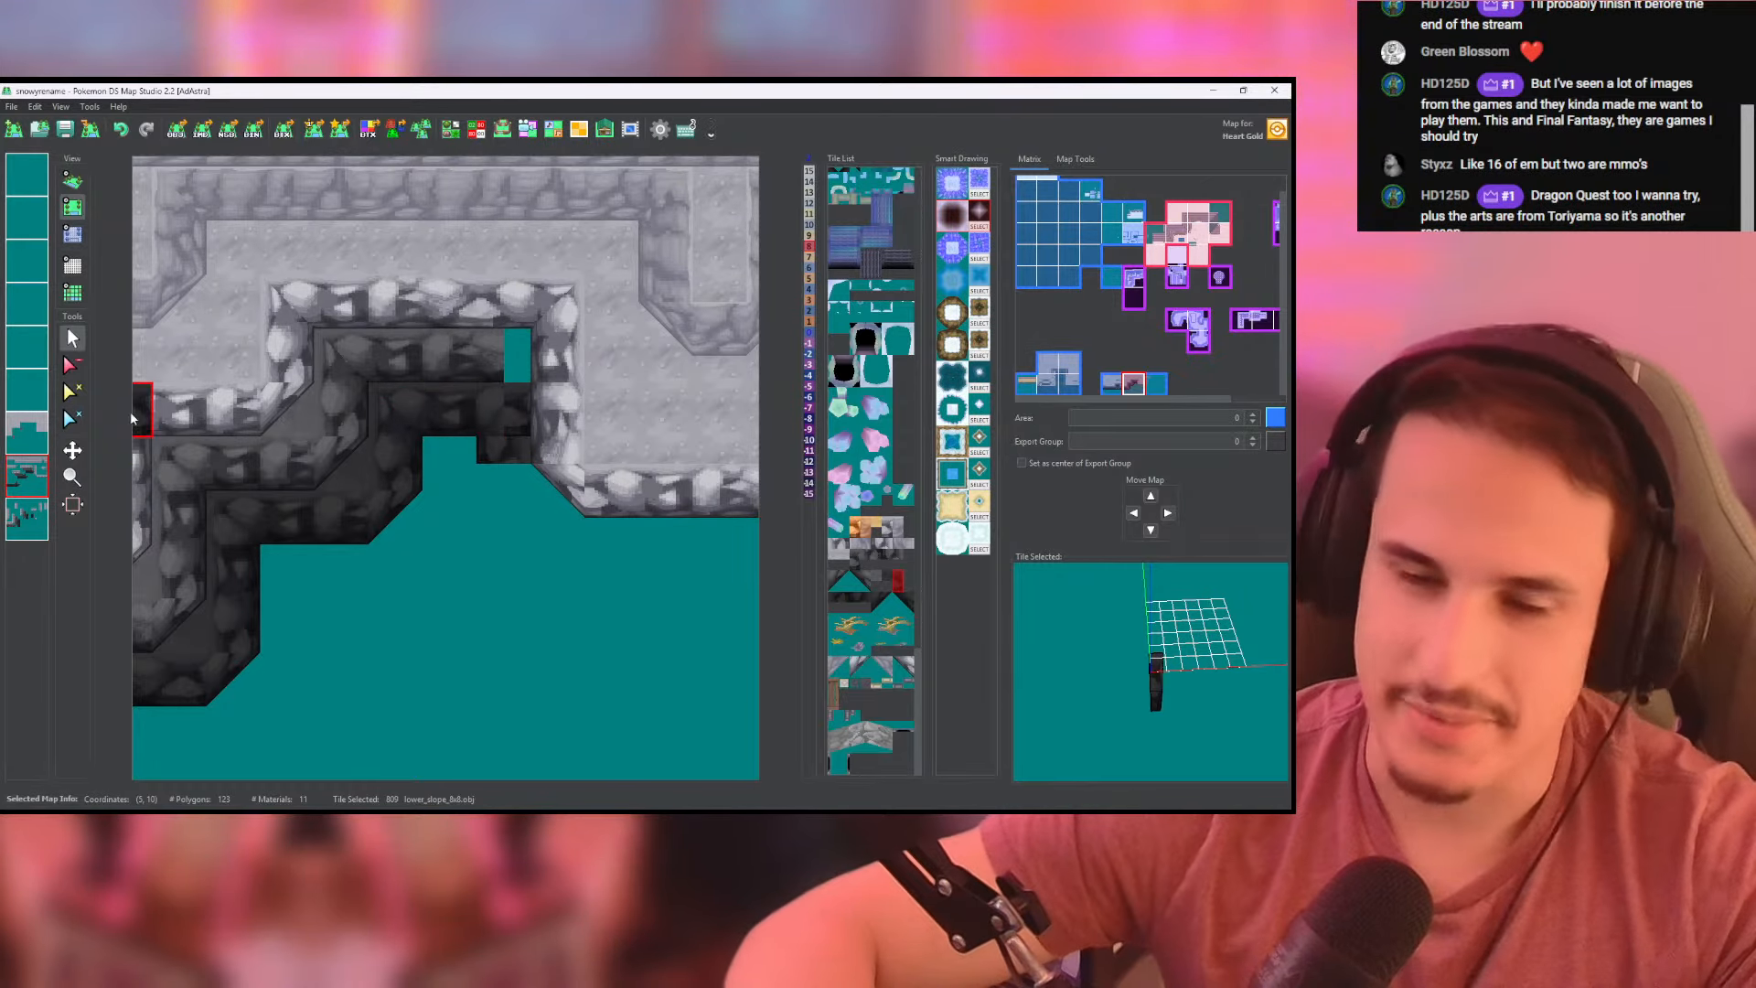
left_click(20, 518)
right_click(483, 450)
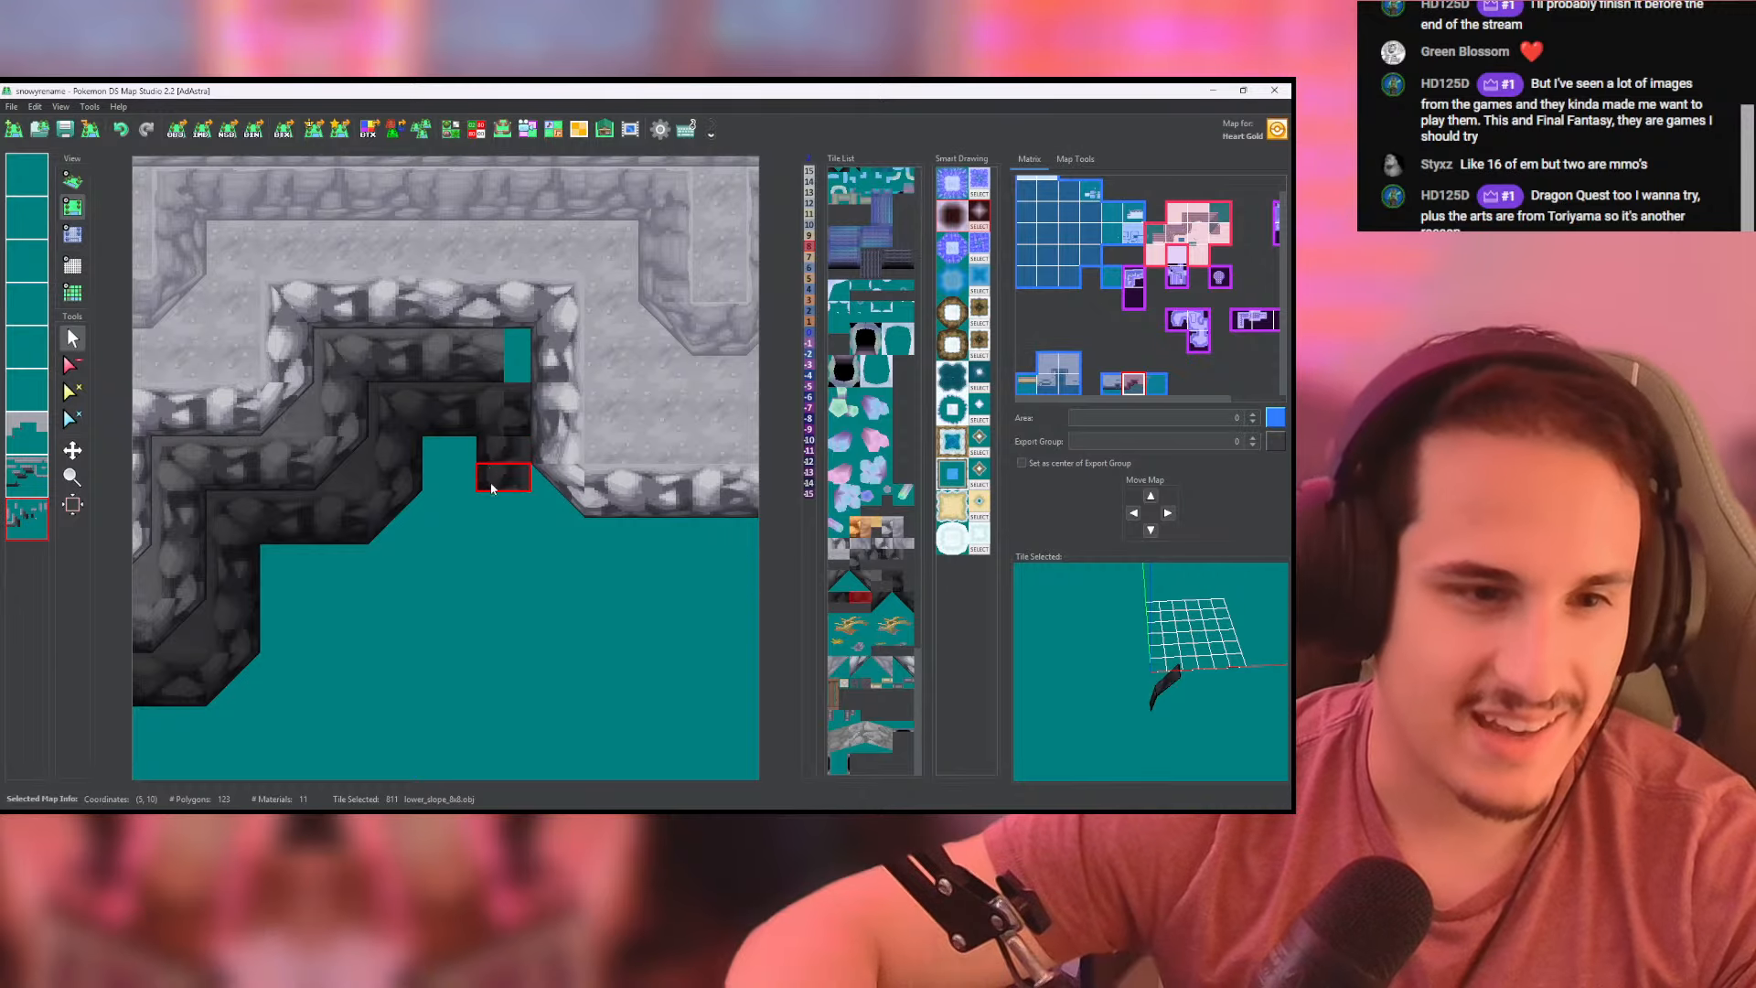
left_click_drag(492, 489, 492, 508)
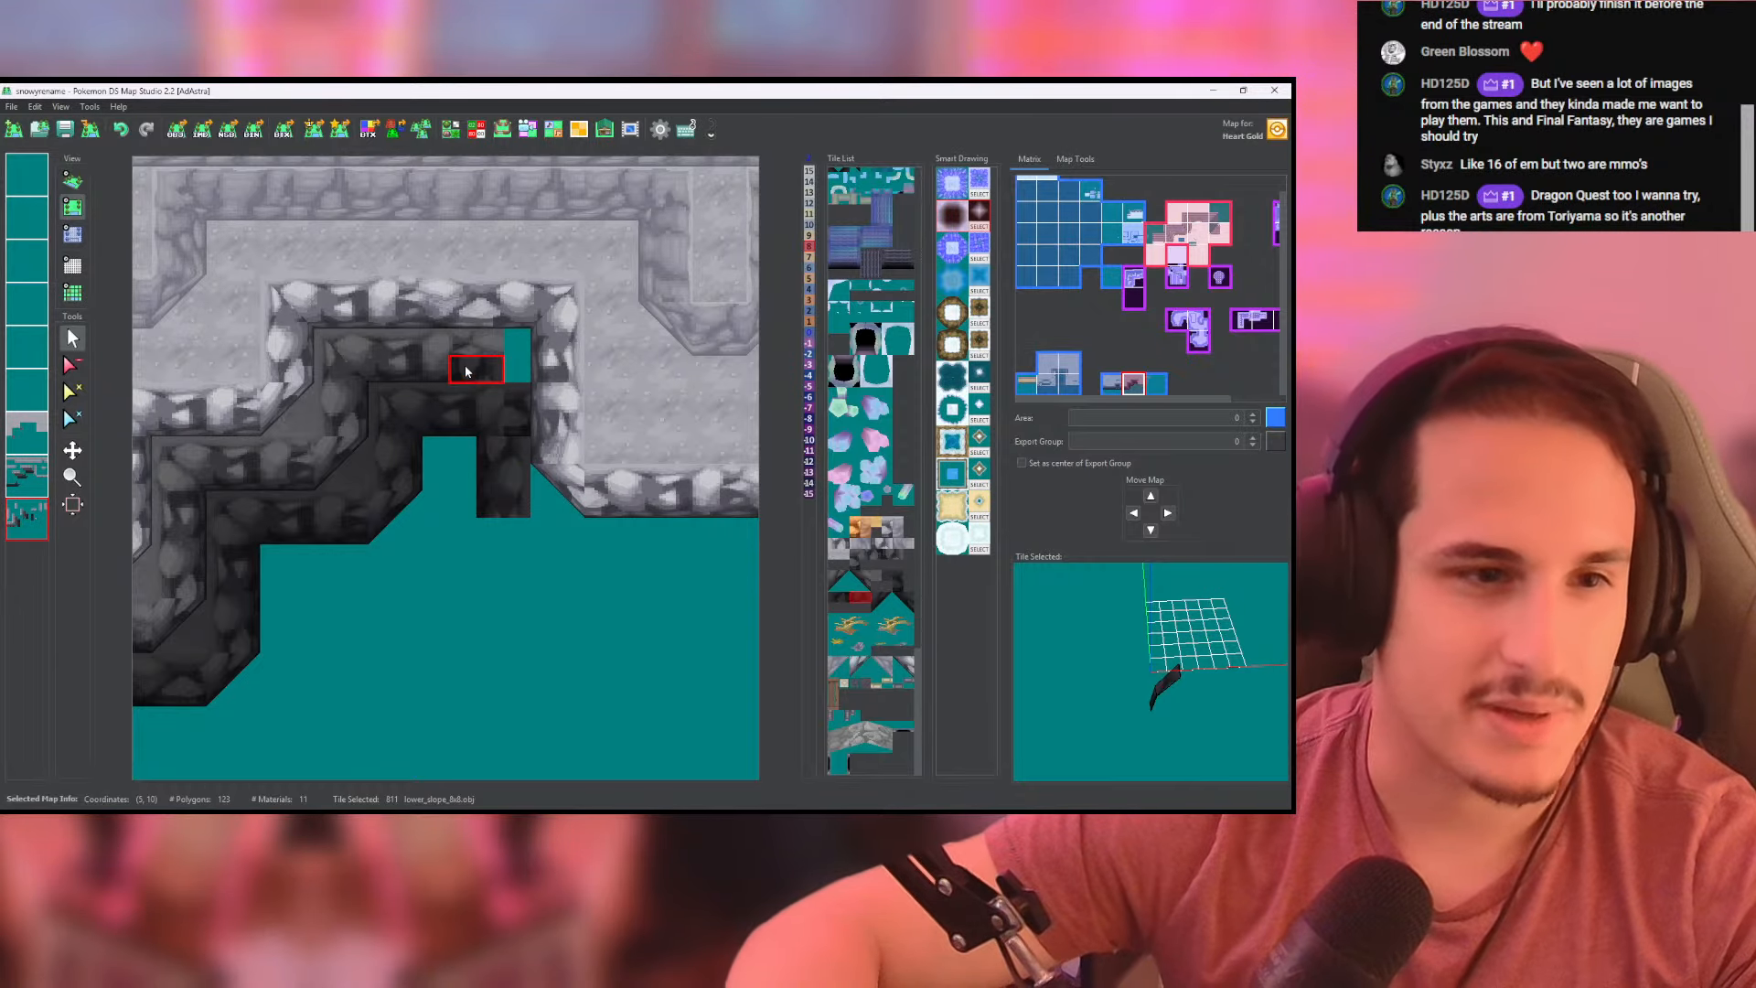
- Extend the middle-tier rear wall to the recess's east side and repaint the side wall below it with the lighter lower_slope_8x8 tile
left_click(34, 478)
right_click(458, 367)
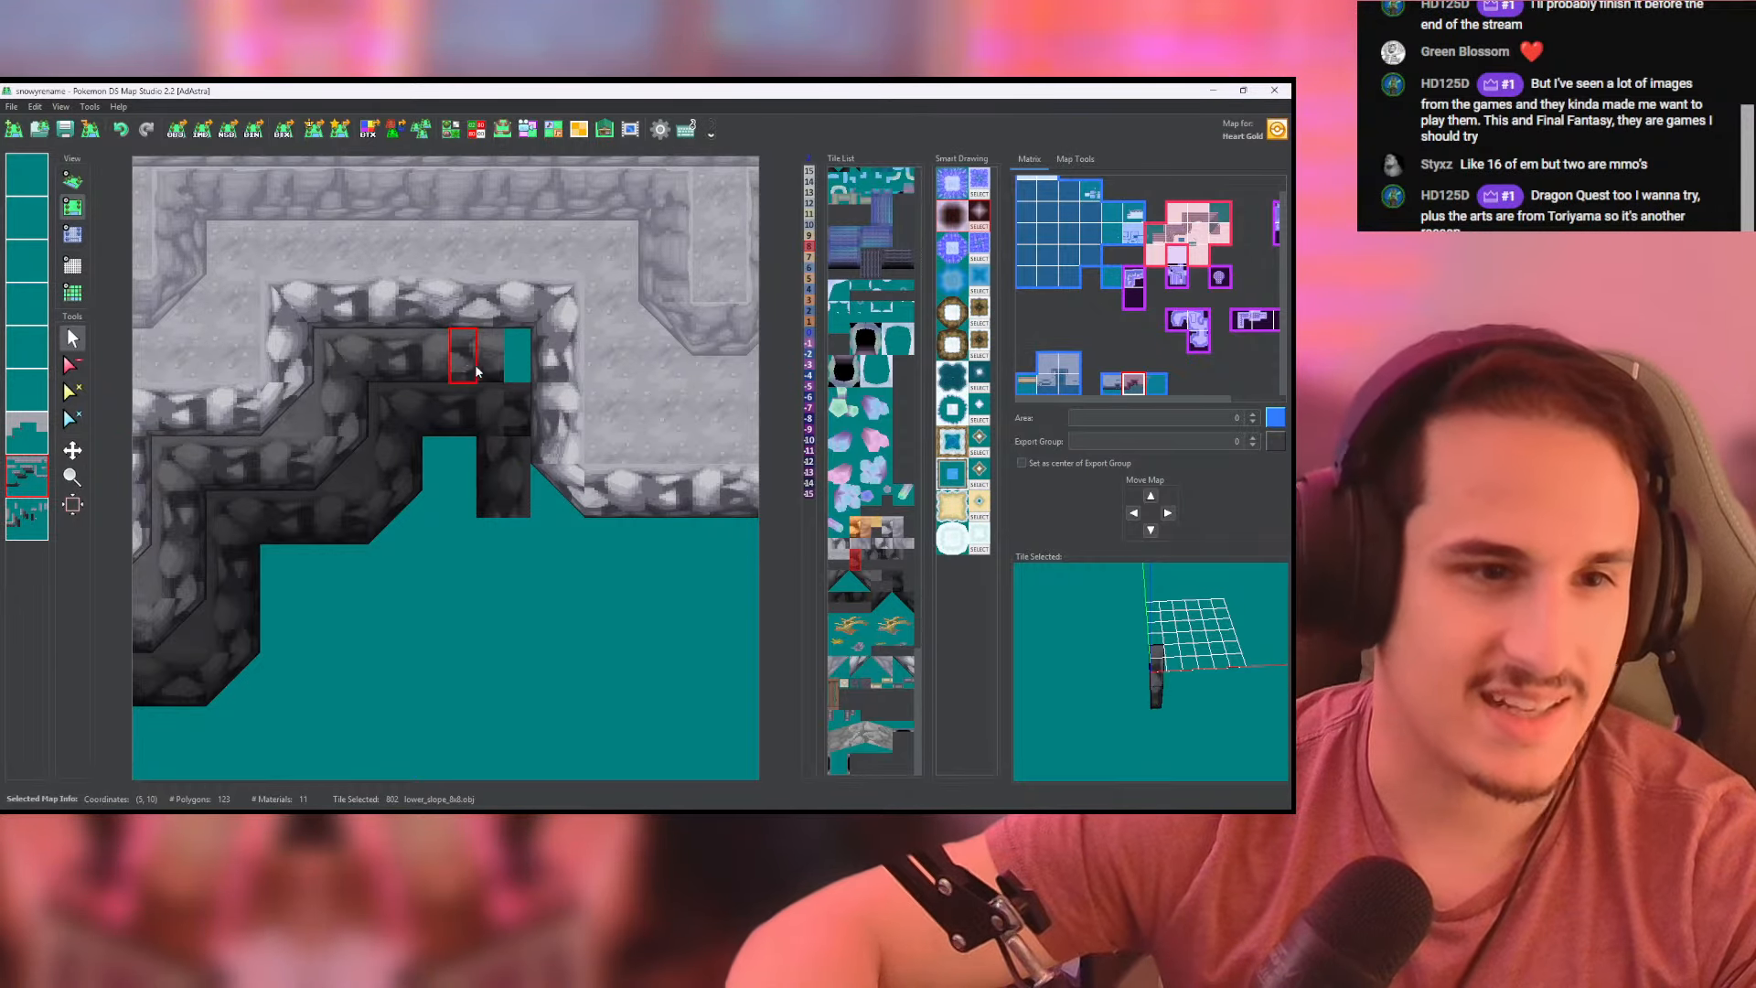
left_click(508, 375)
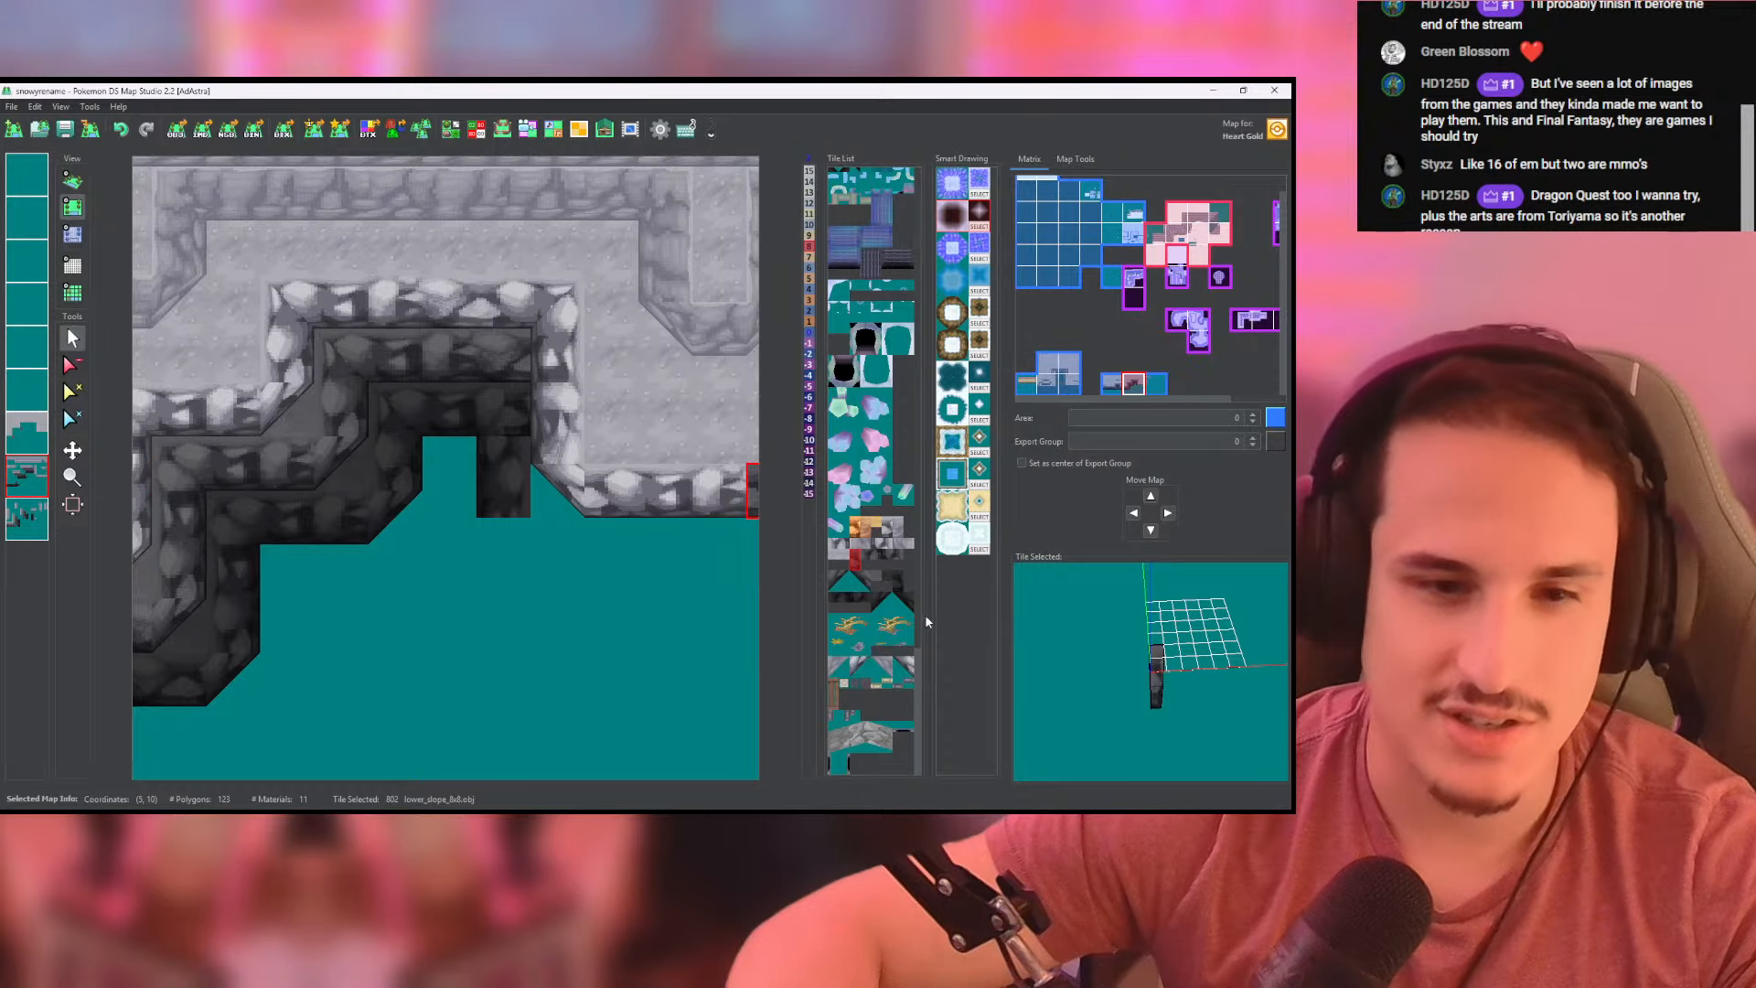
left_click(893, 551)
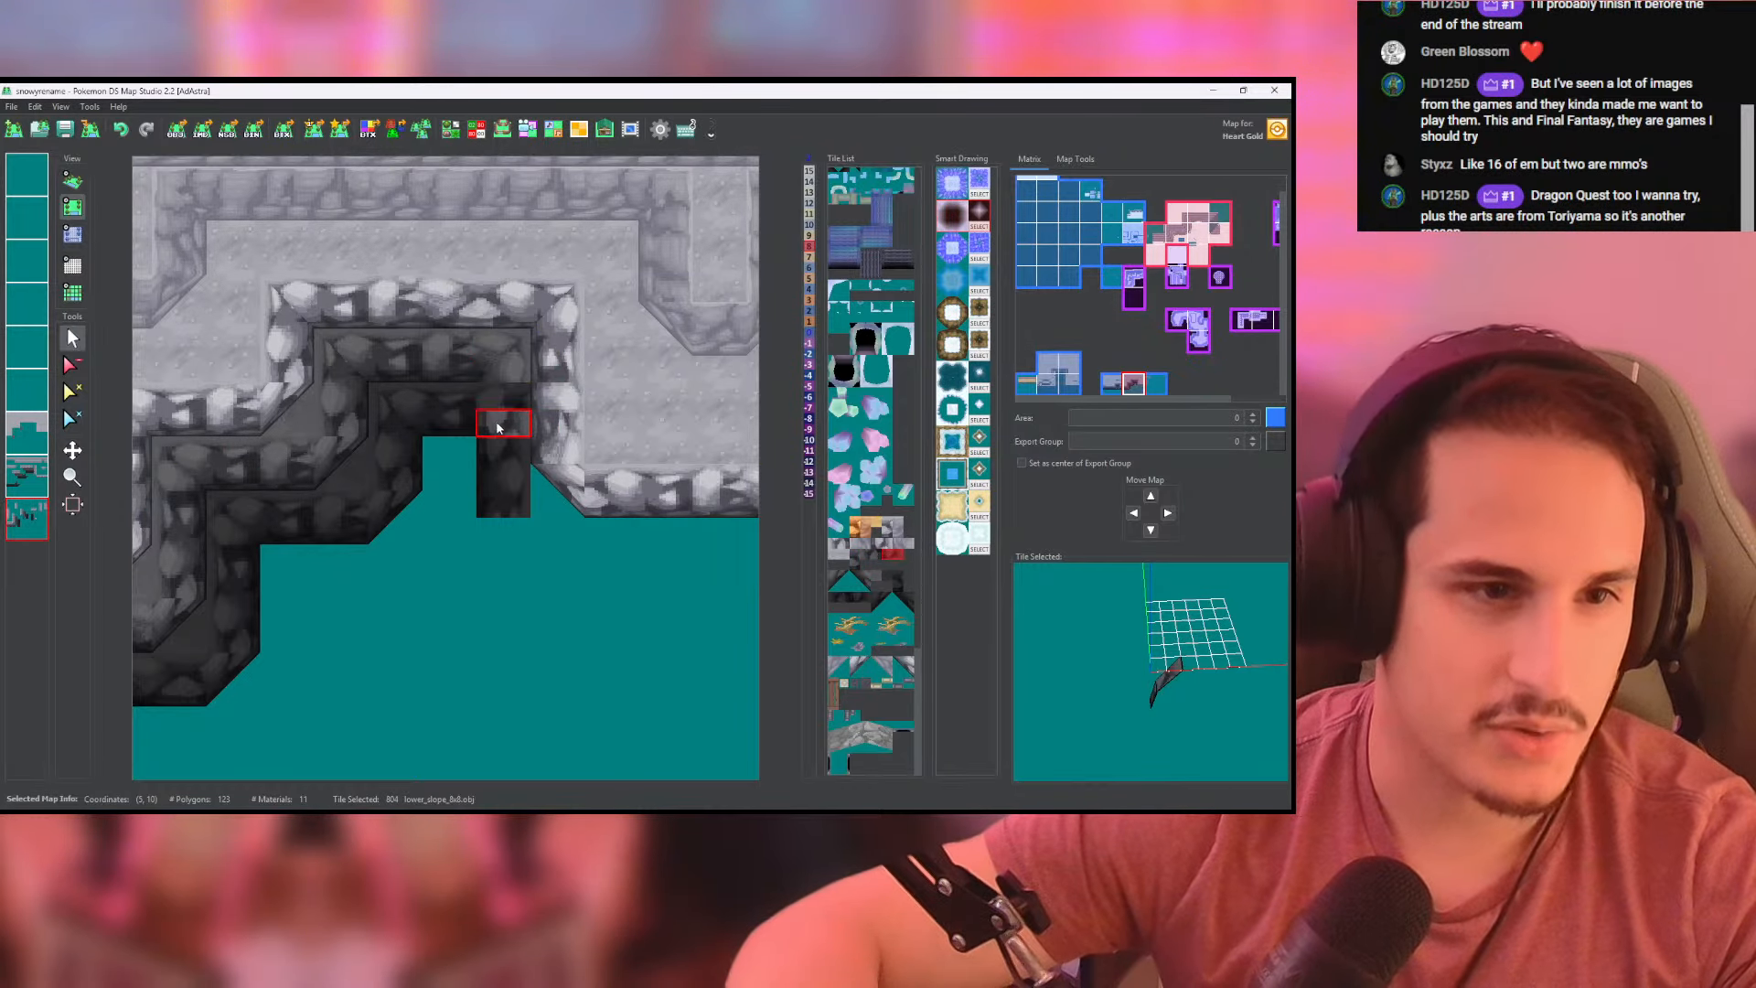
left_click_drag(496, 430, 501, 503)
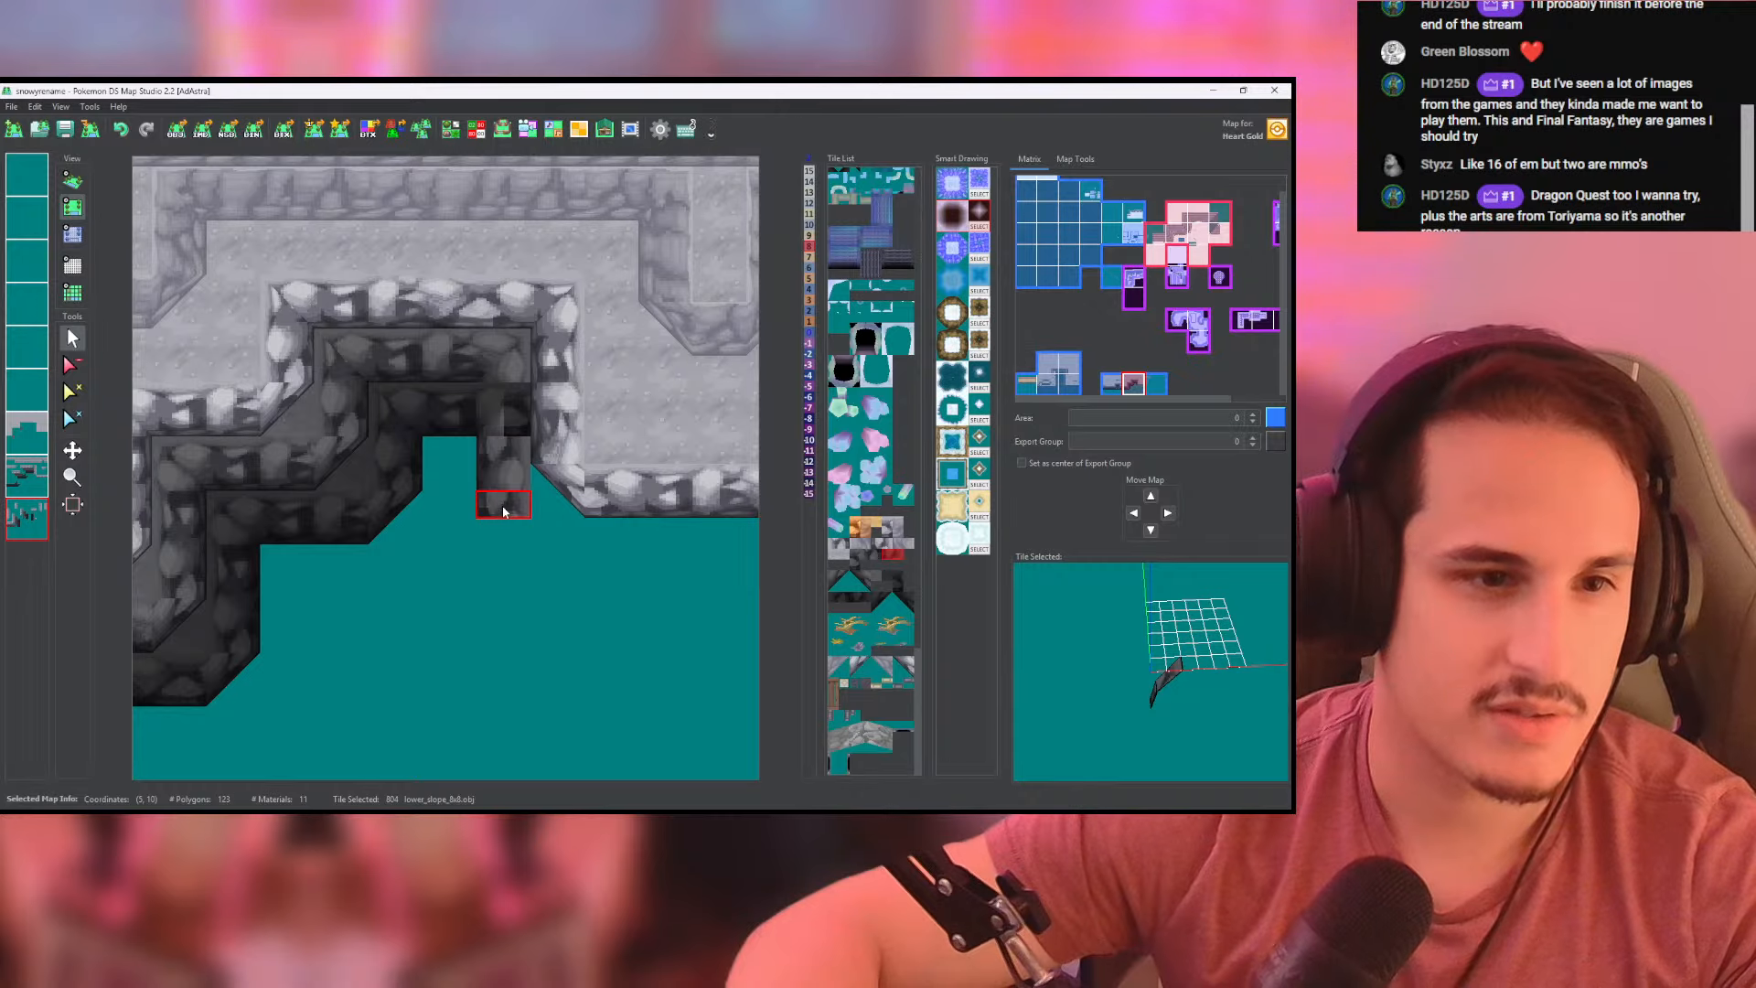
left_click(502, 504)
- Erase the darkest rear wall on the second-lowest layer and the darkest west side wall on the lowest layer inside the recess
left_click(27, 475)
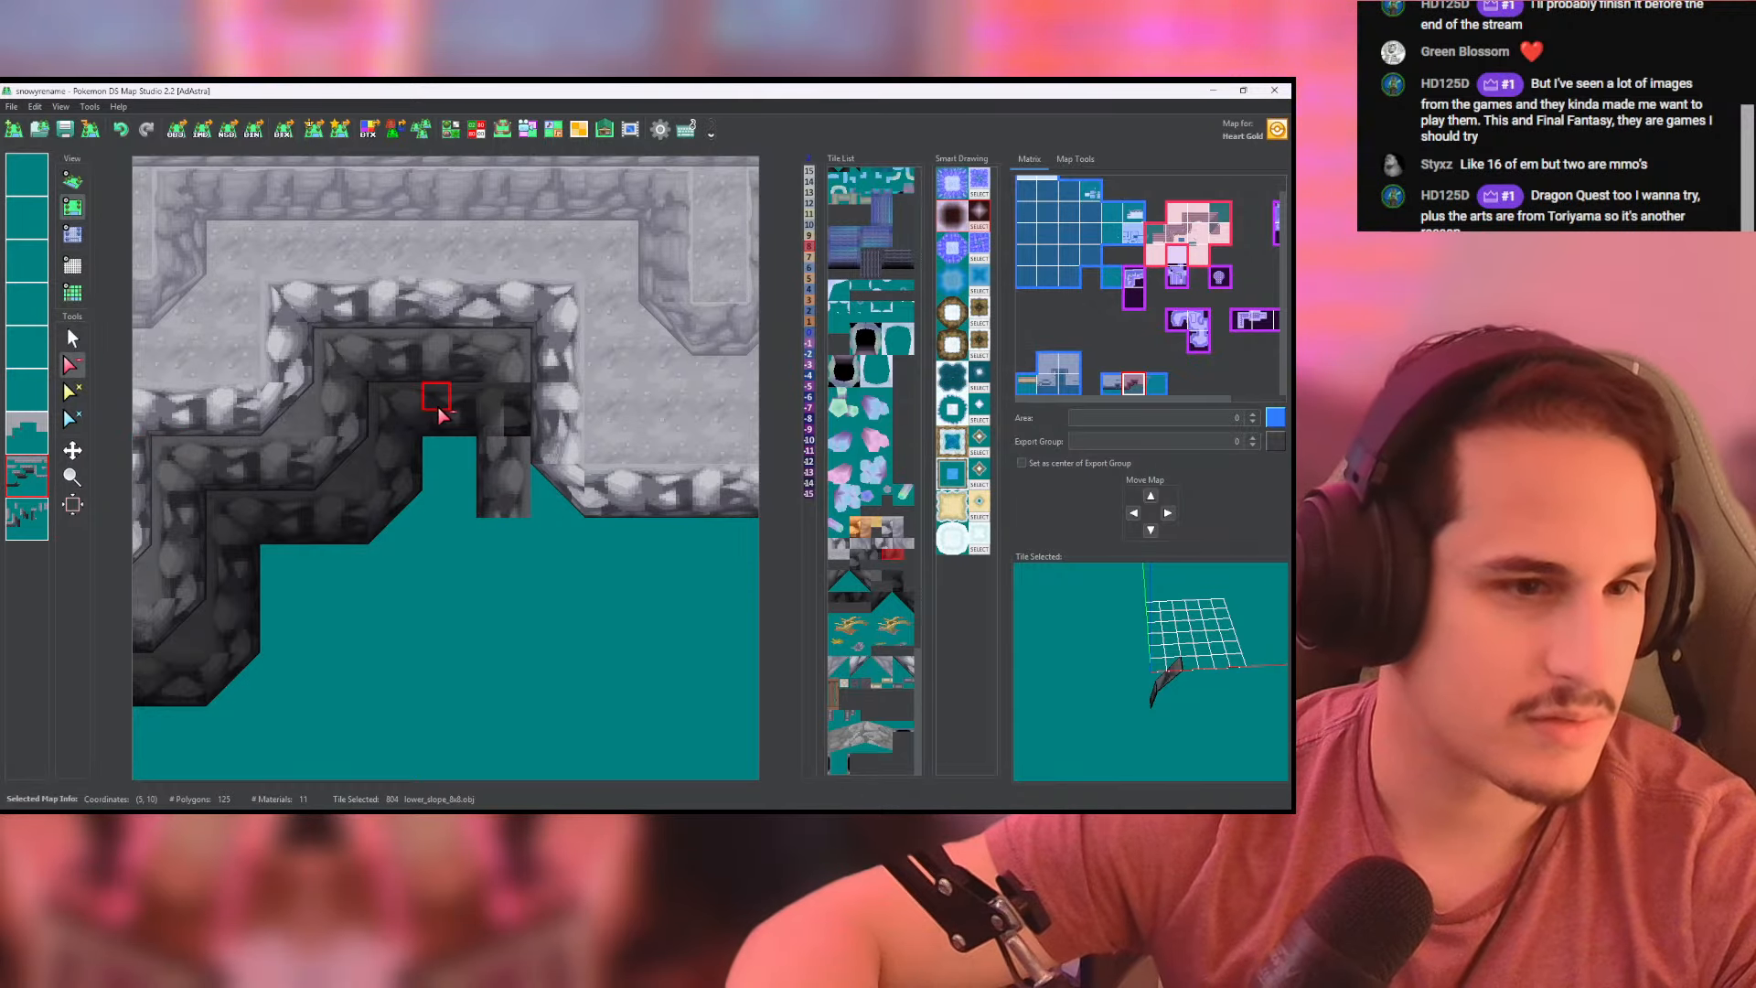
left_click(449, 430)
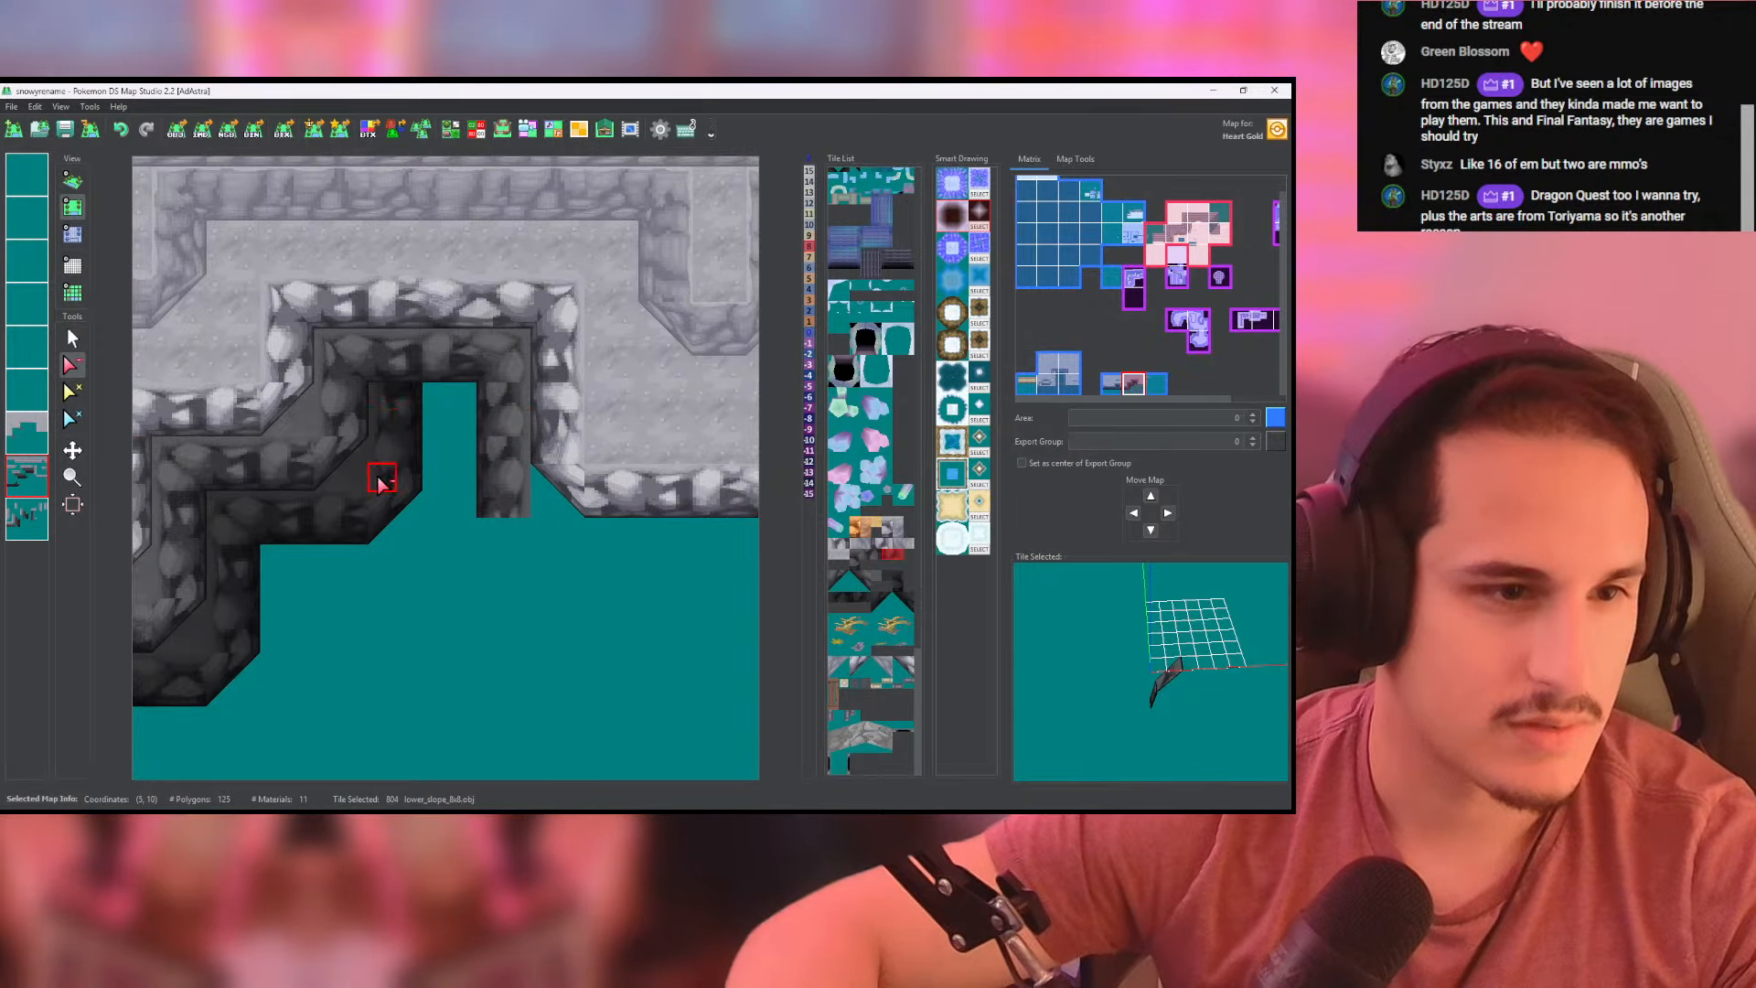
left_click(26, 519)
left_click(393, 462)
left_click(392, 411)
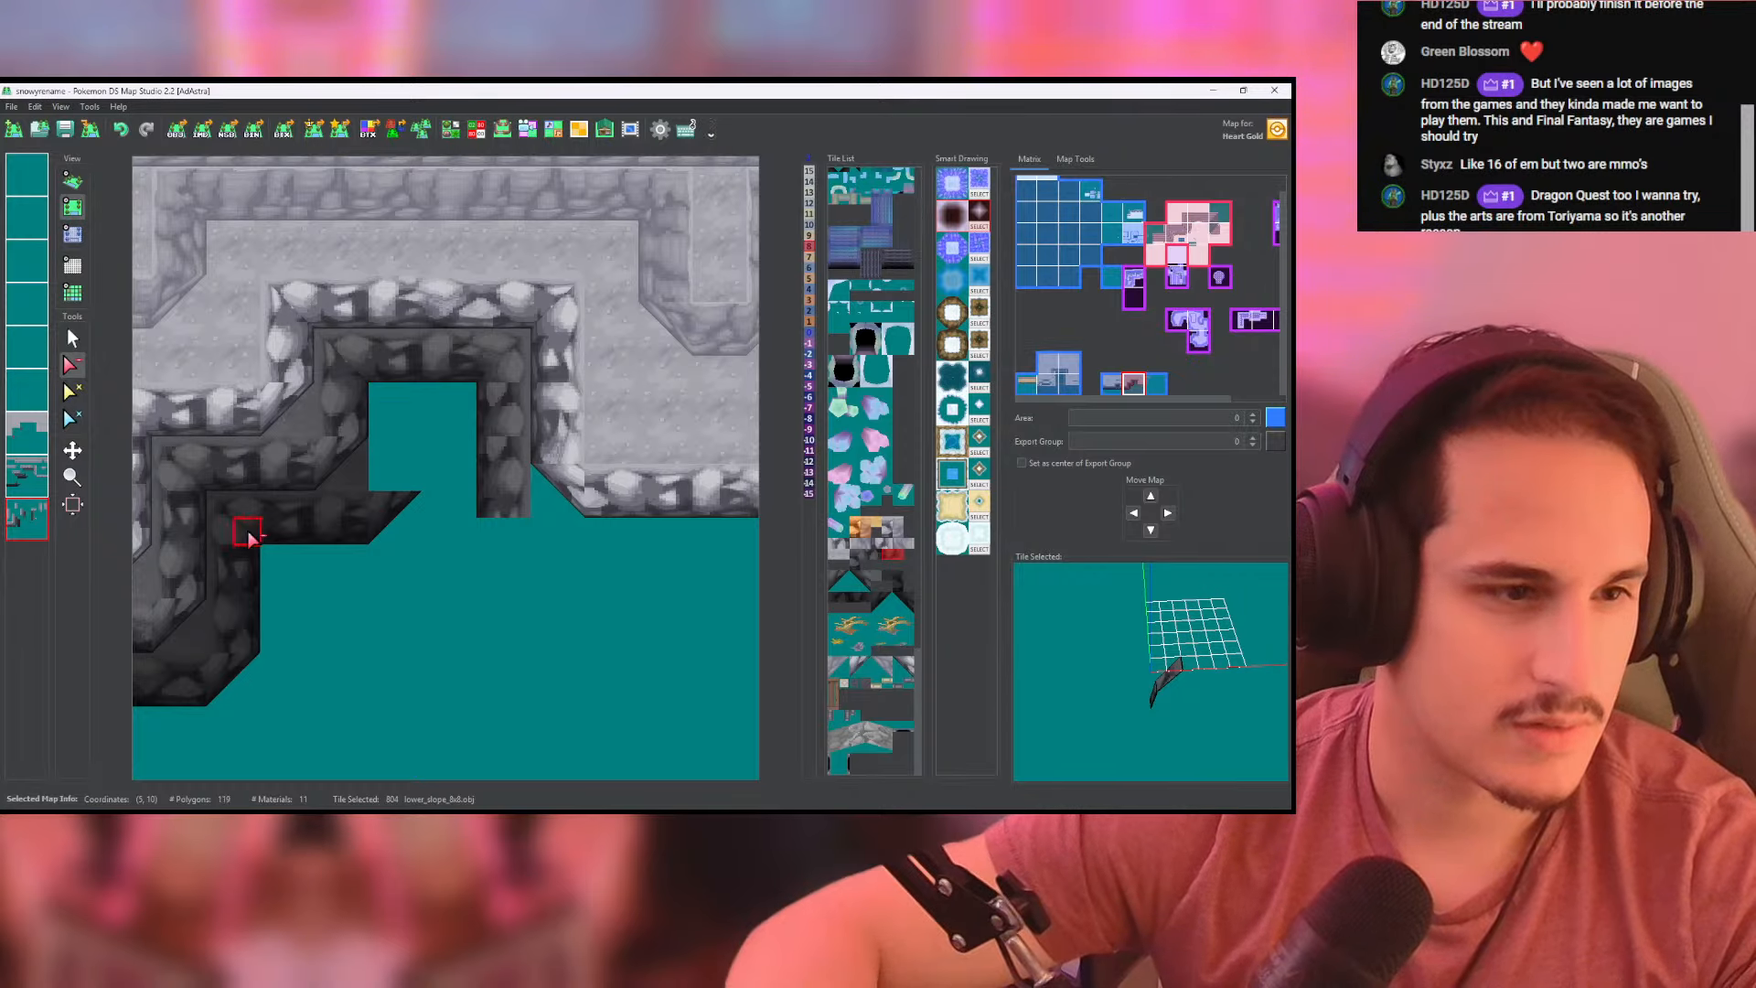
- Erase the darkest wall row running east below the middle-tier ledge on the second-lowest layer, along with its leftover corner on the lowest layer
right_click(27, 518)
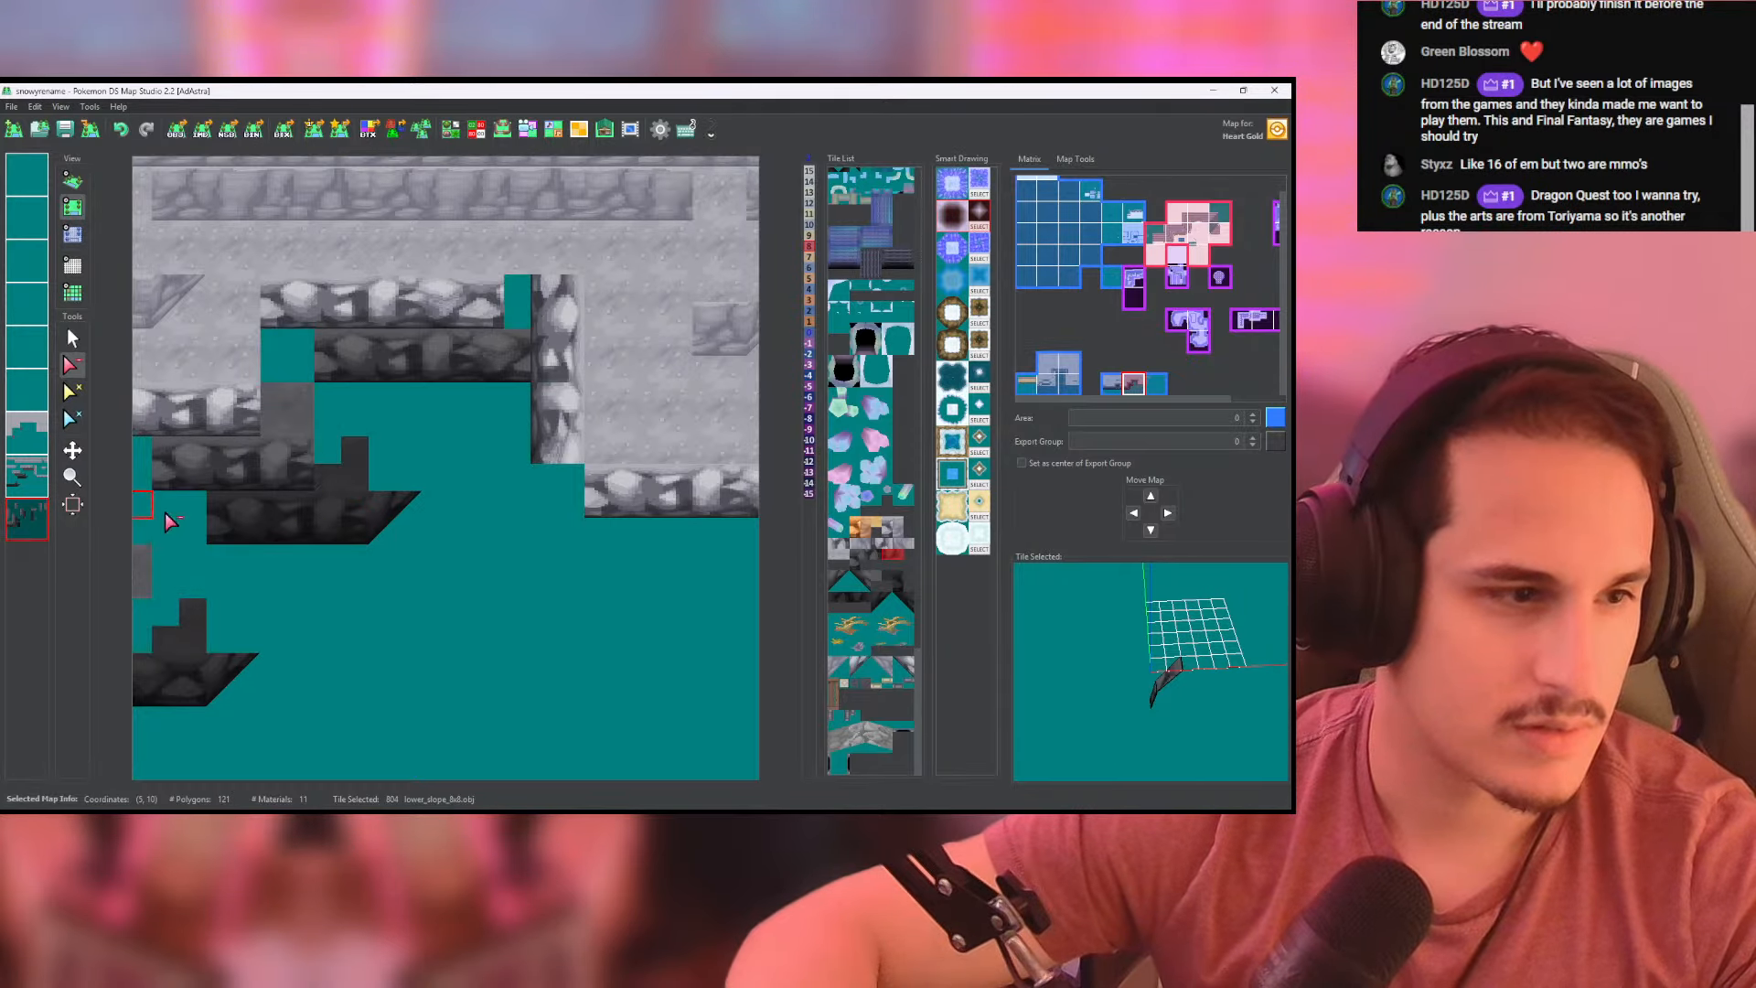
right_click(26, 518)
left_click(27, 475)
left_click_drag(229, 530, 410, 530)
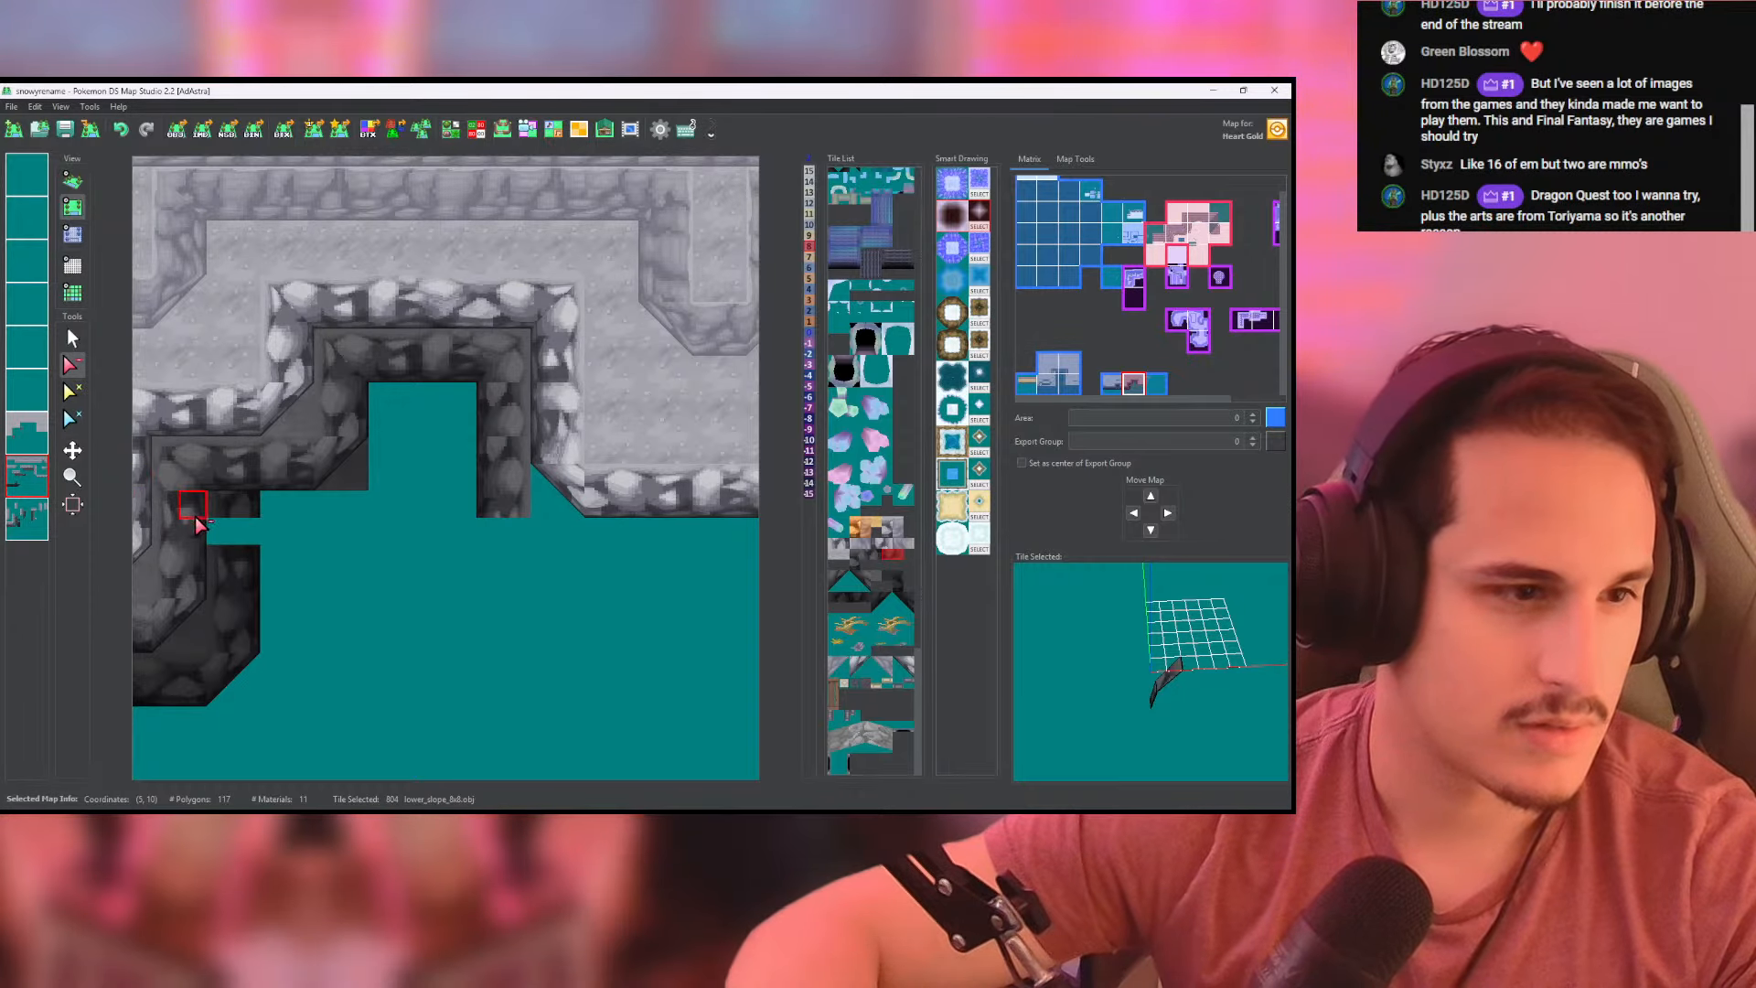
left_click(27, 519)
left_click_drag(220, 506, 245, 508)
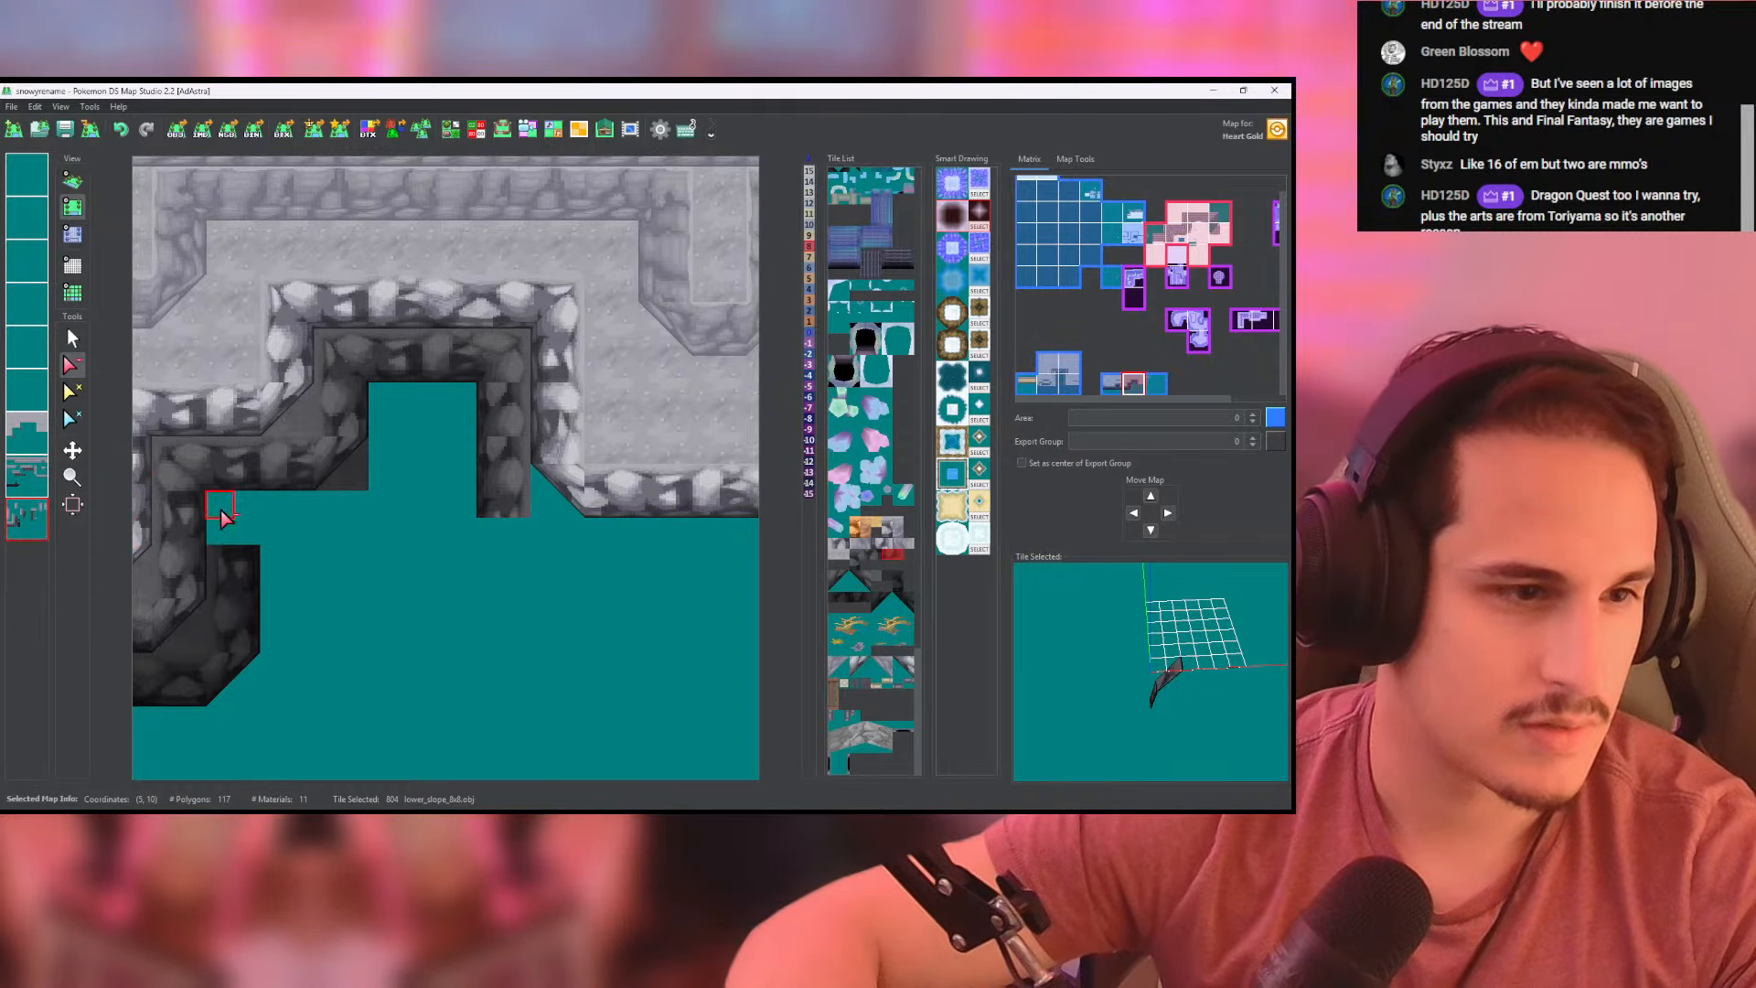
- Paint a straight darkest-tier wall row eastward below the recess on the second-lowest layer, starting from the existing lower corner
left_click(27, 477)
left_click(72, 338)
middle_click_drag(213, 620, 294, 577)
right_click(354, 513)
middle_click_drag(699, 478, 567, 462)
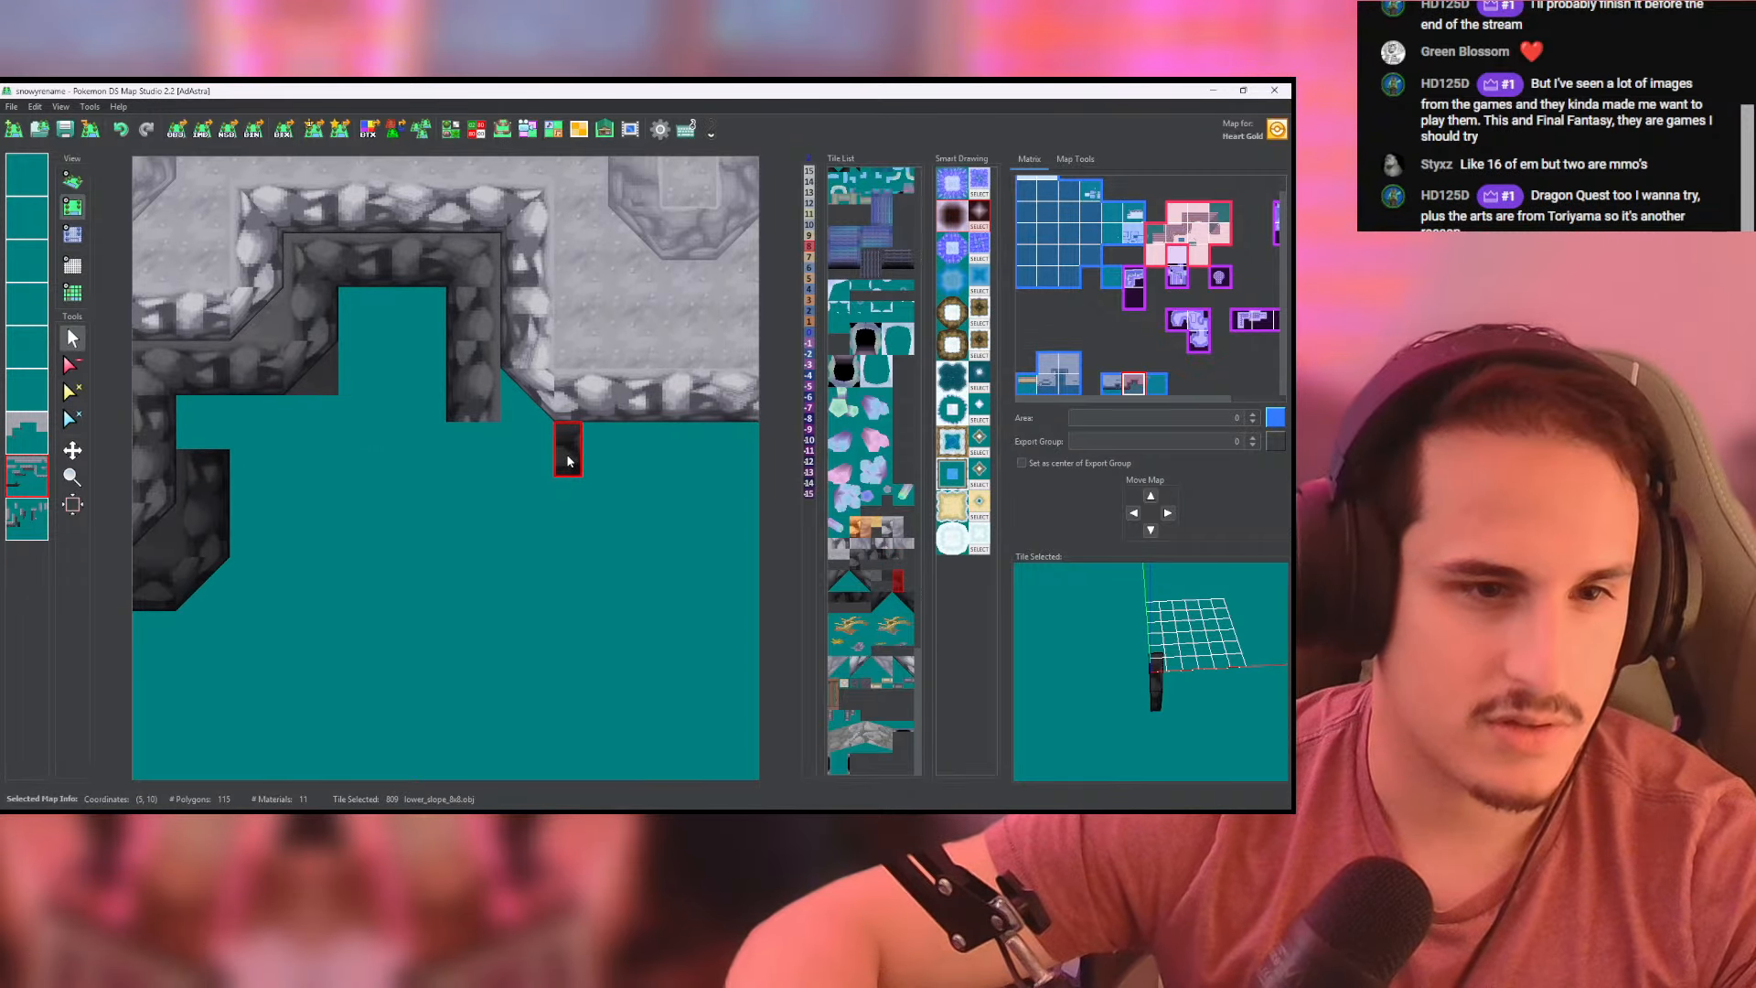
left_click_drag(568, 503, 202, 515)
middle_click_drag(320, 505, 441, 501)
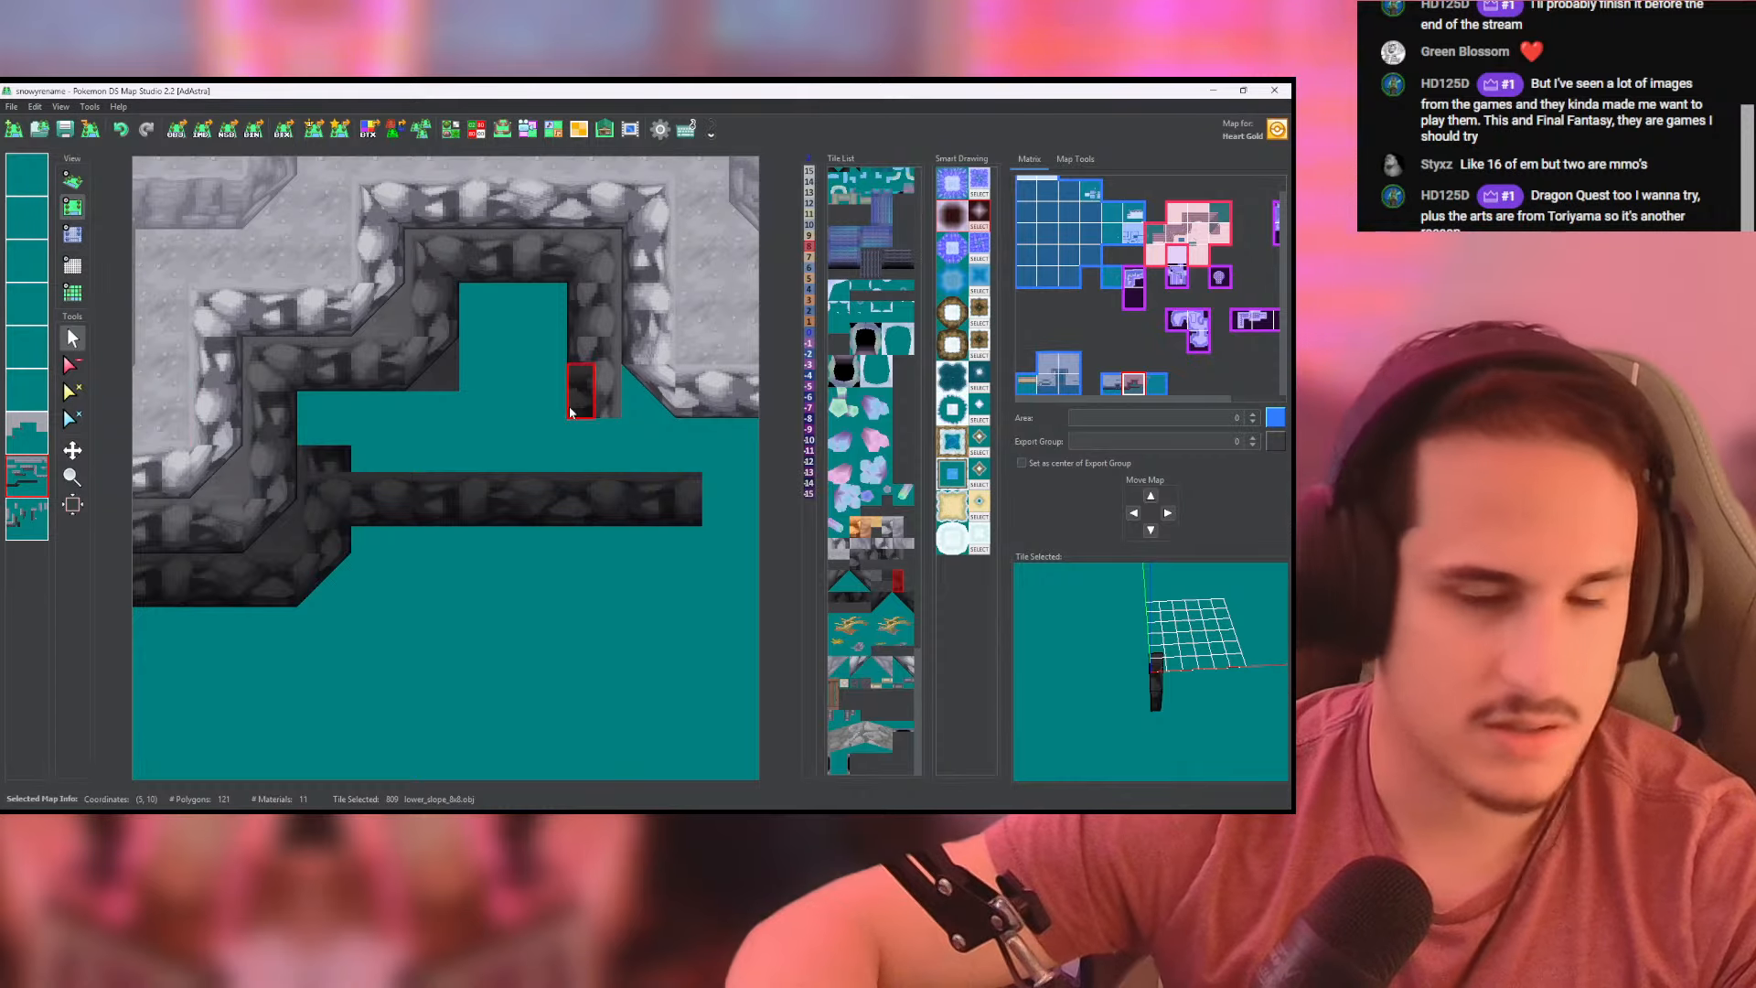
middle_click_drag(388, 457, 400, 473)
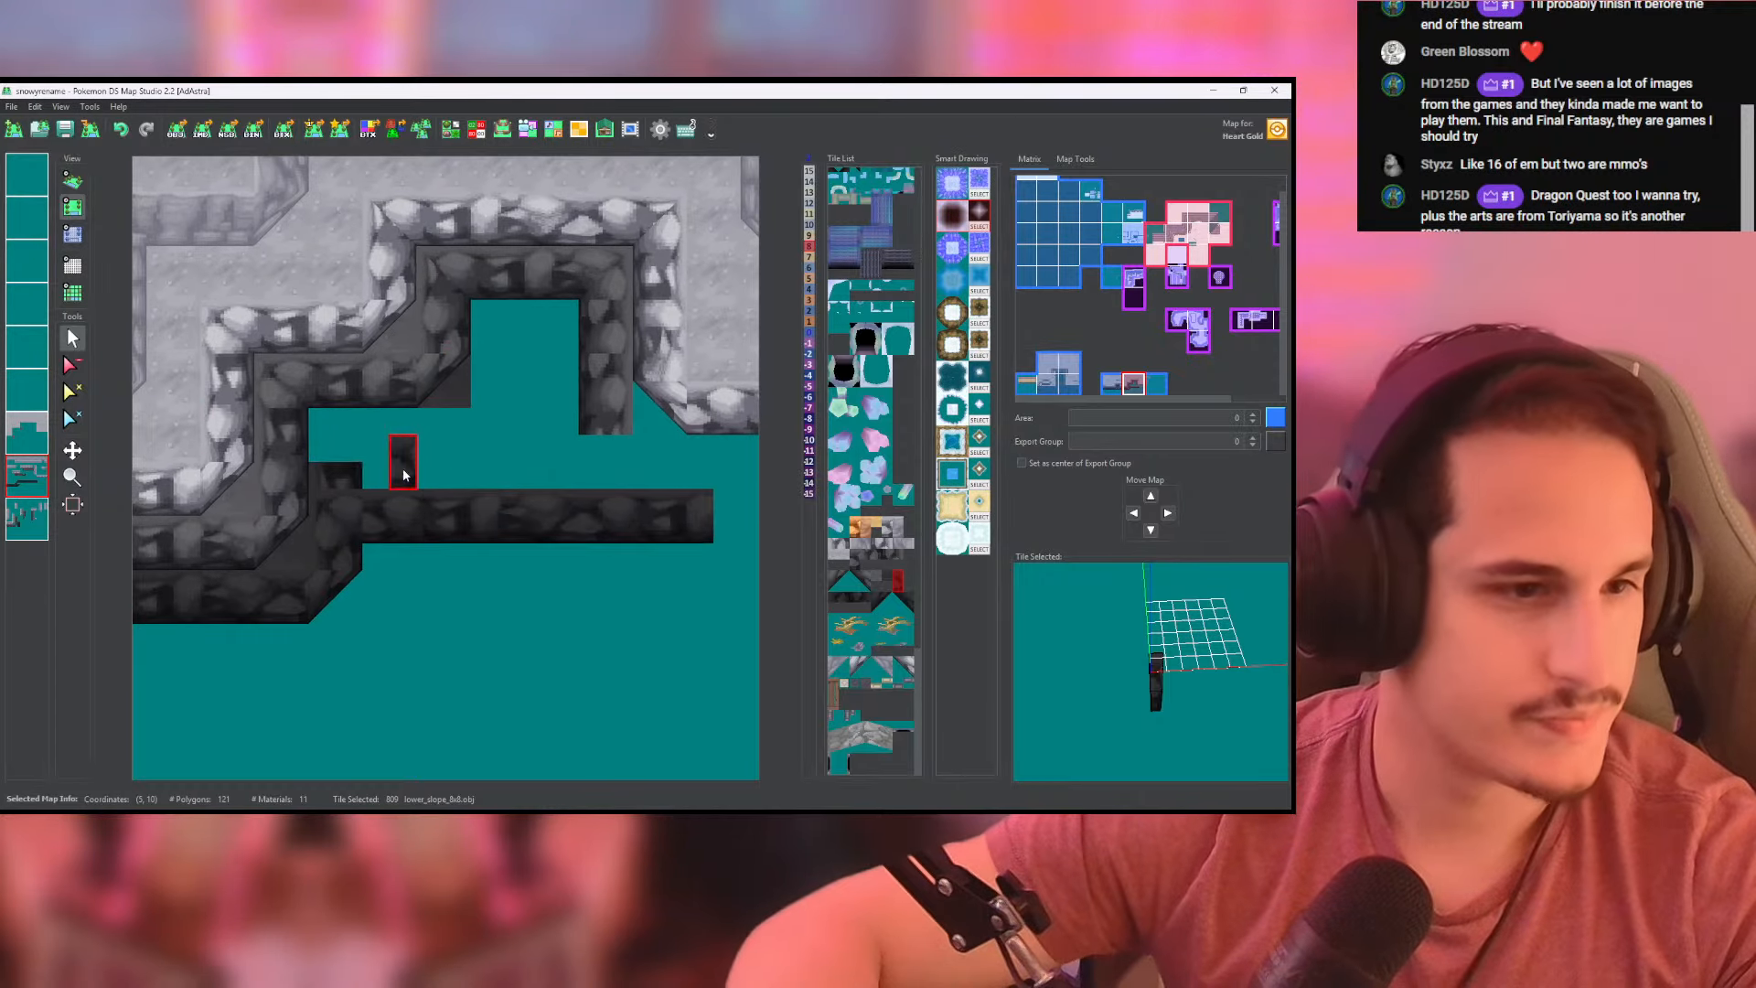
- Erase the leftover side-wall stub above the new darkest wall row on the lowest layer and check the layer's contents
left_click(30, 515)
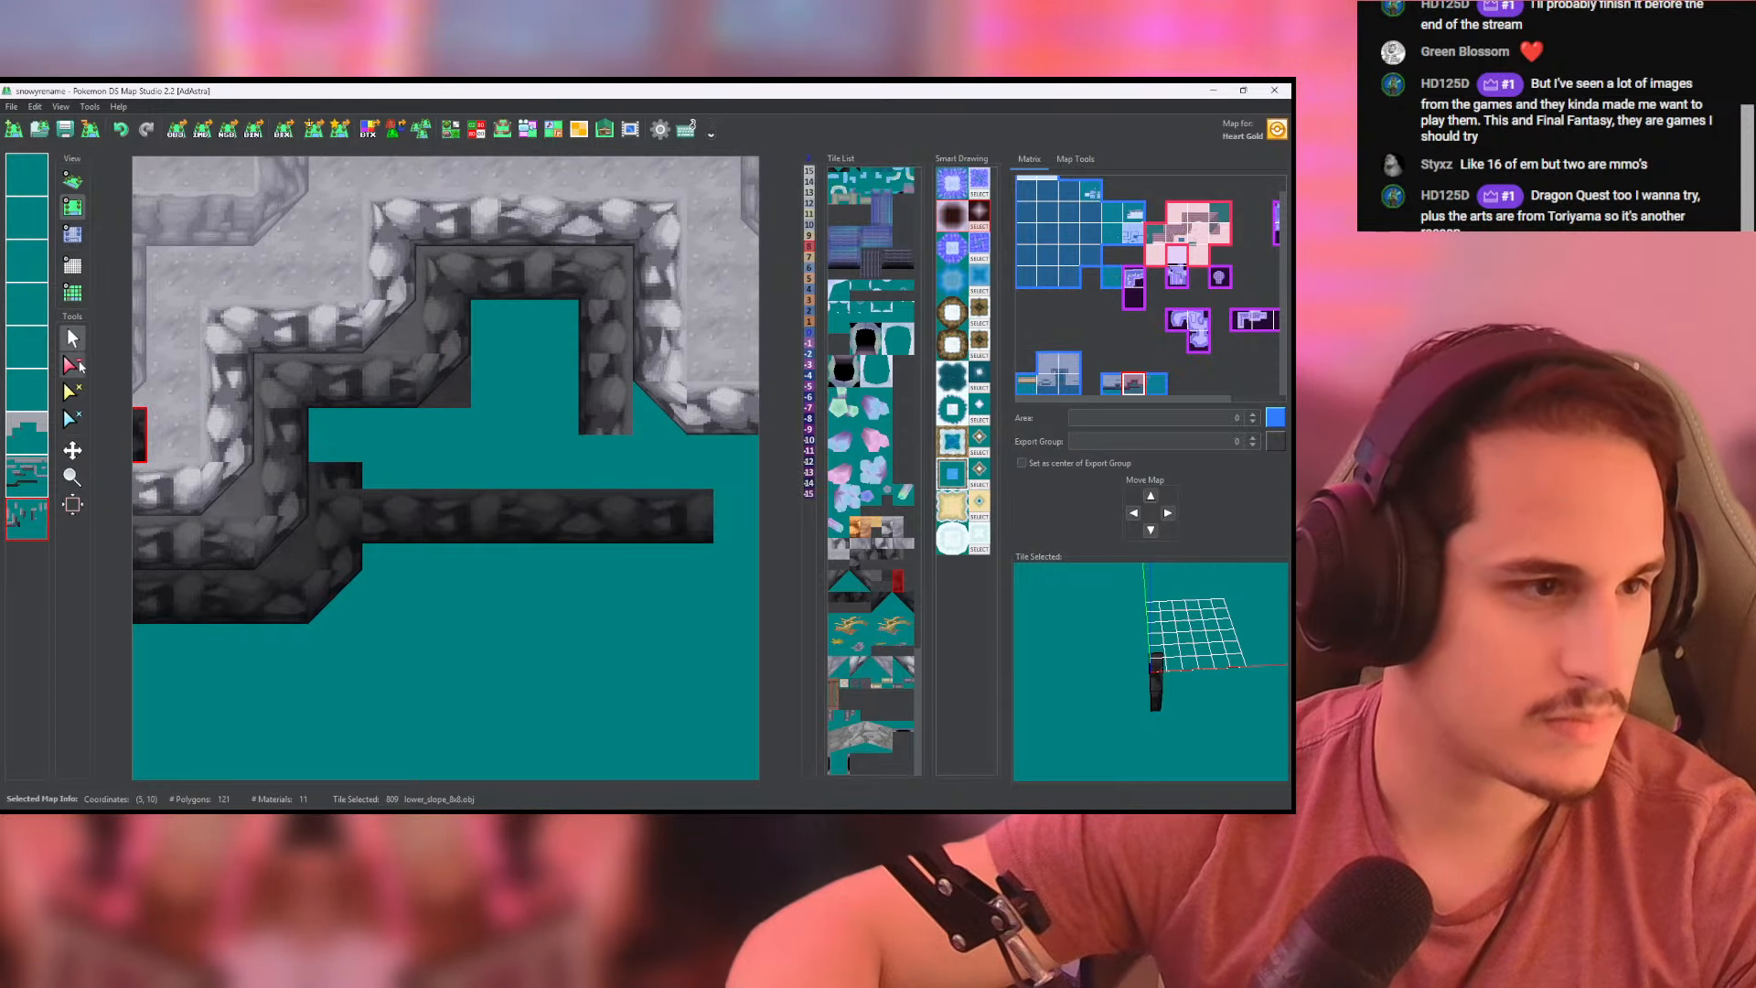
left_click(77, 364)
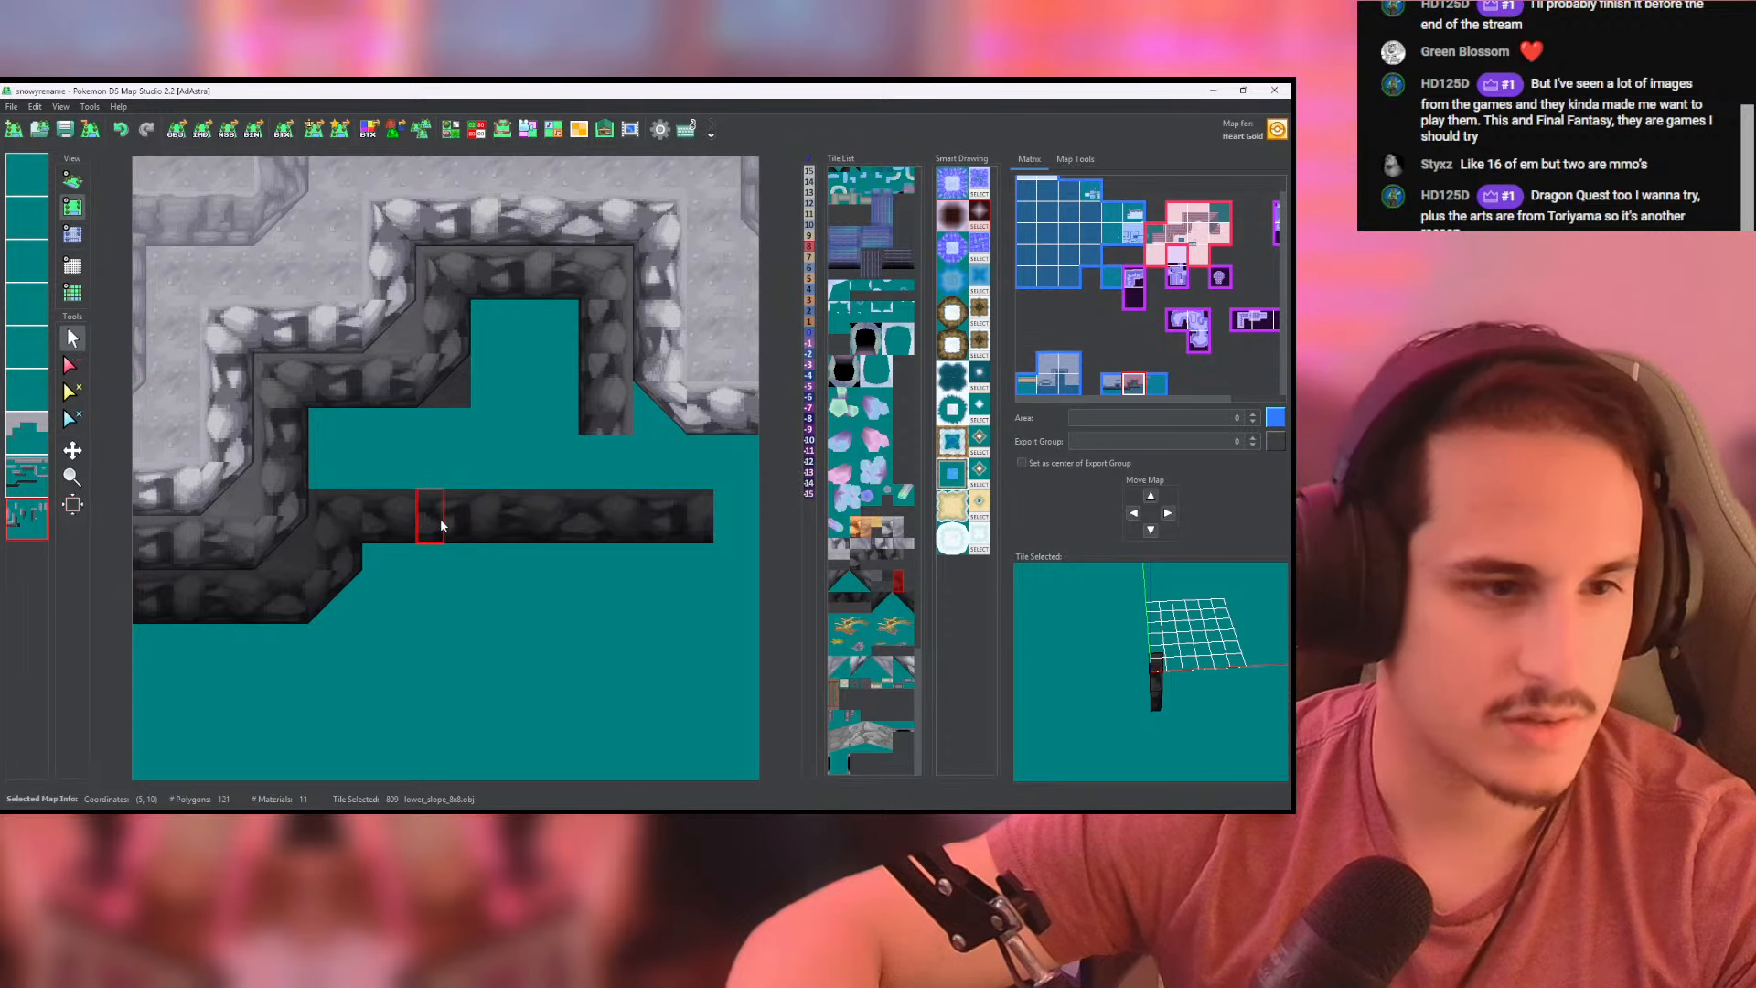
middle_click_drag(441, 517, 398, 530)
middle_click(32, 513)
middle_click(30, 517)
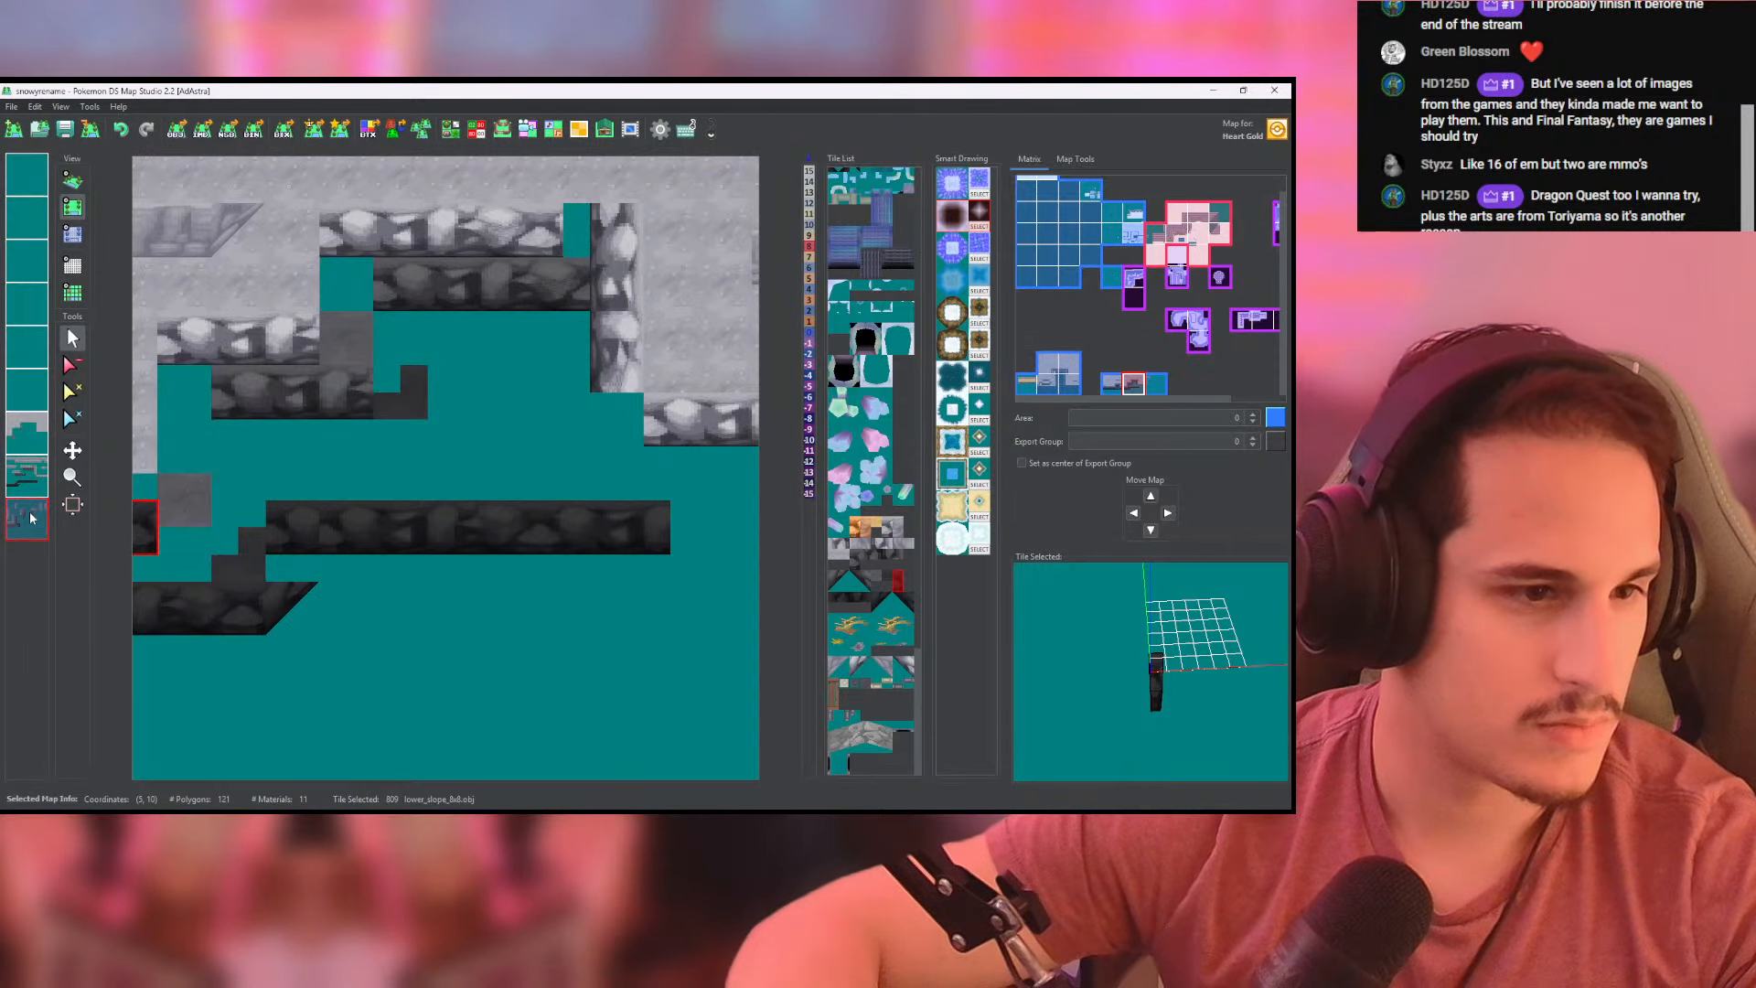
- Set the new darkest wall row to height -15 on the lowest and second-lowest layers, and check it in 3D
left_click(72, 233)
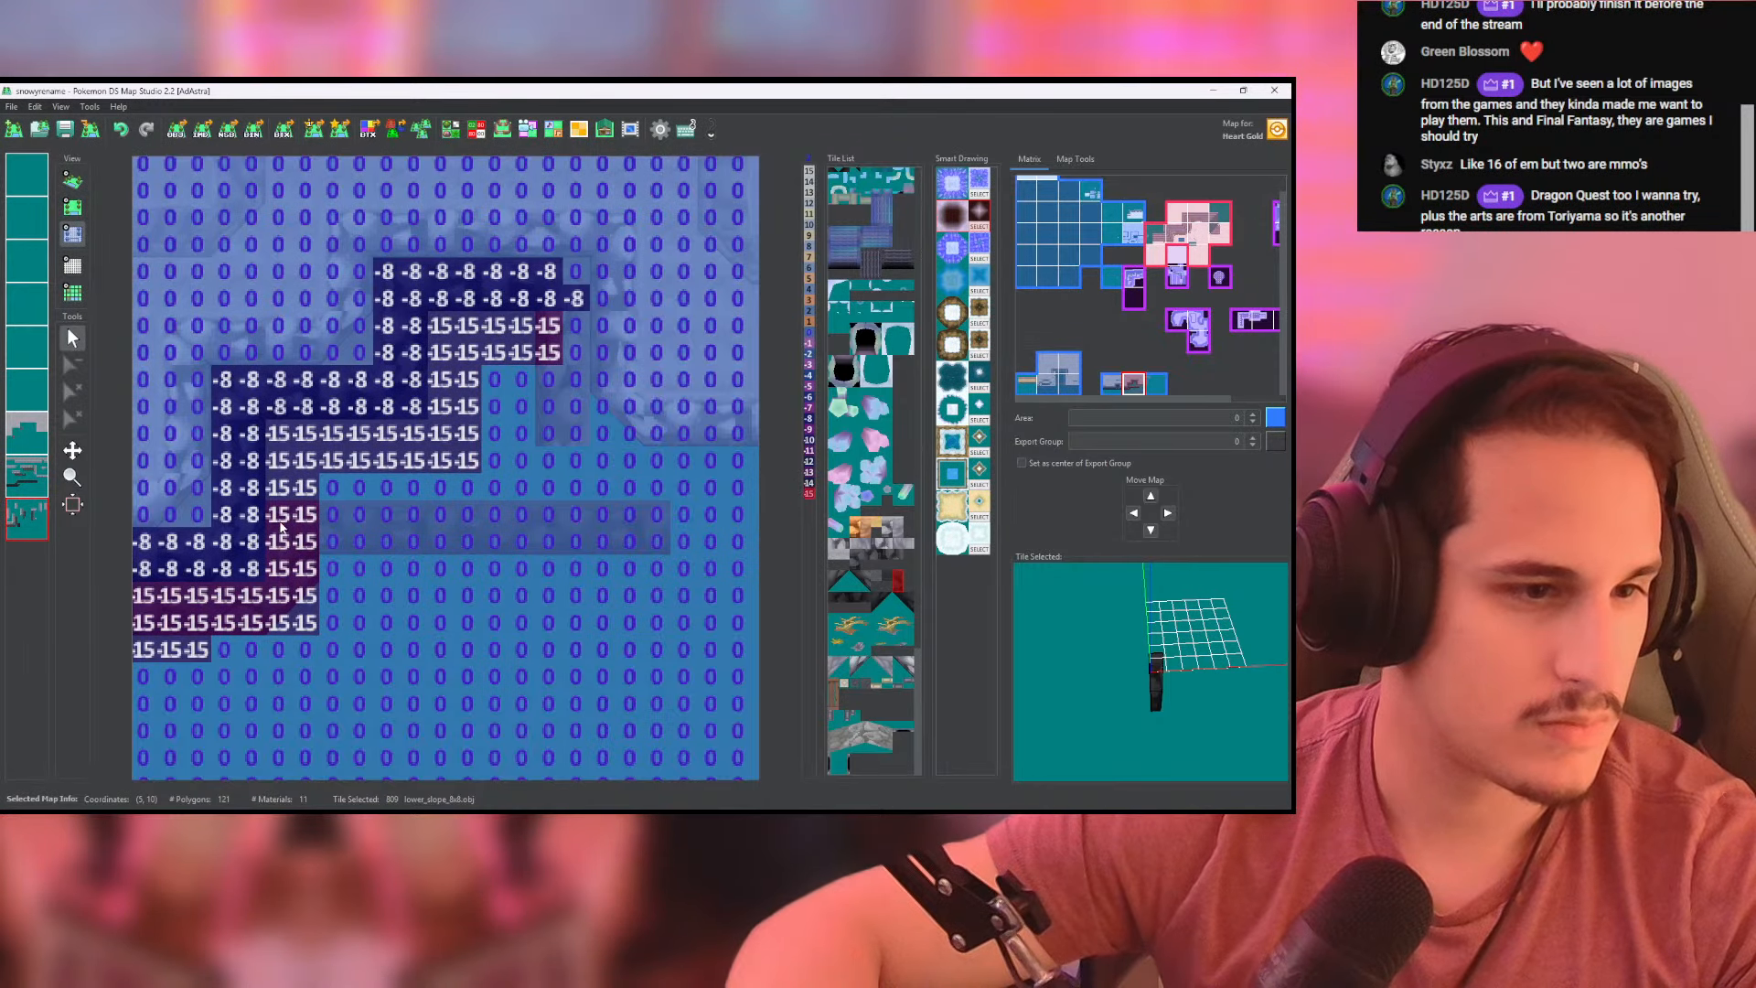
mouse_move(281, 528)
left_mouse_down()
mouse_move(622, 517)
mouse_move(412, 541)
left_mouse_up()
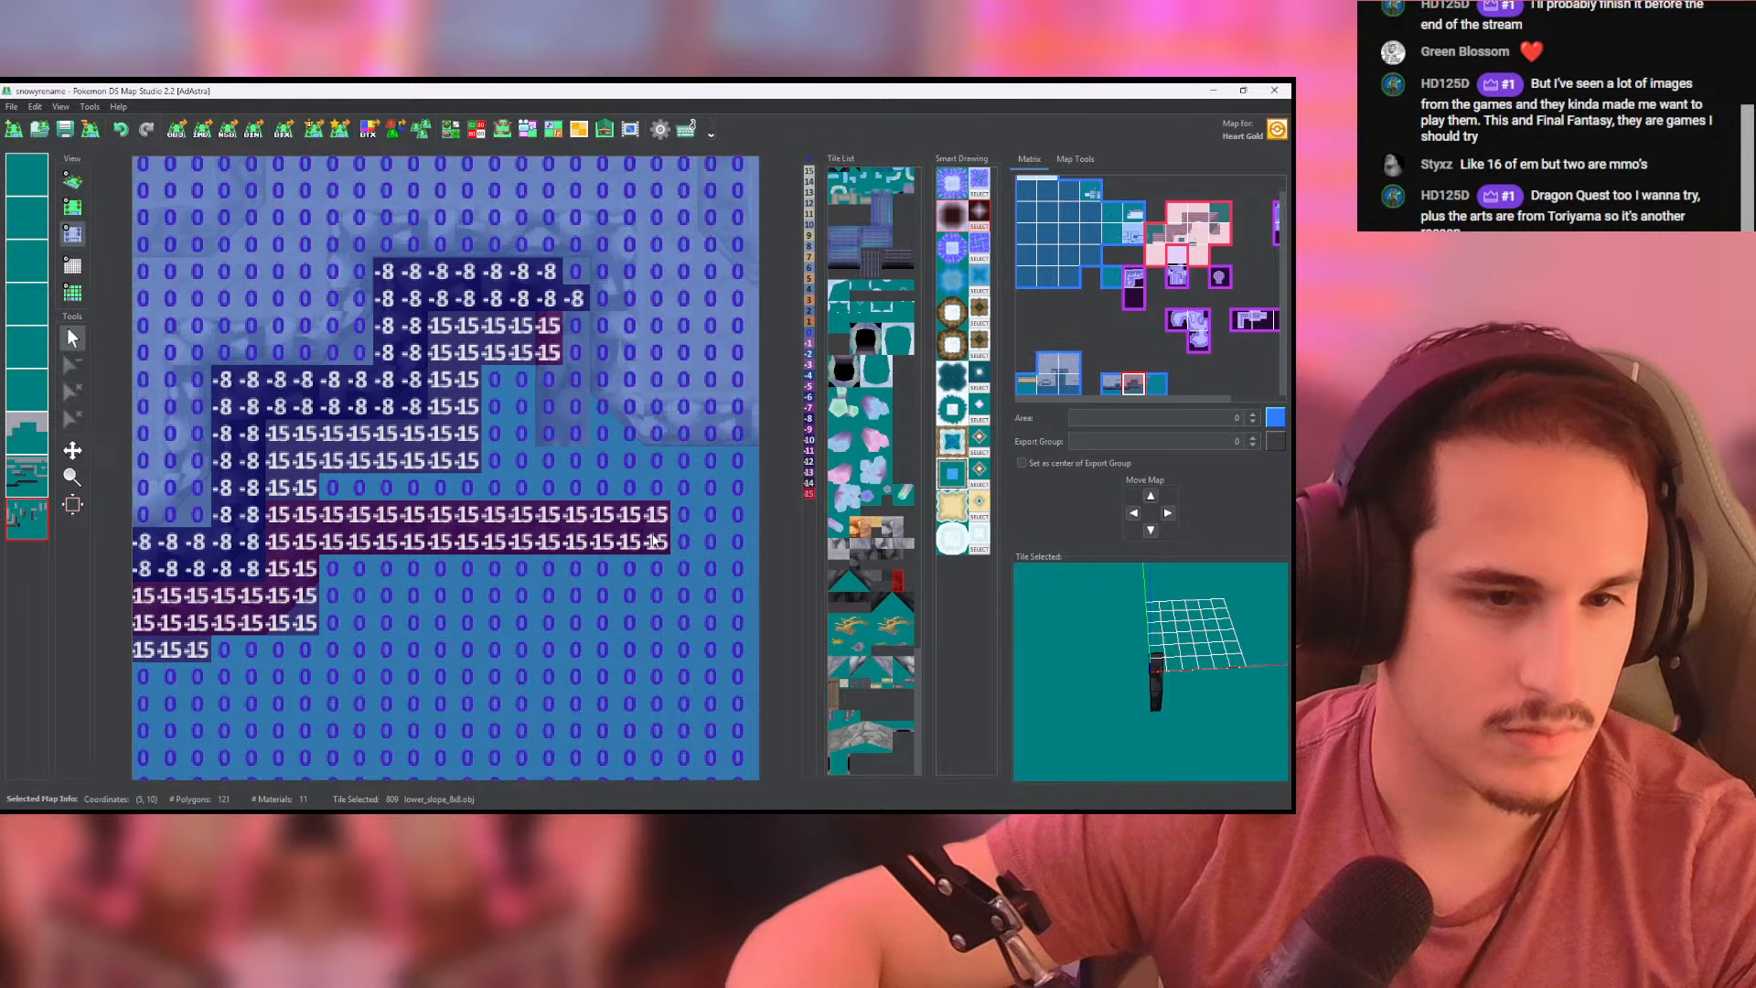
left_click(71, 180)
left_click(72, 207)
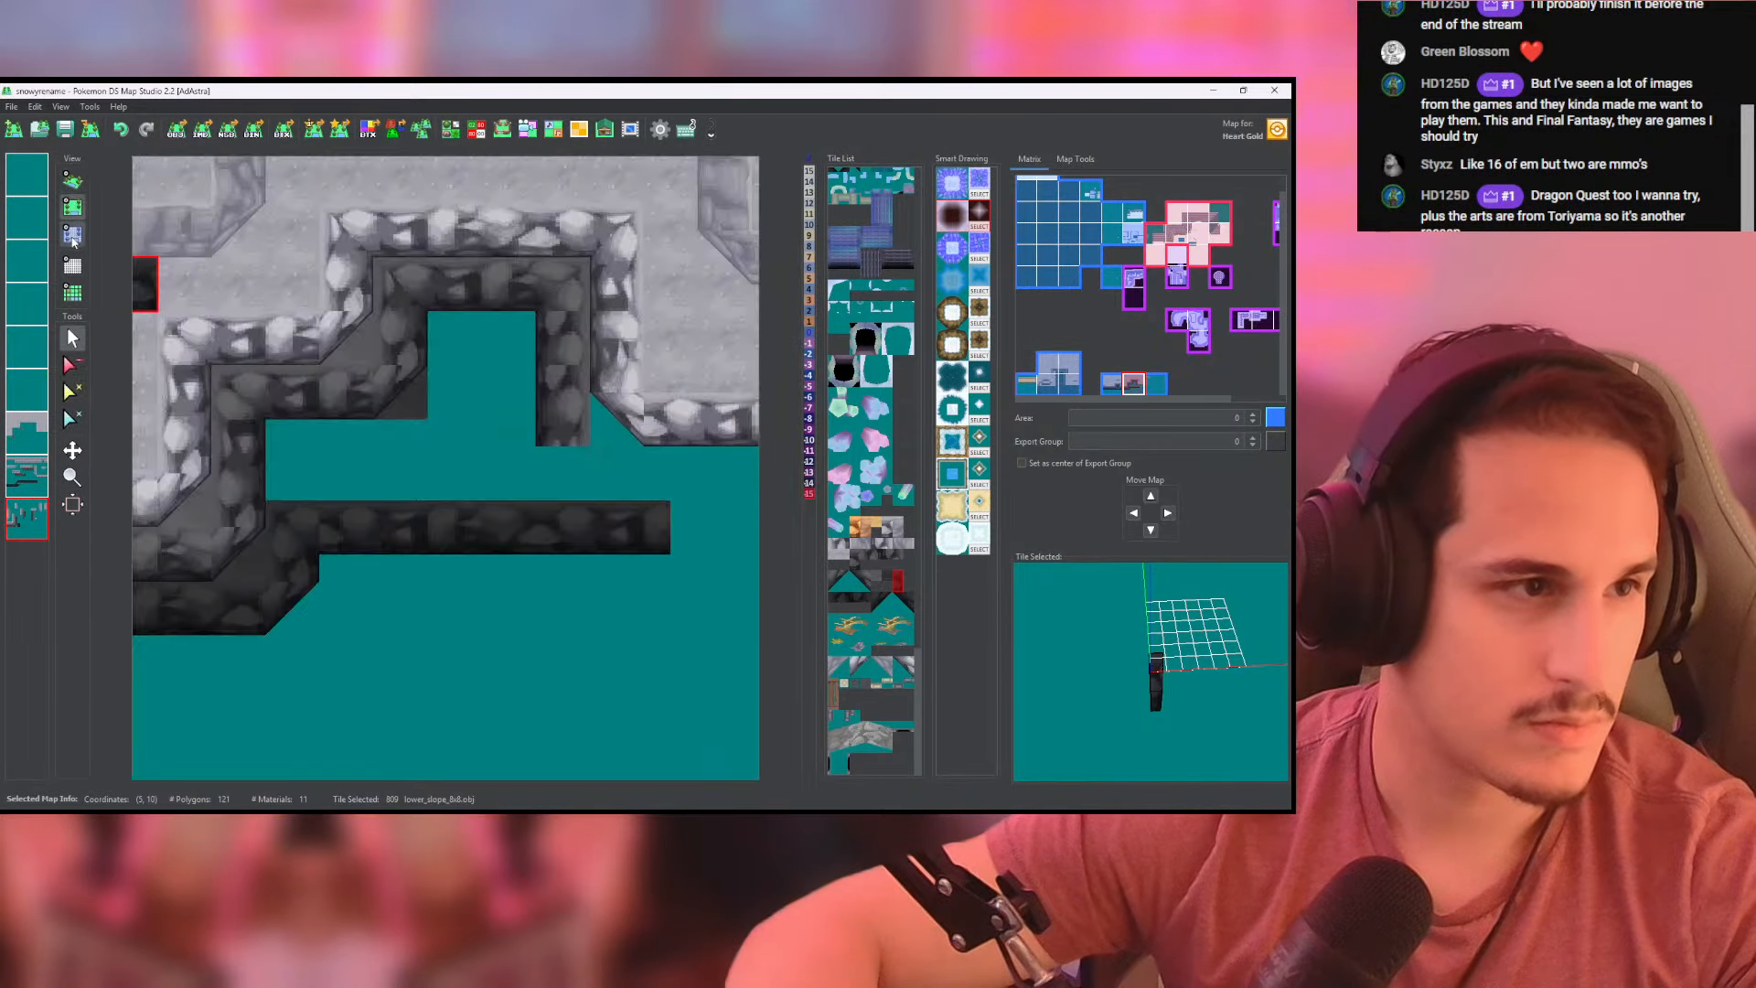
left_click(72, 233)
left_click(39, 482)
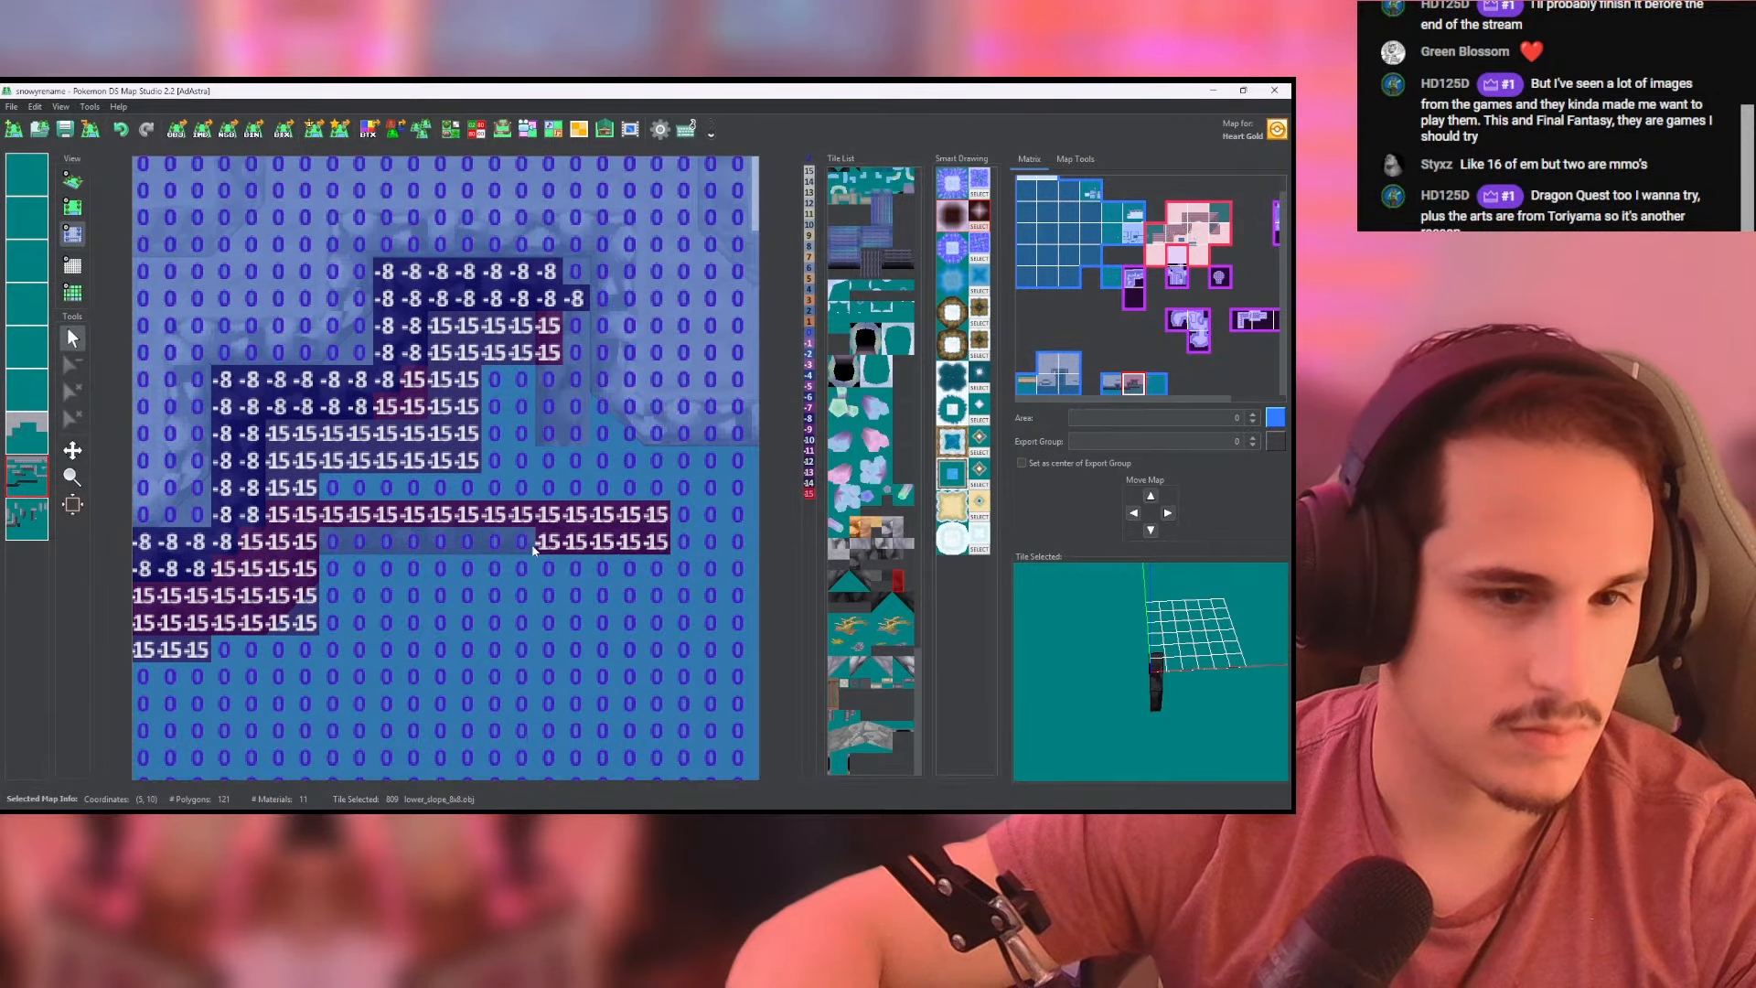
left_click(72, 180)
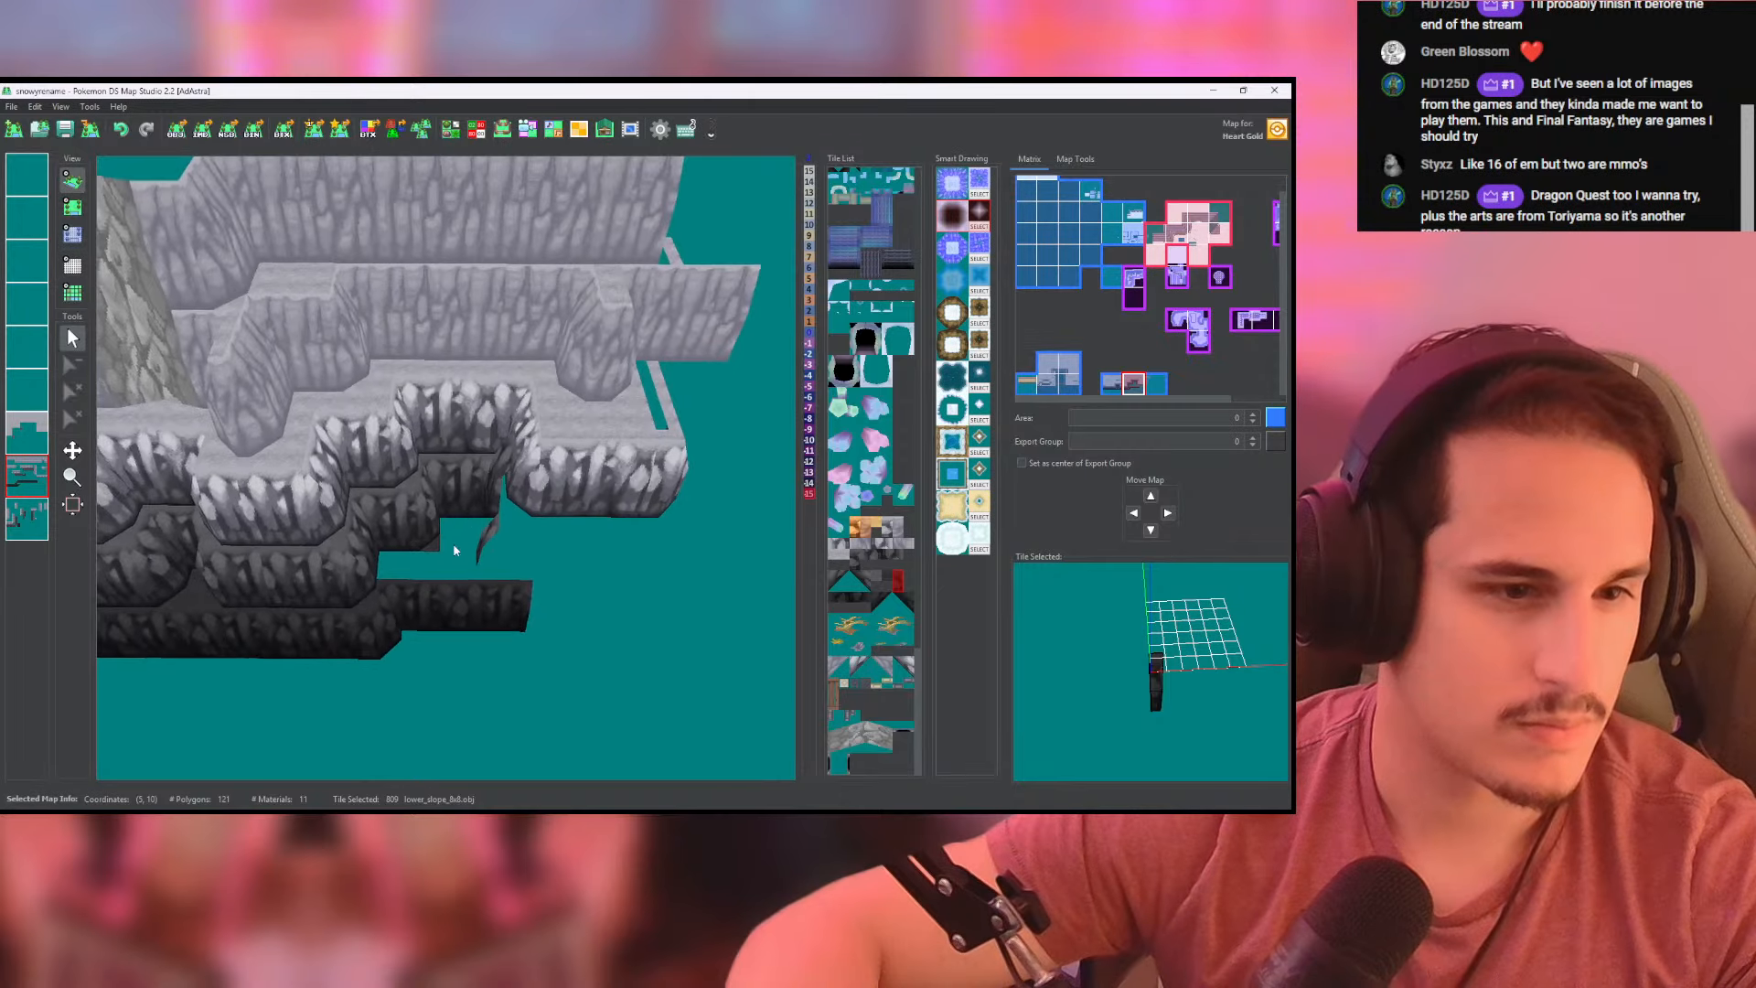
- Set the recess's east side and the strip below the light cliff to height -8, and the rows beneath to -15, out to the map's east edge
left_click(73, 206)
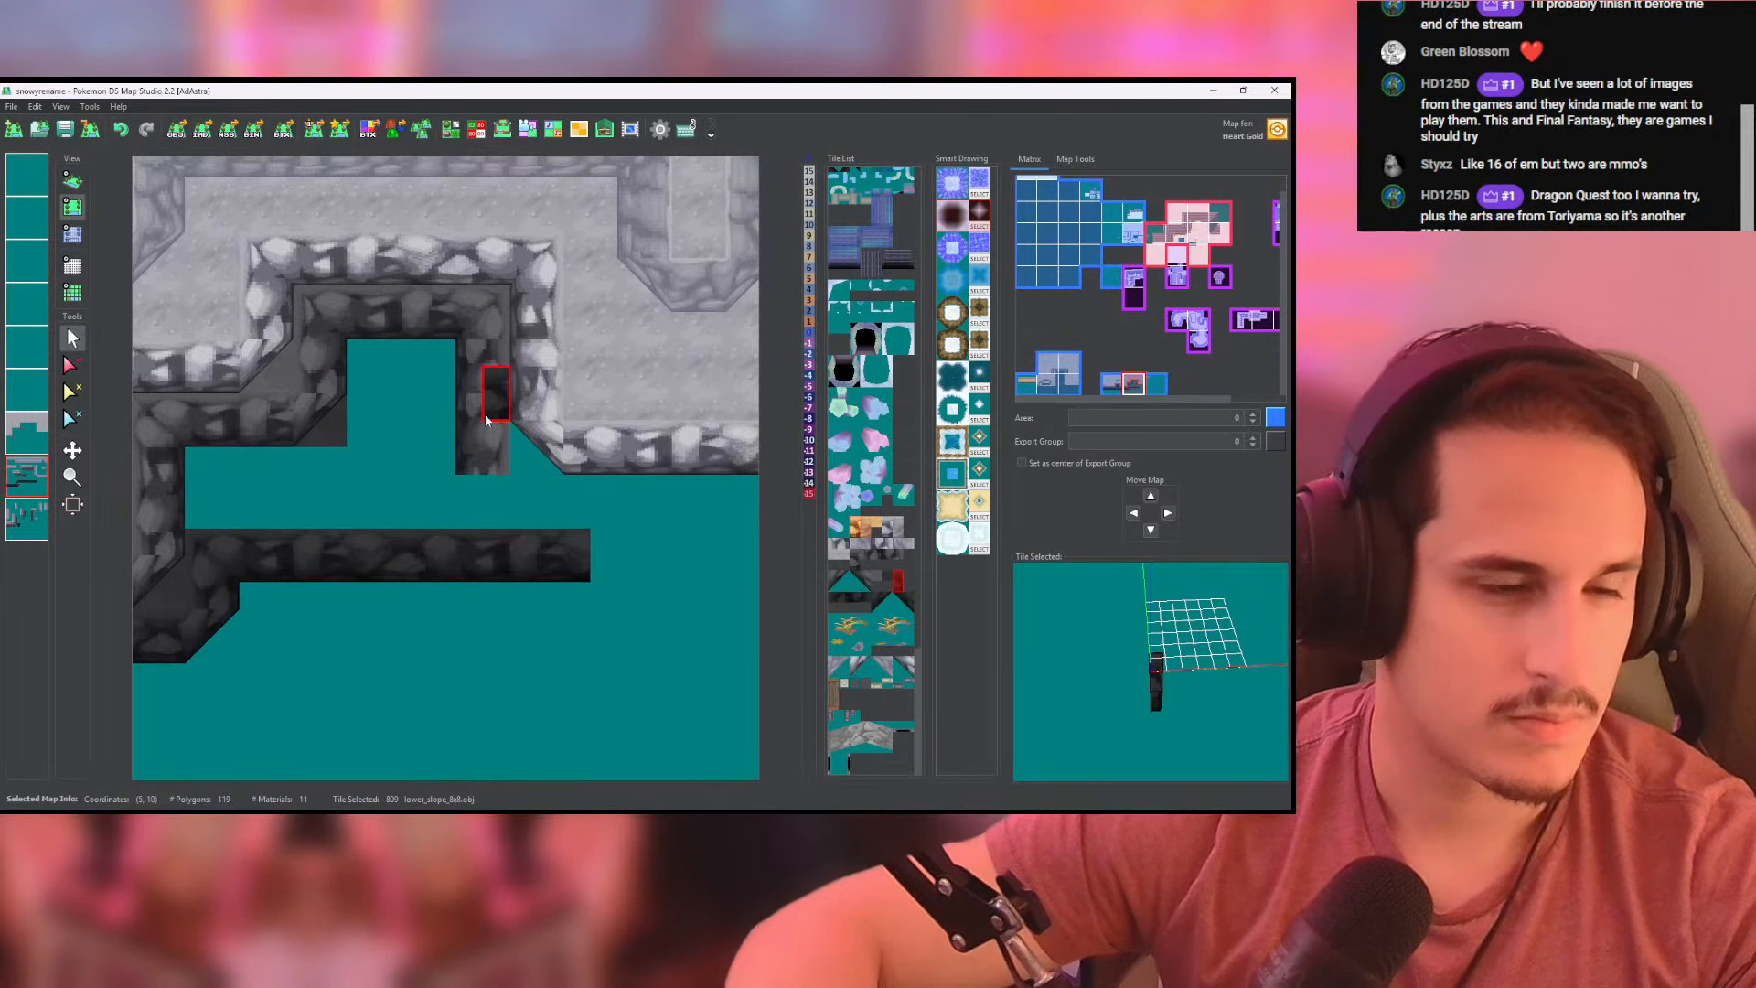
left_click(27, 516)
left_click(34, 477)
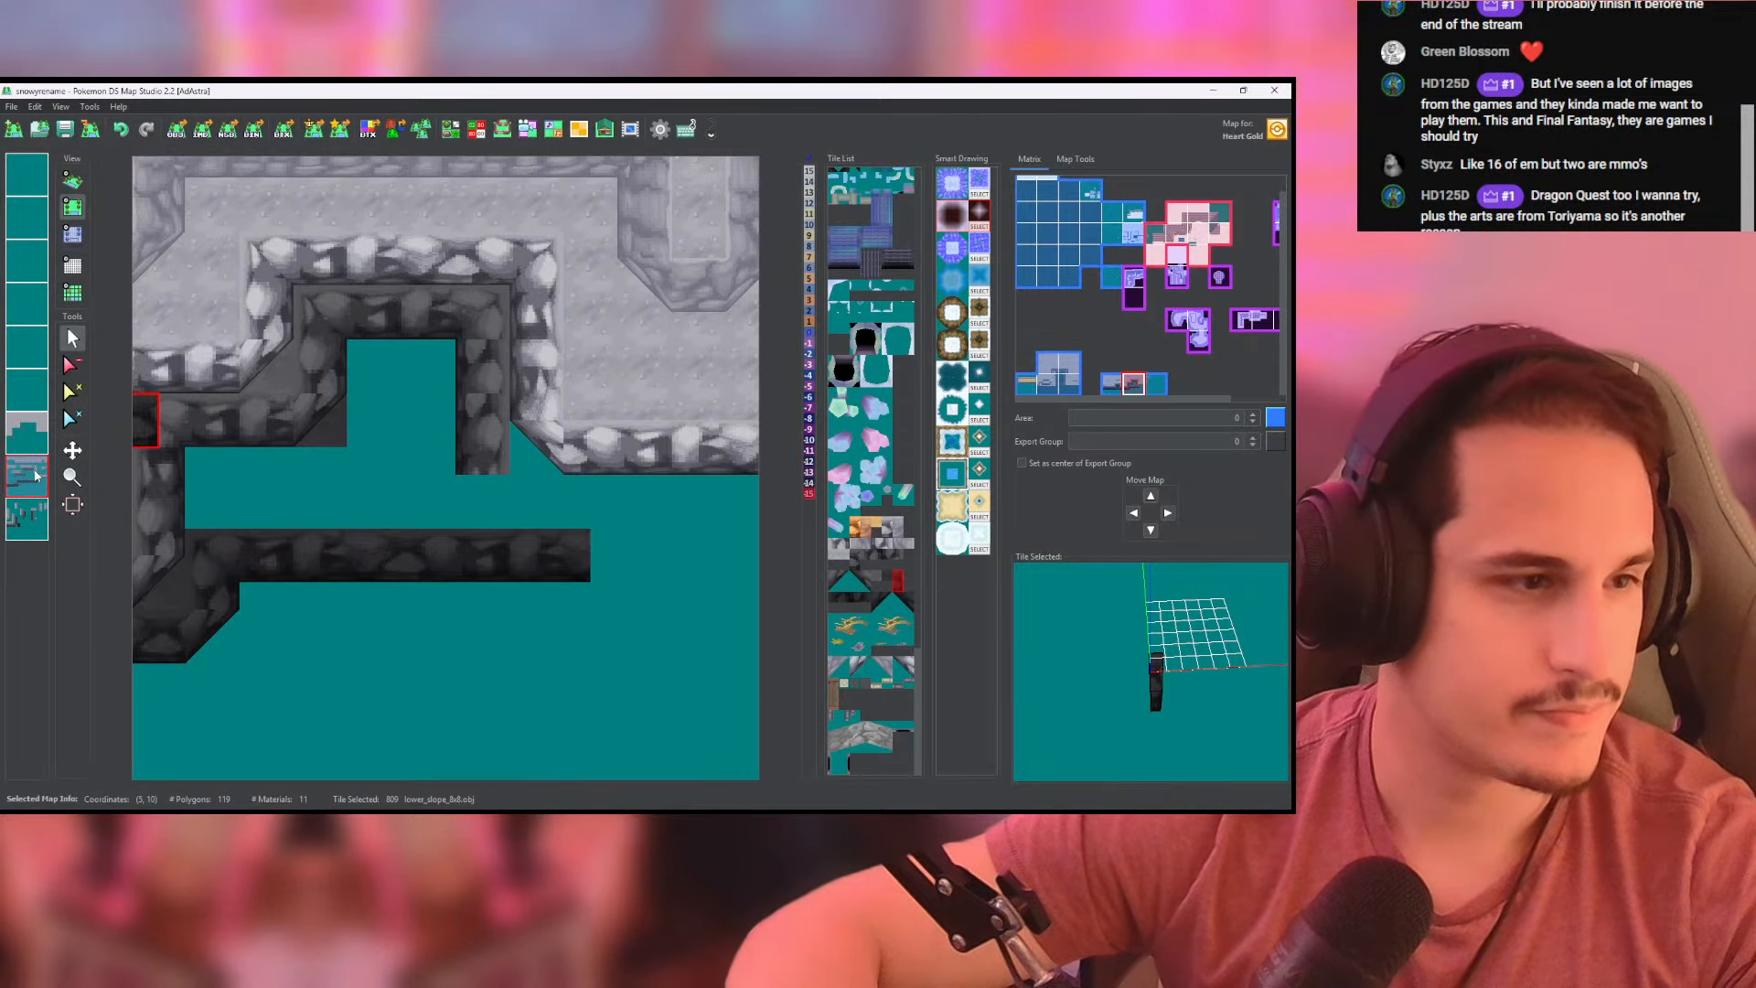
left_click(74, 236)
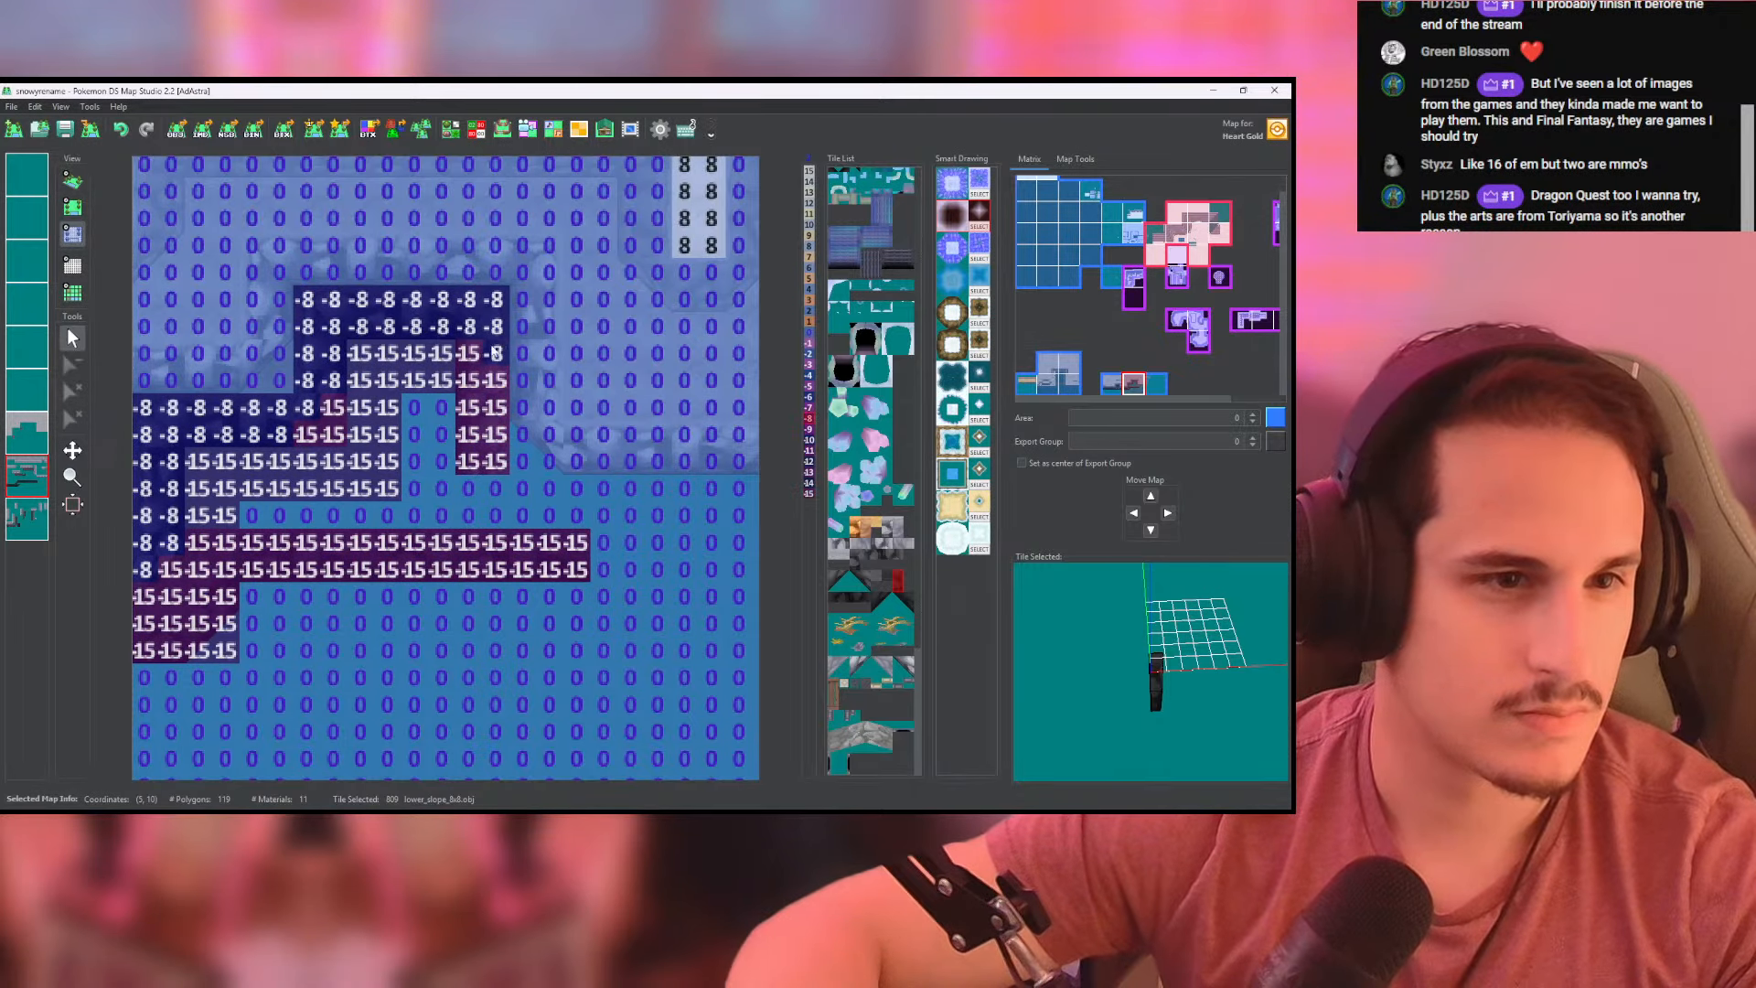
mouse_move(494, 352)
left_mouse_down()
mouse_move(499, 462)
mouse_move(478, 377)
left_mouse_up()
mouse_move(483, 496)
left_mouse_down()
mouse_move(493, 517)
mouse_move(720, 517)
left_mouse_up()
middle_click_drag(720, 517, 536, 516)
left_click_drag(474, 492, 609, 499)
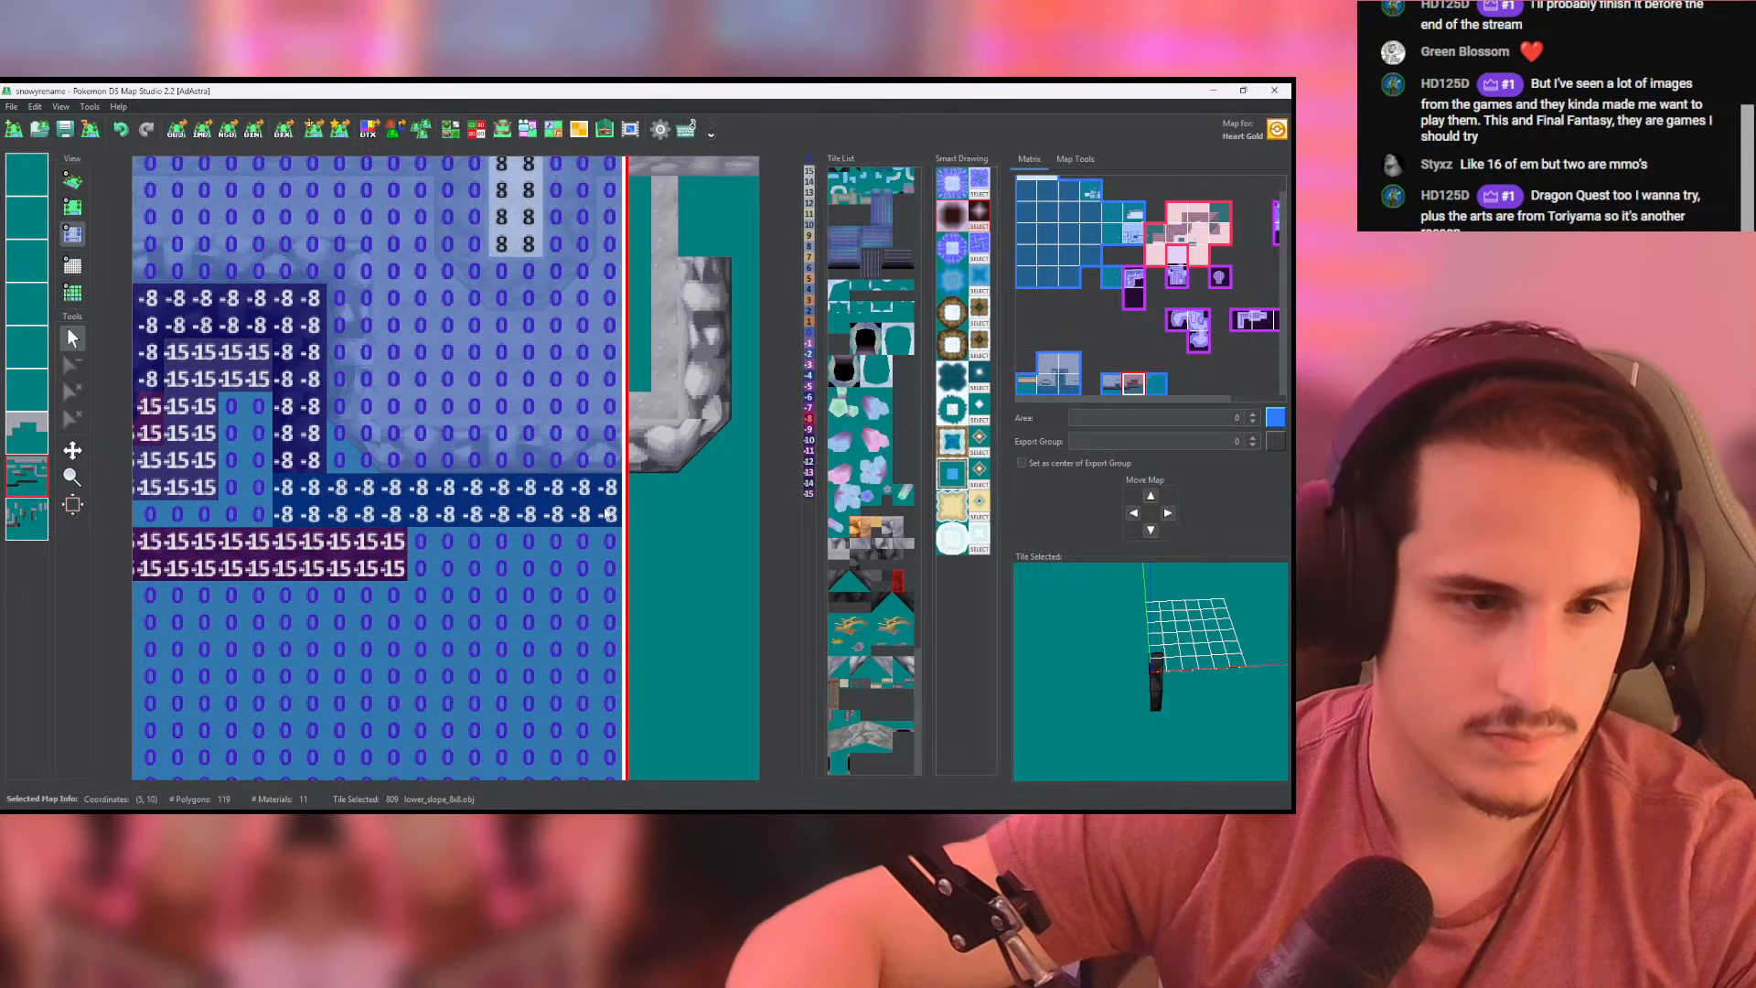
mouse_move(343, 553)
left_mouse_down()
mouse_move(587, 546)
mouse_move(408, 565)
left_mouse_up()
scroll(229, 530, "down", 6)
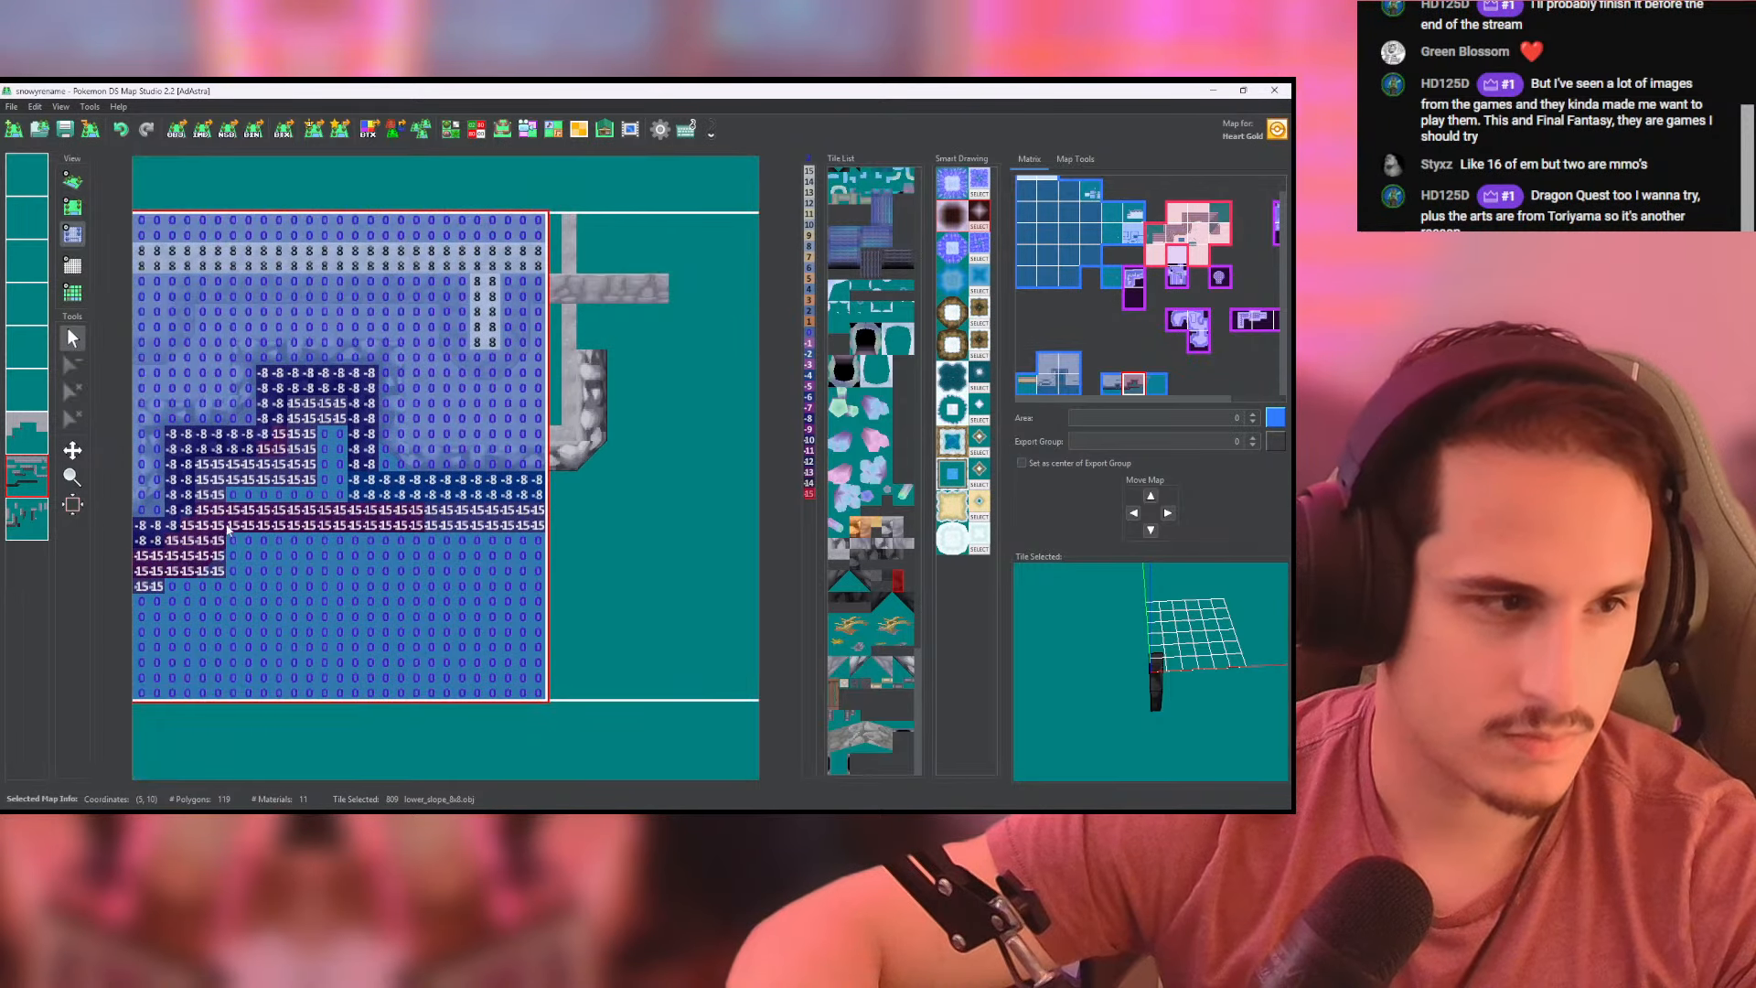
- Copy the second-lowest layer and paste only its heights onto the lowest layer
right_click(16, 468)
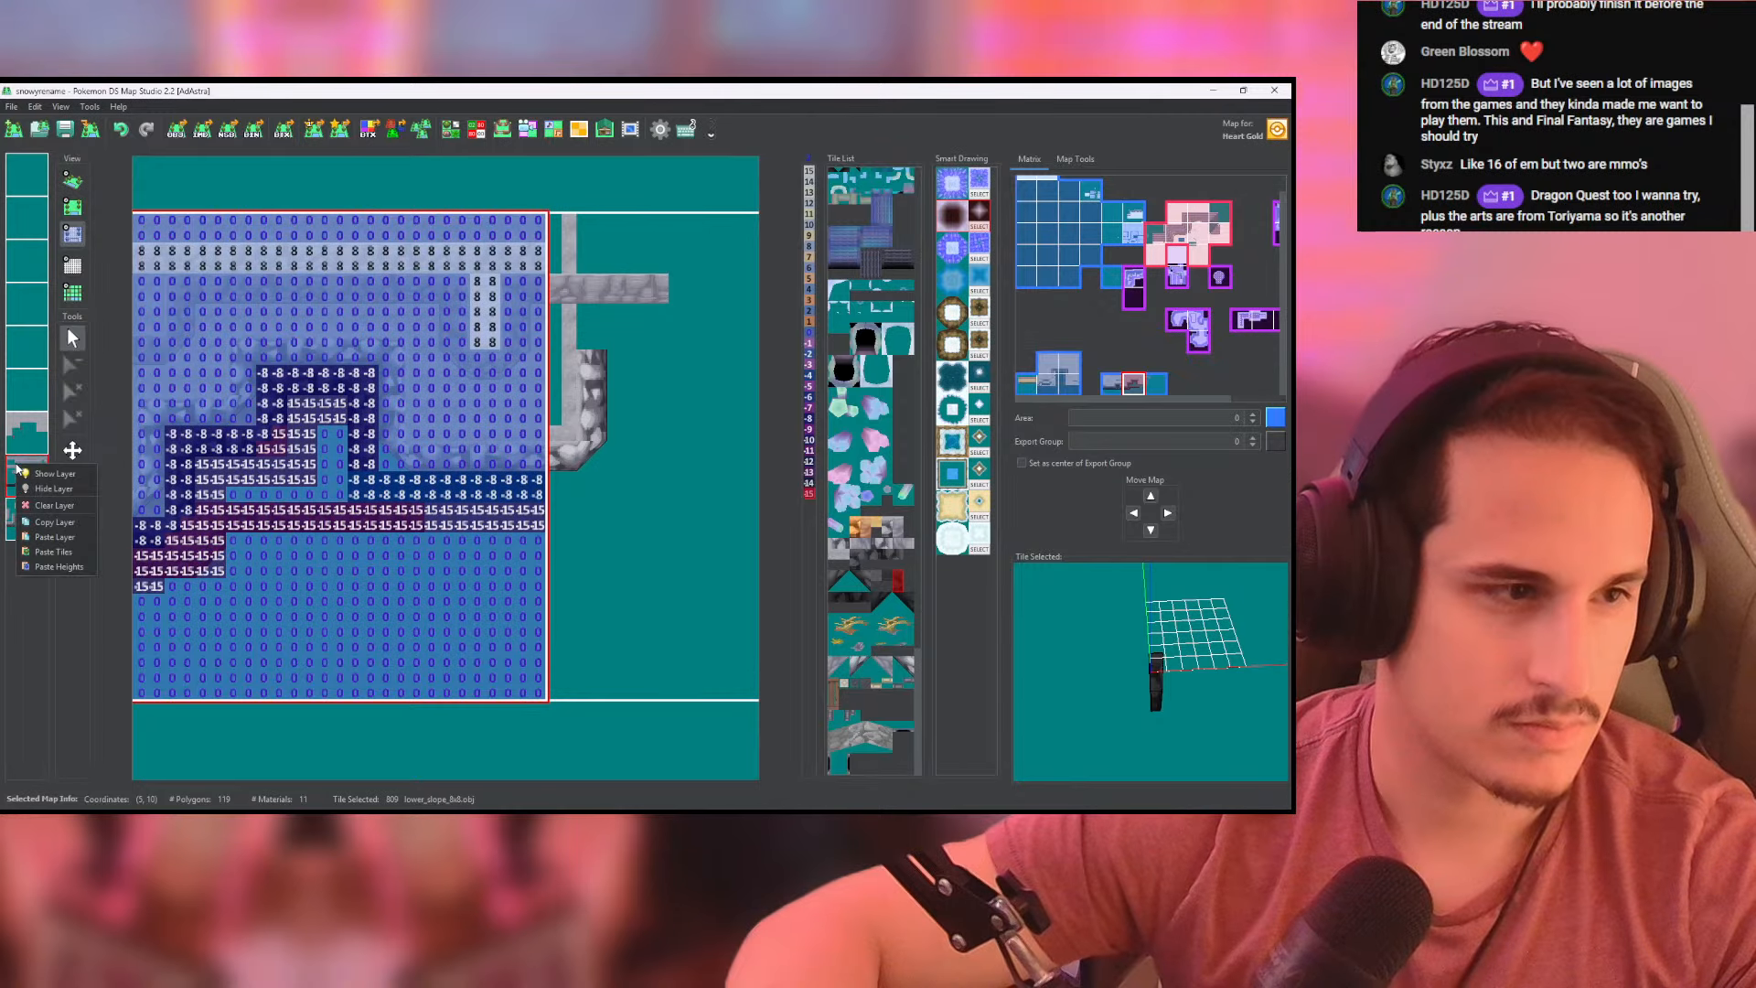
left_click(56, 520)
right_click(34, 512)
left_click(103, 614)
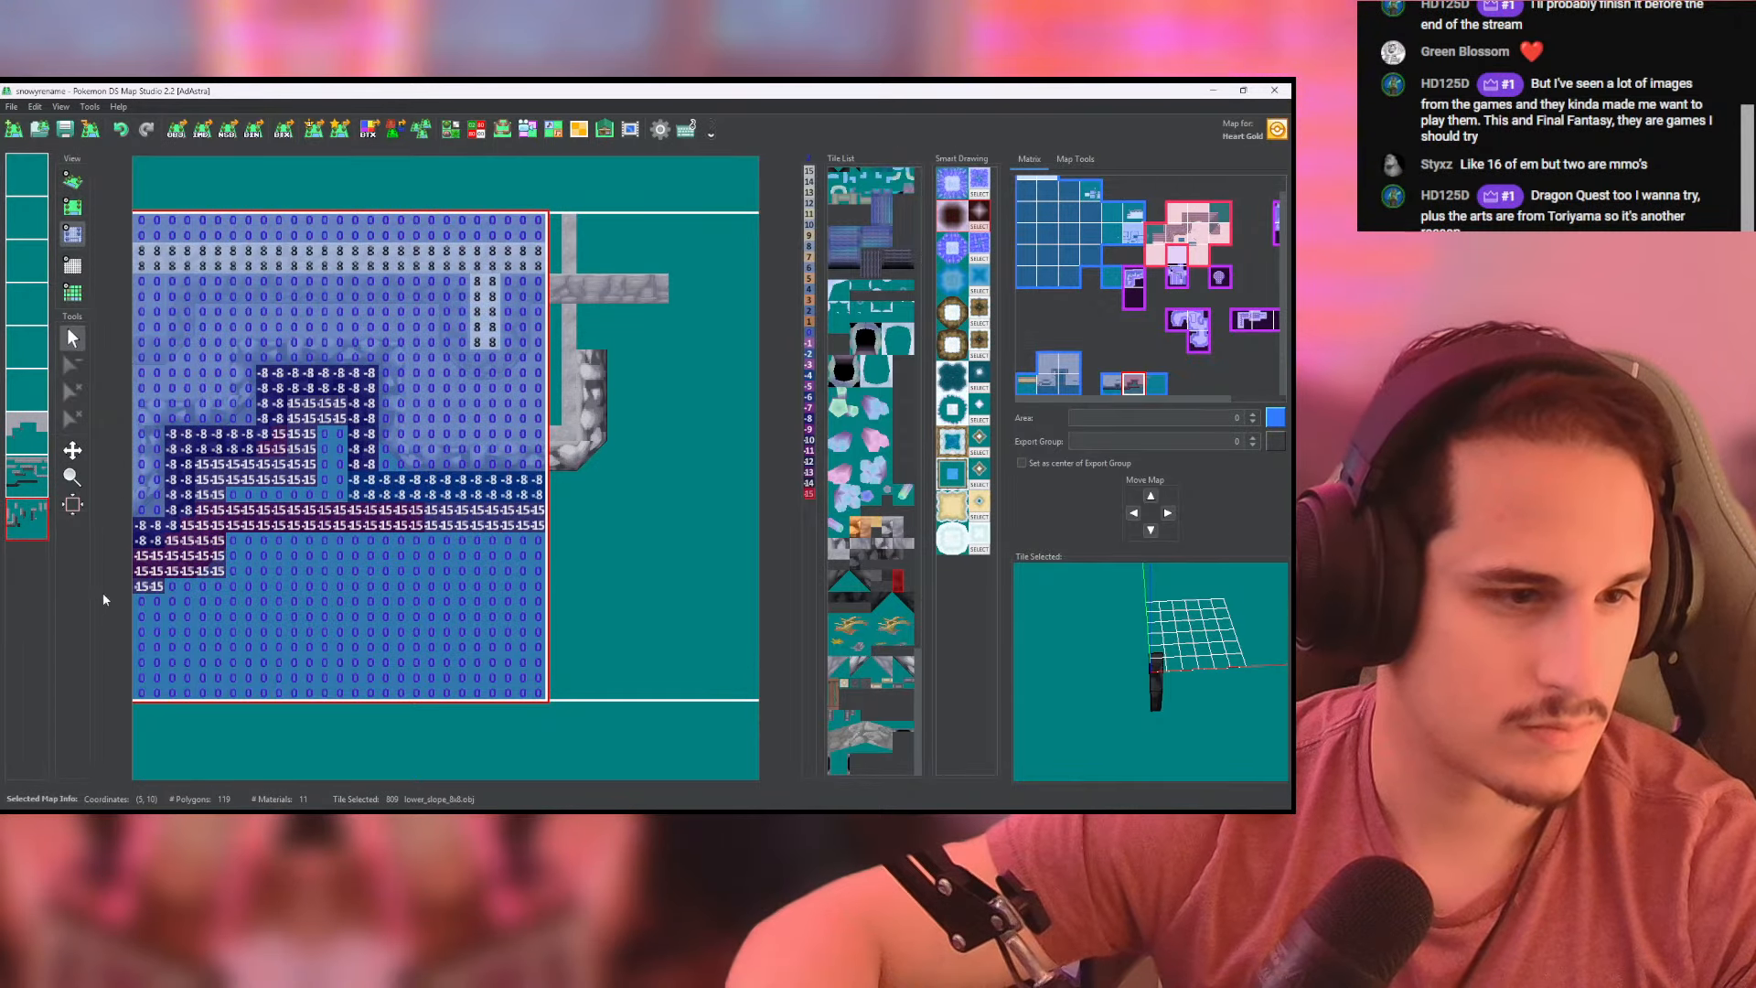
- Compare the lowest layer's tiles and heights with the 3D shape around the extended dark wall rows
left_click(73, 181)
scroll(389, 405, "up", 2)
scroll(388, 406, "down", 2)
left_click(72, 207)
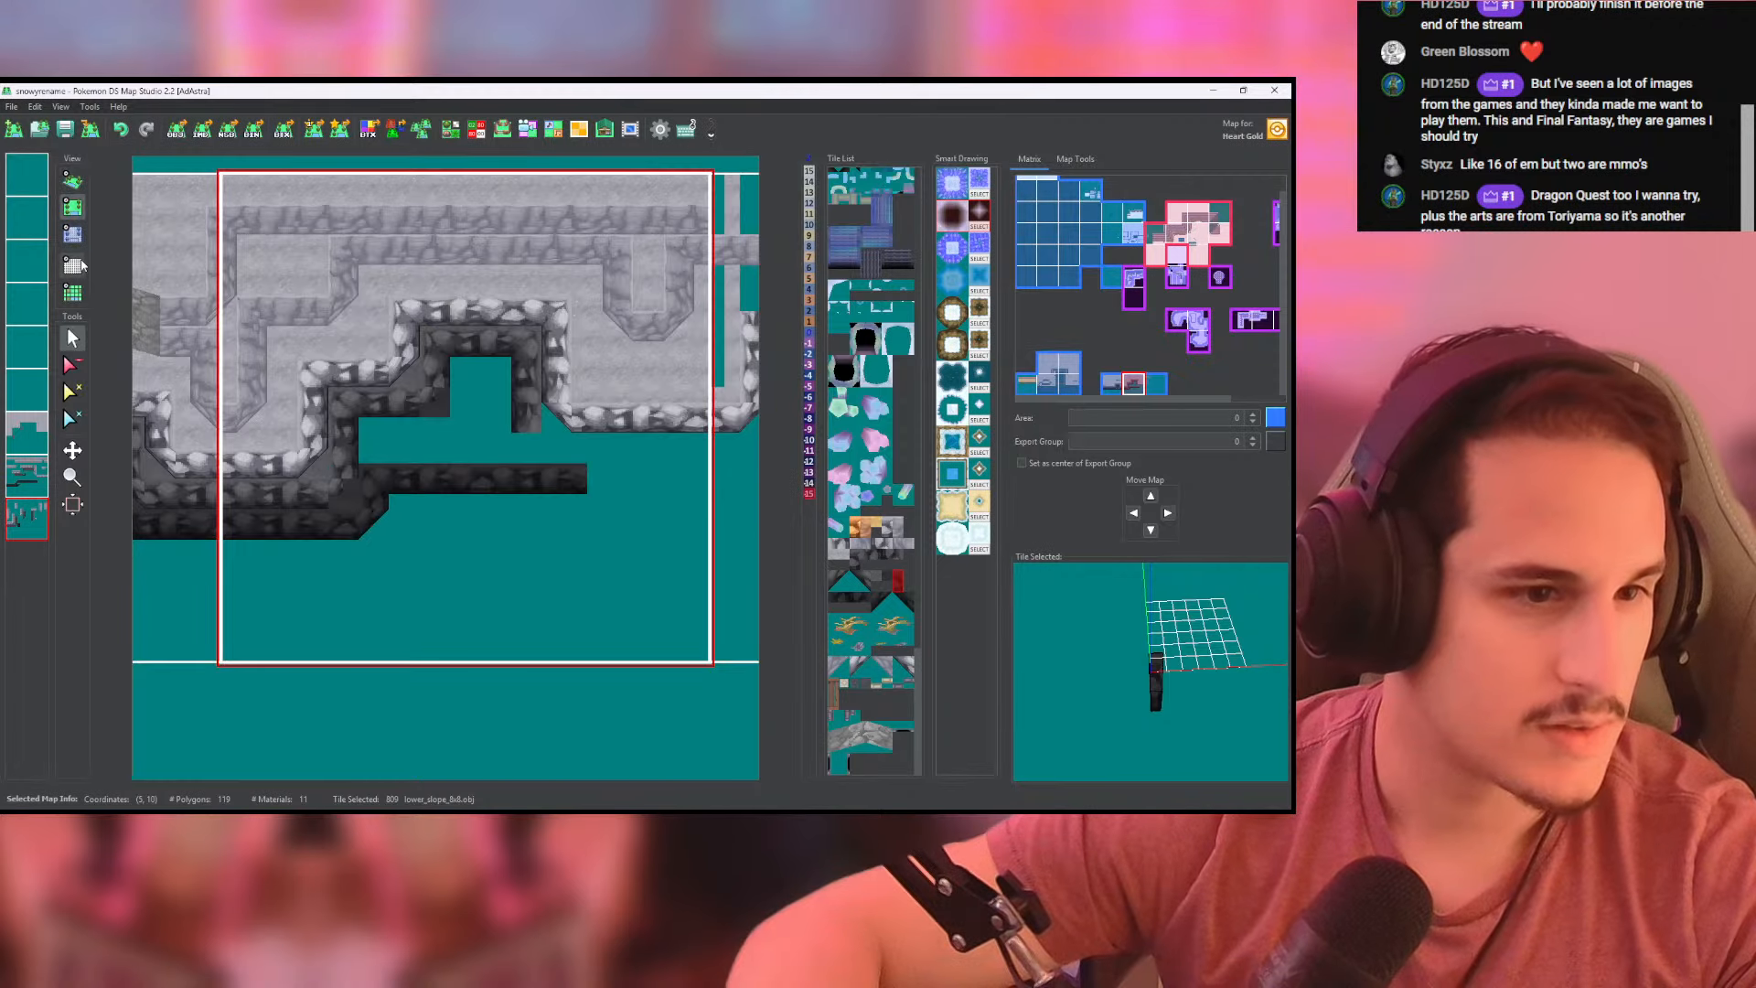
left_click(72, 234)
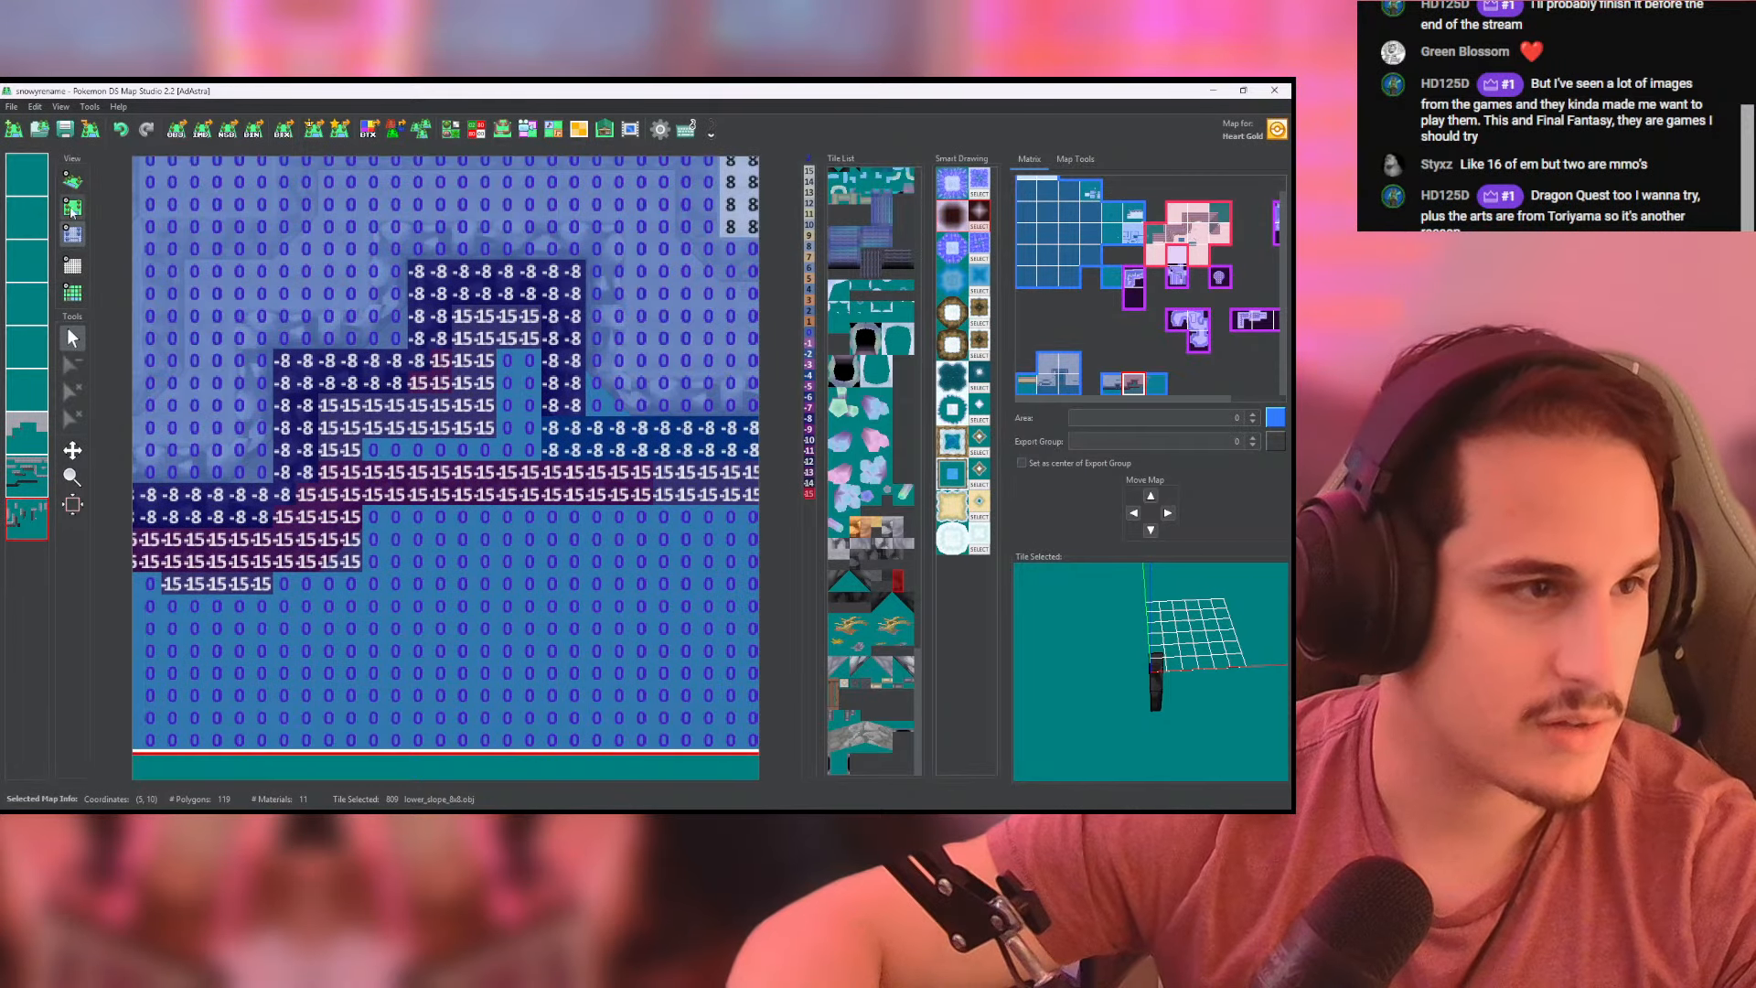
left_click(72, 209)
- Erase the leftover dark ground filler tiles at the inner corners of the dark walls on the lowest two layers
middle_click_drag(324, 501, 346, 522)
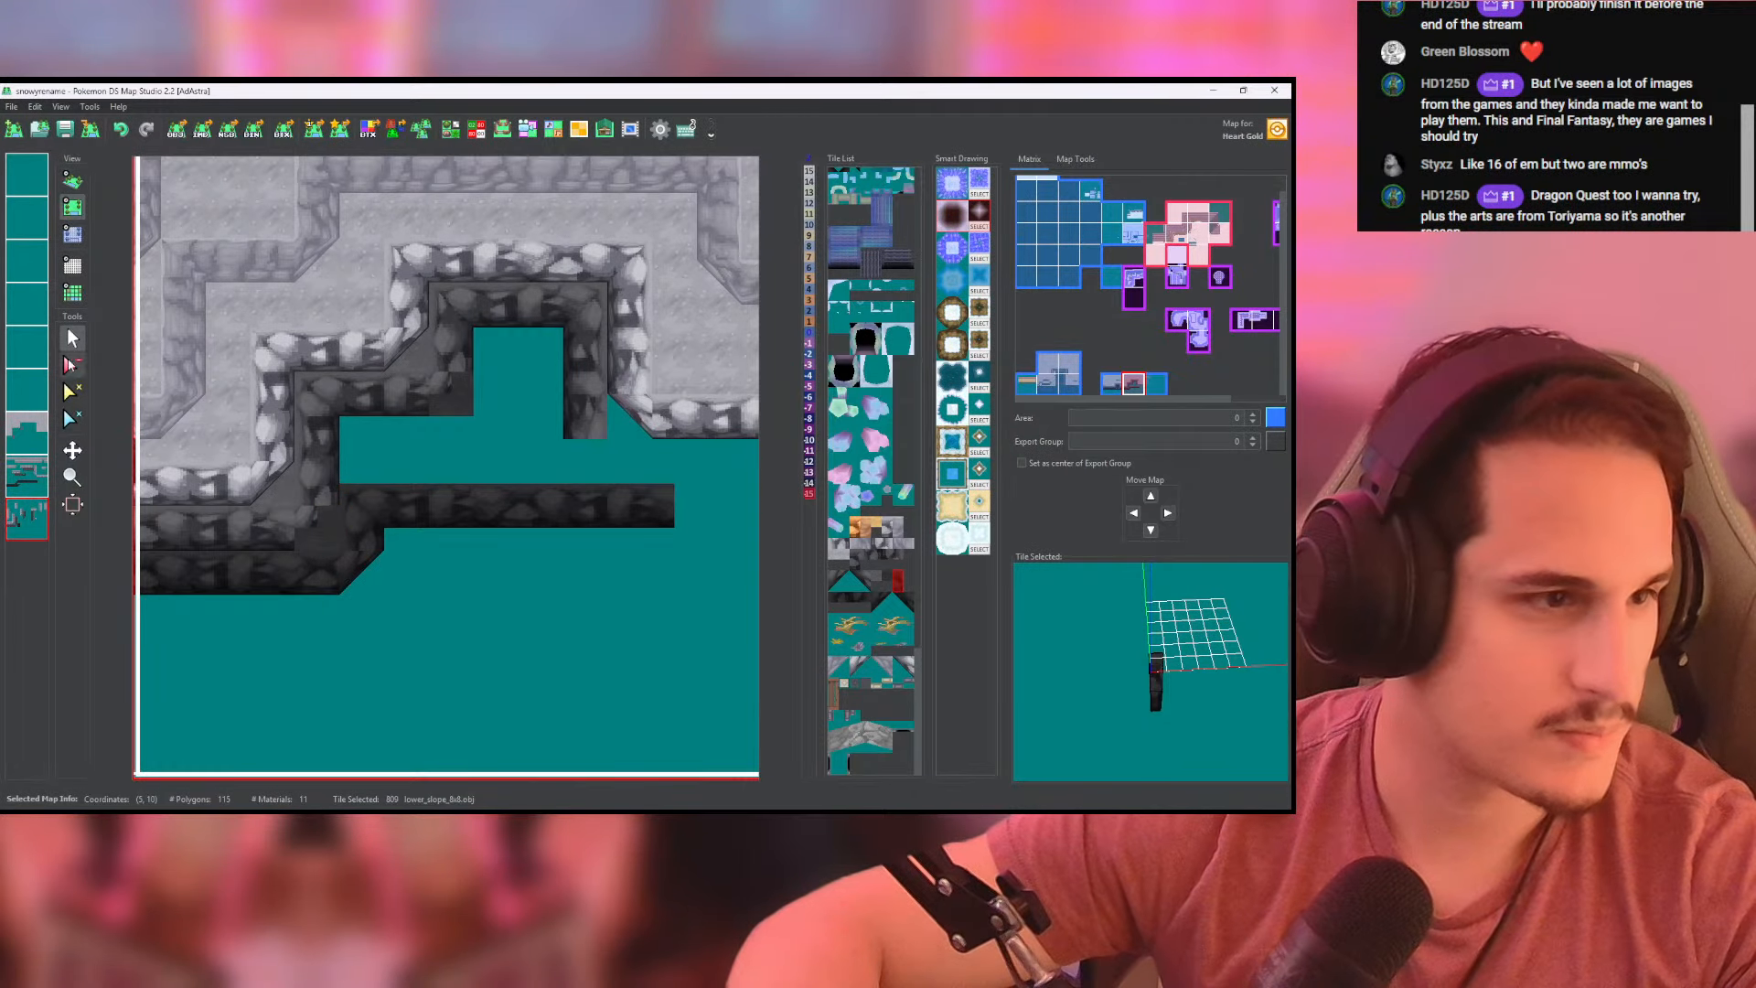
left_click(16, 433)
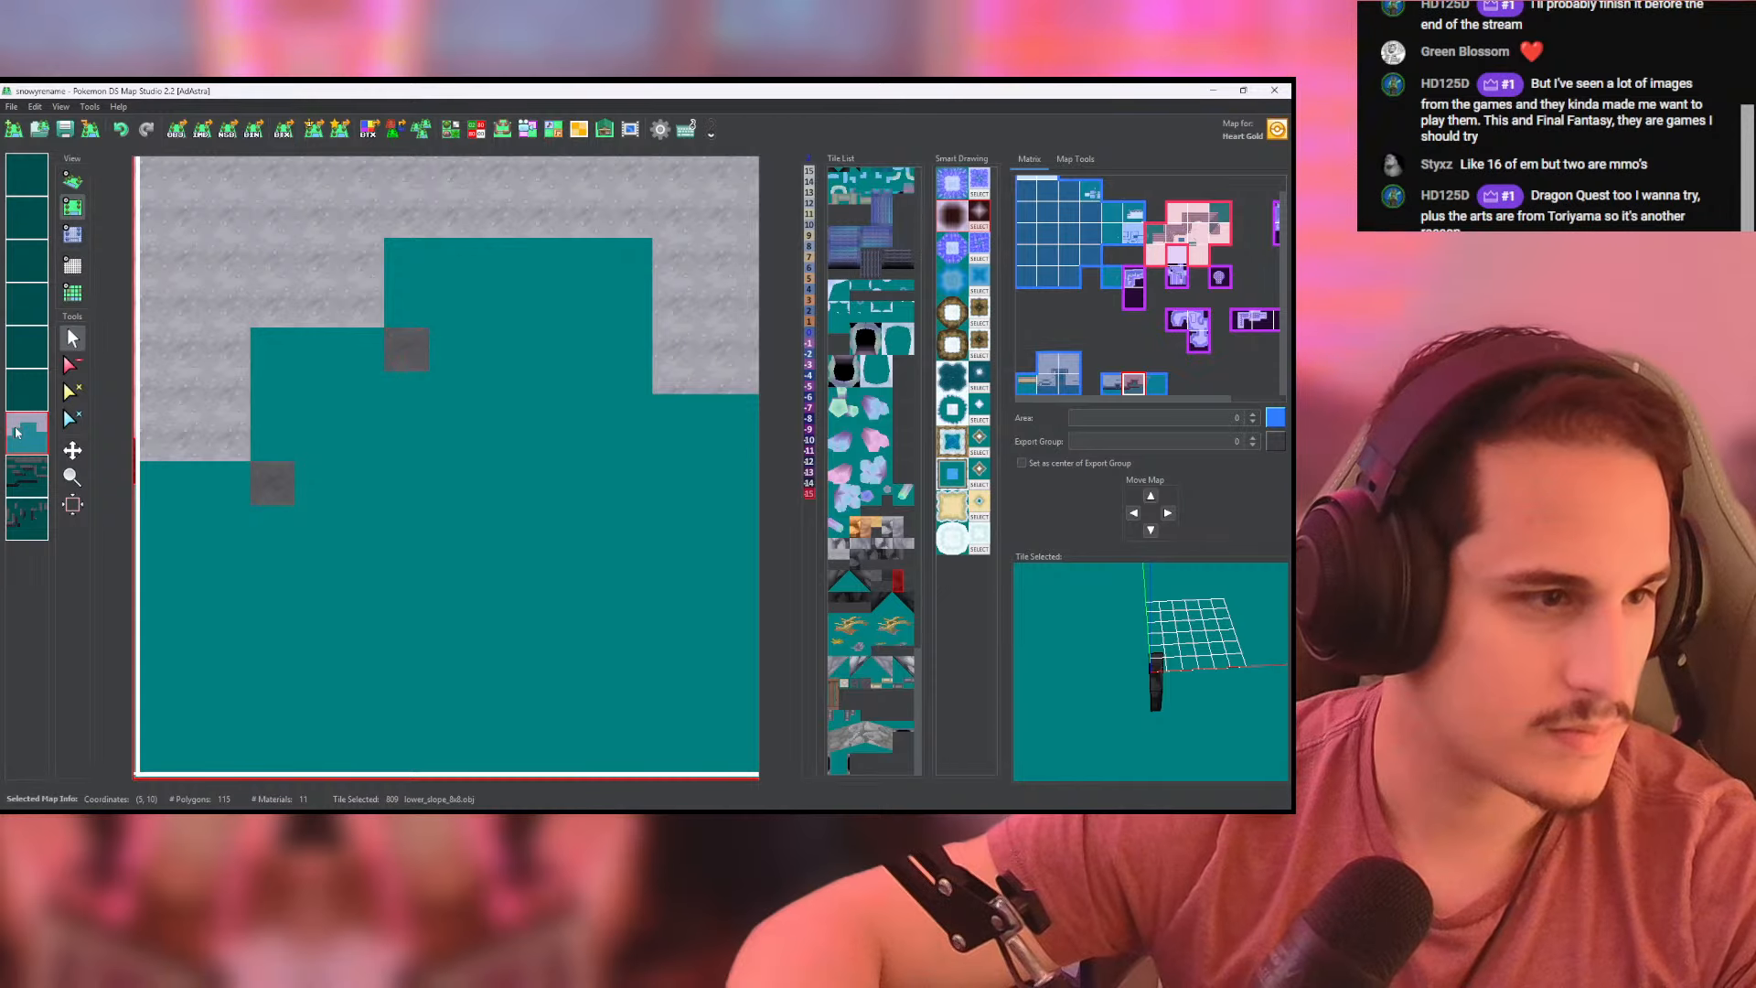
left_click(34, 474)
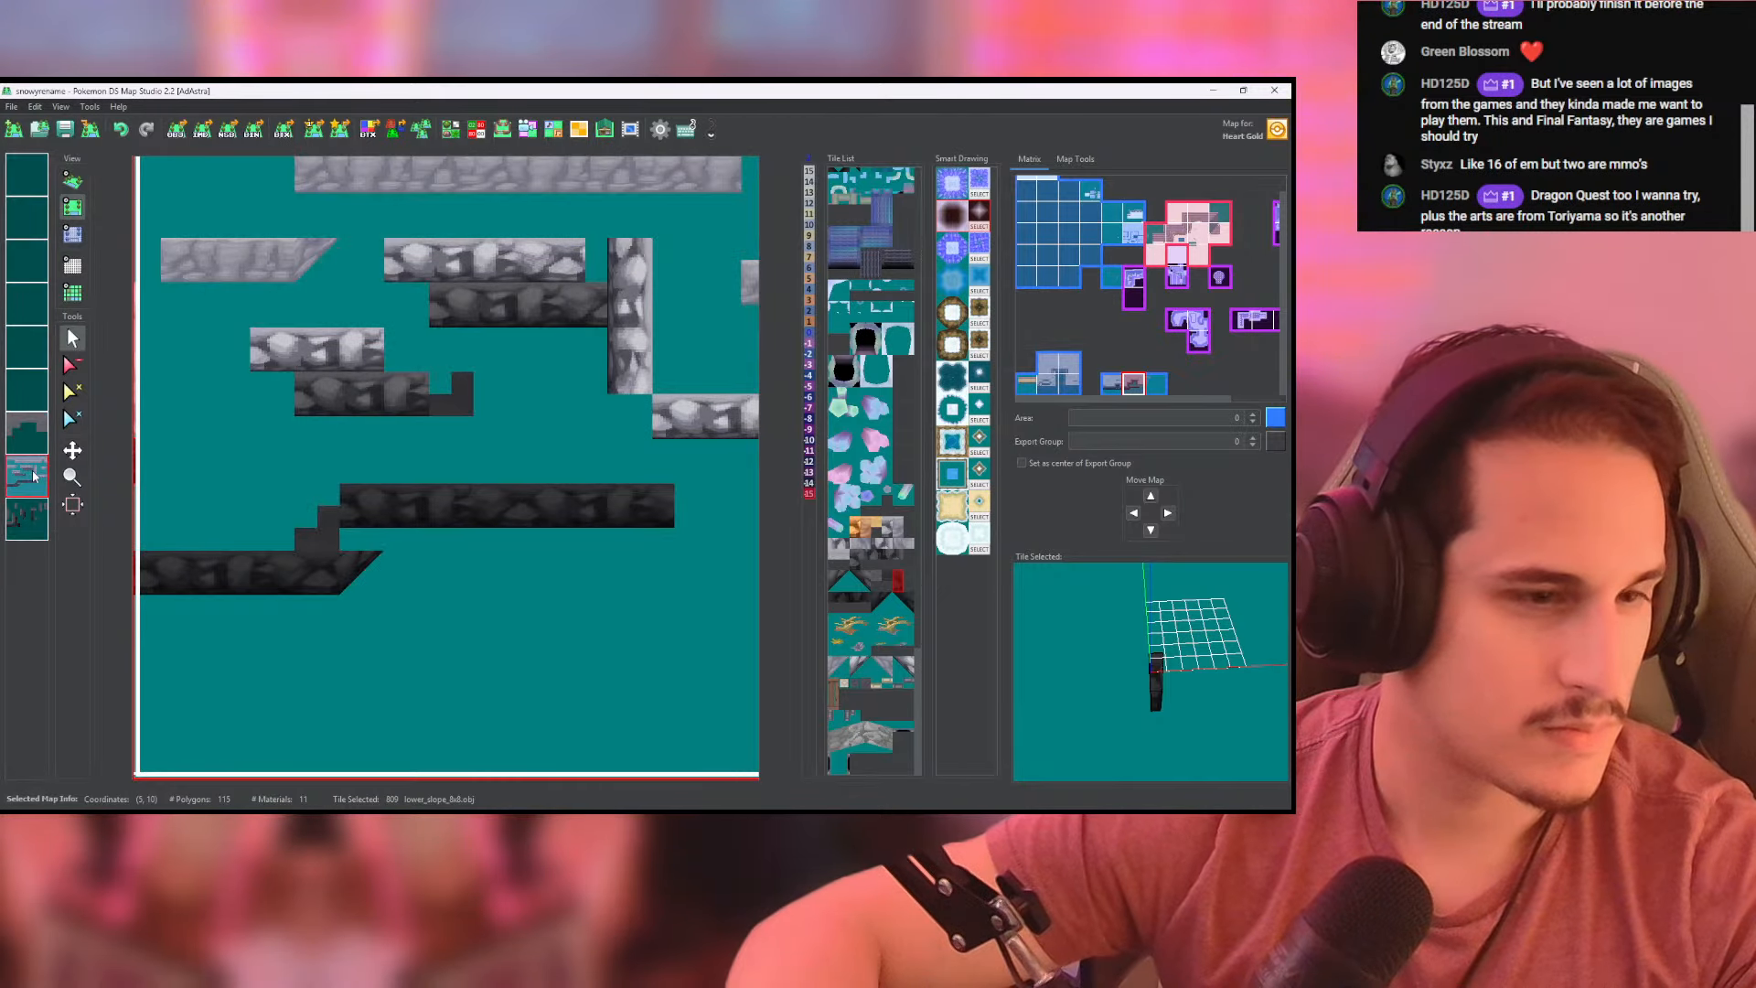
left_click(311, 539)
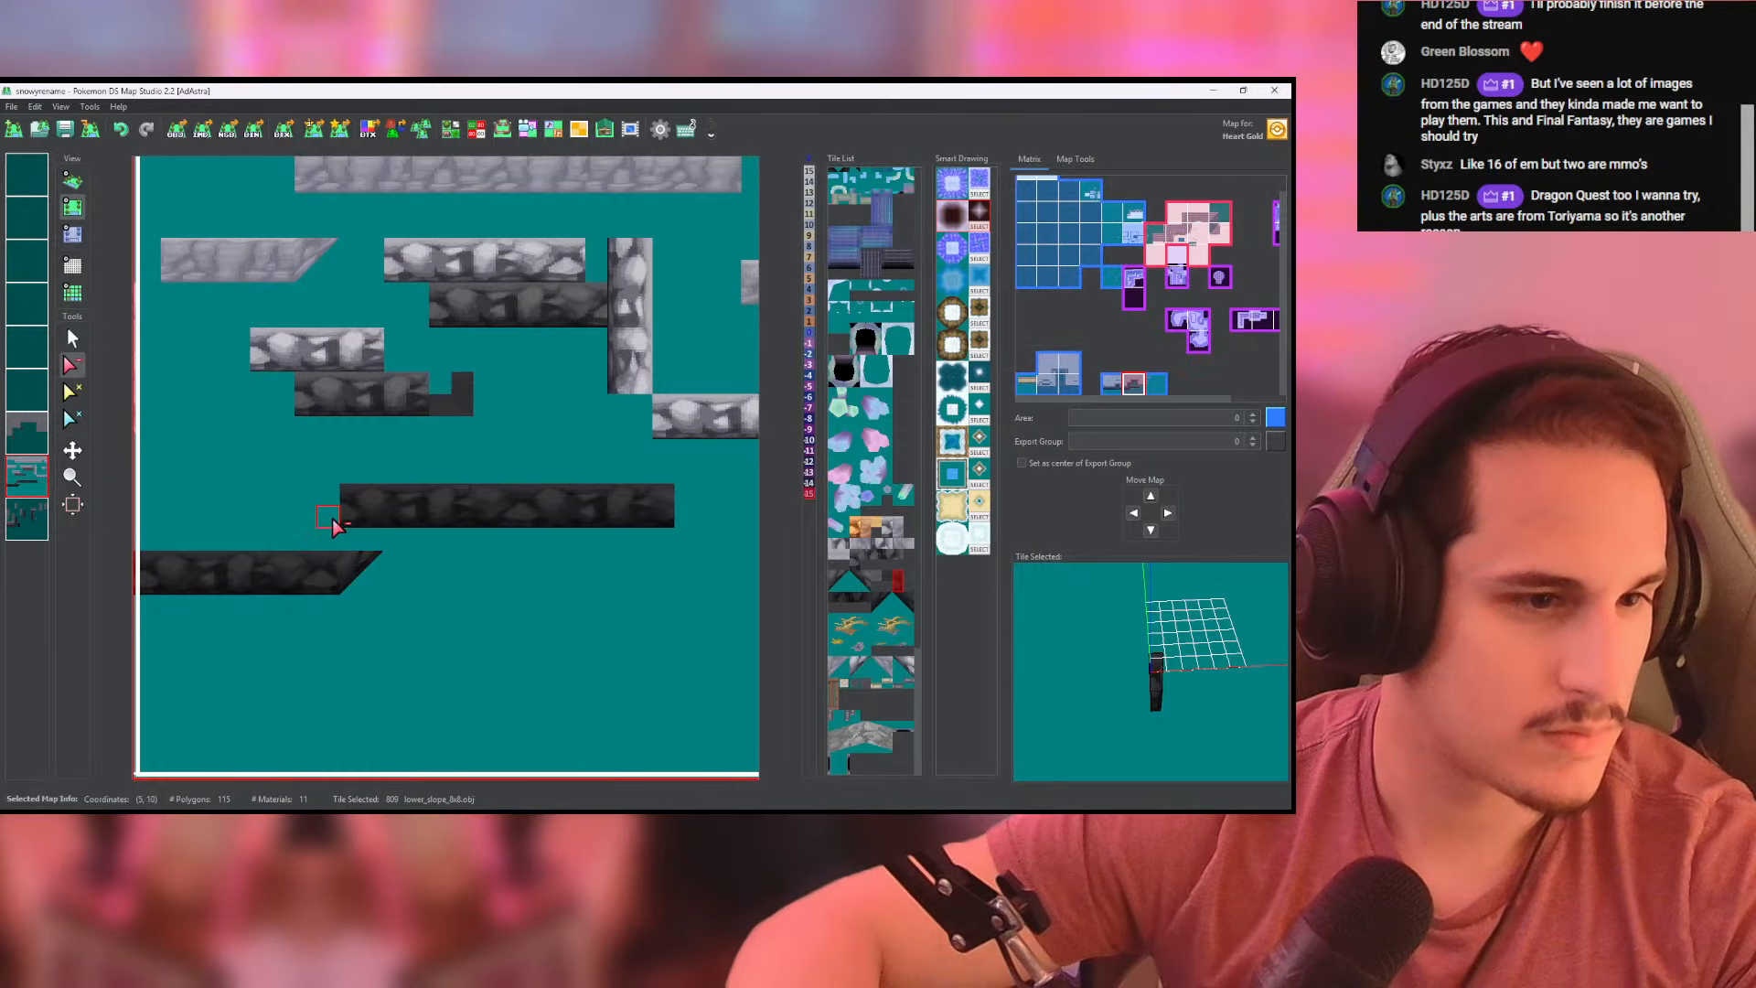
left_click(329, 517)
middle_click(35, 469)
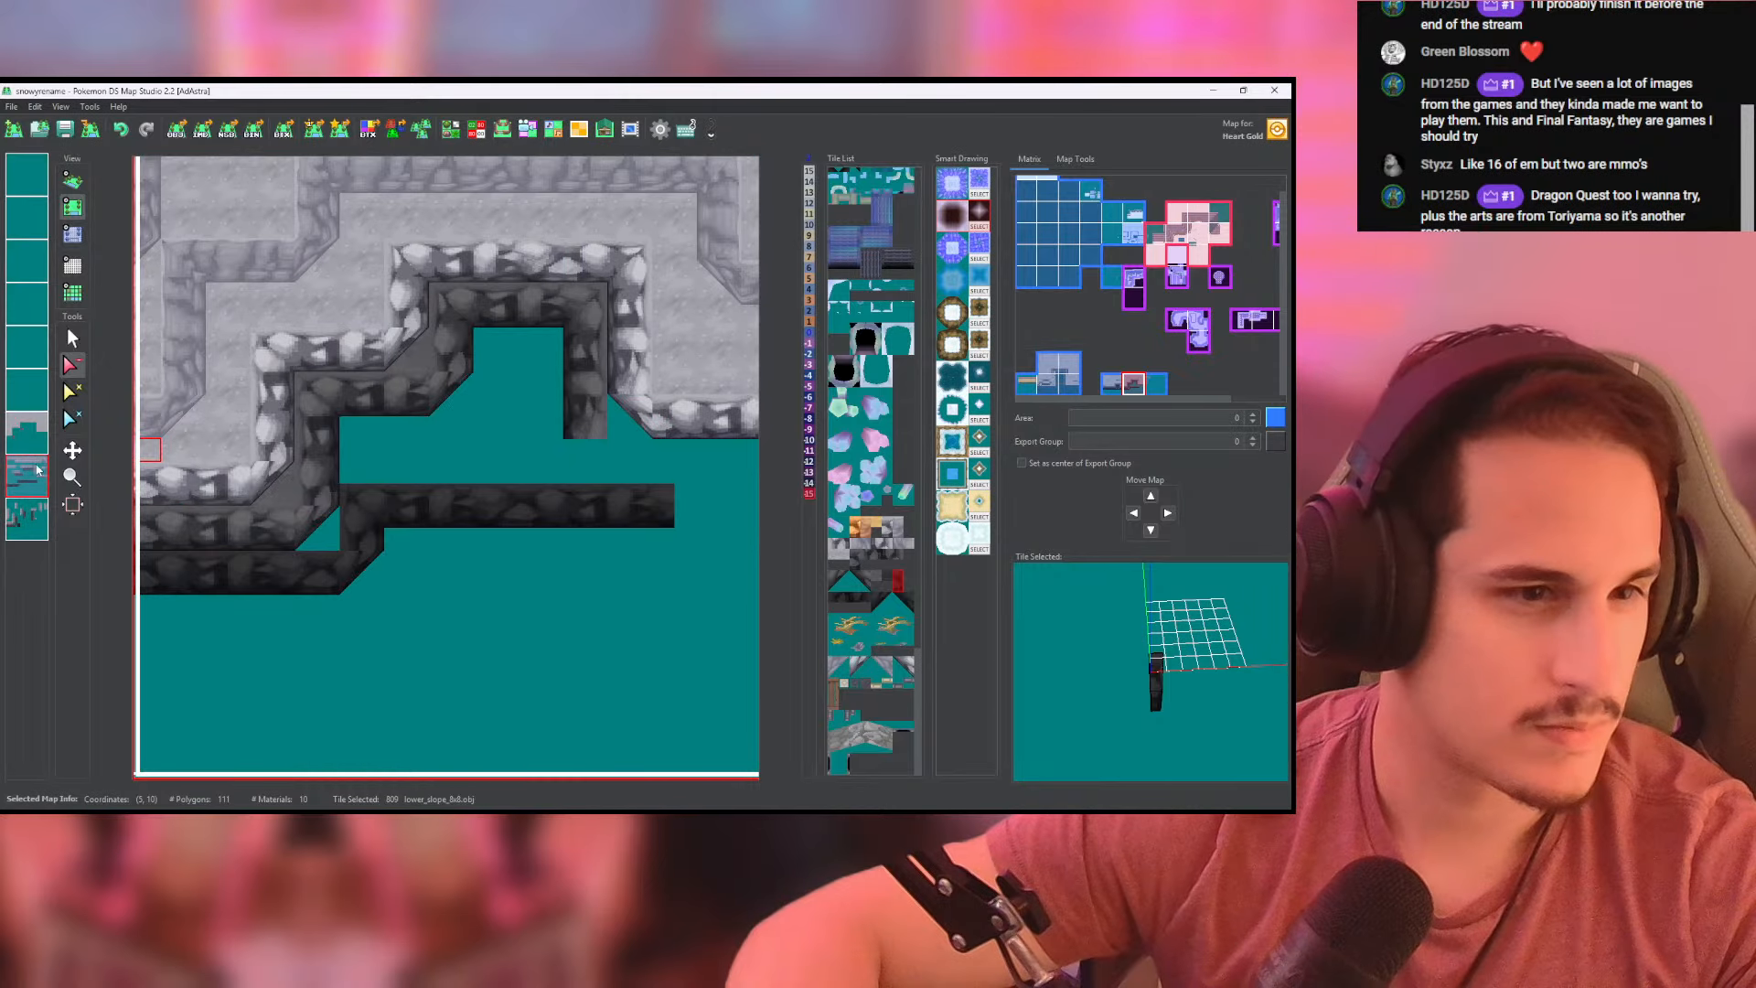
- Correct the heights at the dark wall's inner corners to -8 on the lowest layers and check the cliff in 3D
middle_click_drag(405, 359, 307, 421)
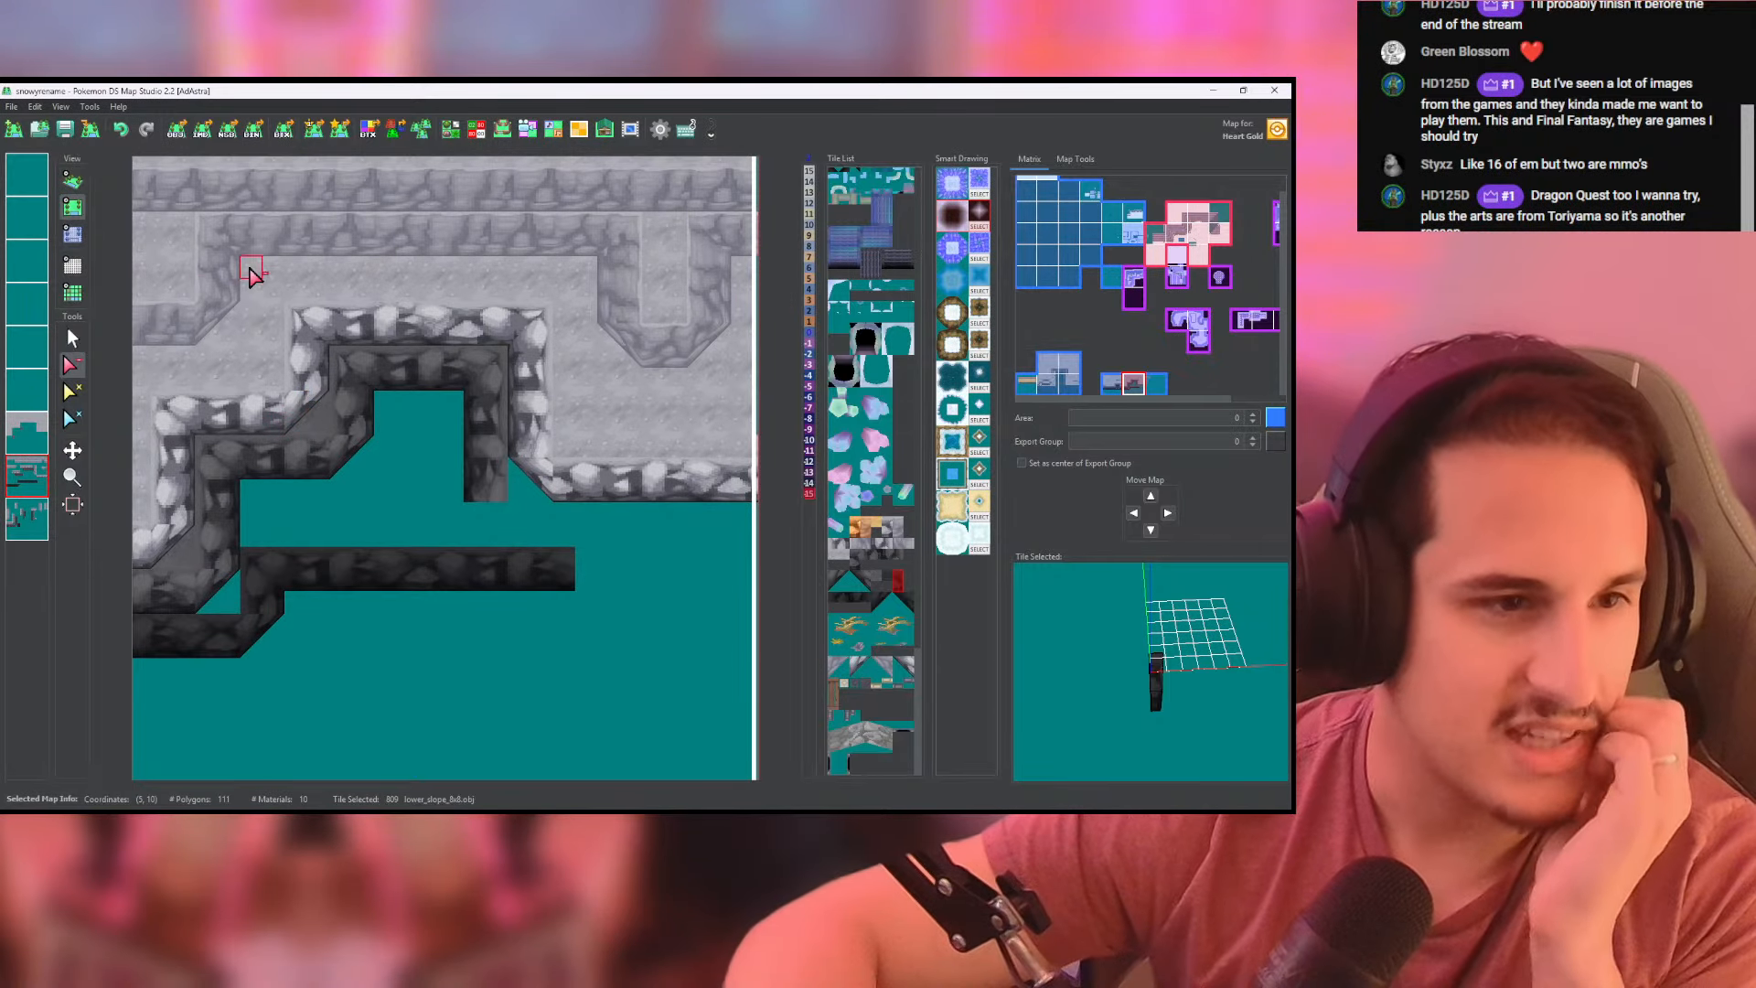
left_click(75, 183)
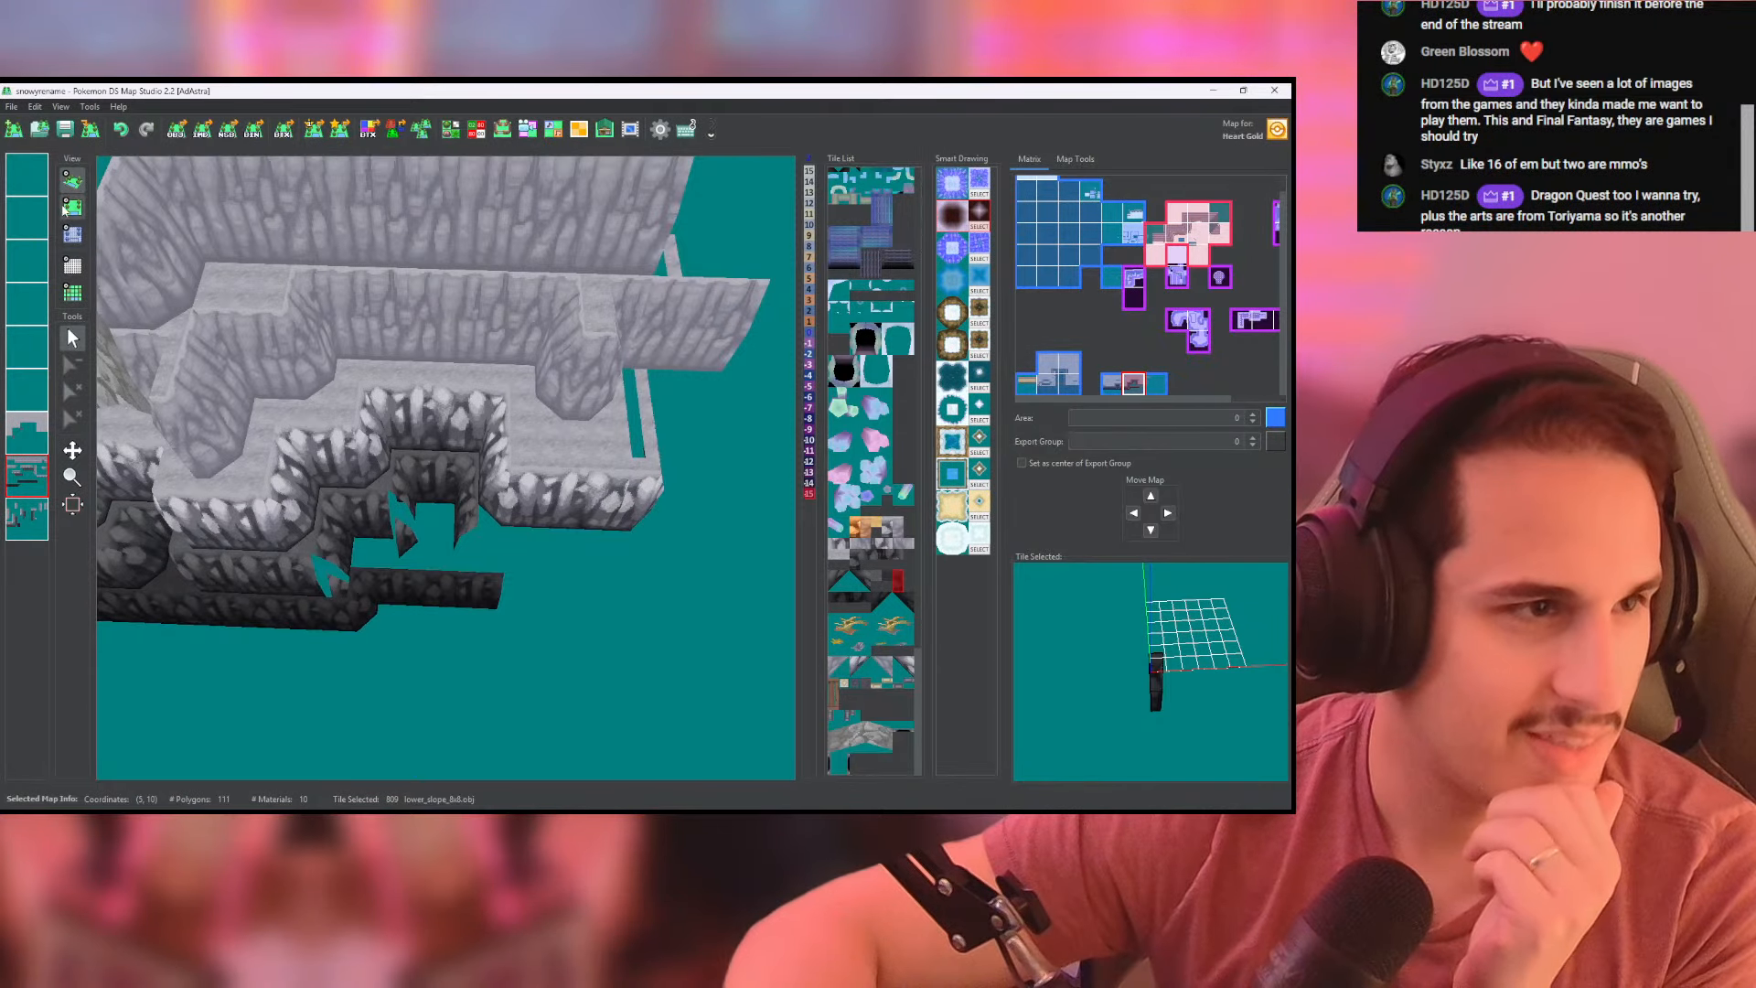
left_click(73, 234)
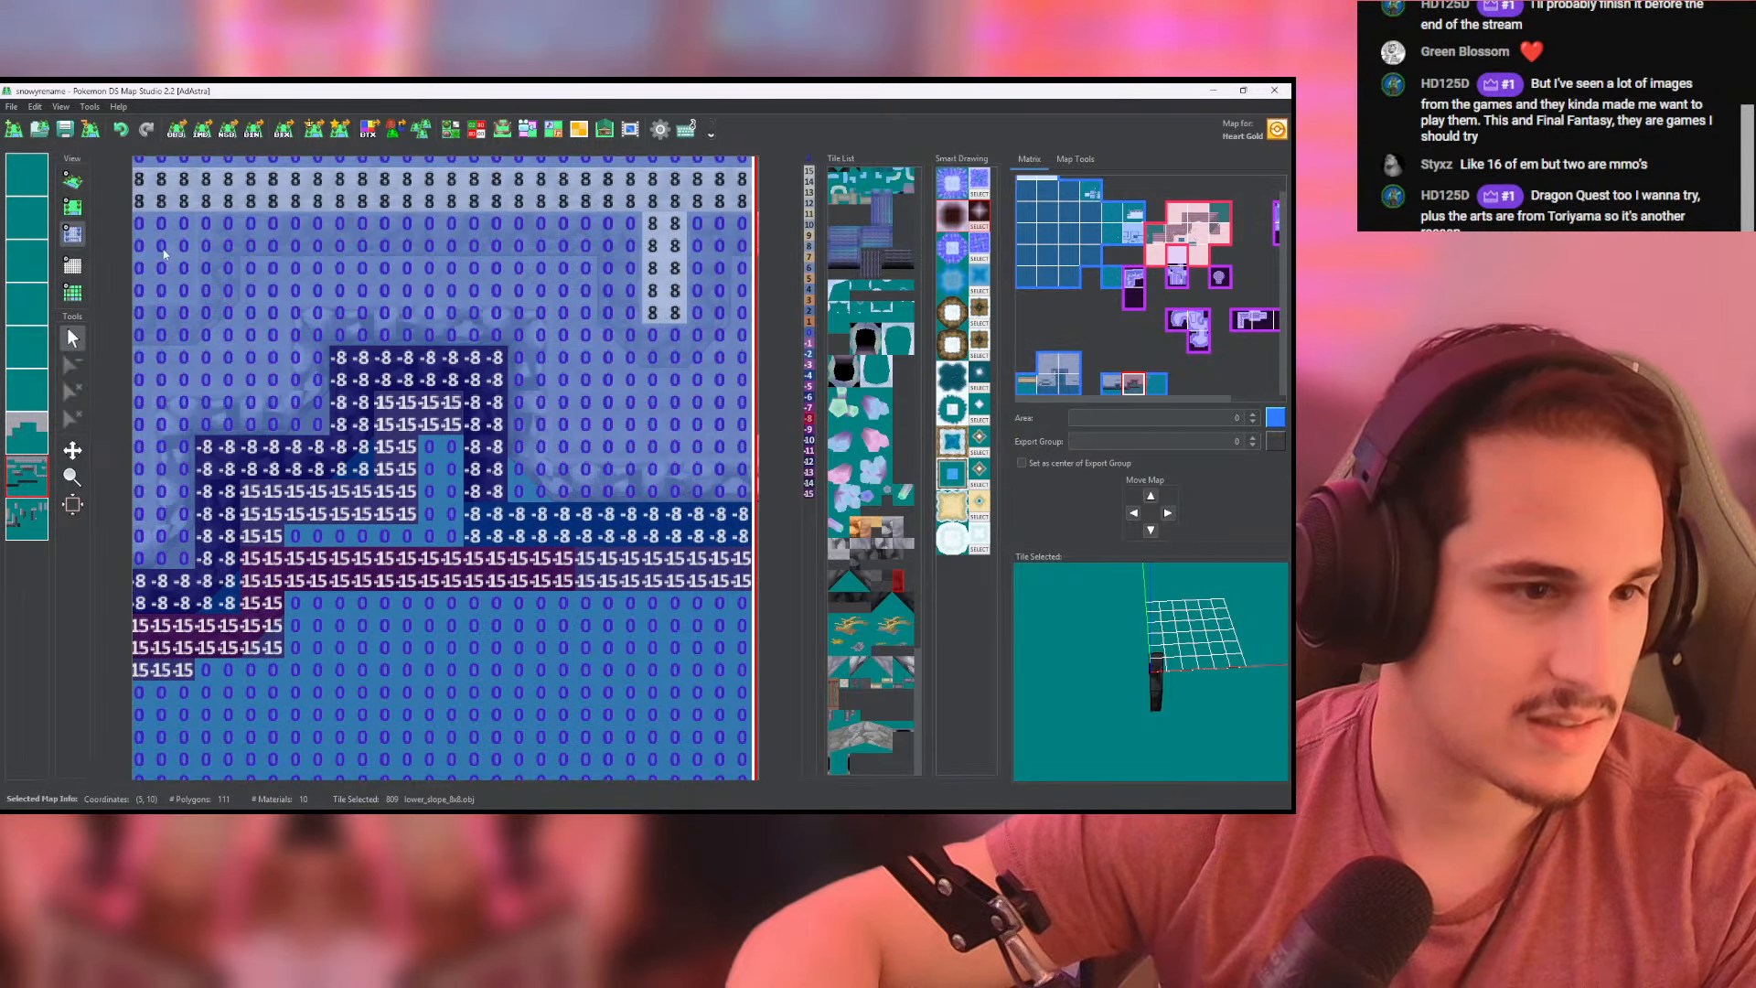
left_click(73, 180)
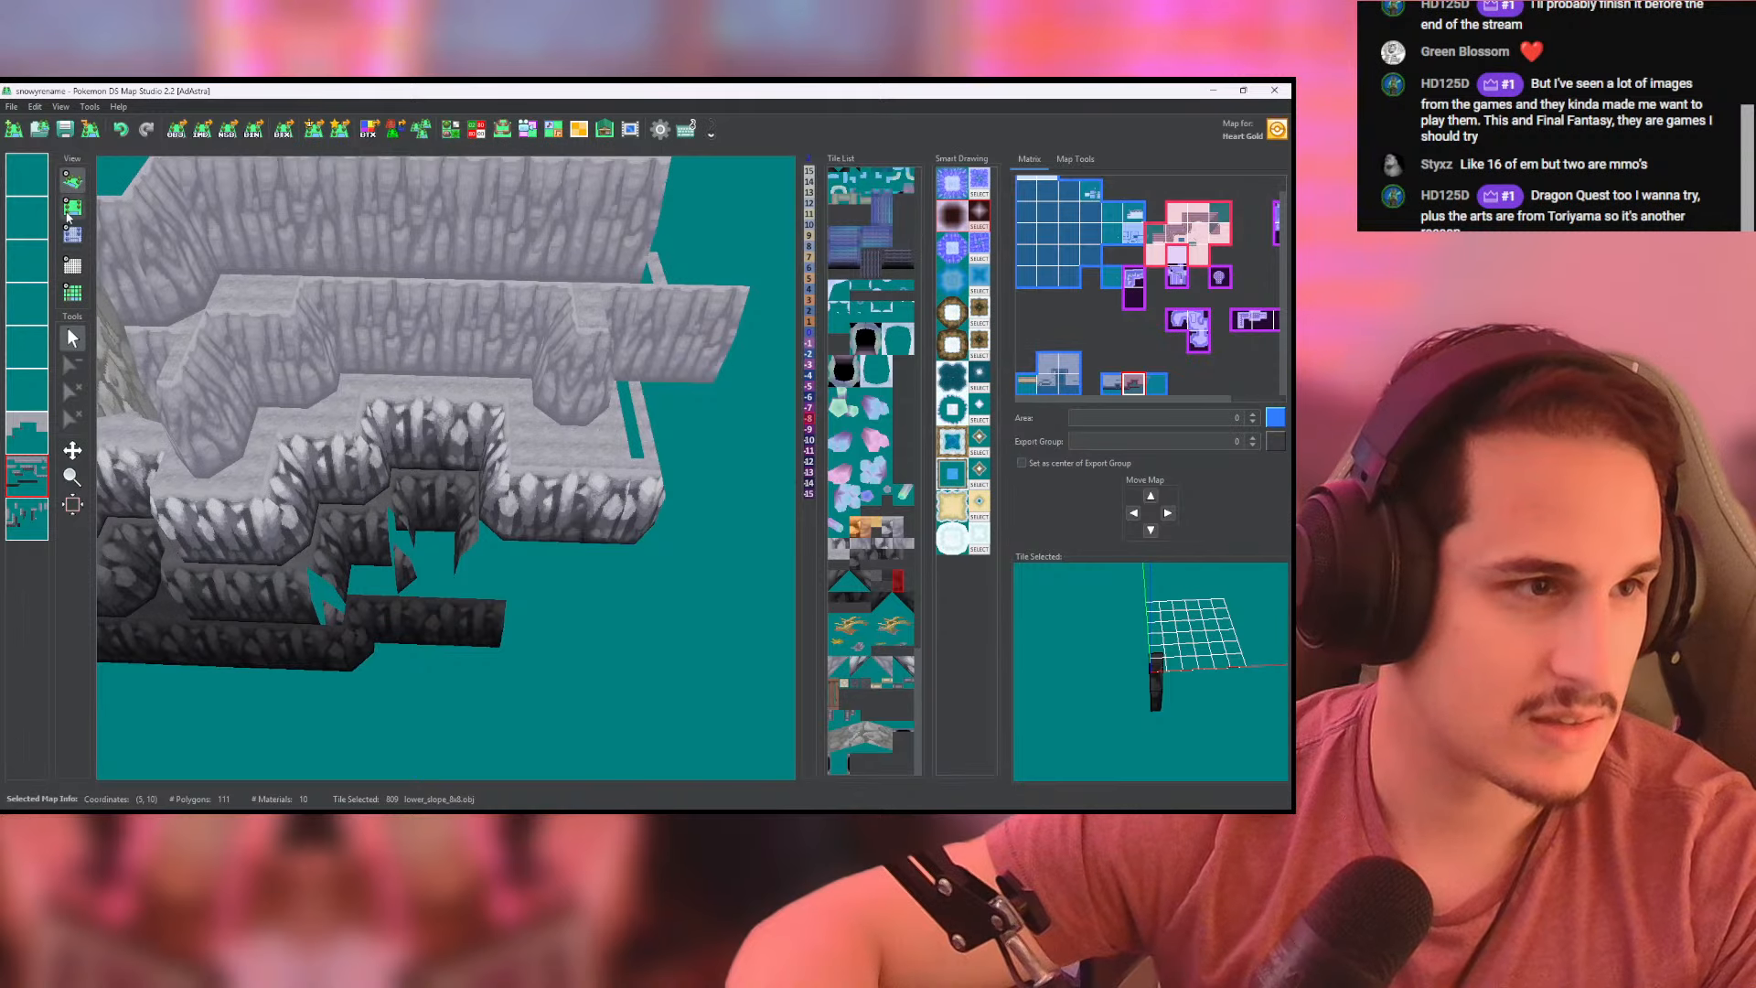
left_click(70, 212)
left_click(74, 234)
left_click(35, 521)
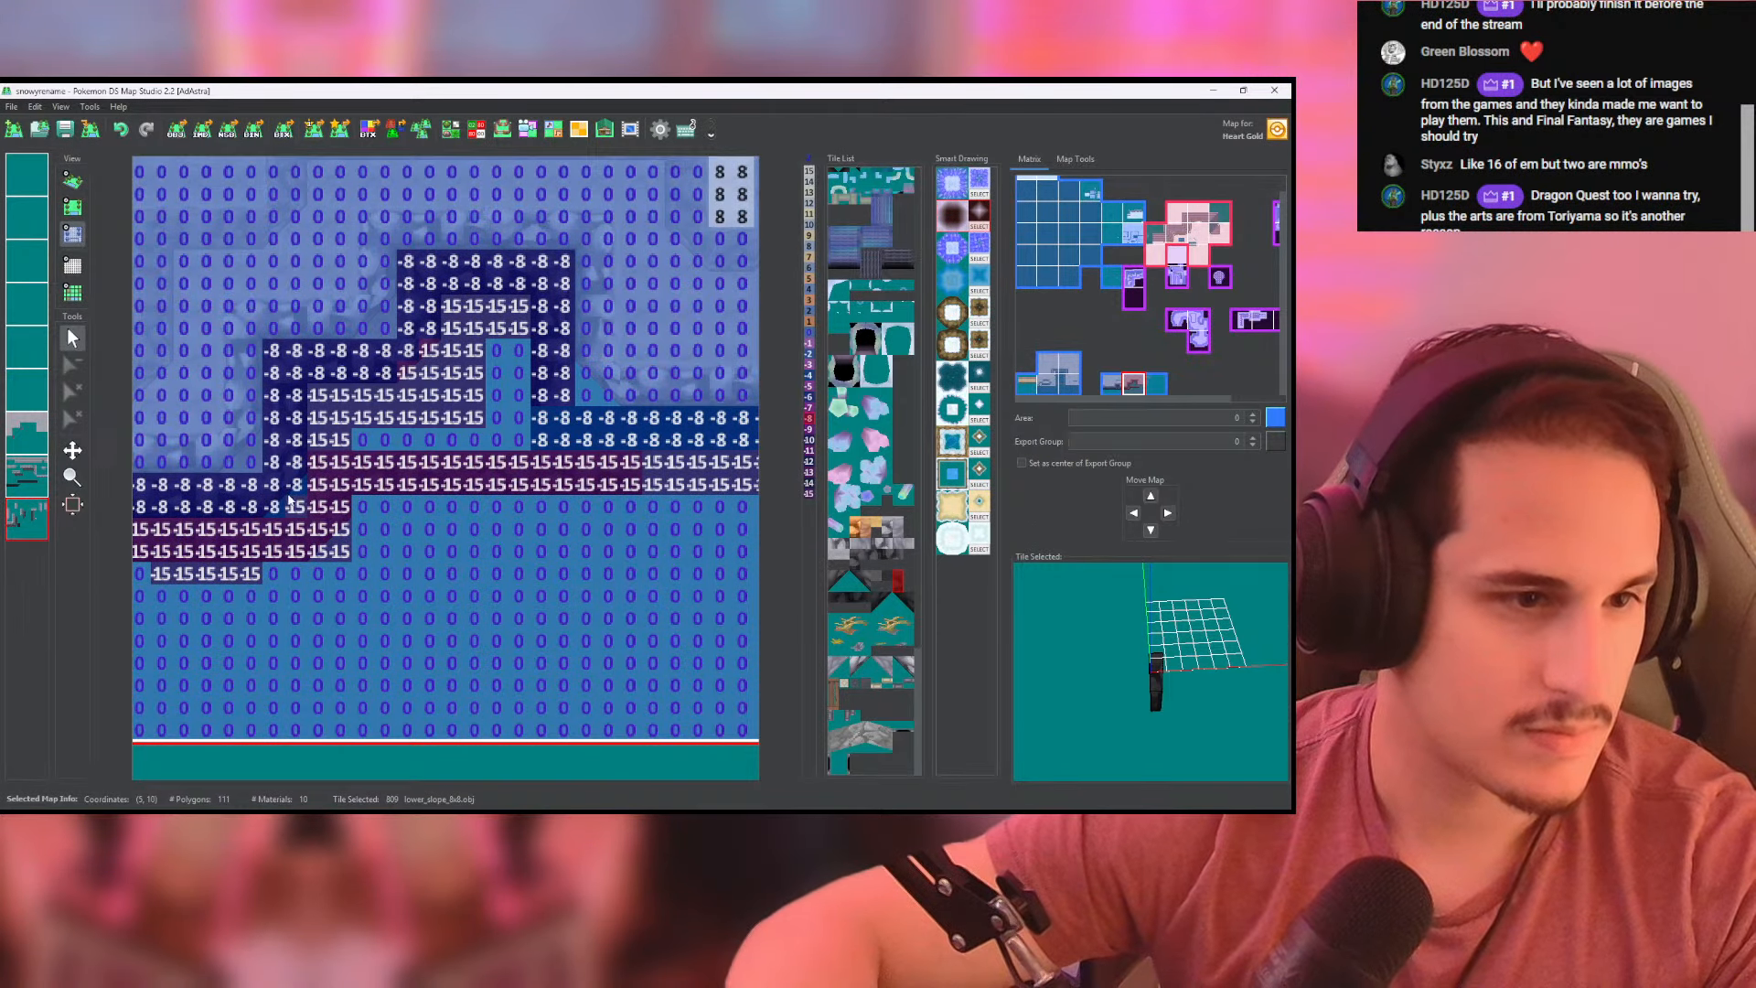
left_click(71, 182)
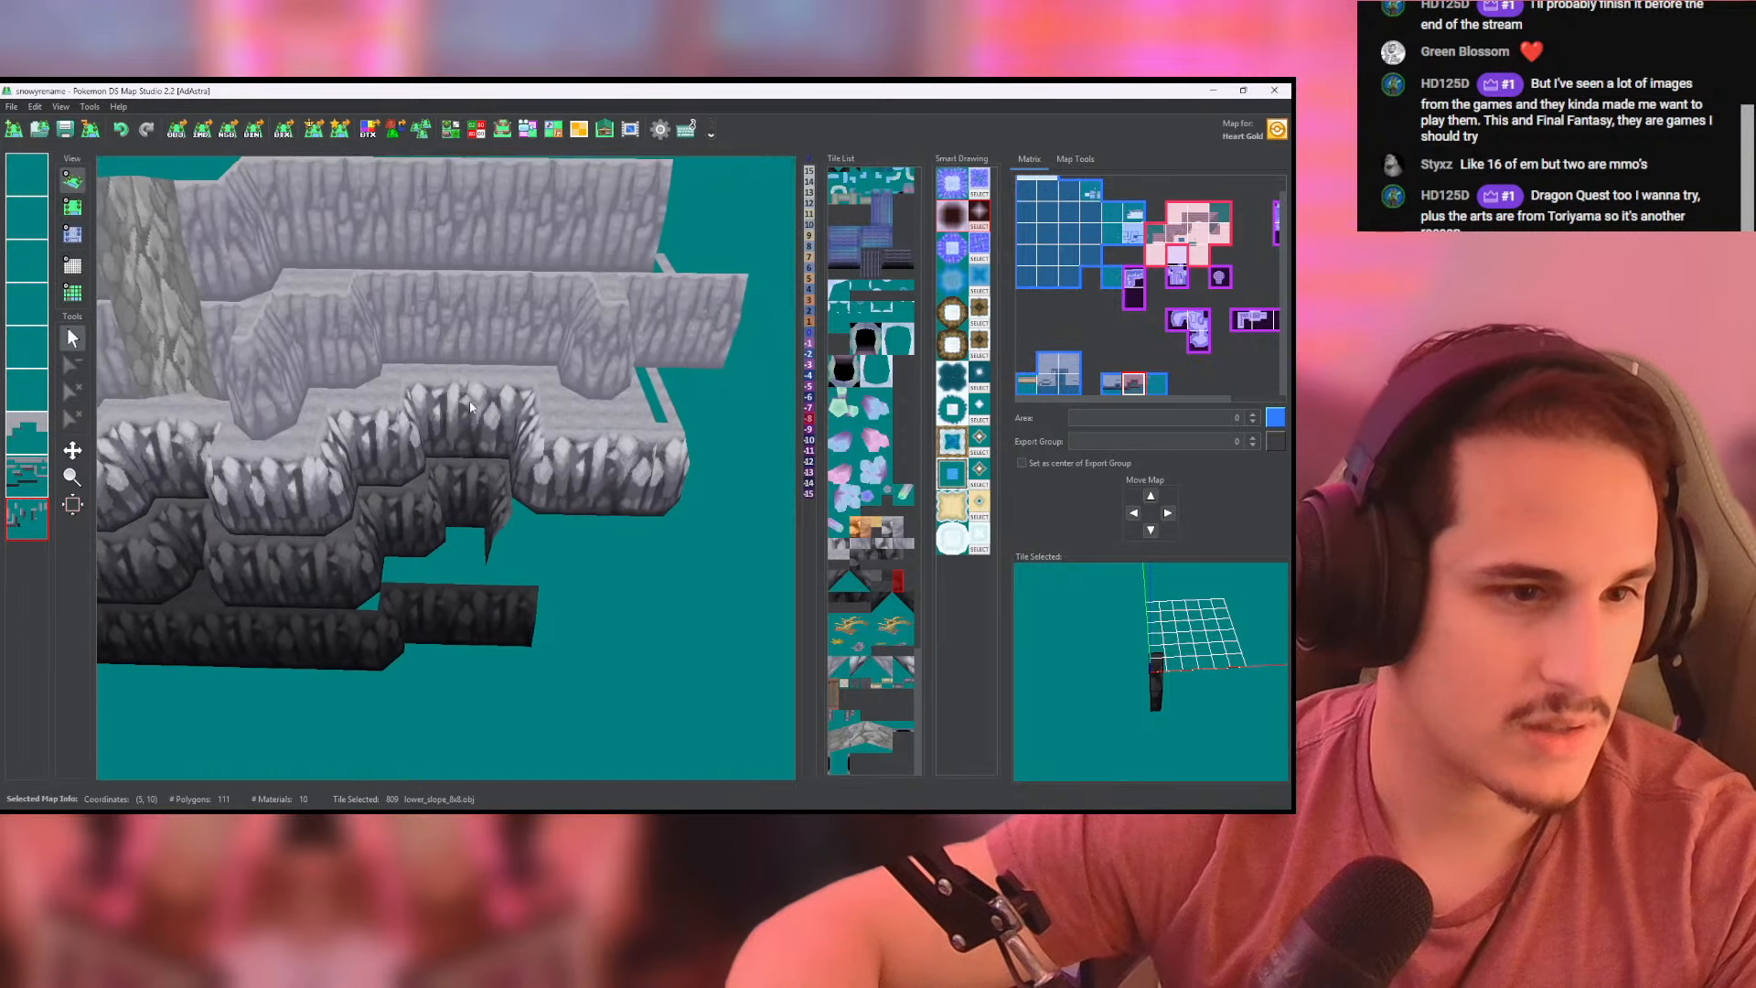
- Place the dark high_corner tile at the lower end of the recess's east side wall on the lowest layer
left_click(72, 207)
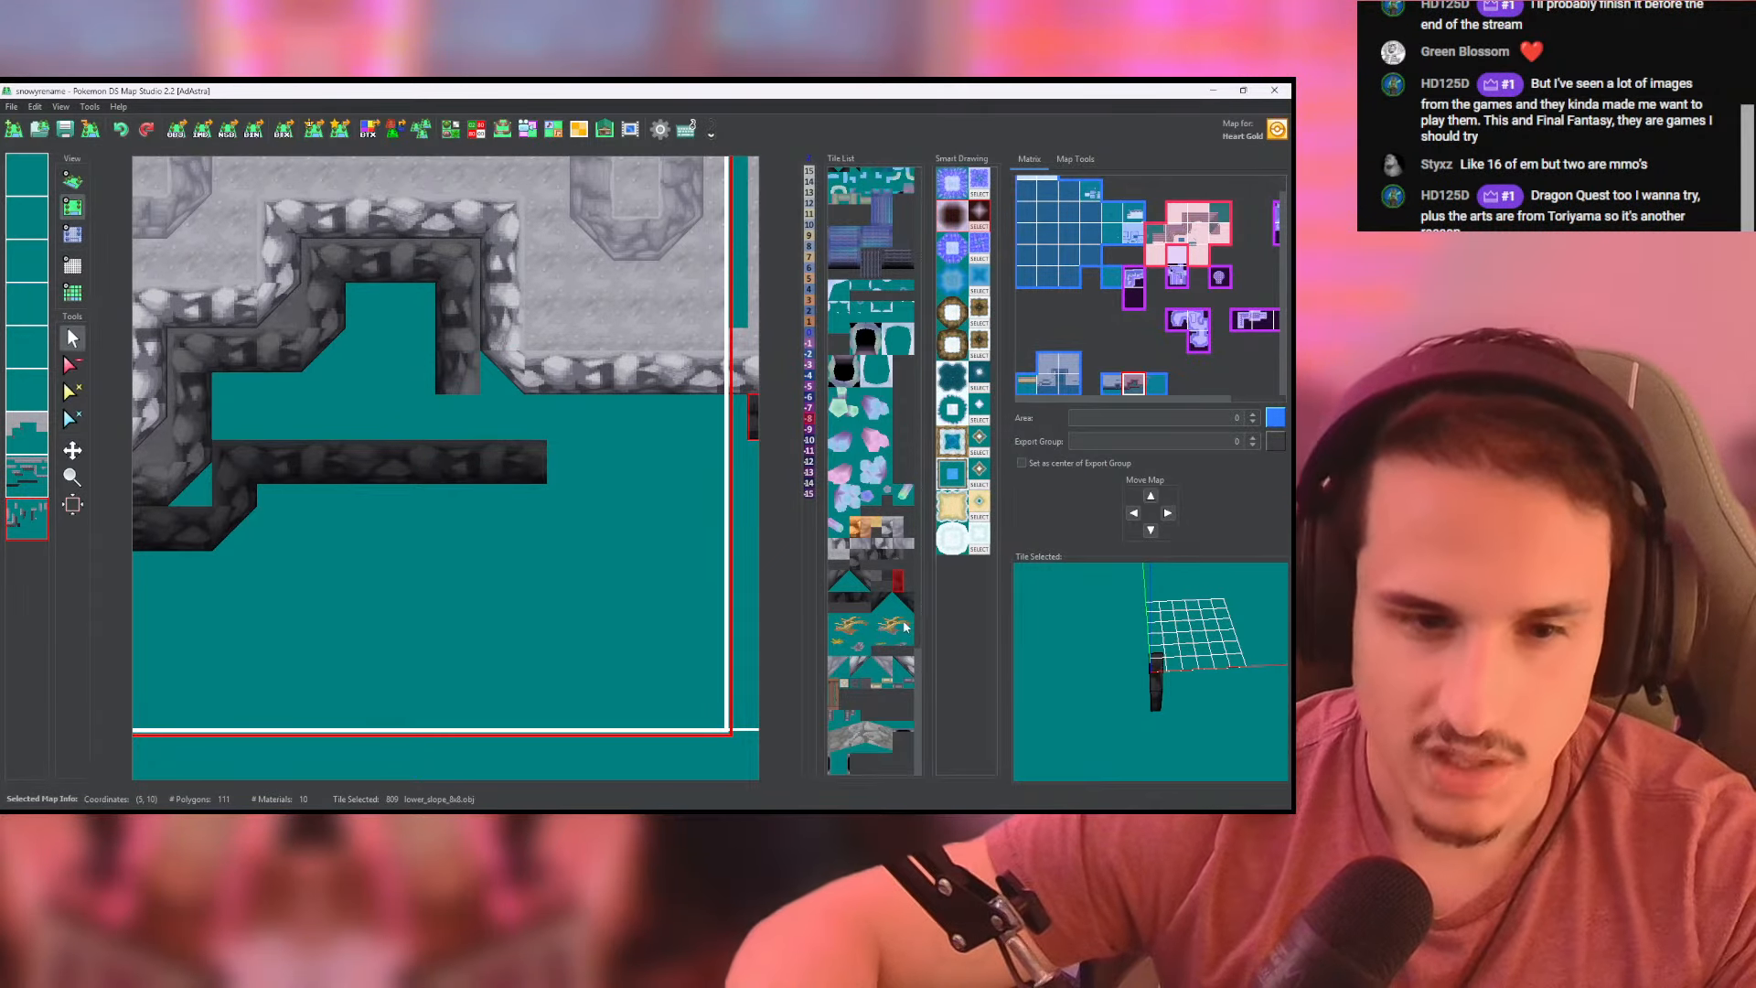
left_click(859, 582)
left_click(457, 417)
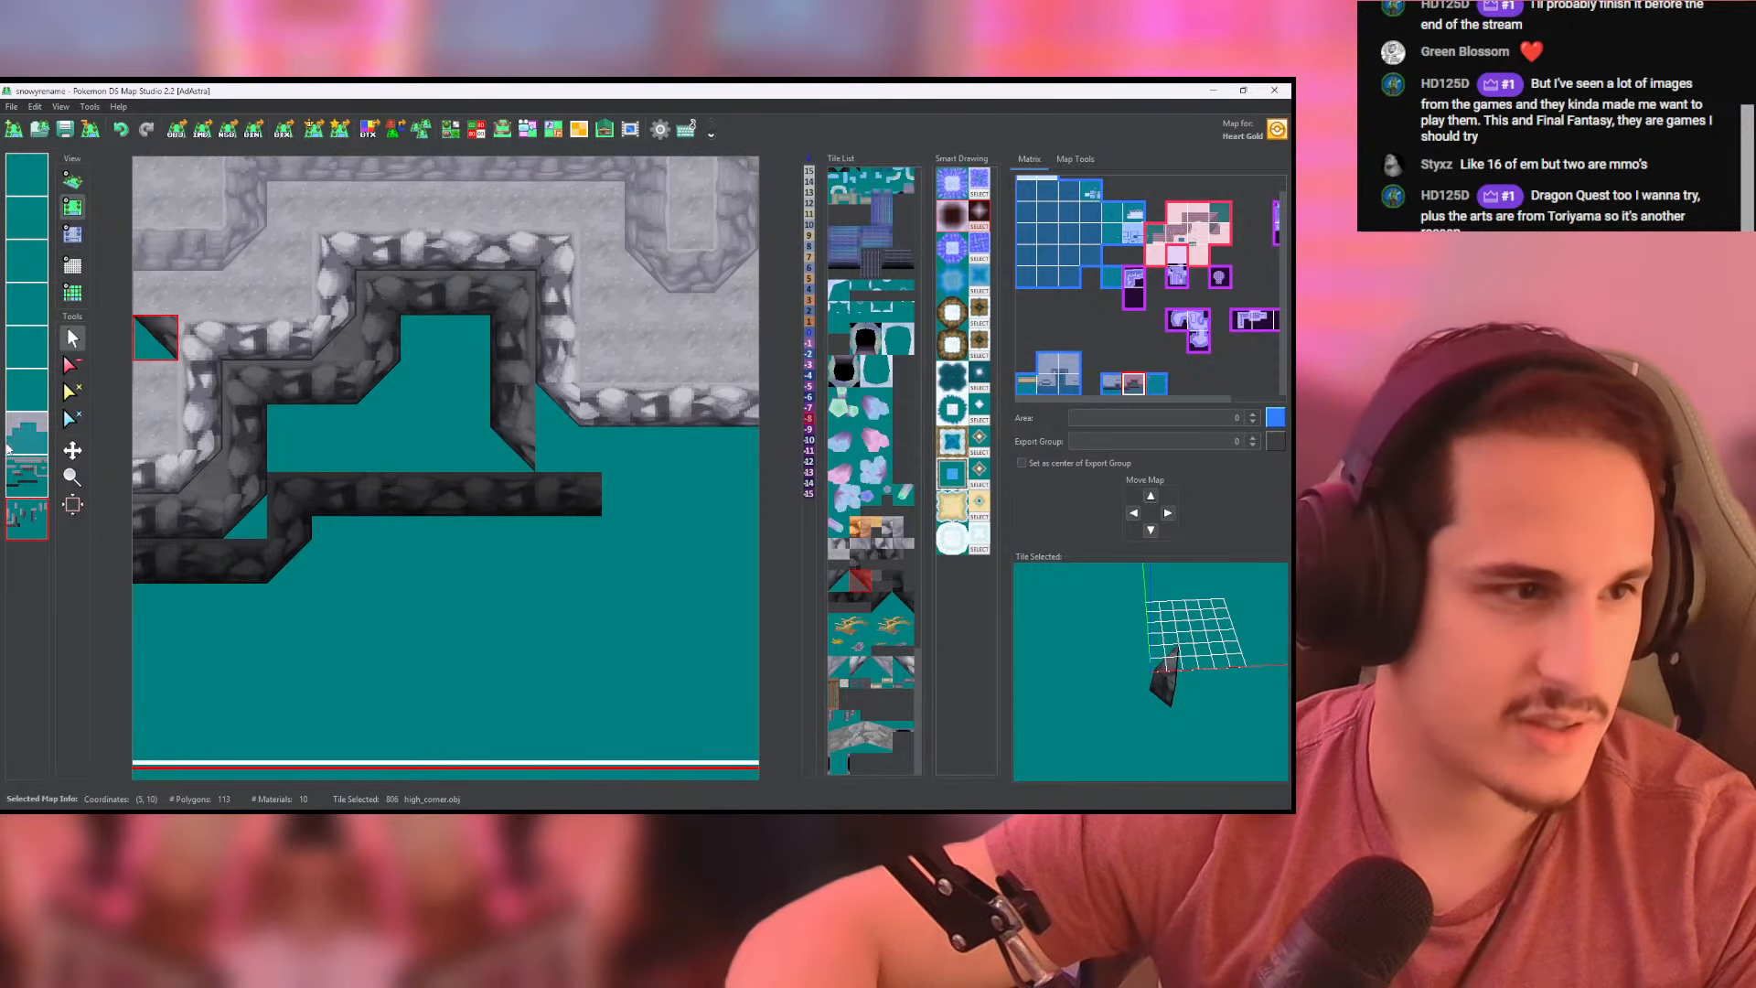
- Extend the dark wall row and the darkest row beneath it east across the map border on the second-lowest layer
left_click(28, 474)
right_click(424, 315)
middle_click_drag(589, 383, 373, 365)
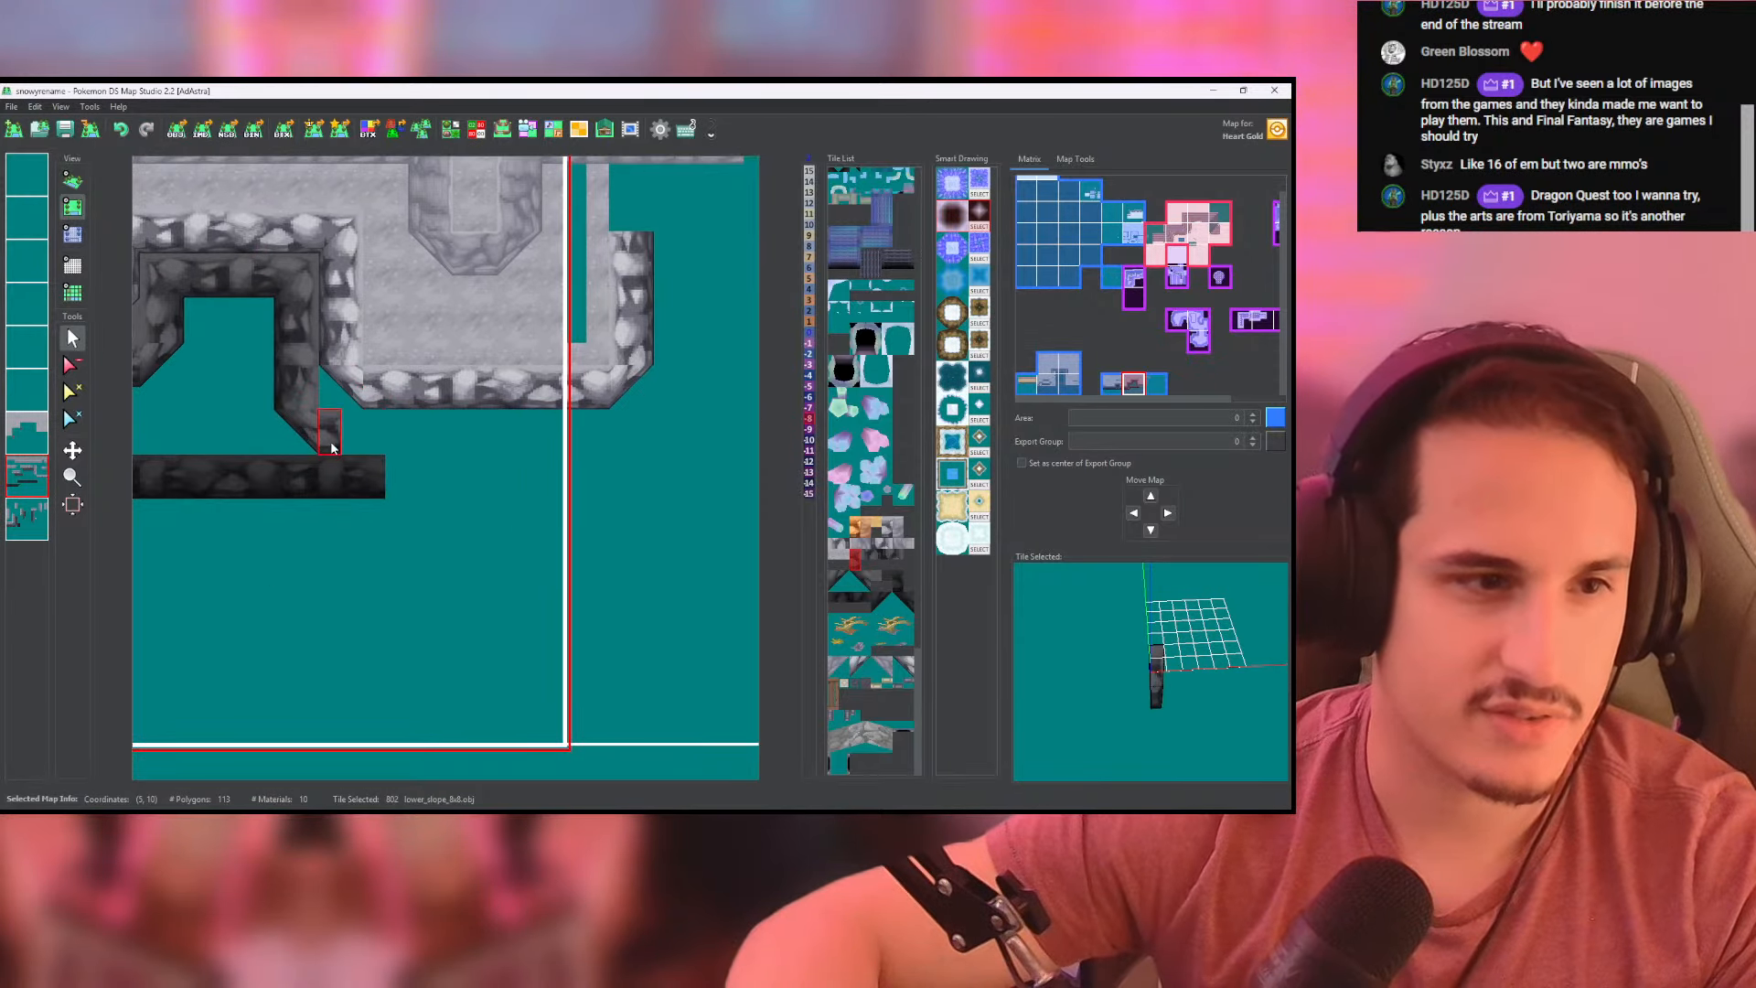
left_click_drag(326, 440, 604, 445)
right_click(322, 476)
left_click_drag(322, 476, 602, 478)
- Set the extended rows on the east map to height -8 for the upper and -15 for the lower, and check in 3D
left_click(72, 236)
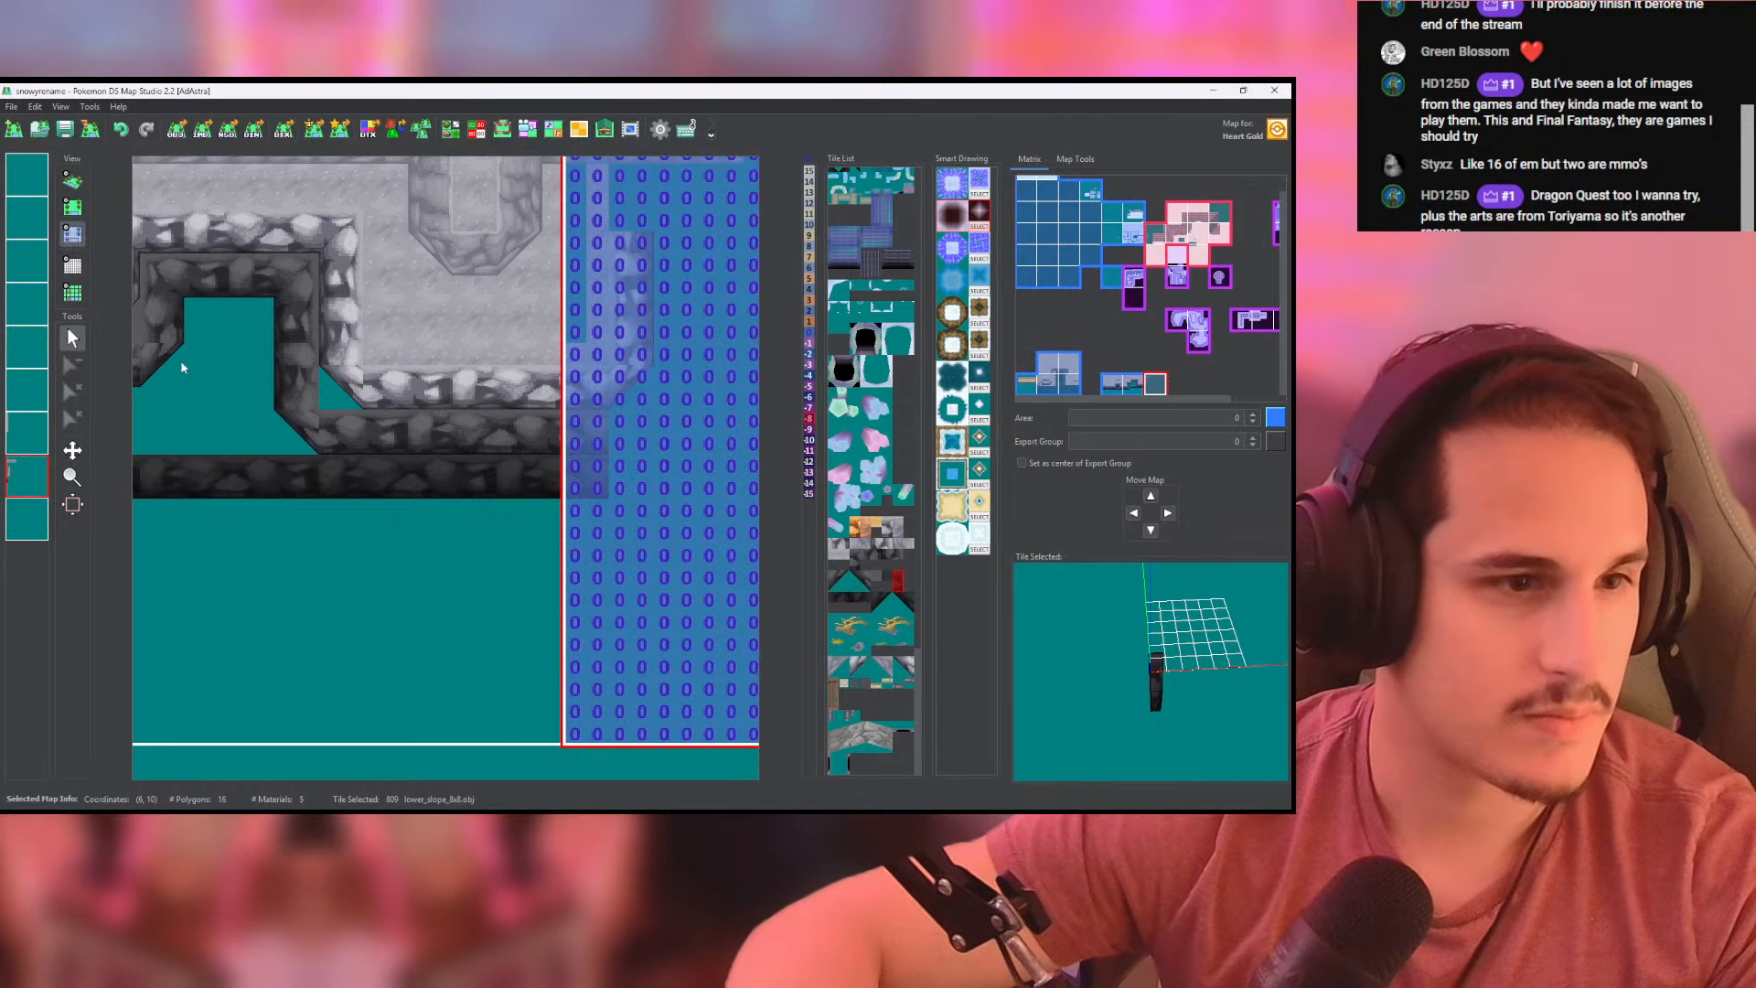
right_click(318, 439)
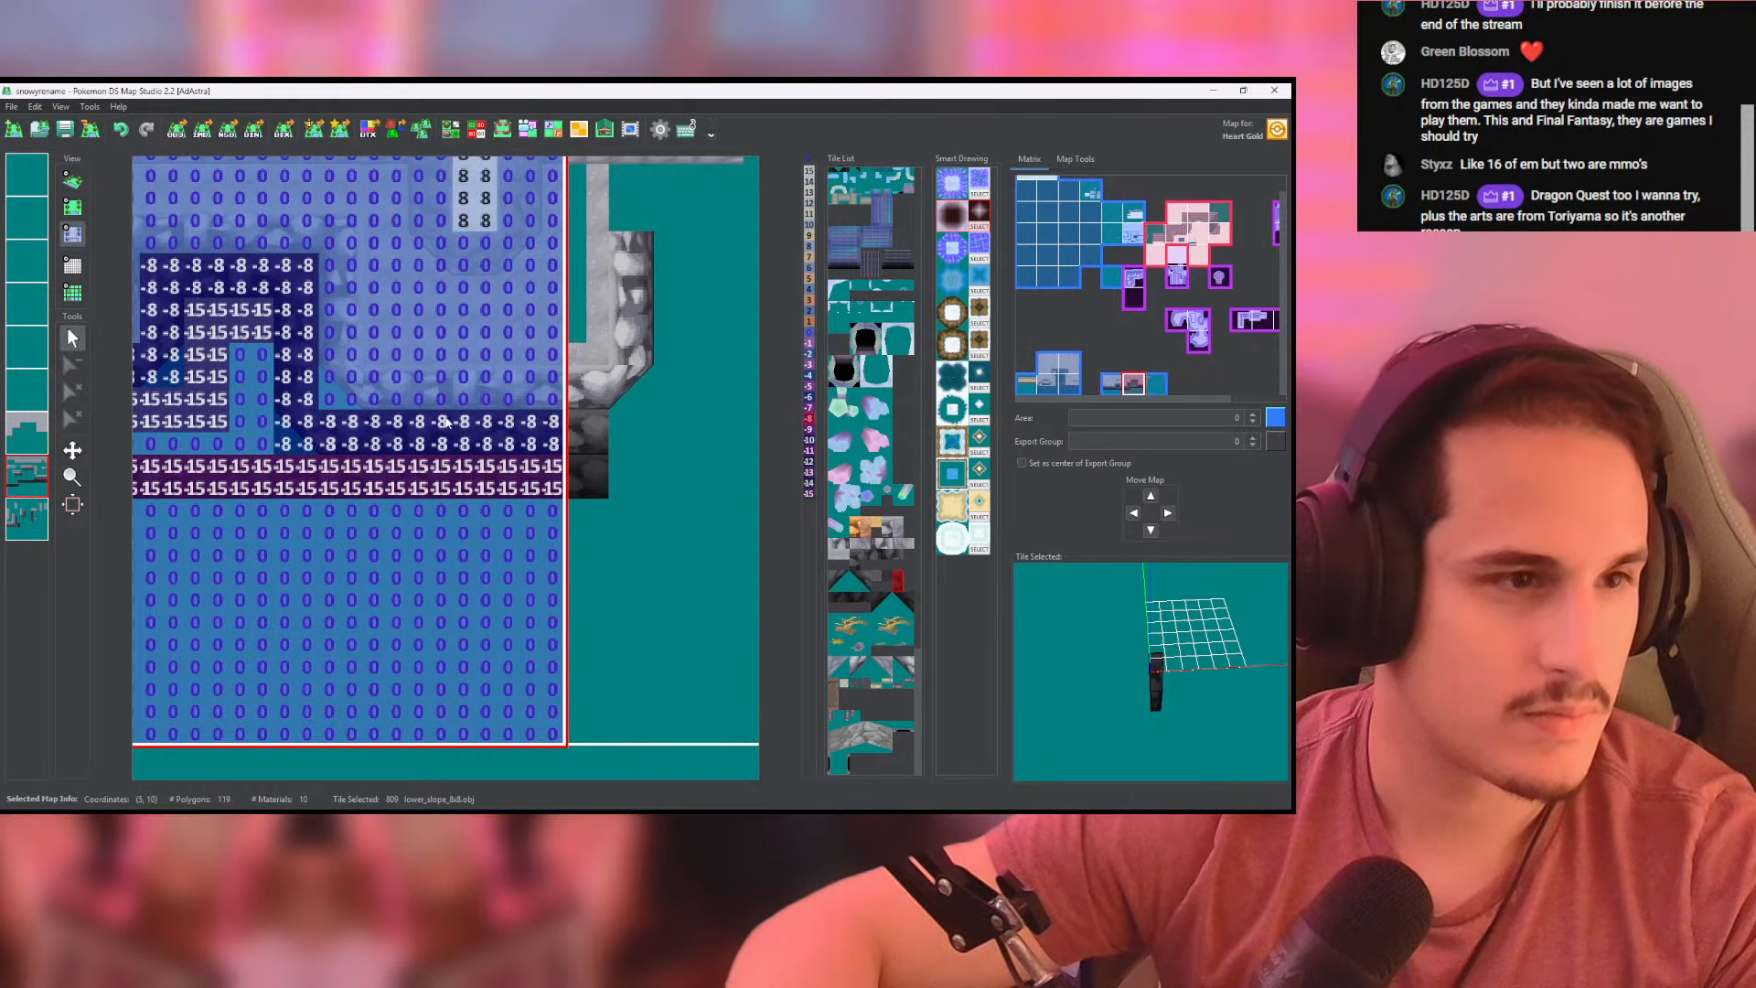
right_click(576, 468)
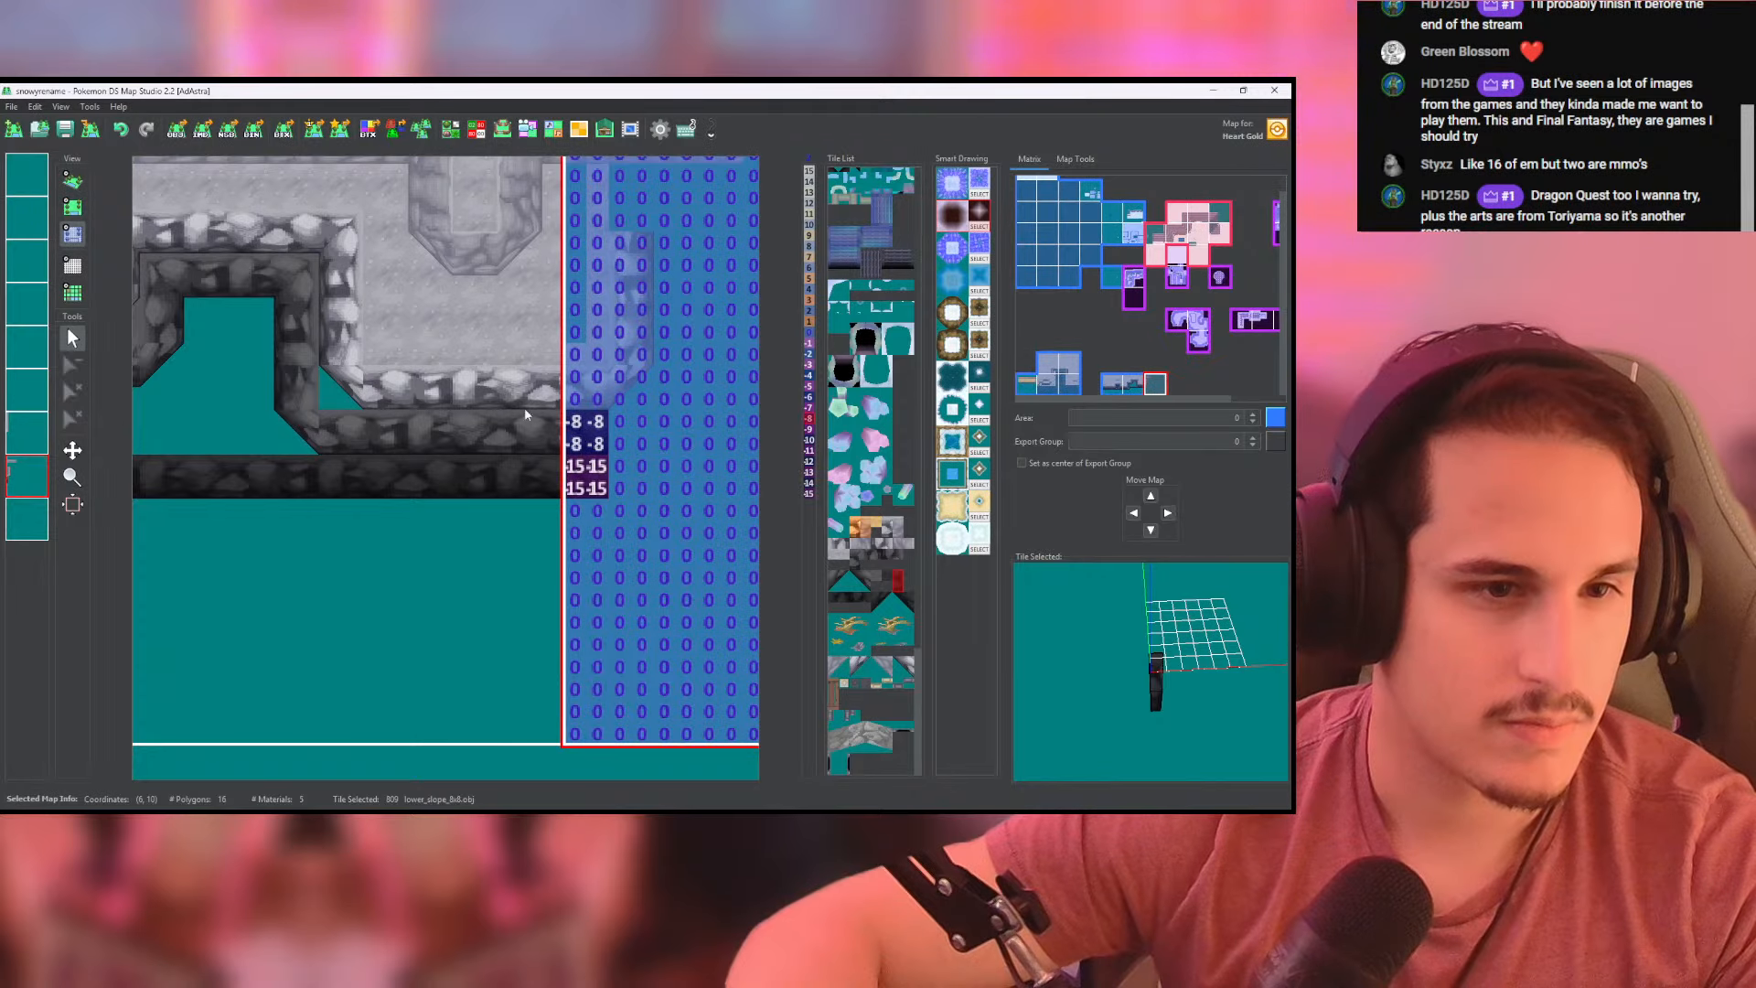
left_click(72, 180)
left_click_drag(151, 329, 384, 327)
scroll(366, 338, "down", 5)
left_click_drag(207, 404, 258, 409)
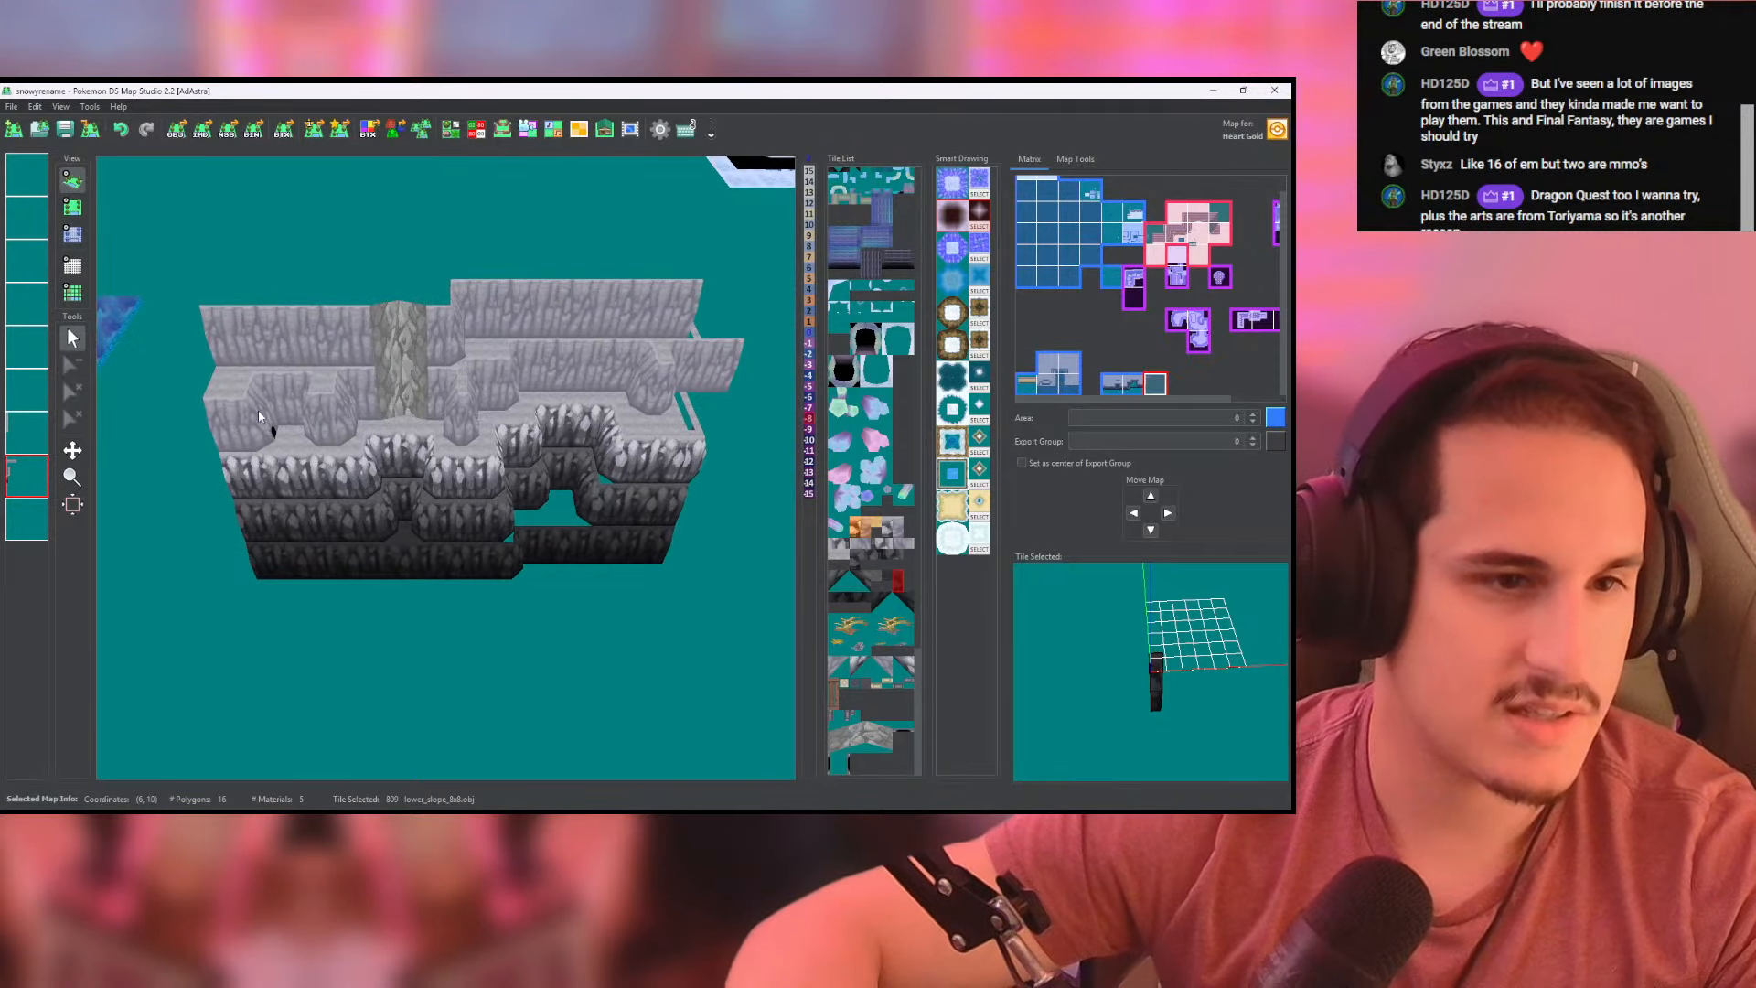
left_click_drag(544, 447, 435, 516)
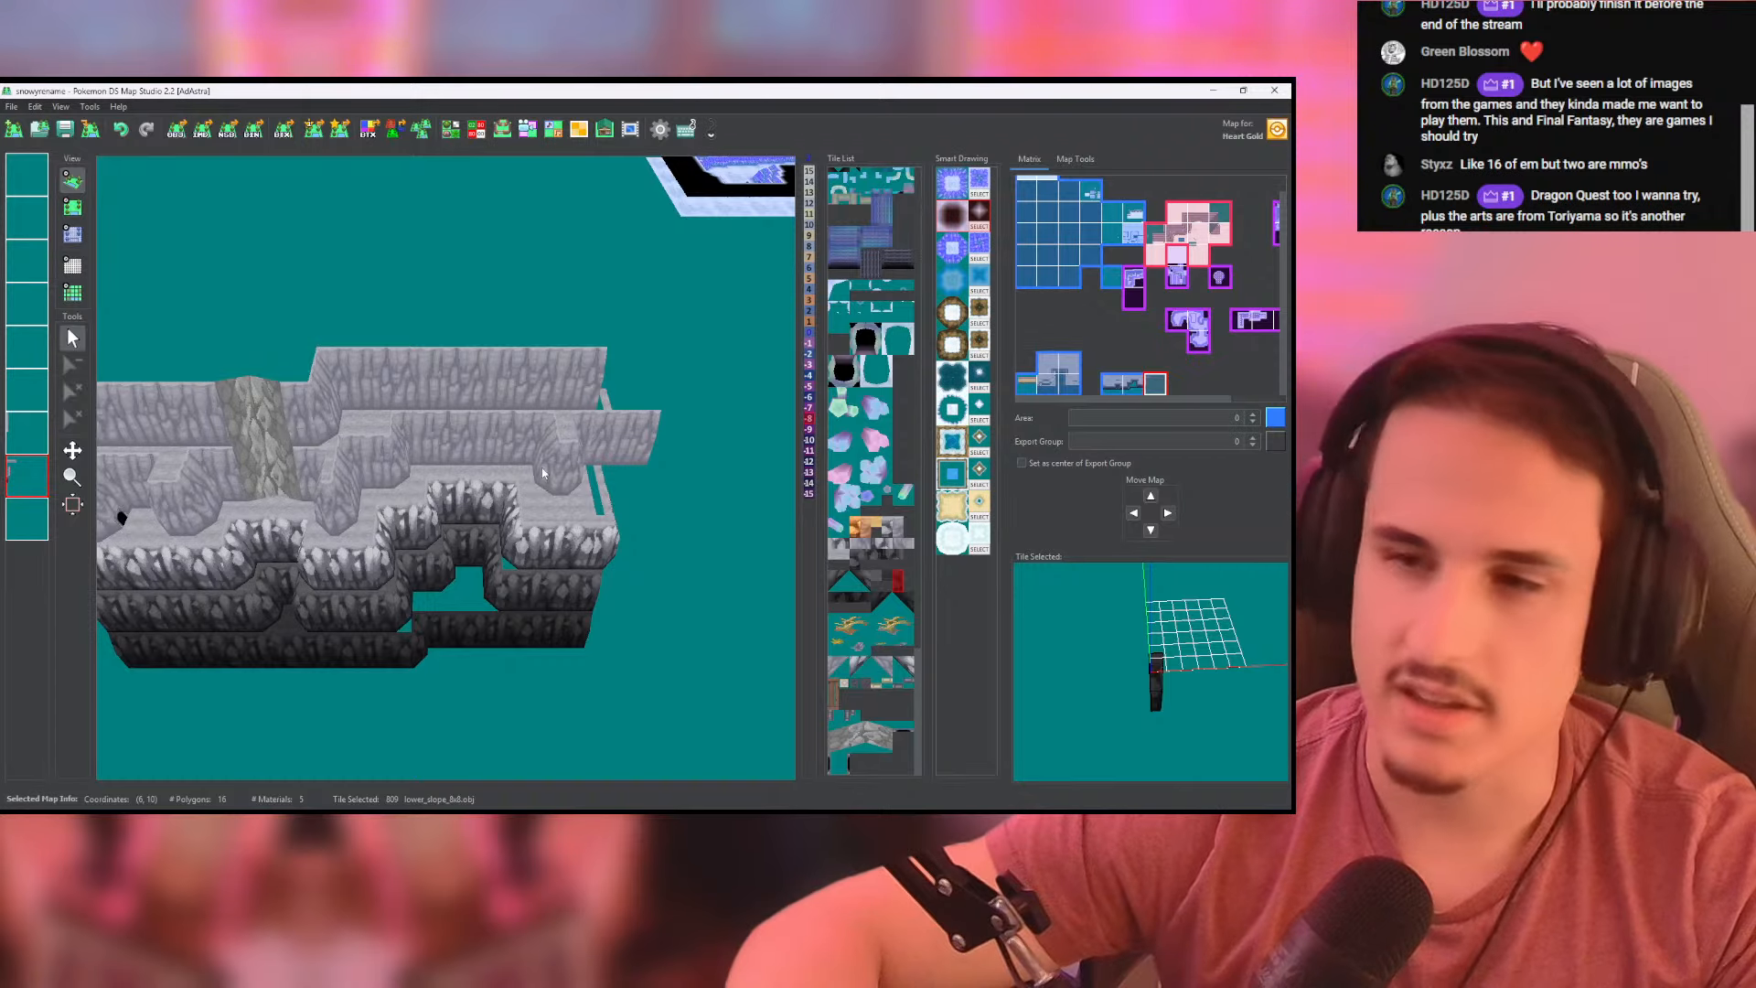
- Fill the recess between the dark walls with the darkest cliffside_ground tile on the third-lowest layer
left_click(72, 207)
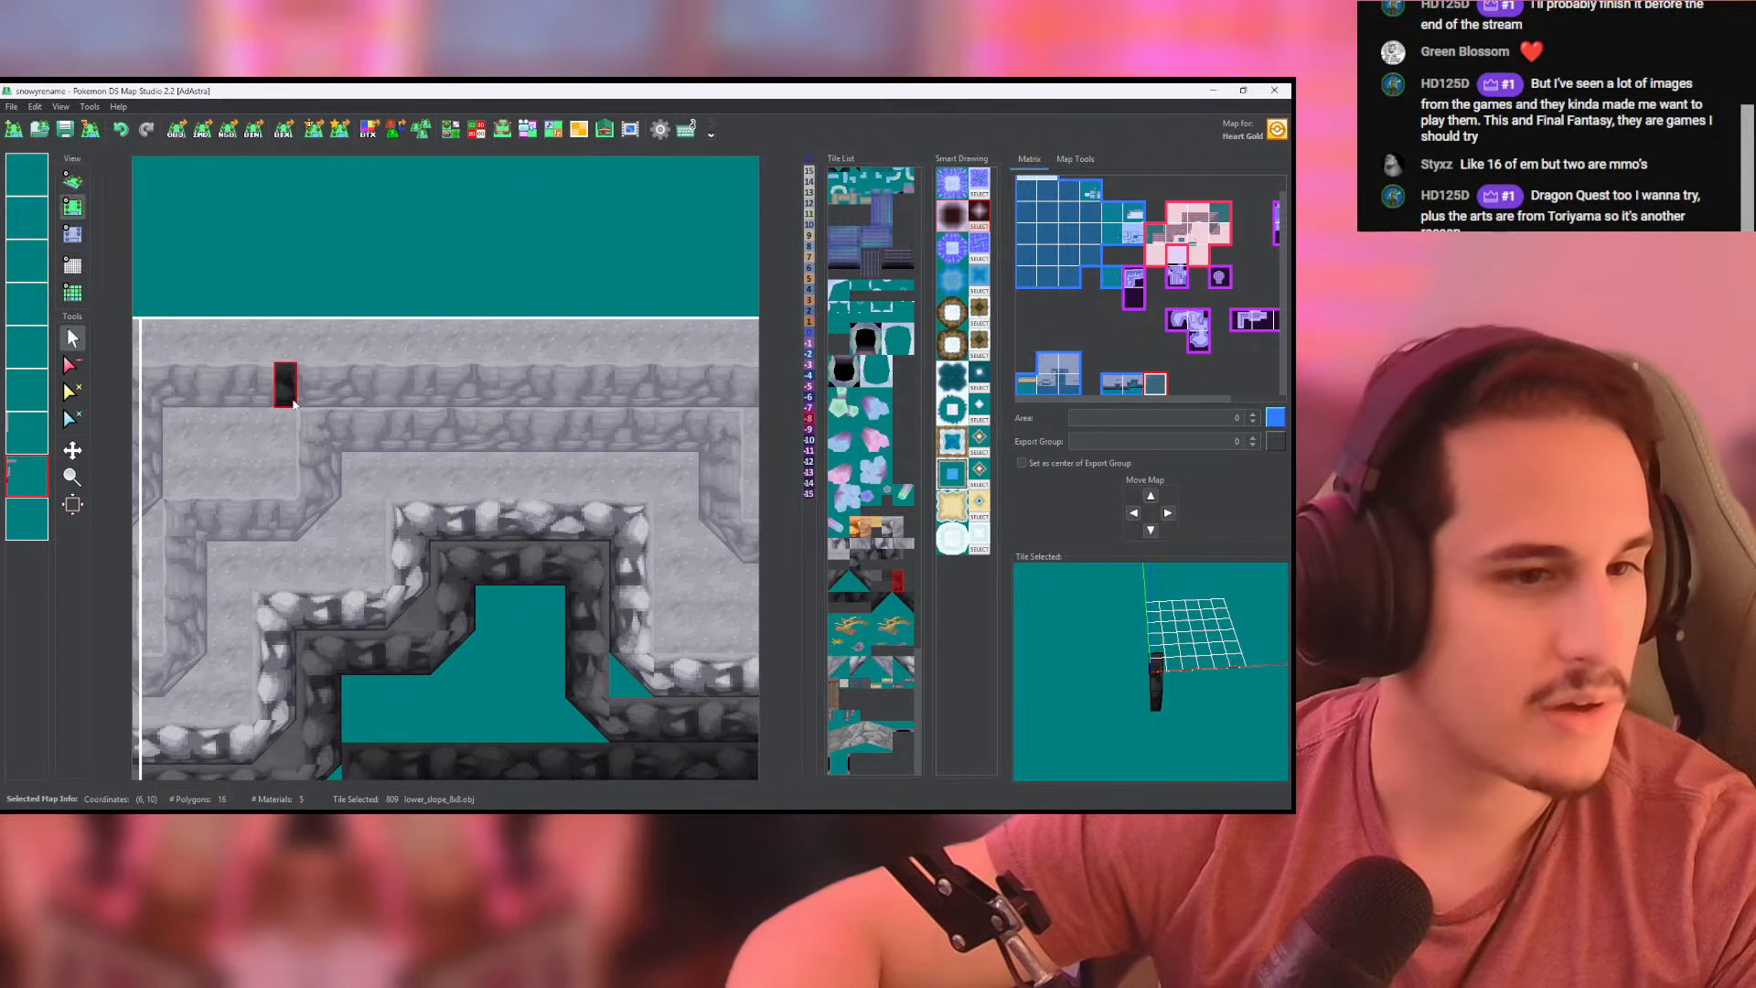
scroll(366, 503, "up", 5)
scroll(421, 604, "down", 2)
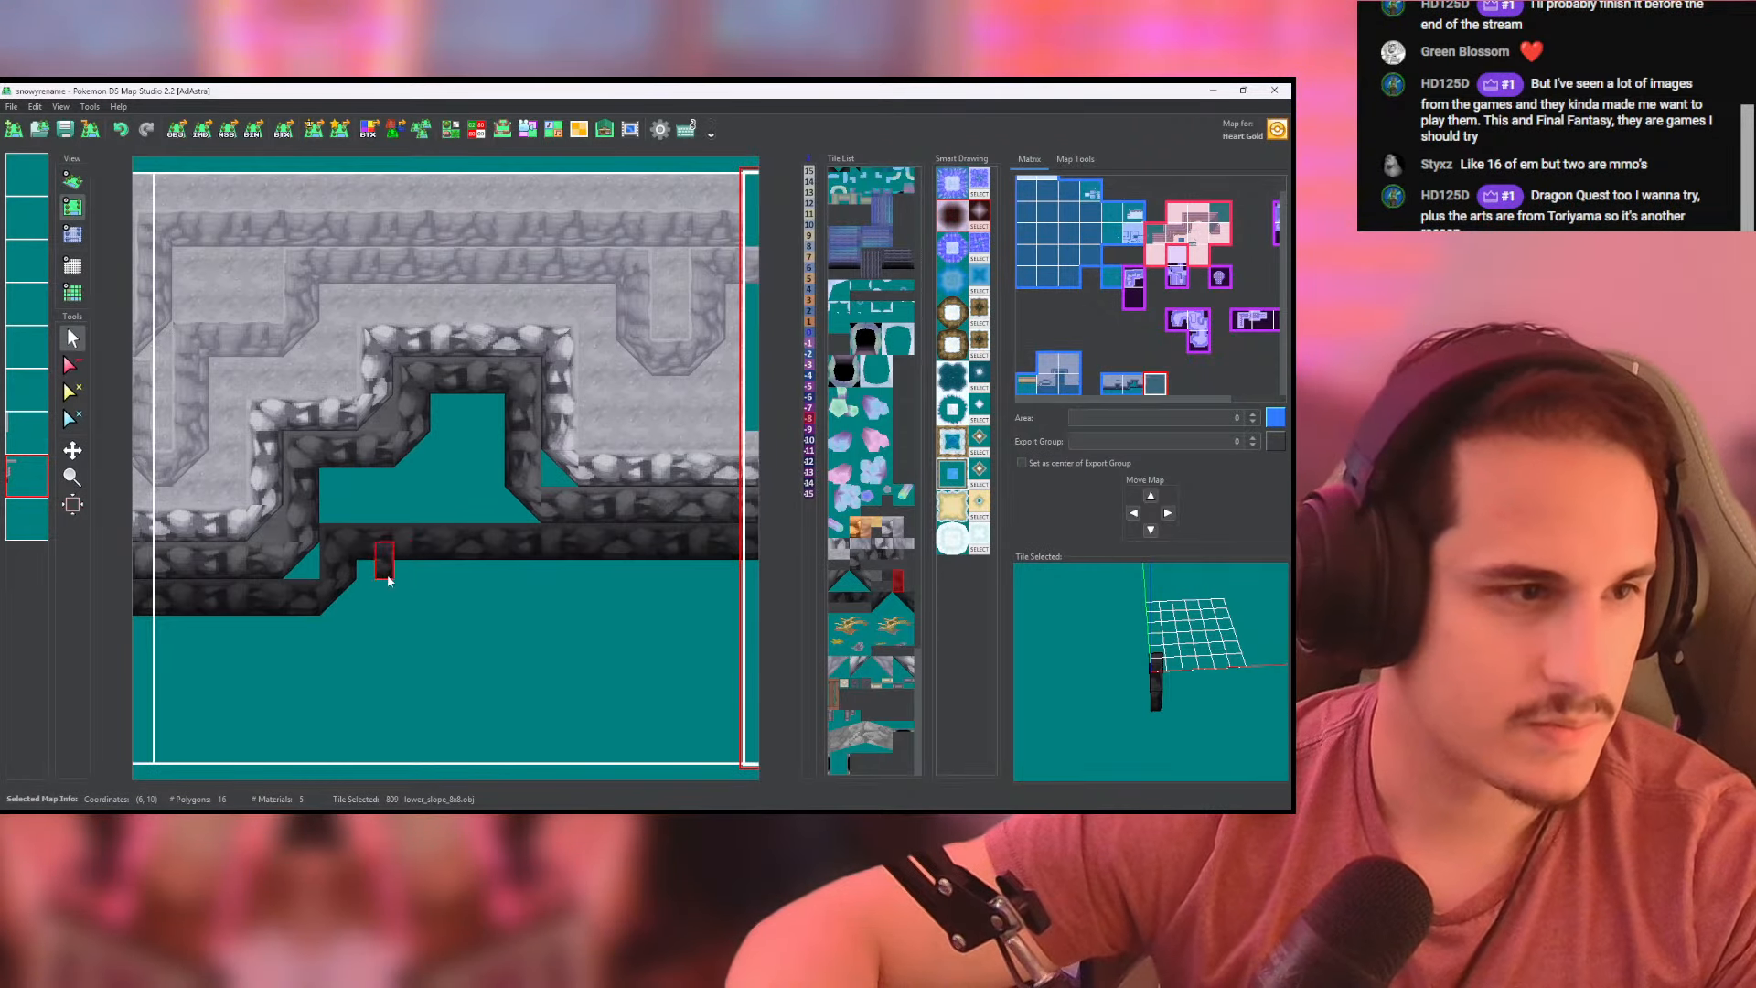
left_click(276, 342)
left_click(37, 442)
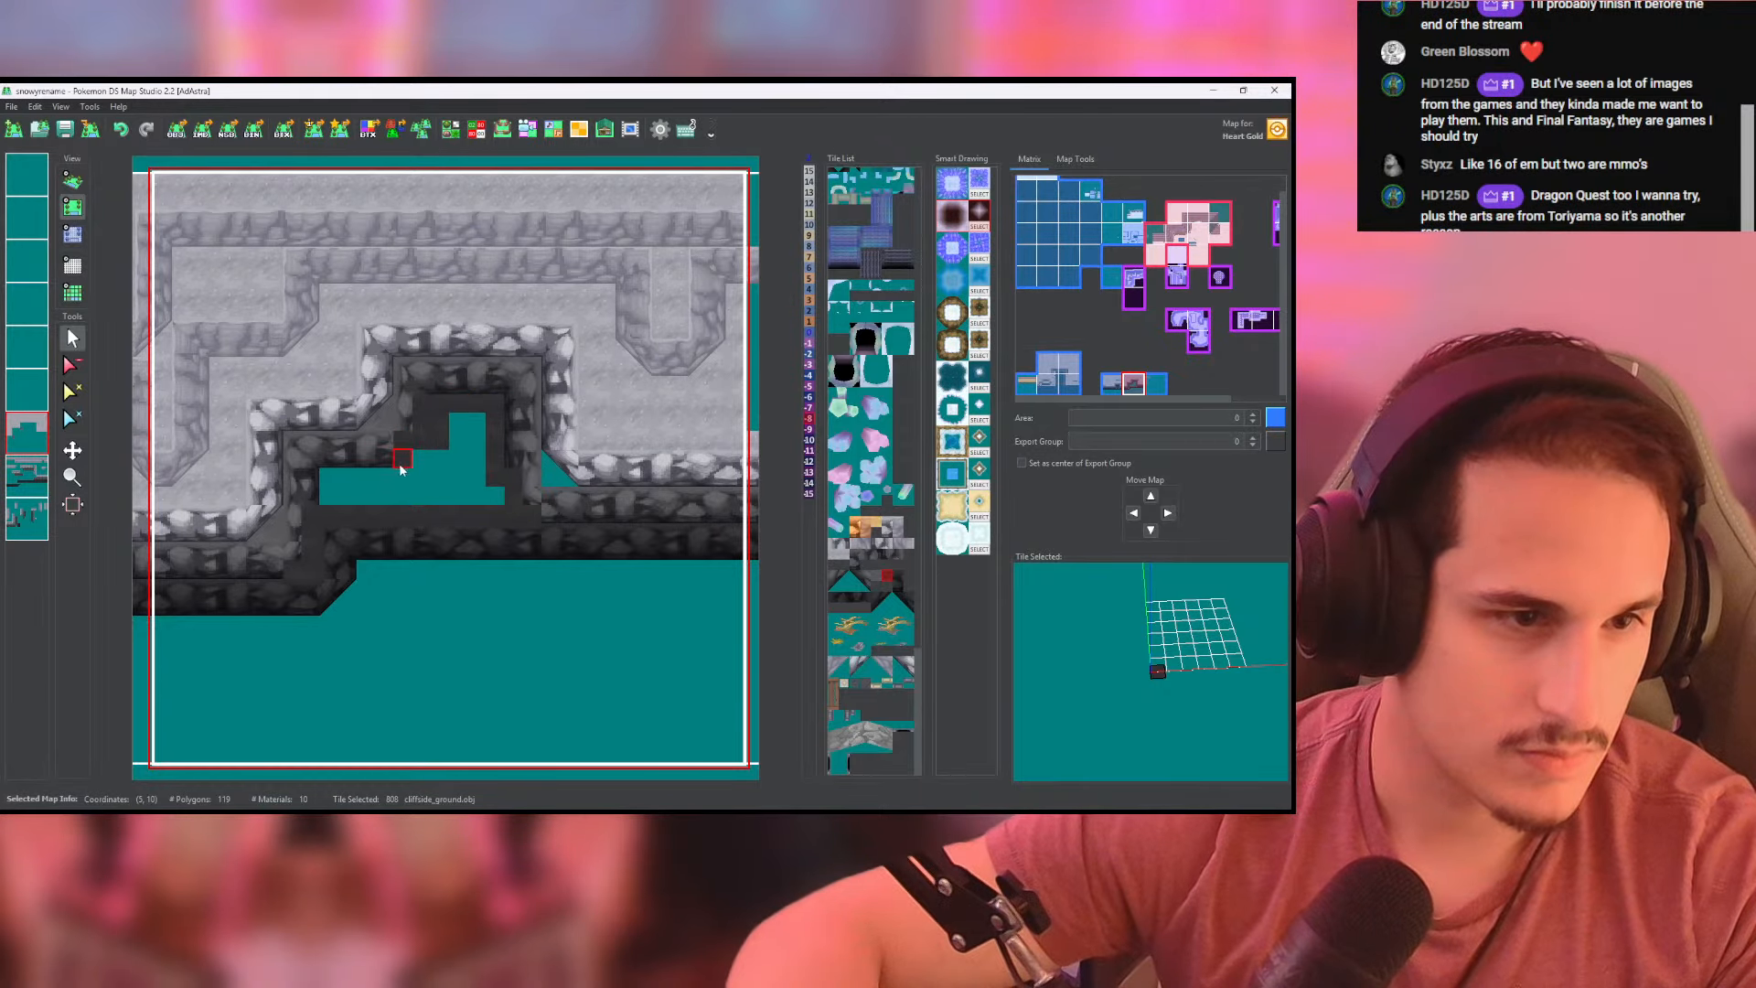
left_click(412, 495)
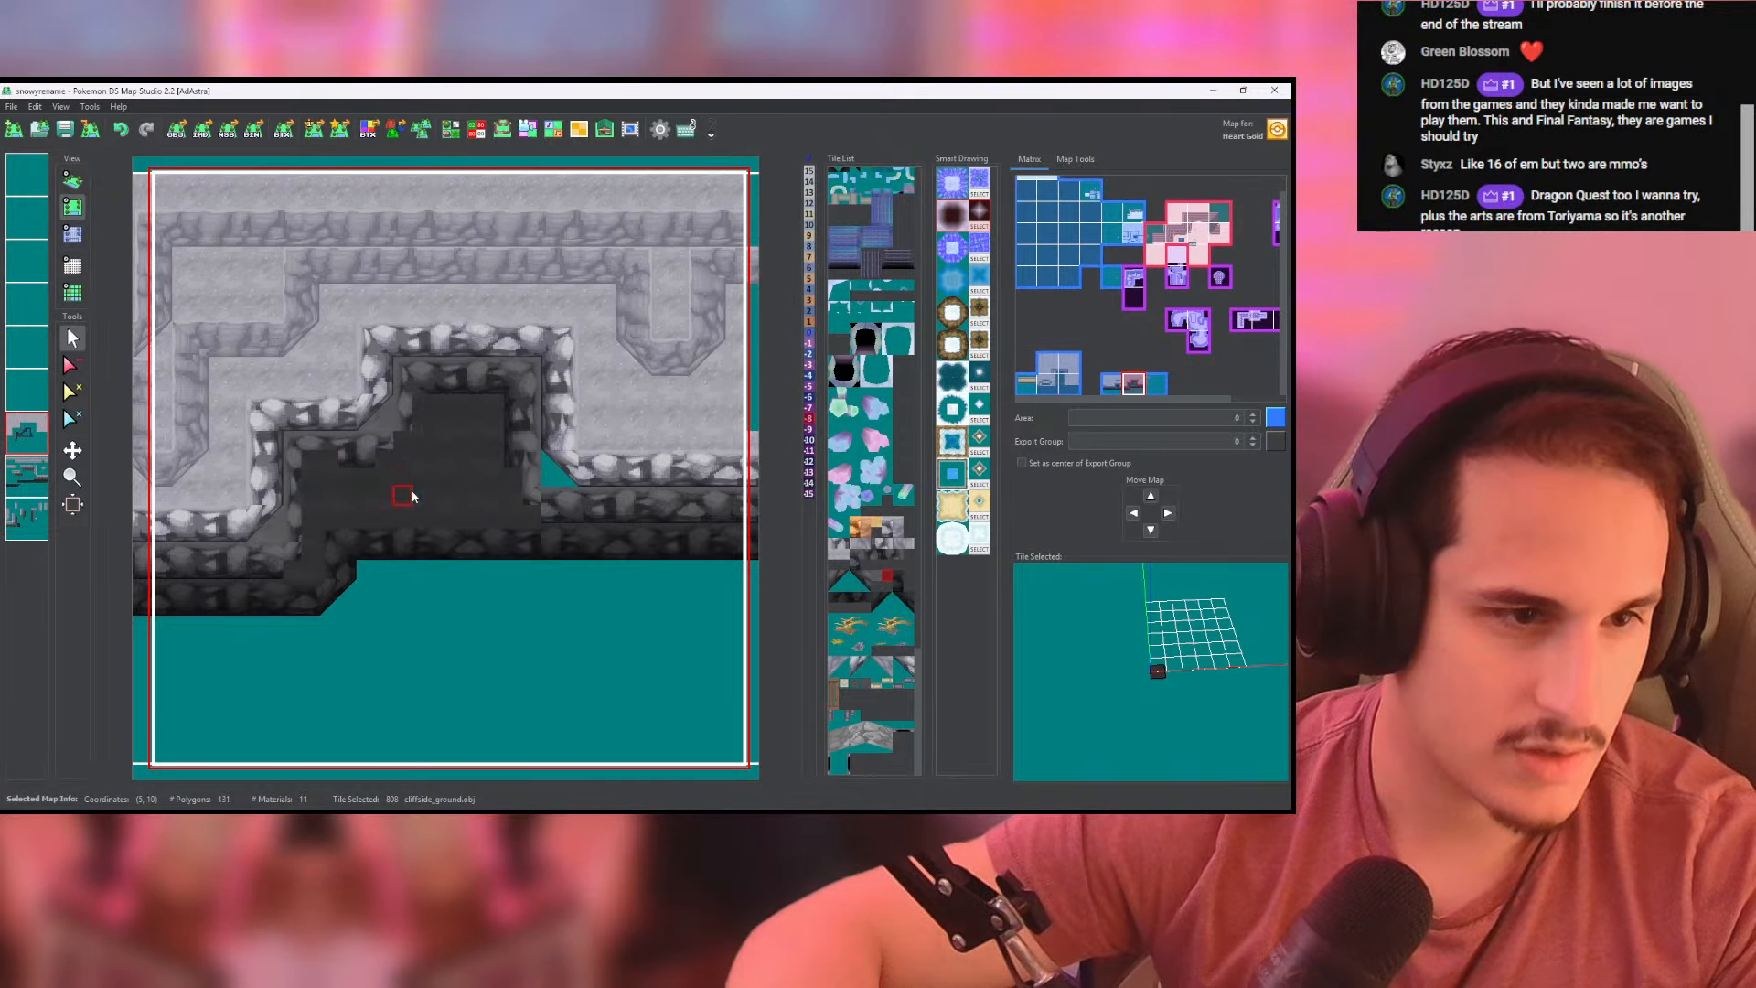
- Set the recess's new dark ground to height -15 and check the filled ledge in 3D
left_click(72, 234)
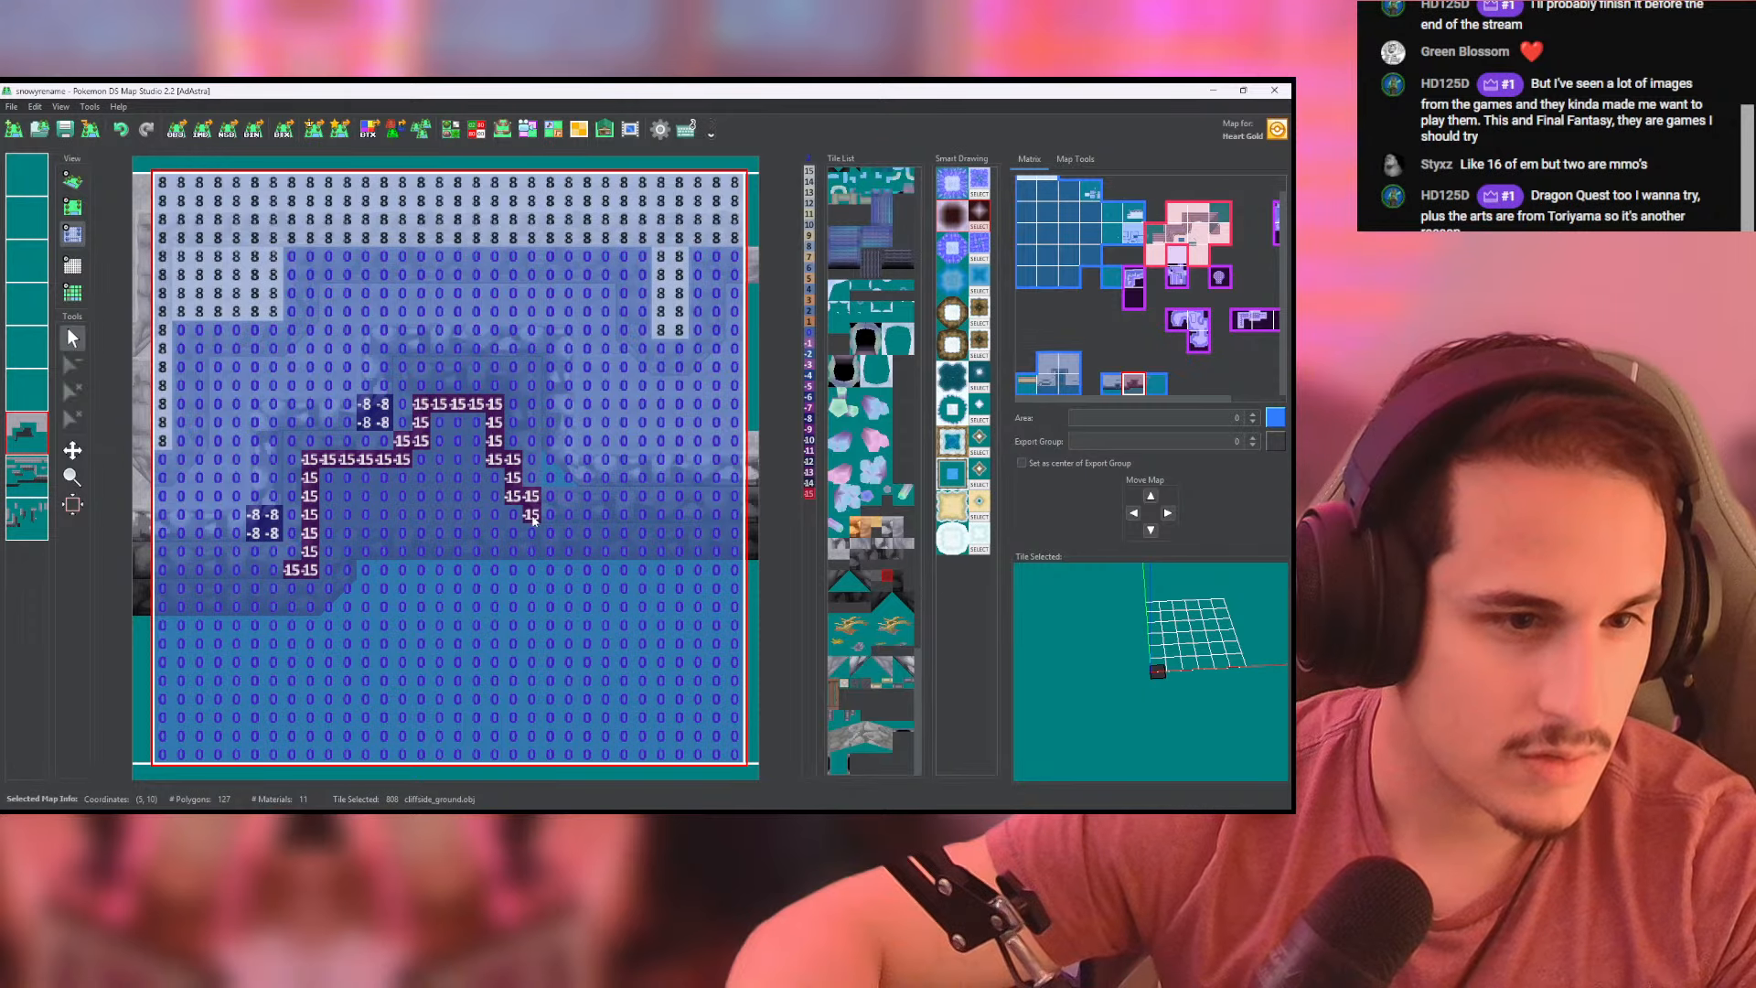
left_click_drag(495, 534, 337, 541)
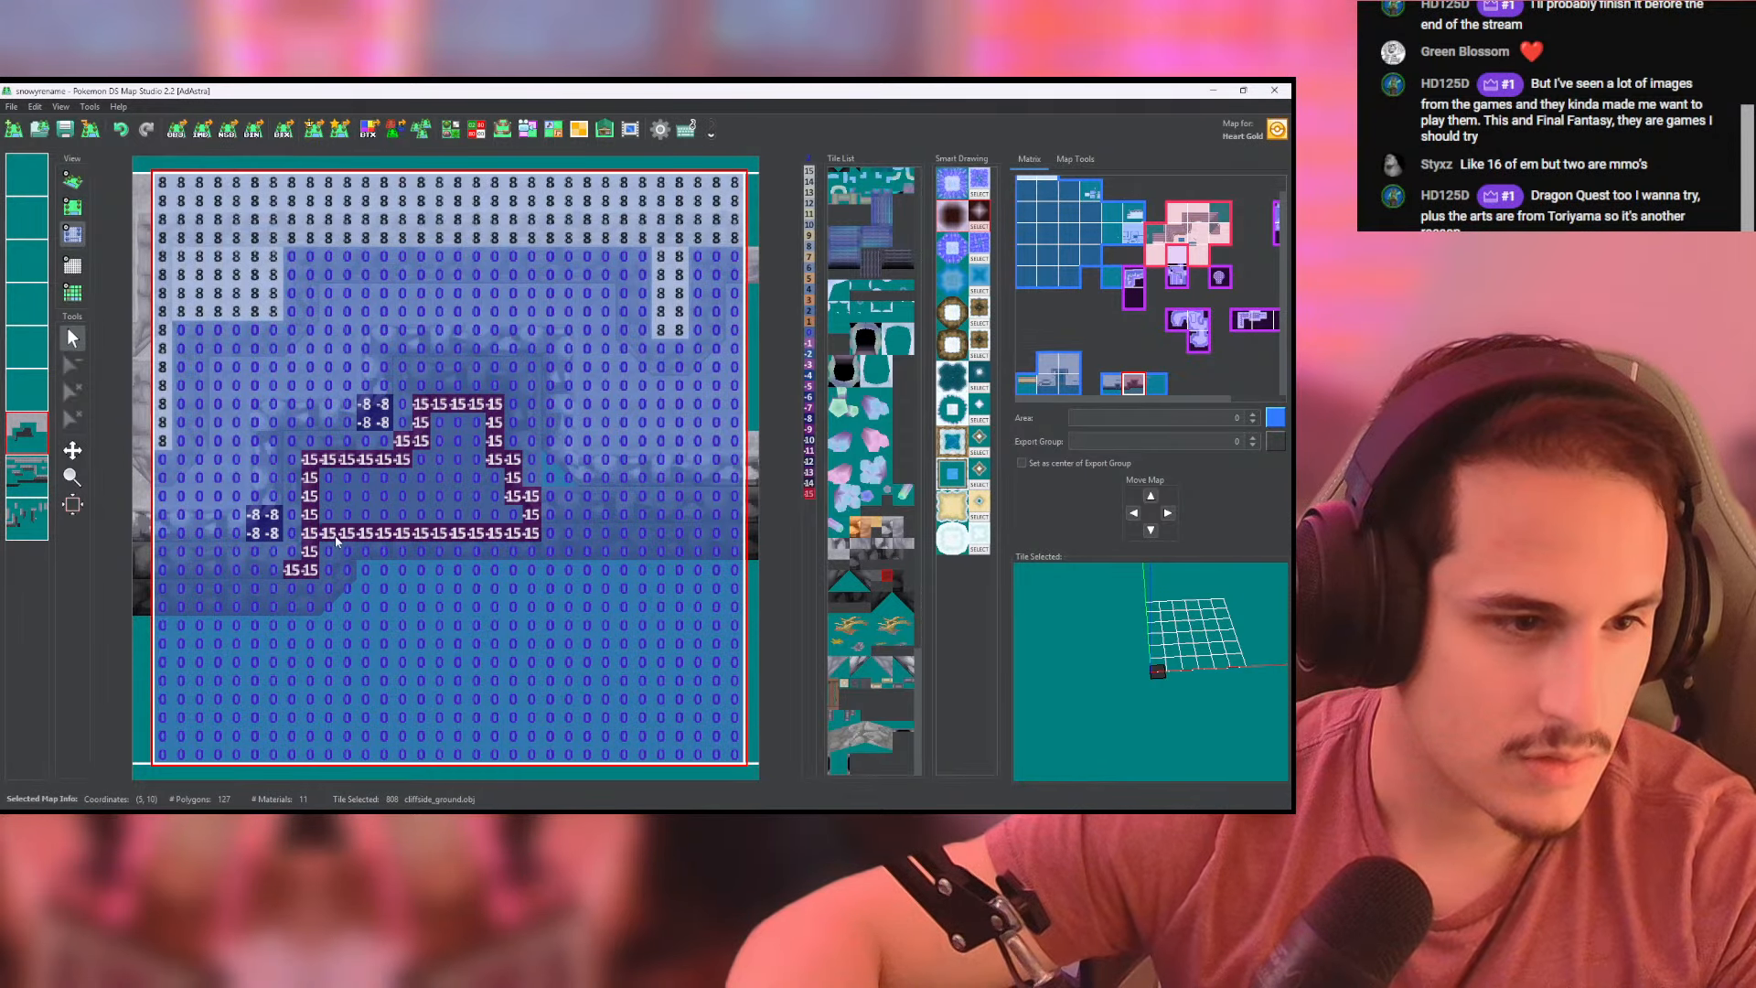
left_click(349, 513)
left_click(72, 180)
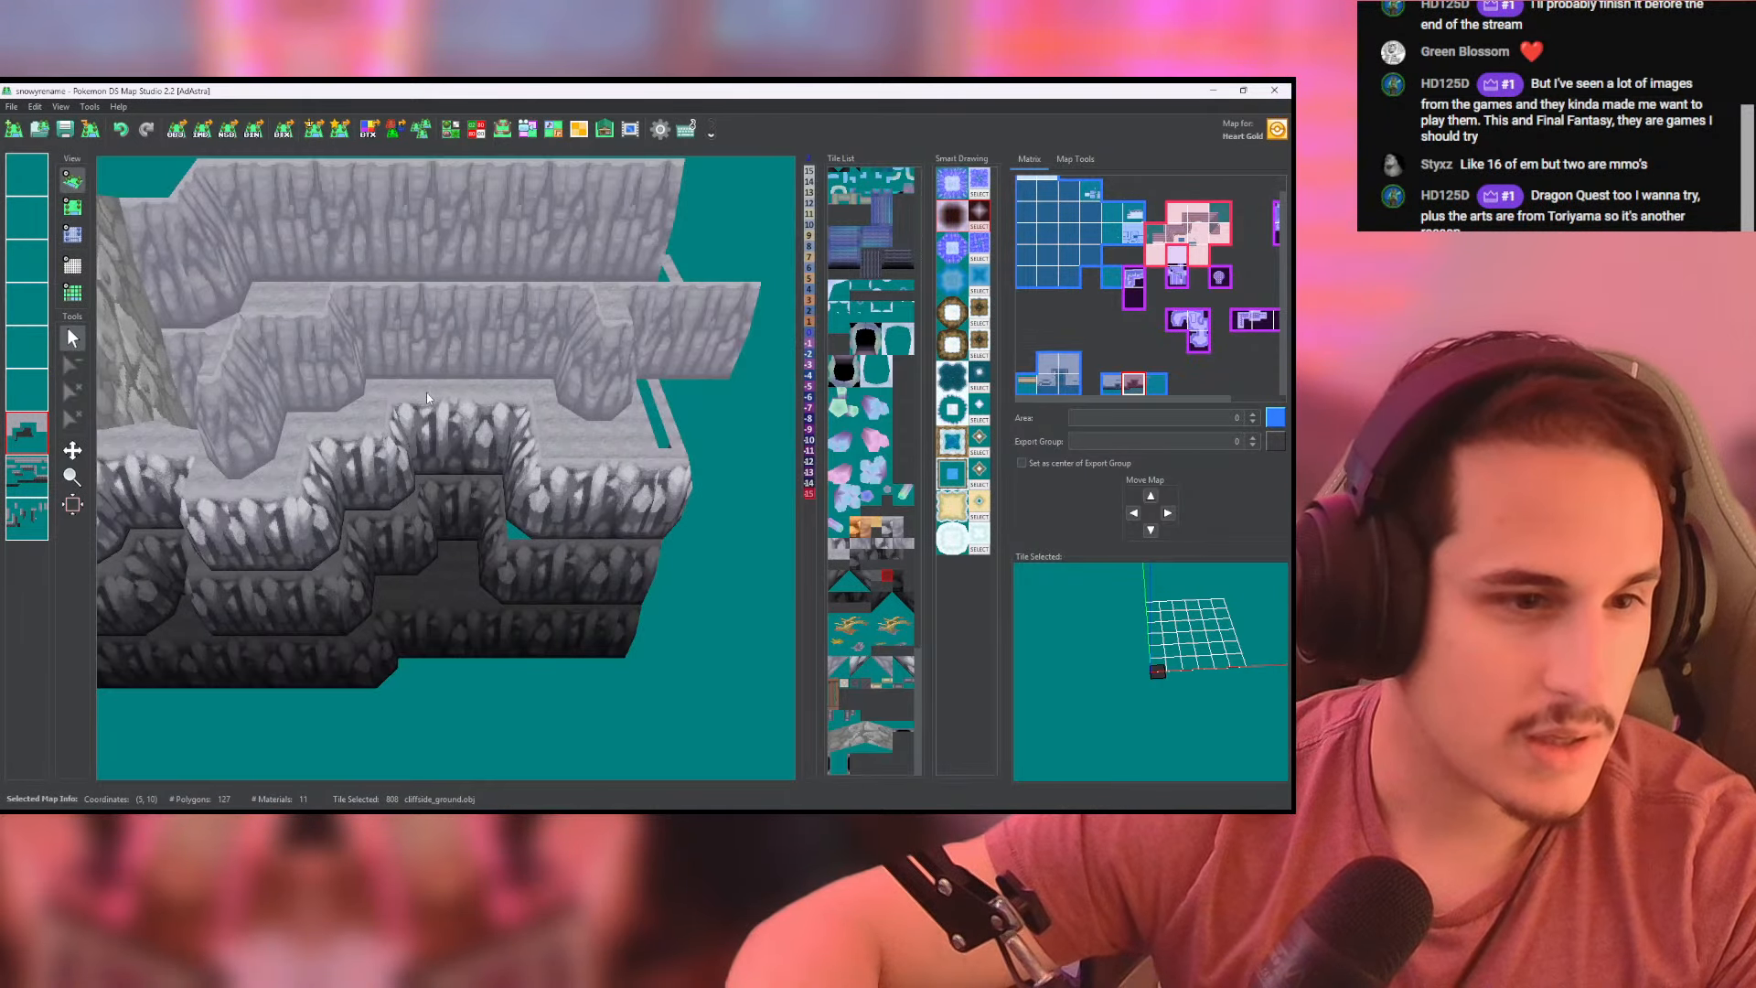
- Fill the gap at the recess's east corner with a grey cliffside_ground tile at height -8, and inspect the cliff in 3D
left_click(72, 207)
middle_click_drag(231, 320, 278, 365)
right_click(278, 363)
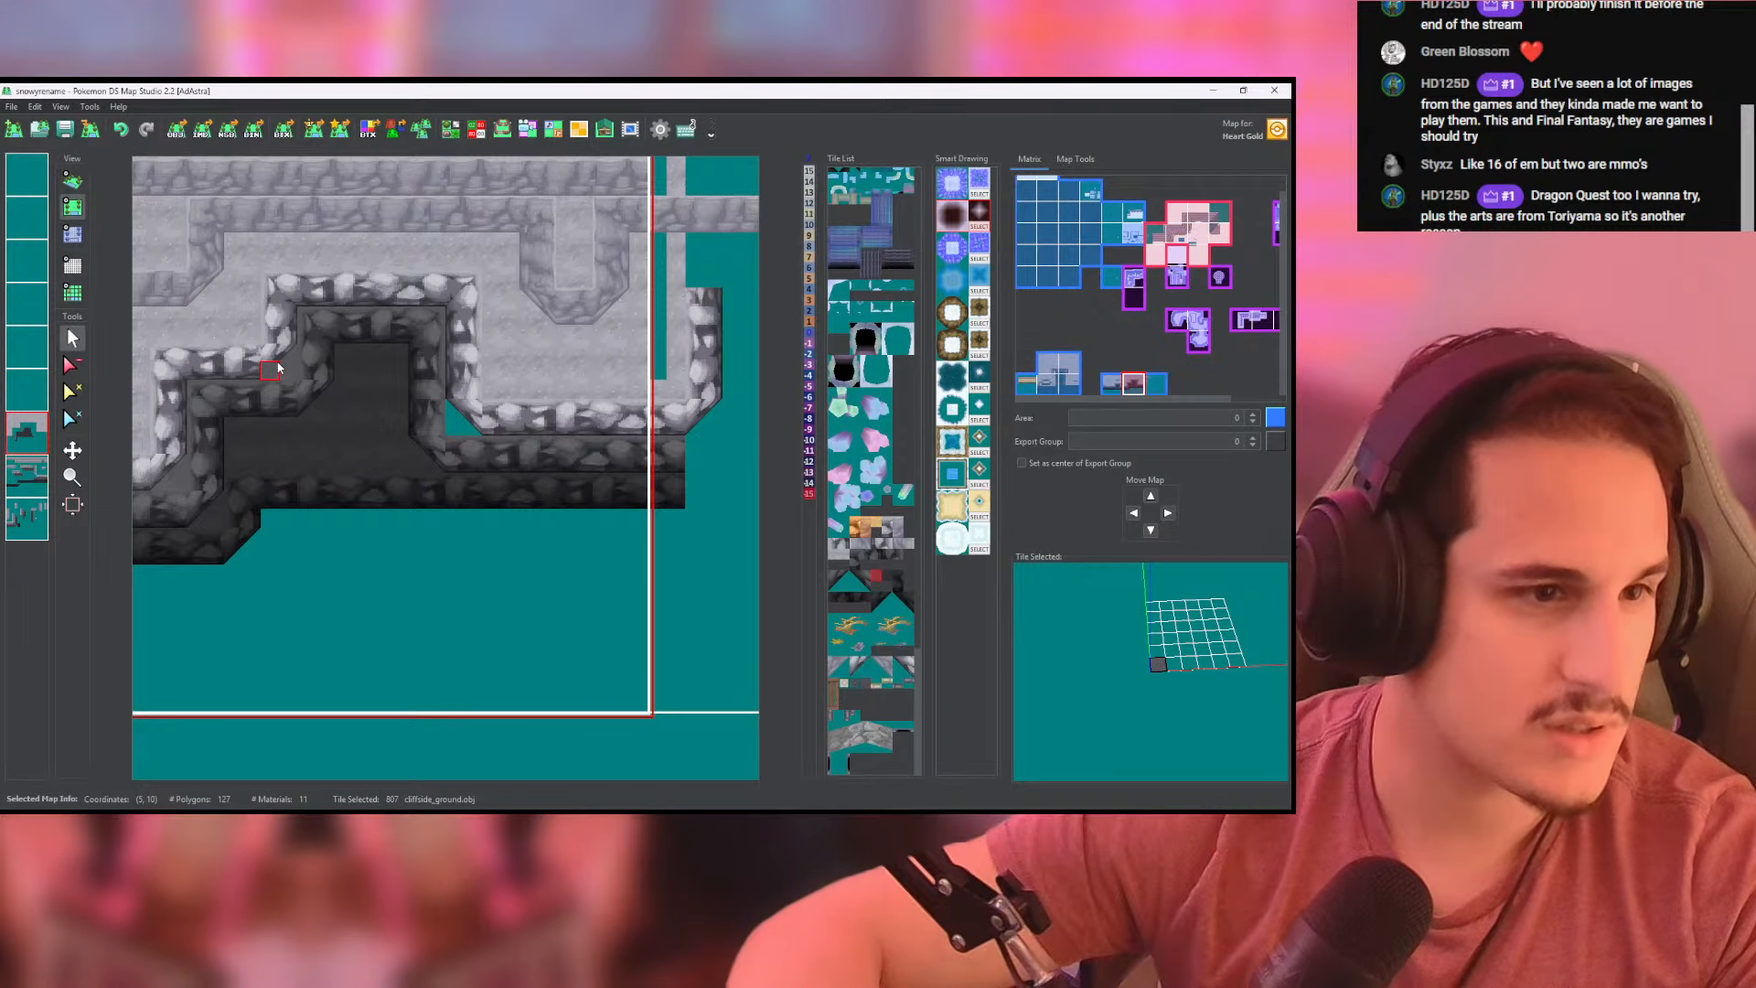
left_click(81, 237)
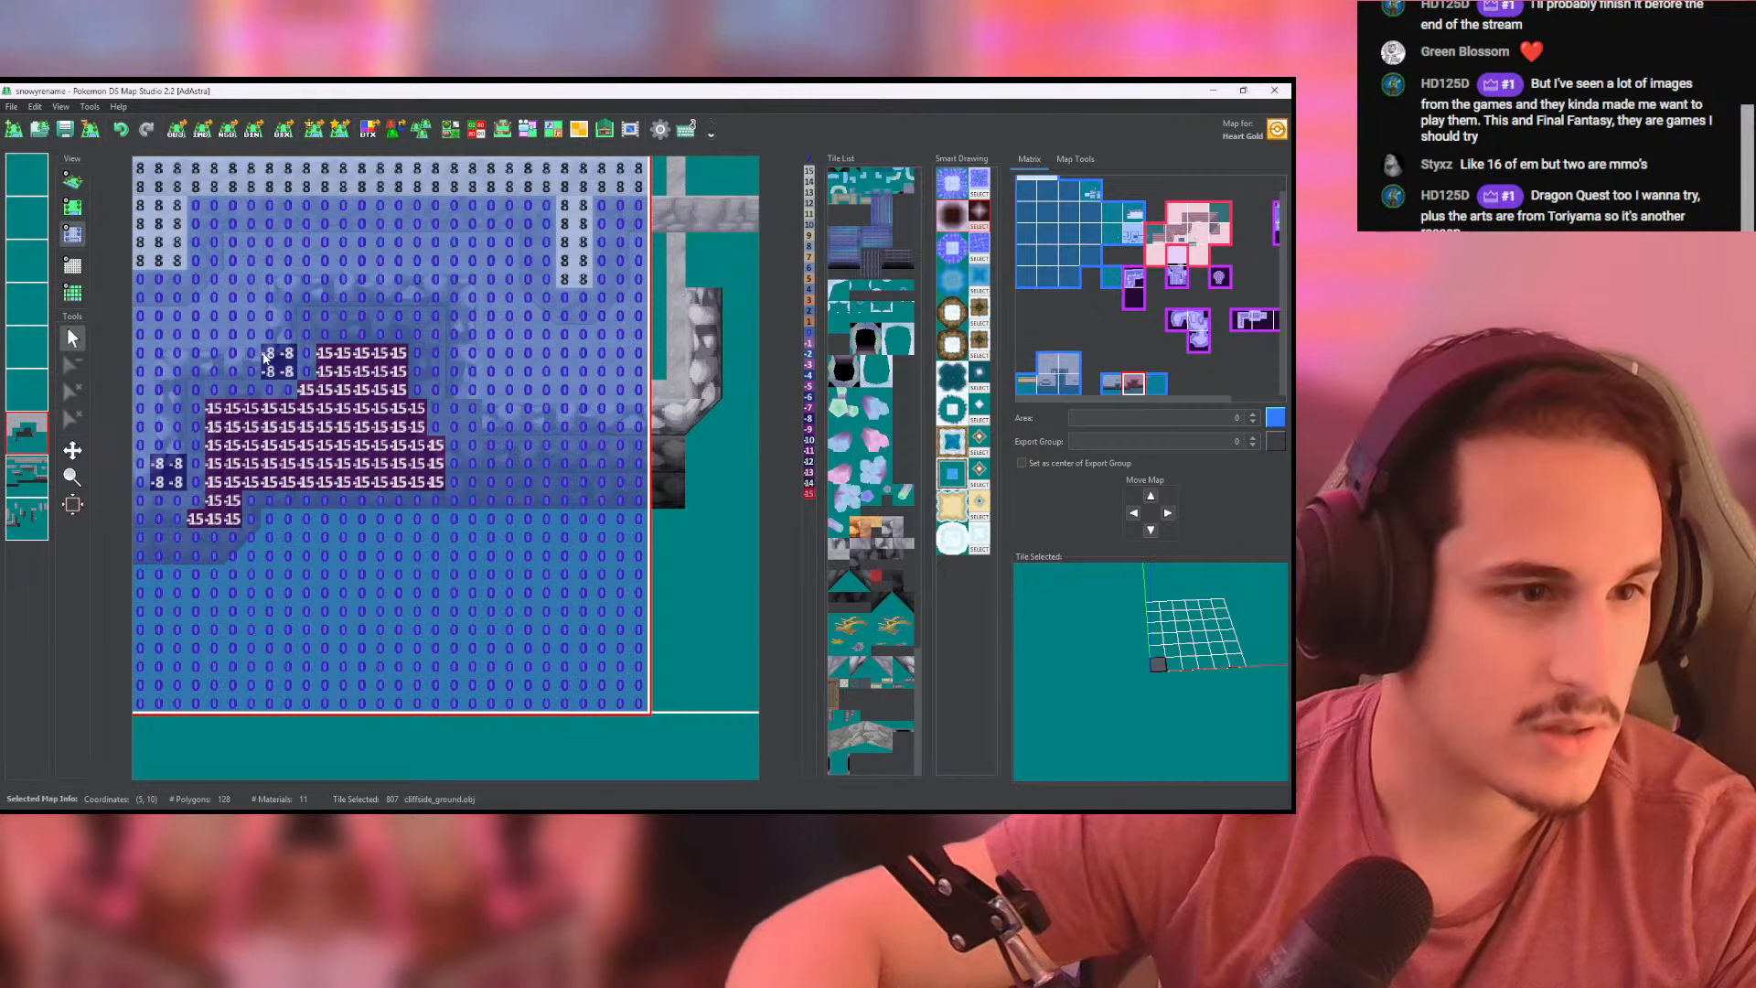
left_click(79, 180)
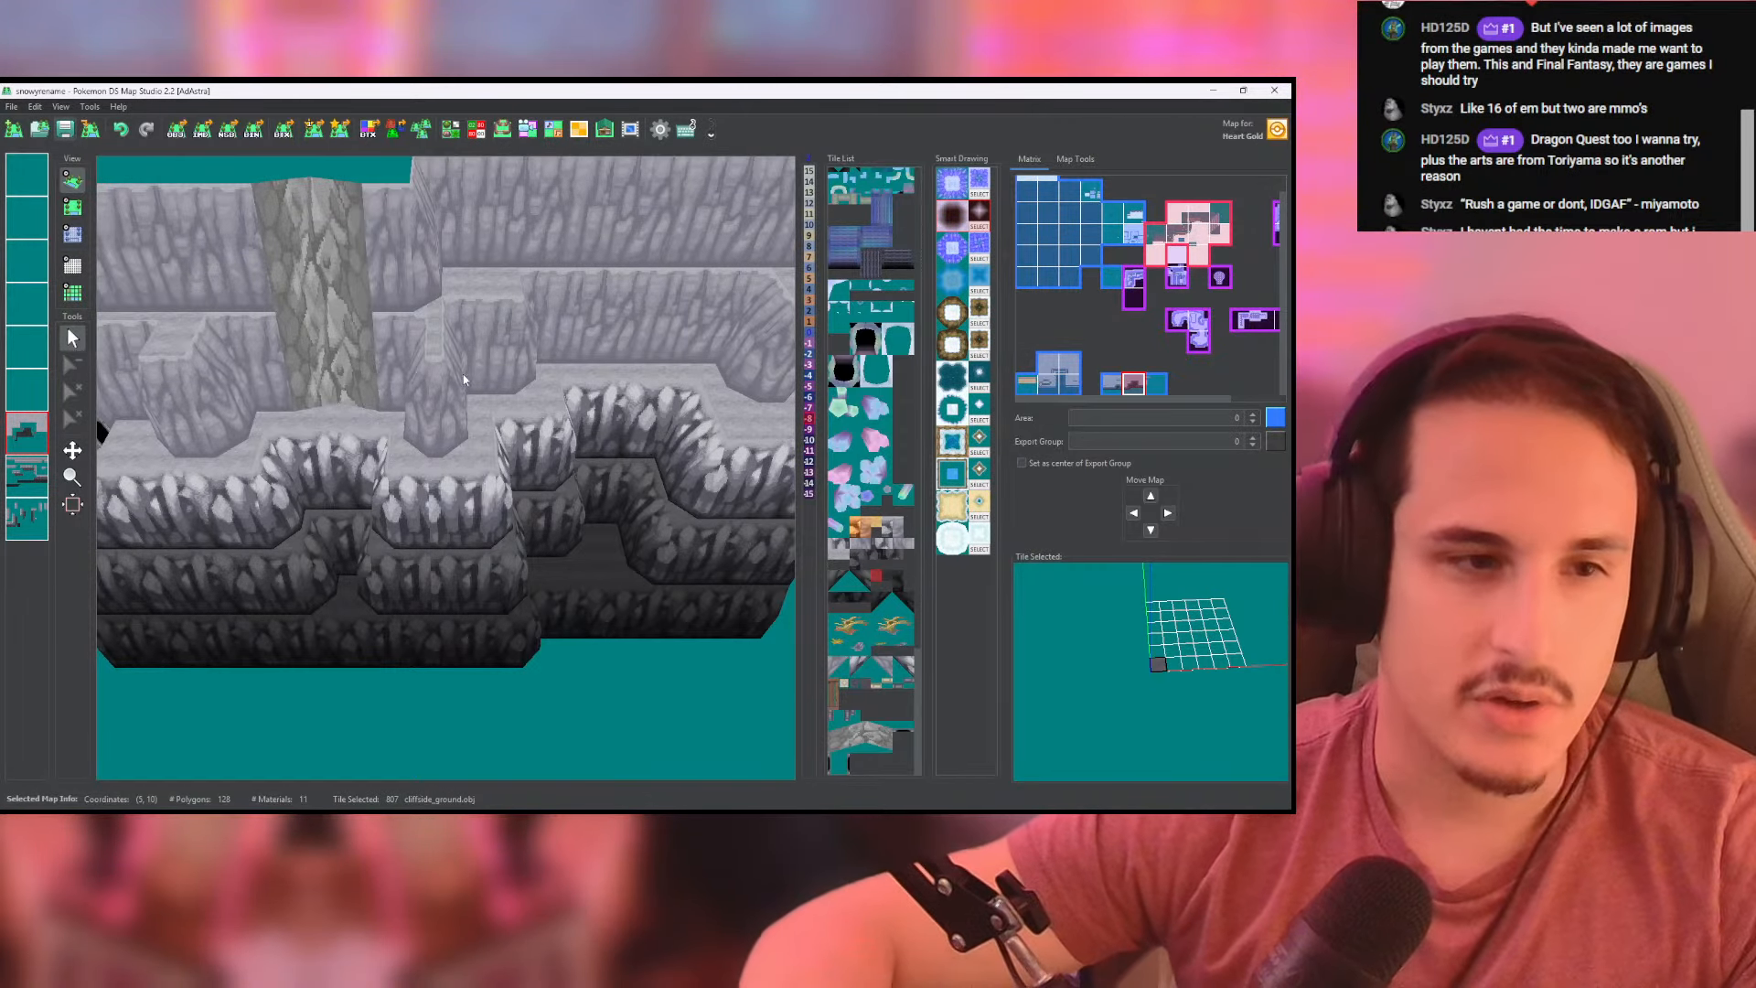
scroll(463, 376, "down", 5)
left_click_drag(528, 368, 501, 397)
- Fill the narrow gap in the light ground just across the east map's border
left_click(73, 208)
middle_click_drag(751, 338, 417, 427)
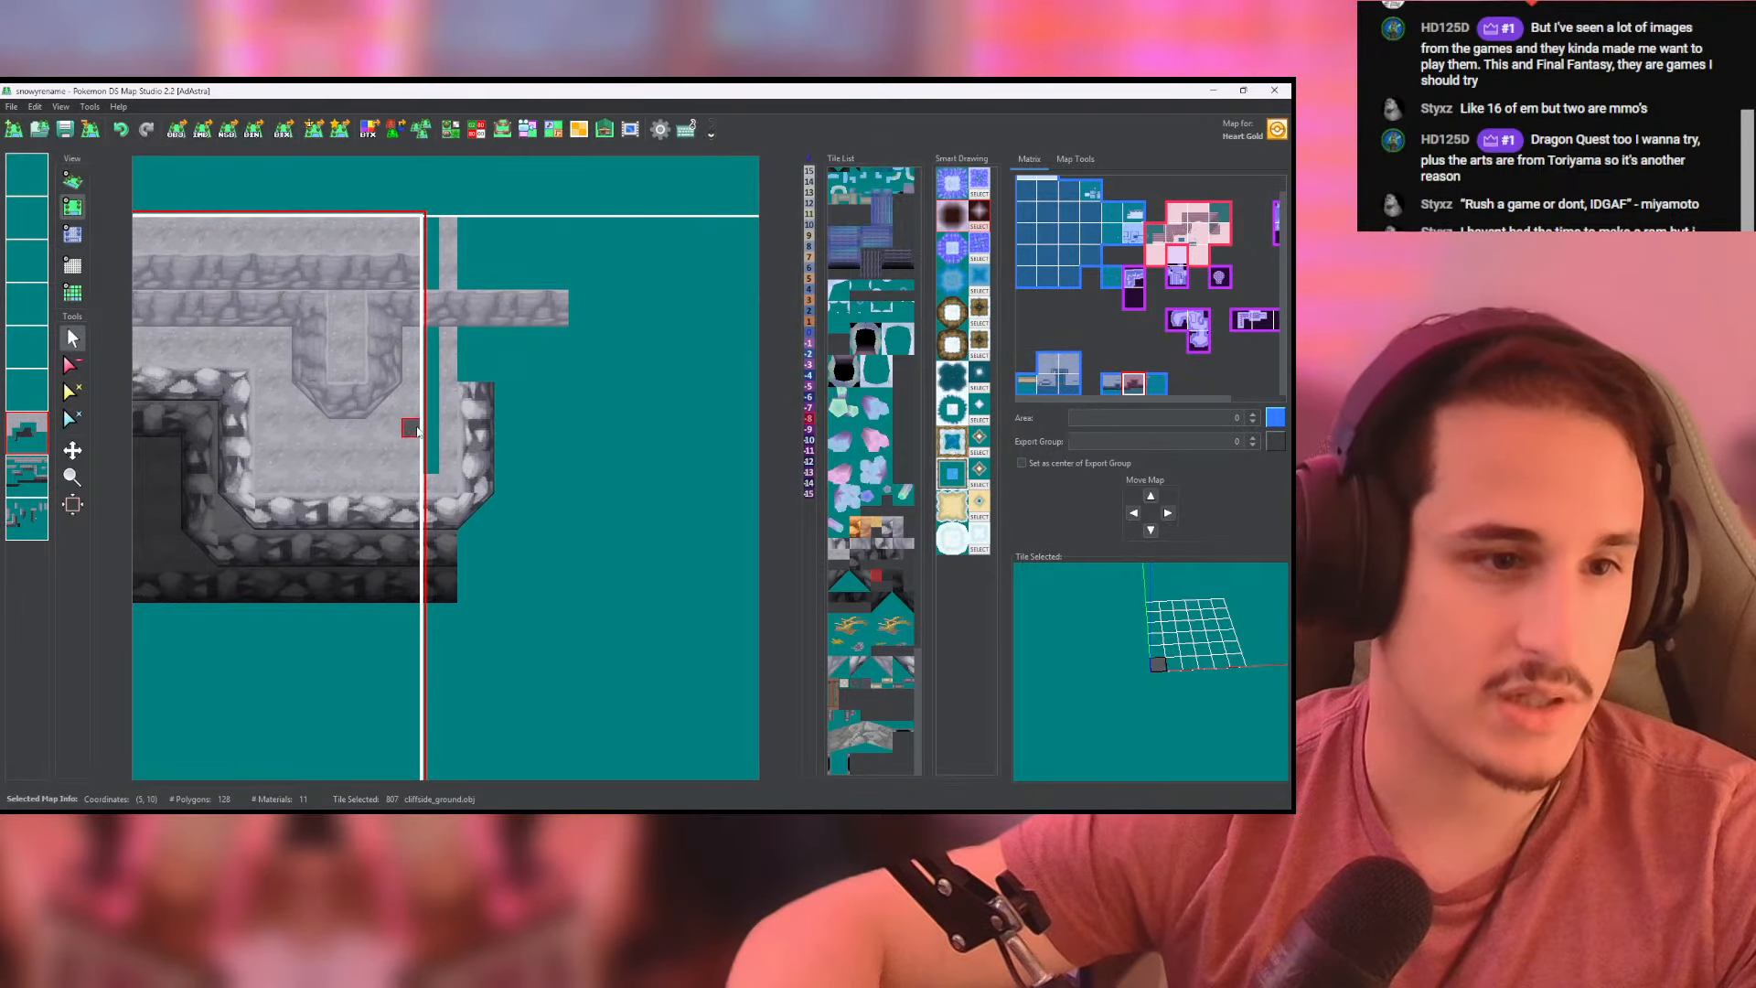
left_click(435, 462)
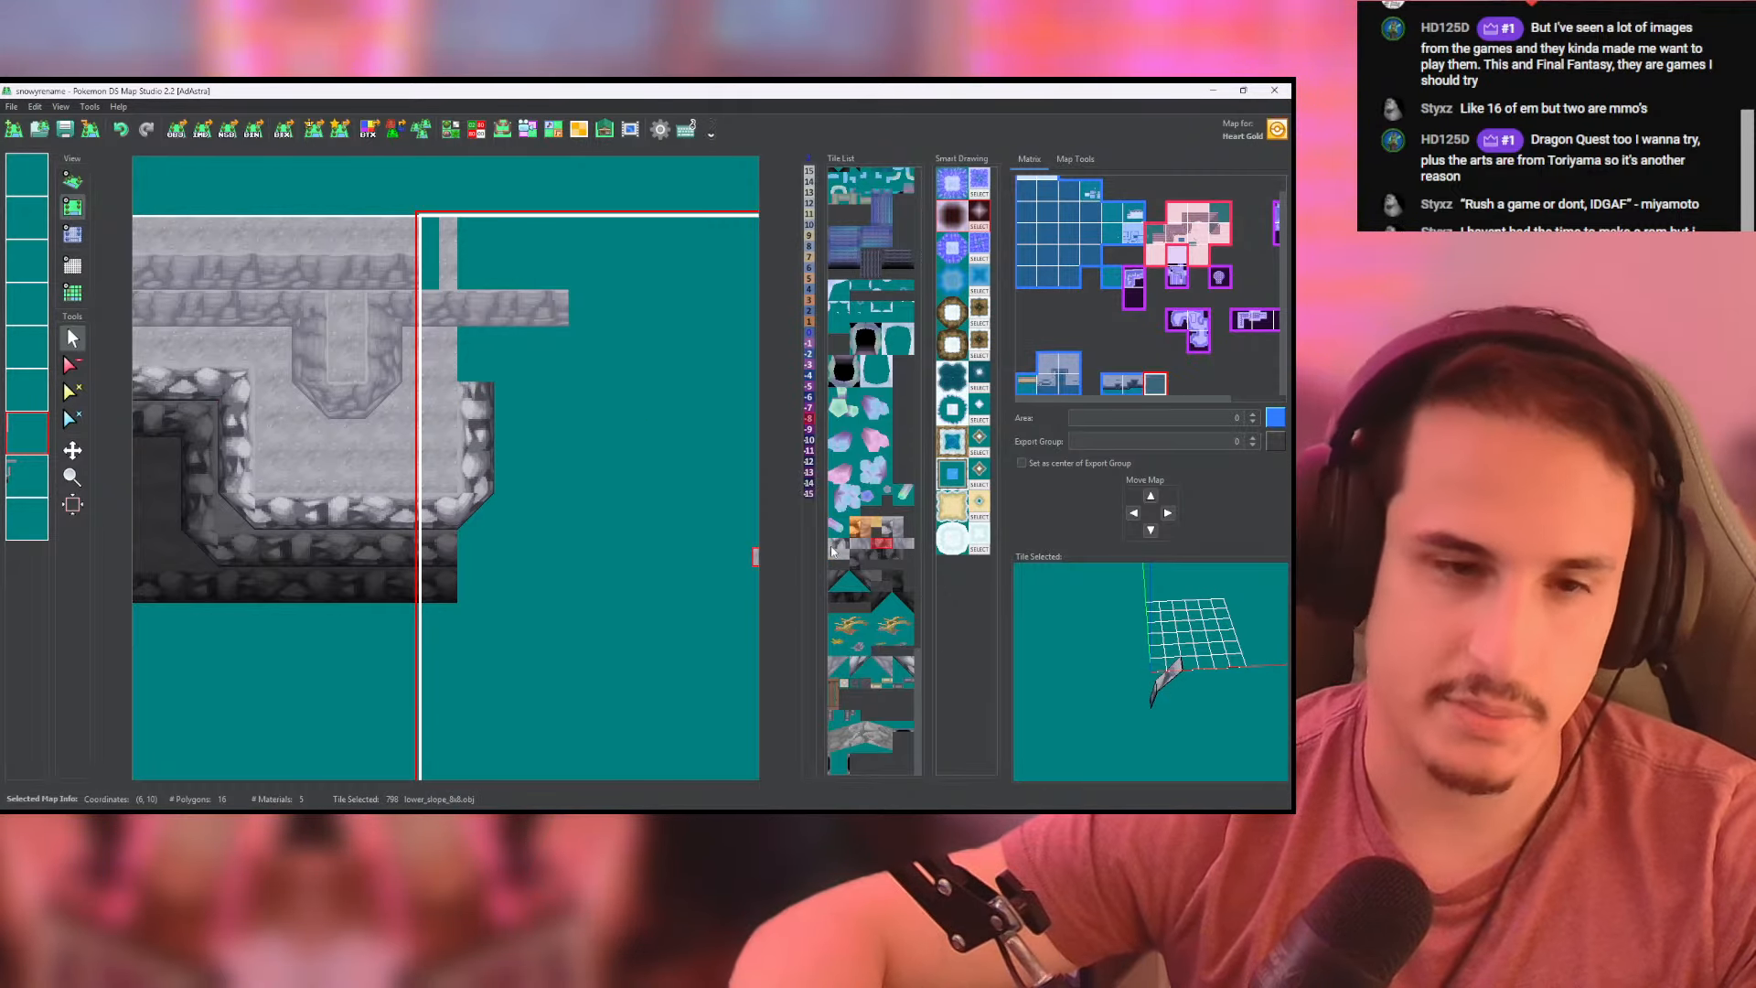
- Run a light rocky wall row east from the upper end of the side wall on the east map's lowest layer
left_click(21, 482)
right_click(21, 482)
middle_click(21, 483)
right_click(21, 482)
middle_click(26, 483)
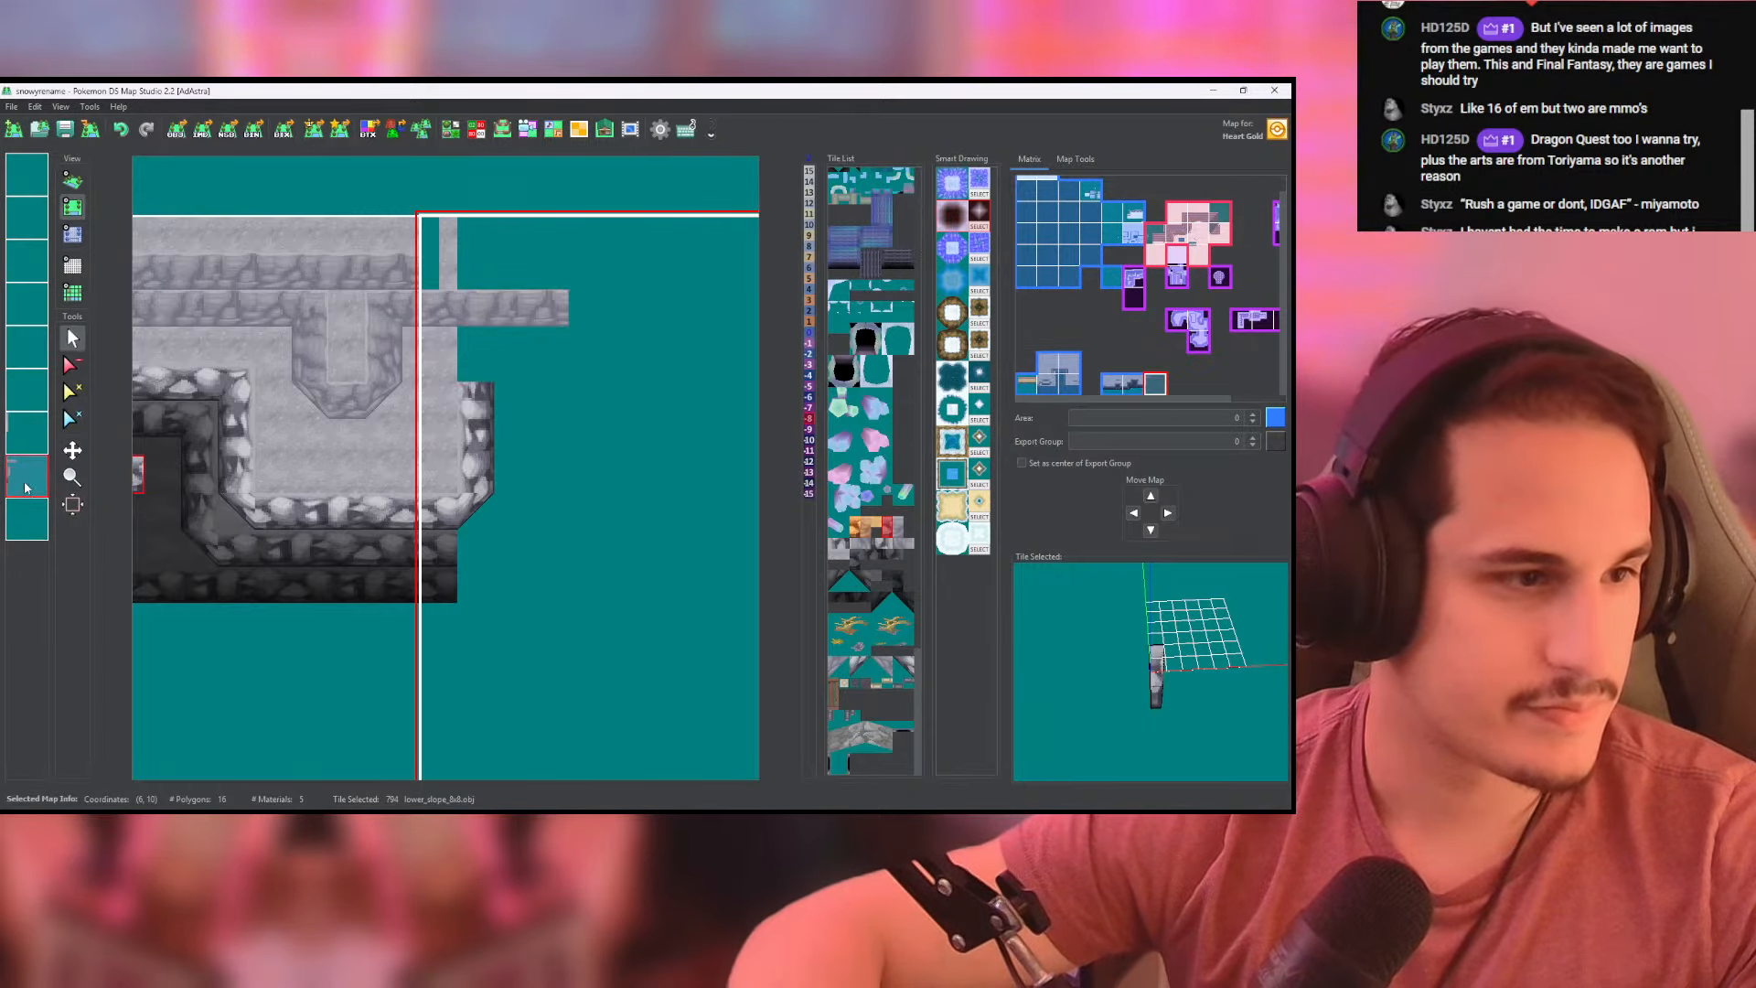
left_click_drag(483, 408, 604, 406)
key("ctrl+z")
left_click(26, 518)
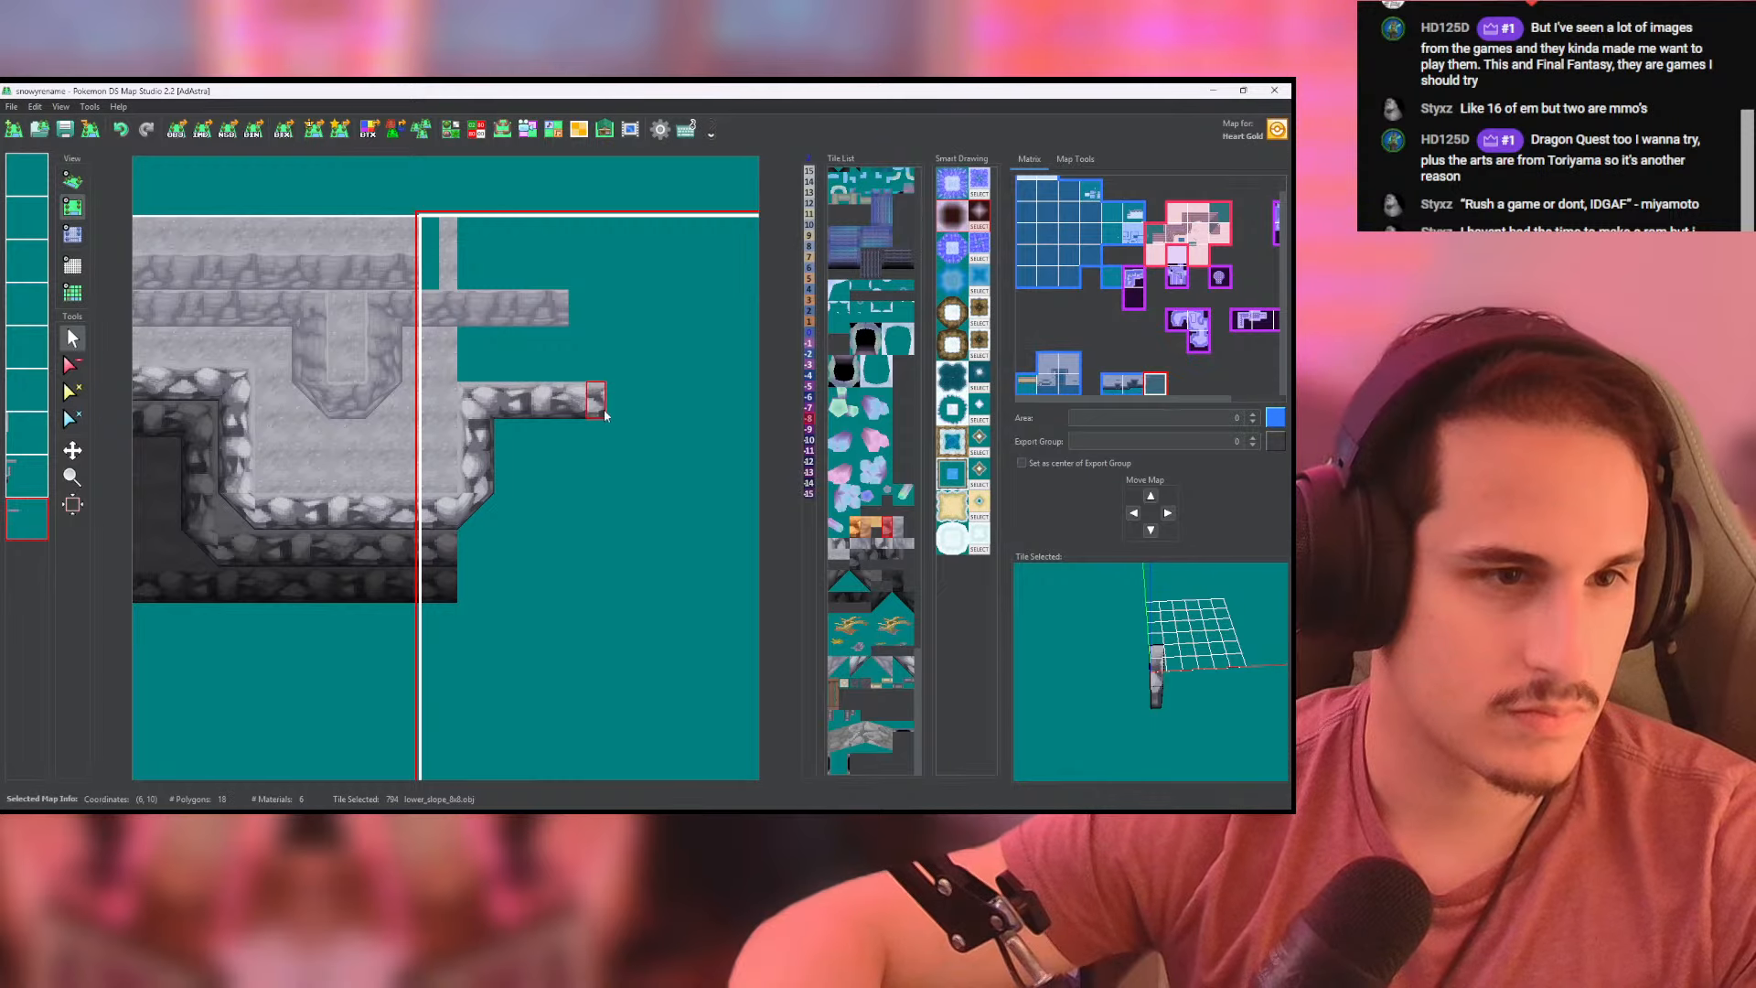
- Fill the ledge between the upper and lower wall rows on the east map with cliffside_ground tiles
middle_click_drag(459, 391, 412, 437)
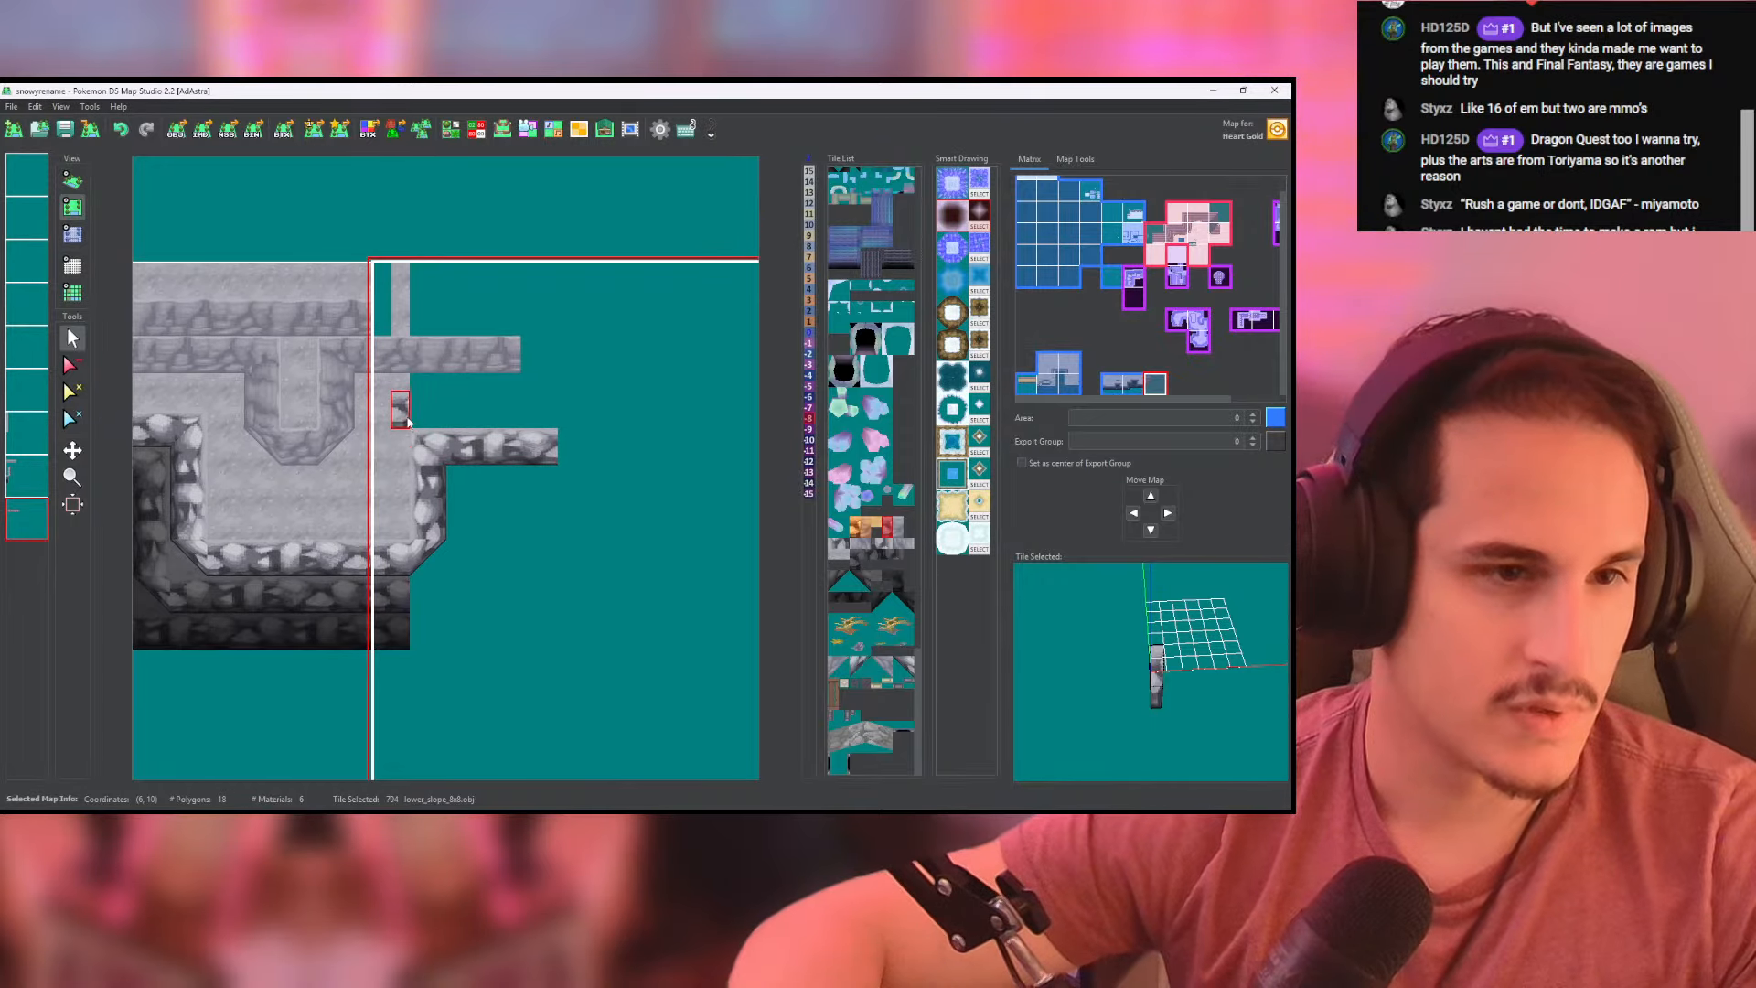
left_click(19, 478)
left_click(22, 434)
right_click(403, 421)
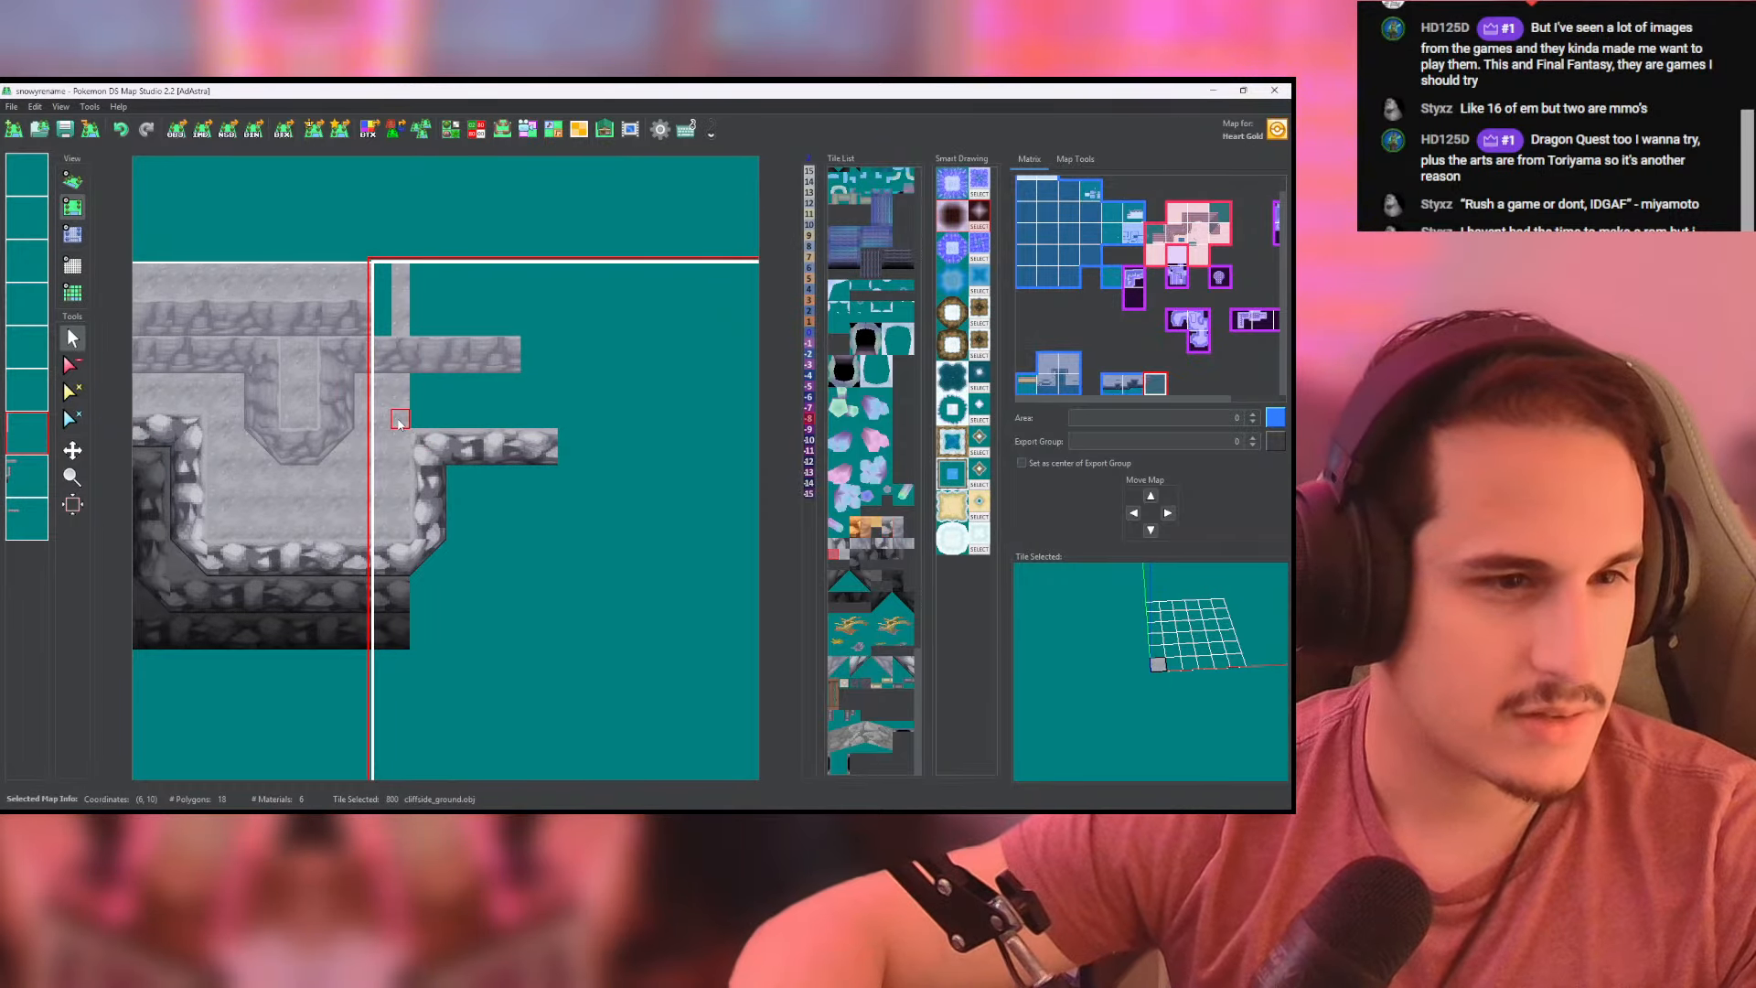
mouse_move(408, 420)
left_mouse_down()
mouse_move(536, 421)
mouse_move(491, 404)
left_mouse_up()
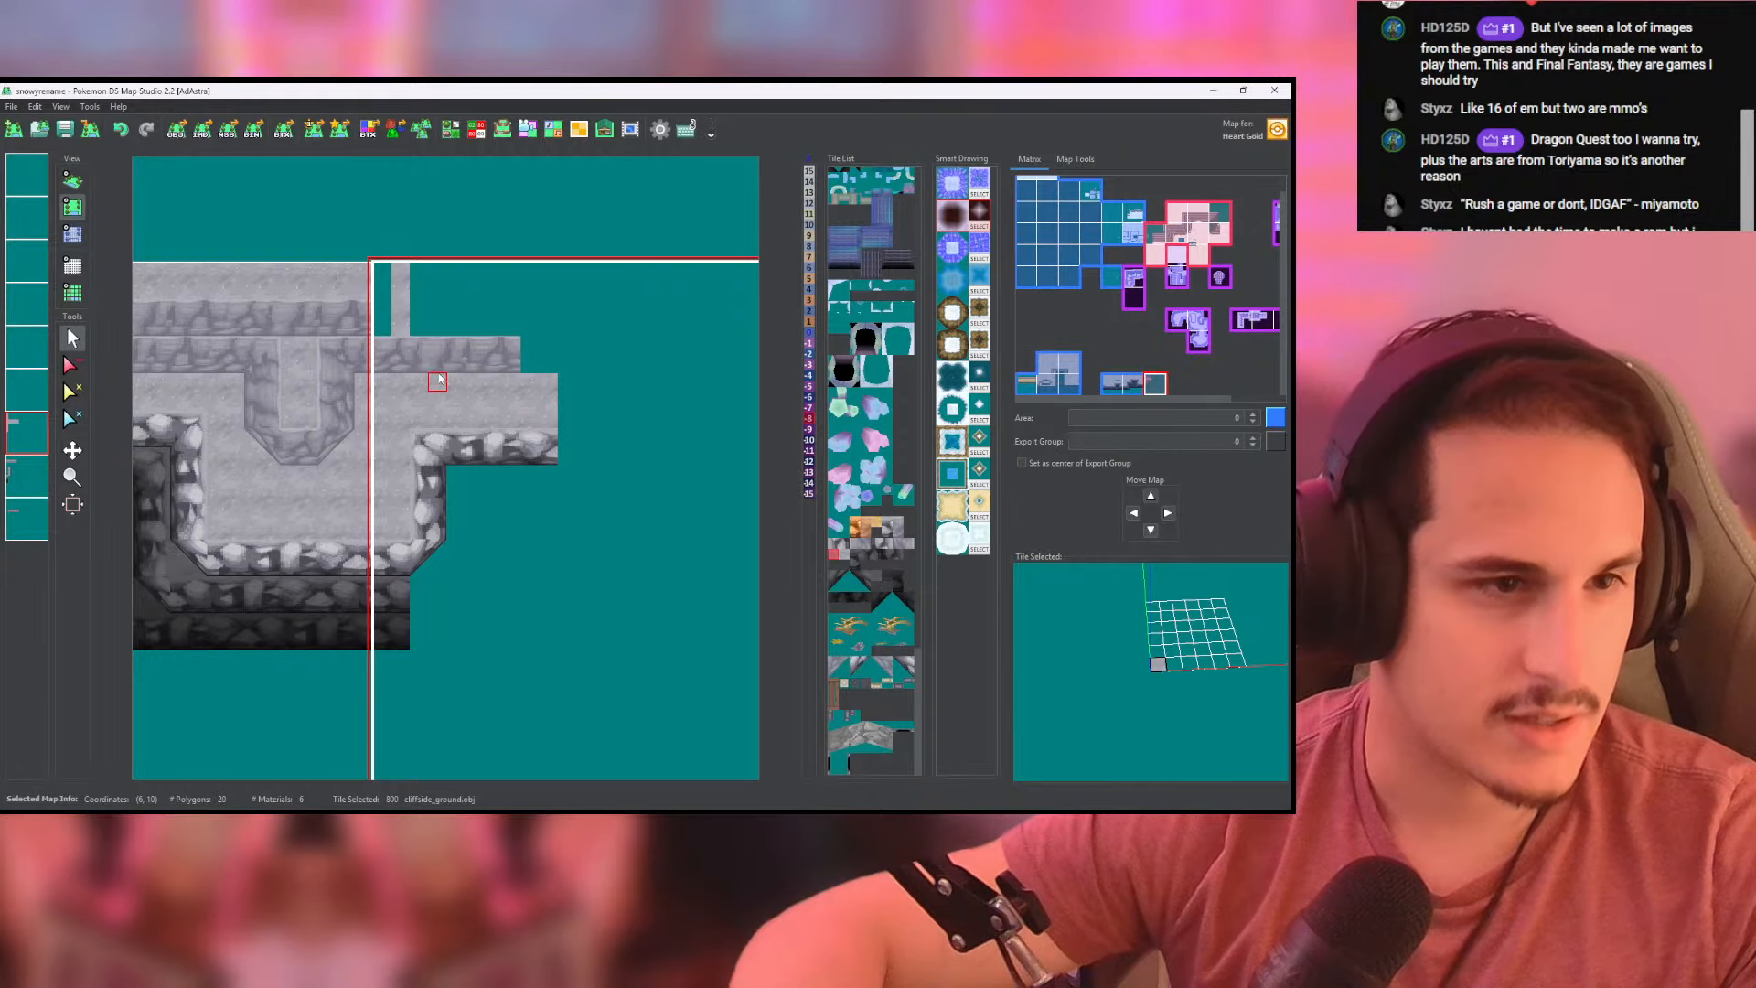
- Extend the east map's wall row above the ledge to the ledge's east end and fill the area above with cliffside_ground
left_click(27, 475)
right_click(499, 364)
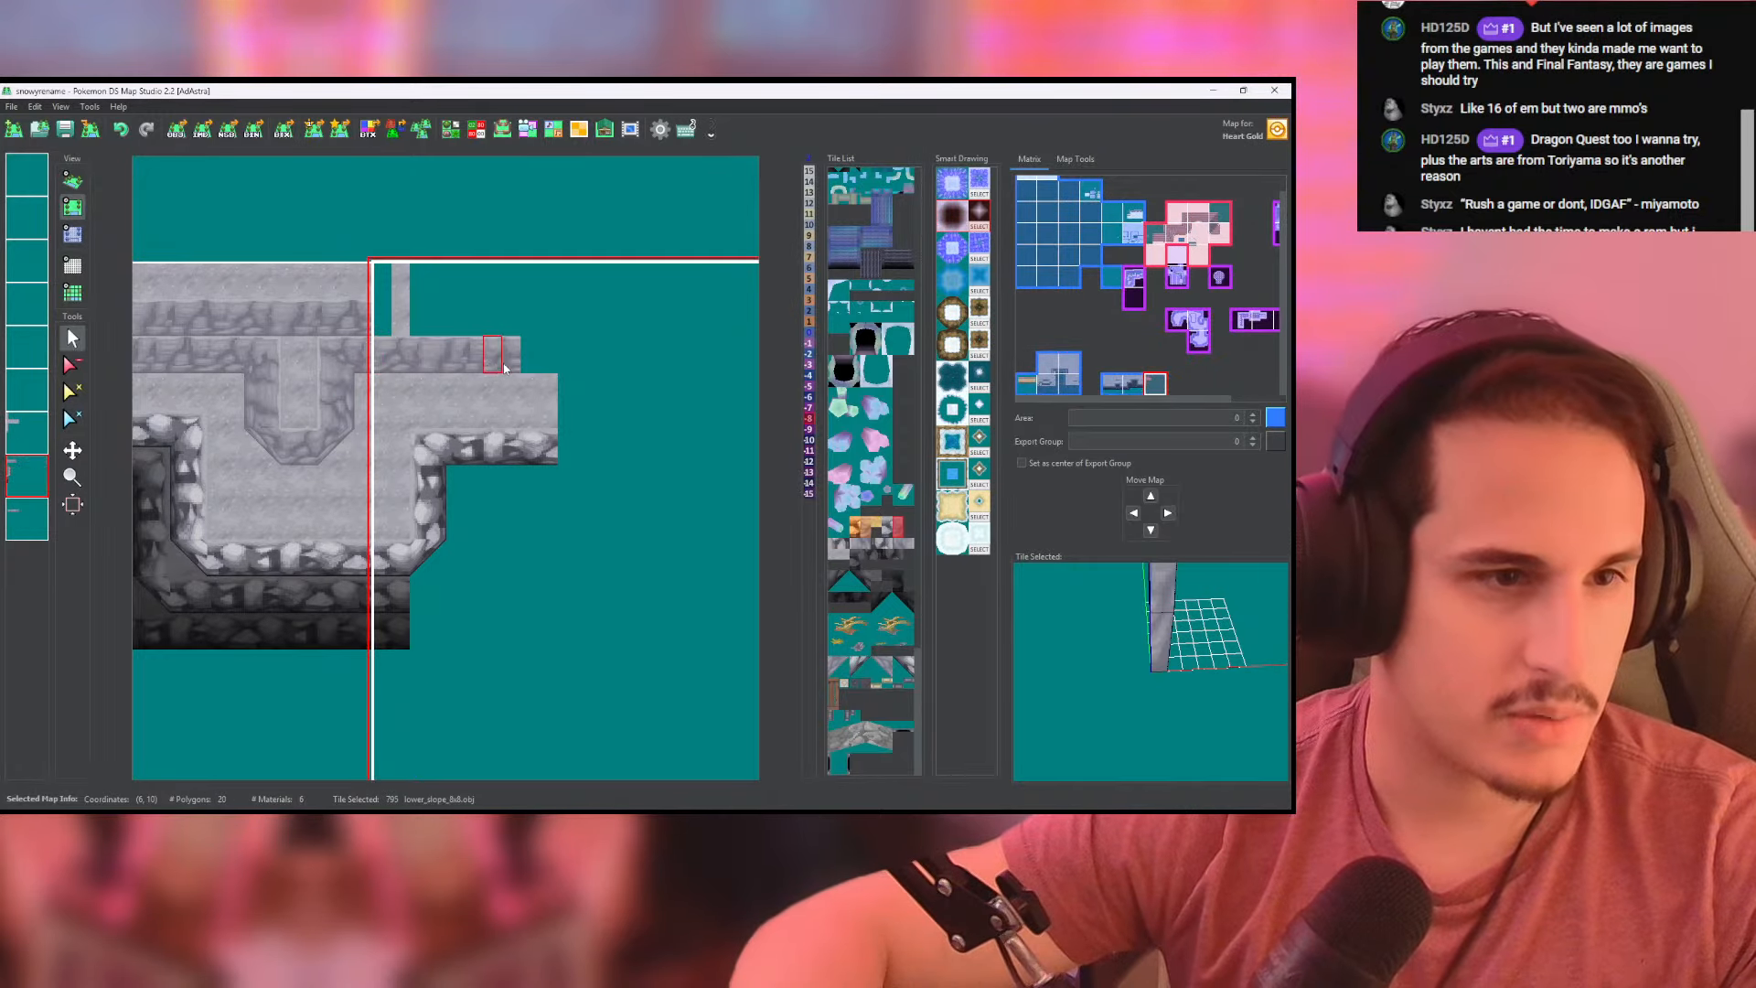
left_click(27, 434)
right_click(402, 402)
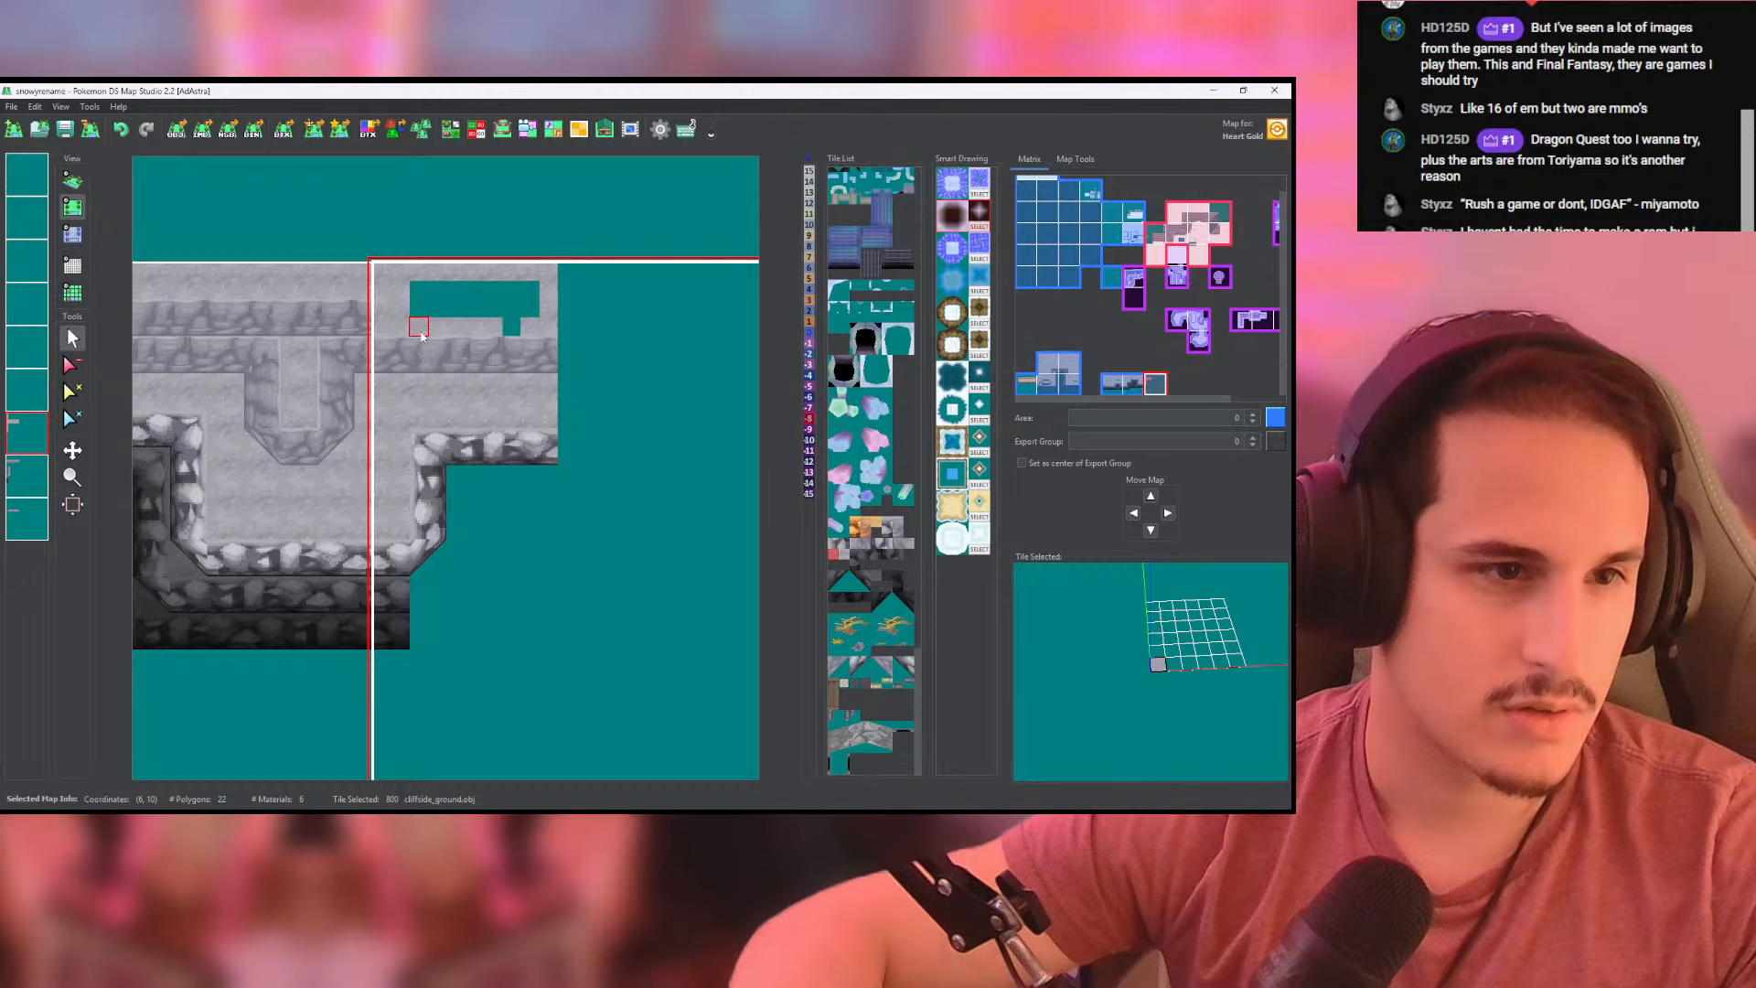
middle_click(494, 310)
- Continue the uppermost grey wall row across the border onto the east map with lower_slope_8x8 tiles, matching the row below
middle_click(24, 469)
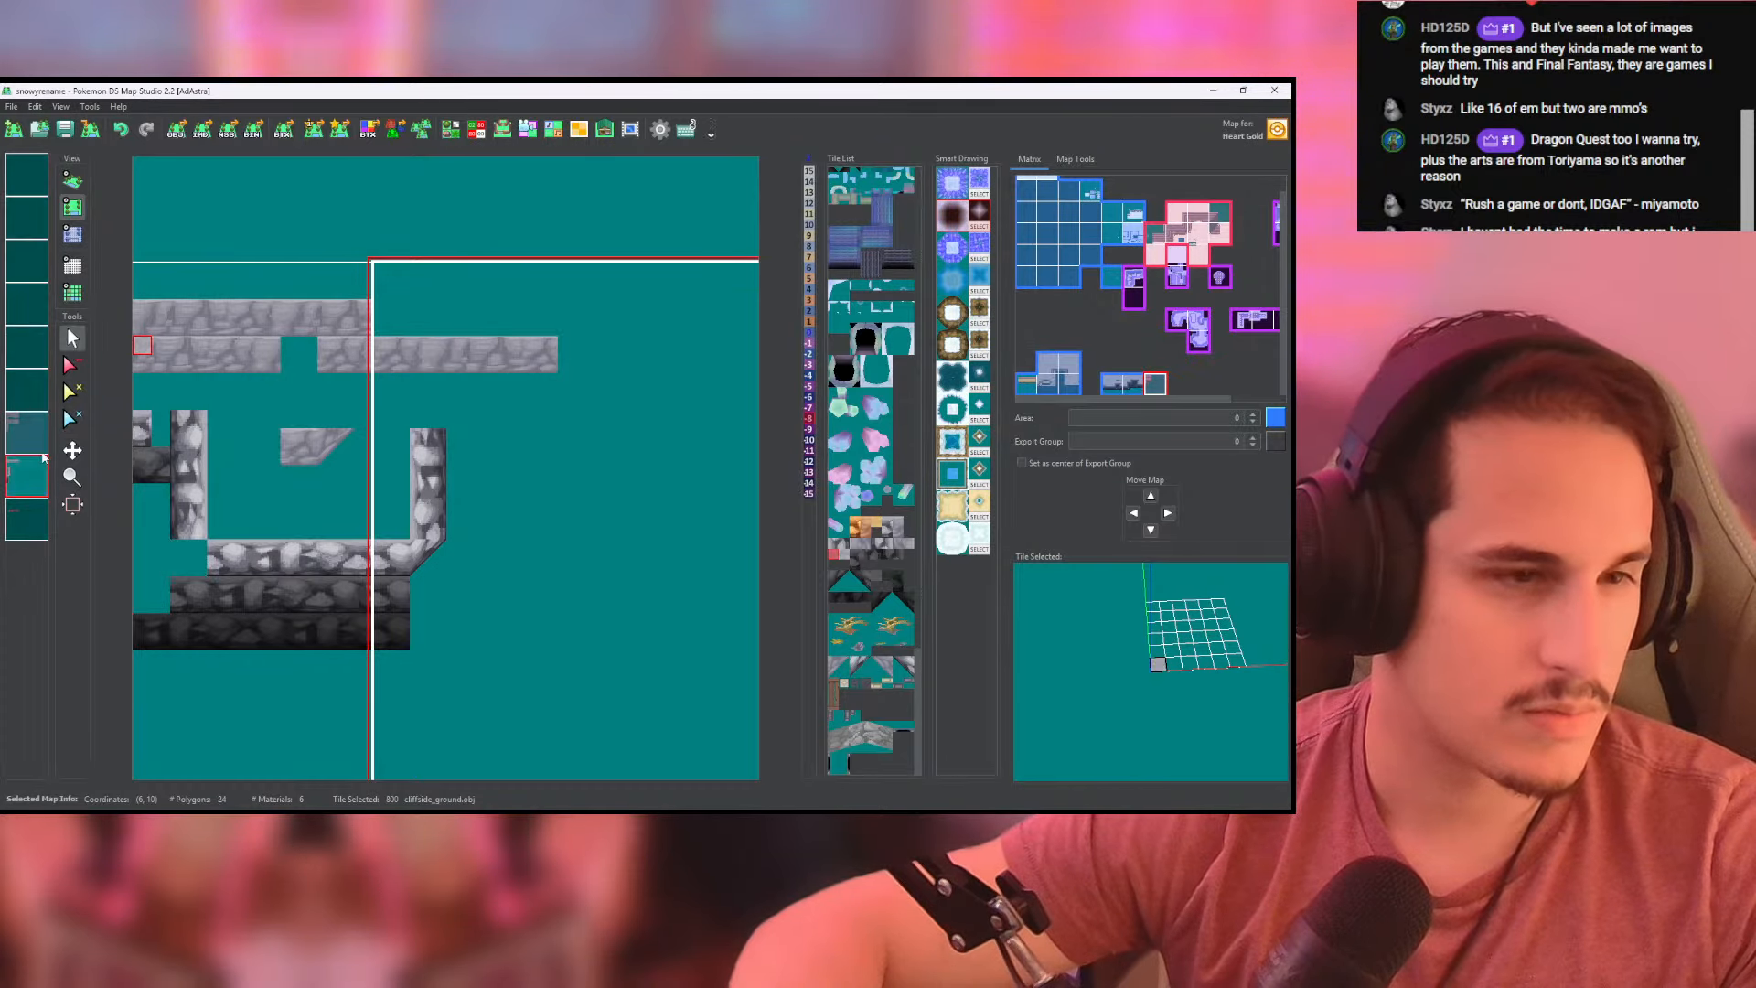
right_click(345, 326)
left_click_drag(383, 326, 546, 325)
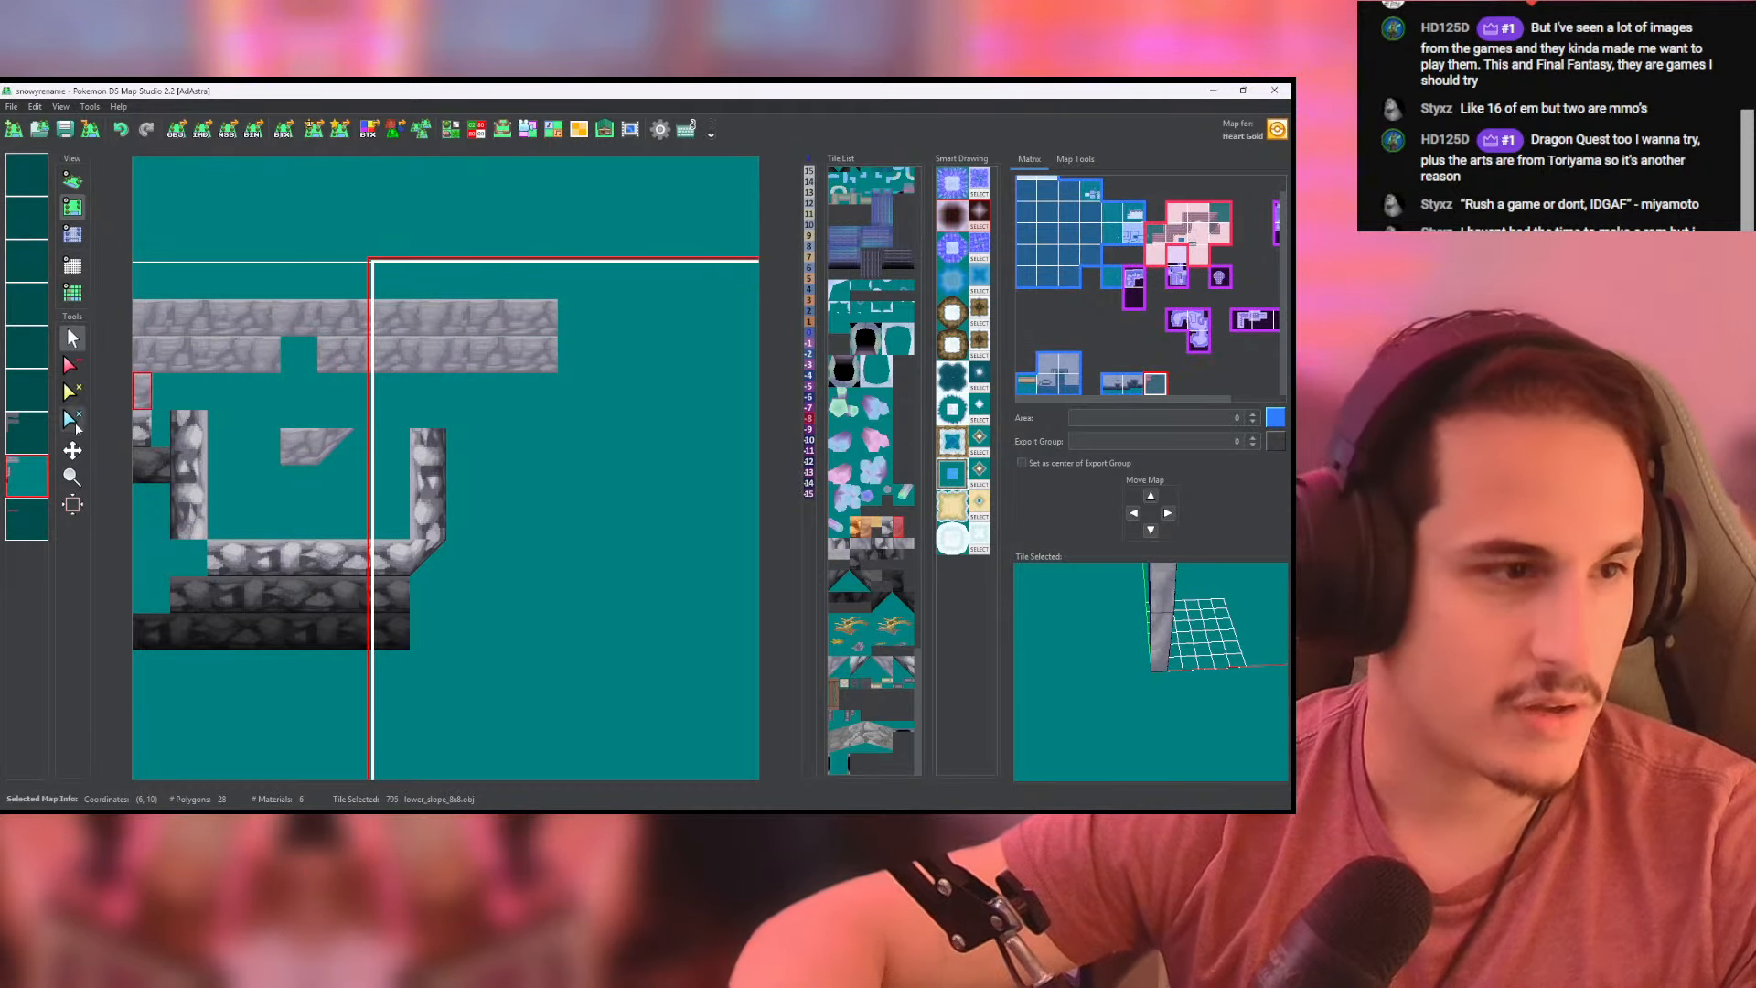
middle_click(20, 475)
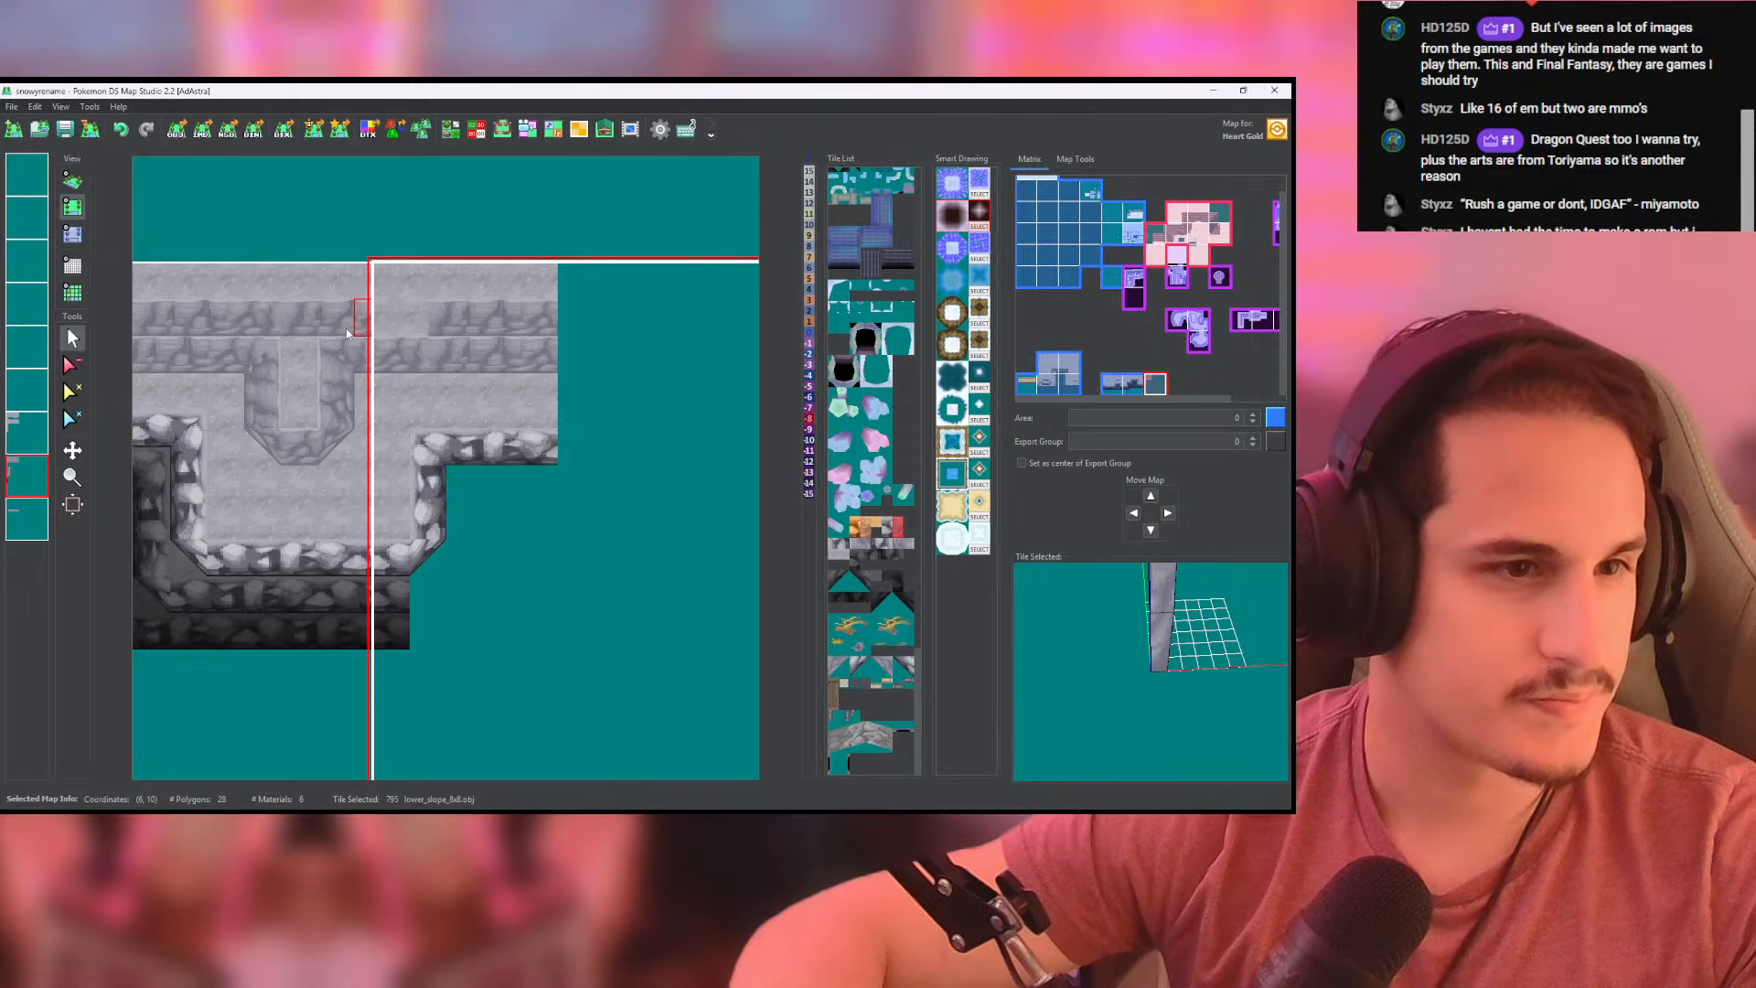
- Set the new uppermost wall section on the east map to height 8 and inspect the whole cliff in 3D
left_click(67, 238)
right_click(352, 326)
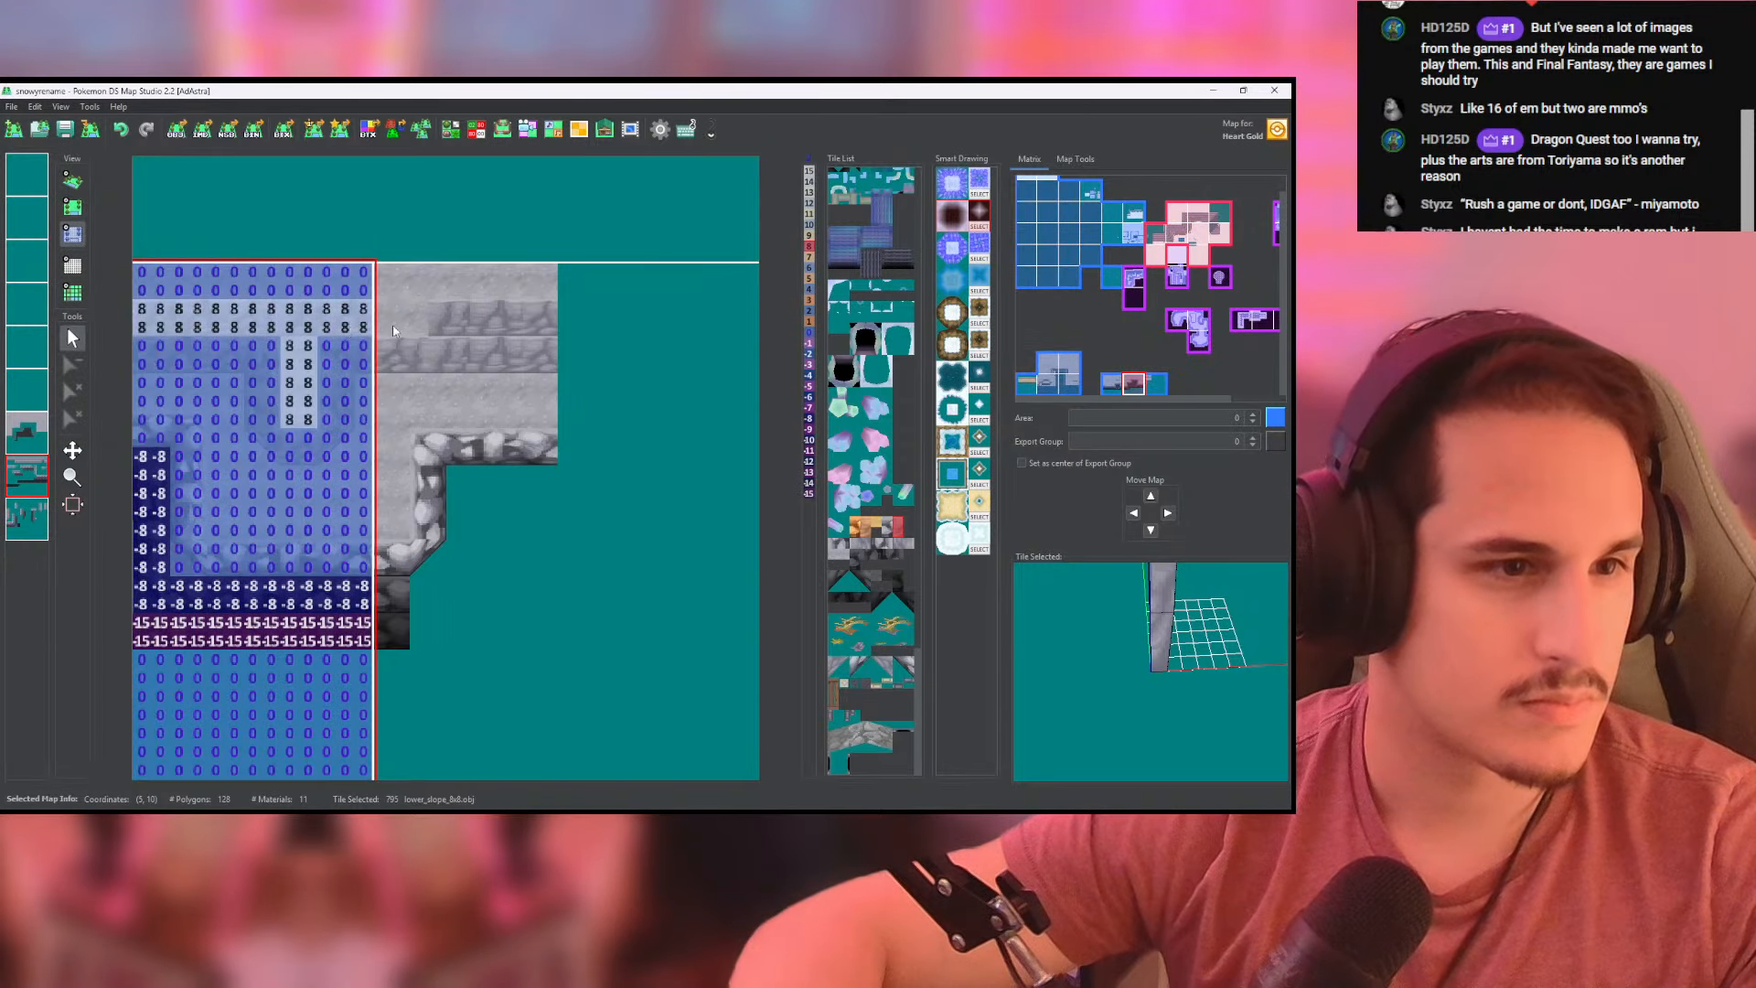
mouse_move(385, 326)
left_mouse_down()
mouse_move(549, 322)
mouse_move(379, 317)
left_mouse_up()
left_click(72, 181)
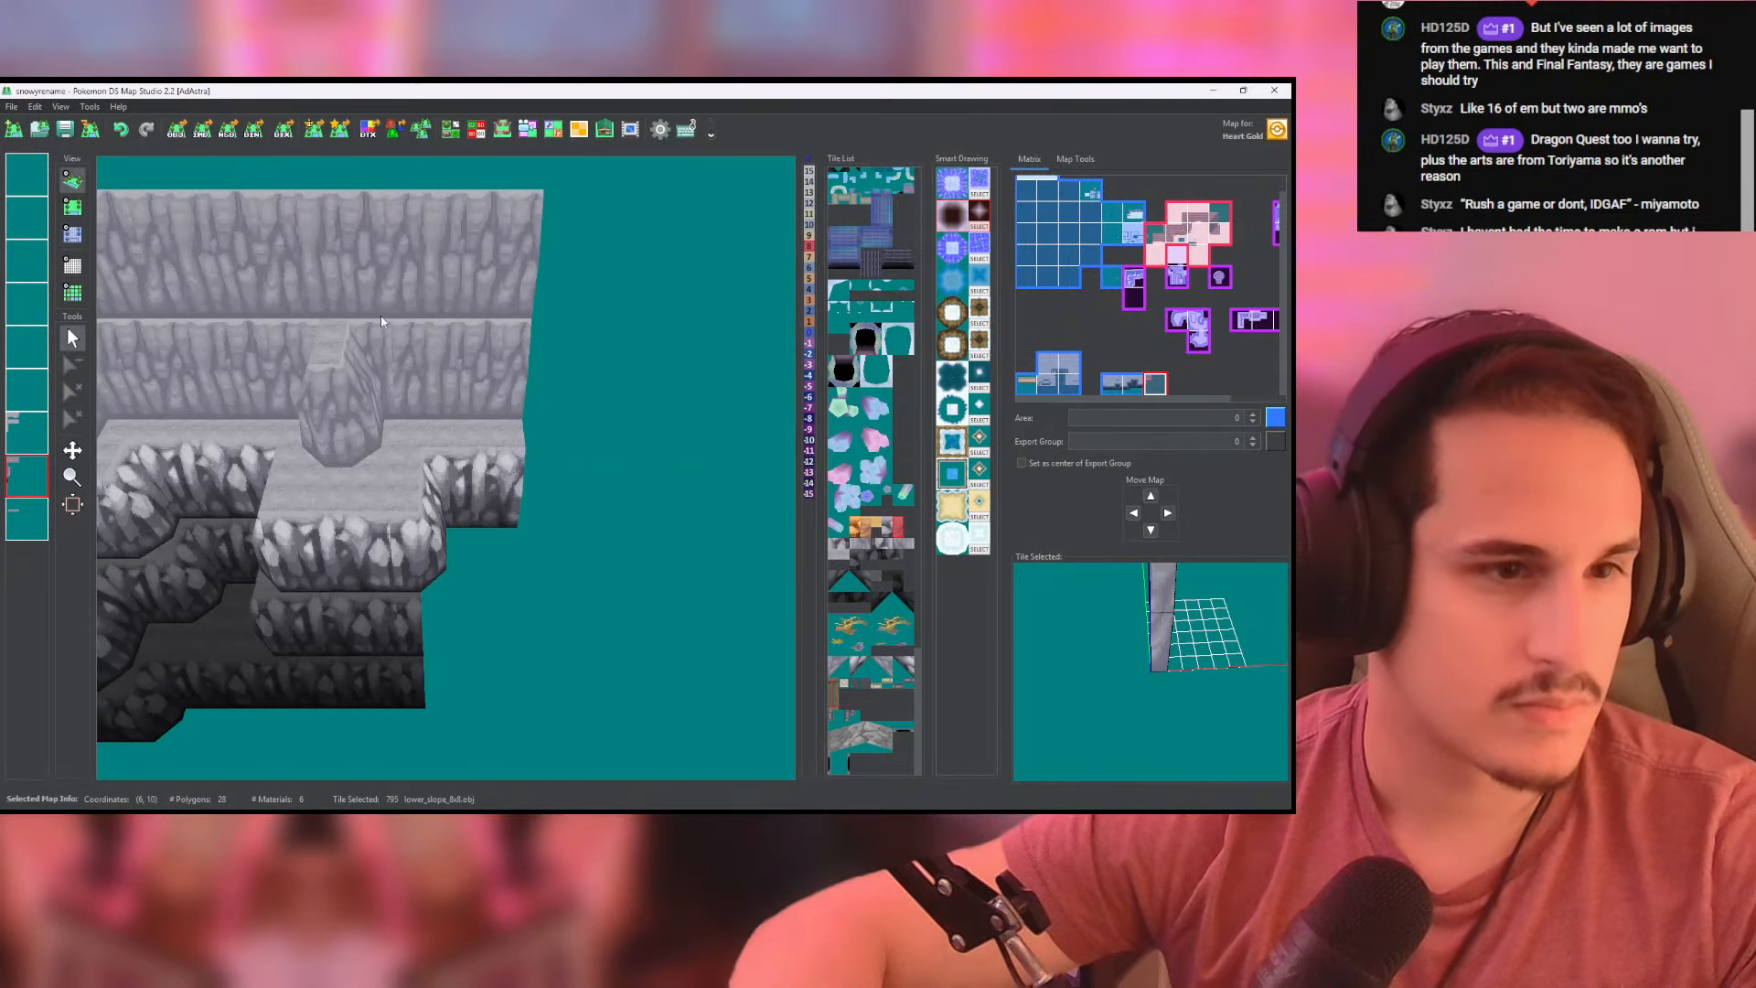
left_click_drag(353, 441, 554, 385)
scroll(550, 405, "down", 3)
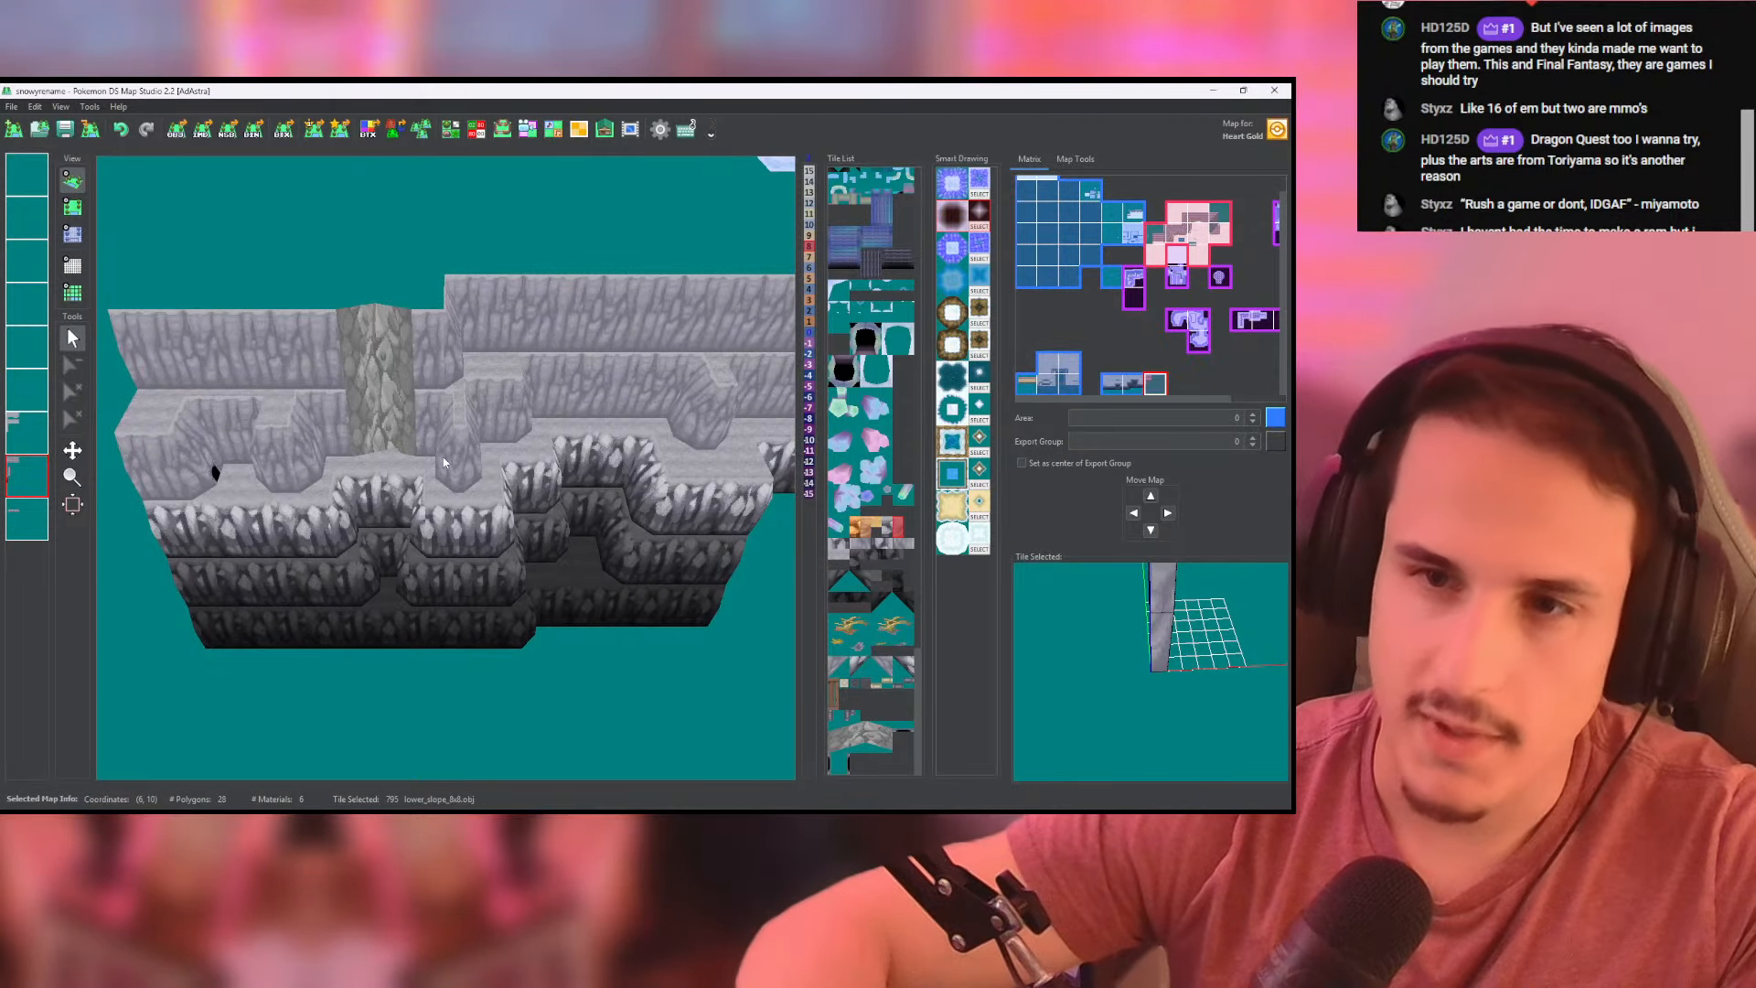
- Place a column.obj tile in each back corner of the recess near the west map edge and check both columns in 3D
scroll(443, 458, "up", 5)
left_click_drag(528, 447, 551, 489)
scroll(540, 494, "up", 2)
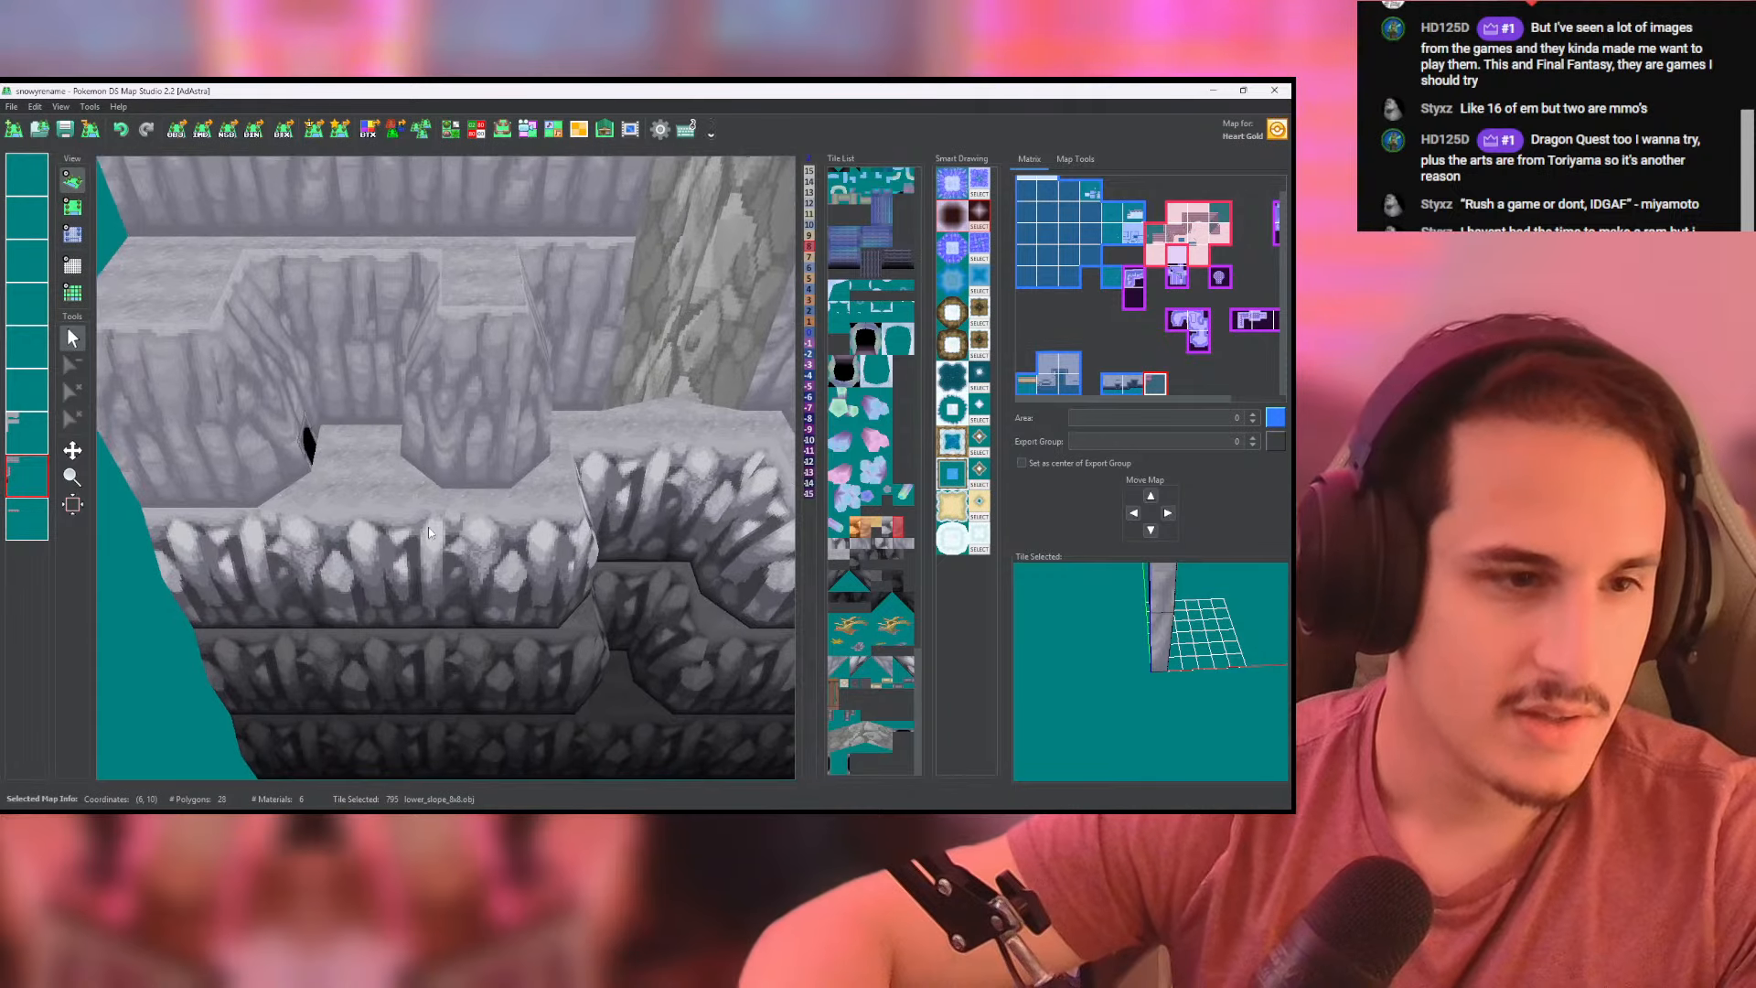
left_click_drag(468, 529, 481, 561)
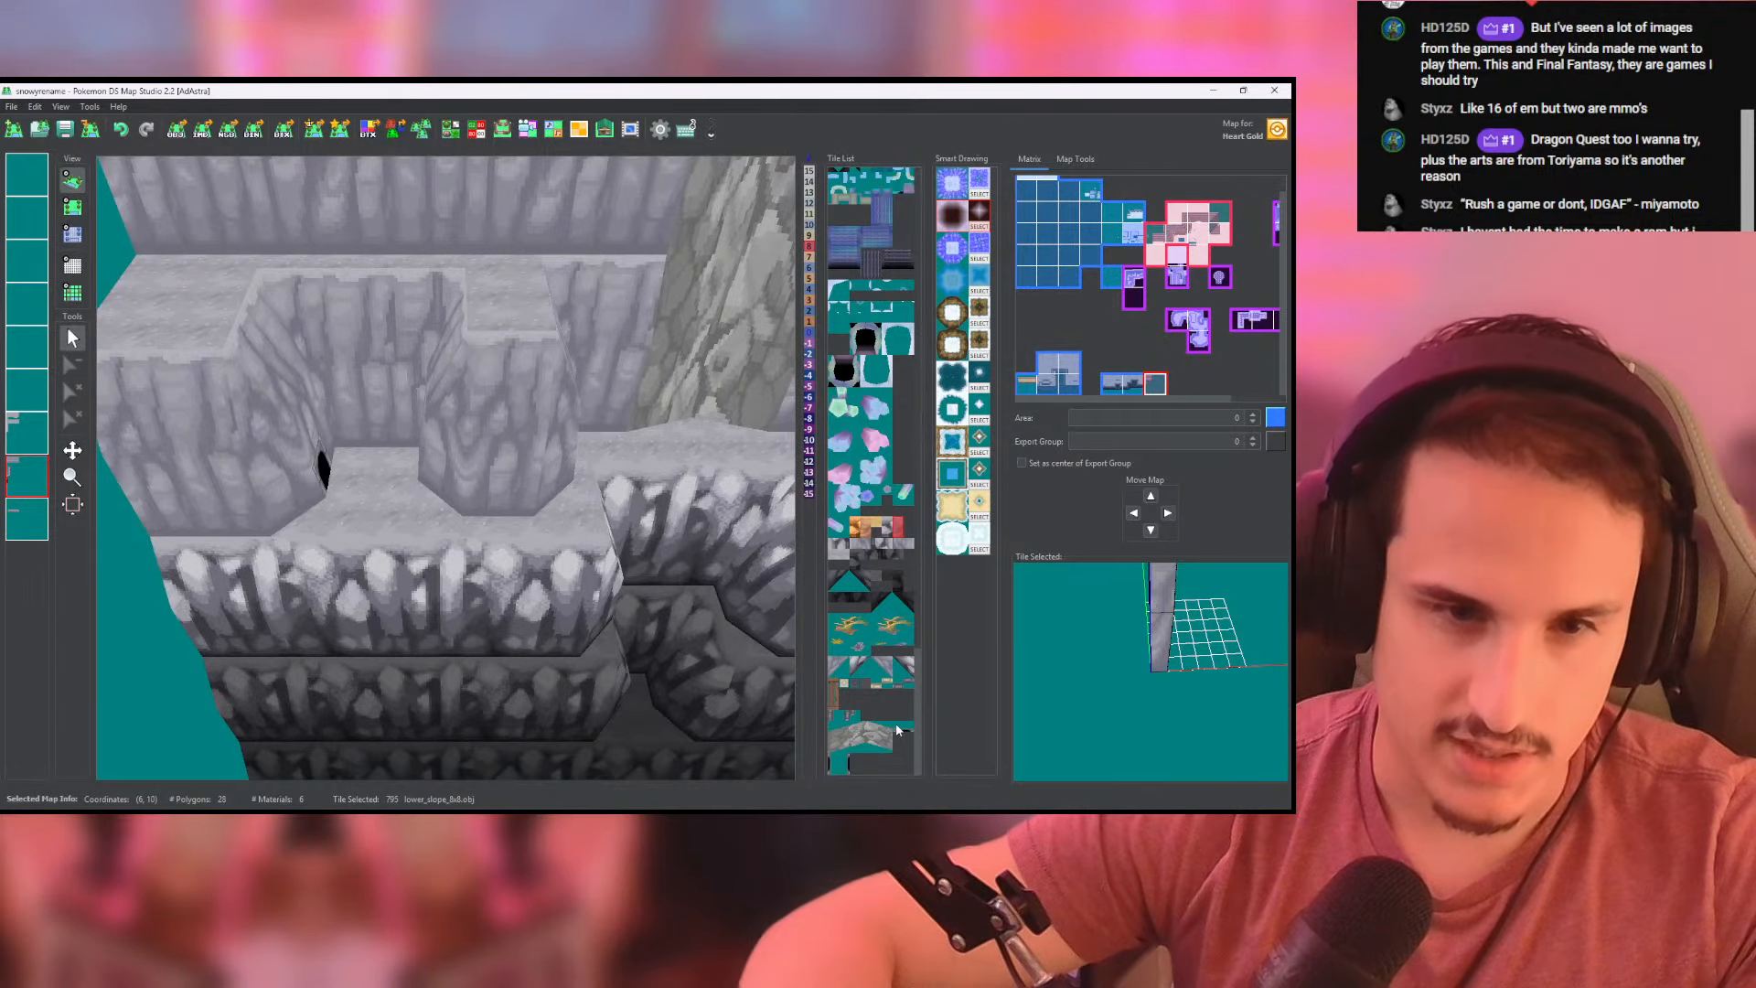
left_click(848, 706)
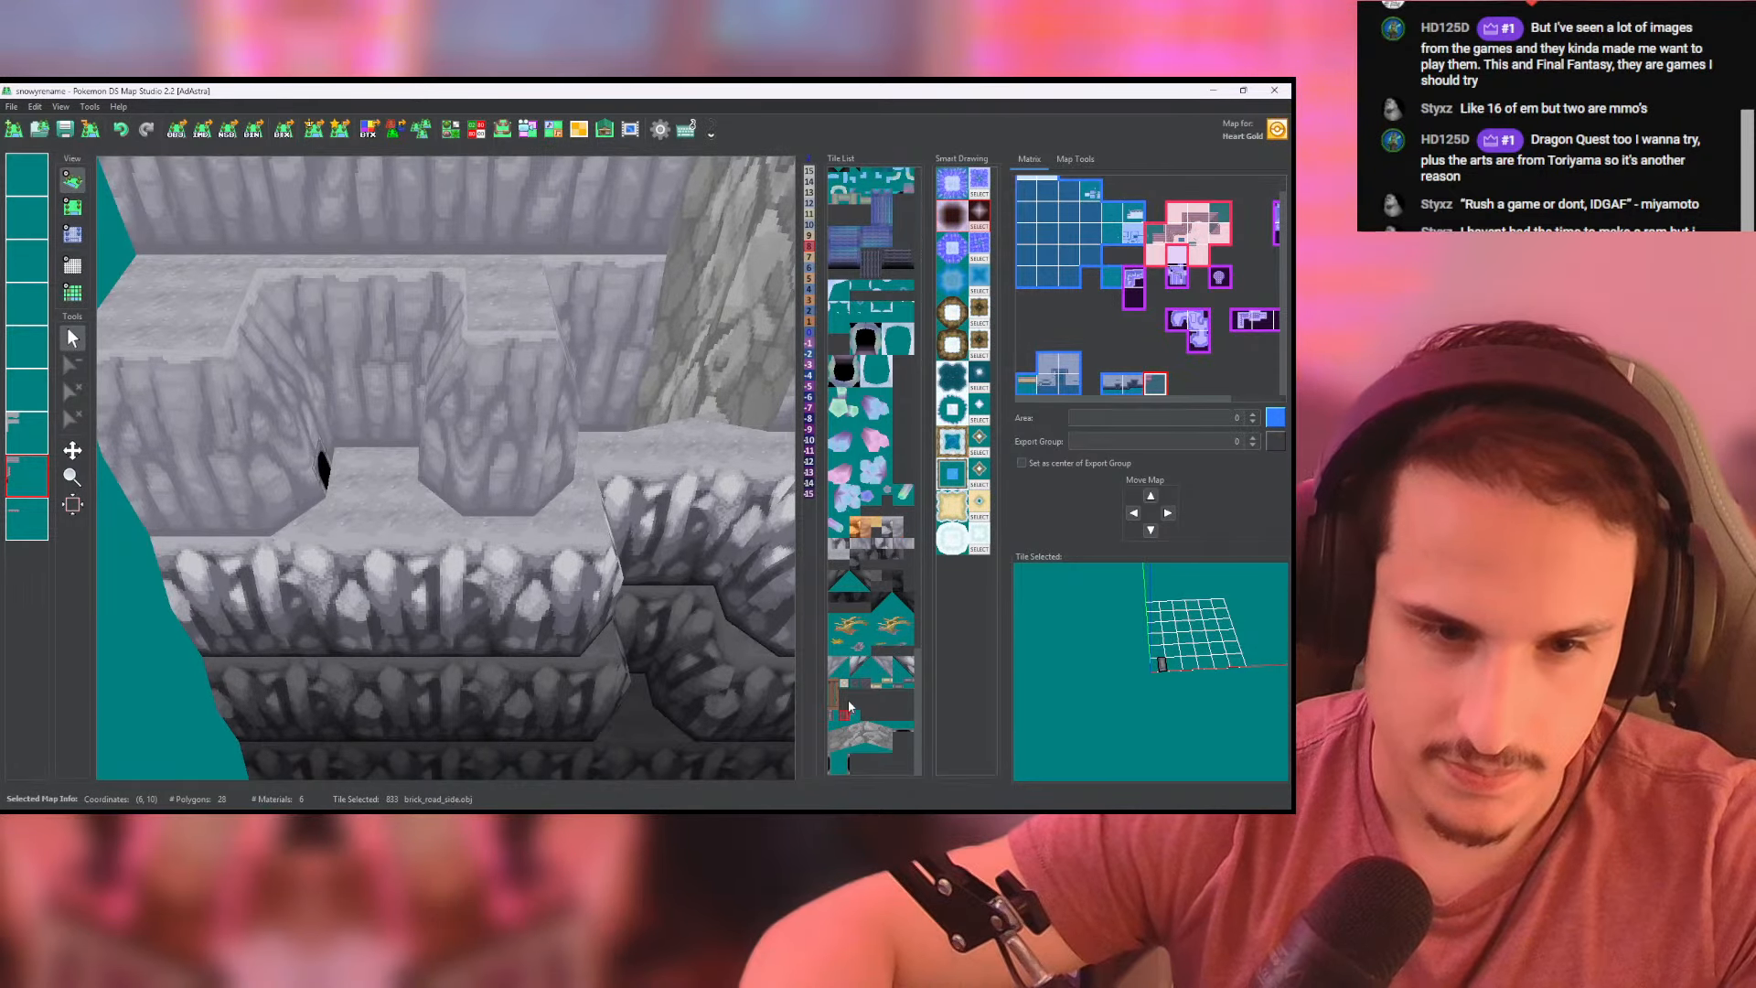
left_click(852, 682)
left_click(73, 206)
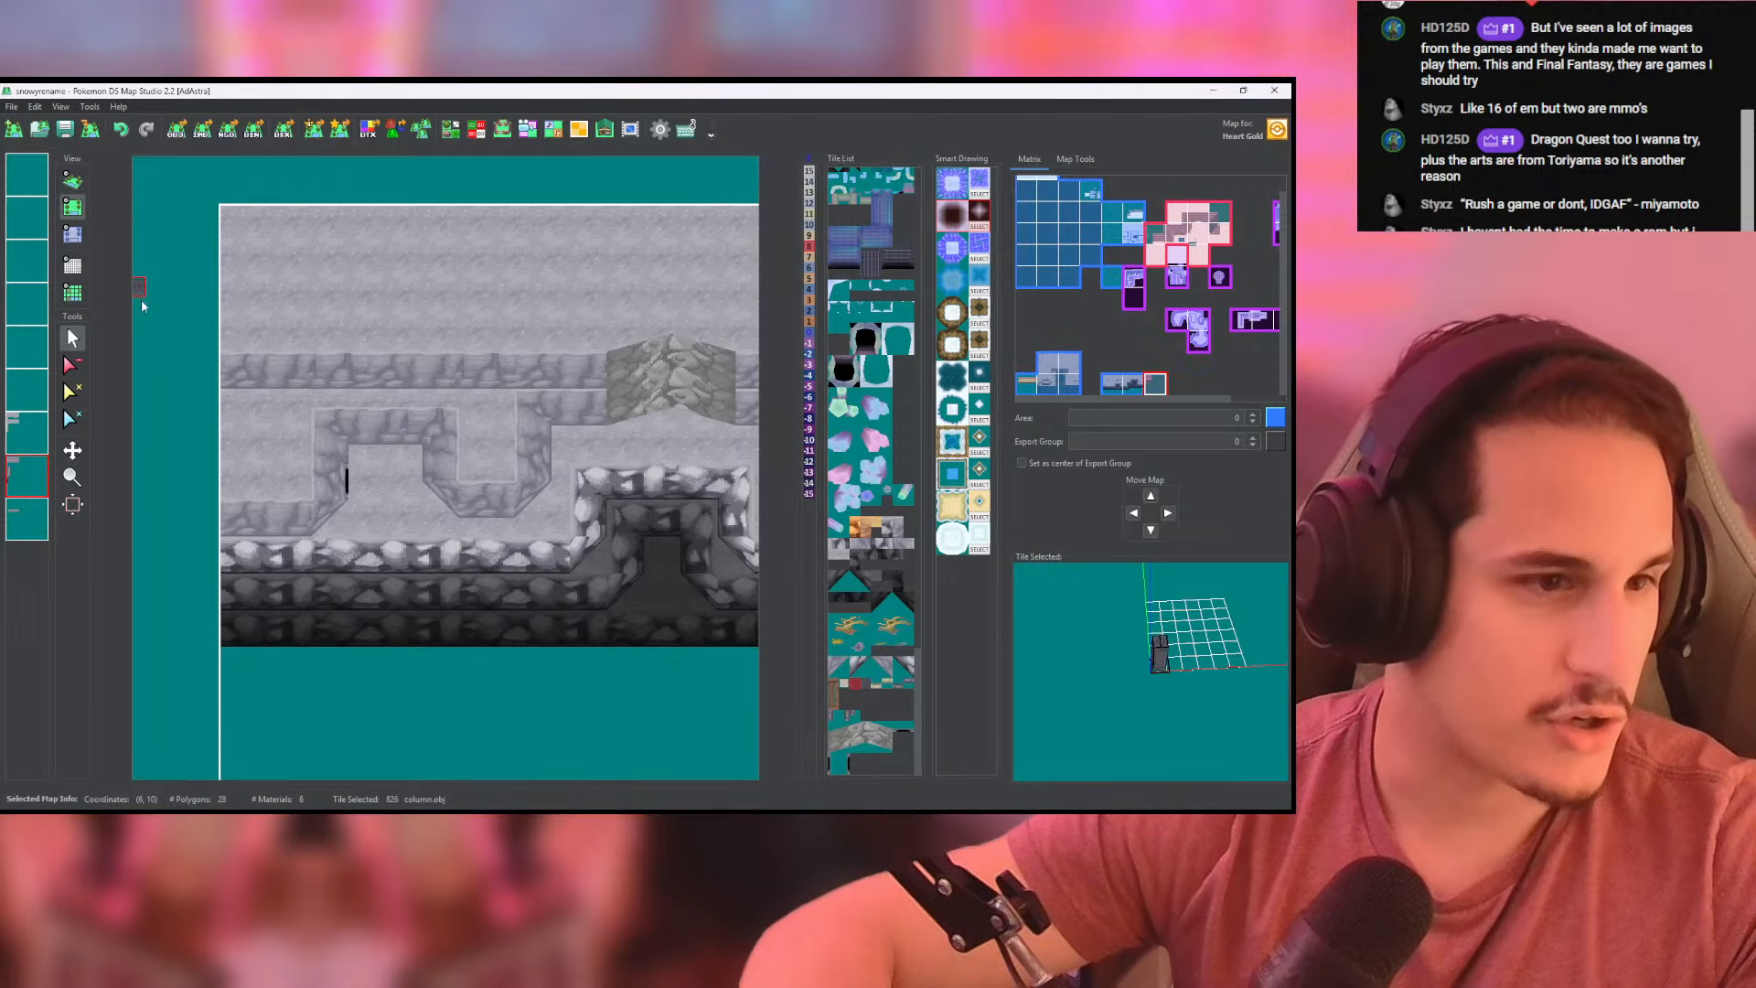
middle_click_drag(600, 485, 451, 462)
scroll(451, 463, "up", 1)
left_click(425, 441)
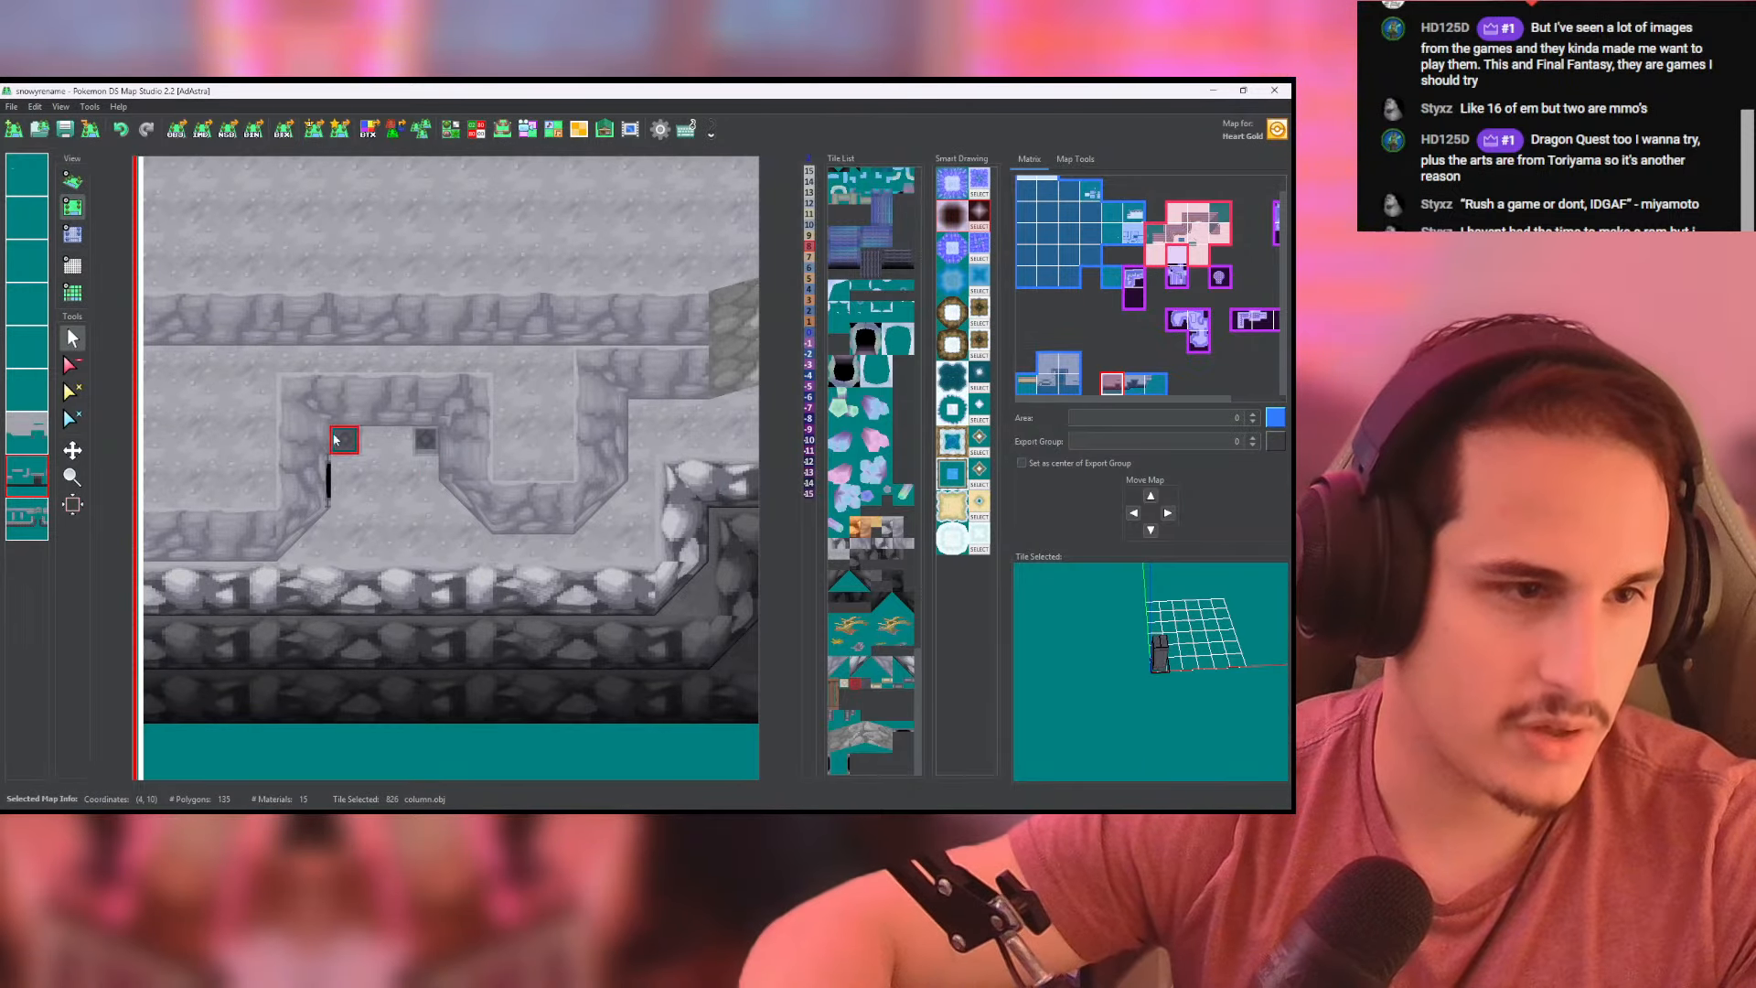
left_click(79, 180)
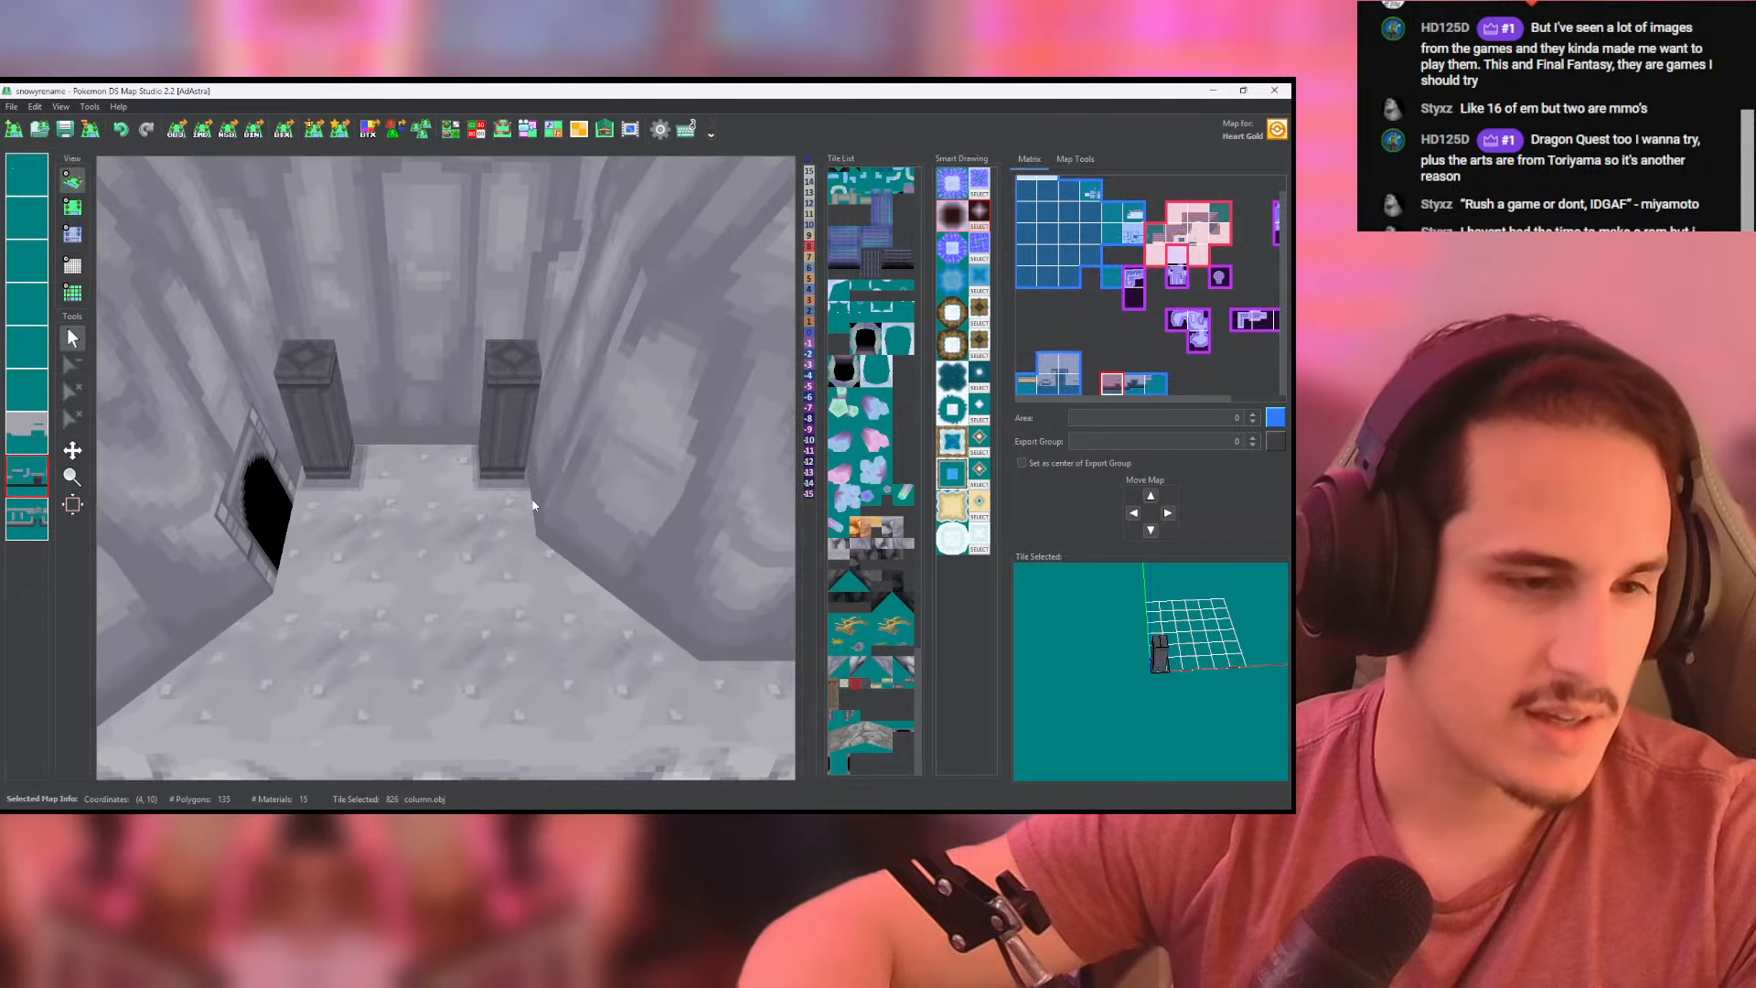
scroll(419, 418, "down", 5)
middle_click_drag(419, 418, 524, 448)
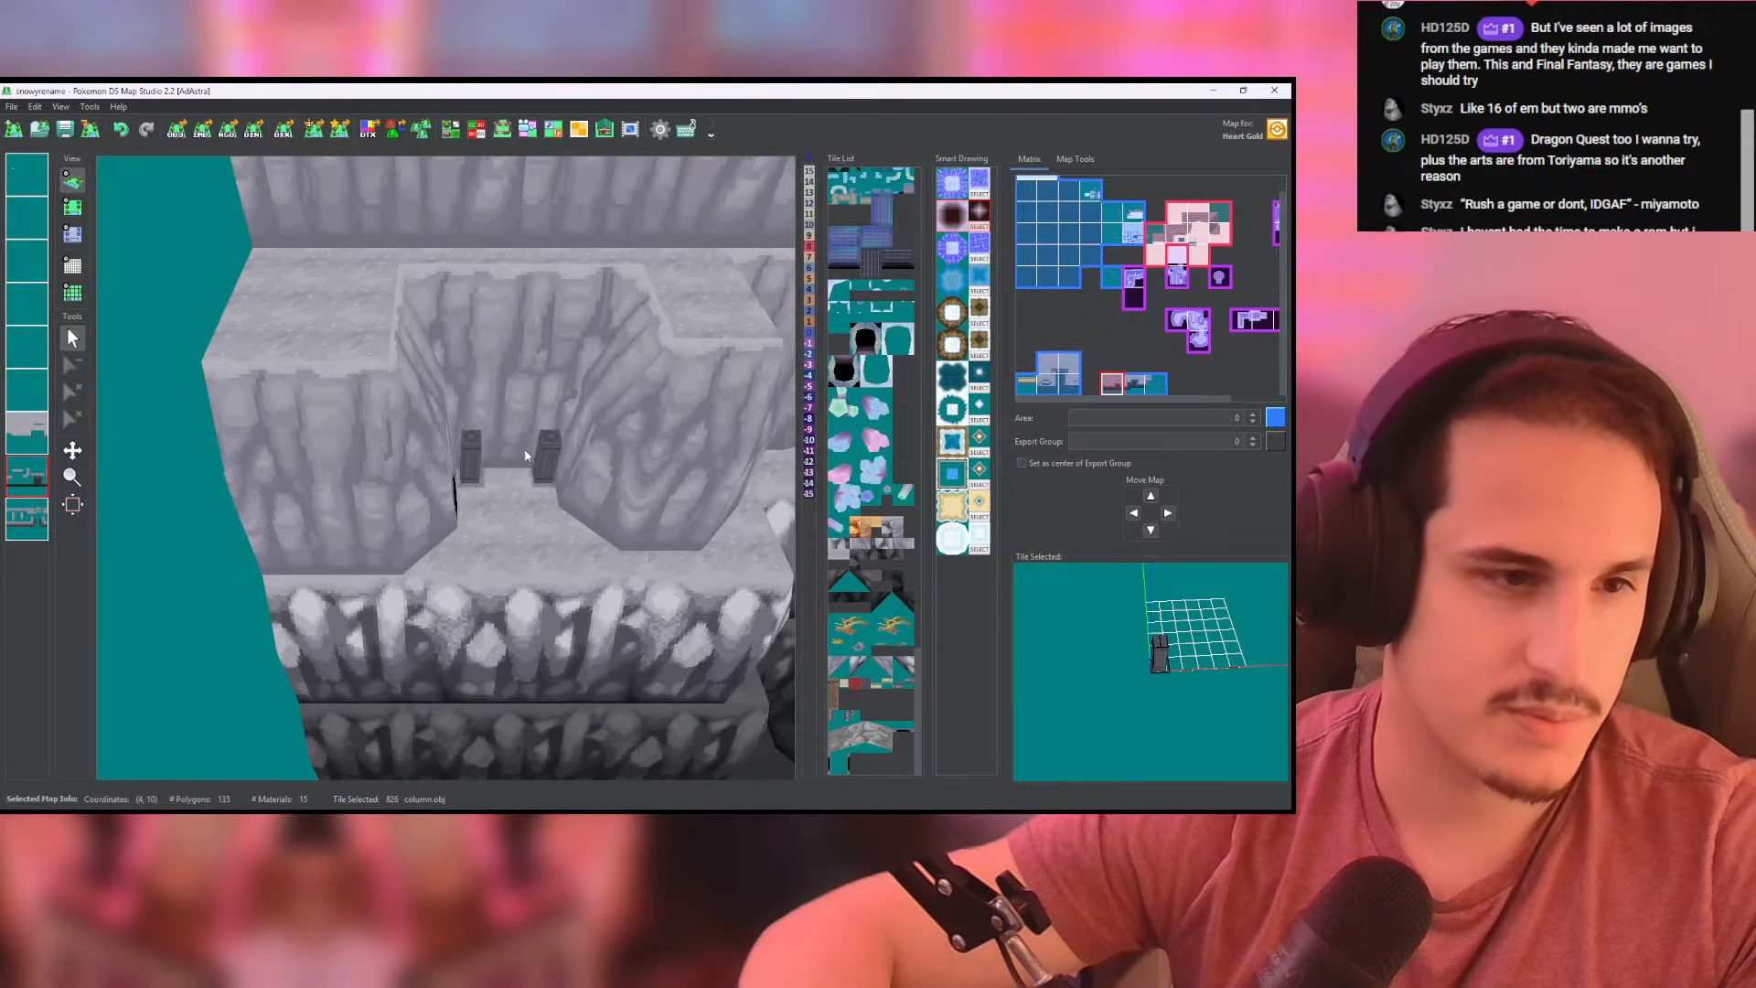
- Place a copy of the recess's lower-west high_corner tile two cells farther west
left_click(73, 207)
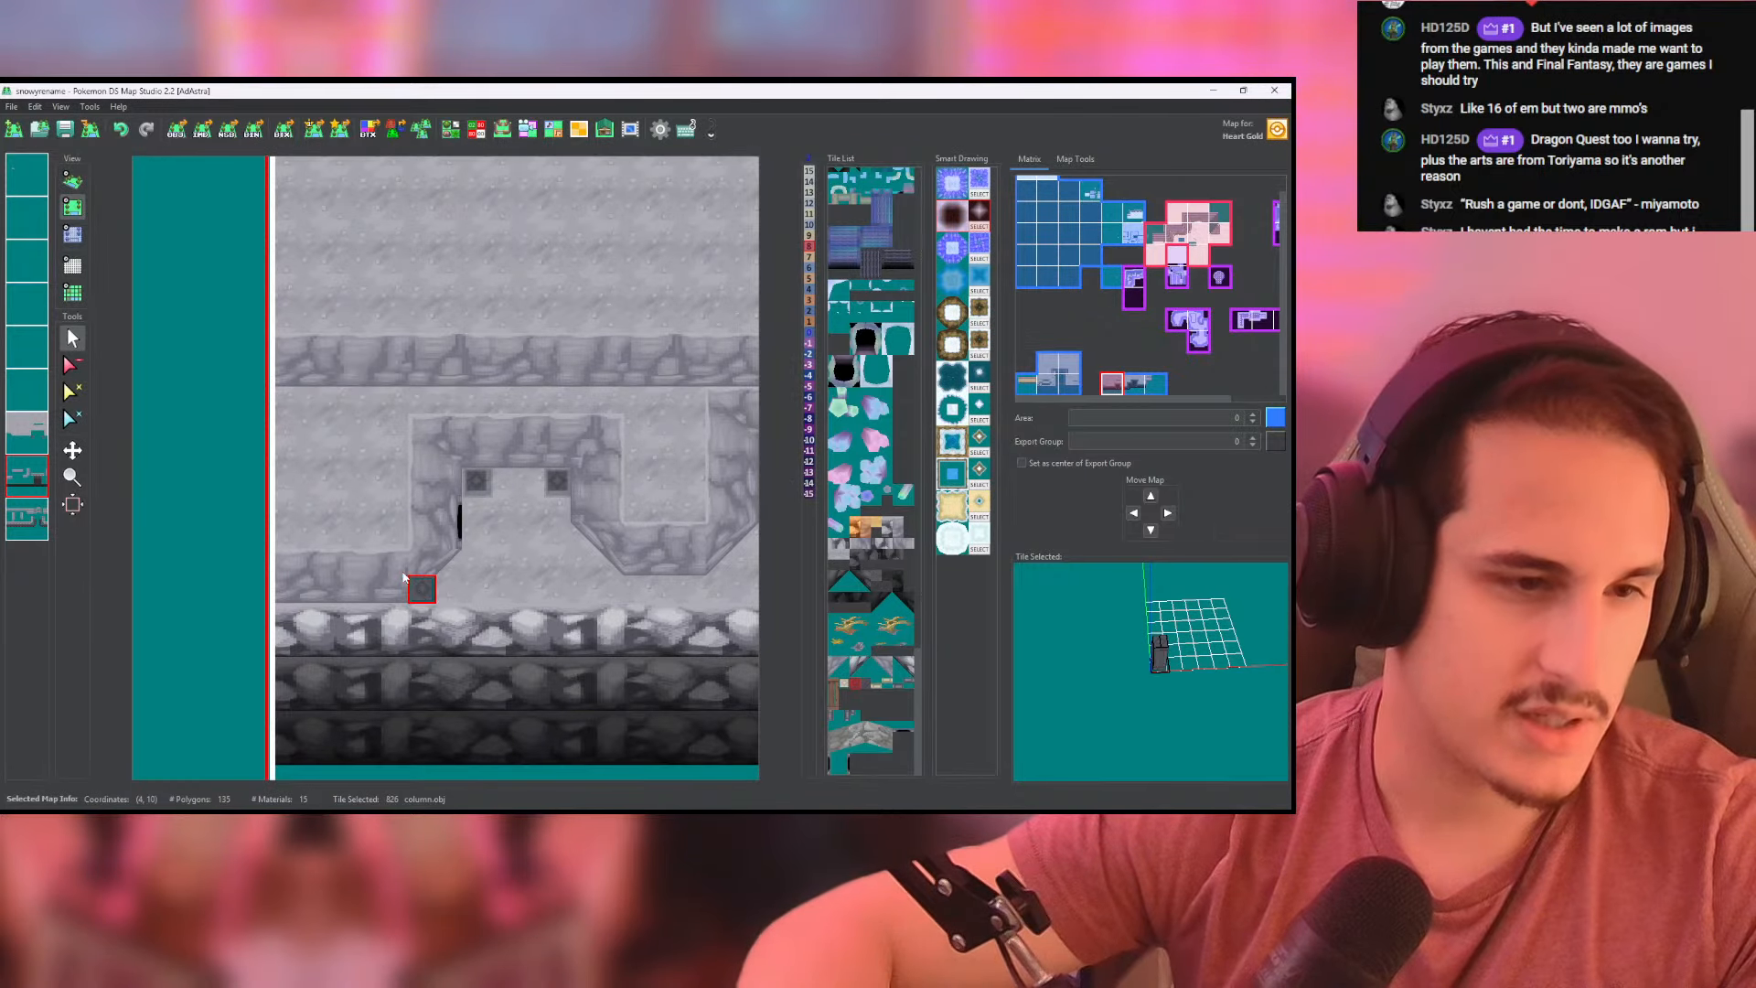
left_click(35, 517)
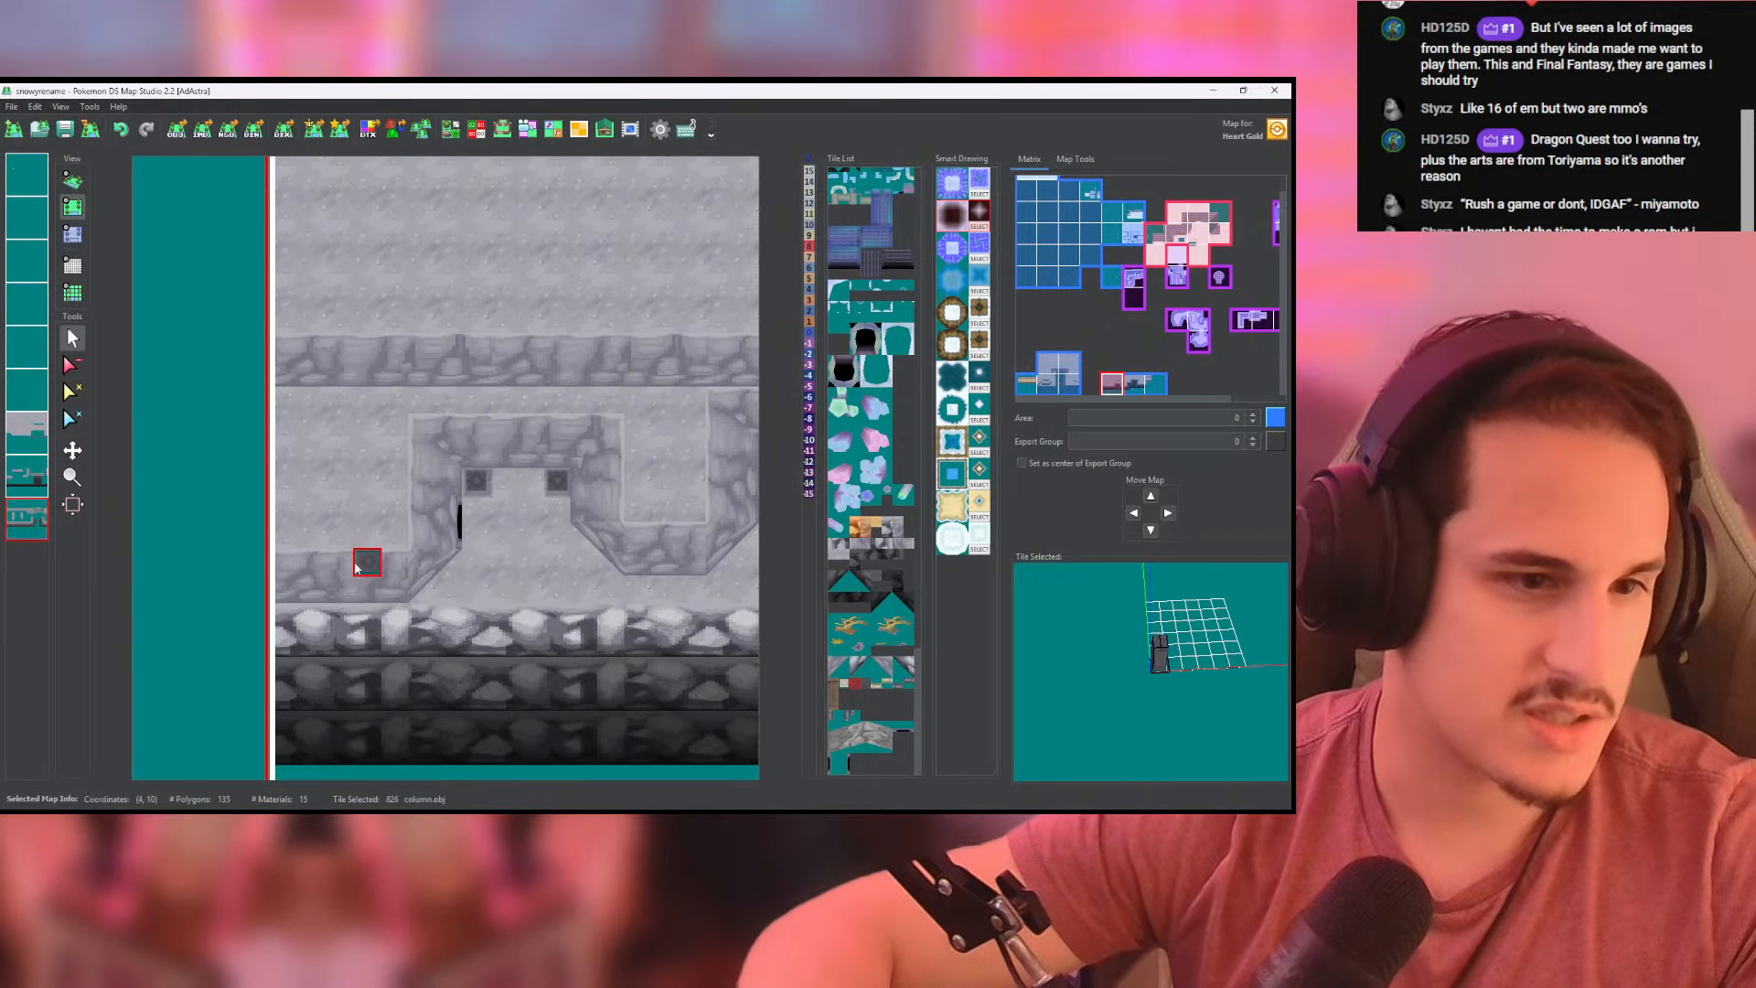
right_click(33, 524)
right_click(33, 524)
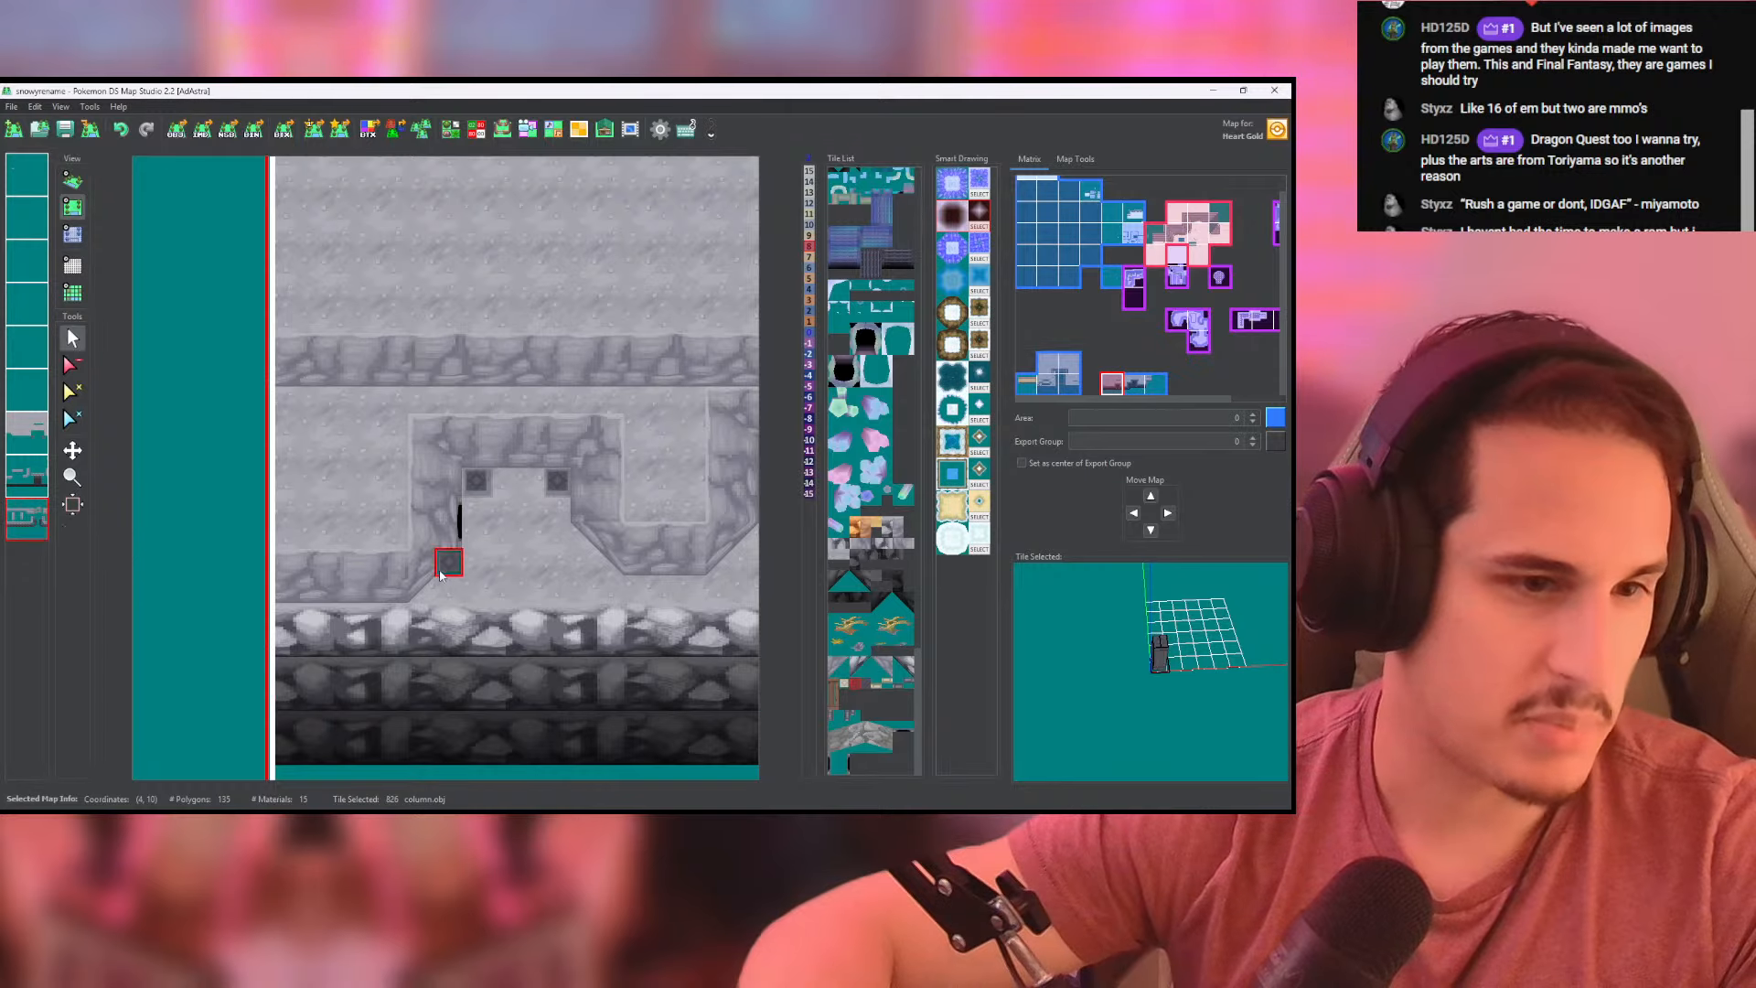
right_click(422, 588)
left_click(388, 593)
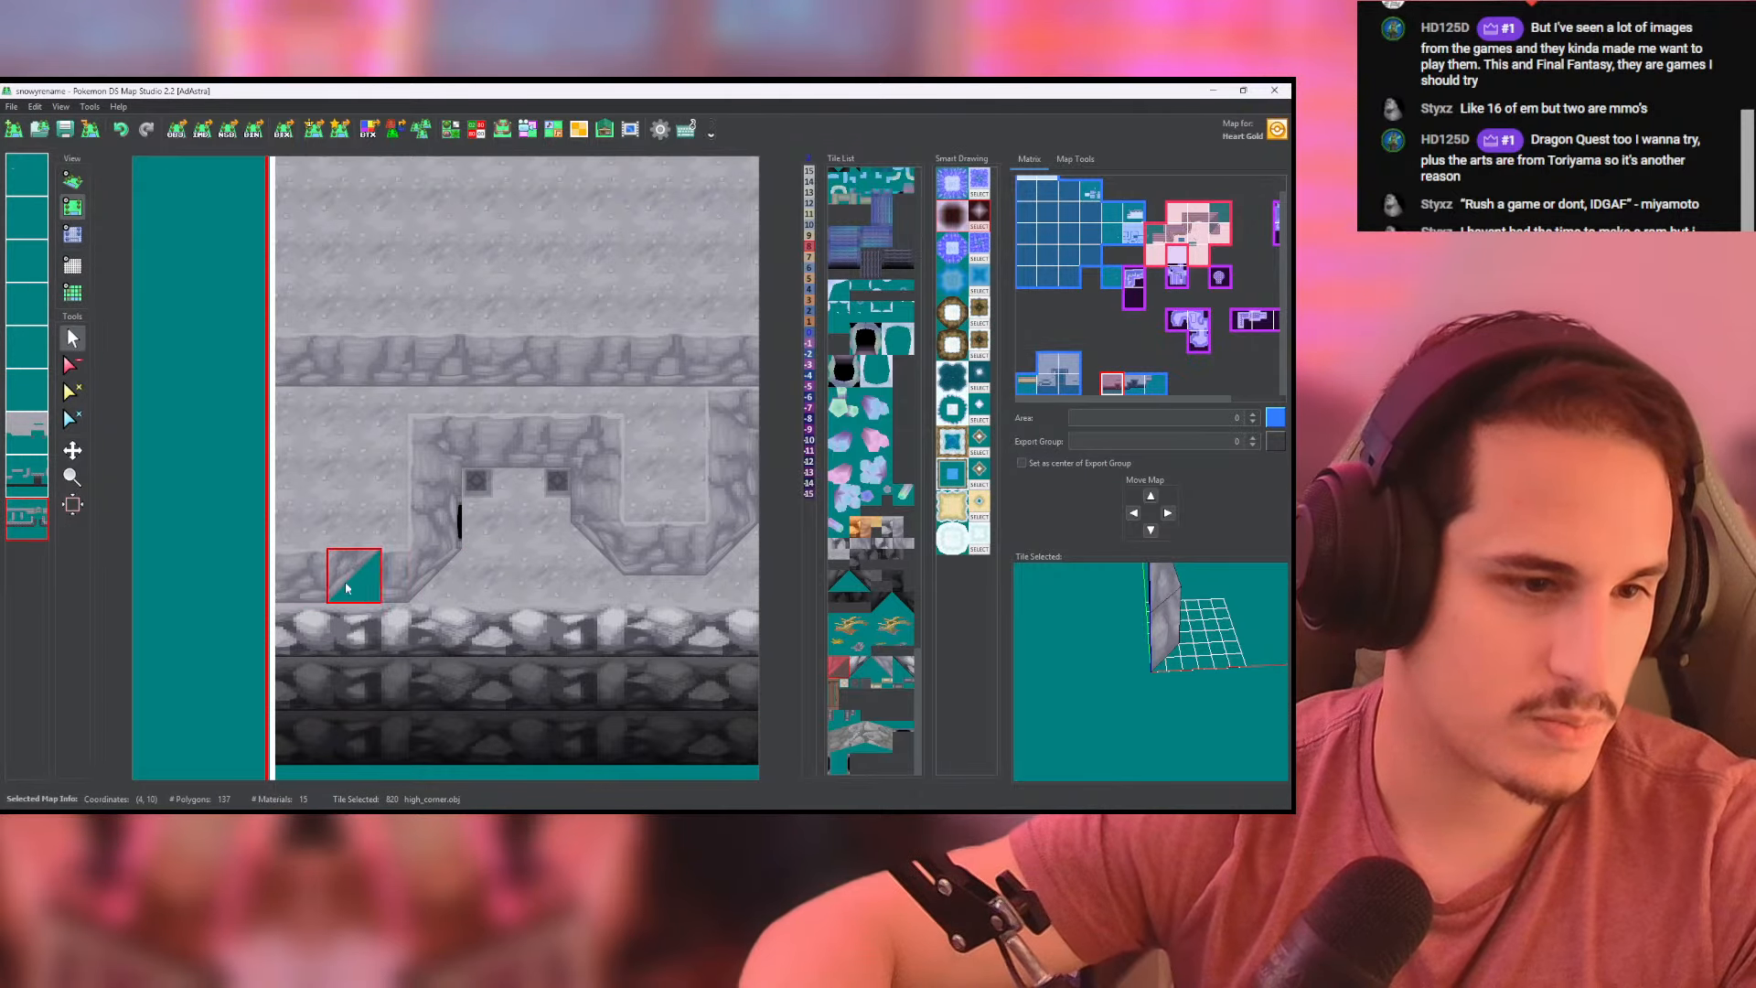
- Isolate the side-wall layer and erase the recess's old west side wall with its old lower corner
middle_click(34, 523)
left_click(71, 366)
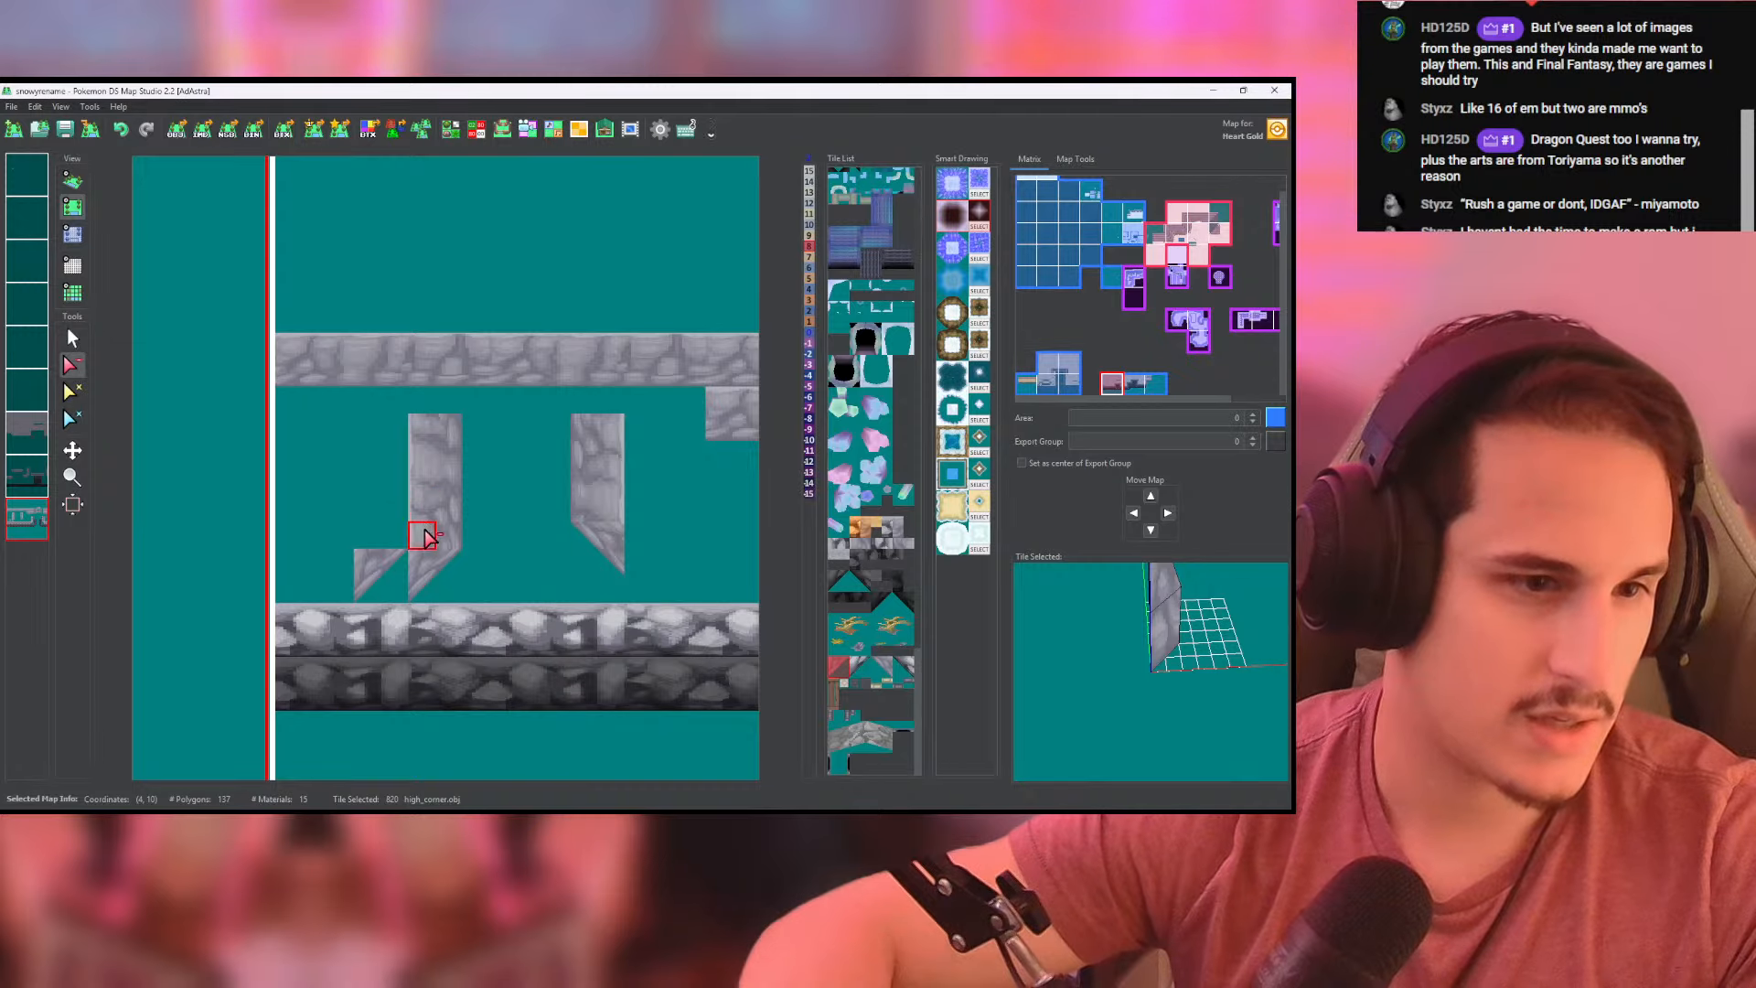
left_click(432, 442)
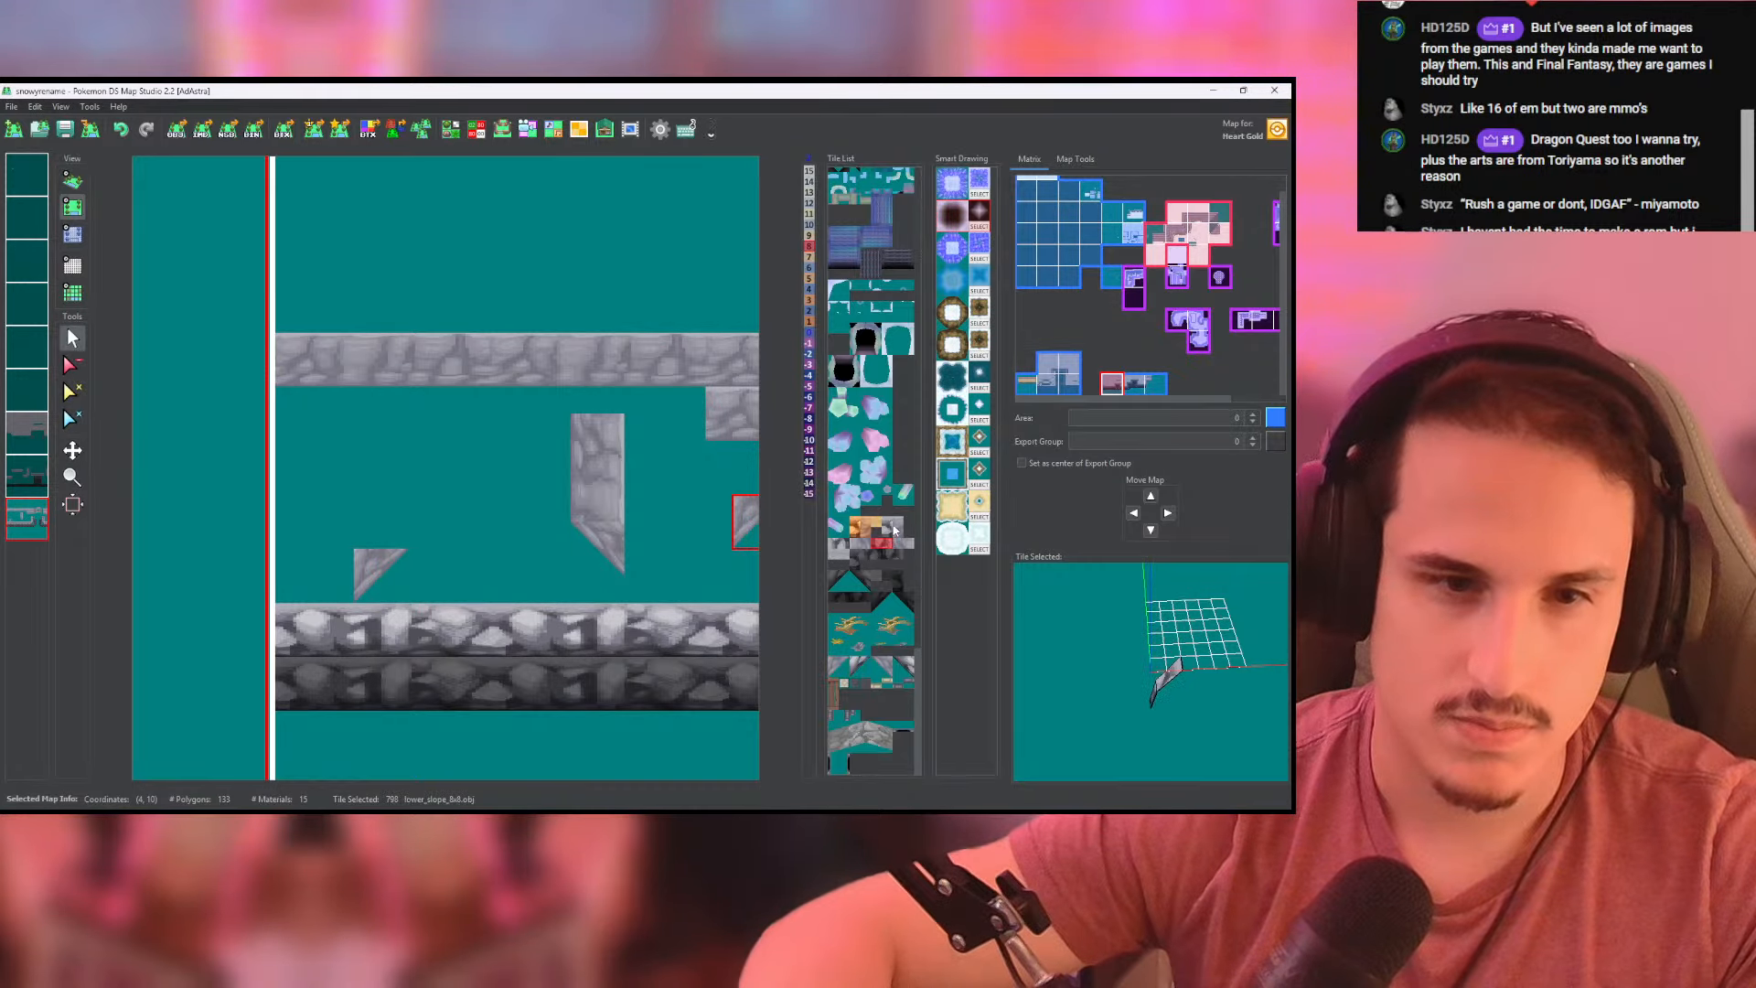
- Build the recess's new west side wall above the moved corner with lower_slope_8x8 side tiles and check it in 3D
left_click(839, 553)
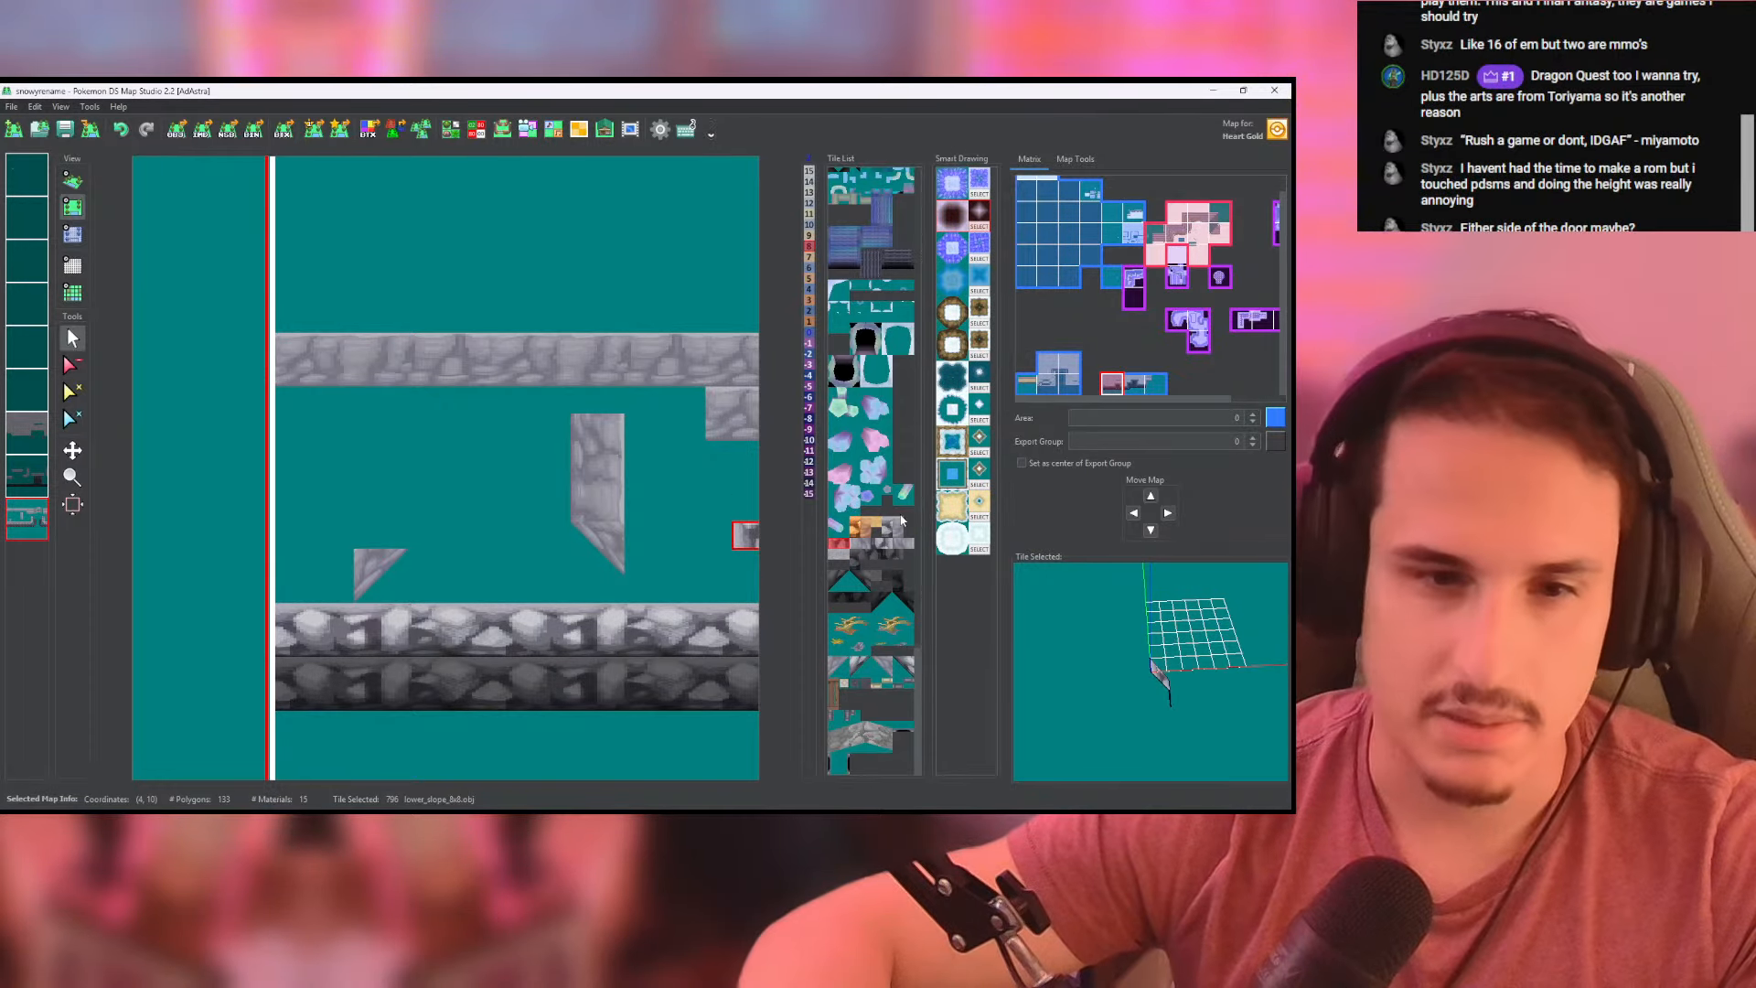
left_click(862, 545)
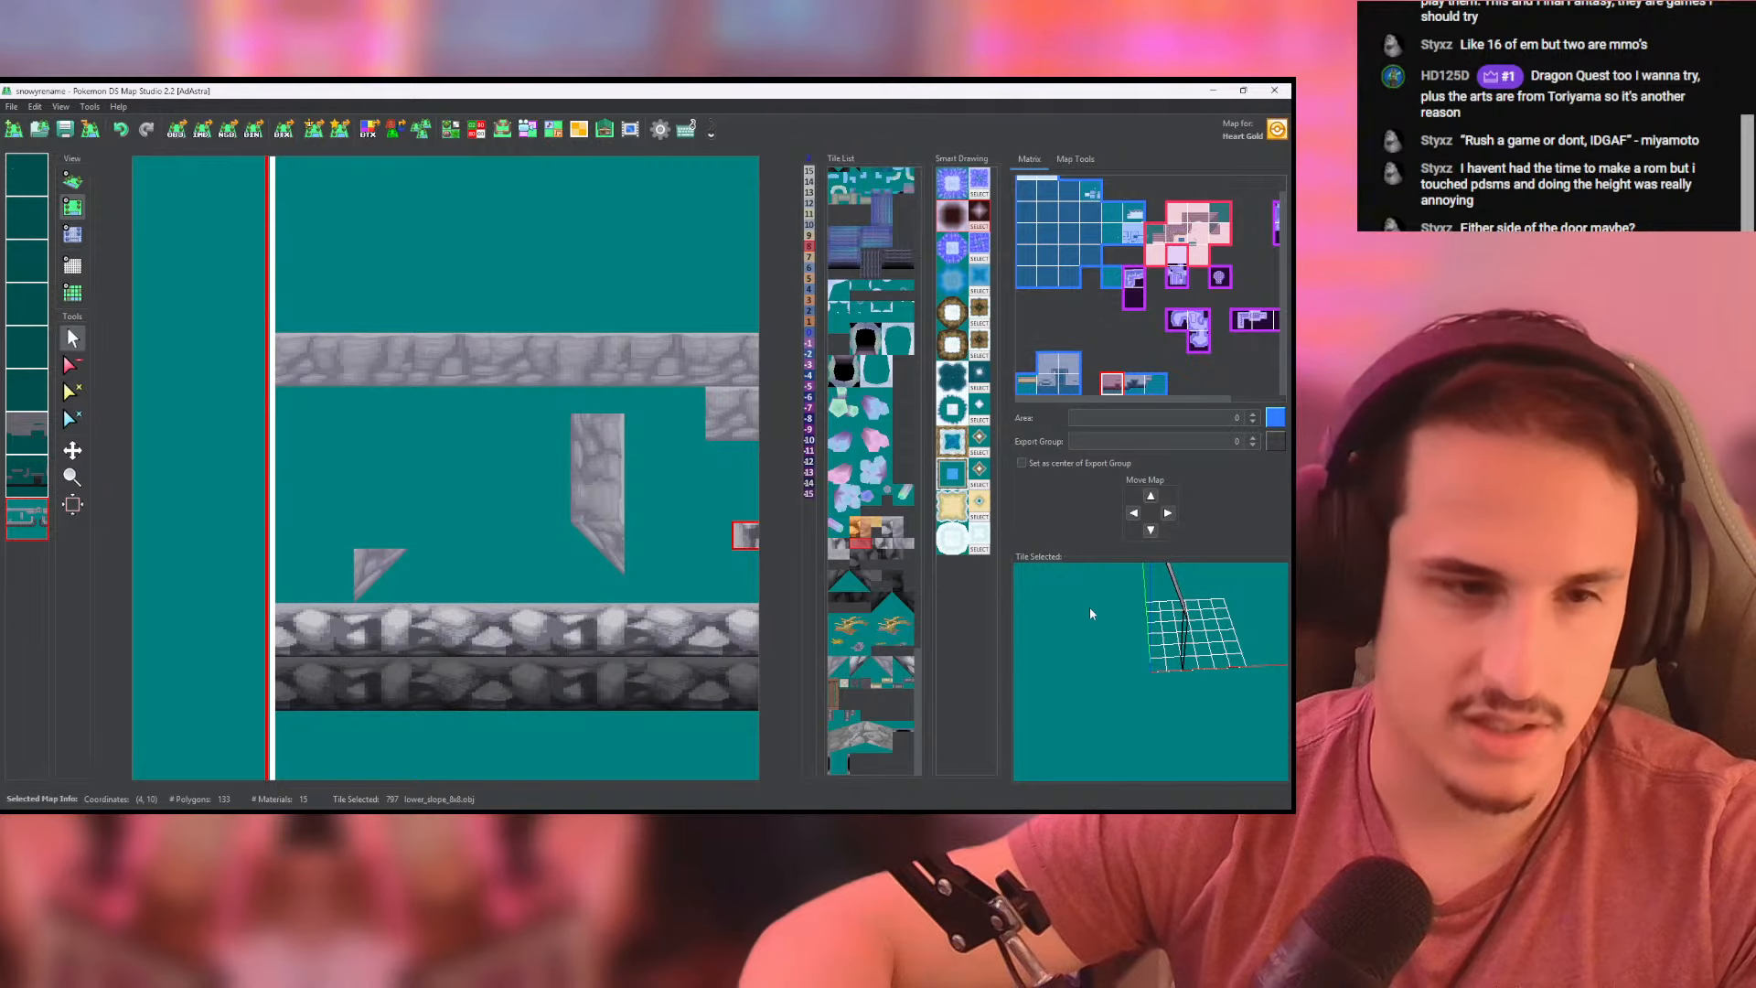
left_click_drag(1089, 609, 1134, 614)
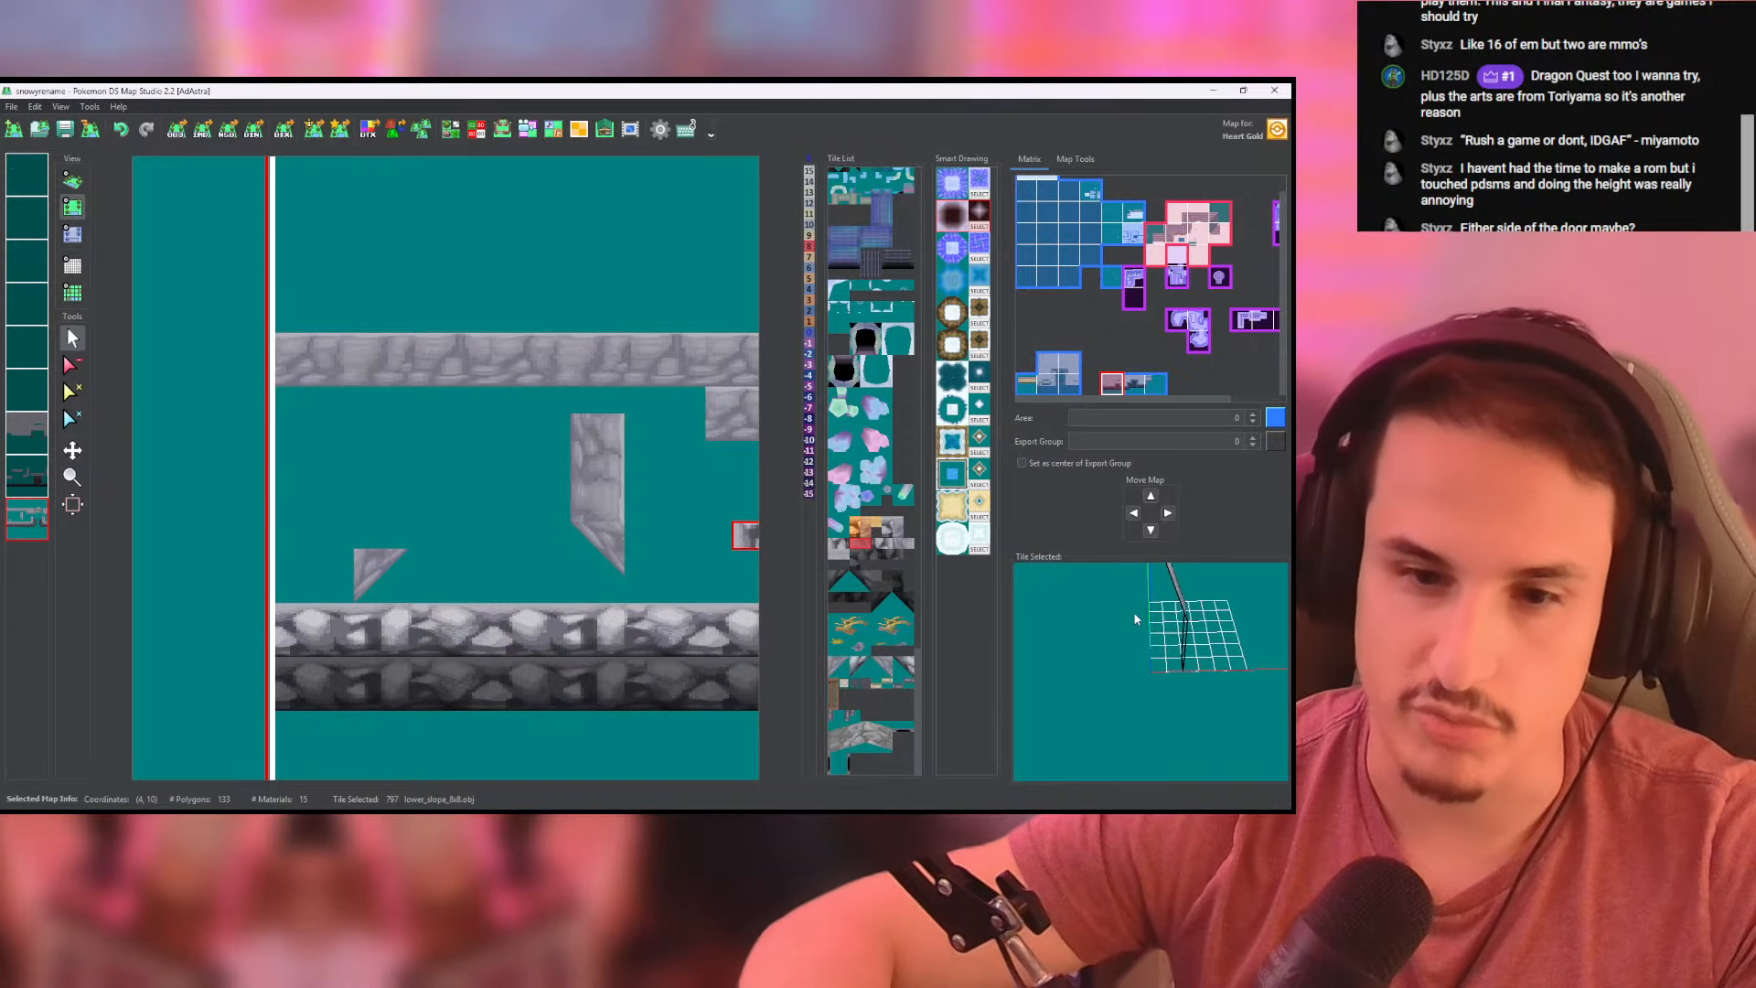
left_click(380, 544)
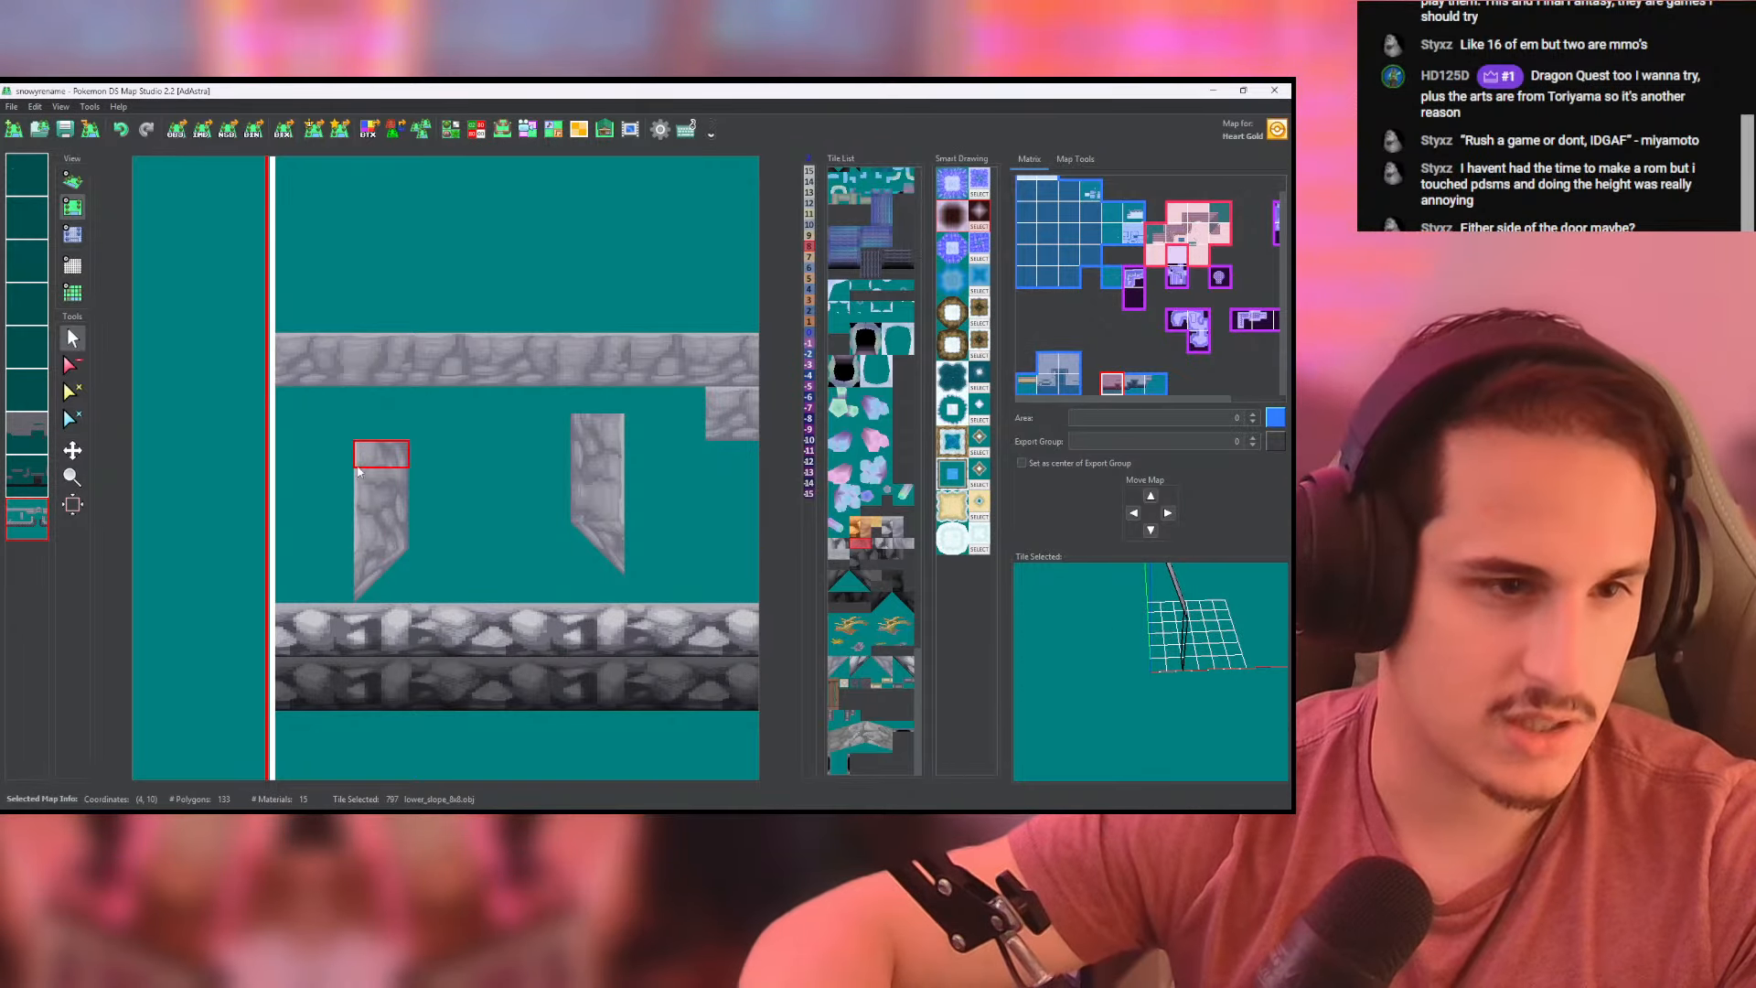
middle_click(17, 511)
left_click(68, 183)
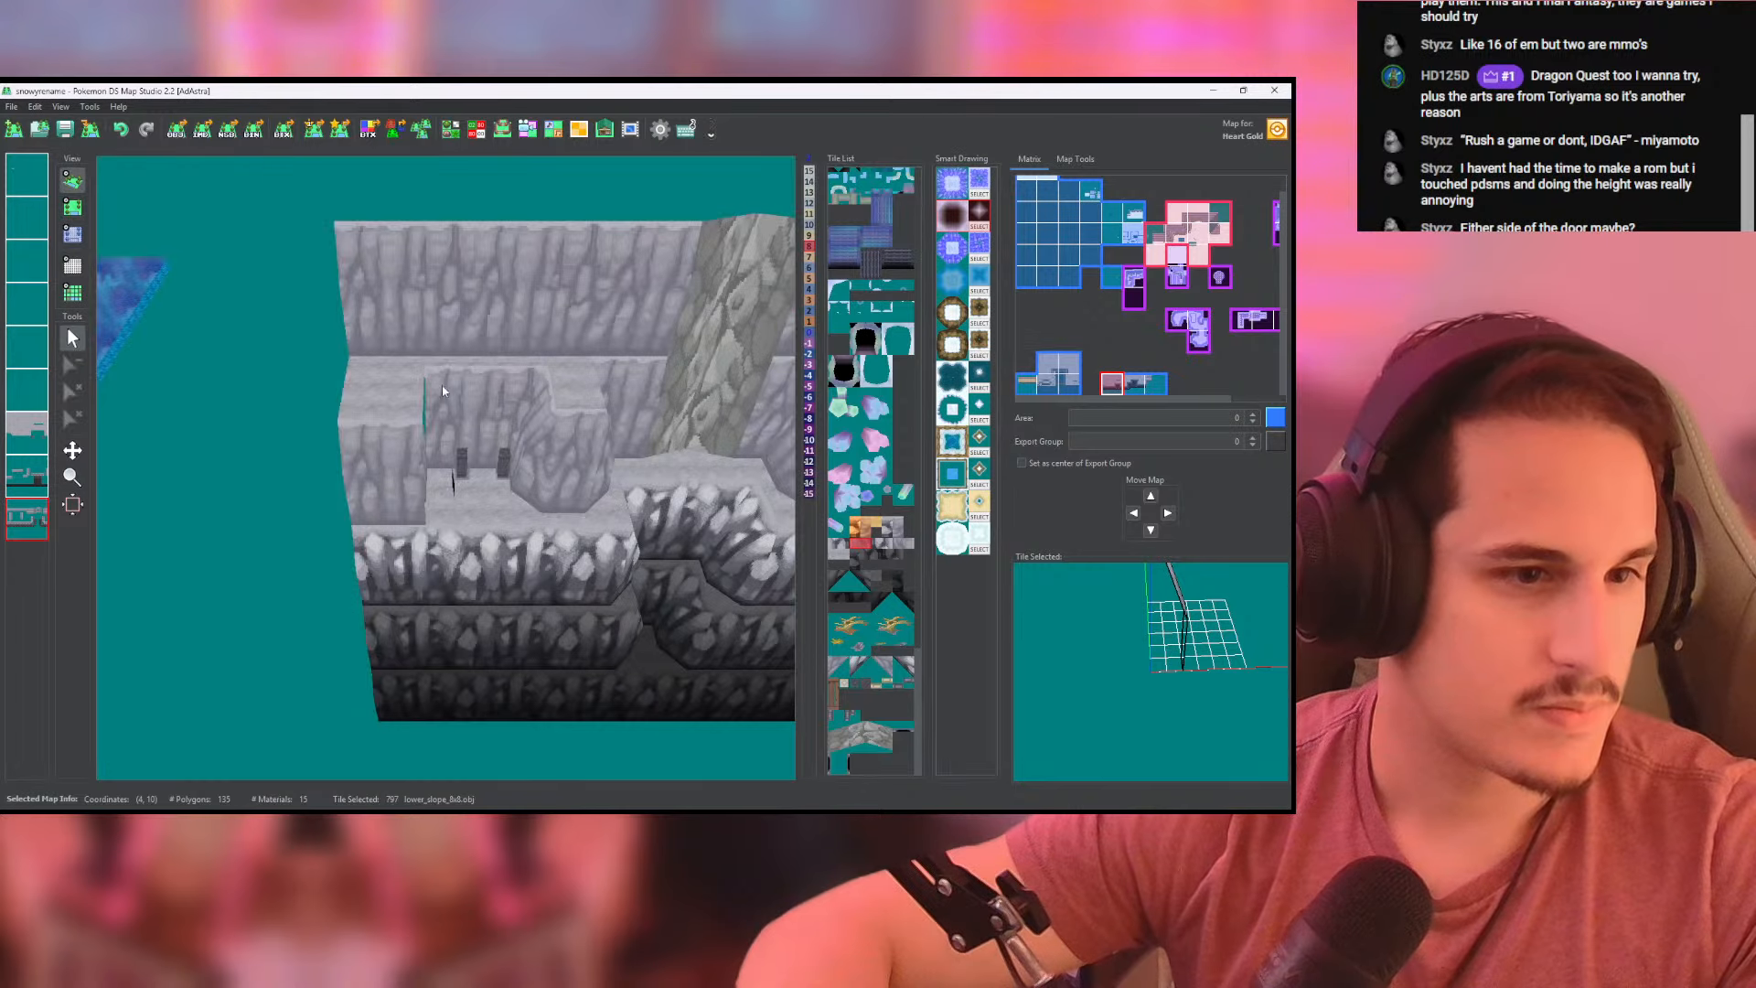
mouse_move(119, 315)
left_mouse_down()
mouse_move(274, 382)
mouse_move(134, 344)
left_mouse_up()
- Extend the recess's back wall two cells west to meet the new side wall, using the matching lower_slope_8x8 tile
left_click(71, 207)
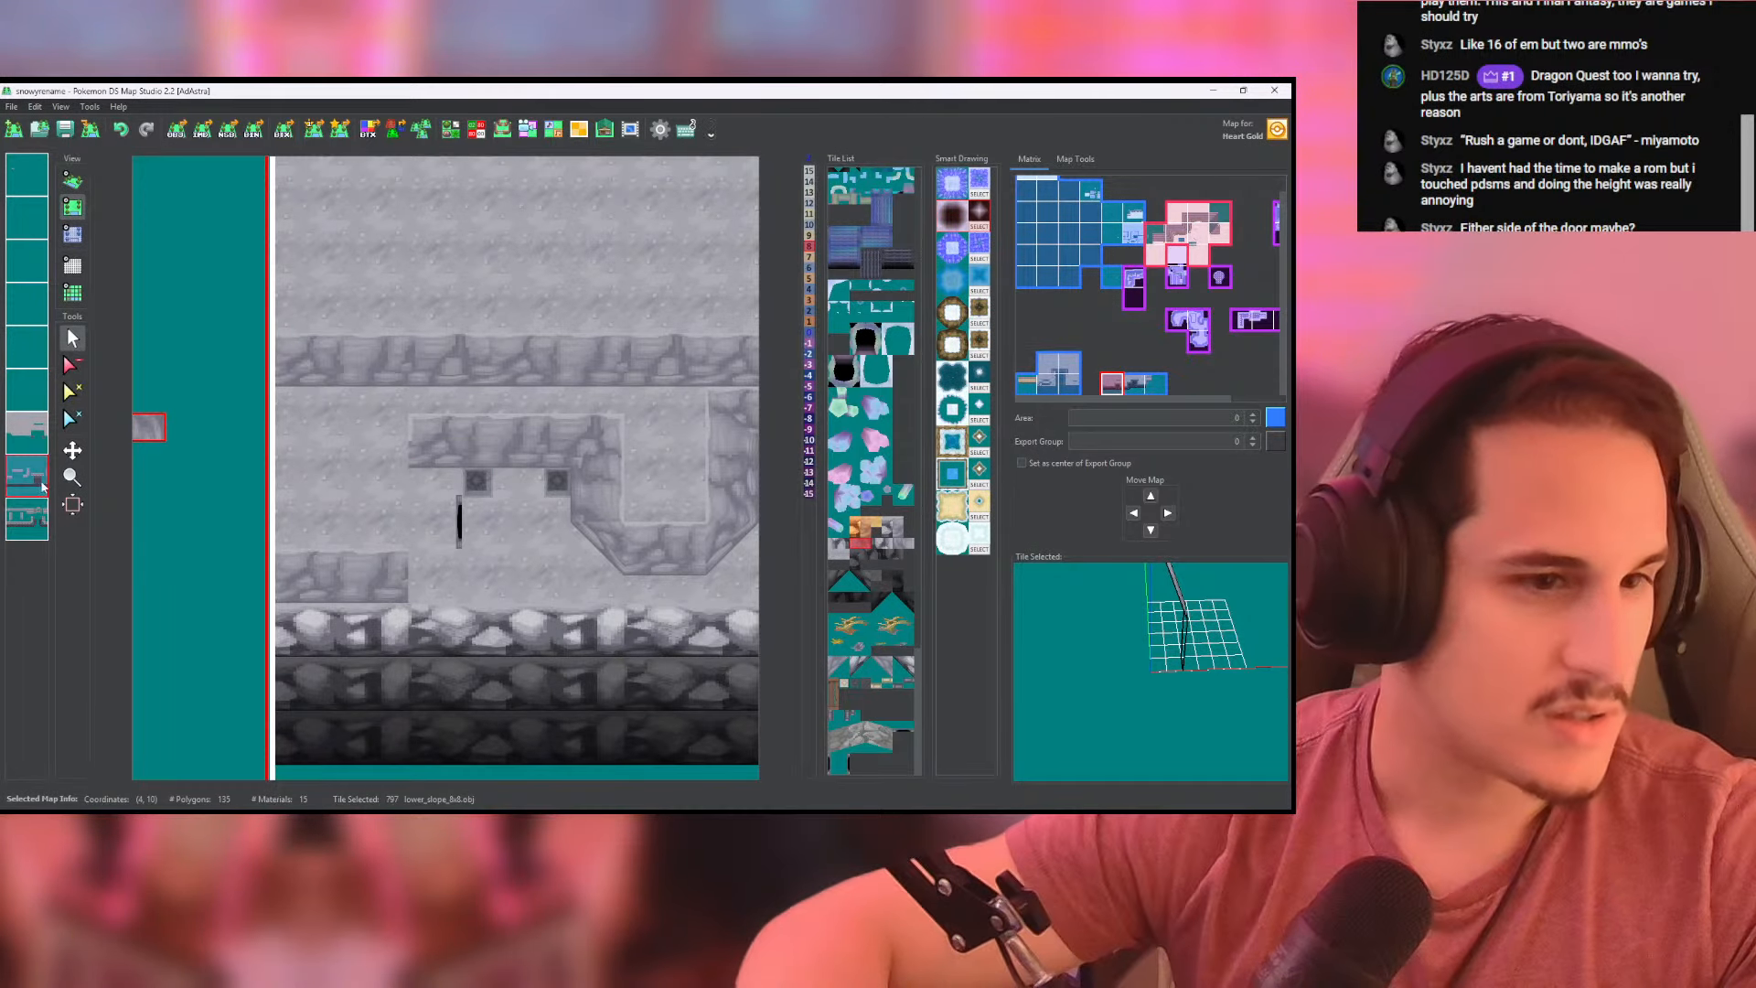
right_click(475, 458)
left_click(386, 461)
left_click(362, 461)
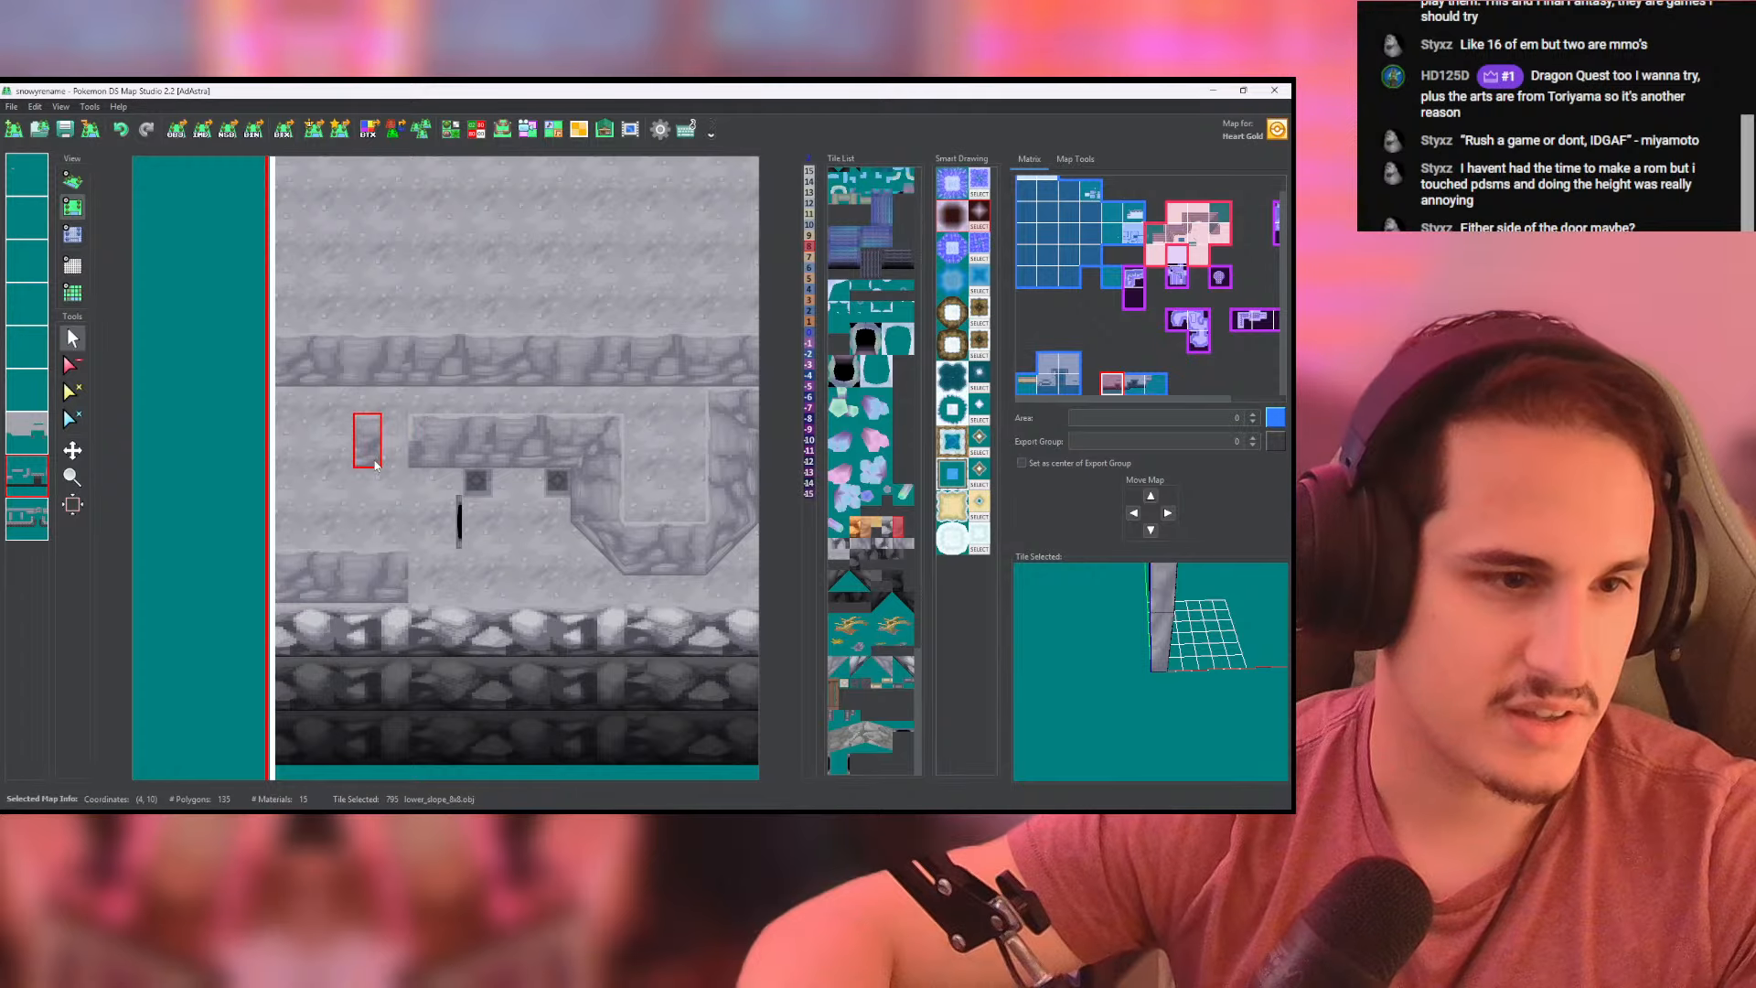
- Examine the wall layers separately and inspect the widened recess in 3D for leftover ground and gaps
right_click(23, 488)
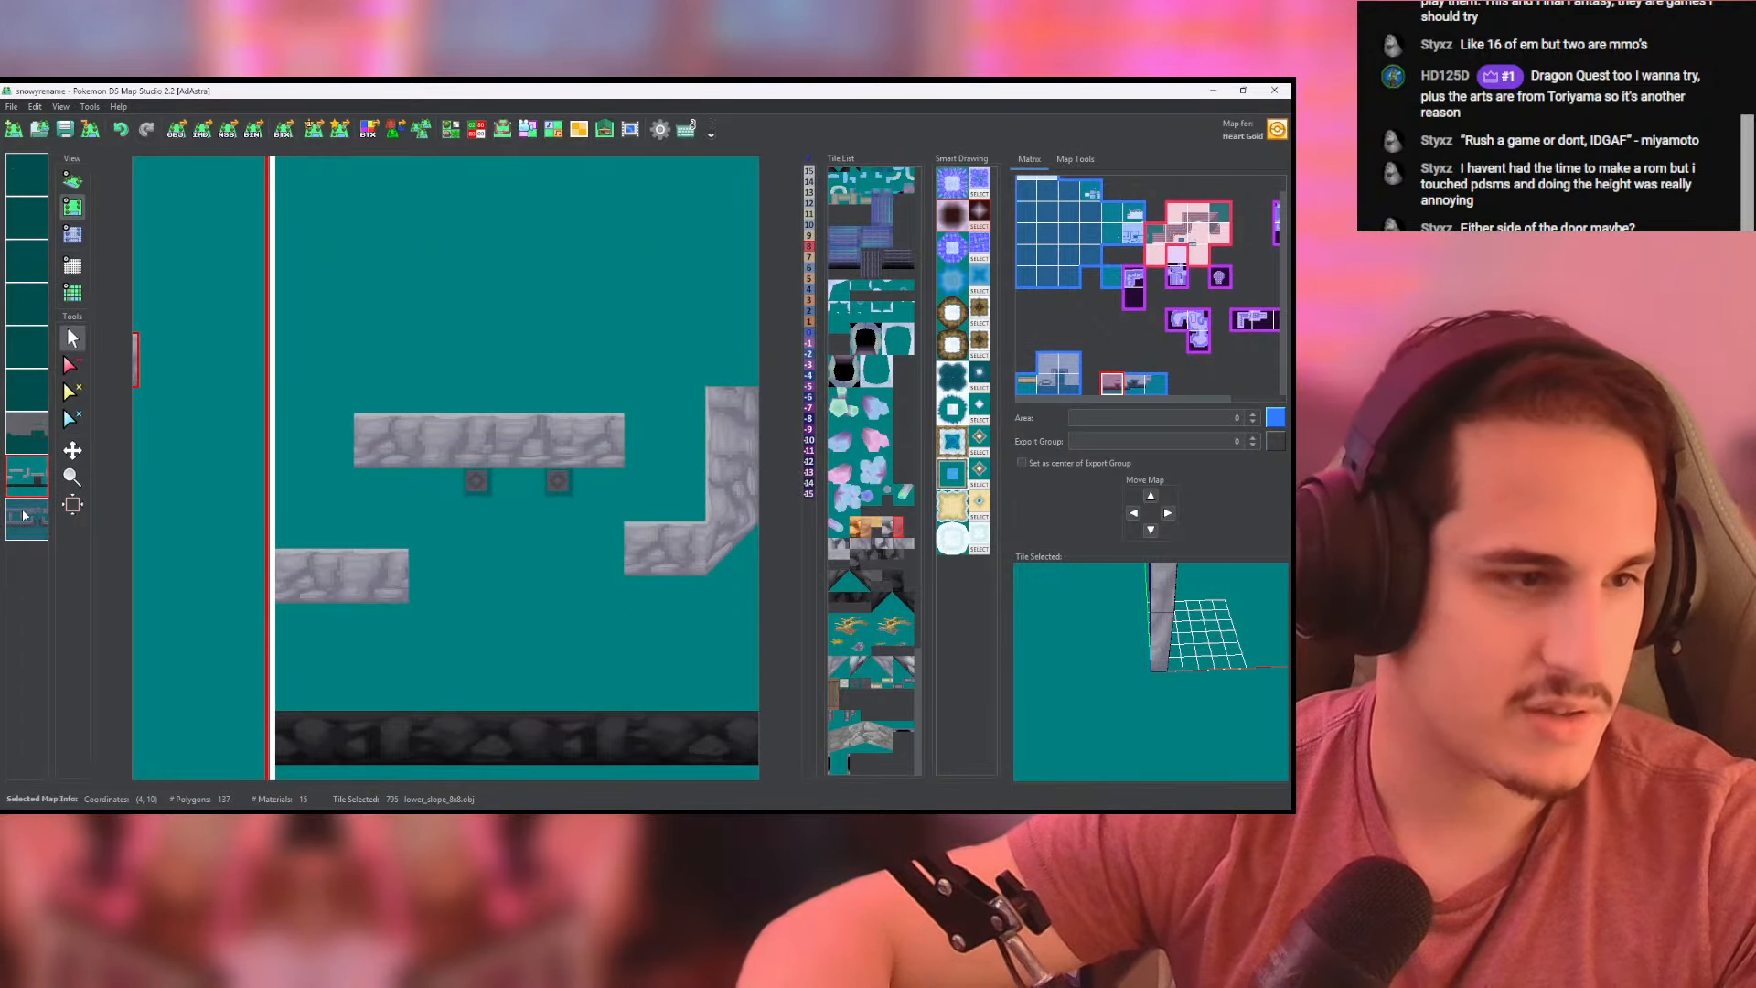
right_click(24, 517)
right_click(14, 479)
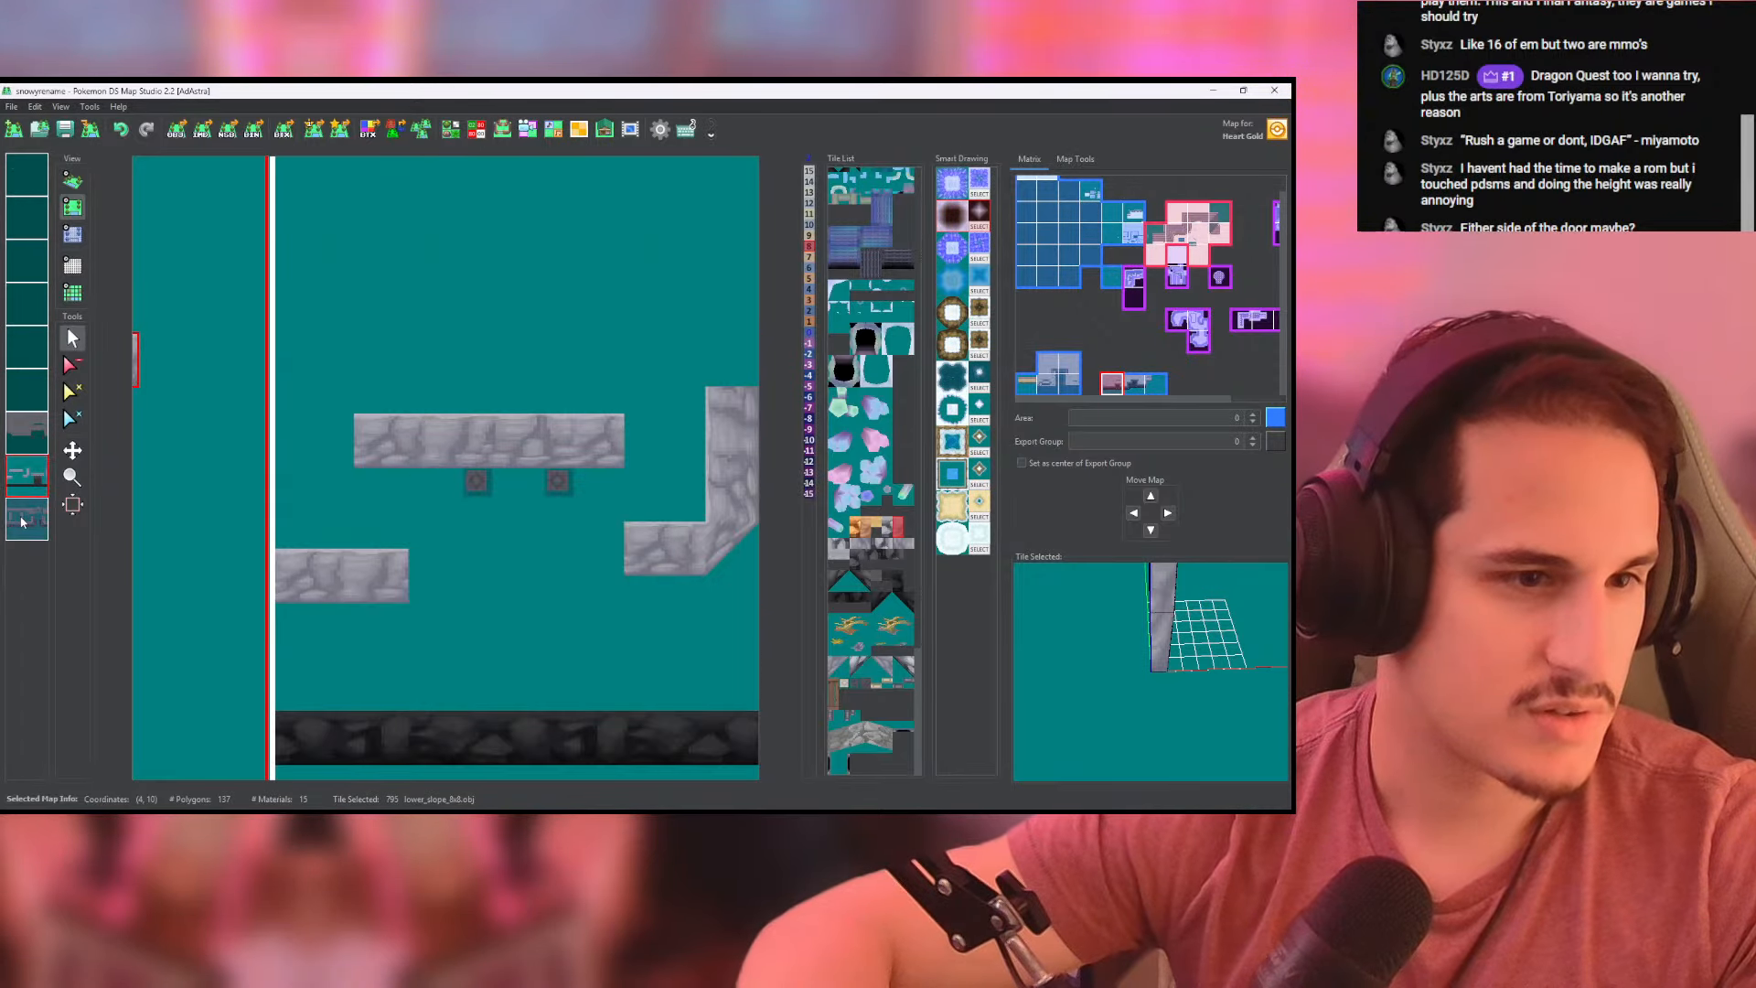
right_click(18, 518)
right_click(19, 518)
left_click(72, 181)
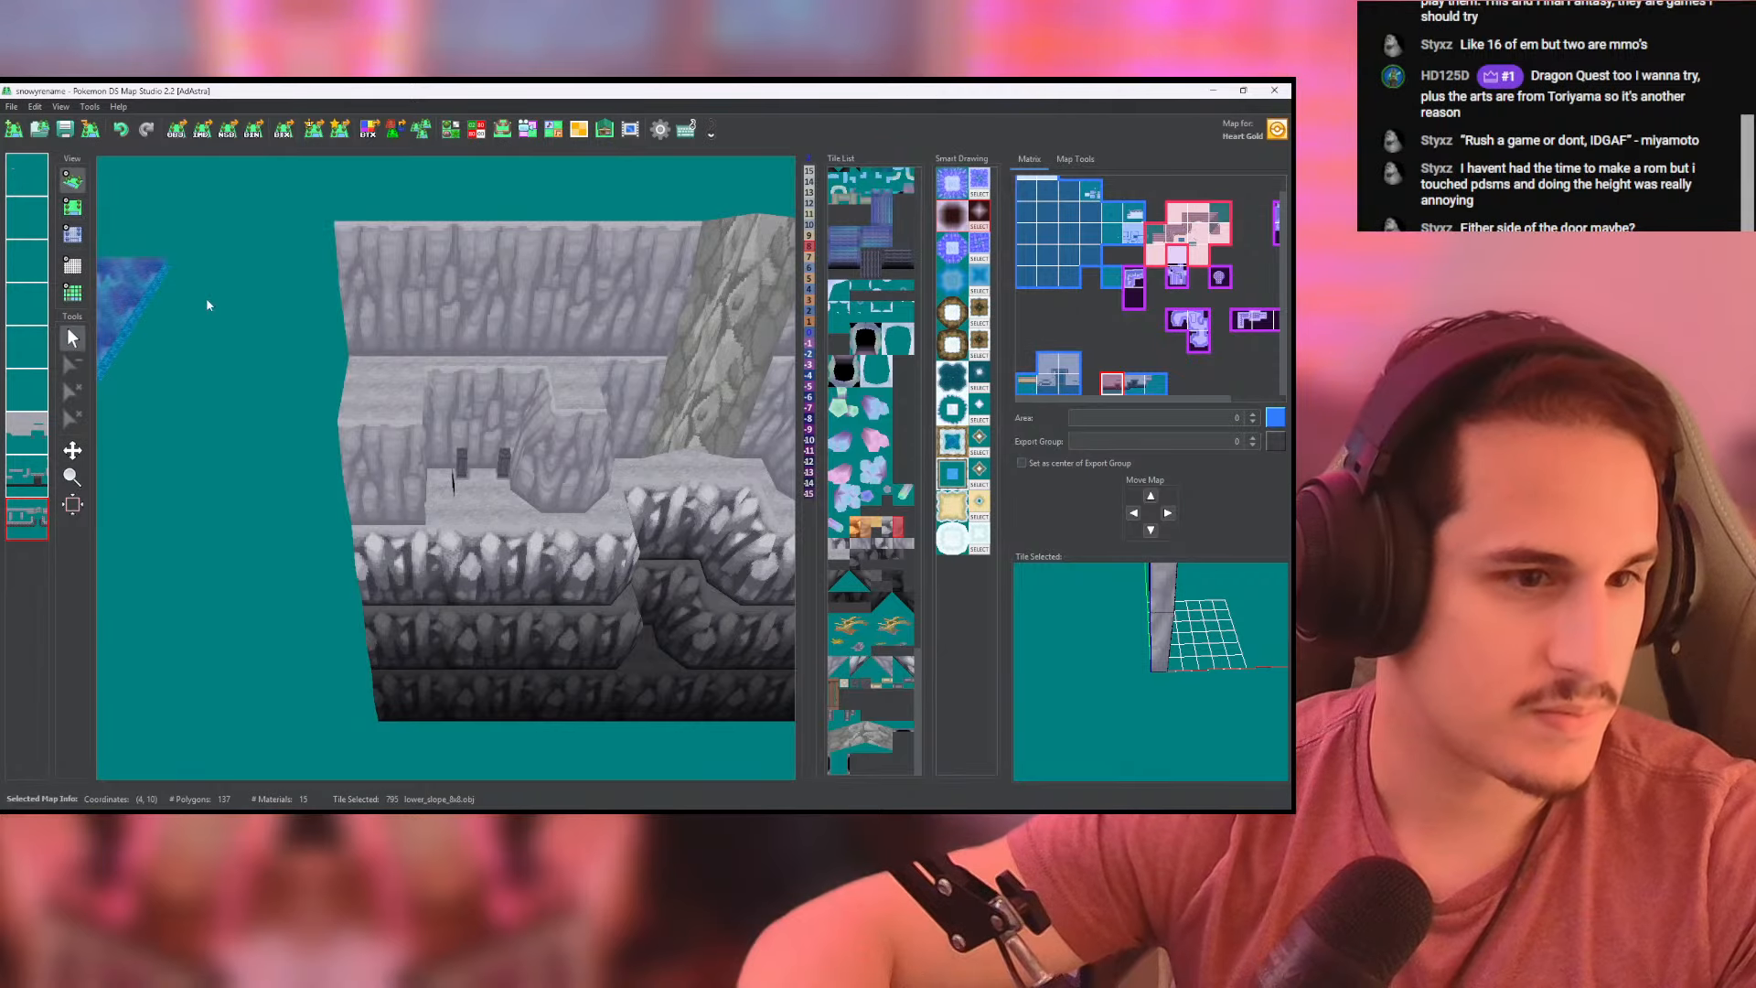
left_click_drag(172, 434, 540, 458)
scroll(366, 439, "up", 4)
left_click(73, 206)
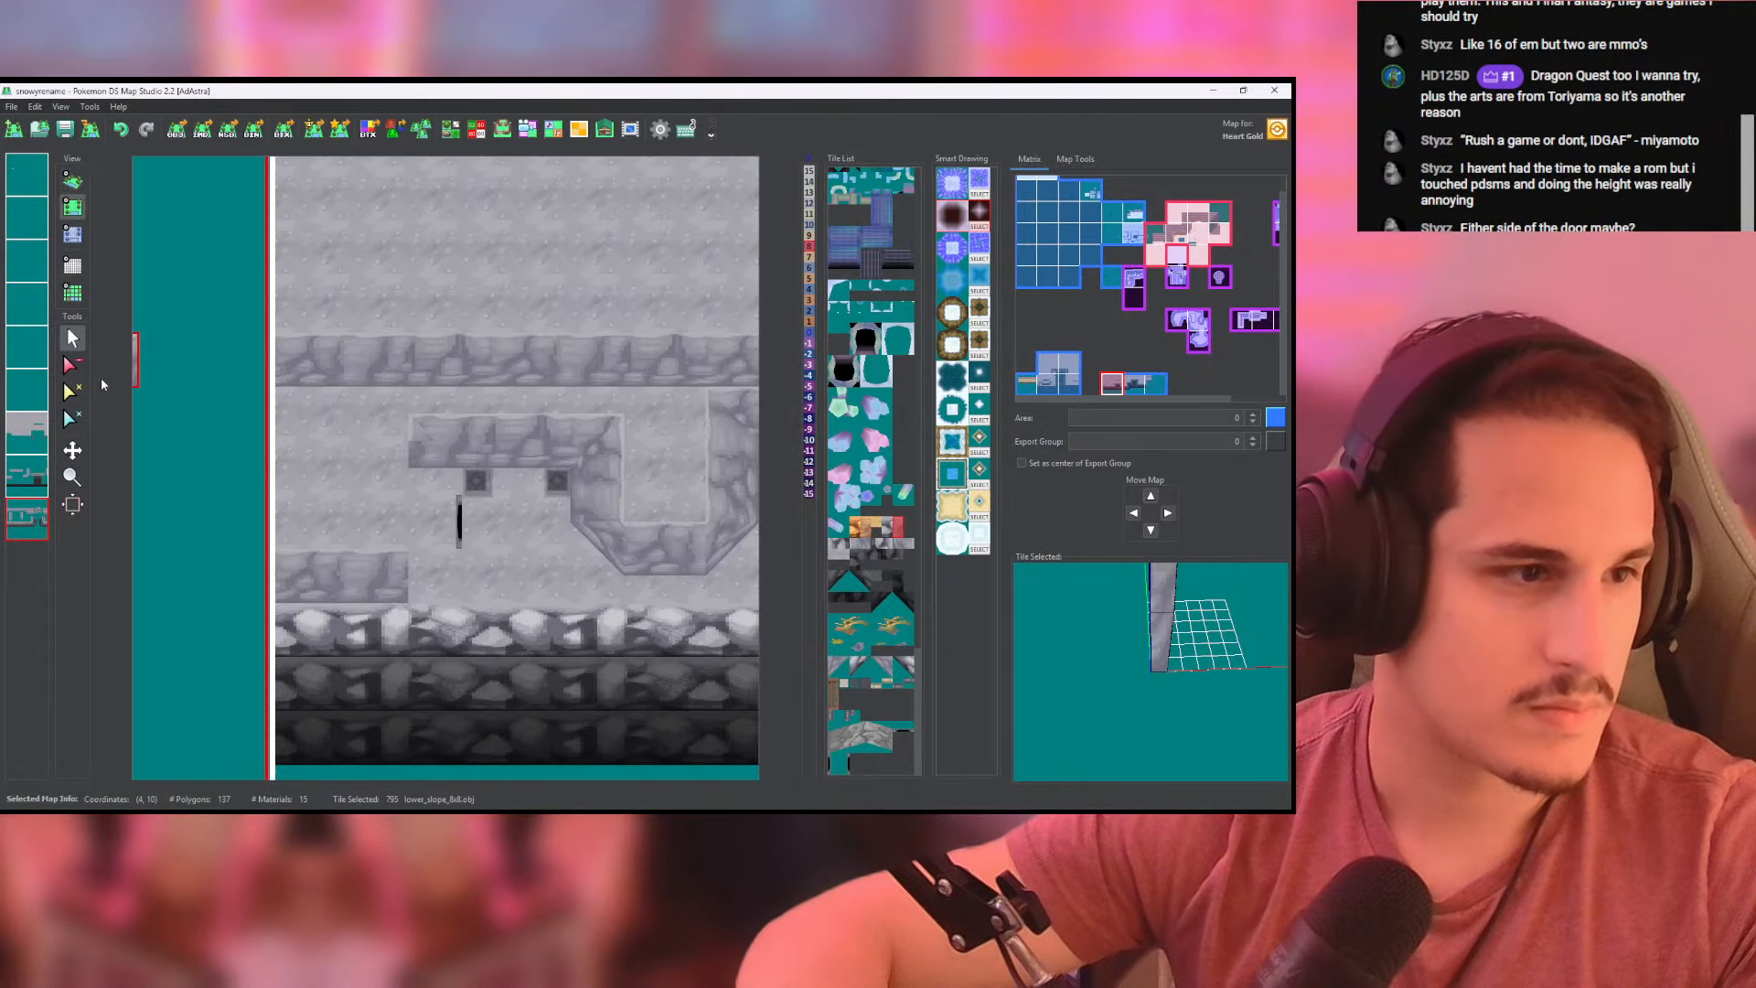
- Examine the recess's layers separately and in 3D, then erase the leftover ground covering its new west side wall
left_click(69, 367)
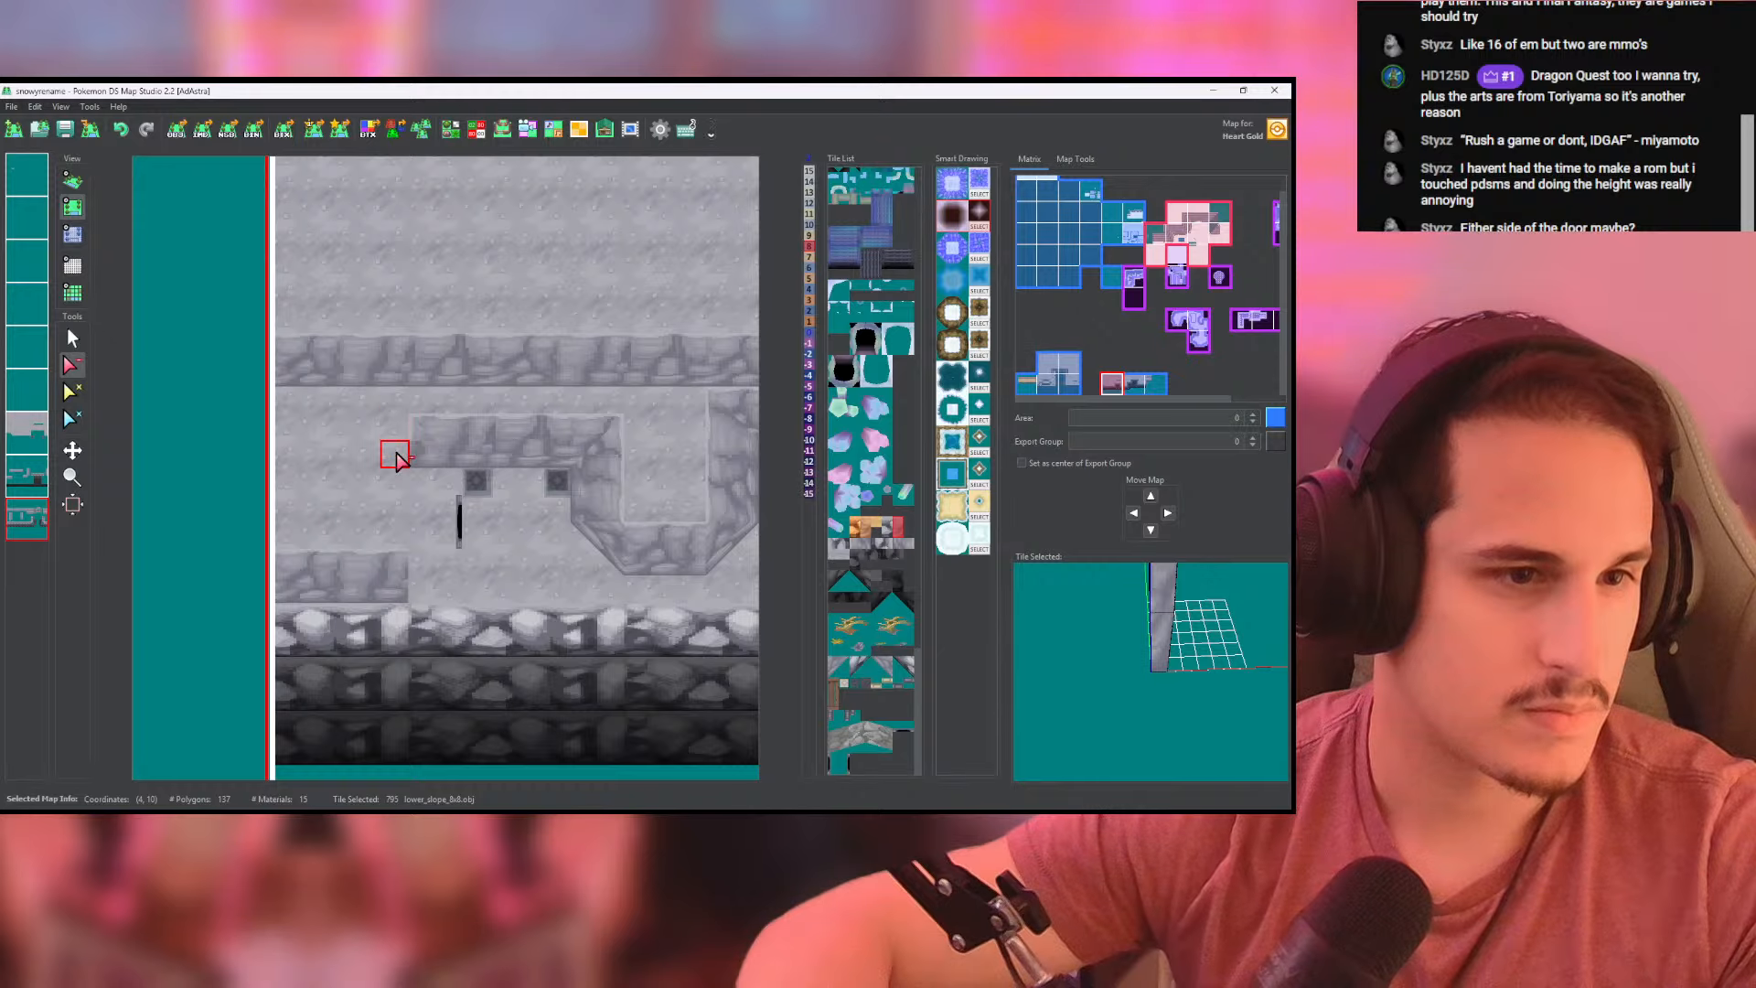
left_click(45, 535)
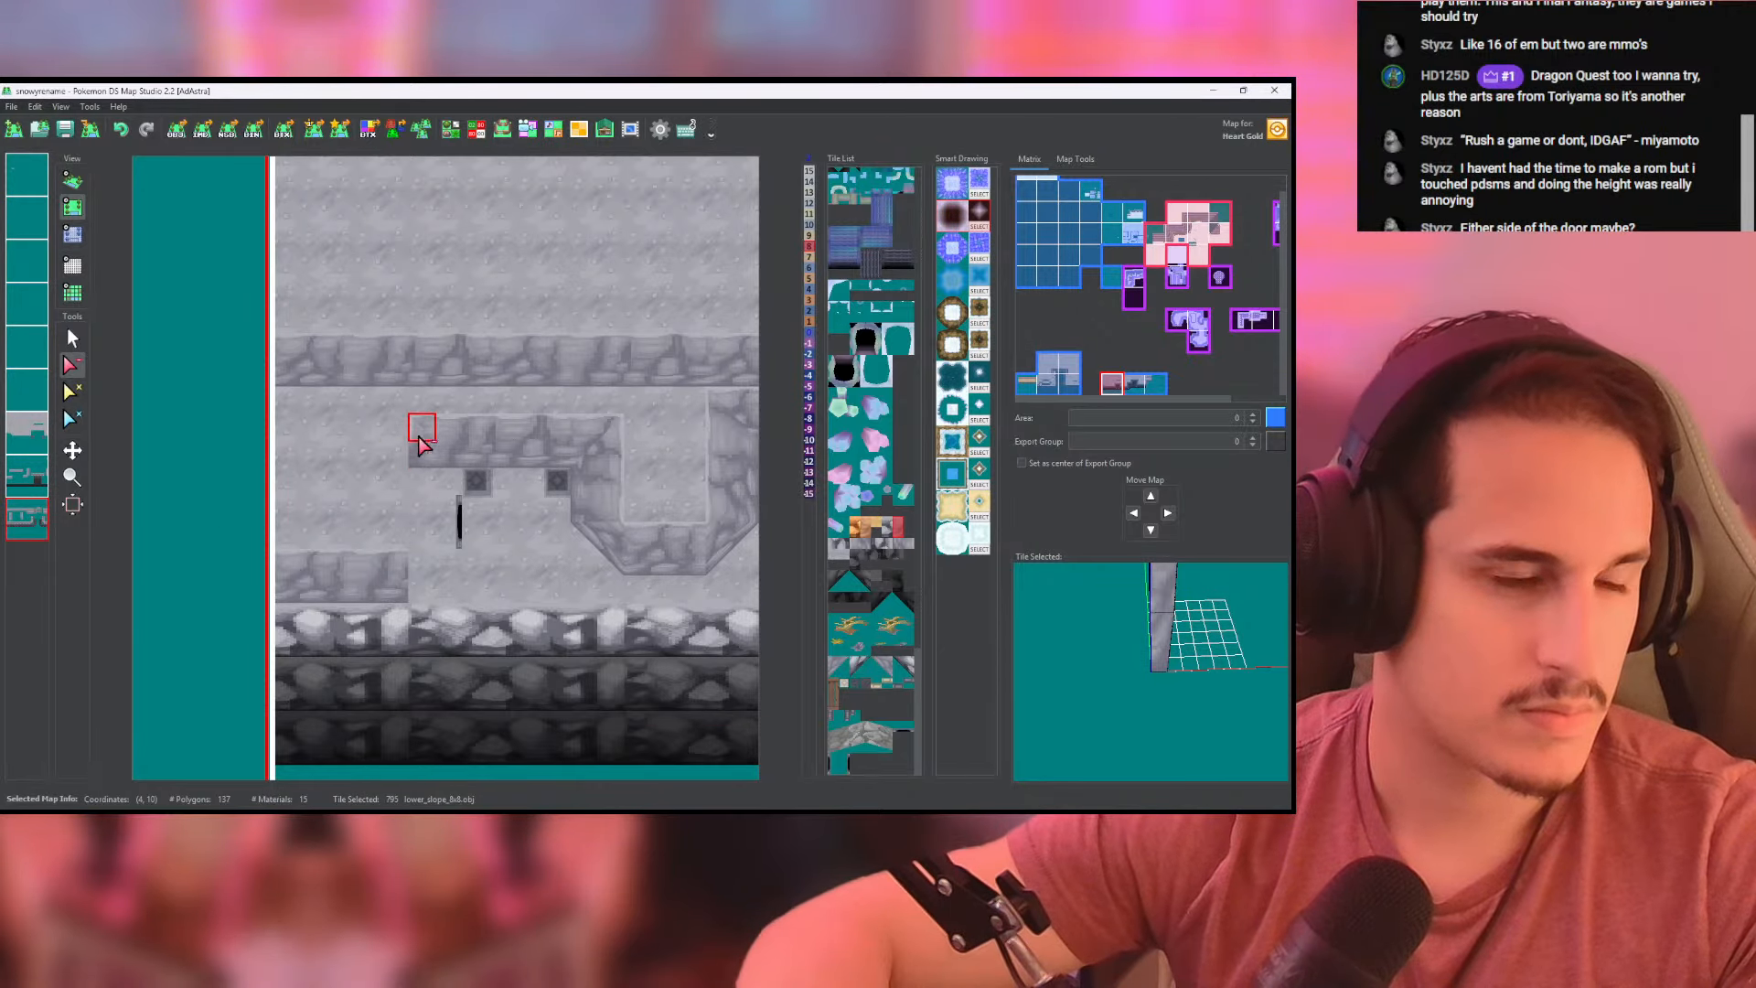
left_click(27, 476)
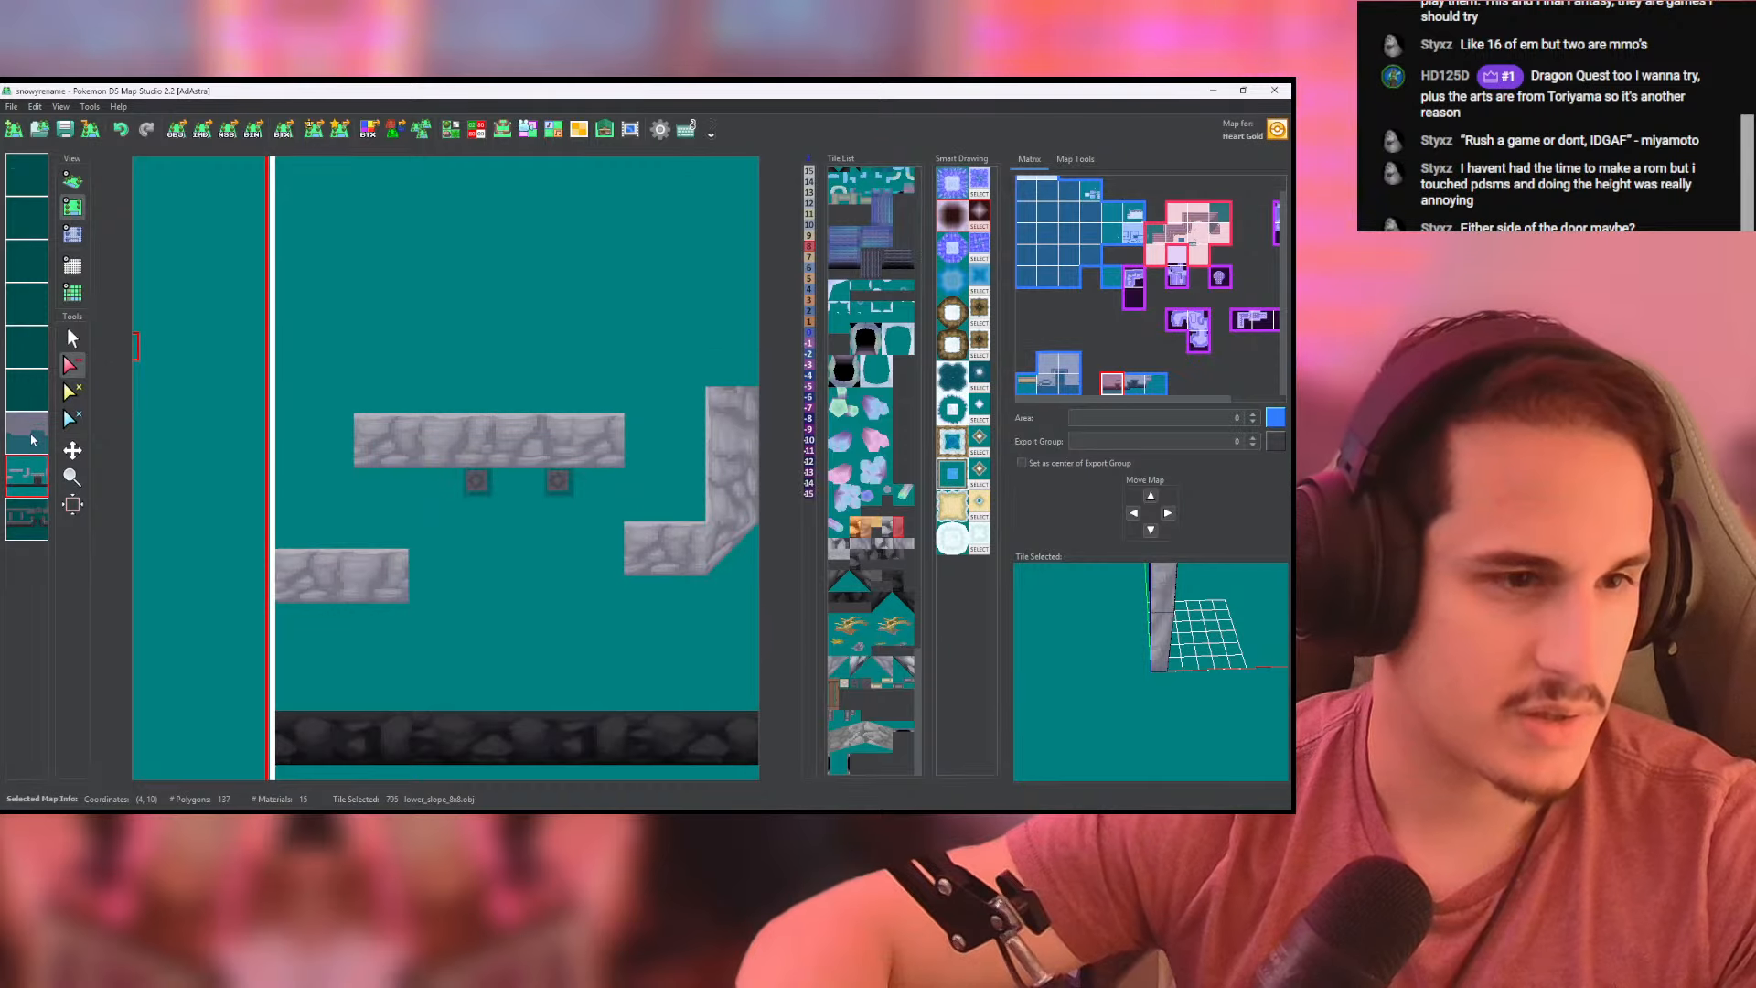
left_click(27, 434)
left_click(28, 433)
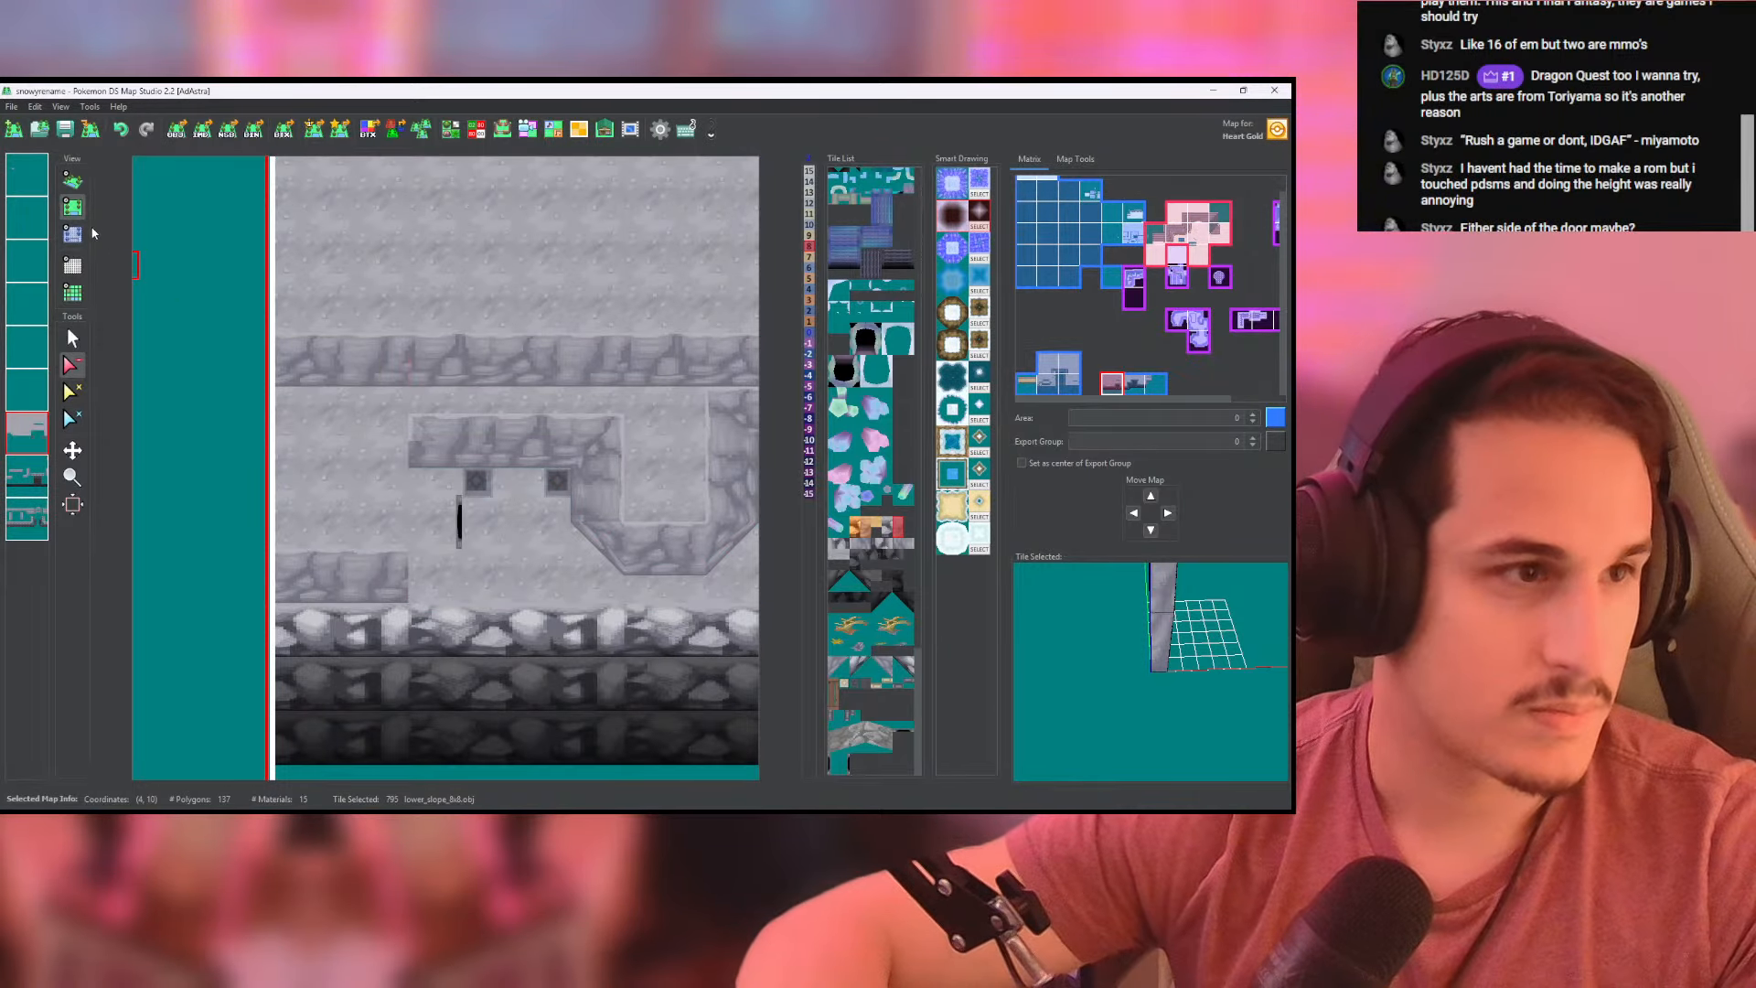
left_click(74, 181)
scroll(459, 366, "up", 6)
mouse_move(533, 419)
left_mouse_down()
mouse_move(368, 391)
mouse_move(374, 409)
mouse_move(232, 427)
mouse_move(255, 223)
mouse_move(363, 176)
mouse_move(549, 415)
mouse_move(512, 403)
left_mouse_up()
left_click(73, 208)
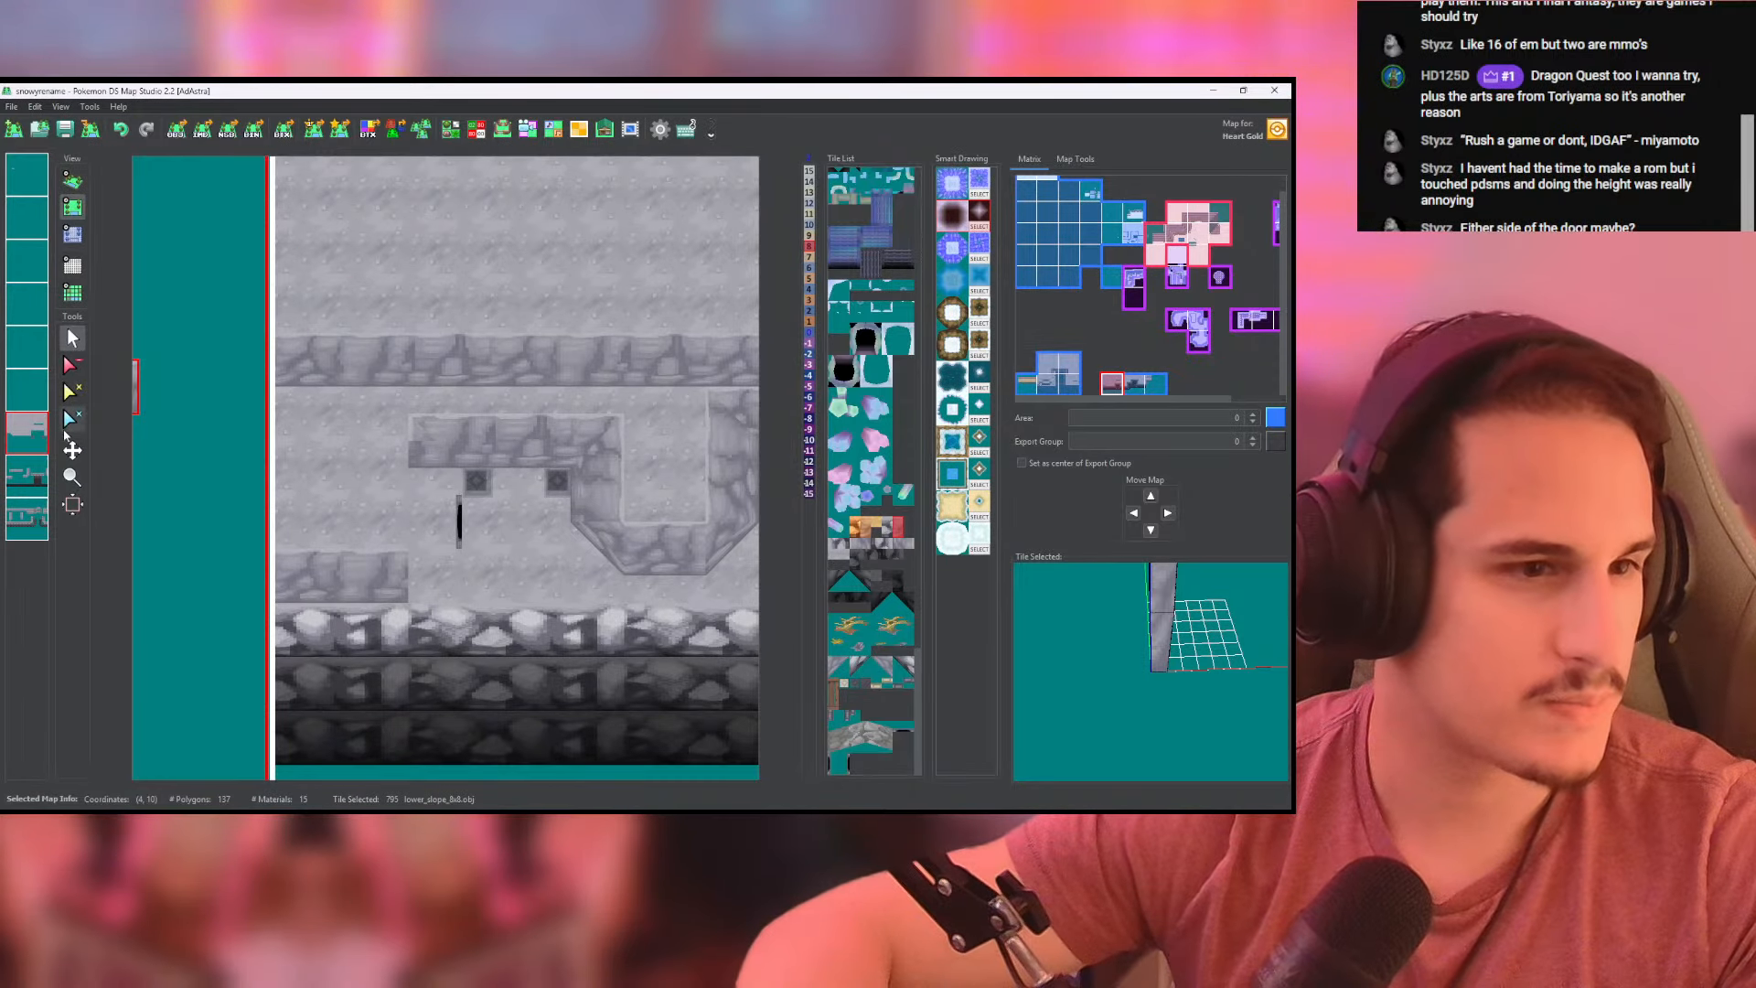
left_click(84, 363)
mouse_move(398, 533)
left_mouse_down()
mouse_move(377, 434)
mouse_move(394, 515)
left_mouse_up()
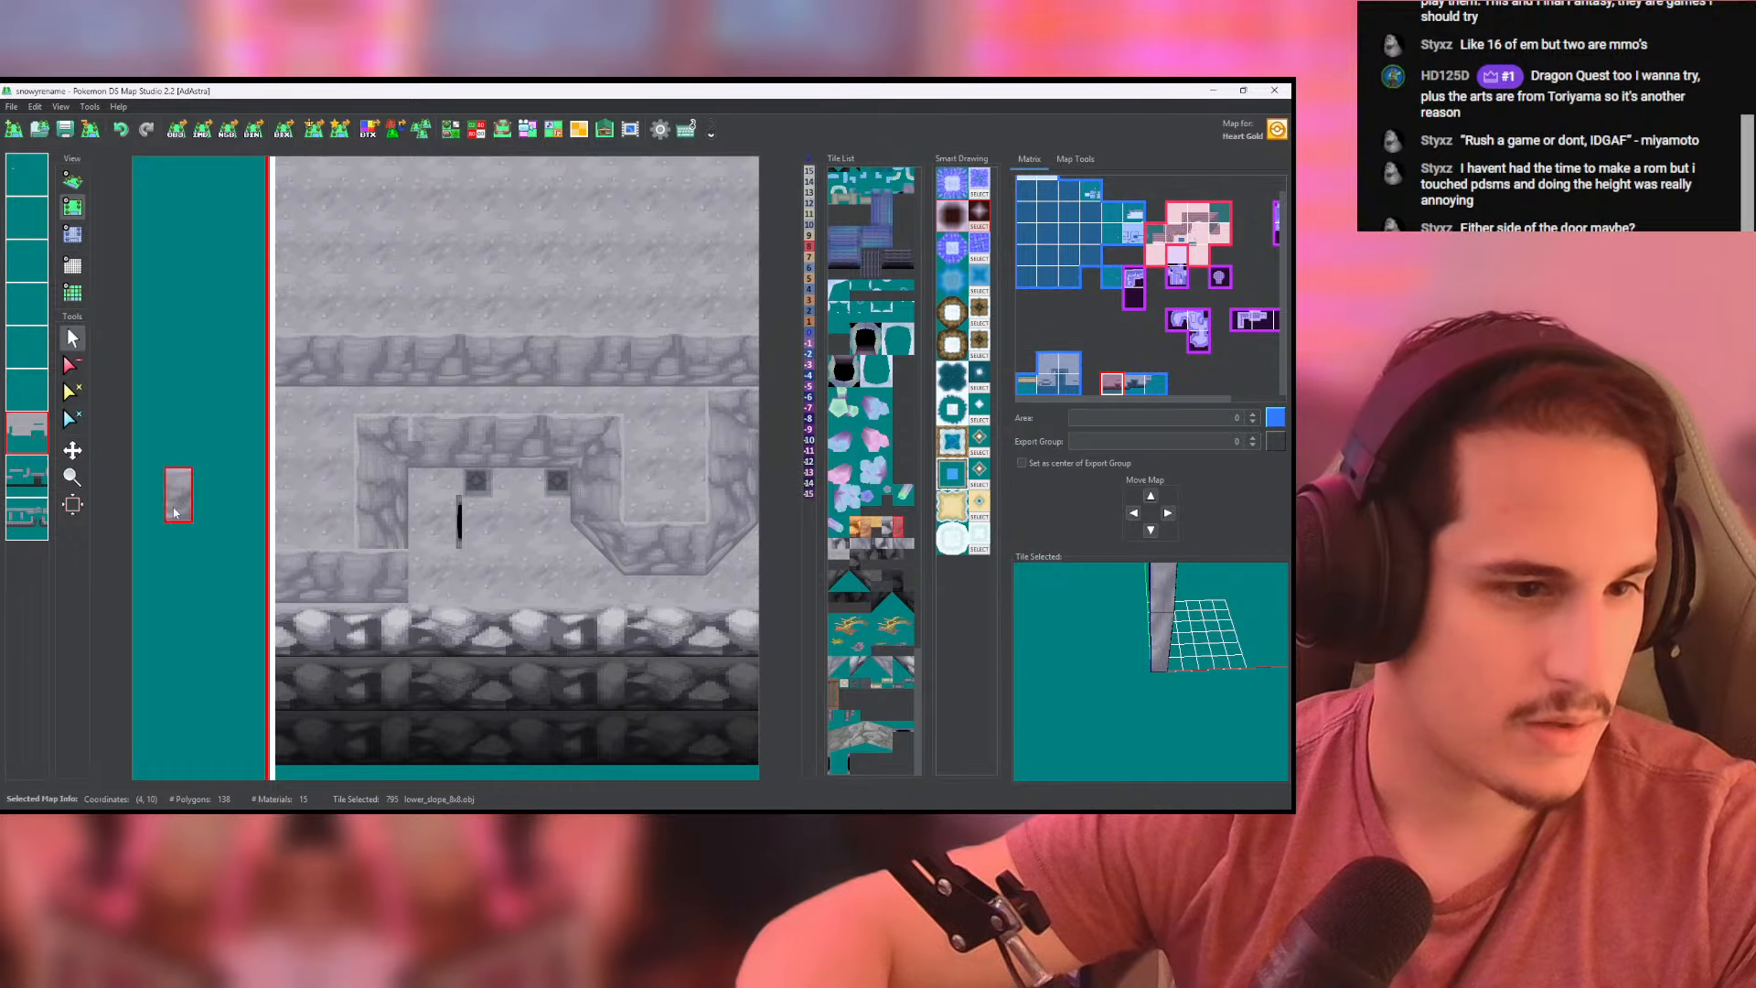
- Isolate the topmost layer and erase the stray rock tile near the back wall's west end
left_click(27, 174)
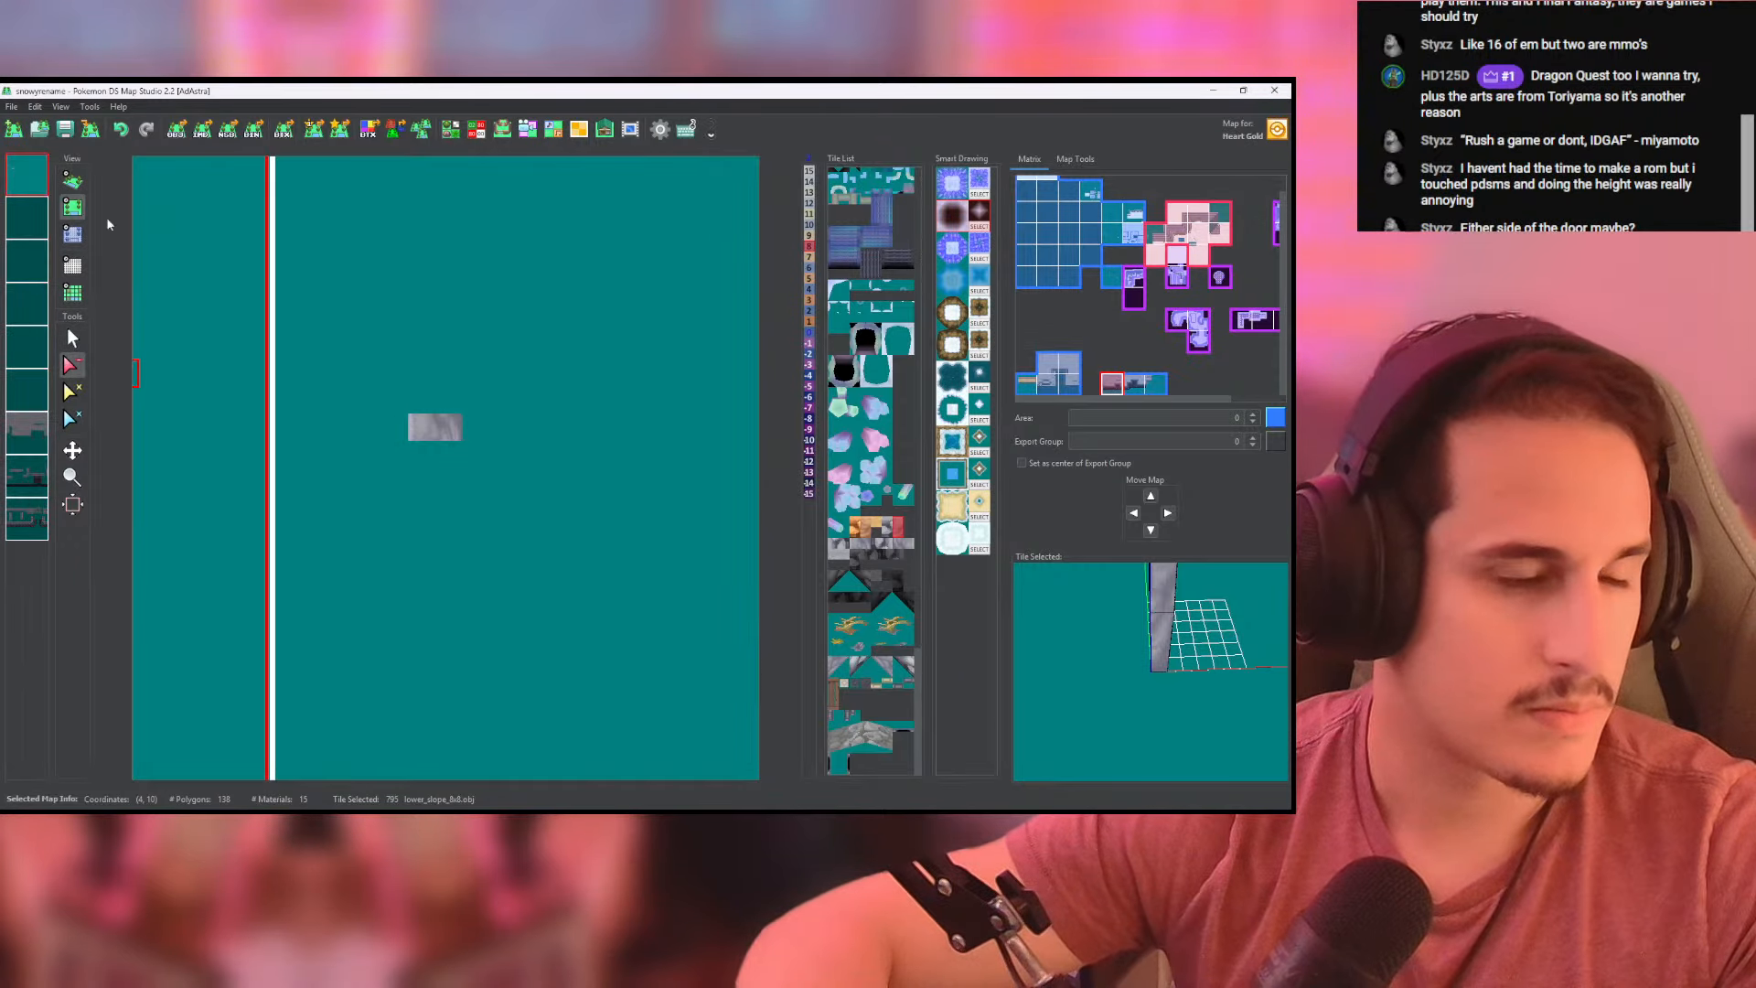
left_click(423, 439)
left_click(31, 178)
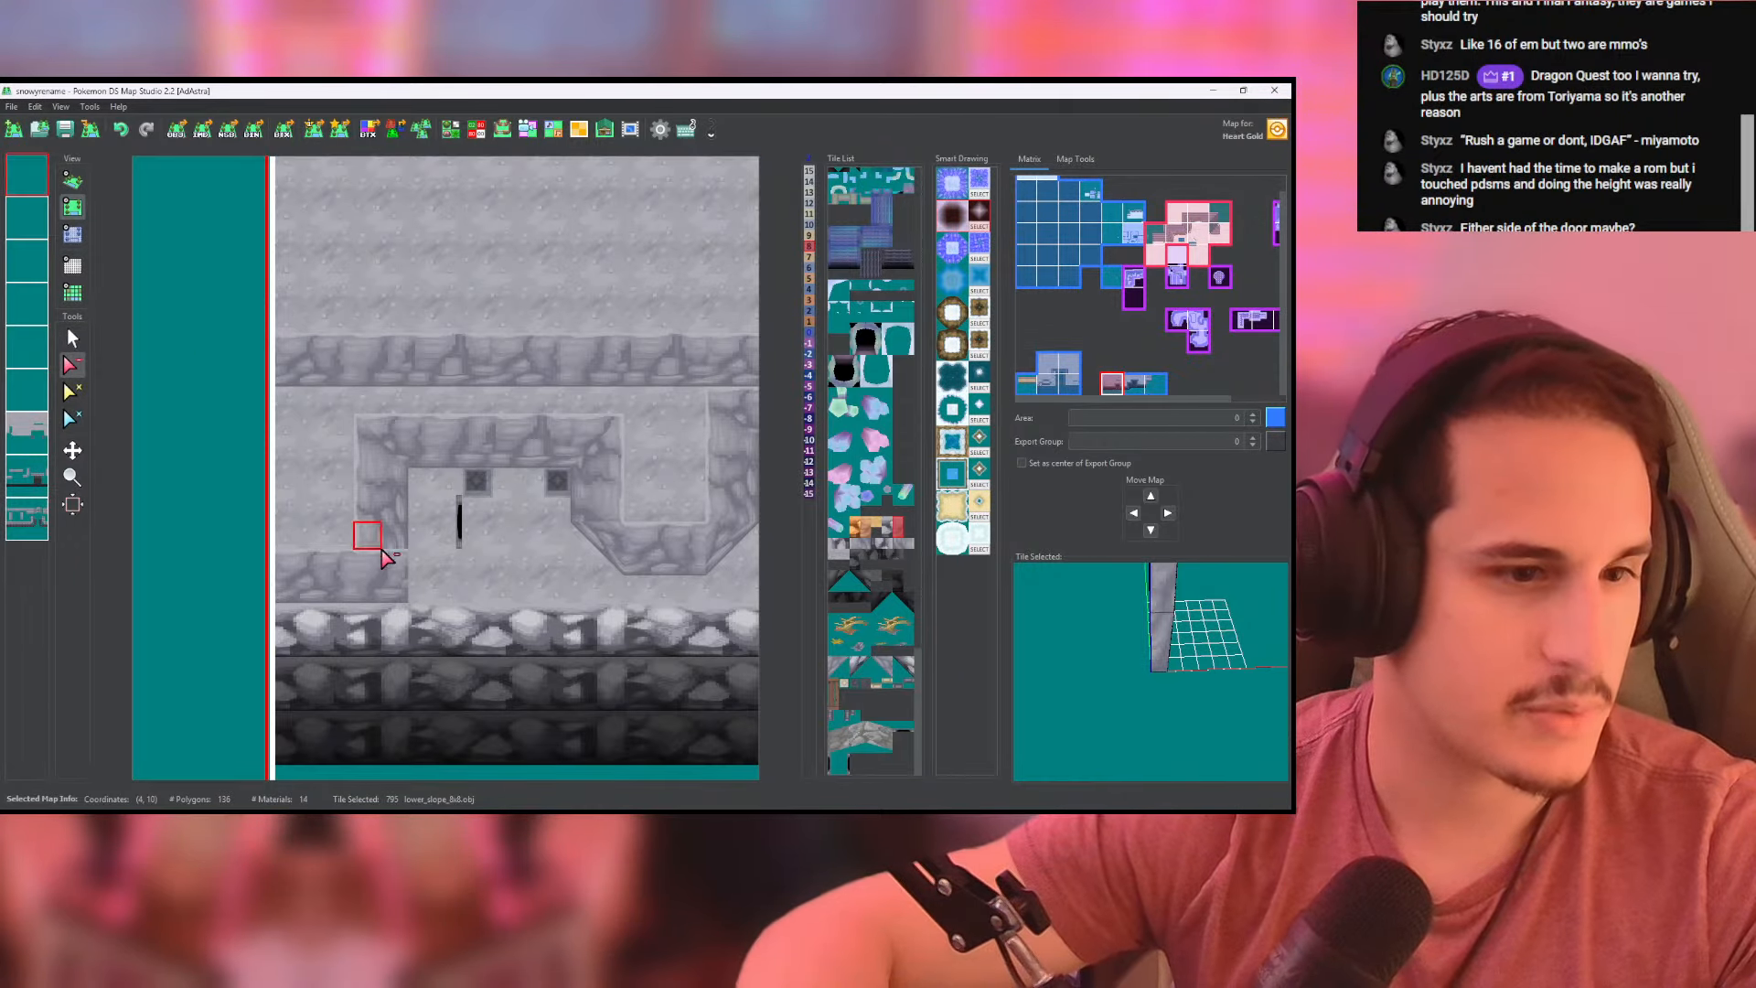
- Isolate the front-wall layer, erase the excess wall end covering the recess's new southwest corner, and inspect the corner in 3D
left_click(26, 519)
left_click(27, 474)
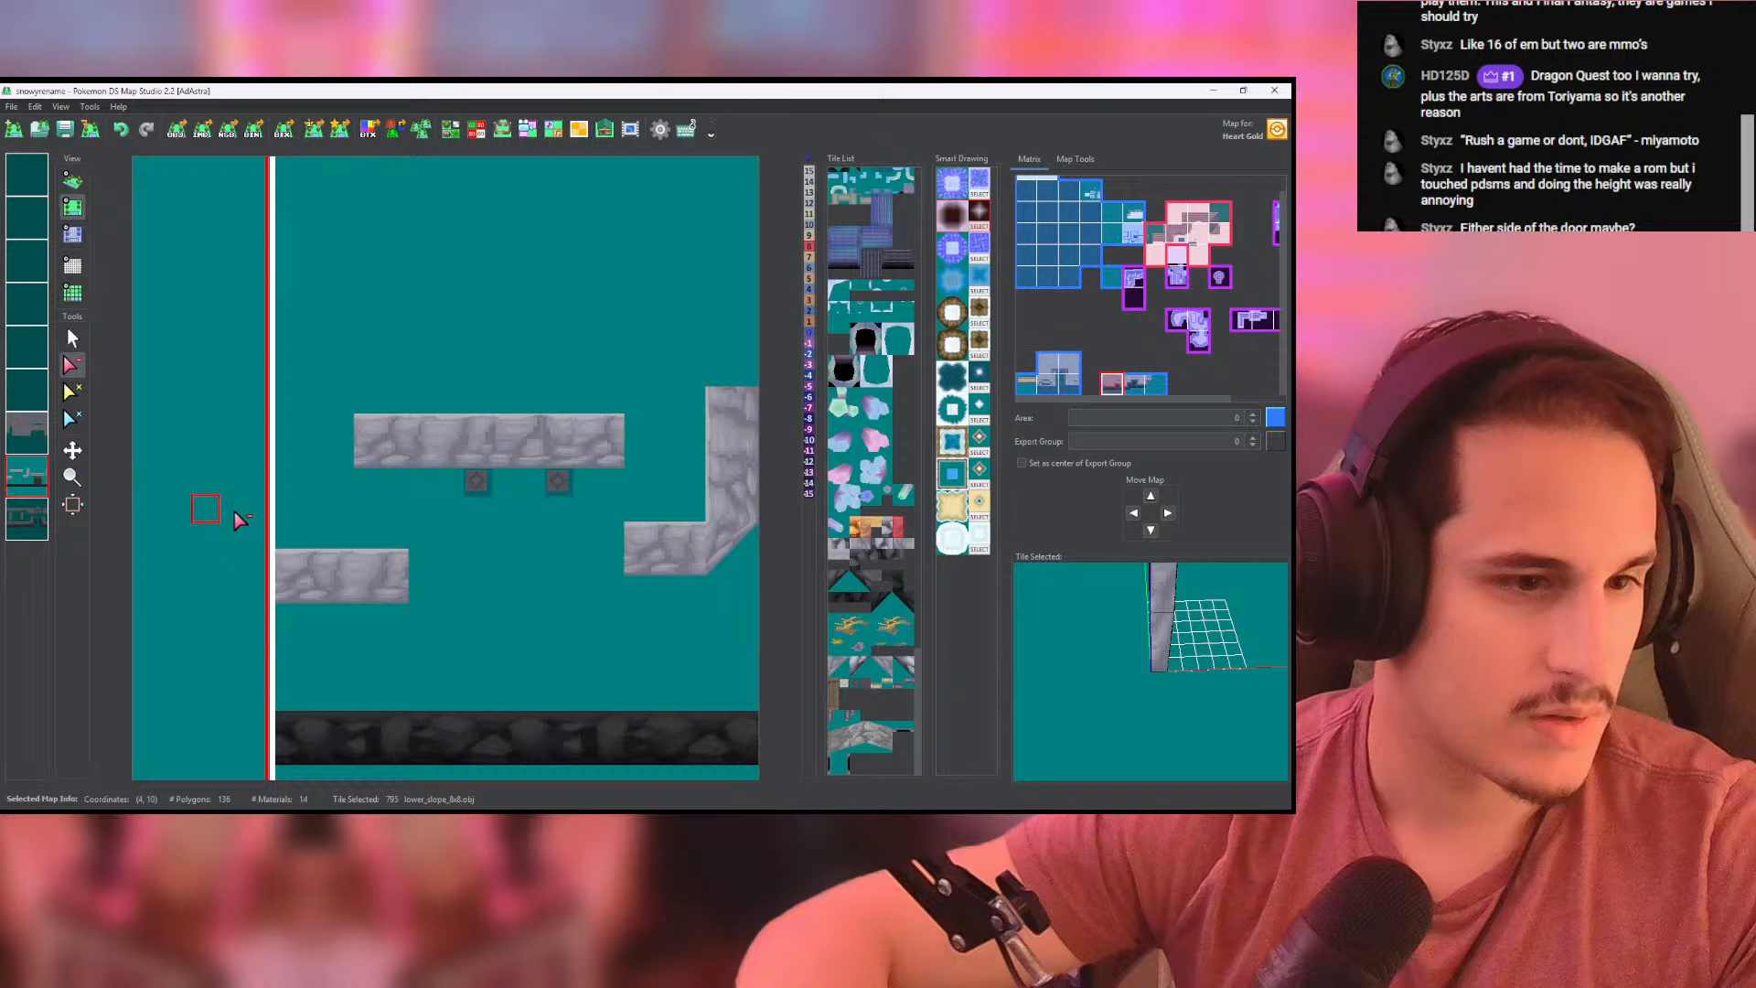
left_click(397, 596)
left_click(27, 475)
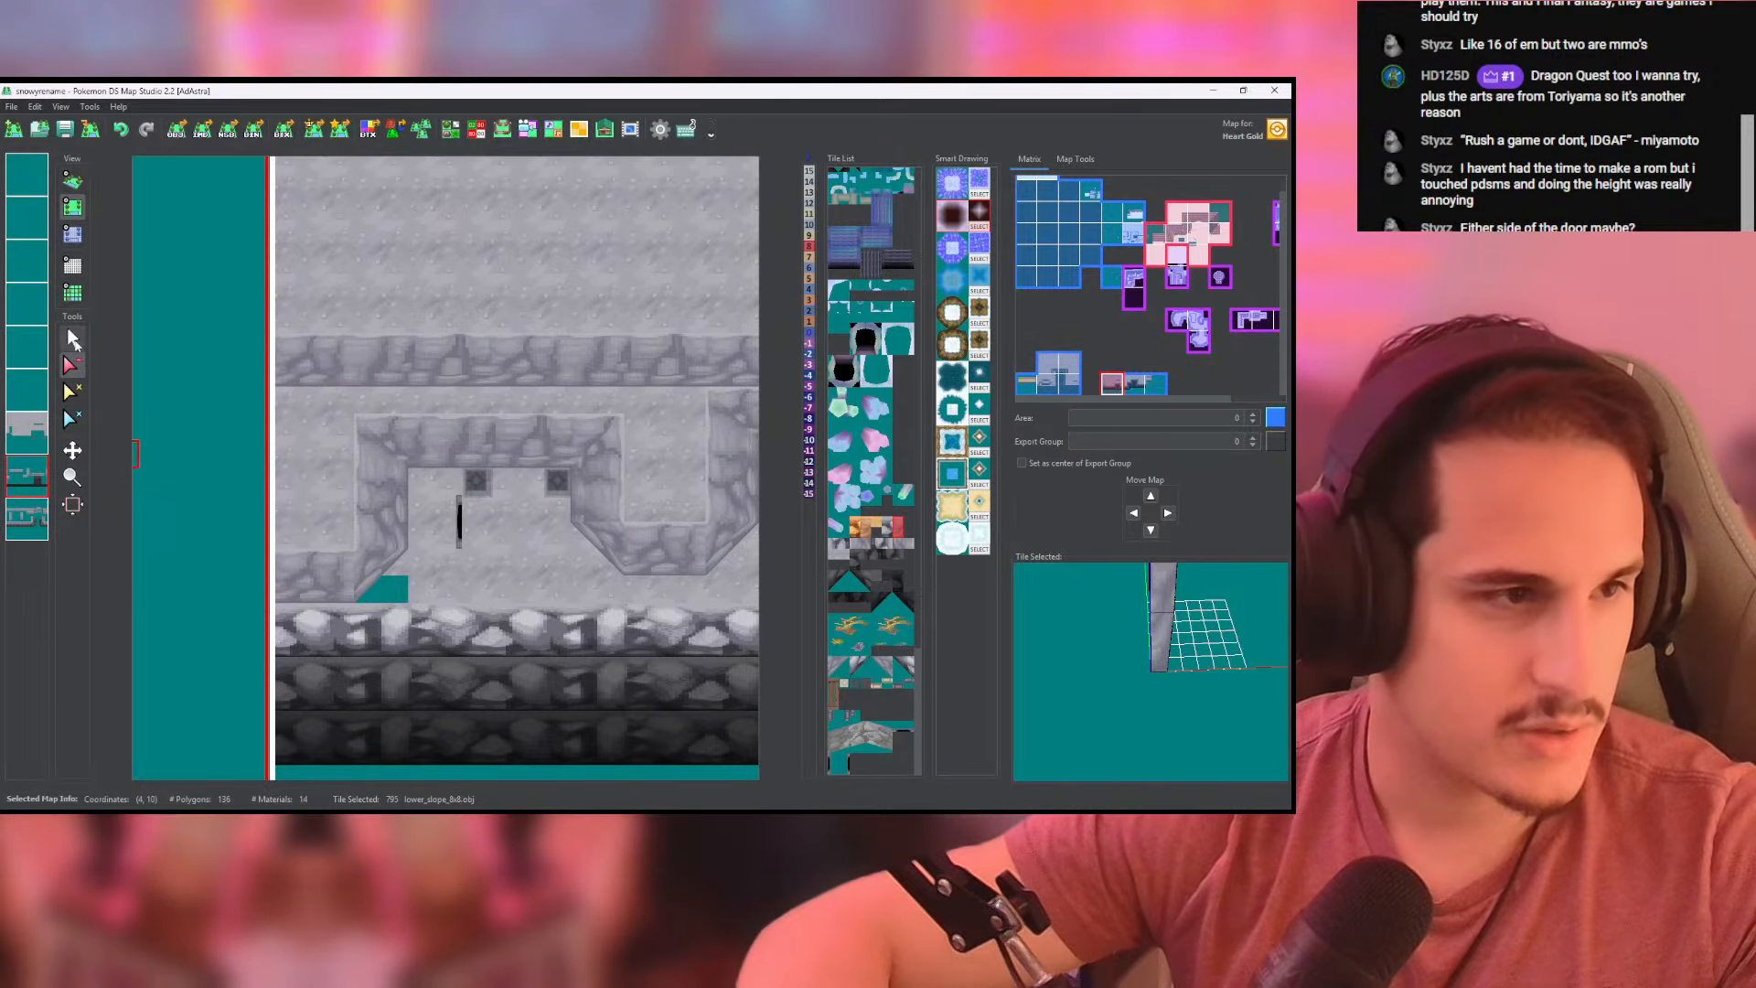
left_click(73, 340)
middle_click_drag(634, 368, 508, 412)
middle_click_drag(289, 508, 437, 485)
left_click(73, 180)
scroll(393, 384, "up", 6)
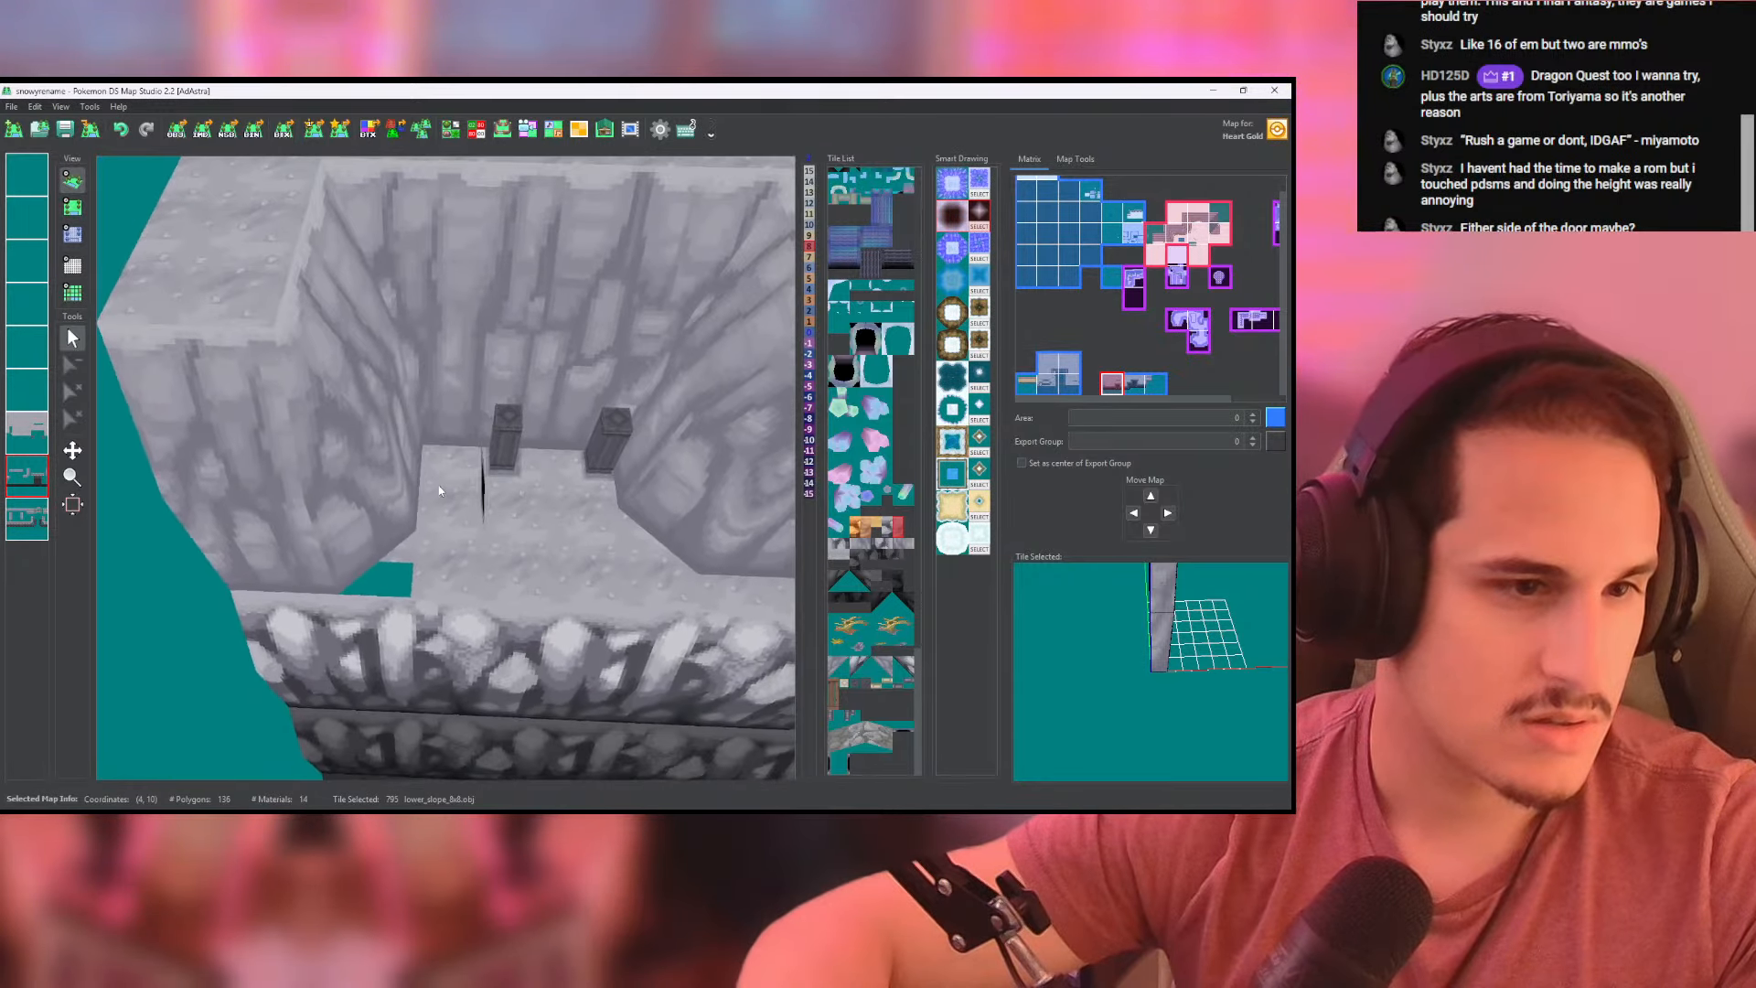
- Fill the ground gap beside the recess's southwest corner with cliffside_ground tiles and check it in 3D
left_click(73, 208)
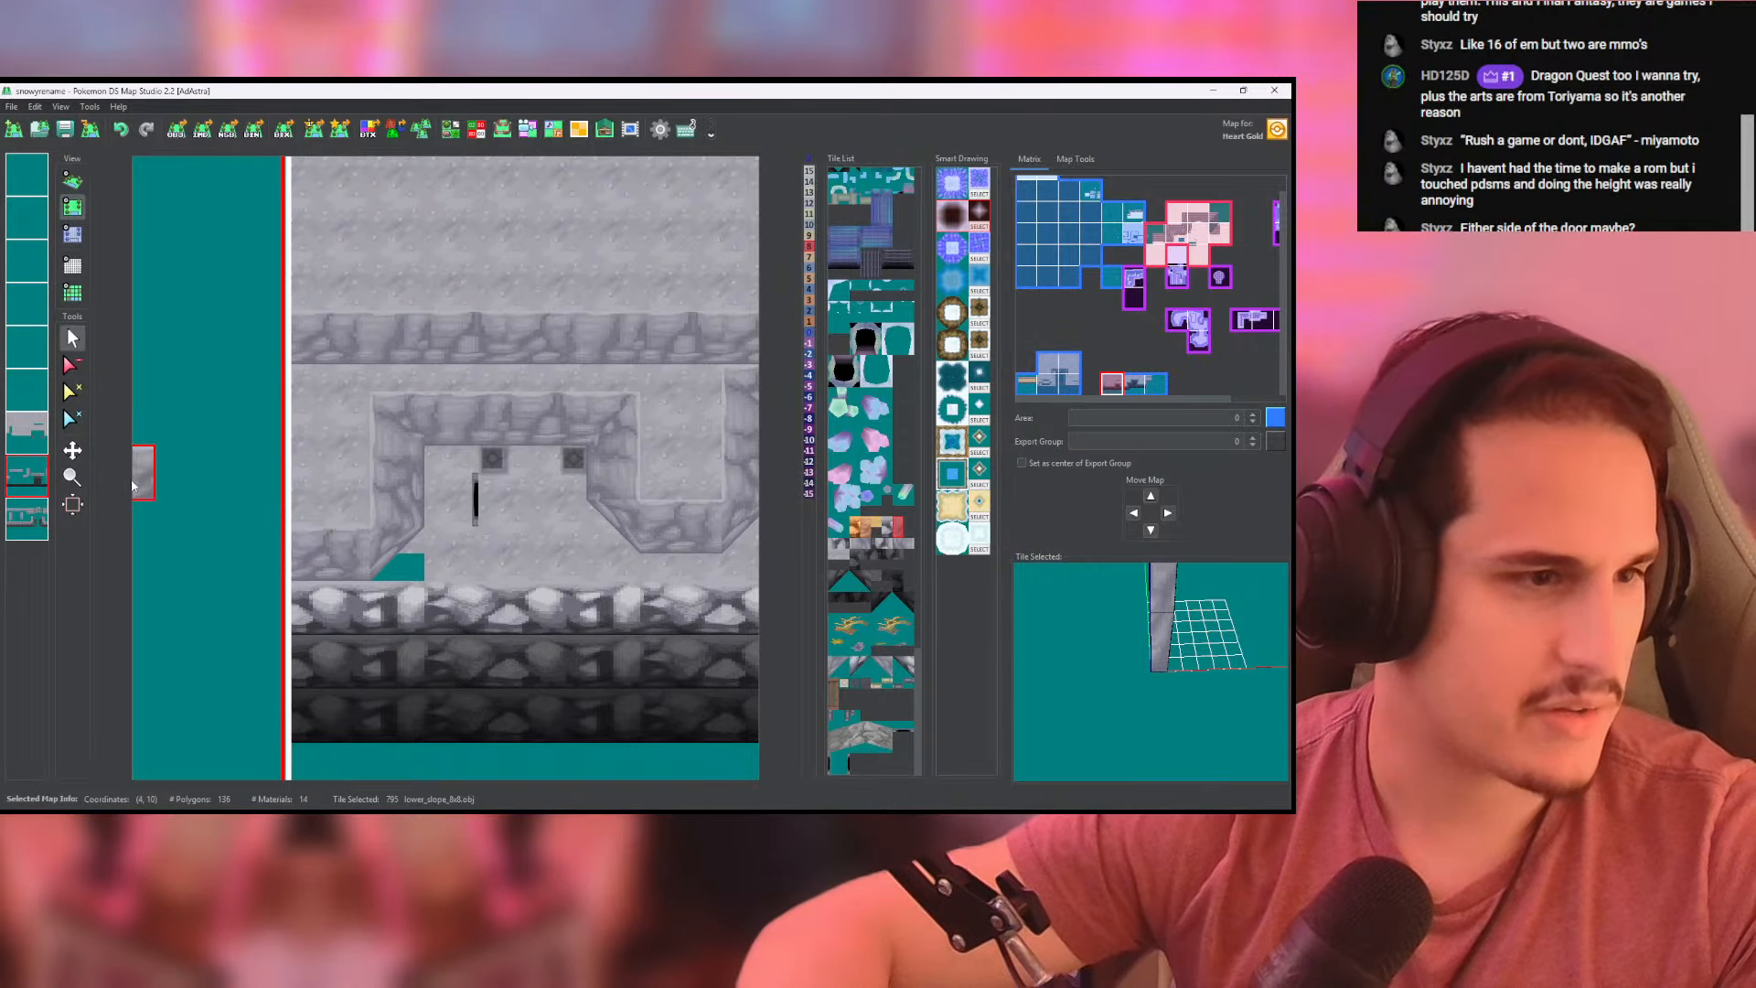
left_click(28, 435)
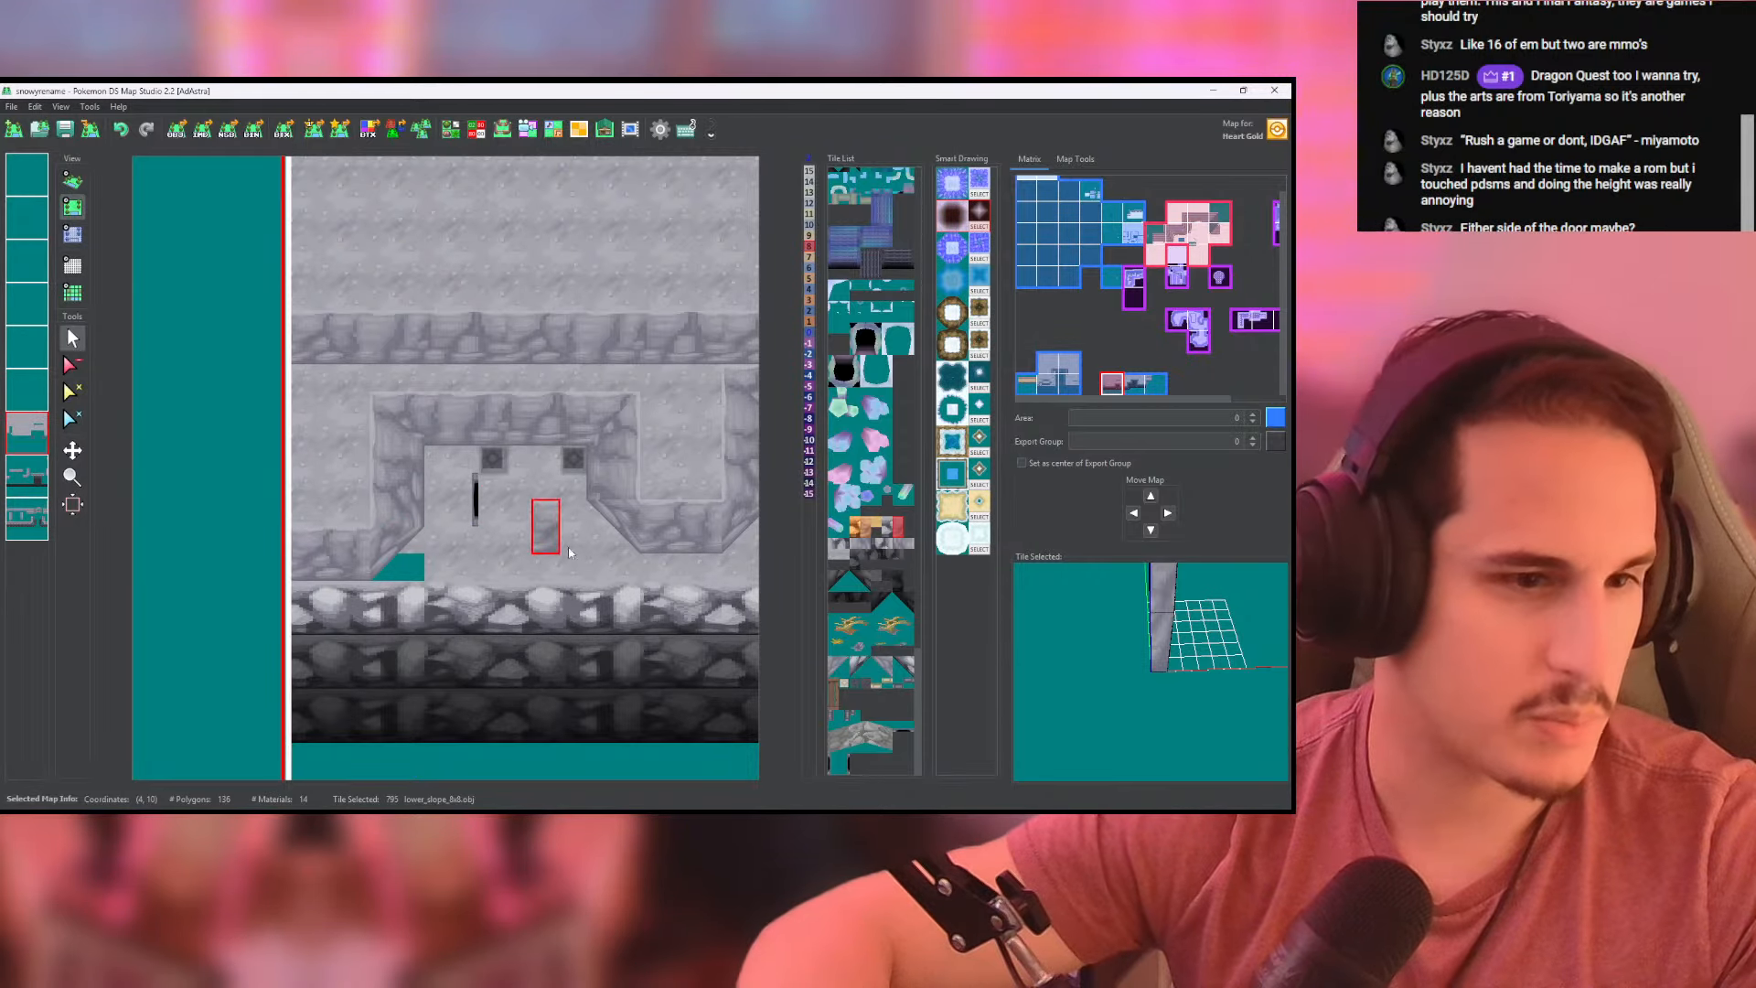
right_click(564, 550)
left_click(72, 180)
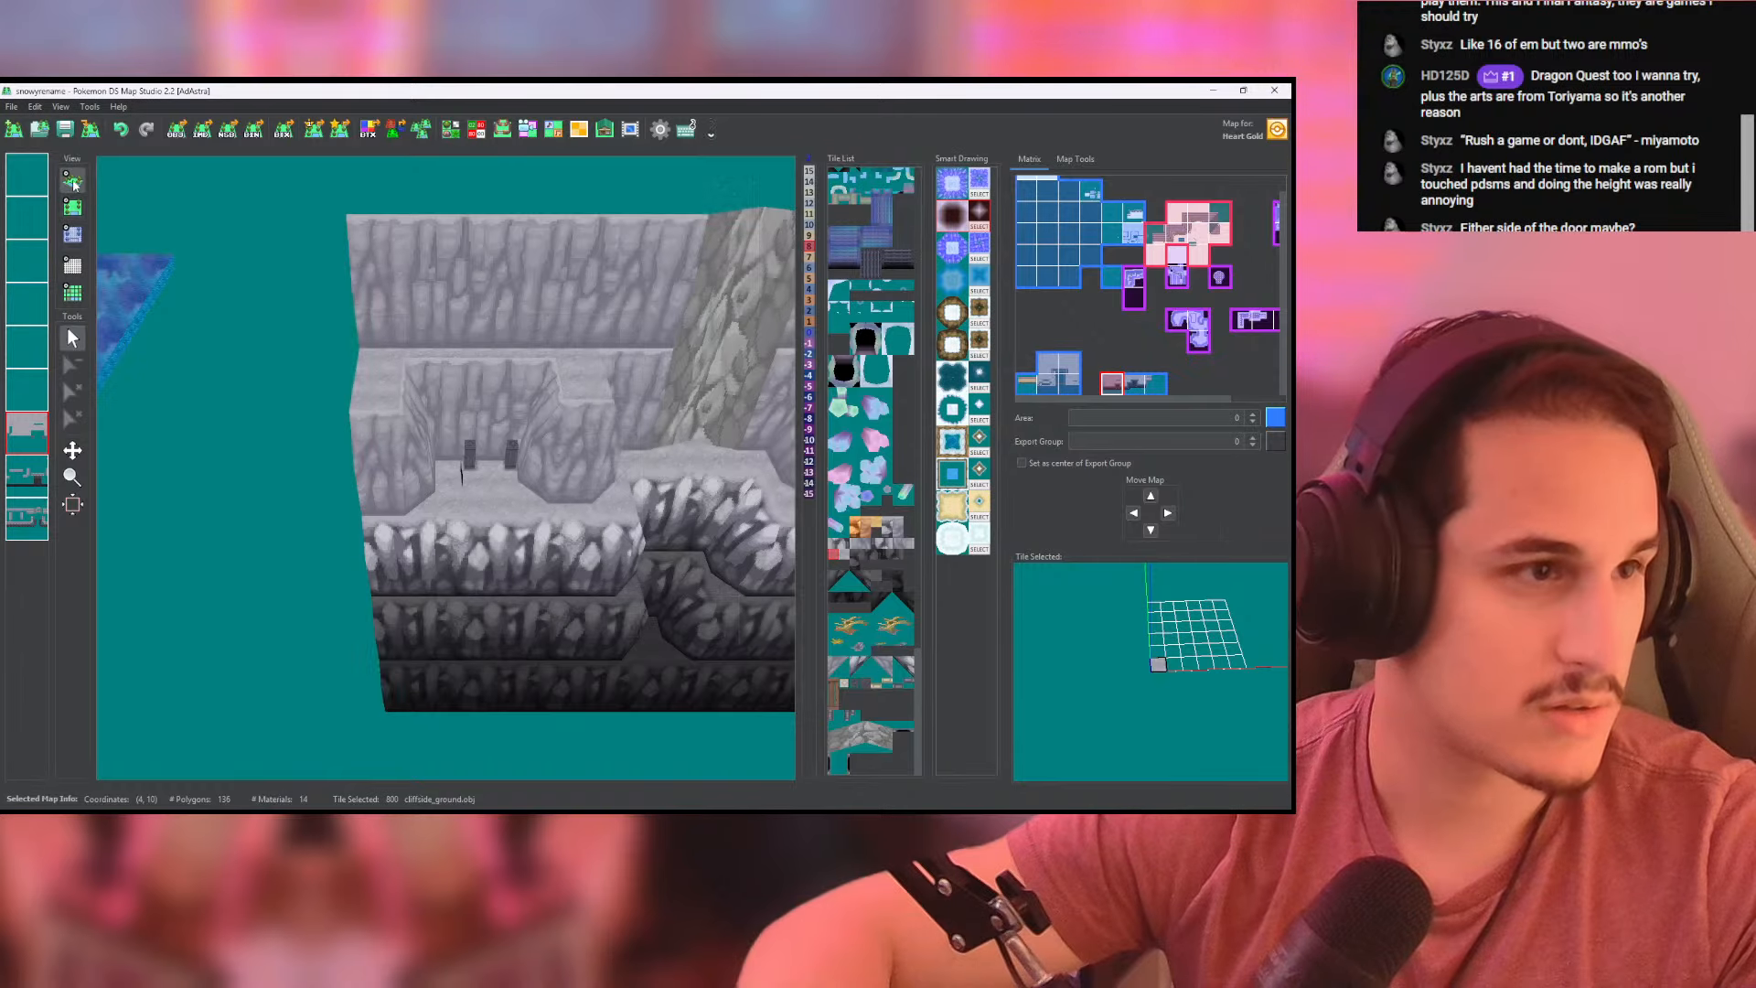
mouse_move(412, 366)
left_mouse_down()
mouse_move(356, 338)
mouse_move(384, 353)
left_mouse_up()
scroll(602, 483, "up", 5)
scroll(601, 477, "up", 5)
left_click_drag(601, 477, 585, 393)
left_click(72, 206)
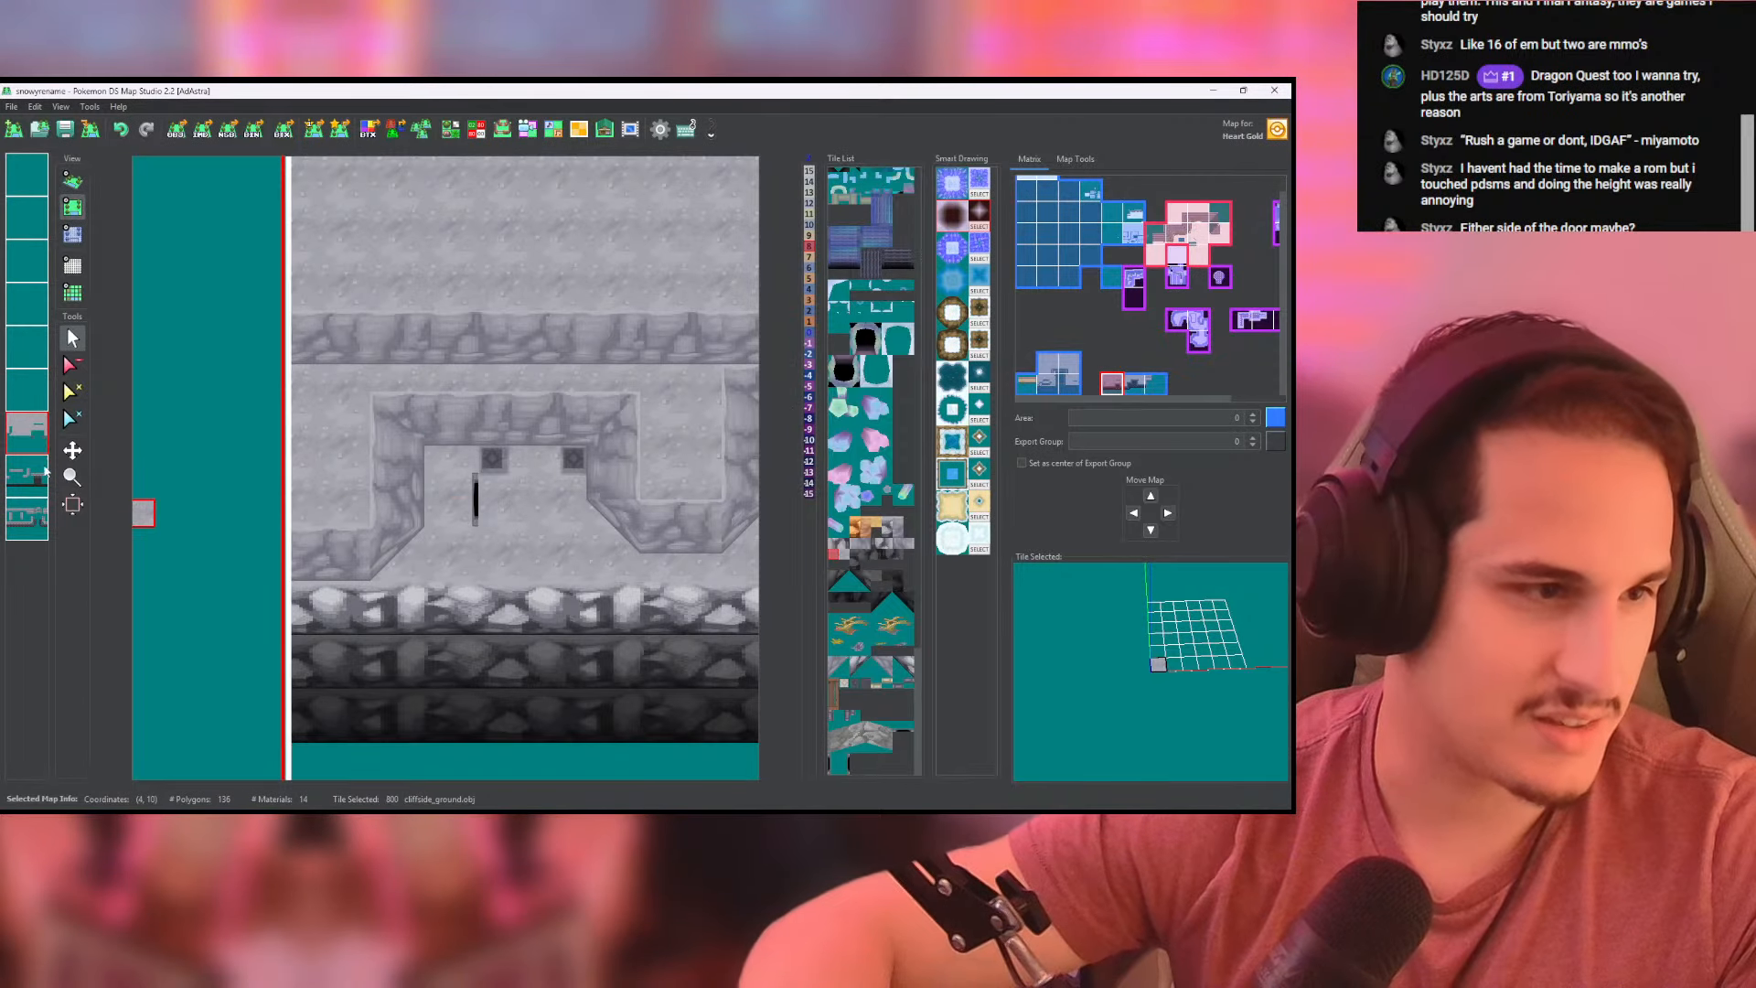
- Move the mountain_entrance doorway against the recess's west side wall, erasing its old copy, and inspect it in 3D
left_click(25, 394)
right_click(460, 512)
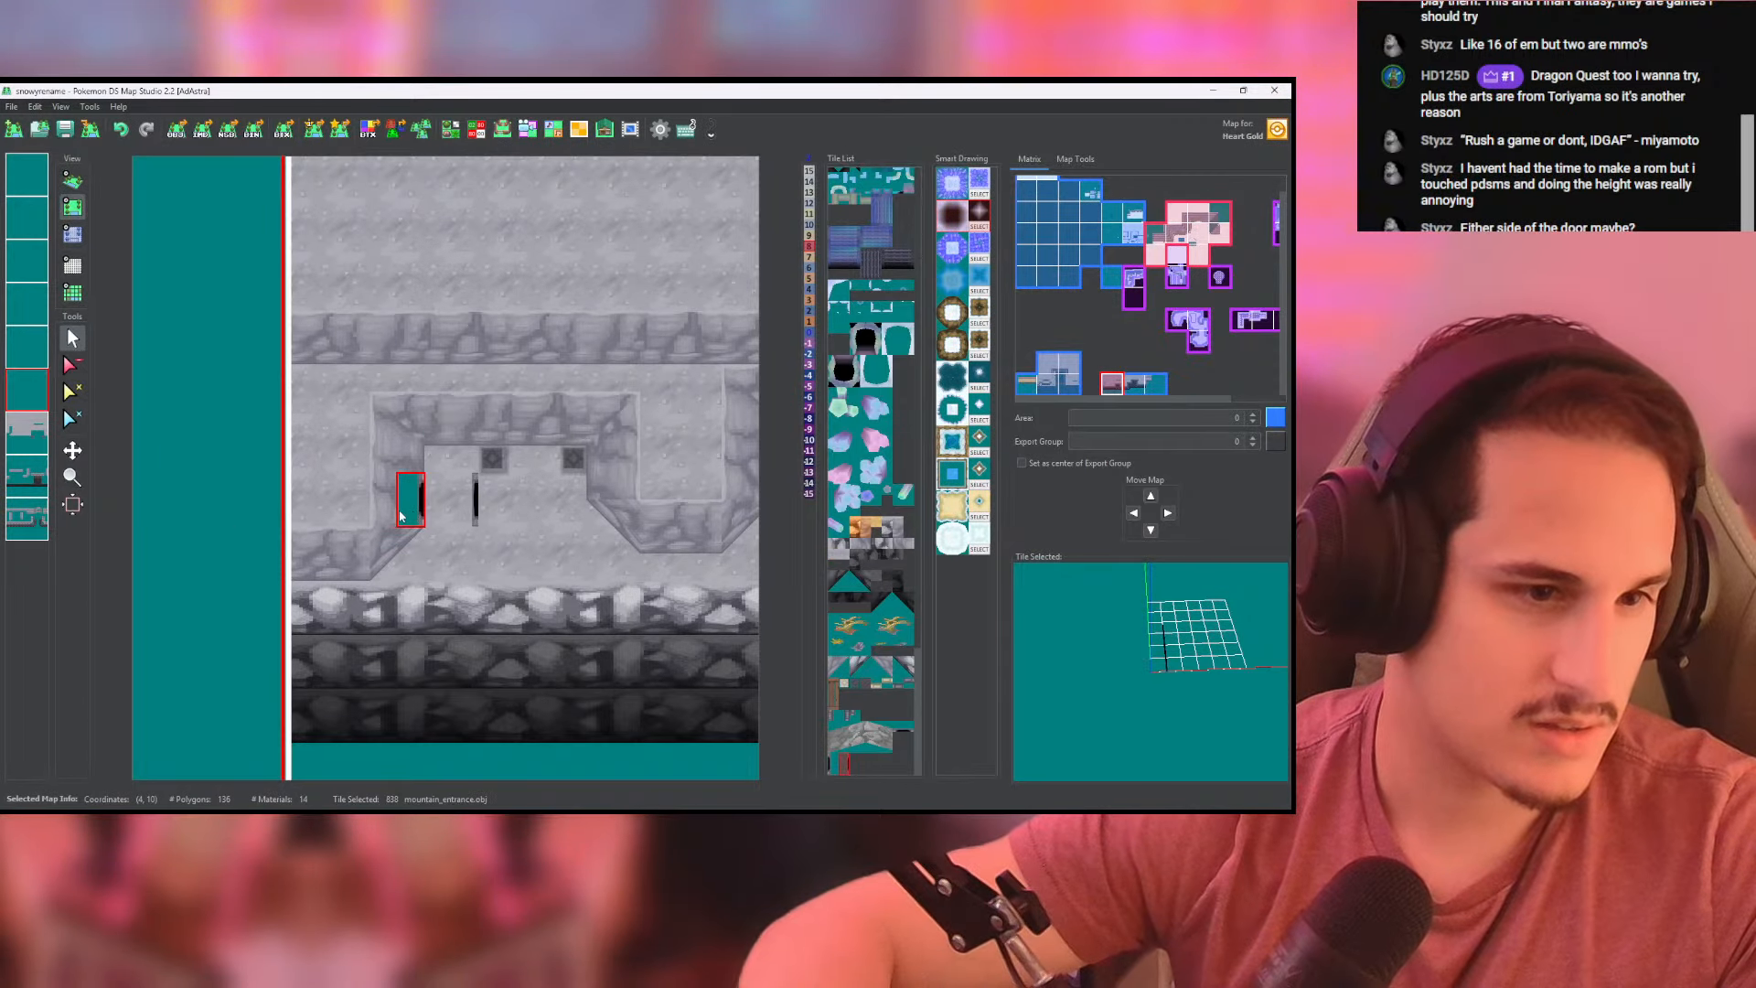
left_click(73, 365)
left_click(465, 512)
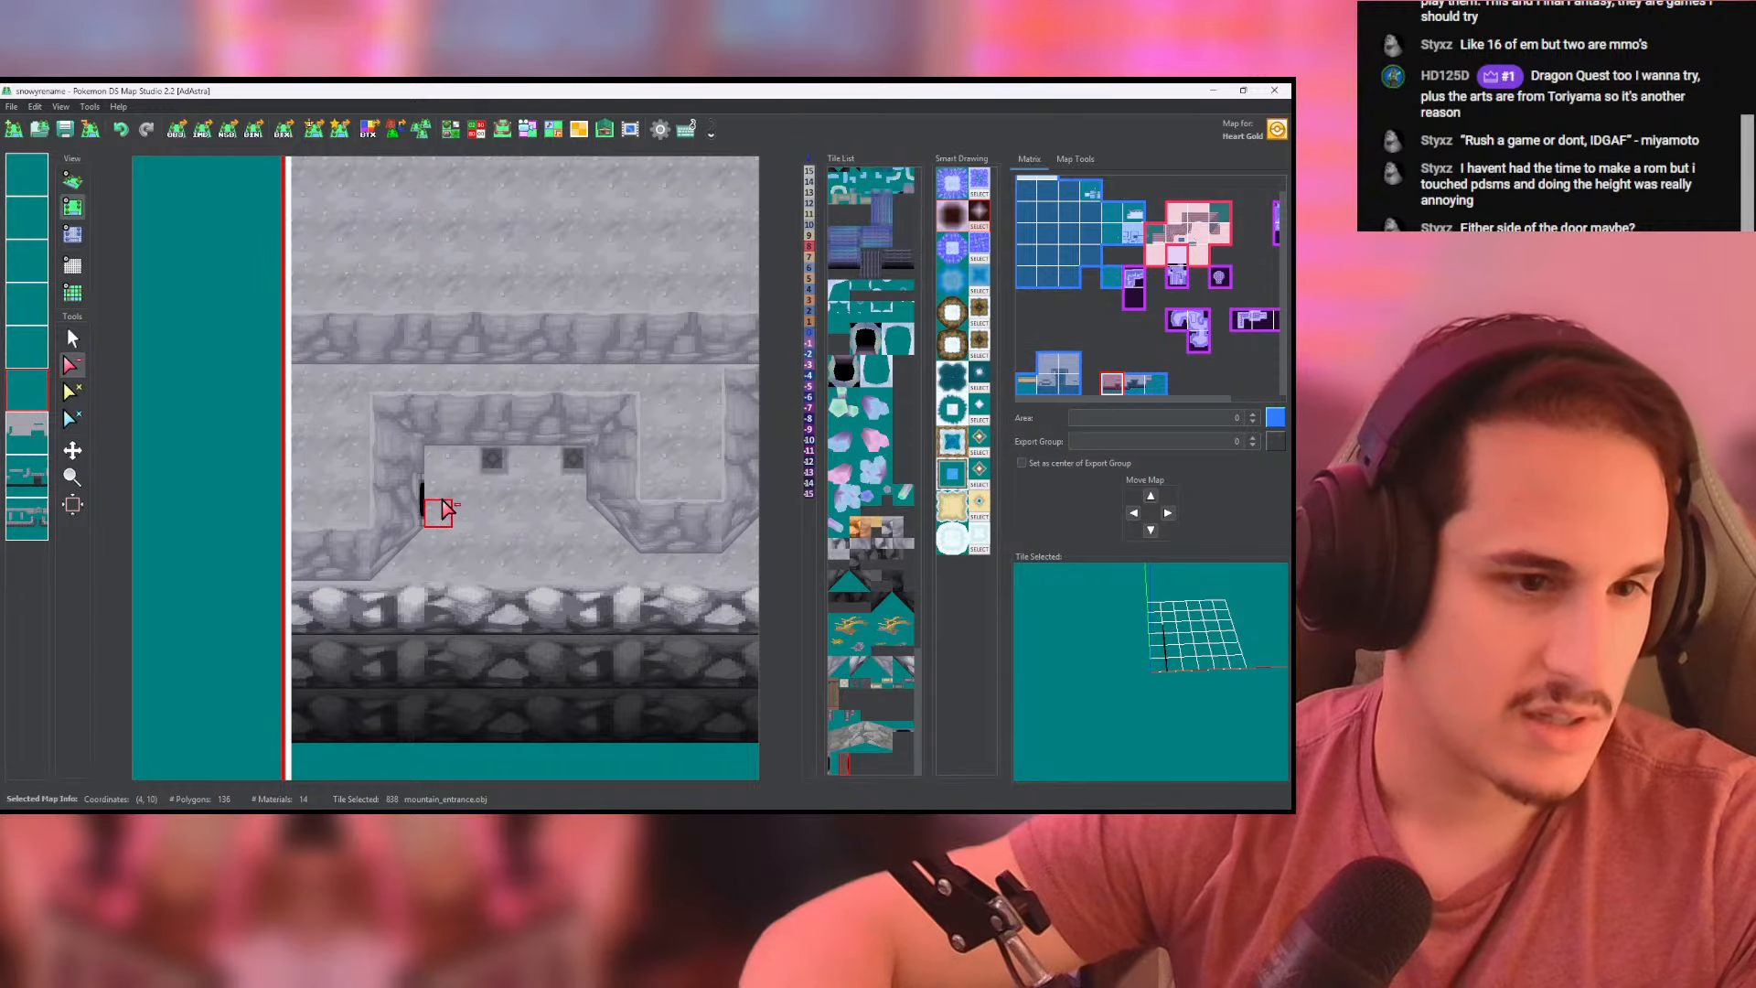
left_click(72, 180)
scroll(479, 457, "up", 6)
right_click_drag(473, 477, 554, 442)
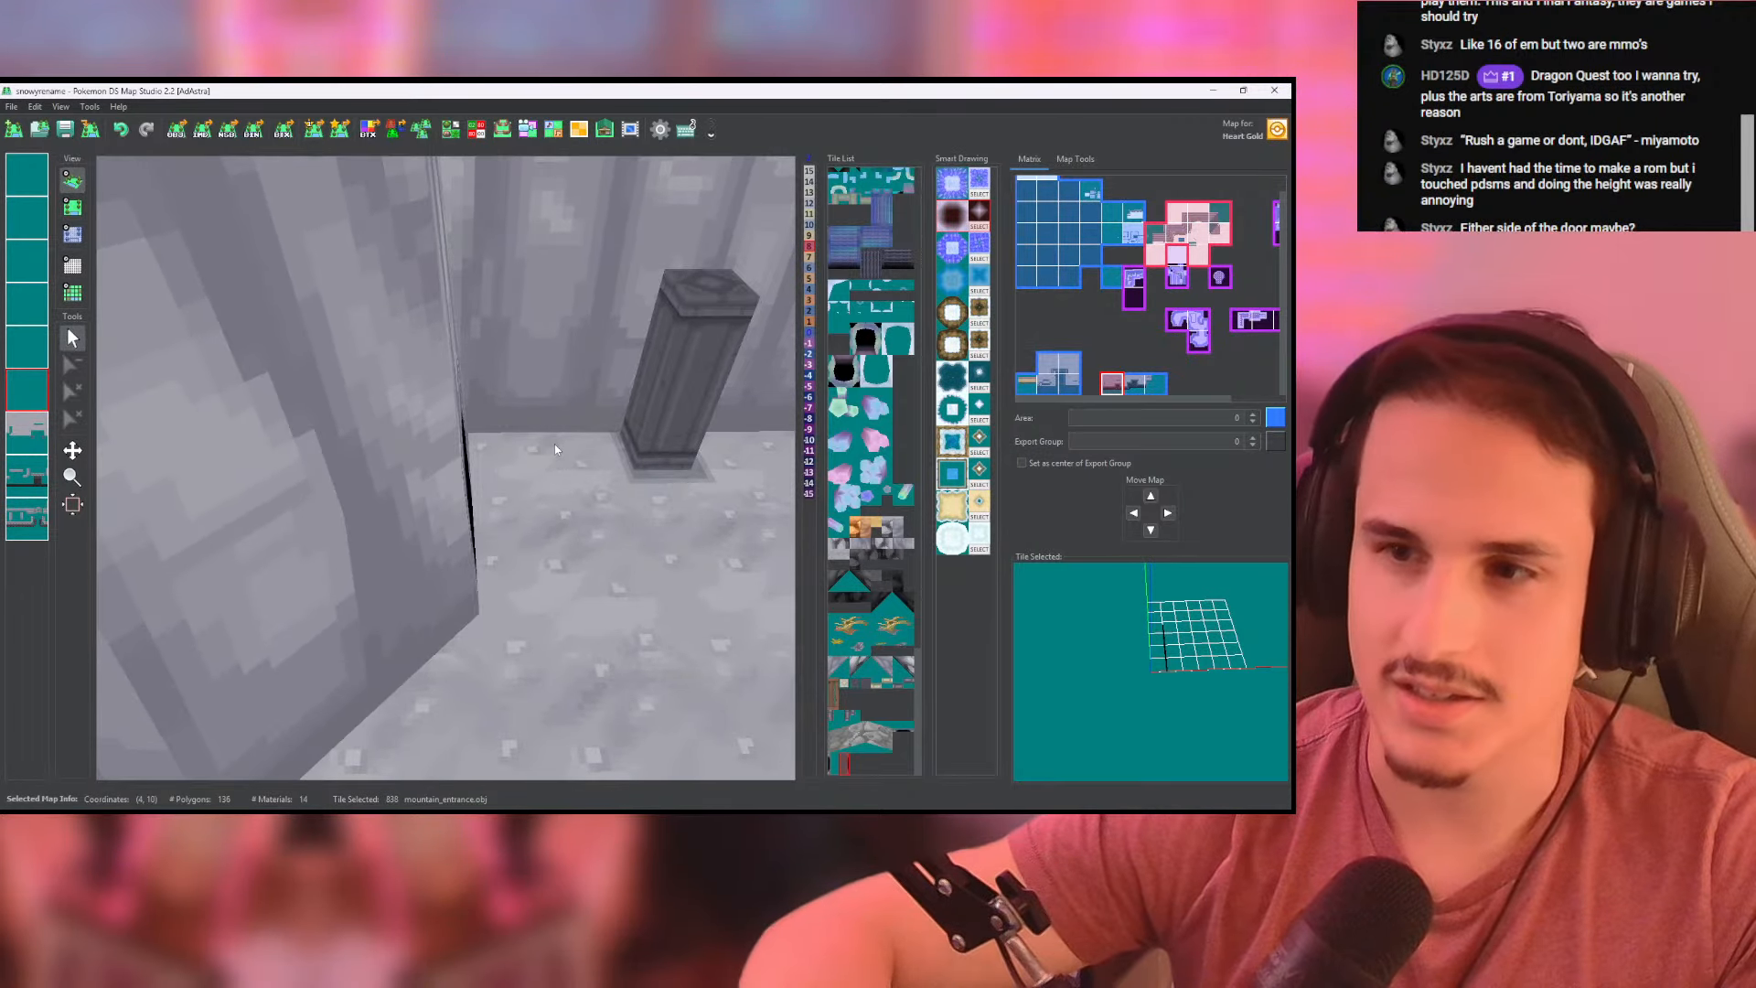
right_click_drag(554, 442, 503, 501)
scroll(495, 397, "up", 4)
scroll(459, 441, "down", 6)
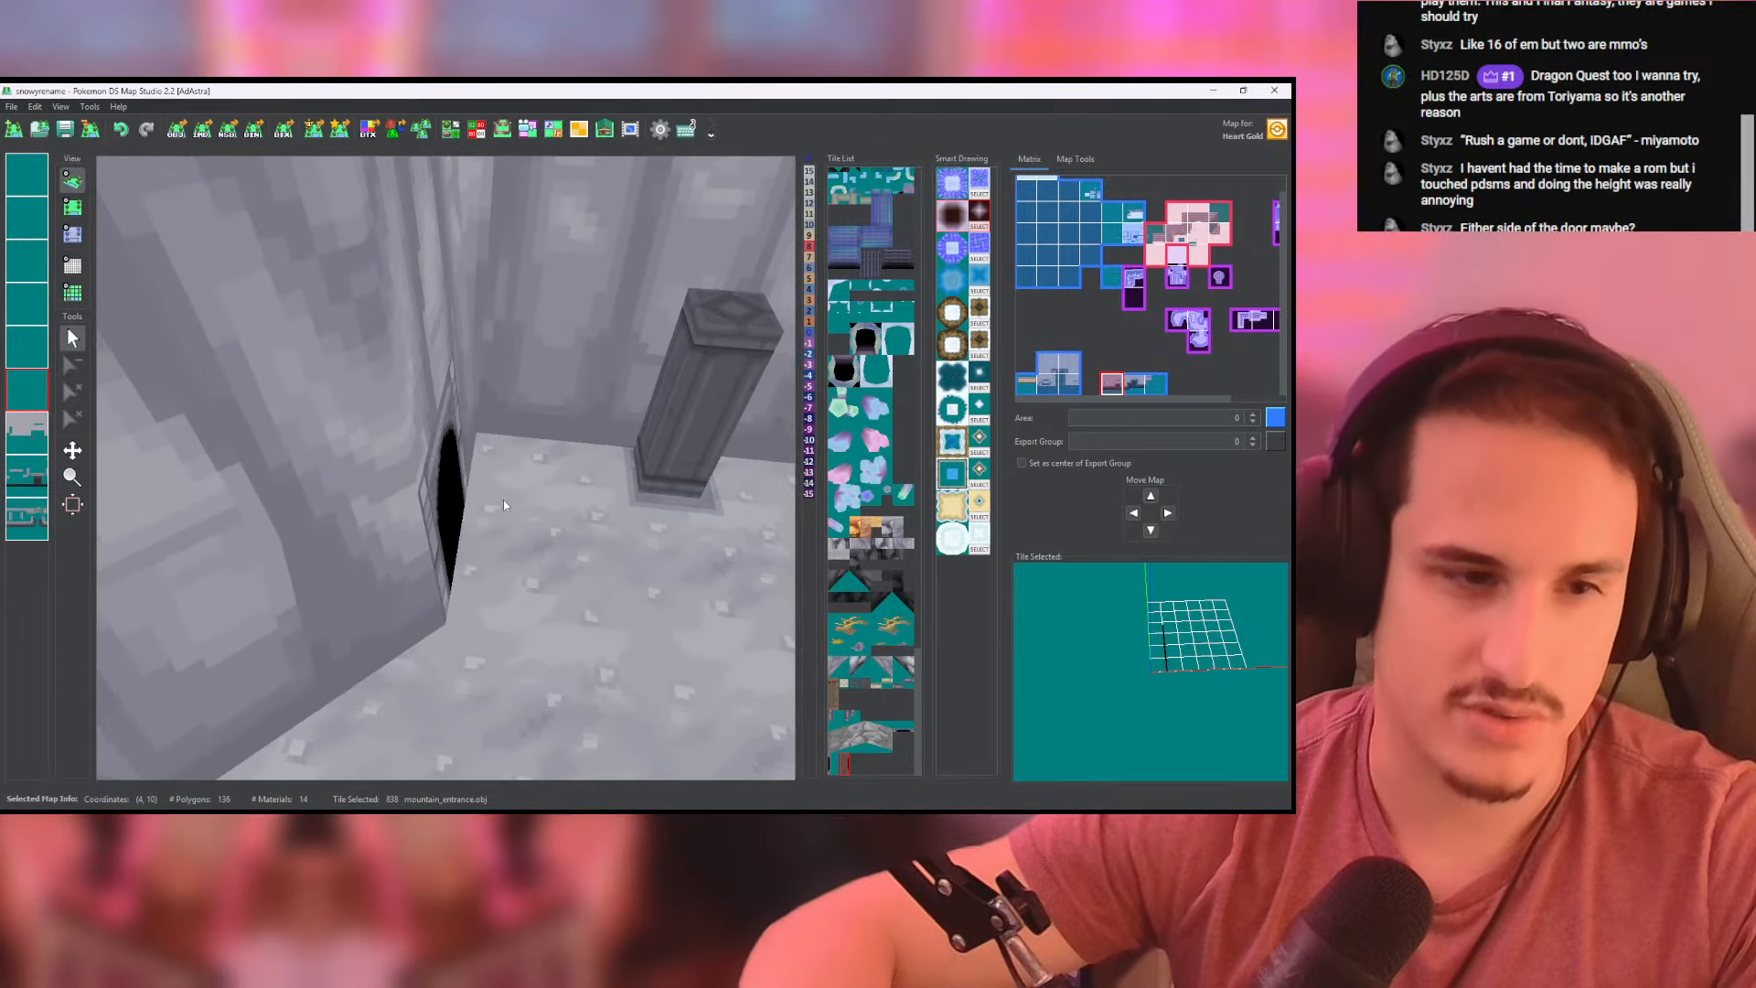
scroll(503, 503, "down", 3)
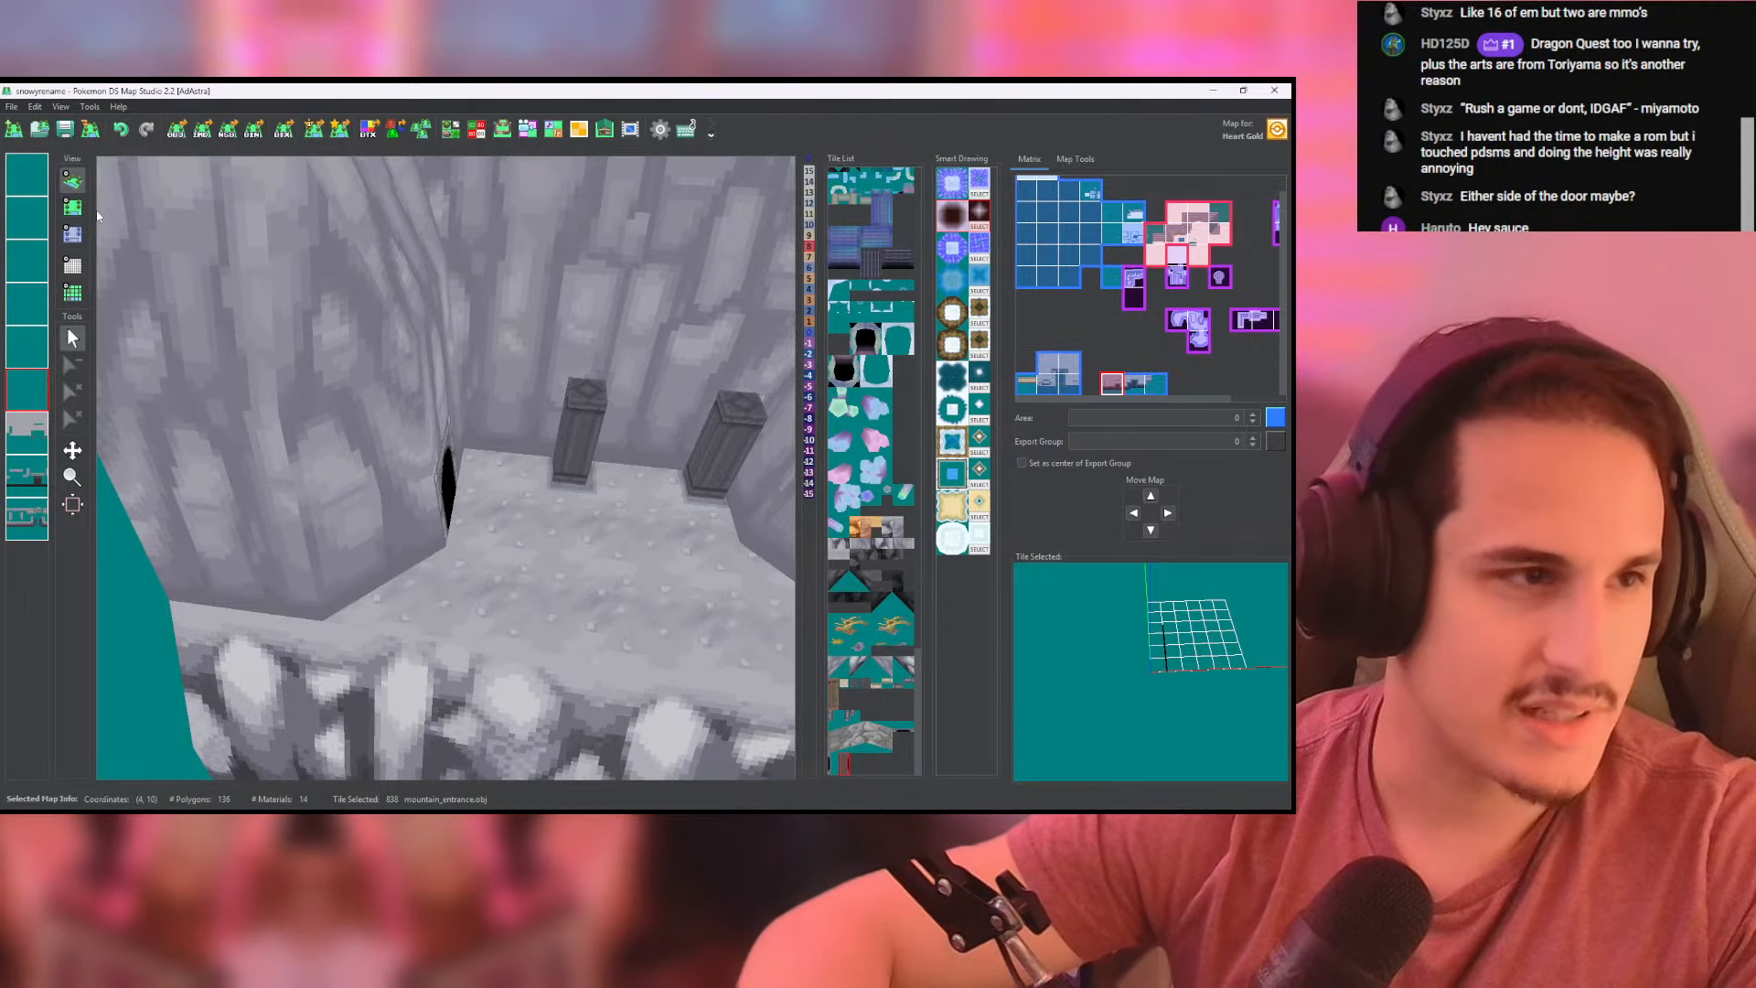
- Isolate the column layer and erase both columns in front of the recess's back wall
left_click(72, 207)
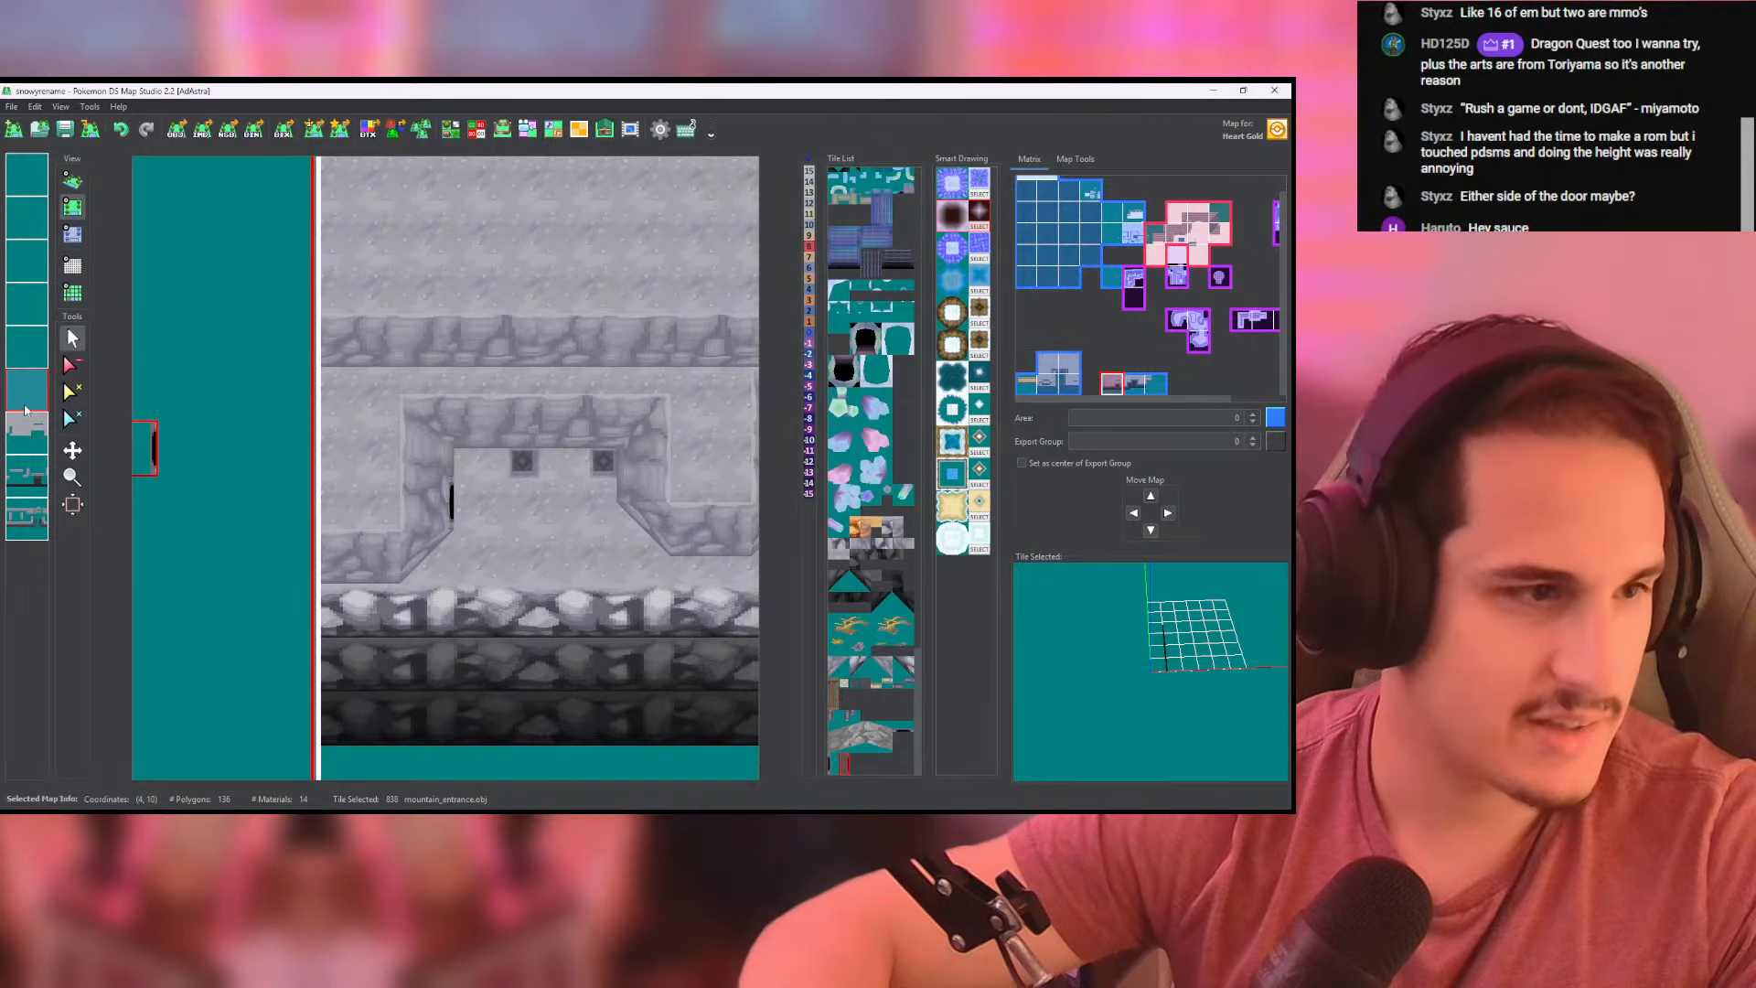
left_click(41, 432)
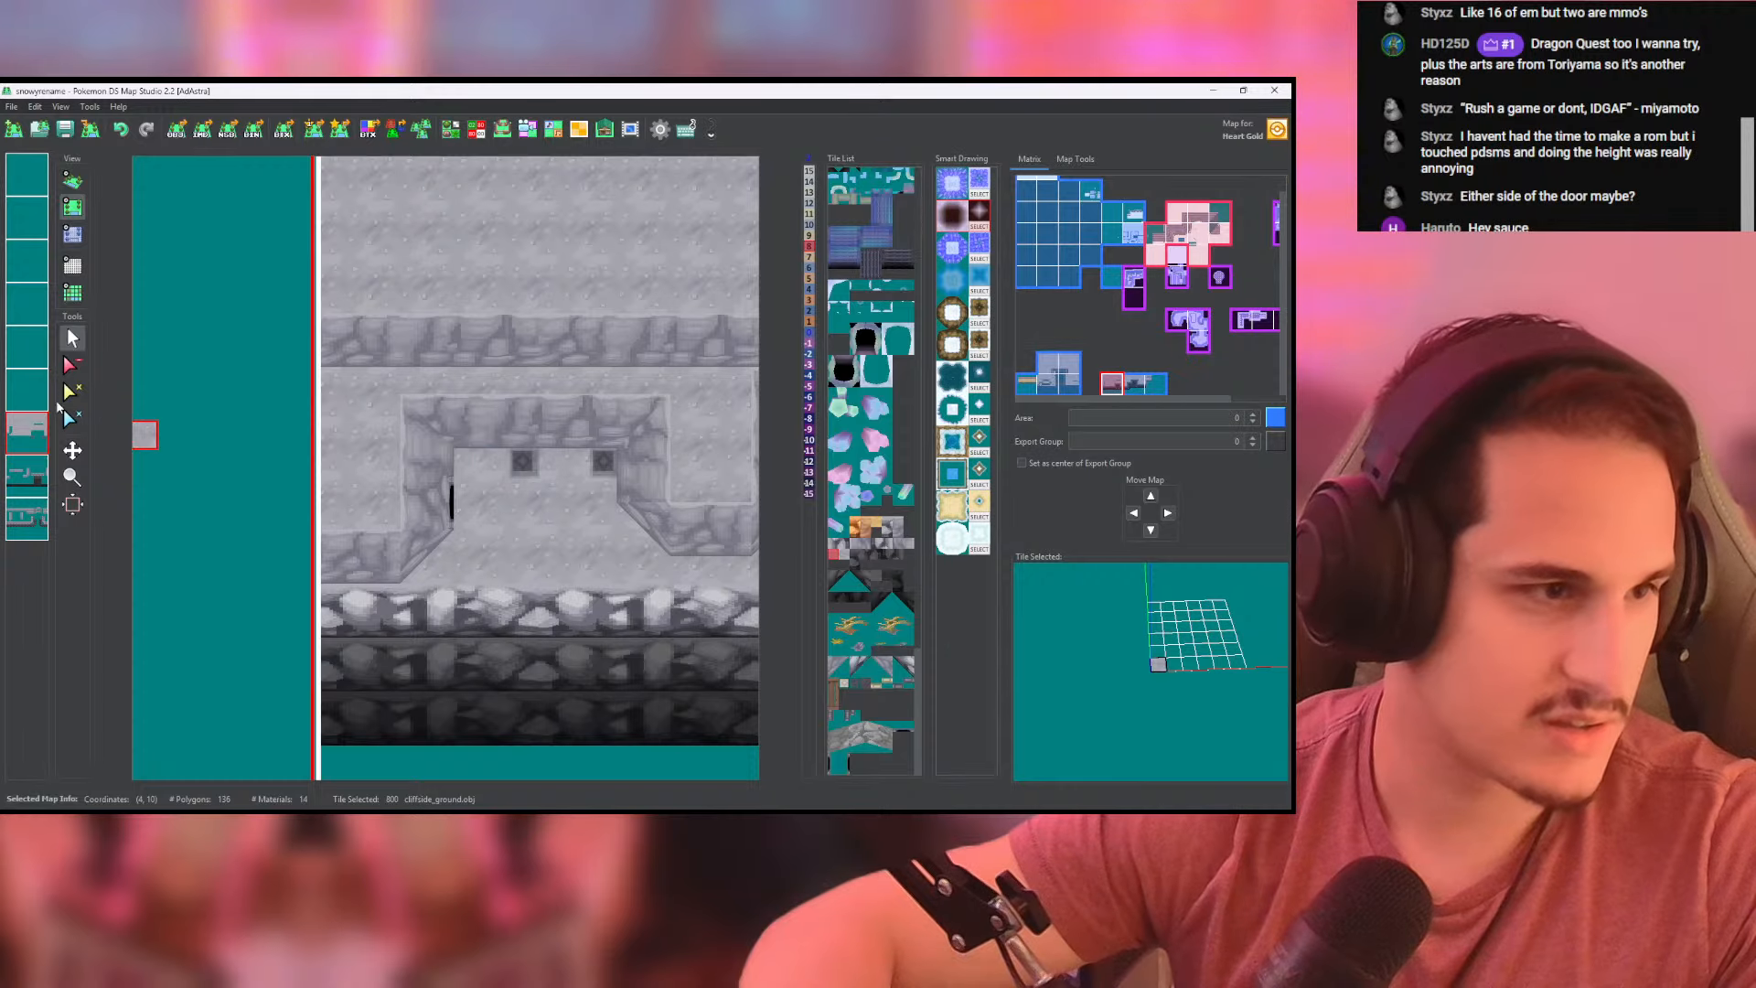
right_click(20, 403)
right_click(20, 437)
right_click(21, 475)
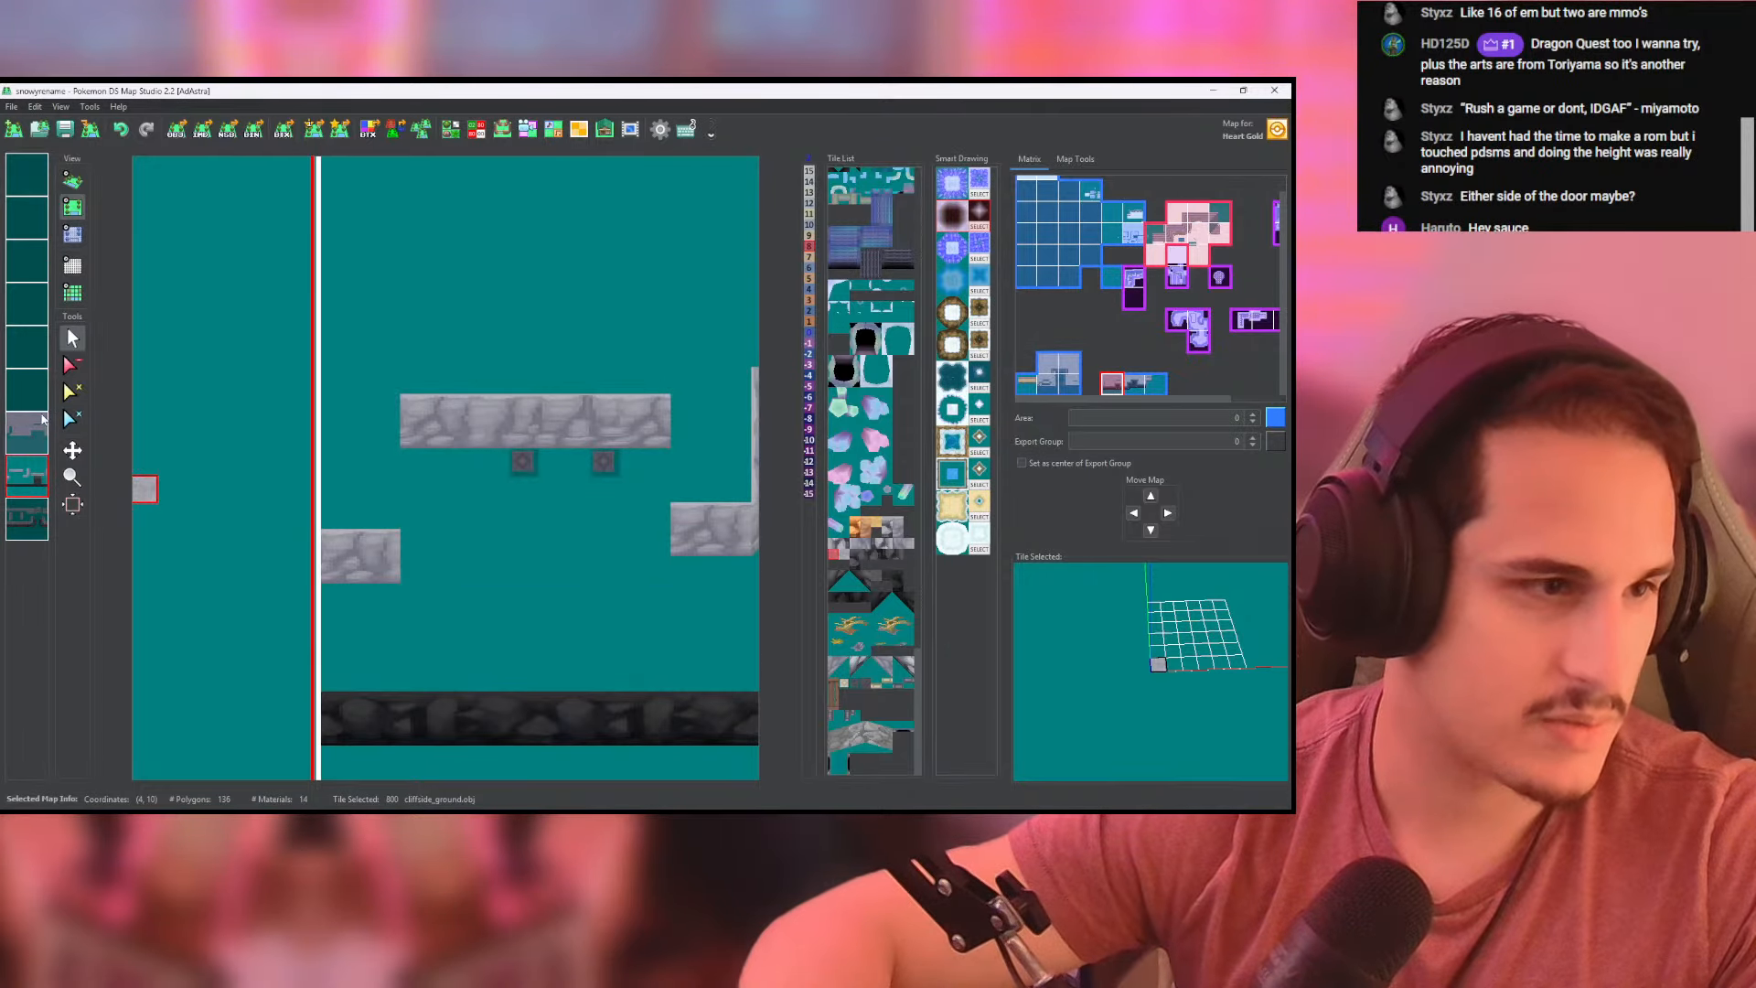
left_click(71, 365)
left_click(607, 468)
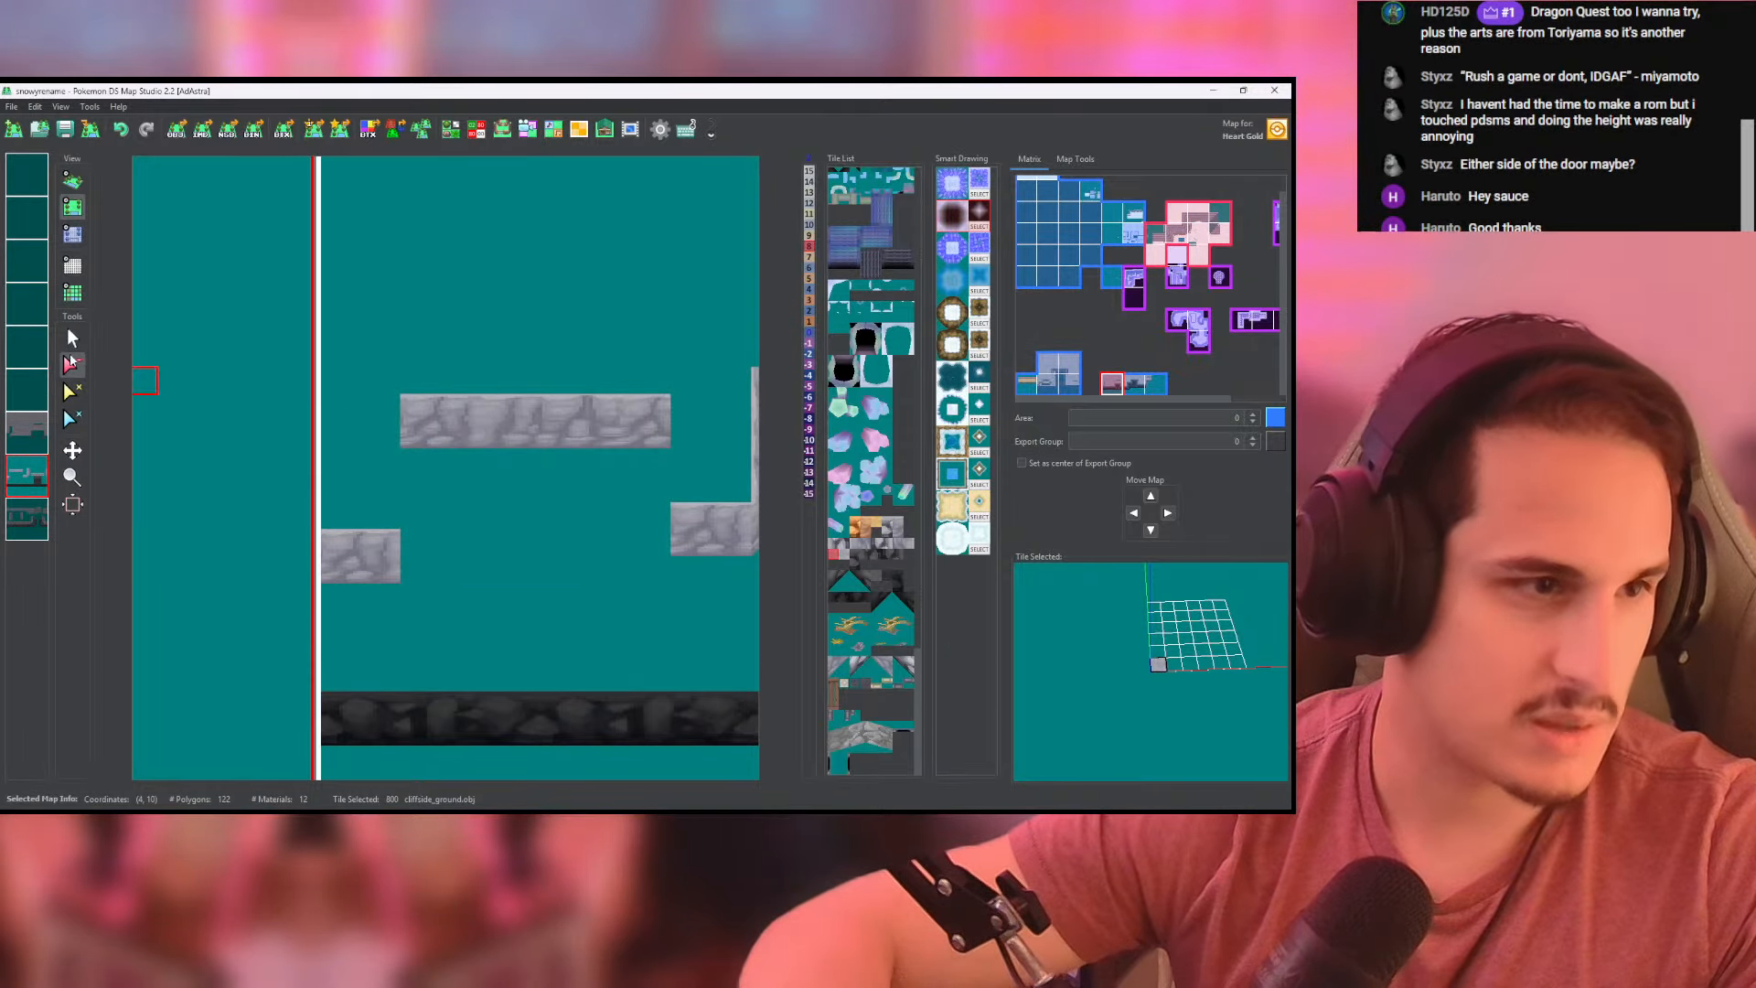
- Place a column tile on each side of the west-wall entrance and inspect their alignment in 3D with the grid shown
left_click(71, 339)
right_click(31, 388)
right_click(31, 388)
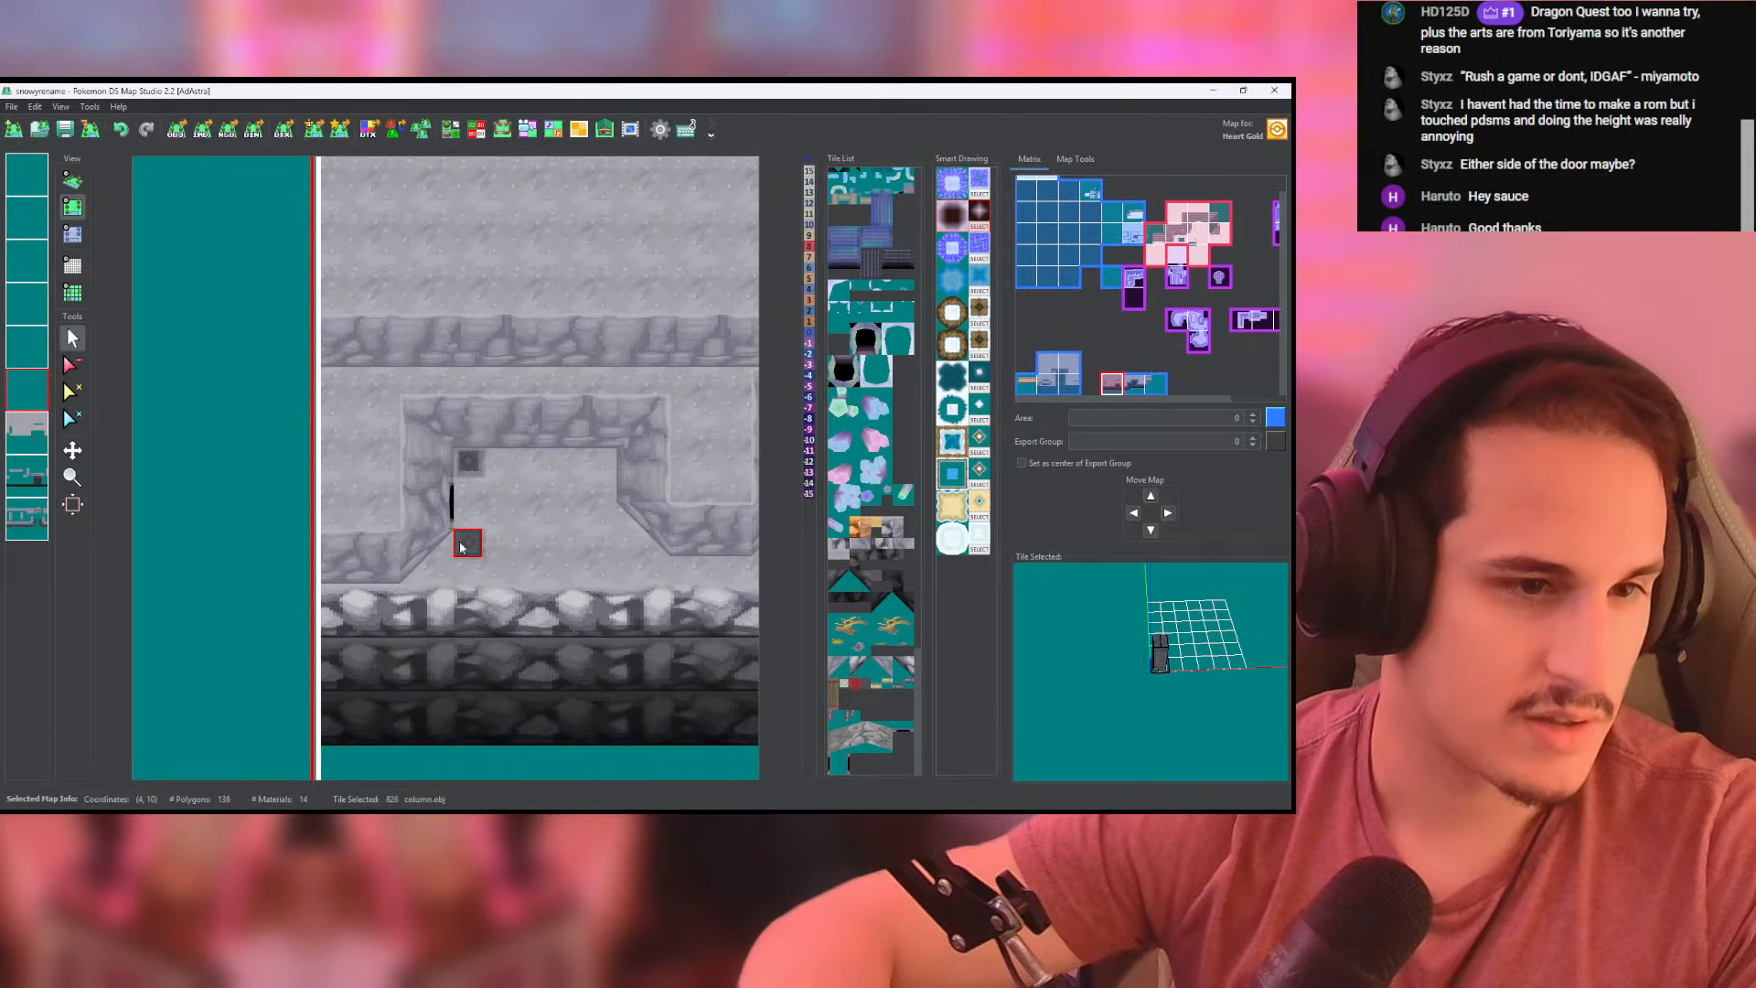
left_click(73, 181)
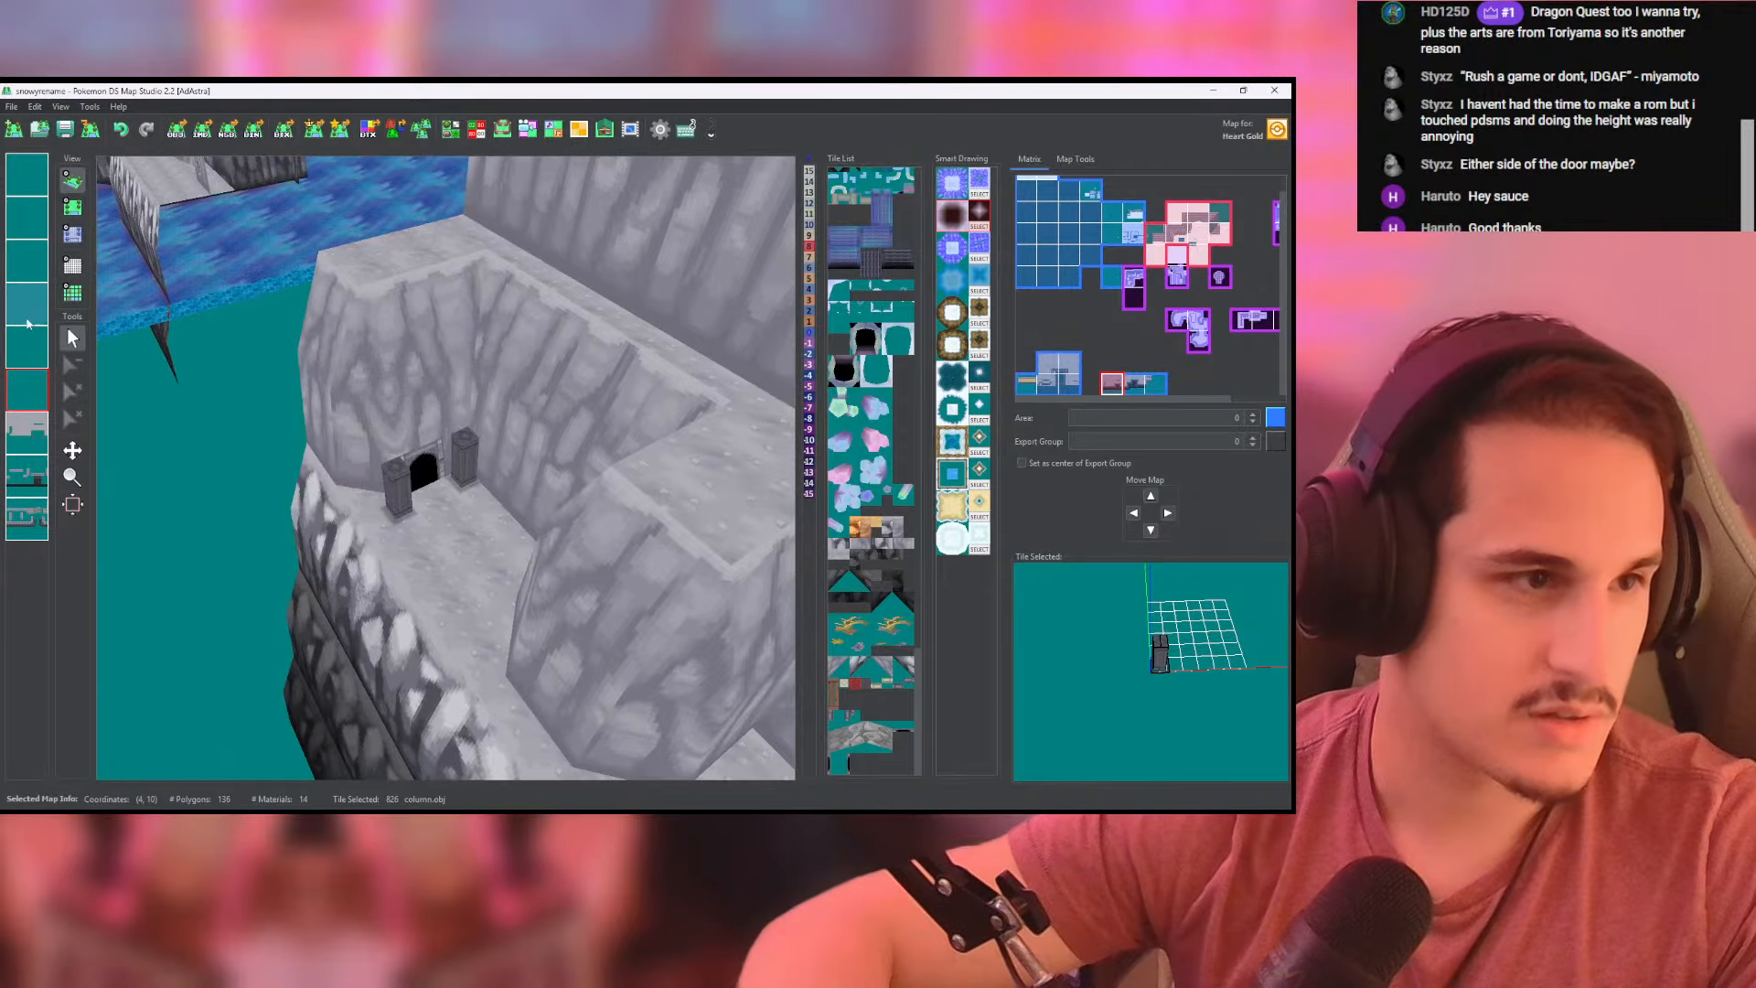
left_click(72, 266)
left_click_drag(430, 430, 193, 466)
scroll(518, 450, "up", 10)
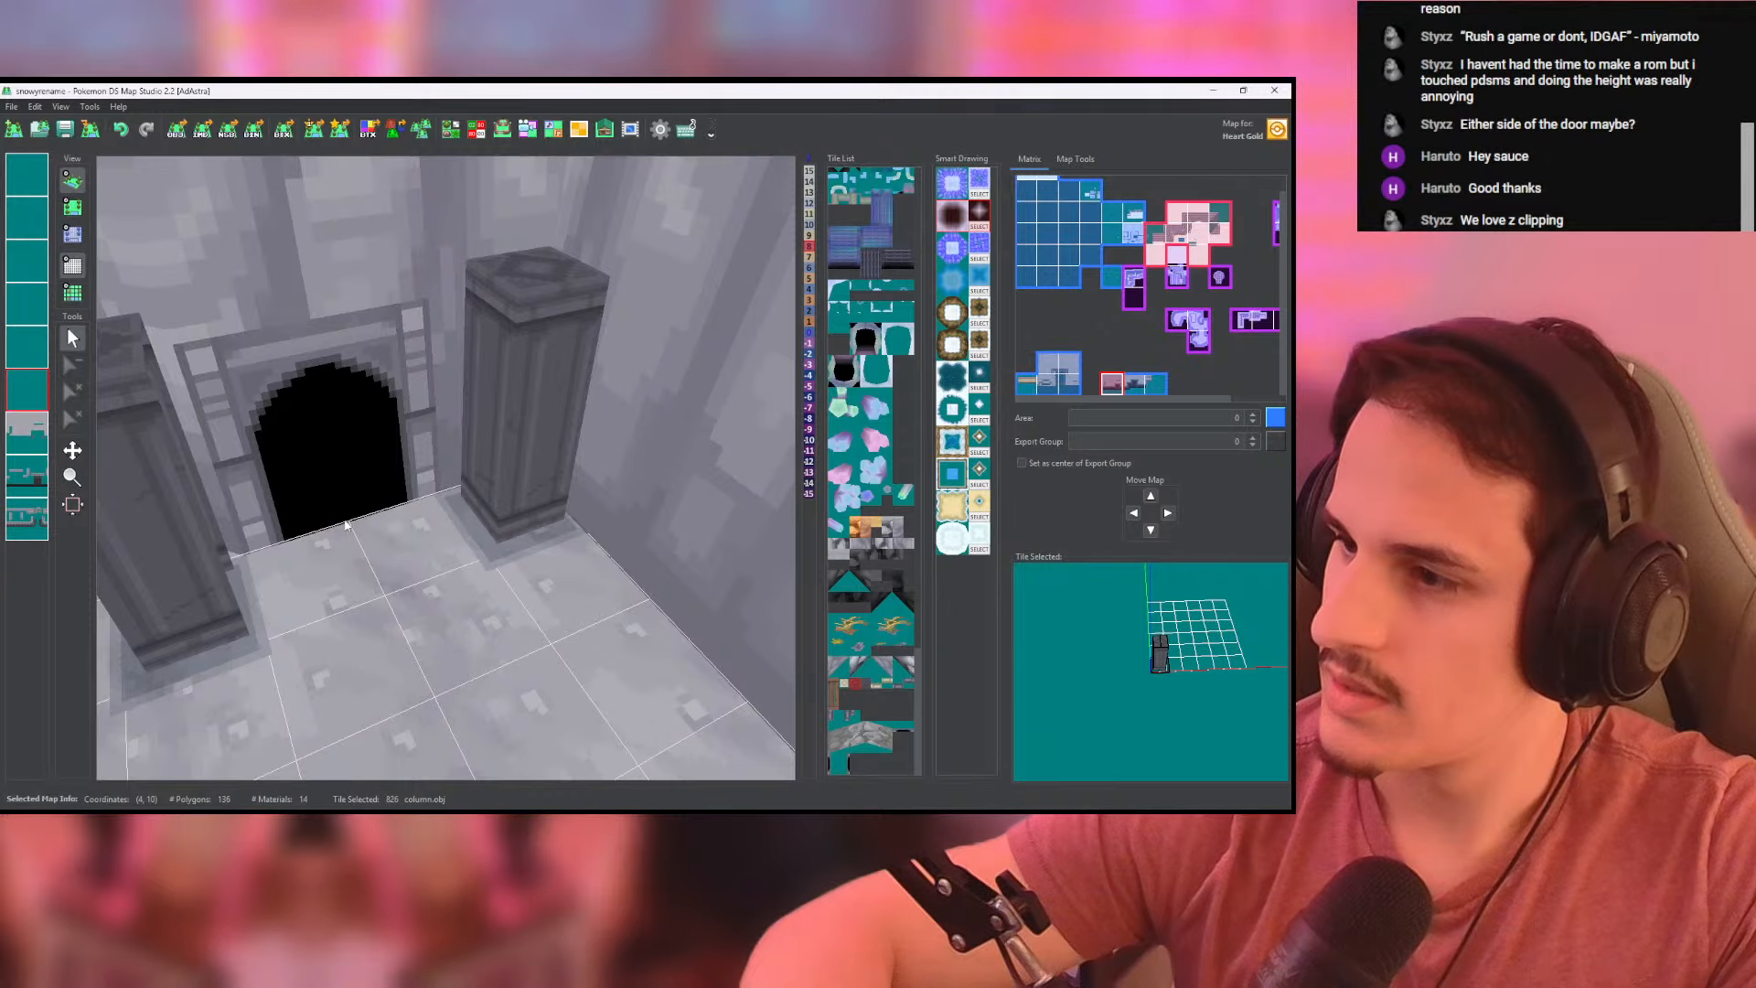
left_click_drag(346, 524, 479, 534)
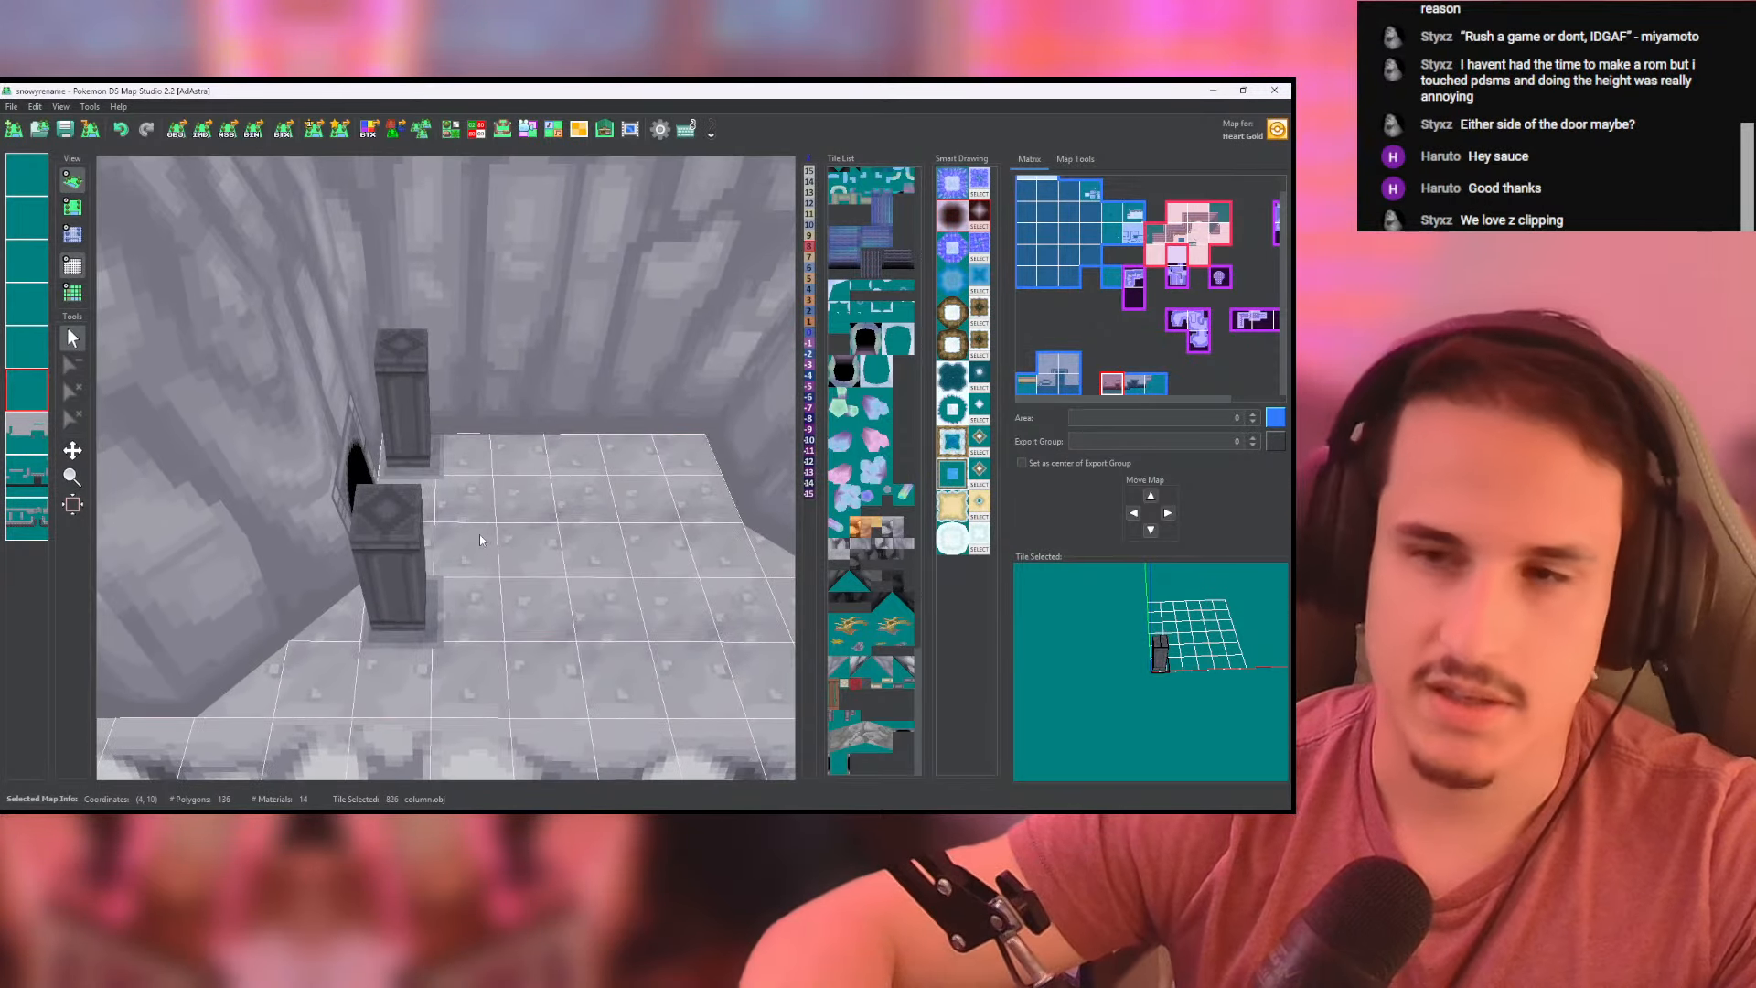
- Switch to Chrome and browse the Chinese mountain temples image results for reference, opening the hanging temples and Golden Palace images
key("alt+Tab")
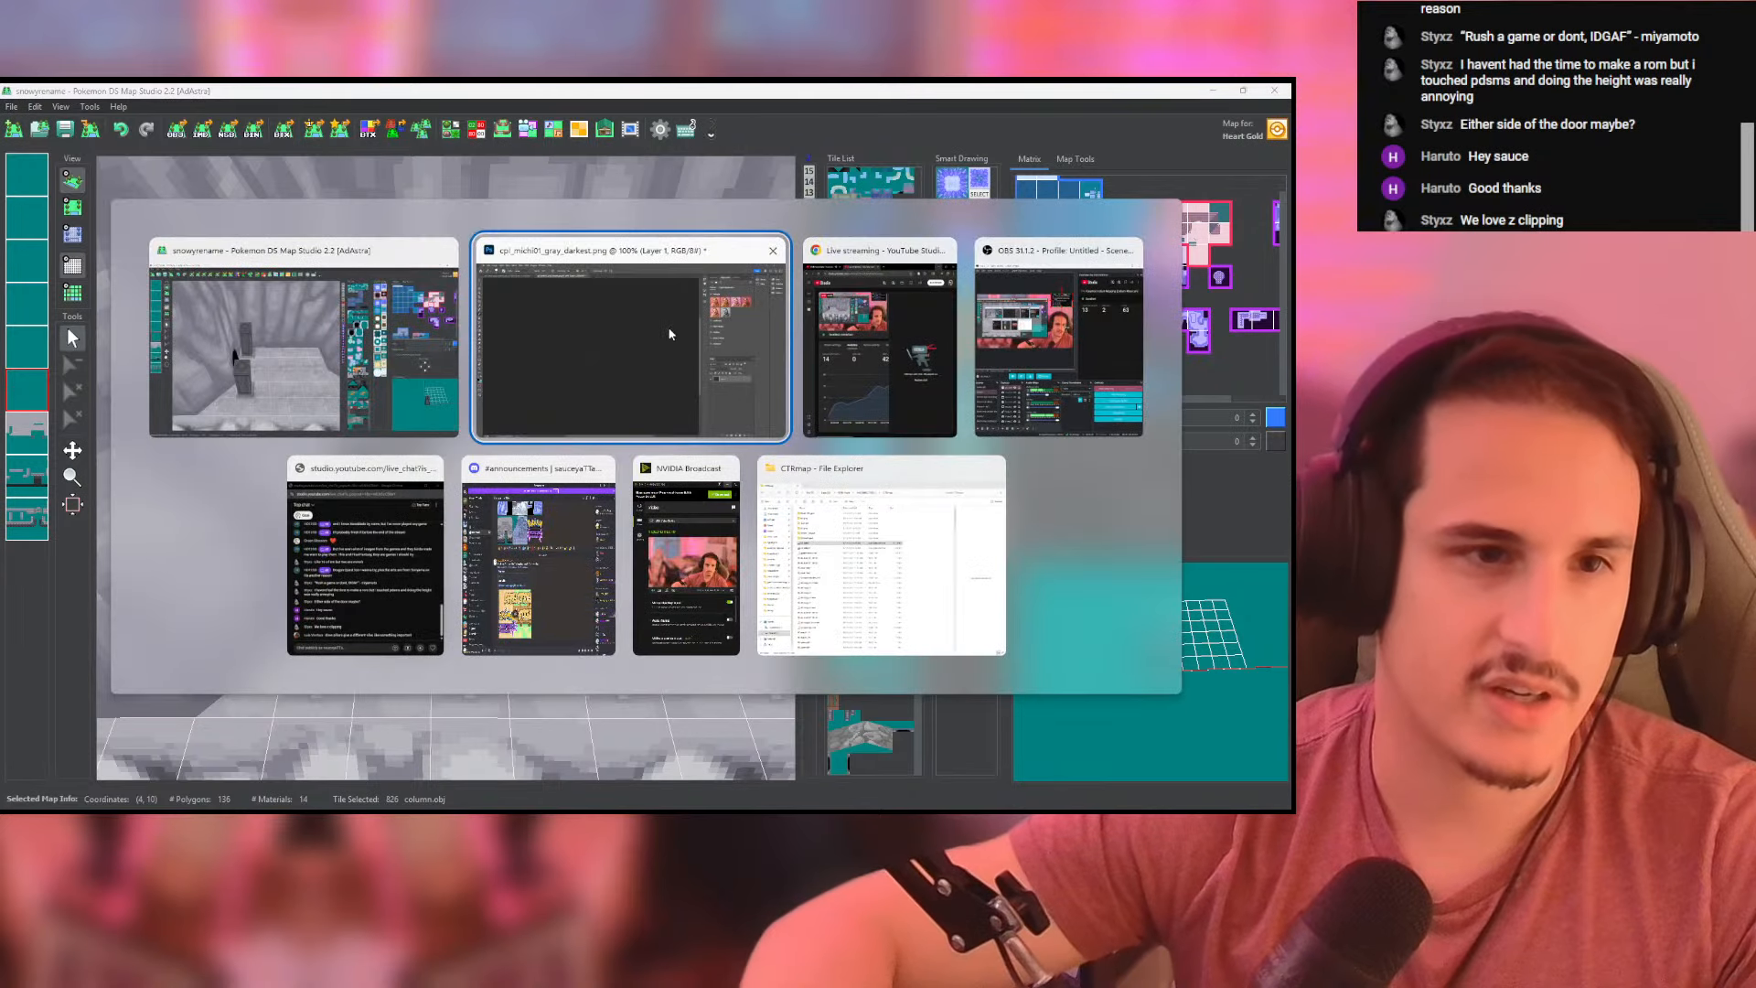
left_click(880, 366)
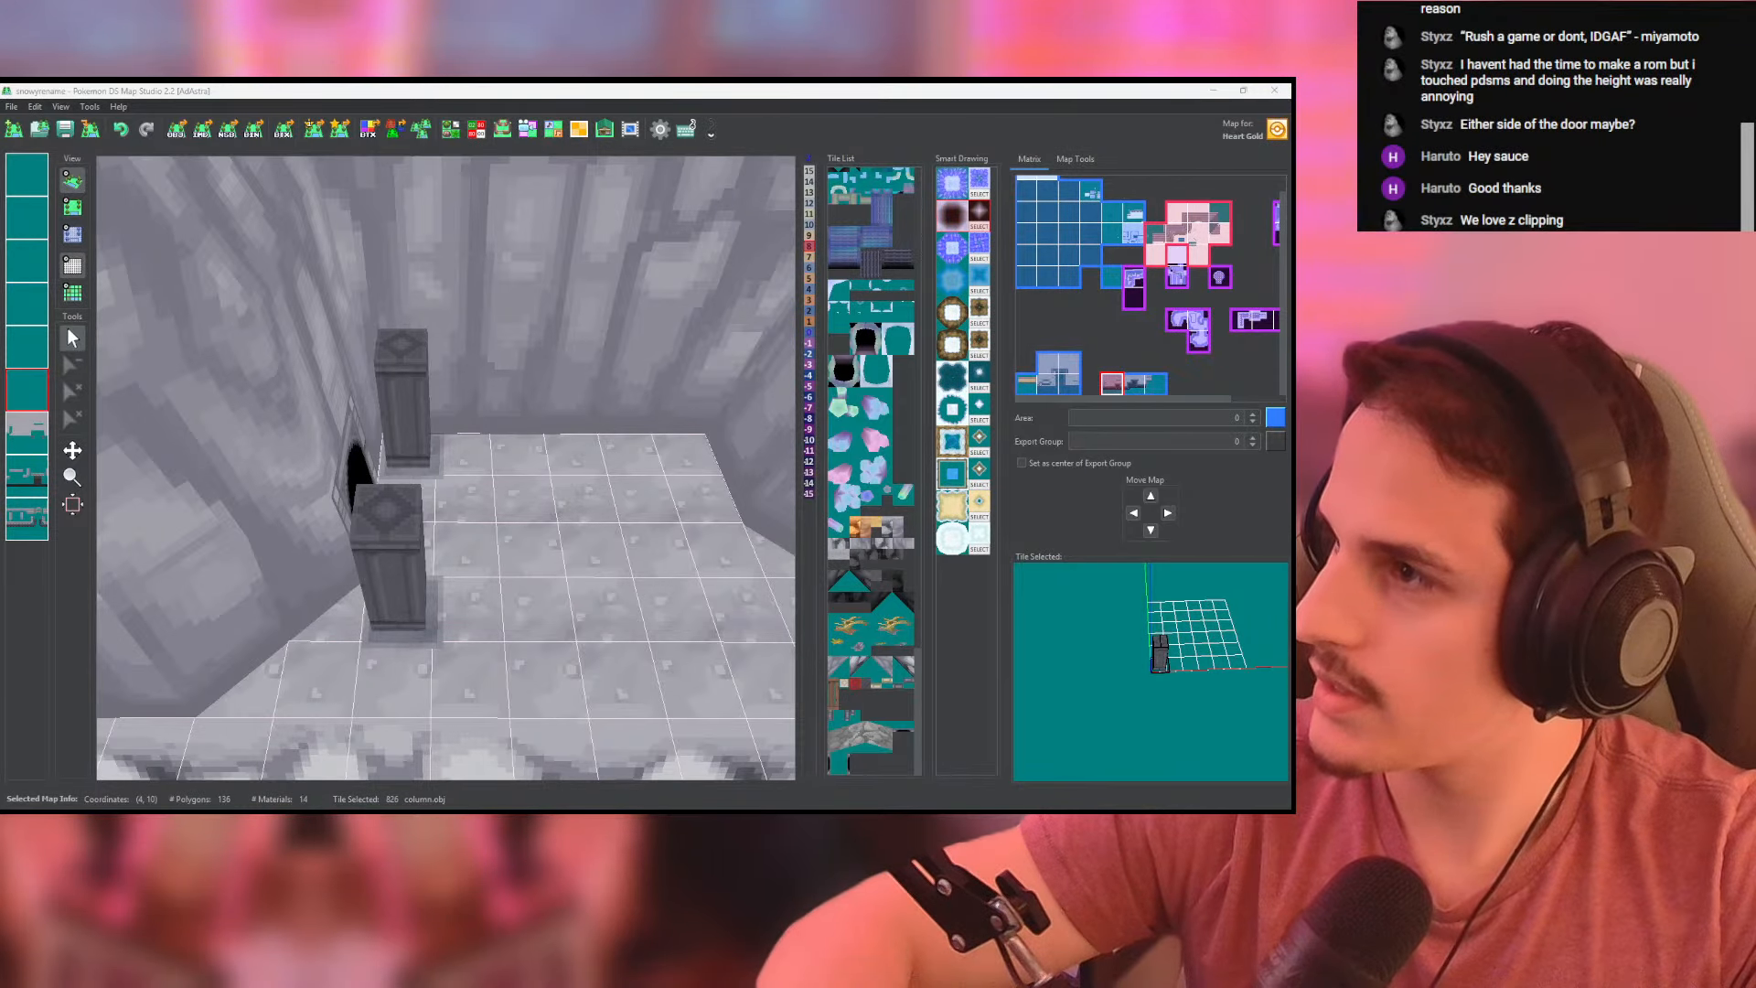
left_click_drag(1288, 375, 601, 82)
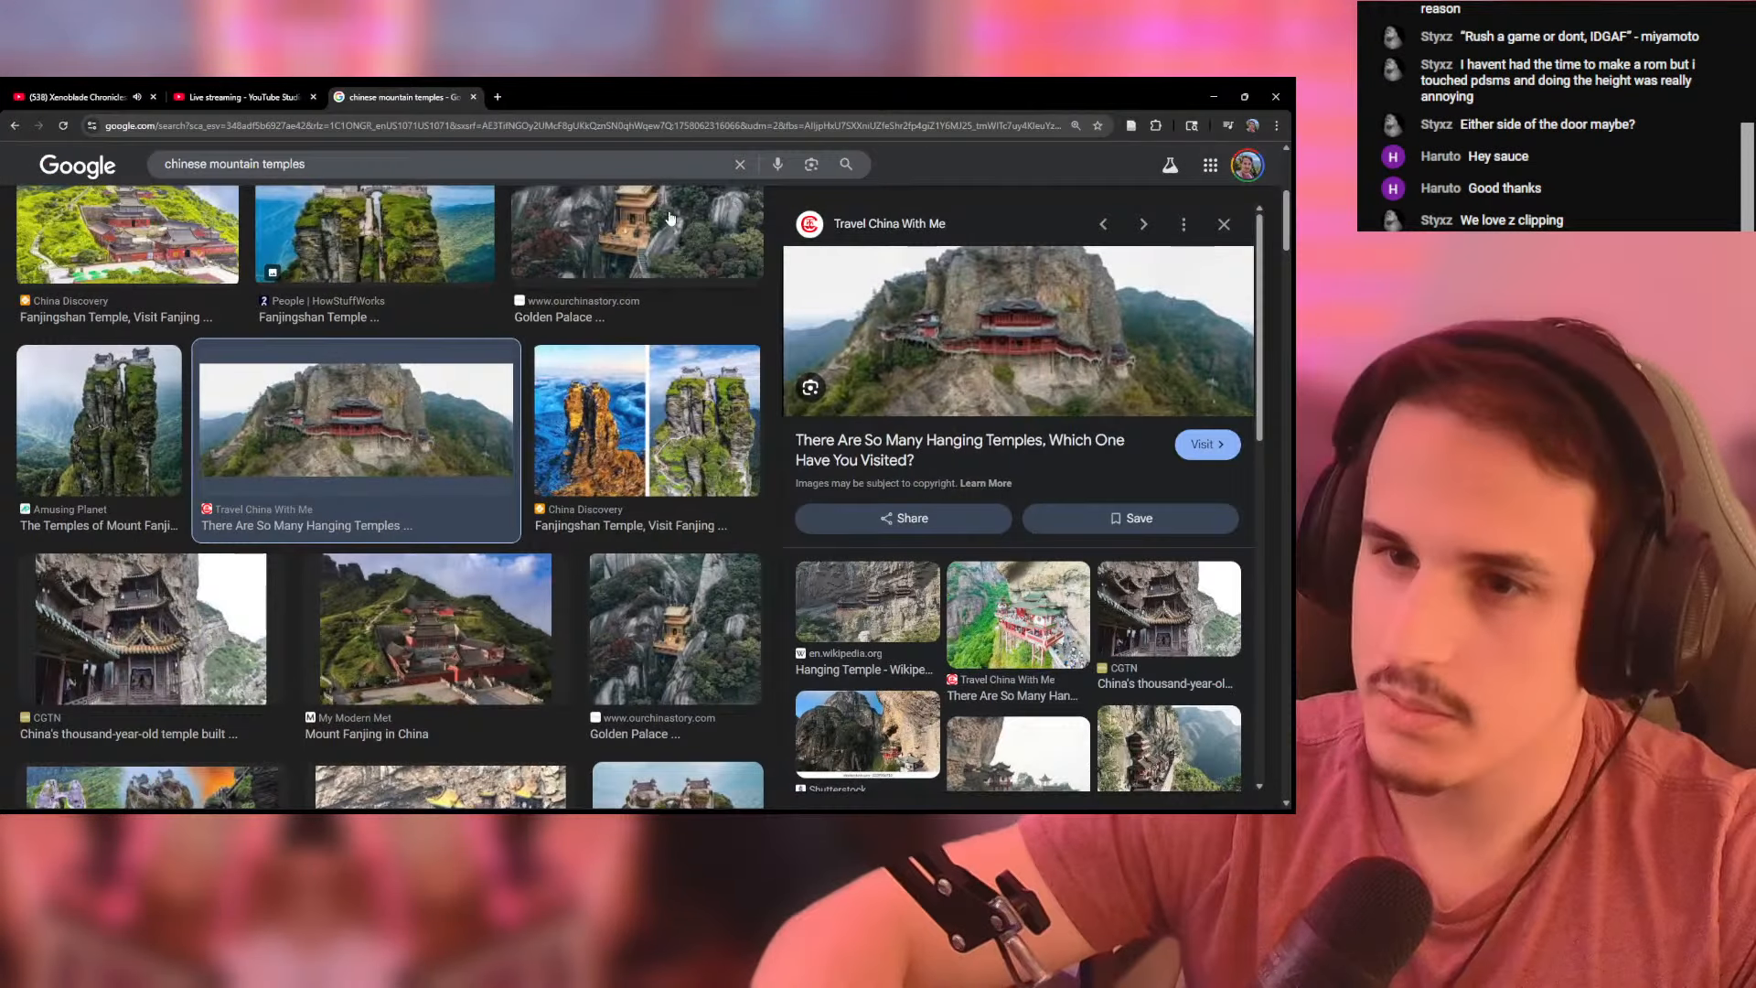
left_click(933, 346)
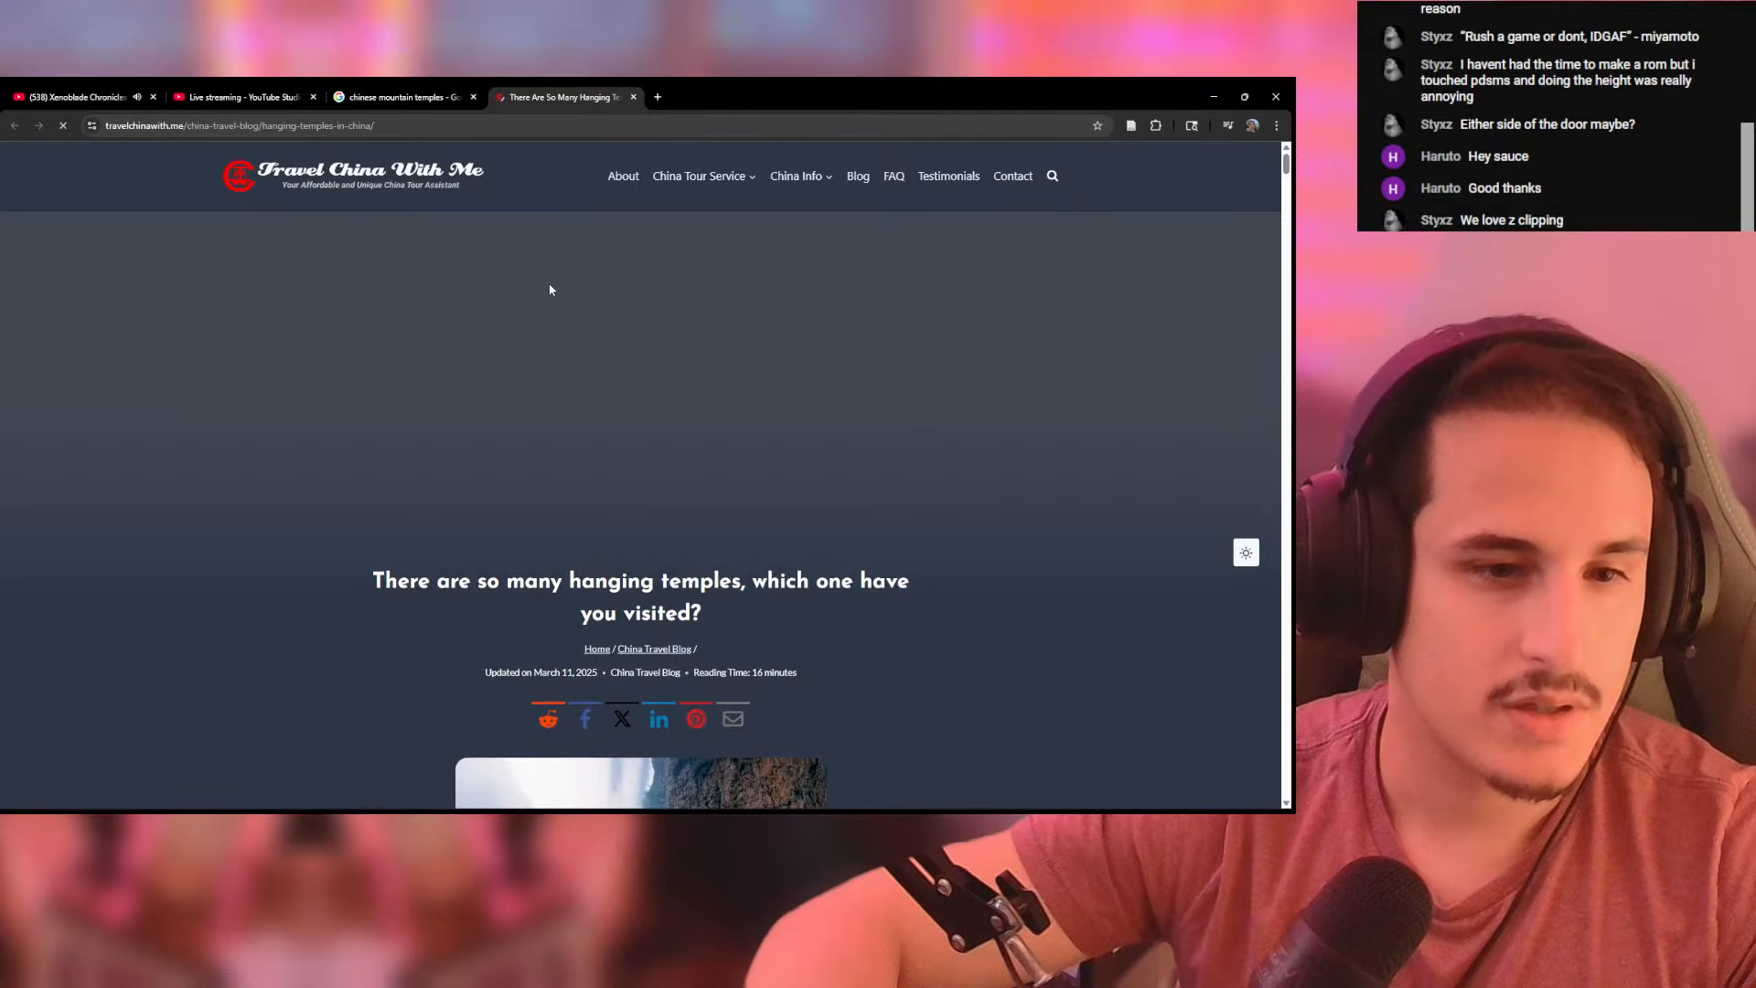
left_click(635, 97)
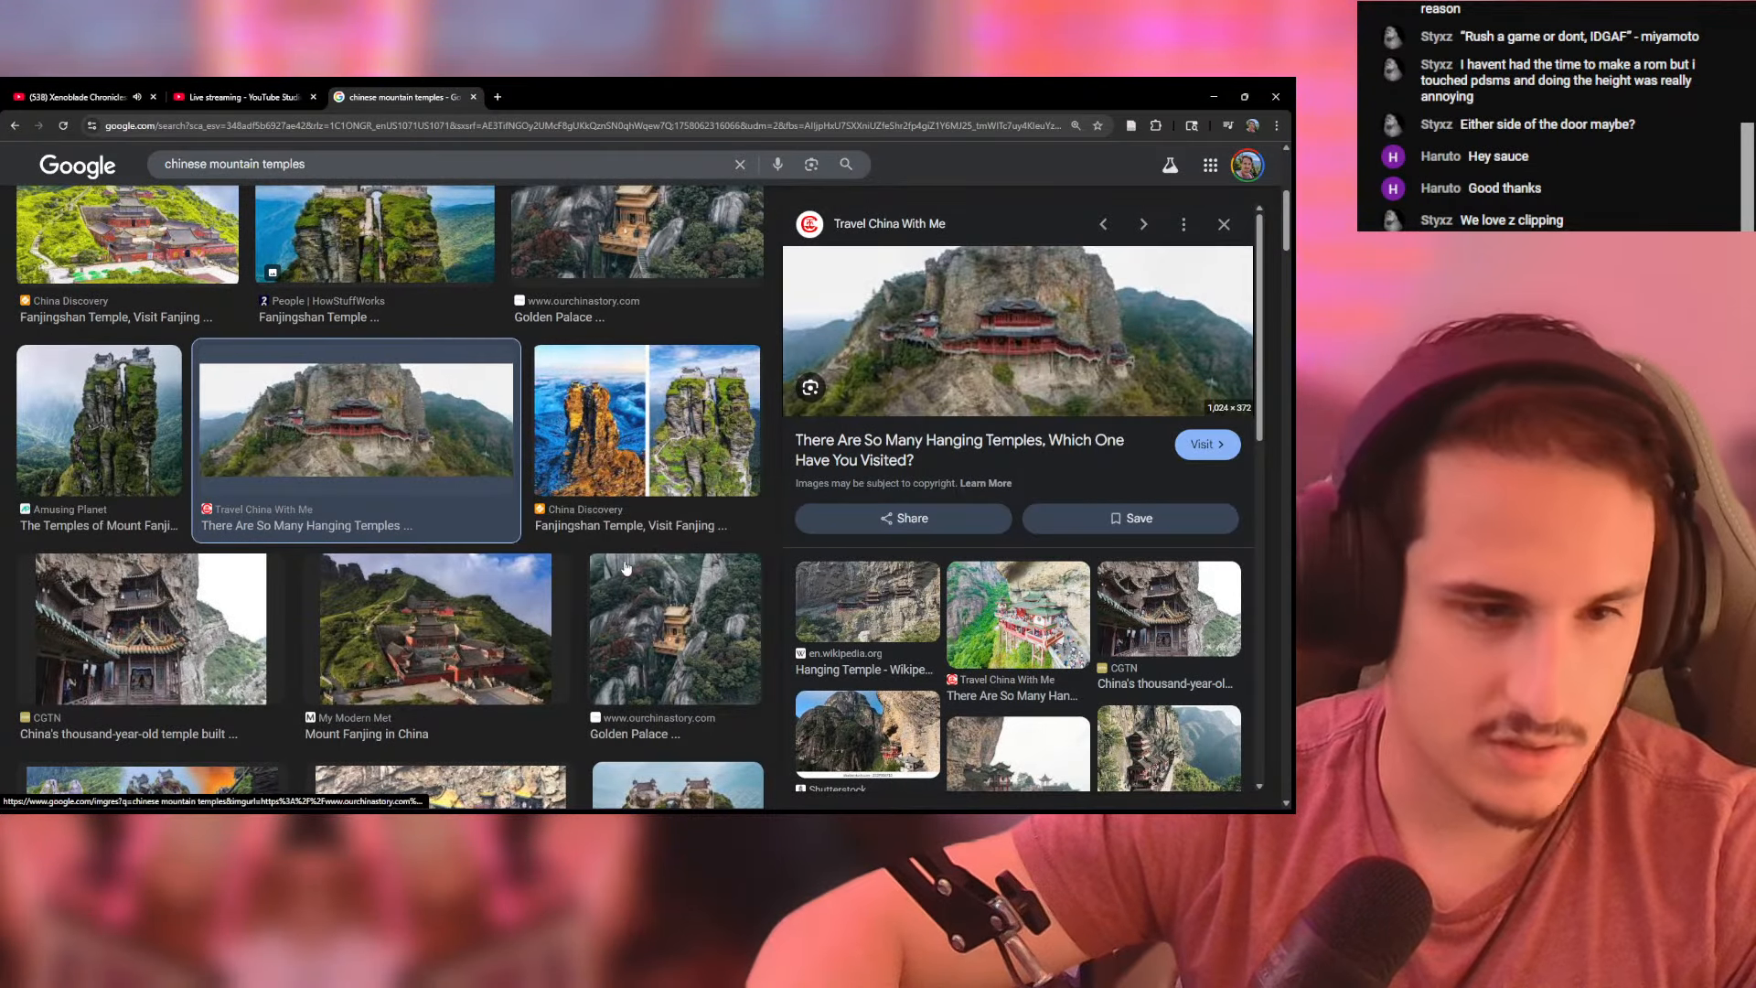
scroll(541, 594, "down", 2)
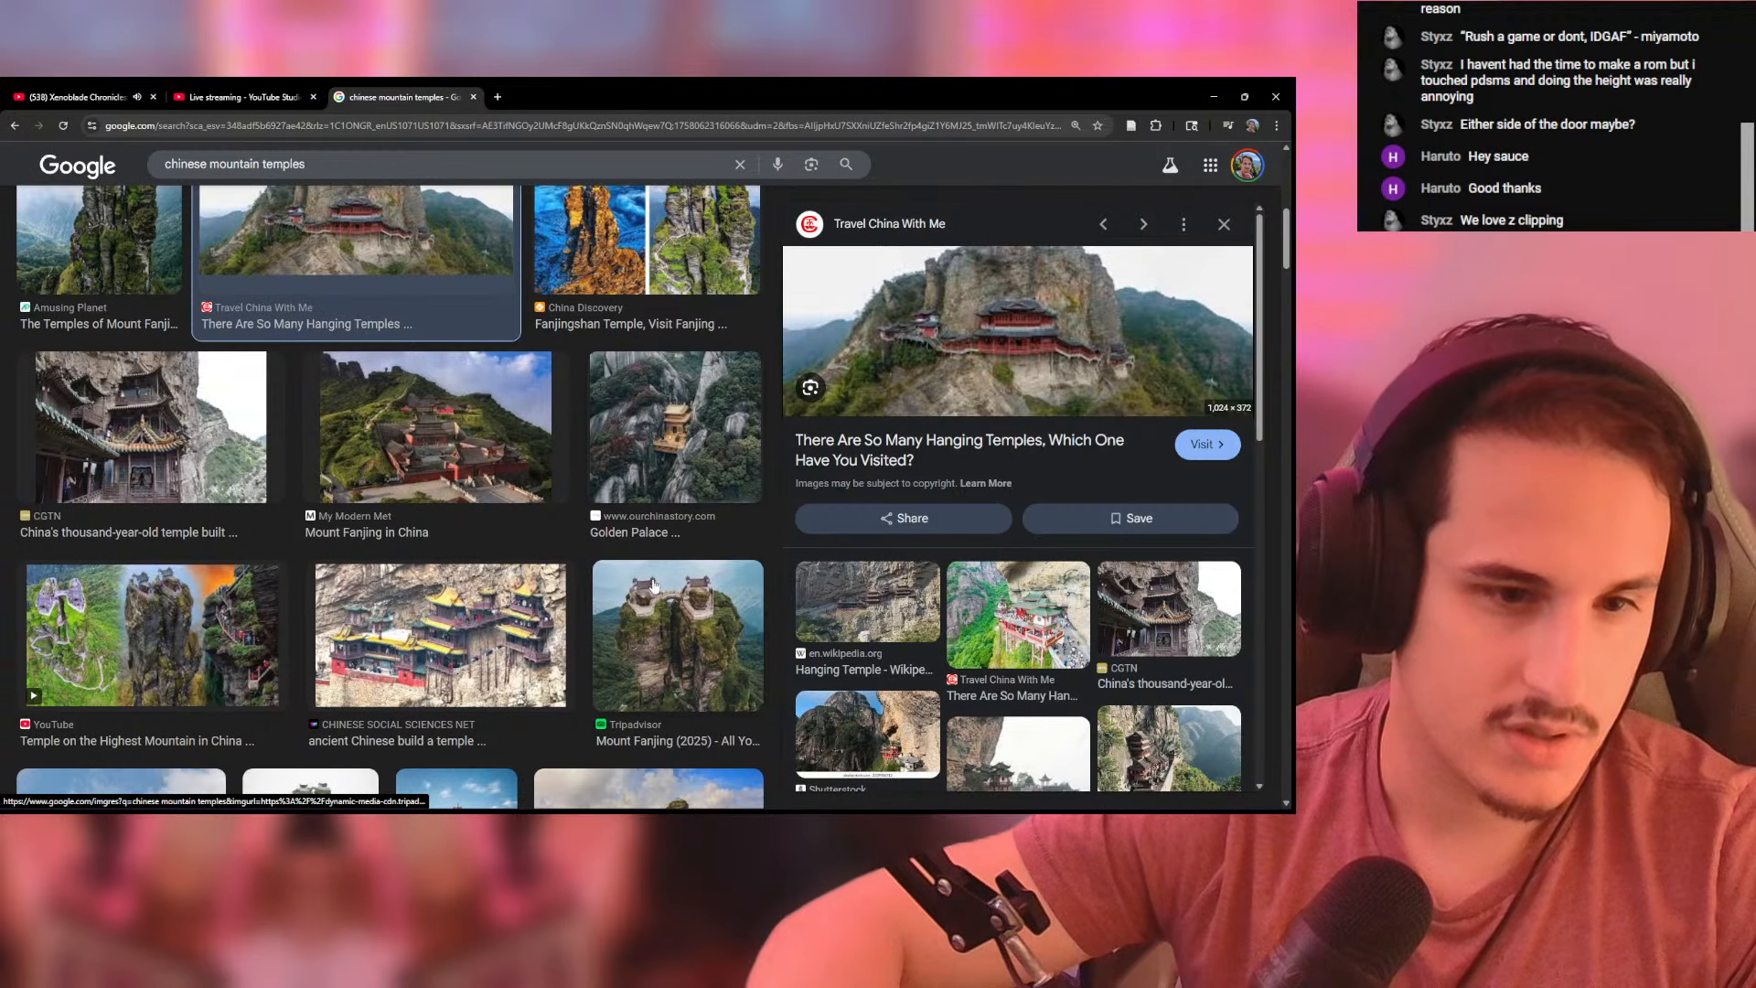
left_click(670, 444)
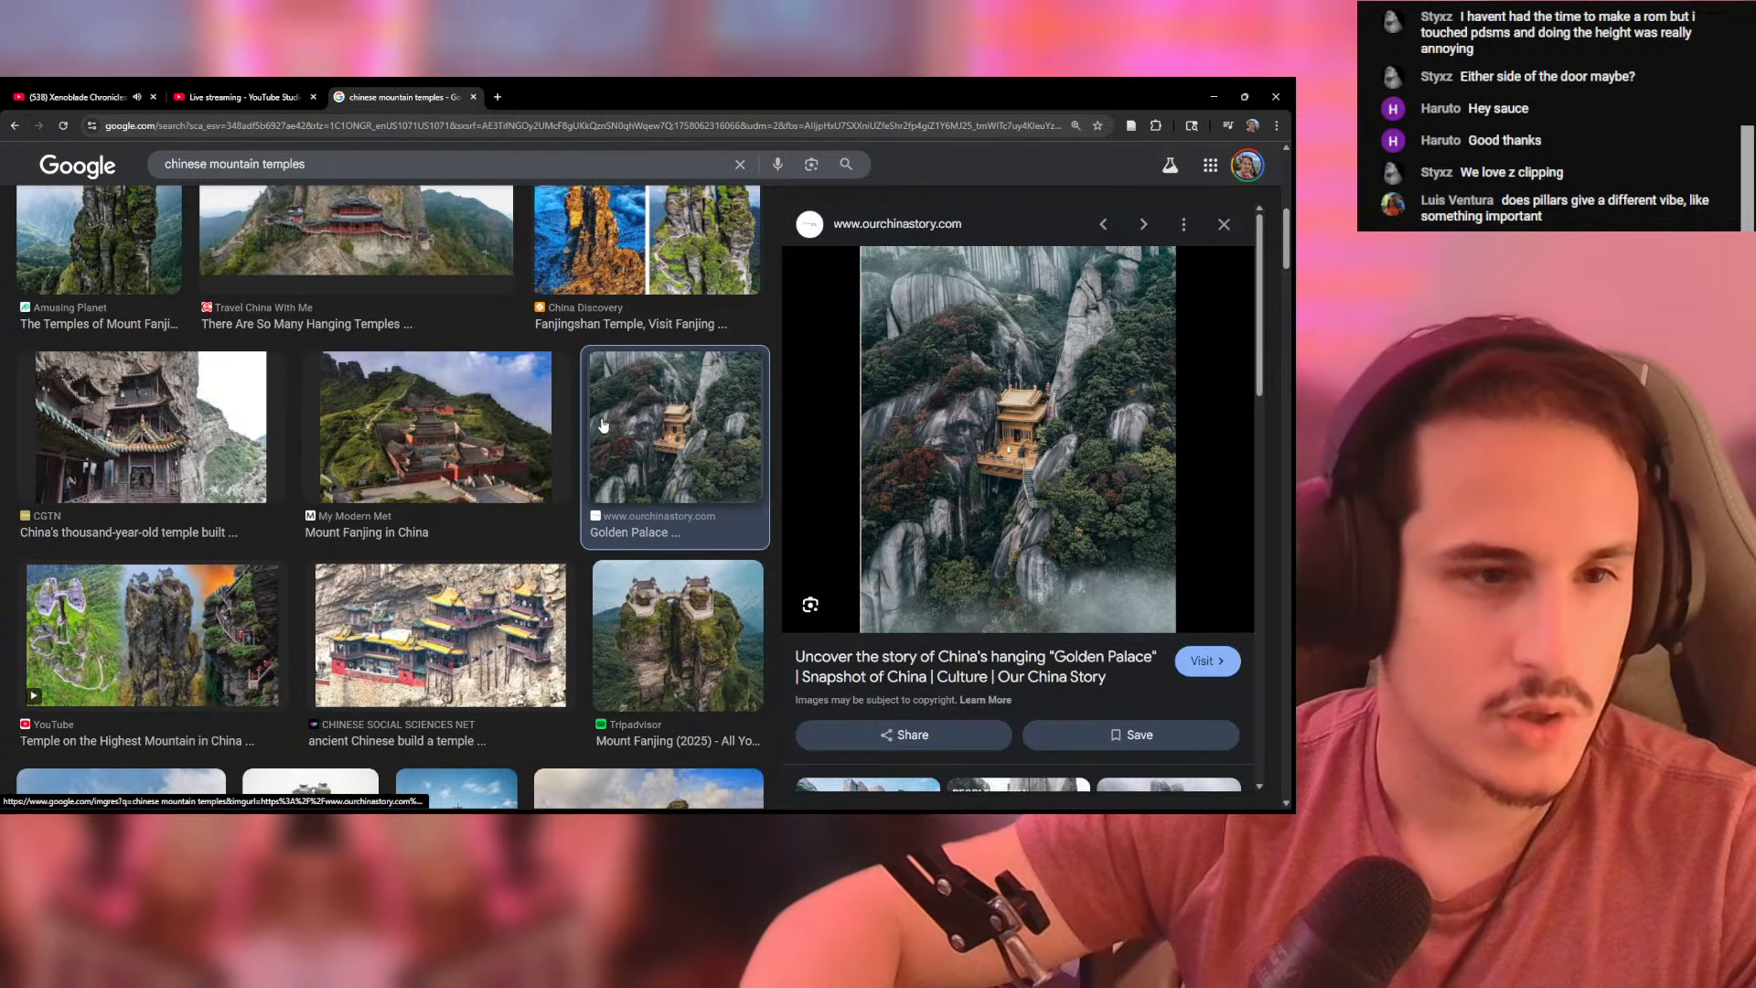
- Switch back to Pokemon DS Map Studio, move the front column one tile farther south of the west-wall entrance, and inspect it in 3D
key("alt+Tab")
left_click_drag(591, 511, 403, 358)
left_click(74, 209)
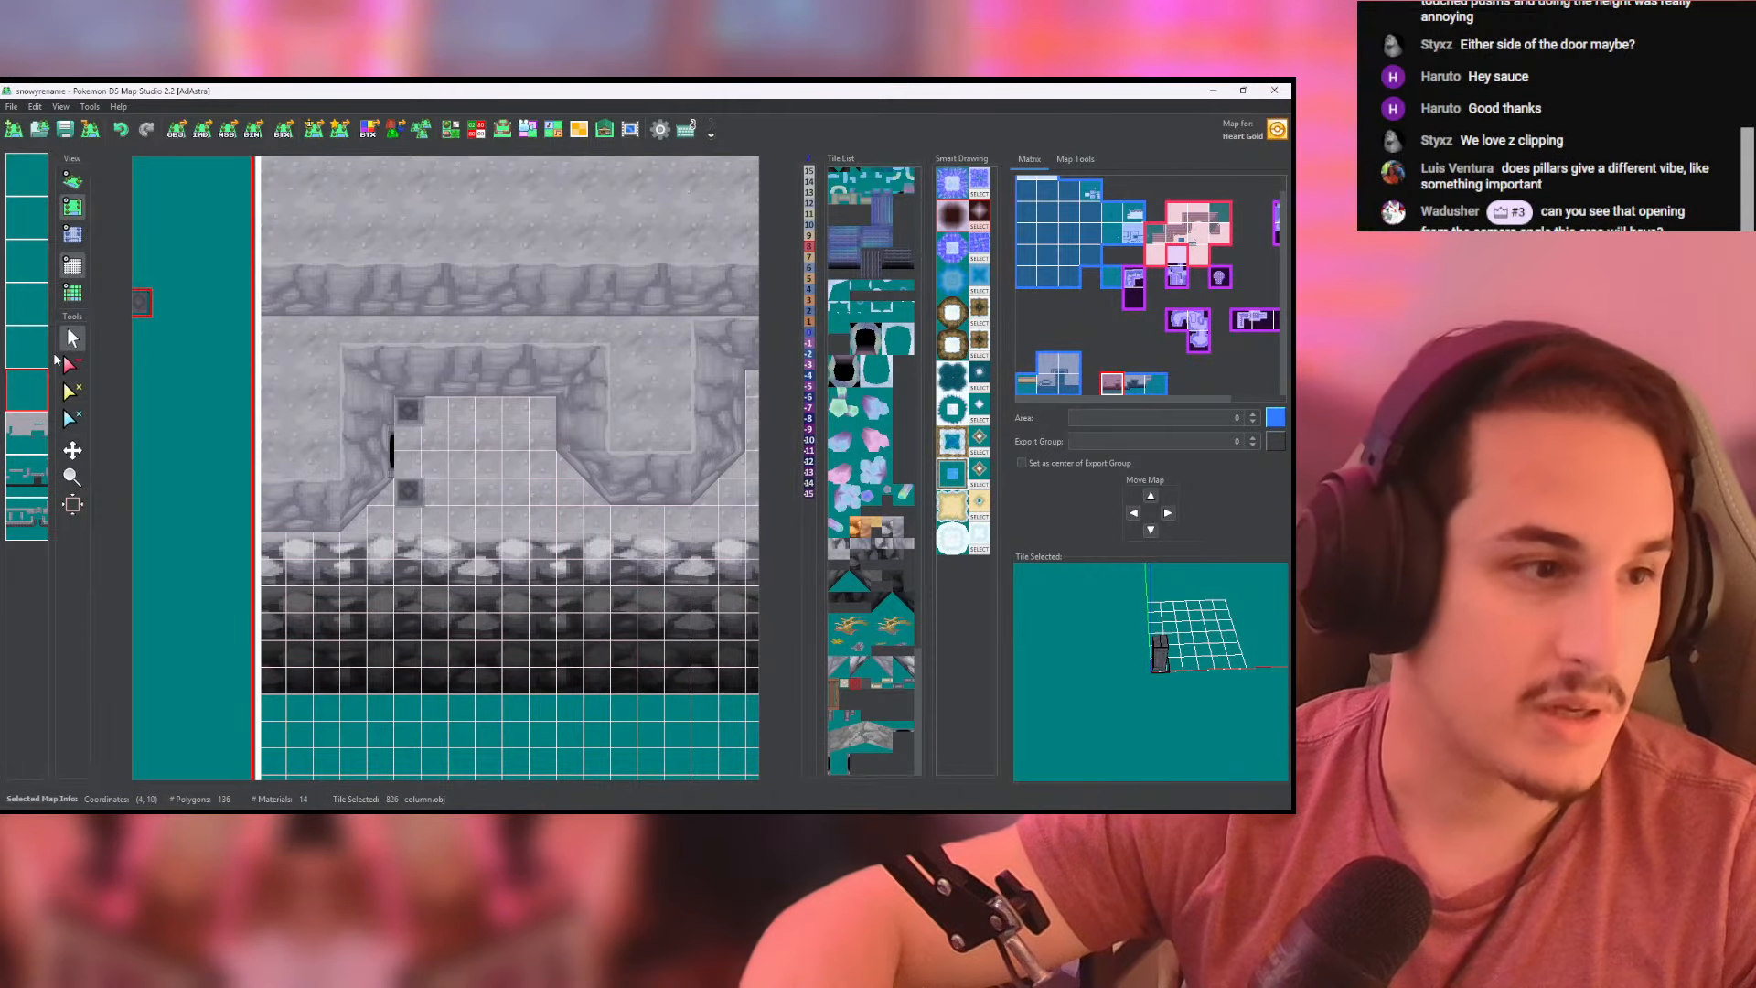
left_click(70, 365)
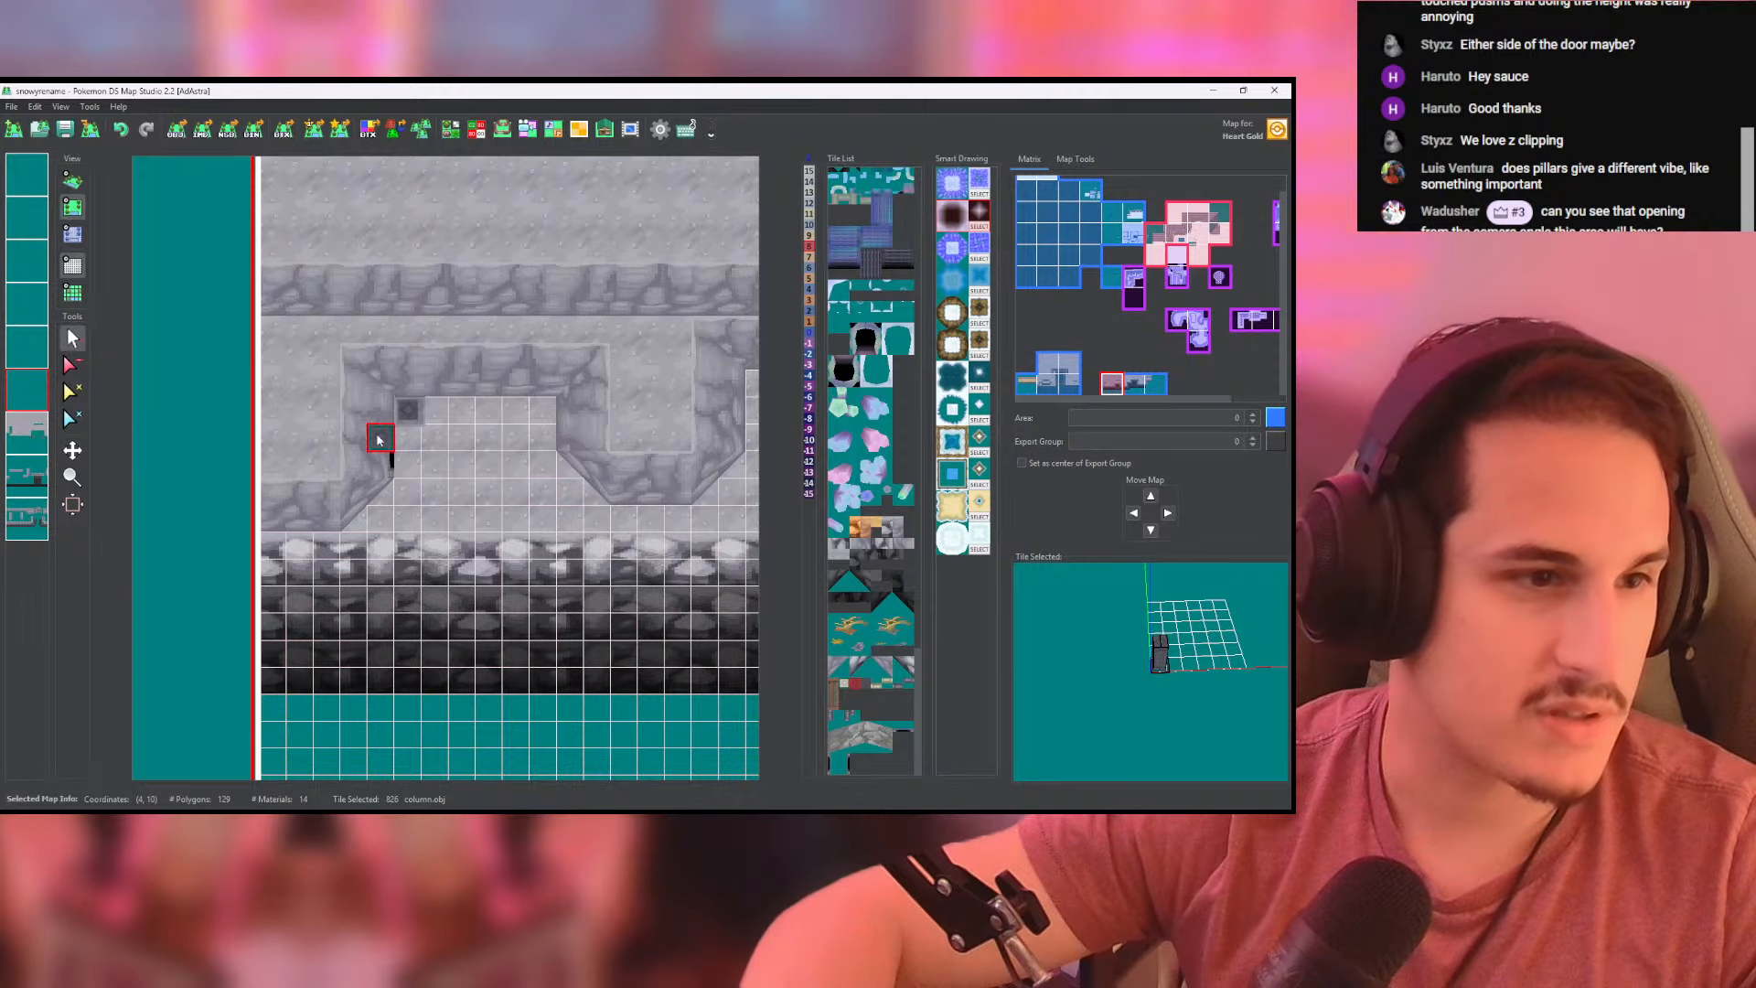
left_click(397, 528)
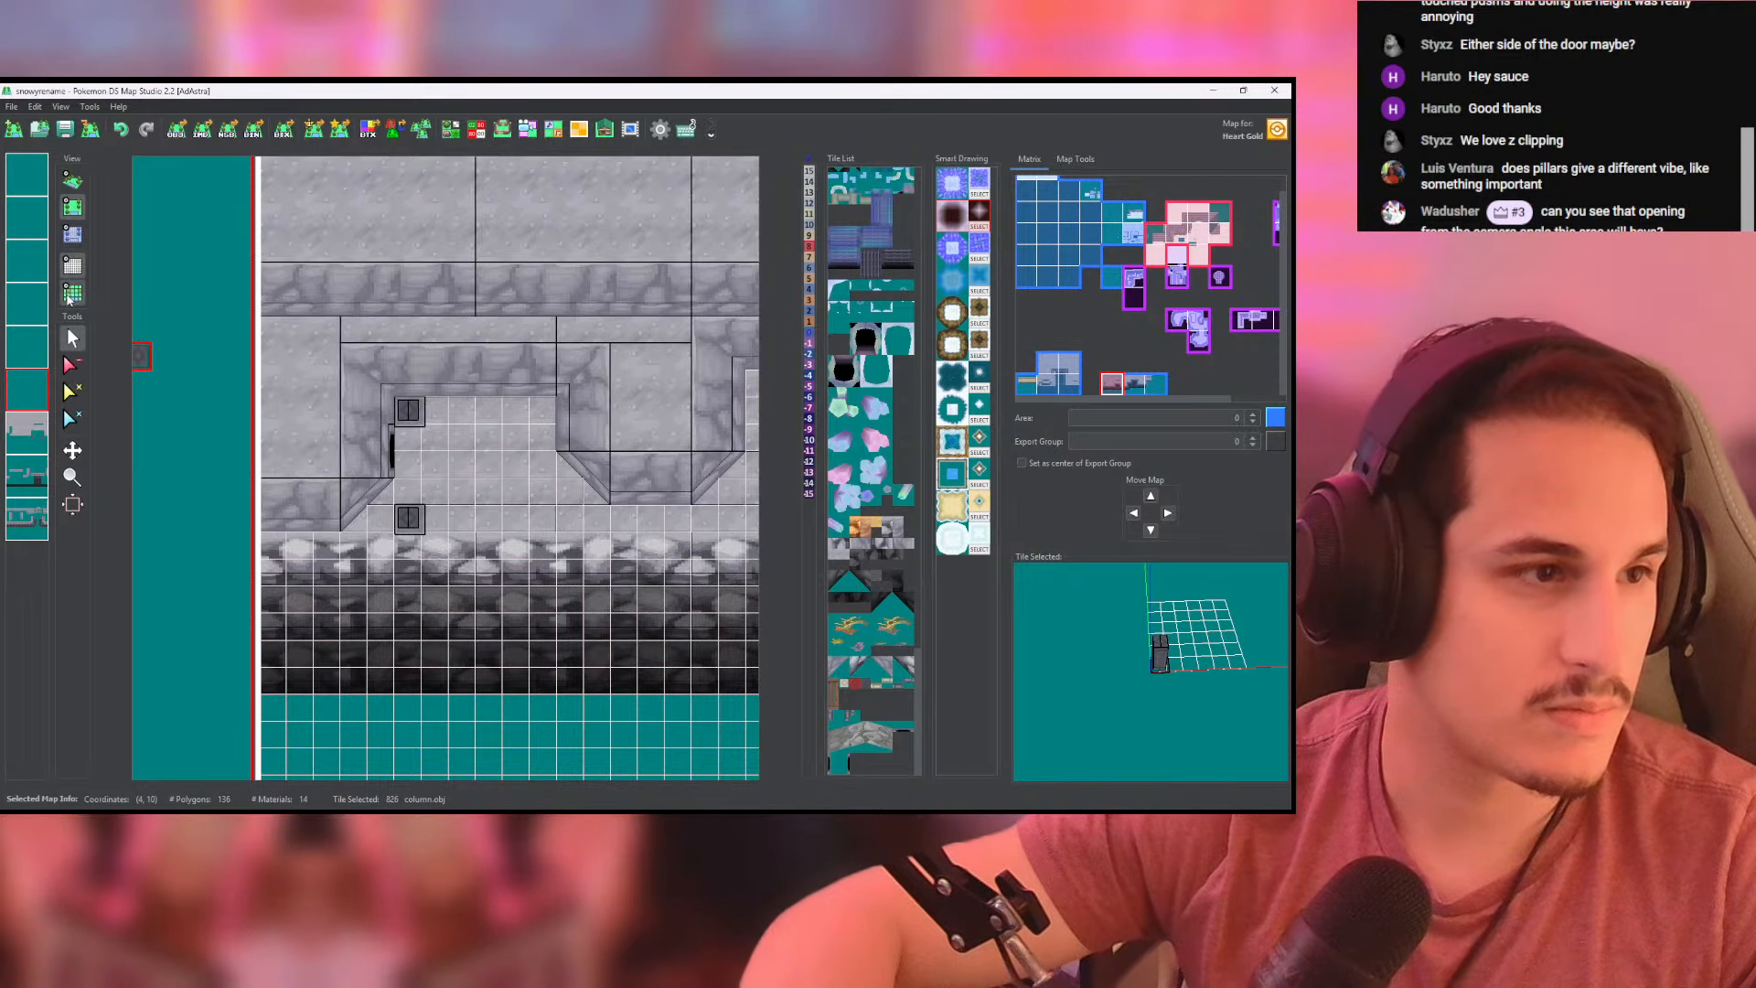
left_click(72, 181)
scroll(503, 491, "up", 8)
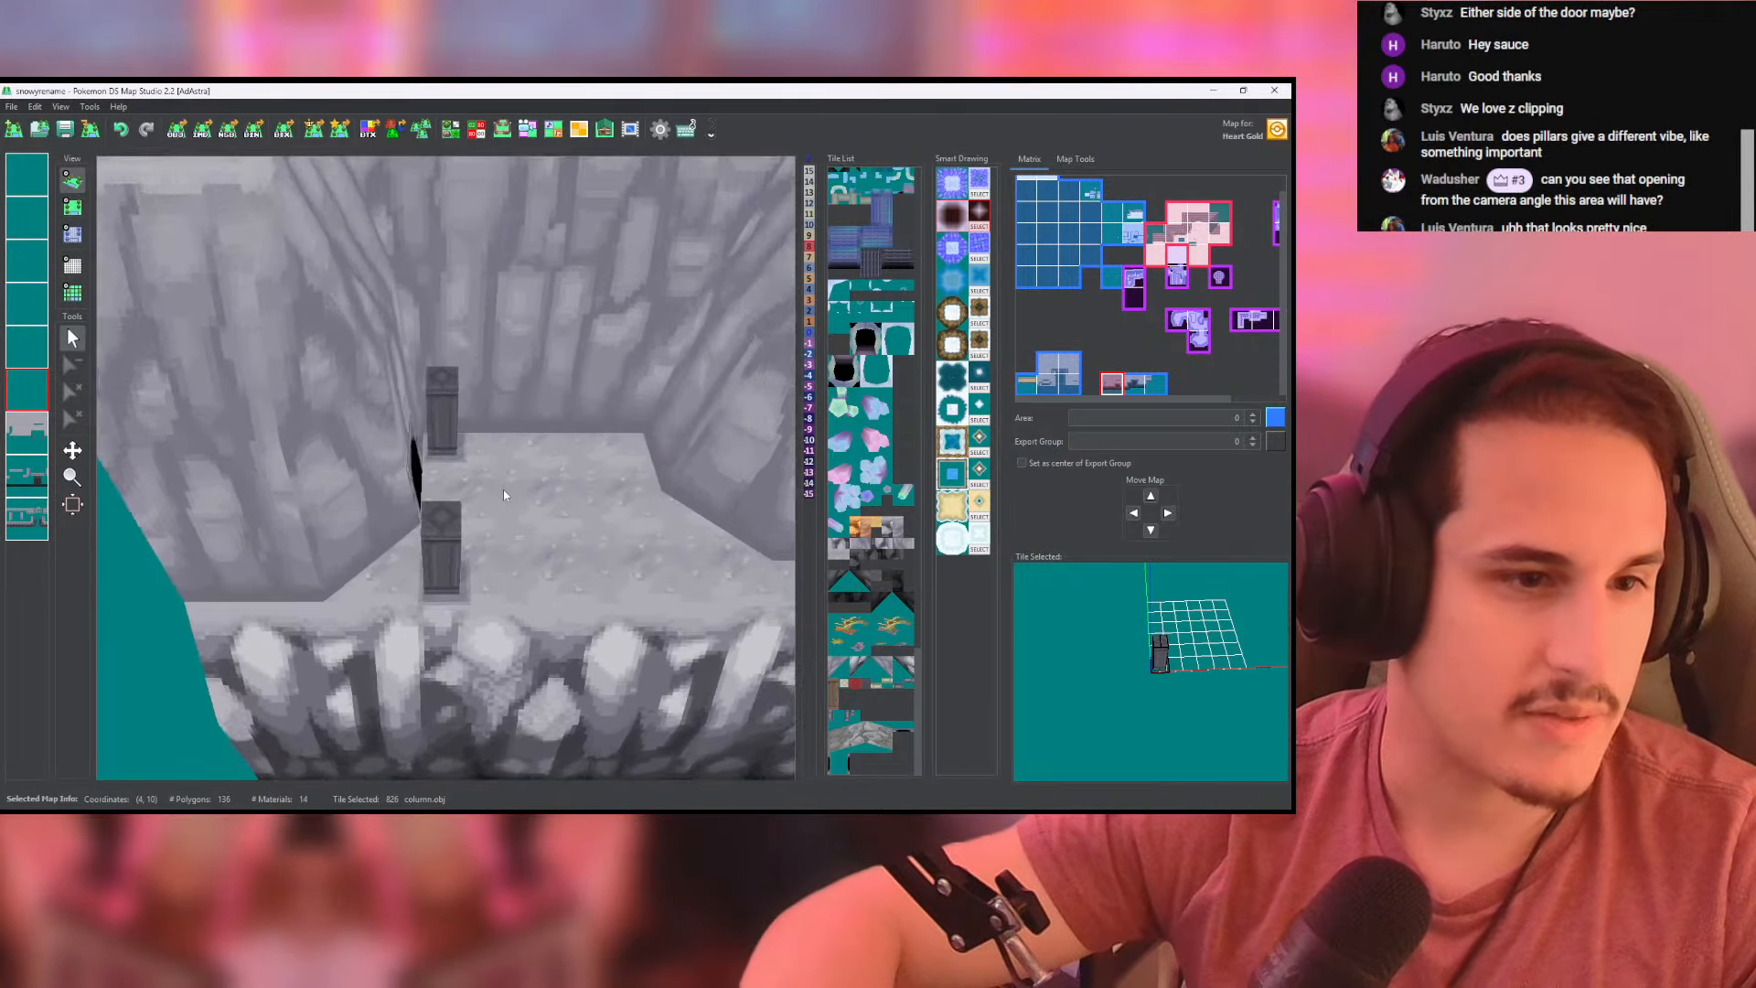
mouse_move(523, 468)
left_mouse_down()
mouse_move(540, 746)
mouse_move(542, 463)
left_mouse_up()
- Switch to Chrome and browse the Chinese mountain temples results, opening the Mount Fanjing images and the Fanjingshan Mountain video result
key("alt+Tab")
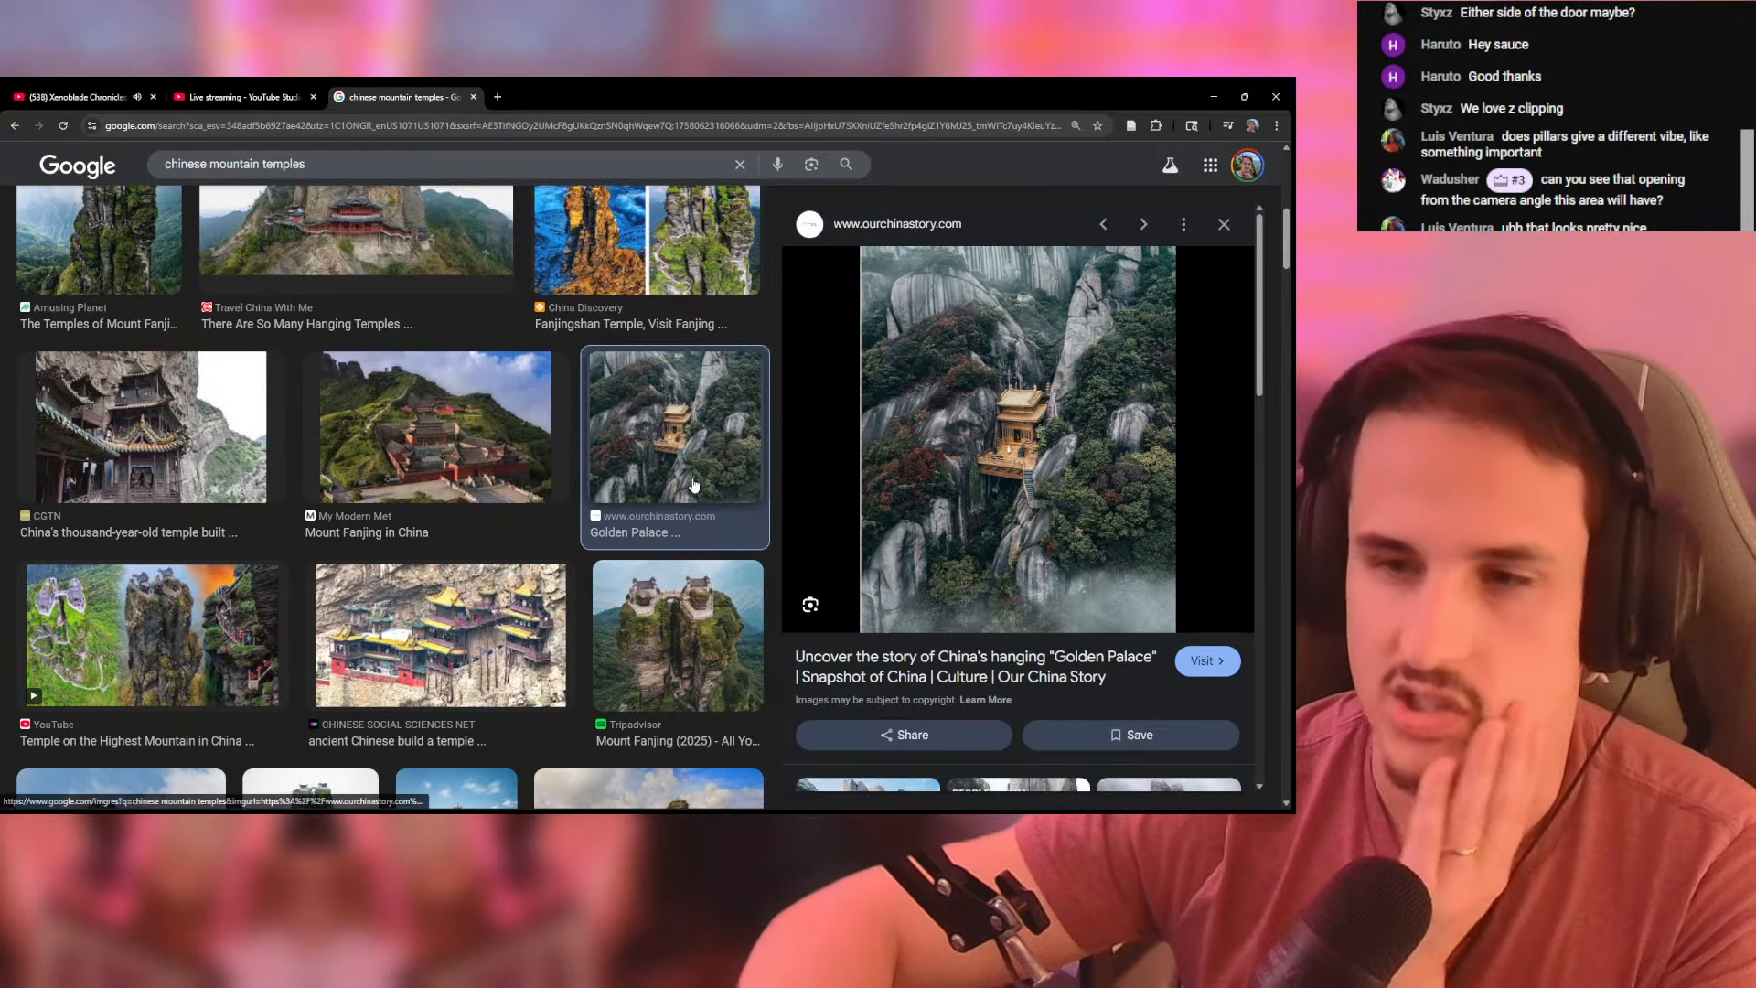
scroll(700, 462, "down", 2)
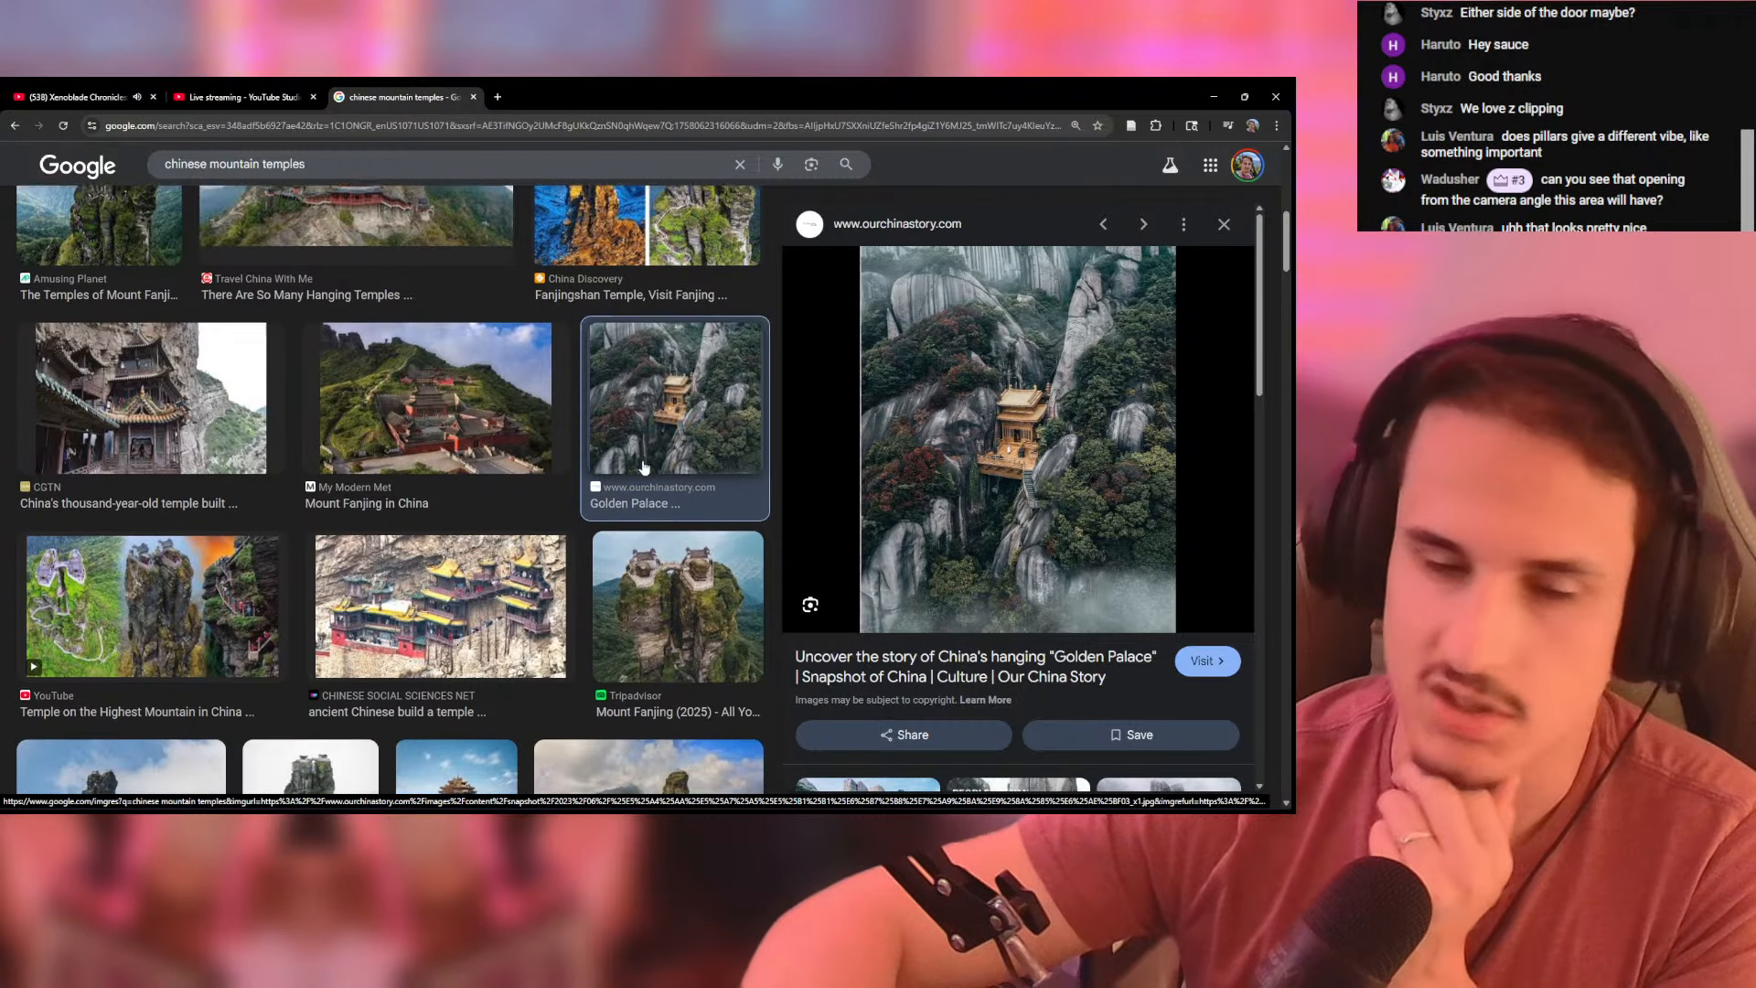
left_click(687, 440)
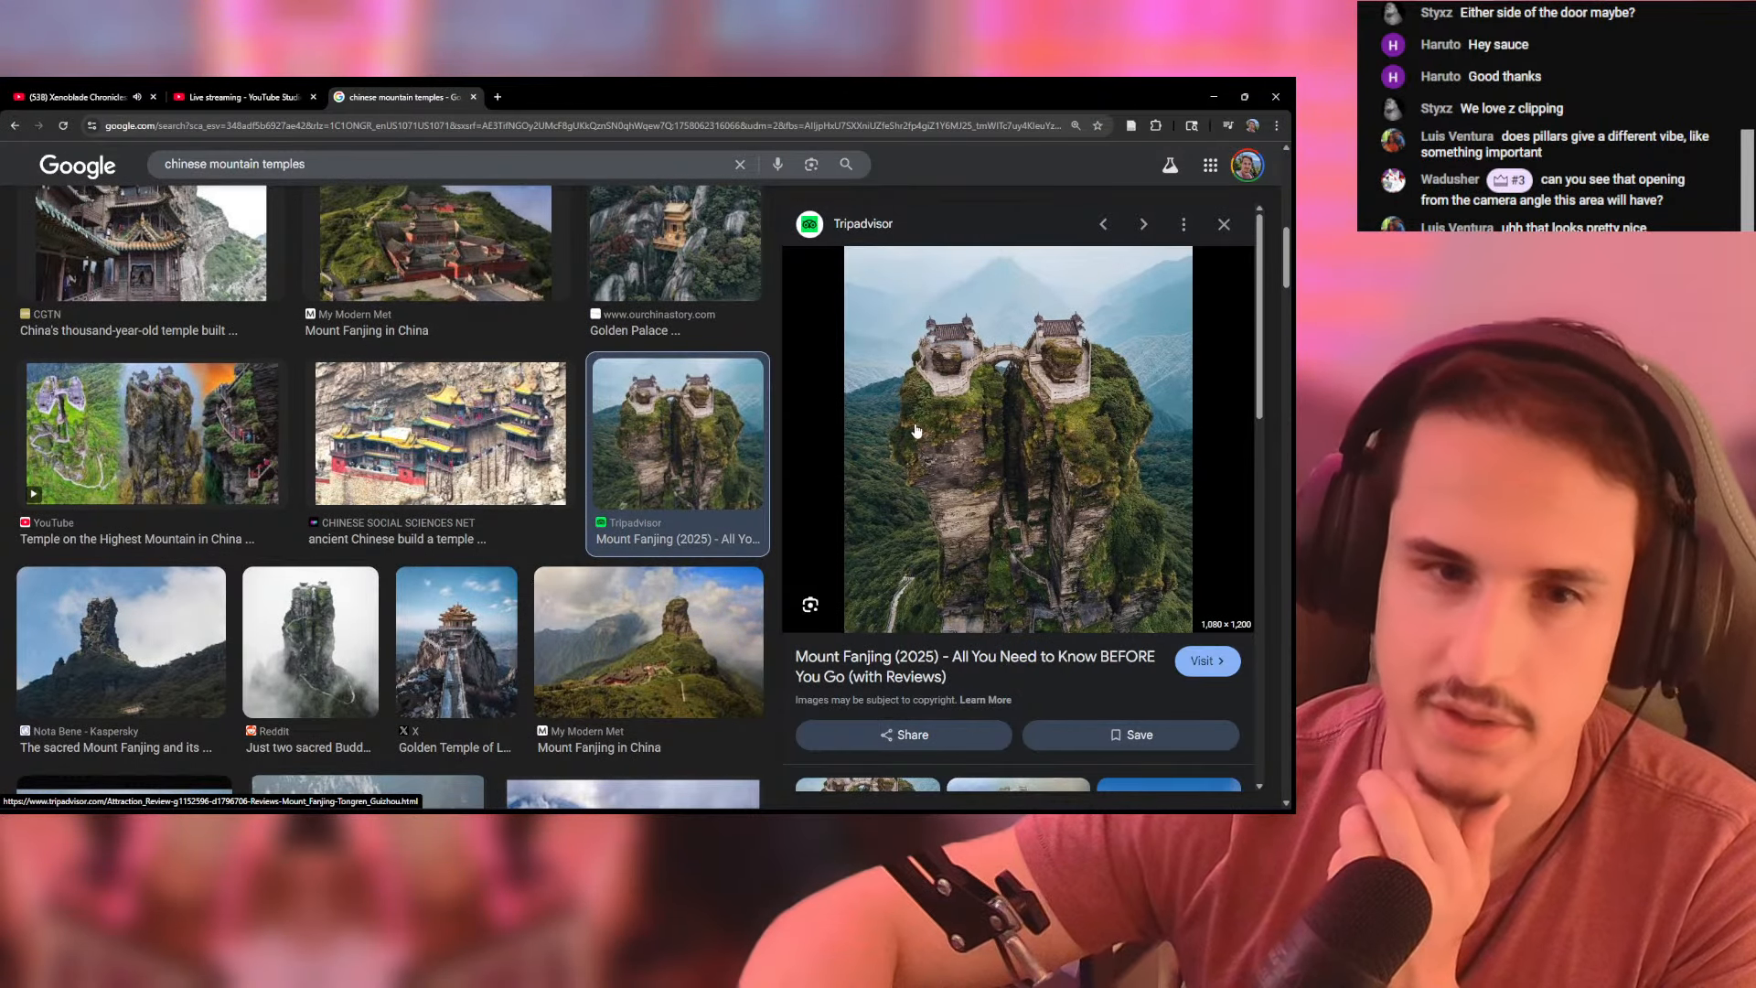
scroll(549, 471, "down", 1)
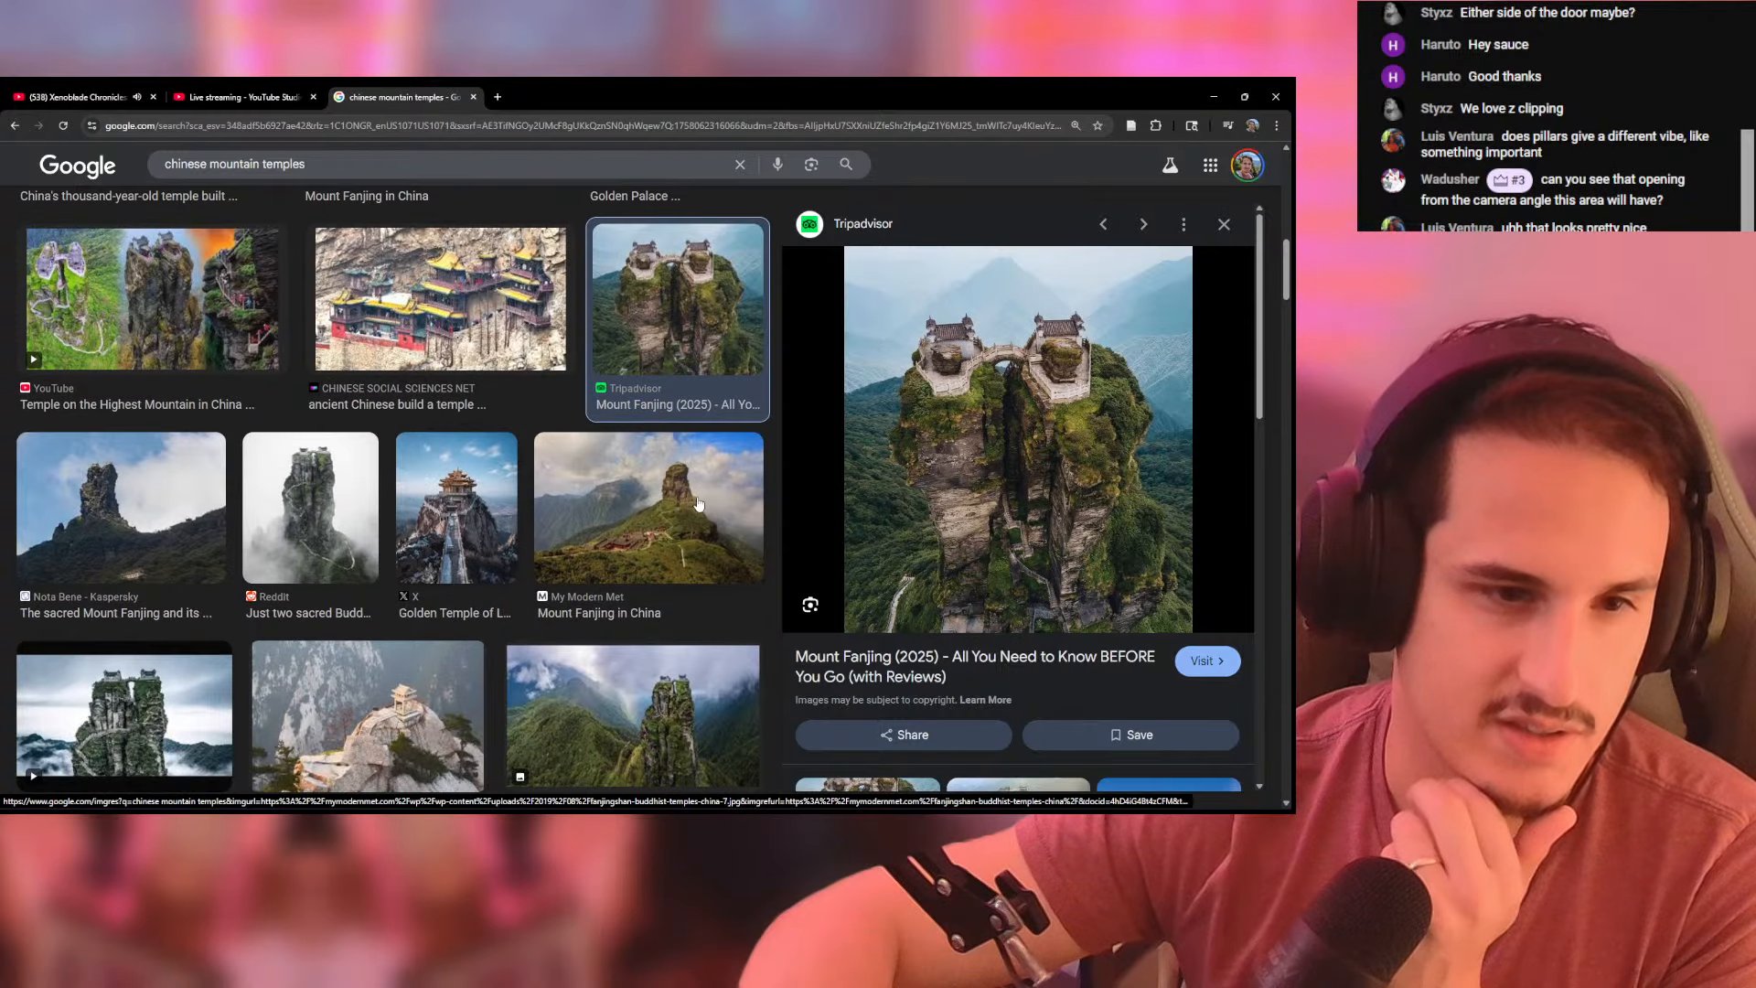
left_click(643, 508)
scroll(524, 529, "down", 3)
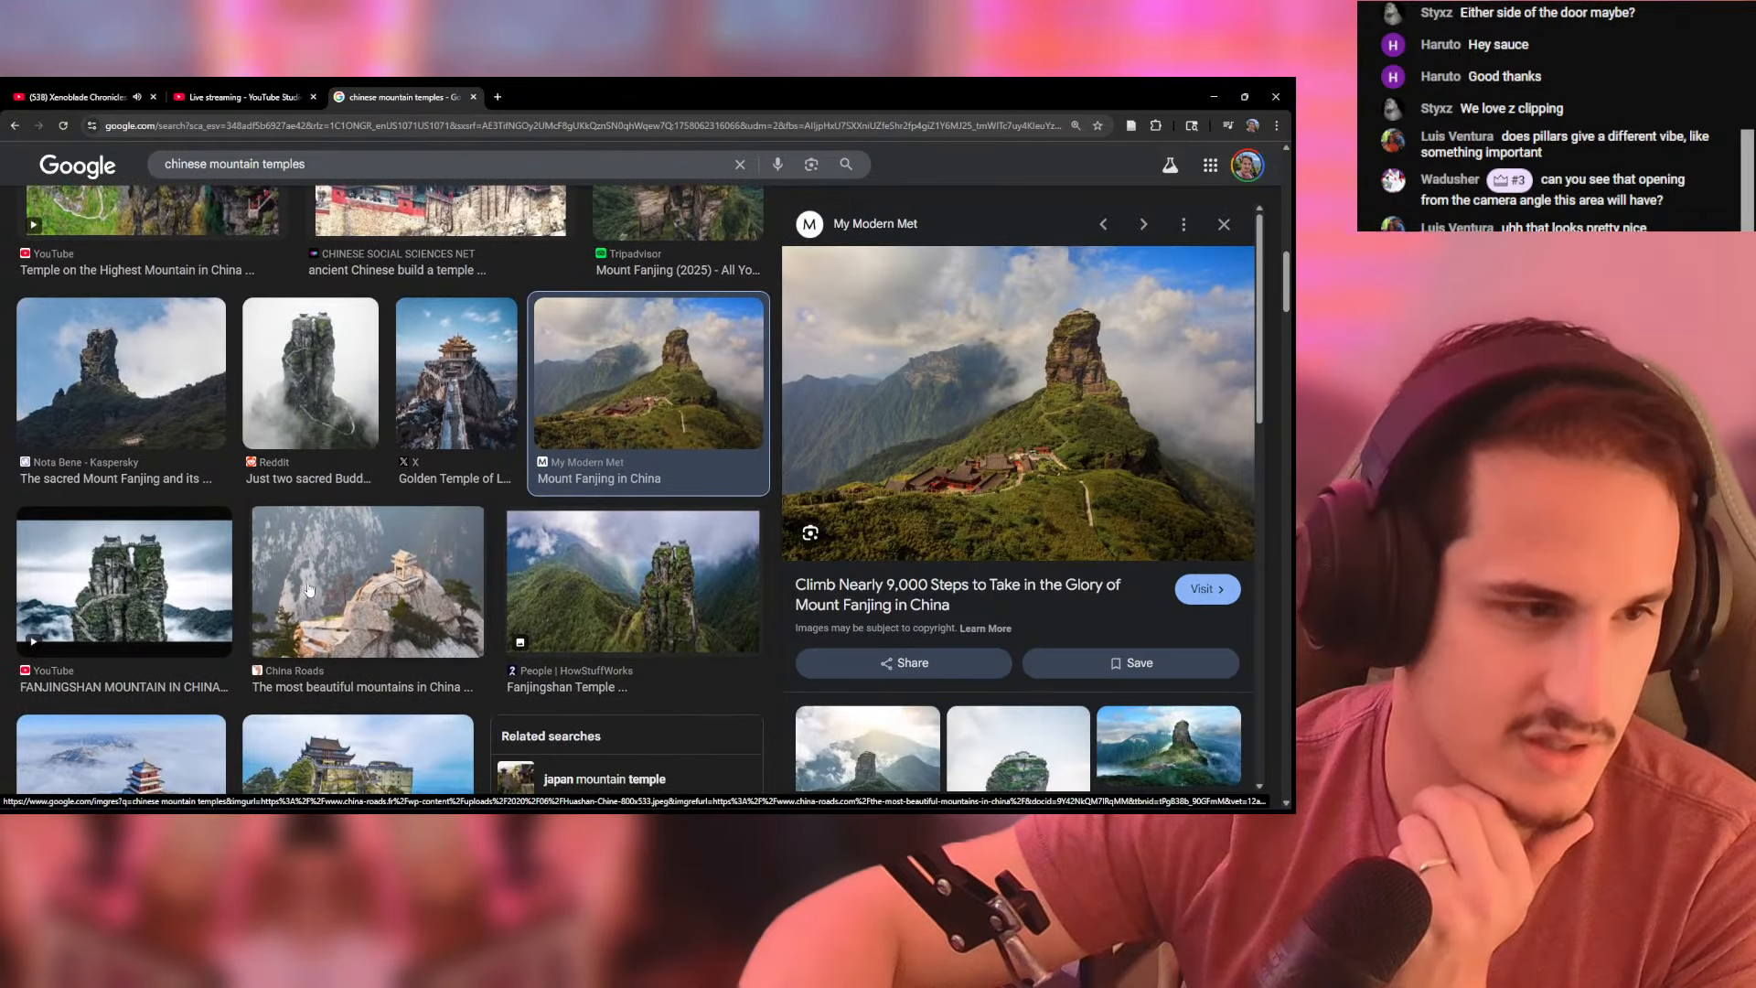
left_click(99, 487)
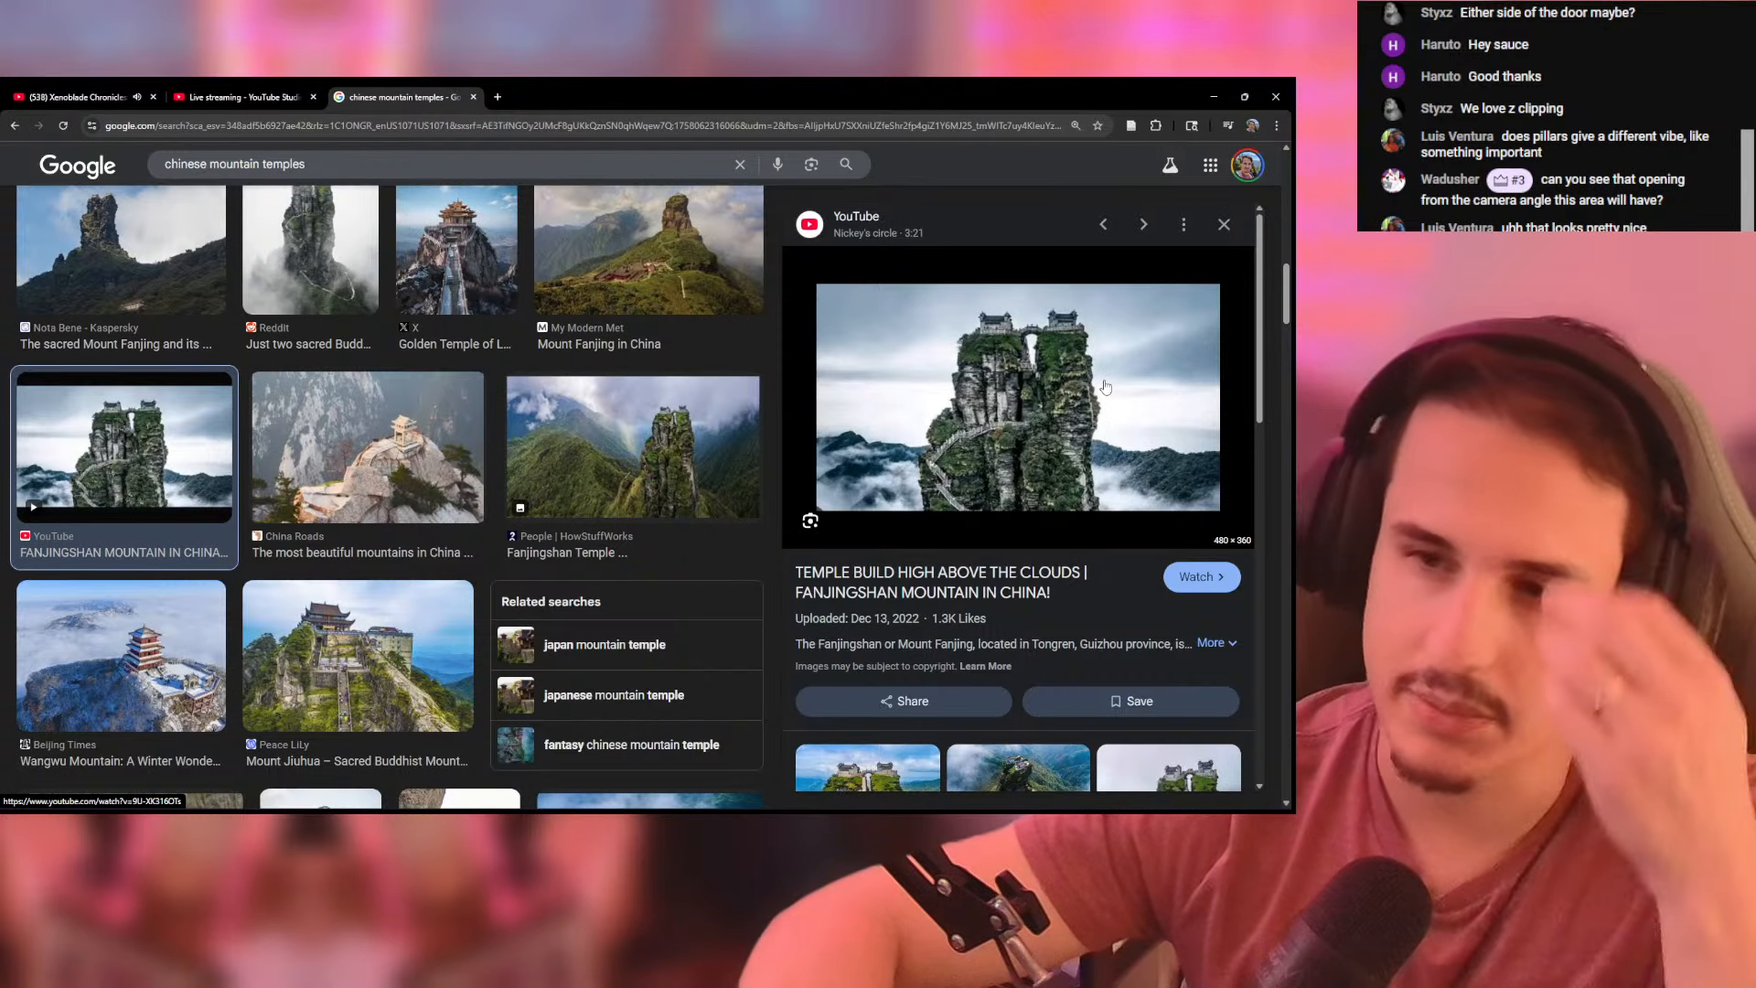
- Return to Pokemon DS Map Studio and examine the column-flanked entrance, the whole cliff sample and its ledges in 3D
left_click_drag(1021, 104, 1291, 103)
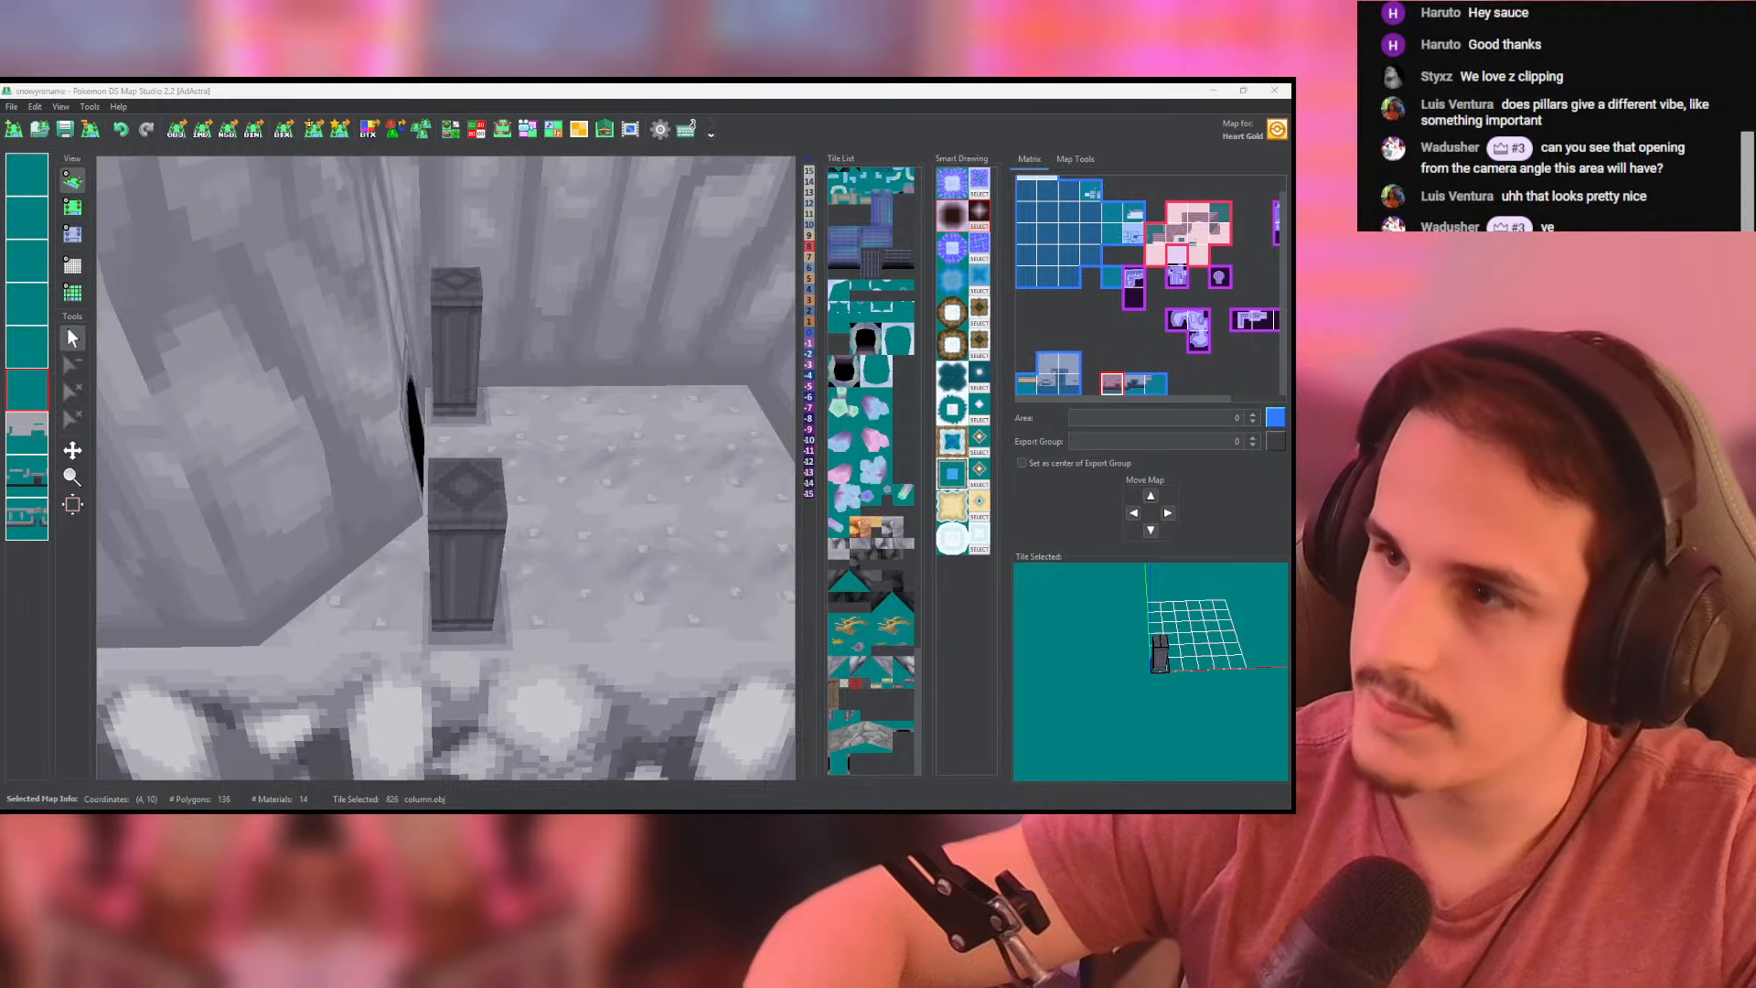
key("alt+Tab")
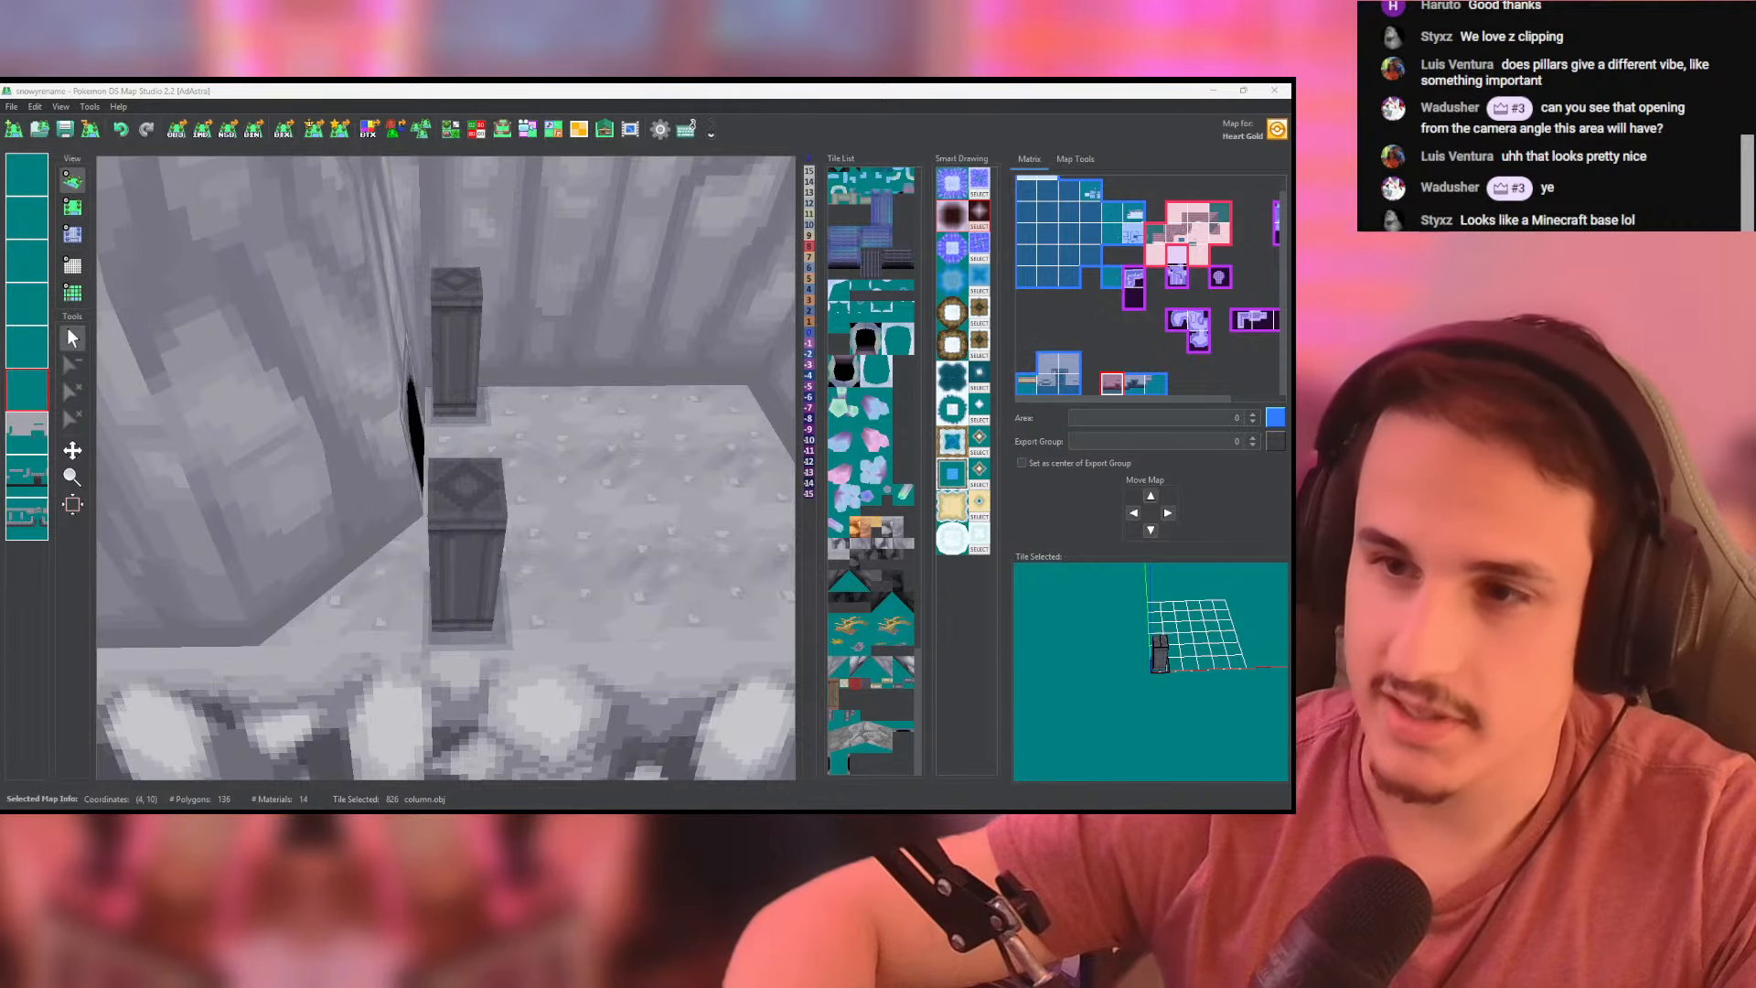
left_click_drag(670, 398, 606, 421)
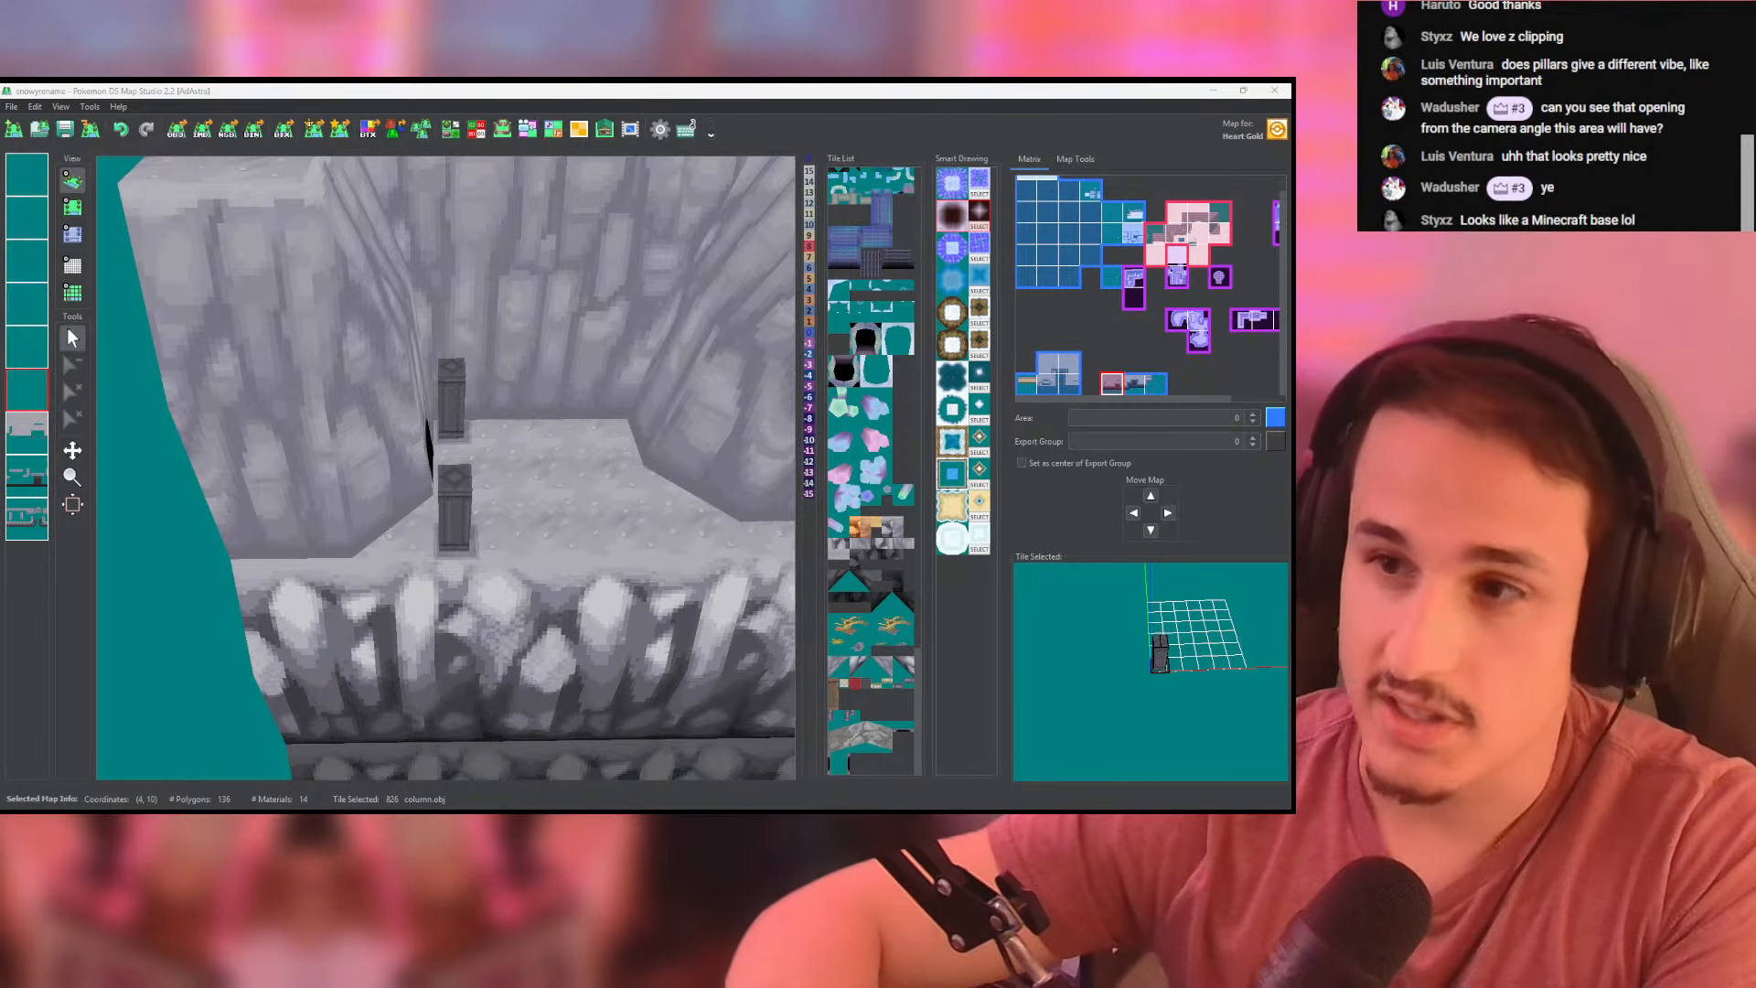
scroll(501, 393, "down", 4)
left_click_drag(501, 393, 234, 370)
scroll(514, 310, "up", 2)
scroll(406, 360, "down", 5)
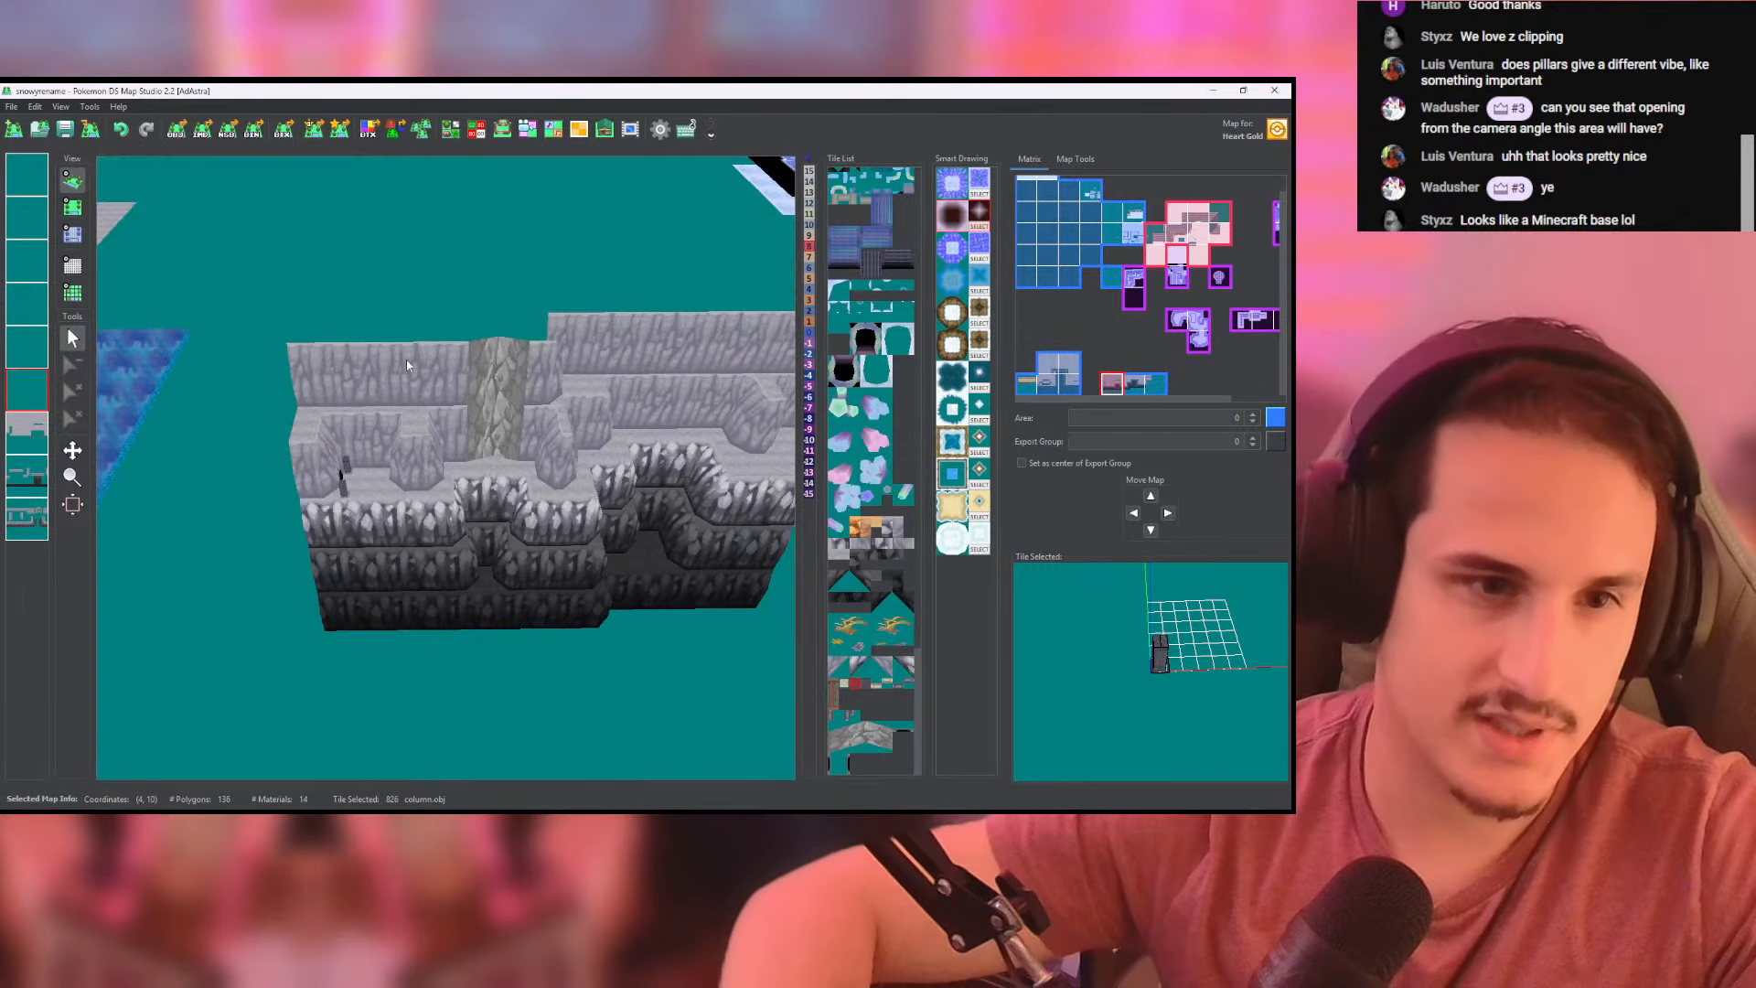
left_click_drag(406, 359, 299, 385)
scroll(452, 460, "up", 5)
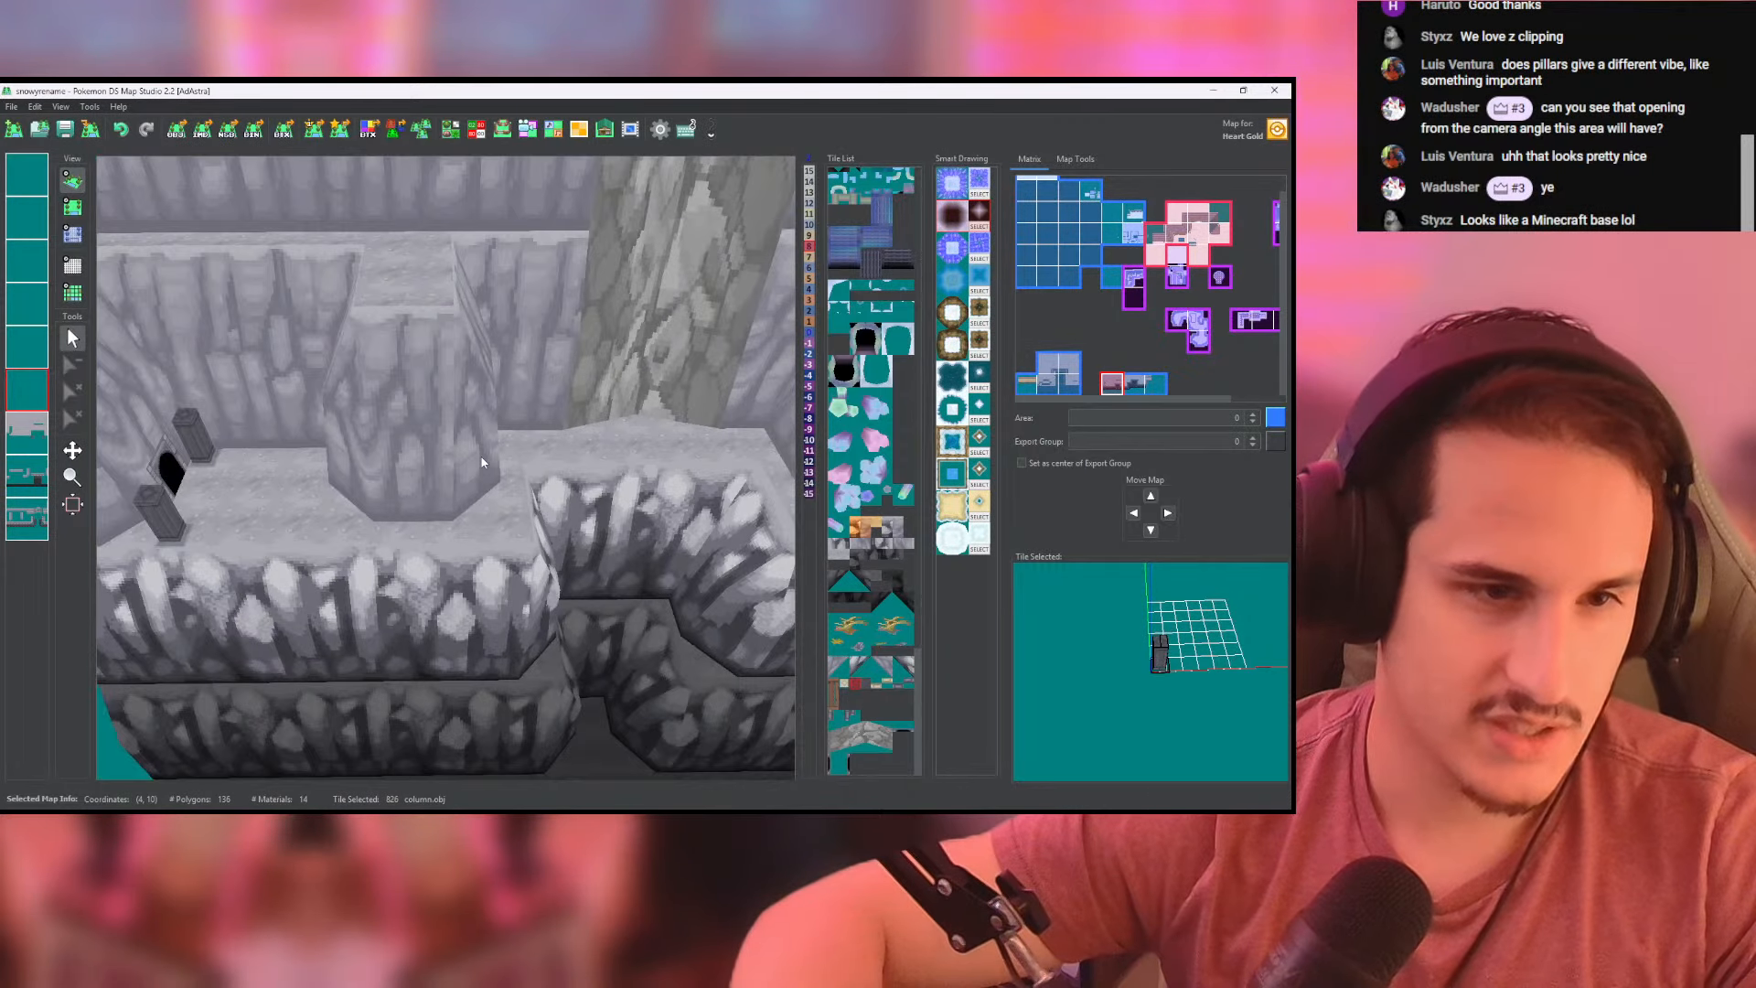
- Try a 3 by 2 patch of brick_road tiles on the recess floor, comparing it with the paved area on the water map
left_click(72, 206)
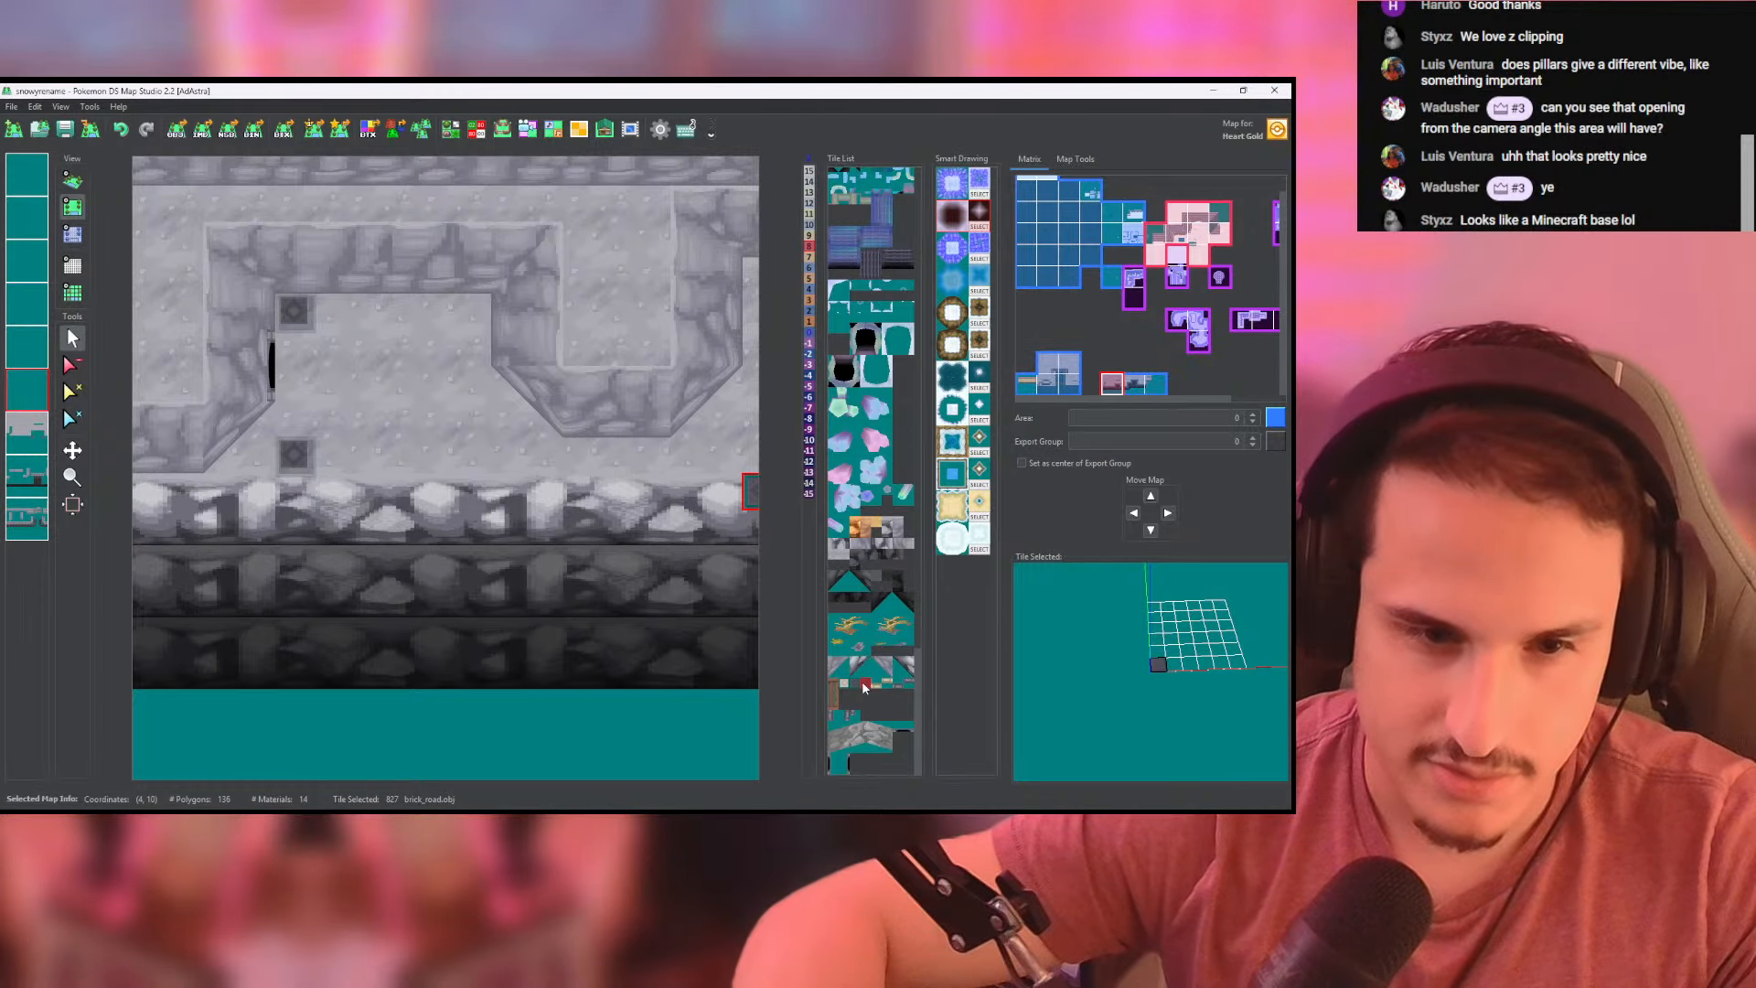
left_click_drag(401, 418, 434, 418)
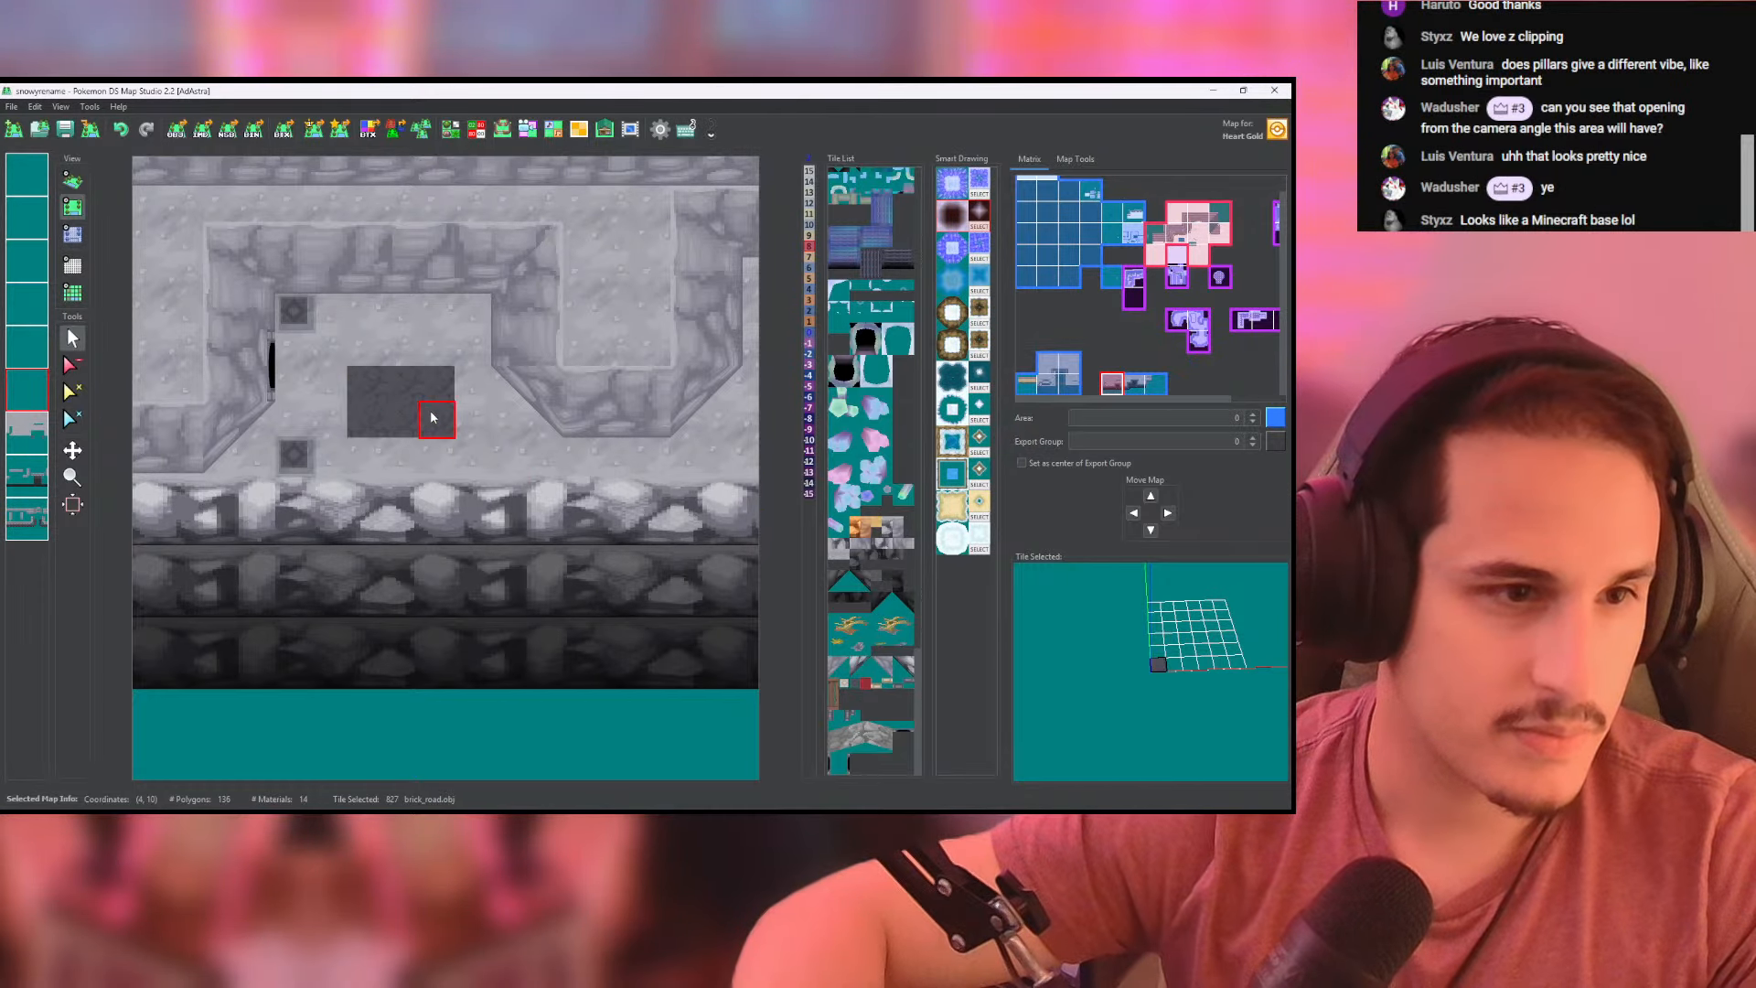
scroll(465, 391, "down", 15)
middle_click_drag(292, 376, 623, 362)
scroll(604, 371, "up", 8)
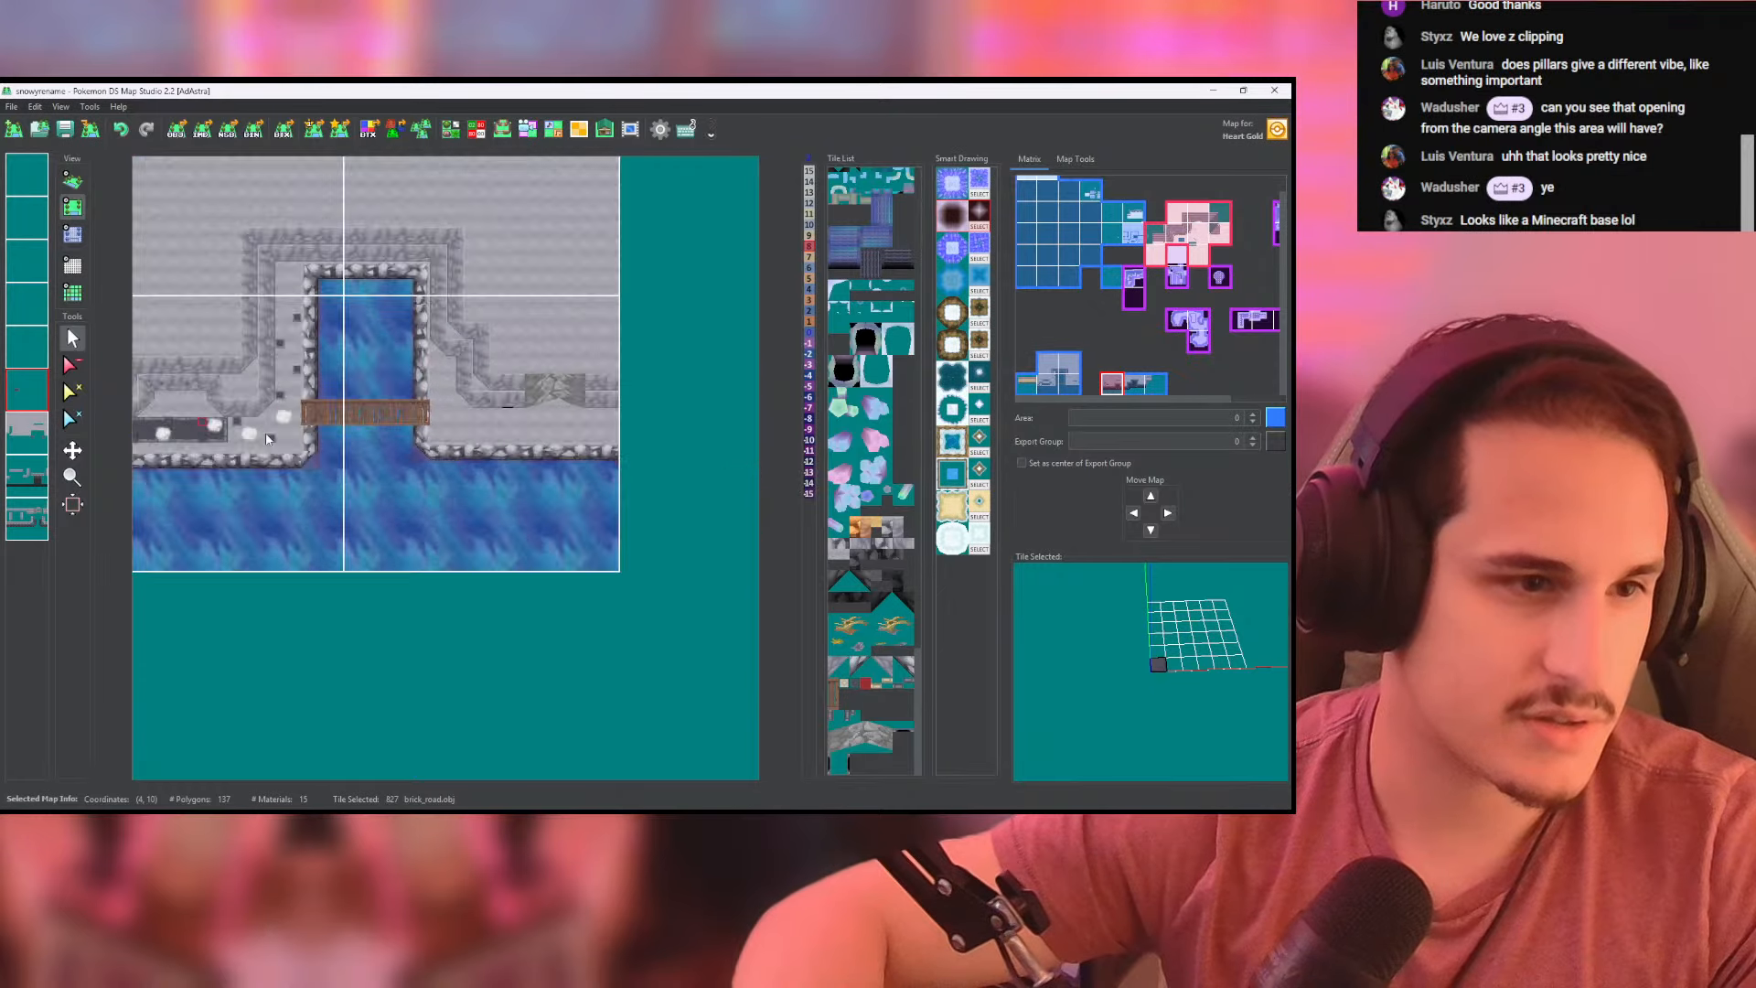
mouse_move(236, 451)
middle_mouse_down()
mouse_move(627, 447)
mouse_move(216, 466)
middle_mouse_up()
scroll(604, 444, "up", 9)
scroll(430, 433, "down", 17)
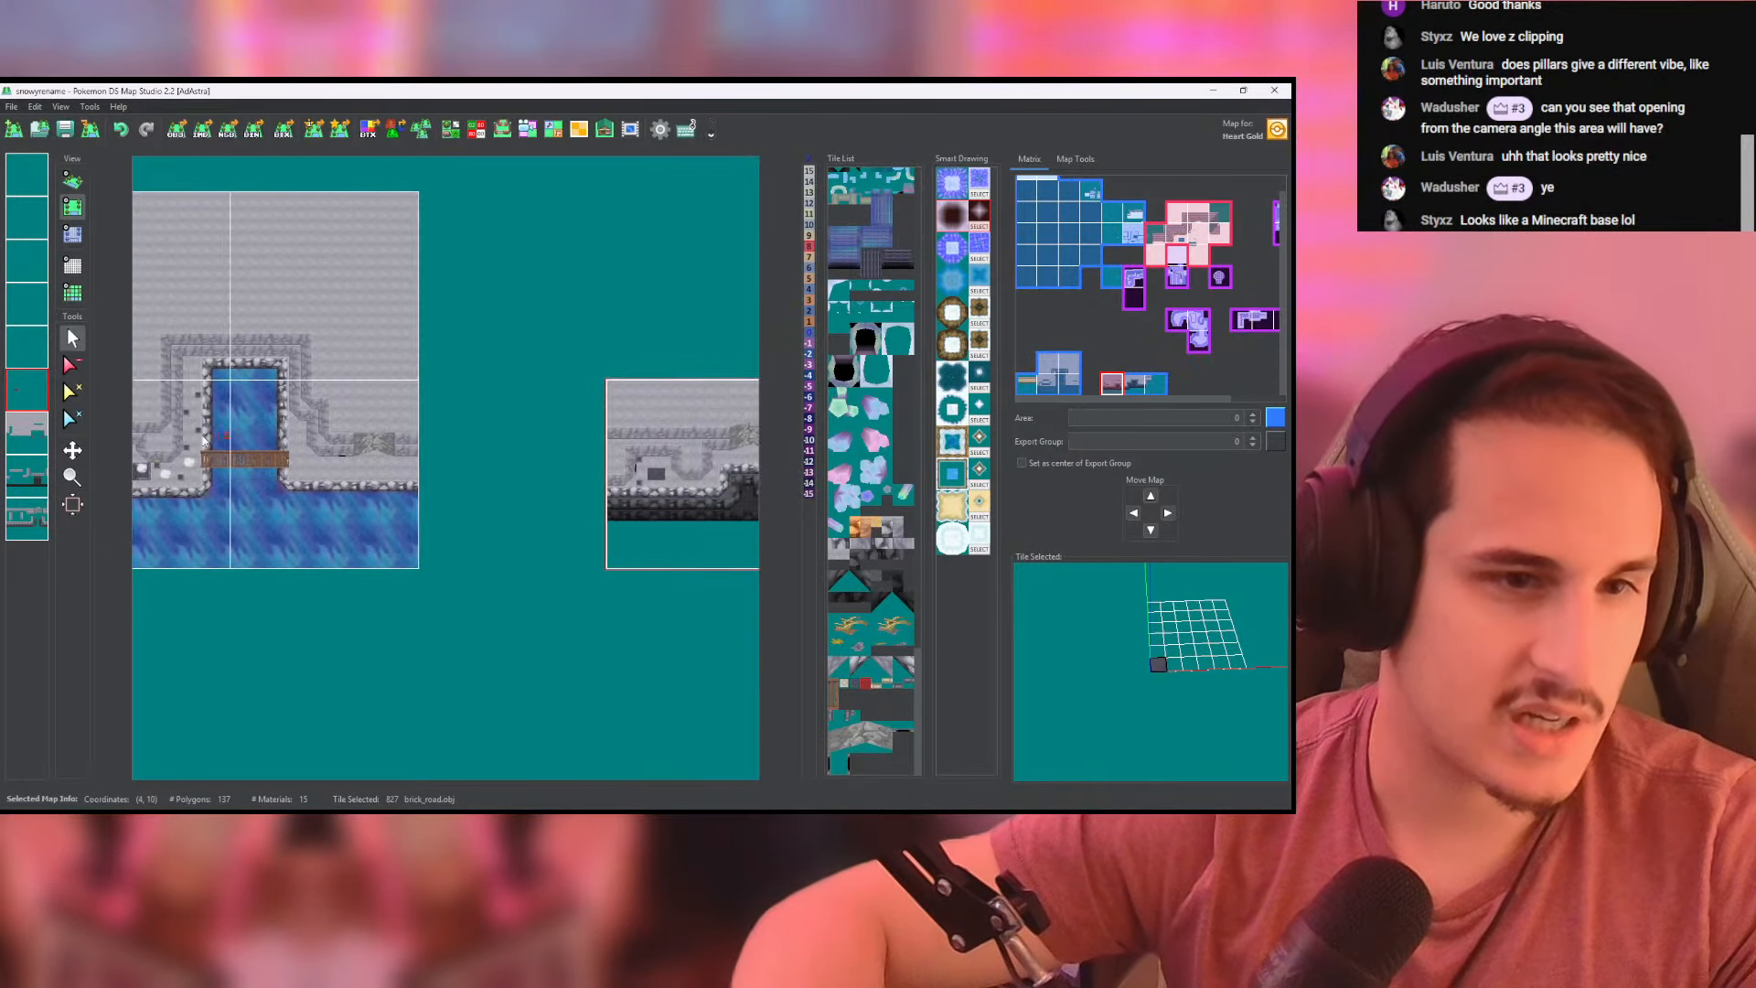
middle_click_drag(736, 439, 497, 466)
scroll(497, 464, "up", 5)
scroll(460, 551, "up", 5)
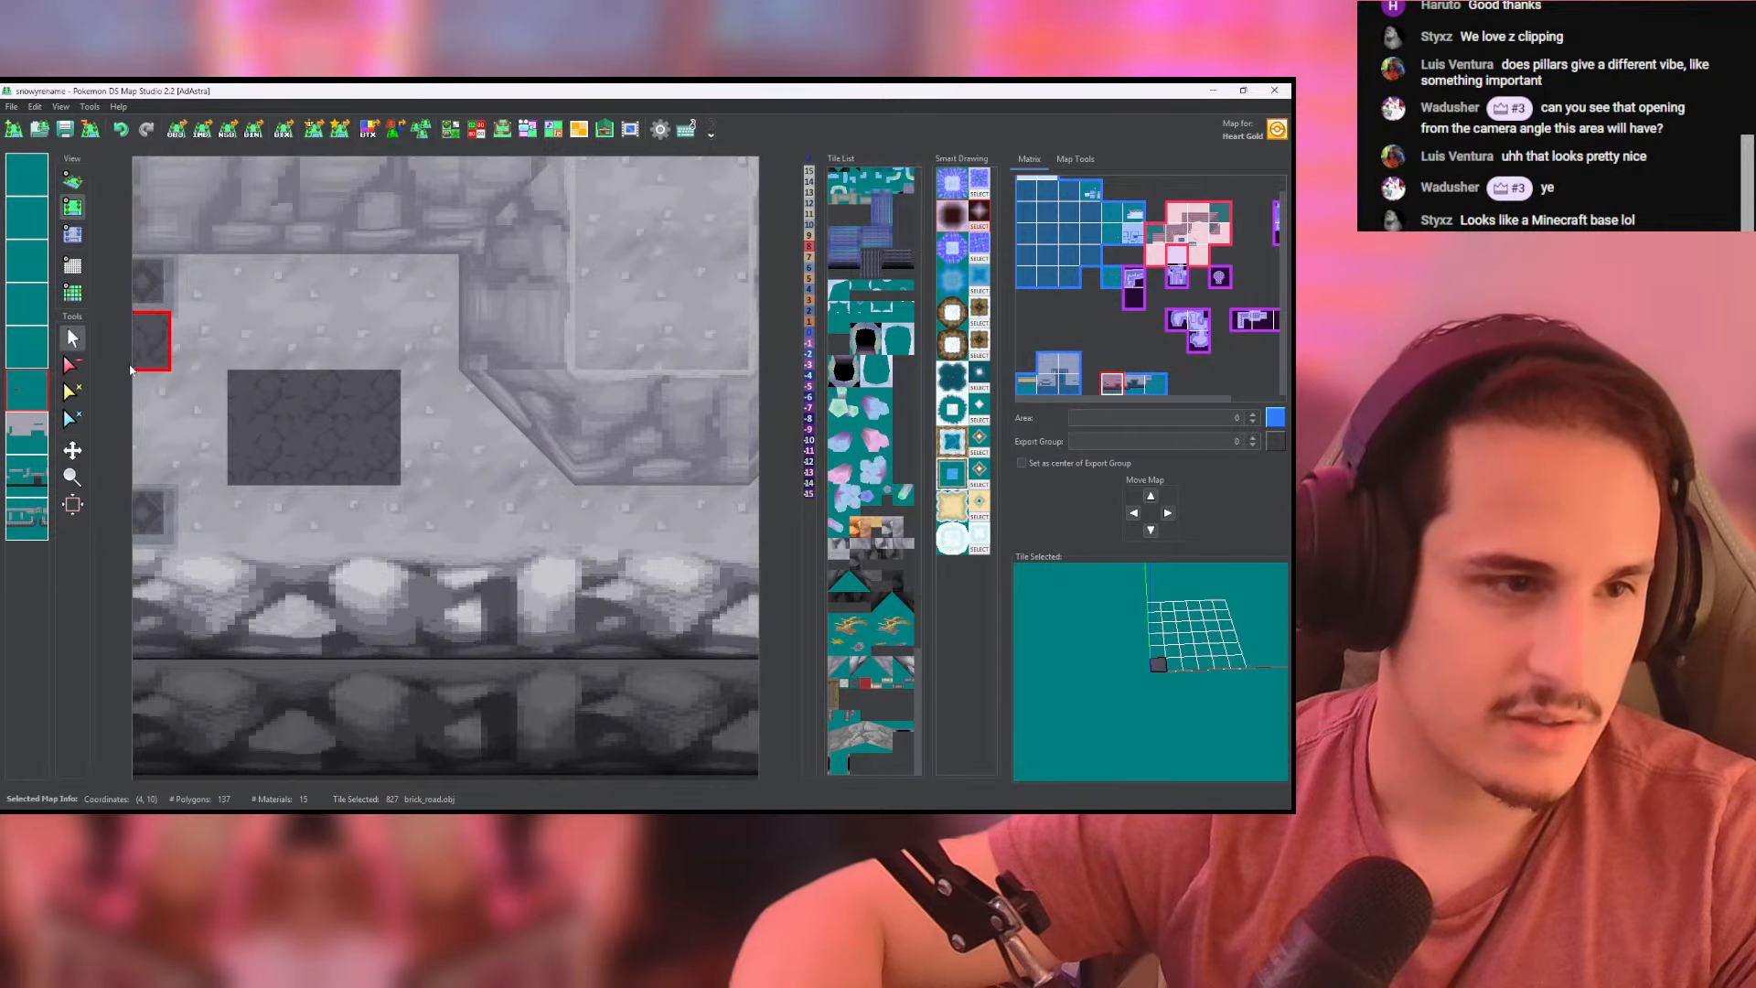
key("ctrl+z")
- Fill a 9 by 3 rectangle of brick_road tiles on the projecting ledge south of the pointed outcrop, spanning the map border
scroll(552, 390, "down", 7)
mouse_move(553, 390)
middle_mouse_down()
mouse_move(573, 373)
mouse_move(378, 396)
middle_mouse_up()
middle_click_drag(640, 420, 105, 434)
middle_click_drag(746, 294, 327, 409)
scroll(425, 456, "up", 5)
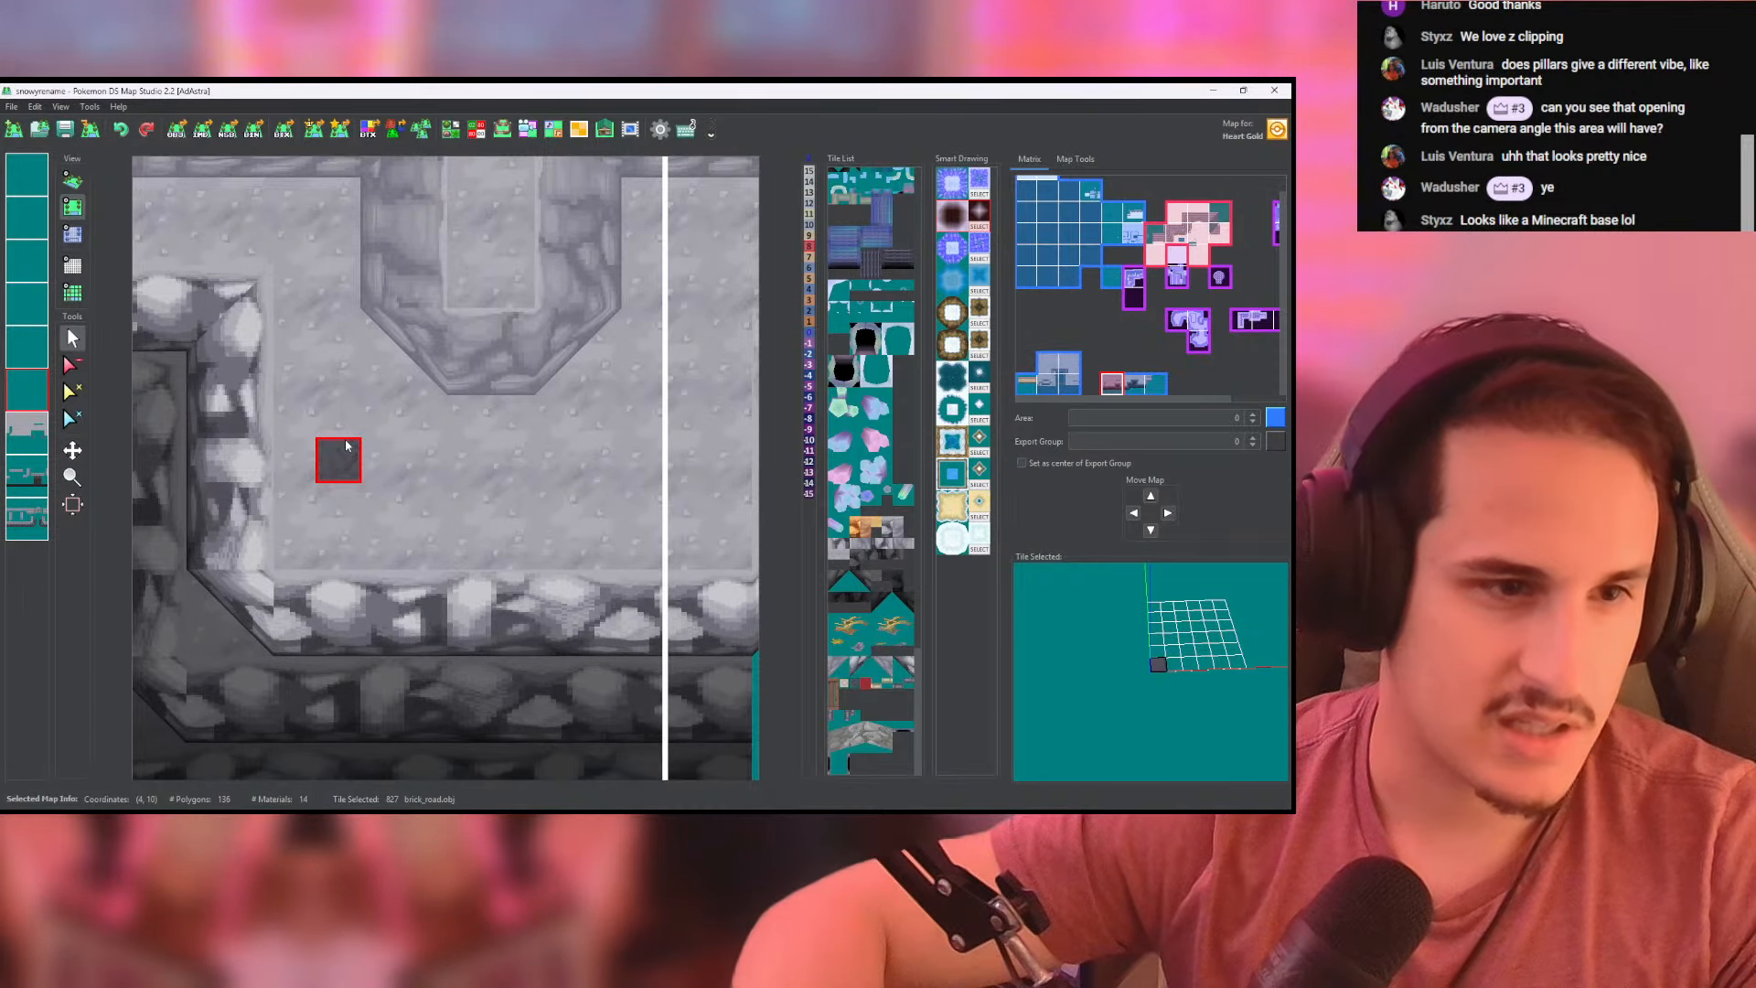
left_click_drag(342, 420, 514, 413)
middle_click_drag(514, 414, 375, 403)
left_click_drag(375, 403, 539, 404)
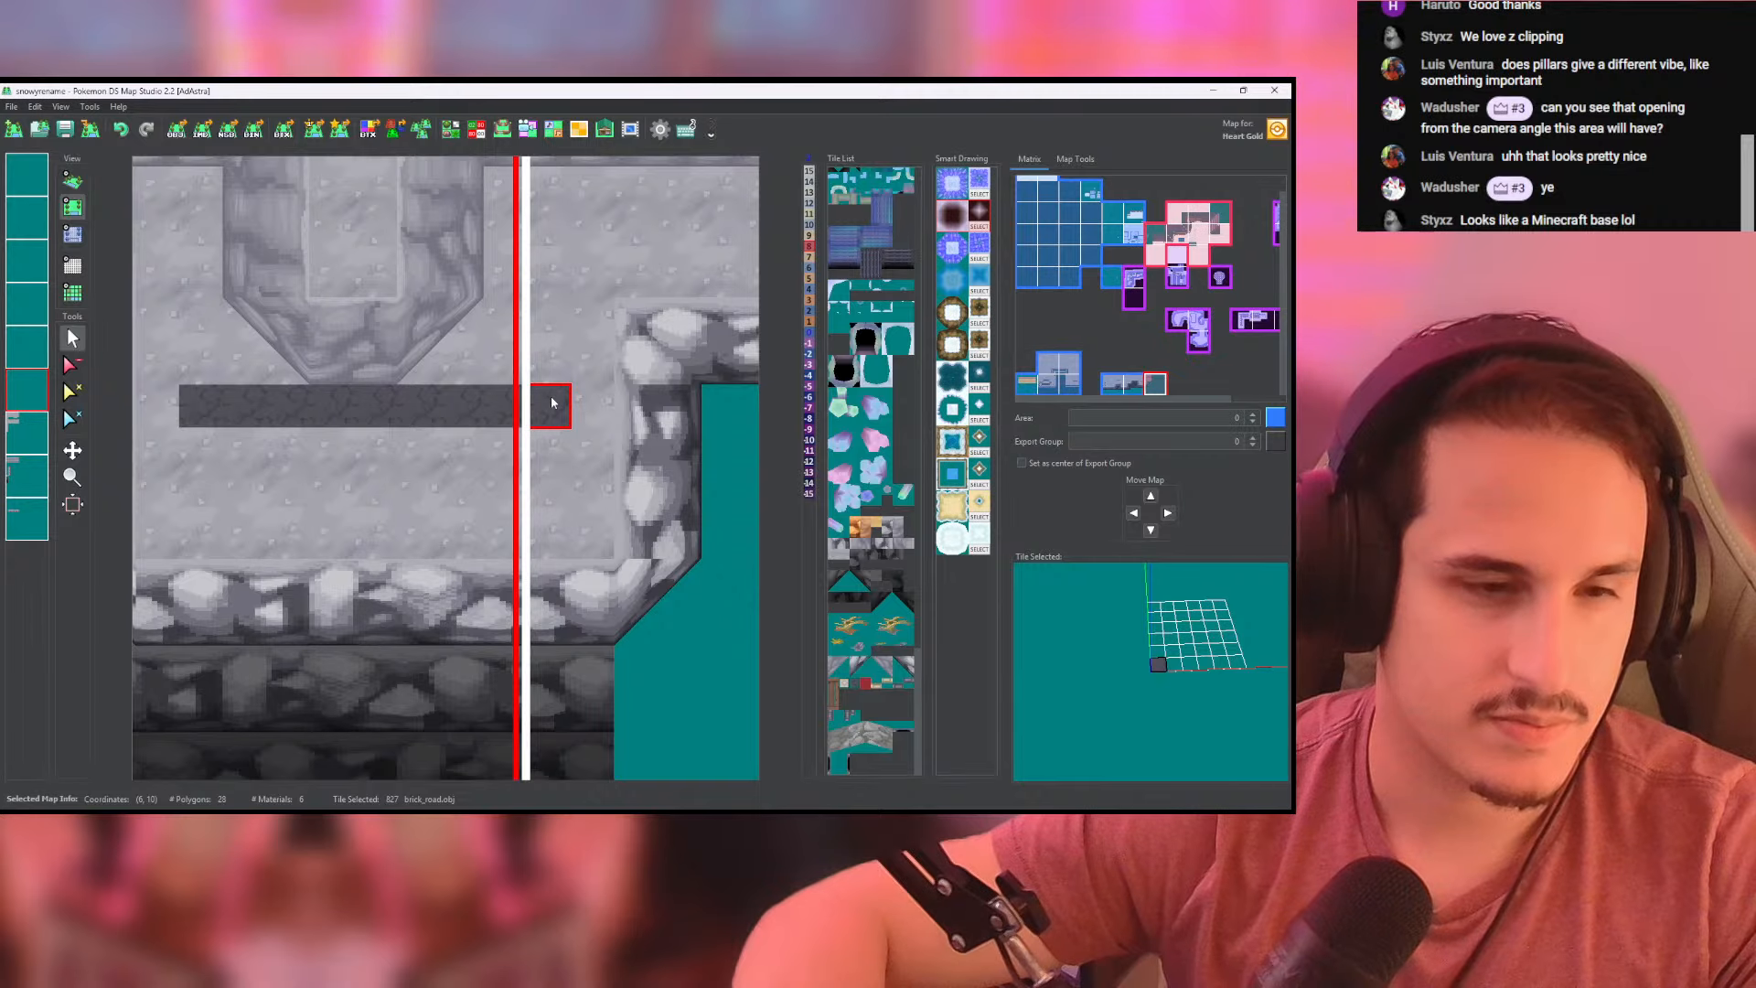
left_click_drag(552, 486, 196, 490)
middle_click_drag(196, 490, 334, 458)
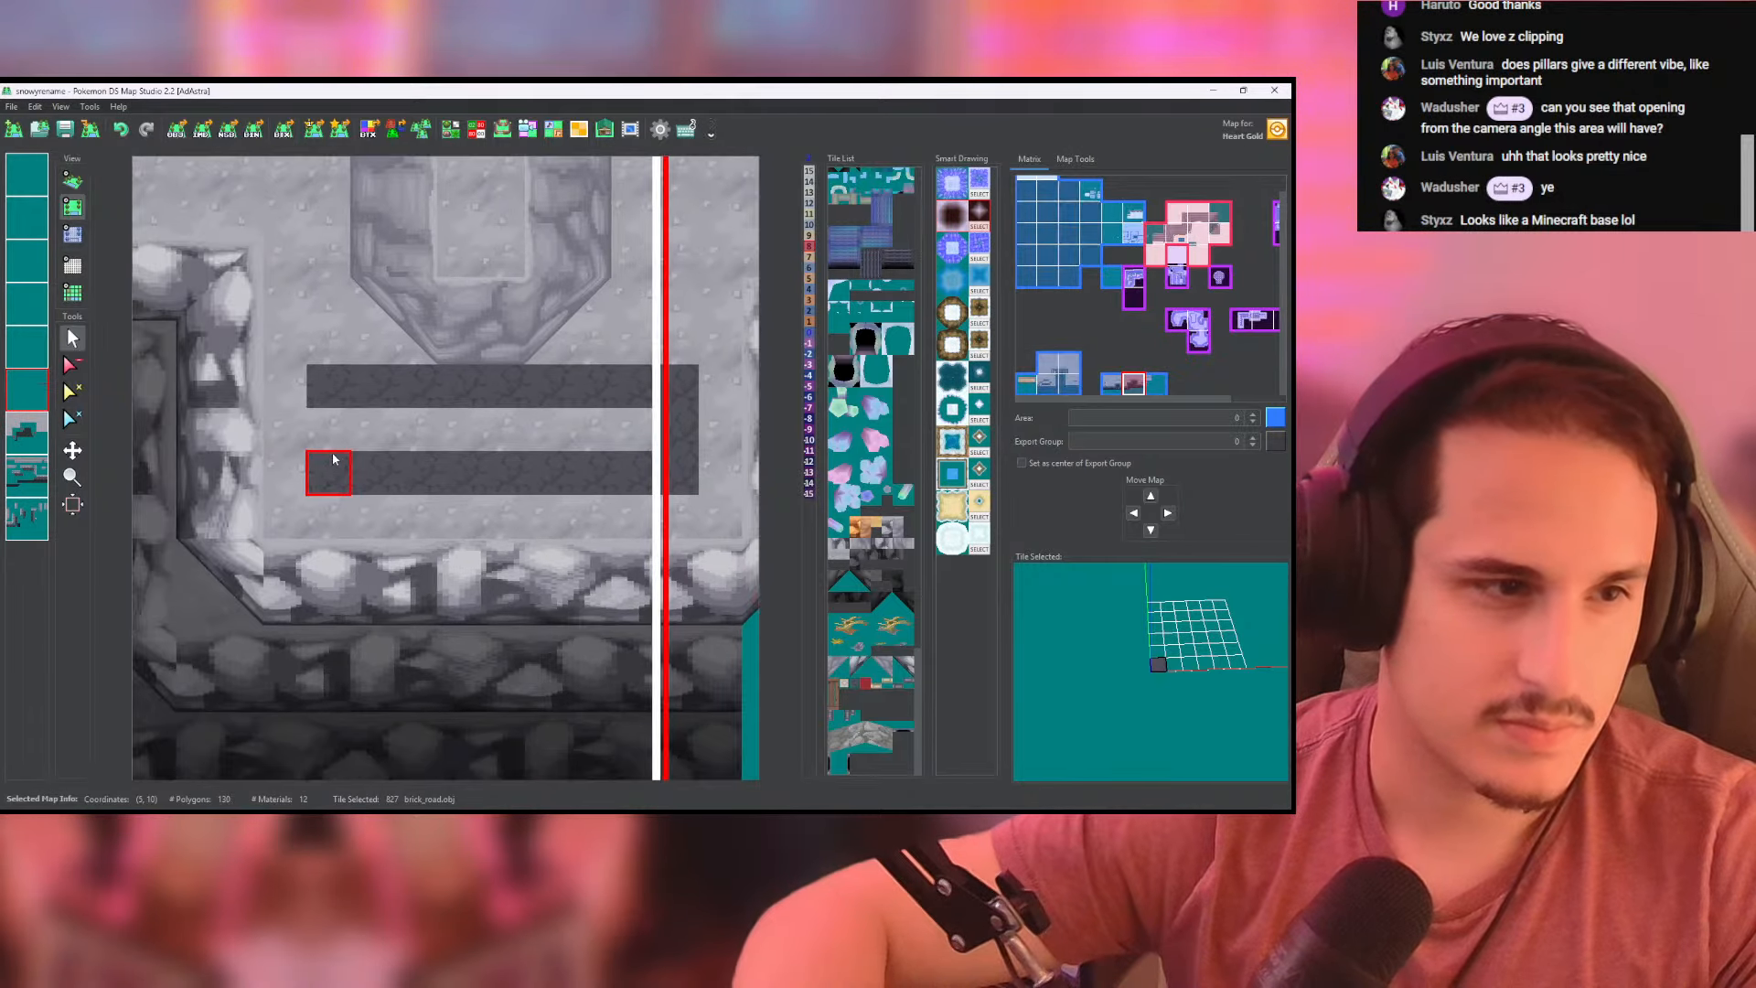
left_click_drag(331, 428, 745, 428)
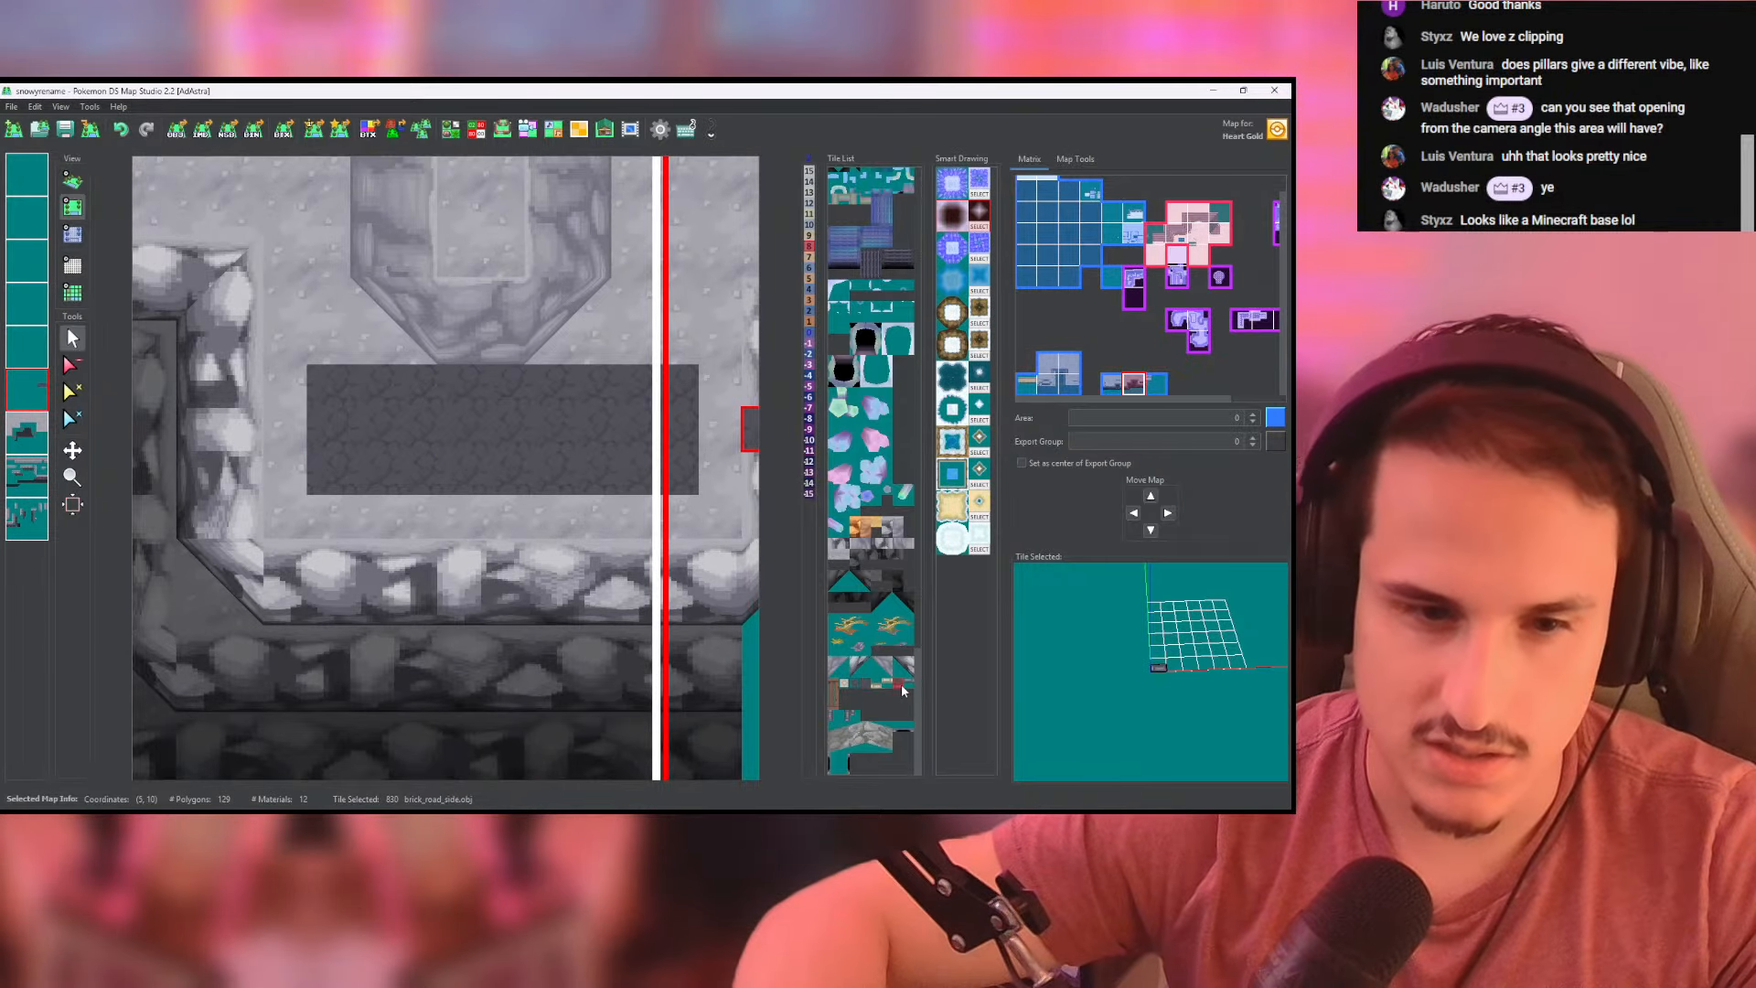
- Line the south edge of the ledge's brick_road rectangle with brick_road_side tiles across both maps
left_click(38, 354)
left_click_drag(330, 474, 668, 482)
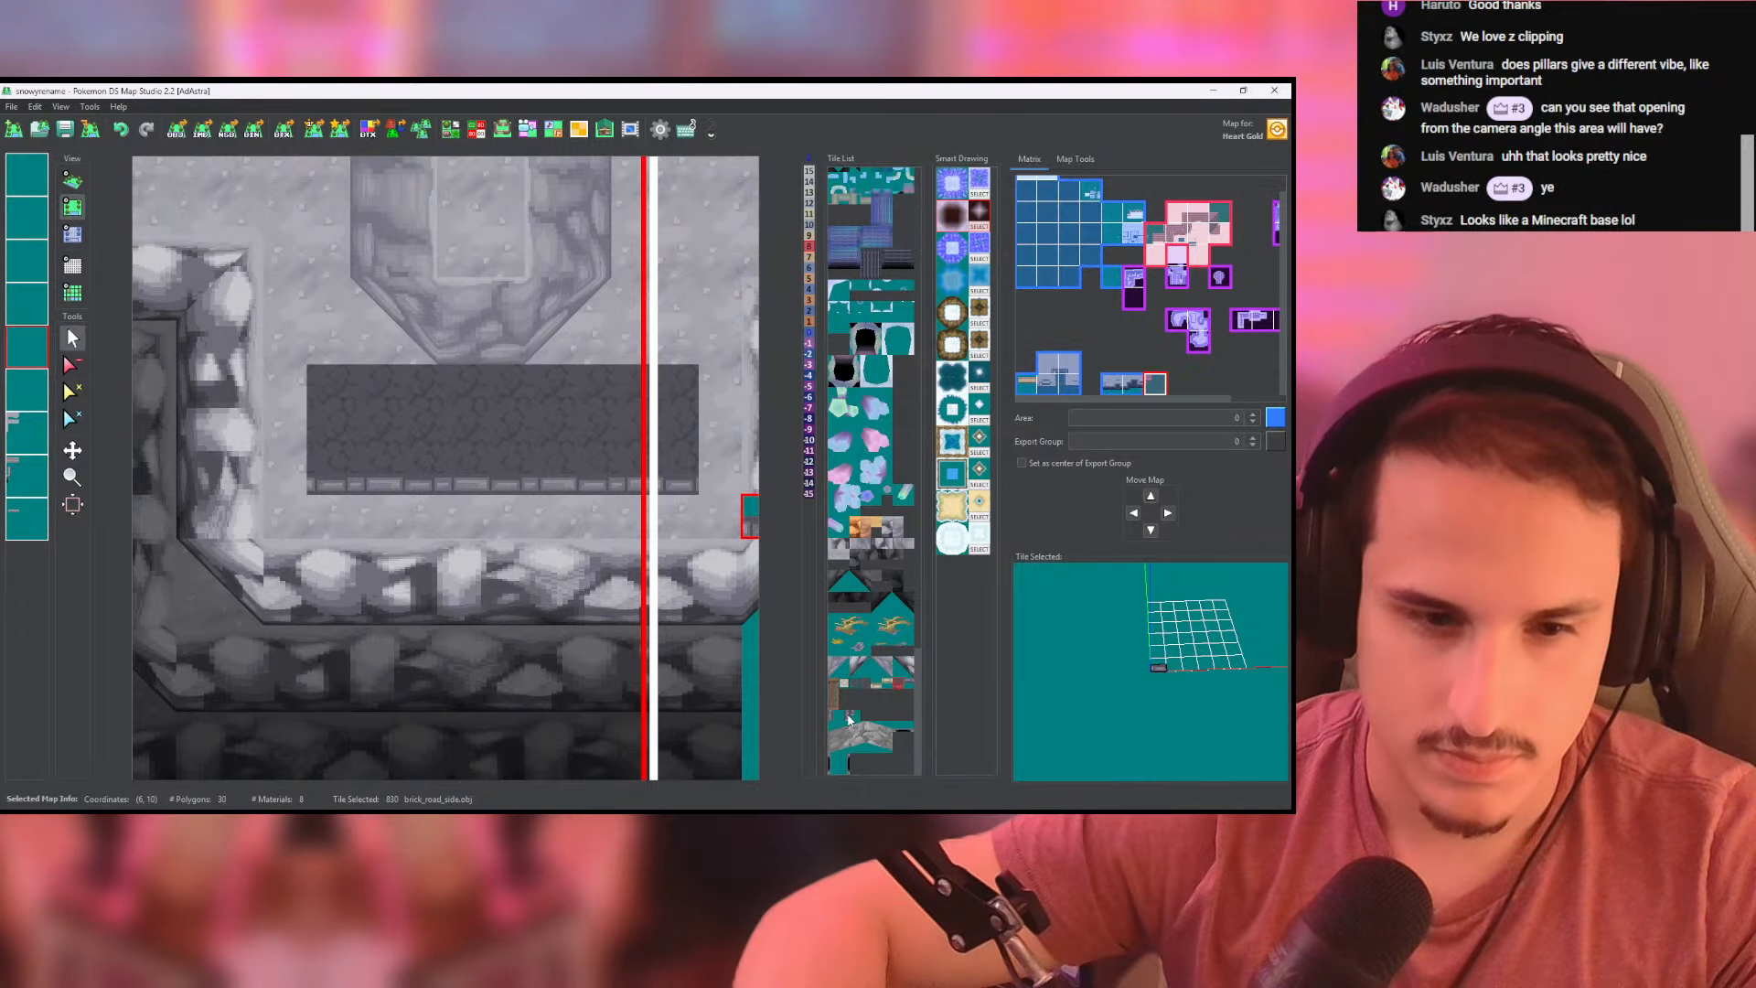
scroll(353, 462, "down", 20)
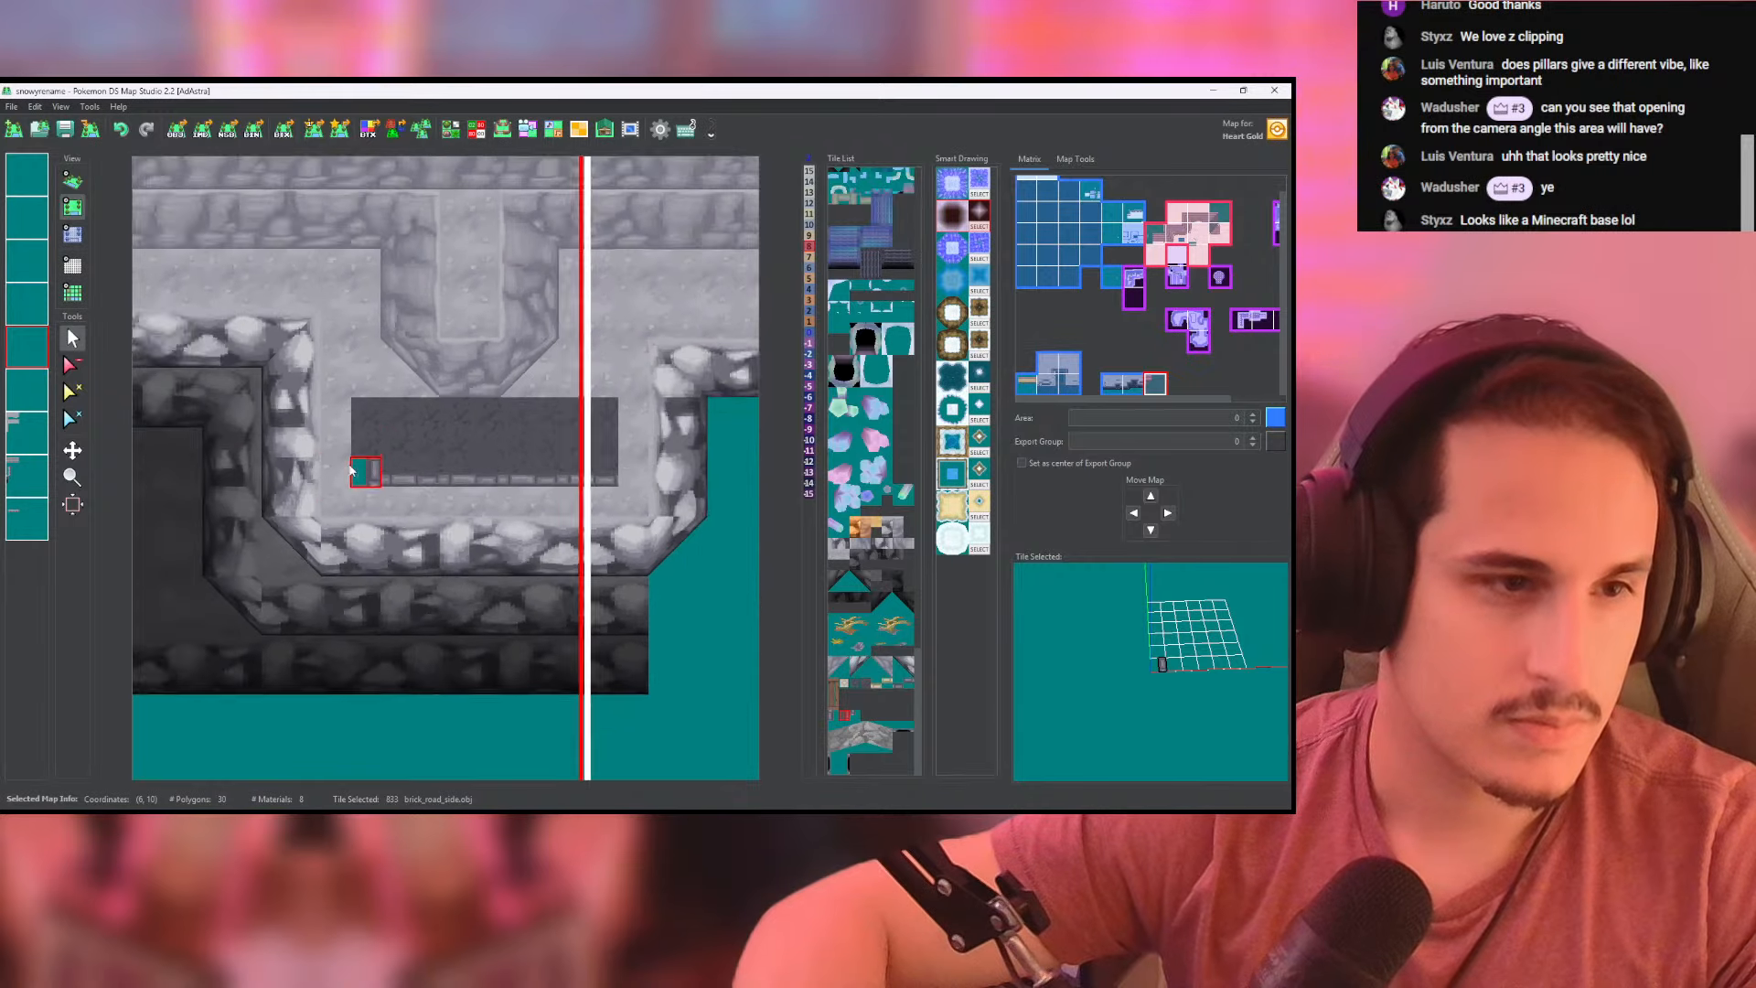
- Check the edging of the paved area on the water map and border the brick rectangle's east side with brick_road_side tiles
middle_click_drag(318, 498, 809, 503)
scroll(263, 489, "up", 15)
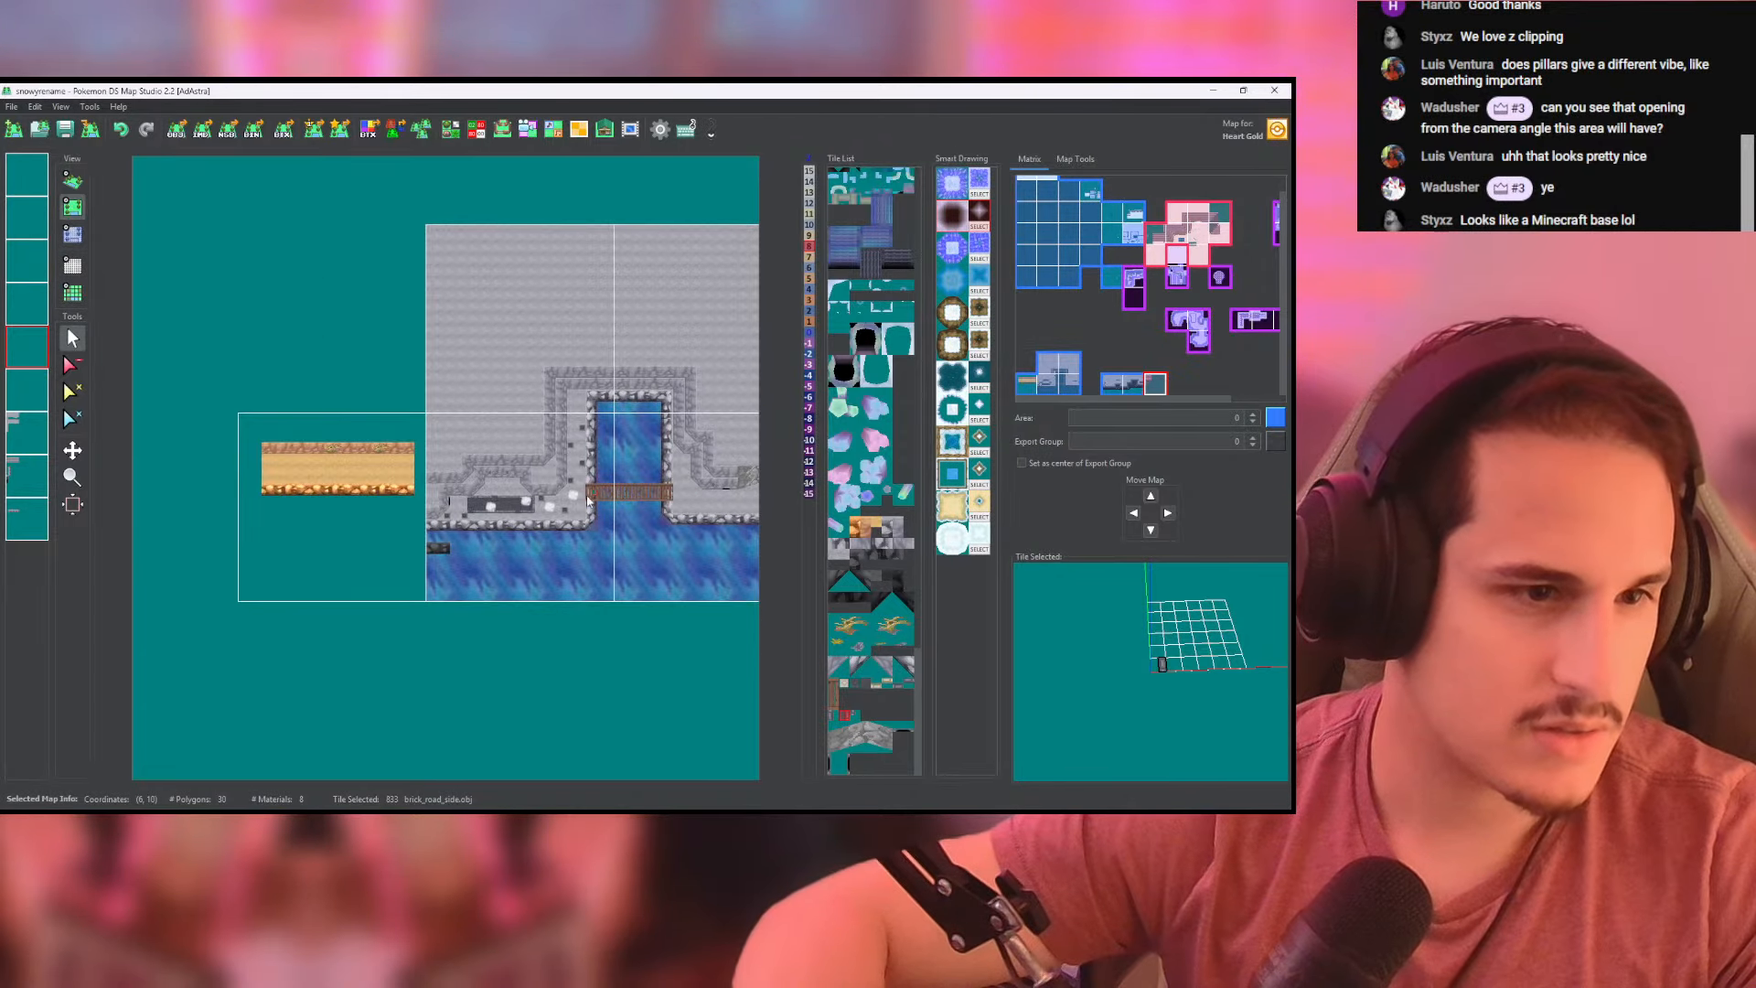
scroll(582, 512, "down", 12)
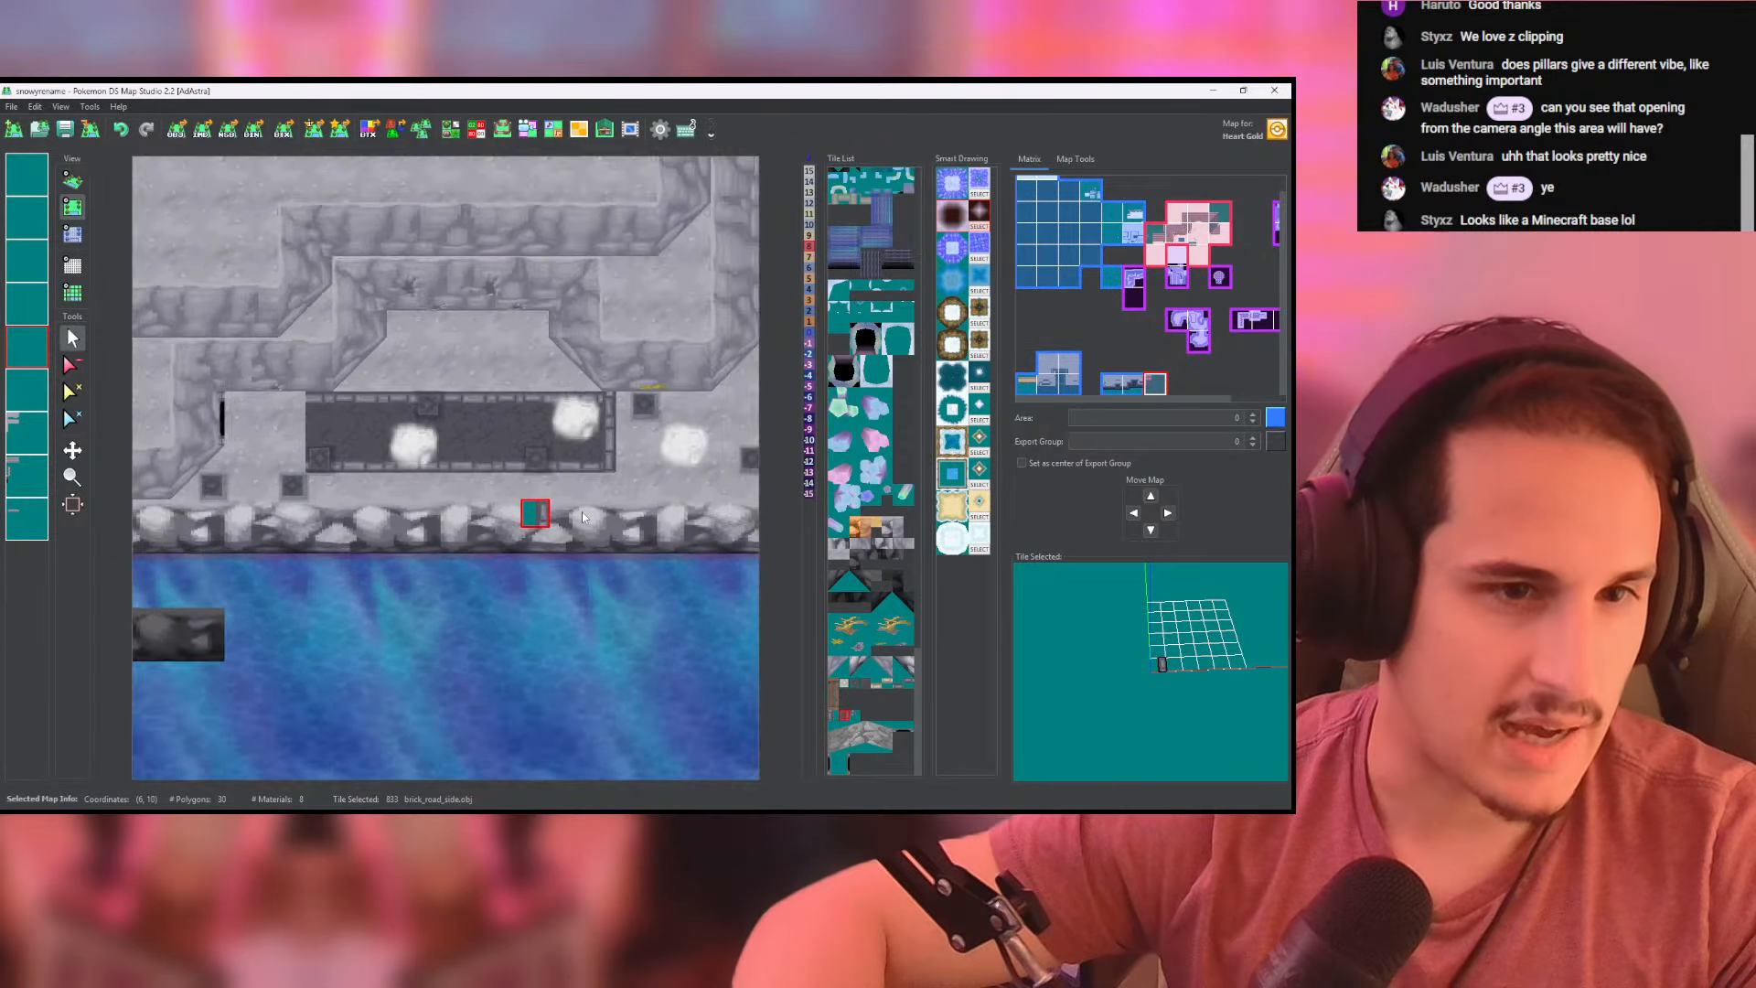
middle_click_drag(589, 502, 138, 506)
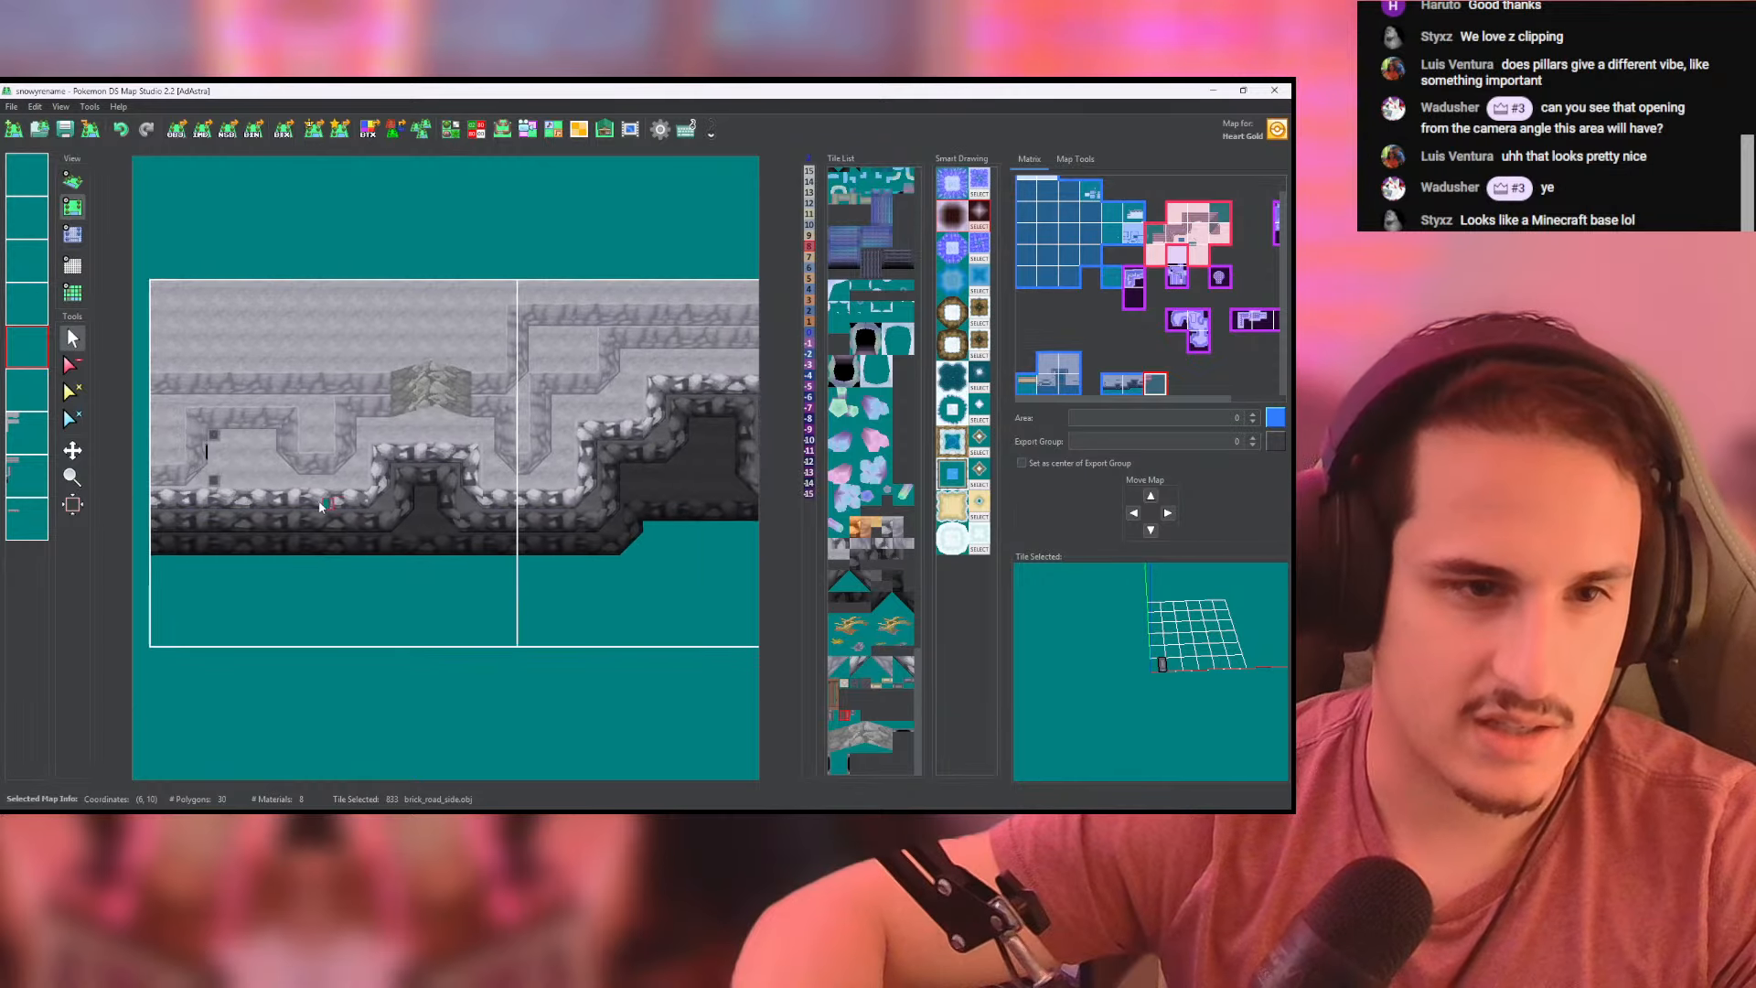
middle_click_drag(736, 507, 332, 523)
scroll(539, 478, "up", 10)
middle_click_drag(540, 477, 429, 543)
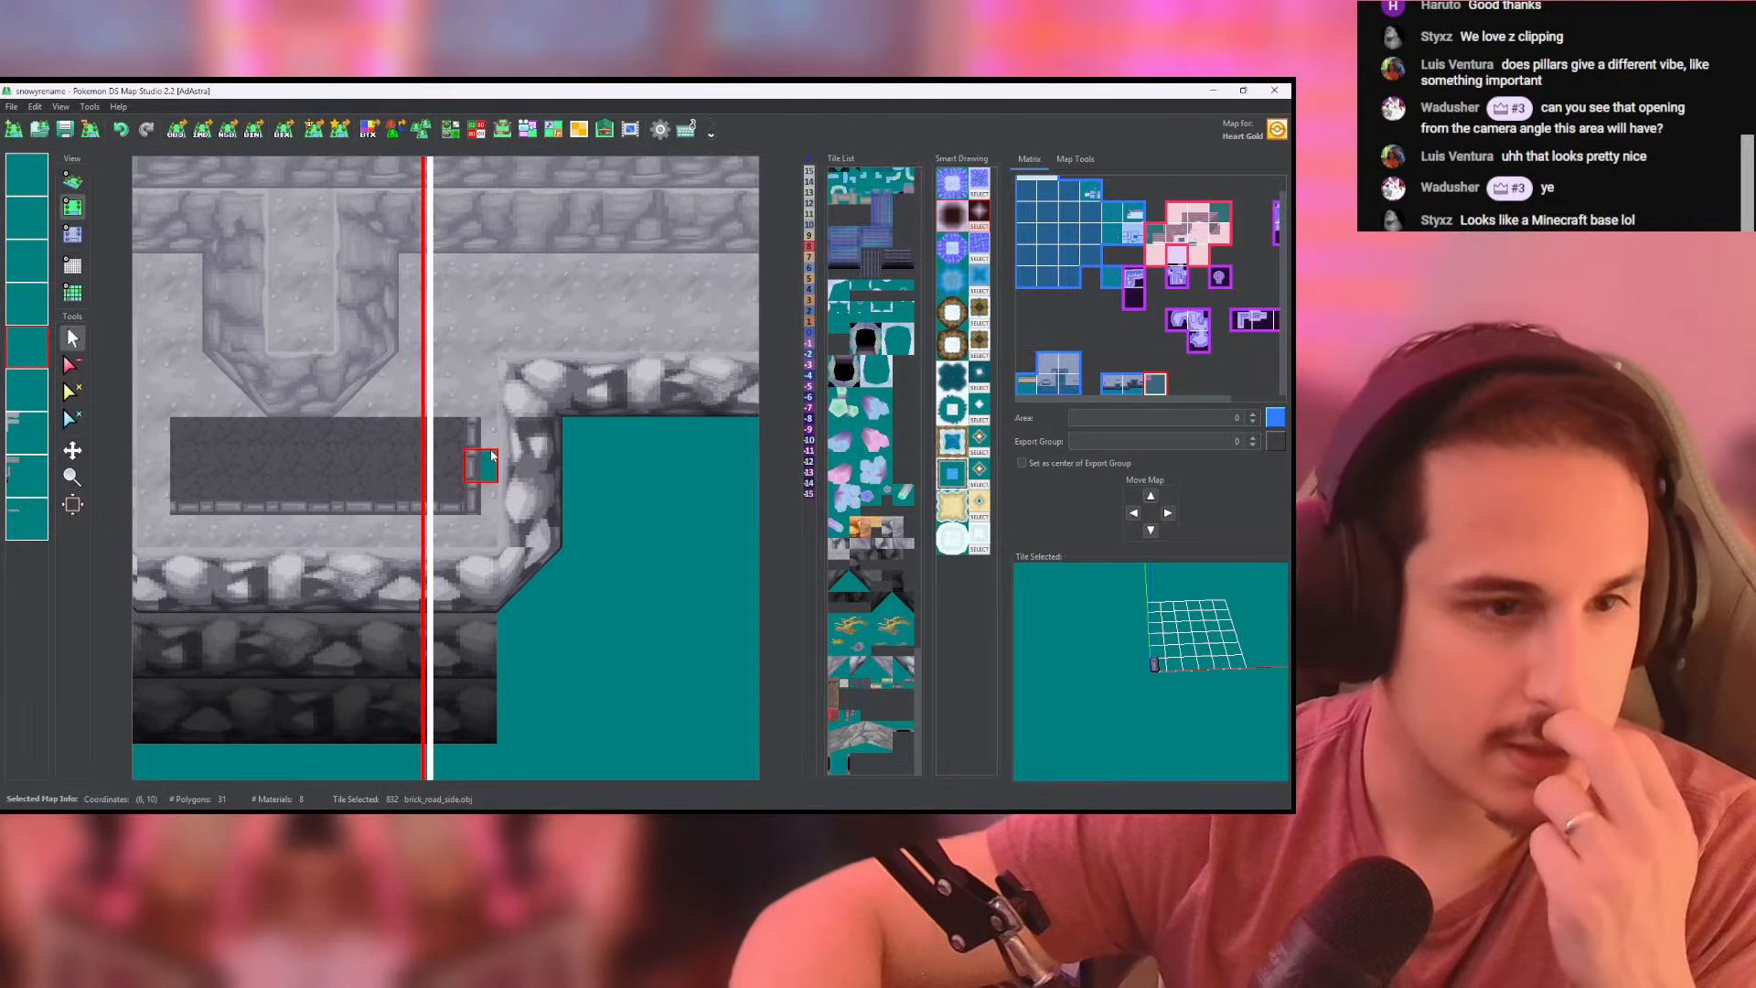
- Line the north edge of the brick rectangle with brick_road_side tiles, undoing the strip misplaced in the paving
left_click(403, 515)
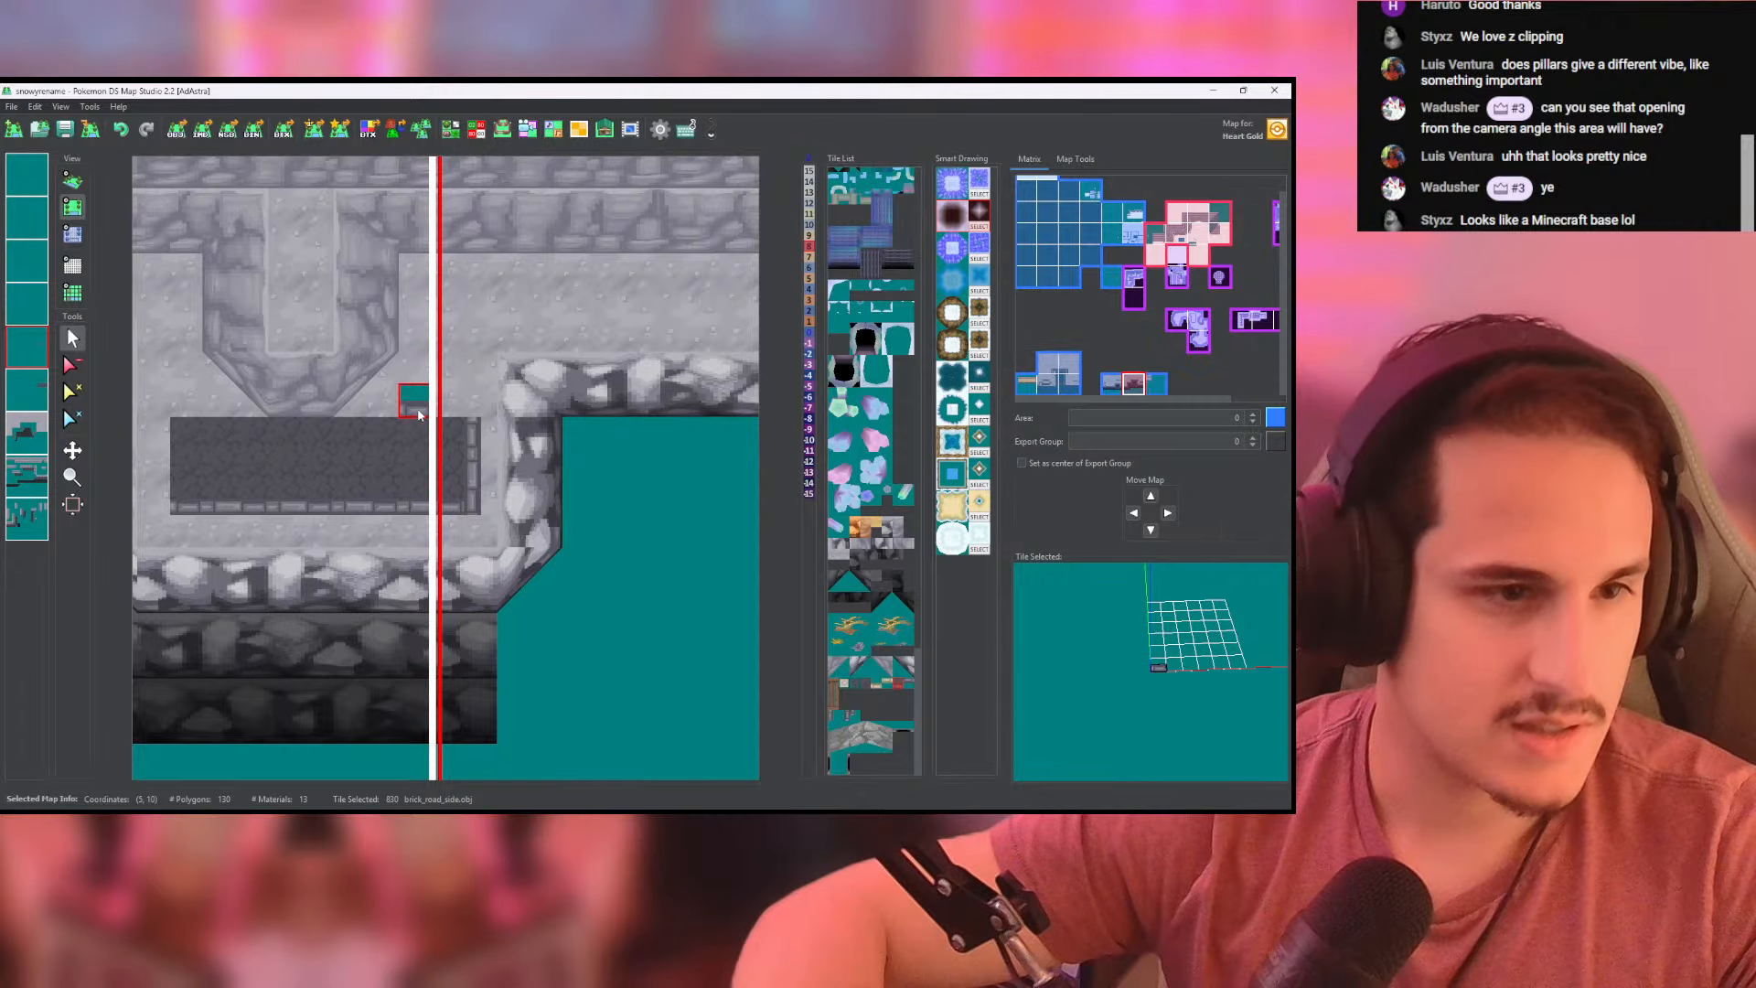
left_click(908, 686)
left_click_drag(422, 445, 254, 457)
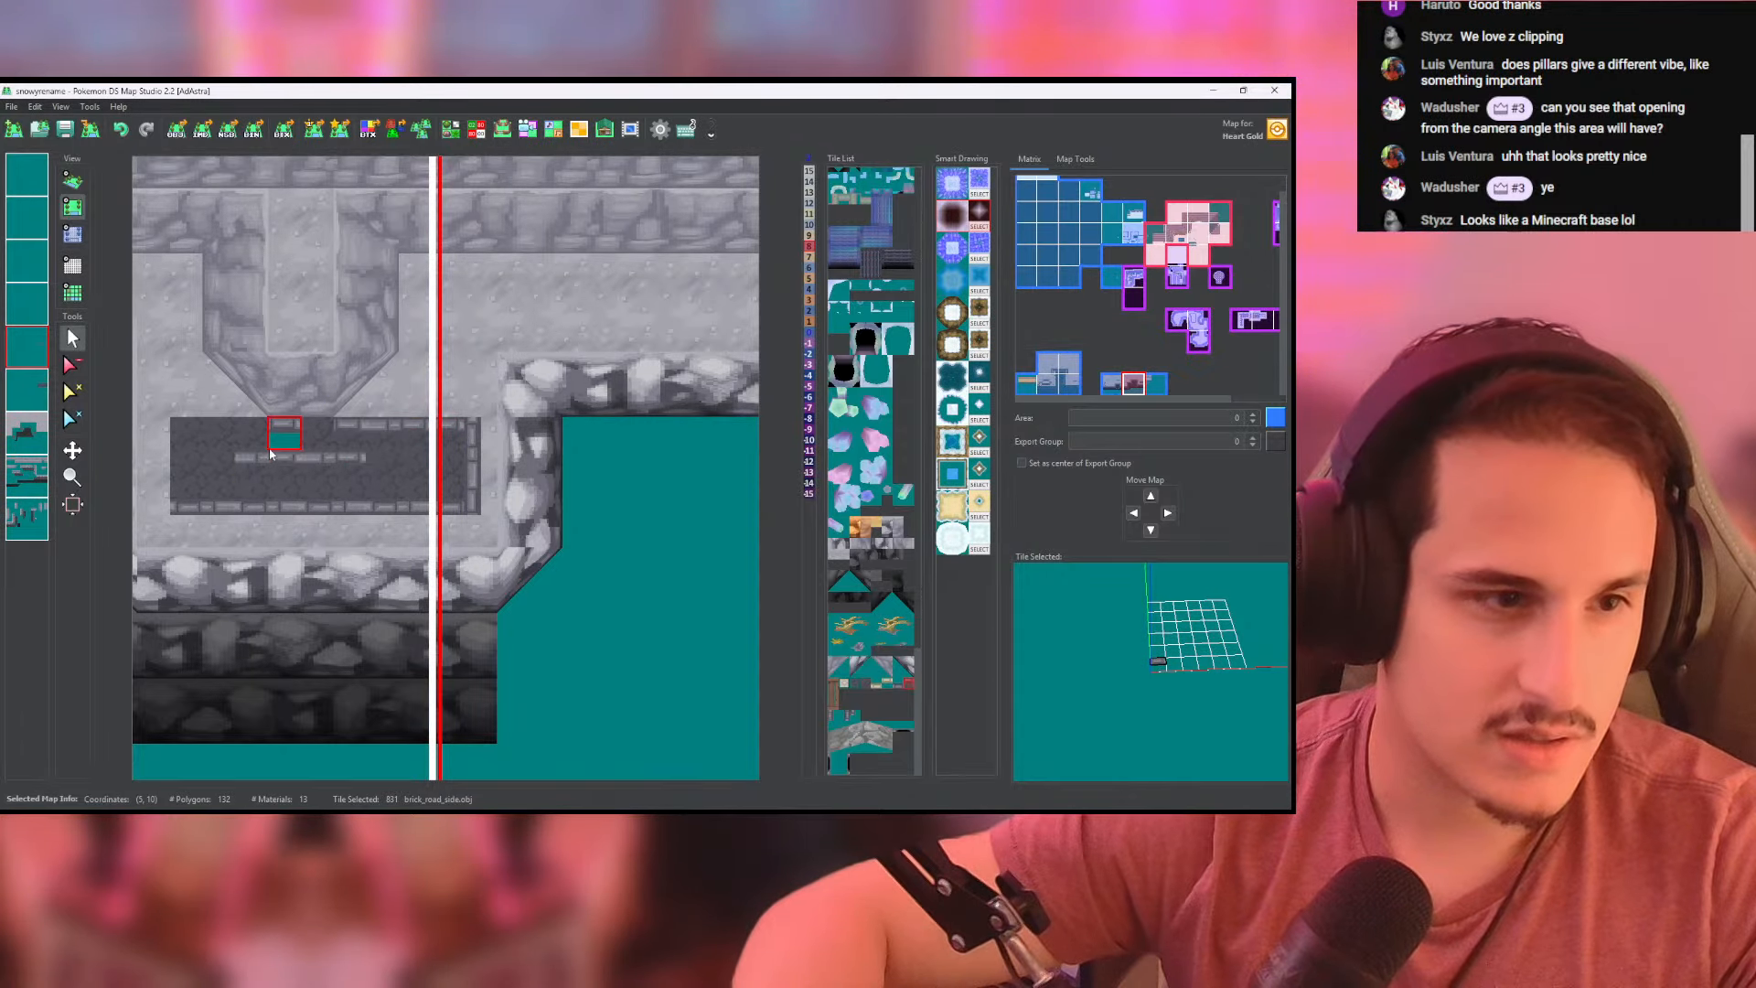
key("ctrl+z")
left_click(439, 442)
left_click_drag(439, 441, 222, 441)
middle_click_drag(233, 443, 356, 446)
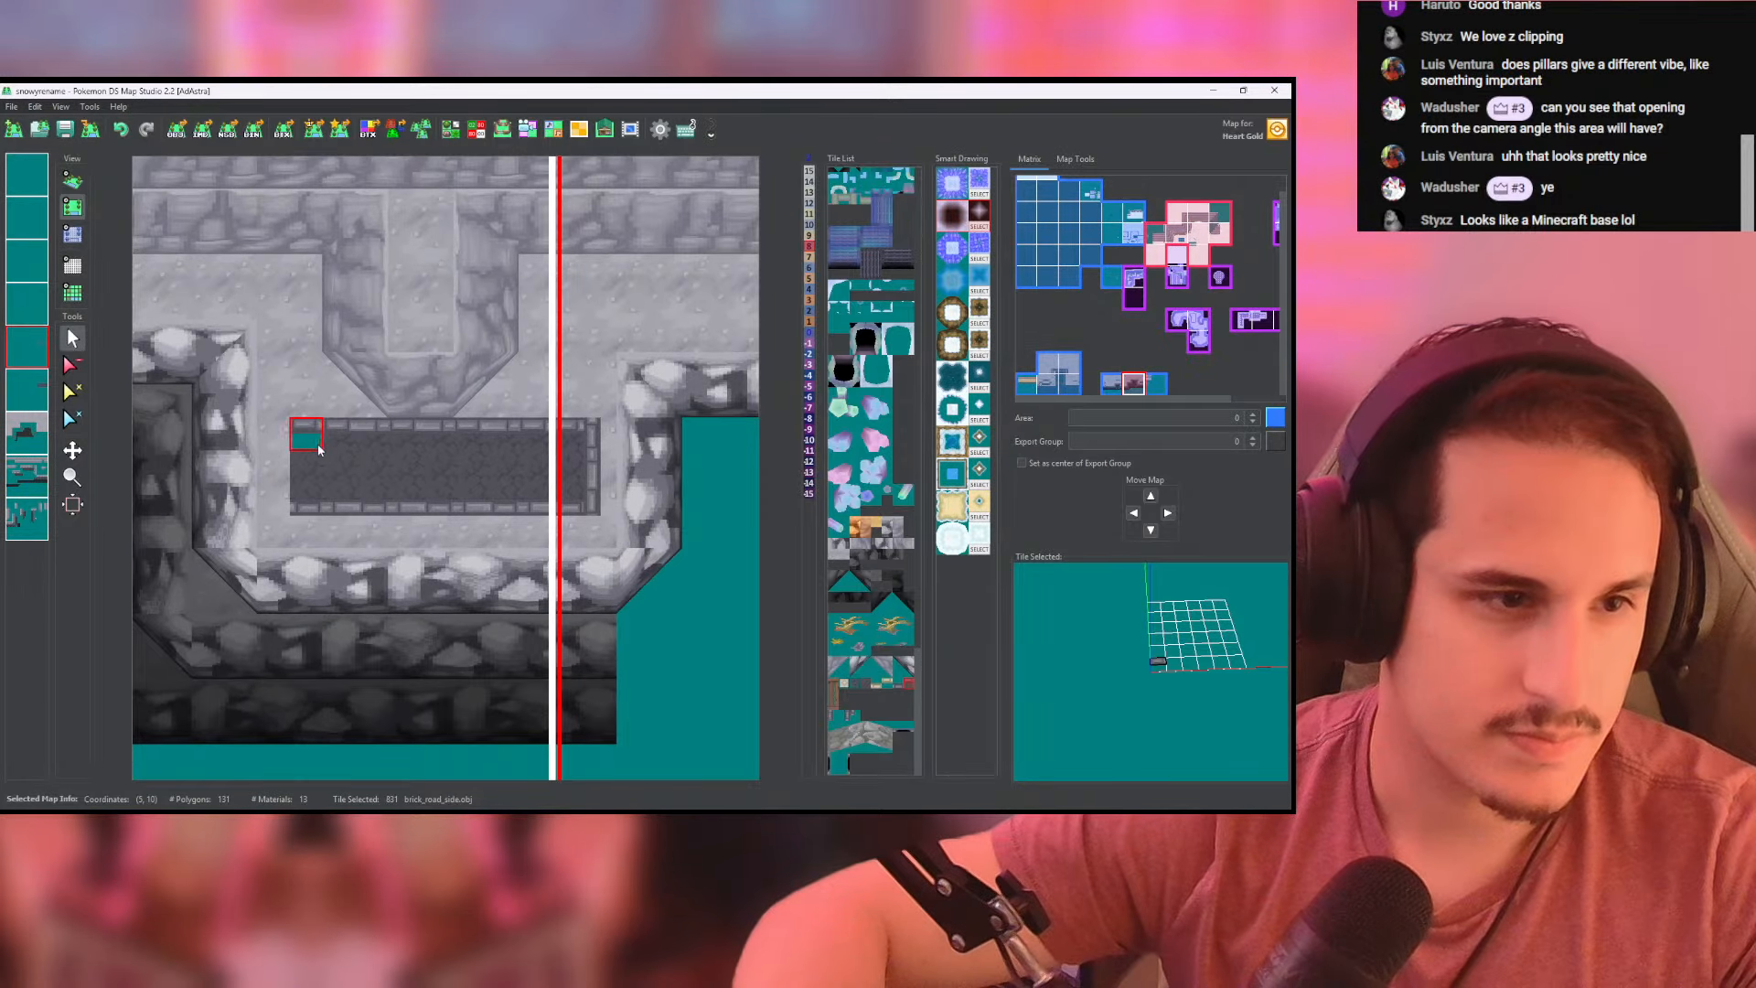
- Border the brick rectangle's west side with brick_road_side tiles and inspect the paved ledge in 3D
left_click(603, 471)
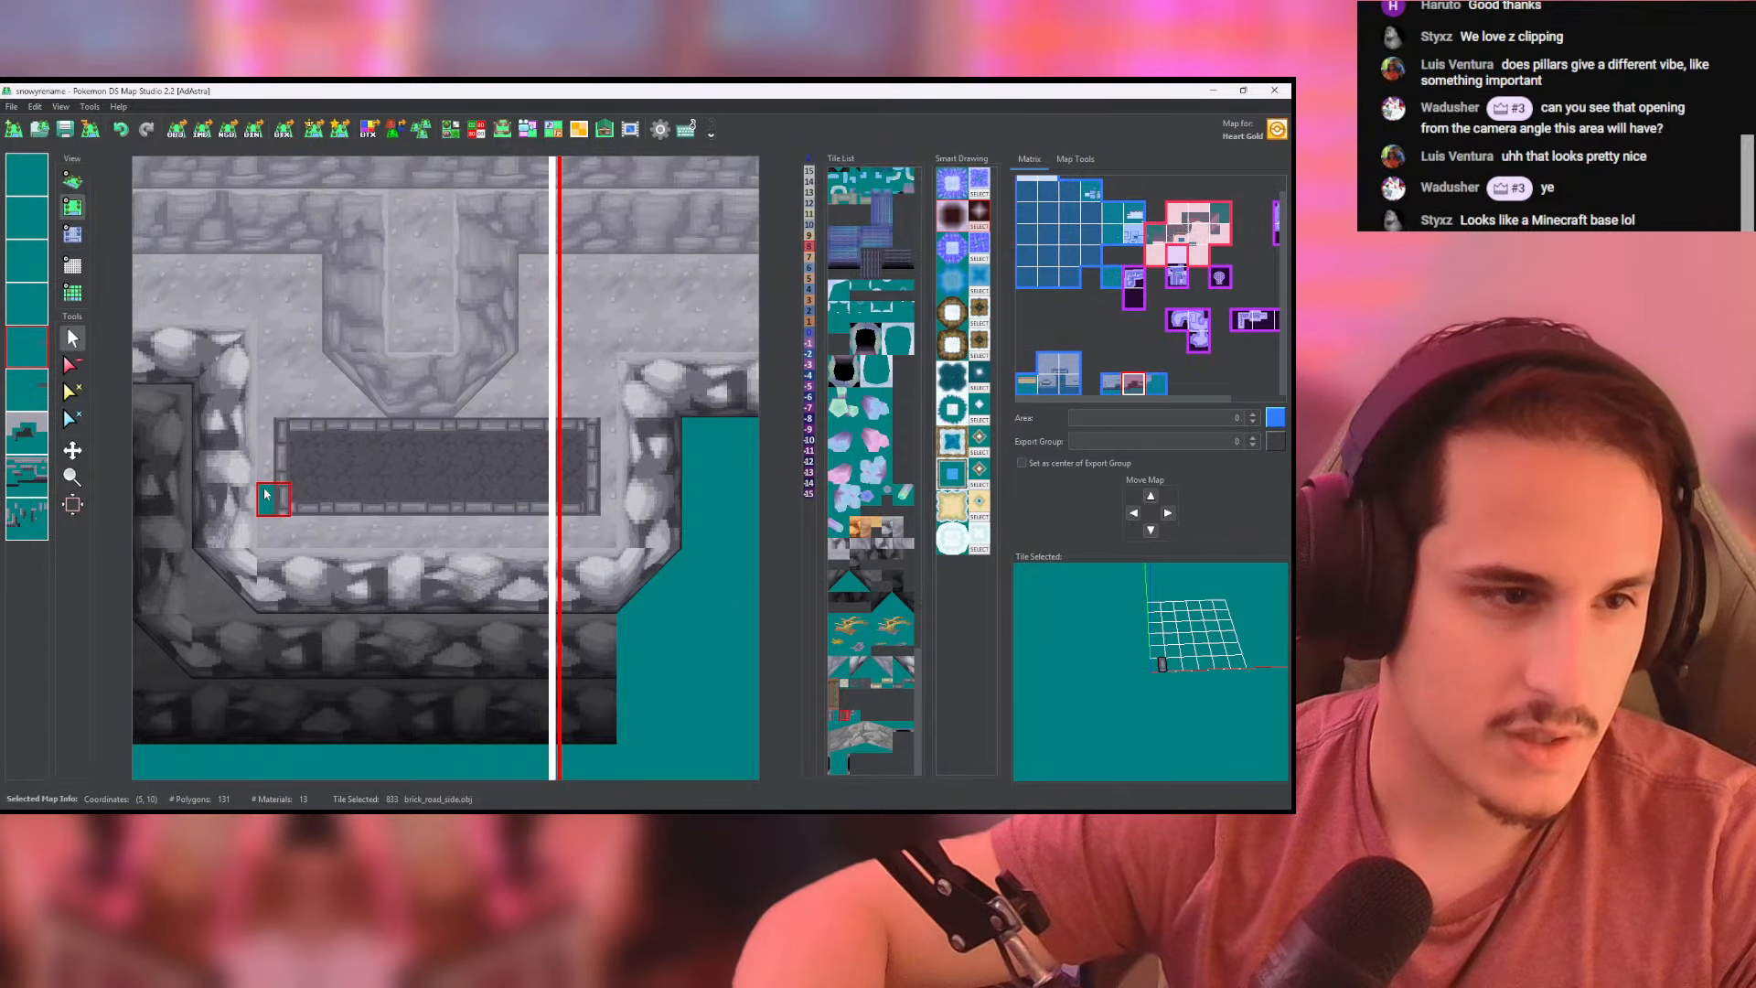
left_click(266, 499)
left_click(72, 180)
scroll(305, 349, "up", 6)
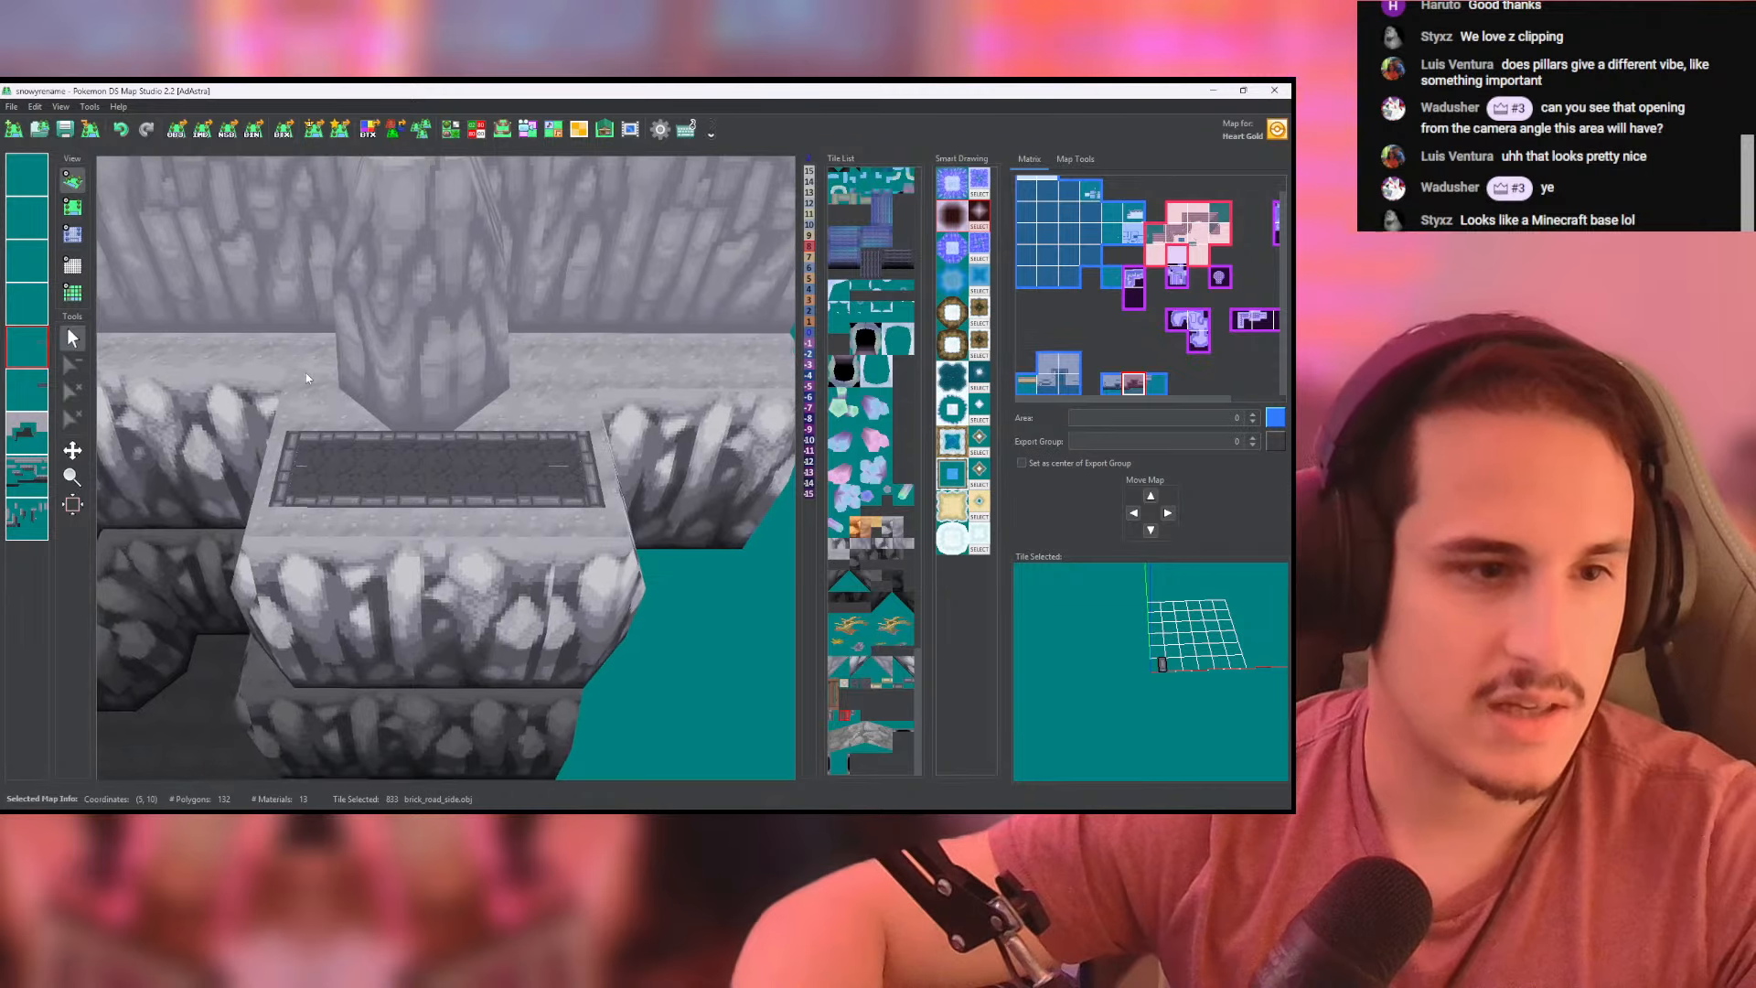
- Inspect the paved ledge up close in 3D and clear its brick_road fill from the separate upper layer on the west map
scroll(436, 411, "up", 5)
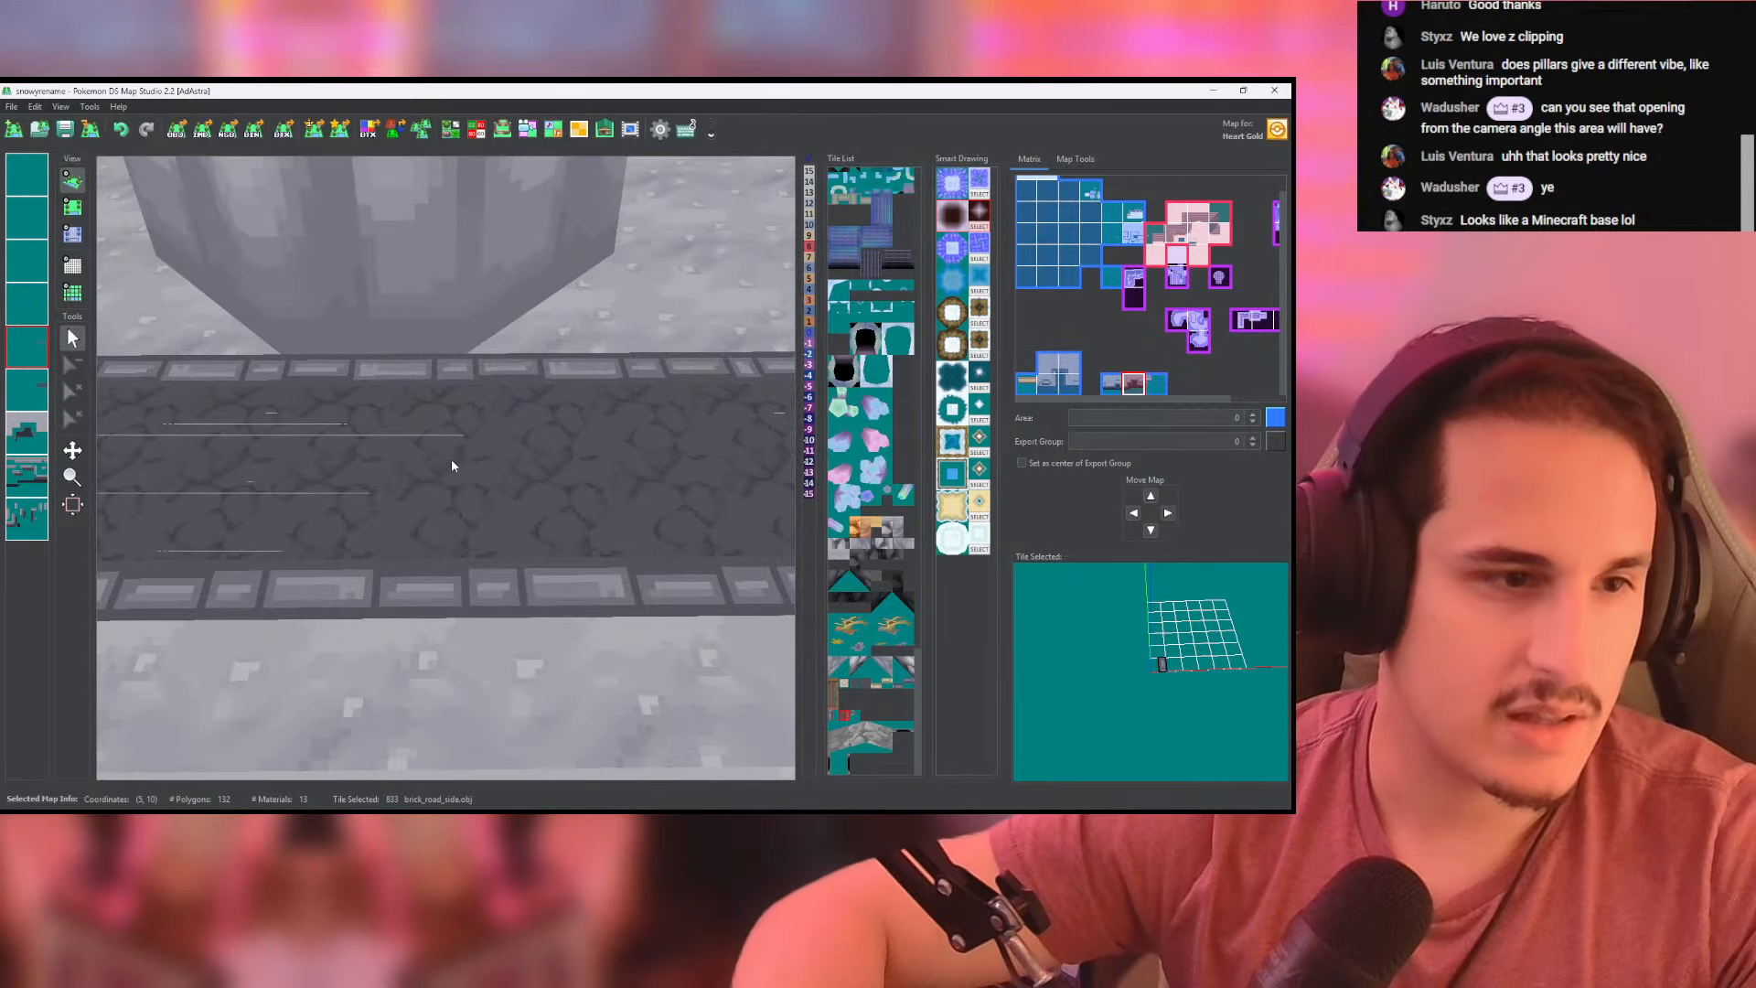
scroll(227, 283, "down", 5)
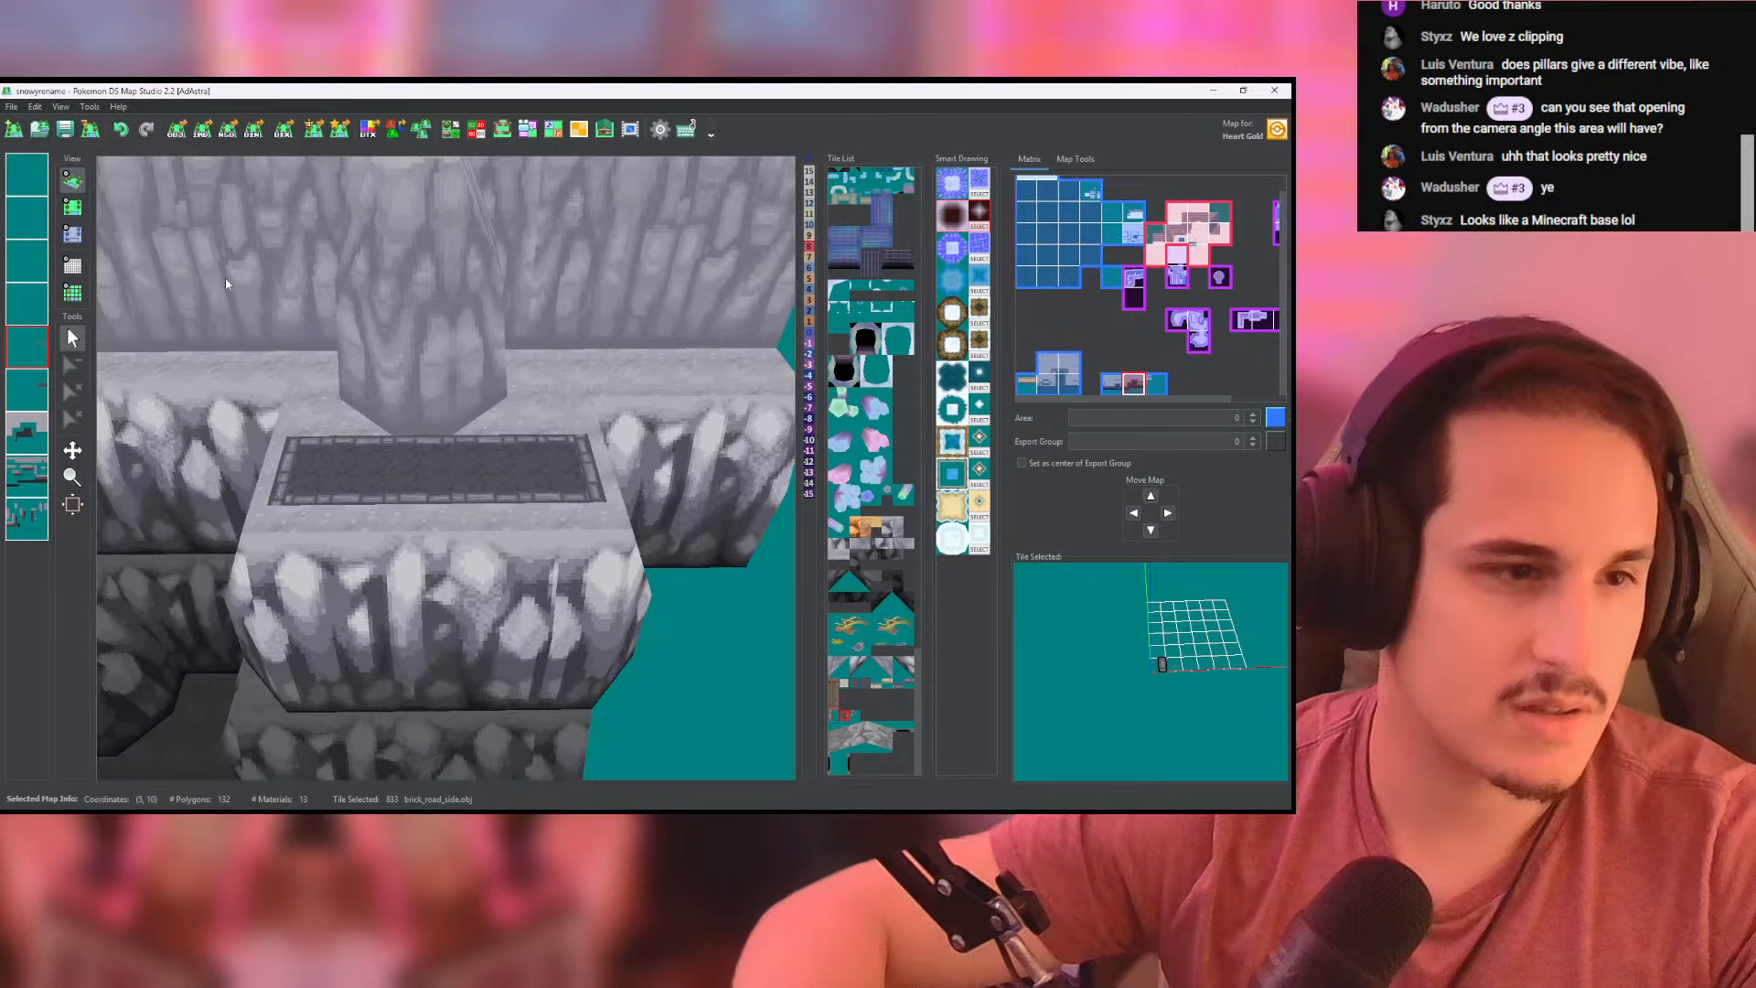
left_click(72, 208)
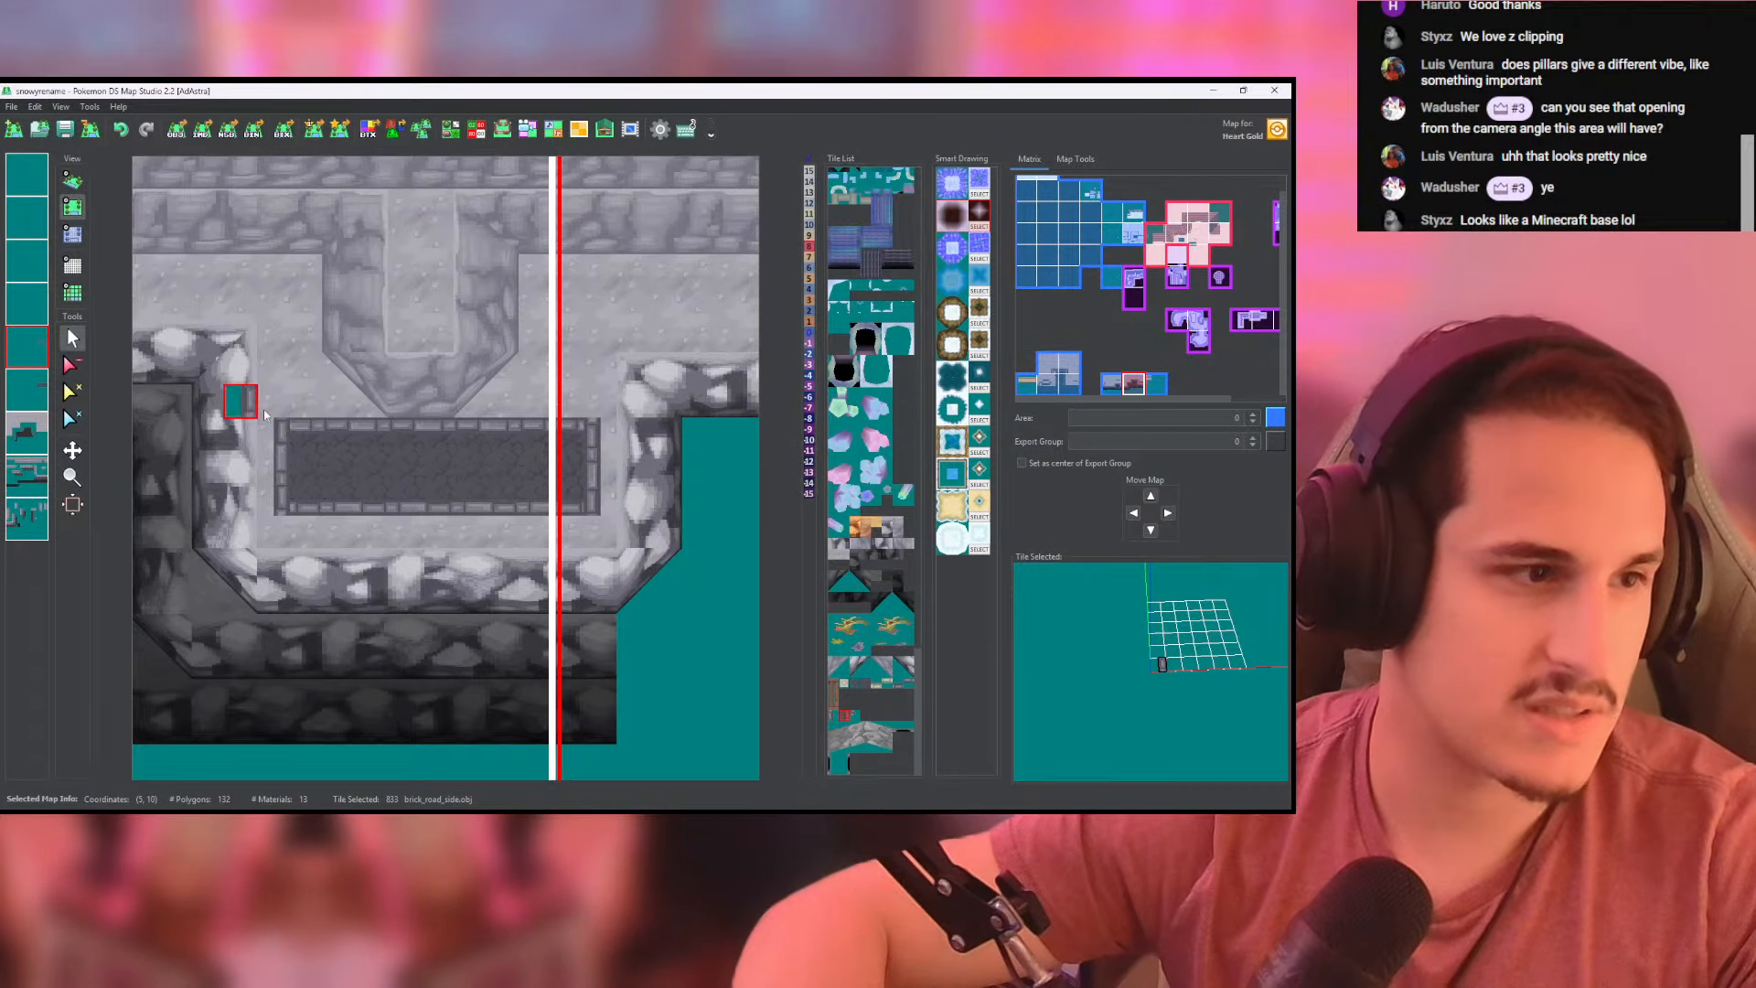
left_click(27, 398)
left_click(73, 366)
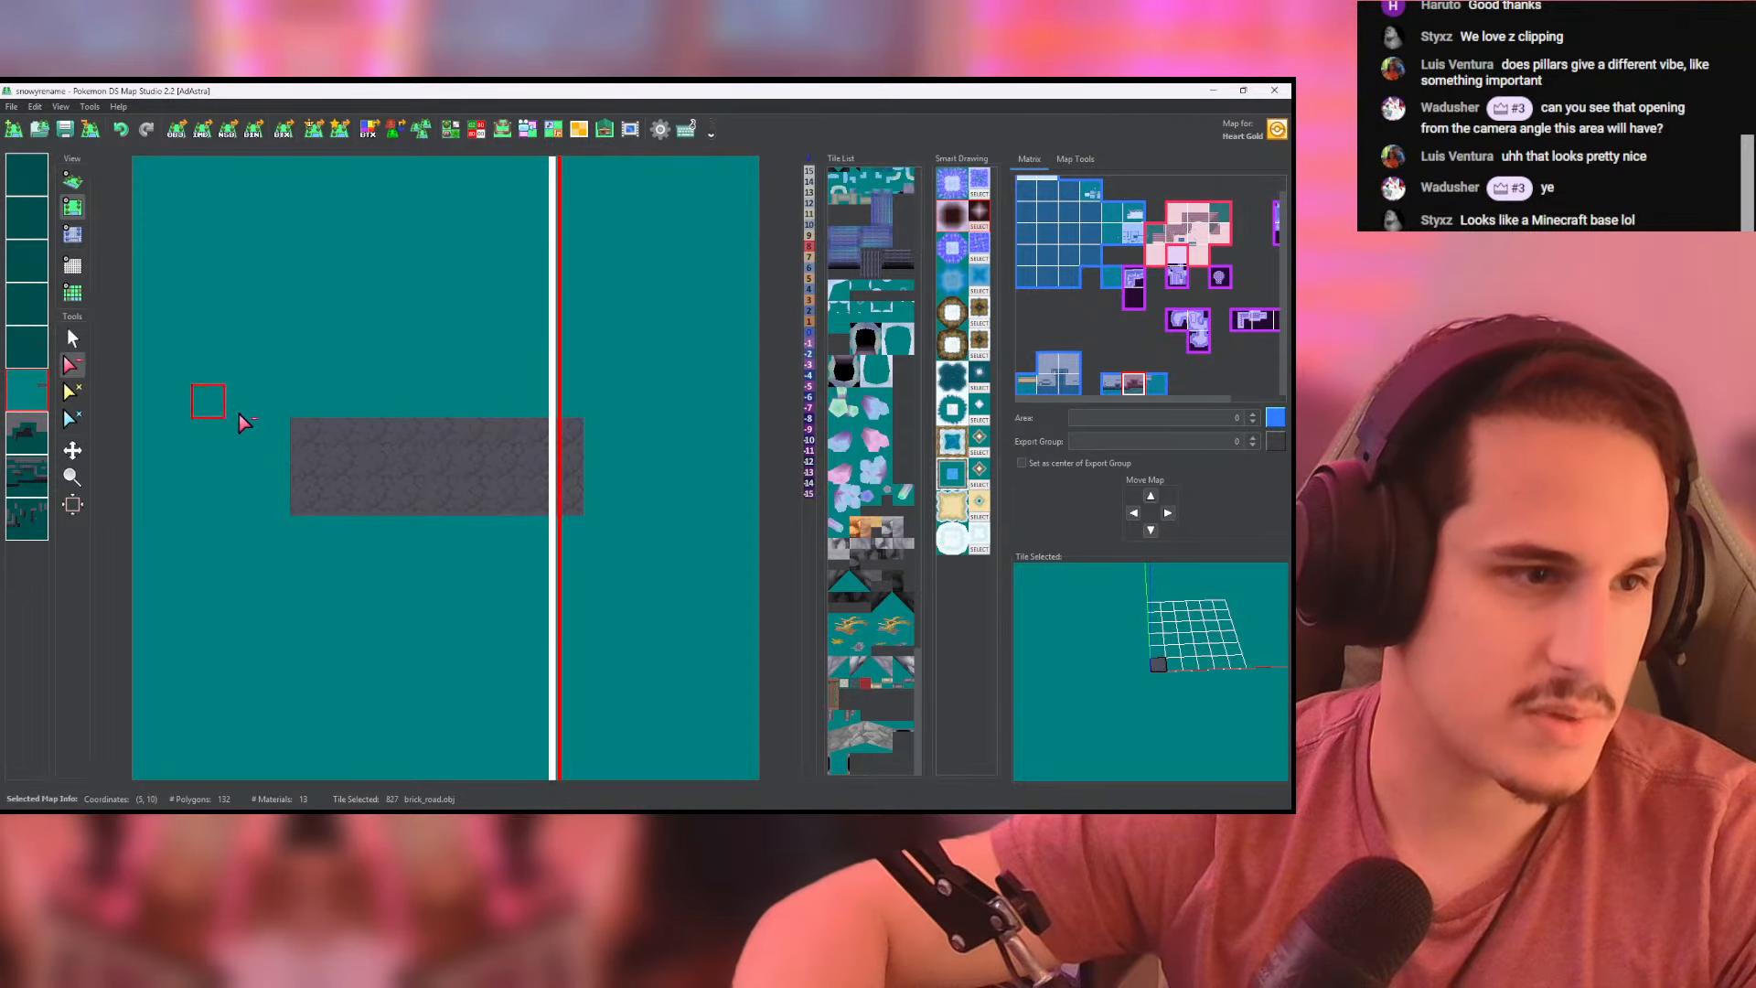
middle_click(355, 456)
- Repaint the brick_road paving inside the ledge's border on the ground layer so it replaces the ground tiles
left_click(33, 400)
left_click(28, 434)
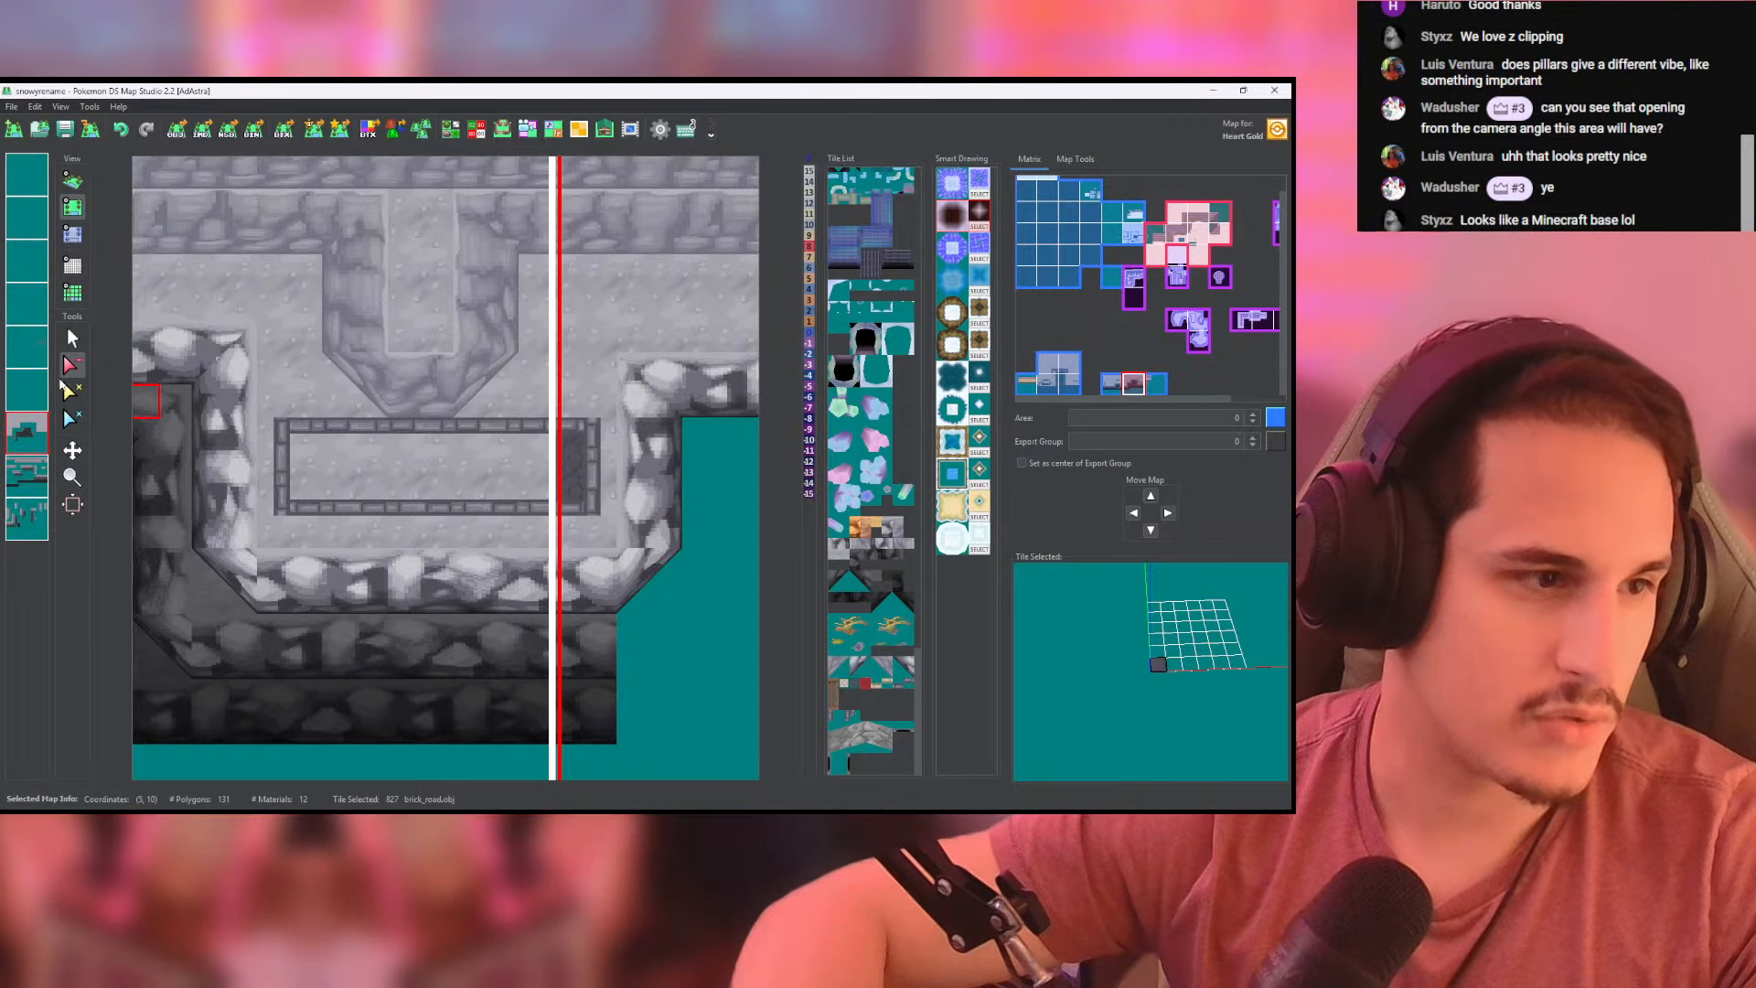
left_click(72, 339)
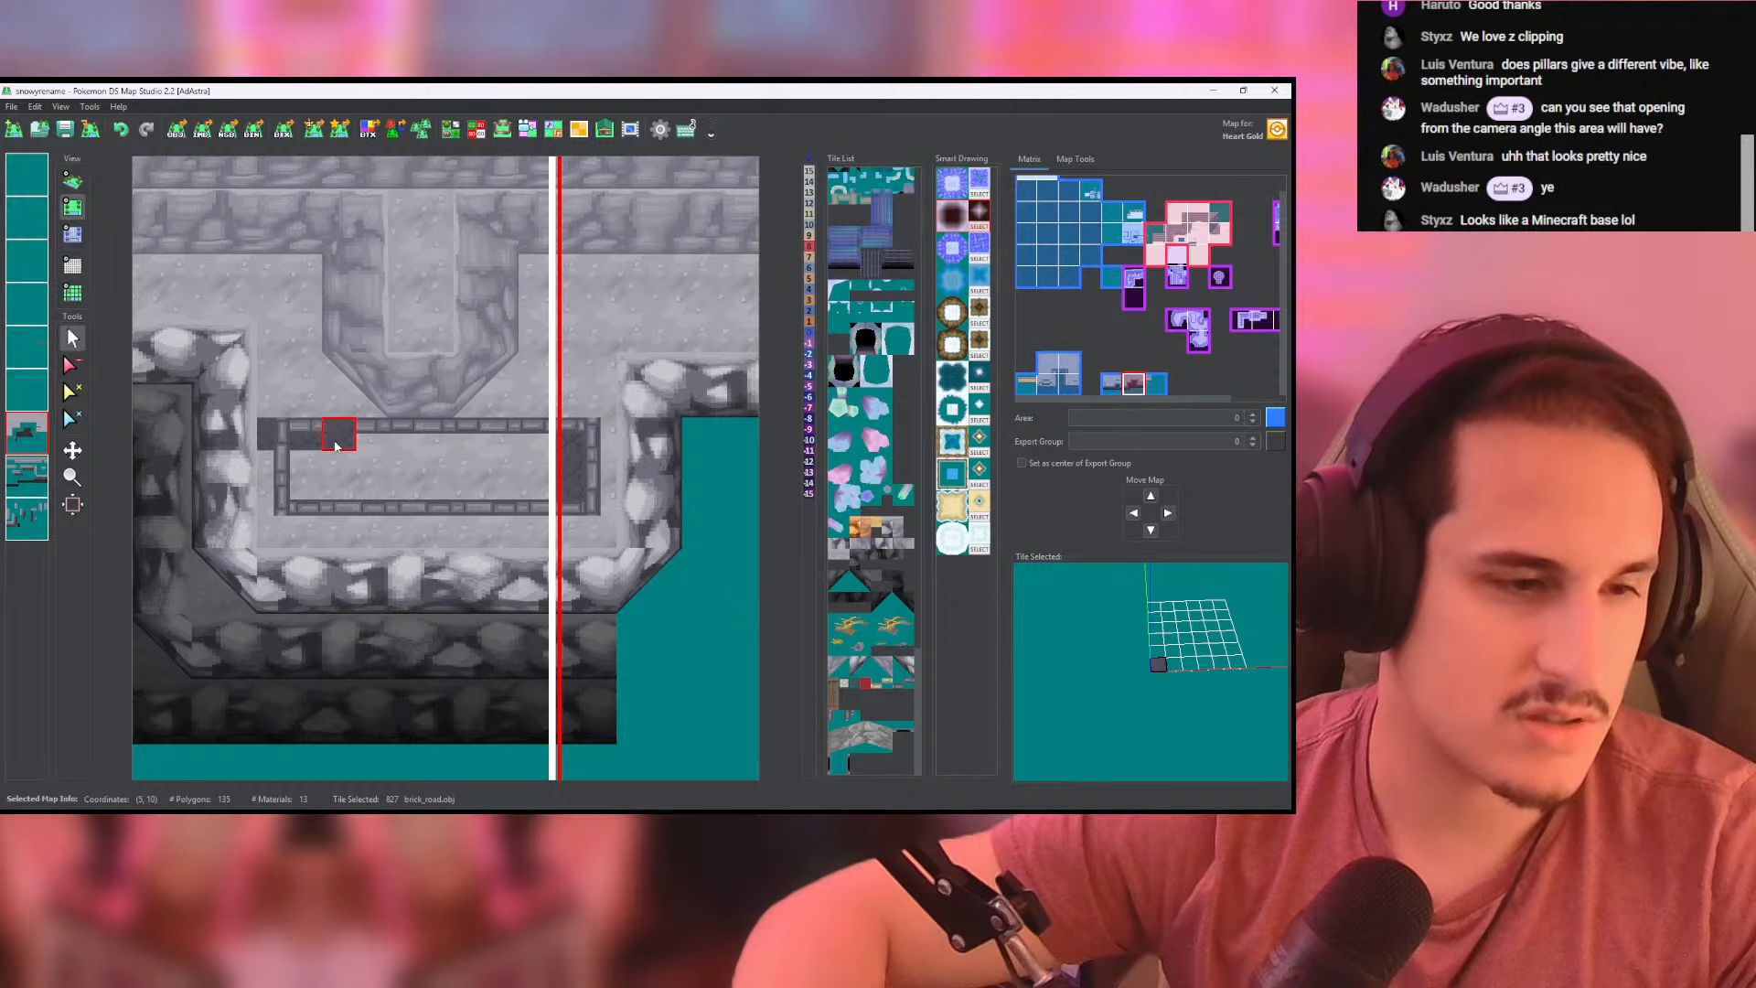
mouse_move(311, 437)
left_mouse_down()
mouse_move(540, 437)
mouse_move(442, 497)
mouse_move(307, 499)
mouse_move(490, 463)
mouse_move(559, 475)
left_mouse_up()
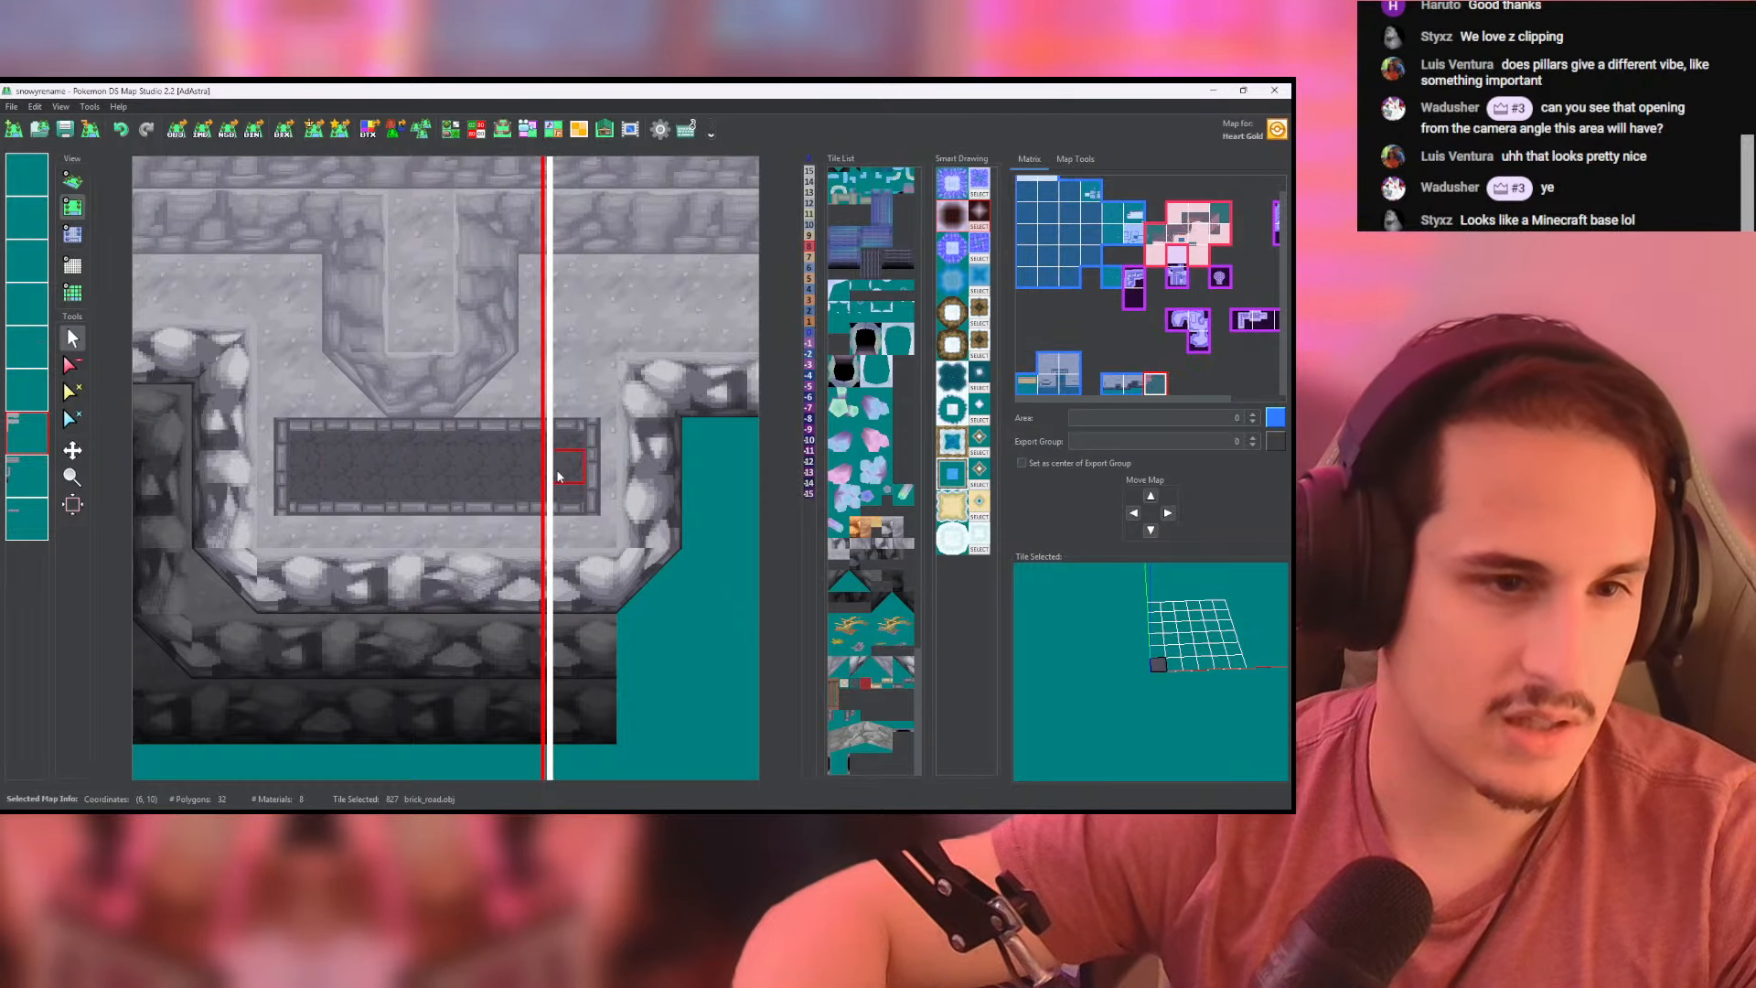
- Erase the leftover brick_road tiles from the upper layer on the east map and inspect the paved ledge in 3D
left_click(72, 365)
left_click(27, 391)
left_click_drag(569, 440, 574, 491)
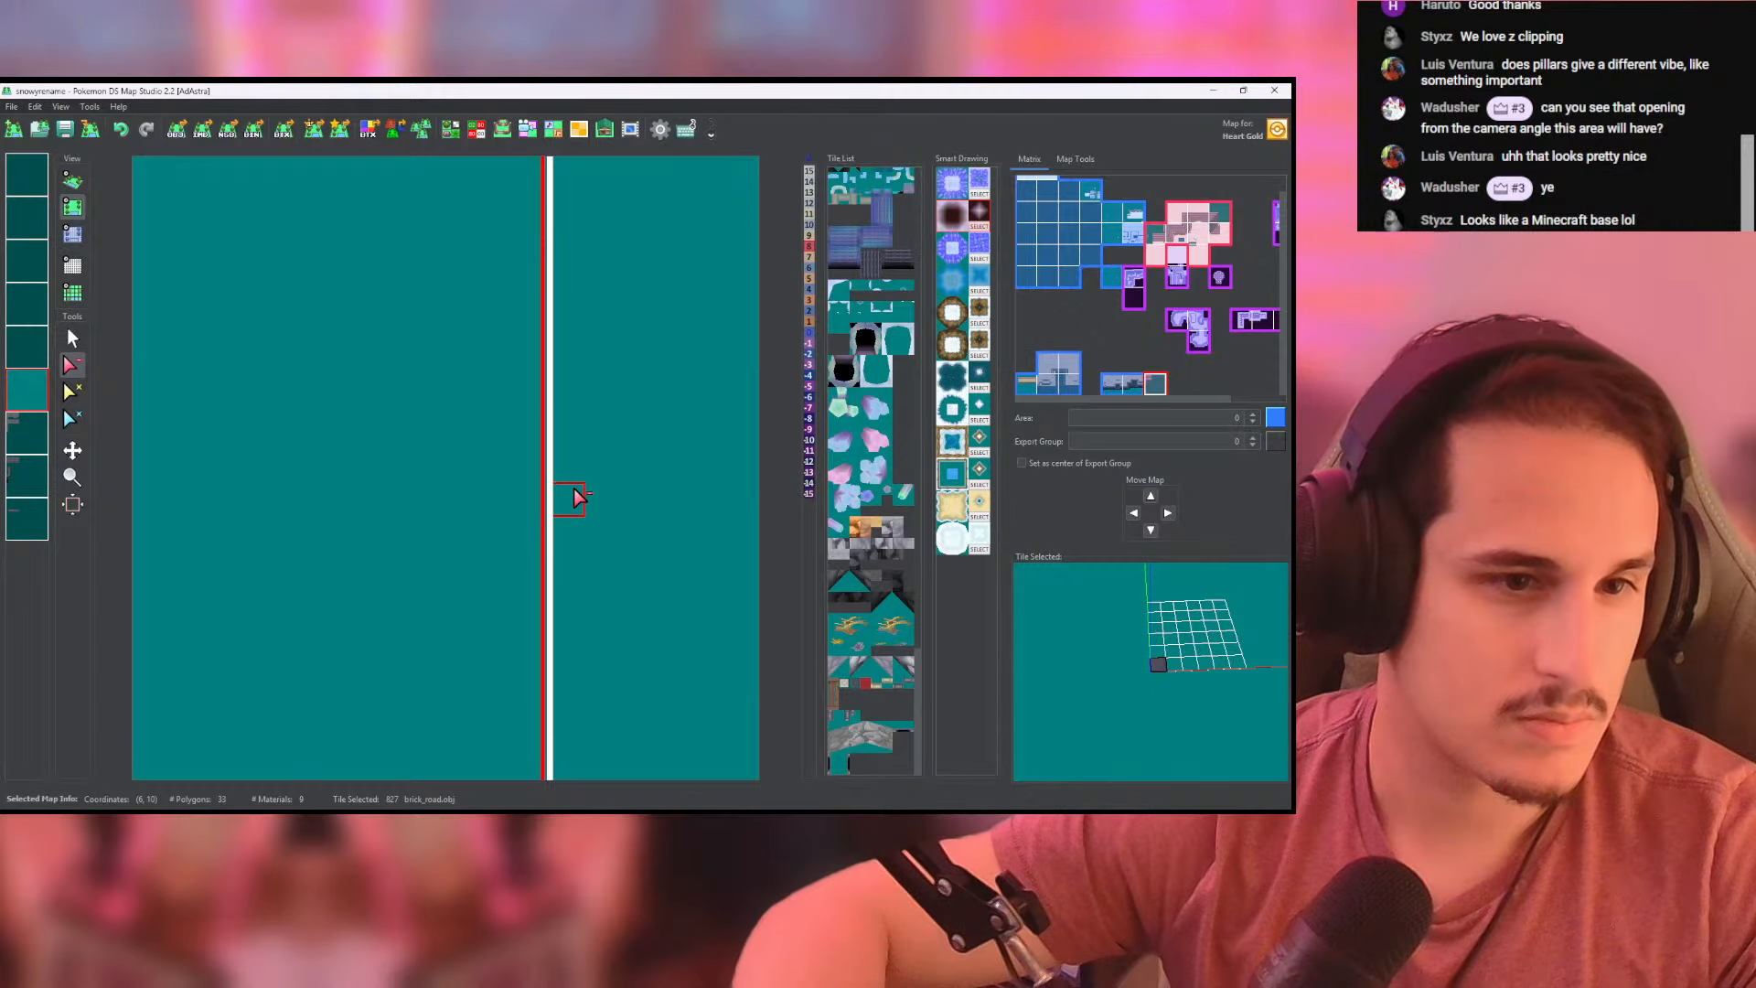
left_click(27, 399)
left_click(72, 181)
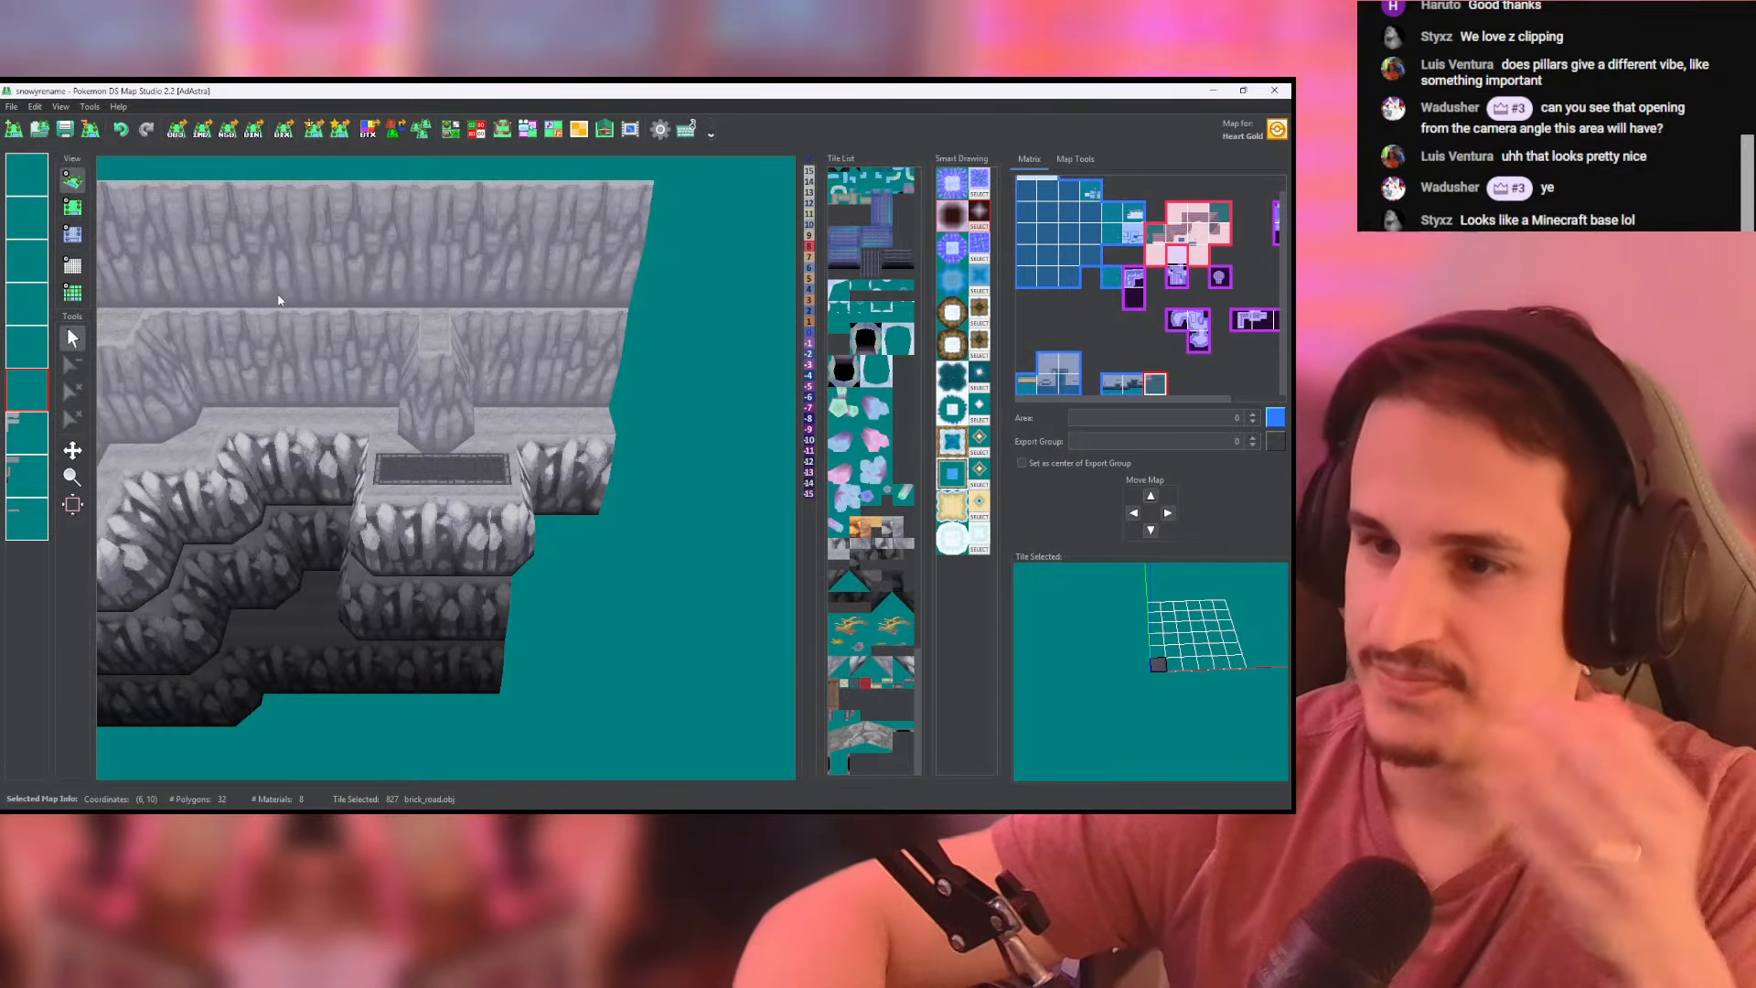
middle_click_drag(426, 458, 418, 475)
scroll(502, 493, "up", 5)
scroll(502, 494, "up", 3)
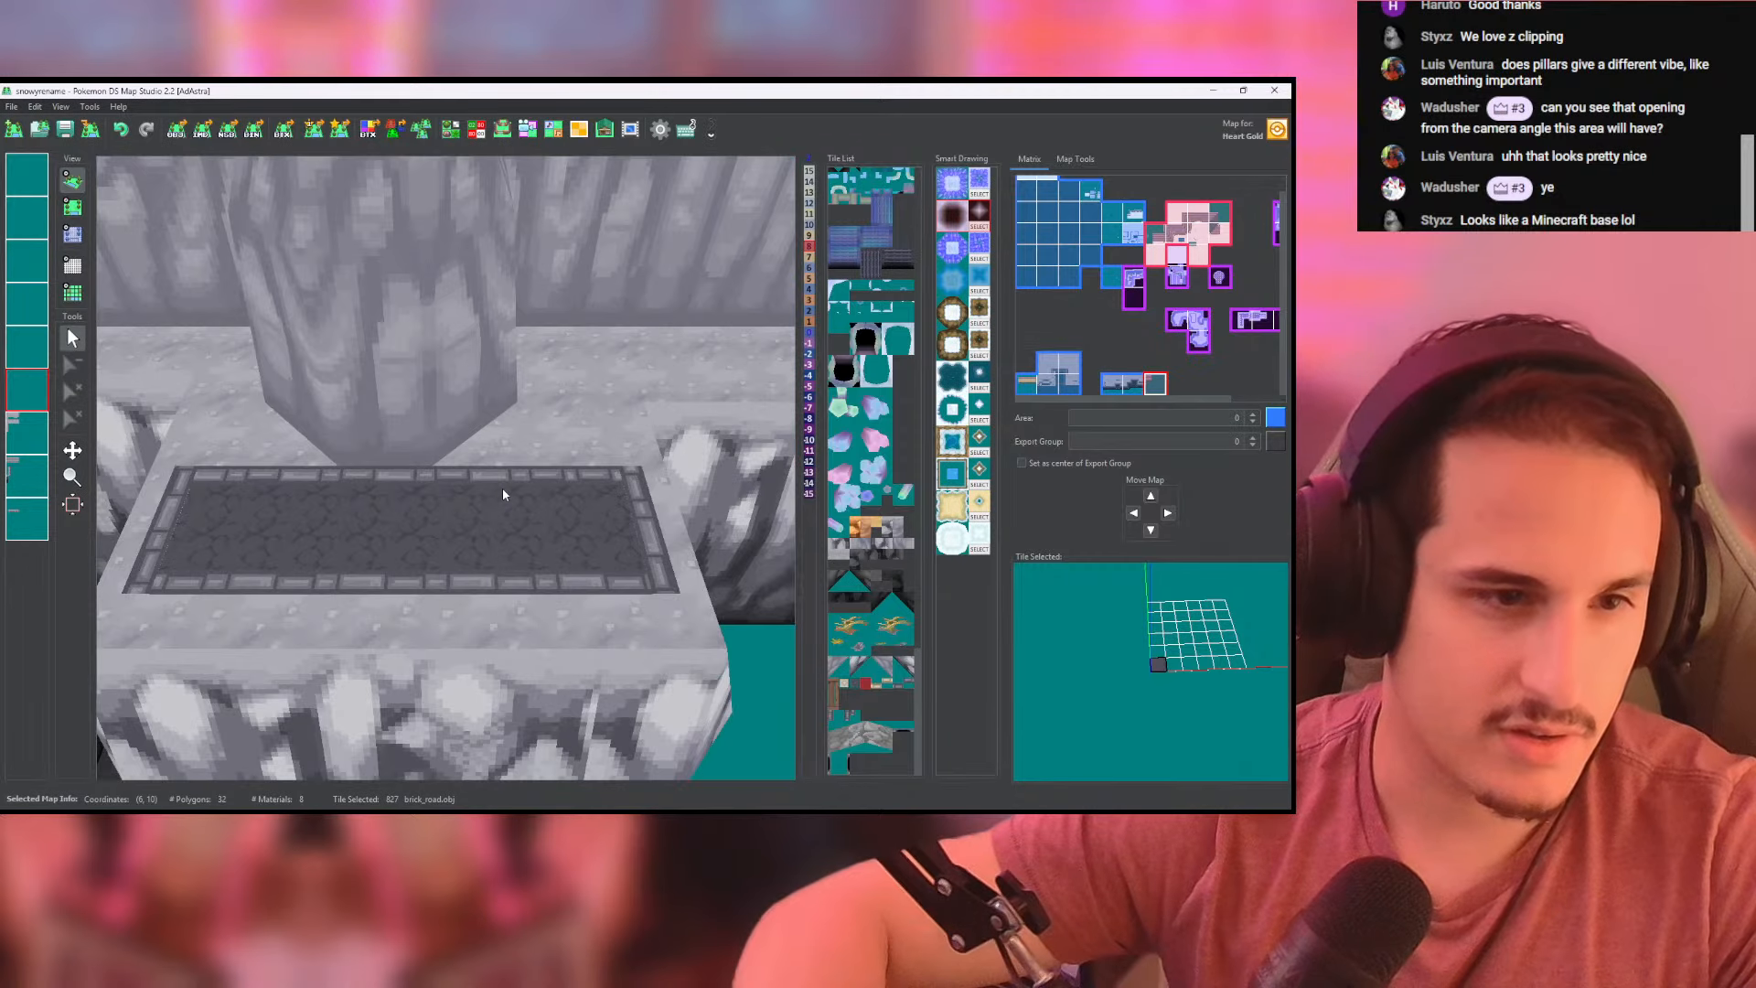
scroll(488, 429, "up", 3)
- Paint a brick_road strip 12 tiles long and two tiles deep on the narrow ledge north of the cliff recess
left_click(73, 207)
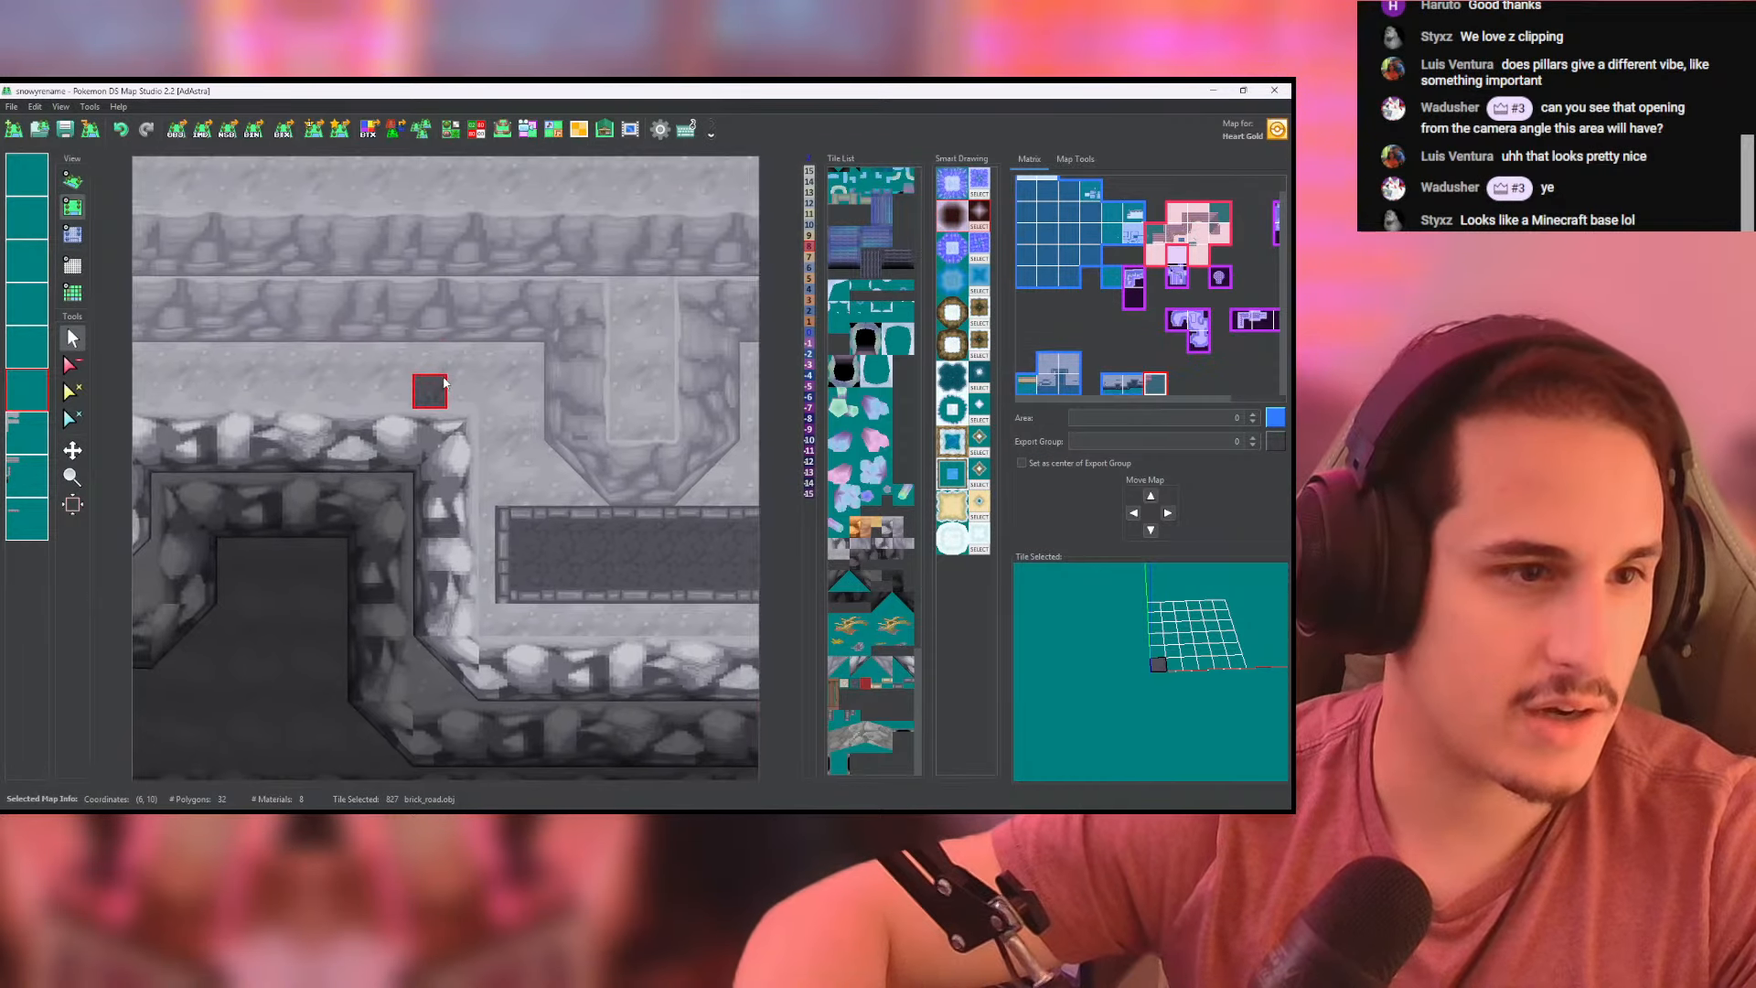
middle_click_drag(538, 539, 638, 531)
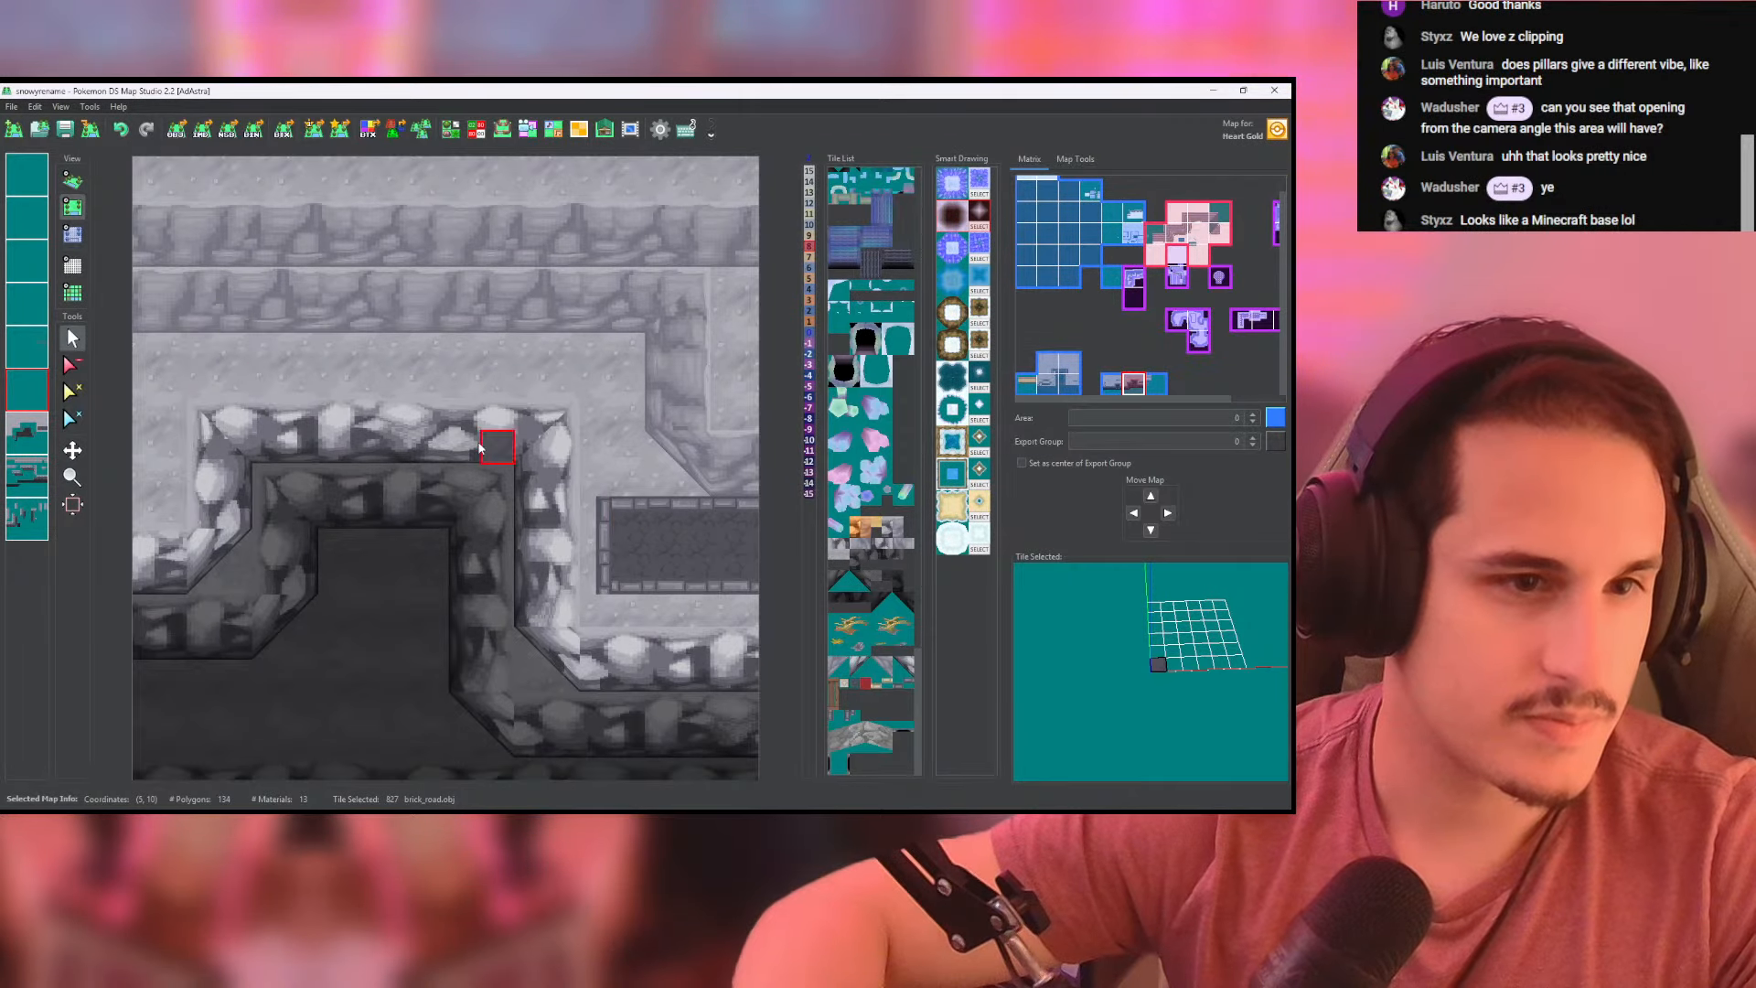
middle_click_drag(495, 379, 595, 403)
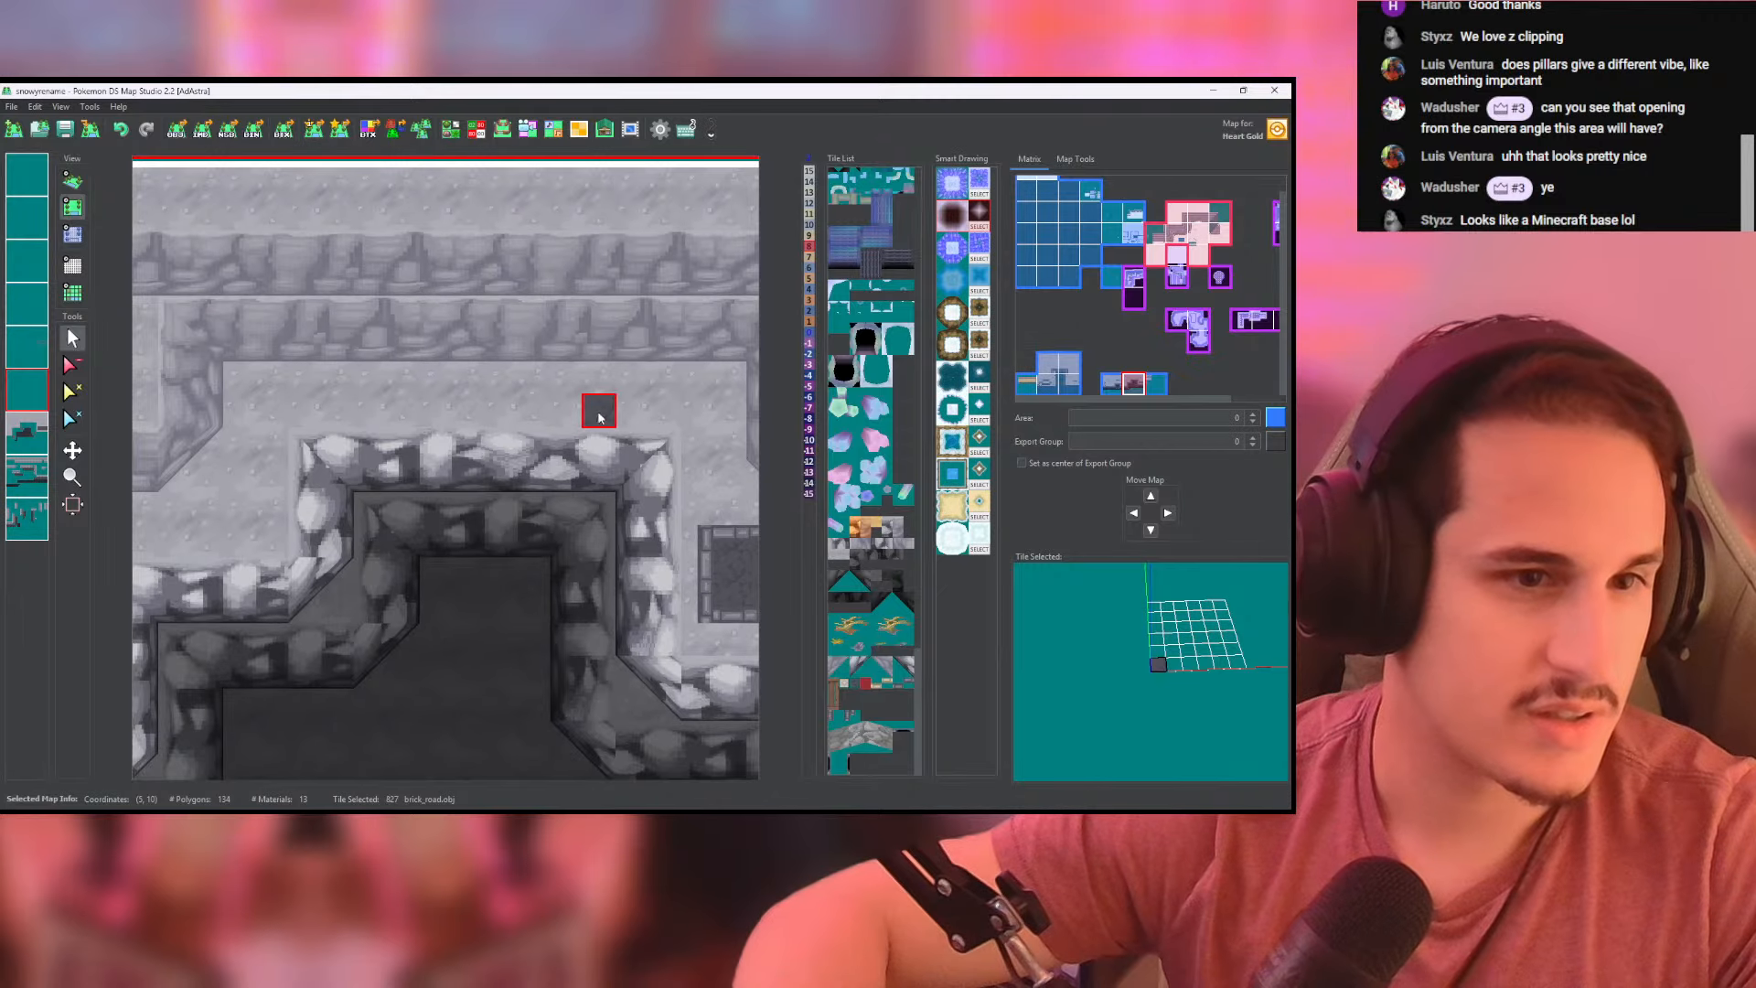
mouse_move(656, 386)
left_mouse_down()
mouse_move(329, 380)
mouse_move(659, 405)
left_mouse_up()
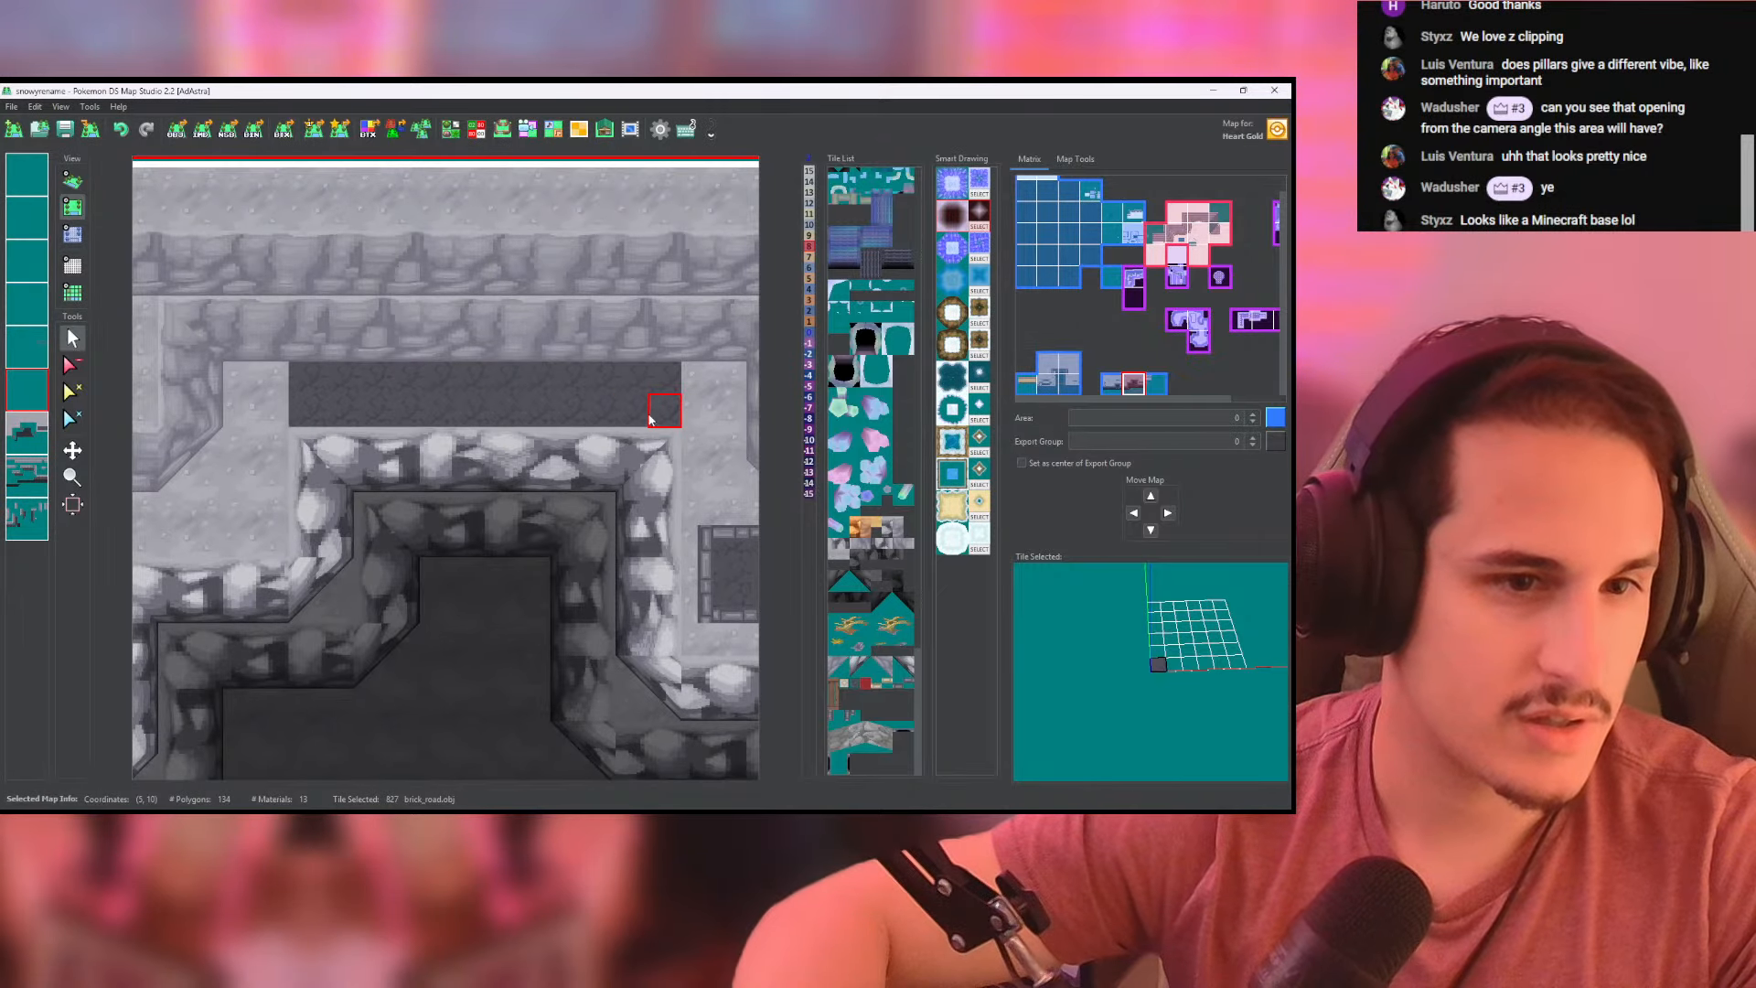
middle_click_drag(658, 405, 455, 394)
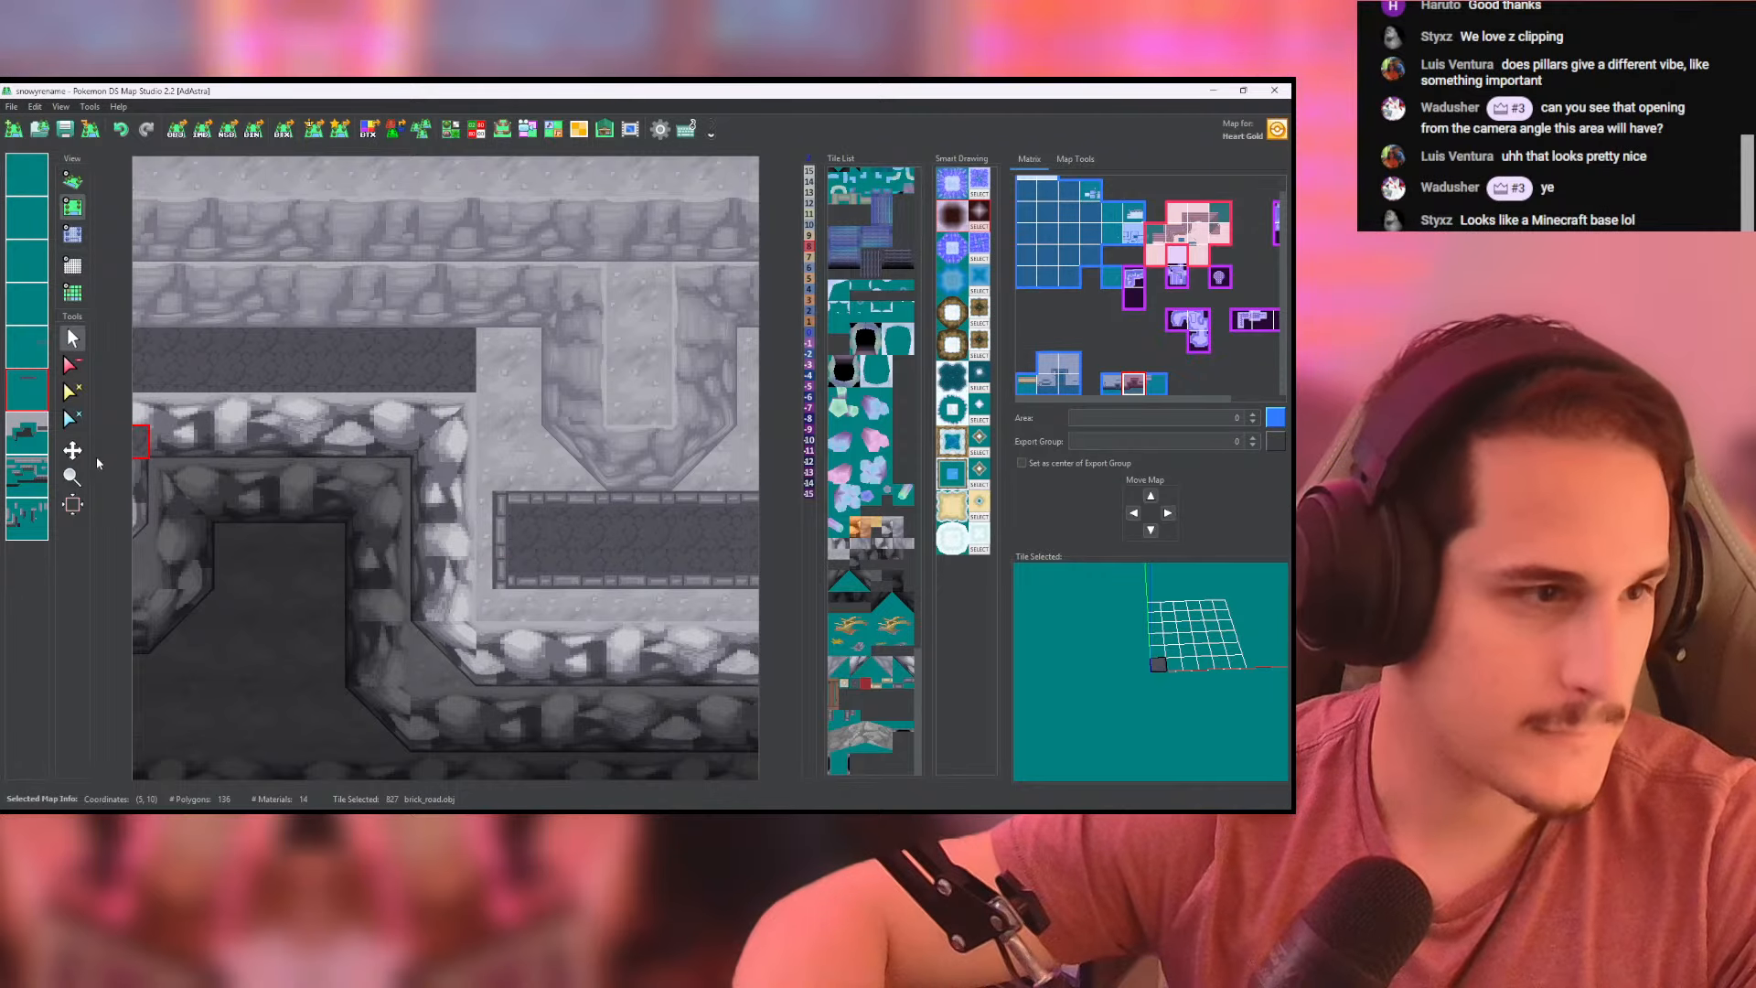
- Line the south and north edges of the new brick strip with brick_road_side tiles on the border layer
left_click(26, 518)
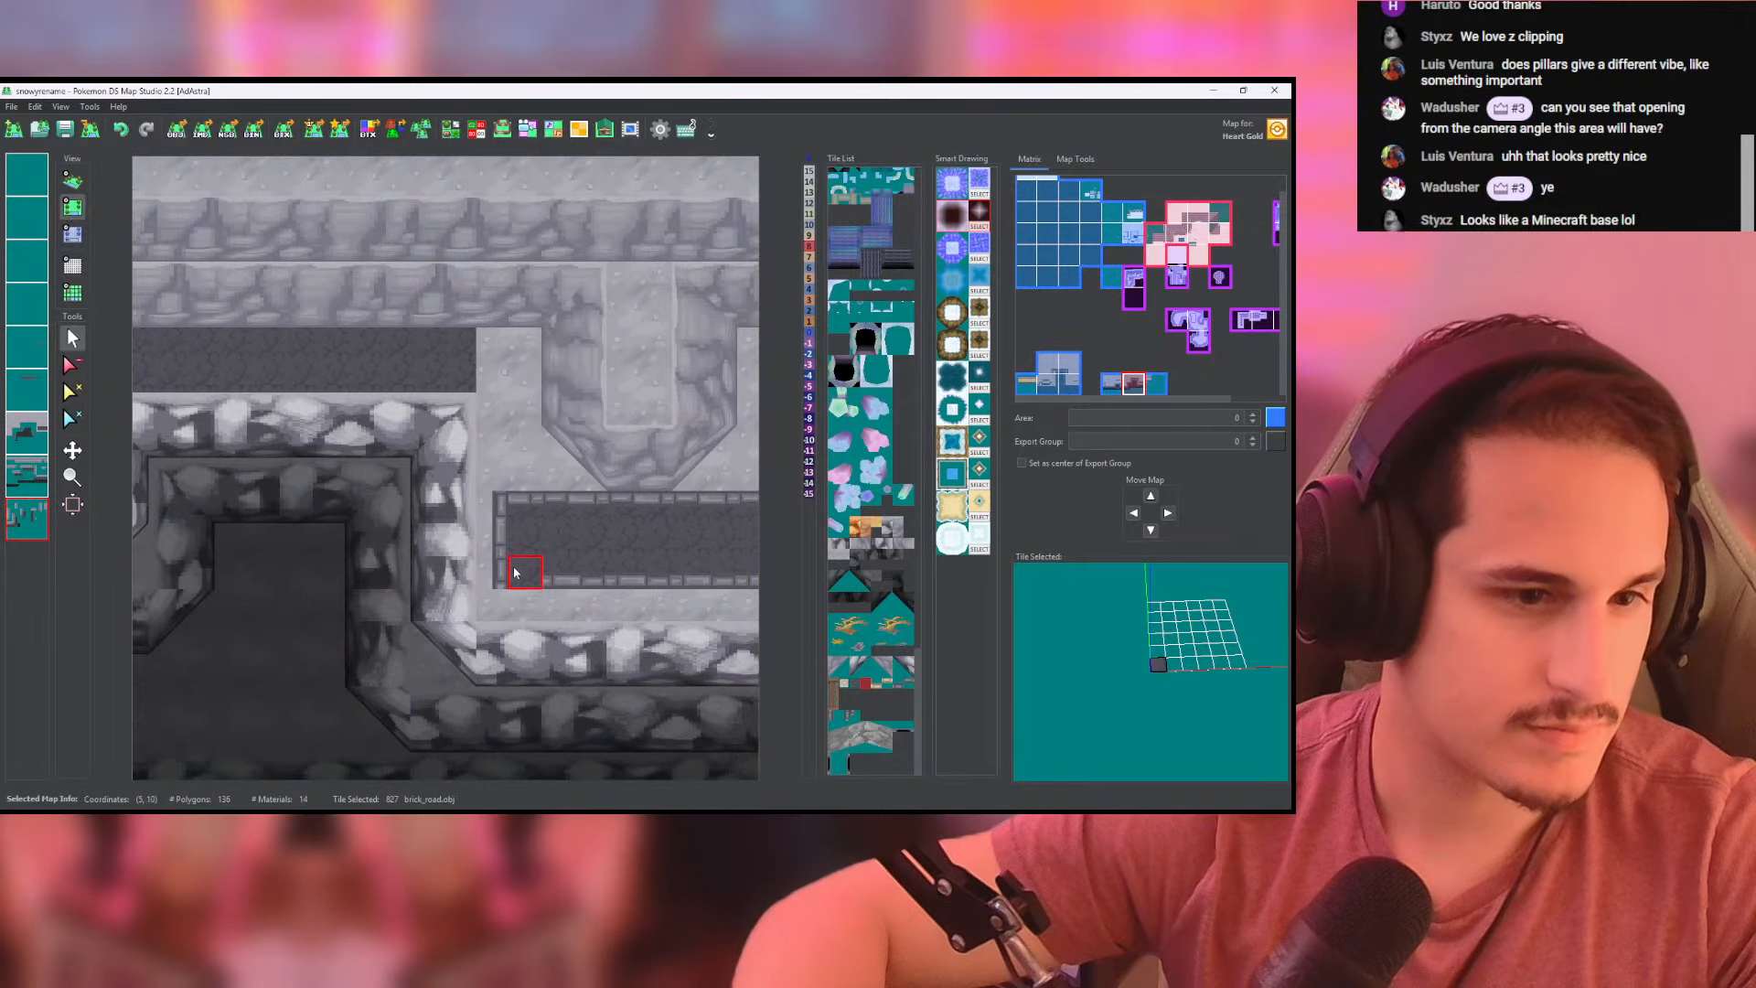
left_click(28, 479)
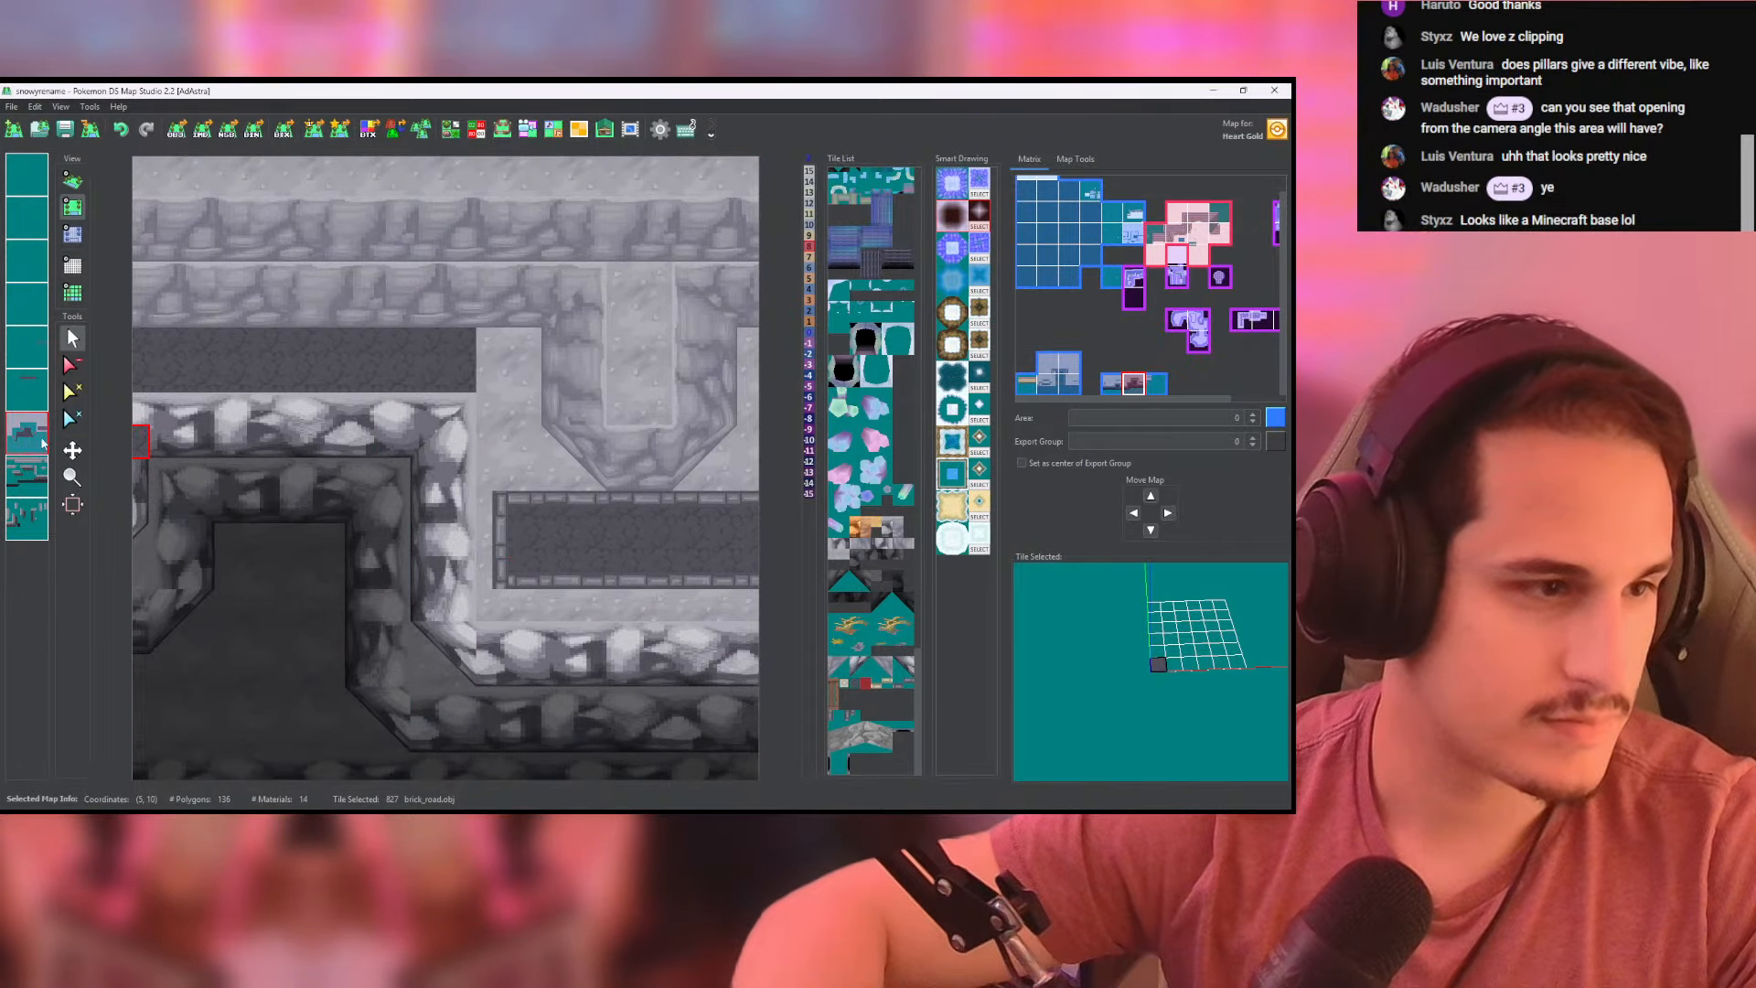
left_click(27, 345)
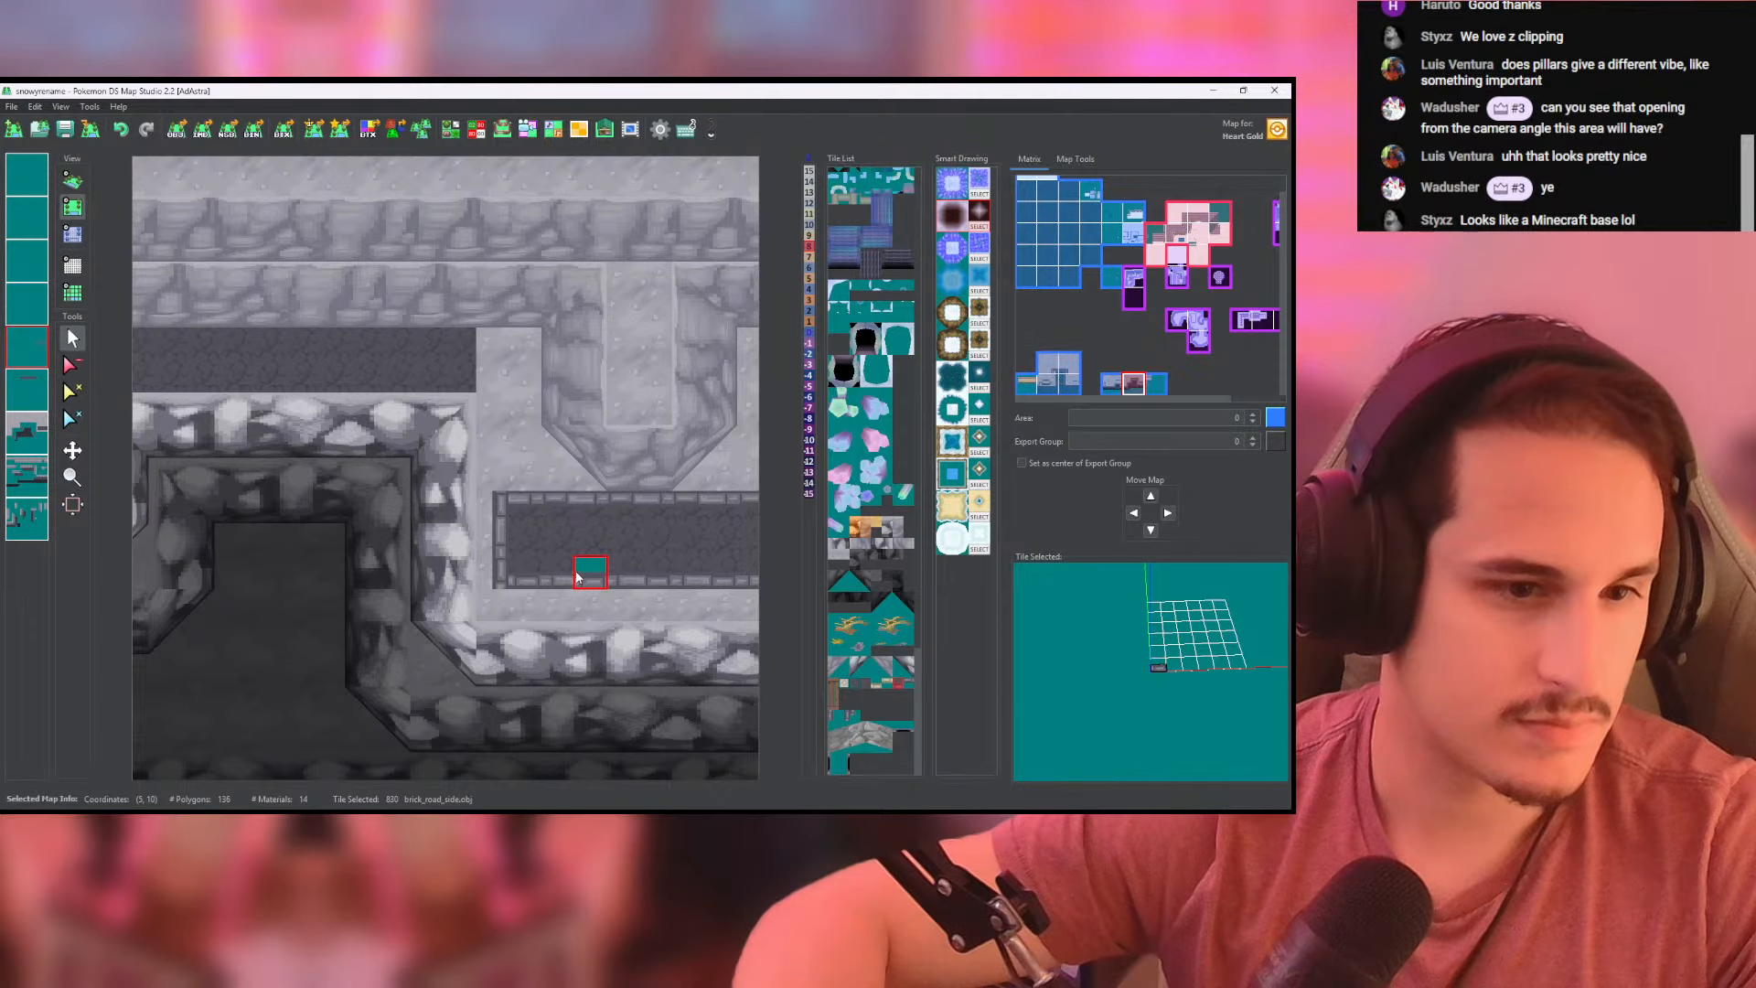
left_click_drag(673, 434, 314, 424)
mouse_move(713, 494)
left_mouse_down("shift")
mouse_move(500, 461)
mouse_move(549, 485)
left_mouse_up("shift")
right_click(593, 524)
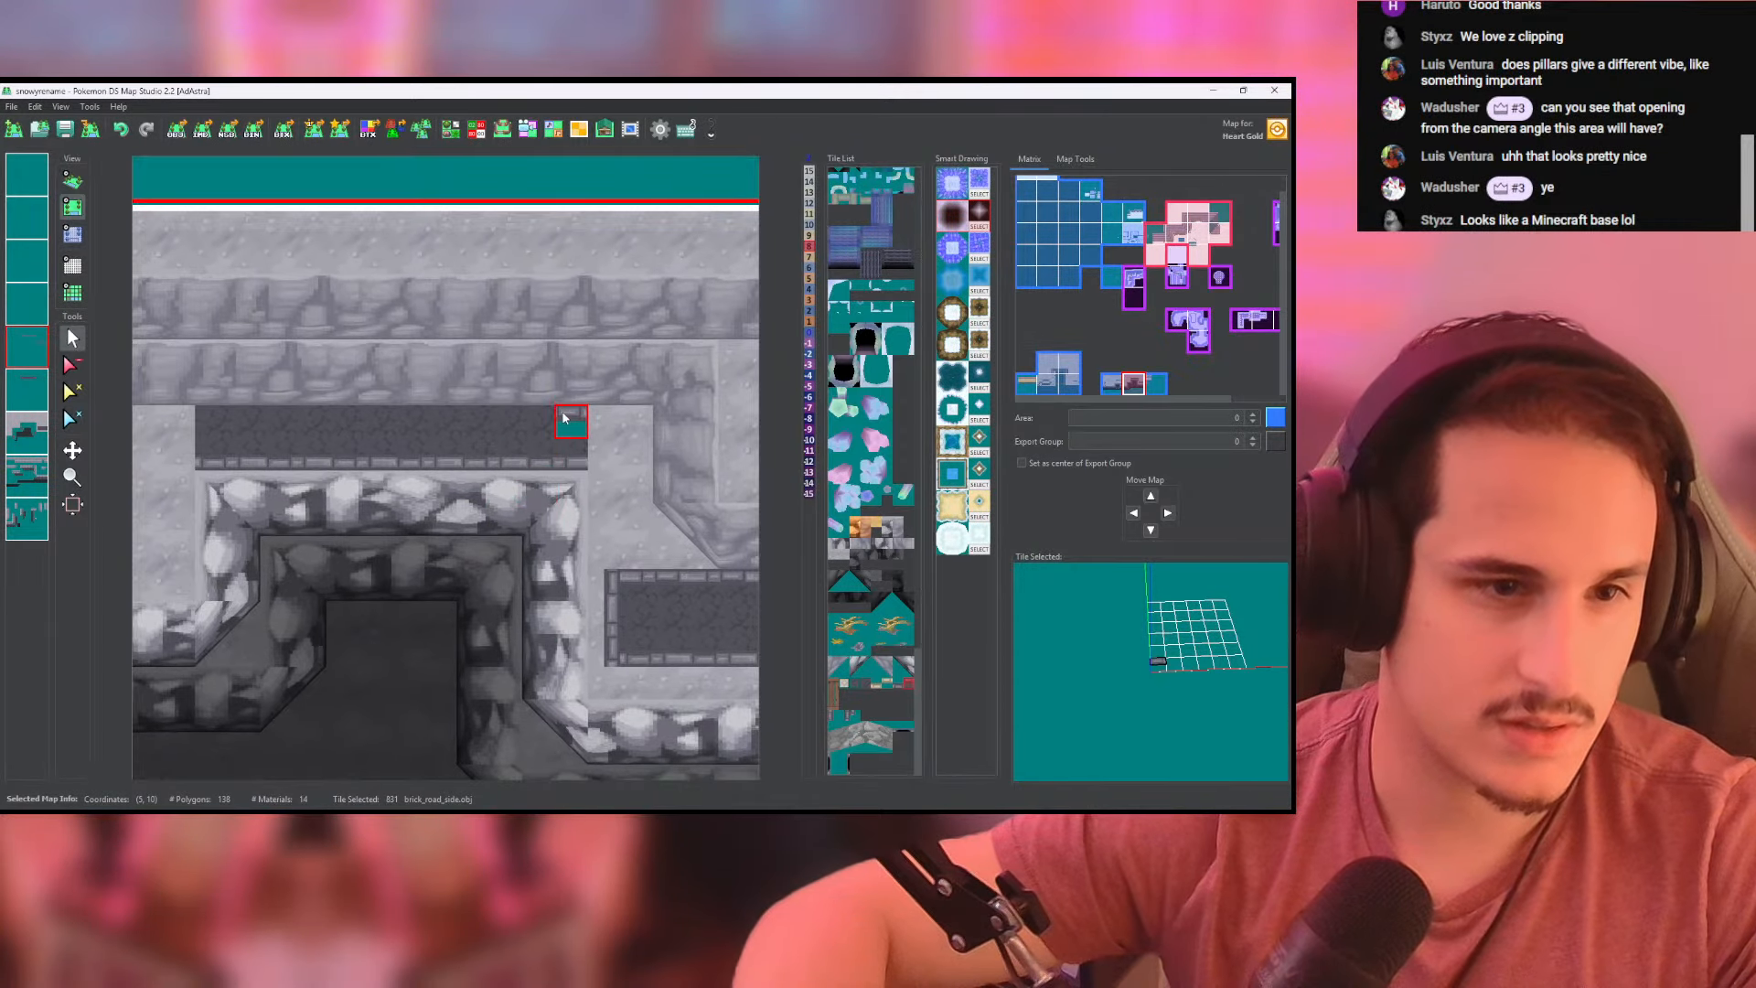
left_click_drag(568, 417, 216, 414)
- Border the west and east ends of the new brick strip with brick_road_side tiles matched from the first paved rectangle
left_click_drag(611, 587, 552, 589, "shift")
right_click(549, 591)
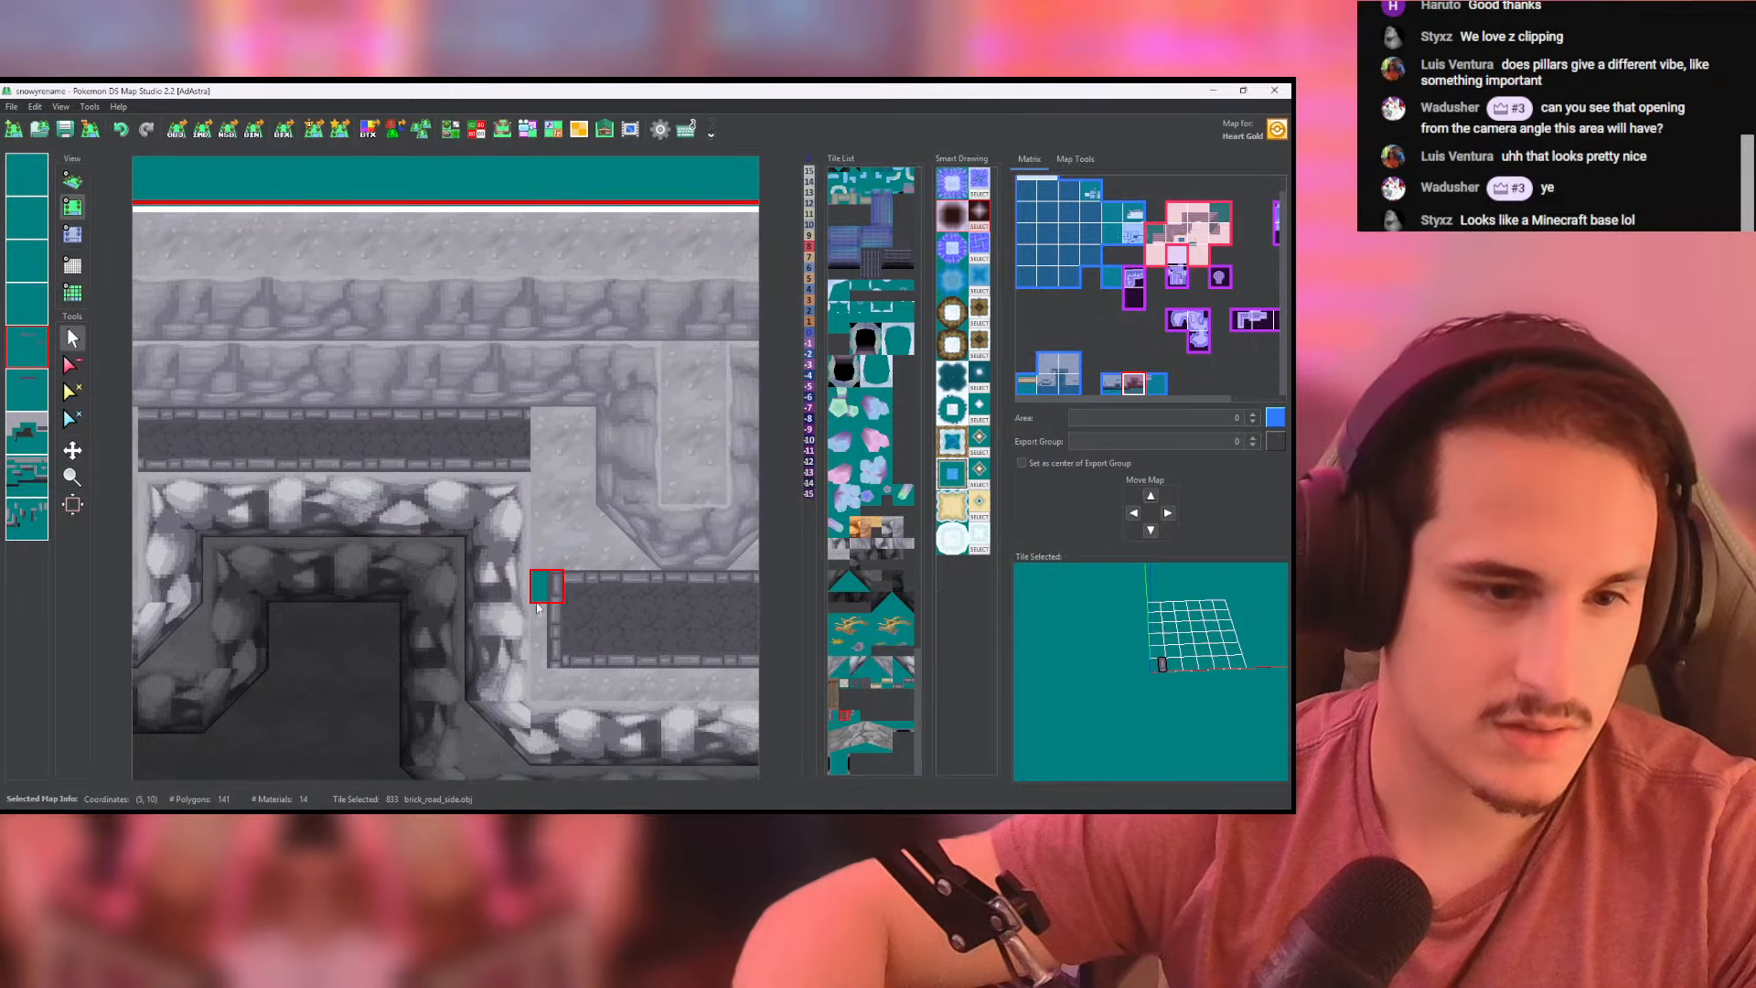
mouse_move(145, 434)
left_mouse_down("shift")
mouse_move(331, 451)
mouse_move(298, 470)
left_mouse_up("shift")
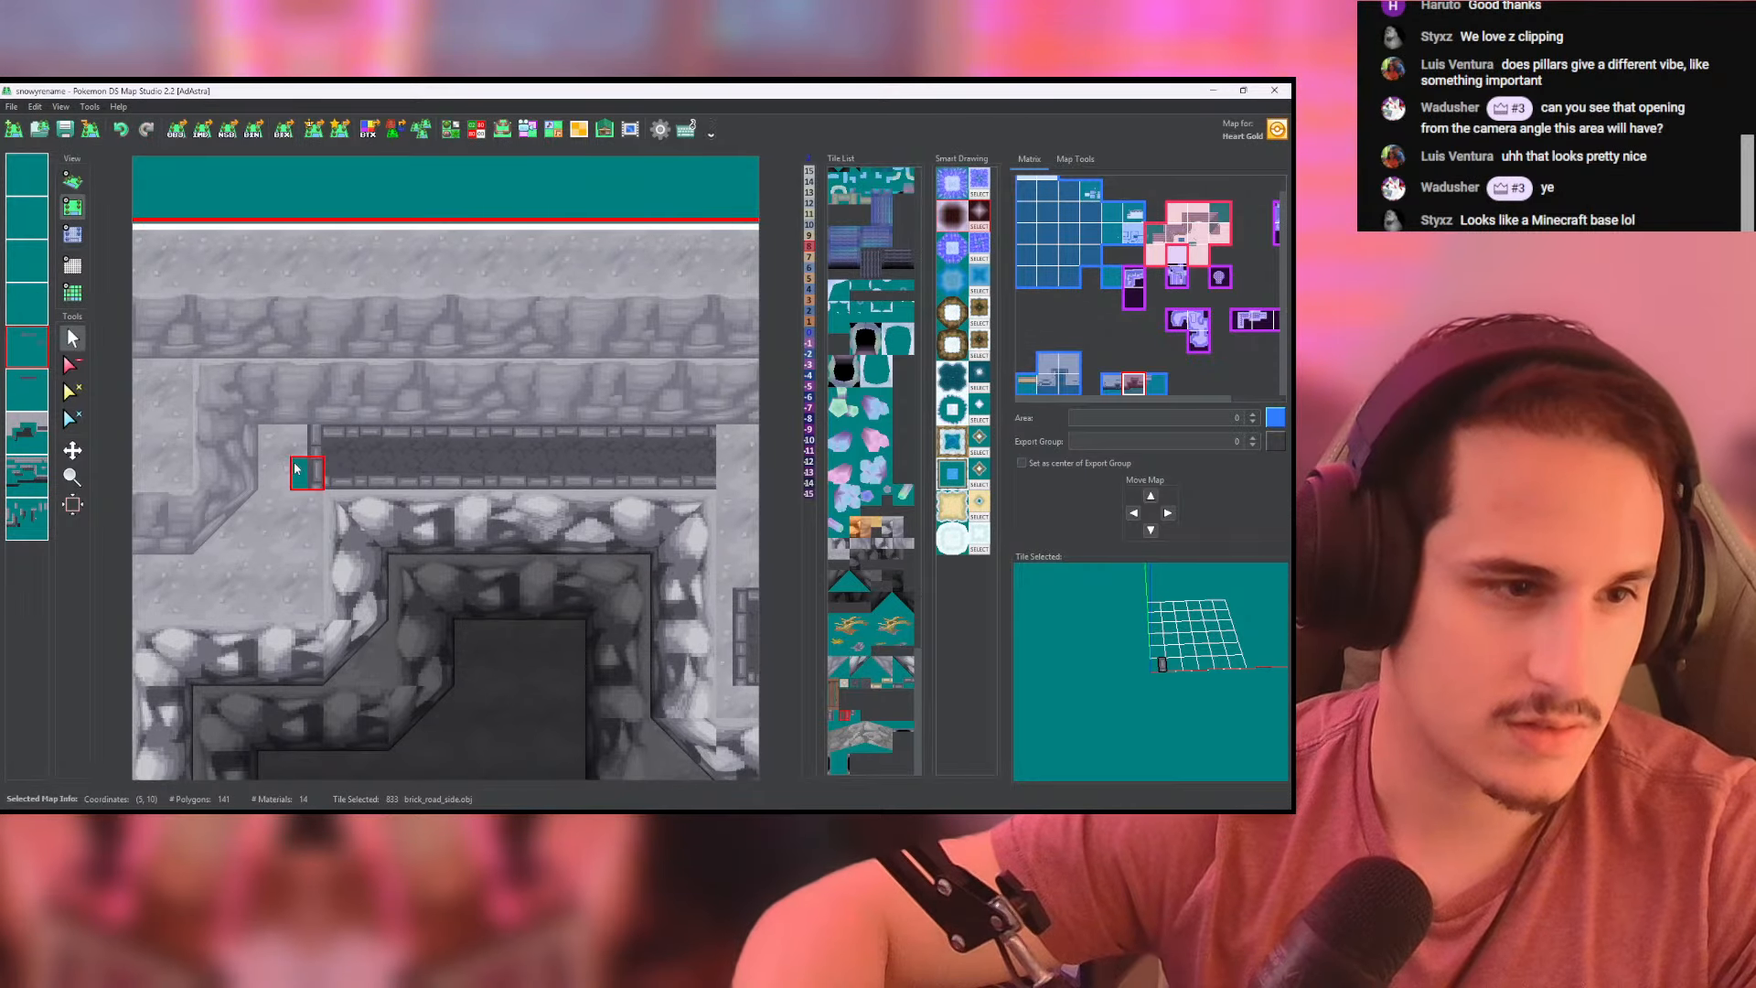
left_click_drag(625, 545, 128, 444, "shift")
right_click(560, 532)
left_click_drag(559, 532, 521, 502, "shift")
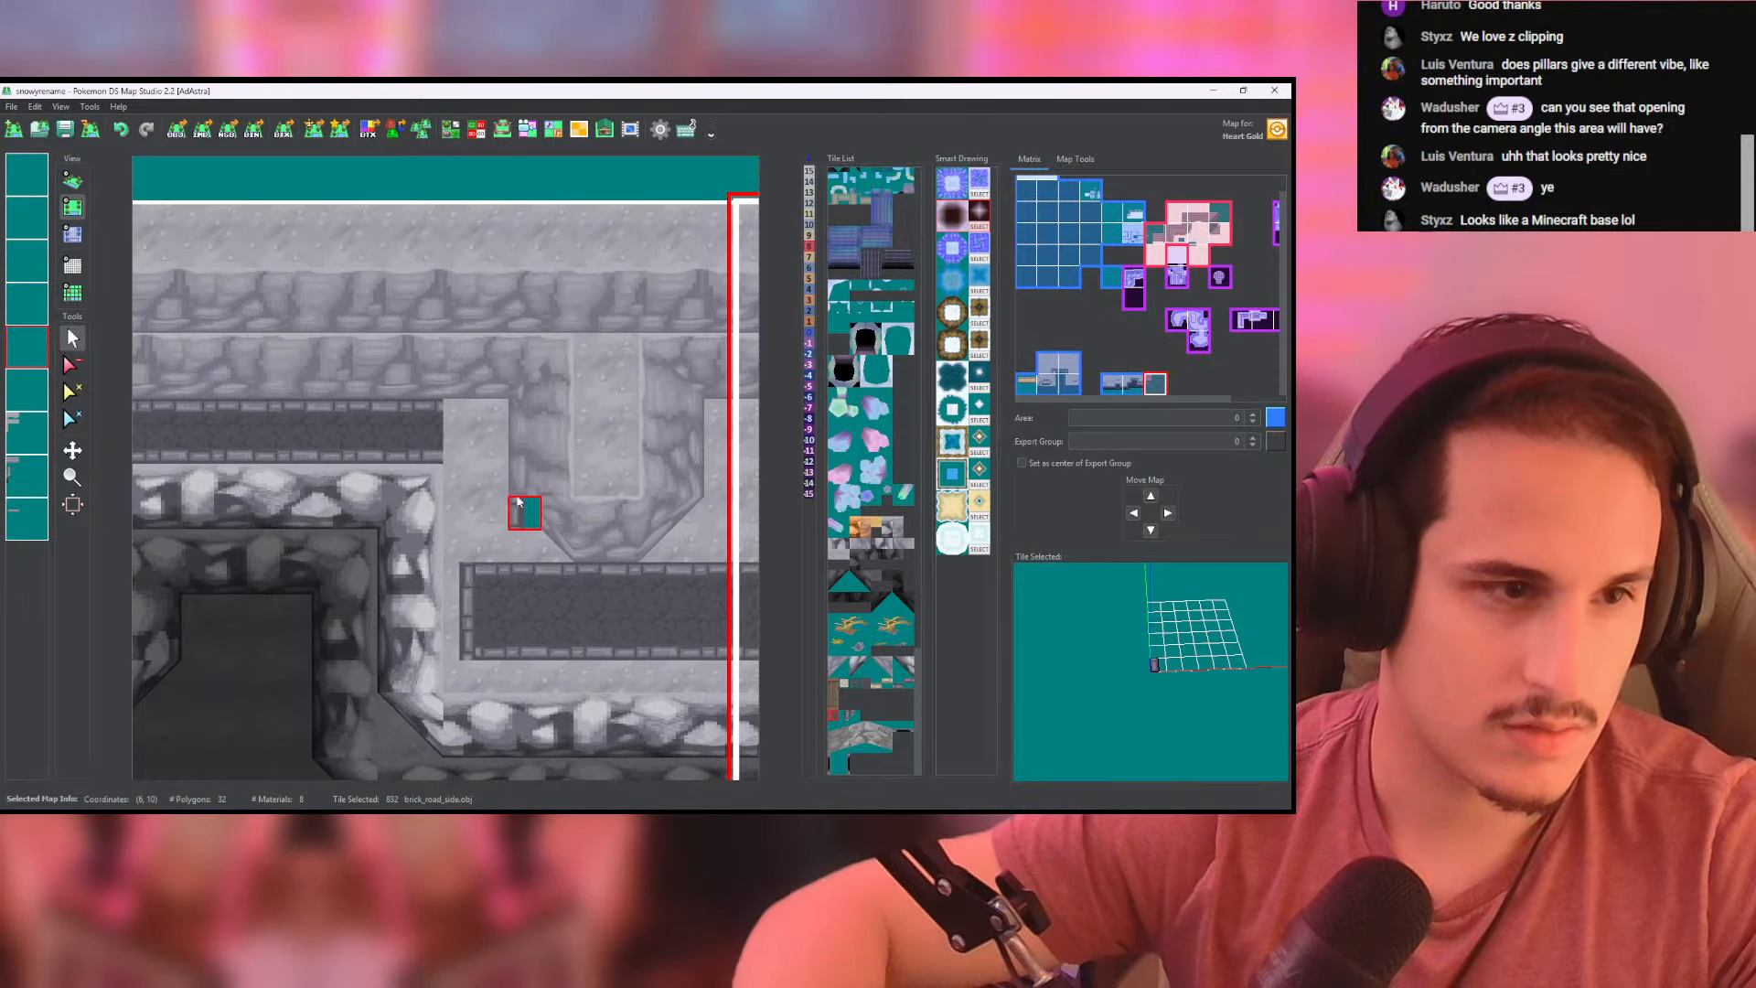
- Inspect the new bordered strip in 3D and clear its brick_road fill from the upper layer
left_click(74, 191)
scroll(266, 365, "up", 10)
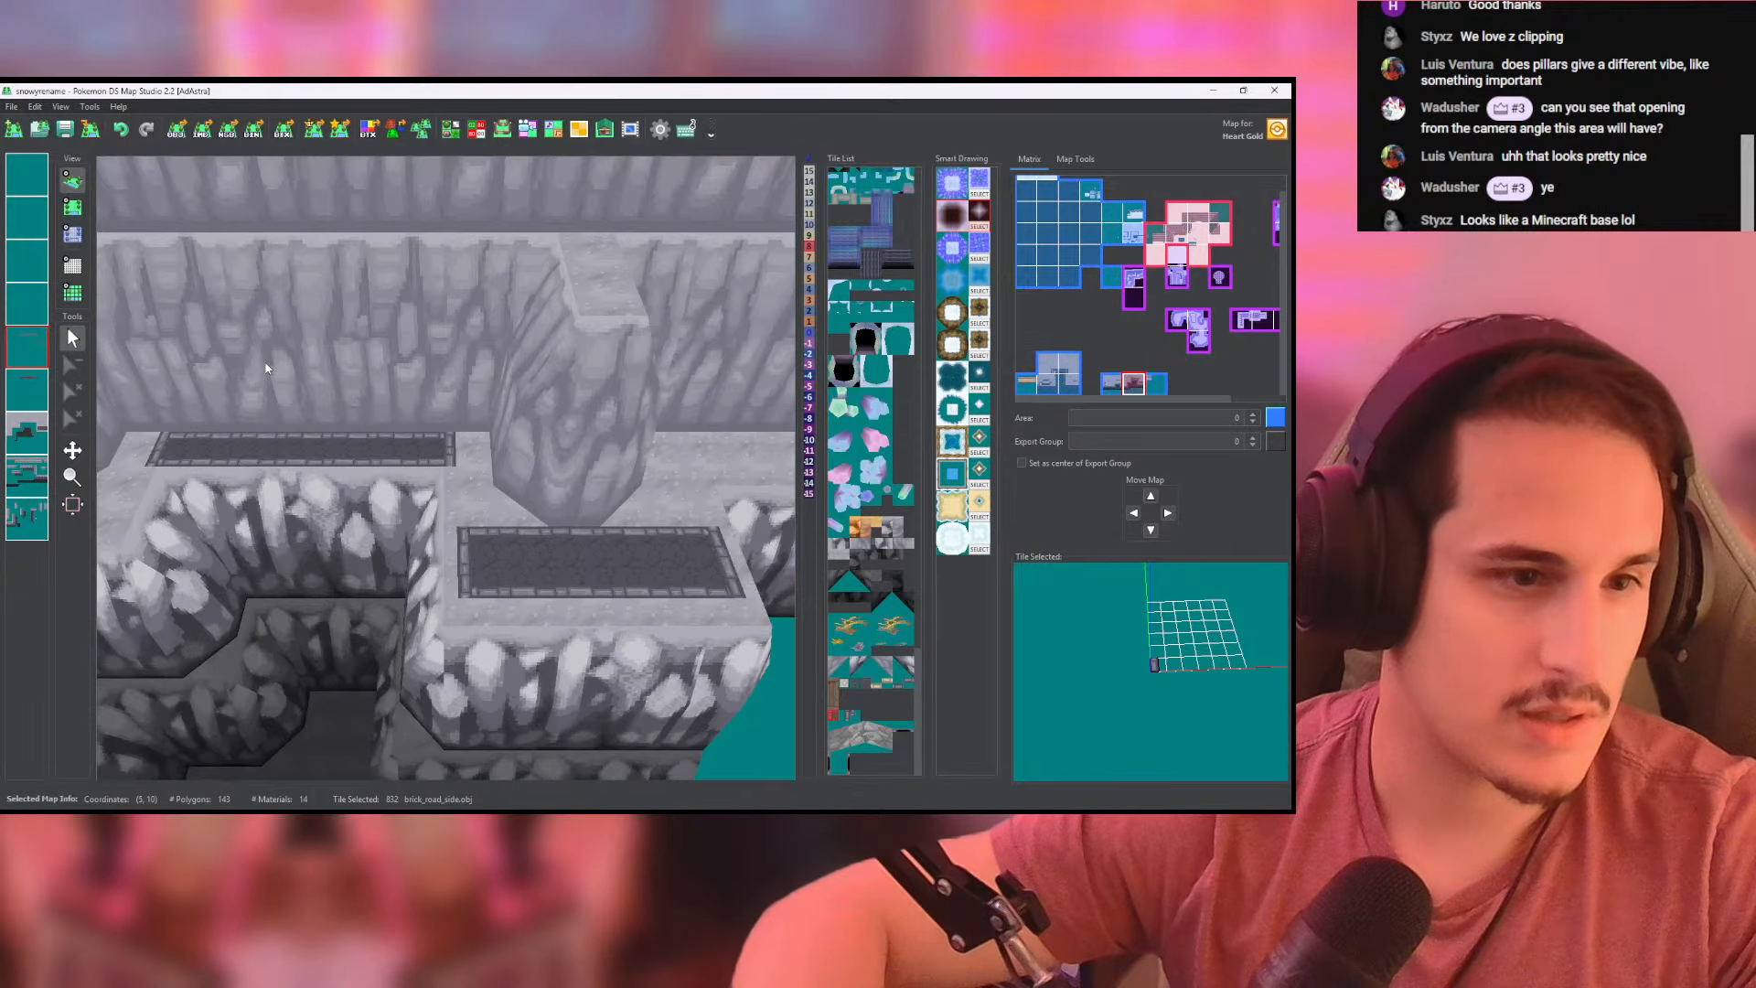
left_click_drag(324, 373, 707, 423, "shift")
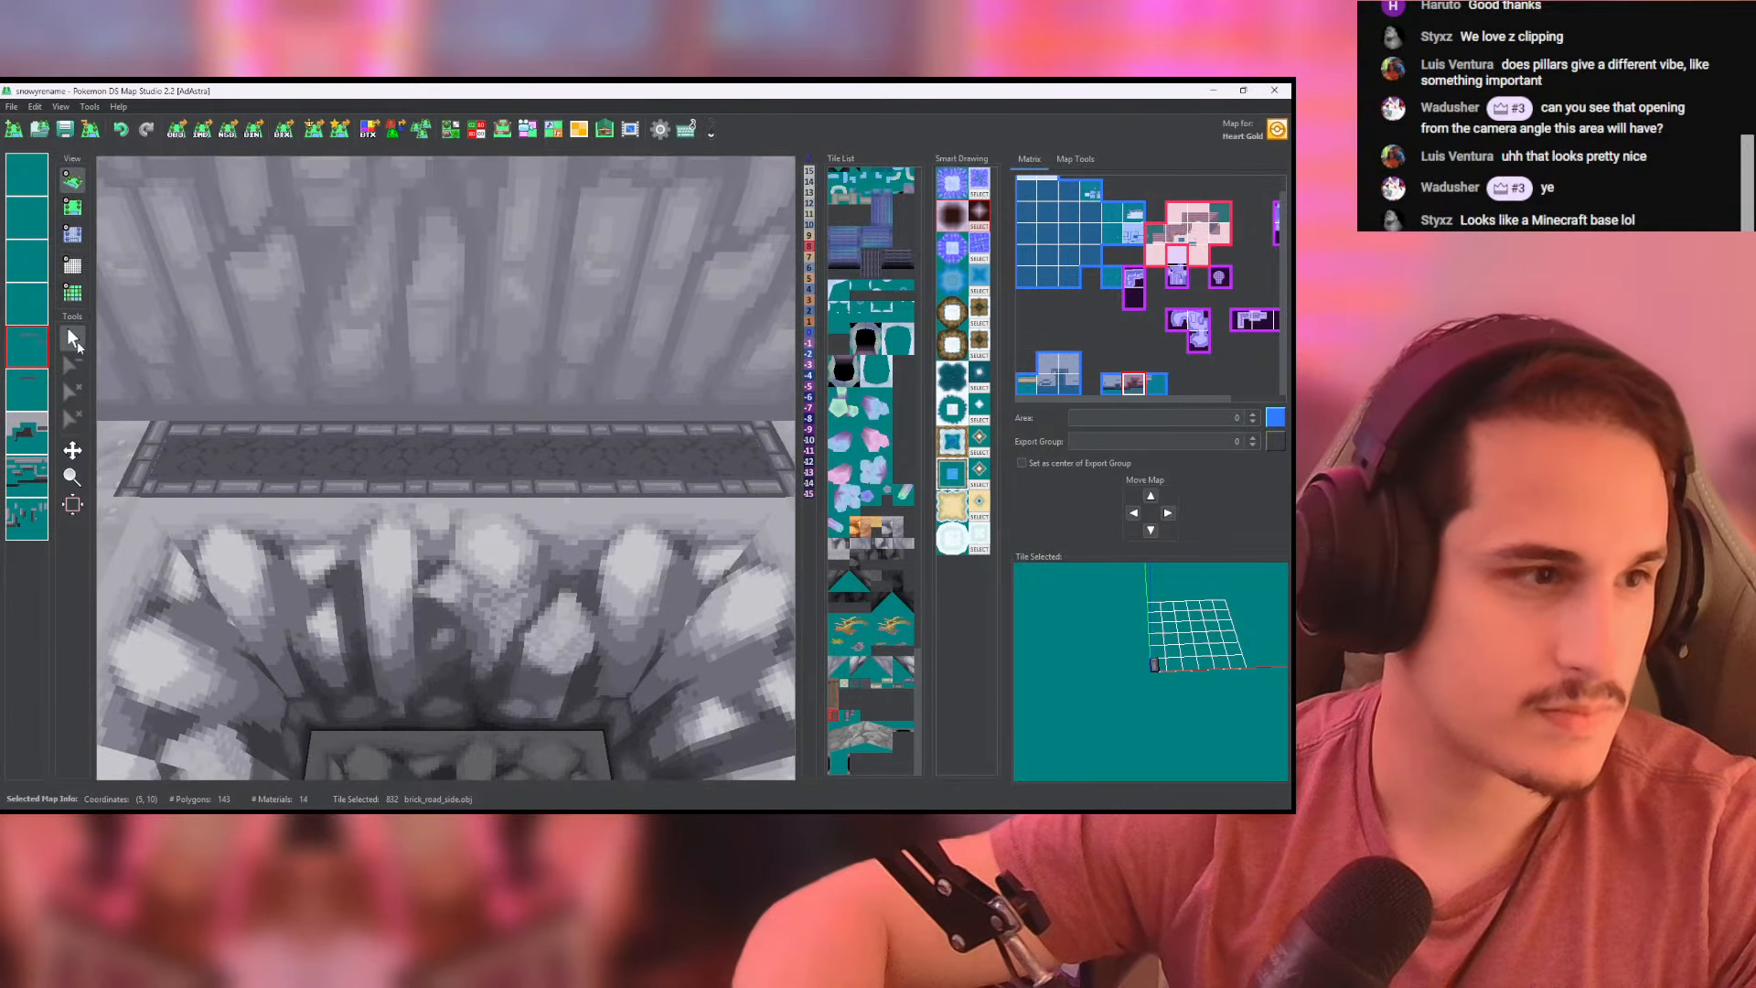
left_click(73, 210)
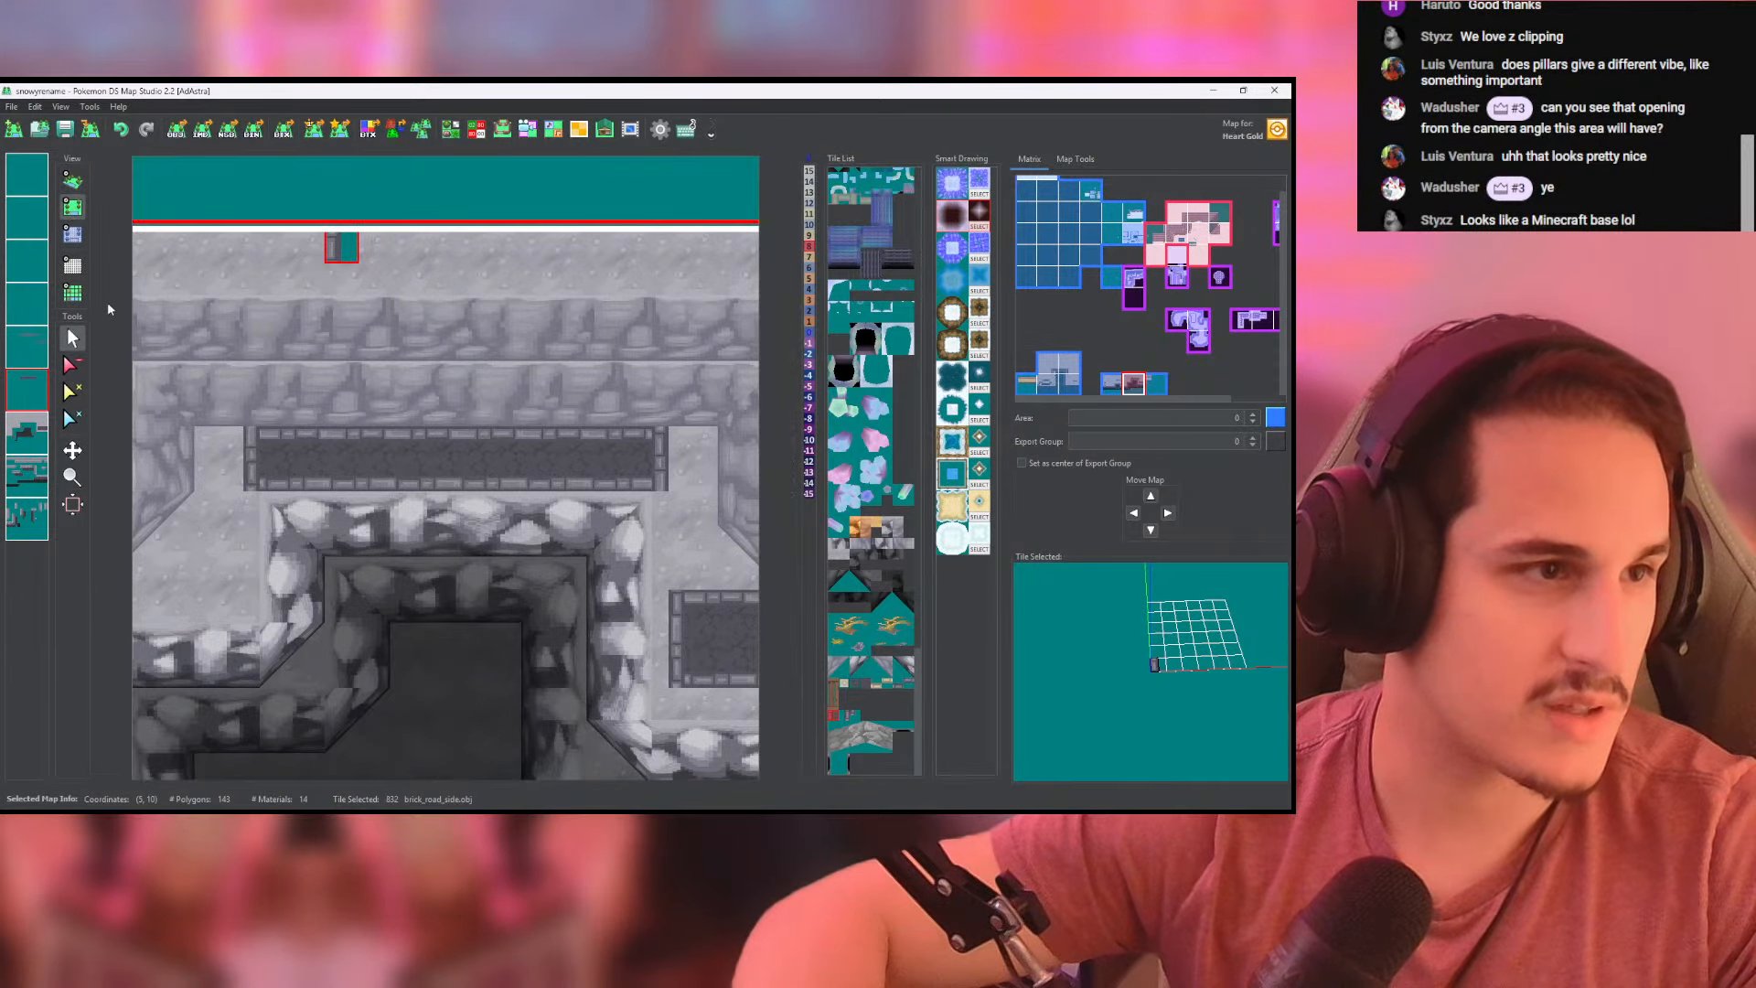
middle_click(361, 459)
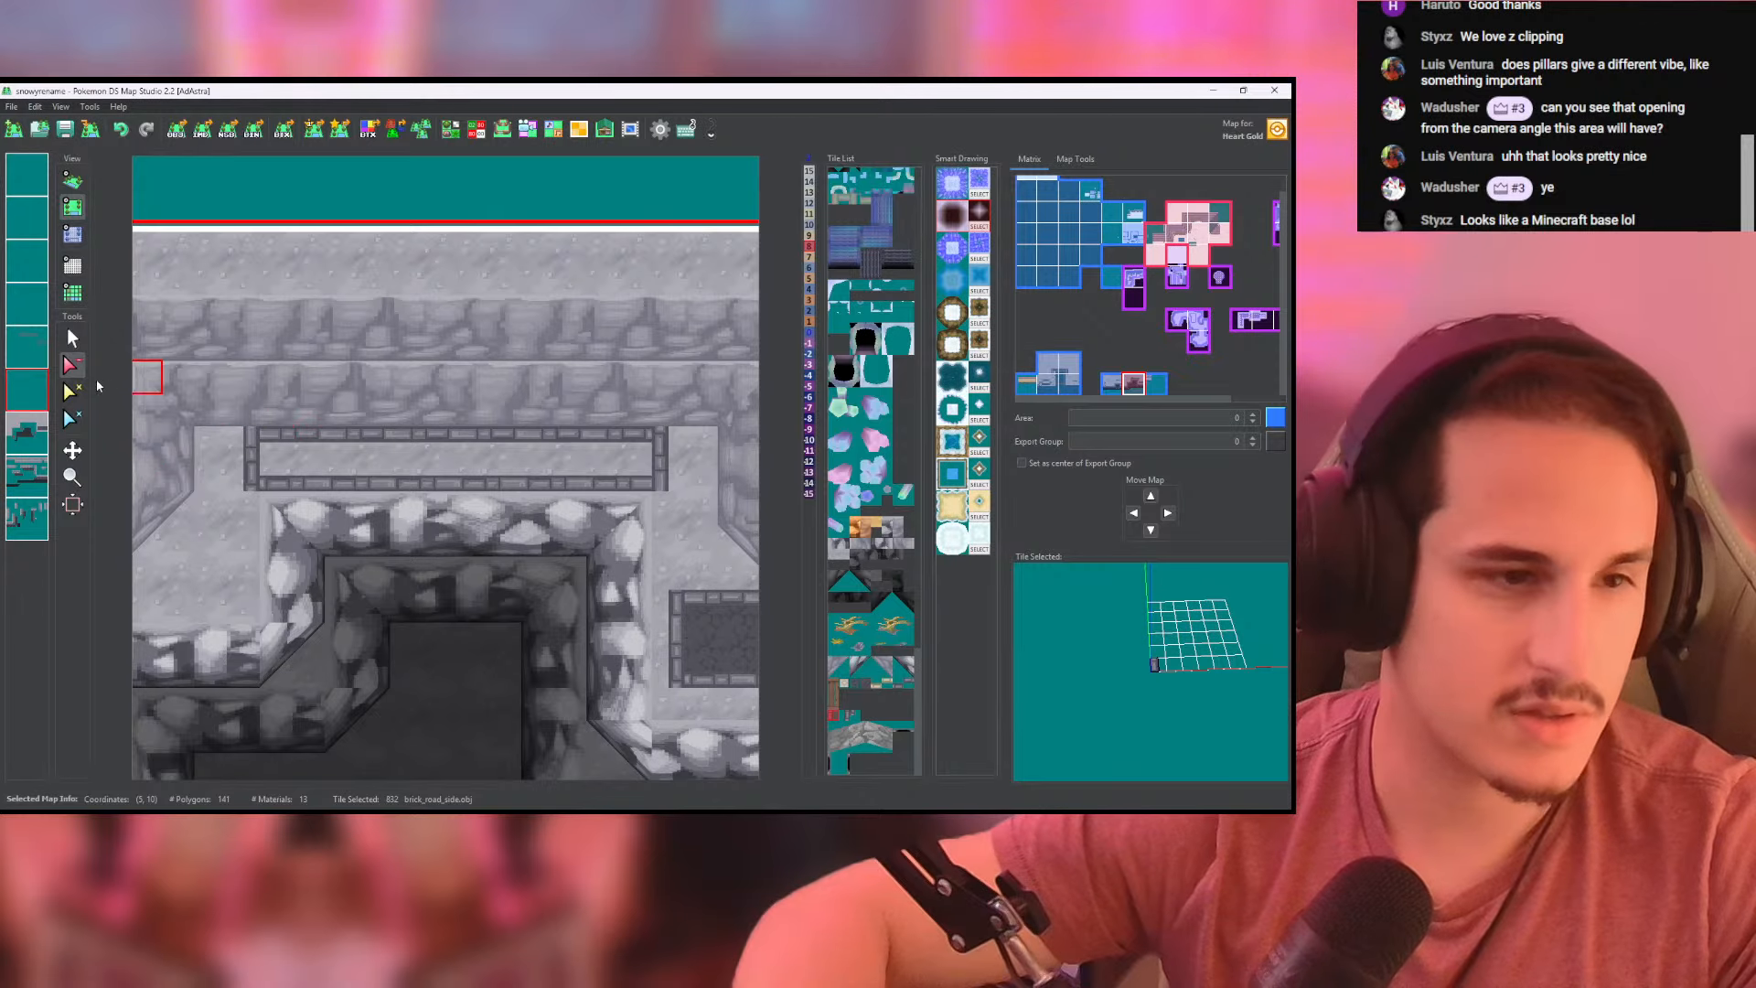
- Fill the bordered strip with brick_road tiles on the ground layer, undoing the misaligned first stroke
left_click(28, 436)
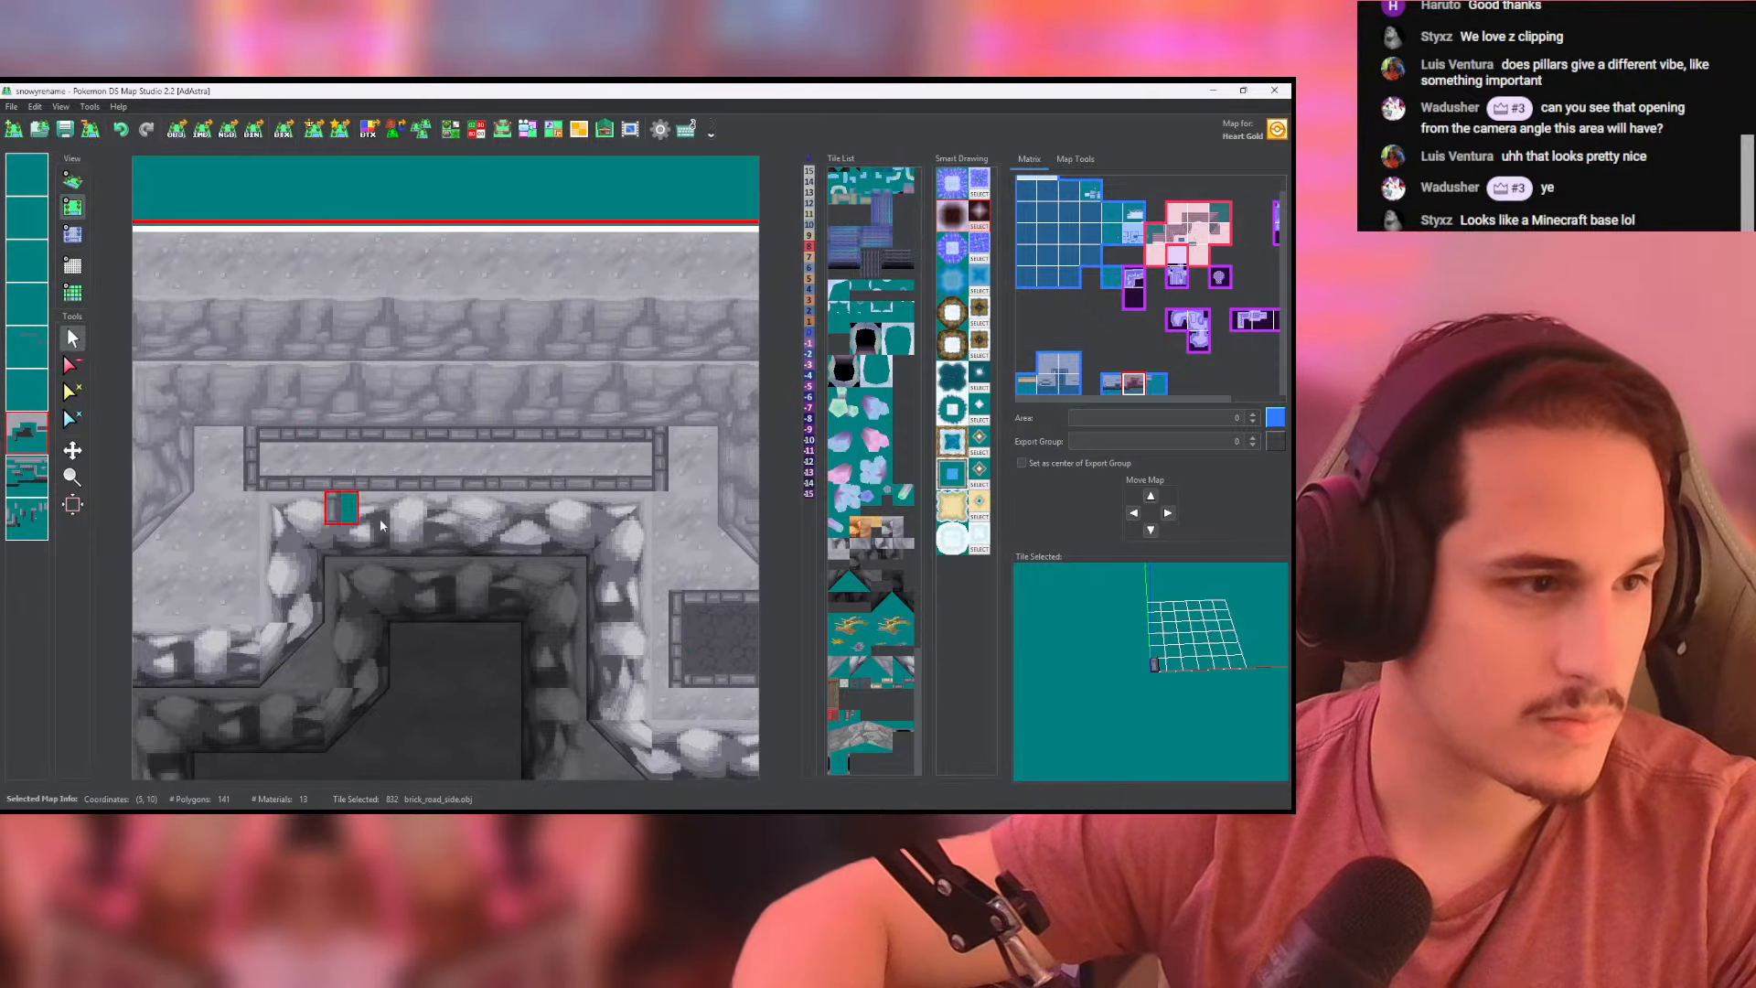
right_click(720, 629)
left_click_drag(653, 452, 454, 439)
key("ctrl+z")
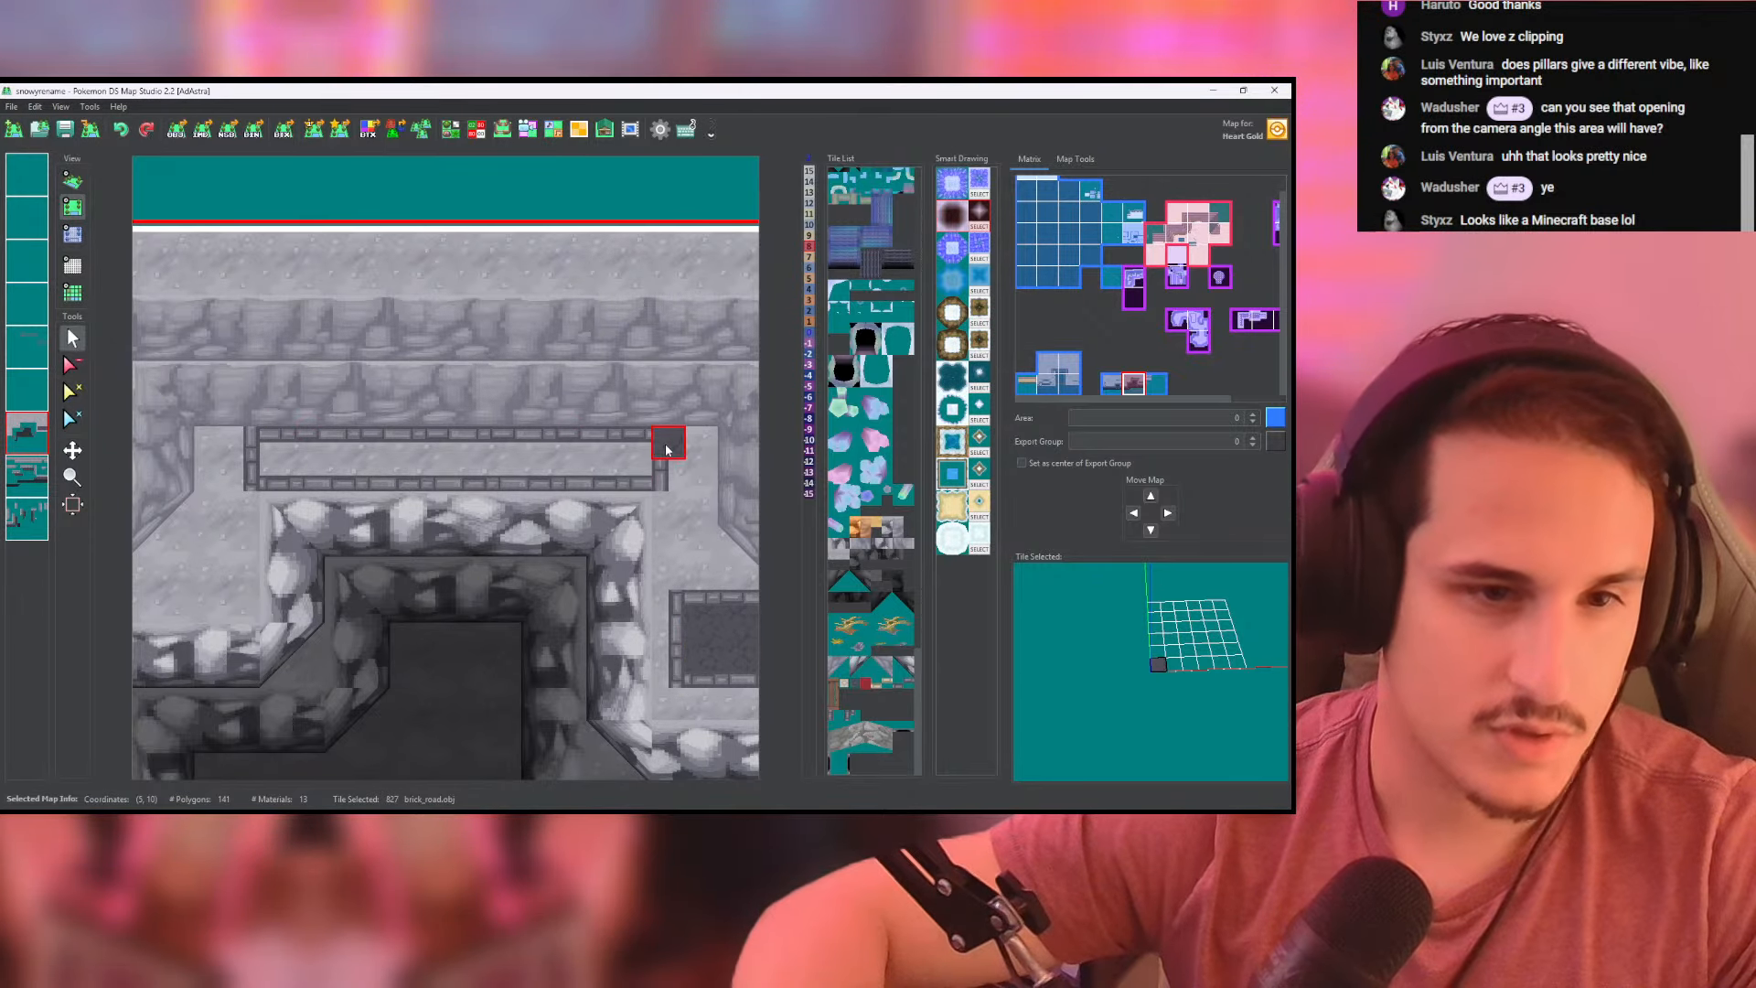
mouse_move(623, 447)
left_mouse_down()
mouse_move(274, 412)
mouse_move(466, 454)
left_mouse_up()
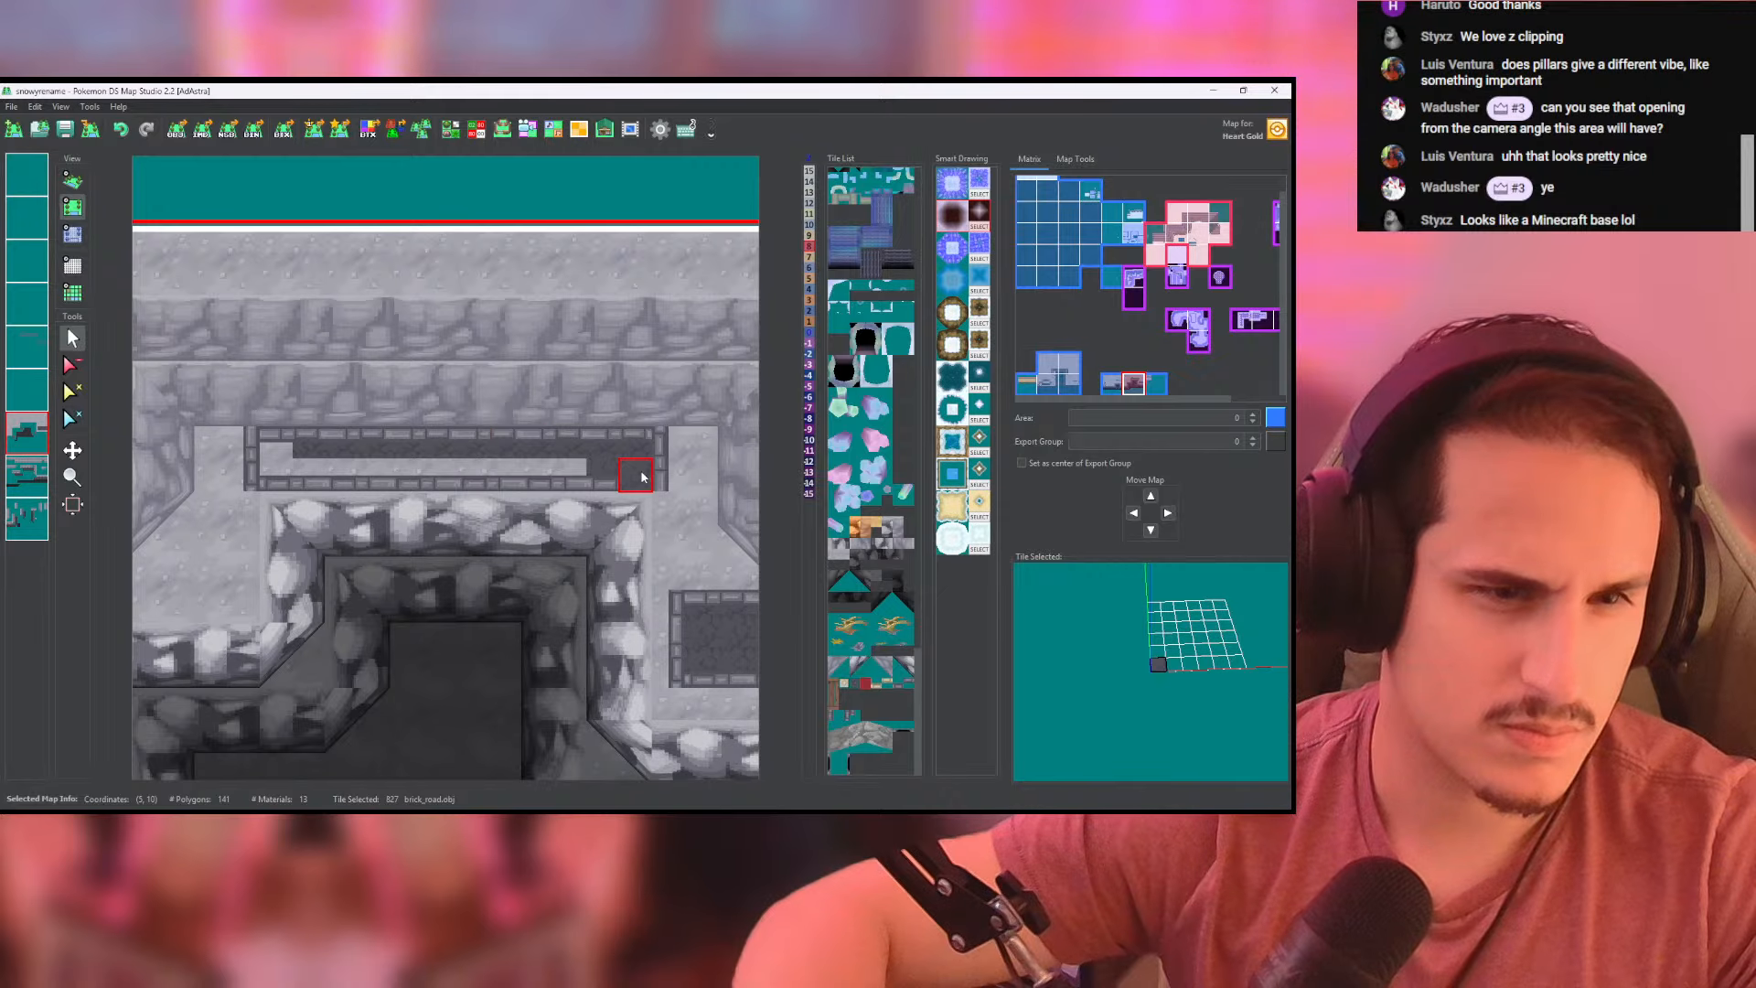
left_click_drag(642, 476, 272, 458)
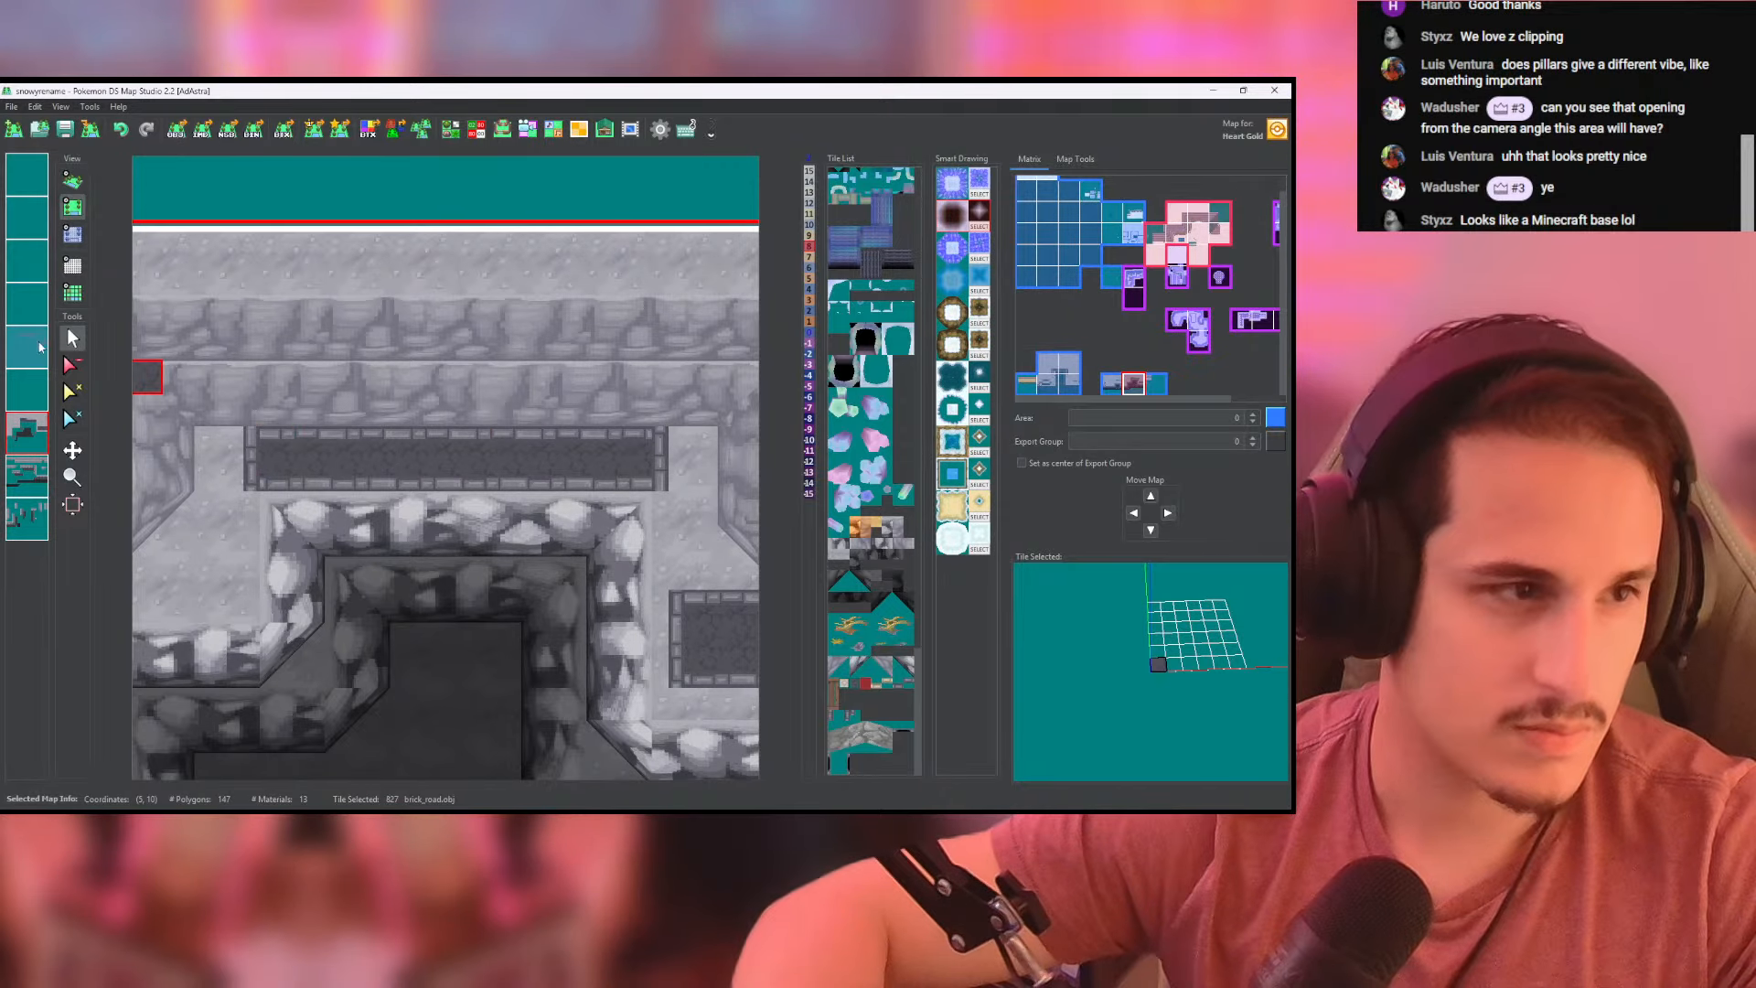
- Isolate the ground layer and cover the stray brick_road row north of the strip with cliffside_ground tiles
left_click(28, 432)
right_click(486, 424)
left_click_drag(466, 416, 318, 405)
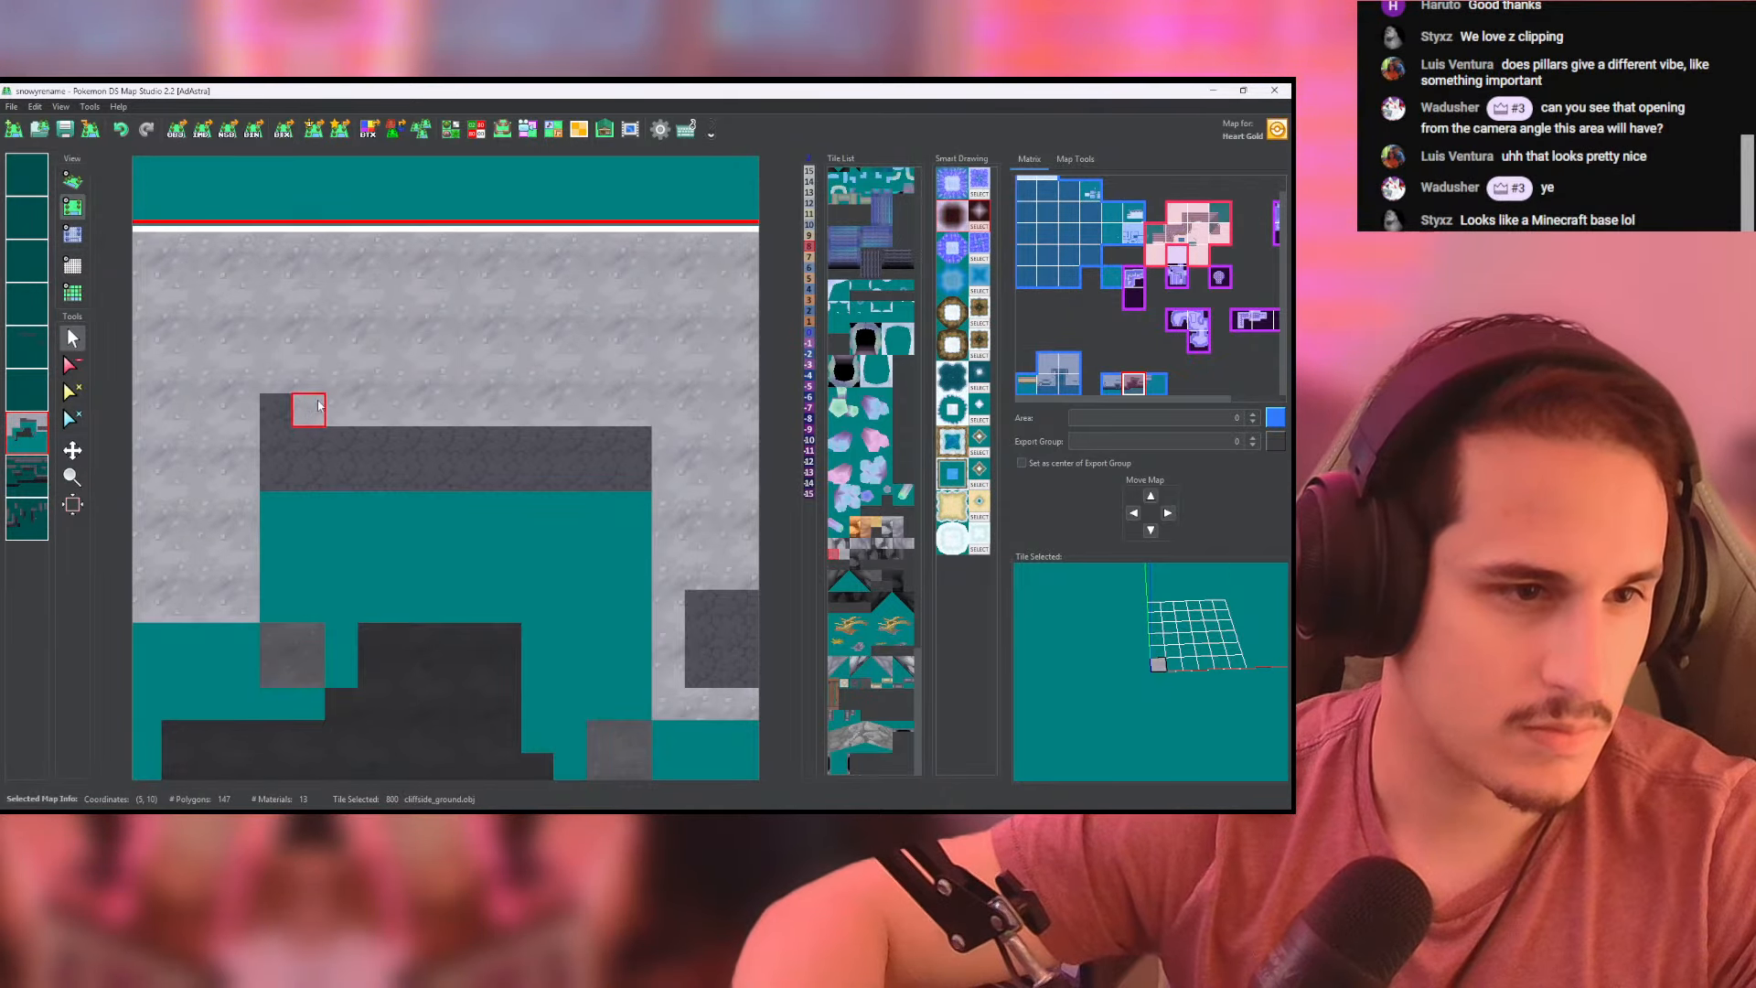
left_click(33, 423)
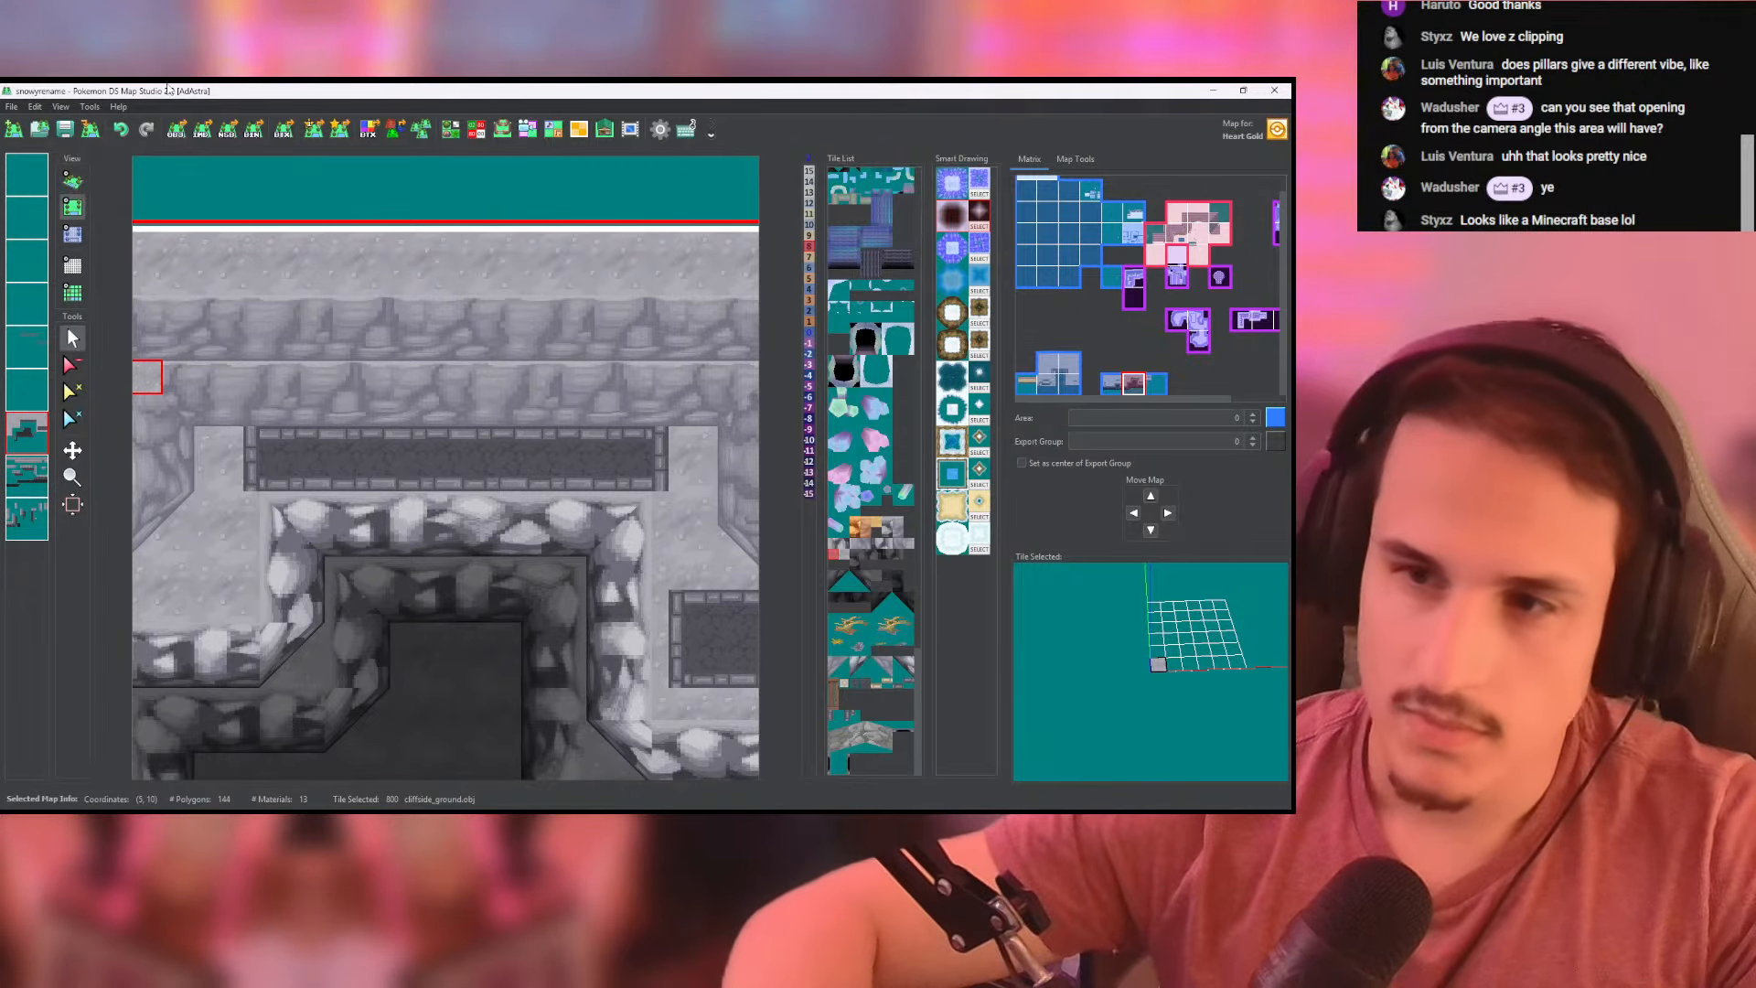
- Save the map and inspect the two bordered paved areas in 3D
left_click(64, 129)
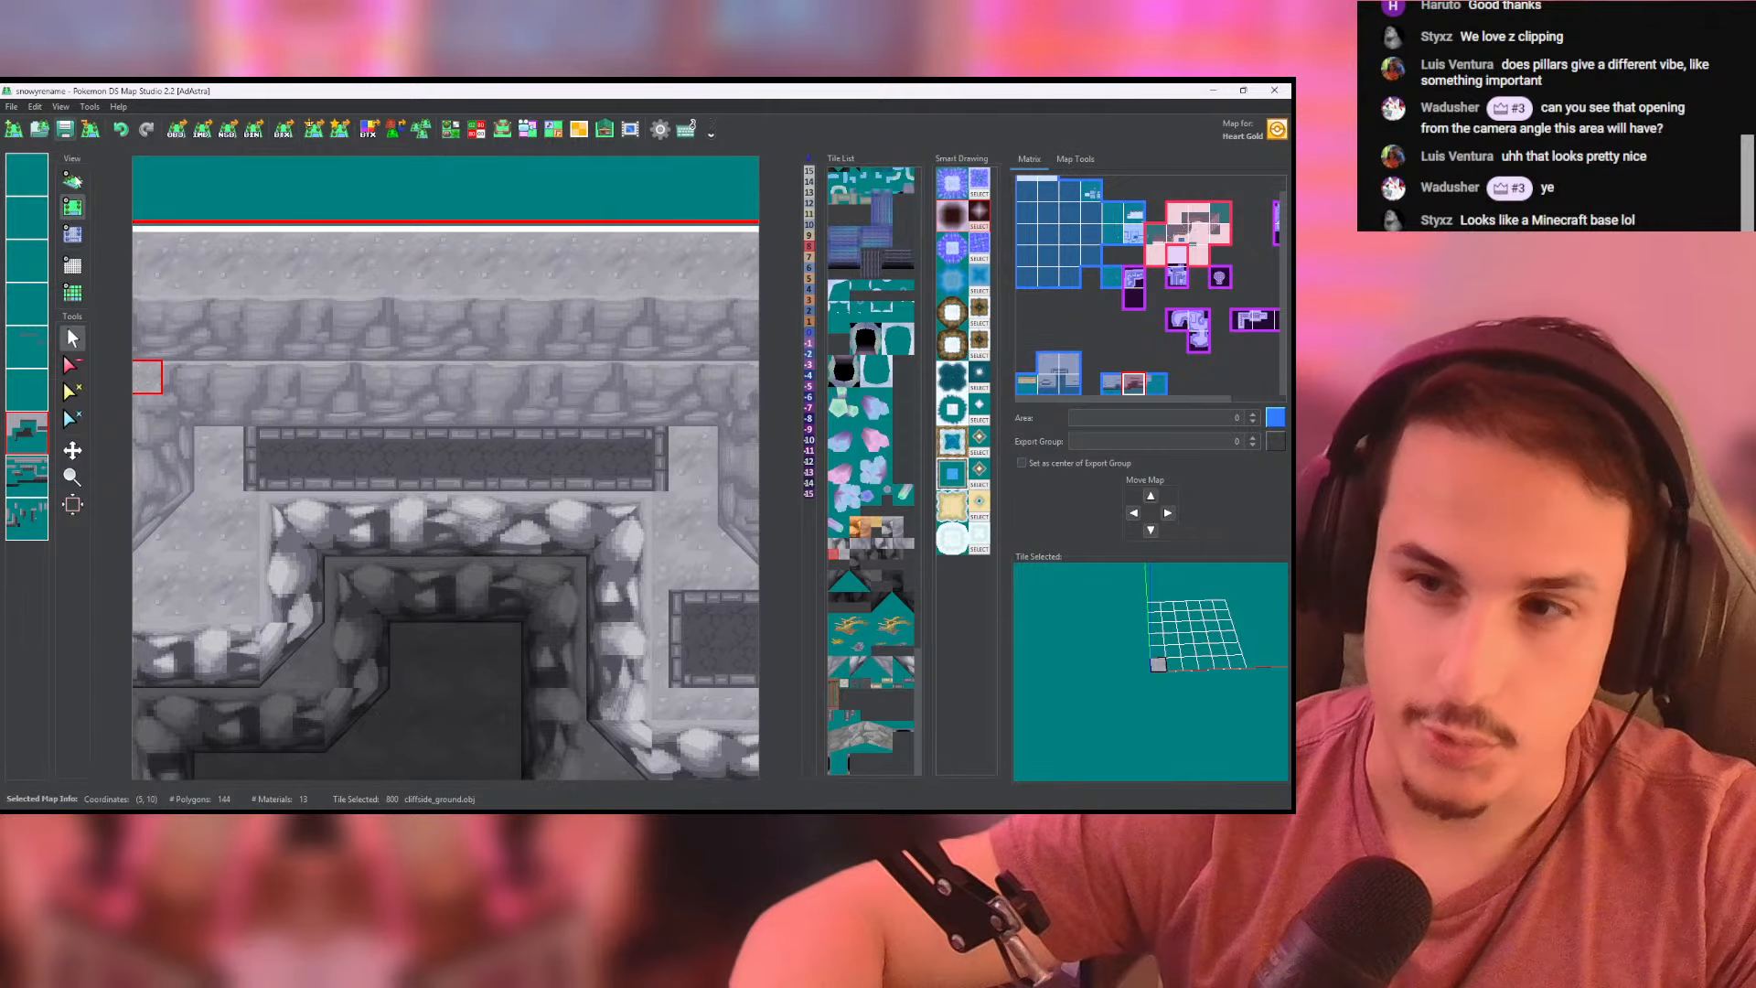
left_click(72, 180)
mouse_move(400, 449)
left_mouse_down()
mouse_move(446, 451)
mouse_move(380, 472)
left_mouse_up()
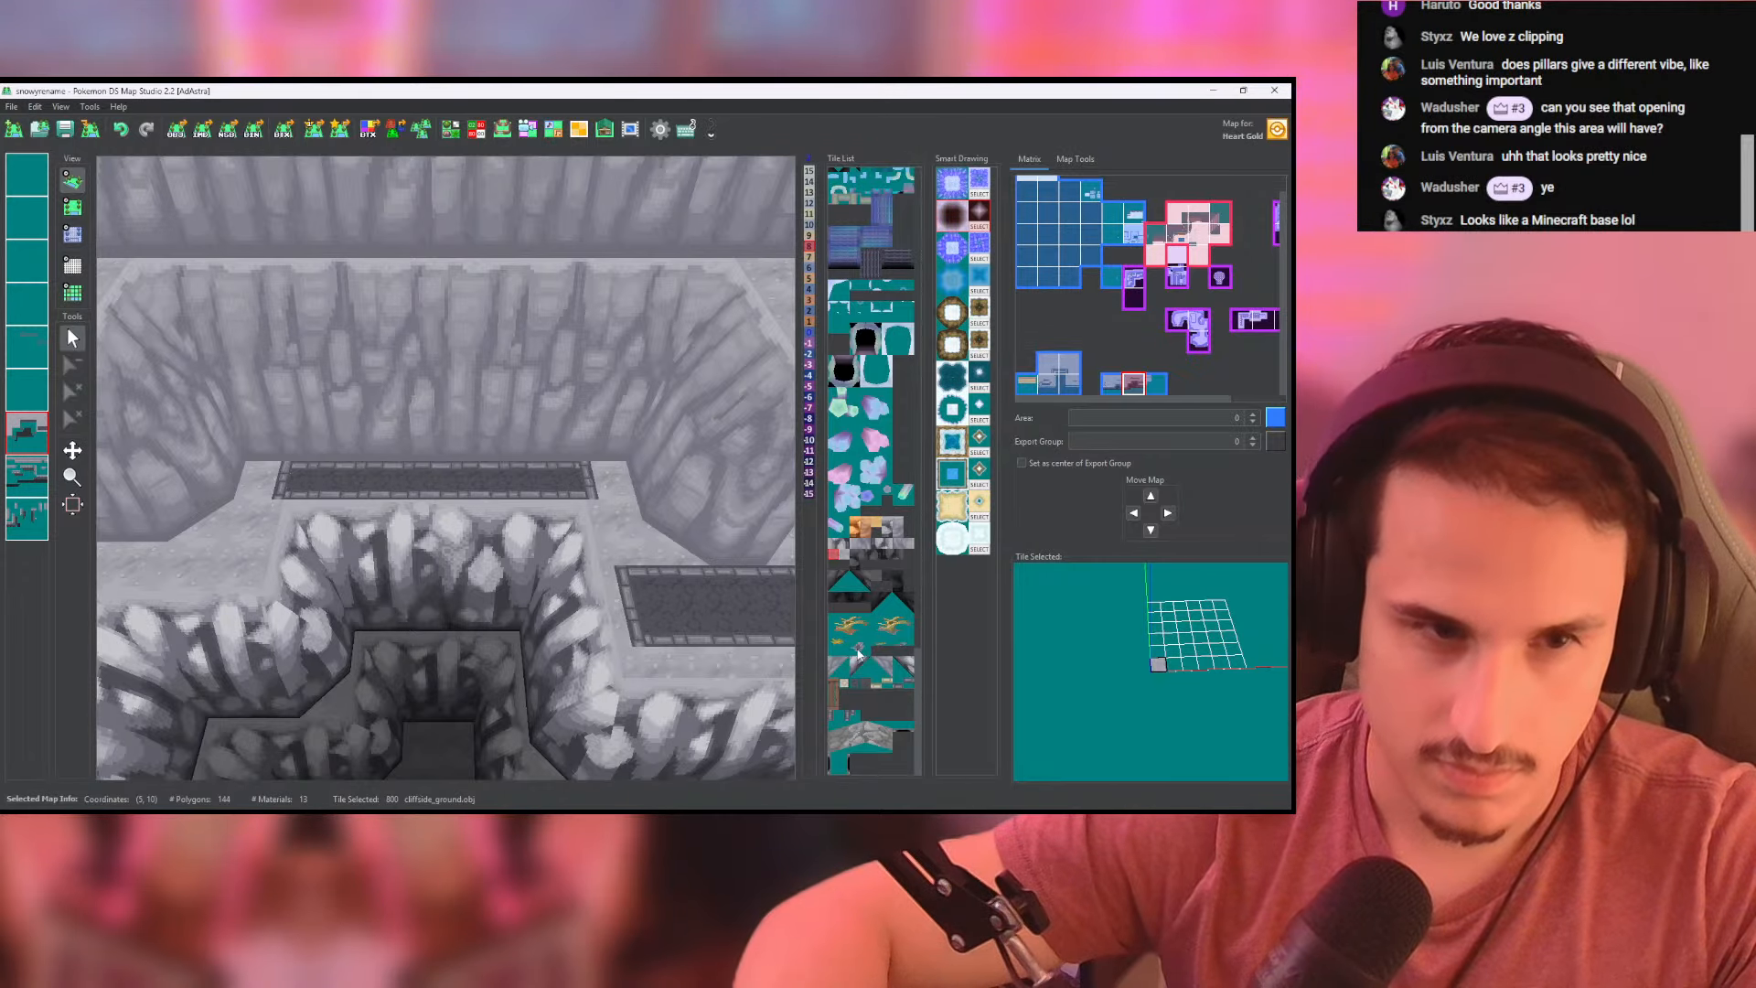
left_click(72, 208)
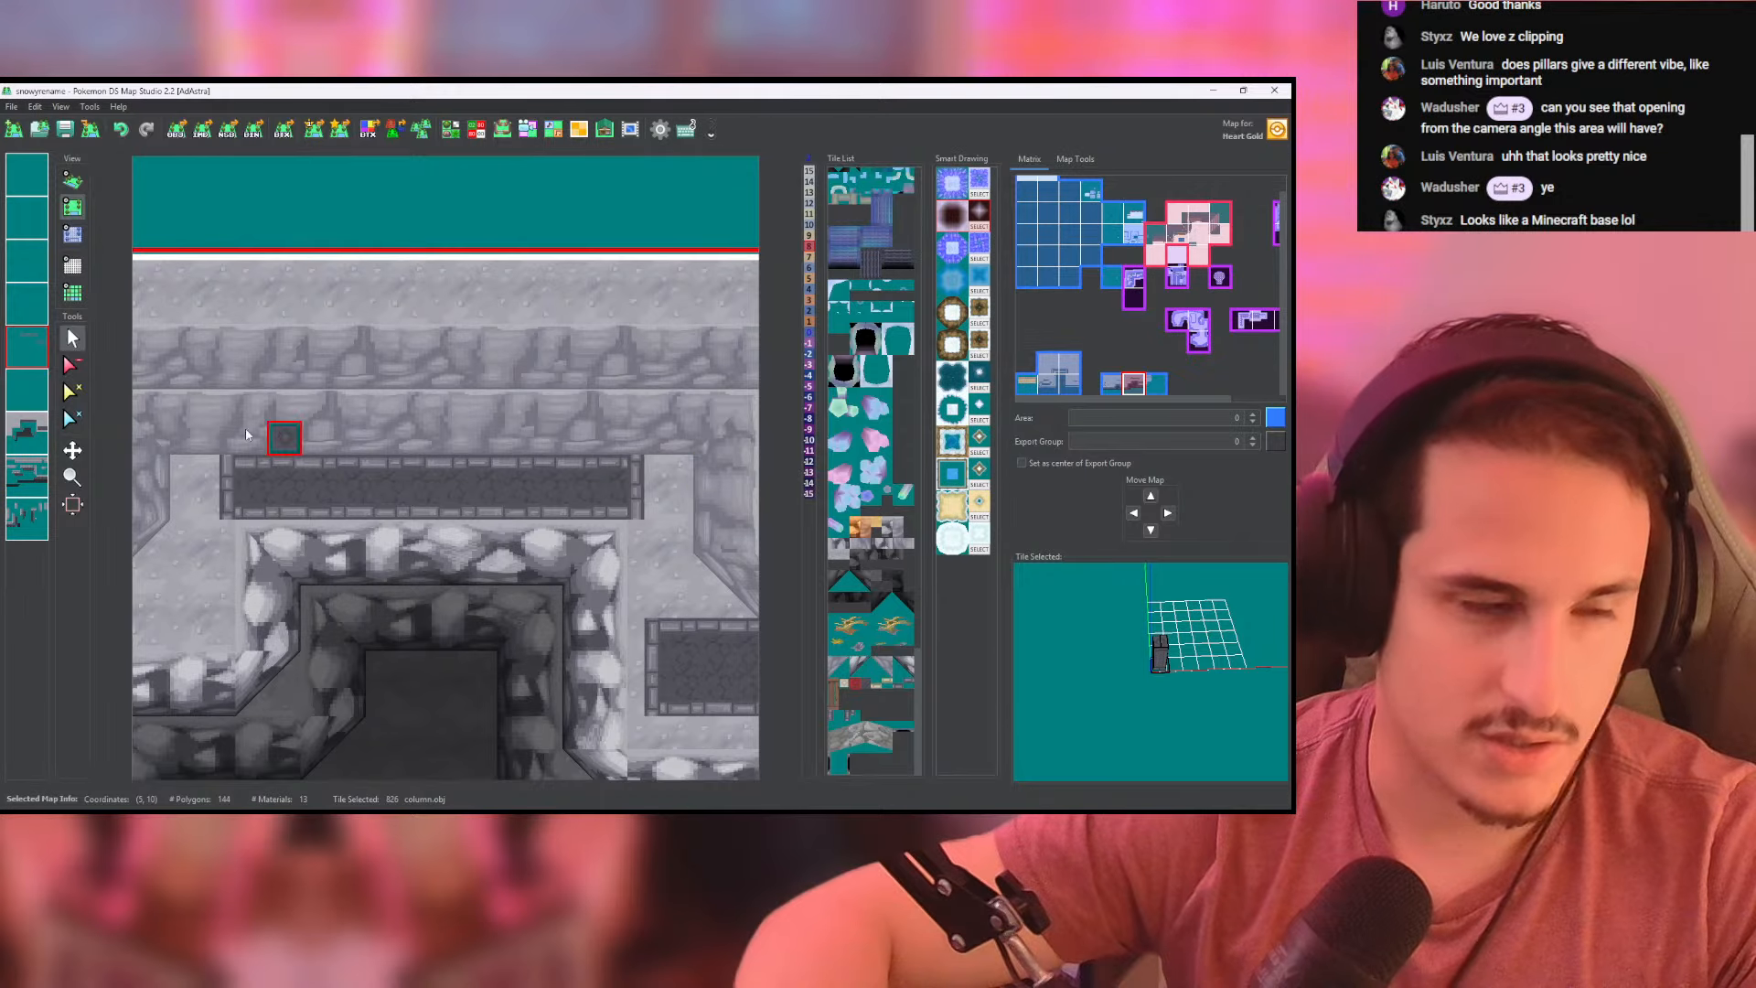
- Place four evenly spaced column tiles along the back edge of the northern bordered strip, on the layer above the ground
left_click(36, 392)
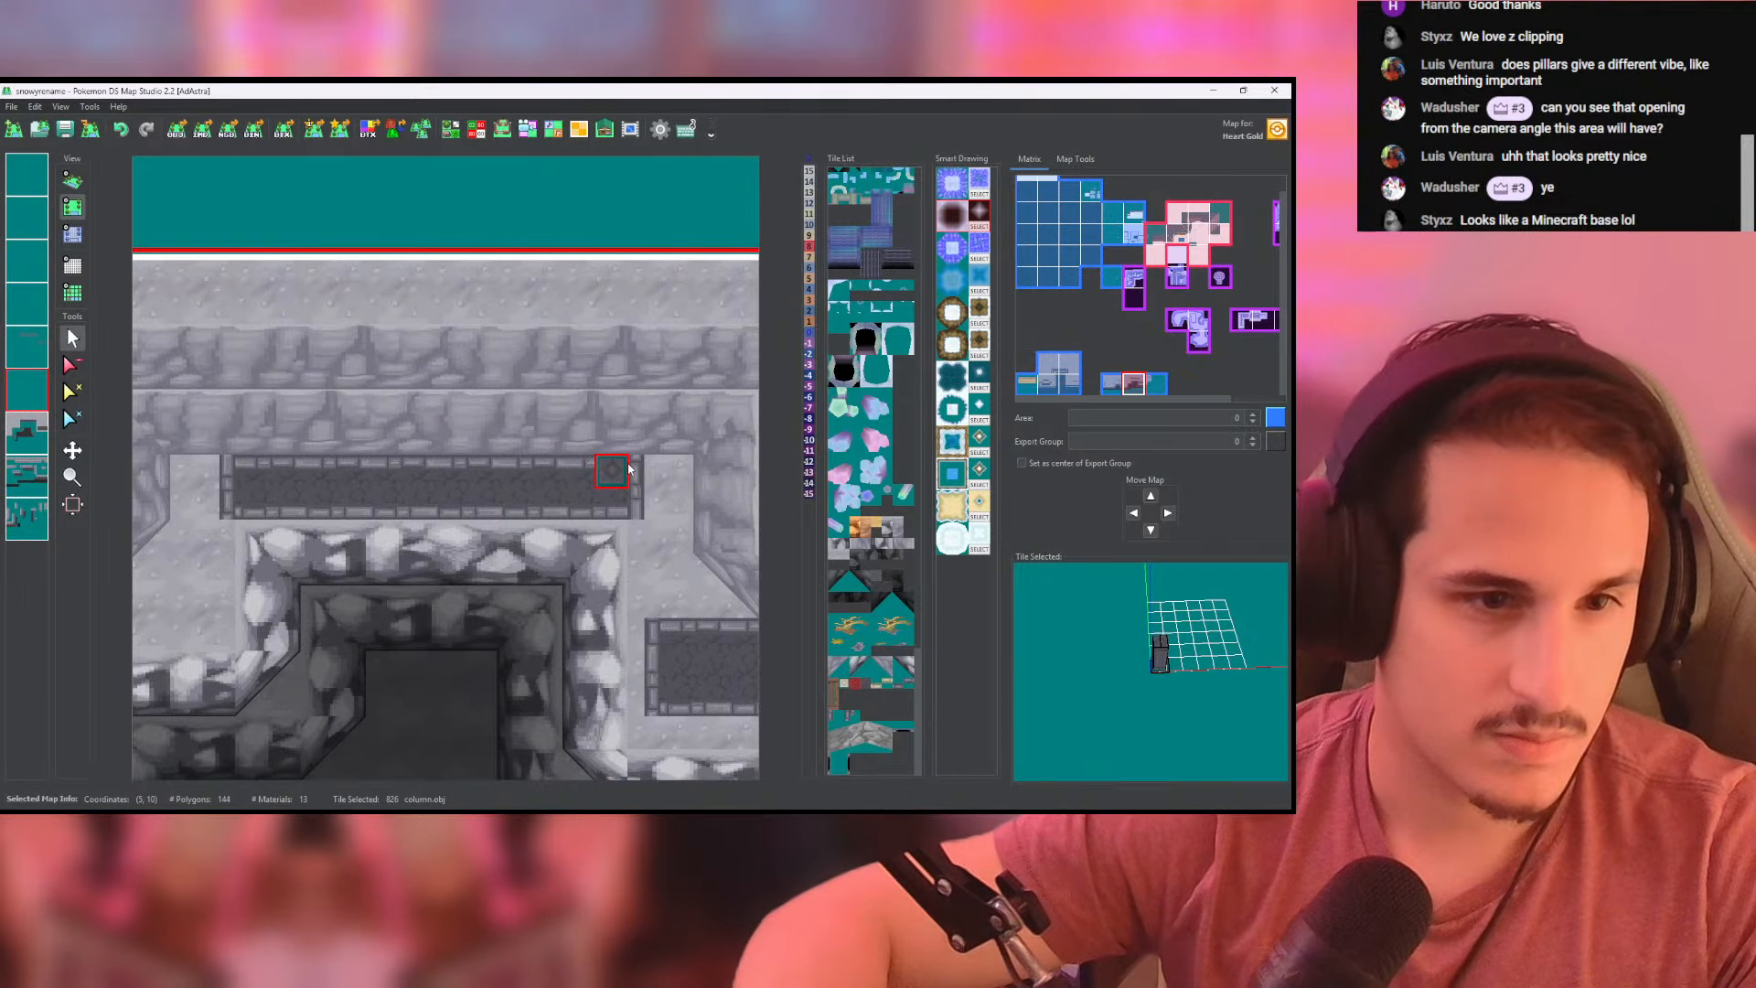
left_click(625, 468)
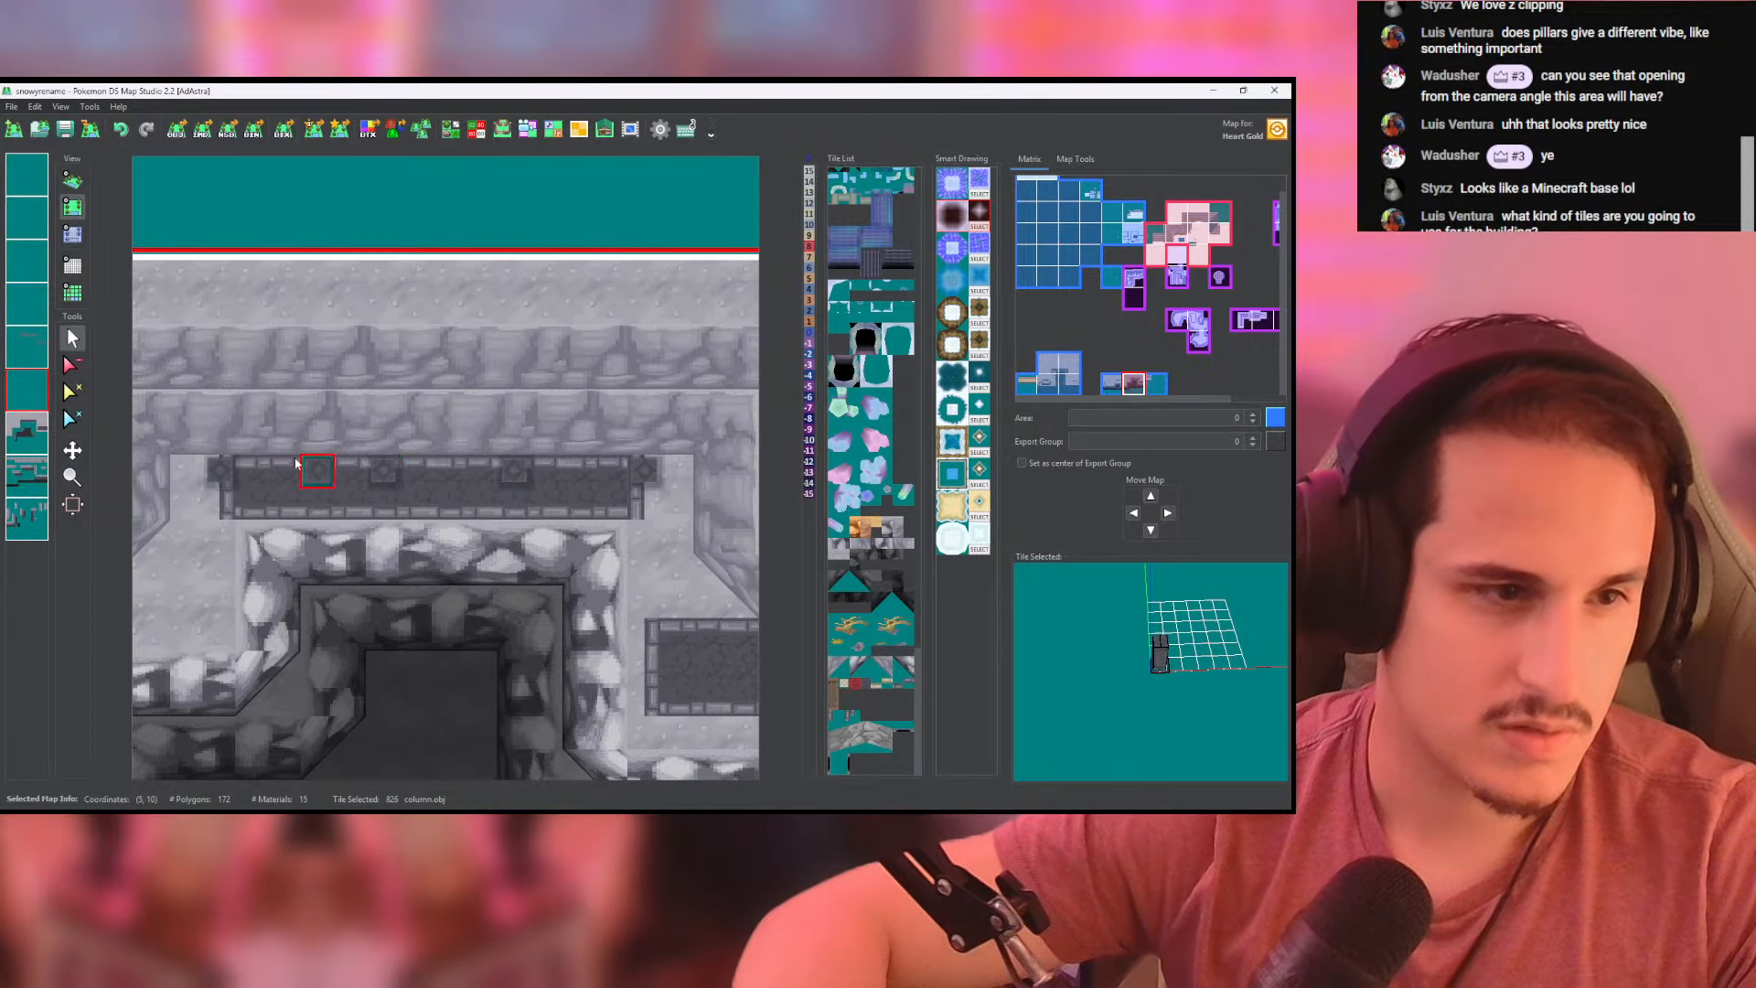
left_click(73, 341)
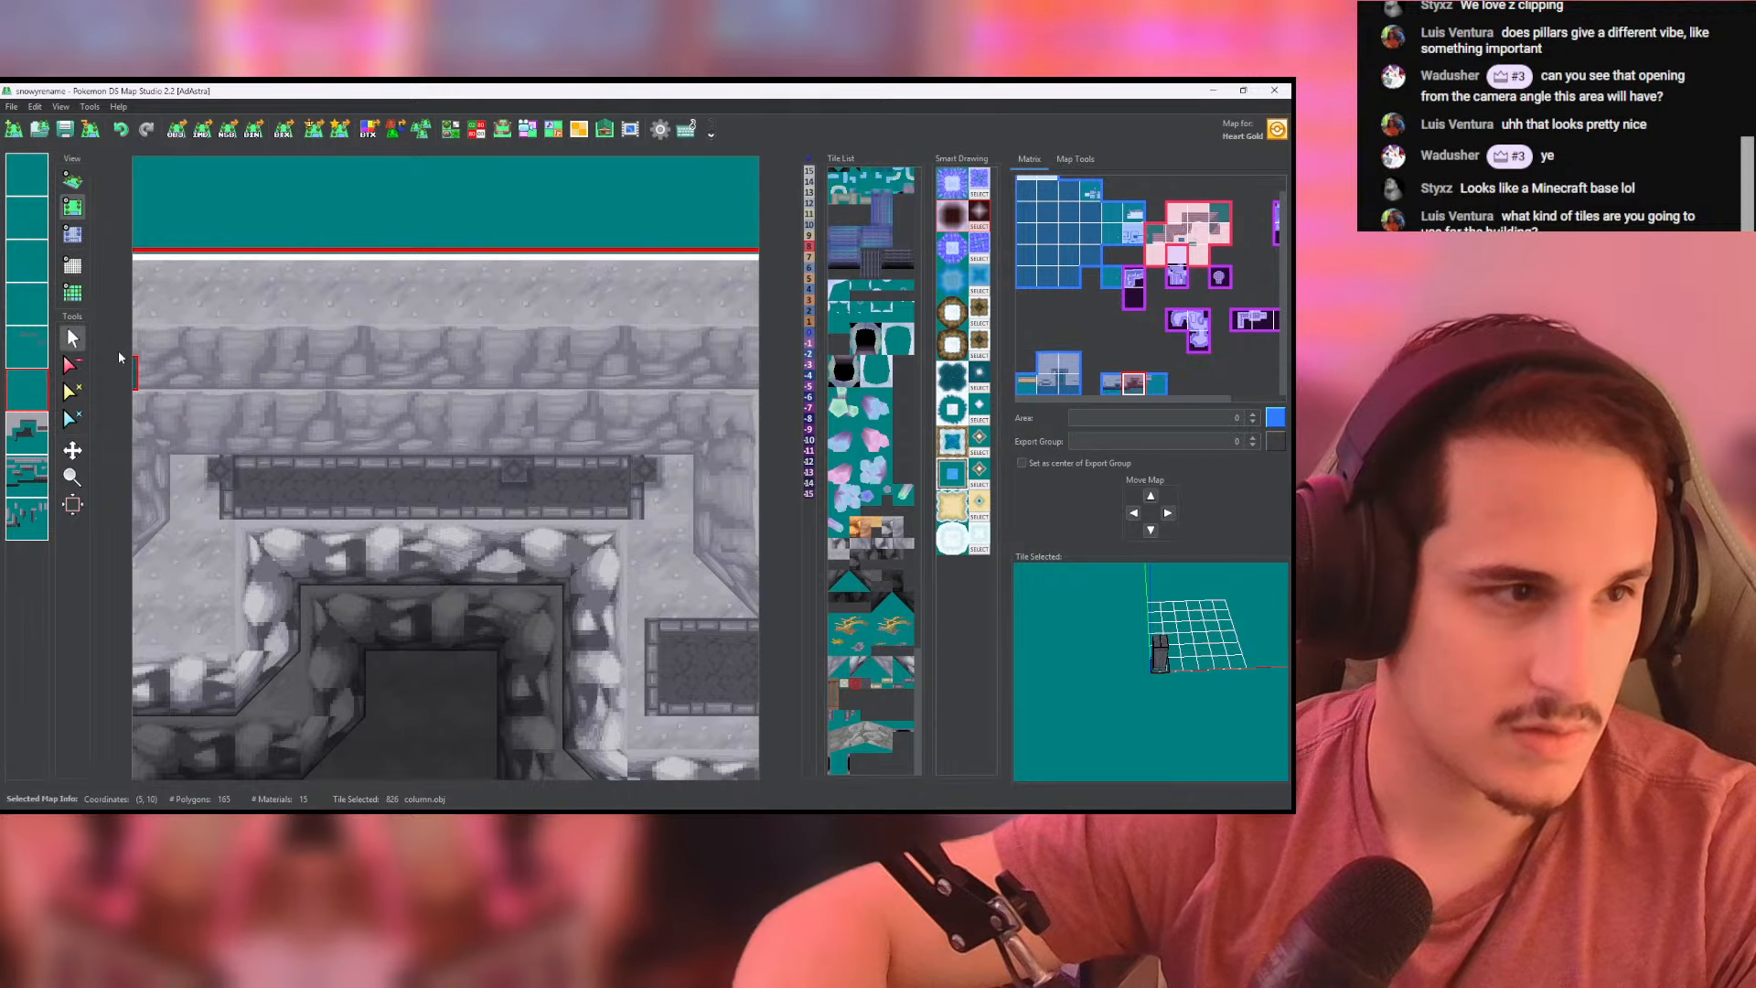
left_click(354, 475)
- Inspect the row of columns against the cliff wall in 3D and save the map
left_click(72, 180)
scroll(459, 448, "up", 8)
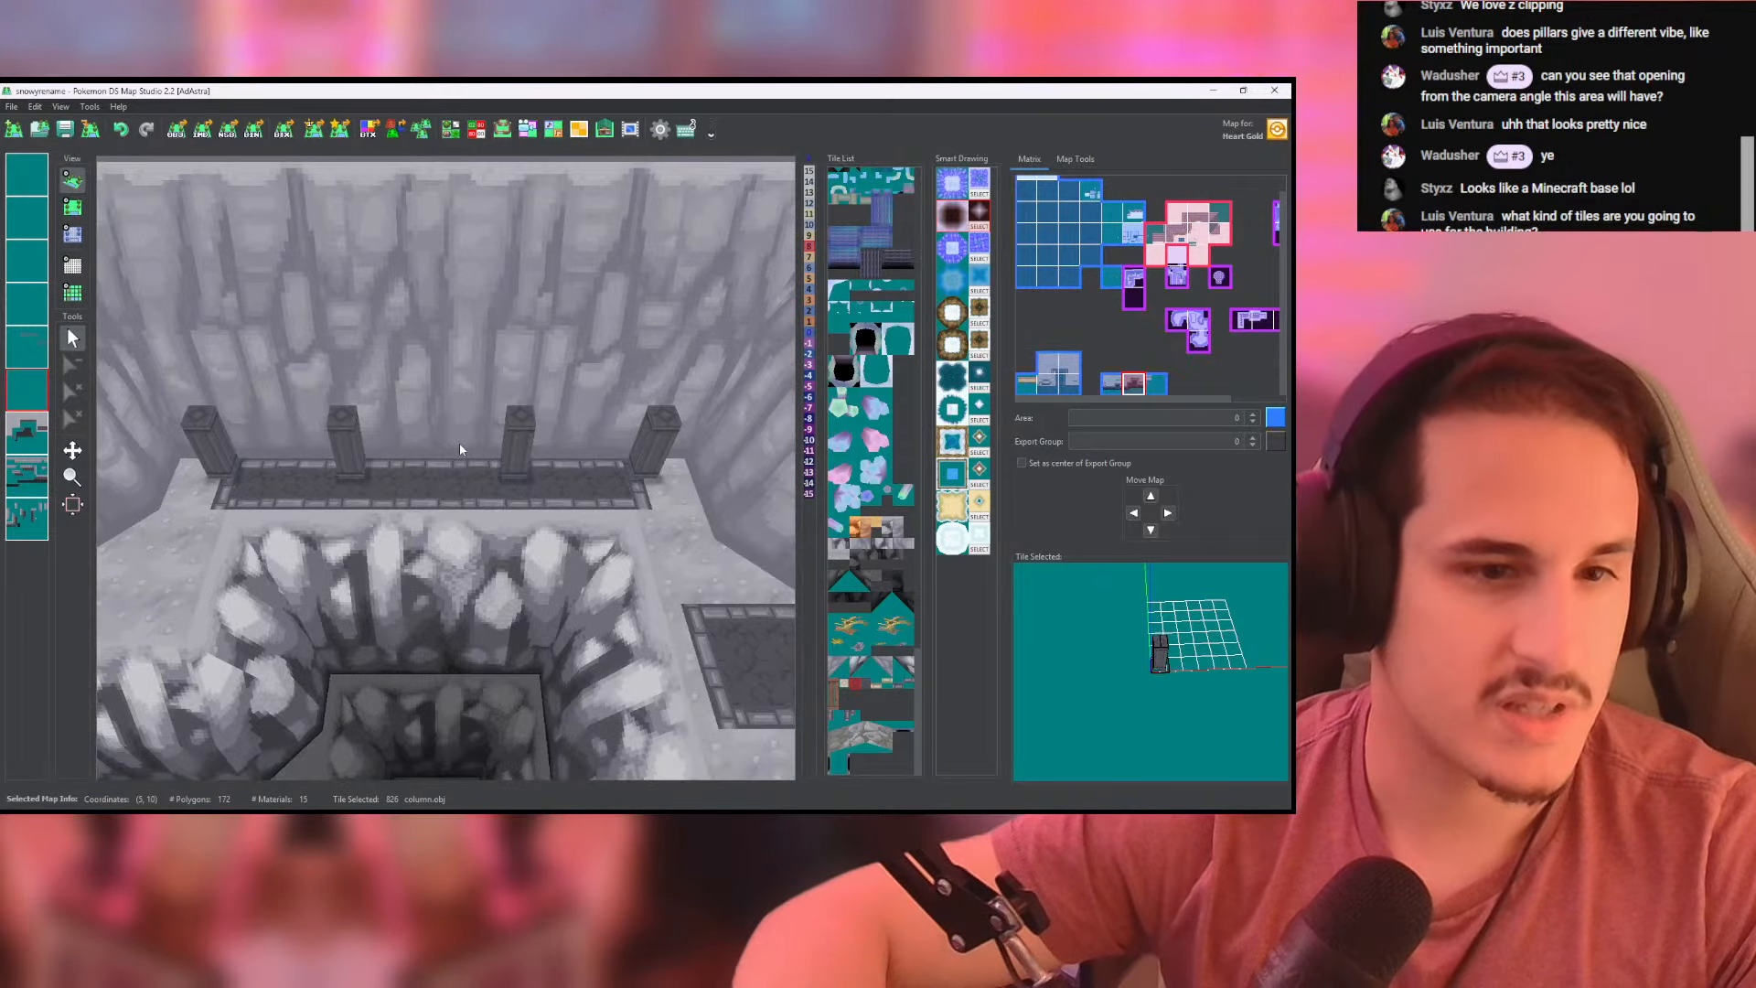
left_click_drag(459, 445, 455, 366)
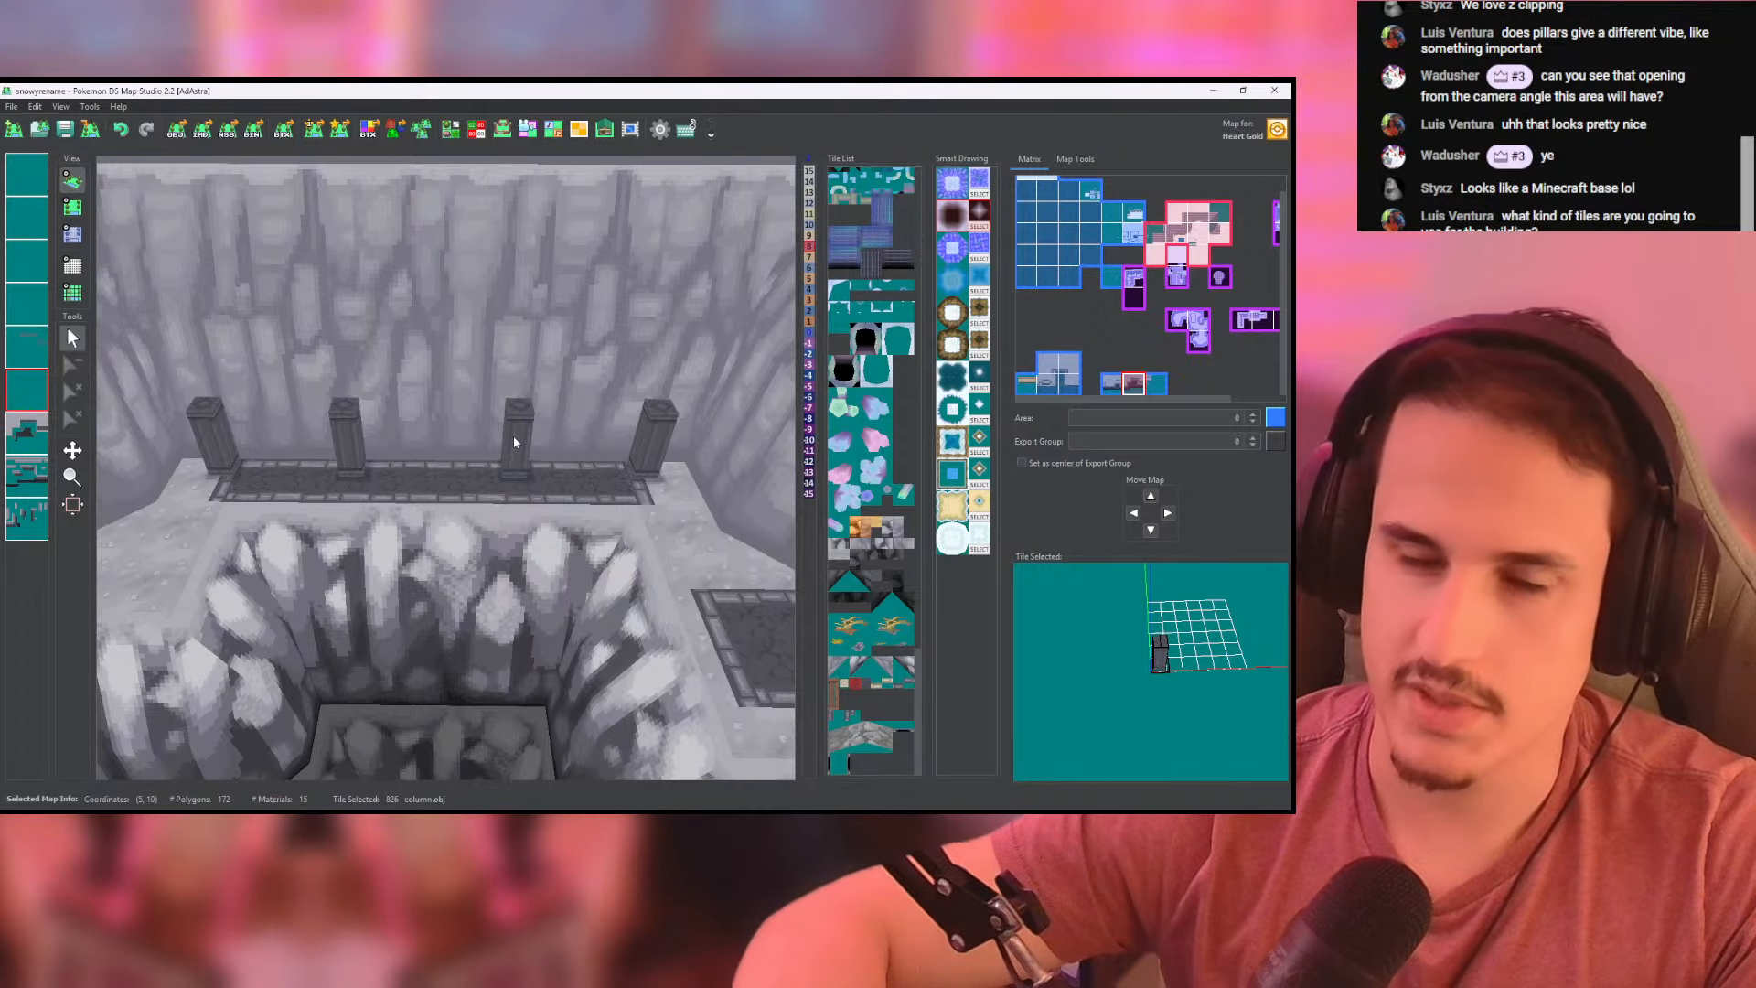
scroll(513, 435, "down", 2)
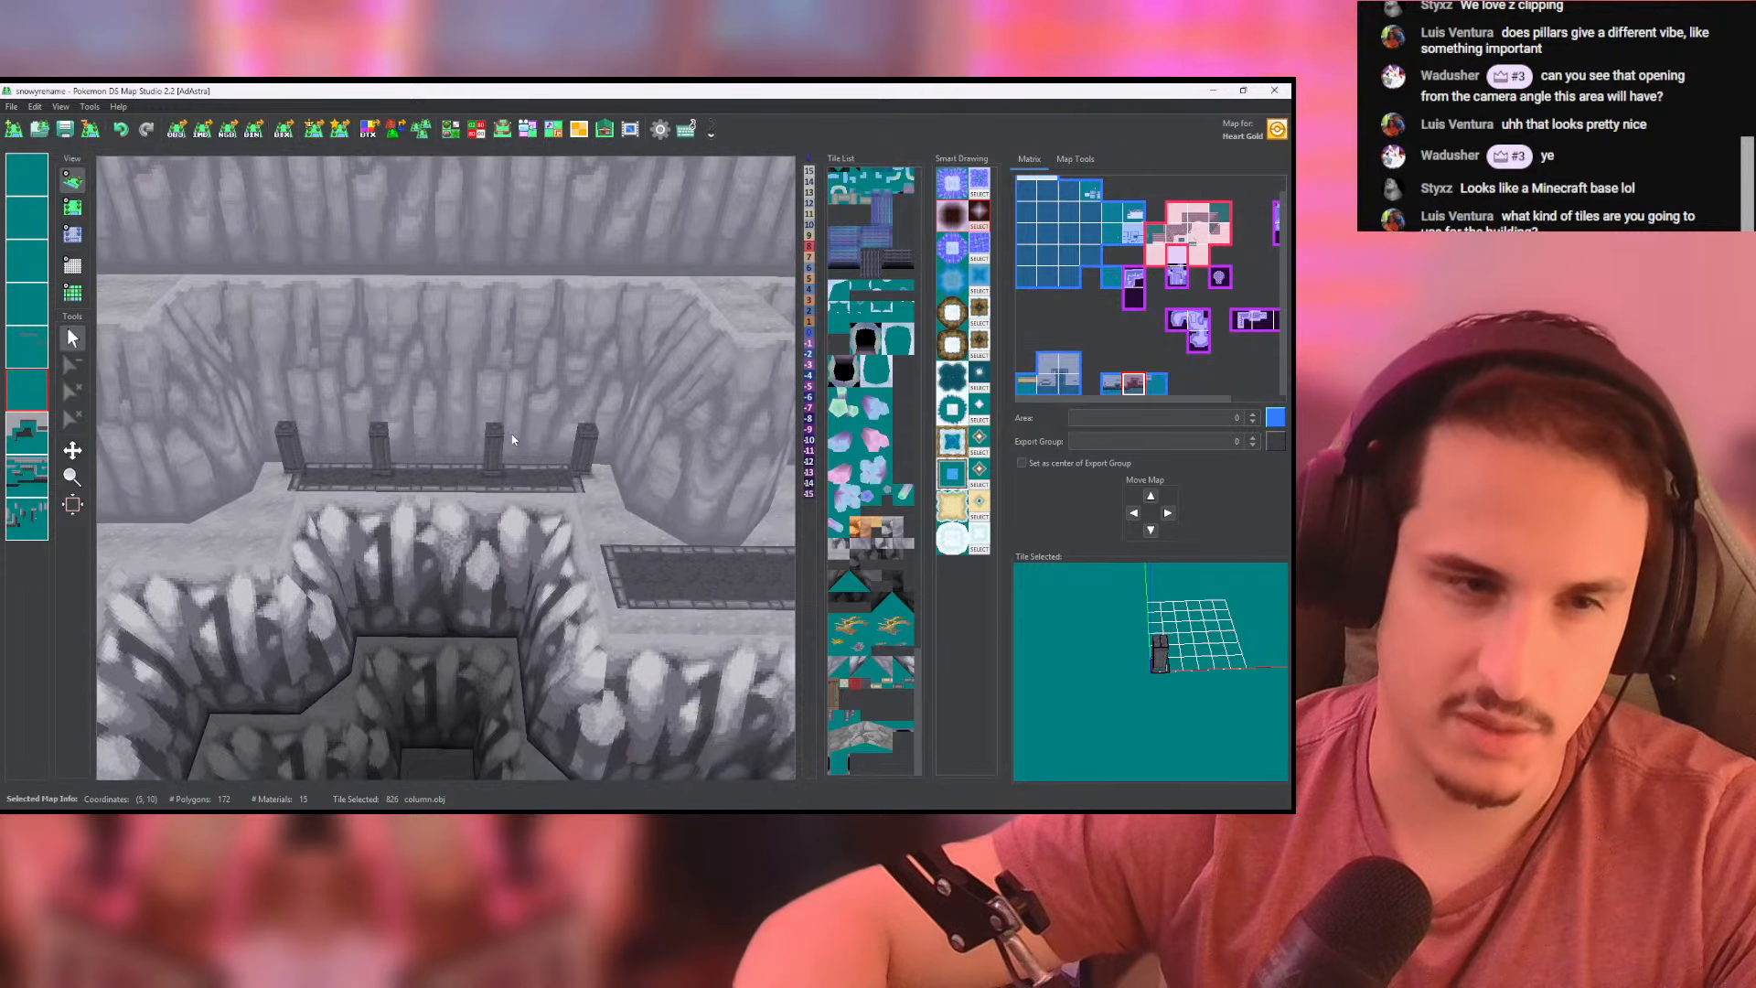
scroll(513, 439, "up", 4)
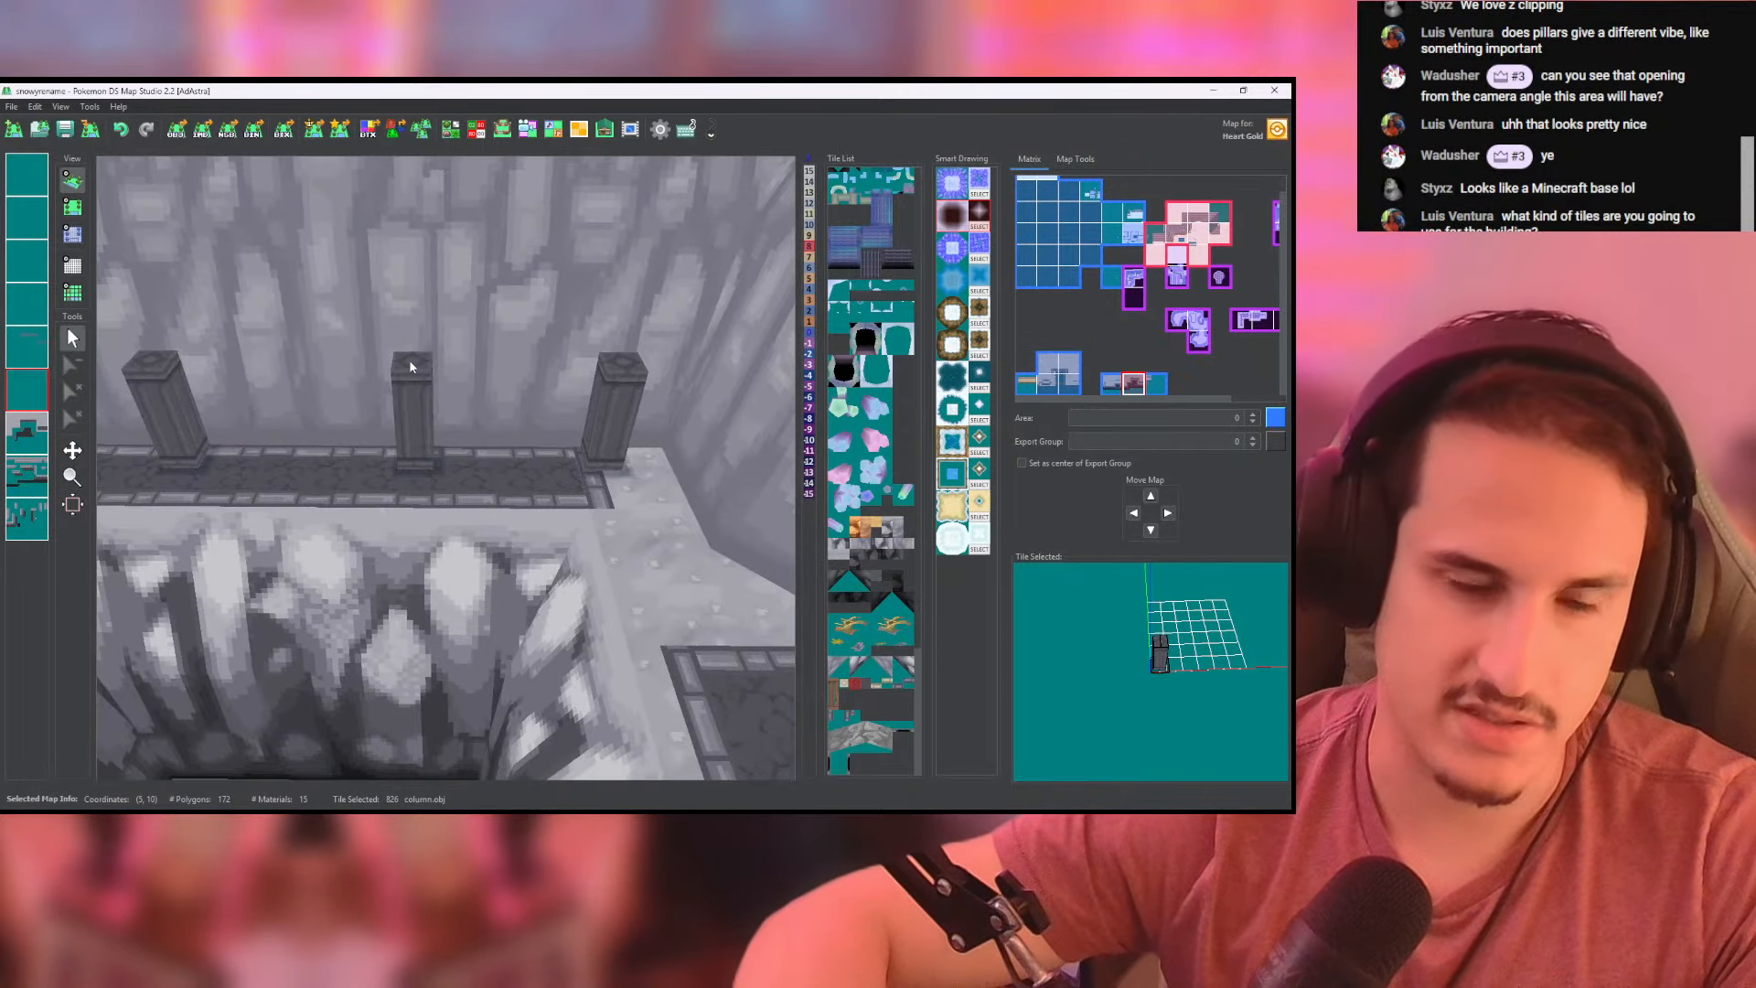
left_click(65, 128)
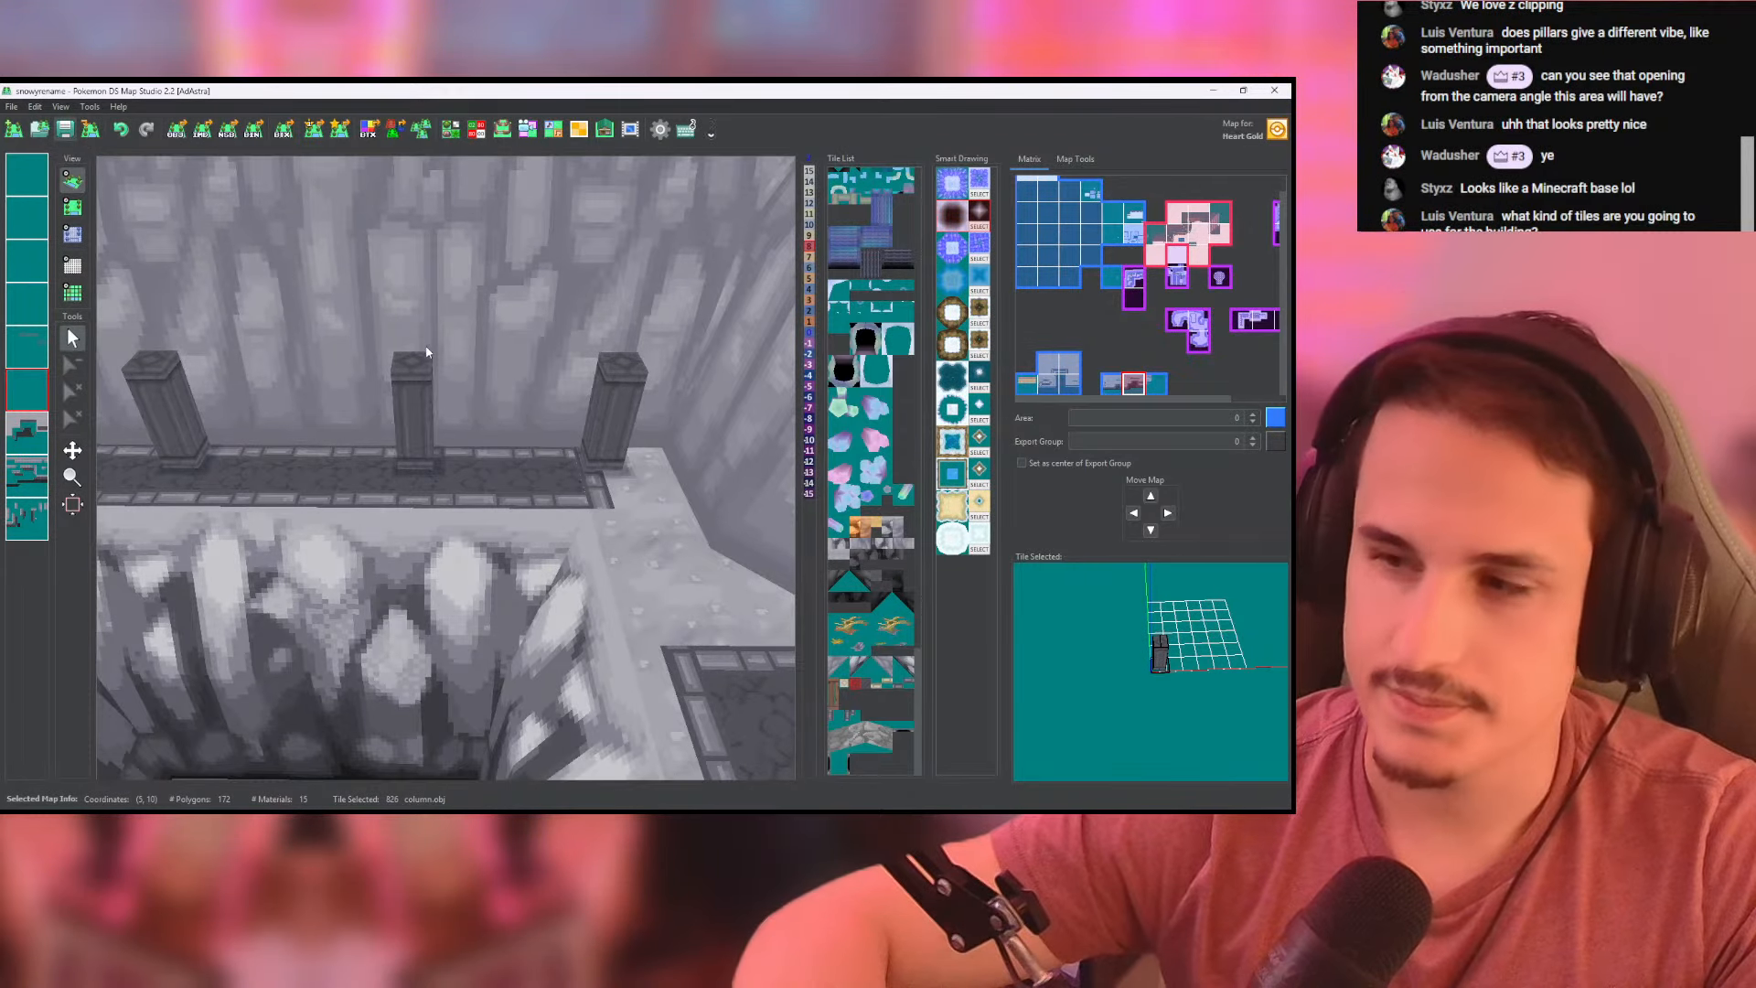
- Examine the cliff map's tile layers one at a time in the top-down view
scroll(430, 410, "down", 4)
middle_click_drag(430, 410, 717, 451)
mouse_move(284, 465)
middle_mouse_down()
mouse_move(655, 422)
mouse_move(261, 461)
middle_mouse_up()
left_click(72, 207)
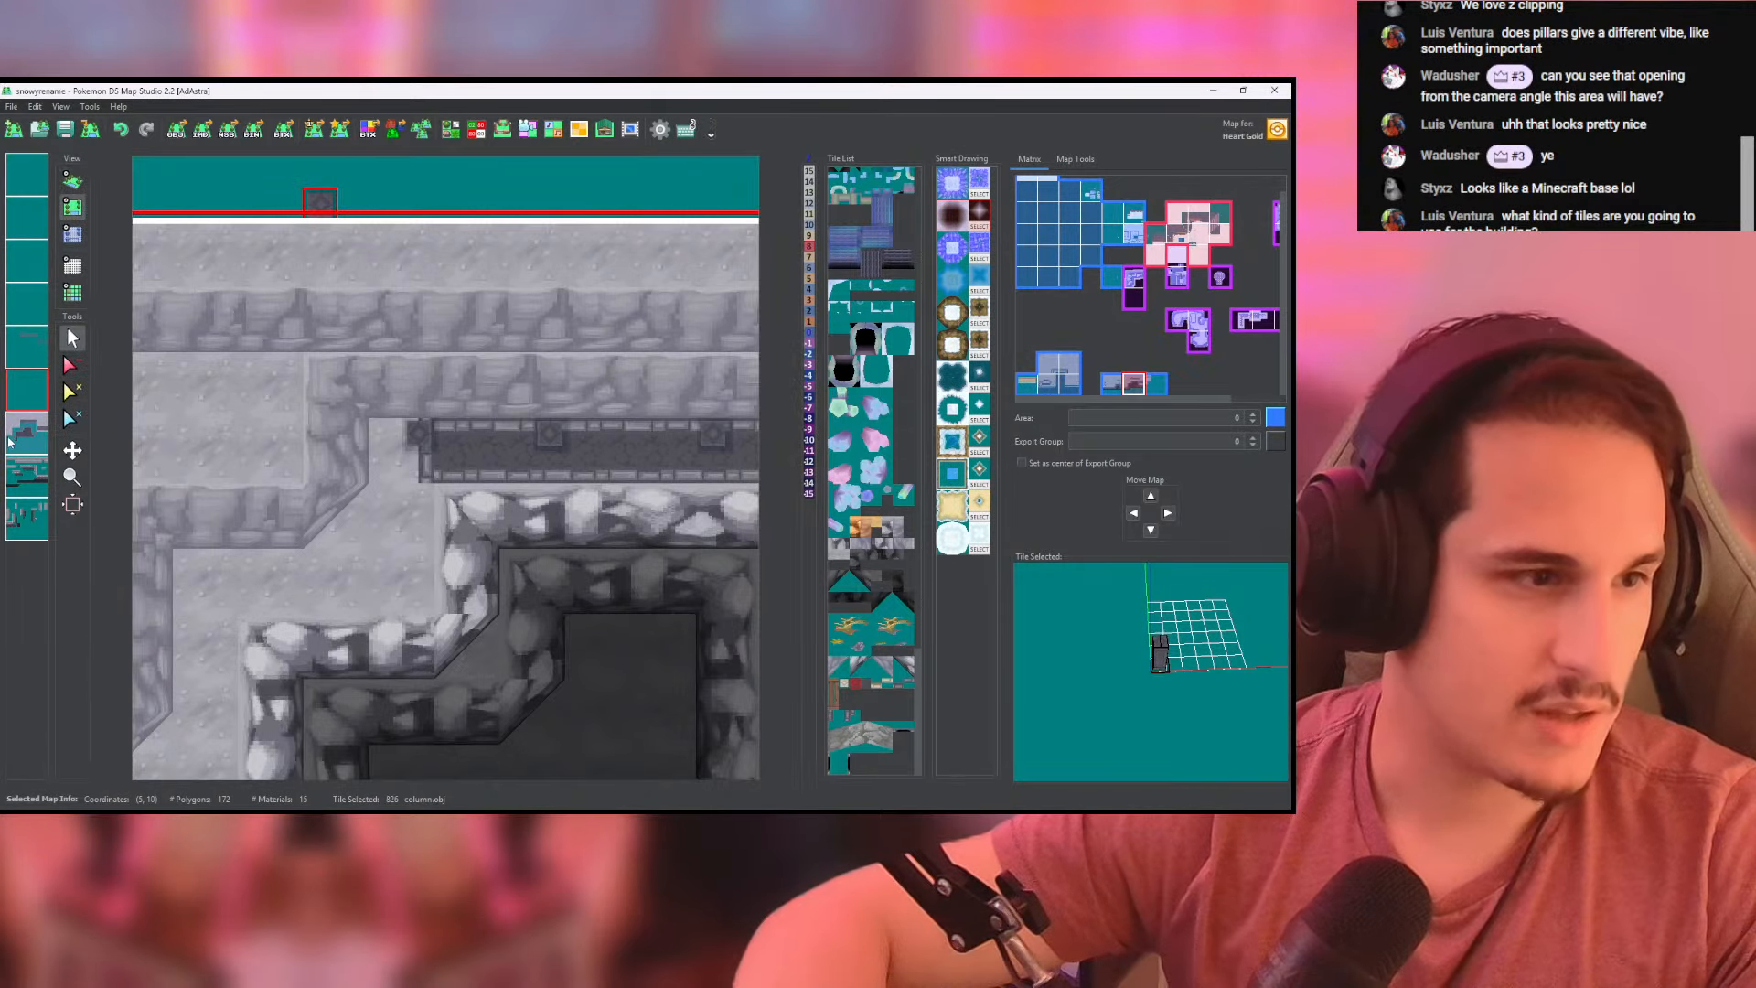
left_click(27, 434)
left_click(27, 475)
left_click(26, 521)
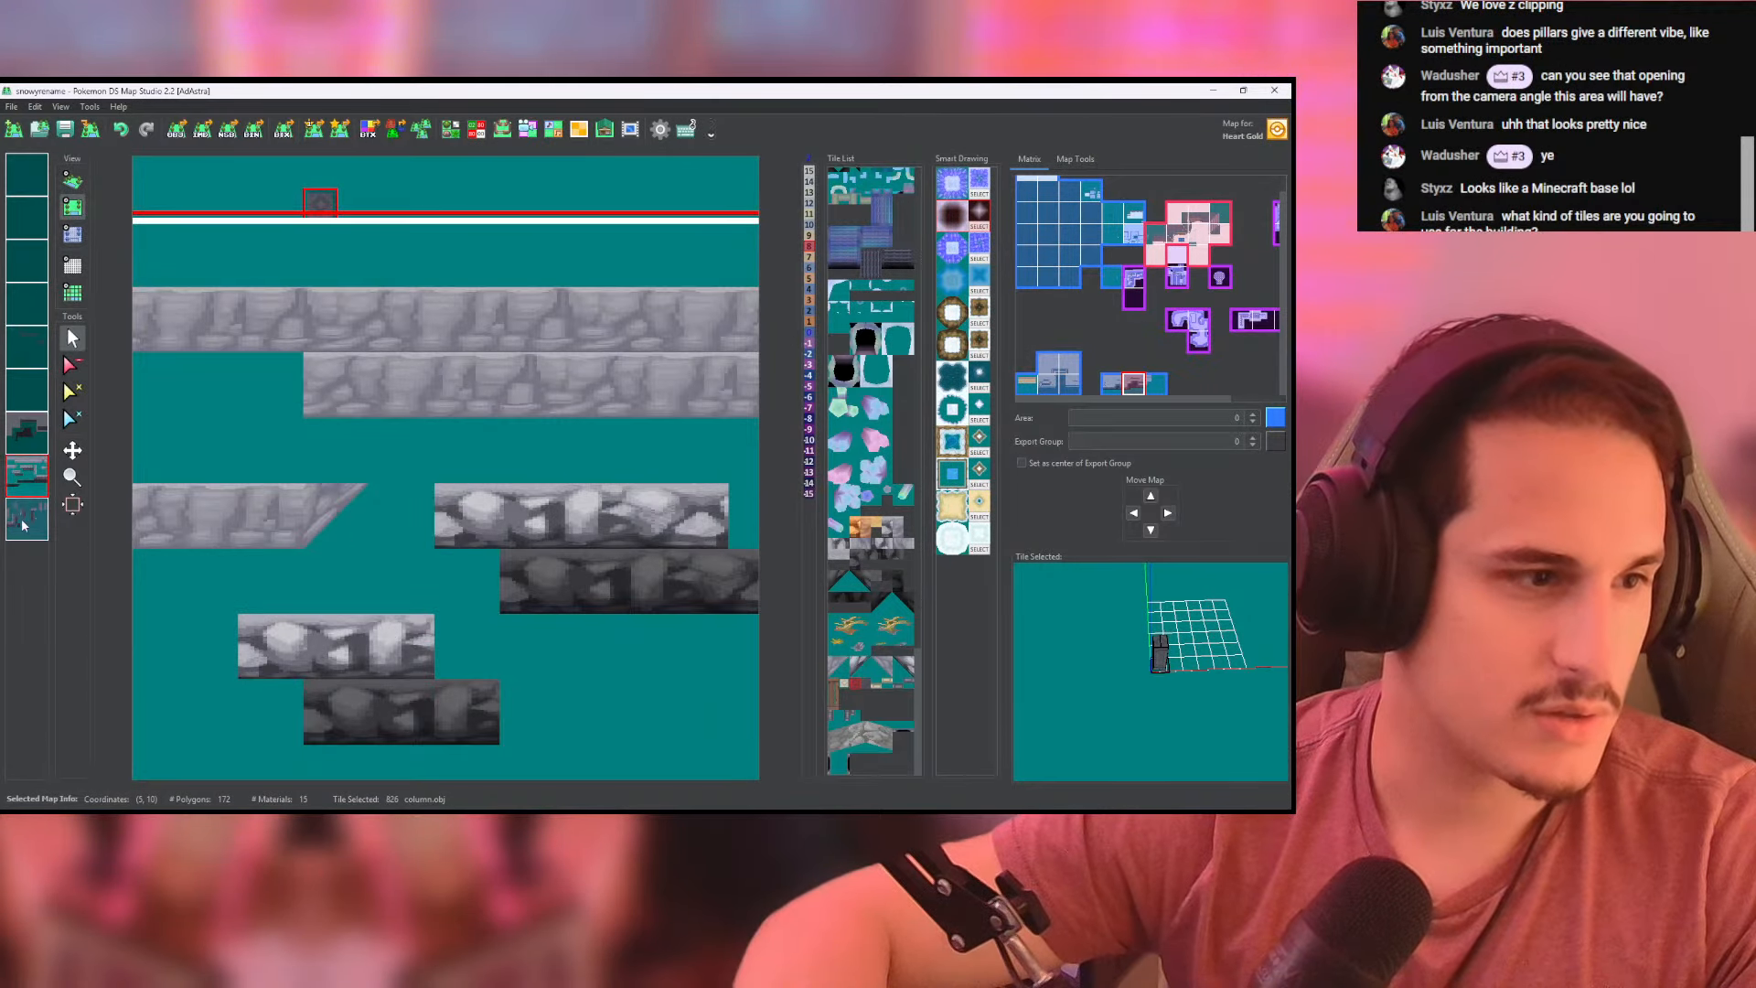
left_click(25, 524)
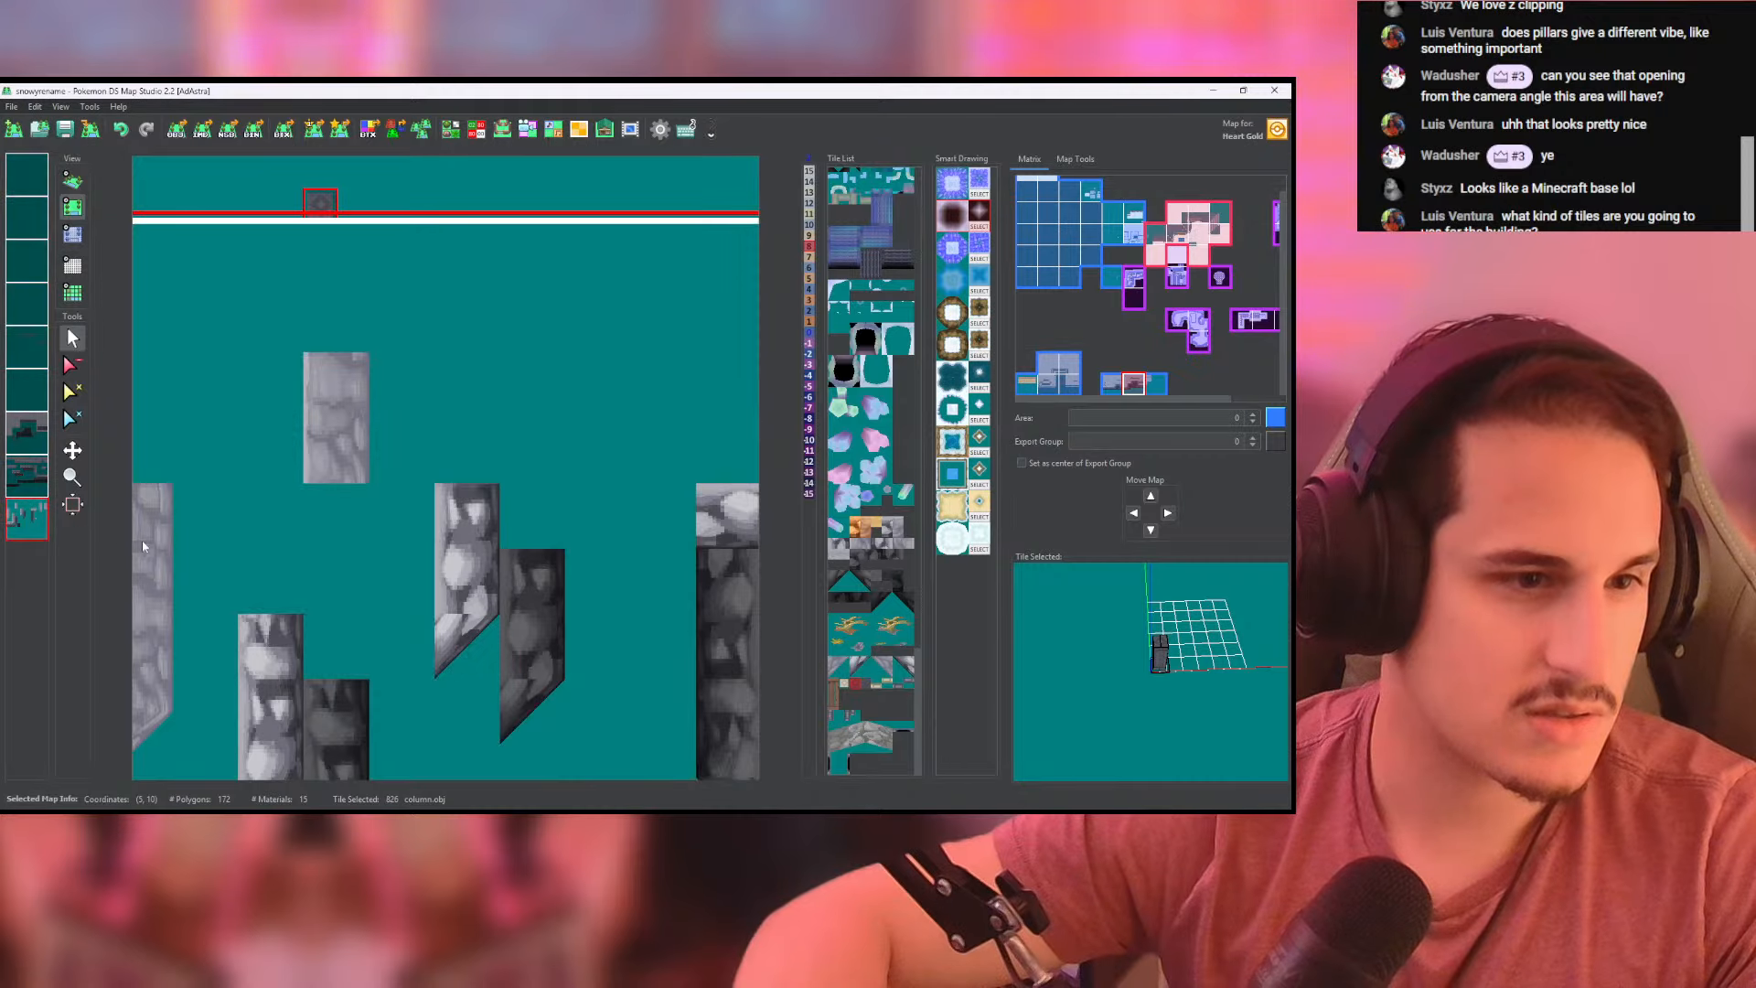
scroll(439, 497, "down", 5)
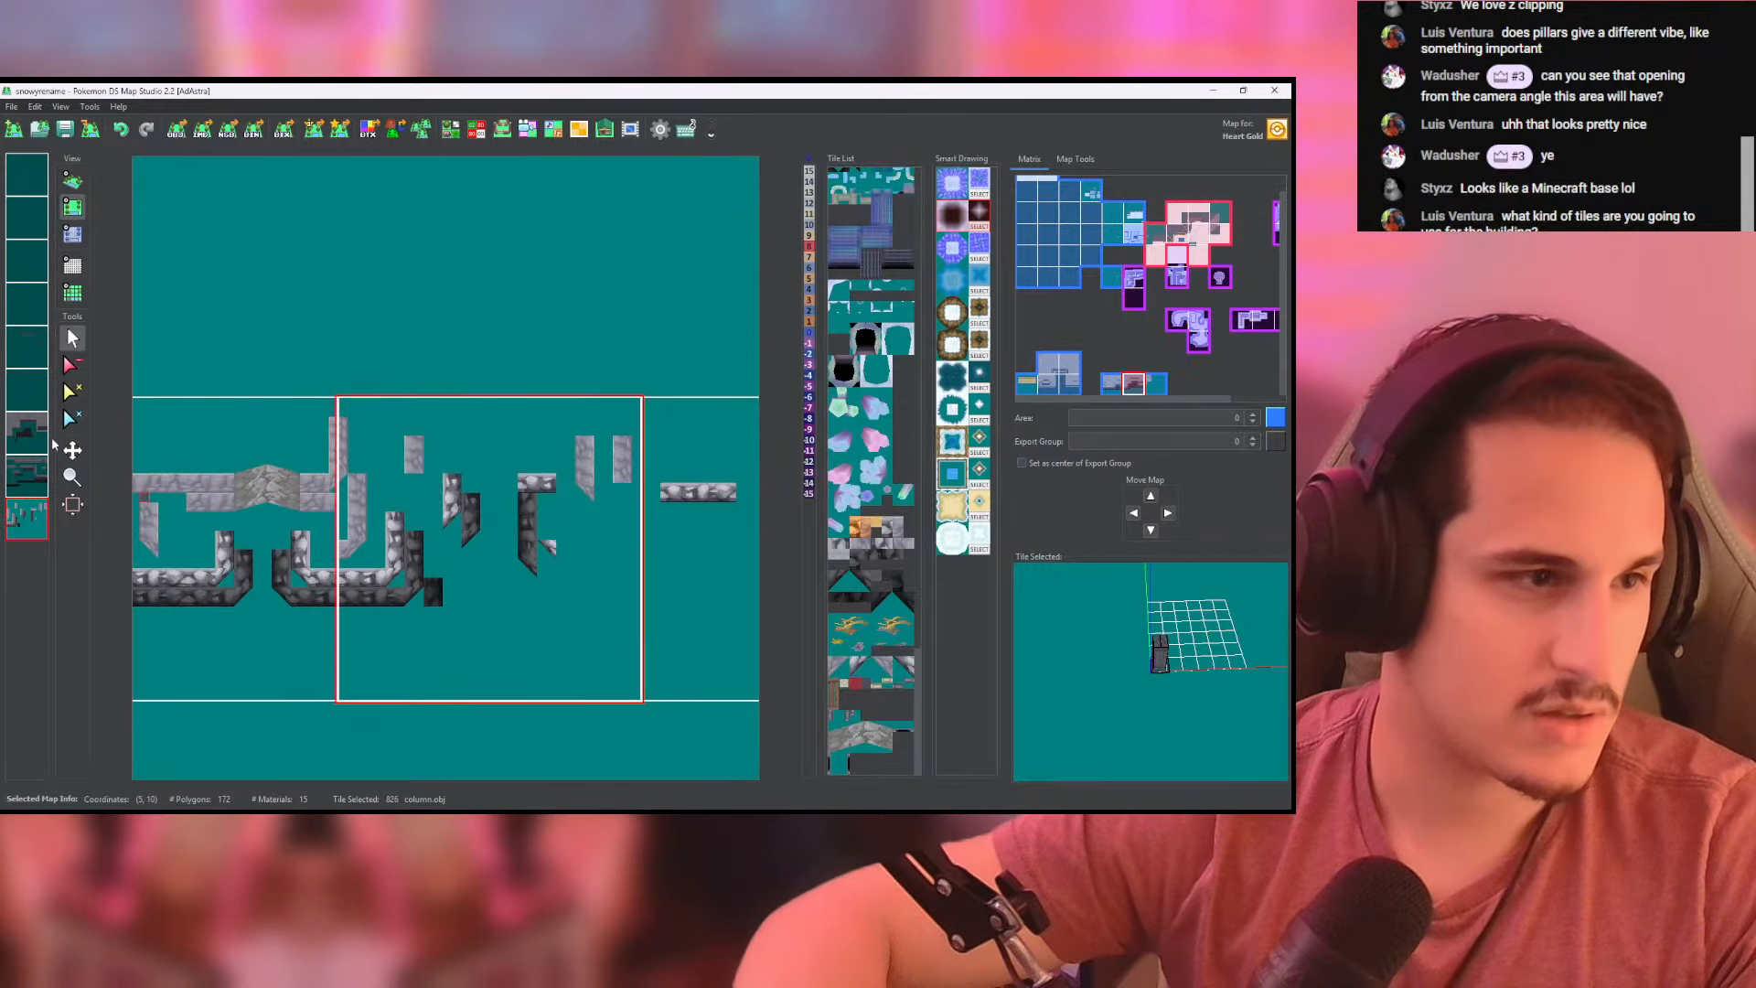
- Place a rock_crunch_high tile on the cliff wall above the columned strip, on the columns' layer, and check it in 3D
left_click(27, 391)
left_click(22, 398)
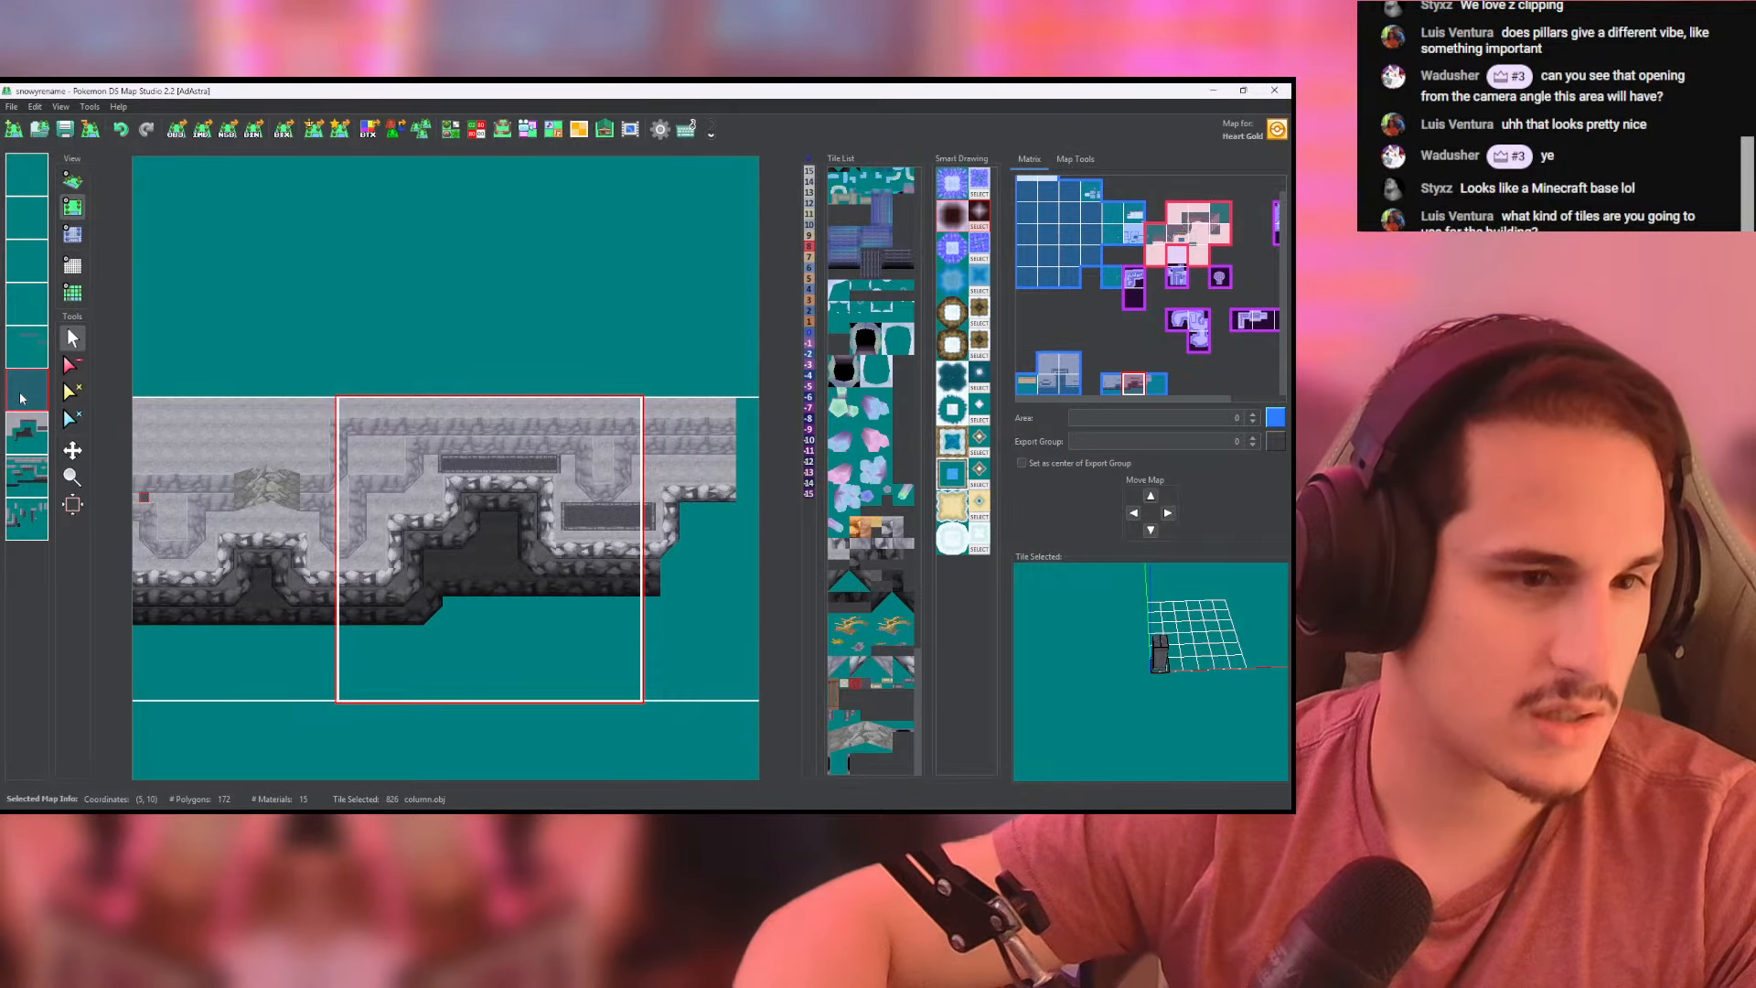
scroll(429, 486, "up", 2)
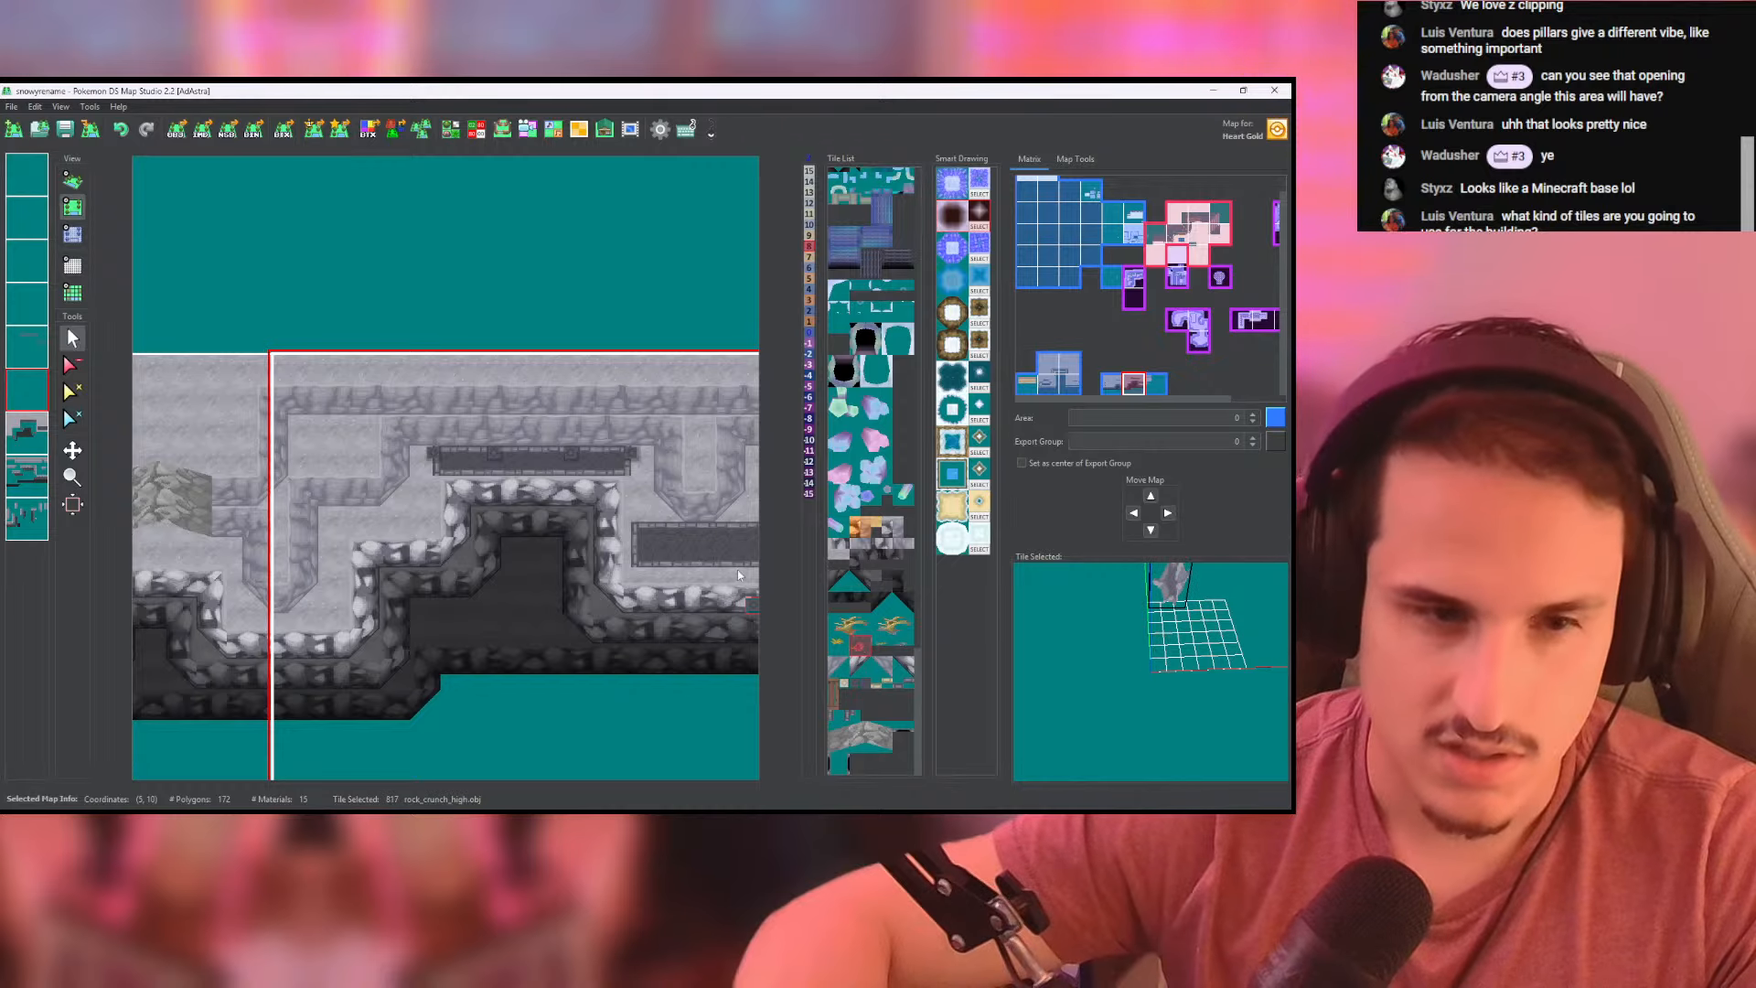
left_click(299, 423)
left_click(72, 180)
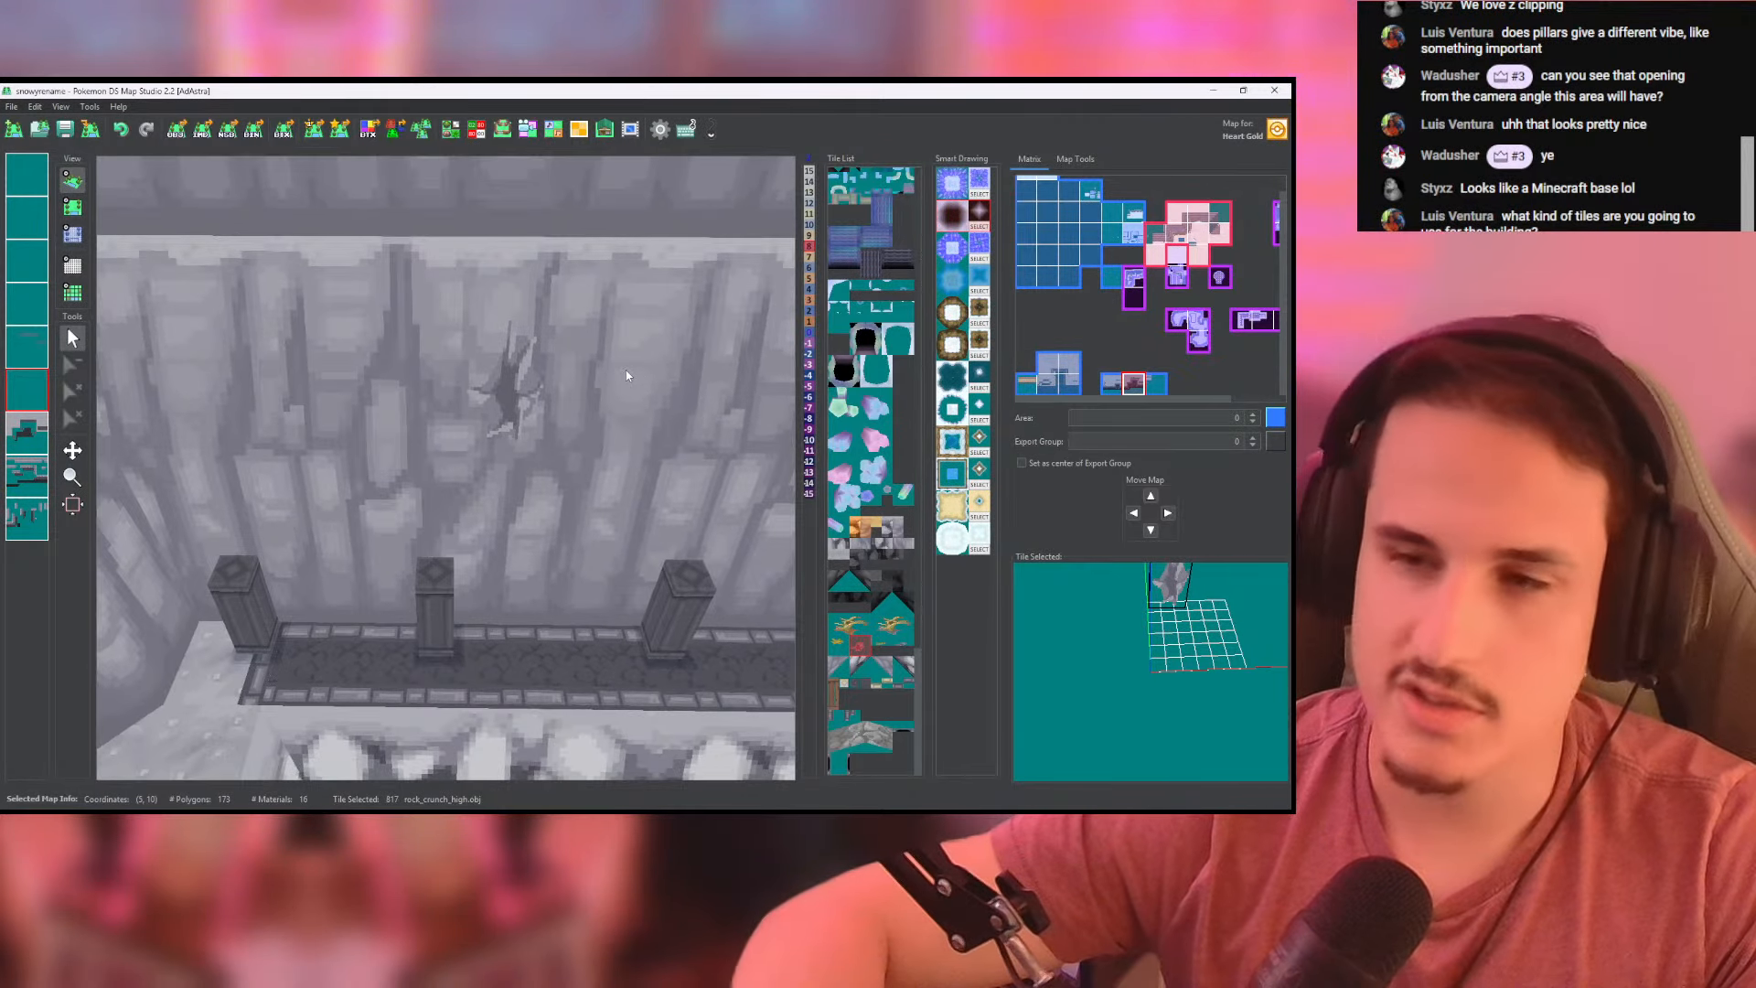
scroll(549, 466, "down", 5)
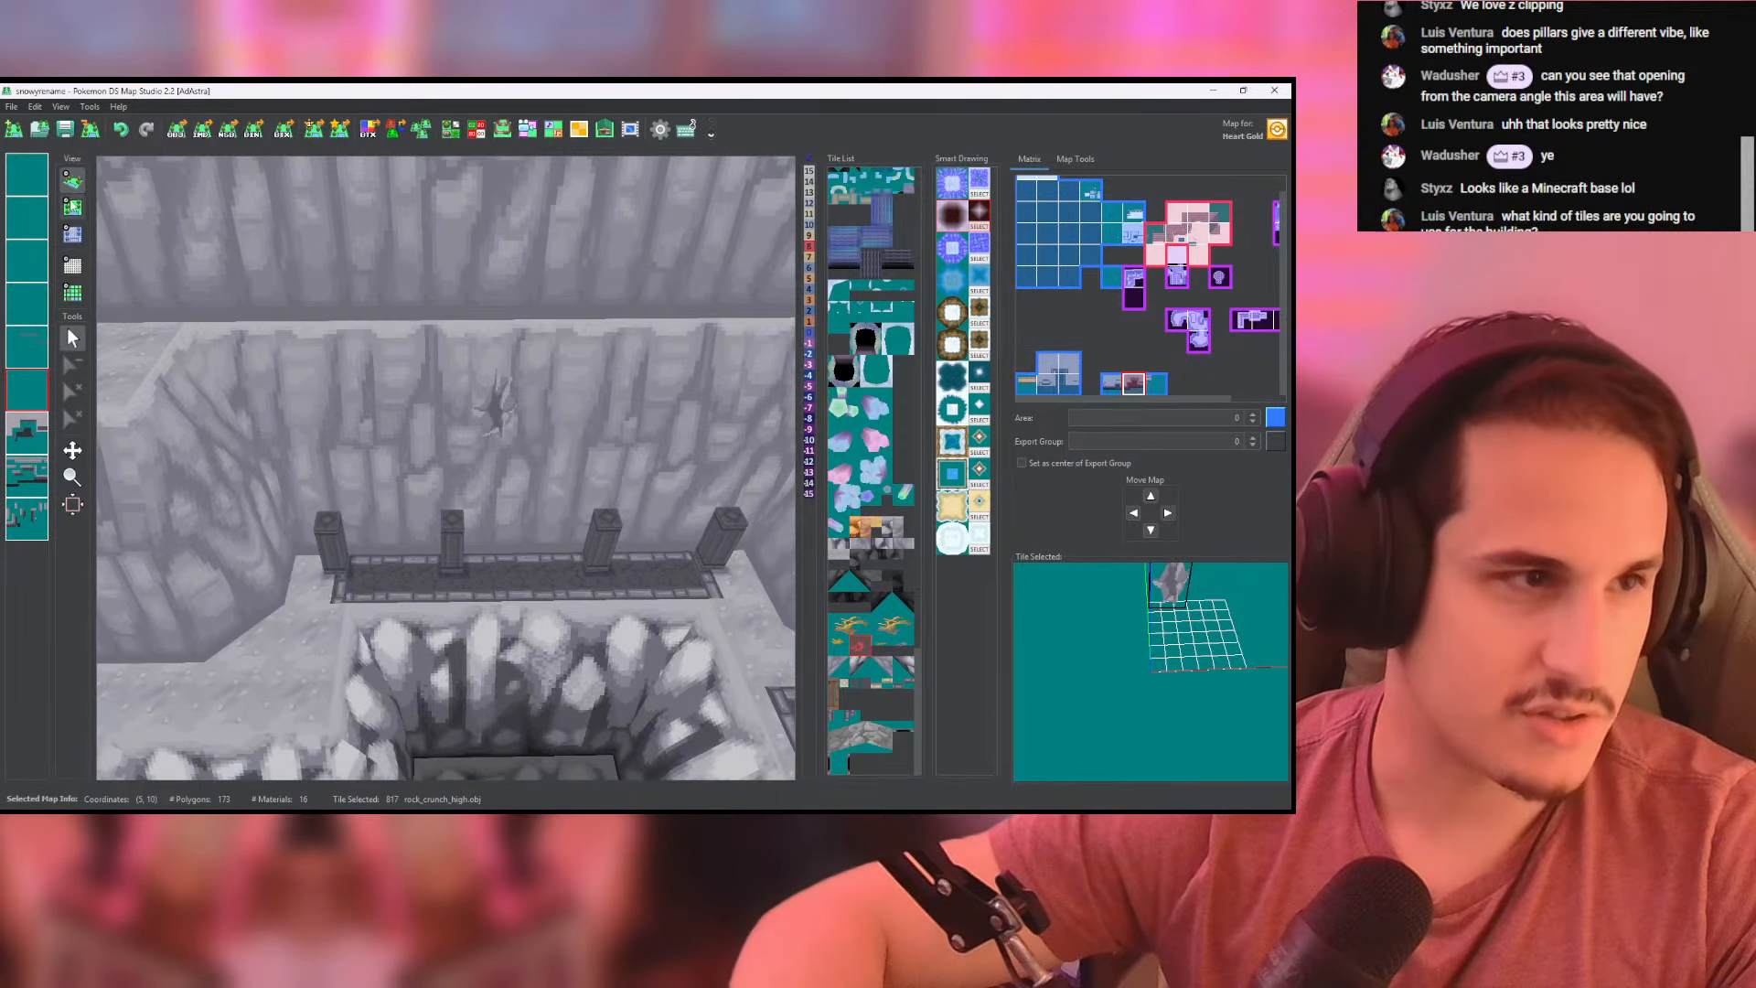
- Add two rock_crunch_low cracks to the cliff wall behind the outer columns and check them in 3D
left_click(73, 207)
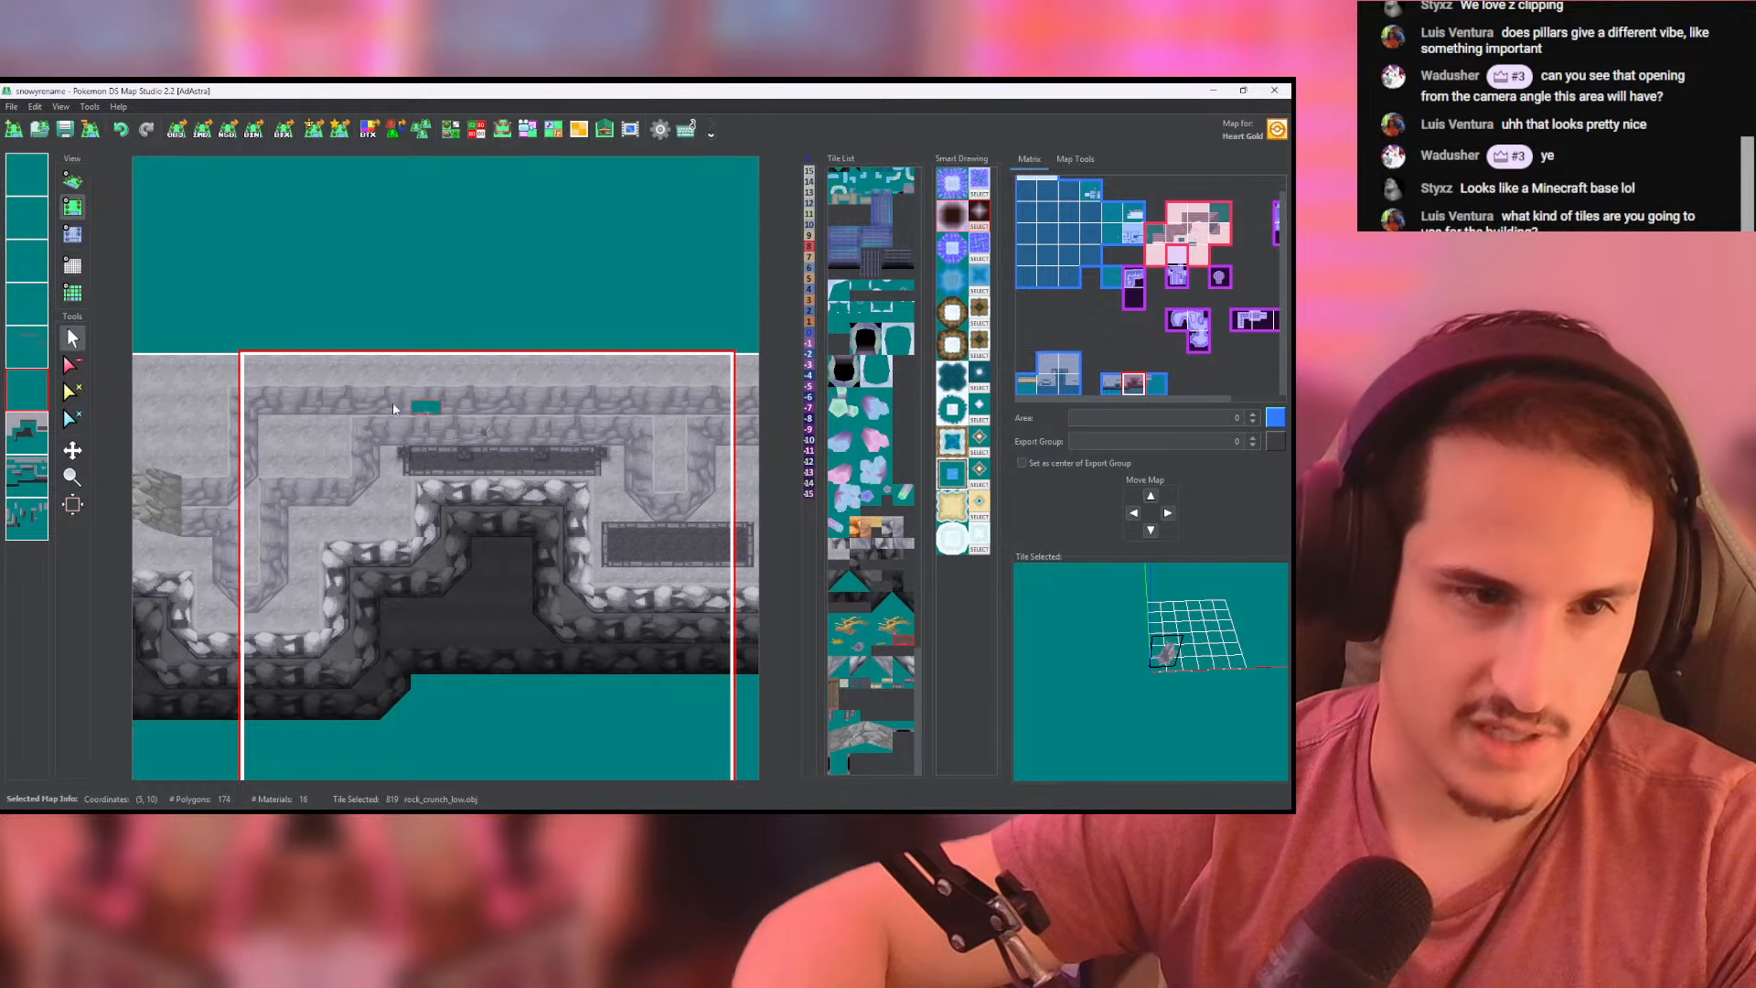
left_click(72, 180)
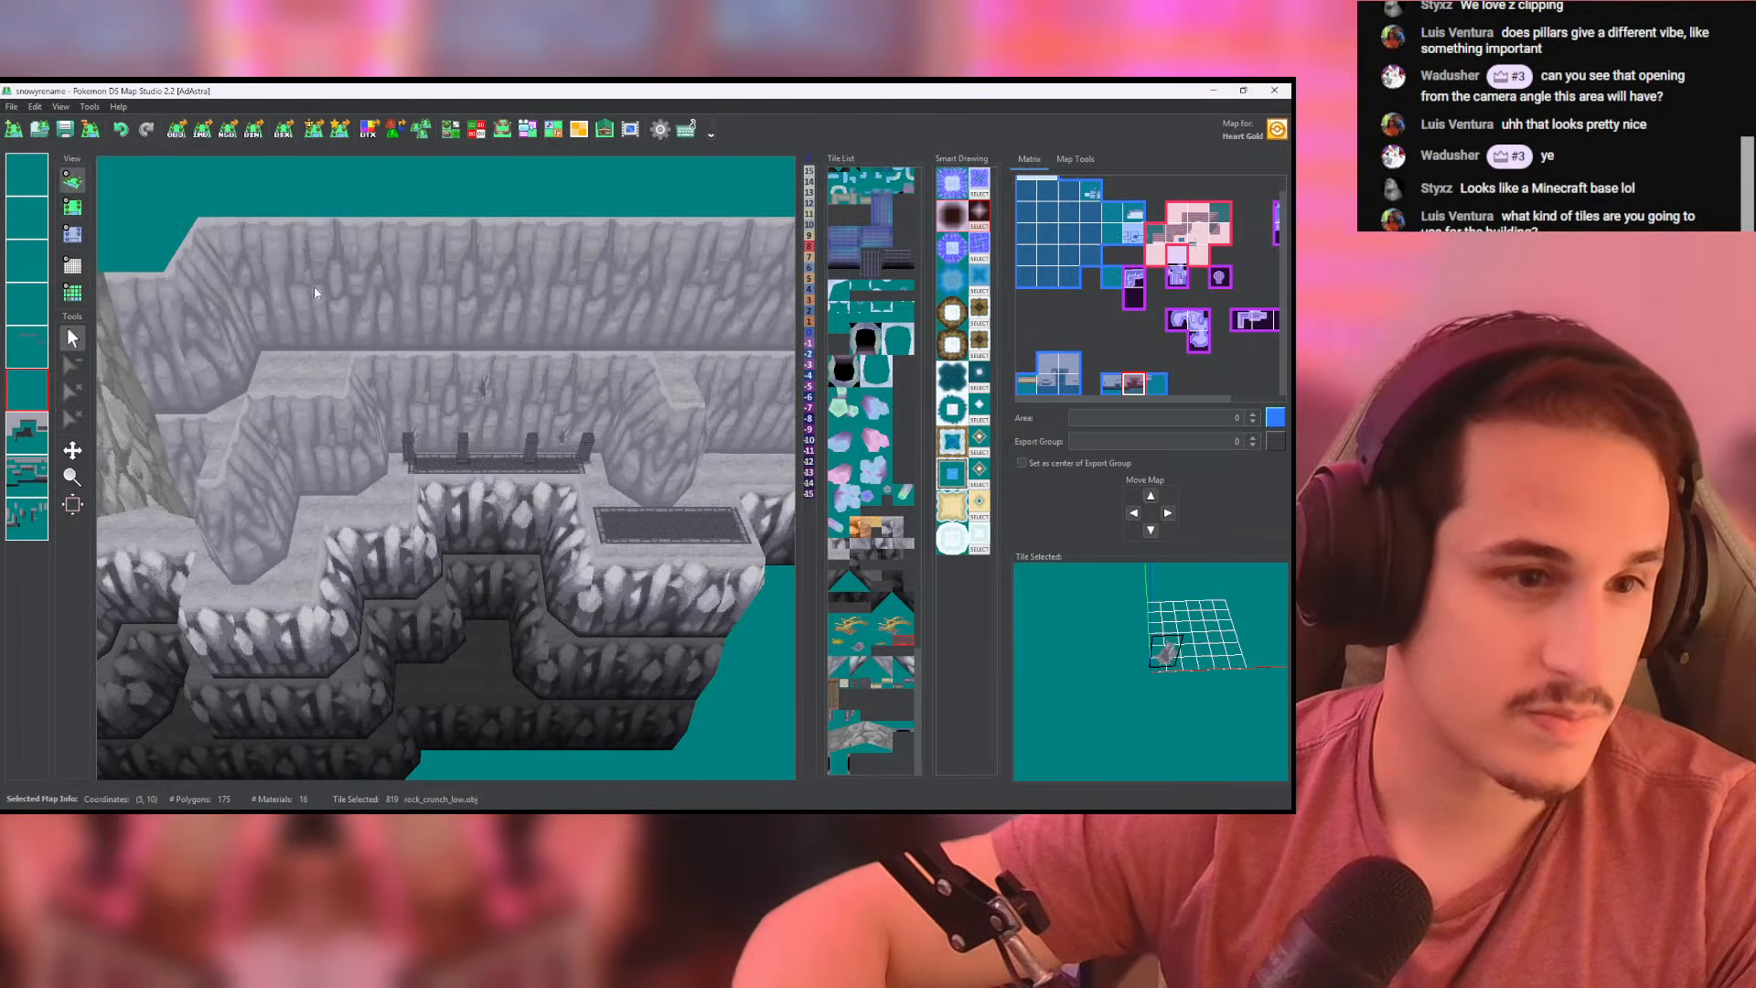
scroll(314, 286, "up", 5)
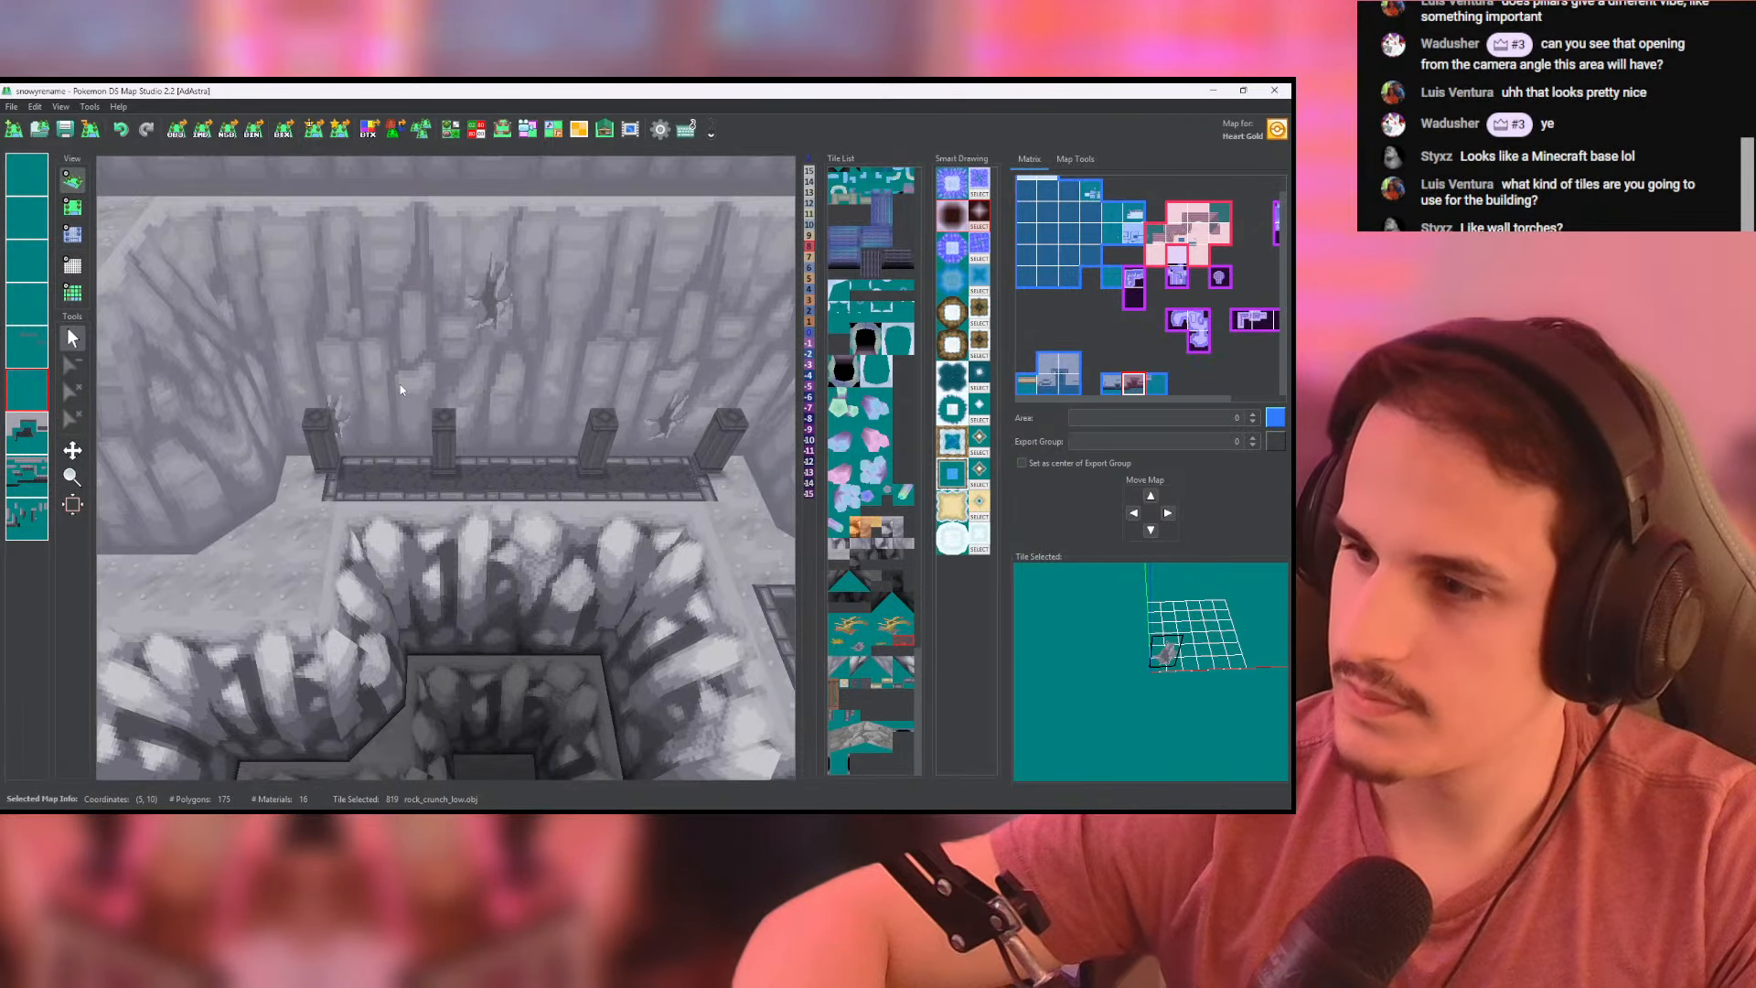
scroll(399, 384, "down", 4)
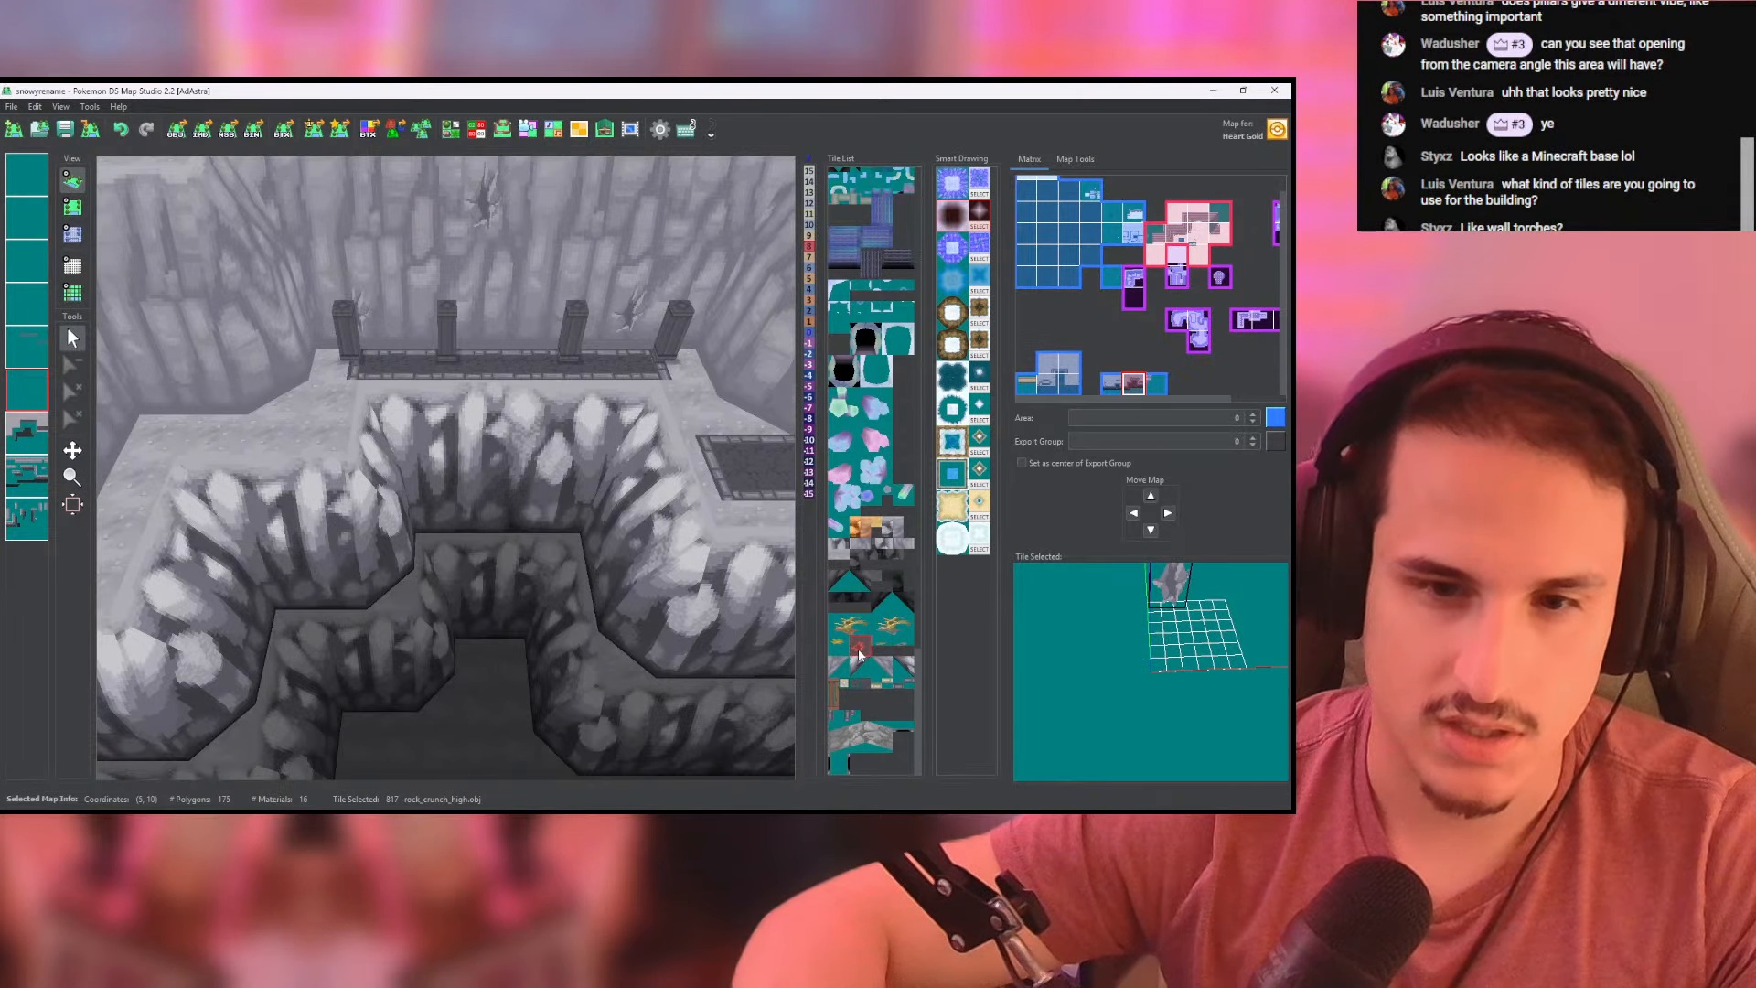
- Examine the column and crack layer's tiles and height values, then the tall rock pillar on the neighbouring cliff in 3D
left_click(897, 642)
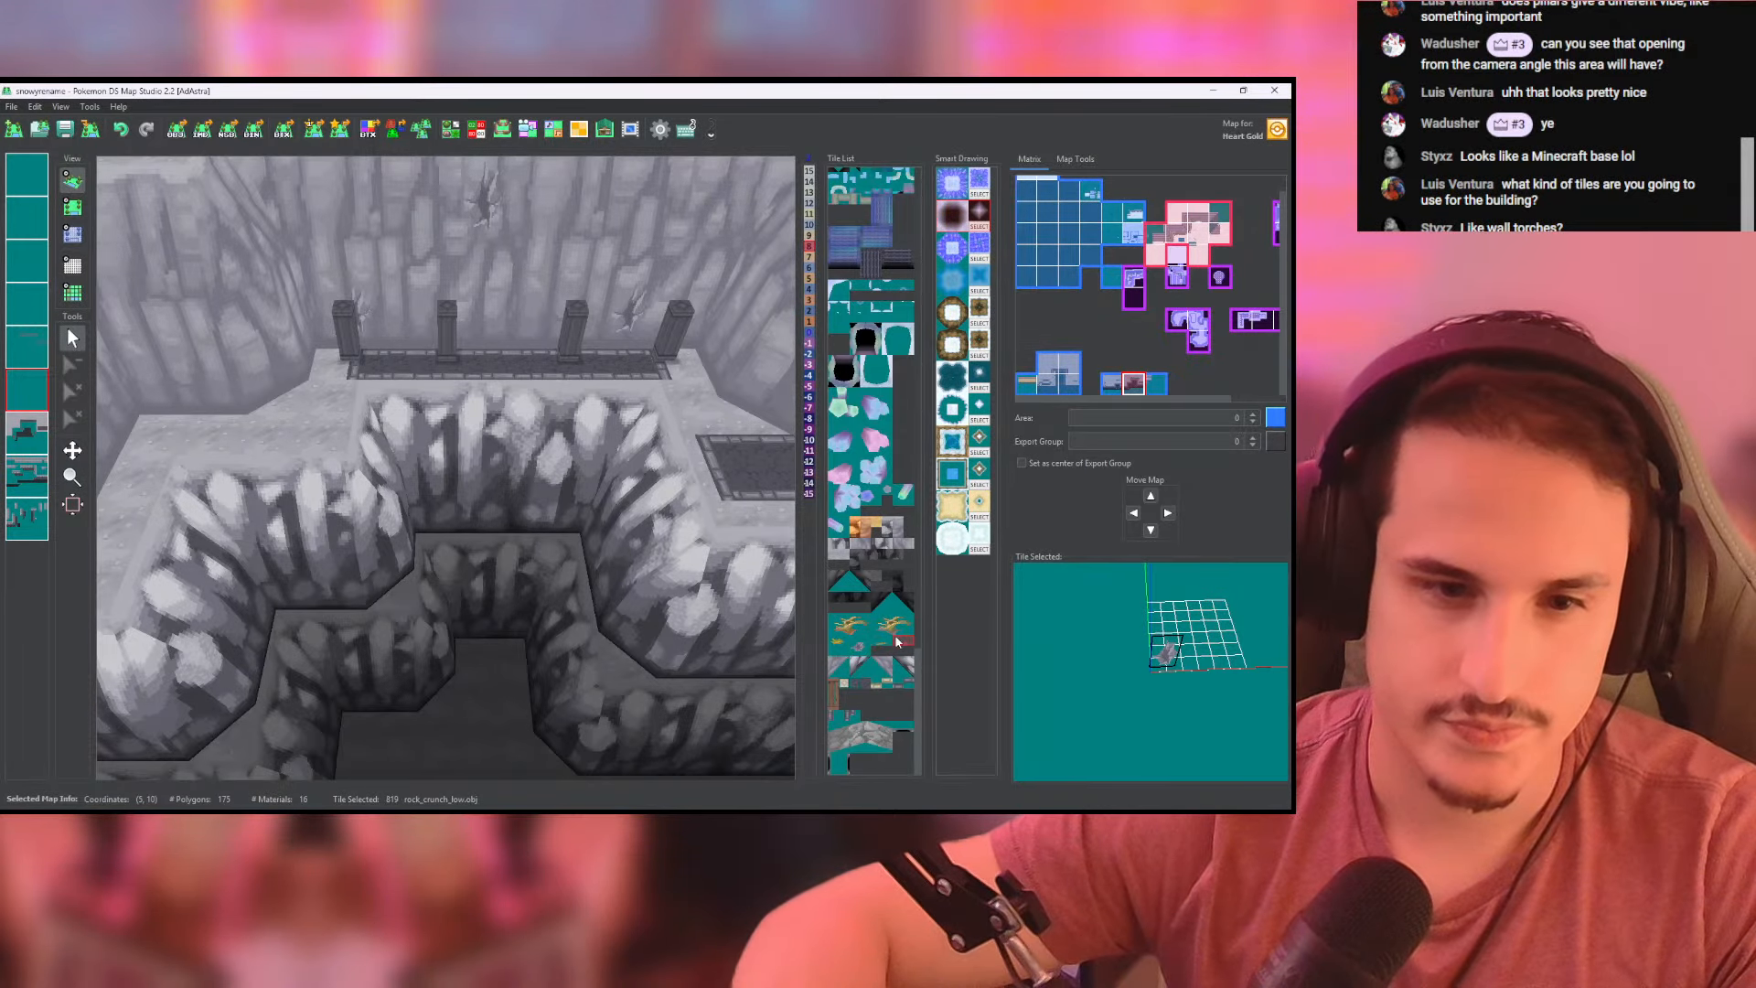
double_click(32, 401)
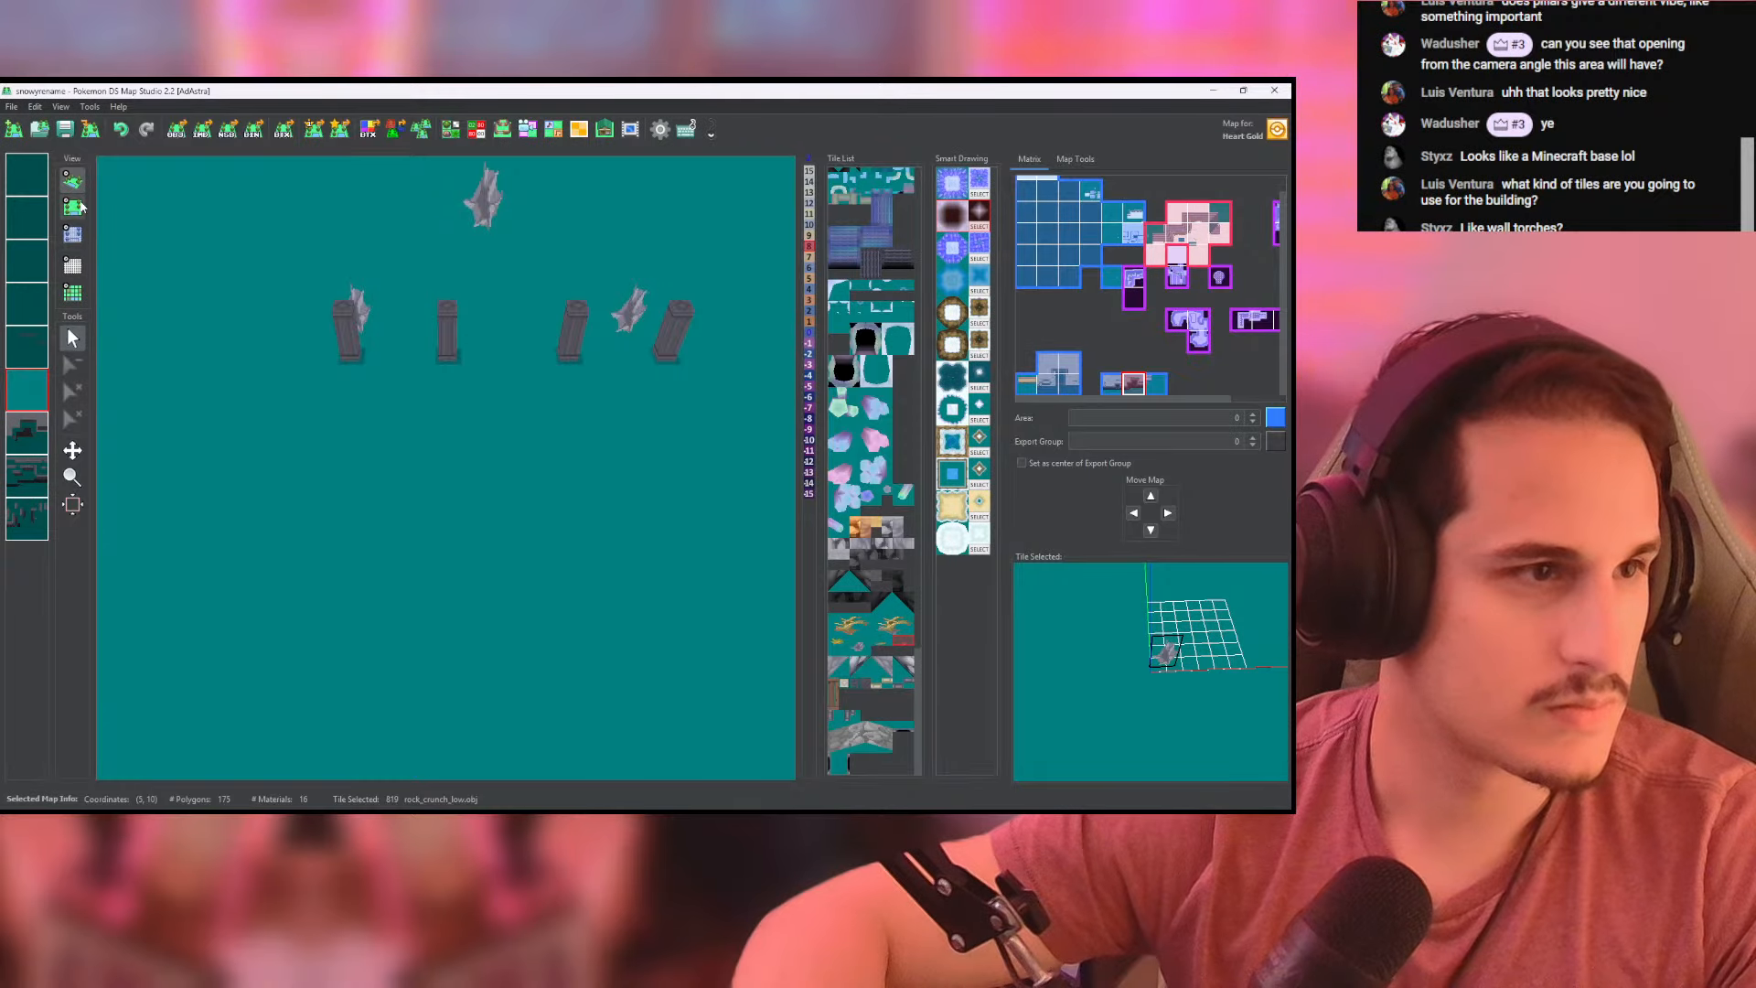
left_click(72, 209)
left_click(72, 234)
double_click(25, 410)
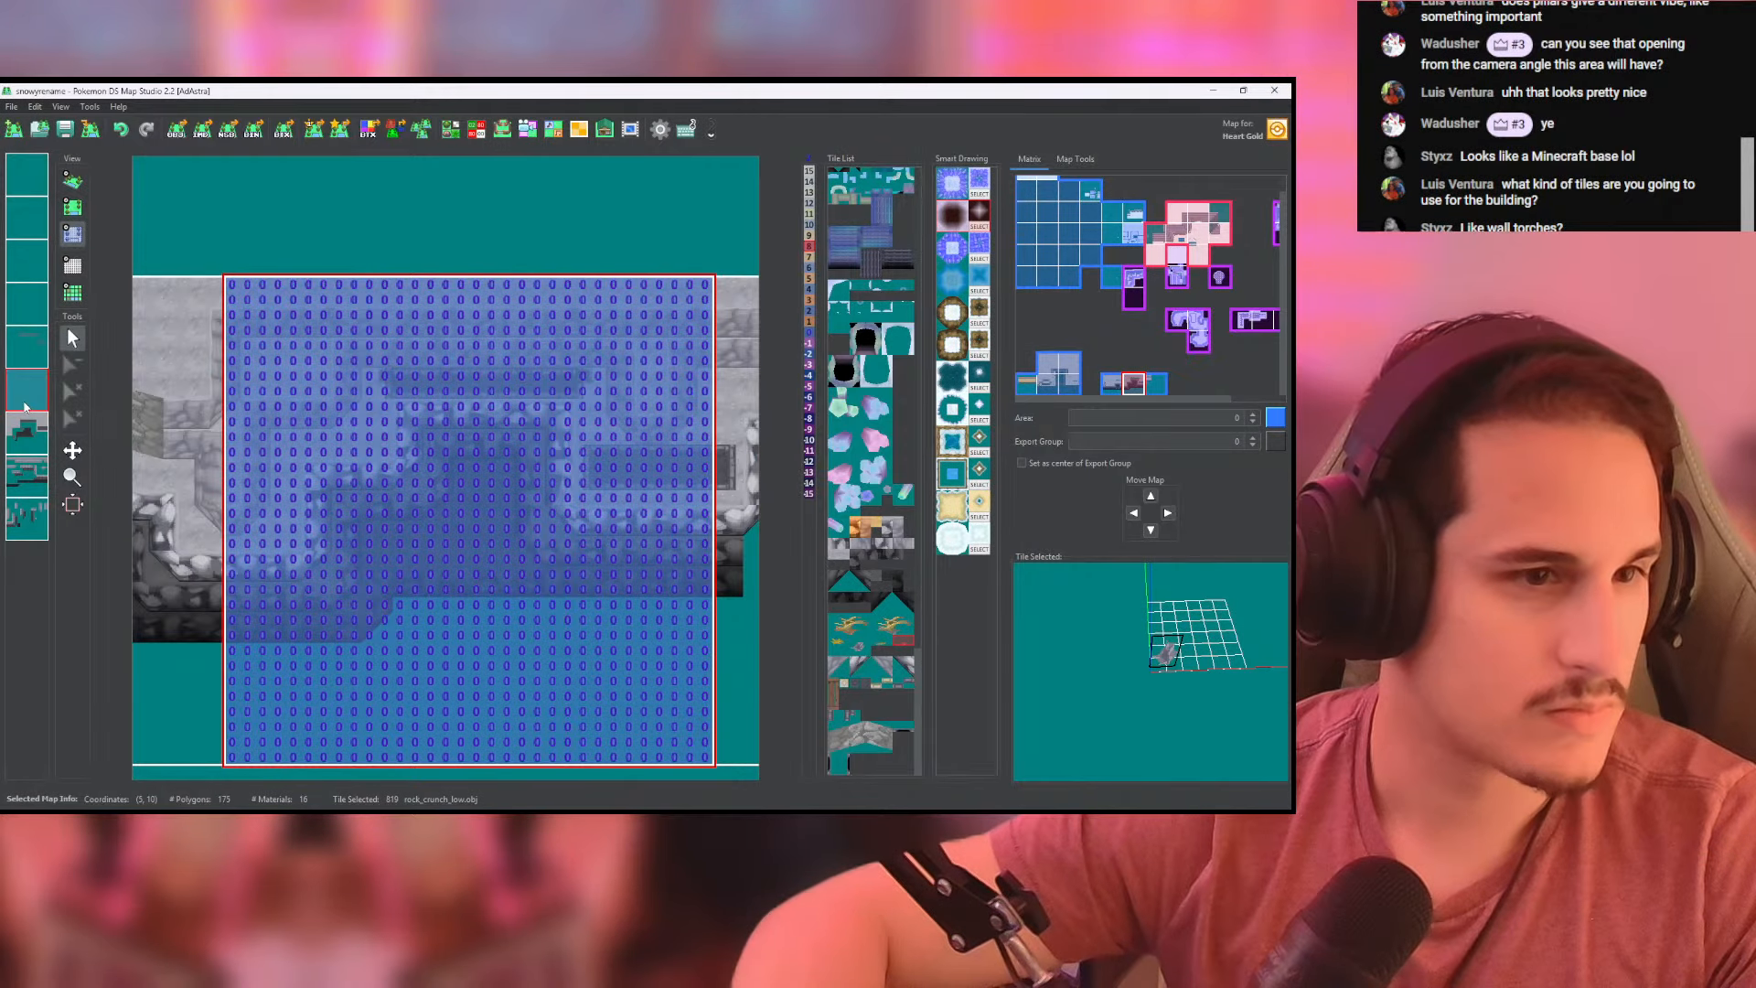
left_click(70, 188)
scroll(641, 456, "up", 5)
scroll(640, 457, "up", 4)
right_click_drag(640, 457, 577, 391)
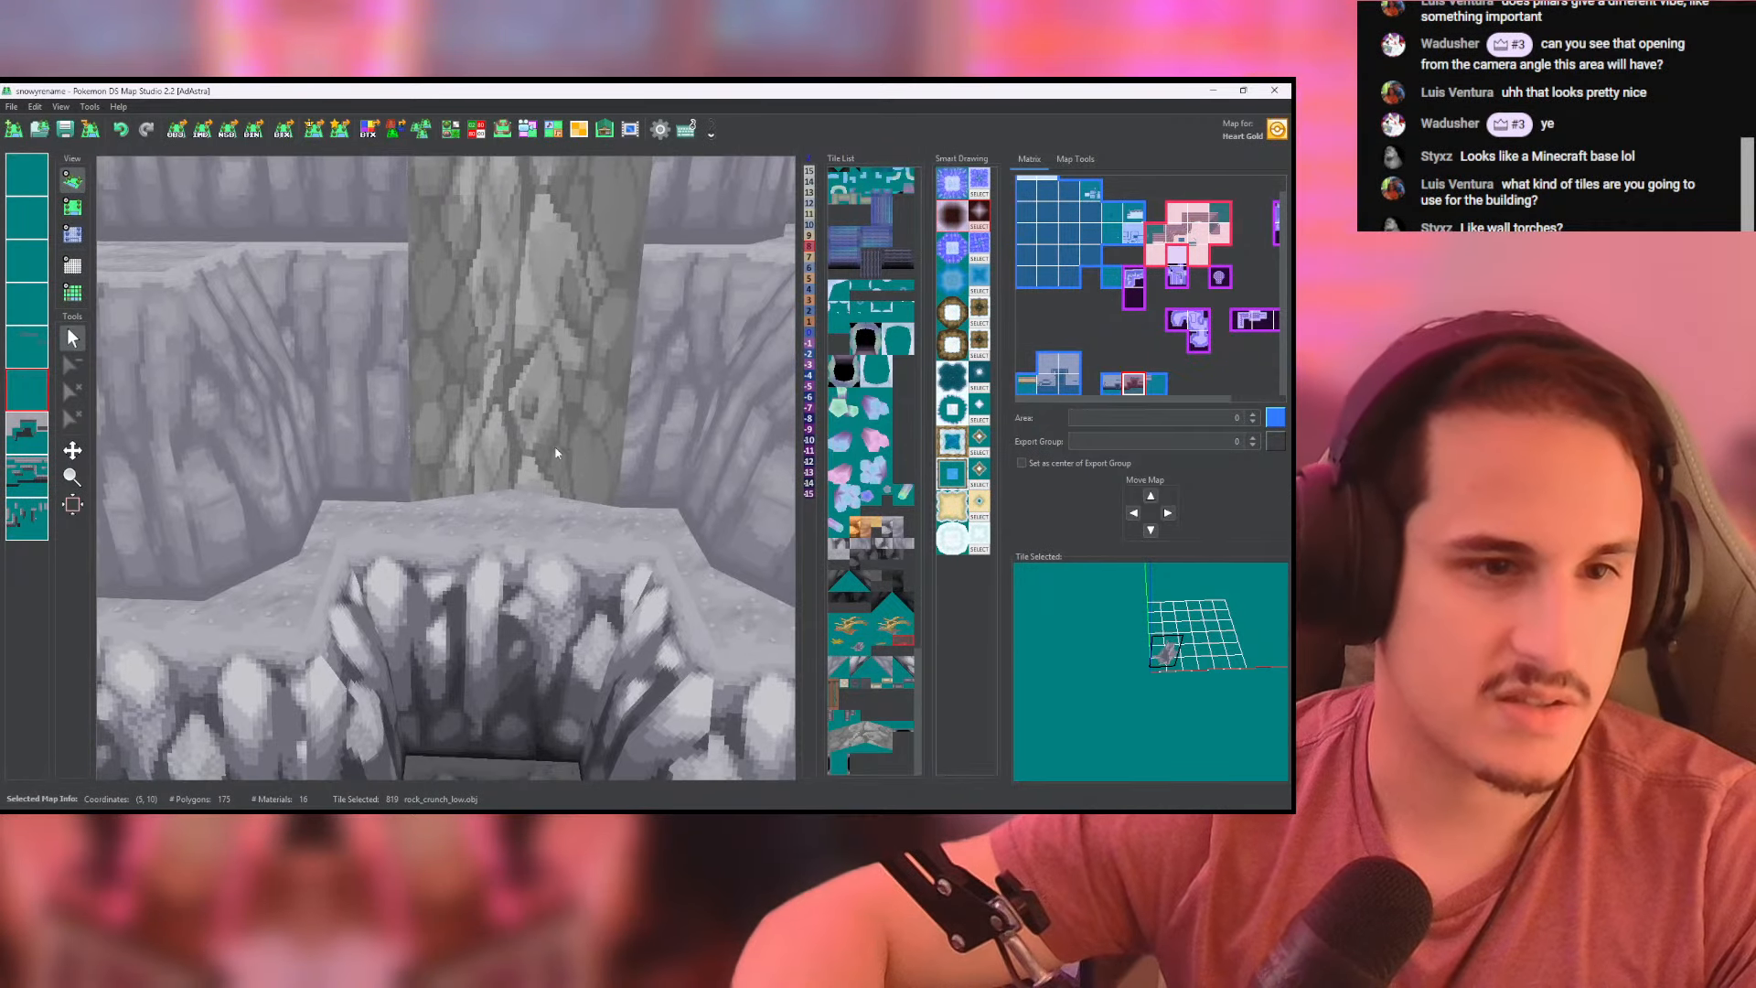
scroll(577, 391, "down", 5)
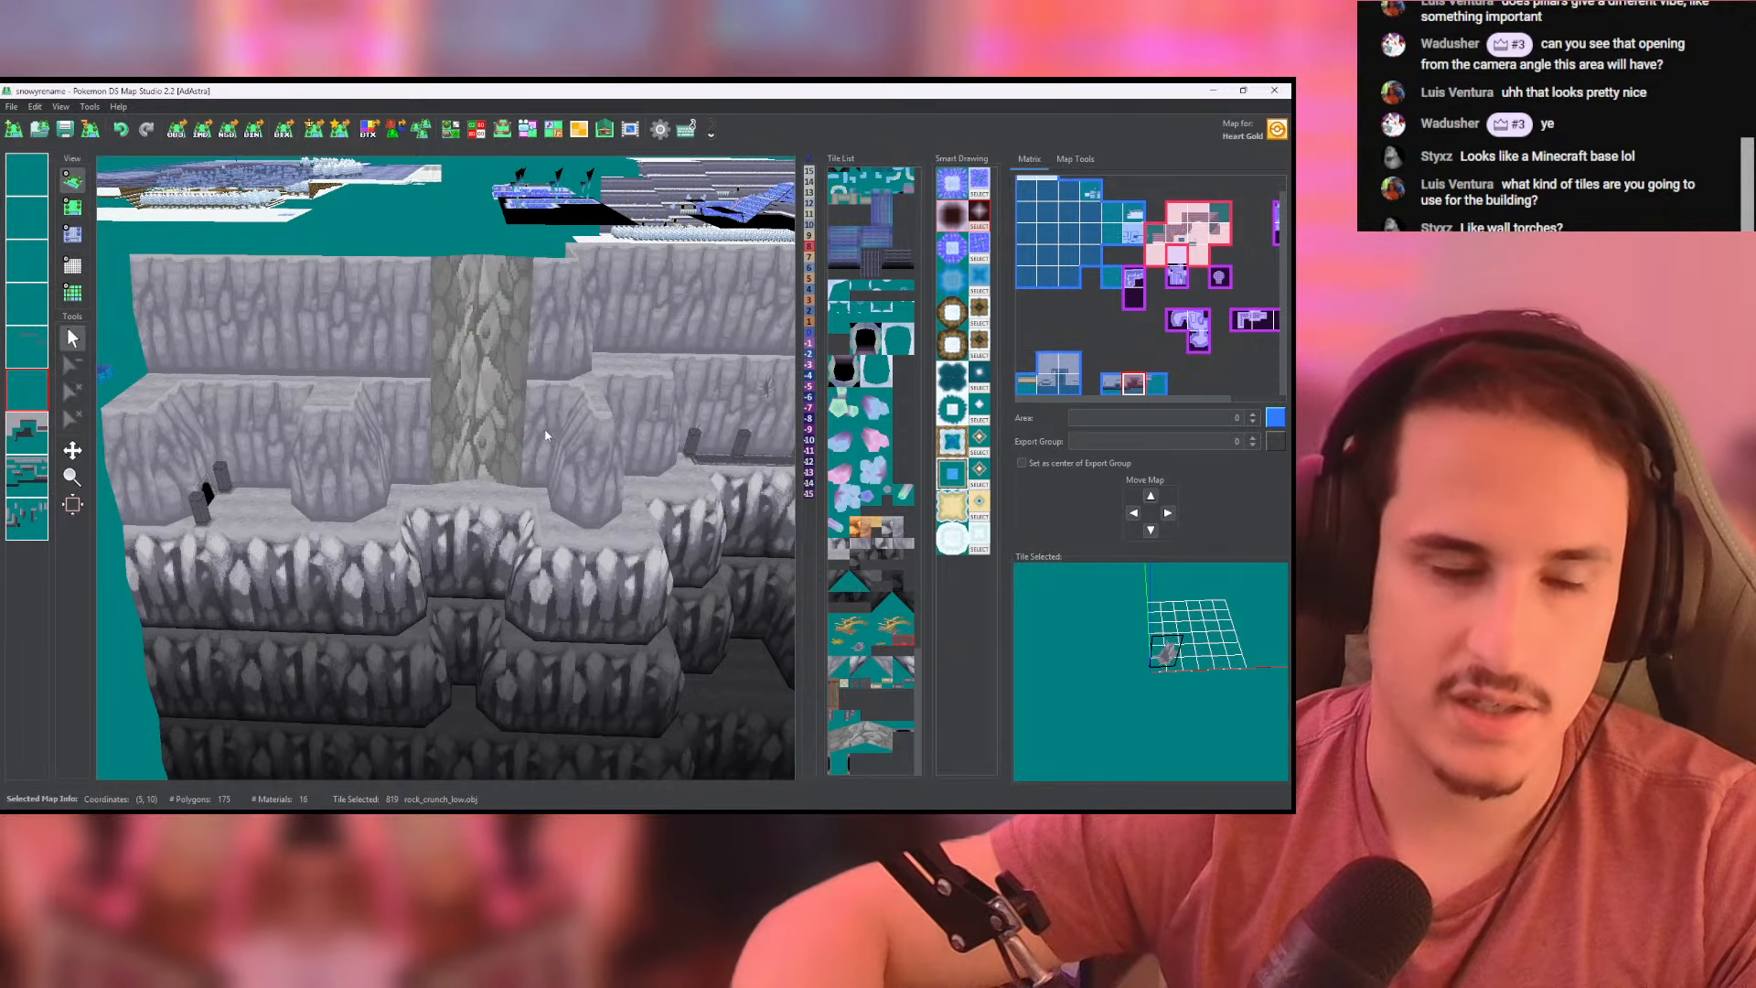
scroll(494, 356, "up", 6)
scroll(438, 370, "down", 3)
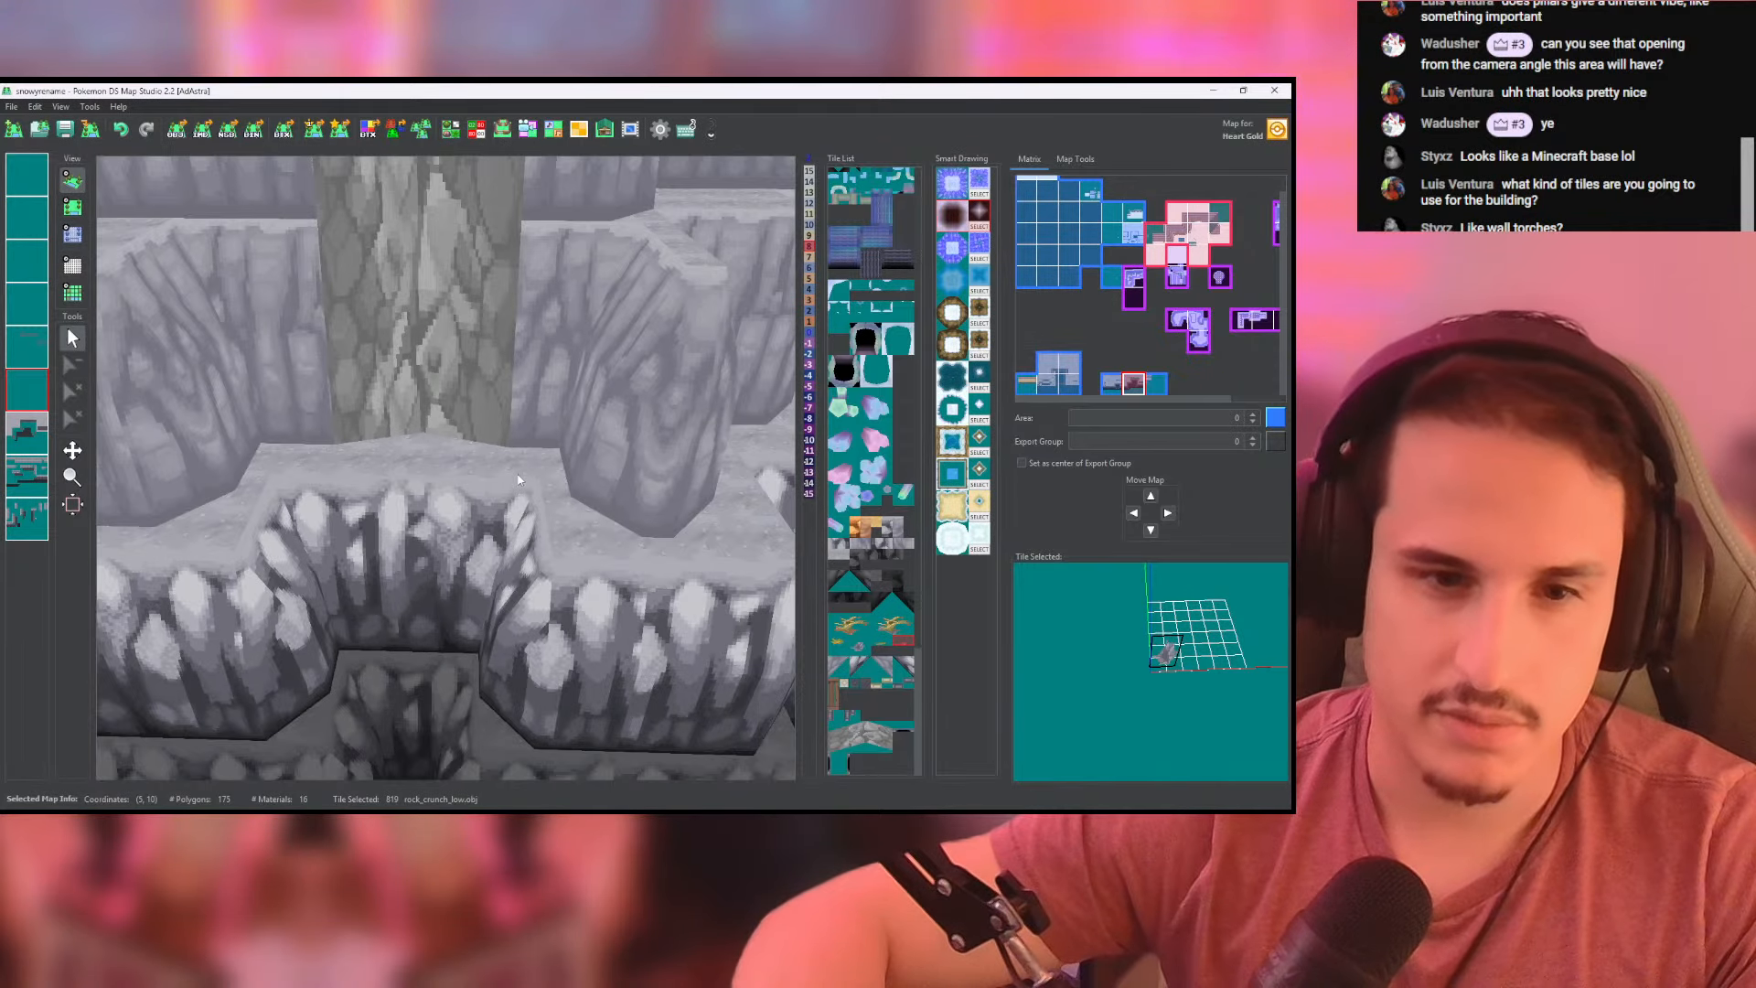
- Place a dead_cliff_tree tile on the white rocky cliff face just below the columned strip
left_click(893, 624)
scroll(622, 376, "down", 4)
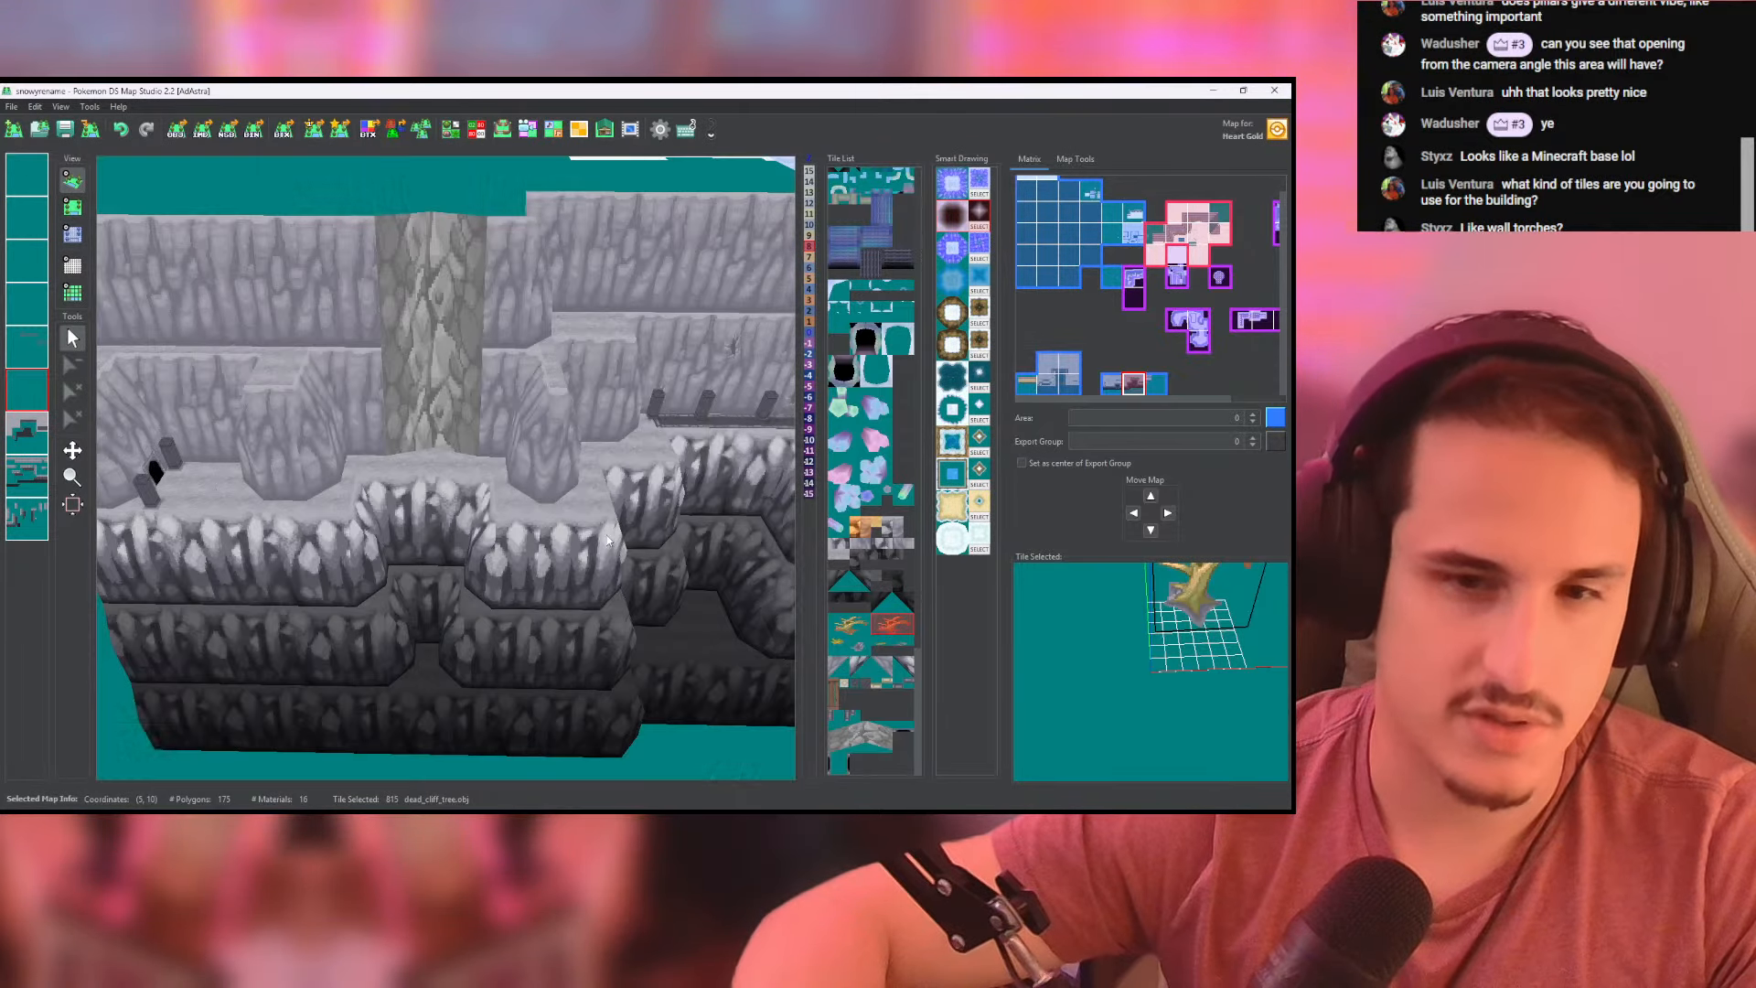
left_click_drag(622, 376, 335, 399)
scroll(333, 399, "up", 4)
left_click(73, 207)
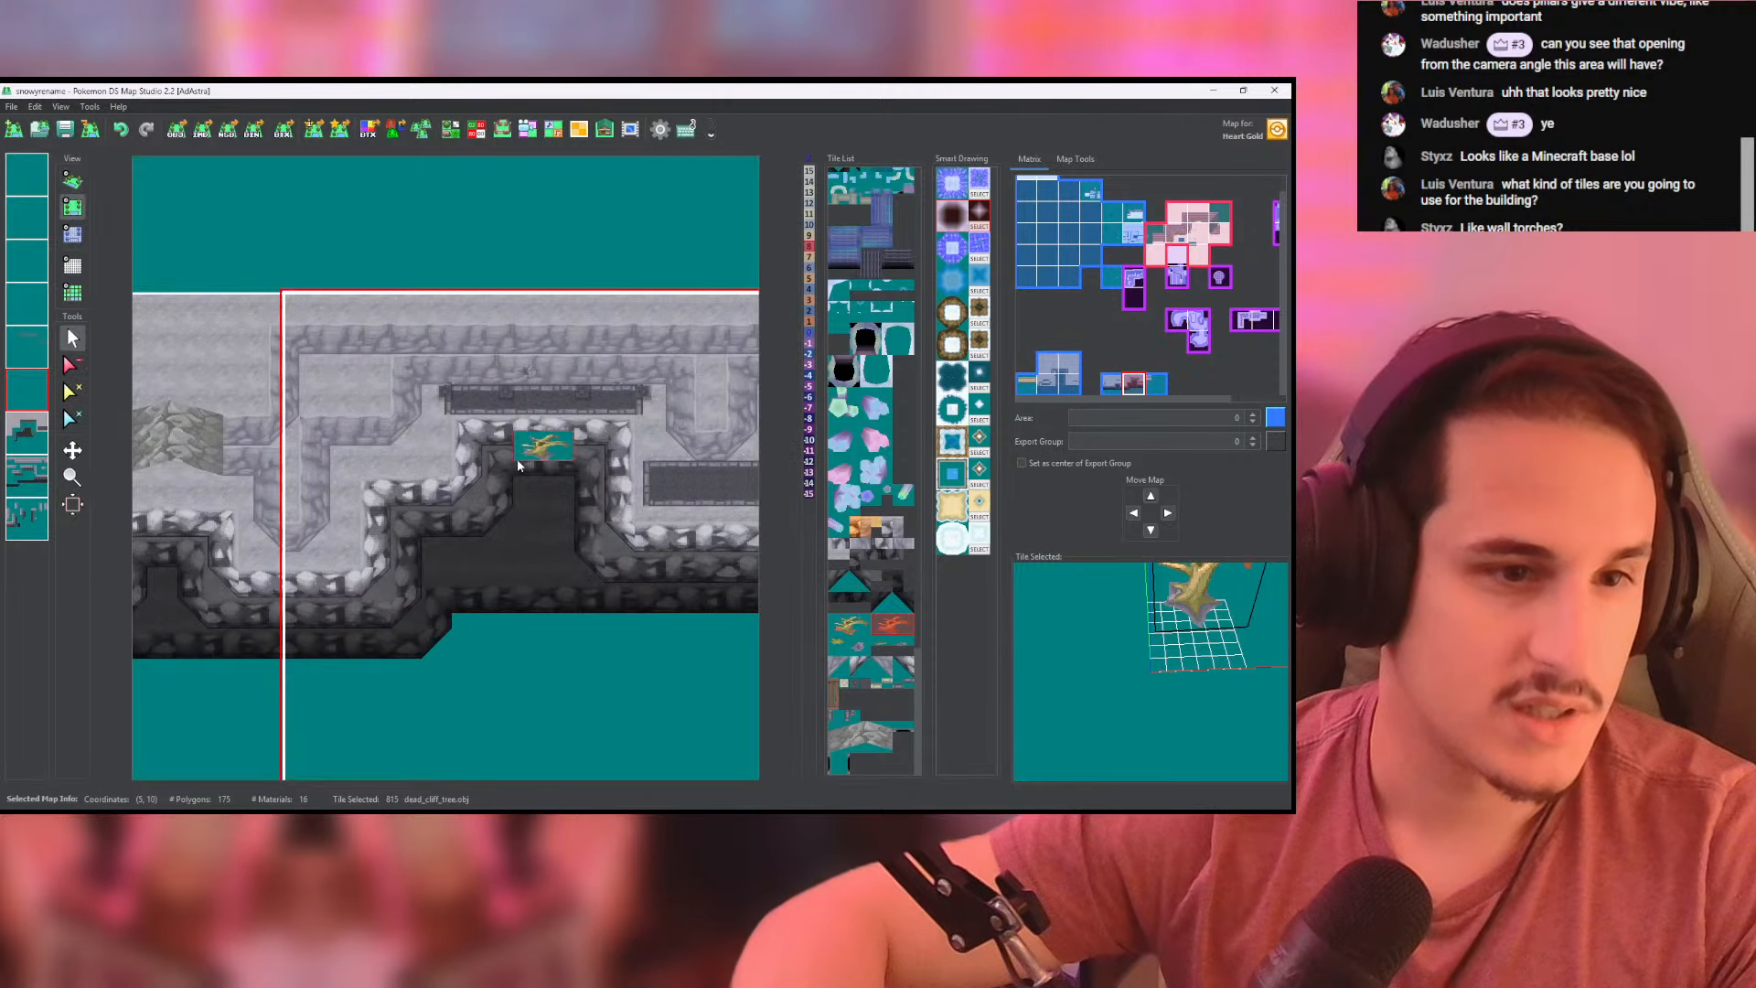
scroll(526, 453, "up", 5)
middle_click_drag(526, 453, 474, 508)
left_click(474, 426)
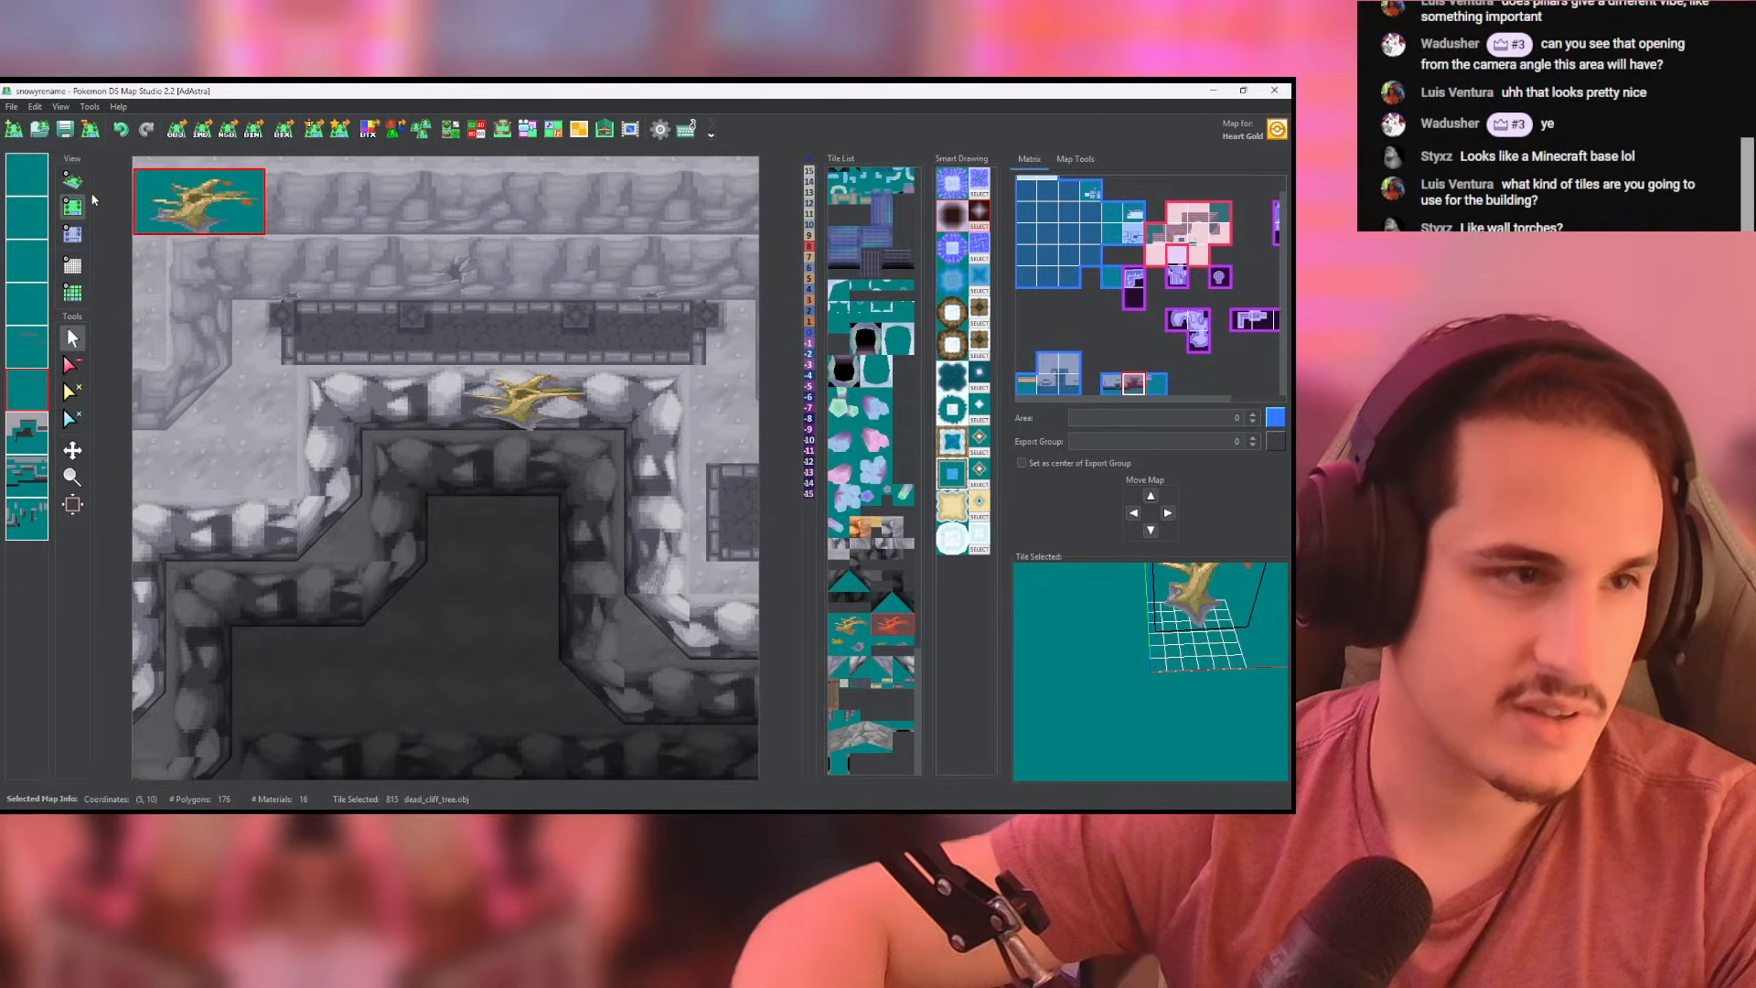
- Check the dead tree's height in the height map and in 3D, with its layer isolated and with all layers shown
left_click(74, 186)
left_click(79, 234)
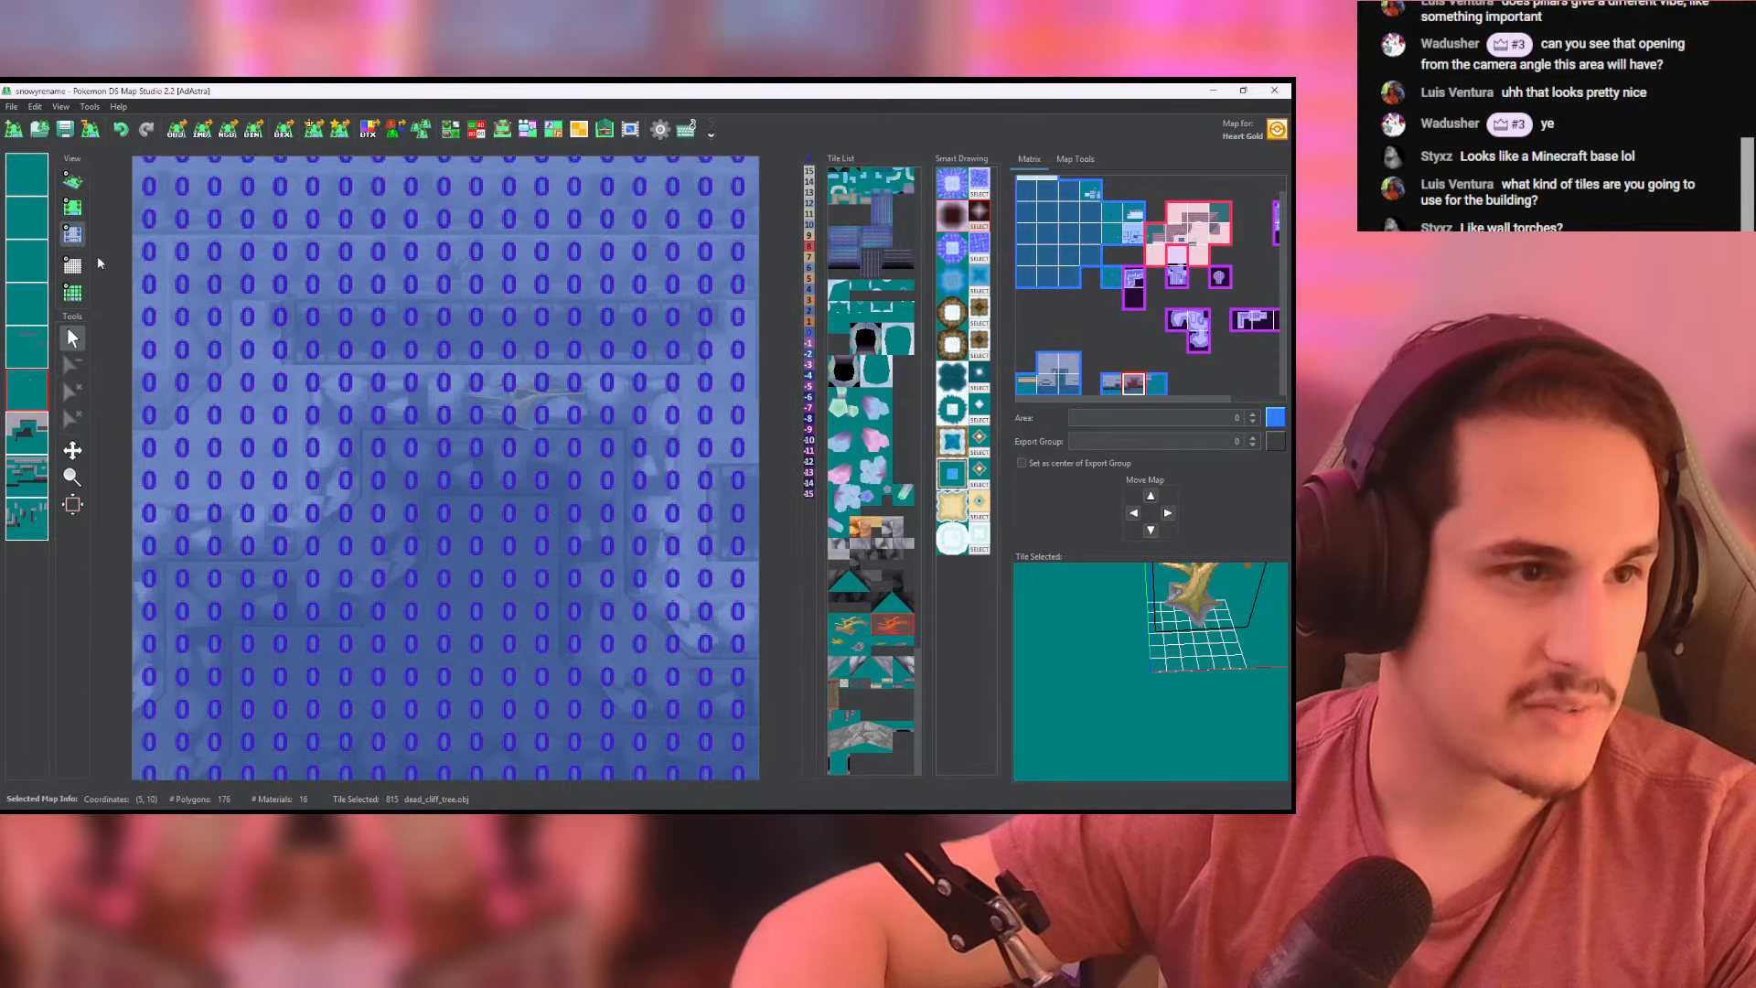
scroll(462, 445, "down", 3)
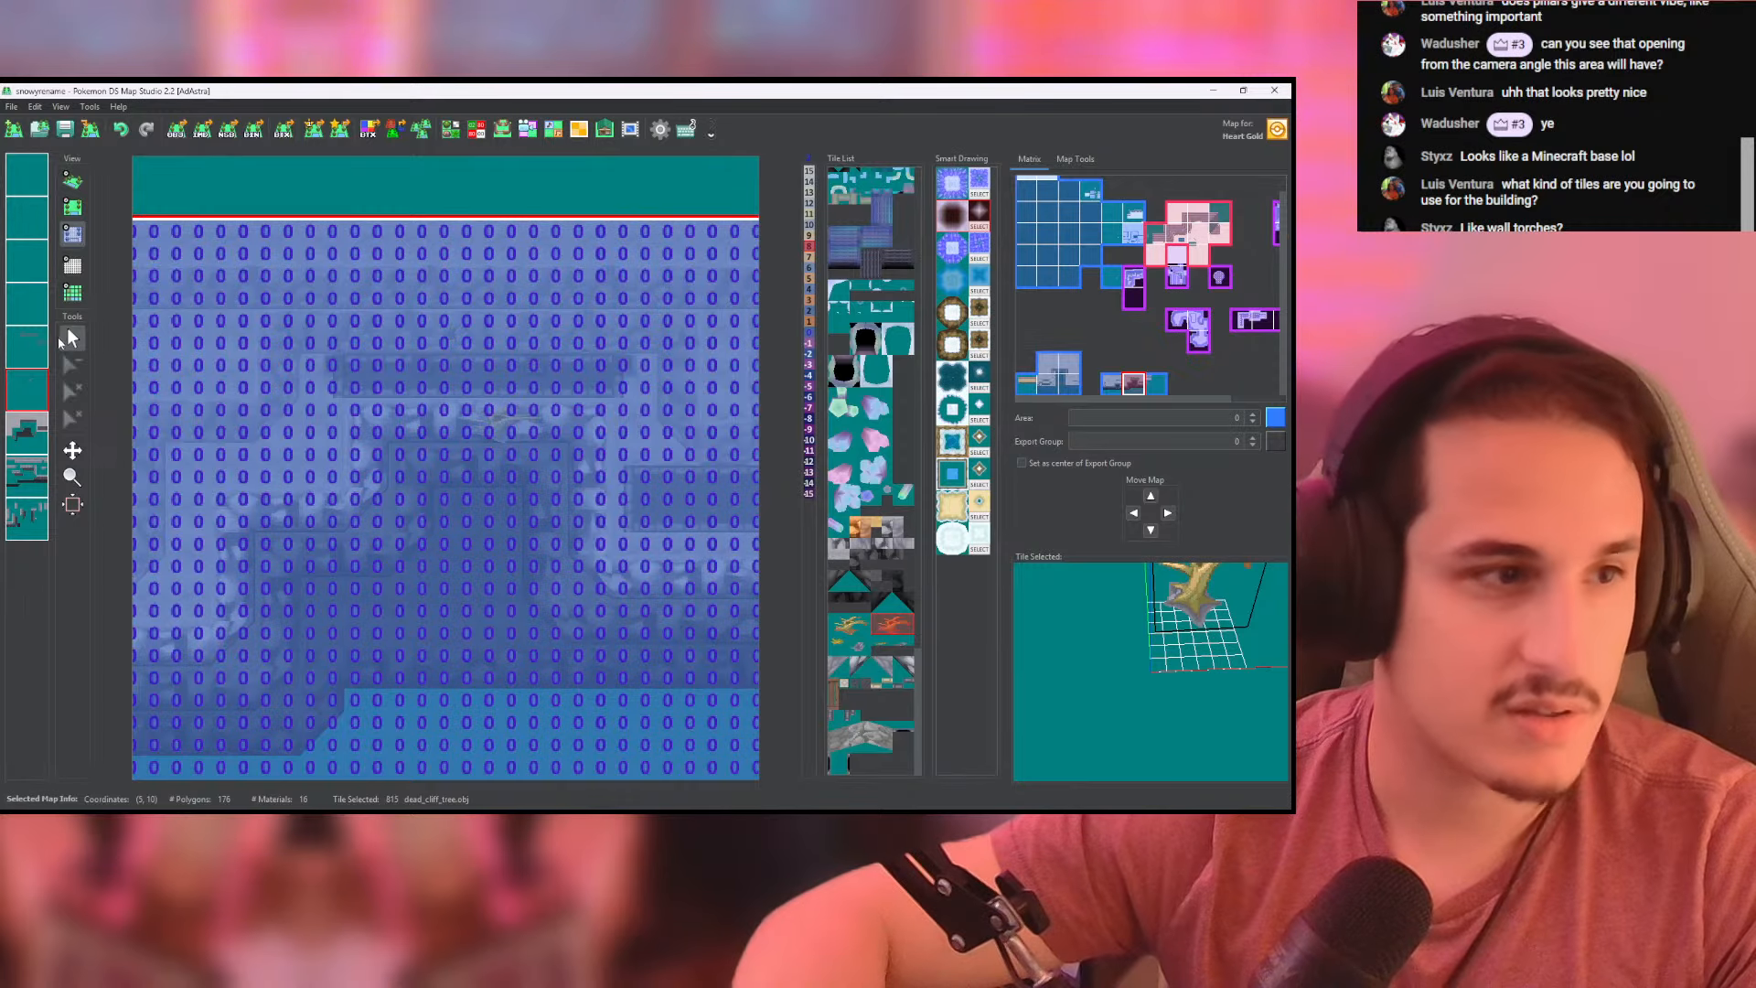
left_click(72, 180)
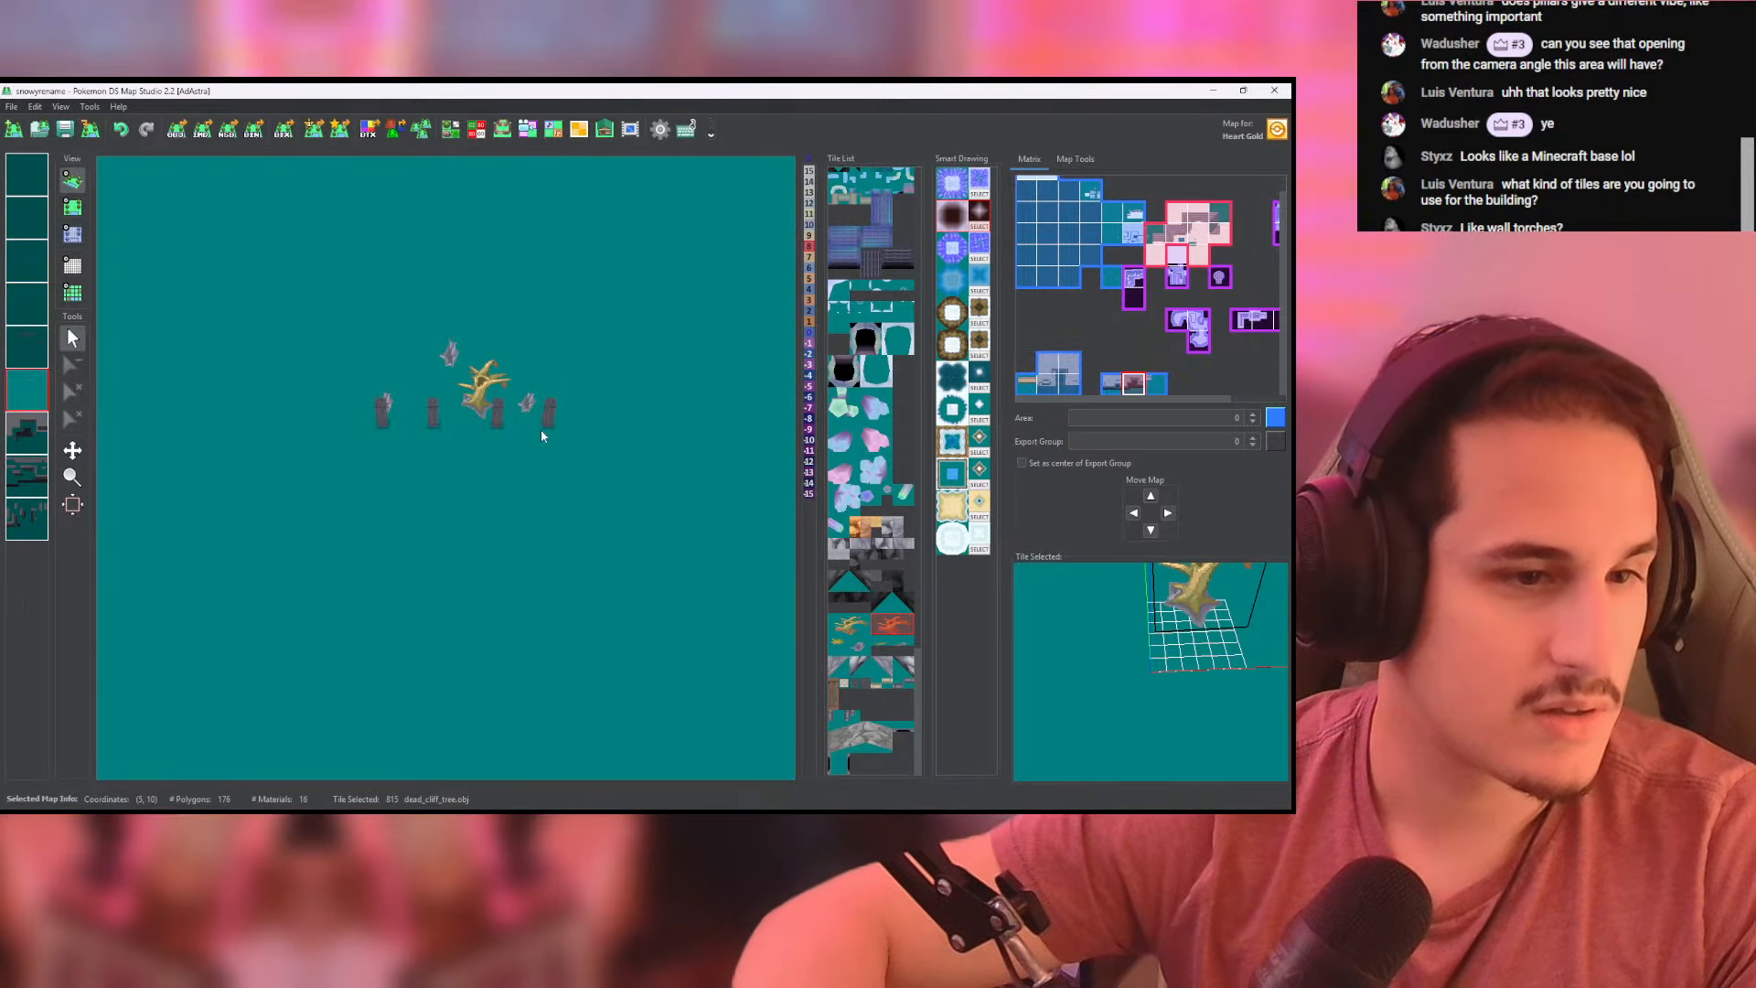
mouse_move(541, 437)
left_mouse_down()
mouse_move(298, 259)
mouse_move(529, 422)
left_mouse_up()
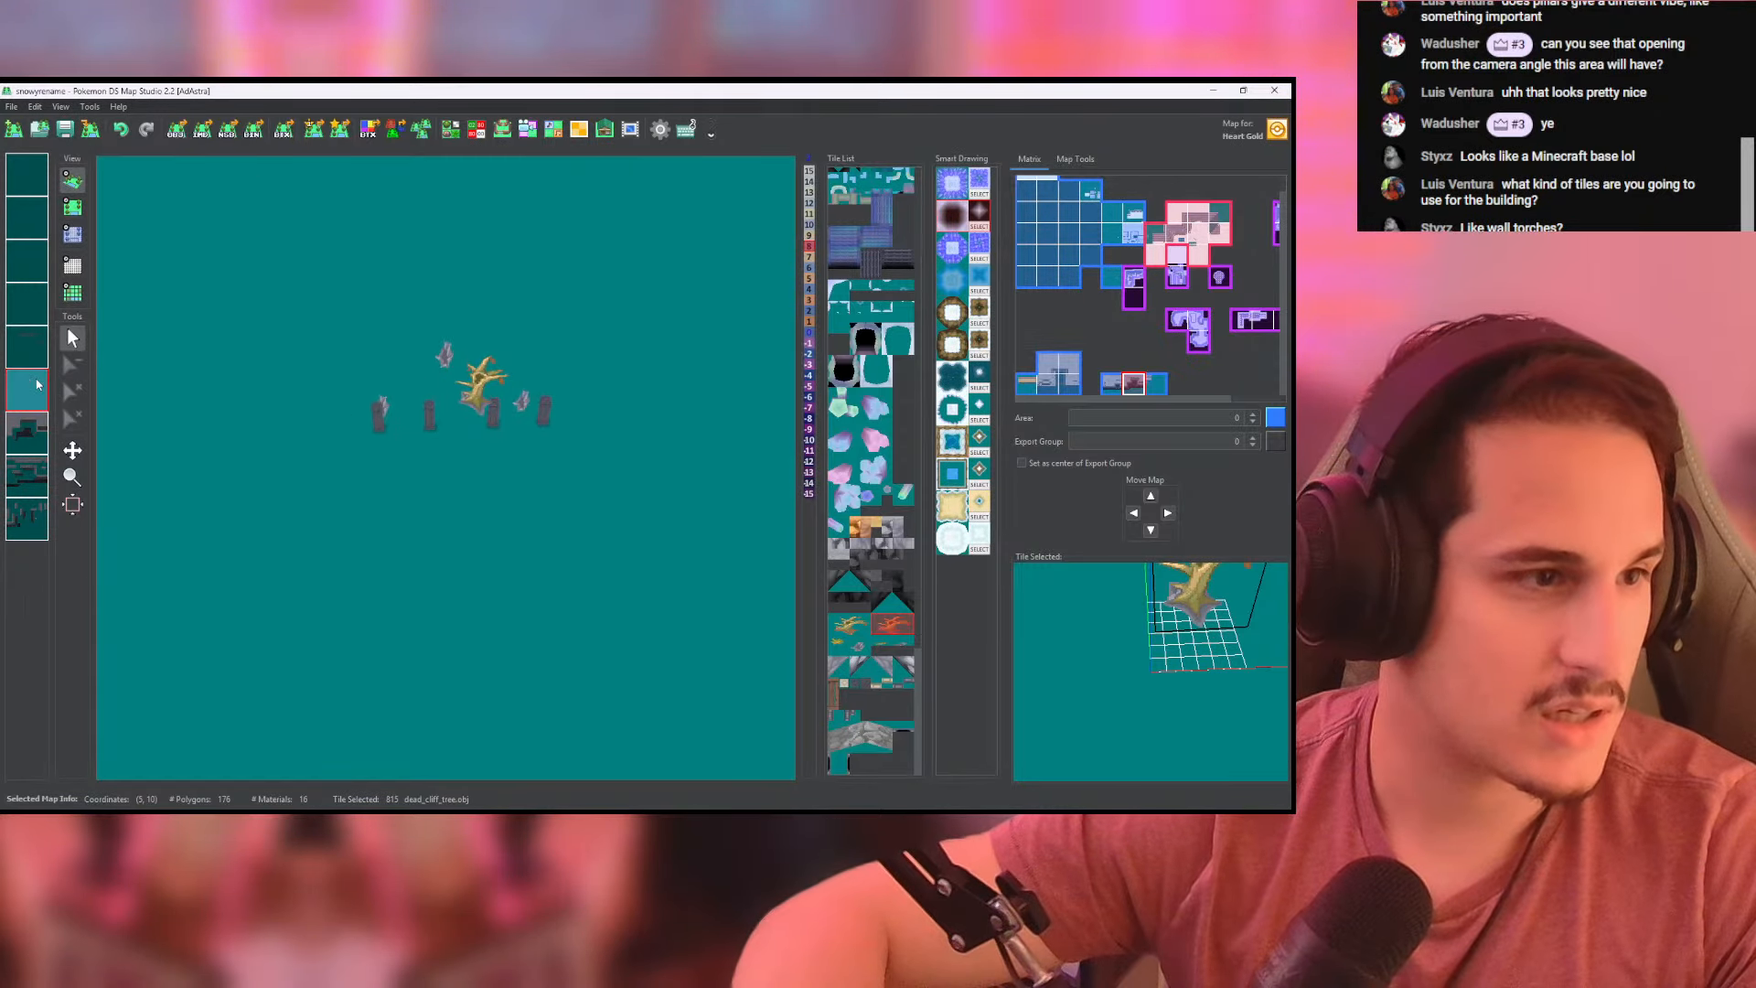
left_click(39, 386)
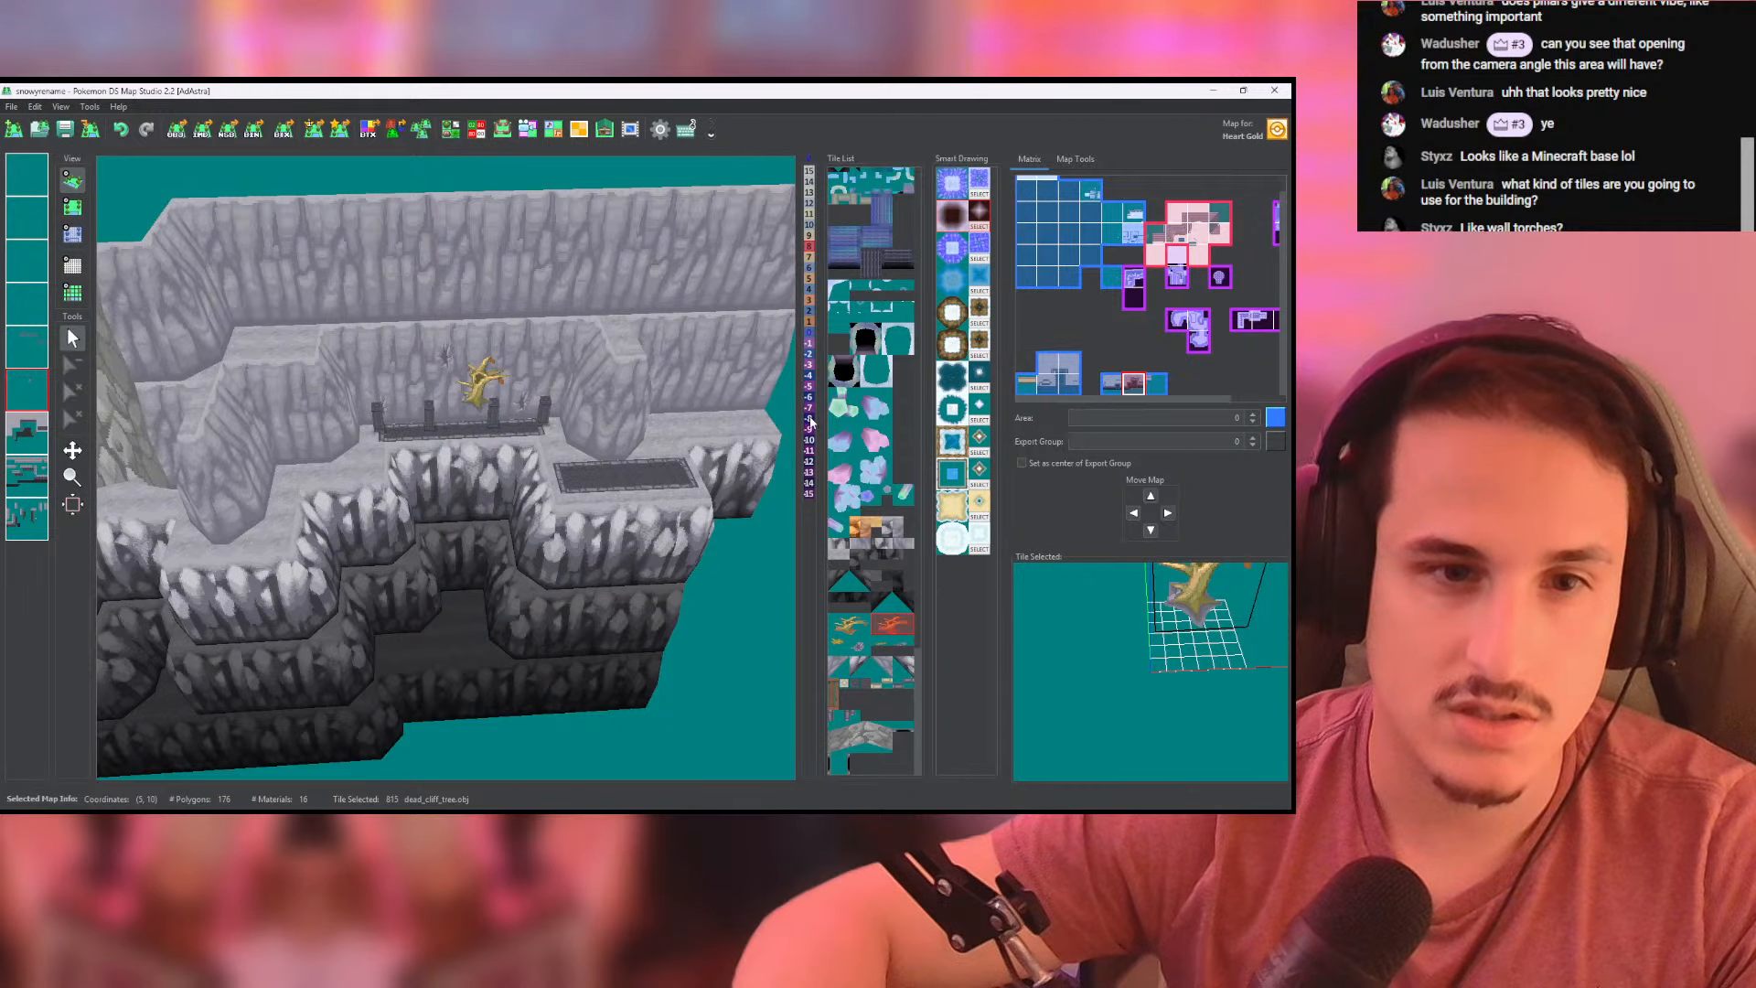
- Paint height -8 on the tree's layer along the white cliff faces below the strip, continuing onto the adjacent map
left_click(73, 207)
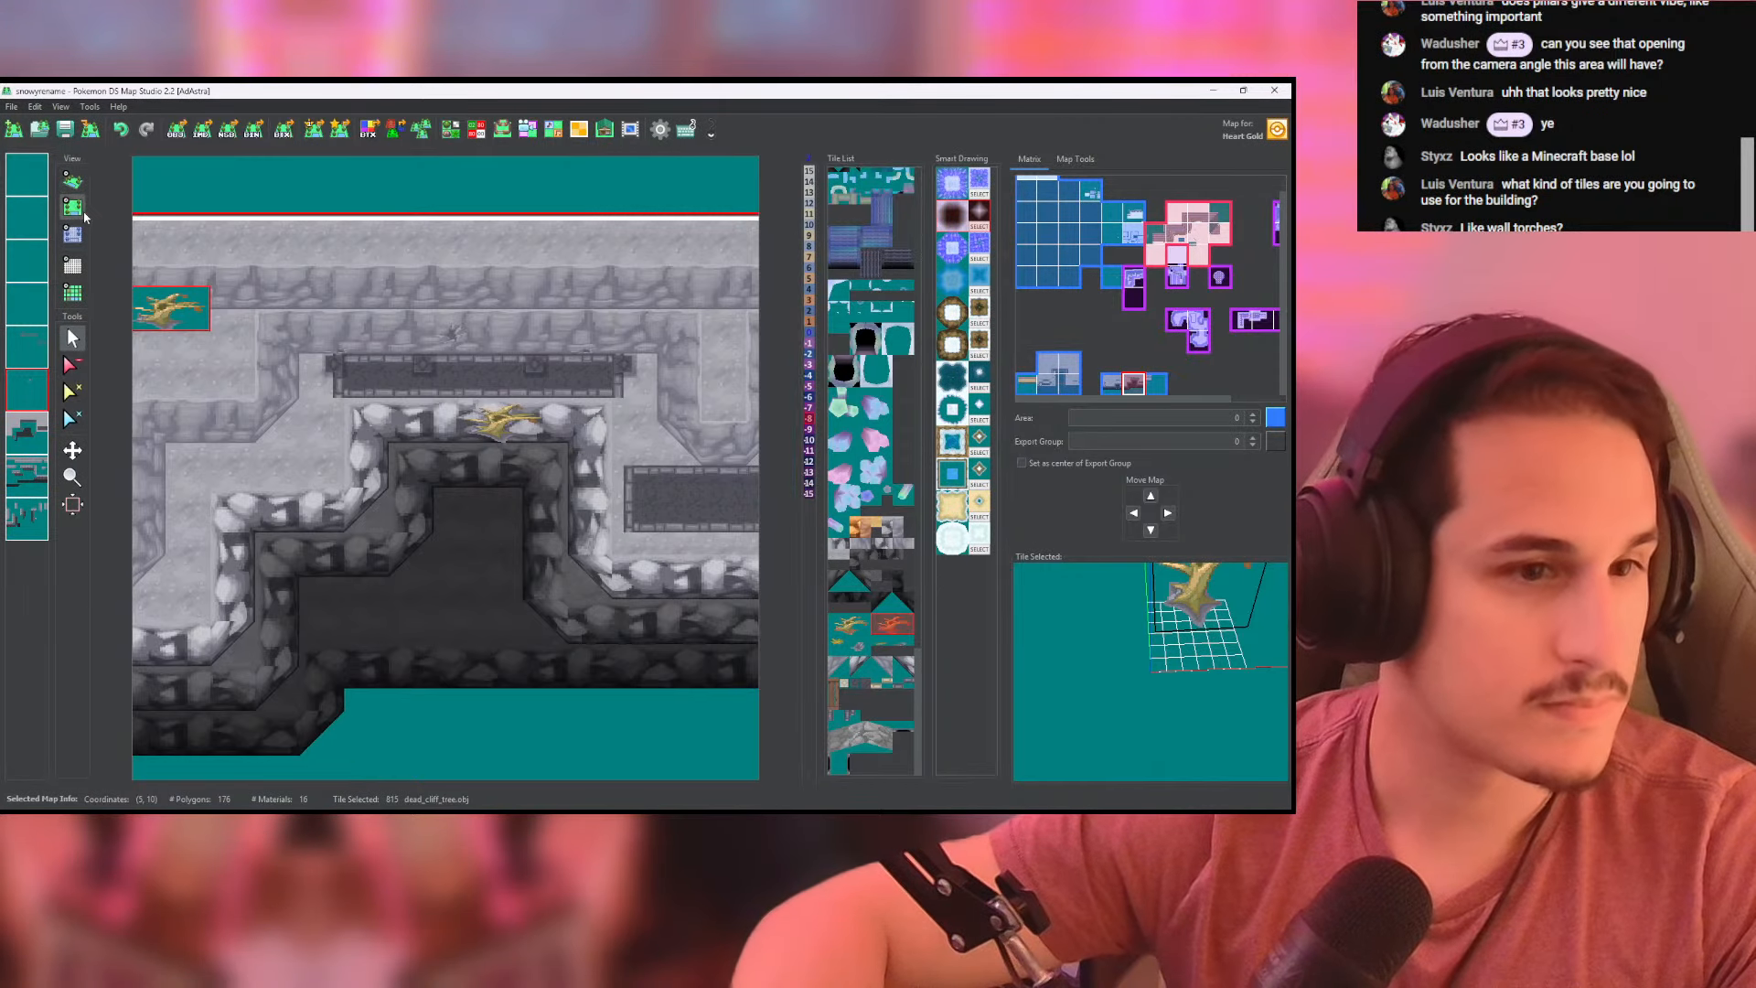
left_click(72, 234)
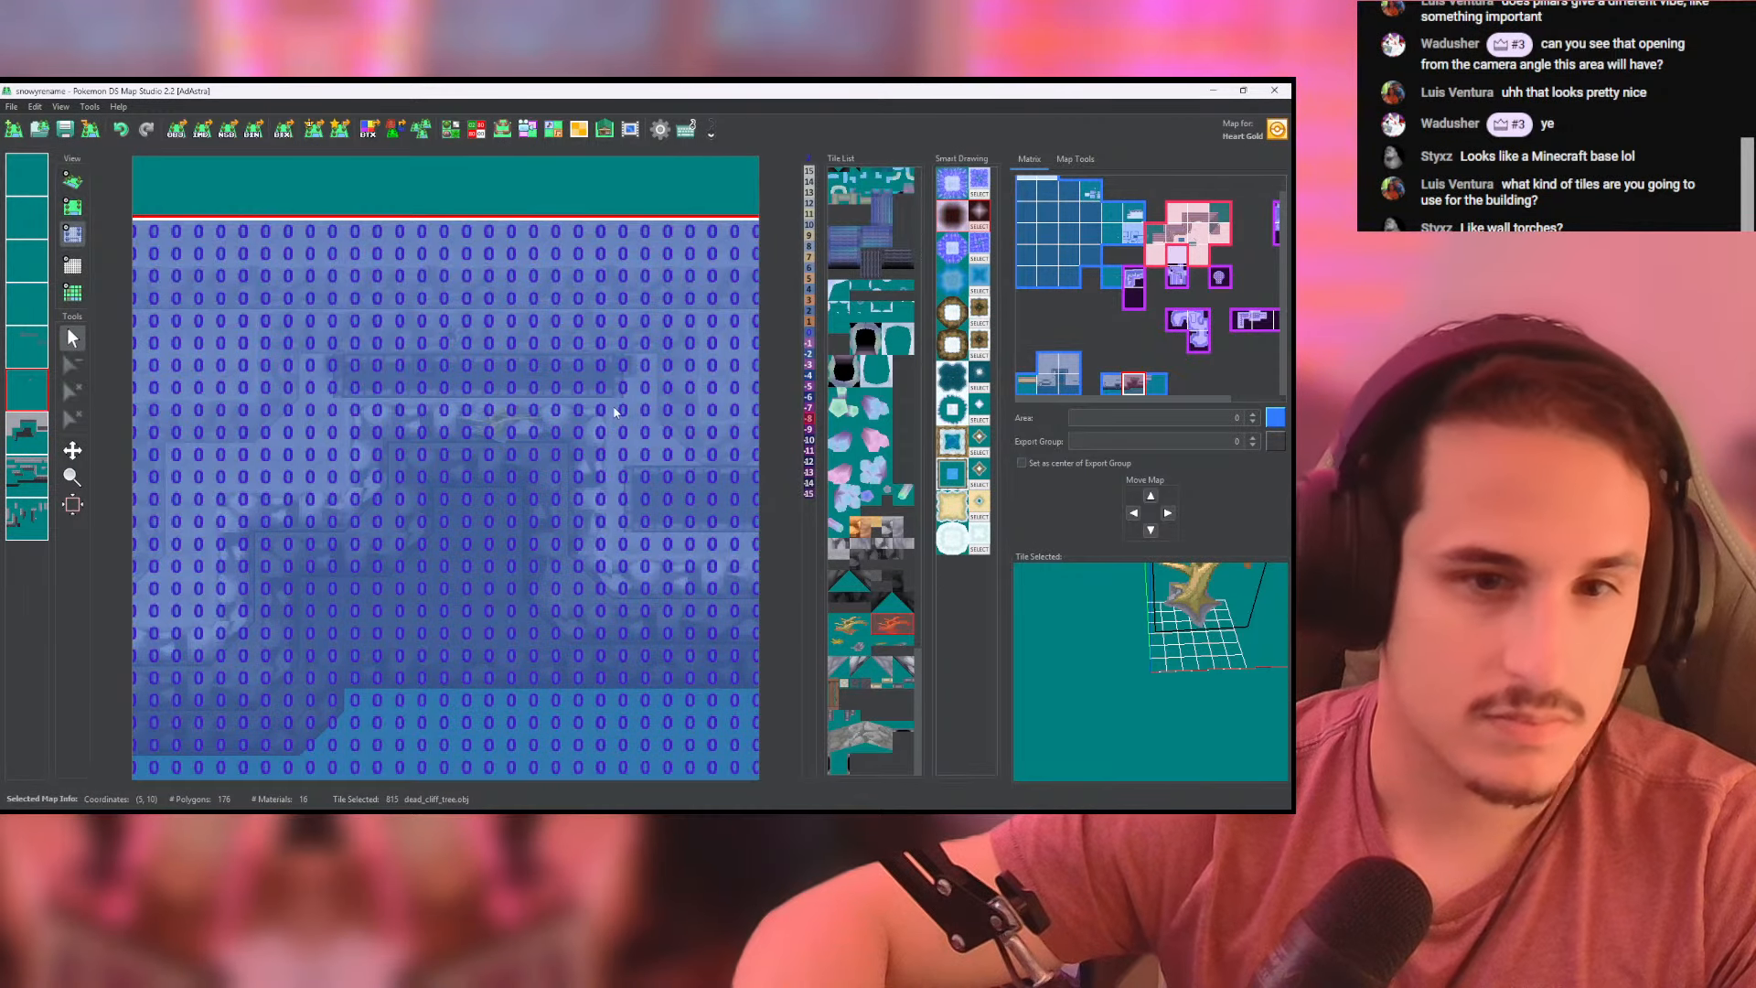
left_click_drag(554, 417, 372, 423)
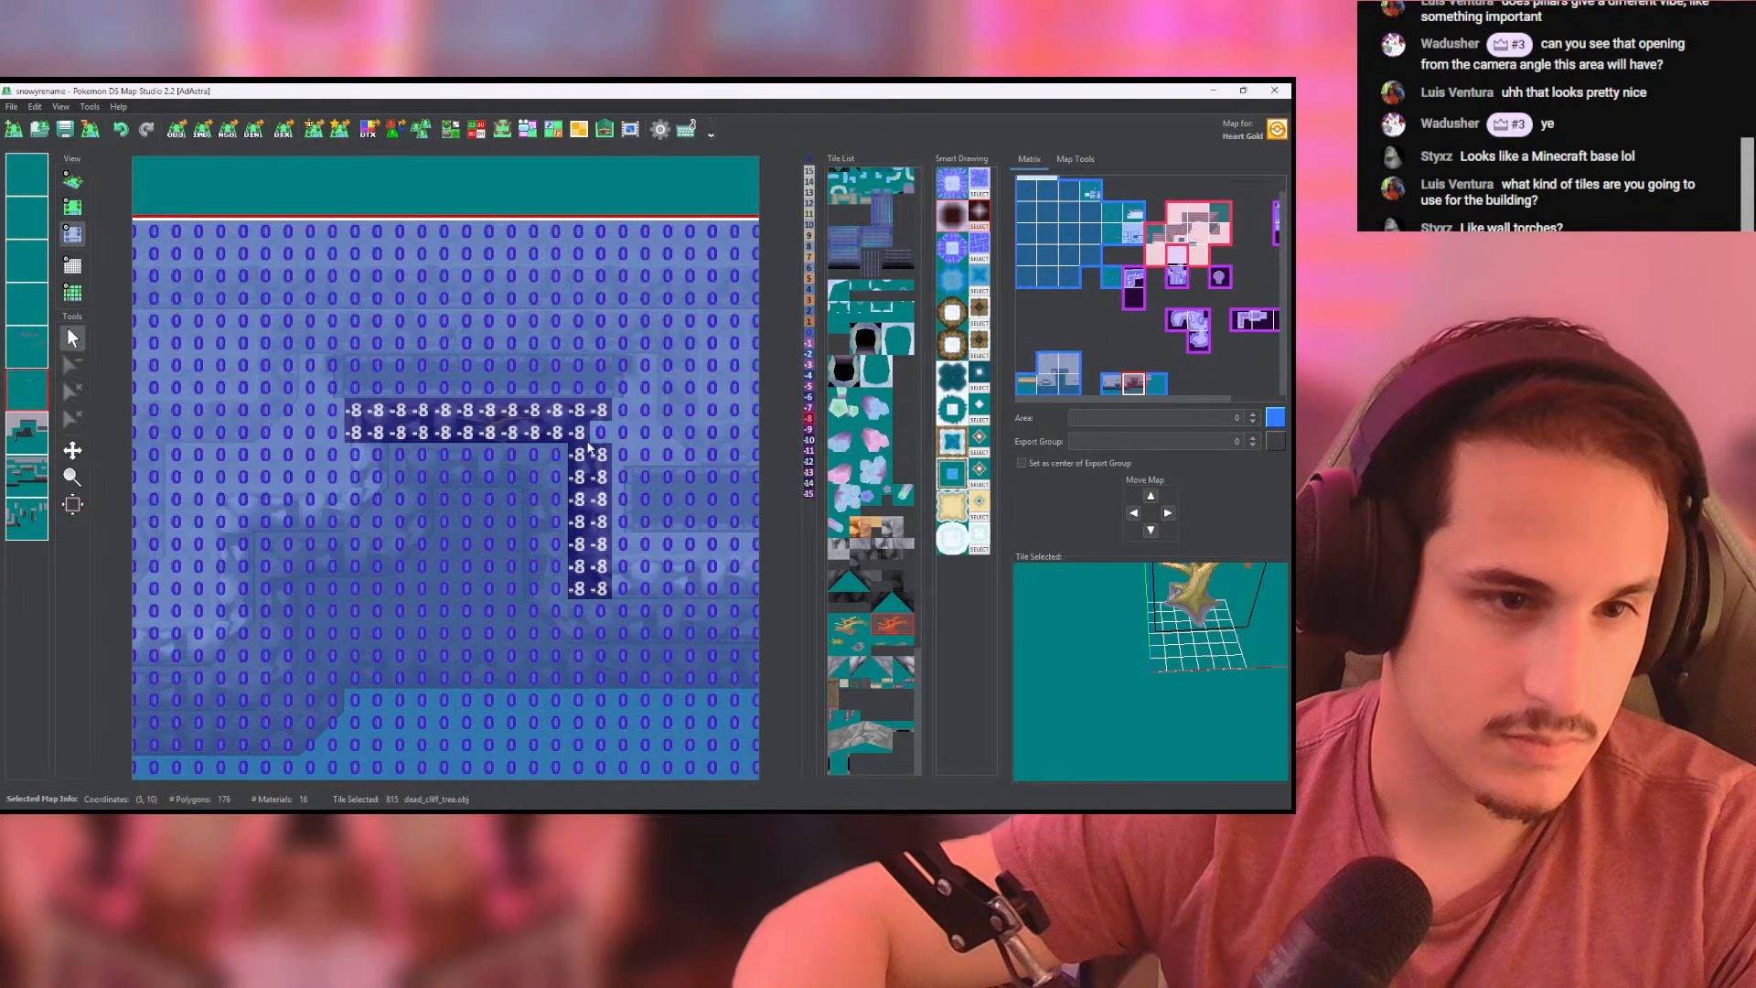
left_click(600, 435)
middle_click_drag(581, 497, 353, 376)
left_click_drag(389, 451, 645, 474)
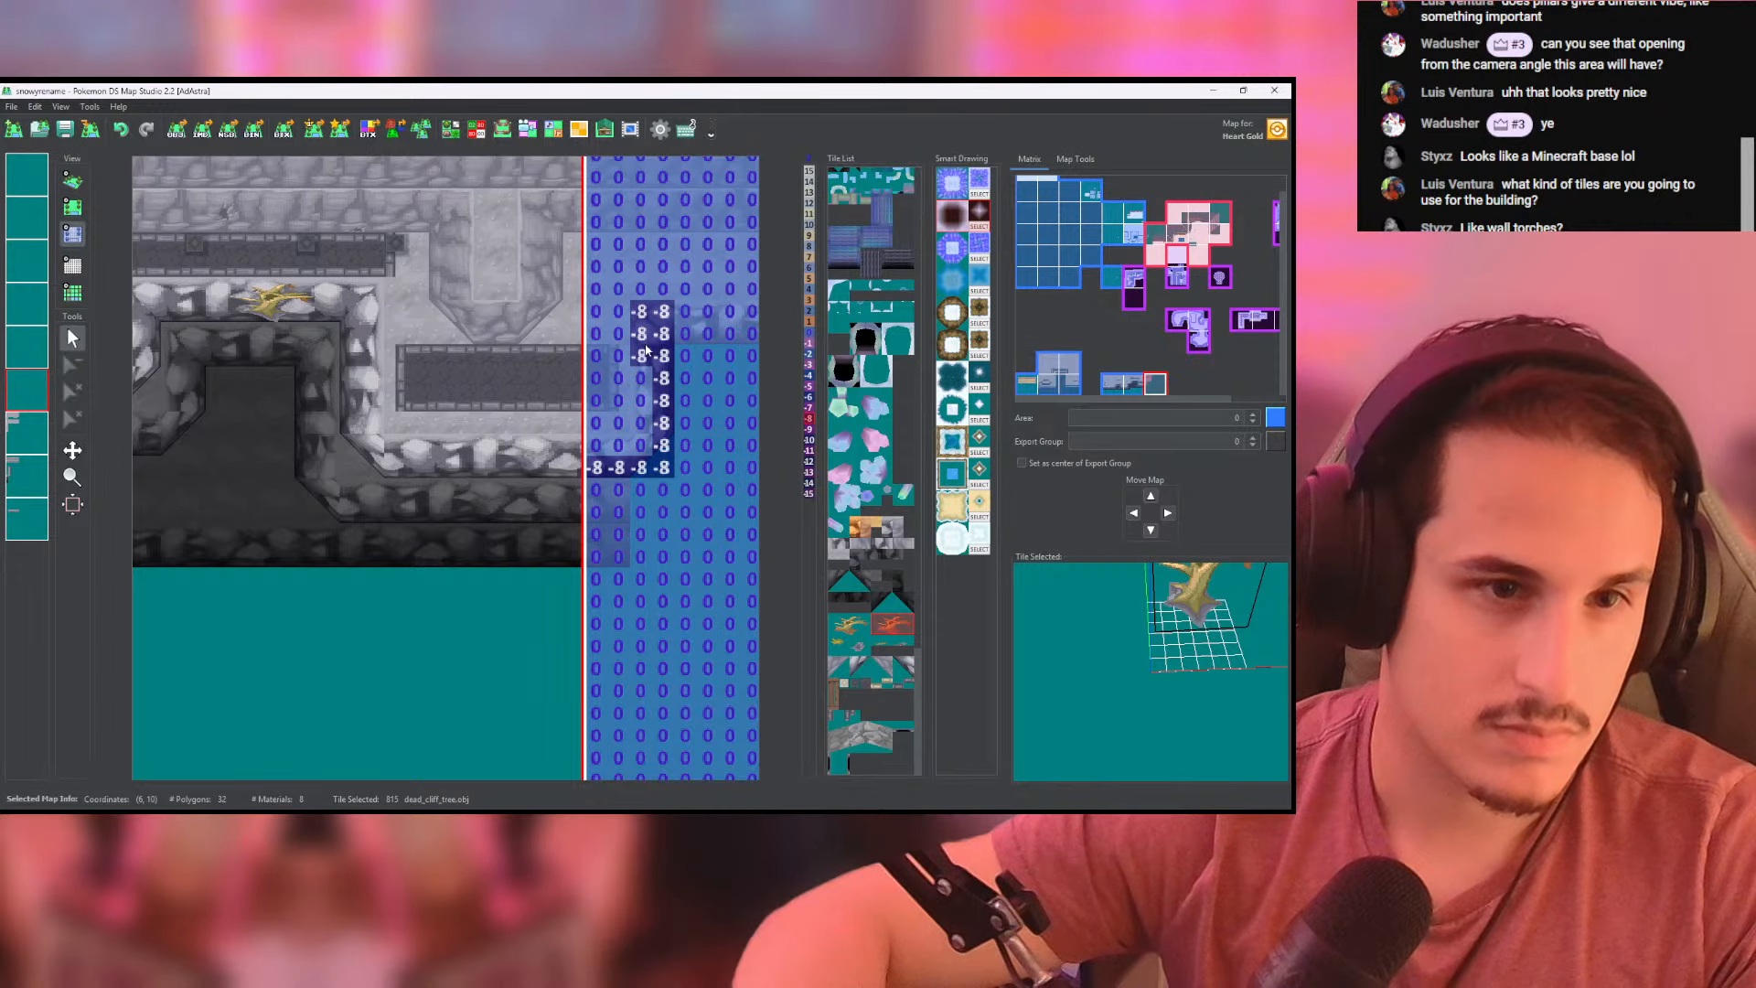
left_click_drag(645, 350, 550, 447)
- Inspect the dead cliff tree's lowered position on the cliff face in 3D
left_click(72, 181)
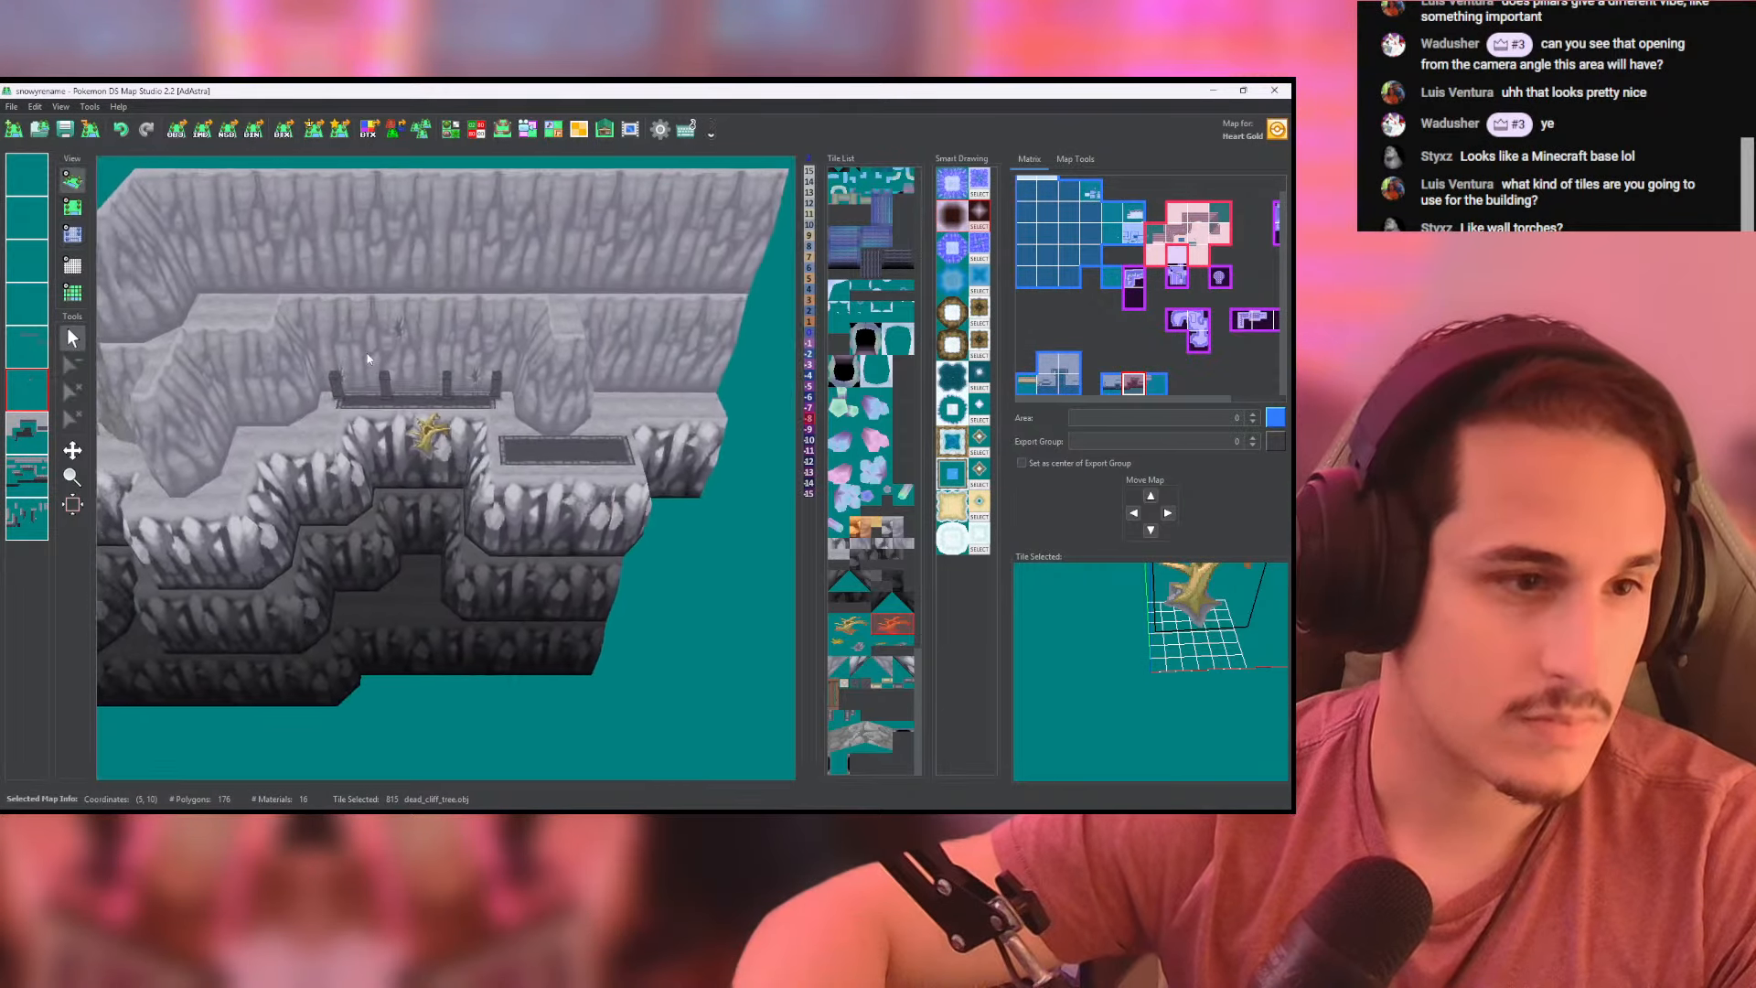
scroll(367, 359, "up", 13)
middle_click_drag(485, 308, 470, 375)
scroll(470, 375, "down", 10)
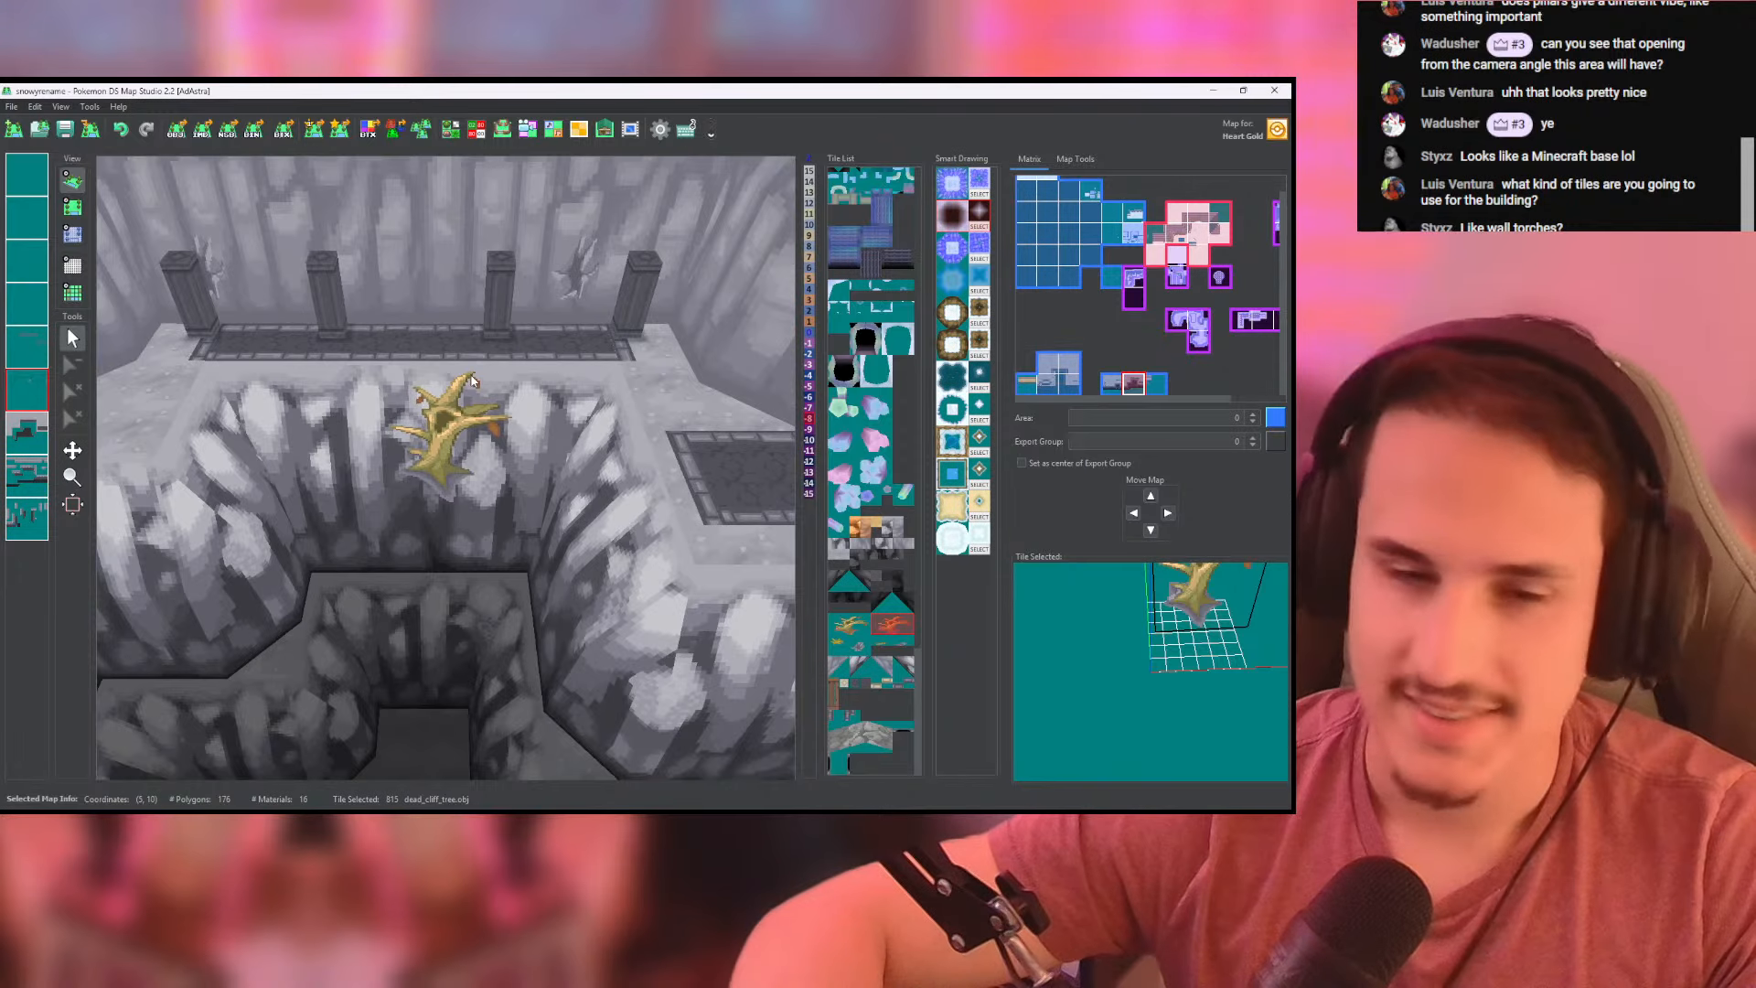
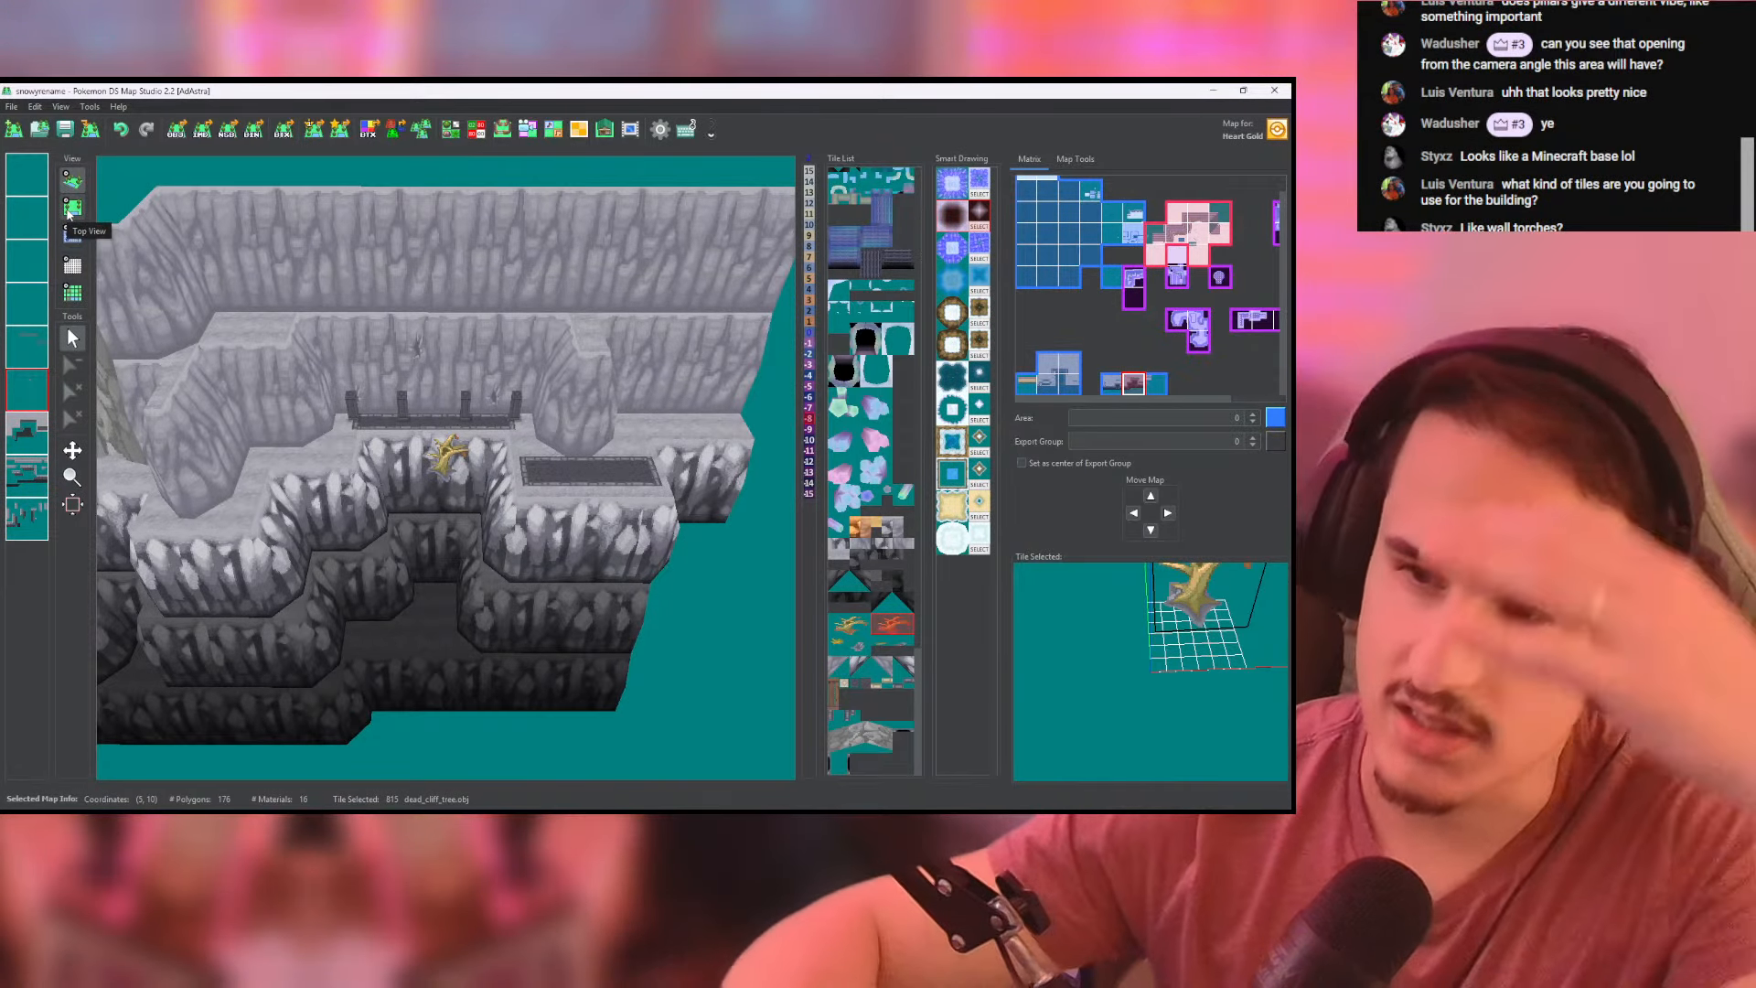
- Place dead_cliff_tree tiles on the grey wall beside the columned strip and on the adjacent map's protruding rock, checking them in 3D
scroll(469, 388, "down", 1)
middle_click_drag(468, 388, 600, 352)
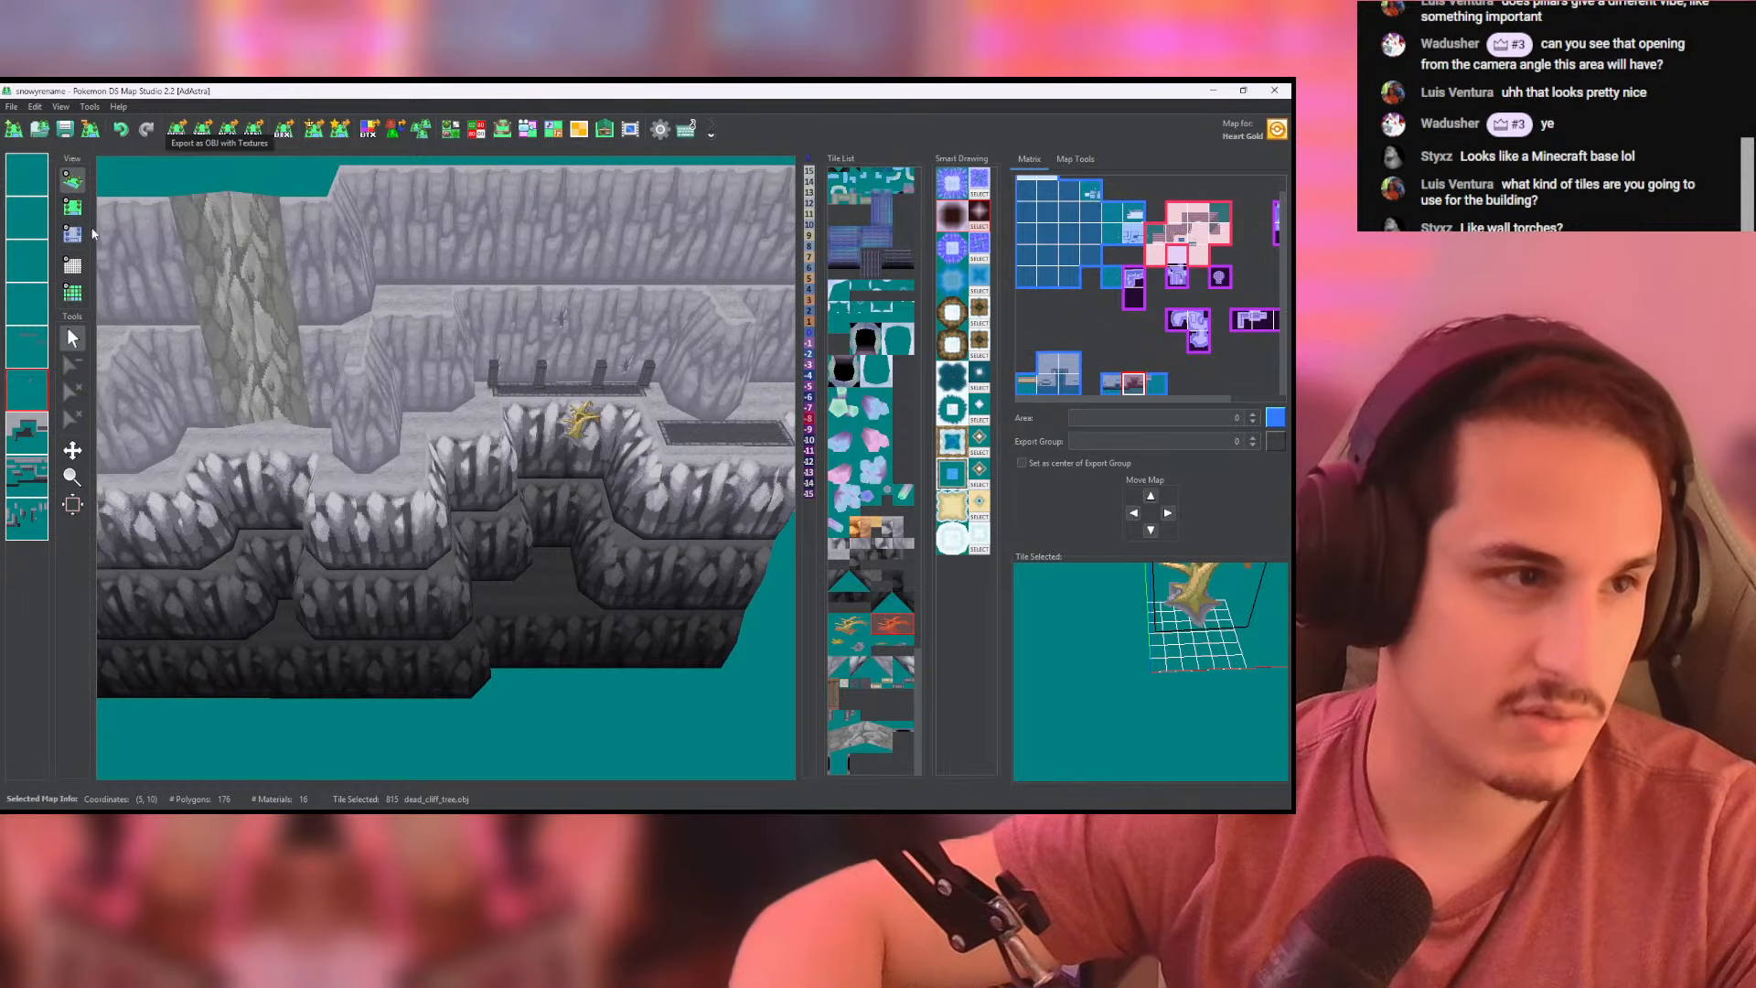
left_click(72, 206)
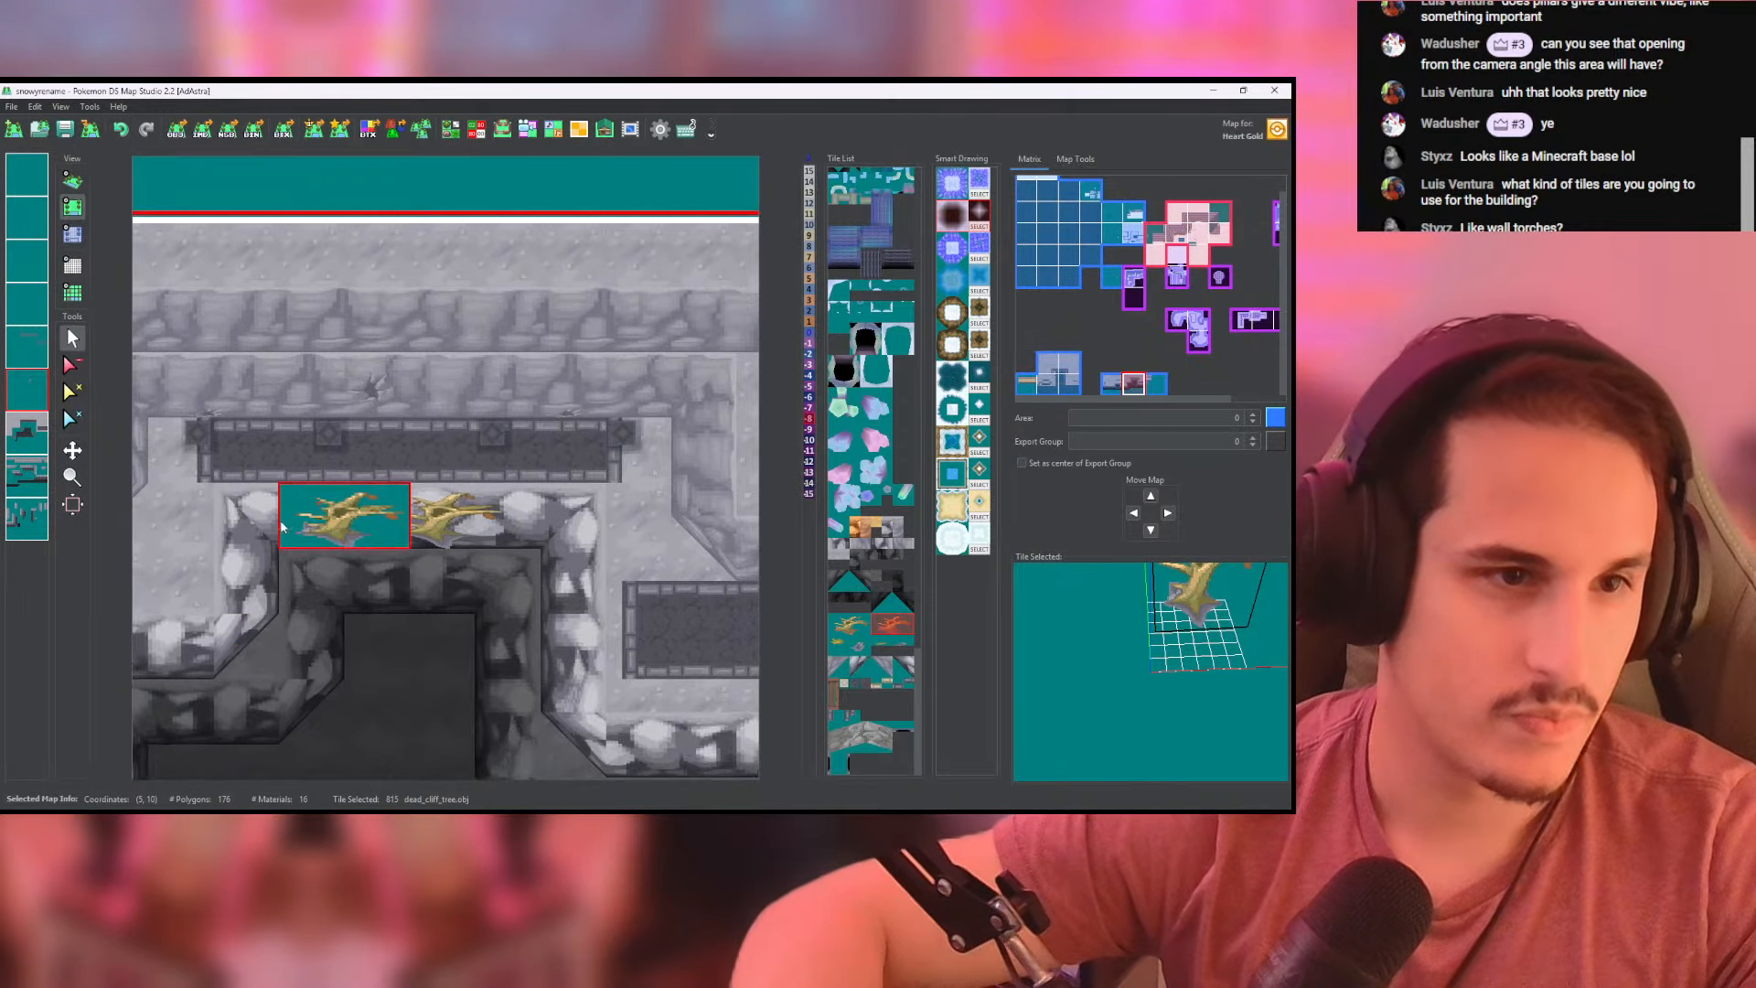
left_click(45, 183)
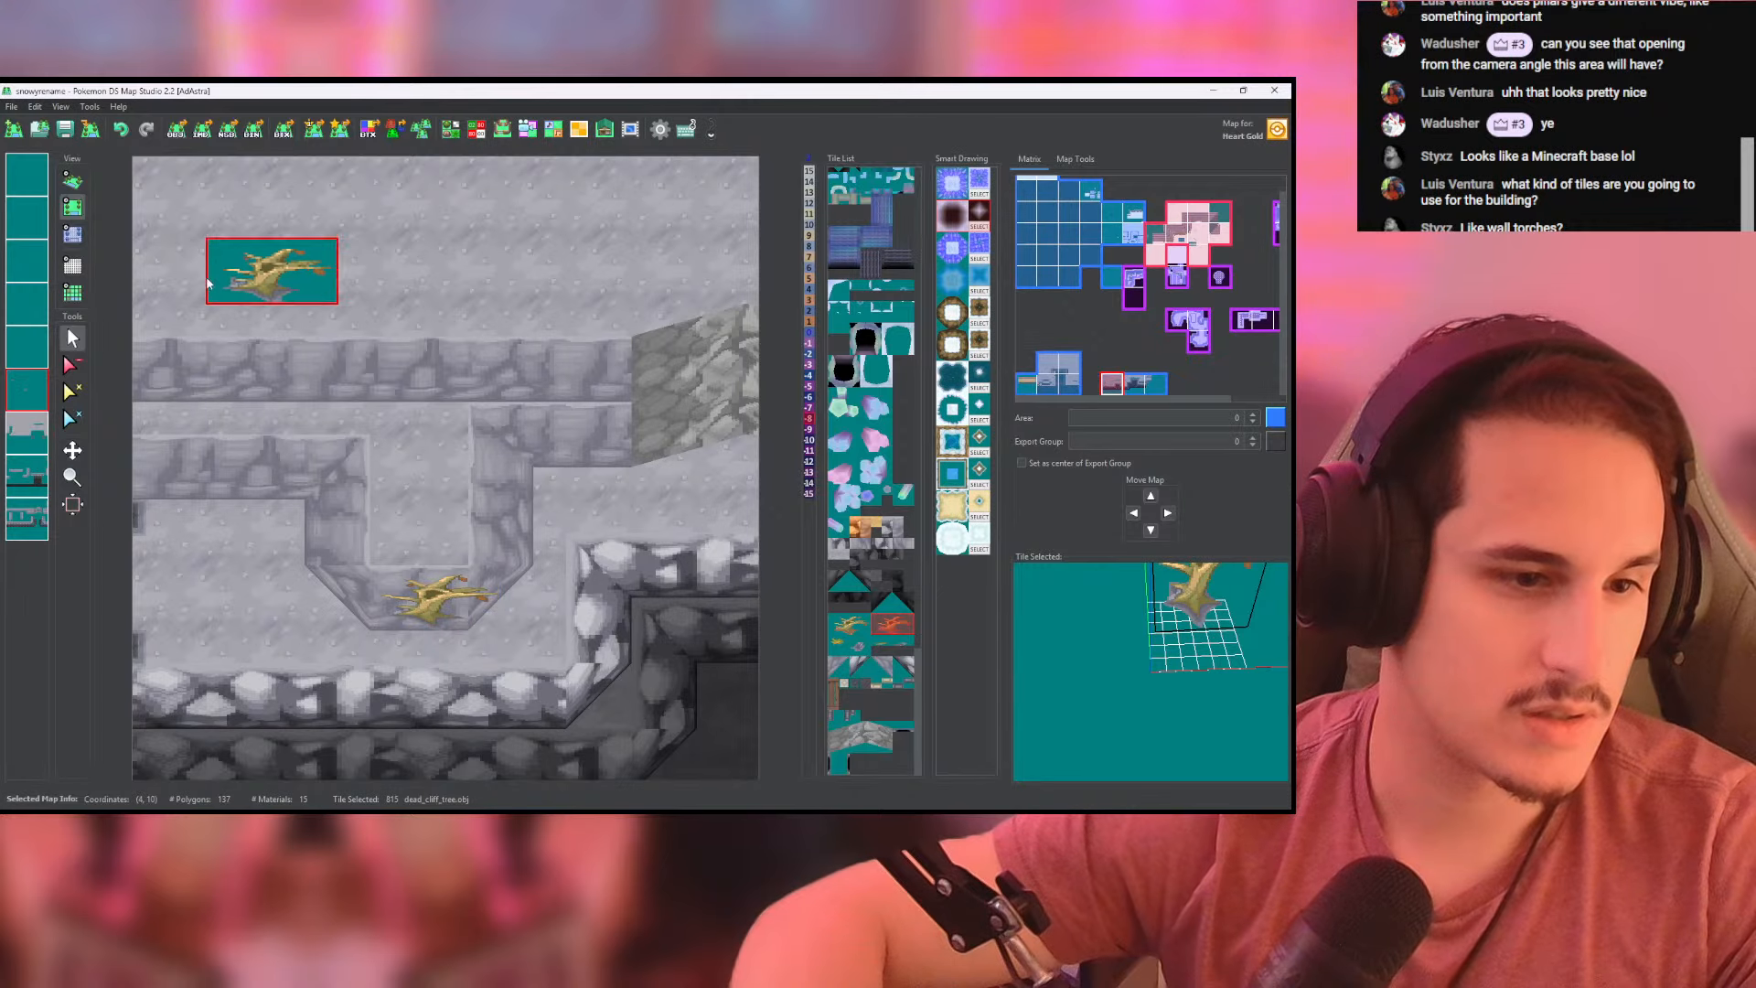
left_click(73, 181)
scroll(448, 493, "up", 8)
left_click_drag(385, 470, 497, 405)
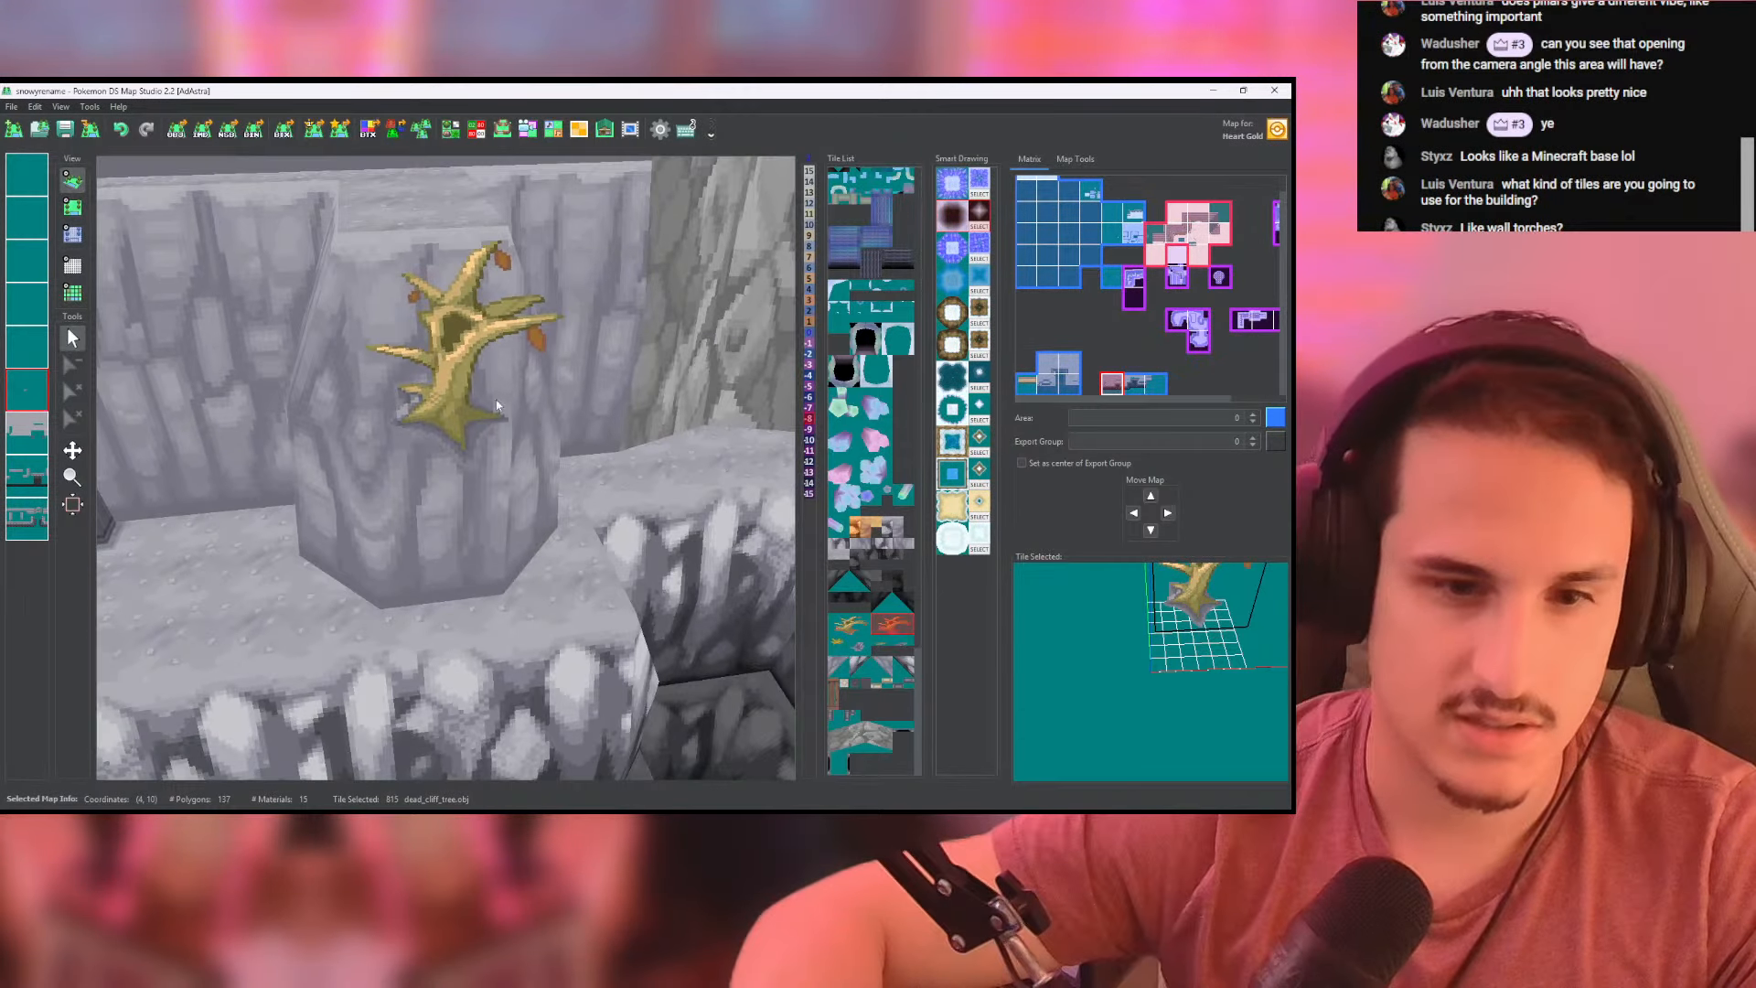
- Place a rock_crunch_high crack on the protruding grey cliff pillar above the paved rectangle and check it in 3D
left_click(843, 647)
left_click_drag(692, 595, 590, 547)
scroll(557, 517, "down", 6)
right_click_drag(448, 336, 160, 347)
scroll(157, 348, "down", 6)
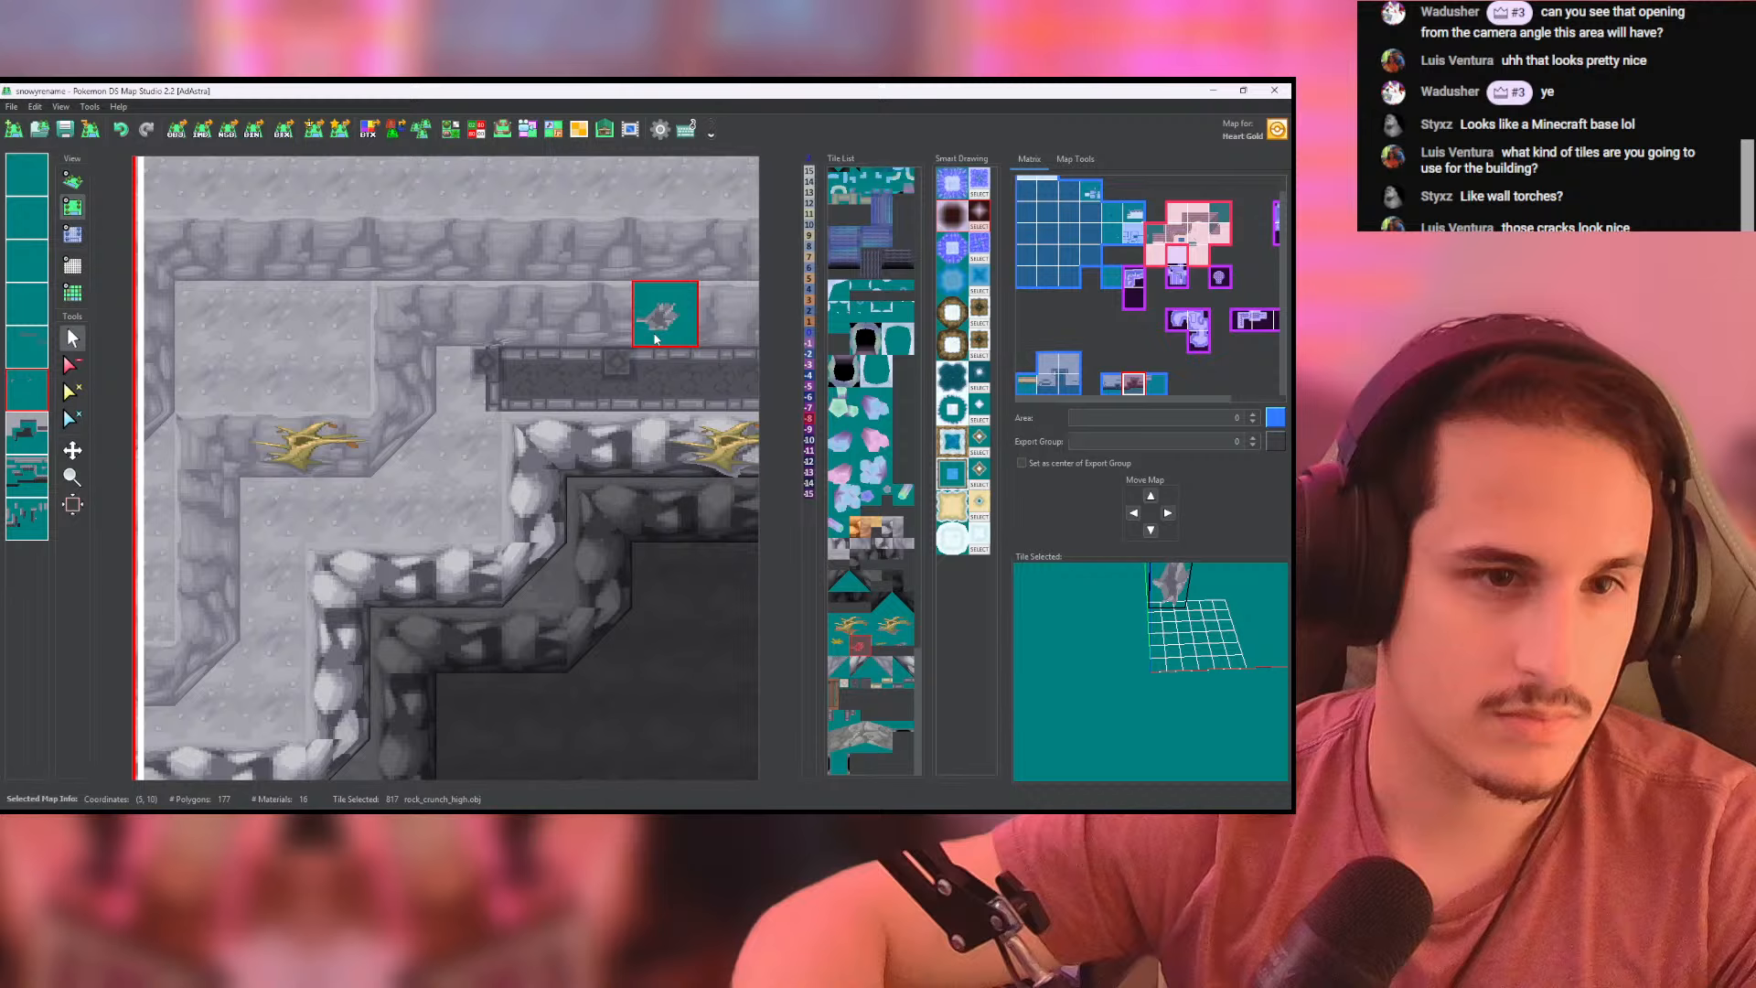
middle_click_drag(640, 340, 384, 335)
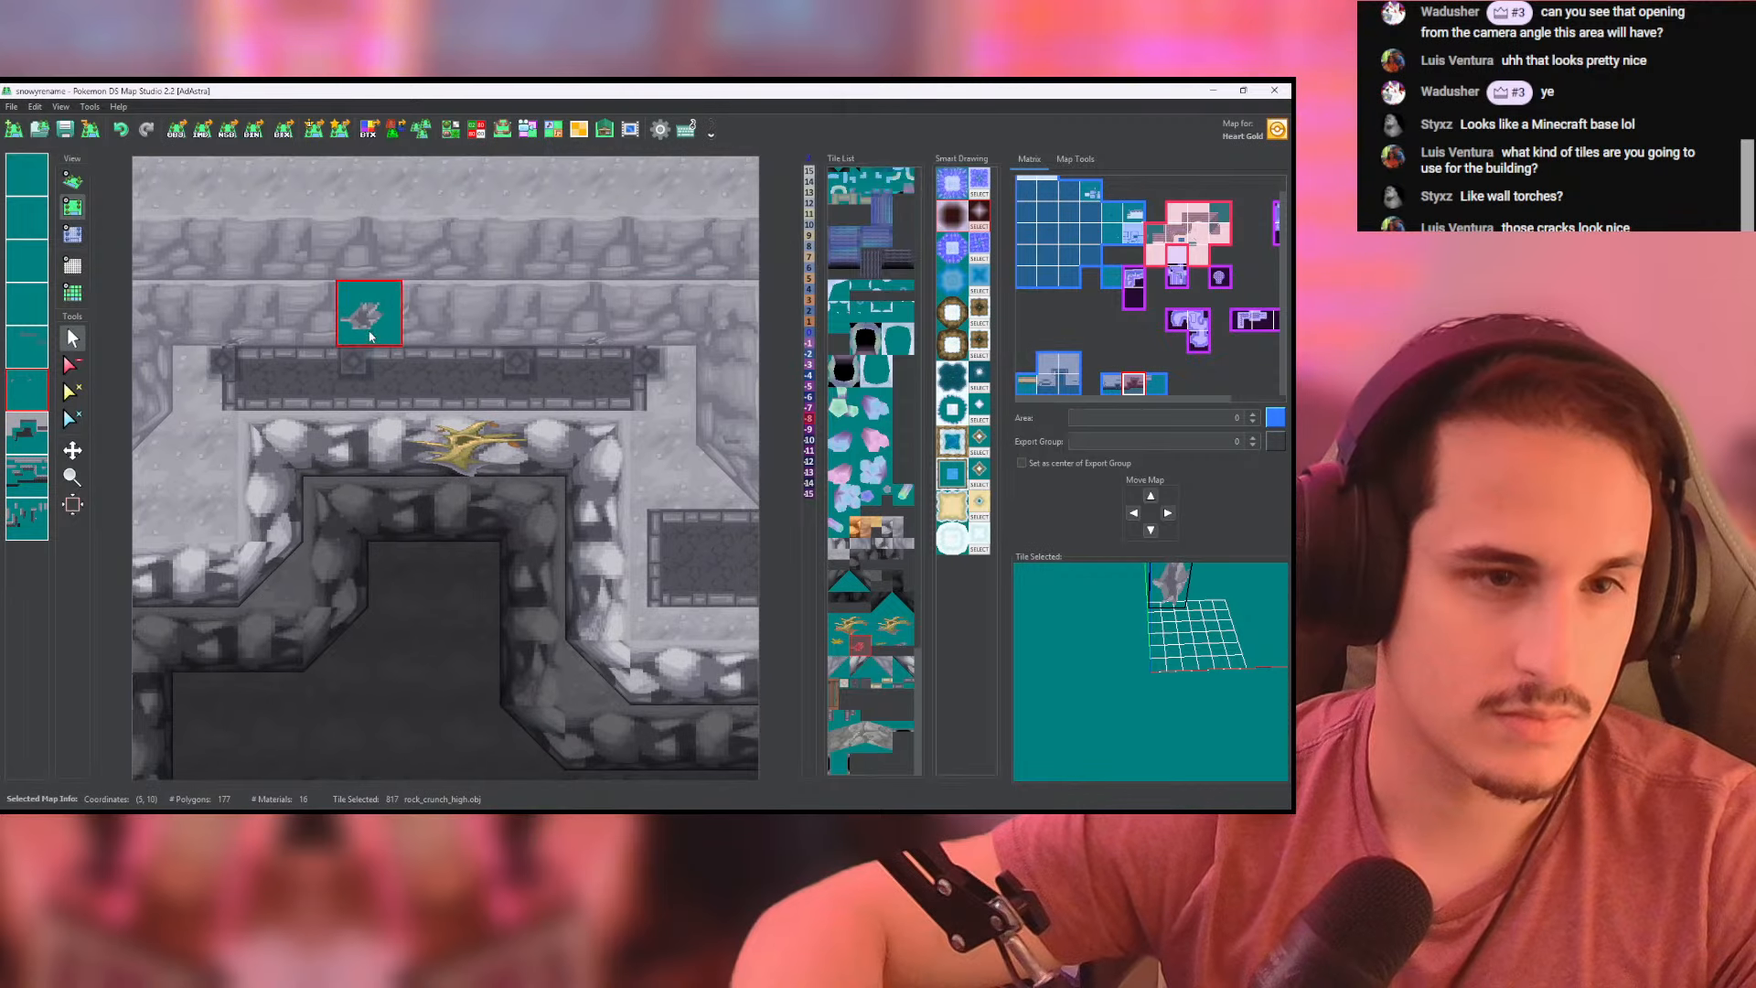
scroll(439, 356, "down", 1)
middle_click_drag(482, 377, 261, 293)
left_click(492, 394)
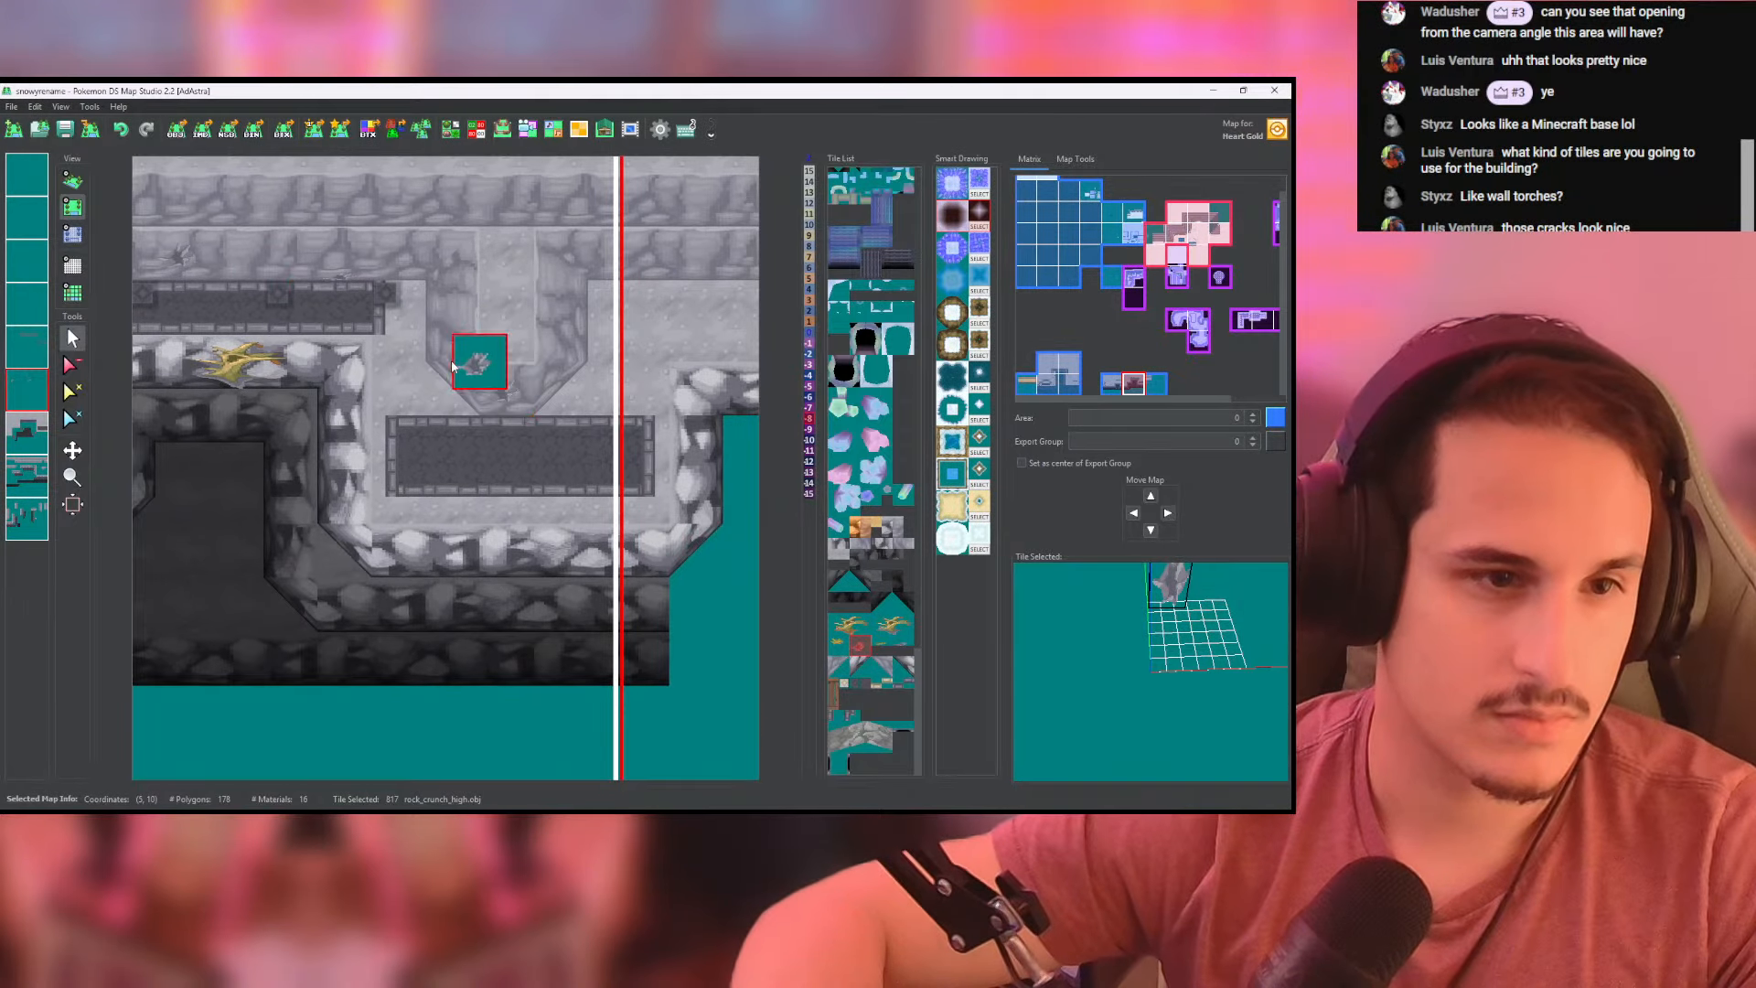
left_click(72, 180)
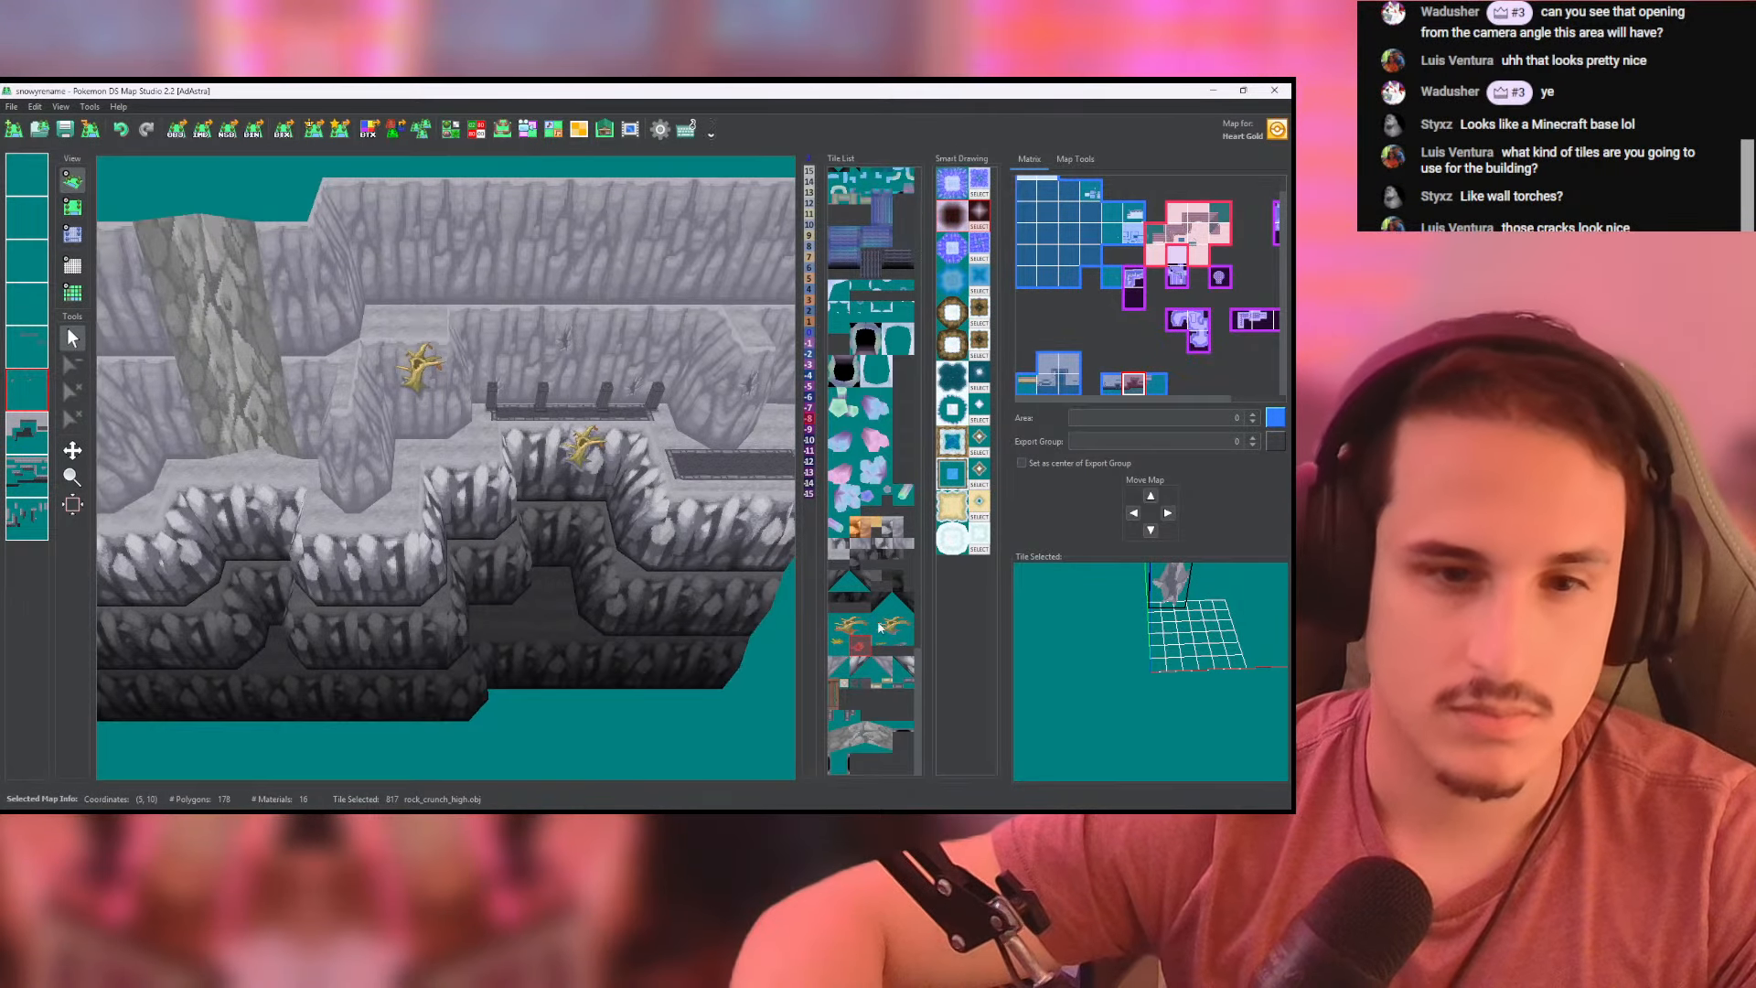
- Place a rock_crunch_low crack on the lower grey wall between the large rocky slope and the adjacent map
left_click(78, 208)
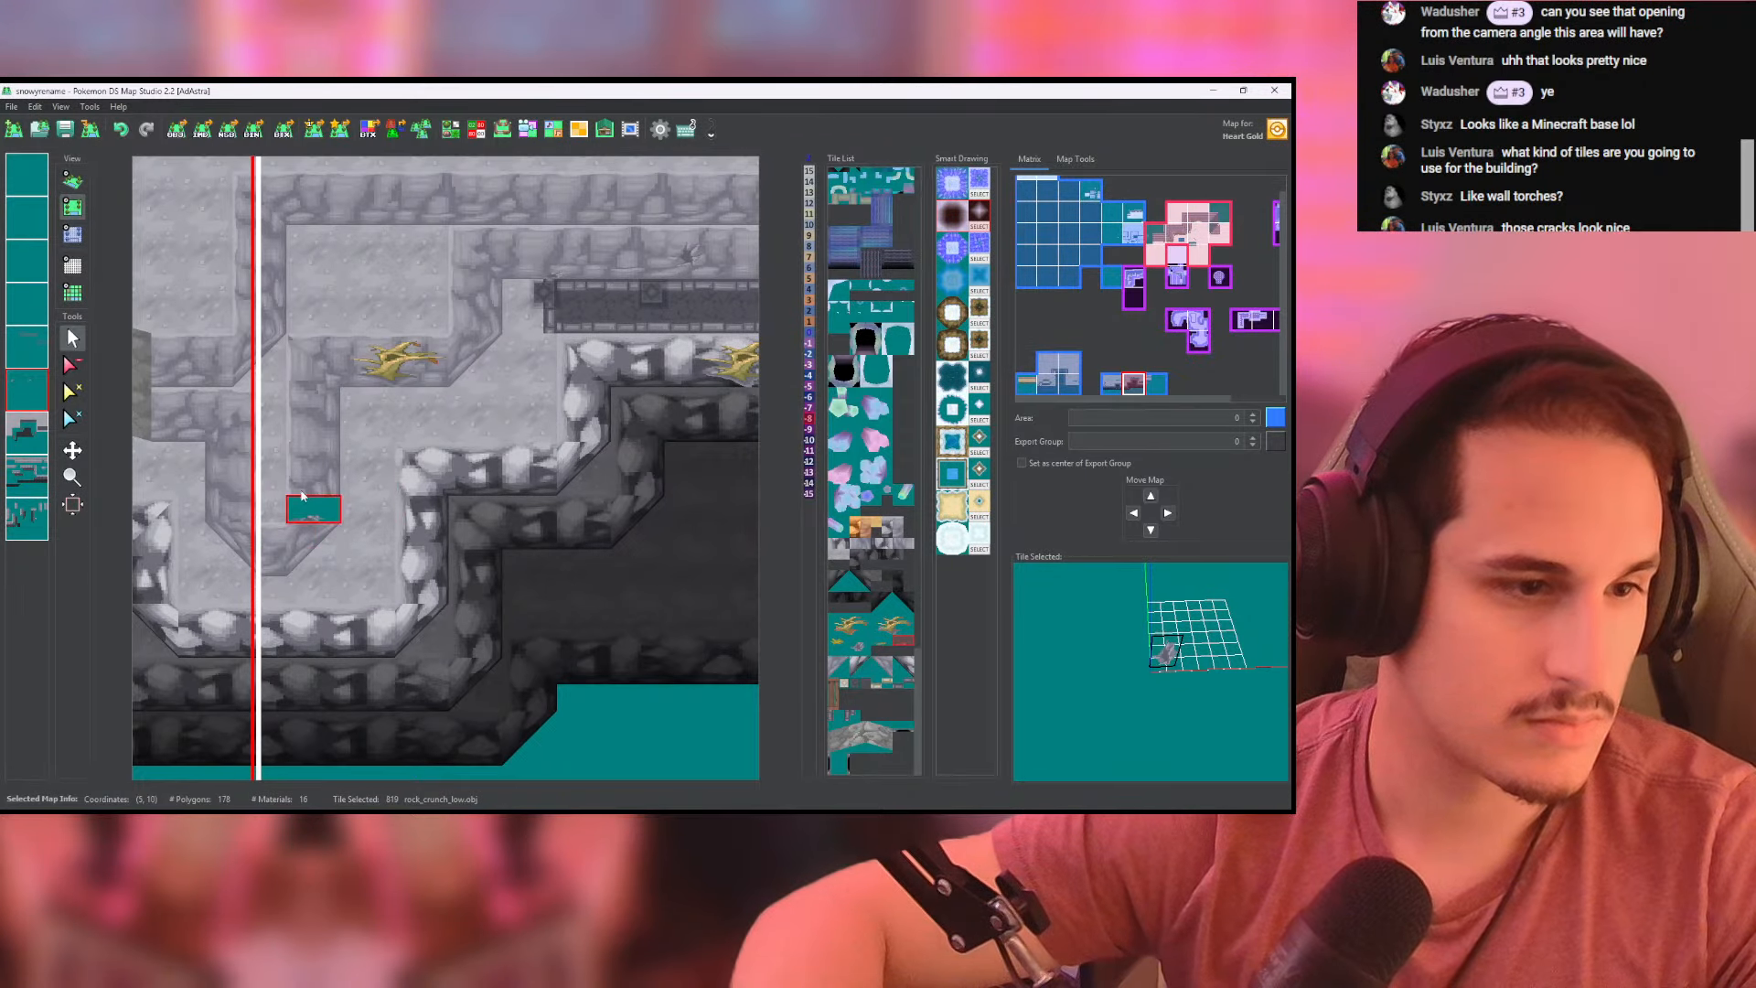
middle_click_drag(229, 431, 480, 421)
left_click(381, 392)
middle_click_drag(253, 336, 617, 305)
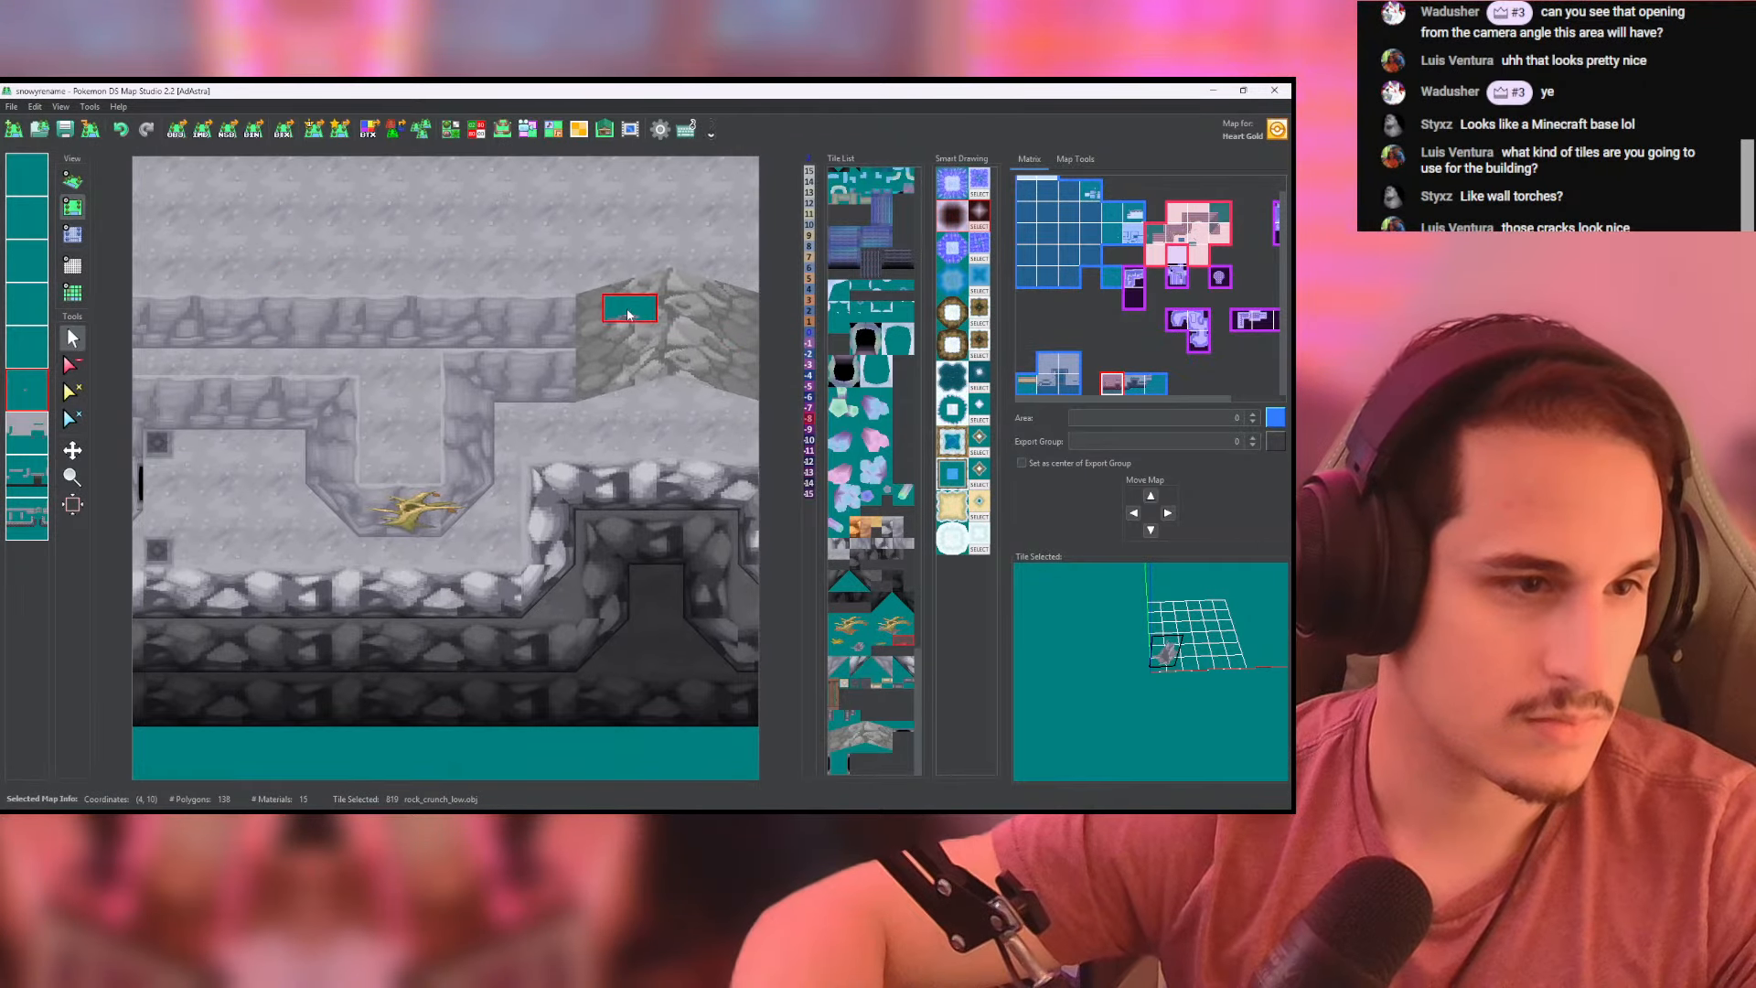
middle_click_drag(508, 392, 241, 388)
scroll(510, 422, "down", 5)
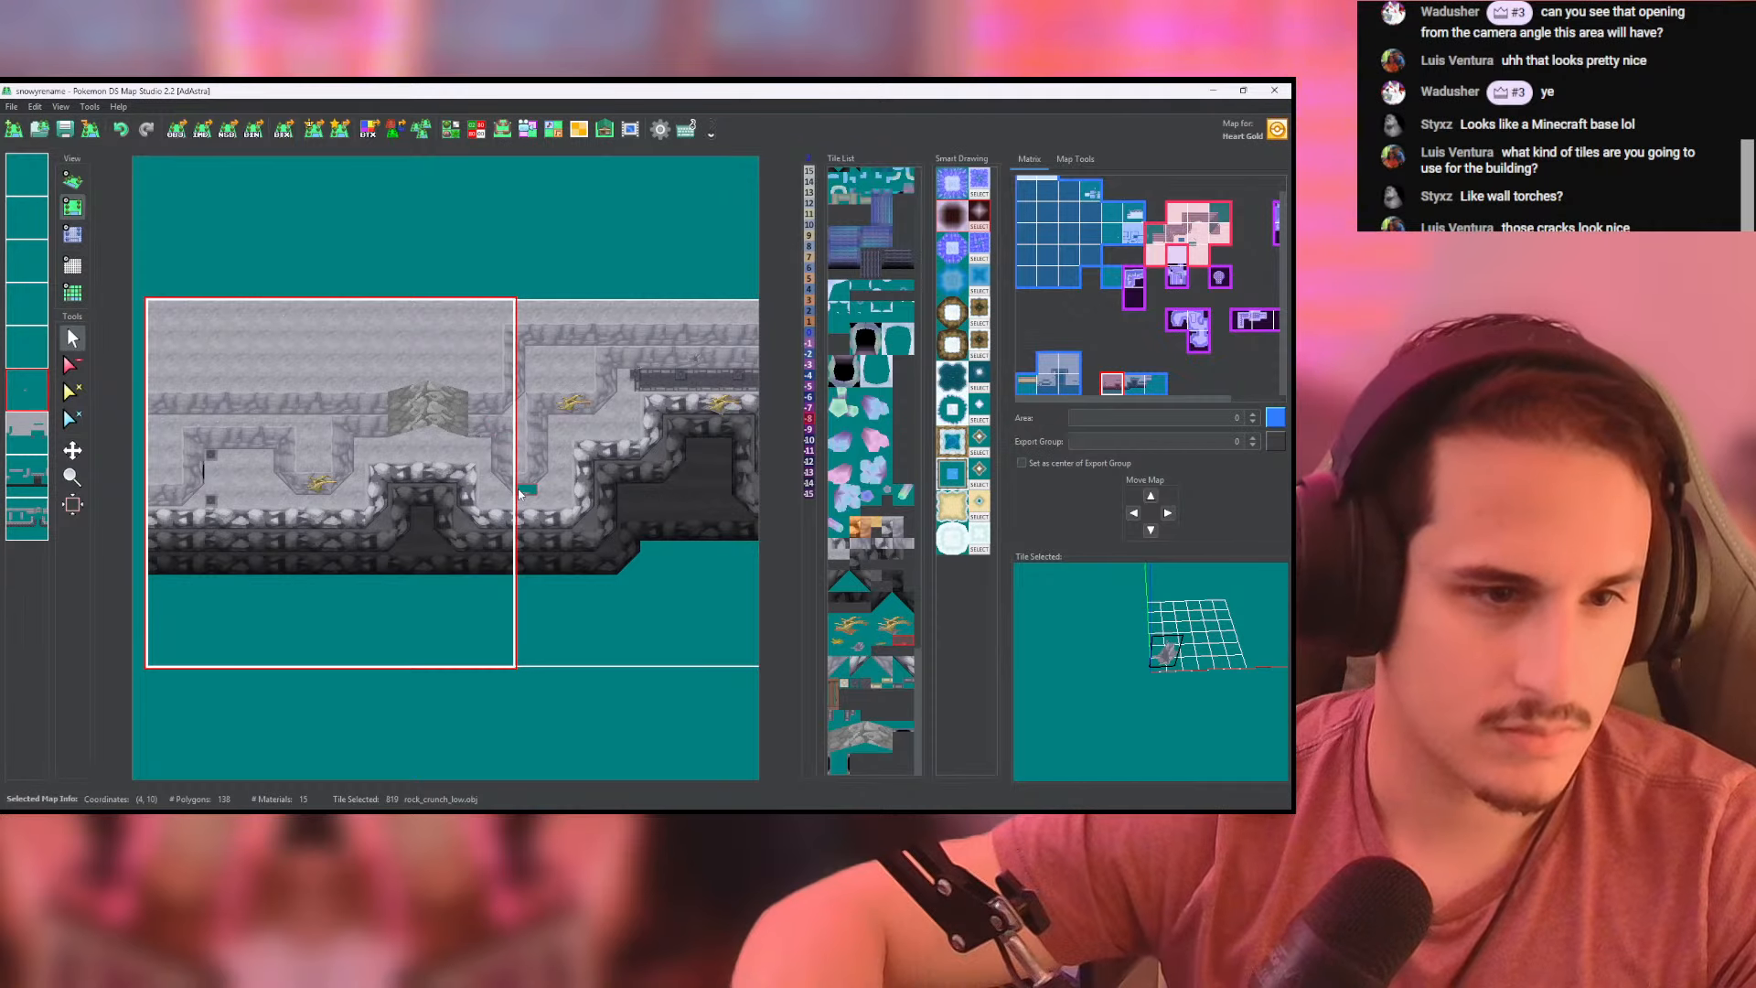
- Place a rock_crunch_high crack on the wall between the dead tree's rock and the rocky slope, and check it in 3D
left_click(661, 378)
scroll(558, 395, "up", 5)
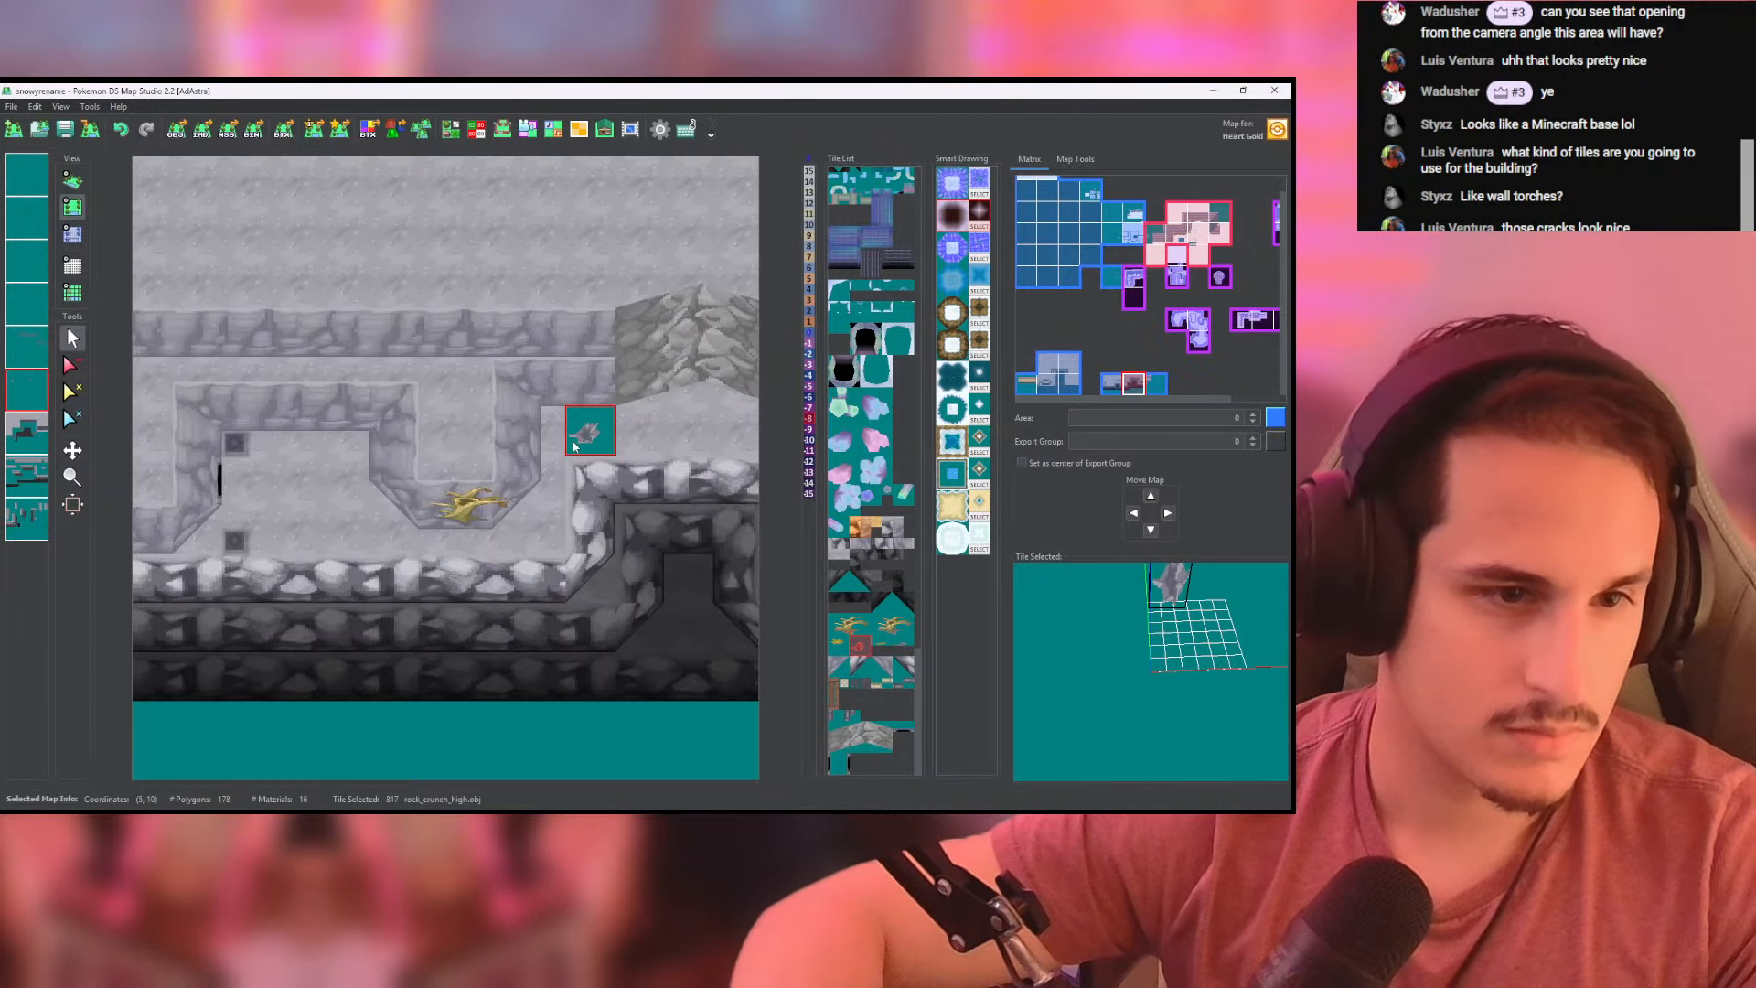
left_click(557, 395)
left_click(73, 180)
scroll(507, 390, "up", 5)
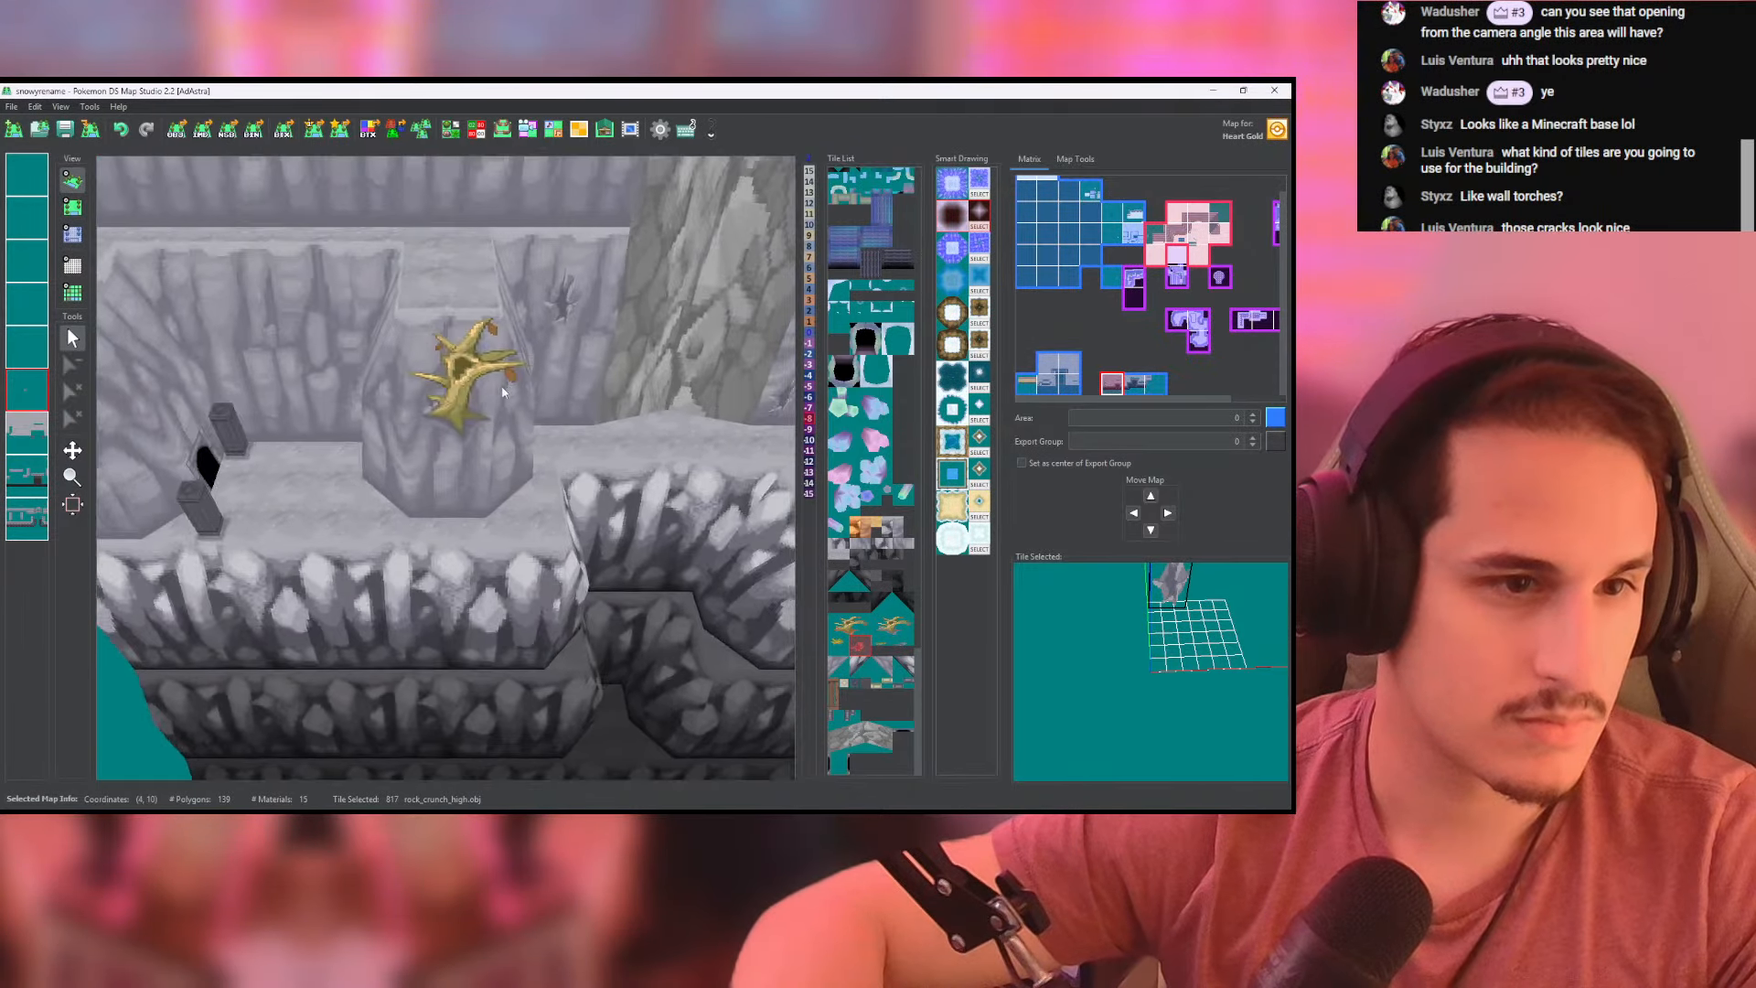
middle_click_drag(713, 411, 553, 420)
- Place a grass_tuft_low tile on the fifth layer, on the grey wall just below the dead tree near the columned strip
left_click(75, 211)
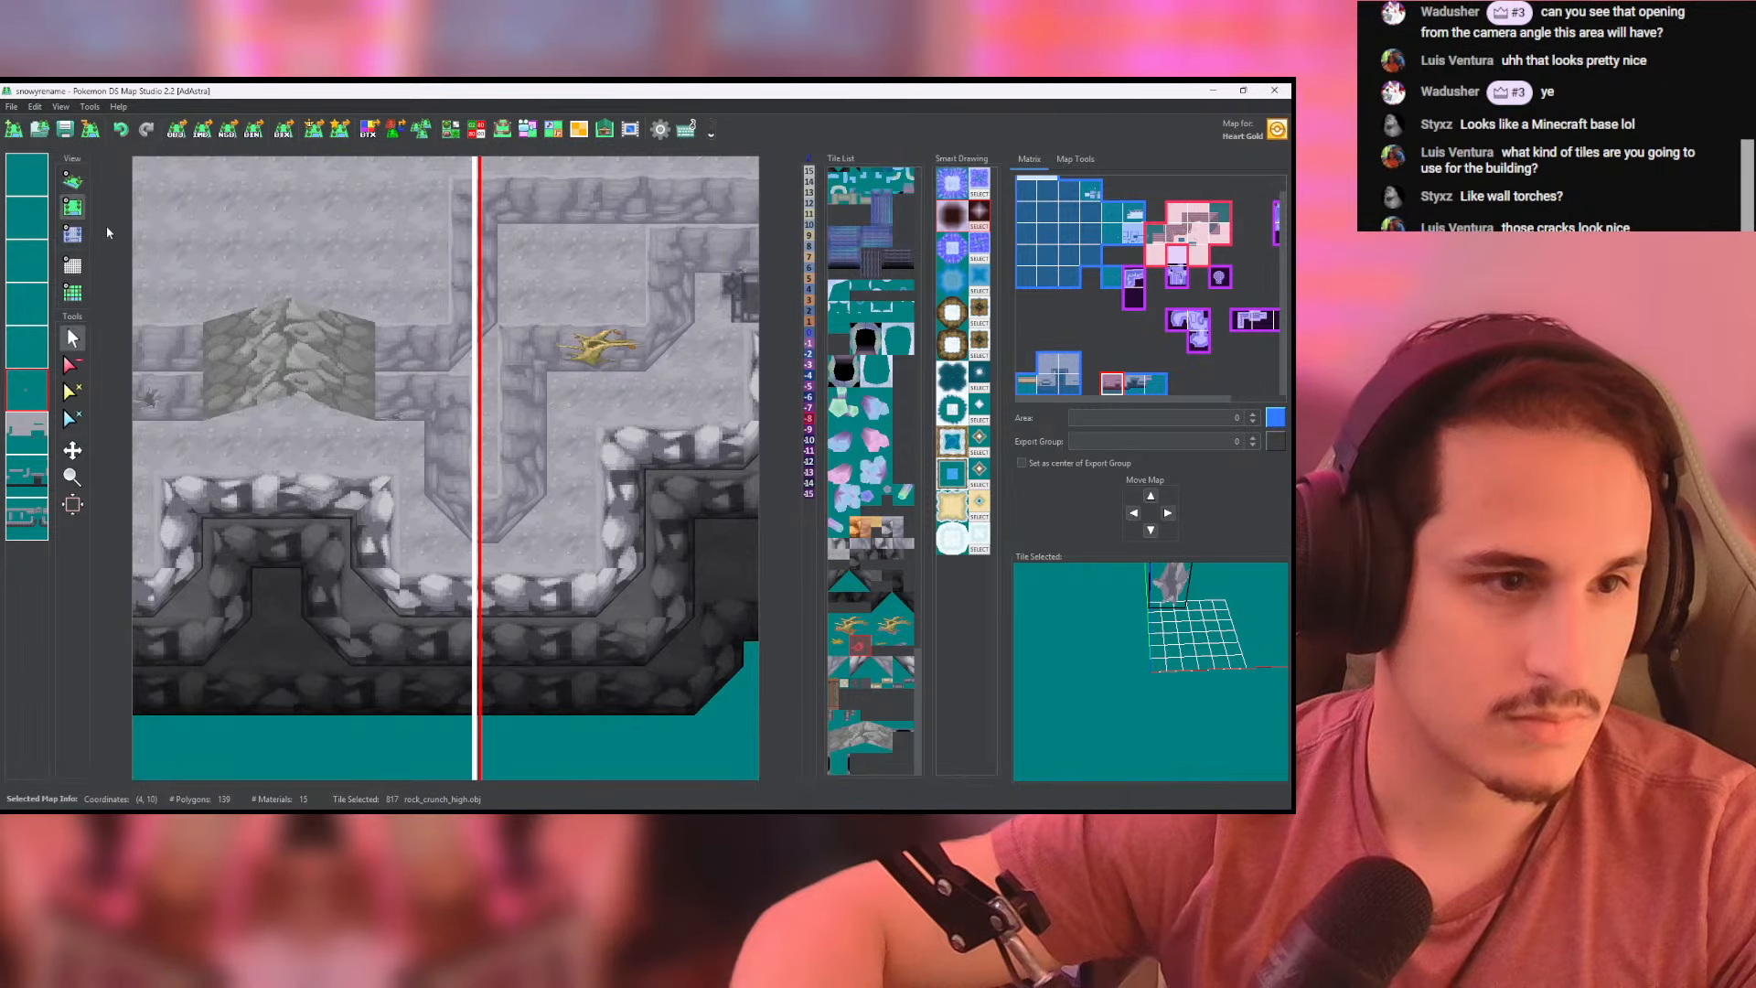
middle_click_drag(266, 314, 303, 289)
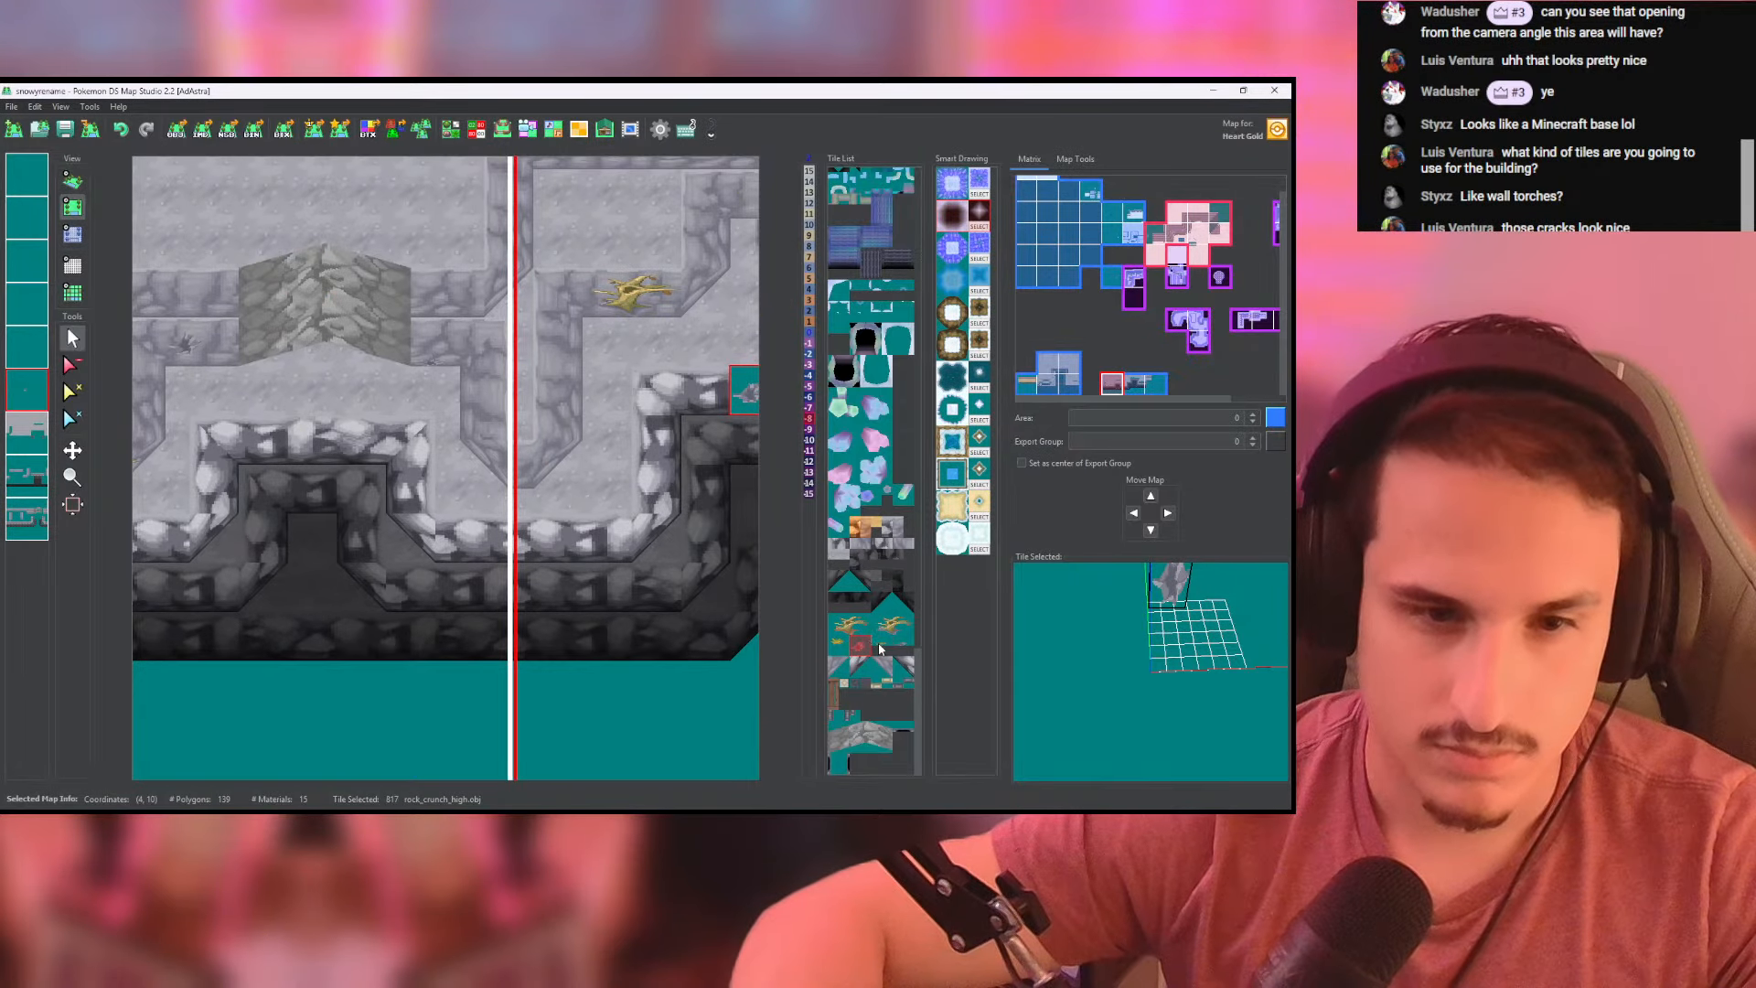
middle_click_drag(451, 548, 685, 511)
left_click(72, 181)
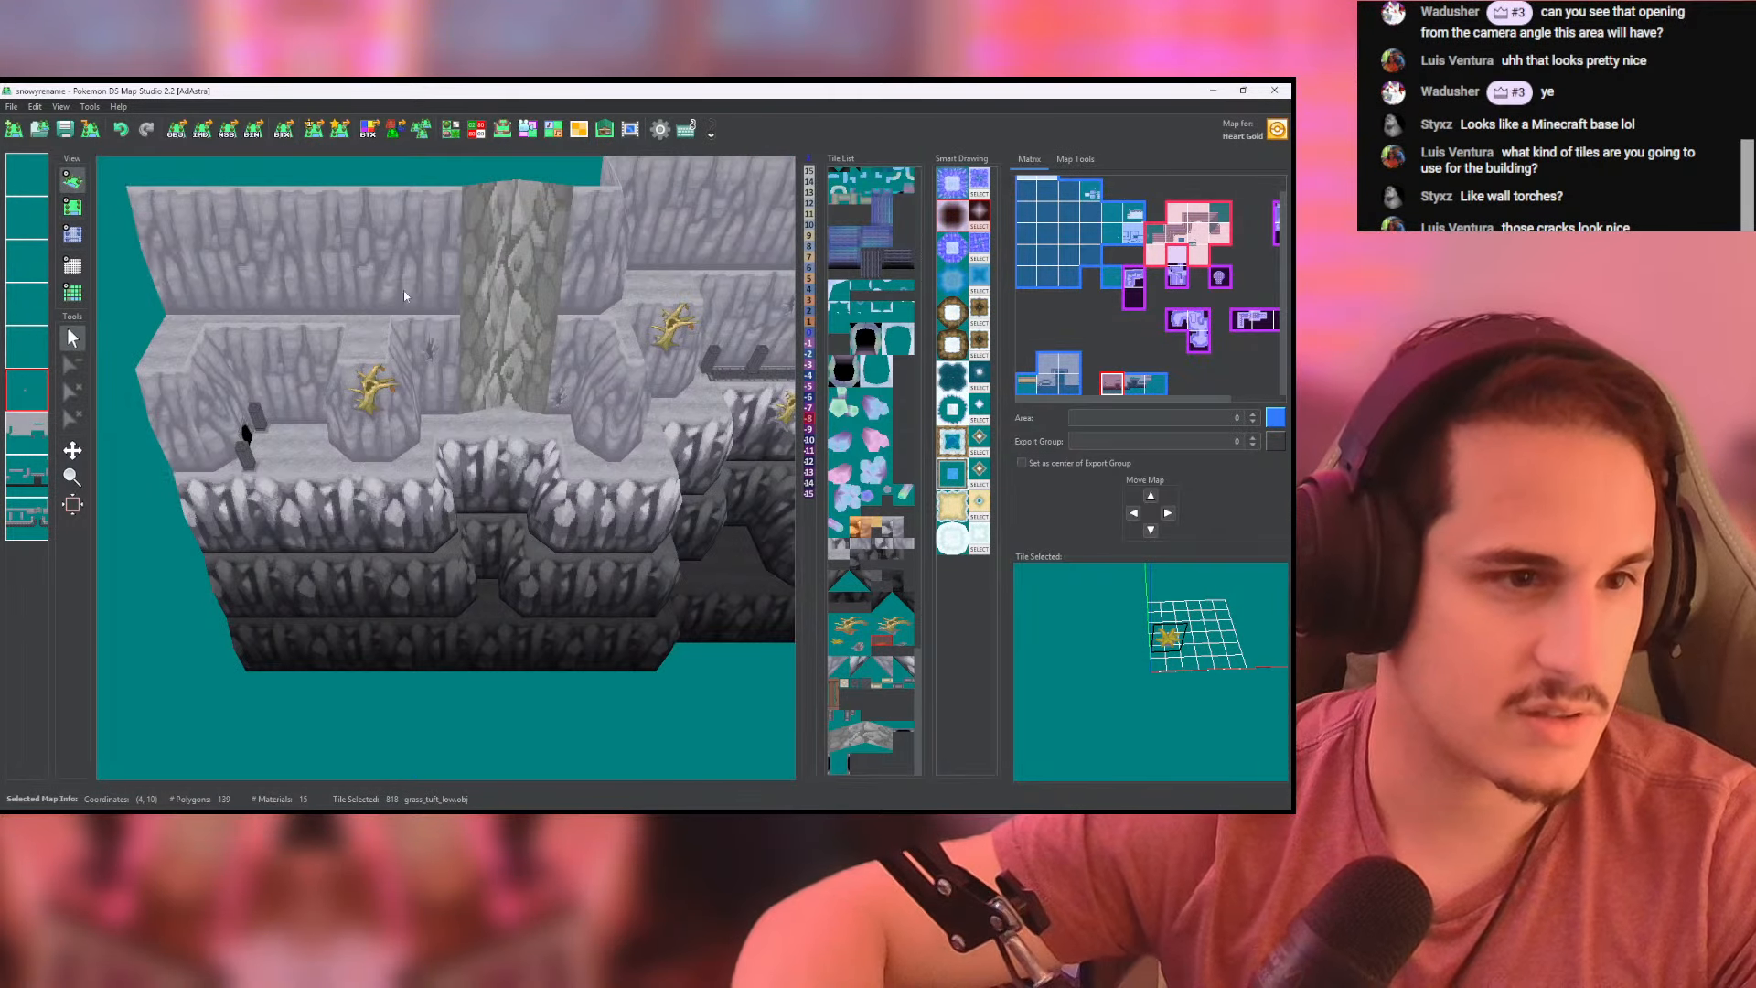
left_click(73, 207)
middle_click_drag(791, 434, 622, 444)
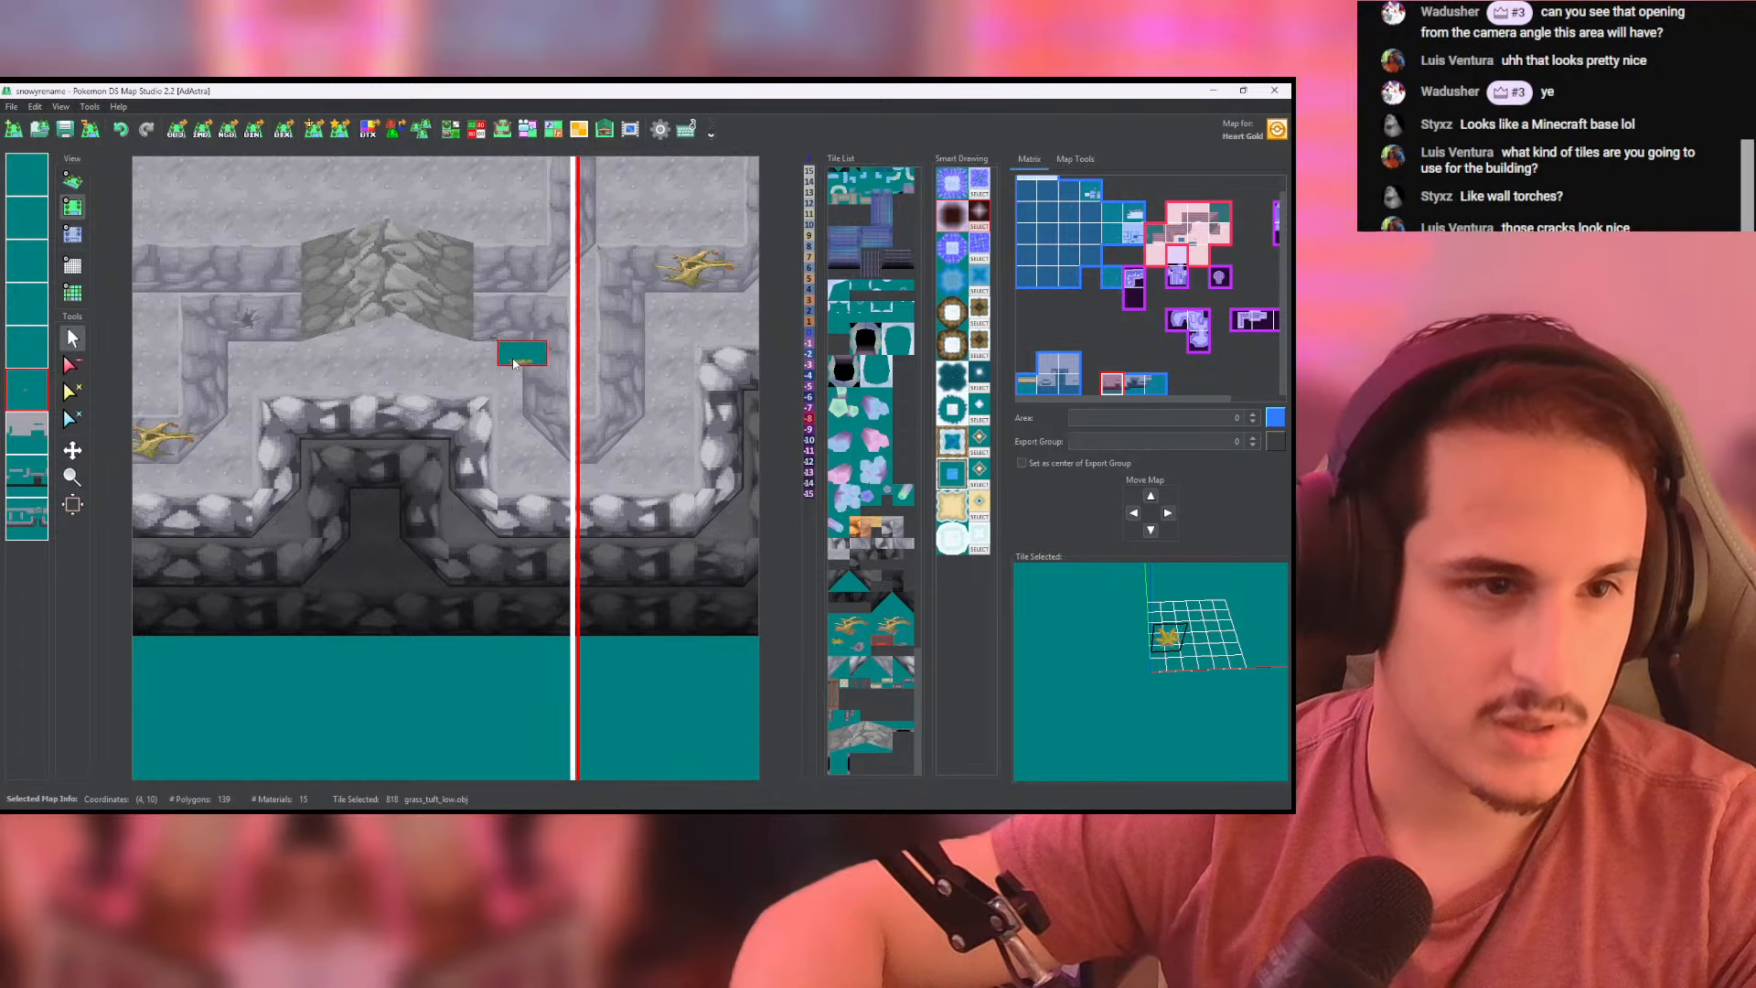
left_click(16, 356)
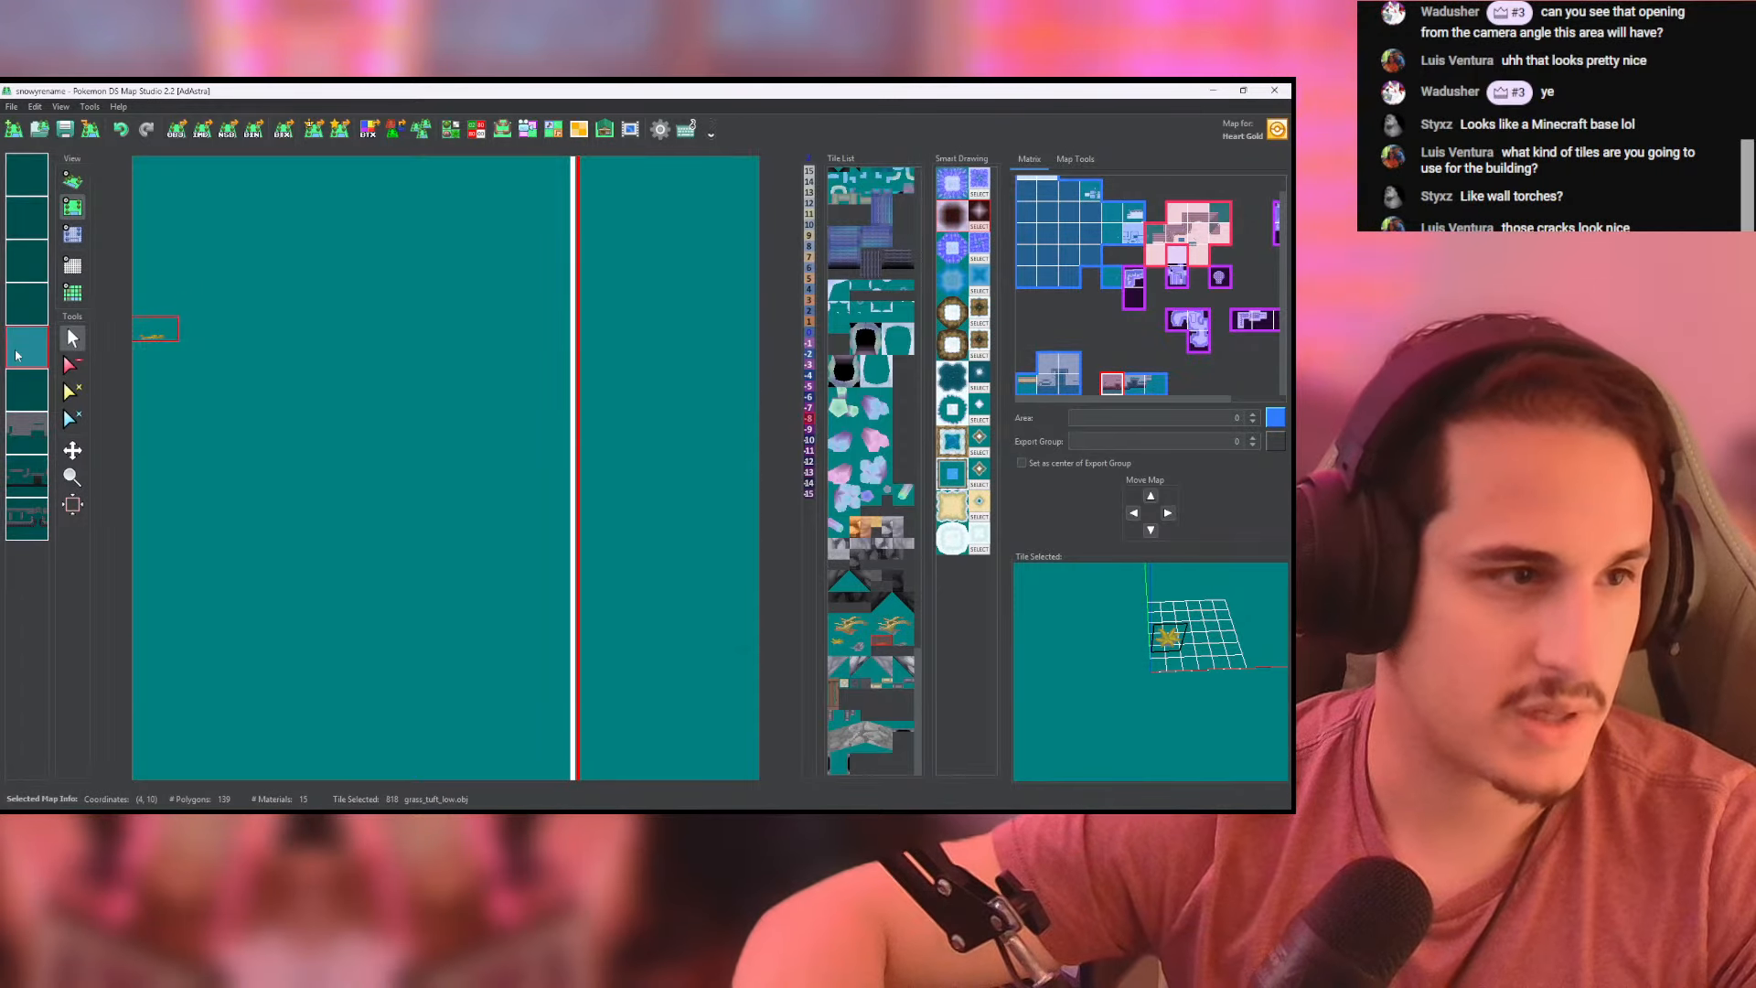
middle_click_drag(666, 290, 406, 463)
left_click(379, 311)
left_click(69, 180)
- Inspect the grass tuft, the whole cliff and the recessed ledge with the cave opening in 3D
scroll(419, 439, "down", 4)
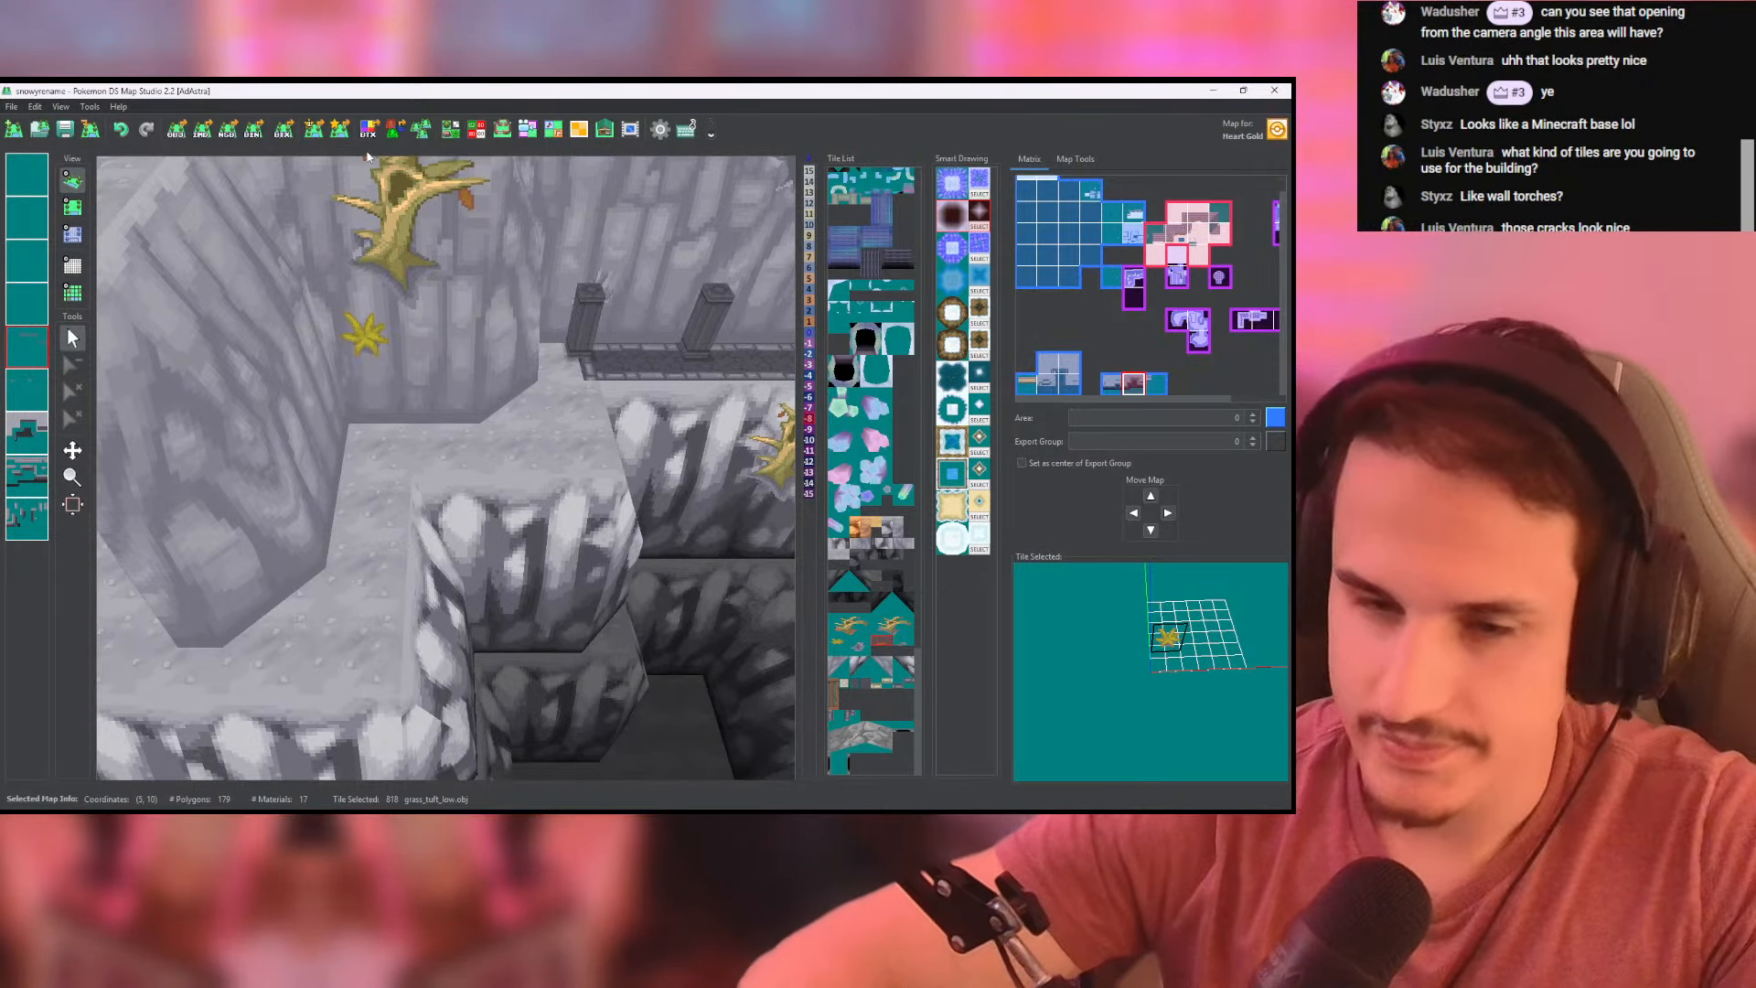
scroll(478, 388, "down", 6)
scroll(478, 384, "down", 6)
left_click_drag(529, 393, 549, 403)
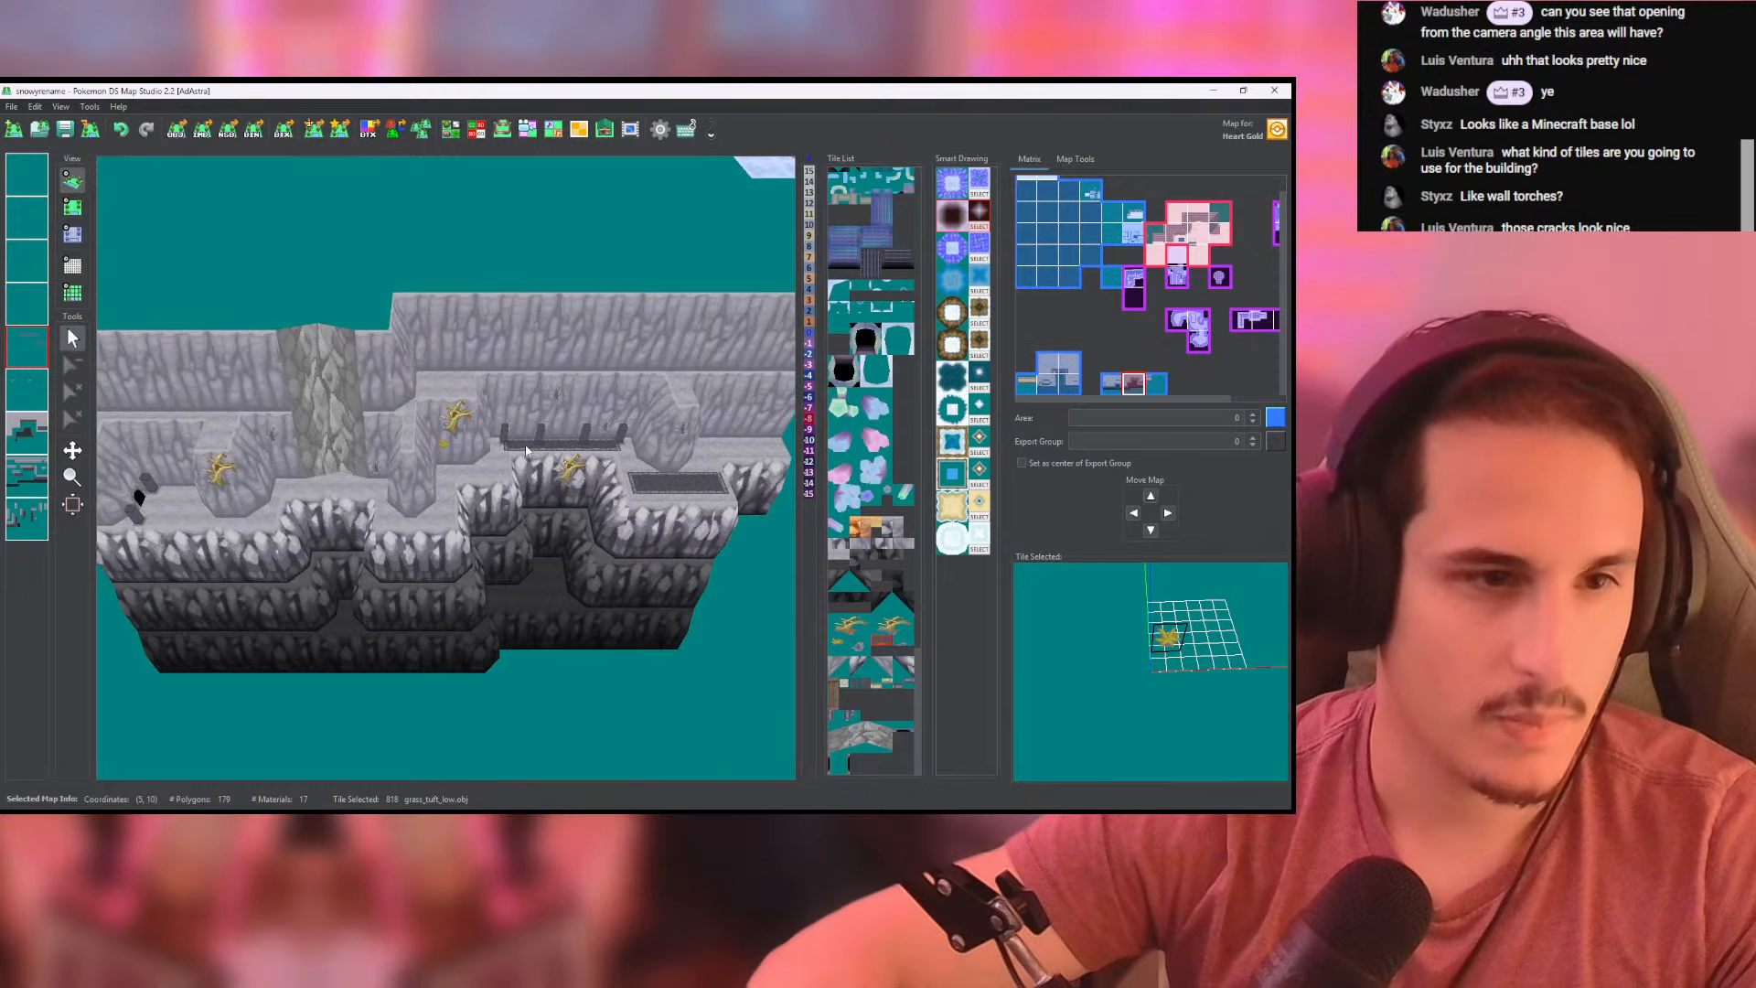
scroll(452, 499, "up", 3)
left_click_drag(452, 498, 846, 435)
scroll(578, 494, "up", 4)
scroll(560, 474, "up", 4)
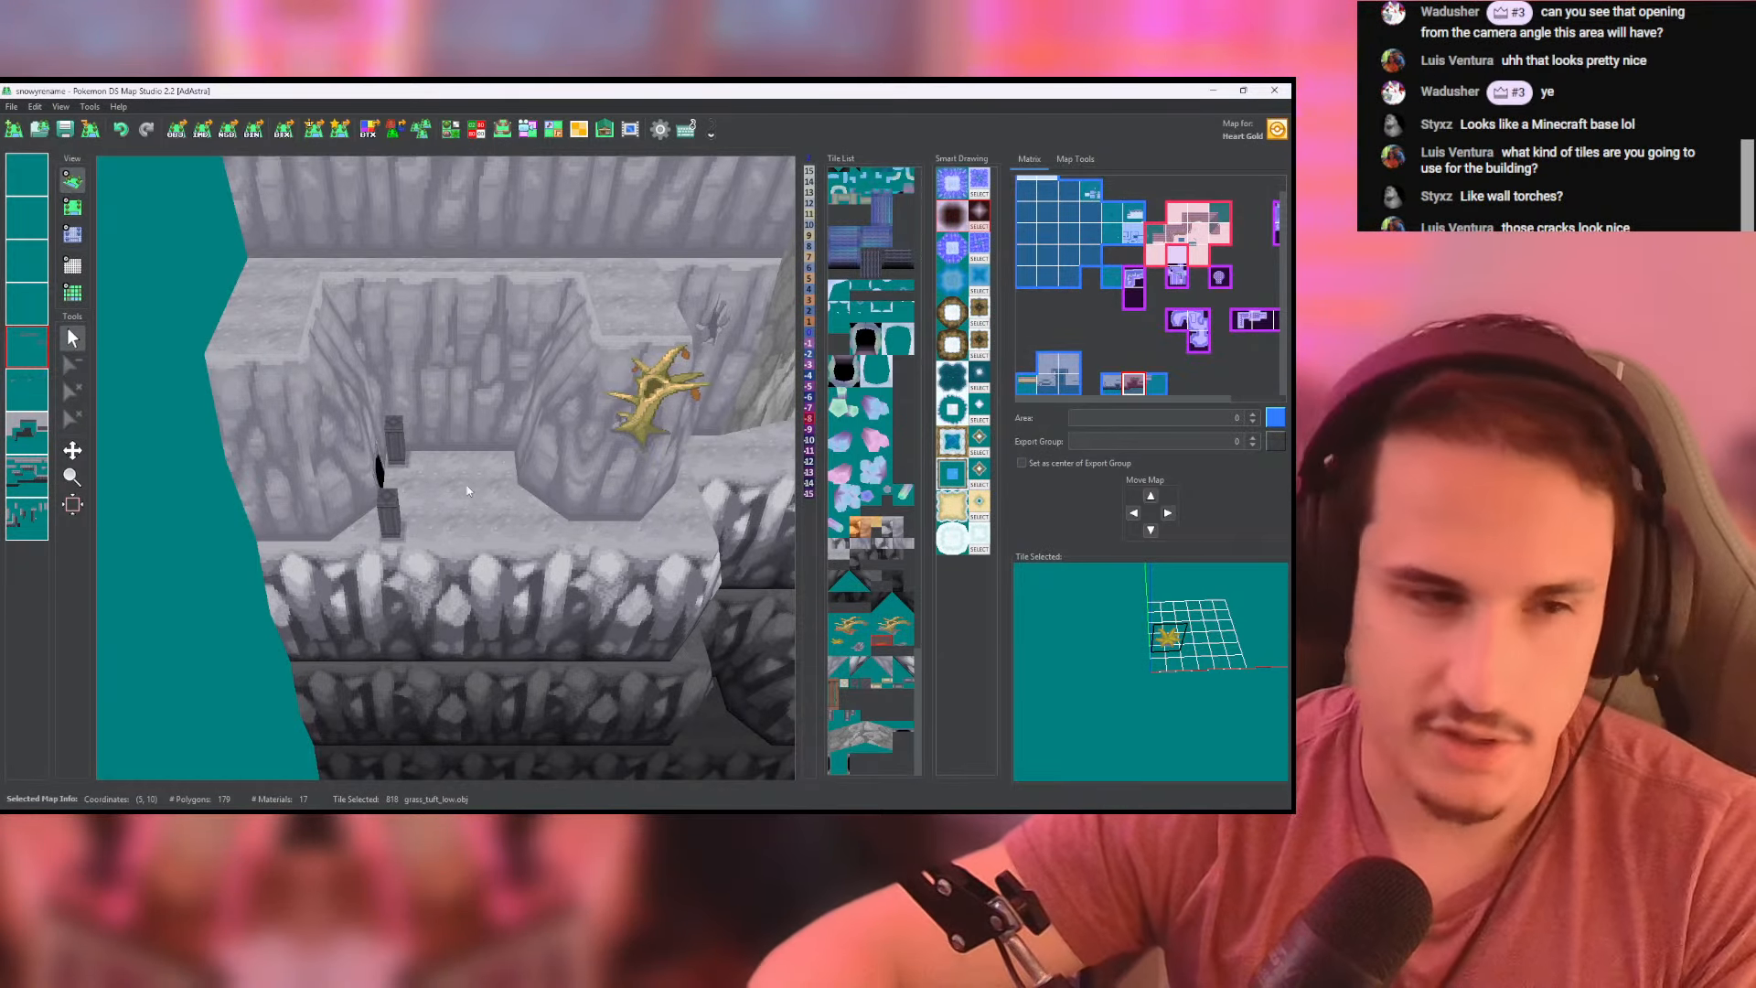
- Paint a brick_road strip on the seventh layer, running from the cave opening across the recessed ledge
left_click(73, 208)
scroll(384, 430, "up", 4)
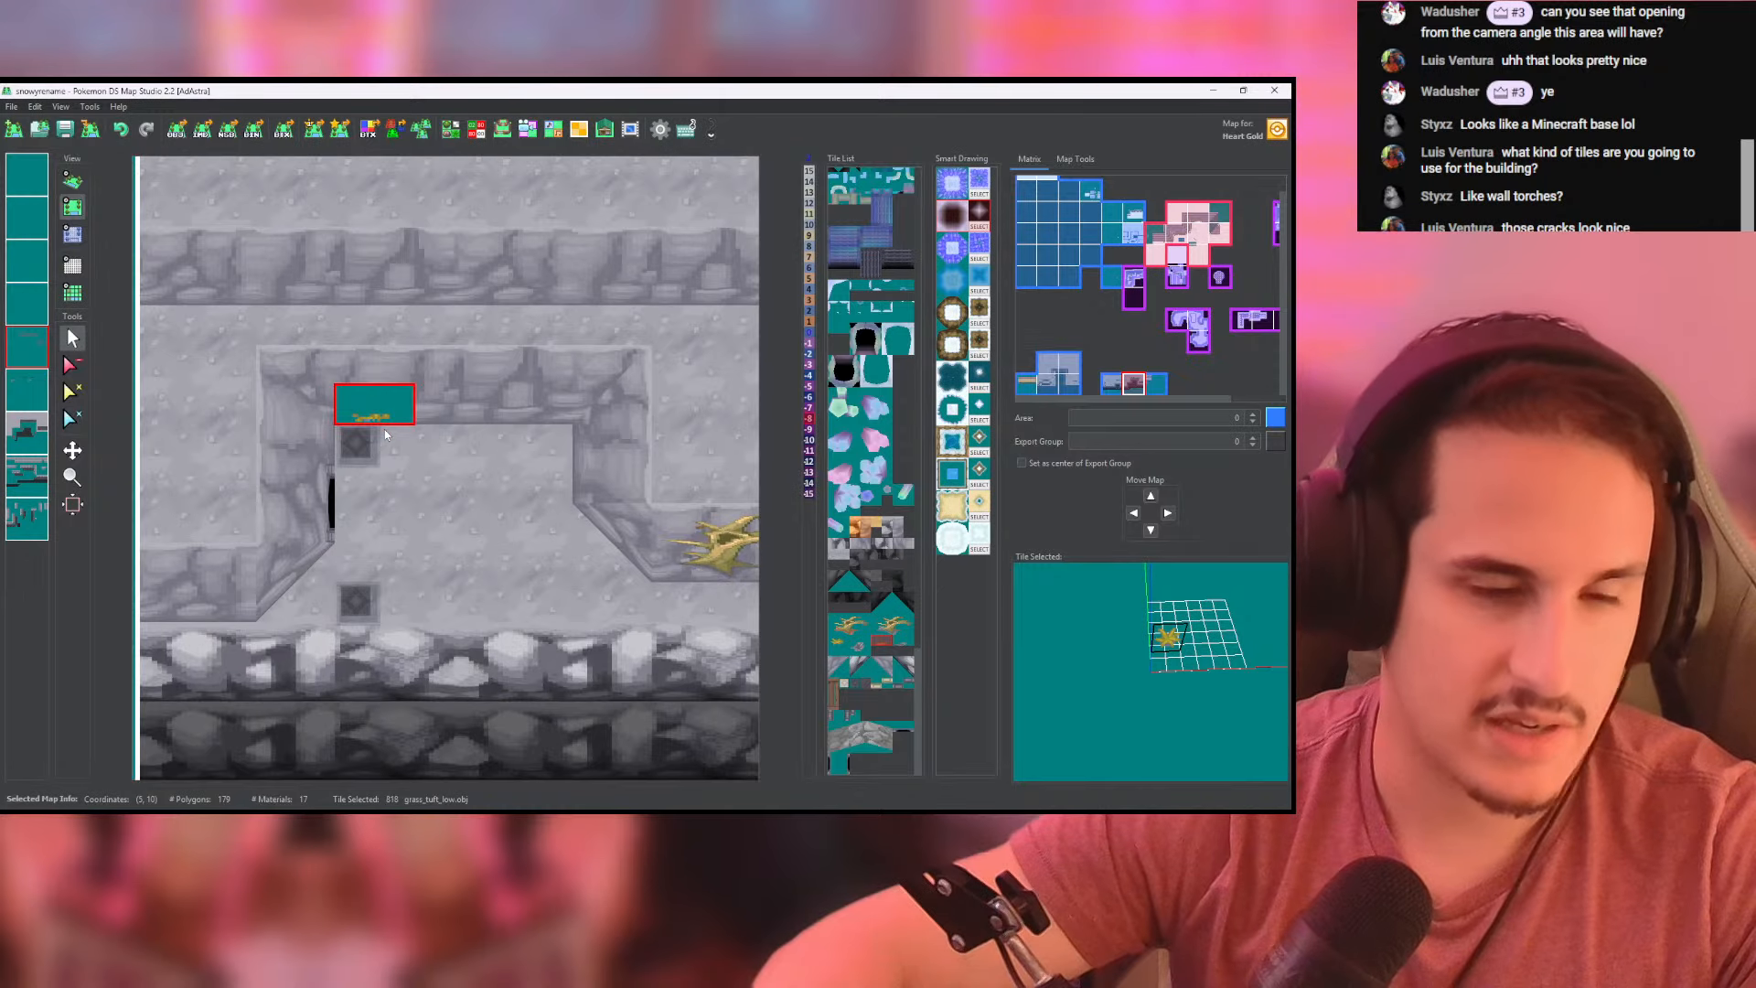
left_click(860, 685)
left_click(31, 393)
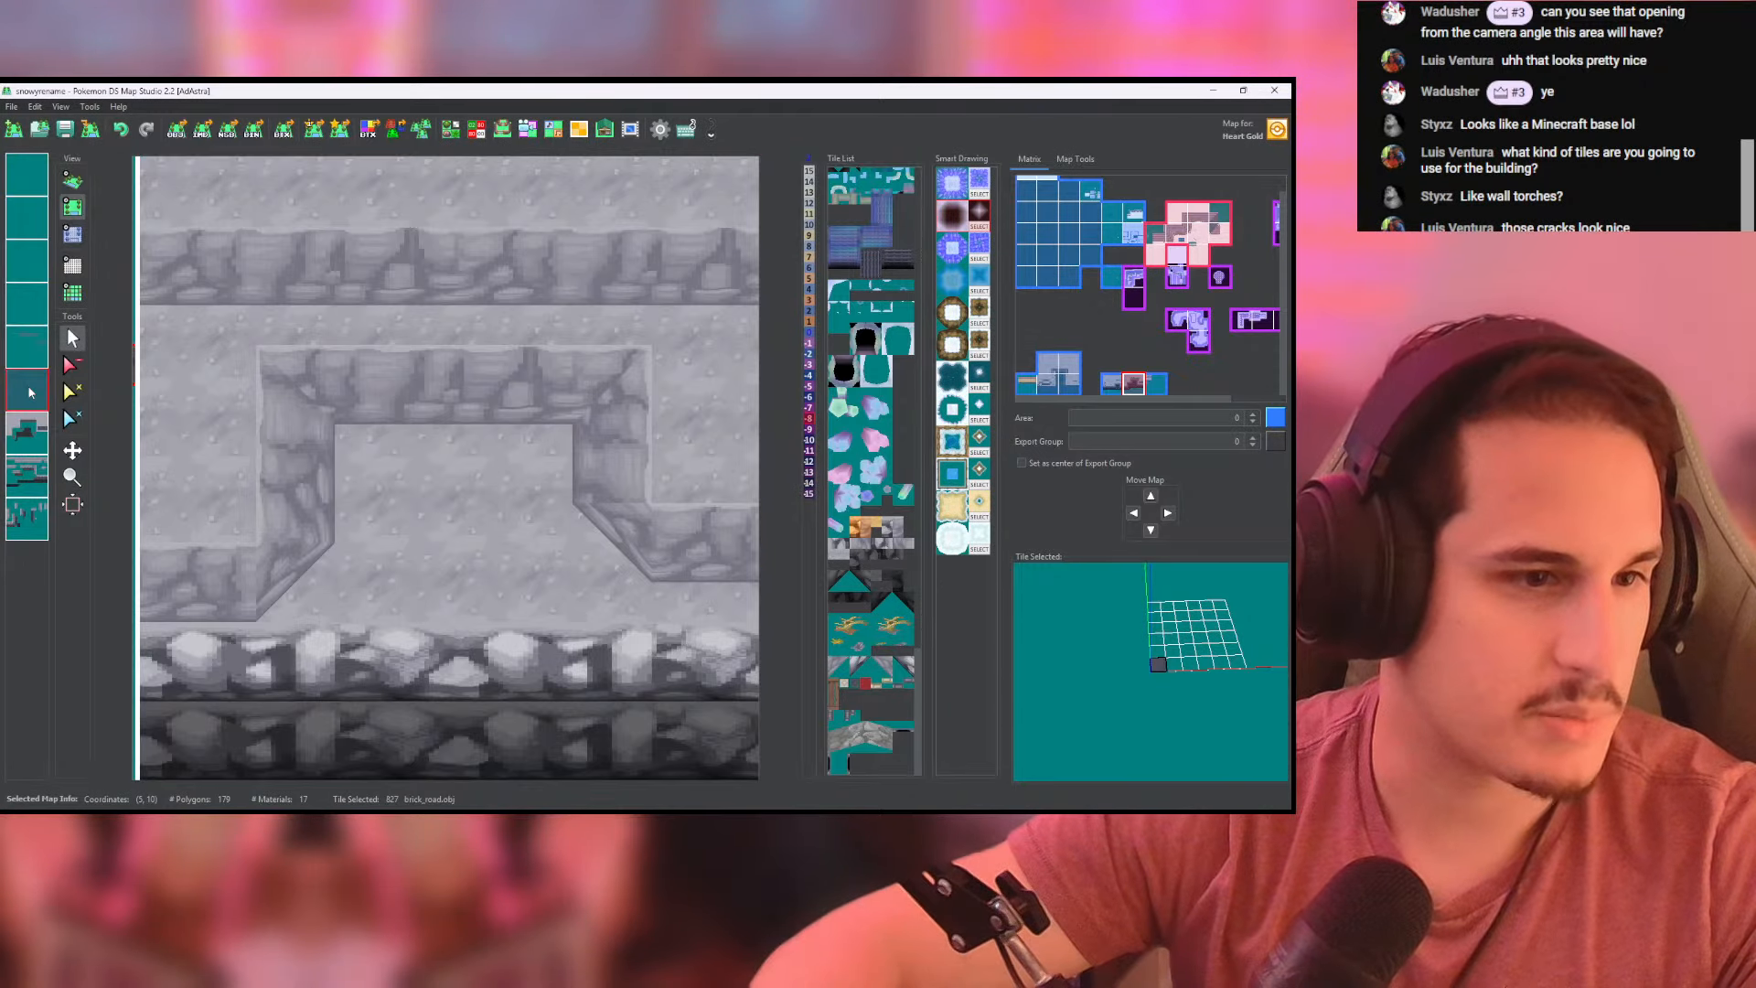
right_click(30, 393)
left_click(29, 428)
middle_click_drag(405, 501, 305, 437)
mouse_move(260, 424)
left_mouse_down()
mouse_move(413, 423)
mouse_move(253, 460)
left_mouse_up()
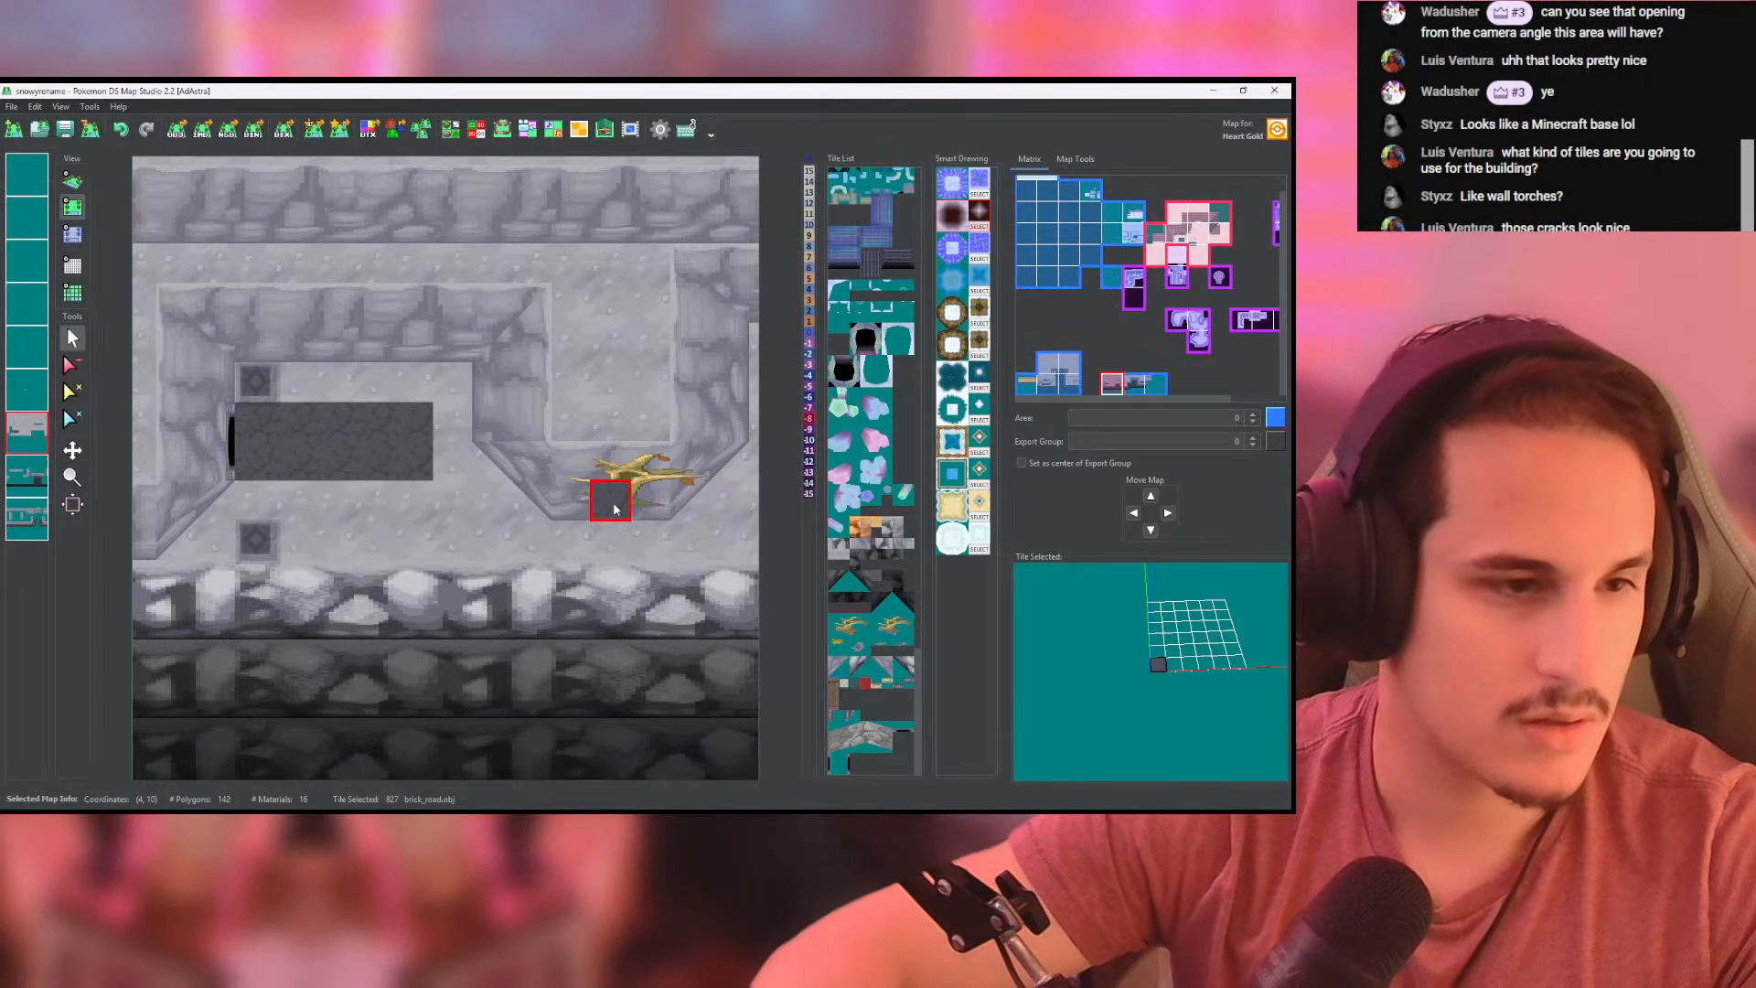
- Edge the brick strip's long sides and open end with brick_road_side tiles on the fifth layer, and check it in 3D
left_click(27, 347)
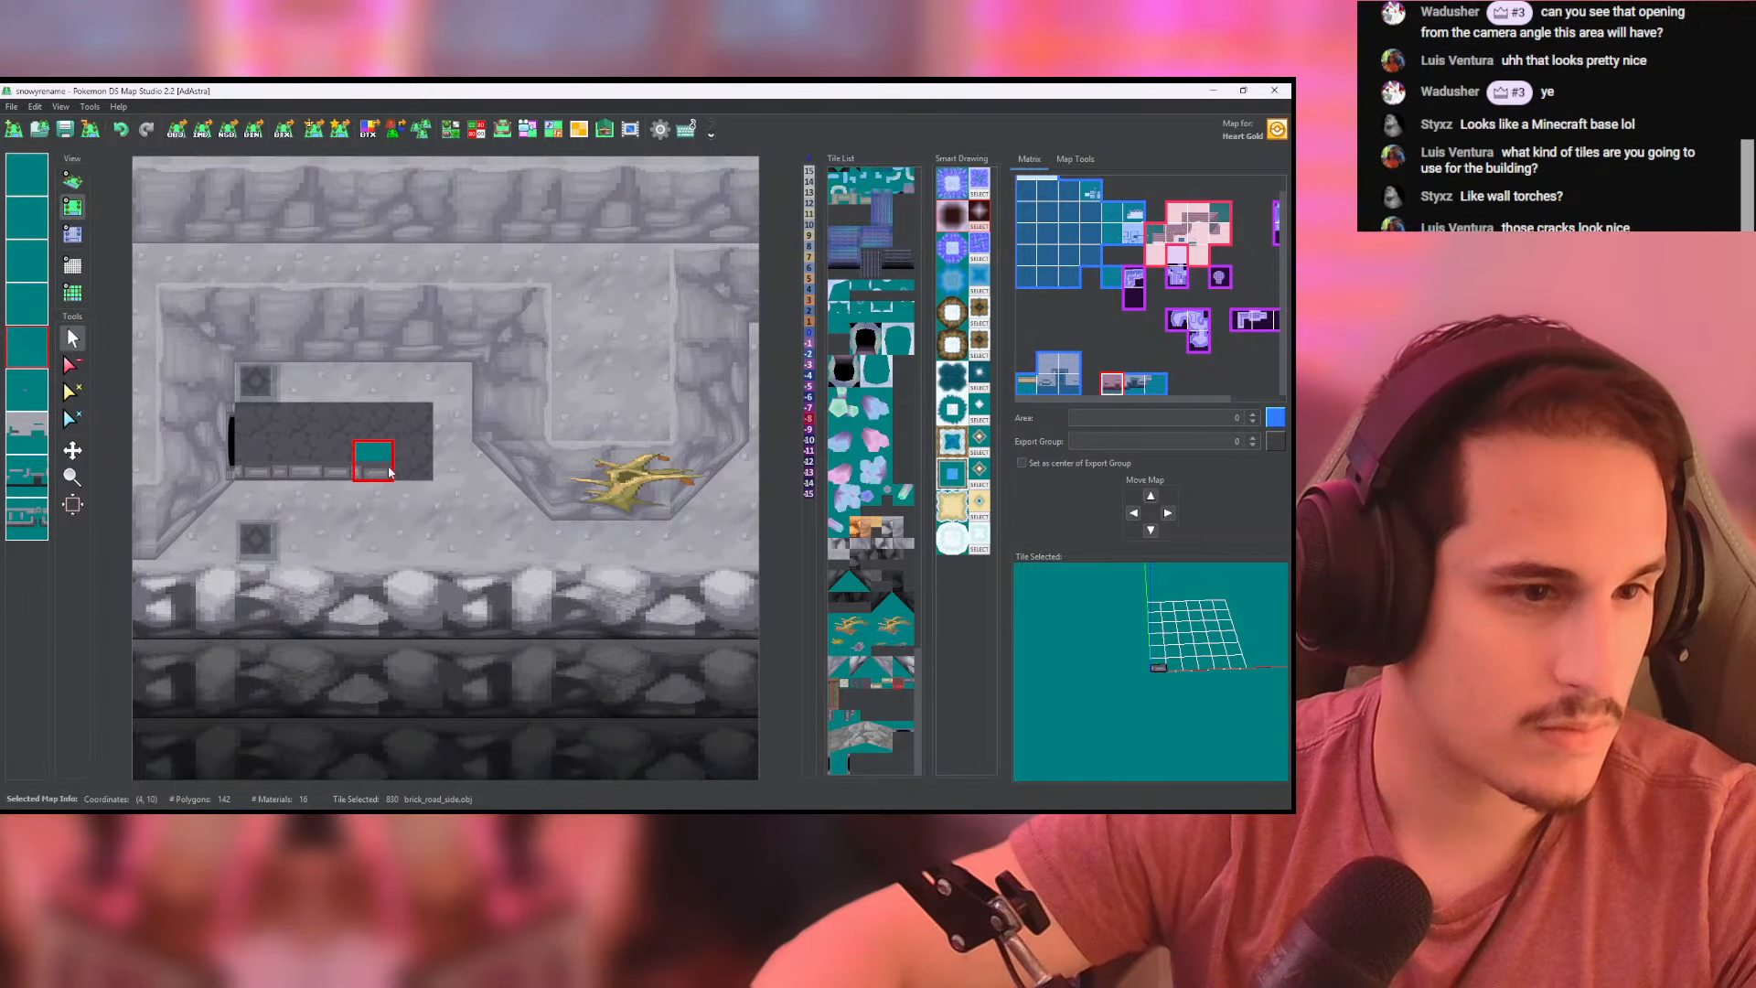
left_click_drag(388, 472, 428, 472)
scroll(651, 540, "down", 1)
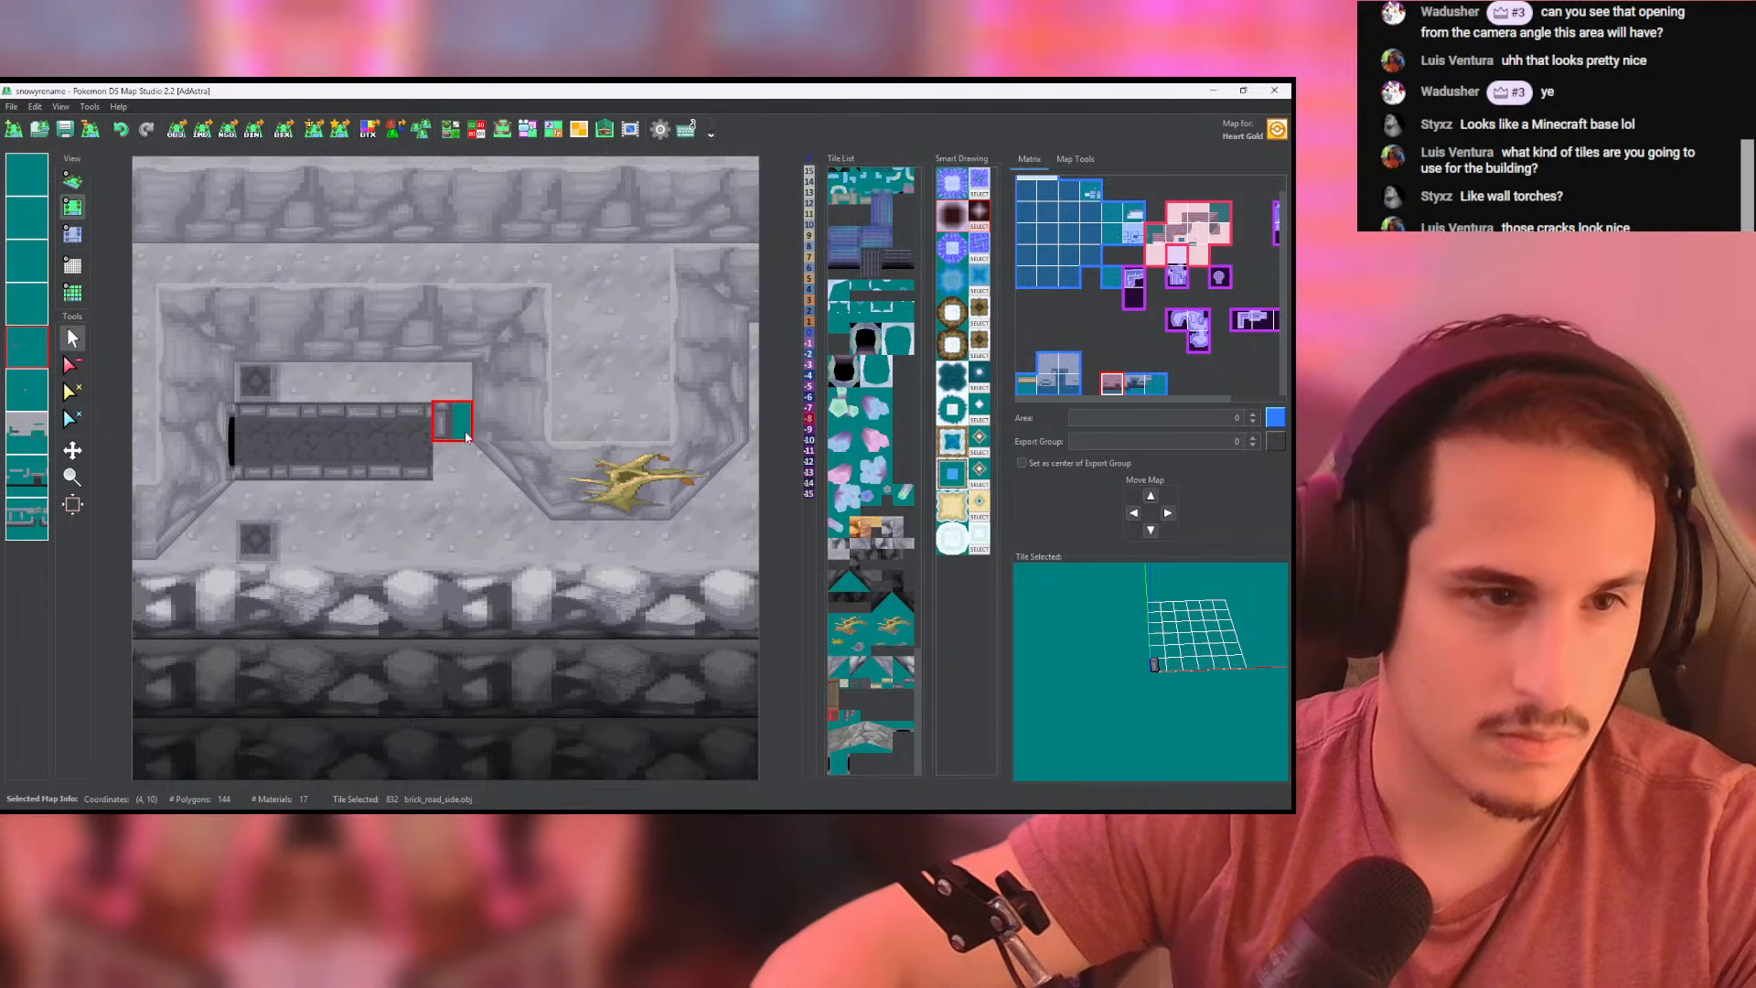
left_click(442, 448)
left_click(73, 183)
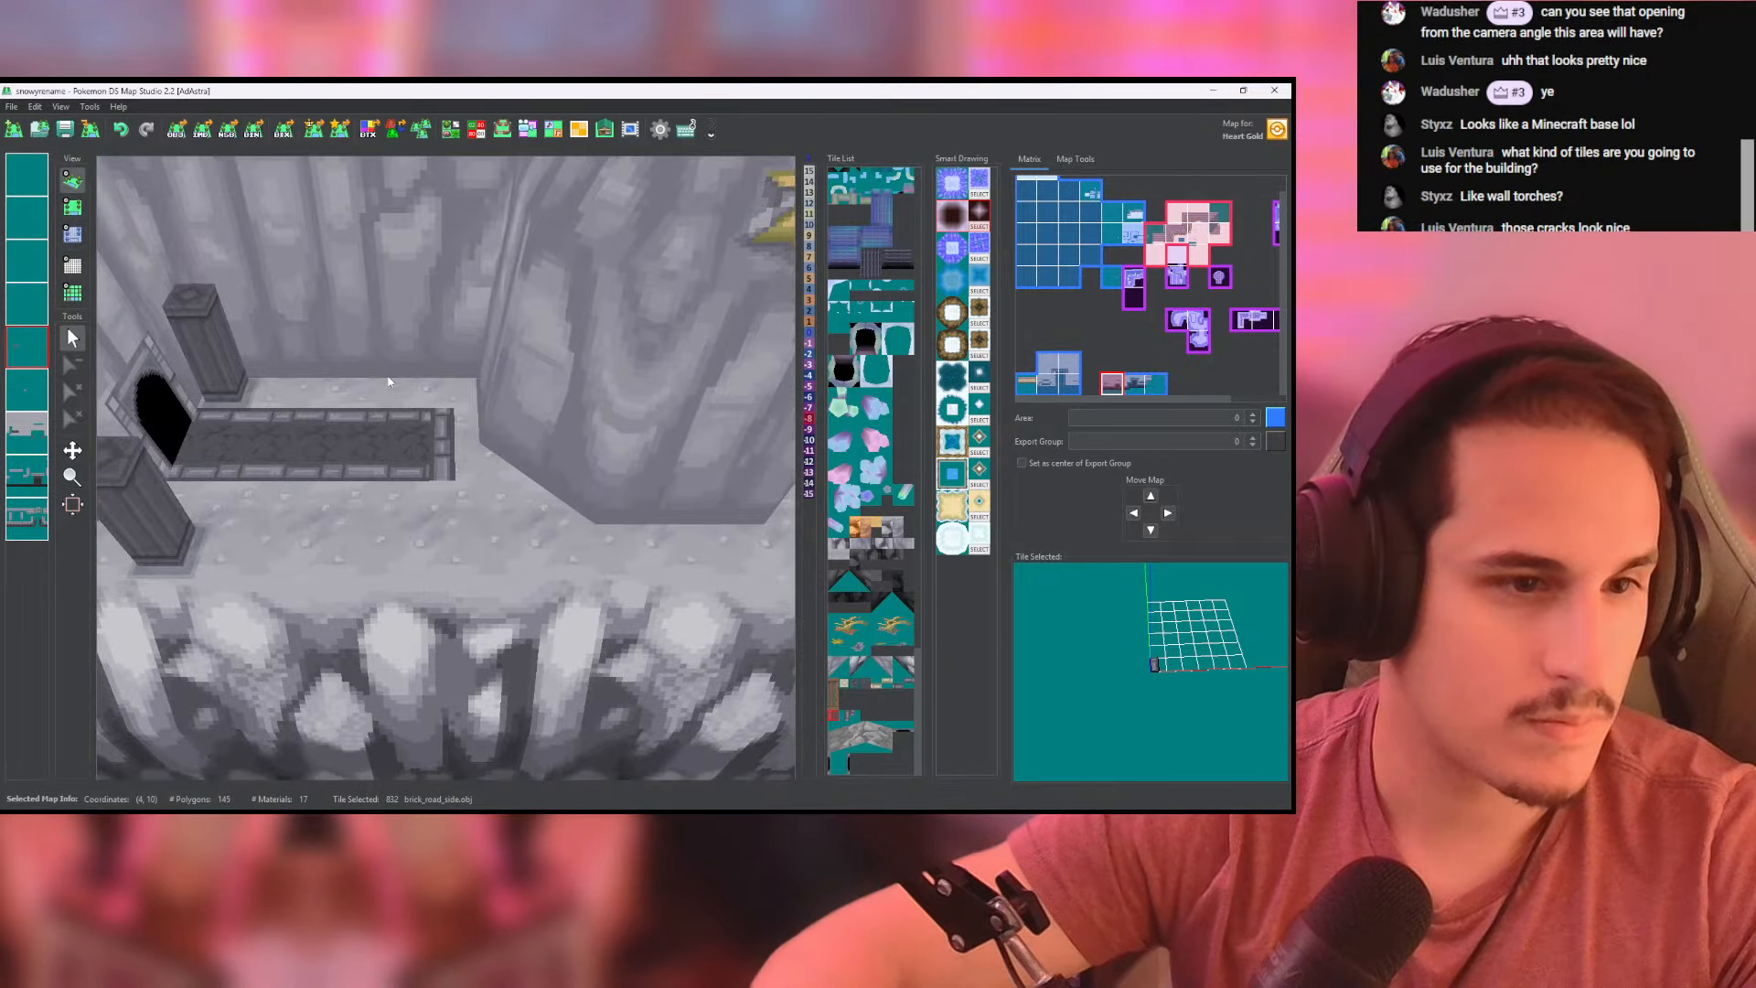
left_click_drag(504, 472, 361, 404)
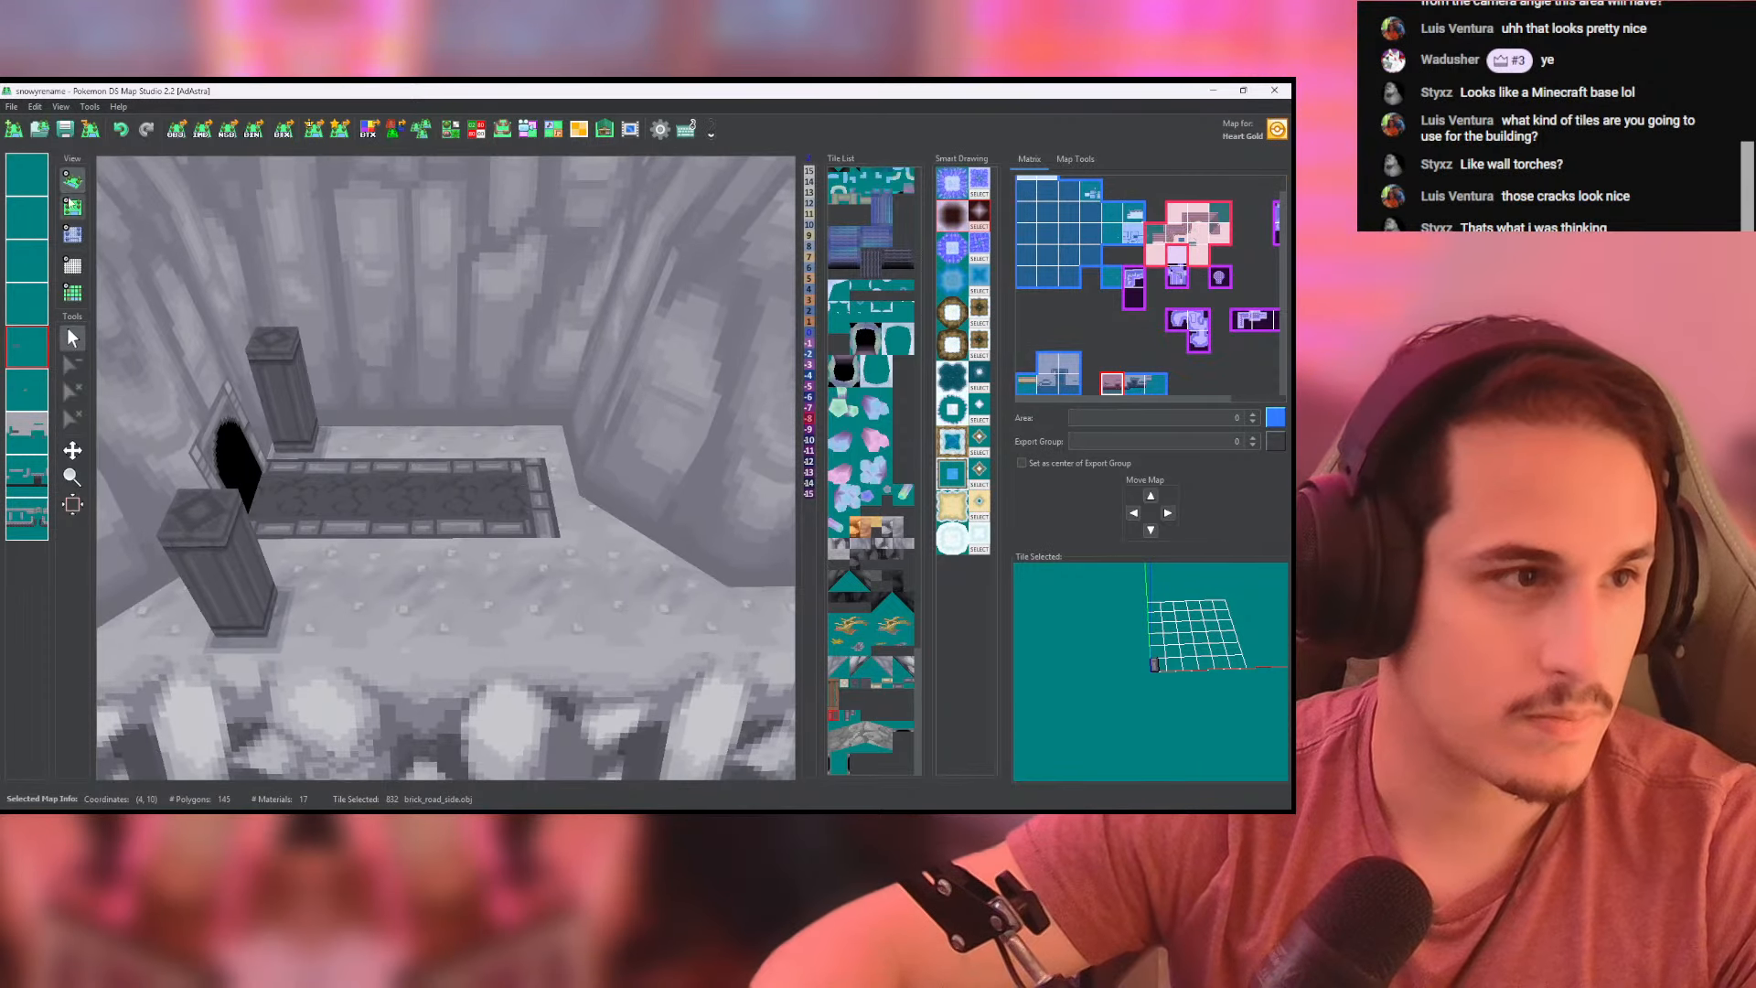
- Place a column against the back wall at the brick strip's outer end and check it in 3D
left_click(72, 207)
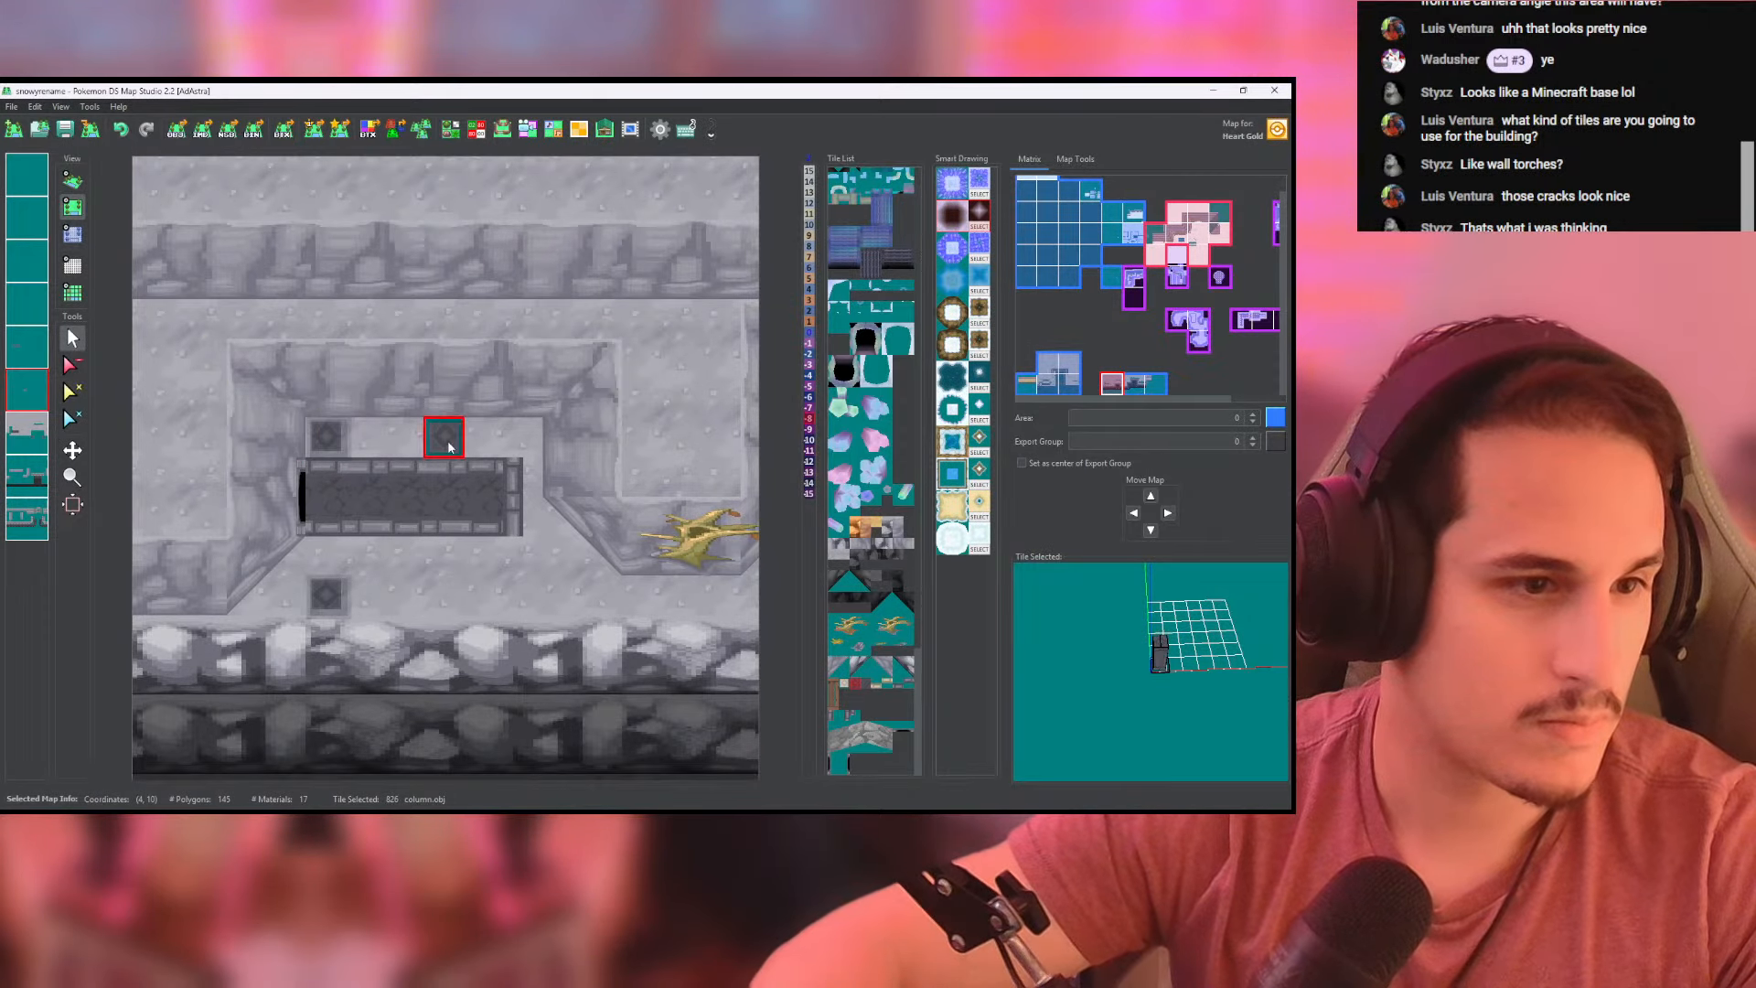
left_click(517, 447)
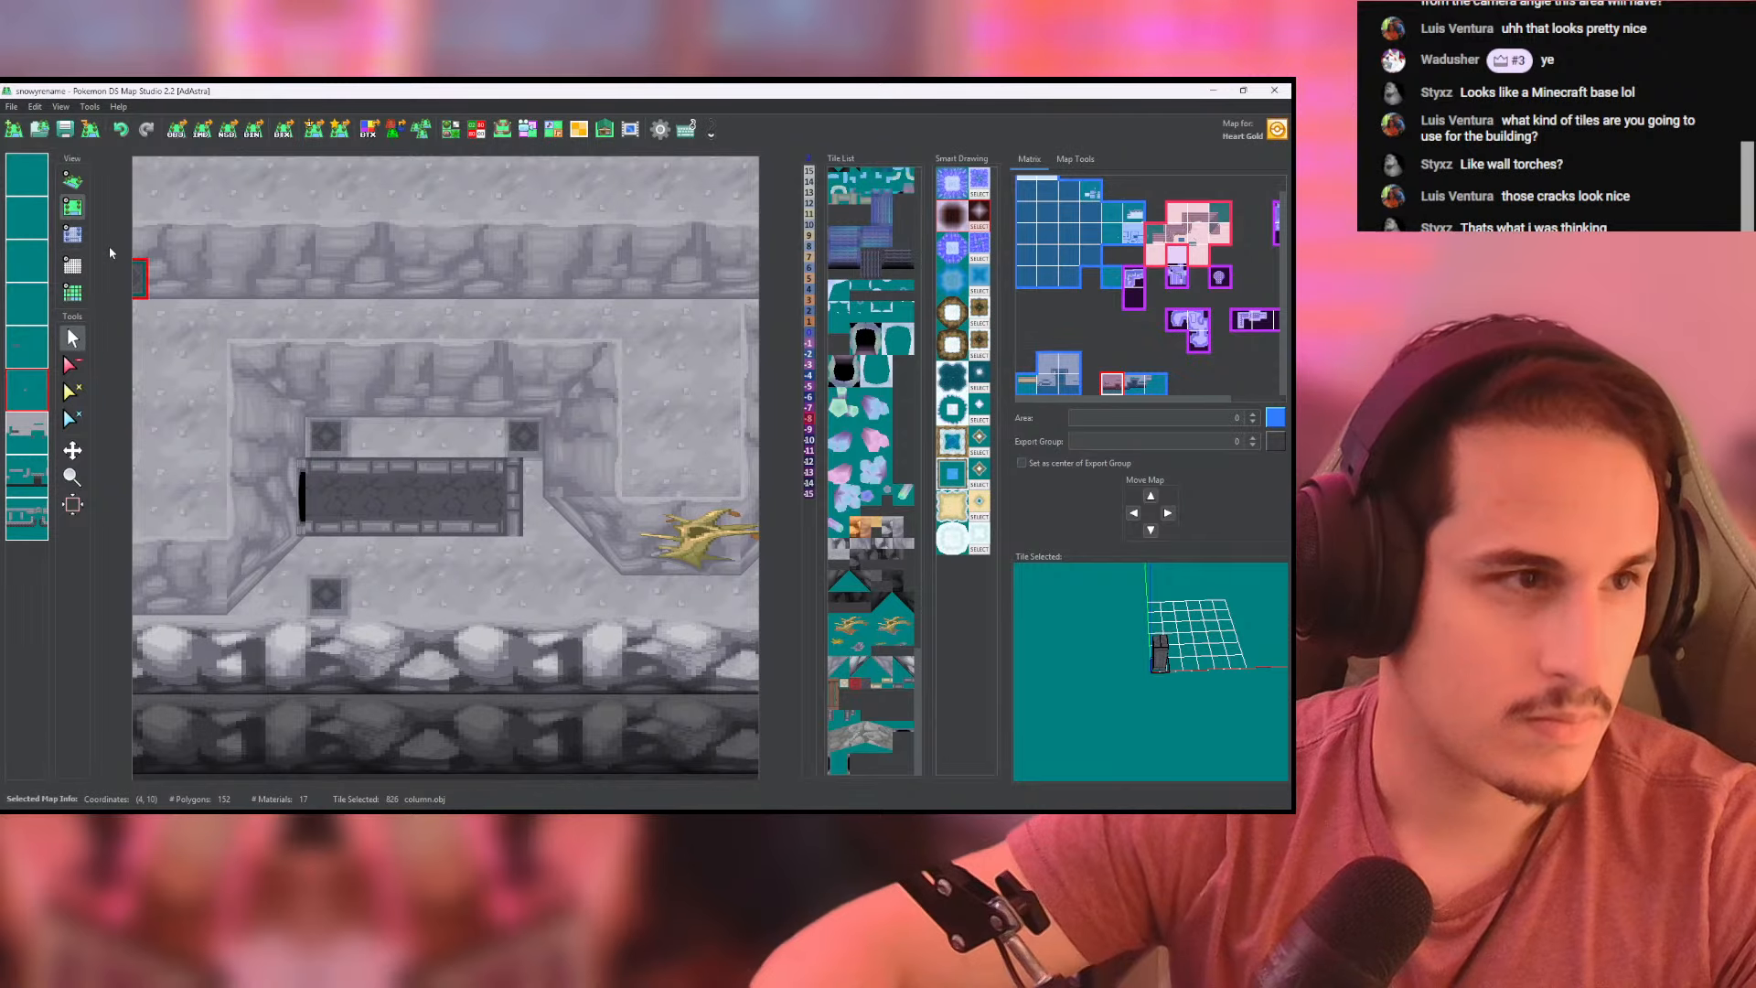
left_click(73, 180)
left_click_drag(419, 381, 411, 447)
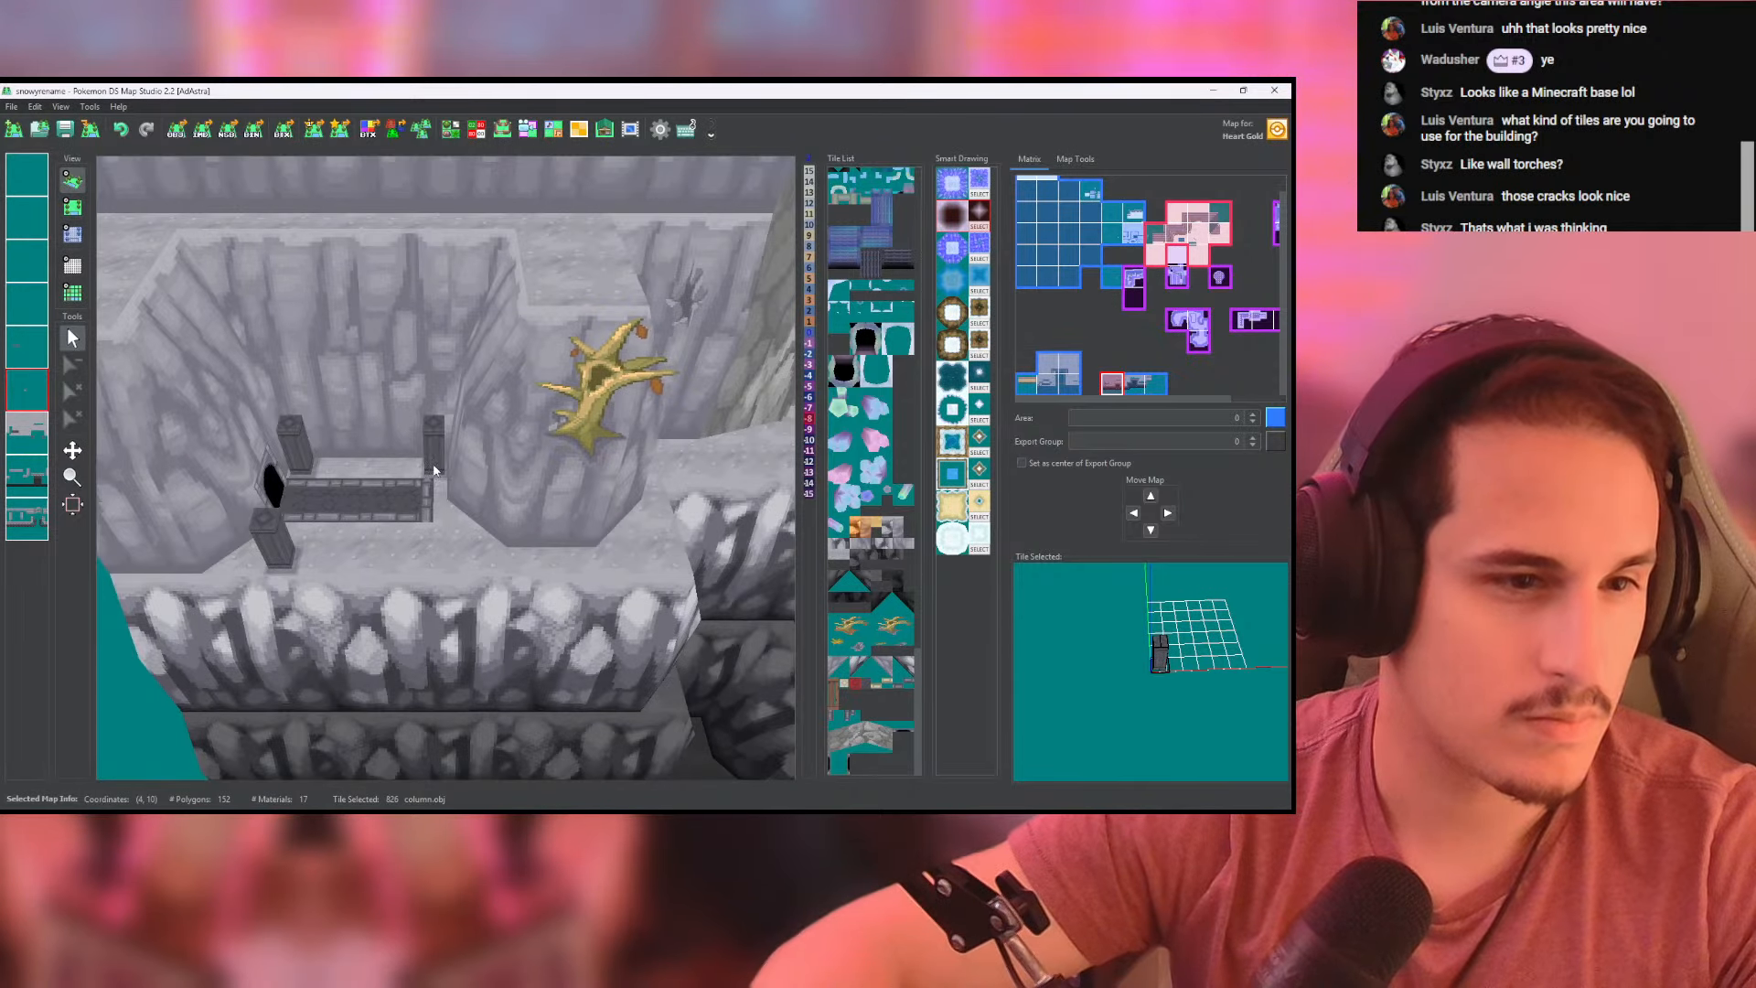
- Try a fourth column at the brick strip's outer front corner and erase it after checking in 3D
left_click(73, 208)
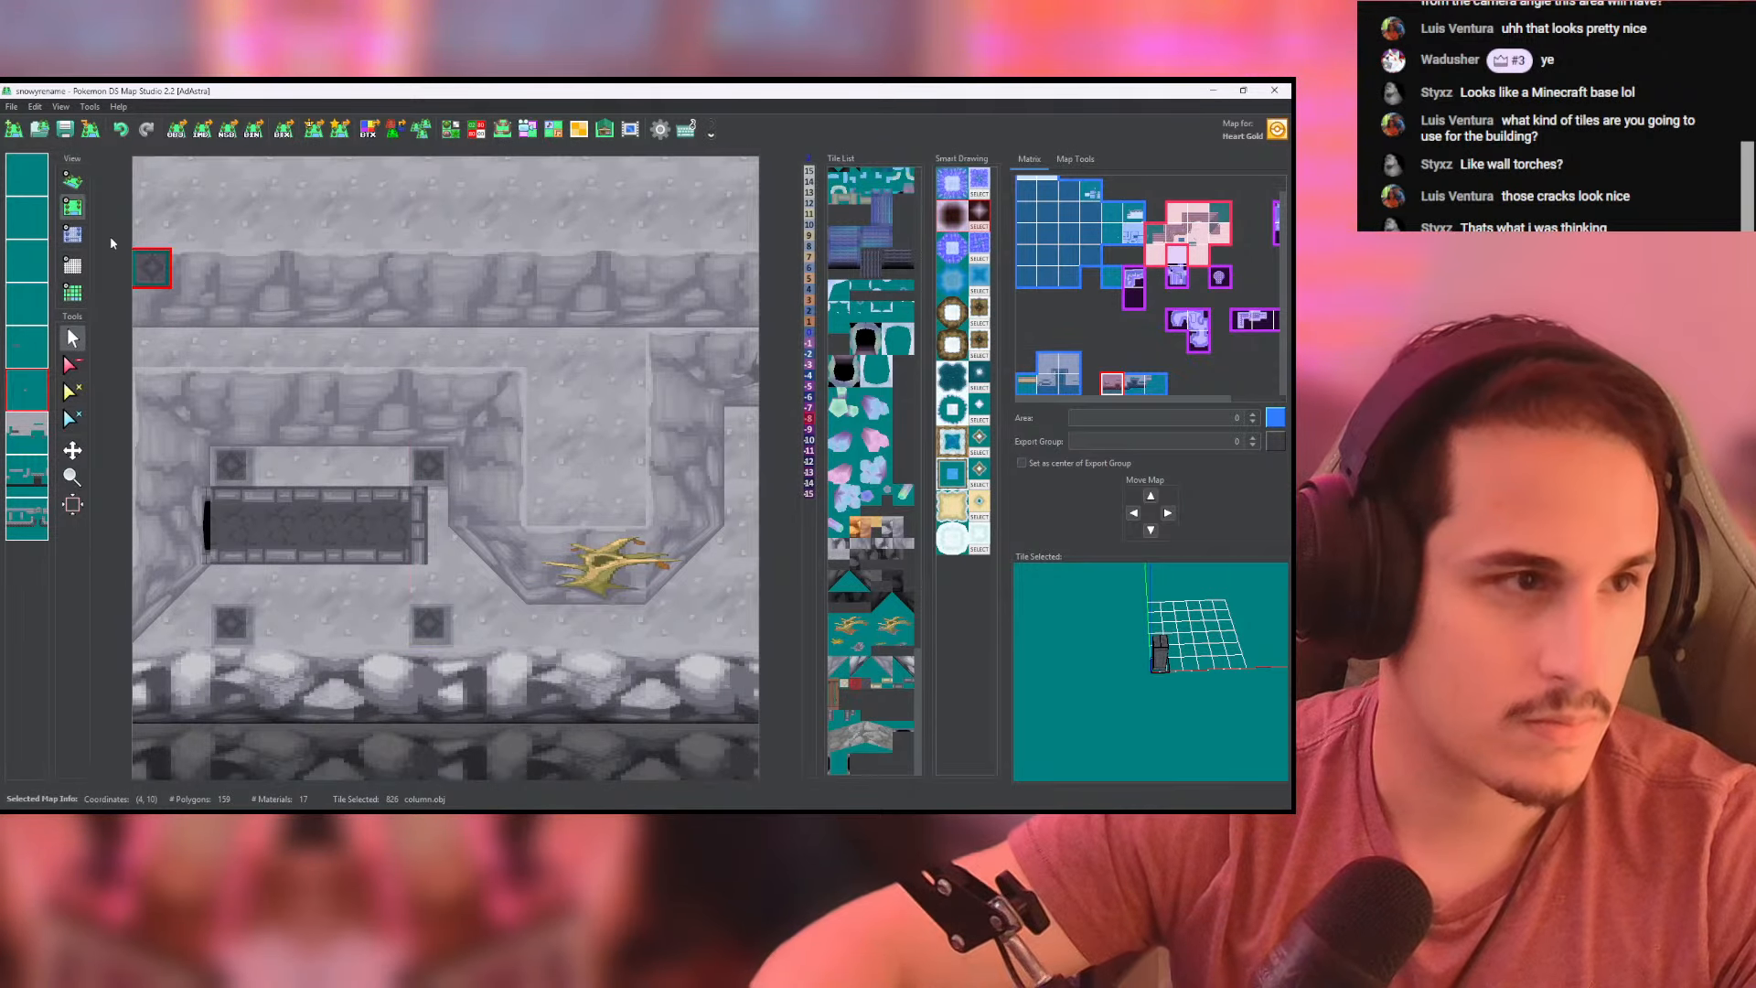
left_click(73, 180)
left_click(73, 209)
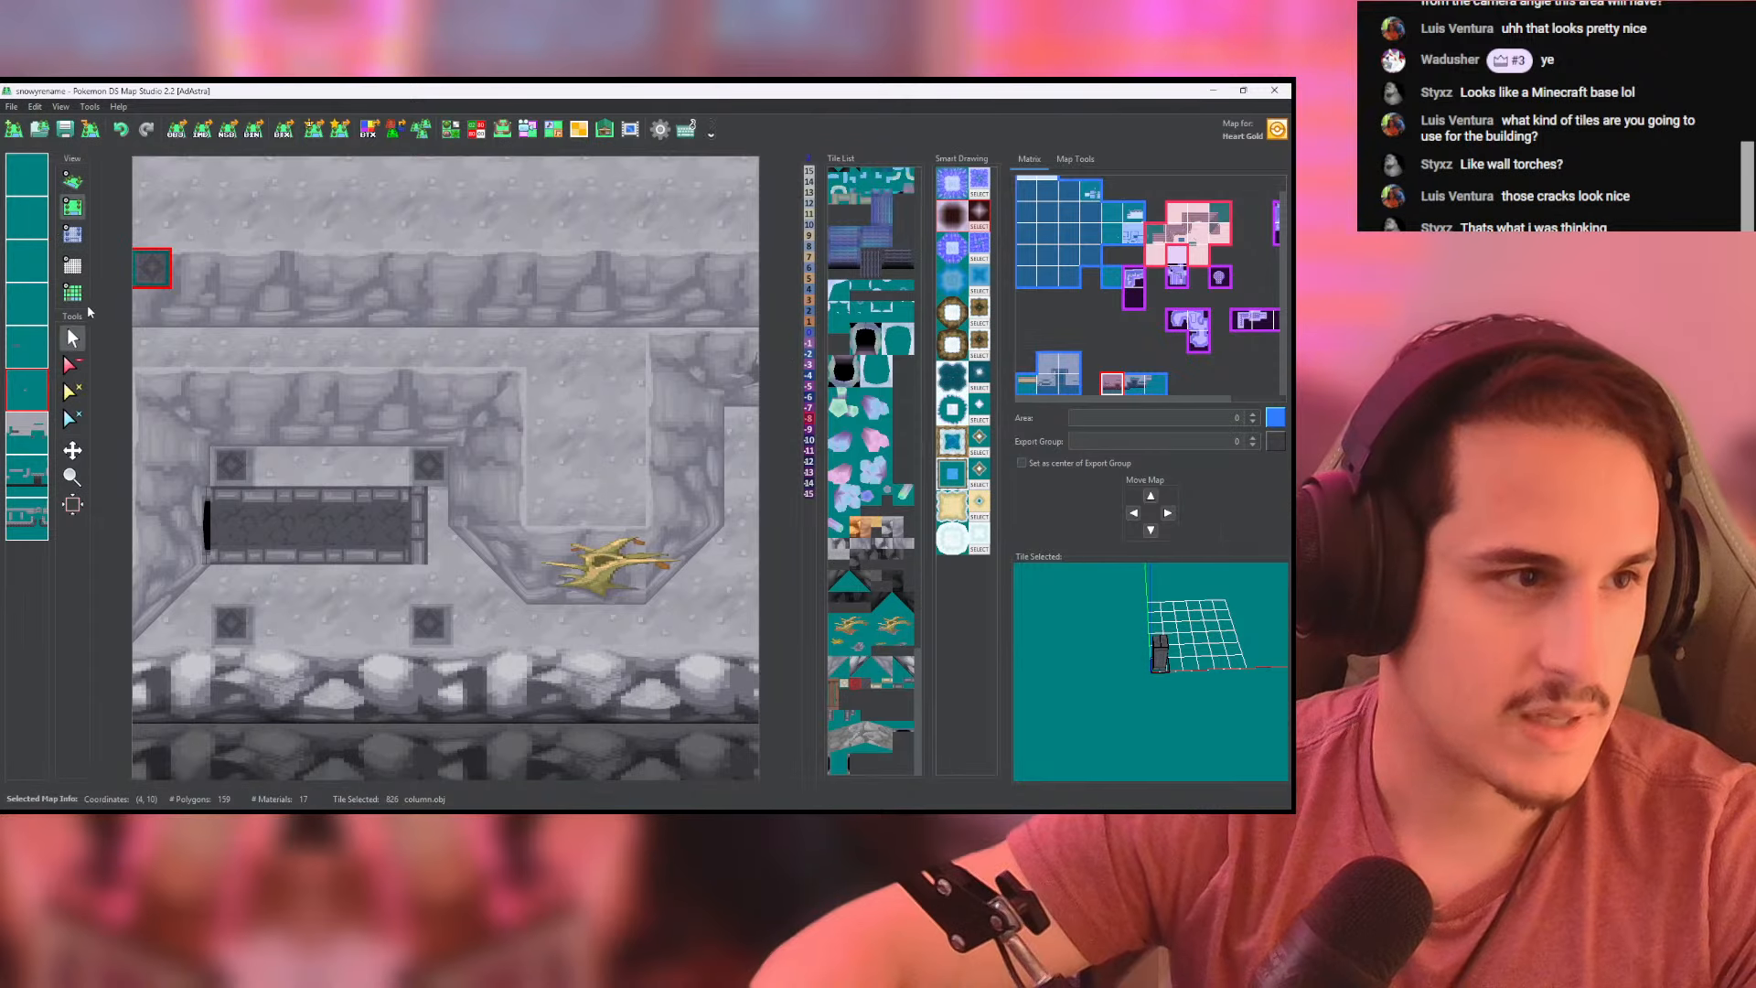
left_click(70, 365)
left_click(428, 624)
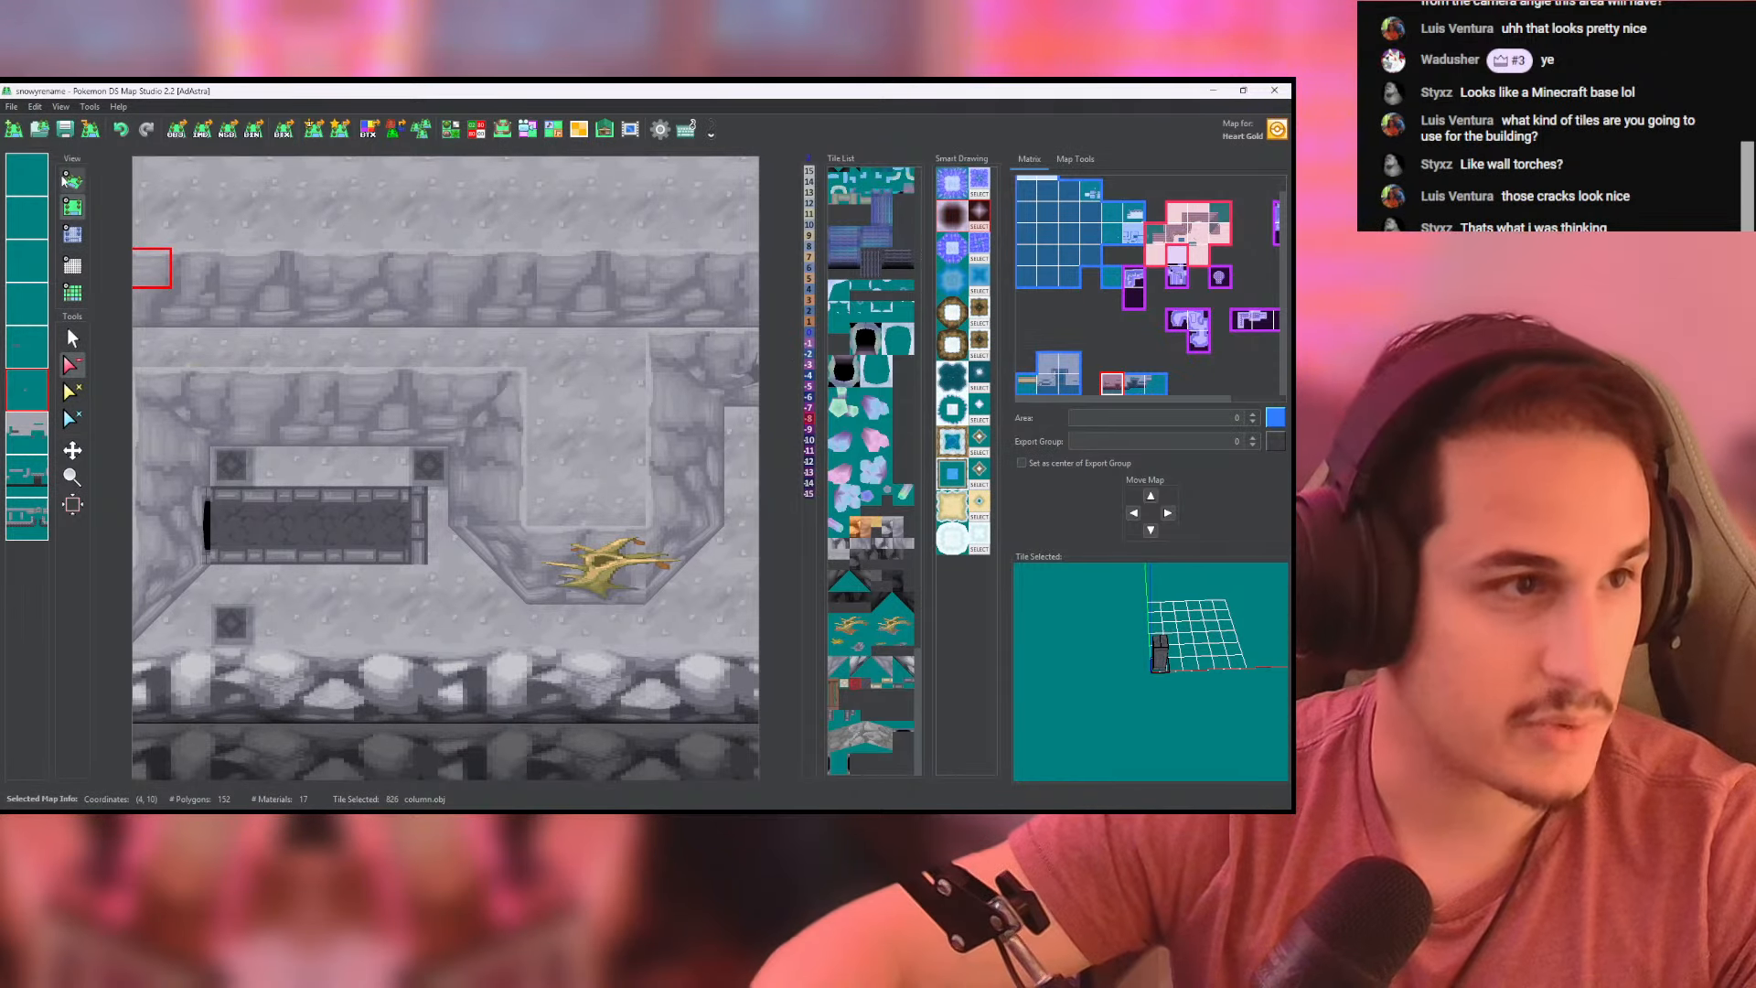
left_click(73, 180)
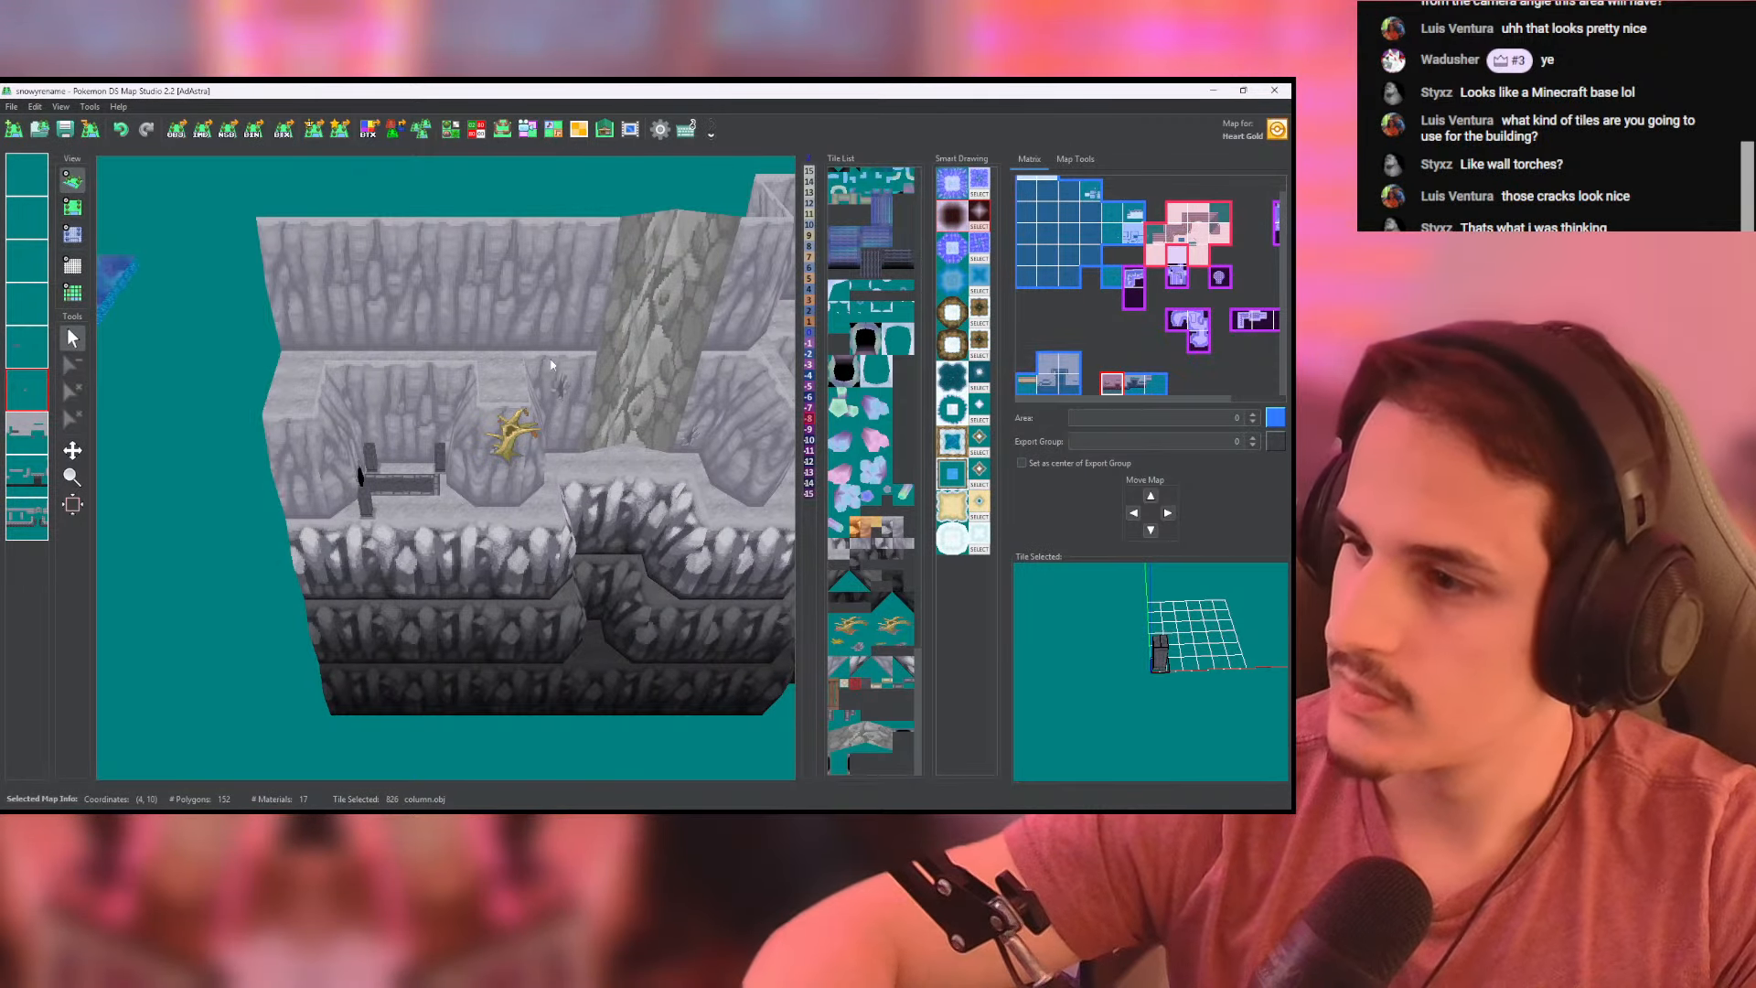
- Save the map and inspect the cave ledge and the rock column area in 3D
left_click(60, 130)
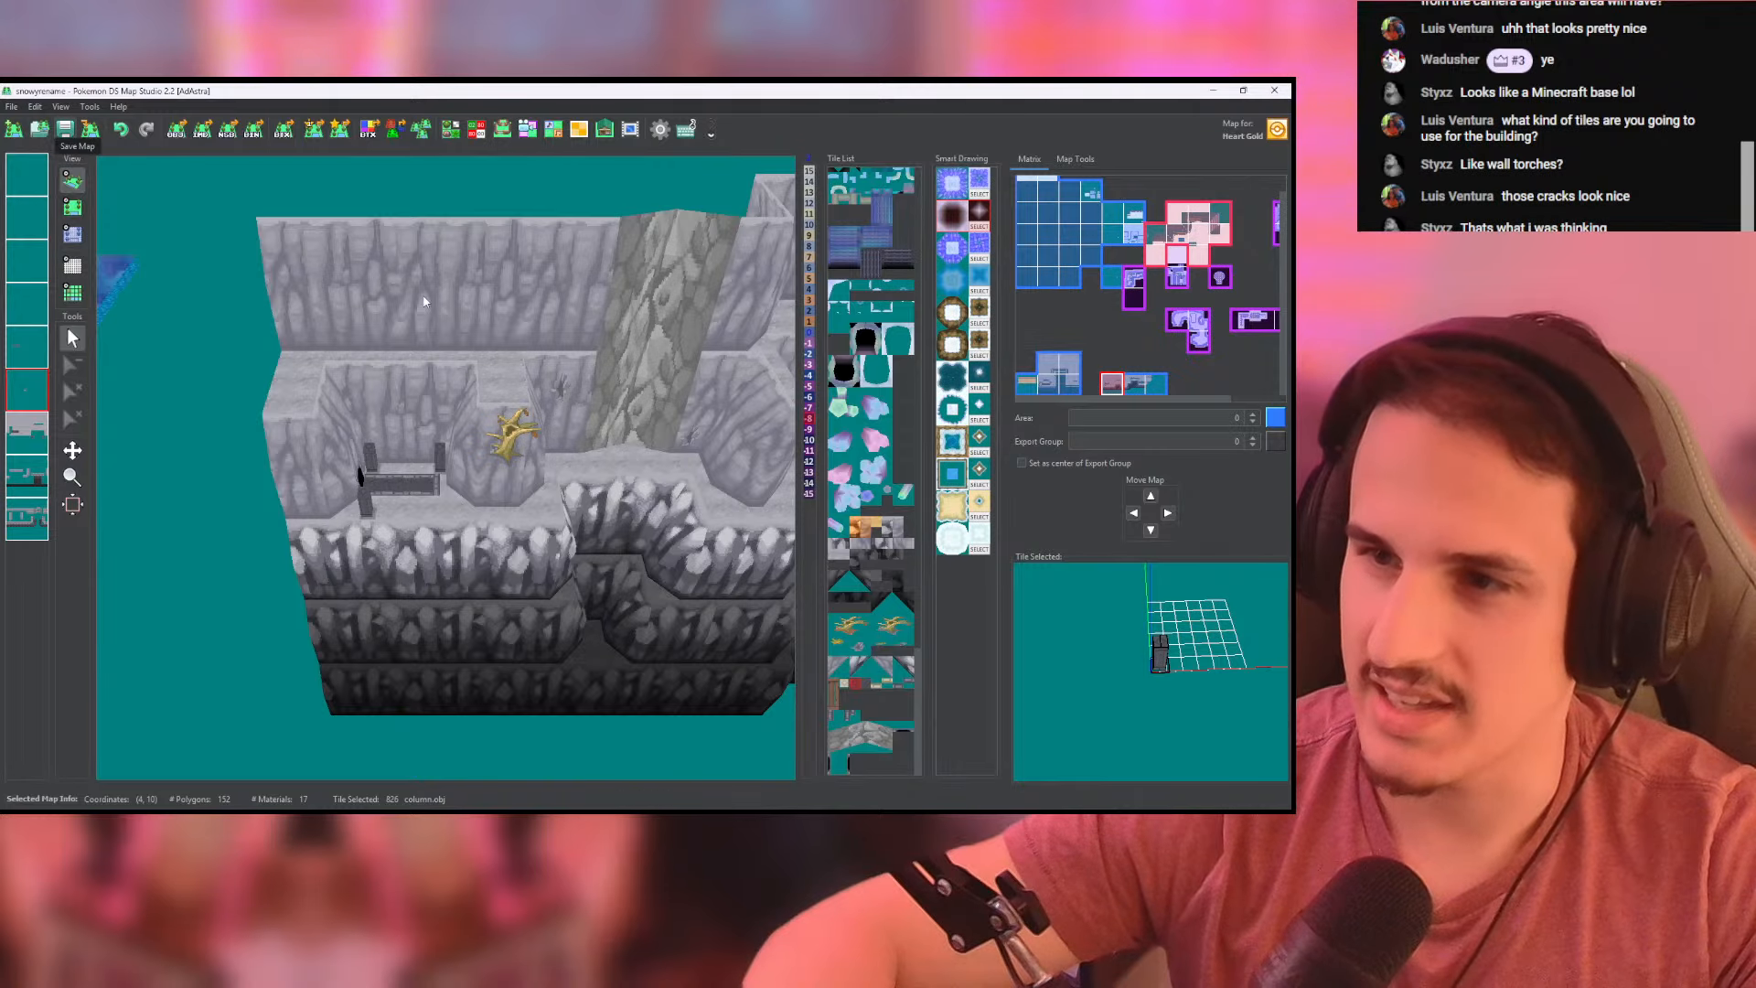
scroll(642, 464, "up", 4)
middle_click_drag(535, 488, 375, 492)
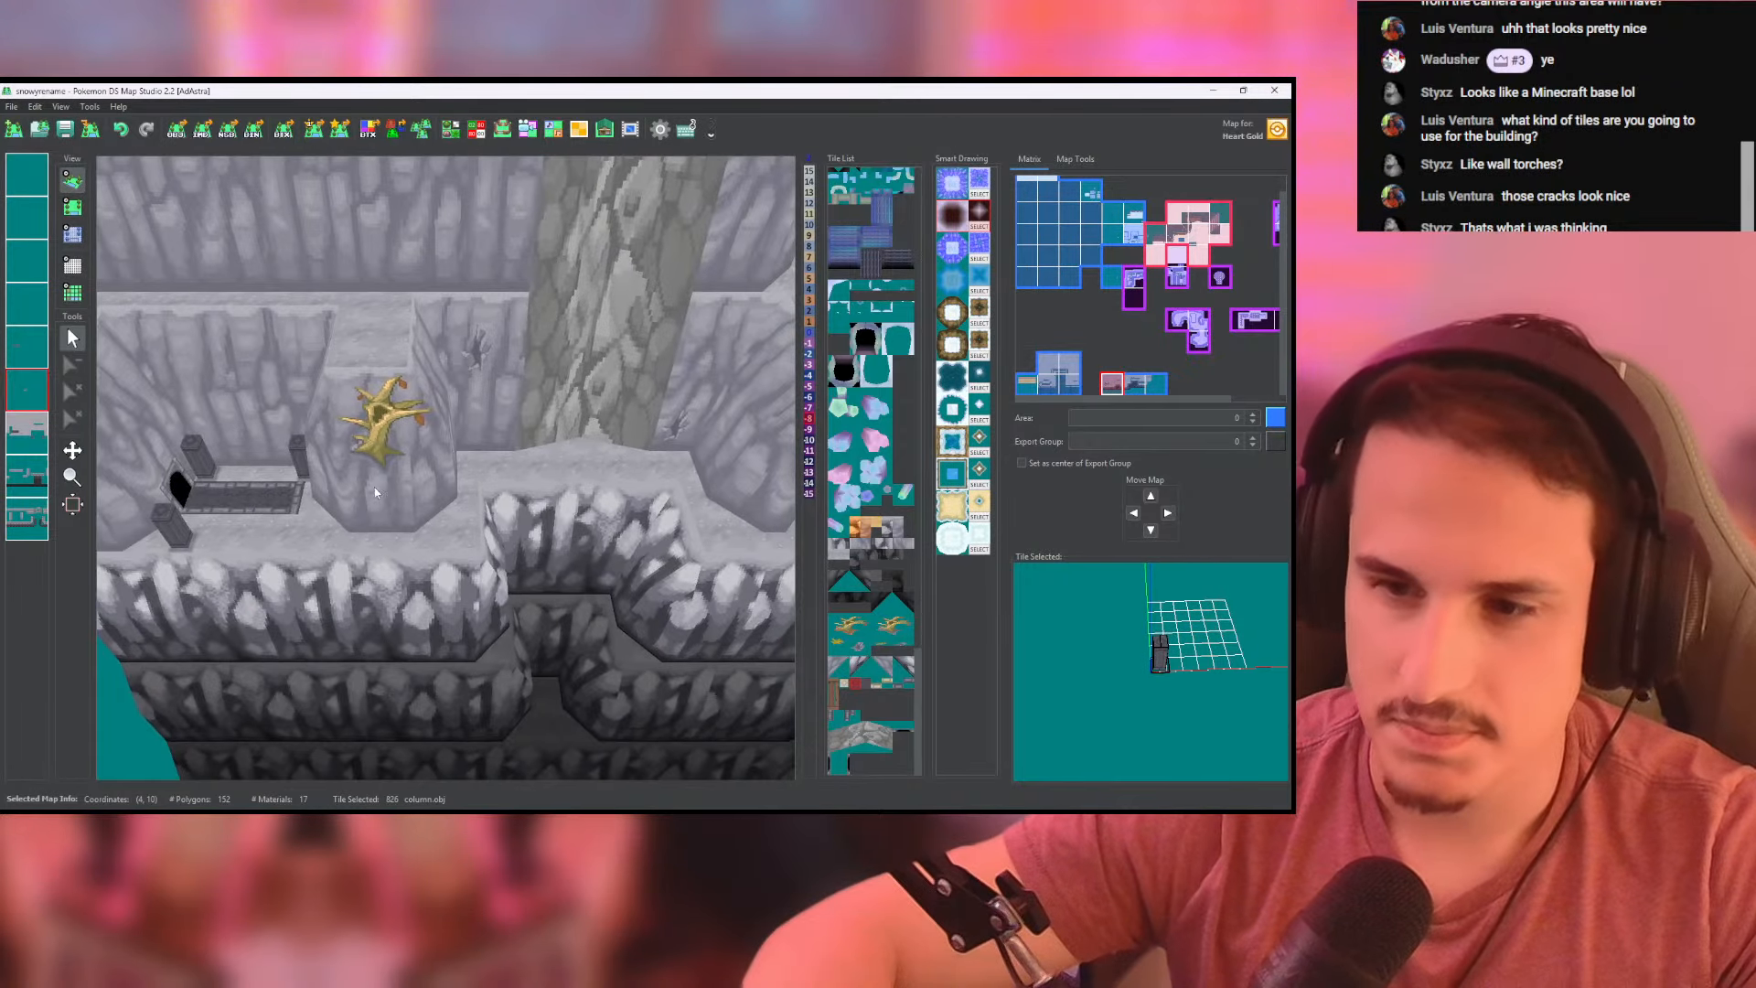
scroll(491, 453, "up", 2)
middle_click_drag(490, 454, 340, 415)
- Sample the existing wall crack tile beside the rock column in the map view and make the sixth layer active
left_click(72, 206)
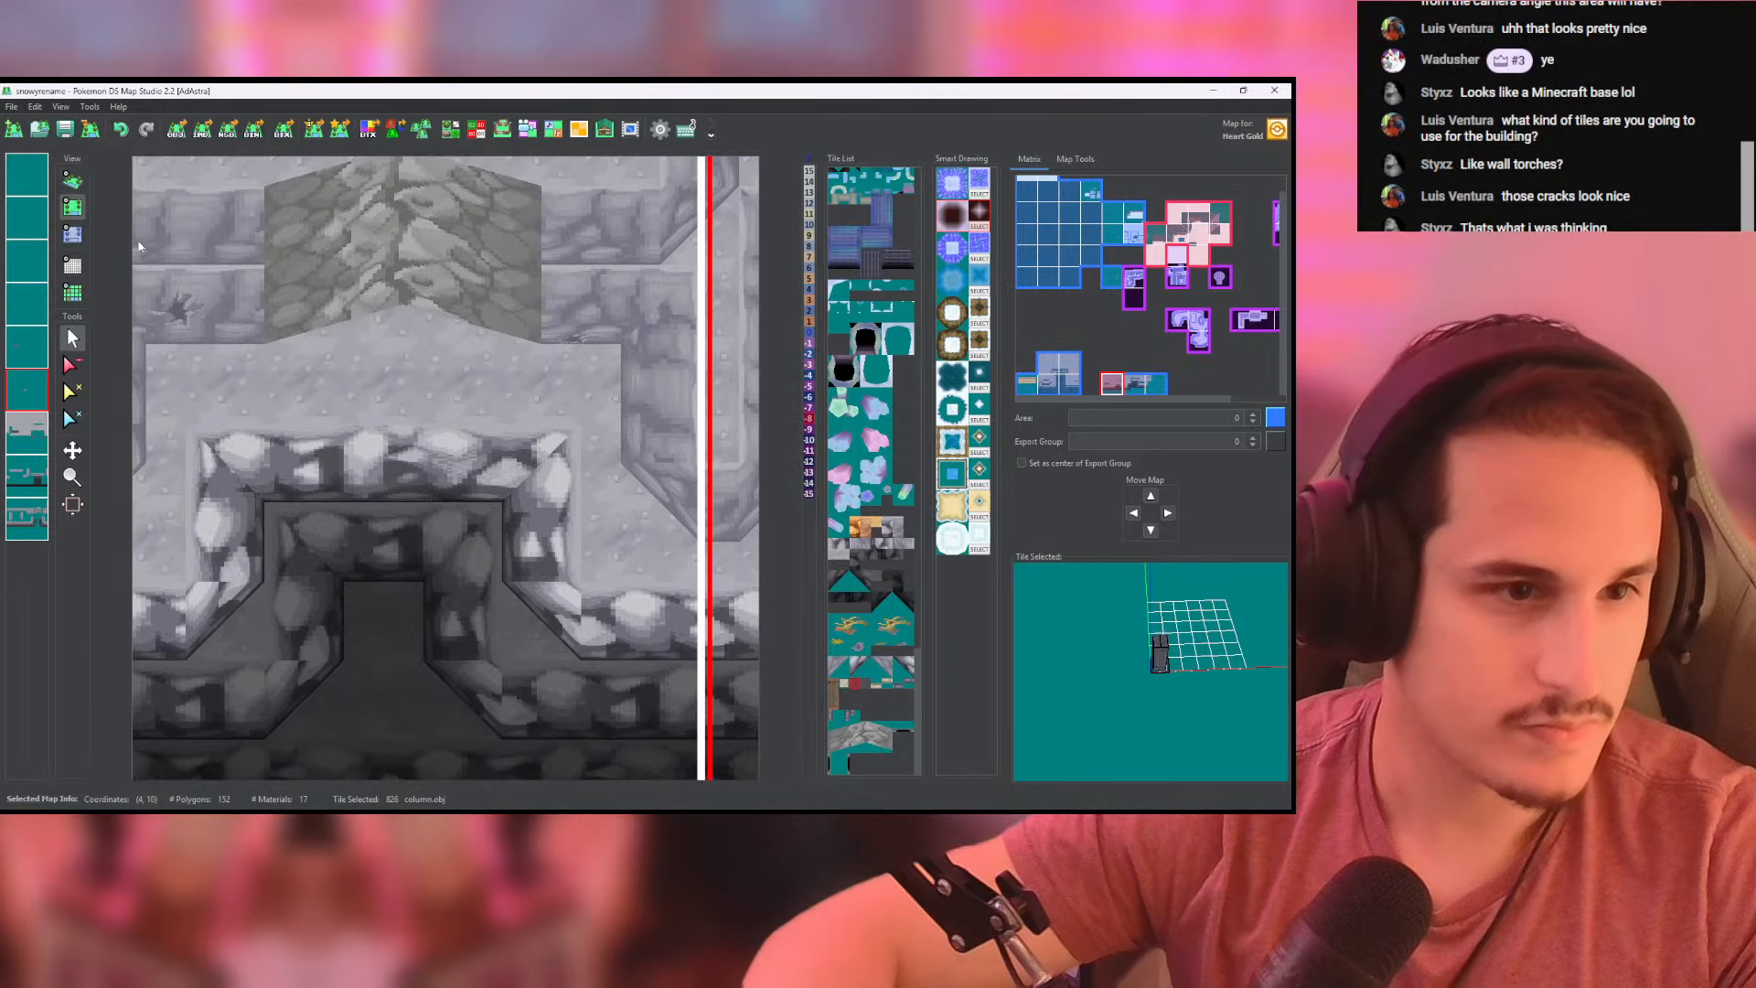
middle_click_drag(515, 453, 345, 451)
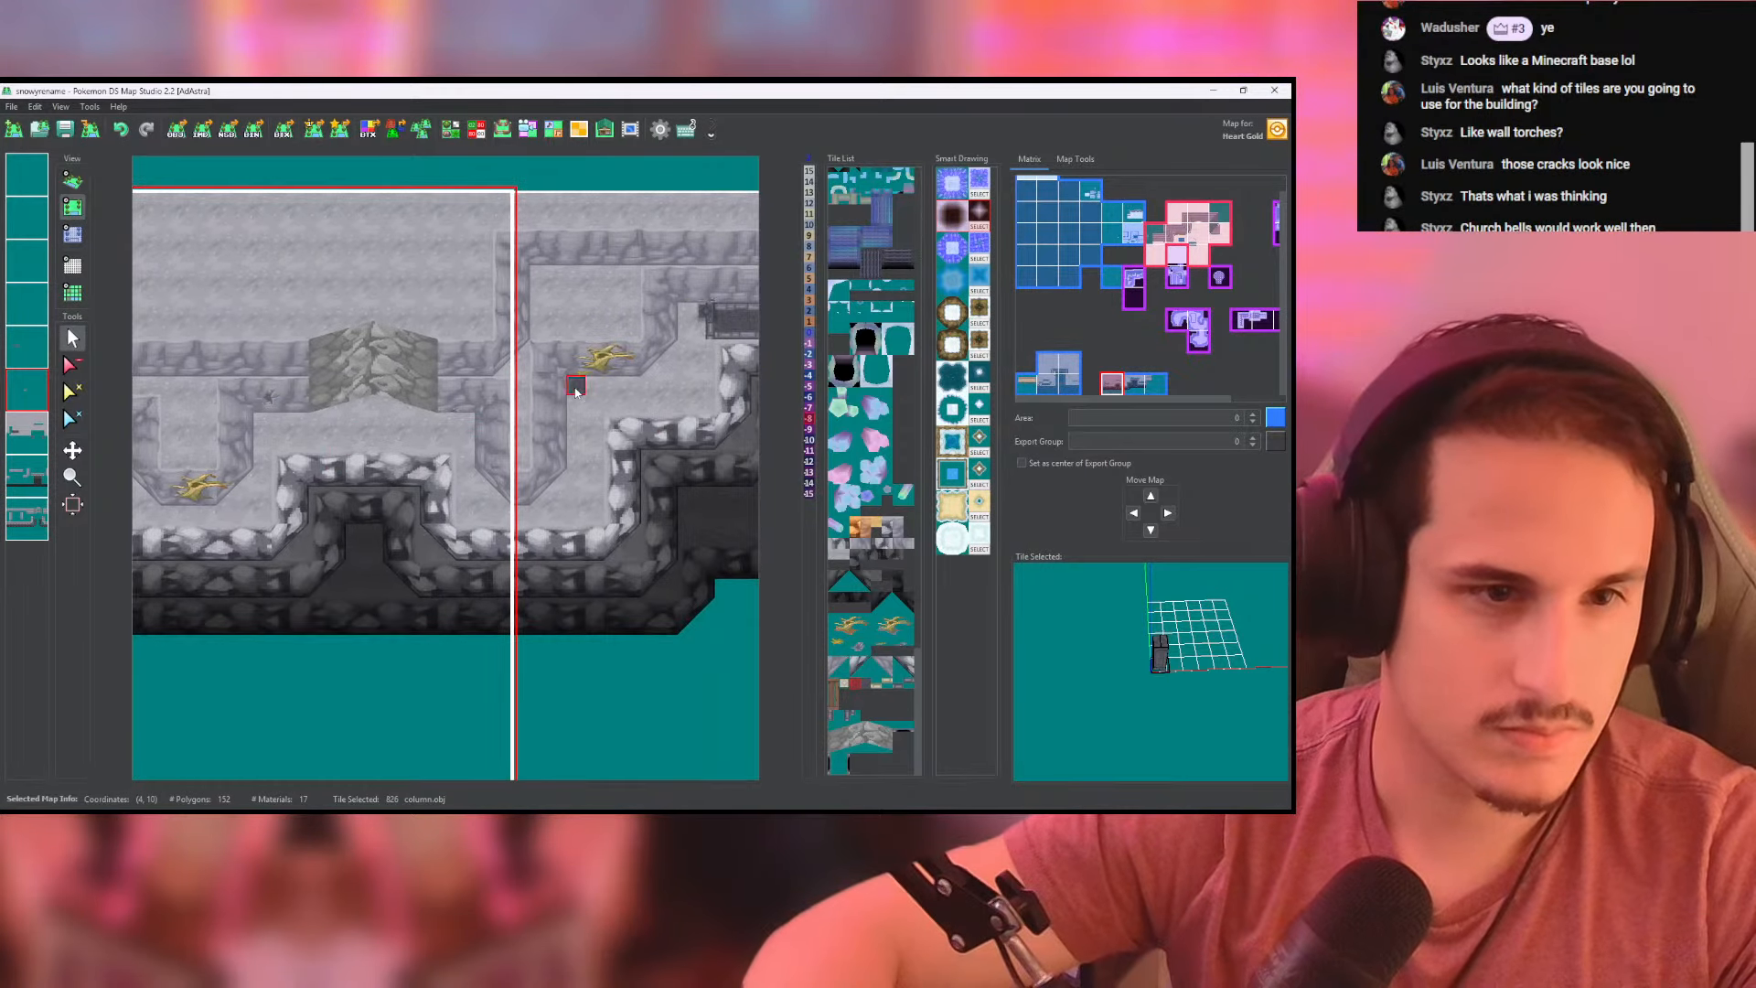
right_click(538, 379)
right_click(459, 398)
right_click(265, 397)
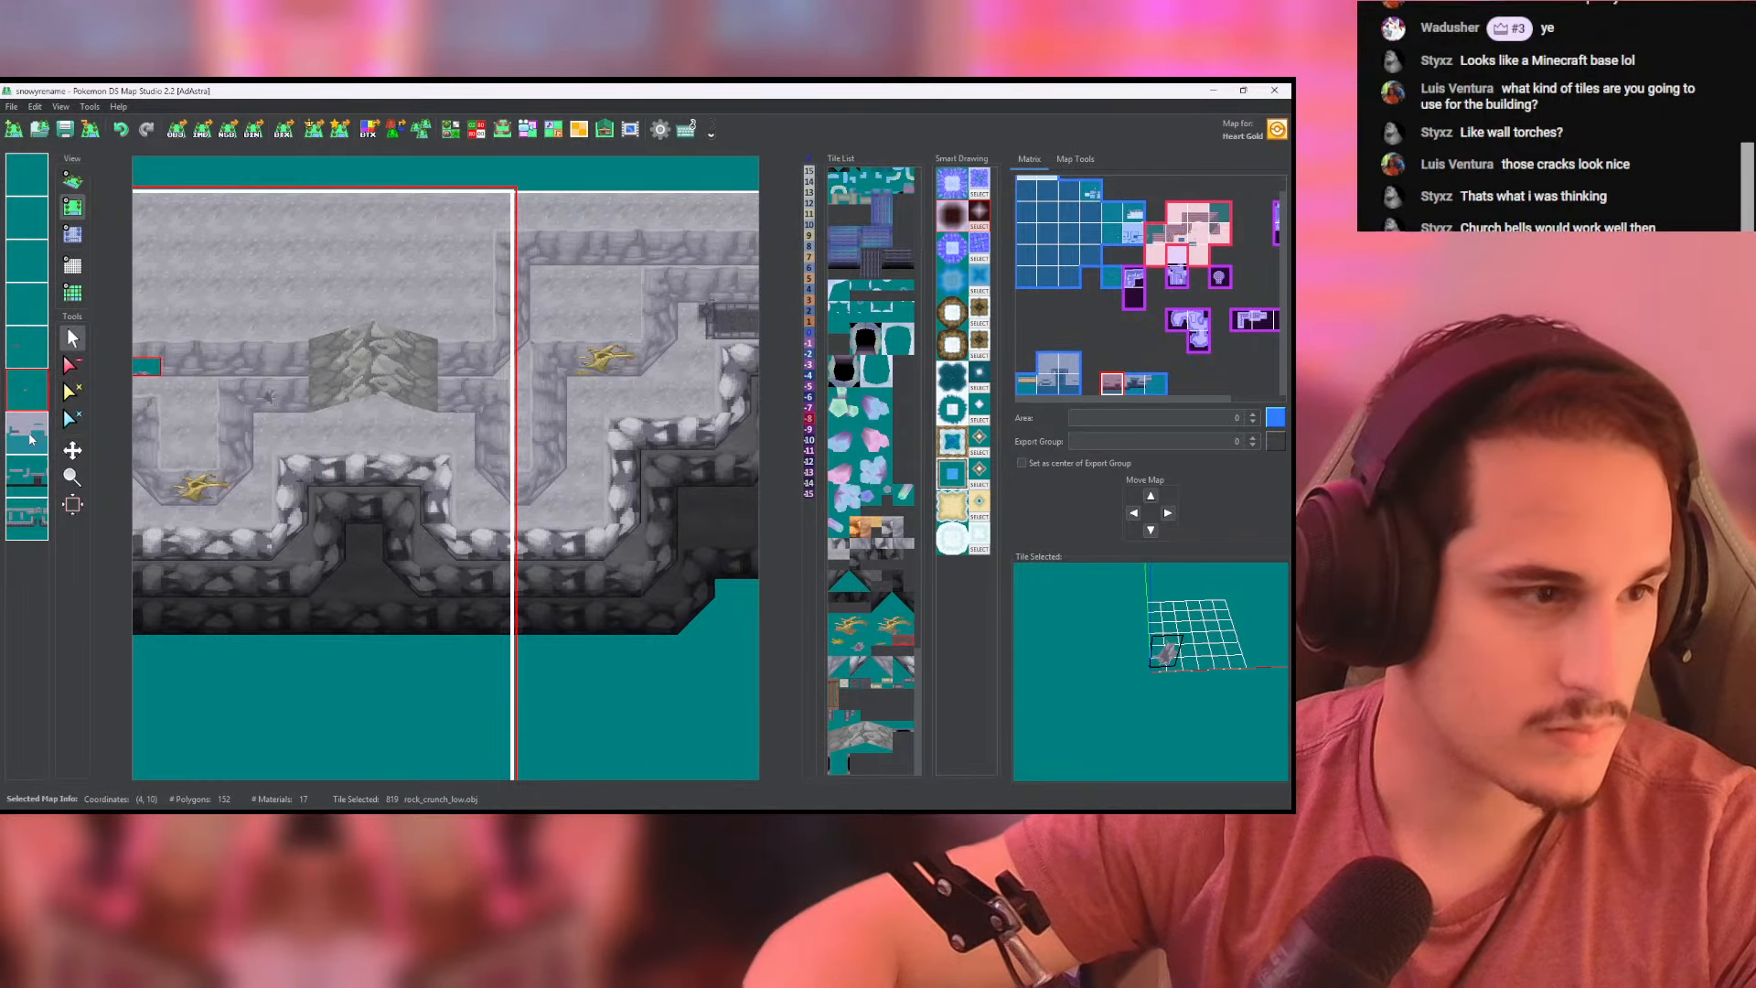
left_click(30, 439)
right_click(446, 405)
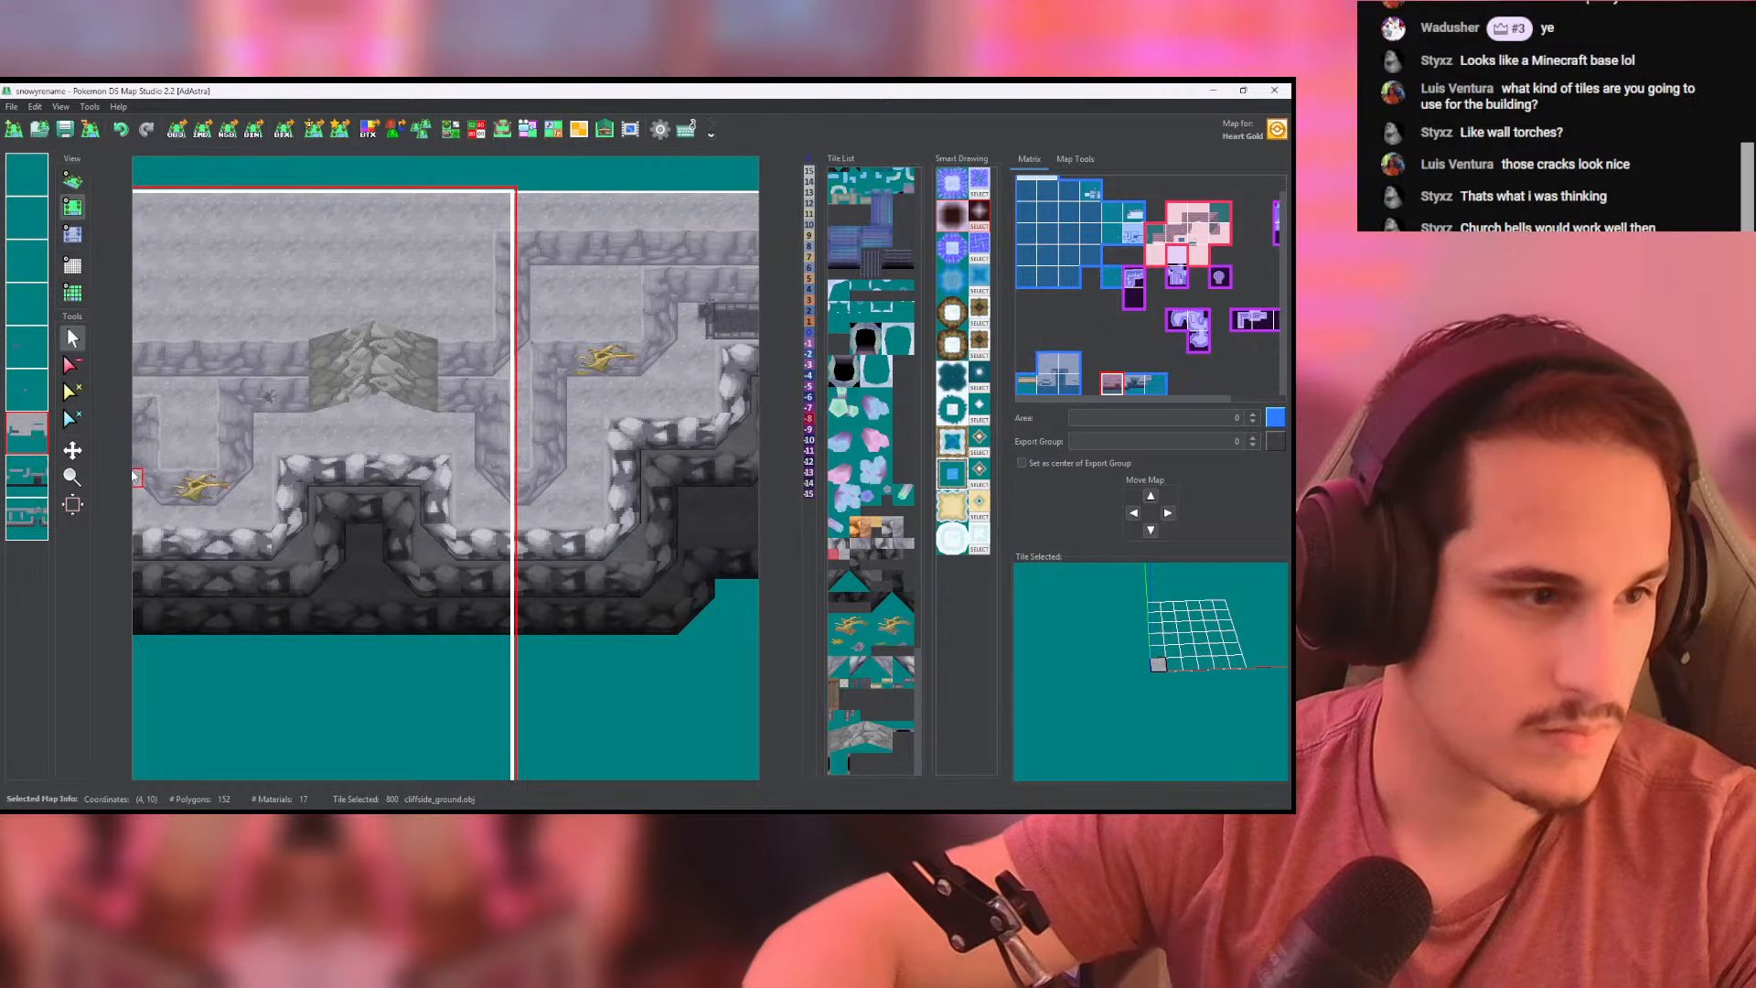
left_click(29, 384)
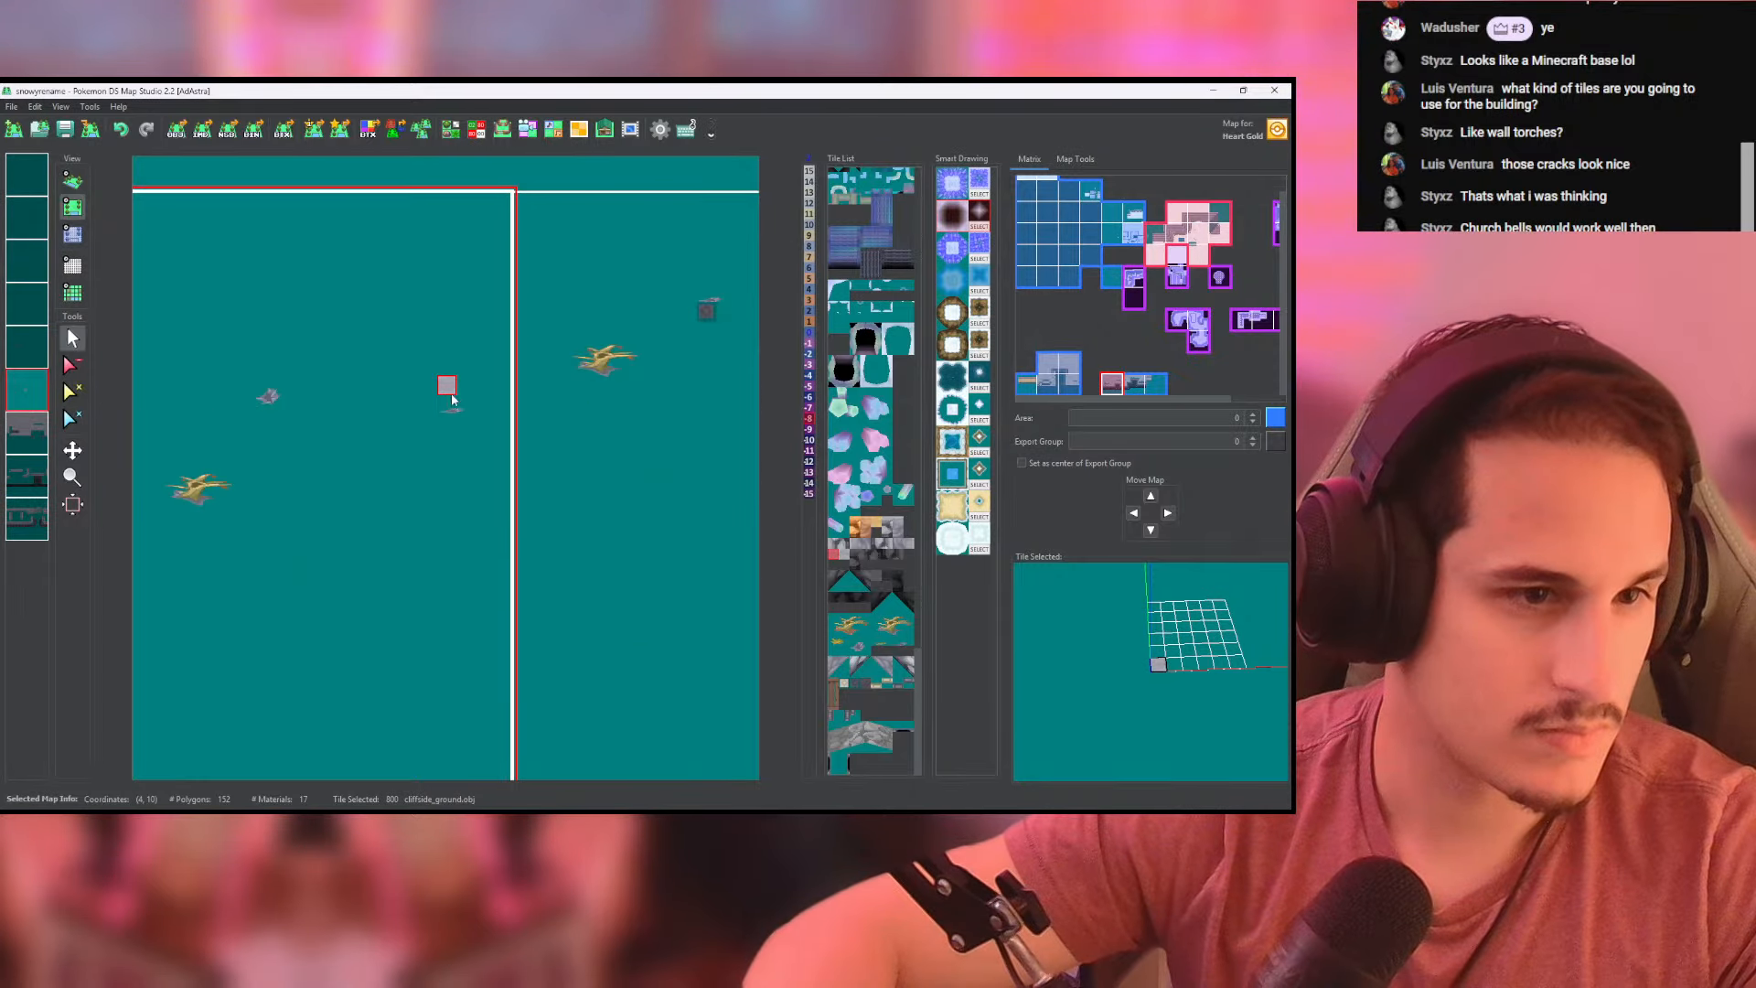
left_click(29, 389)
- Place three rock_crunch_high cracks on the light rocky rim around the notch in front of the rock column
scroll(471, 496, "up", 4)
middle_click_drag(477, 512, 470, 457)
left_click(473, 504)
middle_click_drag(394, 397, 482, 377)
scroll(482, 377, "down", 2)
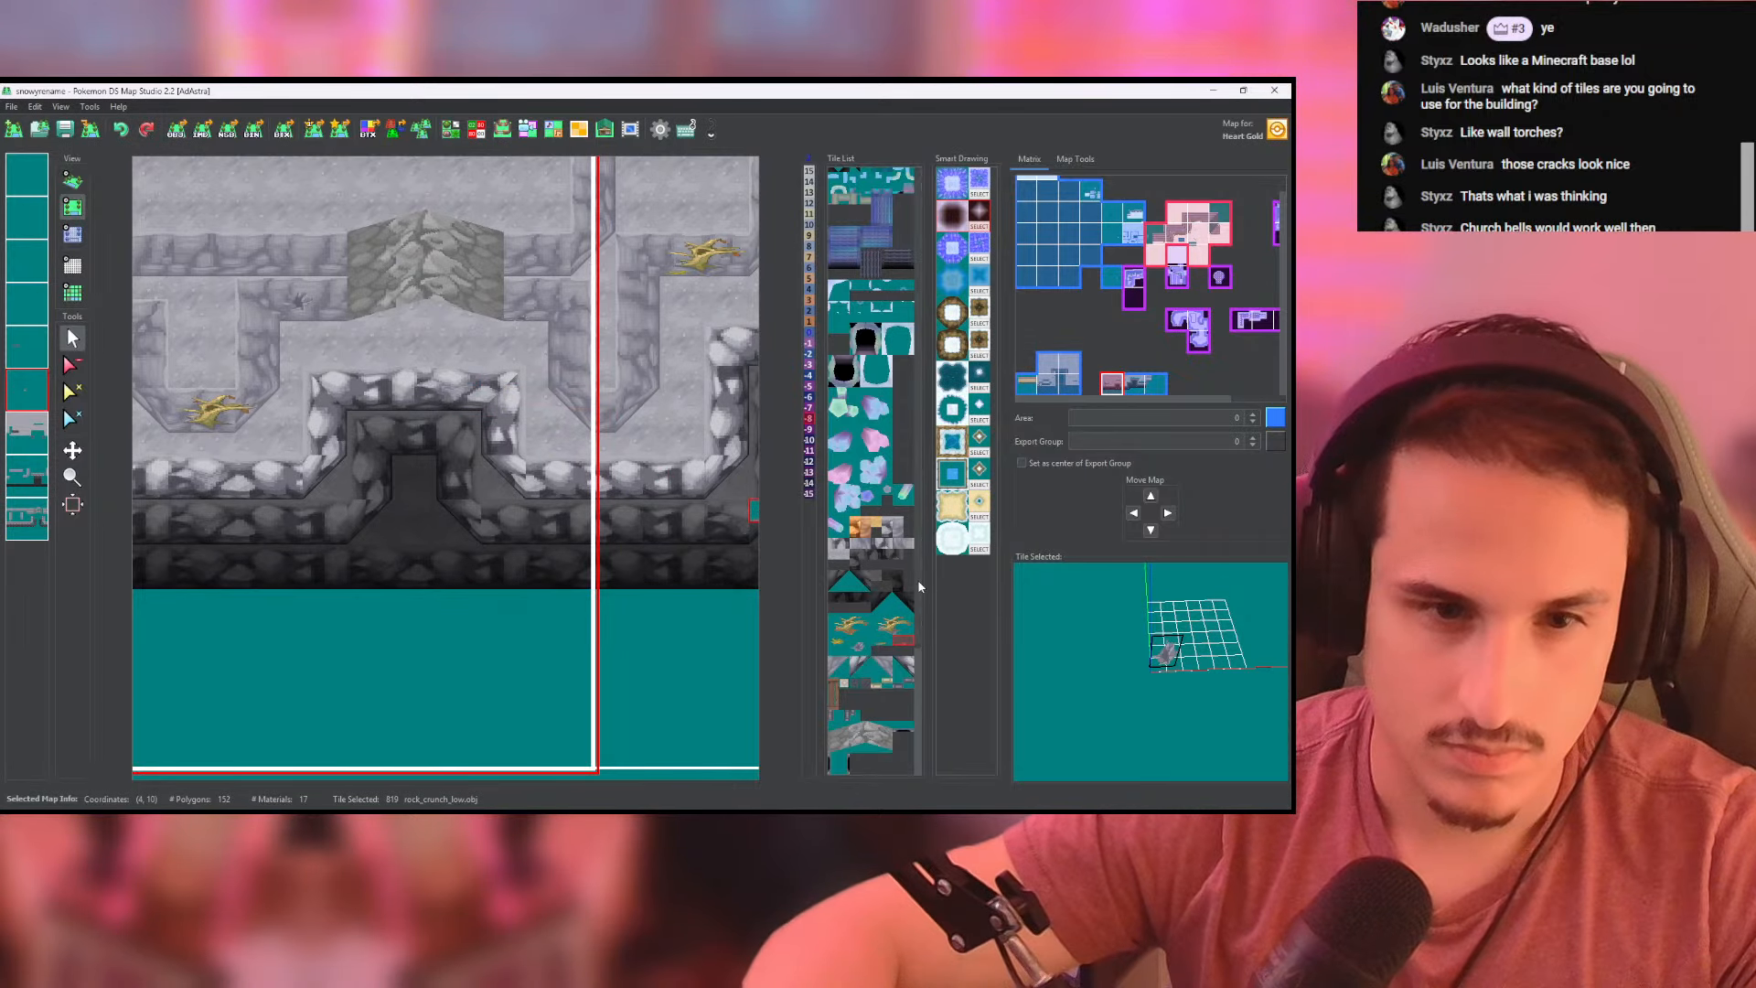
left_click(866, 649)
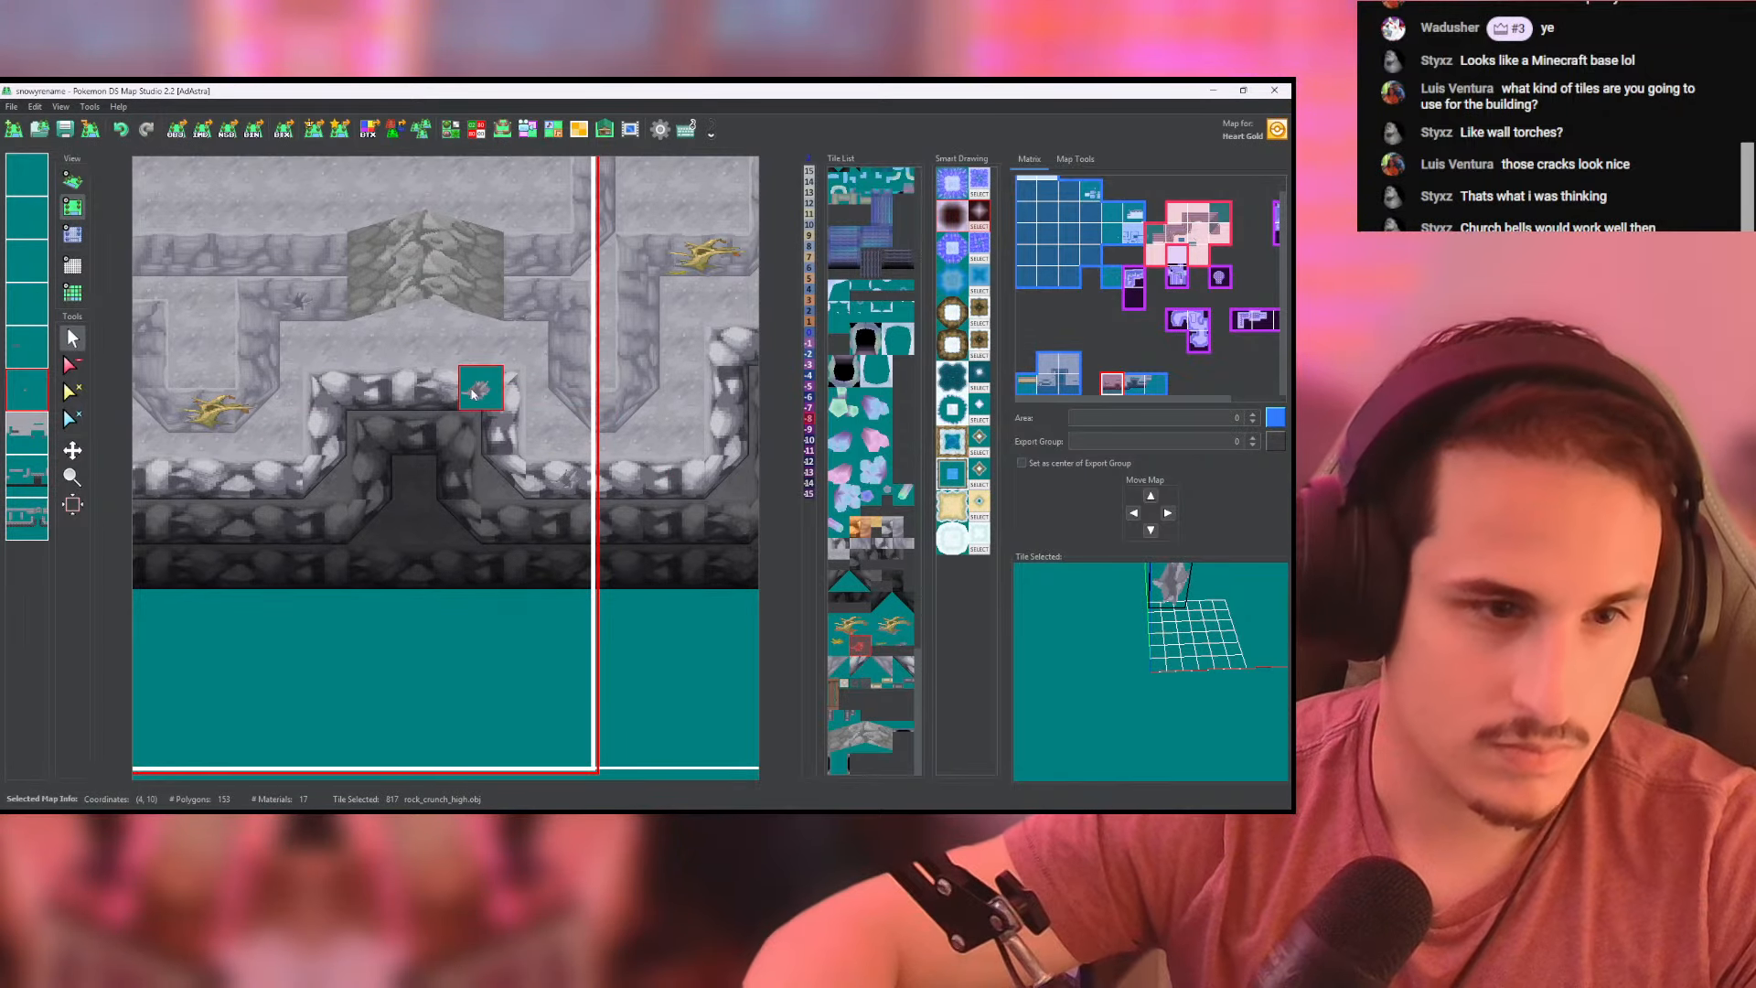
left_click(358, 399)
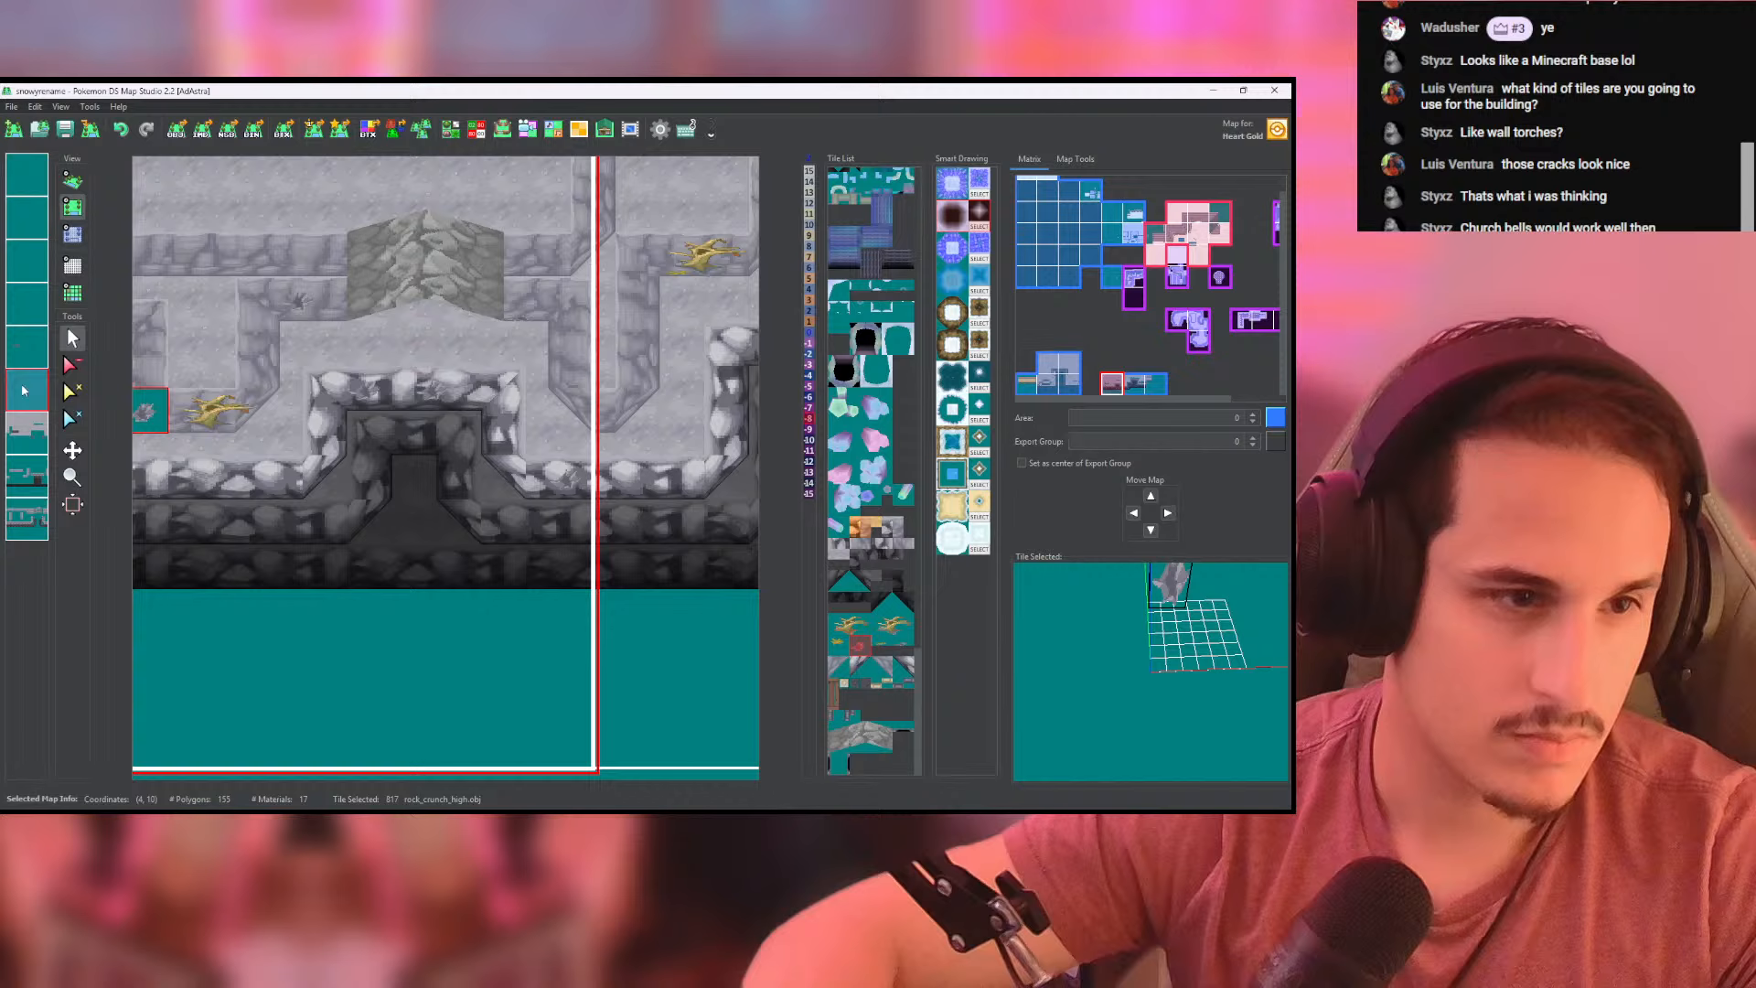
- Paint height -8 along the rim around the notch and check the cracks in 3D
left_click(72, 235)
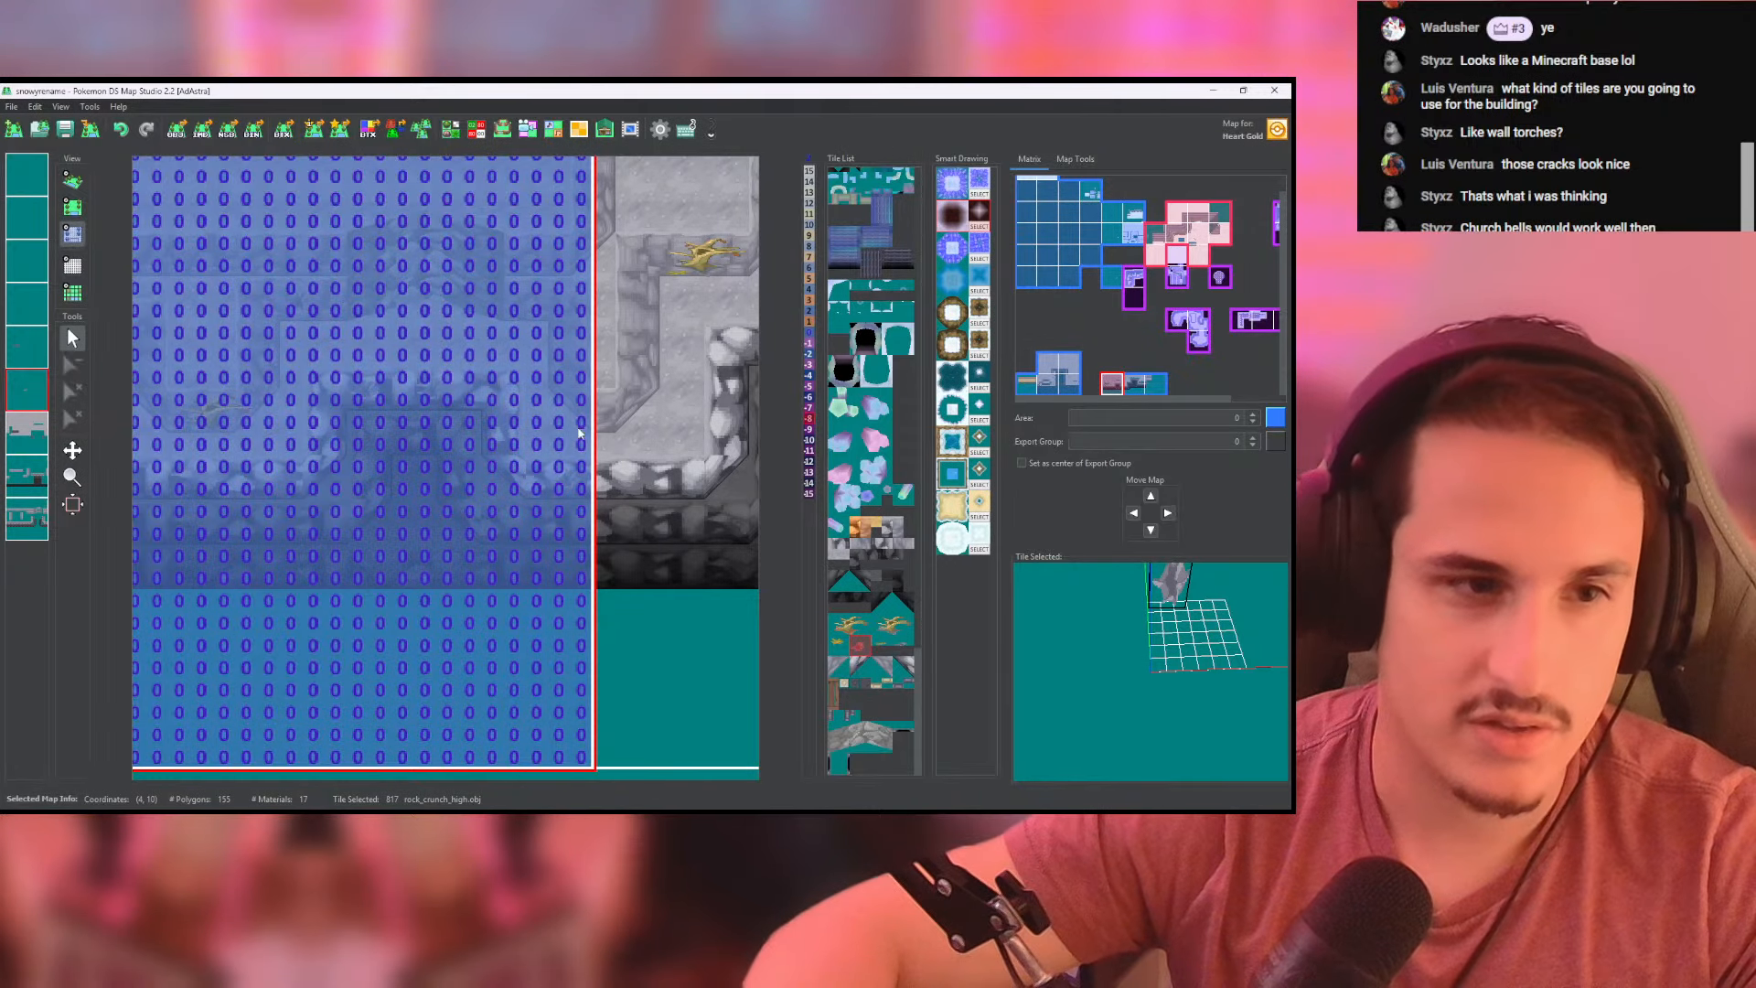
middle_click_drag(371, 413, 502, 407)
mouse_move(454, 368)
left_mouse_down()
mouse_move(622, 375)
mouse_move(464, 392)
left_mouse_up()
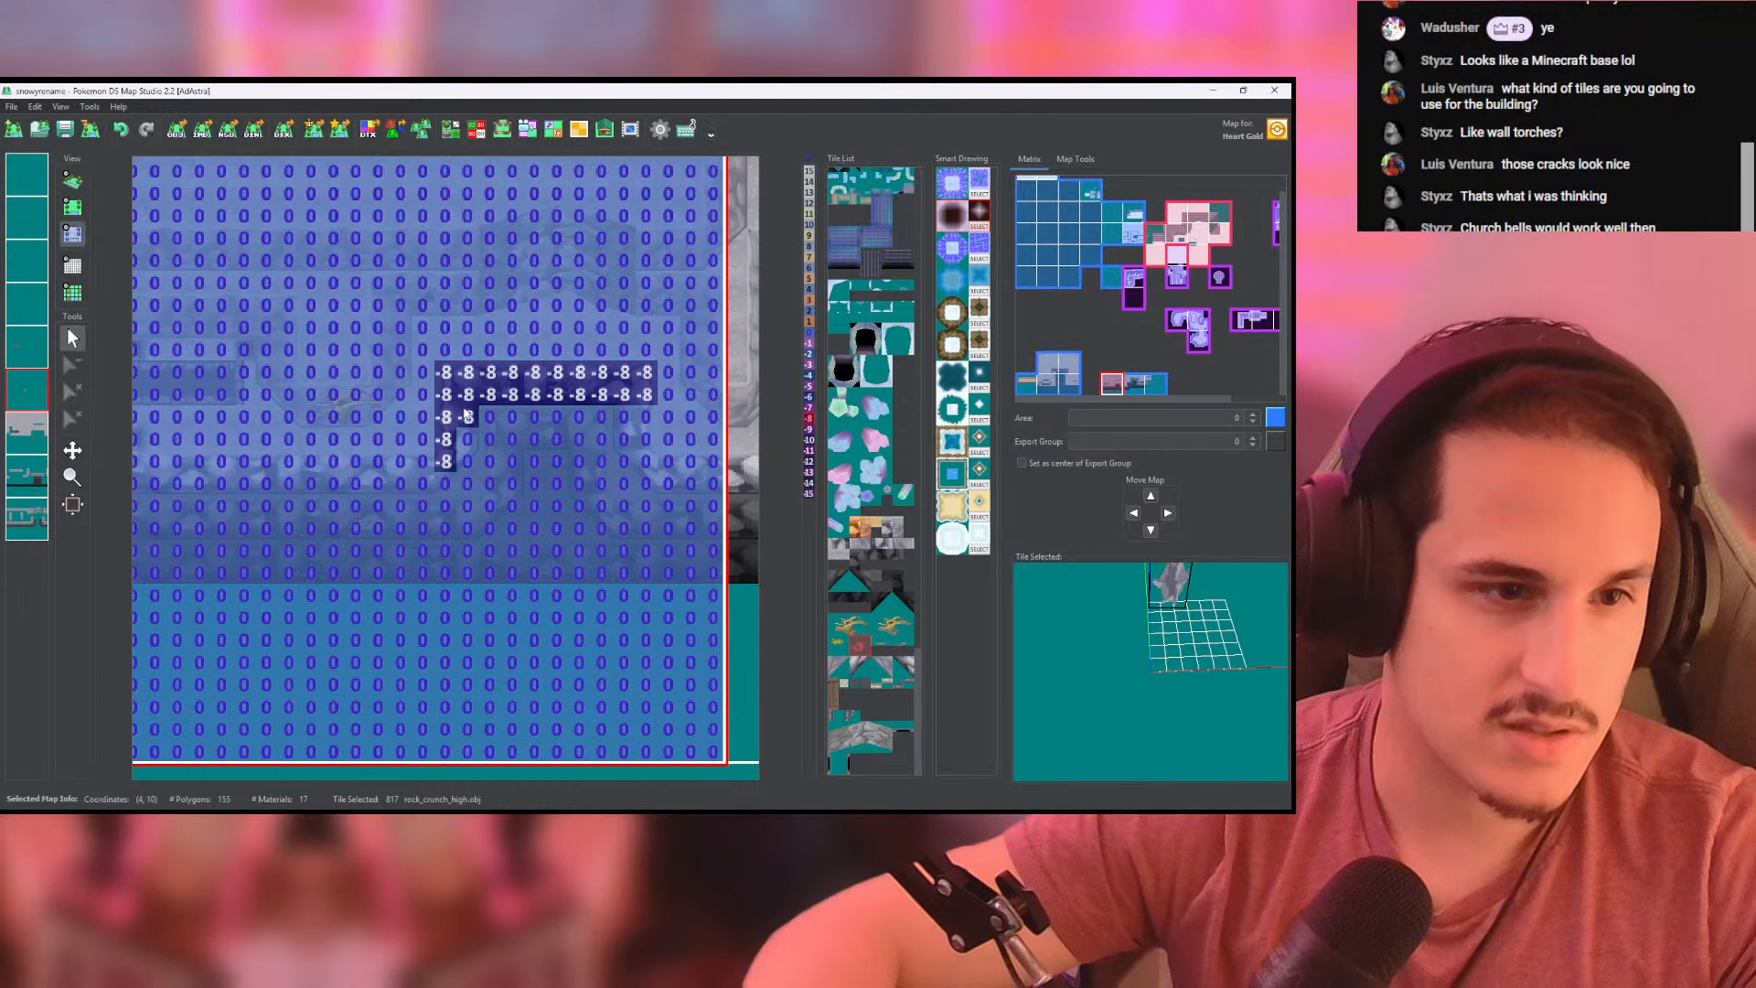
middle_click_drag(520, 486, 416, 478)
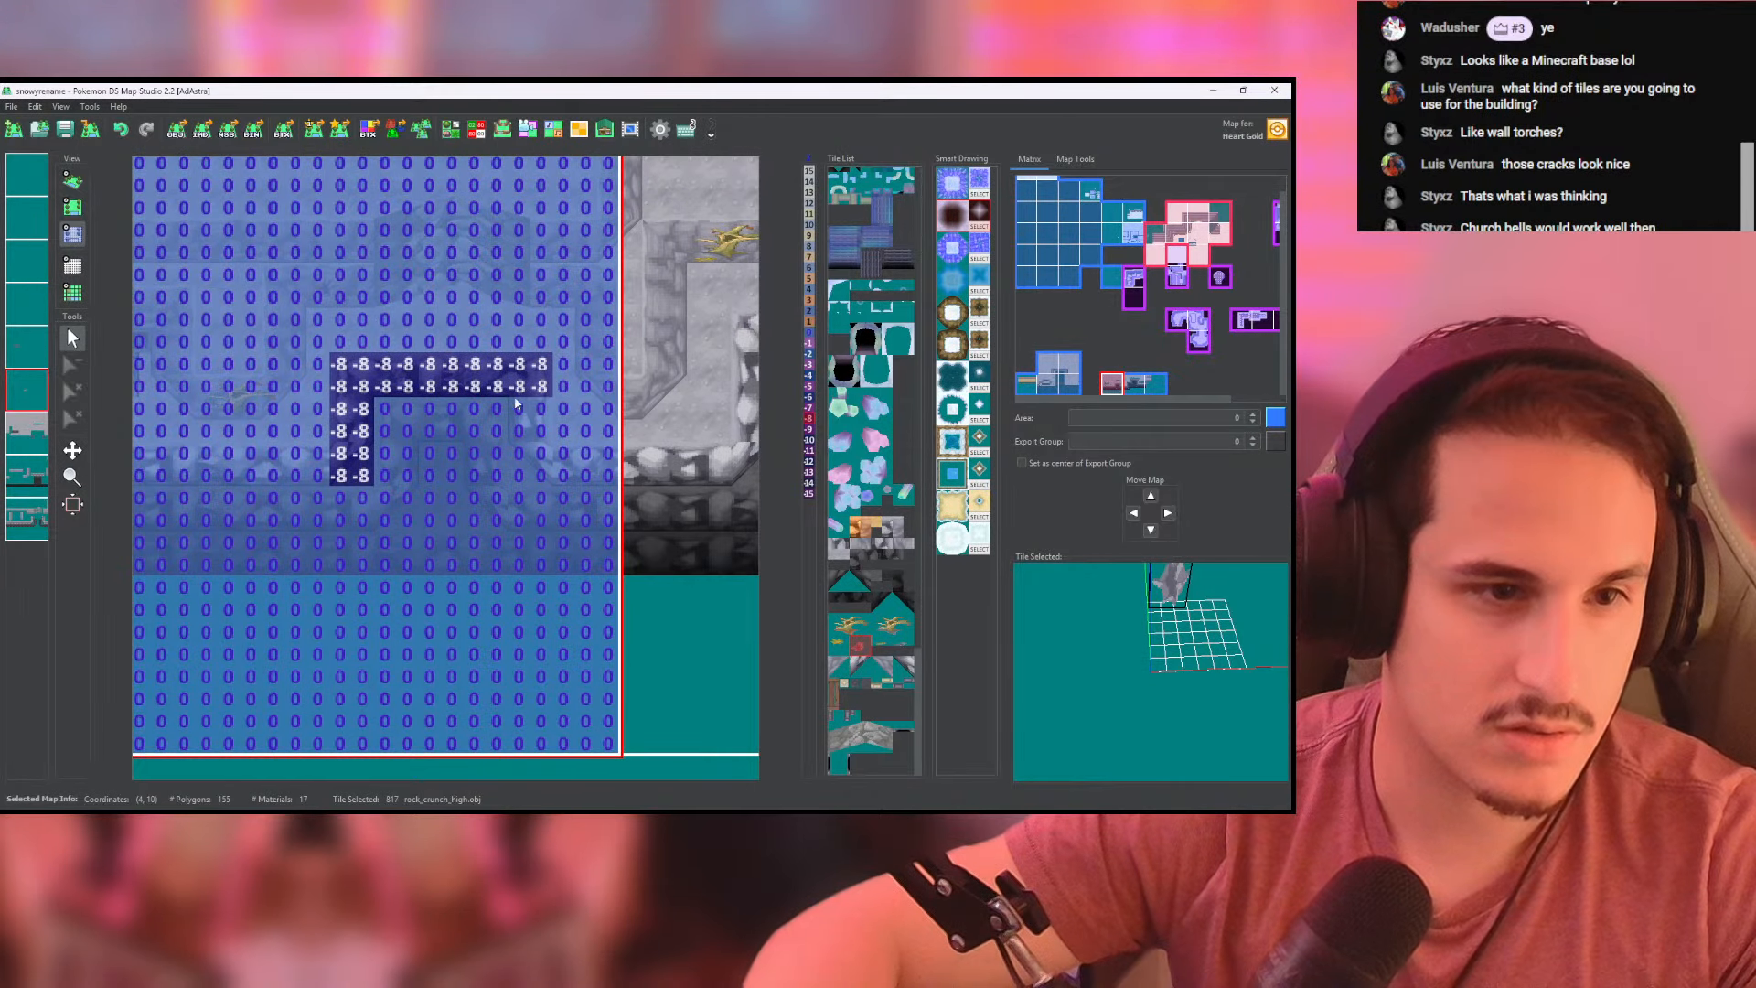
left_click_drag(516, 402, 497, 475)
key("ctrl+z")
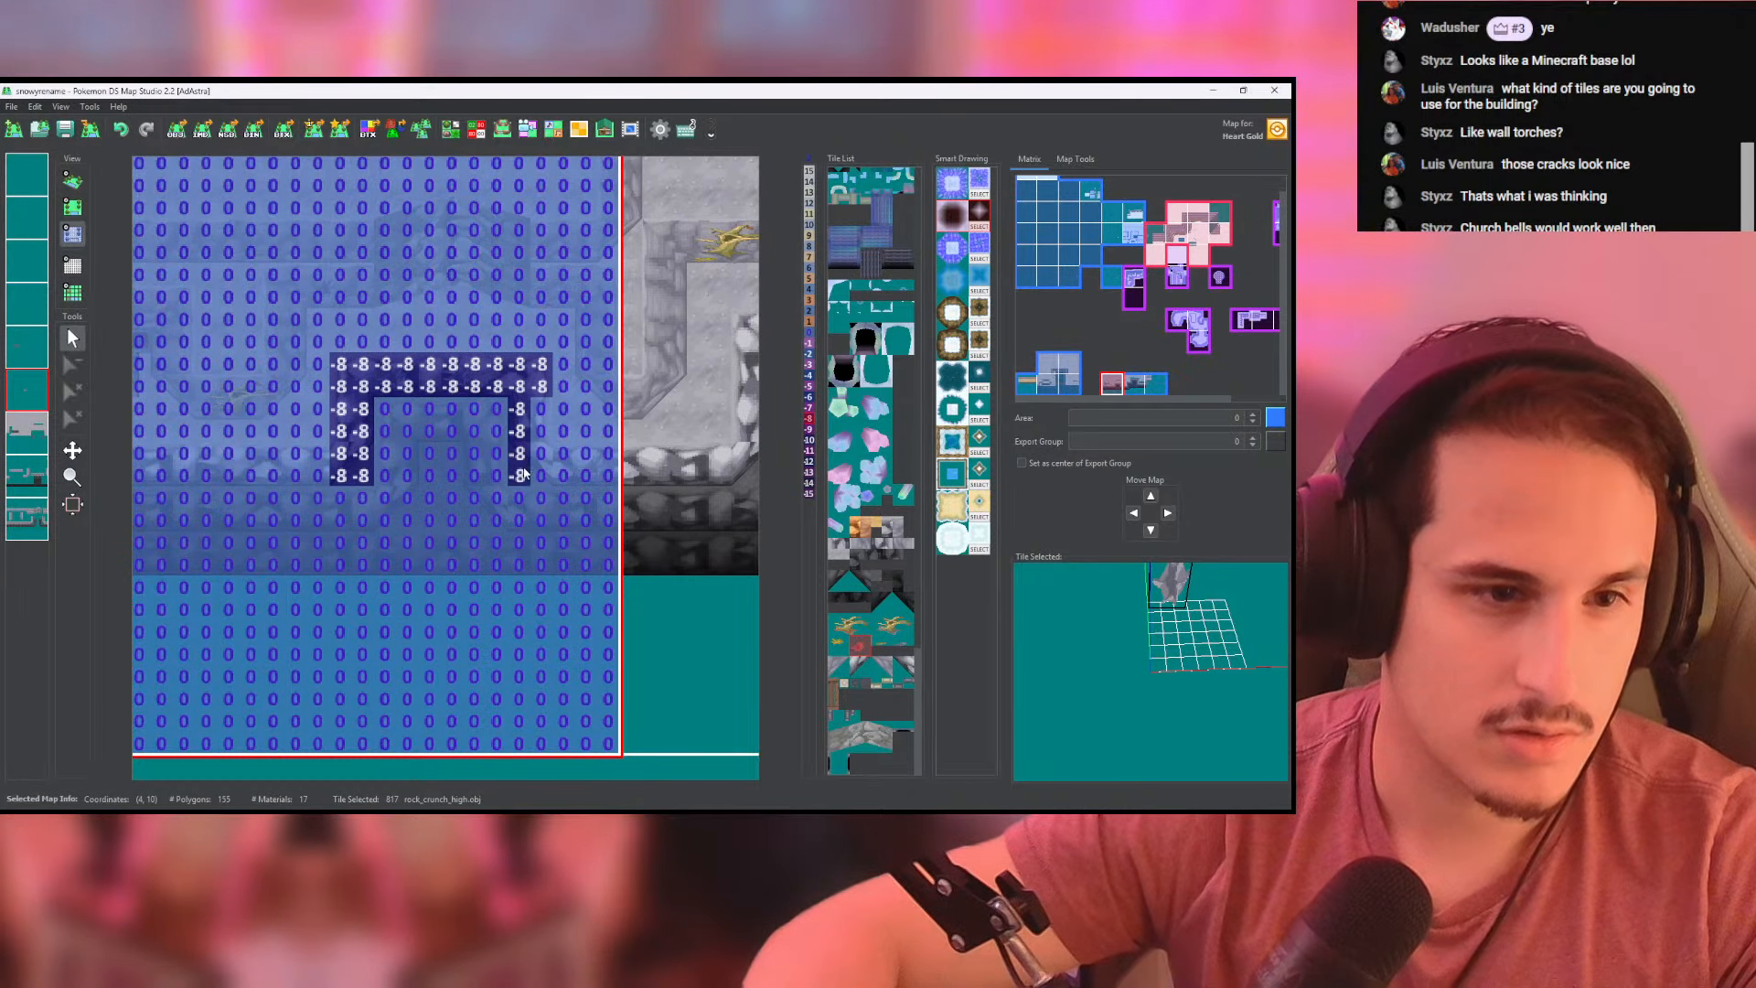
left_click(72, 180)
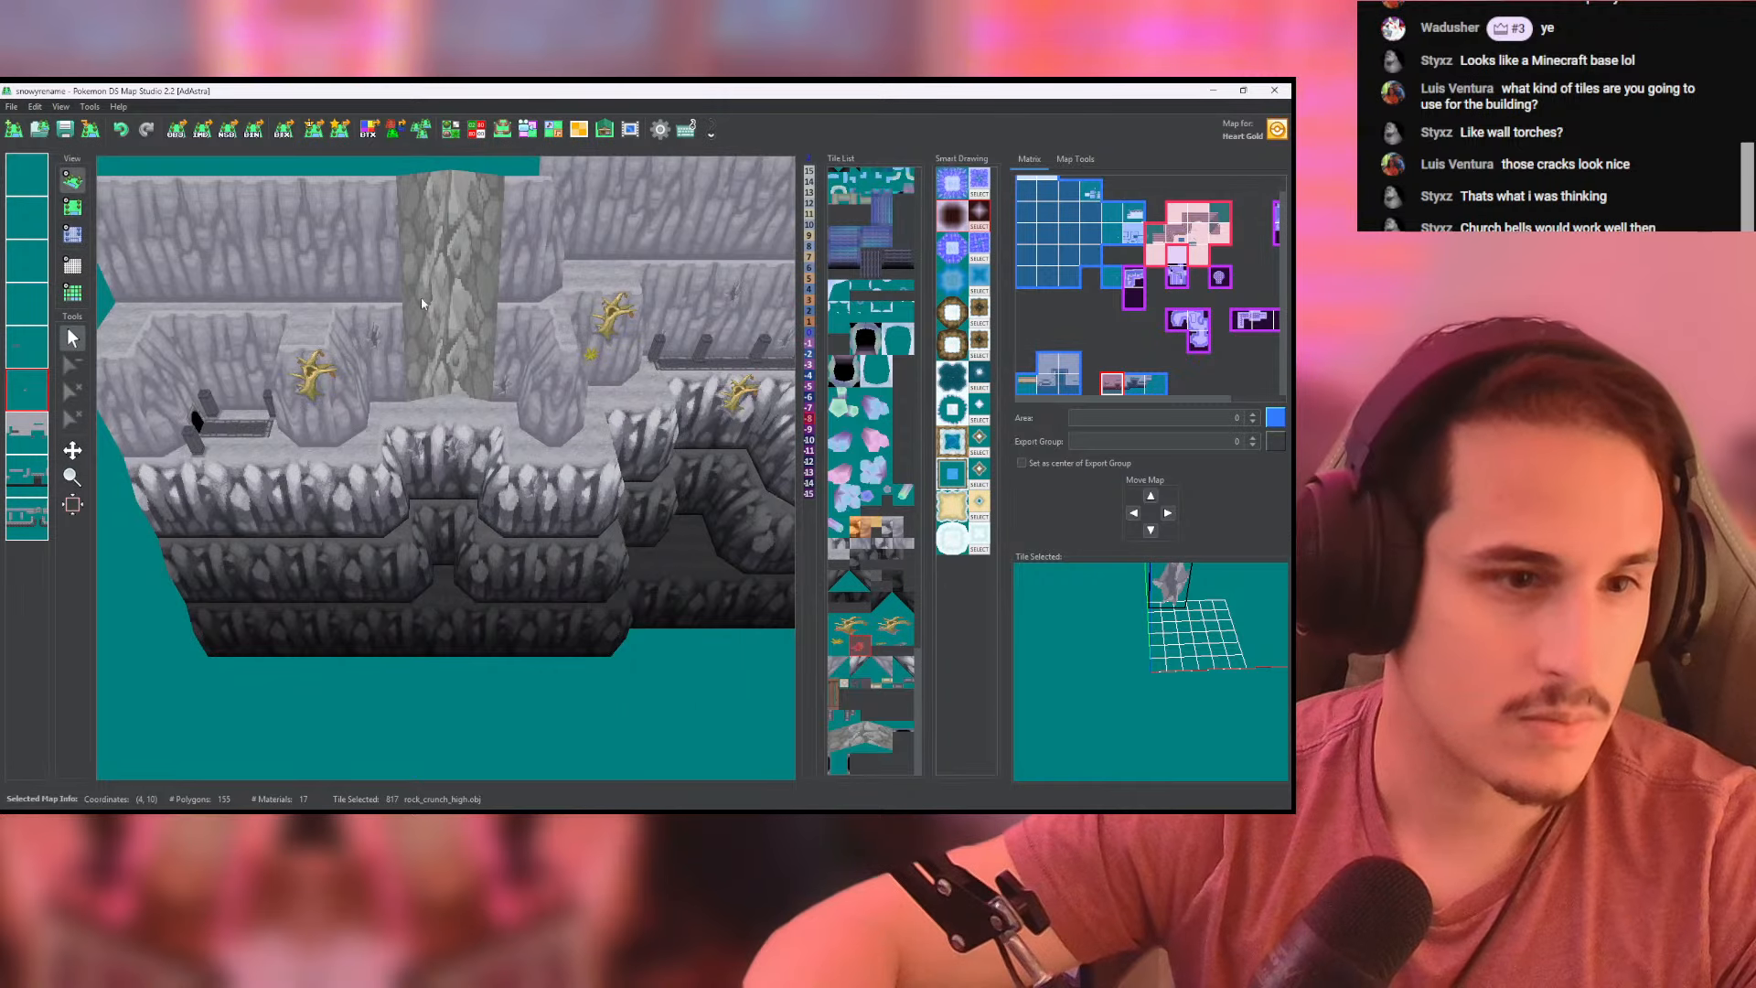
scroll(496, 388, "up", 5)
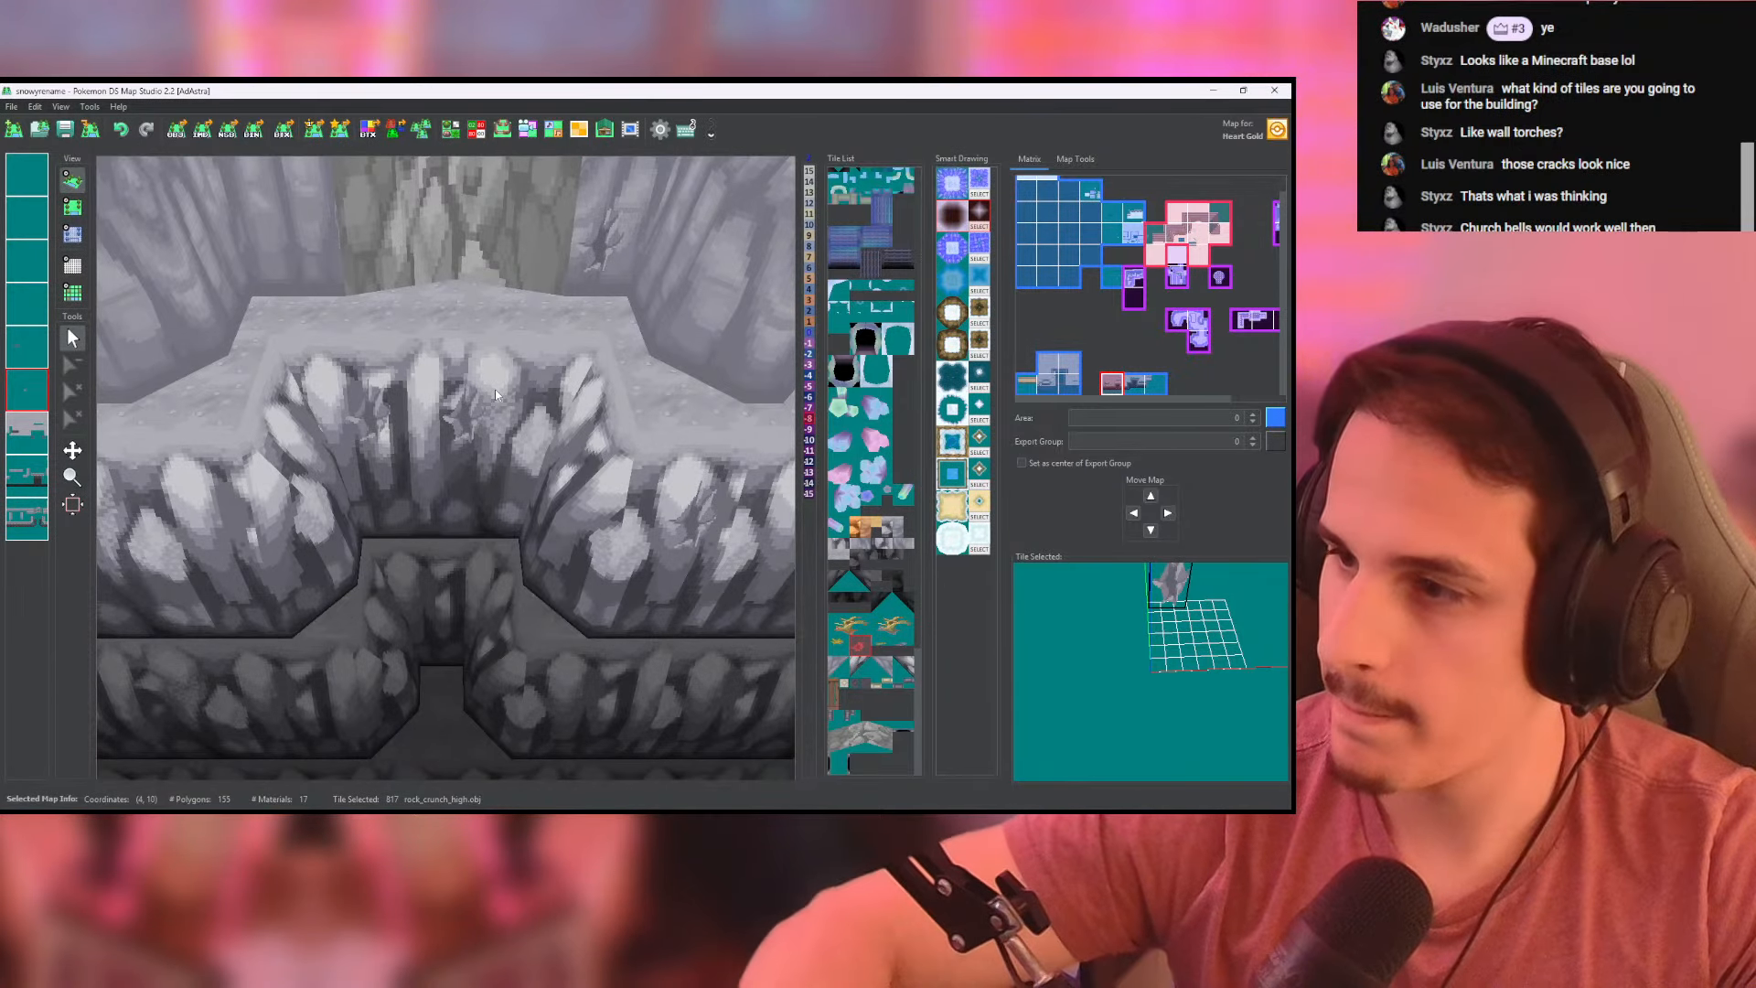
scroll(496, 394, "down", 4)
left_click_drag(496, 394, 585, 394)
- Extend the height -8 band along the straight front rim below the brick-paved ledge and view it in 3D
left_click(72, 207)
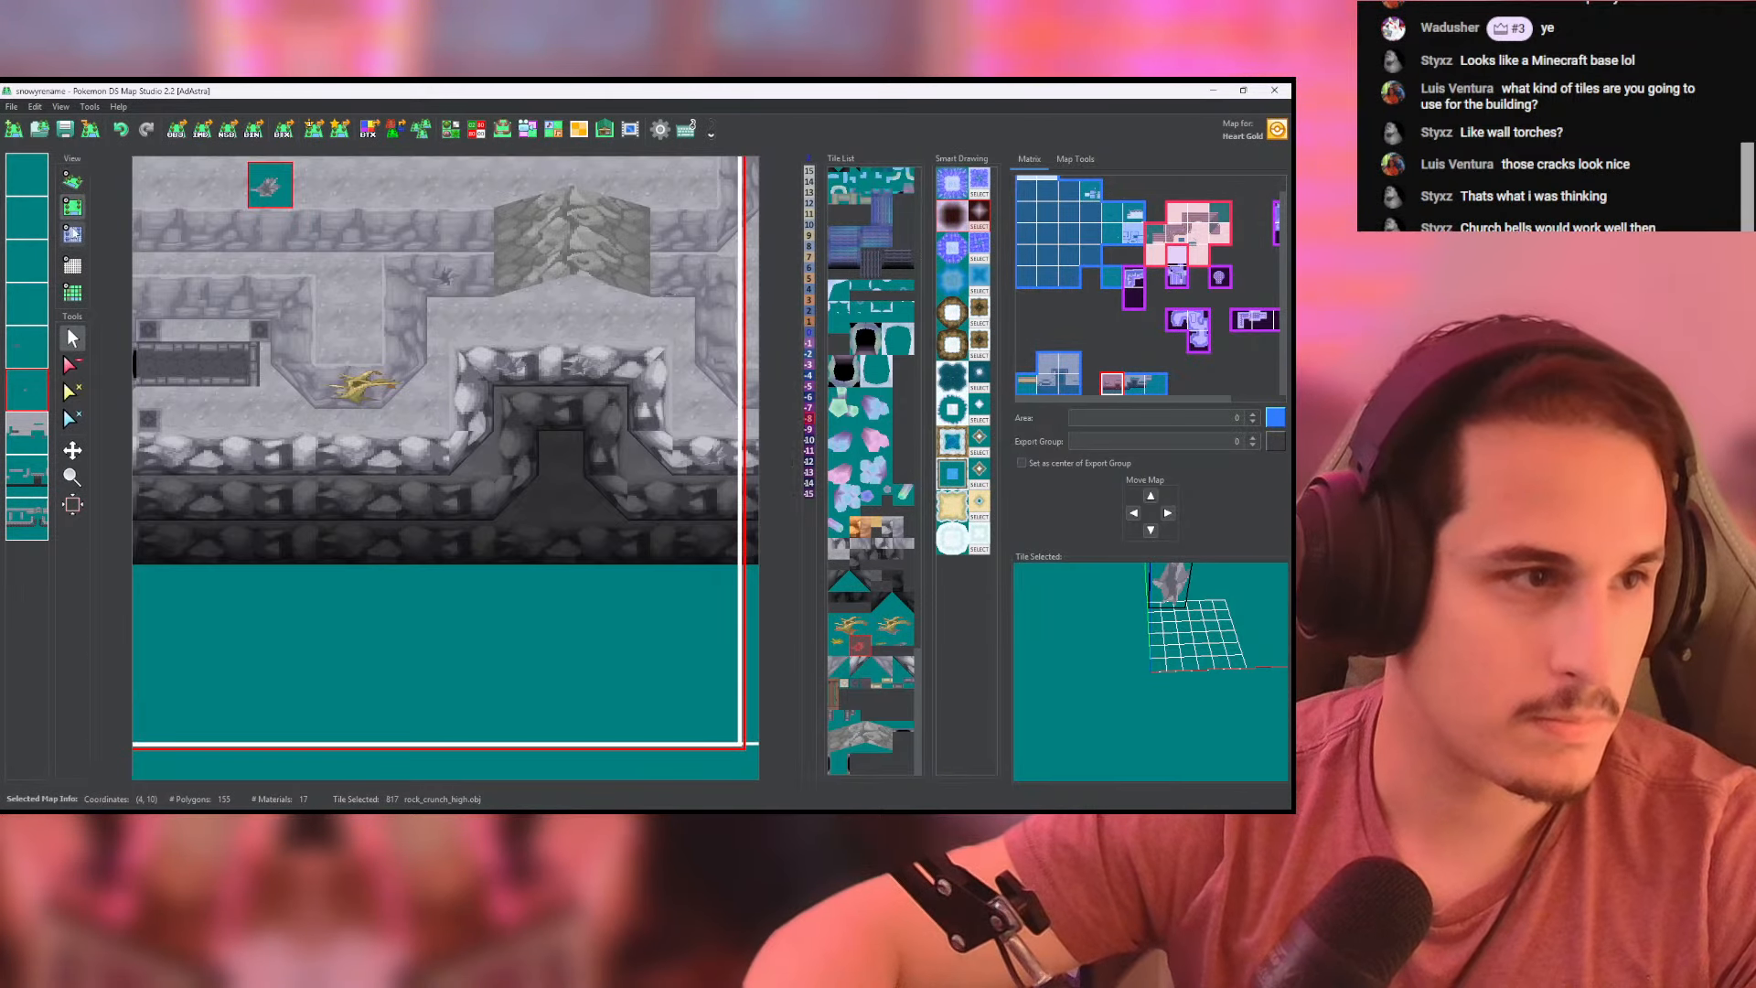
left_click(72, 234)
middle_click_drag(480, 456, 606, 481)
left_click_drag(605, 481, 211, 471)
left_click_drag(359, 494, 589, 489)
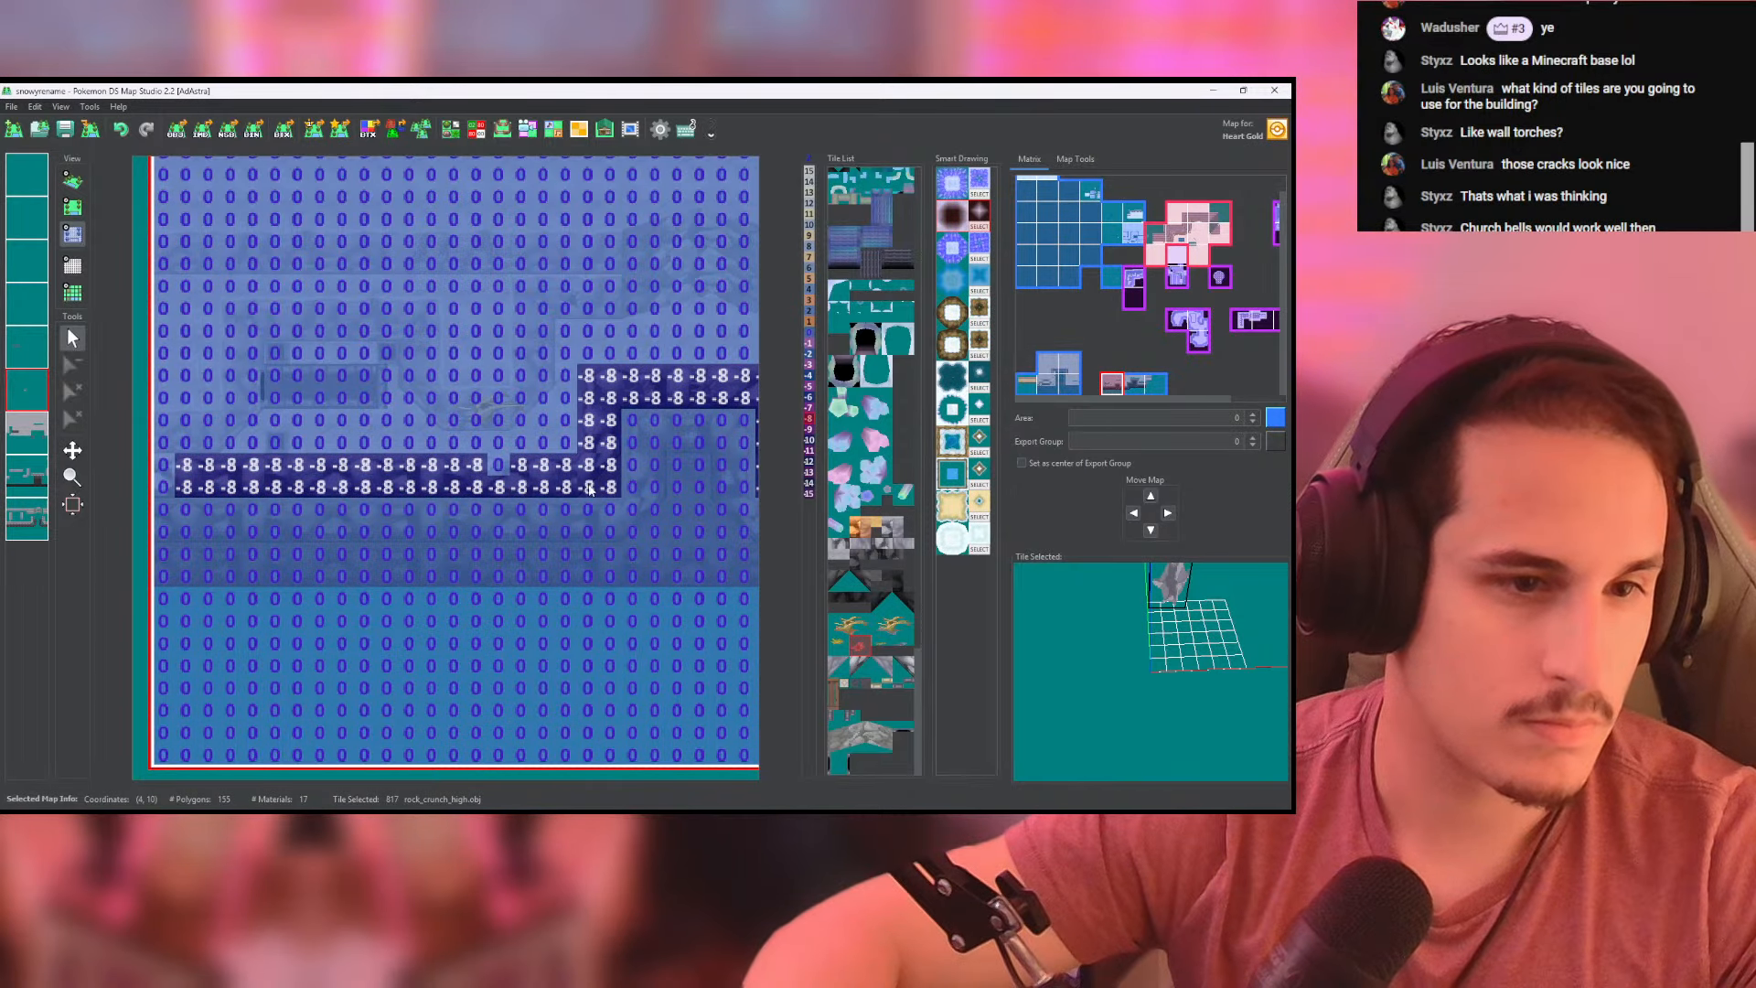
left_click(72, 180)
middle_click_drag(220, 179, 166, 208)
scroll(110, 206, "up", 5)
- Try two grass_tuft_high tufts on the front rim below the cliff tree and check them in 3D
left_click(73, 209)
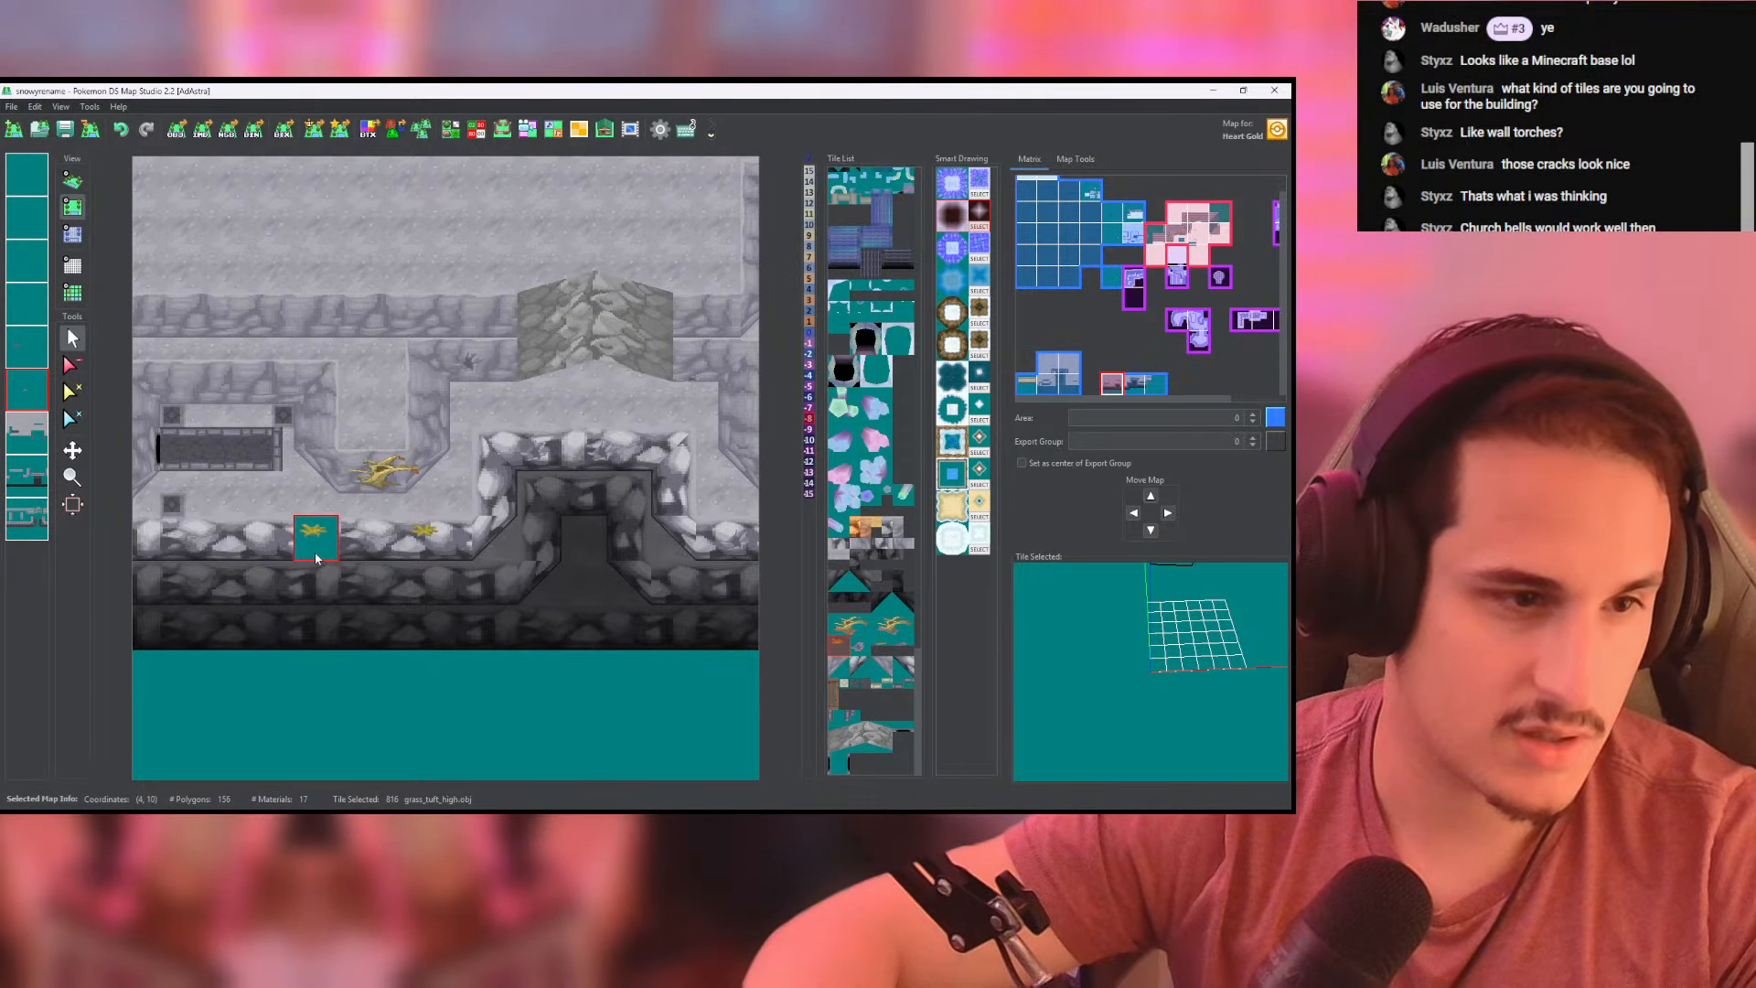
left_click(317, 558)
left_click(73, 181)
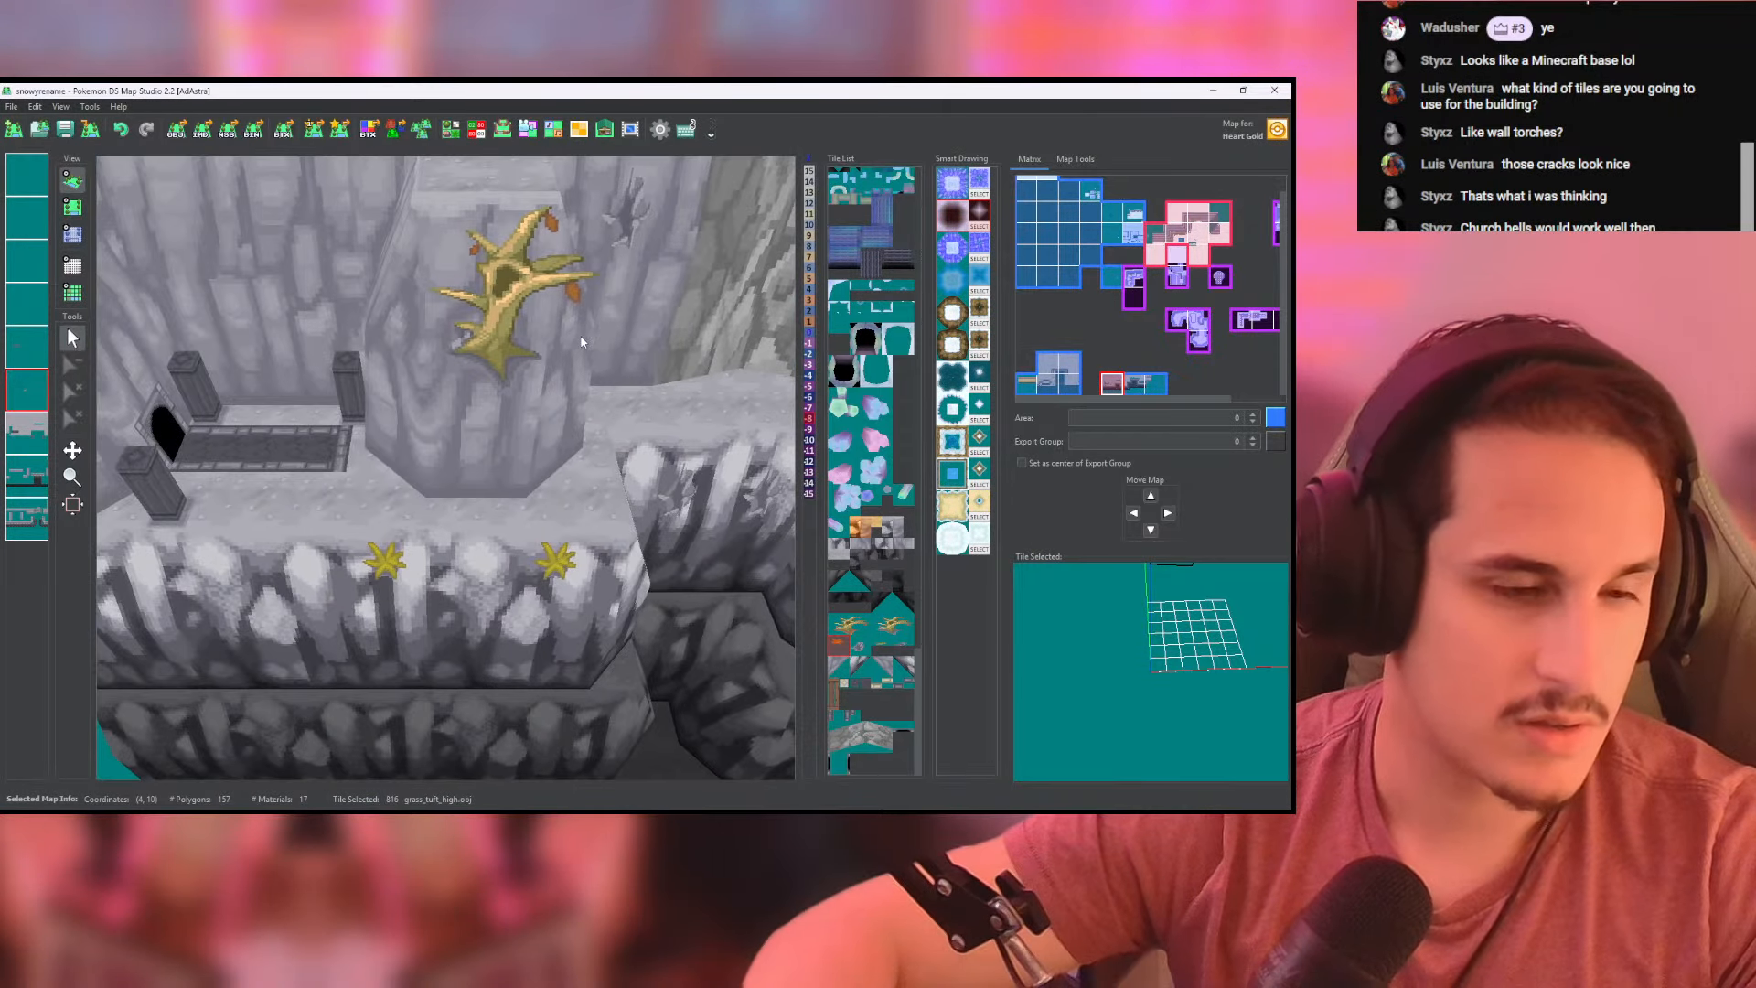
left_click_drag(498, 376, 558, 348)
- Reposition the two tufts at the front rim's lower edge, add two rock_crunch_high cracks nearer the cave, and check in 3D
left_click(73, 208)
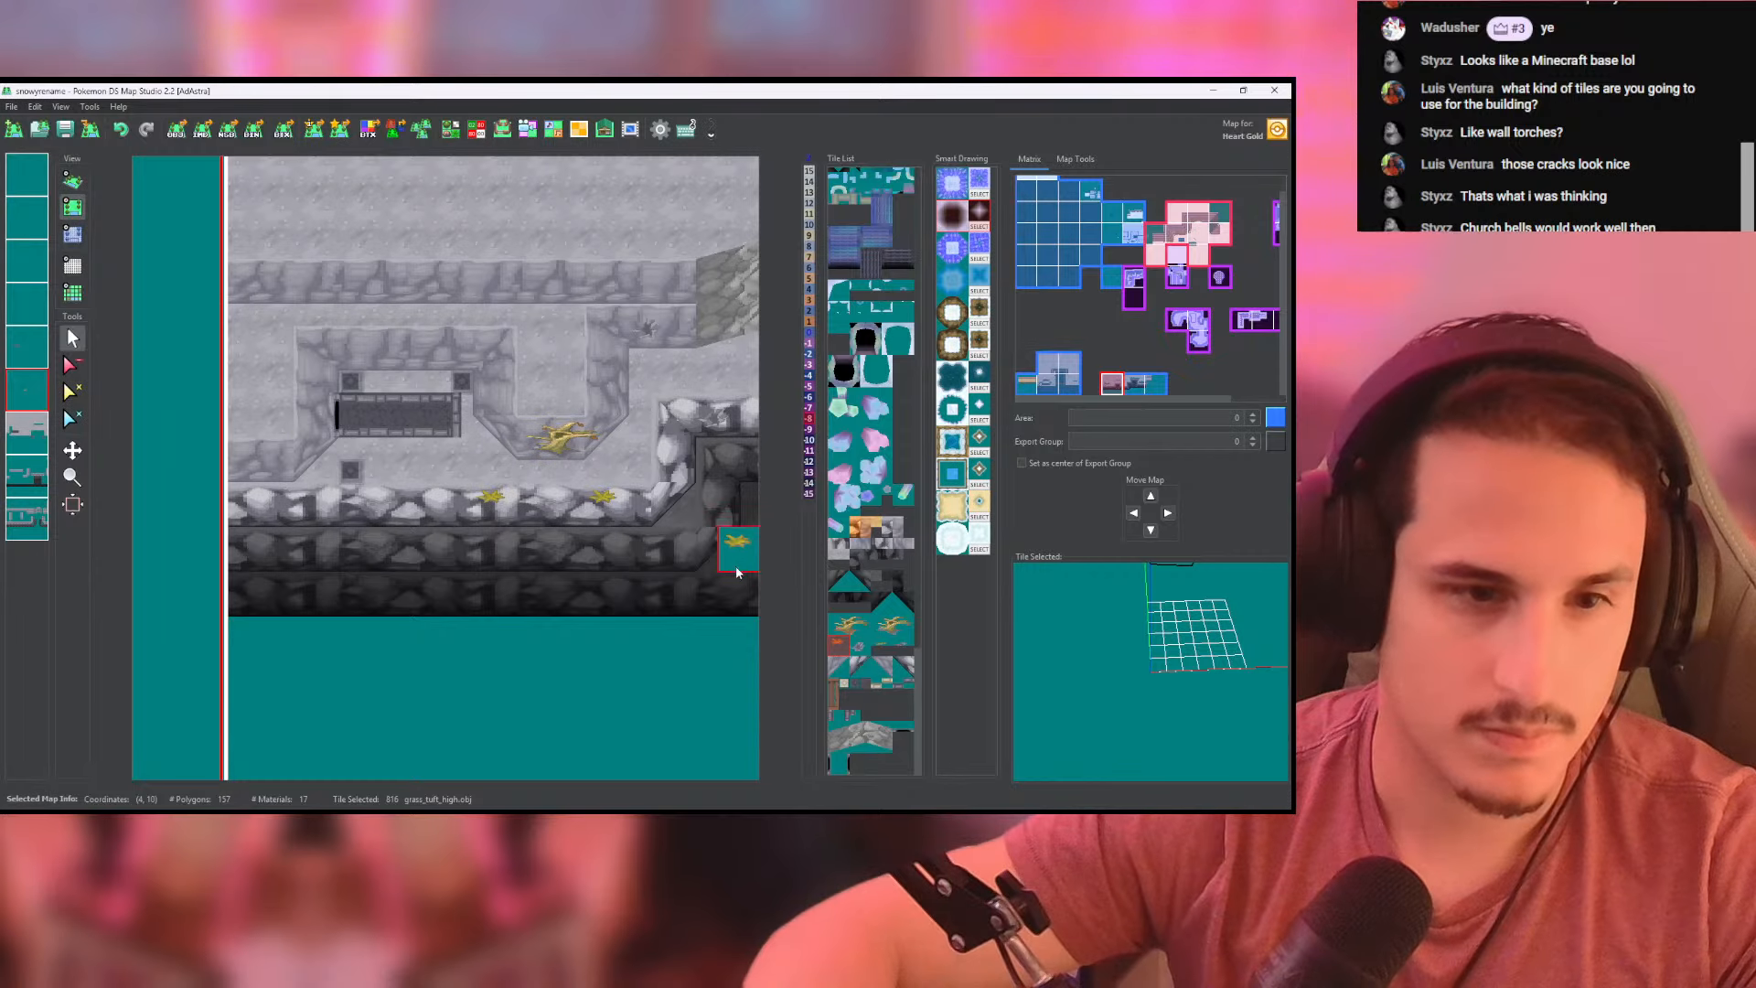
left_click(870, 647)
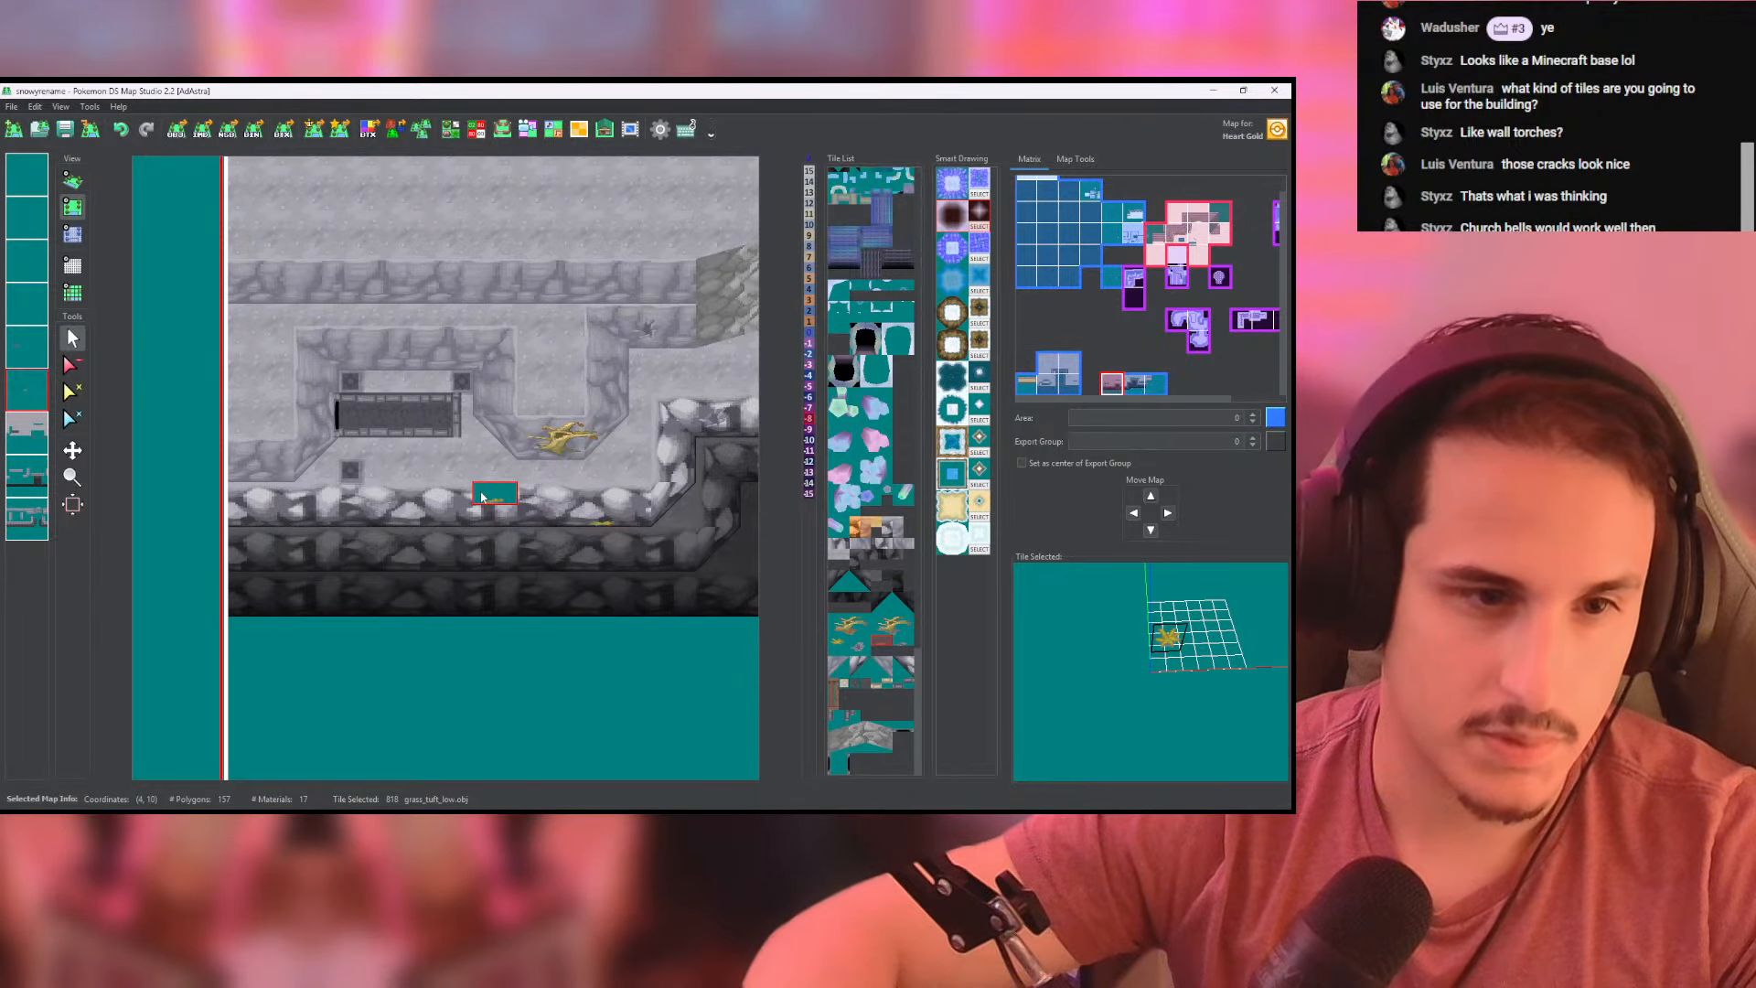
left_click(856, 645)
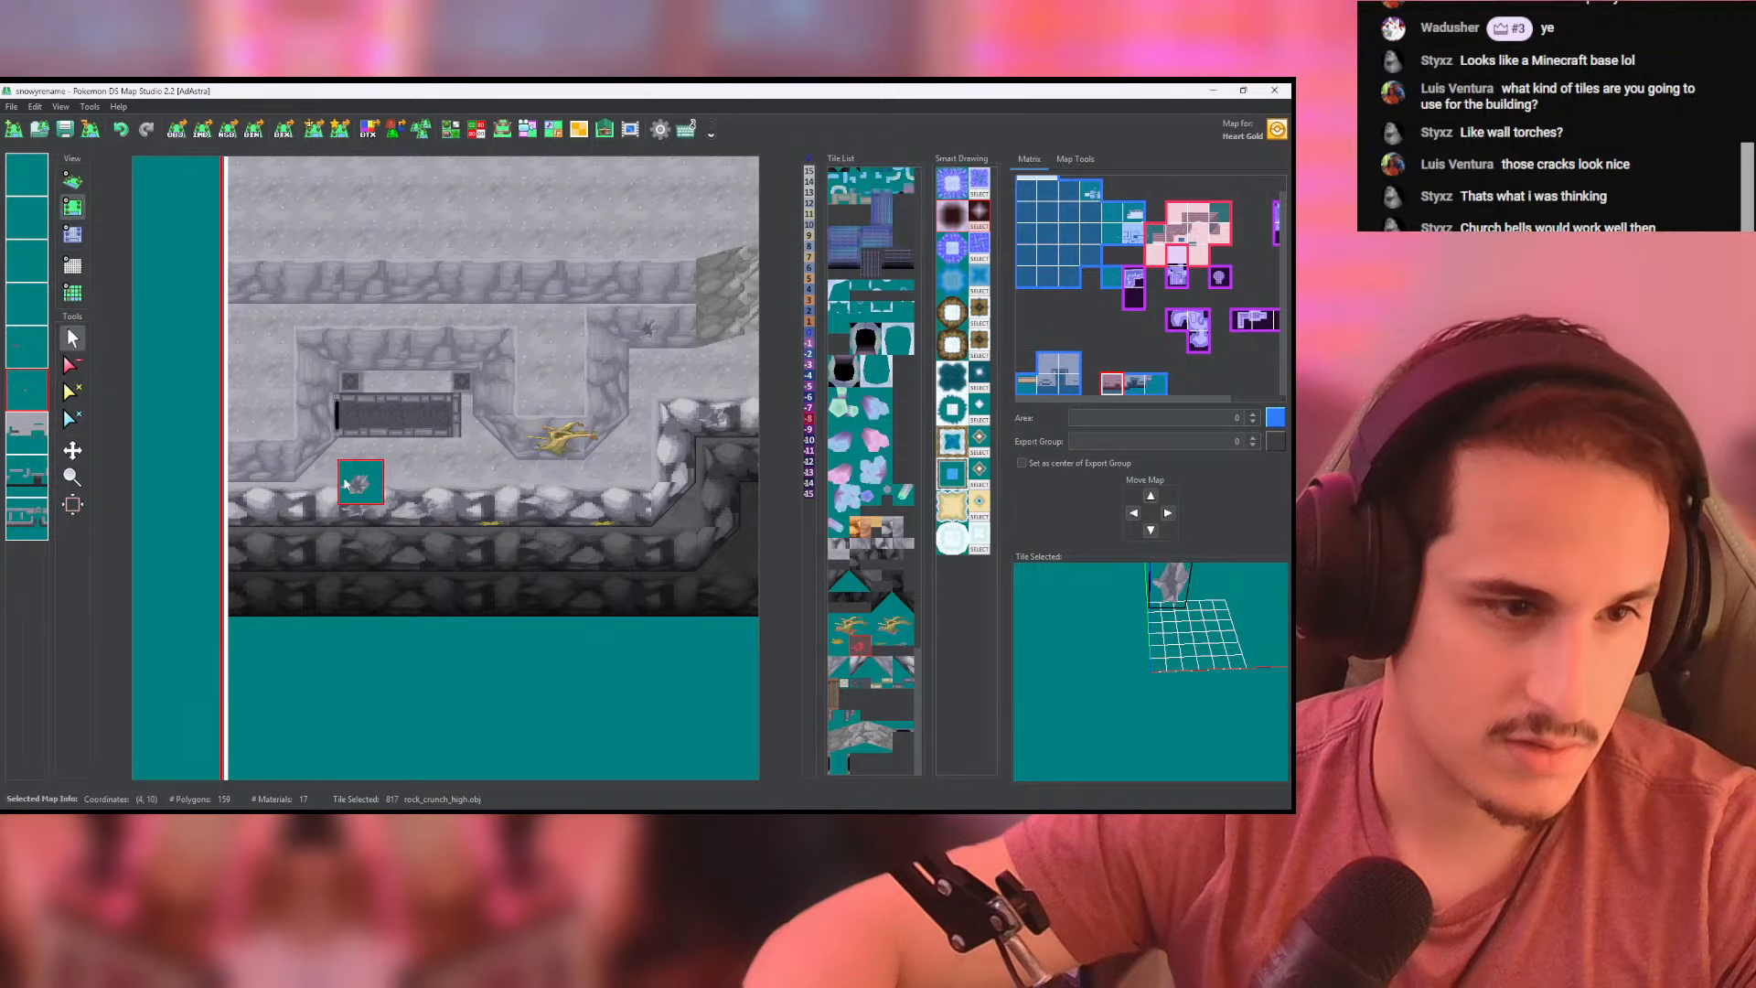
left_click(72, 180)
scroll(434, 305, "up", 8)
left_click_drag(434, 416, 430, 485)
scroll(431, 484, "down", 6)
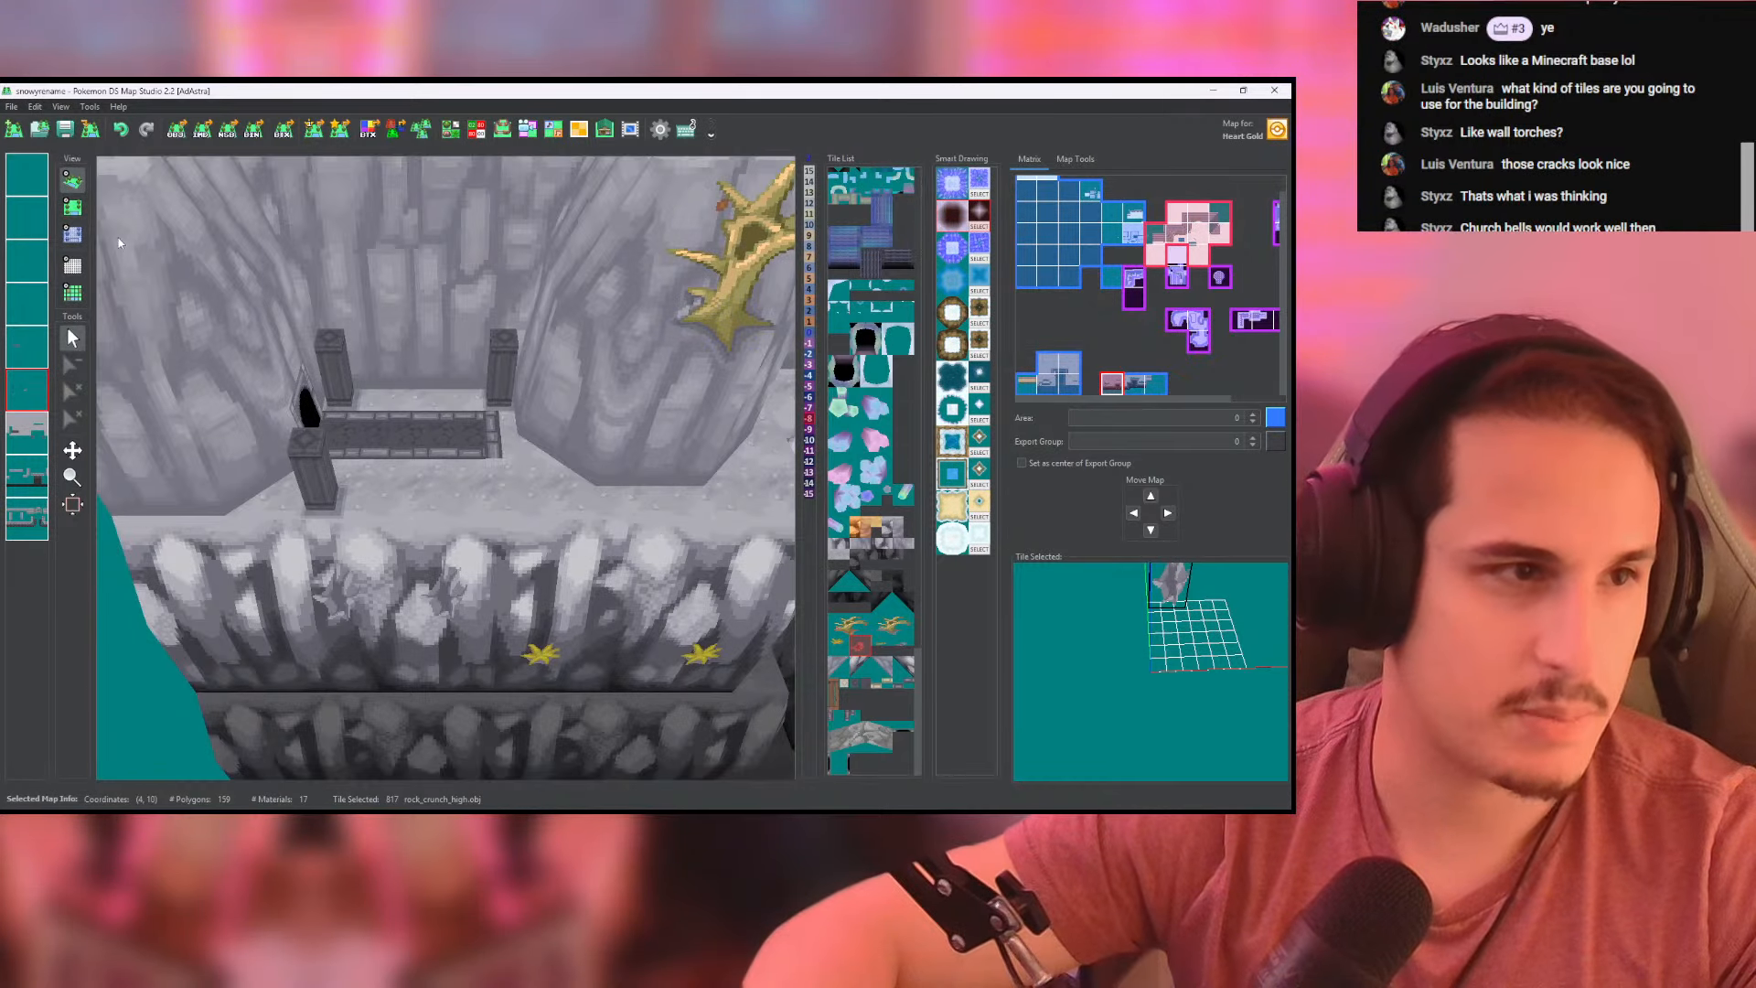
- Place one high and one low rock crack on the wall behind the brick strip
left_click(72, 207)
scroll(695, 548, "up", 3)
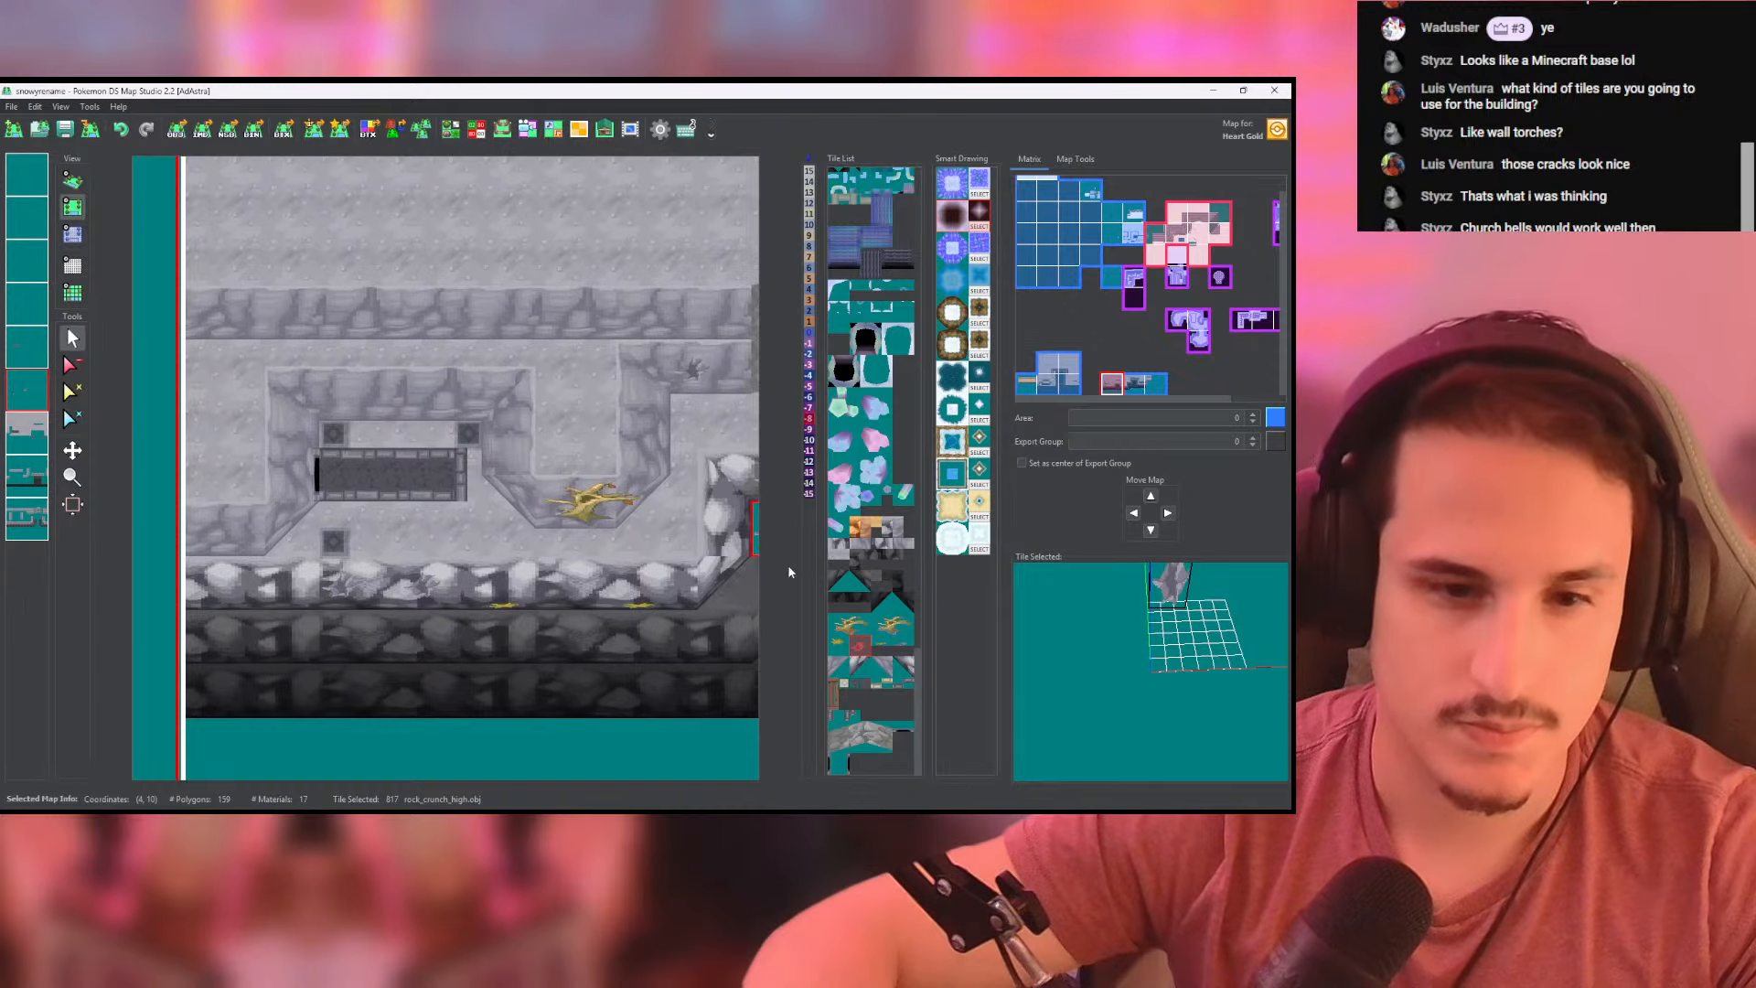
left_click(361, 406)
scroll(412, 403, "down", 2)
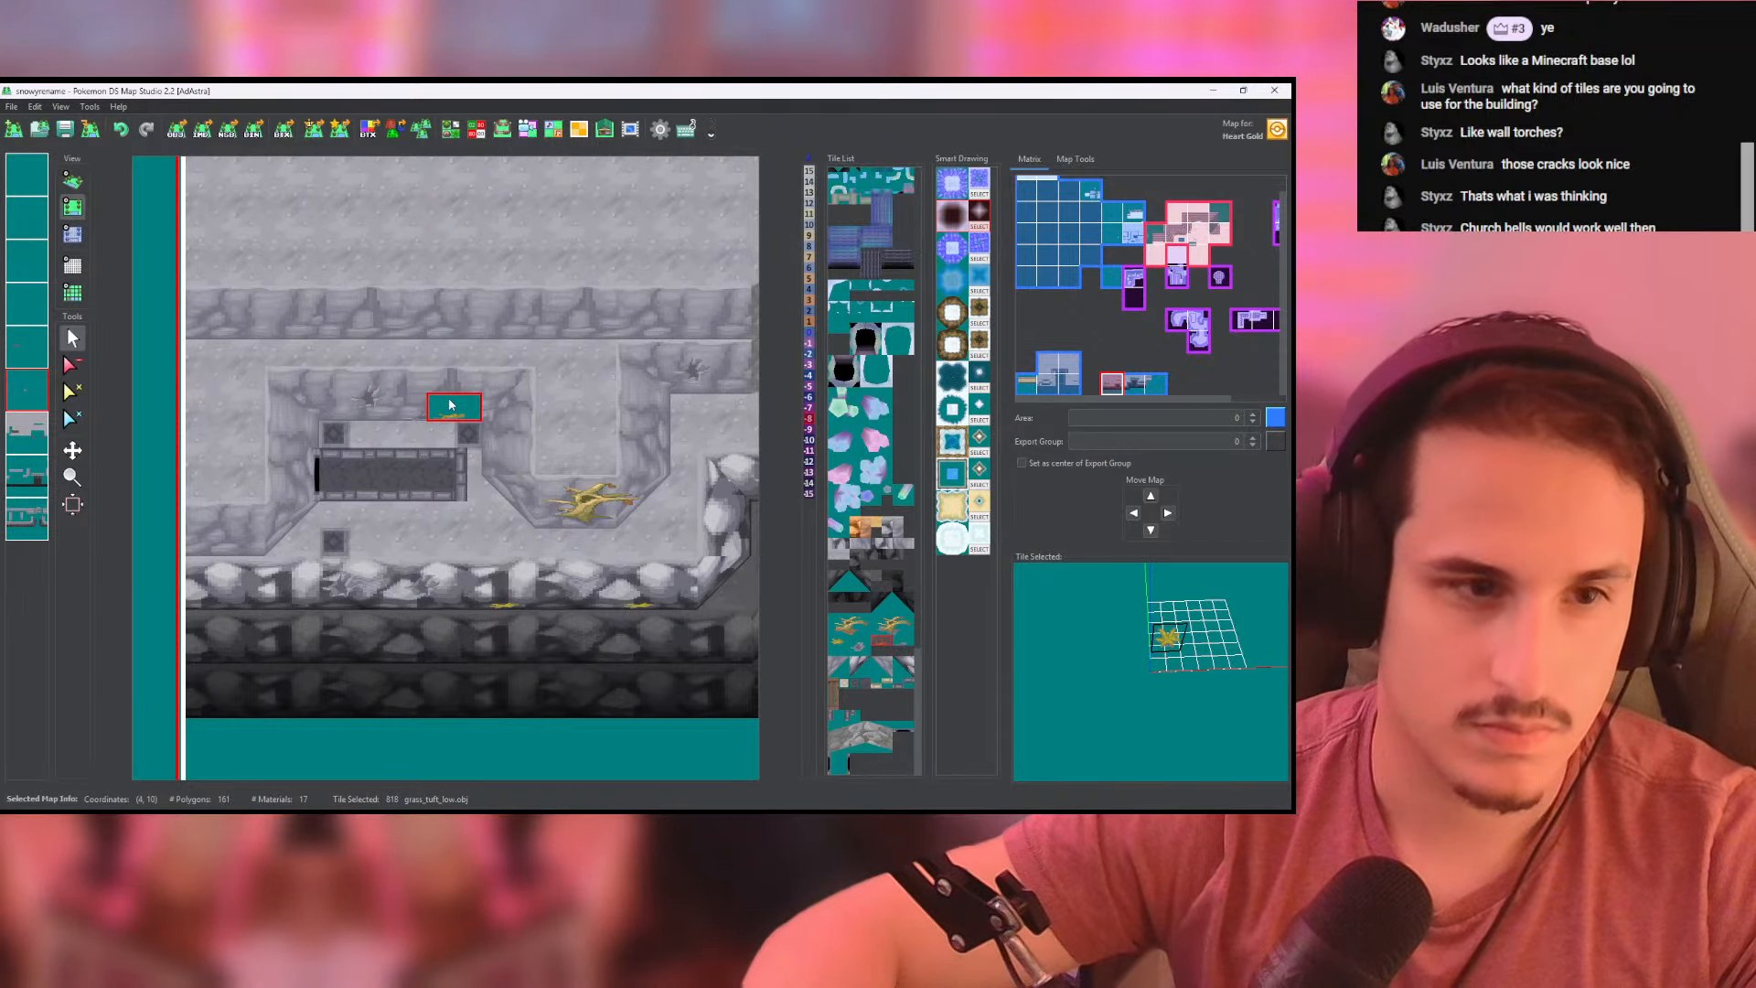
- Switch to the fifth layer and place a grass_tuft_high tuft on the recessed ledge's back wall, beside the crack
left_click(29, 350)
left_click(356, 307)
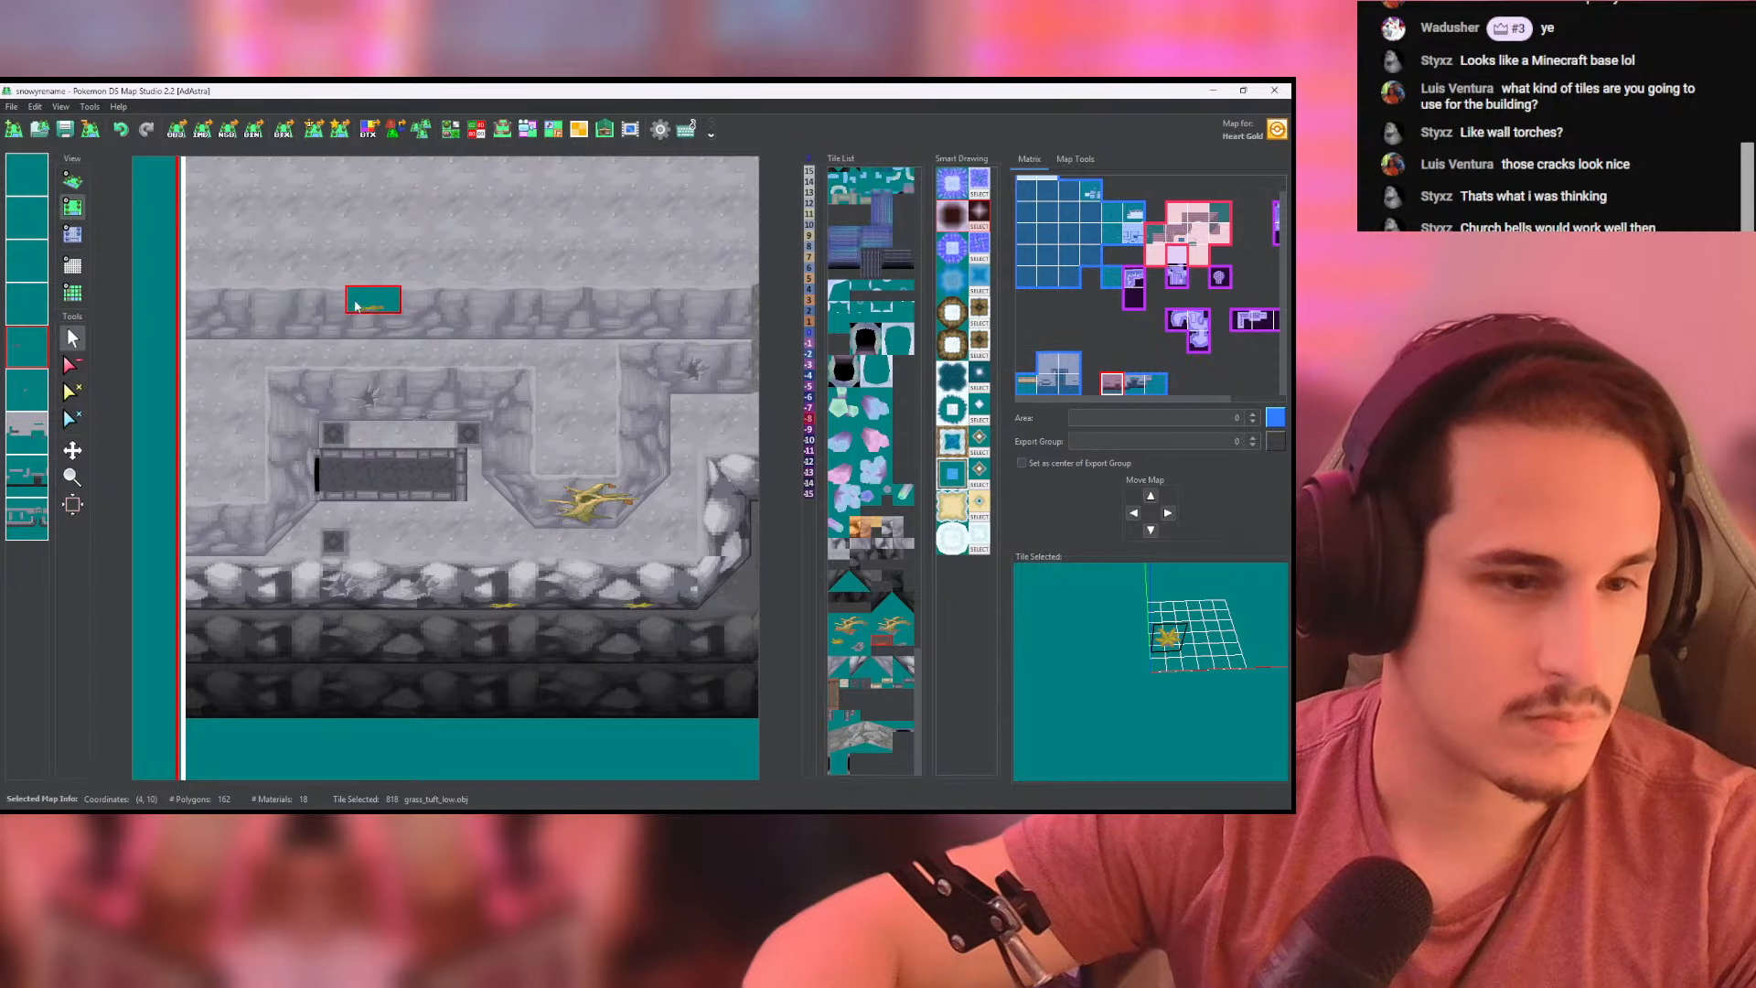
key("ctrl+z")
left_click(851, 647)
left_click(449, 380)
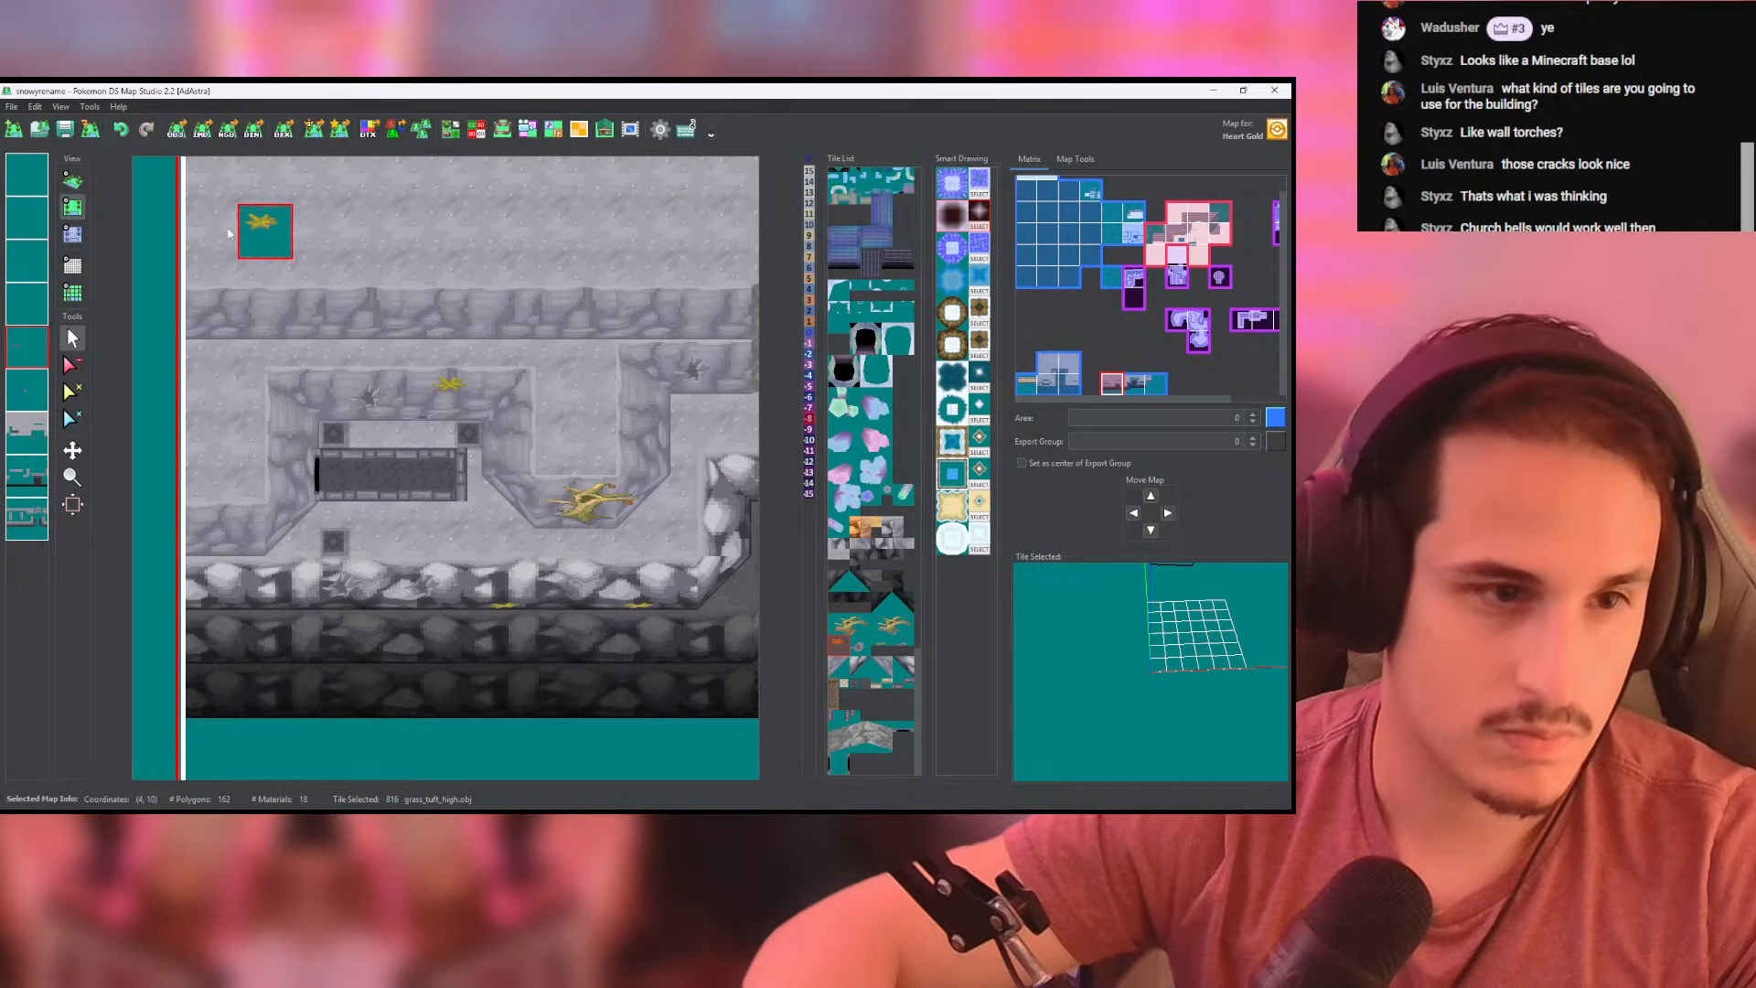
- Check the back wall's new tuft and cracks in 3D and save the map
left_click(73, 180)
scroll(368, 346, "up", 8)
left_click_drag(368, 346, 485, 477)
scroll(484, 477, "down", 5)
left_click(75, 207)
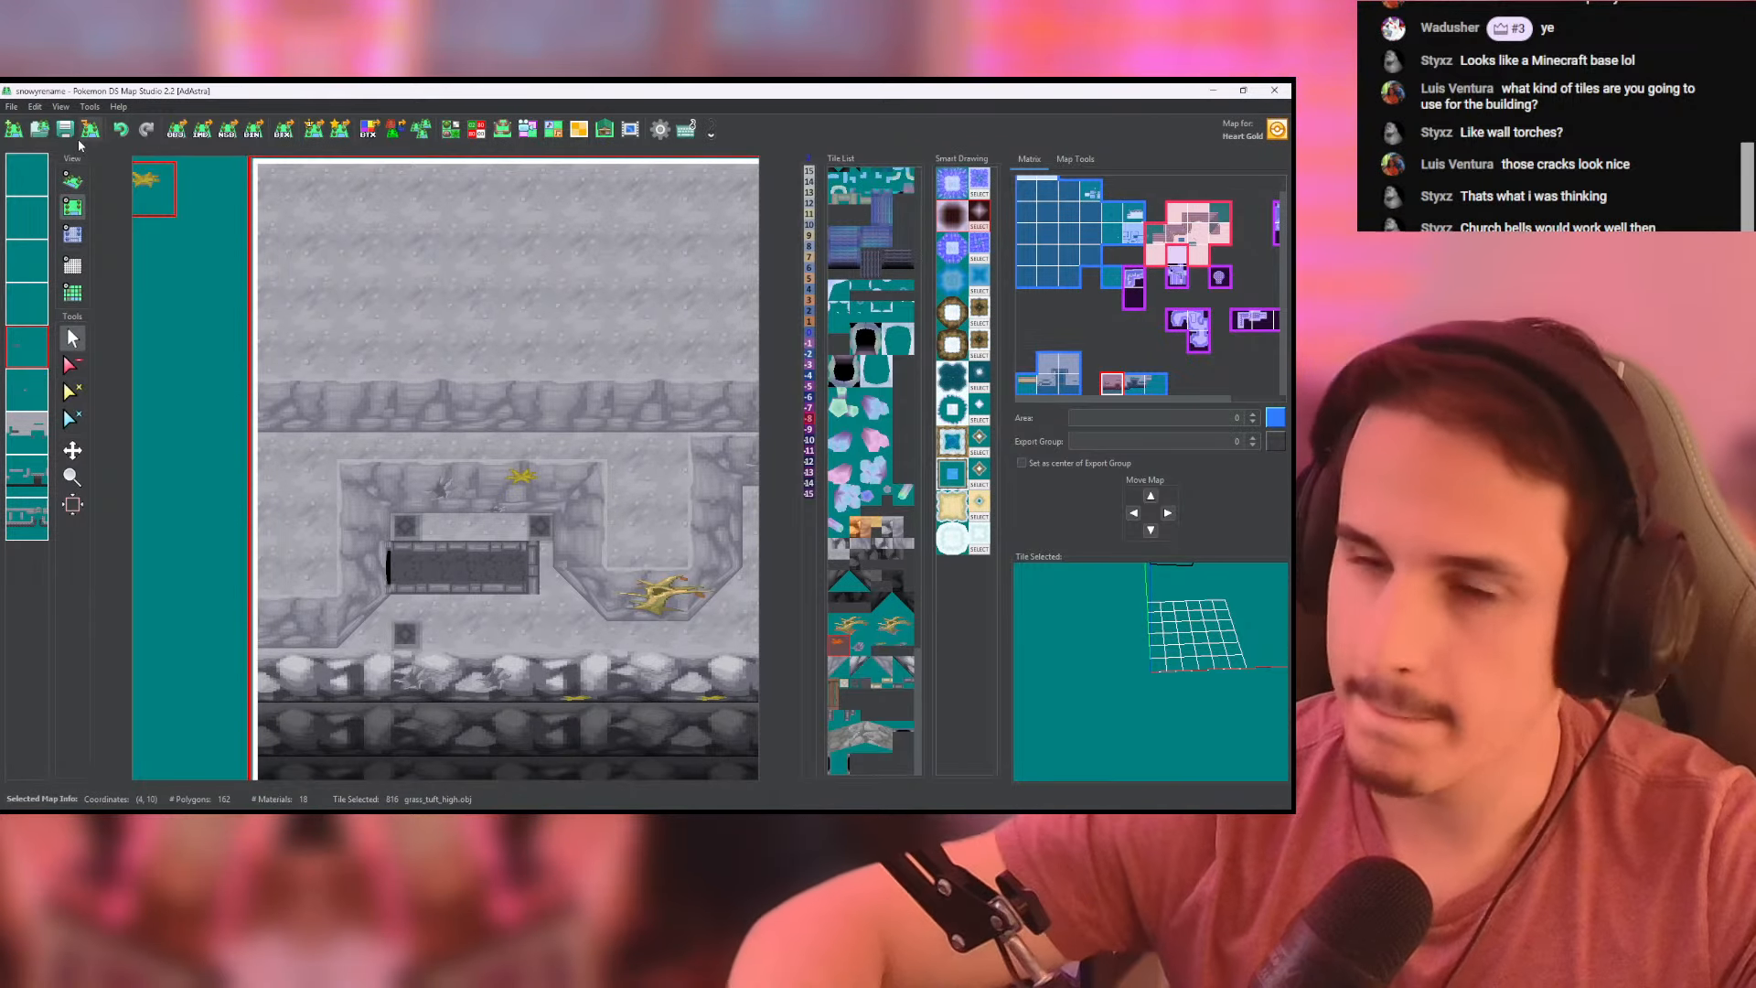
key("ctrl+s")
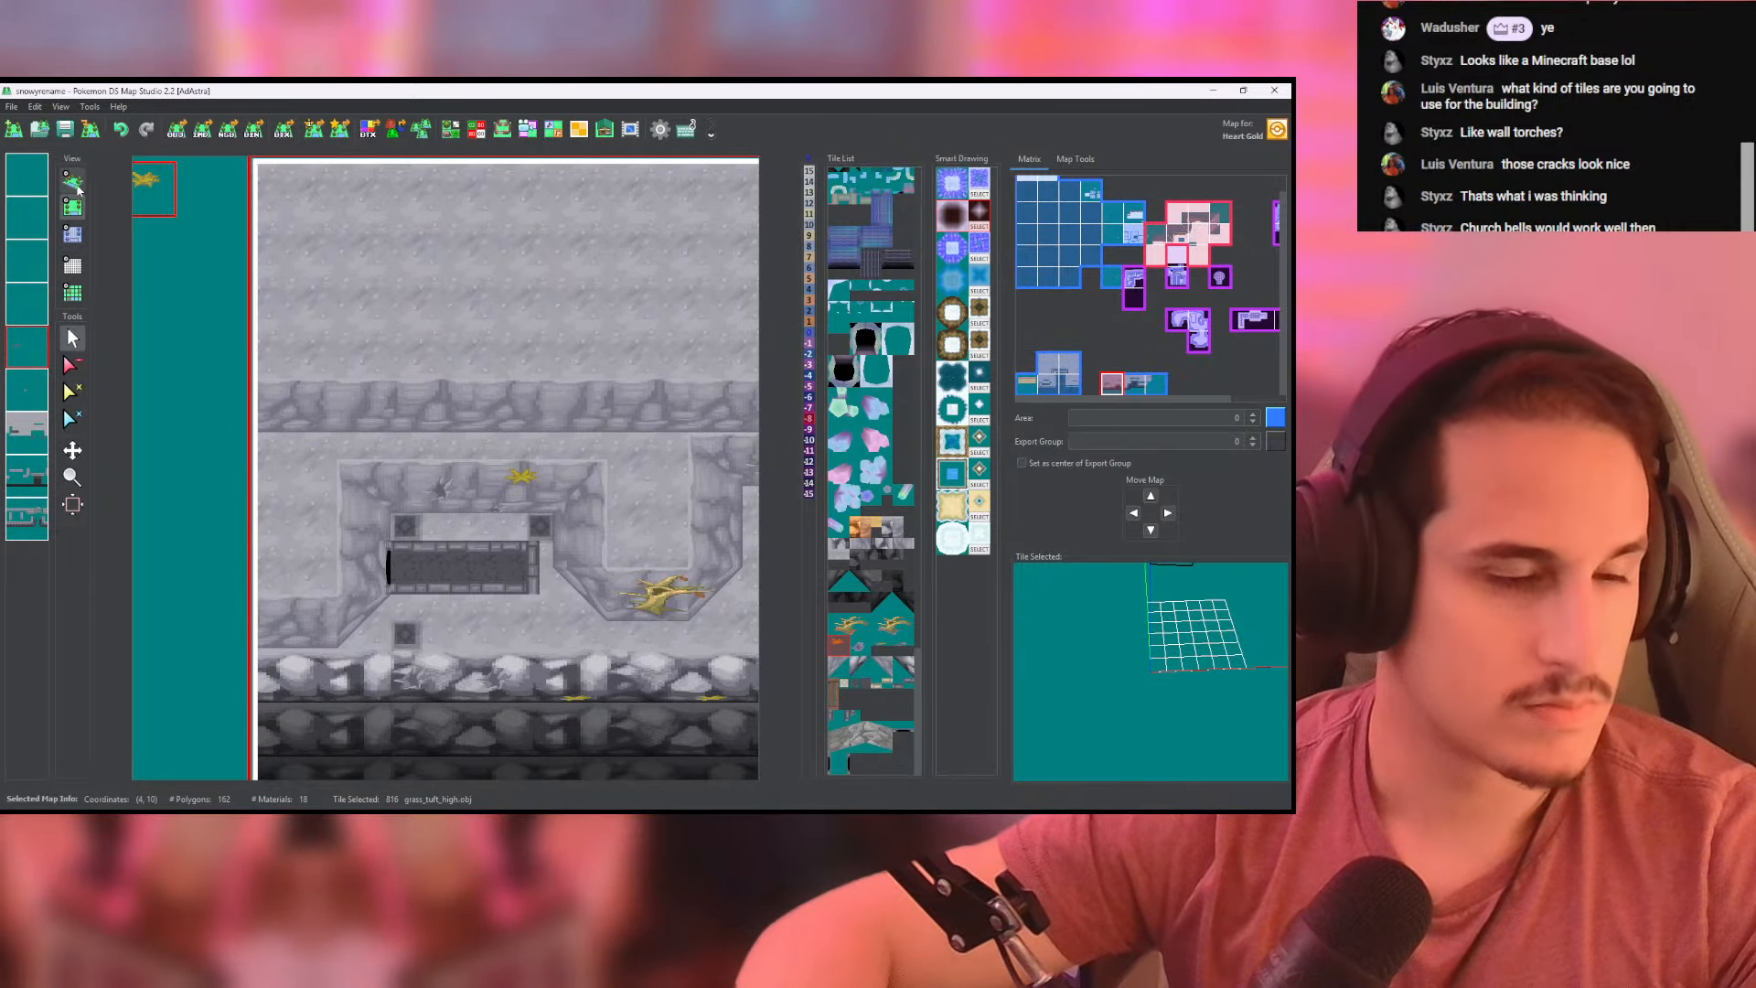
- Examine the decorated cliff in 3D, from the cave ledge and its cracks to the neighbouring cliff section
left_click(76, 188)
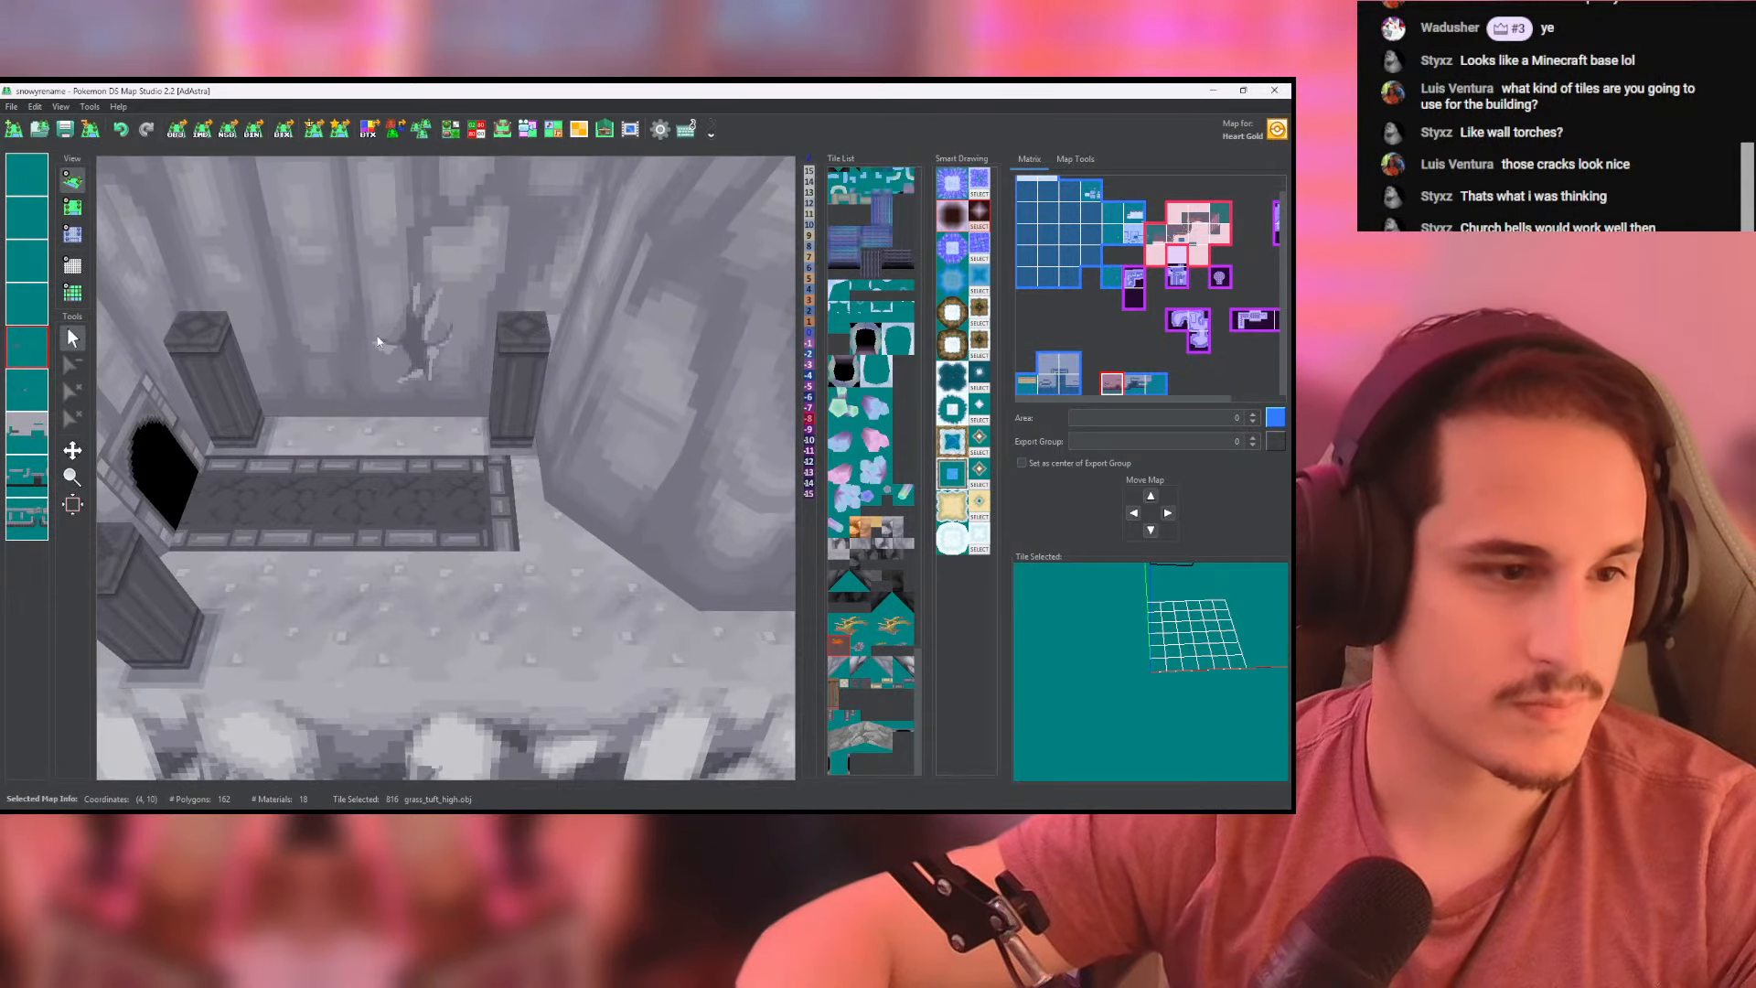
middle_click_drag(377, 341, 247, 276)
scroll(428, 342, "down", 8)
middle_click_drag(428, 342, 243, 332)
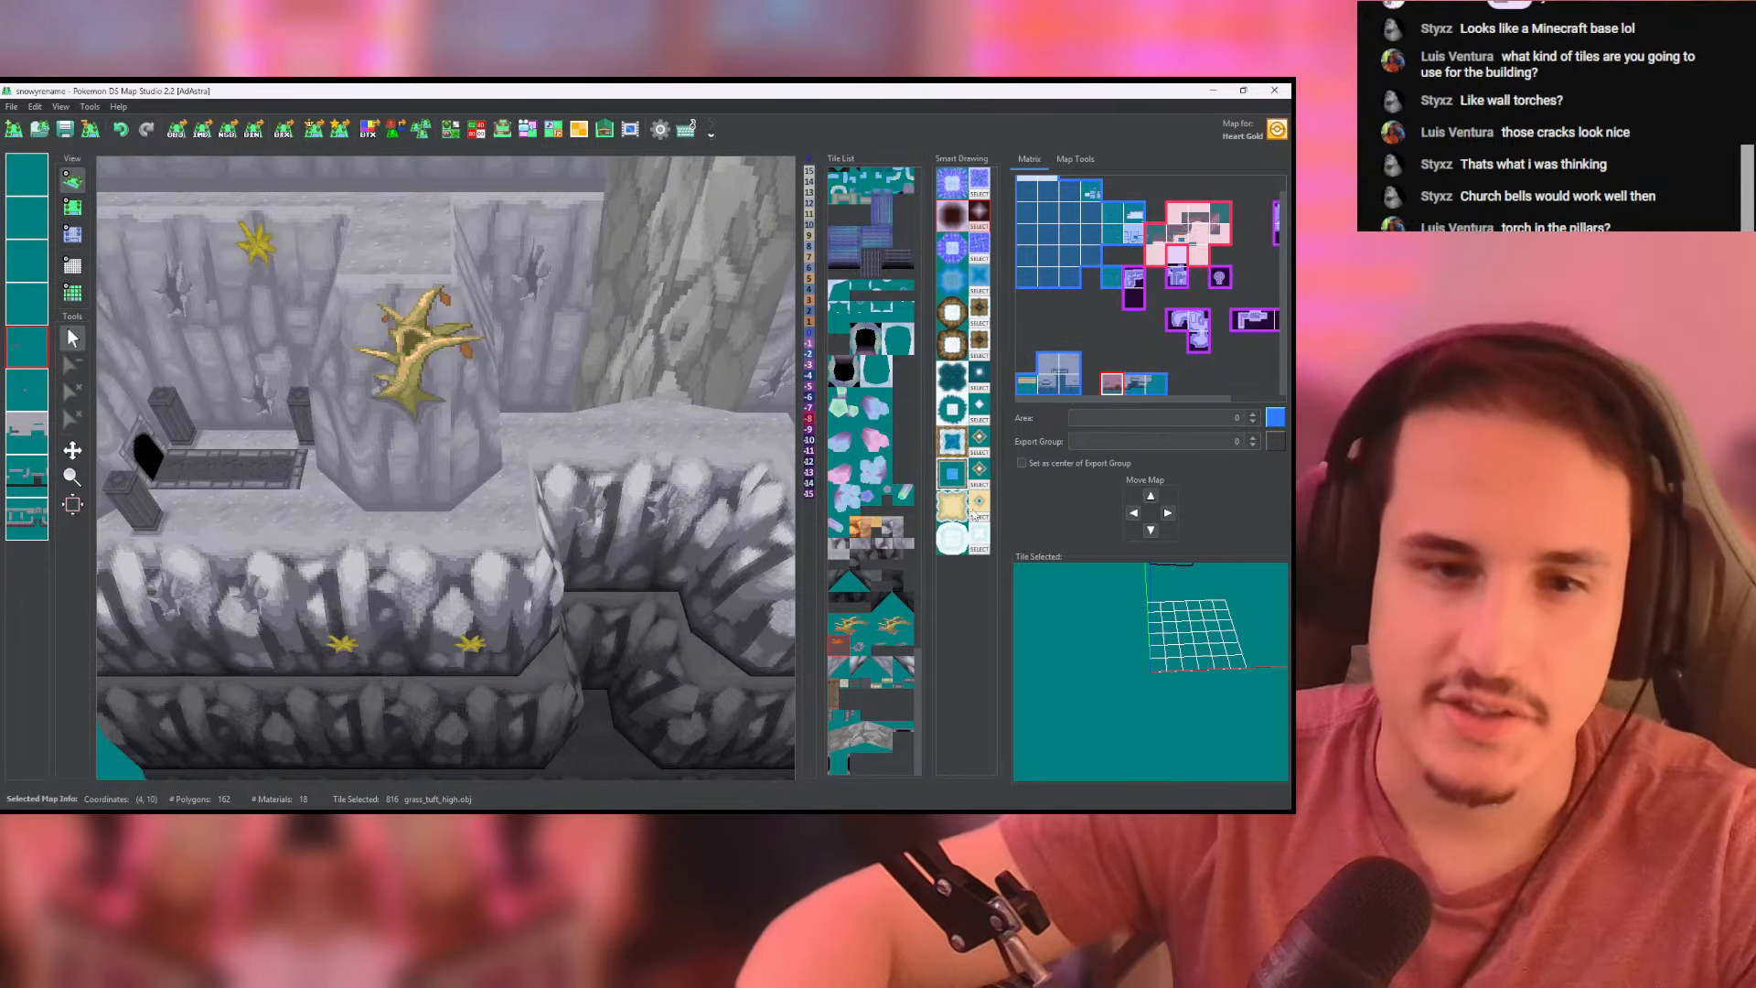
scroll(642, 422, "down", 6)
left_click_drag(642, 420, 437, 475)
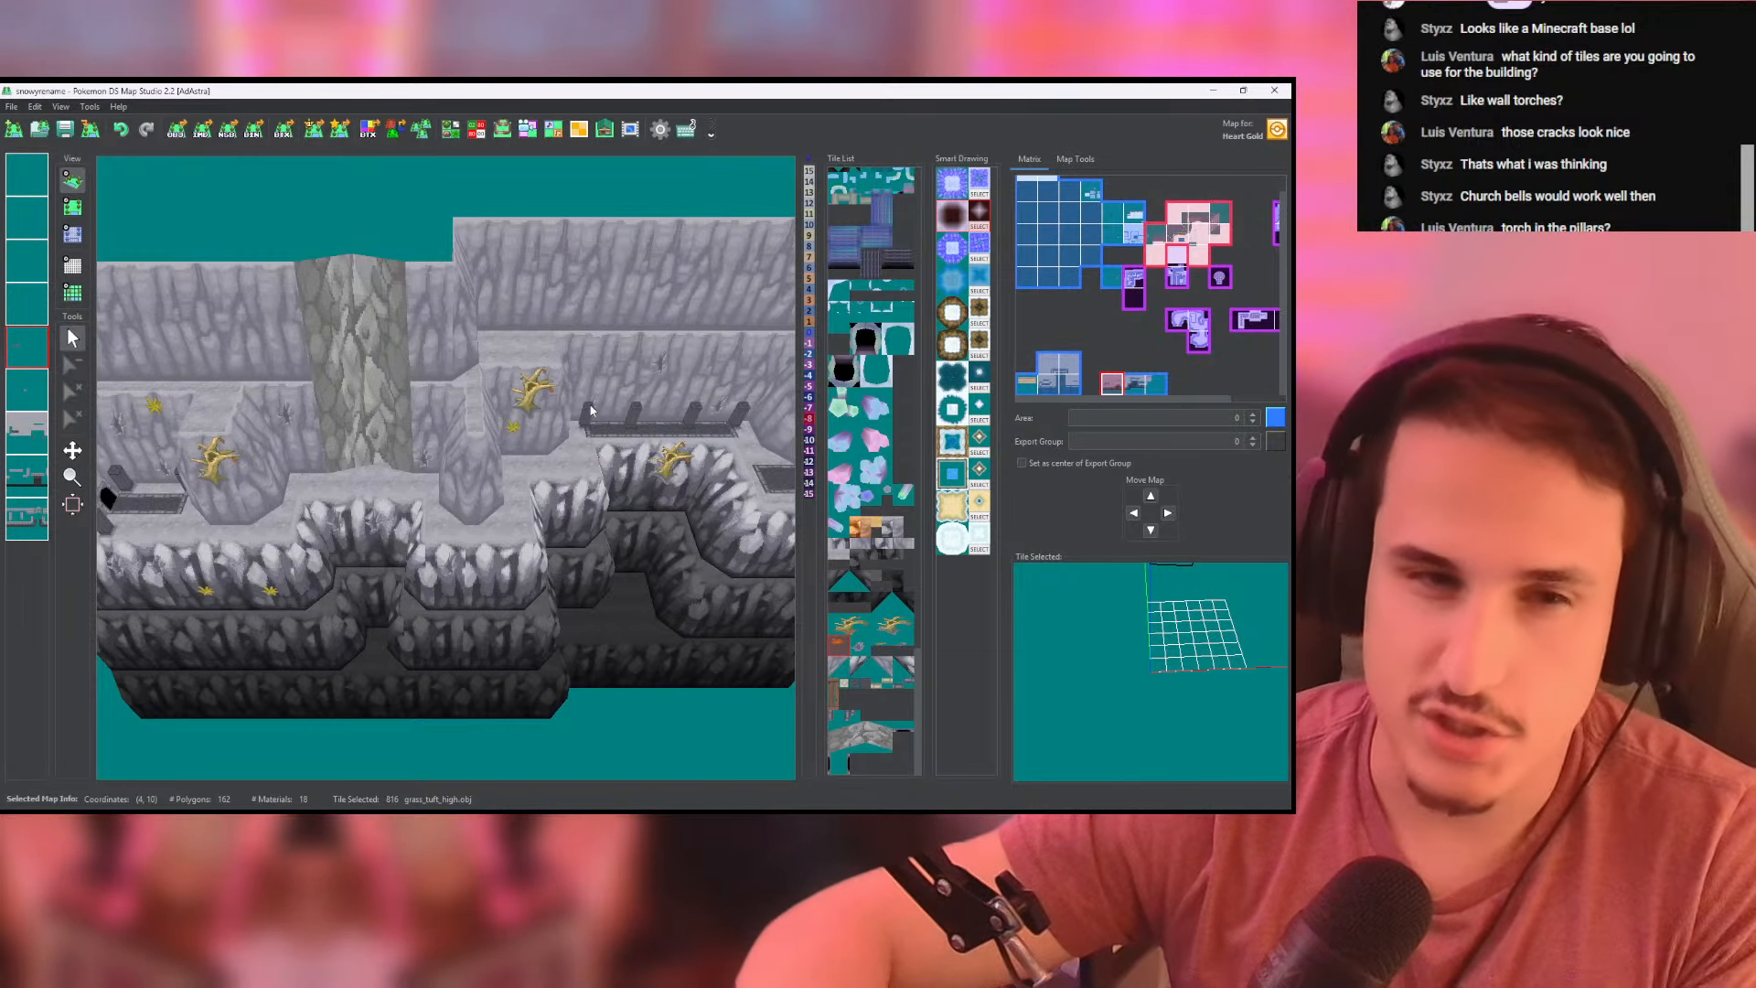
left_click_drag(416, 490, 591, 475)
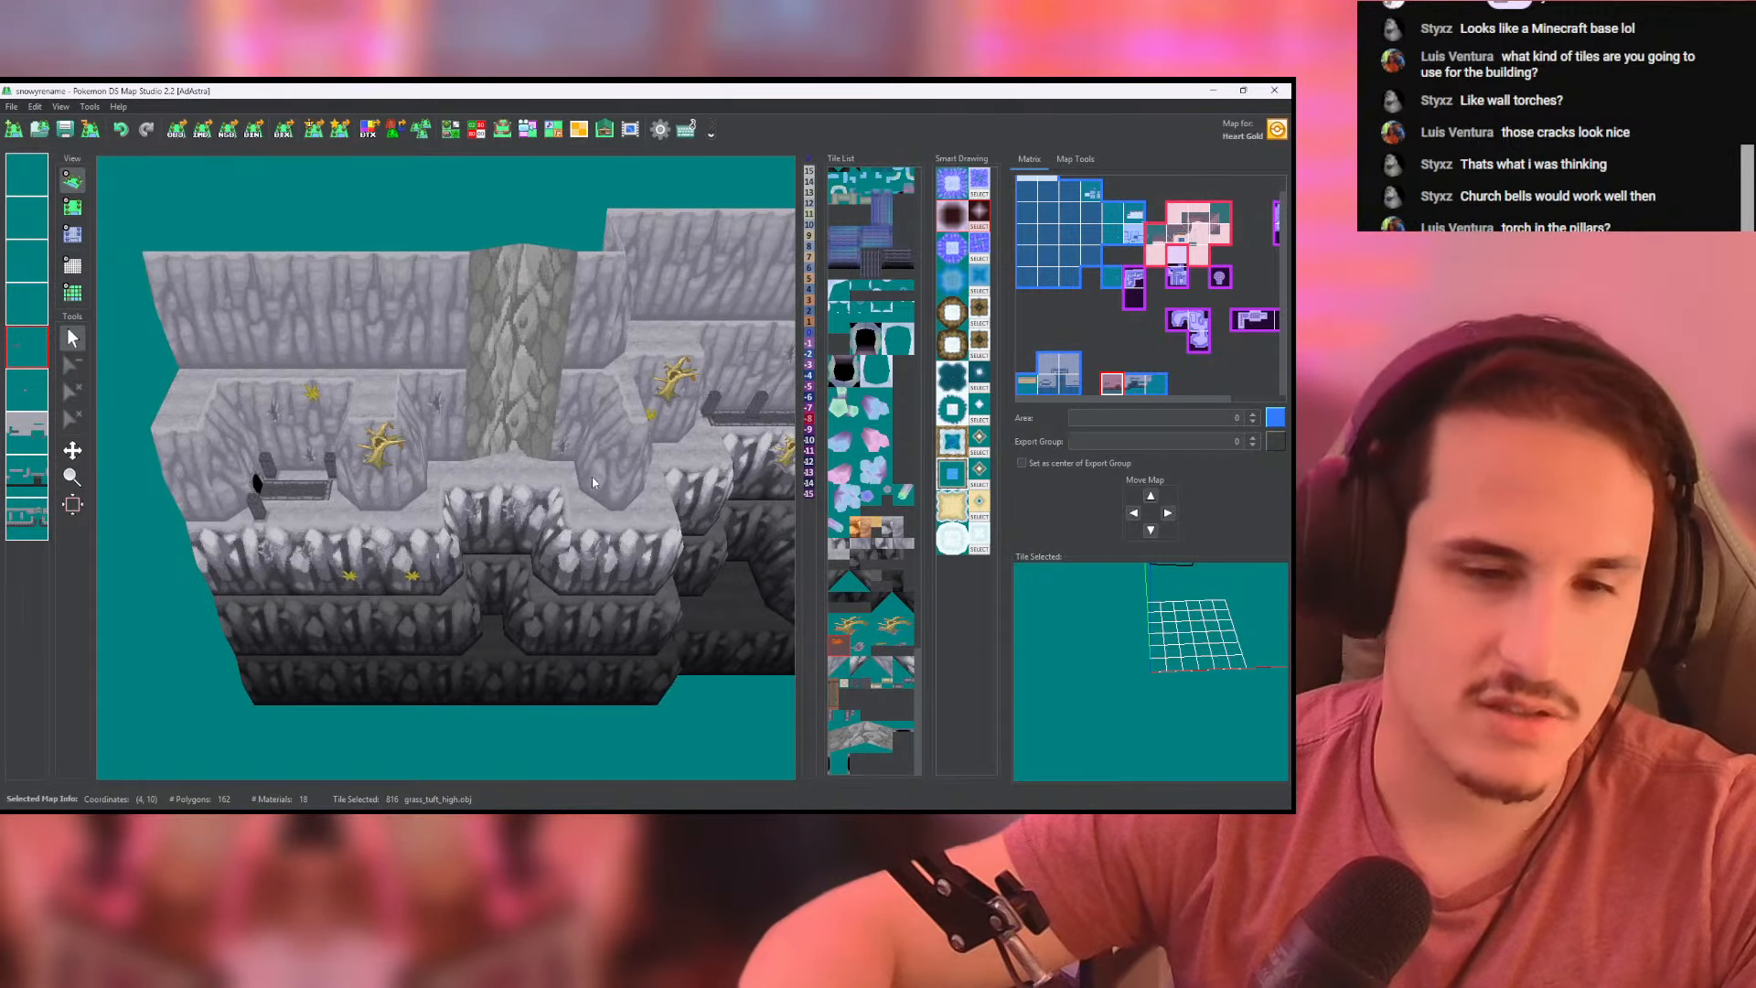
scroll(476, 477, "up", 5)
left_click_drag(459, 455, 534, 440)
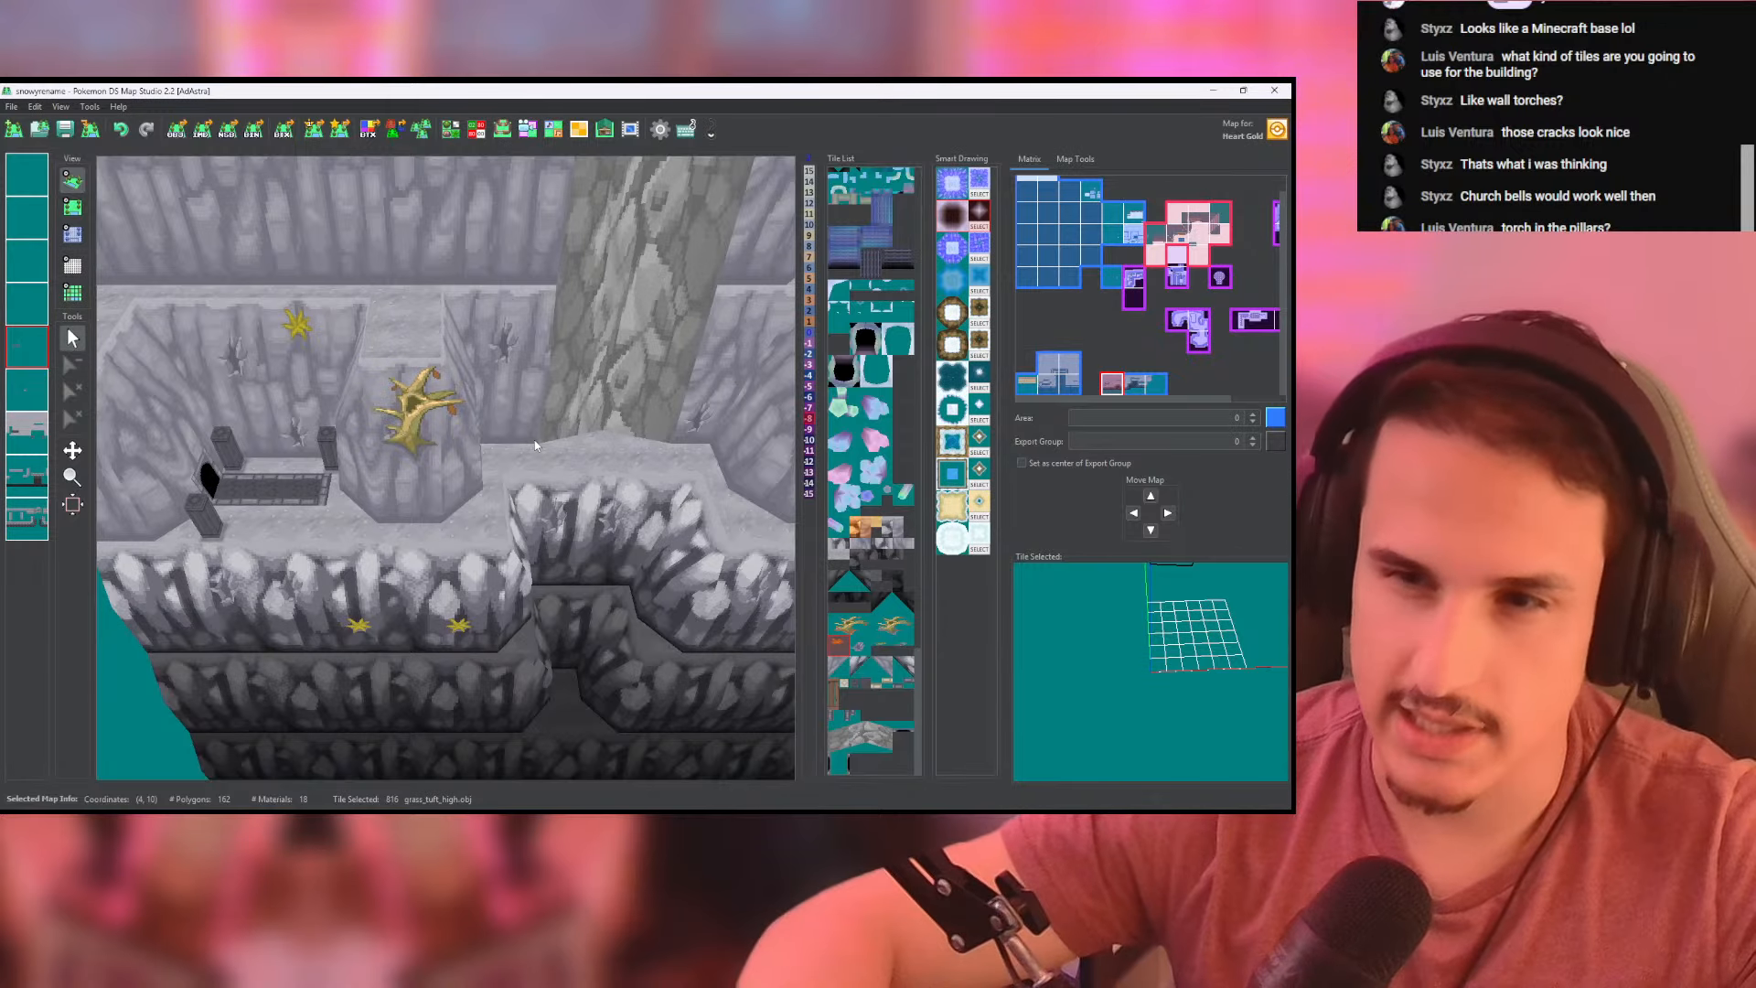
- Place a grass_tuft_high tuft on the upper wall between the large stone trunk and the pointed outcrop, and check it in 3D
left_click_drag(449, 391, 383, 359)
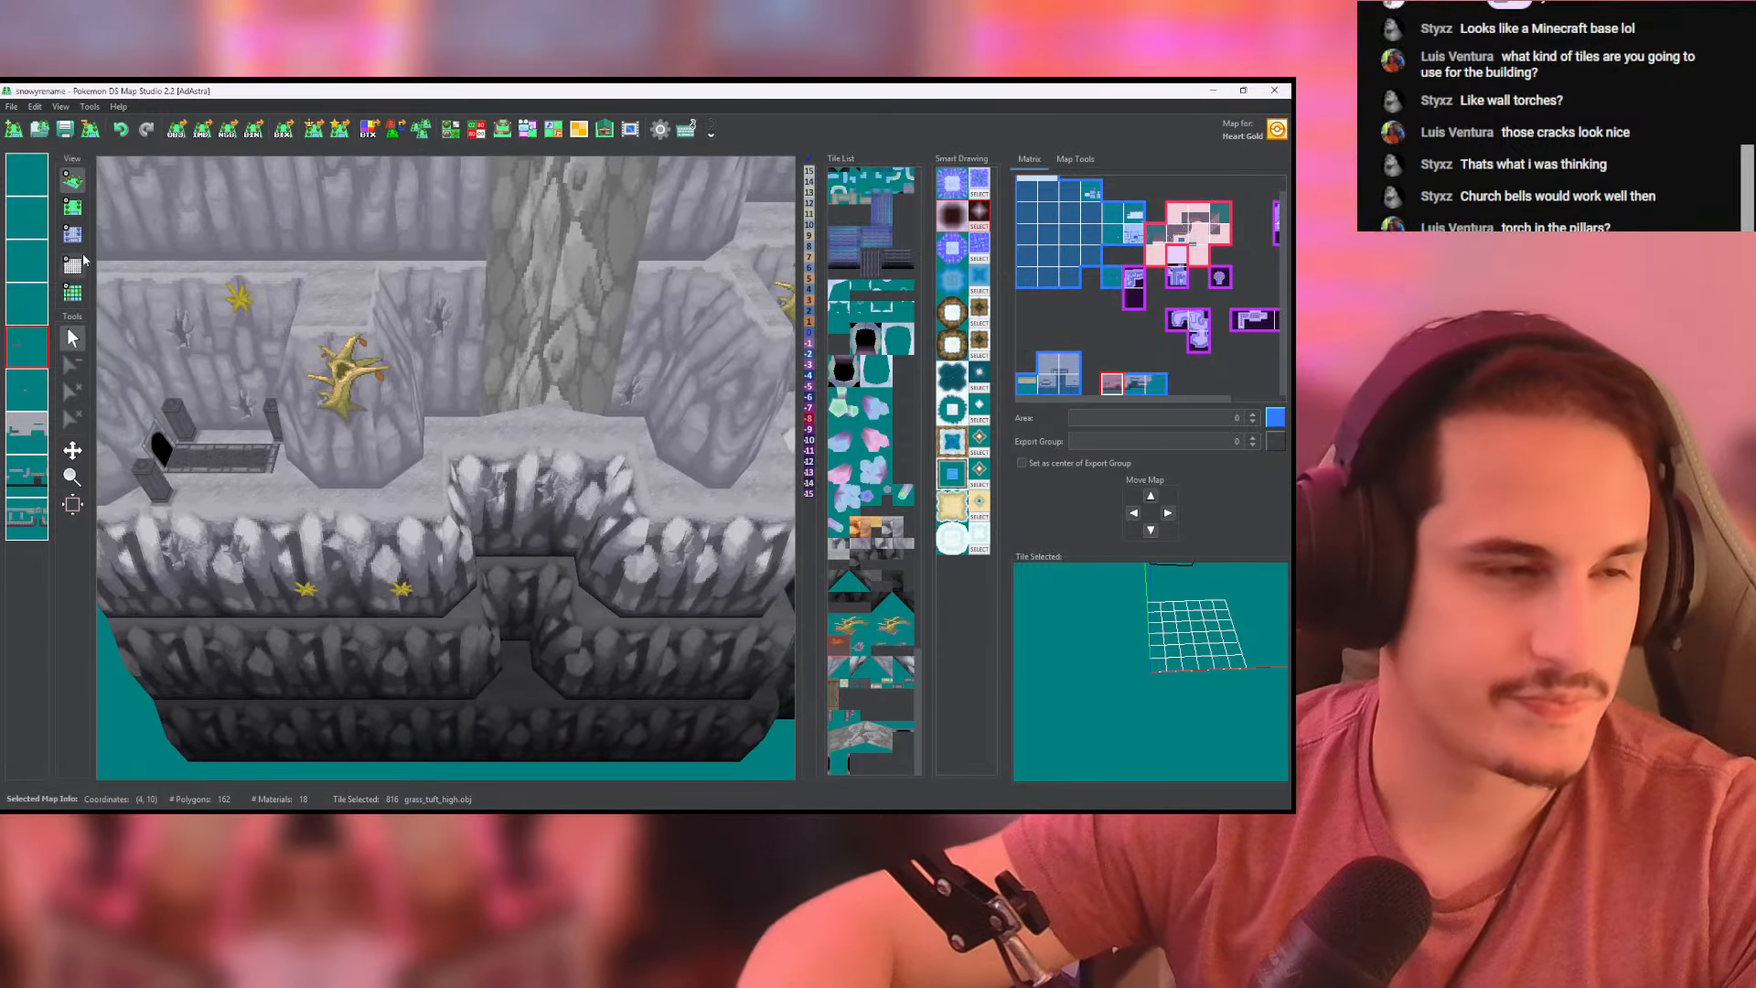
left_click(72, 189)
left_click(72, 207)
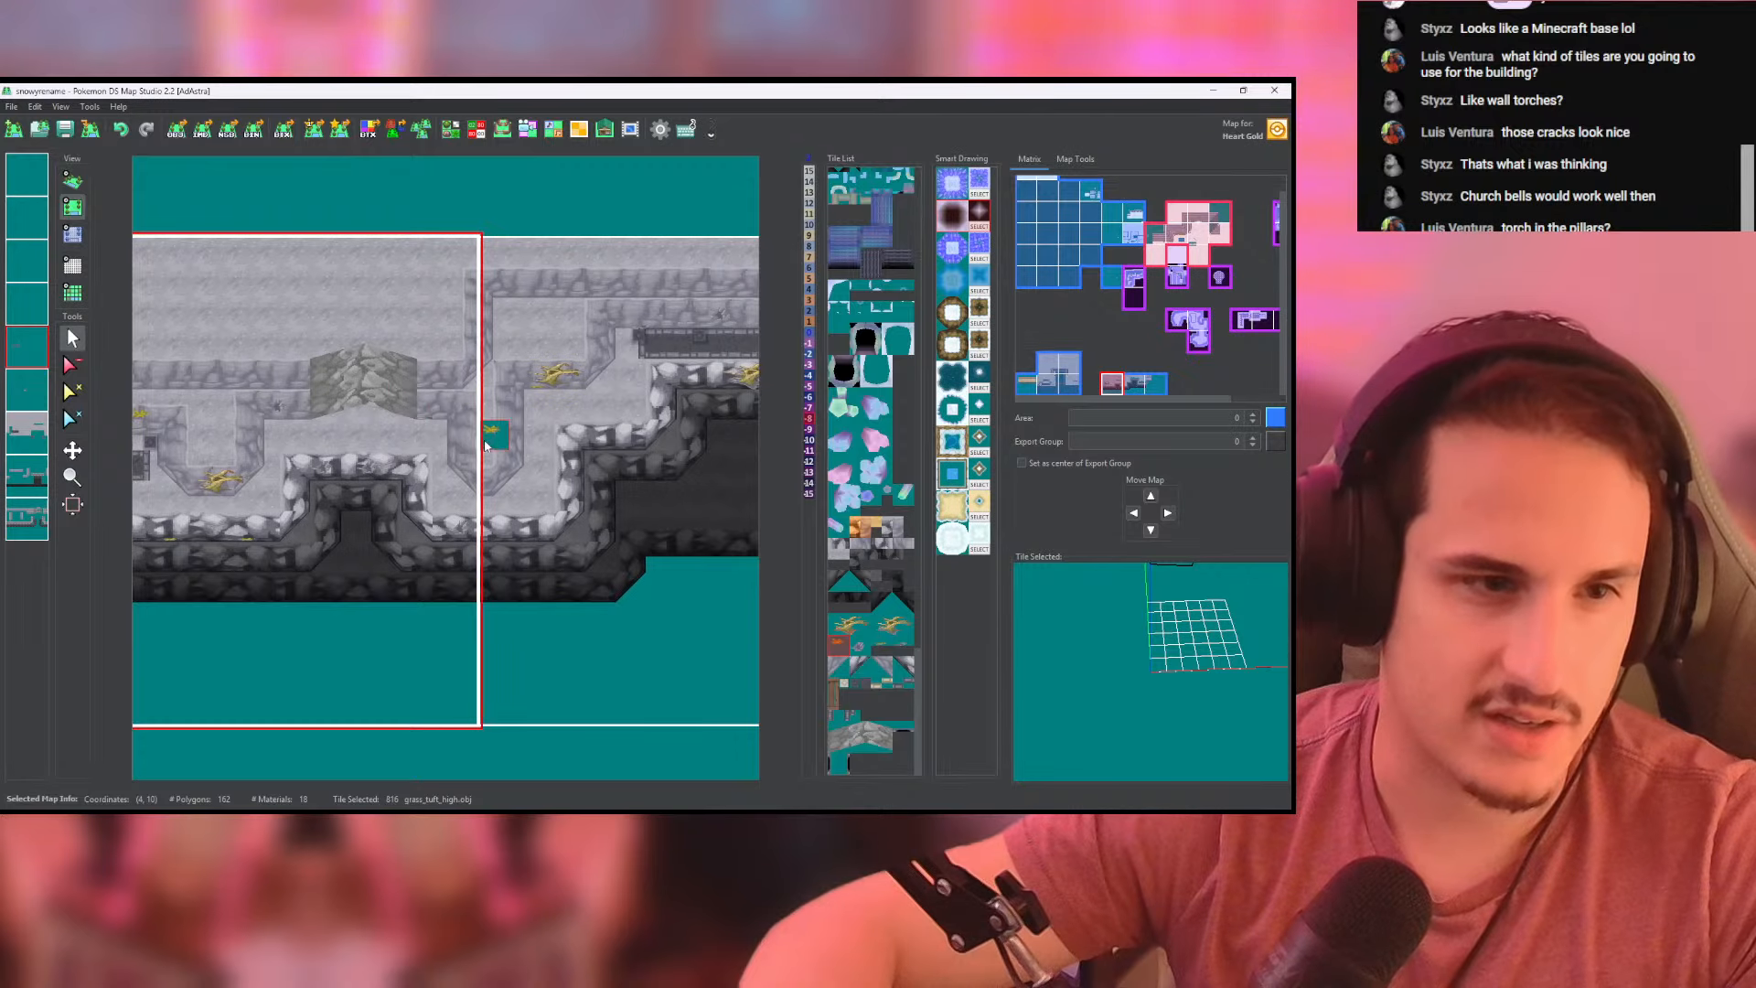
left_click(72, 181)
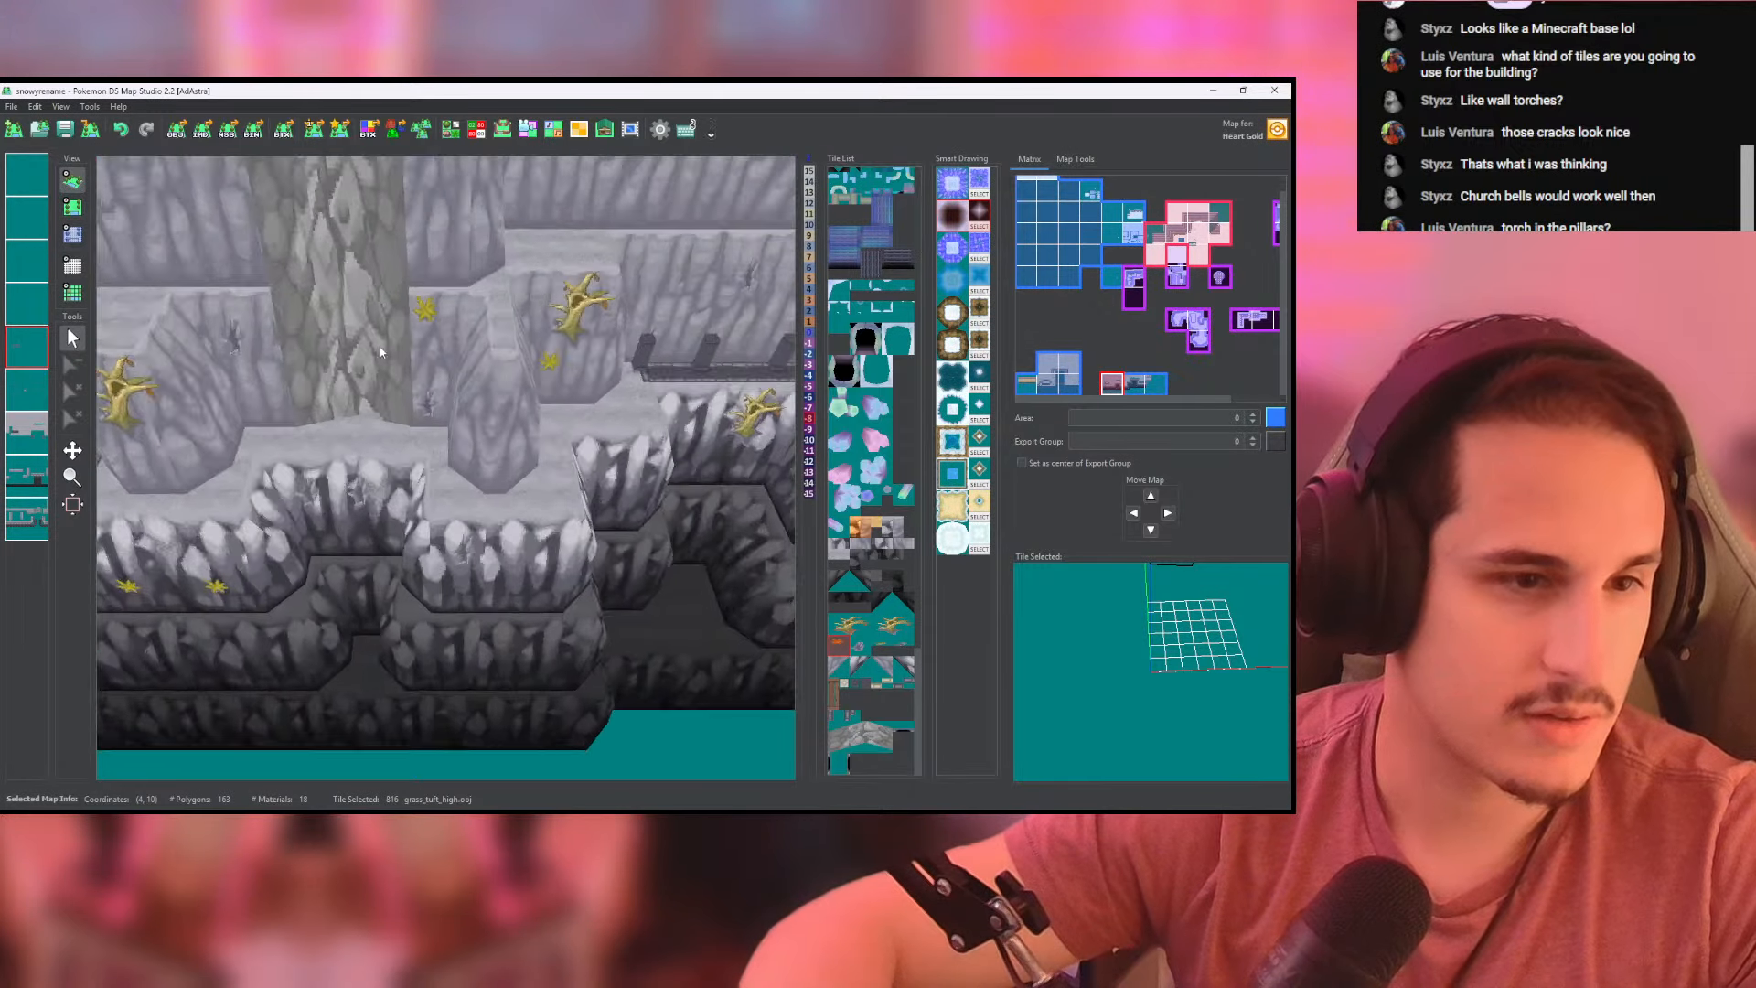
middle_click_drag(642, 460, 506, 397)
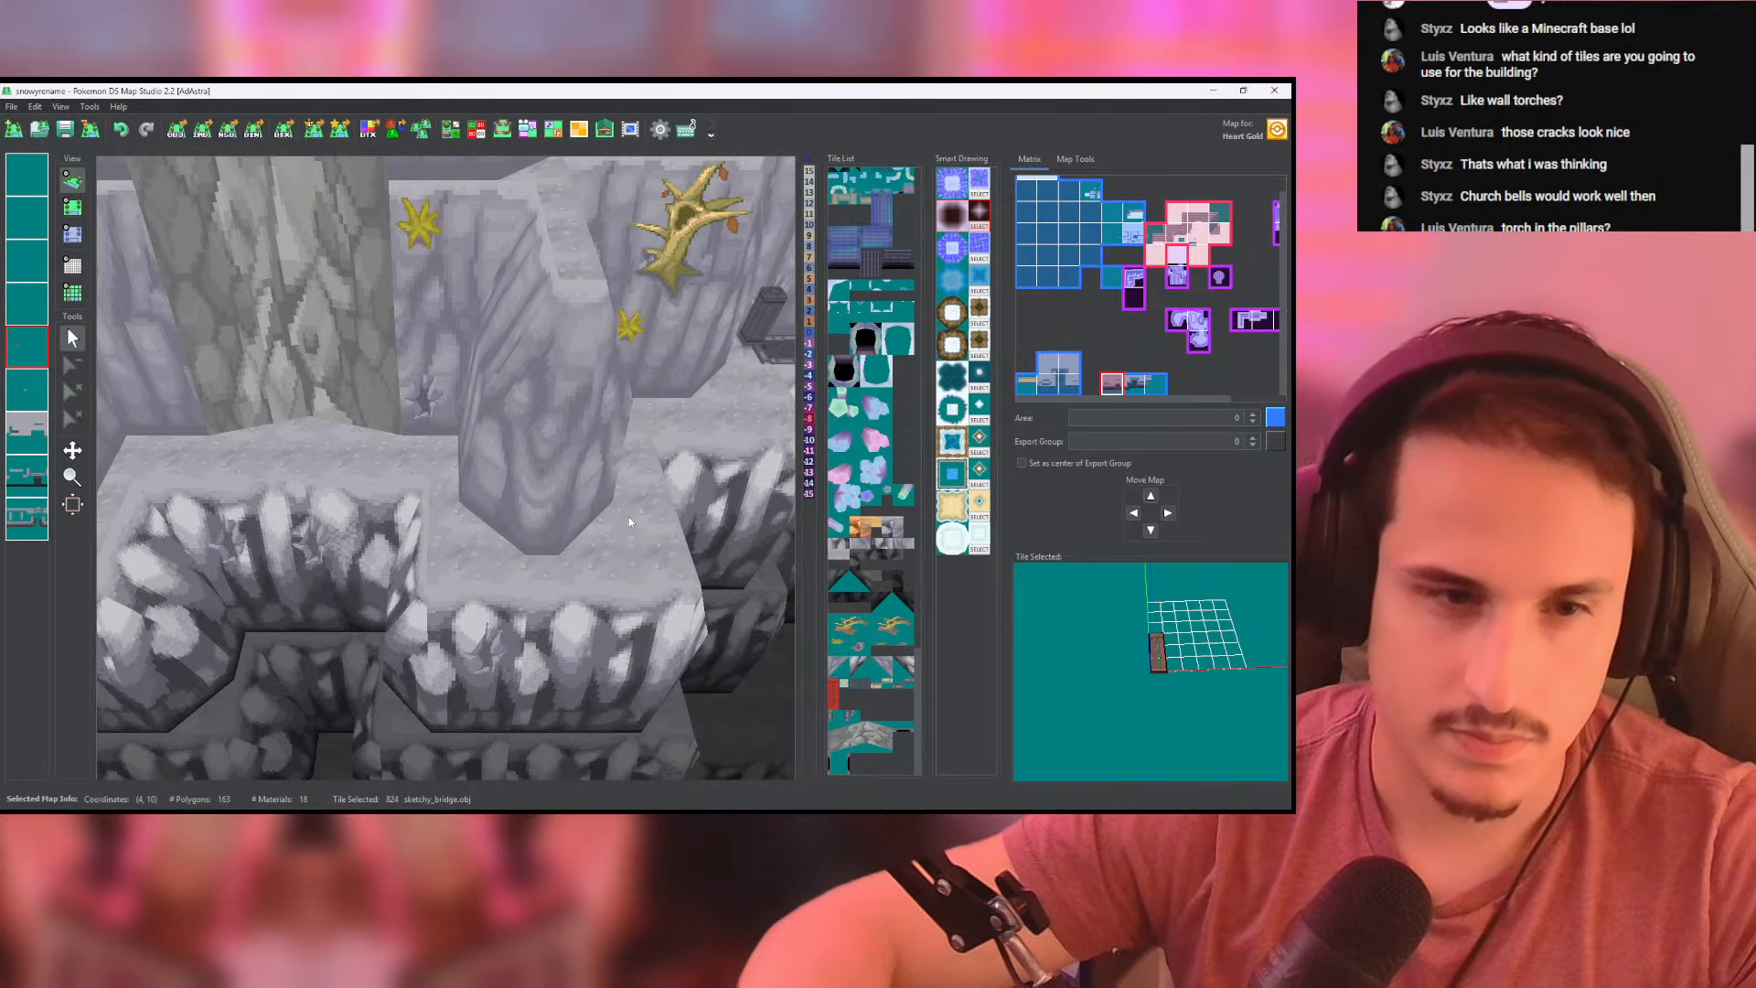
- Examine the ledges in 3D and from above with the sketchy_bridge tile as a possible span across the neighbouring cliff section
middle_click_drag(628, 518, 512, 525)
scroll(615, 533, "down", 4)
scroll(620, 525, "up", 5)
middle_click_drag(619, 525, 536, 465)
scroll(551, 399, "down", 3)
left_click(72, 207)
scroll(473, 408, "up", 3)
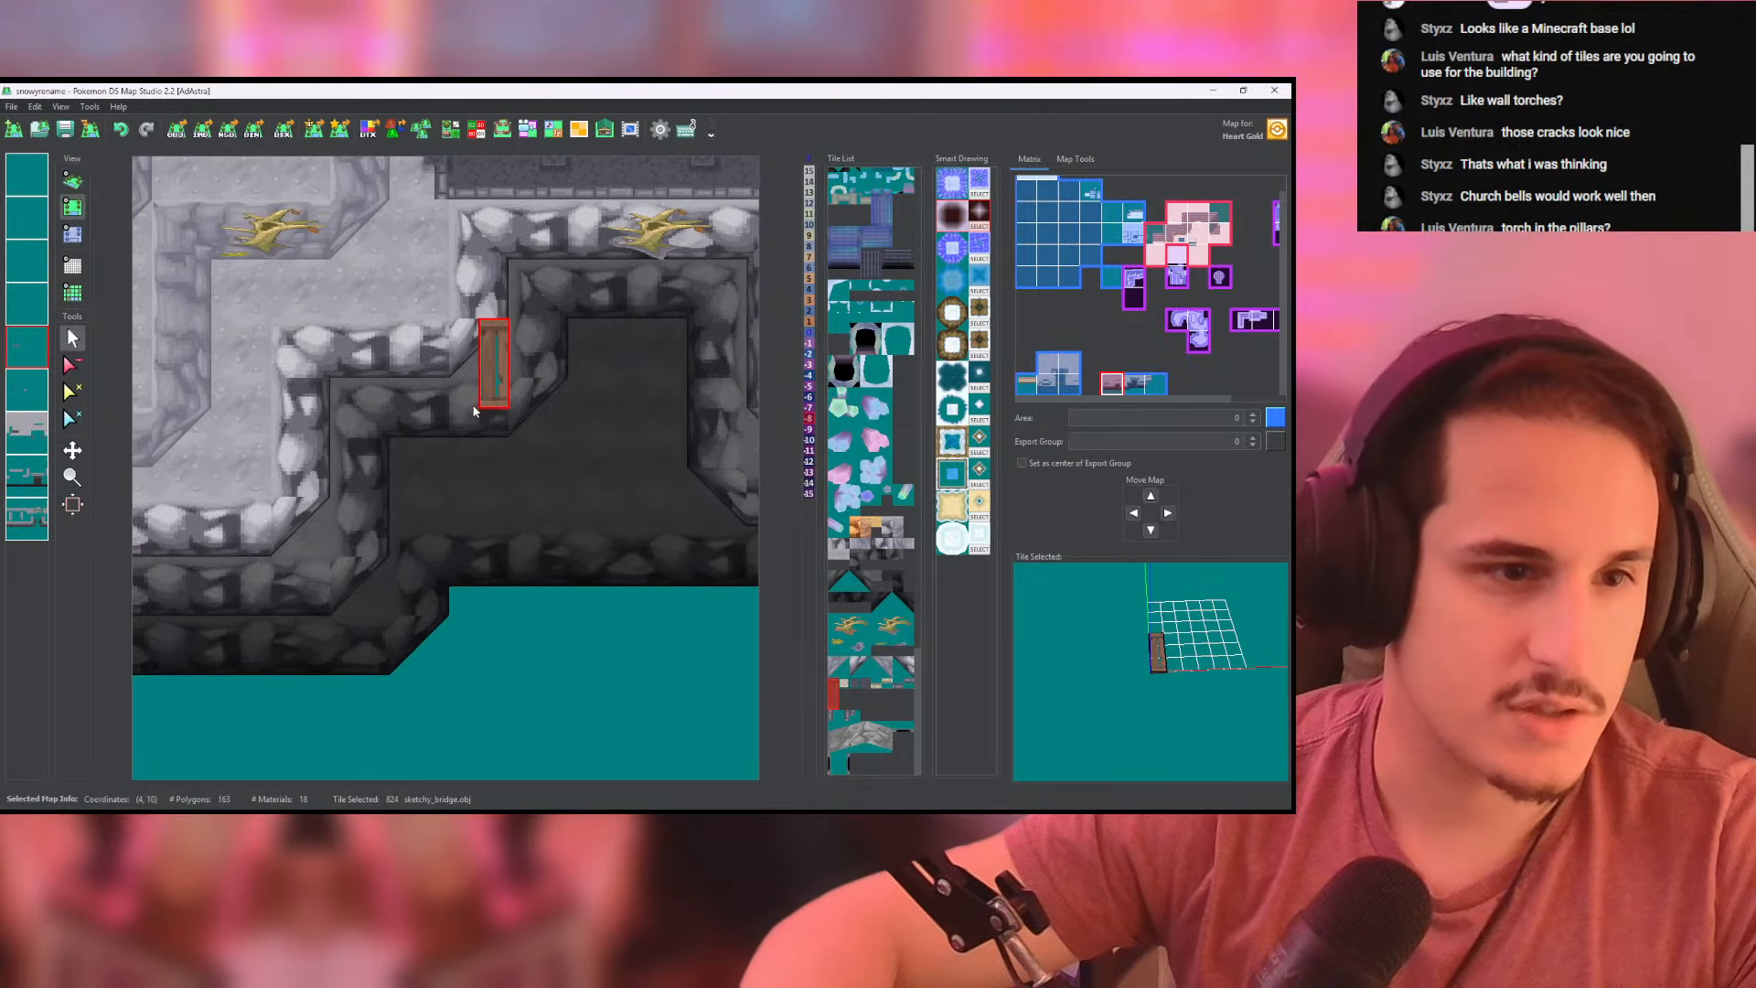
scroll(473, 409, "up", 3)
middle_click_drag(477, 408, 475, 464)
scroll(475, 376, "down", 6)
middle_click_drag(477, 388, 485, 421)
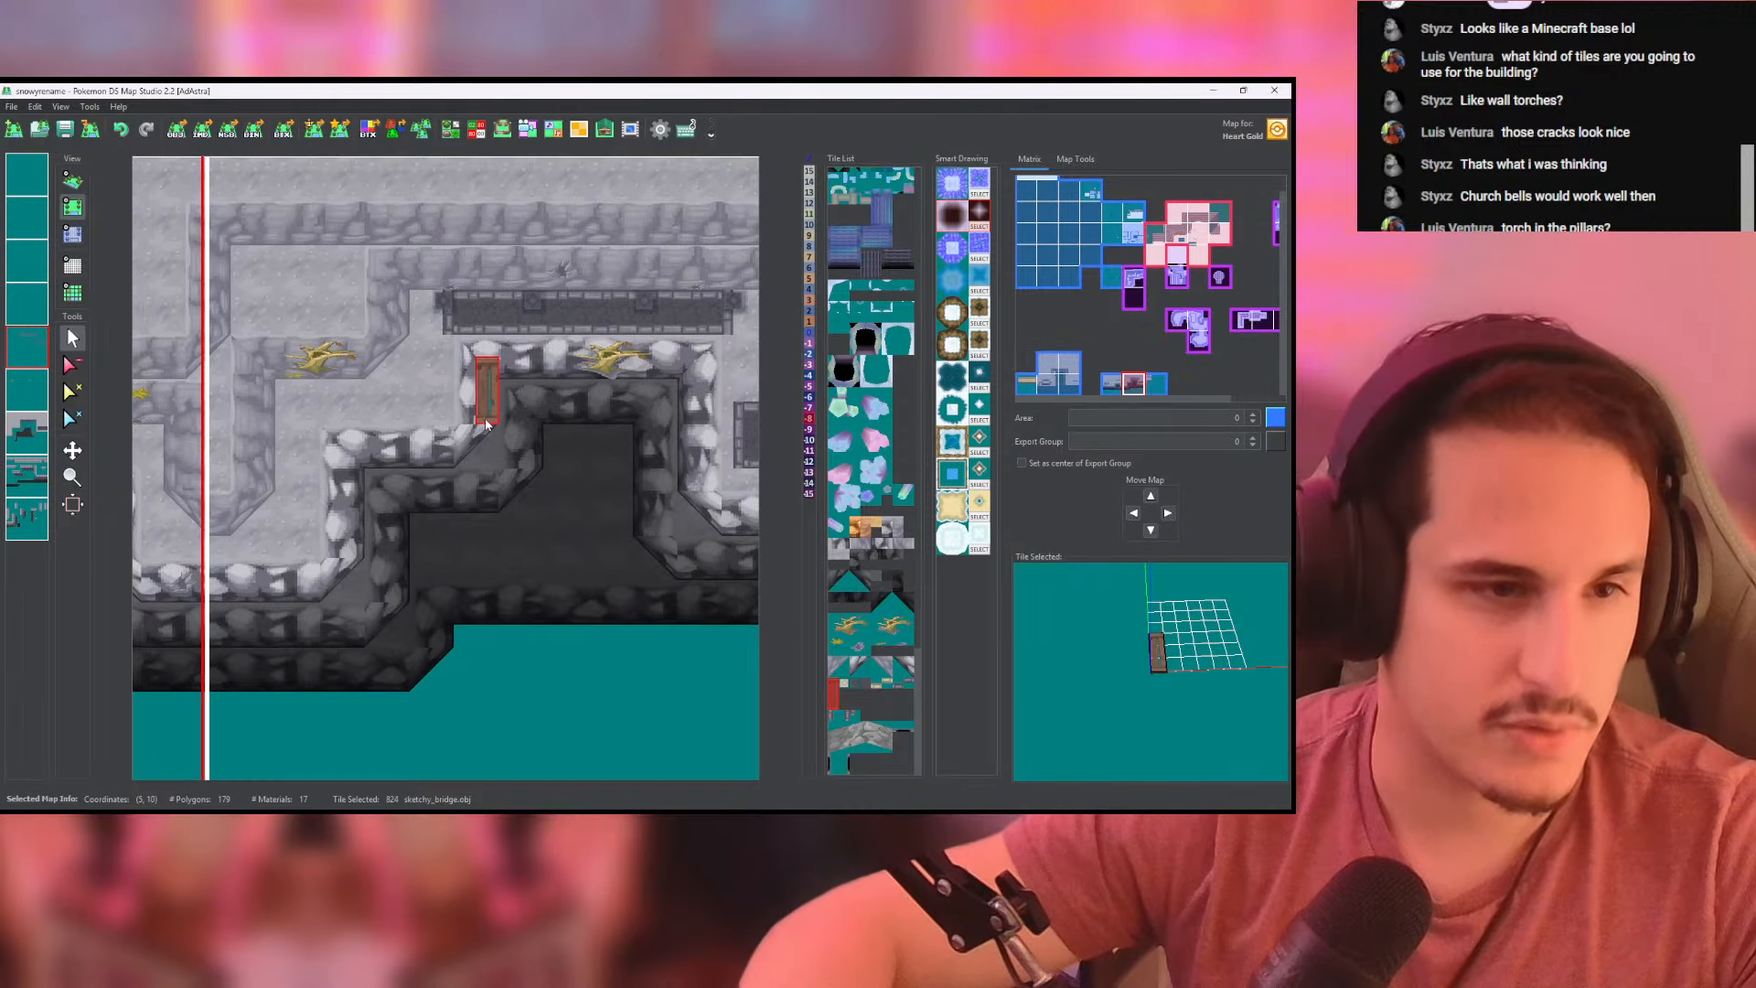
left_click_drag(485, 419, 166, 348)
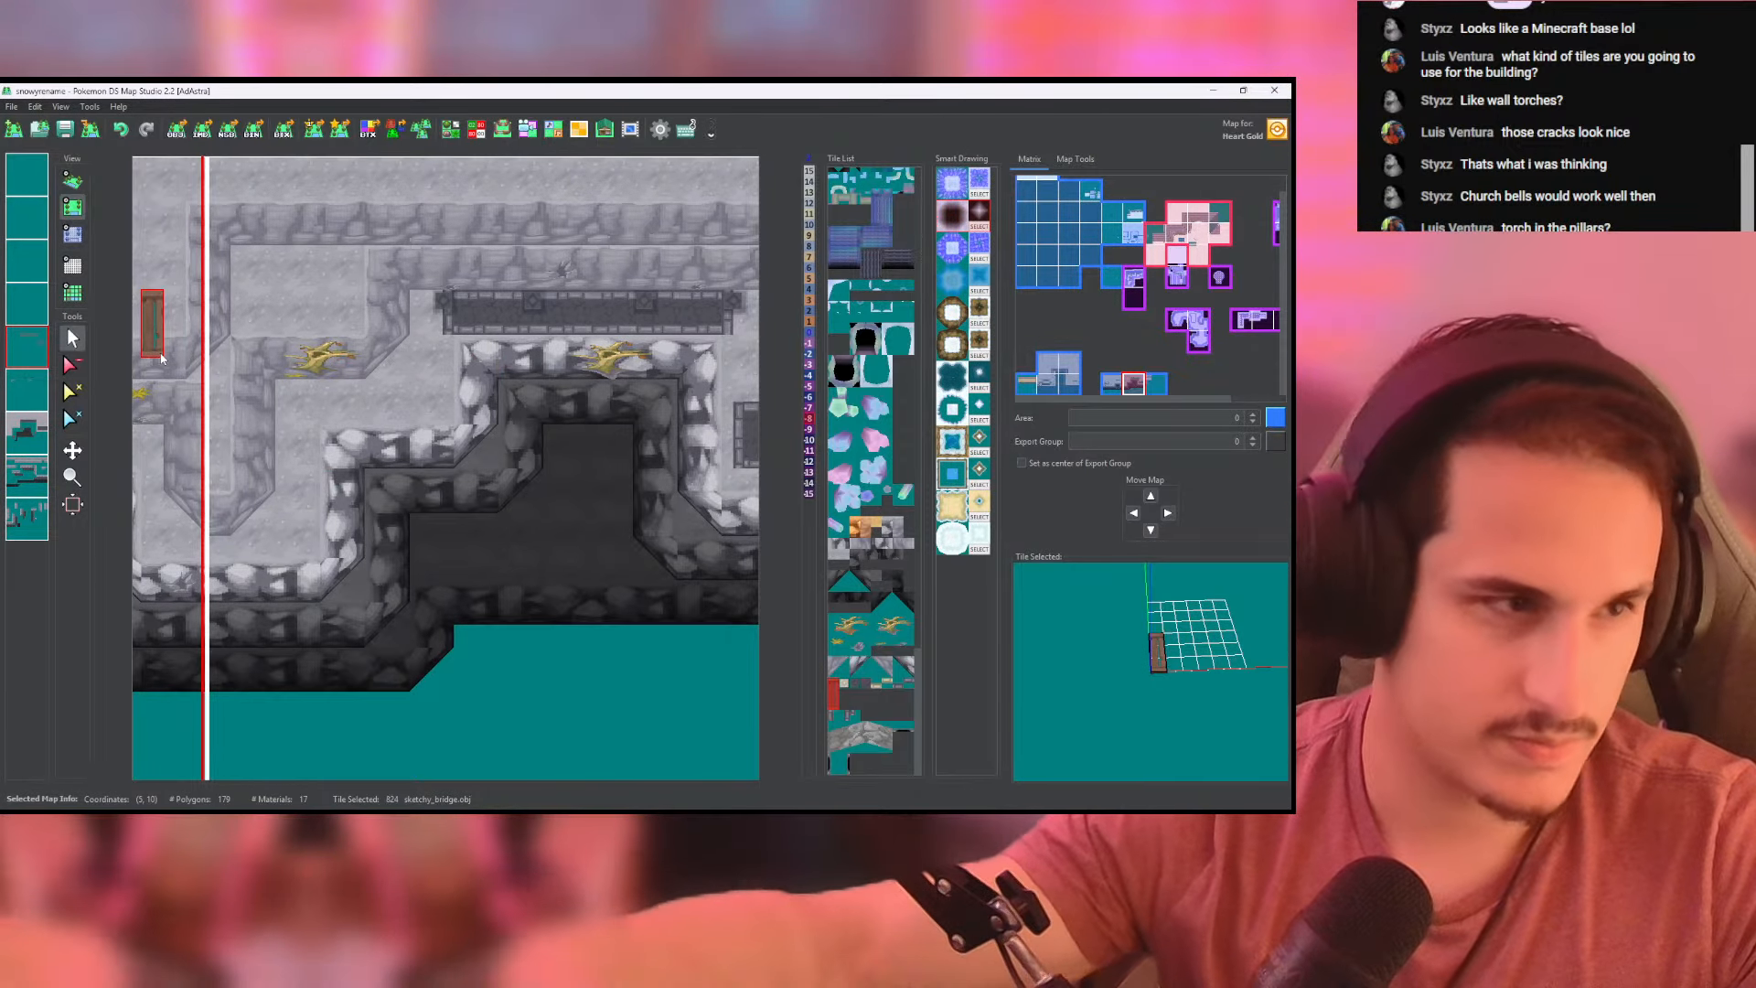
- Hide and restore the fifth layer to identify its contents, and inspect the columned ledge and stepped rims in 3D
left_click(35, 359)
left_click(36, 359)
right_click(35, 359)
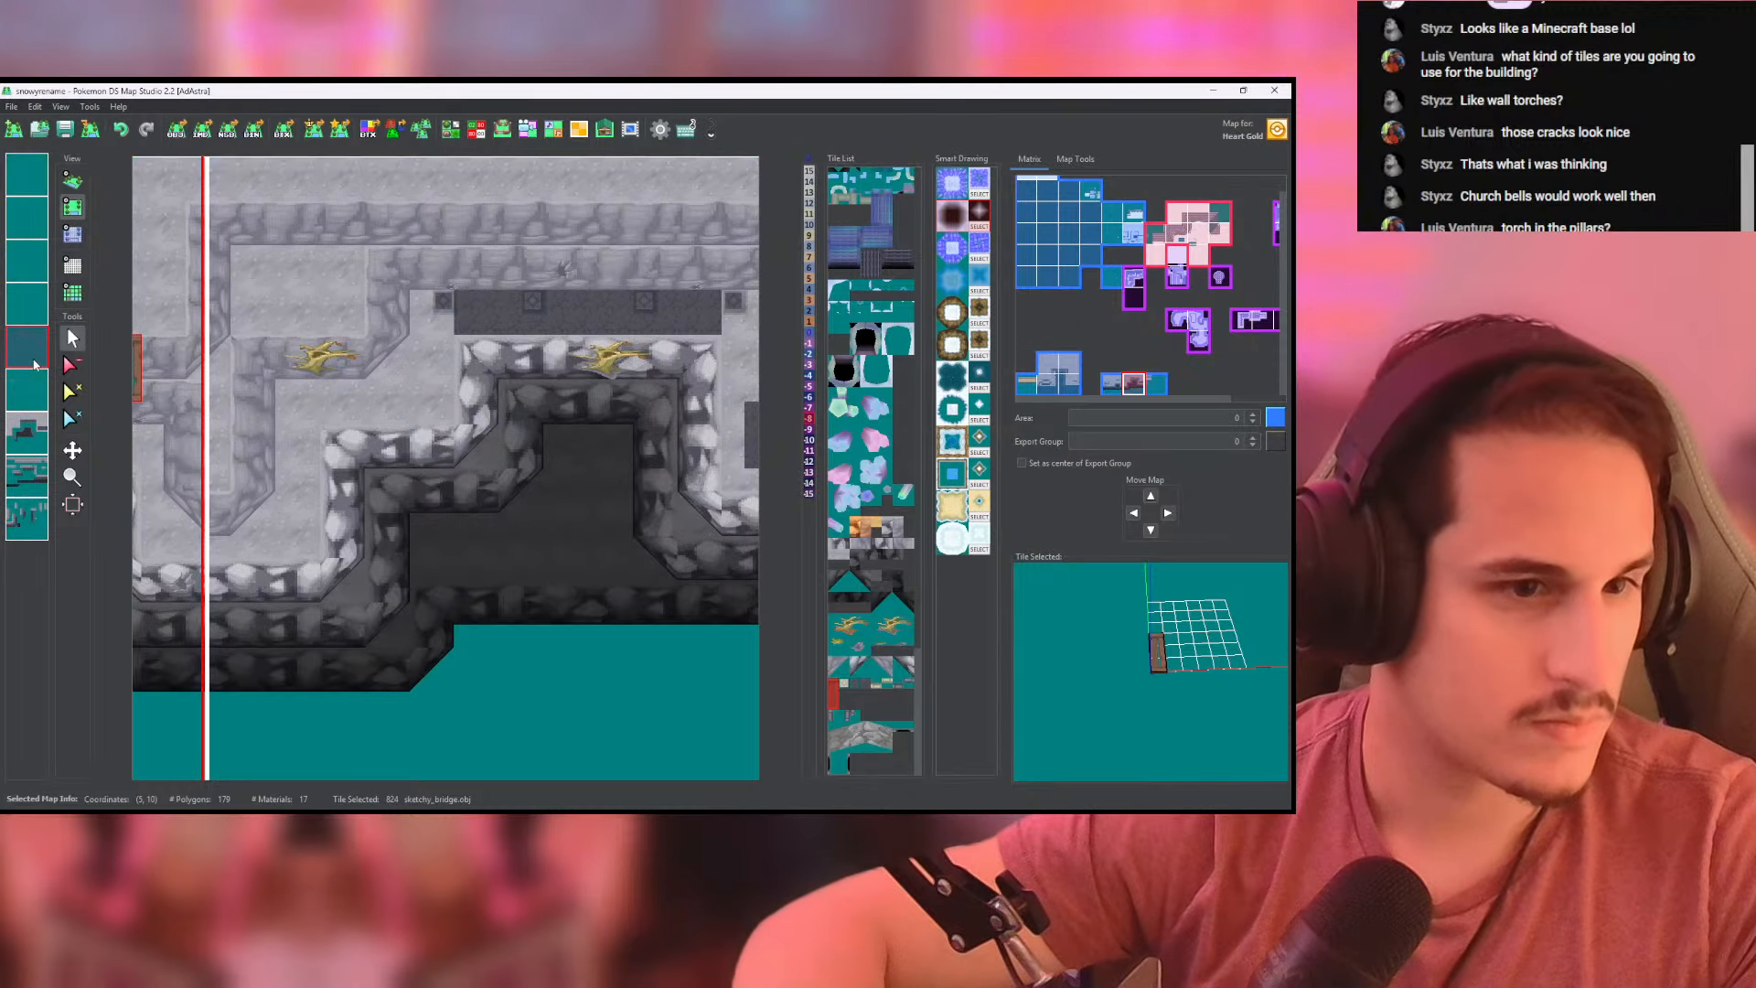
right_click(37, 359)
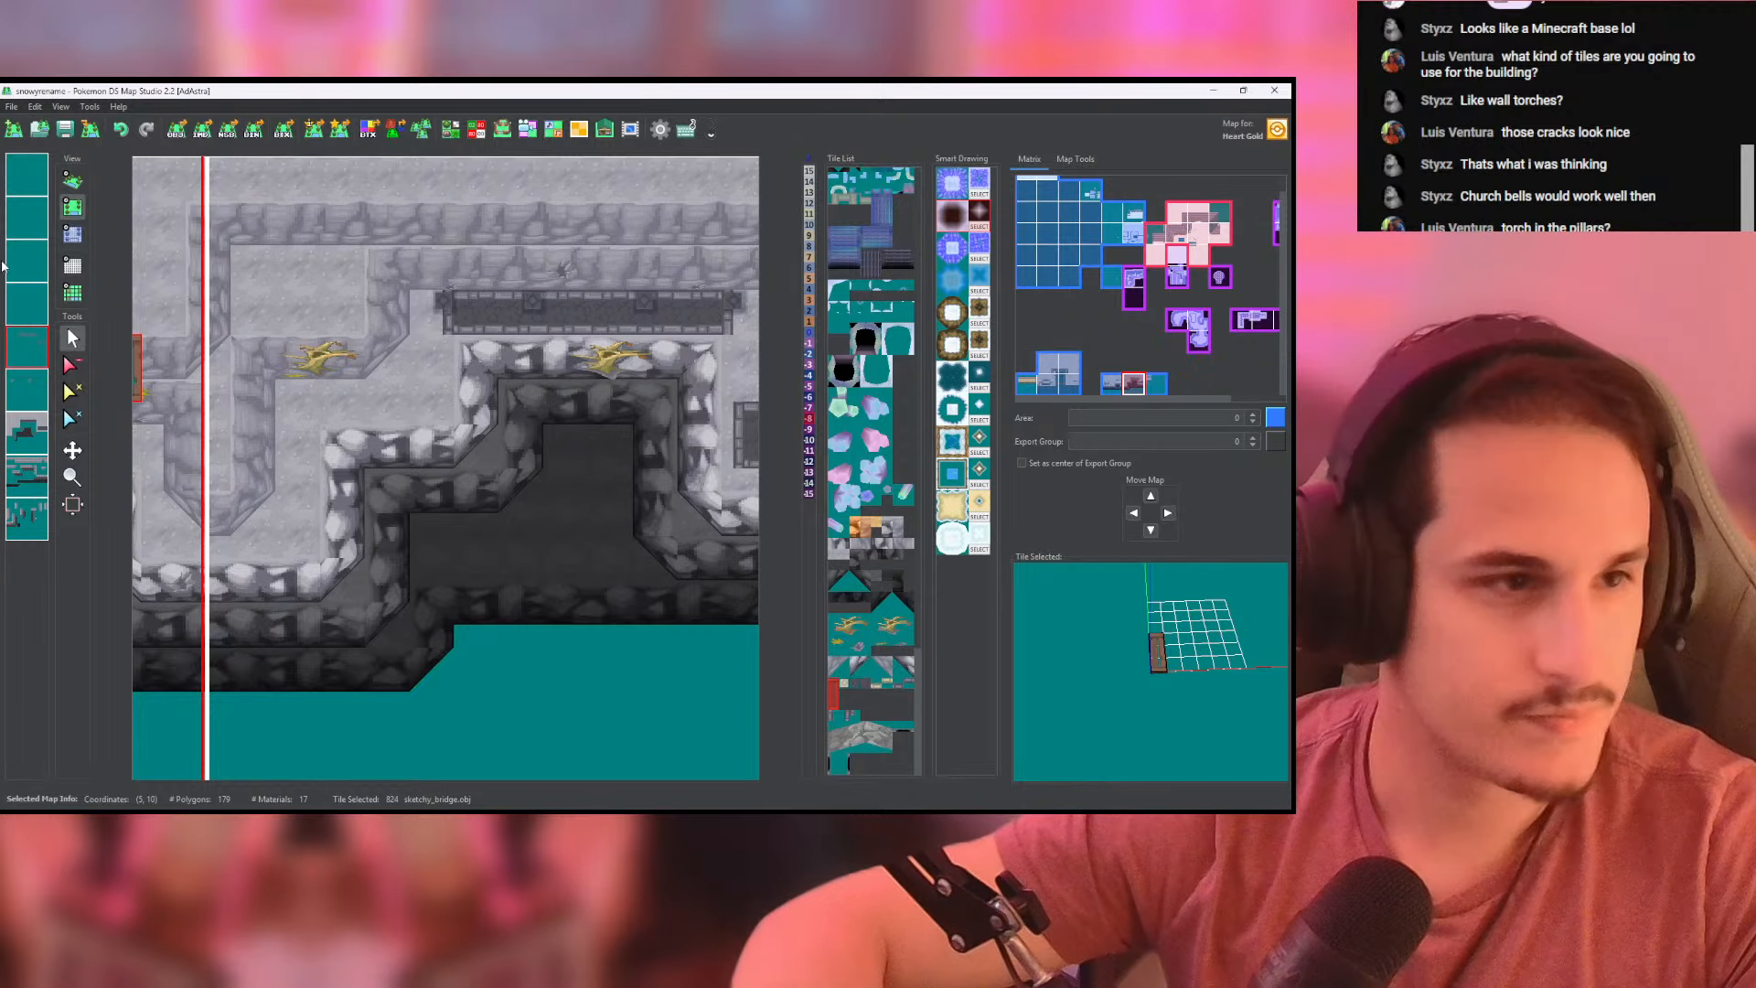
left_click(72, 181)
scroll(339, 270, "up", 5)
left_click_drag(286, 315, 290, 293)
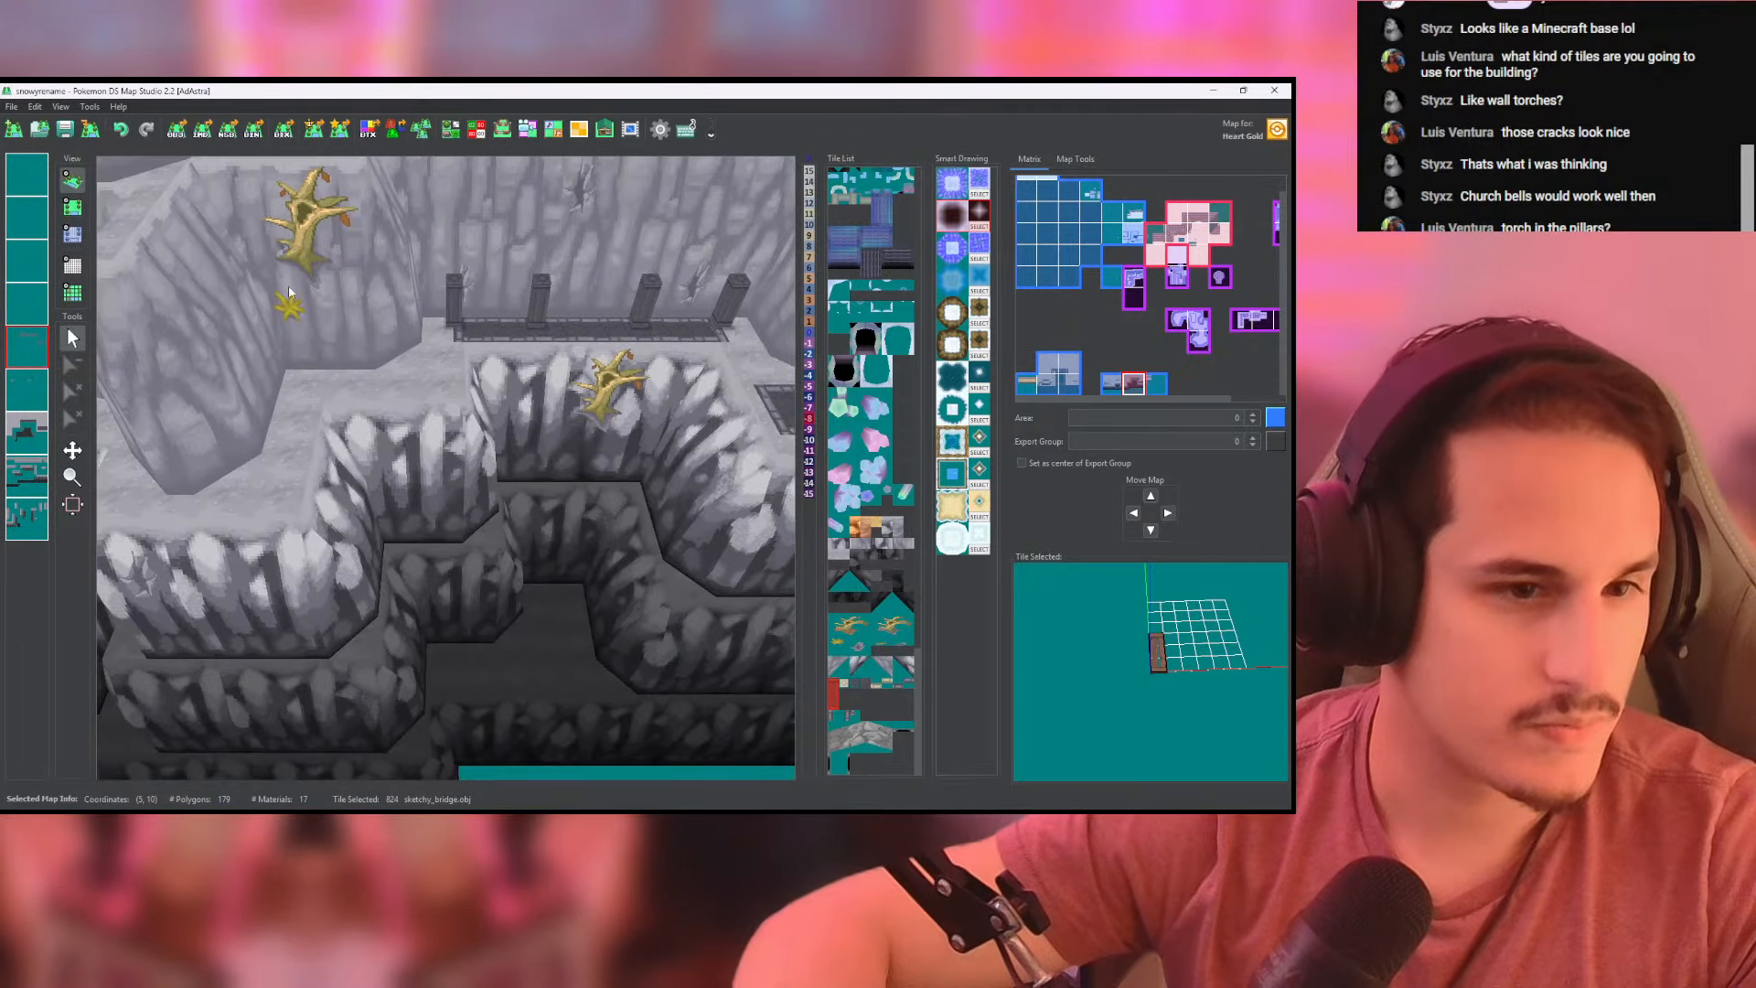
left_click(72, 206)
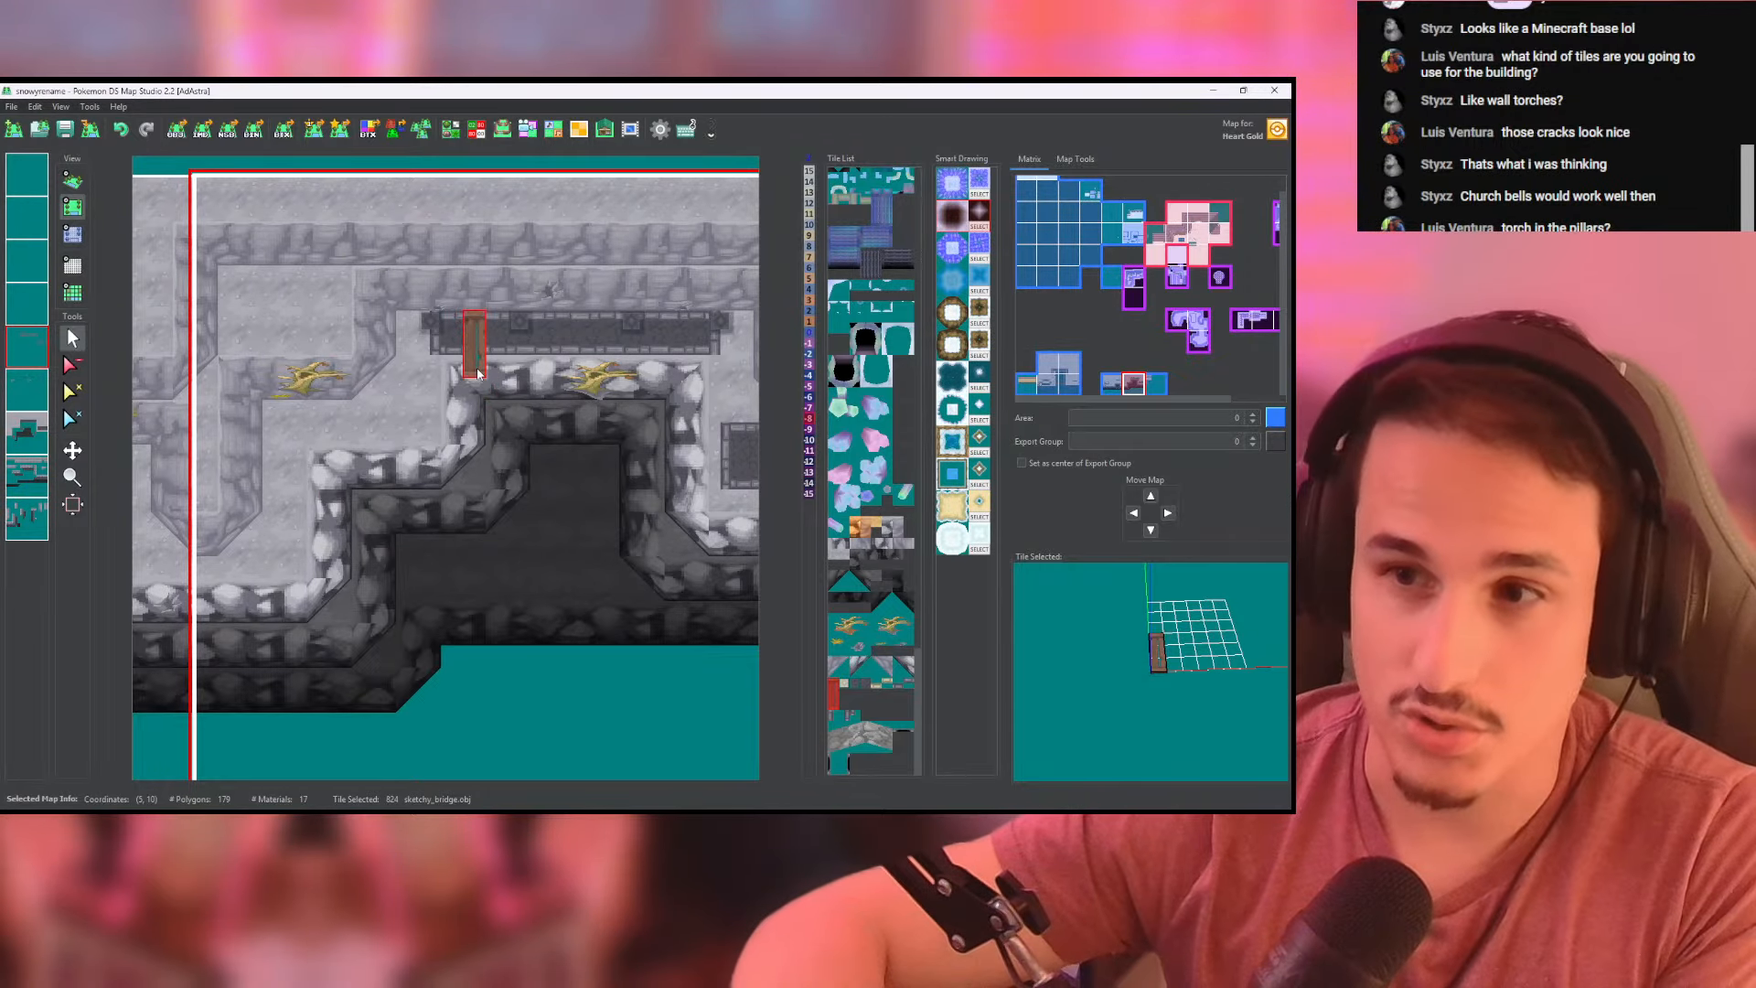
- Pick the light rim's horizontal lower_slope_8x8 tile from its layer and isolate the two lowest layers to identify their rim pieces
left_click(27, 435)
left_click(26, 476)
left_click(26, 516)
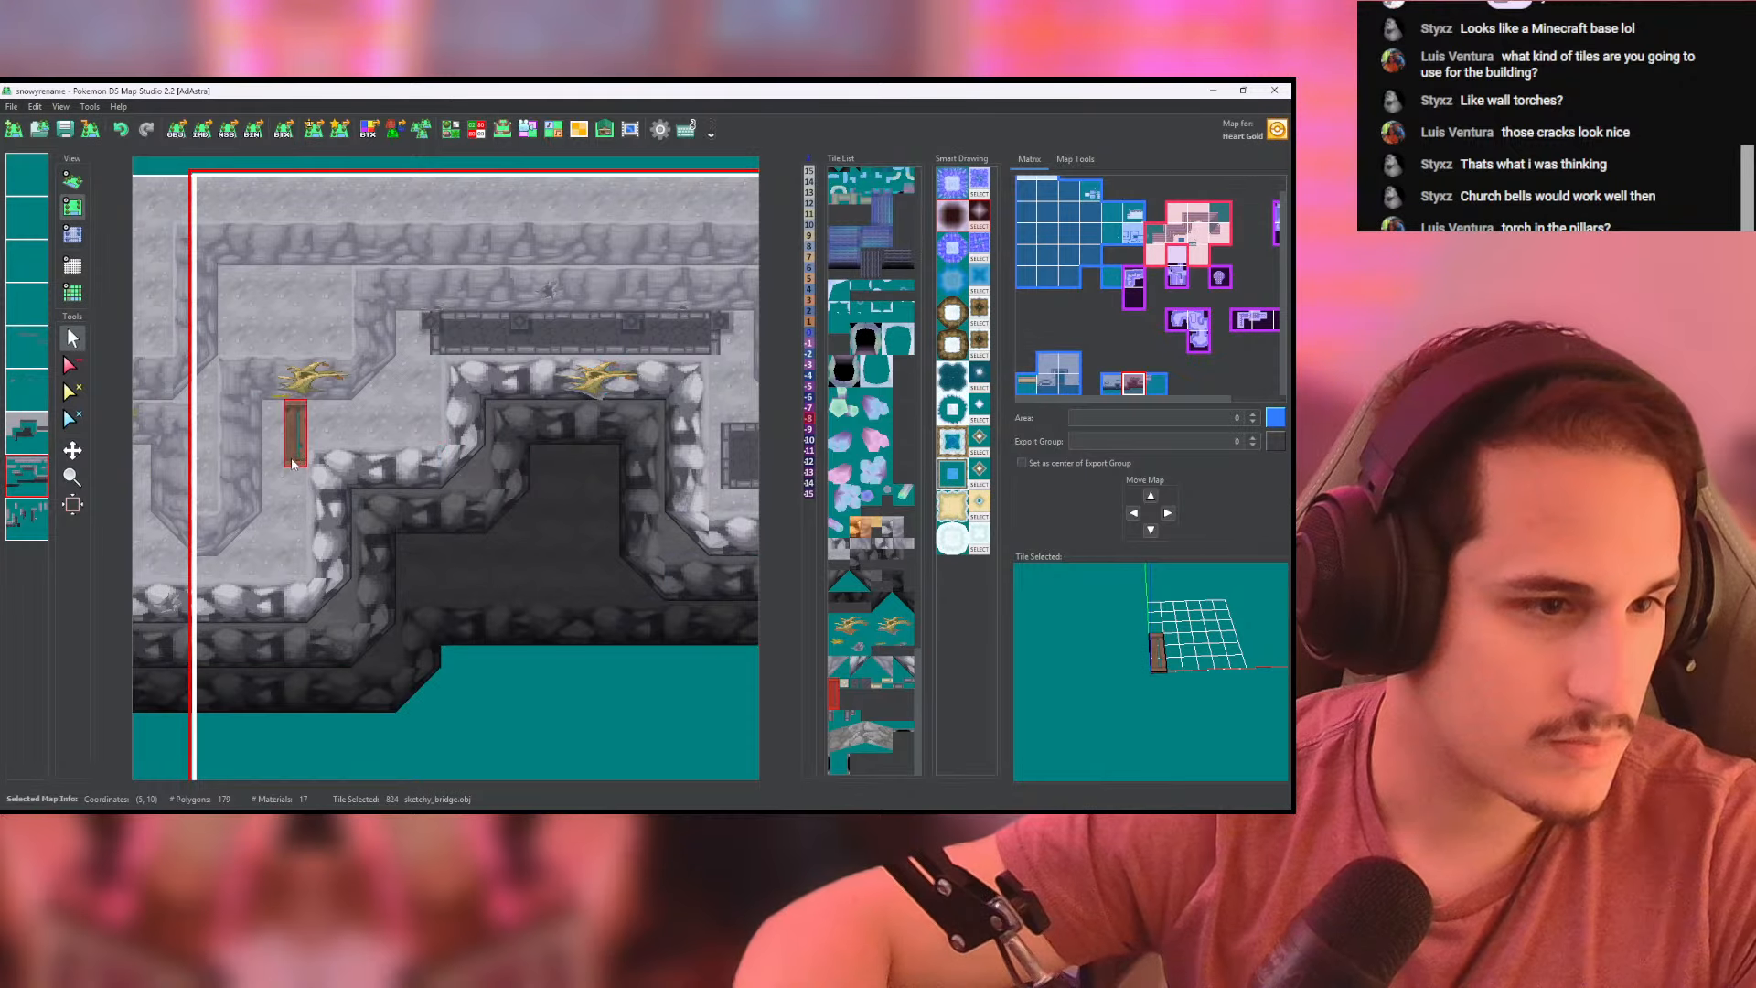
right_click(319, 475)
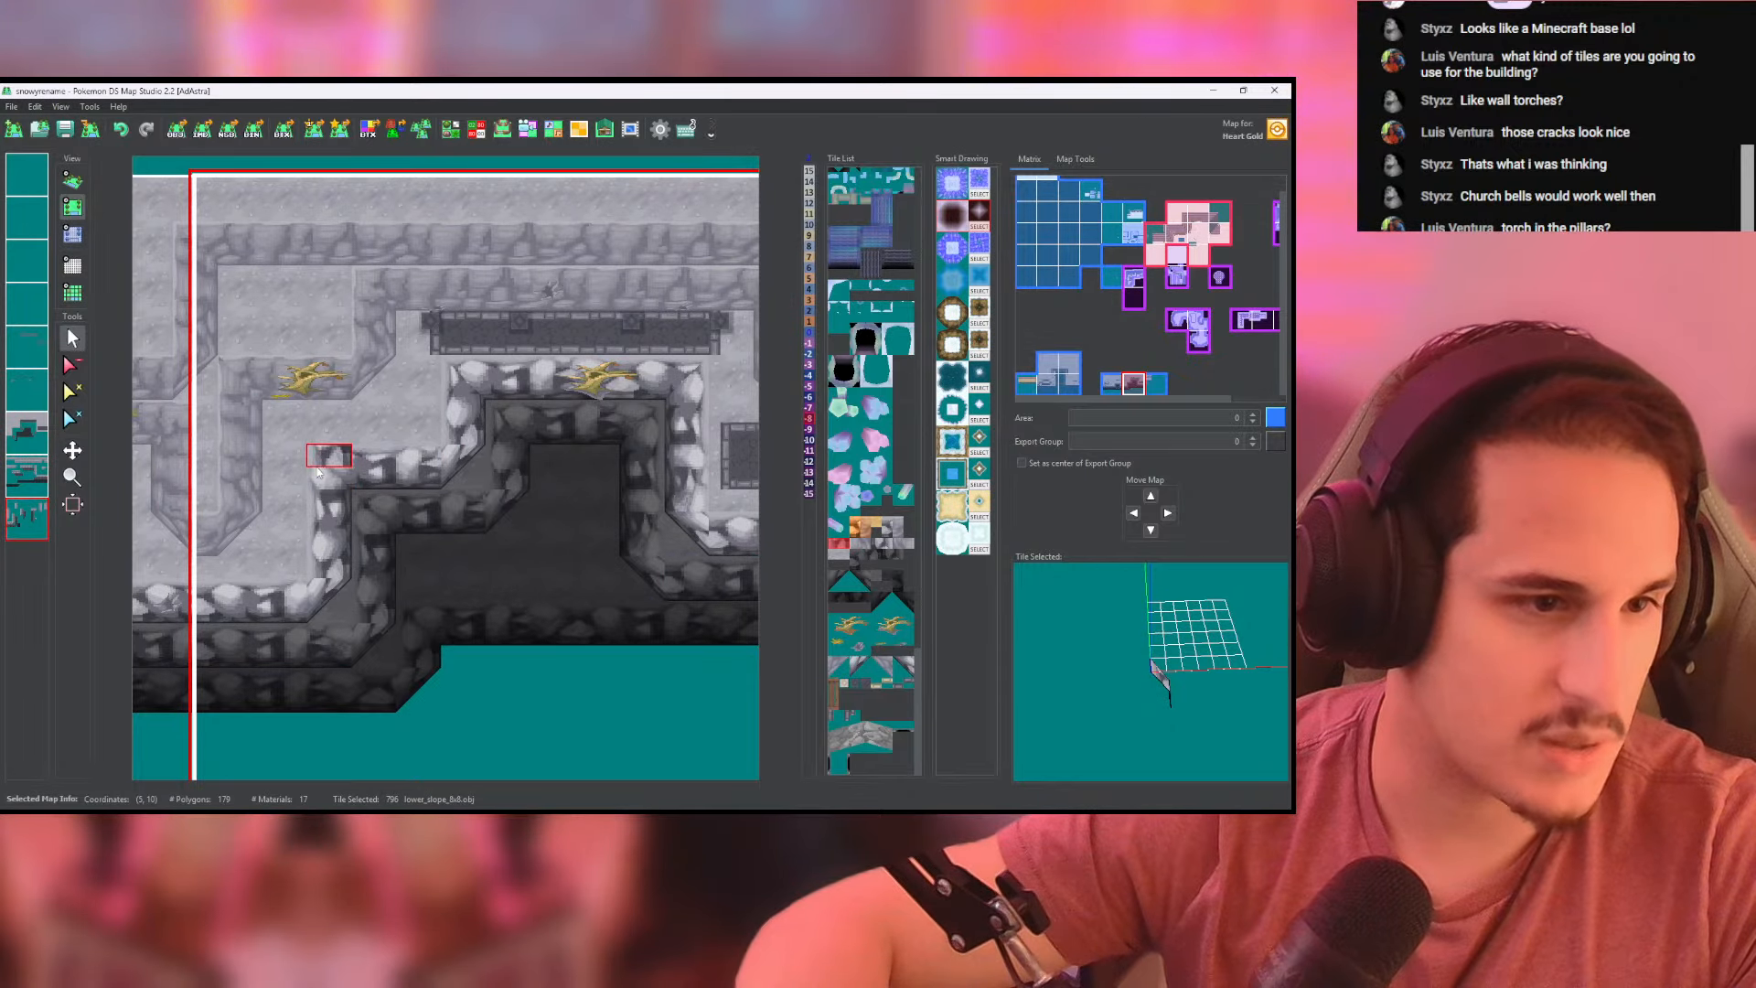
left_click(29, 482)
right_click(340, 476)
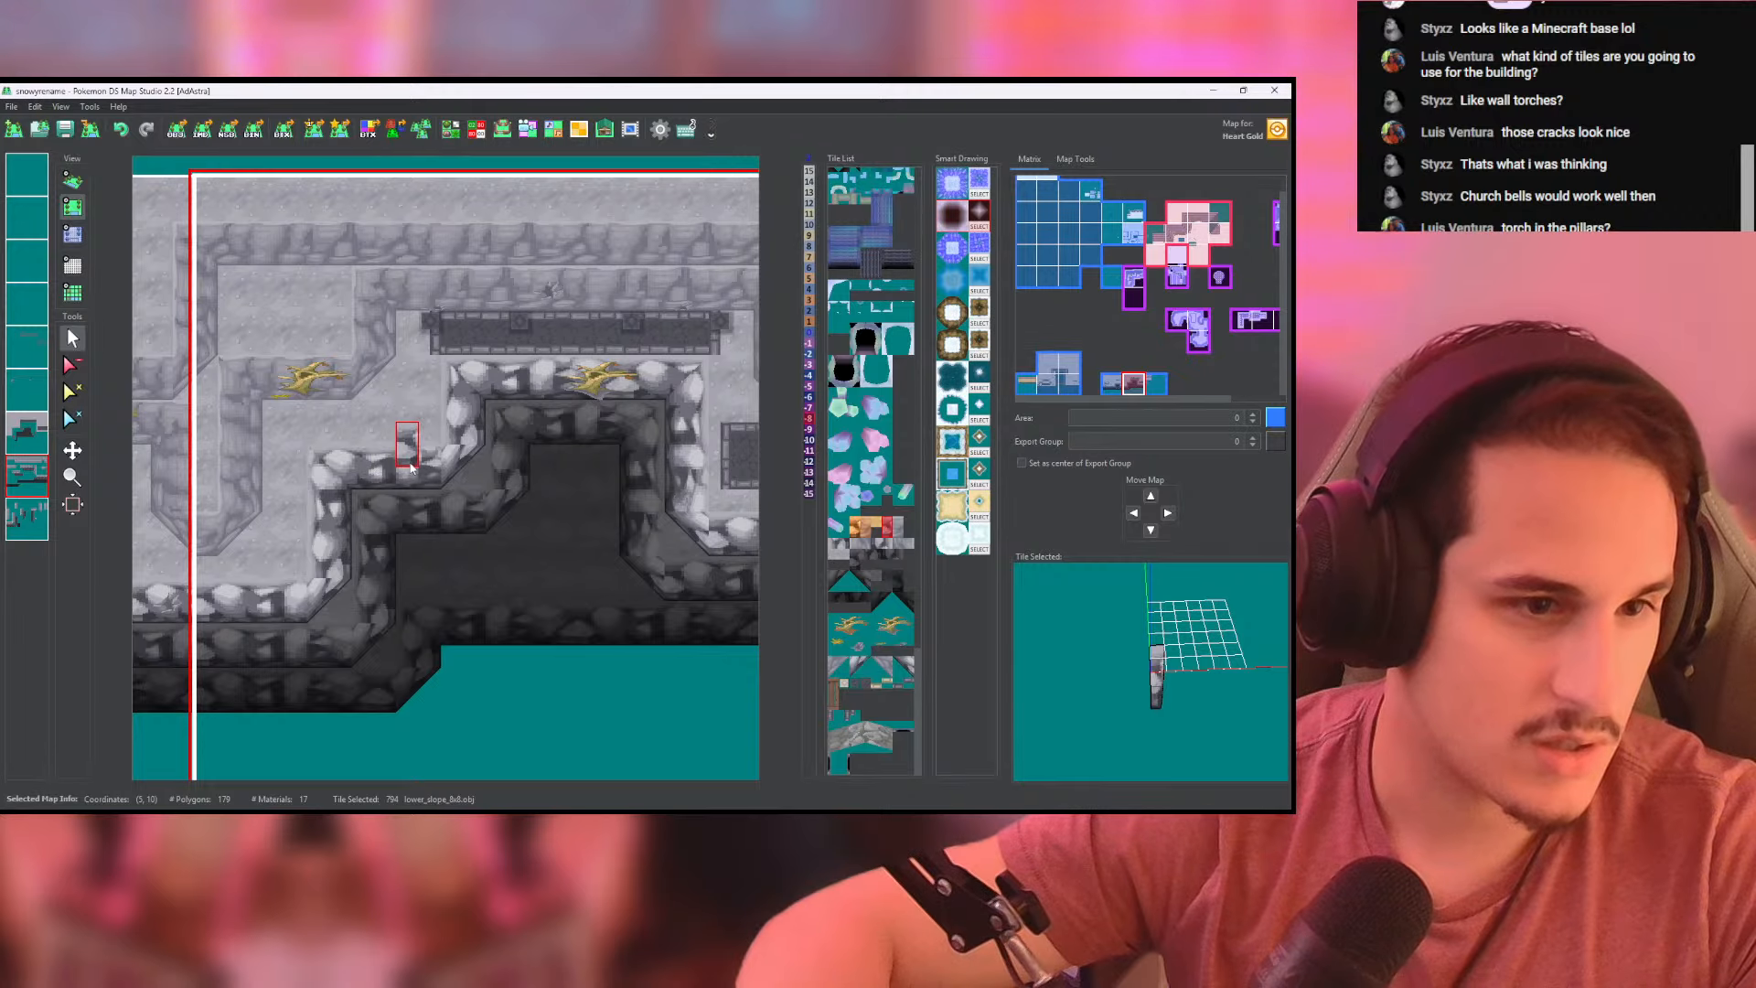
right_click(27, 480)
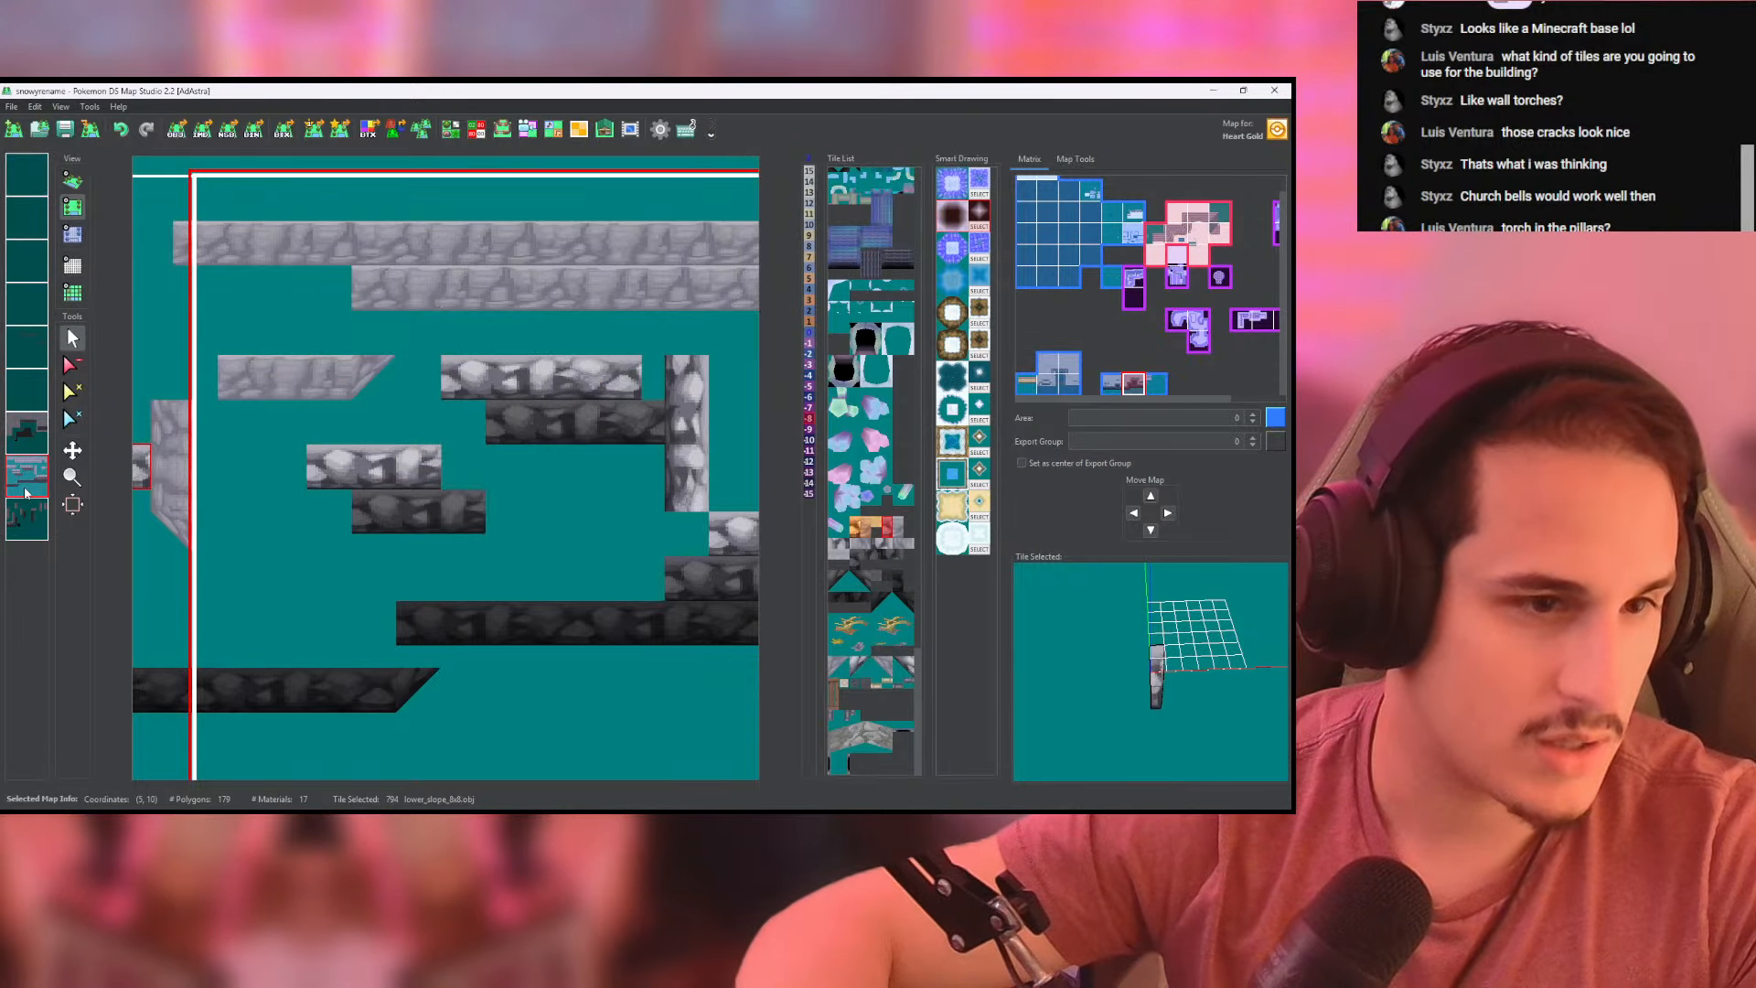
left_click(20, 517)
left_click(21, 492)
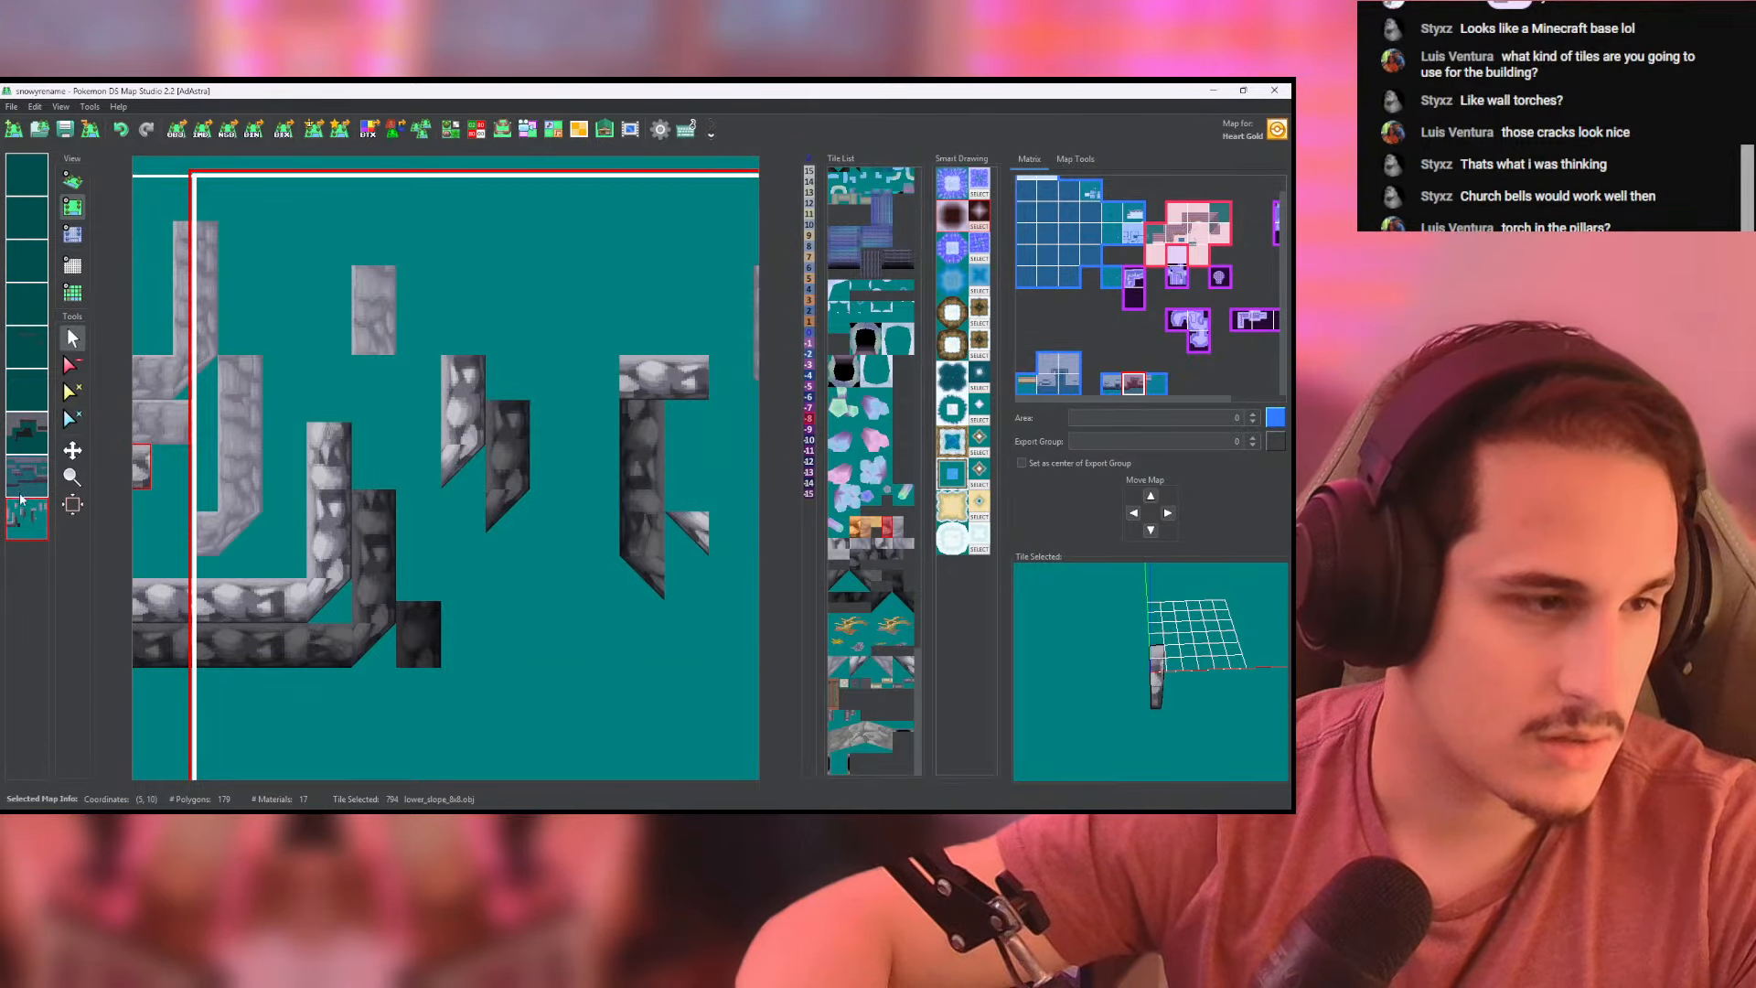
right_click(28, 475)
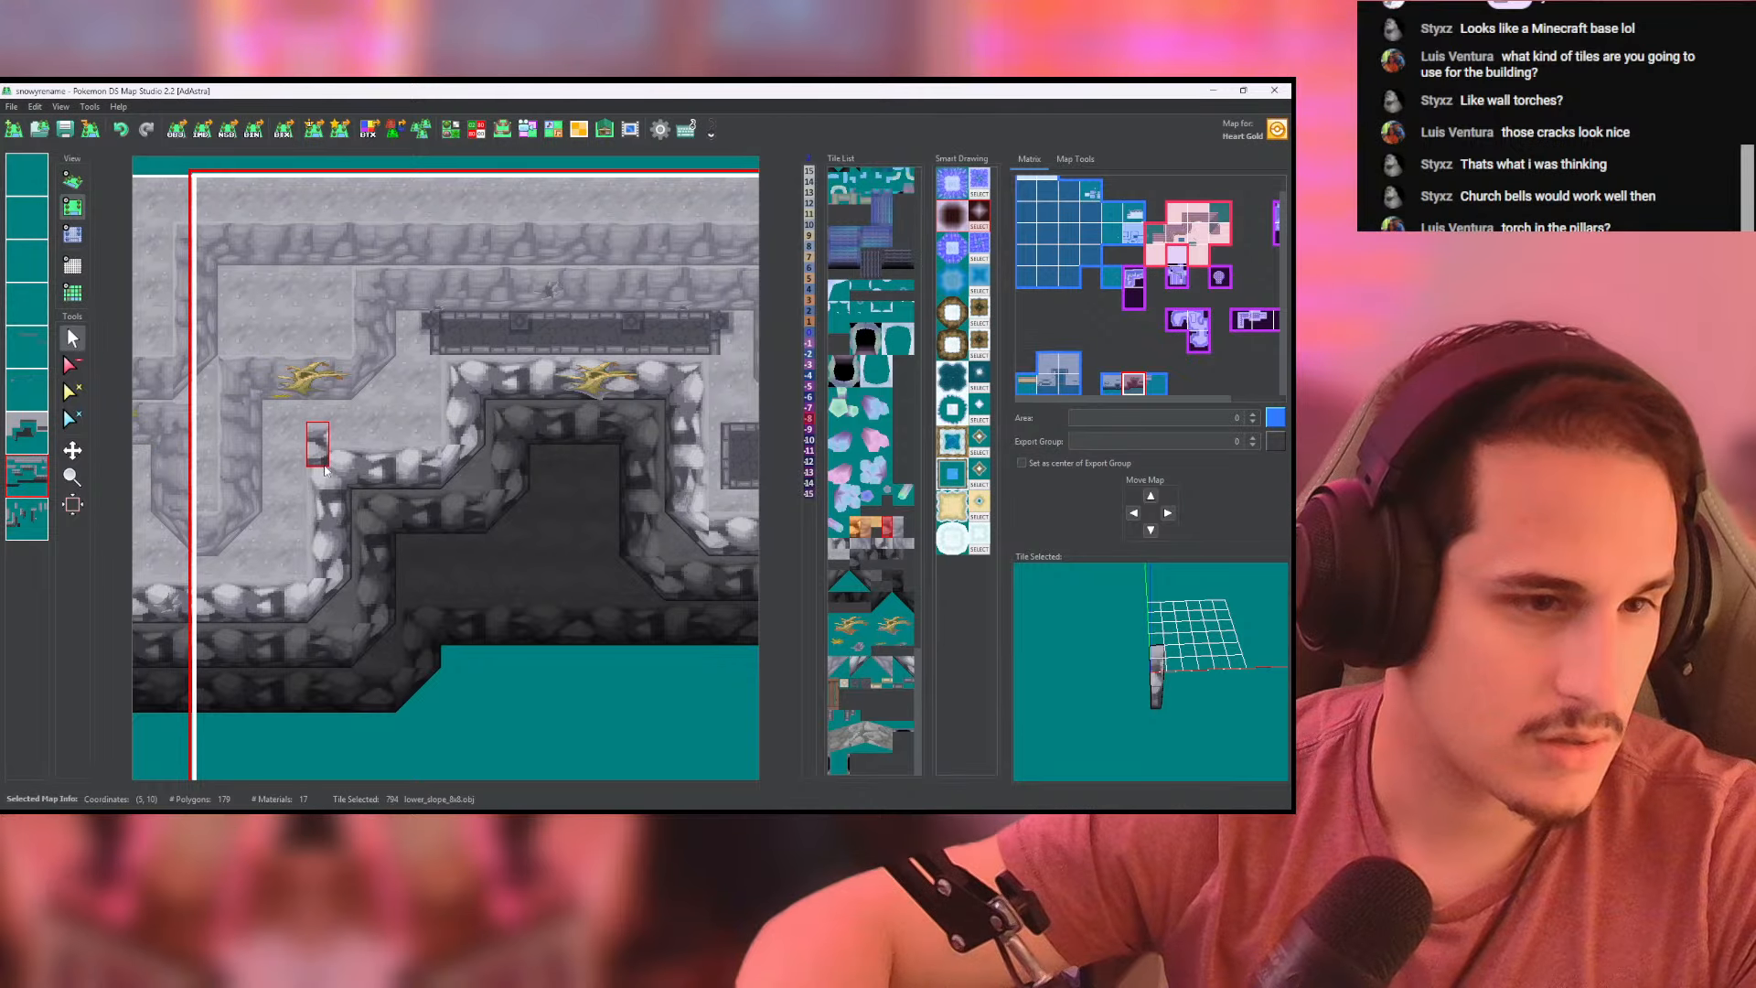
- Rebuild the short horizontal light rim below the dead tree one tile higher with lower_slope_8x8 and clear its old row
left_click(76, 186)
left_click_drag(431, 459, 297, 426)
left_click(66, 215)
left_click(26, 476)
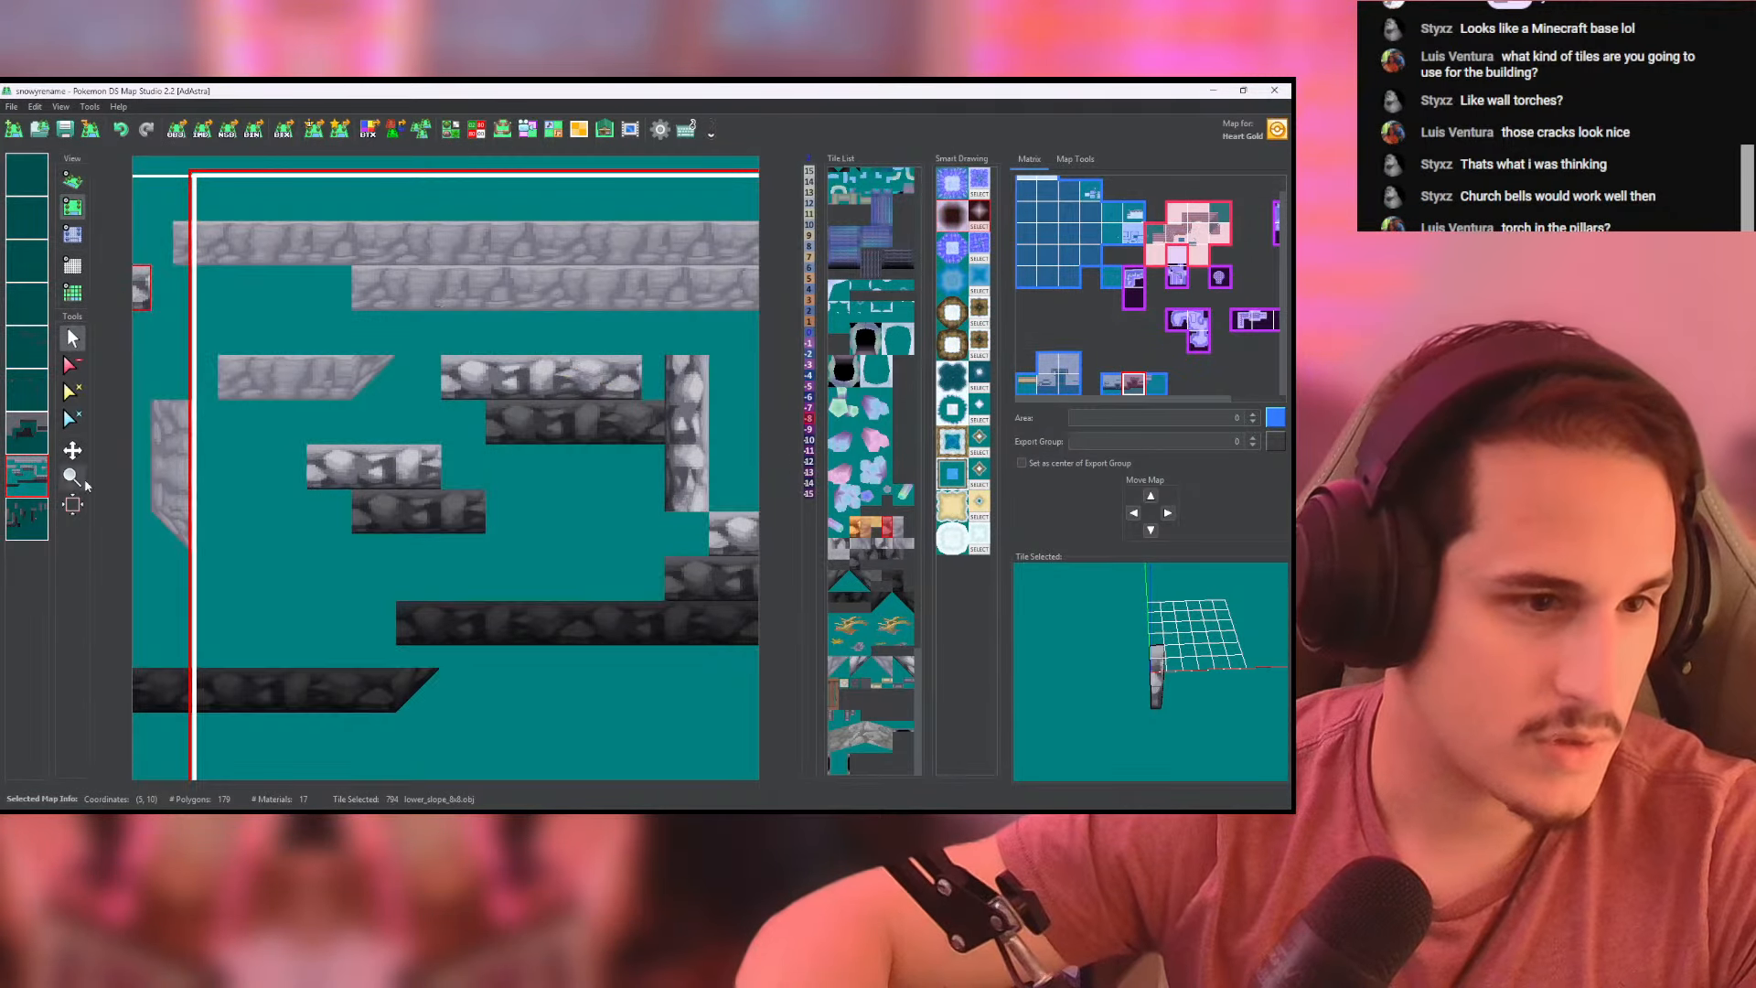
left_click(26, 518)
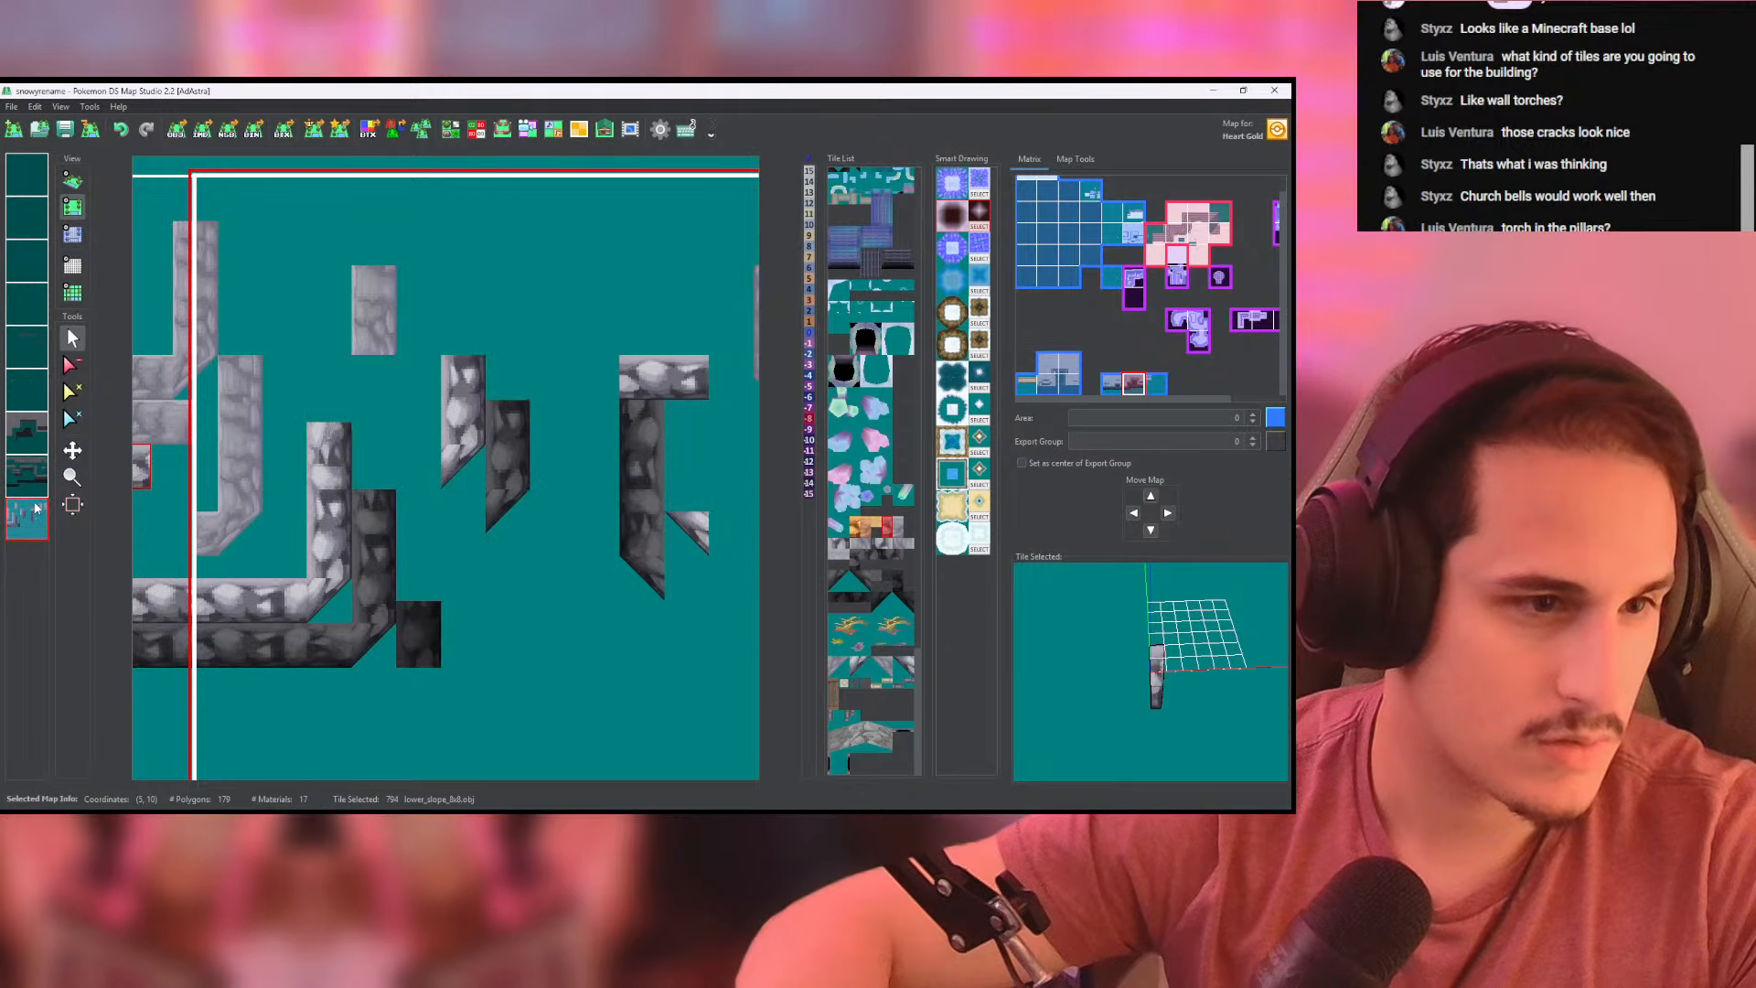
left_click(30, 489)
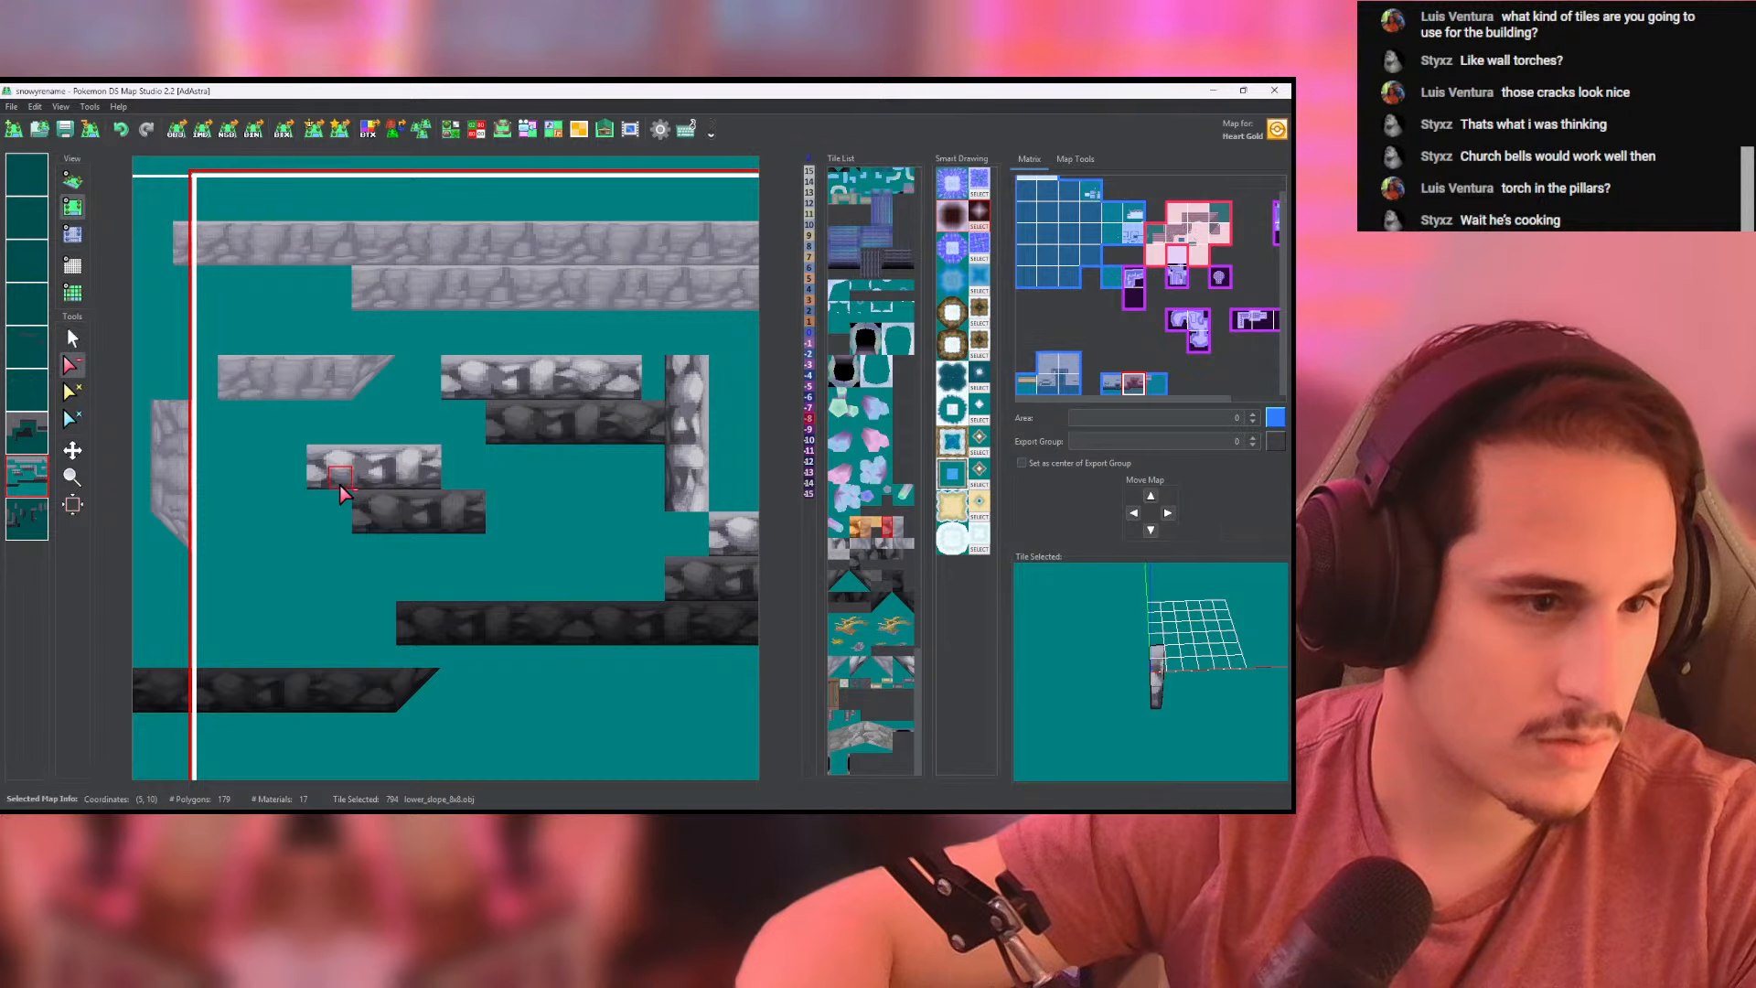
left_click(20, 476)
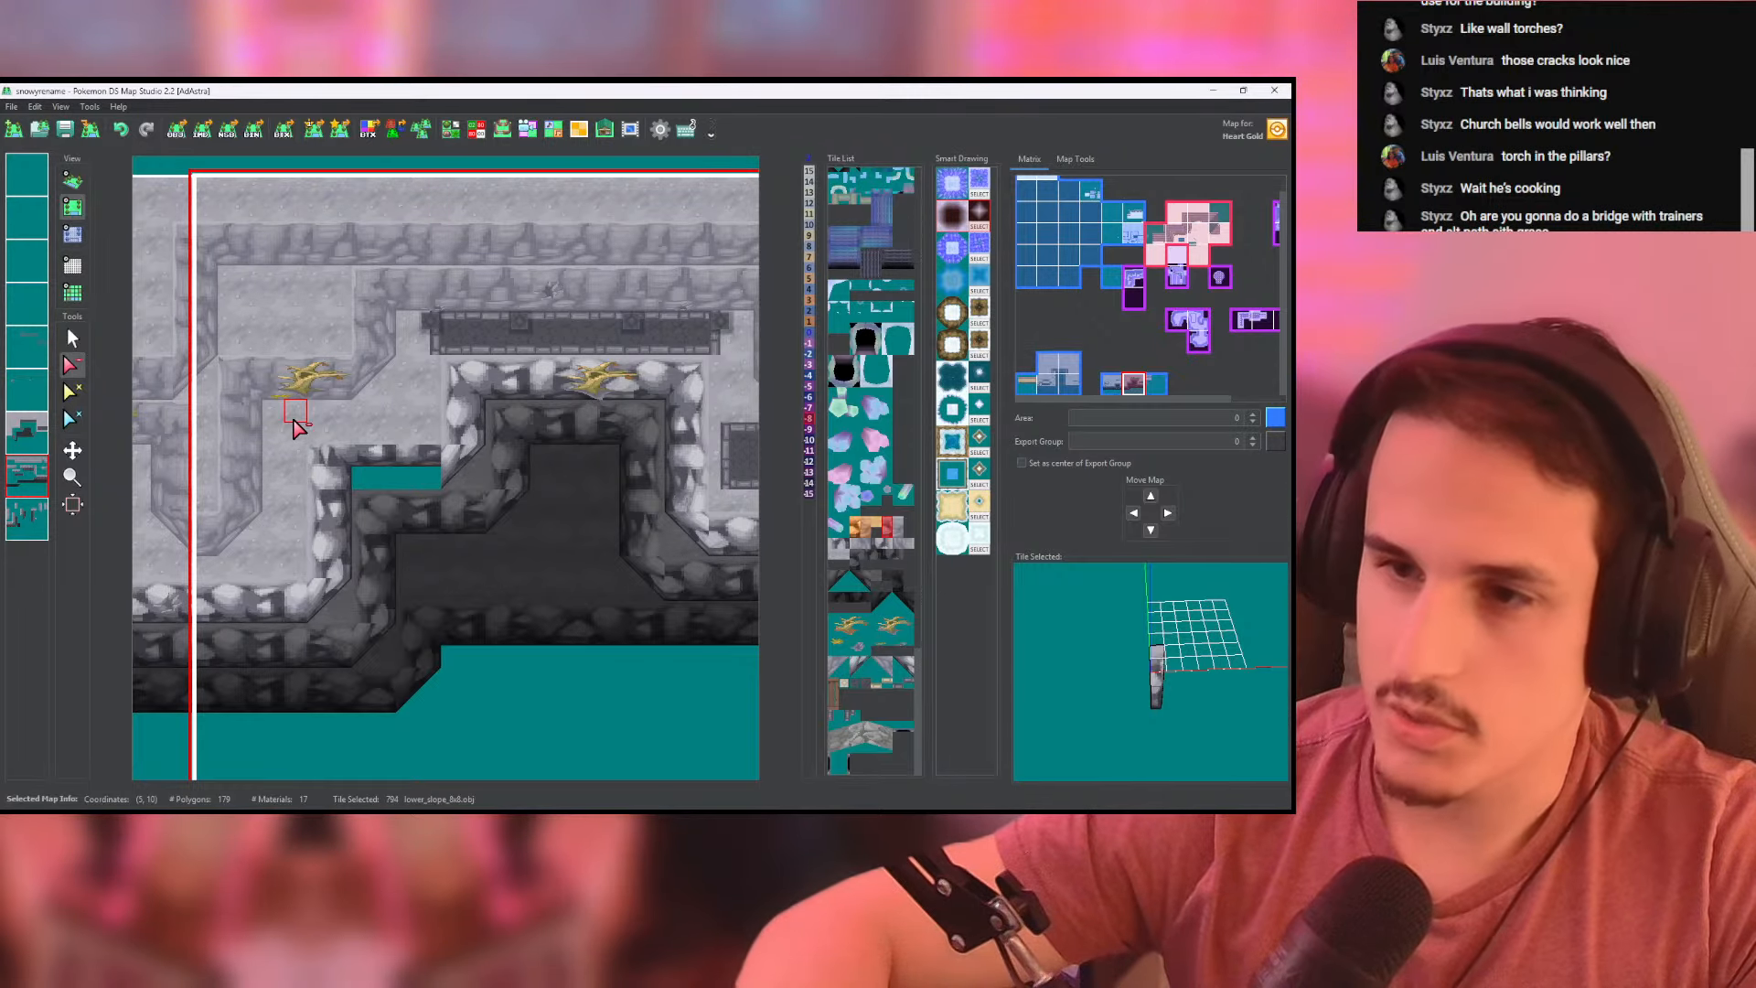
- Erase the row of ground tiles covering the raised light rim on the ground layer
scroll(343, 459, "up", 2)
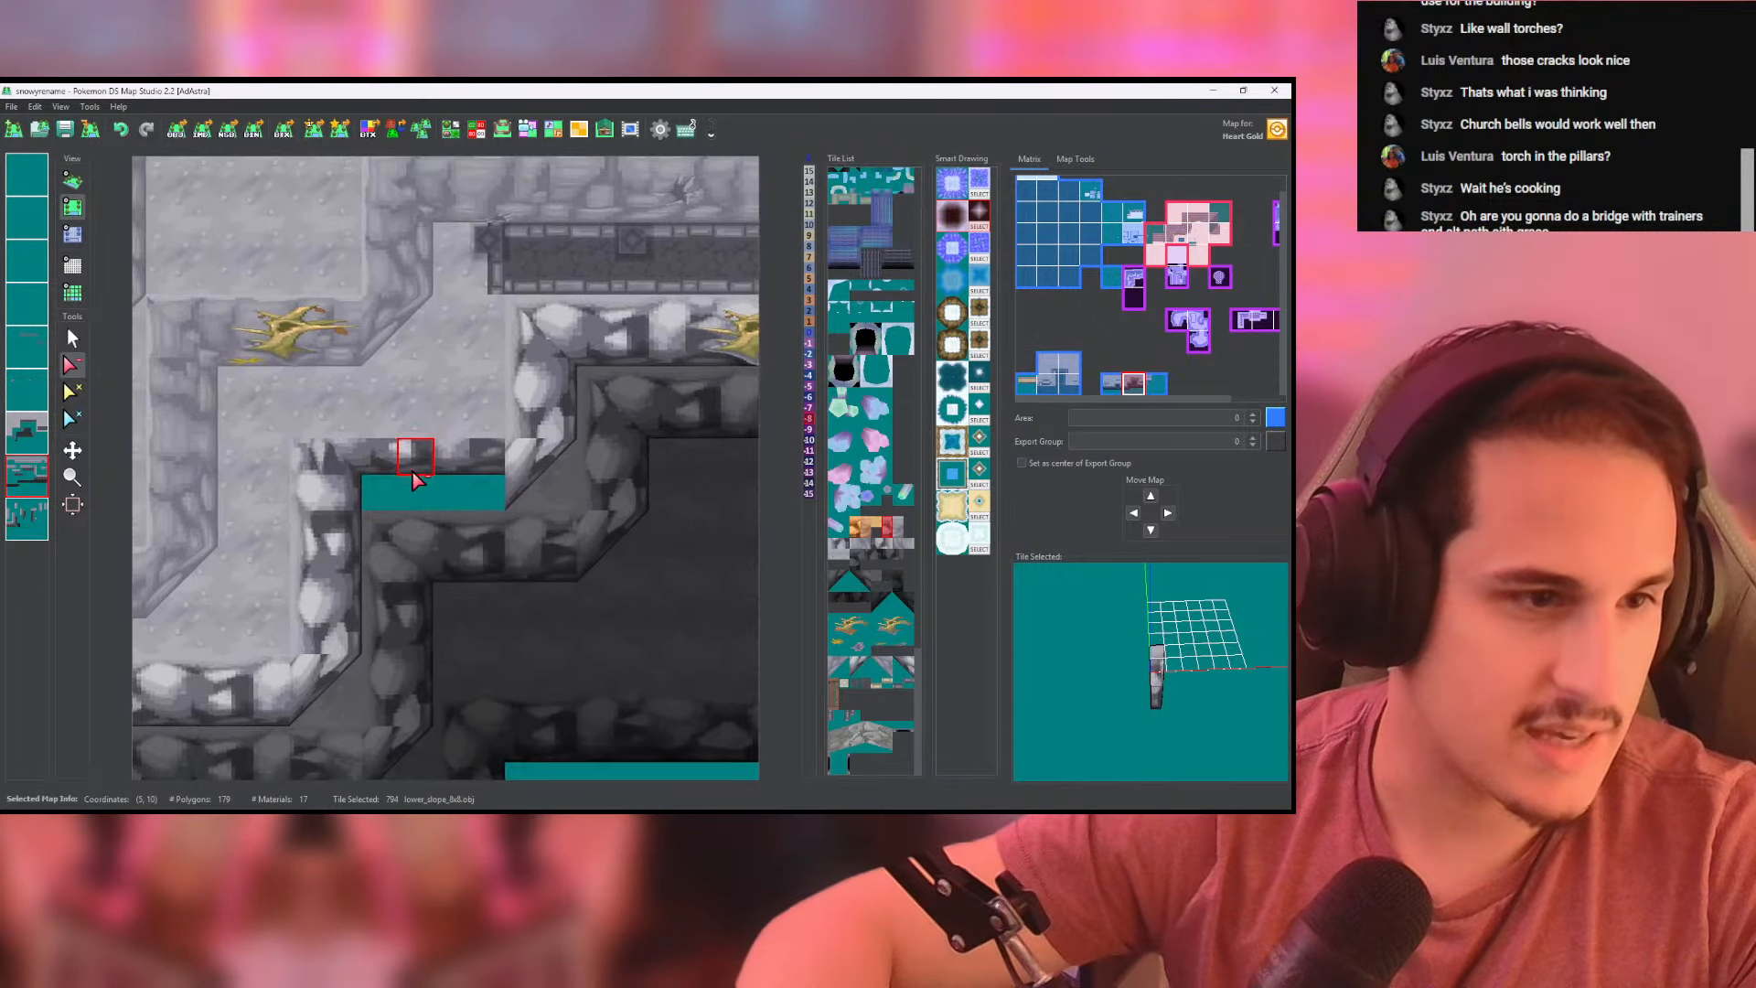
left_click_drag(313, 425, 488, 422)
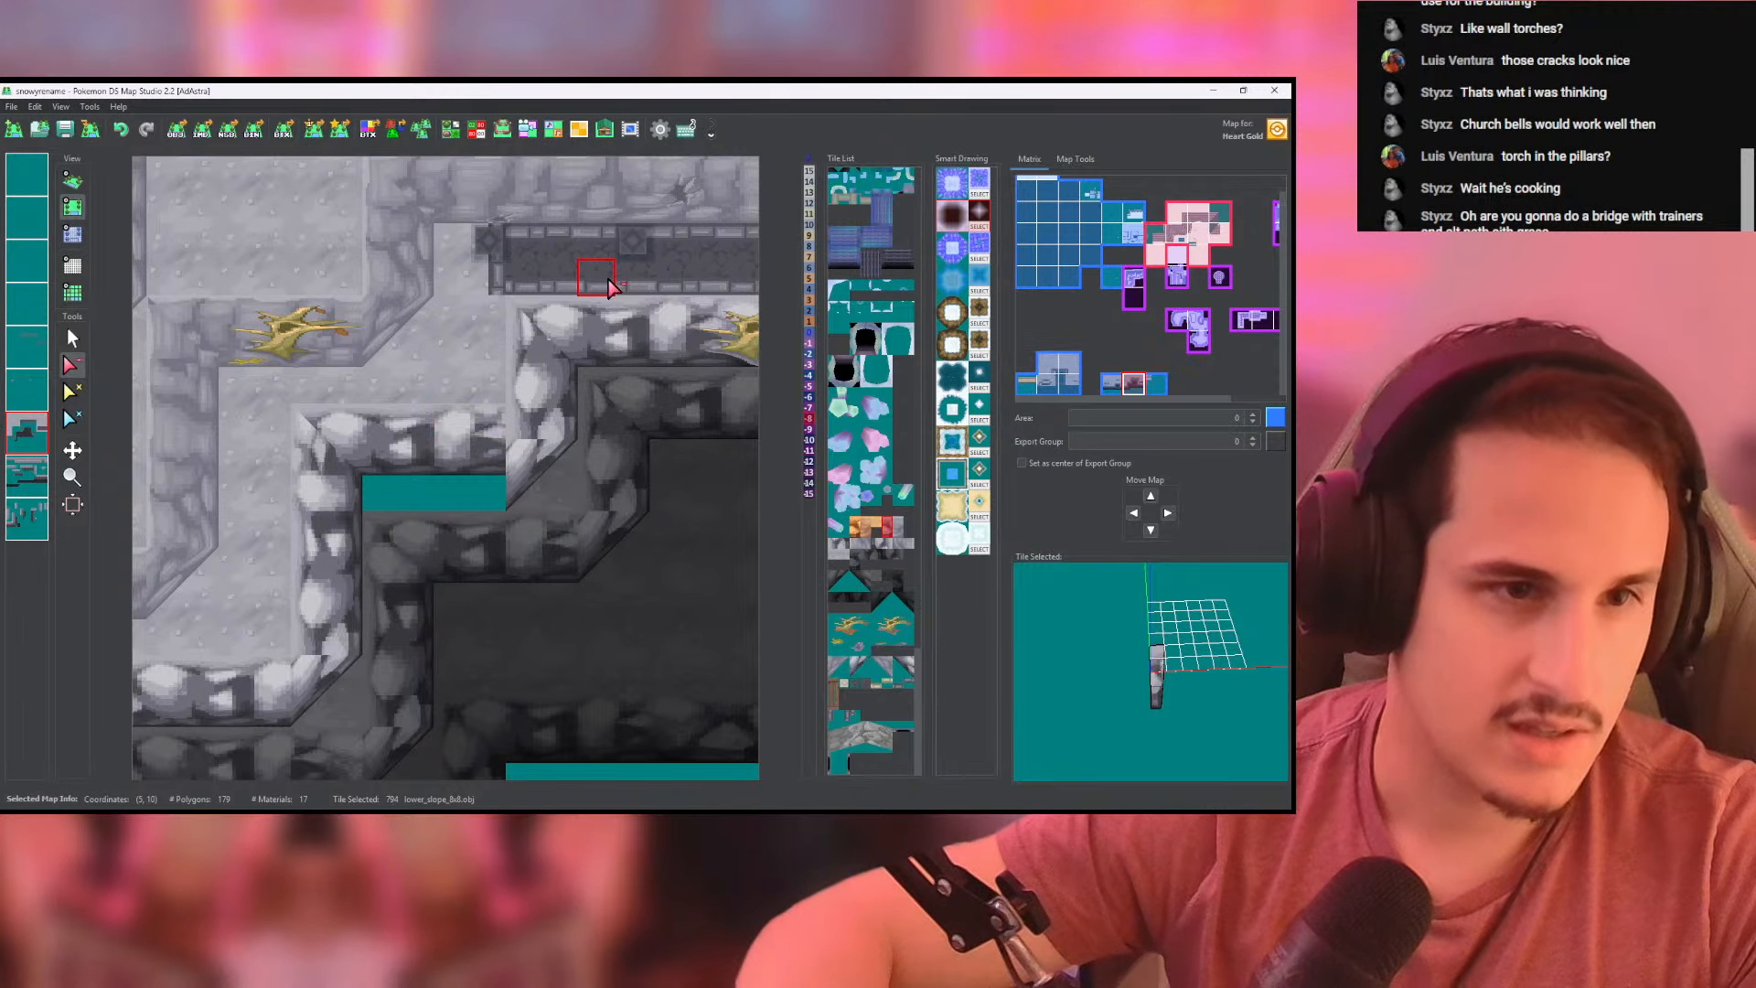
middle_click_drag(651, 265, 526, 344)
middle_click_drag(478, 403, 574, 341)
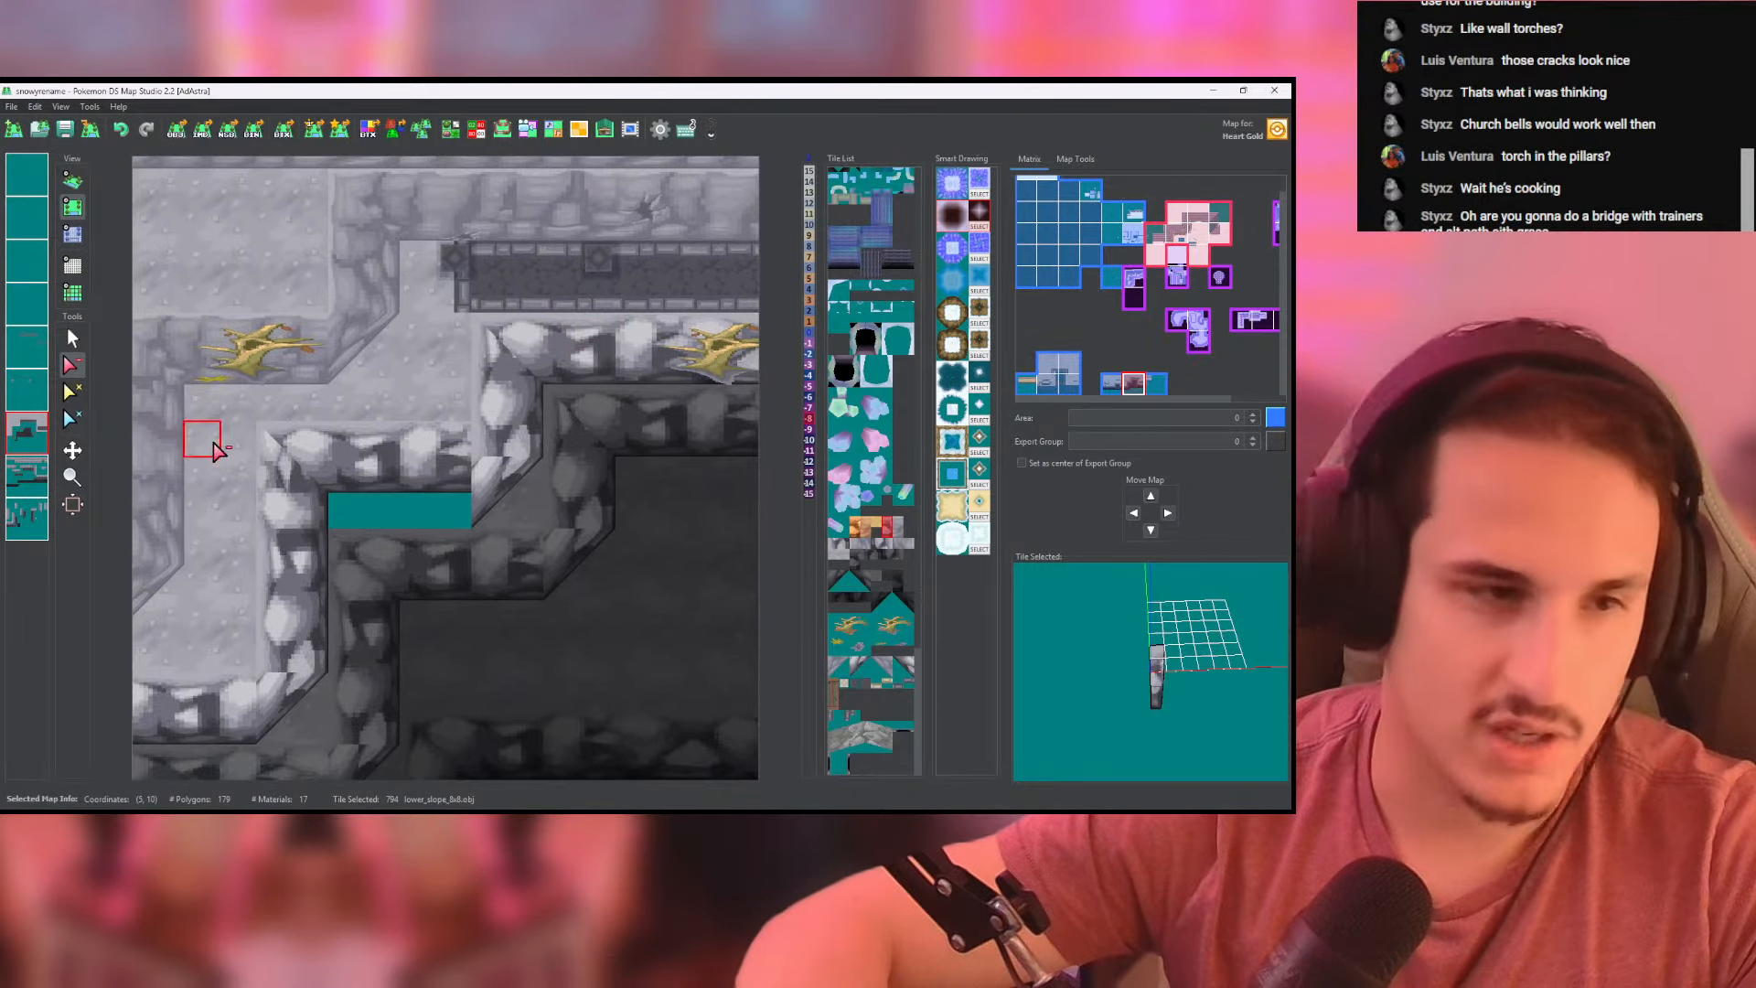
left_click(71, 336)
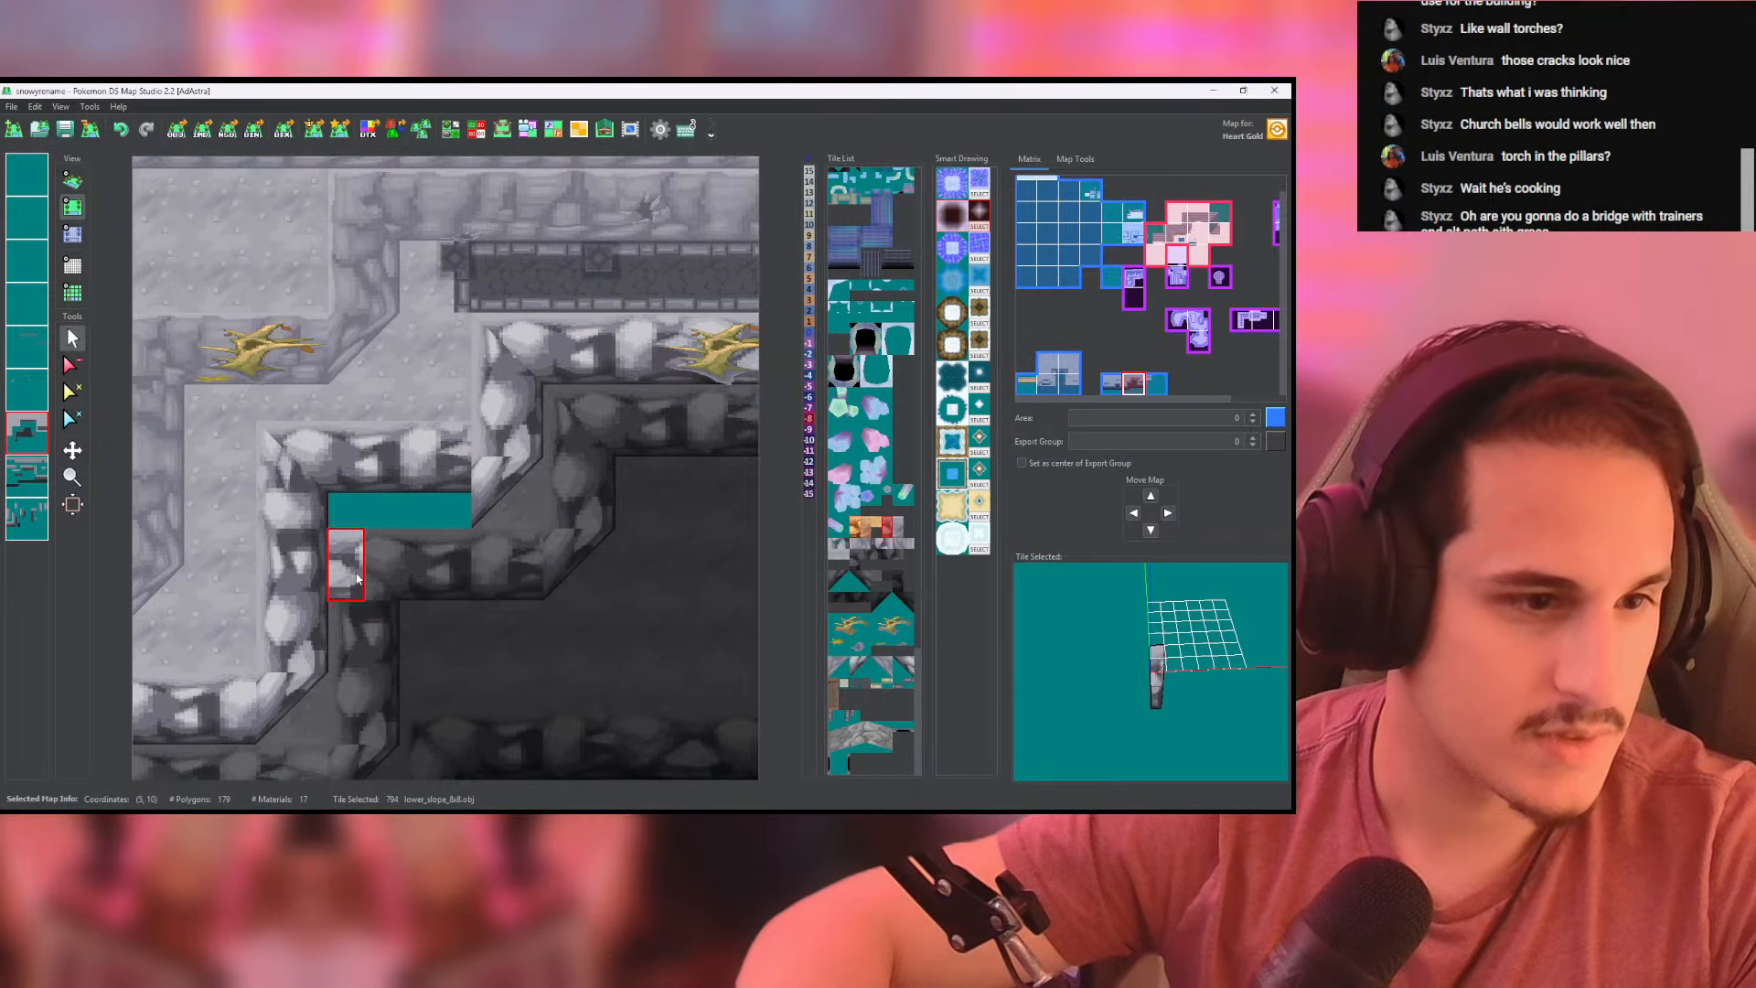
- Rebuild the dark horizontal rim beneath it one tile higher with the matching lower_slope_8x8 tiles and clear its old row
right_click(23, 473)
right_click(36, 476)
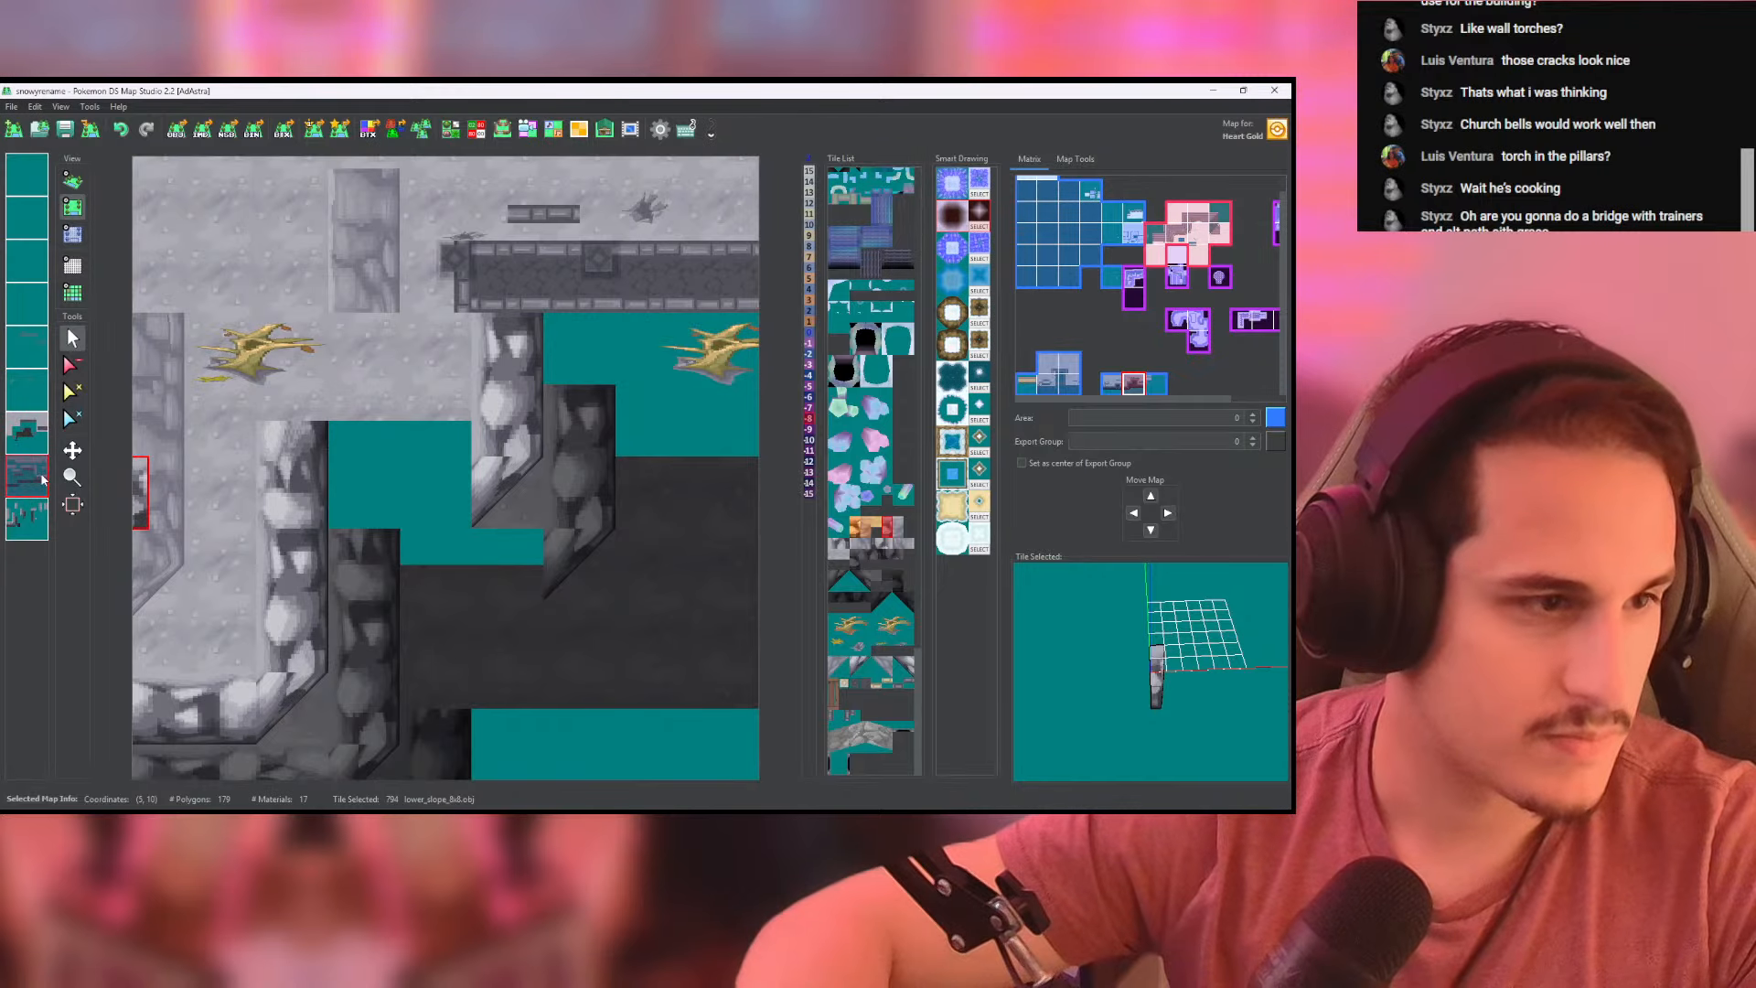
right_click(37, 476)
right_click(347, 578)
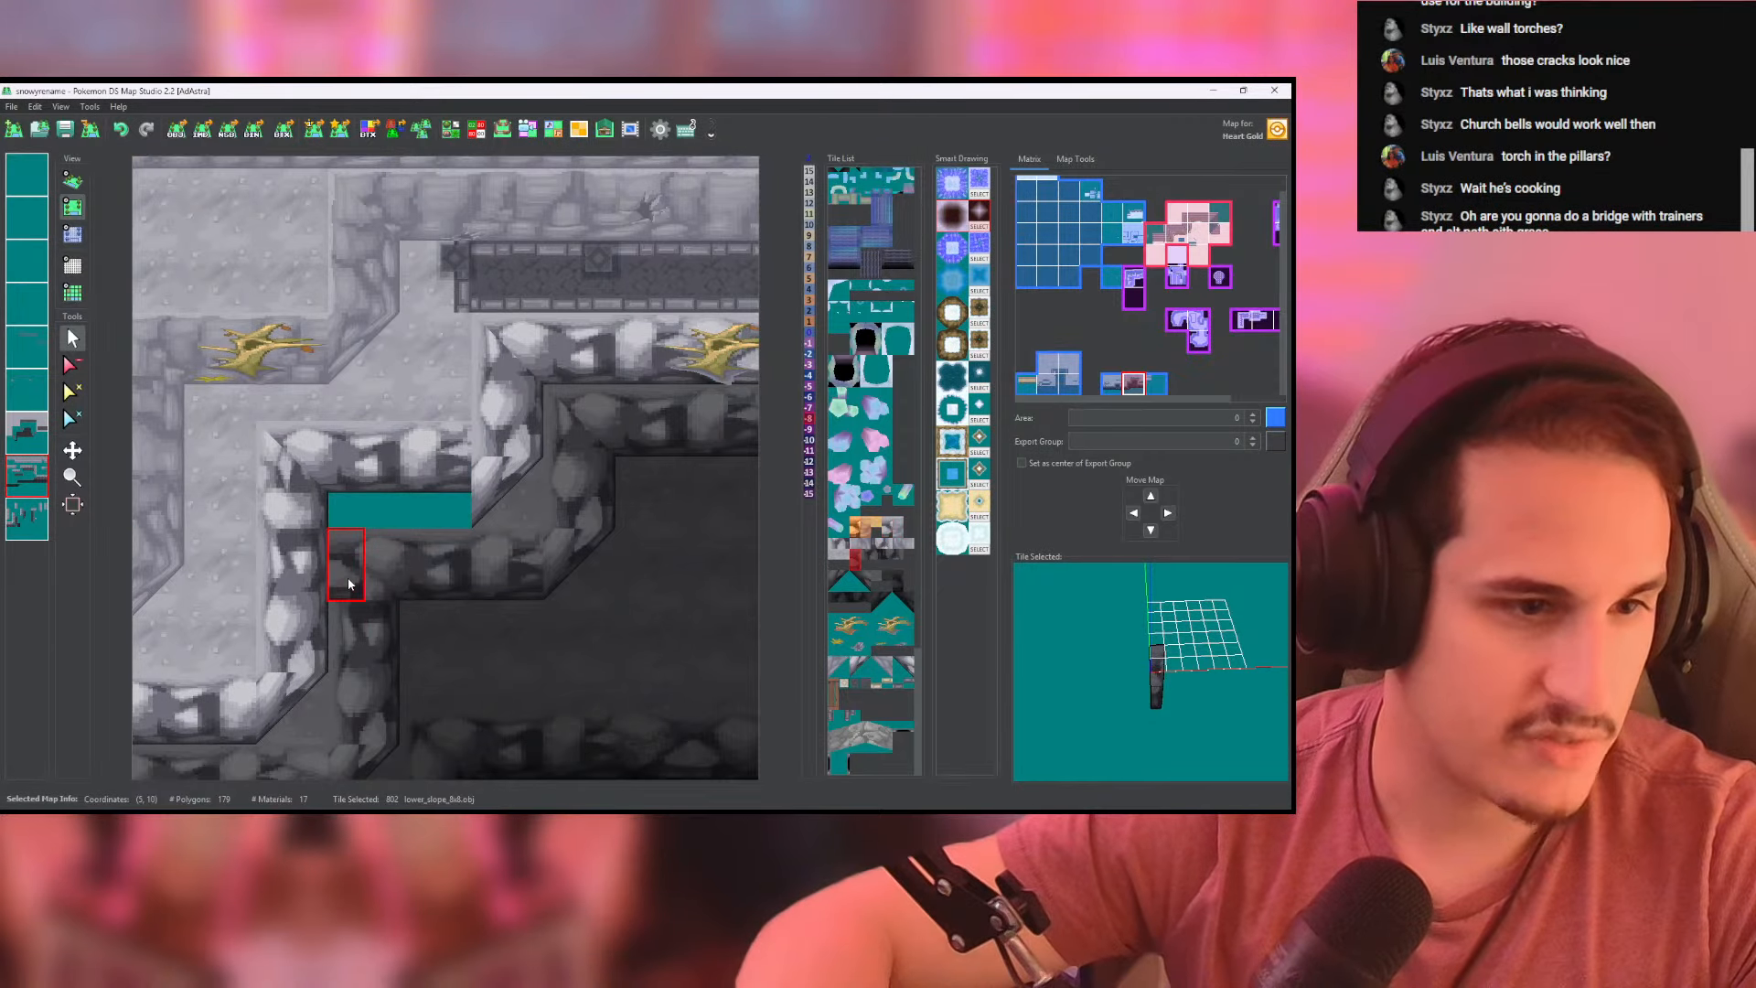
left_click(30, 519)
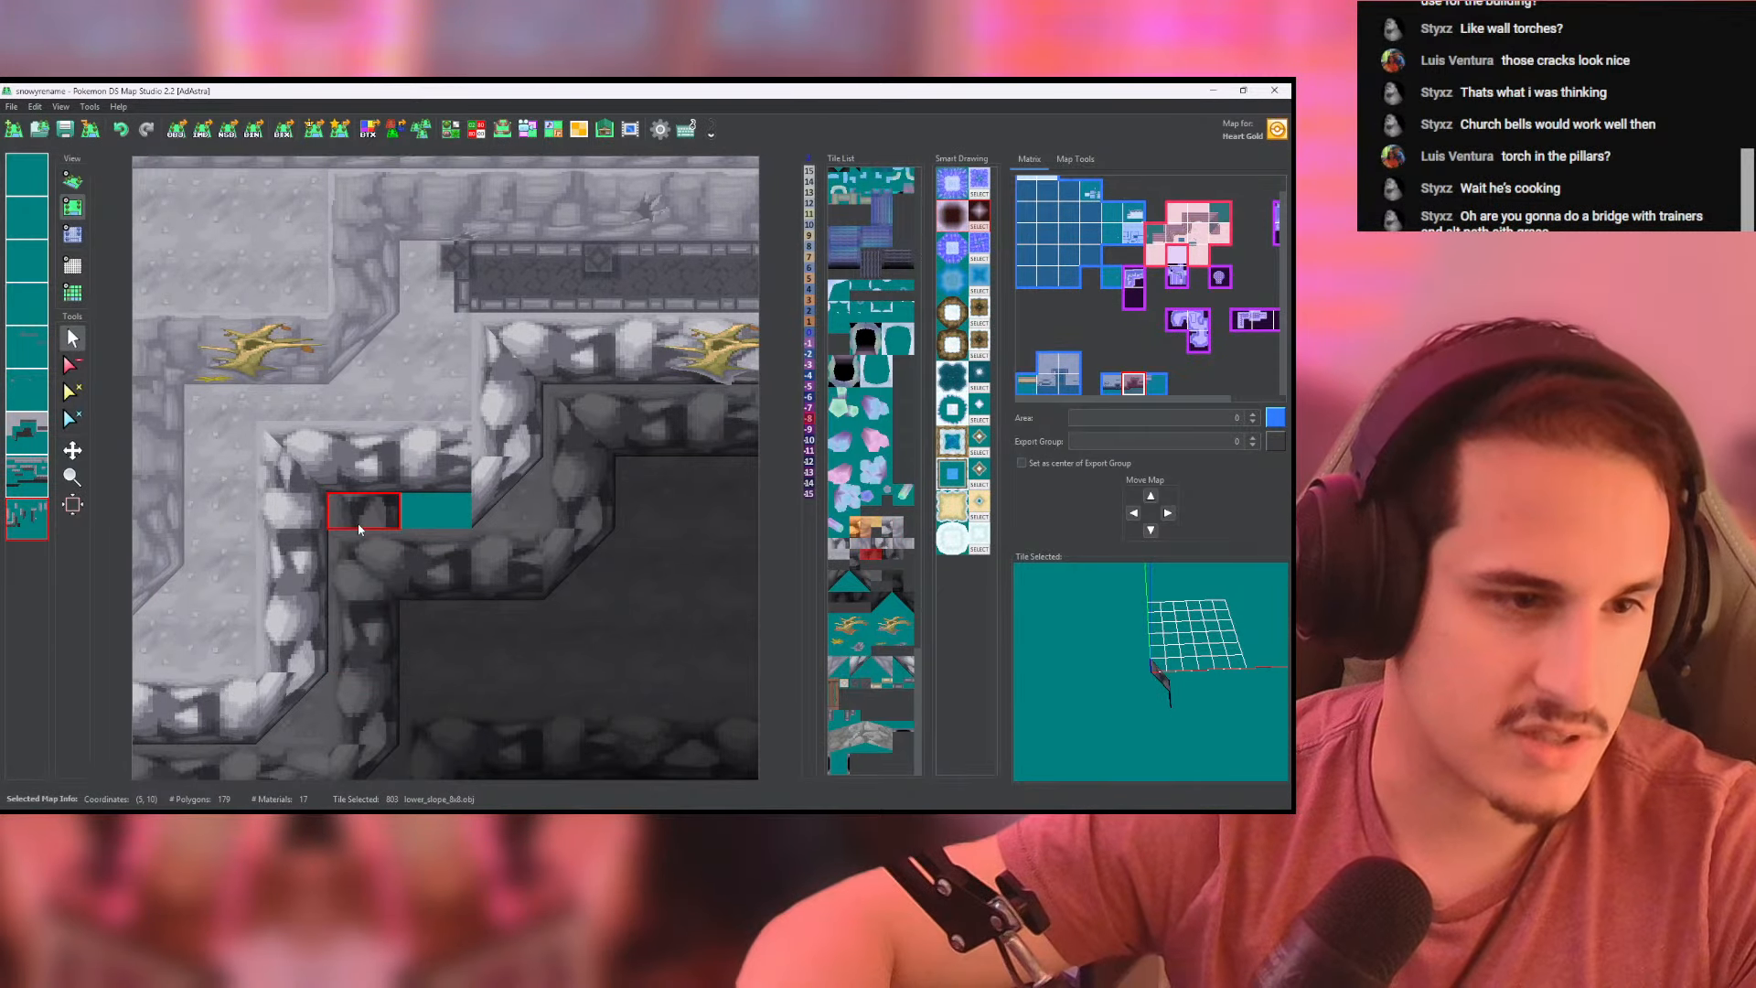
left_click(358, 523)
left_click(43, 489)
scroll(416, 590, "up", 1)
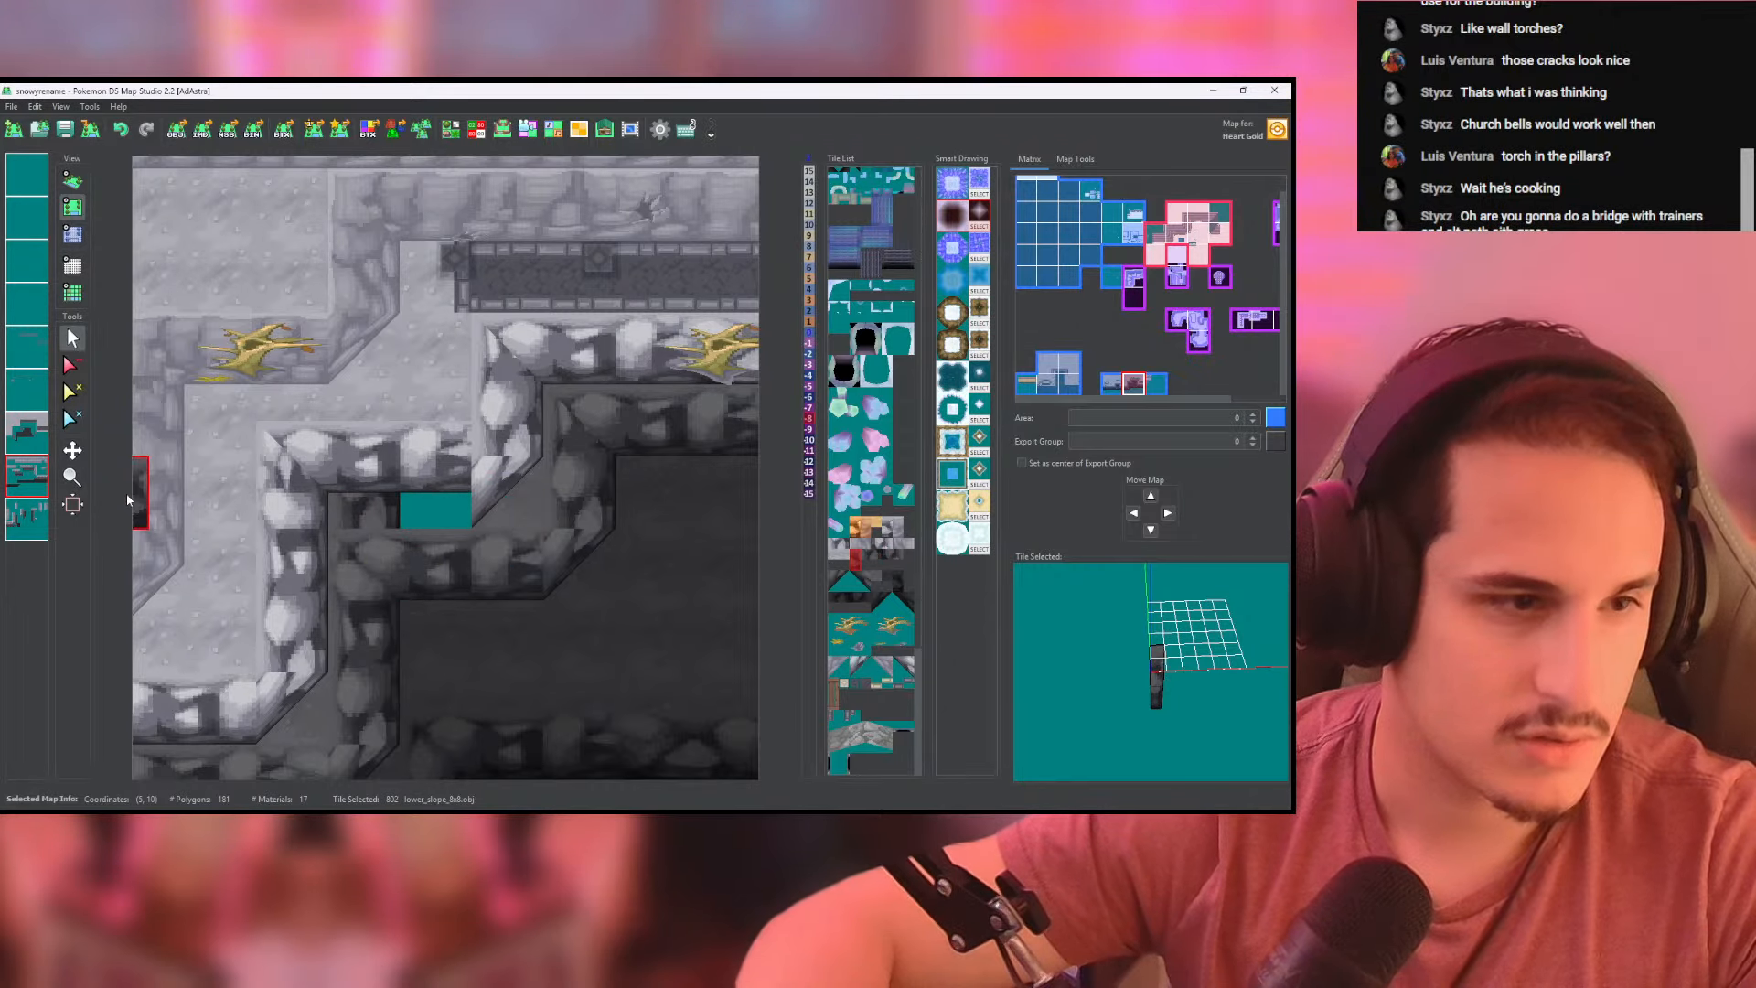
left_click(72, 365)
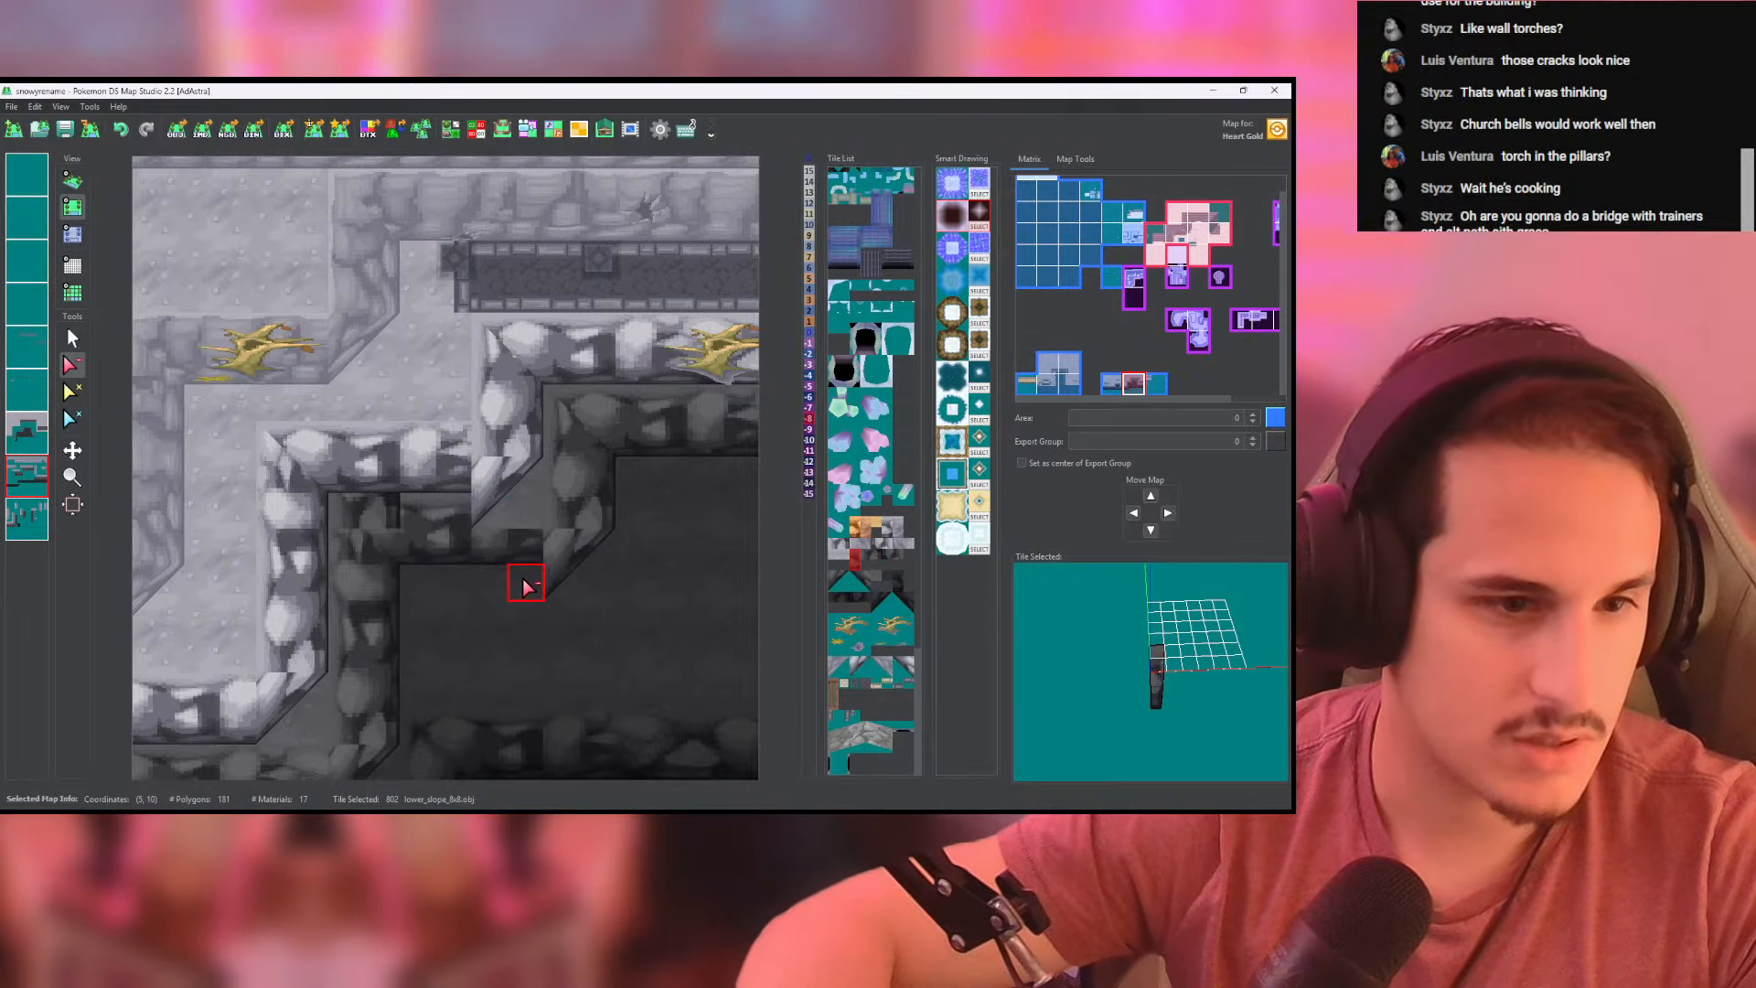
- Shift the light rim's diagonal high_corner tile up one tile to meet the raised rim and clear the old corner
left_click(27, 518)
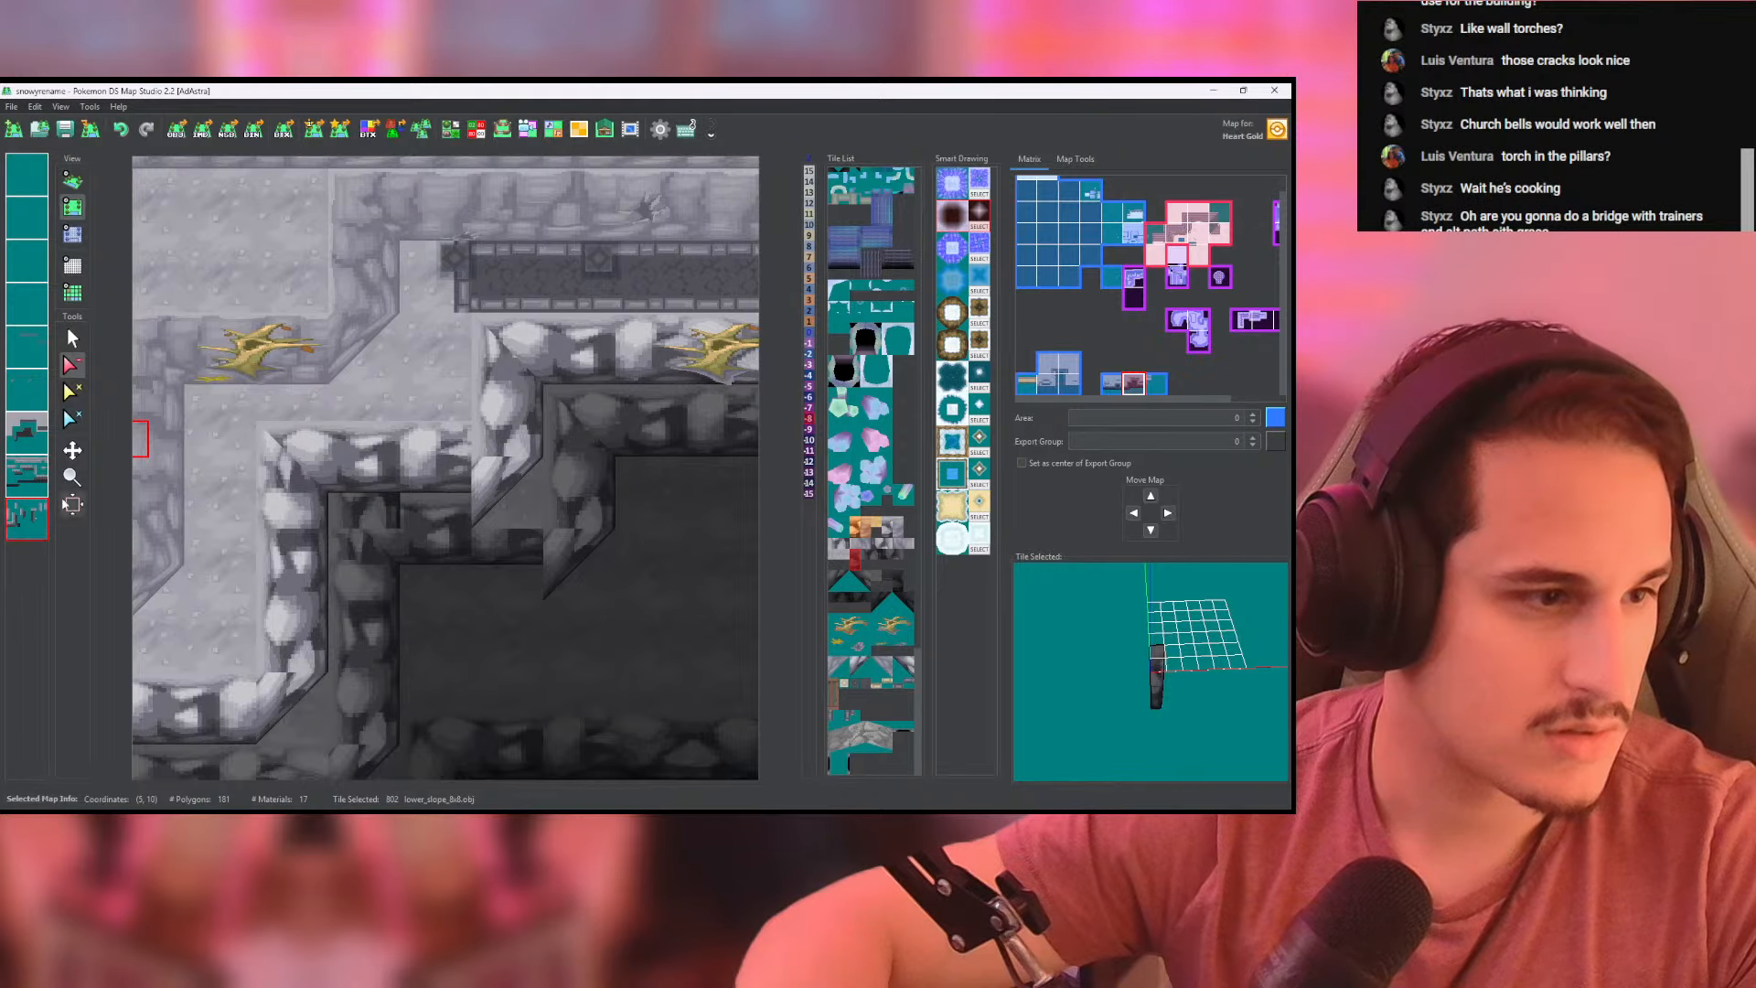
left_click(72, 339)
right_click(492, 508)
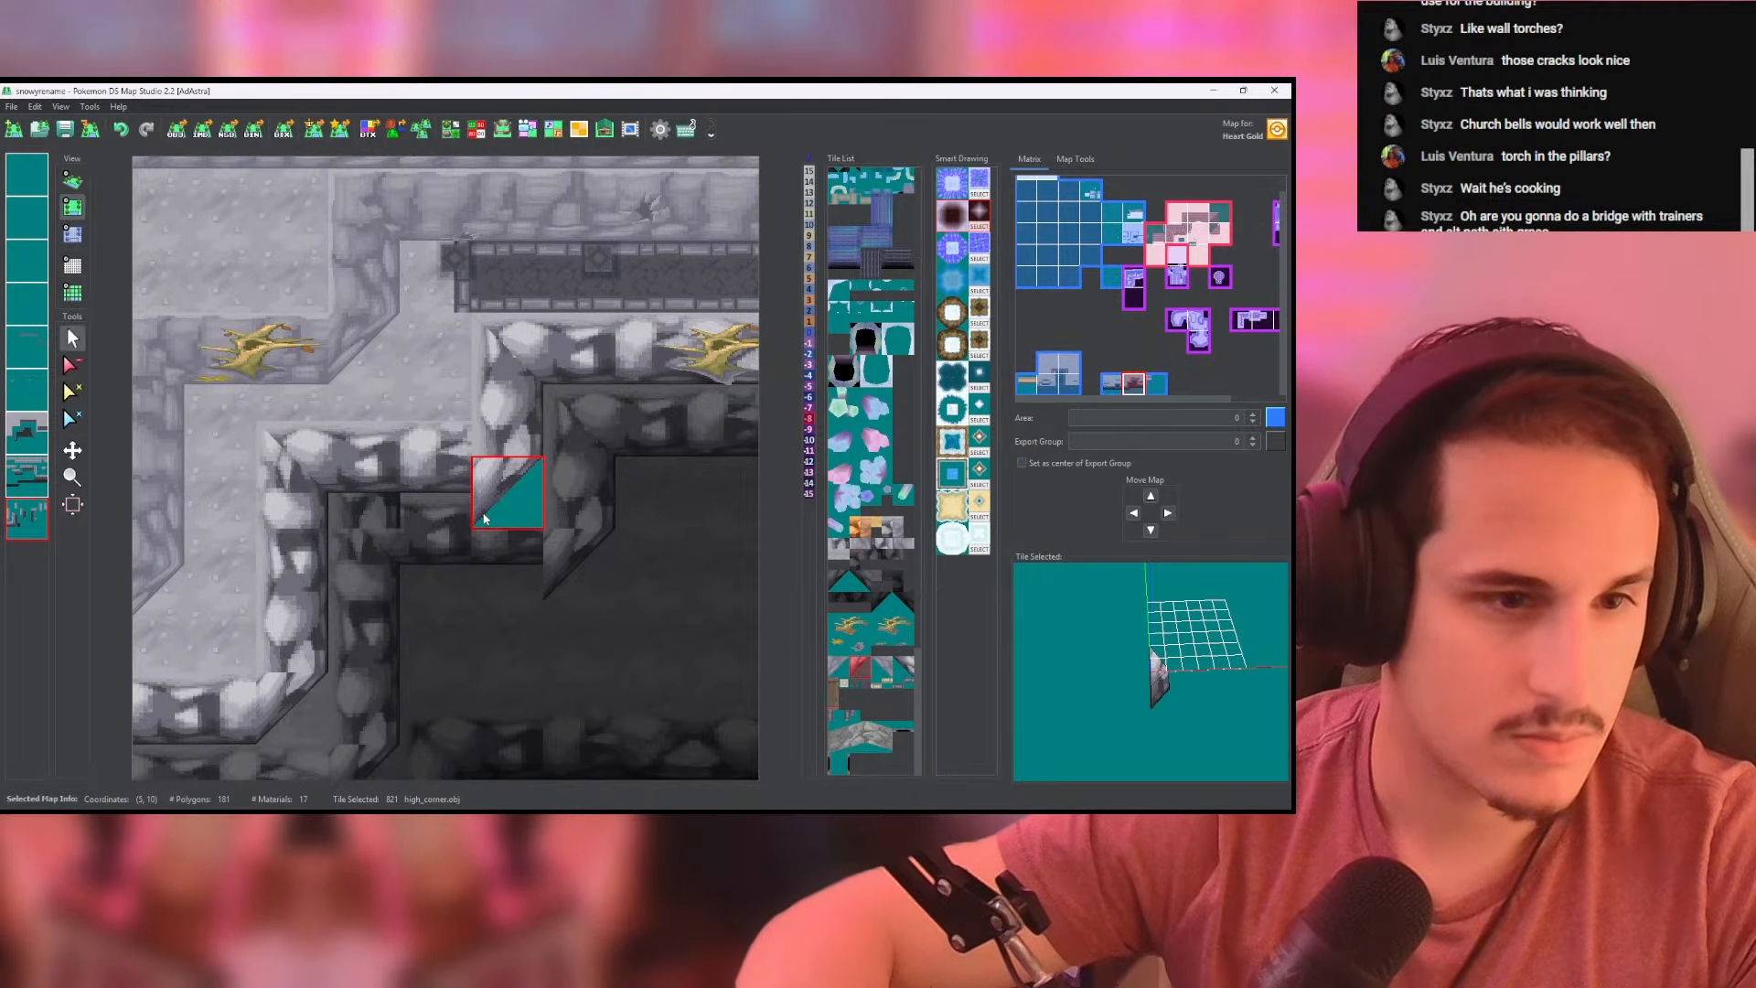
left_click(491, 472)
left_click(73, 365)
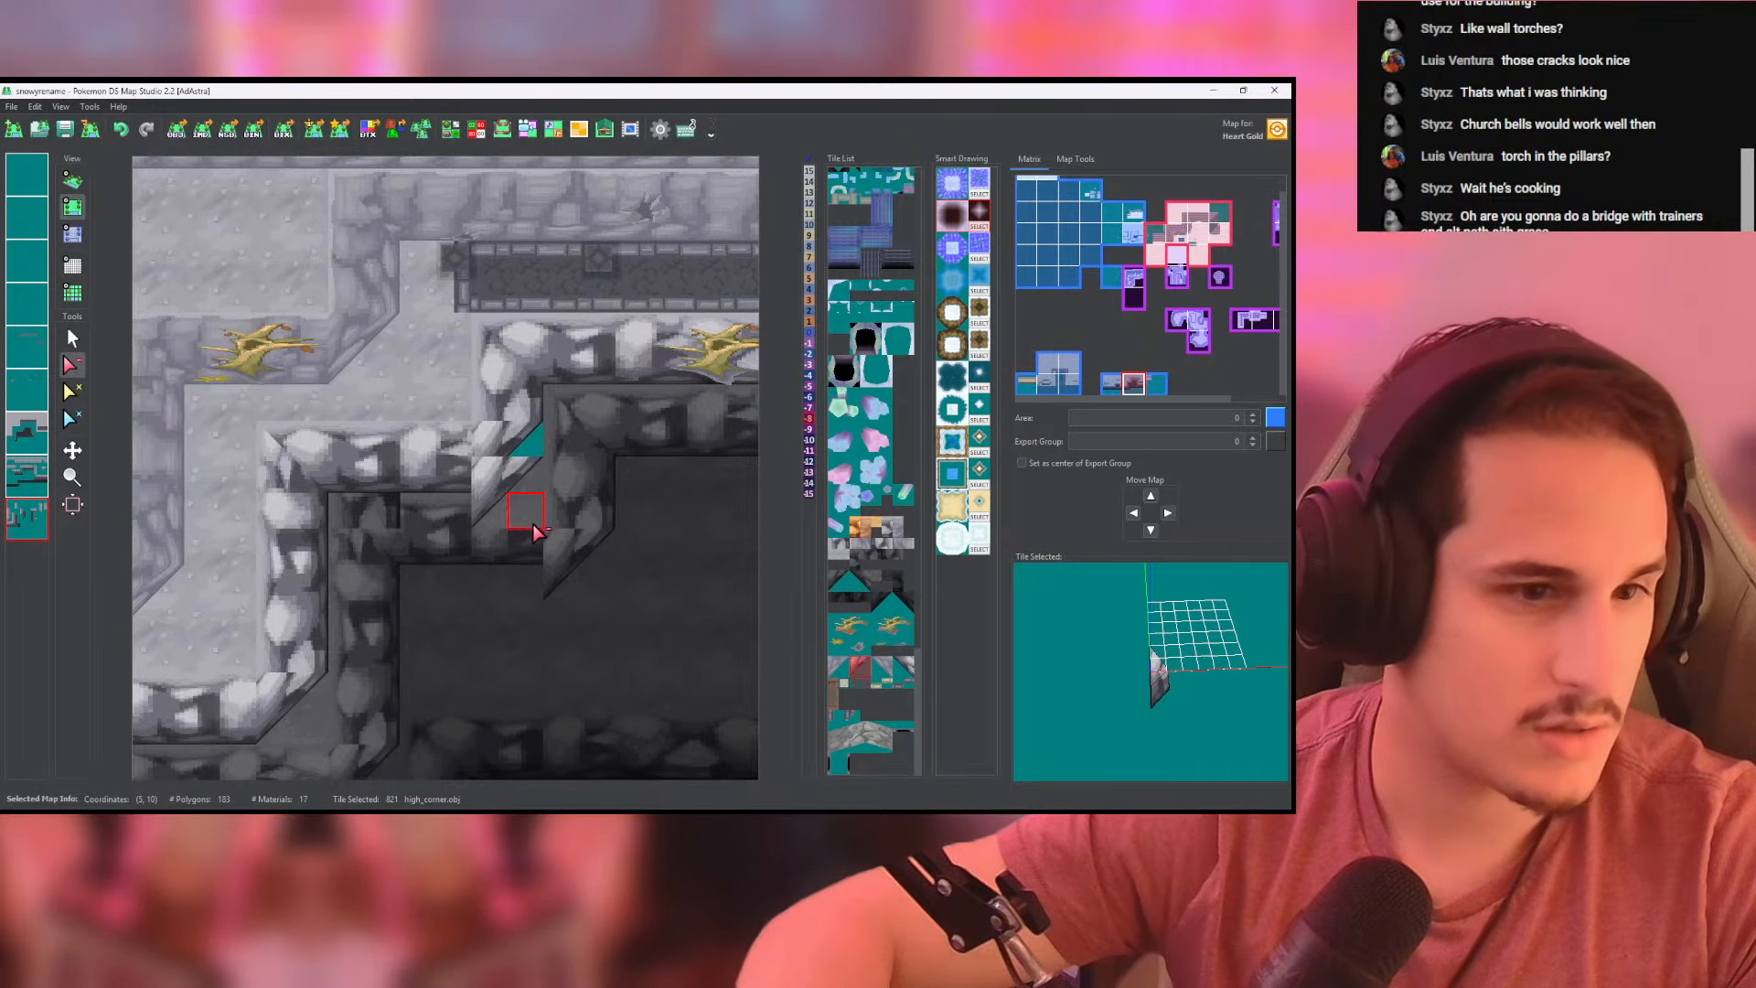
left_click(27, 476)
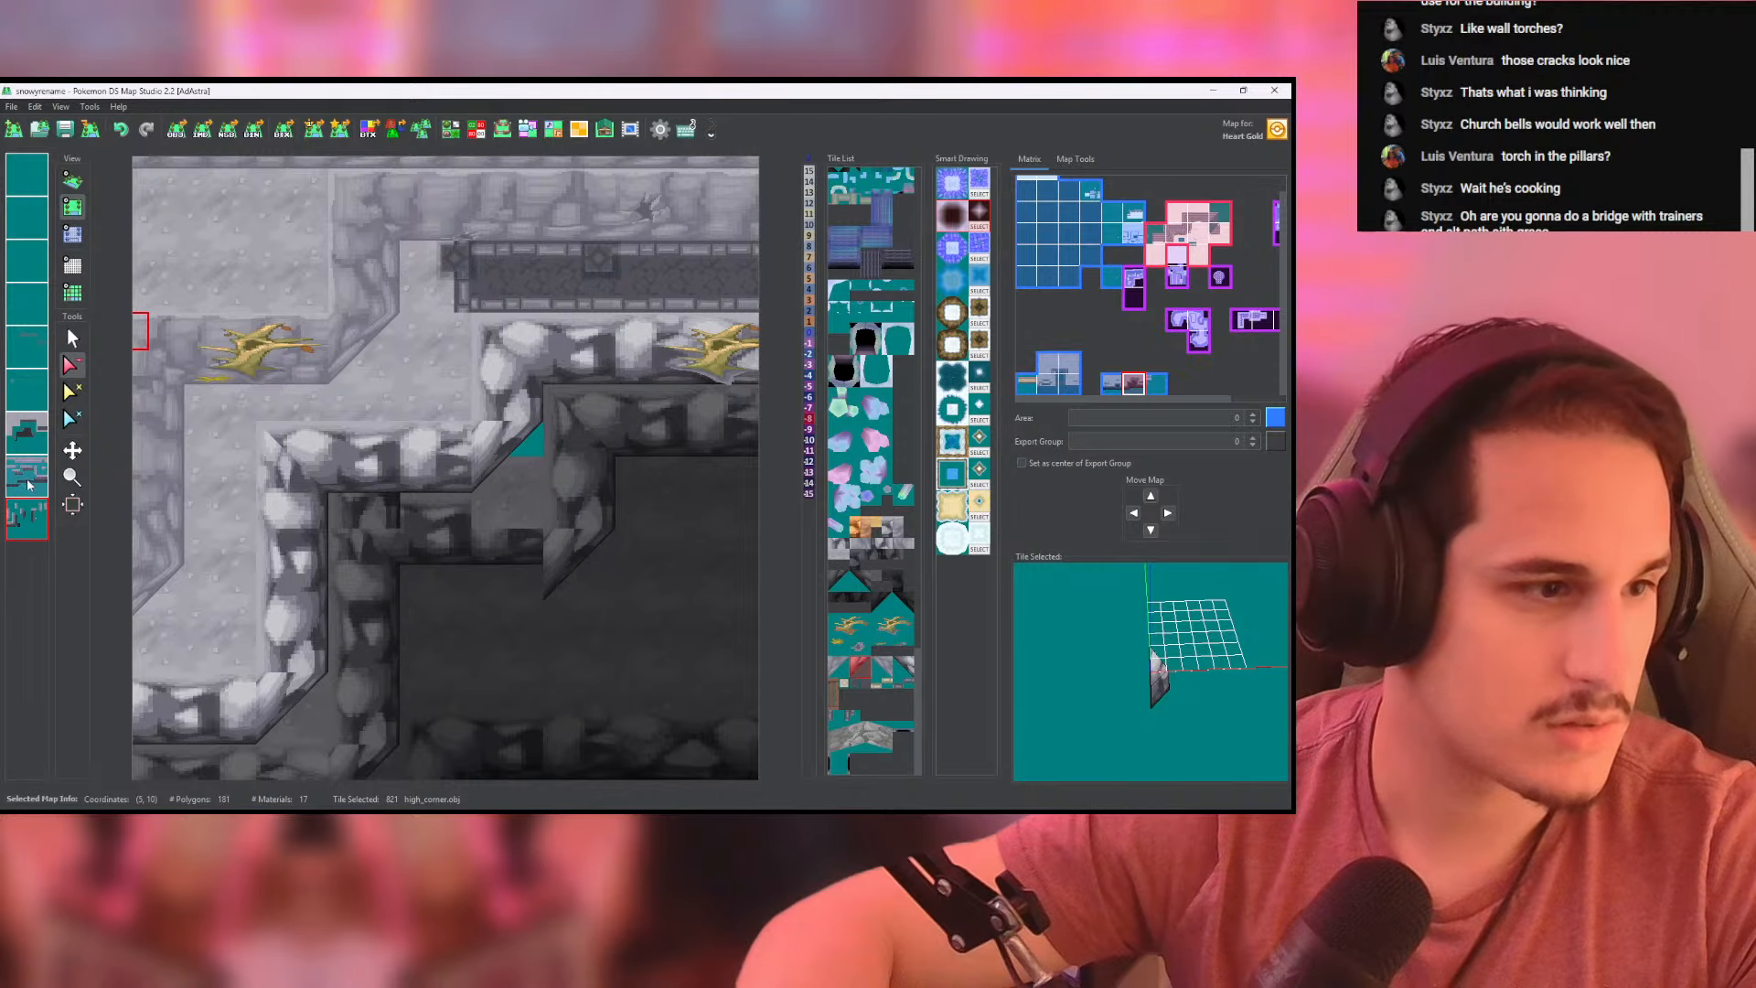
left_click(30, 518)
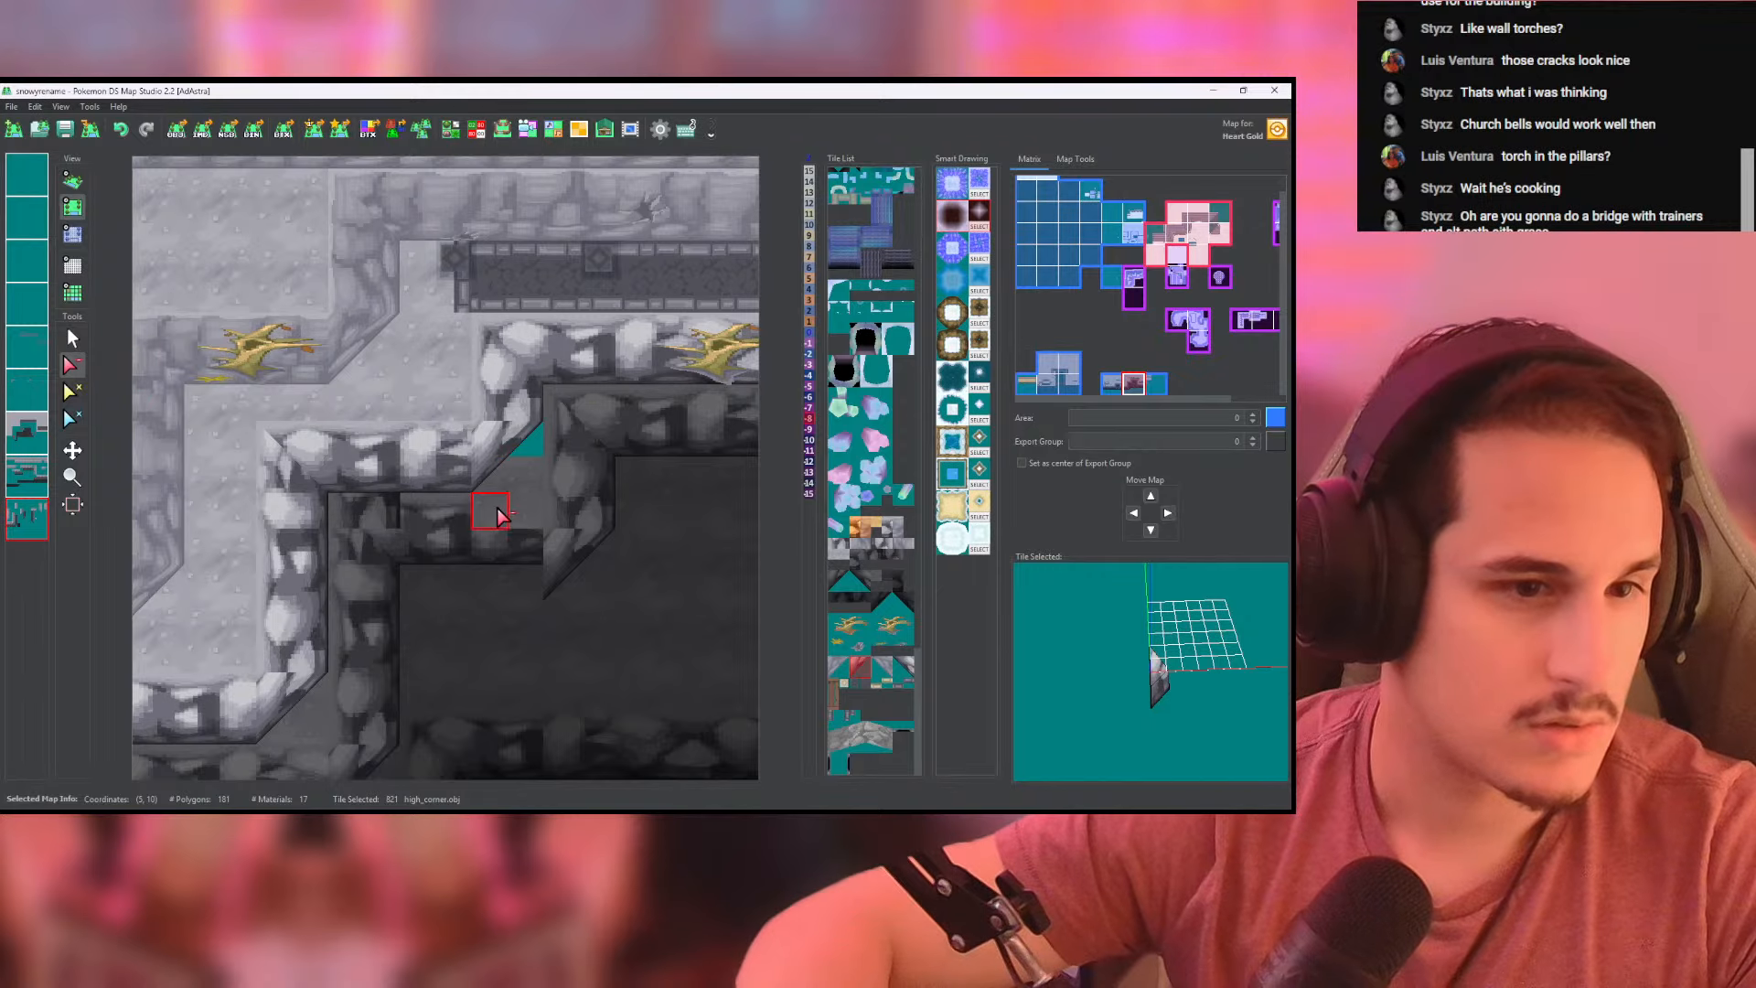
- Shift the dark rim's diagonal high_corner tile up one tile to meet the raised dark rim and clear the old corner
middle_click(32, 479)
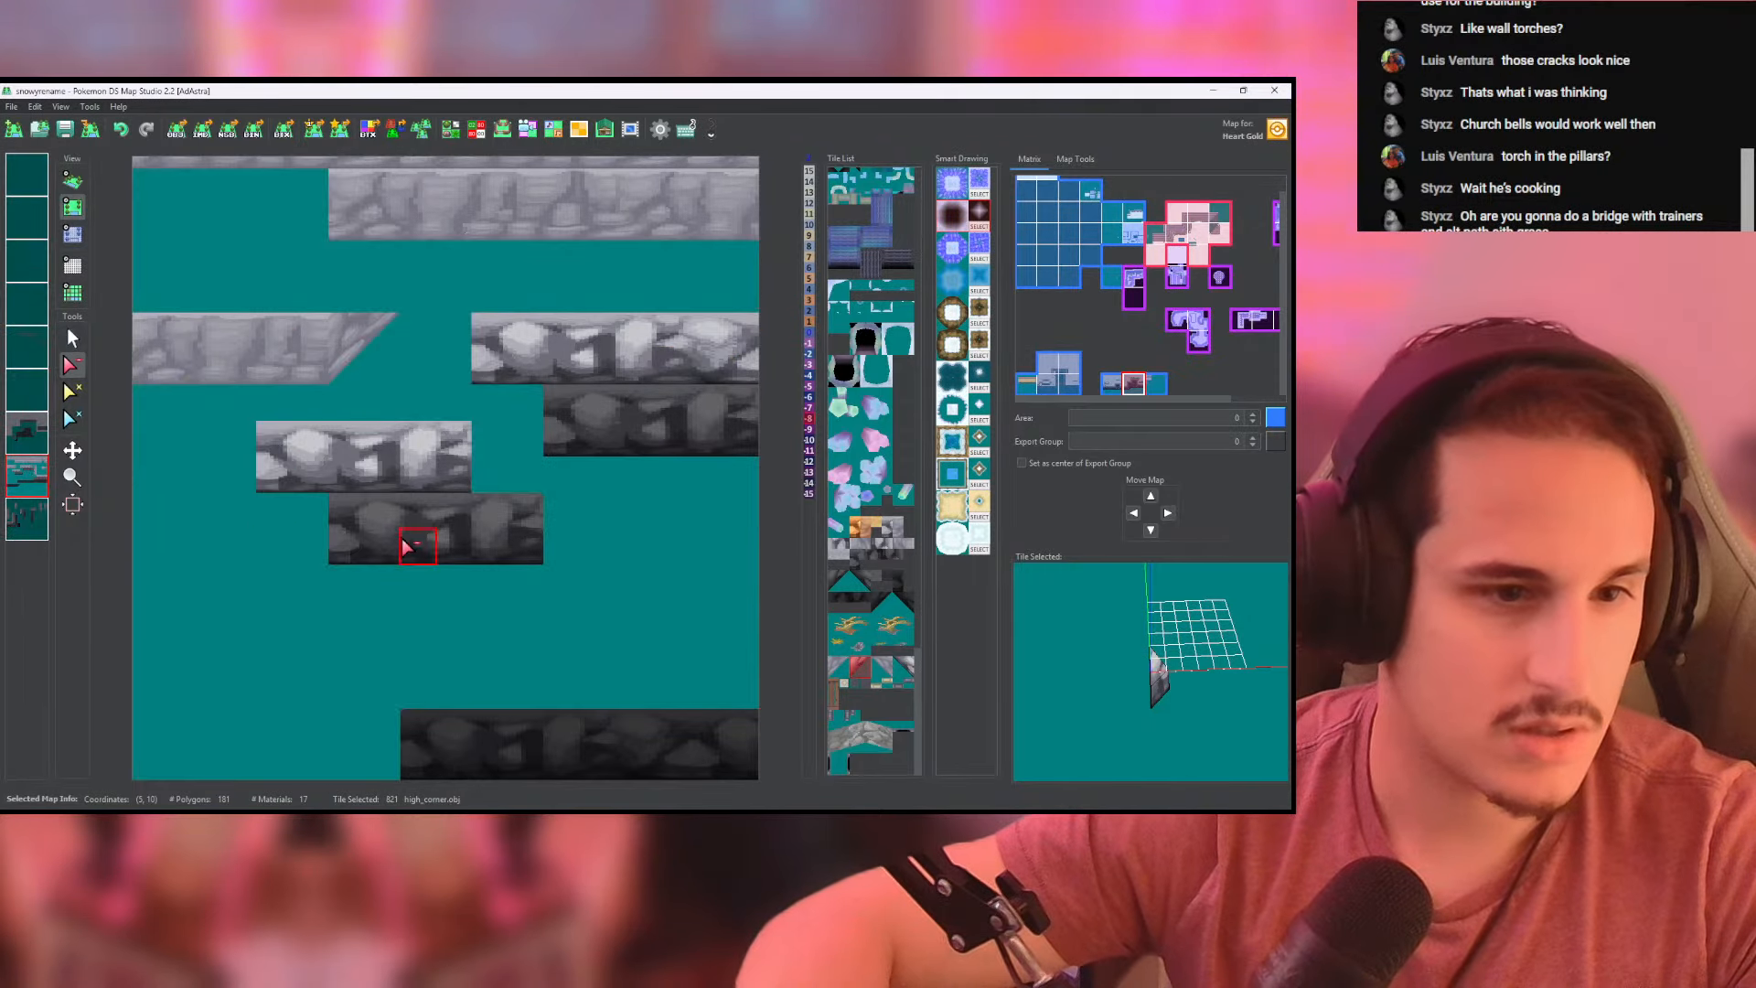
middle_click(26, 517)
left_click(28, 517)
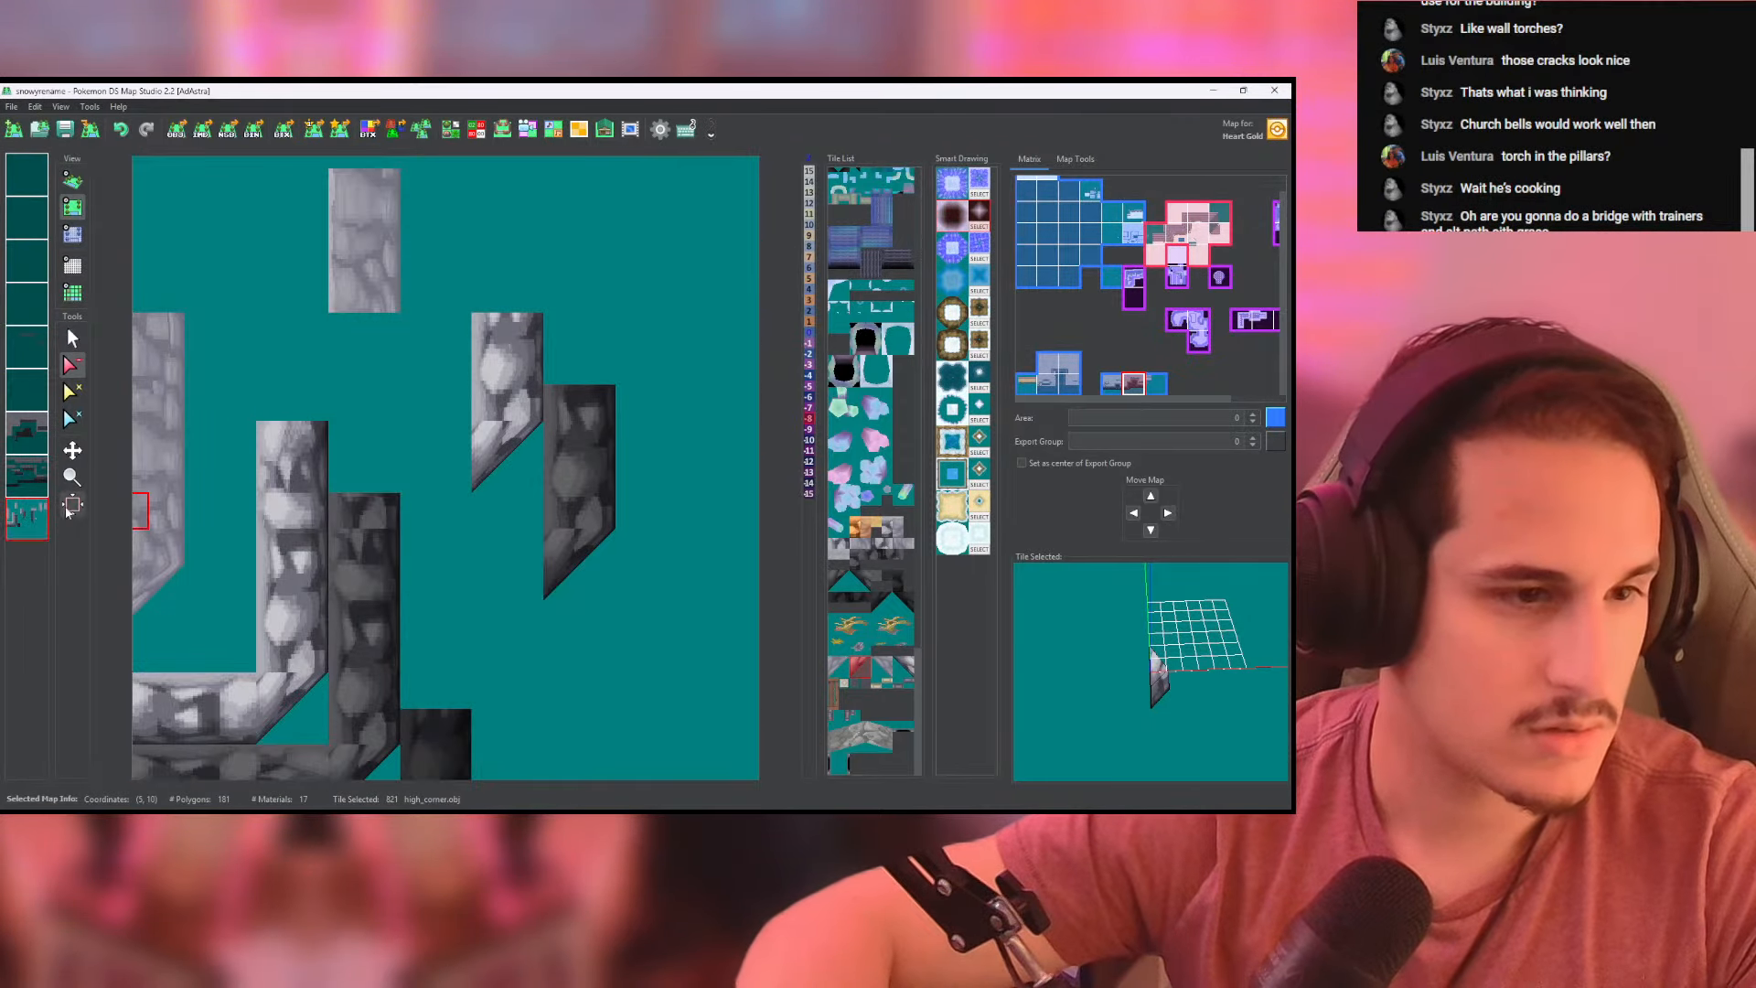
left_click(576, 532)
left_click(73, 344)
middle_click_drag(437, 577, 447, 428)
right_click(363, 633)
left_click(574, 398)
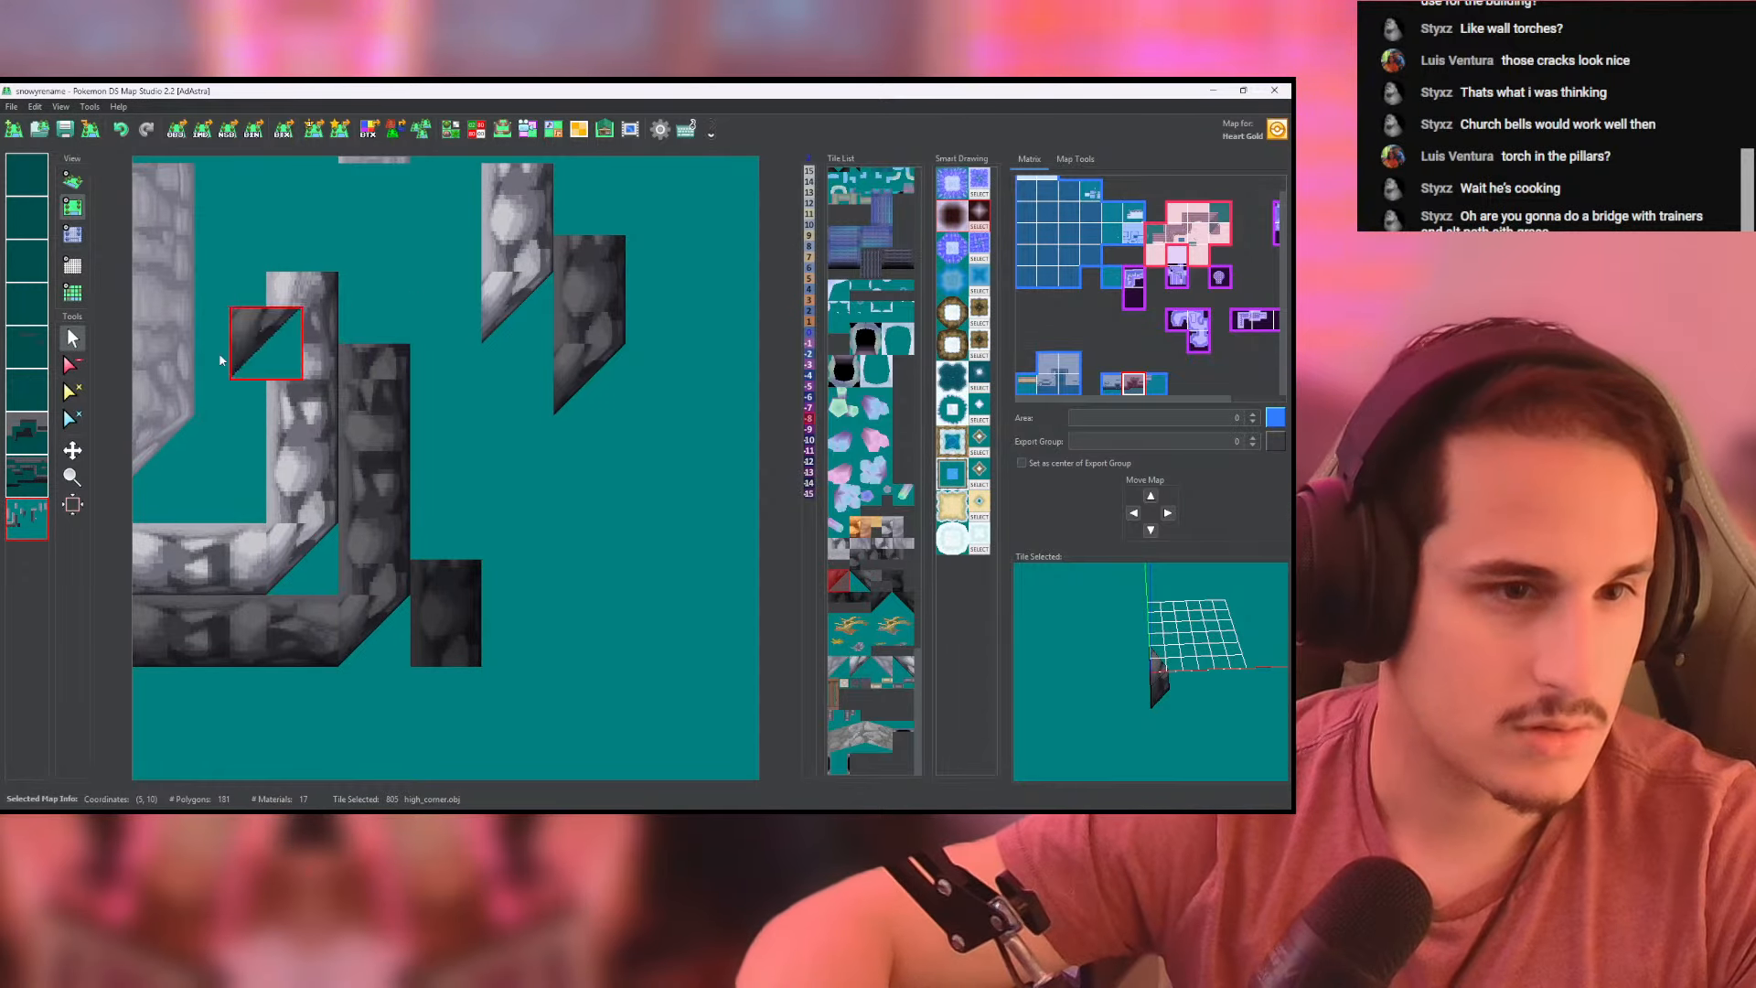
left_click(30, 518)
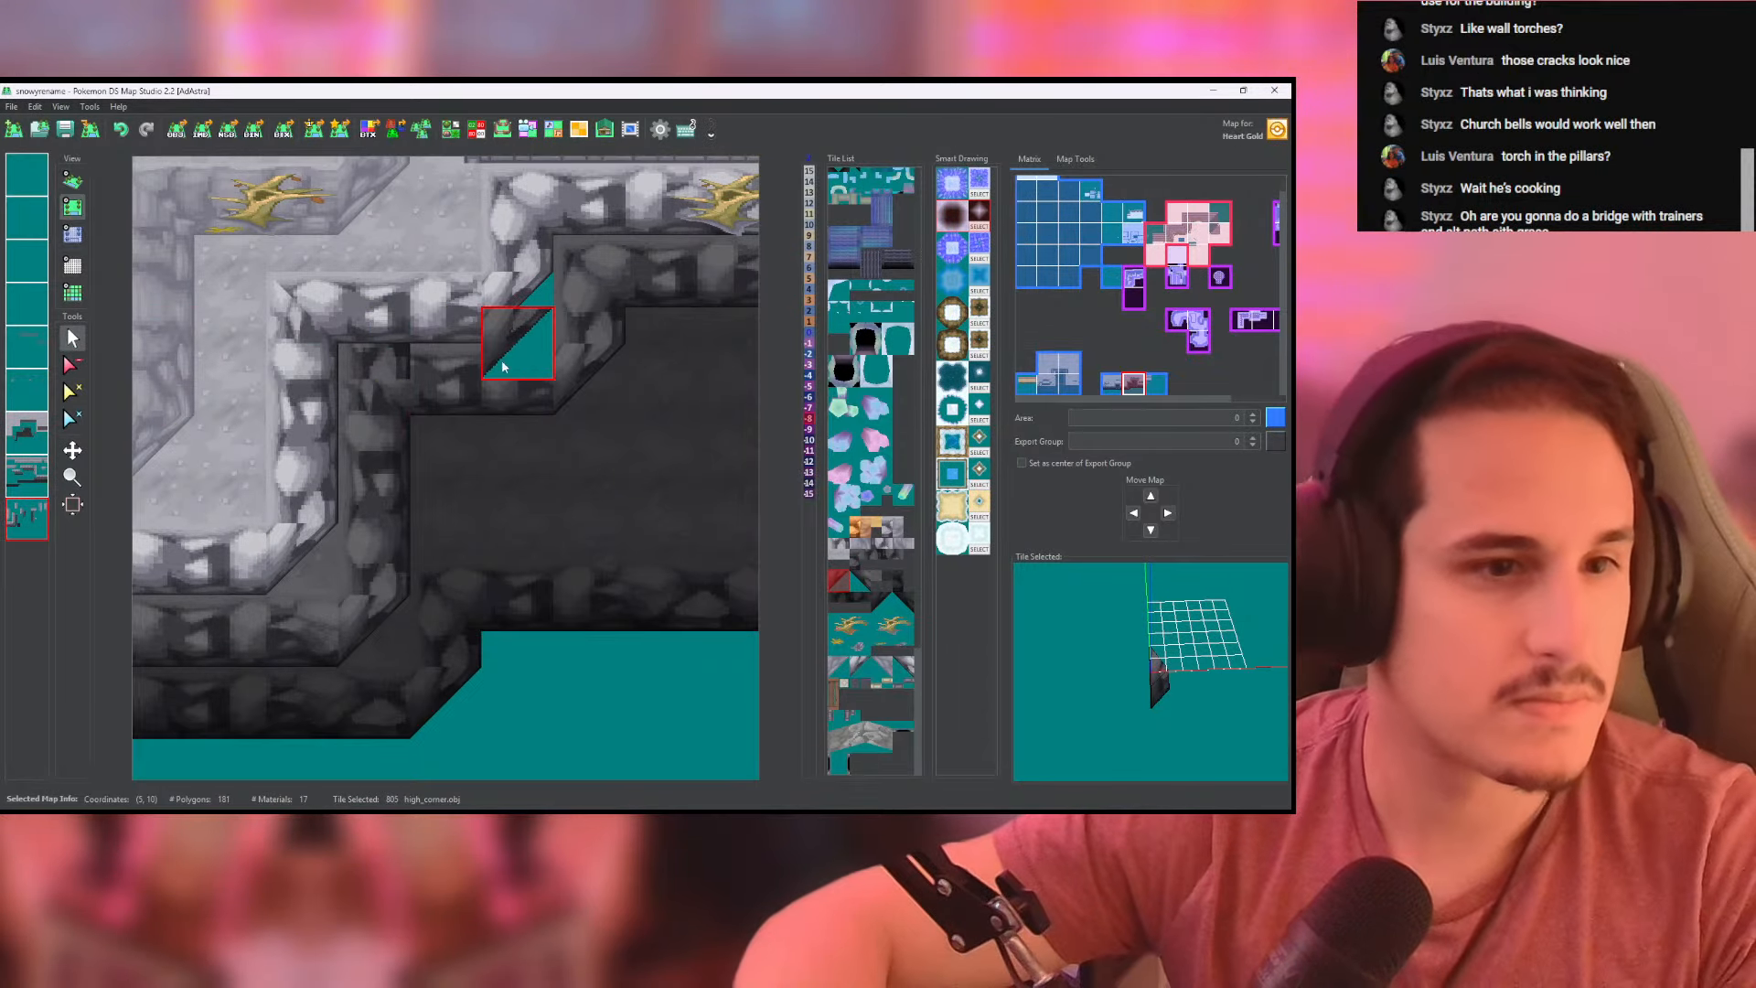
- Fill the gap between the light and dark rims with cliffside_ground tiles at height -8 on the ground layer
left_click(28, 433)
right_click(498, 361)
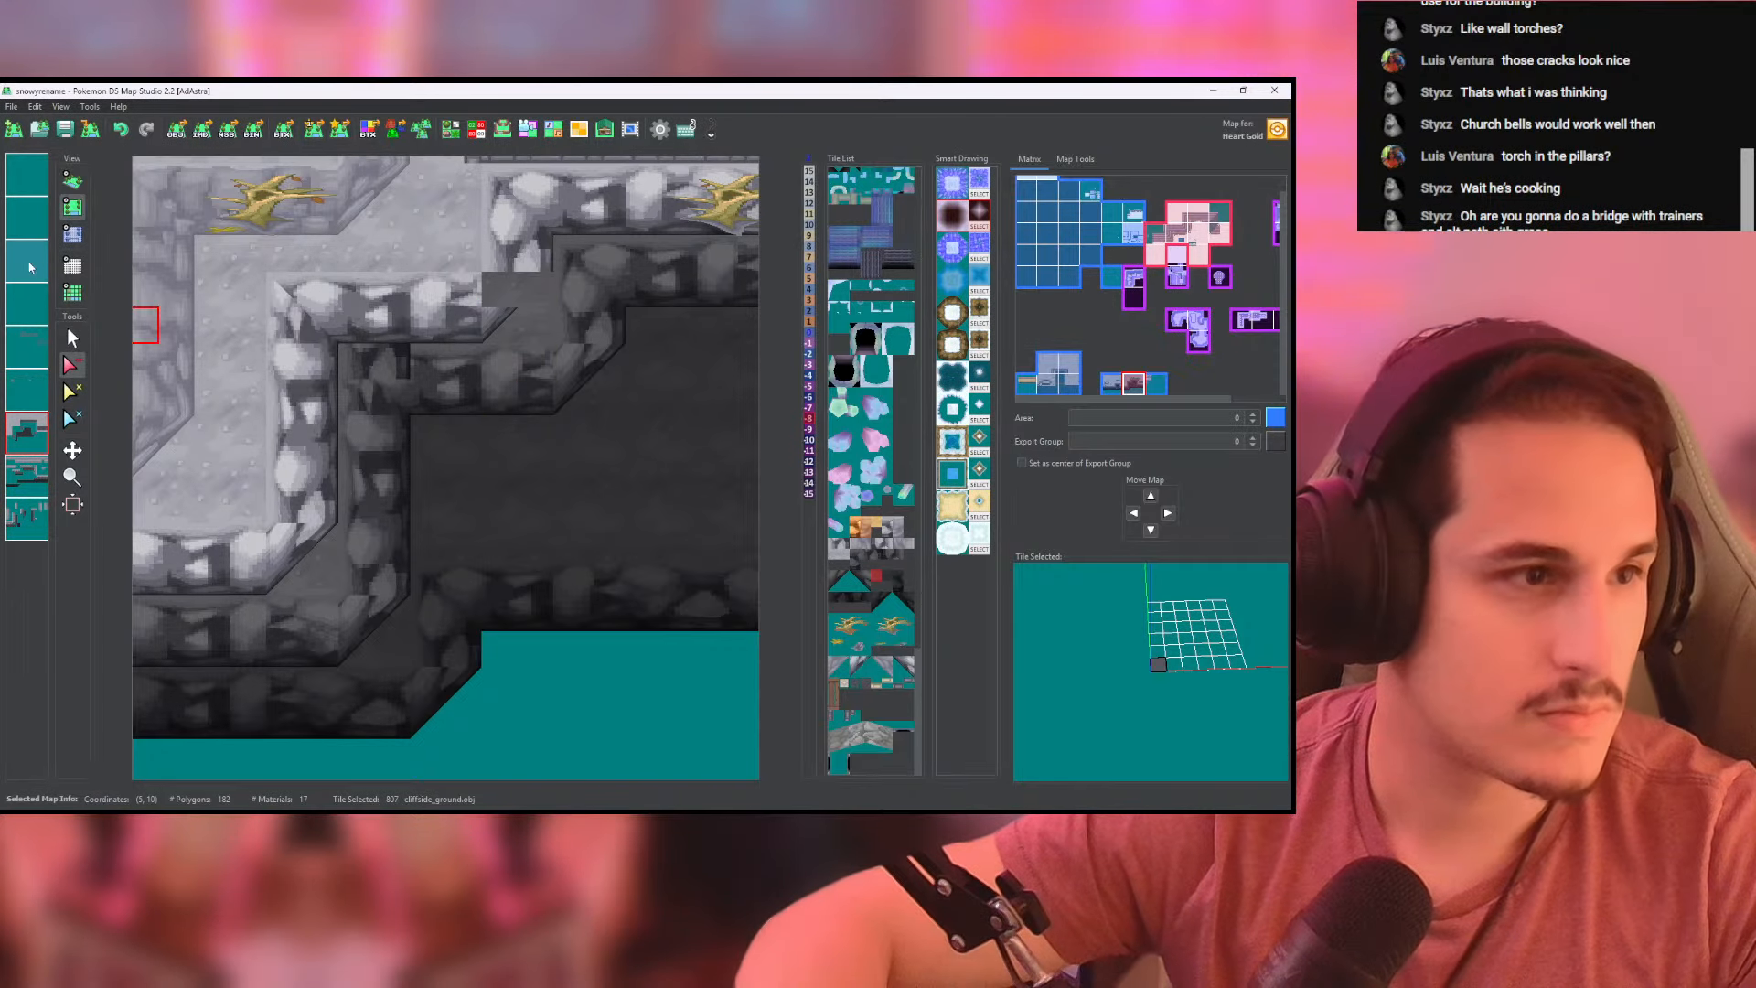
left_click(72, 234)
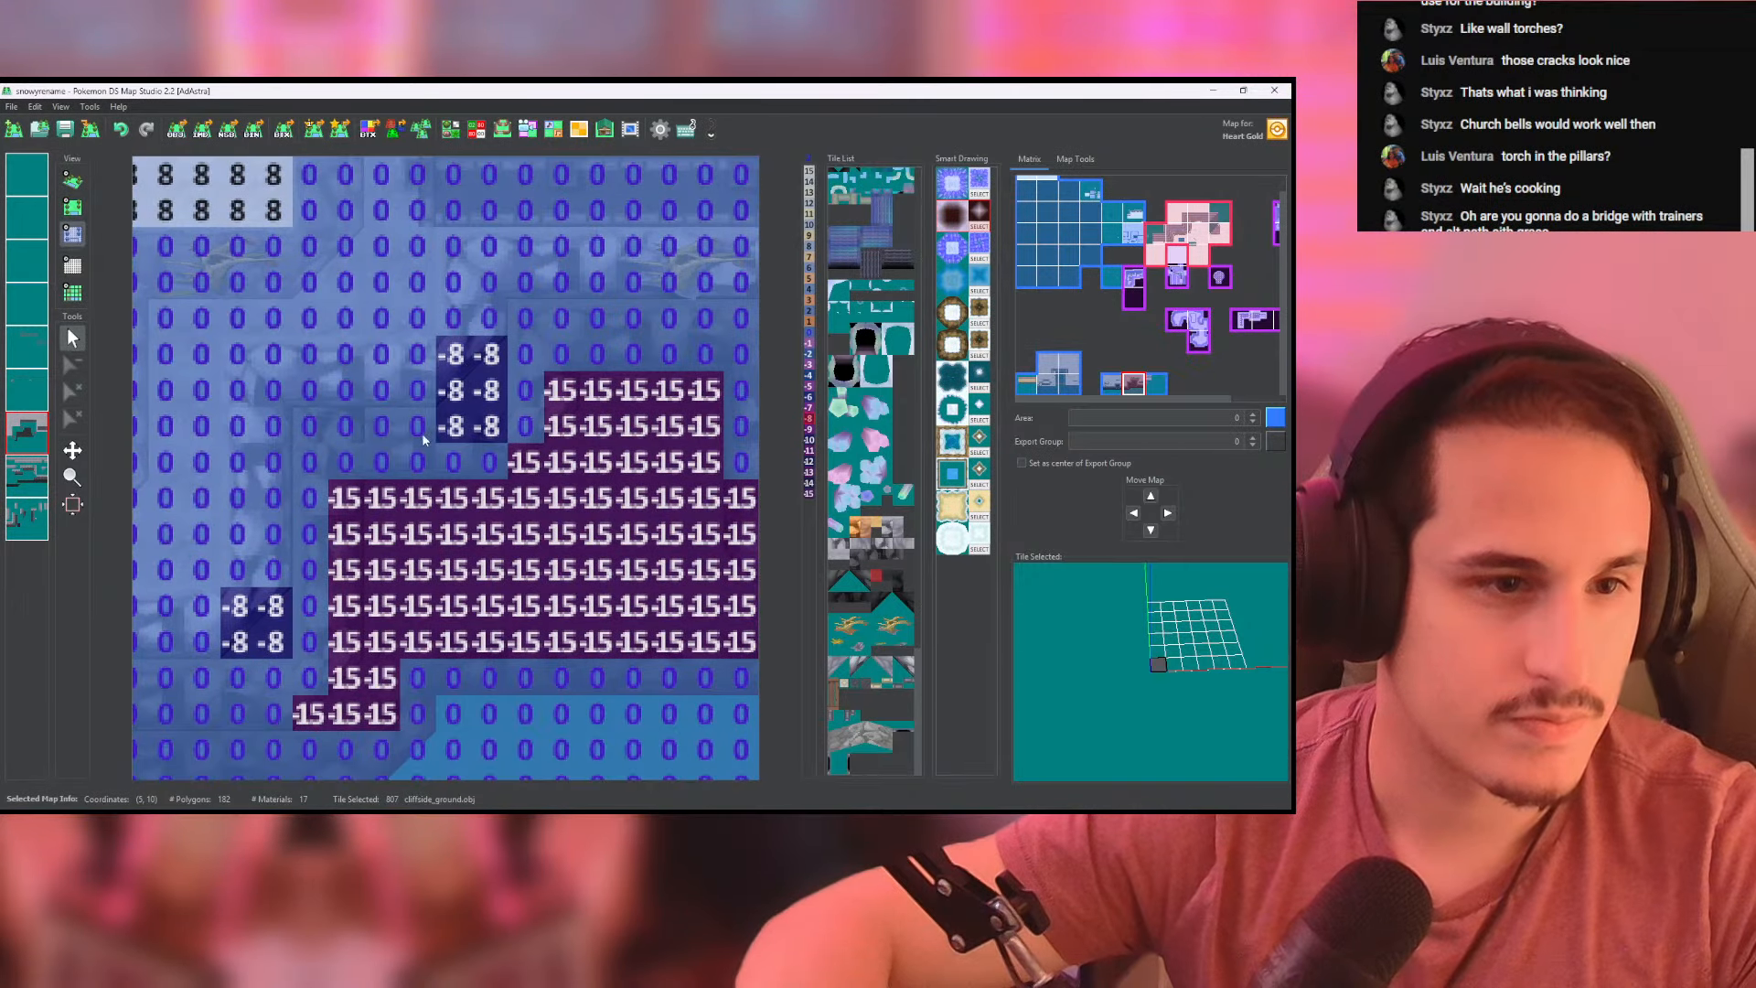
left_click(72, 180)
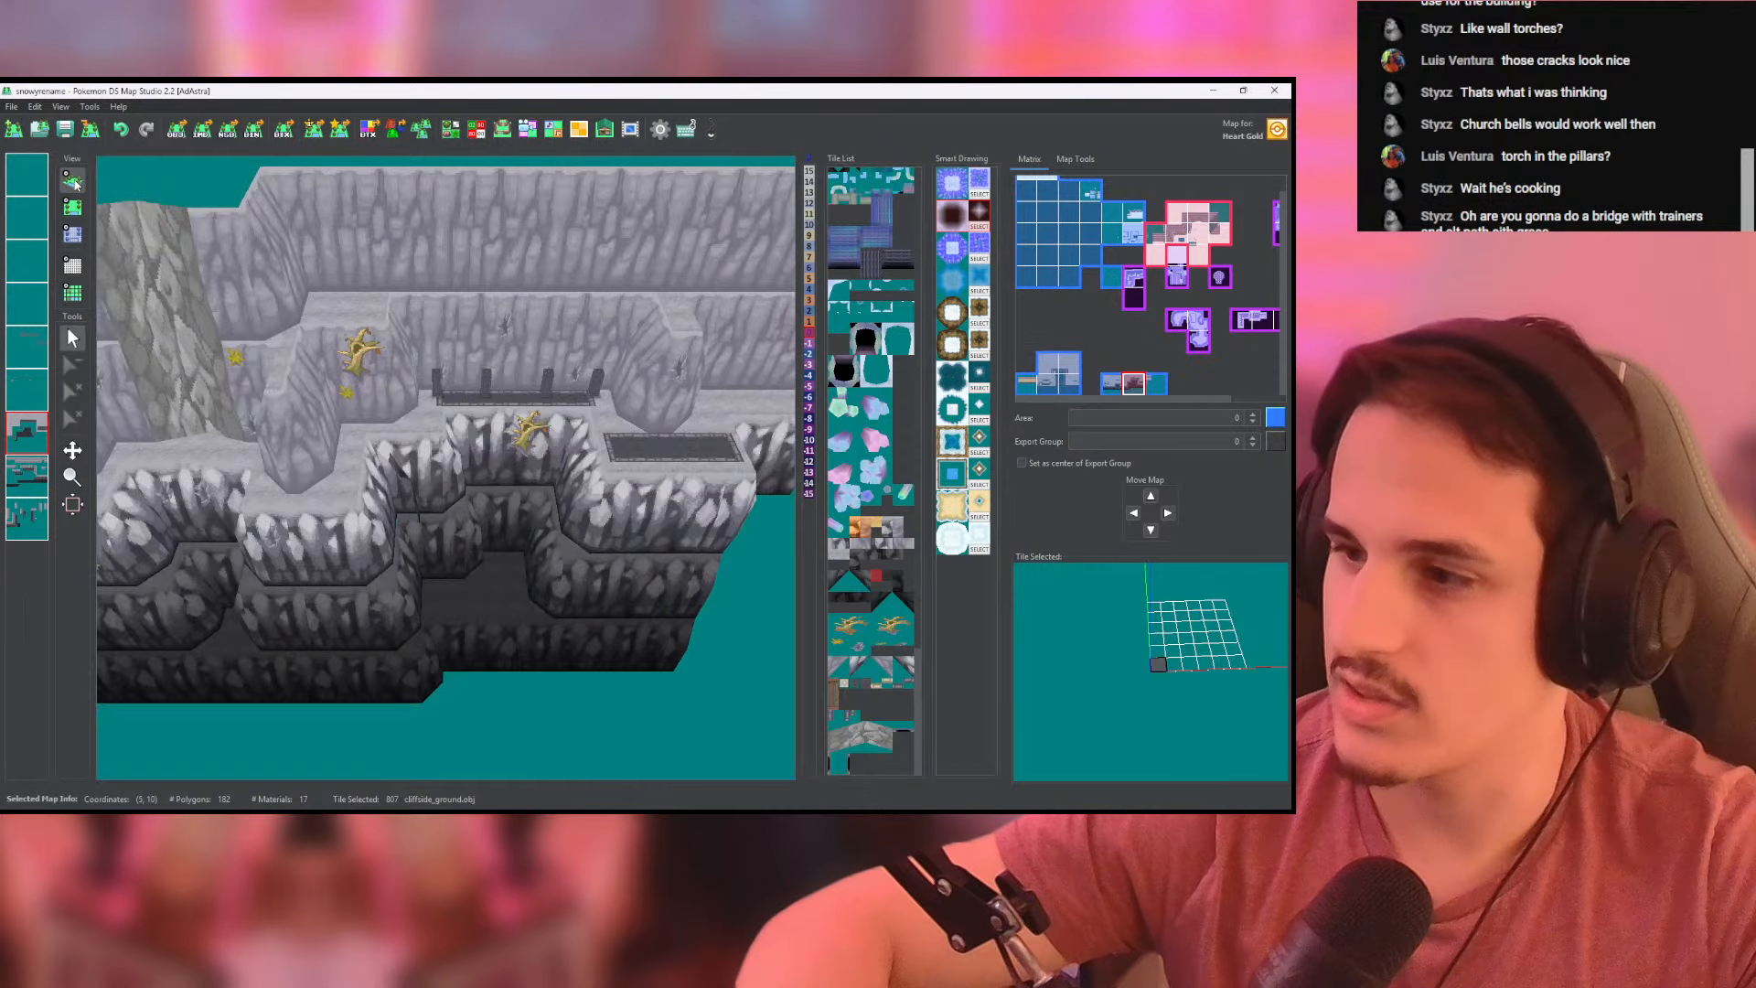
scroll(387, 385, "up", 3)
right_click_drag(387, 381, 448, 483)
left_click_drag(453, 483, 193, 337)
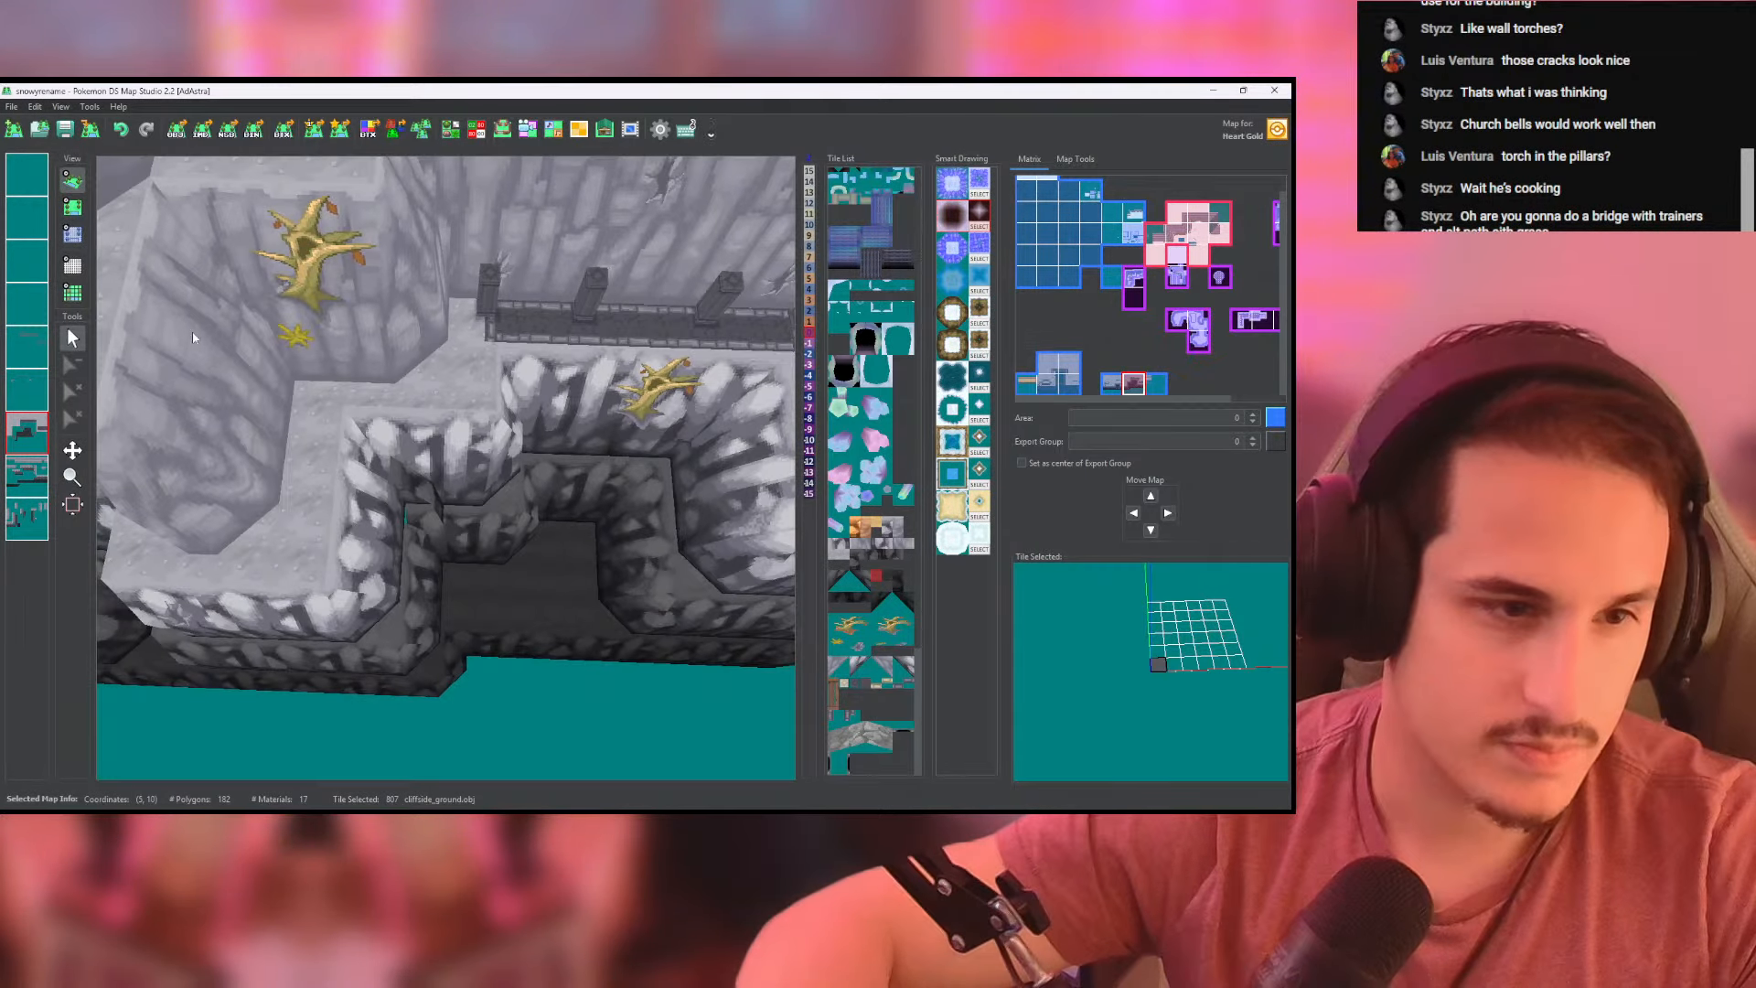
- Set the raised dark rim segment's height to -8 on the two rim layers and check the stepped cliff in 3D
left_click(77, 207)
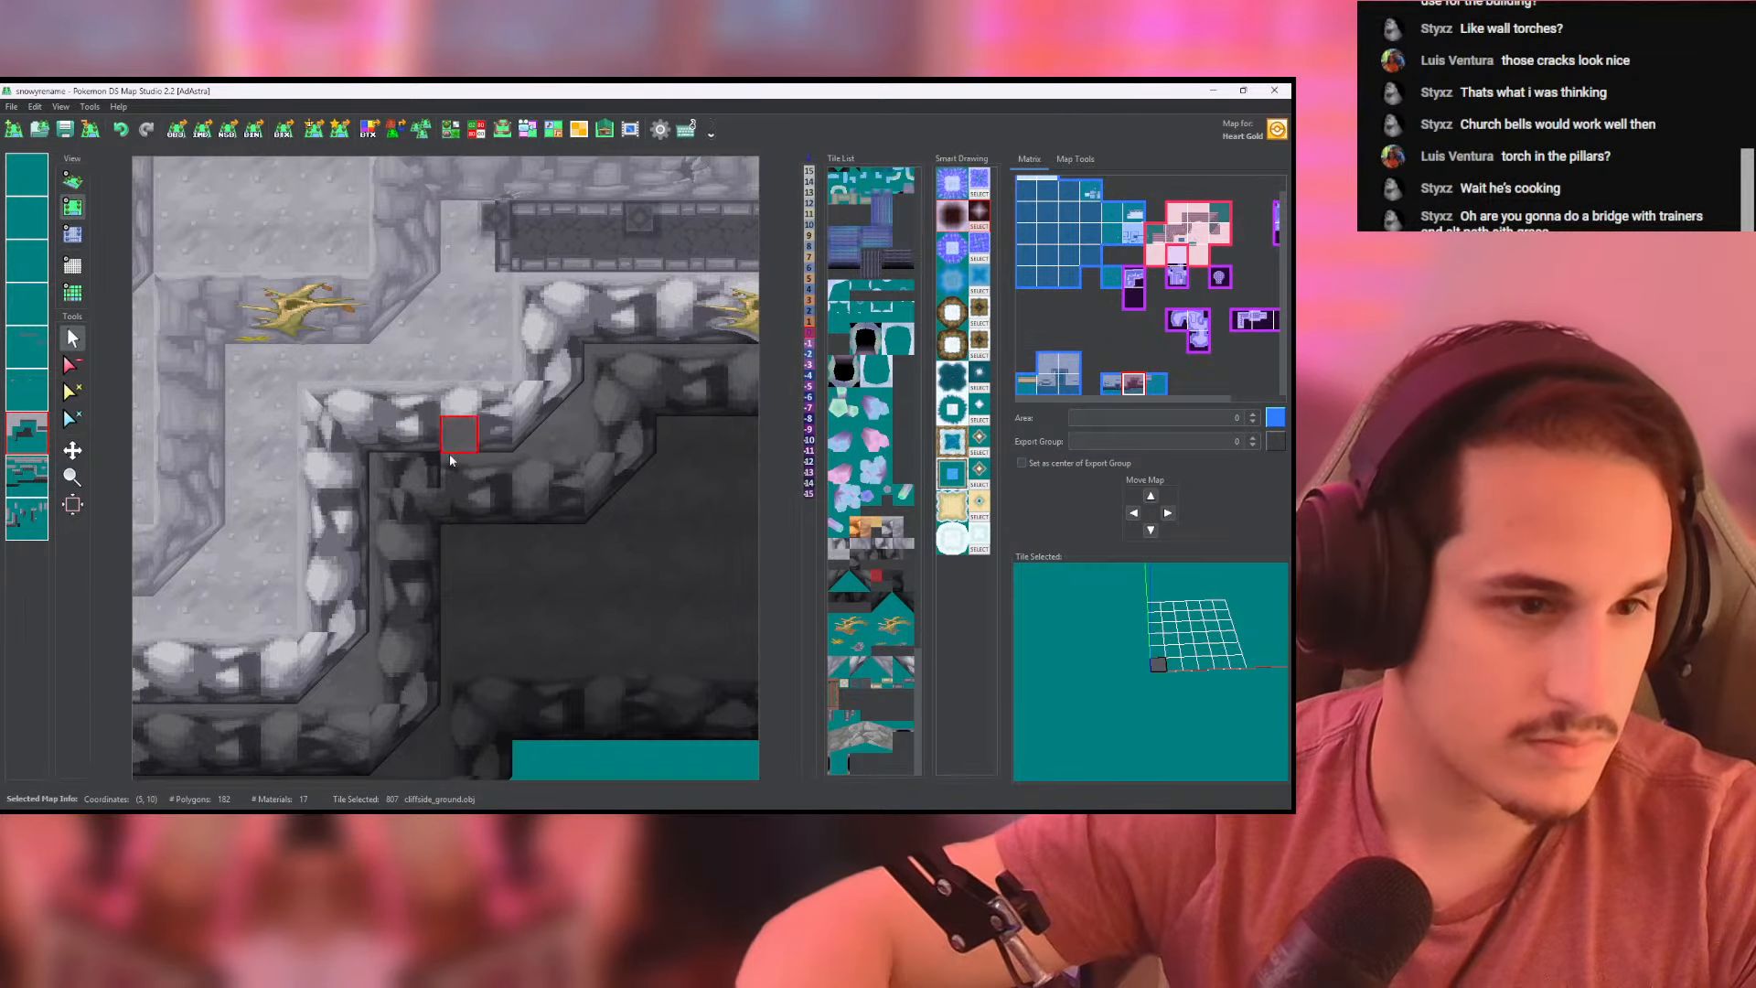
left_click(73, 234)
left_click(27, 476)
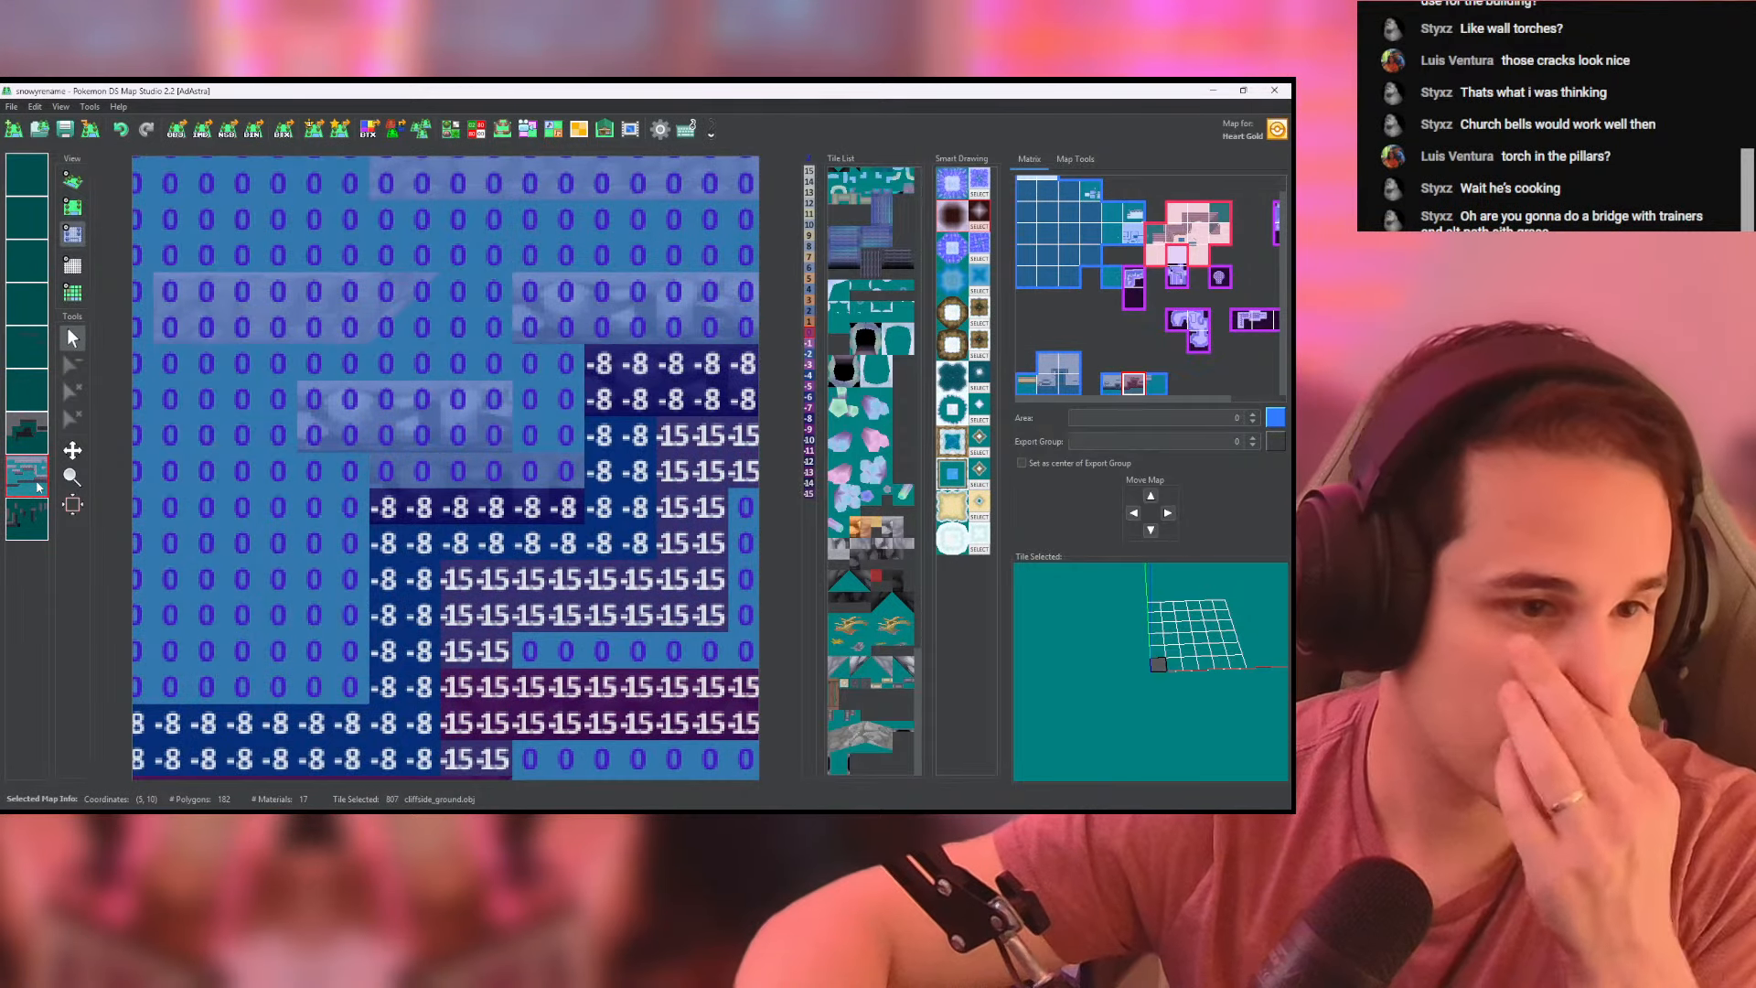
left_click(20, 528)
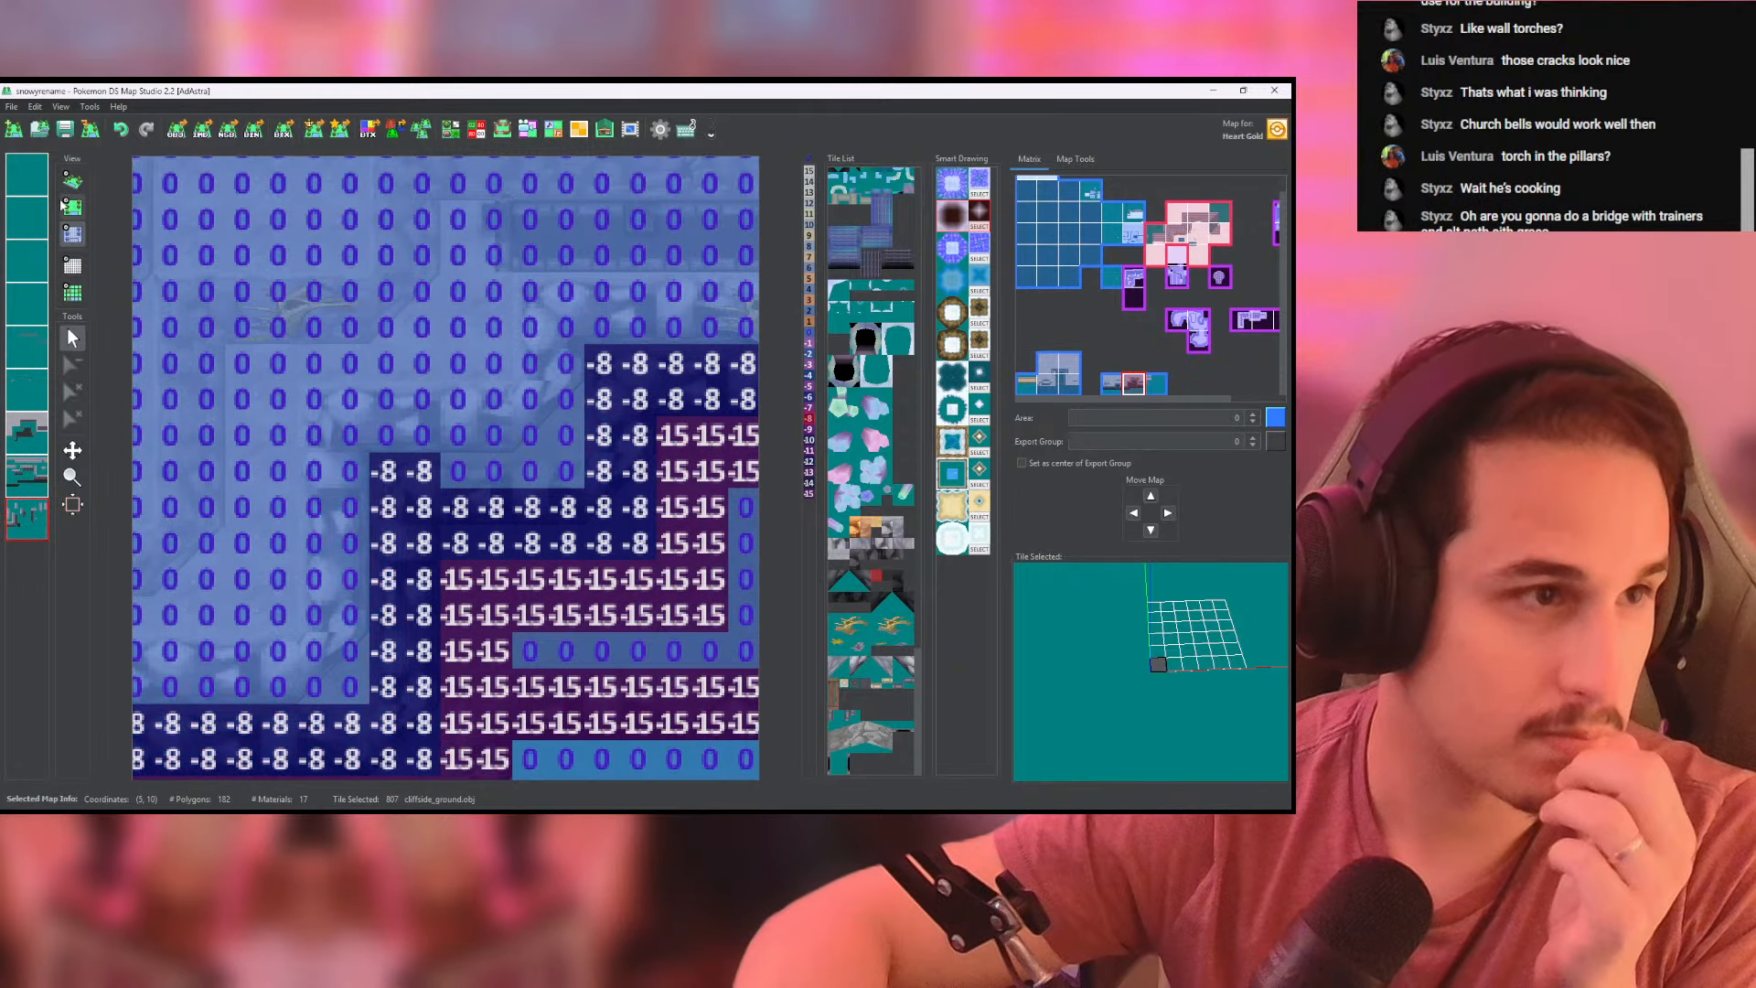
left_click(73, 181)
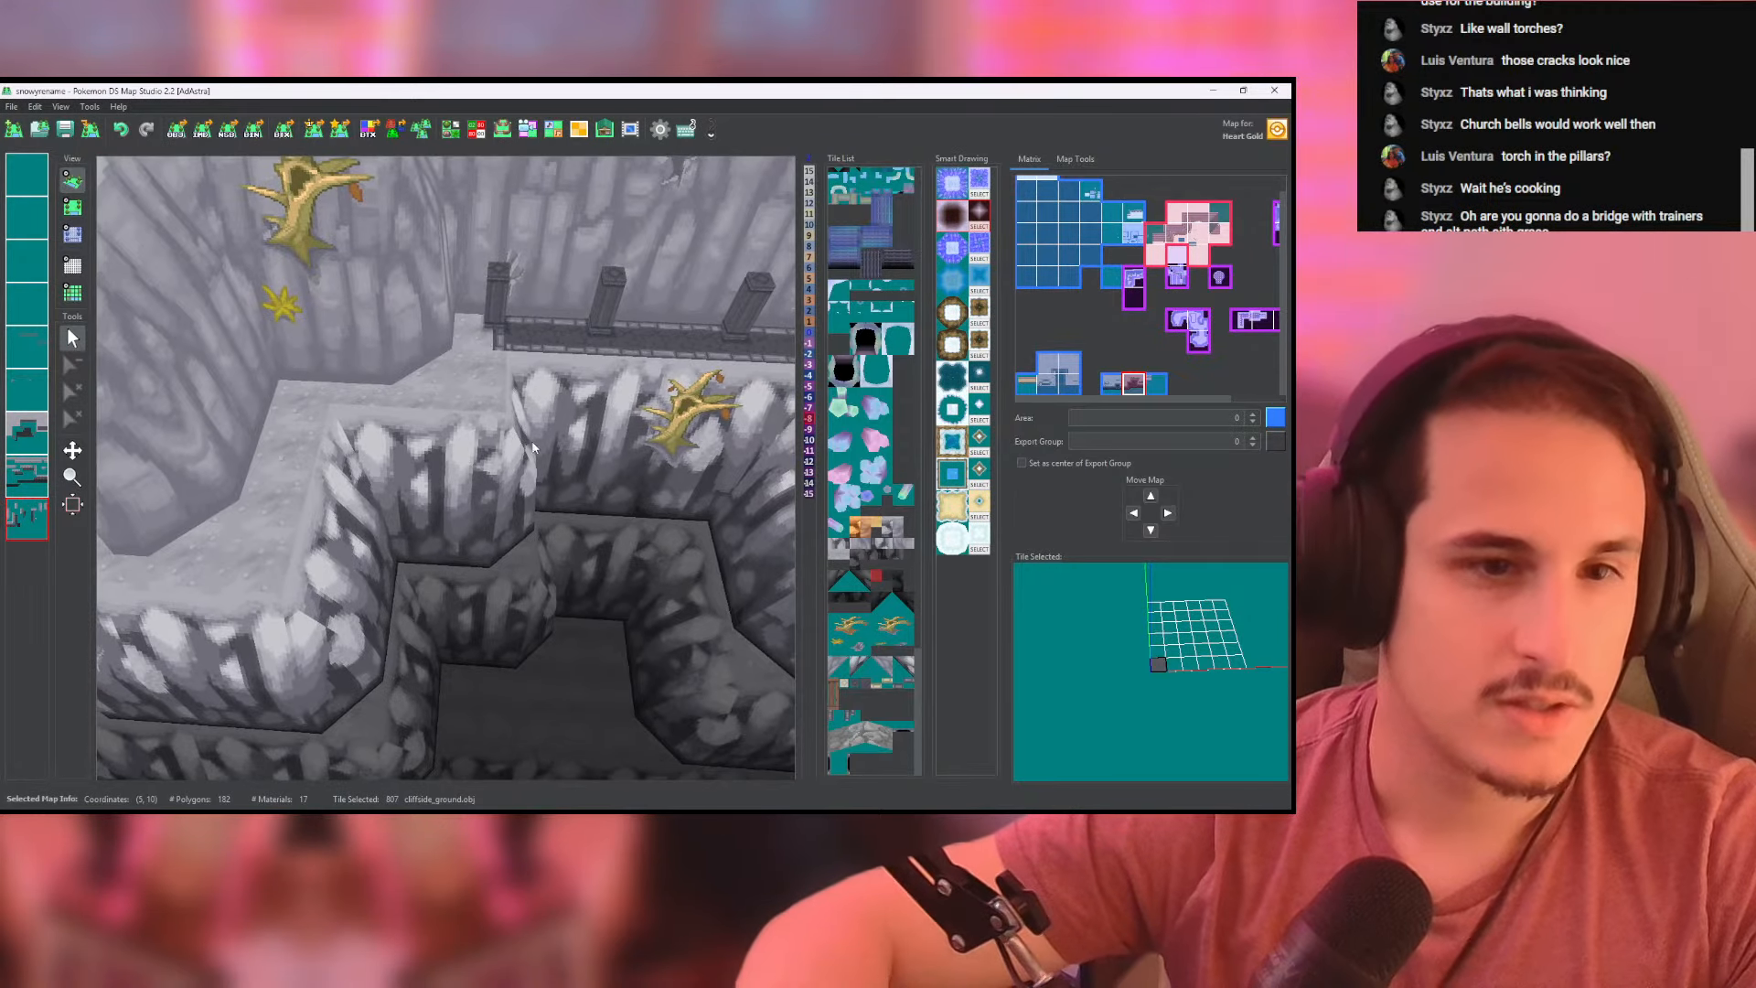
left_click(72, 206)
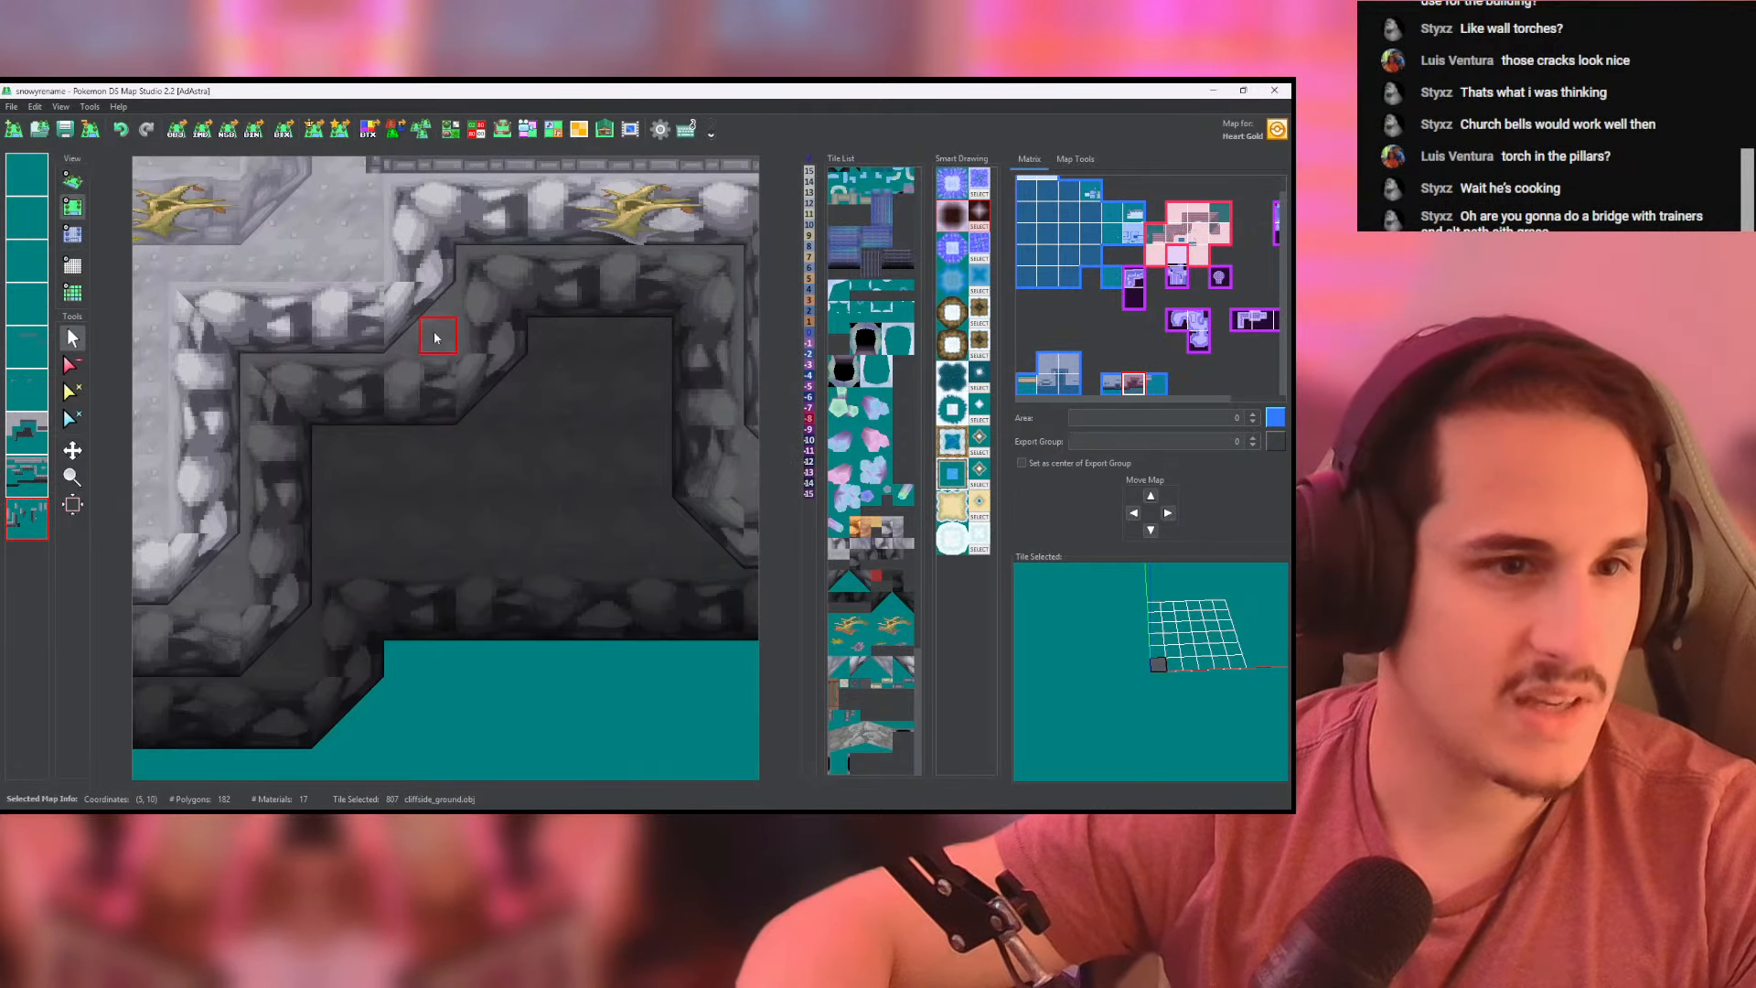
- Pick the column tile and open its OBJ export settings in the tileset editor
left_click(27, 391)
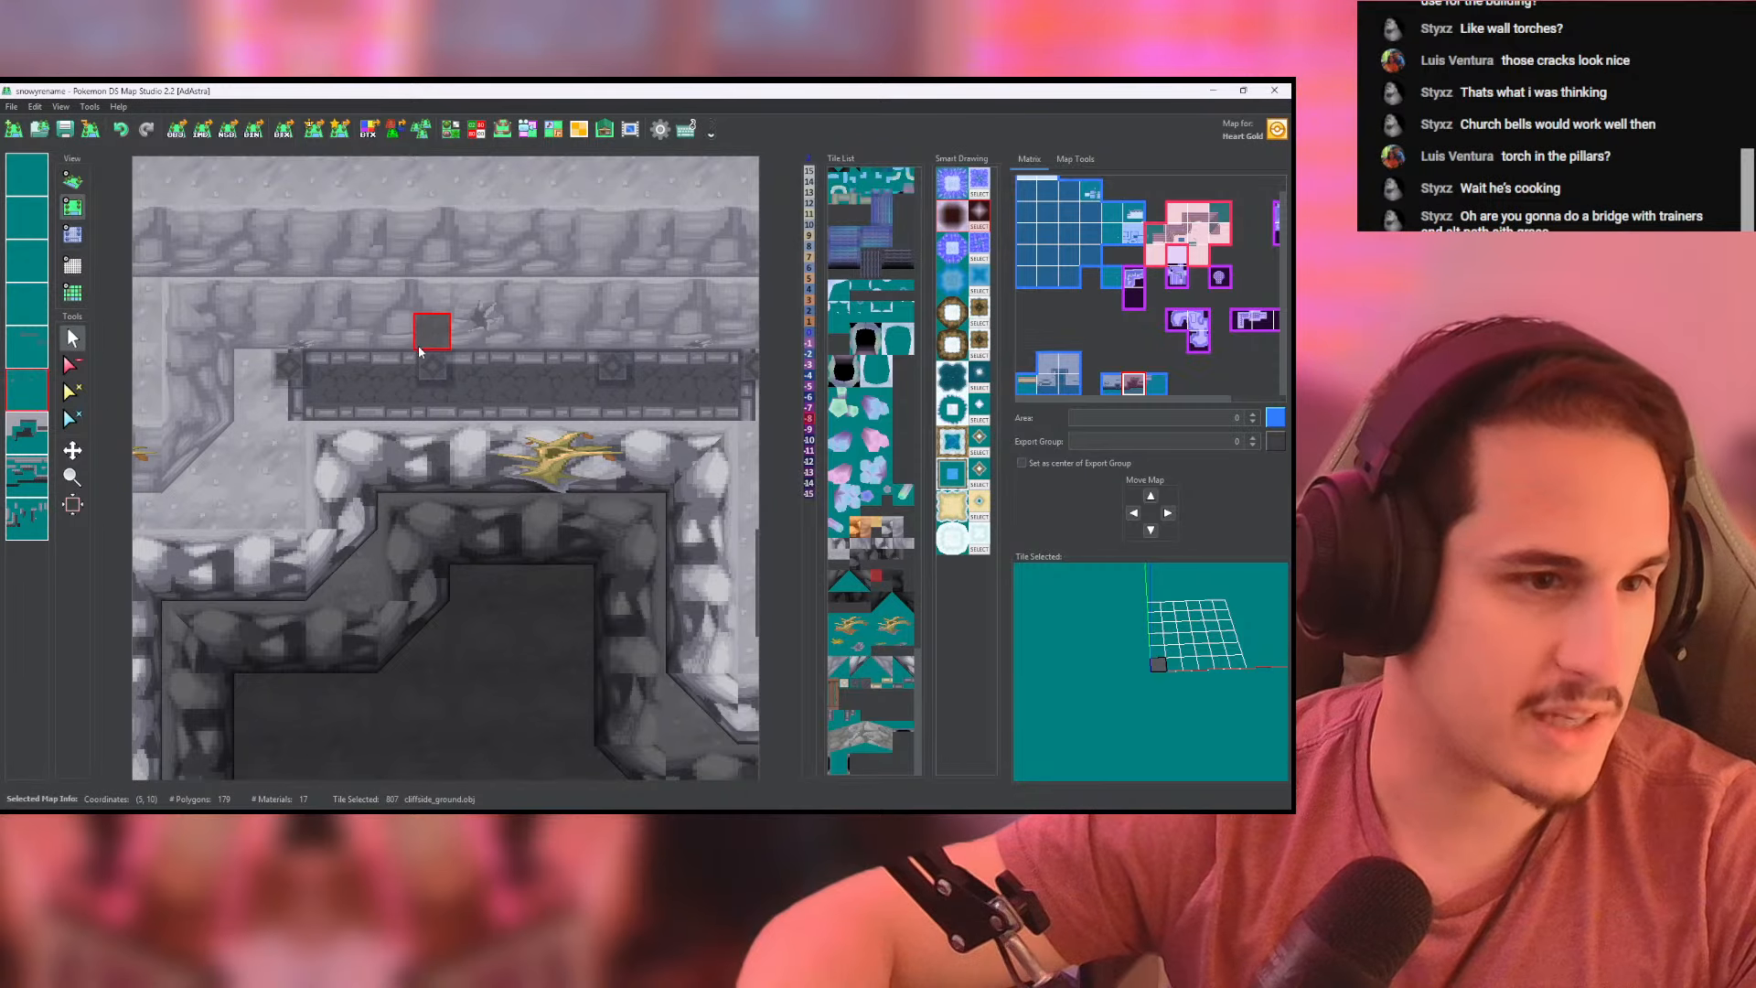
left_click(450, 129)
left_click(737, 455)
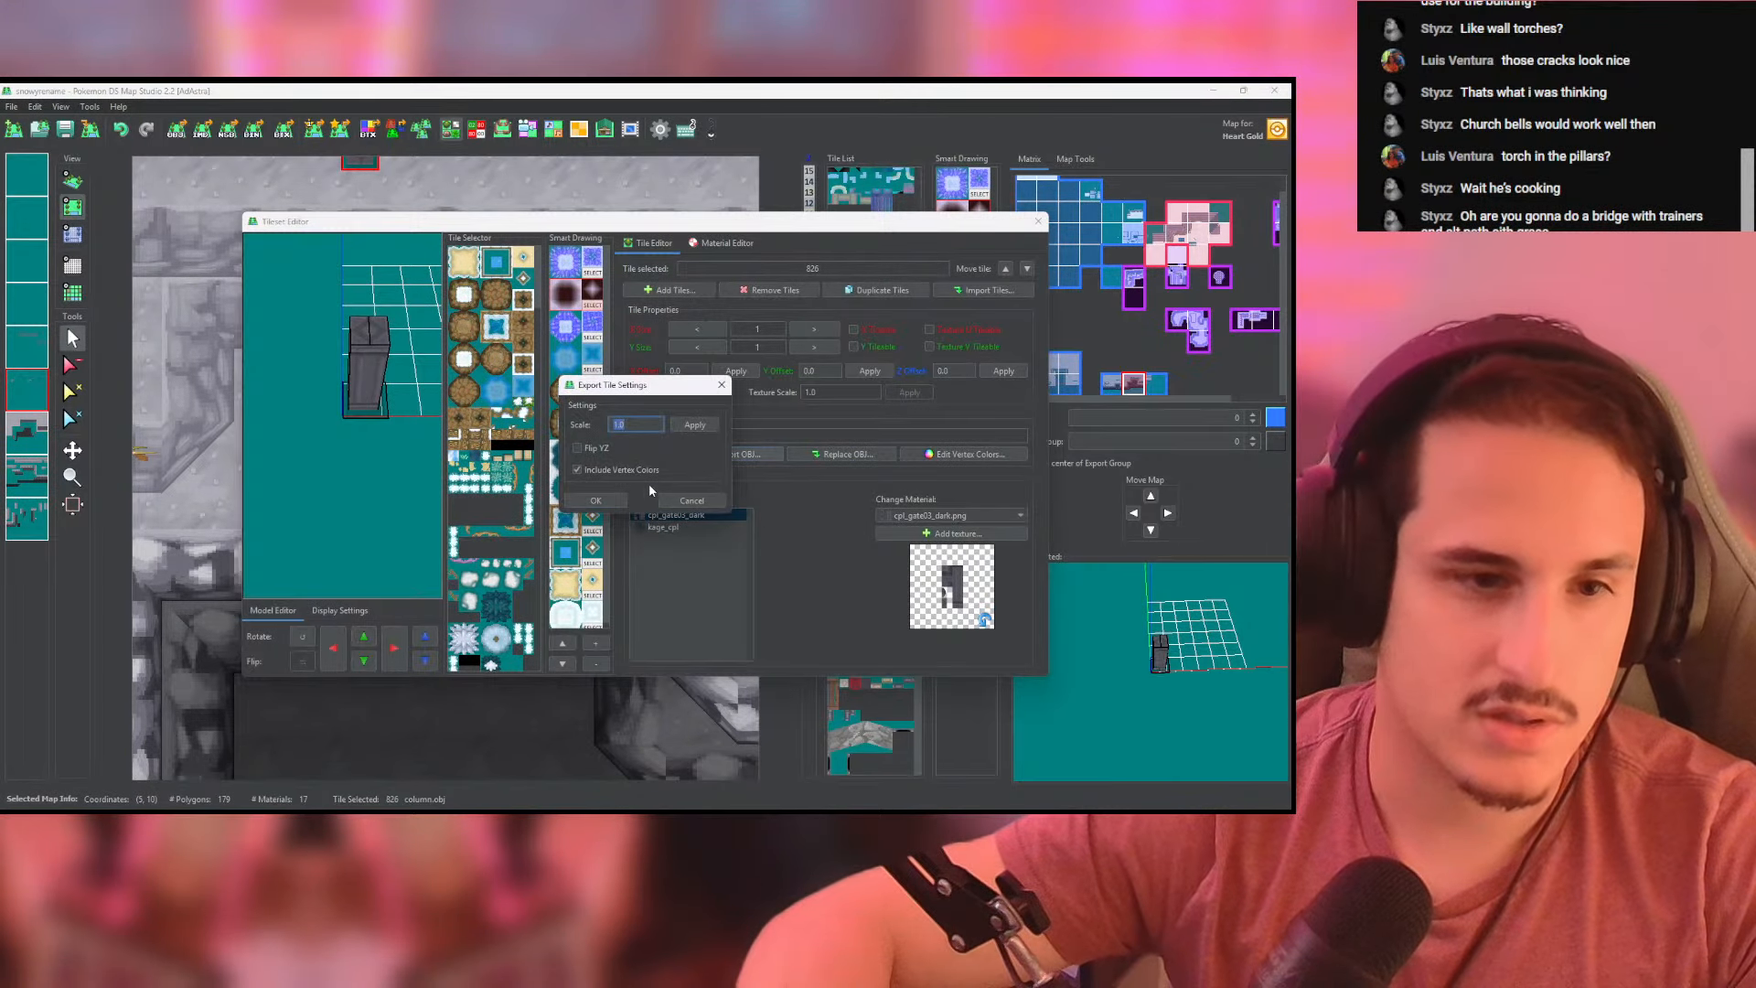
- Launch Blender
key("alt+Tab")
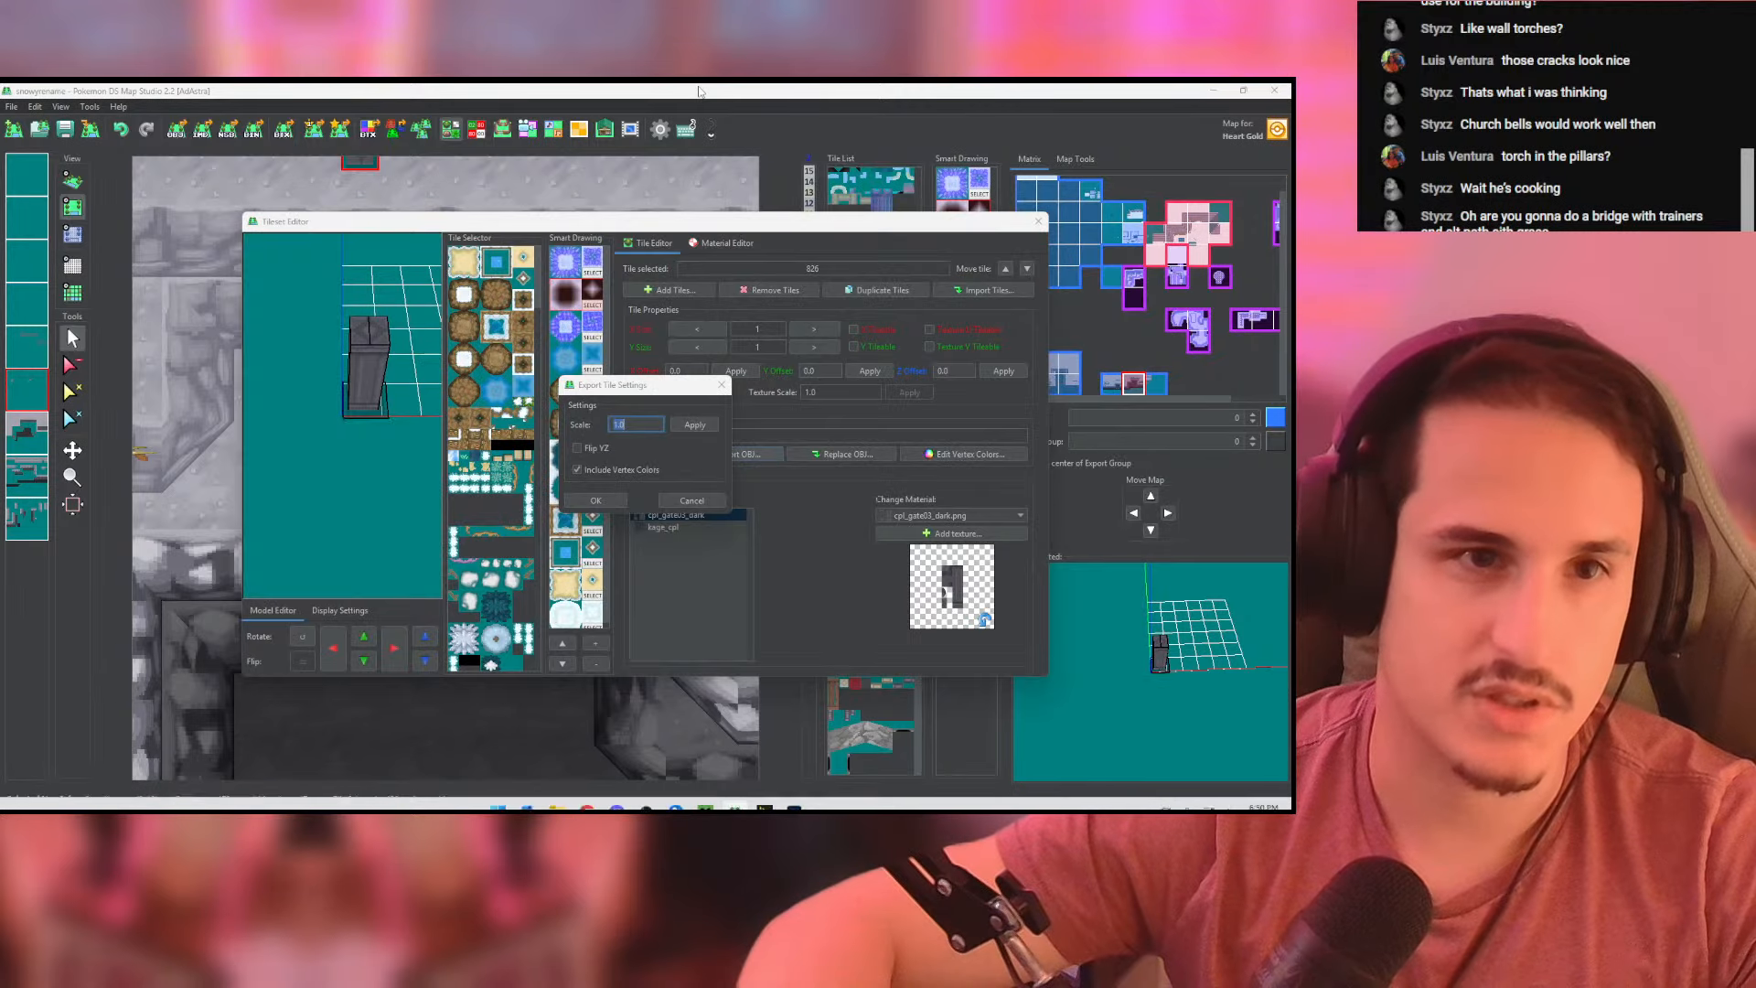
key("super")
type("blender")
key("Return")
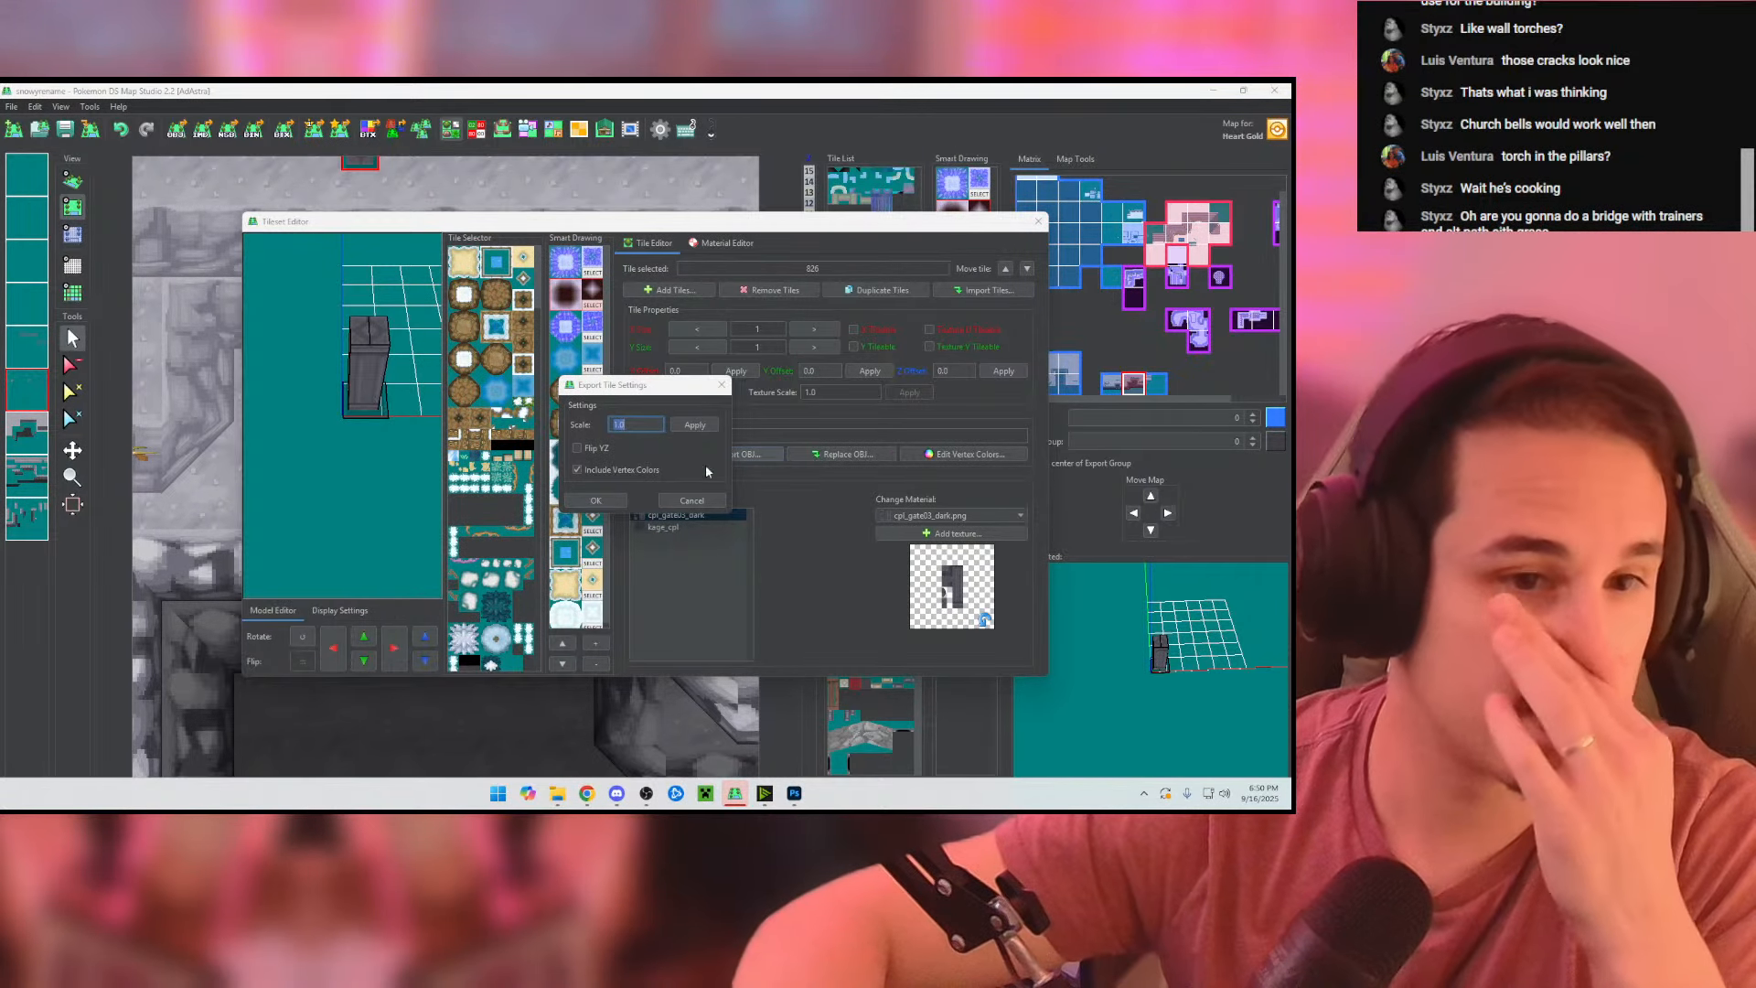
left_click(596, 501)
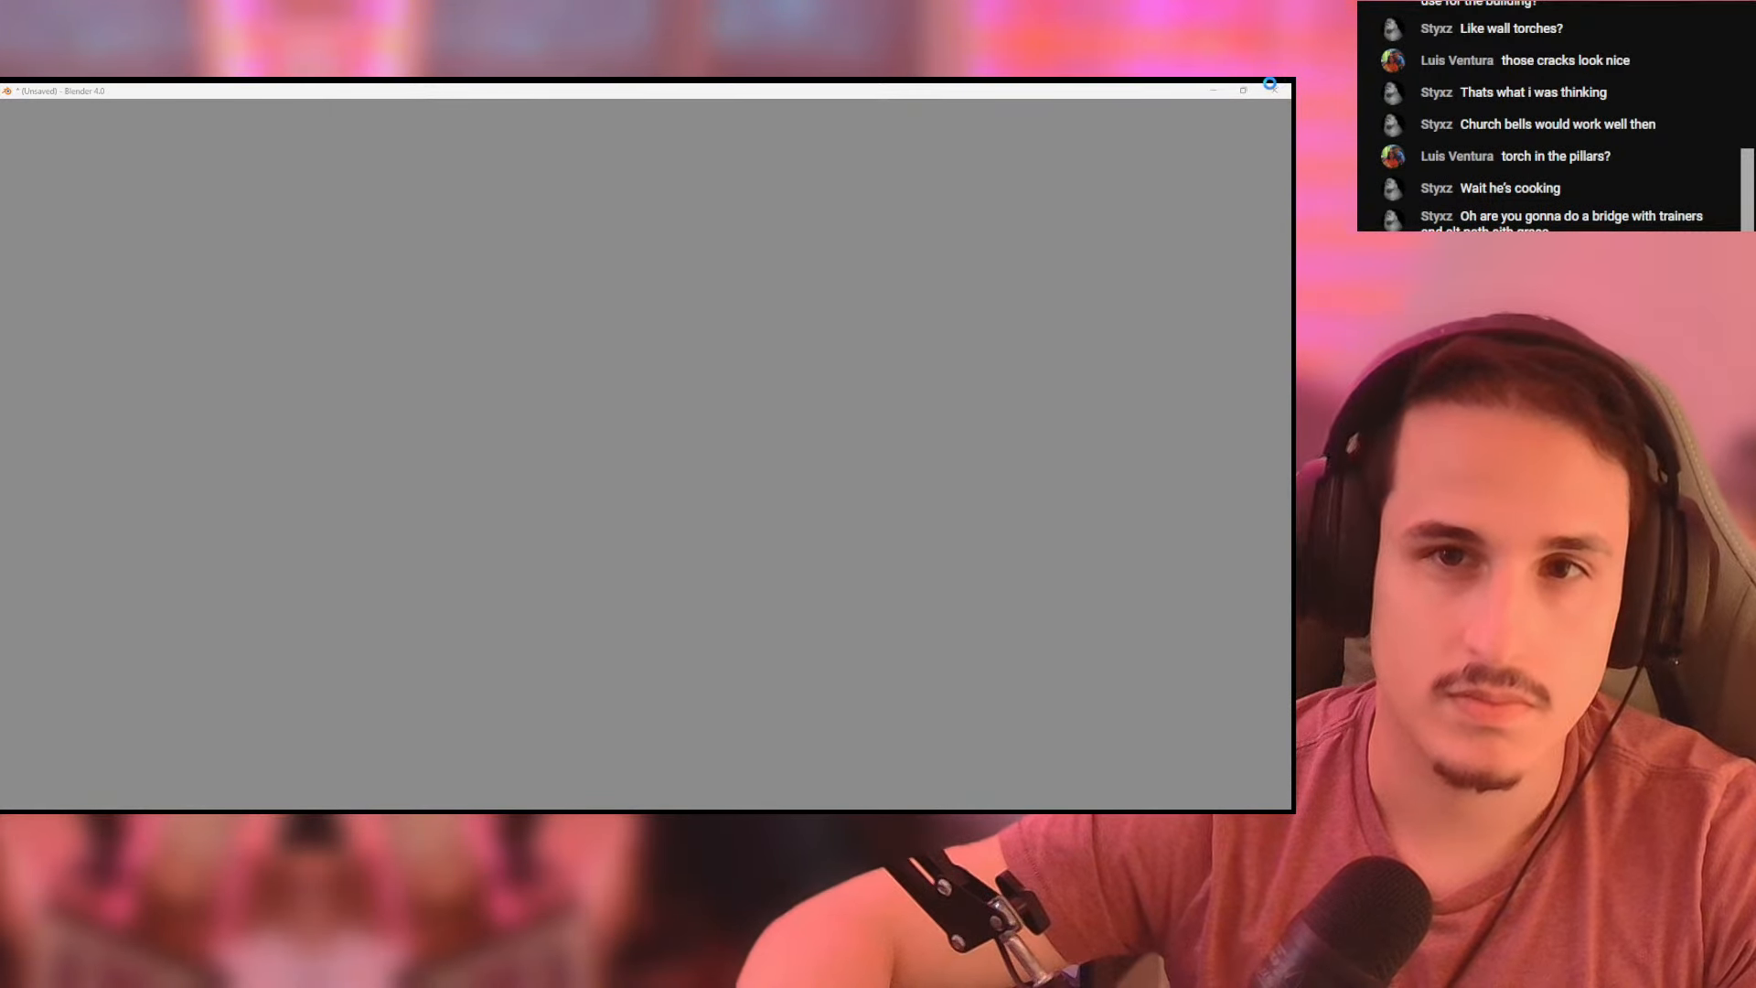
key("alt+Tab")
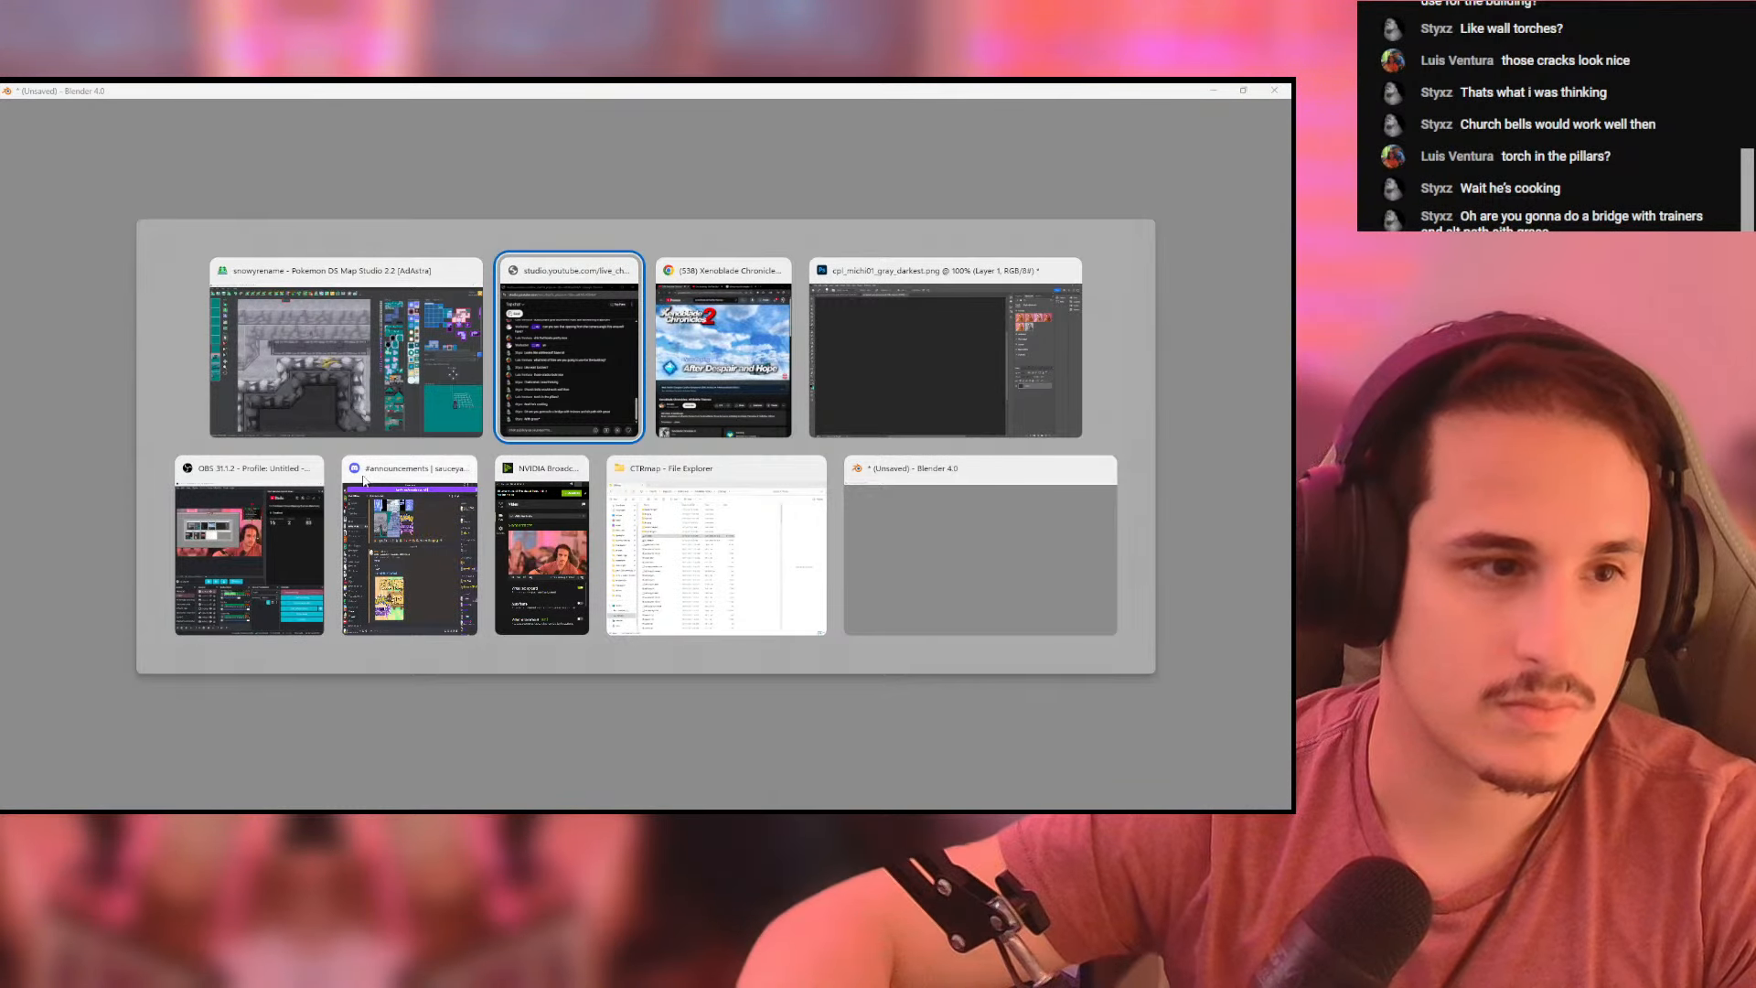
left_click(402, 376)
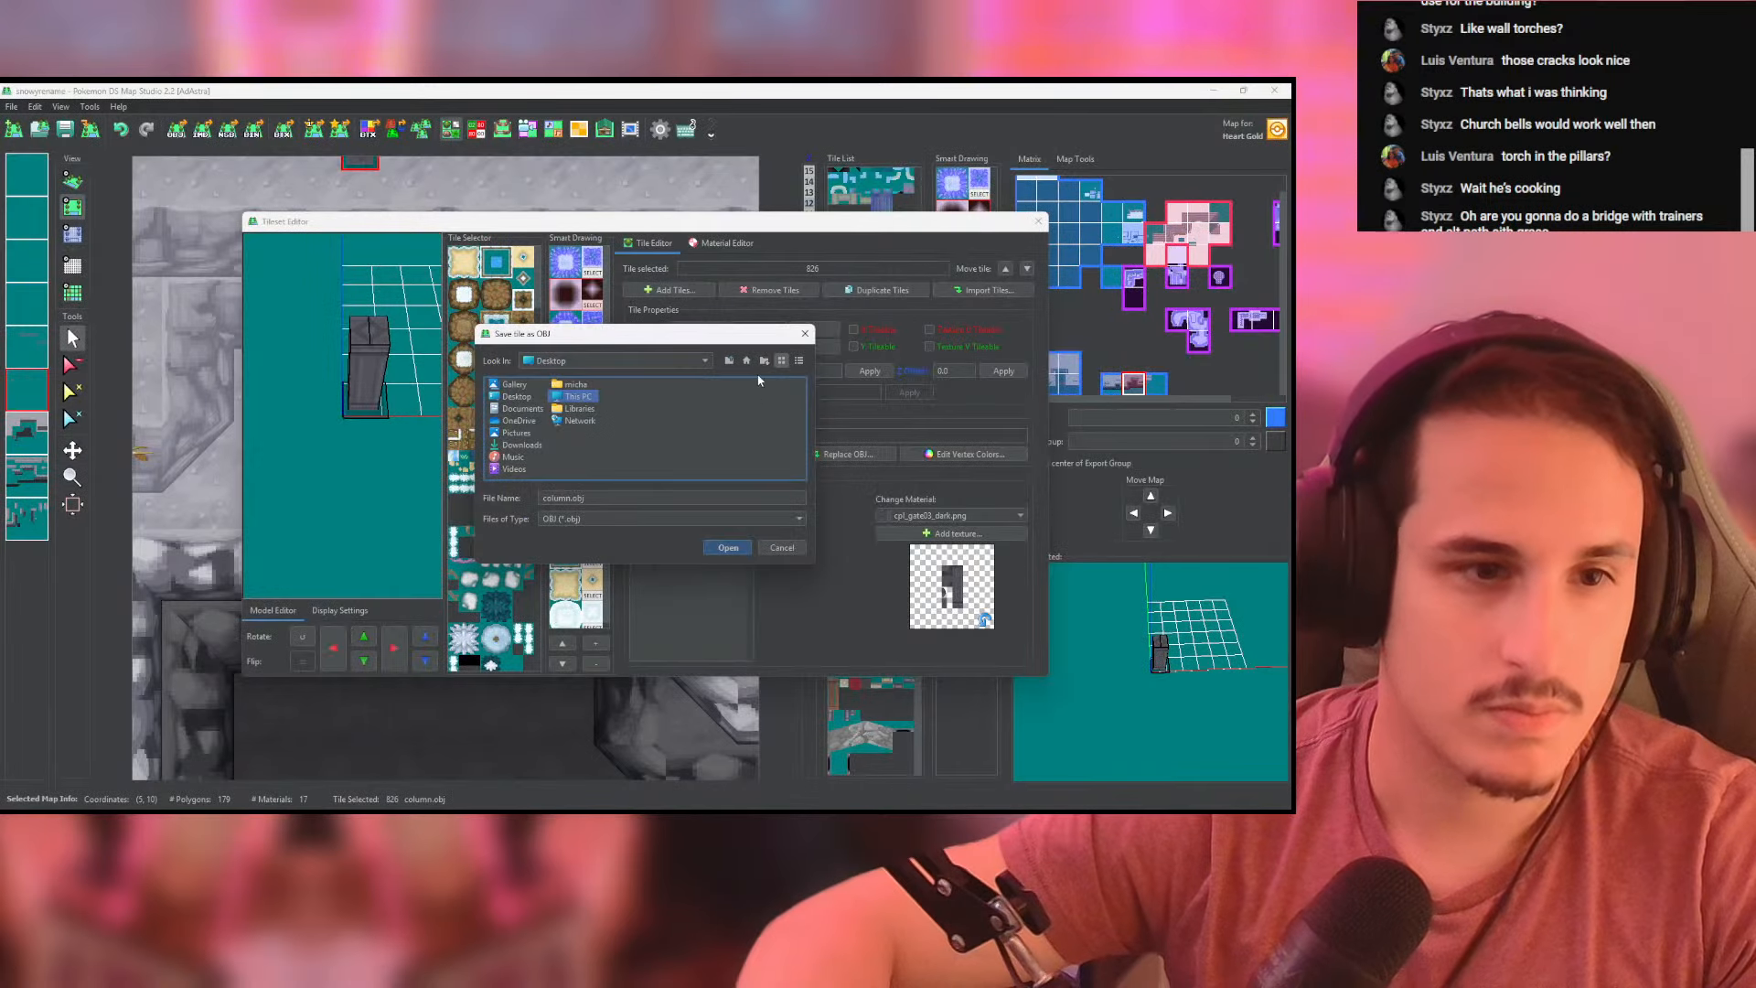
left_click(804, 334)
- Switch to Blender and dismiss the splash screen
key("alt+Tab")
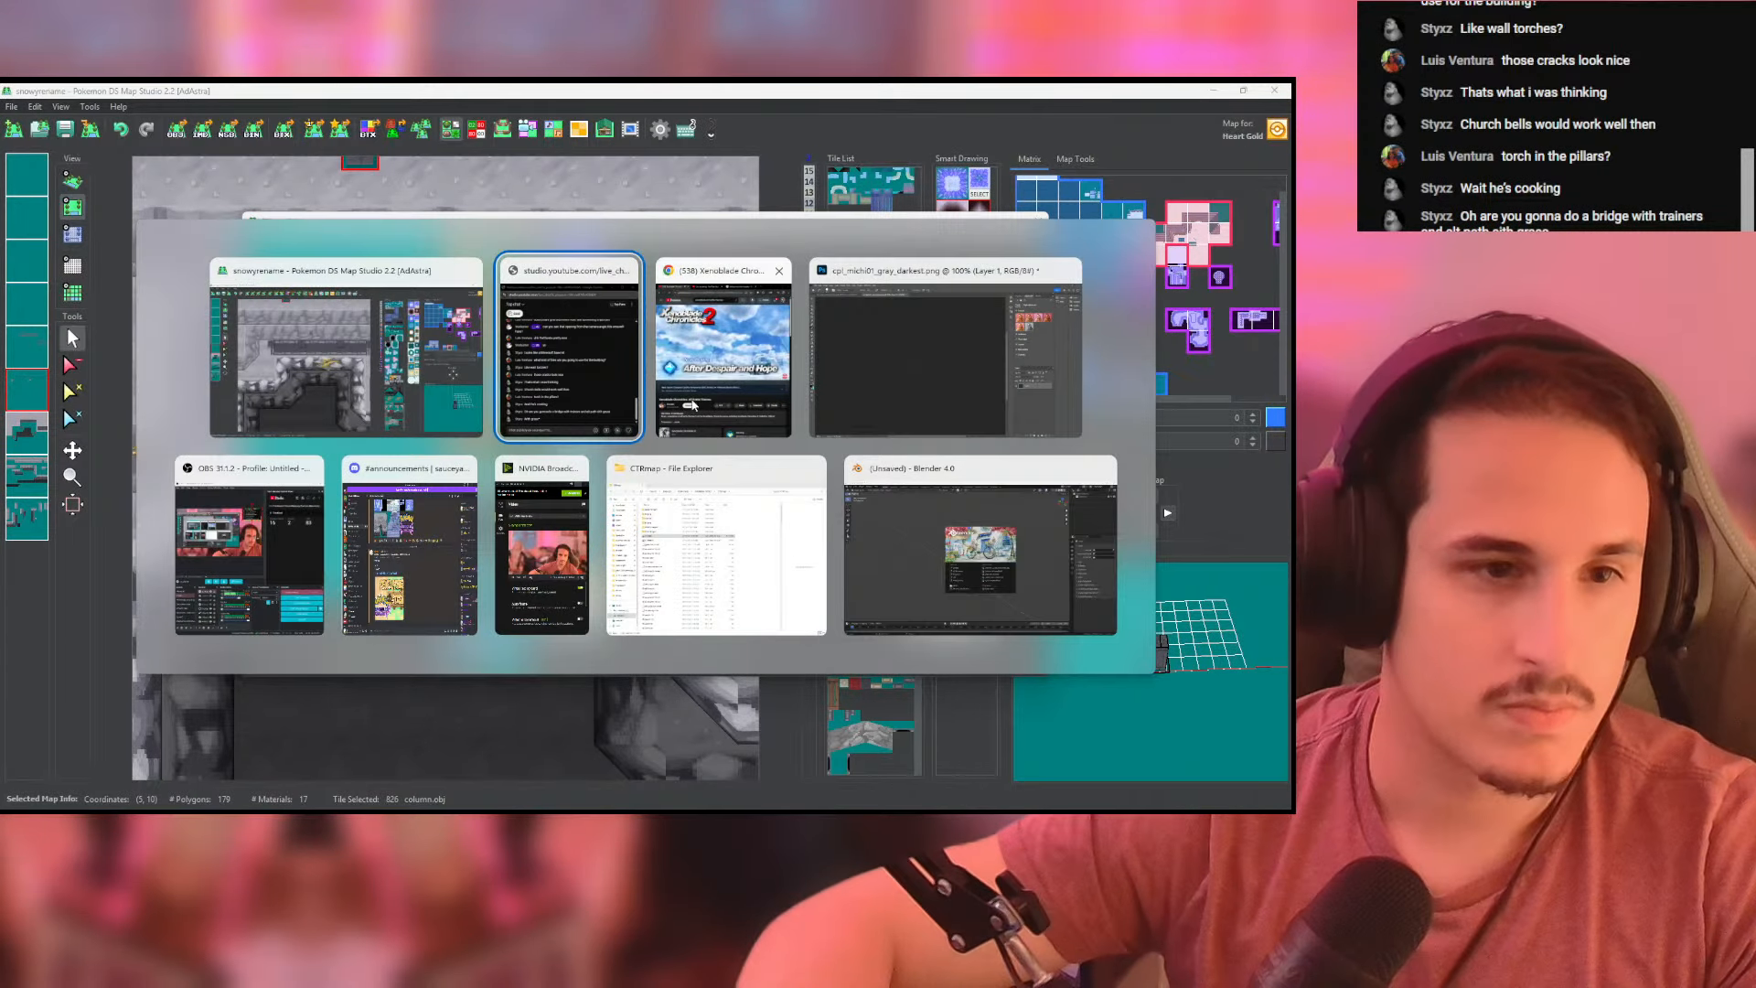
left_click(925, 398)
left_click(477, 462)
- Try importing column.obj from the "from Black 1" folder with the default axes, and delete the imported objects
left_click(30, 107)
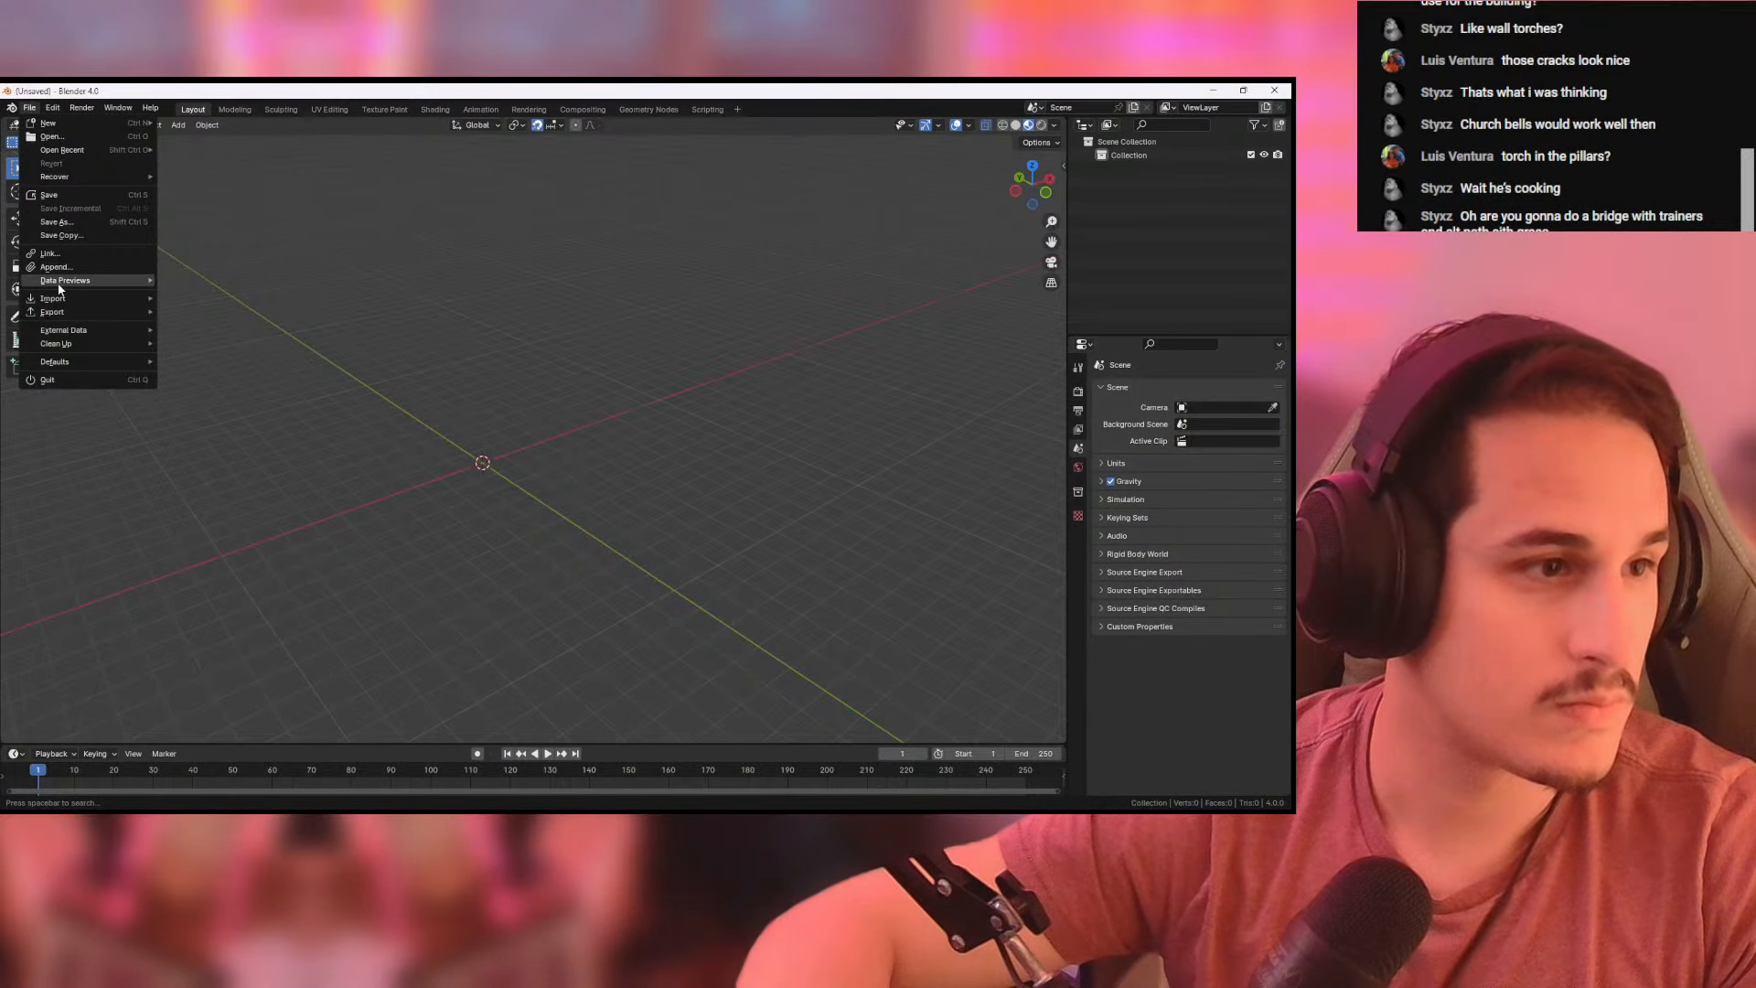
mouse_move(91, 298)
left_click(206, 351)
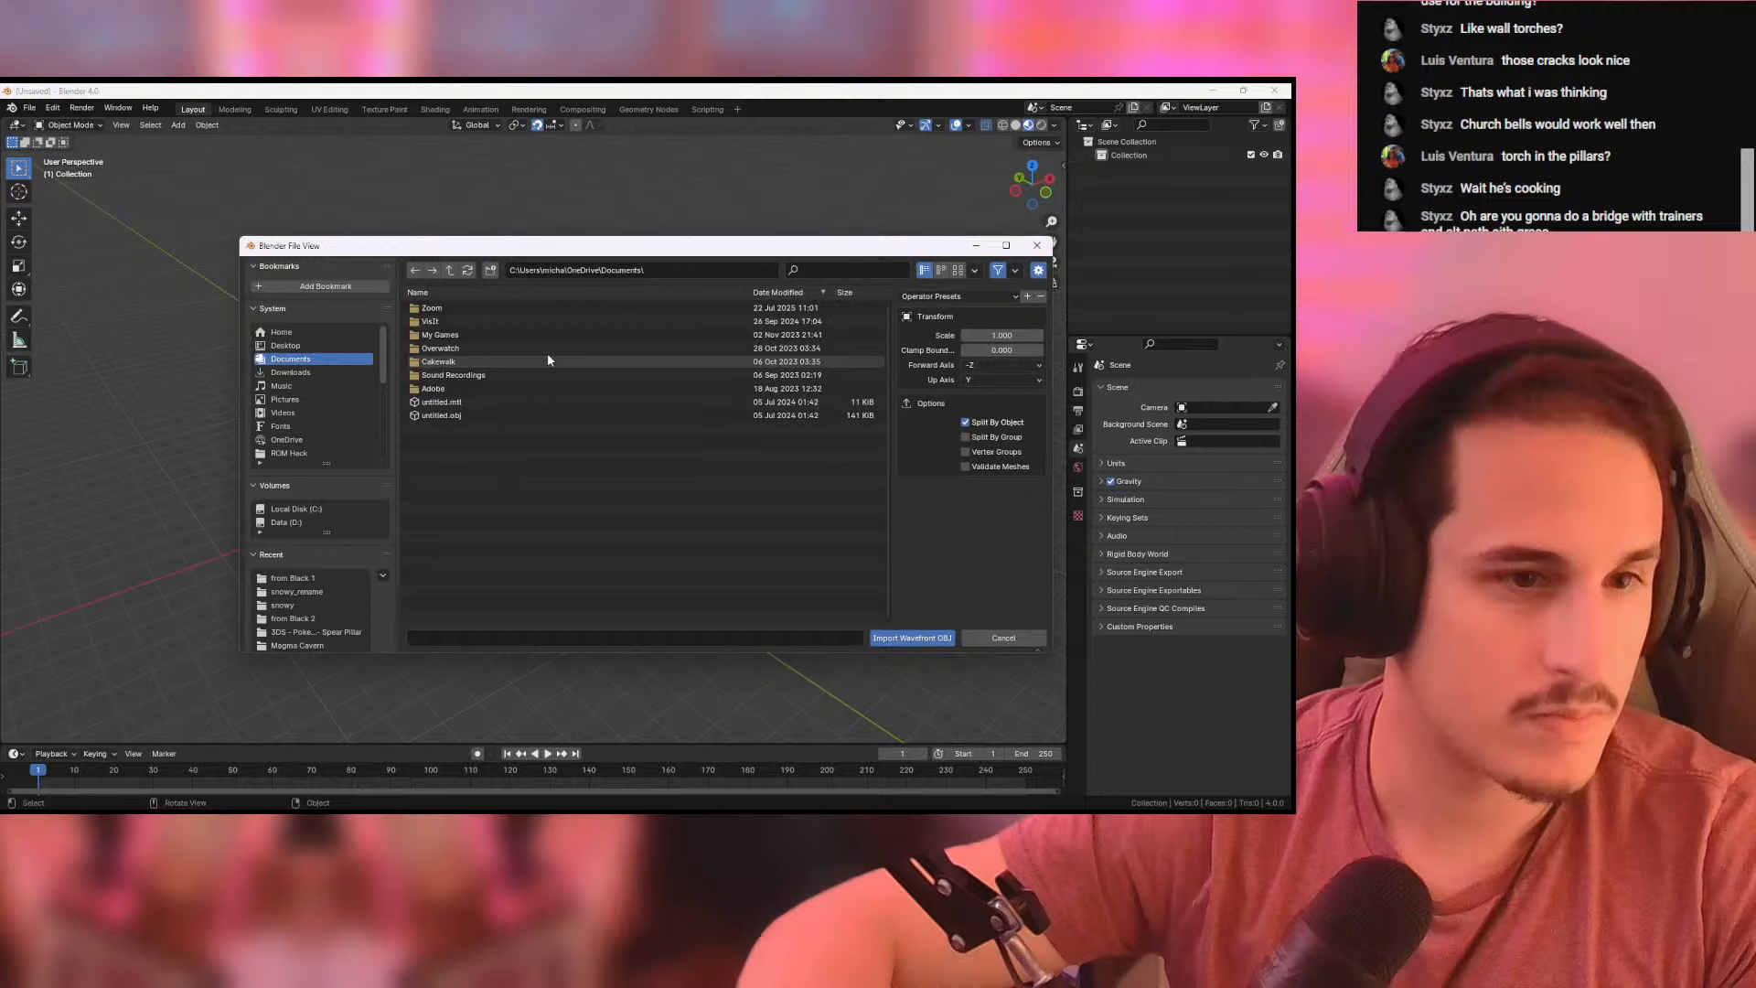
left_click(285, 577)
double_click(512, 550)
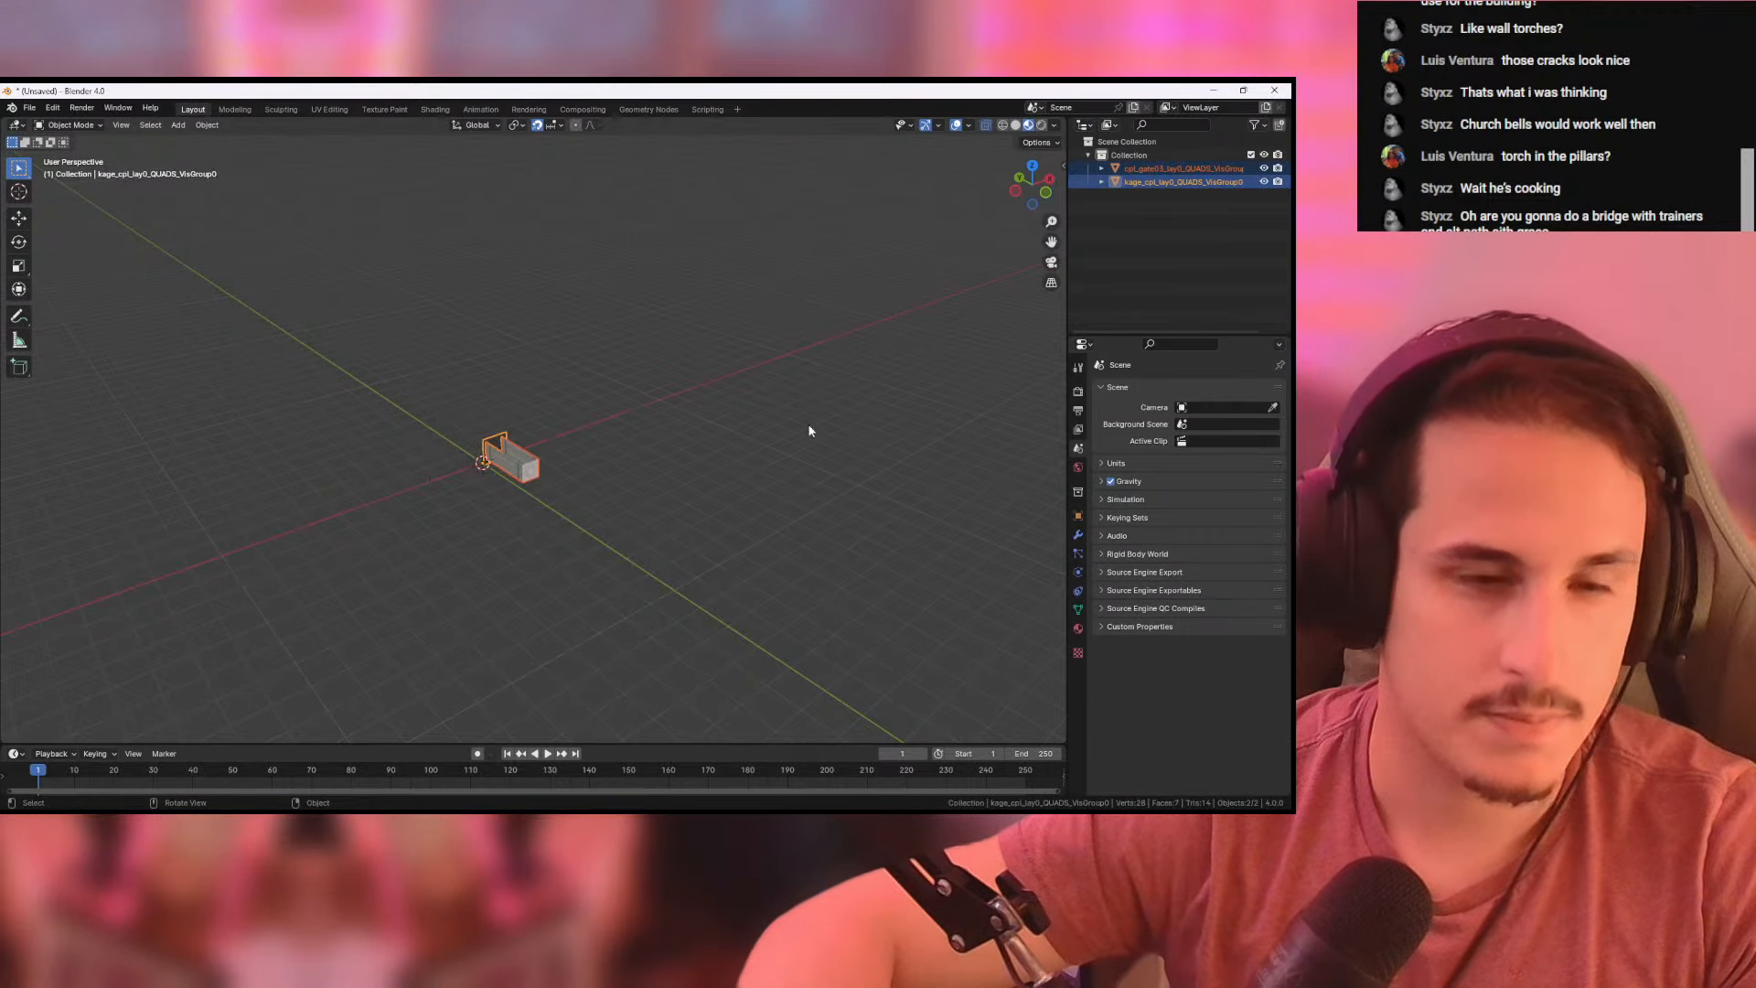
key("Delete")
- Import column.obj from the "from Black 1" folder with the forward axis set to Y and the up axis to Z
left_click(30, 108)
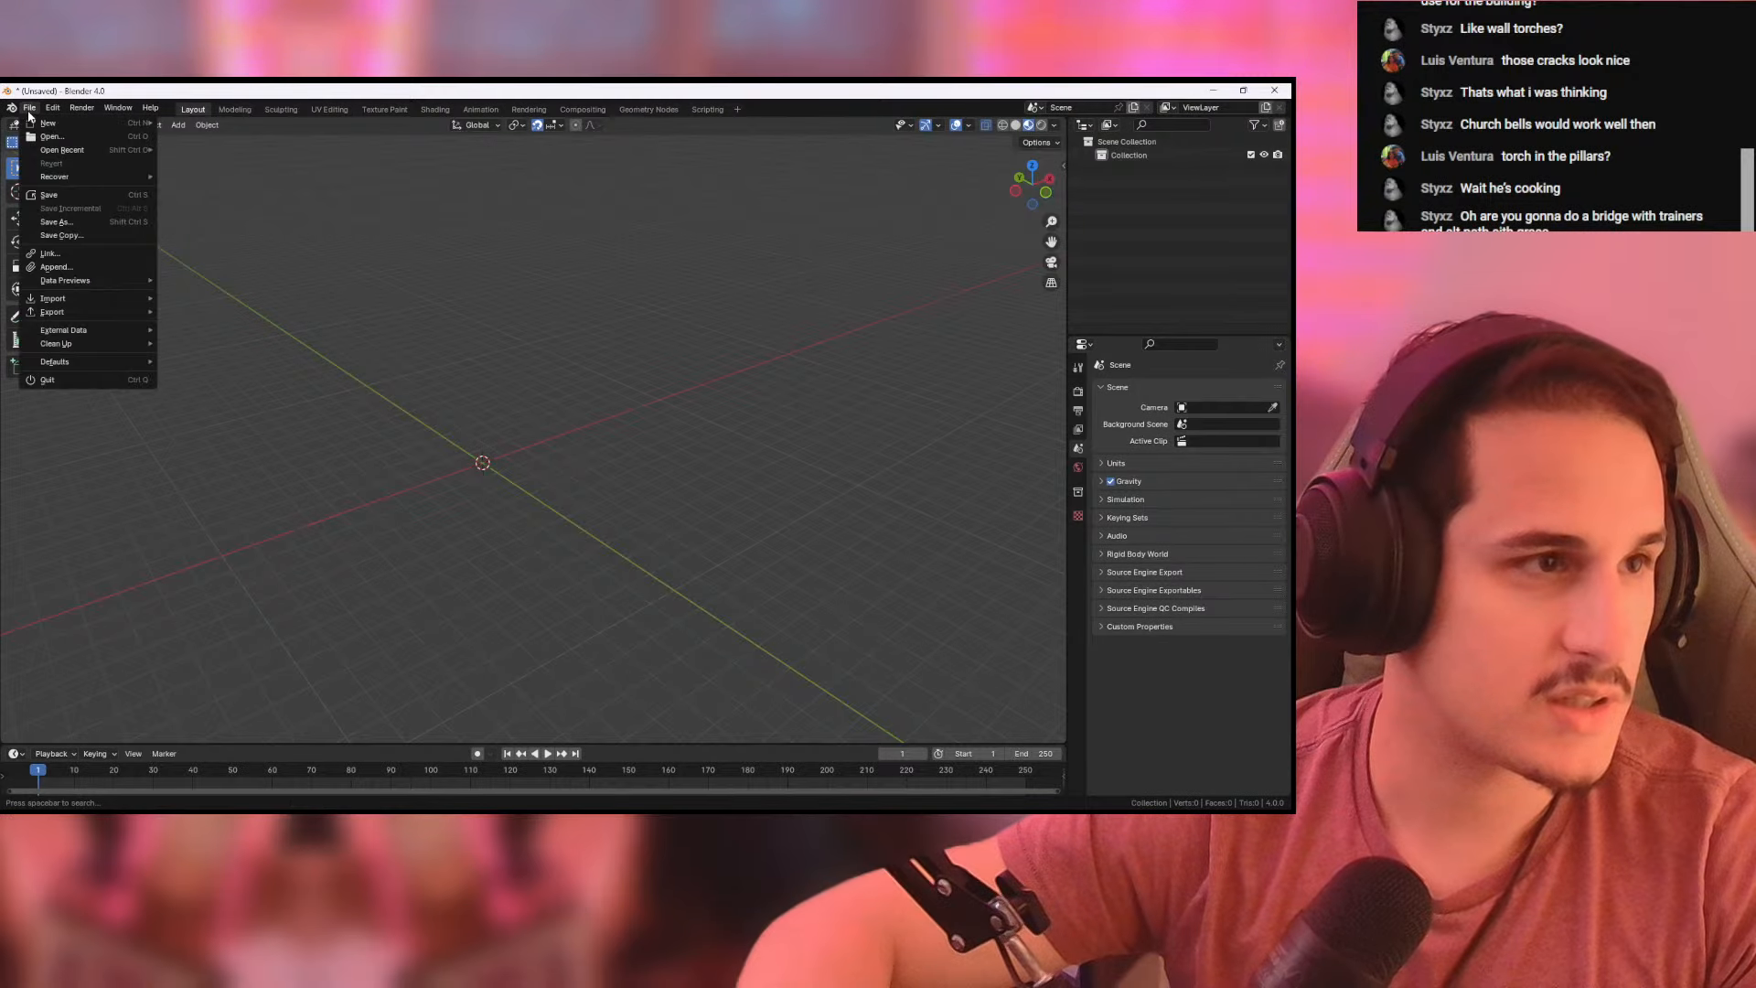
mouse_move(91, 298)
left_click(227, 352)
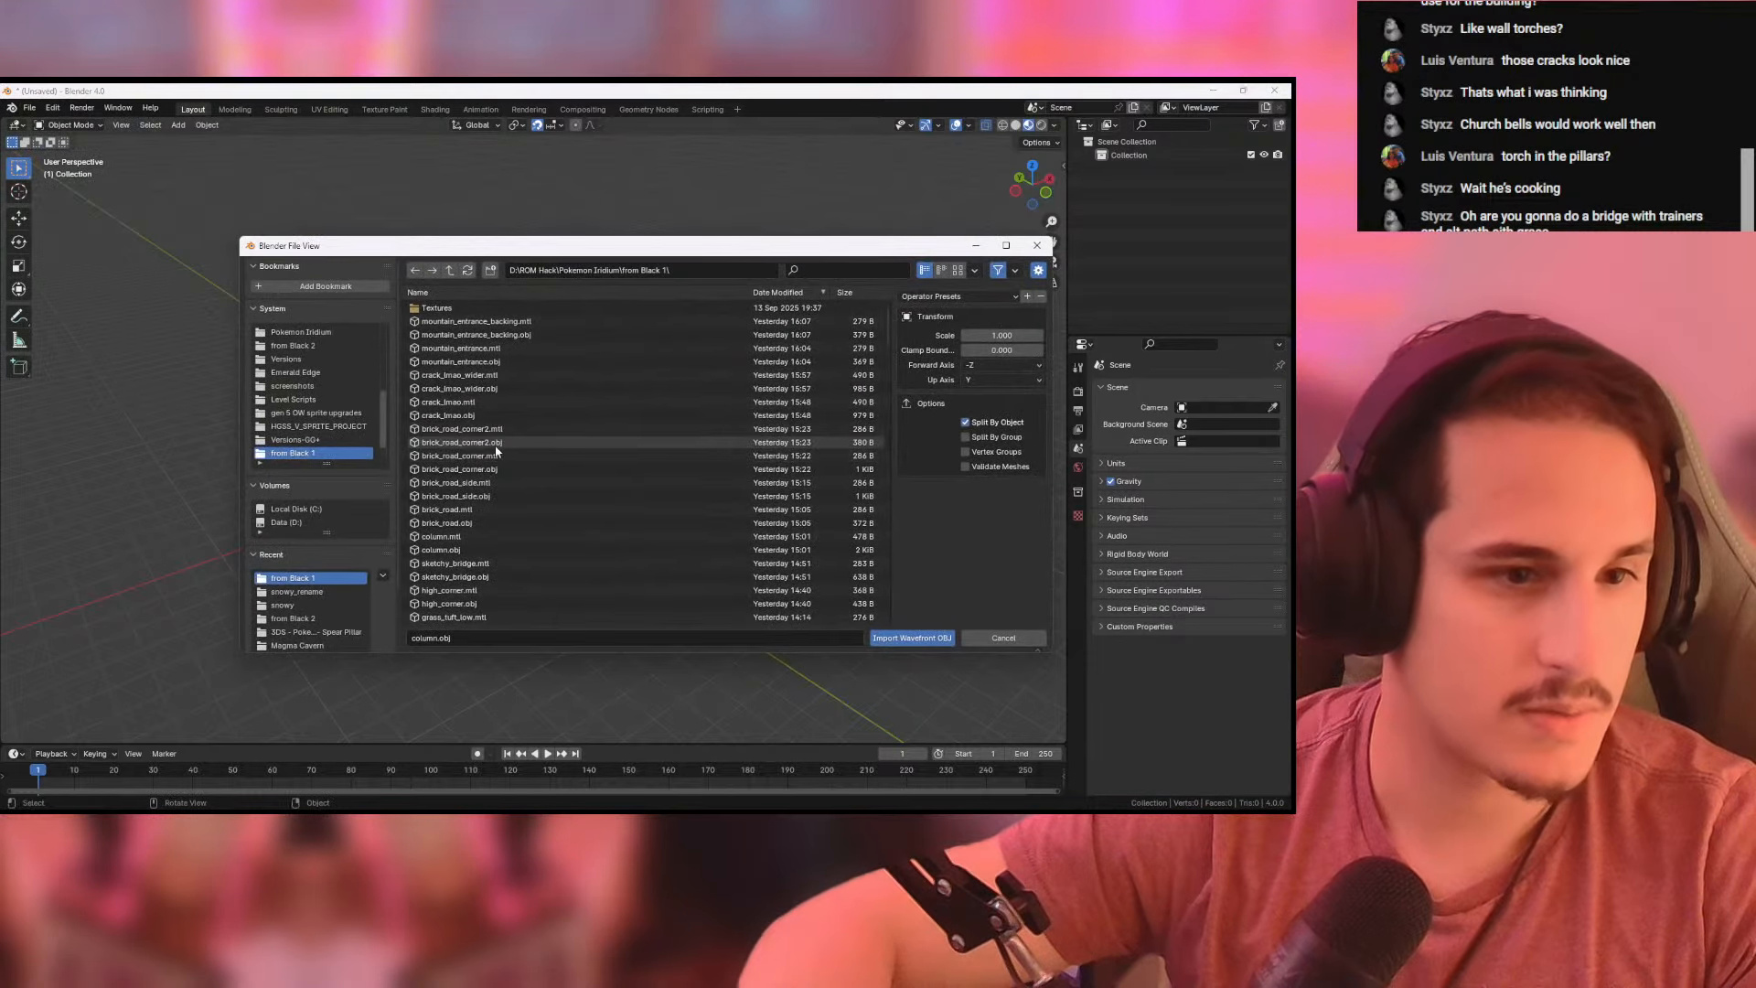
left_click(999, 365)
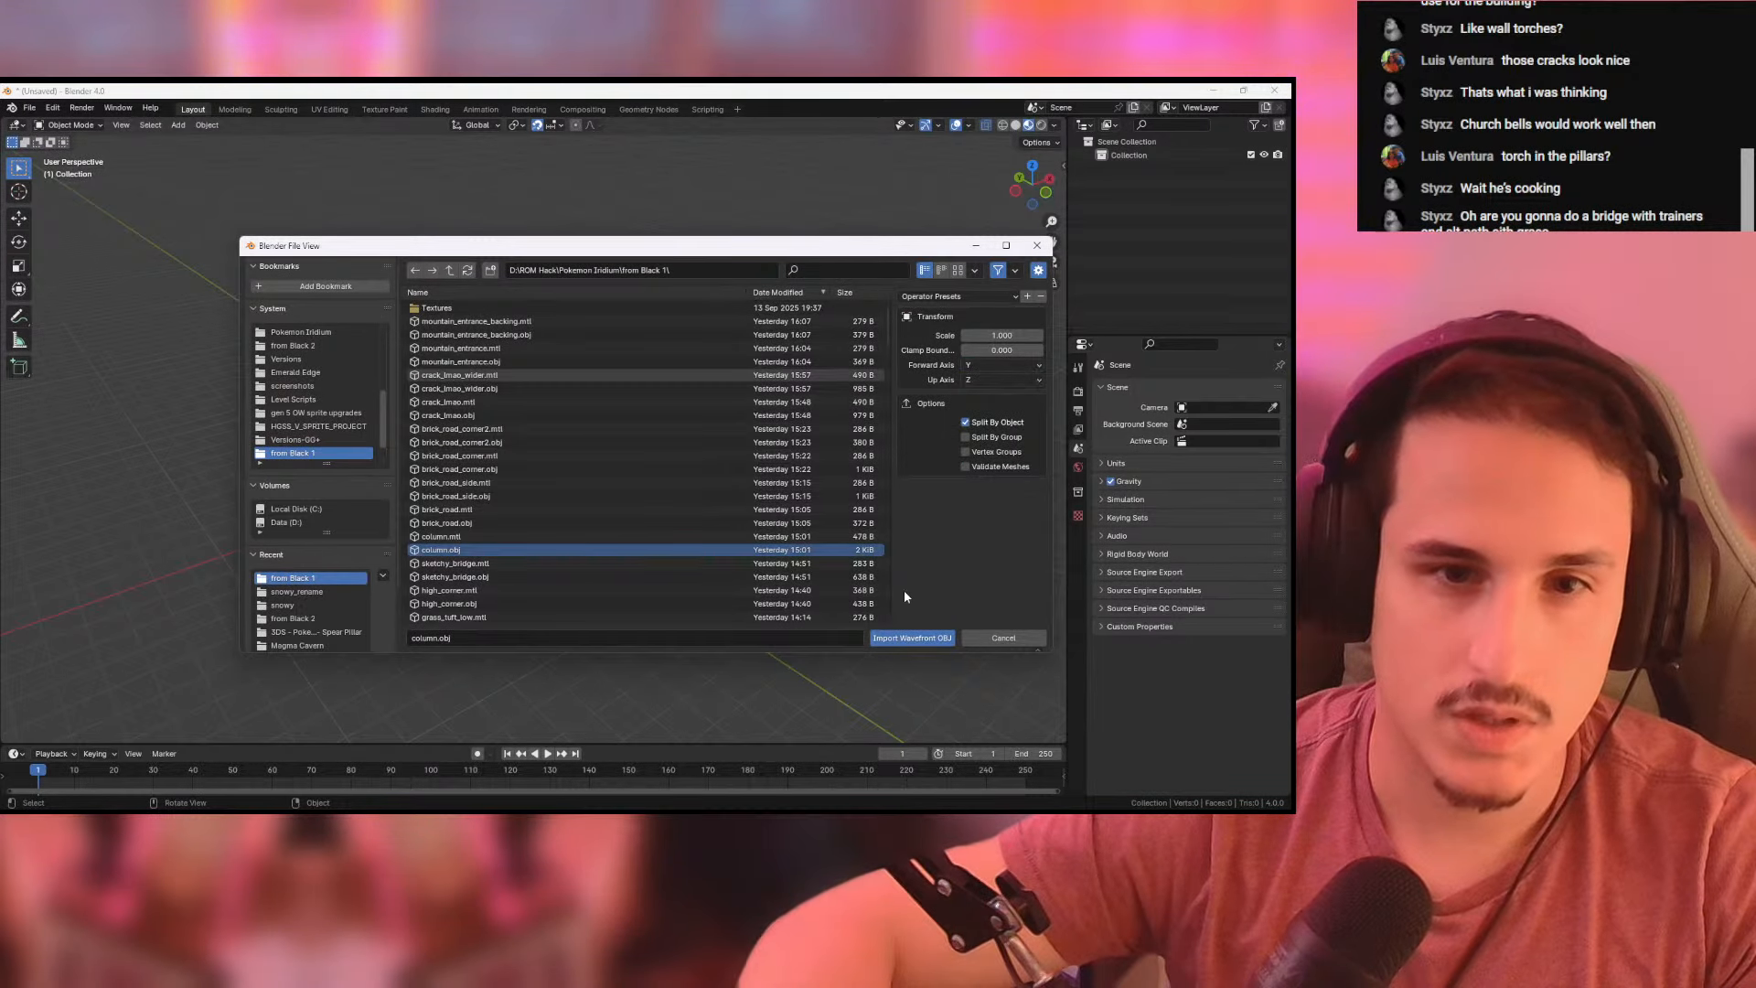
left_click(910, 639)
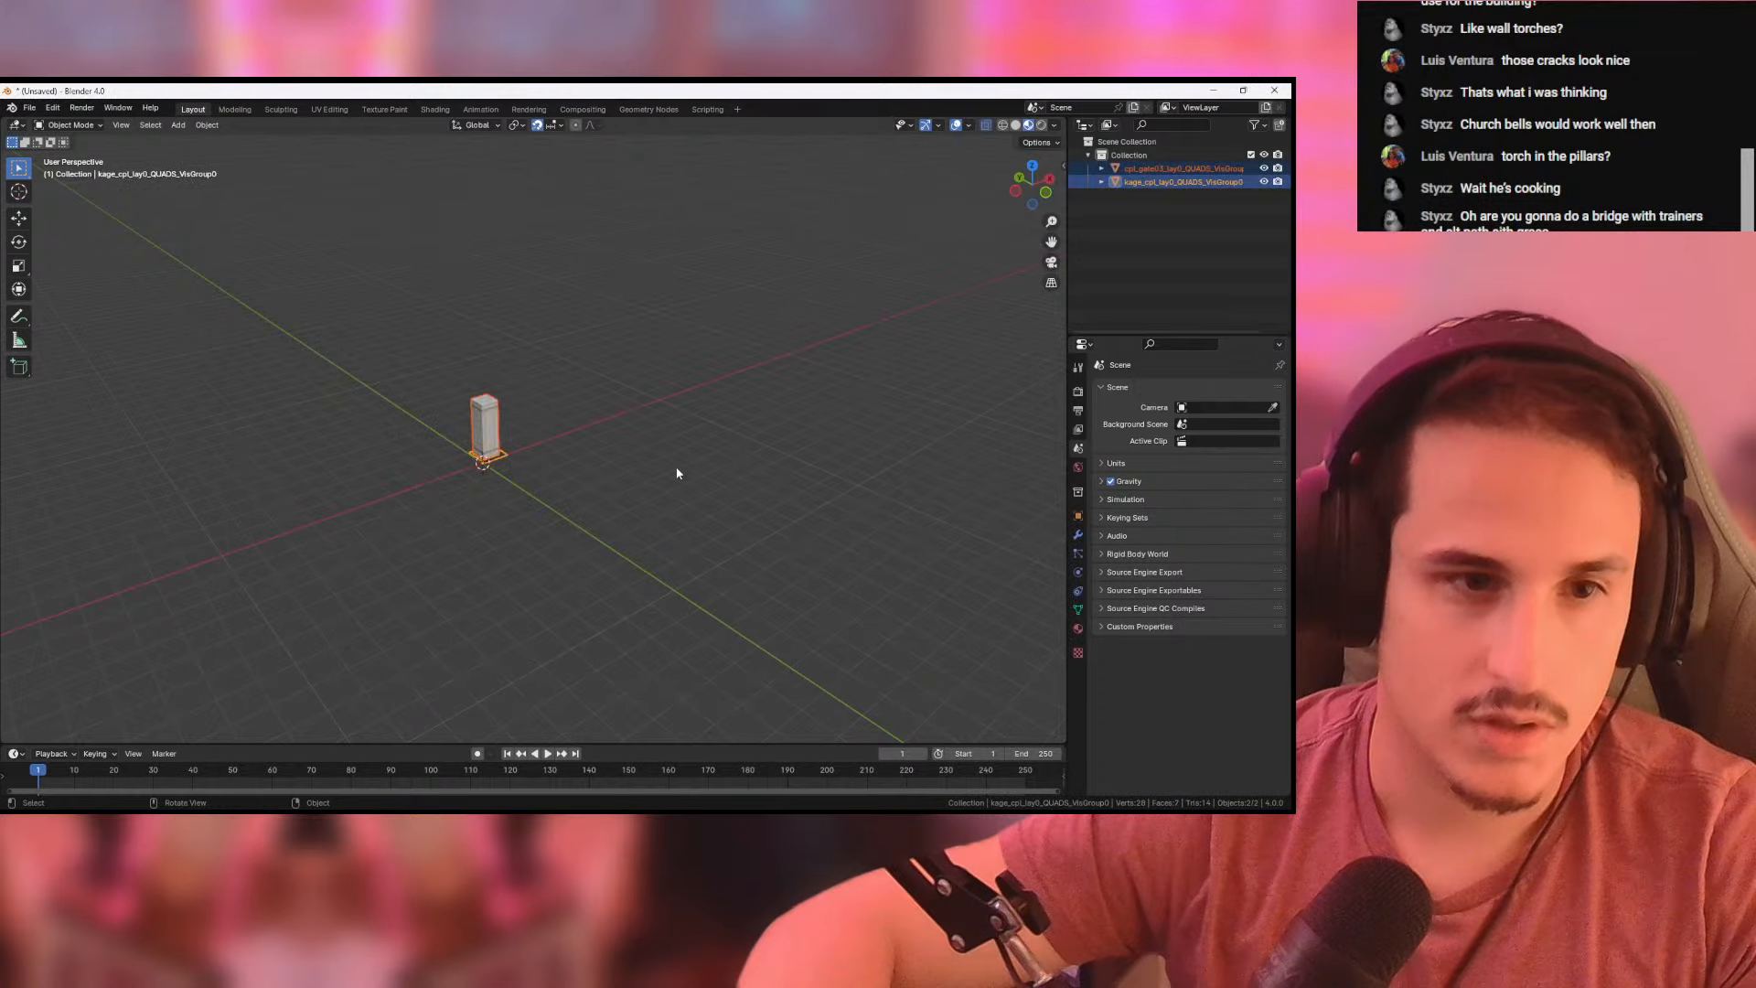
middle_click_drag(676, 435, 776, 435)
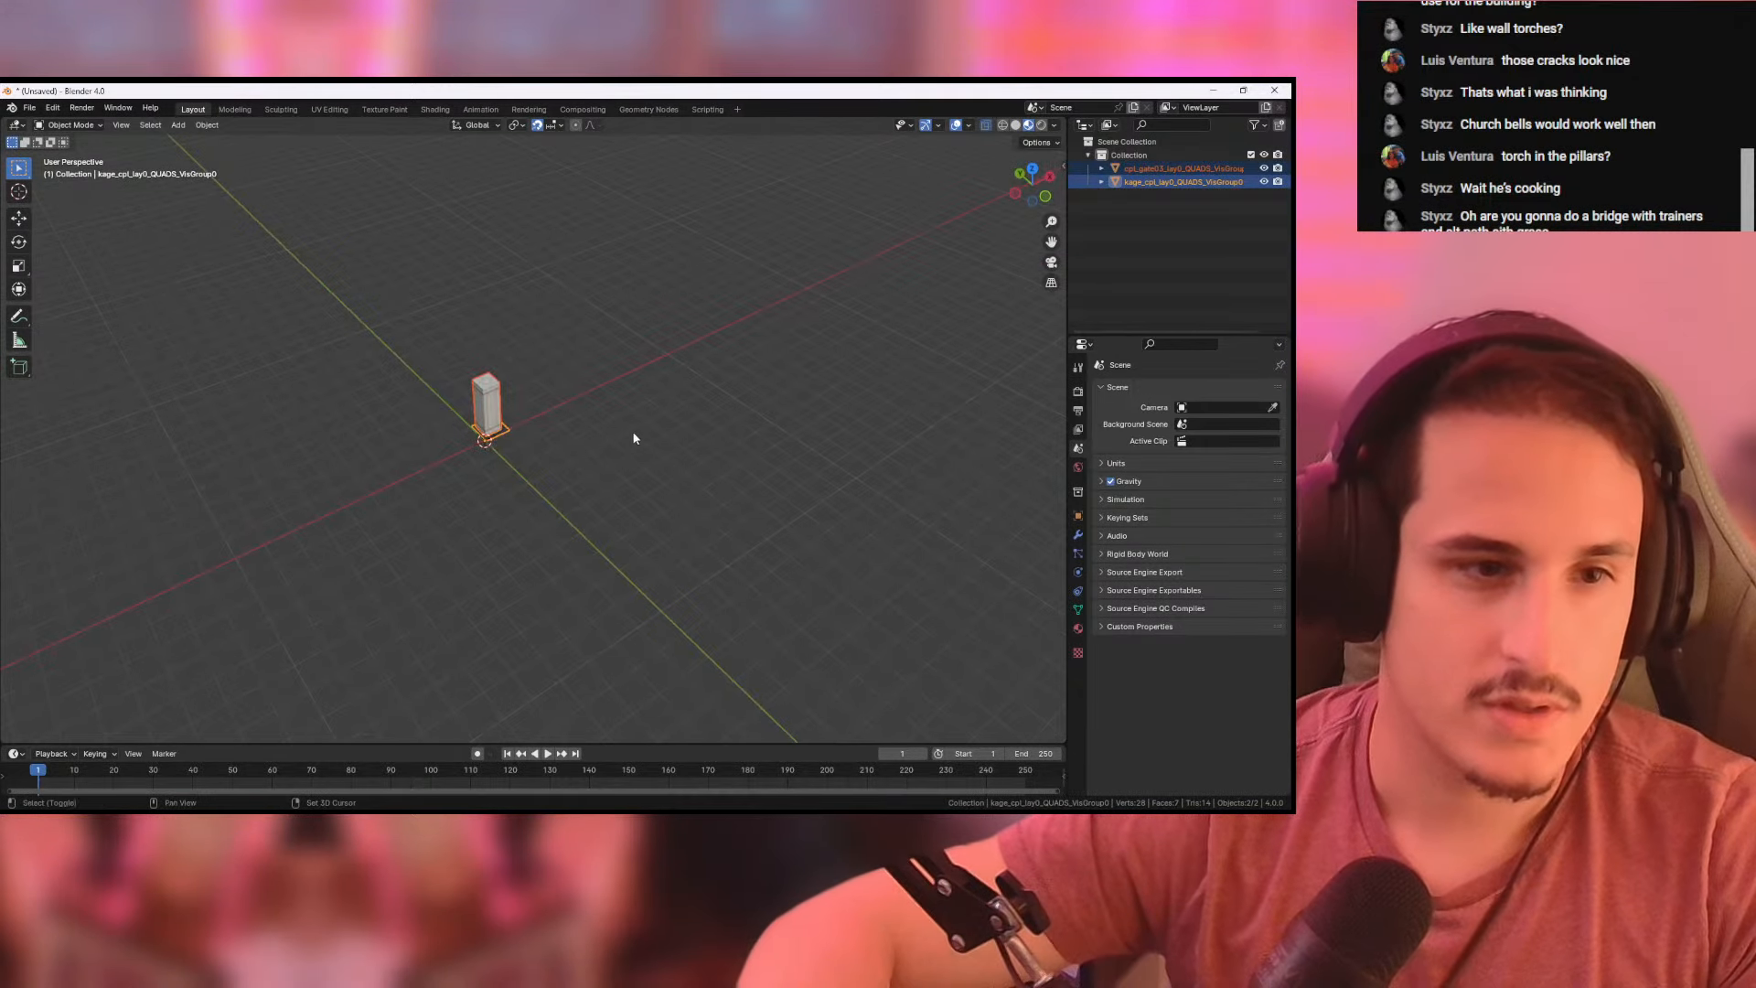
scroll(595, 417, "up", 5)
middle_click_drag(594, 416, 684, 466)
- Switch to Pokemon DS Map Studio and export the dark column tile as column_dark.obj into the Pokemon Iridium "from Black 1" folder
key("alt+Tab")
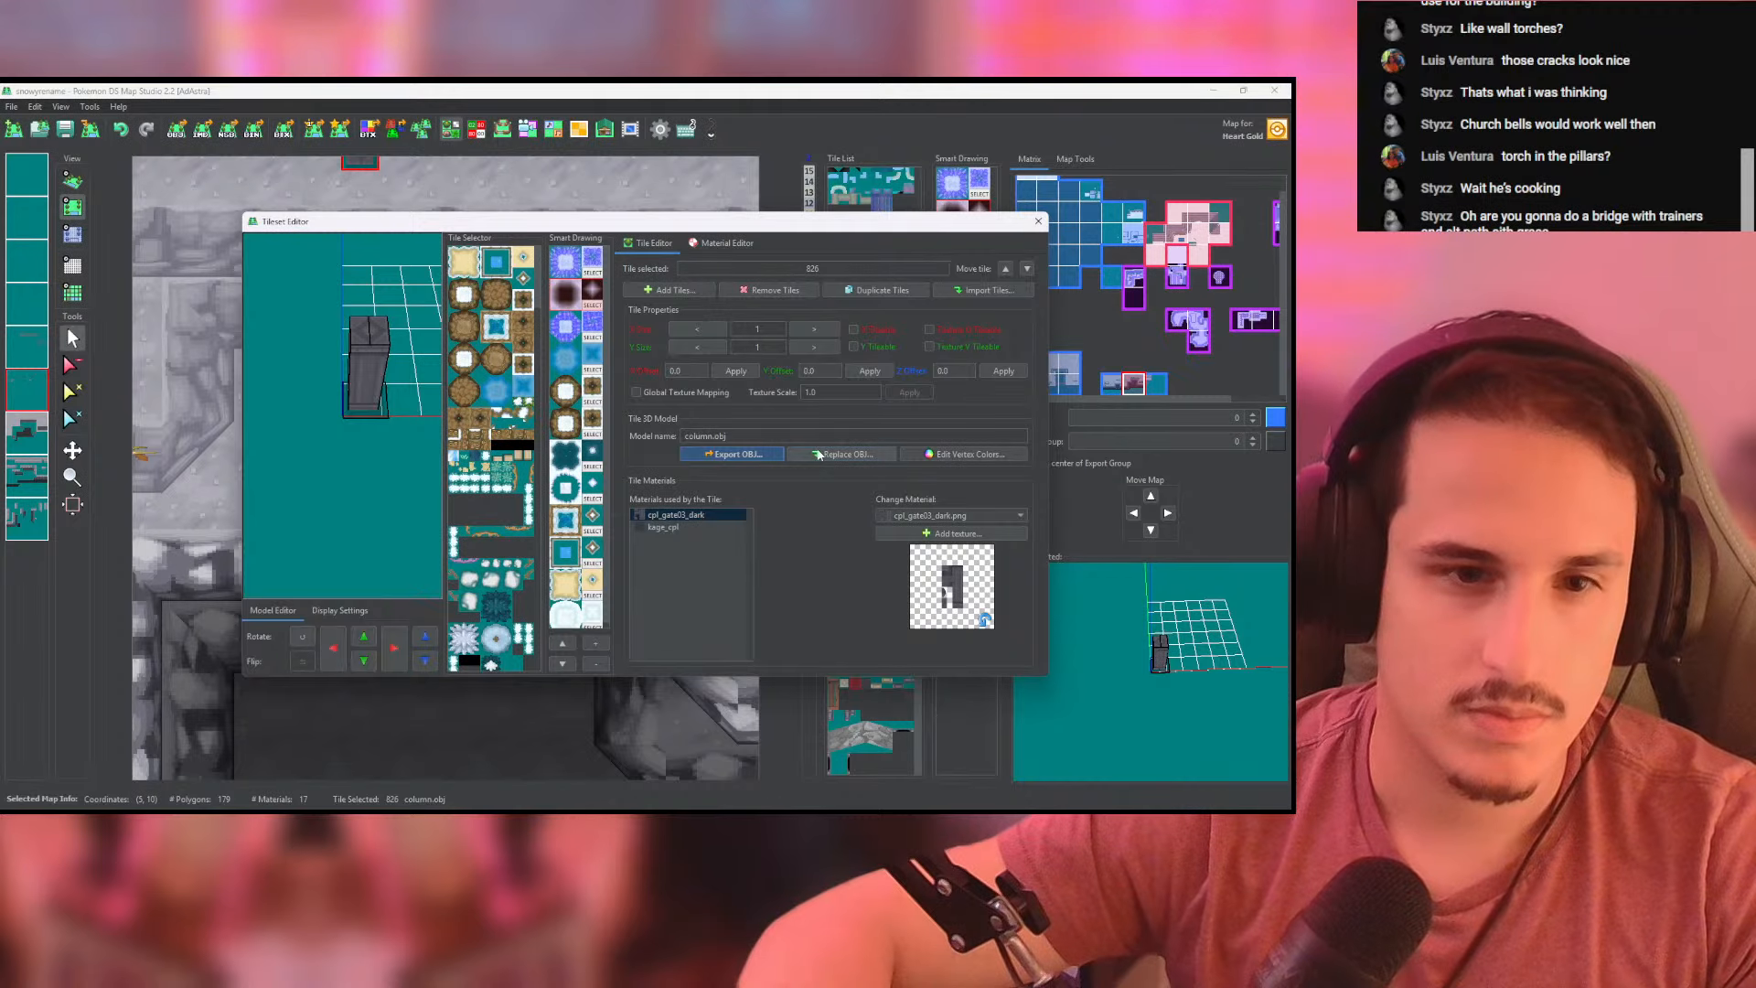
left_click(758, 453)
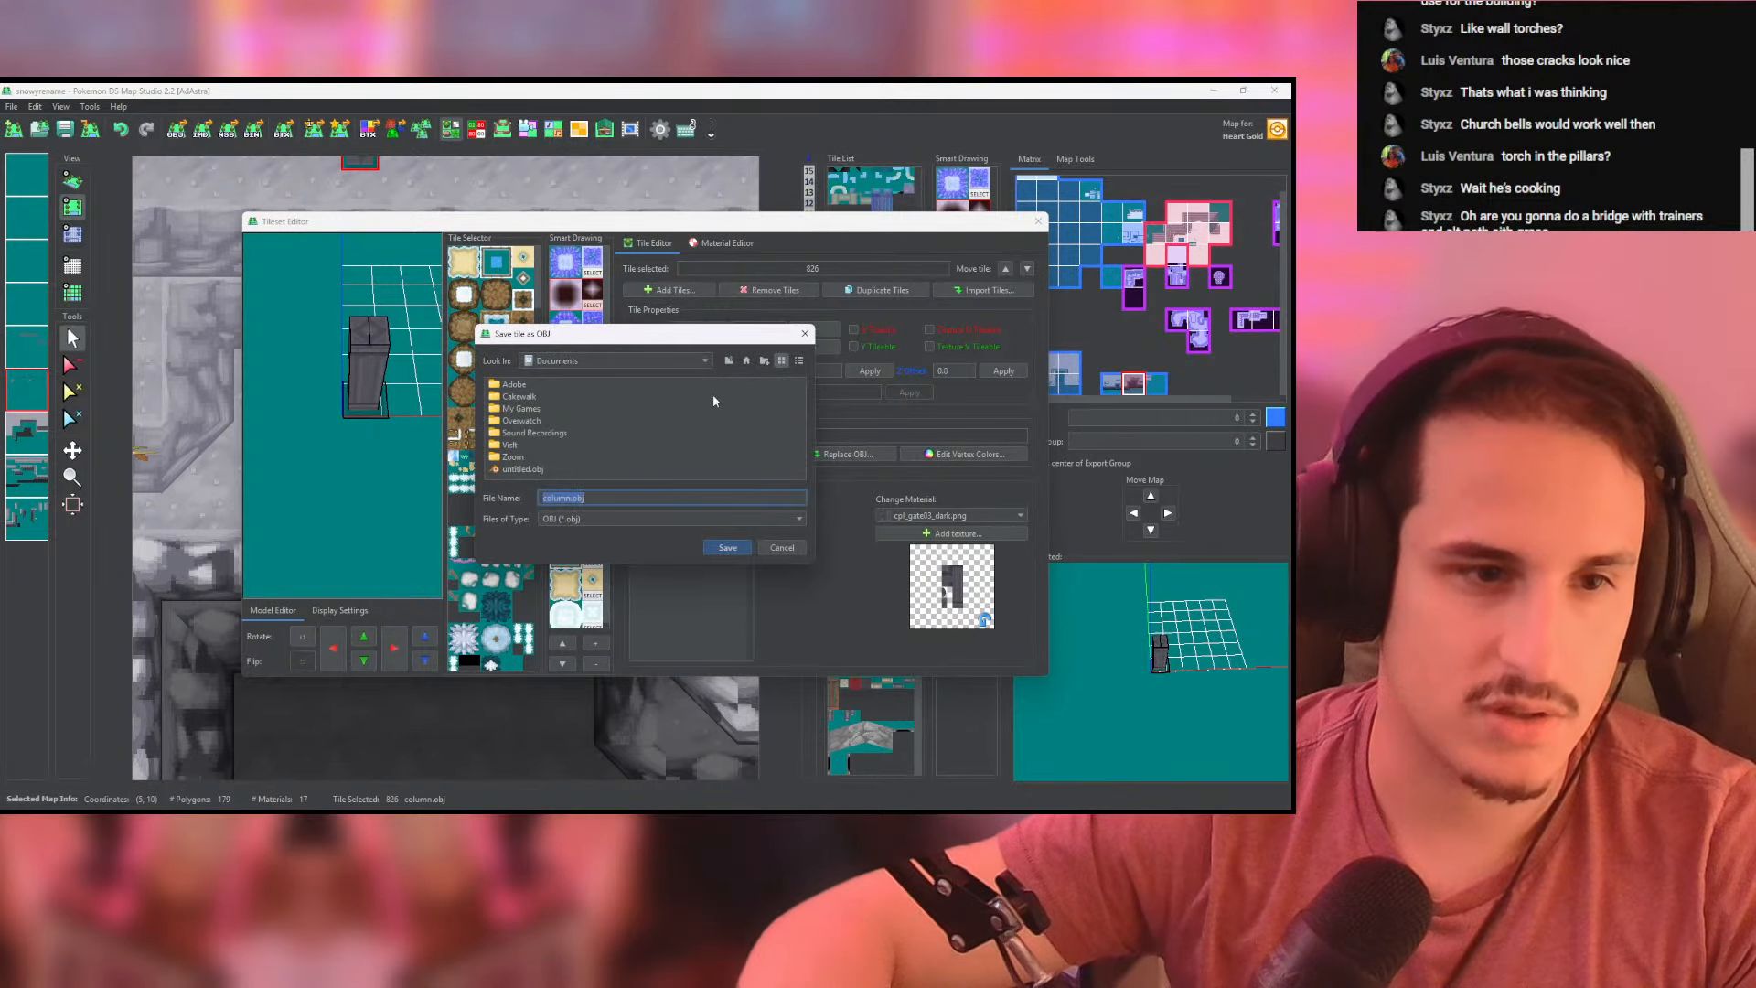
left_click(729, 363)
double_click(574, 397)
double_click(511, 398)
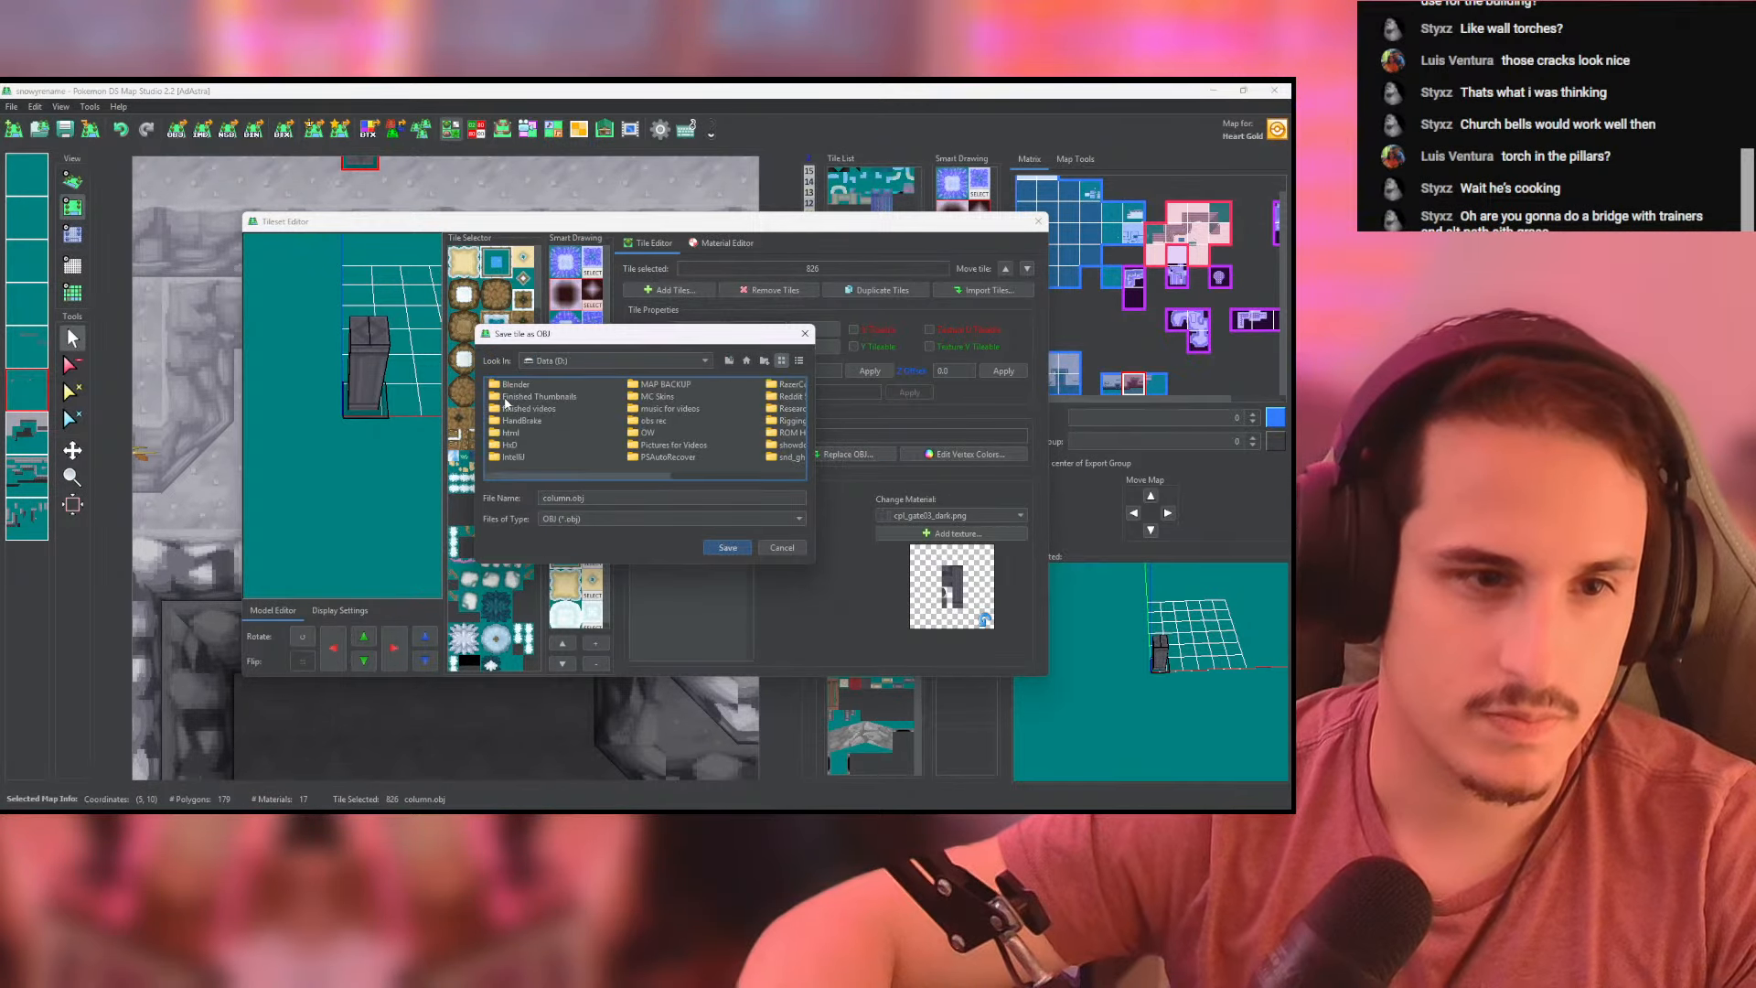
scroll(570, 412, "down", 5)
double_click(564, 434)
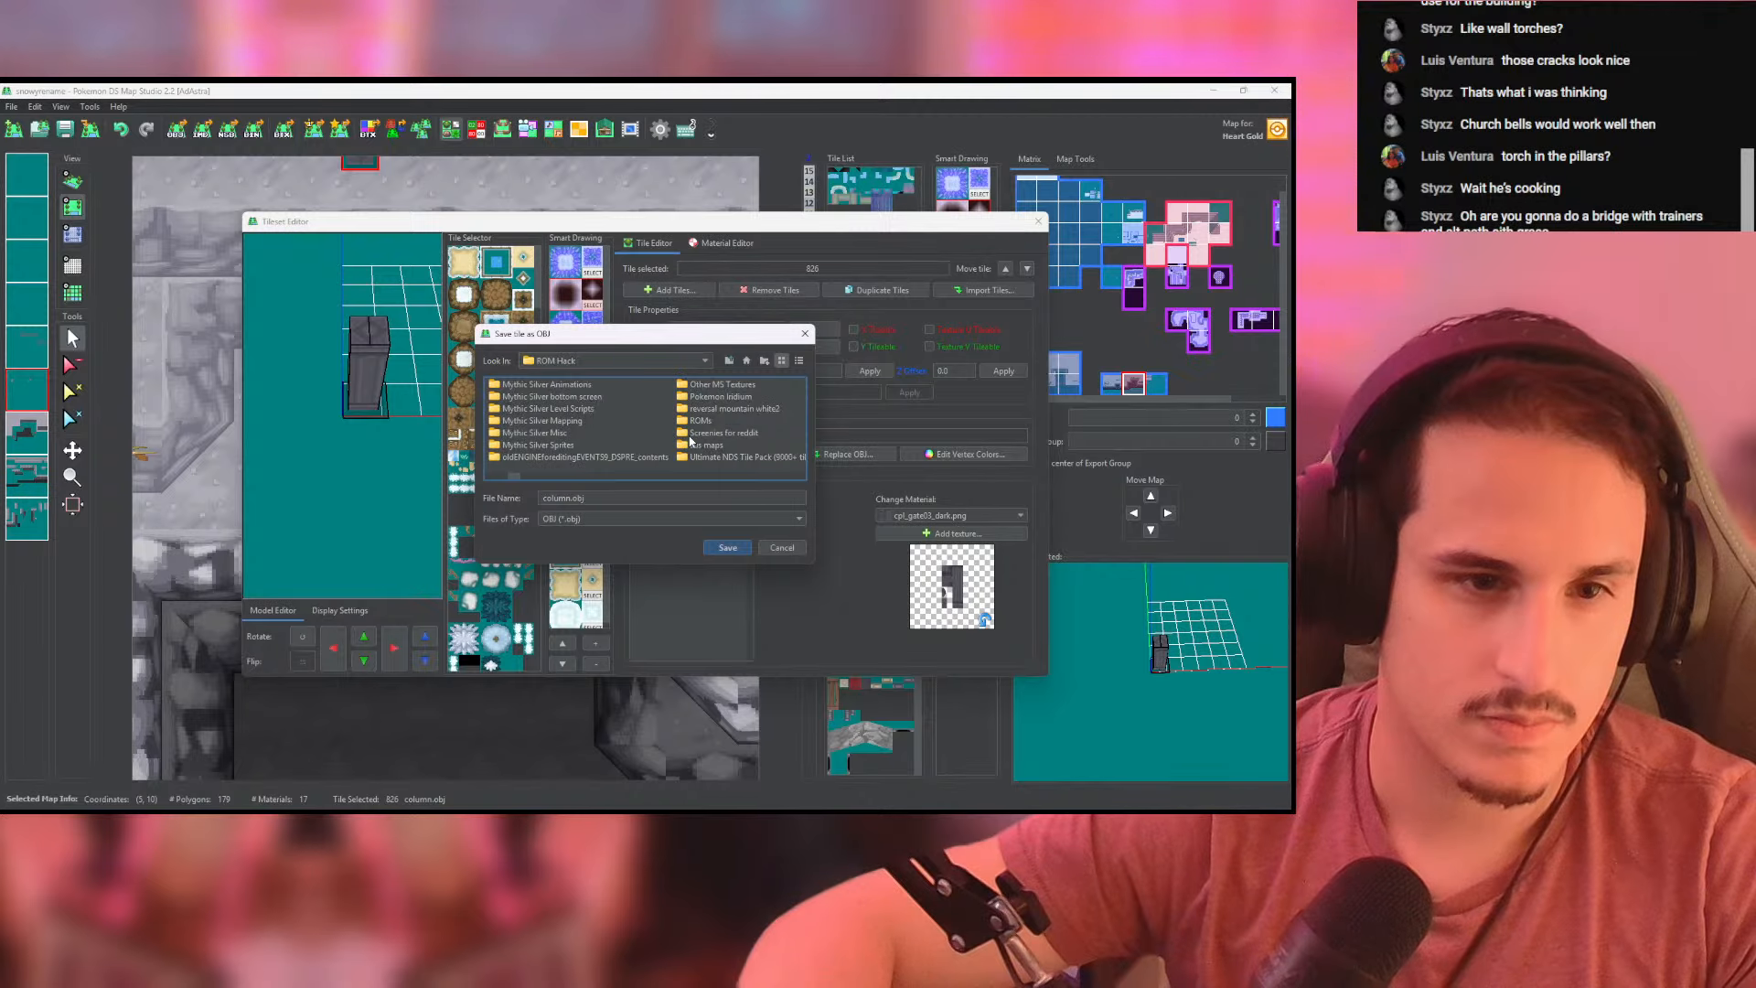
double_click(711, 398)
scroll(686, 419, "down", 3)
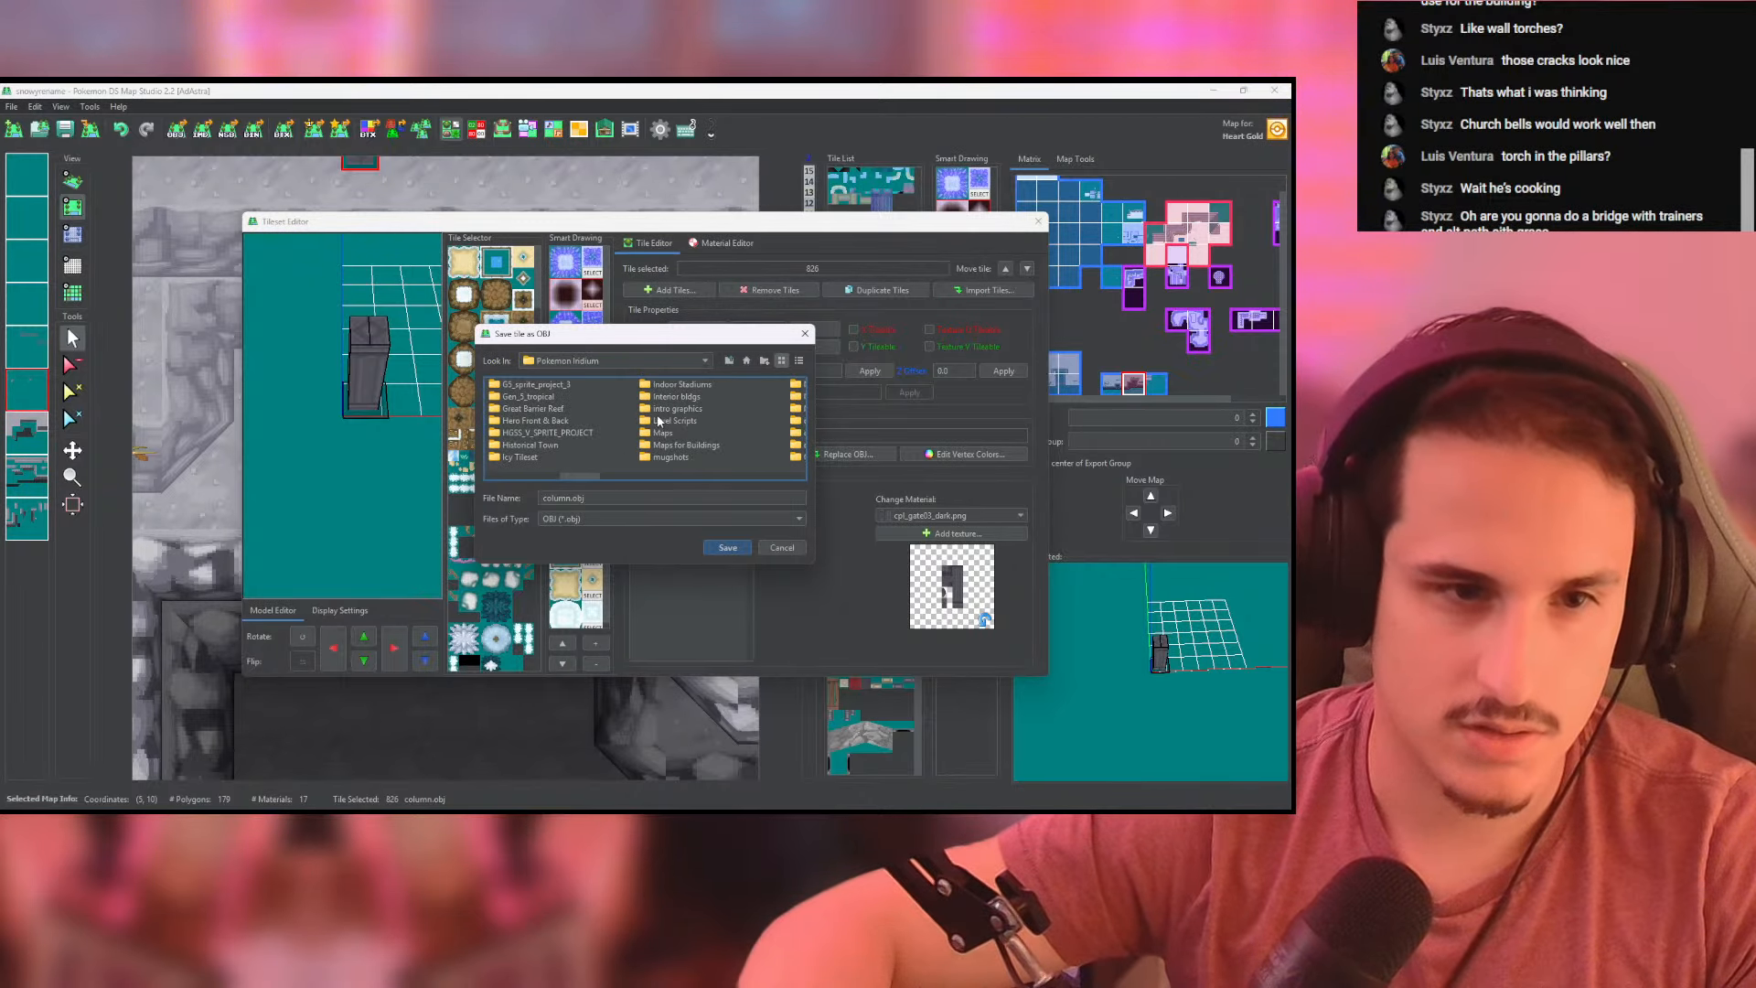
double_click(670, 434)
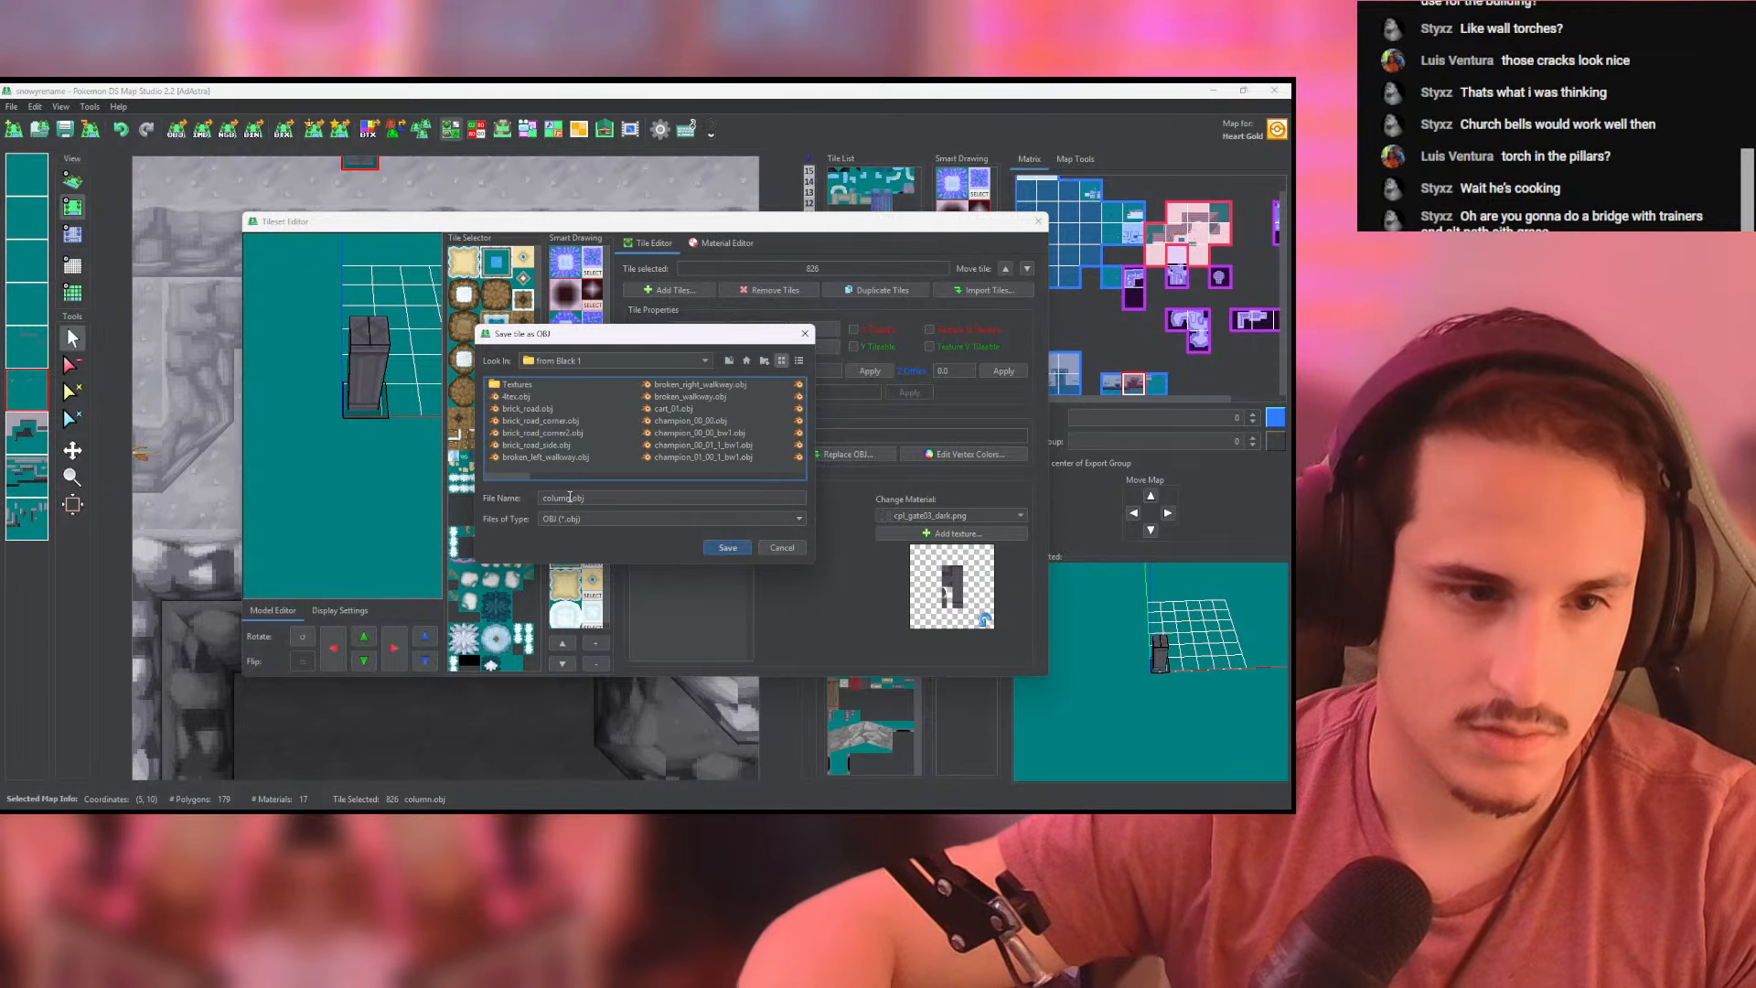
left_click(570, 496)
key("Return")
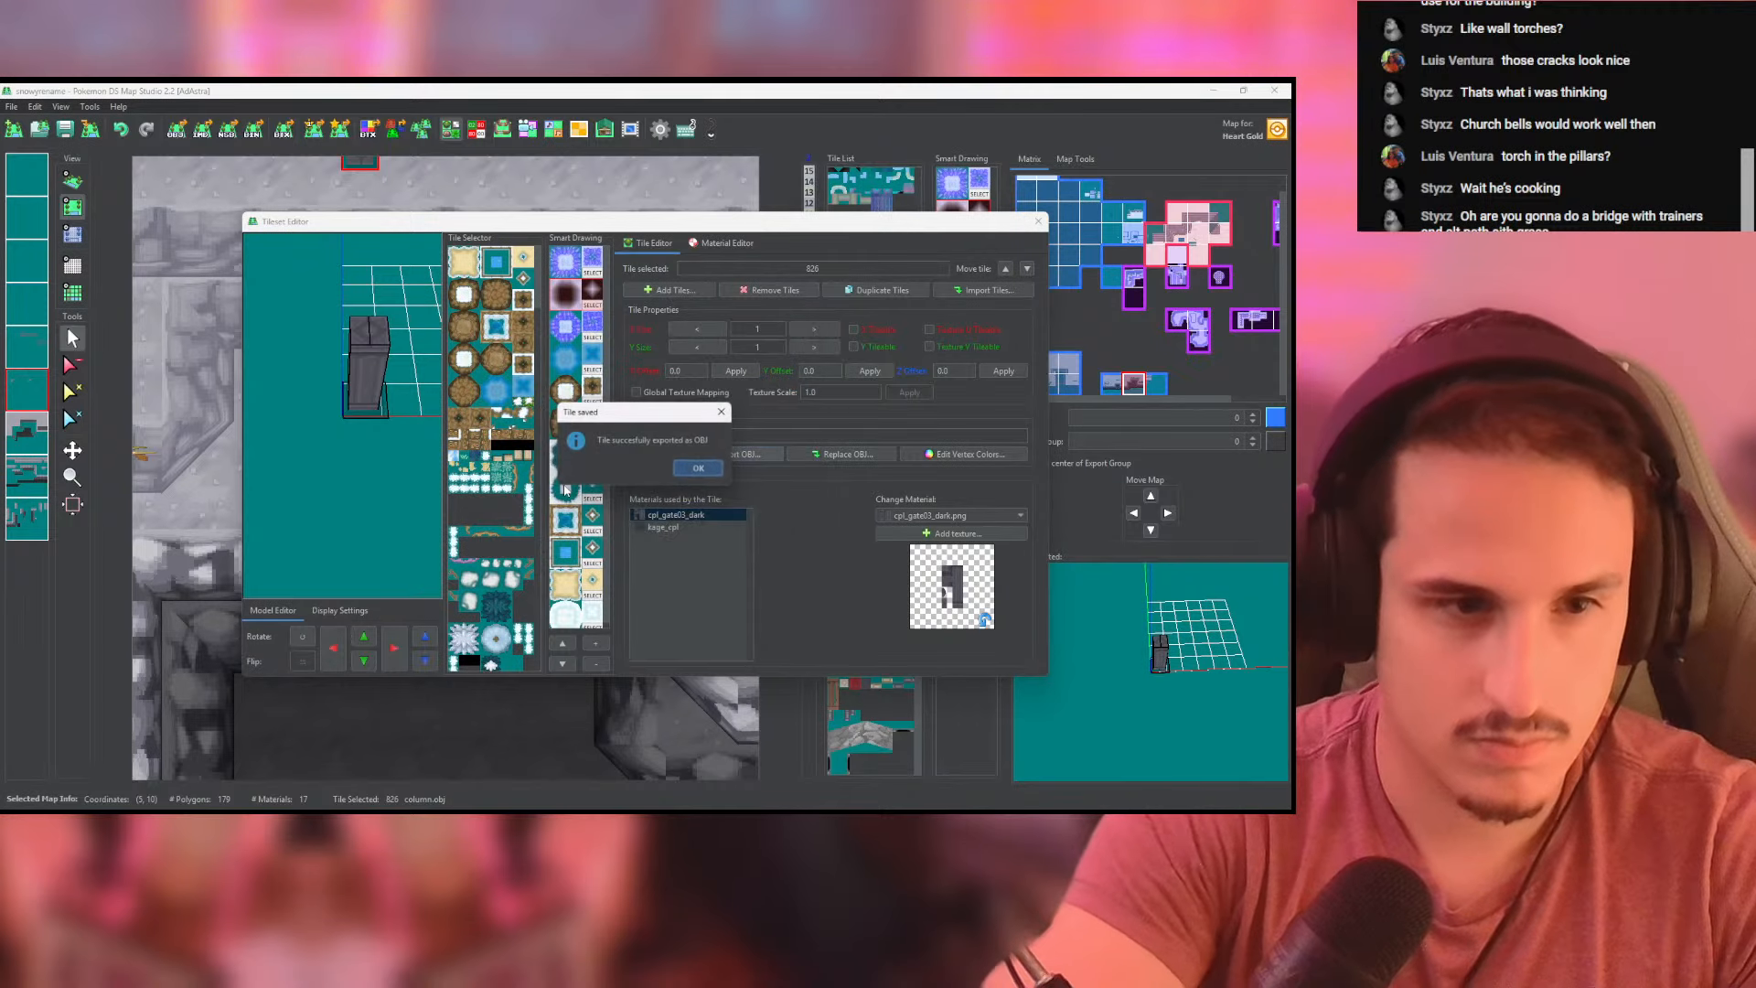
left_click(695, 468)
- Switch to Blender and replace the imported light column objects with column_dark.obj from the "from Black 1" folder
key("alt+Tab")
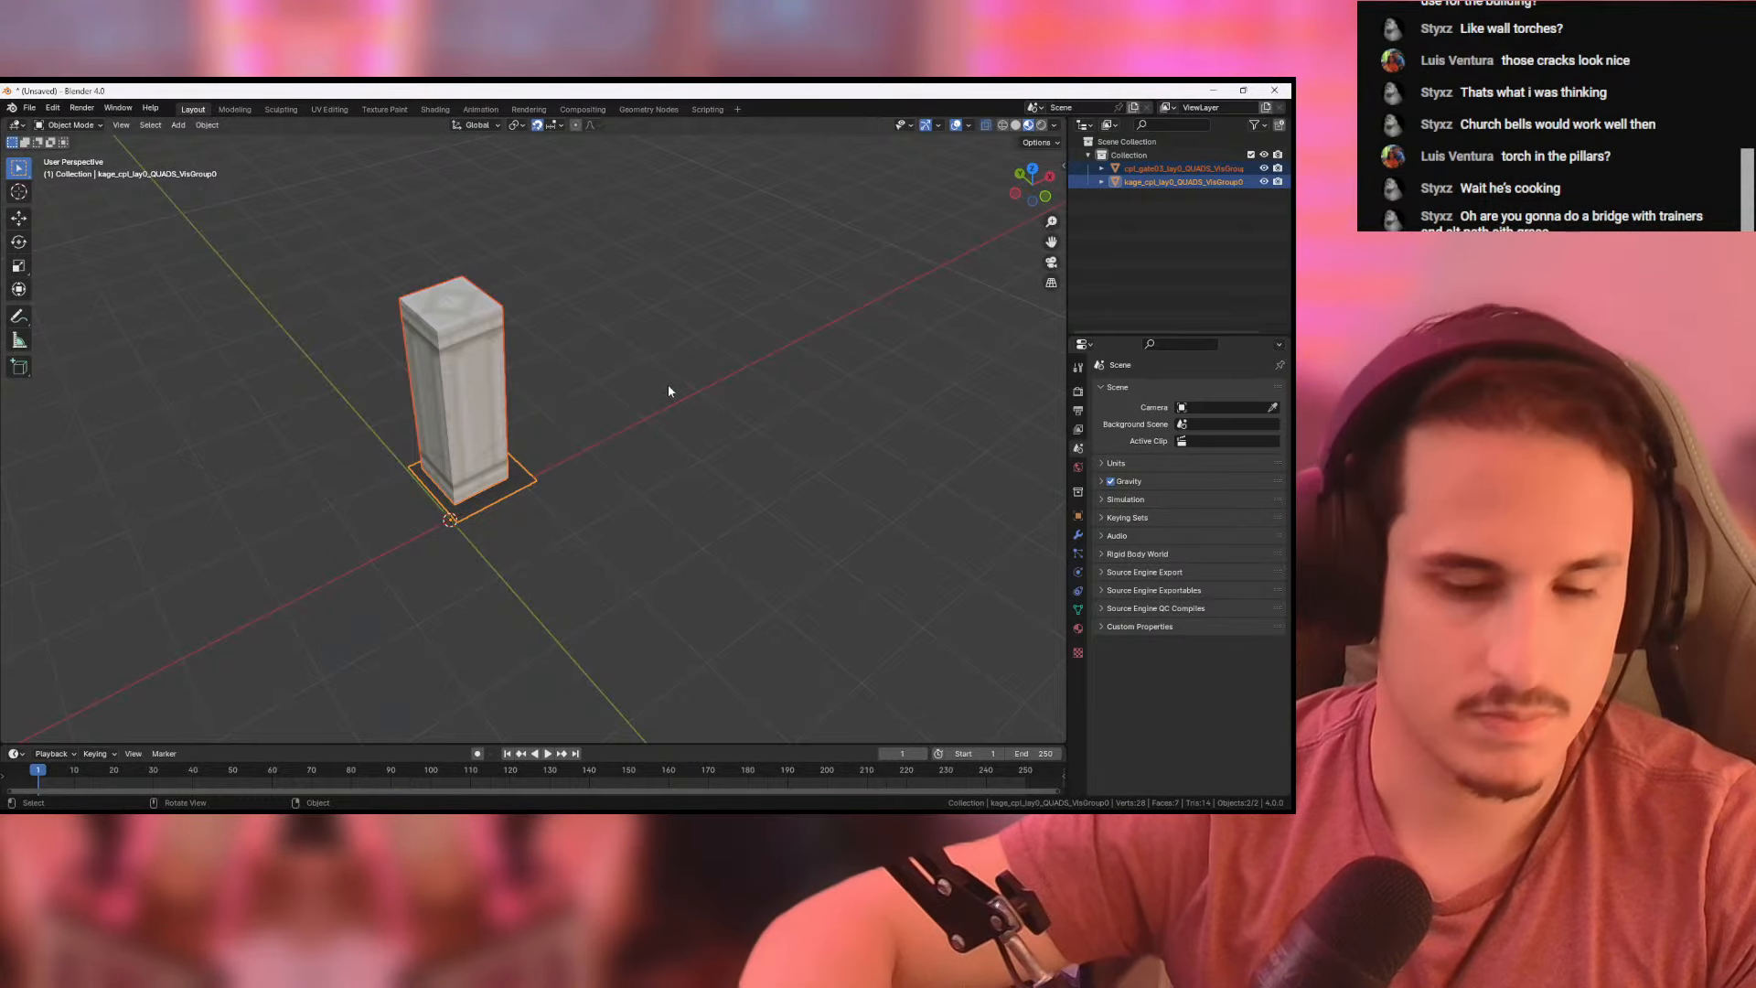
key("Delete")
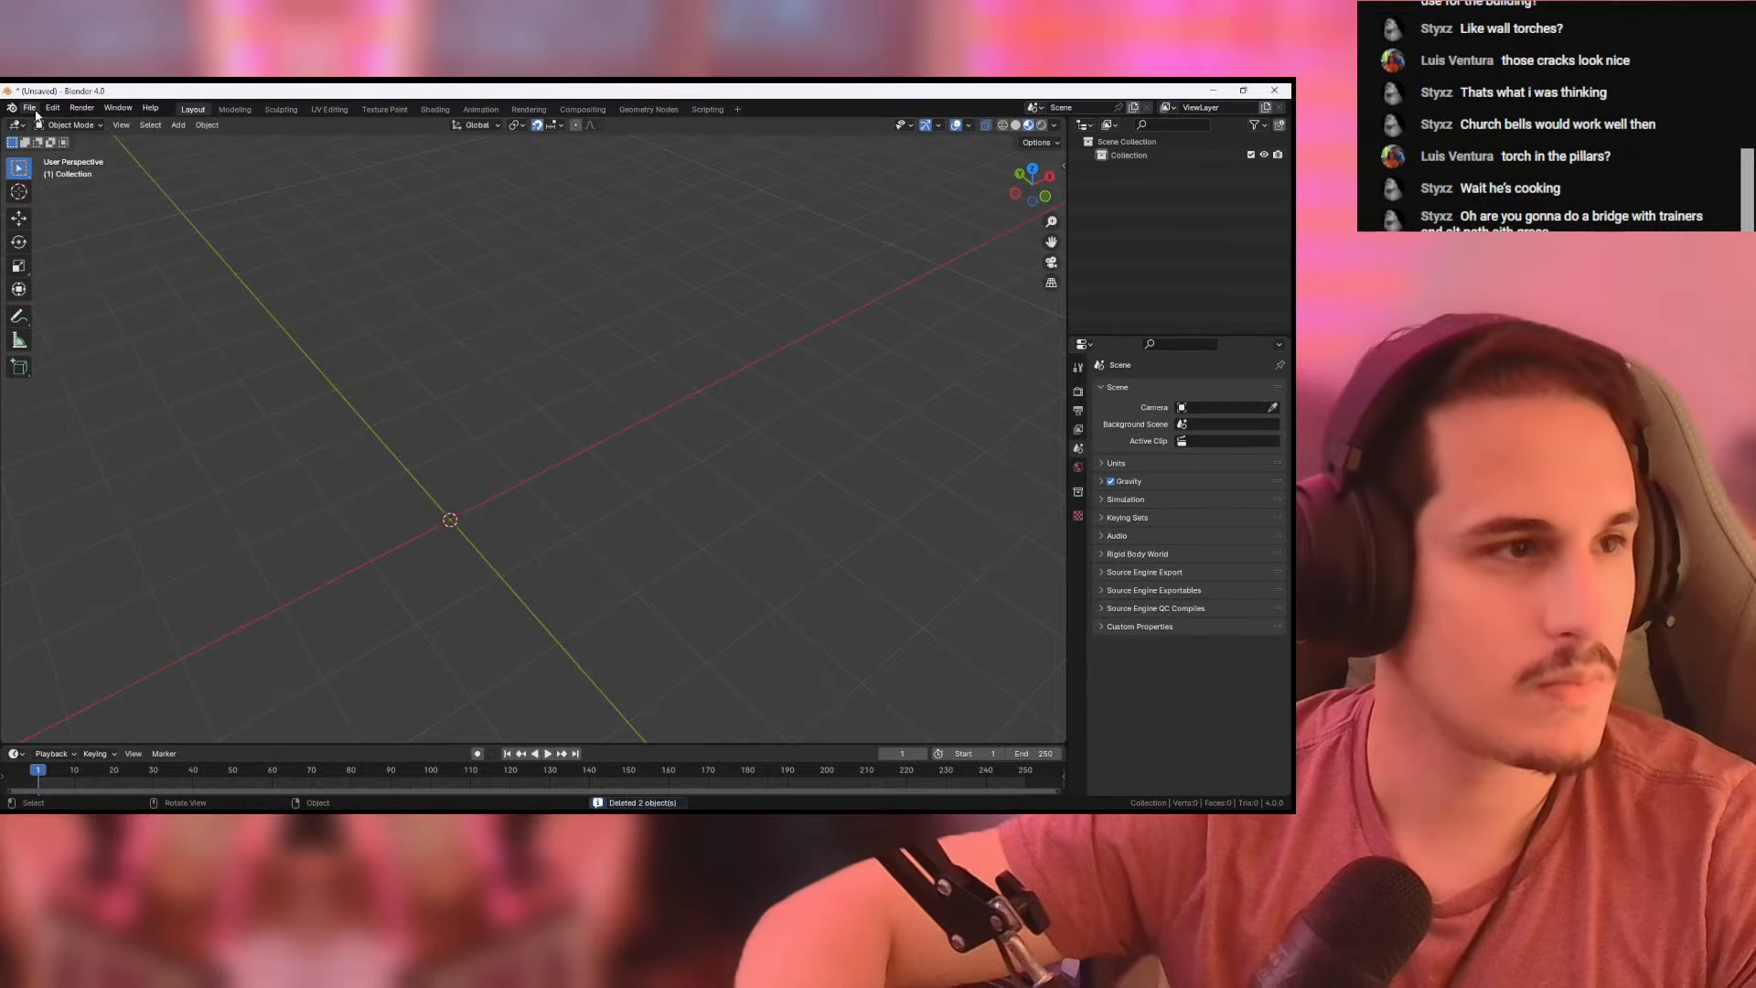
left_click(30, 108)
mouse_move(59, 298)
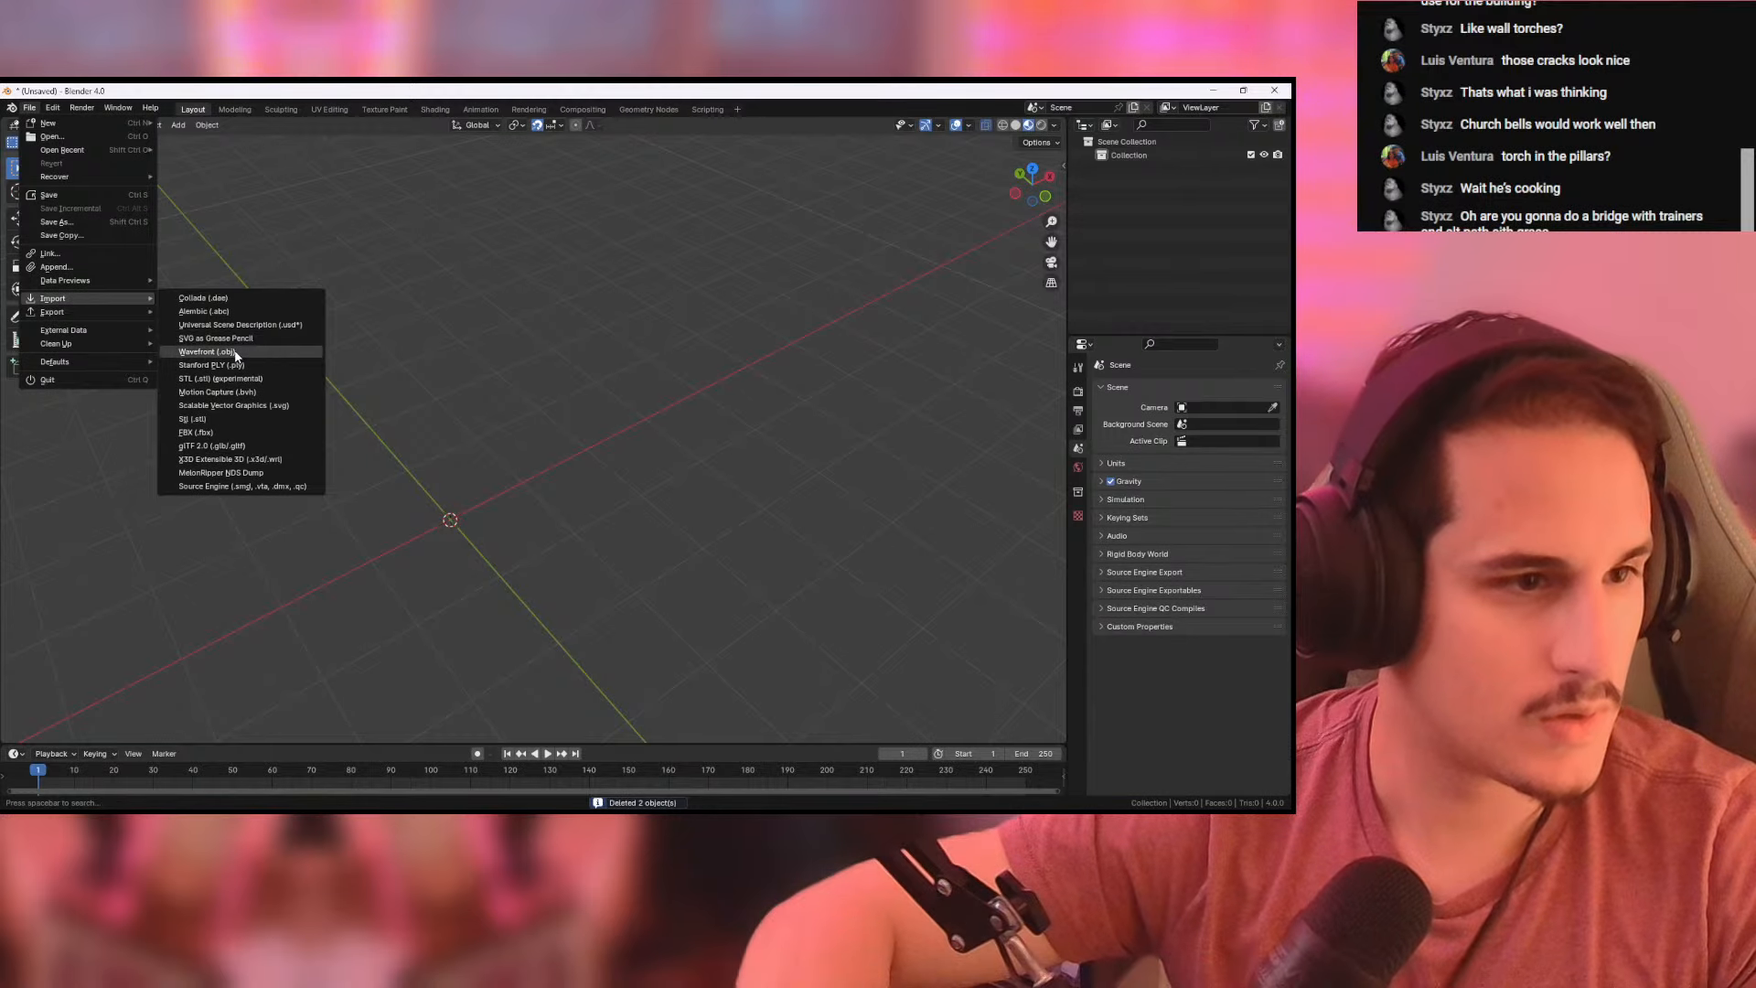
left_click(235, 353)
left_click(445, 576)
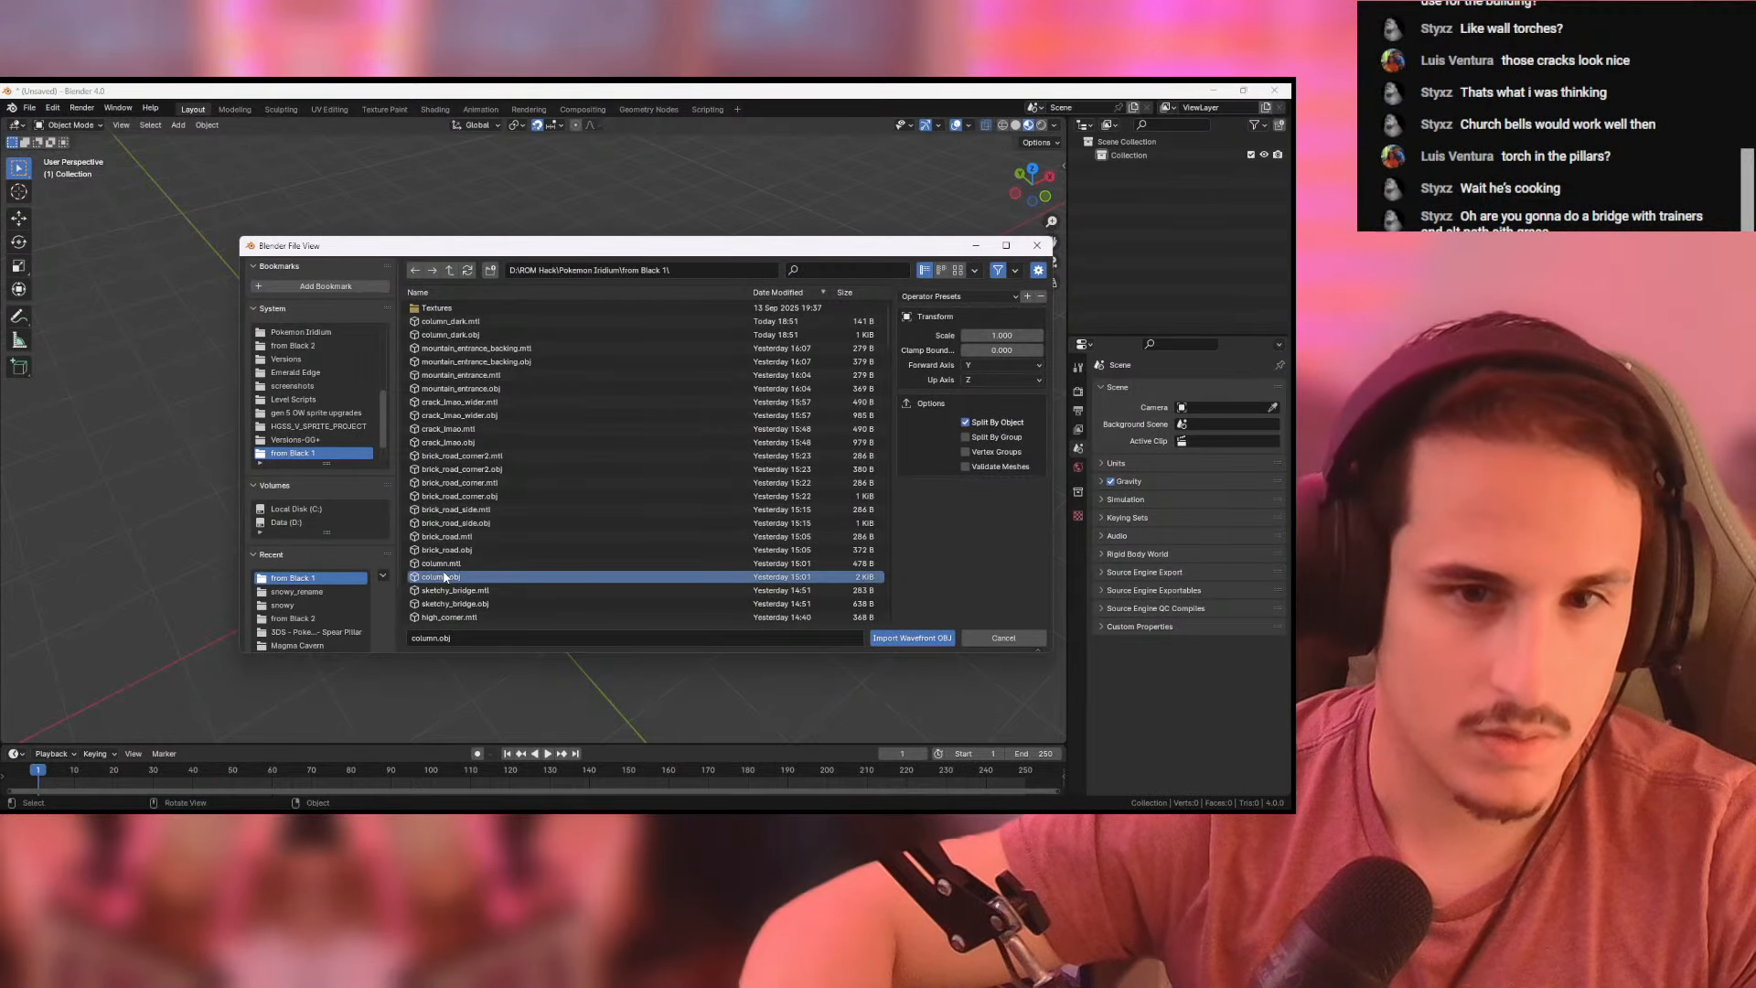
double_click(447, 335)
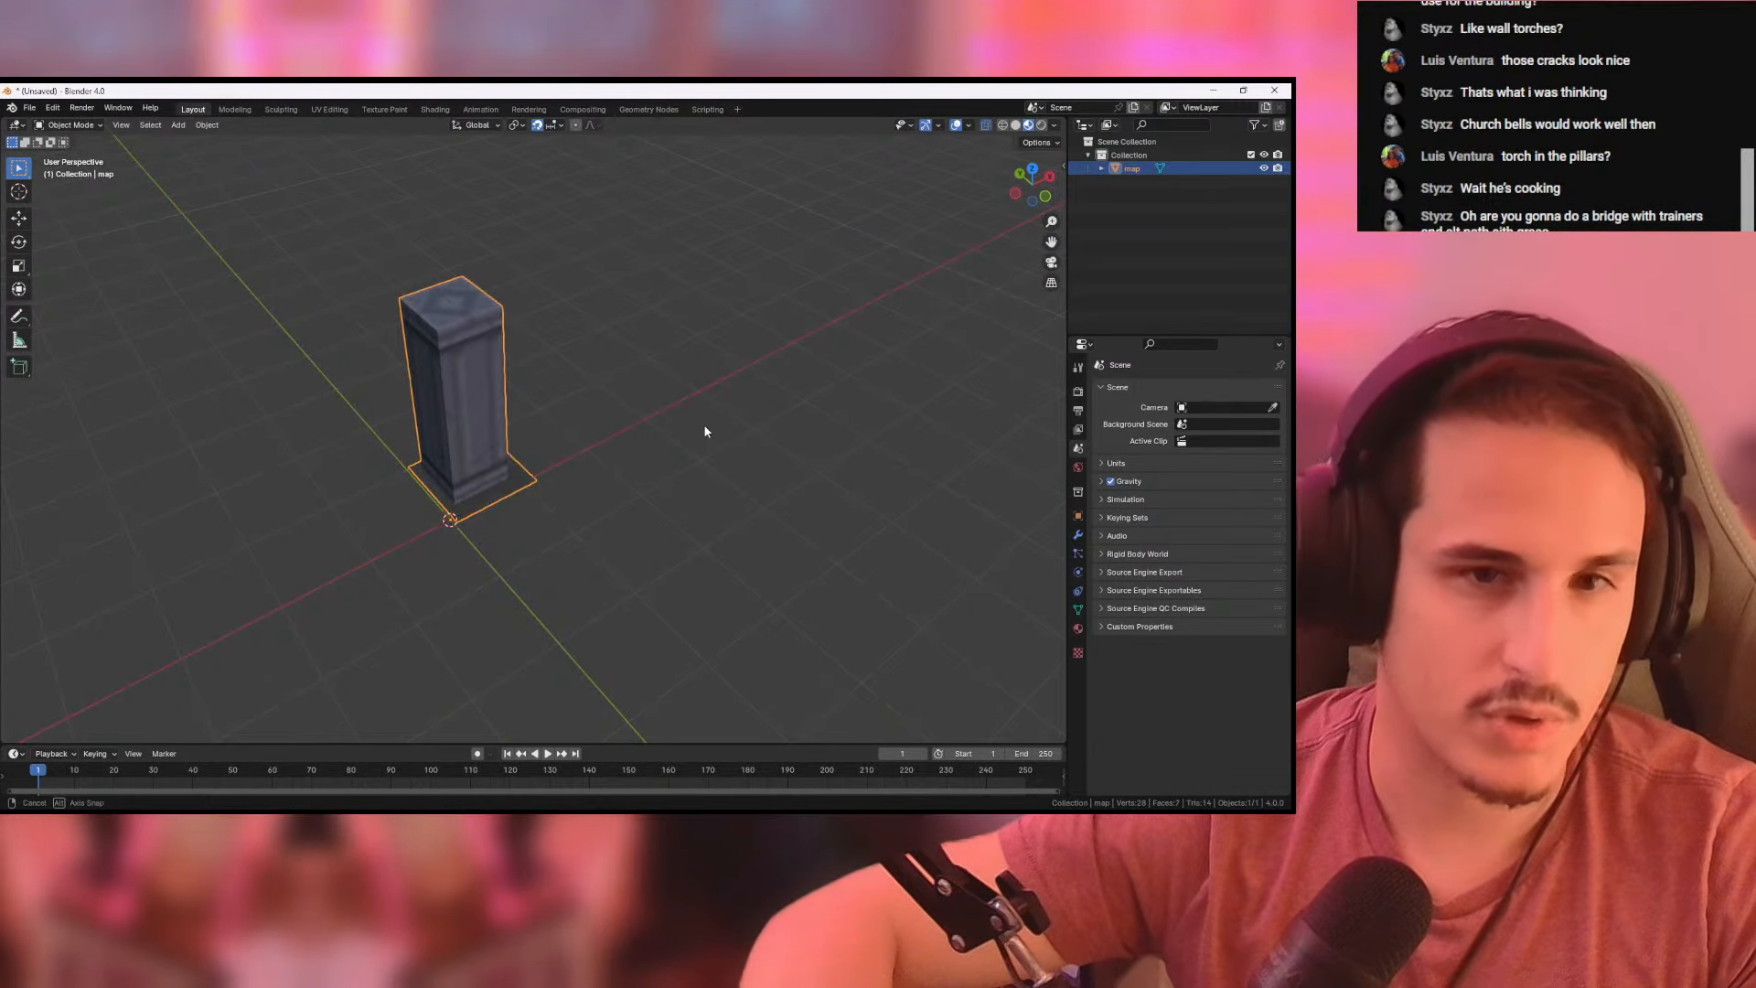
- Select all the pillar's faces without the ground shadow face and rotate them 90° in the right view to lay the column down
middle_click_drag(704, 432, 750, 411)
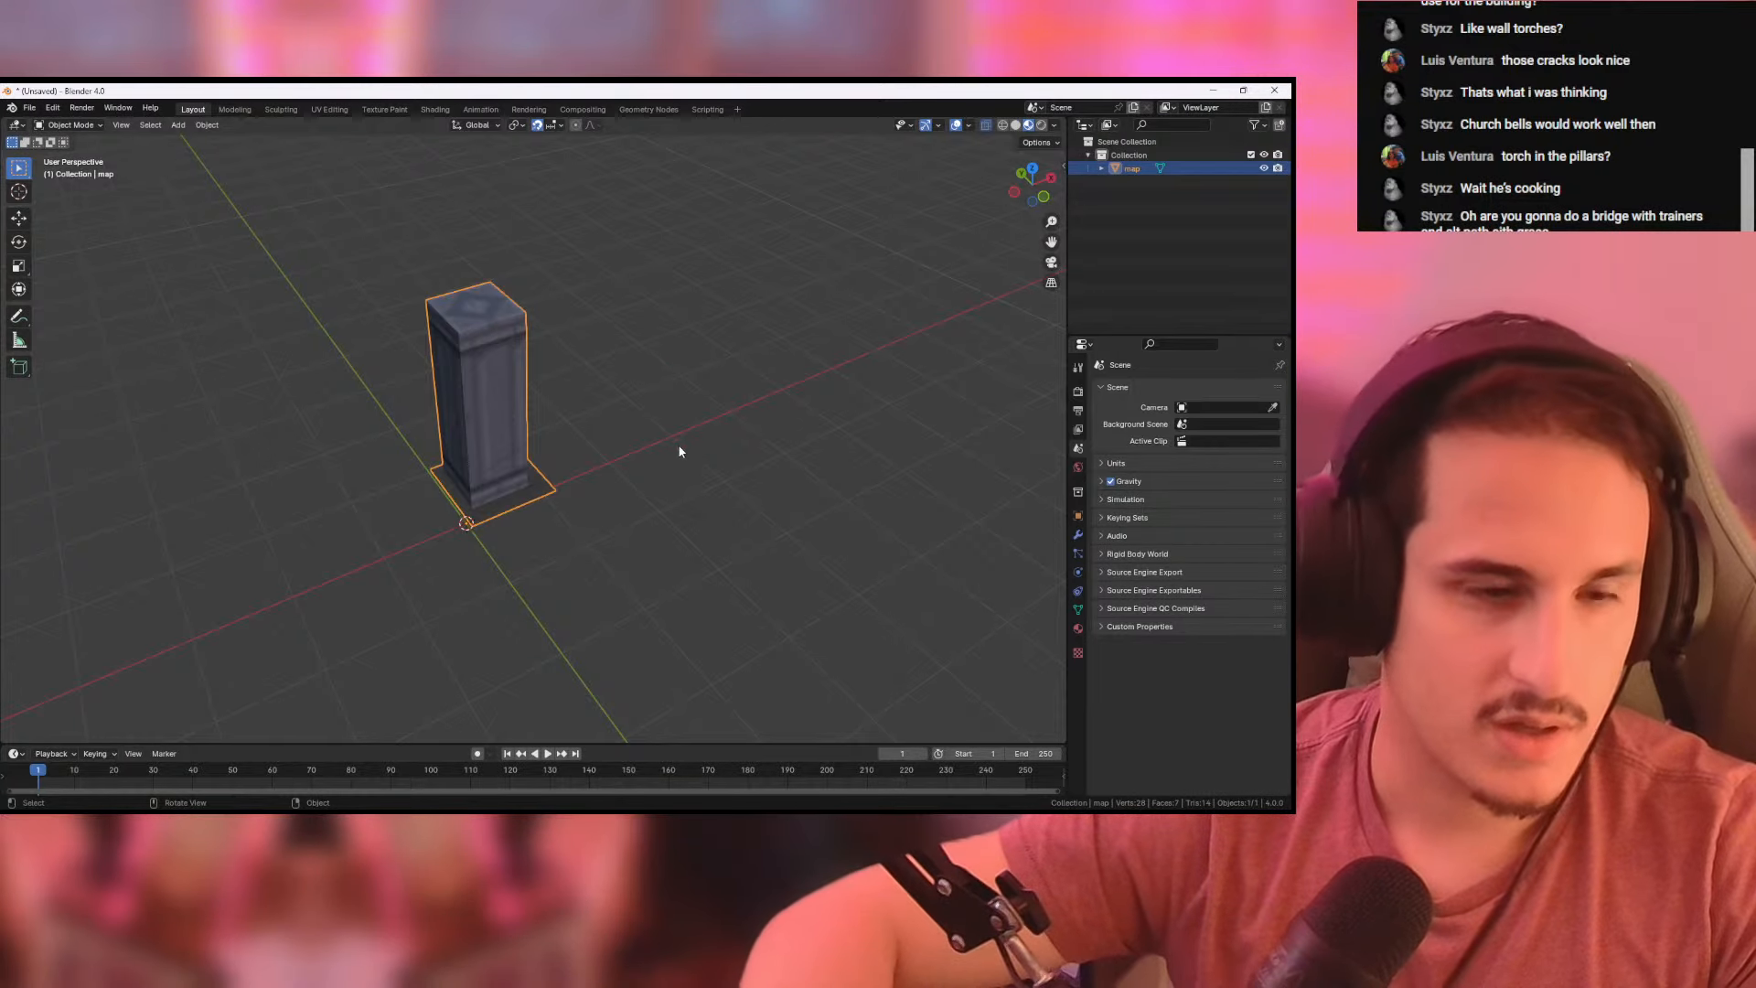
key("Tab")
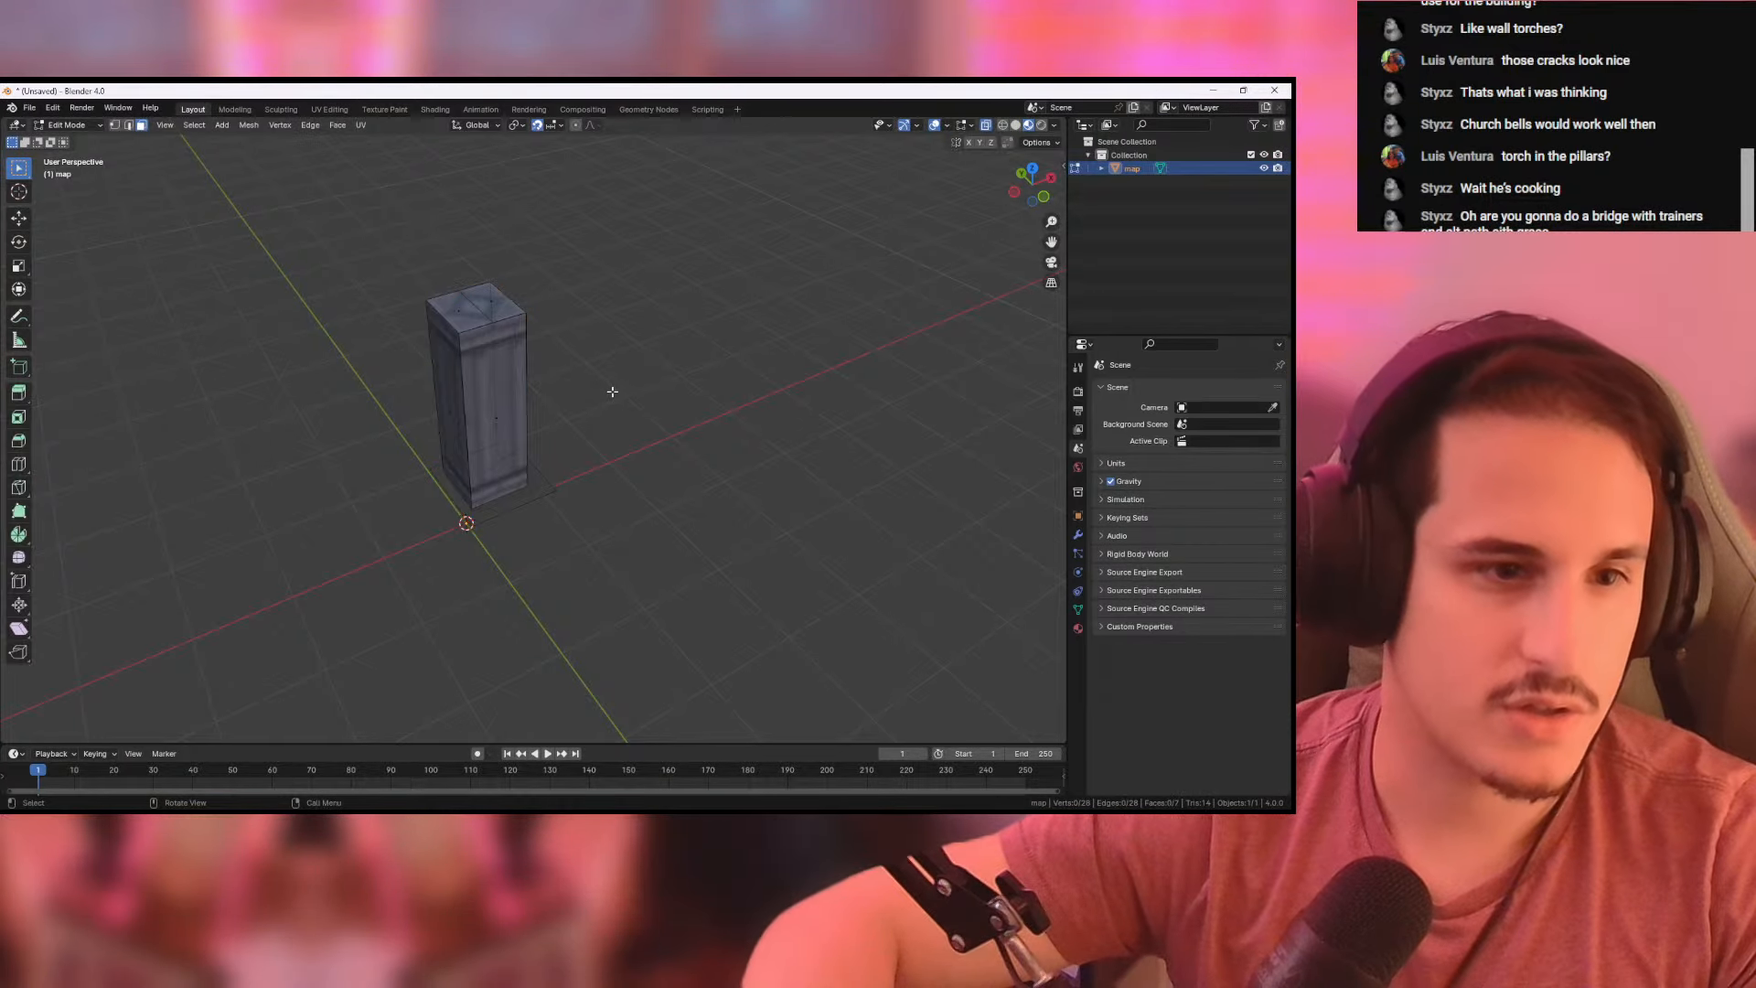
middle_click_drag(725, 398, 674, 362)
left_click_drag(488, 335, 744, 506)
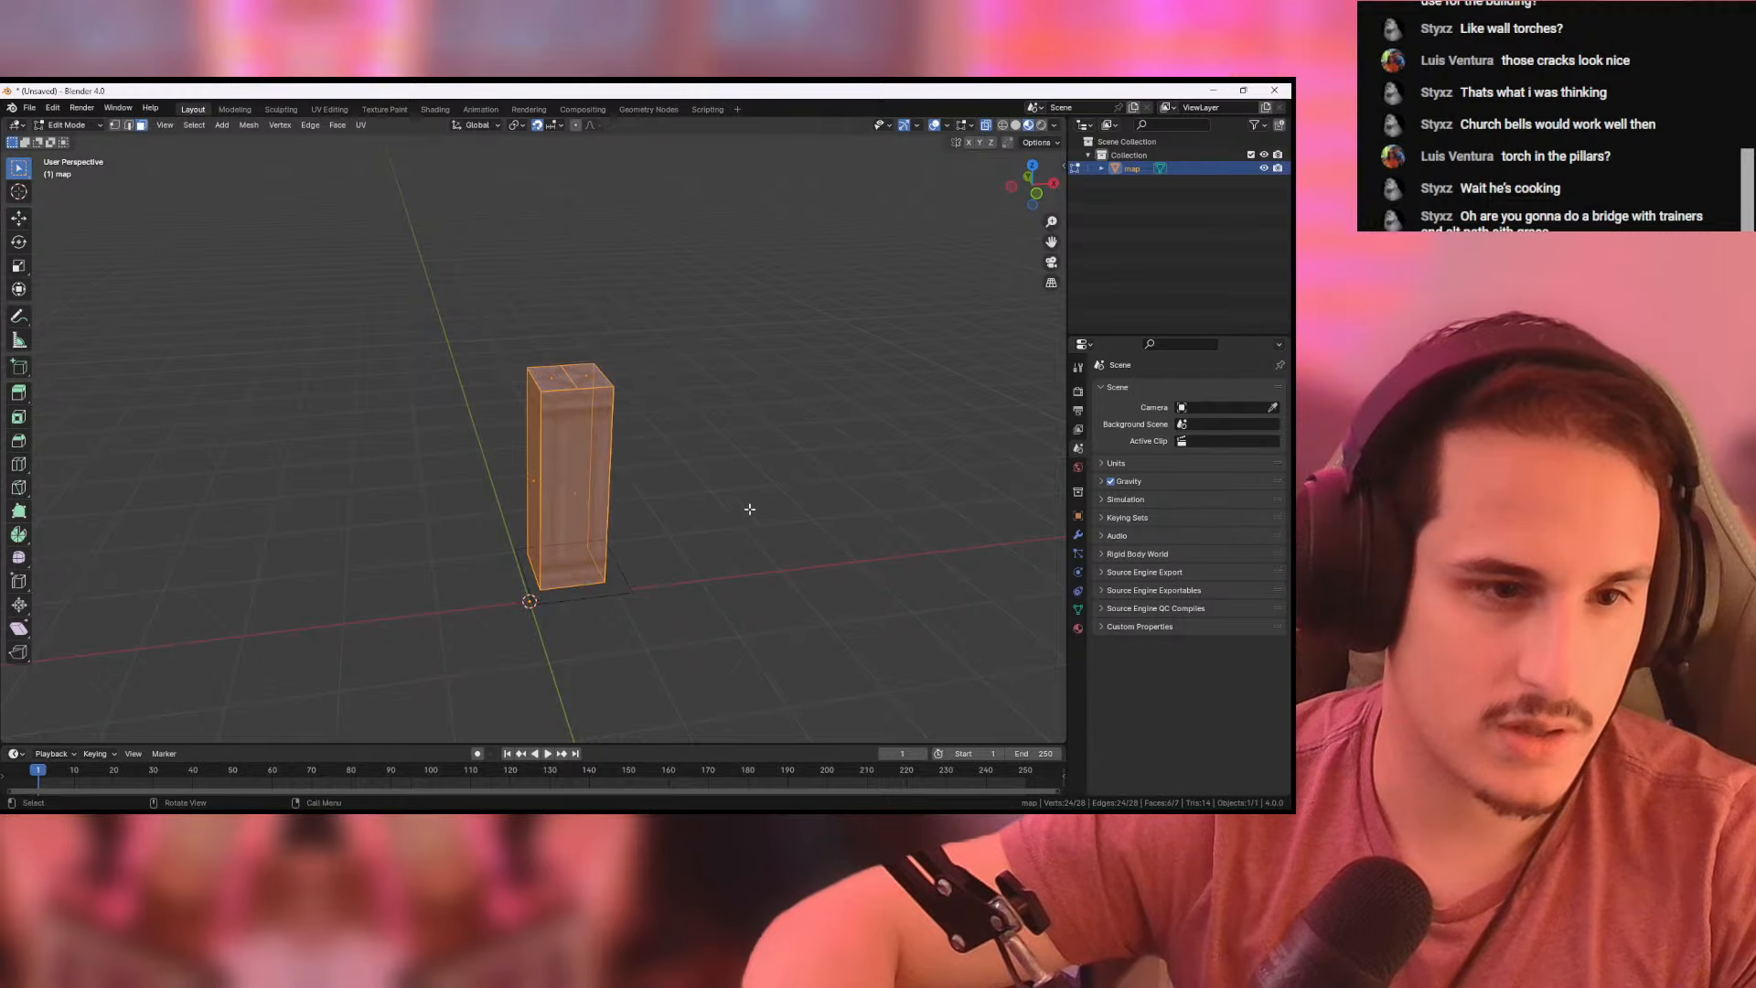
middle_click_drag(745, 506, 554, 126)
left_click(1031, 191)
left_click(1027, 193)
scroll(734, 373, "down", 4)
key("r")
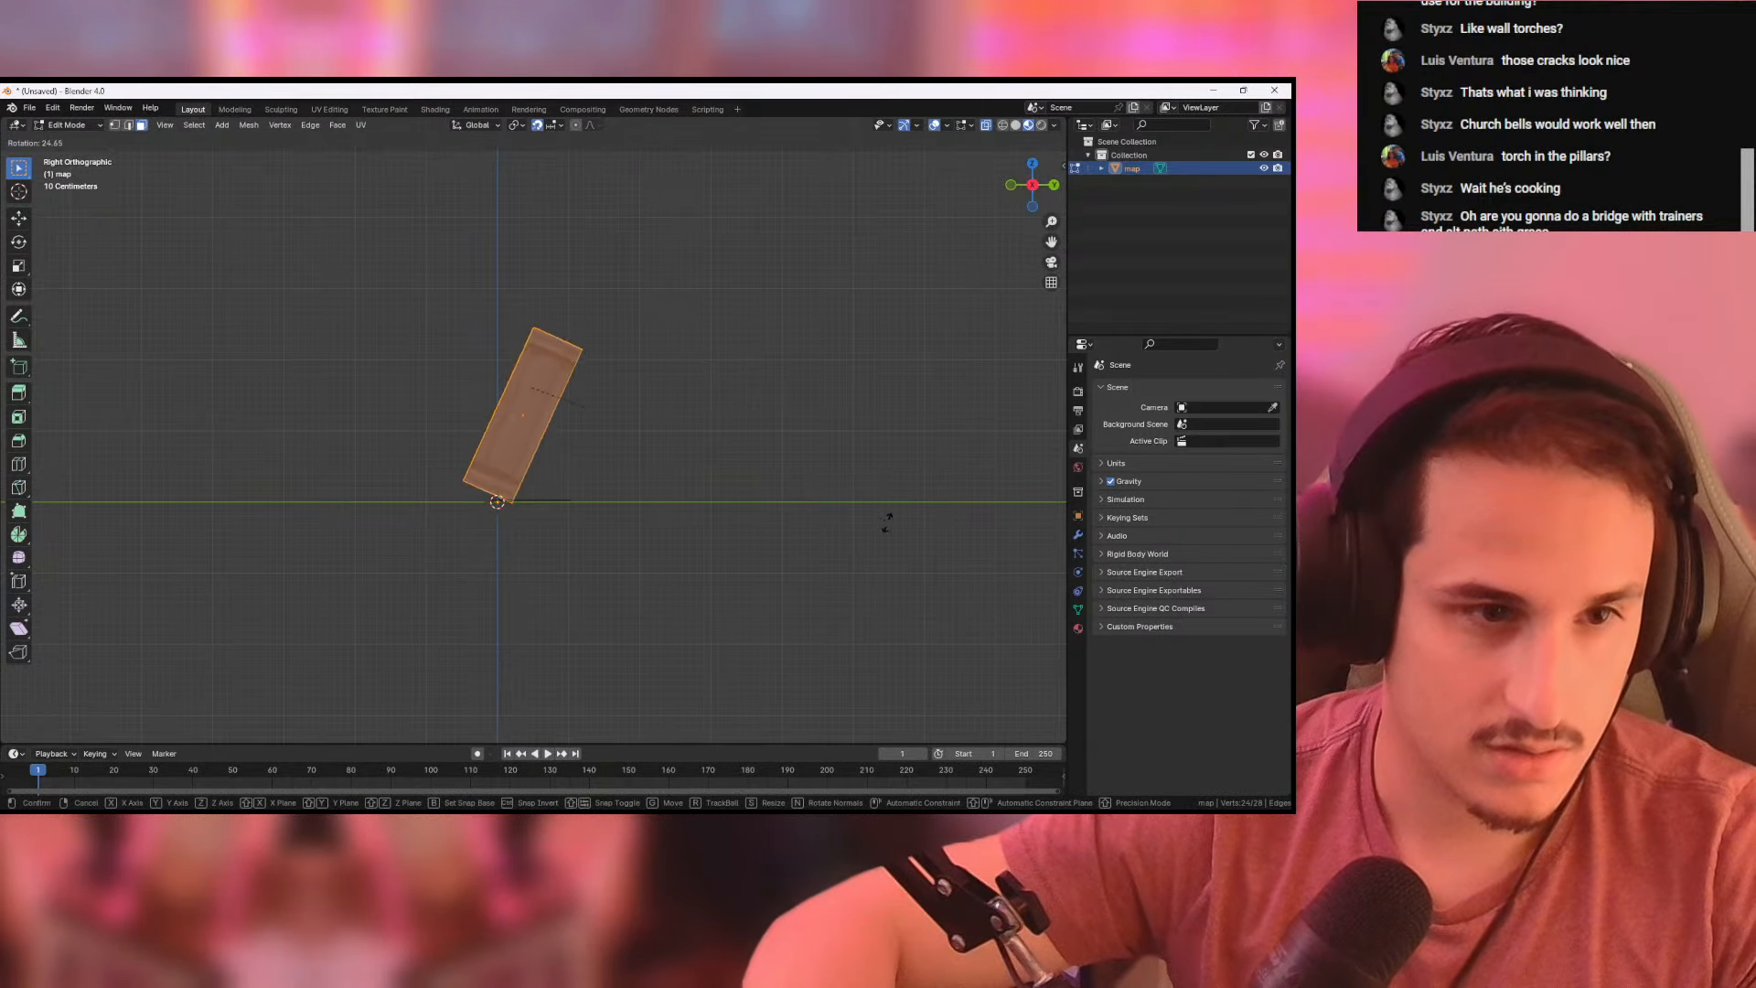
left_click(546, 602)
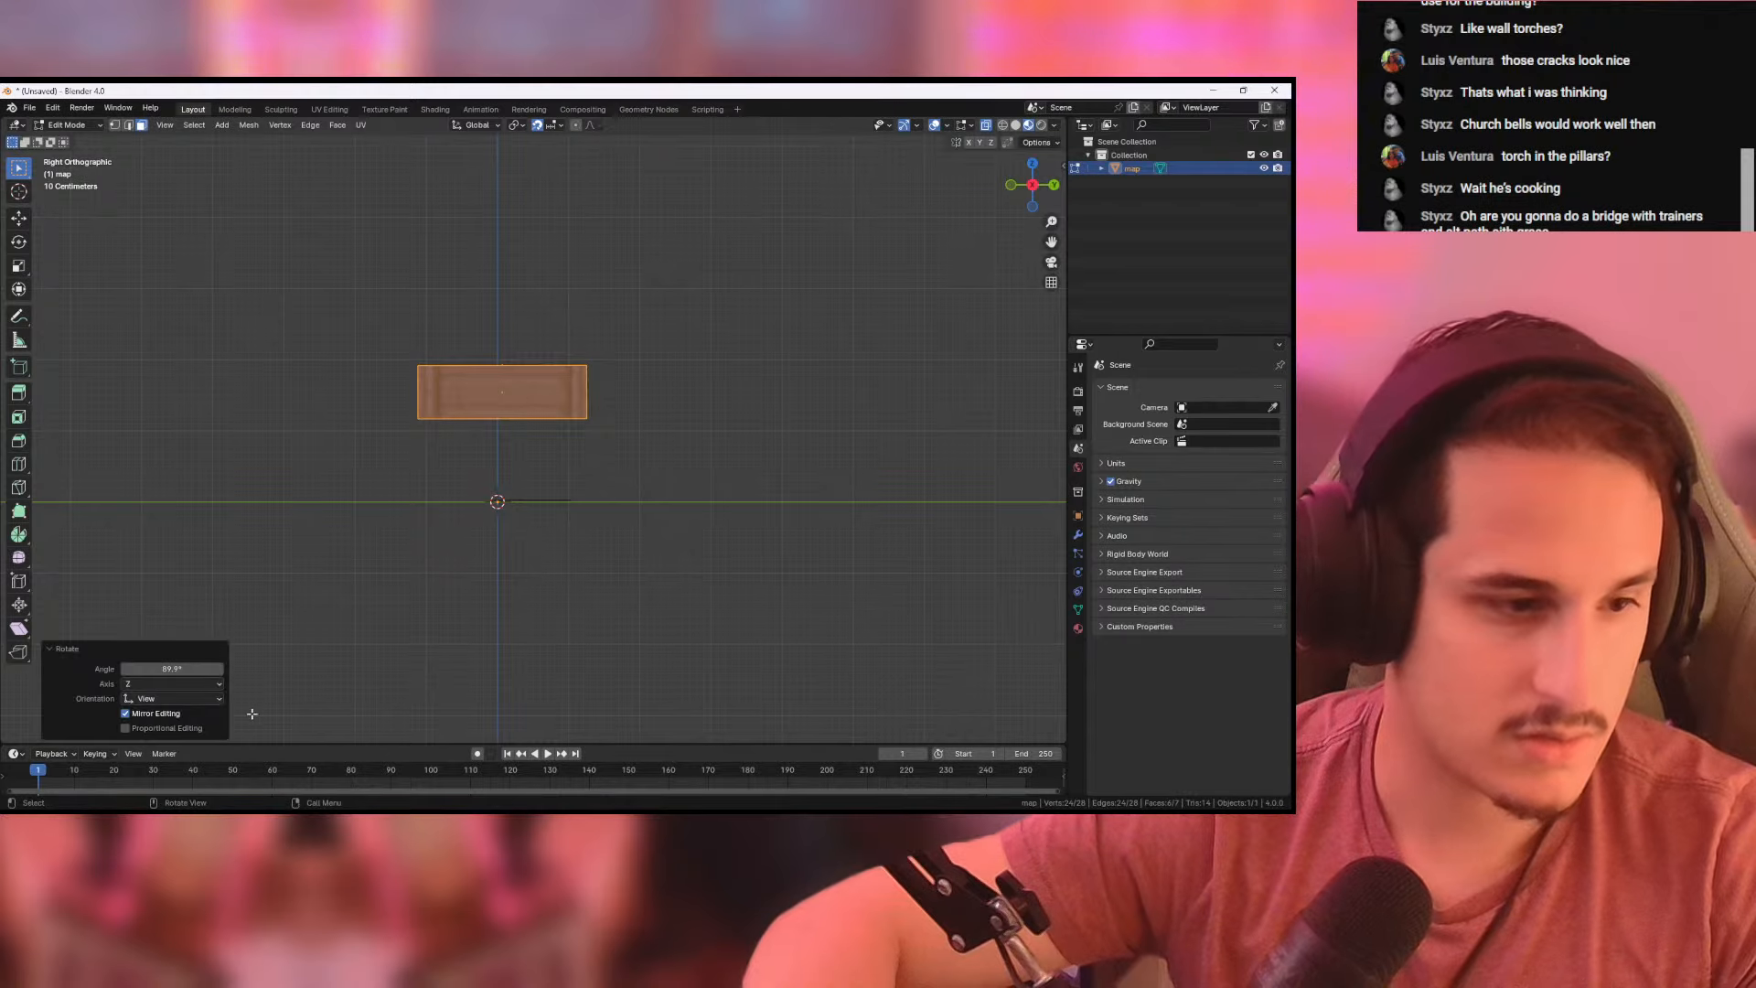
type("90")
key("Return")
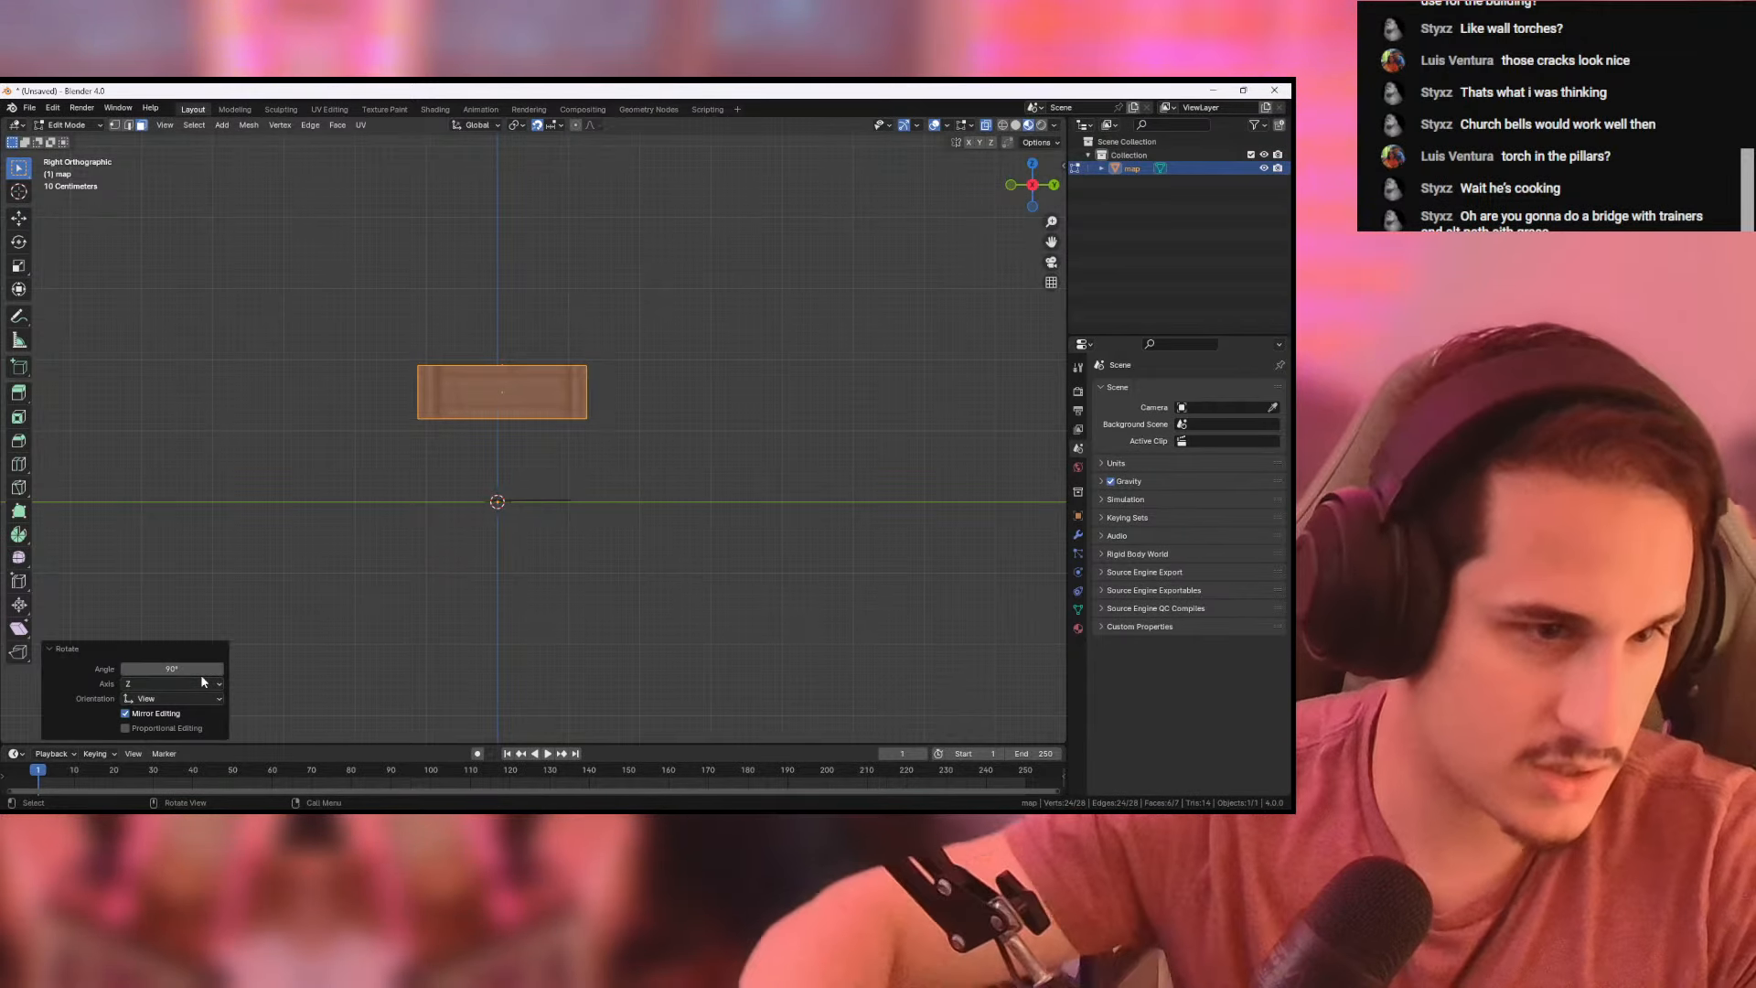
- Rotate the lying column about 128° in the top view so it lies diagonally
middle_click_drag(619, 412, 627, 475)
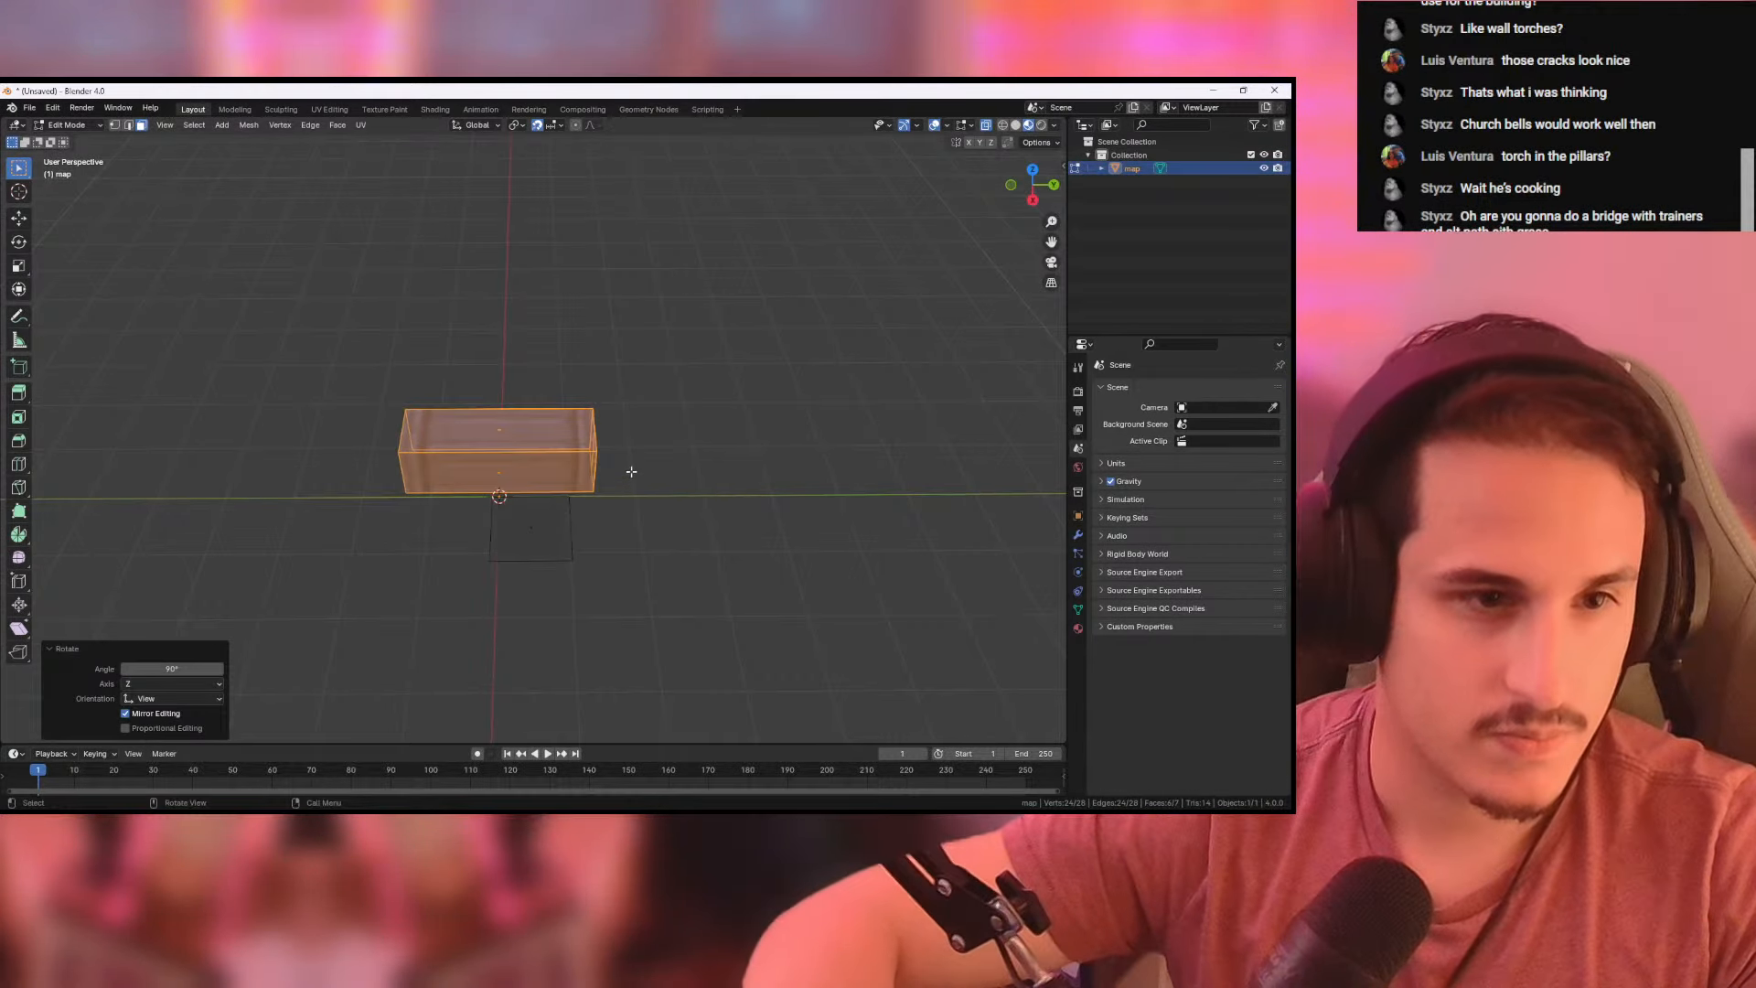
left_click(1035, 210)
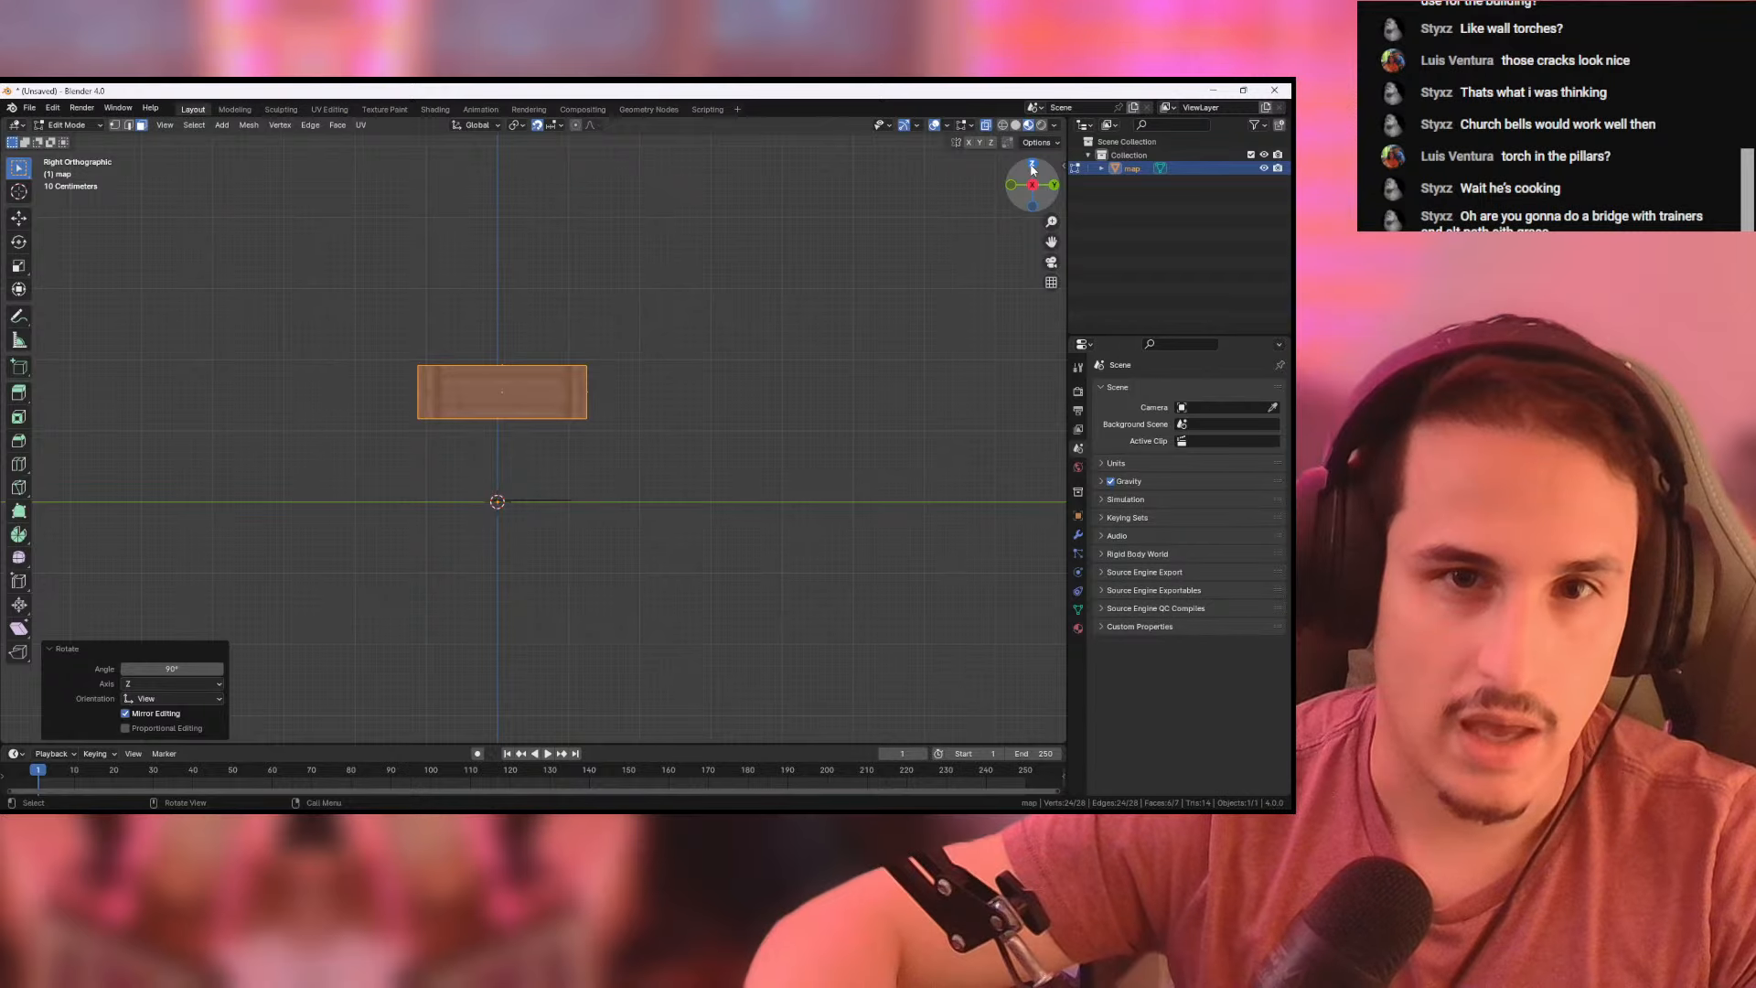
left_click(1033, 167)
key("r")
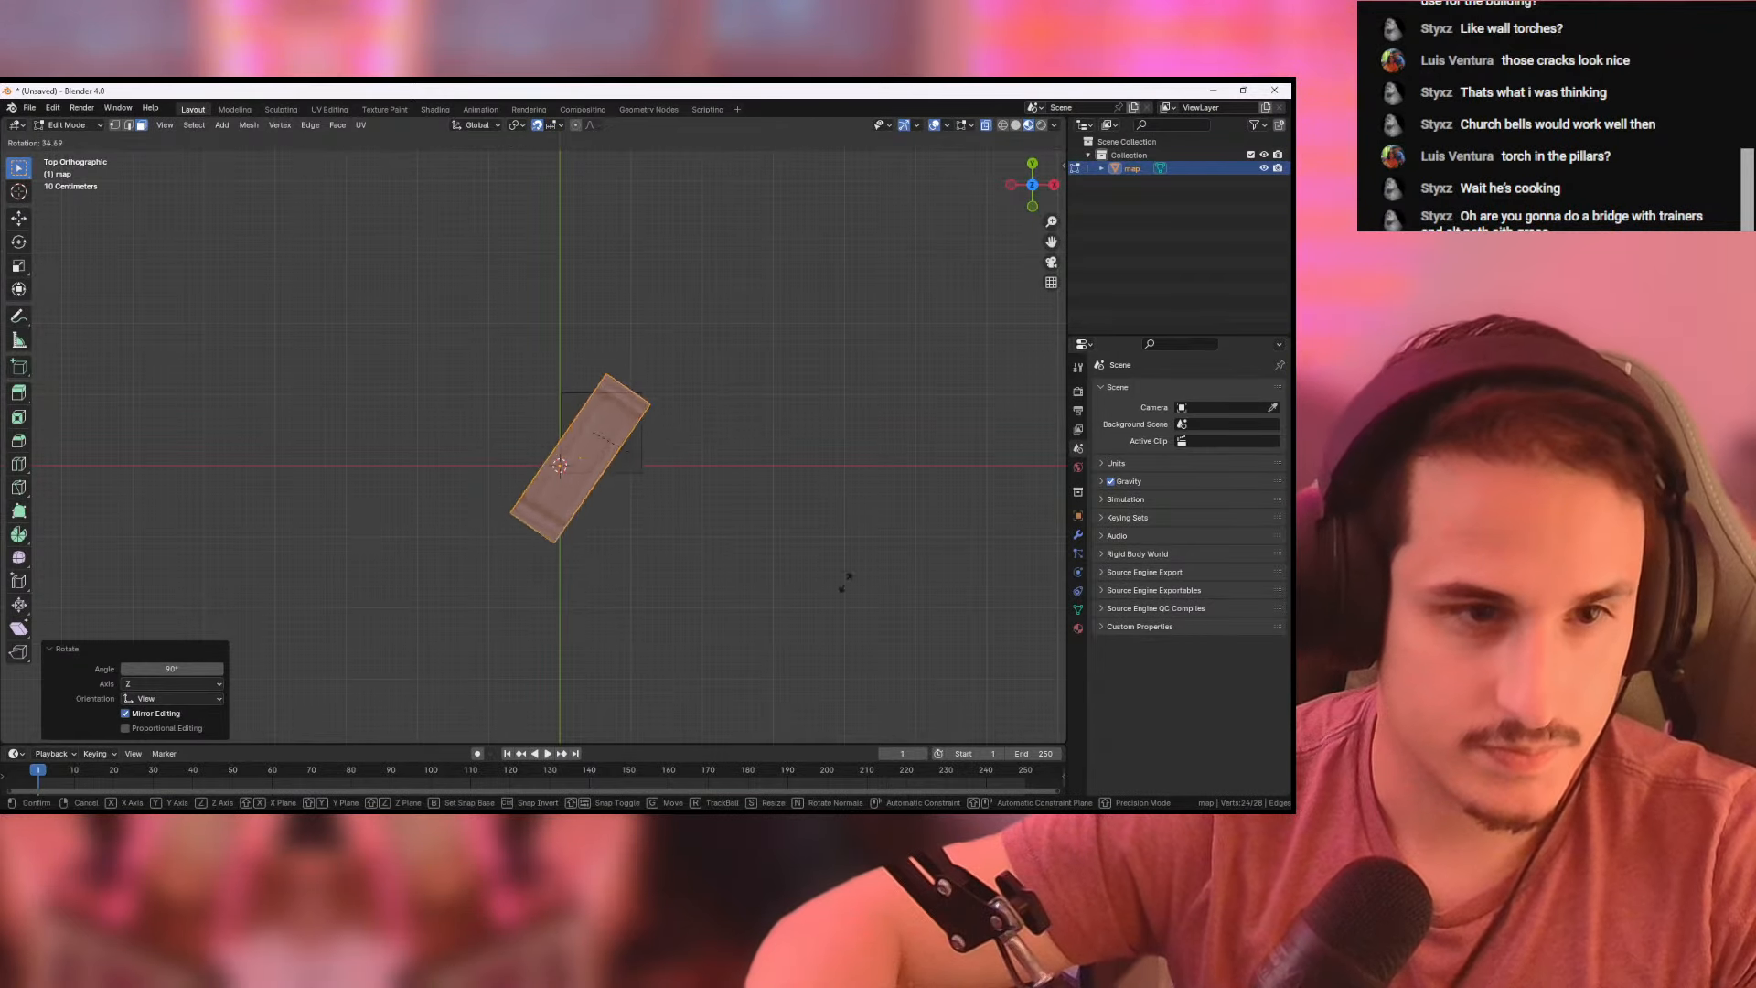
left_click(519, 546)
middle_click_drag(746, 533, 739, 490)
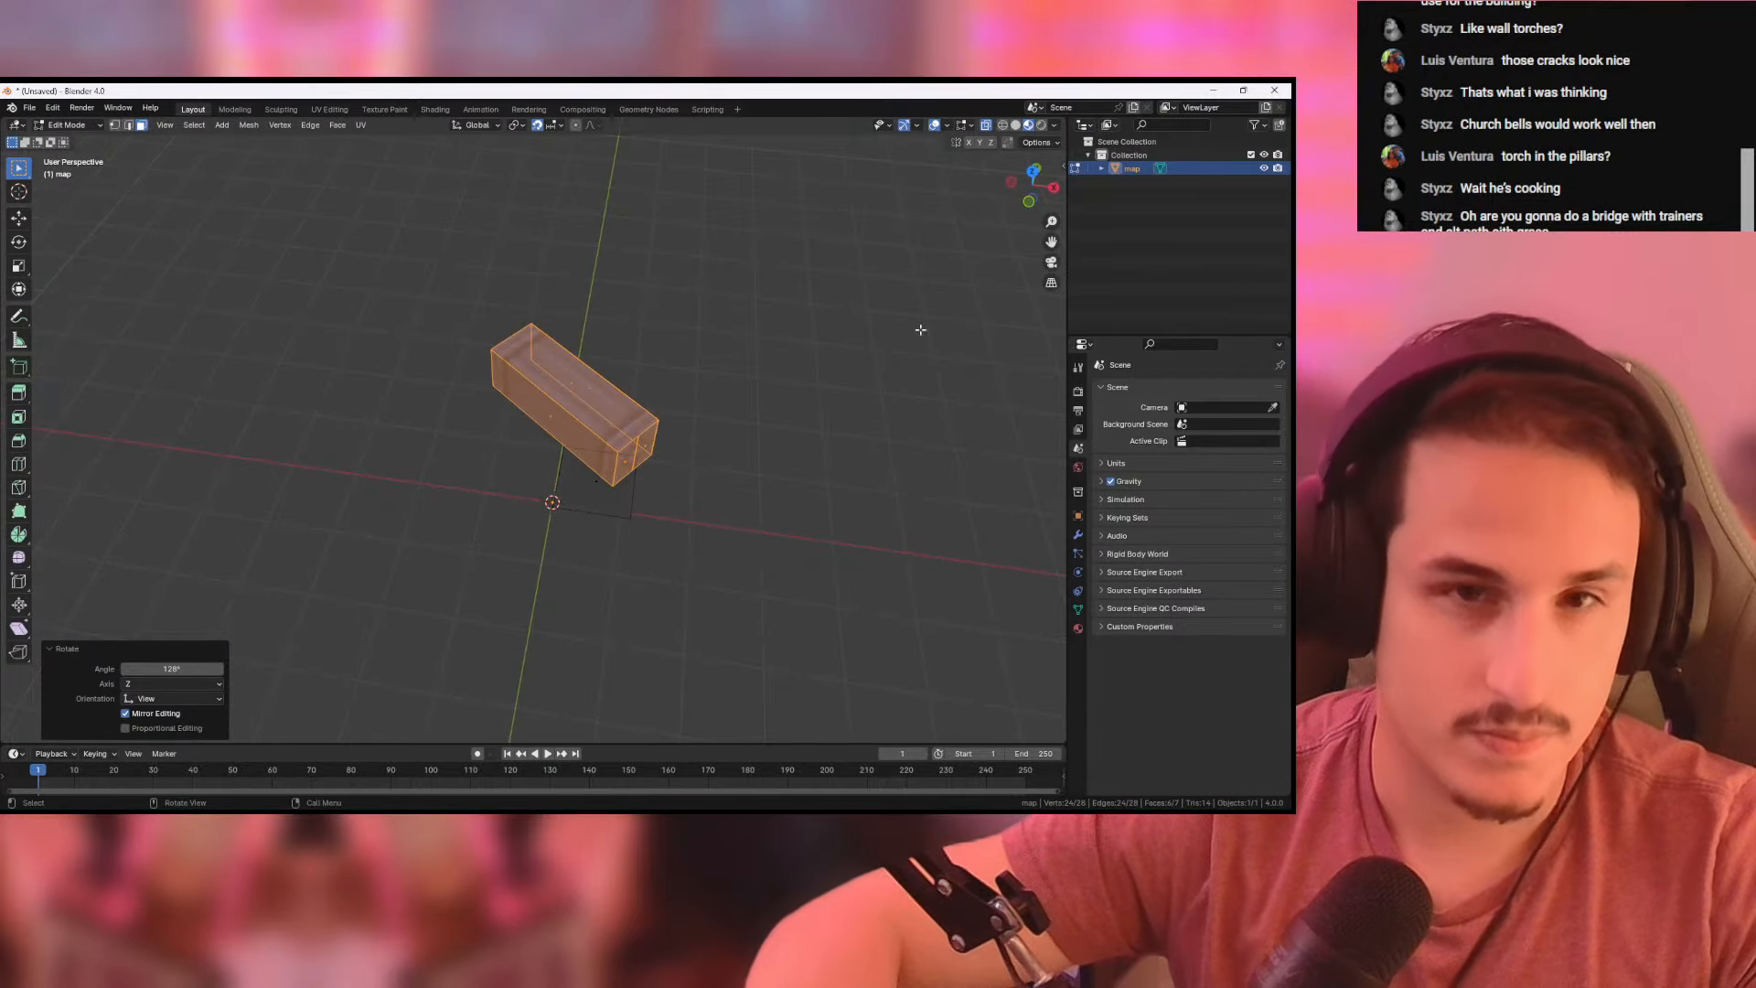
middle_click_drag(920, 329, 792, 421)
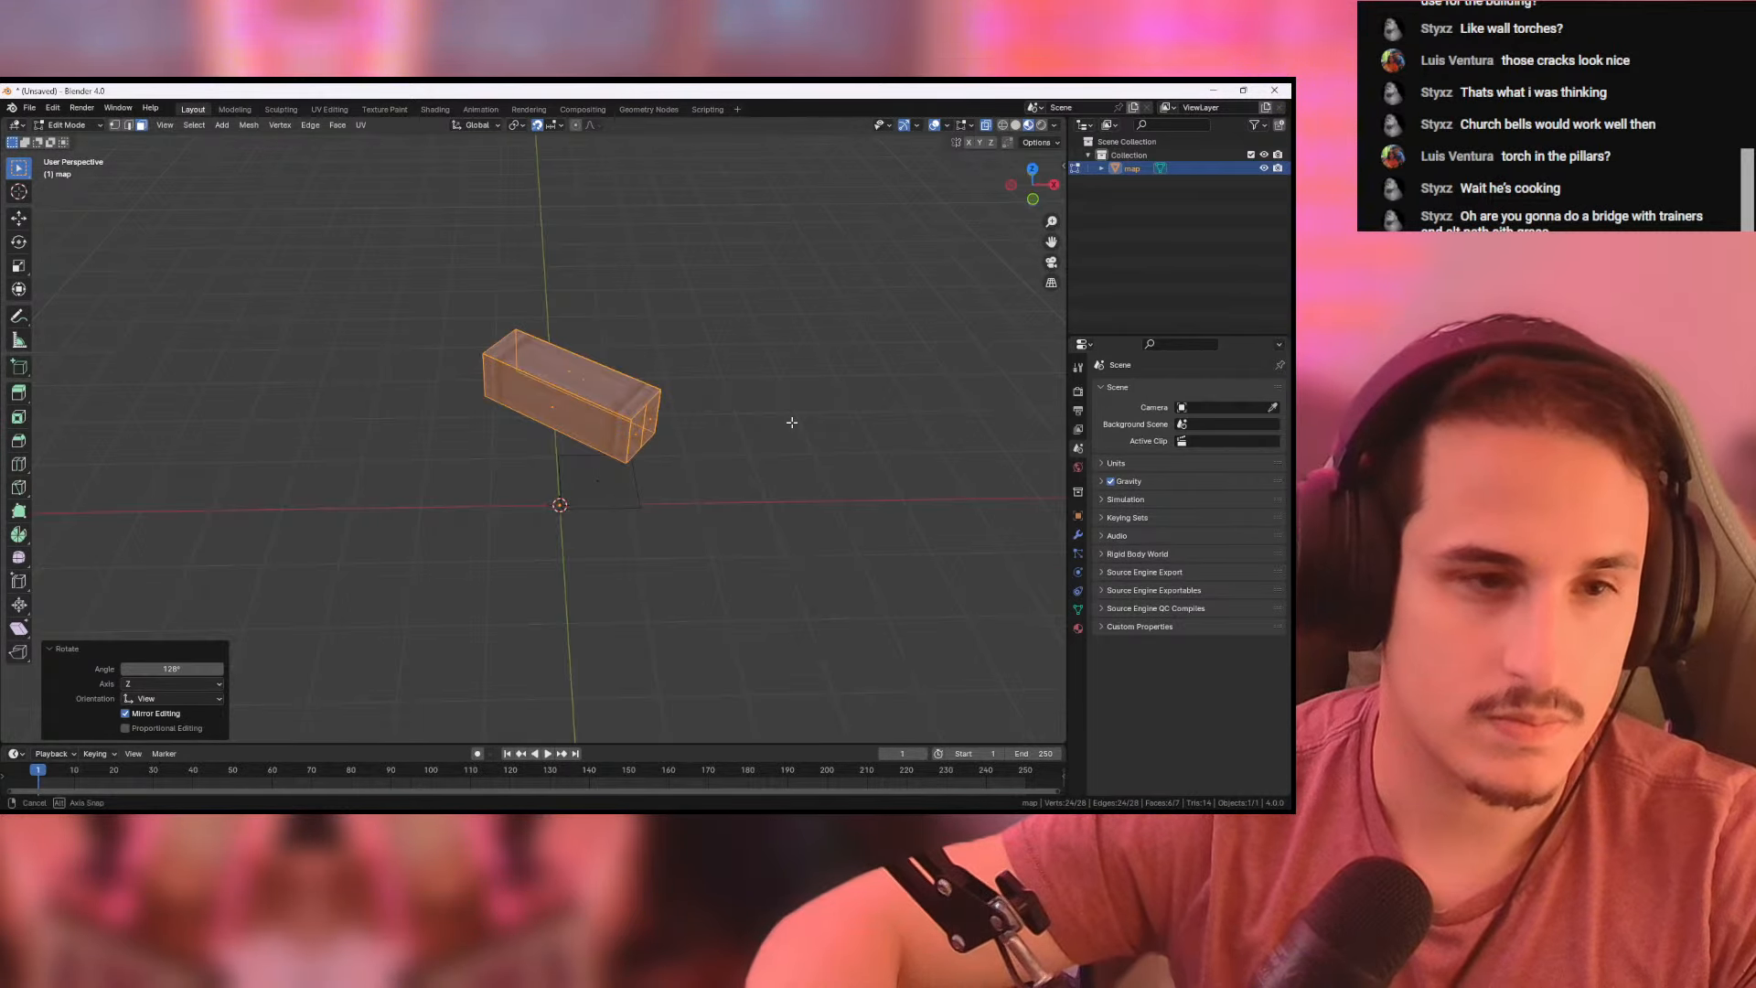
- Fine-tune the lying column's diagonal angle in the top view and move it 0.8 m in X and 0.3 m in Y
left_click(1031, 170)
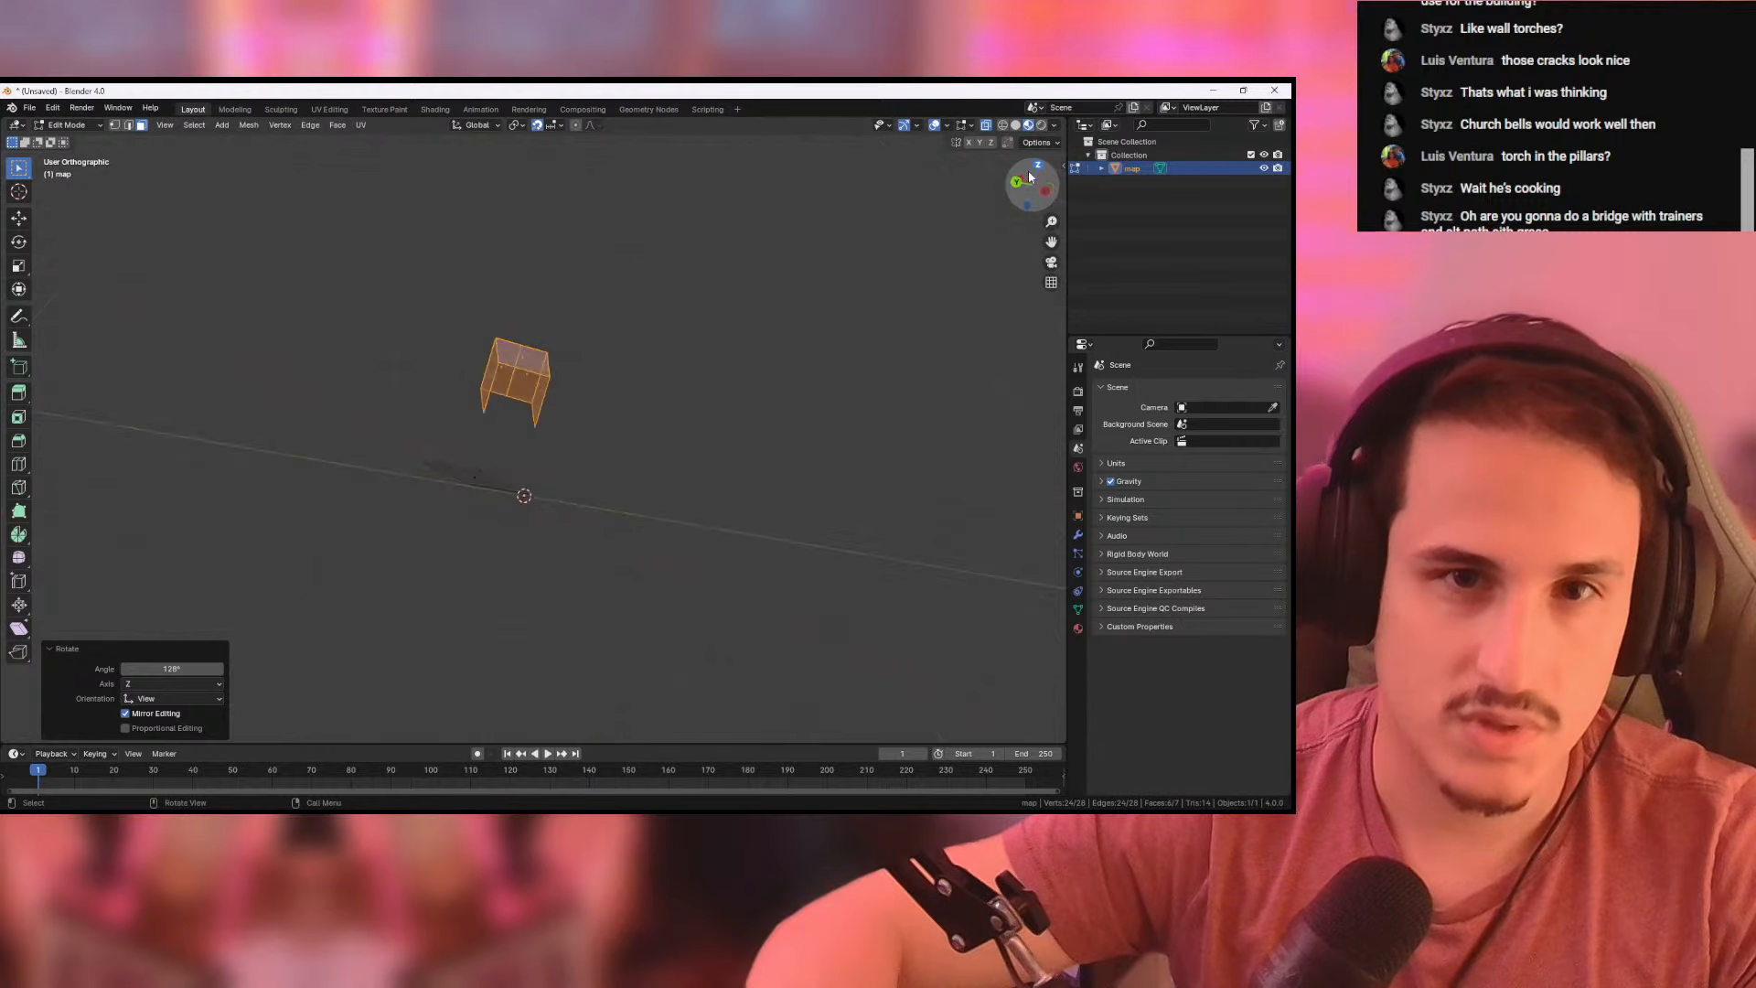
key("r")
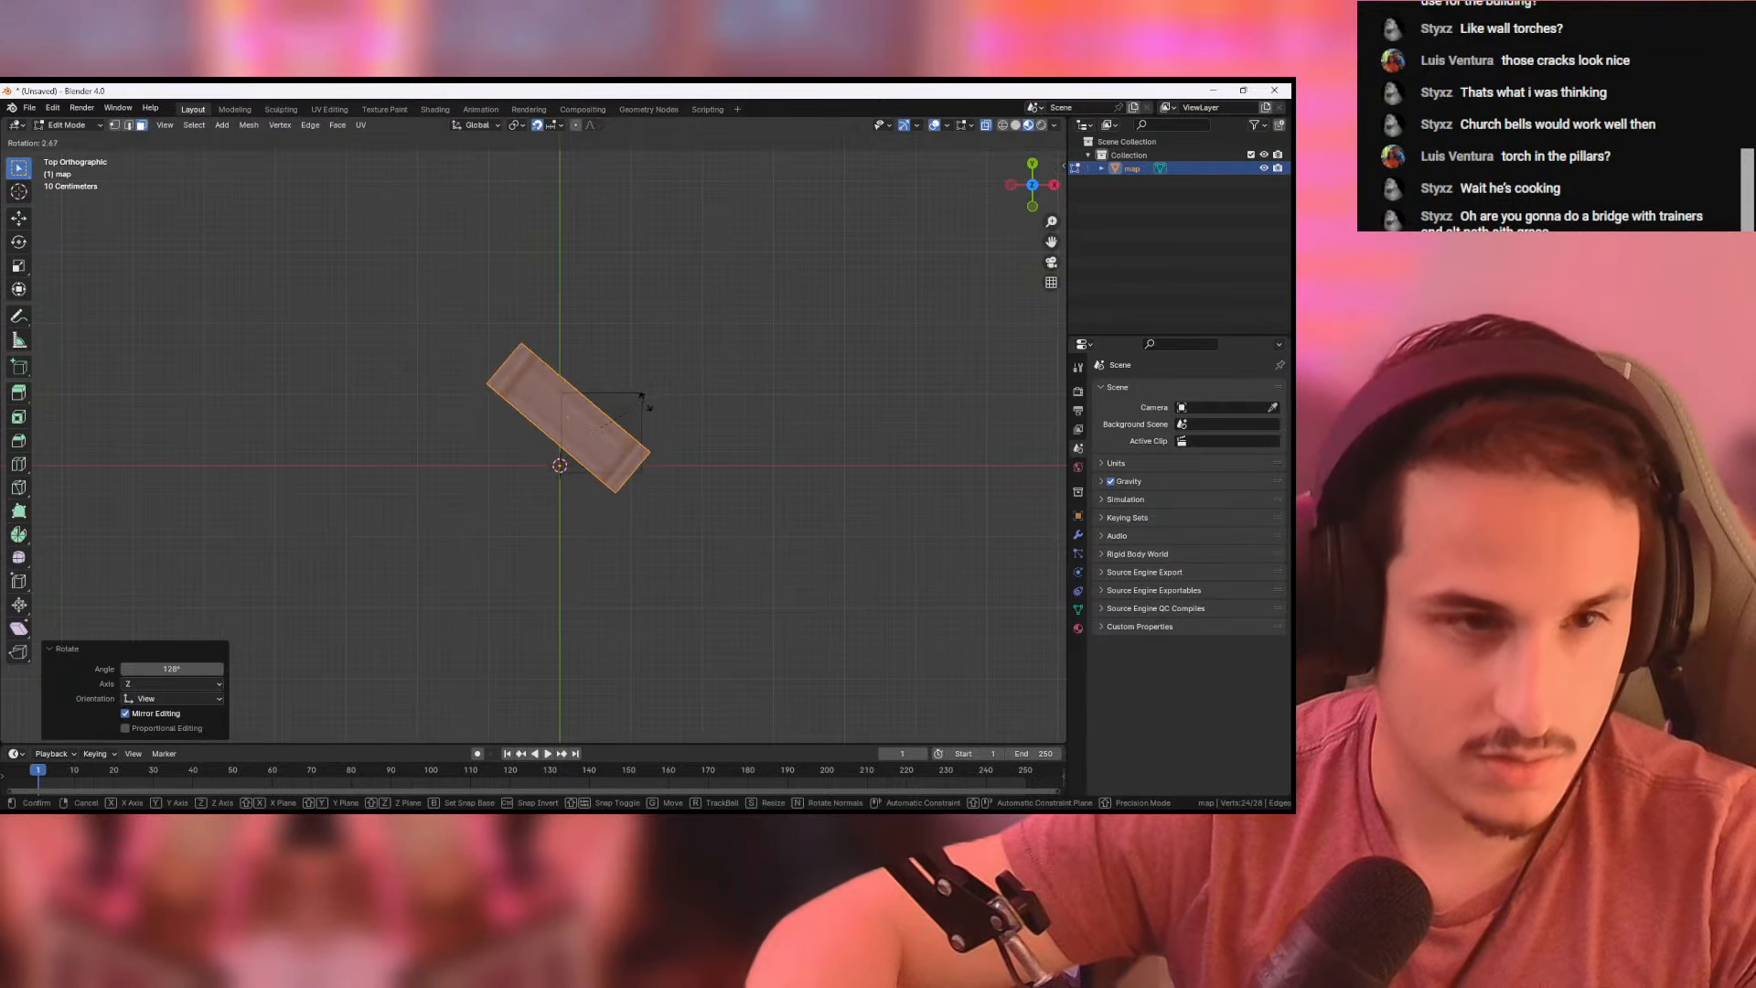
left_click(648, 405)
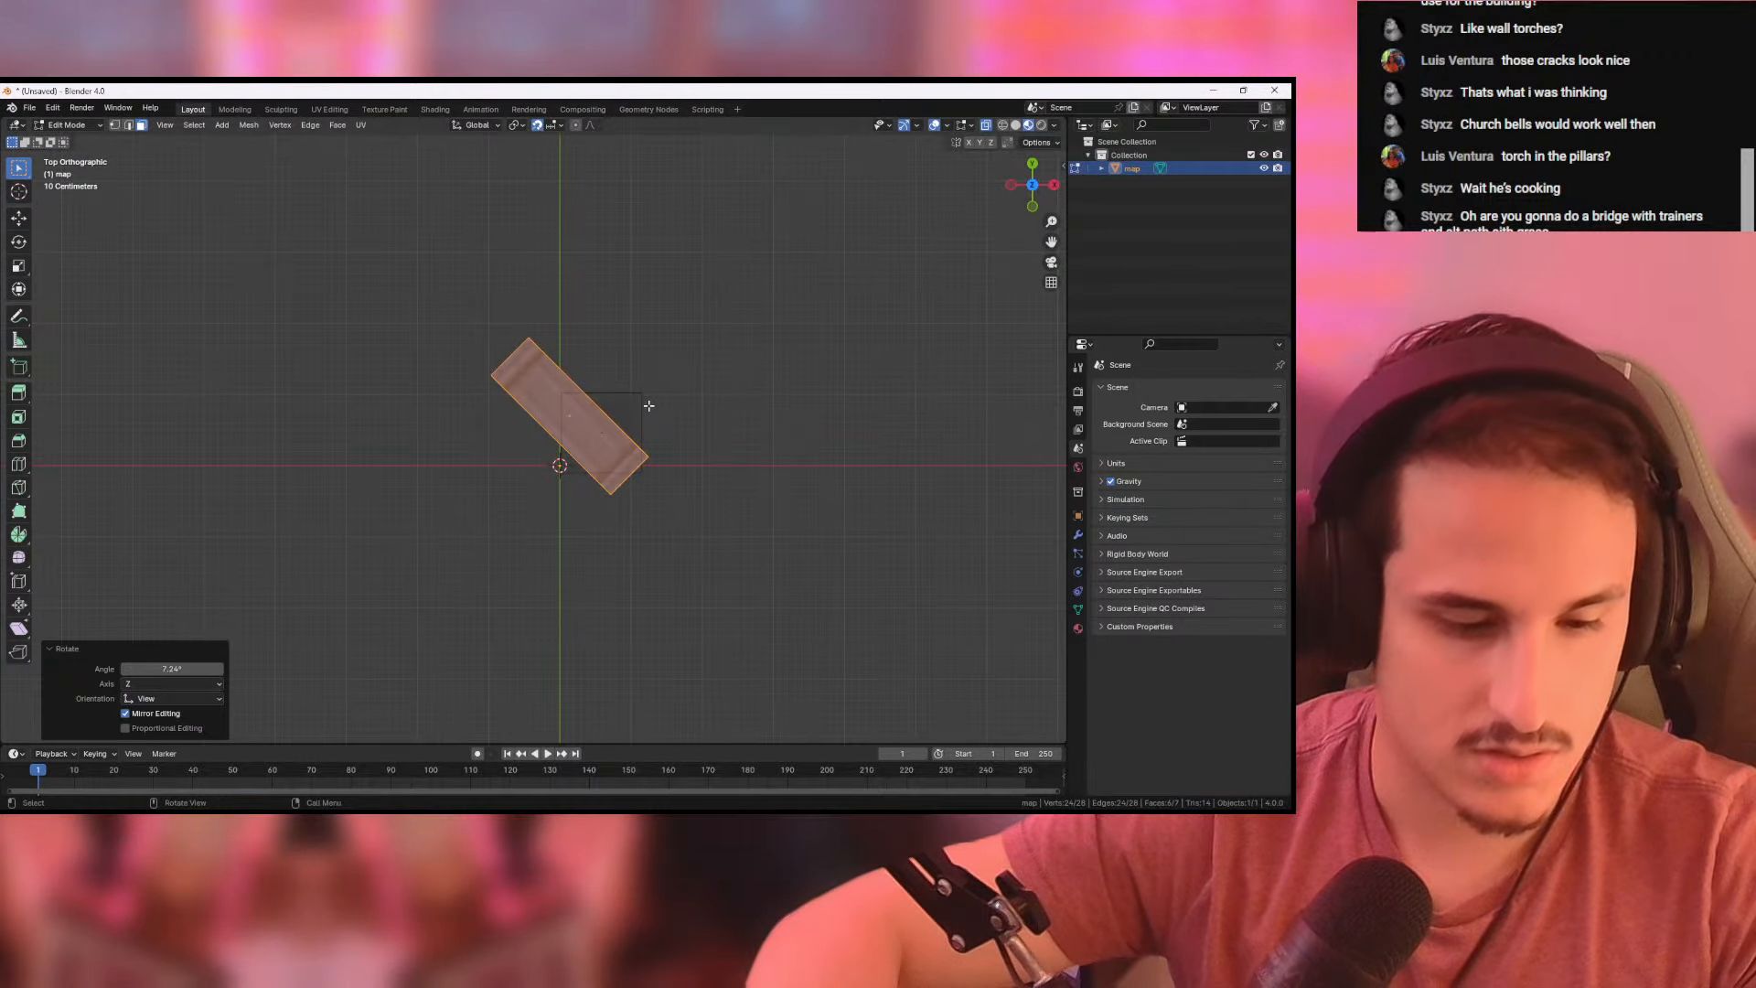
key("r")
left_click(674, 393)
key("g")
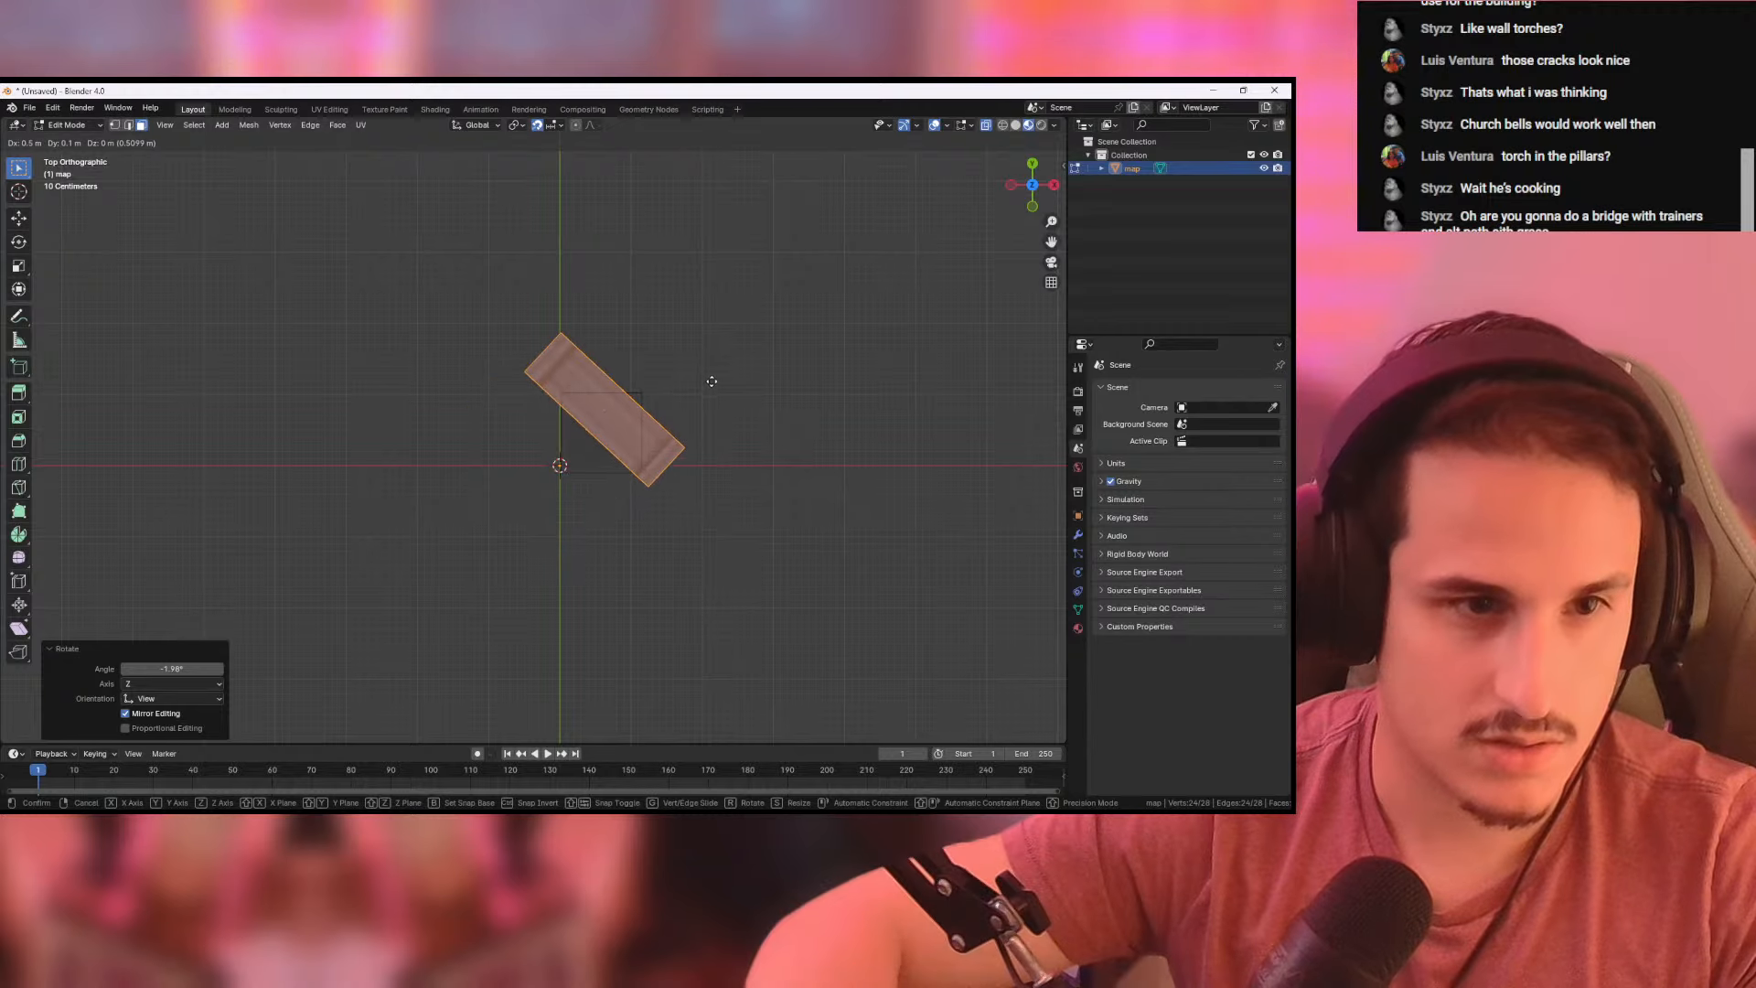
left_click(730, 365)
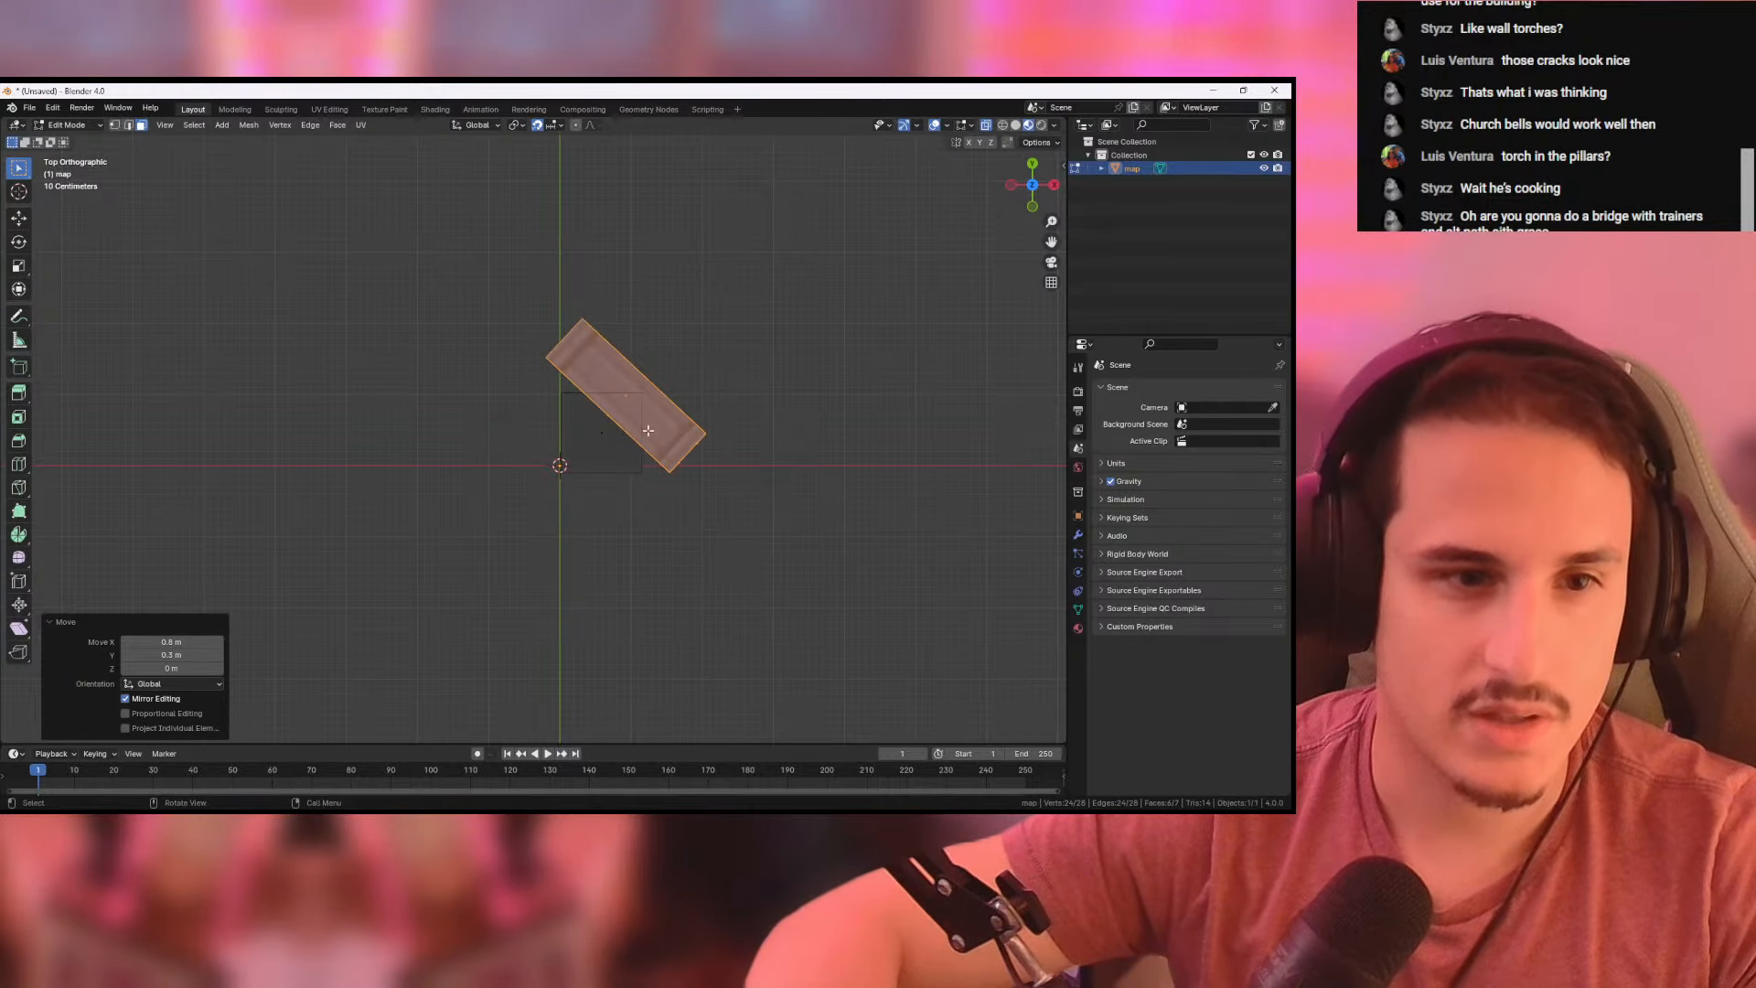
- Rotate the square shadow face to match the column's diagonal and move it -0.1 m in X and 0.9 m in Y beneath the column
left_click(572, 425)
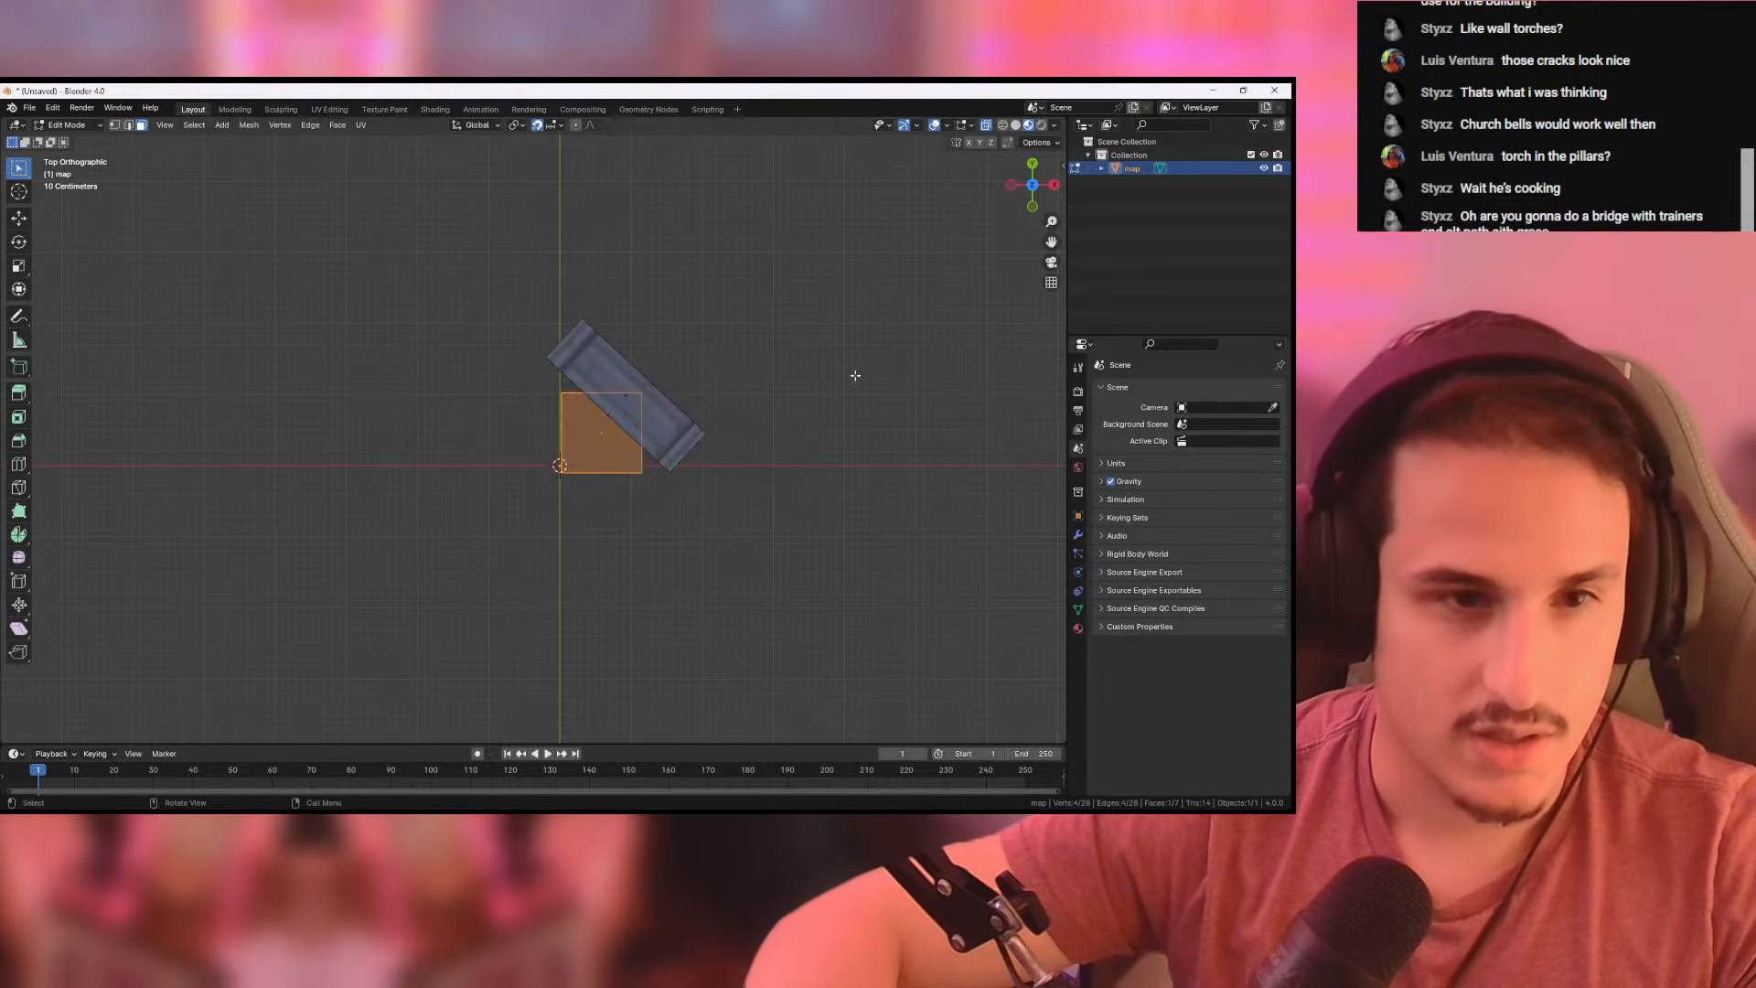
key("r")
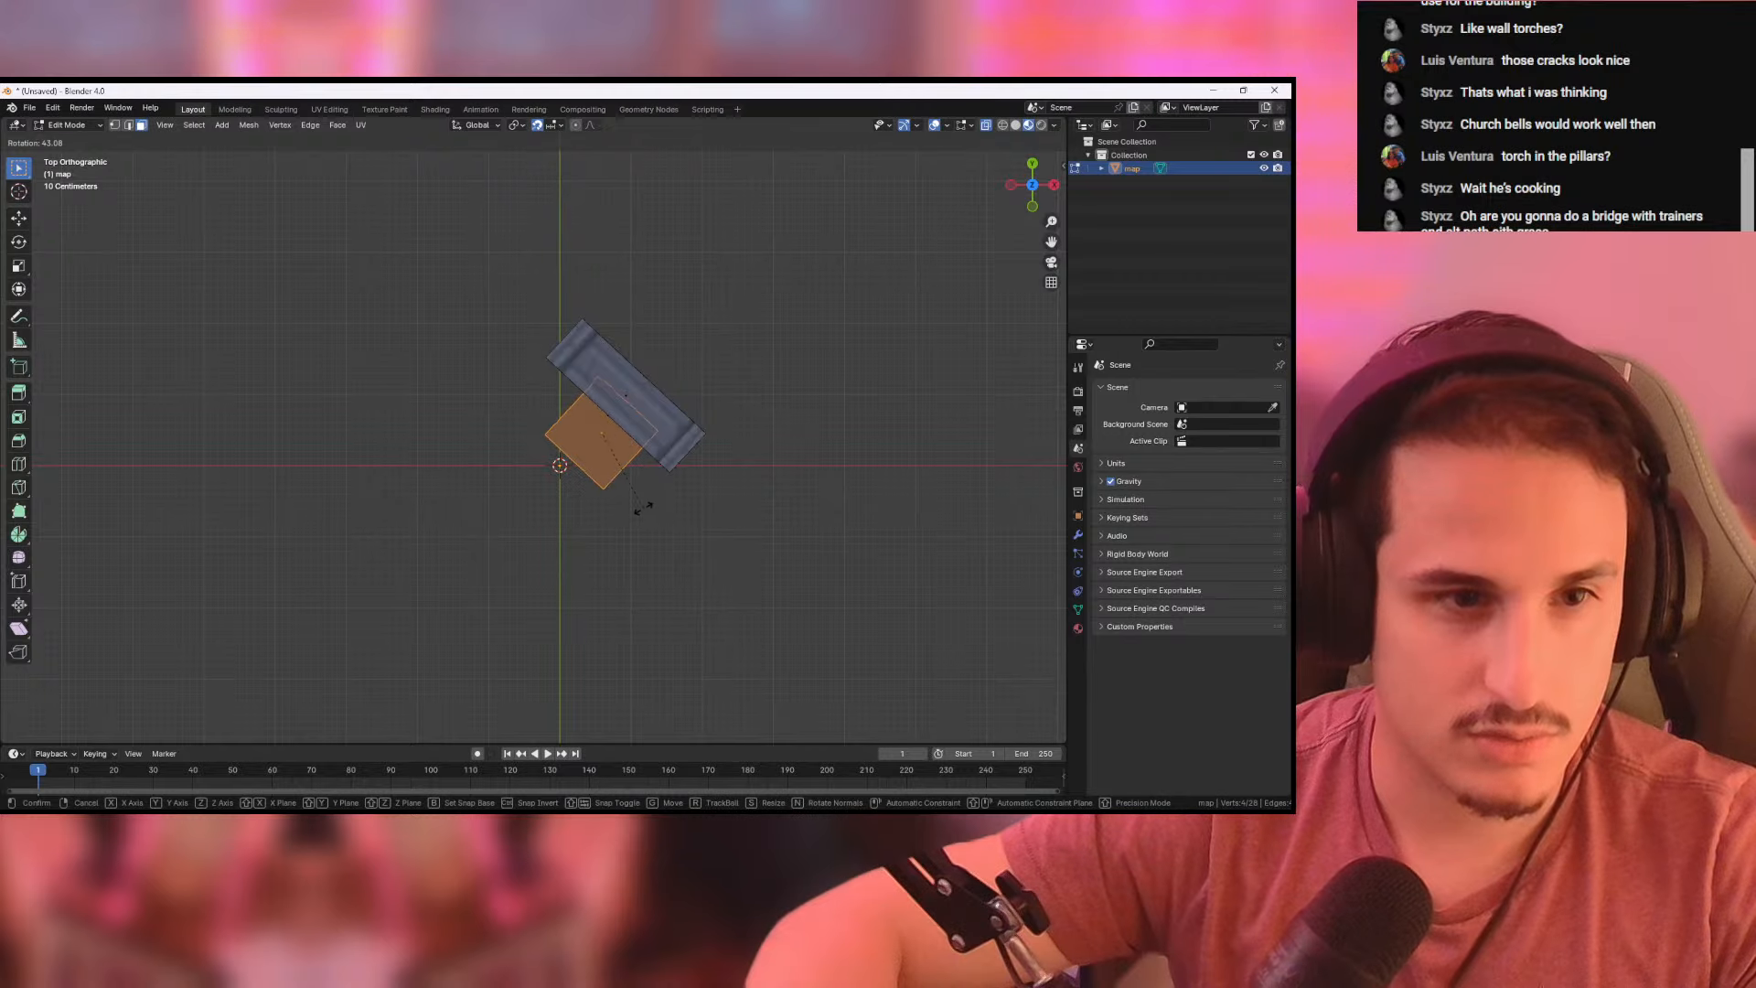
left_click(645, 502)
key("g")
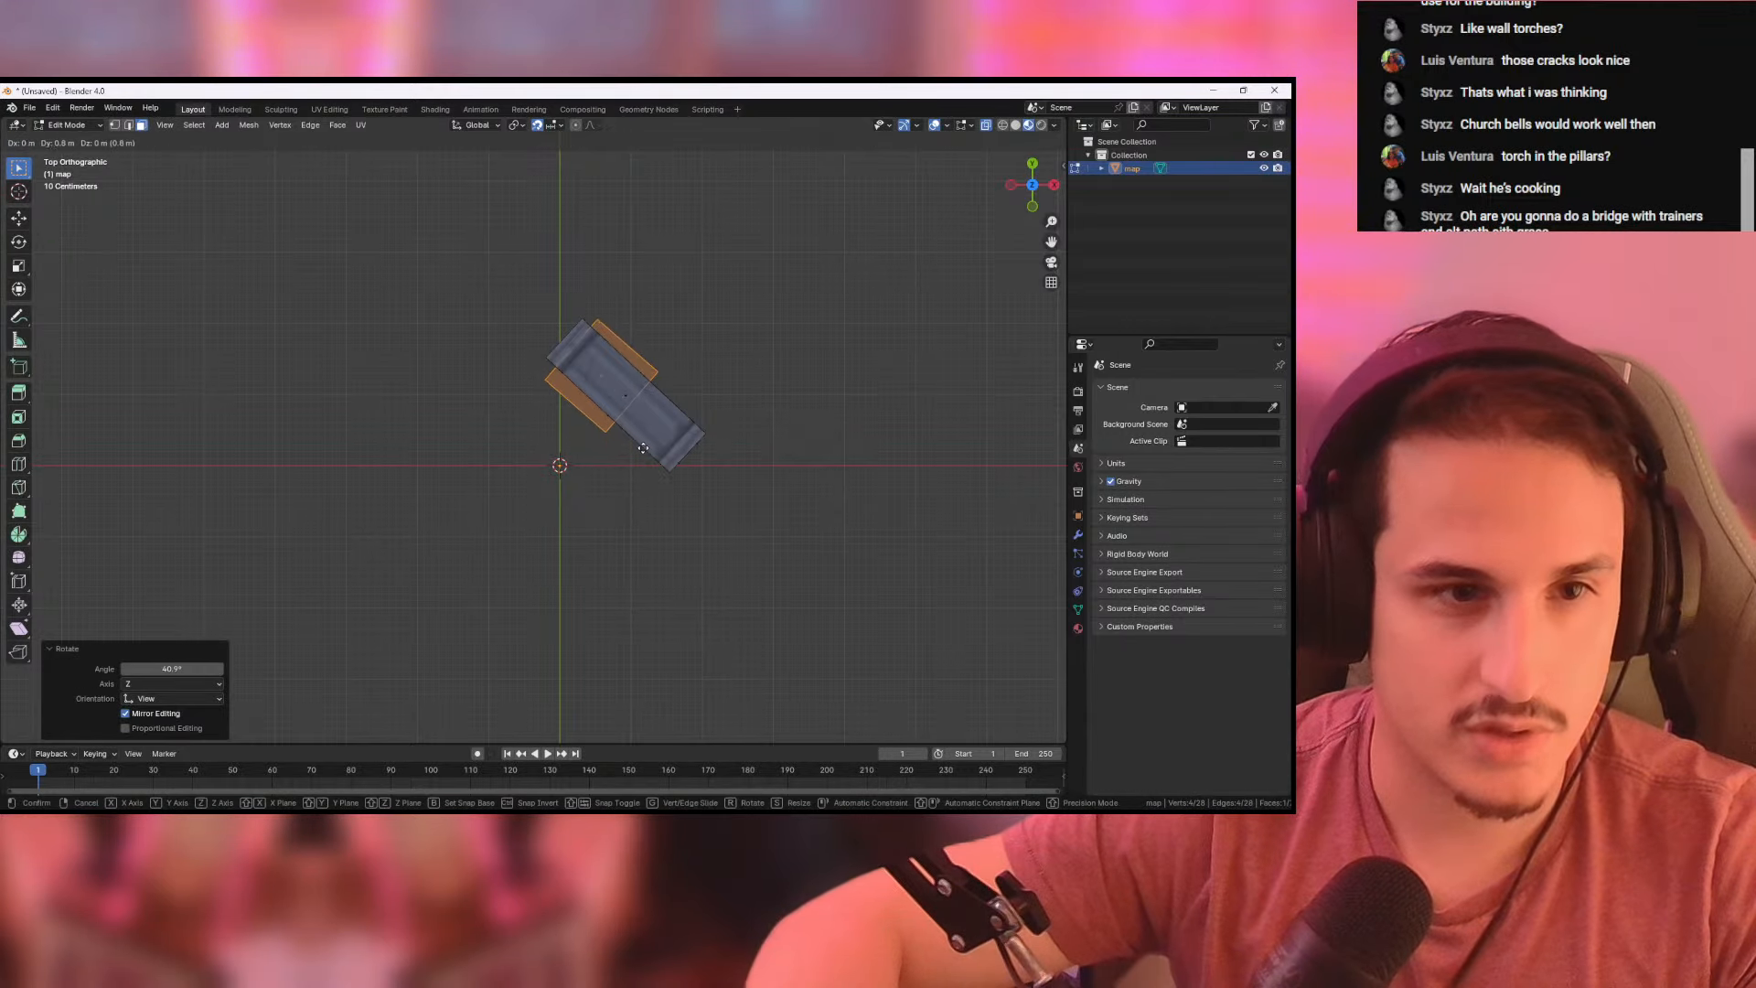
left_click(635, 443)
scroll(726, 409, "up", 3)
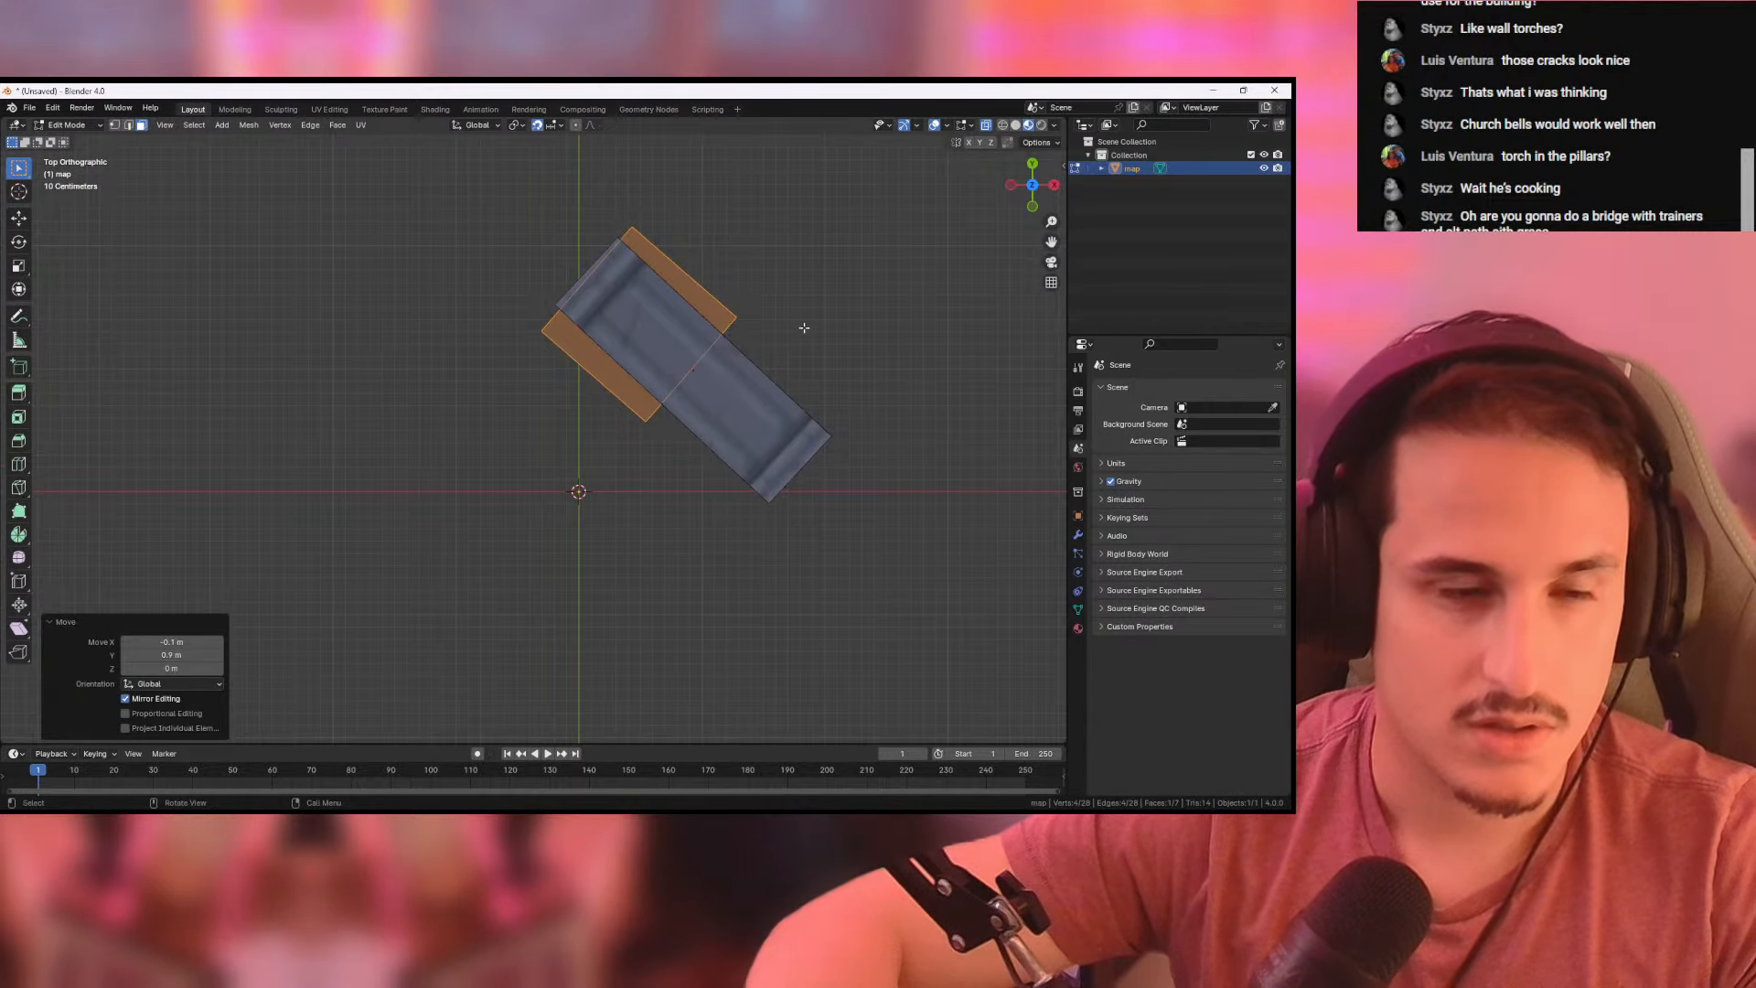
key("r")
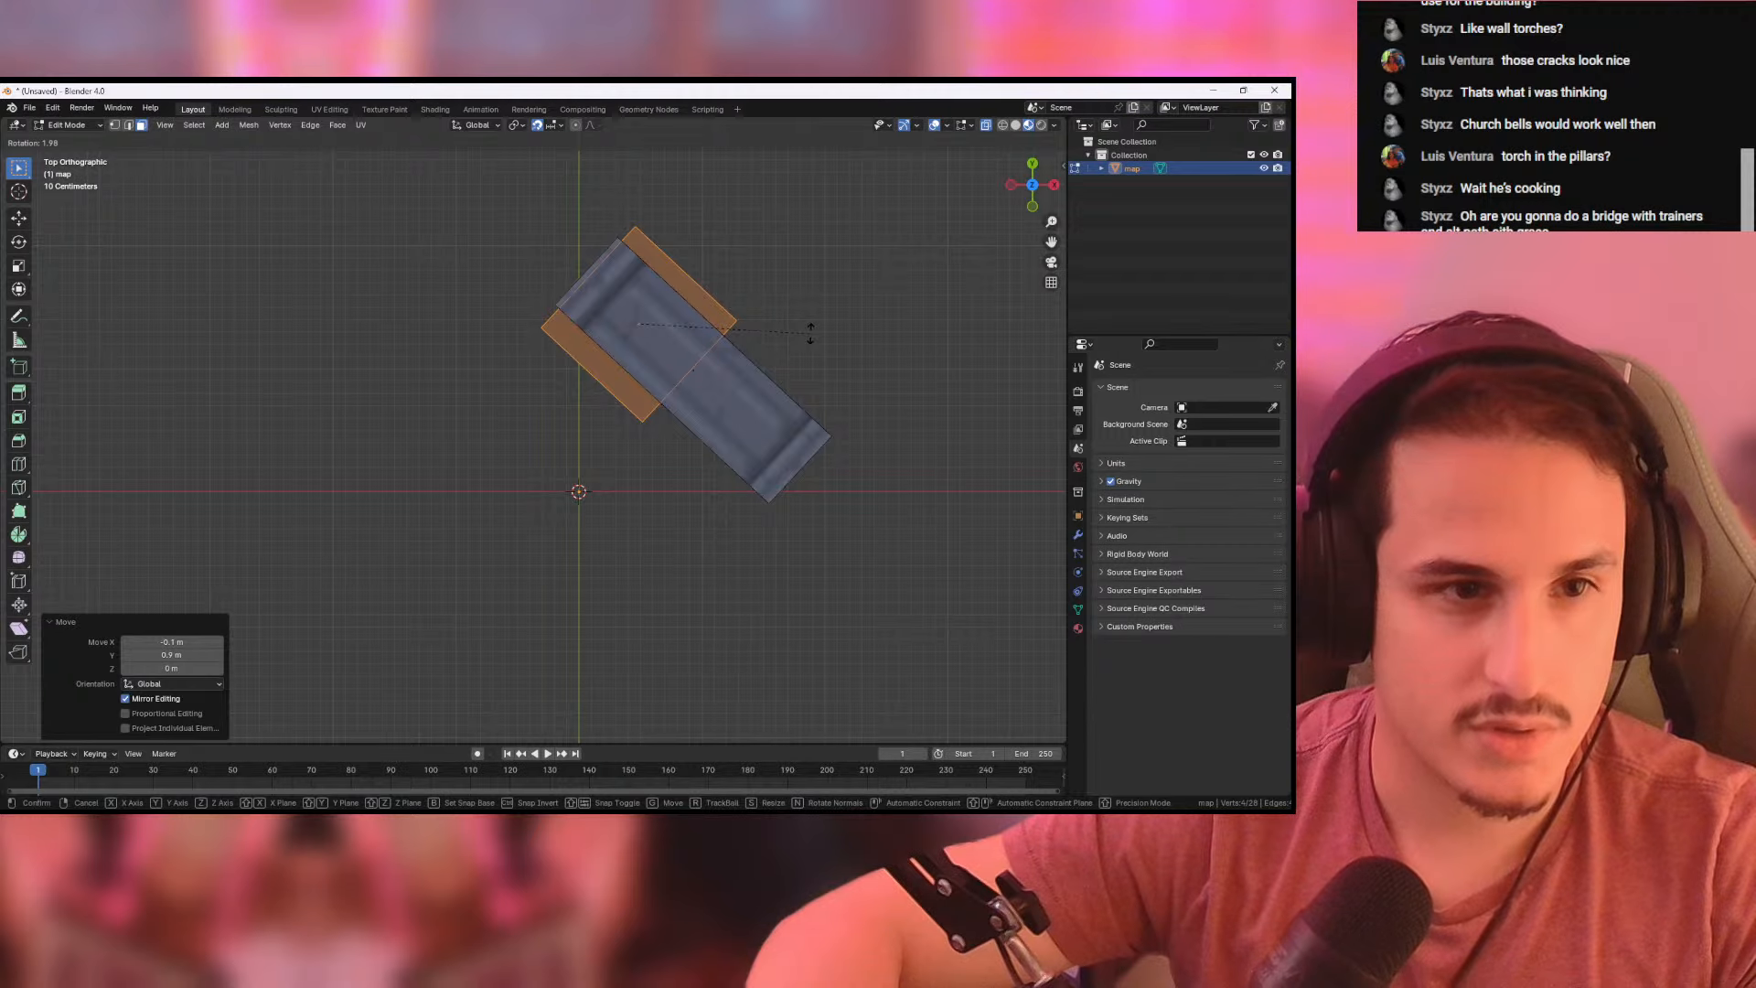
left_click(810, 333)
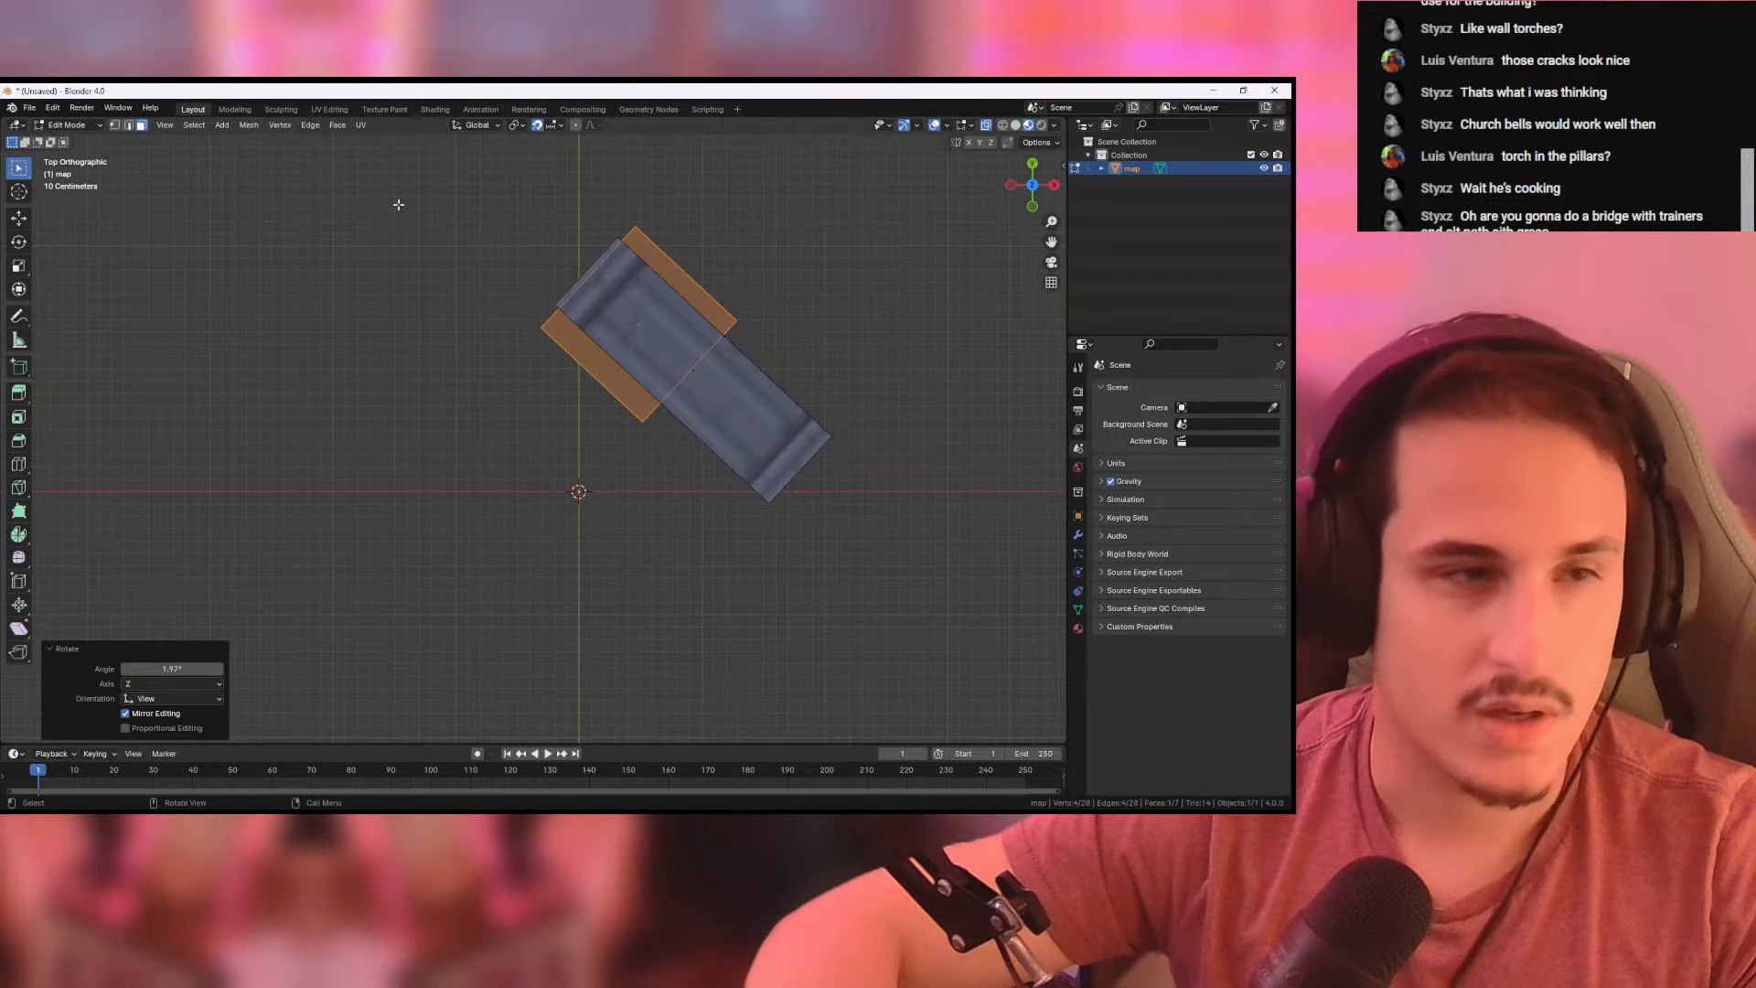
- Move the shadow face's short edge 0.9 m in X and -0.8 m in Y to stretch the shadow under the whole column
left_click(127, 128)
left_click(729, 329)
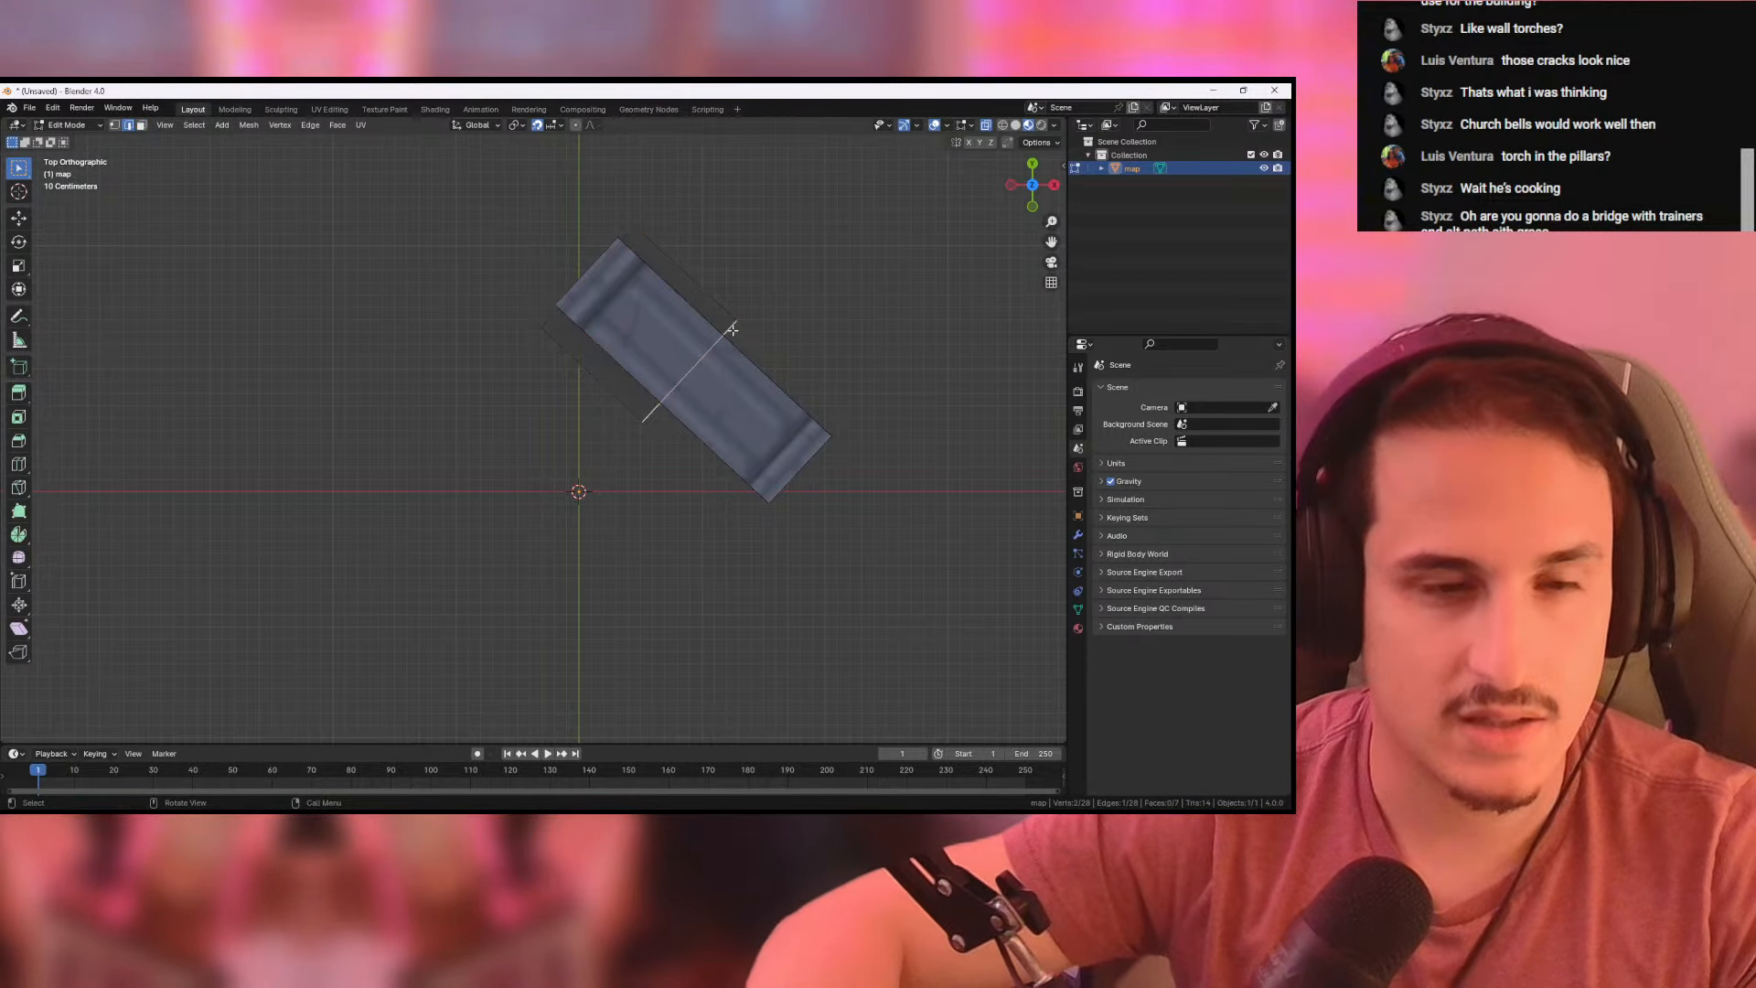
key("g")
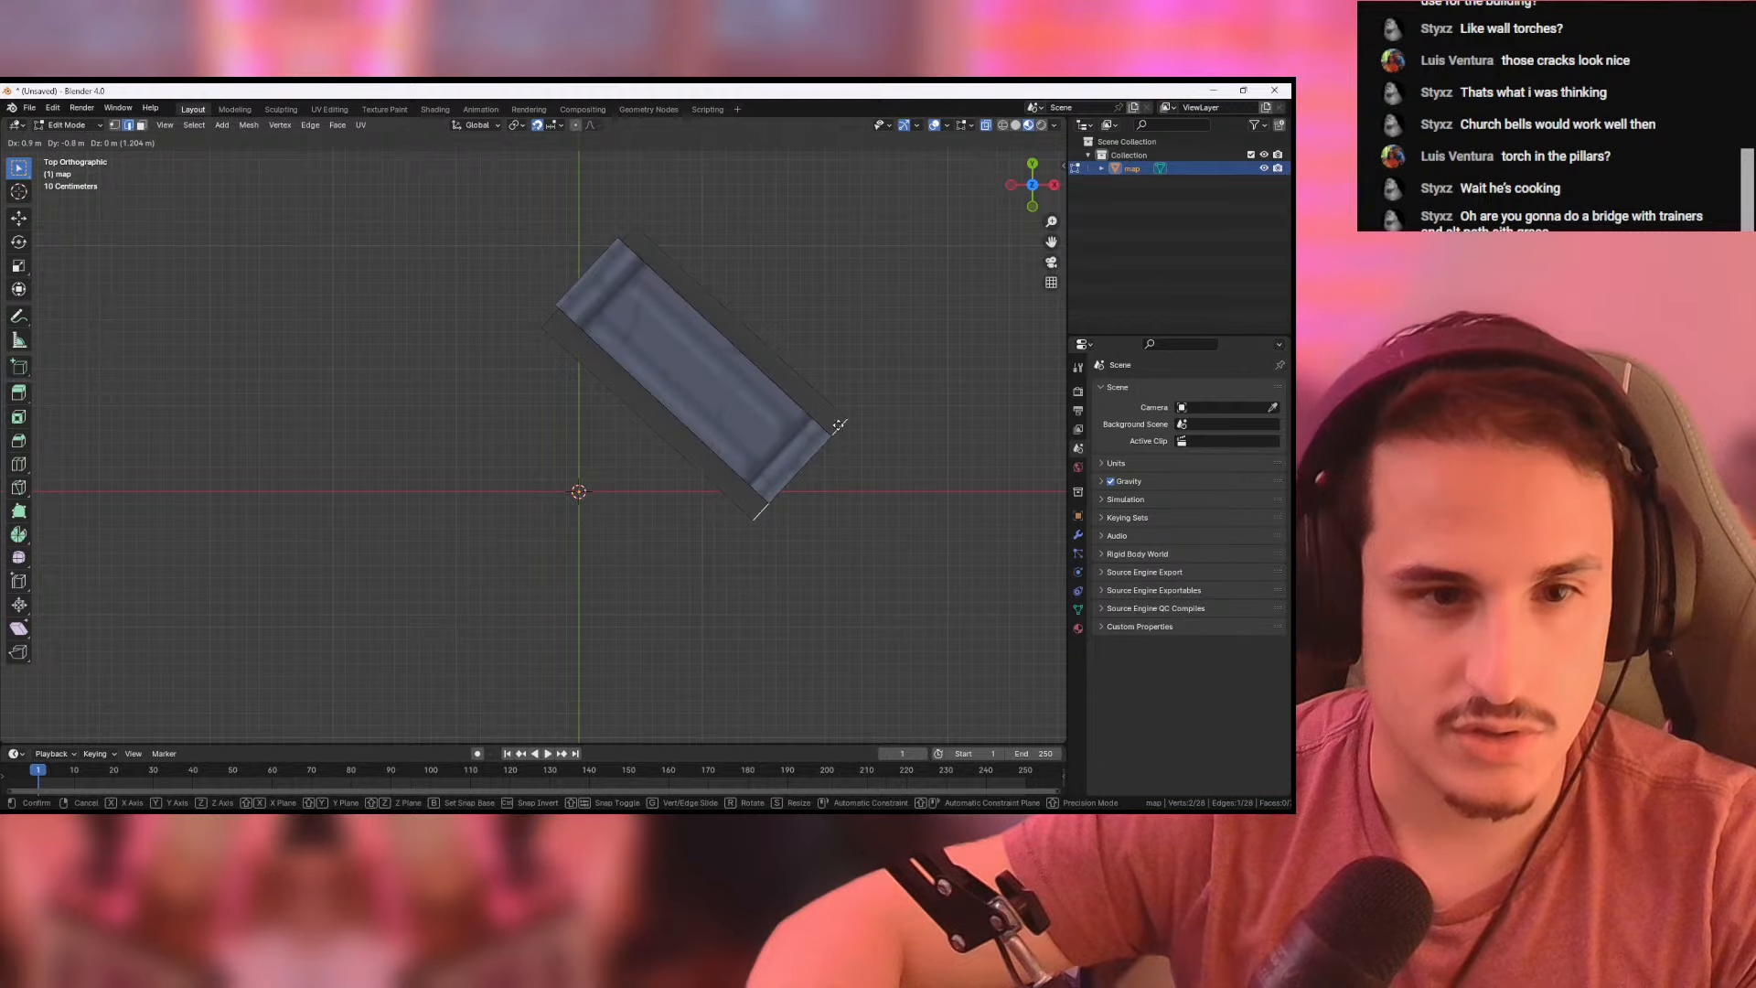
left_click(842, 427)
- Lower the lying column onto its ground shadow in the front view and return to Object Mode
middle_click_drag(842, 427, 896, 366)
left_click(1033, 192)
left_click_drag(545, 257, 949, 447)
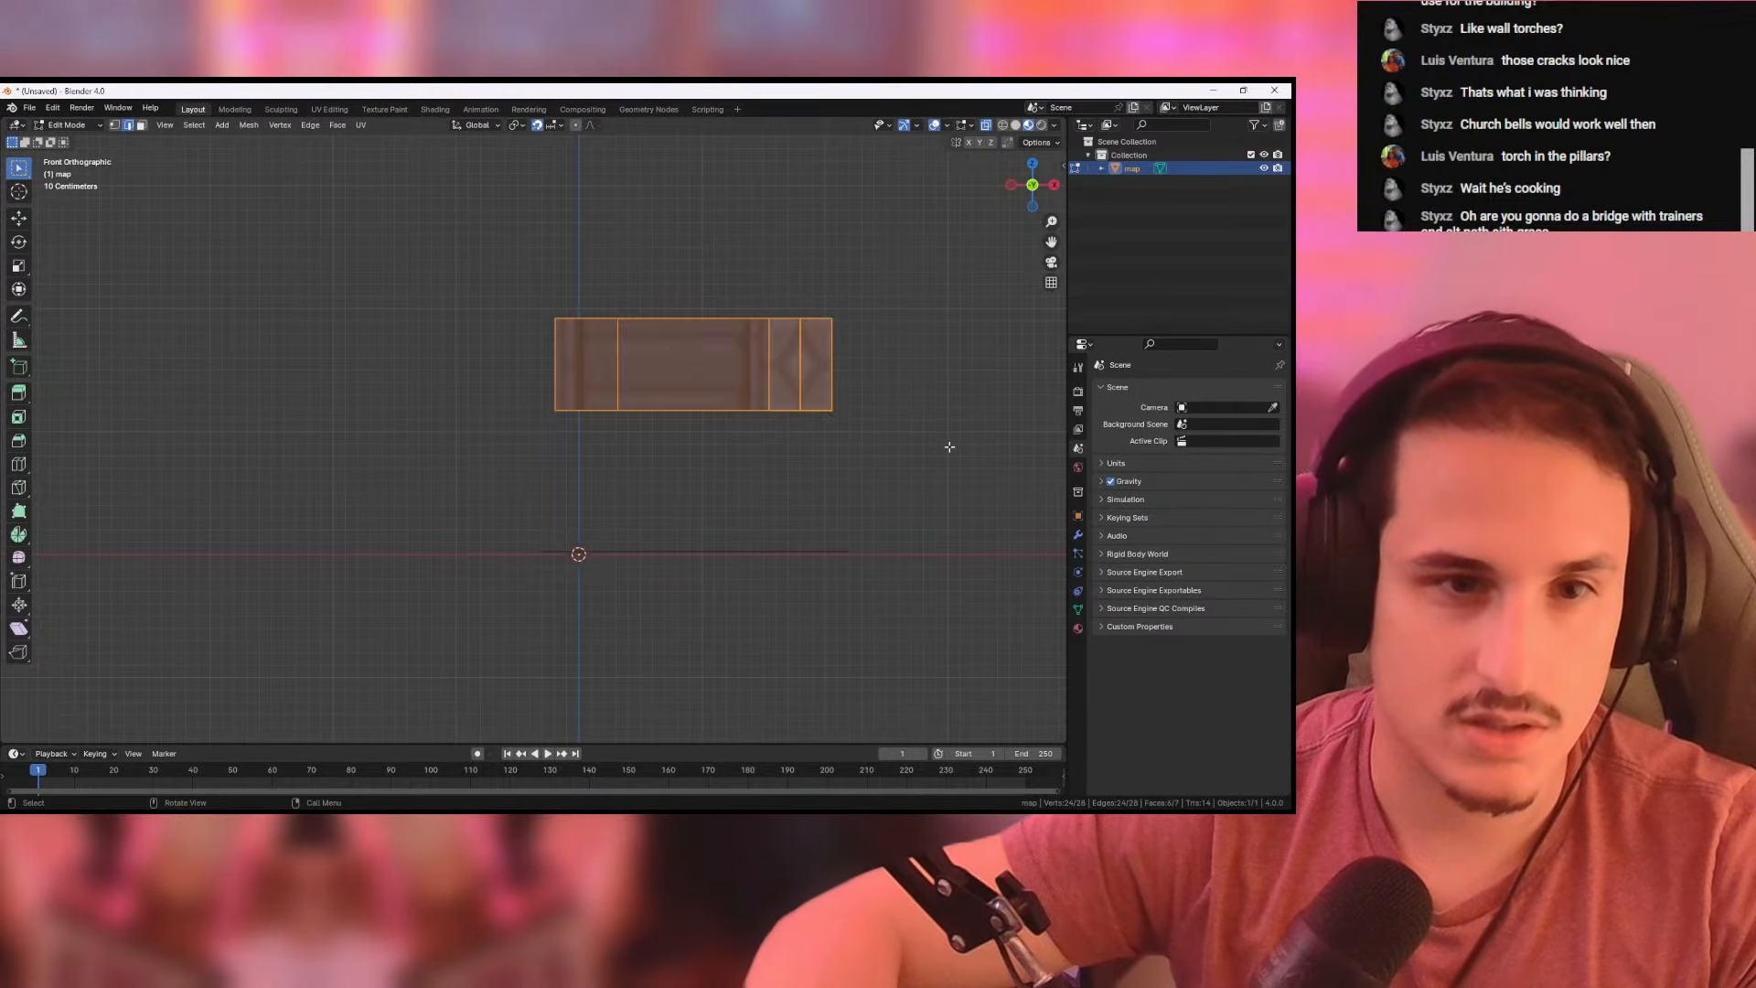
key("g")
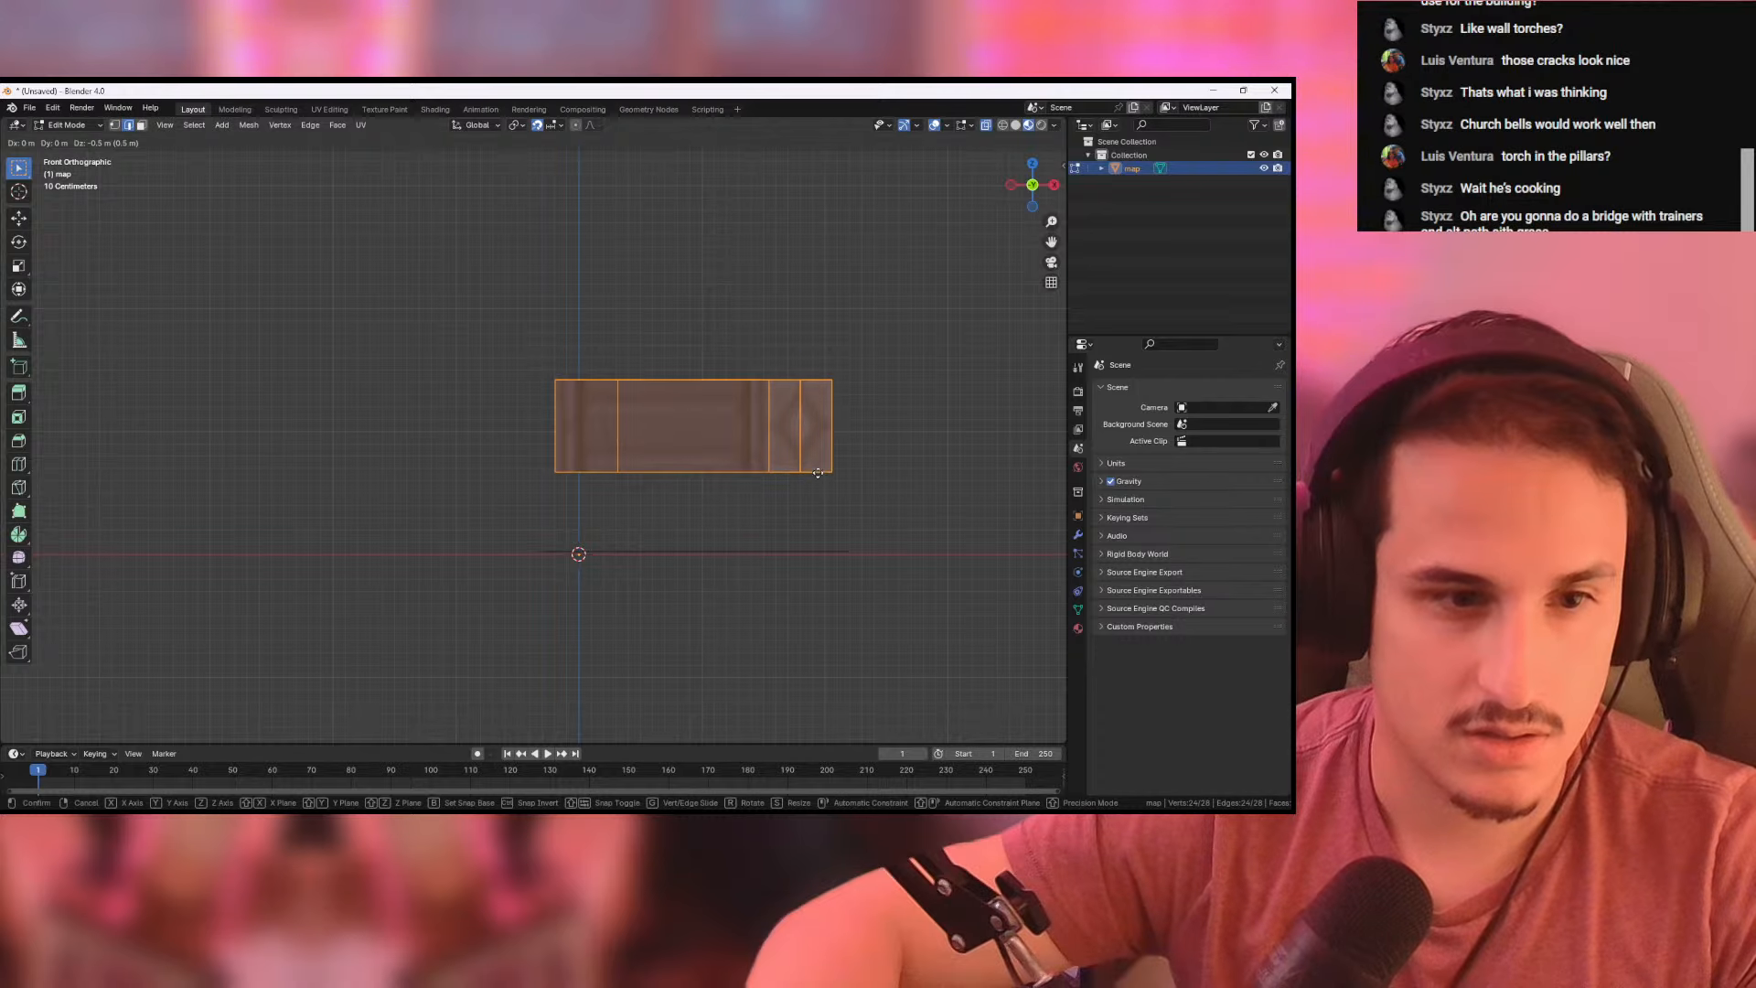
left_click(819, 541)
middle_click_drag(818, 541, 841, 442)
left_click(912, 396)
scroll(841, 443, "down", 4)
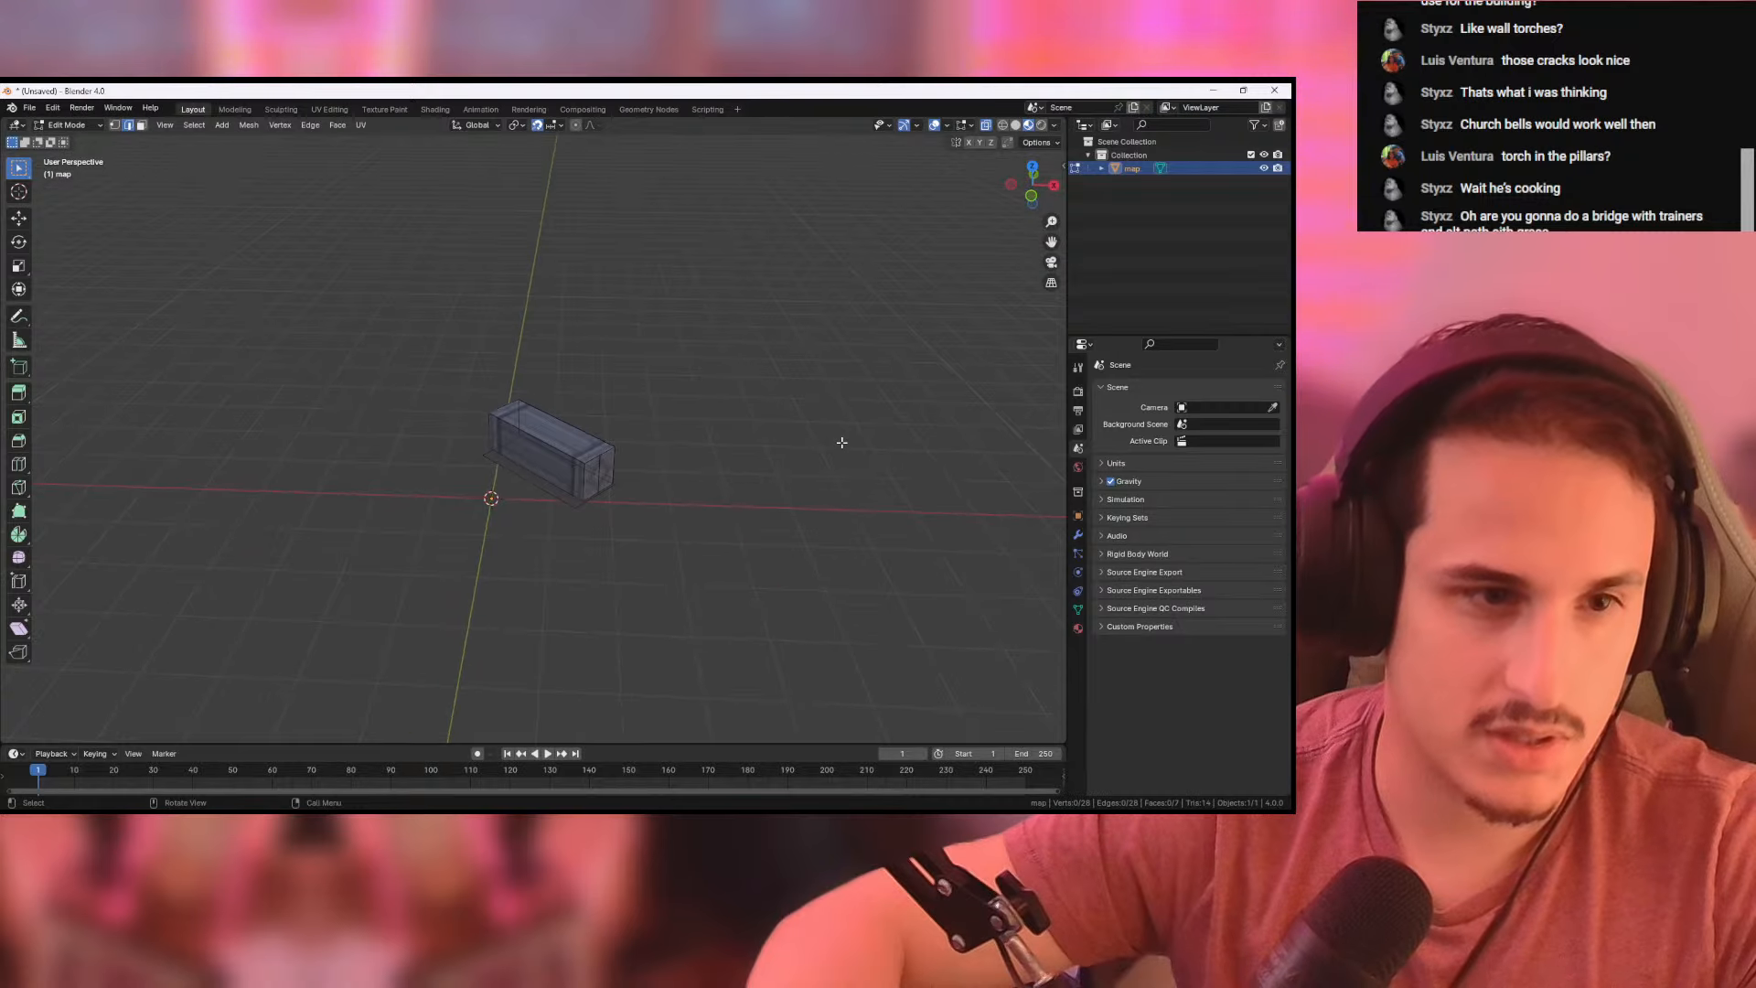
middle_click_drag(623, 353, 241, 238)
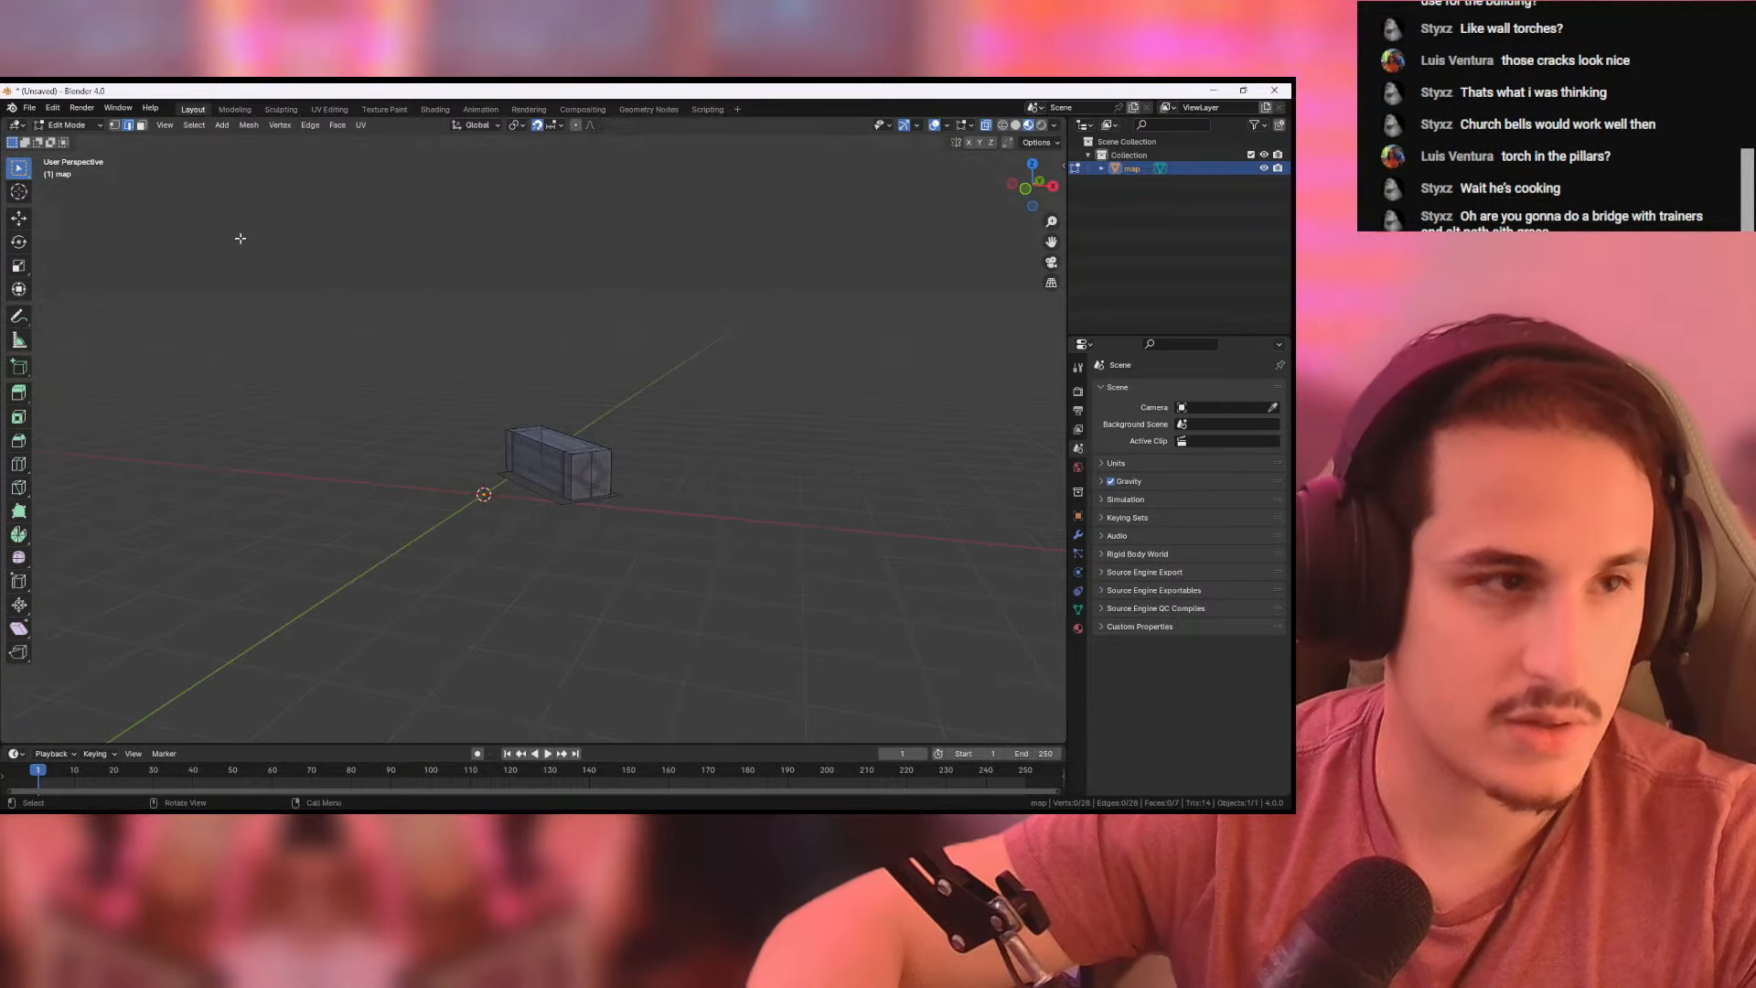
key("Tab")
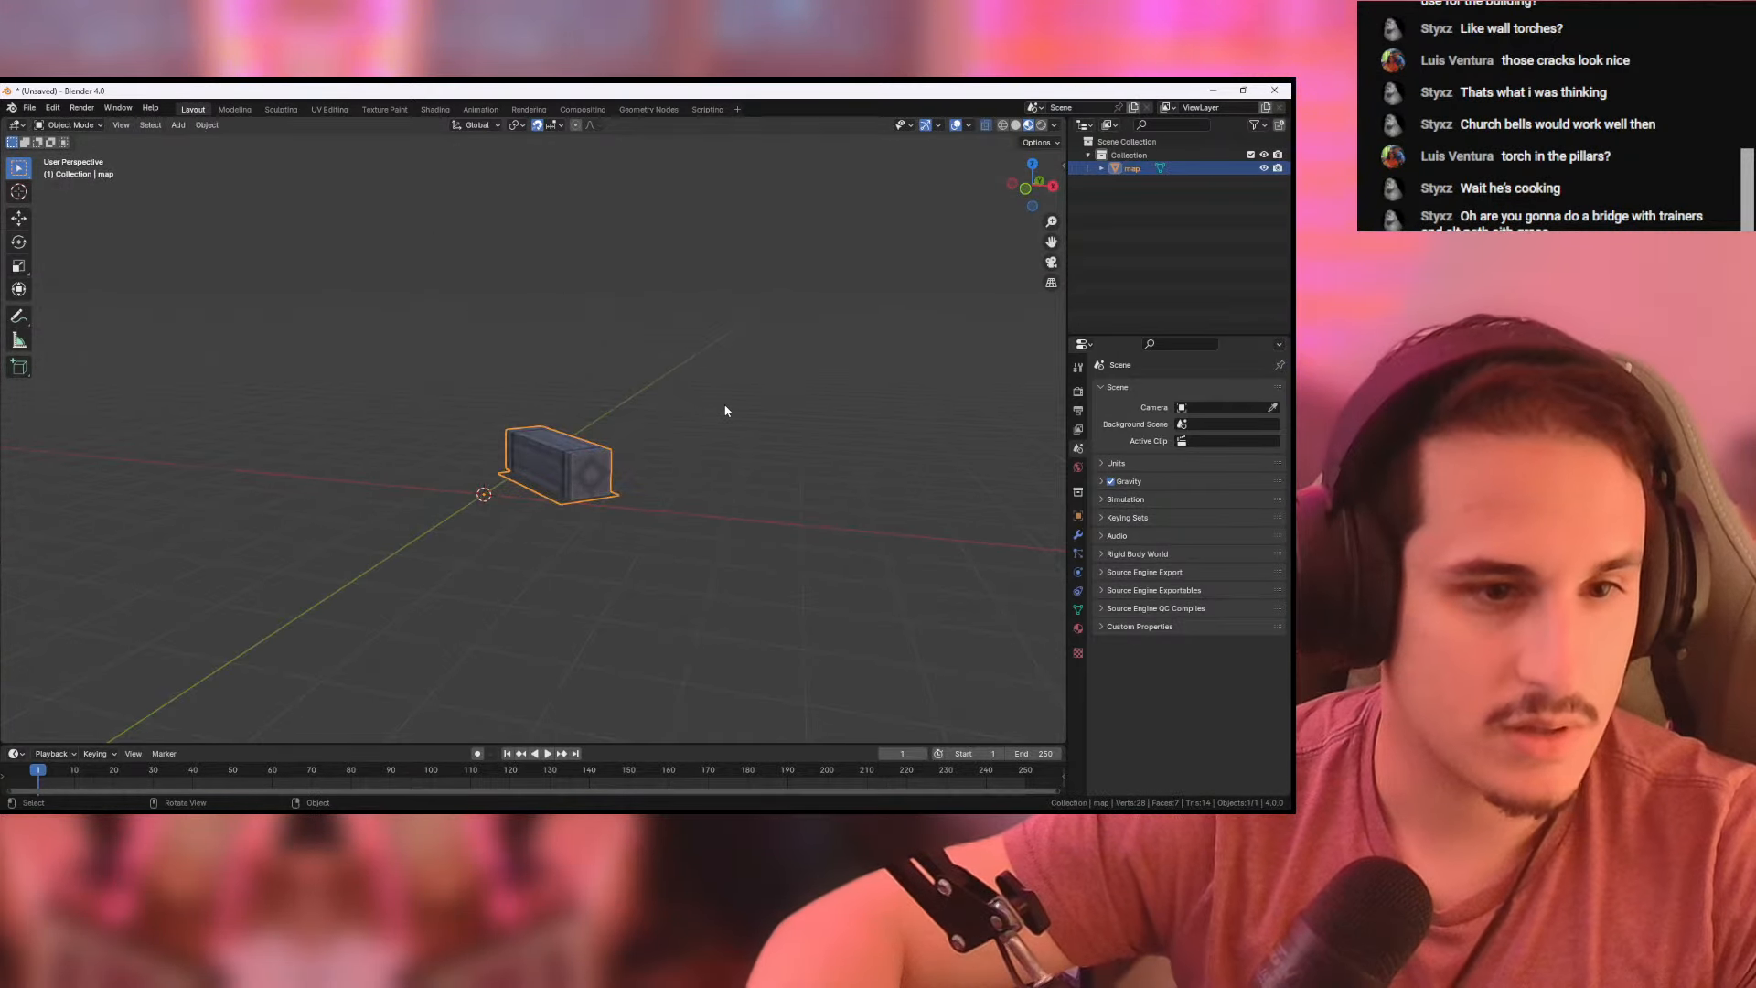
mouse_move(725, 408)
middle_mouse_down()
mouse_move(745, 451)
mouse_move(713, 439)
middle_mouse_up()
scroll(745, 451, "up", 2)
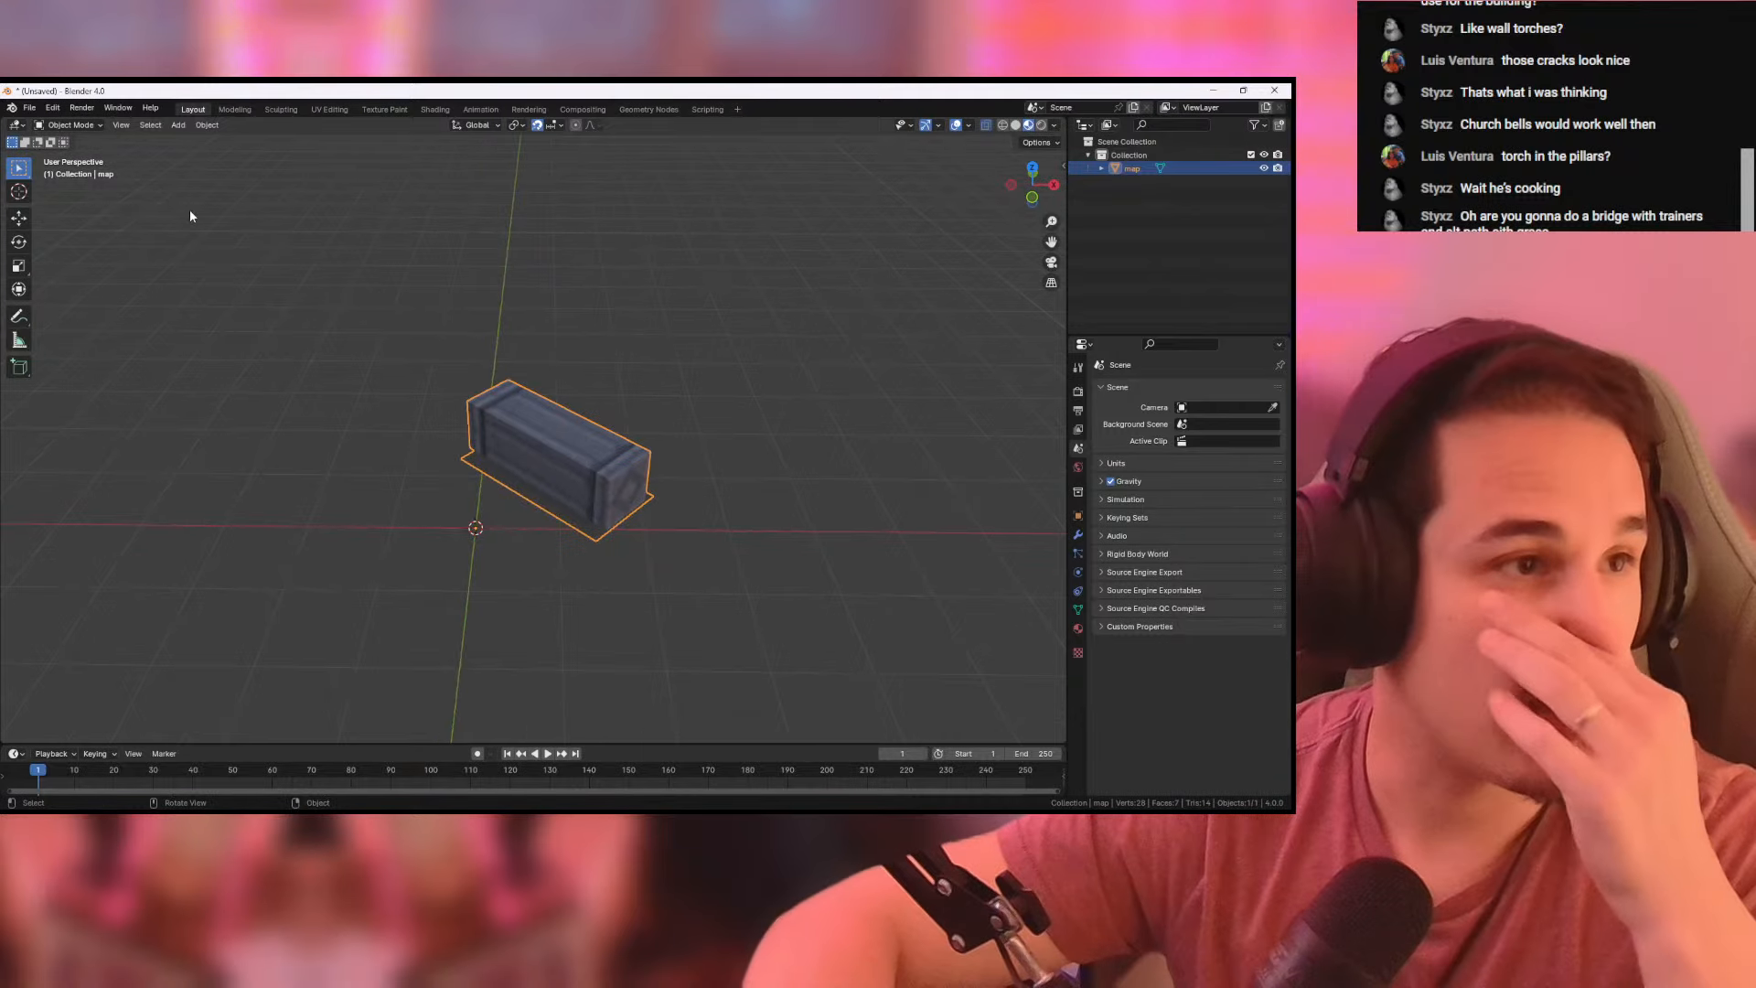
- Export the model as the Wavefront file pillar_tipped.obj into the from Black 1 folder with Y as the forward axis
left_click(30, 107)
mouse_move(146, 312)
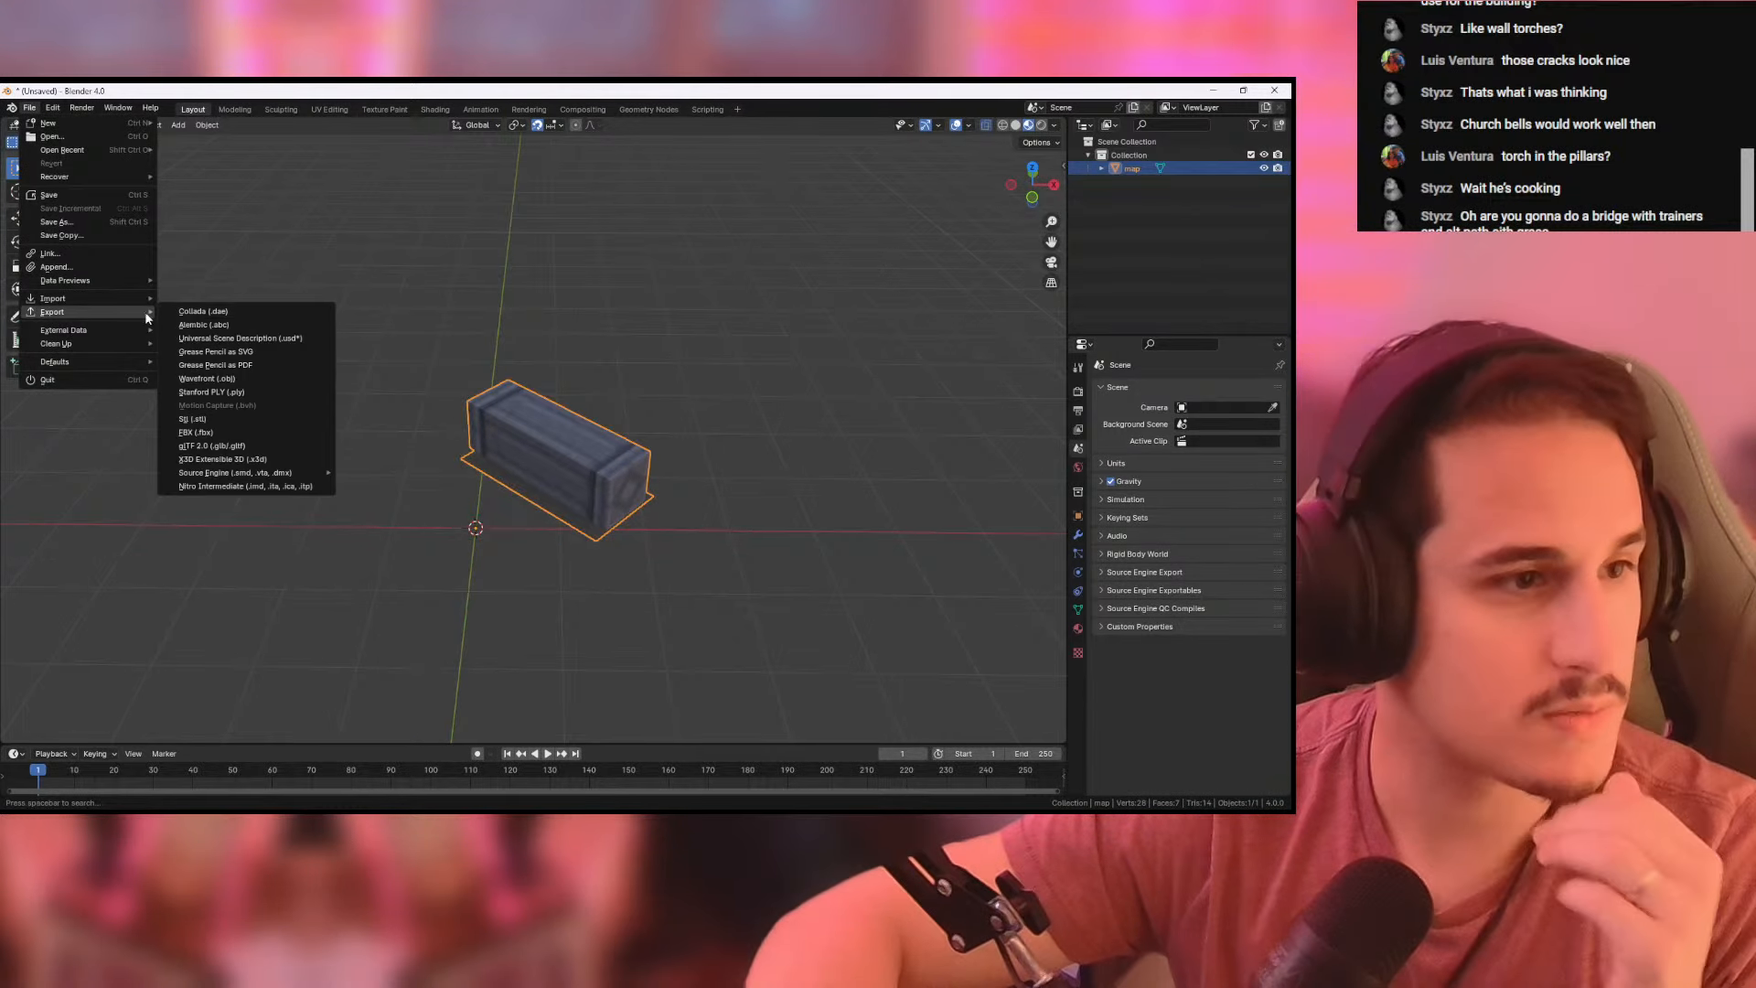
left_click(211, 378)
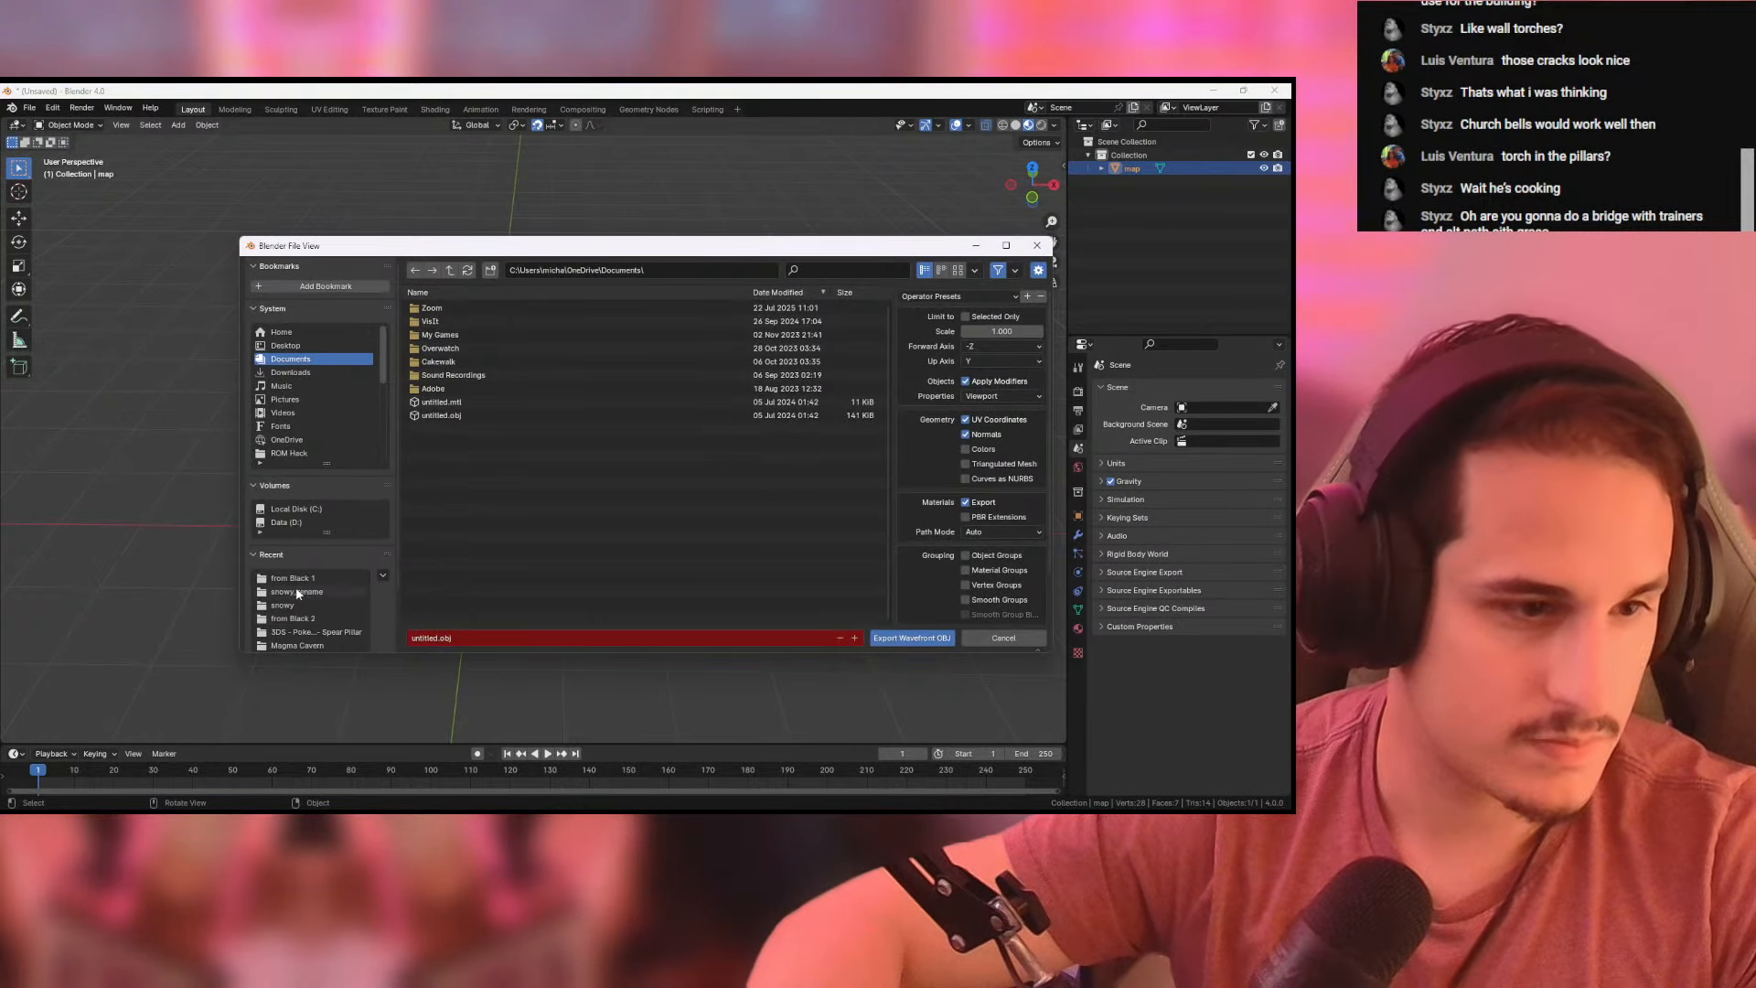
left_click(291, 578)
left_click(432, 637)
type("pilla")
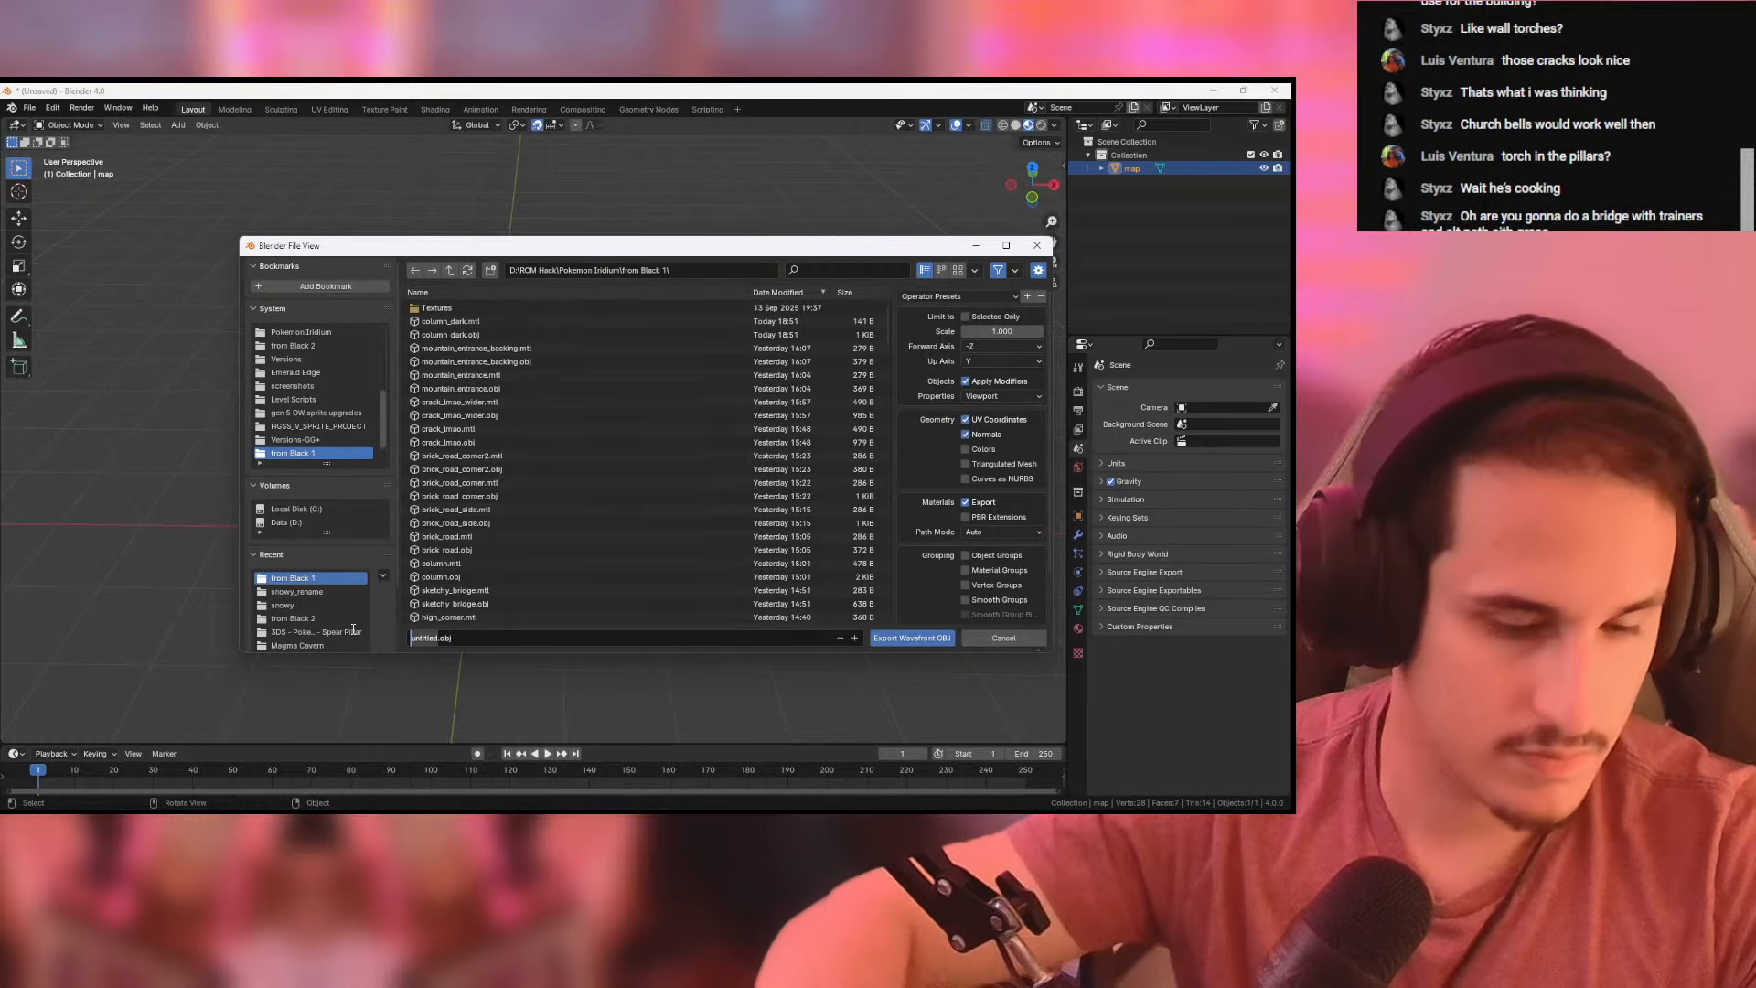
type("r_t")
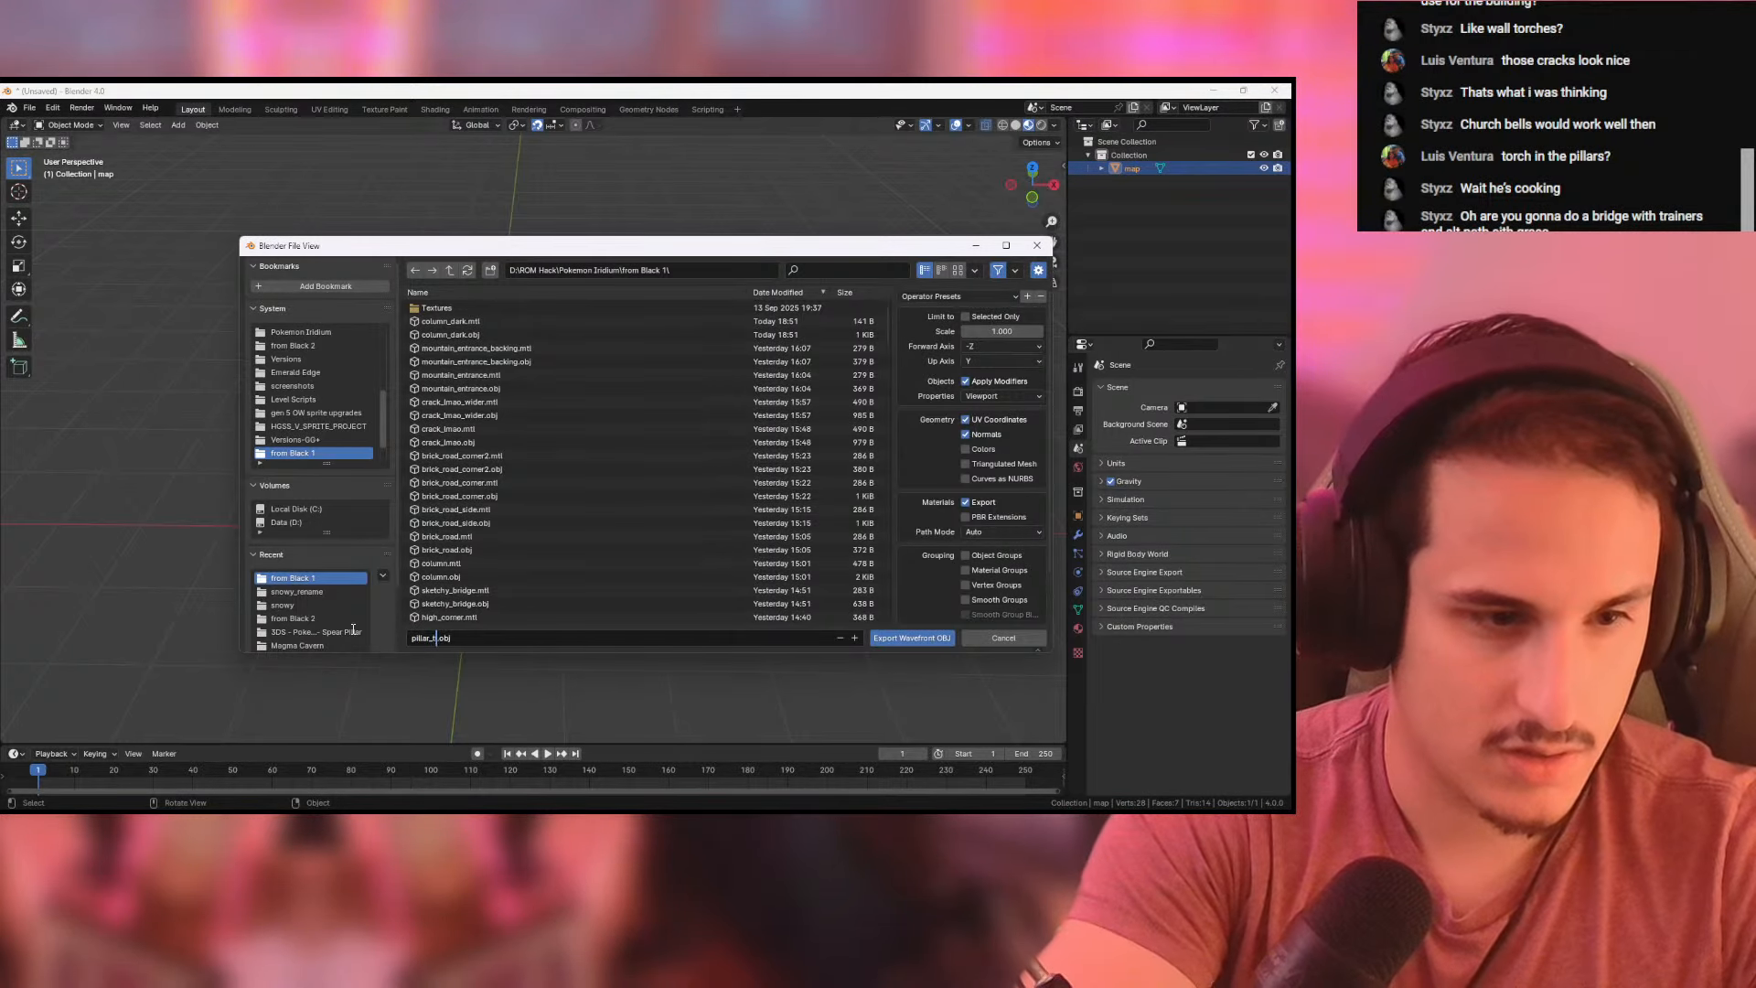
type("ipped")
left_click(998, 347)
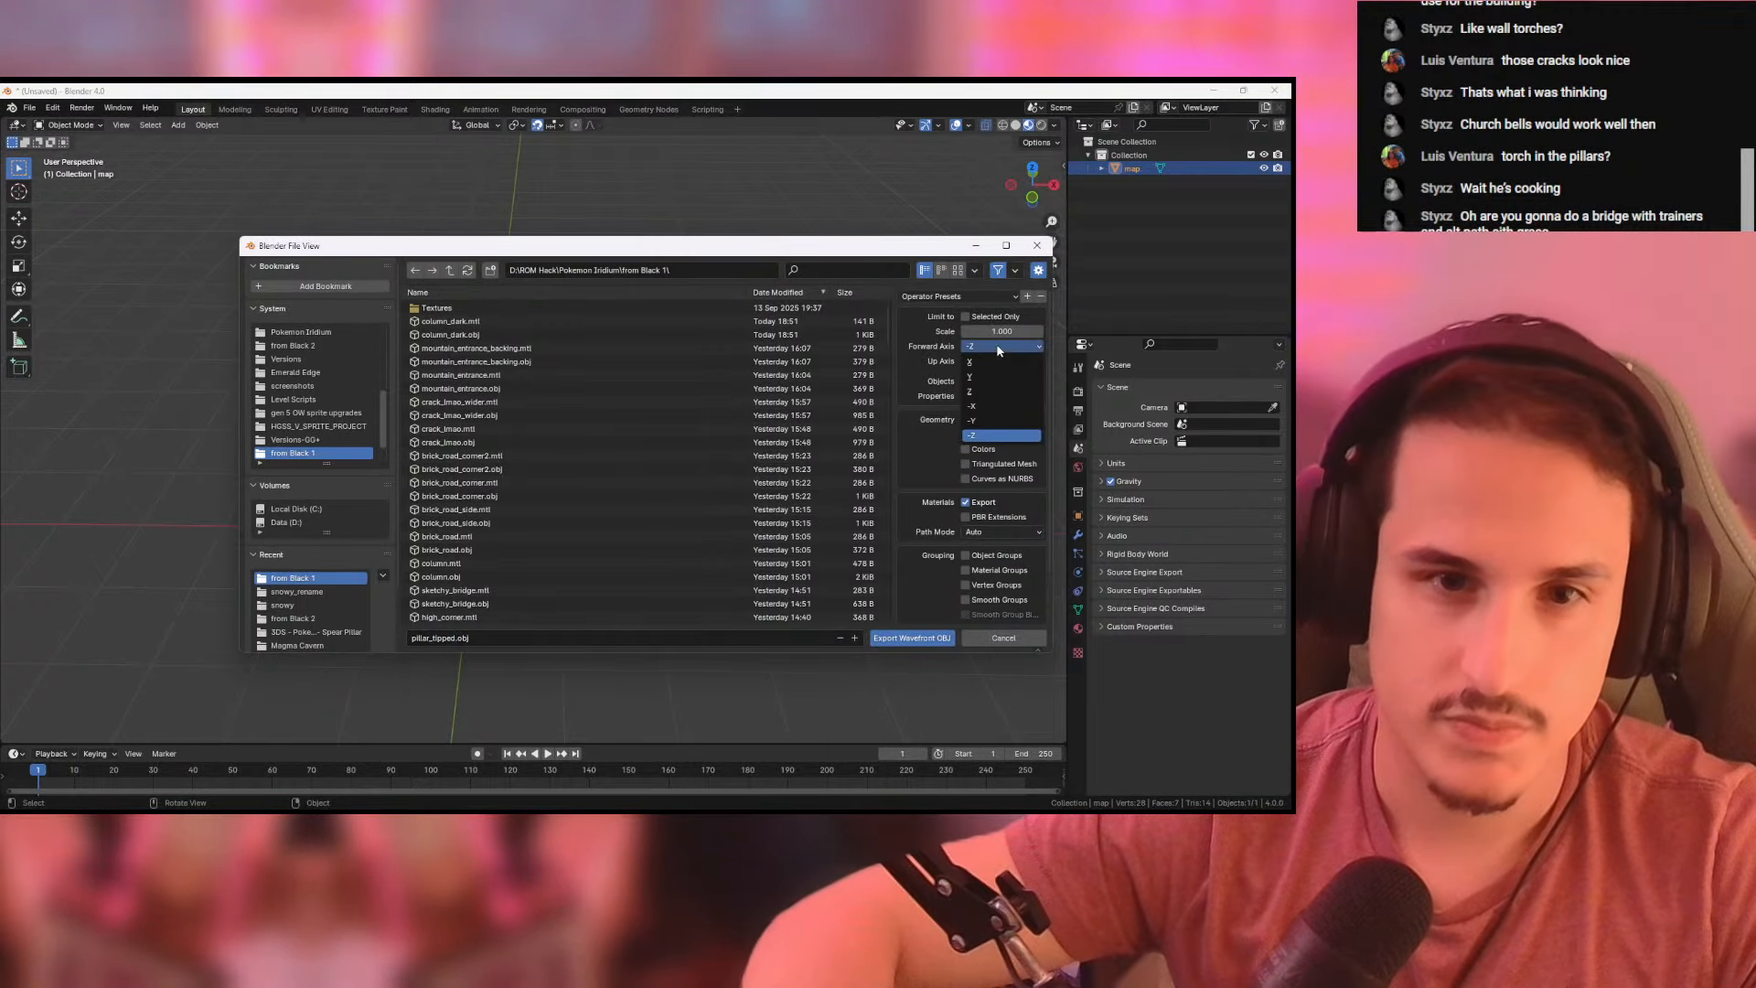
left_click(974, 377)
left_click(925, 639)
- Switch to Pokemon DS Map Studio and add pillar_tipped.obj from the from Black 1 folder as a new tile
key("alt+Tab")
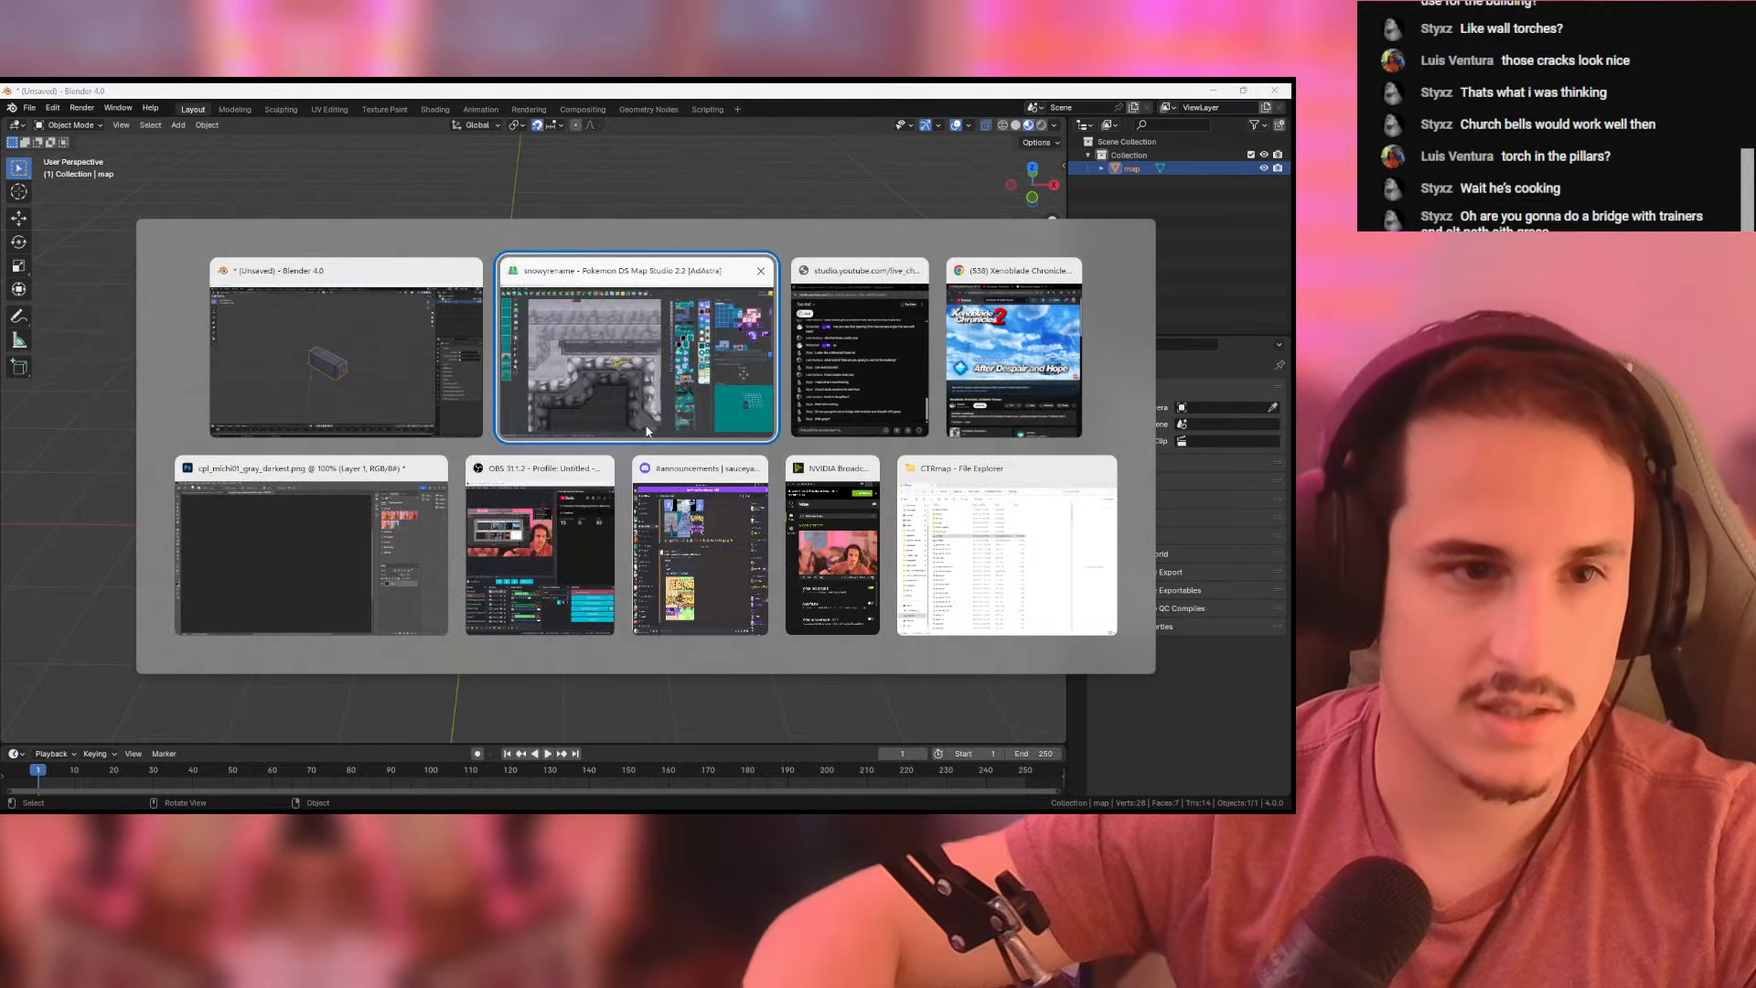
left_click(595, 486)
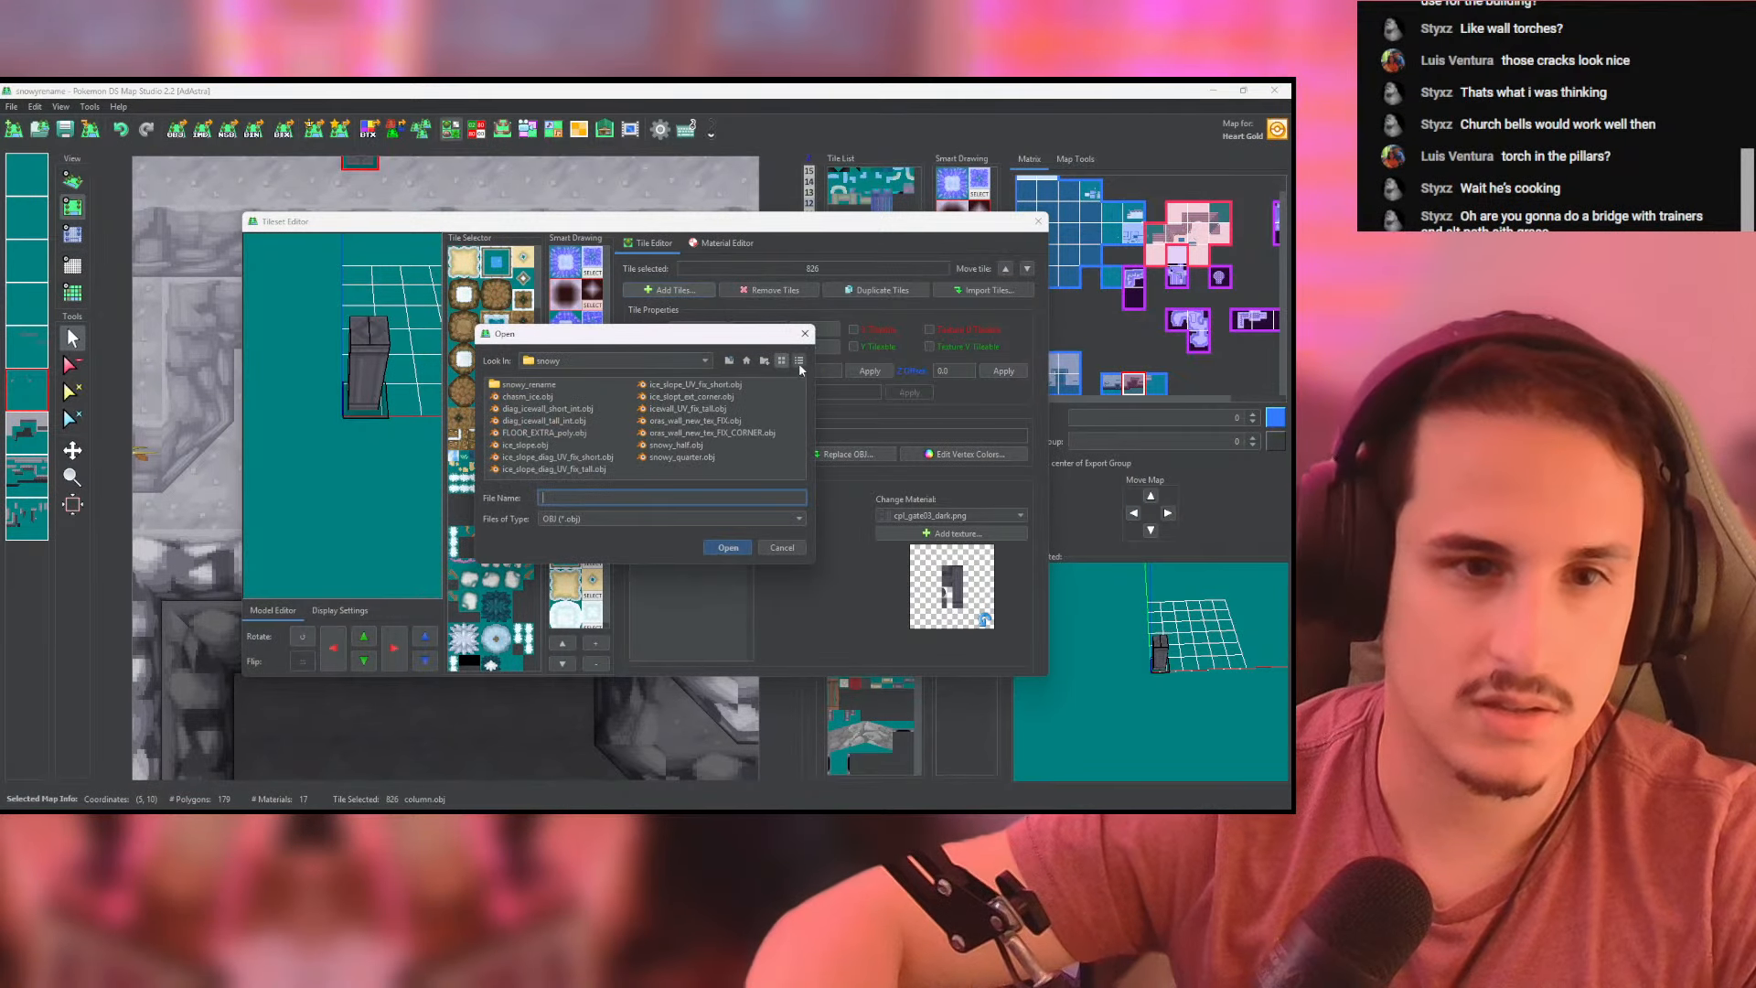
left_click(729, 361)
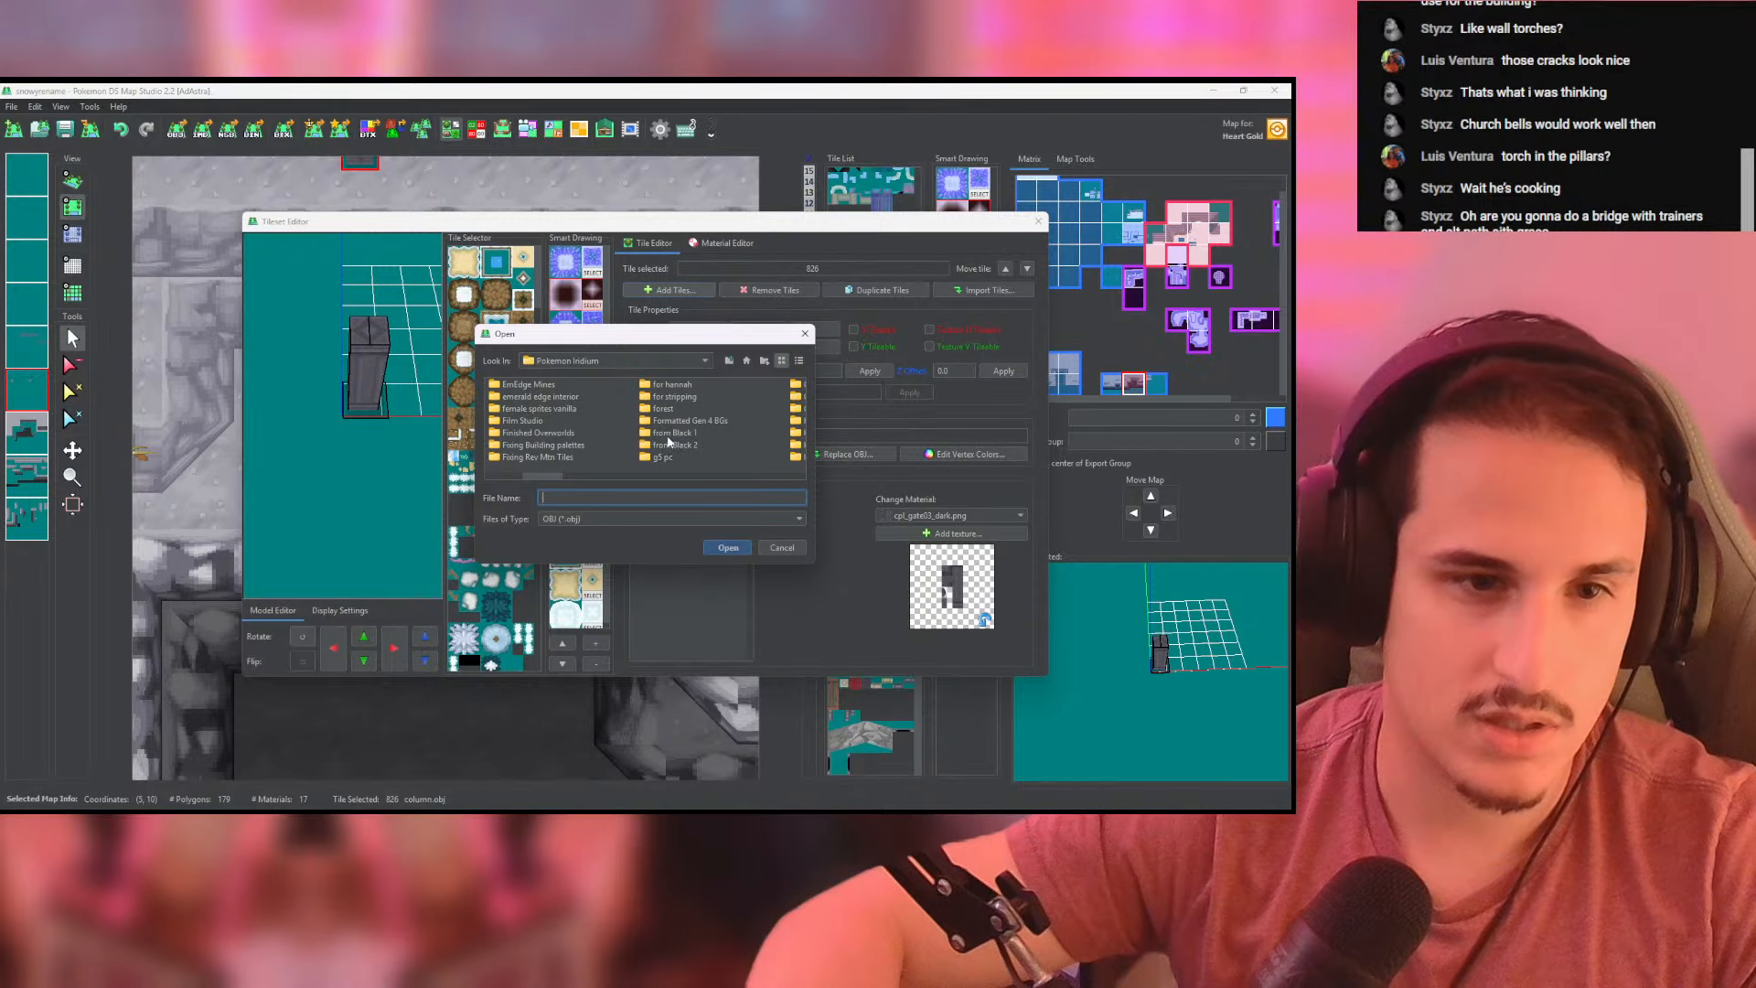
double_click(670, 433)
left_click(798, 361)
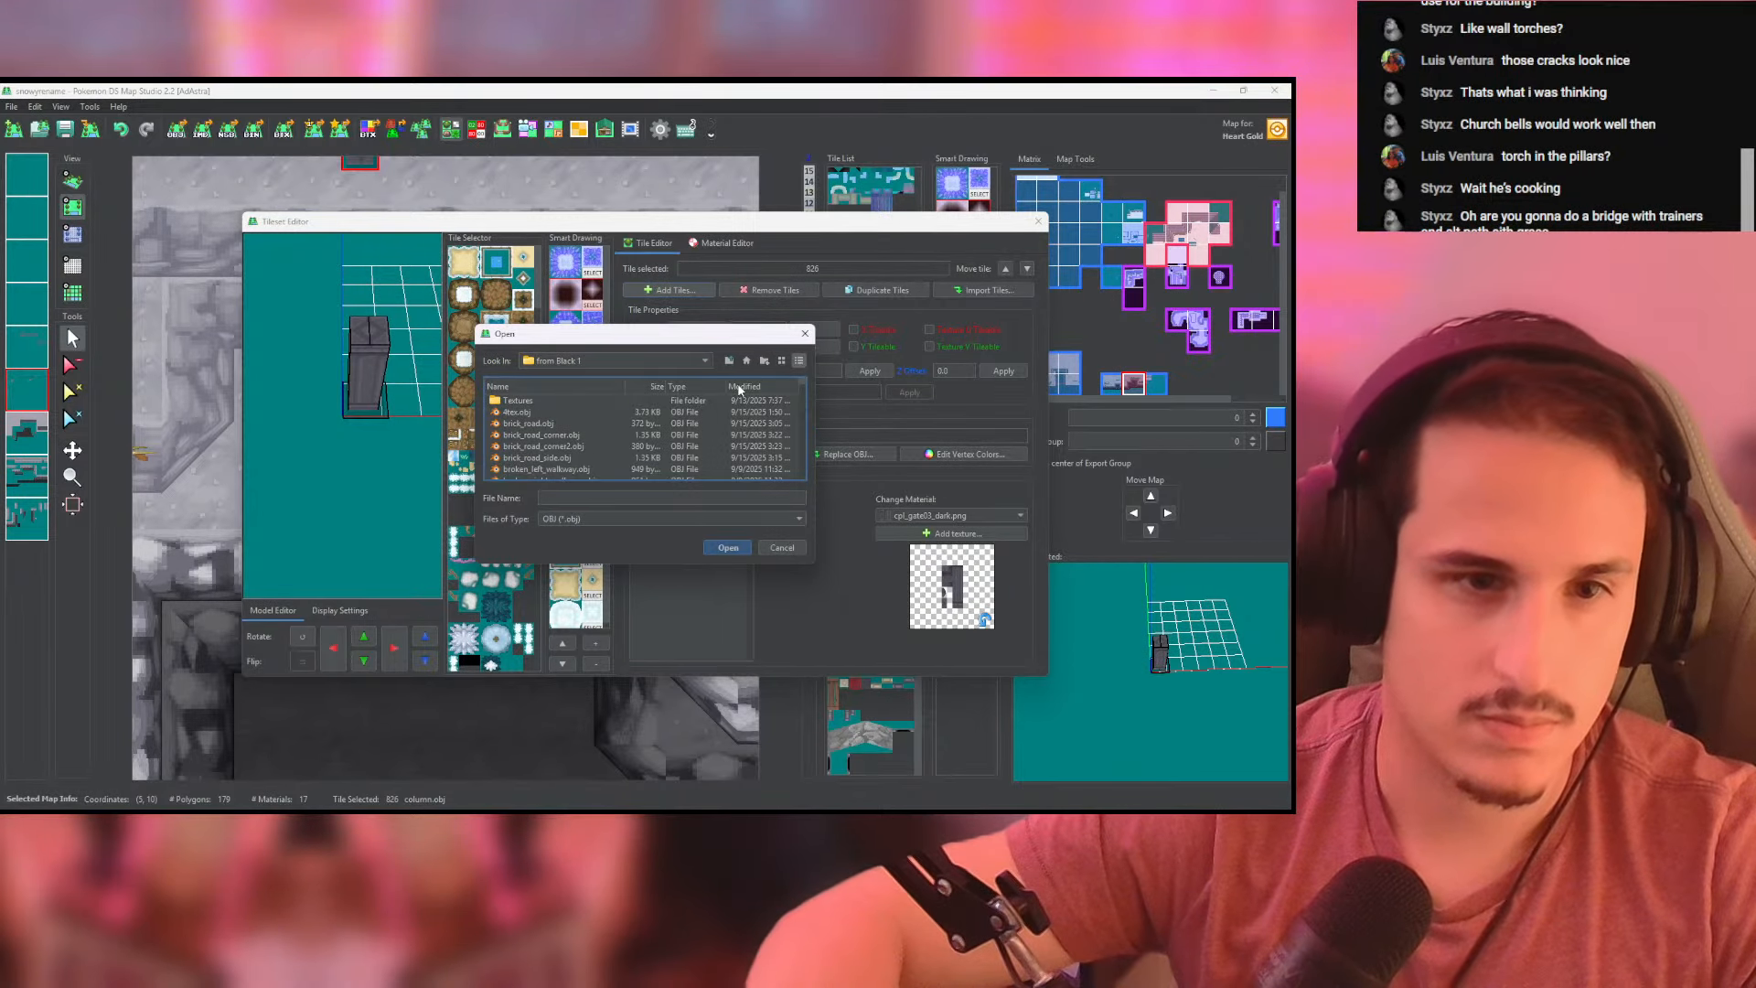
left_click(740, 387)
double_click(546, 404)
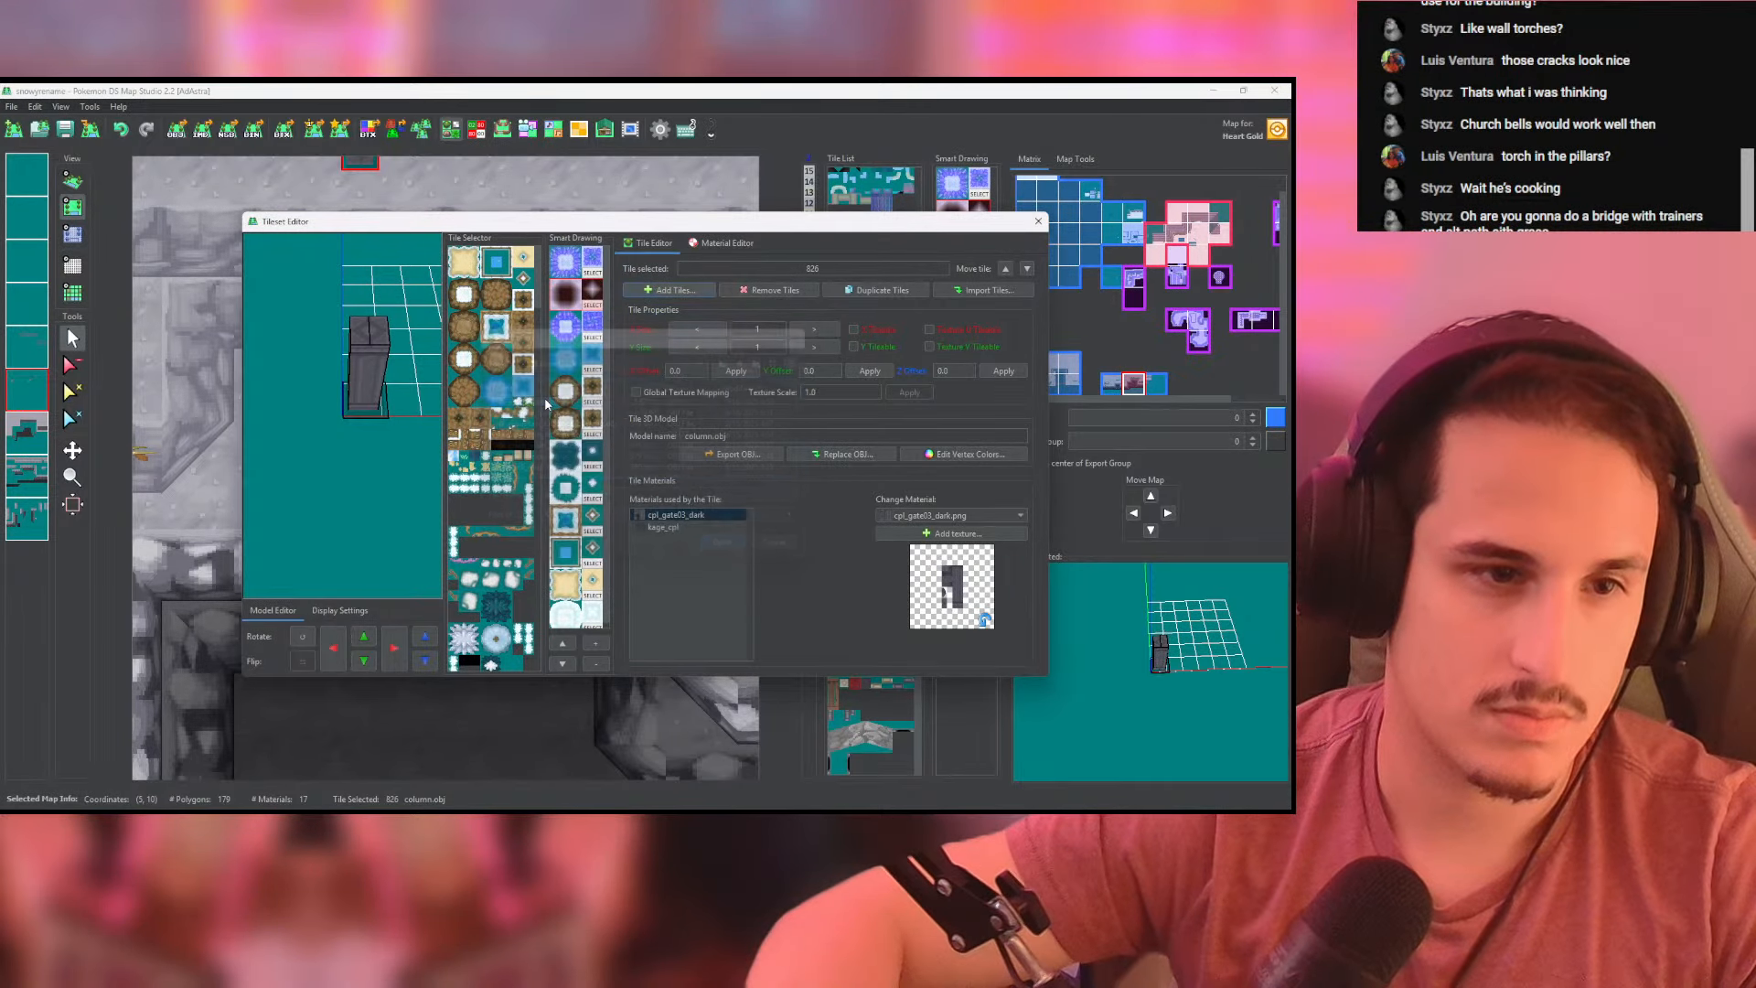
- Set the pillar_tipped tile's size to 2 by 2 and reorder it to position 827, right after the column tile
left_click_drag(539, 301, 543, 488)
left_click(520, 650)
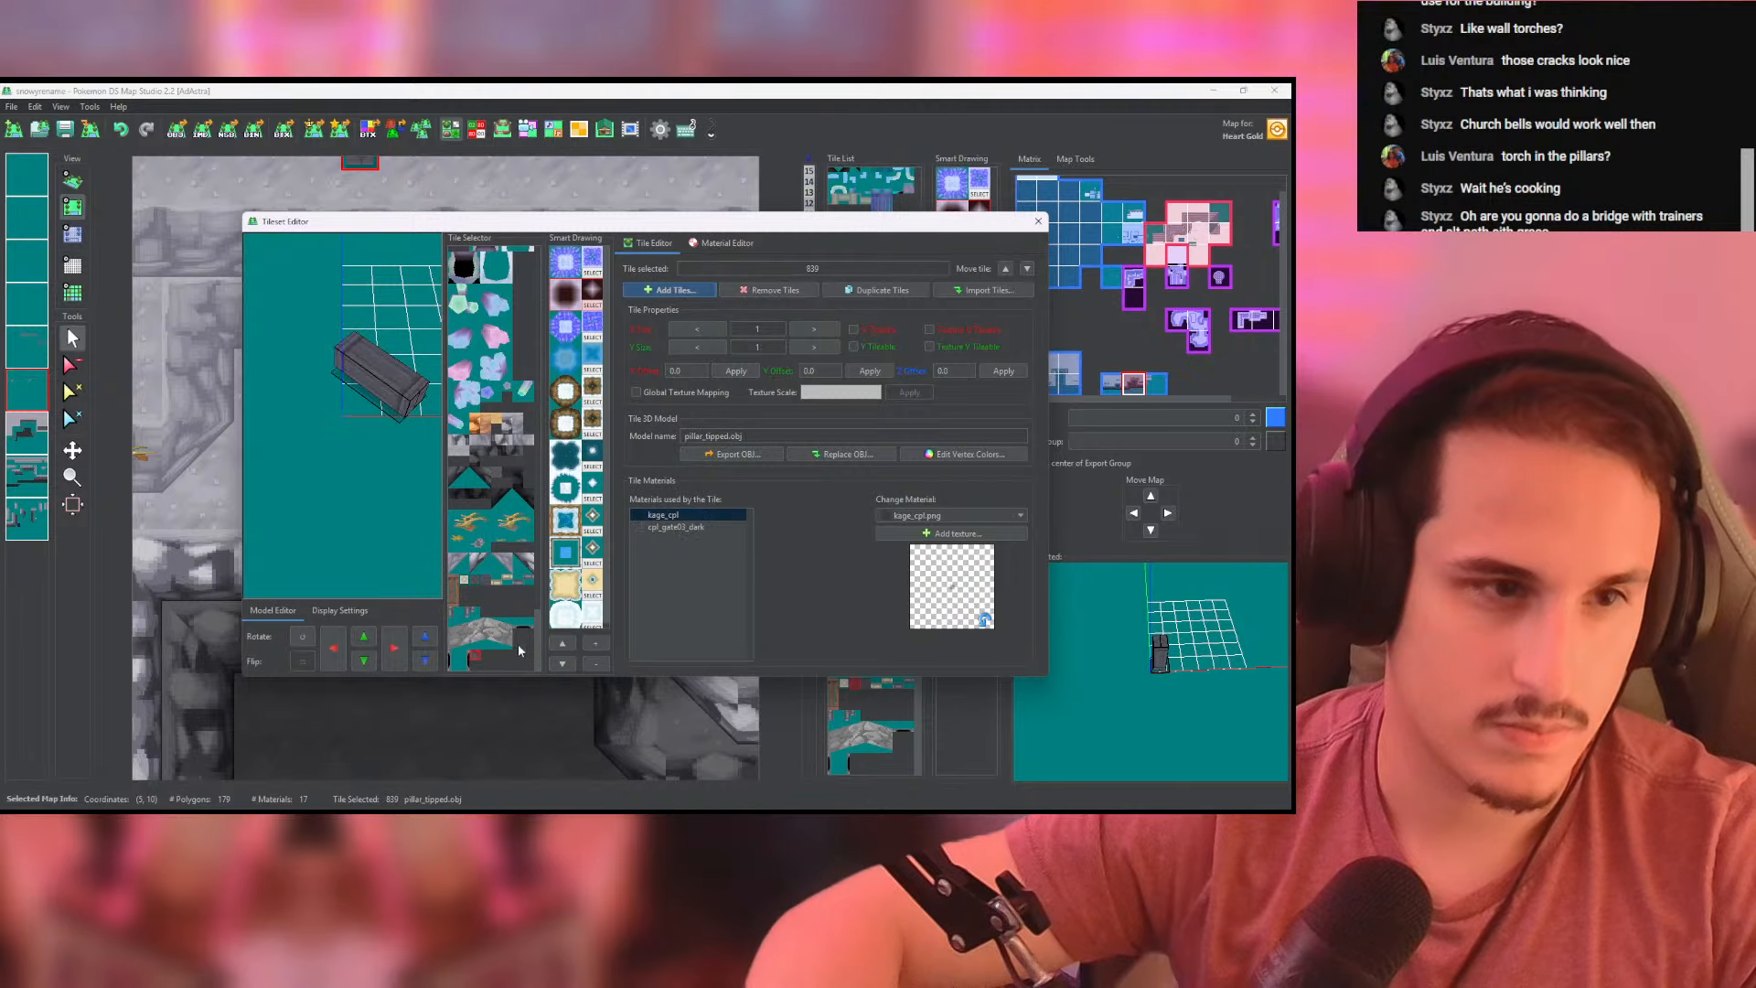
left_click(814, 329)
left_click(814, 346)
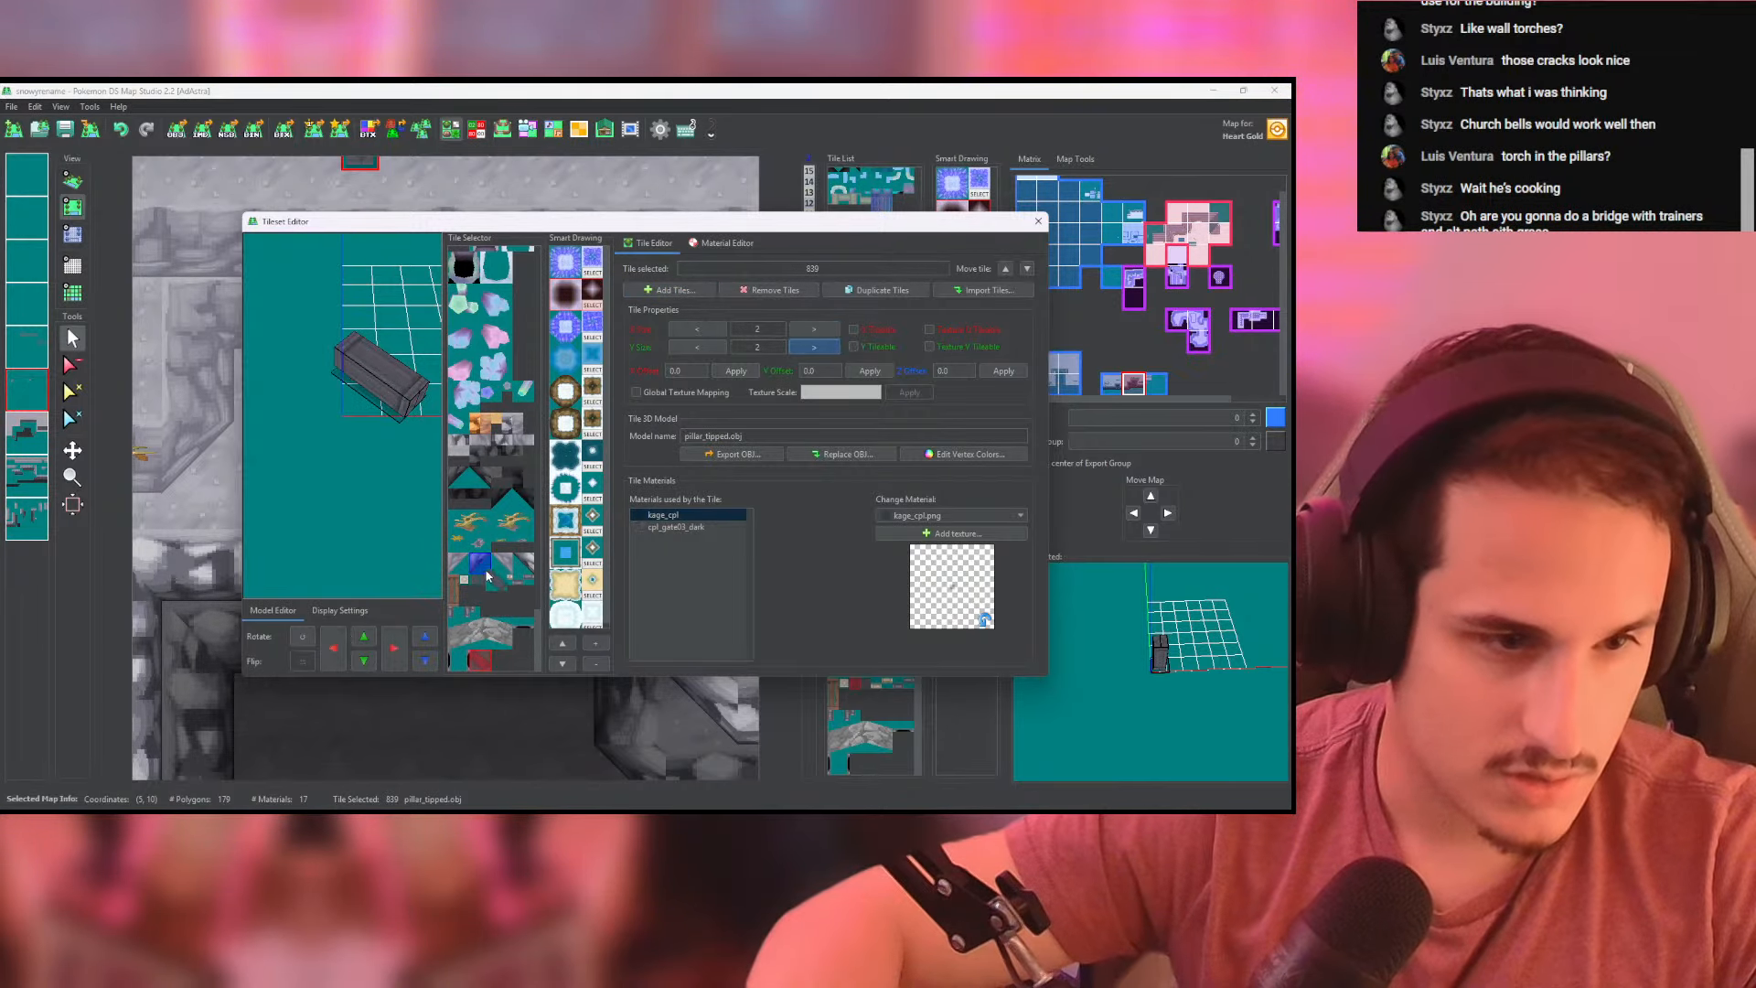
left_click(487, 589)
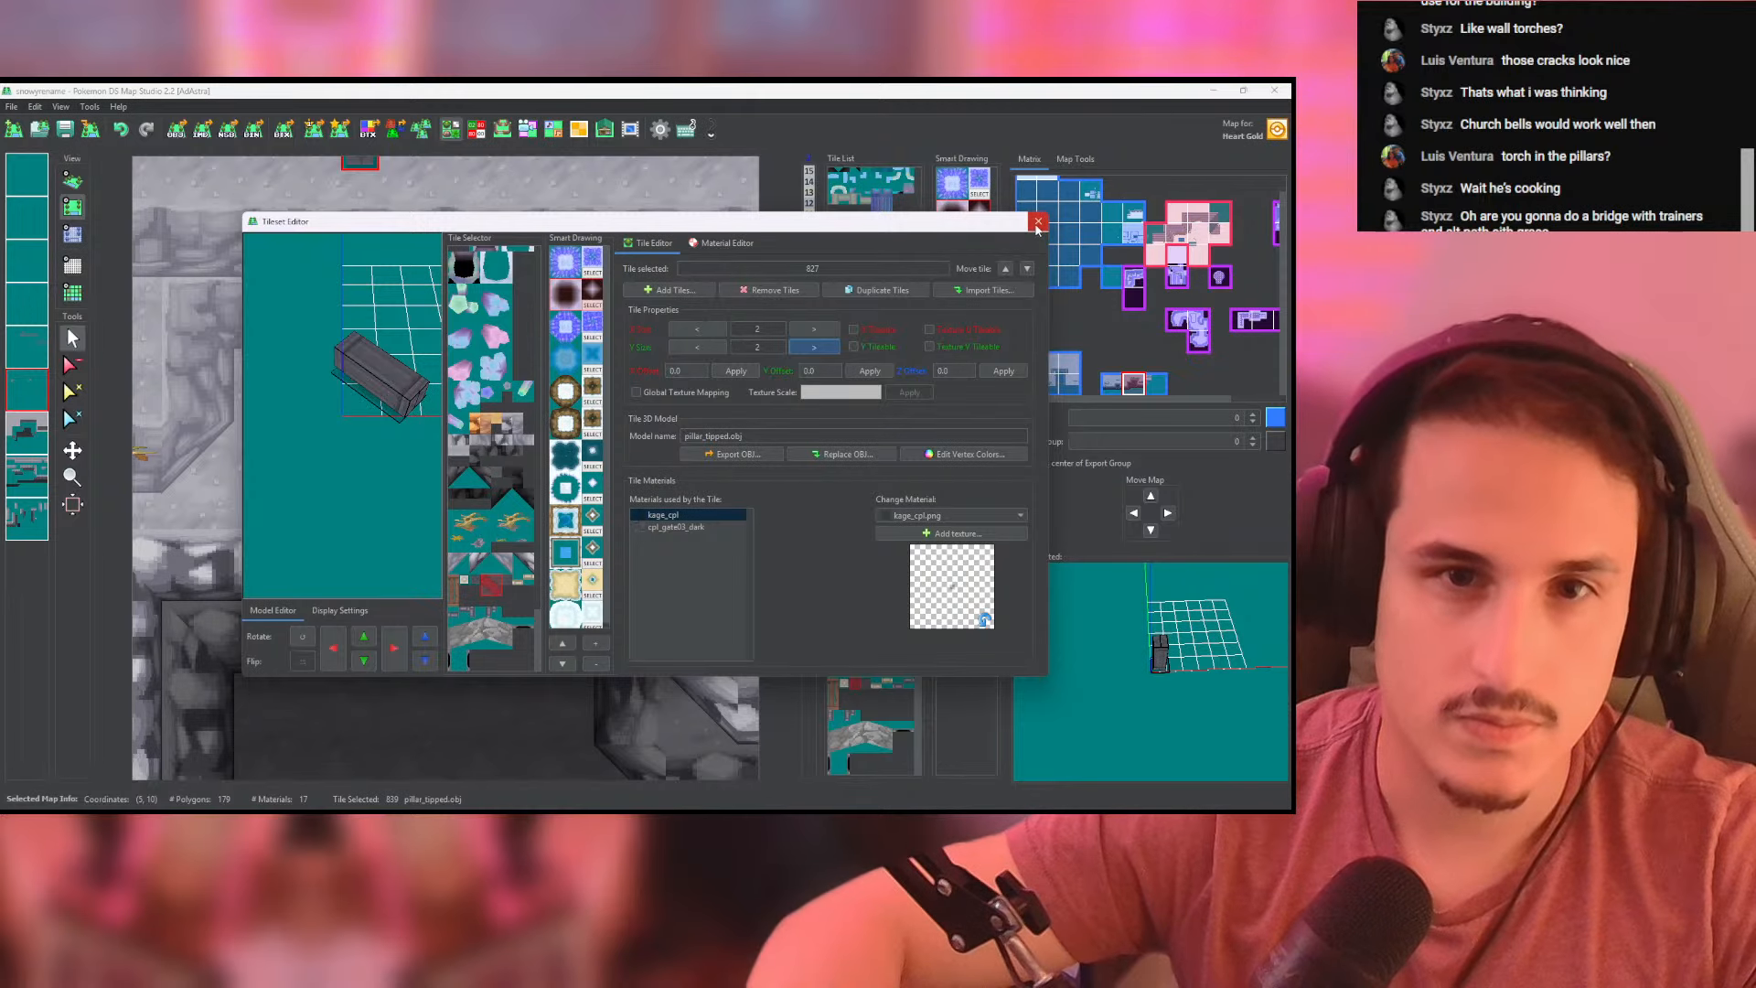
- Place the pillar_tipped tile on the dark brick path between the standing columns and examine it in 3D
left_click(1038, 223)
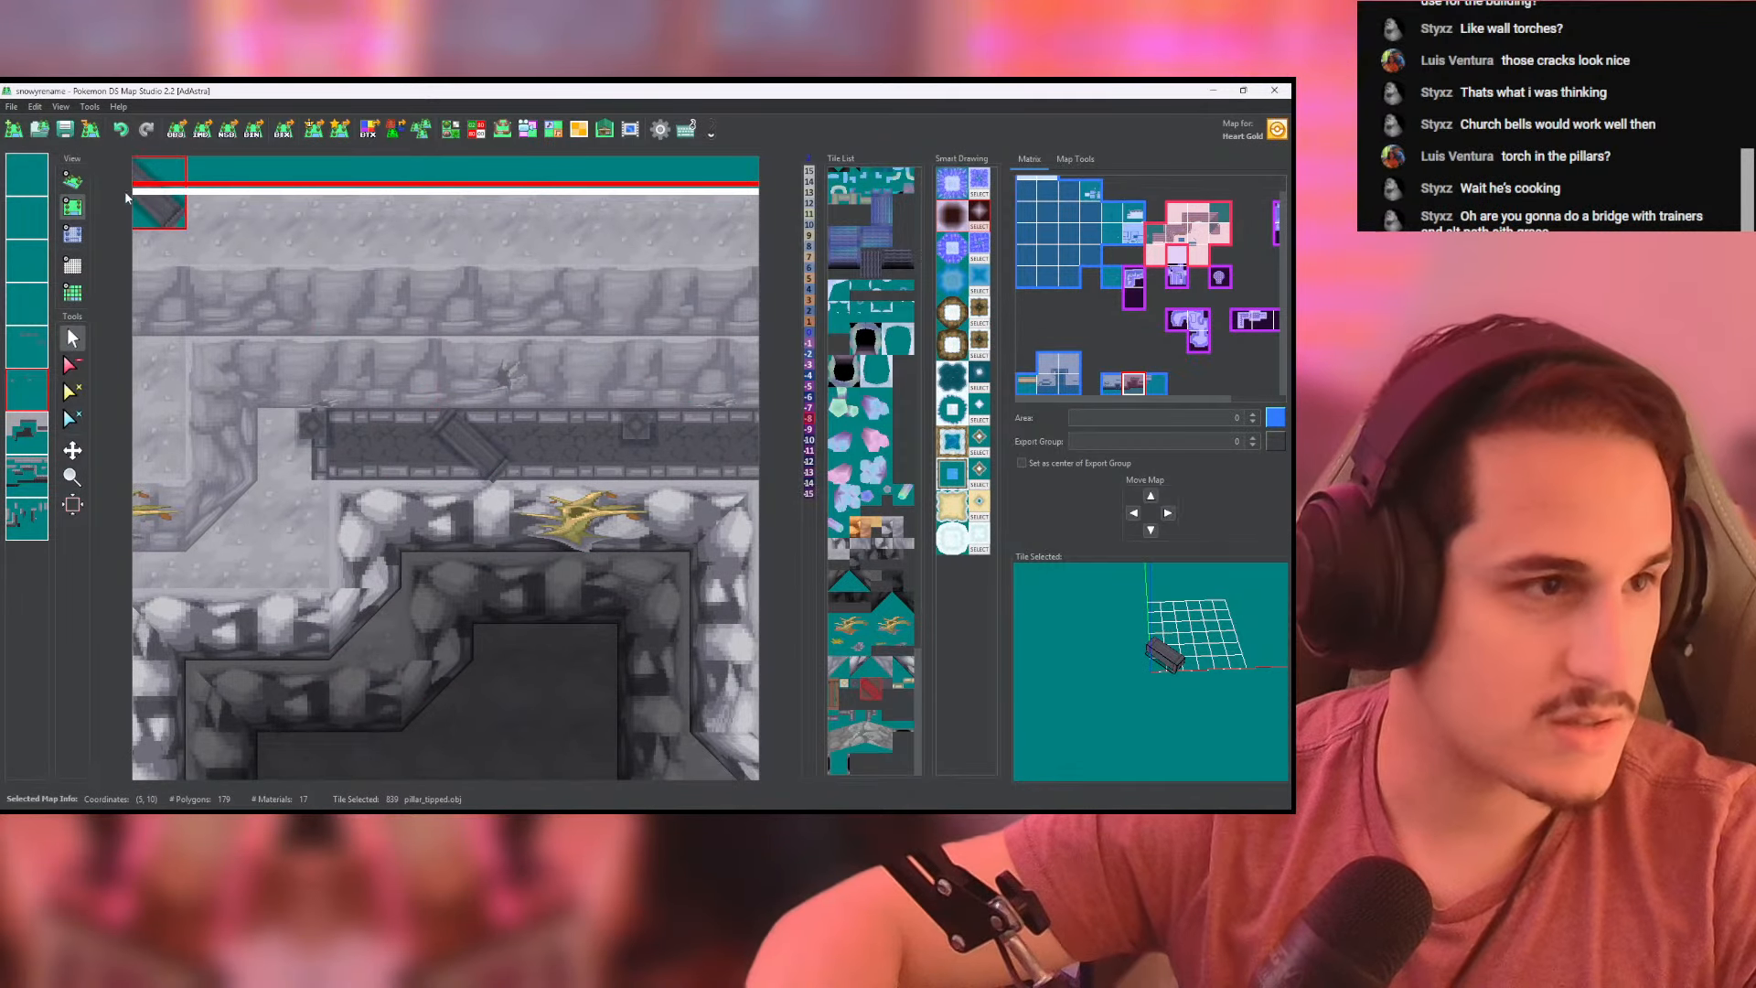
left_click(72, 181)
scroll(436, 376, "up", 3)
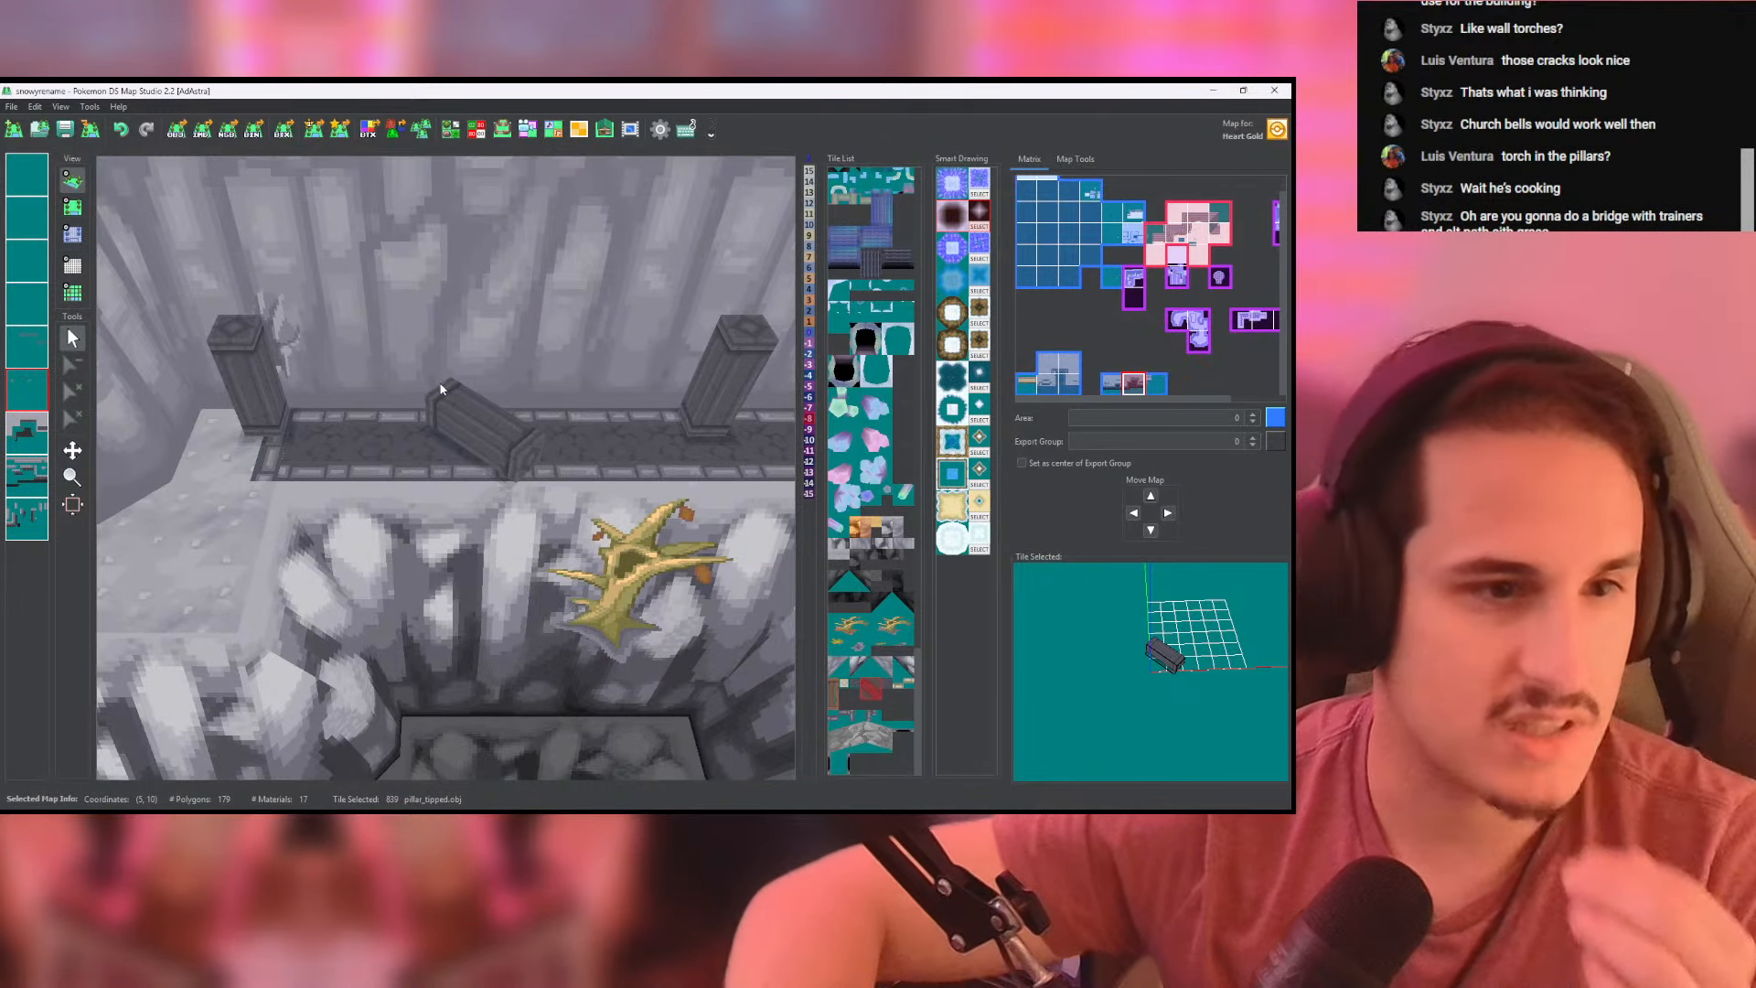
left_click_drag(436, 376, 434, 375)
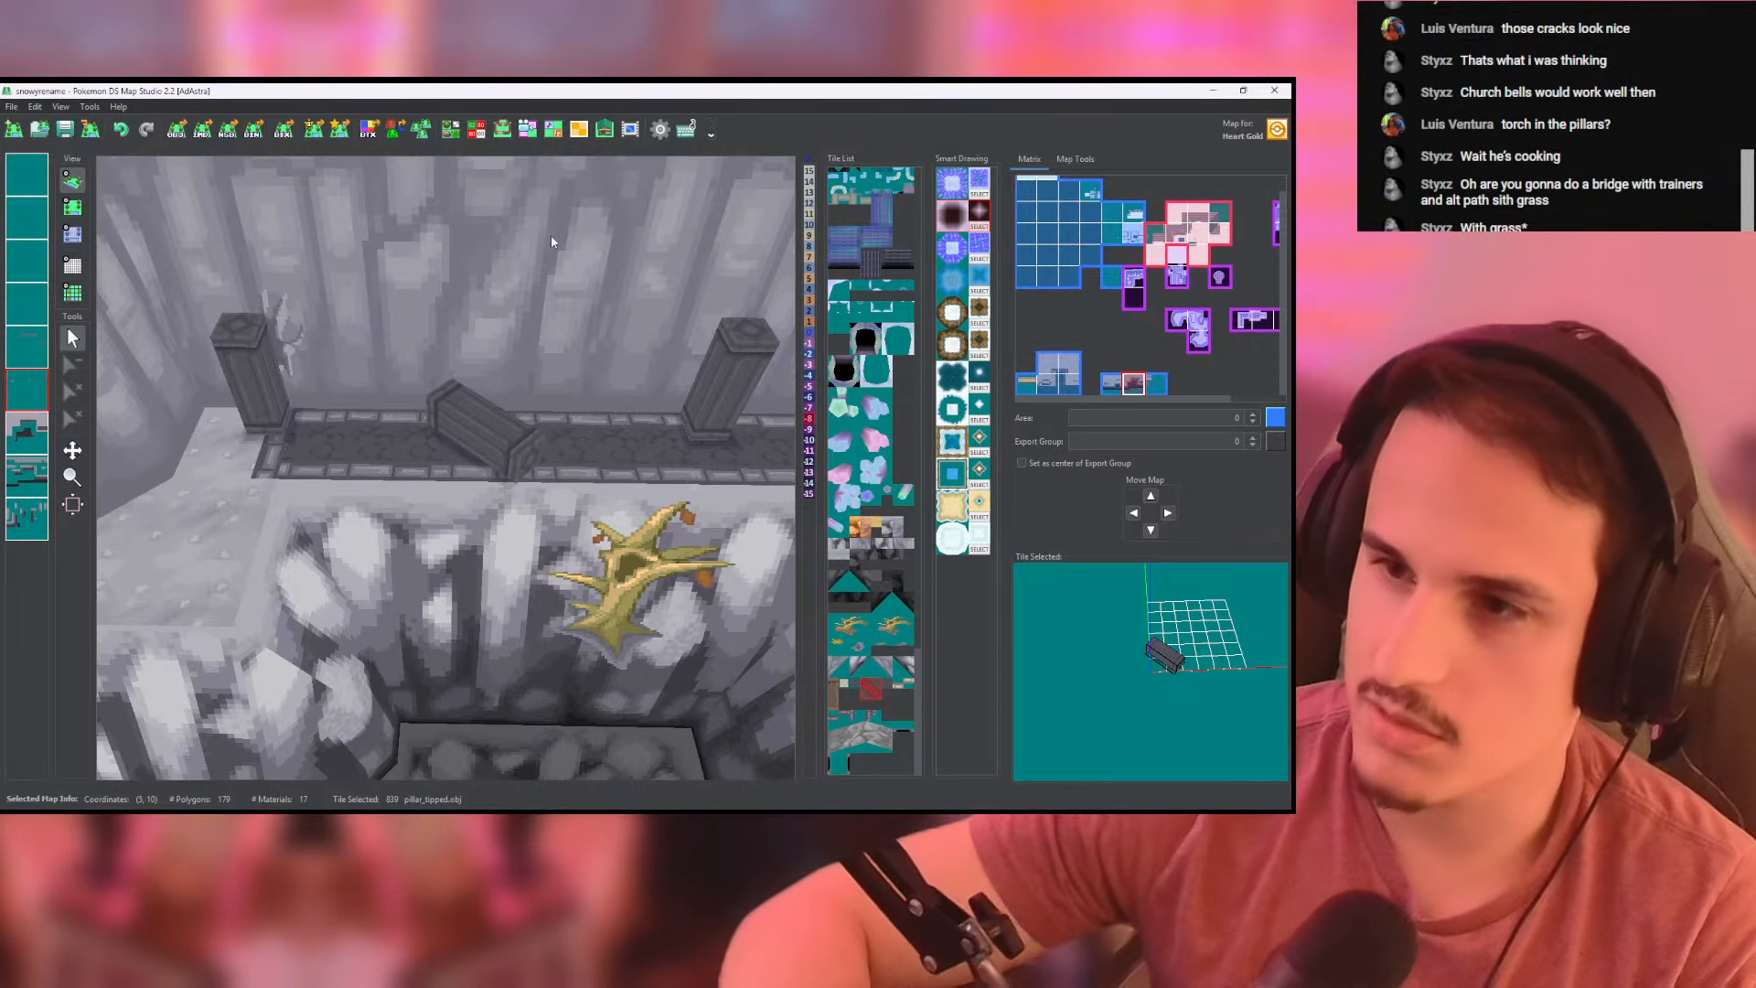
scroll(537, 417, "down", 7)
left_click(72, 207)
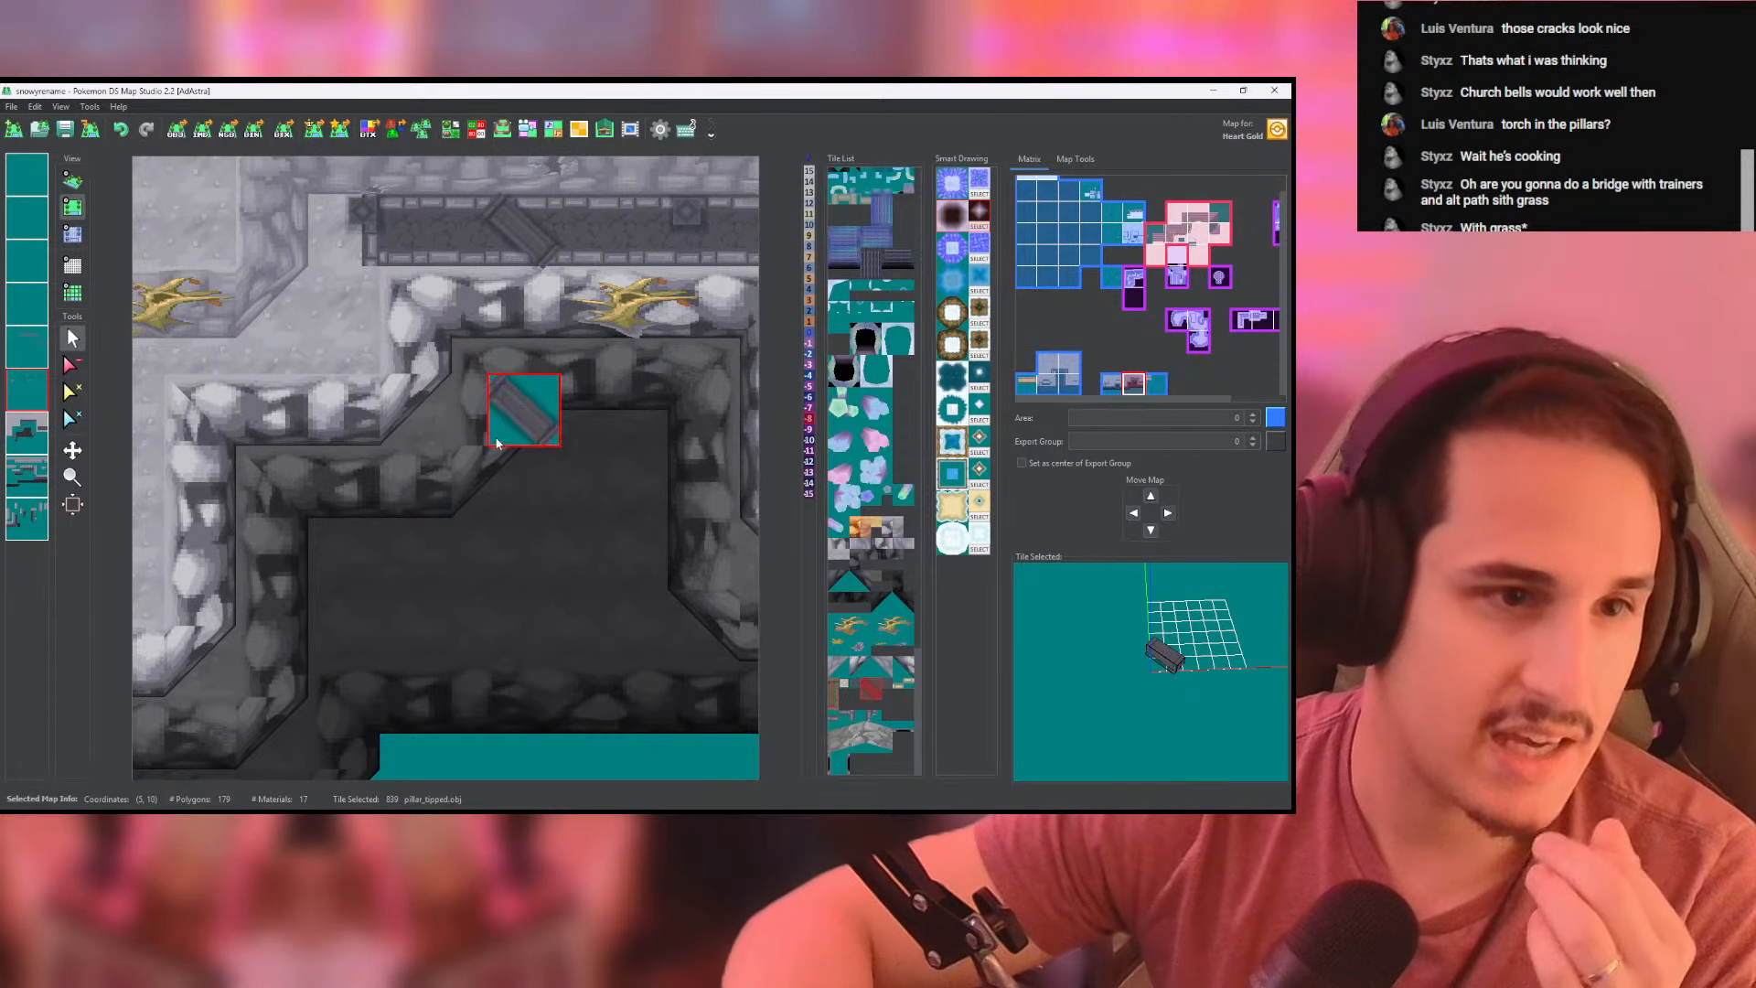
- Select the wooden sketchy_bridge tile and examine the dark cliff recess below the path in 3D
left_click(834, 700)
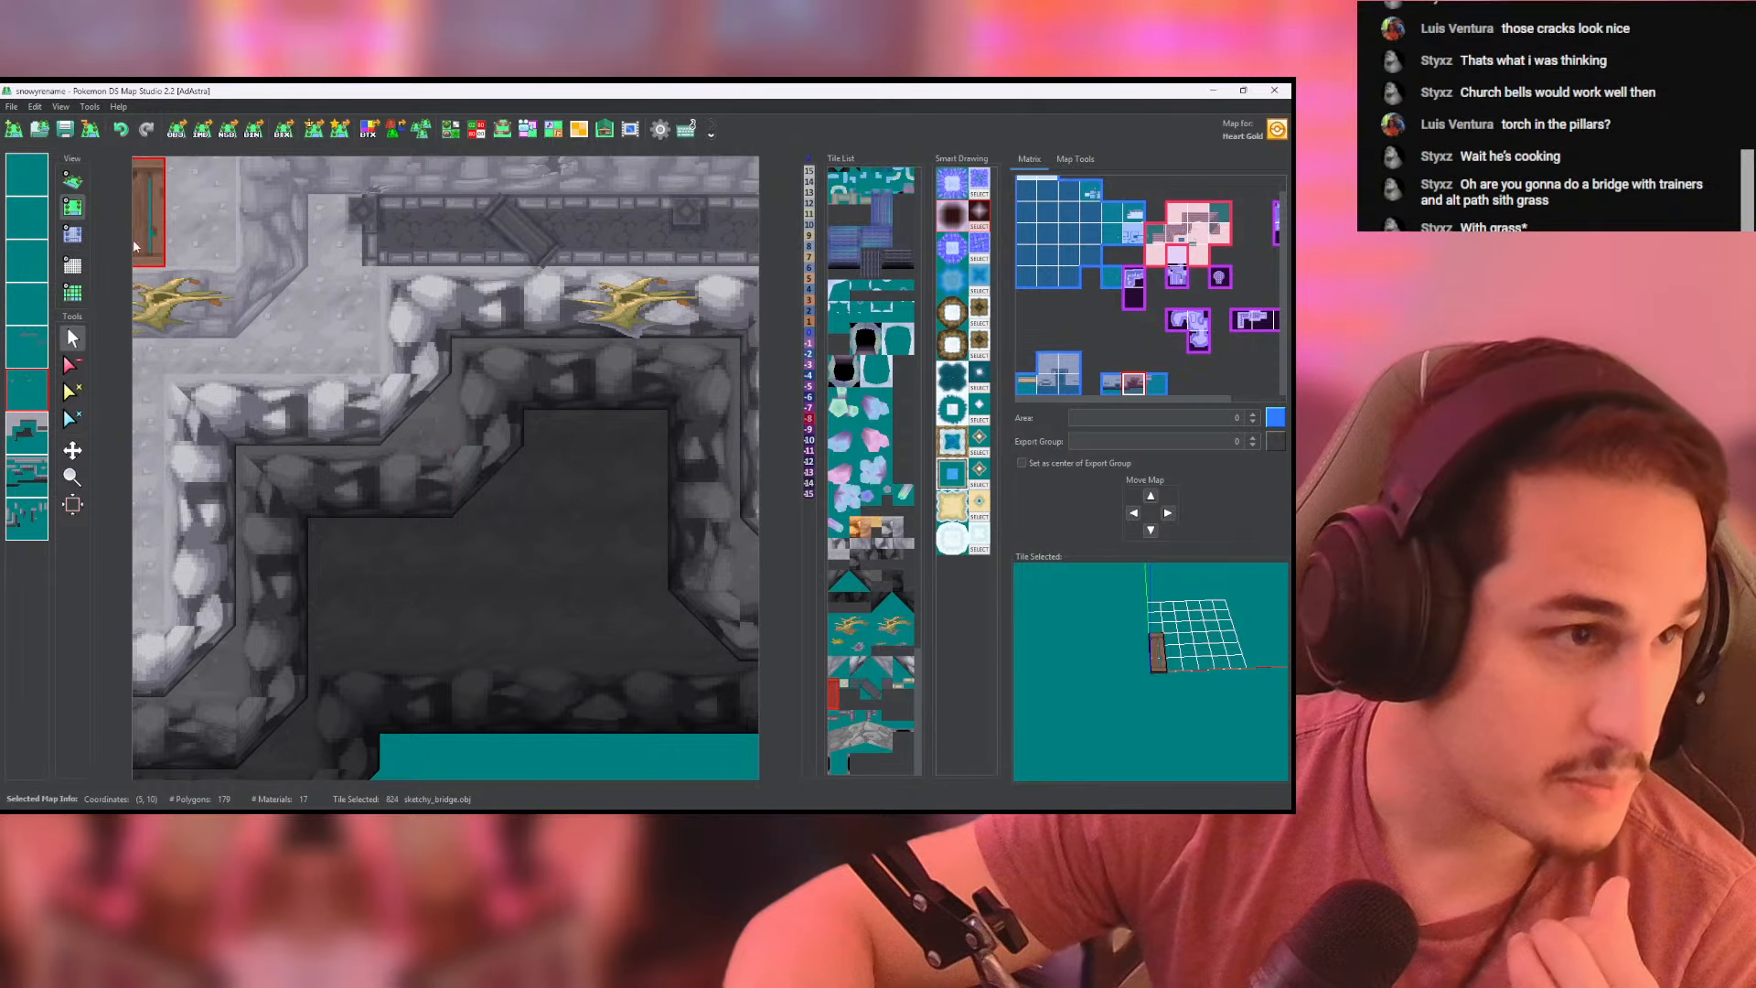
left_click(72, 180)
left_click_drag(446, 464, 557, 505)
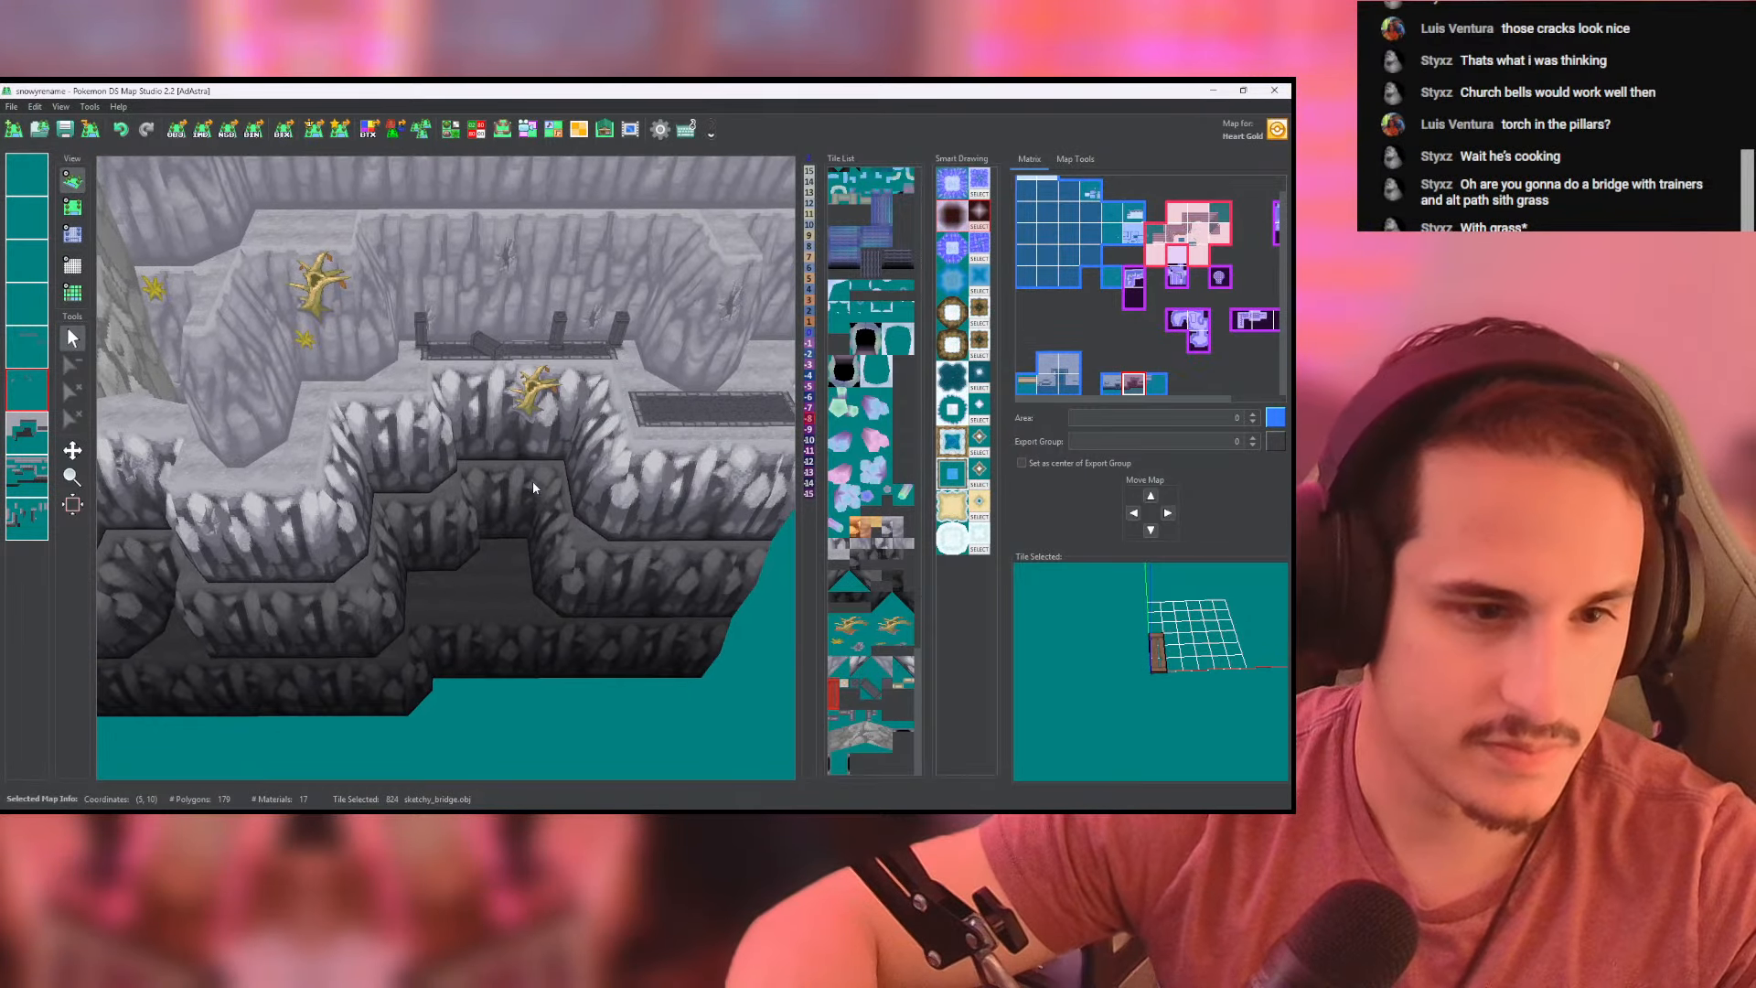
left_click(72, 206)
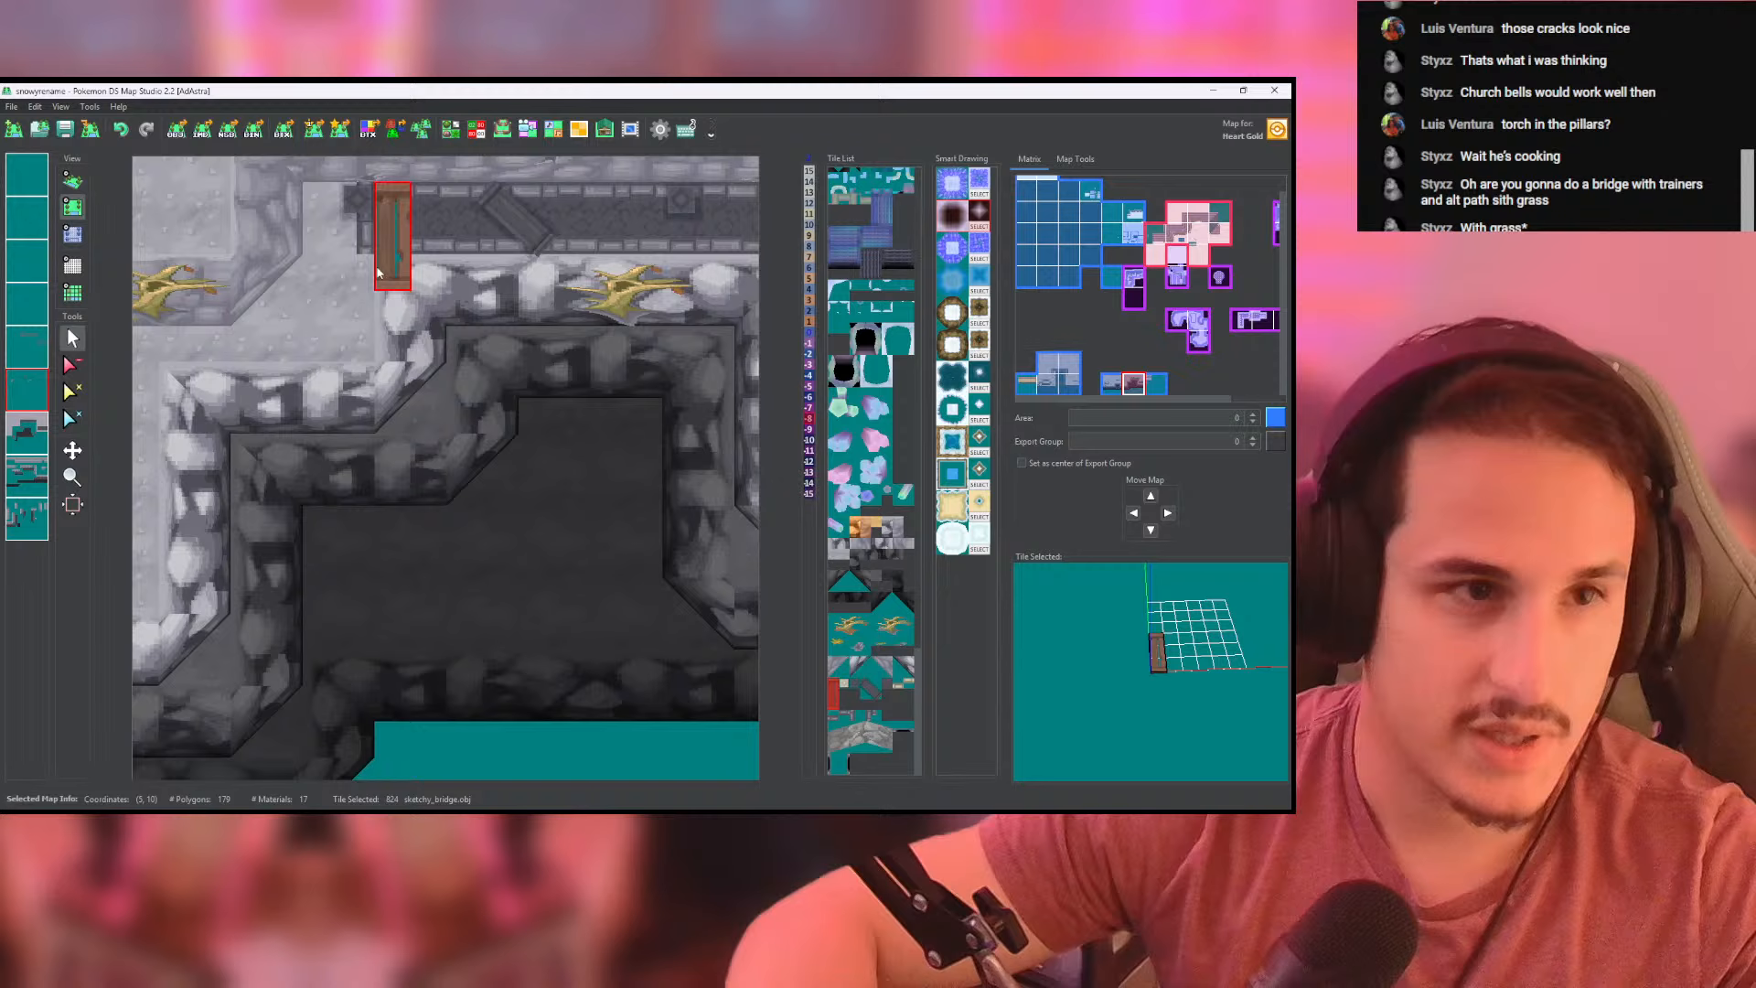
- Duplicate the sketchy_bridge tile in the Tileset Editor and rotate the copy a quarter turn to run horizontally
left_click(421, 129)
left_click(779, 231)
left_click(449, 129)
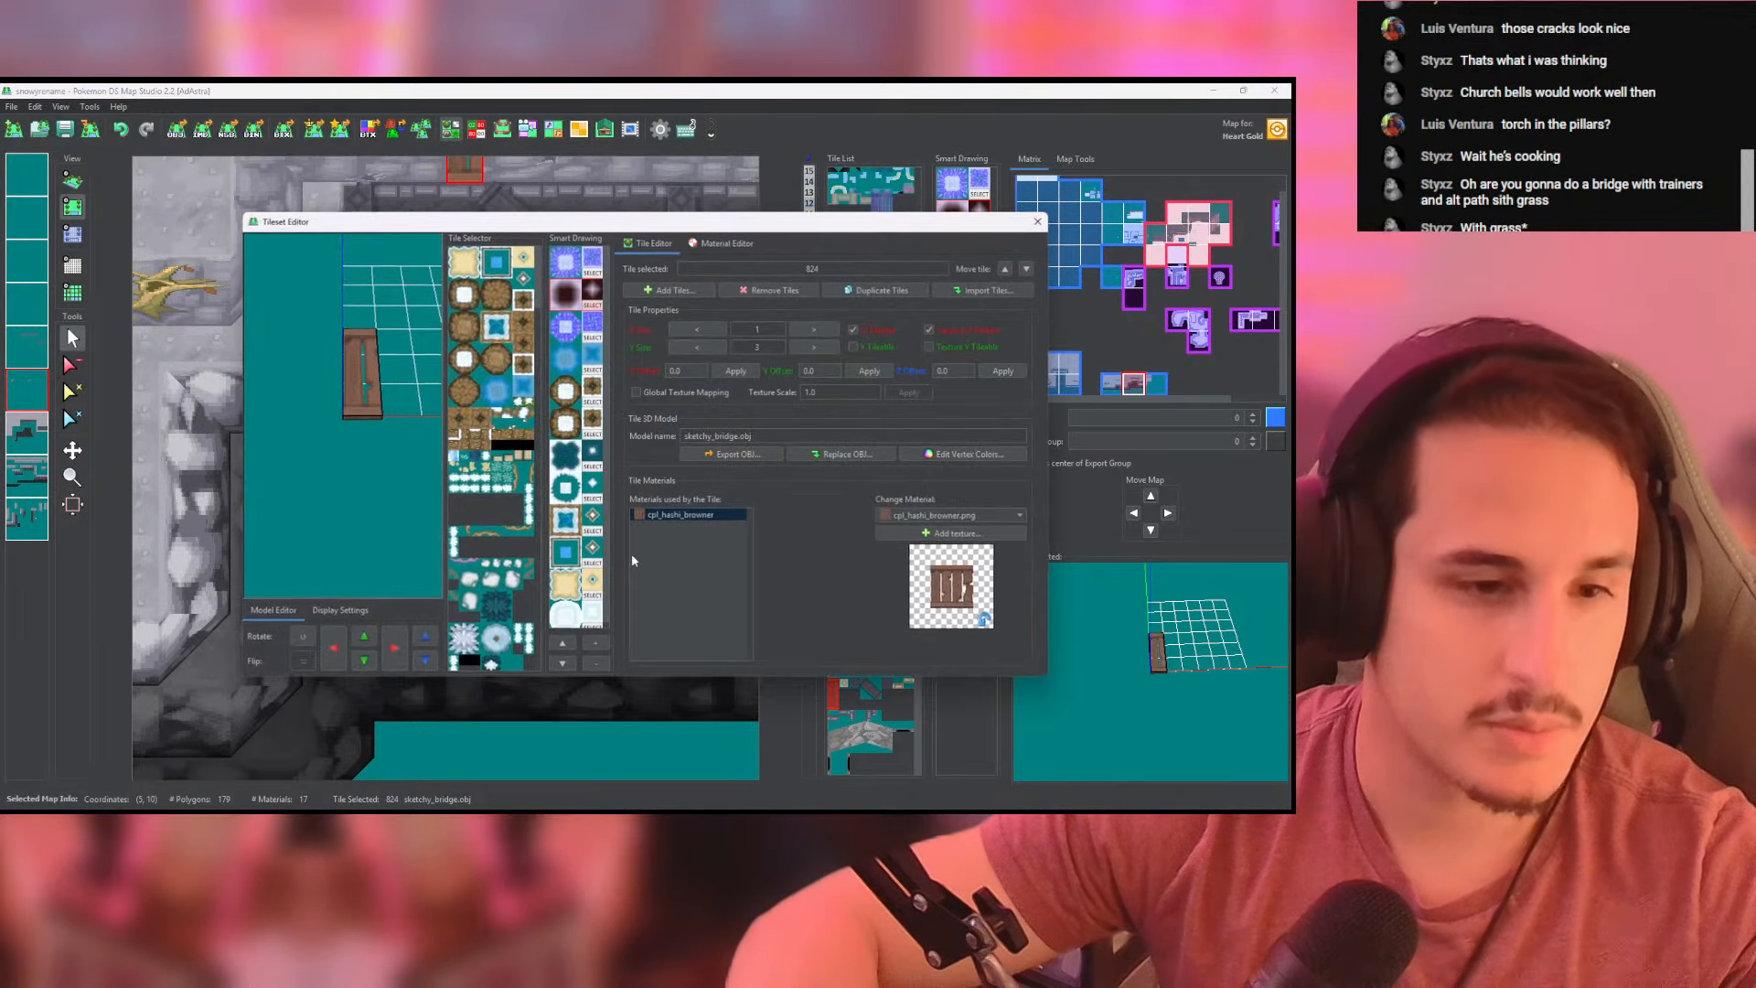
scroll(495, 619, "down", 10)
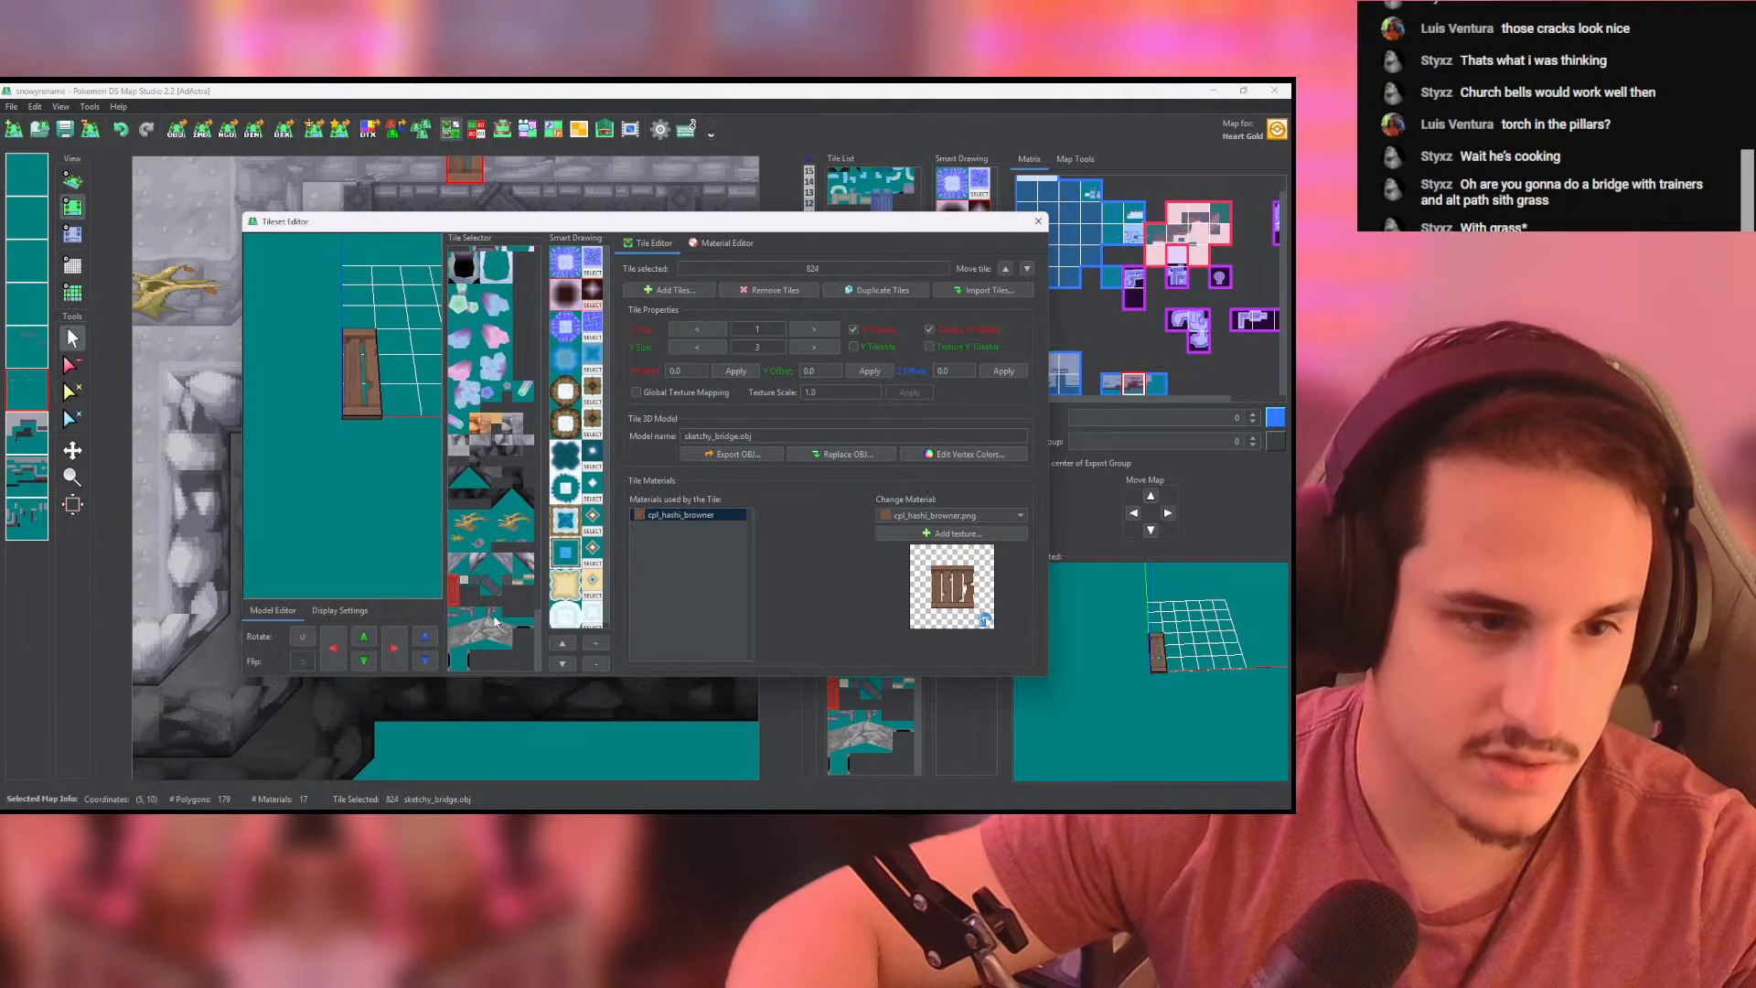
left_click(876, 290)
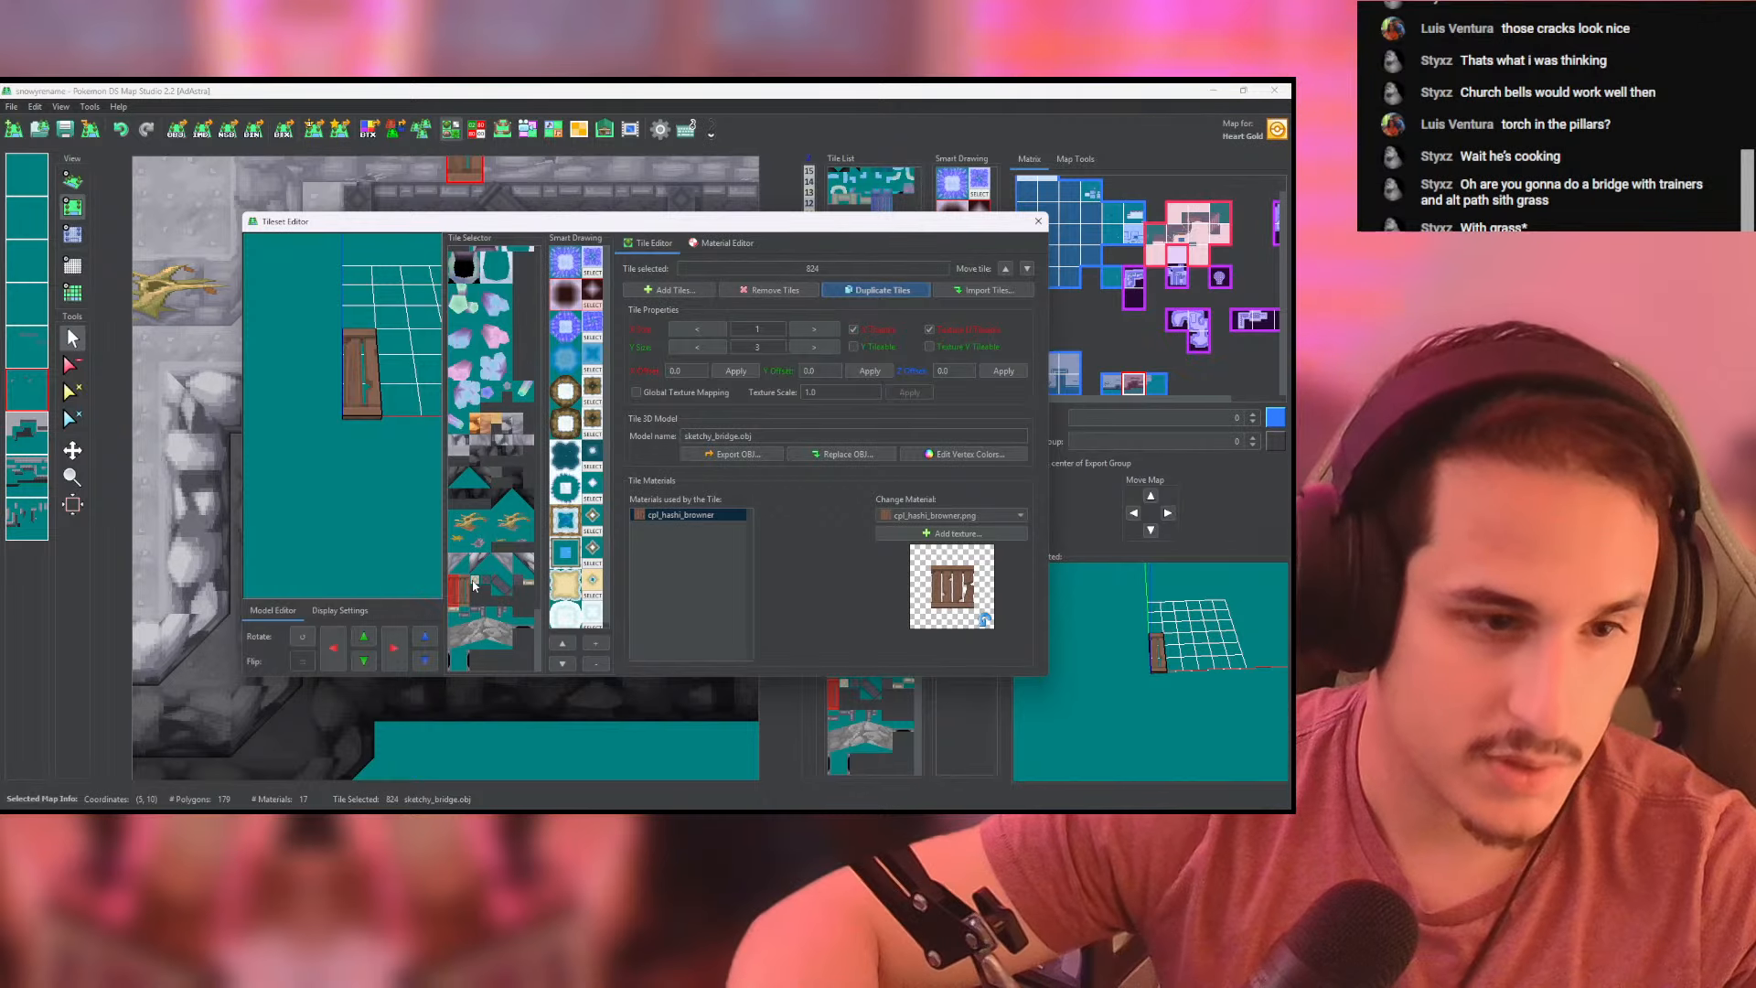
left_click(474, 585)
left_click(298, 637)
- Set the rotated bridge tile's size to 3 by 1, shift its model along X into the grid, and close the Tileset Editor
left_click(813, 331)
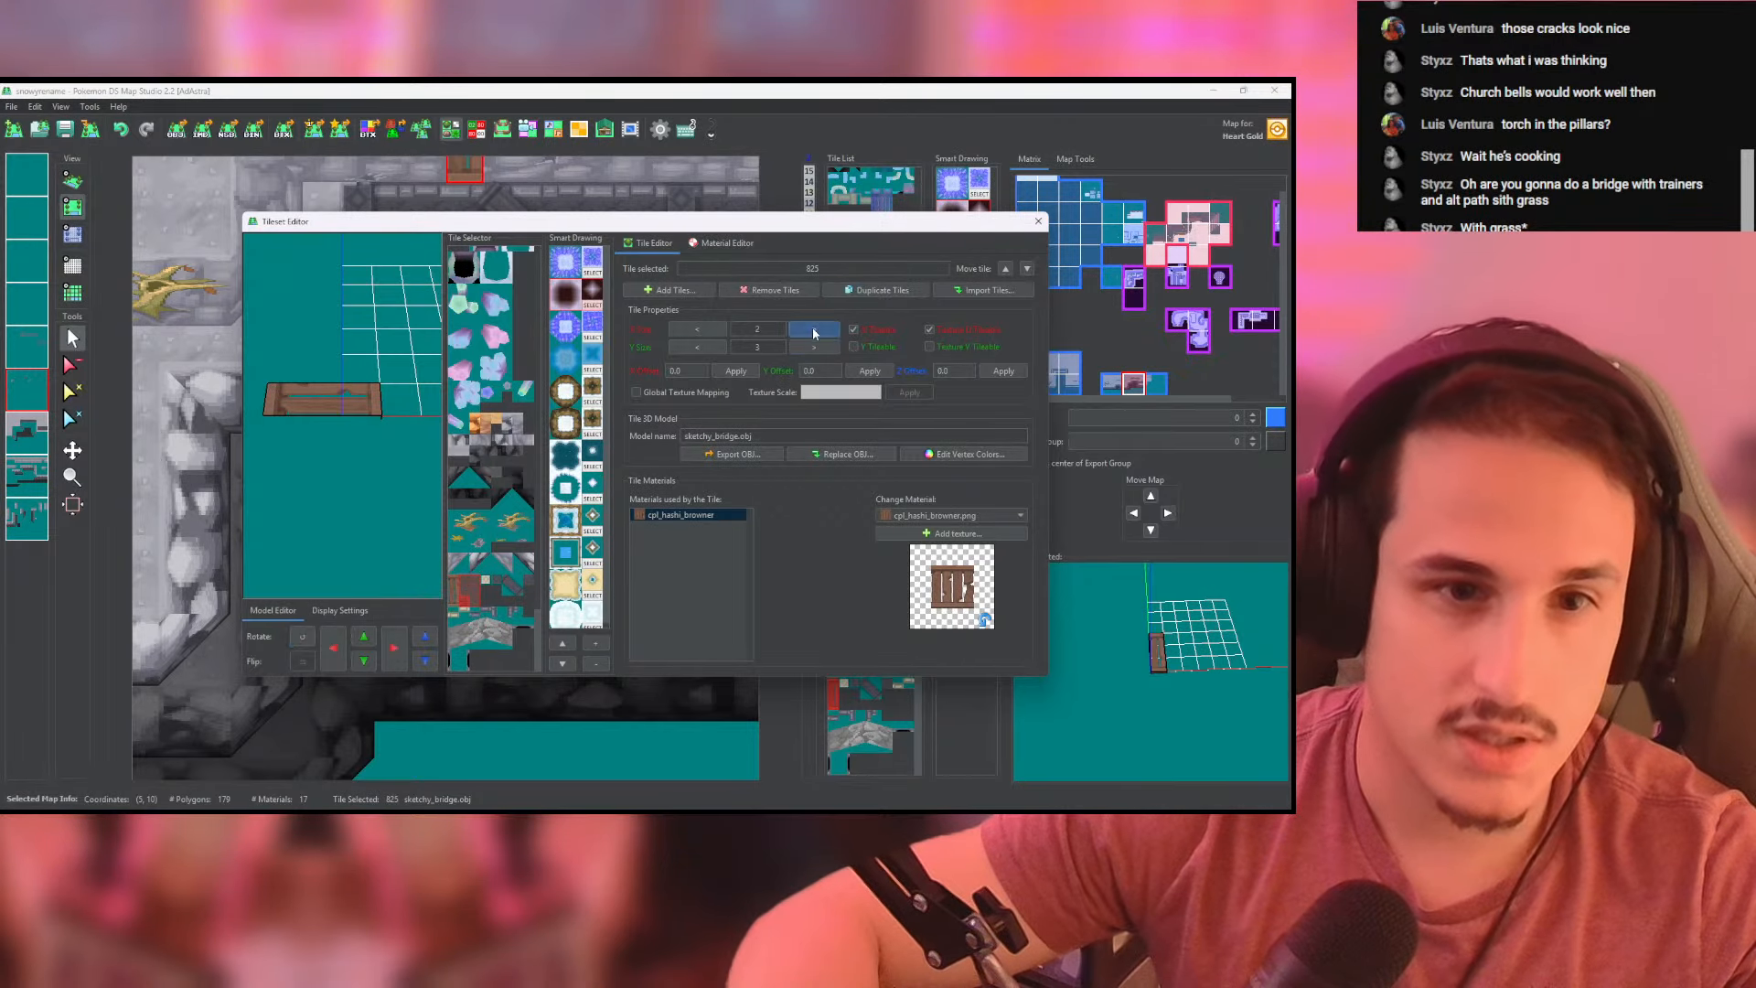
left_click(709, 348)
left_click(709, 348)
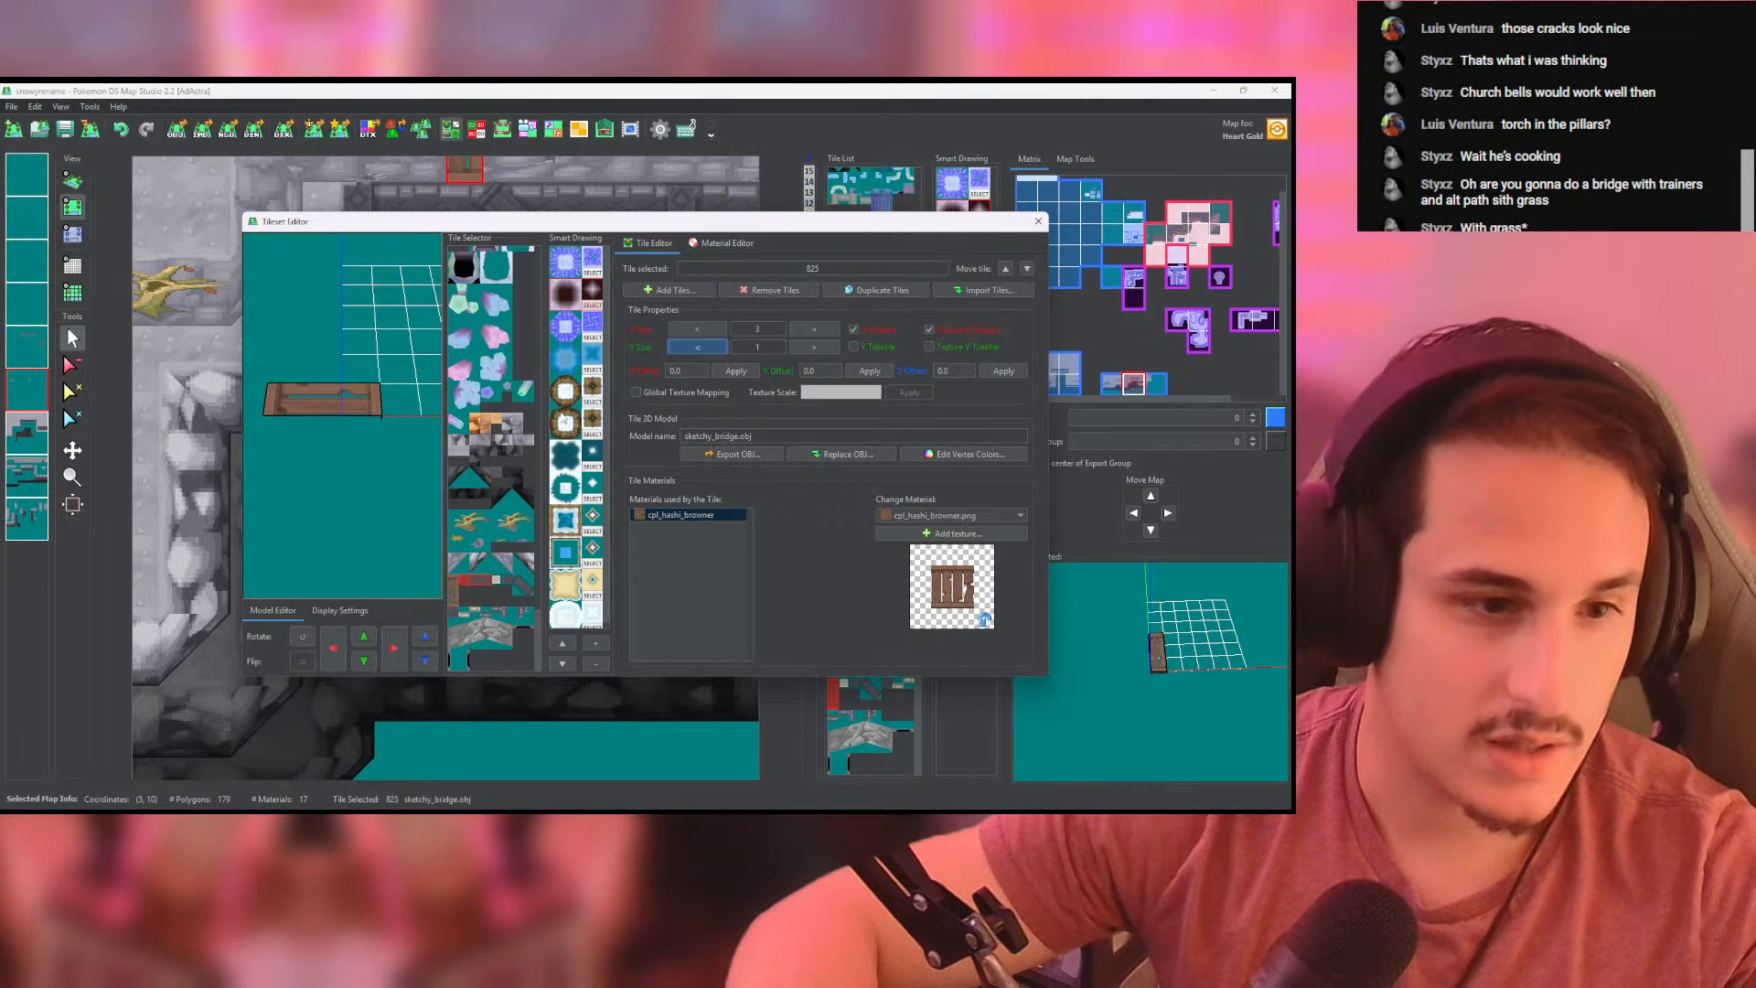
left_click(397, 658)
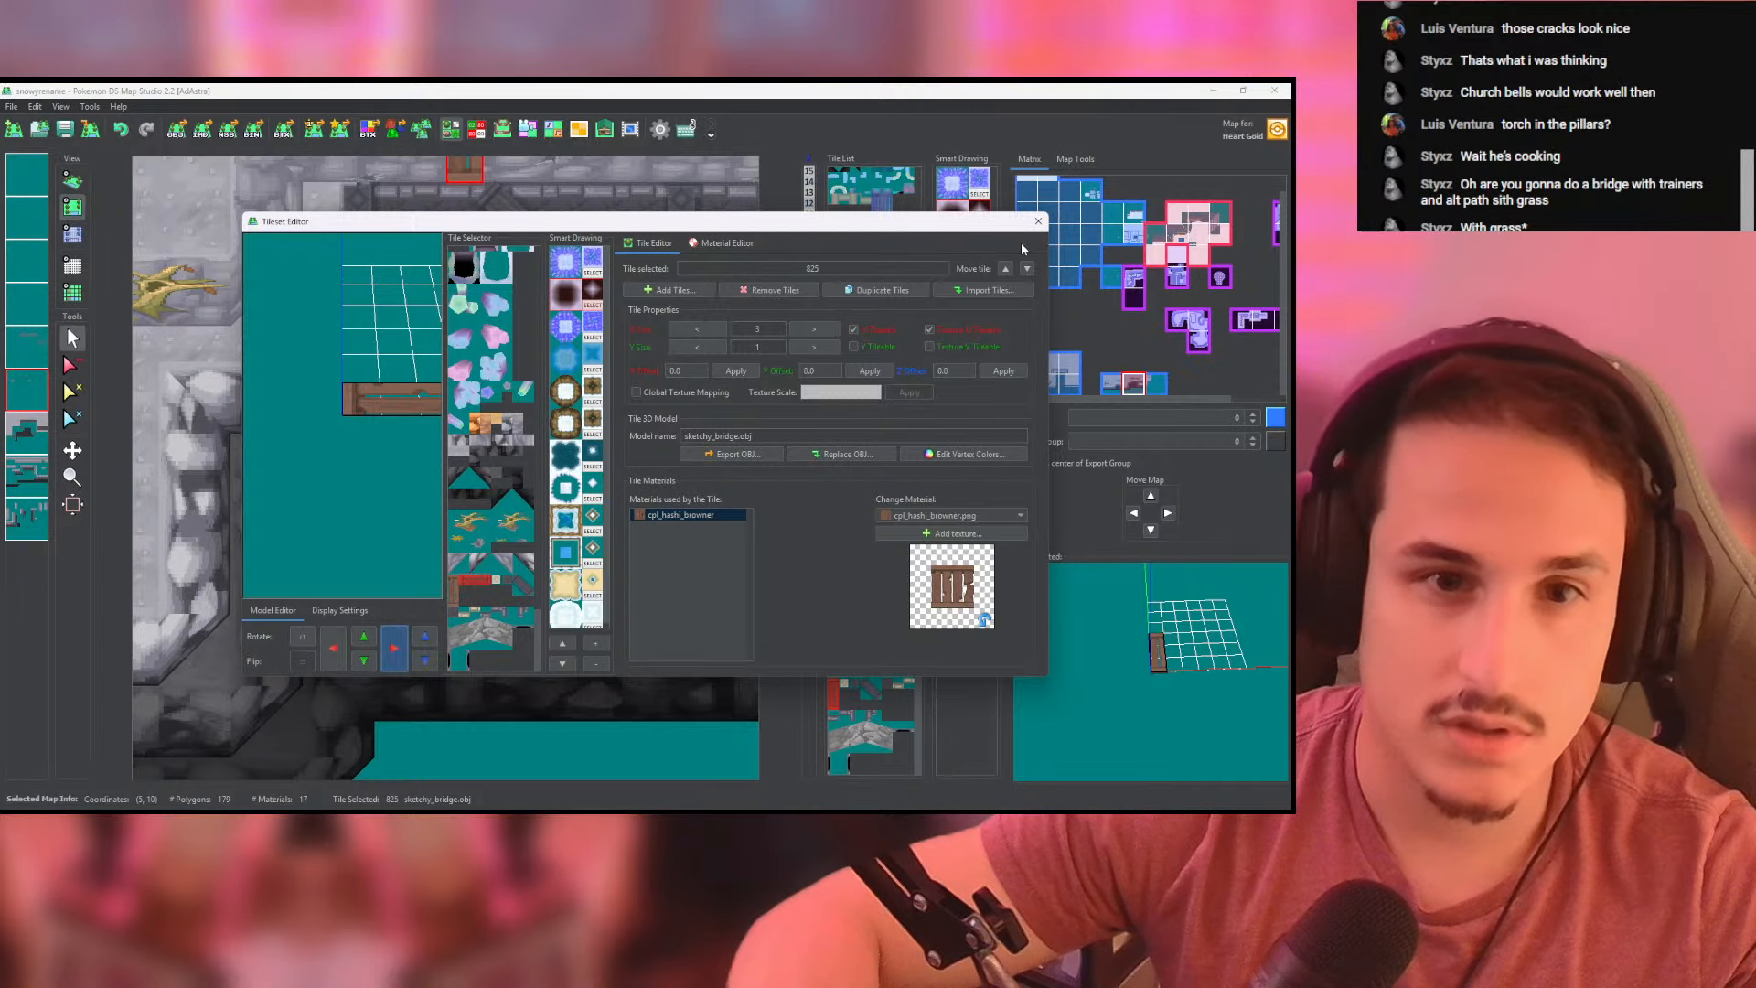
left_click(1037, 223)
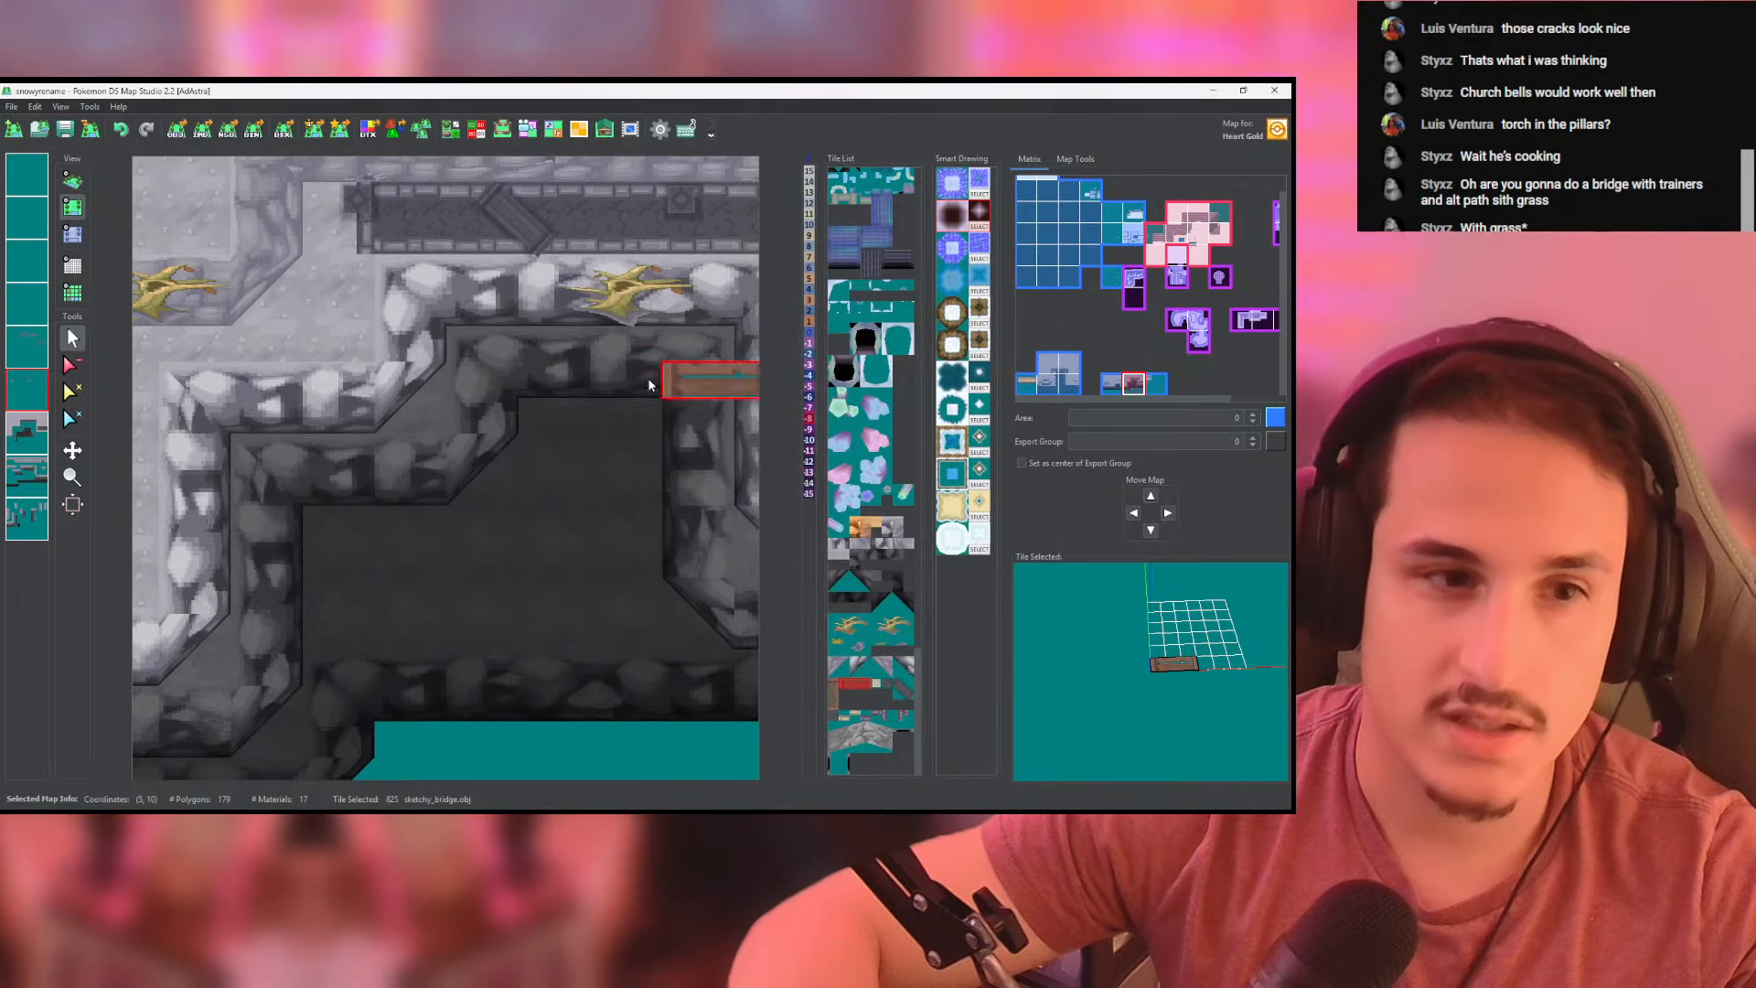
- Place the sketchy_bridge tile in a vertical strip running down from the dark brick path over the dark recess
scroll(469, 349, "up", 2)
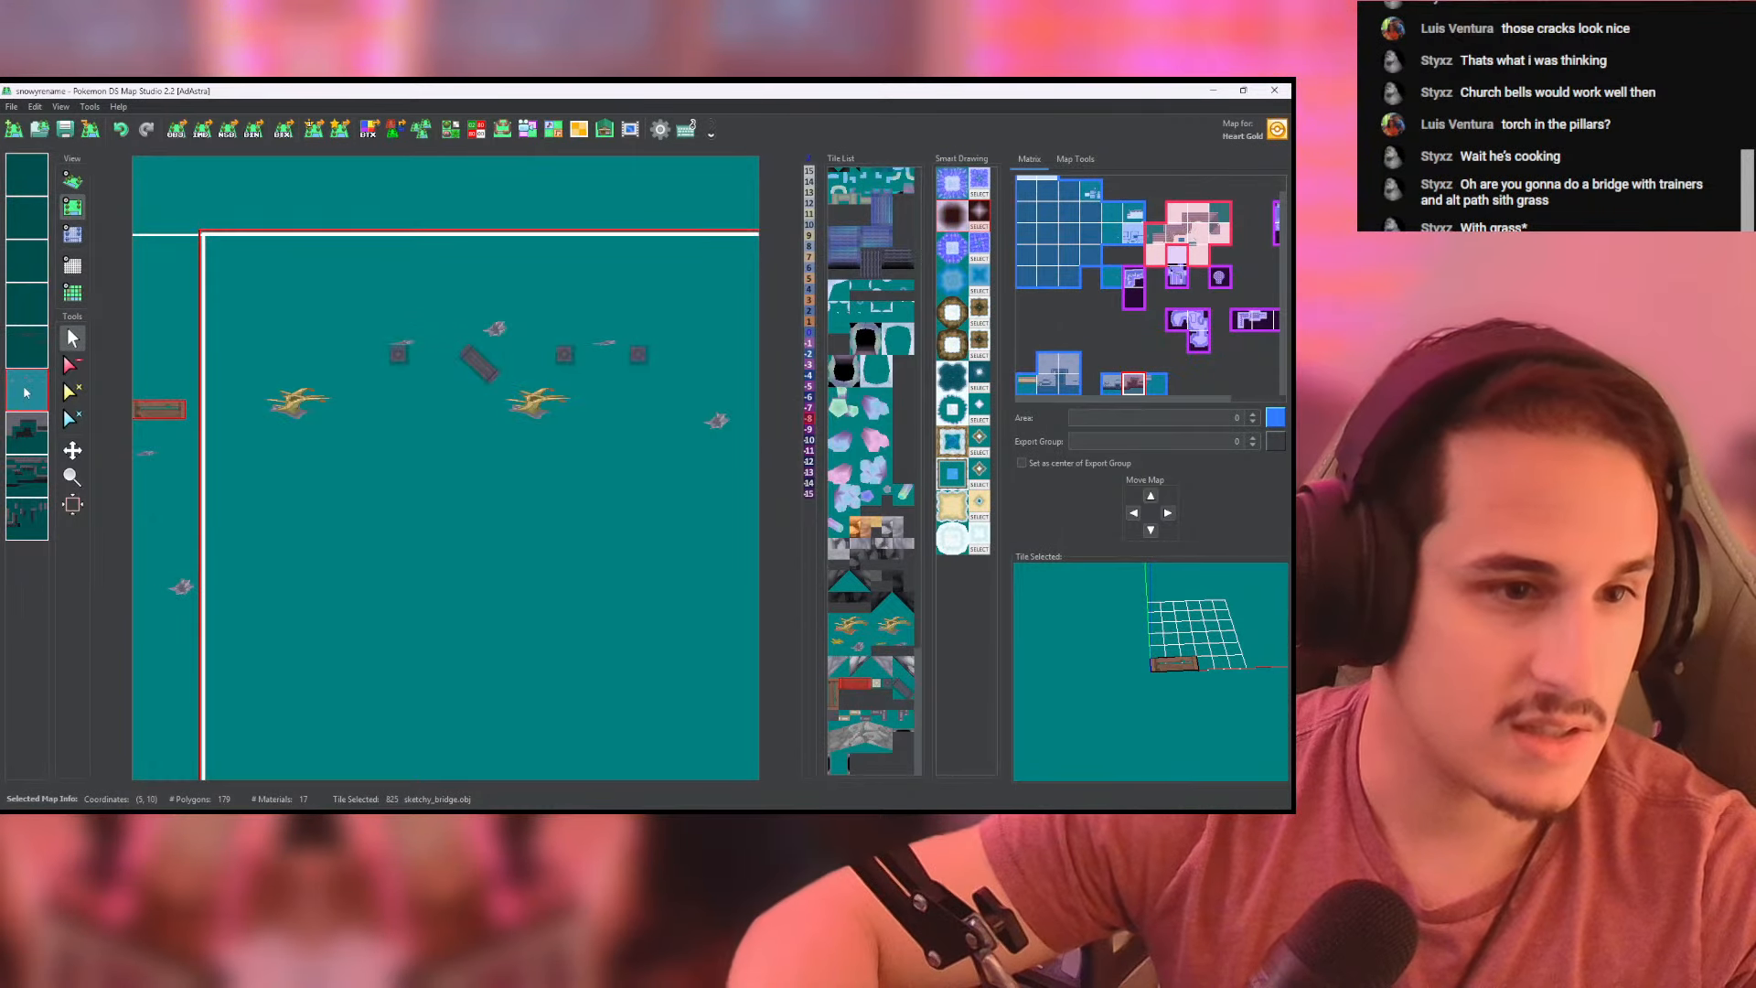
left_click(450, 399)
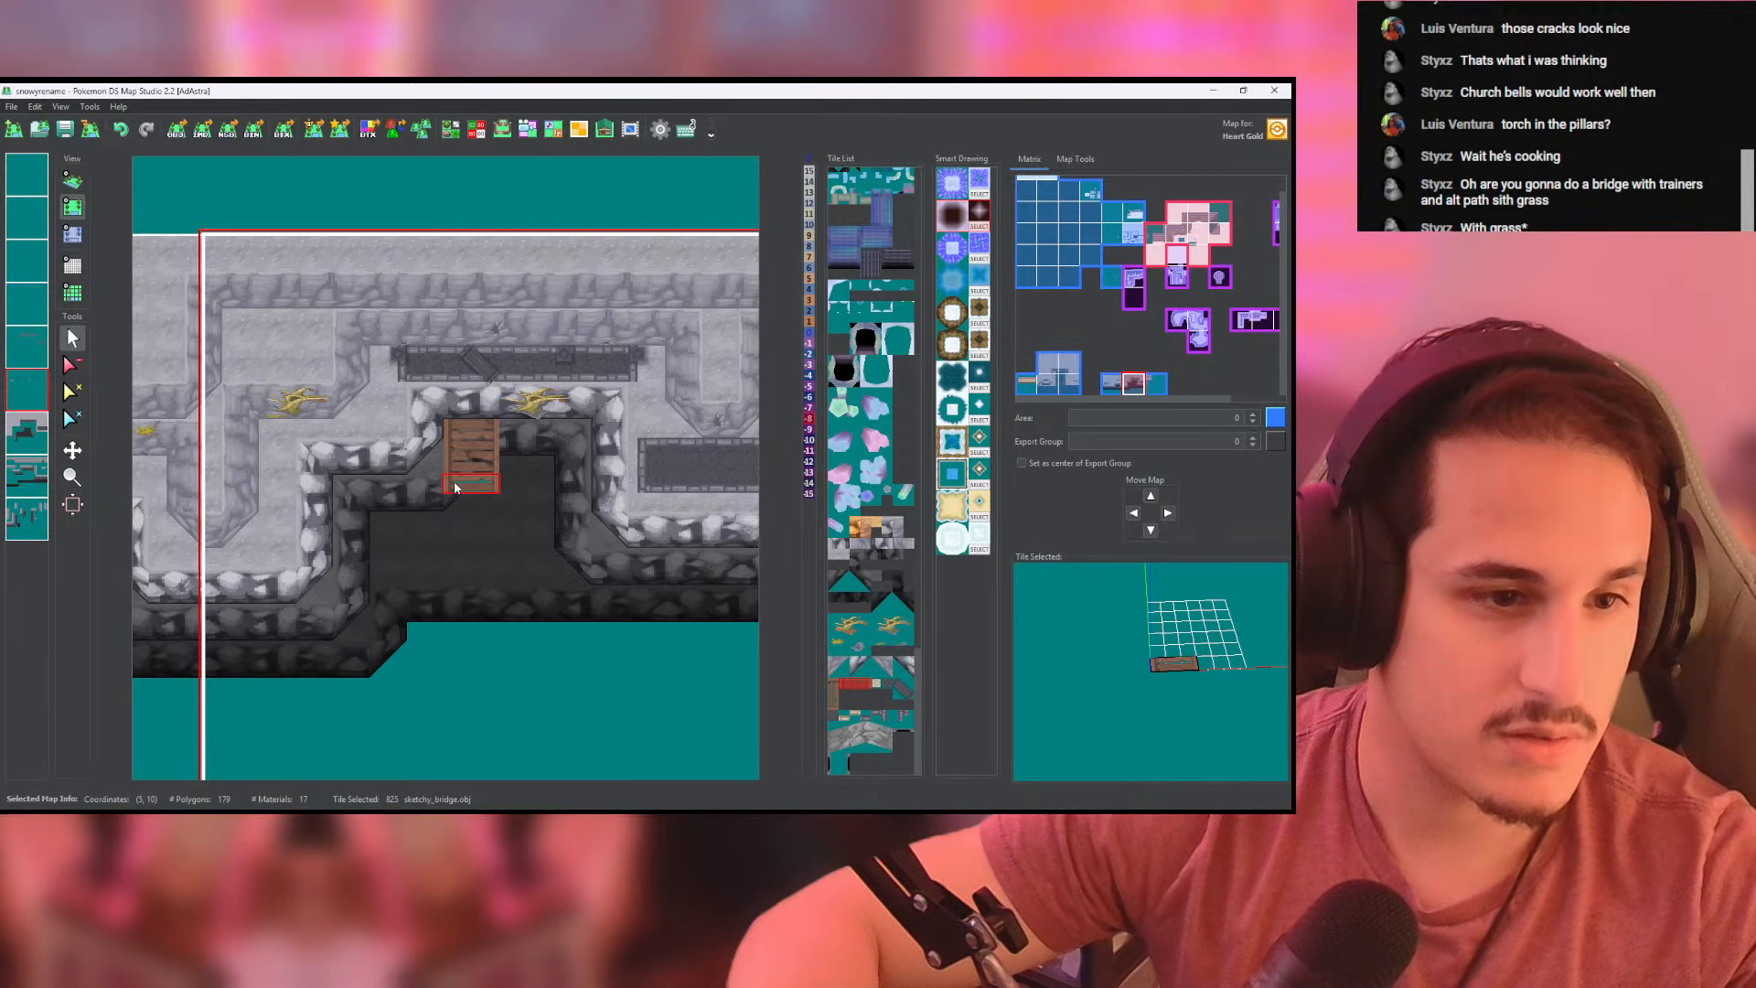
left_click(455, 485)
- Set the height of the map cells at the upper end of the bridge to 0 and examine the bridge in 3D
left_click(72, 235)
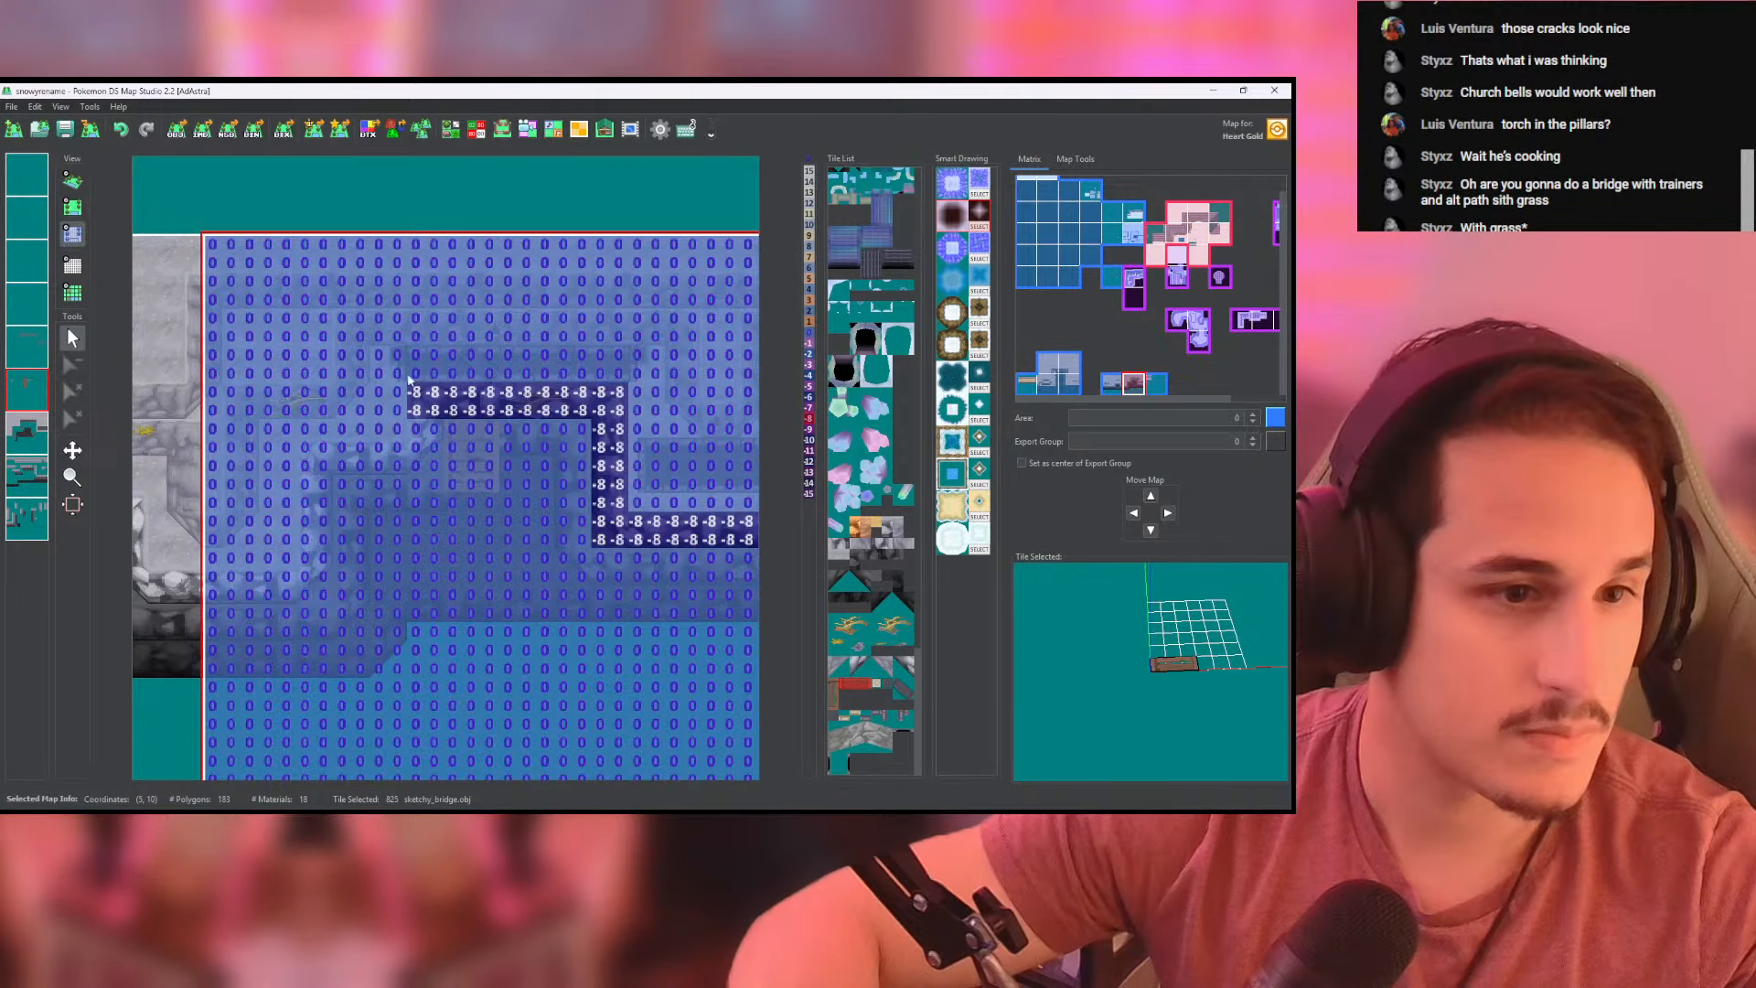
right_click(457, 430)
left_click_drag(453, 409, 475, 392)
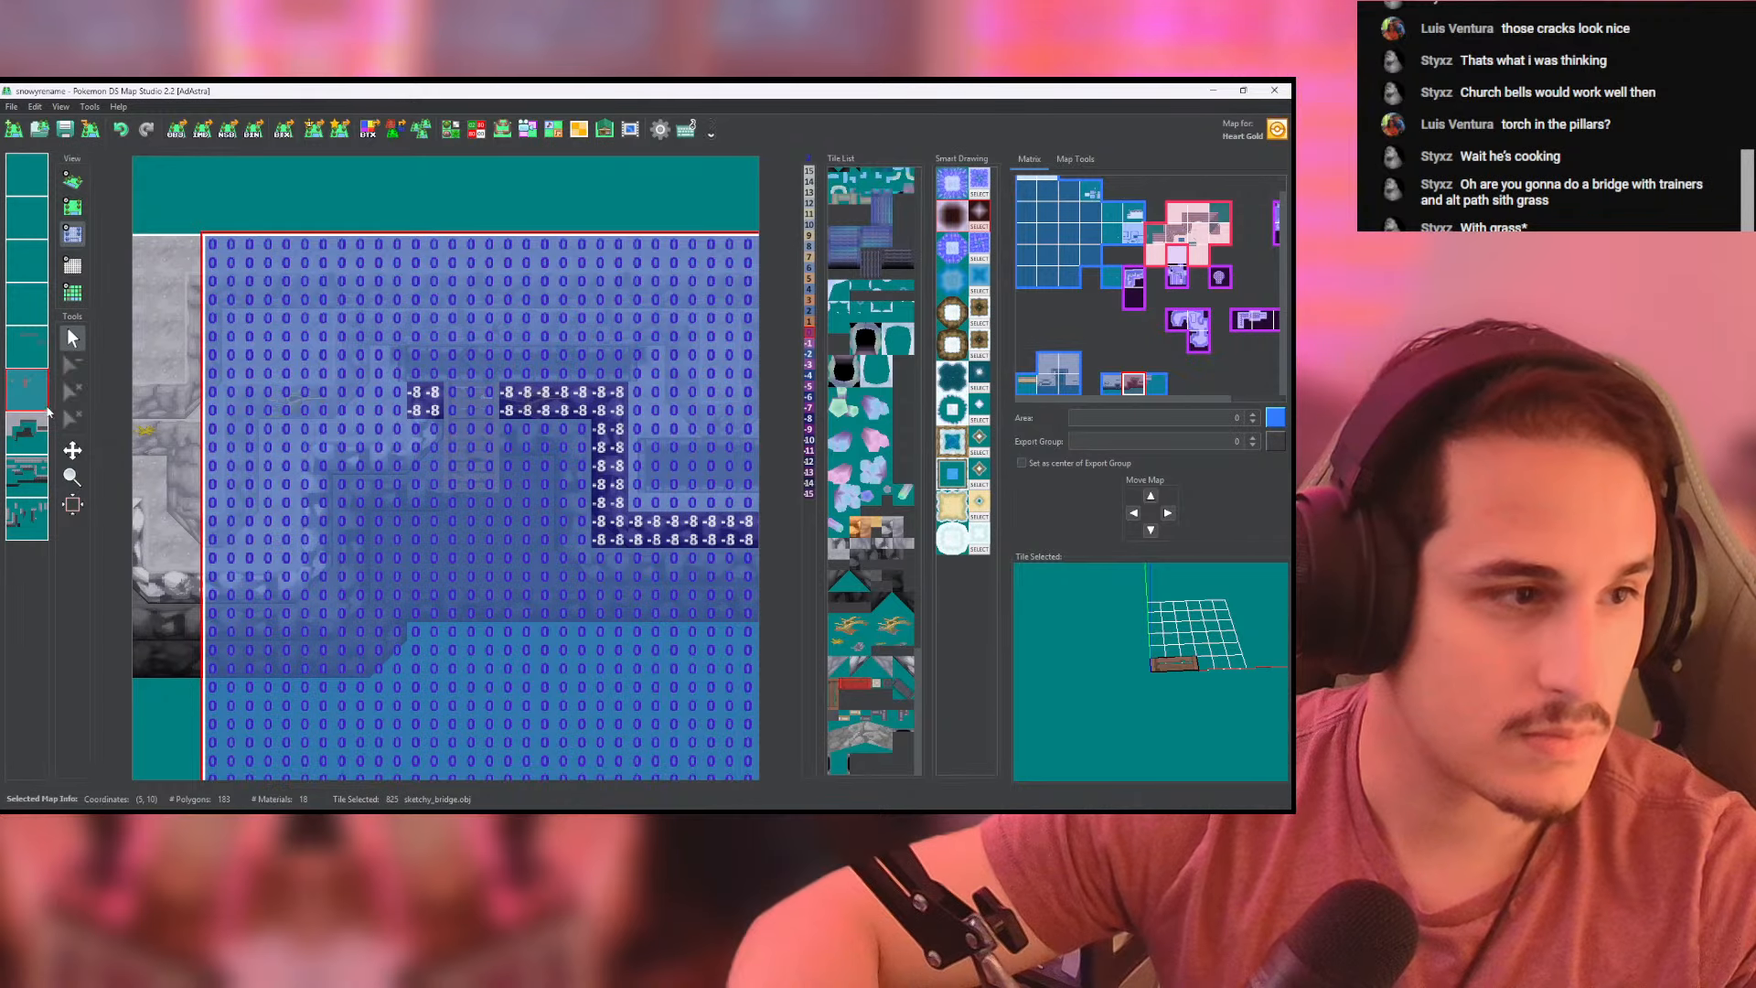
left_click(72, 180)
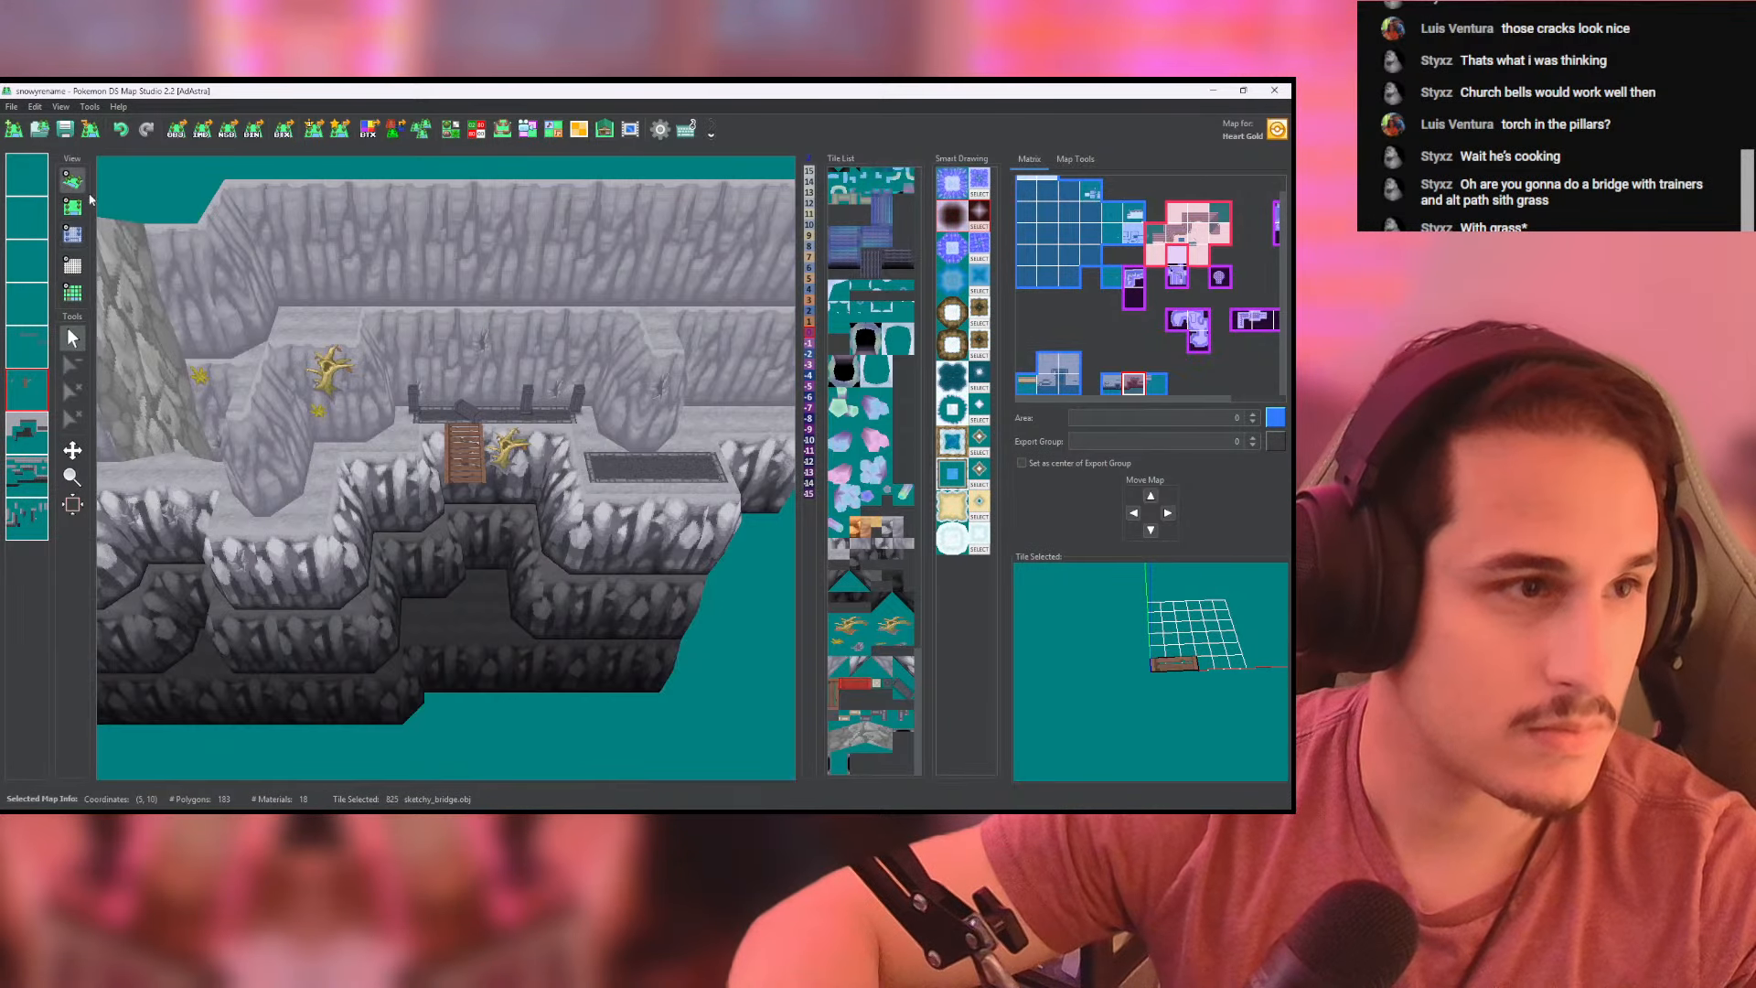
left_click_drag(463, 332, 496, 454)
scroll(487, 474, "up", 2)
right_click_drag(496, 454, 412, 398)
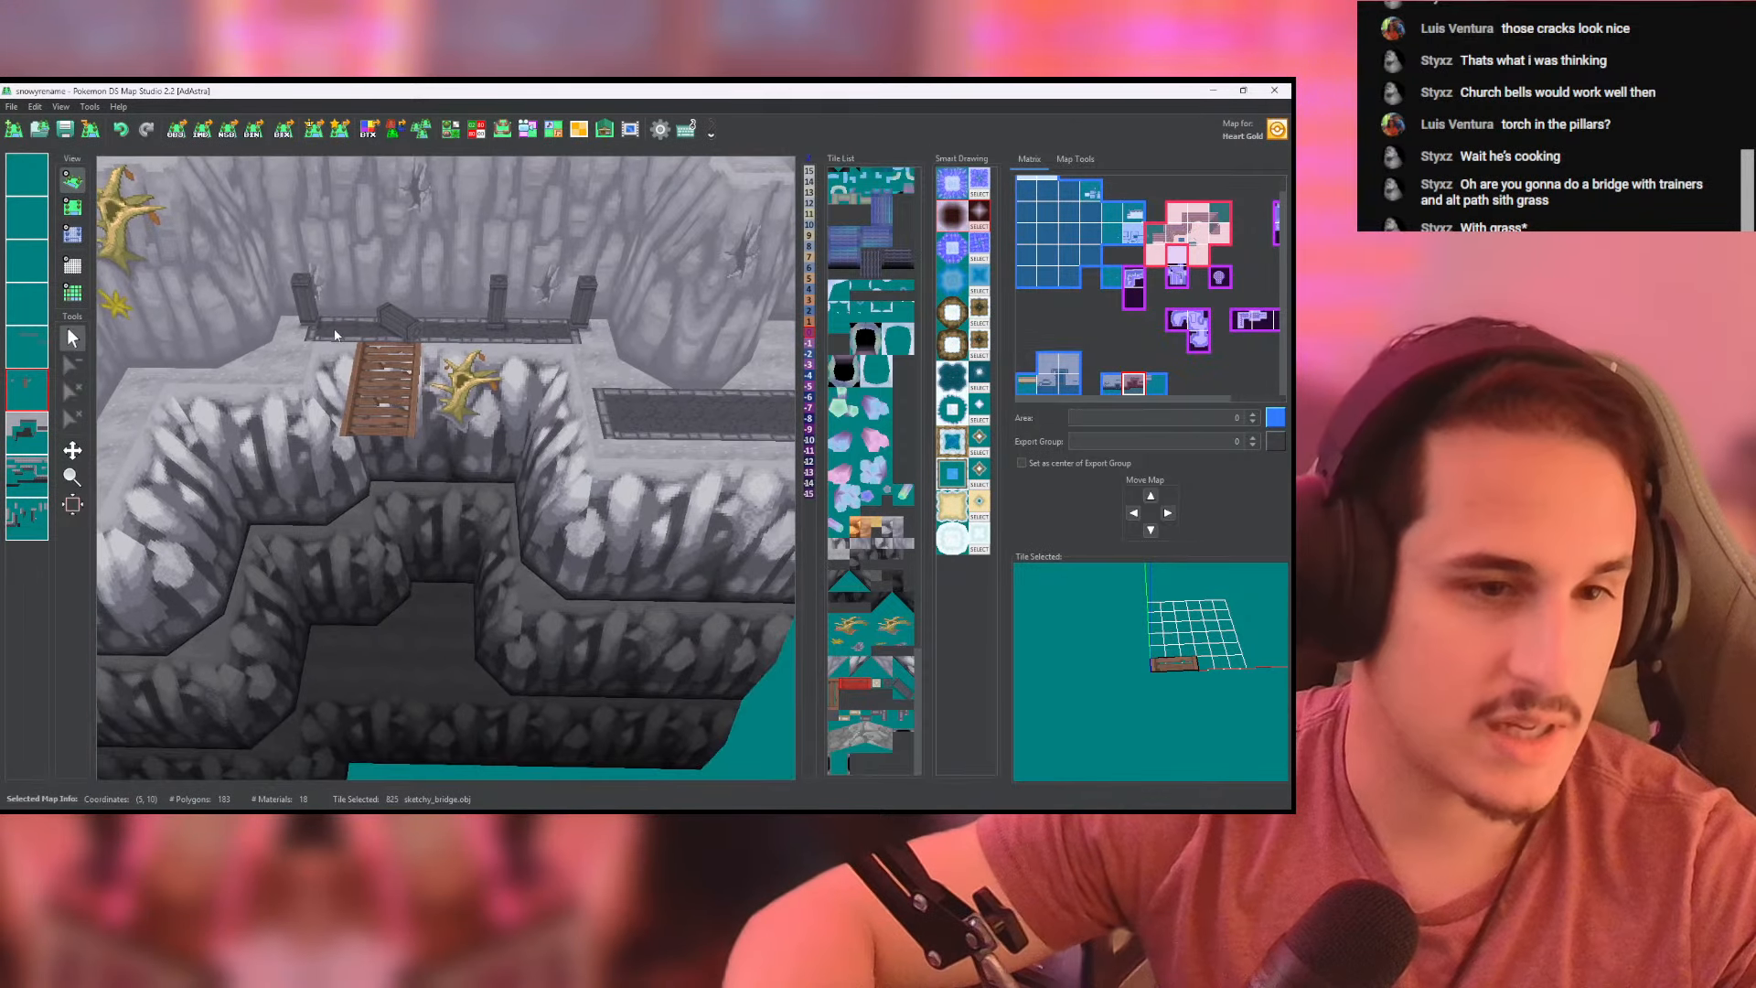
left_click_drag(411, 399, 455, 457)
left_click(72, 210)
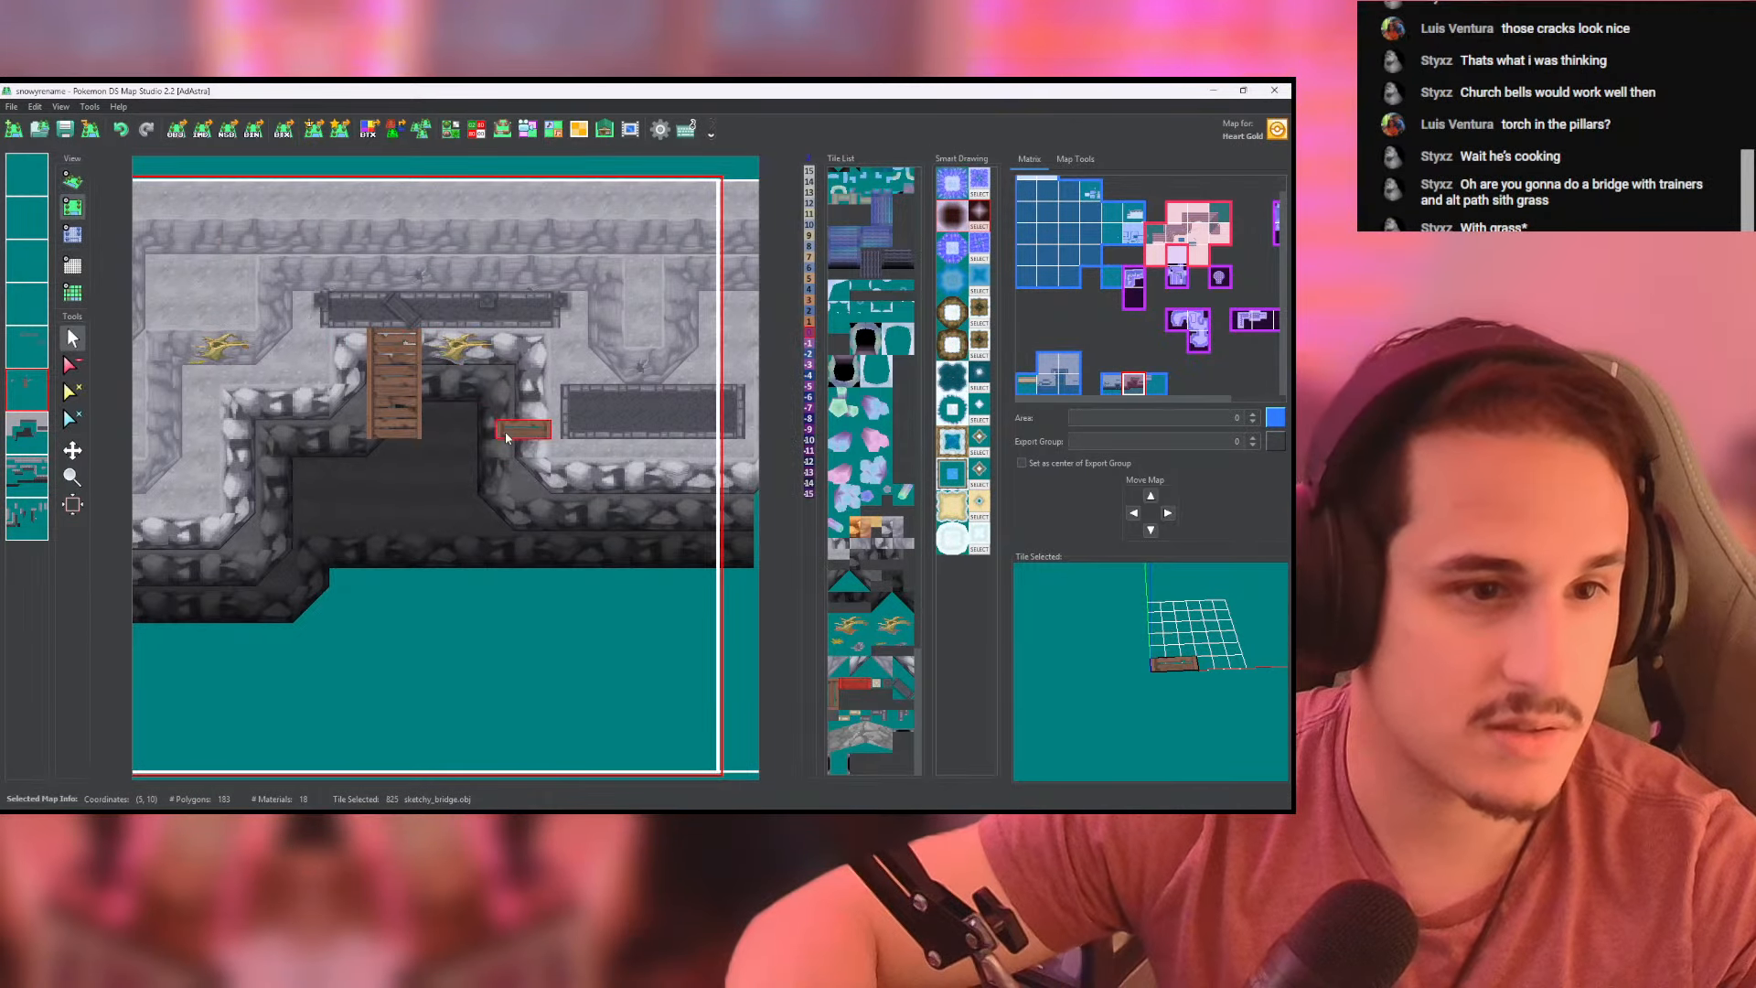
- Add a horizontal sketchy_bridge section from the vertical bridge to the facing cliff and clear the vertical bridge's lowest two rows
scroll(617, 492, "up", 4)
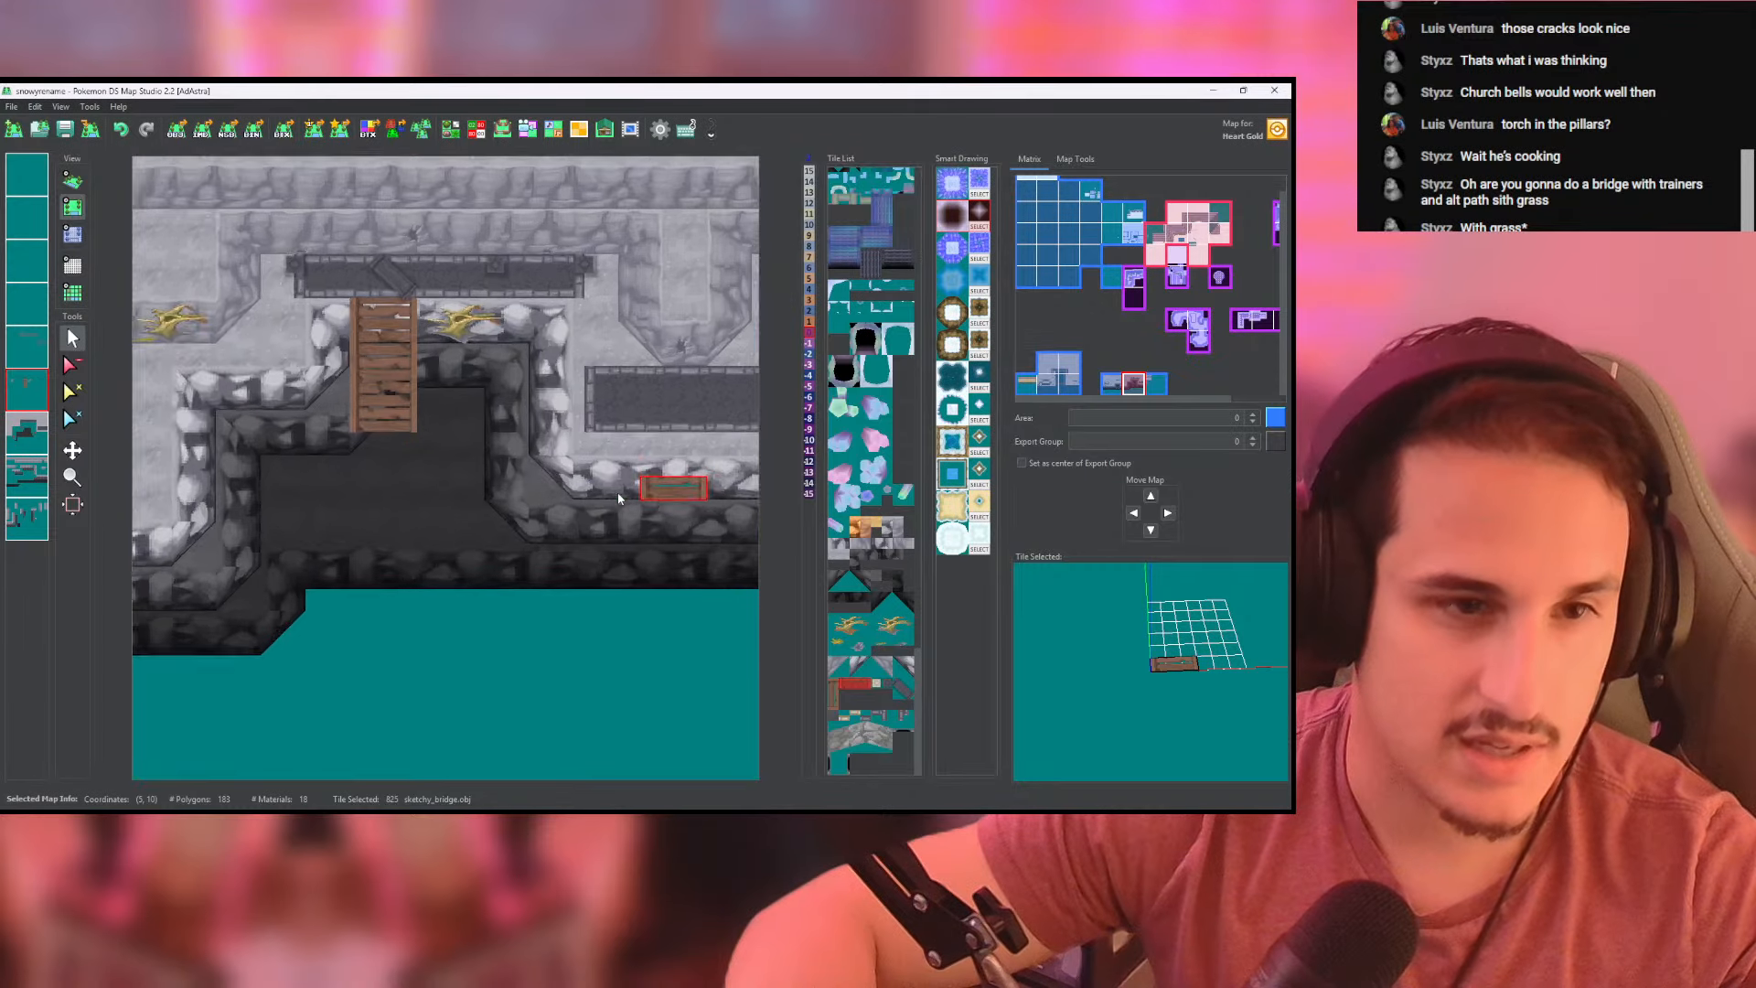
middle_click_drag(693, 510, 627, 537)
left_click(834, 693)
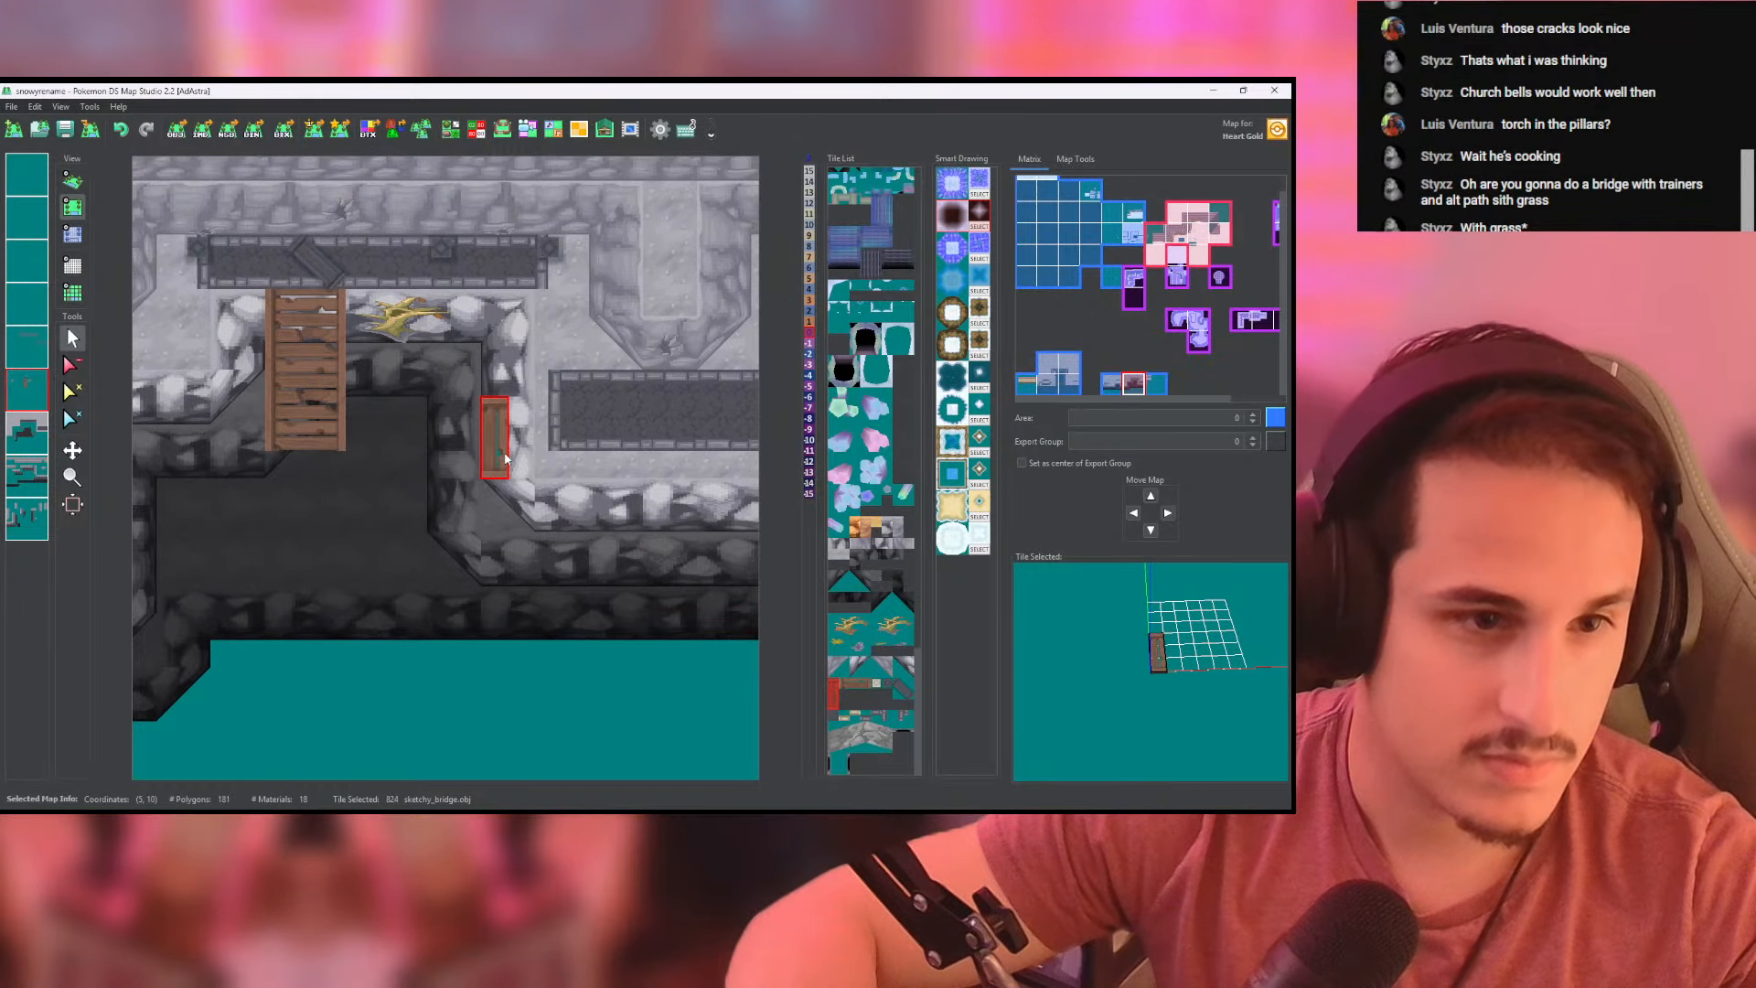
left_click_drag(469, 454, 367, 448)
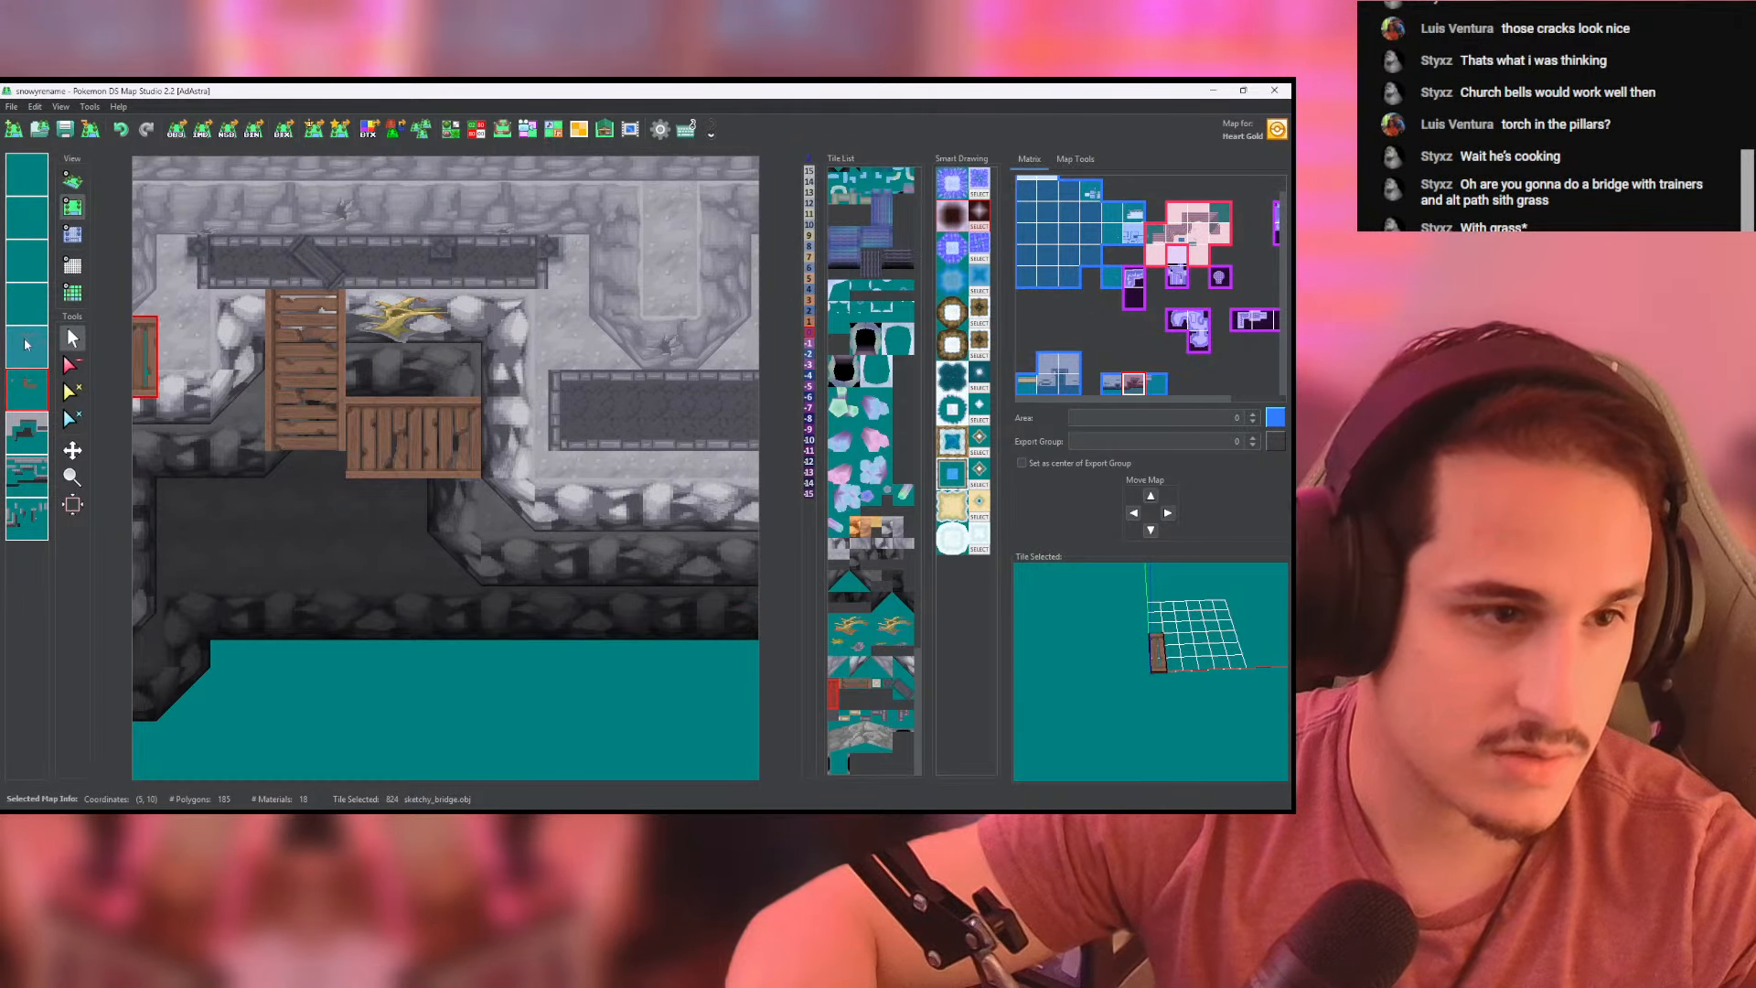
left_click(70, 366)
left_click(277, 413)
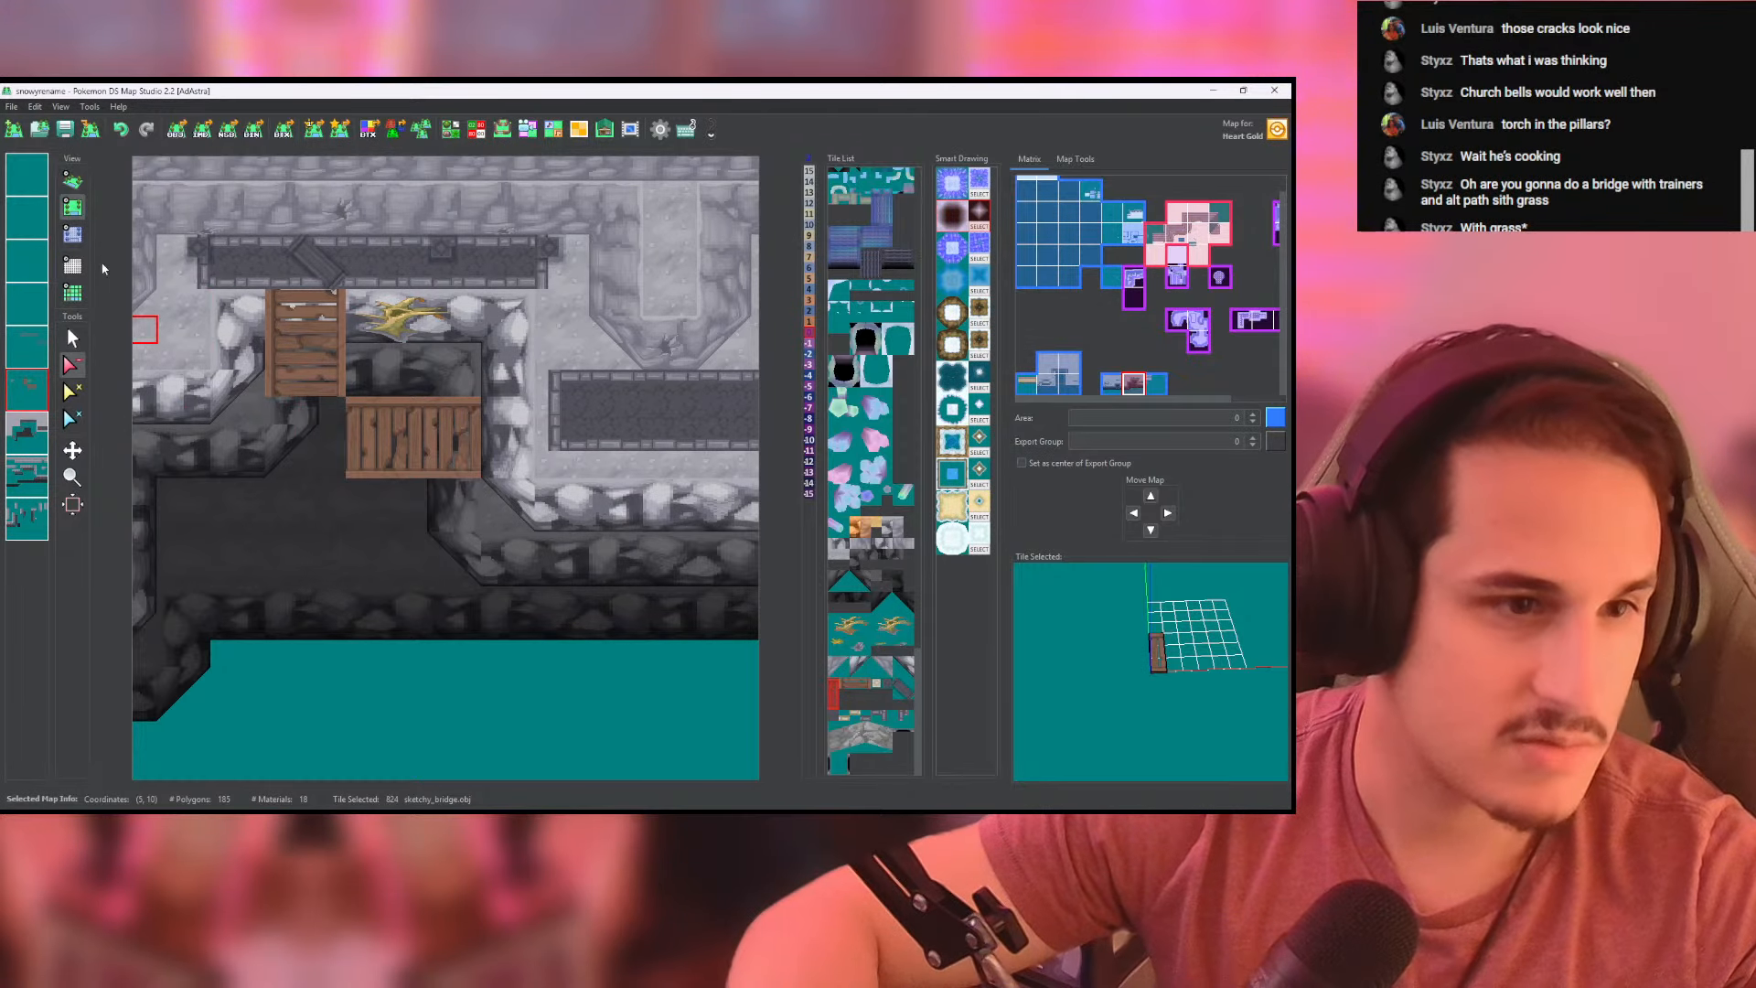
- Set the cells where the horizontal bridge meets the cliff to height 0 and examine both bridge sections in 3D
left_click(72, 234)
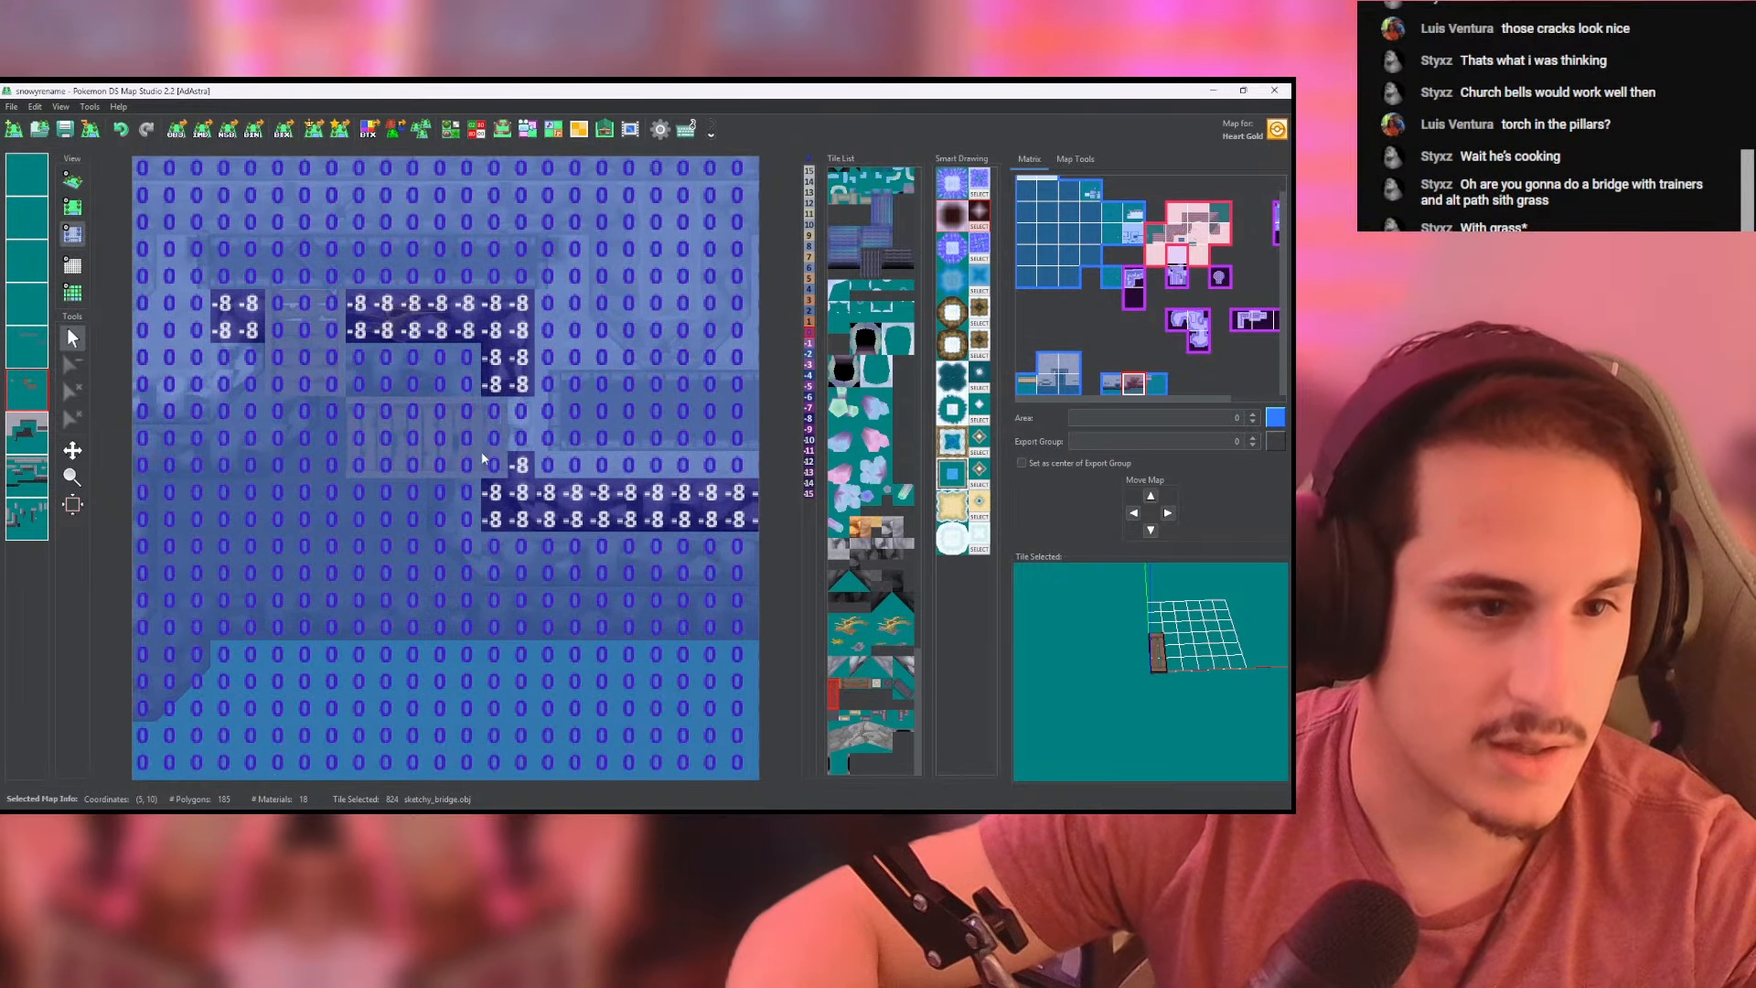
left_click(72, 181)
middle_click_drag(414, 402, 597, 501)
scroll(573, 523, "up", 4)
left_click(72, 207)
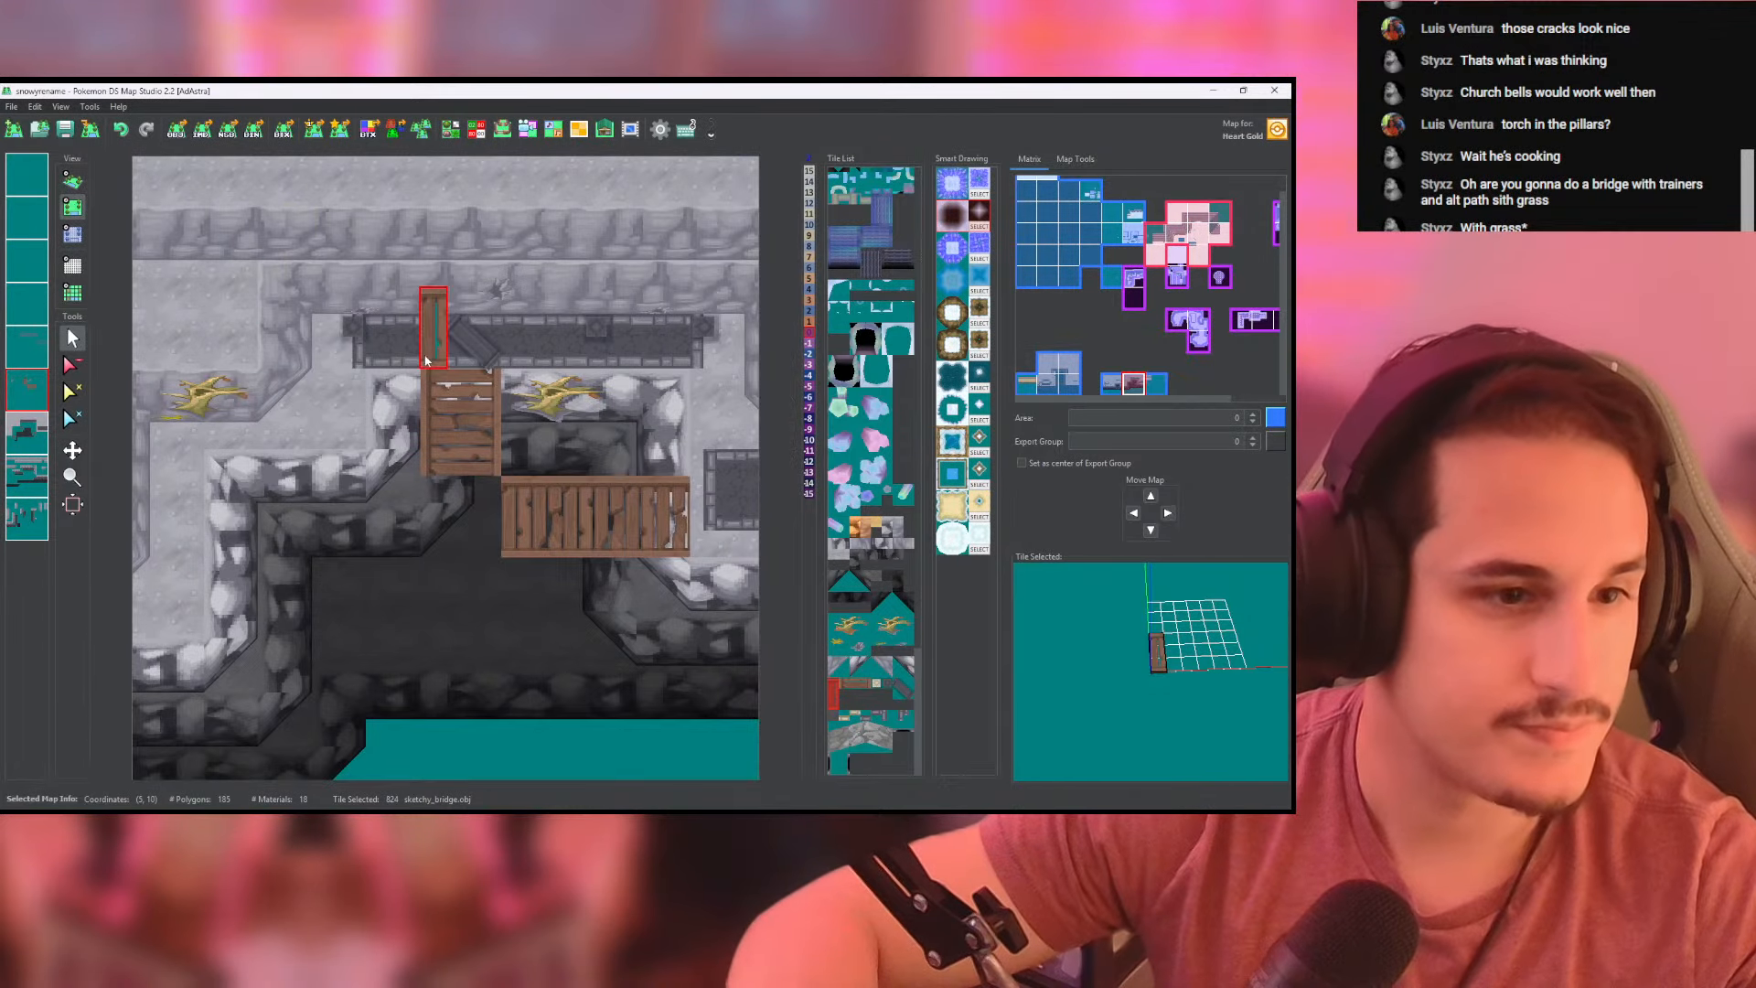
- Place a 3 by 3 patch of light cliffside_ground tiles at the corner joining the two bridge sections
left_click(525, 516)
left_click_drag(527, 519, 151, 417)
right_click(353, 435)
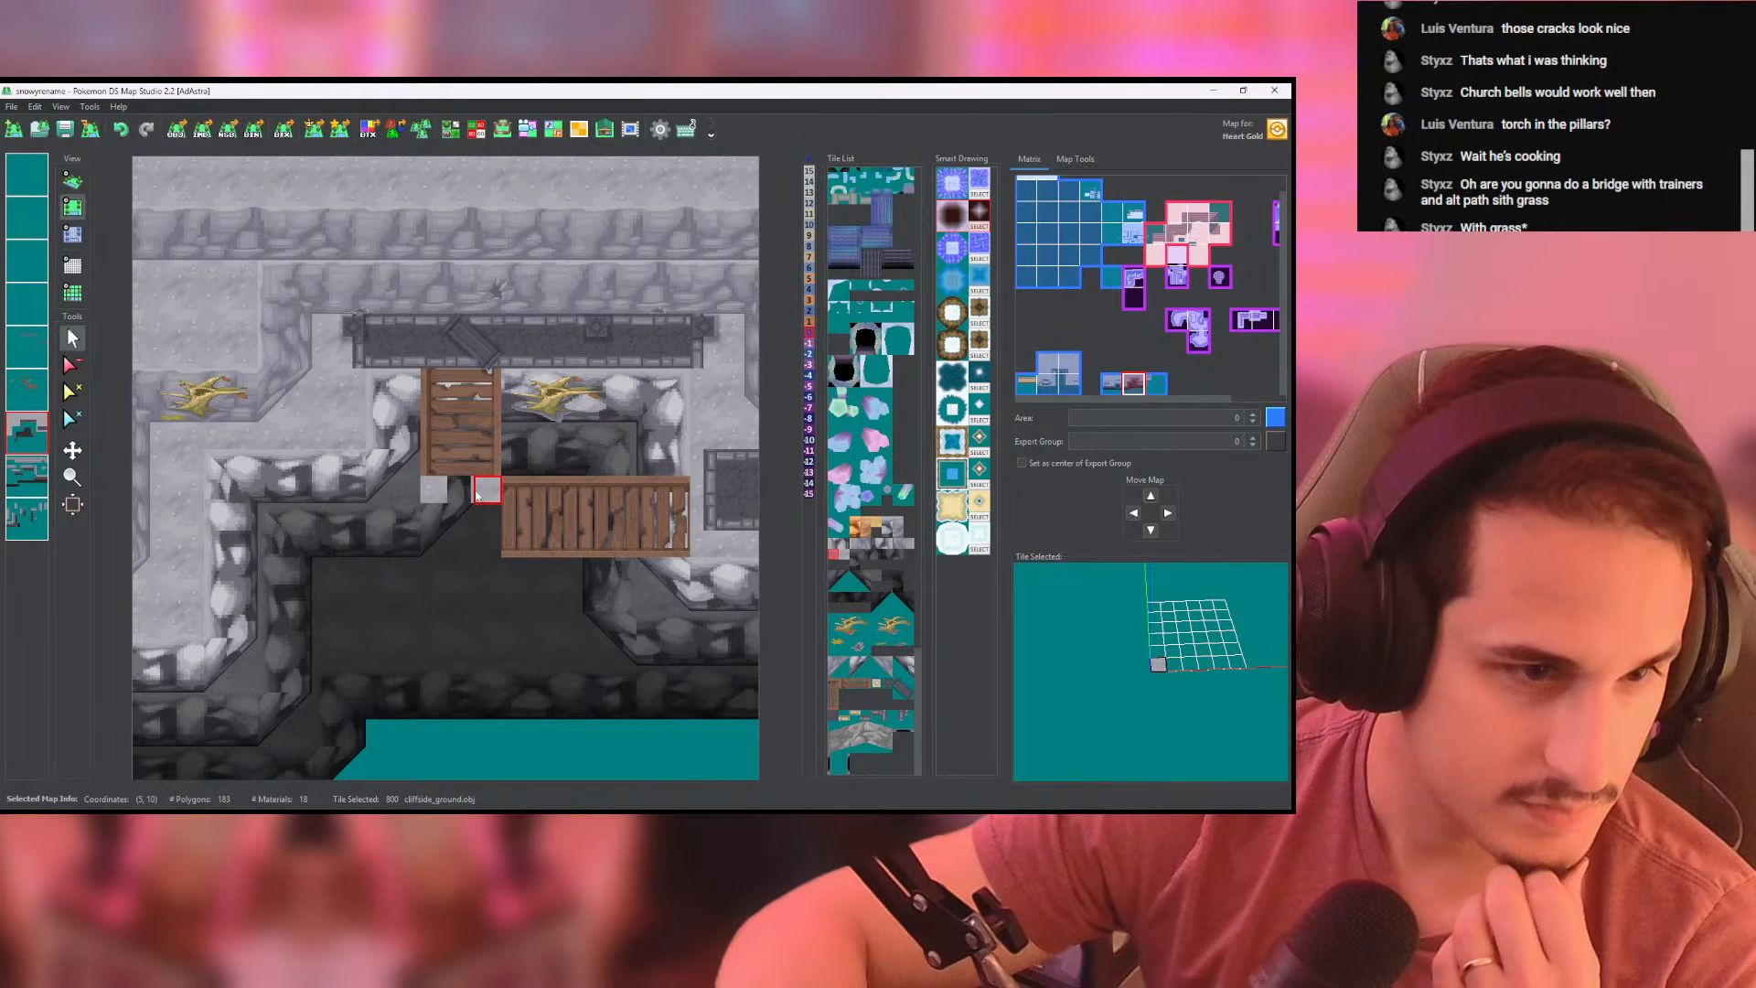
mouse_move(475, 495)
left_mouse_down()
mouse_move(459, 543)
mouse_move(481, 521)
mouse_move(448, 527)
left_mouse_up()
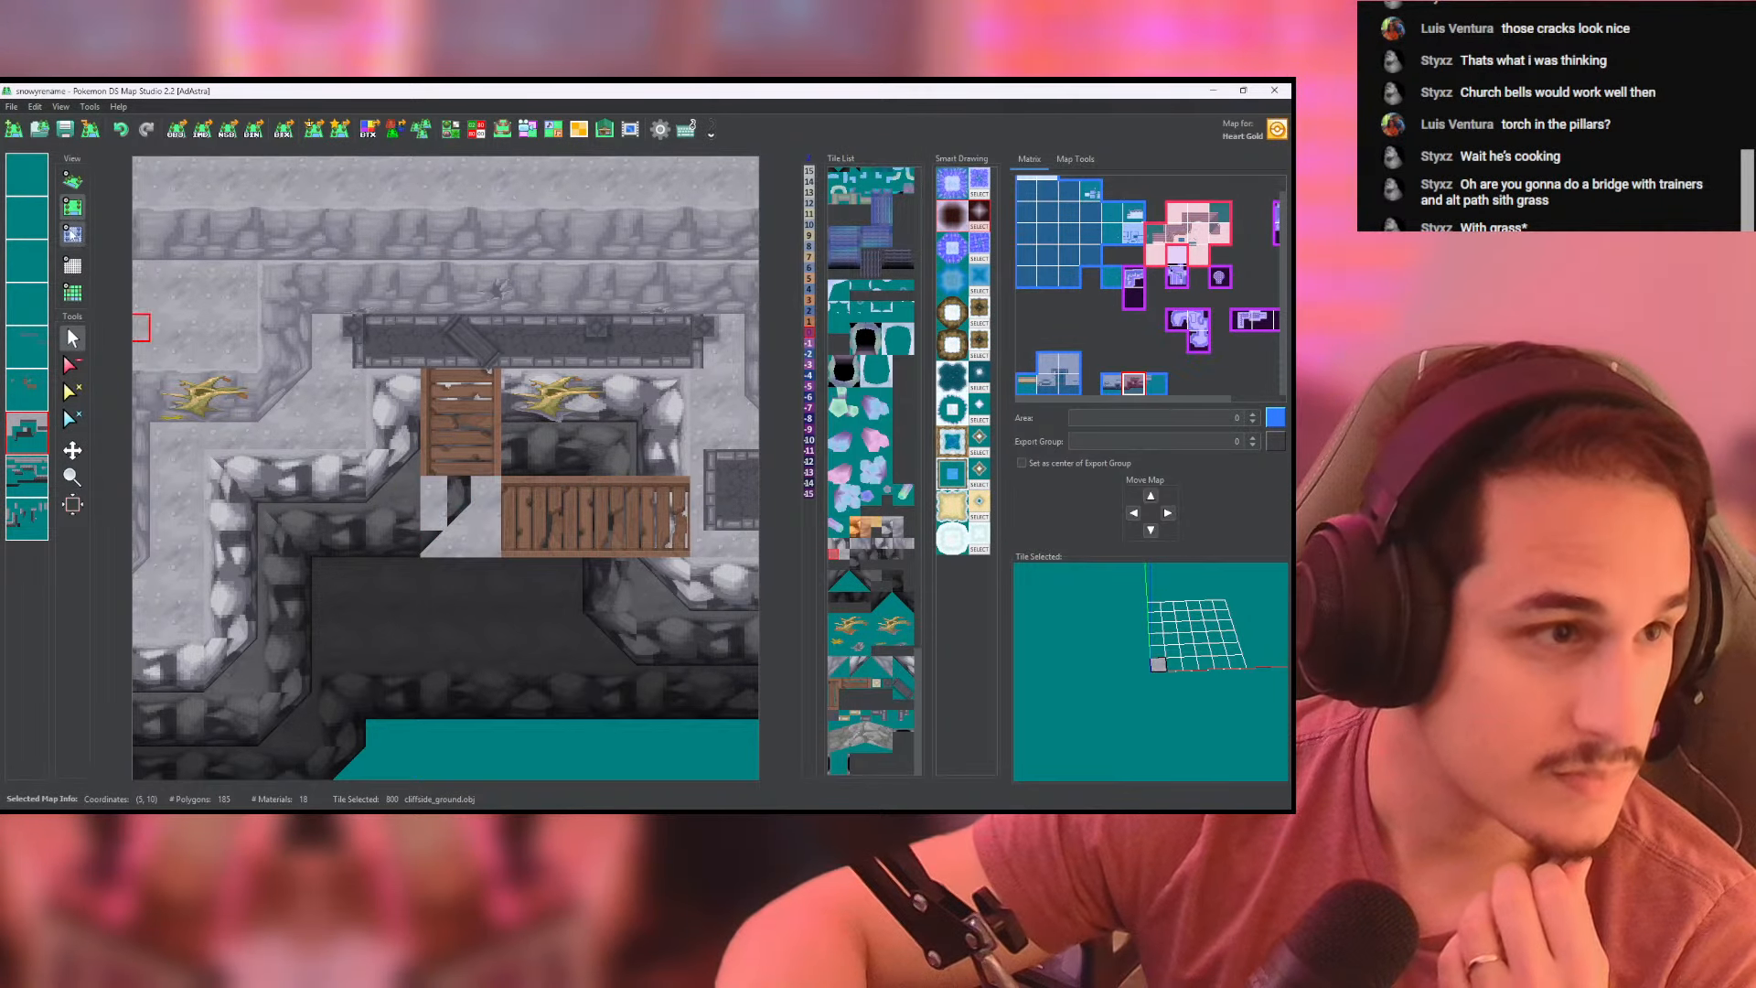
- Set the ground patch at the bridge corner to height 0 and examine the joined bridge in 3D
left_click(73, 235)
left_click(11, 441)
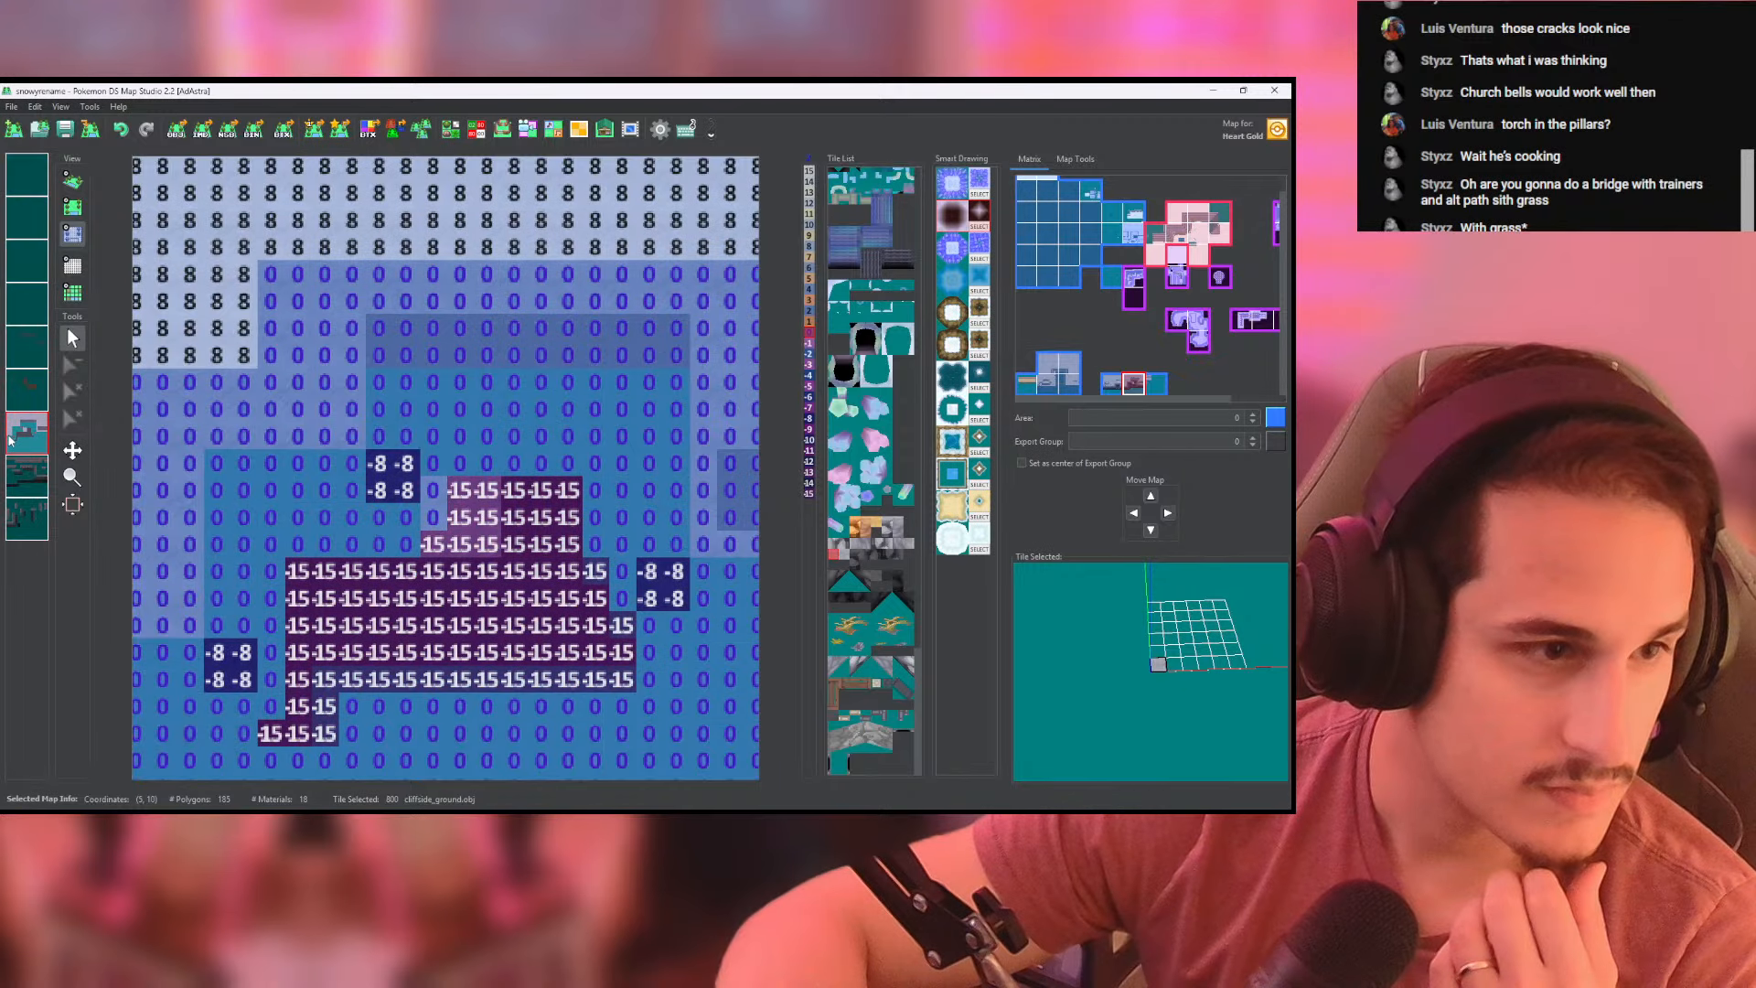
mouse_move(437, 503)
left_mouse_down()
mouse_move(485, 503)
mouse_move(449, 522)
left_mouse_up()
left_click(73, 181)
scroll(463, 431, "up", 6)
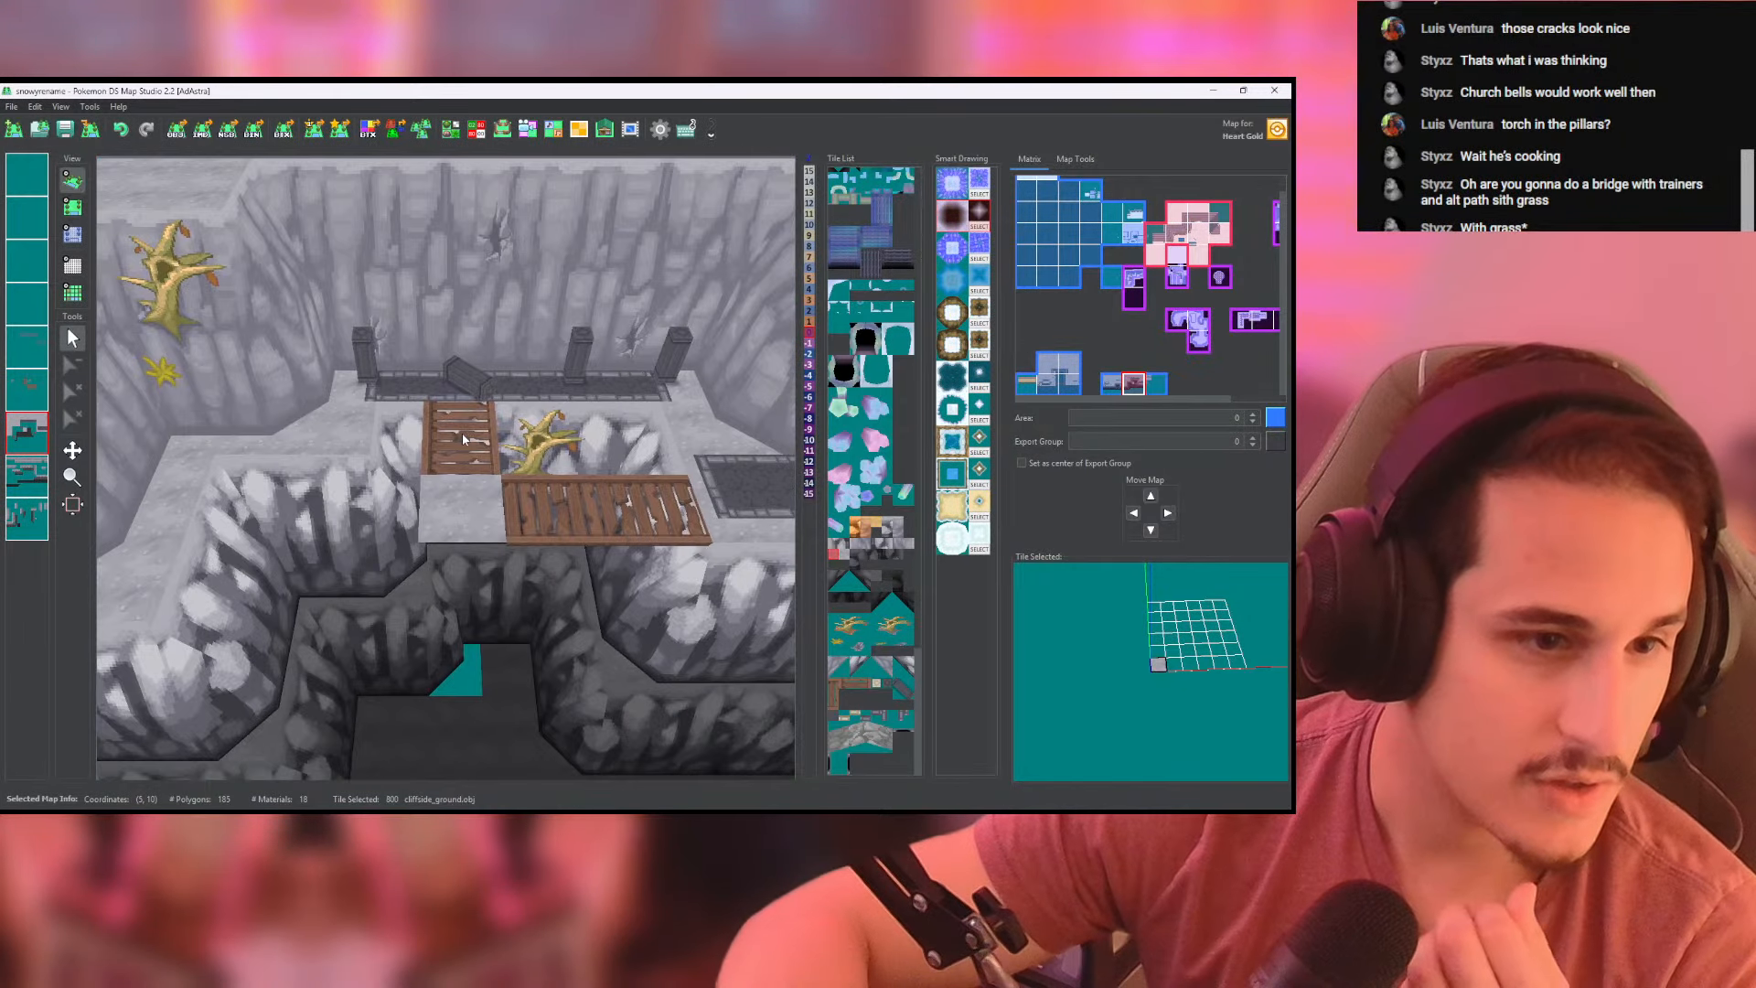
left_click_drag(463, 434, 459, 497)
- Undo the cliffside_ground patch at the corner between the two bridge sections
left_click(80, 208)
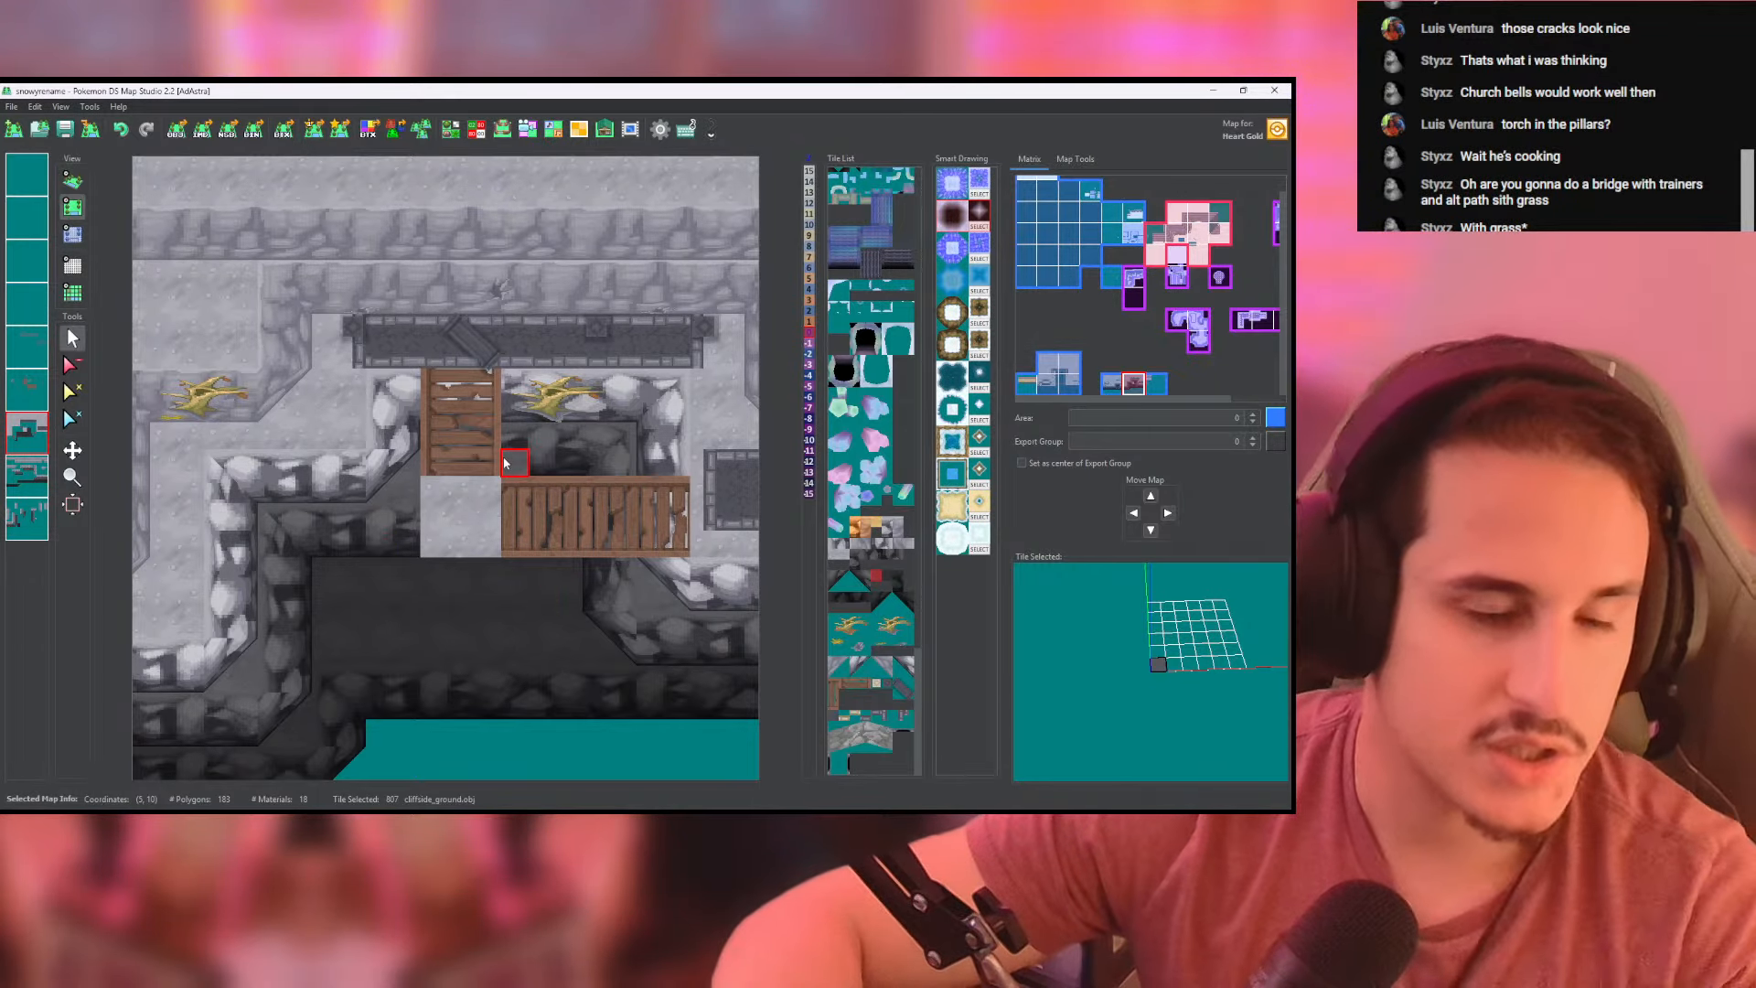
middle_click_drag(503, 461, 431, 421)
scroll(431, 421, "down", 1)
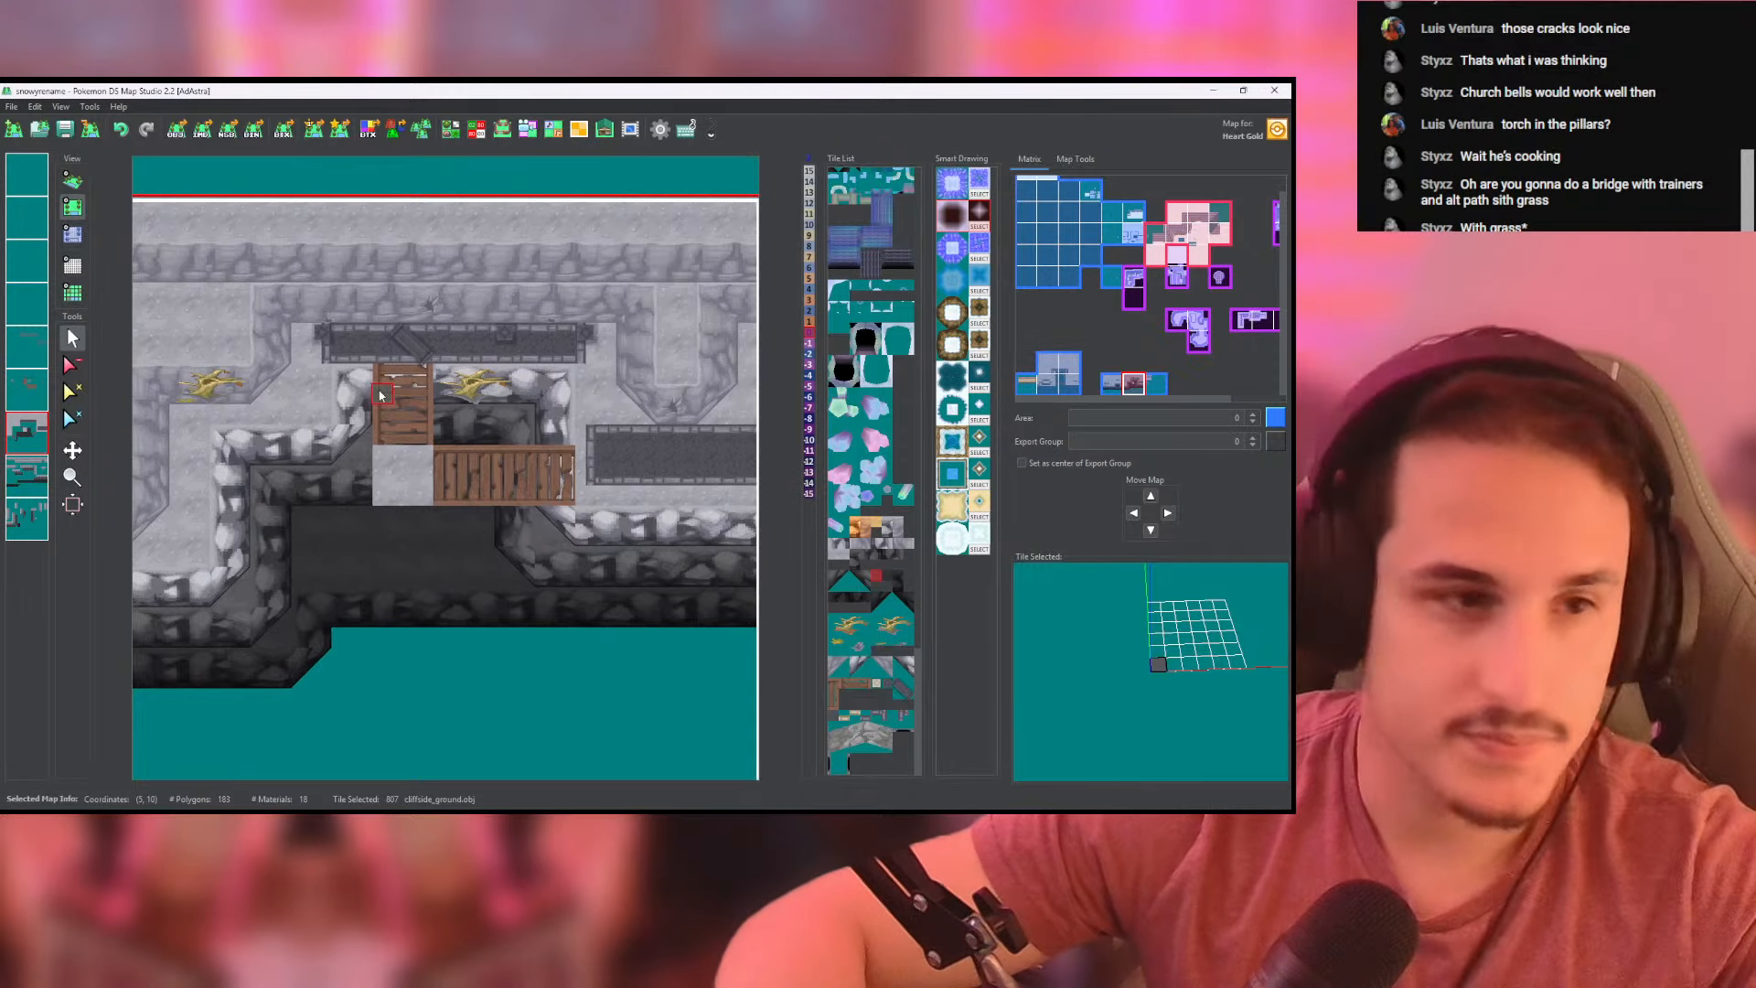
key("ctrl+z")
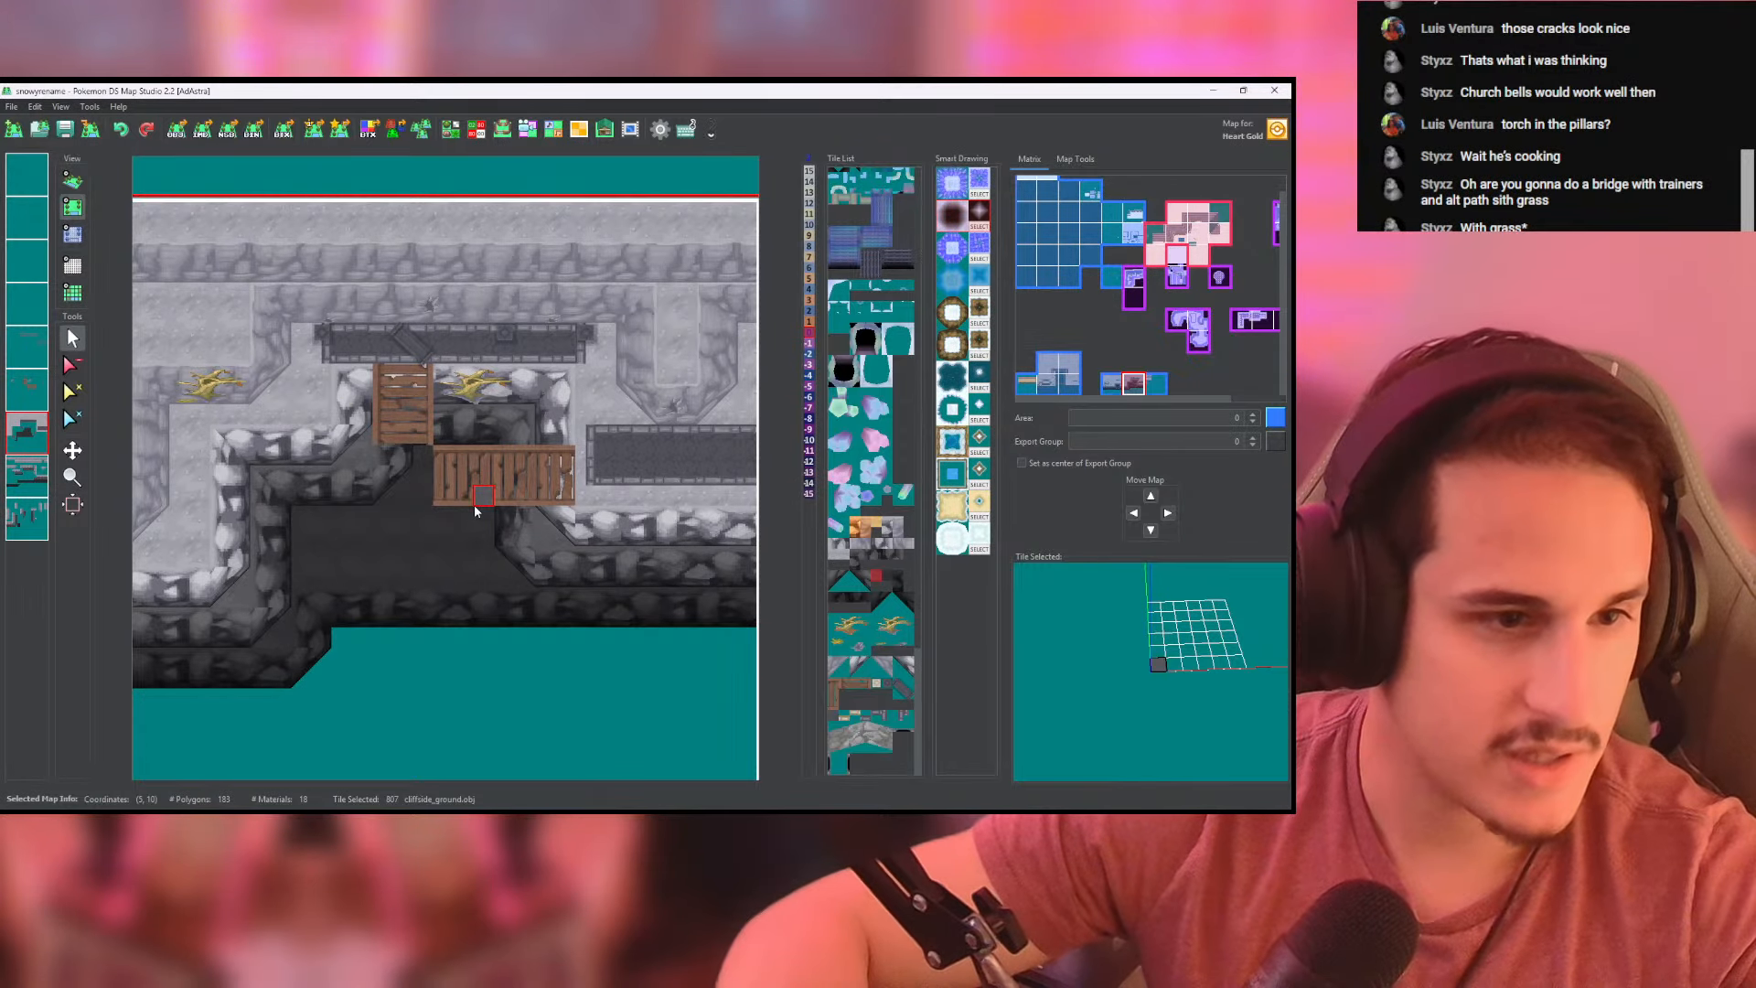
middle_click_drag(390, 437, 408, 443)
- Extend the vertical bridge two rows further down and clear the horizontal bridge section
left_click(26, 389)
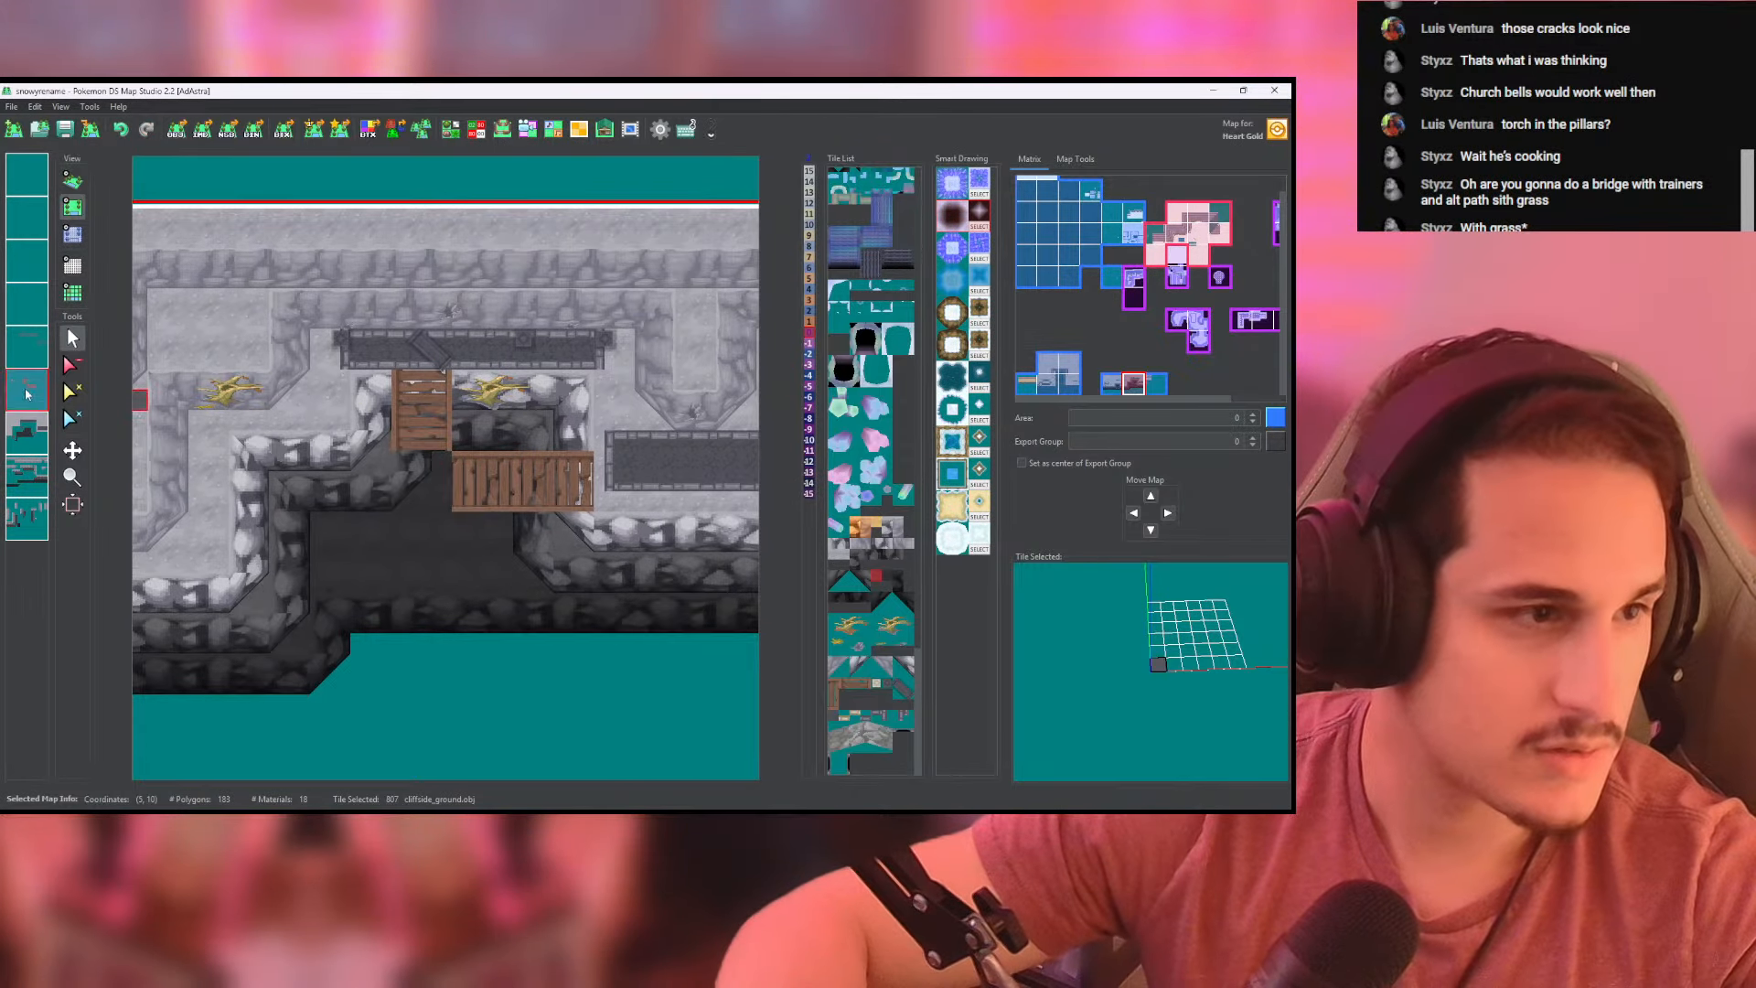
left_click_drag(408, 440, 408, 479)
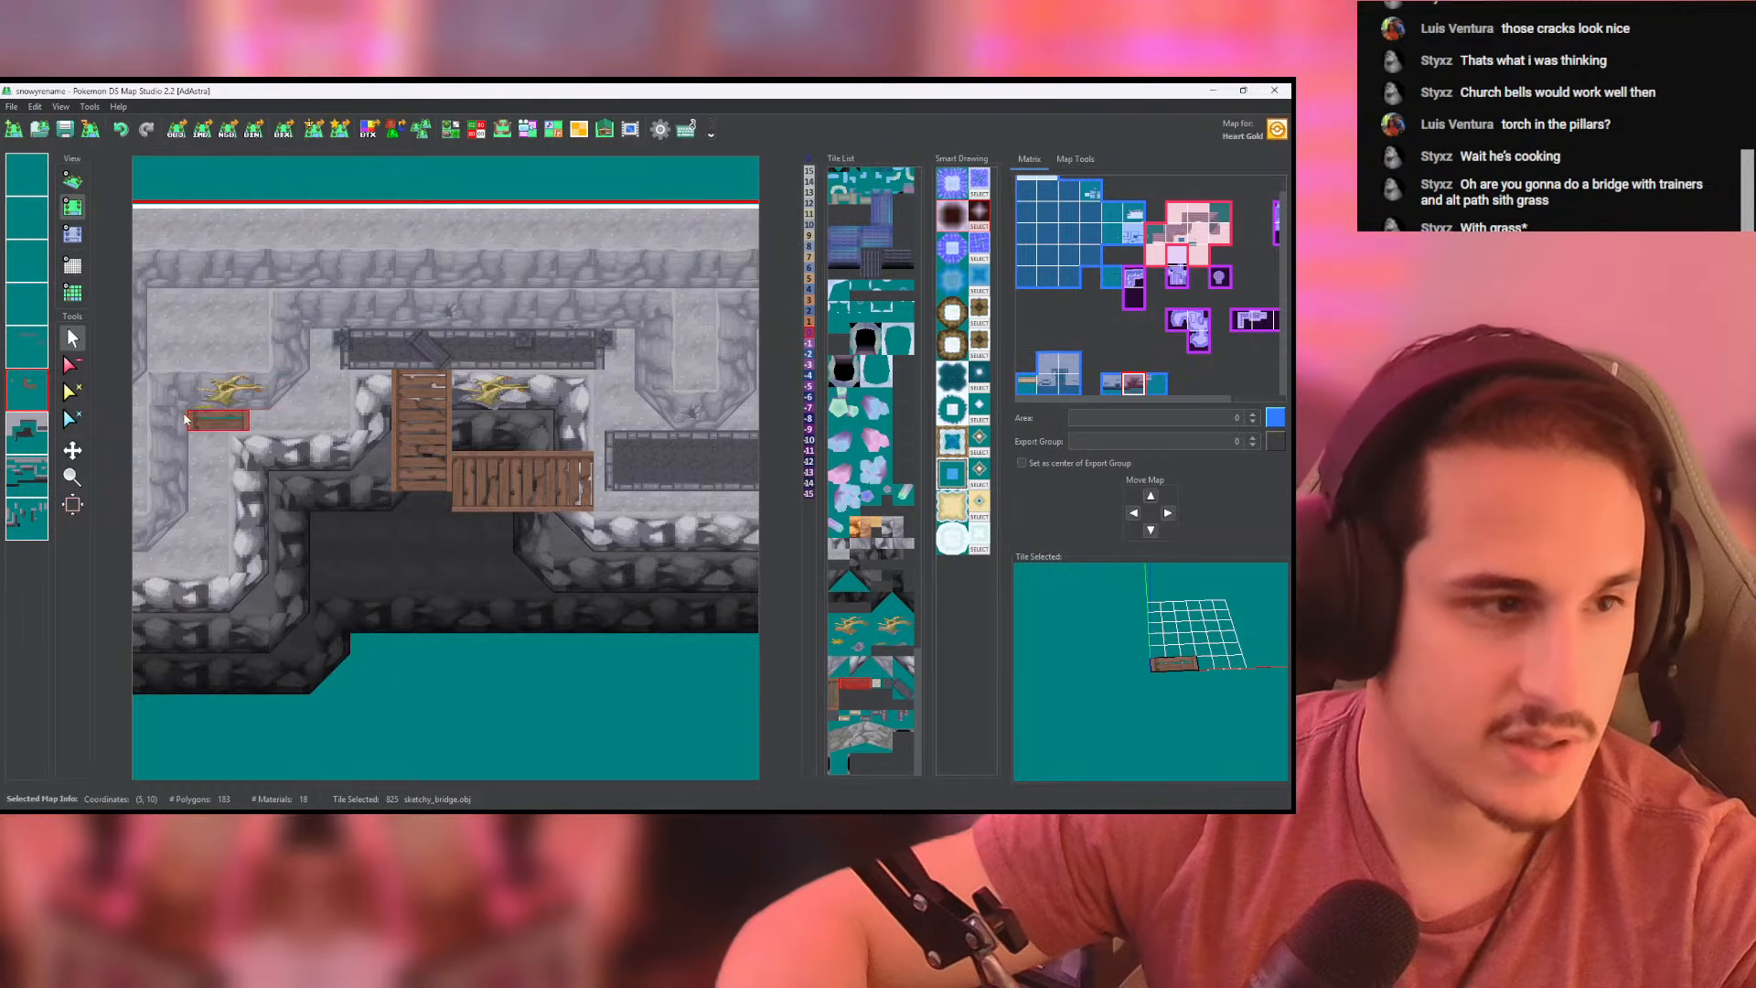
left_click(73, 365)
left_click(463, 507)
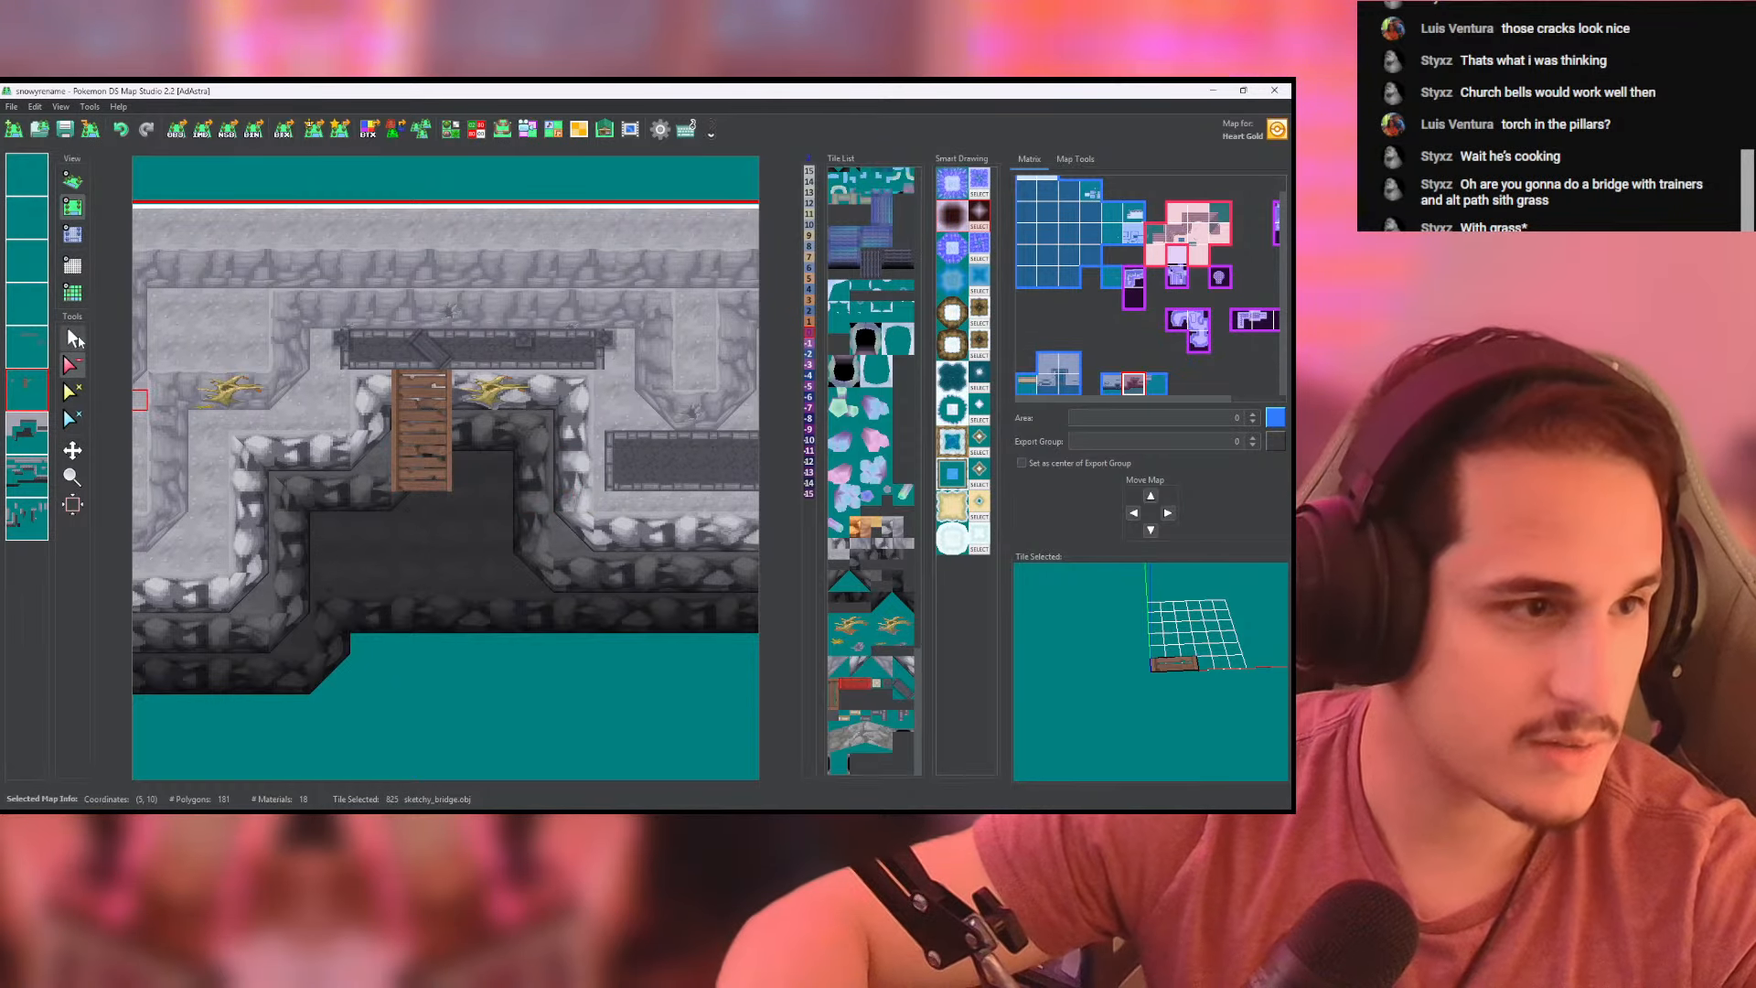
left_click(73, 338)
- Lengthen the vertical bridge by one more sketchy_bridge row at its lower end
scroll(320, 457, "up", 4)
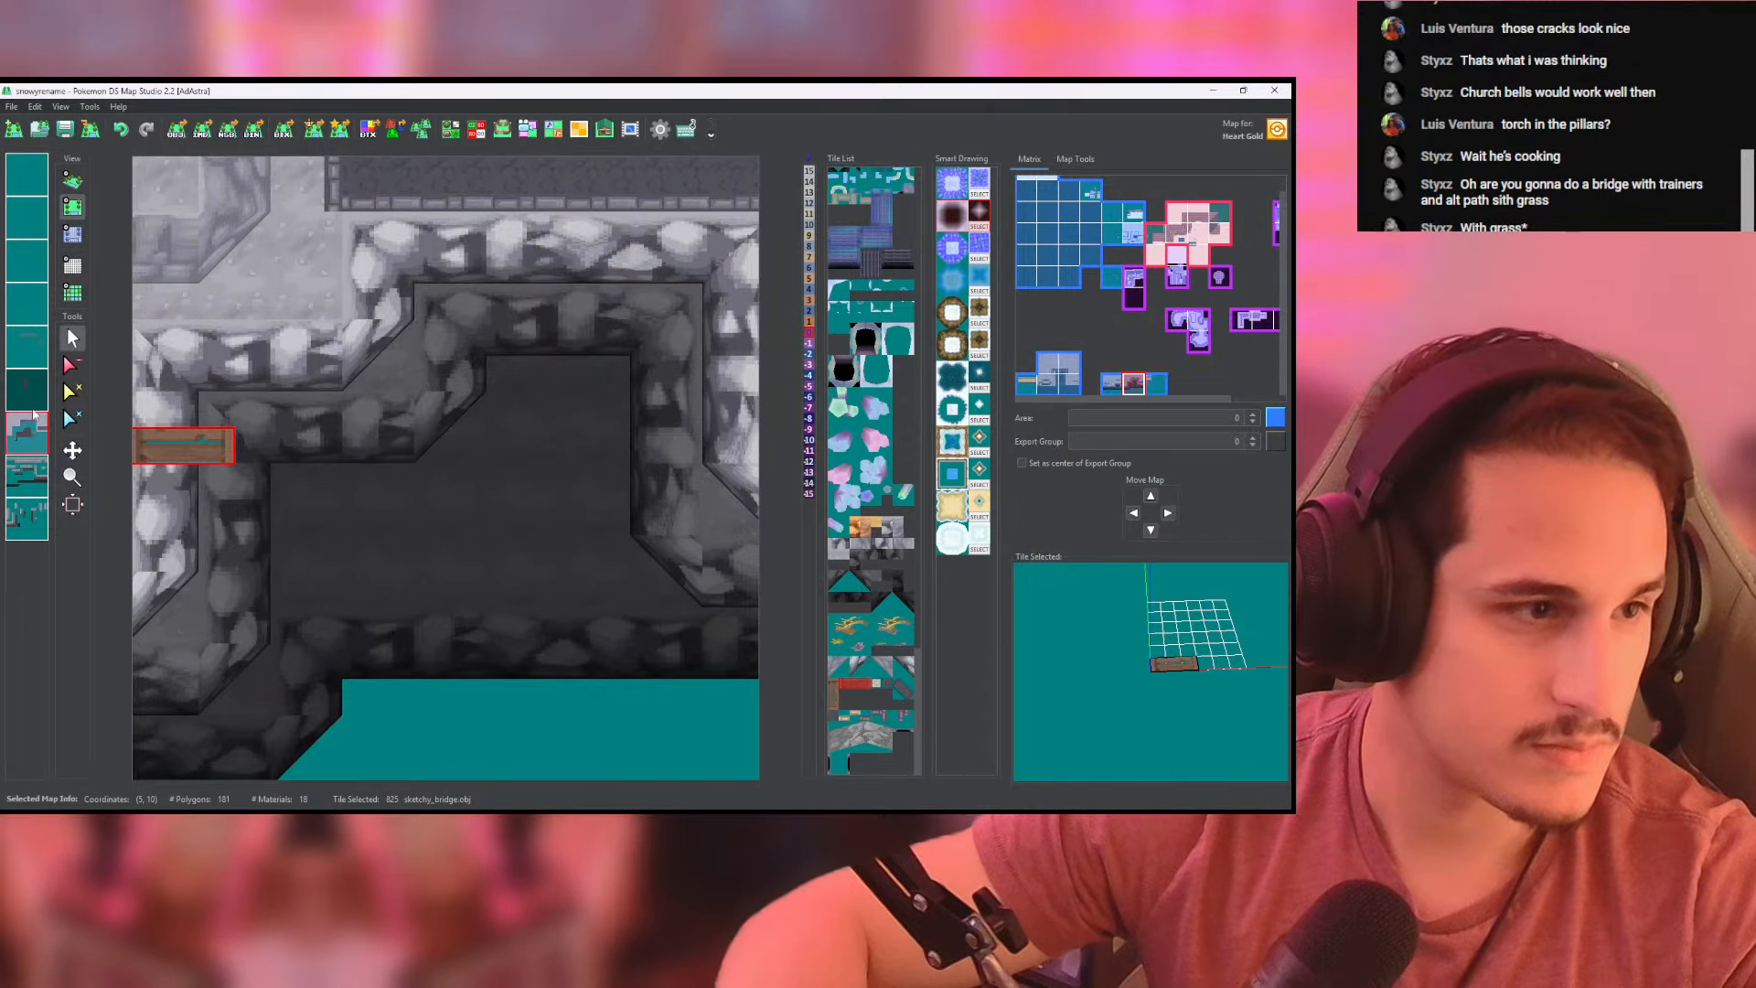
left_click(22, 444)
right_click(287, 266)
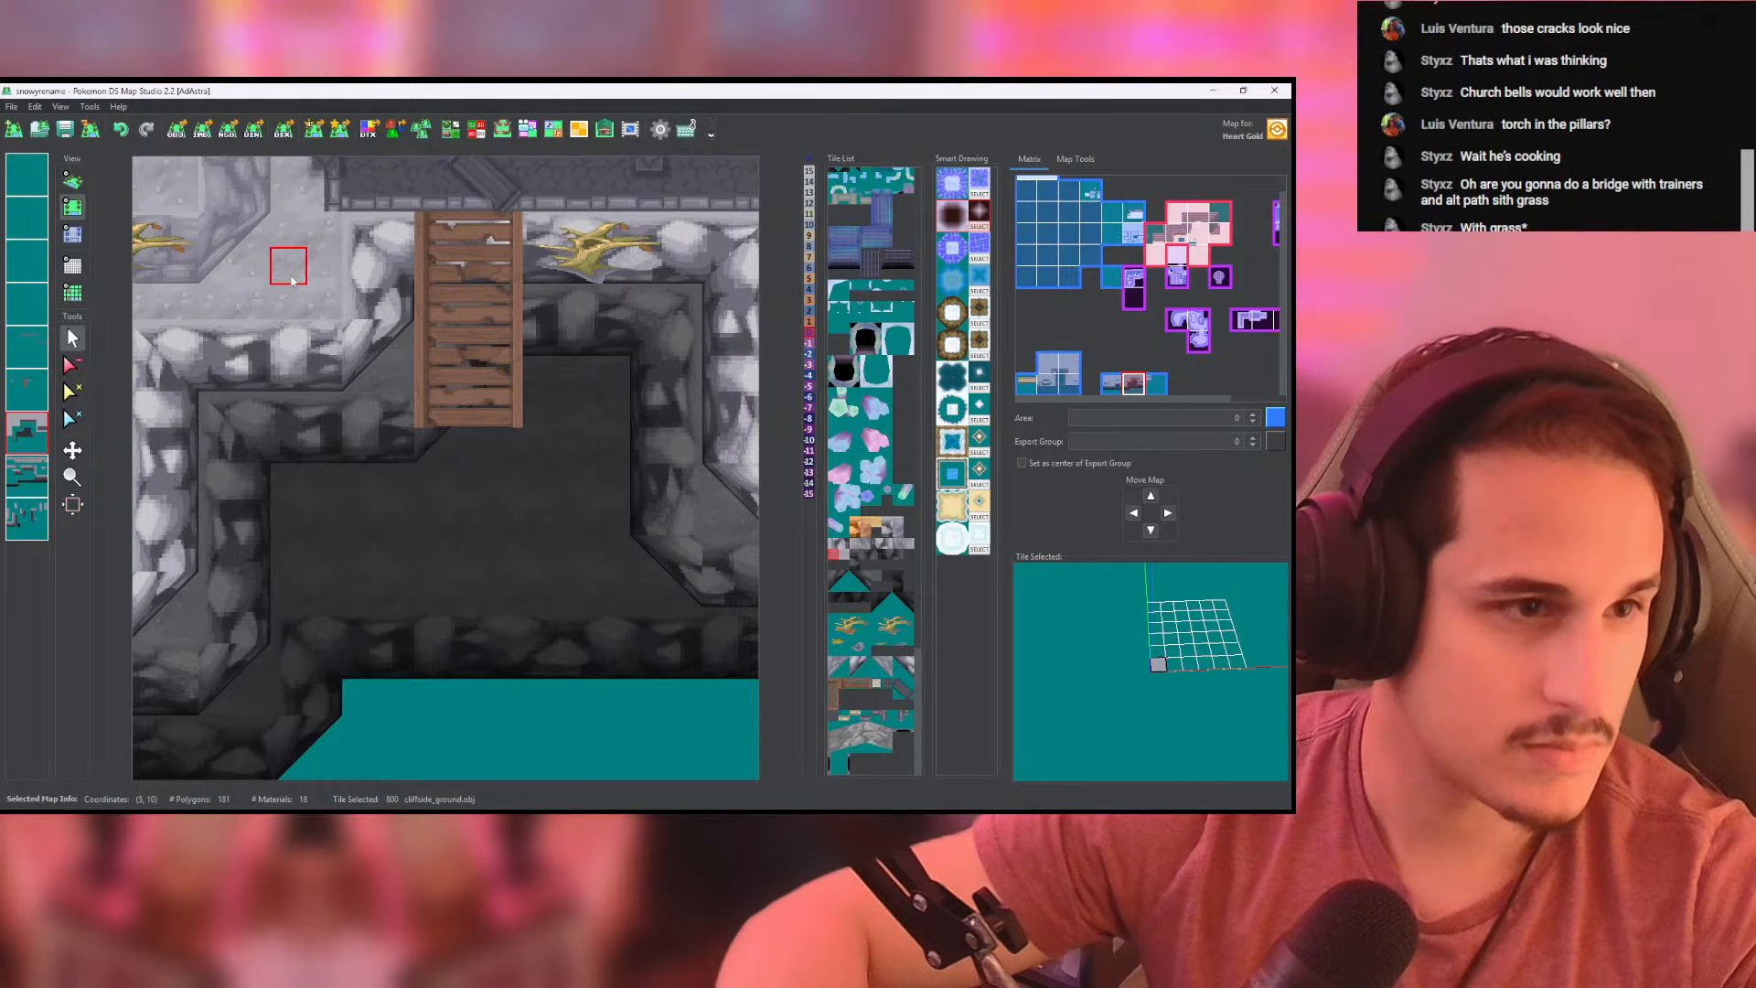
scroll(469, 459, "down", 8)
scroll(441, 465, "up", 4)
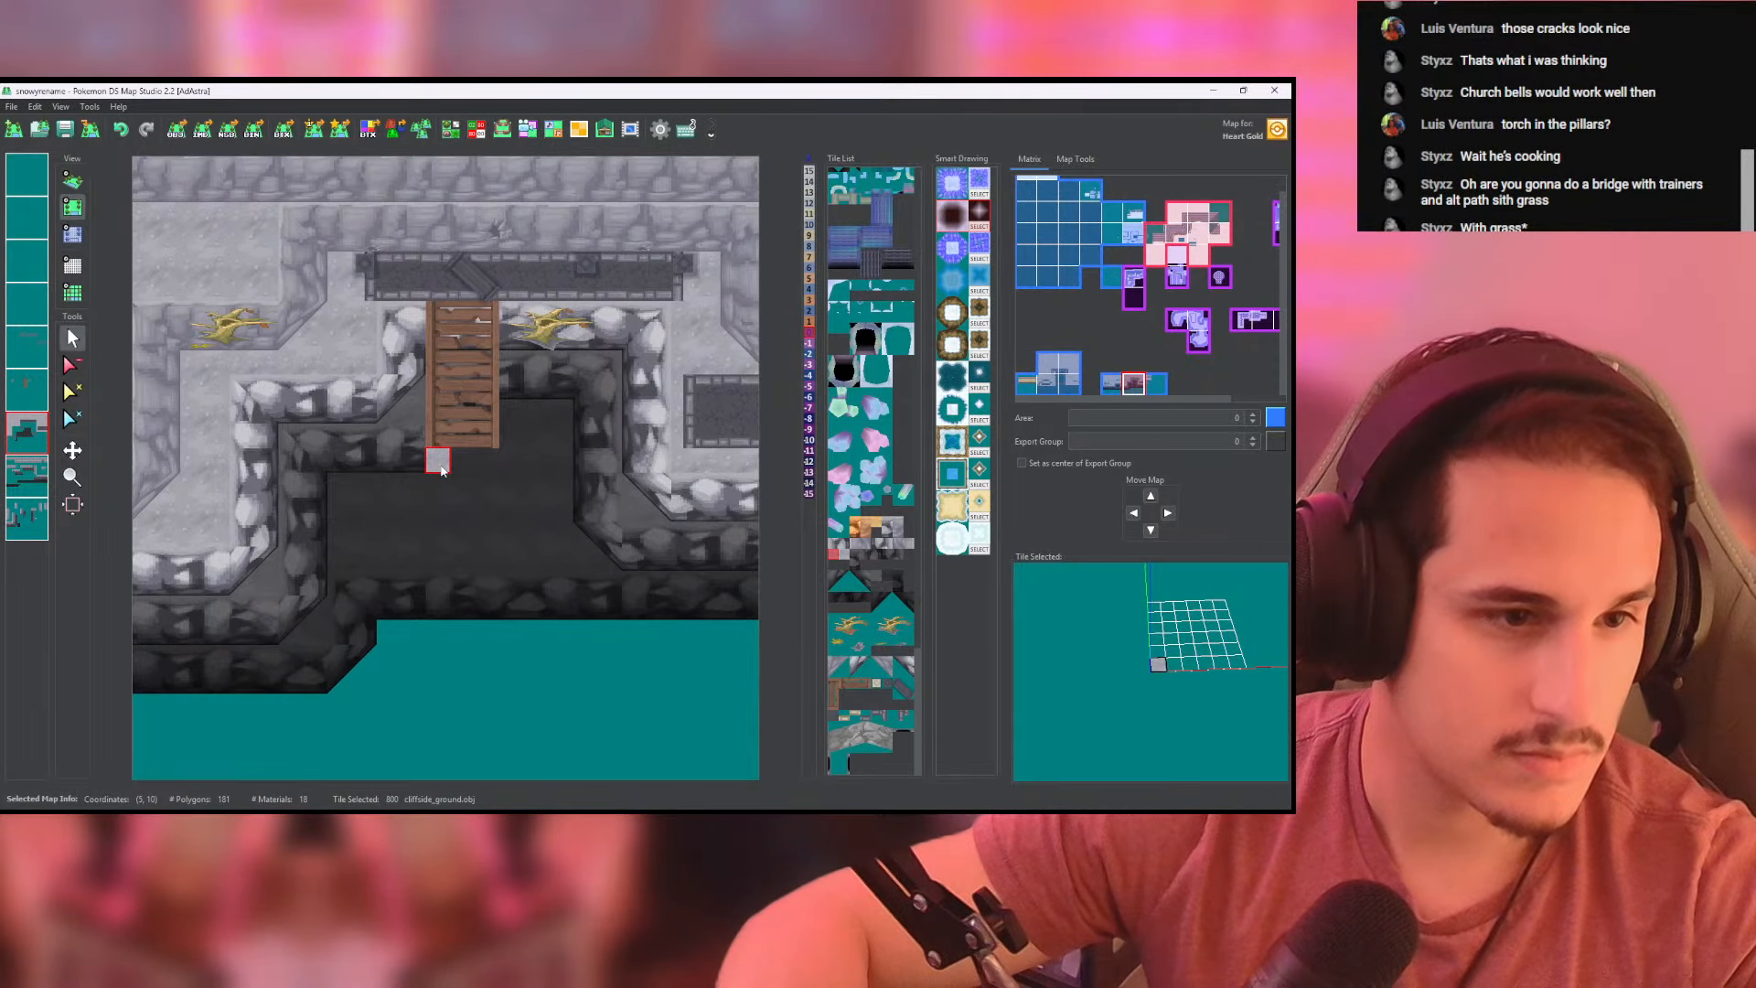
left_click(34, 394)
right_click(428, 433)
left_click(429, 447)
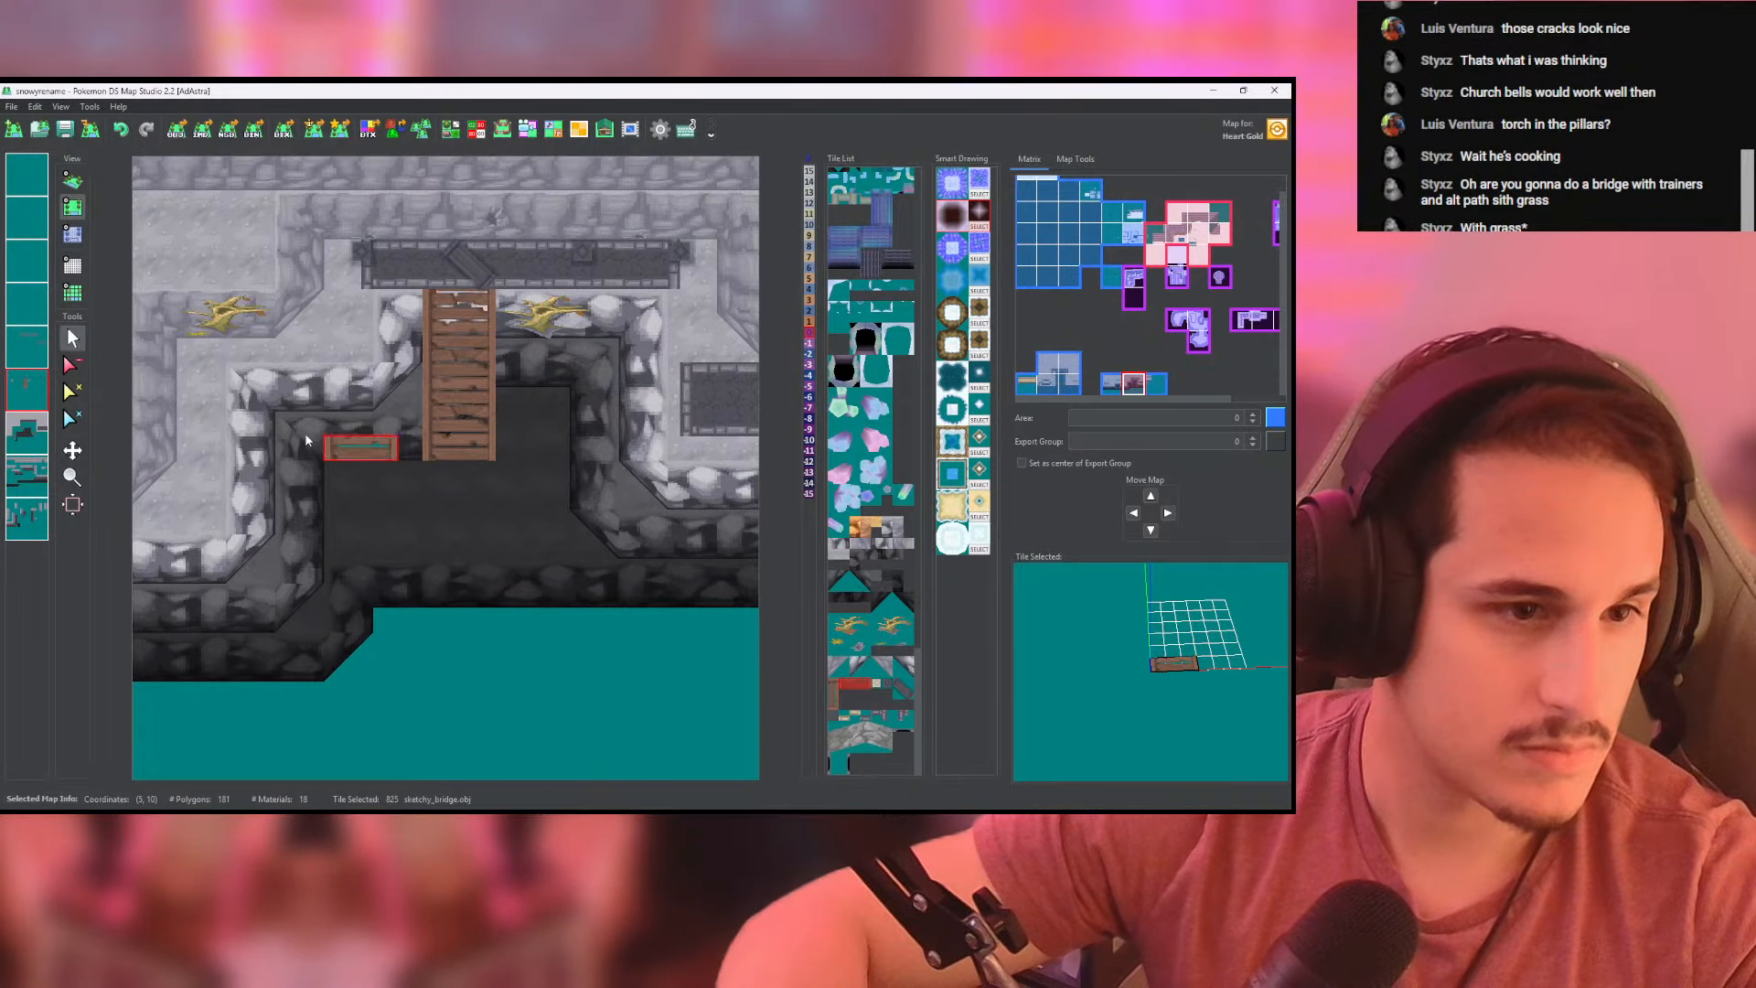
- Place a 3 by 3 patch of light cliffside_ground tiles directly below the bridge's lower end
left_click(26, 431)
right_click(335, 351)
scroll(471, 501, "up", 3)
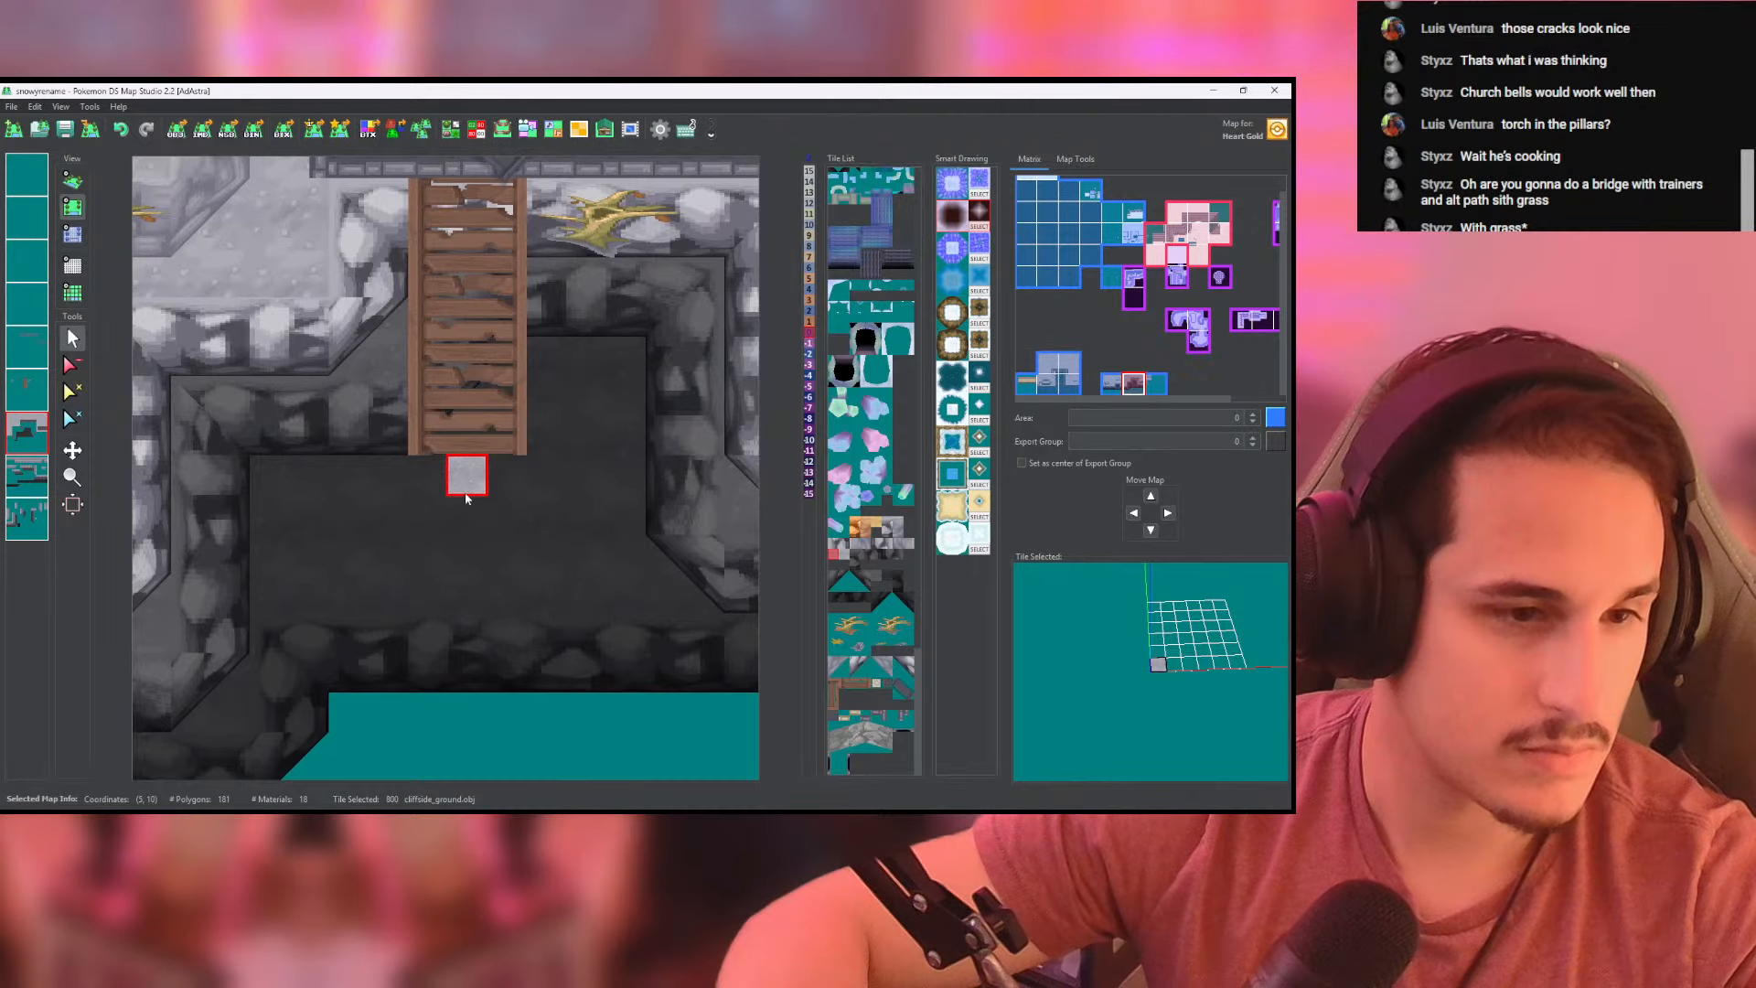
mouse_move(405, 457)
left_mouse_down()
mouse_move(405, 538)
mouse_move(482, 482)
mouse_move(445, 498)
left_mouse_up()
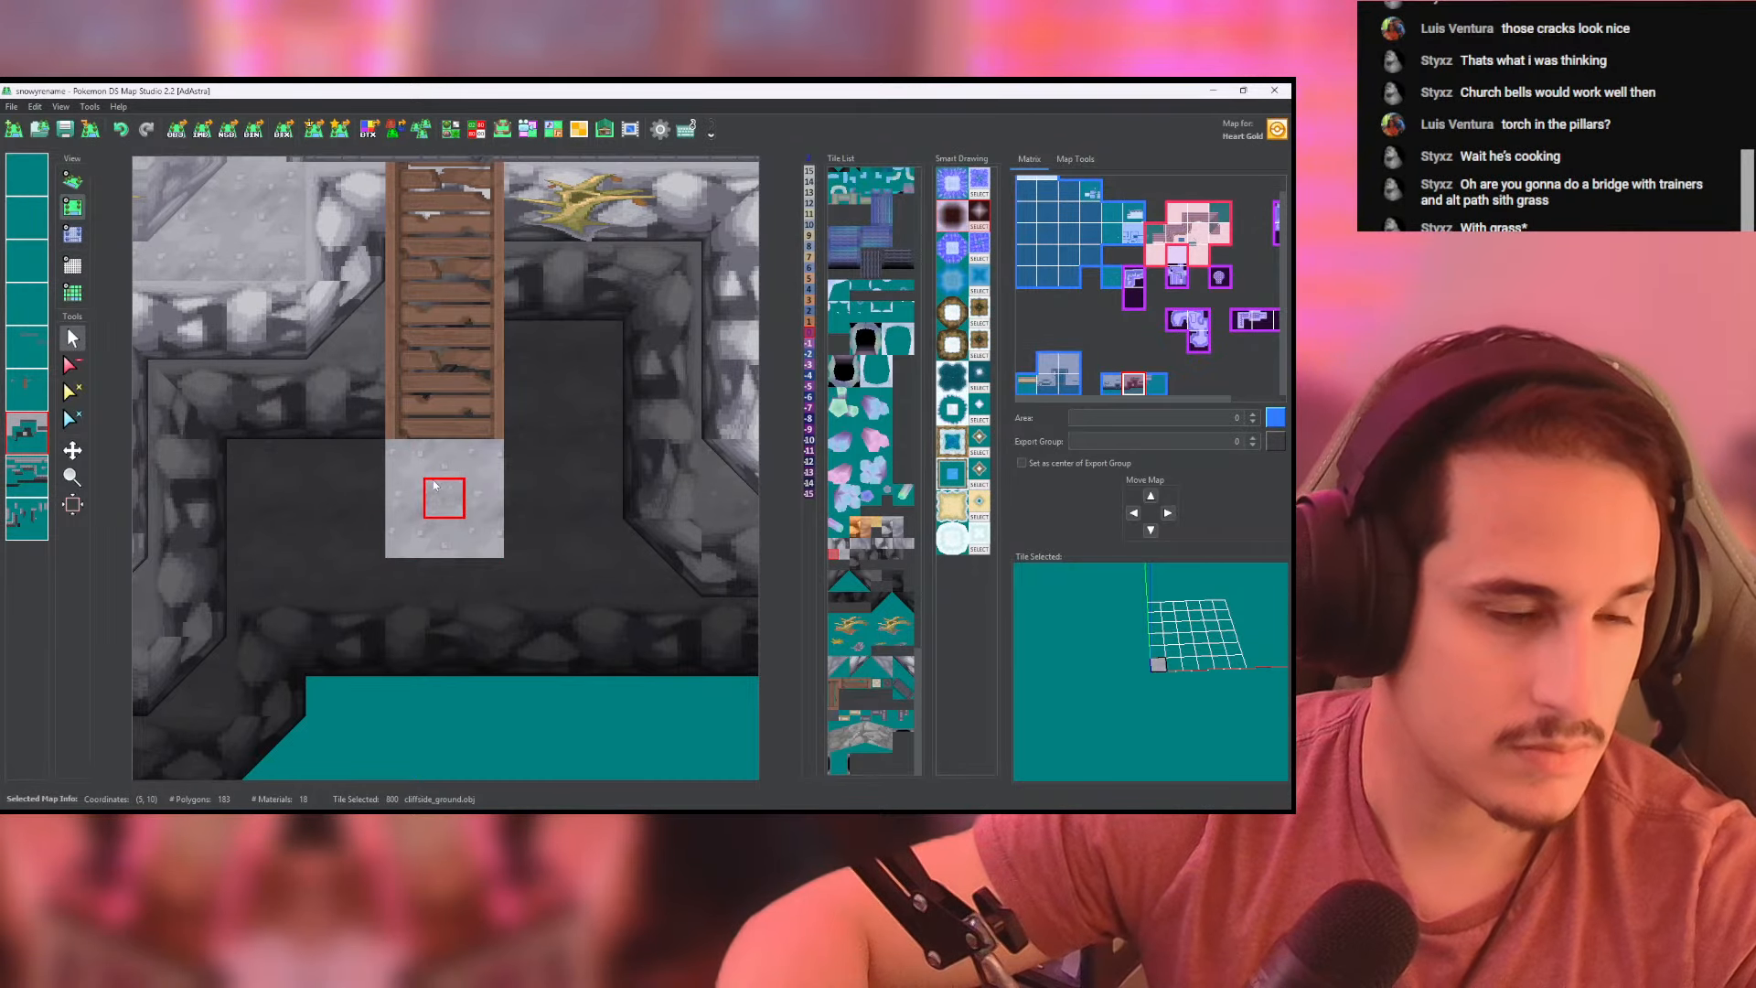
- Check which tiles lie on the ground layer and pick the lower slope cliff tile from the cliff wall layer for the new platform
scroll(445, 470, "down", 3)
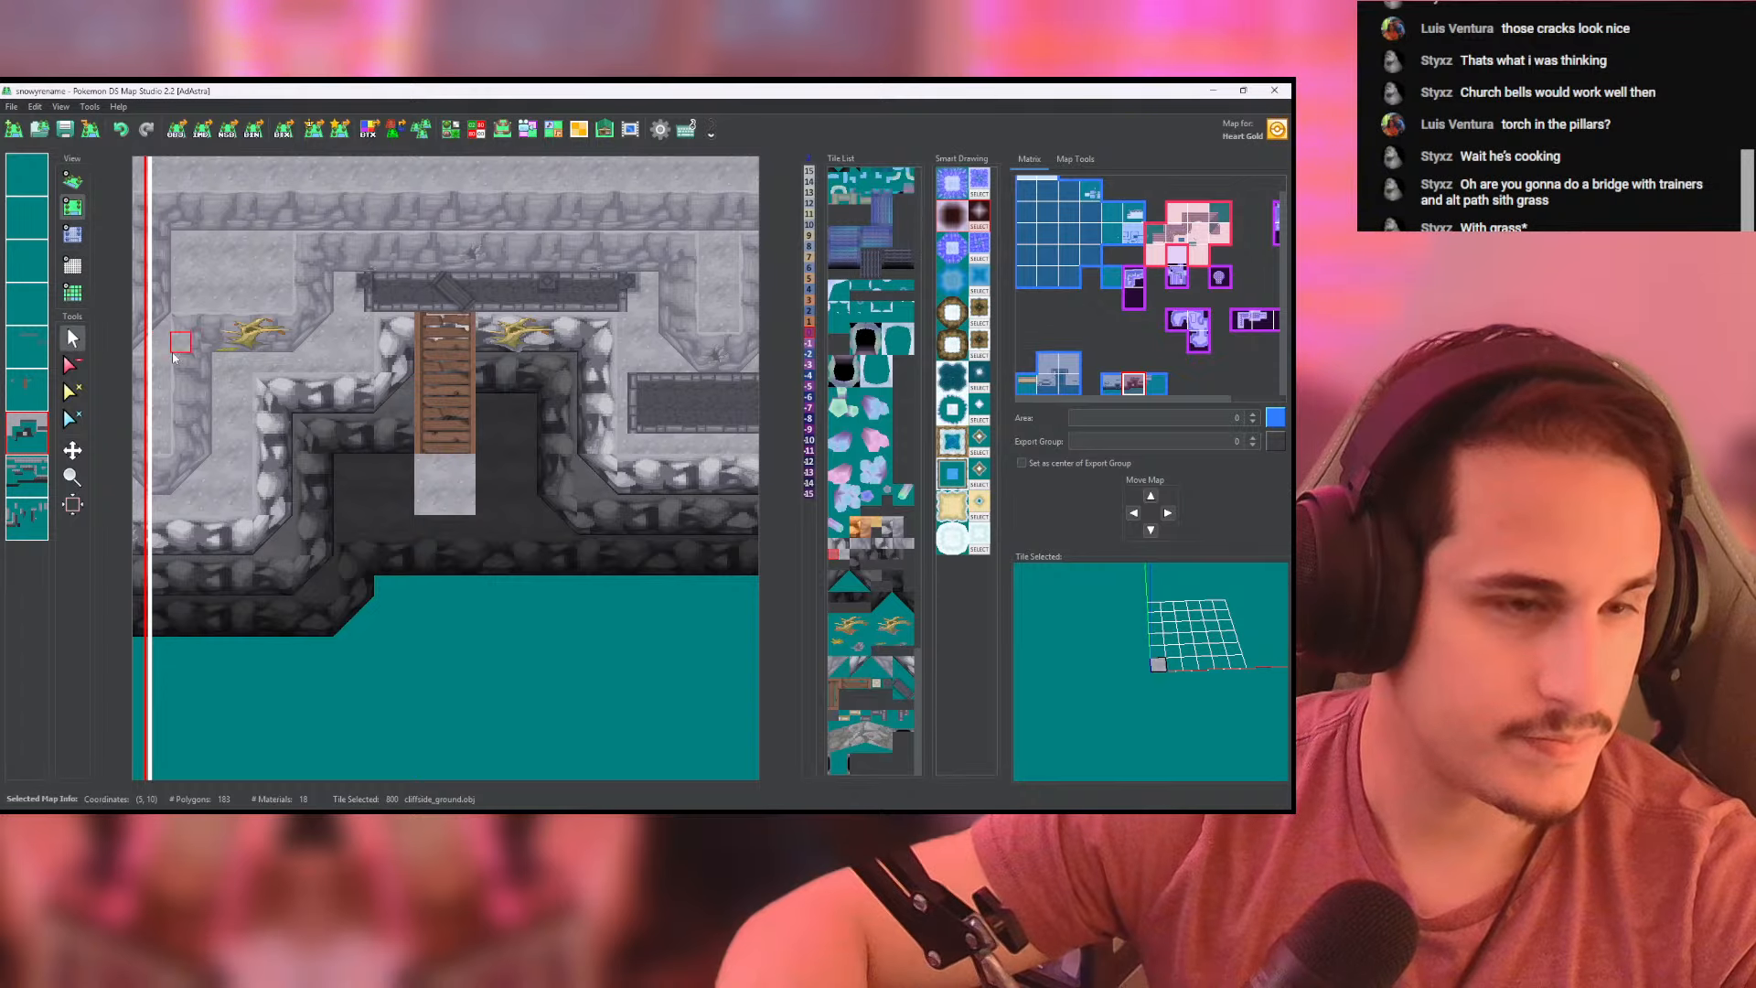
right_click(395, 502)
right_click(27, 436)
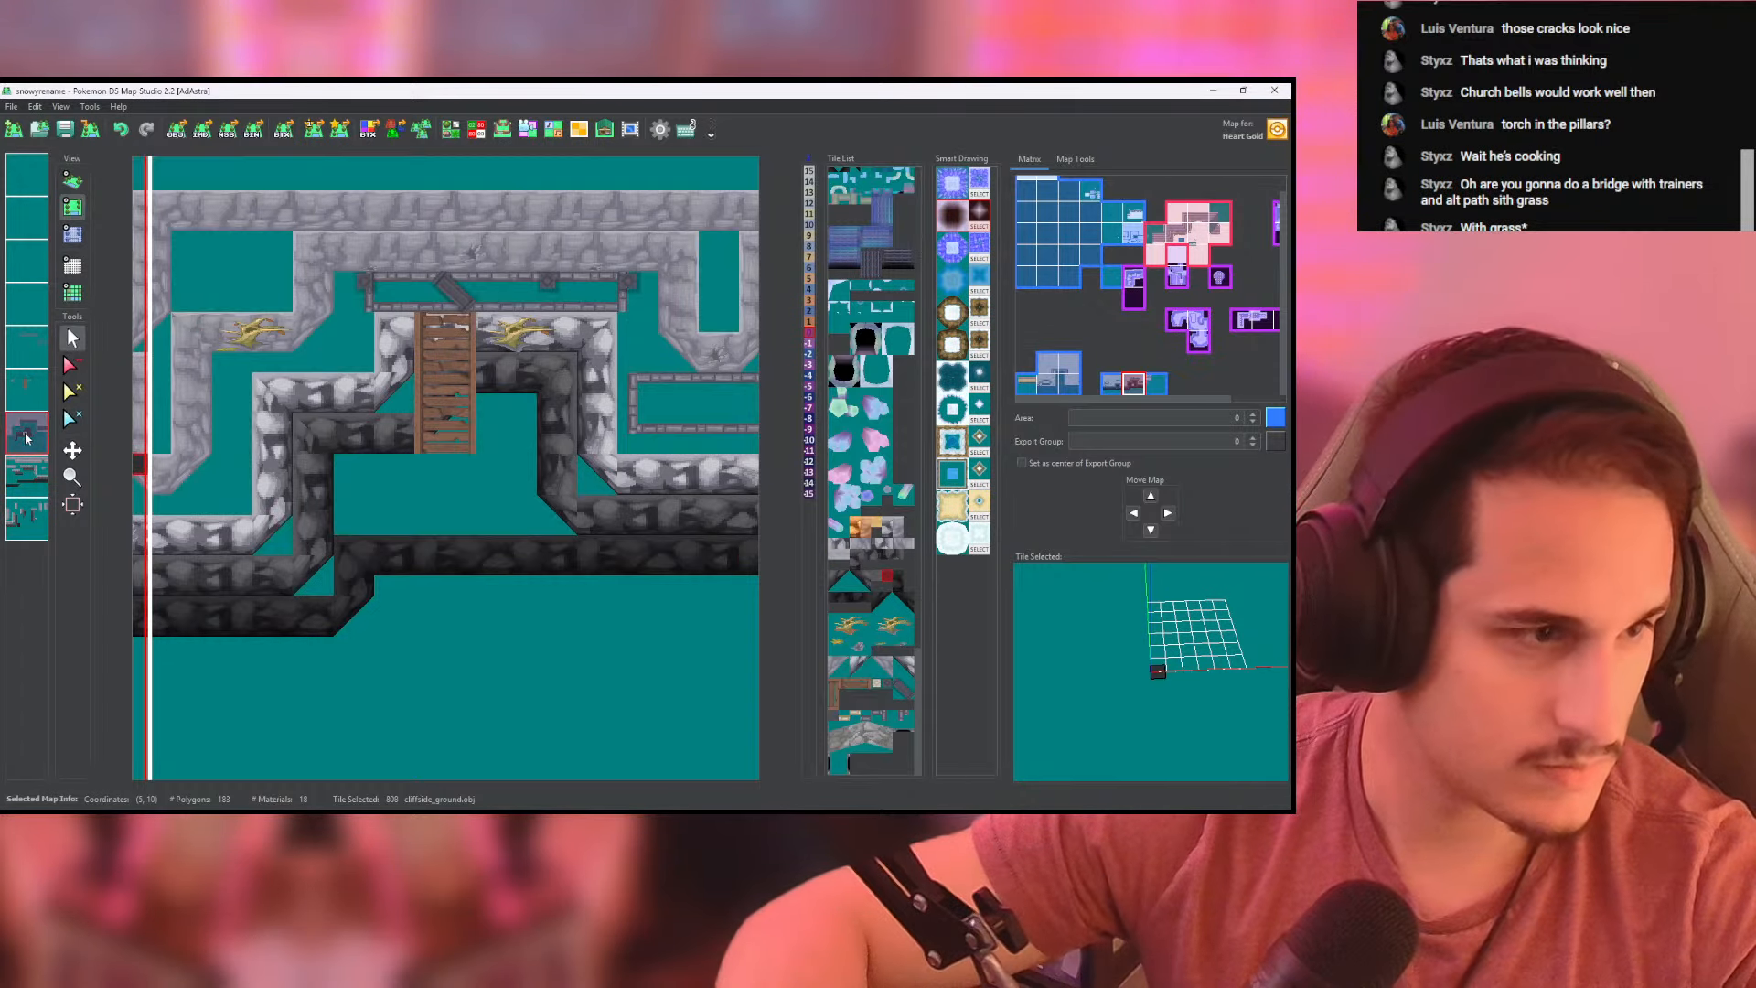
right_click(28, 437)
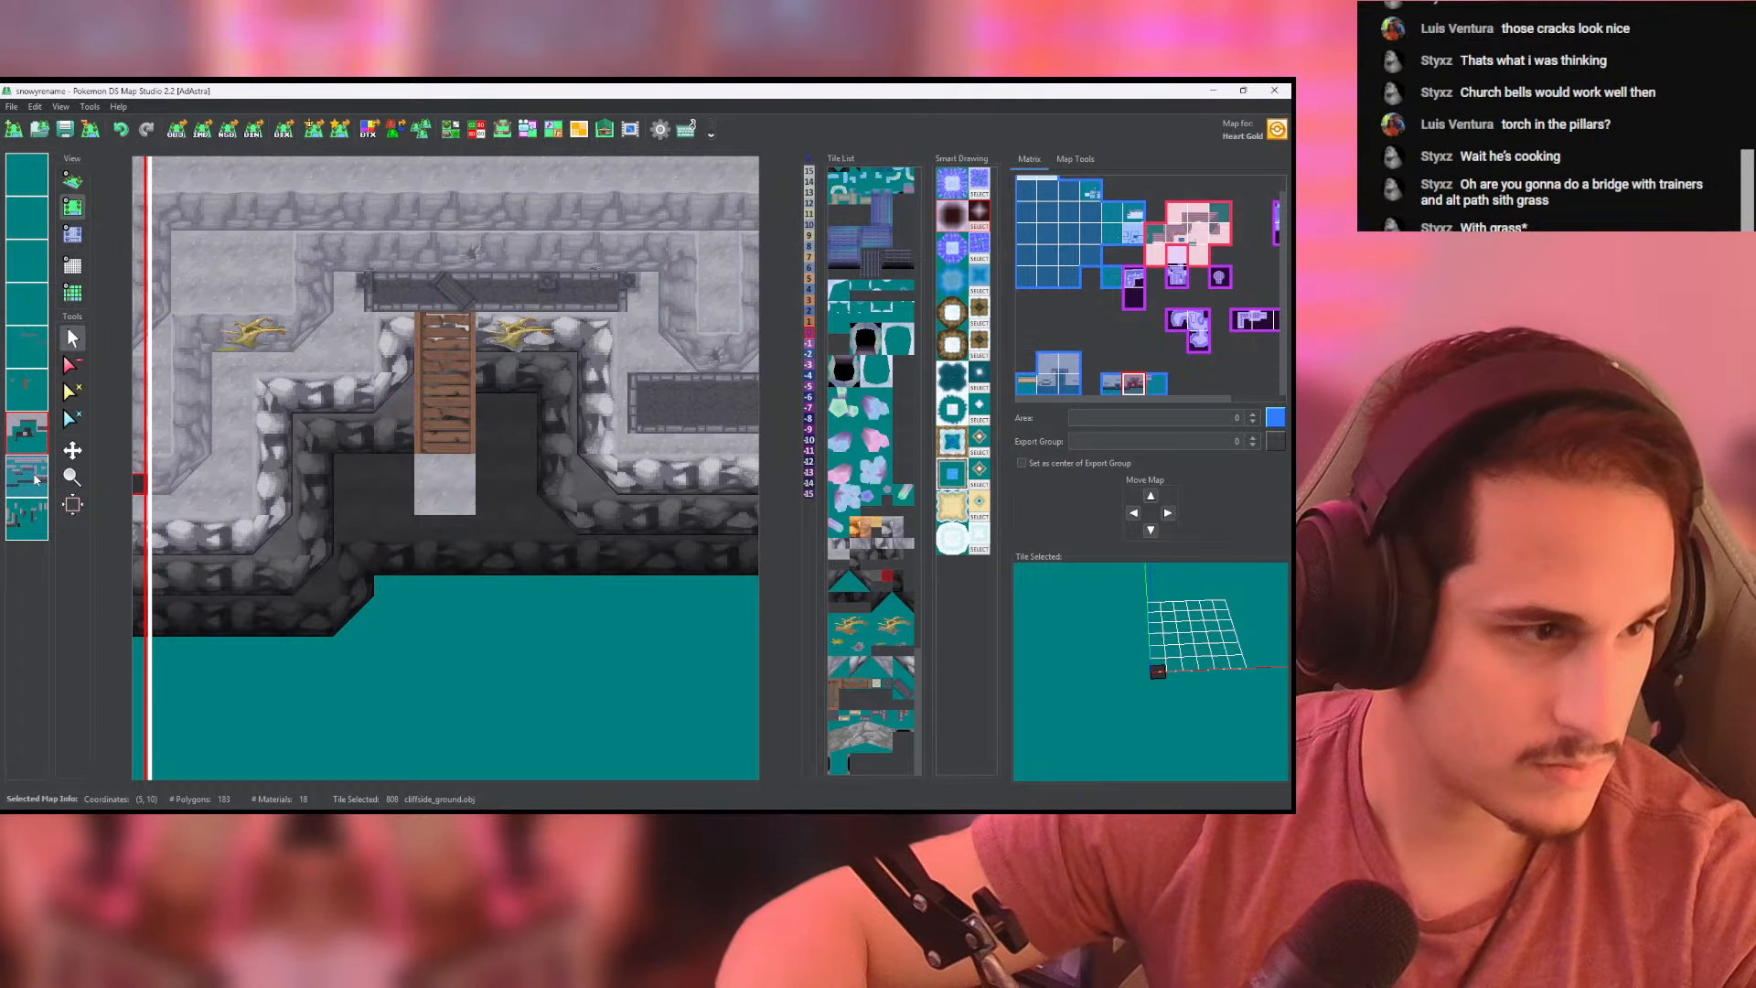
left_click(37, 477)
right_click(344, 392)
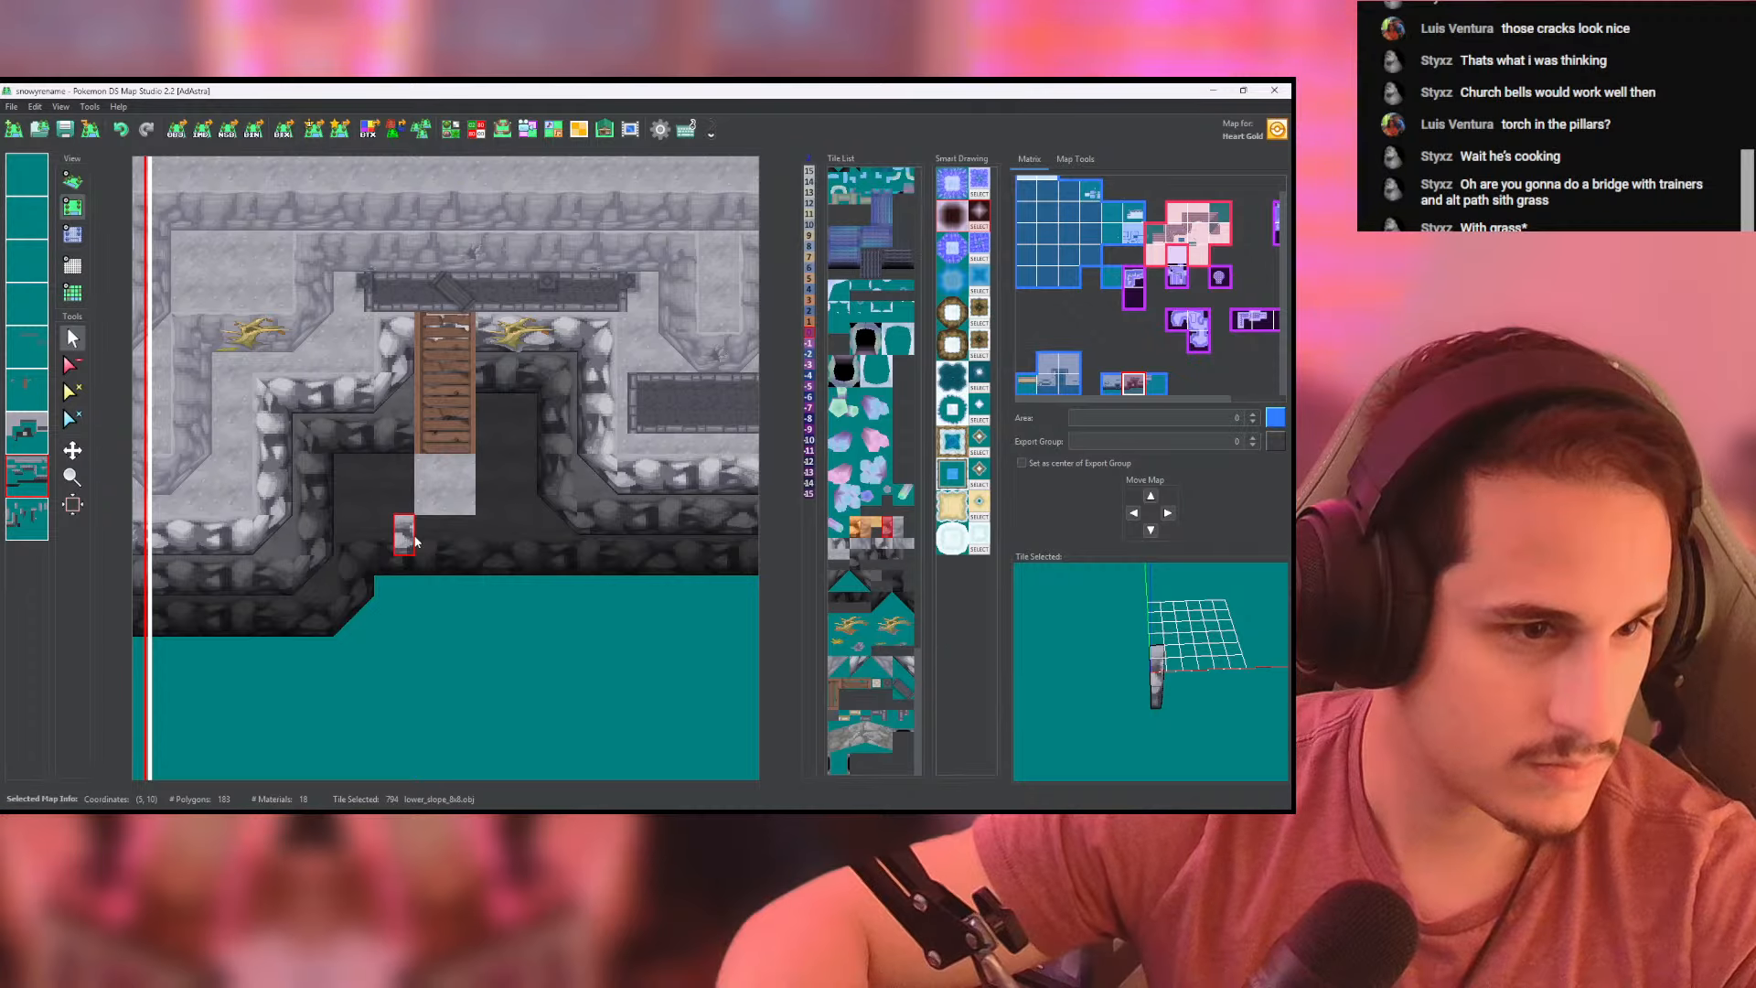
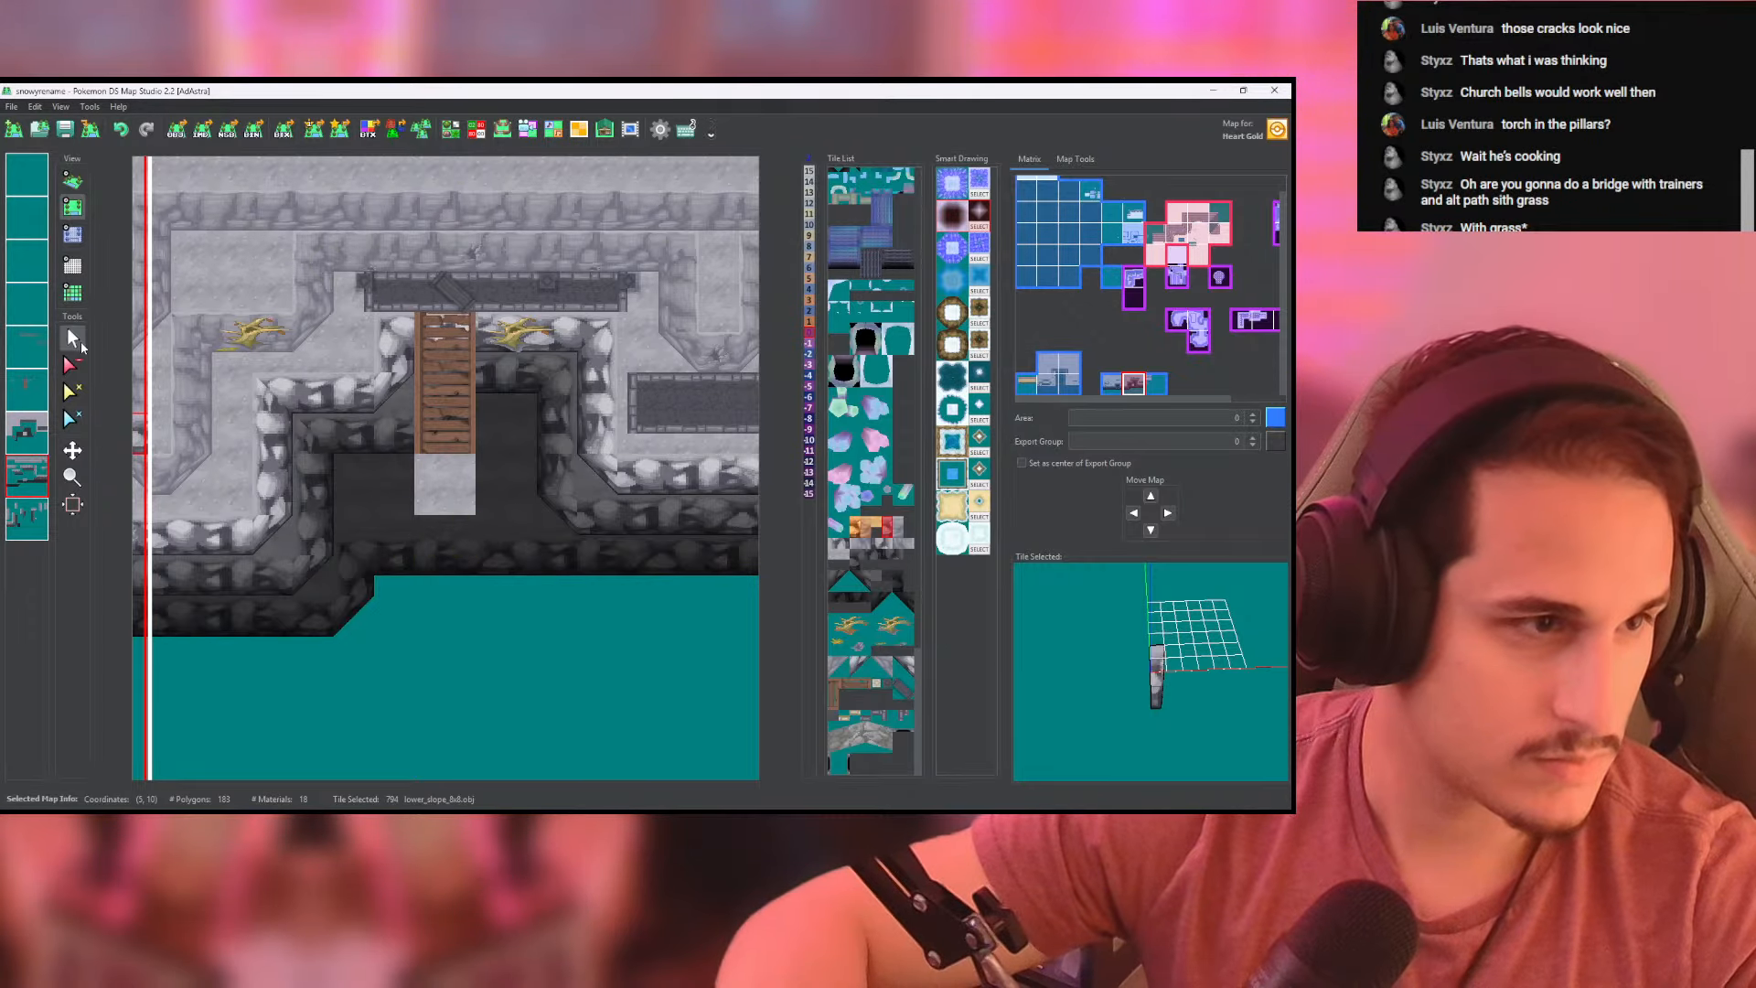
- On the cliff-face layer, clear the lowest dark rock row below the bridge and place a light rock face under the landing
left_click(28, 467)
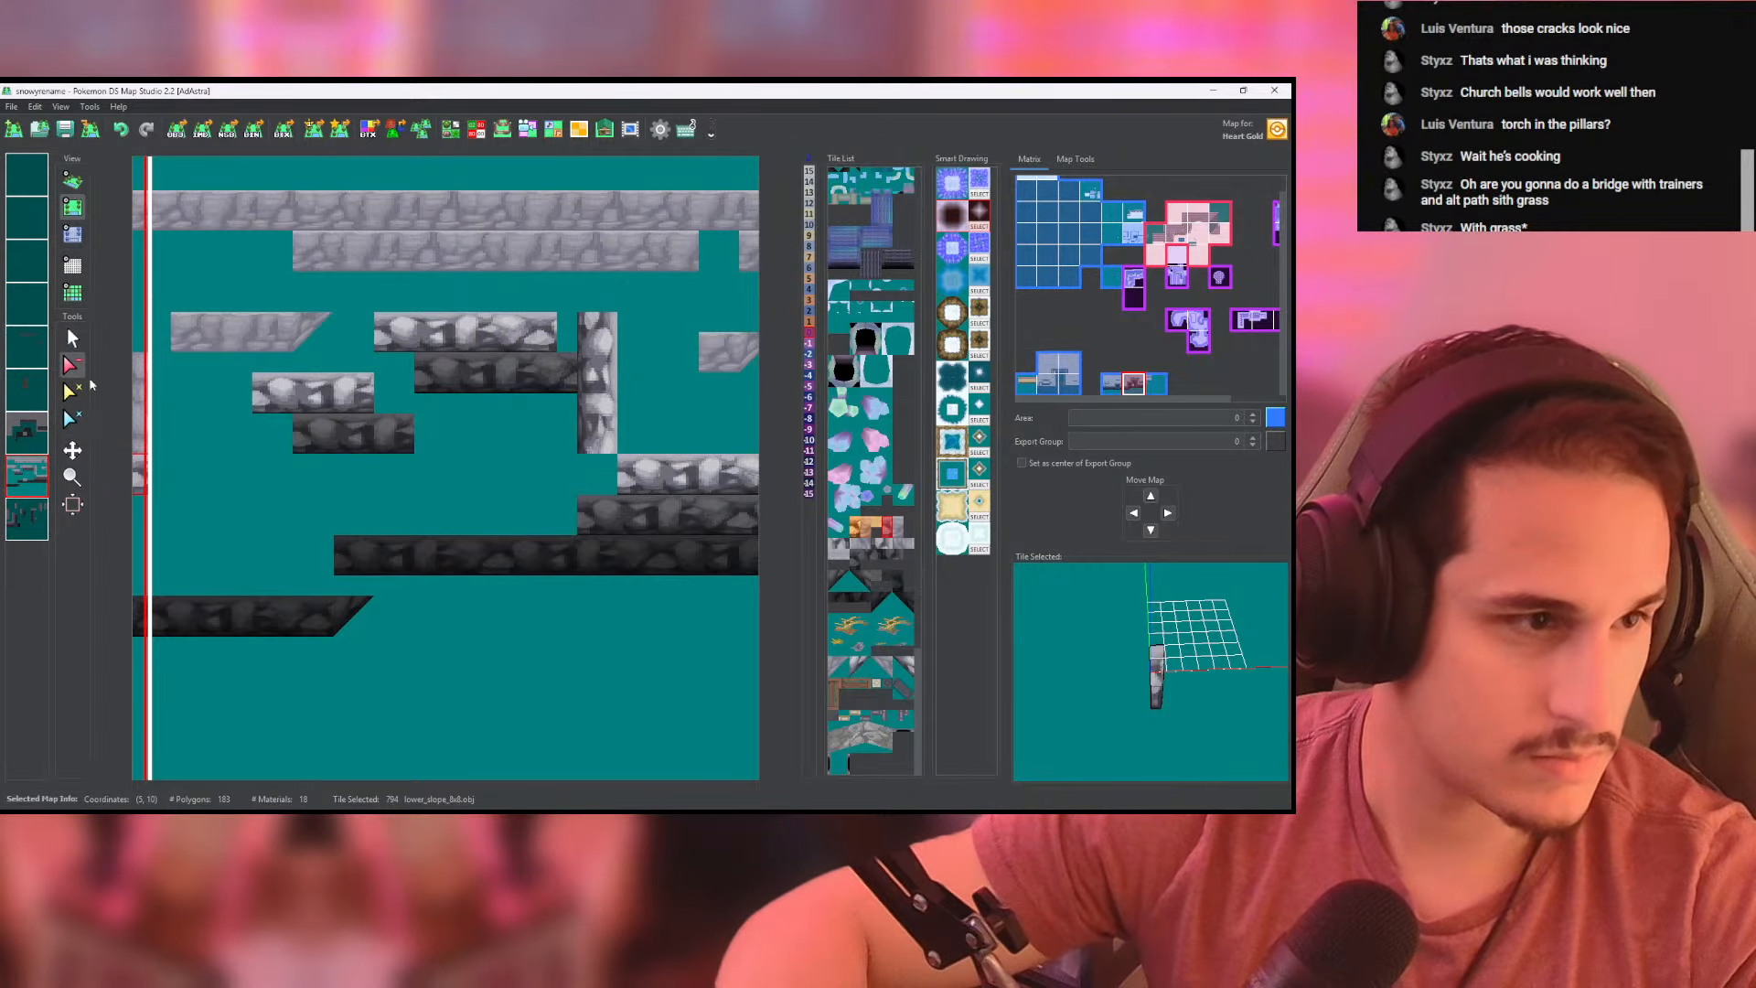
left_click_drag(345, 568, 560, 562)
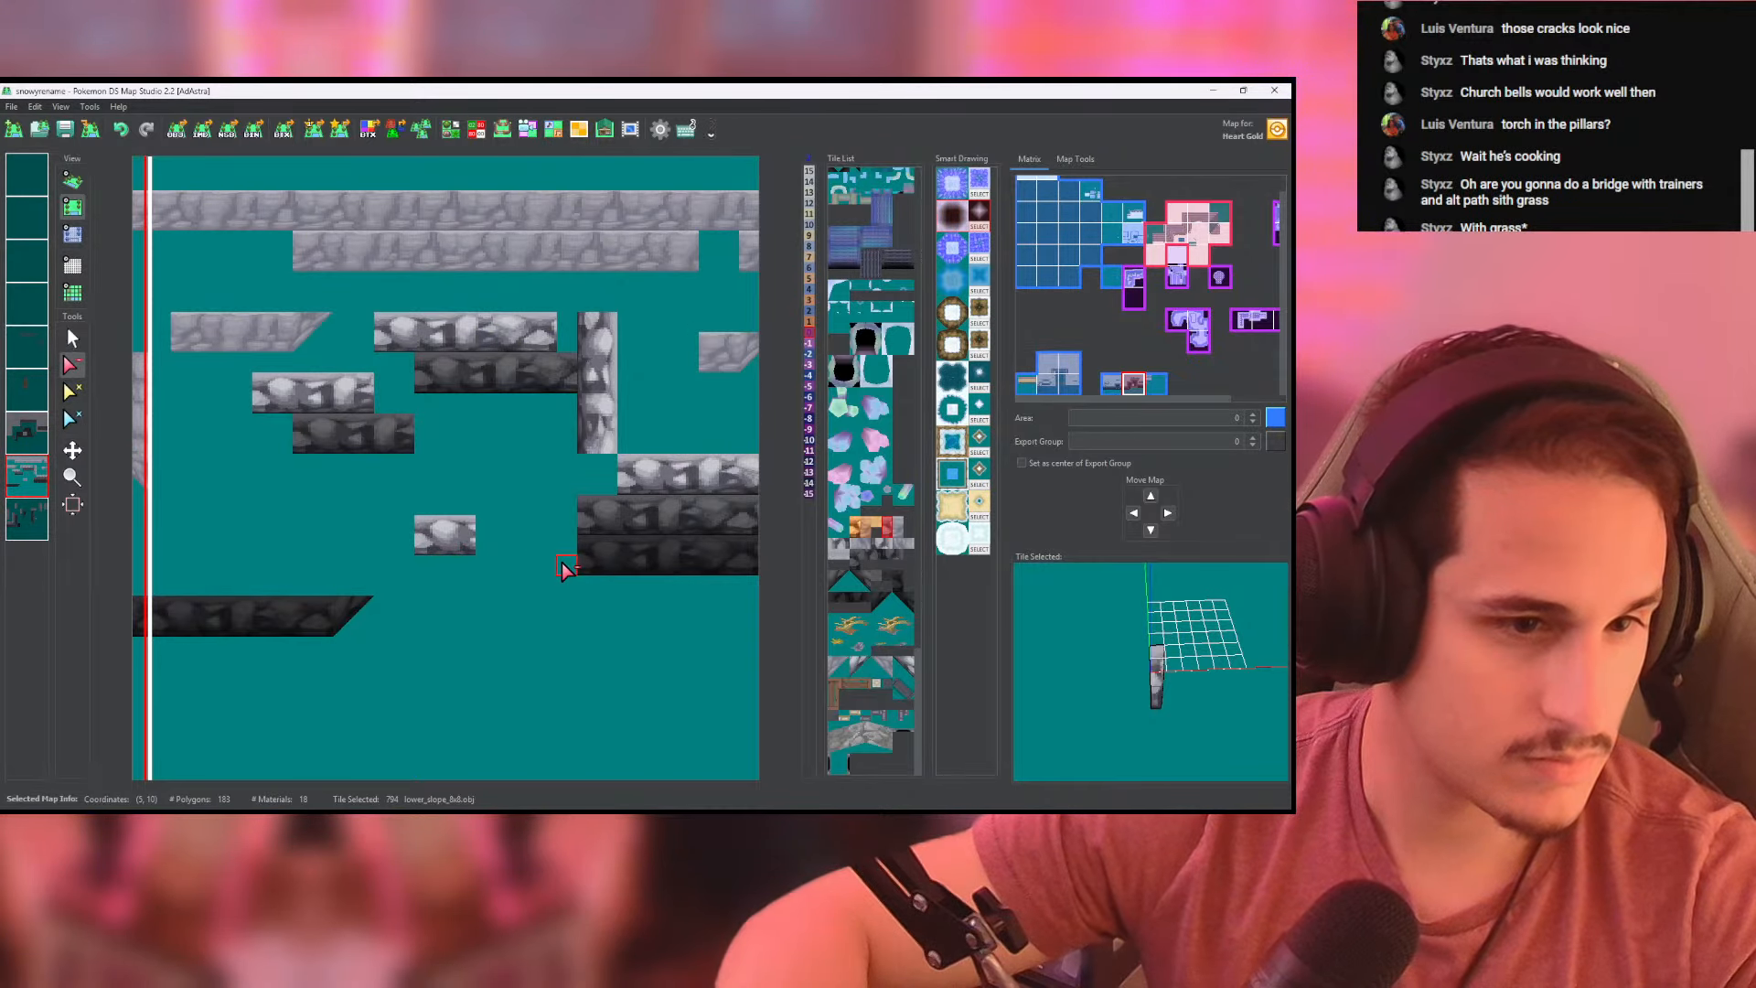
left_click(30, 469)
scroll(479, 549, "up", 3)
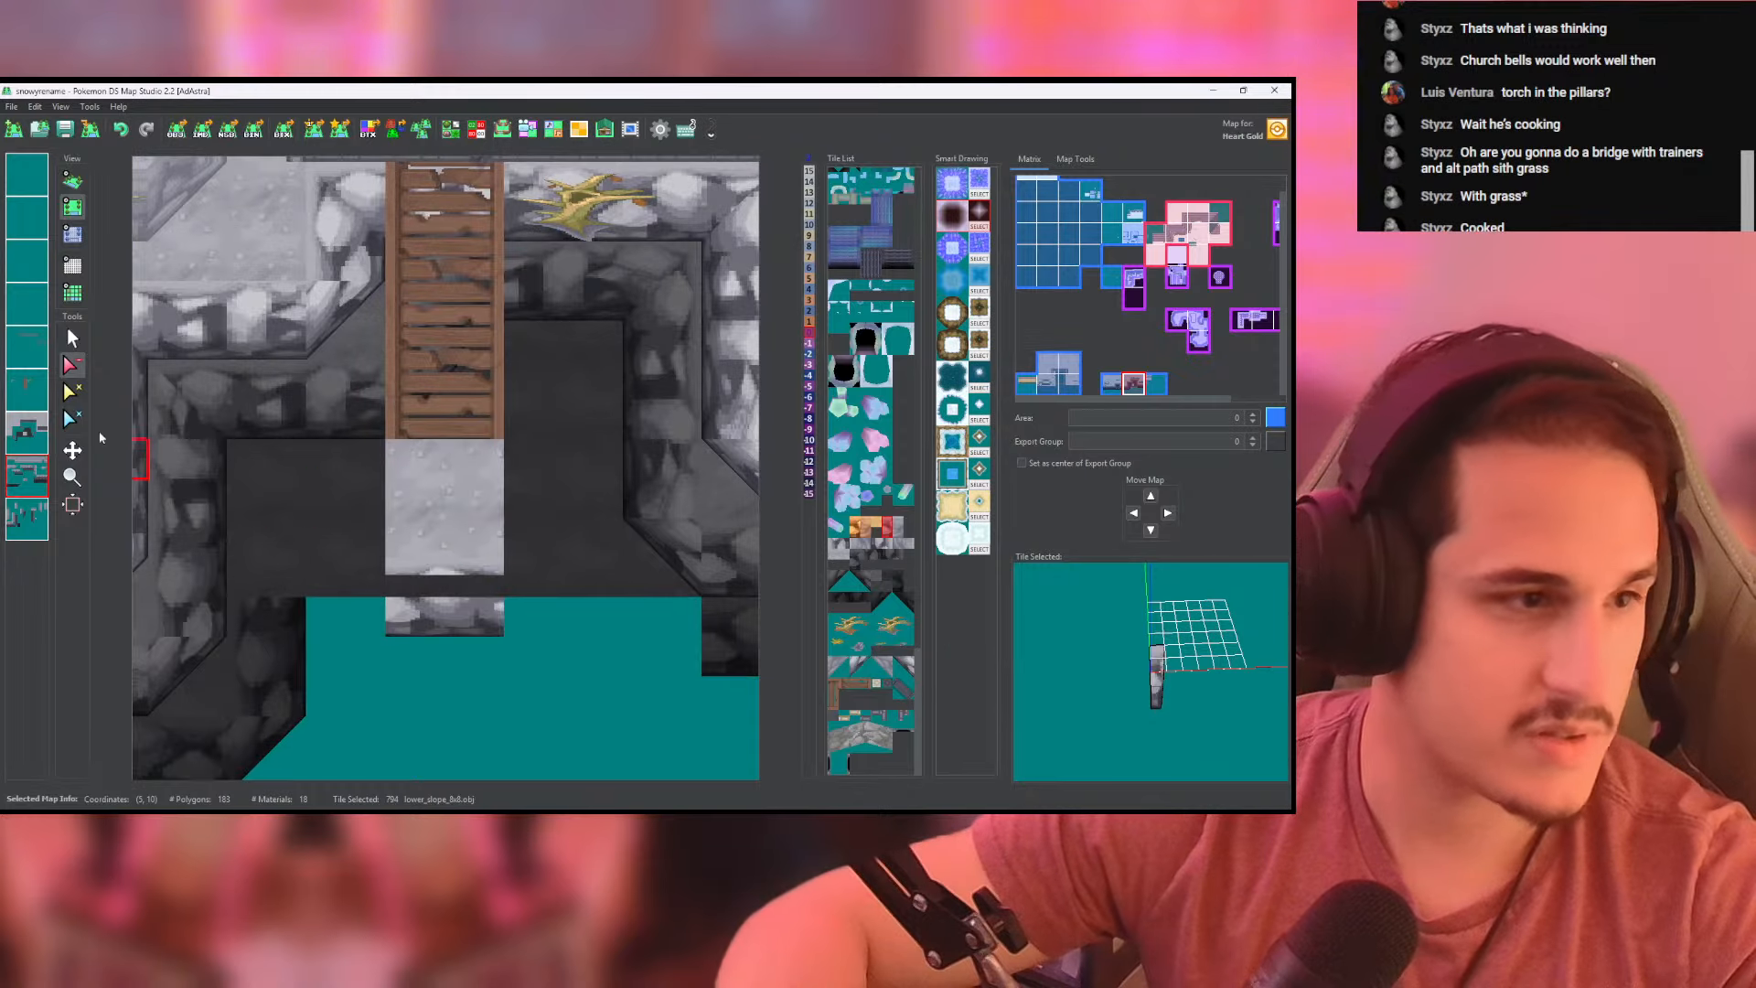
- On the ground layer, erase the dark floor tiles immediately surrounding the light landing at the foot of the wooden bridge
left_click(26, 433)
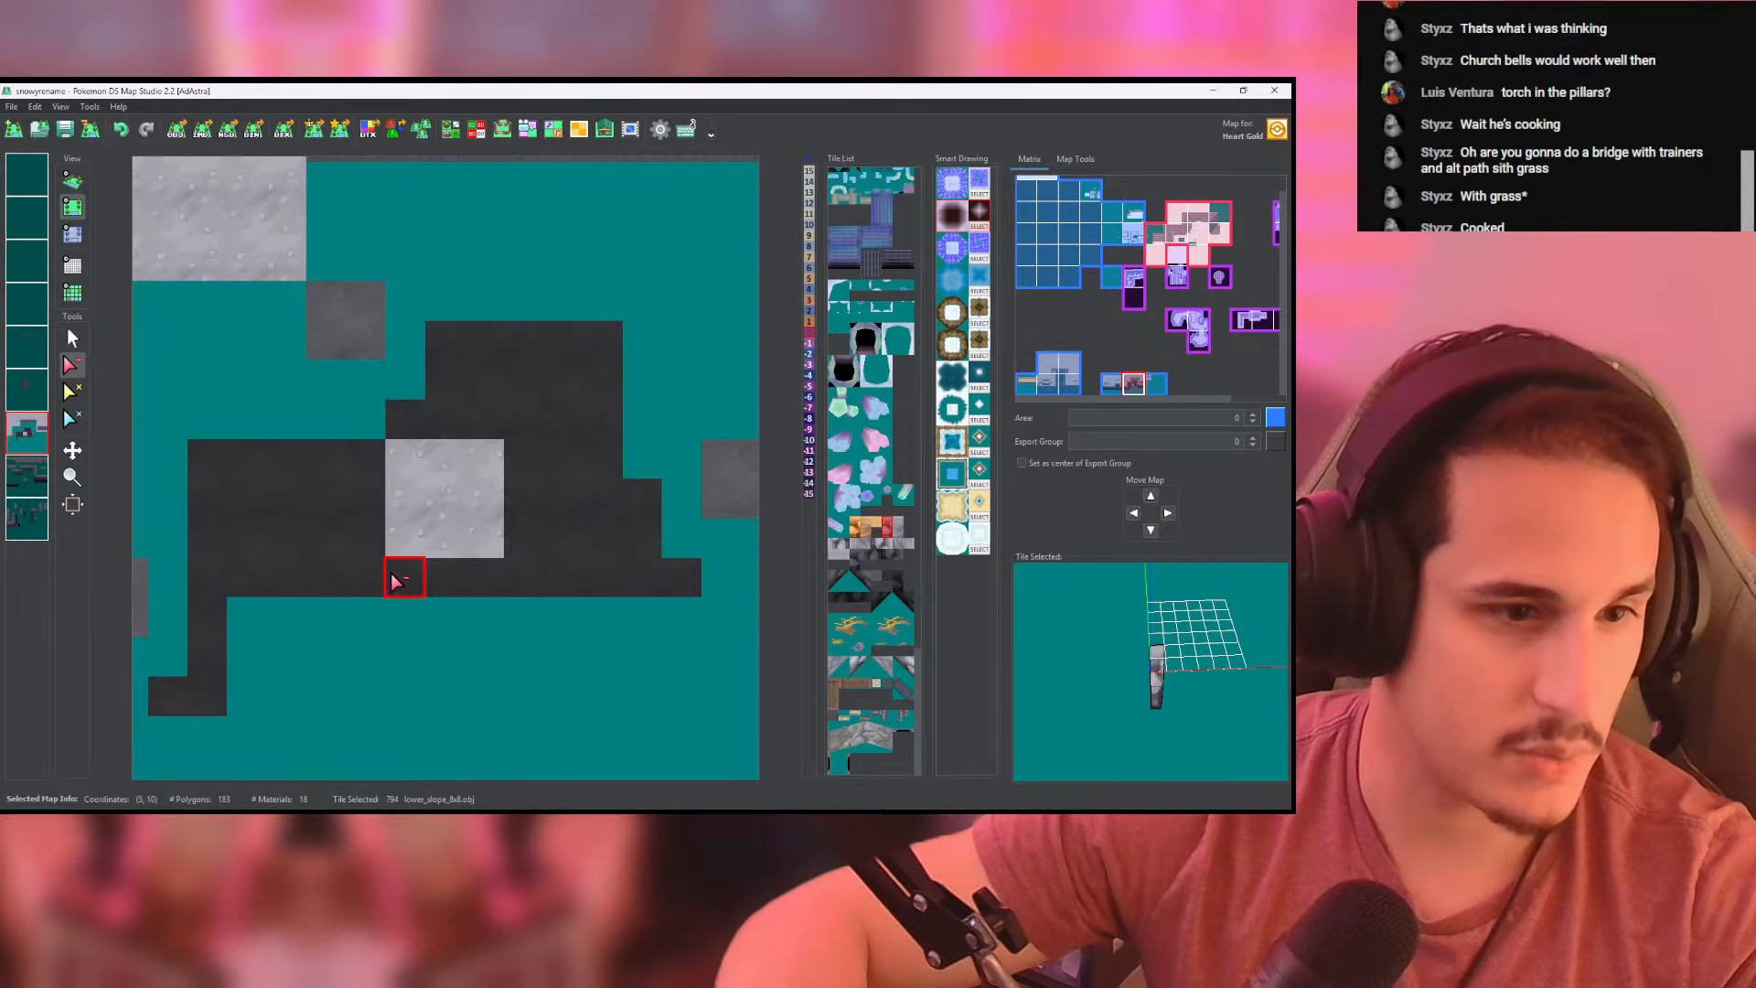
mouse_move(475, 591)
left_mouse_down()
mouse_move(526, 453)
mouse_move(358, 419)
mouse_move(362, 575)
left_mouse_up()
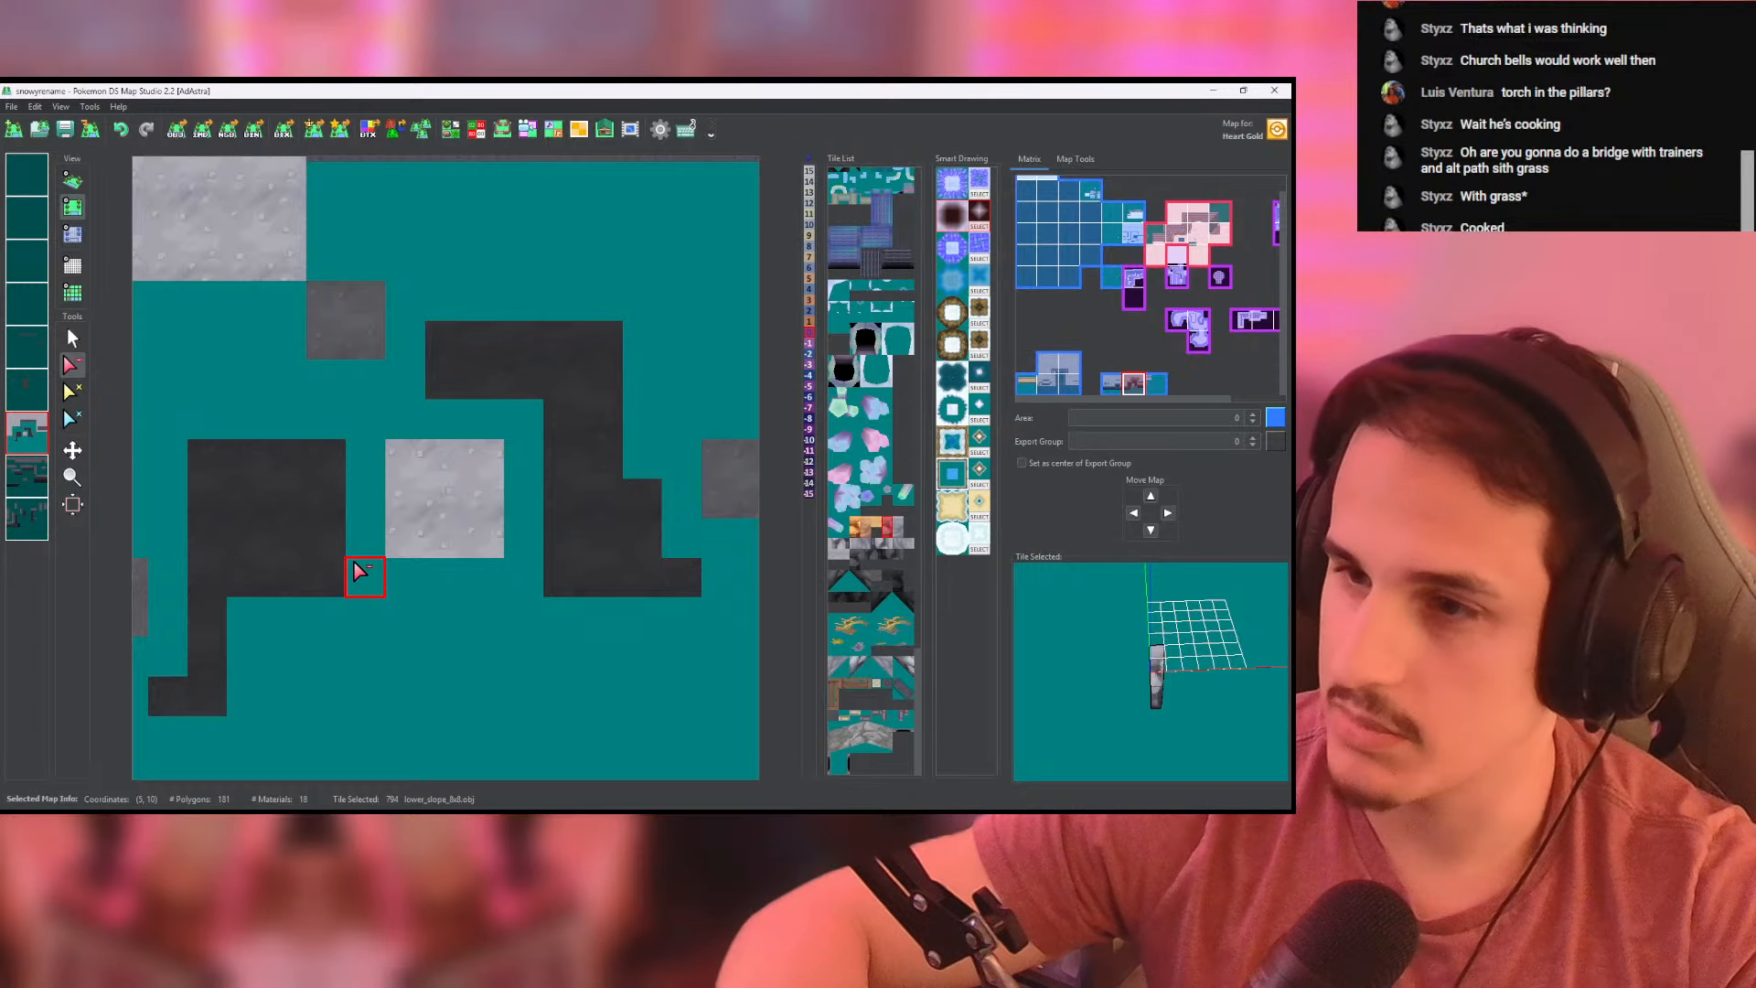
left_click(28, 473)
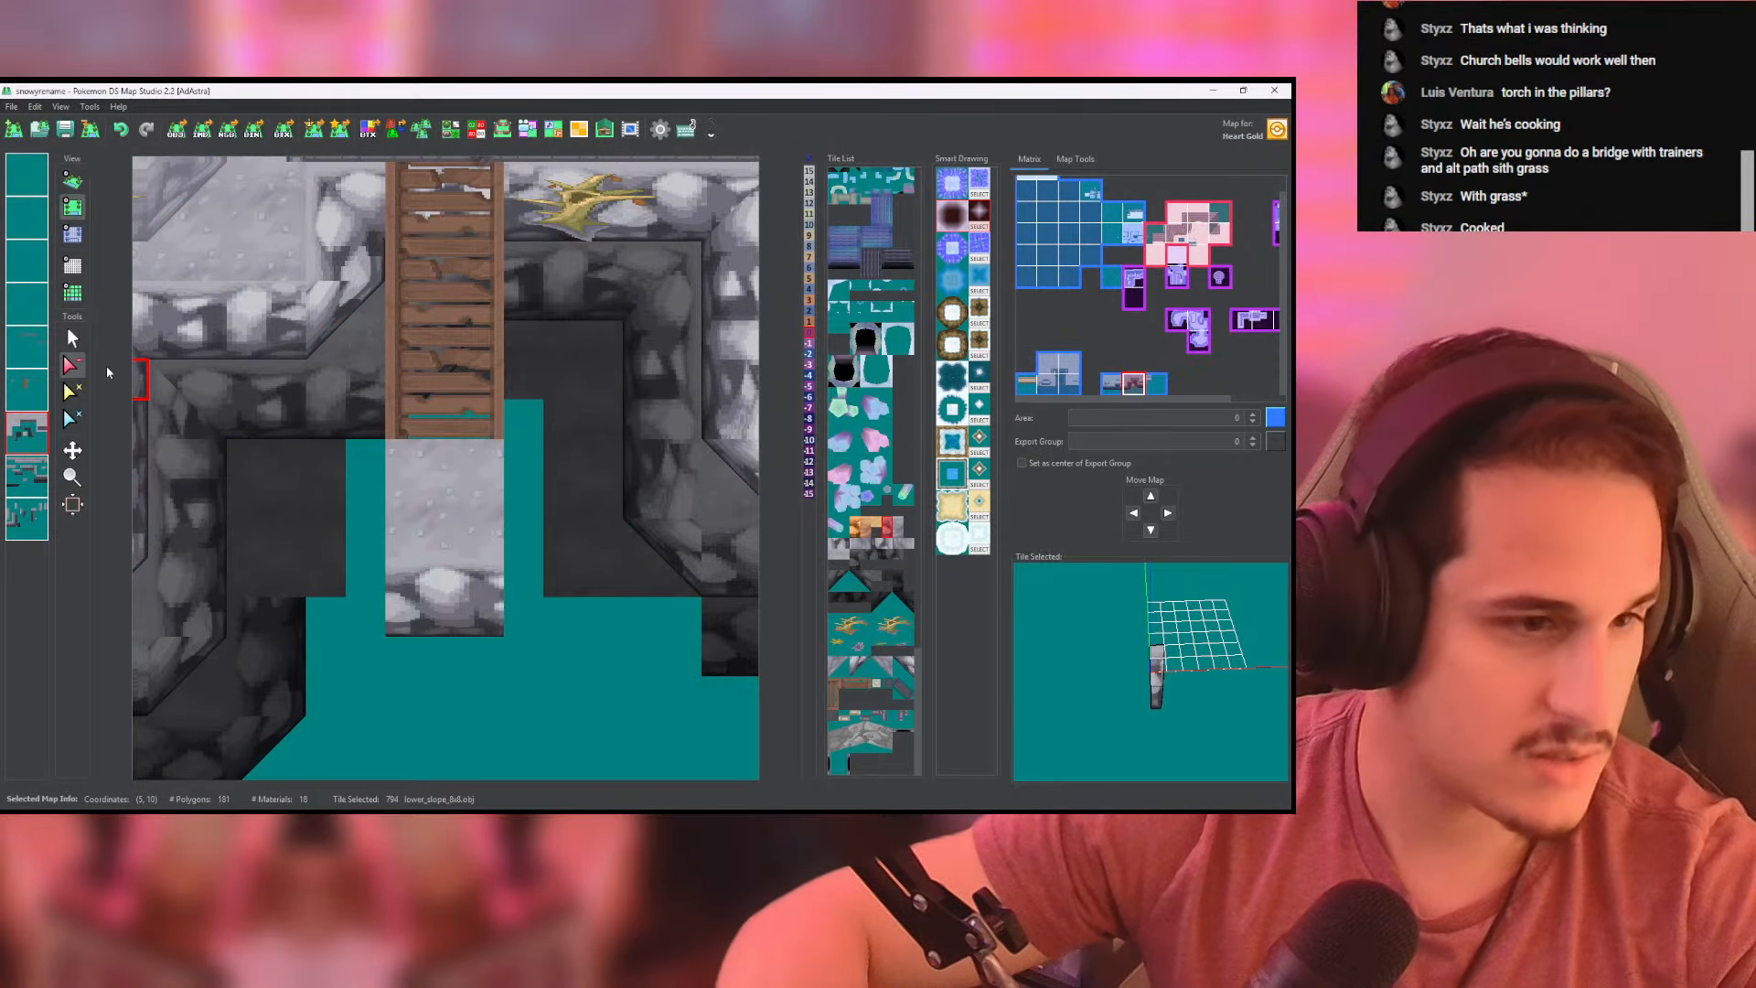
- Set the height of the light landing's ground tiles to 0 and check the landing in the 3D view
left_click(72, 233)
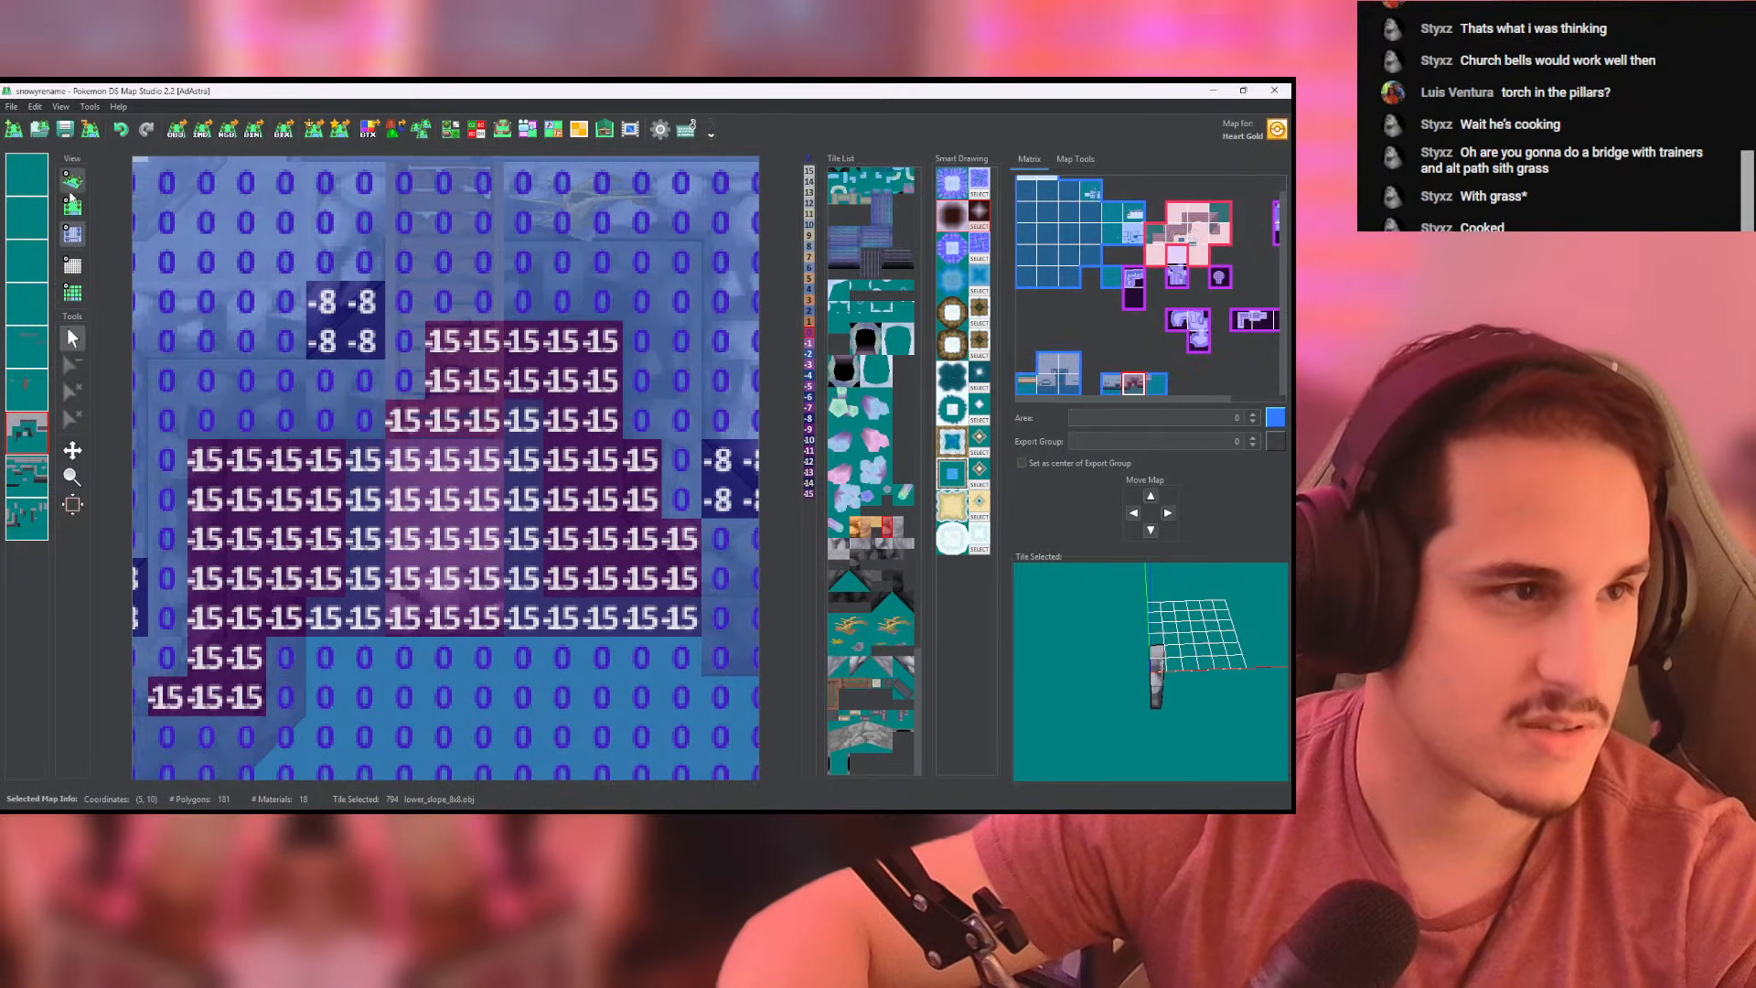
left_click(72, 187)
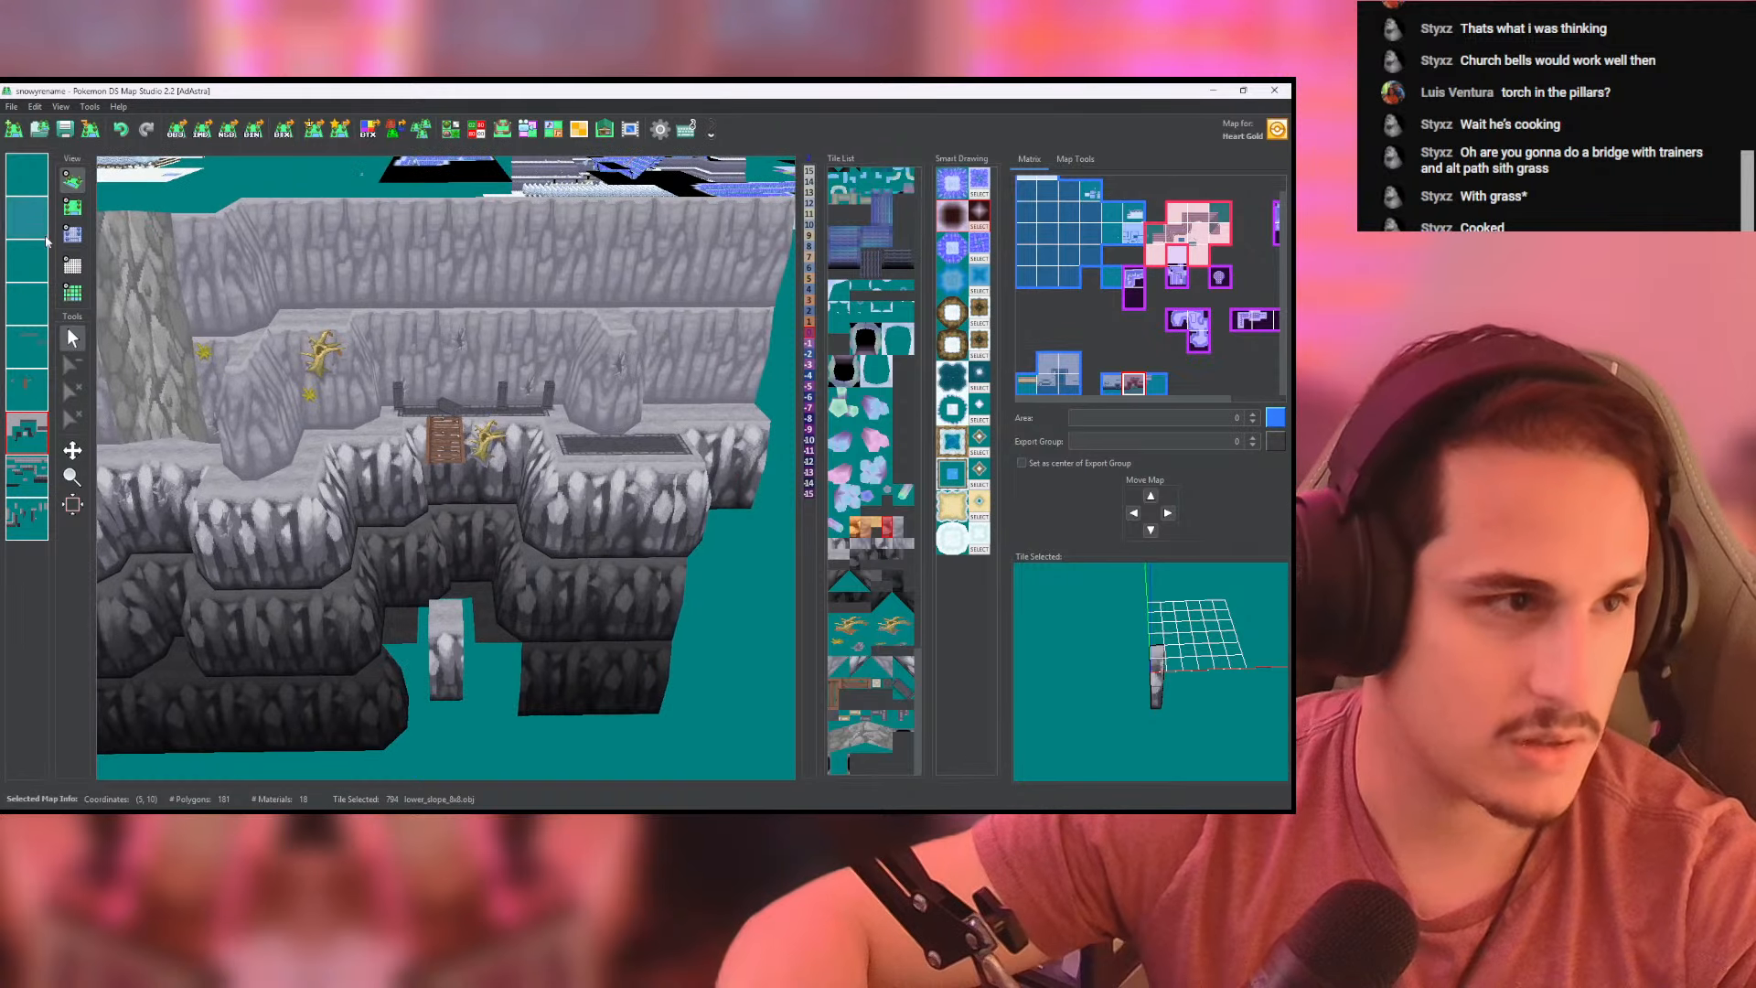
left_click(72, 234)
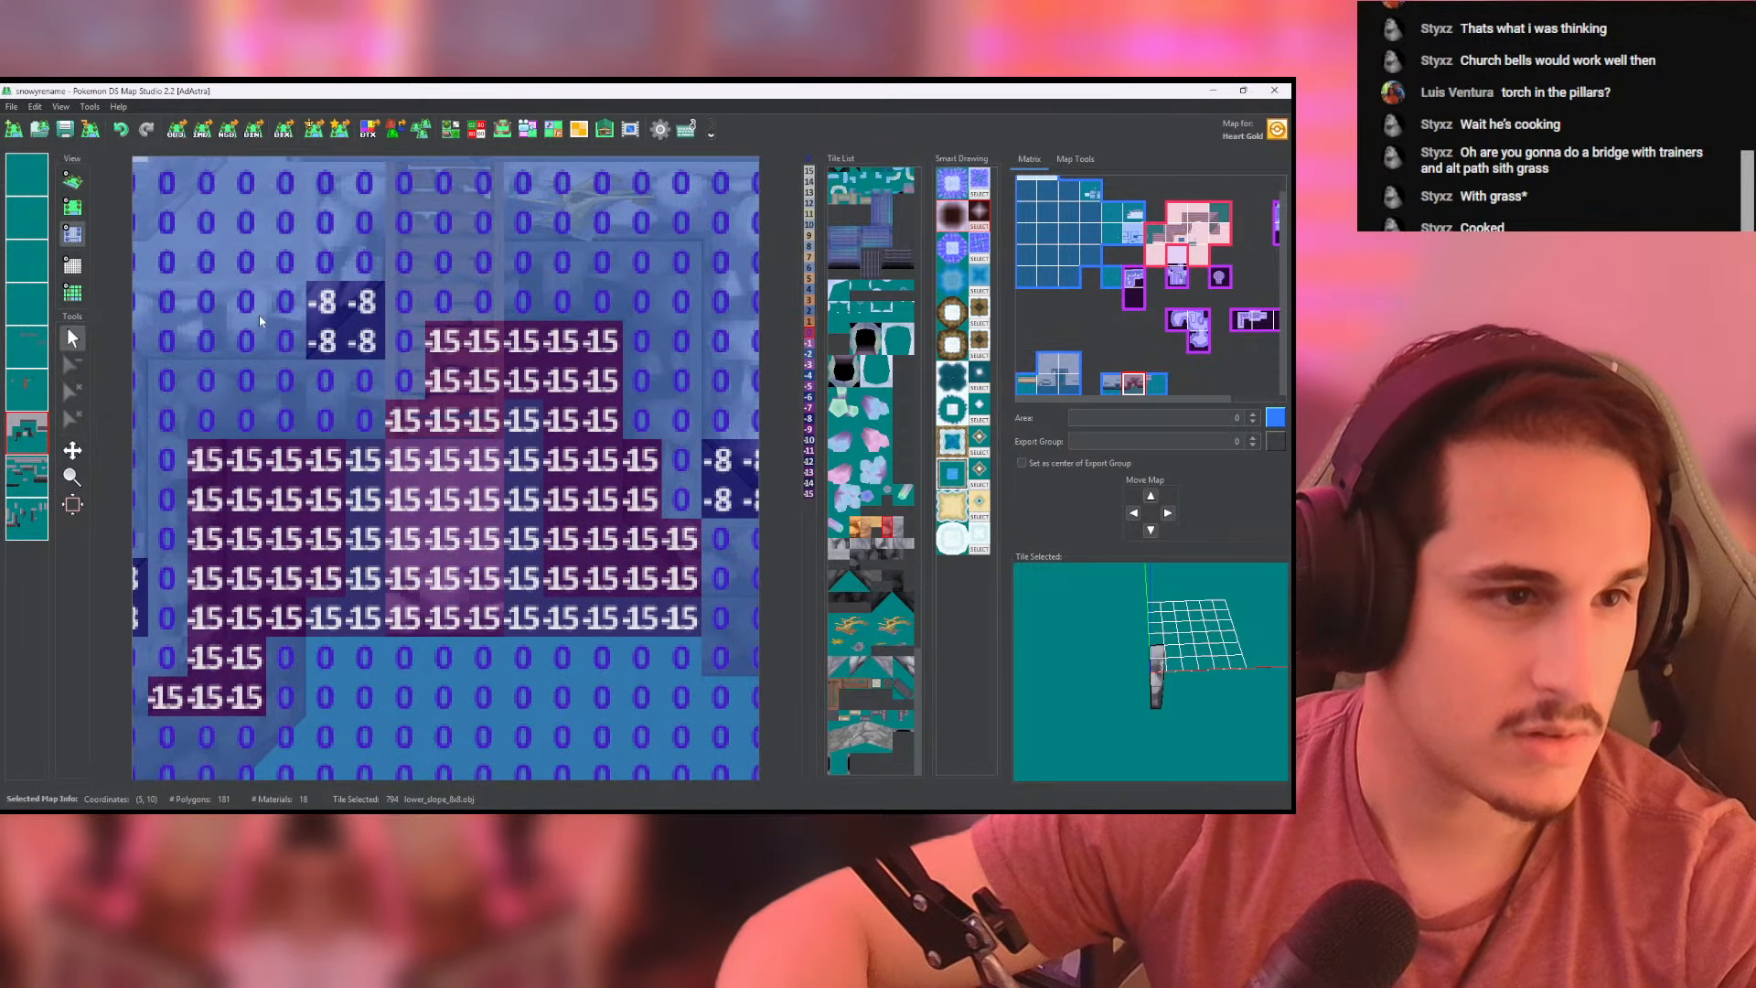
mouse_move(418, 520)
left_mouse_down()
mouse_move(419, 589)
mouse_move(485, 567)
mouse_move(451, 579)
left_mouse_up()
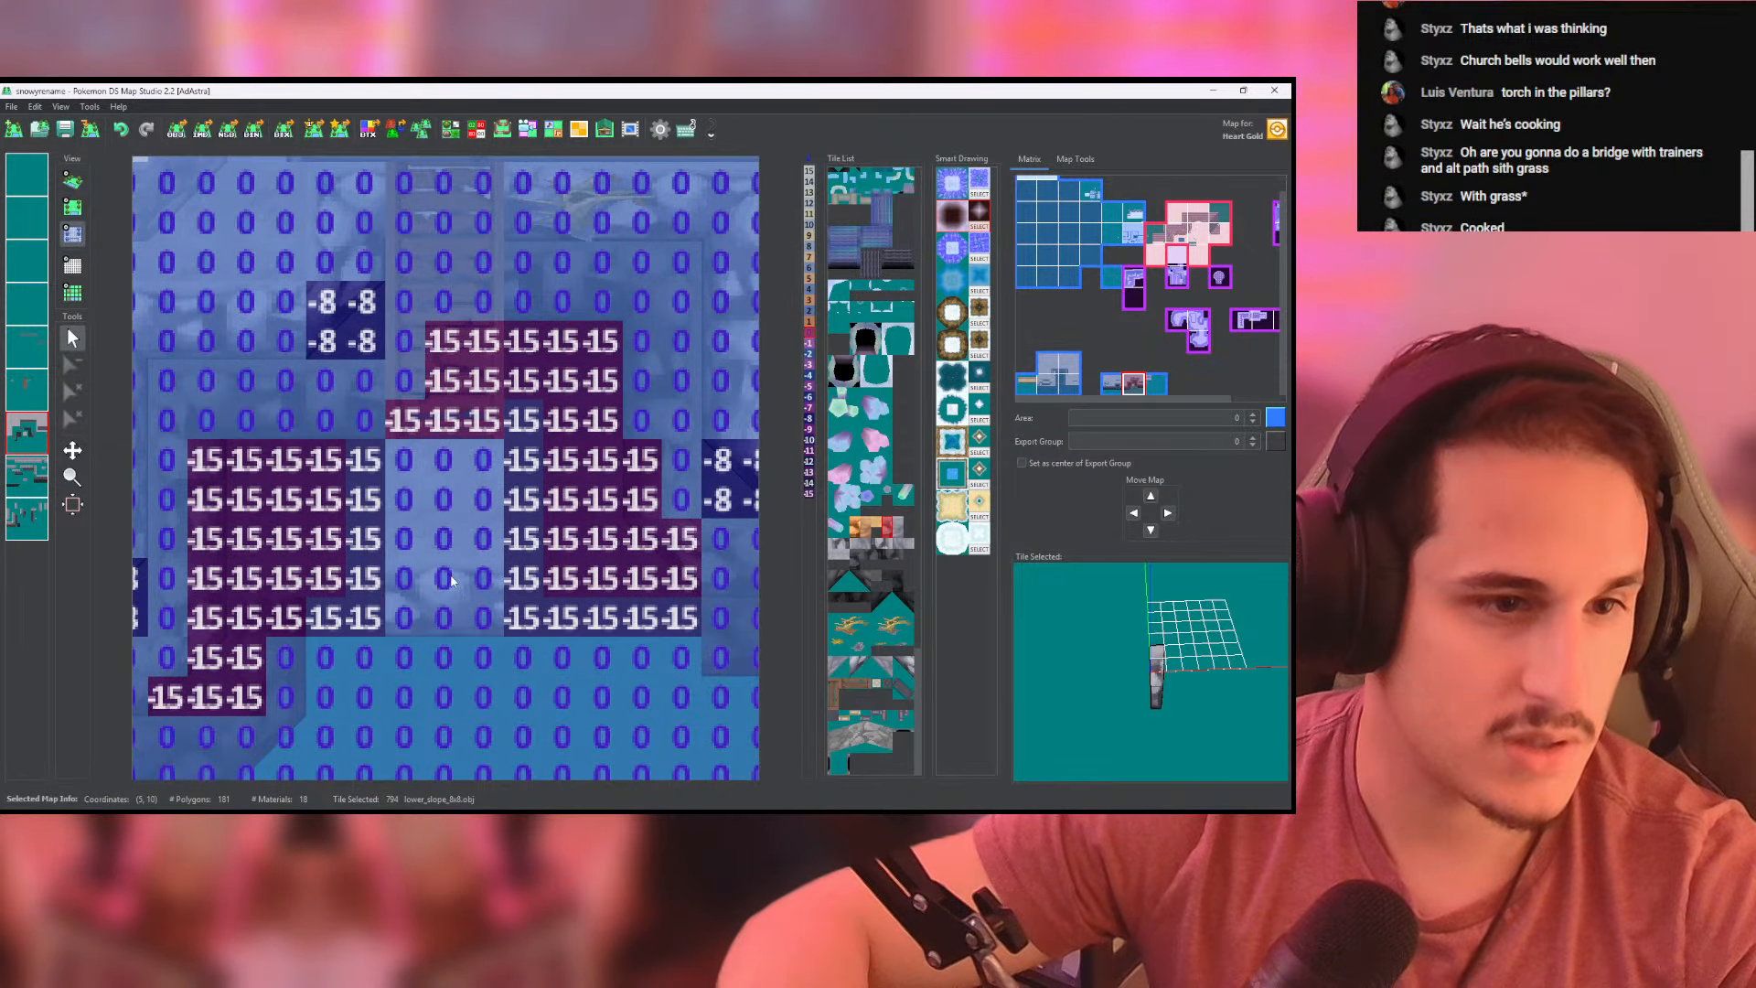
left_click(72, 181)
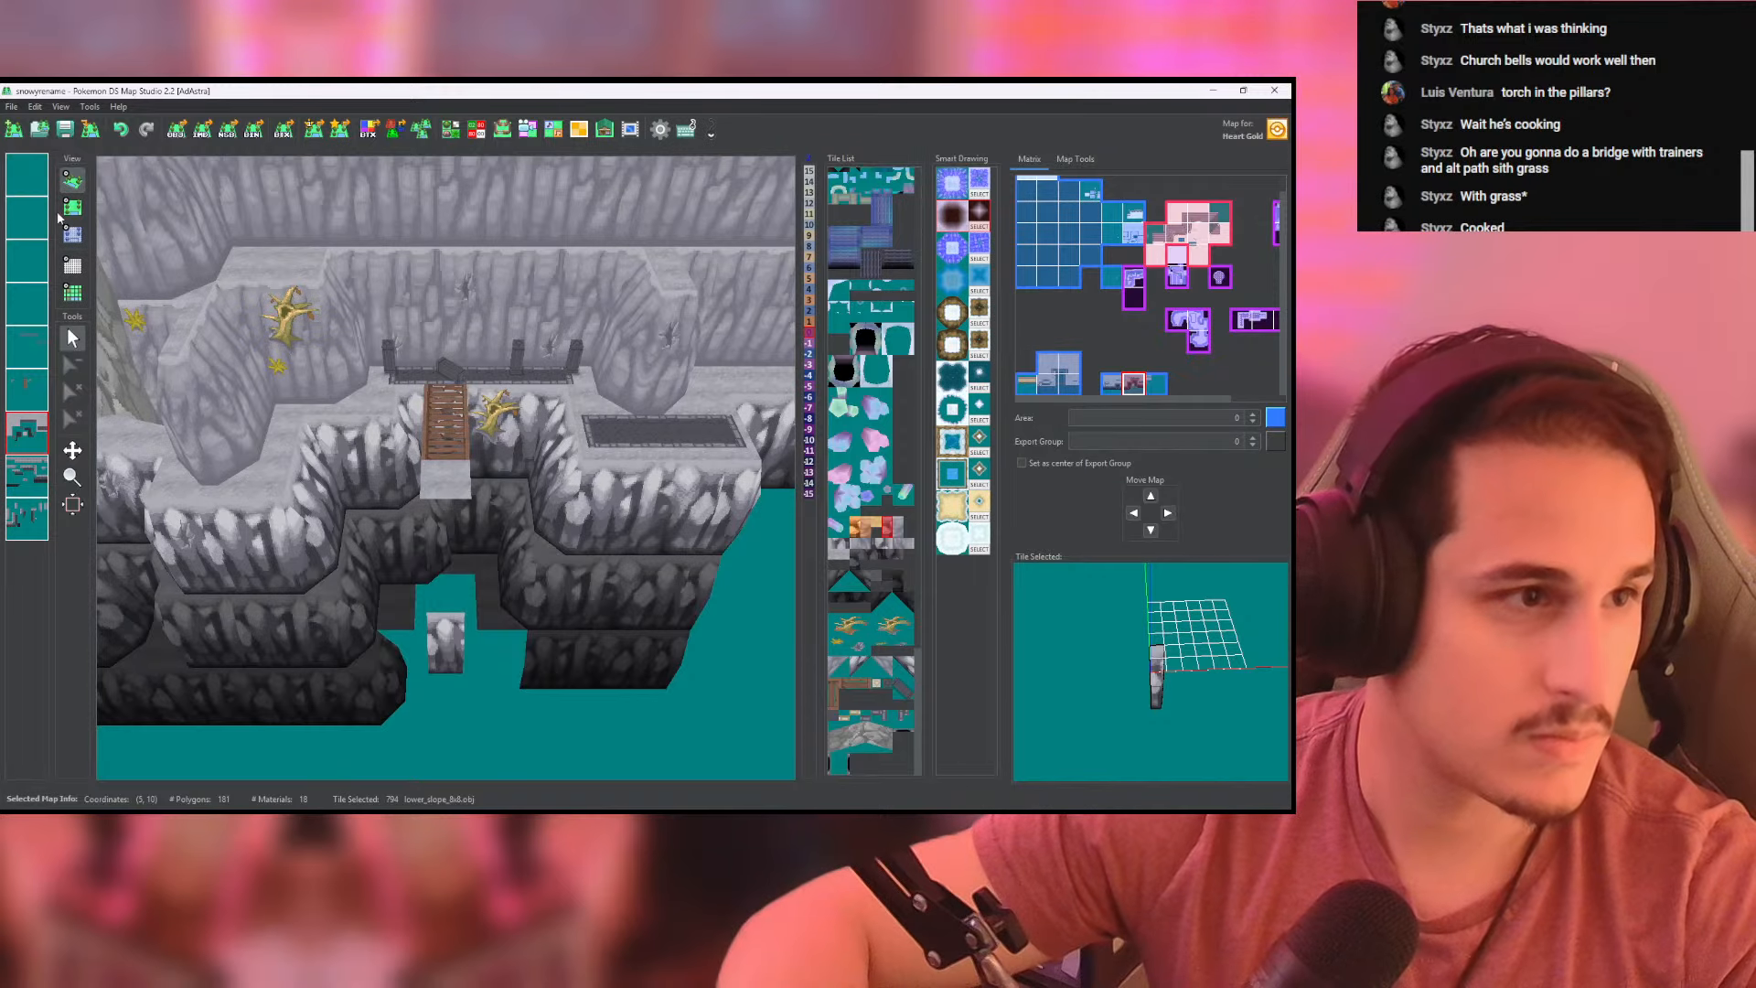
- Set the height of the landing's front rock face to 0 on the cliff-face layer and check it in 3D
left_click(72, 233)
left_click(27, 475)
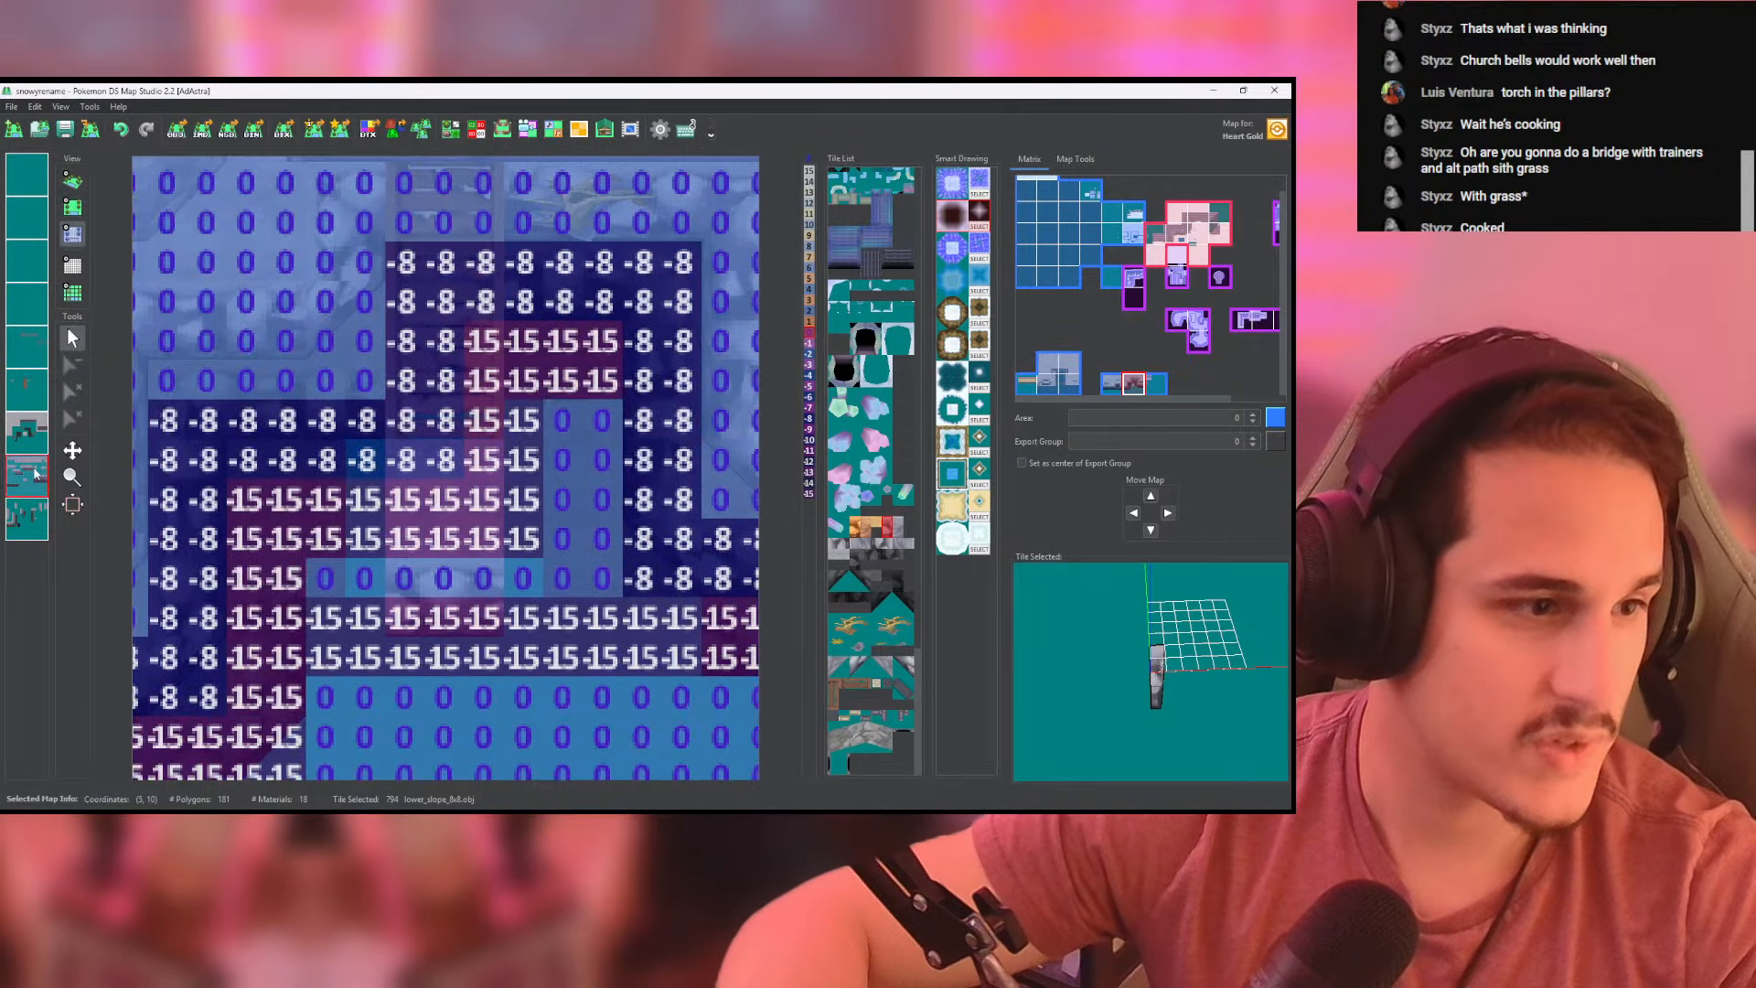
left_click(477, 614)
left_click(72, 181)
scroll(265, 321, "up", 5)
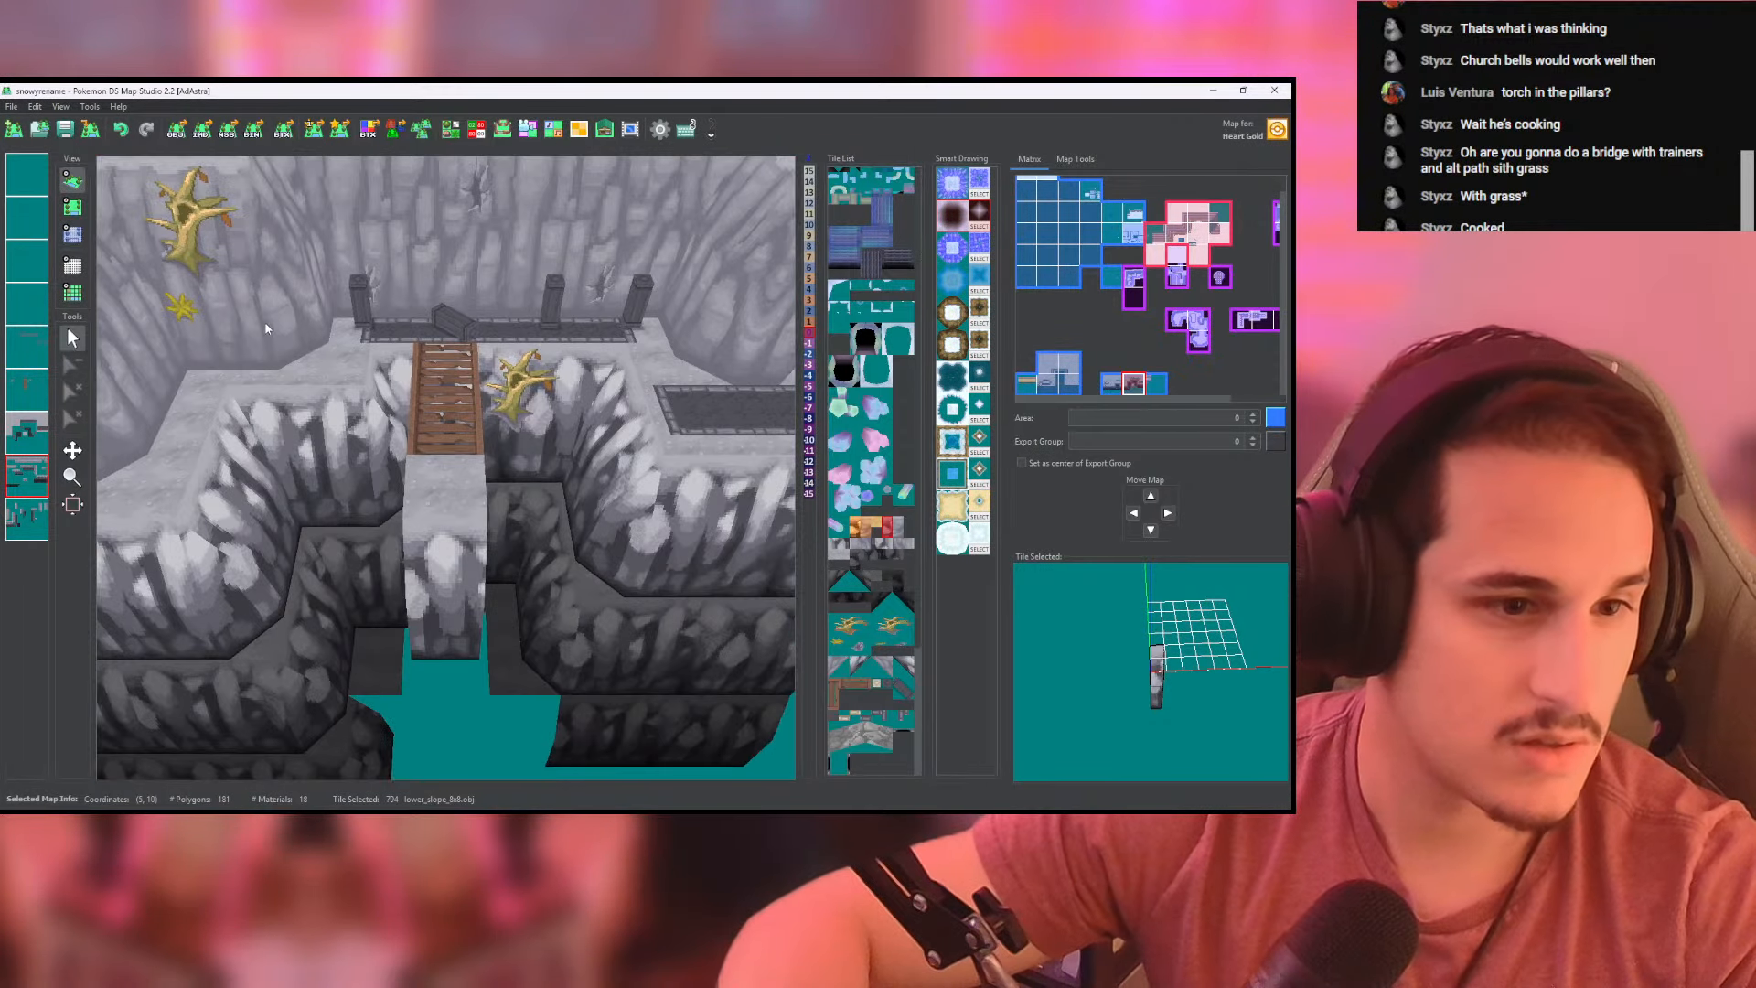
left_click_drag(265, 321, 565, 448)
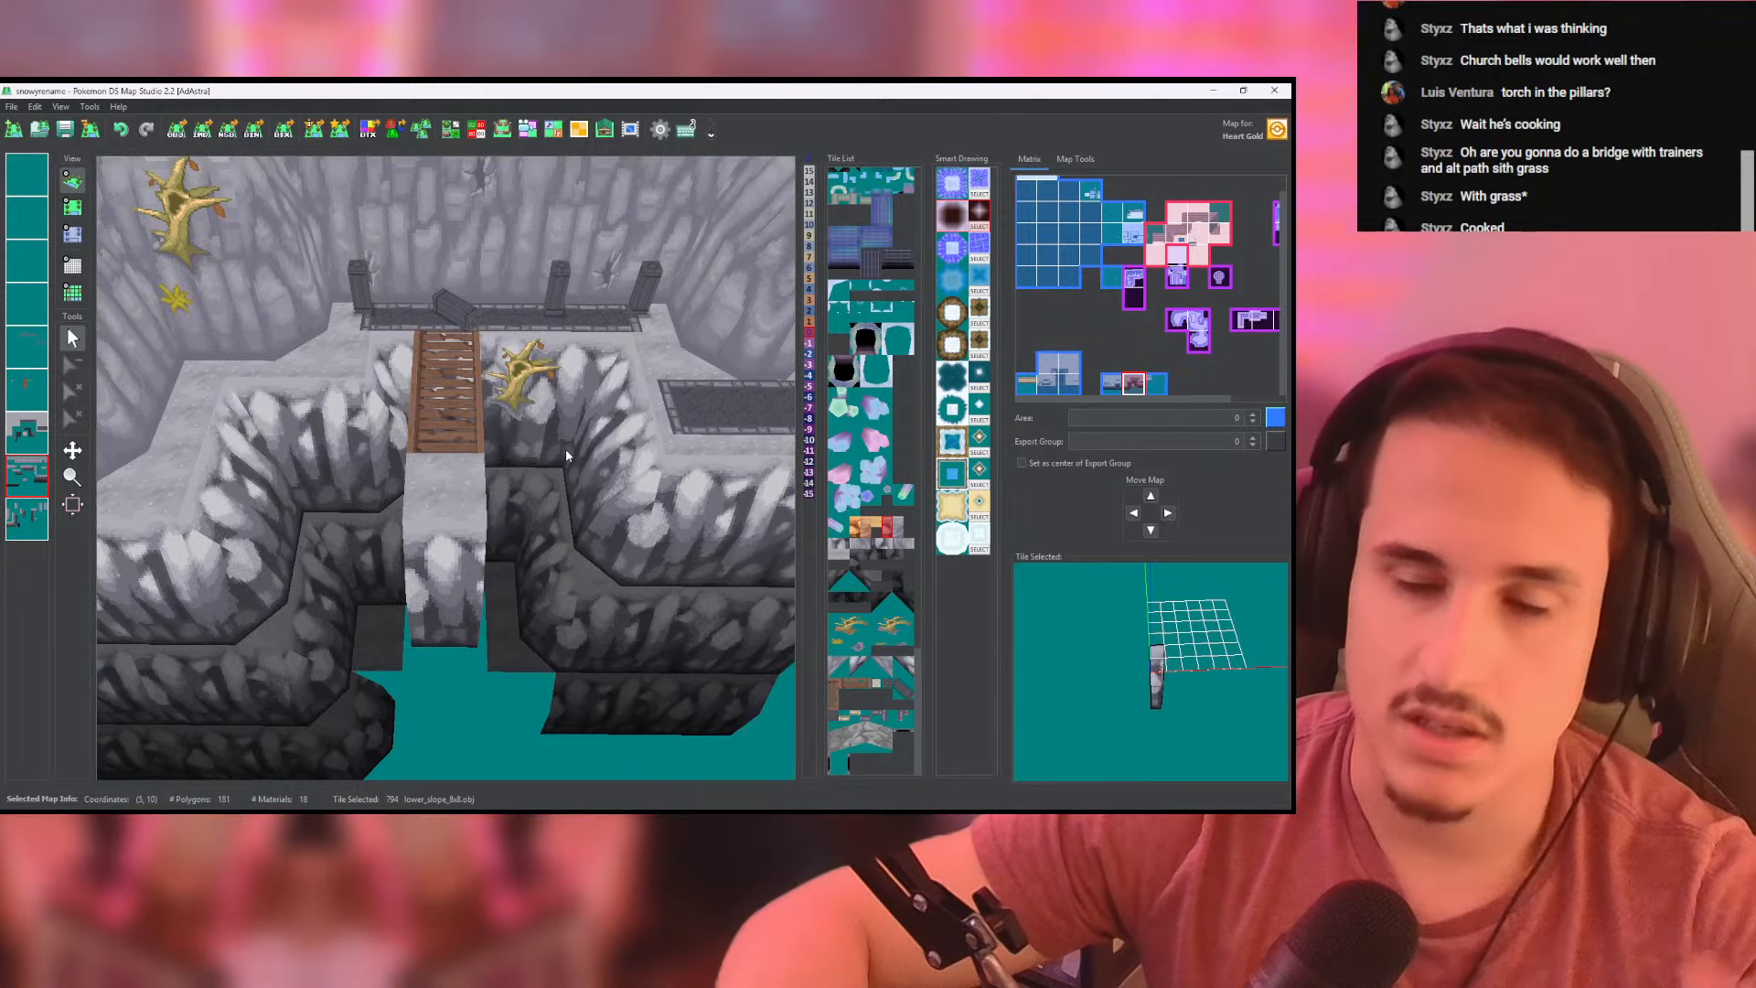
scroll(568, 451, "down", 4)
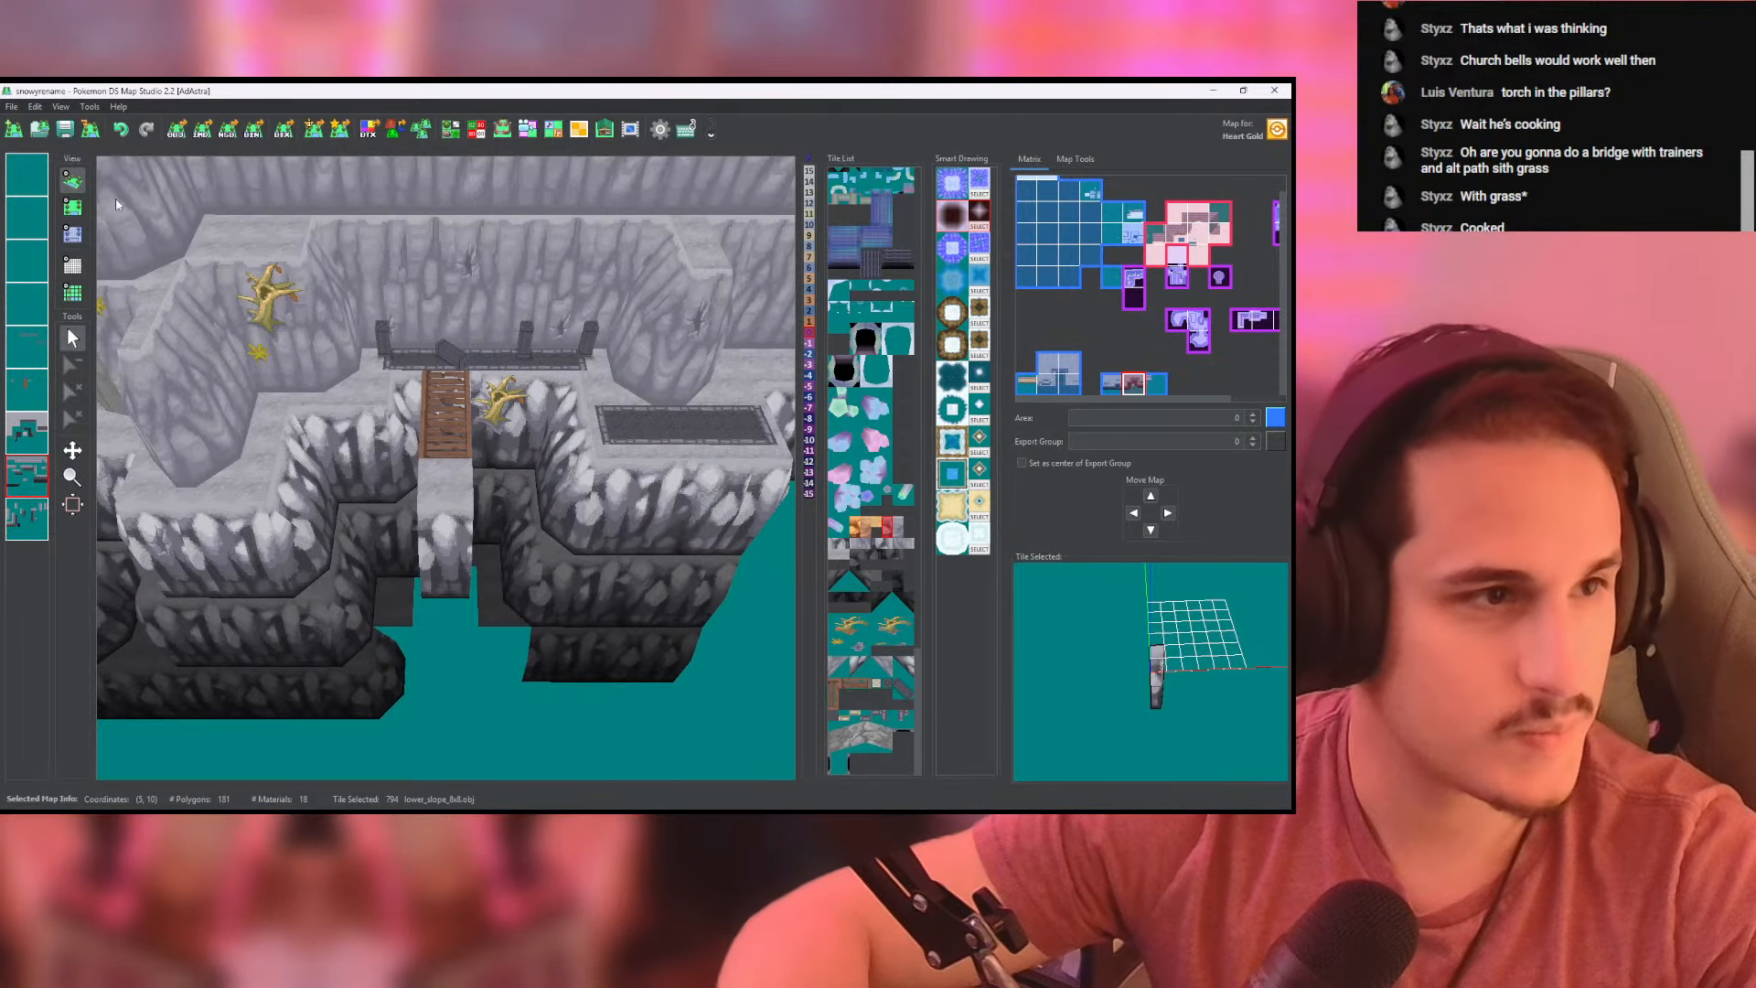
- Place mirrored high_corner rock tiles at both ends of the landing's front rock face
left_click(73, 207)
scroll(441, 485, "down", 2)
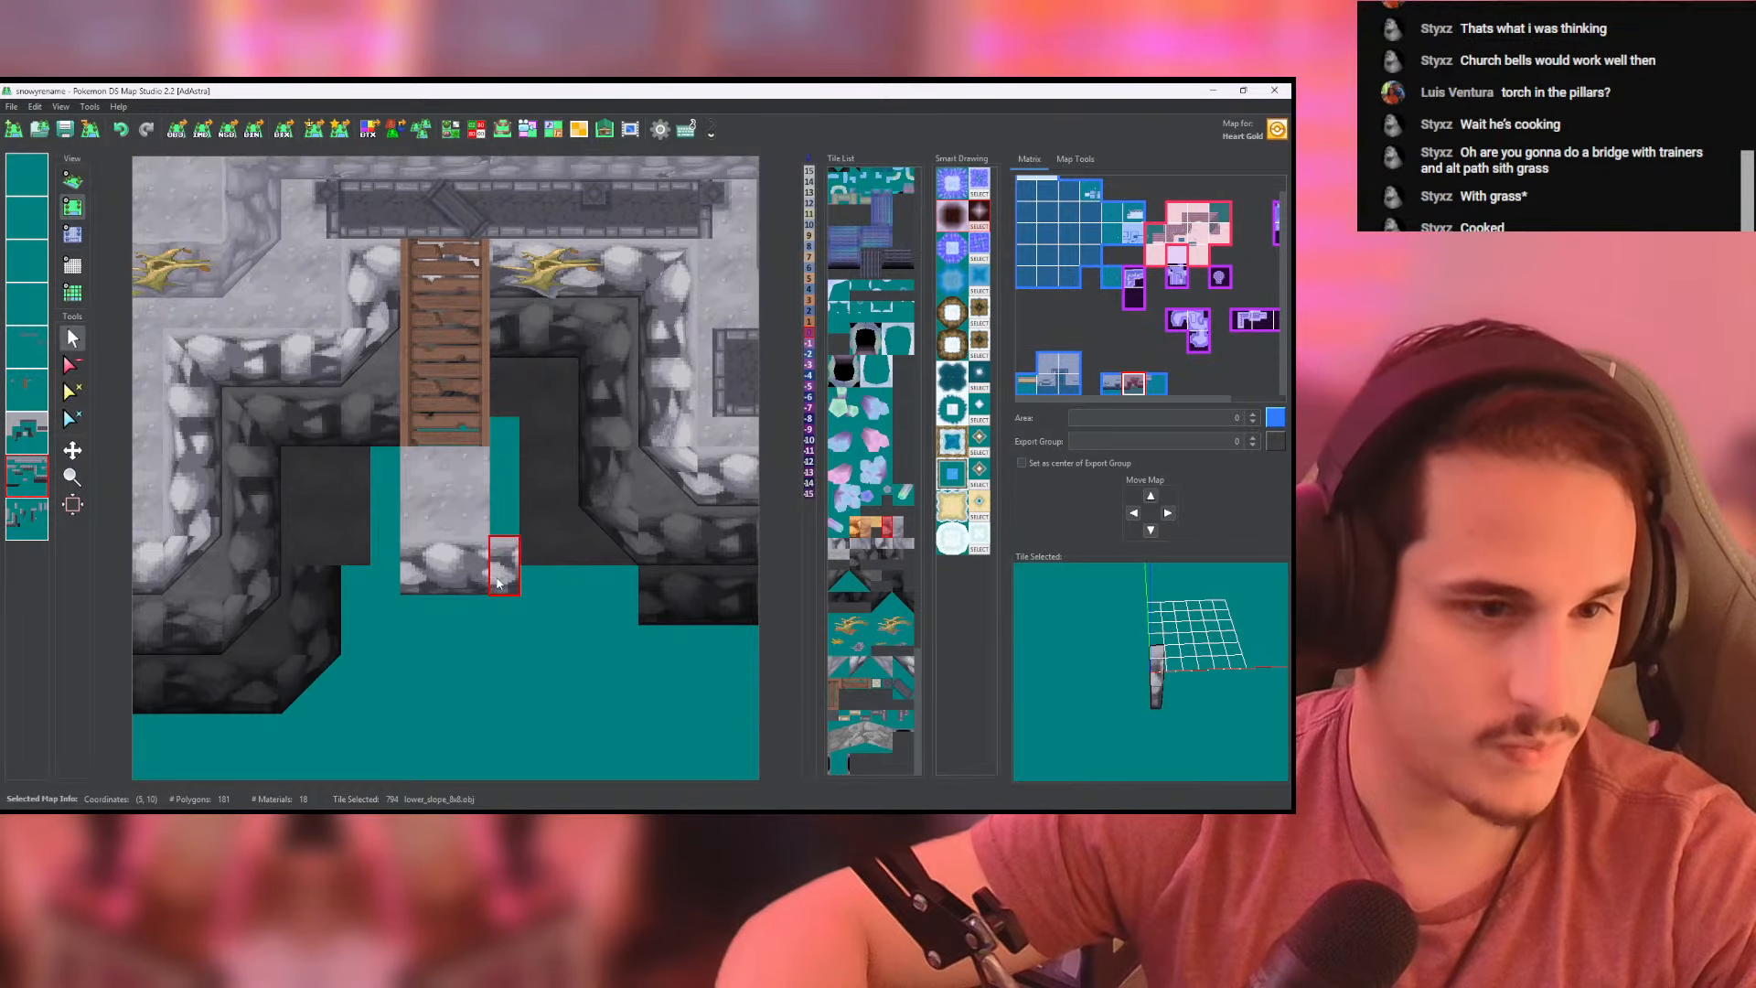
left_click(859, 672)
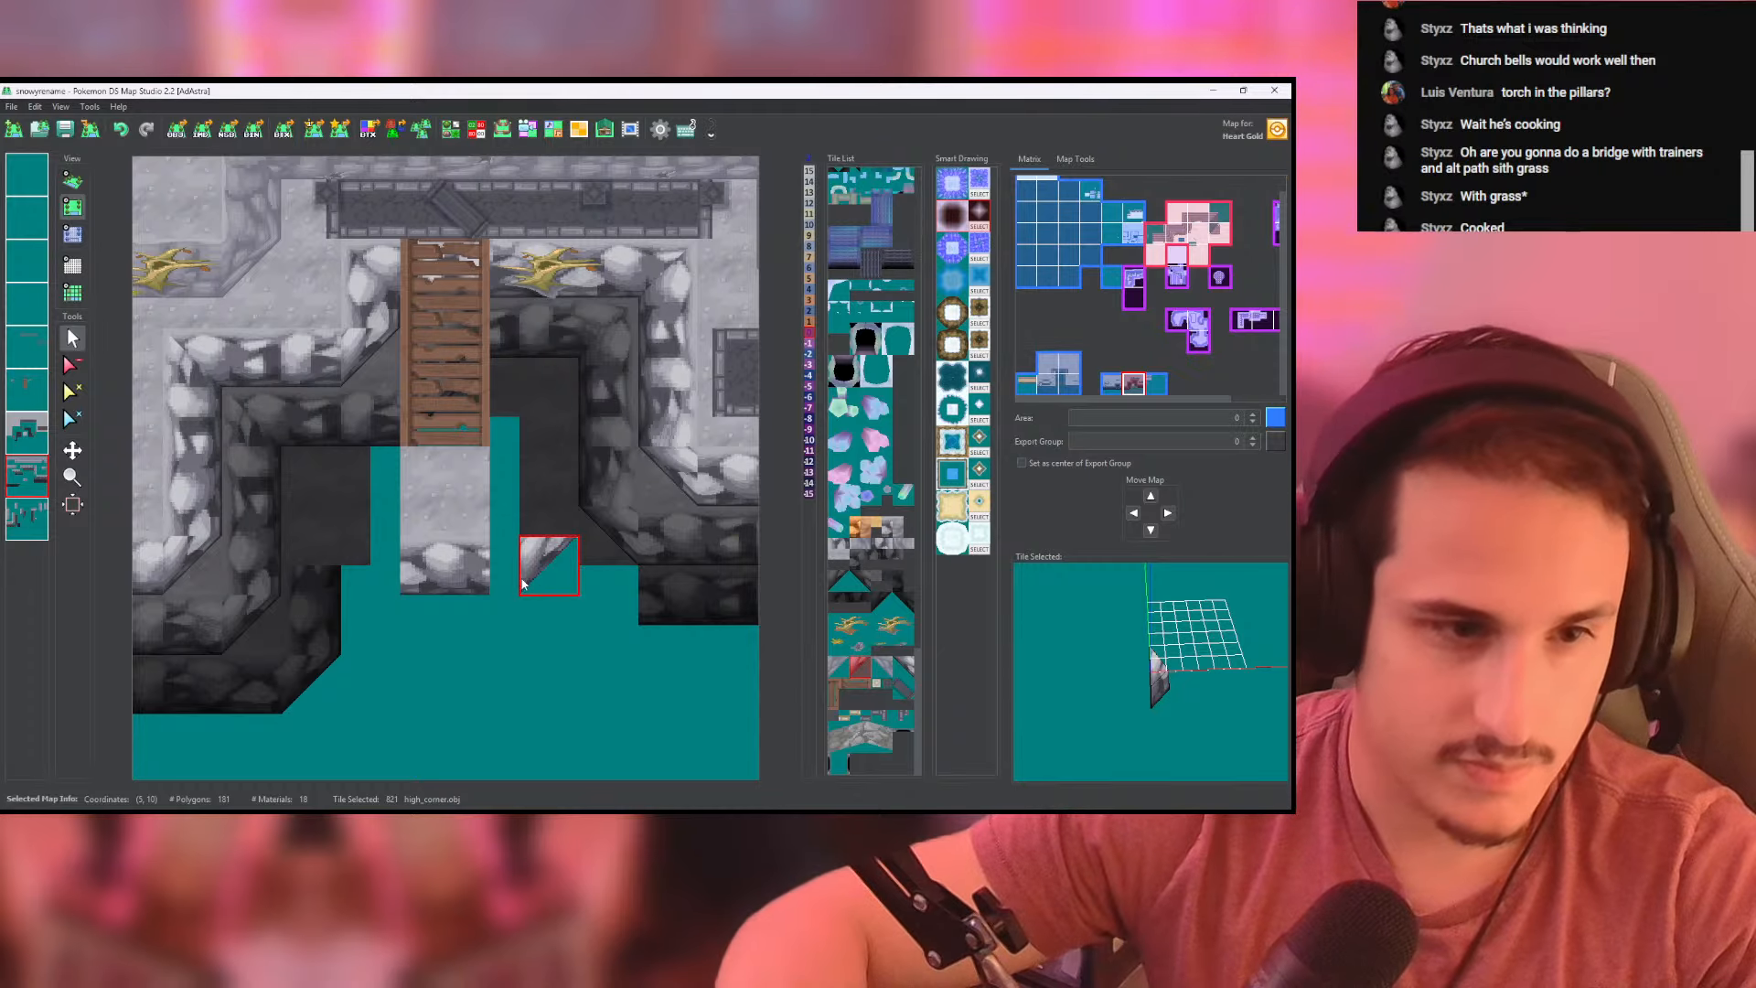
left_click(519, 596)
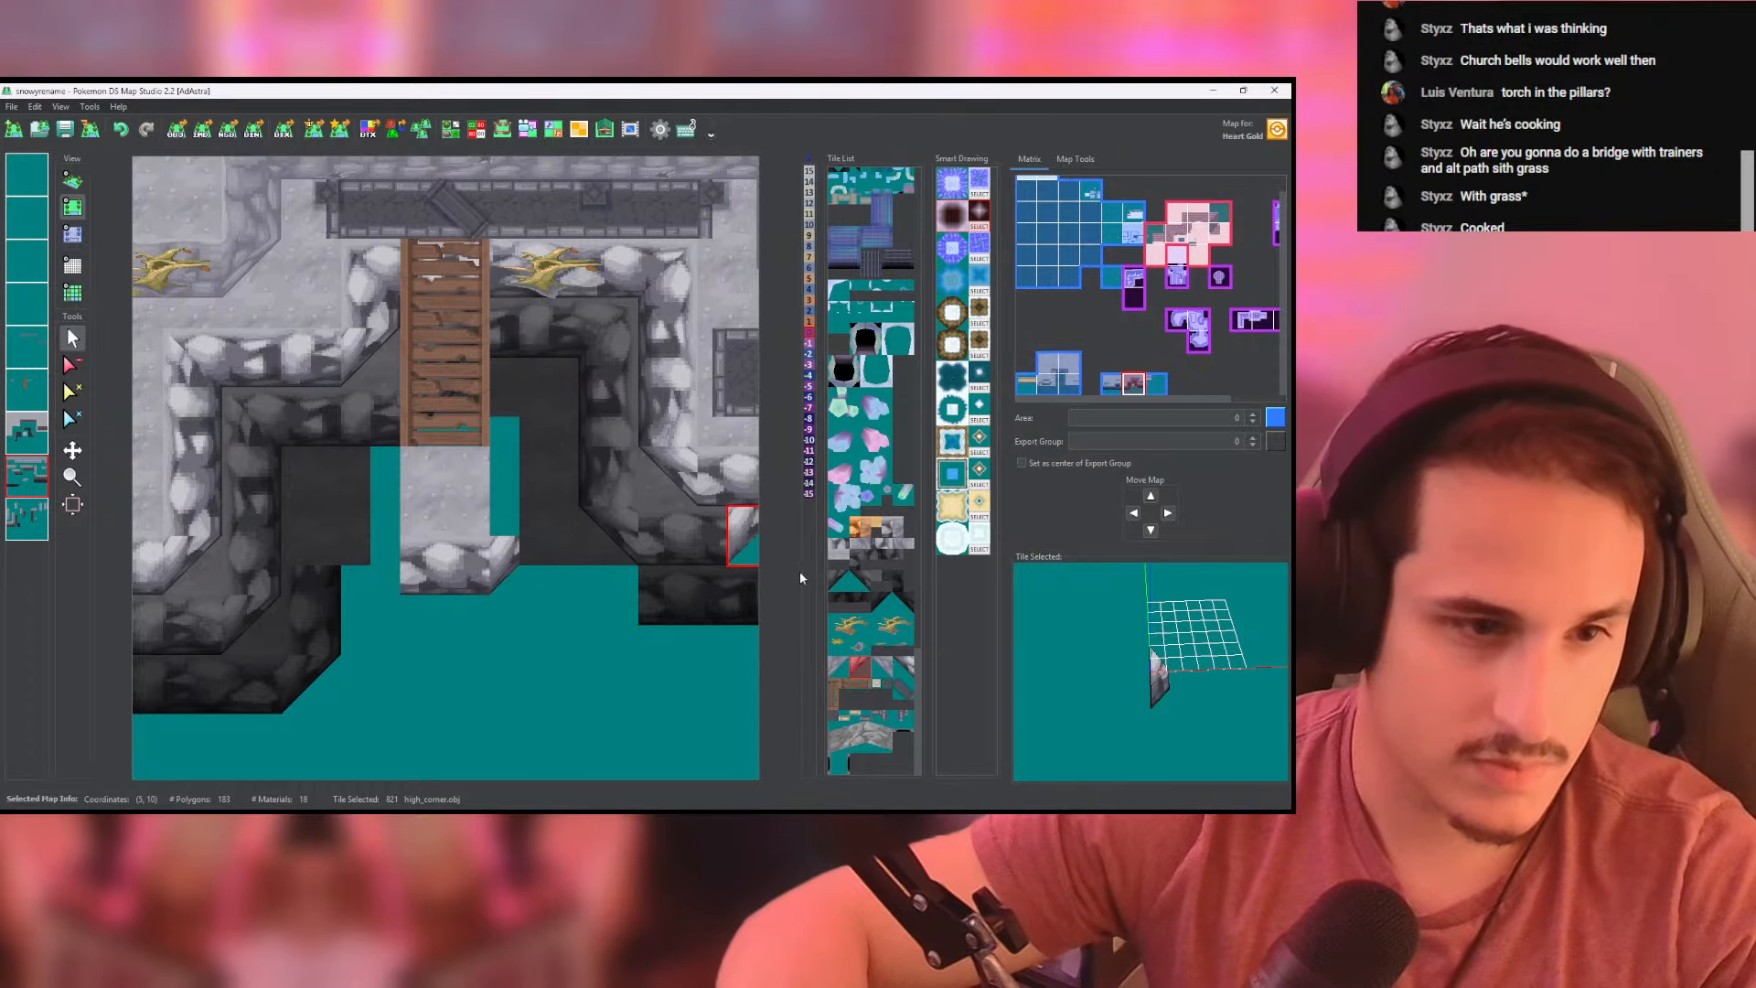
left_click(897, 670)
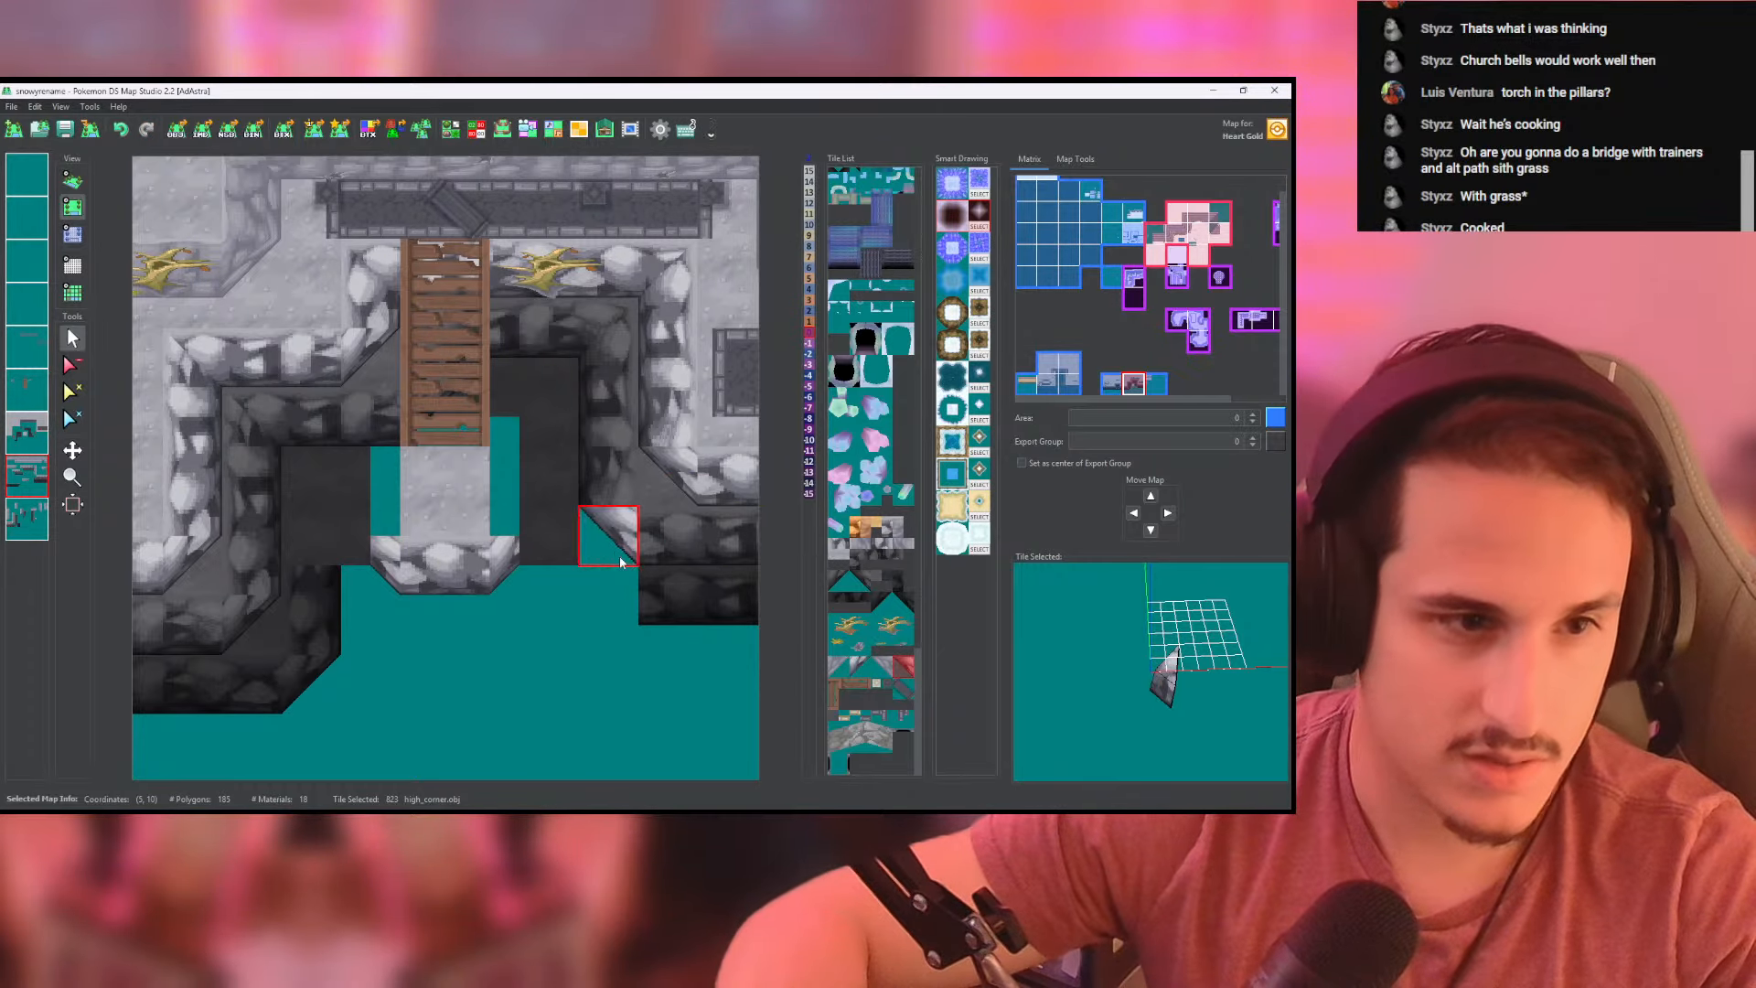
- Line the left and right sides of the landing with light lower_slope_8x8 rock tiles and check them in 3D
left_click(882, 545)
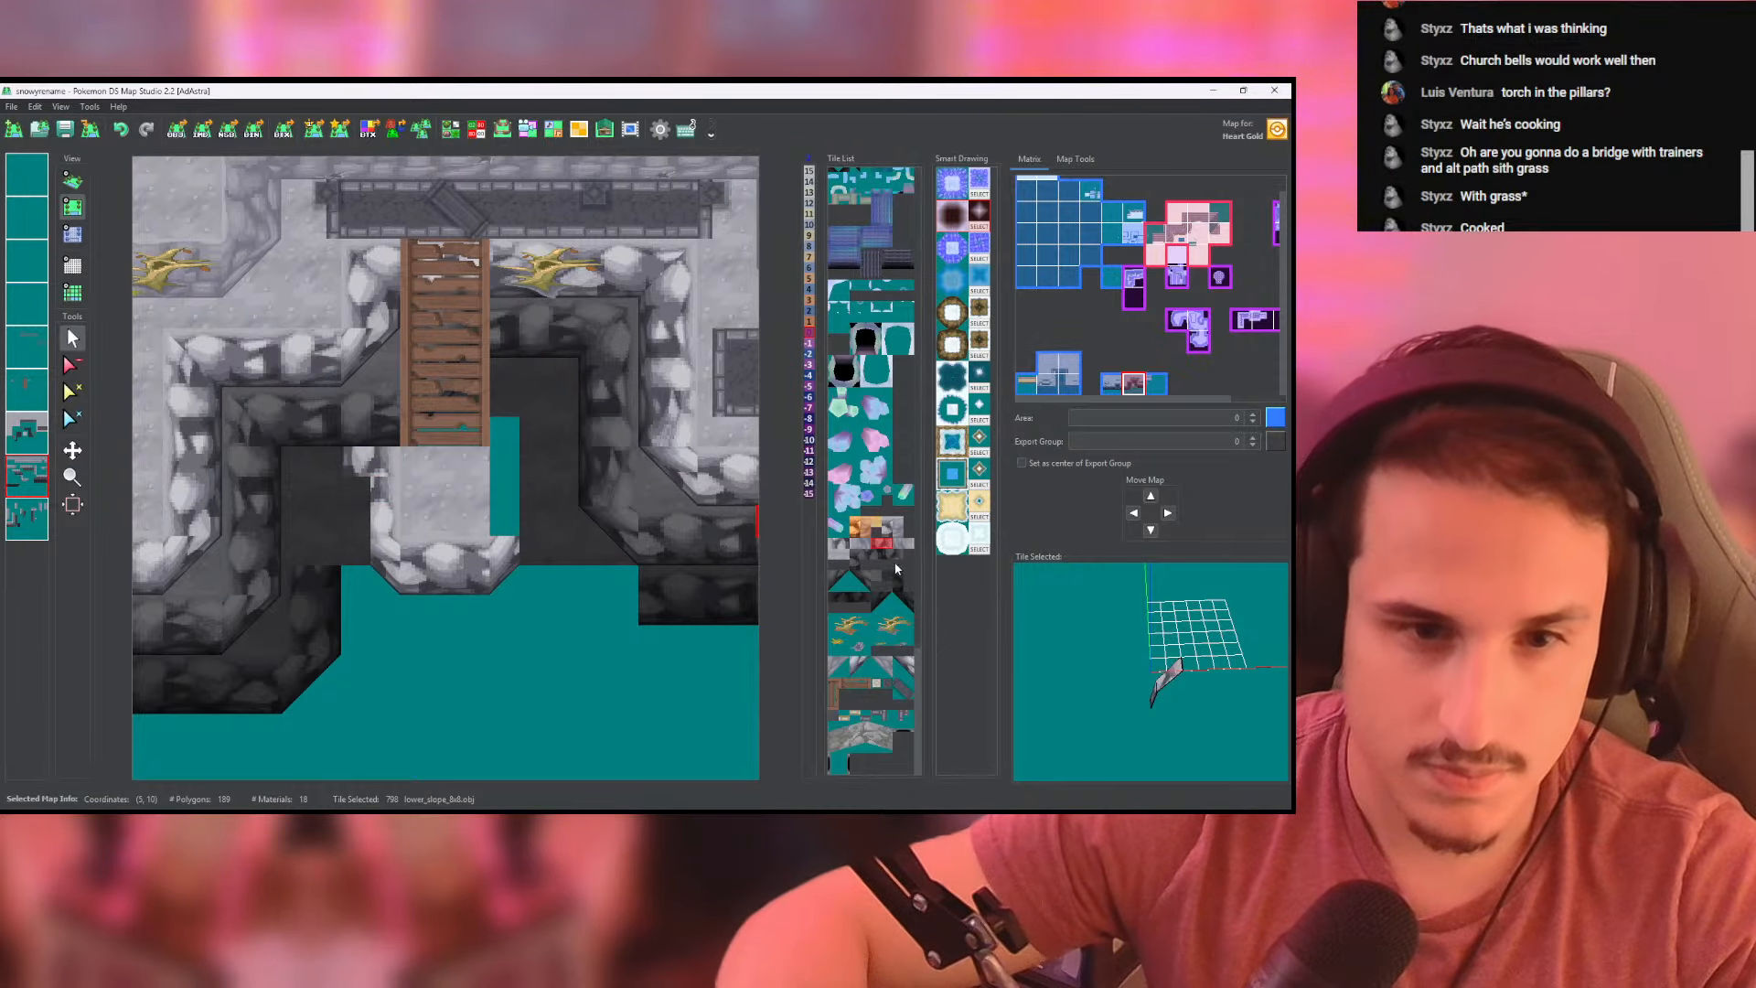
left_click(834, 546)
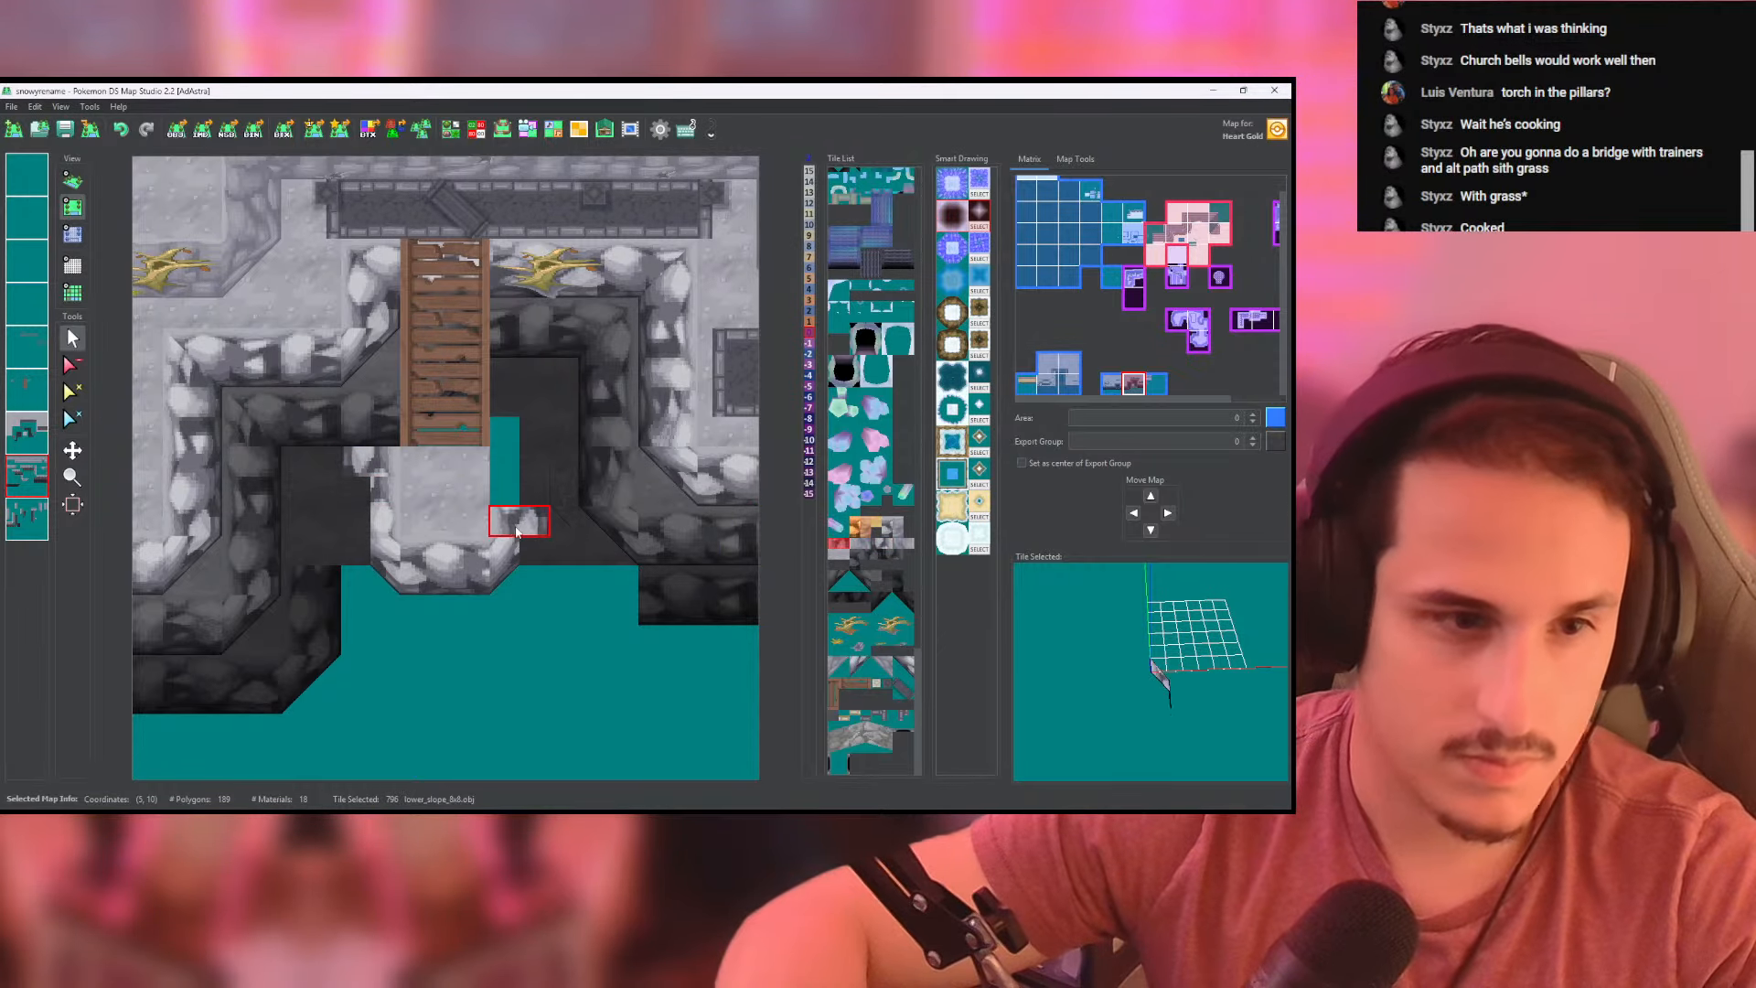
left_click(72, 180)
scroll(404, 385, "up", 3)
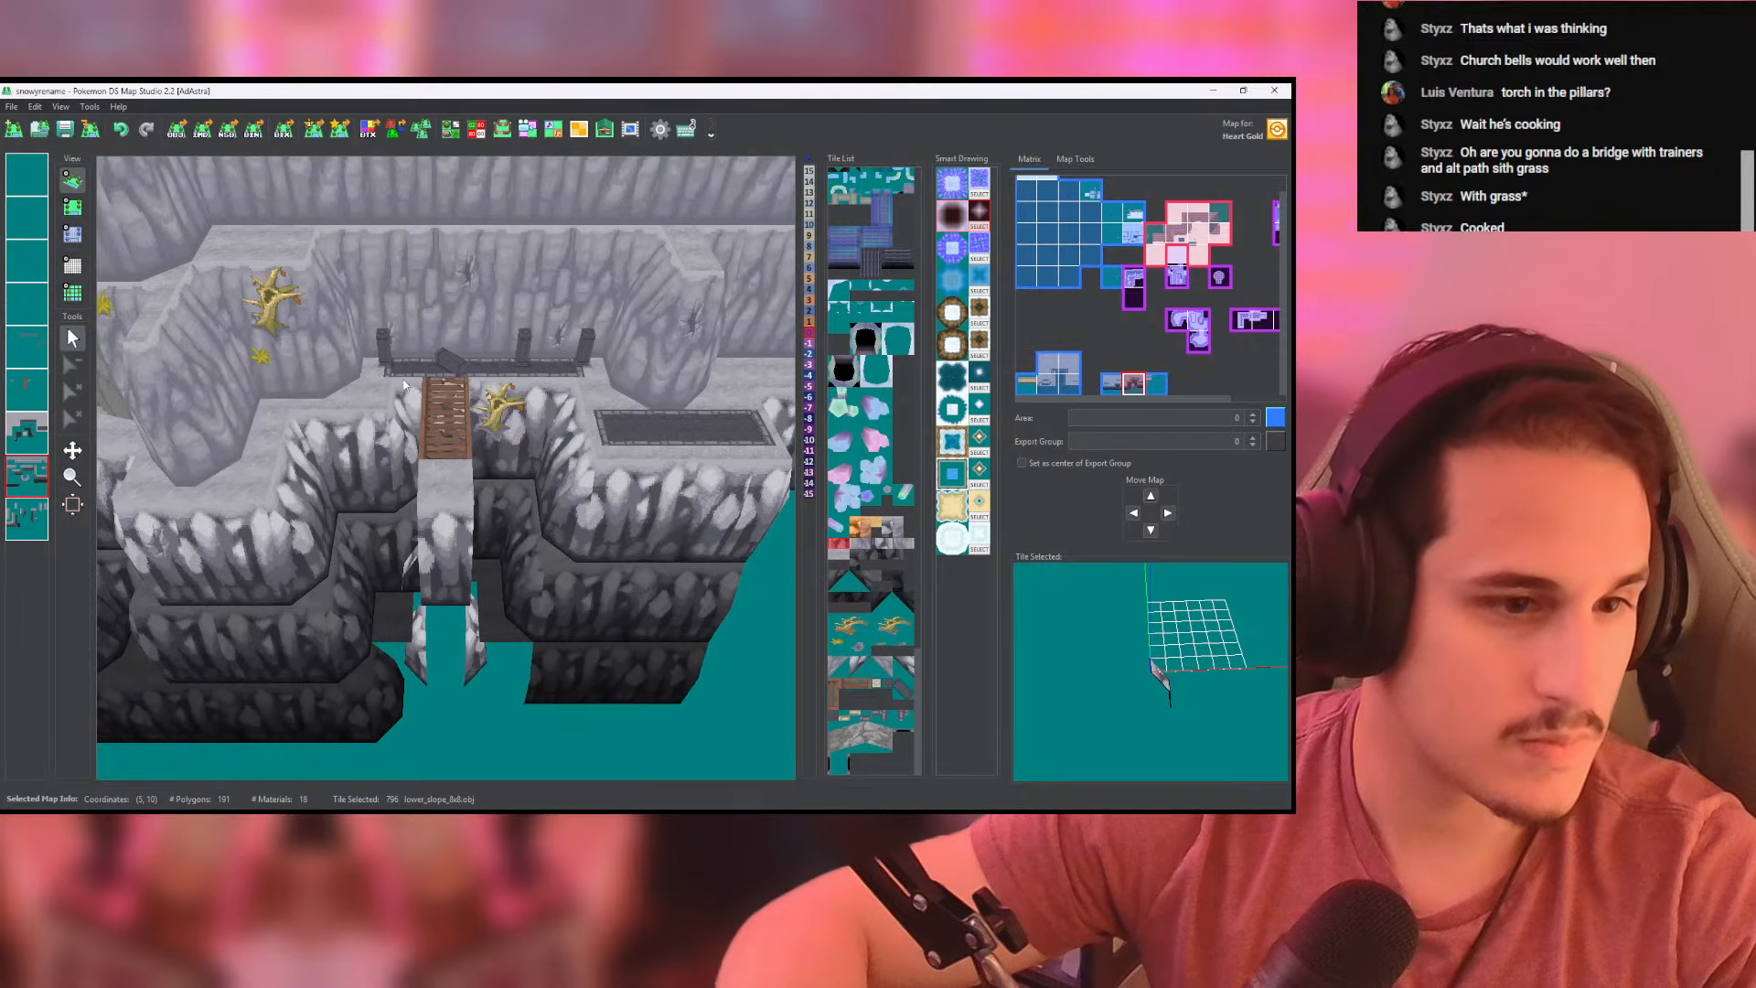
- Set the heights of the landing's new corner and side slope tiles to 0
left_click(74, 209)
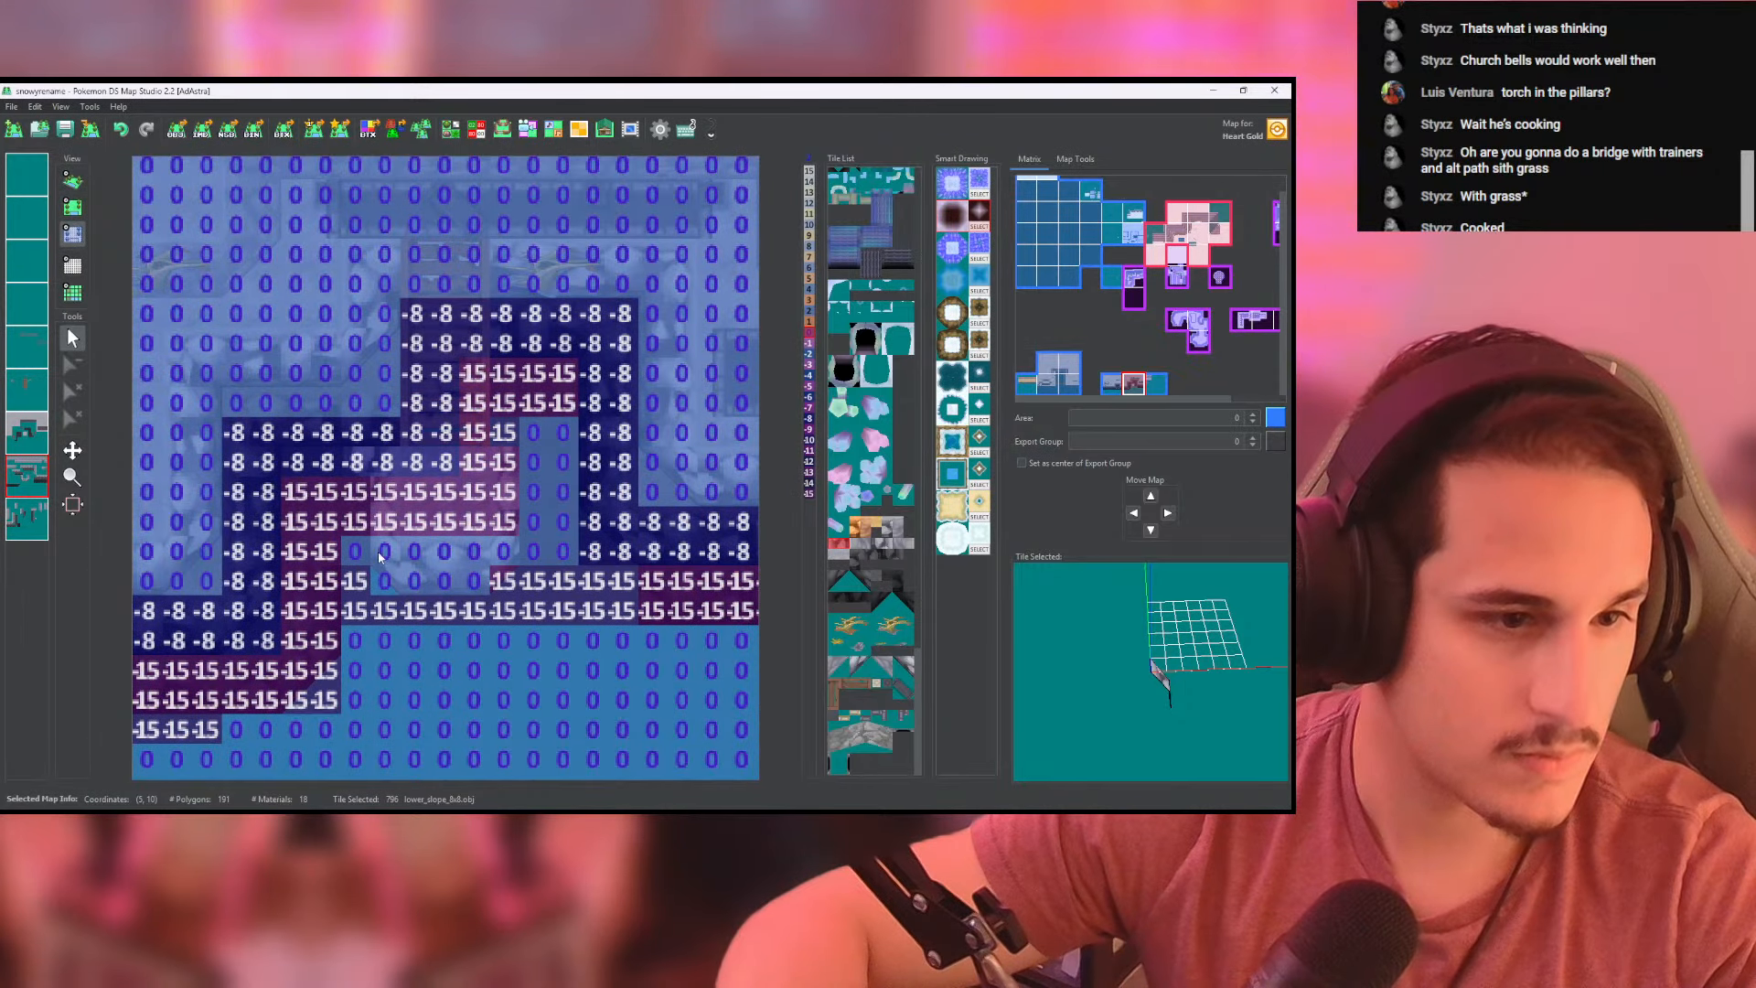
mouse_move(359, 520)
left_mouse_down()
mouse_move(503, 580)
mouse_move(499, 480)
mouse_move(183, 393)
mouse_move(367, 412)
left_mouse_up()
left_click(73, 181)
scroll(372, 402, "up", 6)
left_click(71, 208)
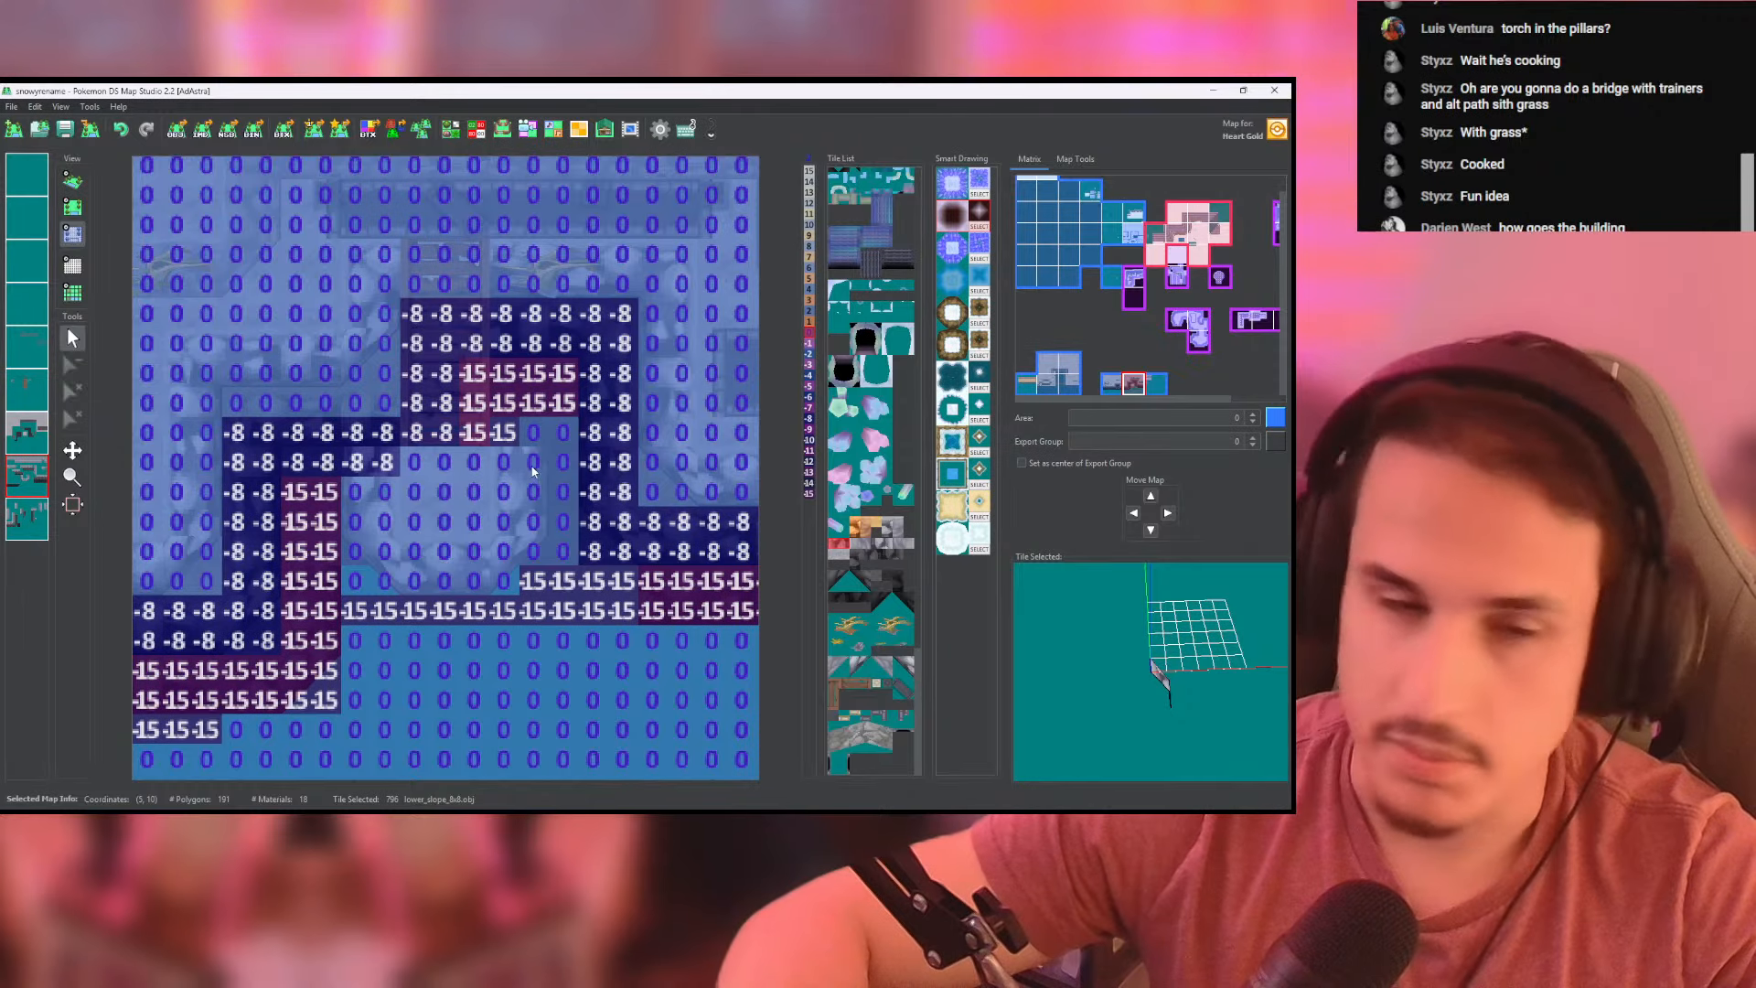
- Set the height of the uppermost slope tile on the landing's left side to 0 and inspect the rock walls in 3D
left_click(74, 214)
right_click(357, 464)
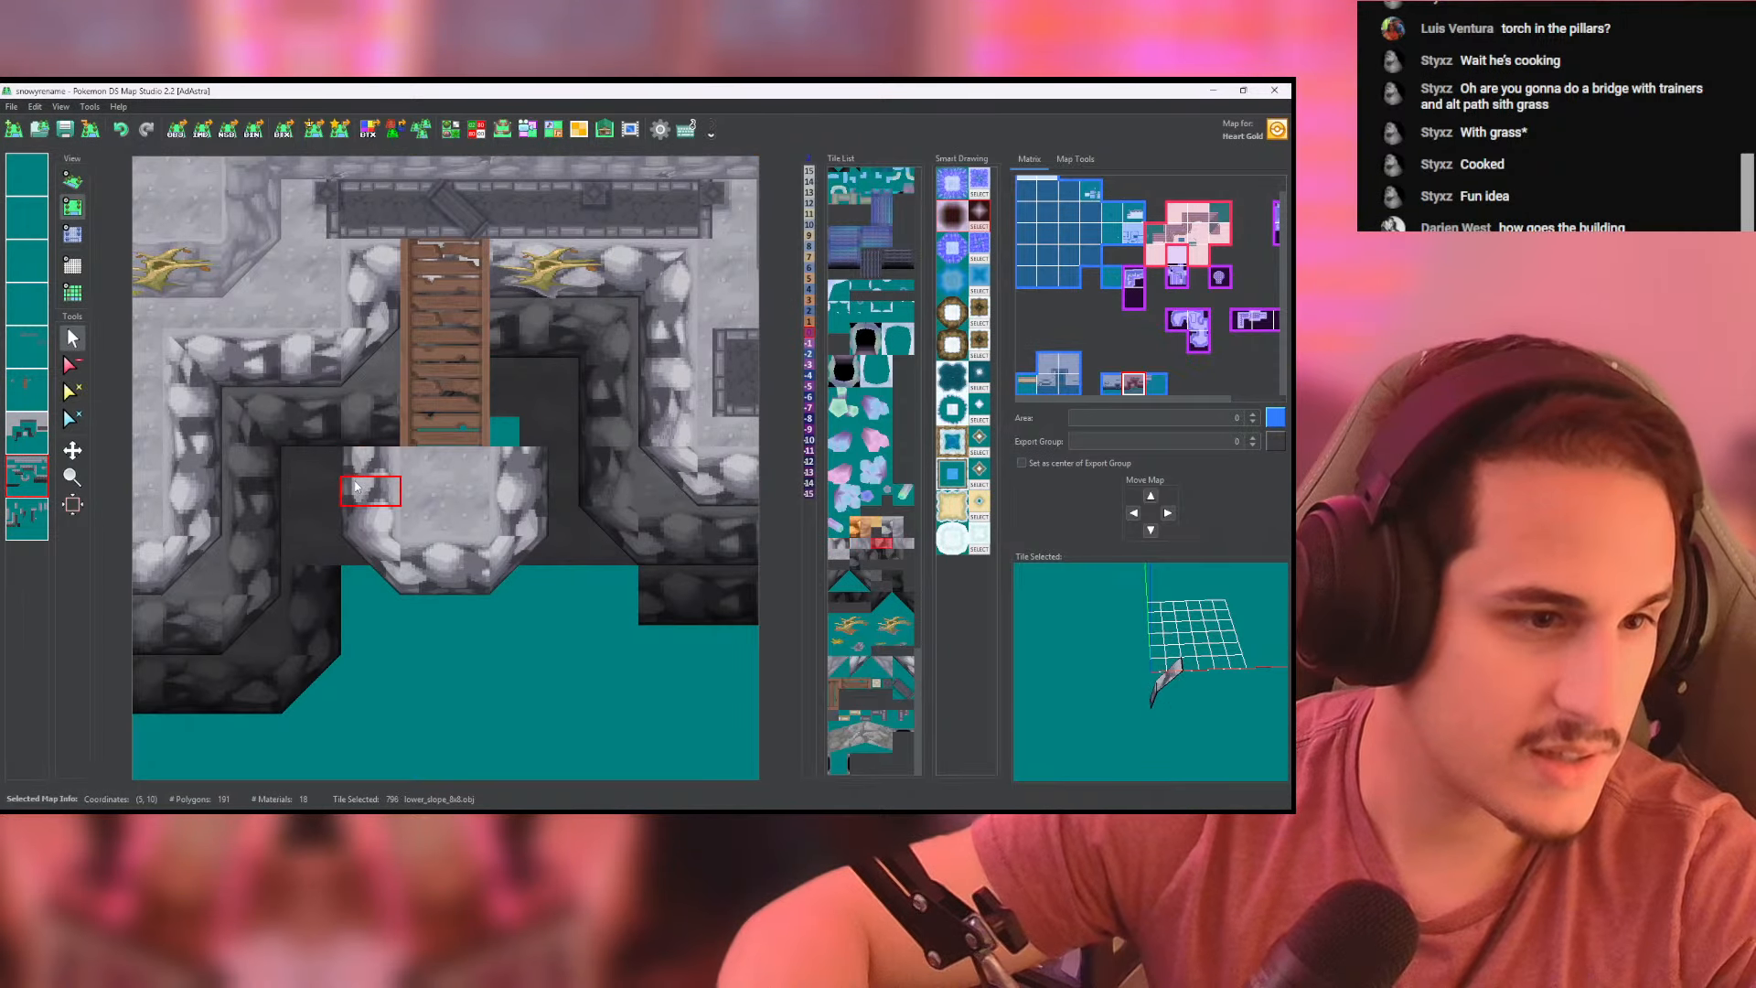
left_click(72, 235)
left_click(363, 470)
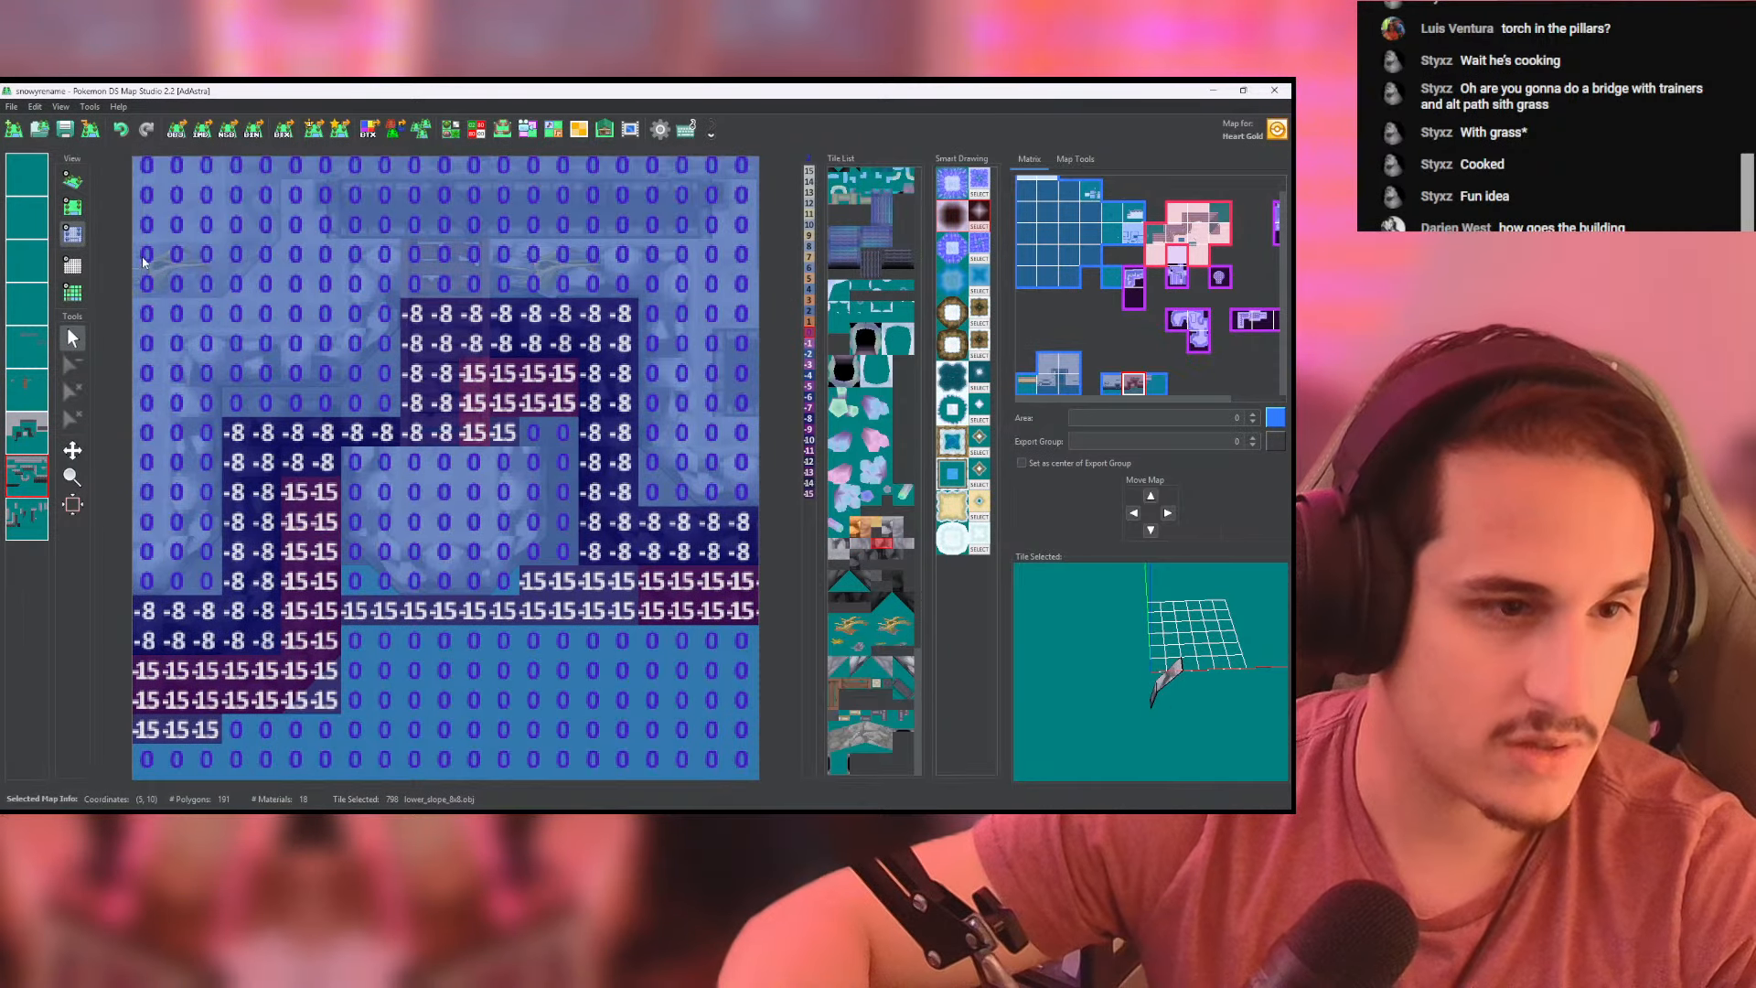
left_click(73, 183)
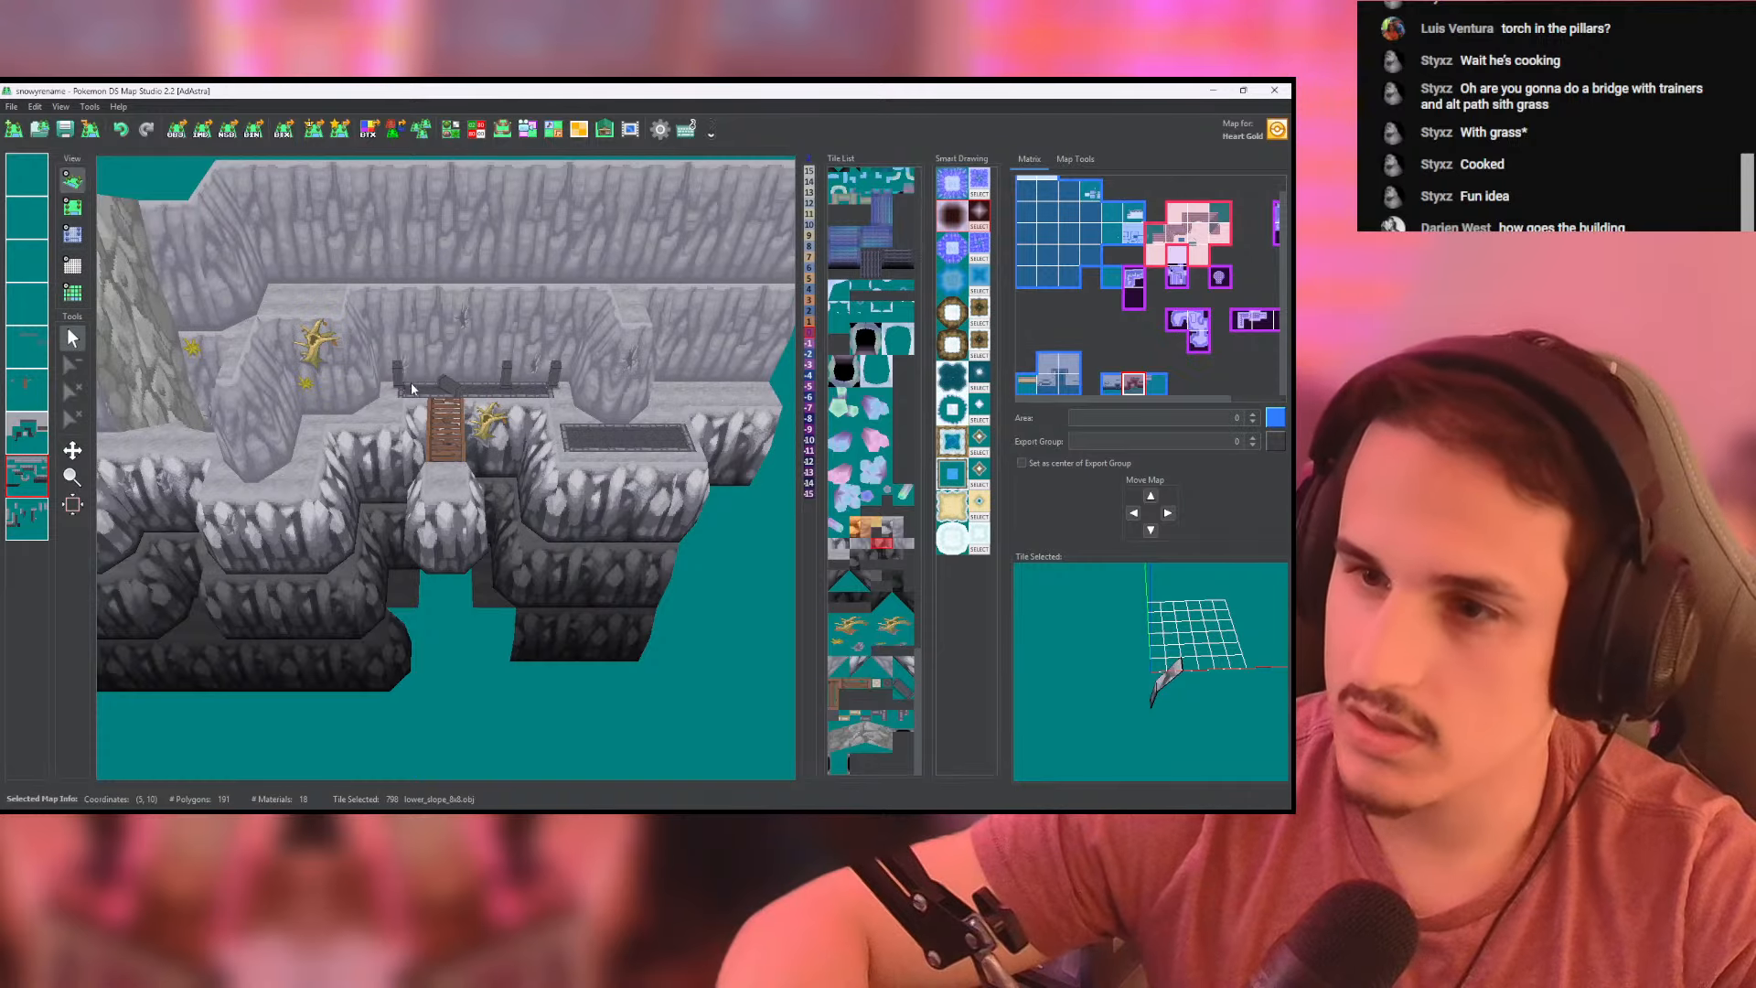
scroll(412, 389, "down", 5)
middle_click_drag(411, 389, 499, 393)
scroll(549, 448, "up", 5)
middle_click_drag(569, 464, 401, 422)
- On the lowest layer in use, place dark lower_slope_8x8 rock tiles along the cliff wall just left of the landing
left_click(73, 208)
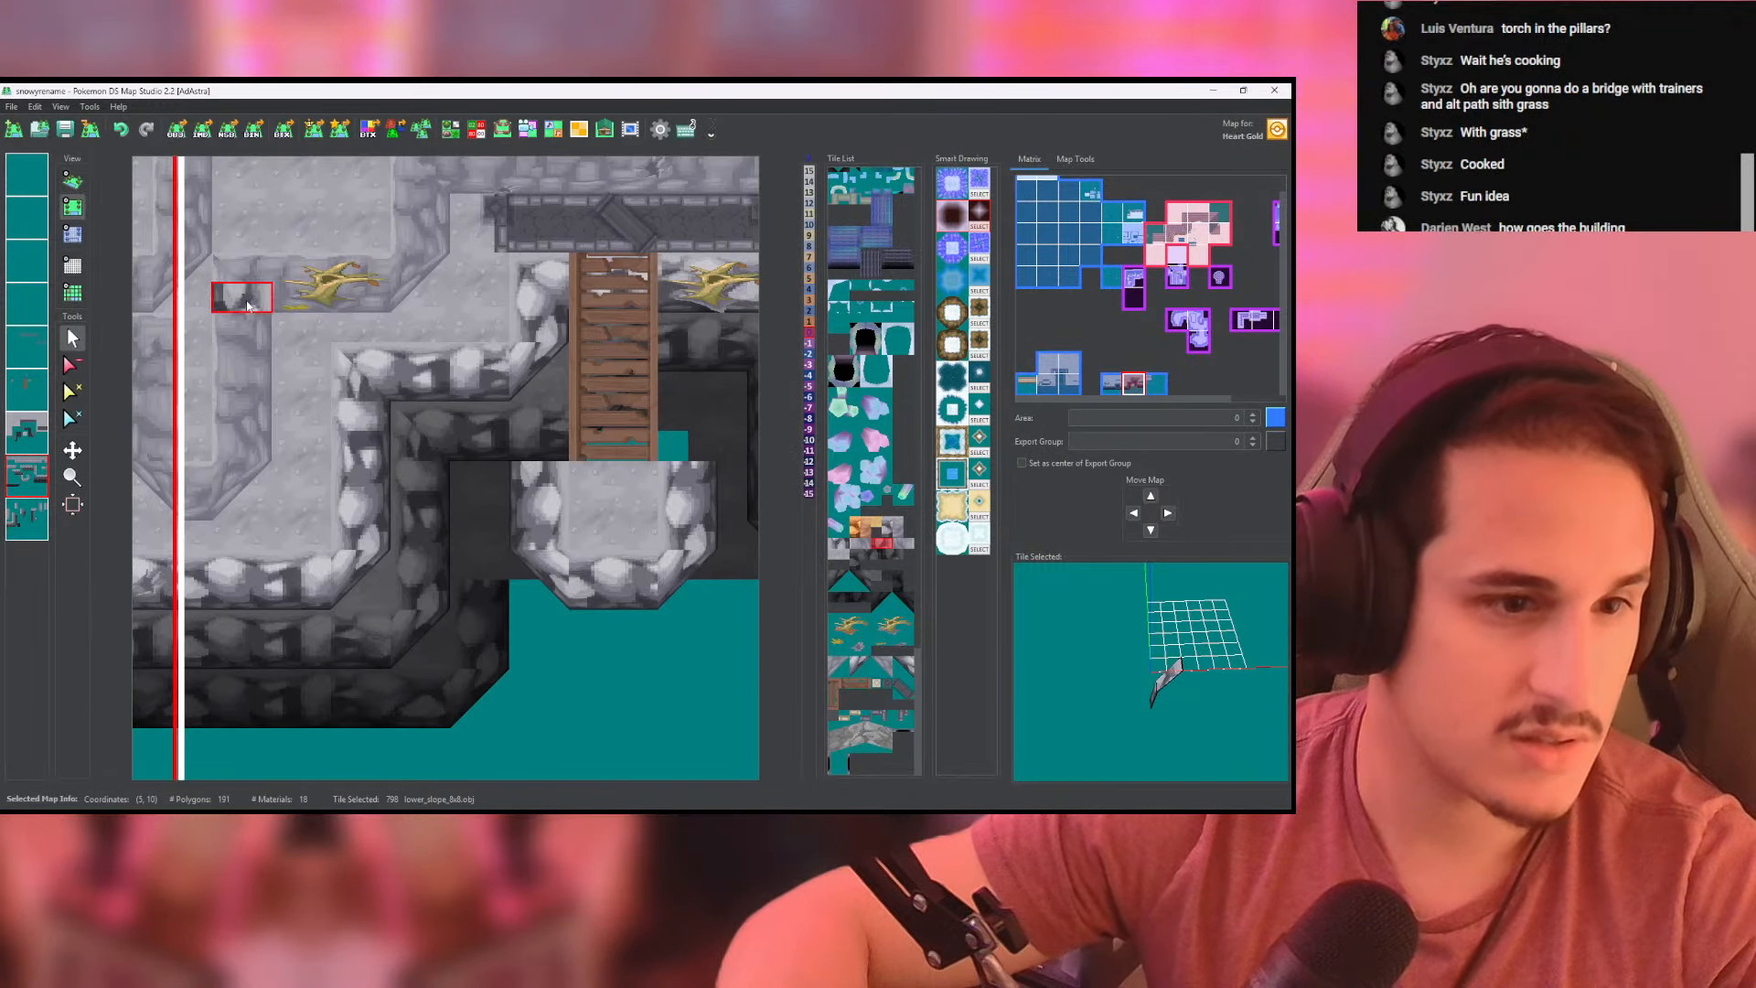
scroll(512, 457, "up", 3)
middle_click_drag(512, 457, 389, 372)
scroll(369, 333, "down", 1)
right_click(369, 355)
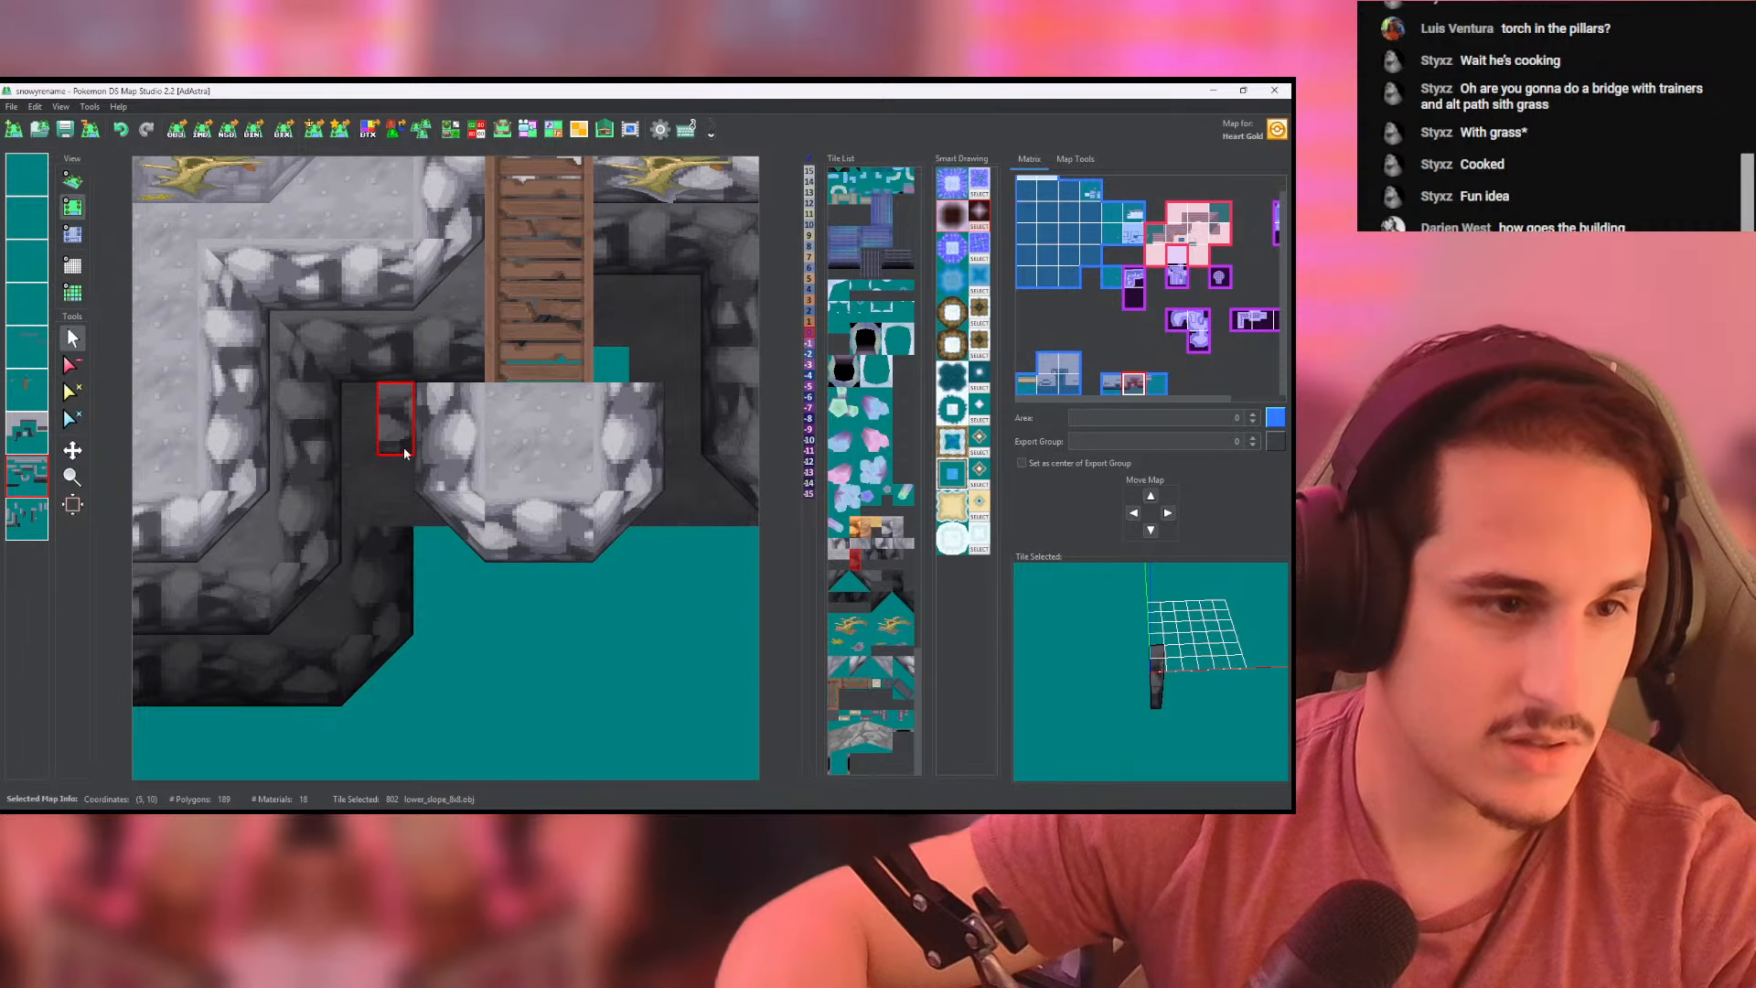
scroll(403, 456, "down", 1)
scroll(402, 448, "down", 2)
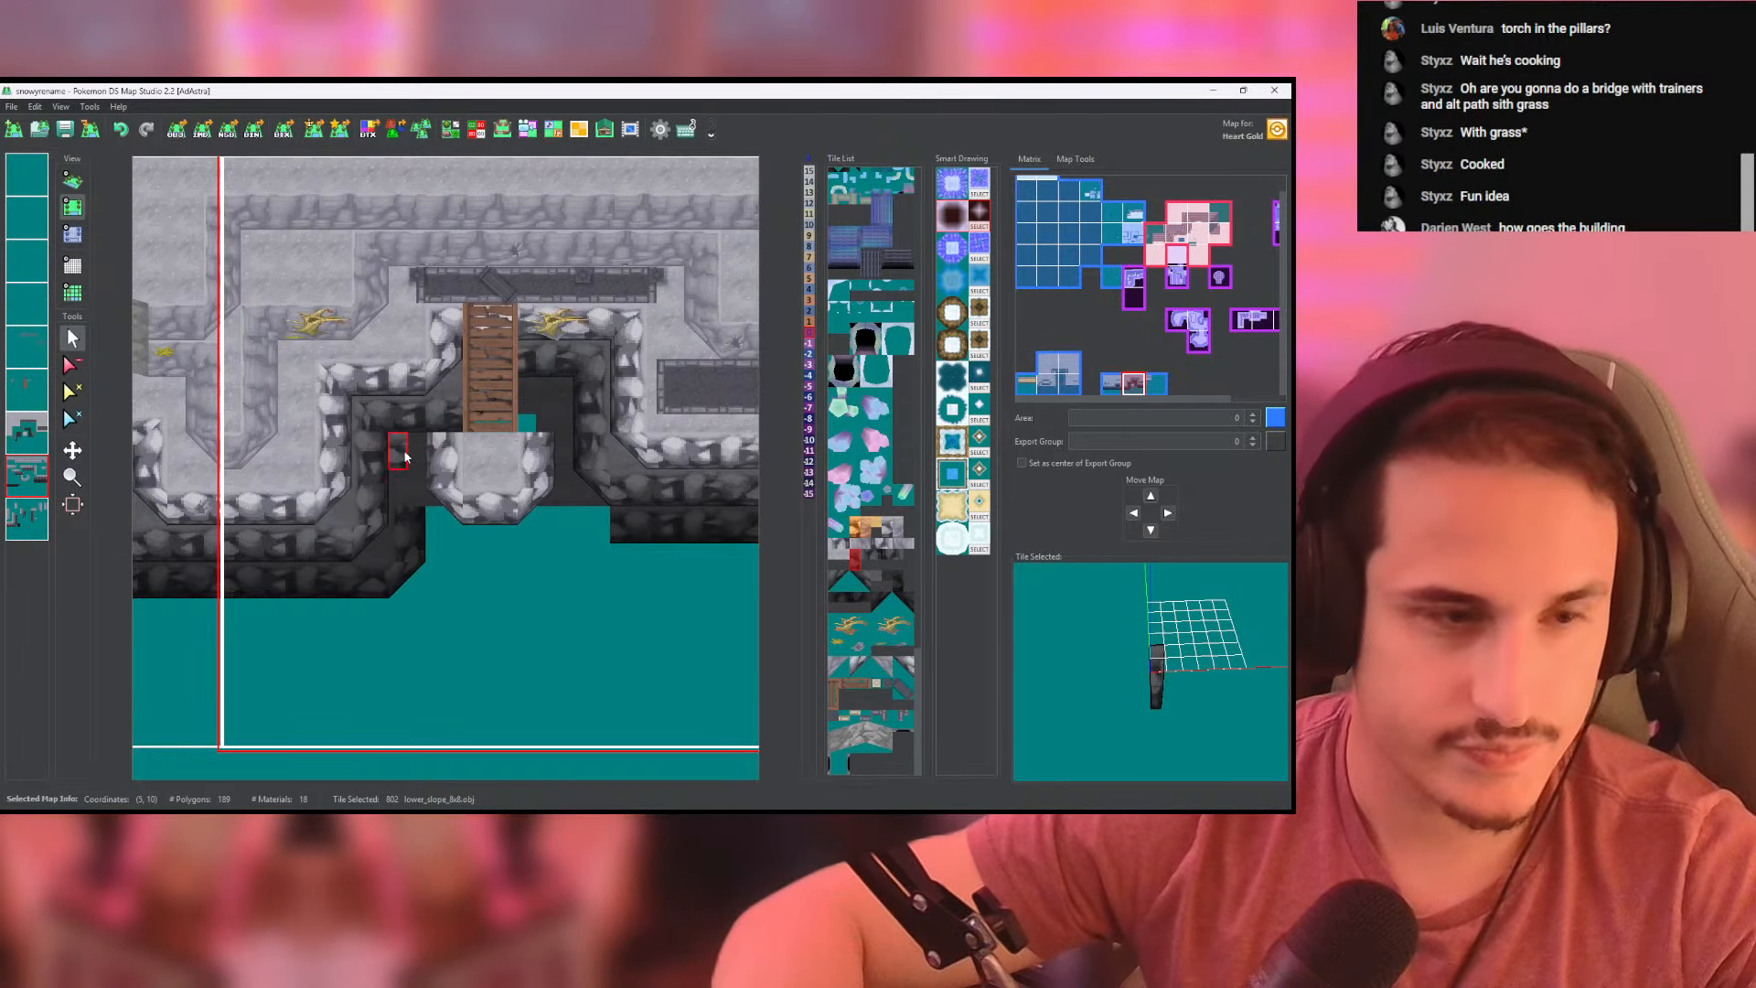
left_click(33, 520)
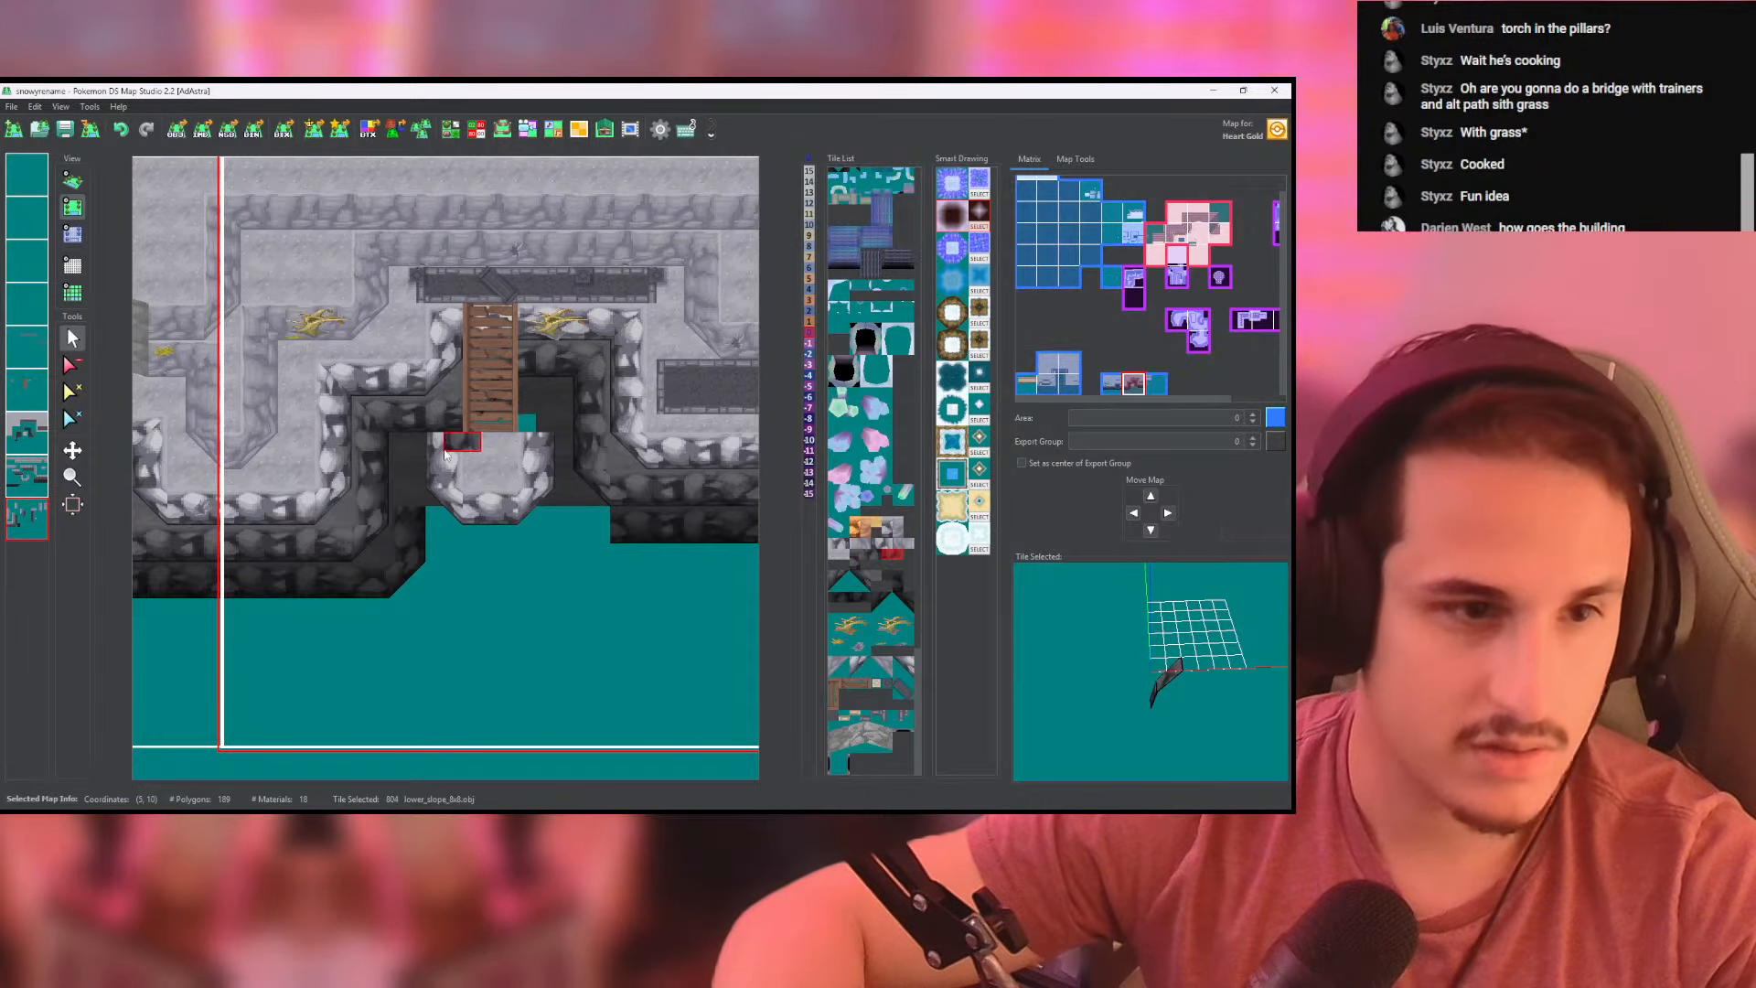
left_click(390, 419)
key("ctrl+z")
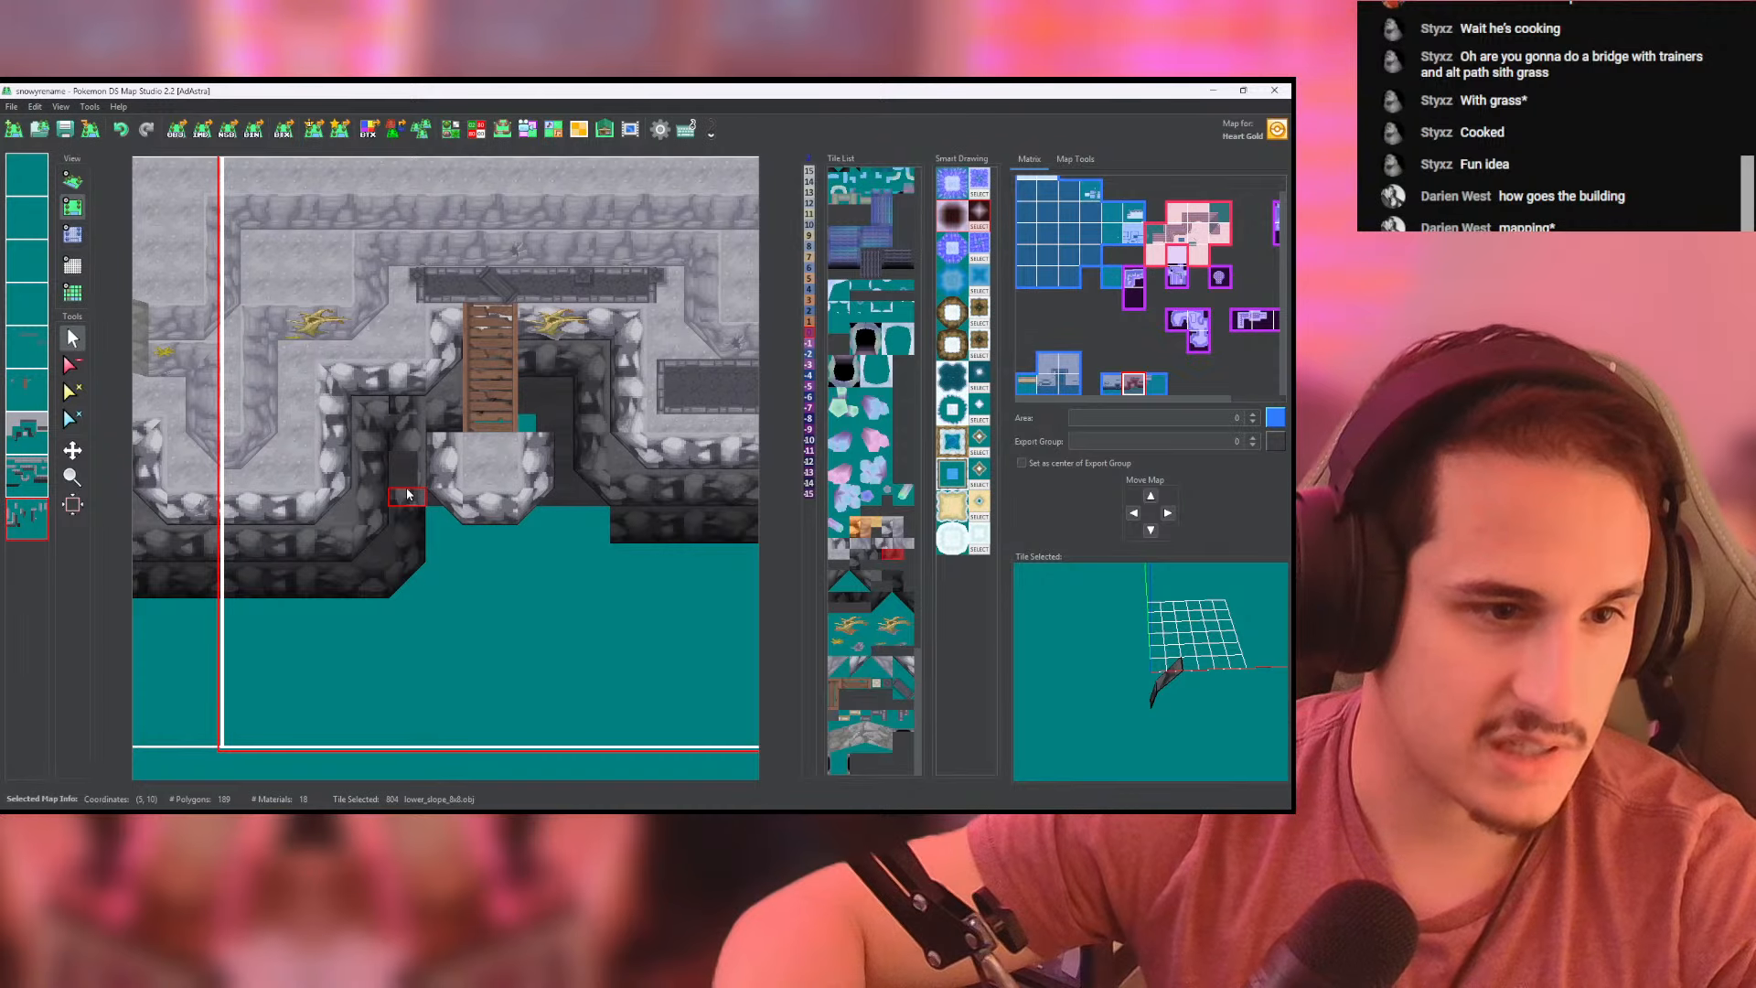
- Set the height of the dark slope tiles left of the landing to -8 and inspect the wall in 3D
left_click(72, 234)
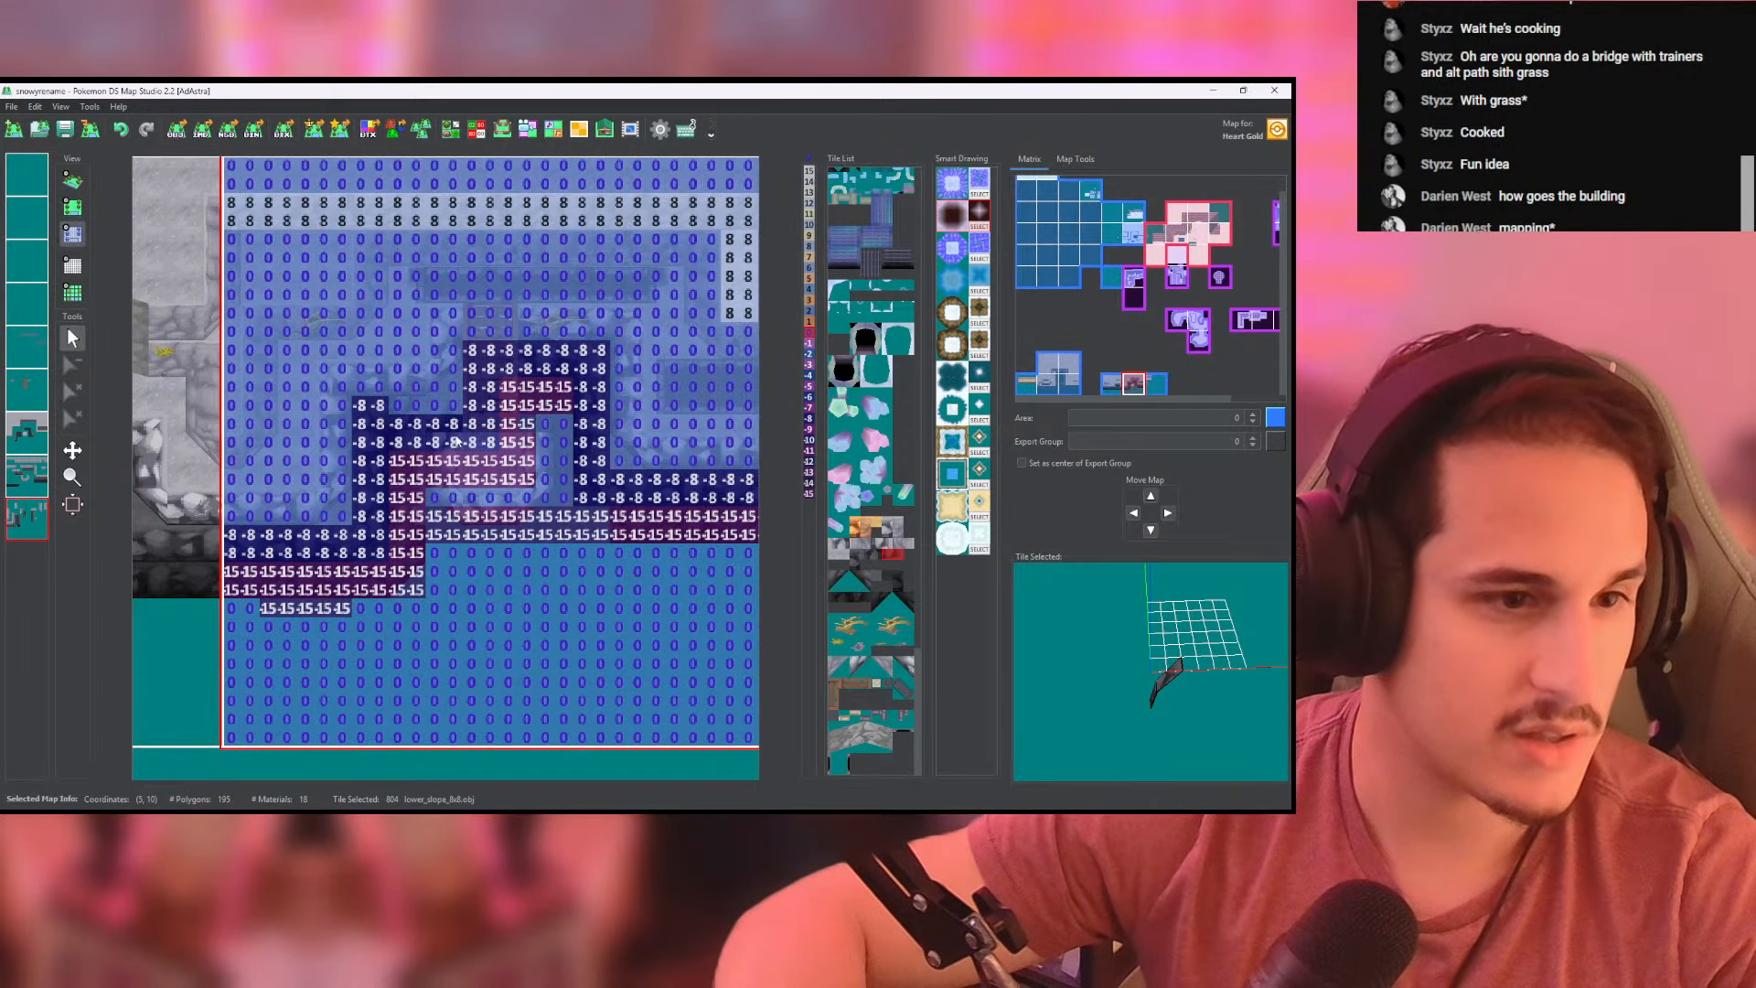
mouse_move(386, 439)
left_mouse_down()
mouse_move(386, 560)
mouse_move(347, 440)
mouse_move(418, 512)
left_mouse_up()
left_click(73, 181)
scroll(404, 366, "up", 7)
left_click(73, 208)
left_click(72, 235)
left_click_drag(350, 320, 386, 320)
left_click(72, 182)
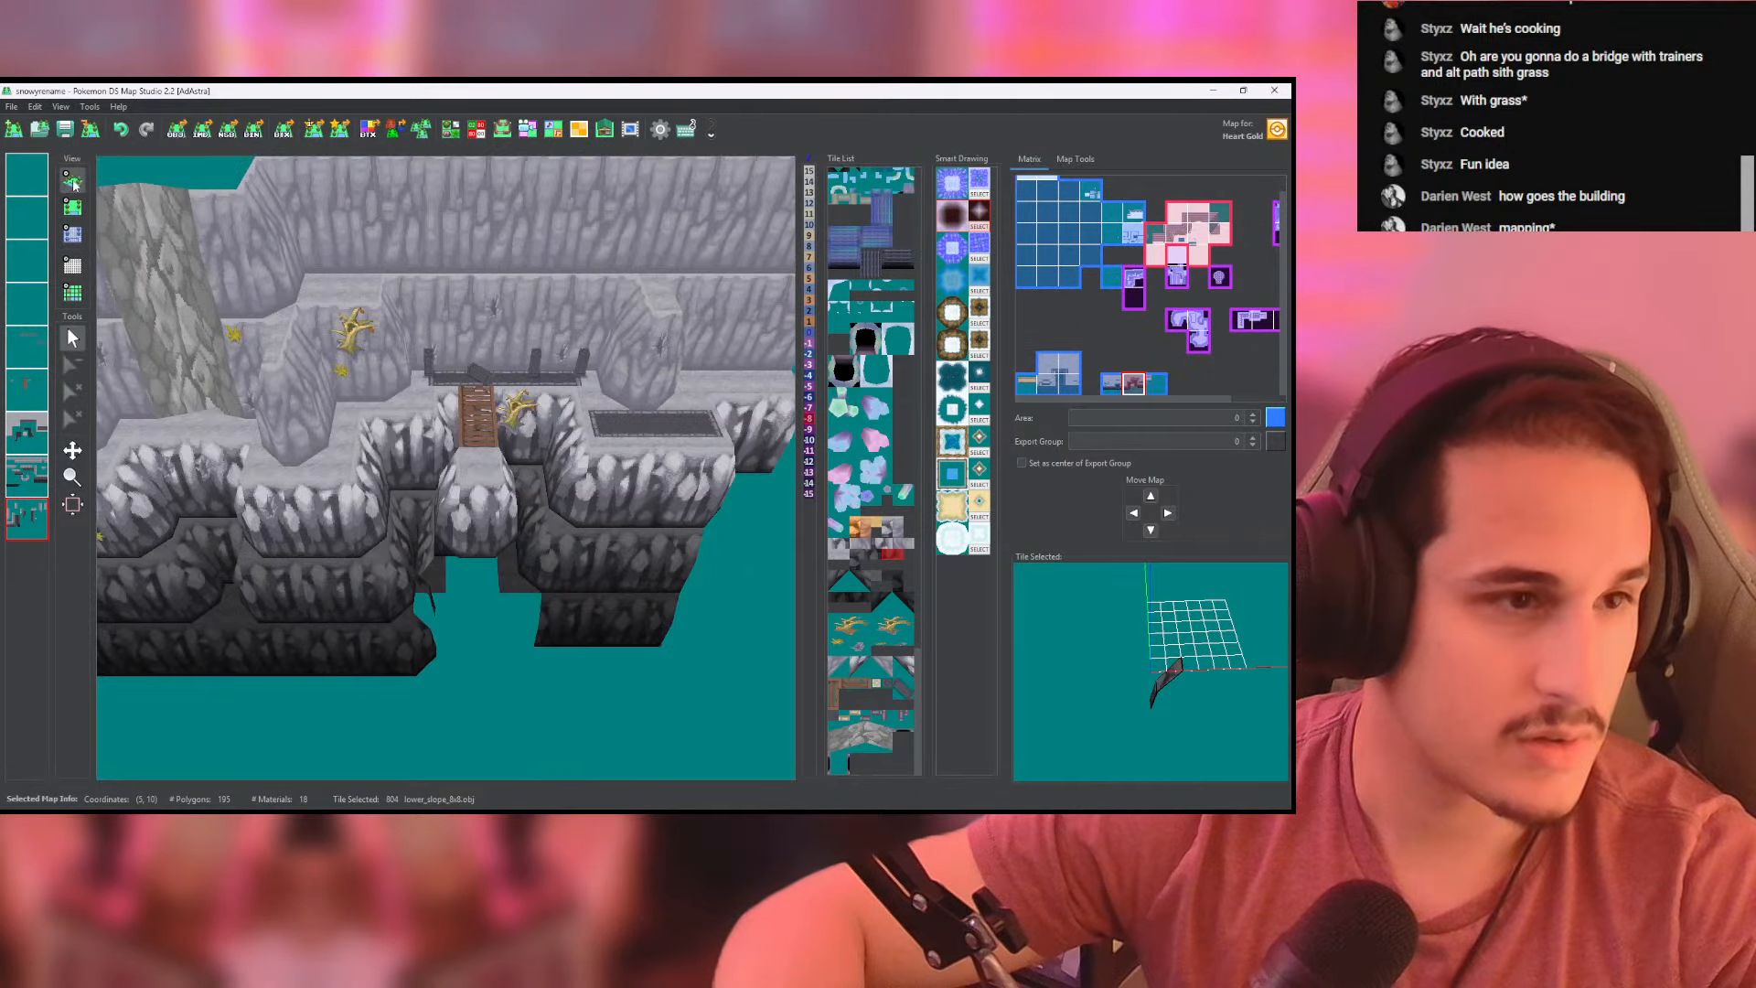
scroll(429, 539, "up", 6)
middle_click_drag(436, 551, 424, 418)
scroll(425, 419, "down", 2)
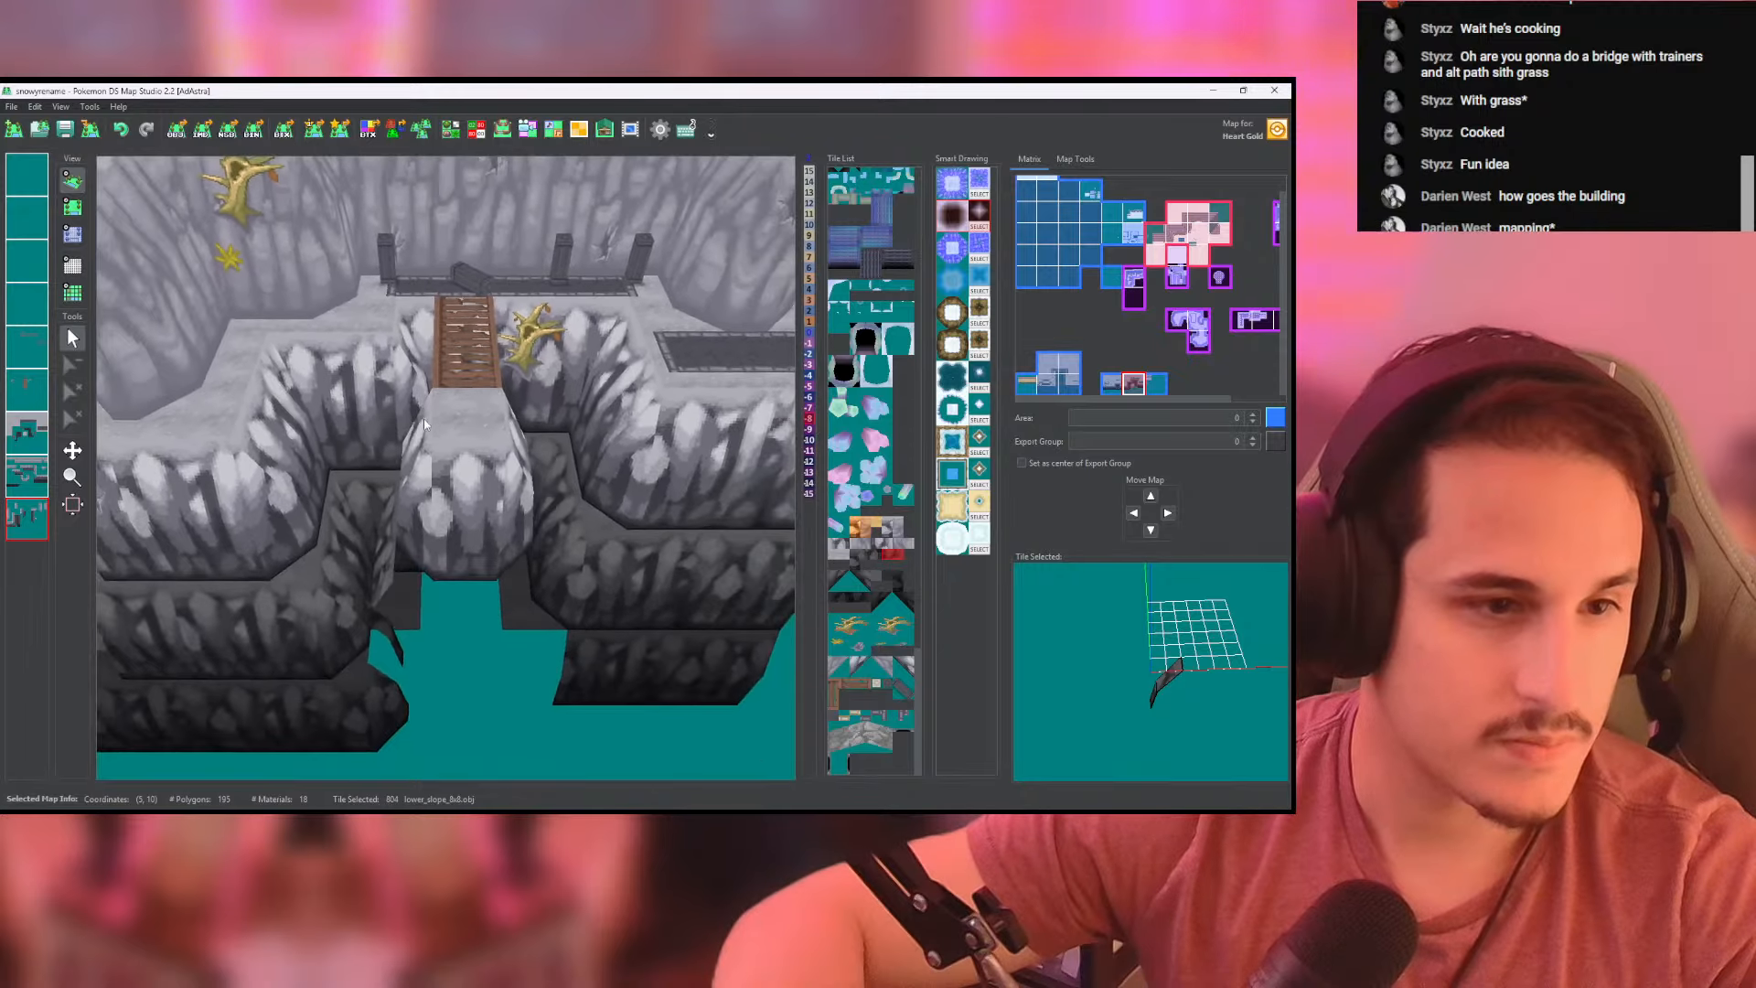
- In the tileset editor, duplicate the set of four high_corner.obj rock tiles starting at tile 820
left_click_drag(425, 419, 451, 640)
left_click(73, 207)
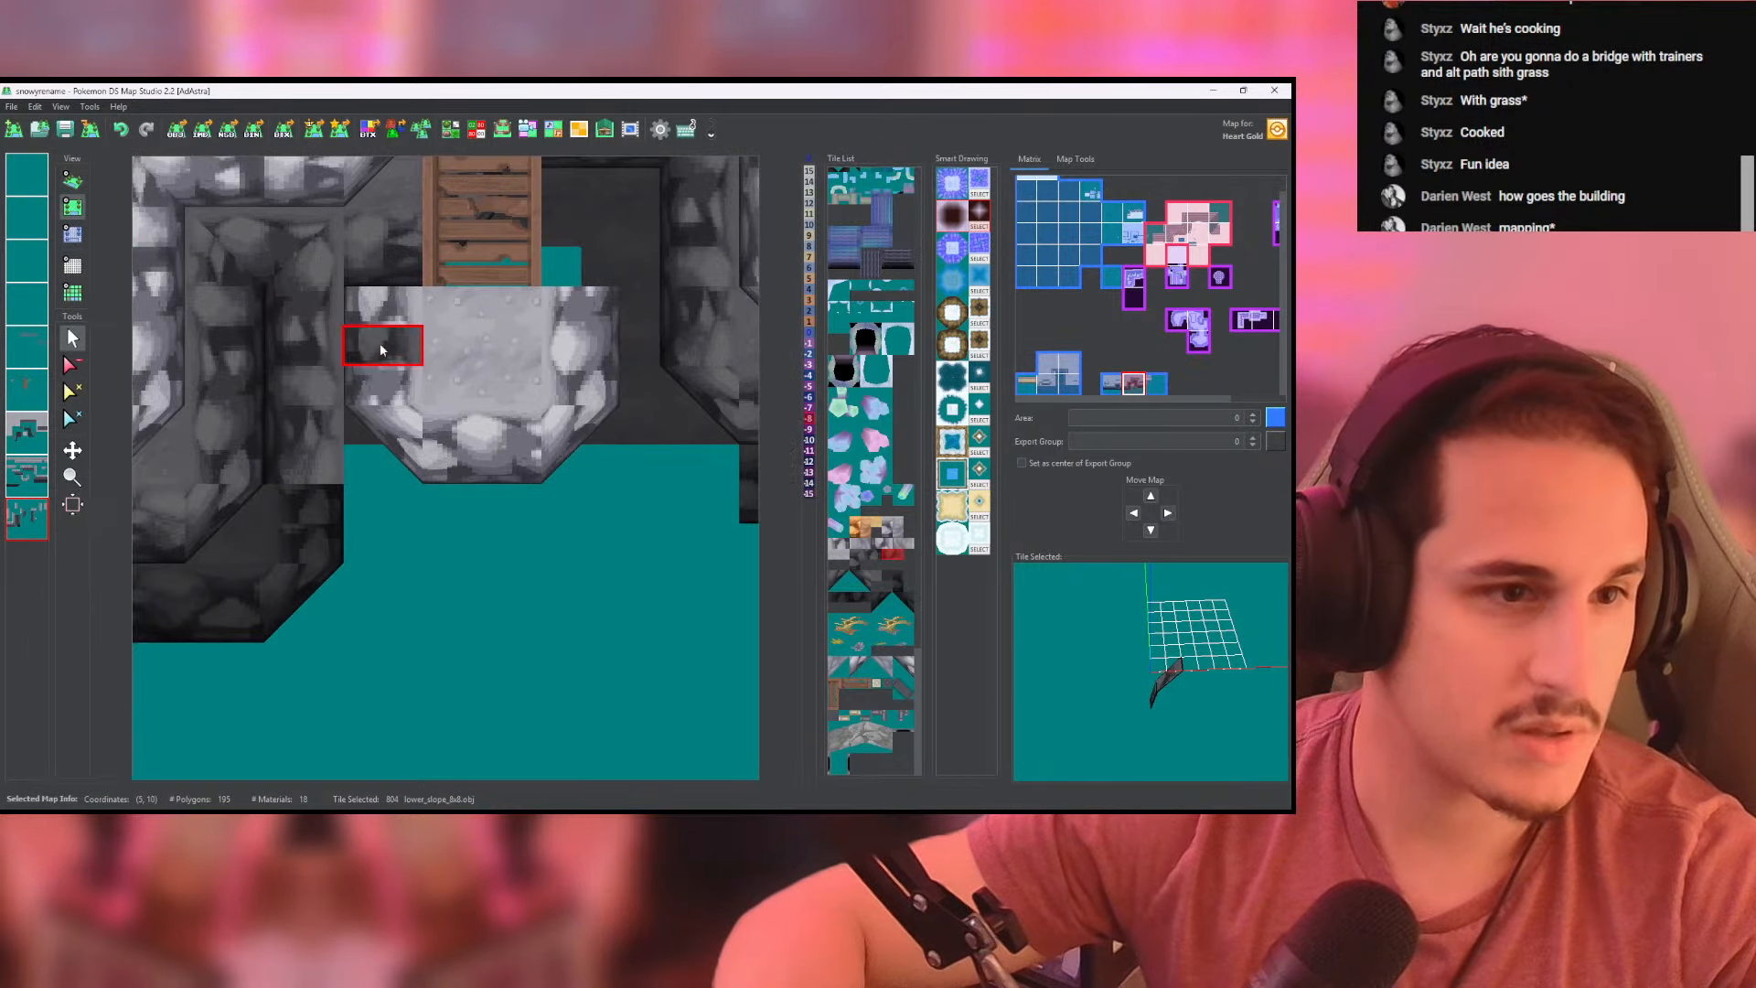
left_click(27, 475)
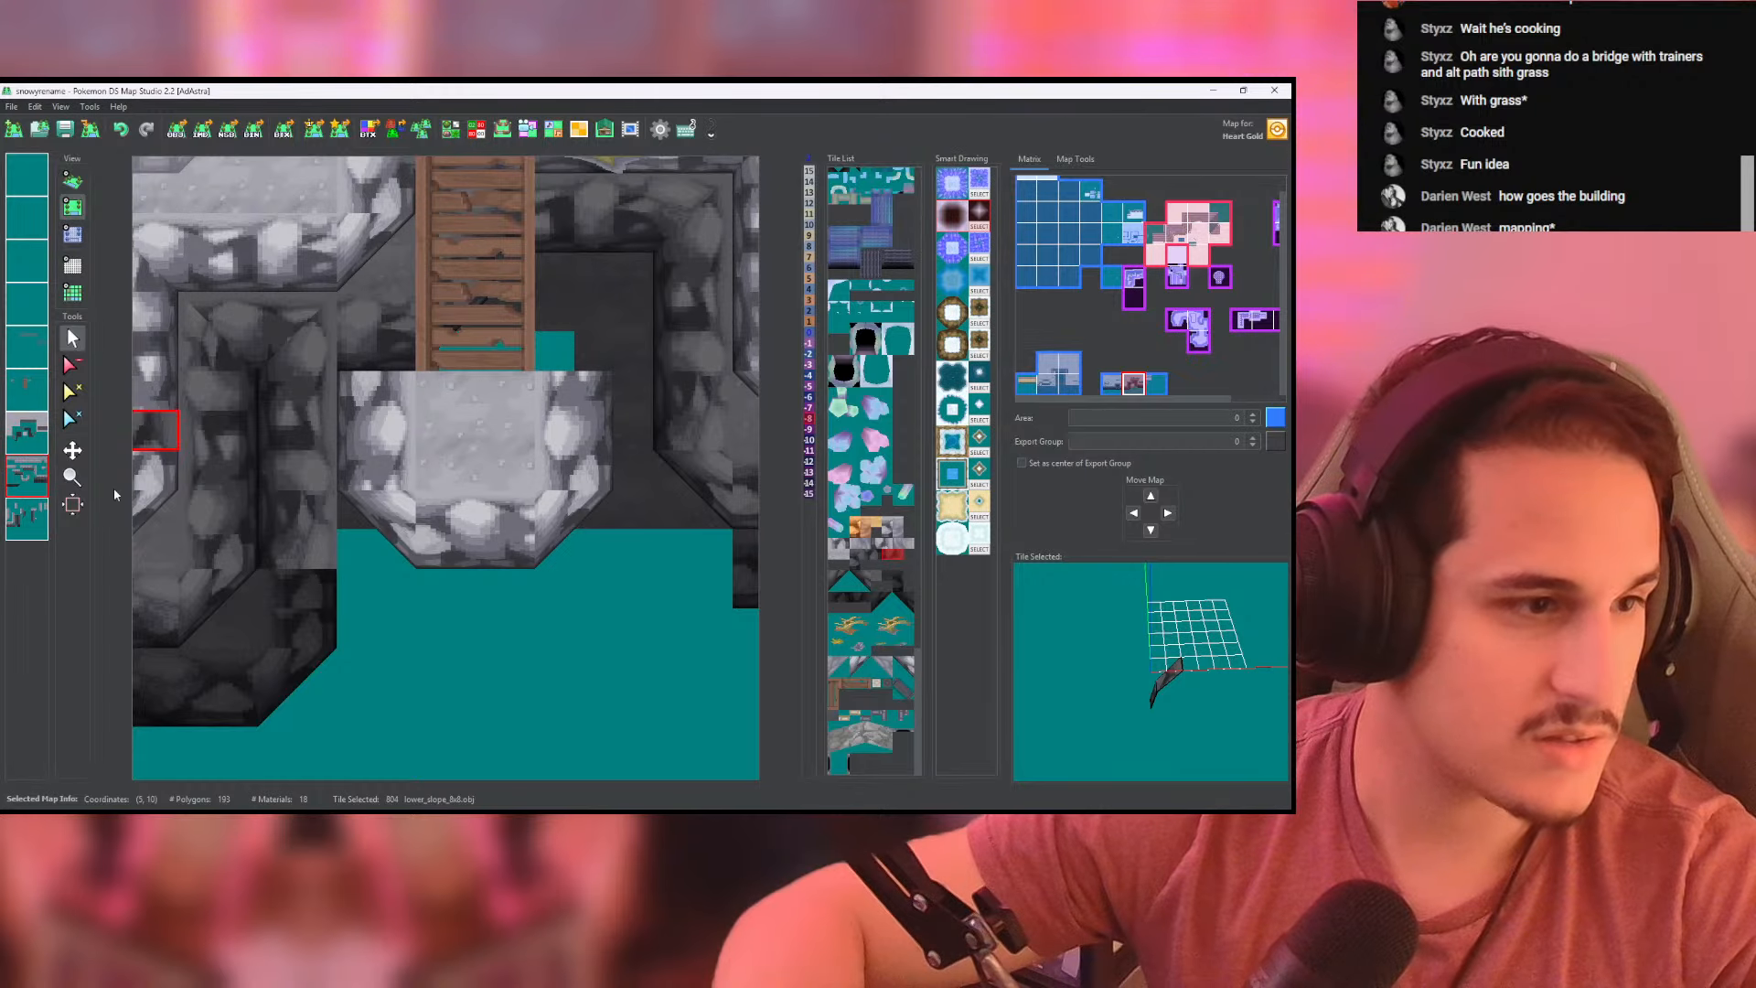
left_click(451, 131)
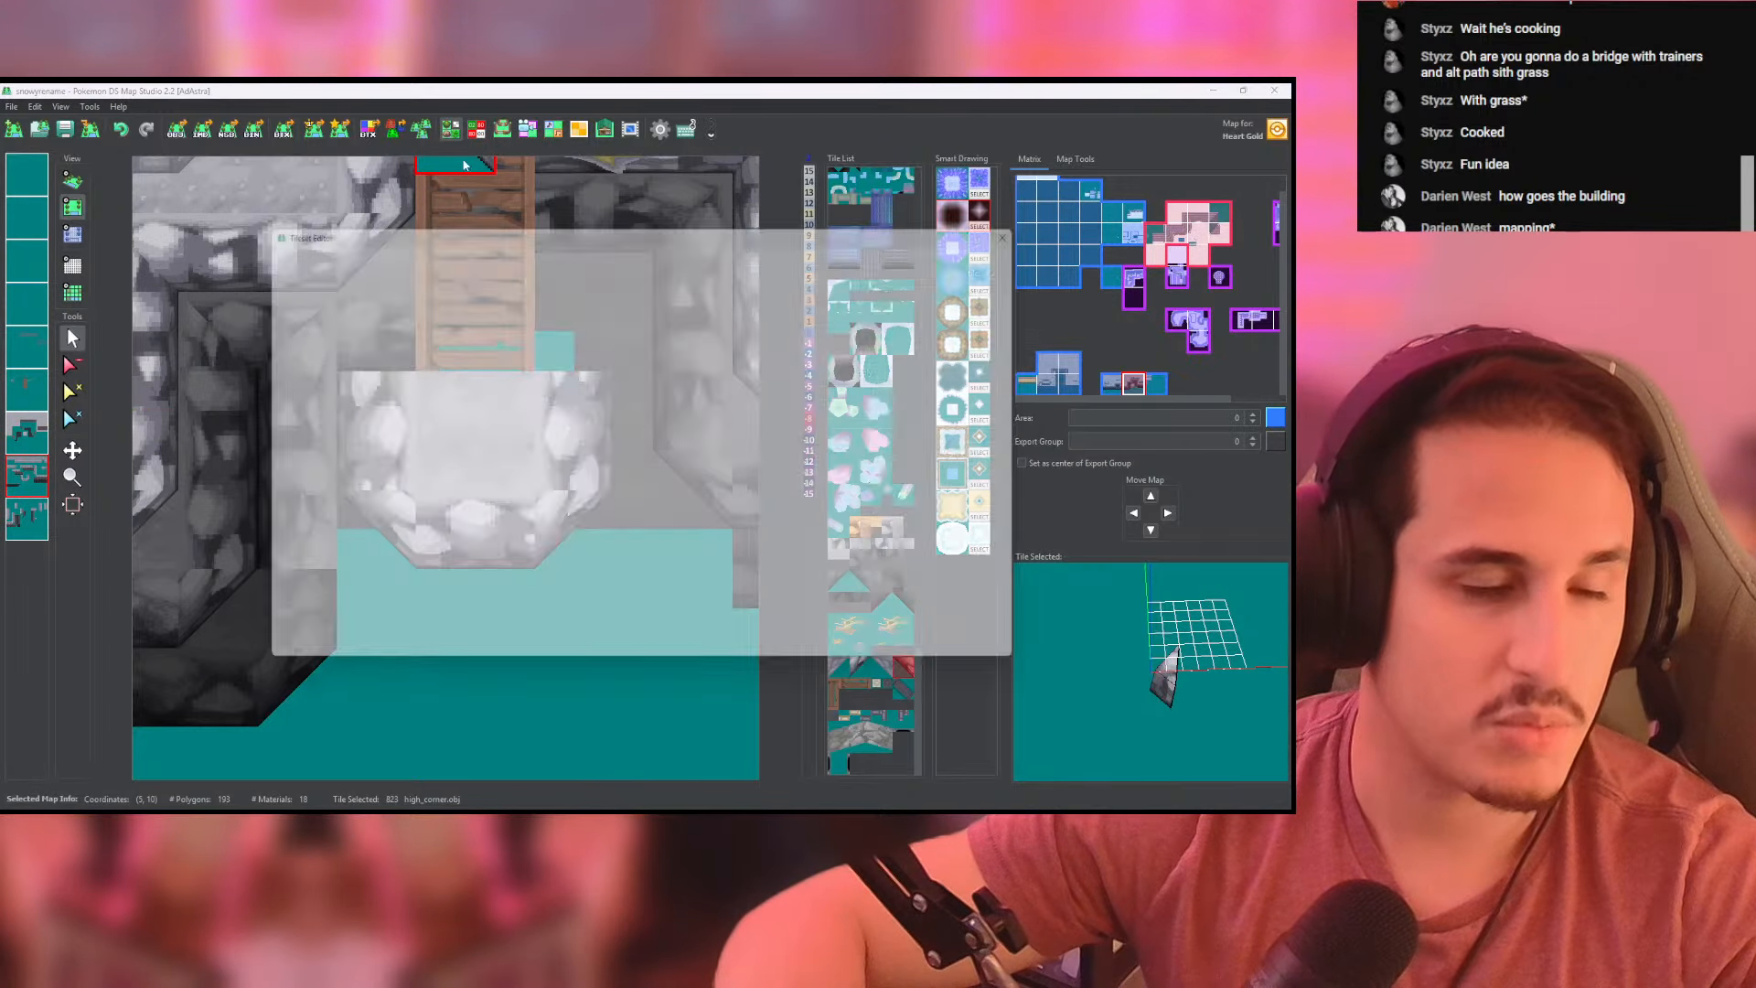
scroll(528, 633, "down", 3)
scroll(528, 629, "down", 1)
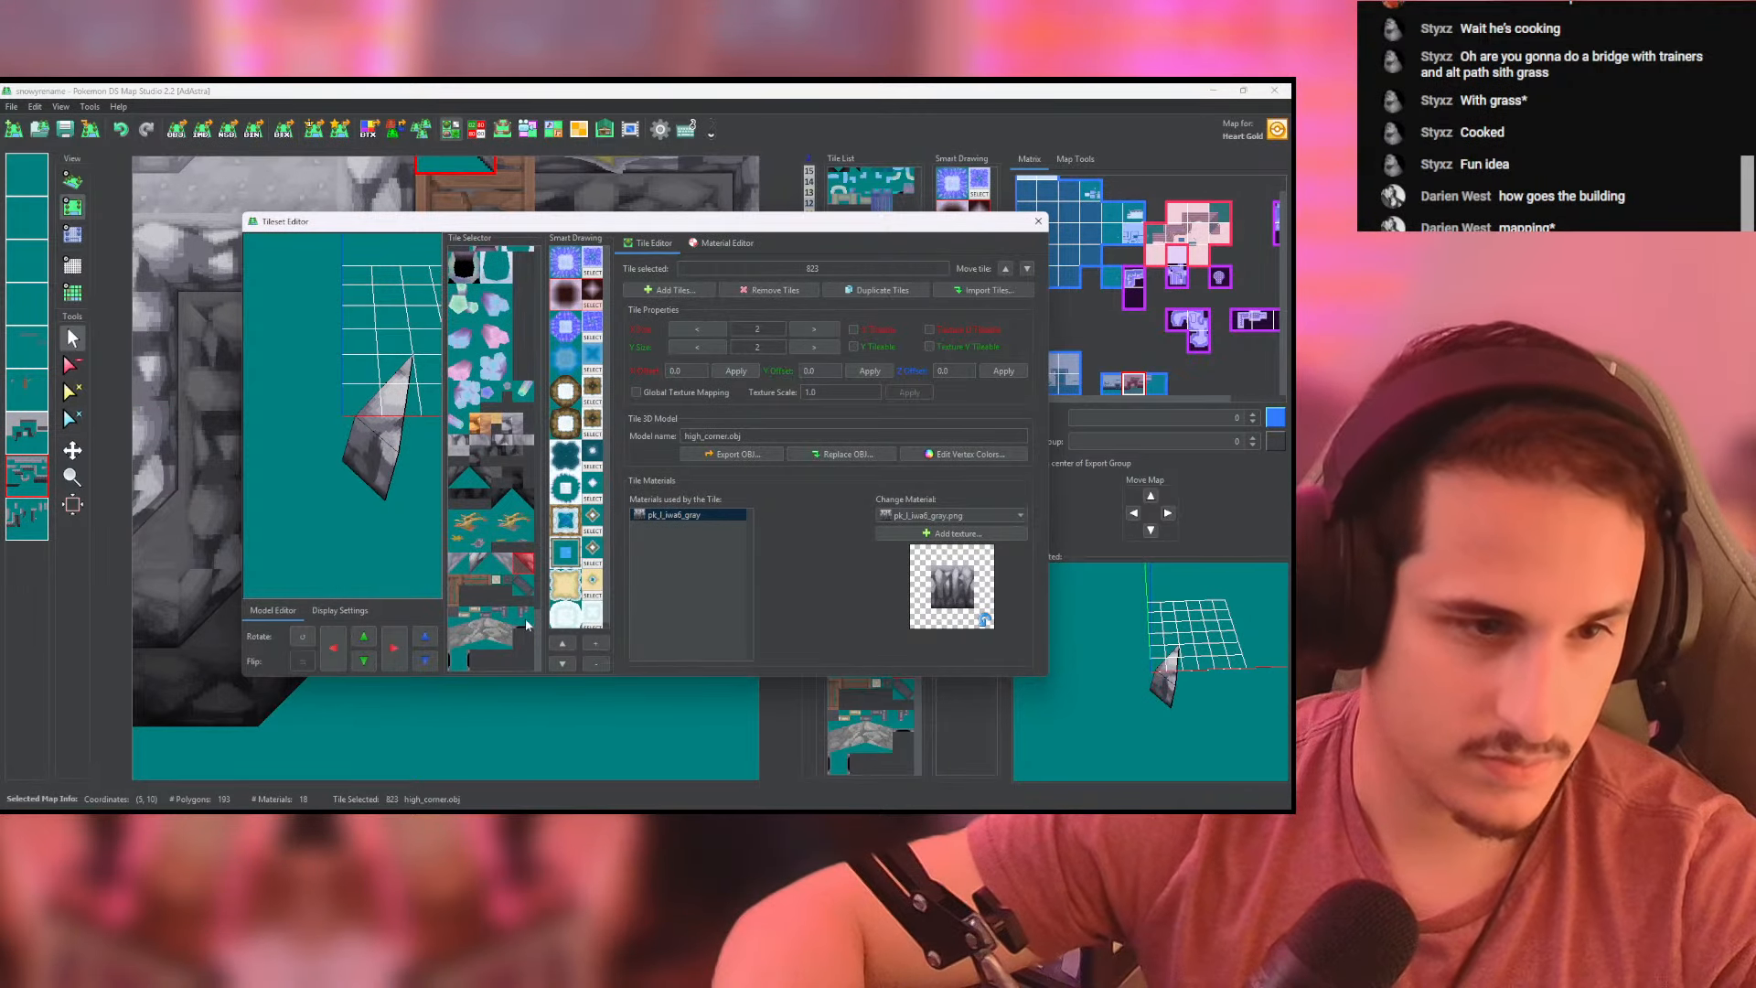
left_click(486, 569)
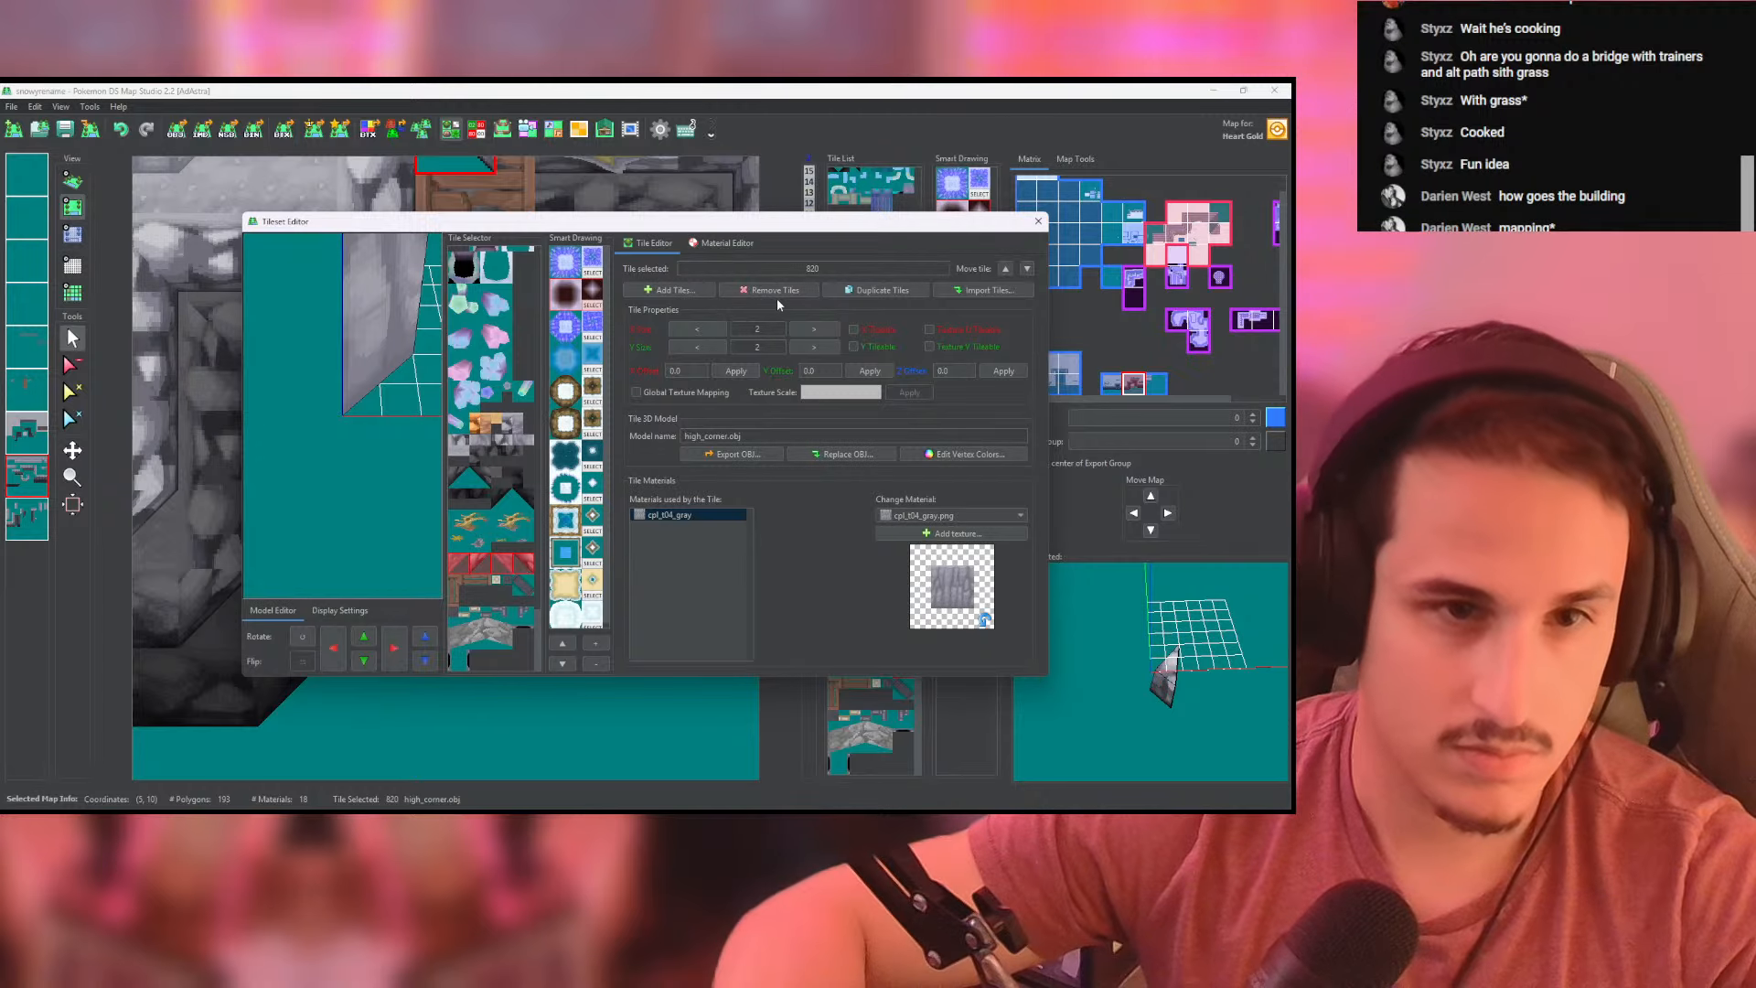
left_click(865, 291)
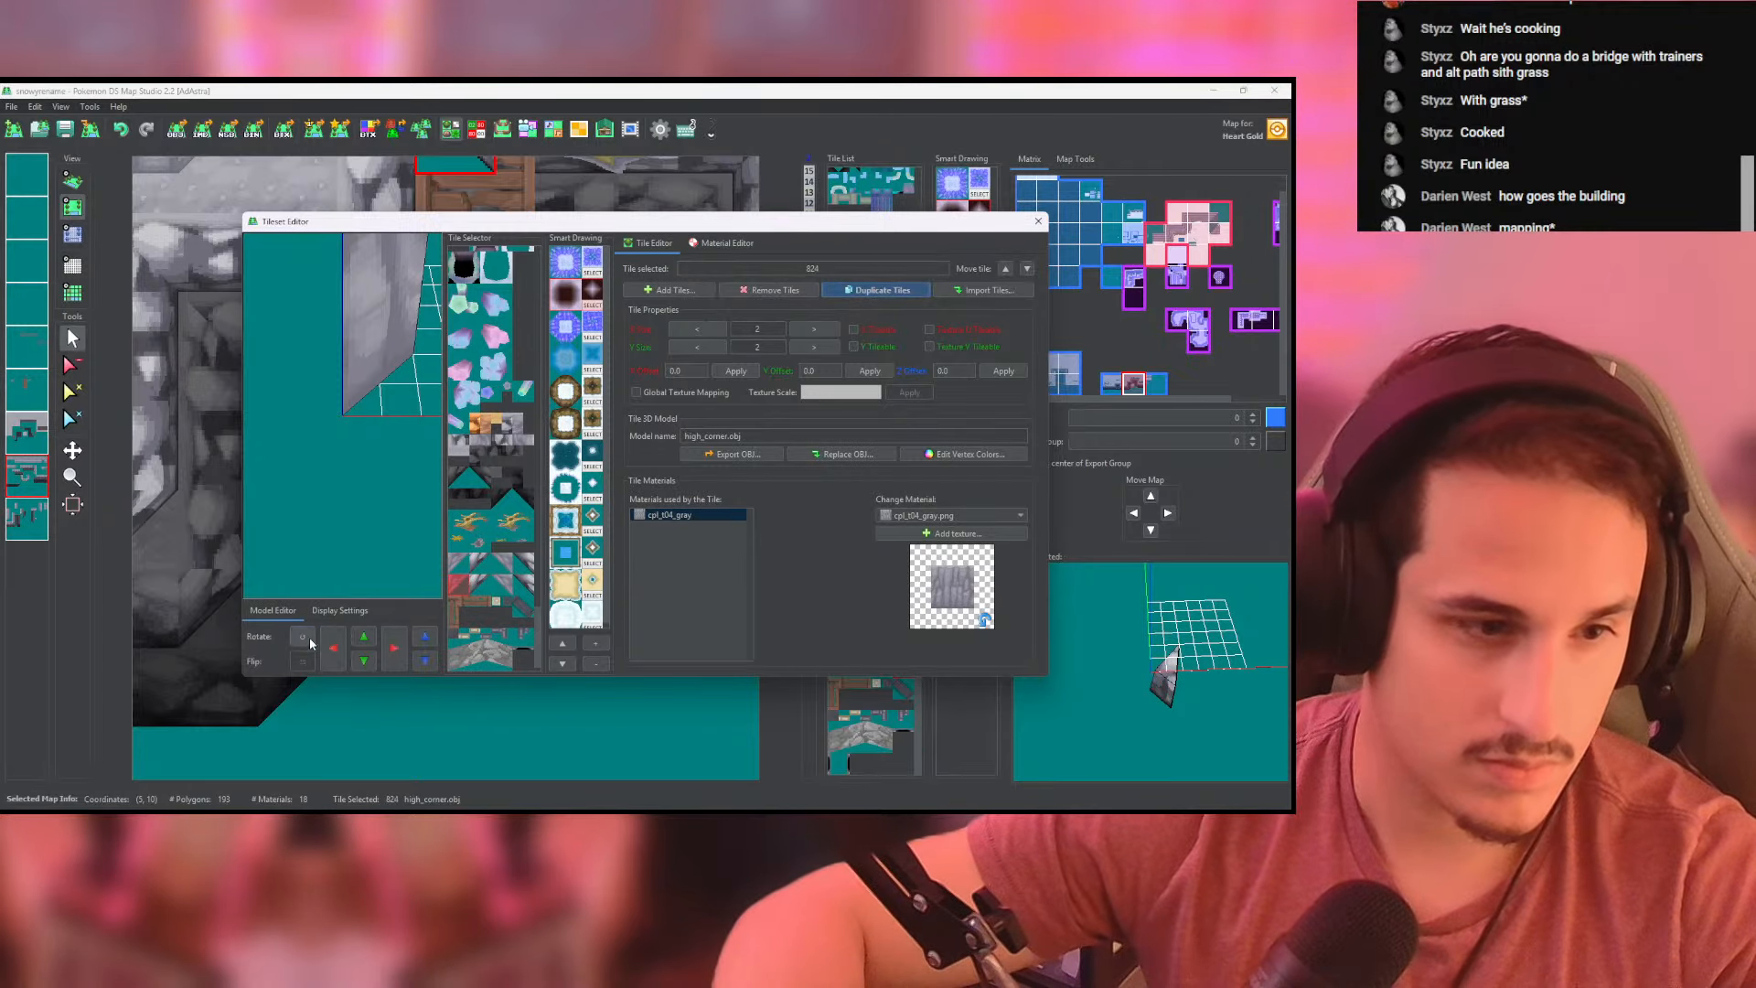
- Rotate each of the four duplicated high_corner tiles to make back-facing corners, then close the tileset editor
left_click(302, 637)
left_click(479, 588)
left_click(303, 637)
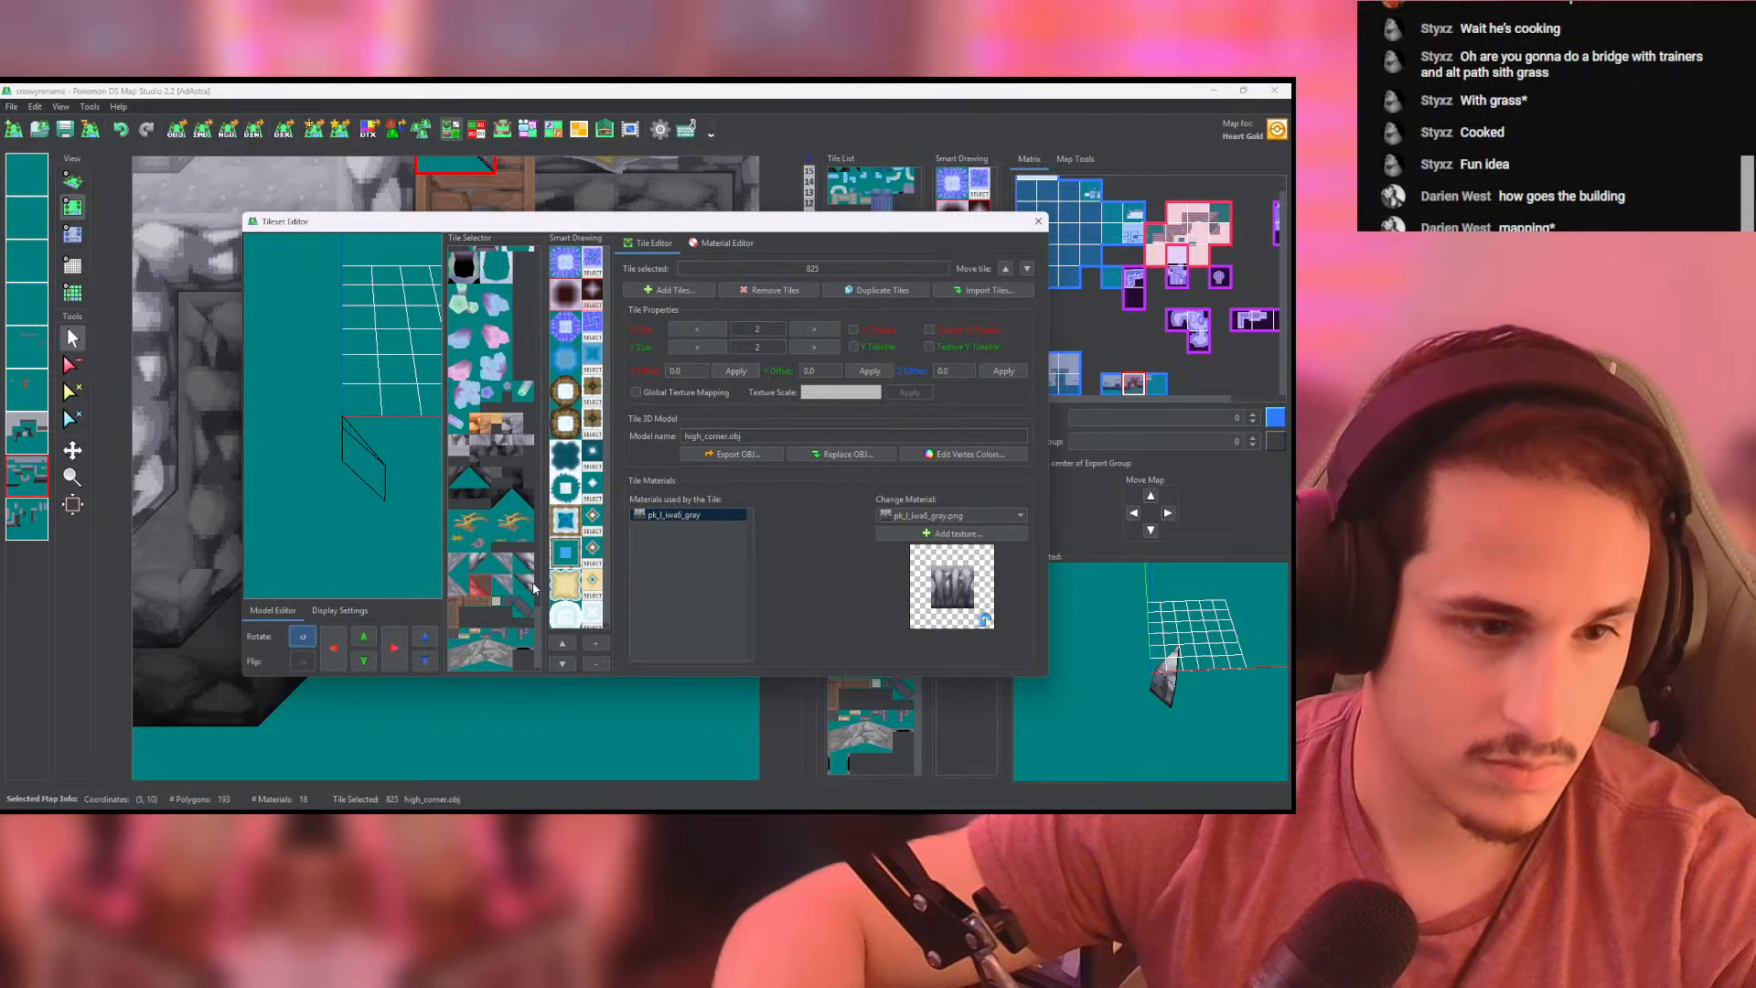
left_click(500, 587)
left_click(305, 635)
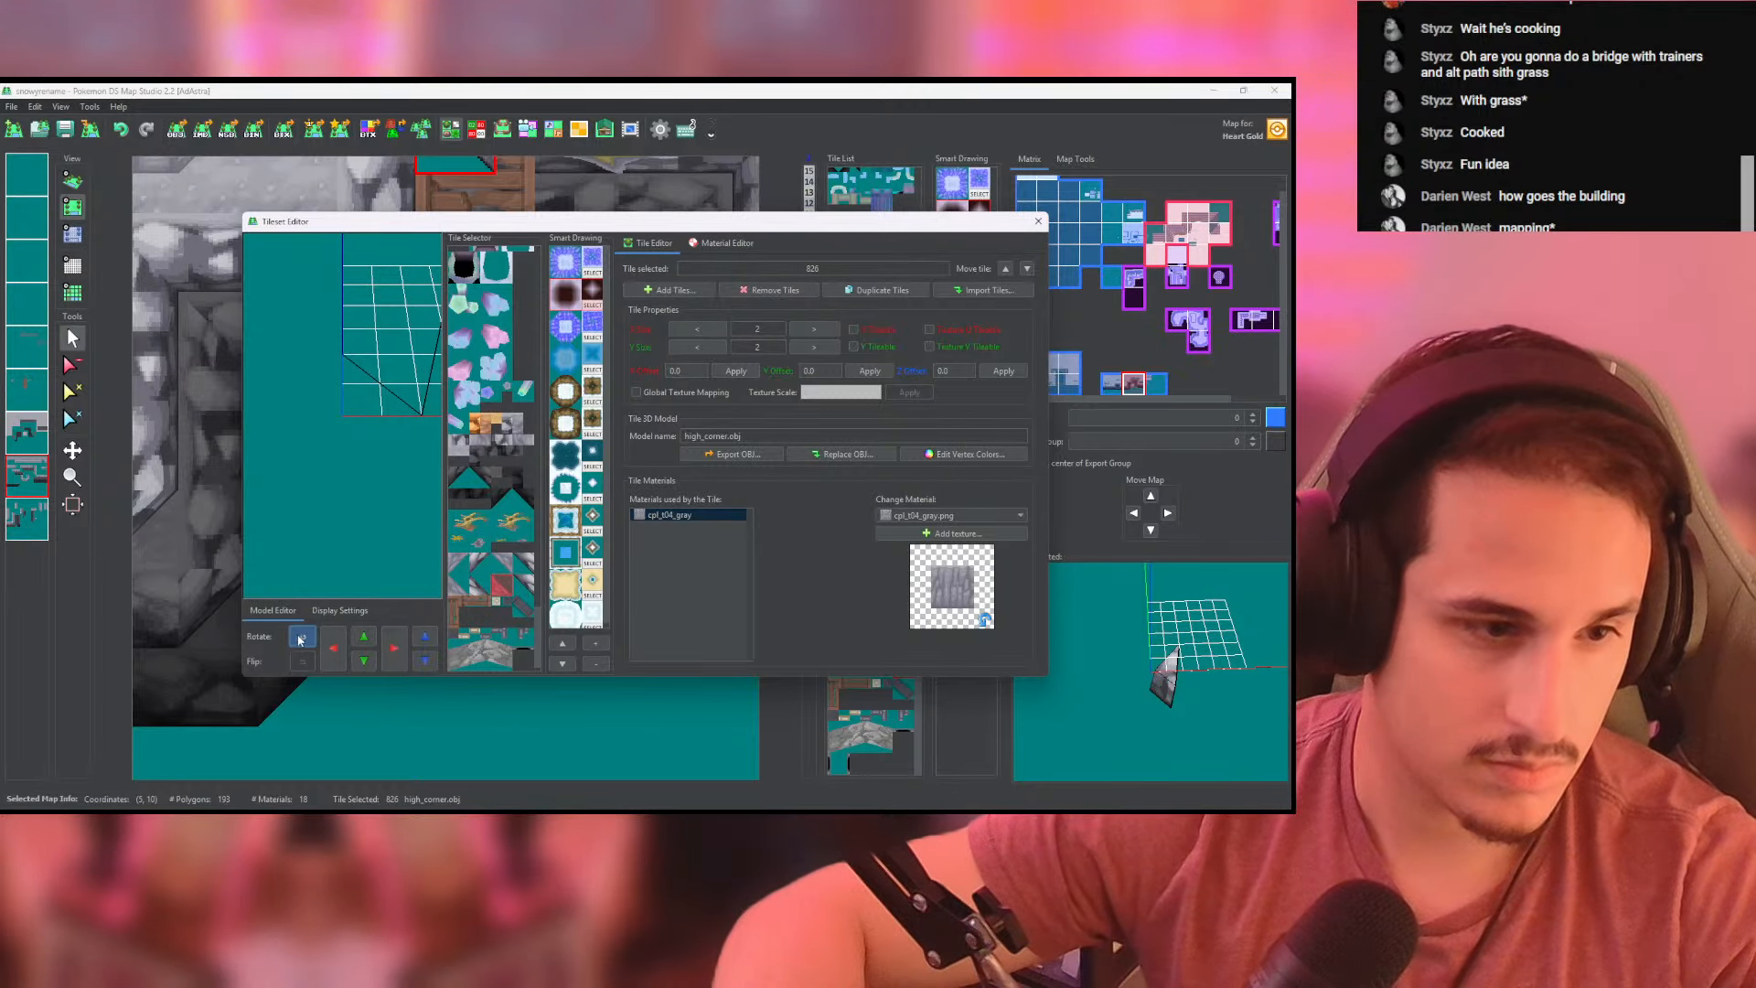
left_click(463, 609)
left_click(304, 638)
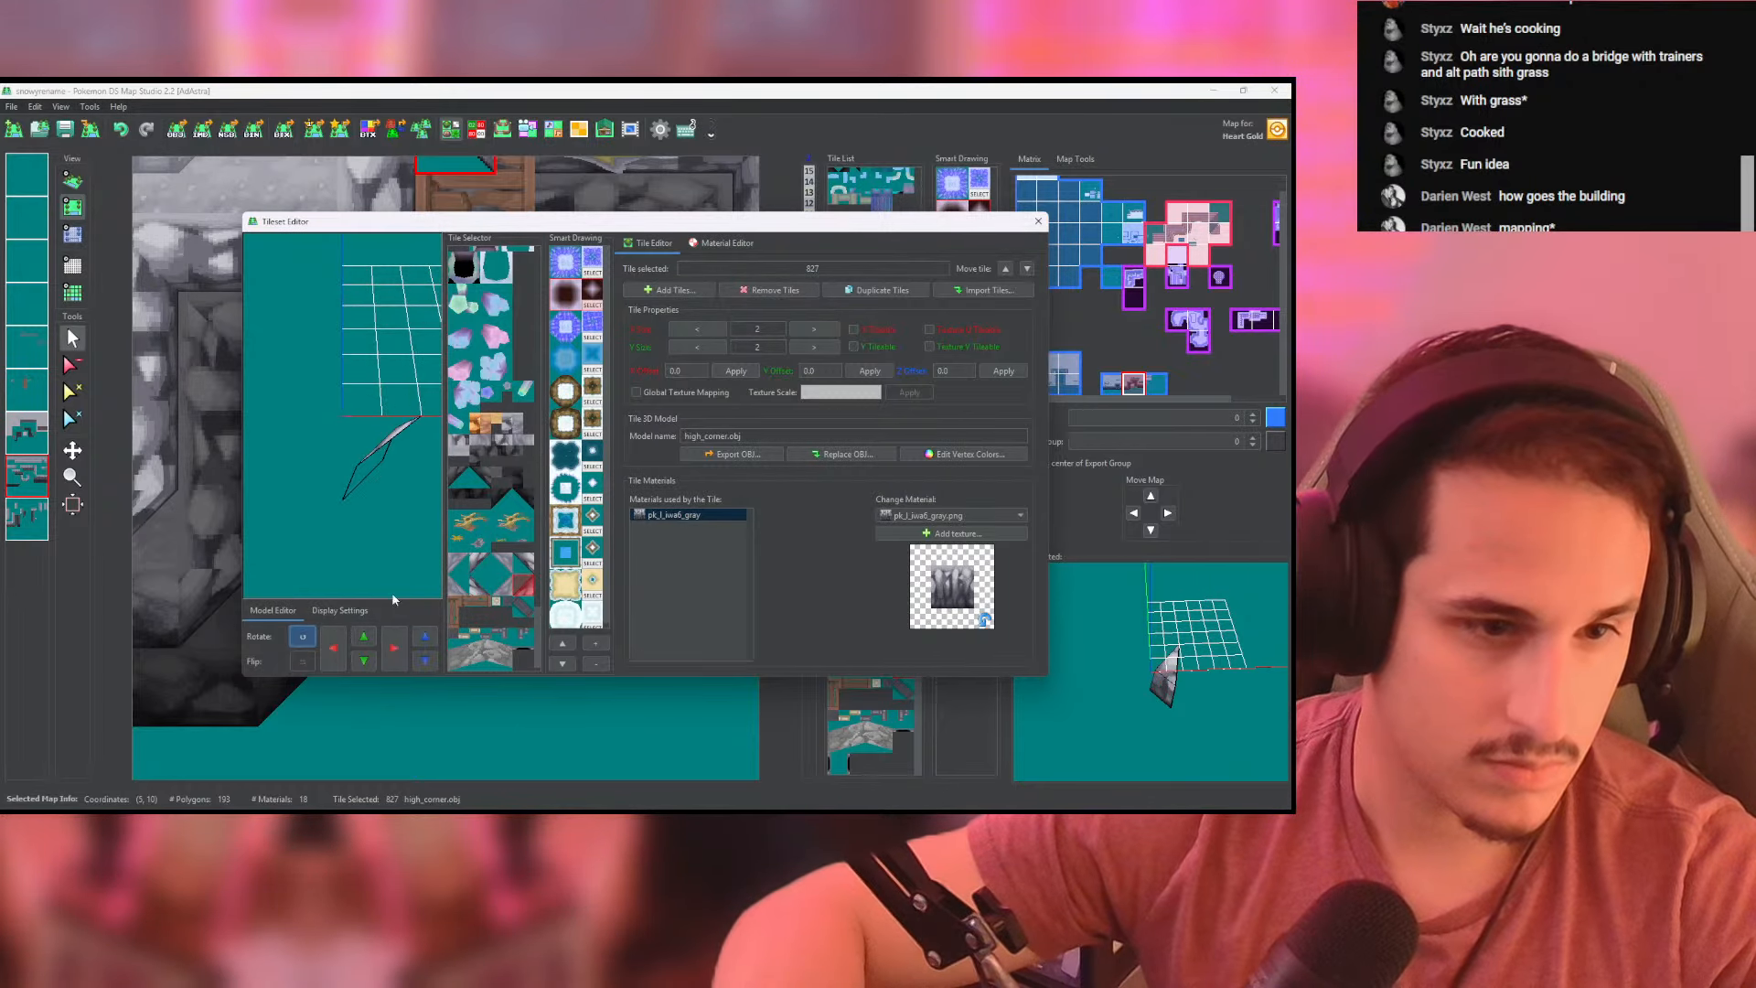
left_click(1038, 221)
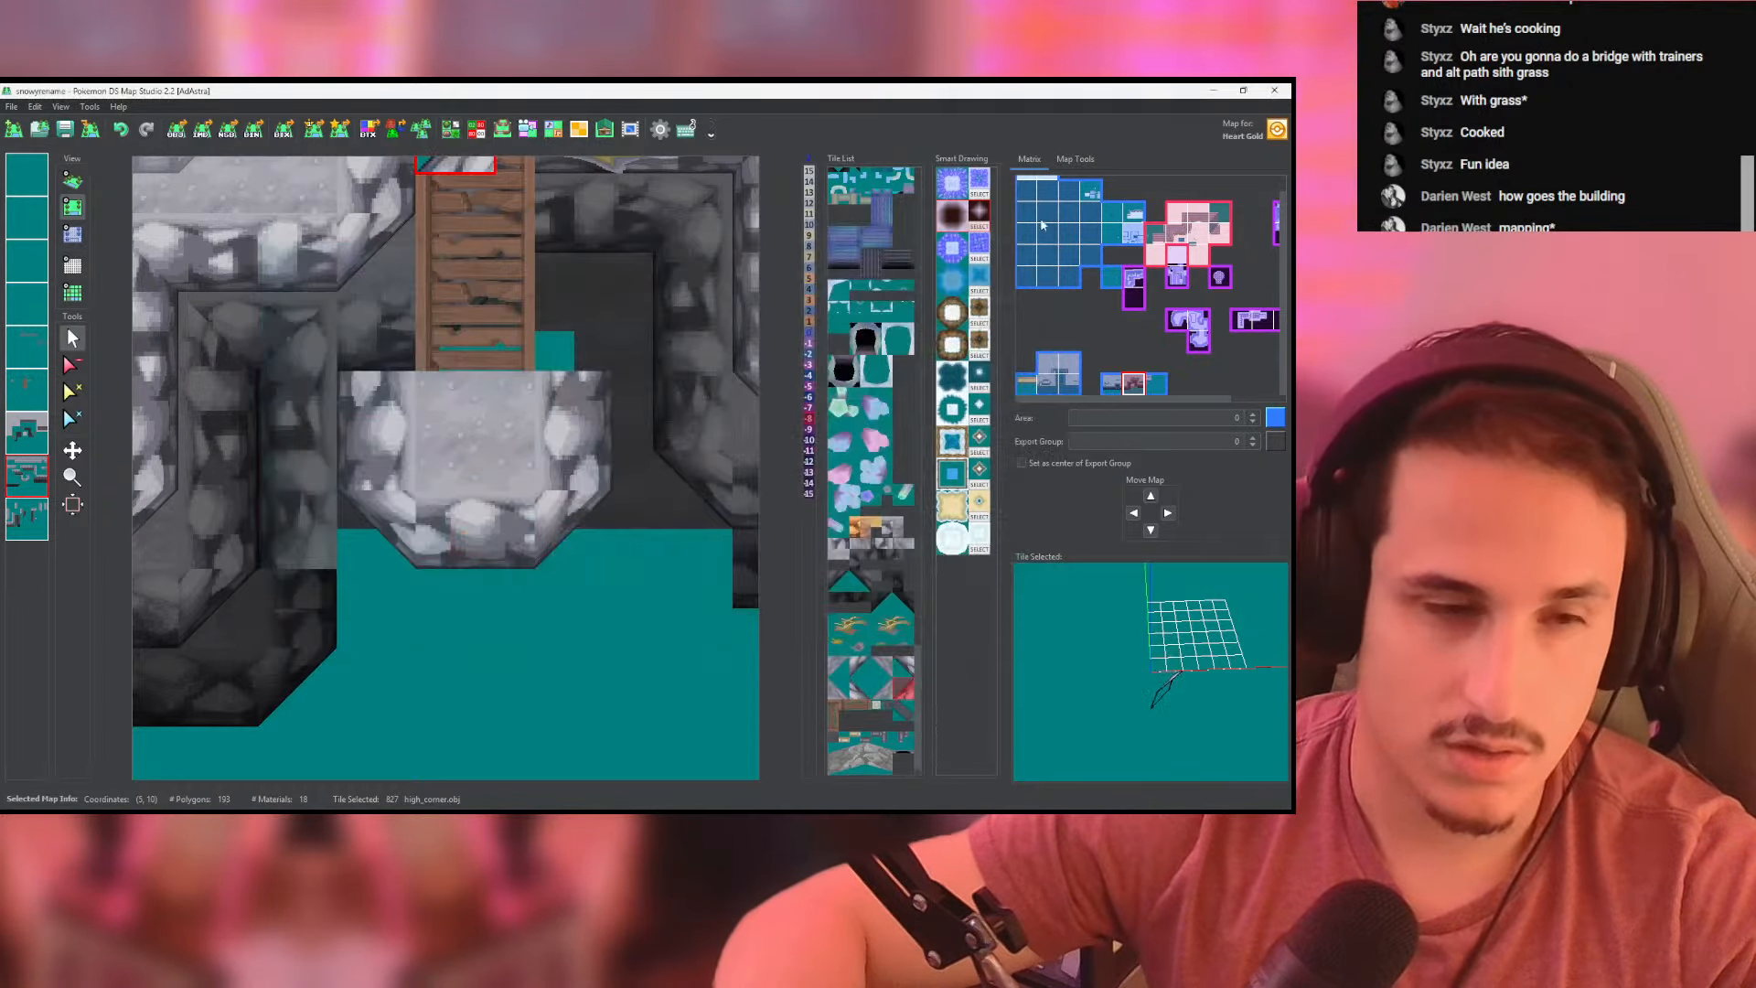
- Place the rotated corner tiles beside the bridge on both upper corners of the landing and set their heights to 0
left_click(374, 361)
scroll(565, 367, "up", 2)
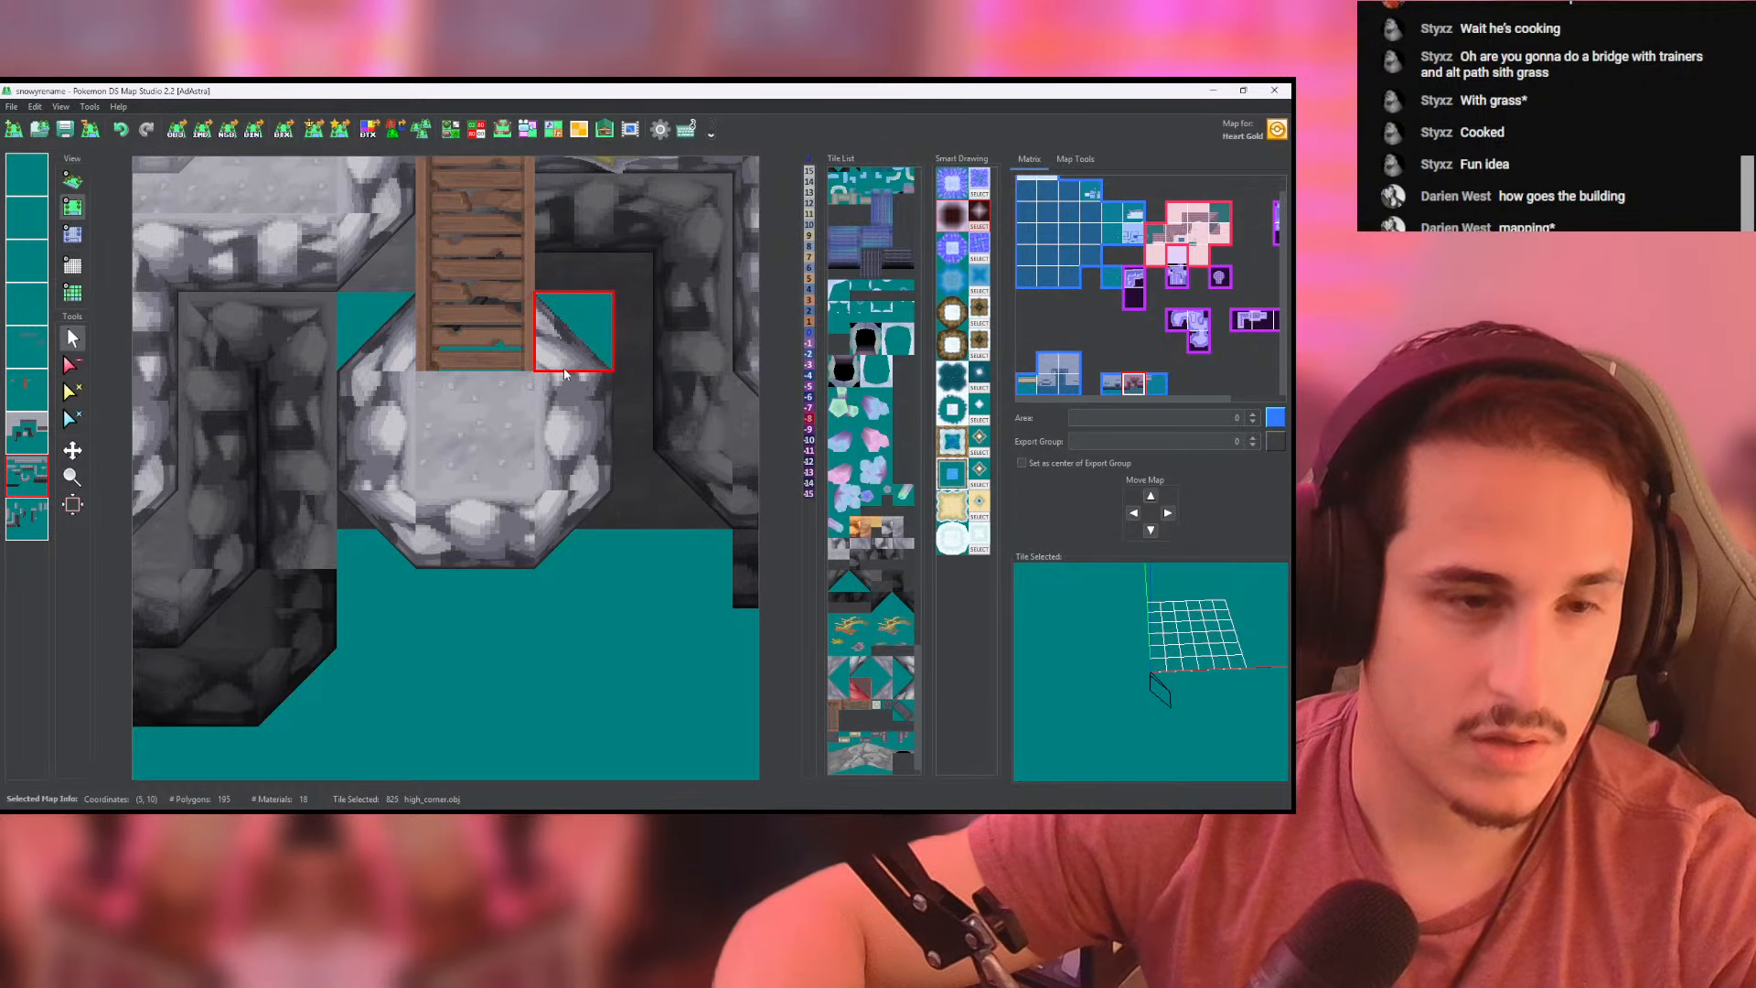
left_click(564, 368)
left_click(77, 235)
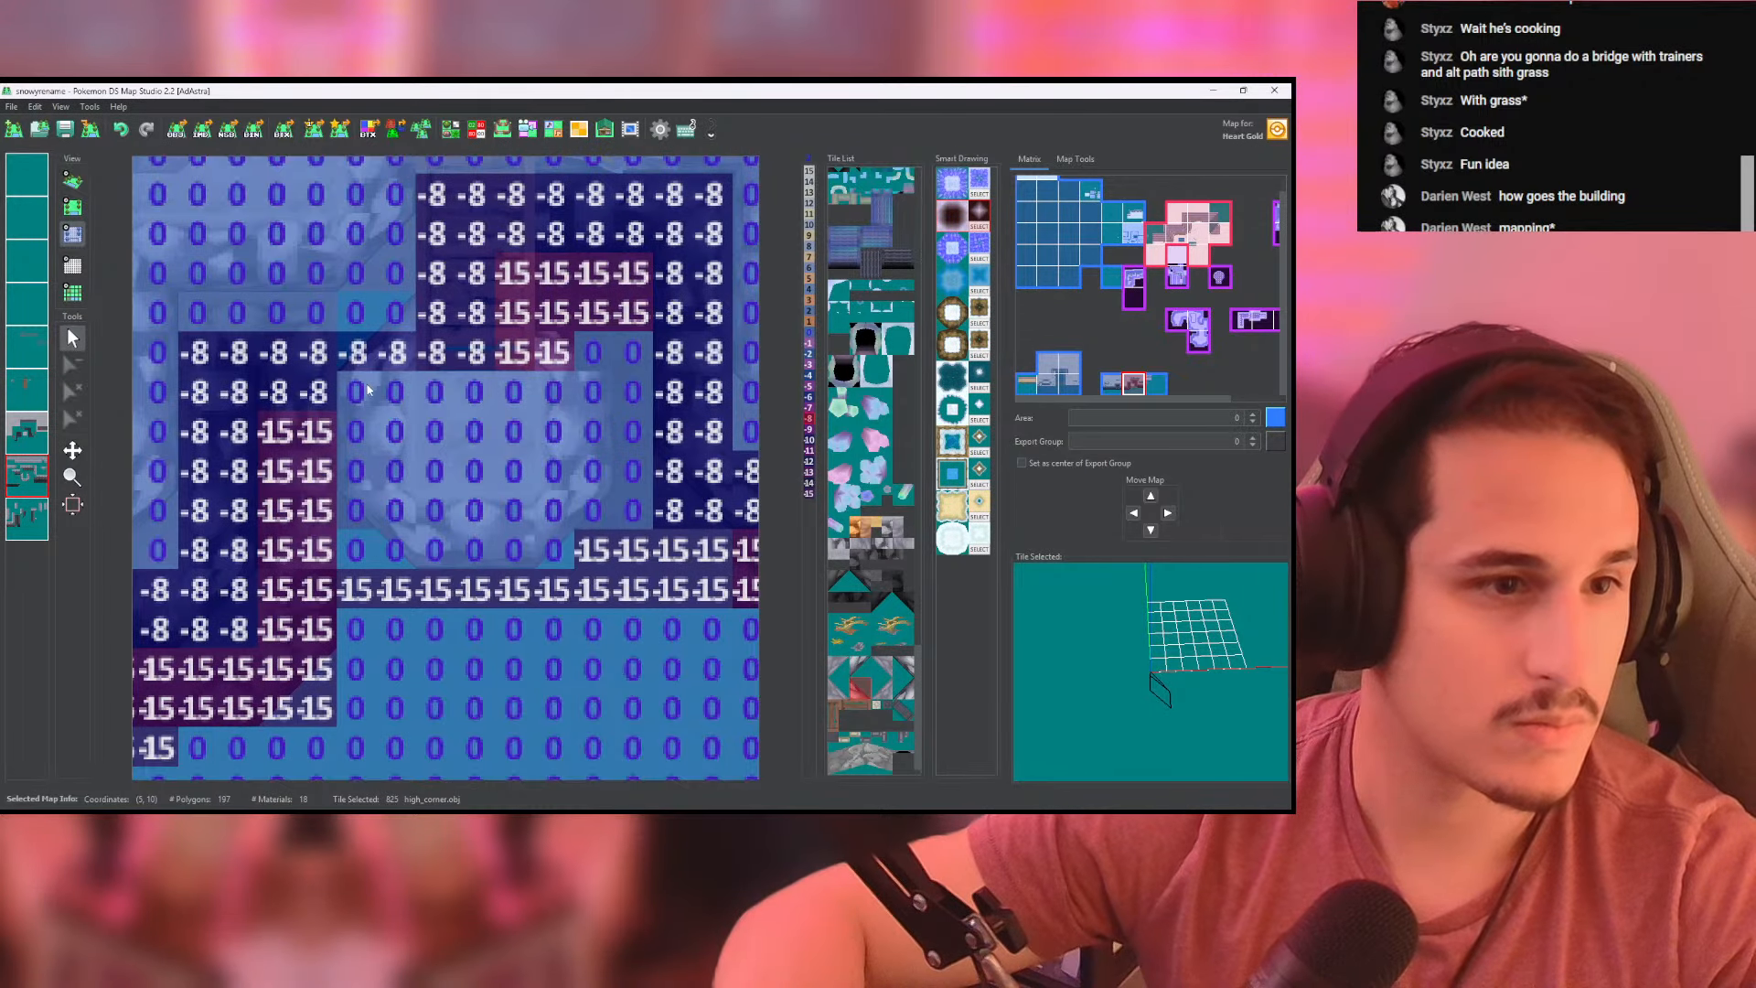
left_click(555, 368)
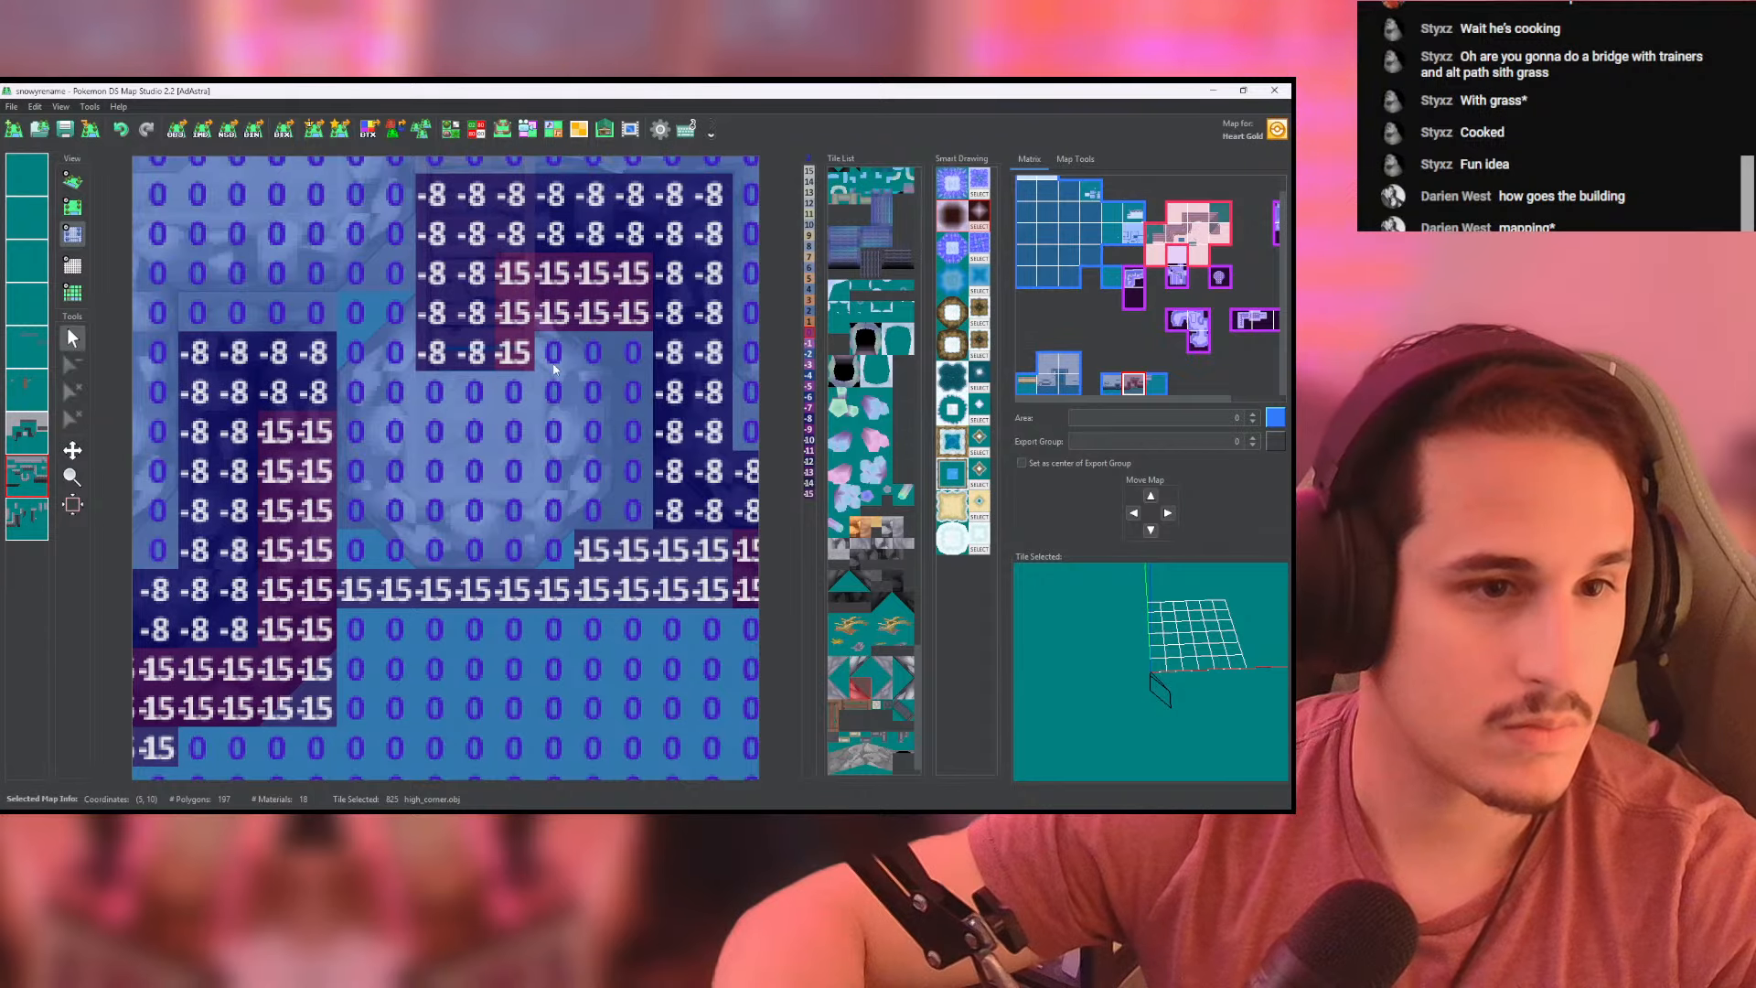
left_click(73, 182)
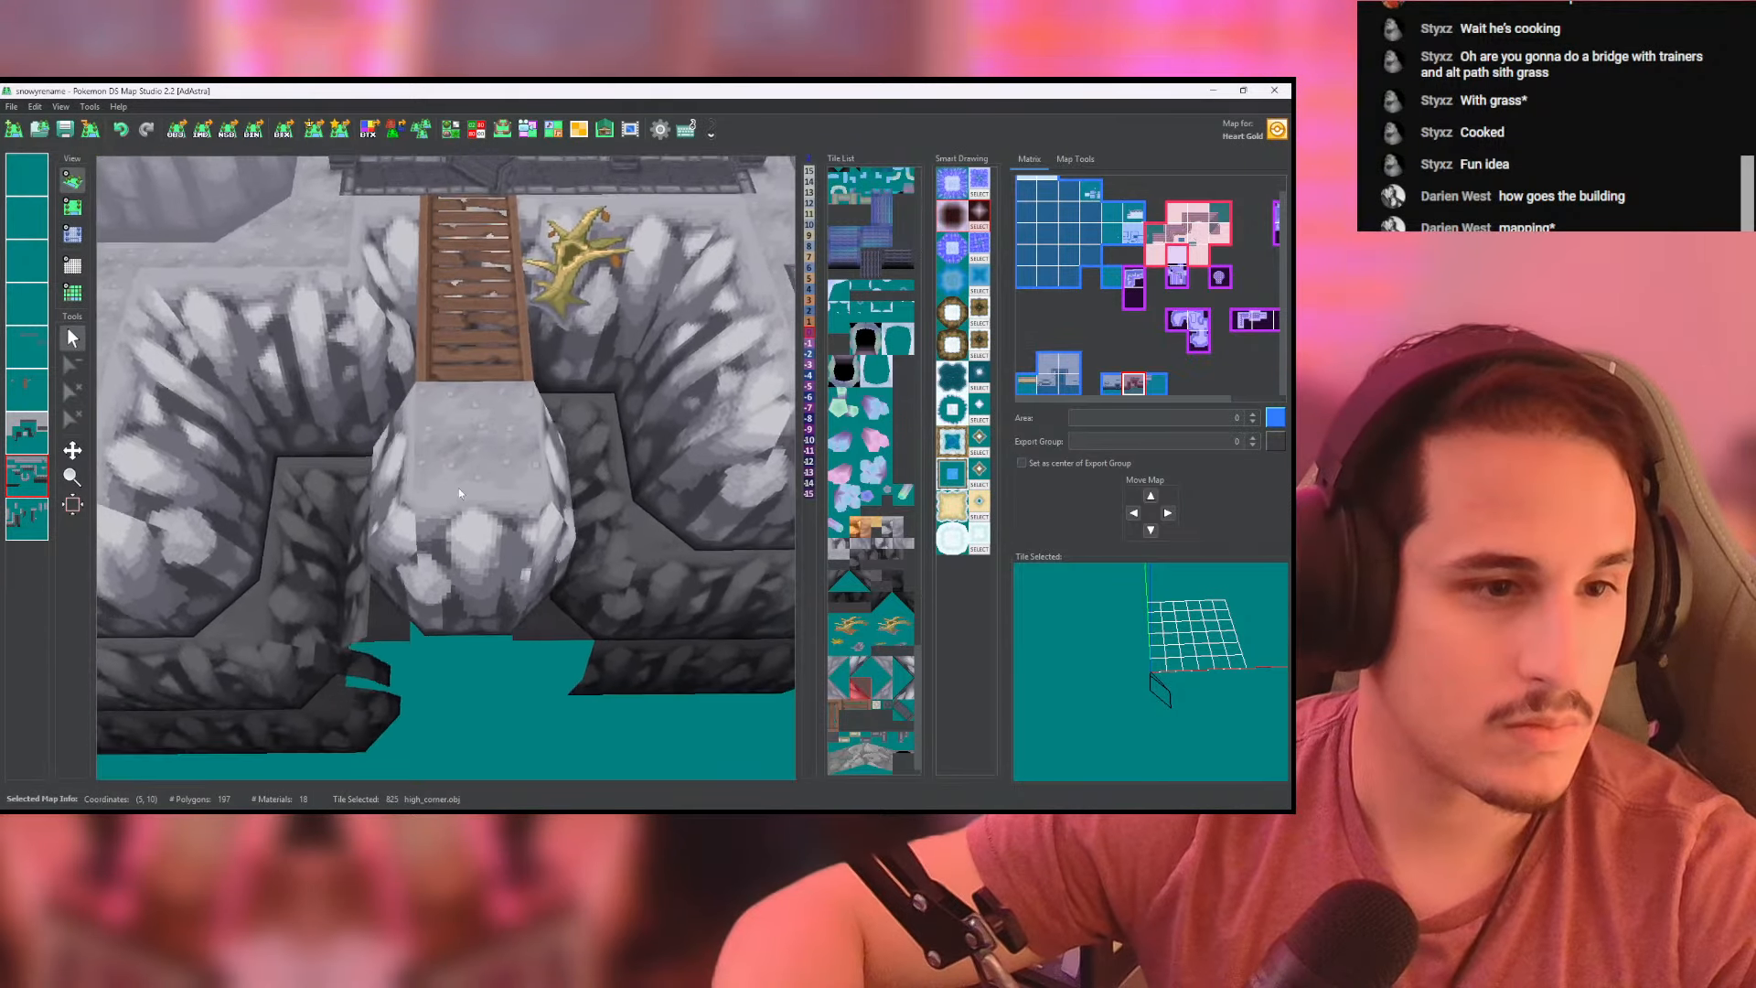
- Examine the landing's new back corners and the bridge's lower end from several angles in 3D
left_click_drag(514, 435, 499, 175)
scroll(450, 299, "up", 3)
left_click_drag(450, 299, 146, 348)
scroll(549, 302, "down", 4)
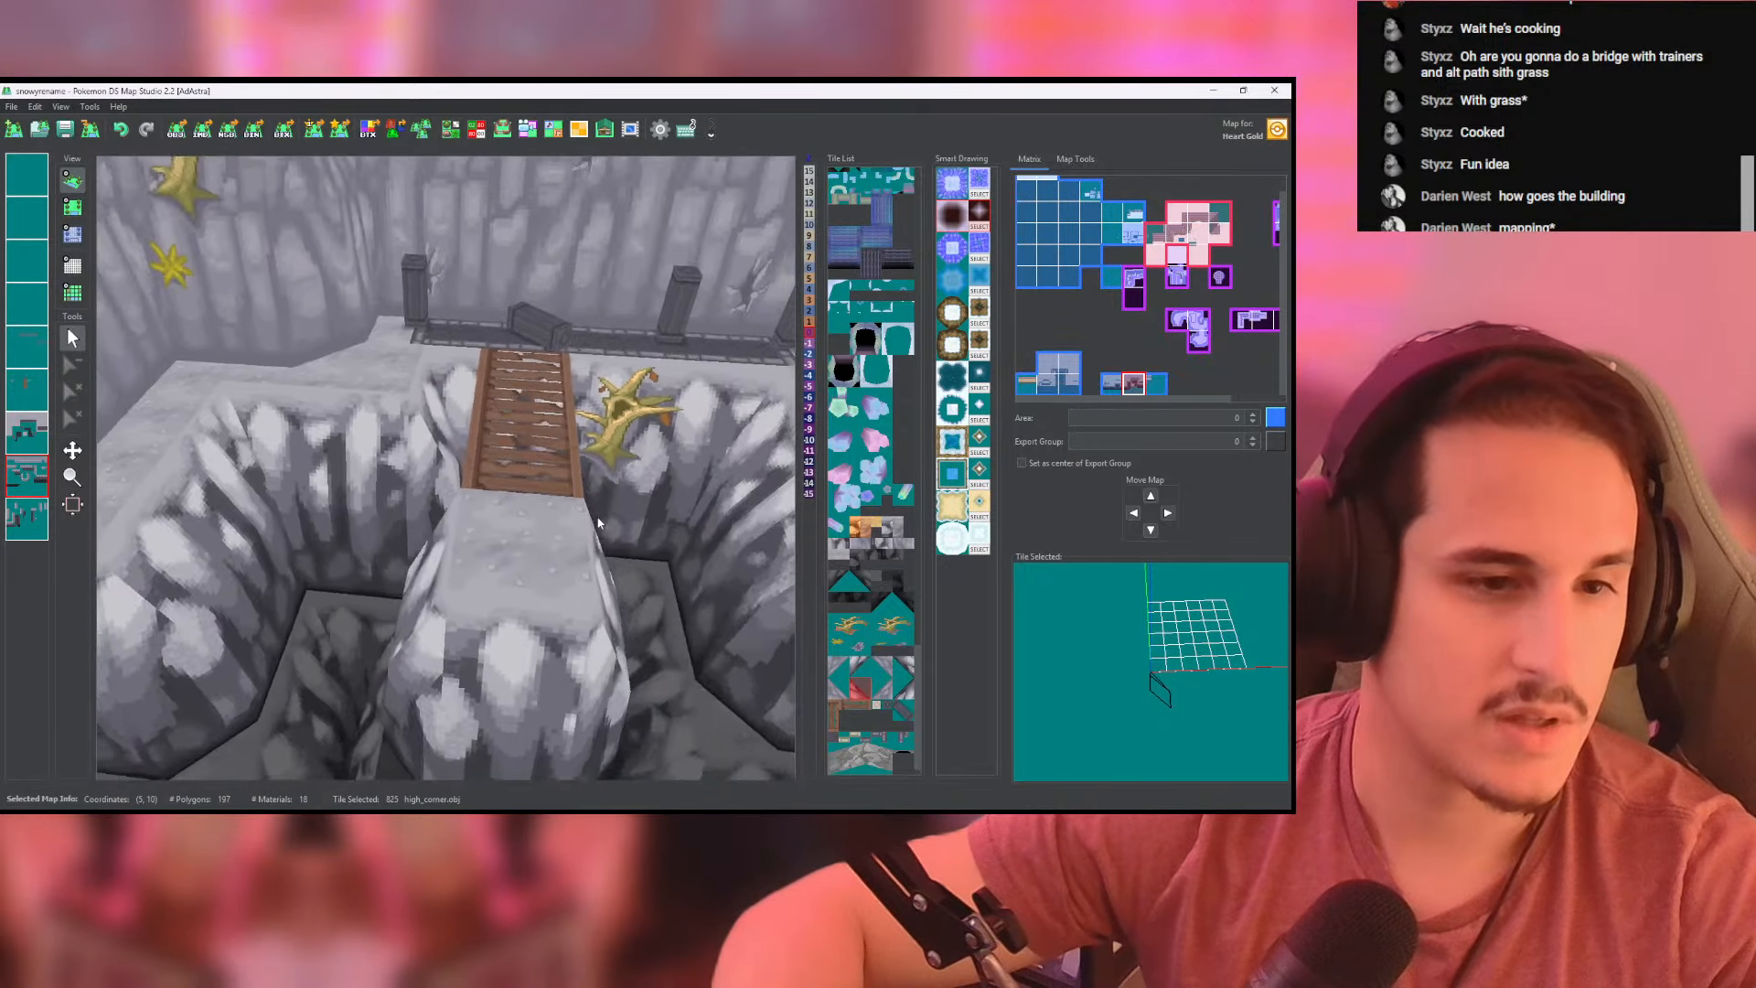
mouse_move(562, 302)
left_mouse_down()
mouse_move(573, 633)
mouse_move(579, 295)
left_mouse_up()
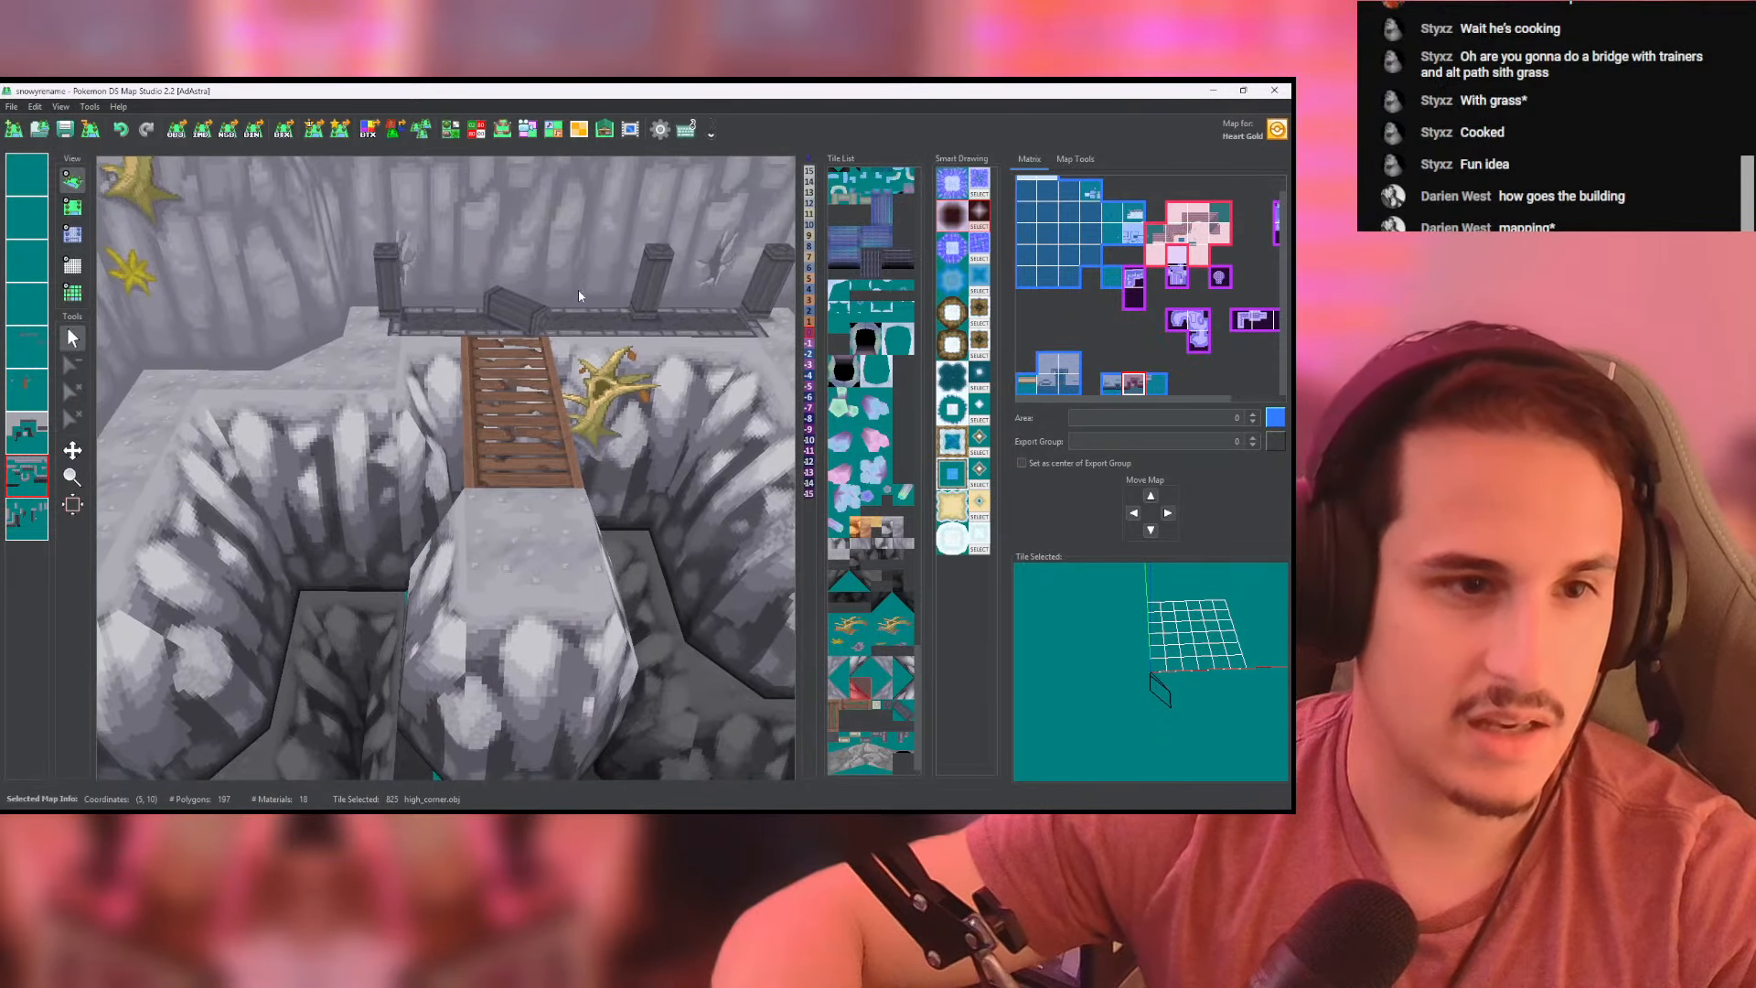
left_click(81, 183)
scroll(439, 412, "up", 8)
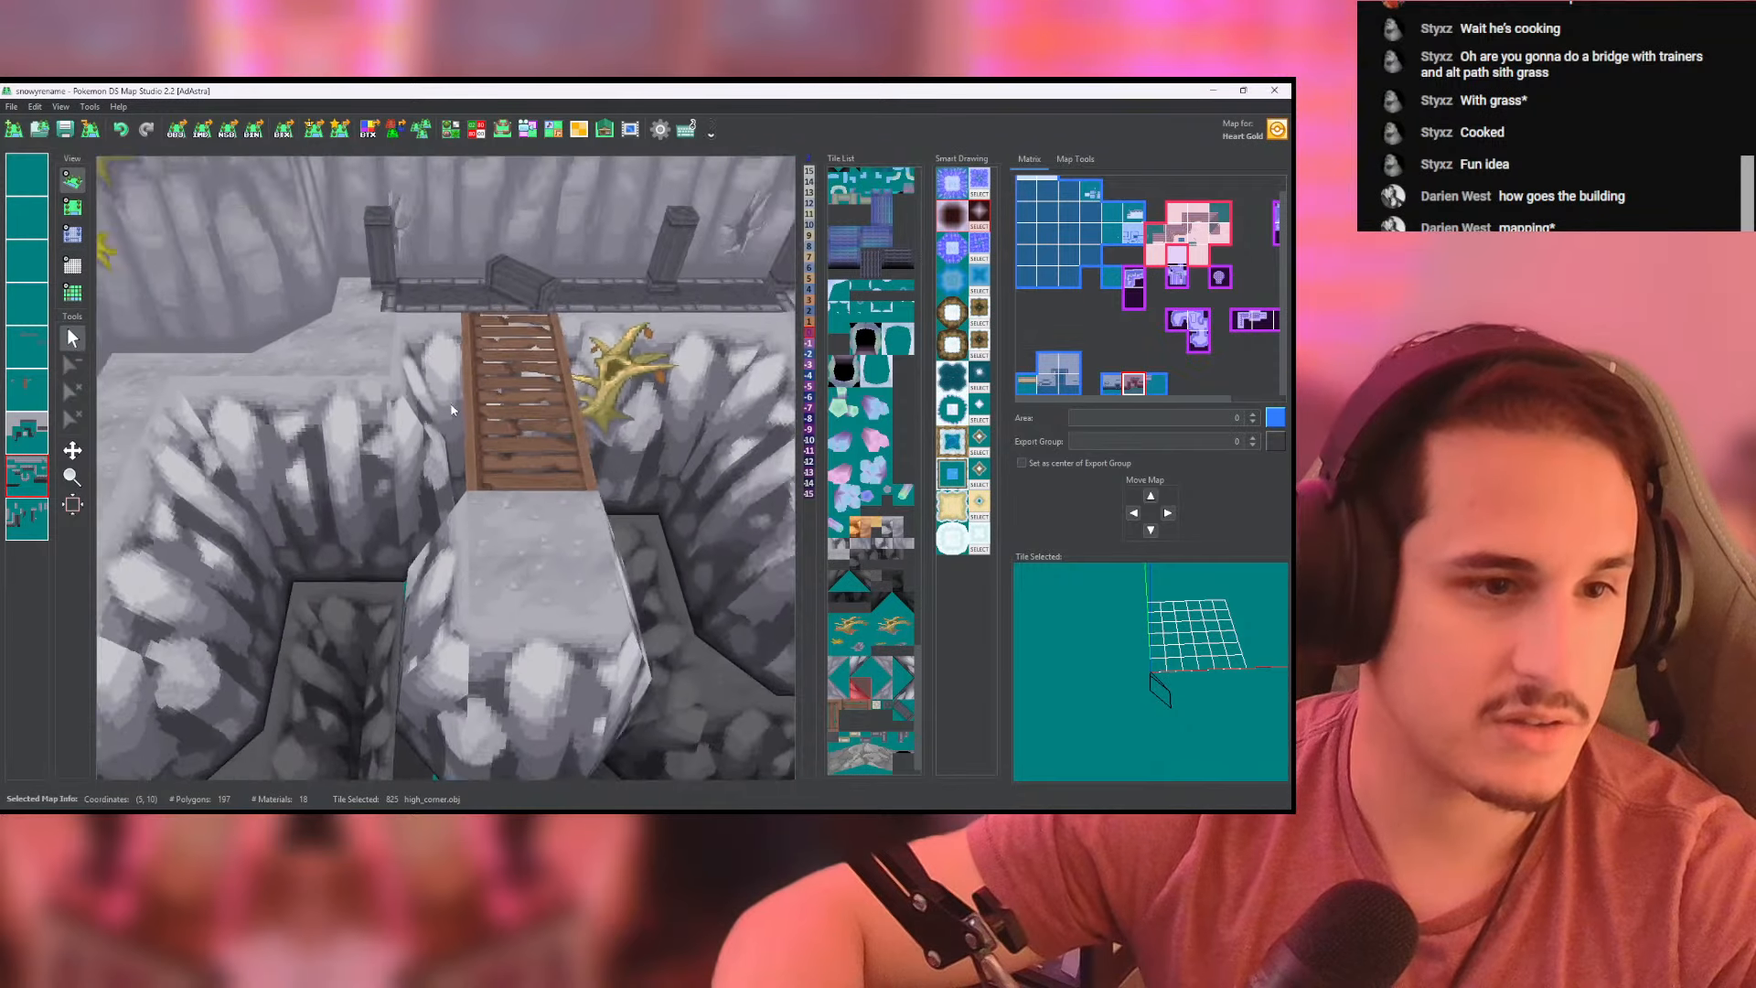
left_click_drag(439, 420, 380, 512)
- In the tileset editor, duplicate the pair of lower_slope_8x8.obj rock tiles starting at tile 794
left_click(72, 207)
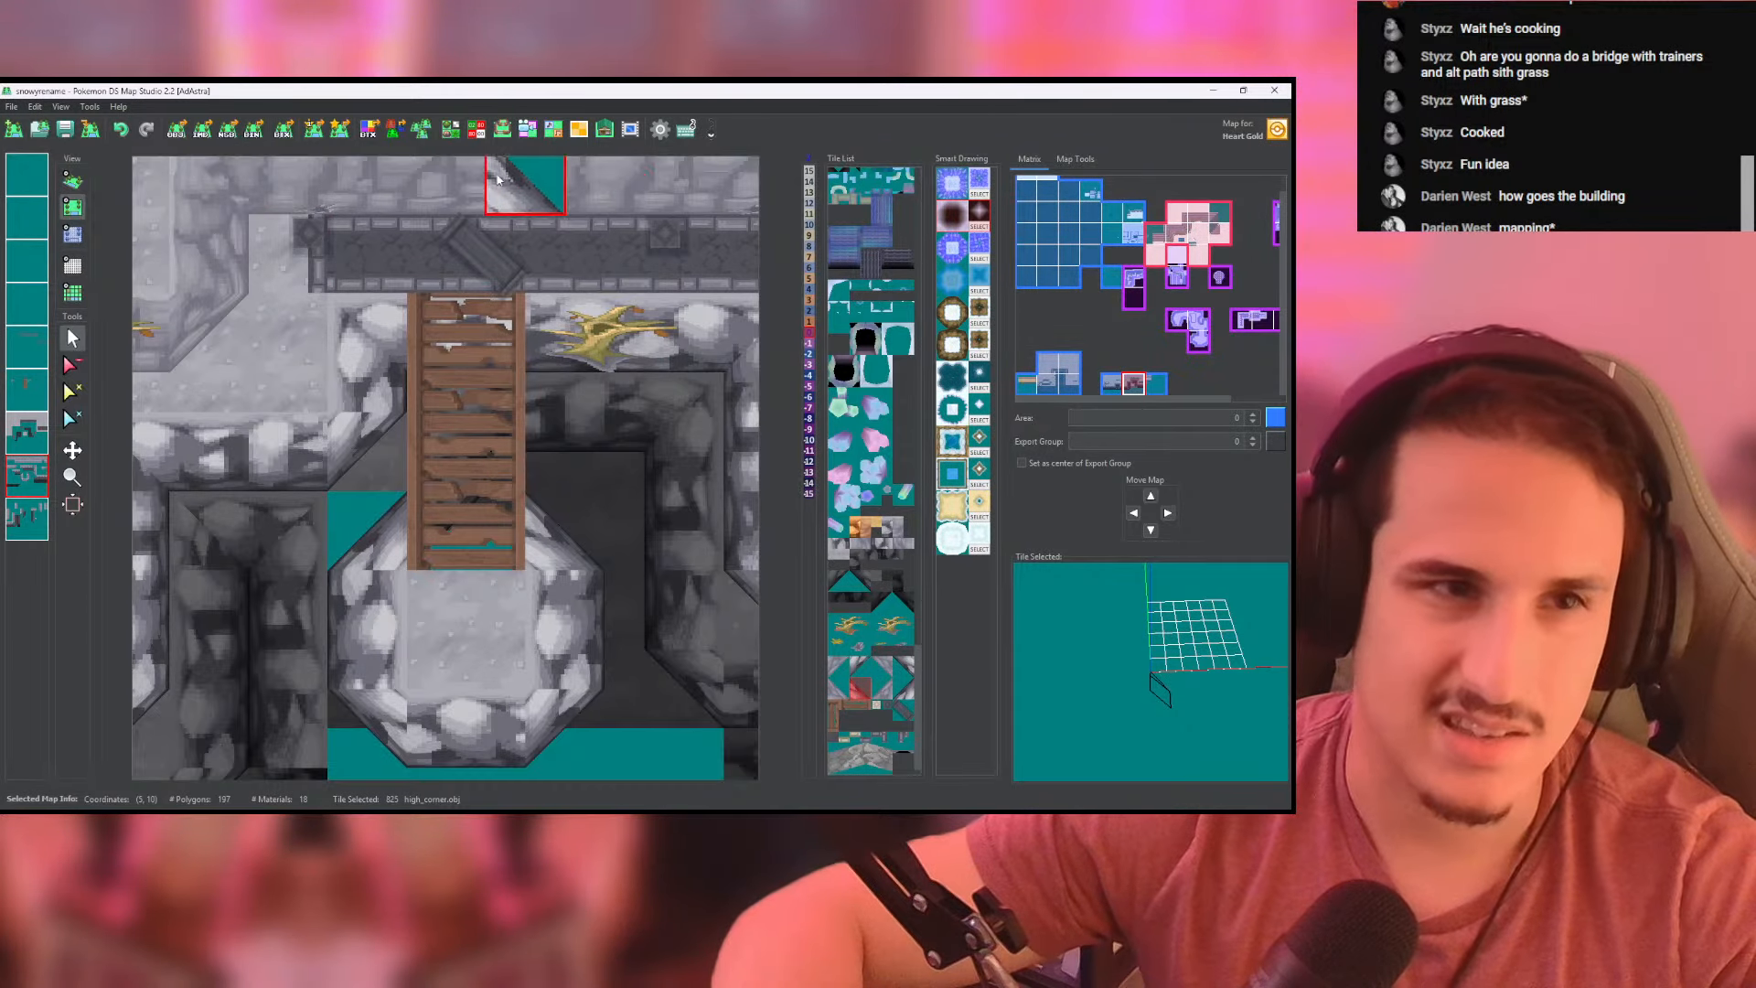
left_click(450, 129)
scroll(501, 614, "down", 5)
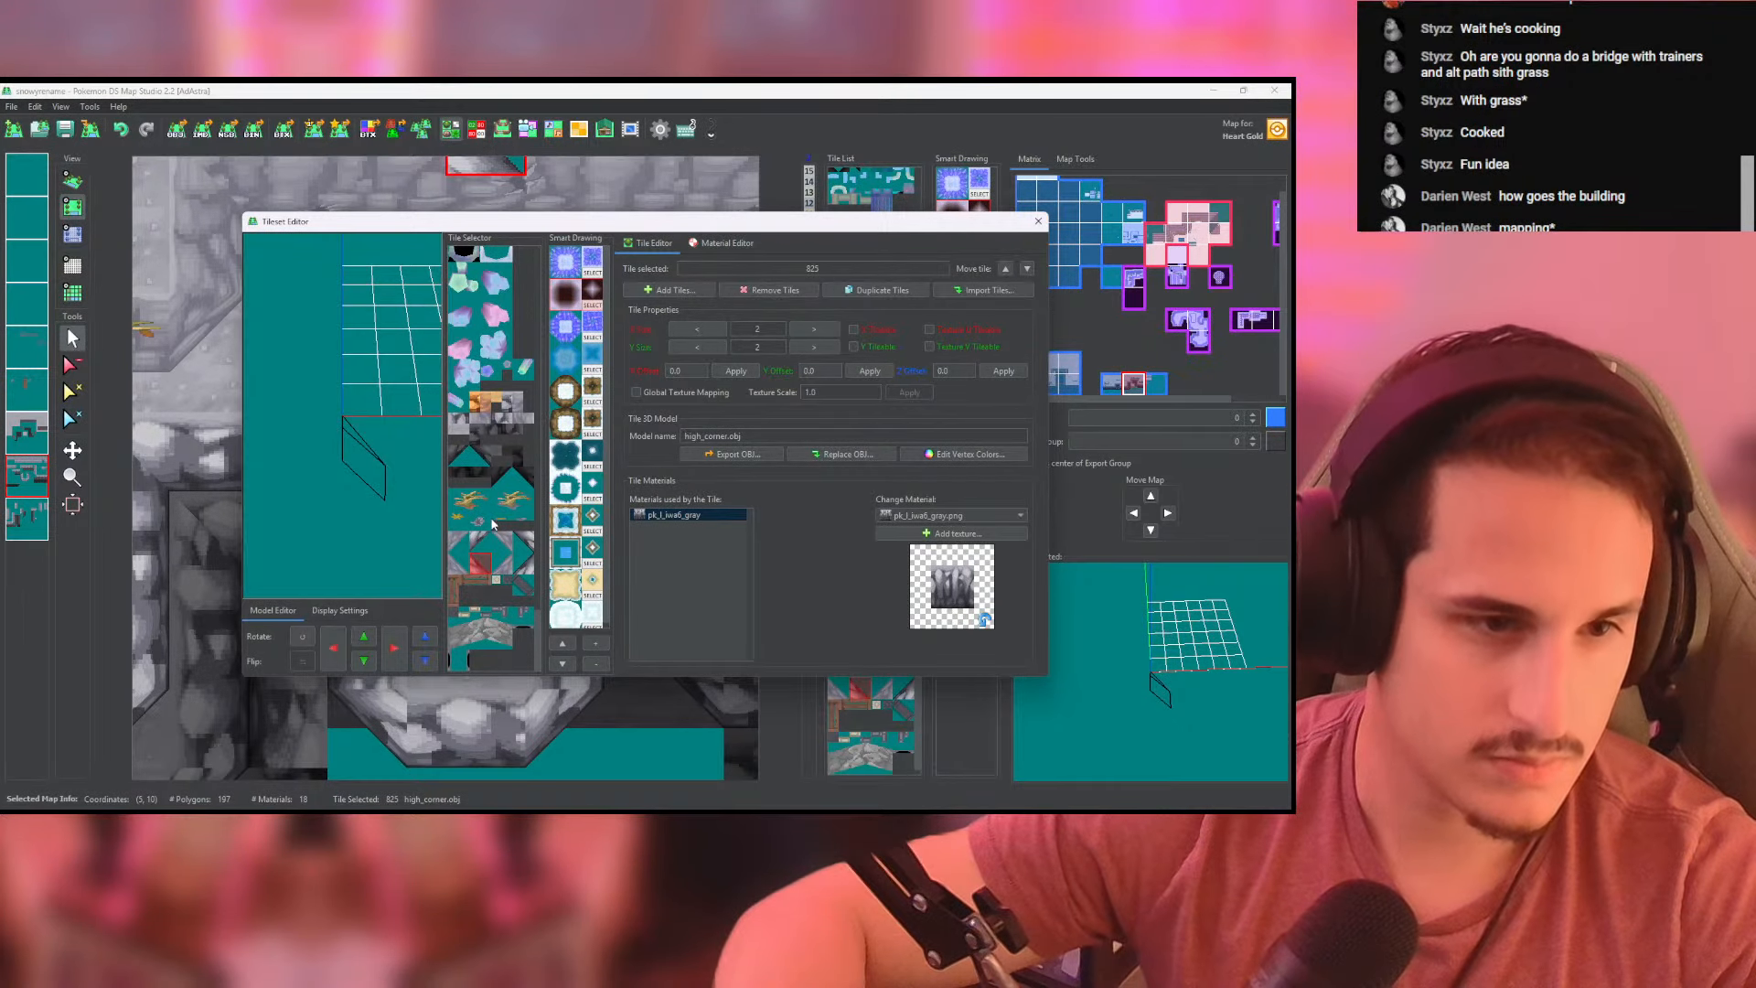
left_click(509, 402)
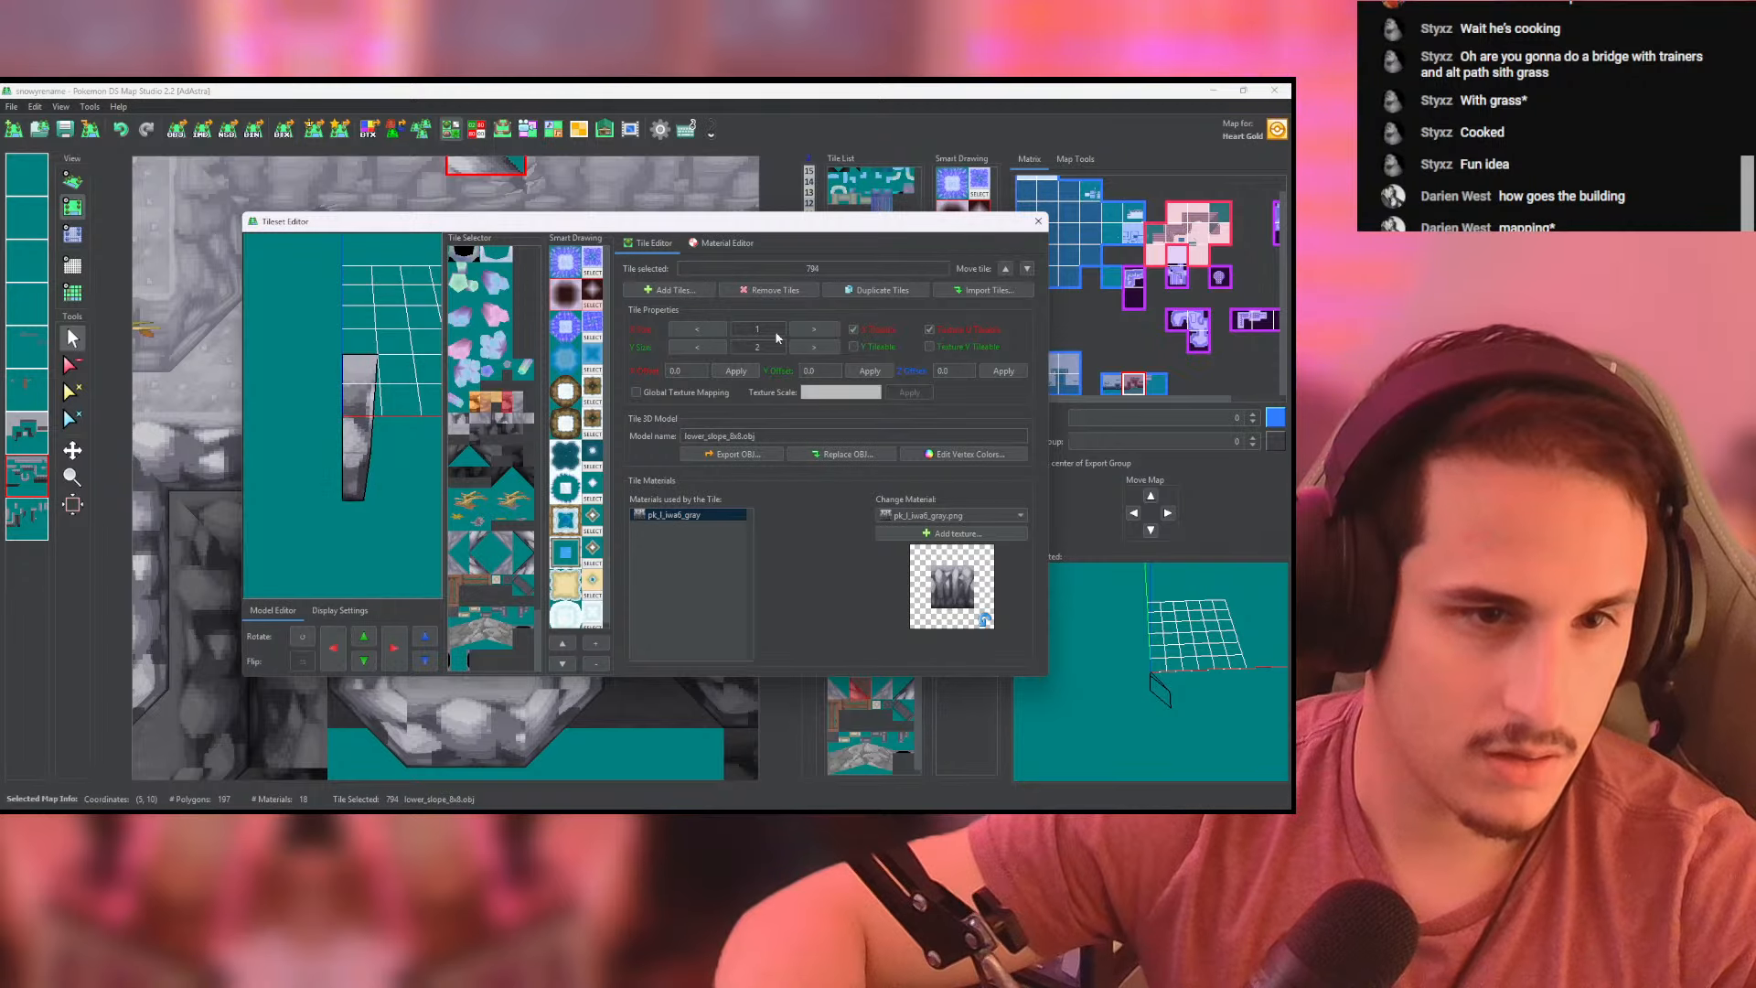
left_click(883, 289)
- Rotate the two duplicated lower_slope_8x8 tiles to face backwards, shift them upward, and close the tileset editor
left_click(530, 403)
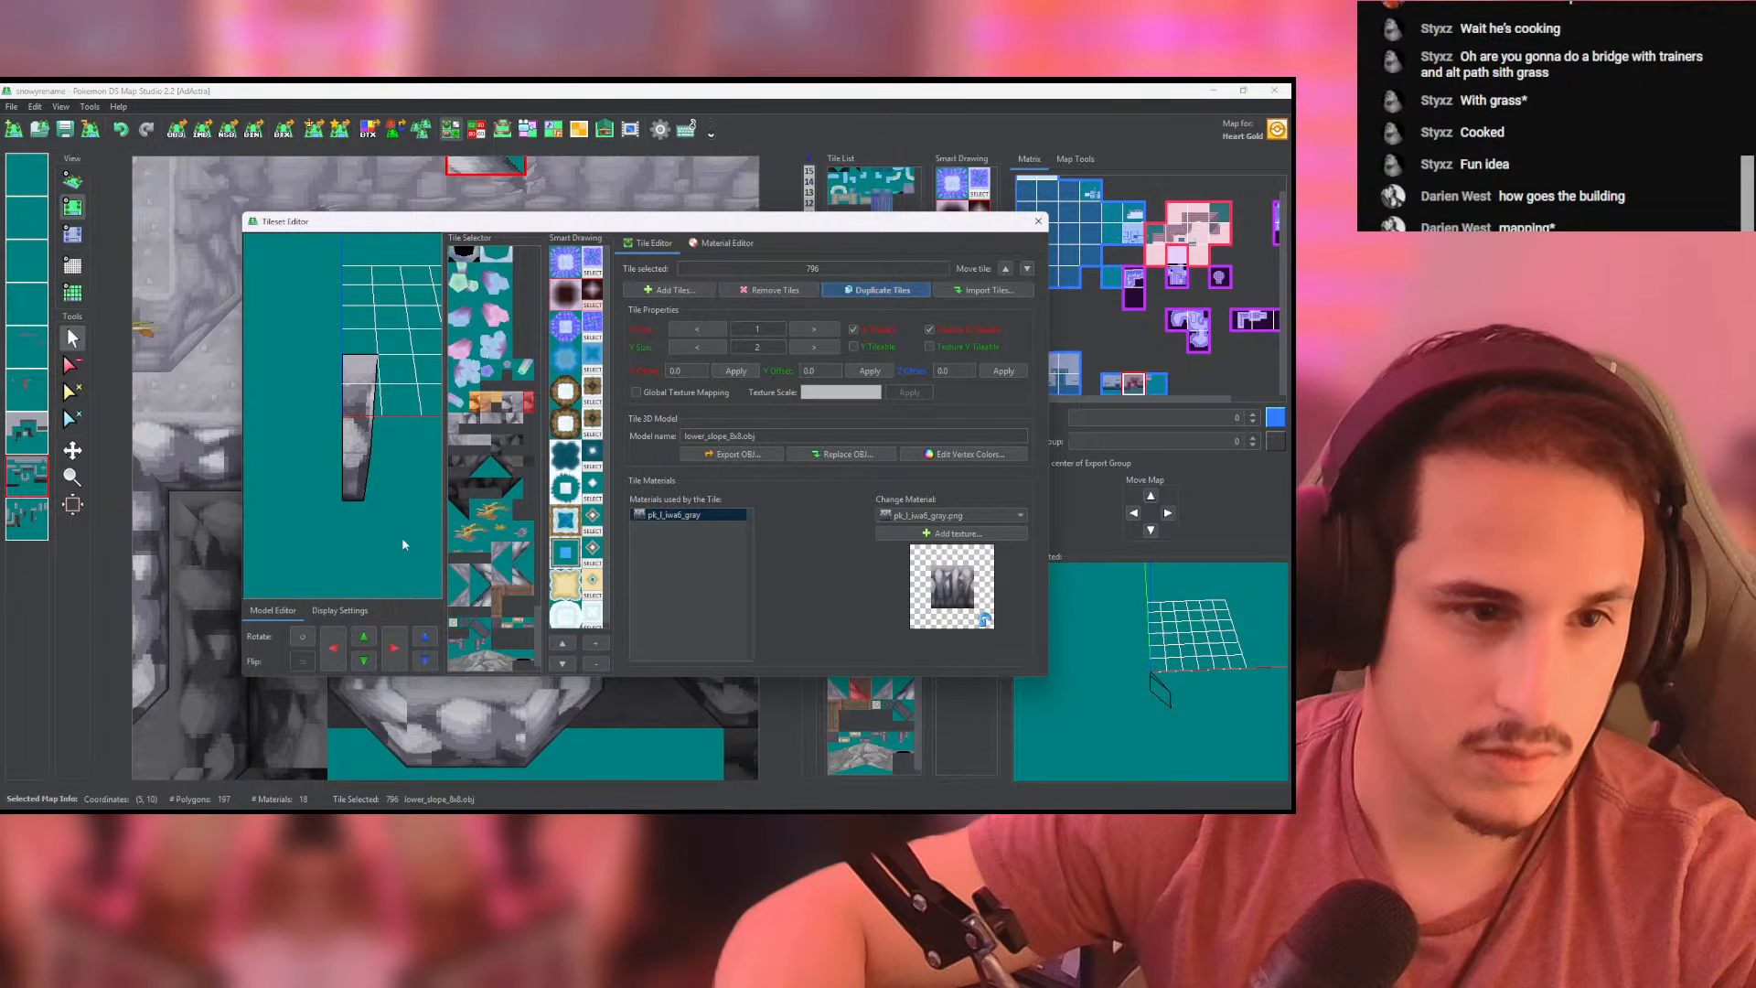
left_click(300, 636)
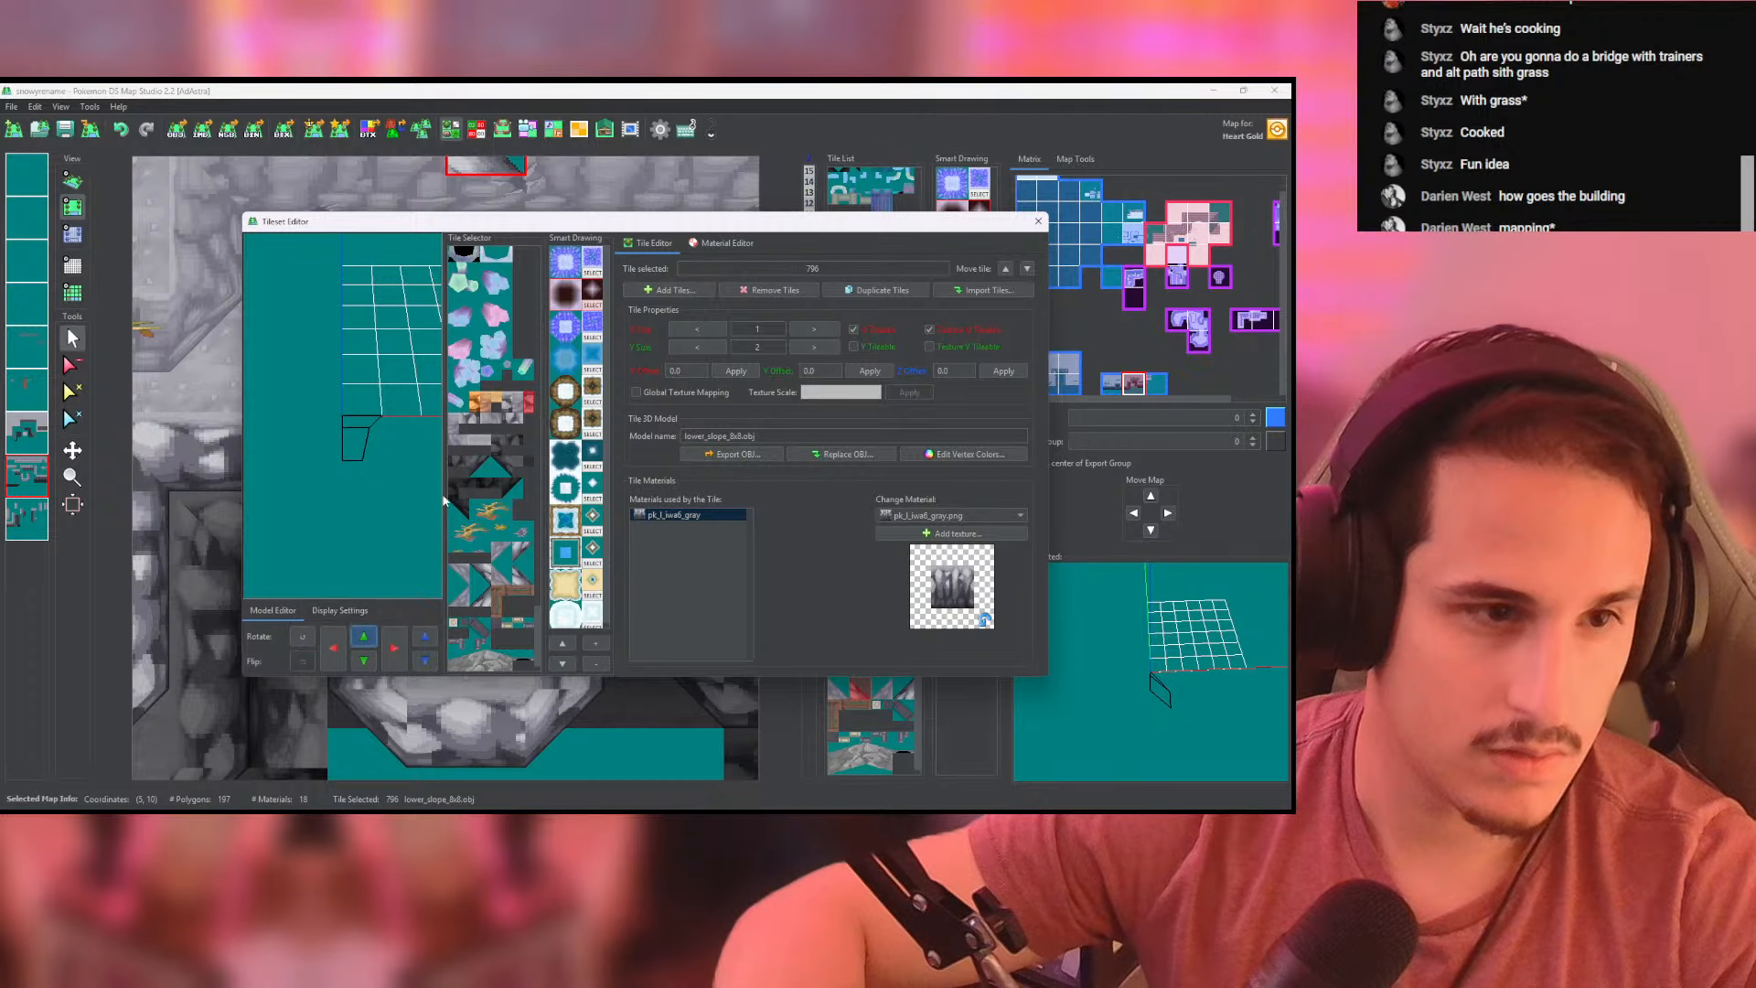
left_click(456, 426)
left_click(303, 640)
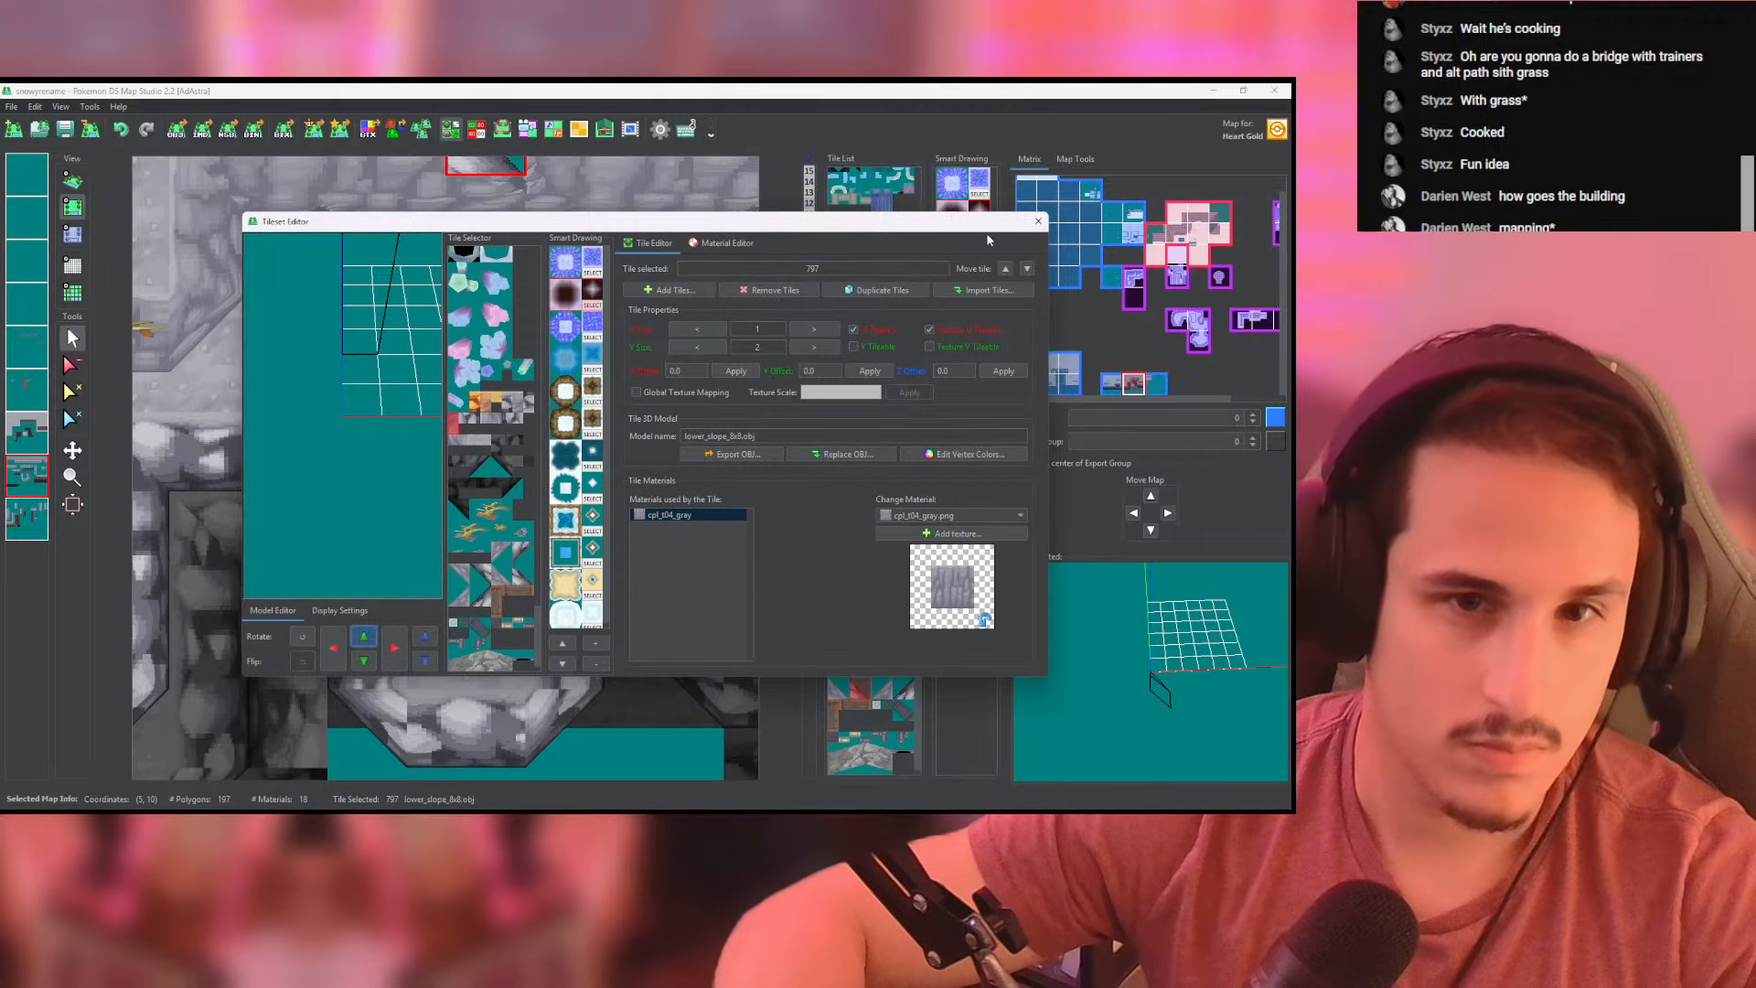
left_click(1038, 220)
- Place the rotated lower_slope_8x8 tile beneath the bridge's lower end, along the landing's back edge, and inspect it in 3D
left_click(908, 527)
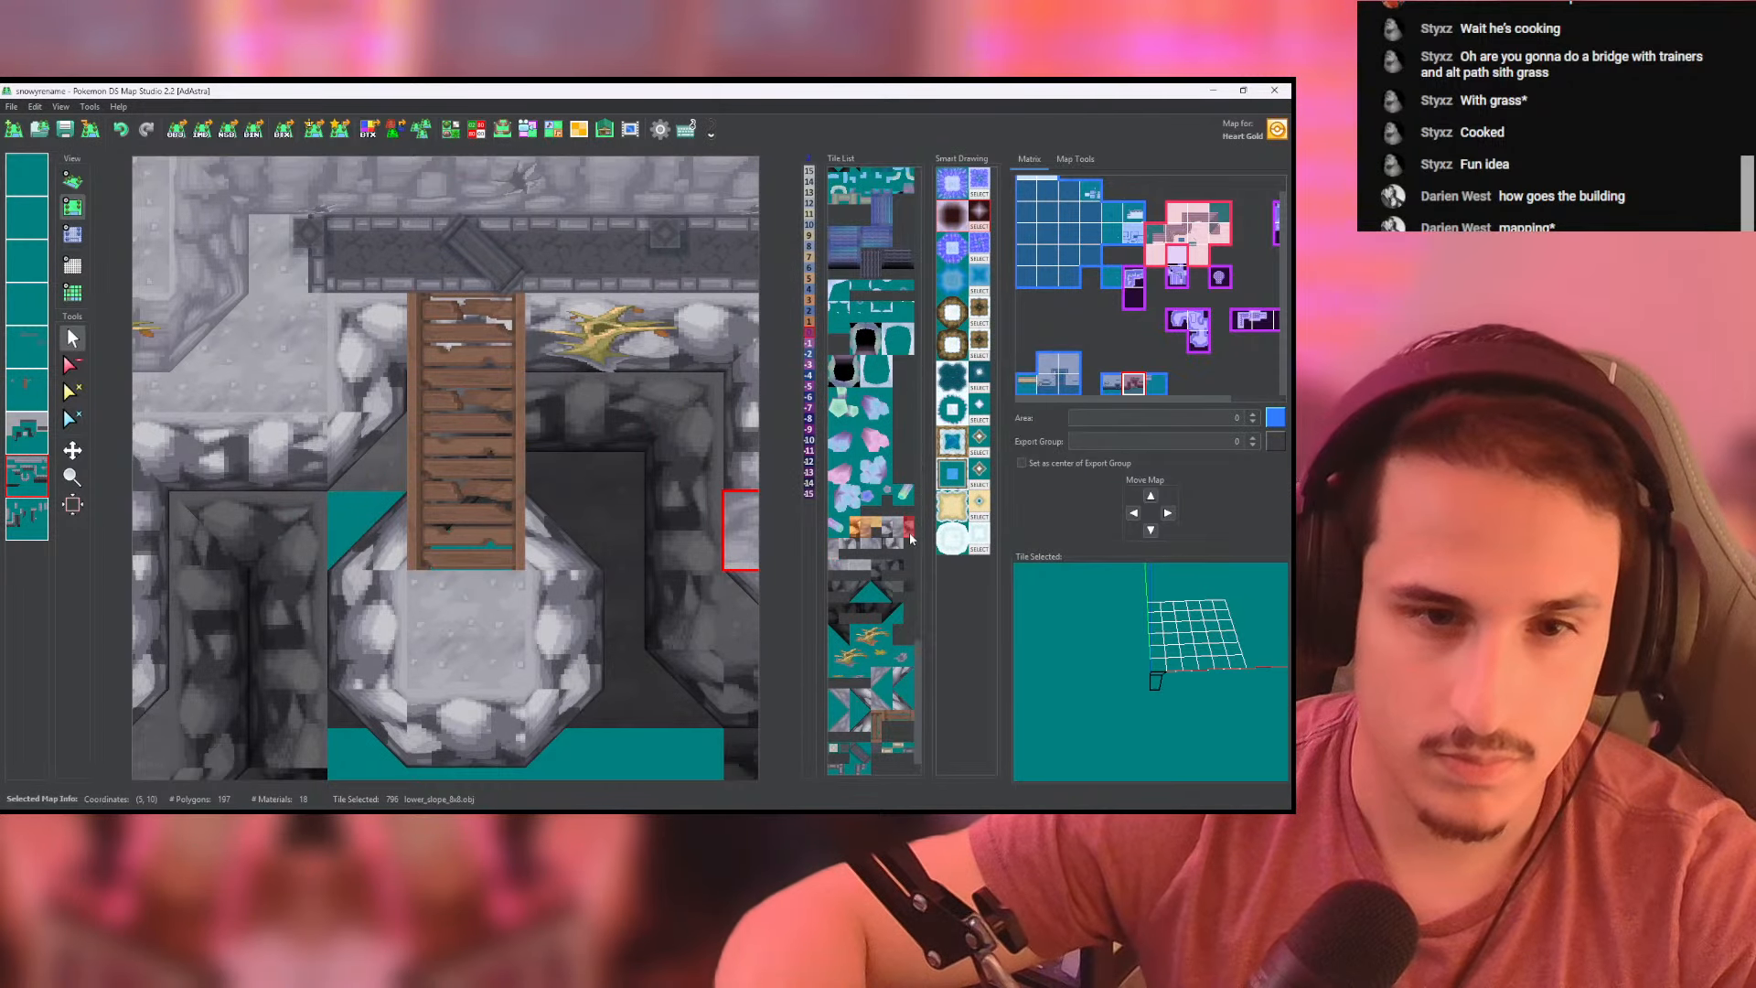
left_click(438, 561)
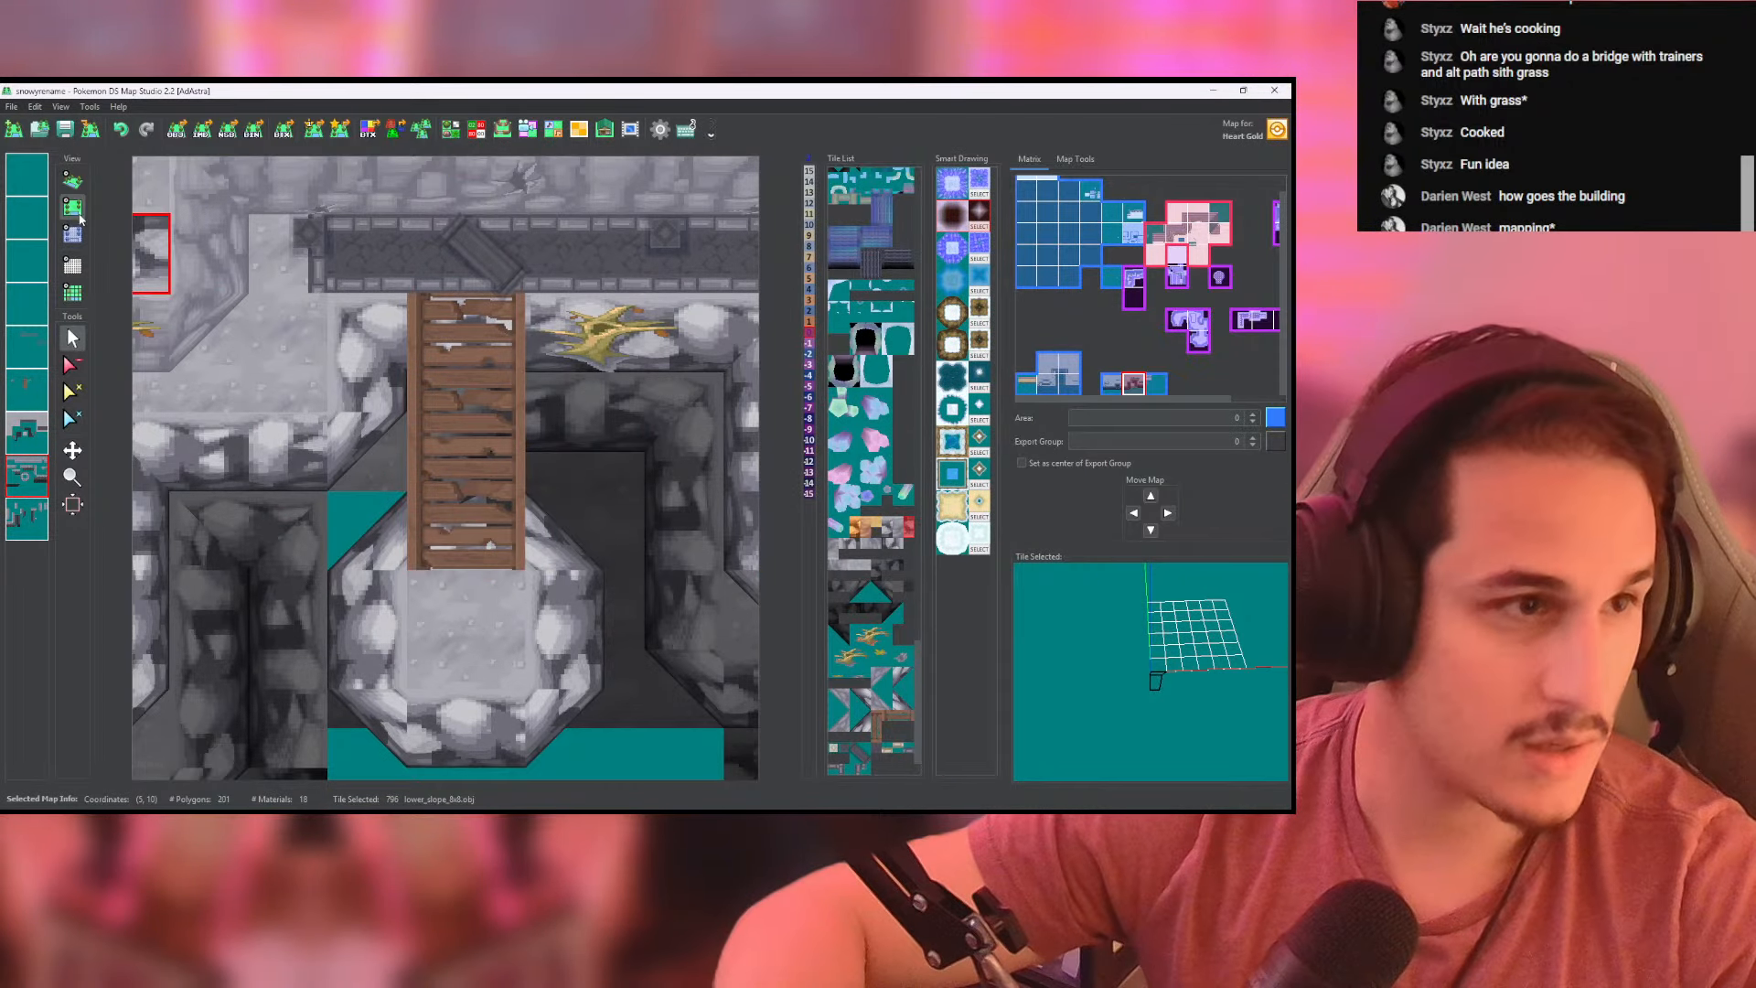
left_click(72, 181)
scroll(458, 391, "up", 6)
left_click_drag(459, 394, 483, 620)
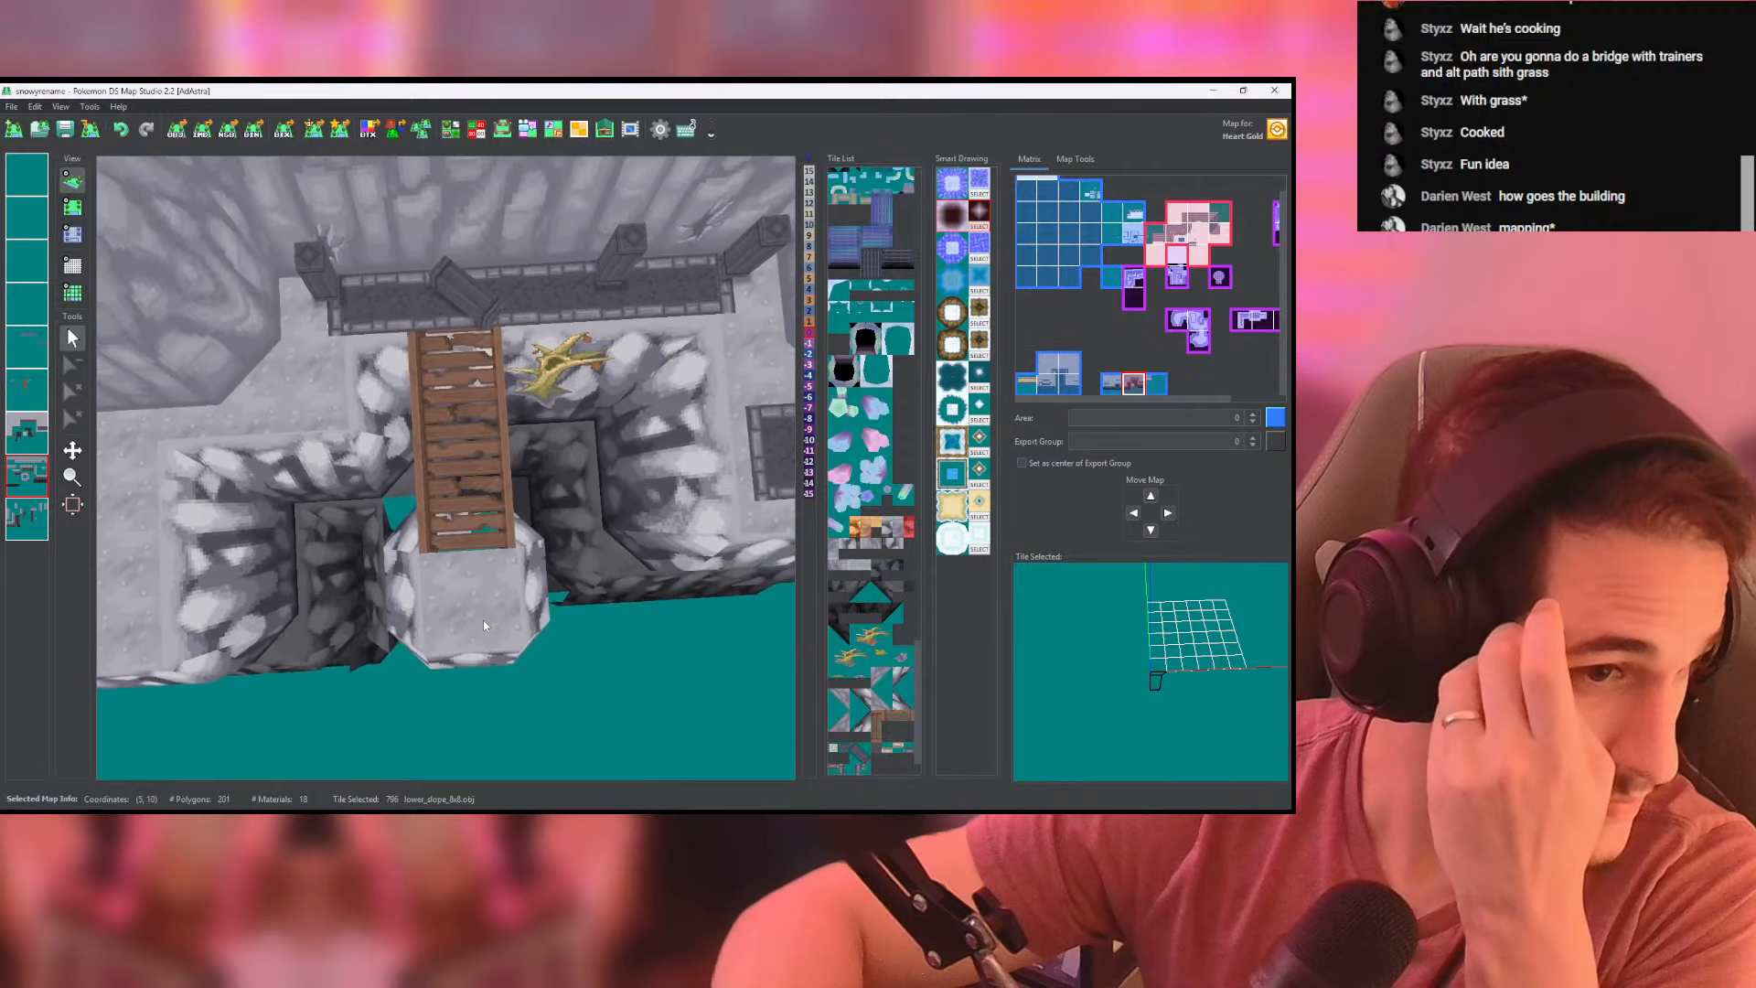
- Set the height of the slope tiles beneath the bridge's lower end to 0 and inspect the landing in 3D
left_click(73, 209)
left_click(73, 234)
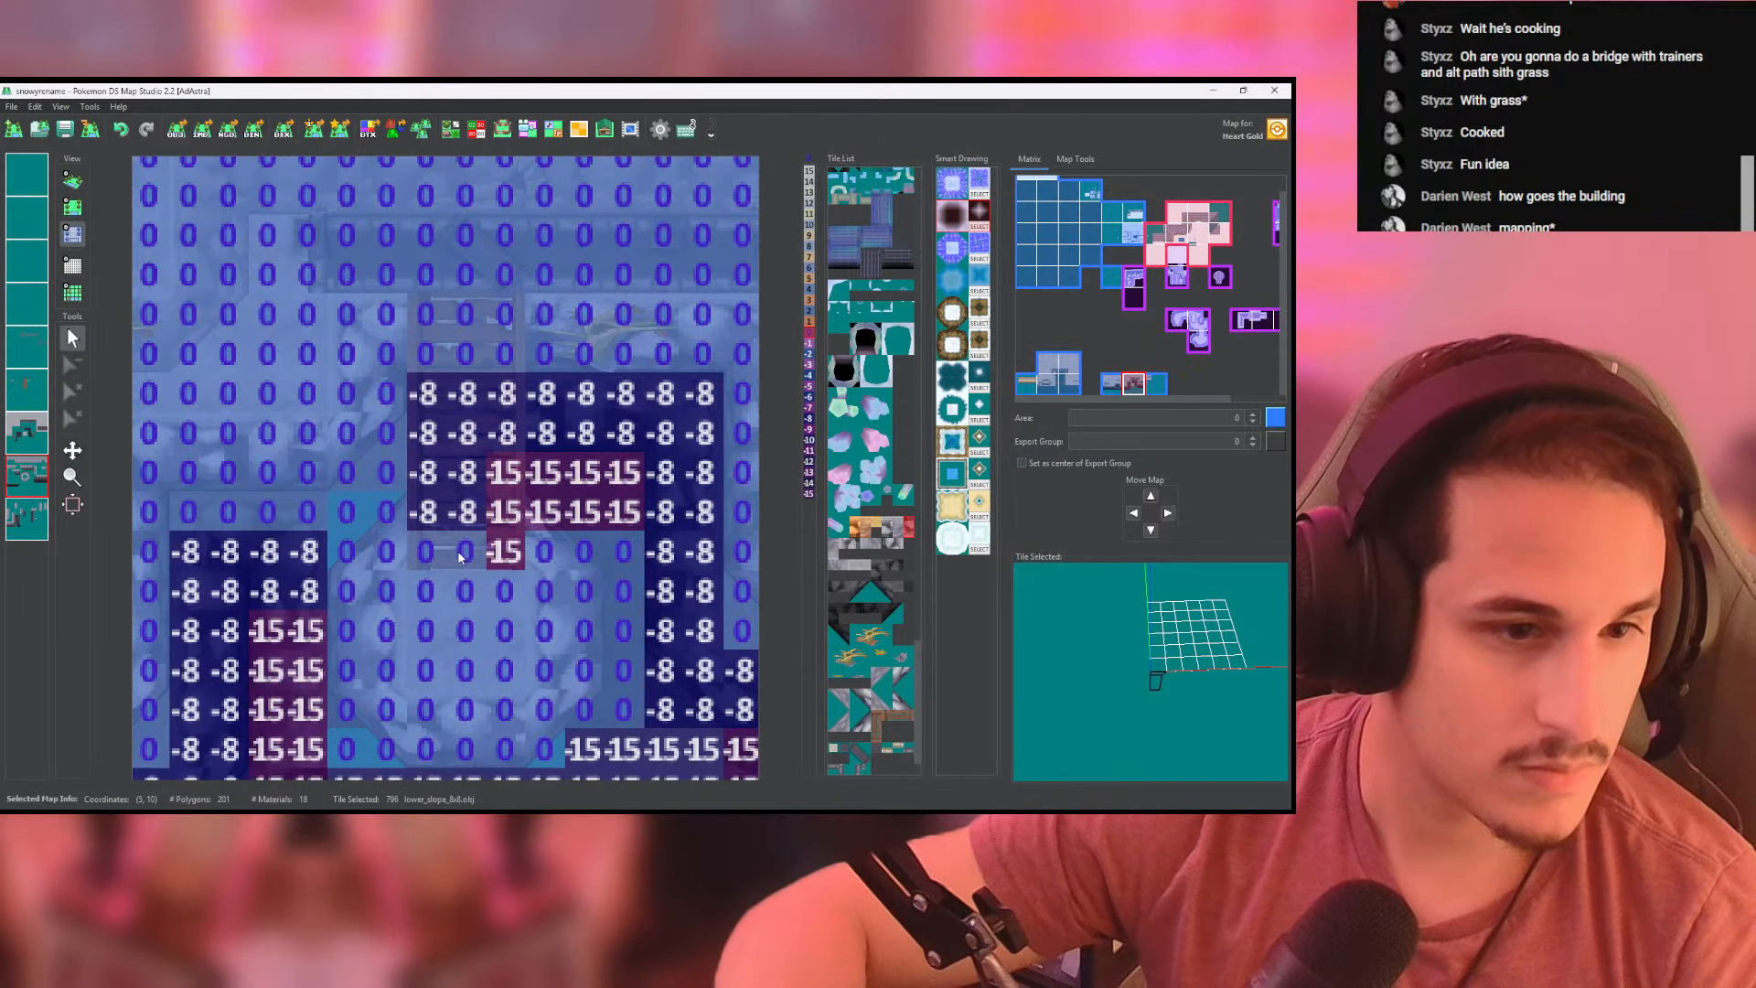
left_click(77, 177)
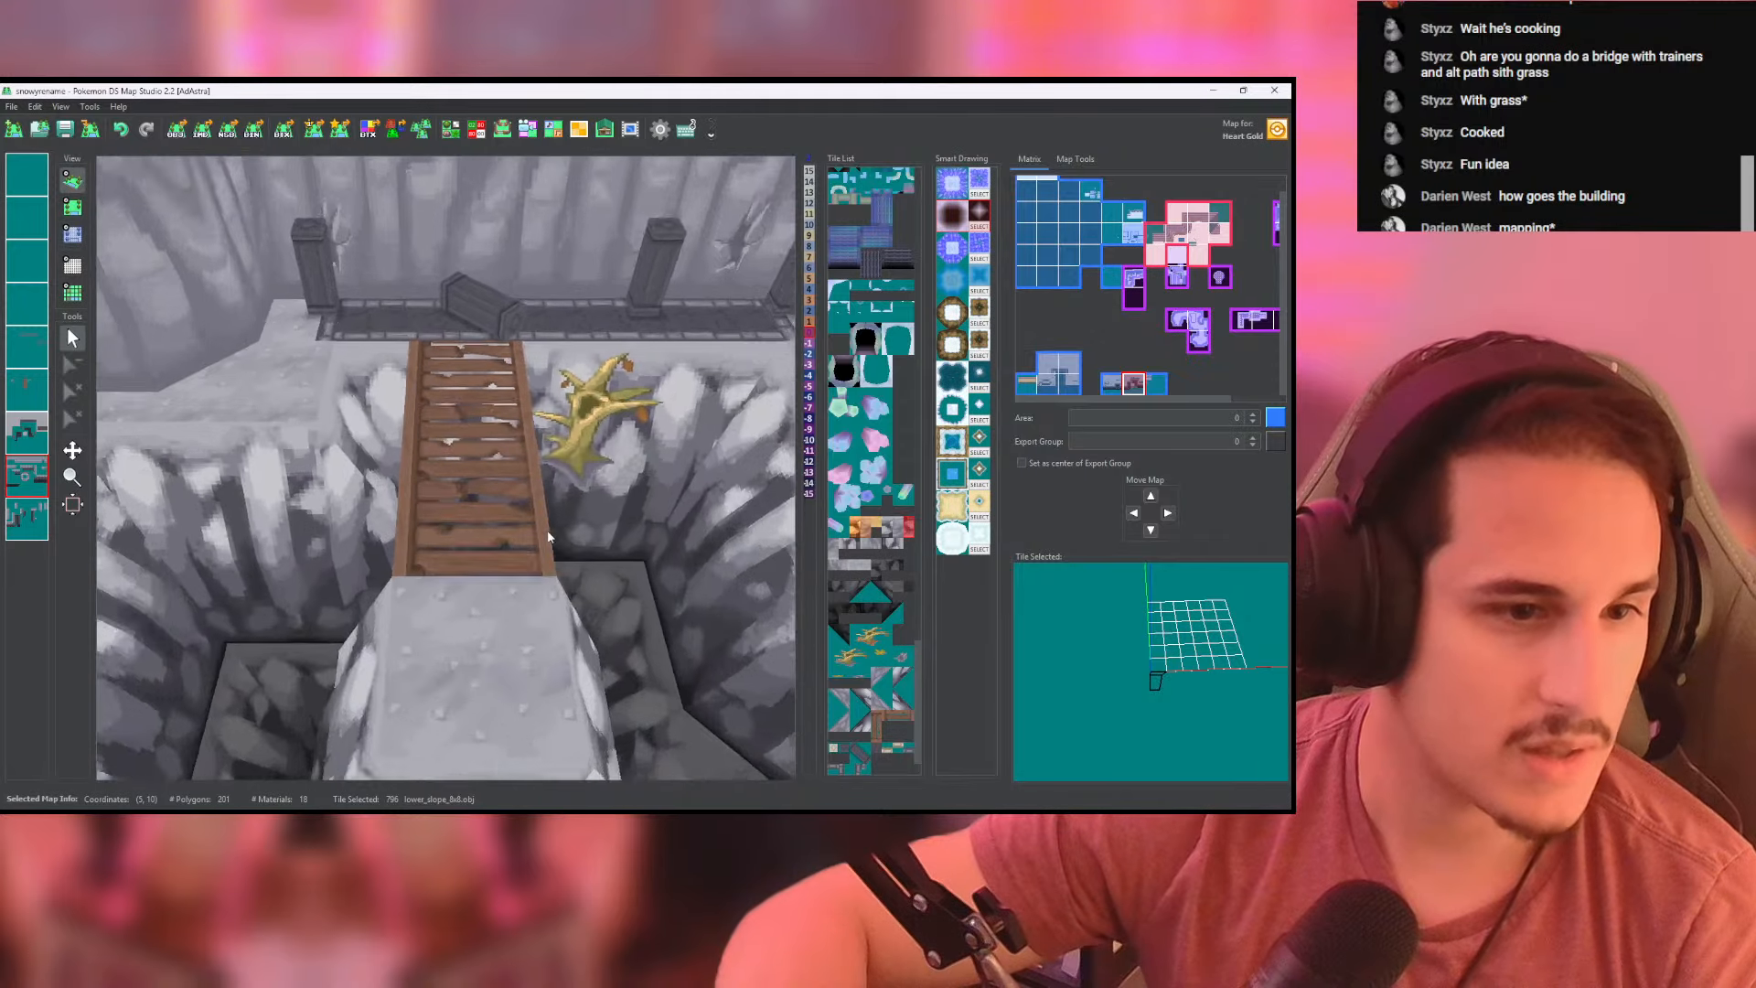
mouse_move(544, 539)
left_mouse_down()
mouse_move(618, 714)
mouse_move(1042, 475)
mouse_move(1152, 384)
mouse_move(786, 458)
mouse_move(411, 439)
mouse_move(442, 571)
mouse_move(599, 813)
mouse_move(554, 651)
mouse_move(571, 534)
left_mouse_up()
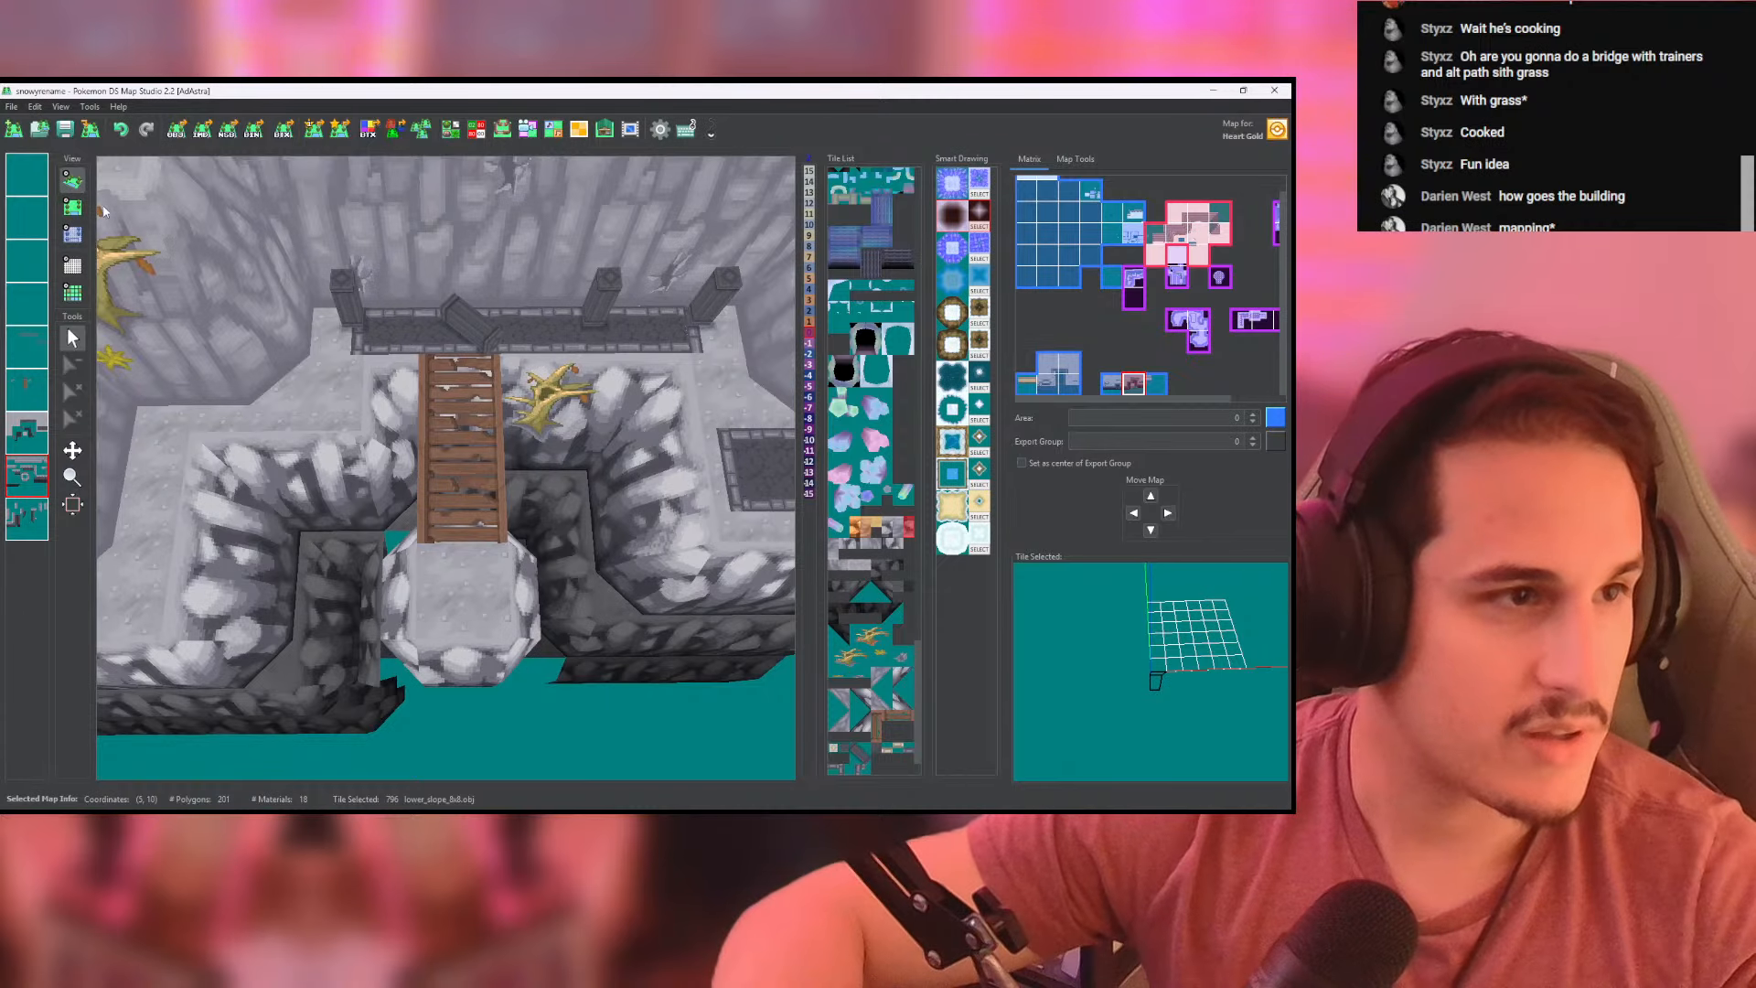
- Fill the gap at the landing's upper-left corner with cliffside_ground tiles on the ground layer, then check the heights and 3D view
left_click(73, 207)
middle_click_drag(509, 479, 477, 317)
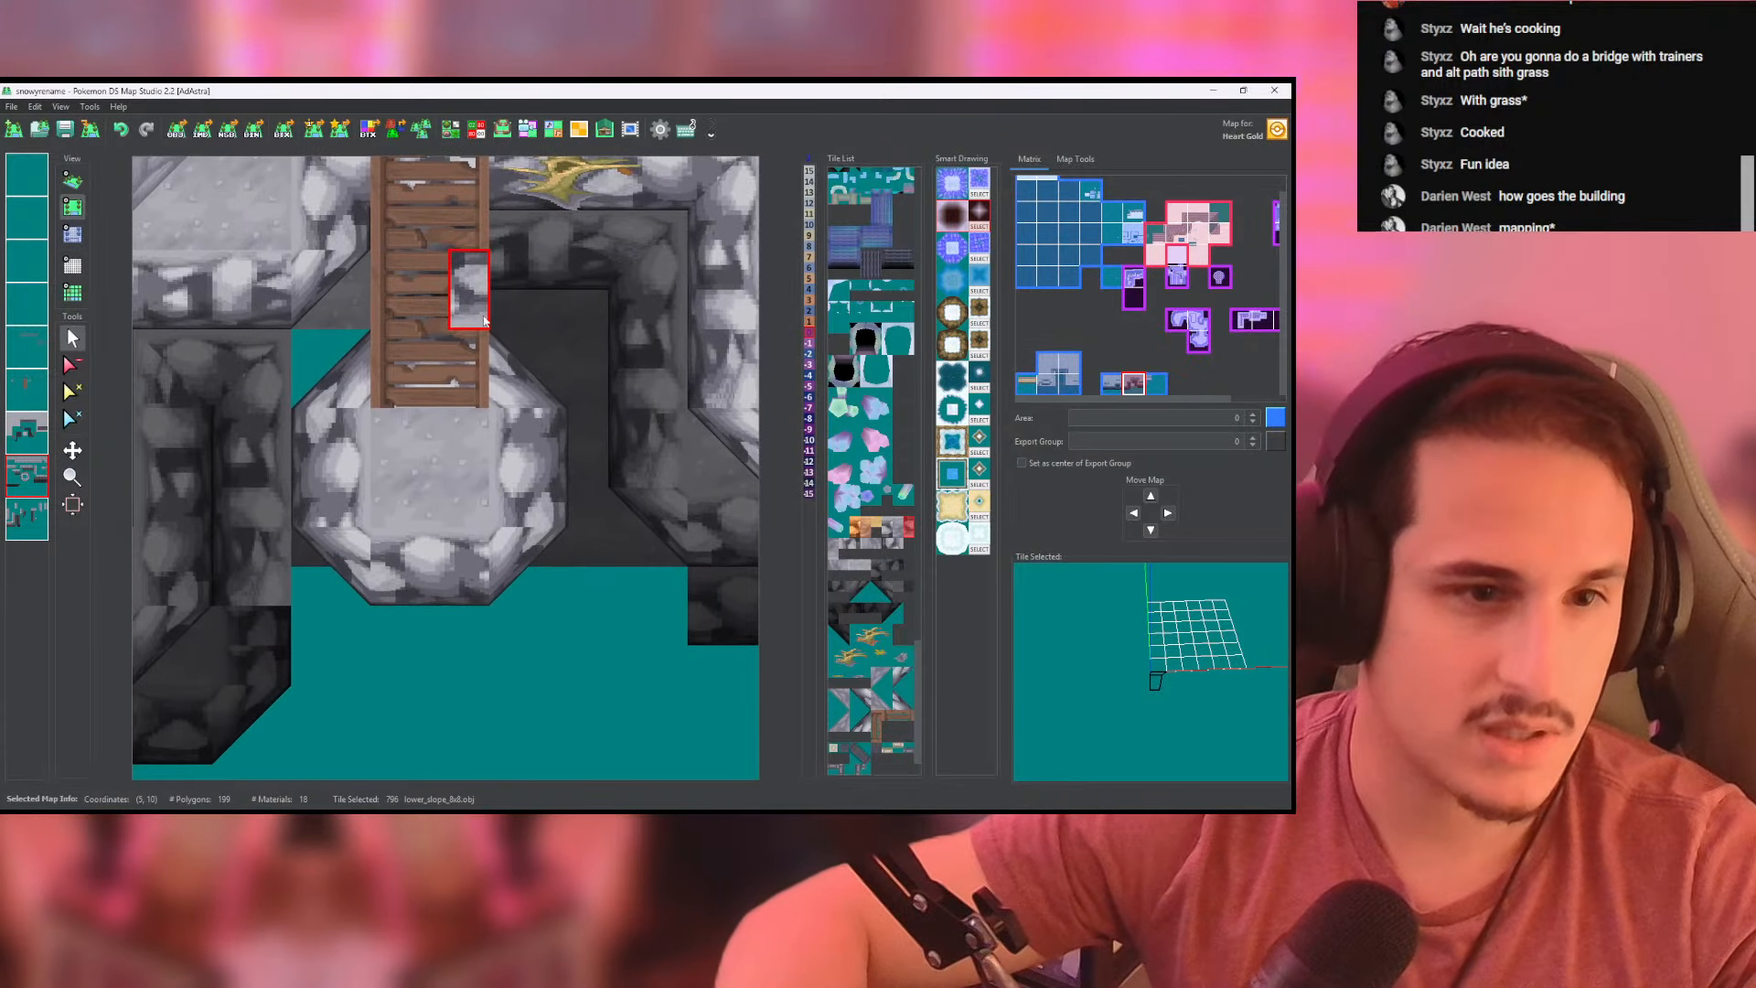
scroll(478, 320, "down", 3)
middle_click_drag(529, 383, 575, 415)
right_click(397, 388)
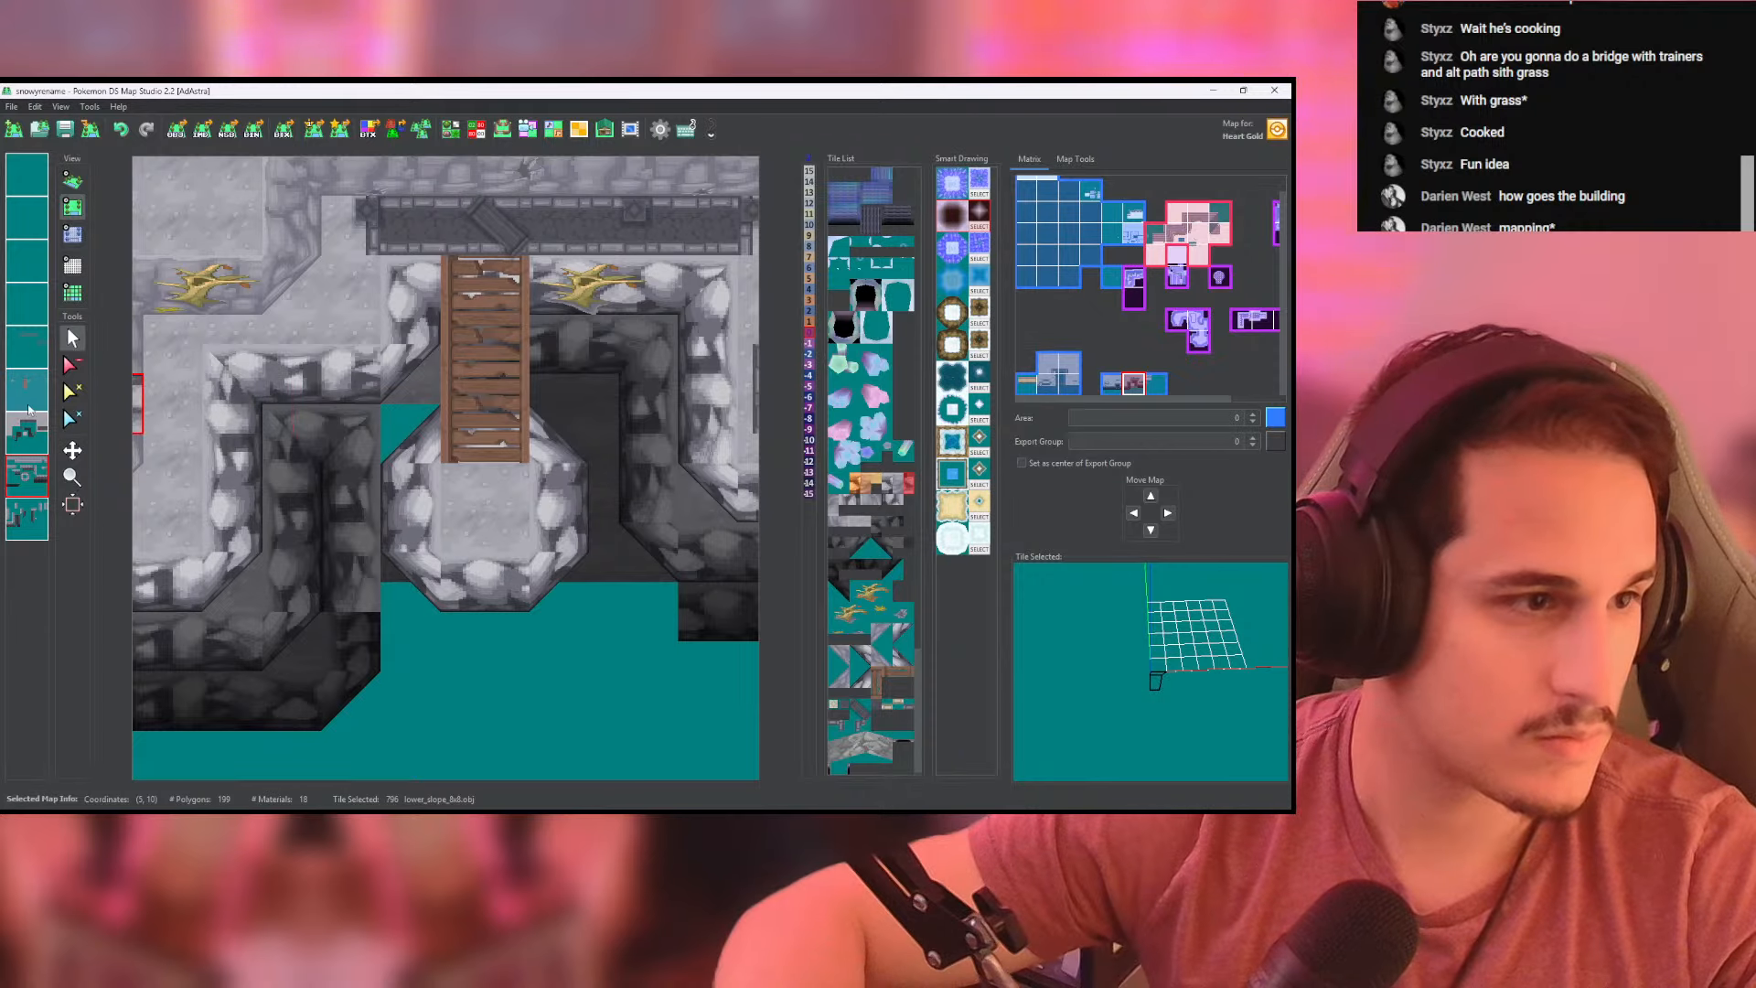
right_click(416, 396)
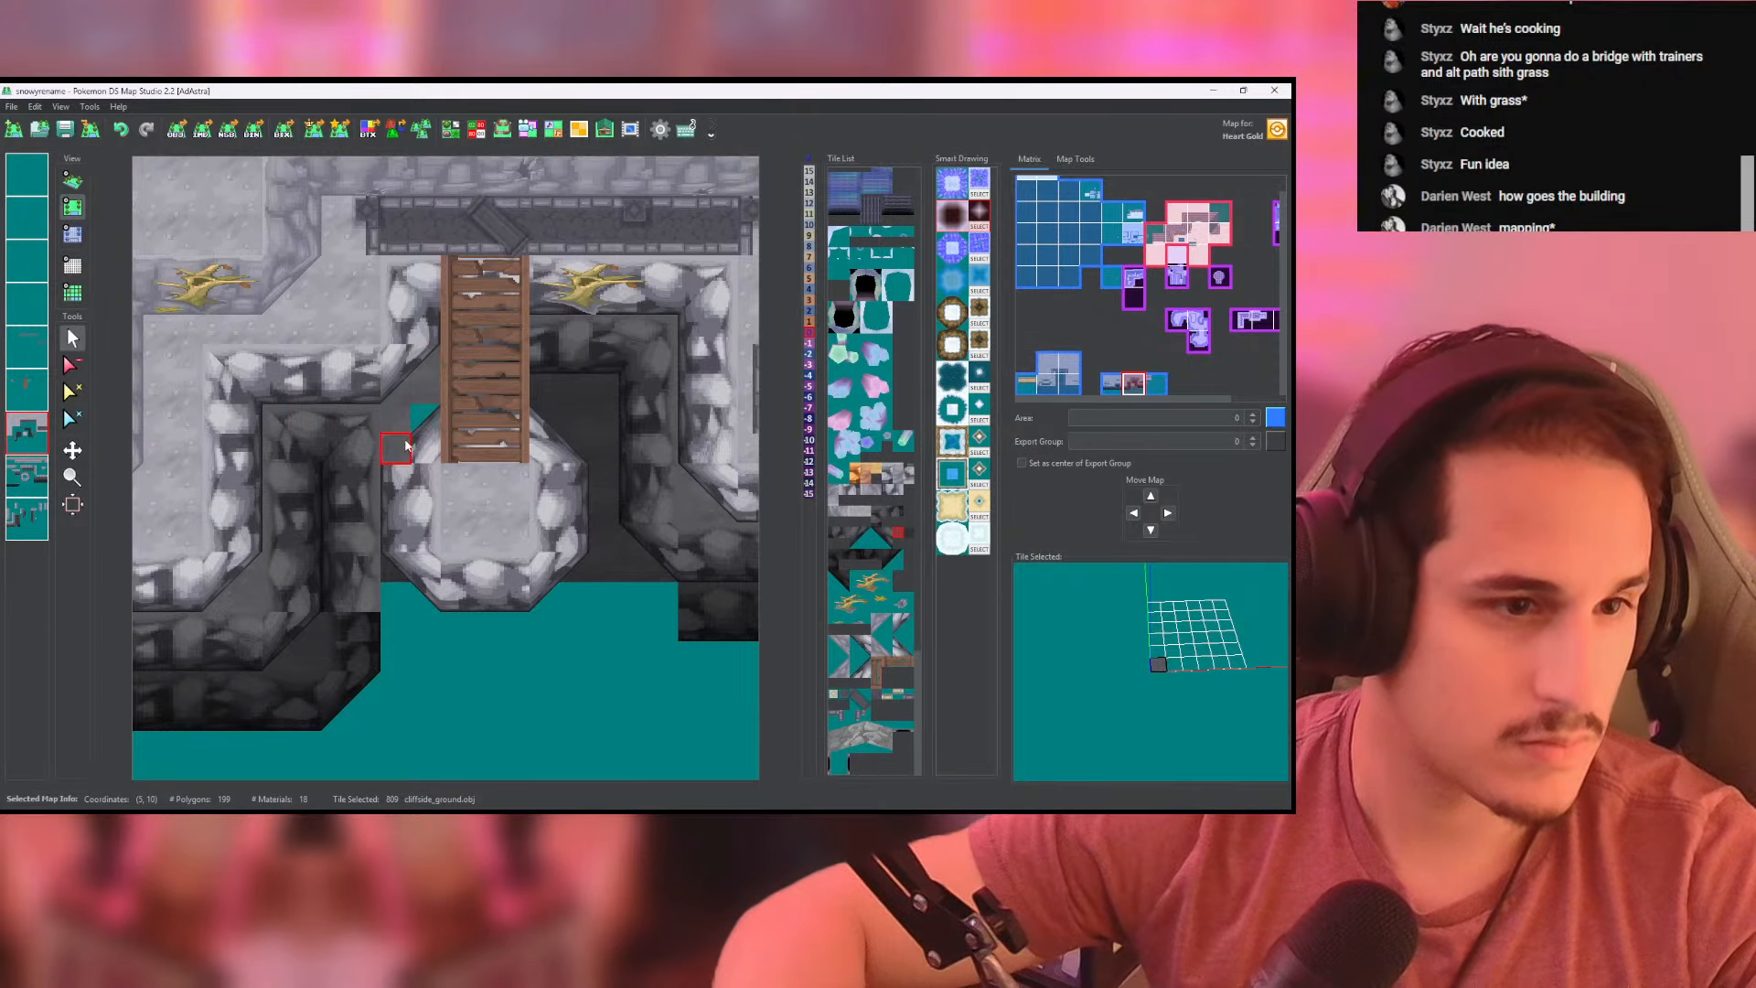
left_click(407, 446)
left_click(31, 436)
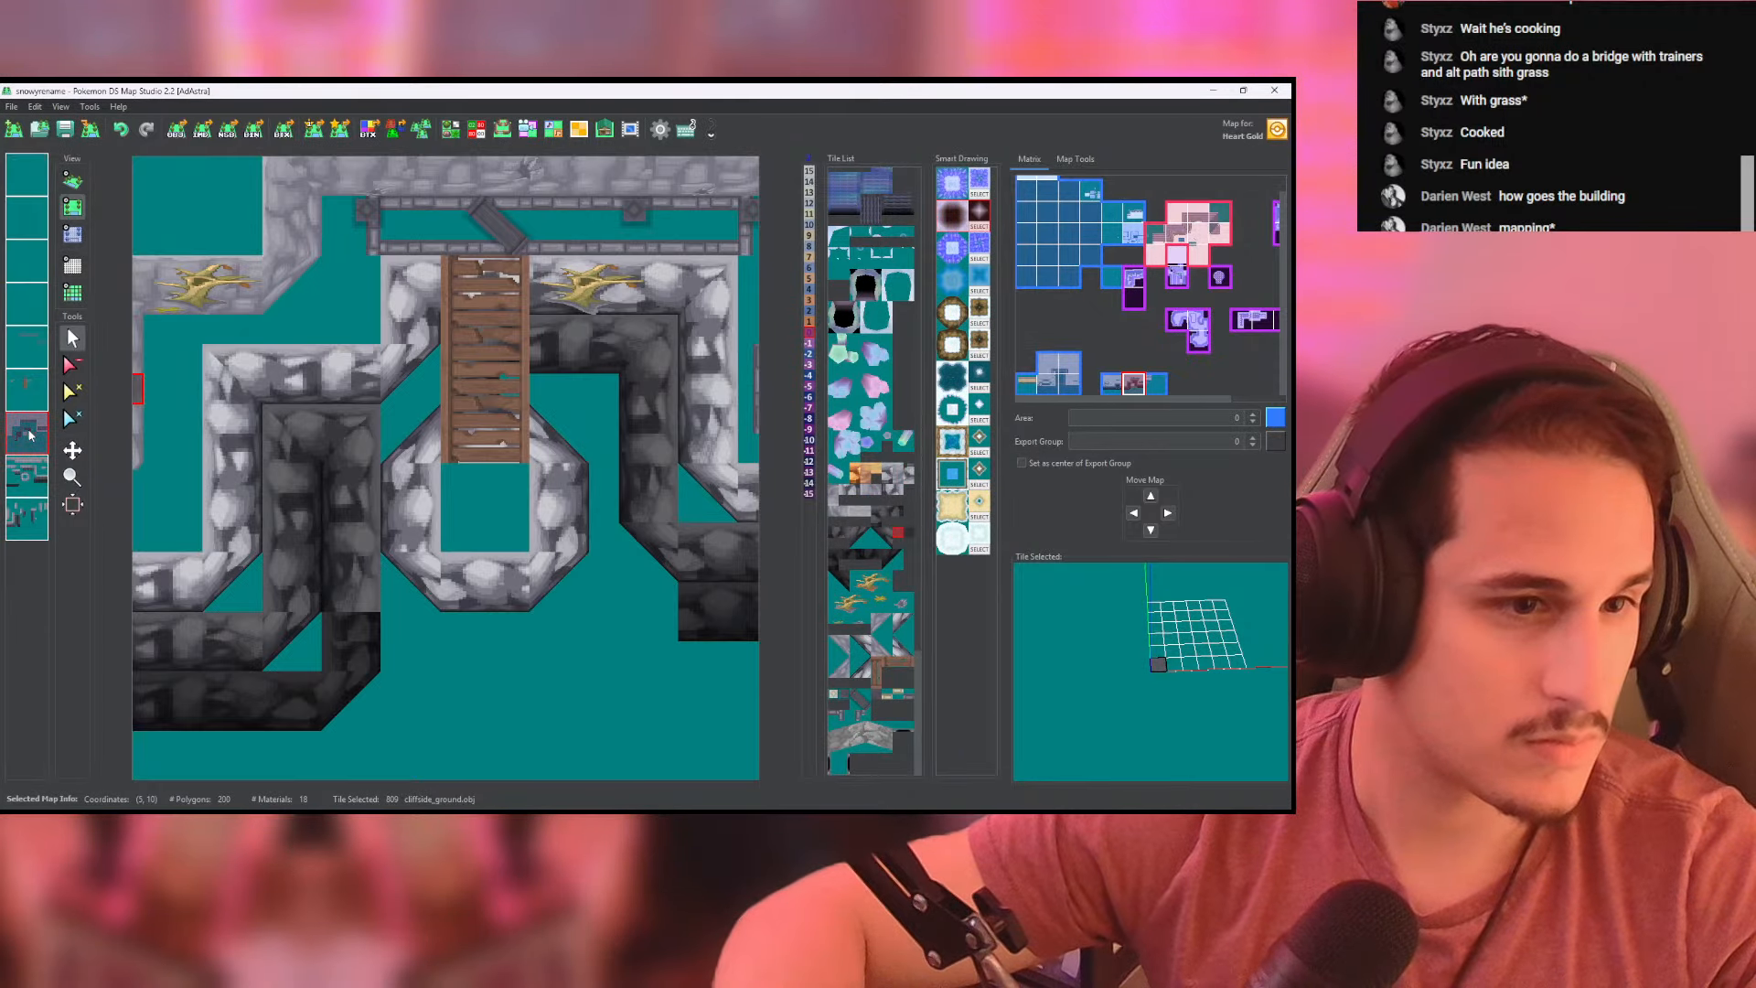
left_click(72, 234)
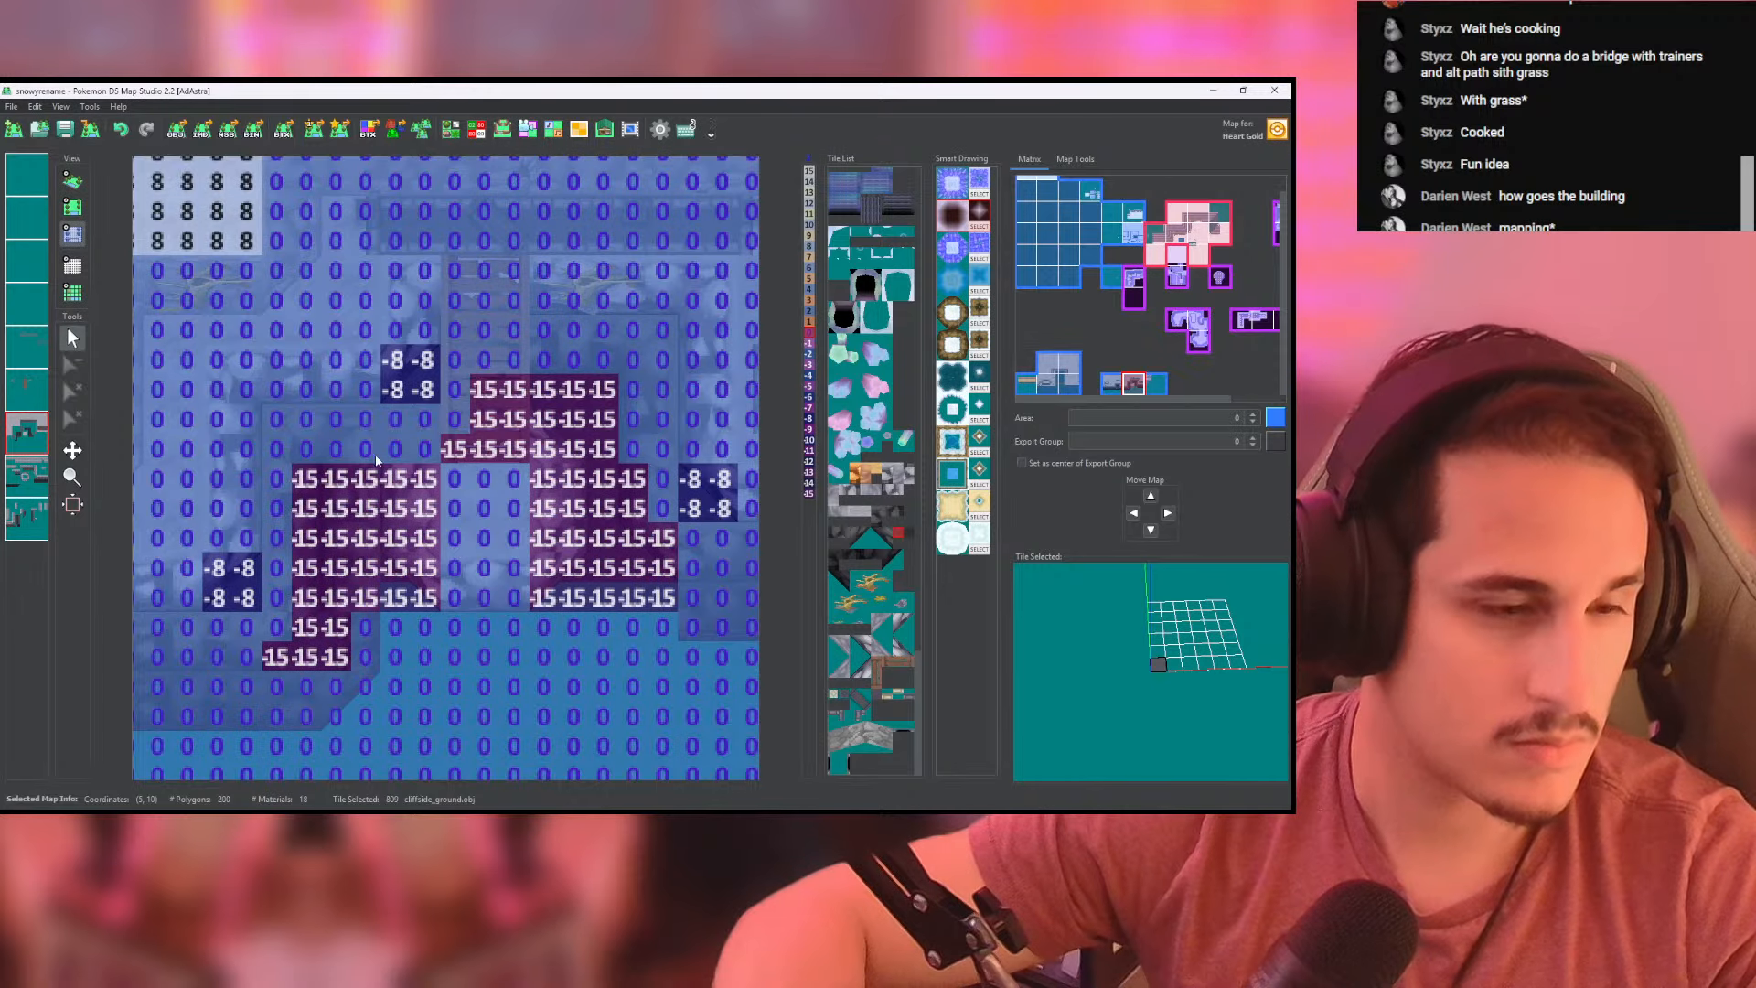
left_click(73, 180)
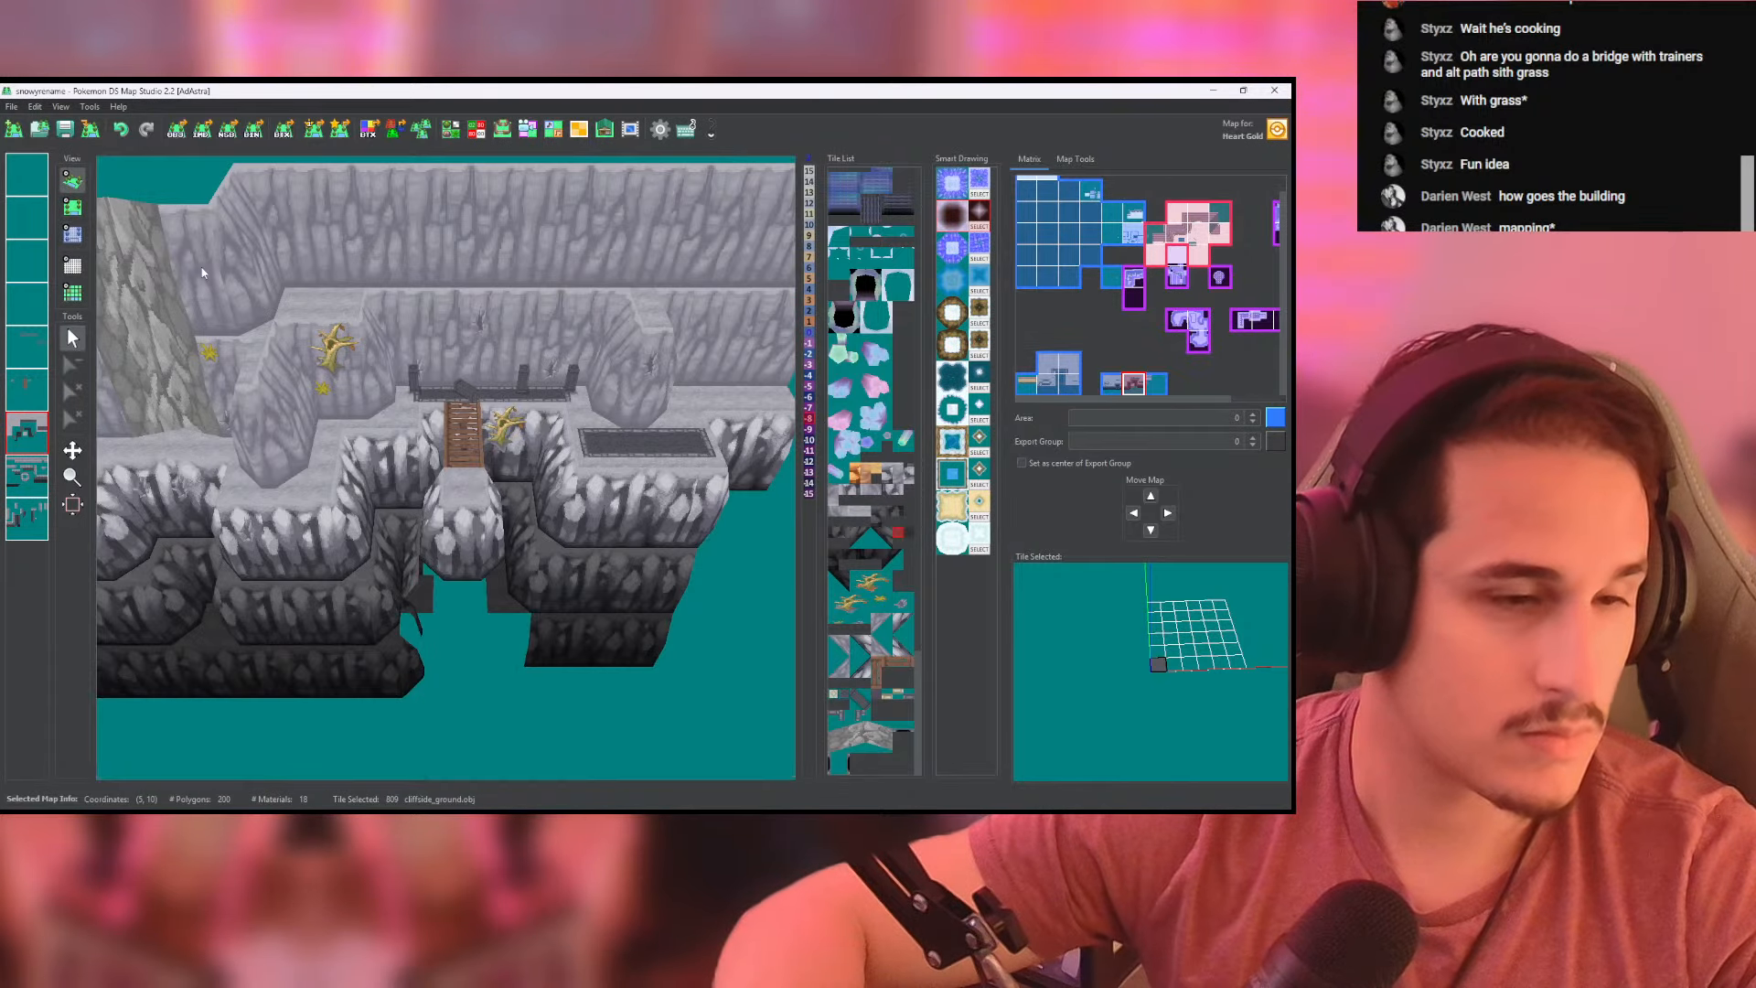
- Place a high_corner tile below the landing's front-left side, where the lower wall turns toward the front
left_click_drag(551, 572, 499, 174)
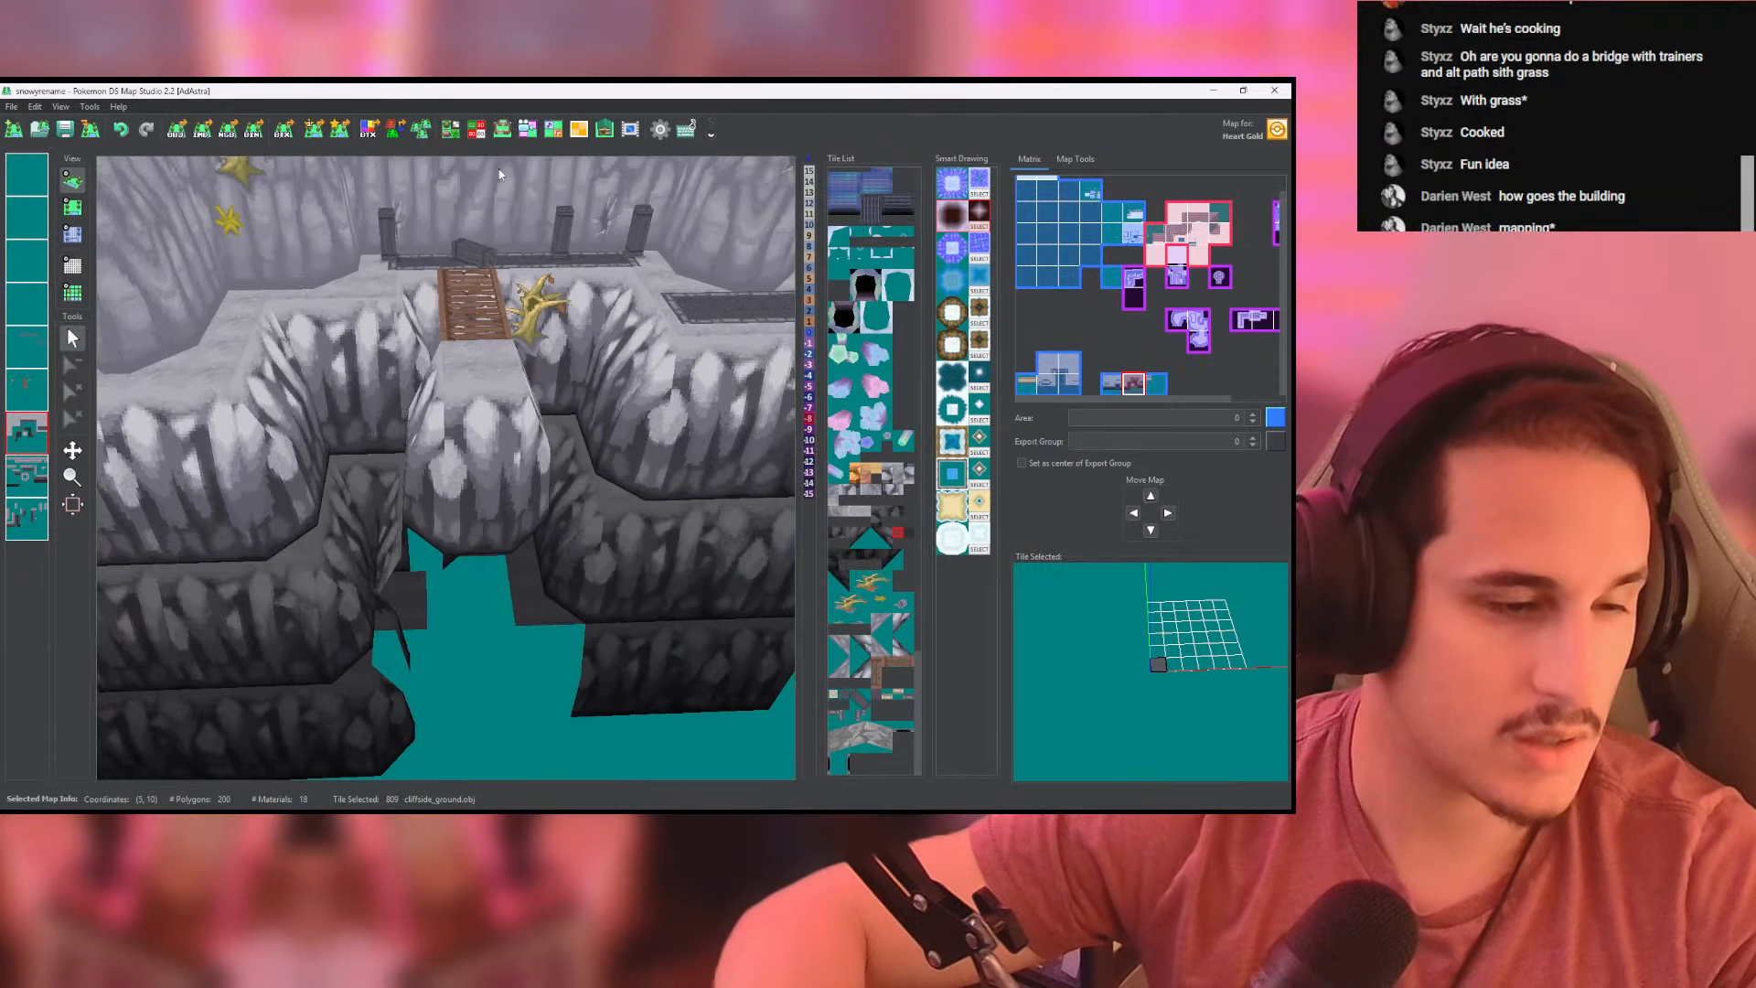
left_click(74, 205)
scroll(417, 425, "down", 5)
scroll(420, 420, "up", 3)
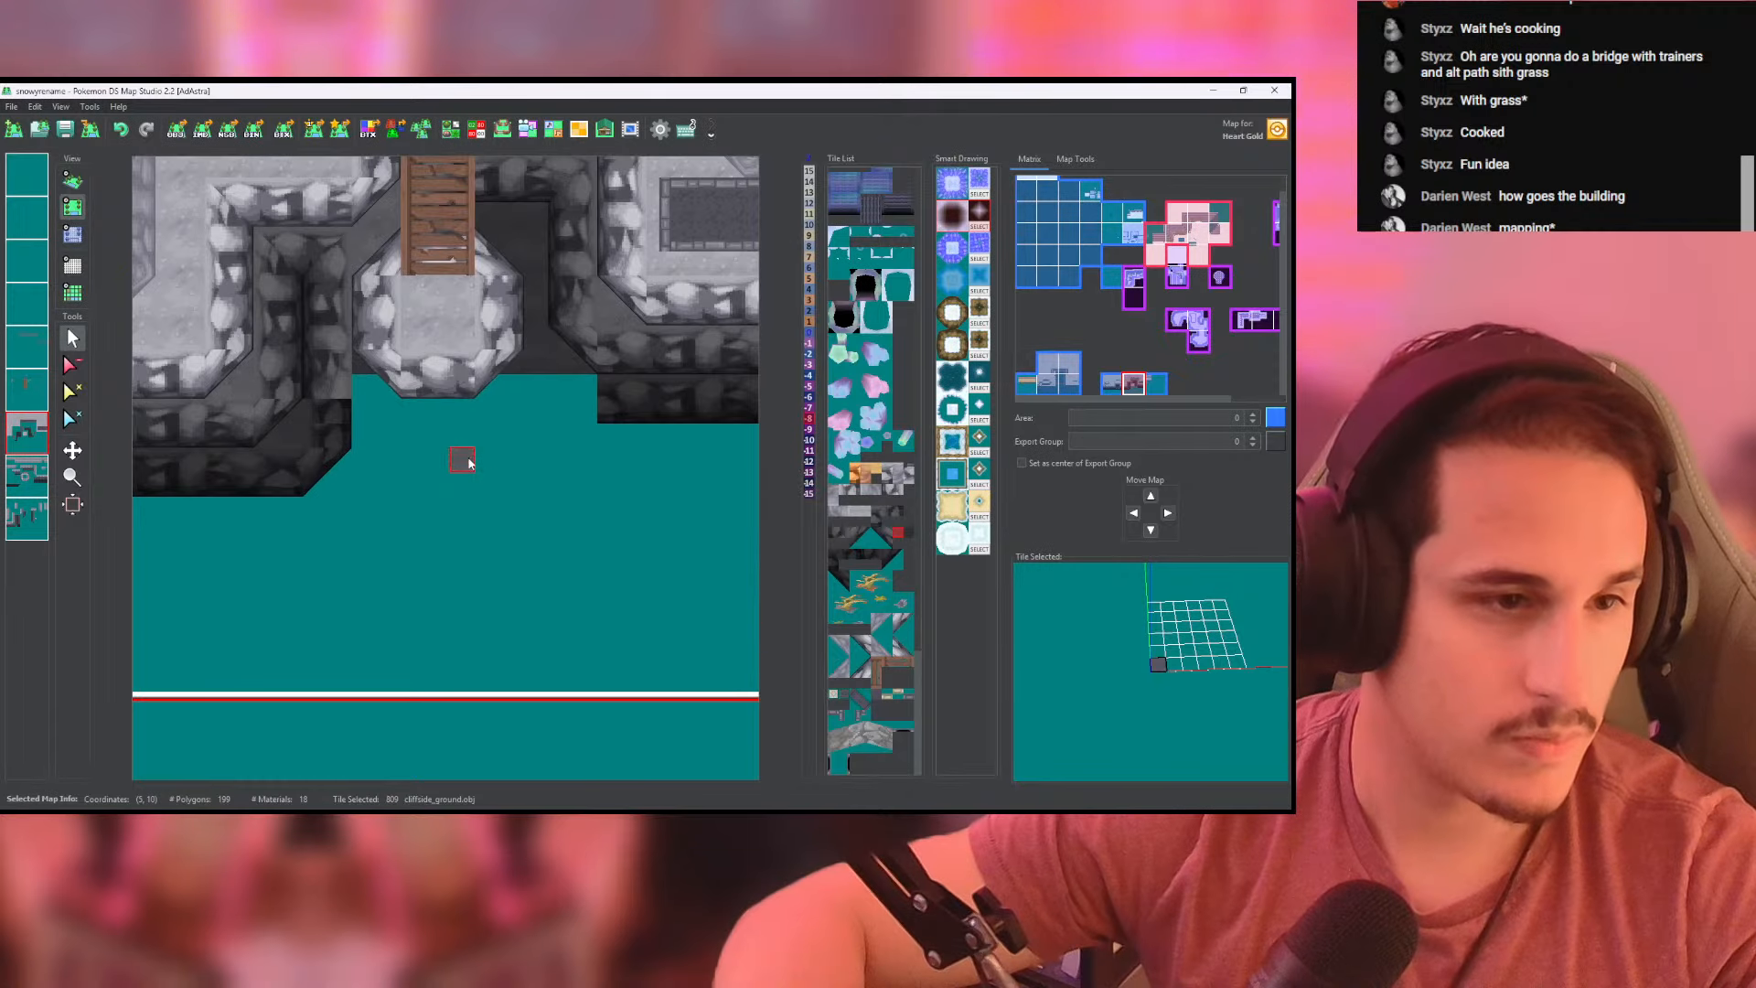
left_click(31, 477)
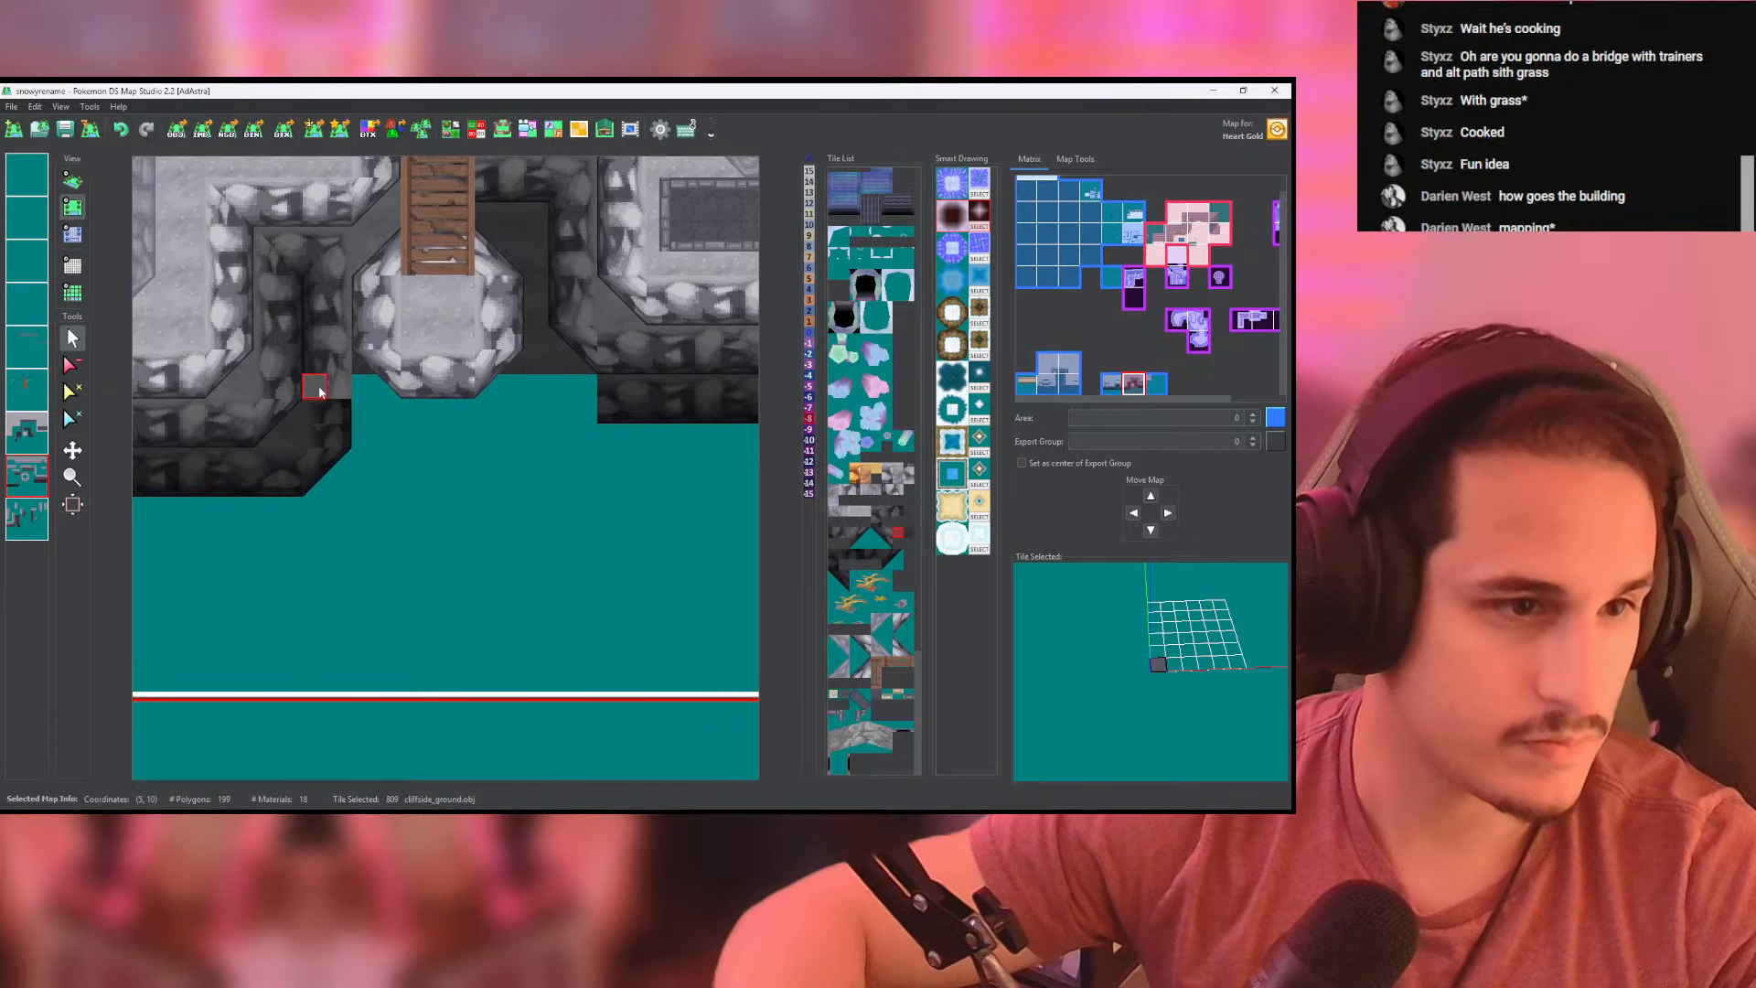
left_click(20, 519)
right_click(314, 394)
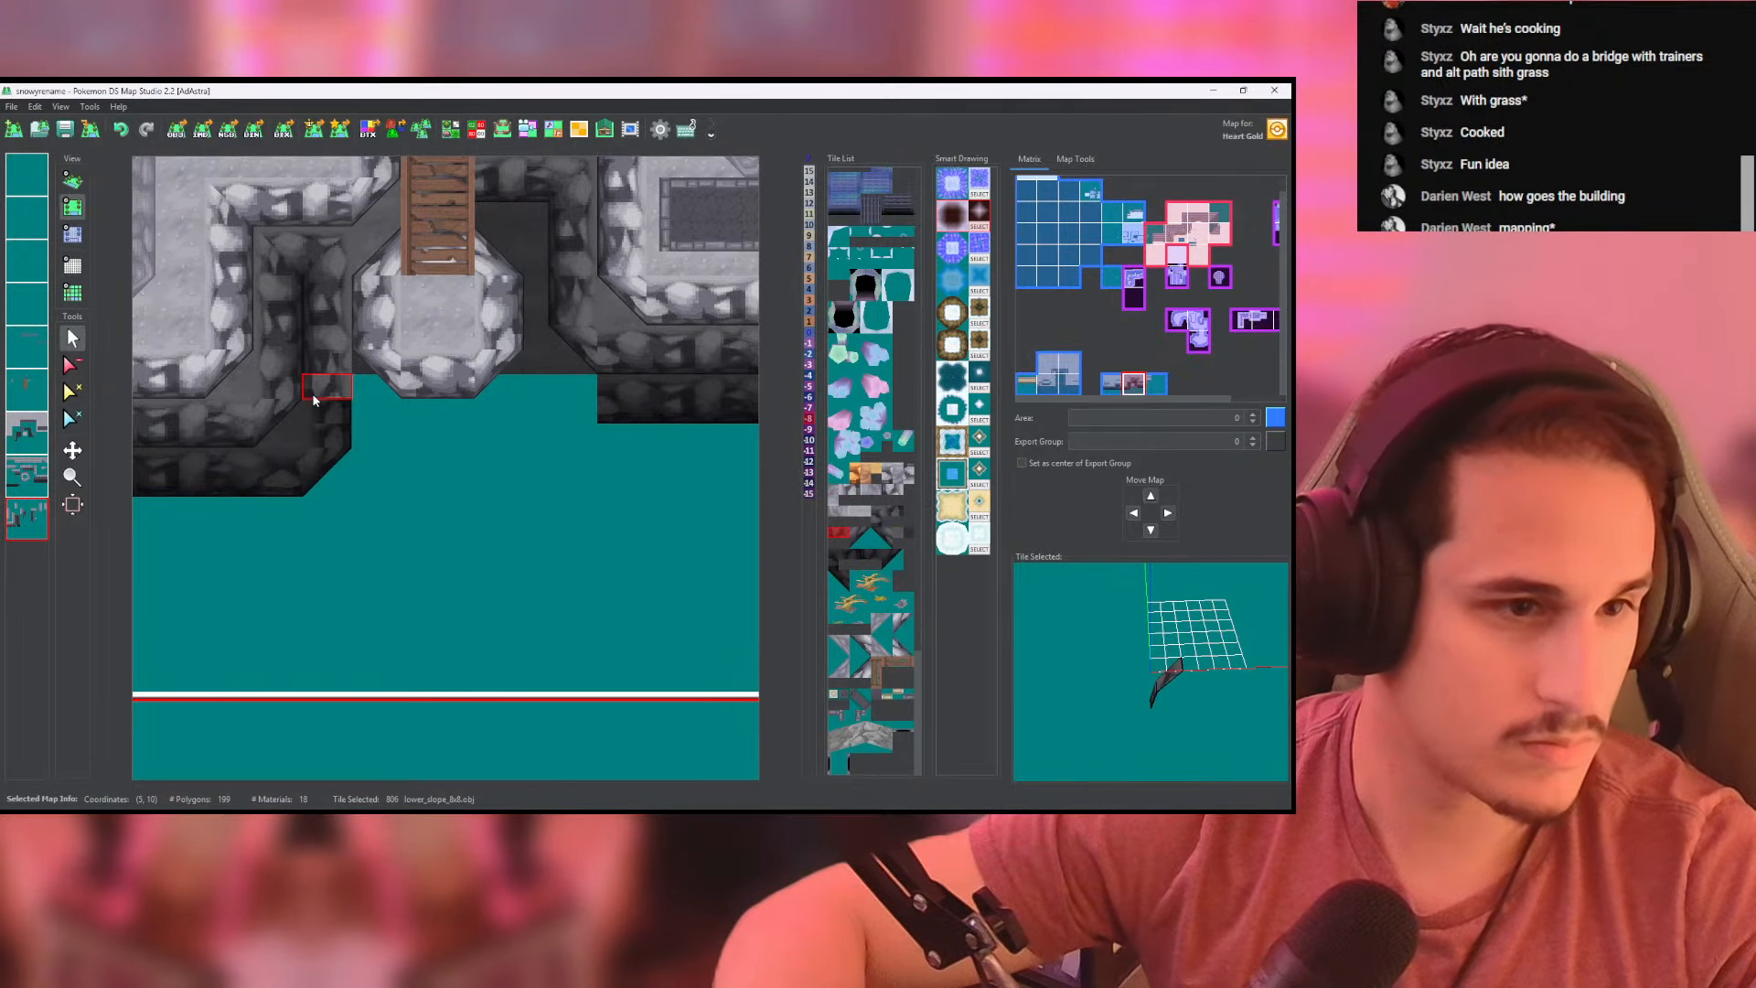
left_click(882, 538)
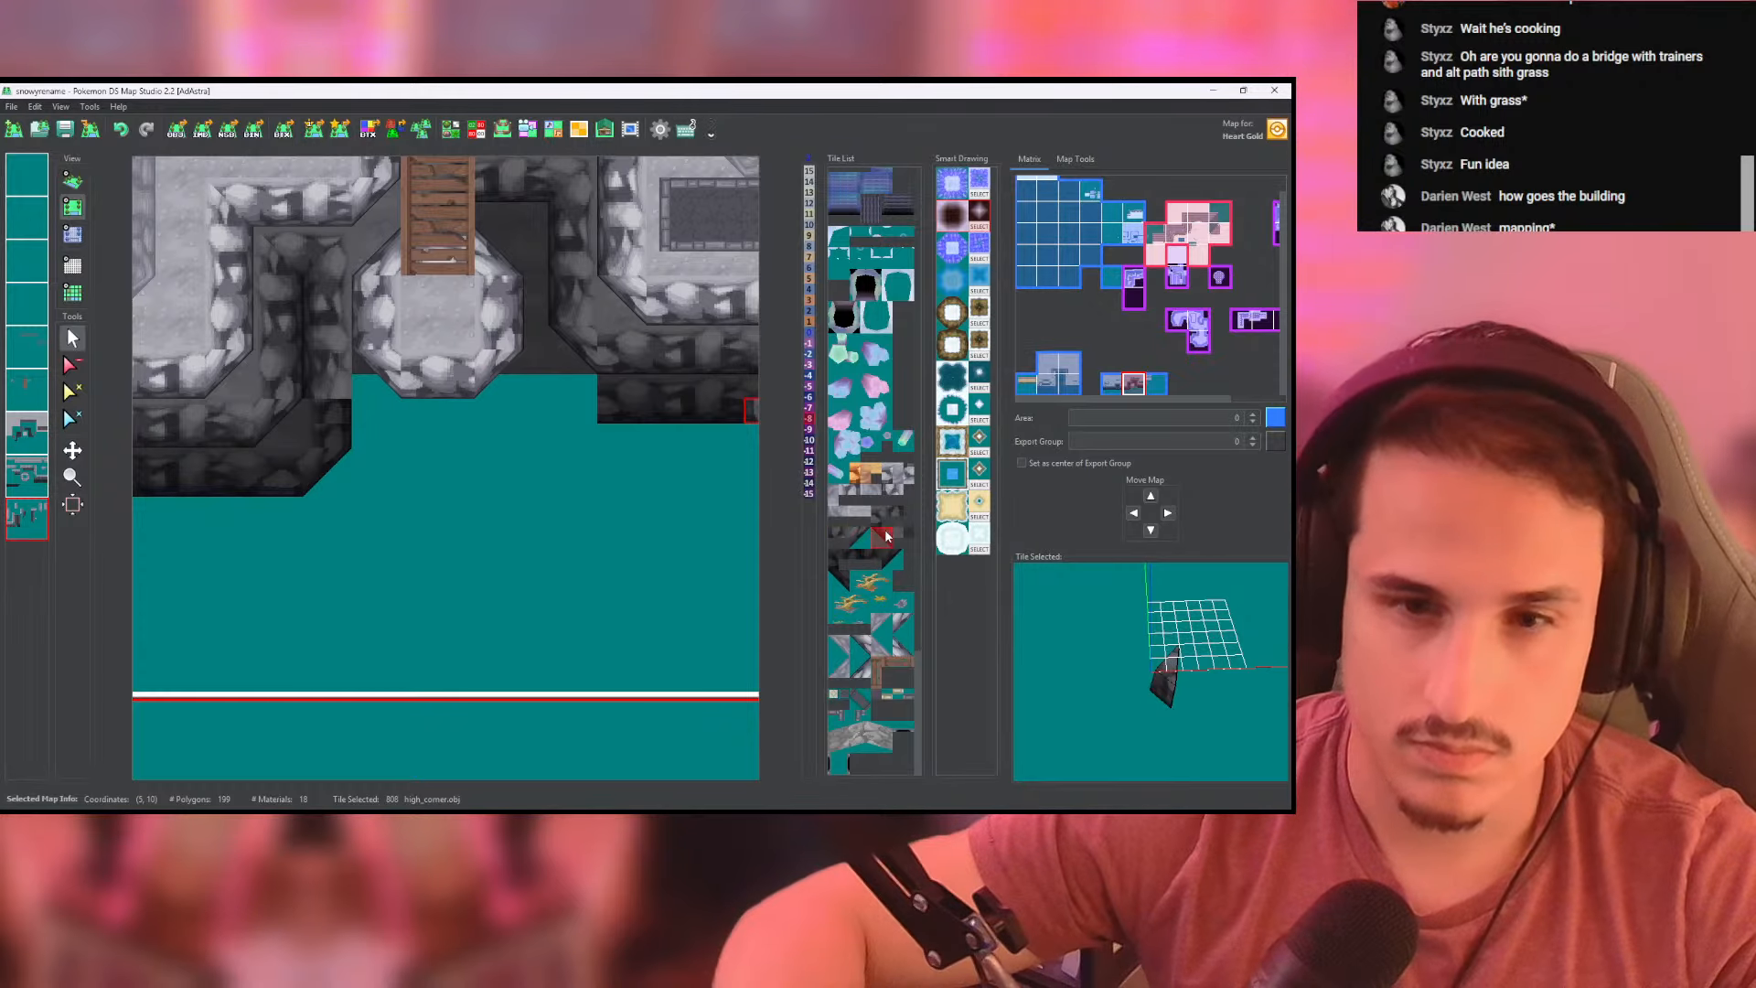
left_click(316, 445)
- Lay a continuous row of front-facing lower_slope_8x8 tiles beneath the landing's front edge, extending from the new corner, undoing the uneven first pass
right_click(206, 443)
left_click_drag(373, 444, 530, 446)
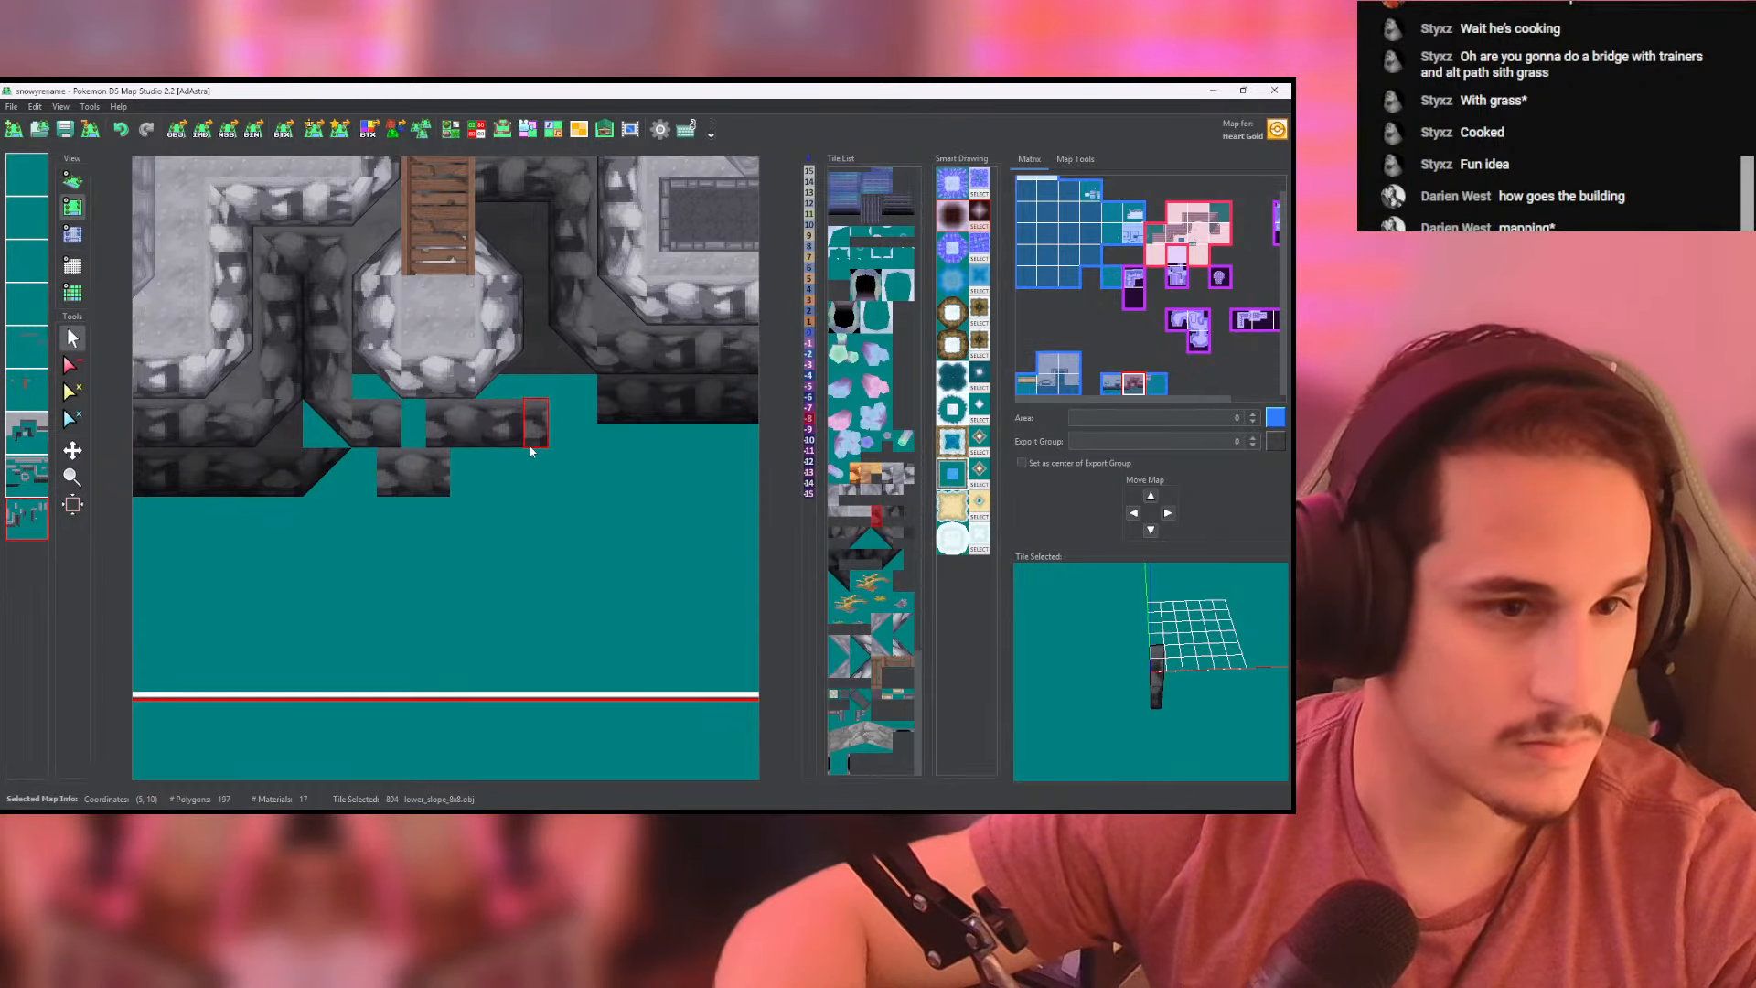
key("ctrl+z")
left_click_drag(366, 432, 552, 436)
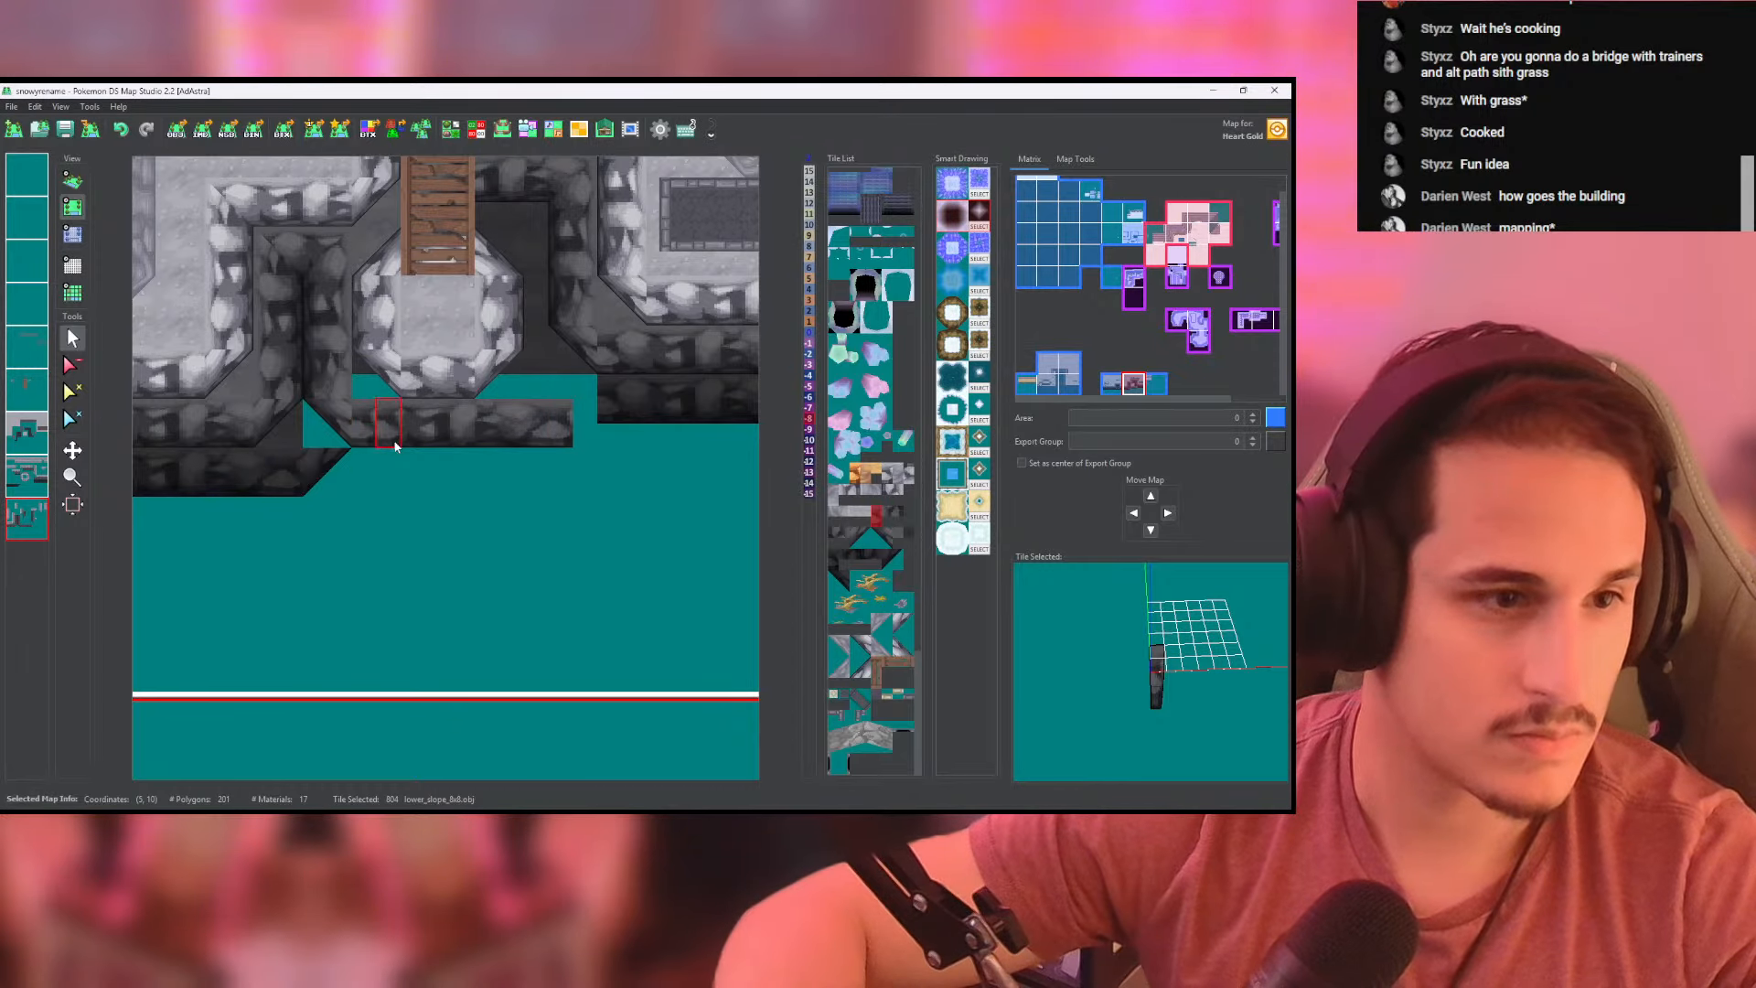
- Finish the right end of the lower front wall with a mirrored high_corner tile and a side-facing lower_slope_8x8 tile above it
right_click(322, 431)
scroll(321, 432, "down", 1)
scroll(322, 431, "up", 2)
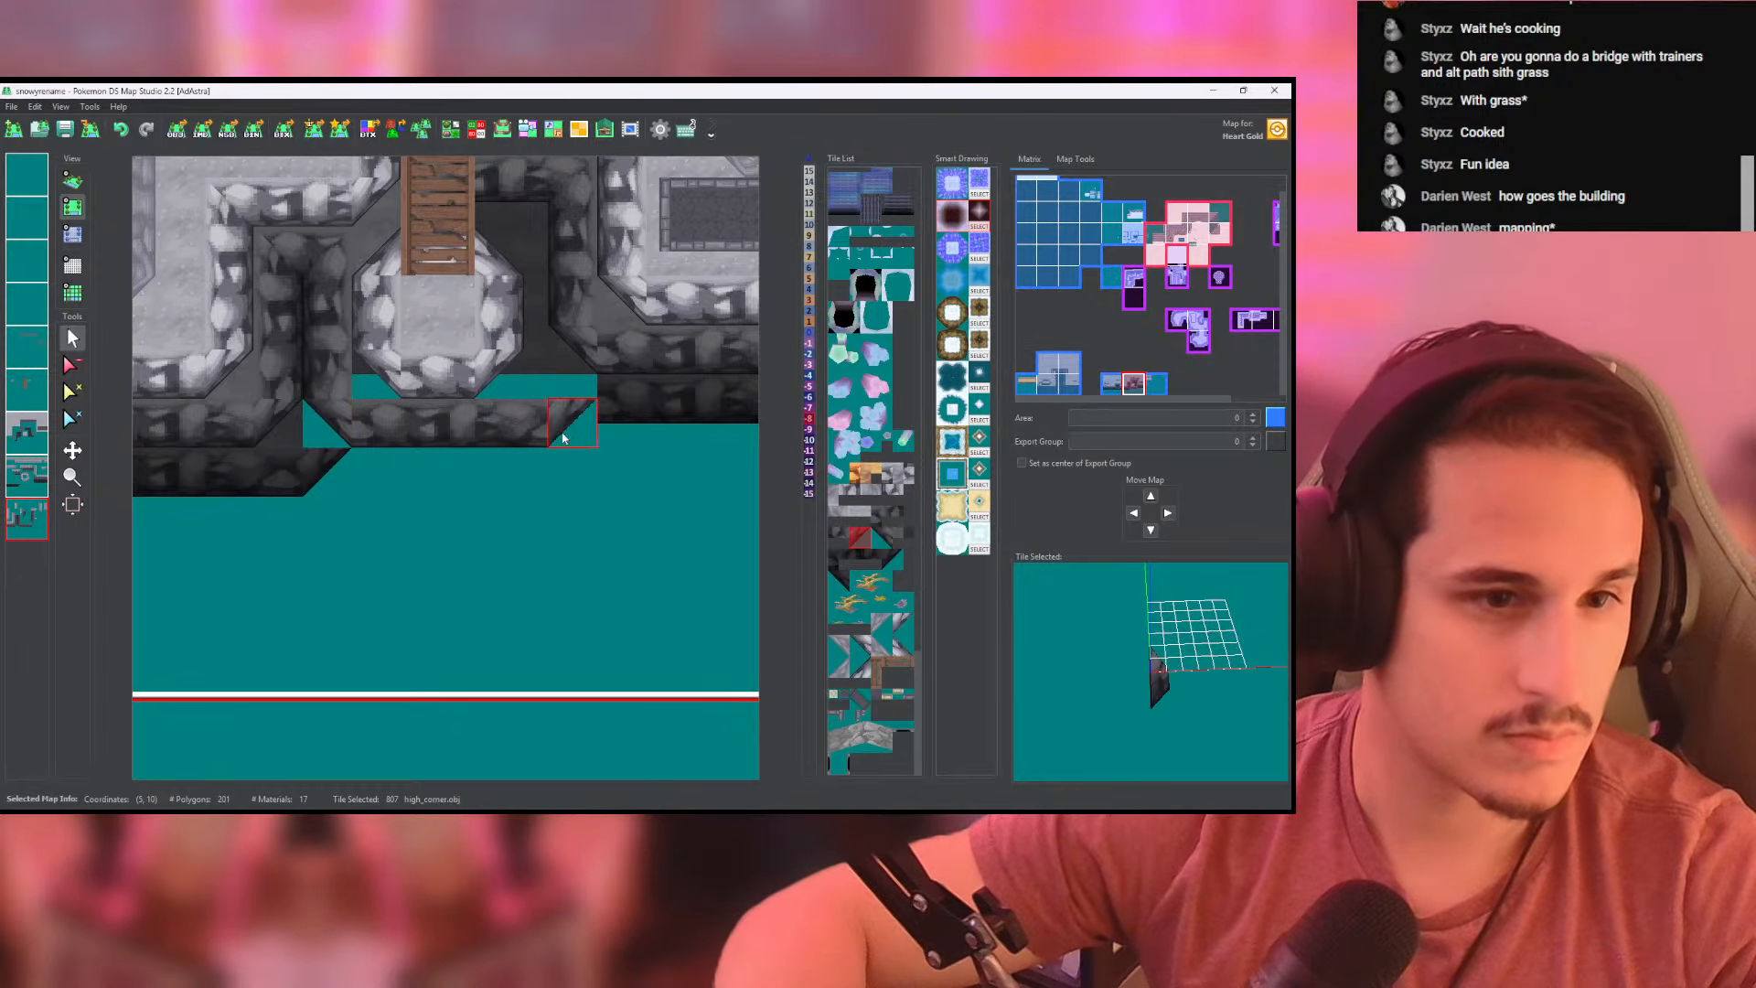
left_click(562, 438)
middle_click_drag(546, 386, 475, 447)
right_click(495, 370)
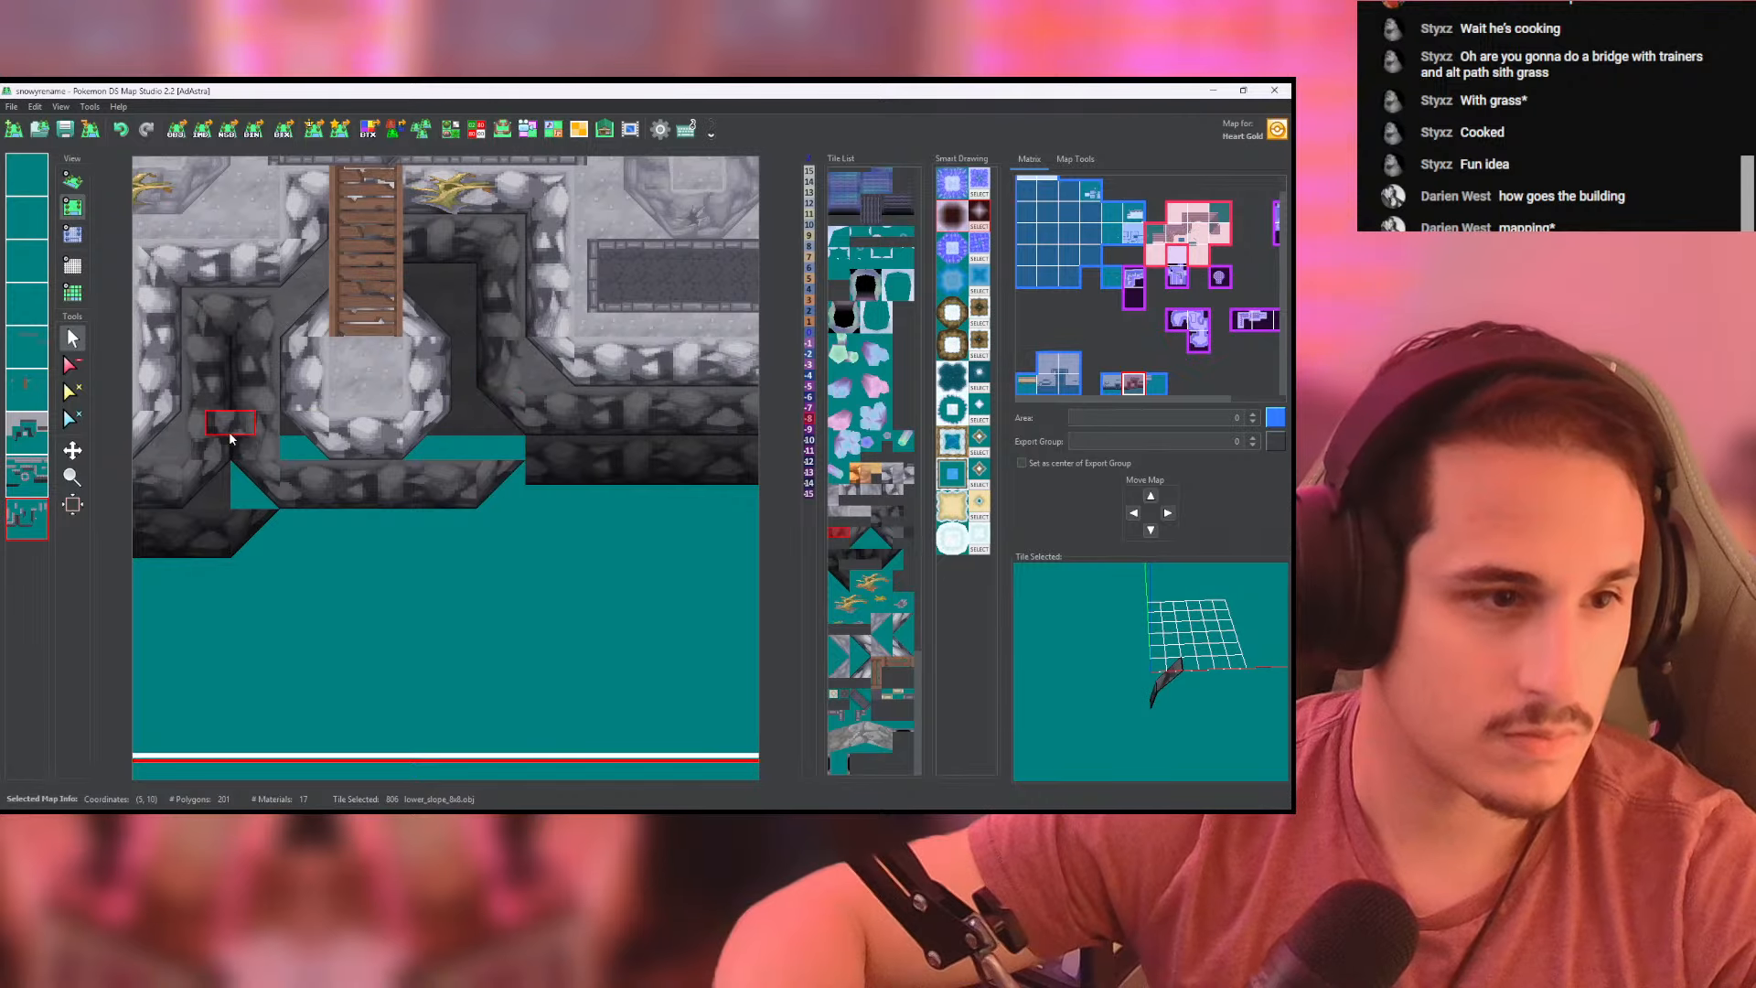
left_click(501, 439)
- Isolate the upper cliff-wall layer, erase the dark lower wall tiles behind the landing to the right of the bridge, and show all layers
left_click(74, 363)
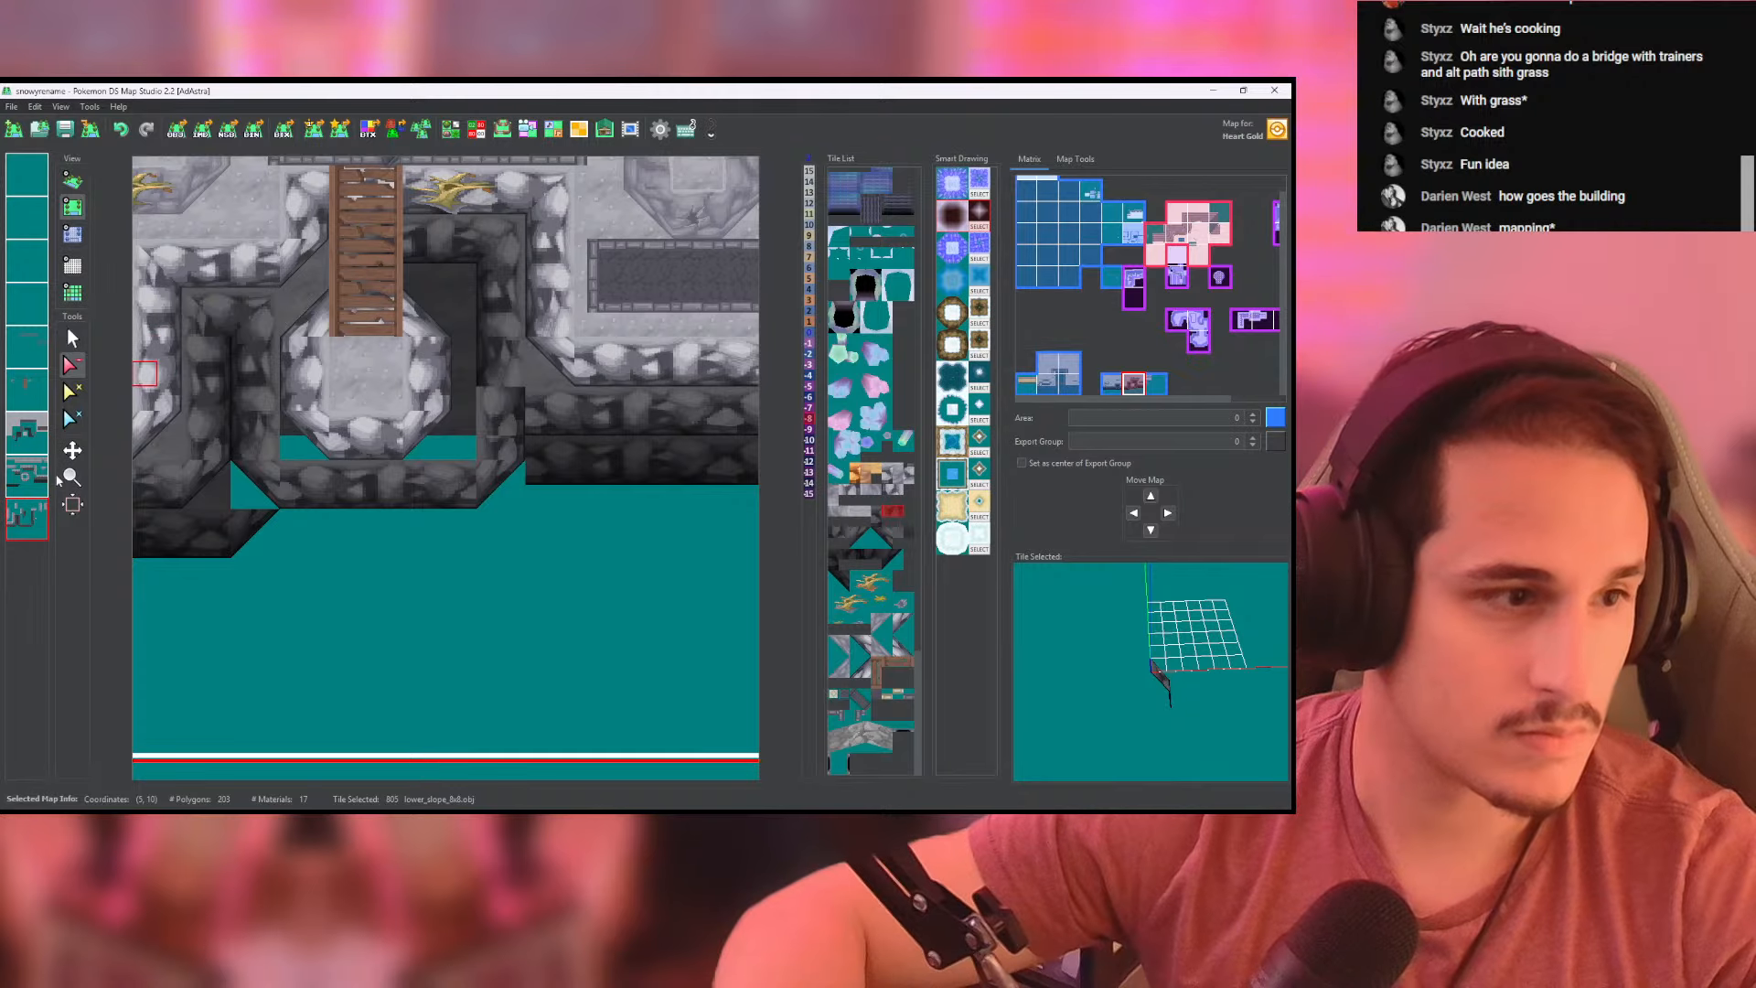
left_click(28, 484)
middle_click(28, 484)
left_click_drag(351, 265, 500, 255)
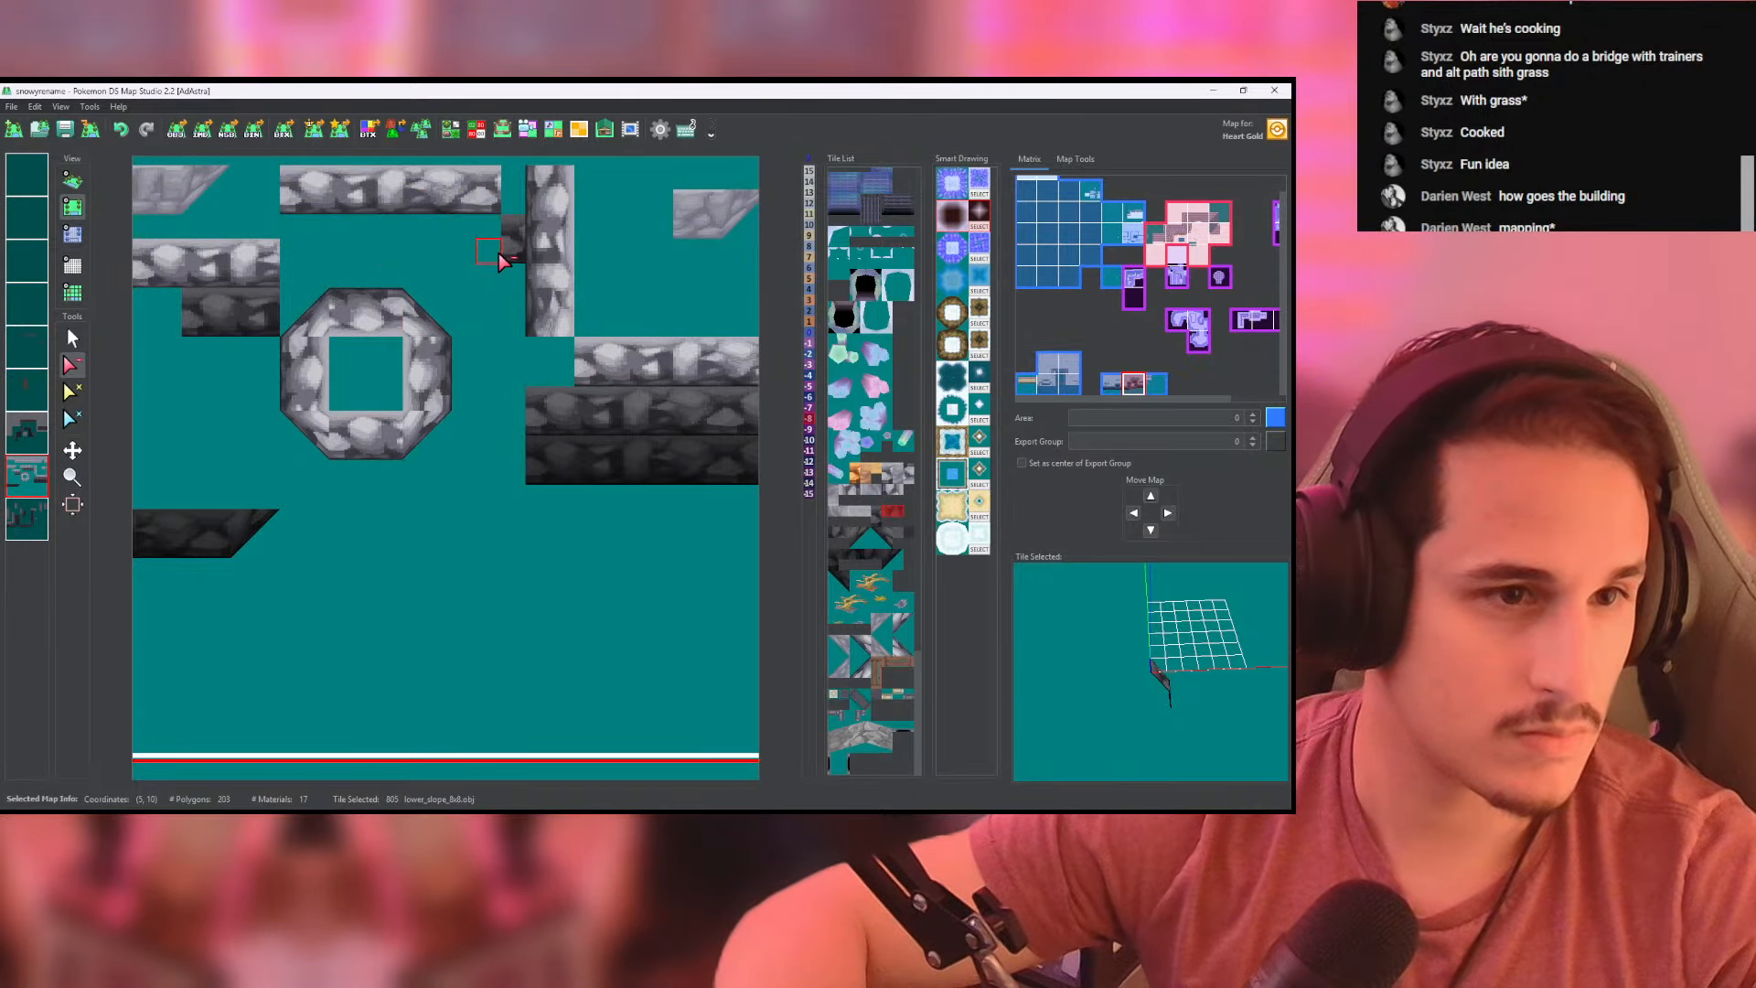
middle_click(27, 476)
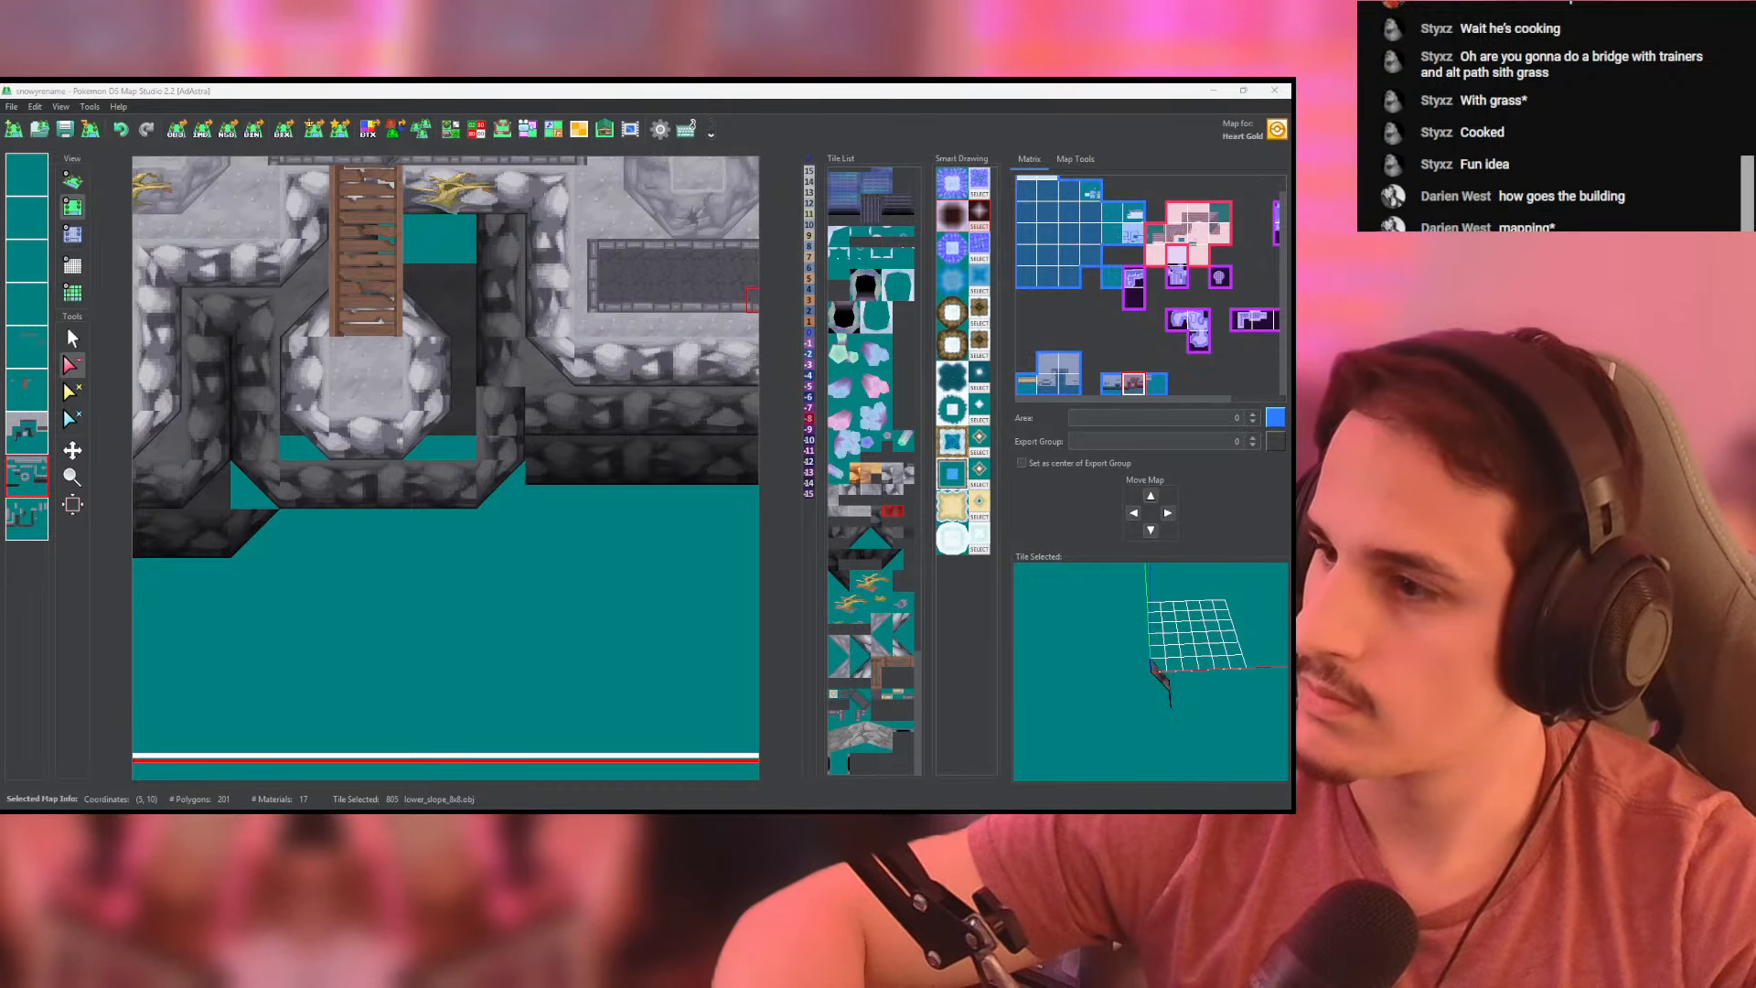
key("alt+Tab")
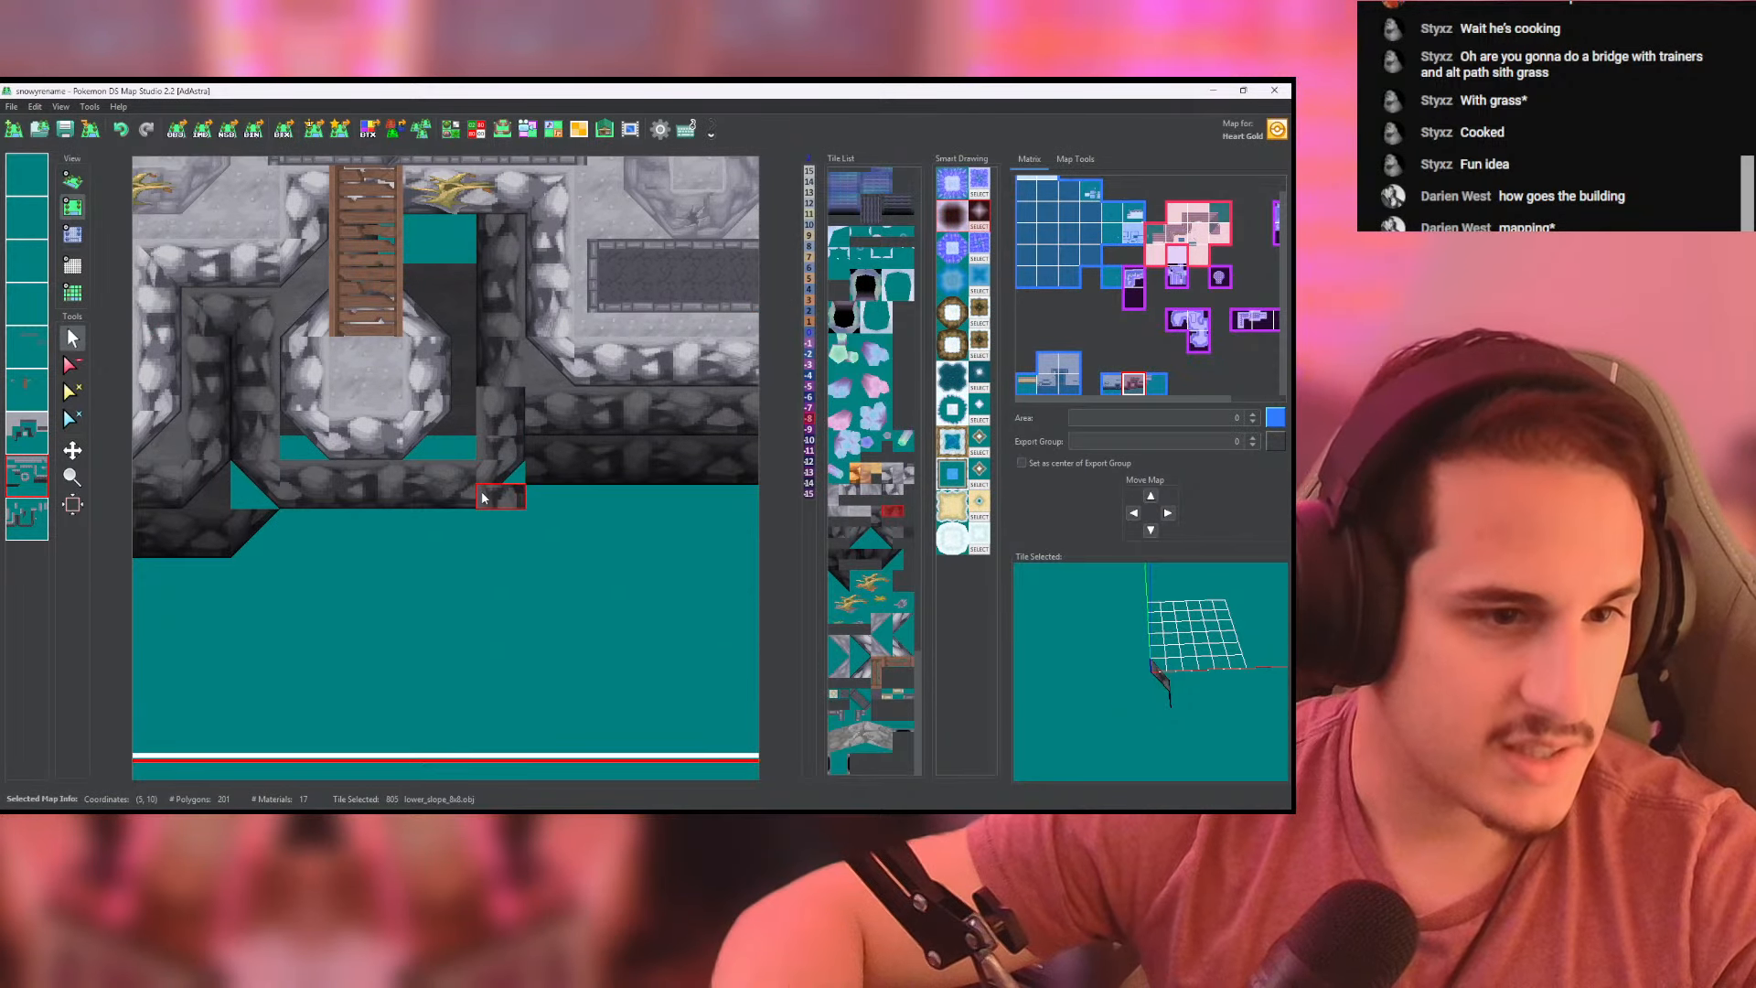
- Shift the lower front wall's right end inward by repainting its high_corner and side-facing lower_slope_8x8 tiles one cell closer to the landing
left_click(33, 518)
right_click(480, 509)
left_click(479, 508)
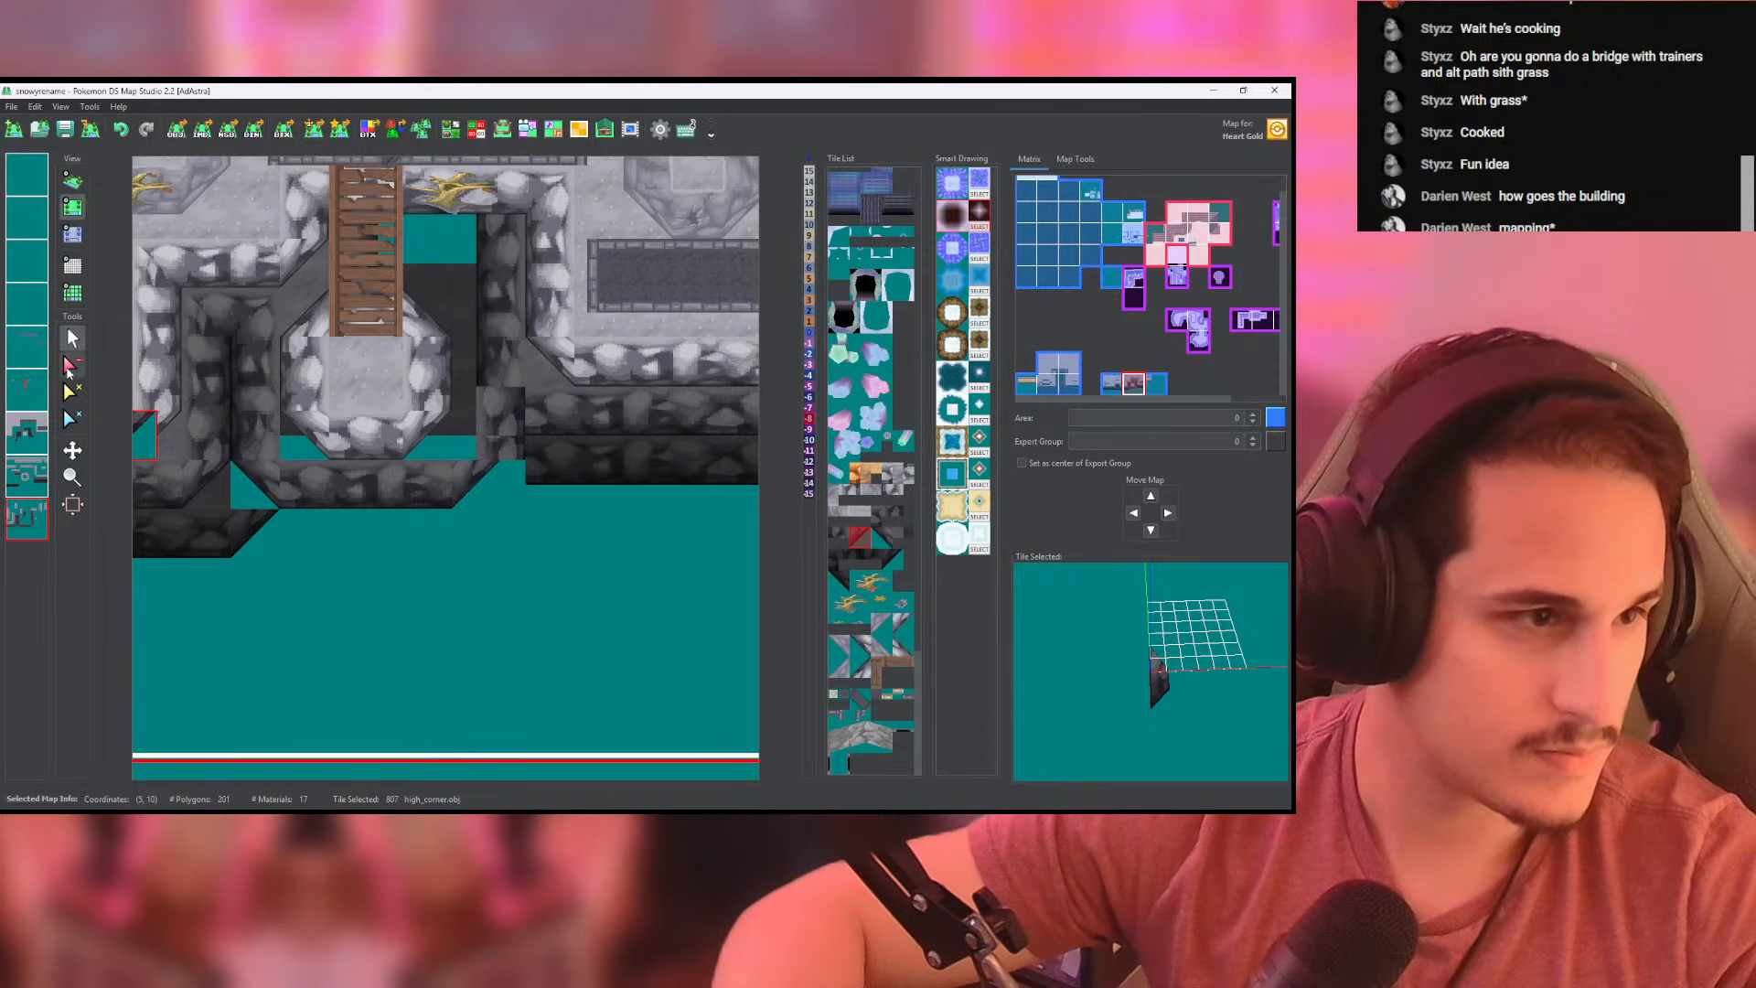
right_click(495, 447)
left_click_drag(465, 447, 464, 399)
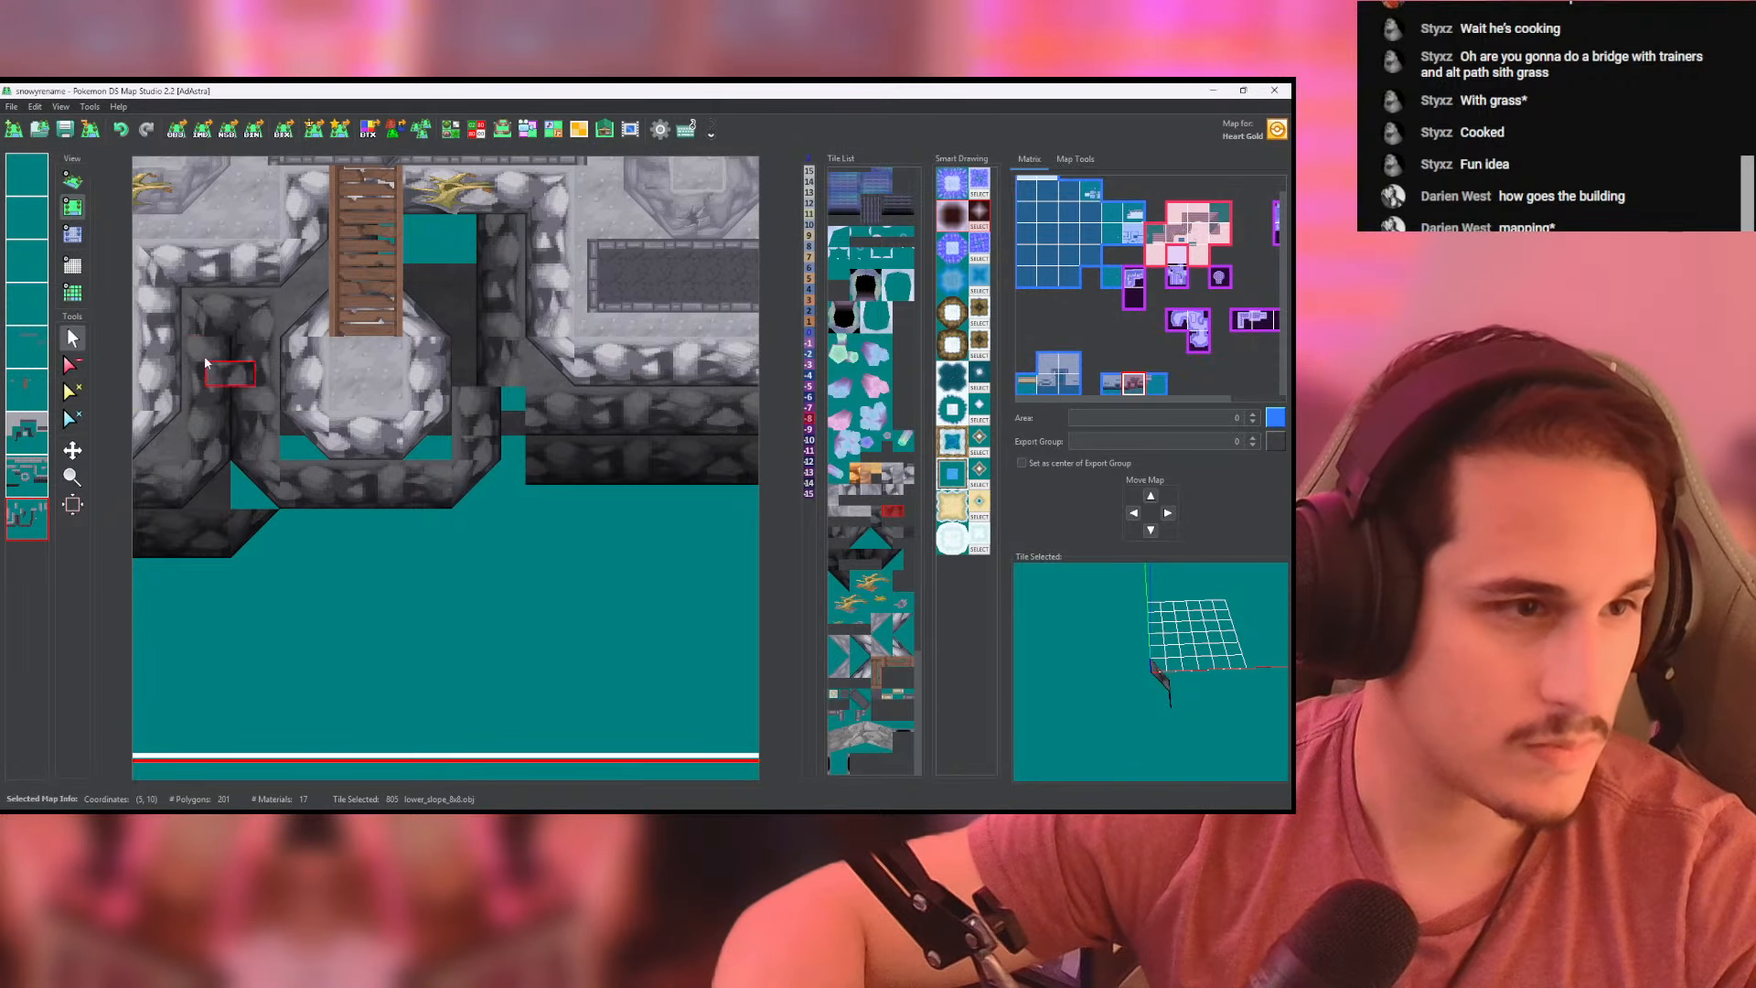
- Set the heights of the lower wall around the landing's front to -8 and check the result in 3D
left_click(74, 237)
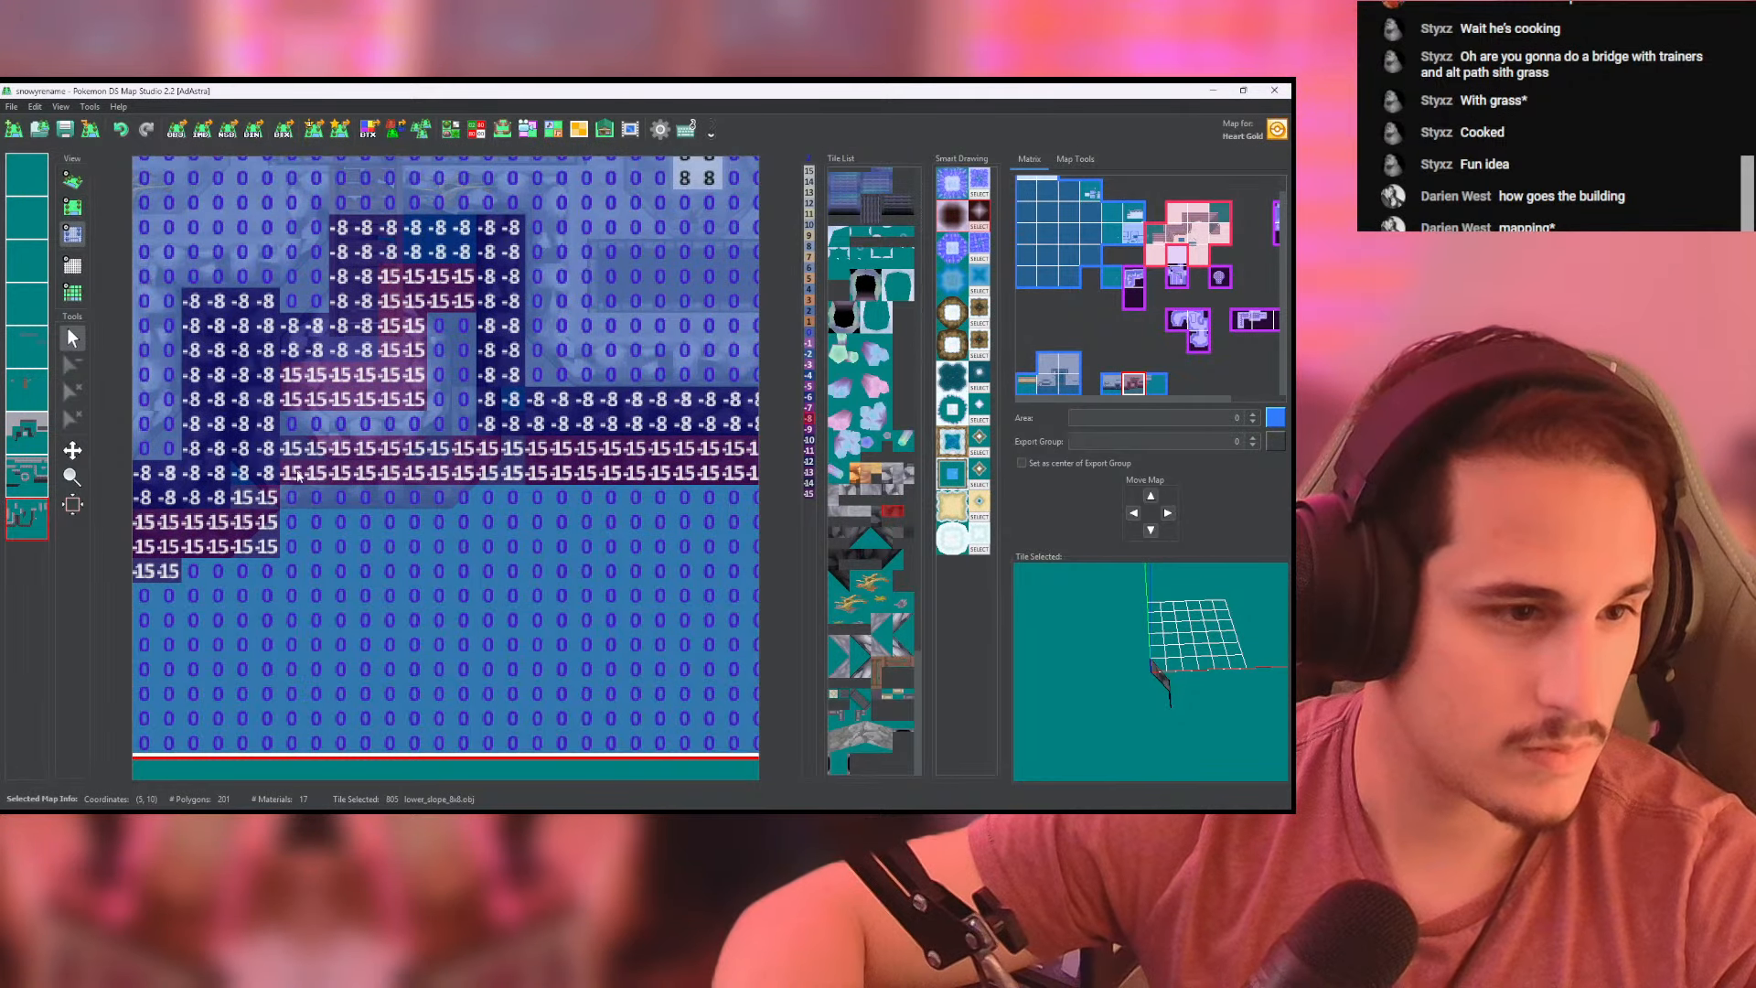
scroll(465, 440, "up", 3)
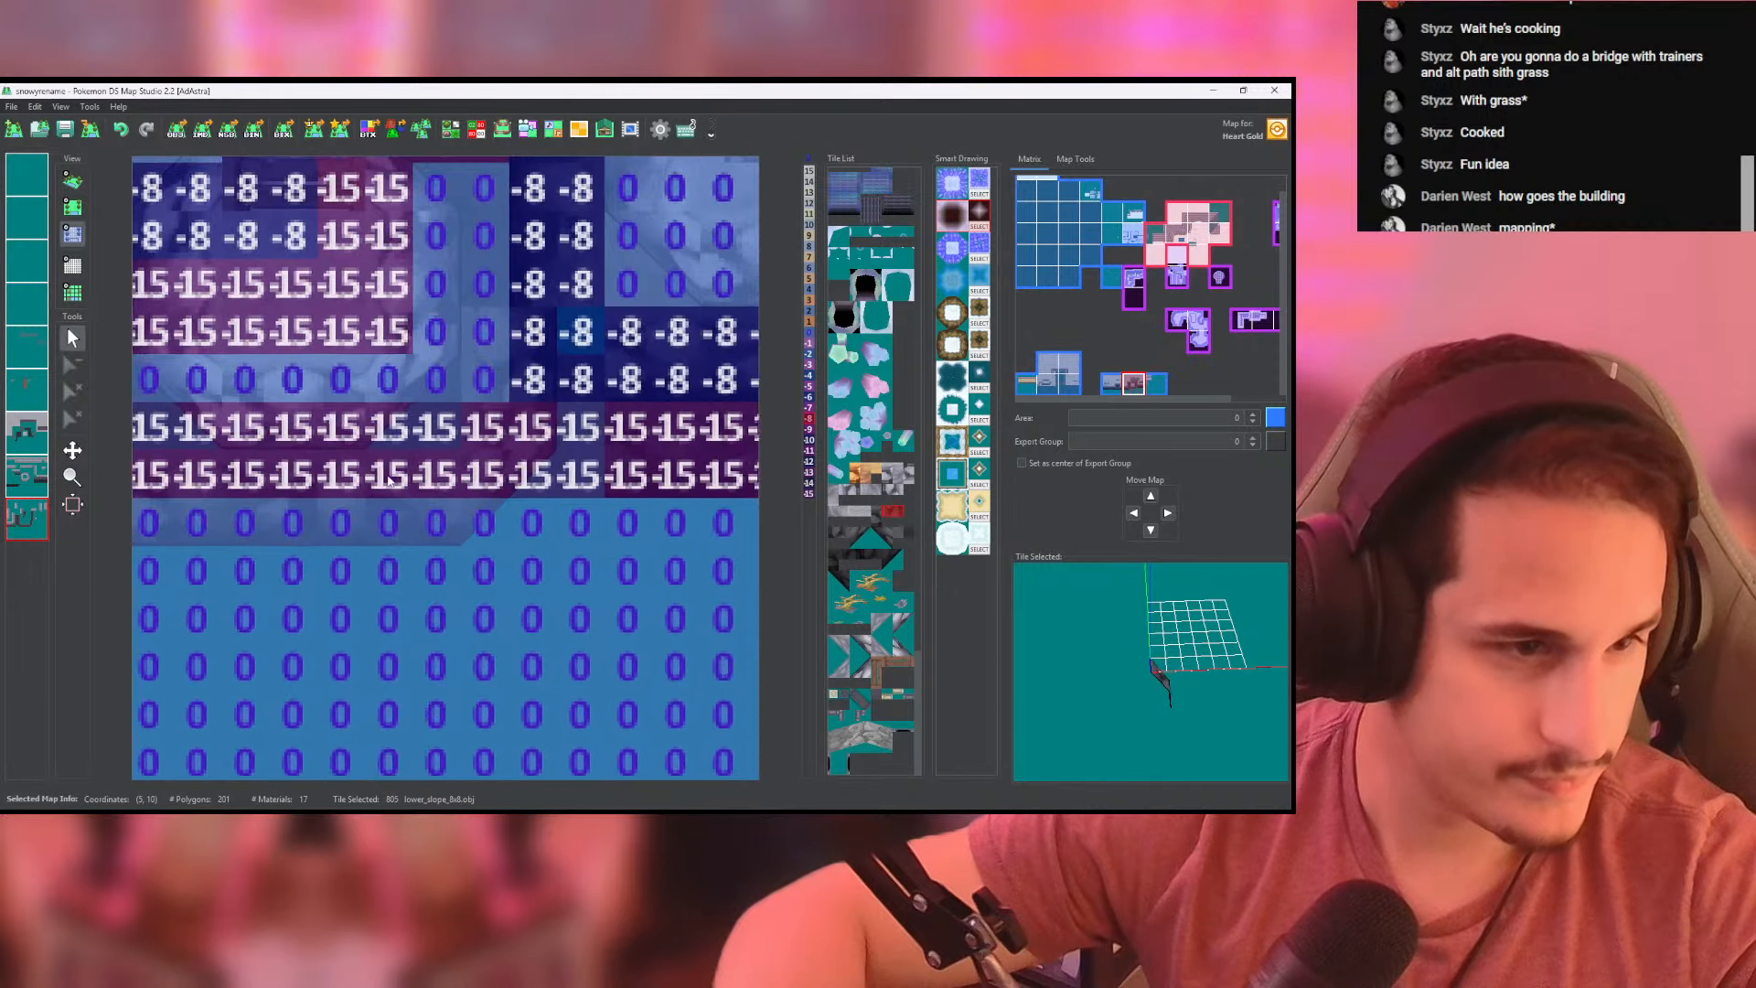
left_click_drag(444, 438, 439, 479)
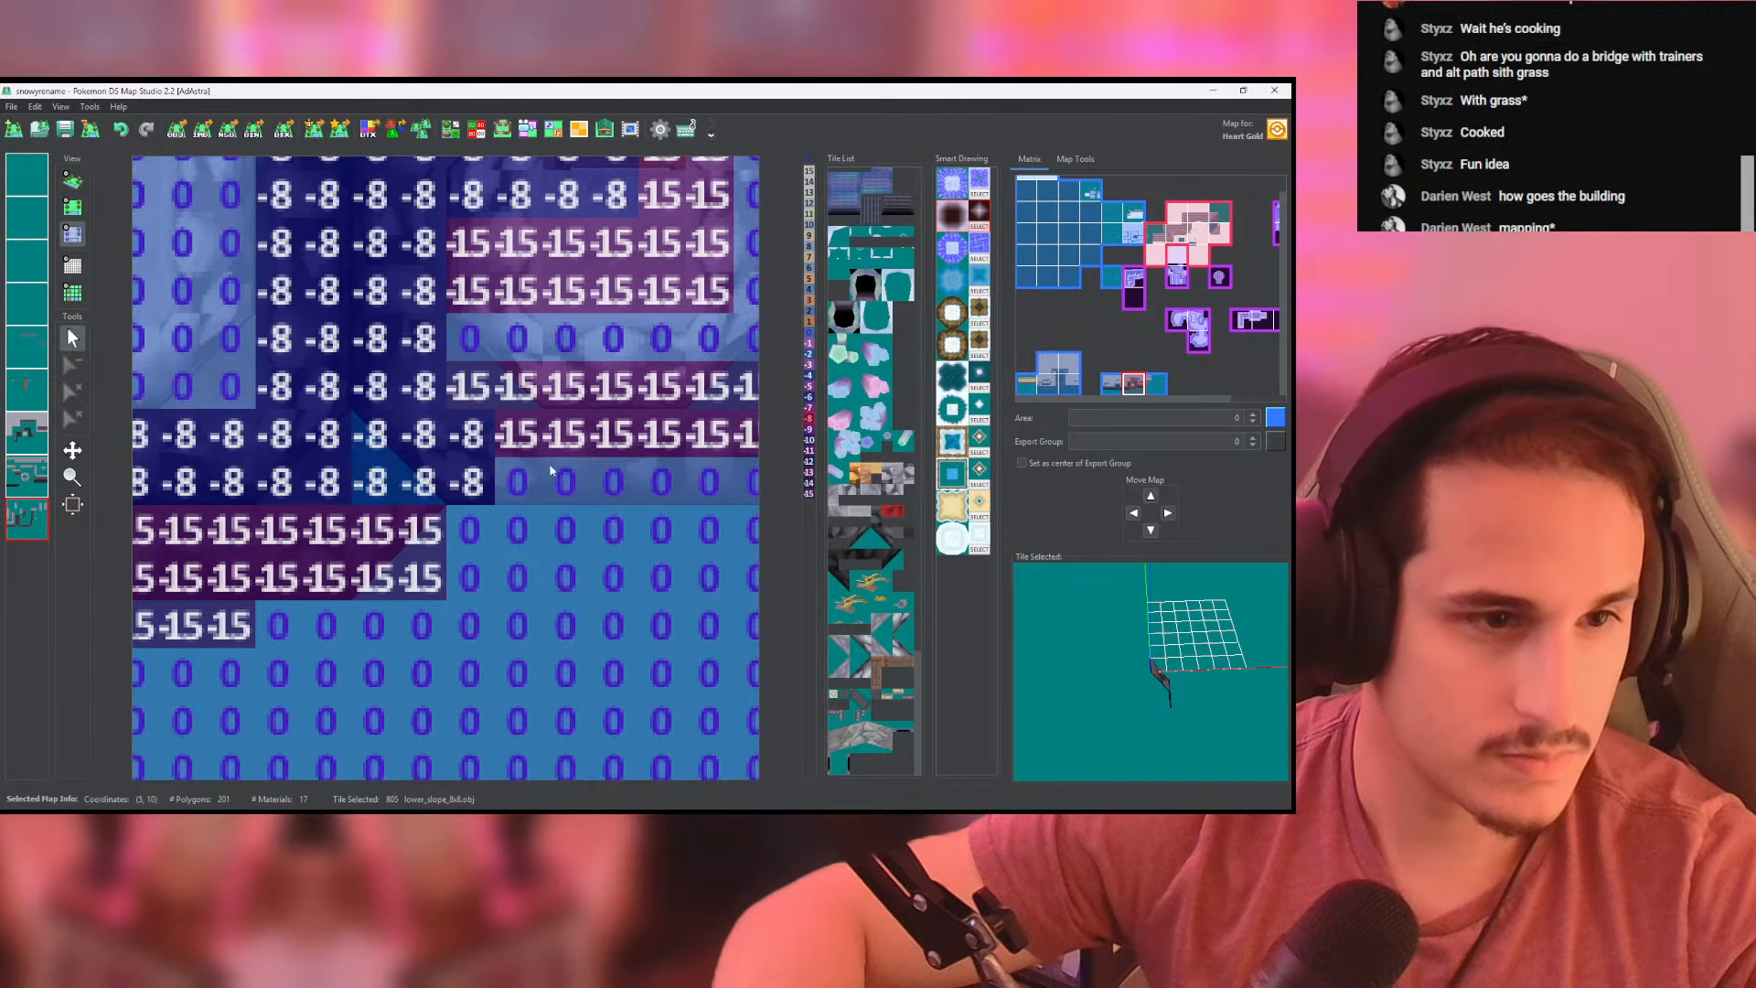
middle_click_drag(550, 470, 408, 492)
mouse_move(412, 456)
left_mouse_down()
mouse_move(663, 455)
mouse_move(376, 503)
left_mouse_up()
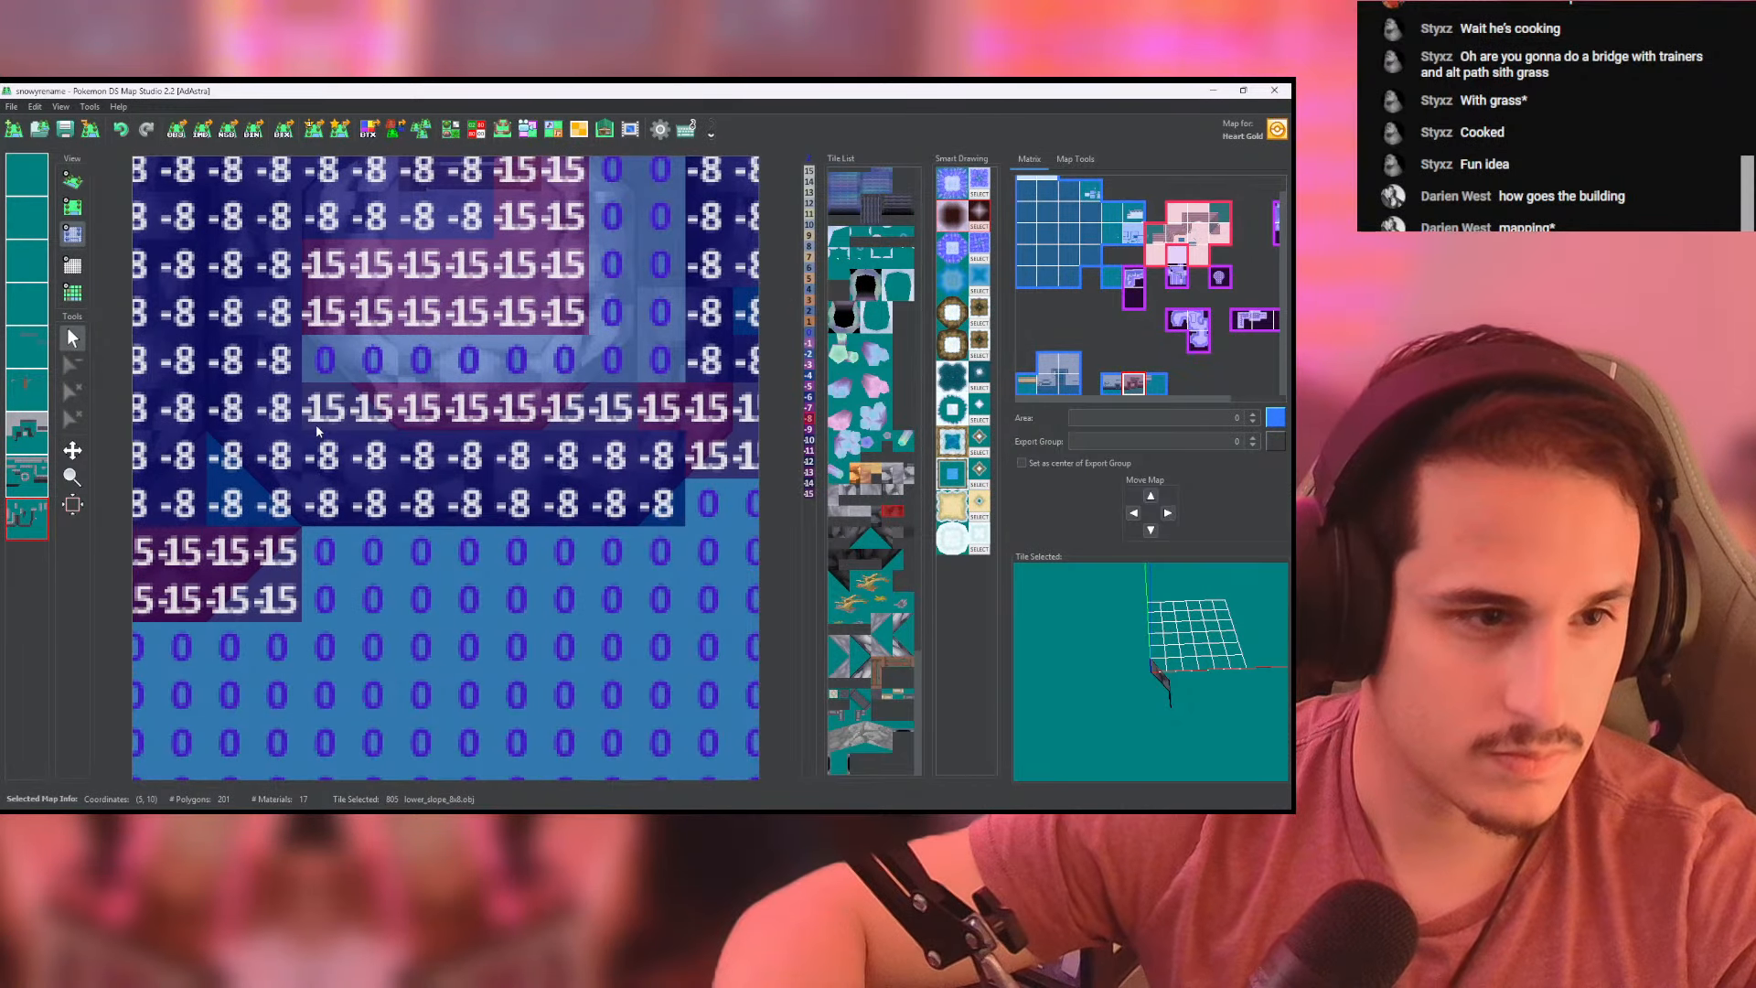
left_click_drag(315, 430, 597, 419)
middle_click_drag(596, 419, 425, 419)
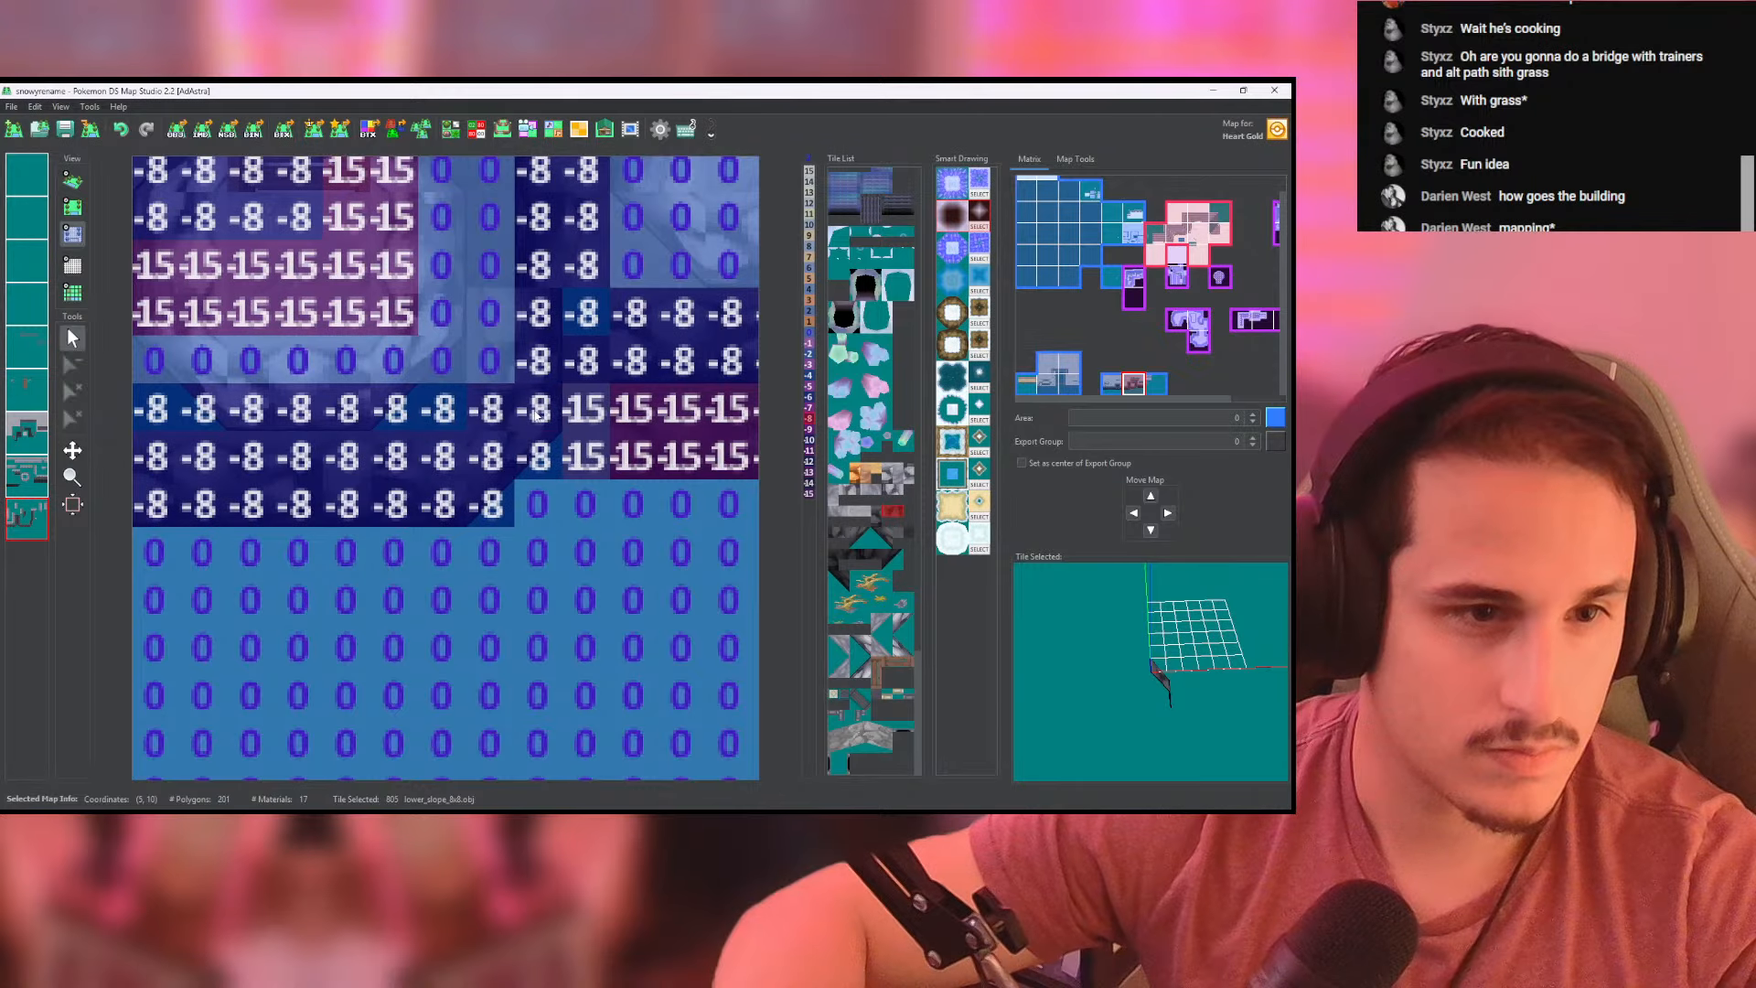
left_click(72, 180)
right_click_drag(512, 512, 221, 203)
left_click(75, 211)
left_click(73, 235)
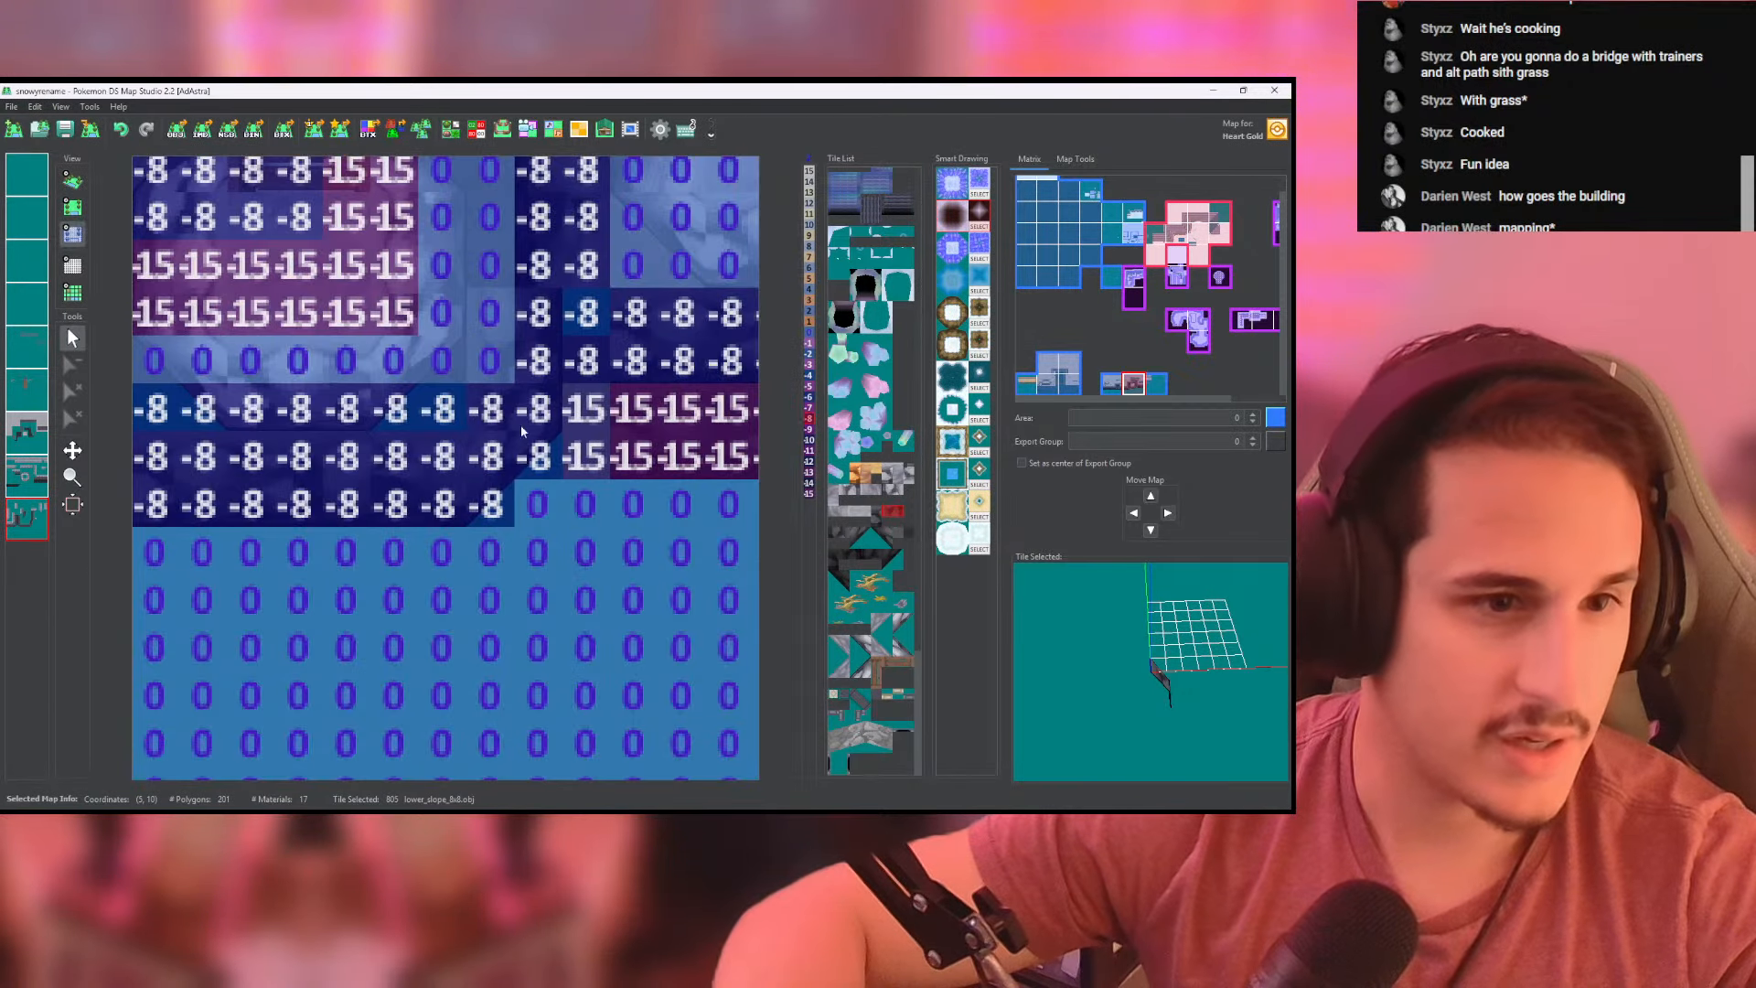
scroll(107, 240, "down", 4)
- Fill the gap between the landing's lower wall and the right cliff with front-facing lower_slope_8x8 tiles on the upper cliff-wall layer
left_click(72, 208)
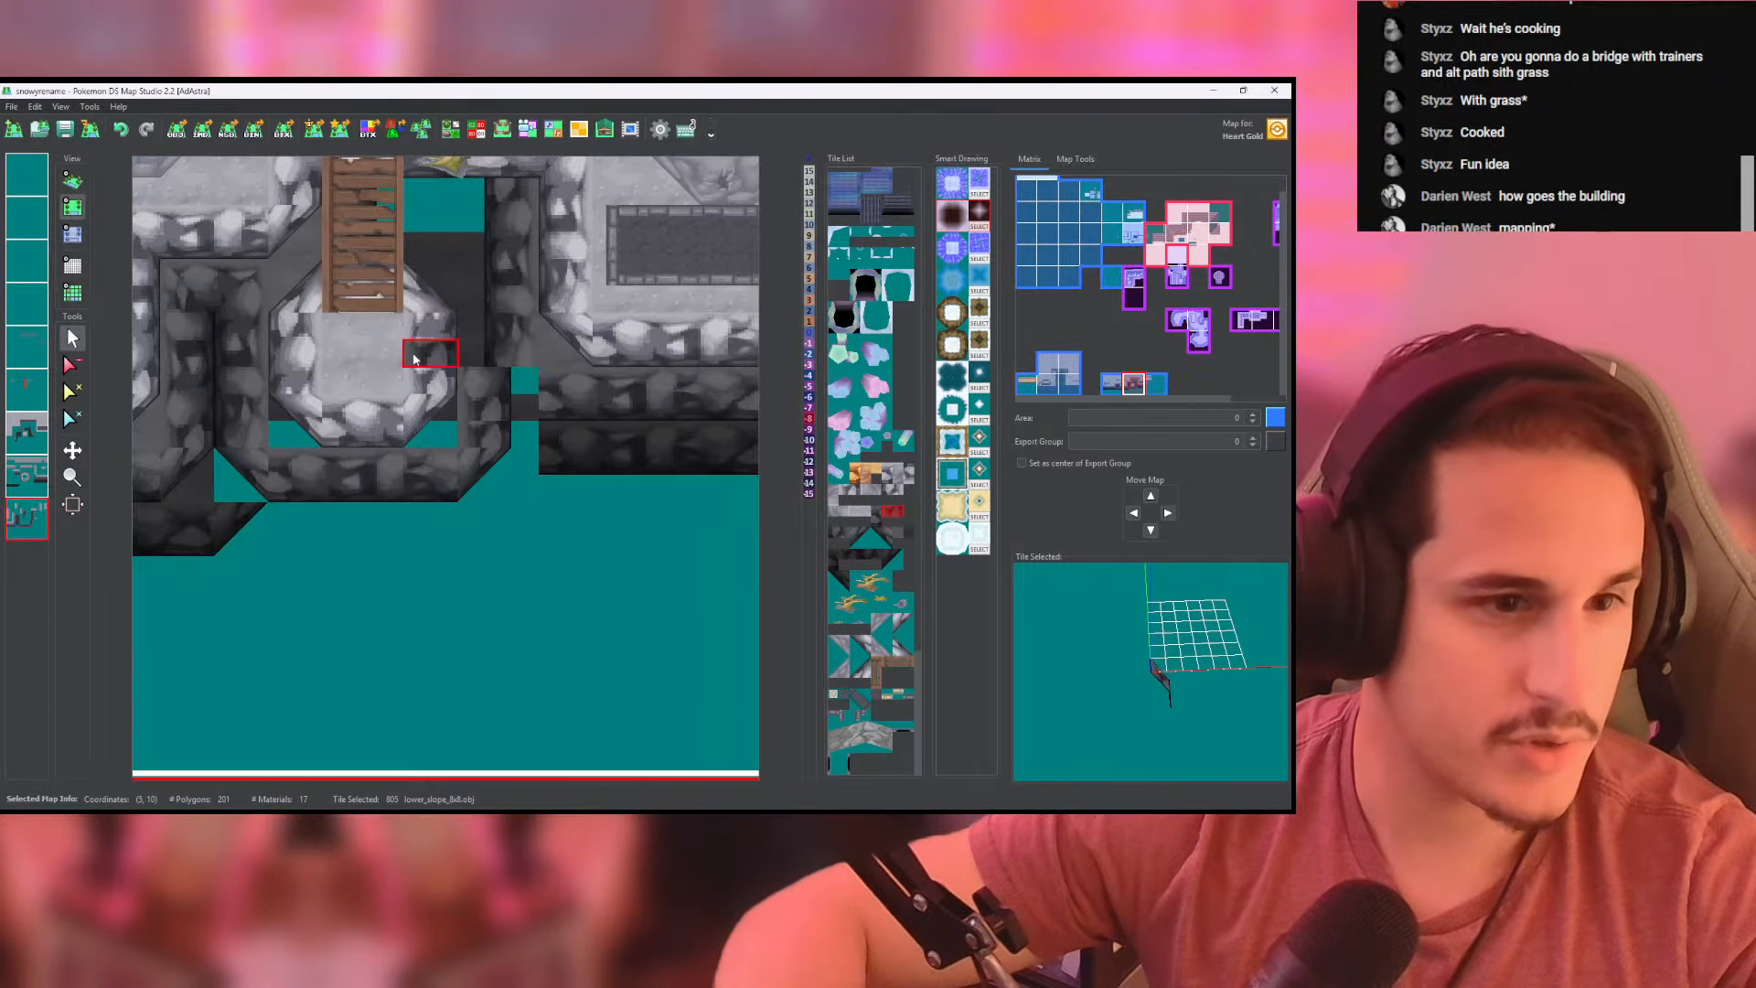
left_click(28, 476)
right_click(580, 406)
left_click_drag(526, 408, 499, 403)
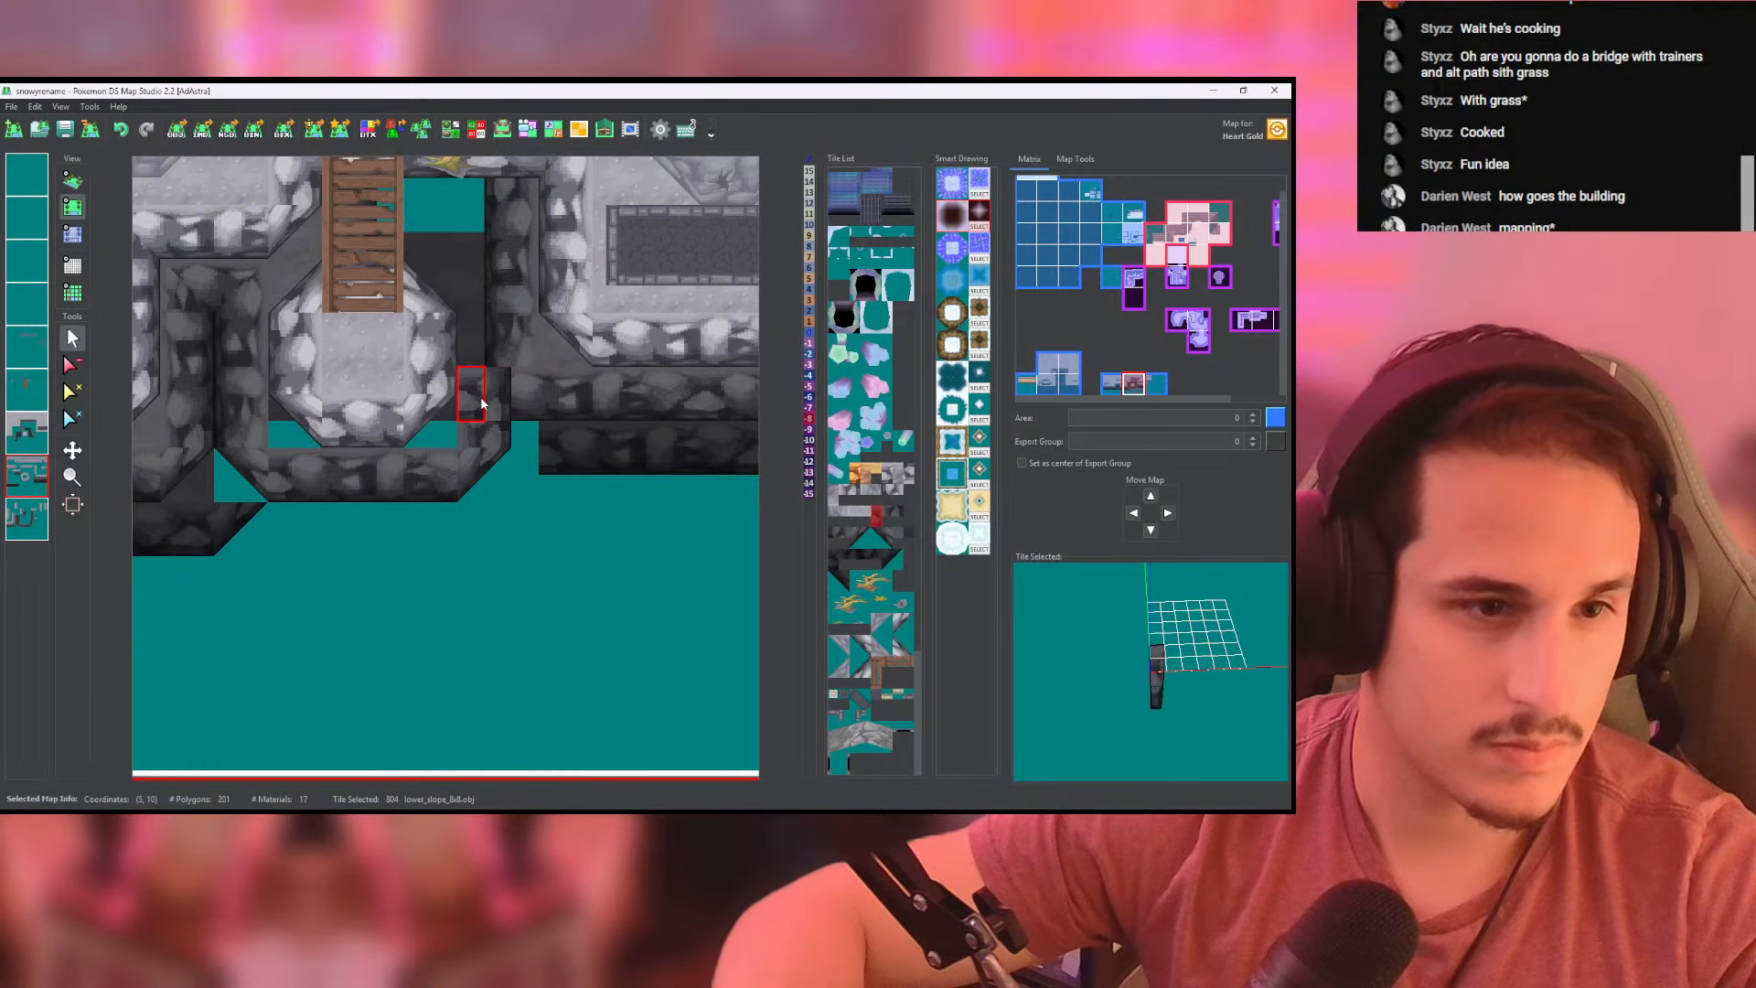
- Set the heights to -8 where the landing's lower wall meets the right cliff
left_click(74, 235)
middle_click_drag(526, 412, 458, 390)
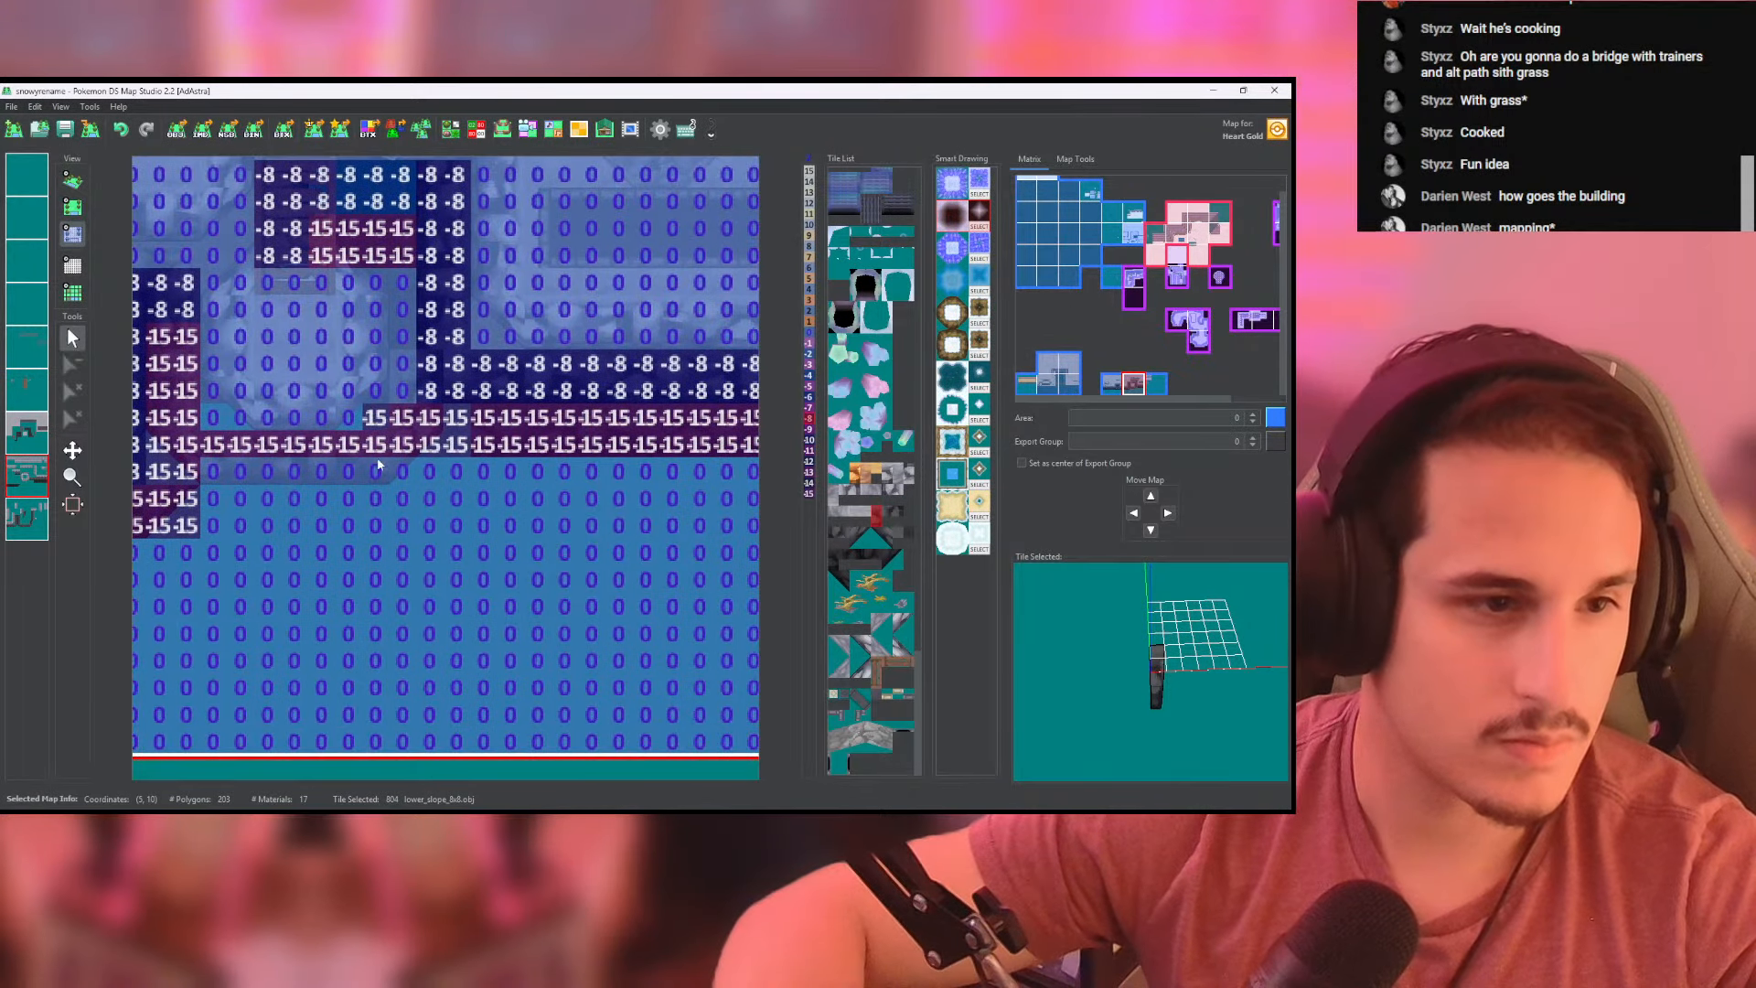
mouse_move(449, 370)
left_mouse_down()
mouse_move(402, 391)
mouse_move(395, 474)
left_mouse_up()
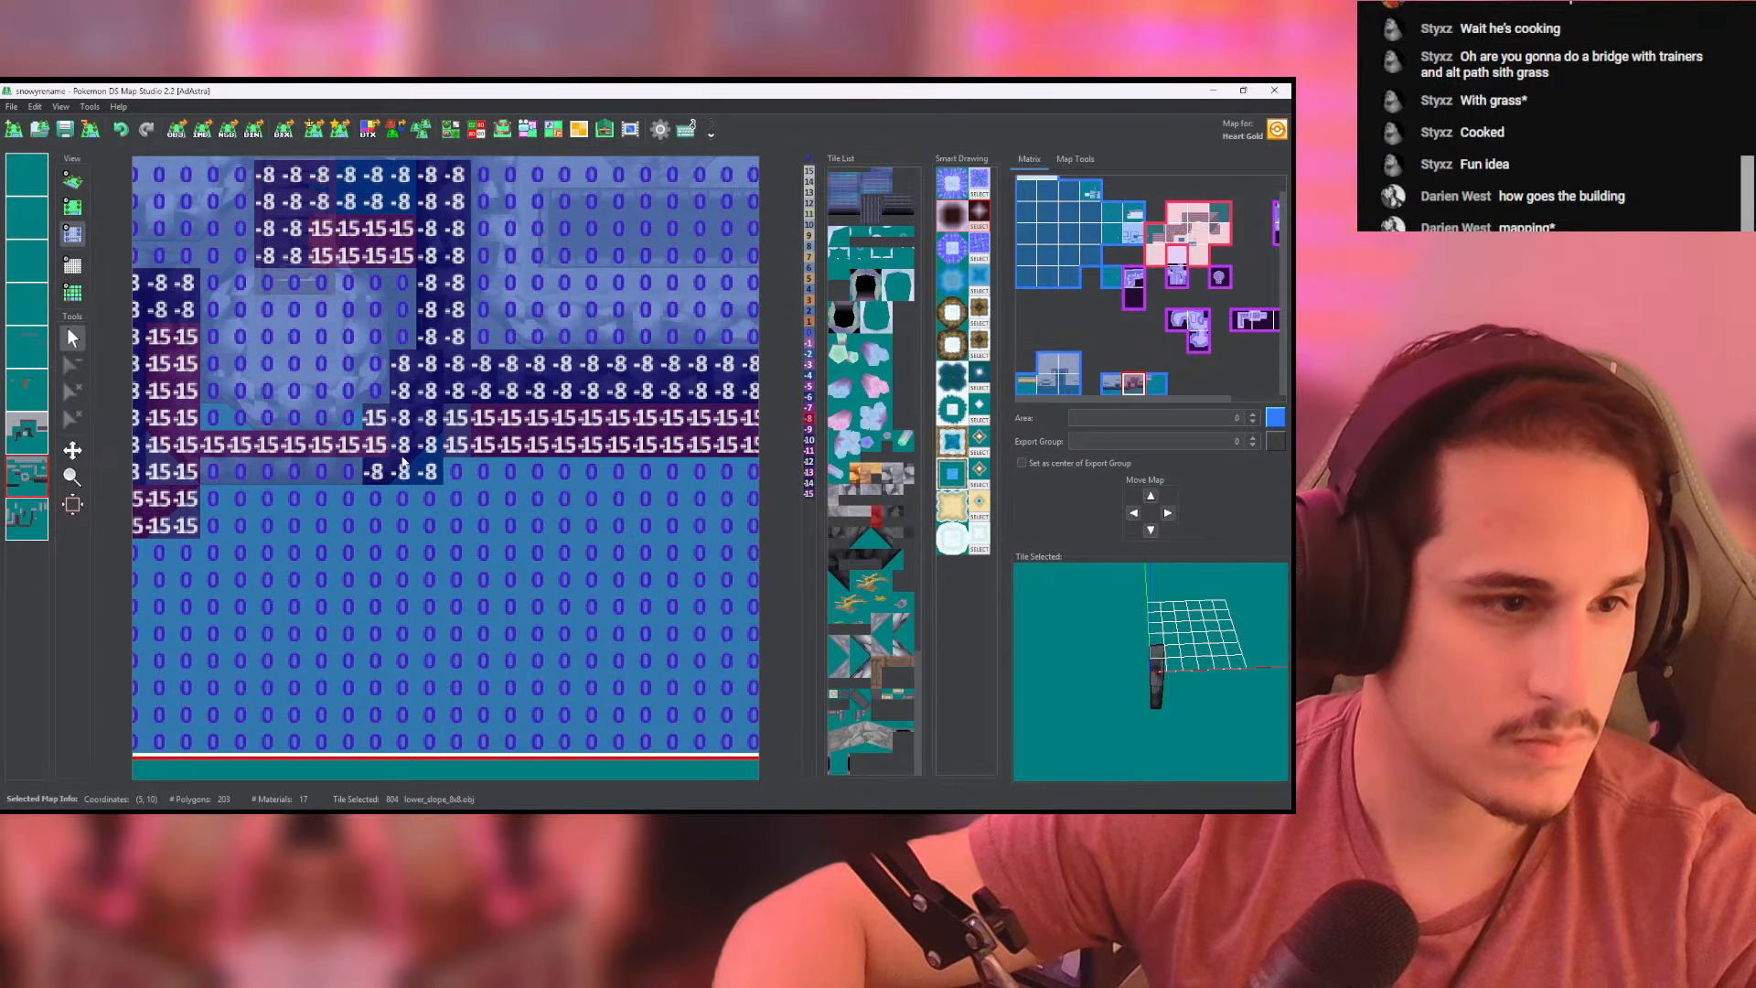
middle_click_drag(402, 461, 425, 455)
left_click_drag(377, 441, 316, 437)
- Examine the joint between the landing's lower wall and the right cliff in 3D and compare the height values
left_click(72, 181)
scroll(474, 457, "up", 5)
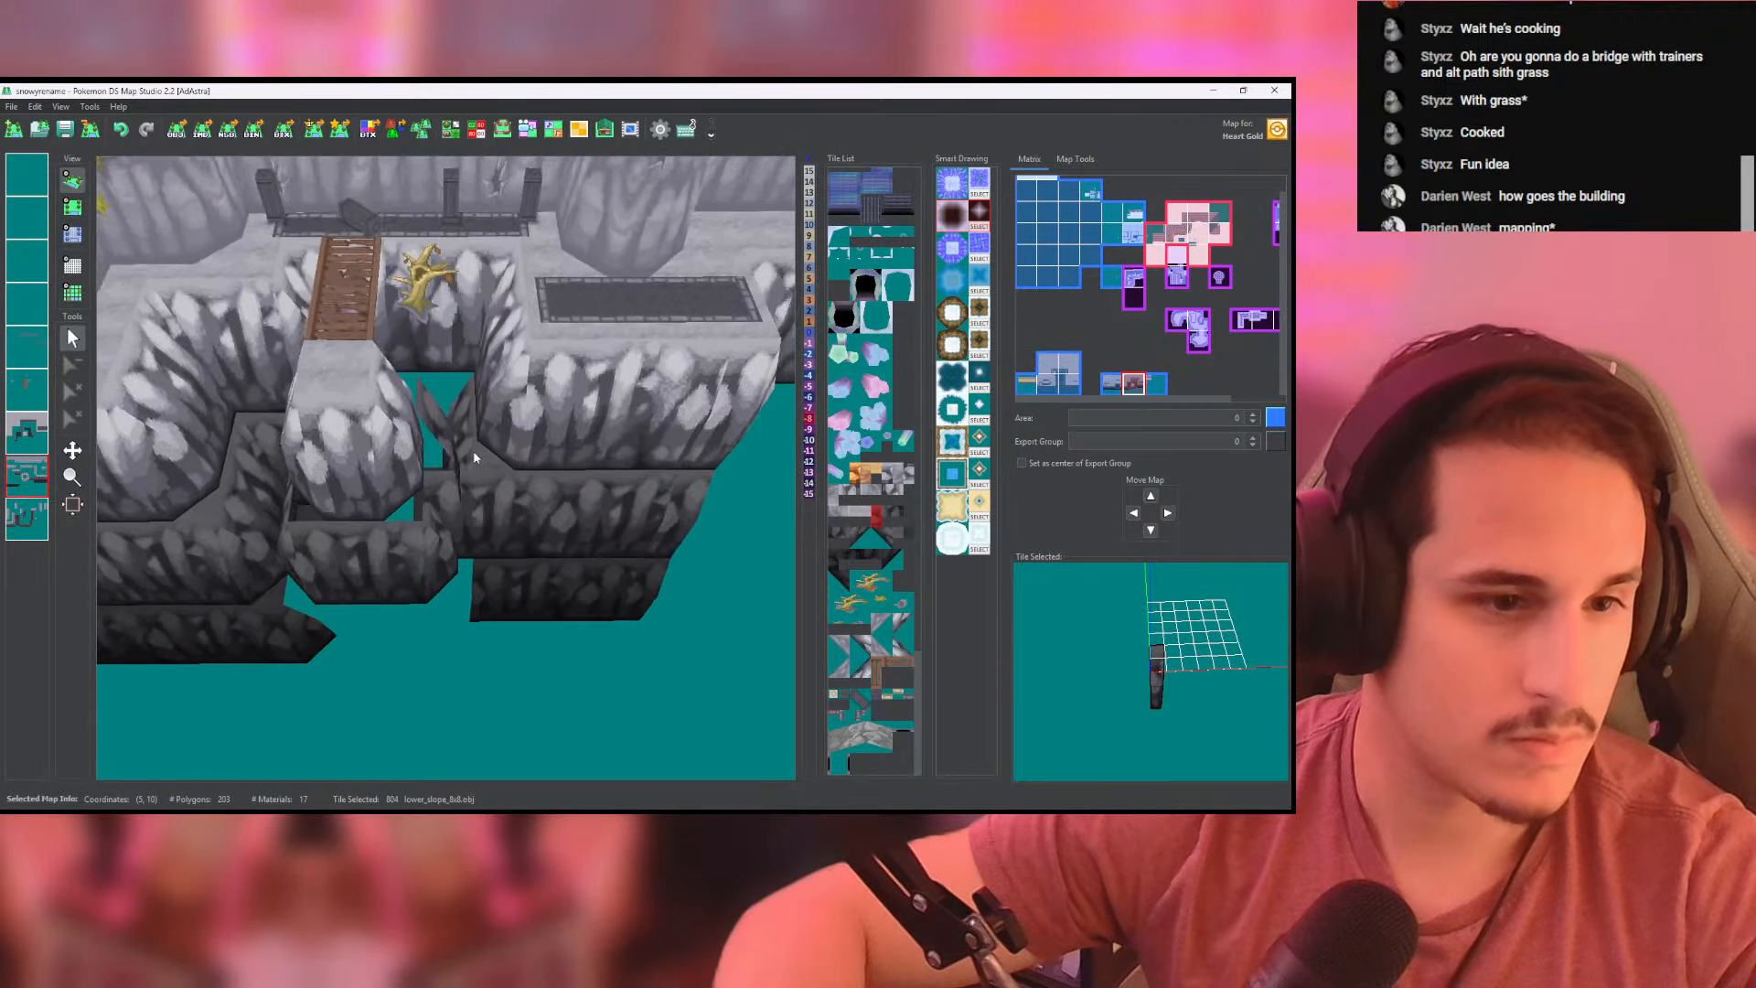
left_click_drag(473, 453, 441, 519)
mouse_move(440, 412)
left_mouse_down()
mouse_move(441, 478)
mouse_move(459, 349)
mouse_move(441, 410)
left_mouse_up()
left_click(72, 207)
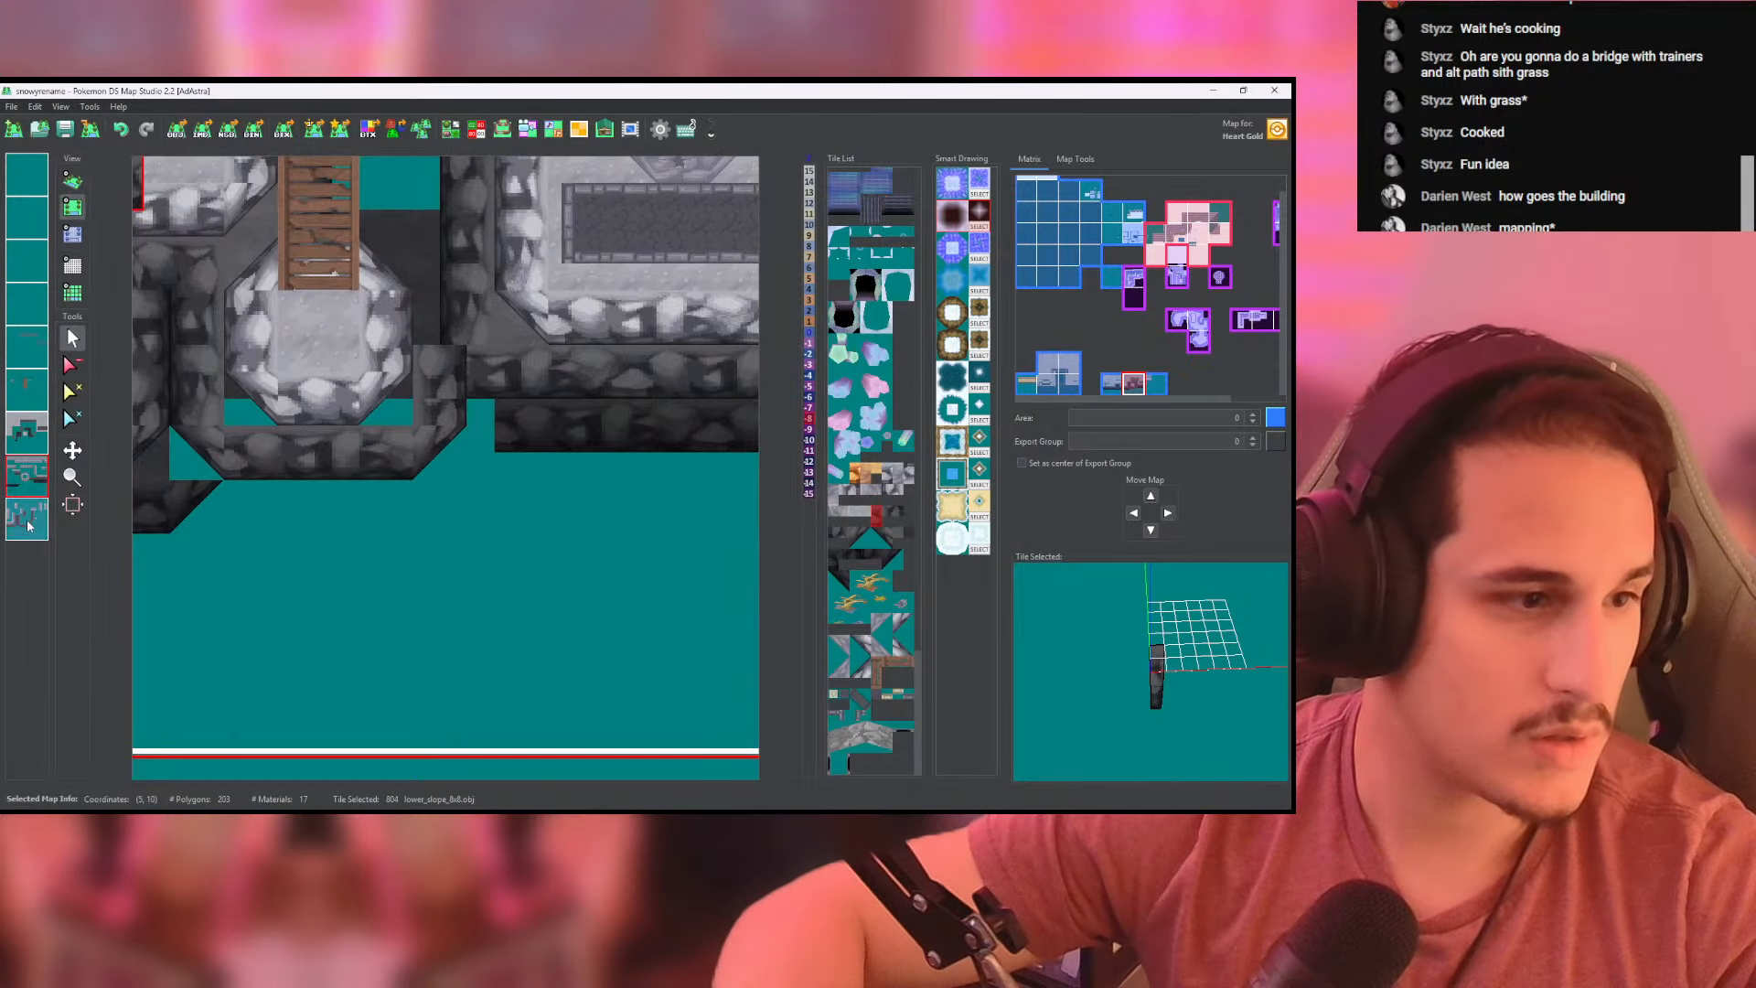
left_click(73, 234)
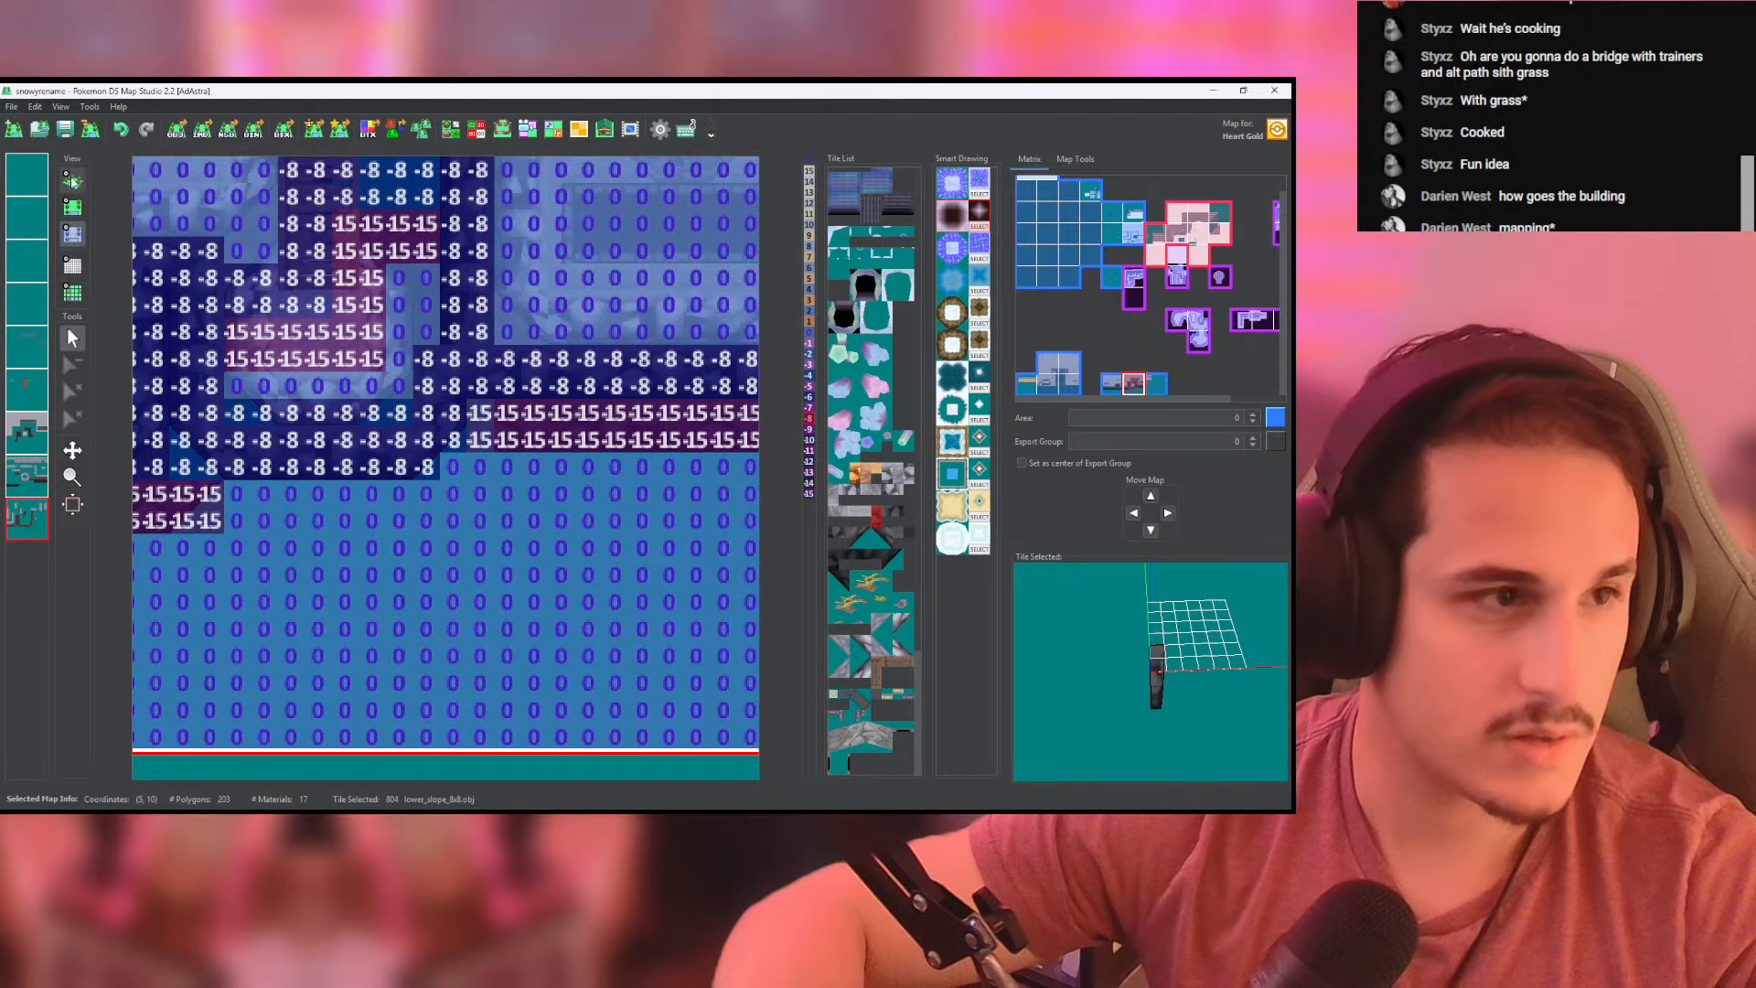
left_click(72, 180)
scroll(229, 243, "up", 4)
left_click_drag(228, 242, 232, 304)
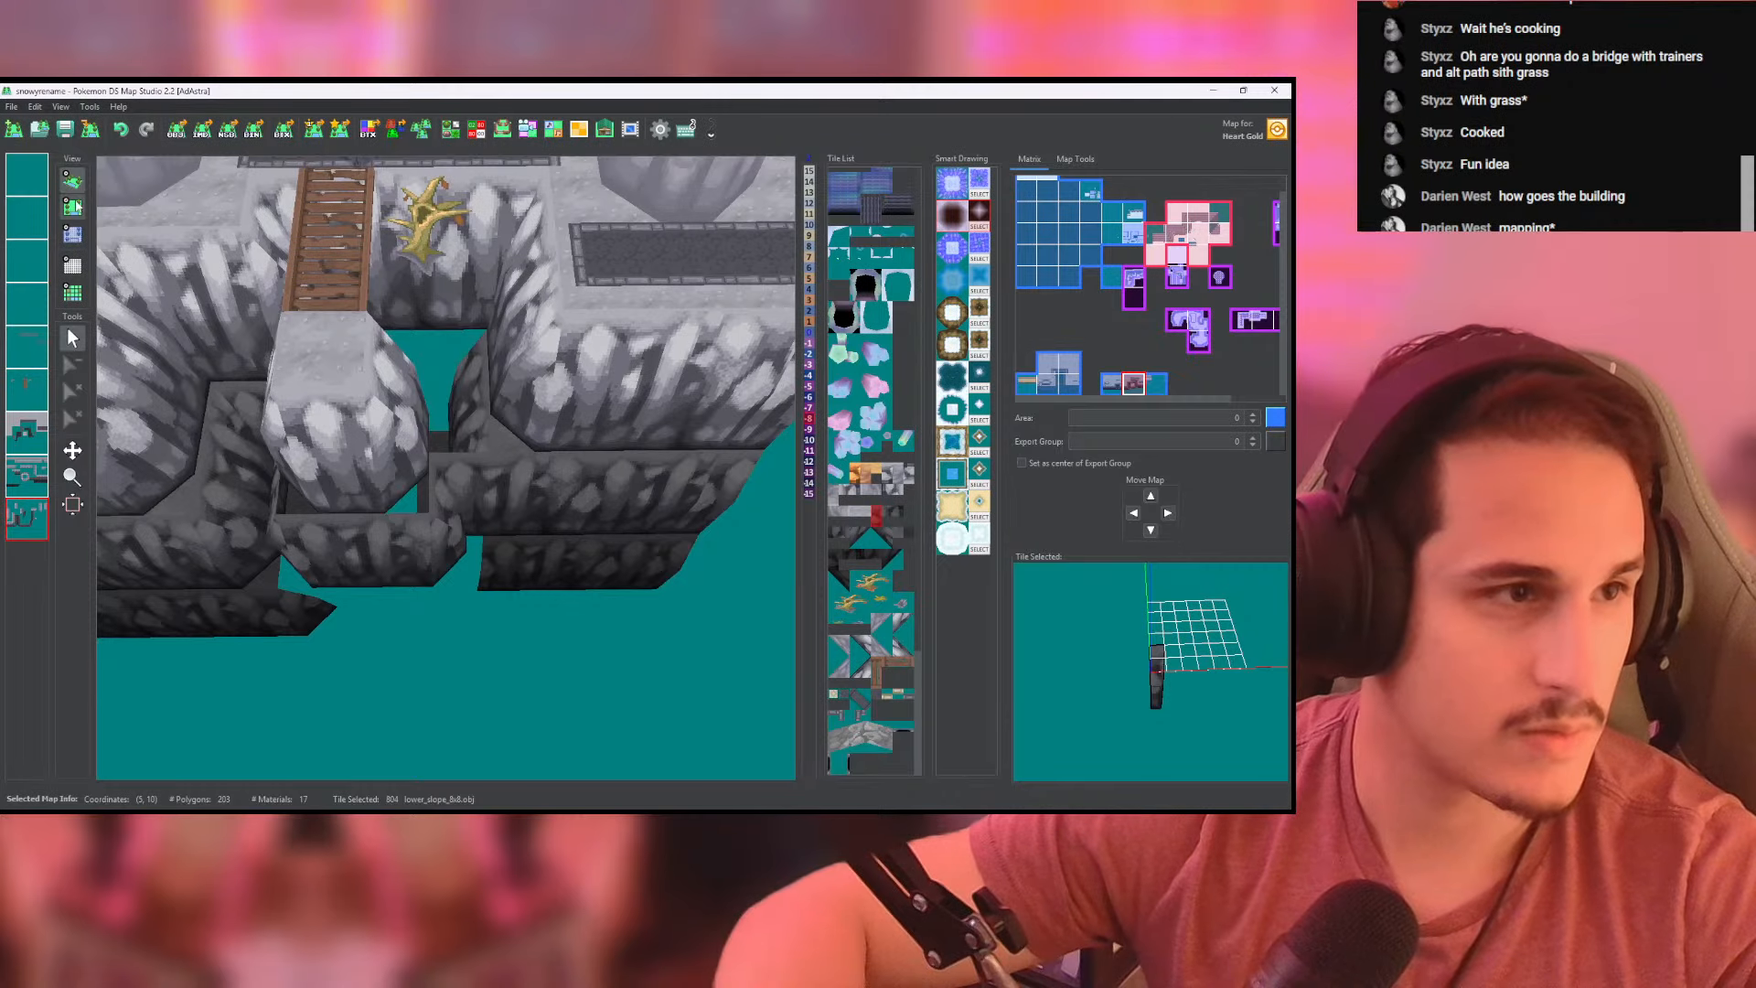
- Erase the column of side-facing lower wall tiles between the landing and the right cliff
left_click(74, 207)
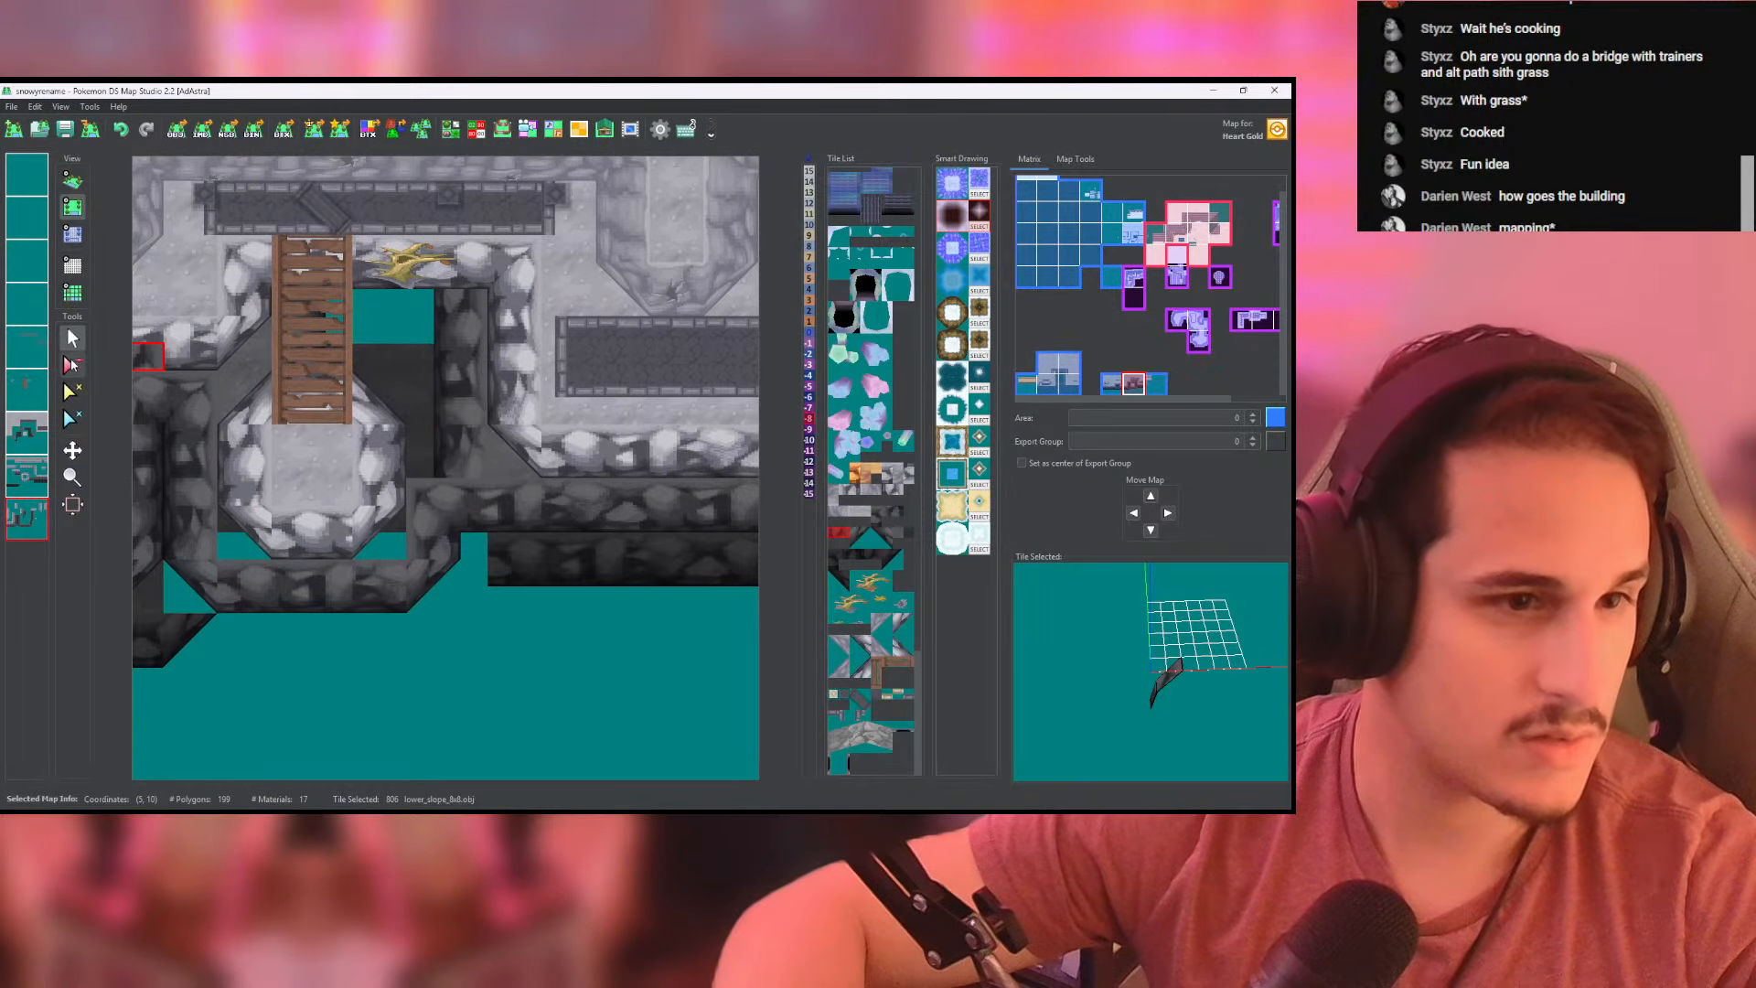
left_click(72, 364)
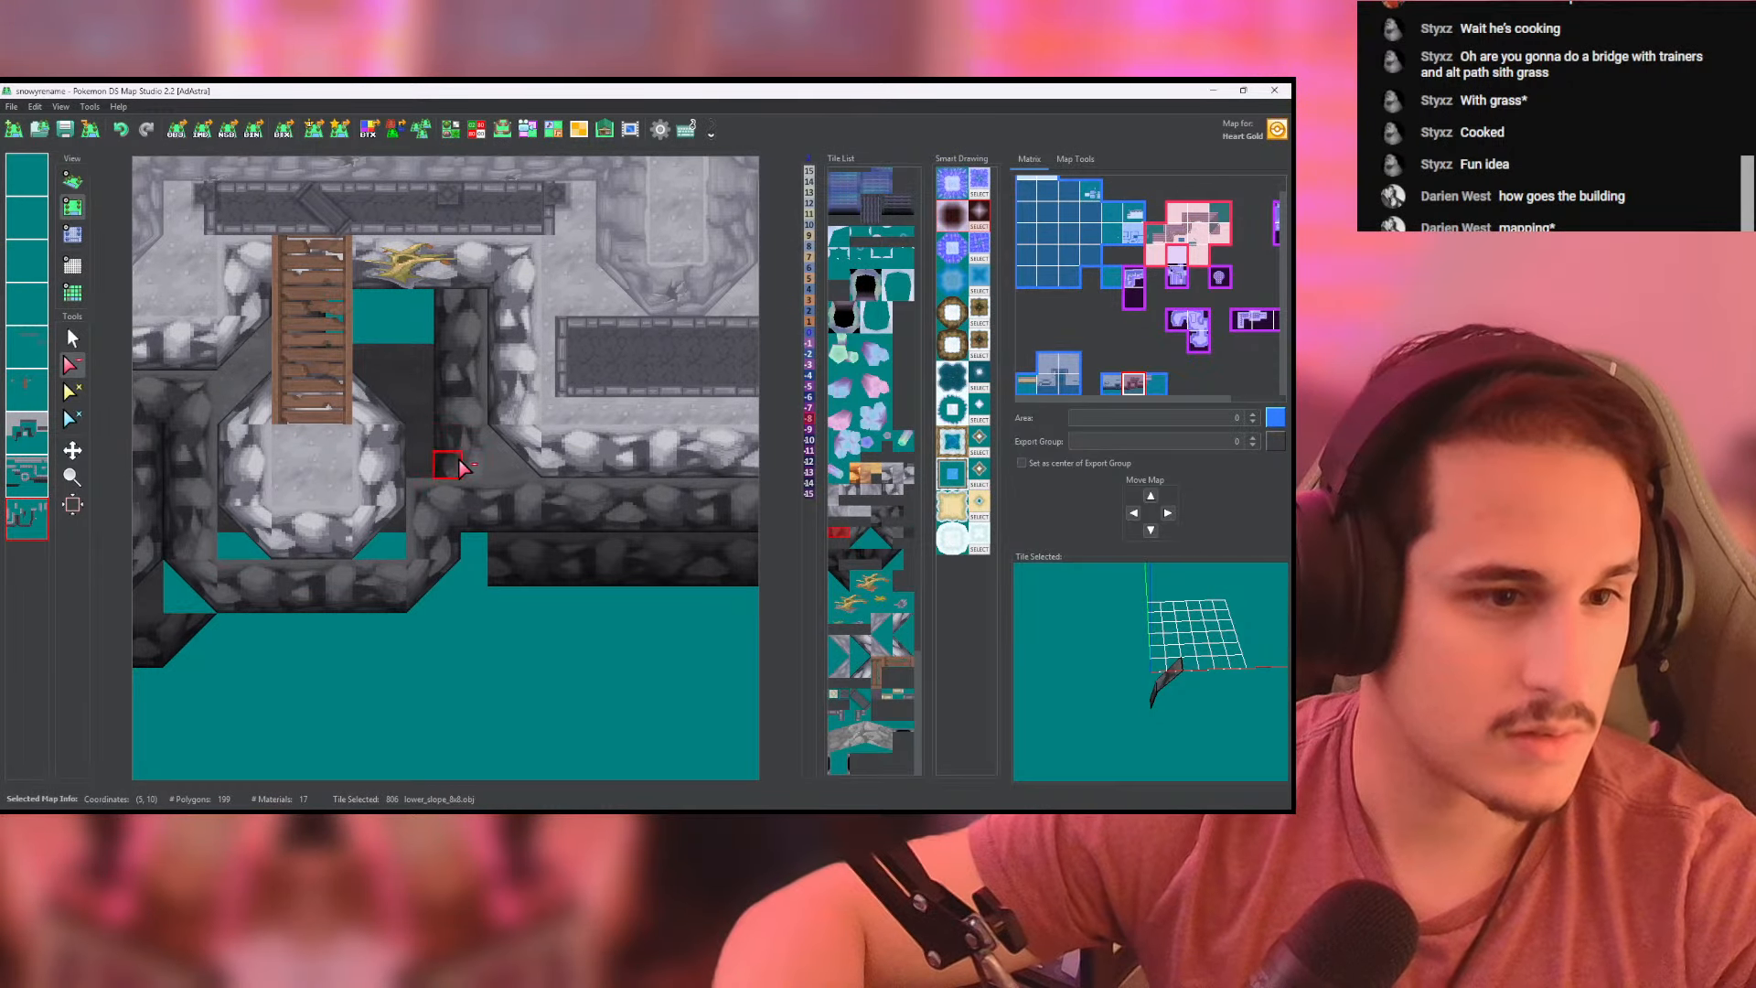
left_click_drag(460, 469, 453, 307)
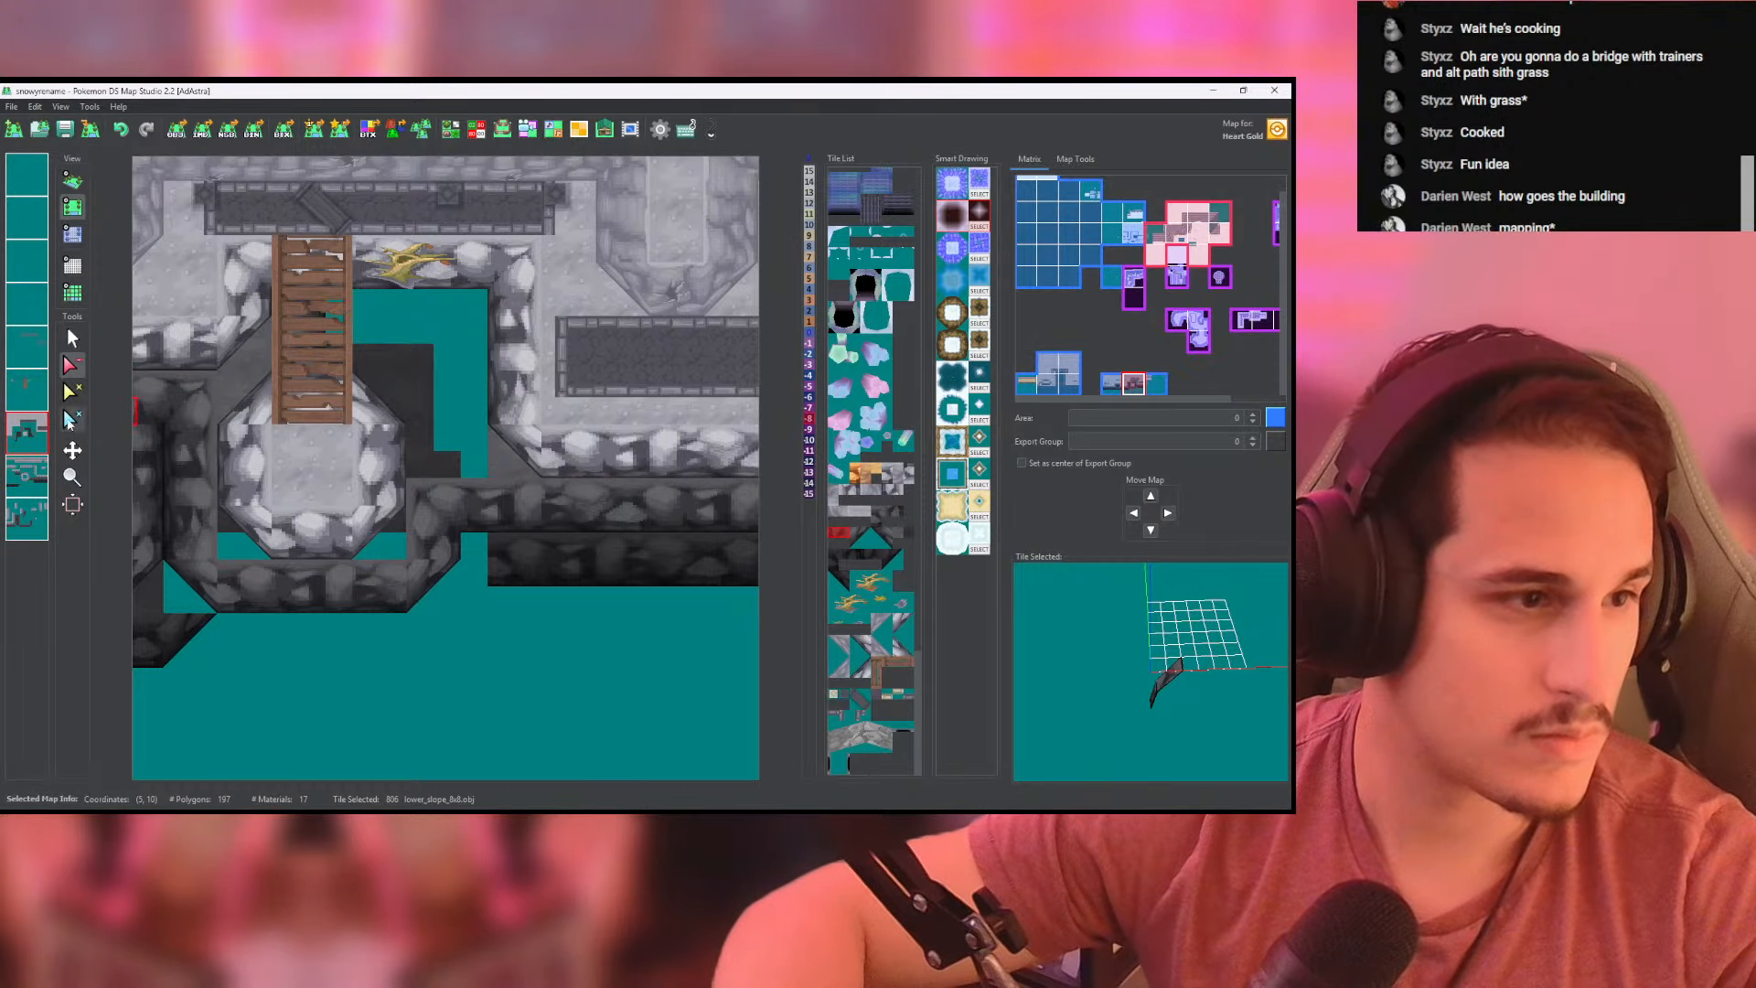
- Fill the gap behind the landing and beside the bridge with cliffside_ground tiles on the ground layer
left_click(38, 433)
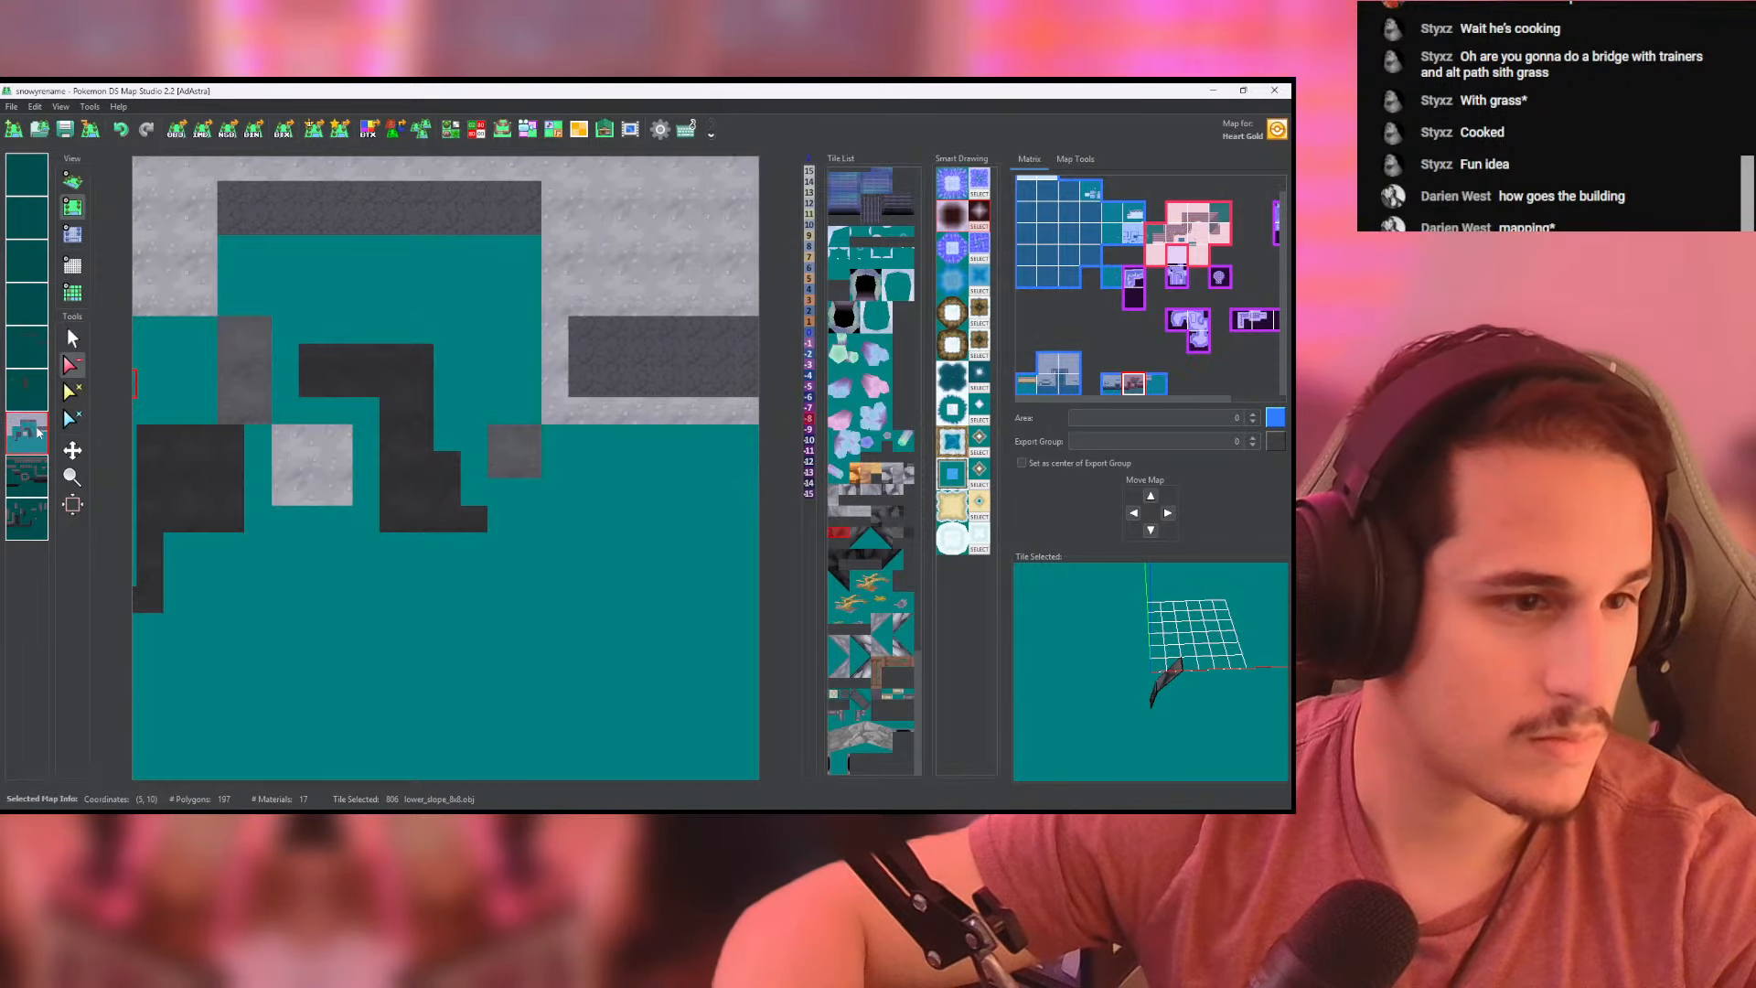
left_click(38, 432)
left_click(38, 432)
left_click(72, 344)
right_click(235, 366)
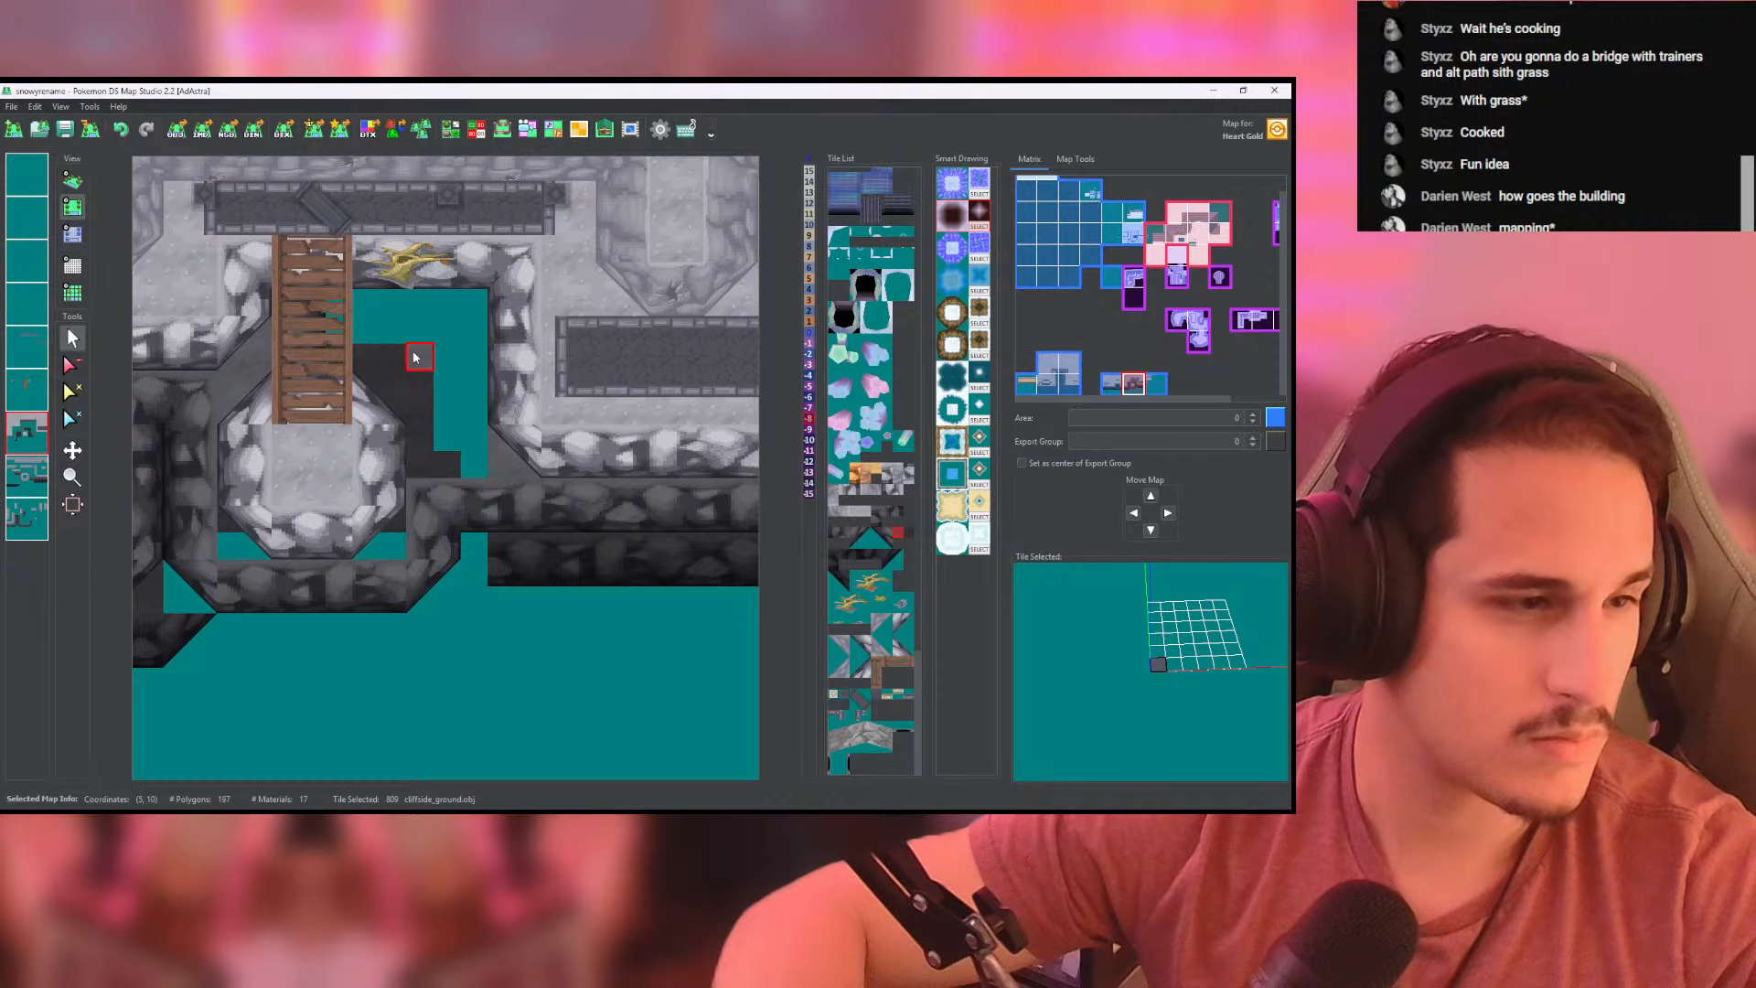
left_click(25, 434)
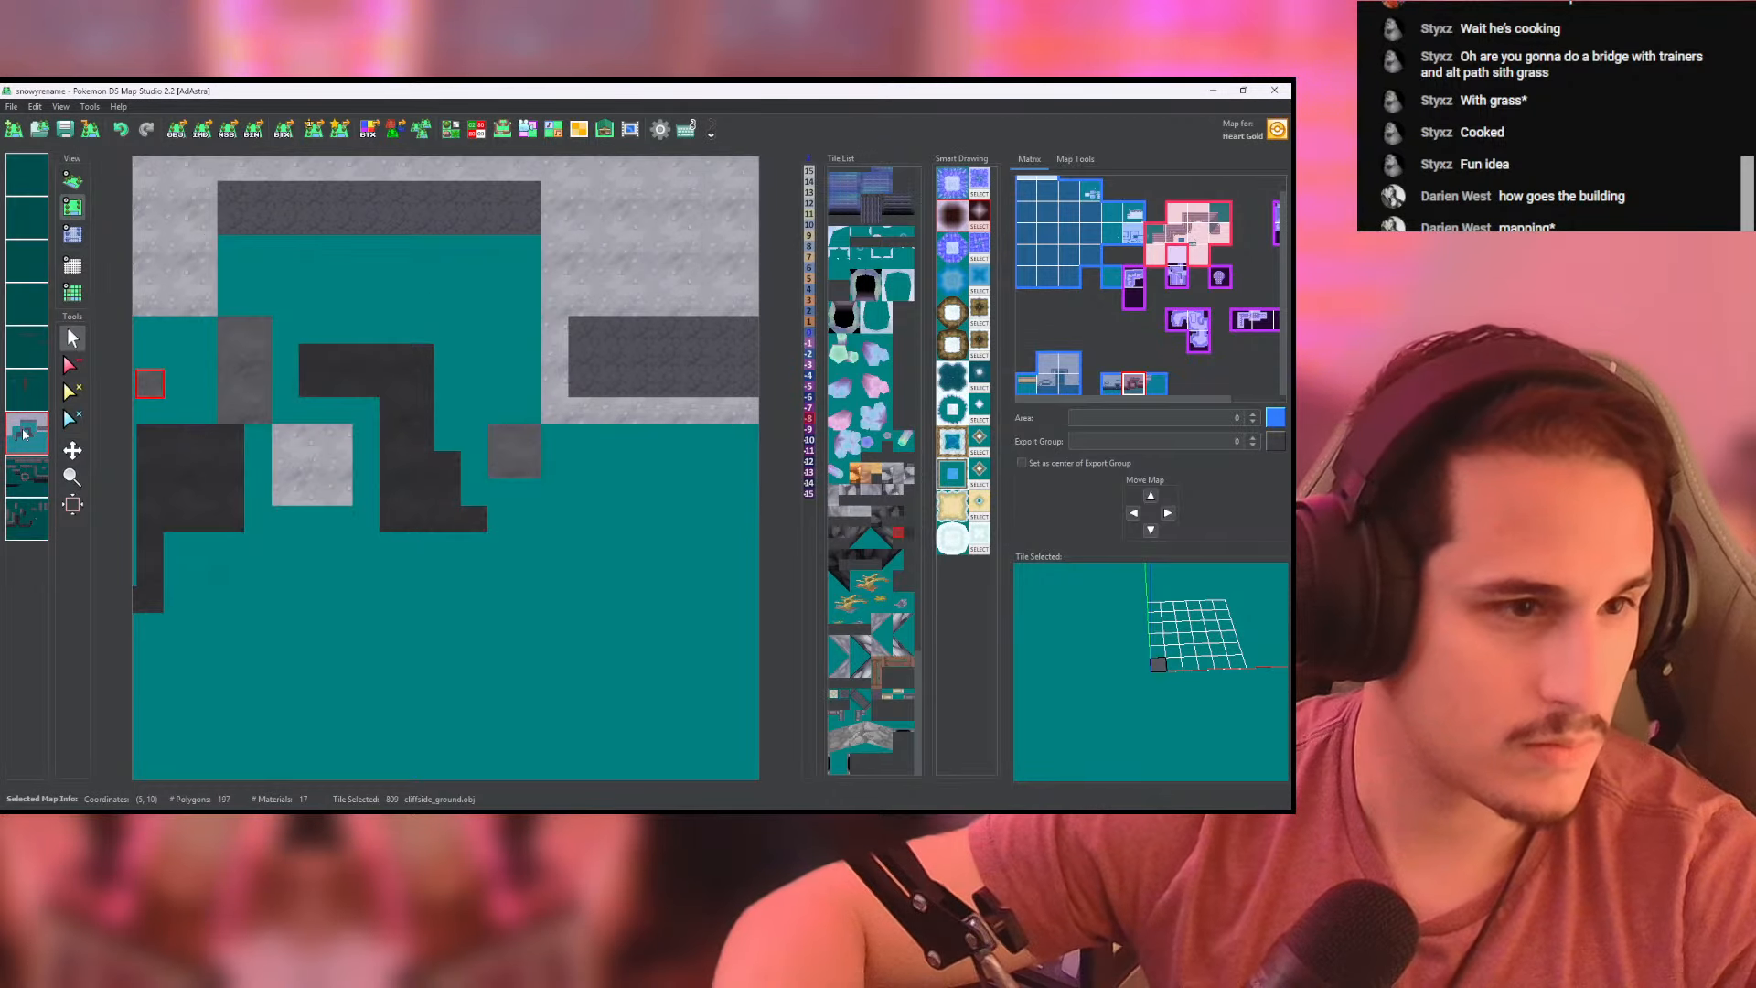
left_click(43, 424)
right_click(41, 423)
right_click(28, 404)
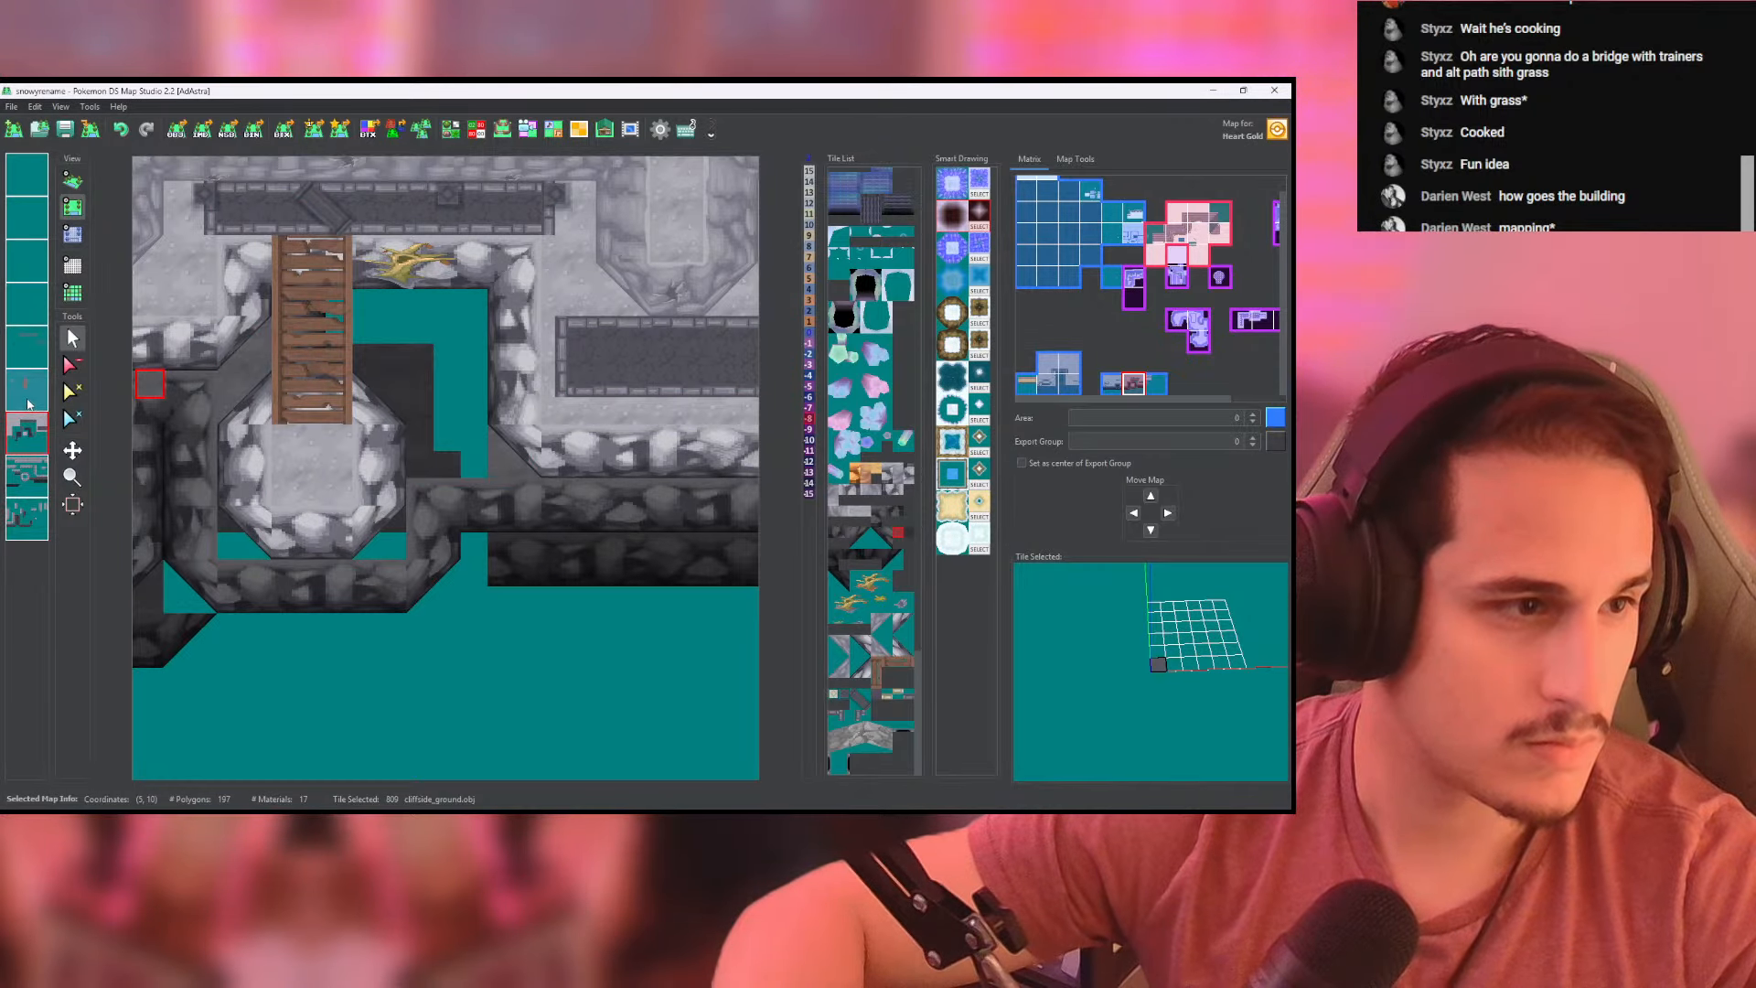
right_click(27, 404)
left_click(30, 428)
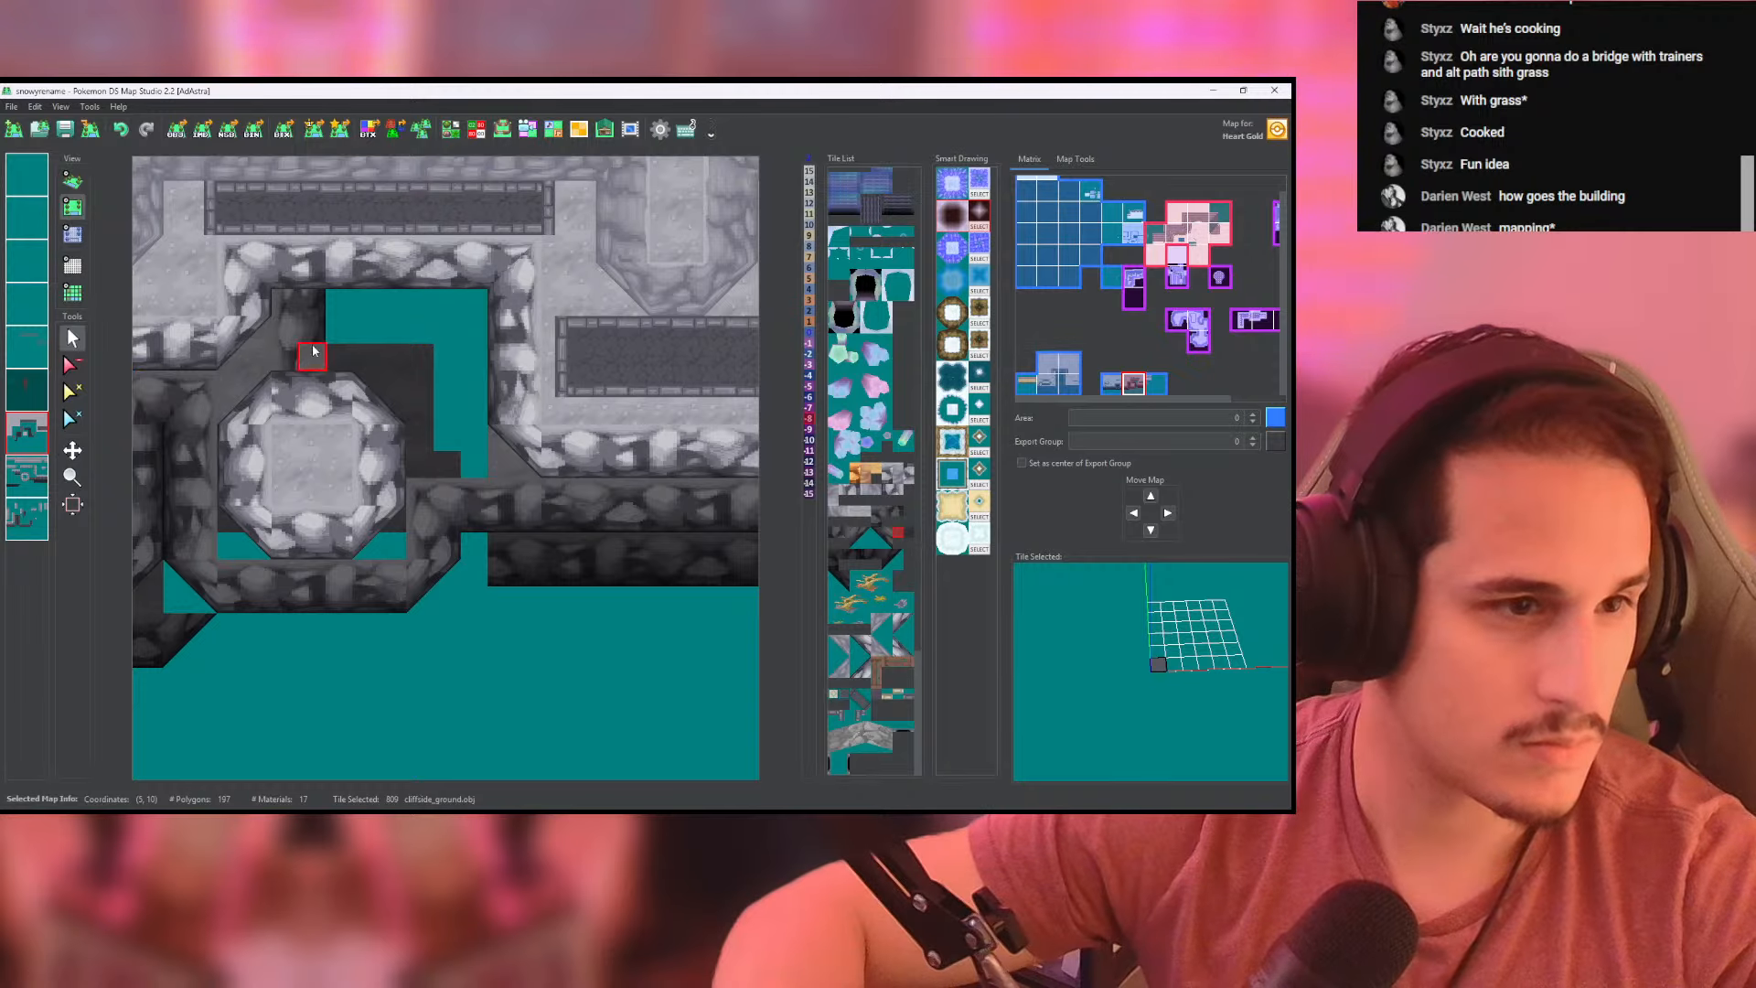
mouse_move(289, 317)
left_mouse_down()
mouse_move(373, 355)
mouse_move(468, 448)
mouse_move(410, 387)
left_mouse_up()
mouse_move(336, 302)
left_mouse_down()
mouse_move(470, 365)
mouse_move(326, 335)
left_mouse_up()
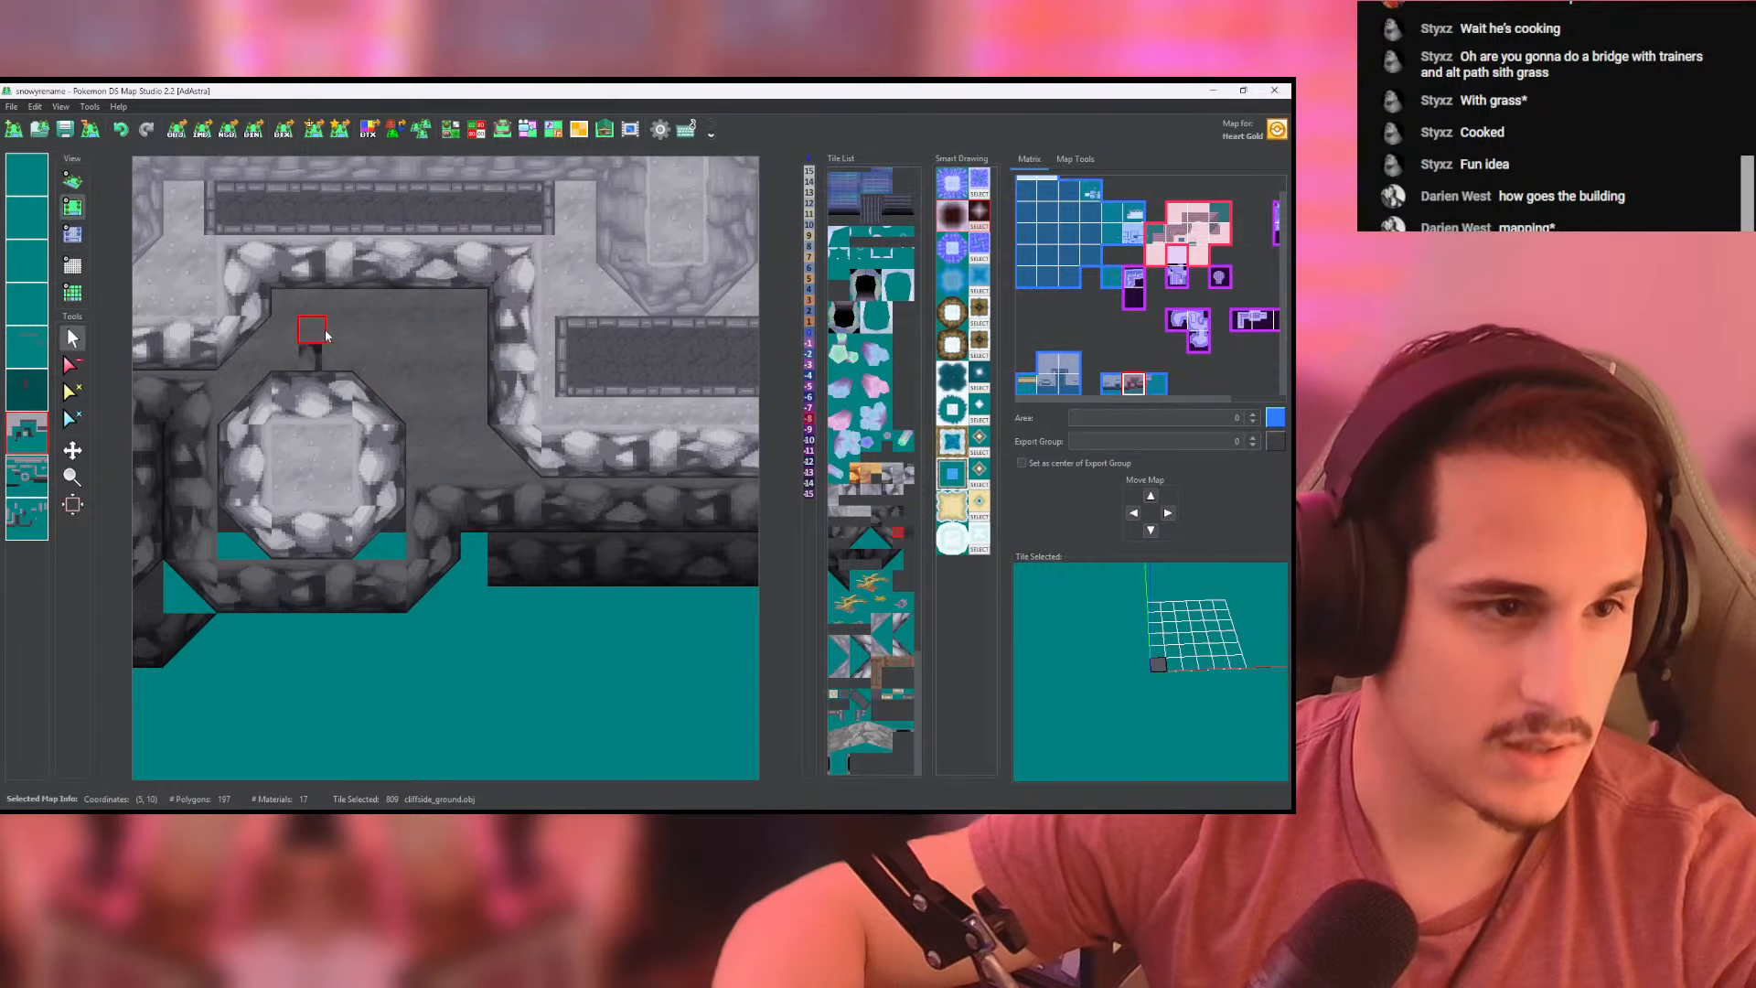
- Cover the remaining ground left of the bridge with cliffside_ground tiles and examine the area in 3D
left_click(28, 476)
left_click(18, 520)
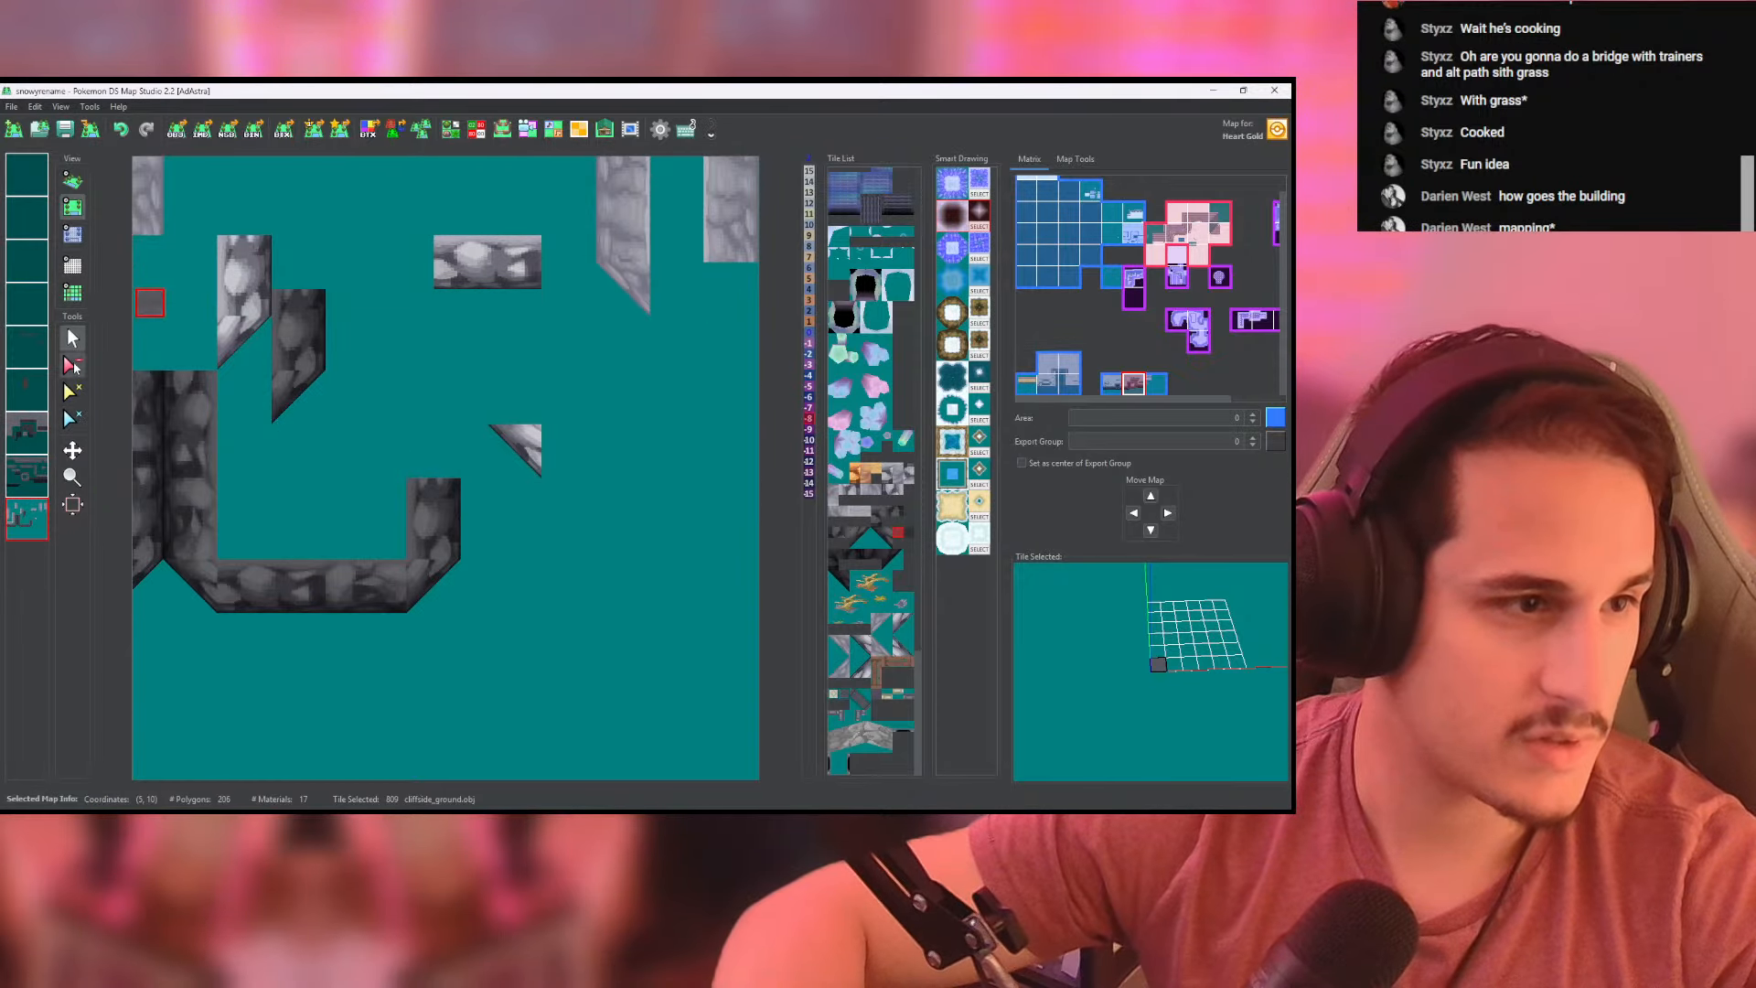
left_click_drag(283, 412, 287, 306)
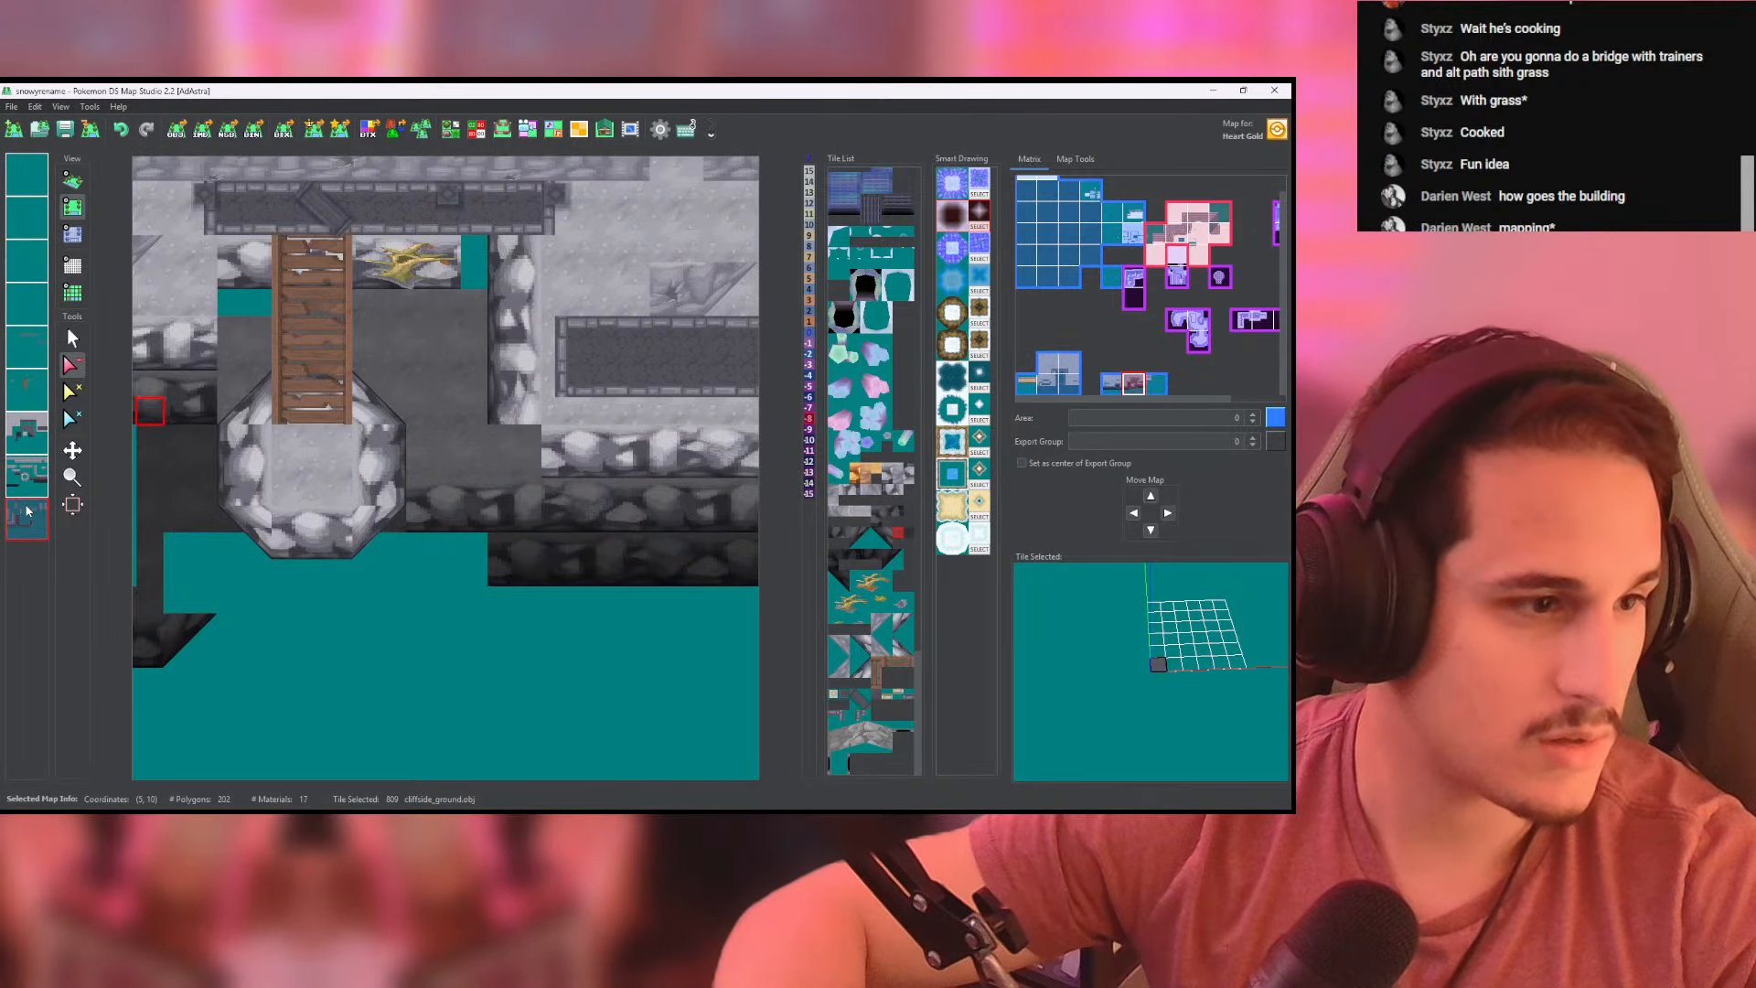
left_click(73, 207)
left_click(73, 182)
scroll(183, 247, "up", 8)
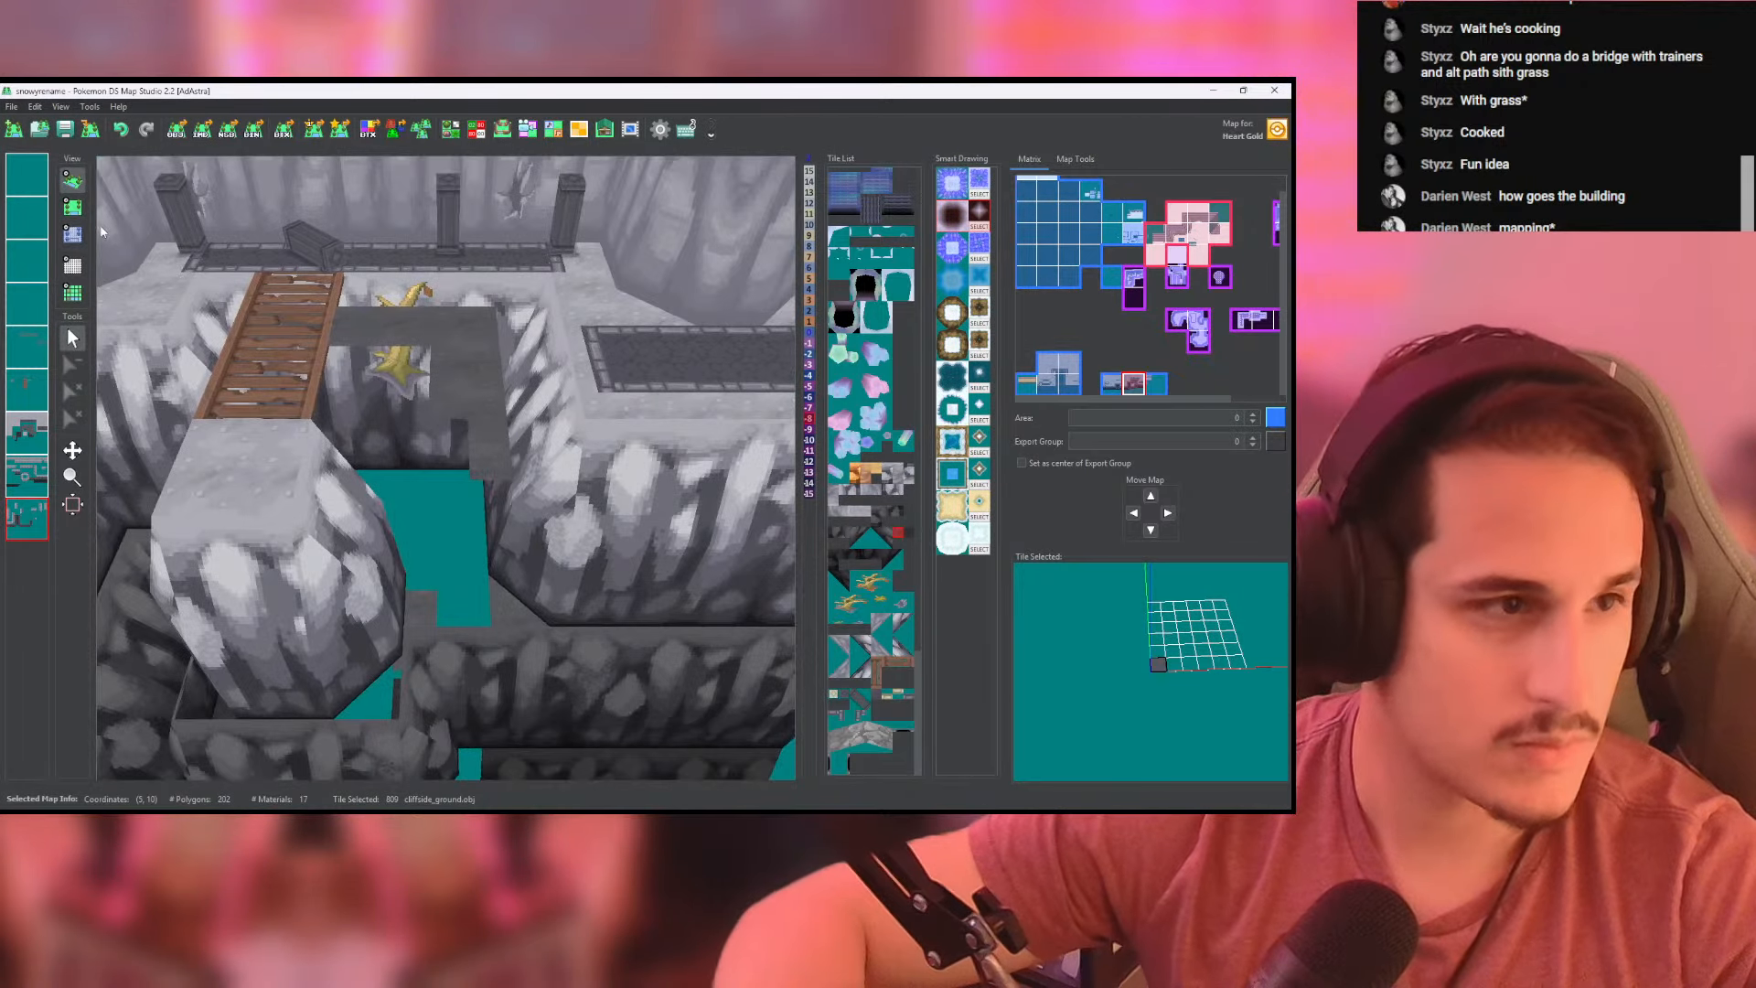
- Set the ground-layer heights behind the landing and under the bridge to -8, checking the ground in 3D
left_click(73, 207)
left_click(73, 235)
middle_click_drag(276, 355, 319, 378)
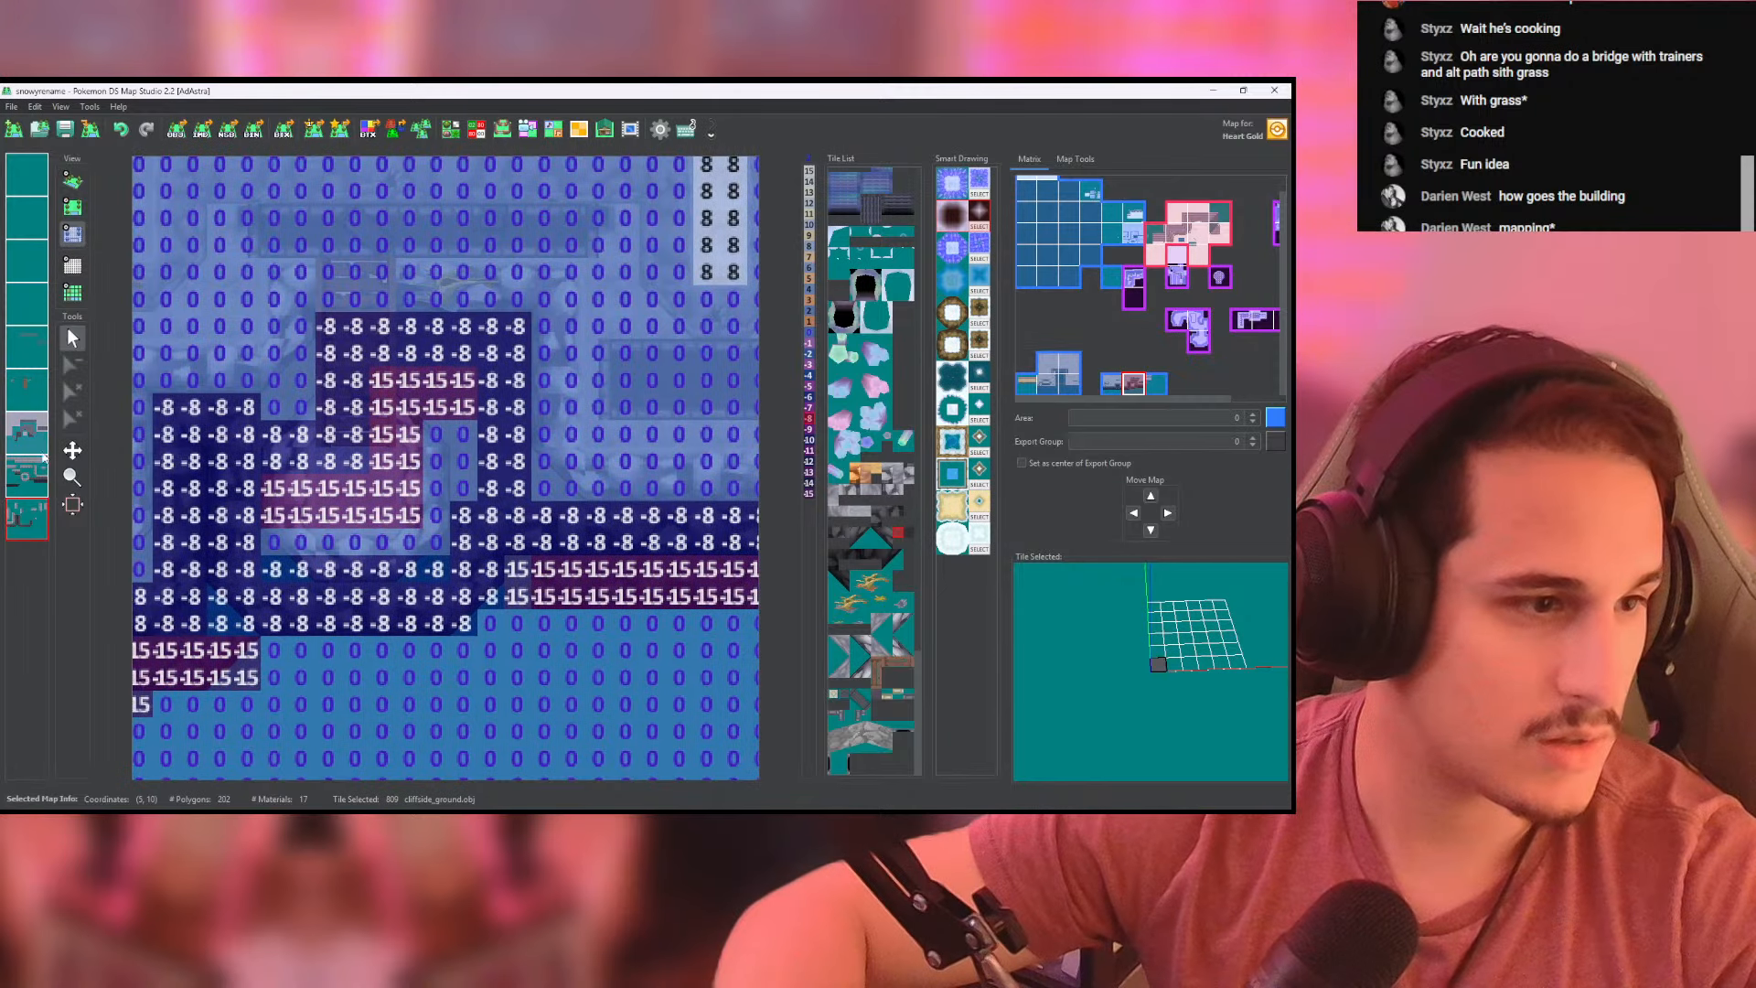
left_click(27, 398)
left_click(27, 431)
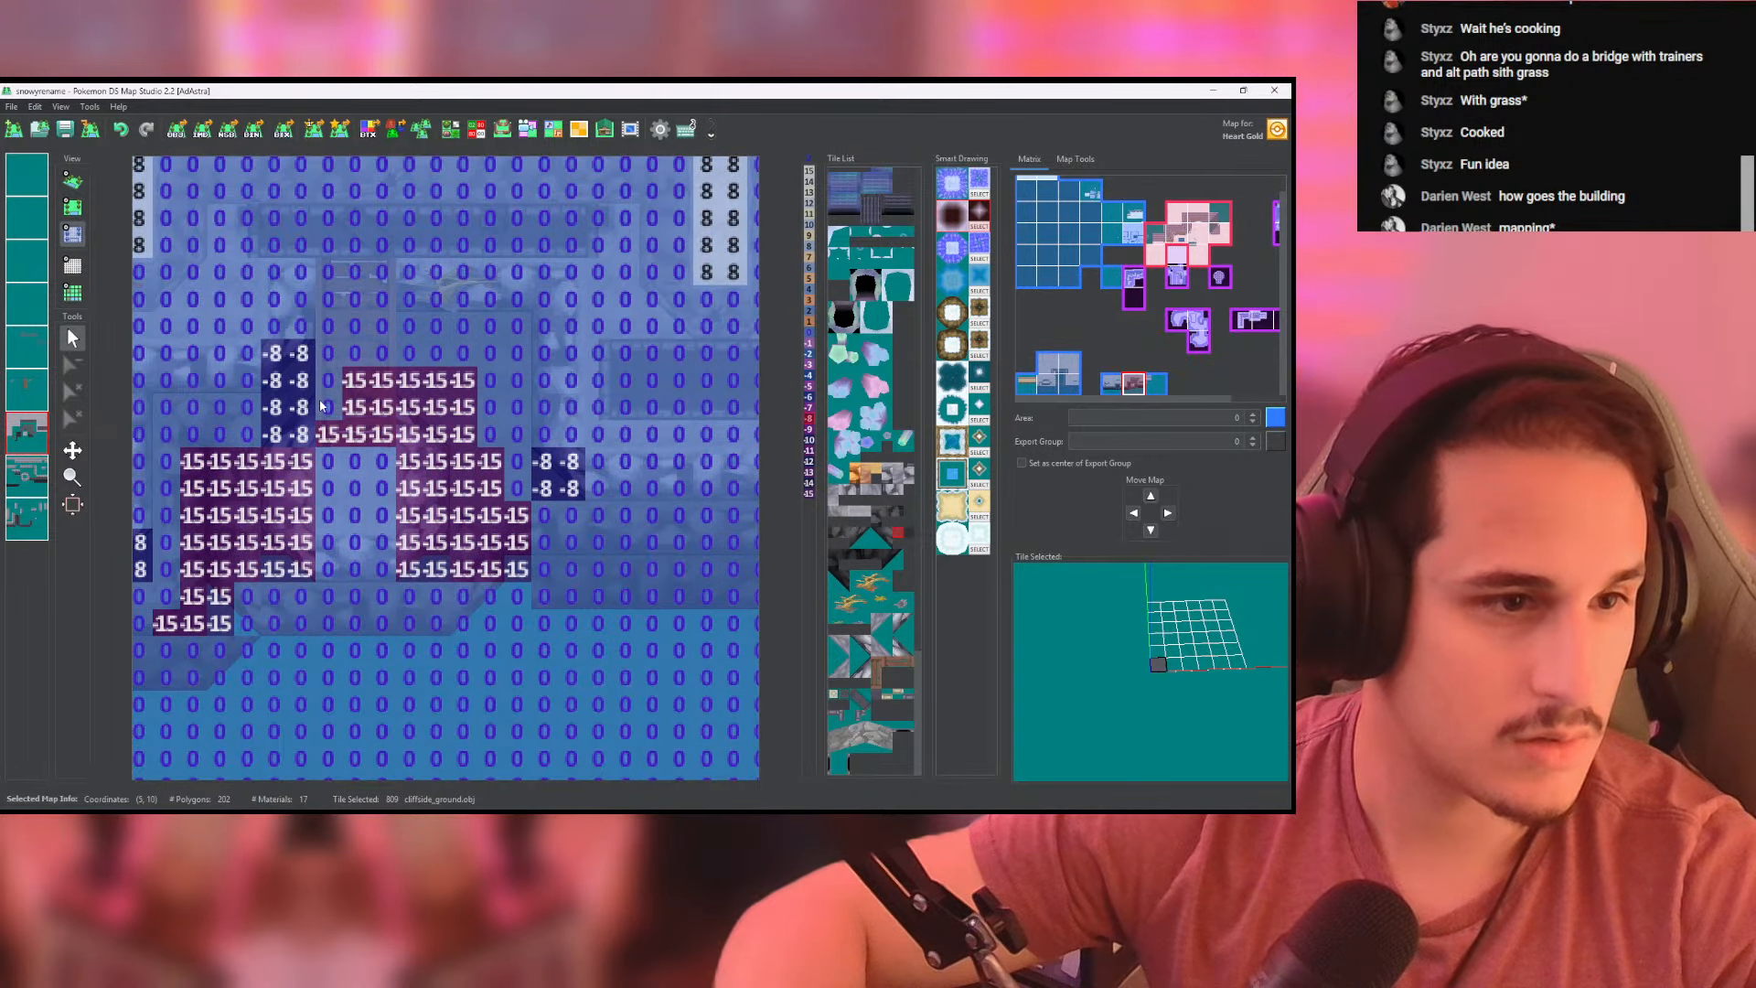
mouse_move(320, 405)
left_mouse_down()
mouse_move(331, 329)
mouse_move(498, 331)
mouse_move(525, 473)
mouse_move(468, 407)
mouse_move(488, 442)
mouse_move(346, 380)
mouse_move(436, 358)
left_mouse_up()
left_click(72, 181)
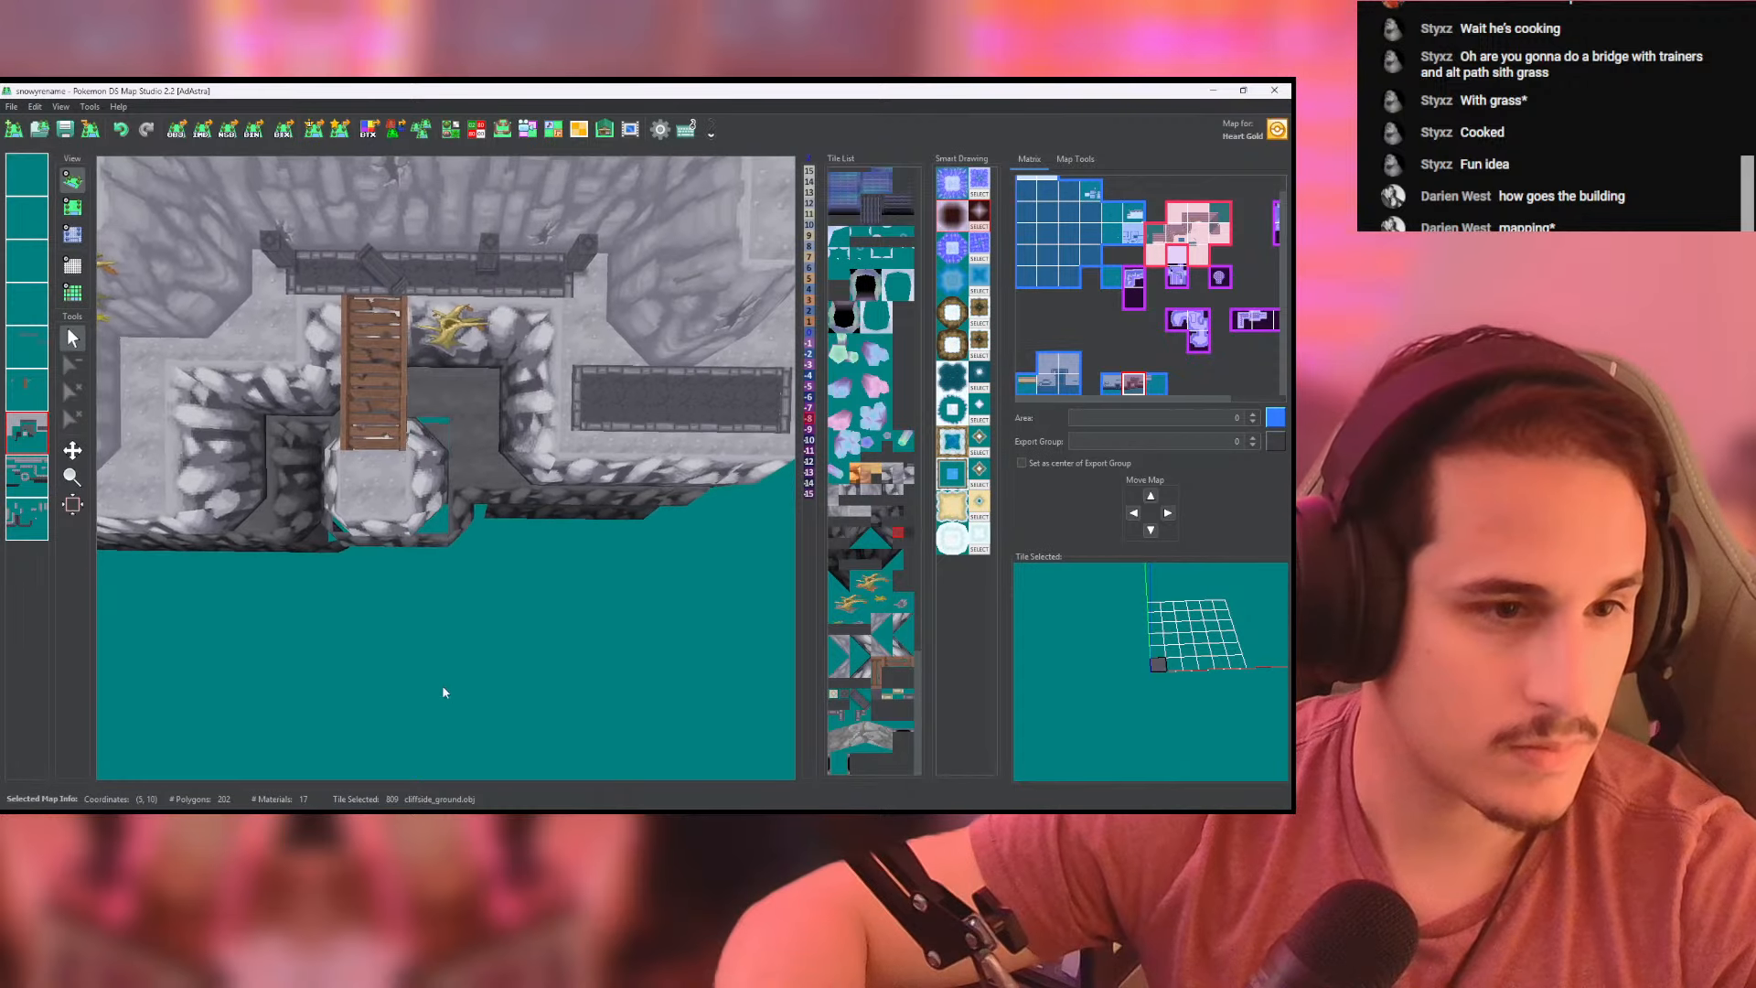
left_click(72, 207)
left_click(73, 233)
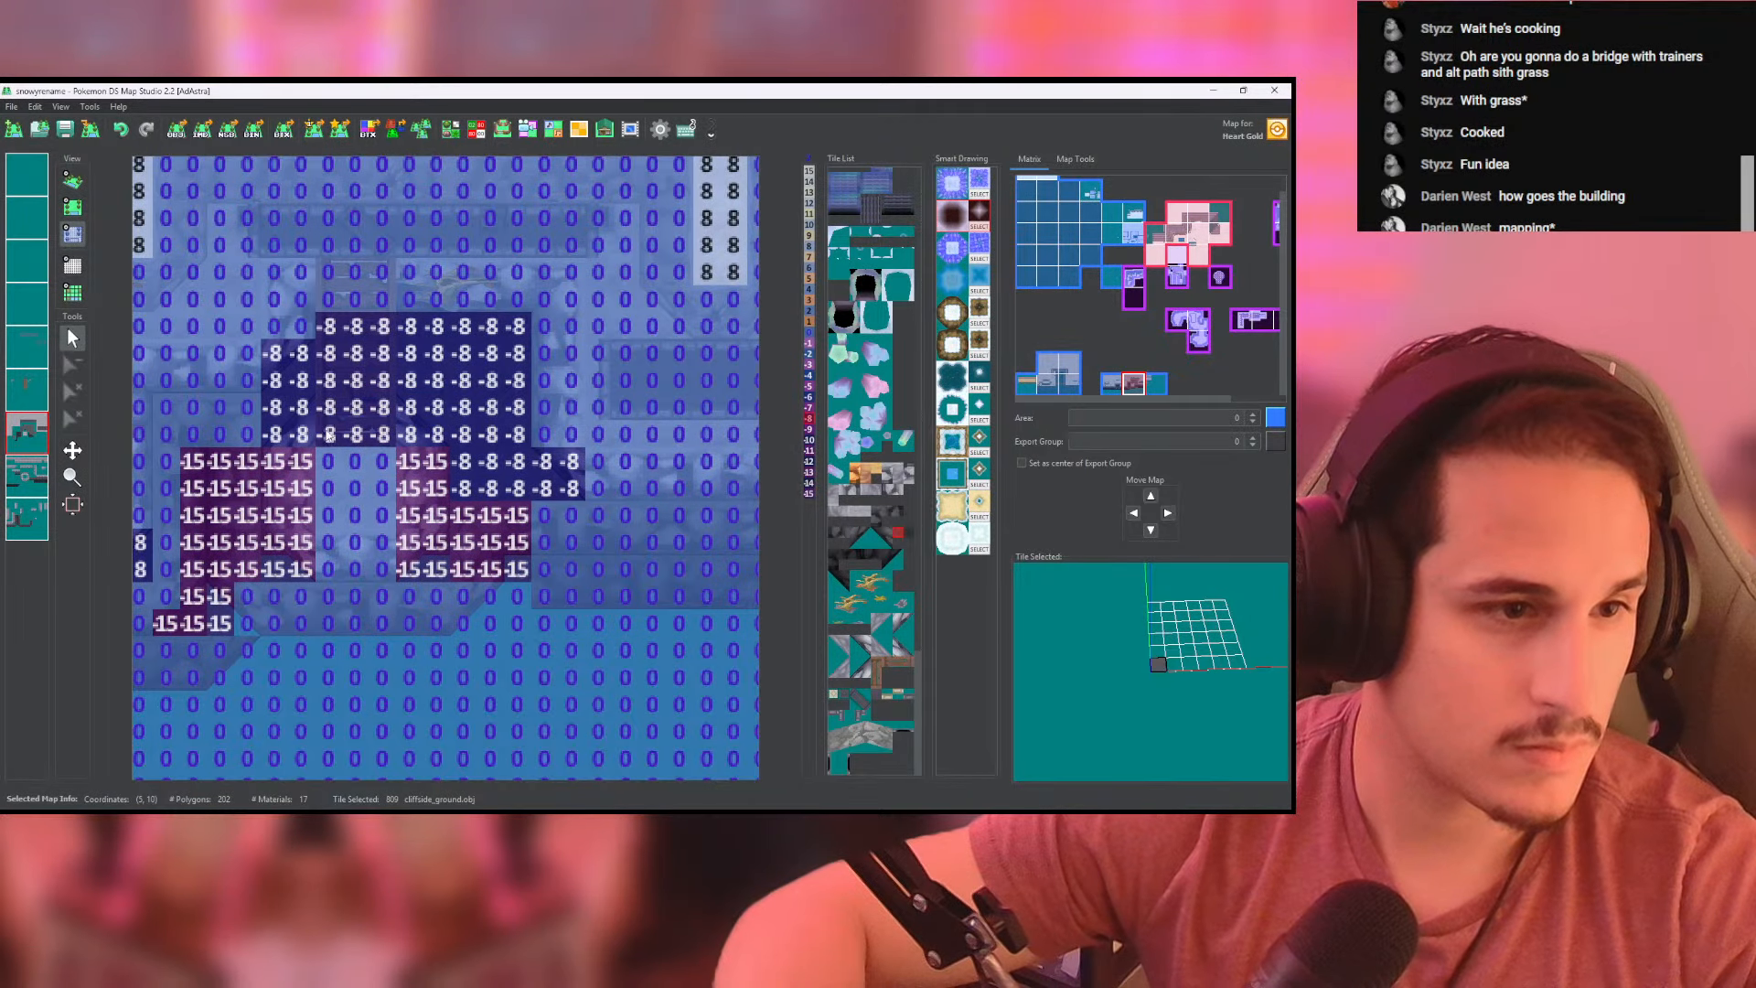
left_click(76, 179)
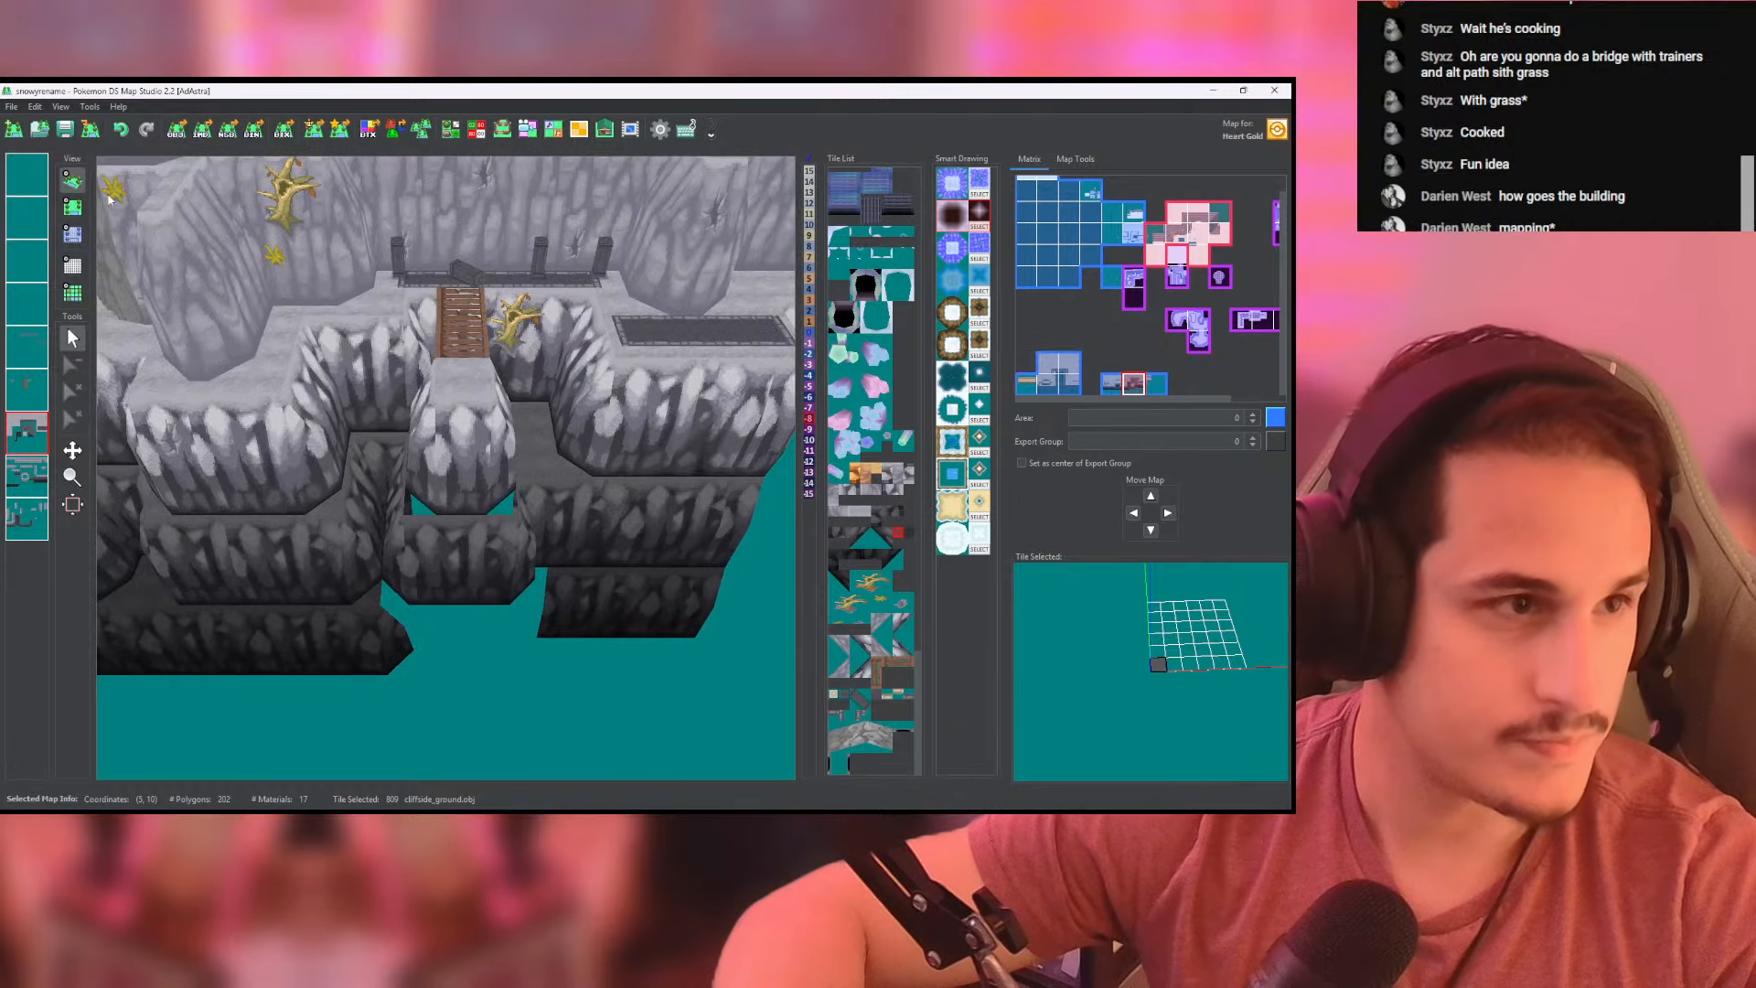
- Set the ground-layer heights around the base of the landing to -8
left_click(73, 207)
left_click(73, 235)
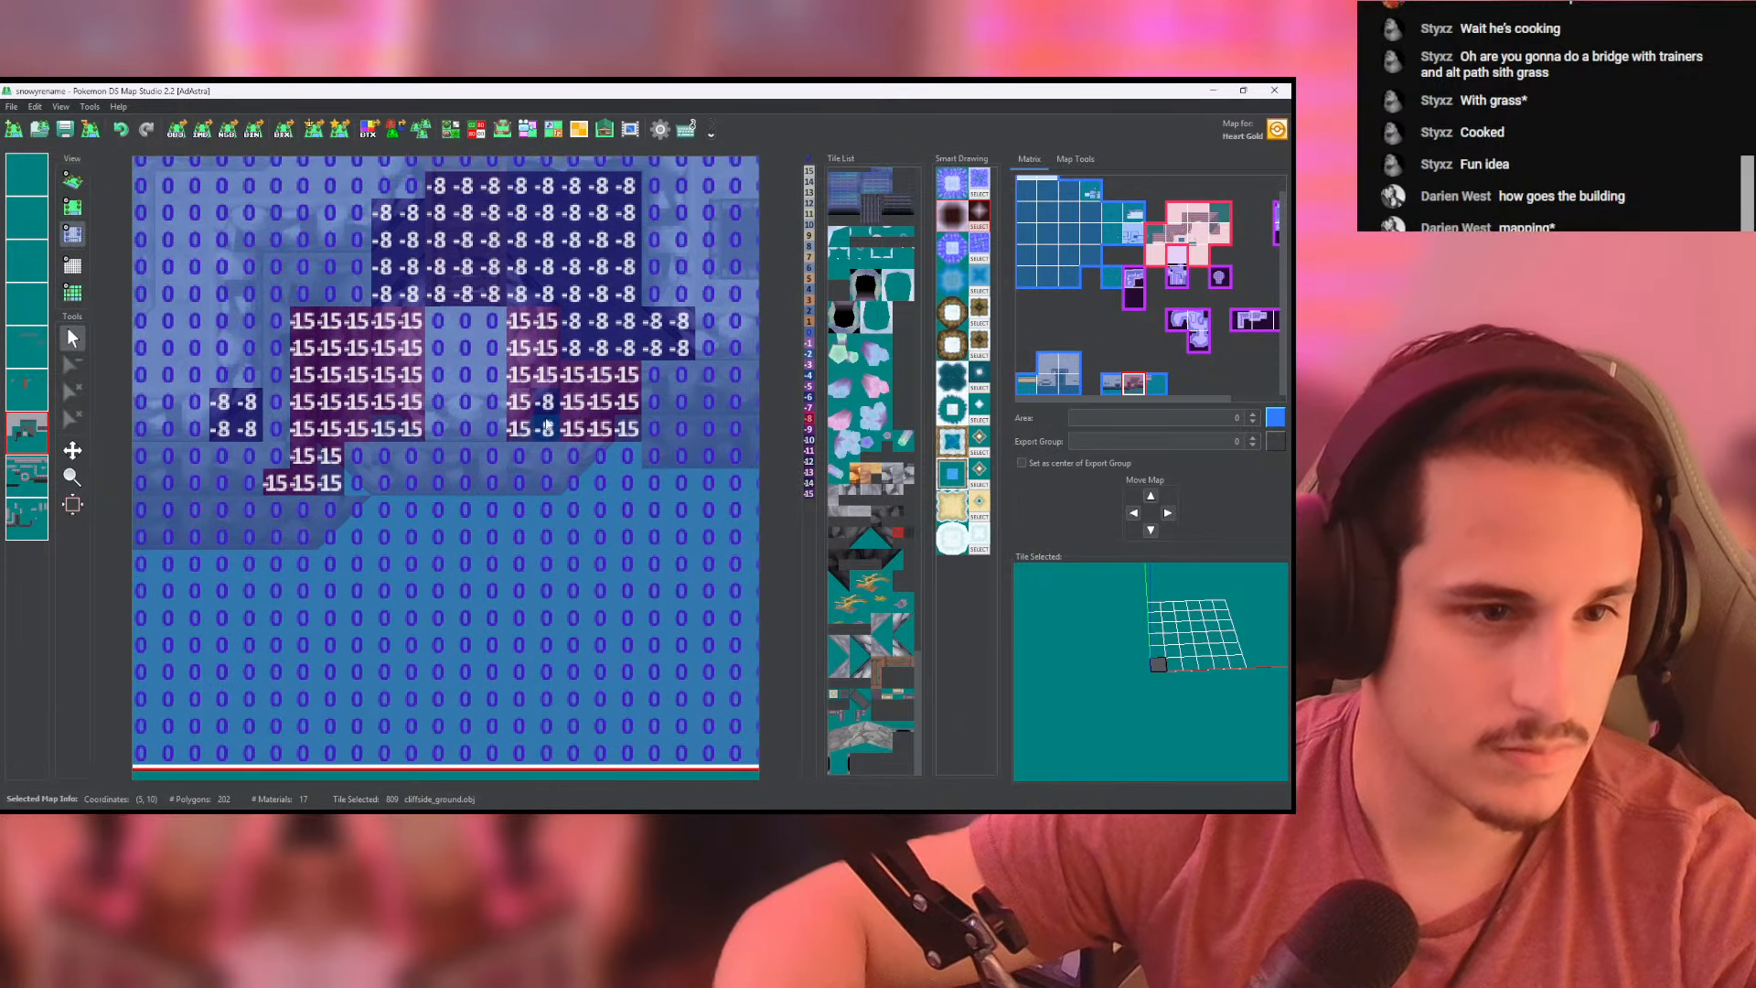
left_click_drag(519, 425, 407, 405)
- Fill the strip between the landing's front and its lower wall with cliffside_ground tiles
left_click(73, 207)
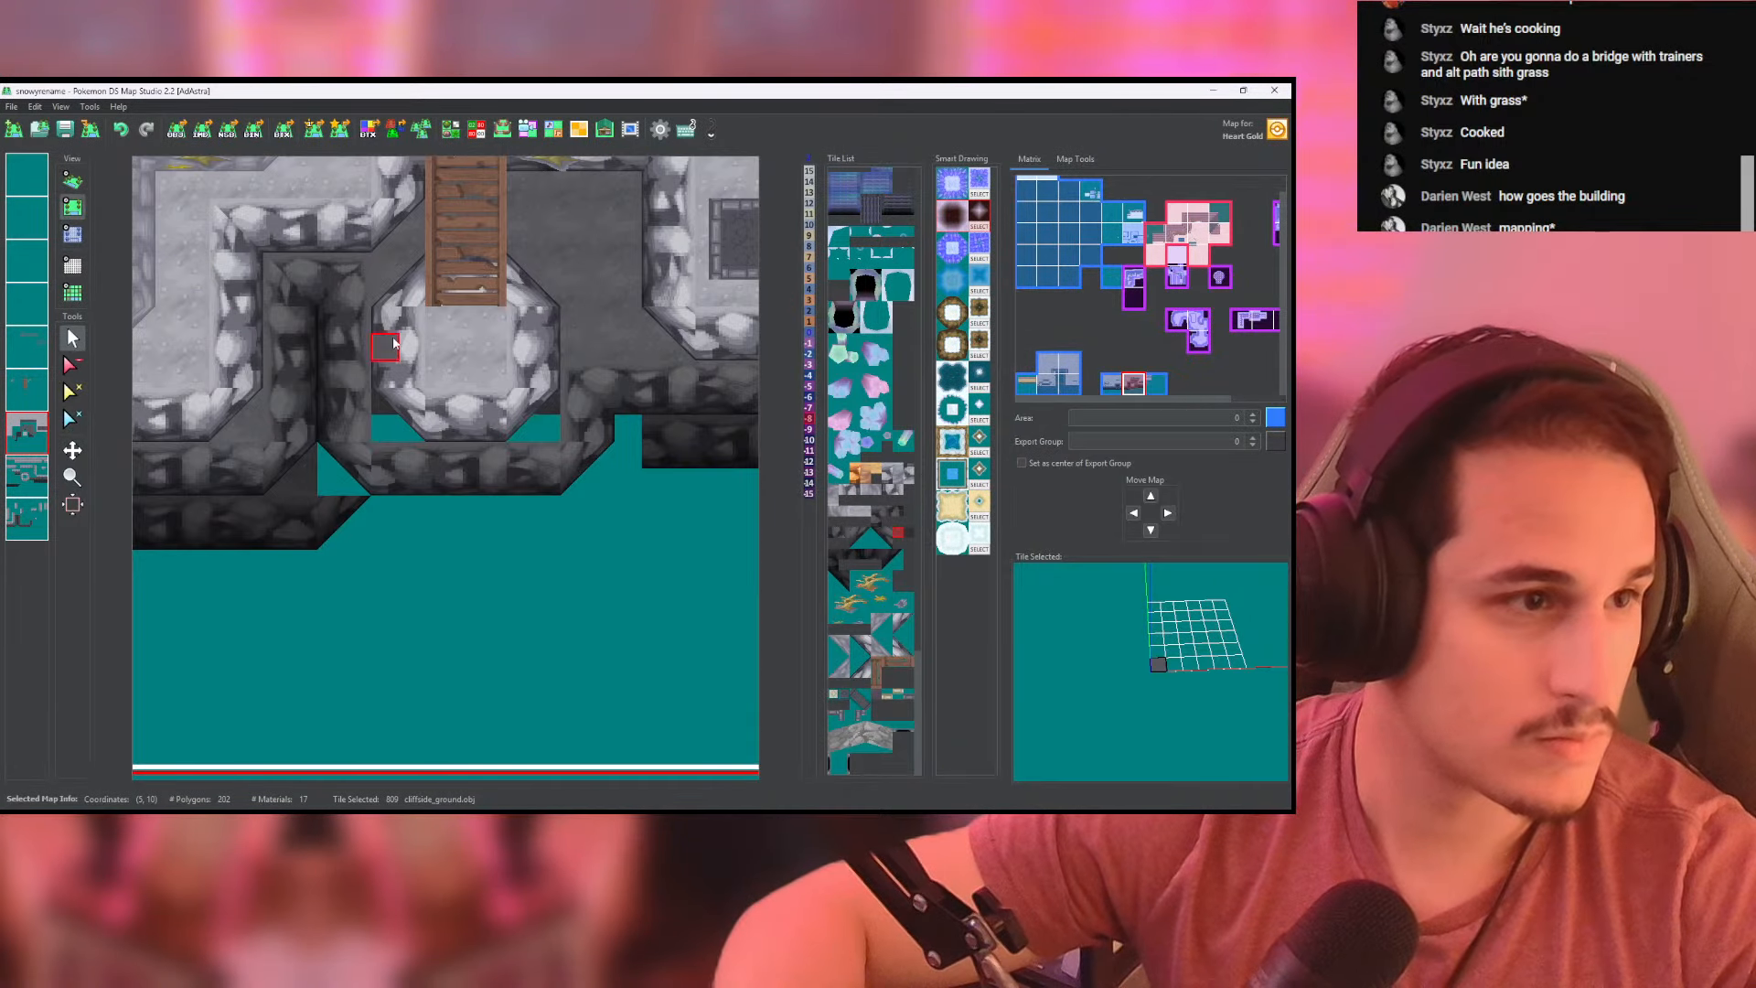
mouse_move(543, 398)
left_mouse_down()
mouse_move(523, 402)
mouse_move(539, 435)
left_mouse_up()
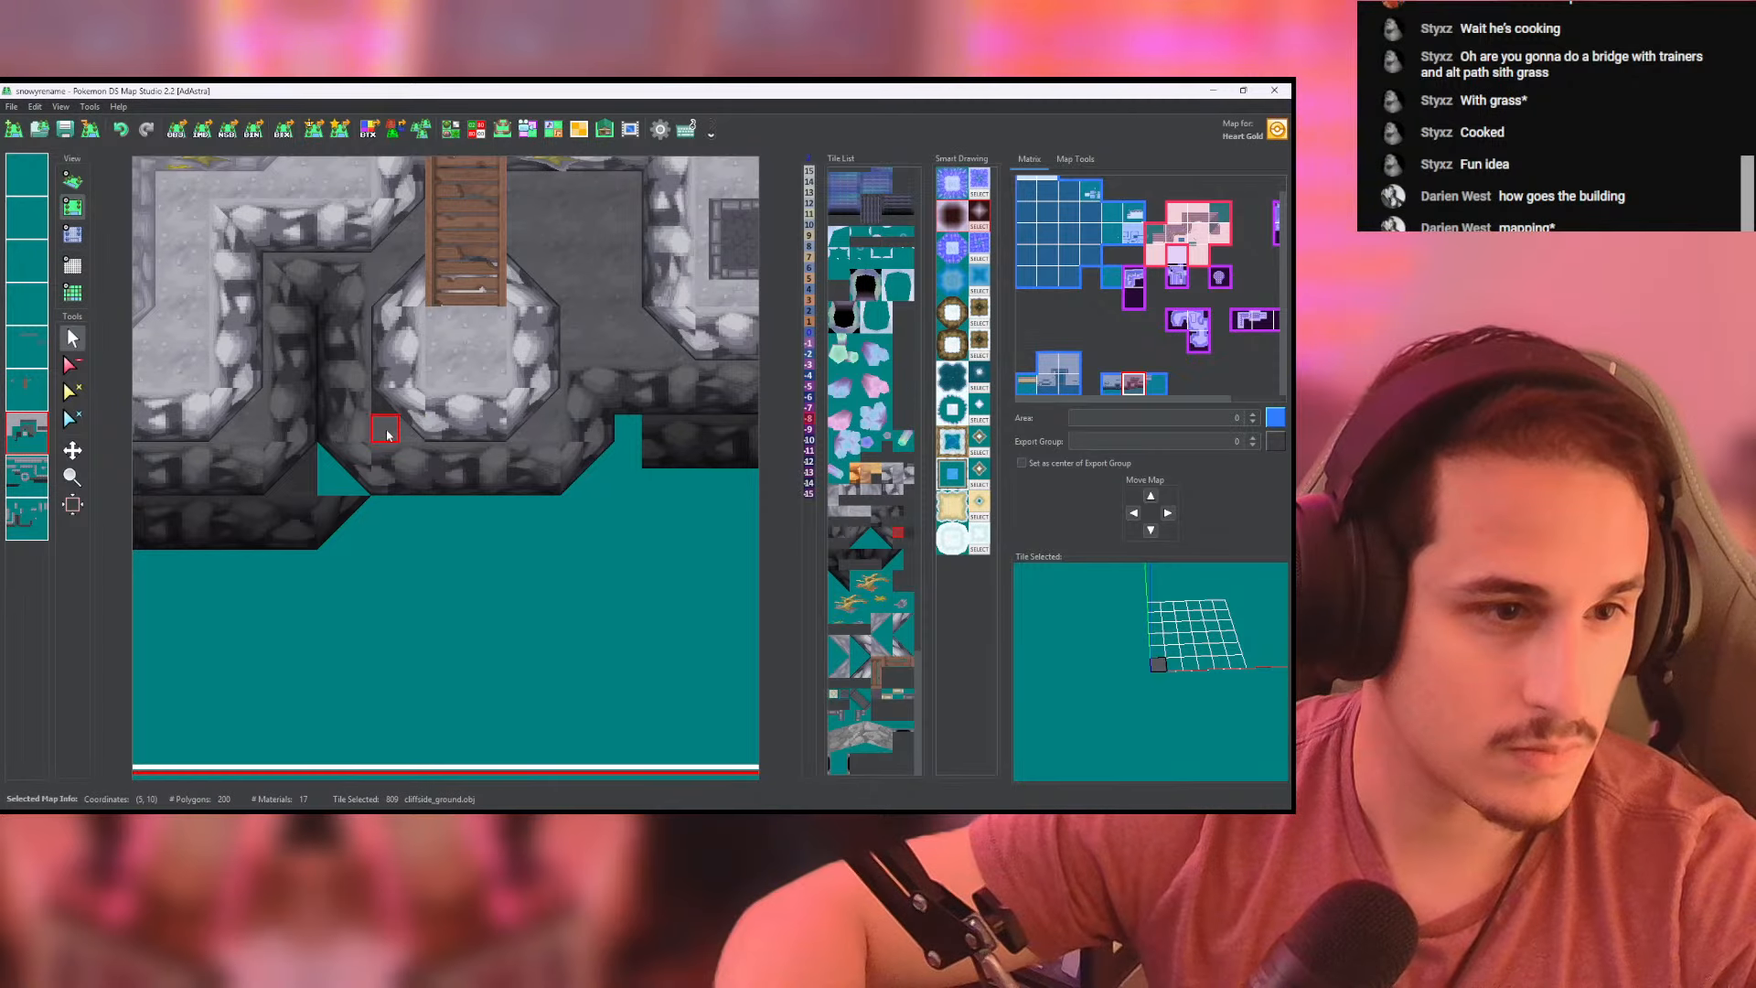
left_click(387, 436)
middle_click_drag(348, 437, 399, 373)
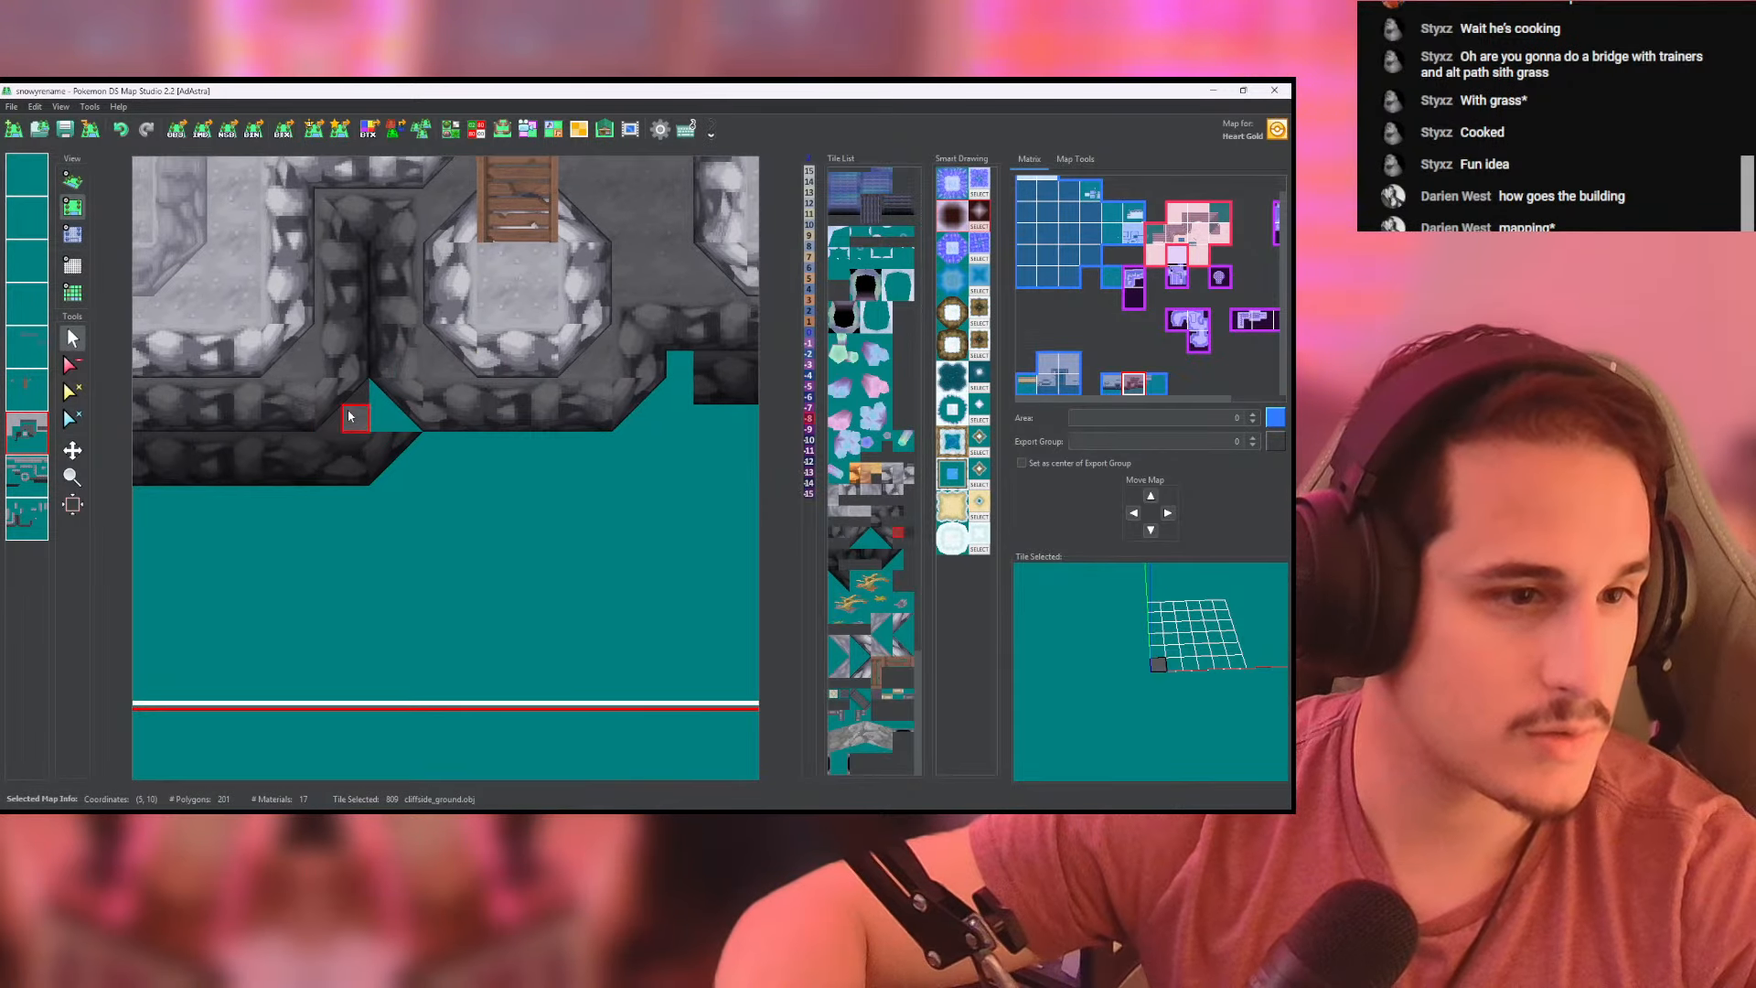
- Fill the corner gap left of the landing's lower wall with darker cliffside_ground at height -15 and check it in 3D
left_click(381, 403)
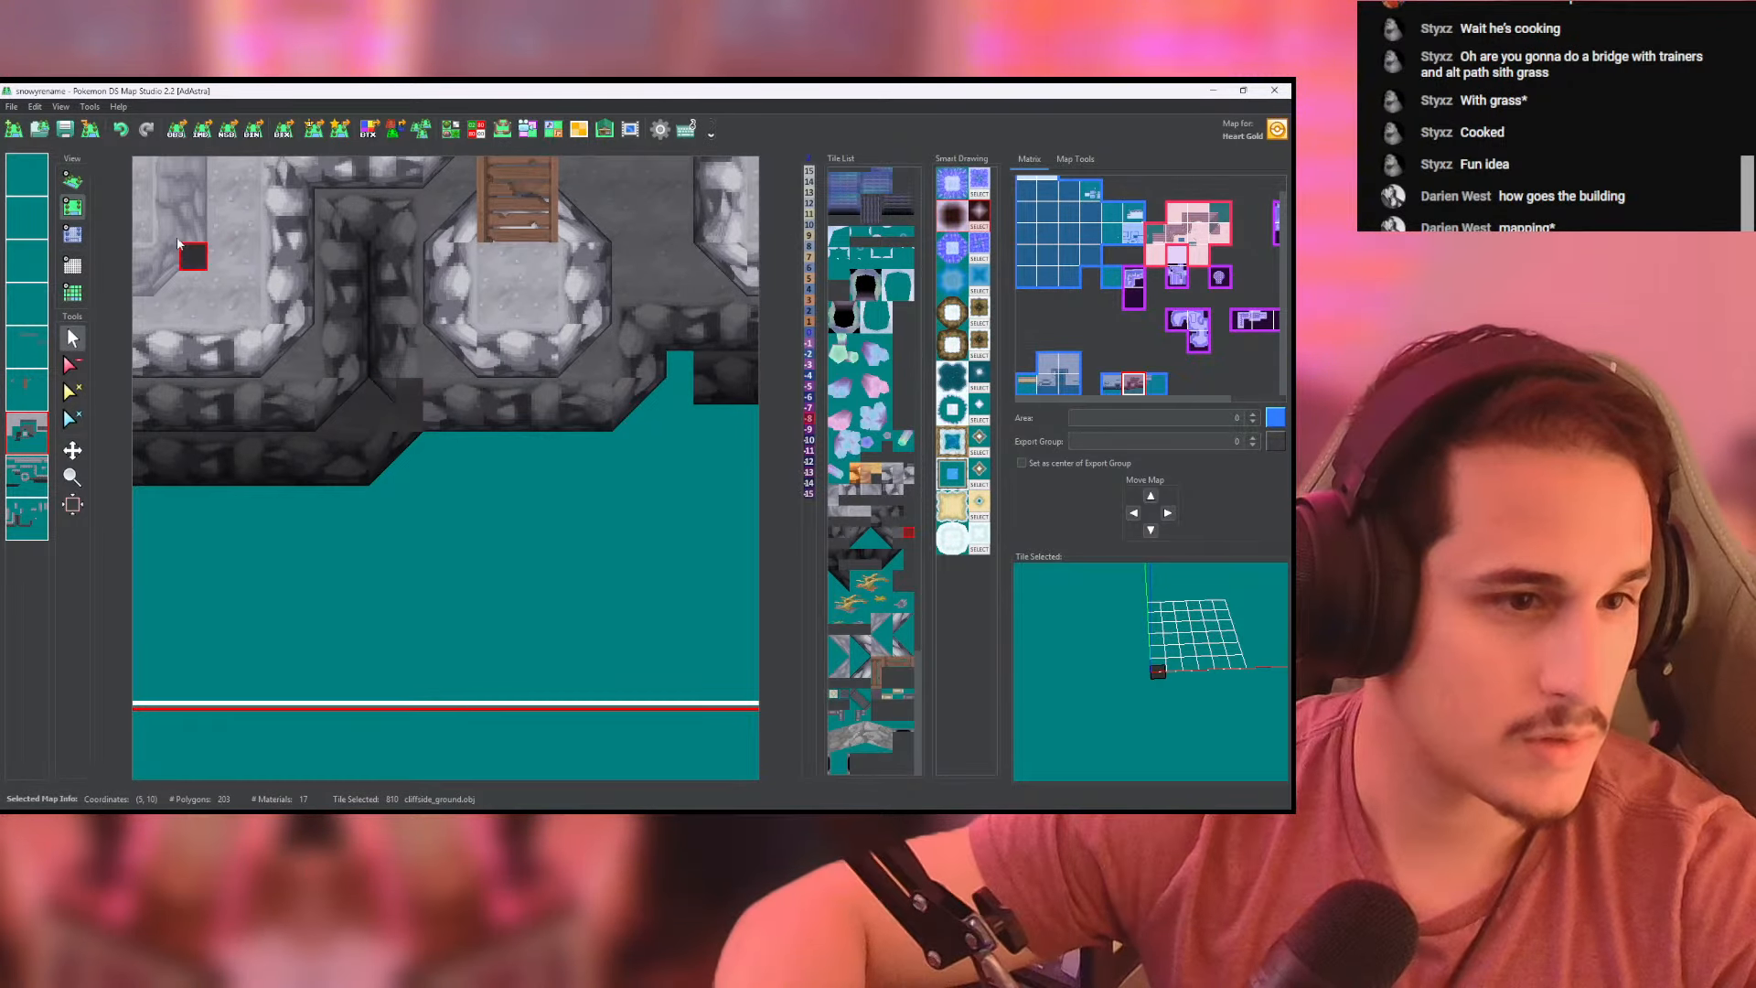
left_click(72, 234)
left_click(72, 180)
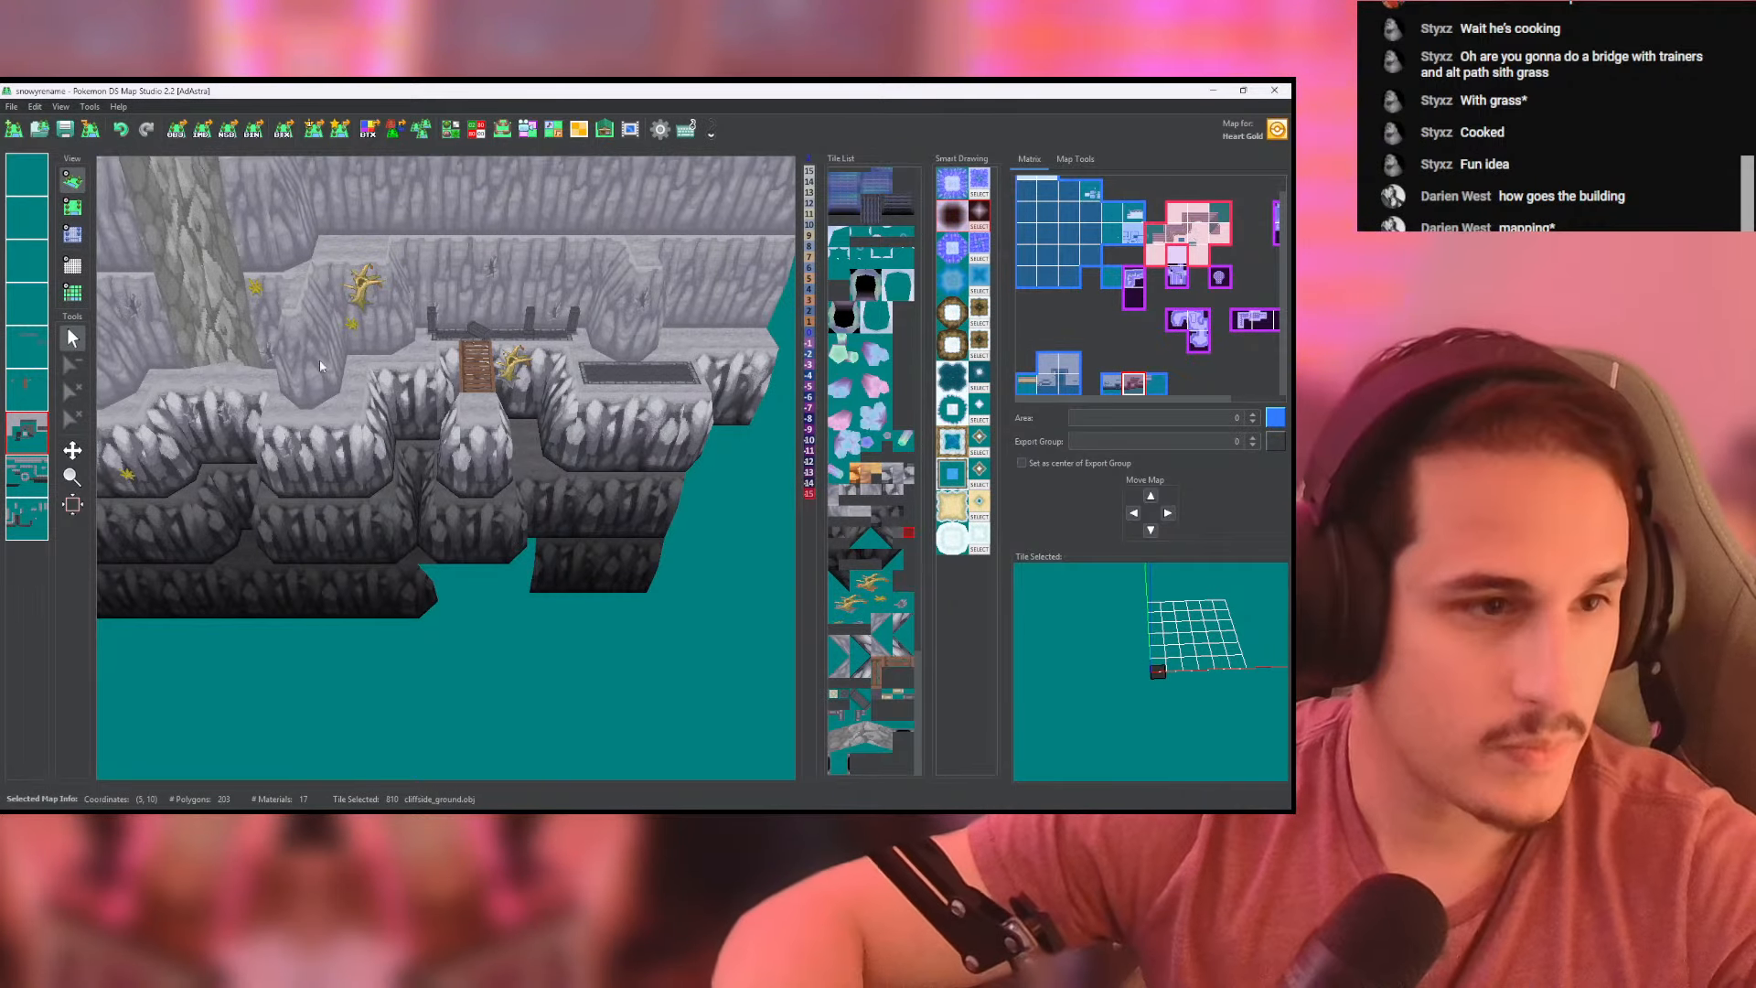
middle_click_drag(436, 425, 433, 377)
scroll(426, 401, "up", 5)
- Extend the lowest left cliff wall beneath the landing with front-facing lower_slope_8x8 tiles on the upper cliff-wall layer, ending in a slanted corner piece
left_click(72, 207)
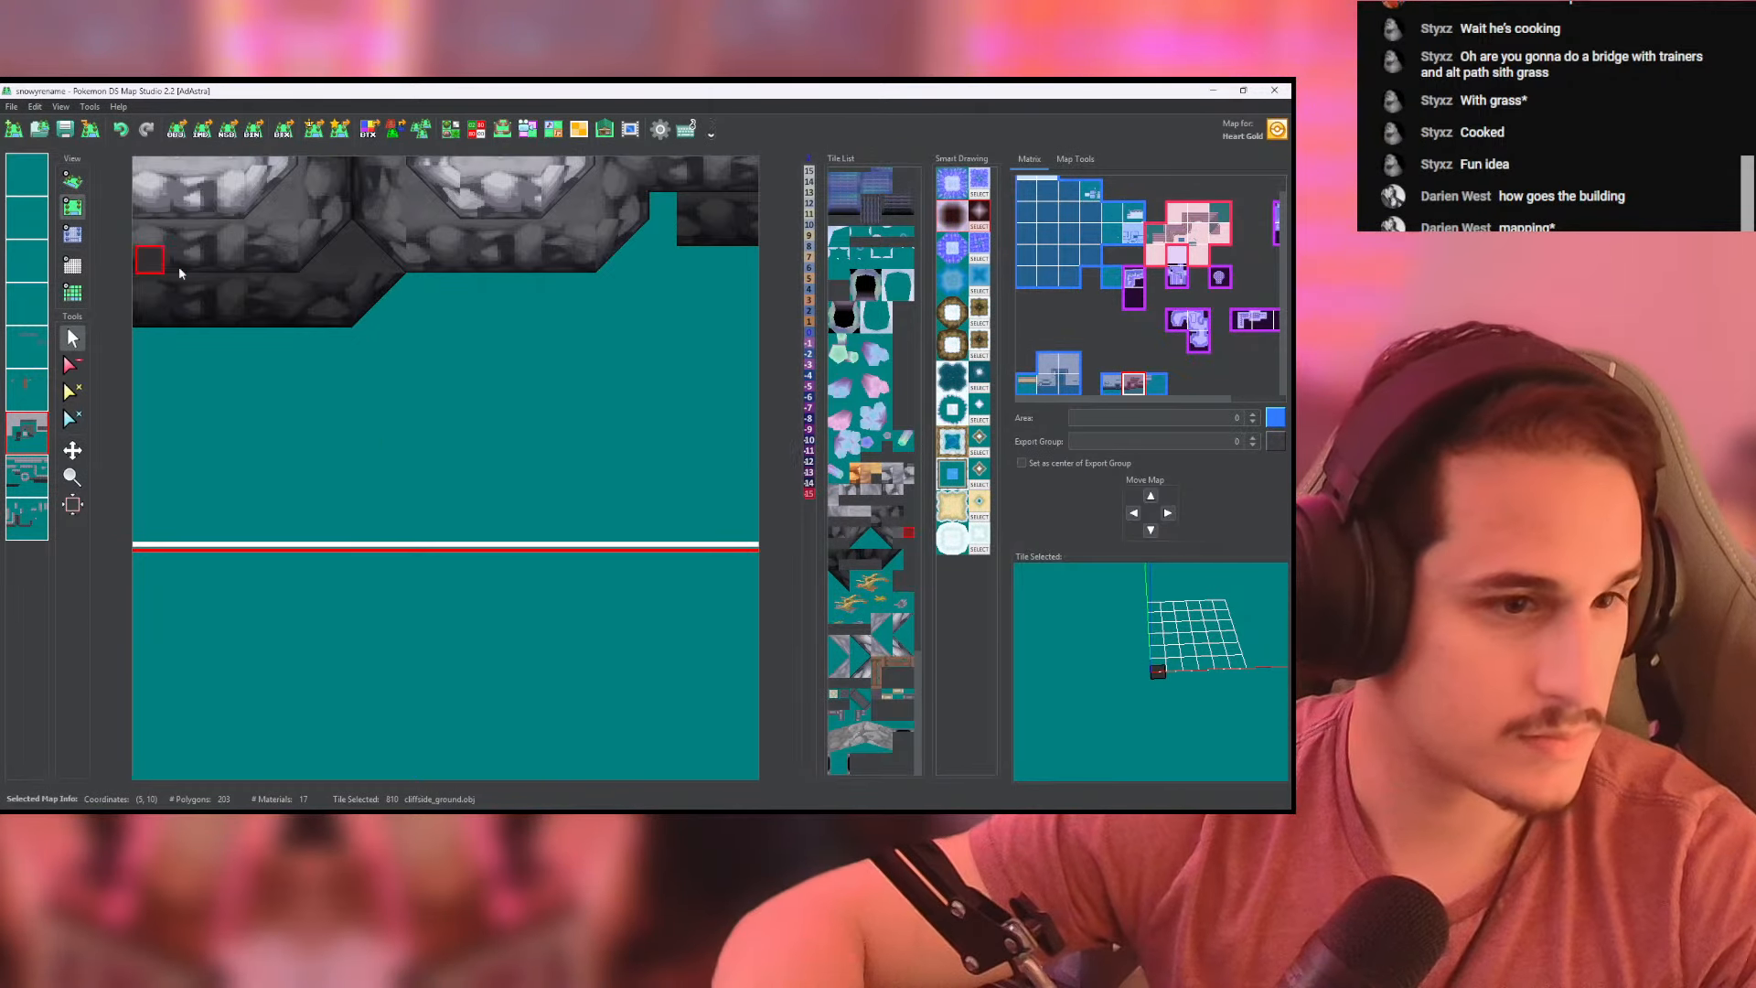
left_click(37, 481)
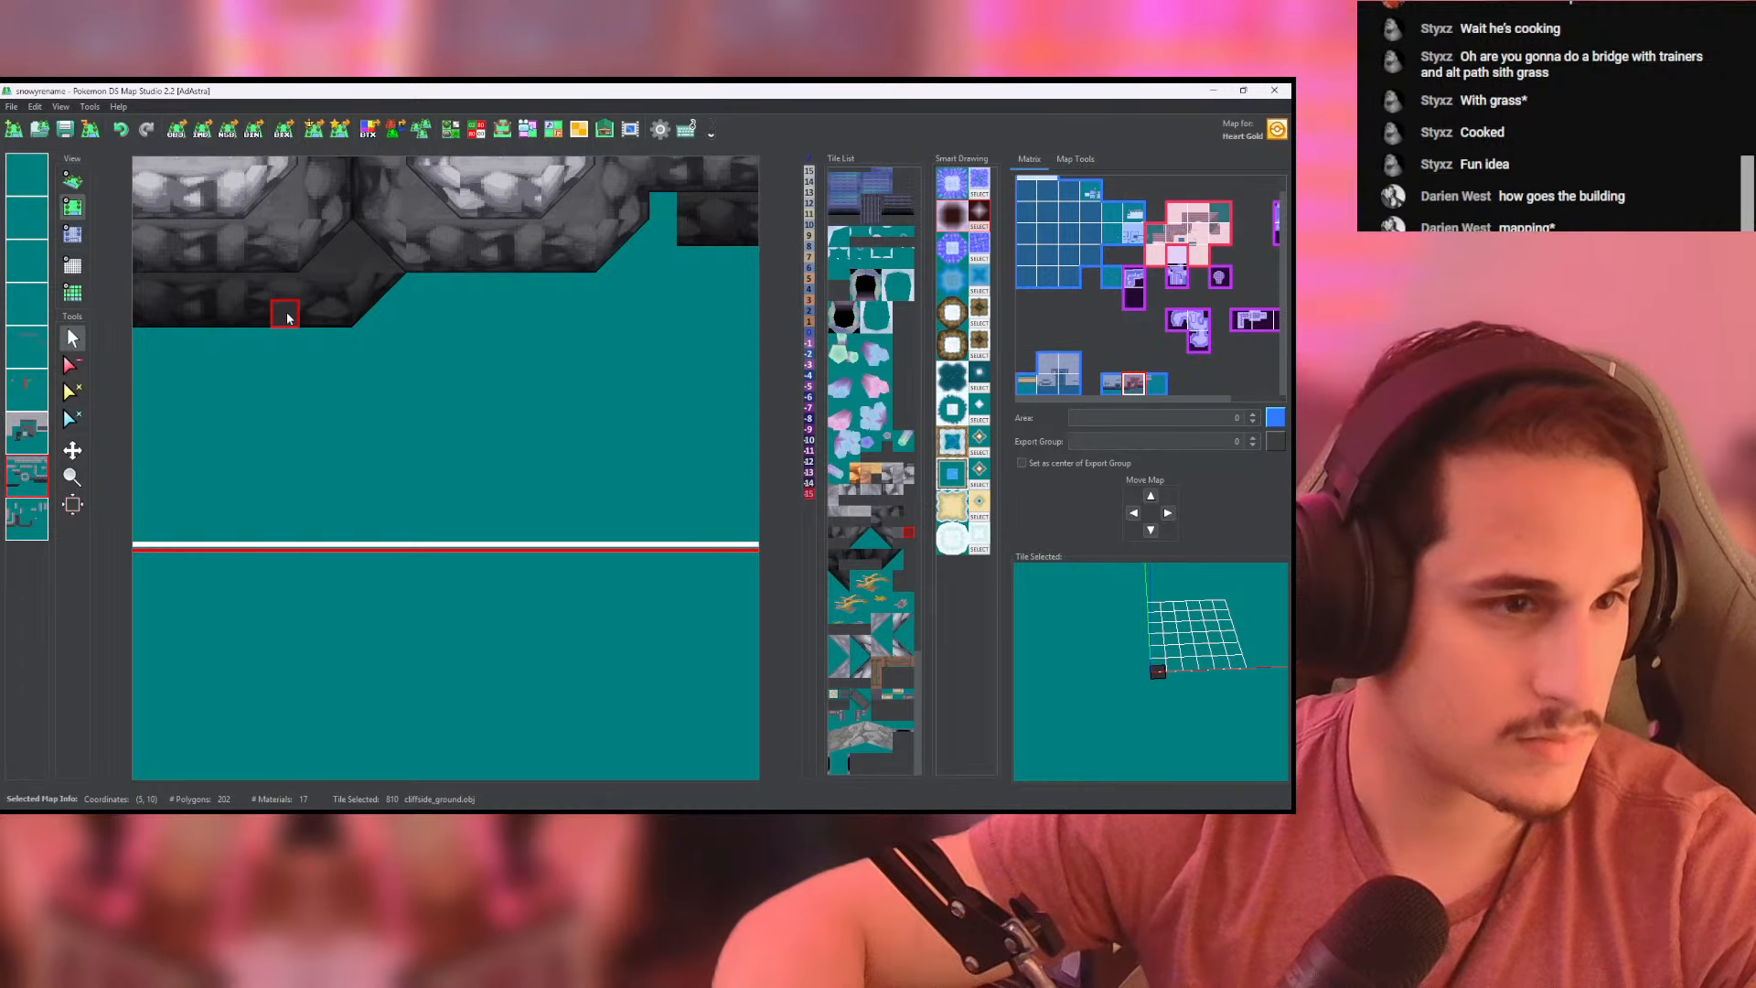
right_click(286, 316)
middle_click_drag(368, 326, 282, 460)
scroll(283, 460, "down", 3)
left_click_drag(284, 460, 525, 460)
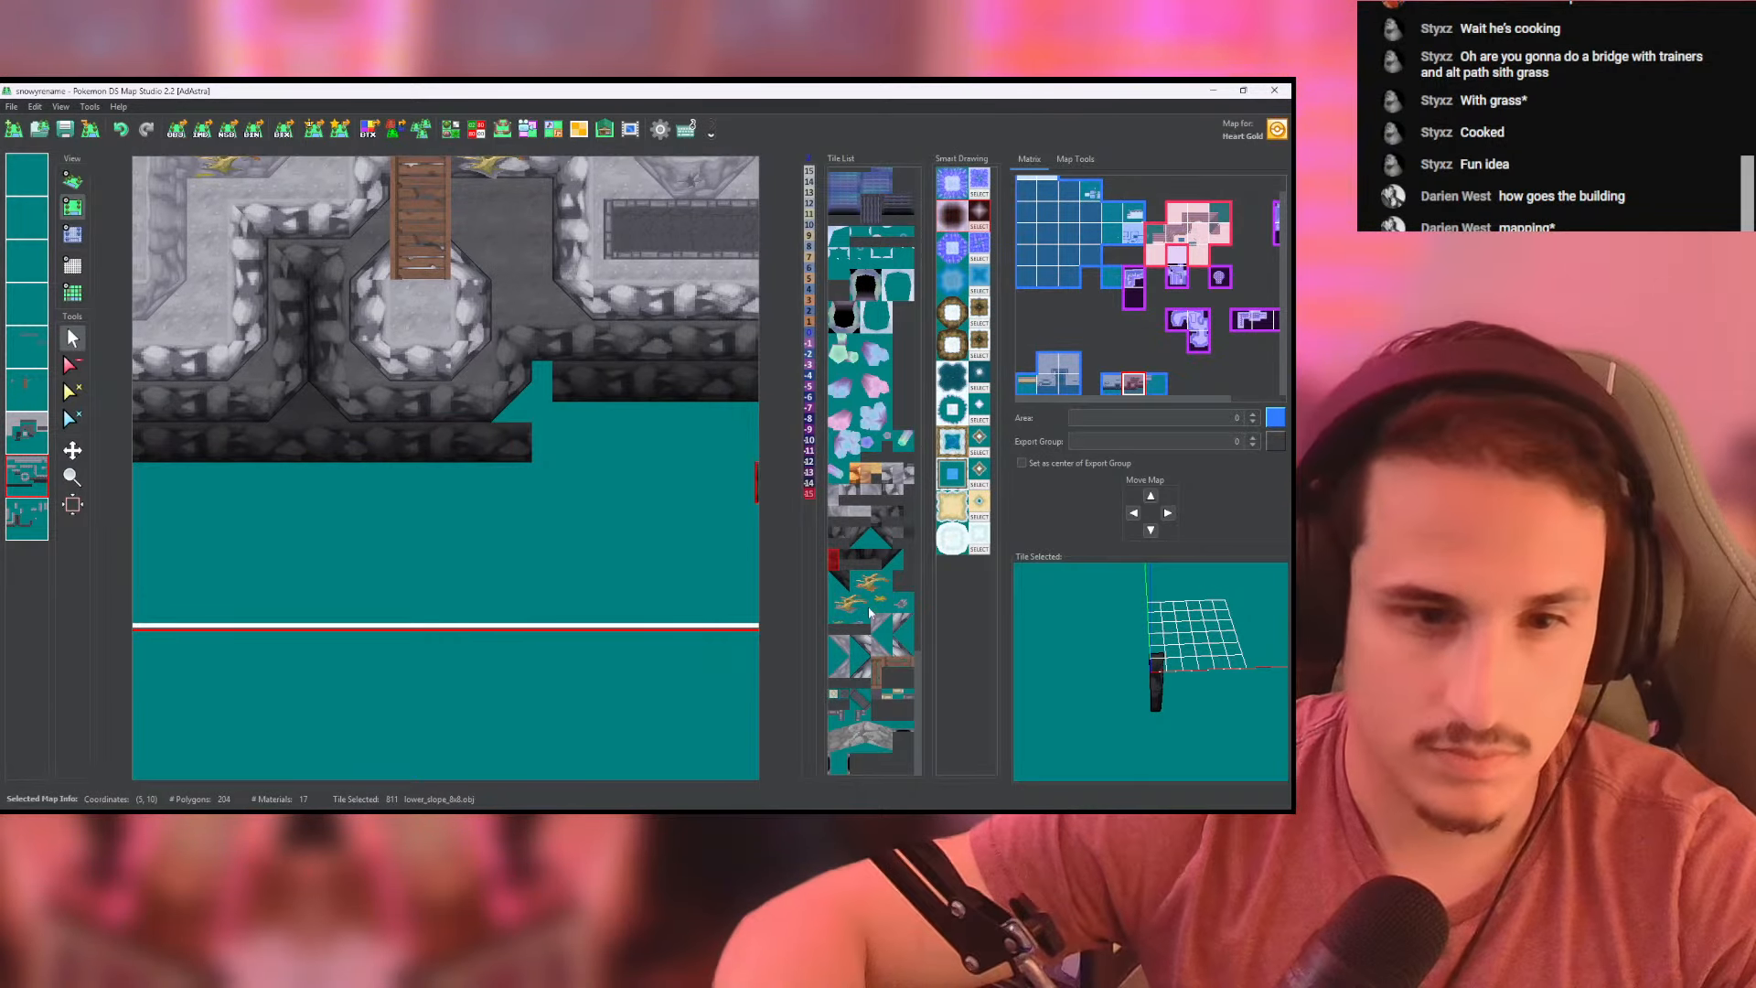
left_click(892, 559)
left_click(551, 441)
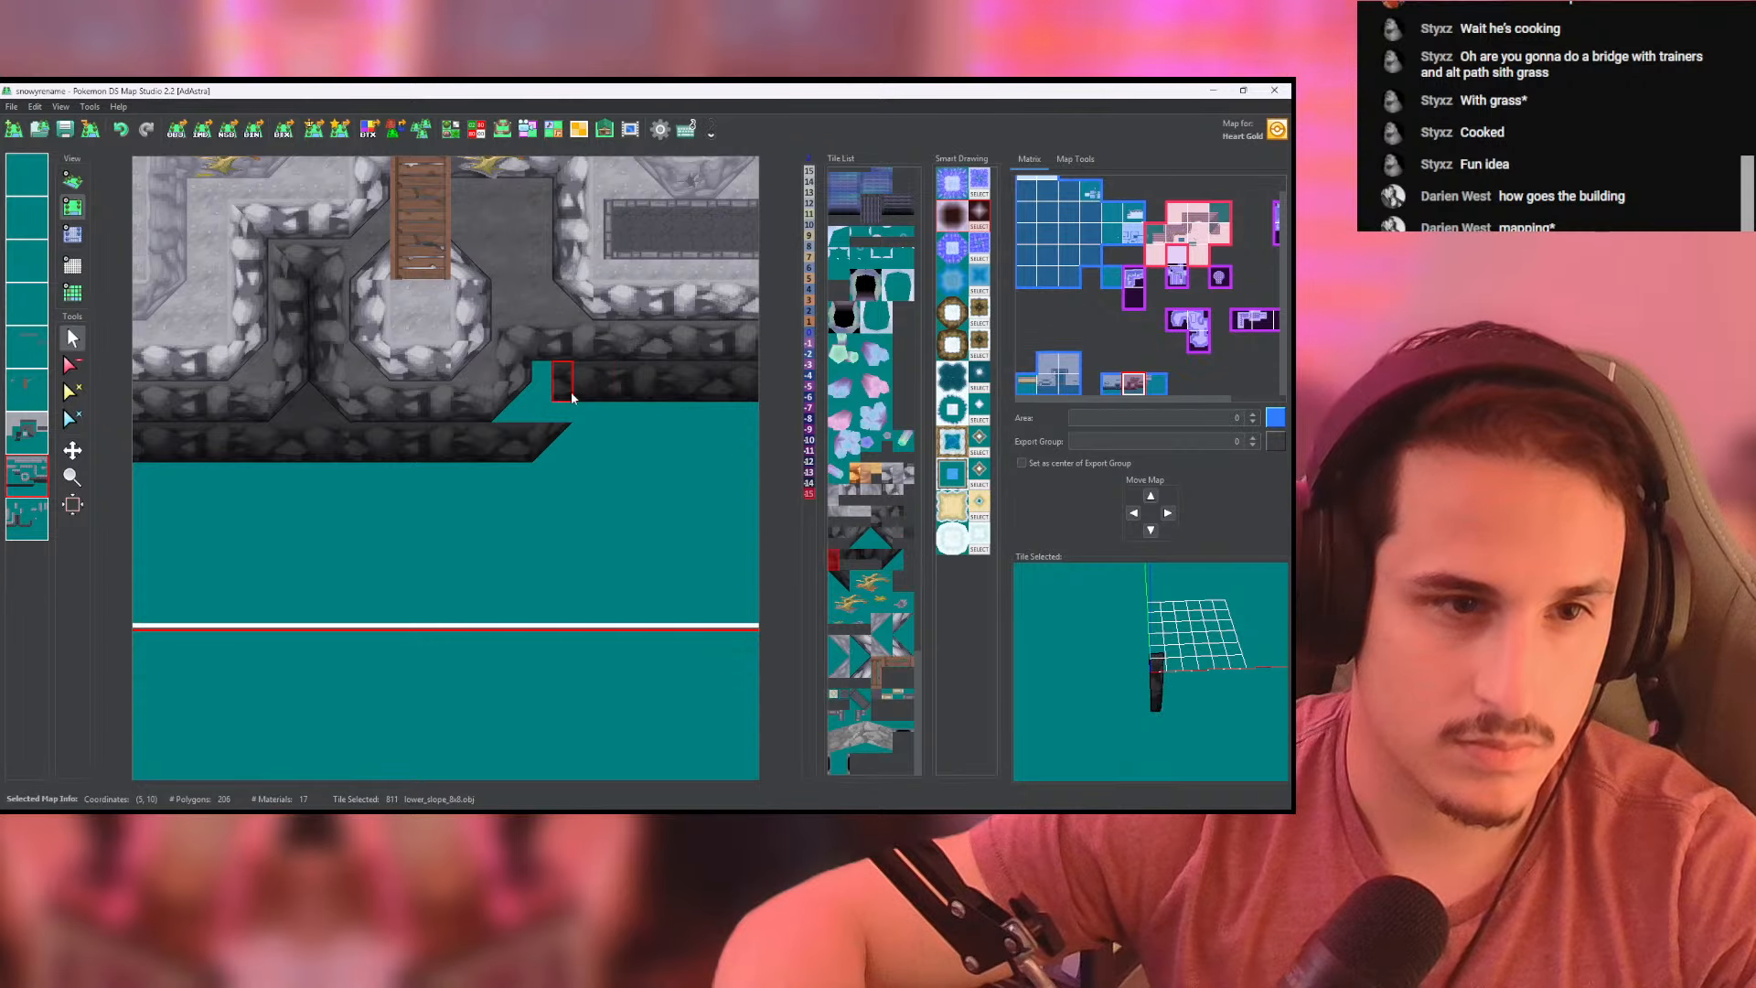
- Extend the right cliff's lowest wall towards the landing and connect it to the extended left wall with a side-facing lower_slope_8x8 tile
left_click_drag(572, 398, 538, 391)
left_click(30, 518)
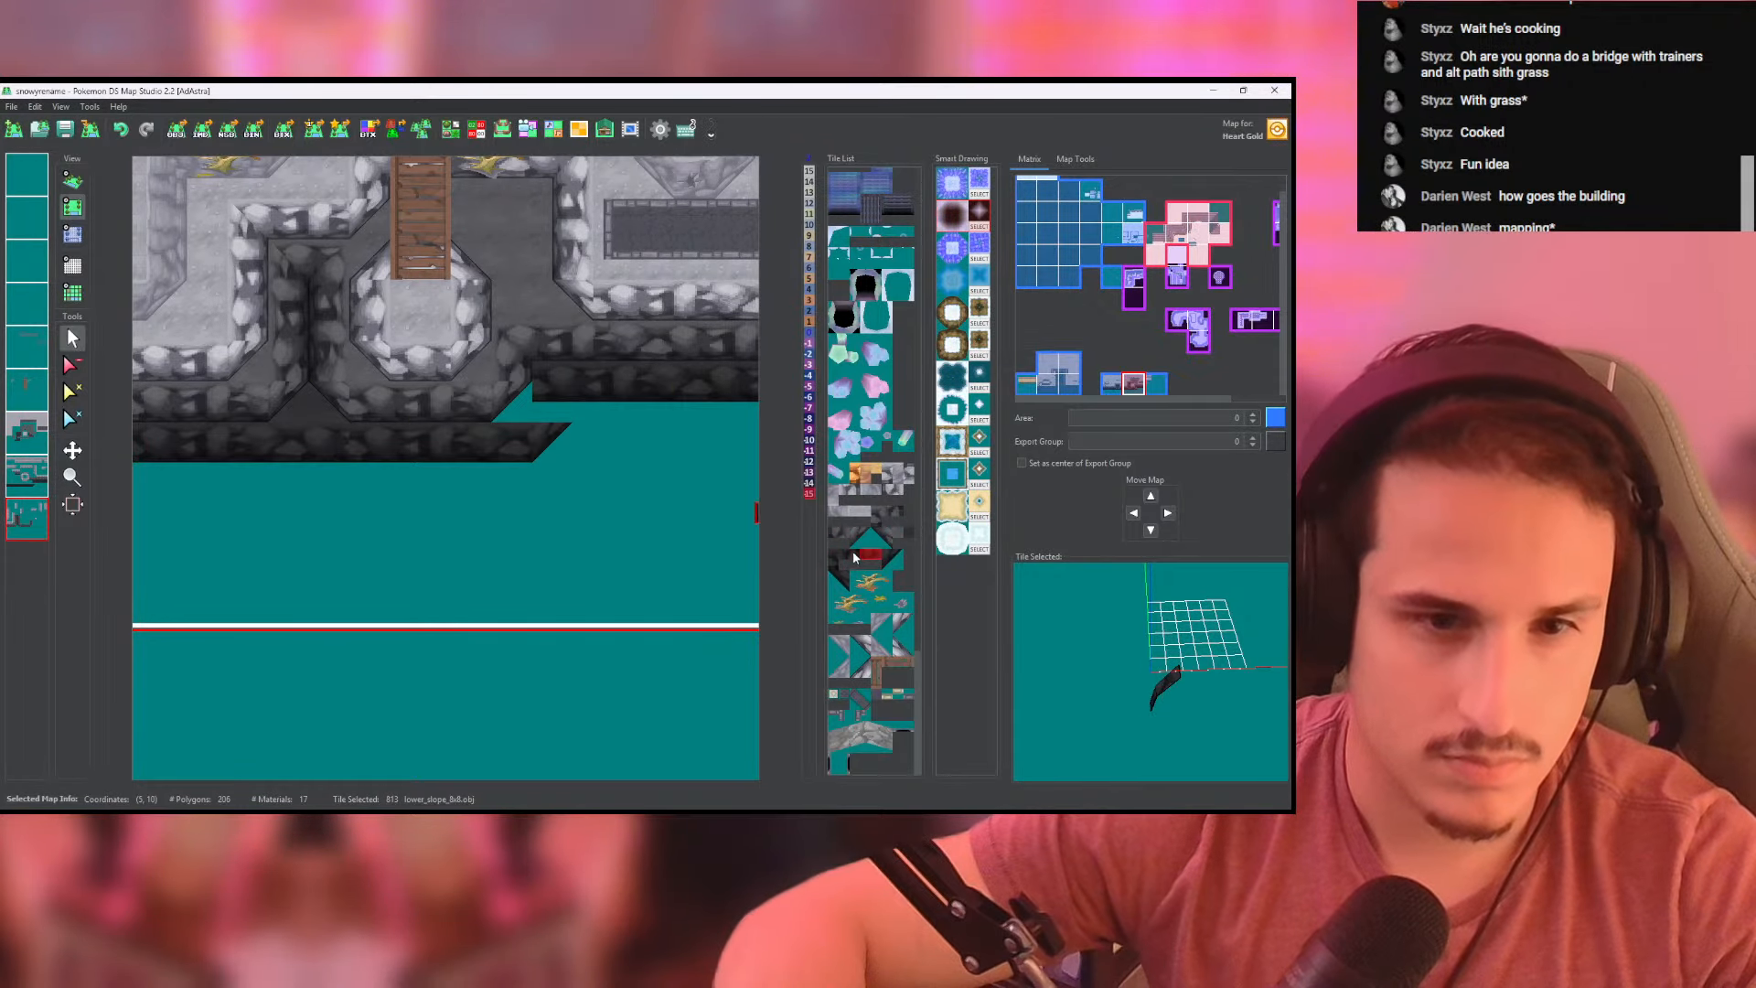
left_click(551, 376)
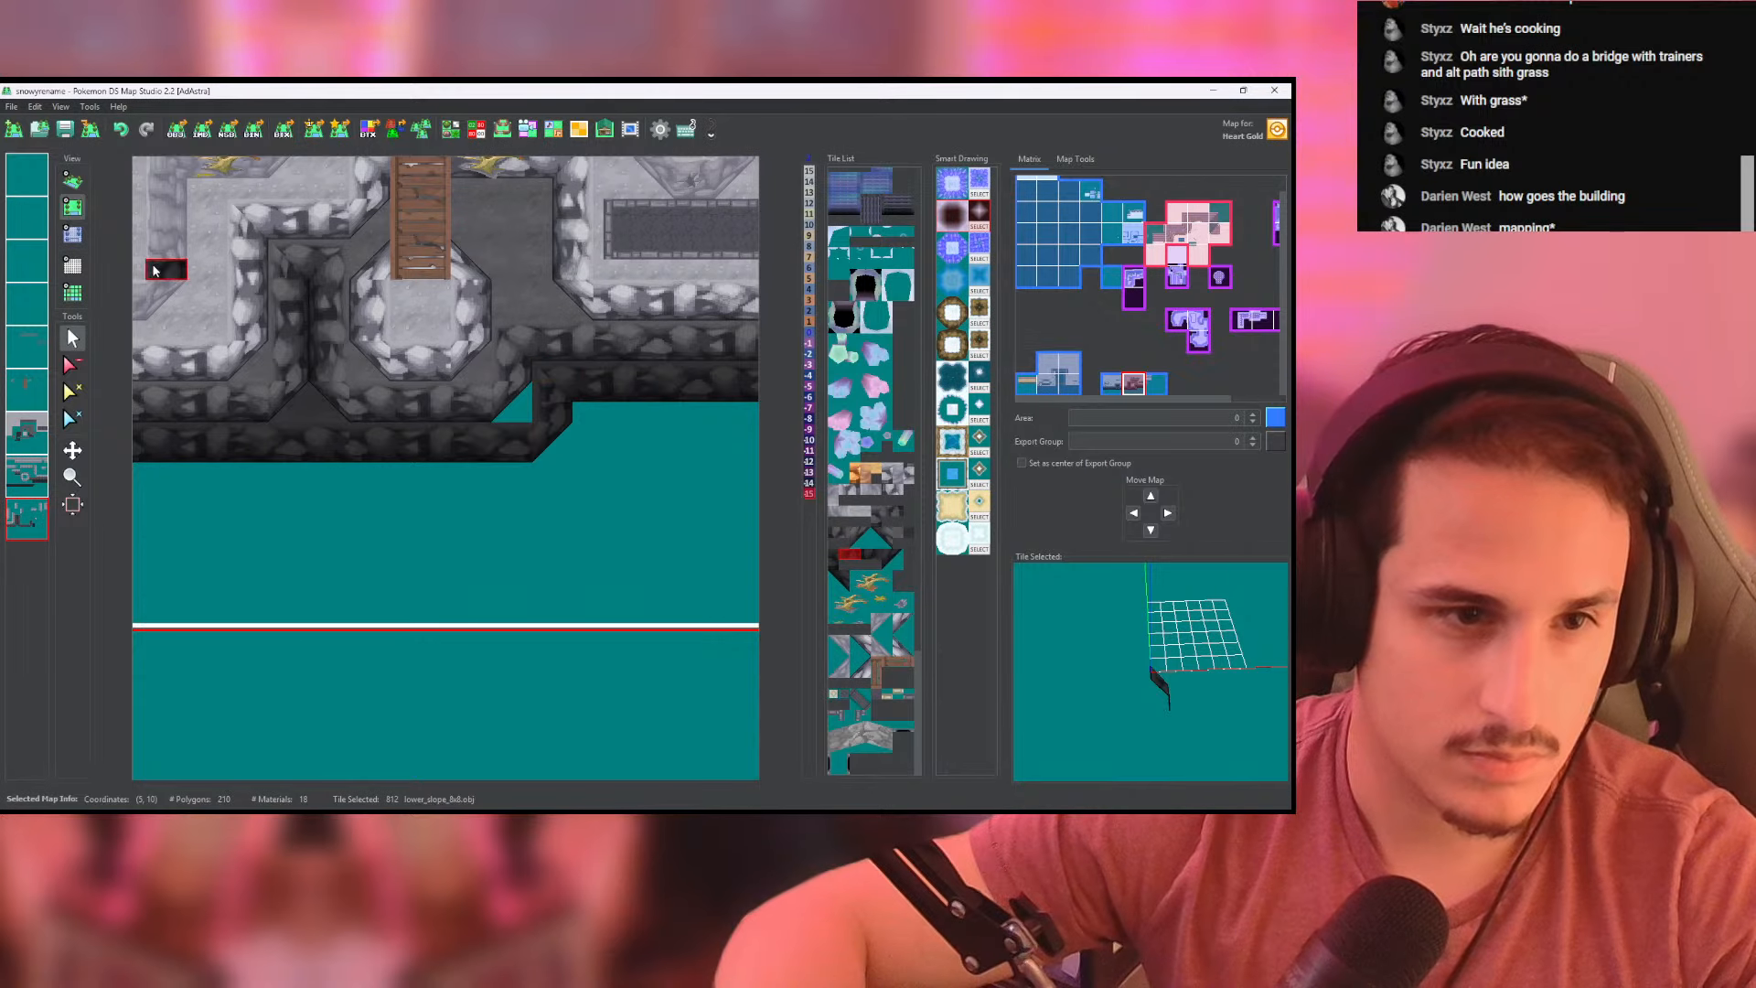
- Set the heights of the new bottom wall joint to -15 on the lower cliff-wall layer and inspect it in 3D
left_click(73, 237)
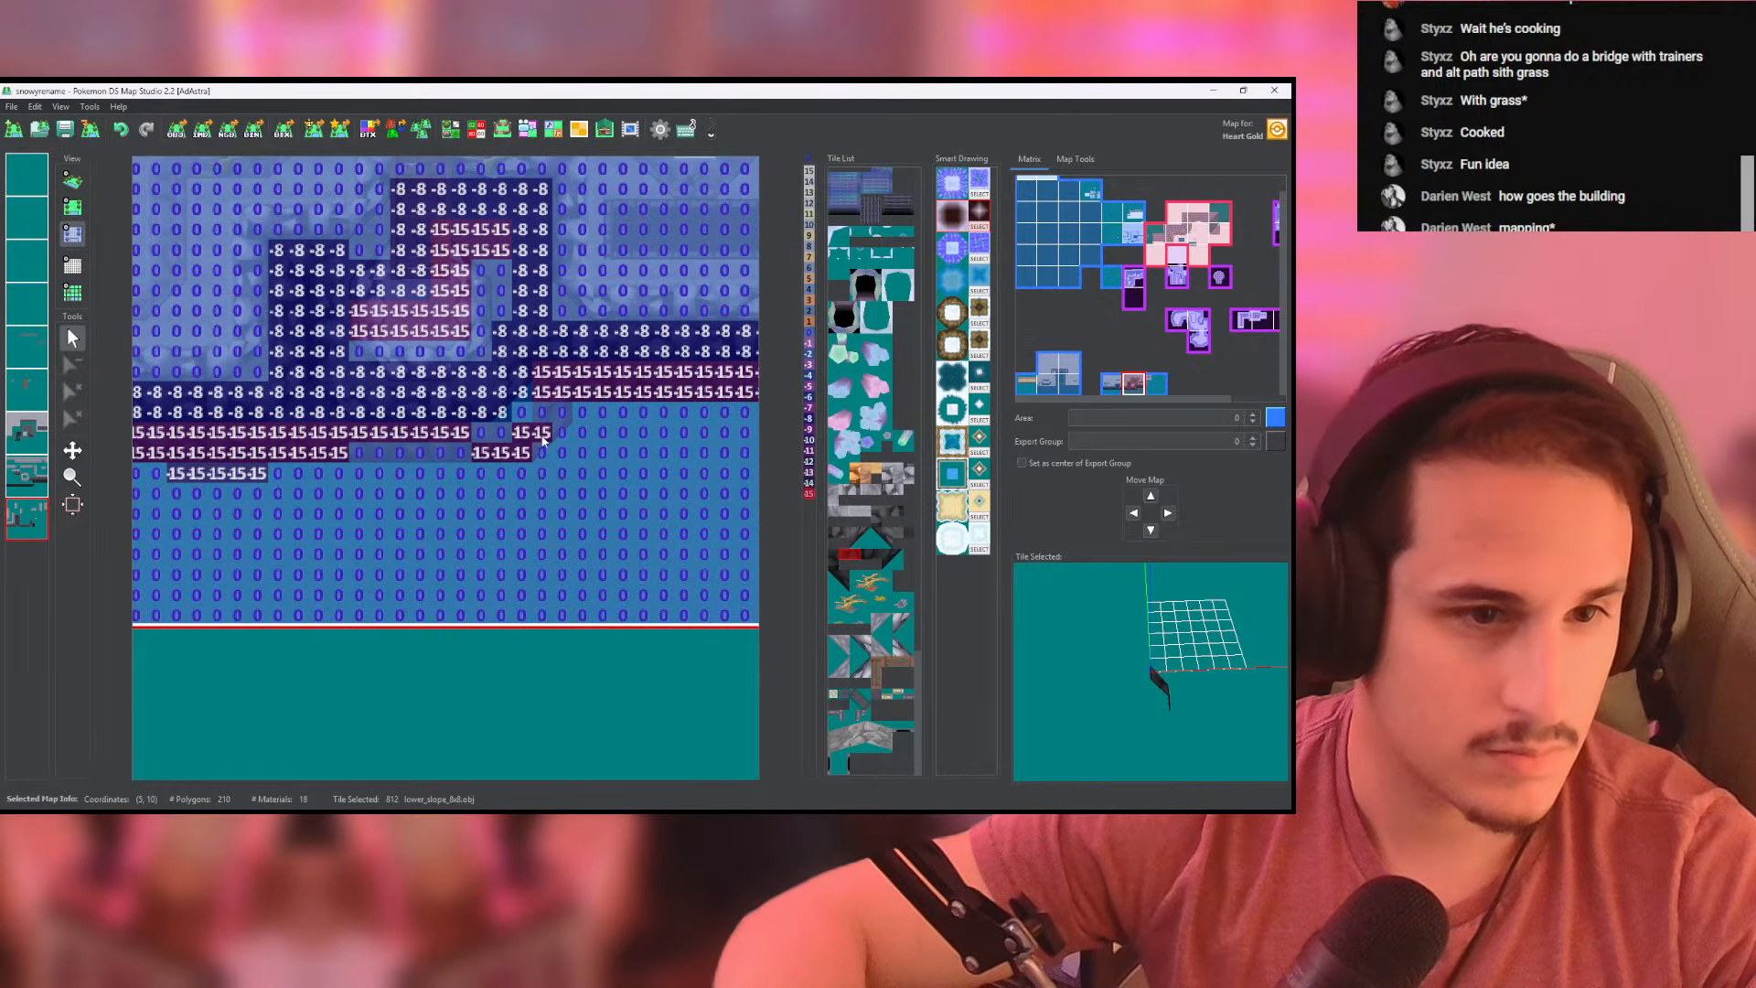
left_click_drag(566, 406, 413, 458)
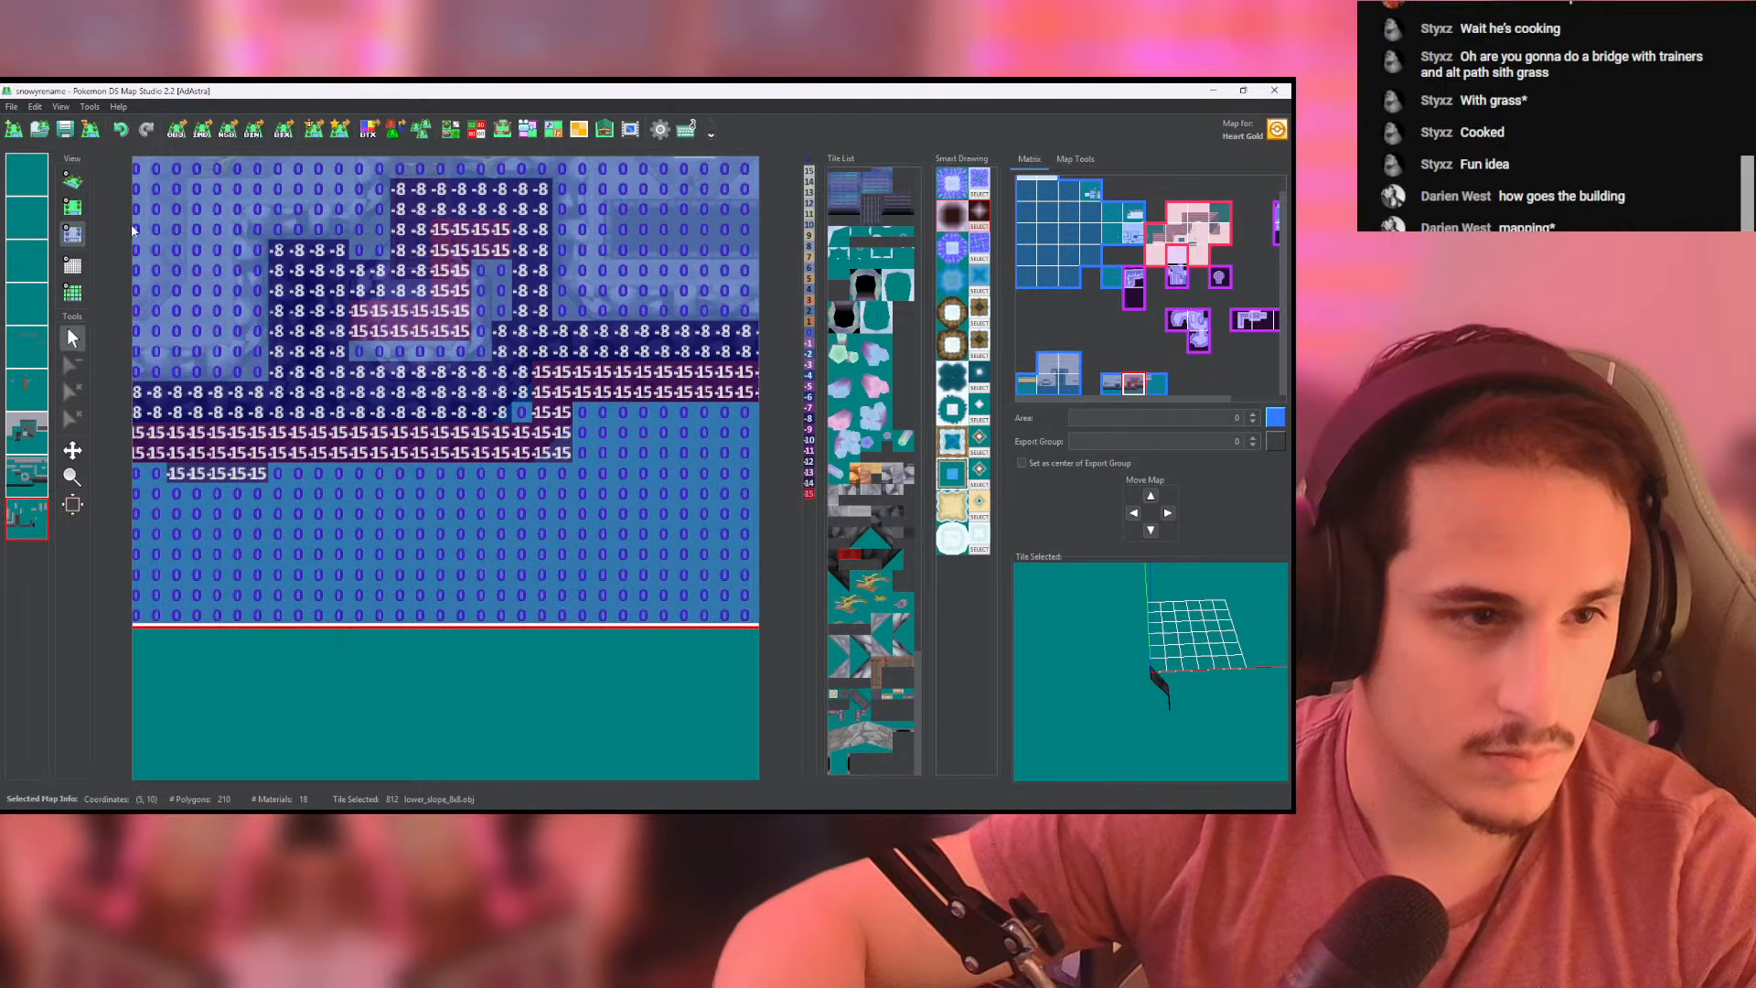
left_click(74, 180)
scroll(380, 311, "up", 4)
left_click_drag(381, 311, 366, 265)
- Set the heights of the extended bottom wall to -15 on the upper cliff-wall layer and check it in 3D
left_click(73, 234)
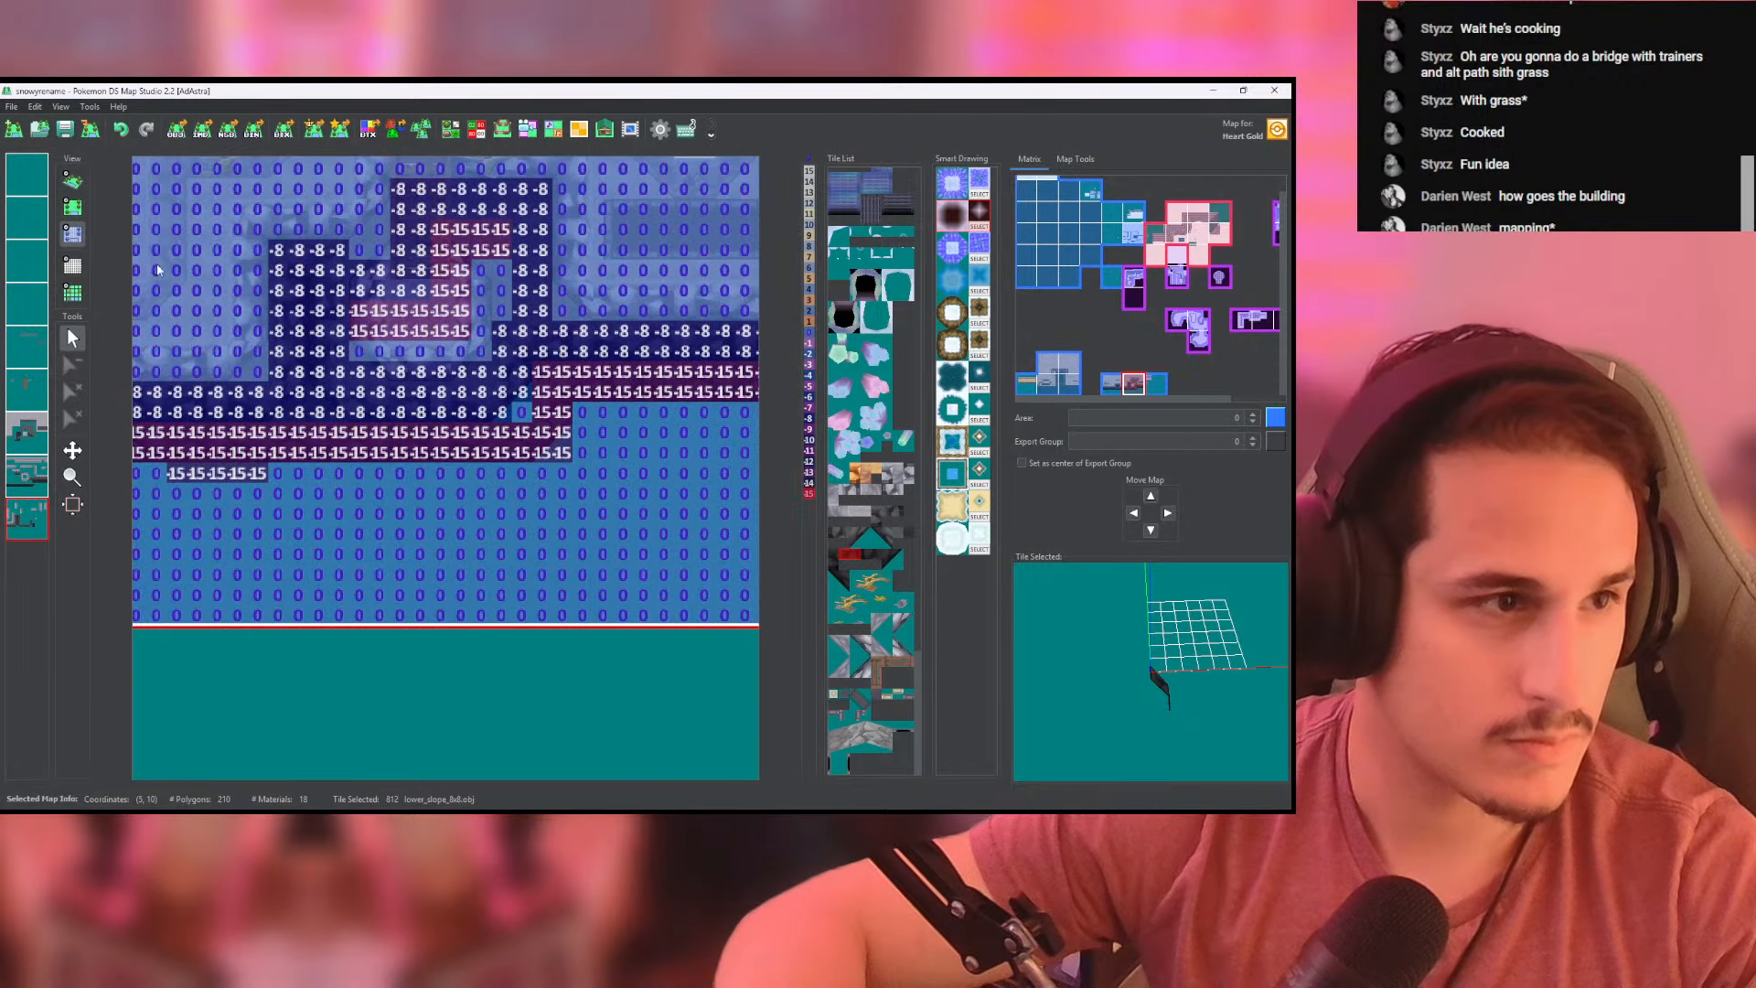
left_click(36, 490)
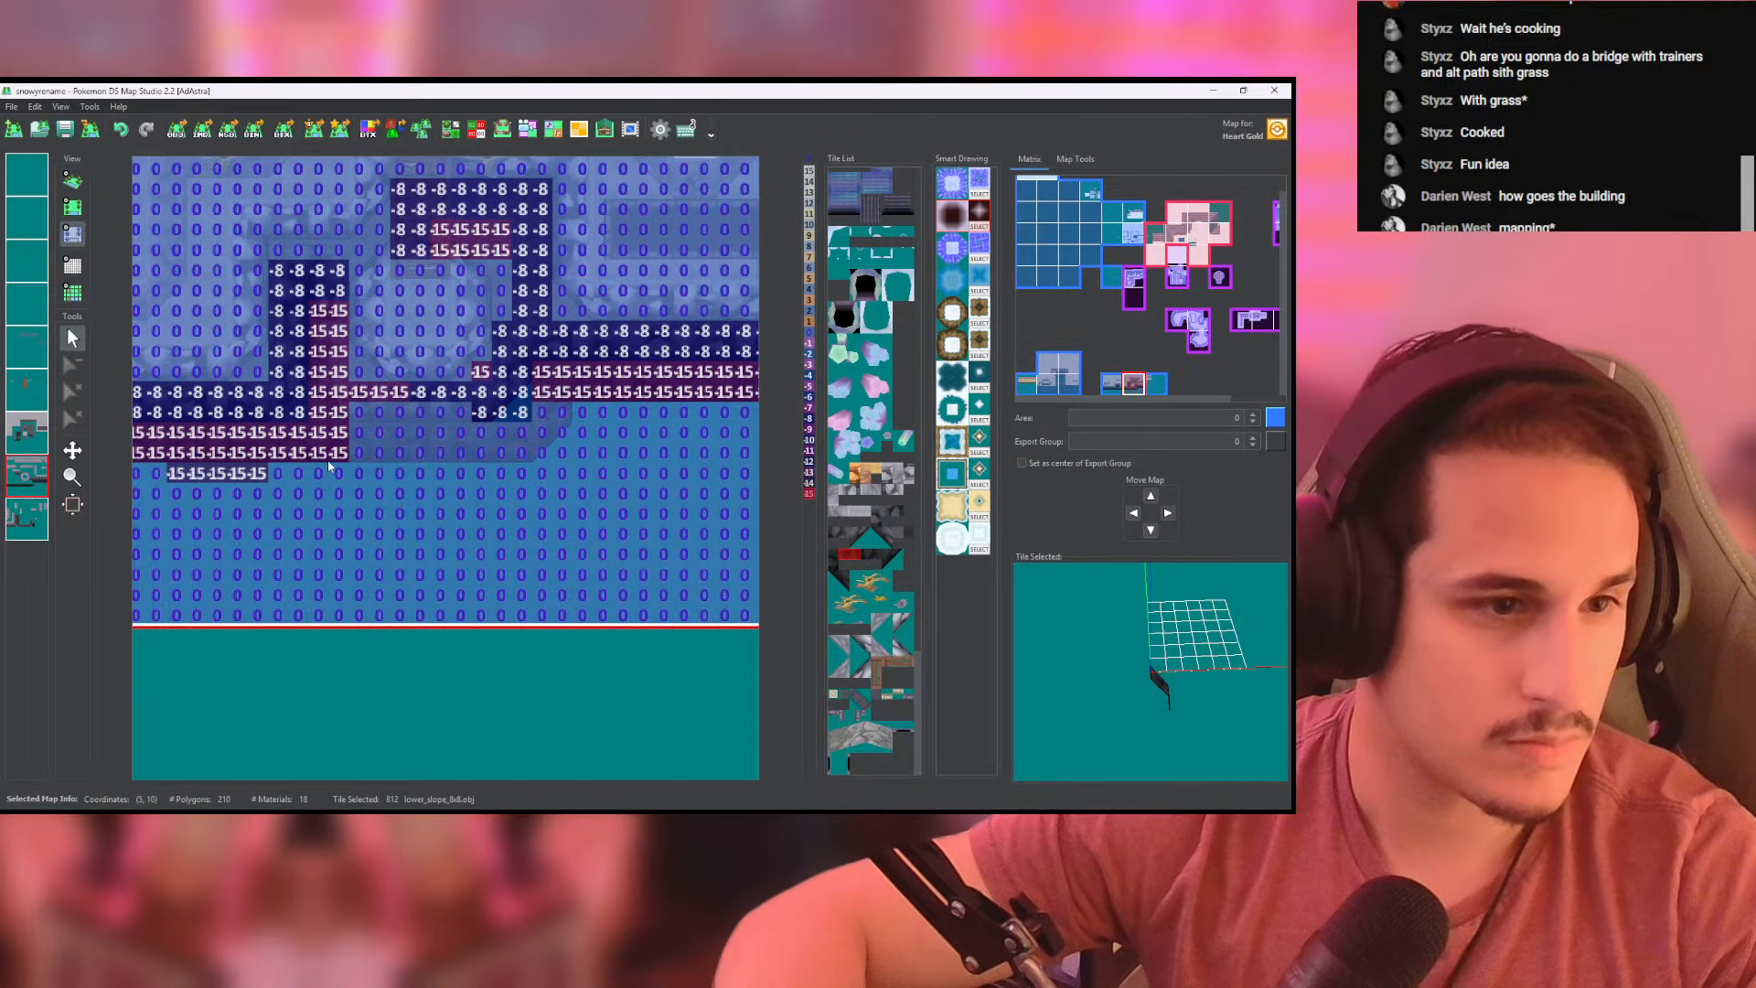
mouse_move(338, 451)
left_mouse_down()
mouse_move(499, 452)
mouse_move(563, 412)
mouse_move(409, 437)
mouse_move(371, 417)
left_mouse_up()
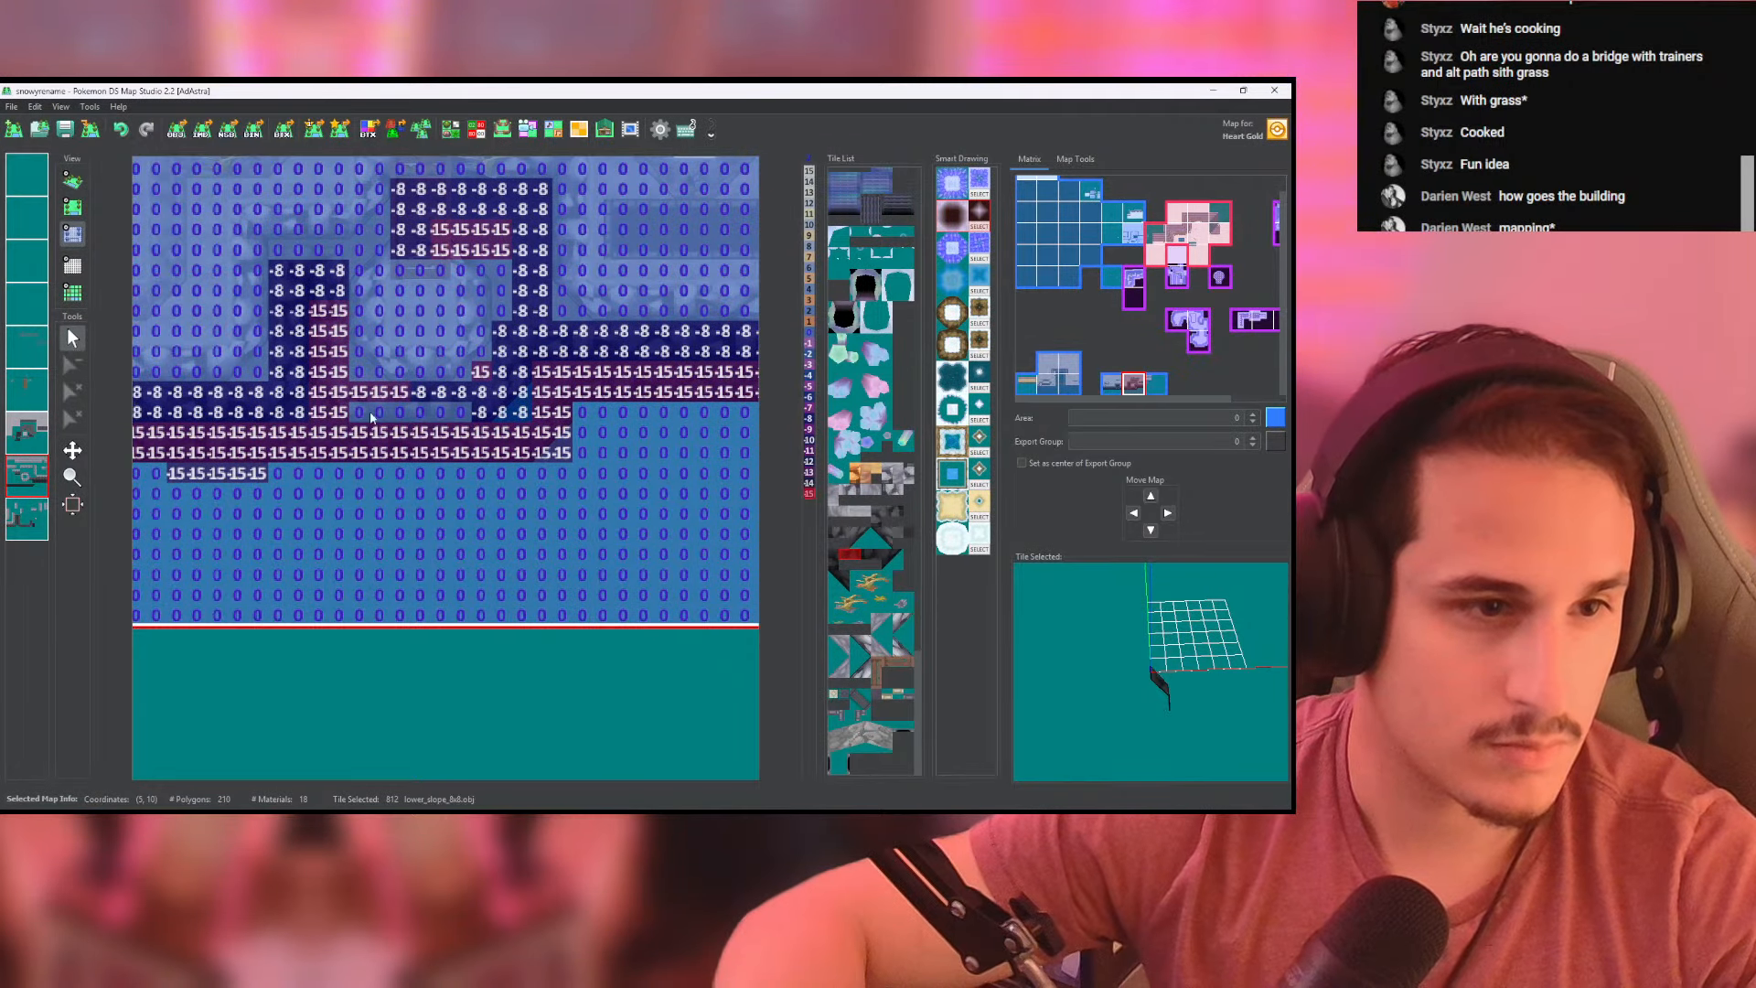
left_click(73, 180)
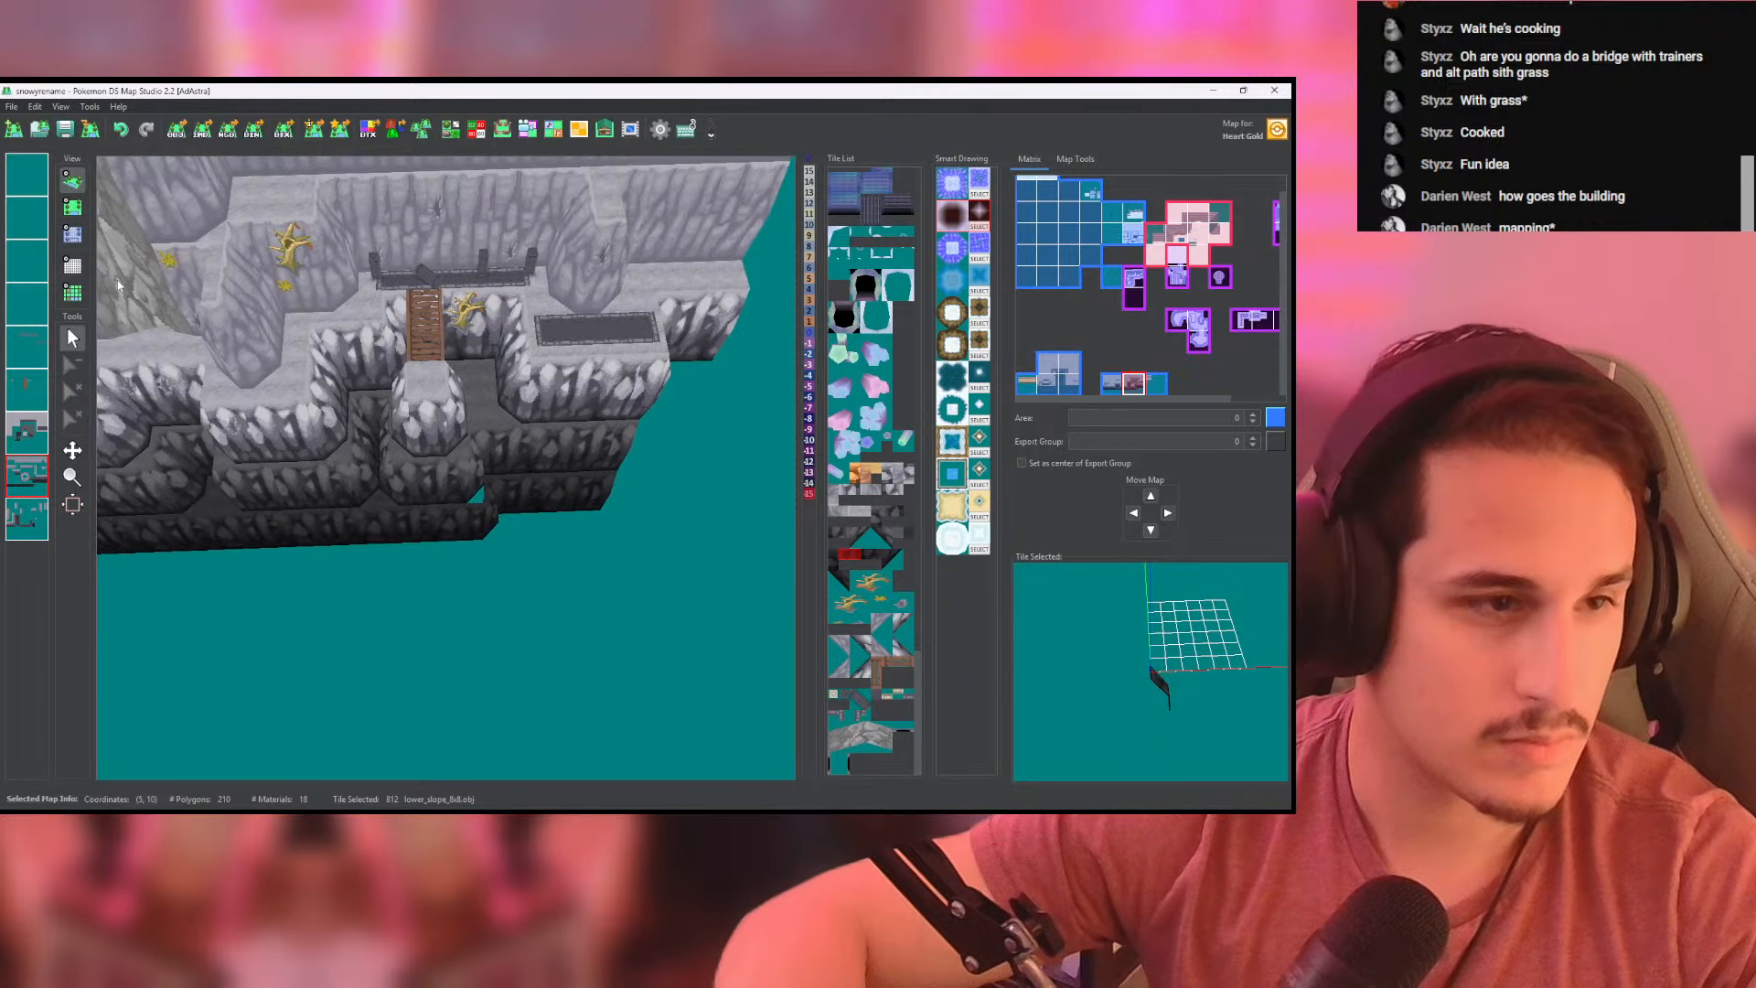
left_click(73, 207)
left_click(73, 233)
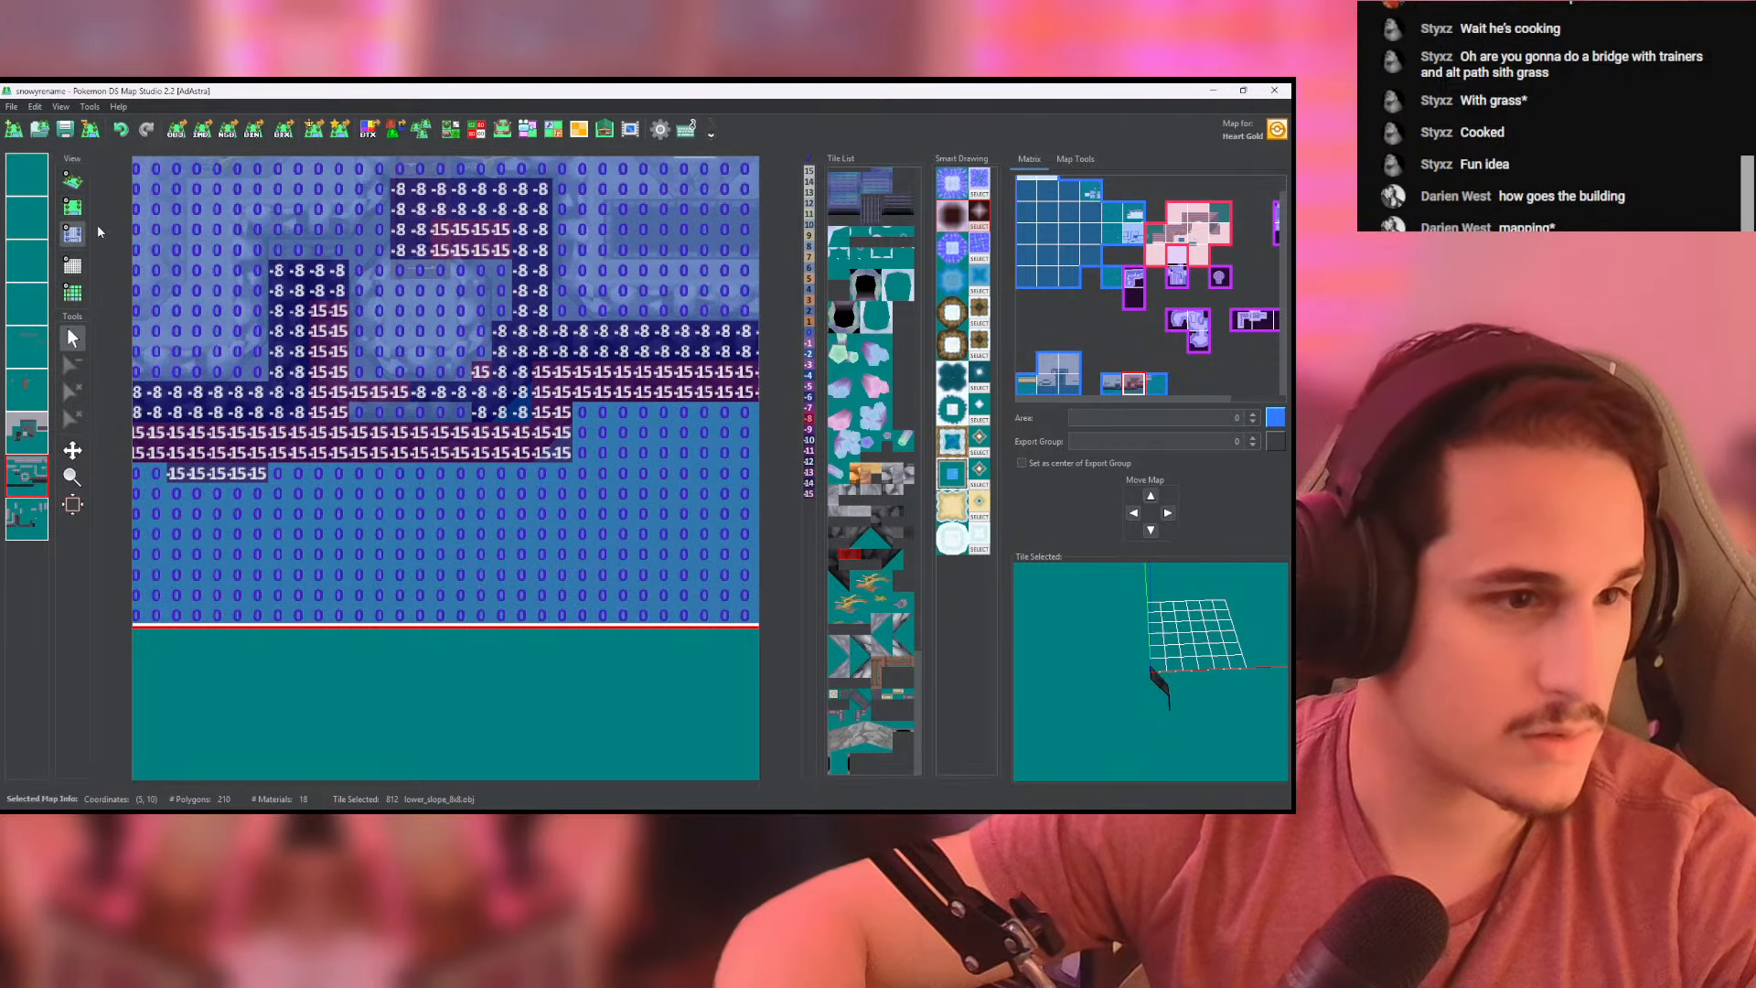
- Fill the gap at the right cliff's lower wall joint with a cliffside_ground tile on the ground layer and check its heights
left_click(73, 207)
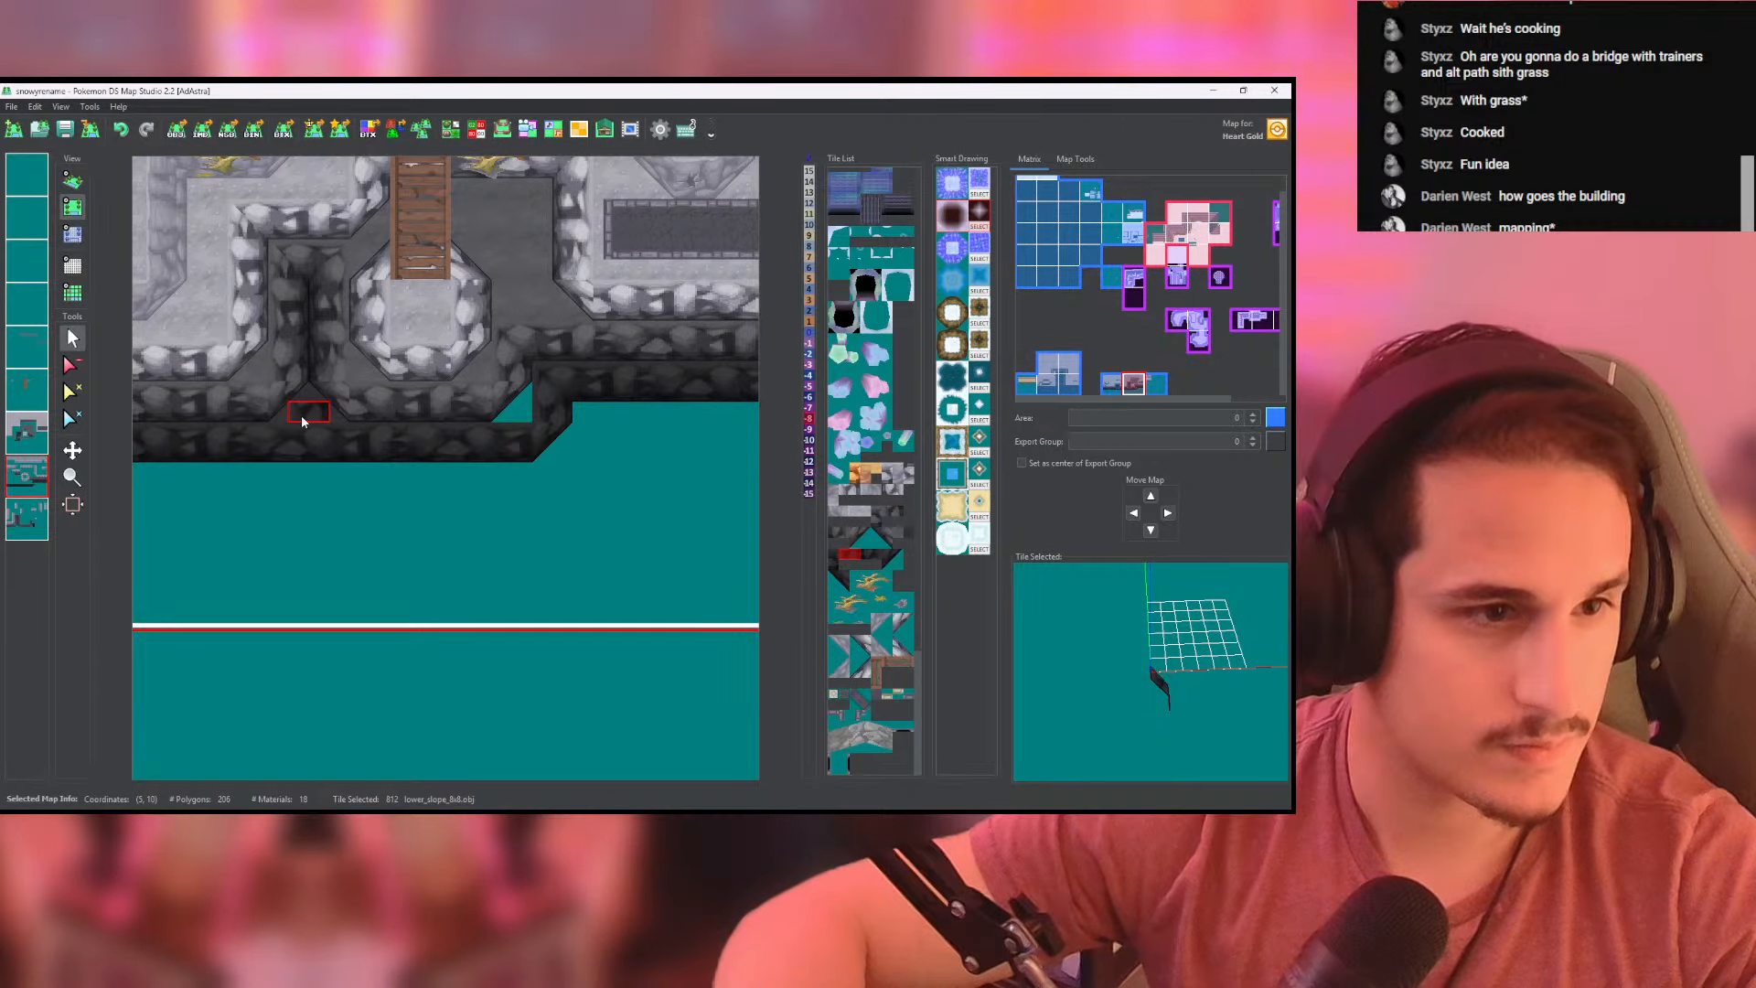
left_click(29, 434)
right_click(295, 418)
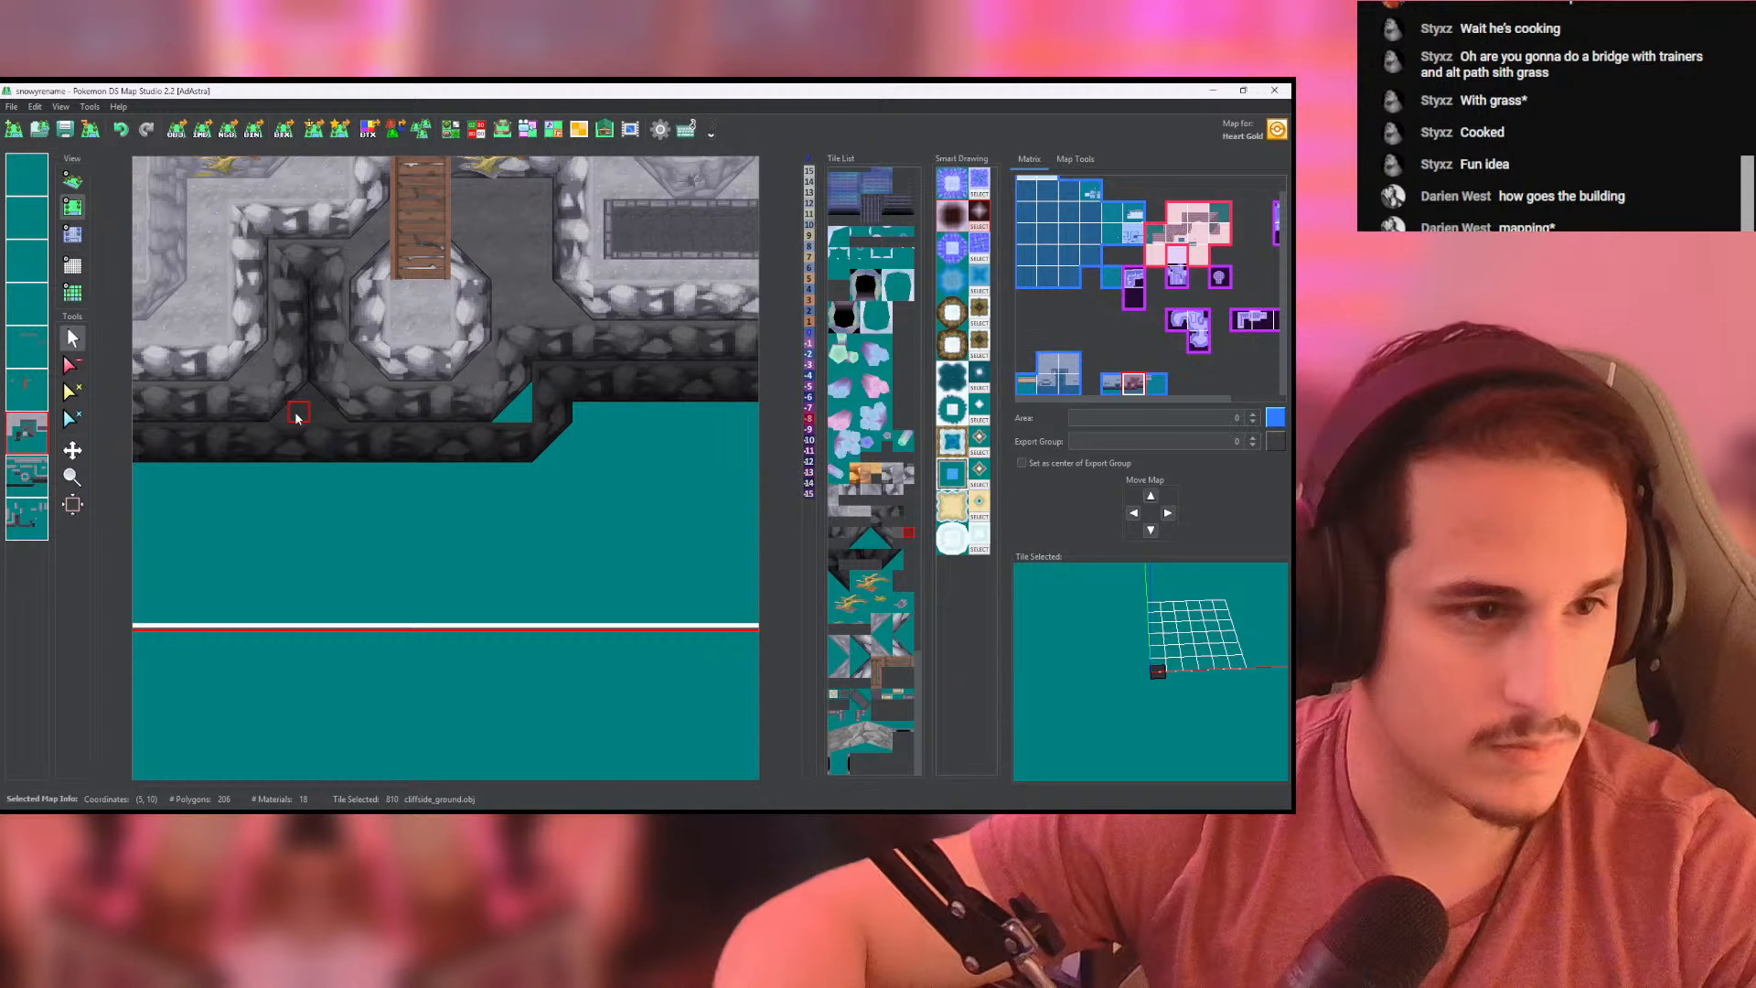
left_click(517, 411)
left_click(73, 234)
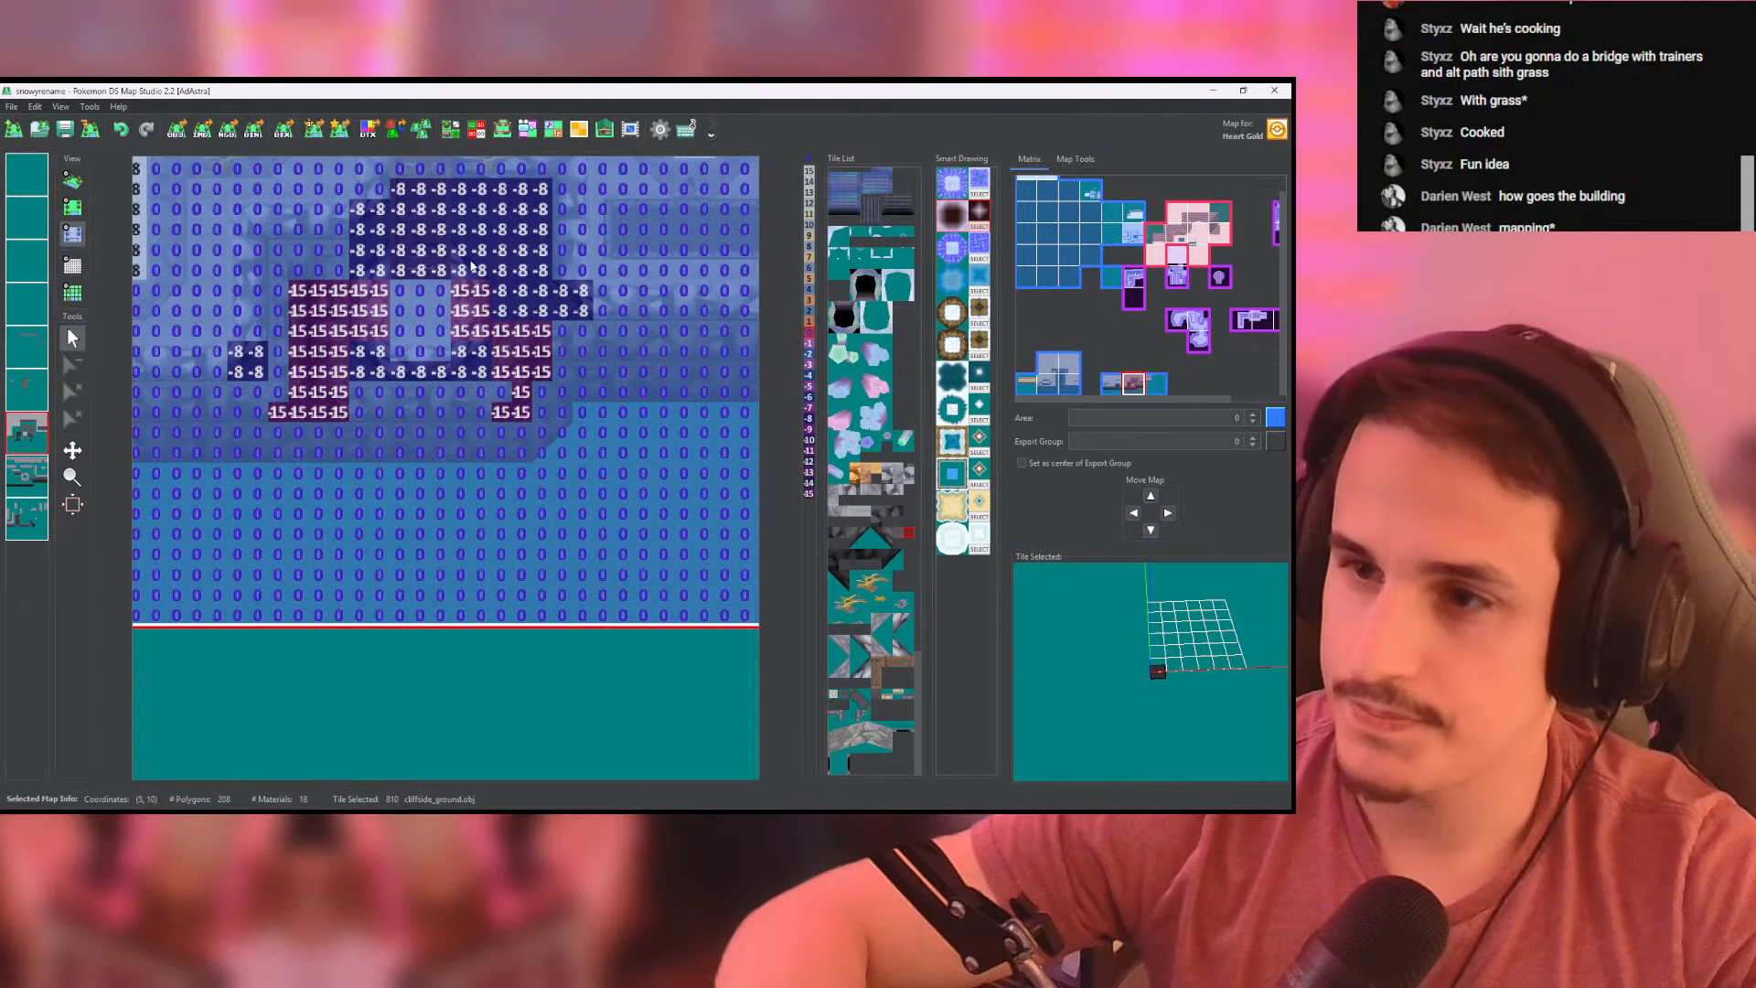
- Save the map and inspect the landing and surrounding cliffs in 3D
left_click(65, 130)
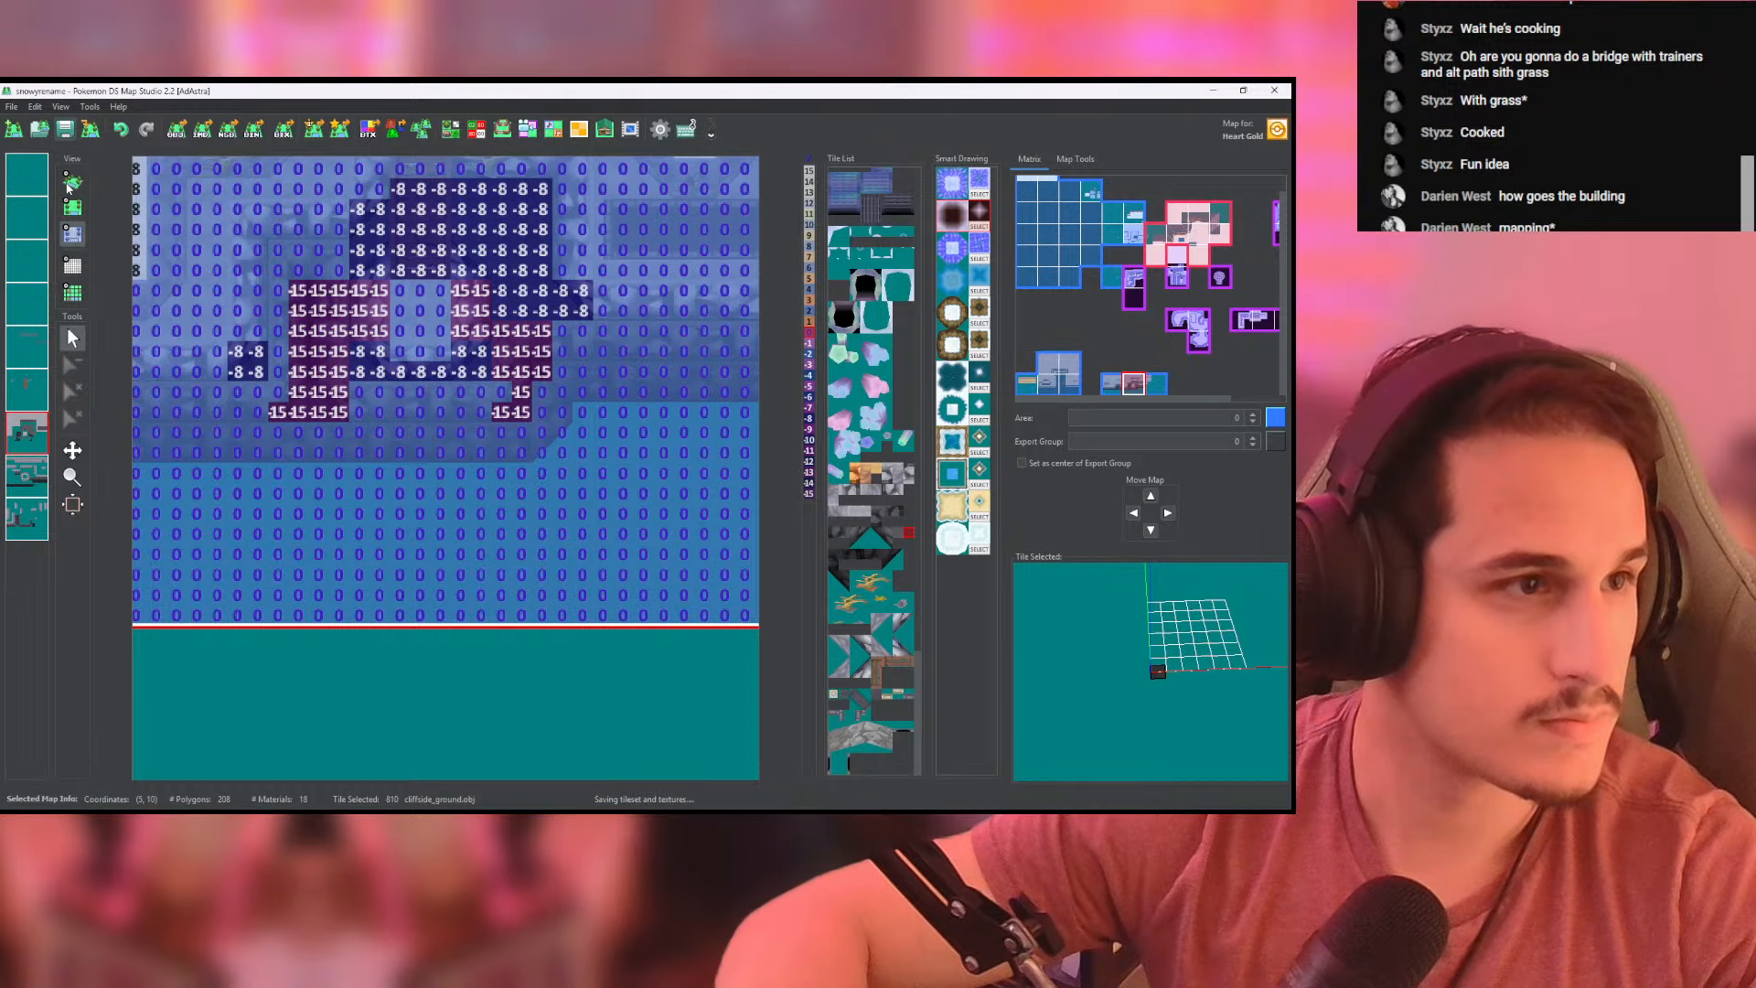
left_click(73, 178)
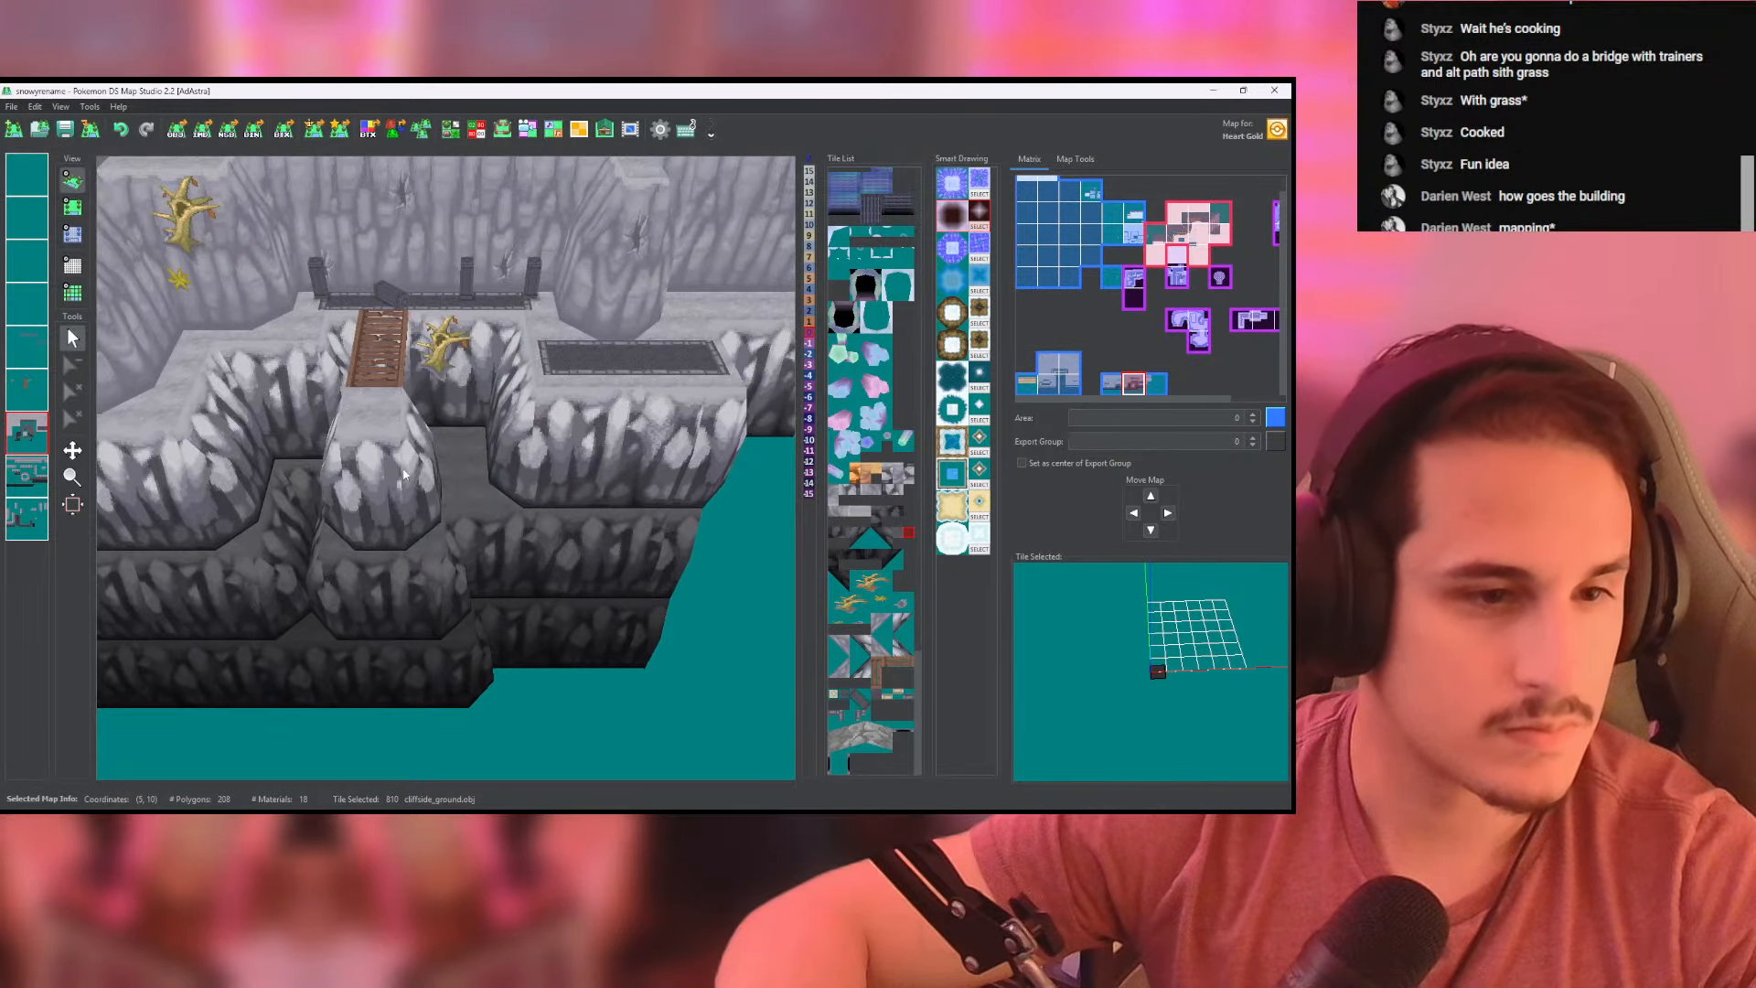
left_click_drag(254, 403, 622, 498)
scroll(556, 422, "up", 4)
scroll(556, 426, "up", 1)
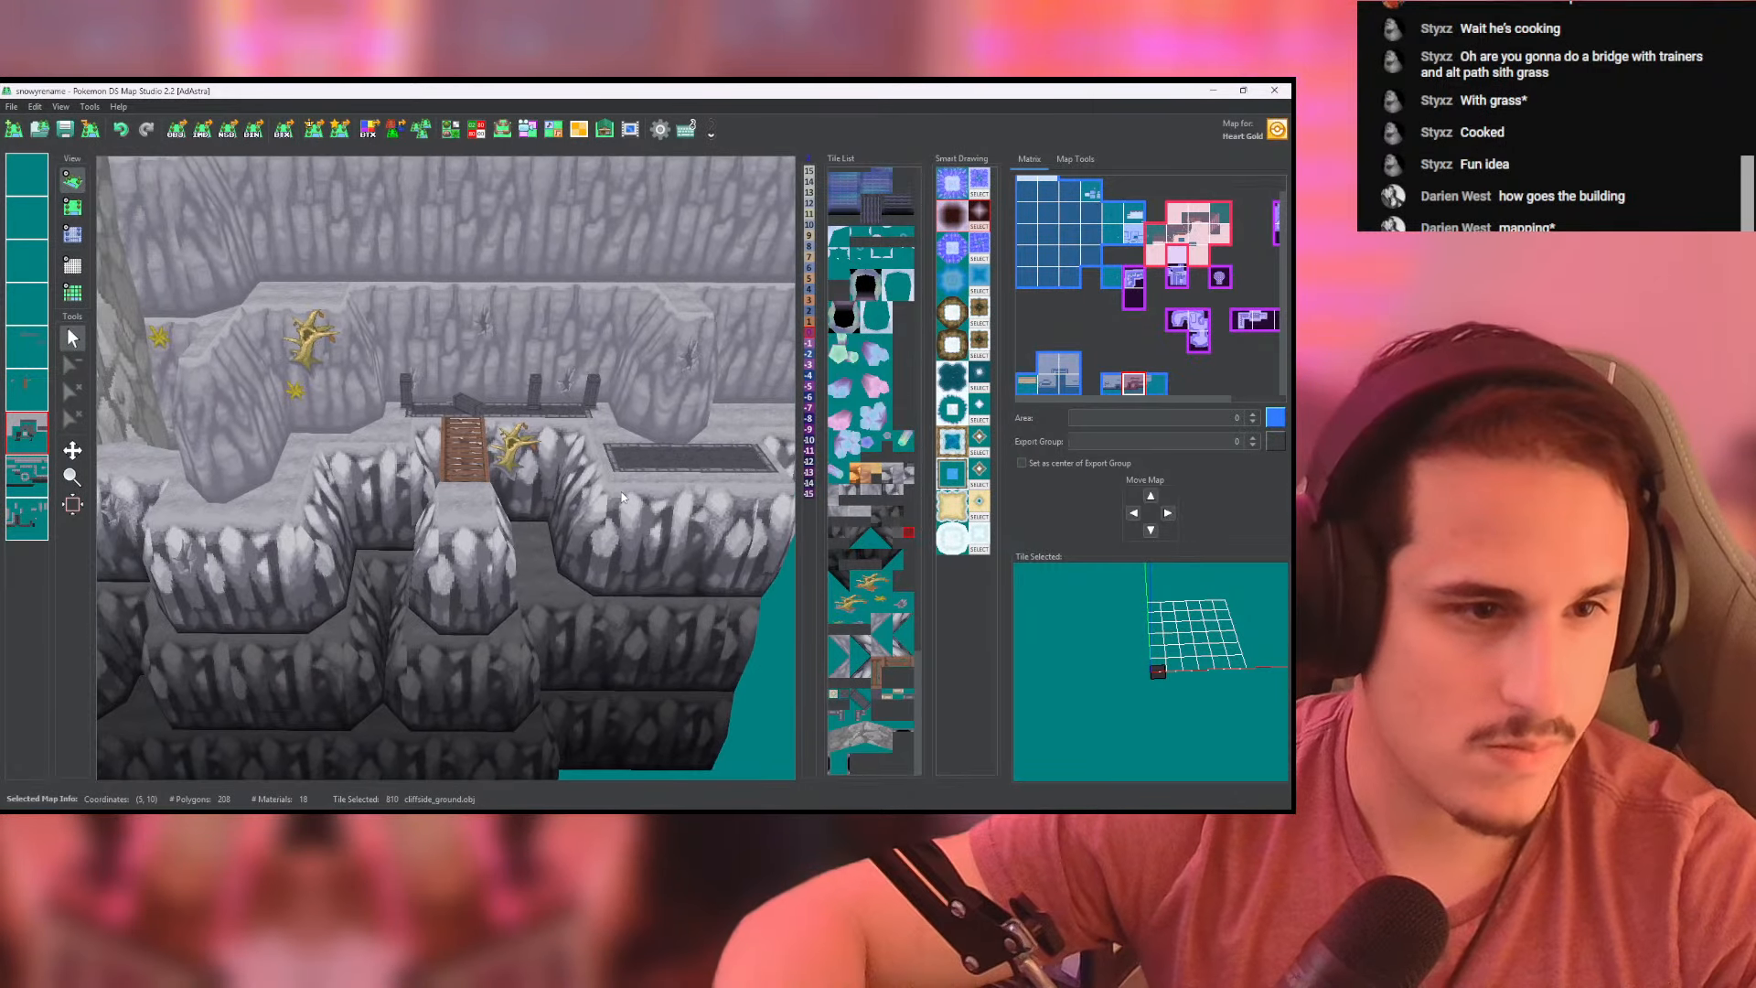
right_click_drag(513, 469, 411, 403)
- Examine the right cliff's front wall in the top-down map, sampling its lower_slope_8x8 and high_corner tiles from the cliff-wall layers
left_click(72, 208)
middle_click_drag(529, 403, 437, 408)
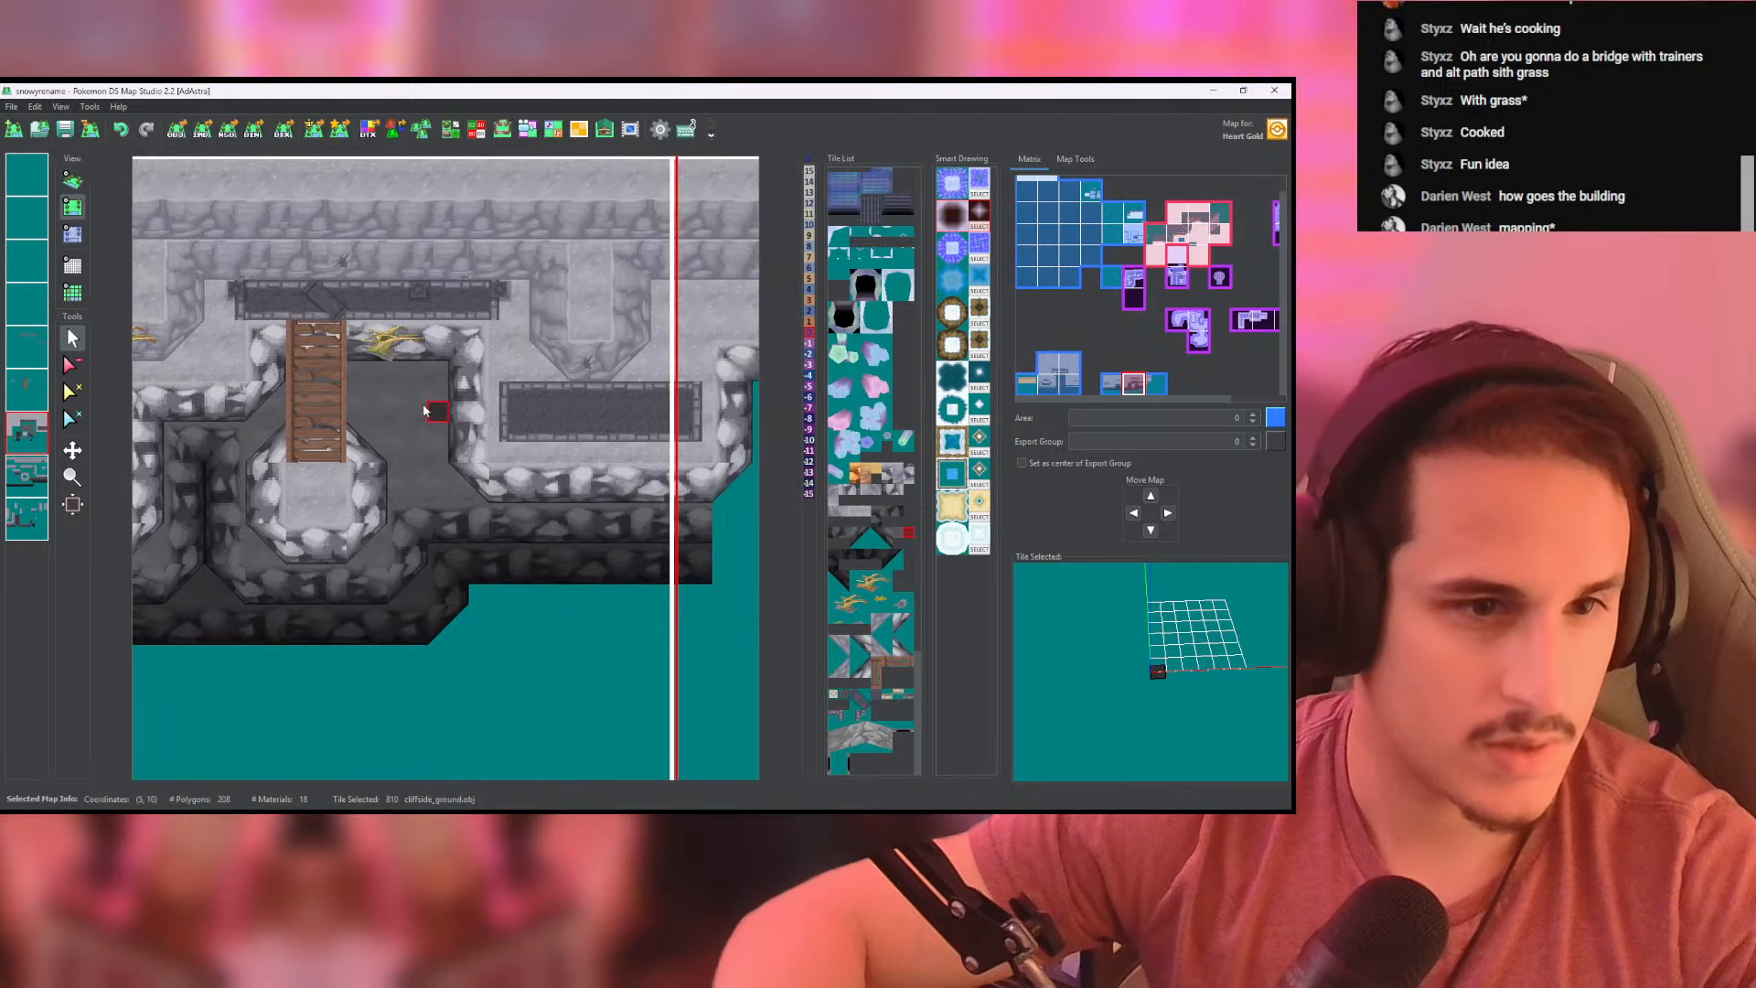
middle_click_drag(610, 433, 496, 436)
scroll(397, 451, "up", 6)
scroll(494, 439, "down", 3)
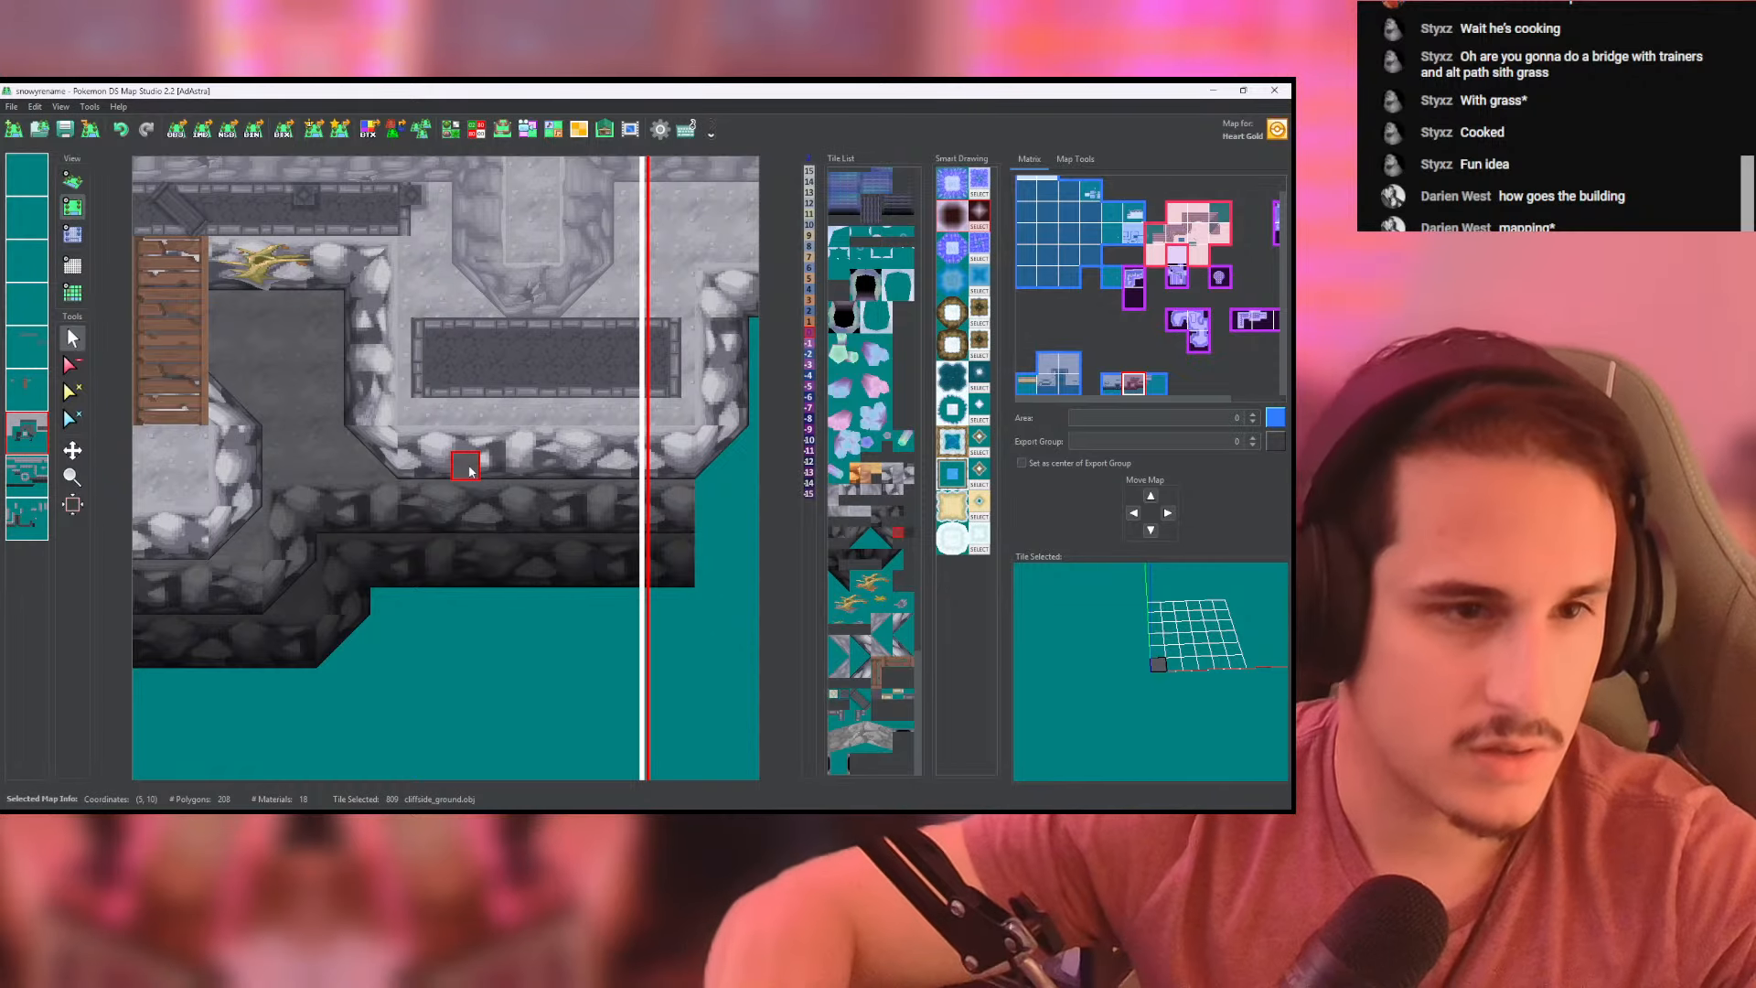
middle_click_drag(518, 463, 490, 424)
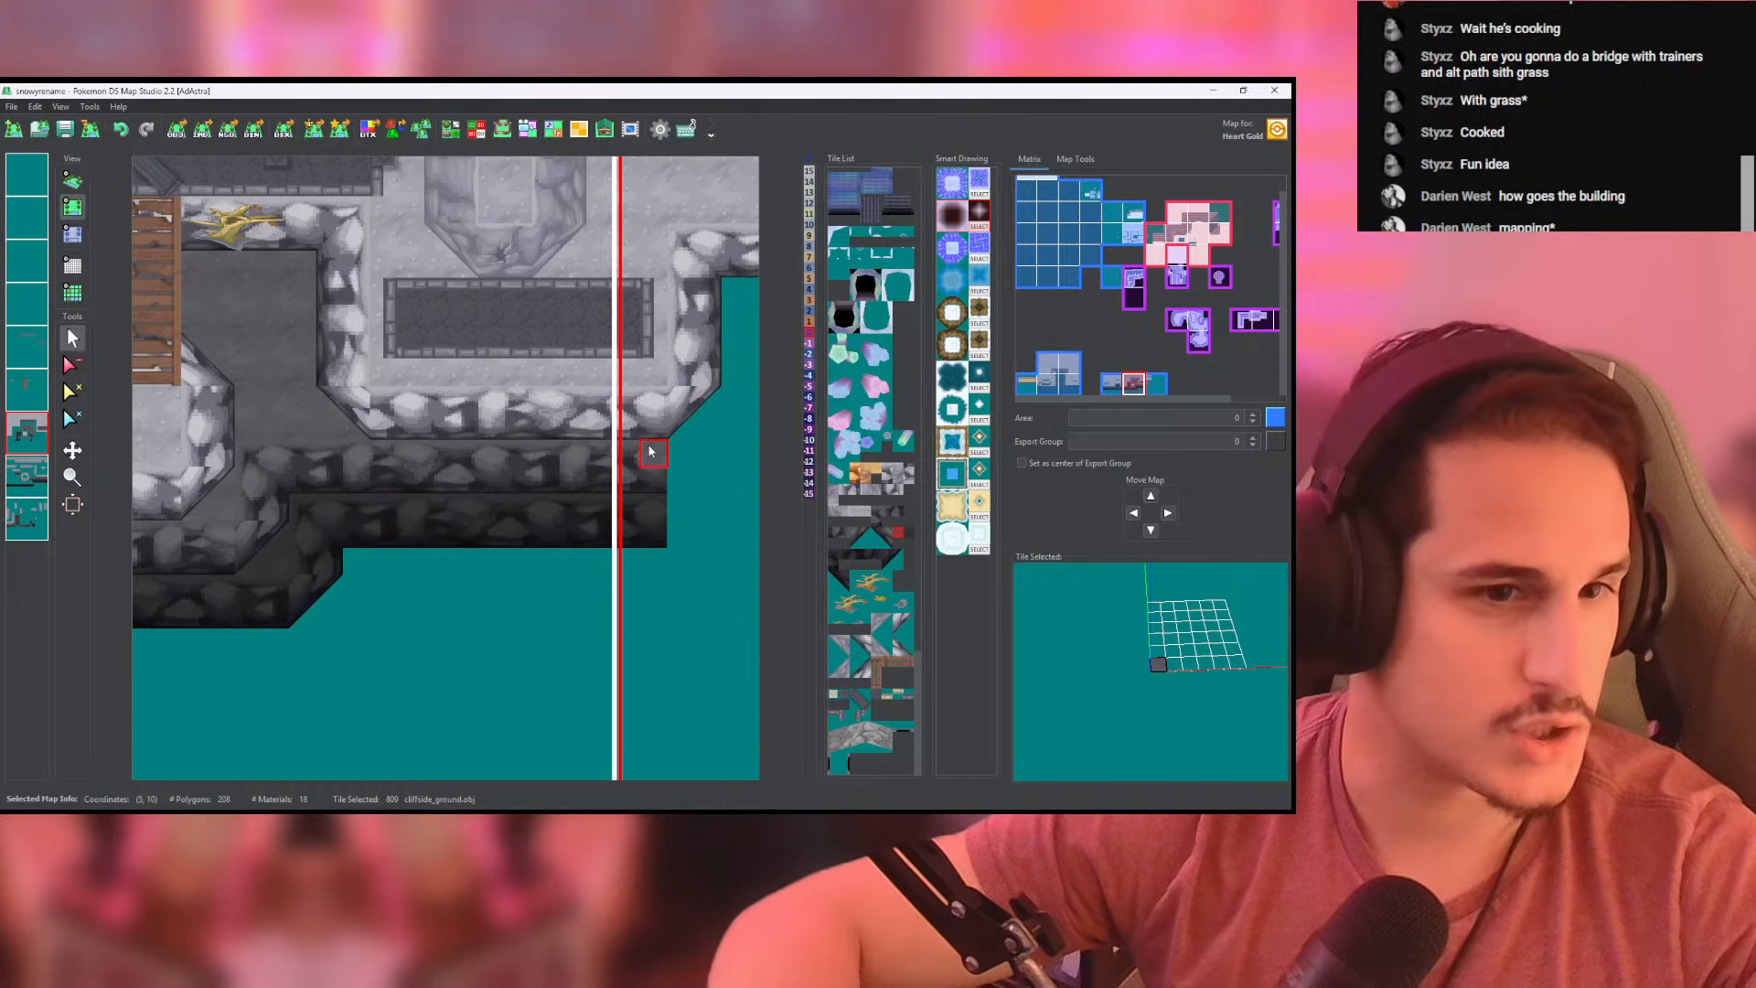
left_click(28, 477)
right_click(440, 422)
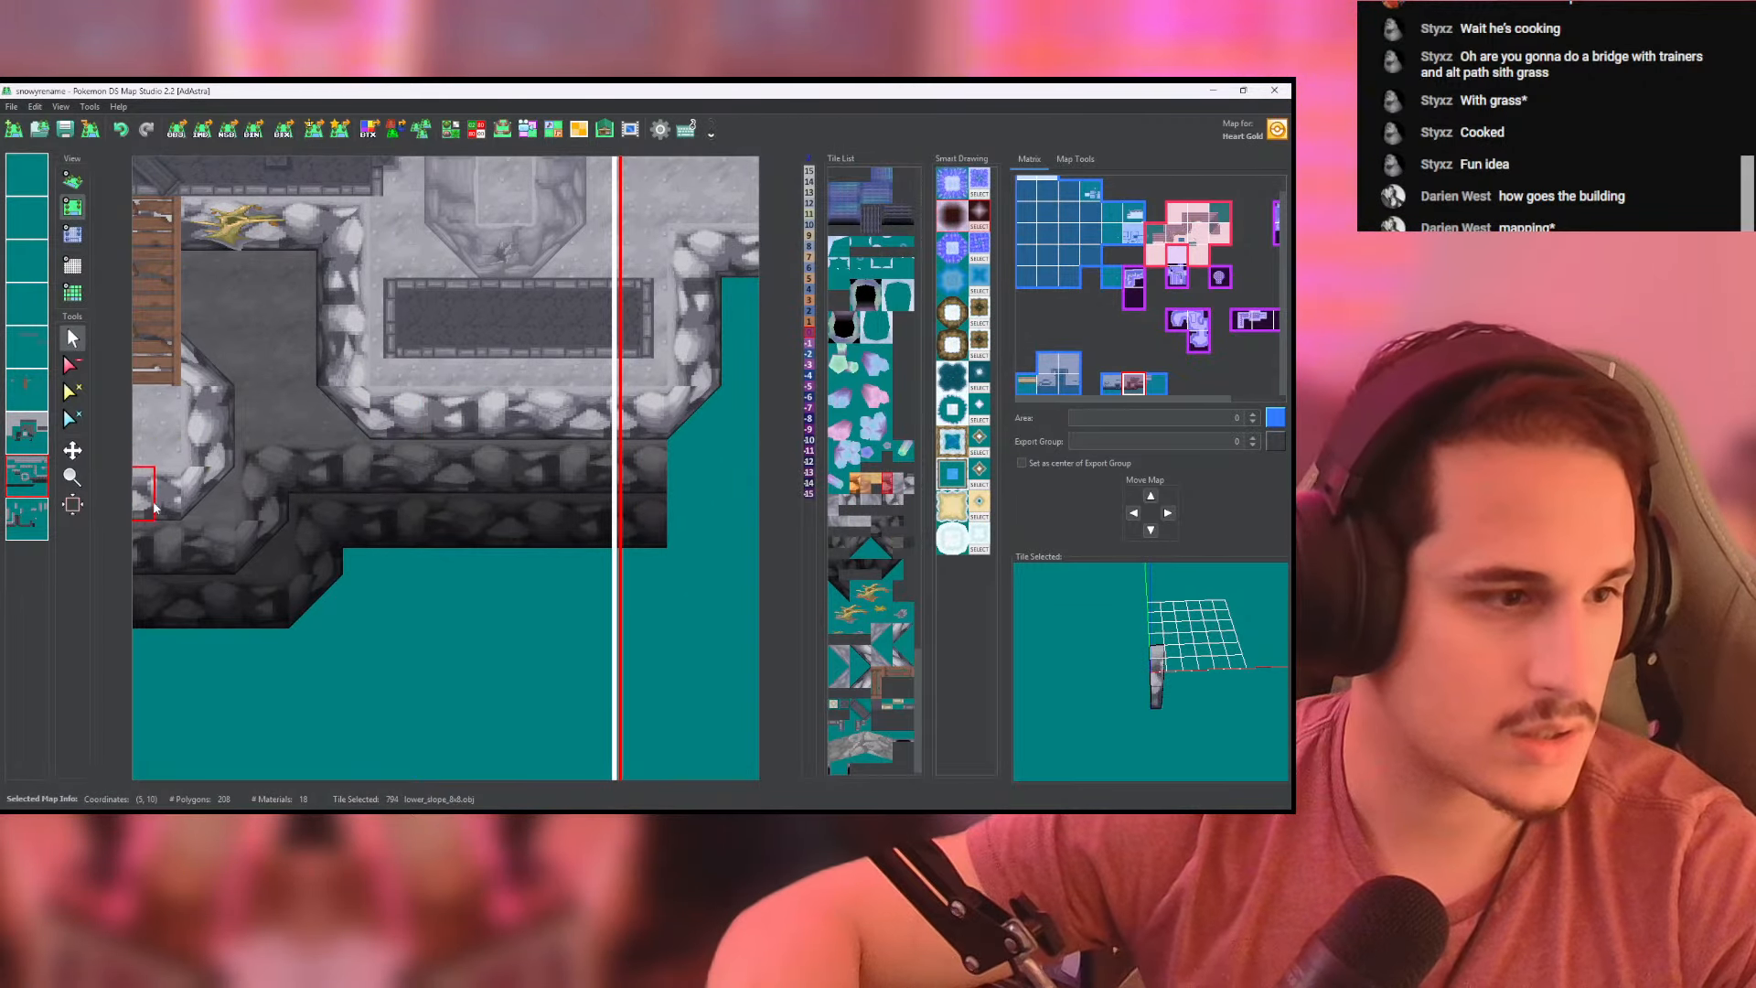
left_click(27, 519)
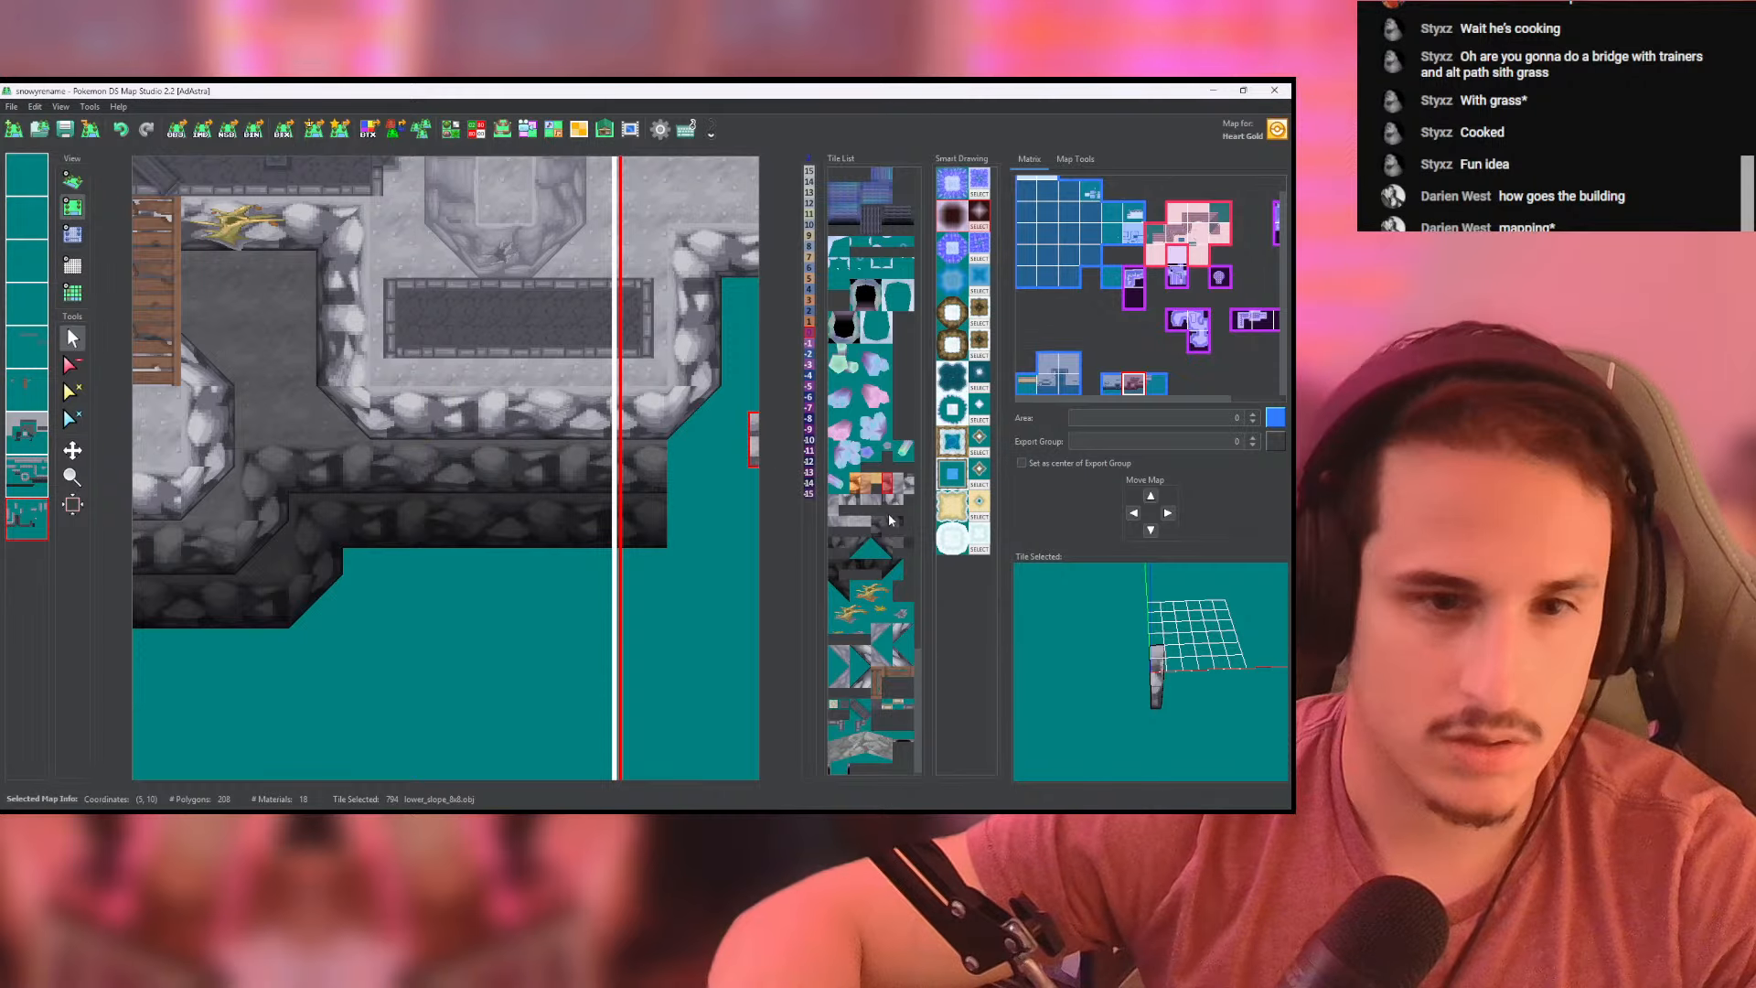
right_click(340, 434)
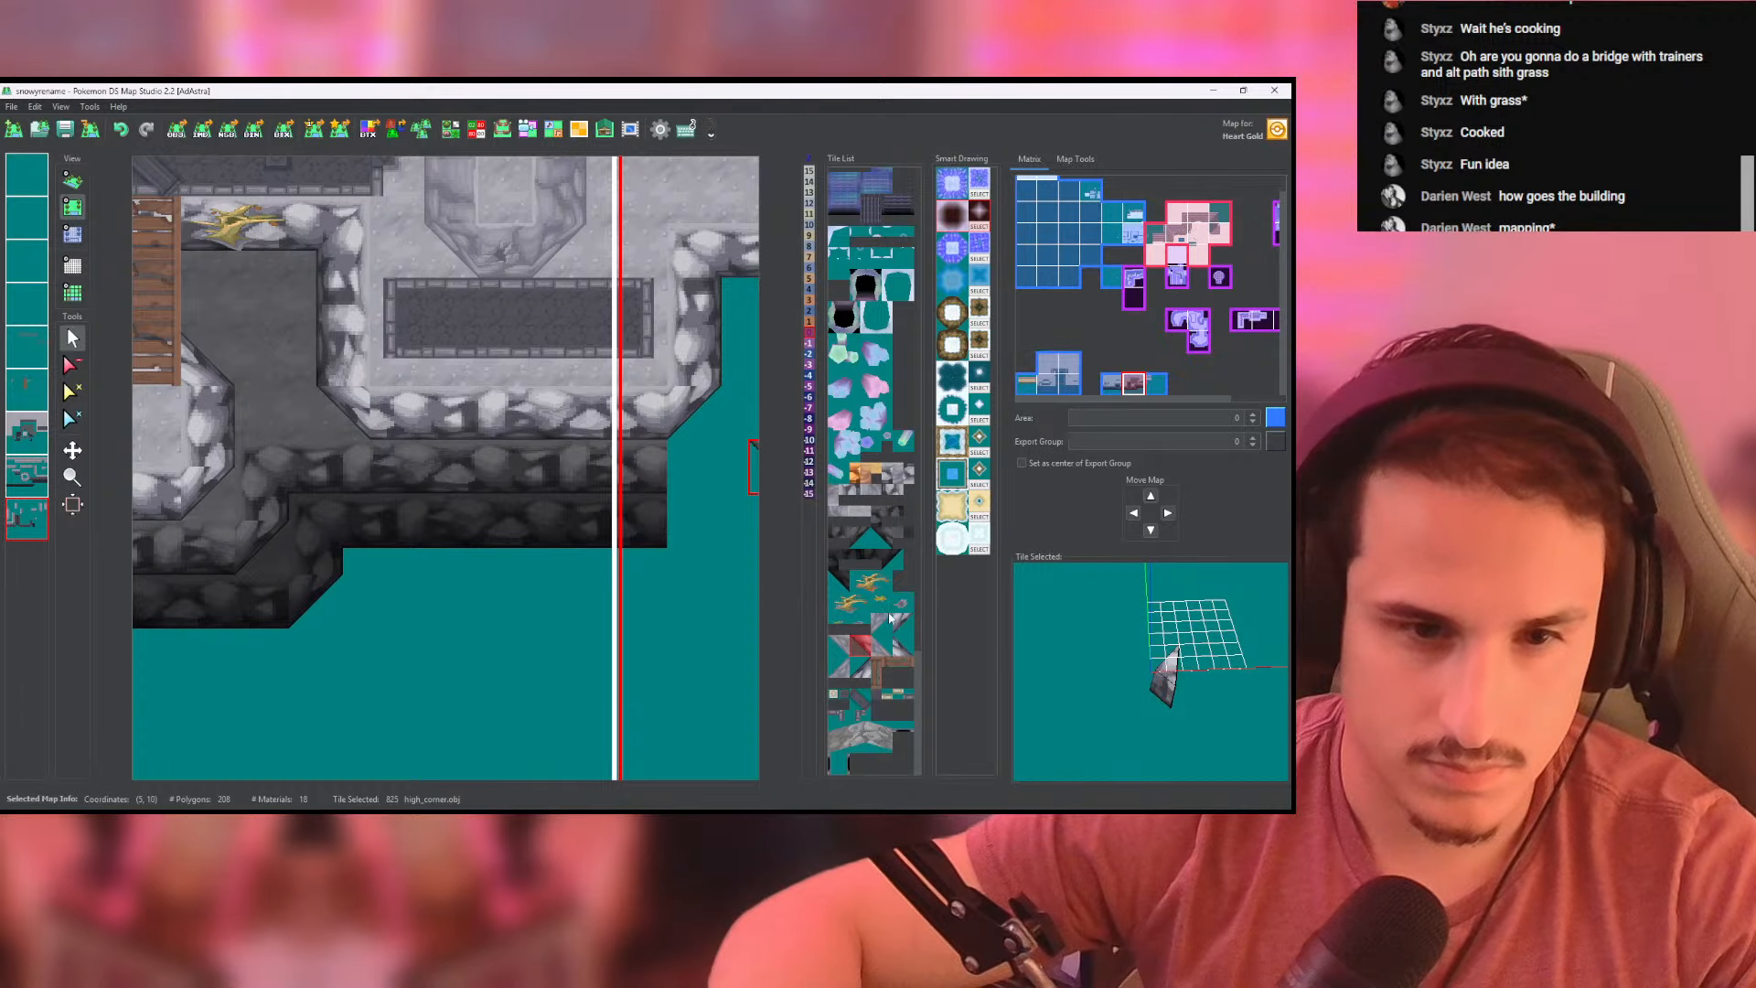
- Erase the right cliff's front wall and the two dark wall rows below it on the upper cliff-wall layer, checking the gap in 3D
left_click(38, 481)
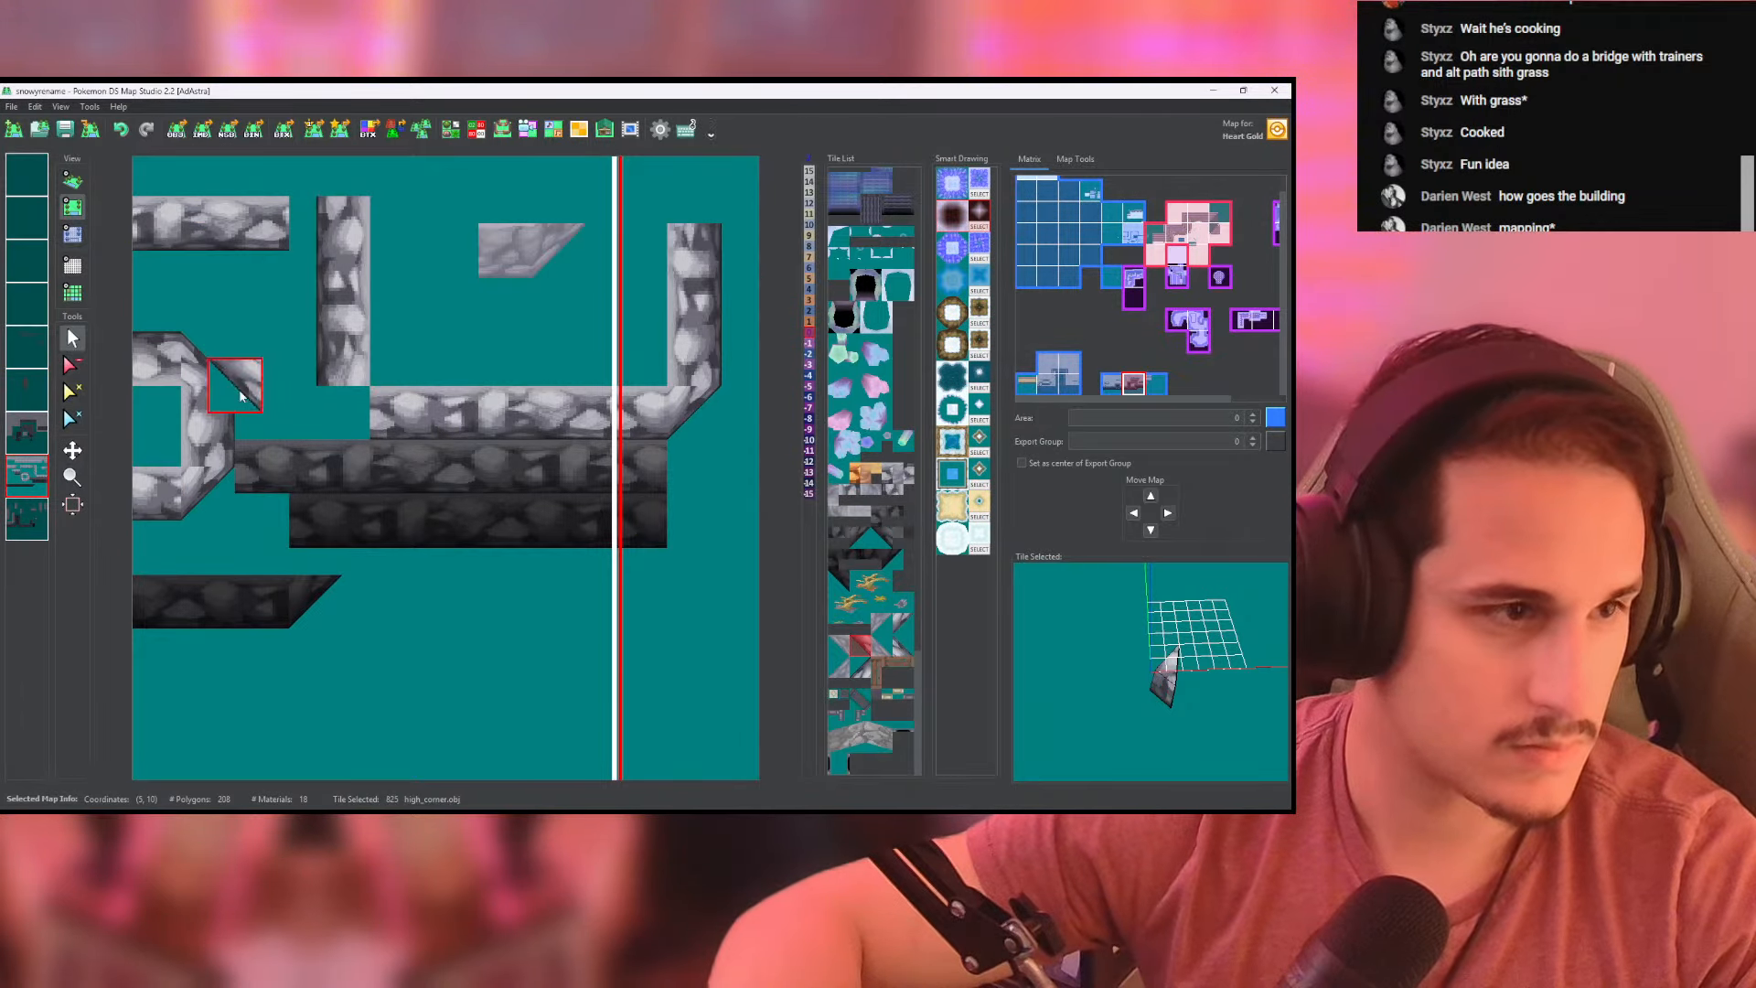
left_click(73, 366)
mouse_move(243, 480)
left_mouse_down()
mouse_move(335, 534)
mouse_move(670, 508)
mouse_move(372, 458)
mouse_move(674, 423)
mouse_move(353, 417)
left_mouse_up()
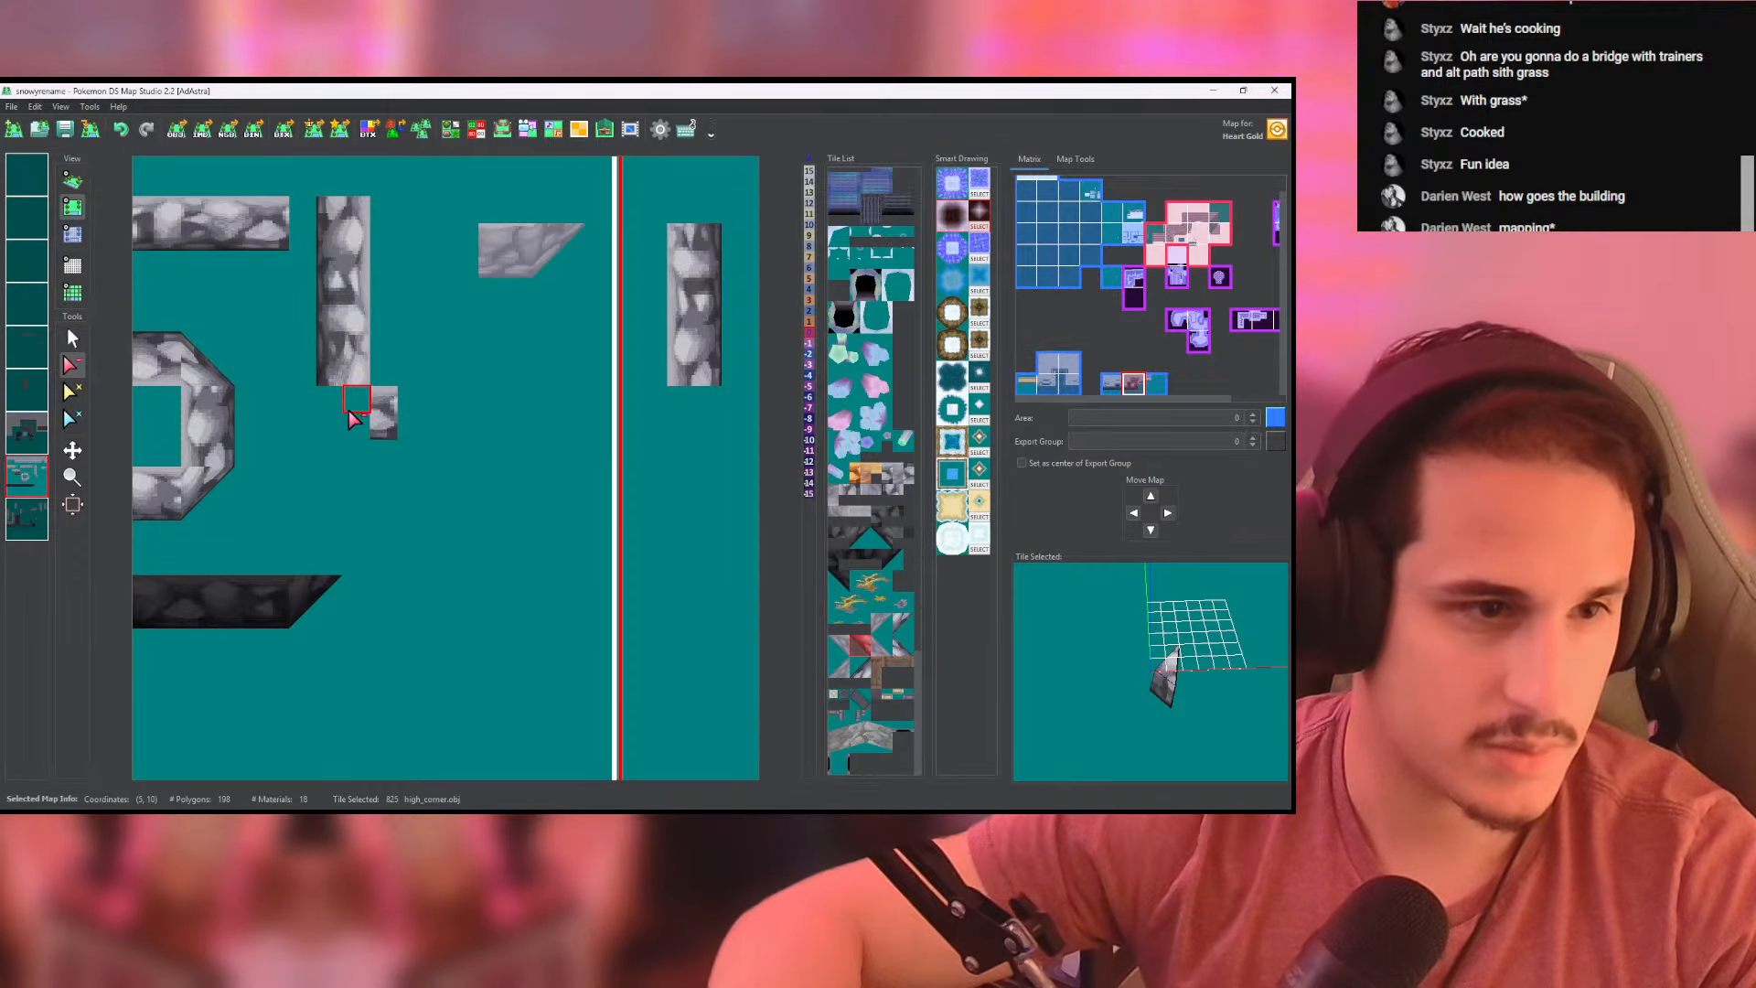
middle_click(25, 478)
right_click(25, 478)
left_click(73, 181)
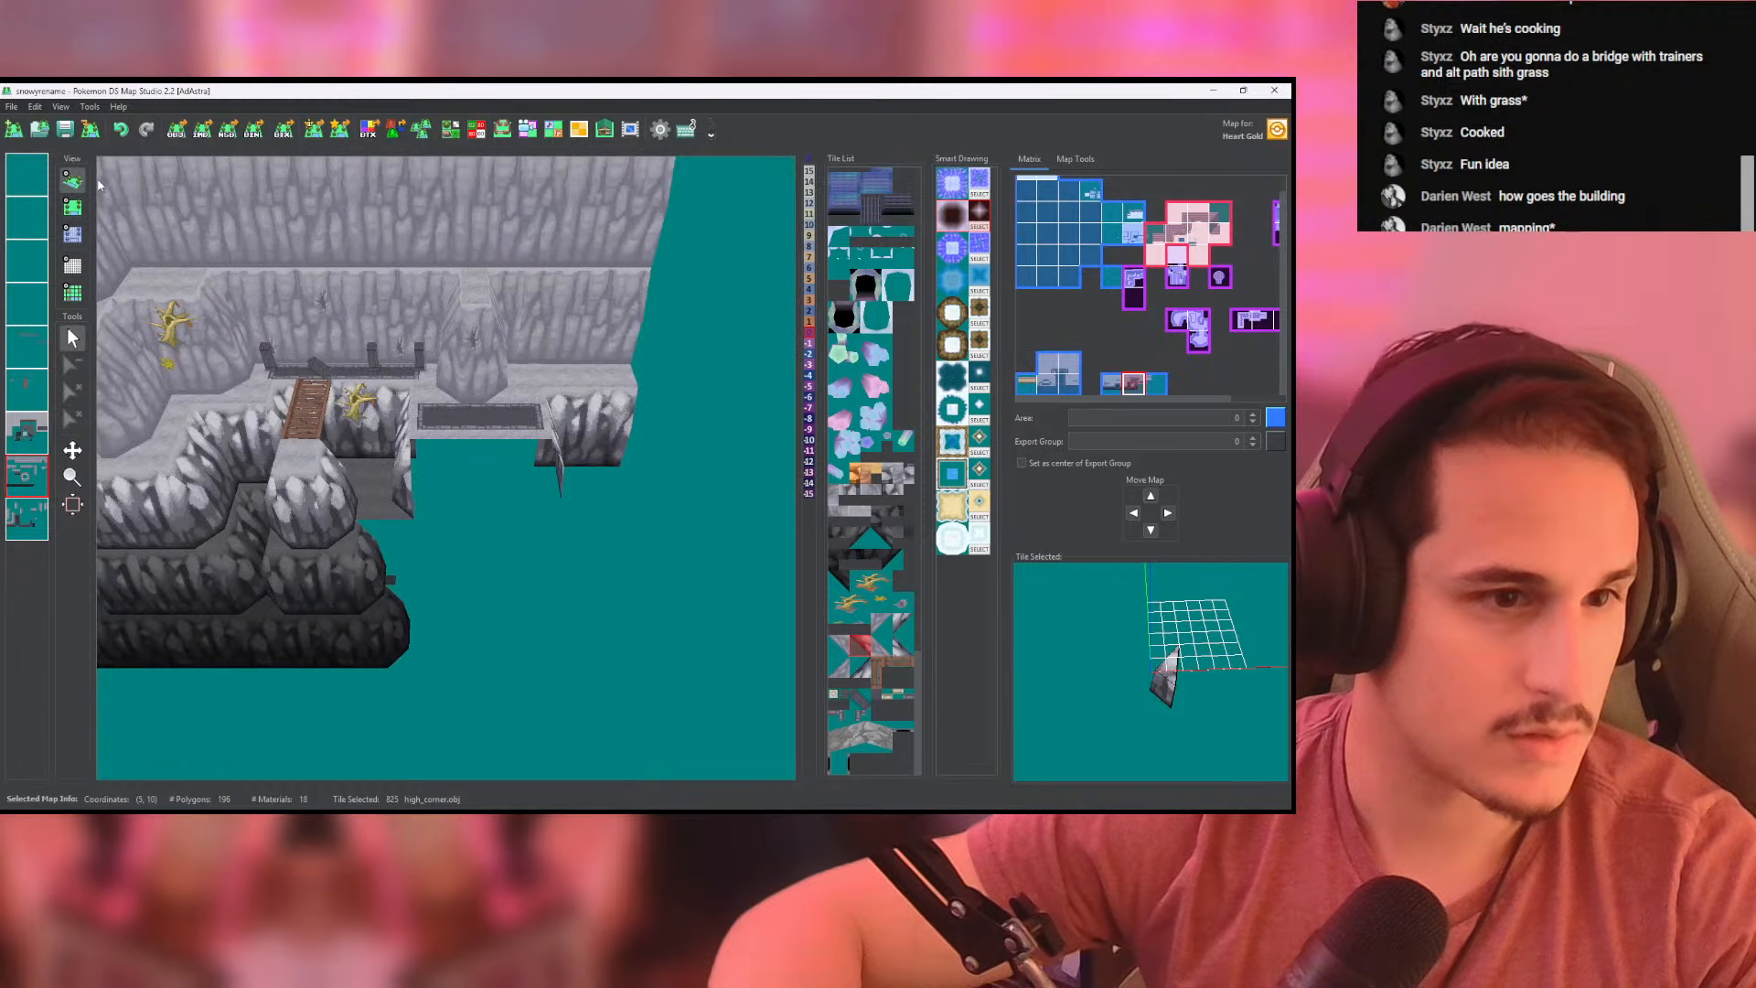
- Place a short run of front-facing lower_slope_8x8 tiles beside the right cliff's slanted corner on the upper cliff-wall layer
left_click(80, 211)
right_click(149, 503)
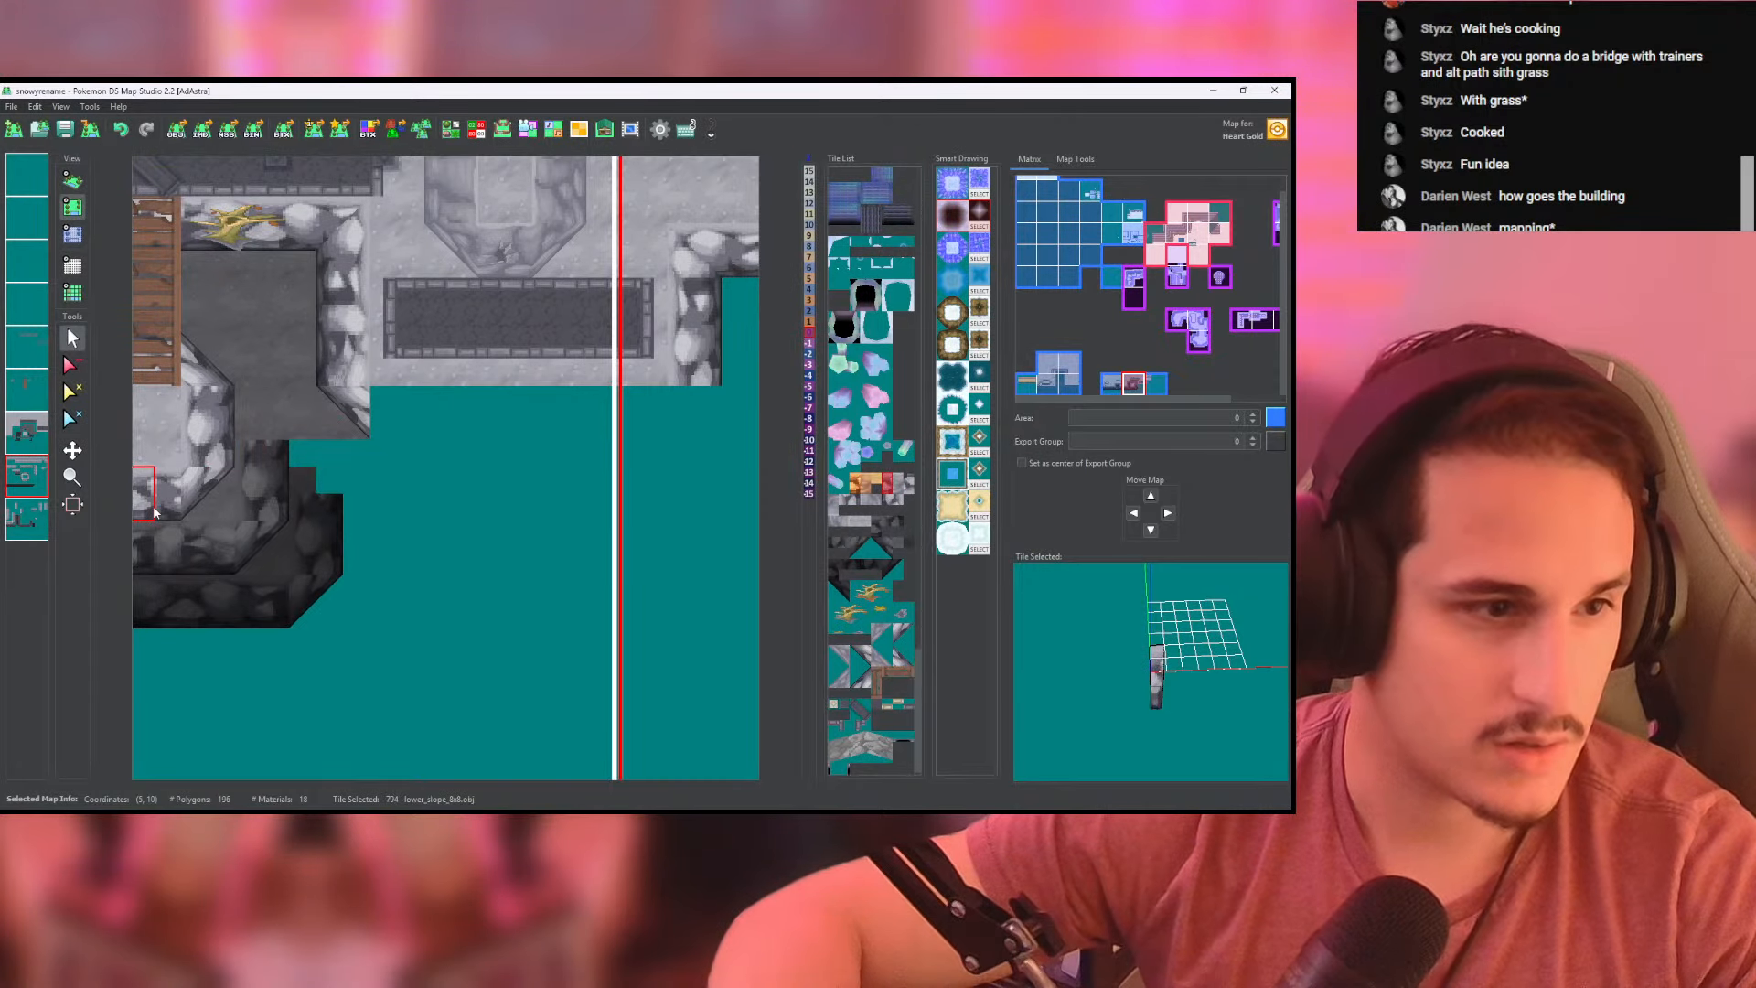
middle_click_drag(440, 411, 452, 413)
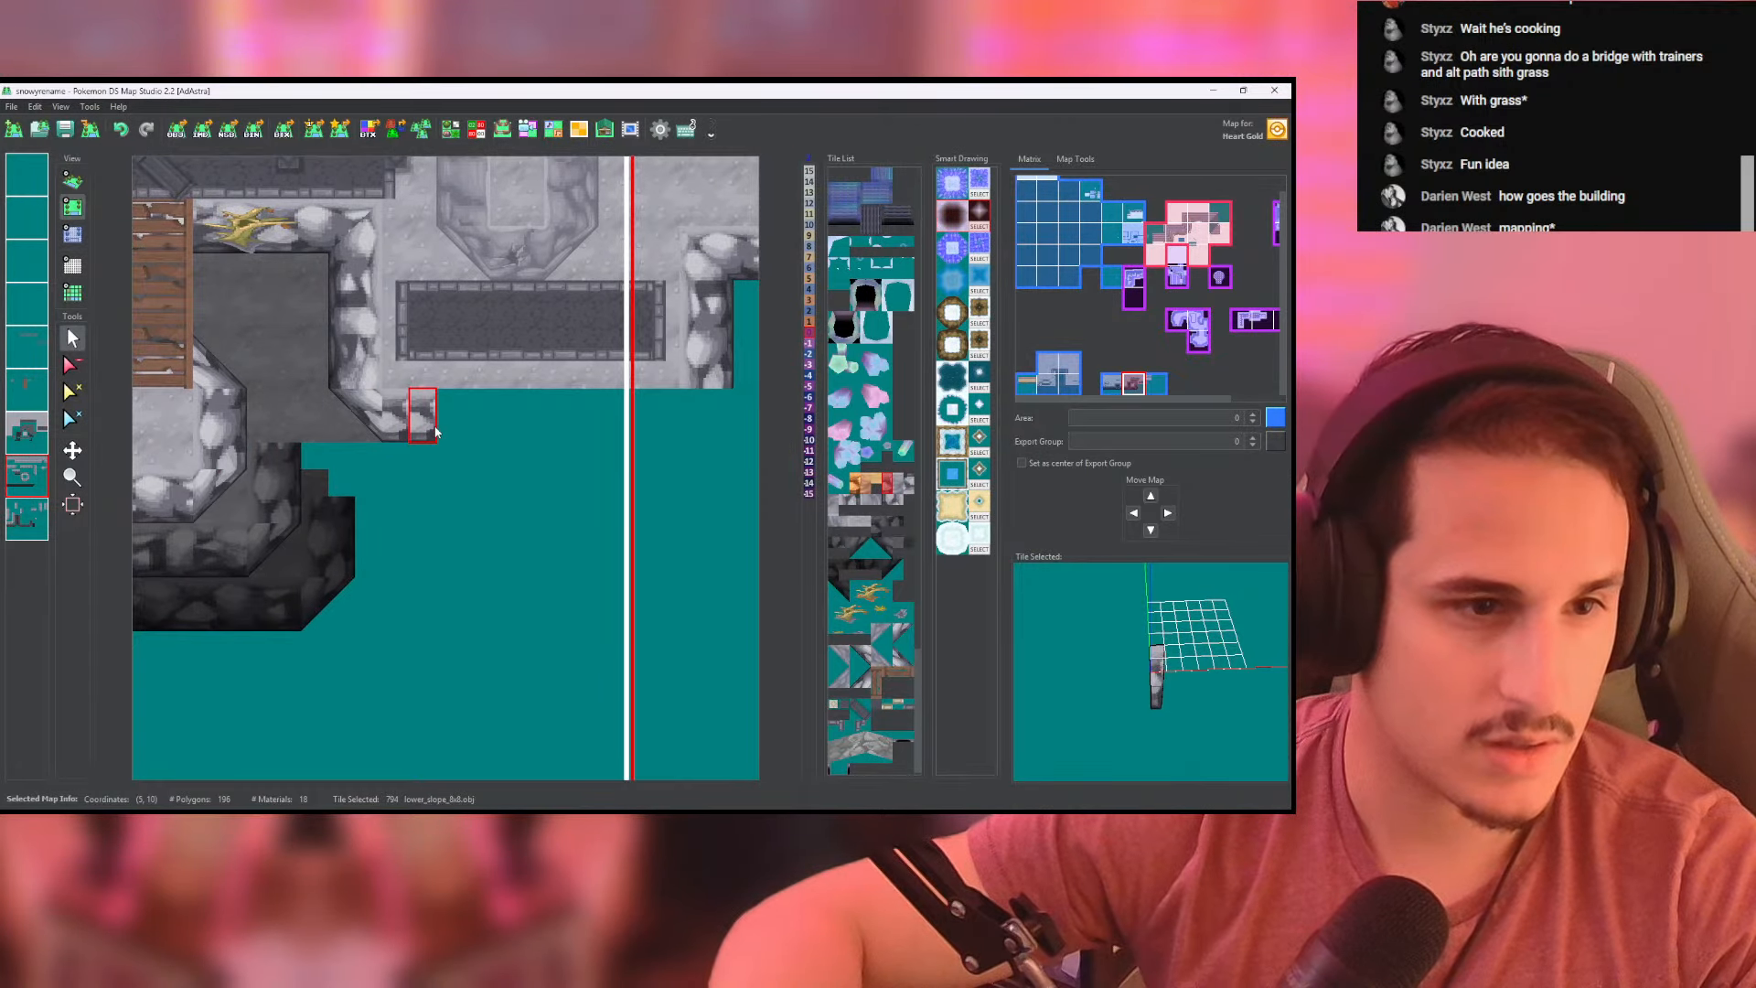
left_click(441, 430)
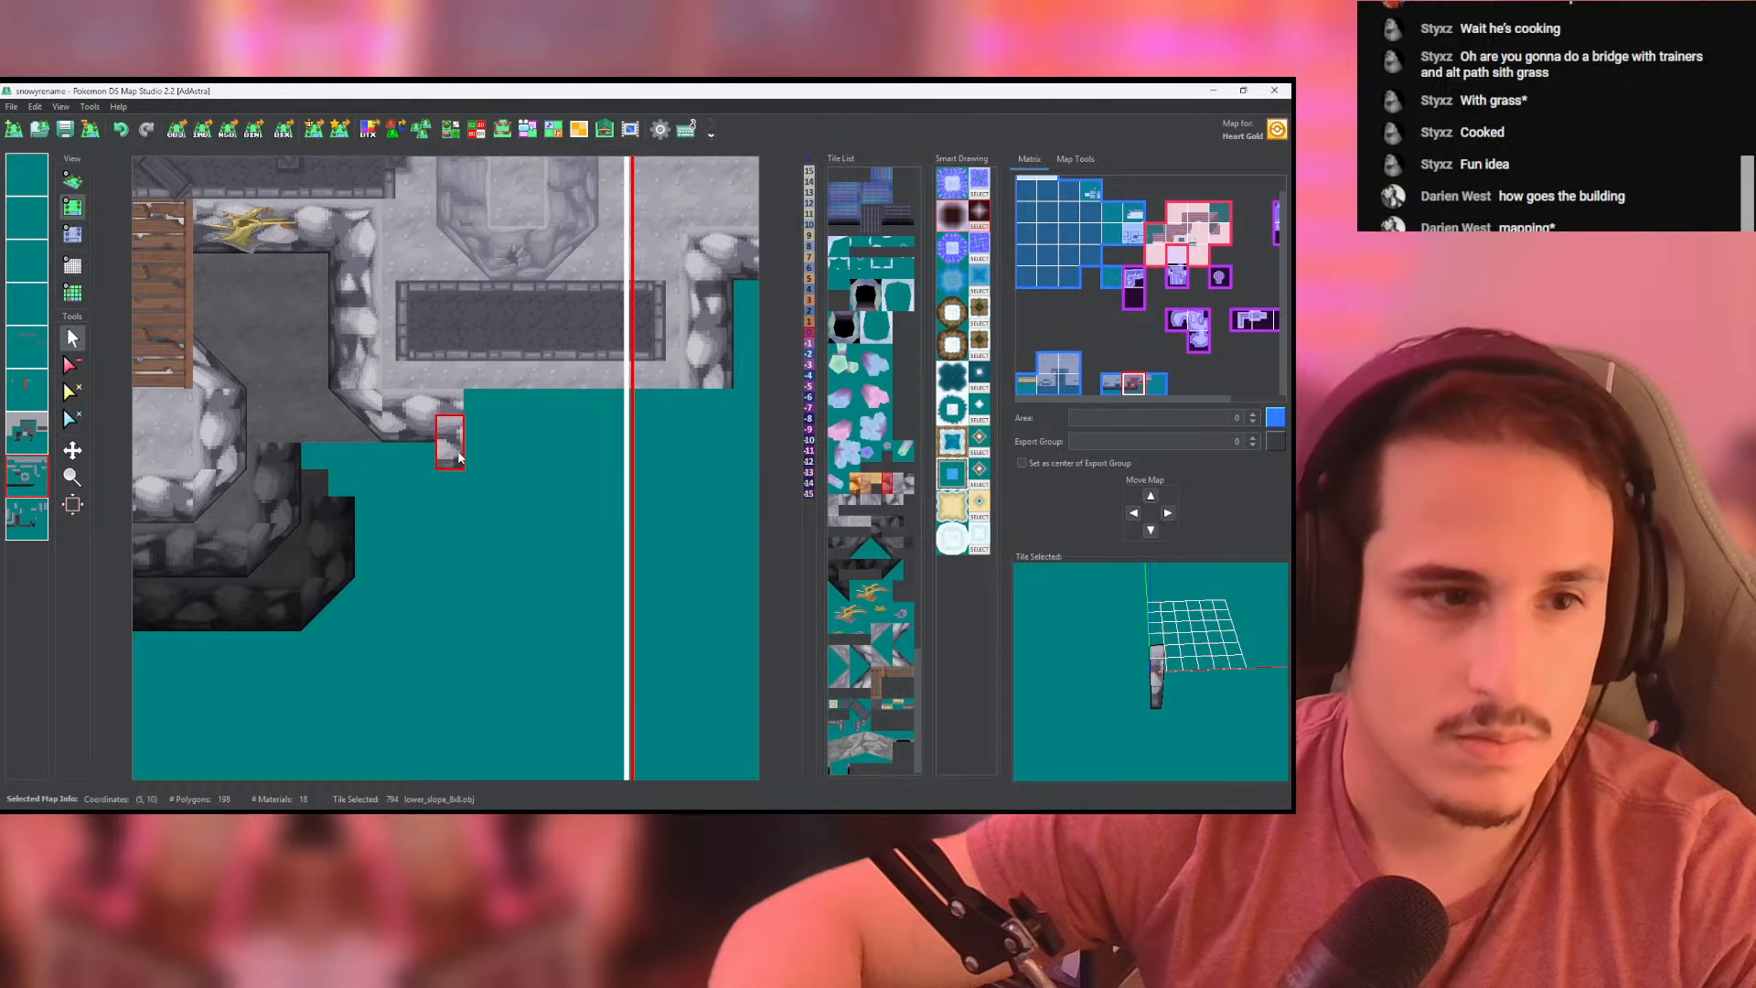
left_click_drag(450, 435, 397, 436)
middle_click_drag(415, 437, 465, 463)
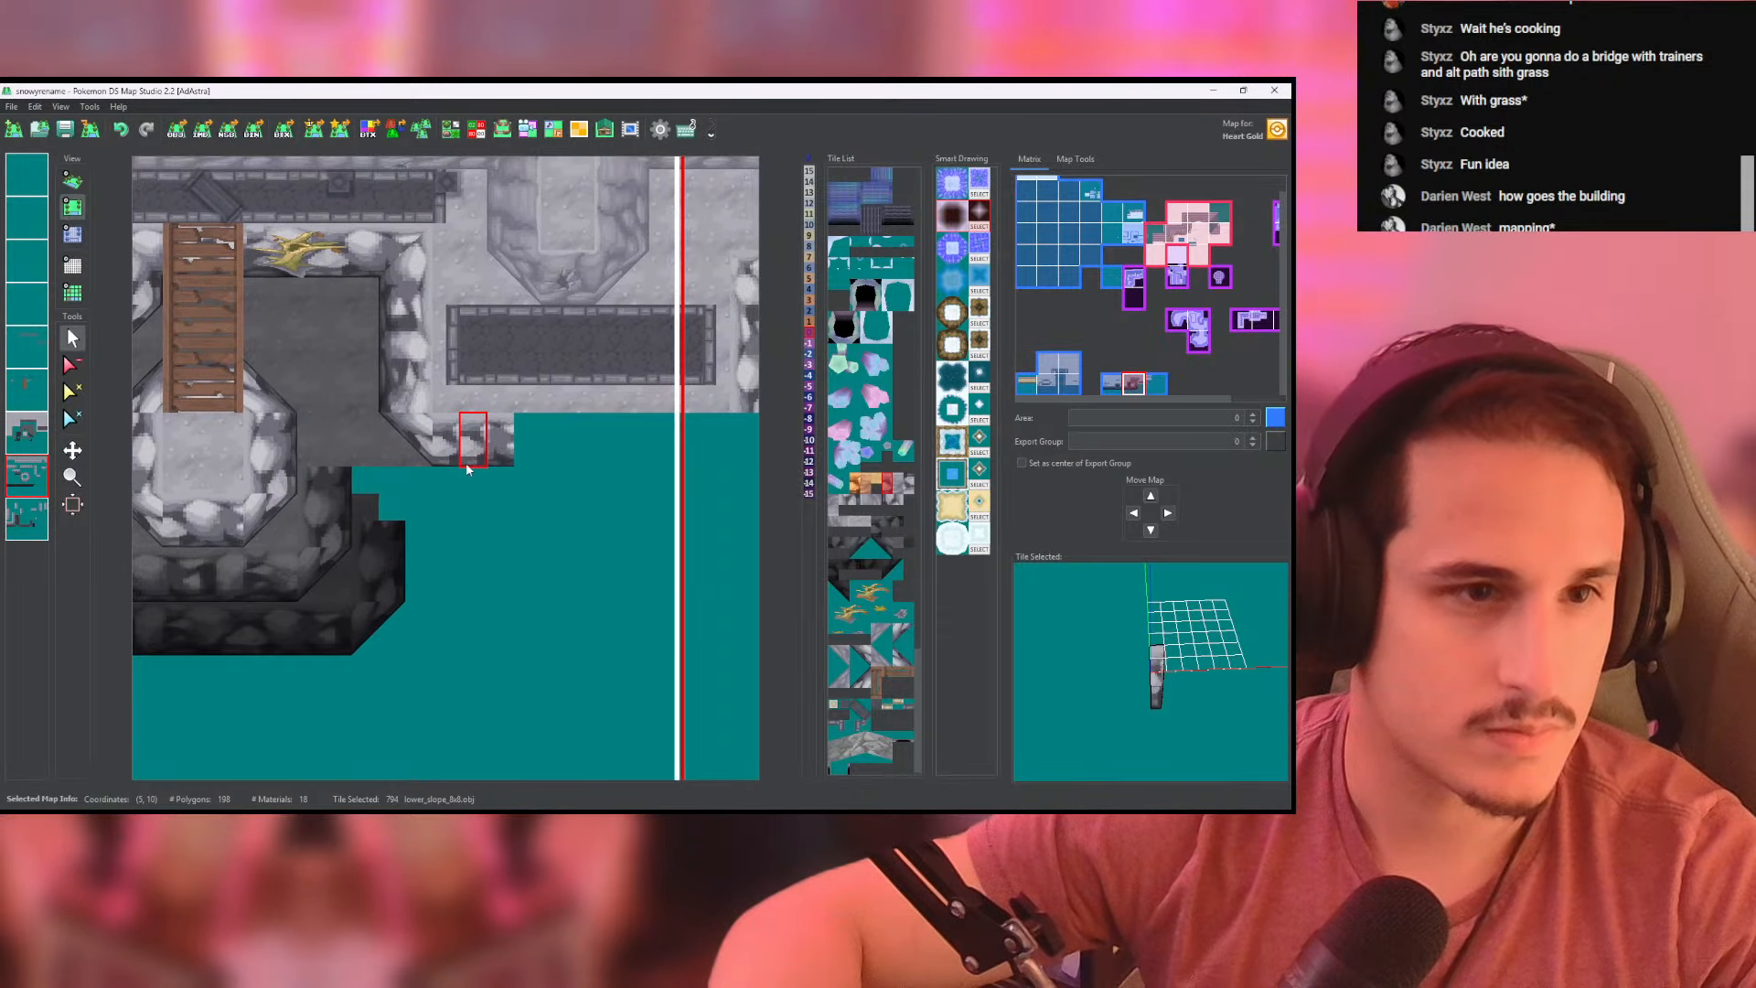
- Move the right cliff's slanted corner higher with a high_corner tile on the lower cliff-wall layer, erasing the overlapping side wall and the old corner
left_click(23, 512)
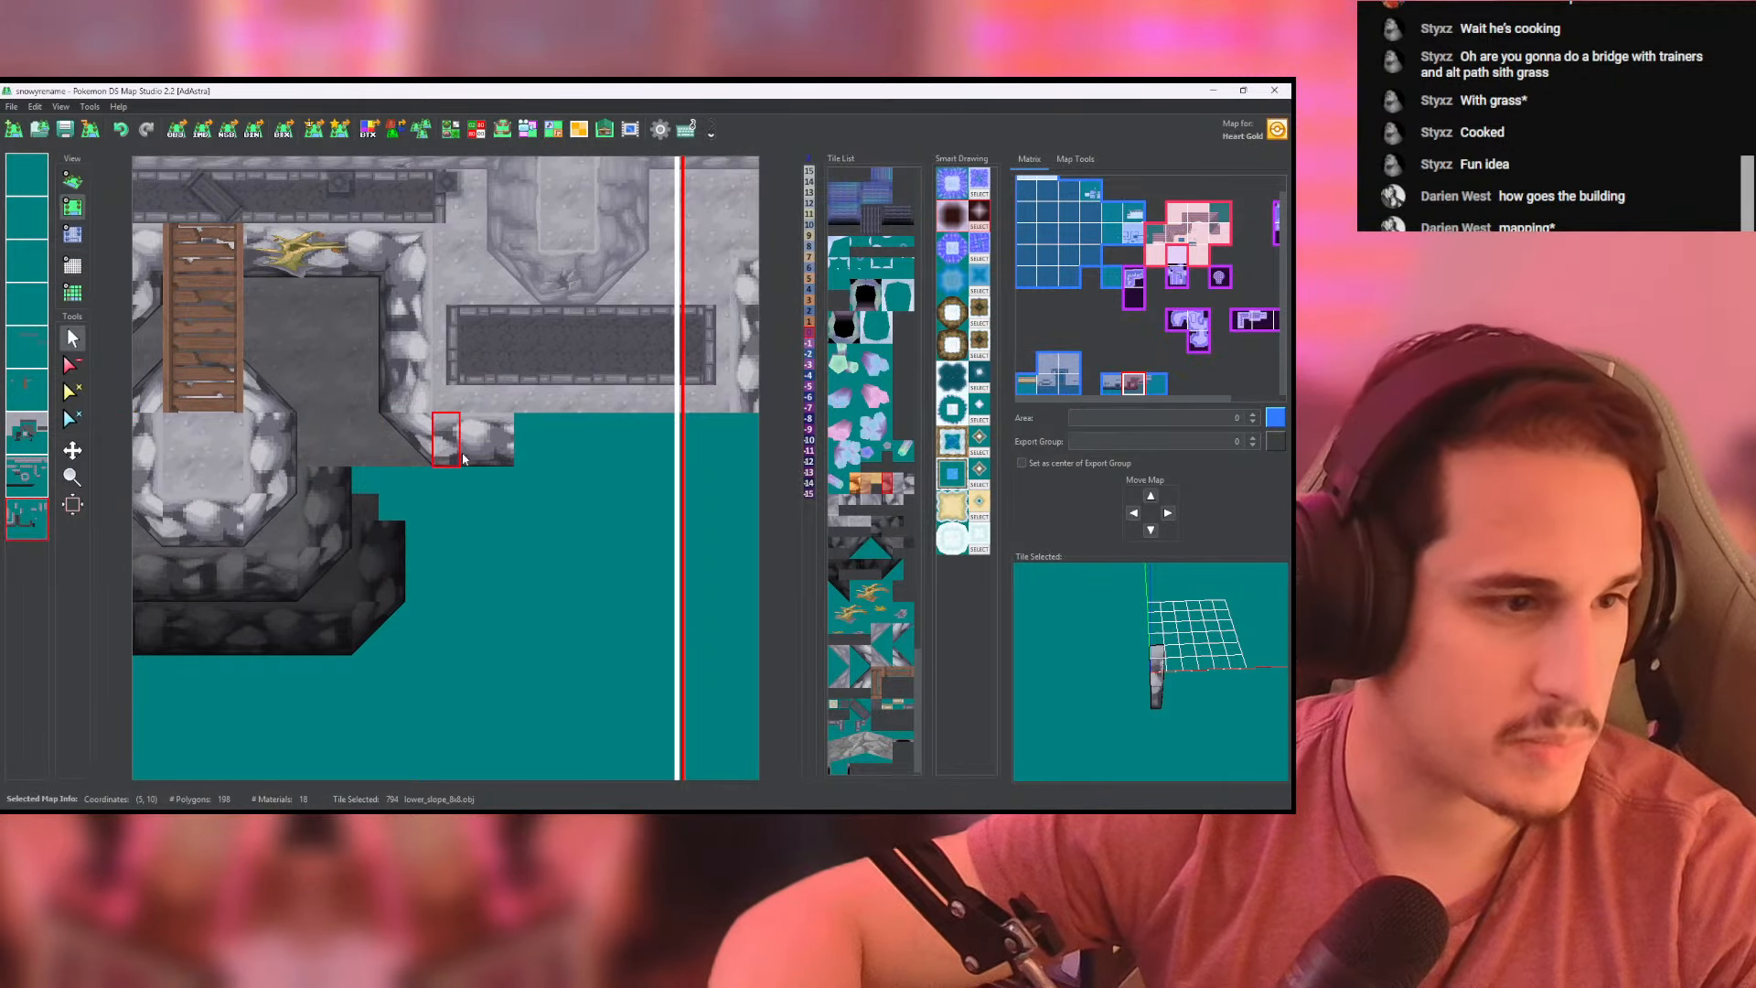
right_click(398, 463)
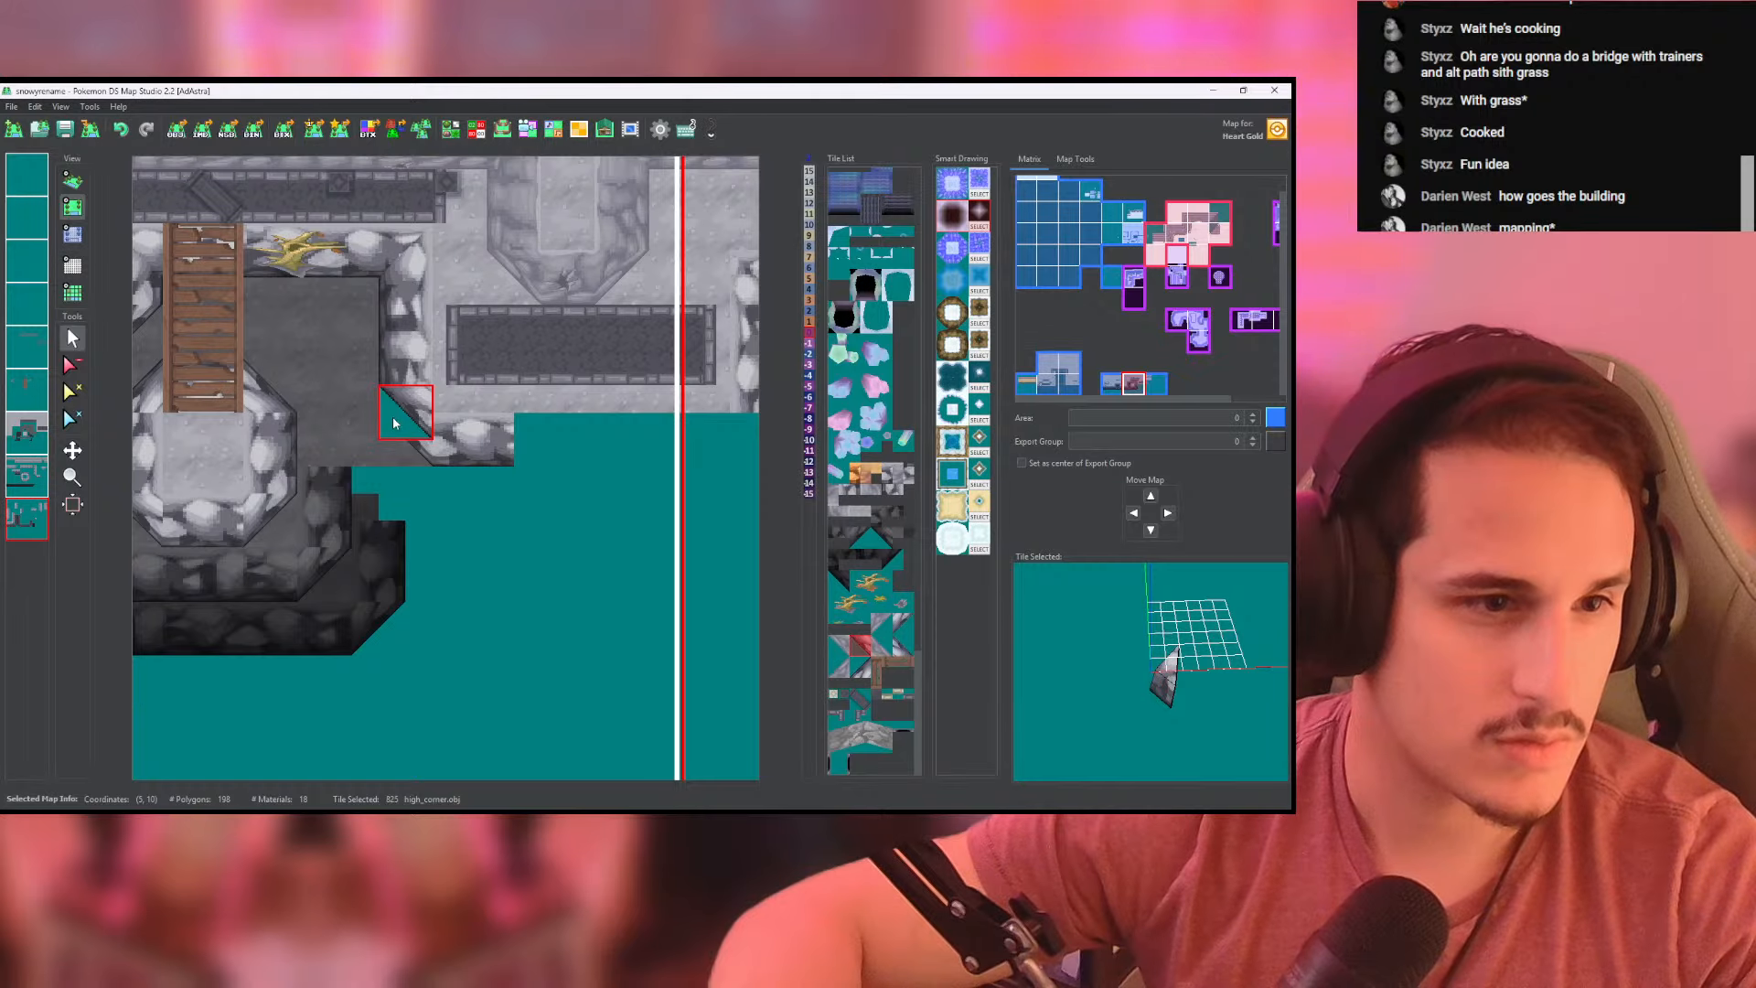
left_click(394, 422)
middle_click_drag(486, 453, 461, 462)
left_click(70, 364)
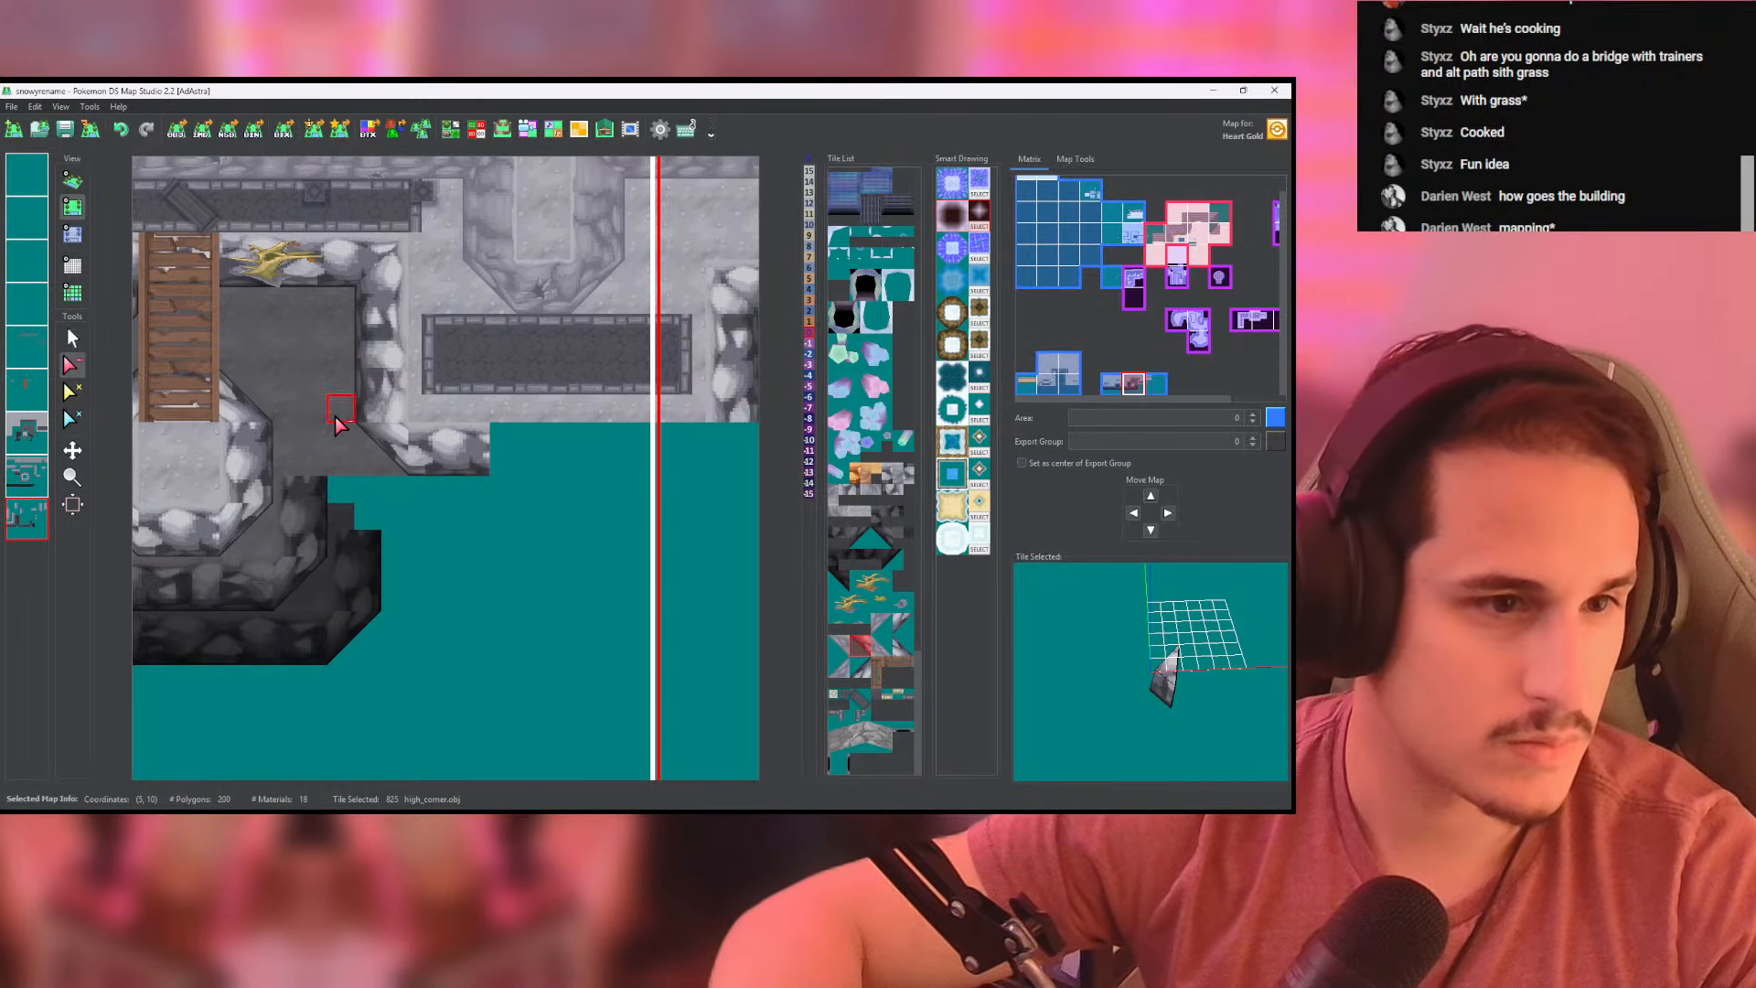
left_click(17, 479)
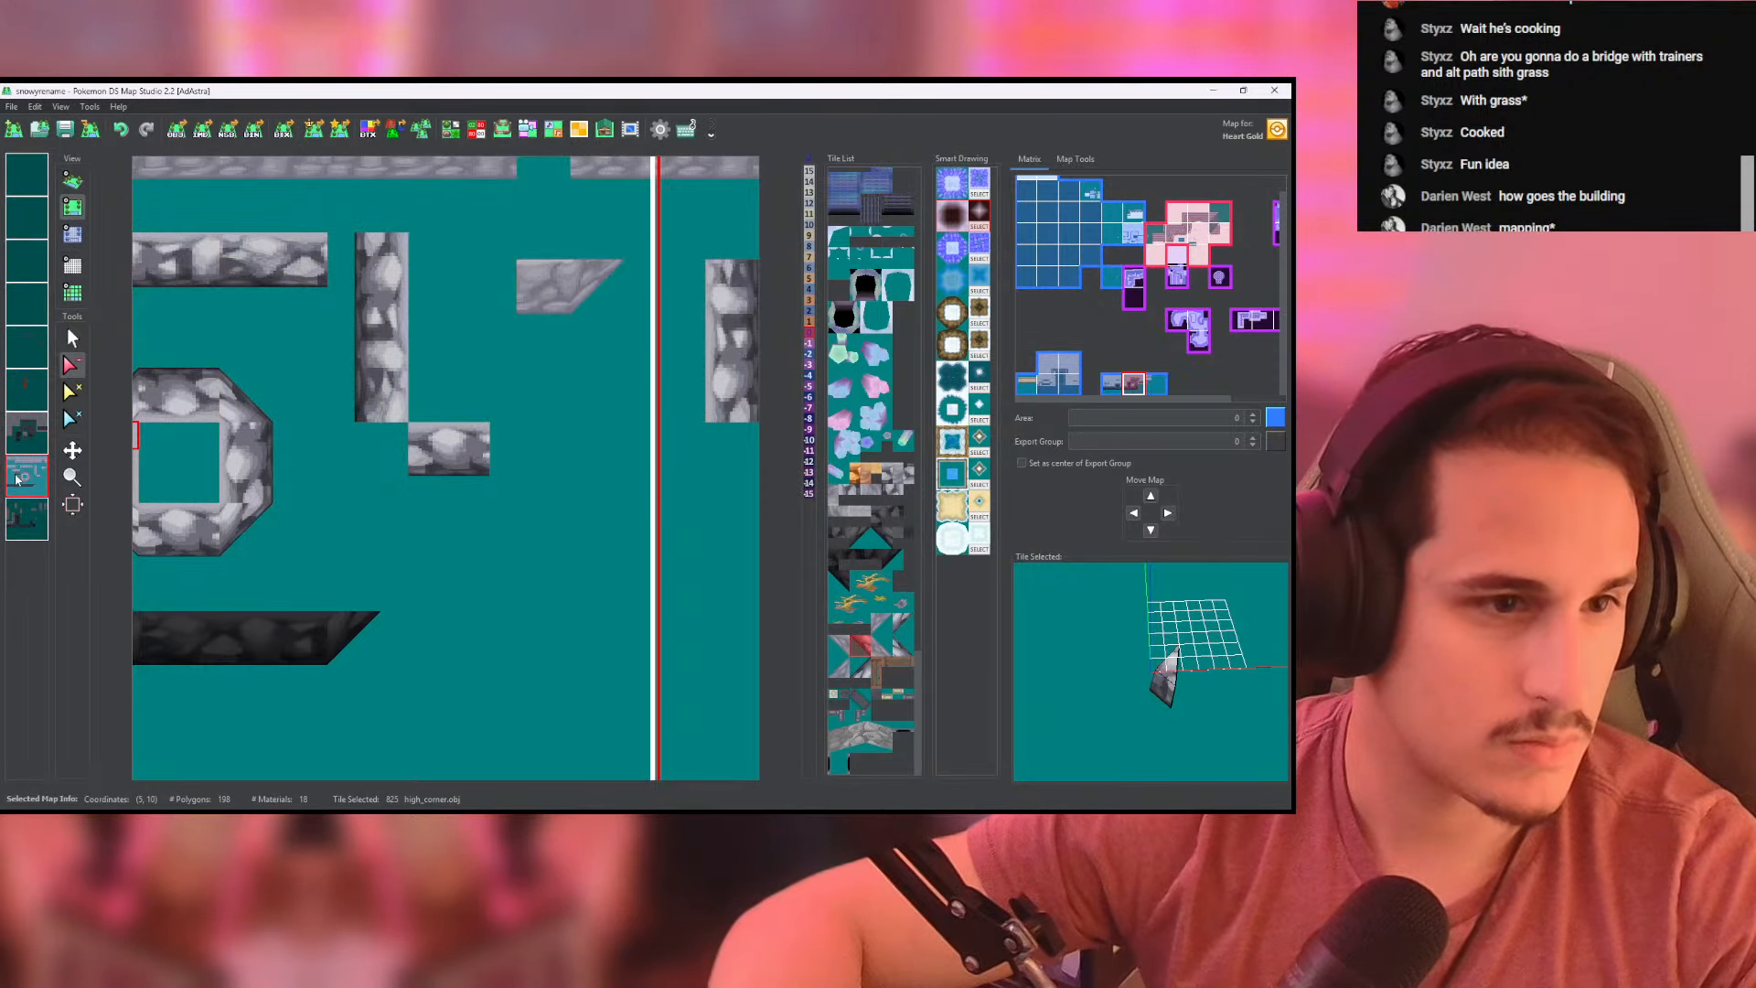
left_click(26, 507)
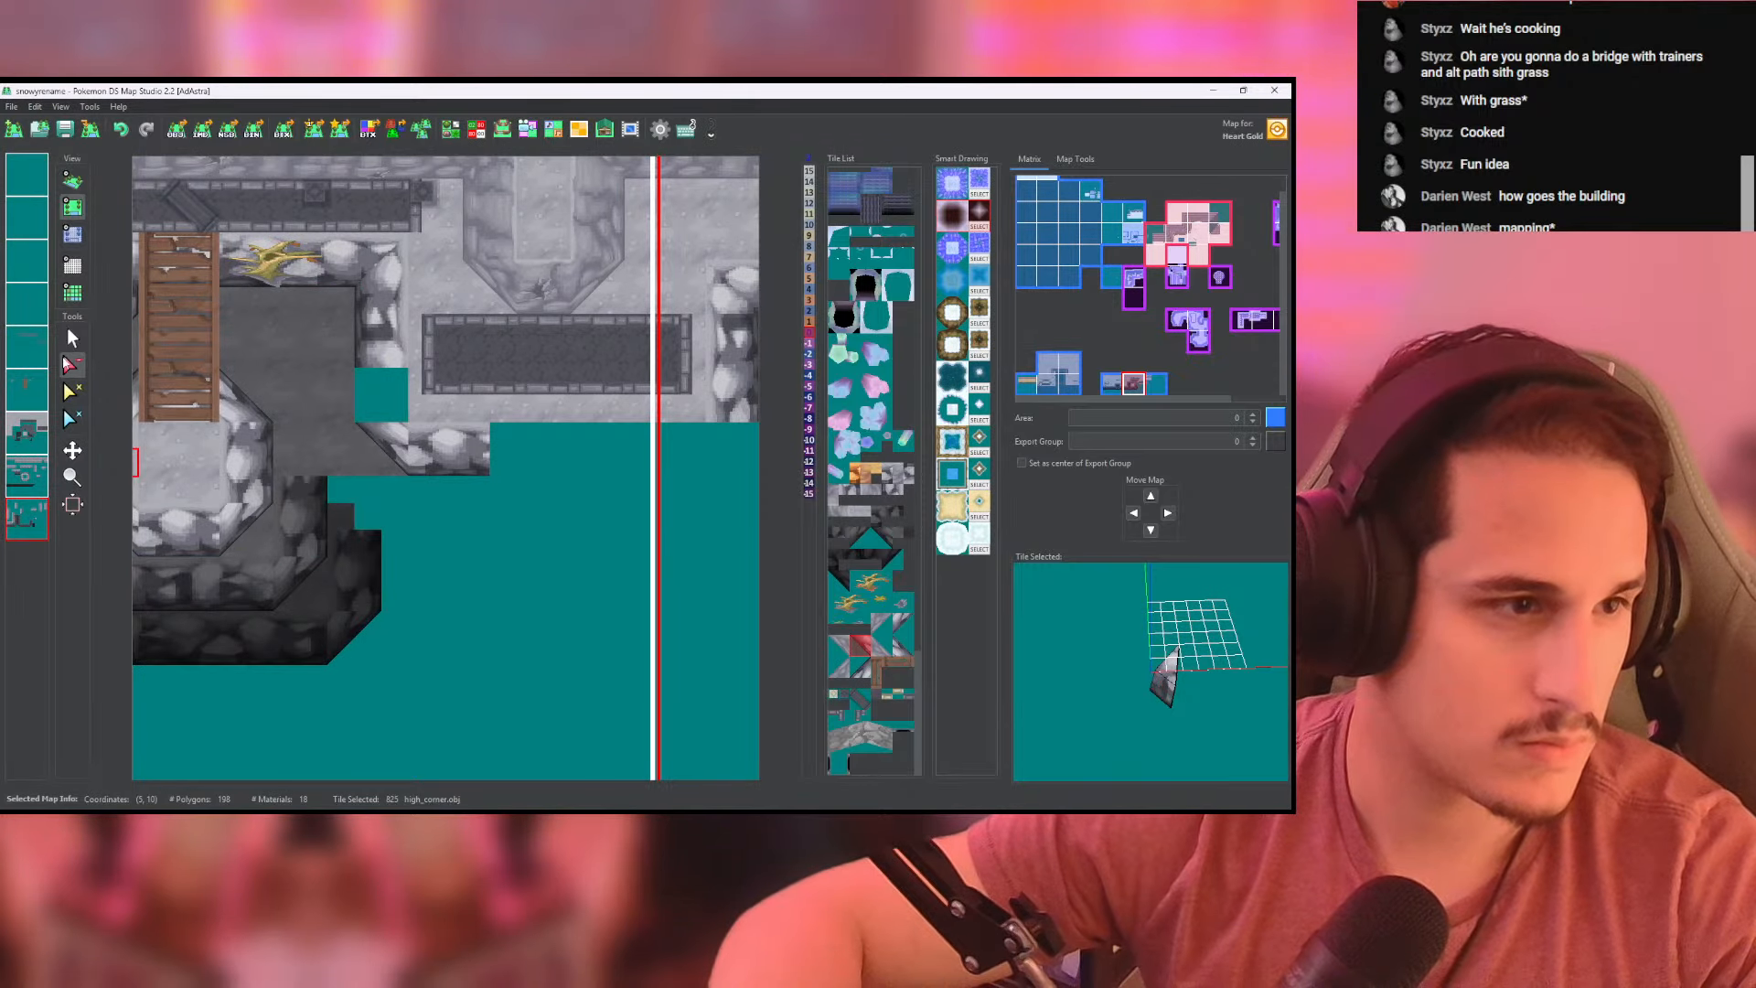
left_click(71, 342)
left_click(371, 412)
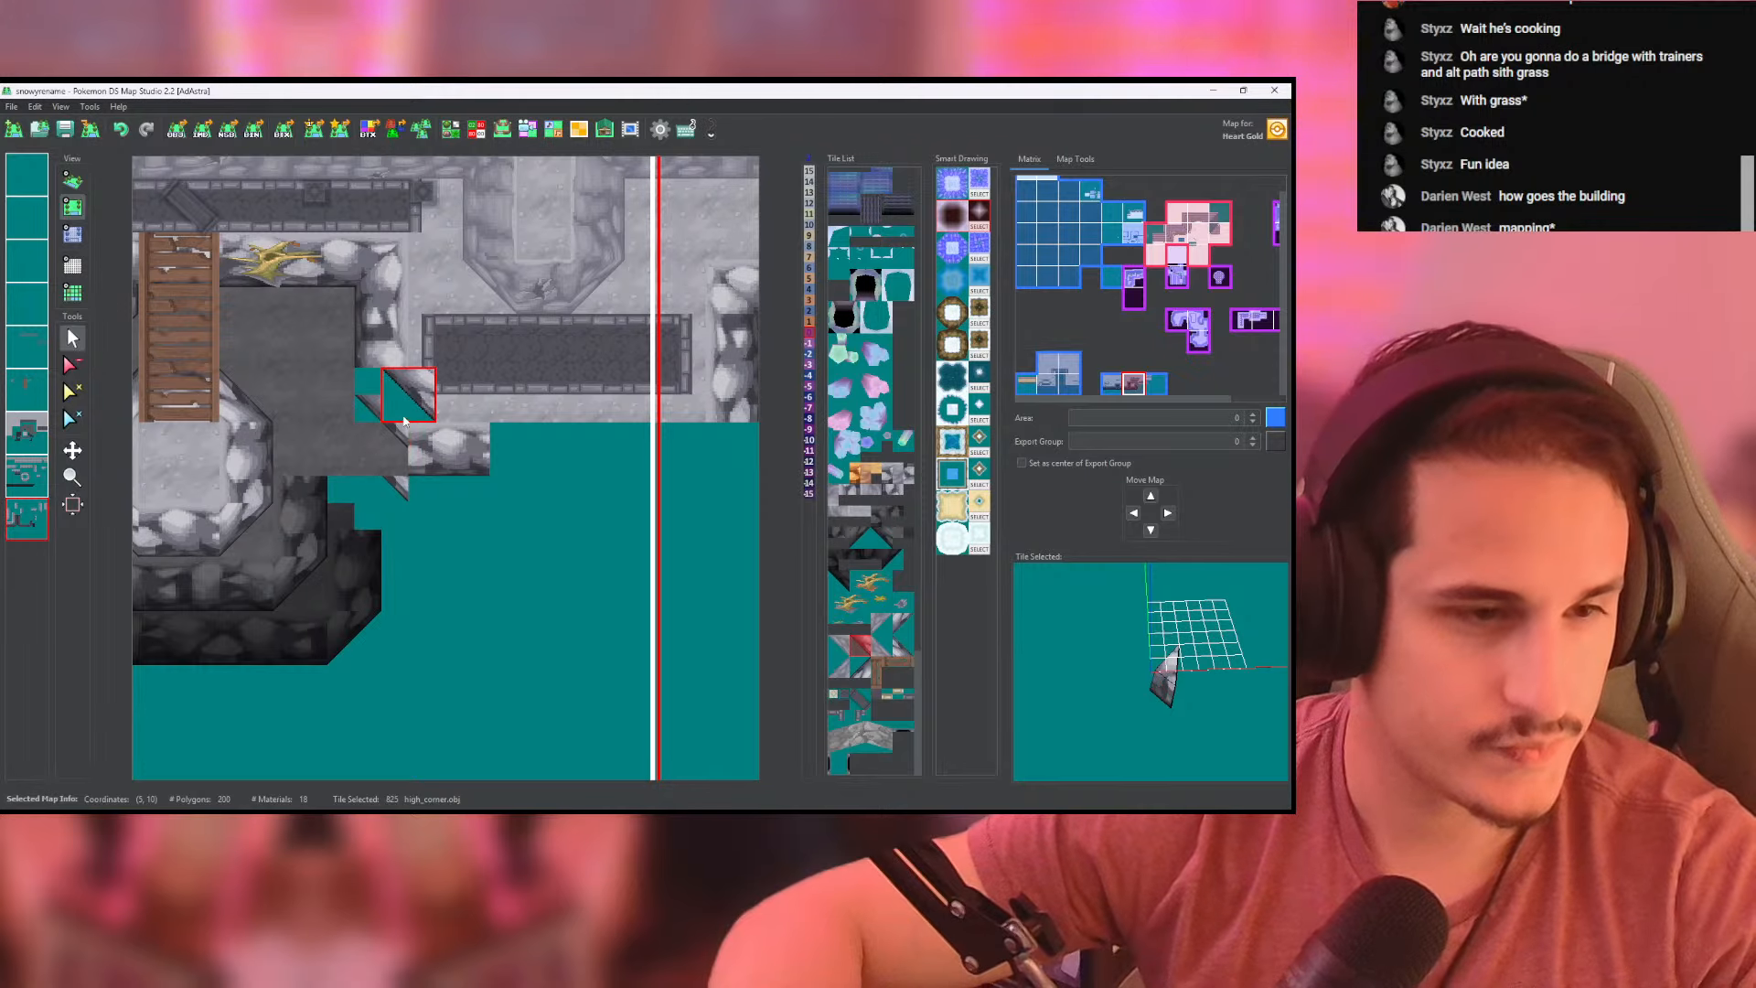
left_click(70, 364)
left_click(381, 448)
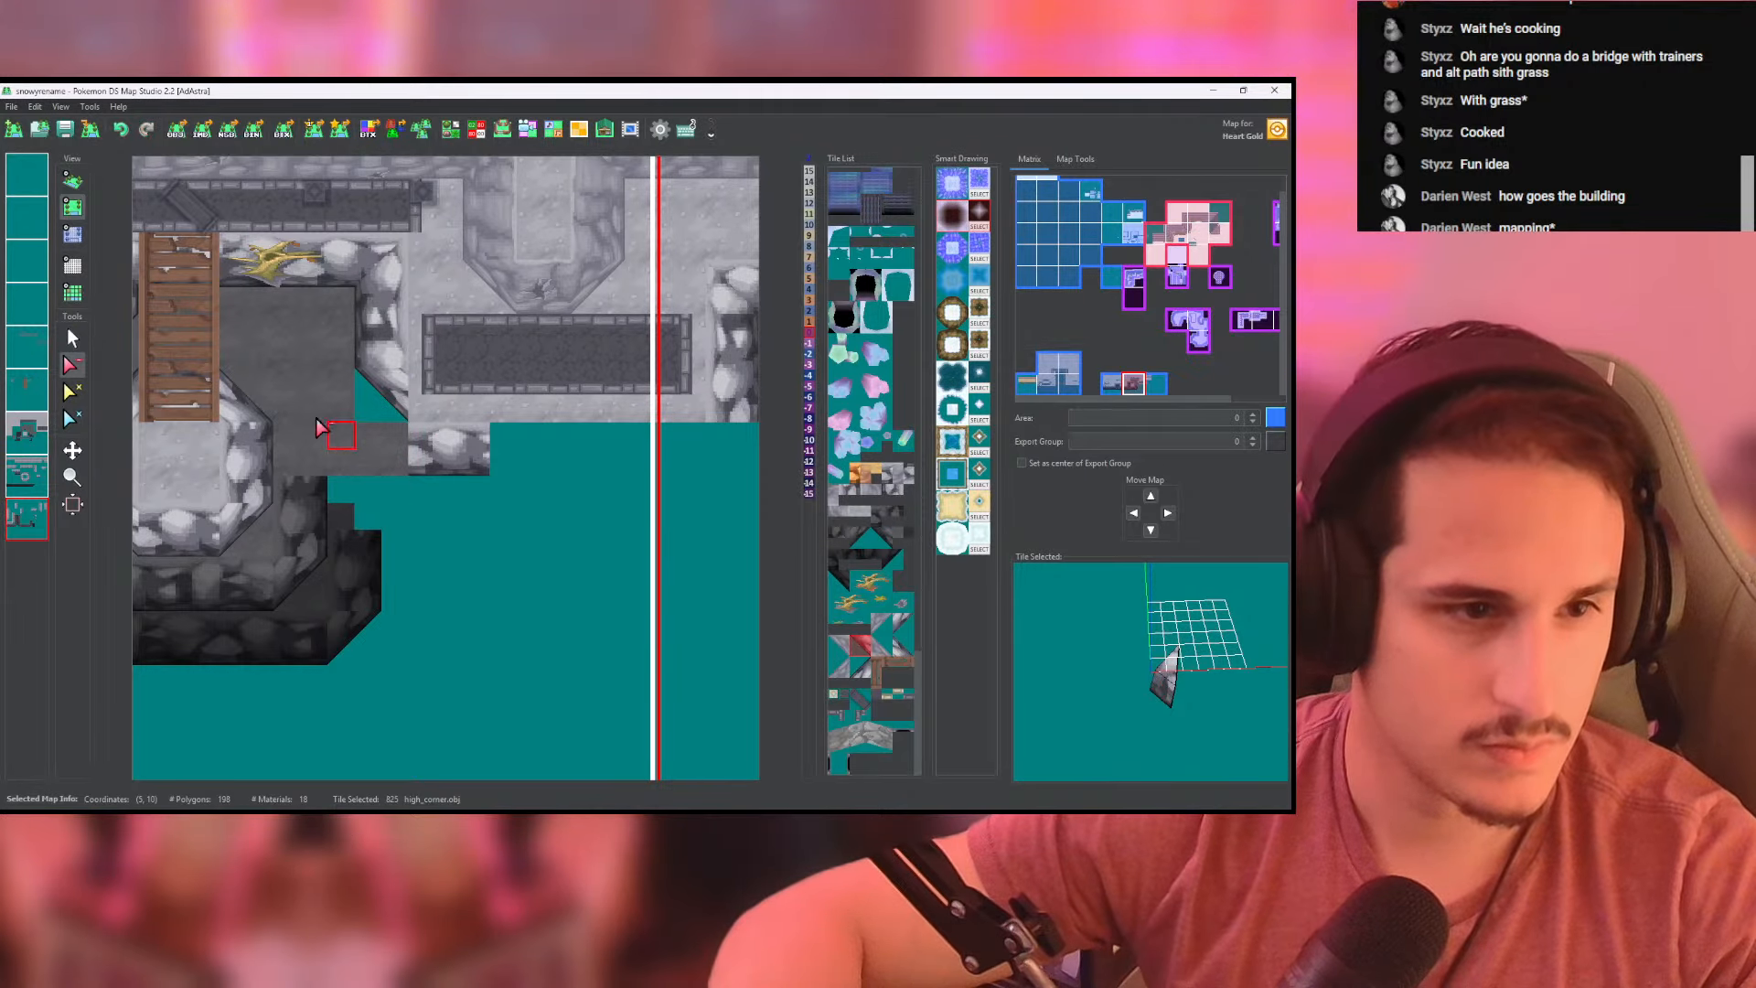
- Run front-facing lower_slope_8x8 tiles along the right platform's front edge on the upper cliff-wall layer and check the heights and 3D view
left_click(73, 339)
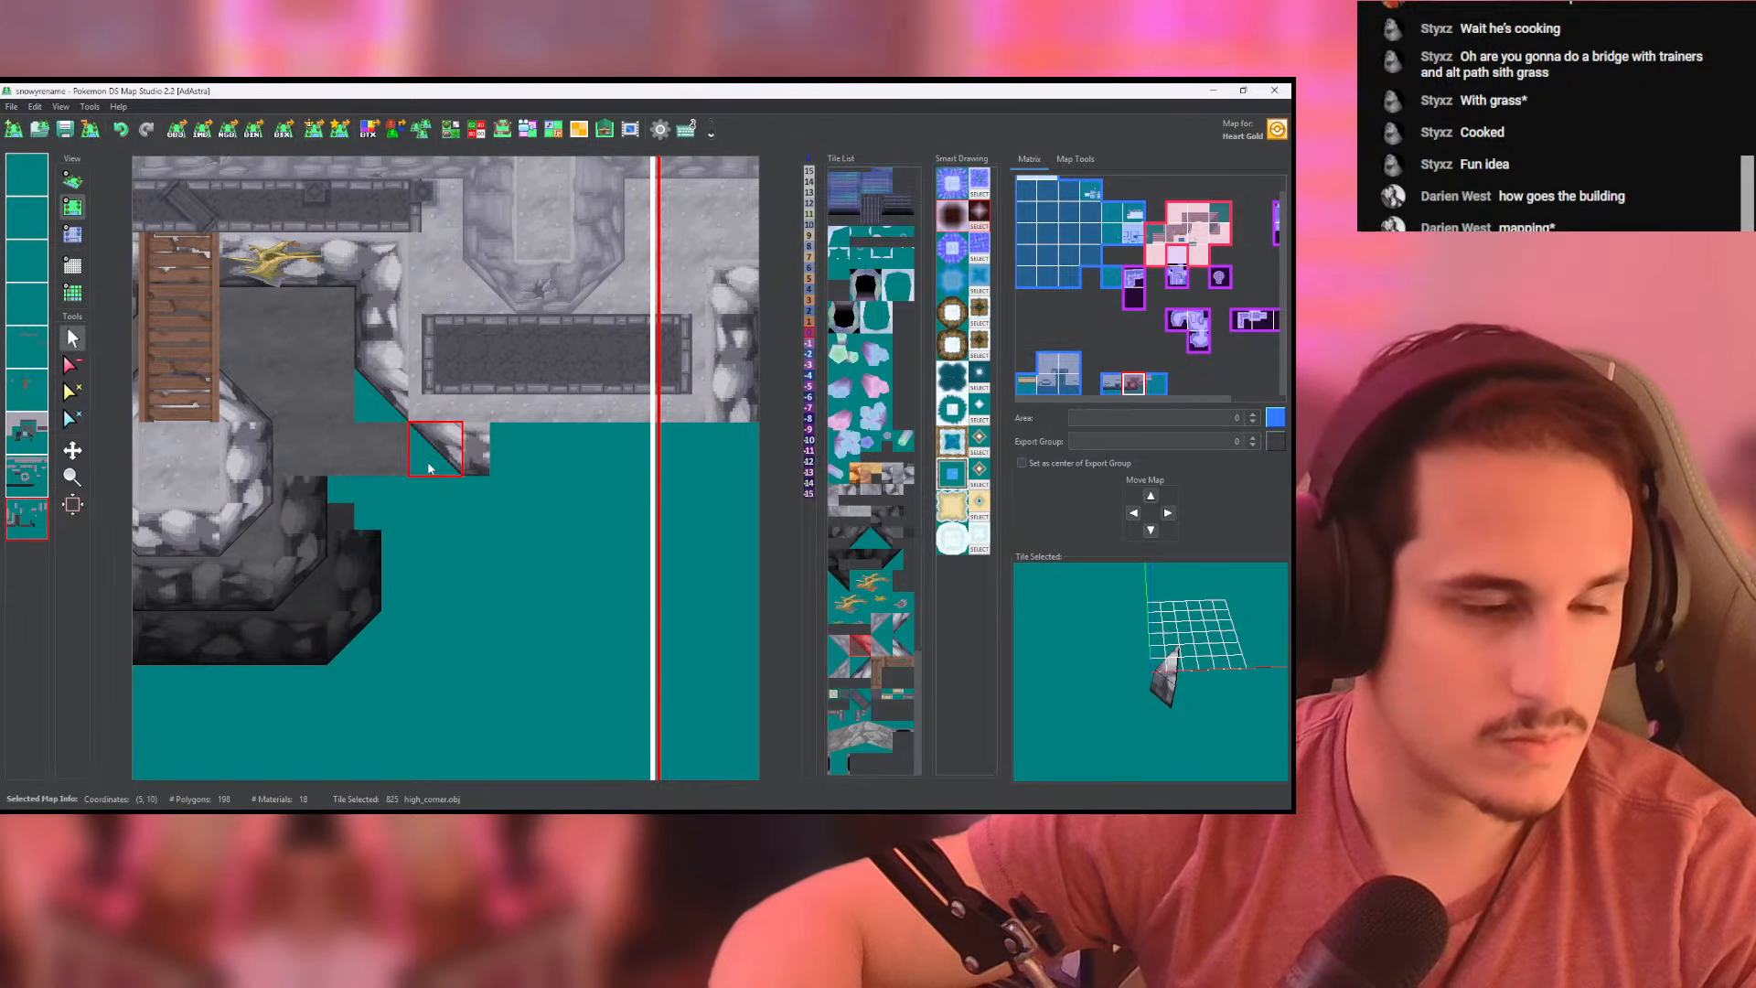
left_click(432, 446)
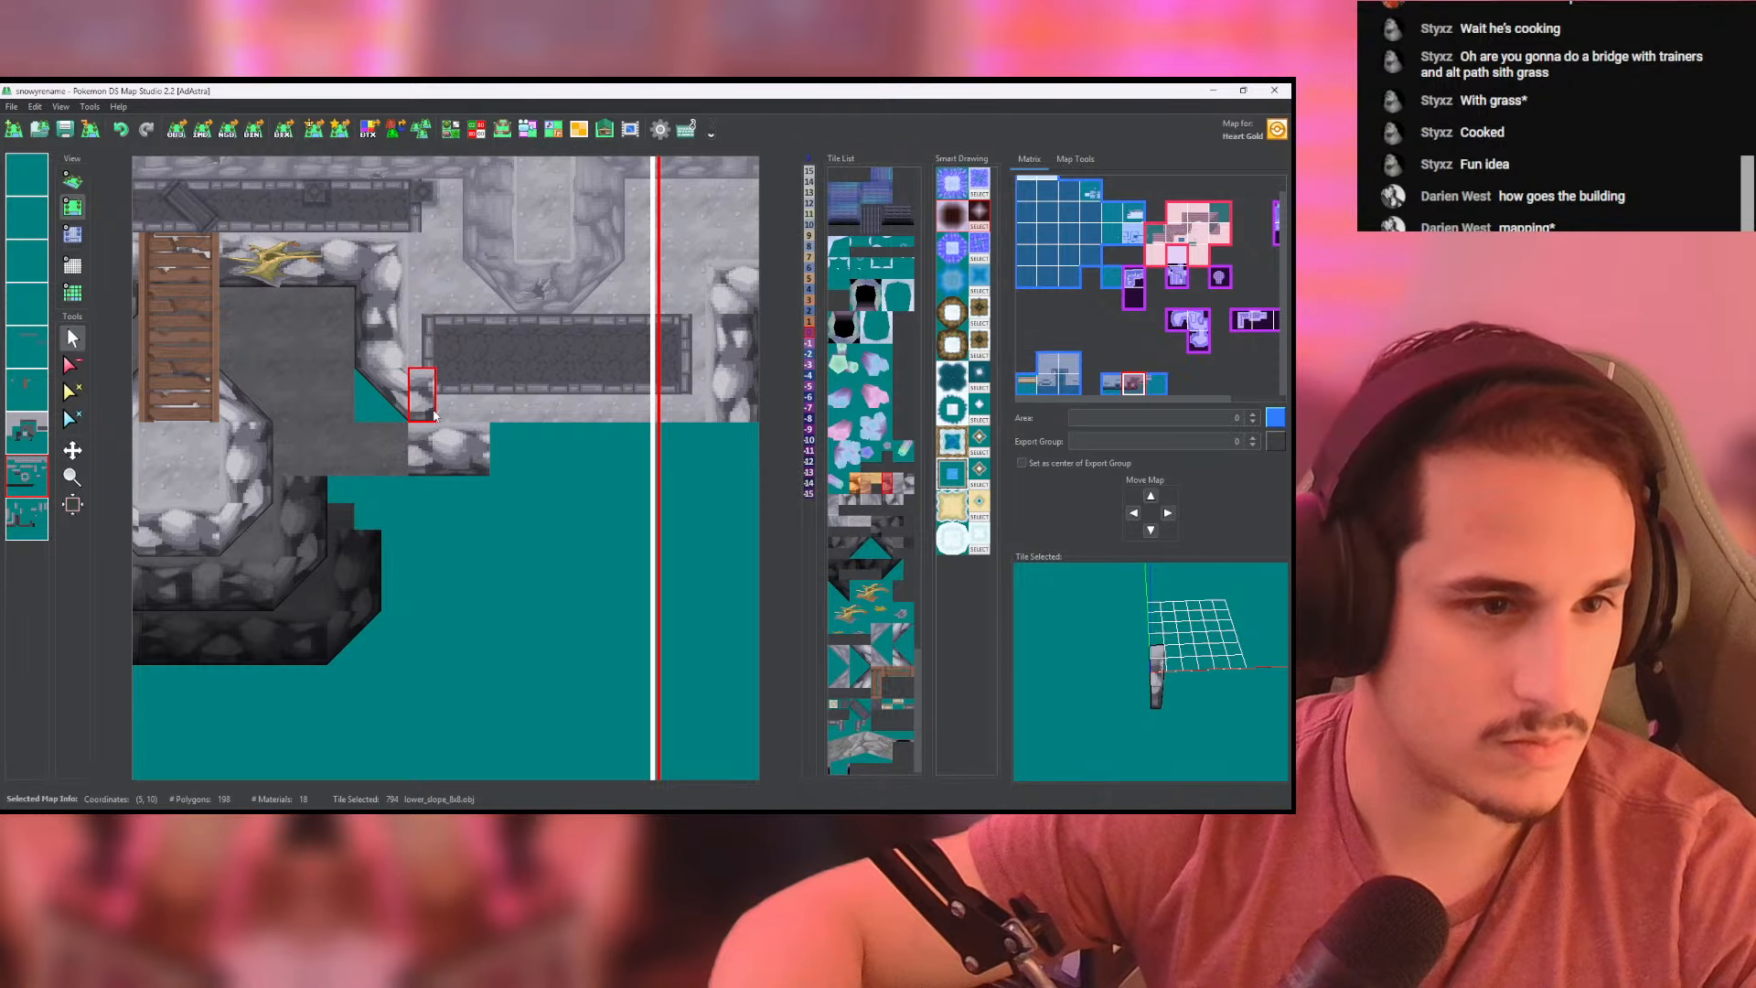
middle_click_drag(609, 414, 506, 405)
left_click(566, 402)
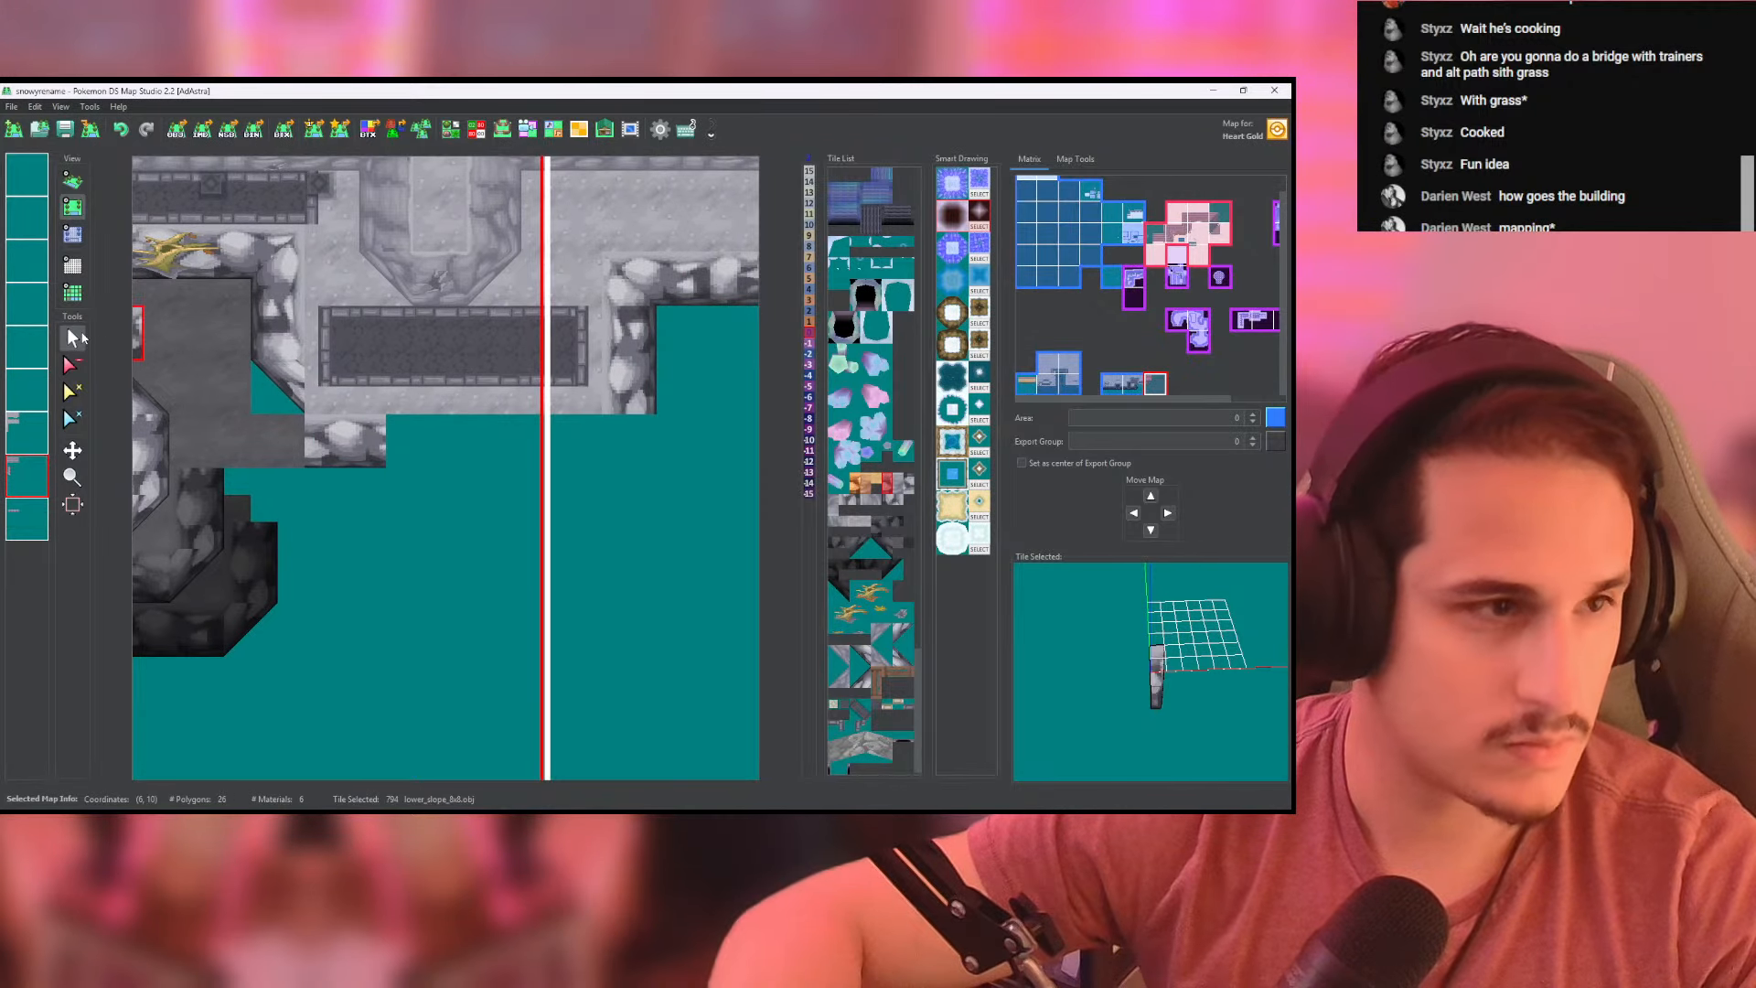
left_click(72, 234)
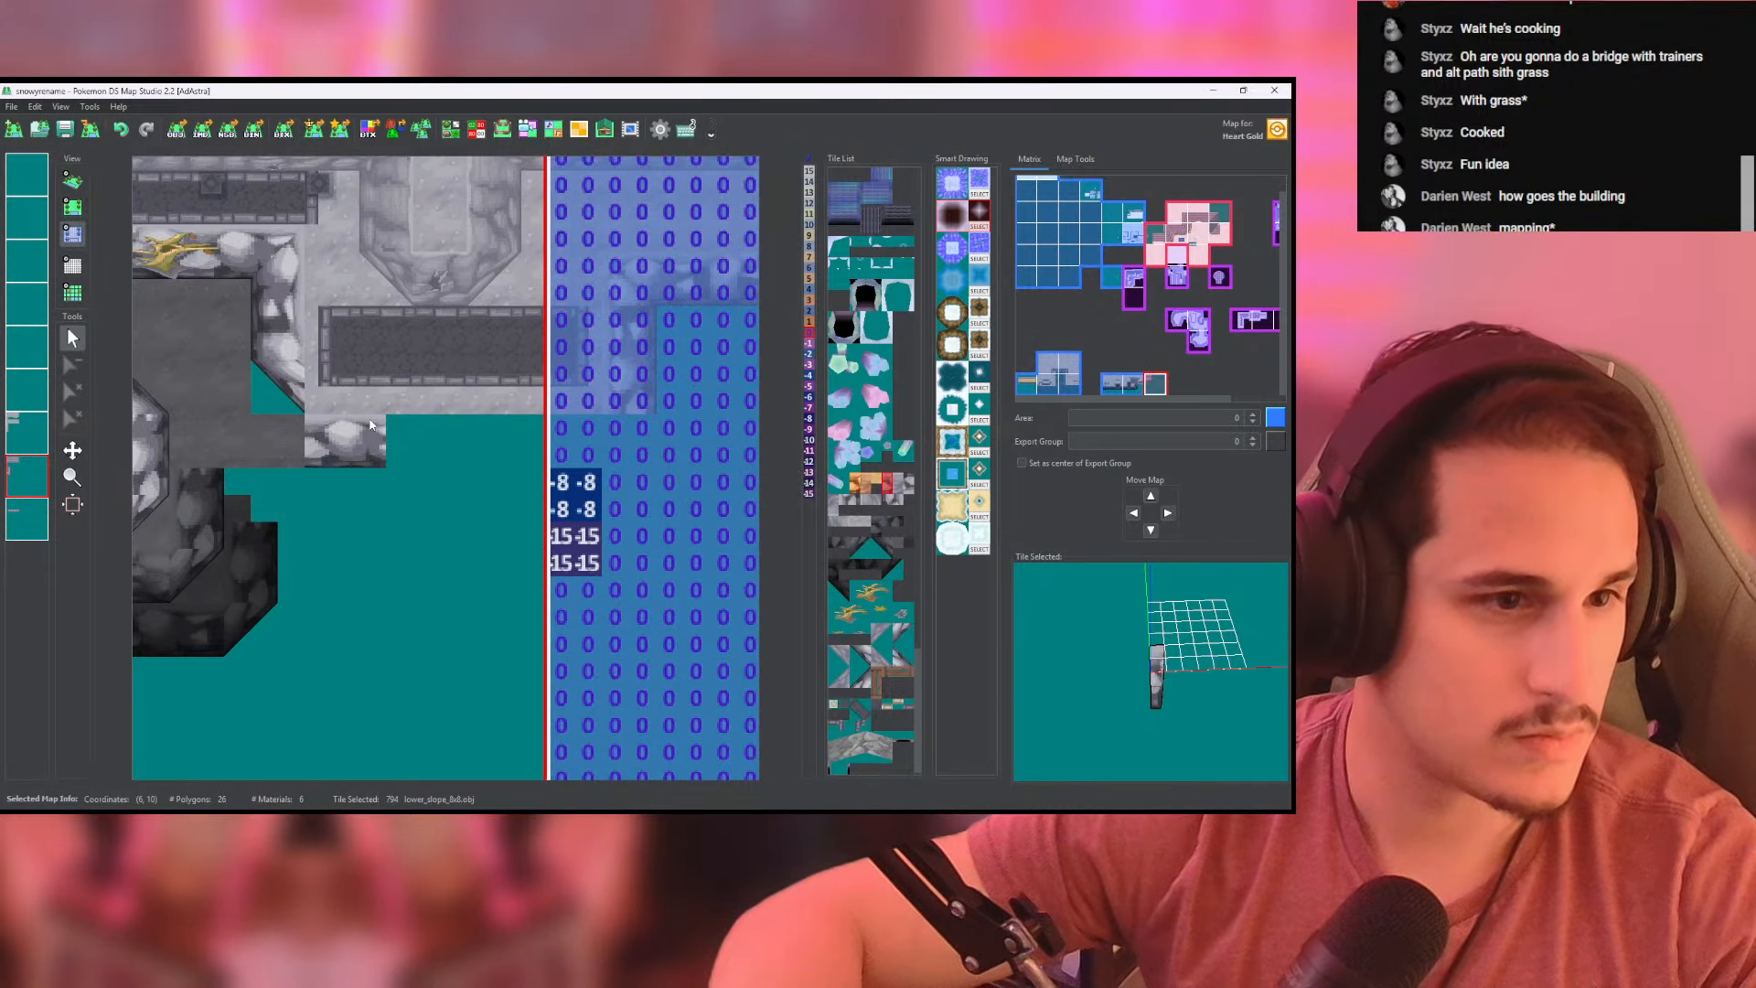
left_click(302, 400)
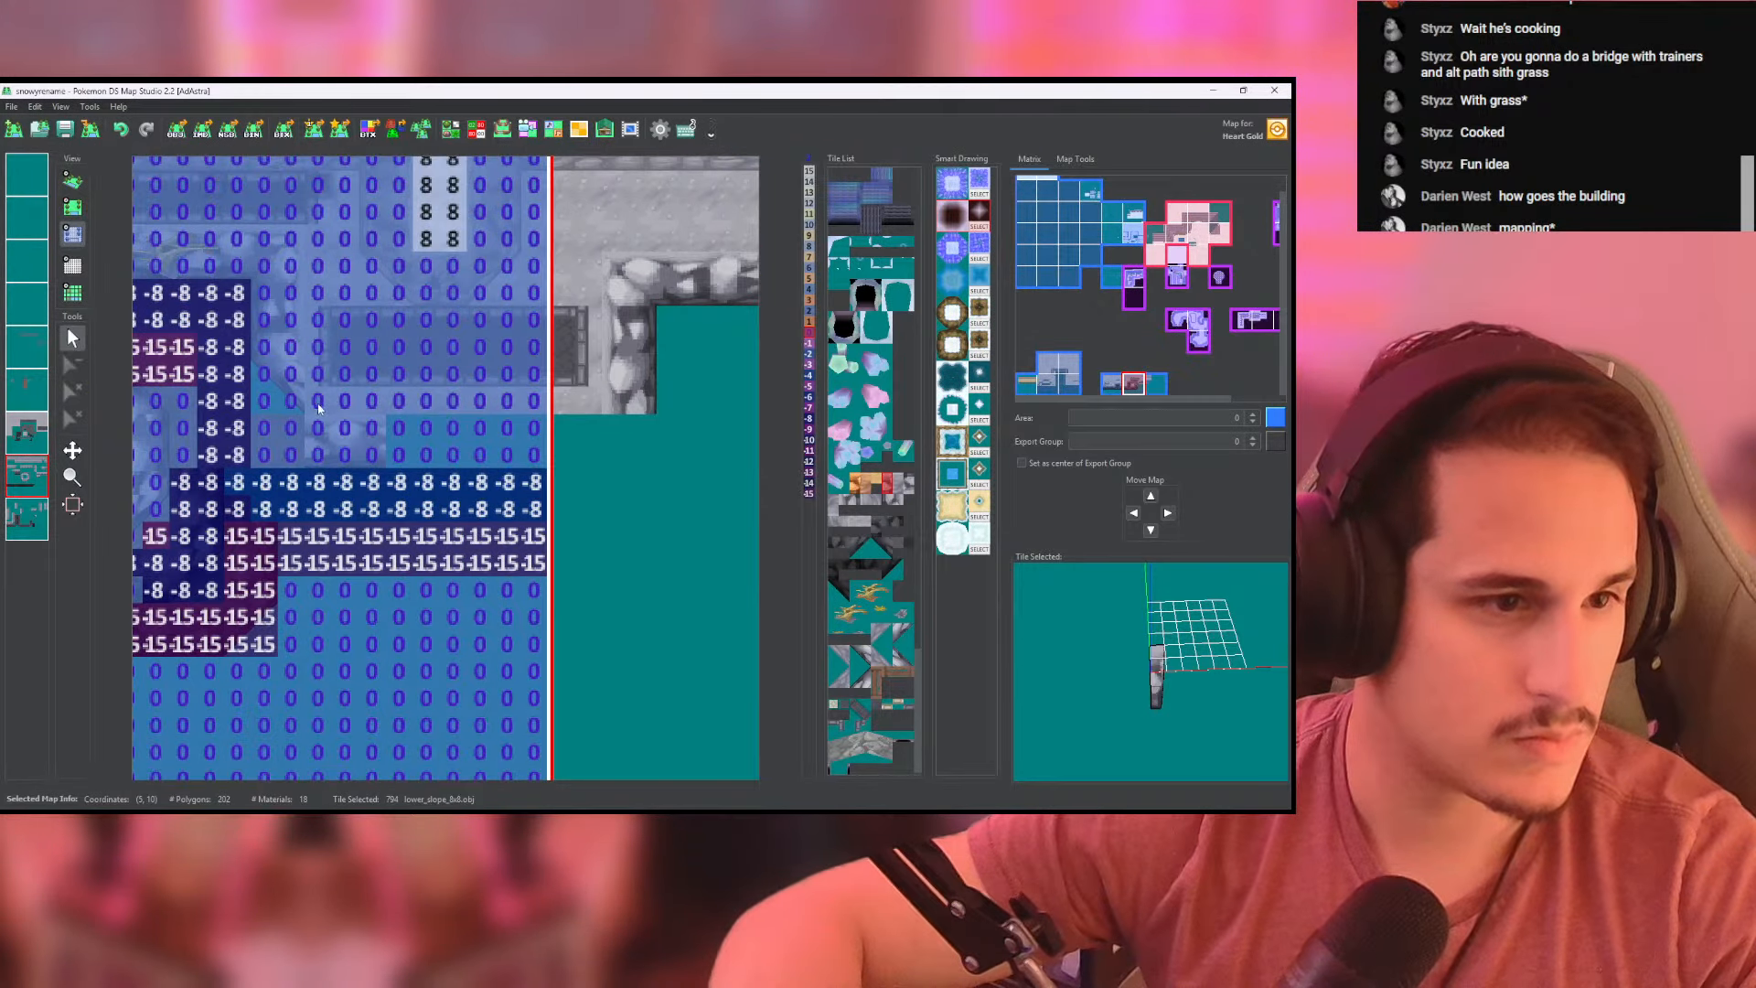
left_click(80, 181)
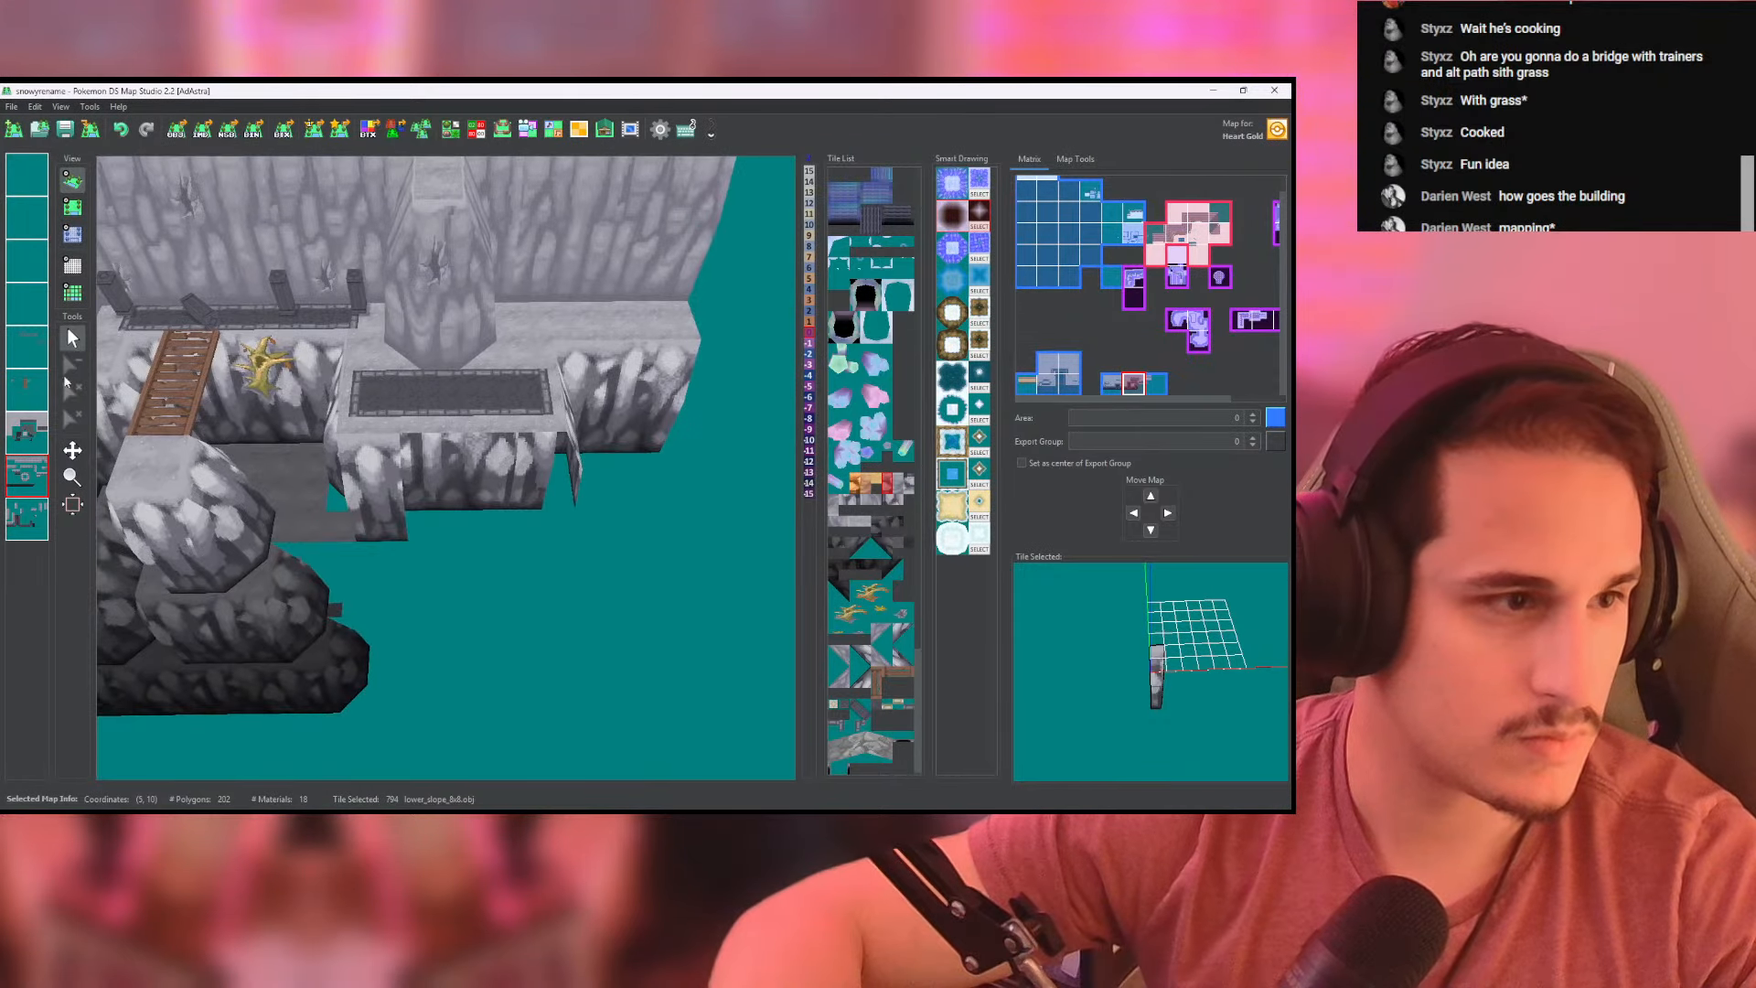
- Erase the ground-layer tiles covering the new front wall along the right platform's edge
left_click(35, 426)
left_click(73, 212)
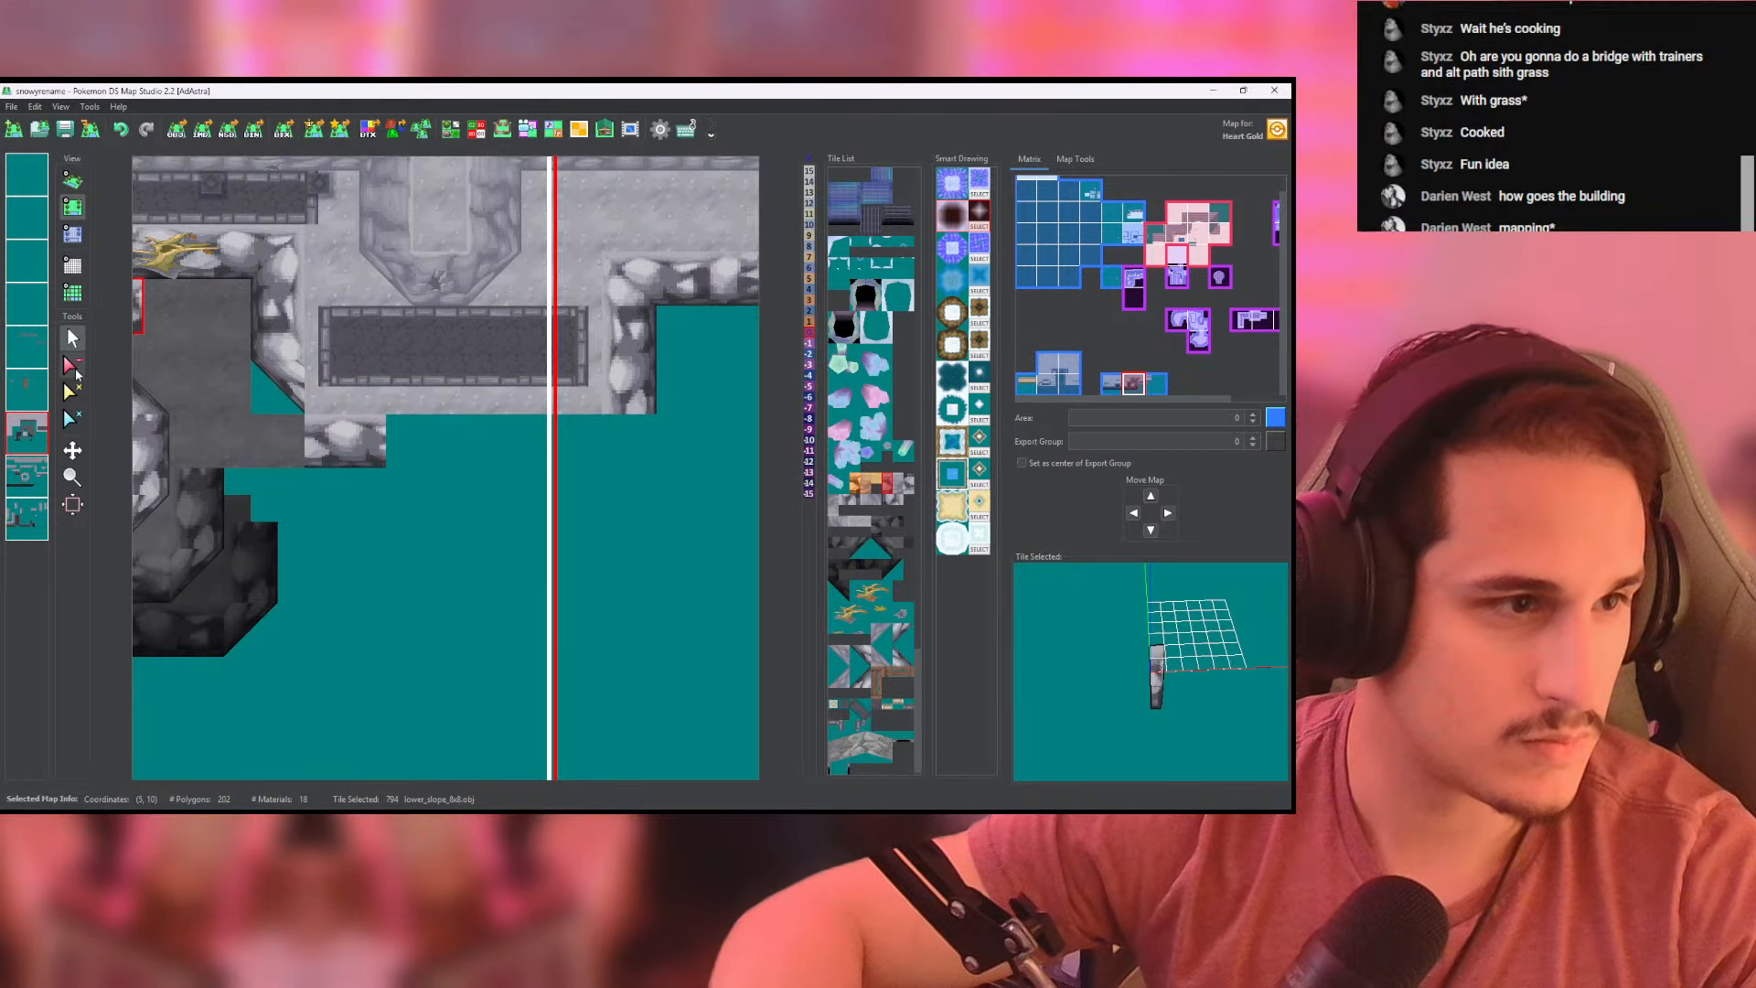
left_click(319, 404)
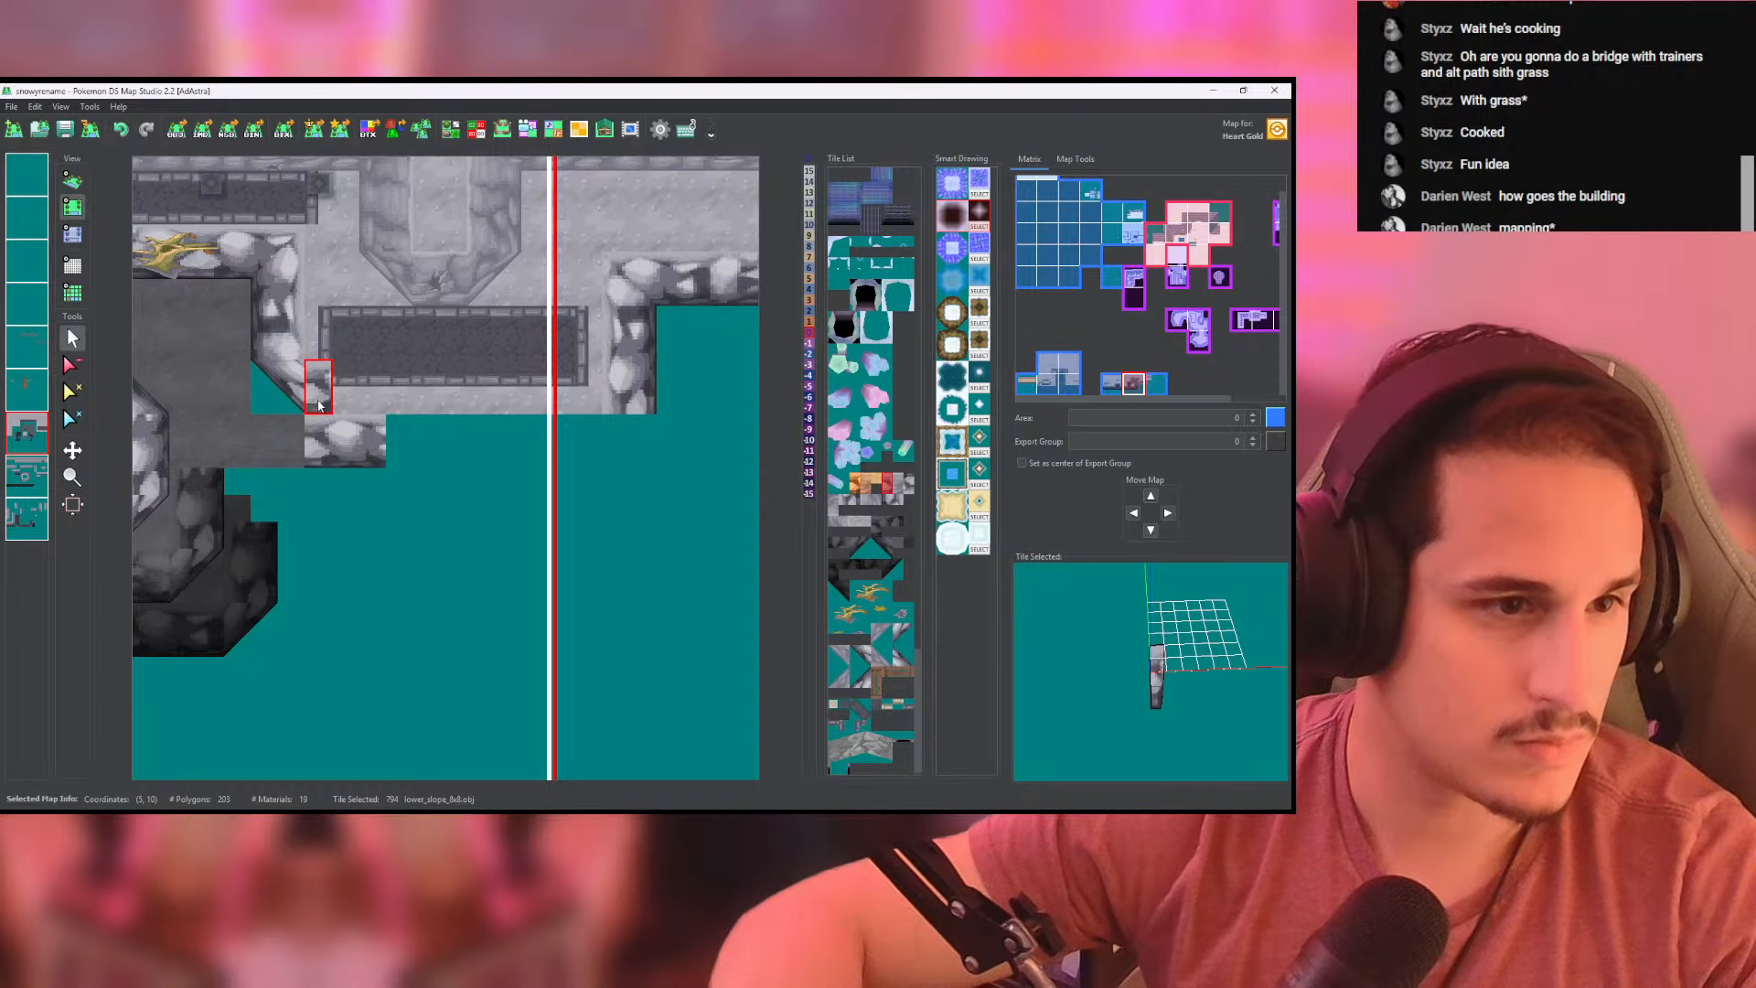
left_click(71, 365)
left_click(320, 403)
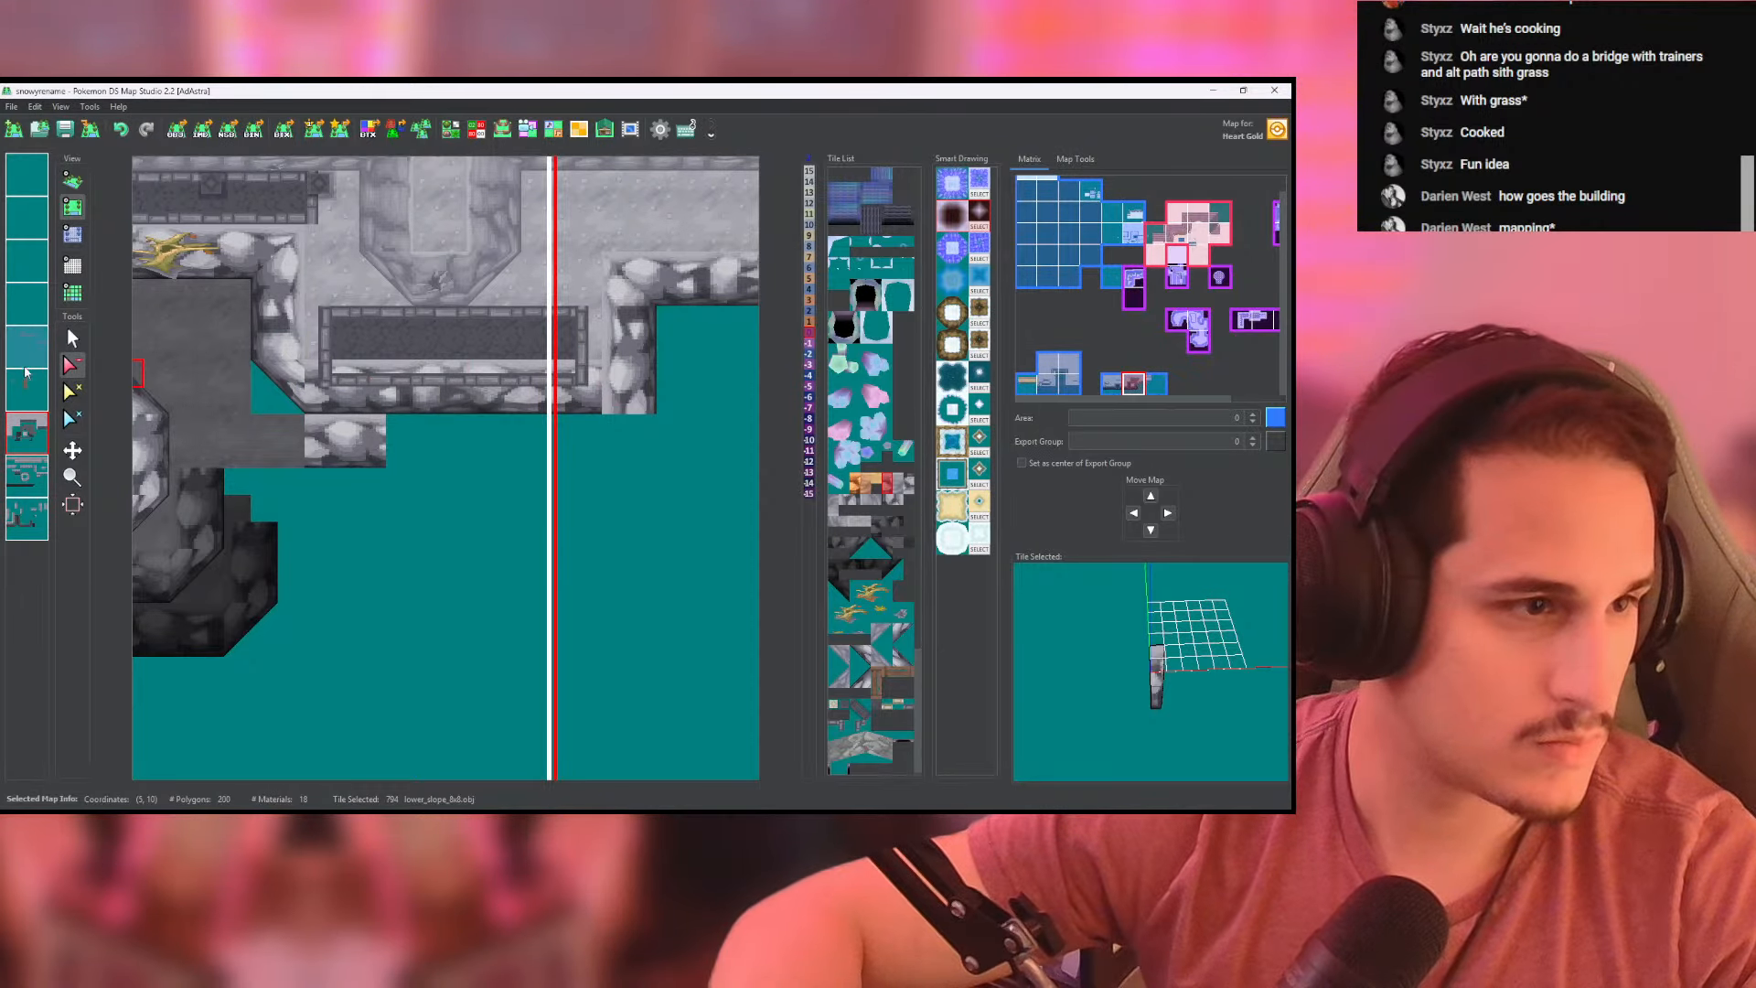
- Erase the leftover strip along the right platform's front edge and place a high_corner tile at its right front corner on the upper cliff-wall layer
left_click_drag(393, 374, 586, 373)
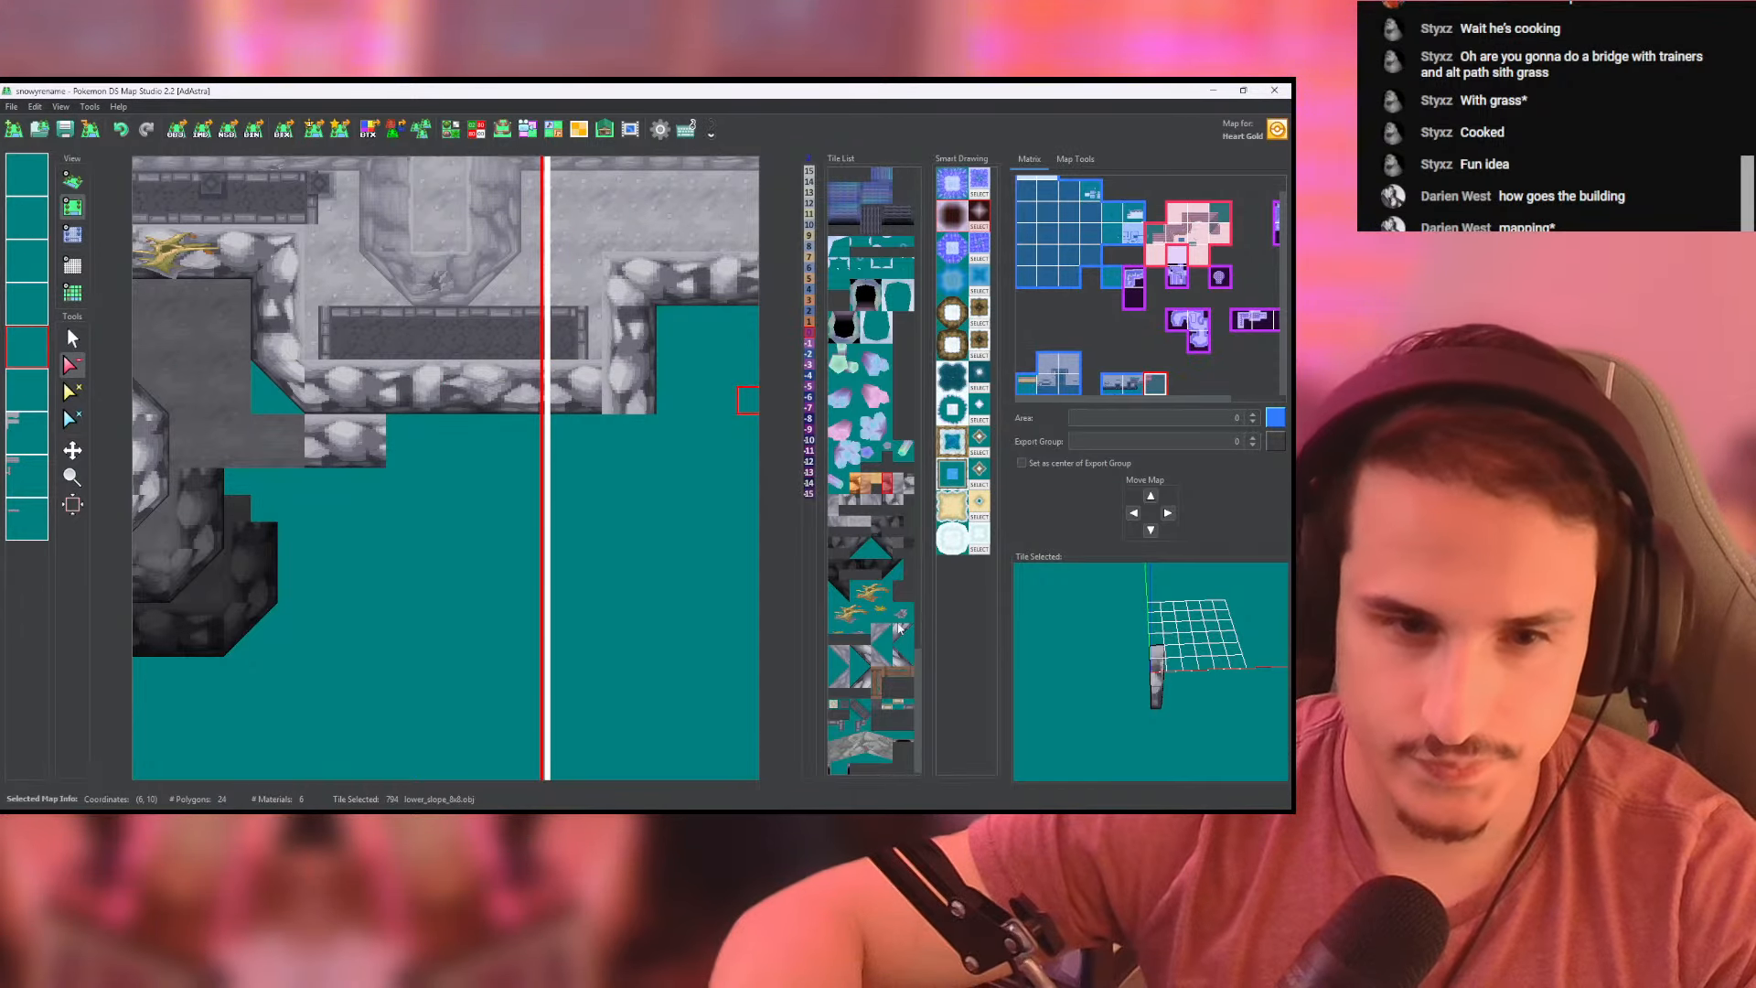
left_click(901, 631)
left_click(151, 224)
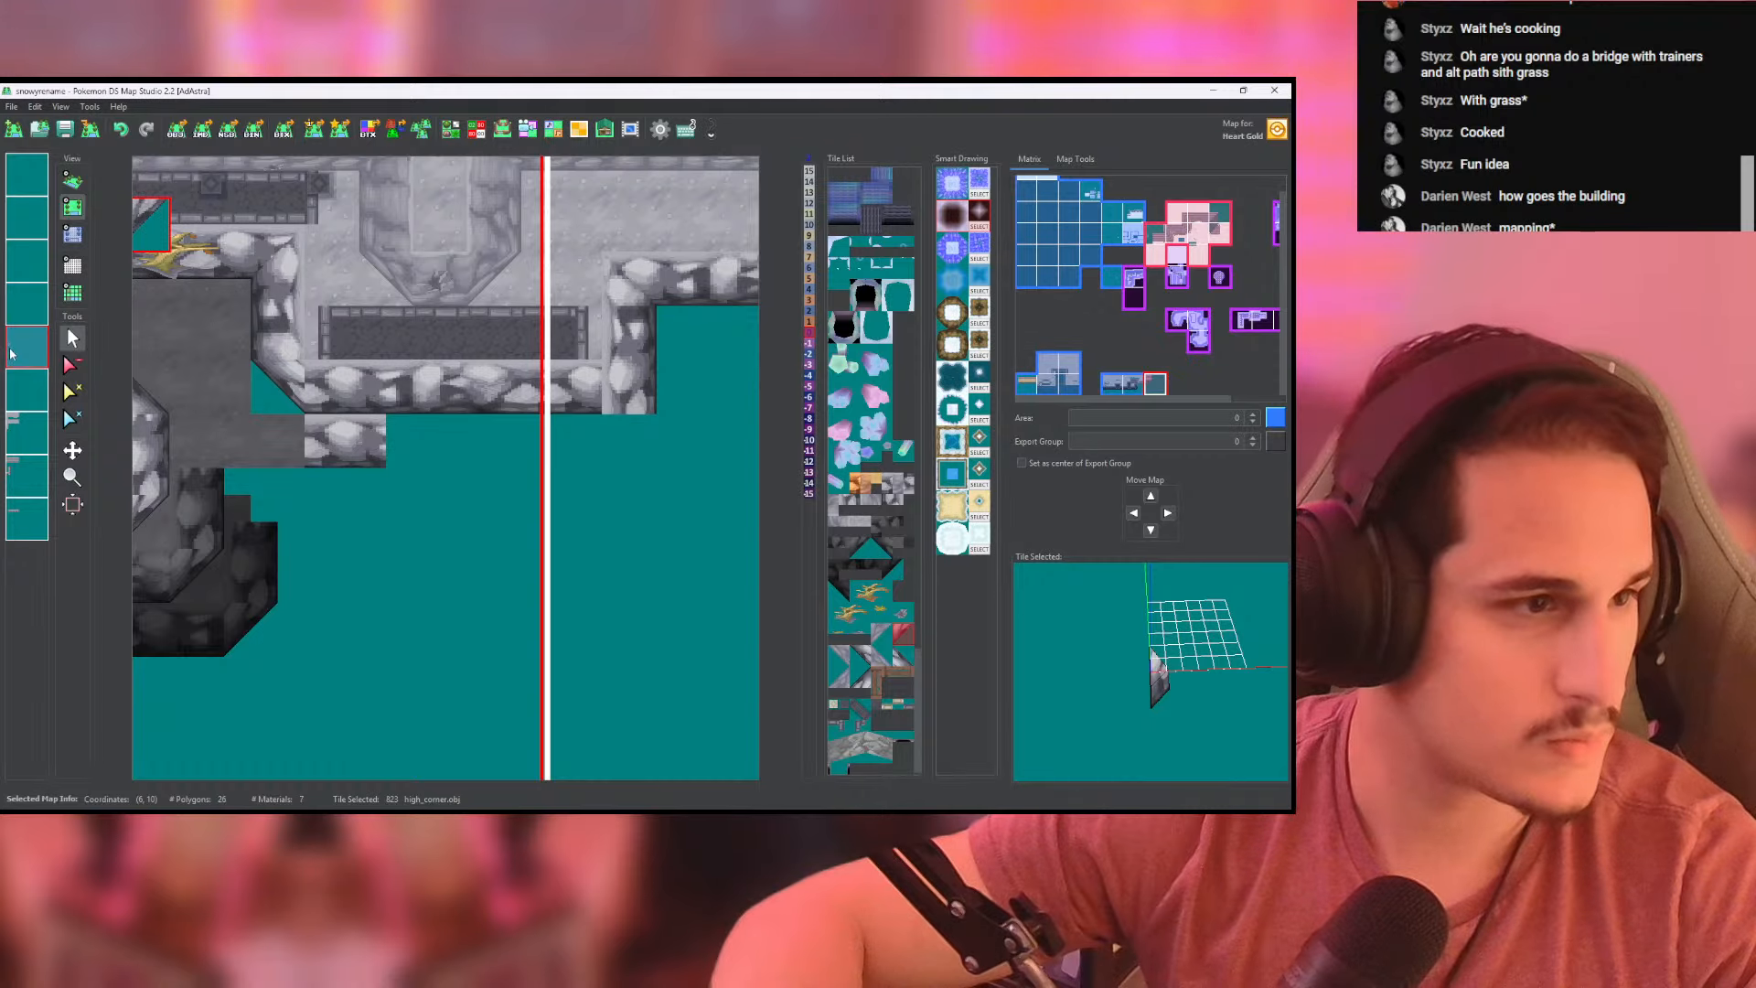
key("ctrl+z")
double_click(14, 426)
double_click(24, 393)
double_click(36, 485)
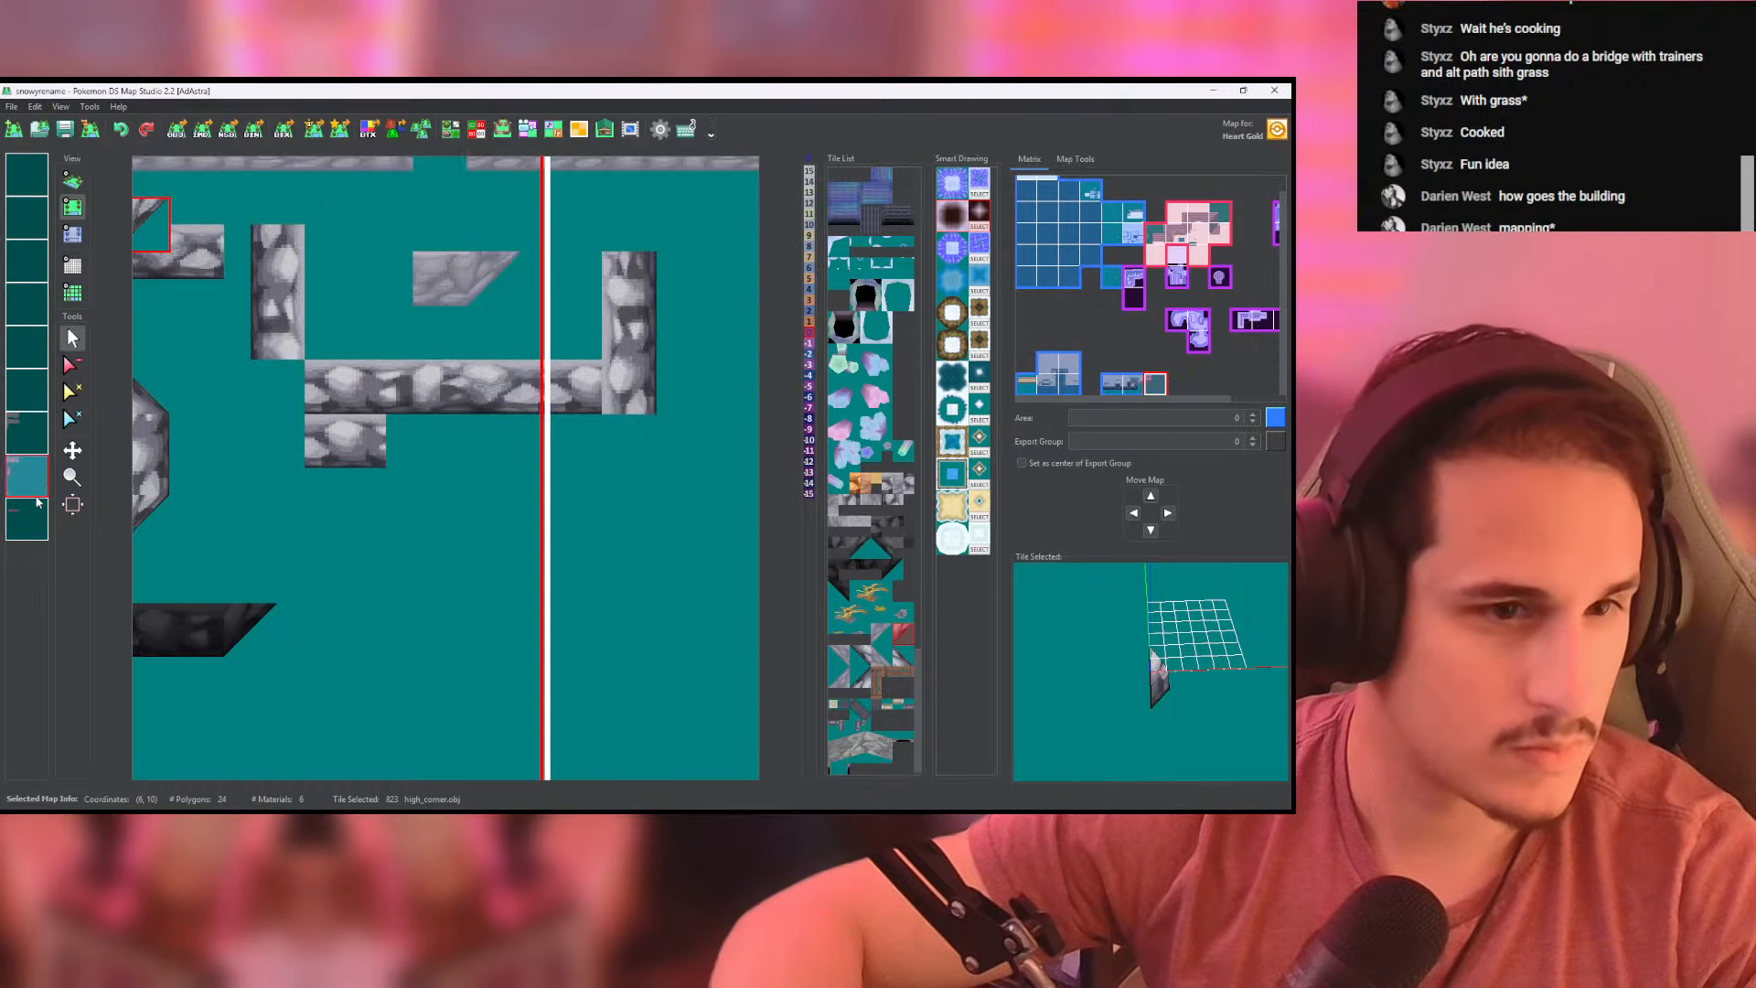
left_click(626, 401)
left_click(73, 184)
scroll(468, 416, "up", 2)
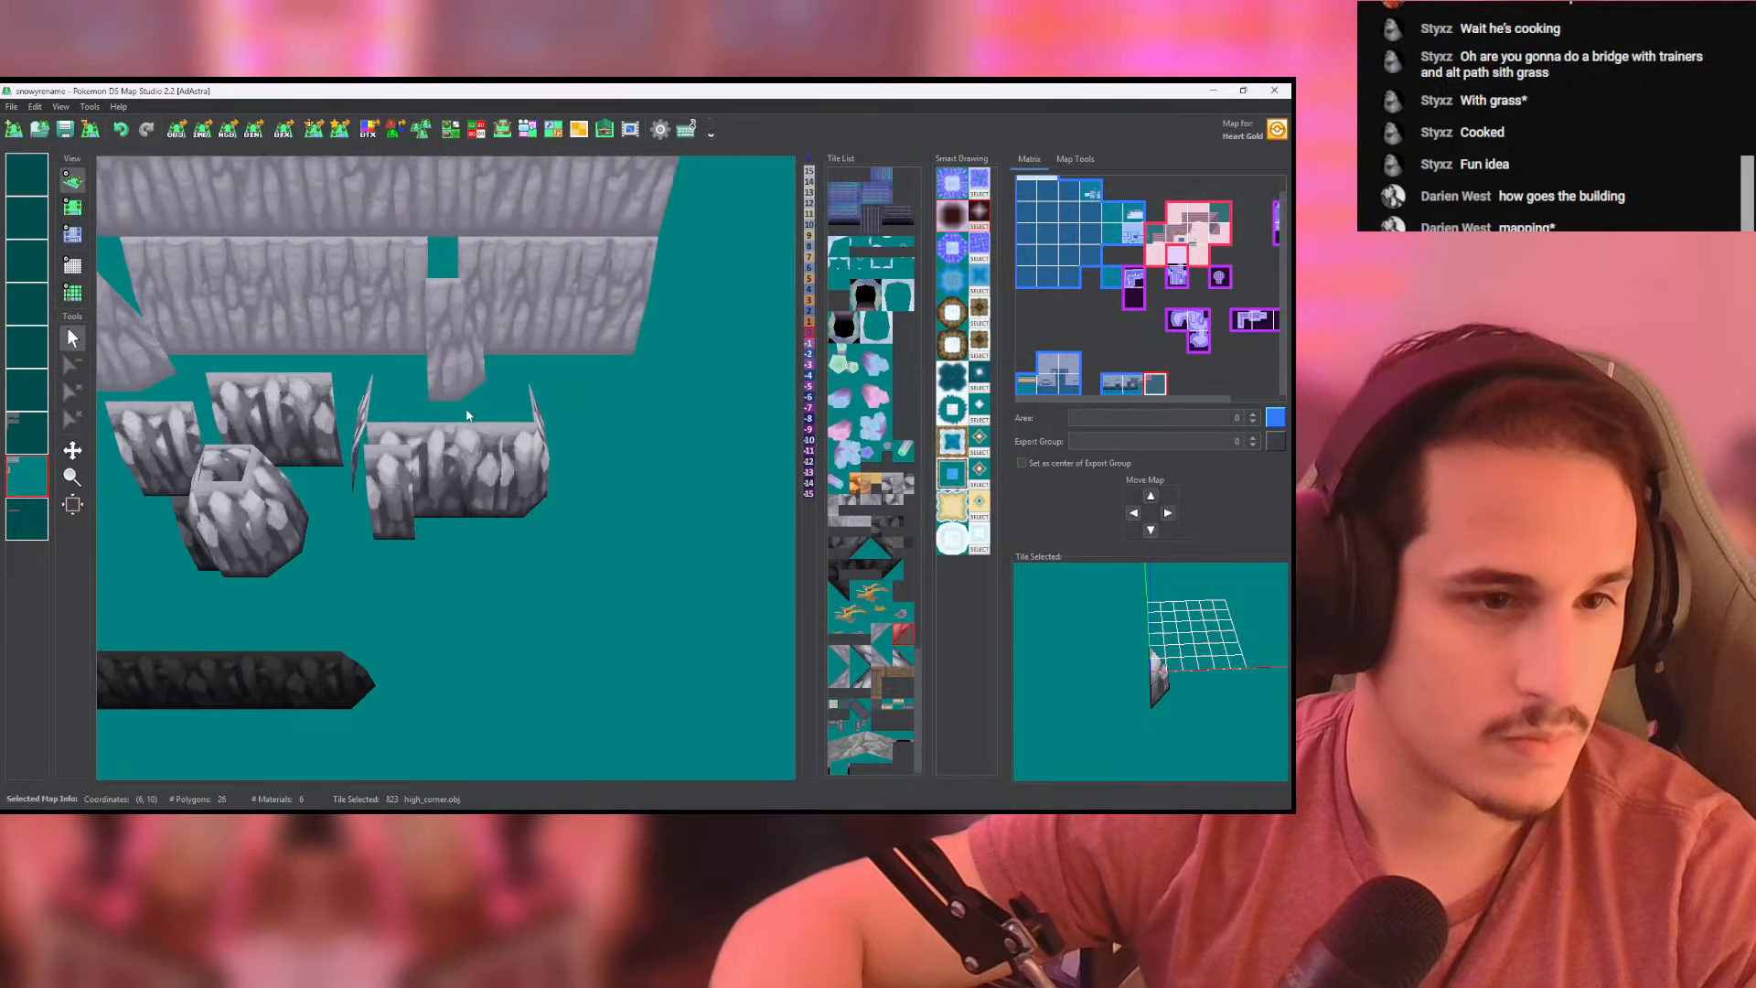
left_click(73, 207)
double_click(23, 475)
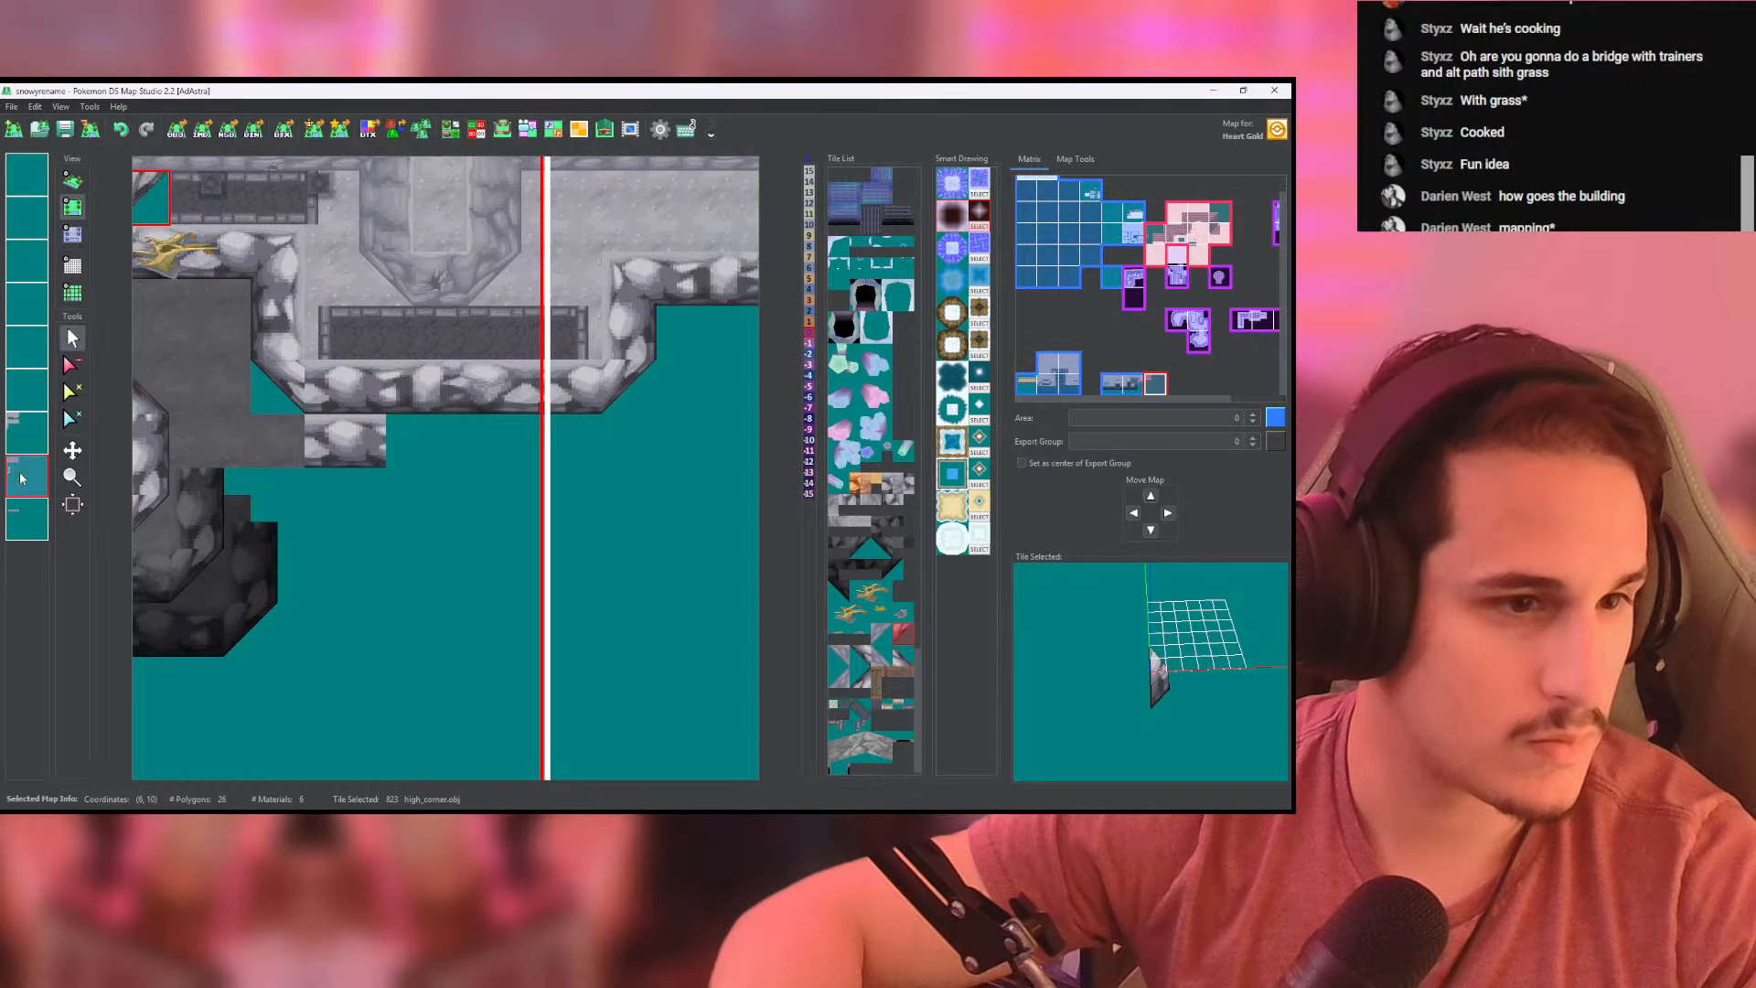
- Erase the stray wall segment below the right platform, patch the front wall with lower_slope_8x8 tiles, and check it in 3D
middle_click_drag(356, 420, 509, 410)
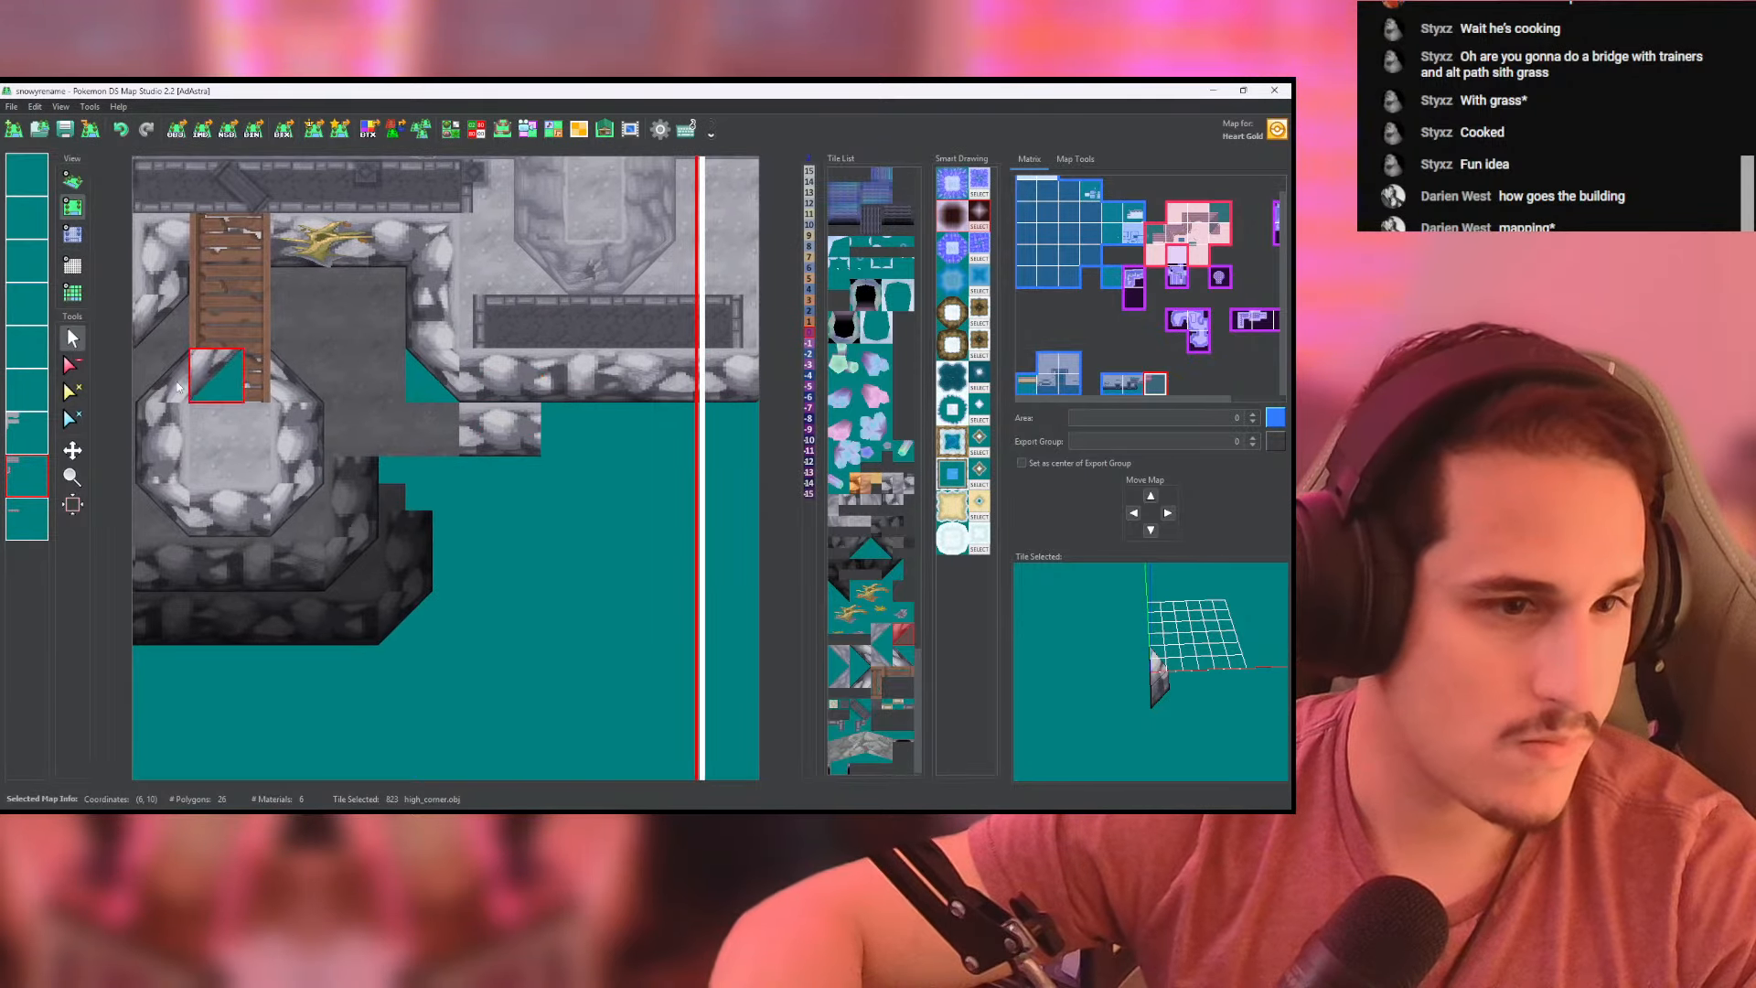
left_click(72, 364)
left_click(448, 360)
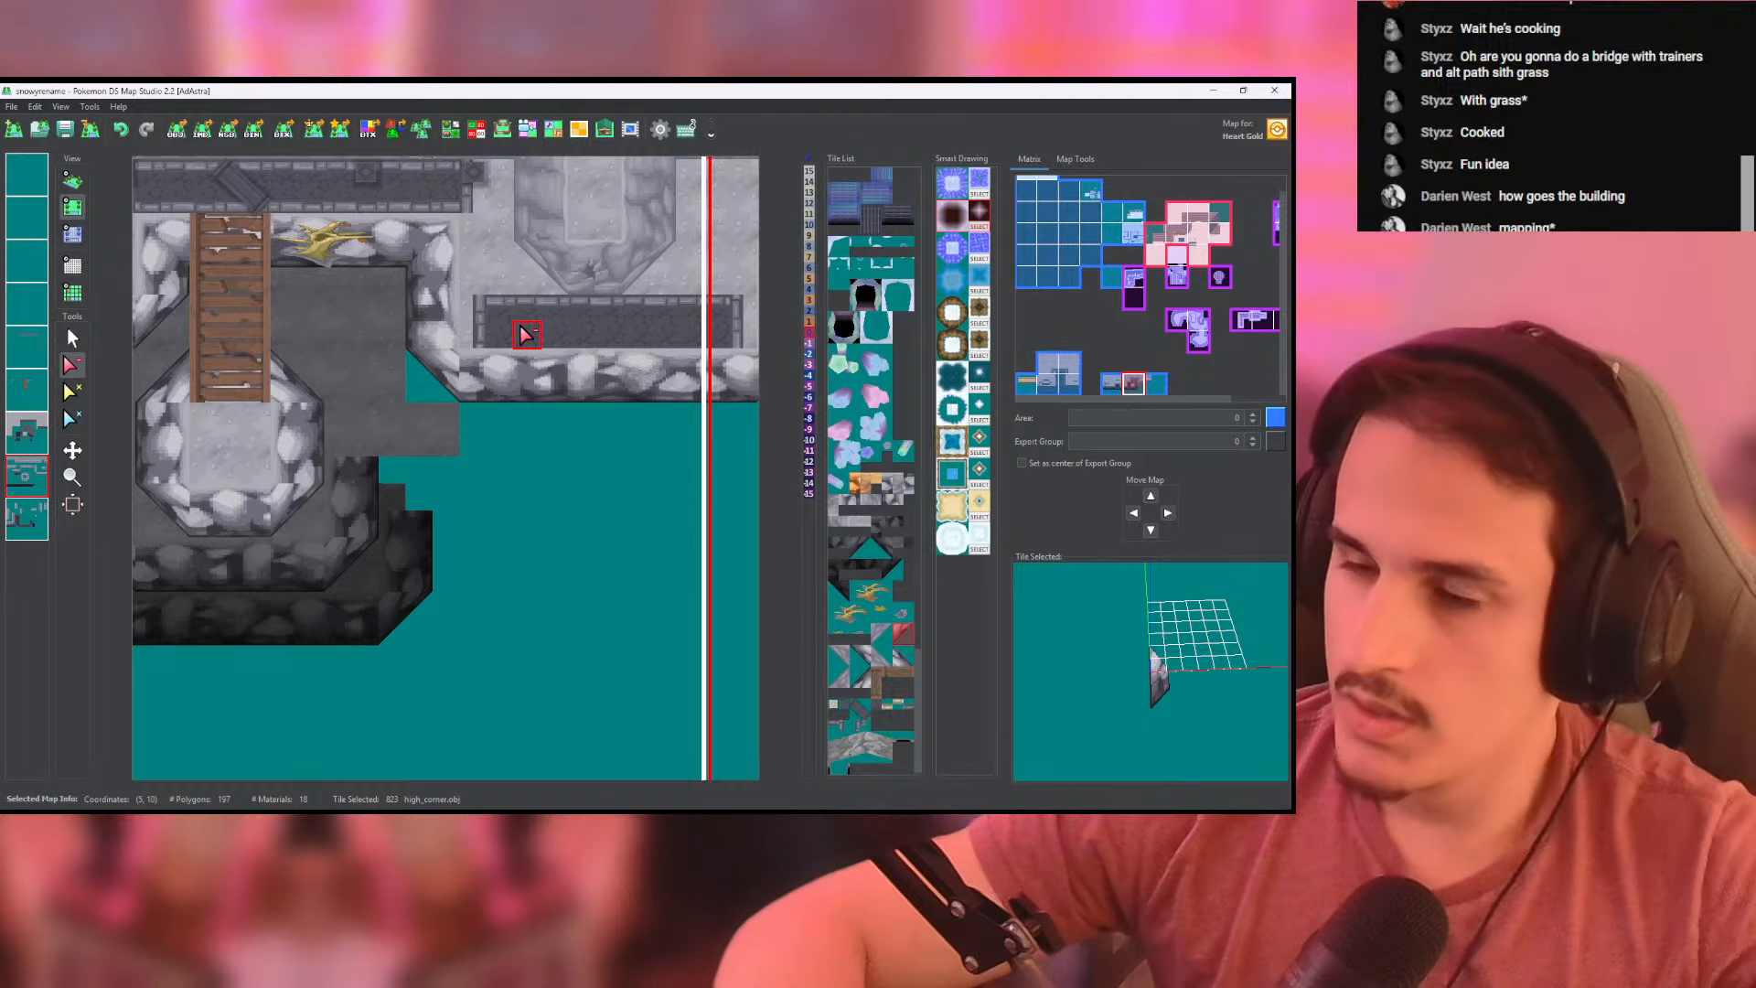
middle_click_drag(543, 399, 473, 401)
left_click(70, 333)
right_click(528, 417)
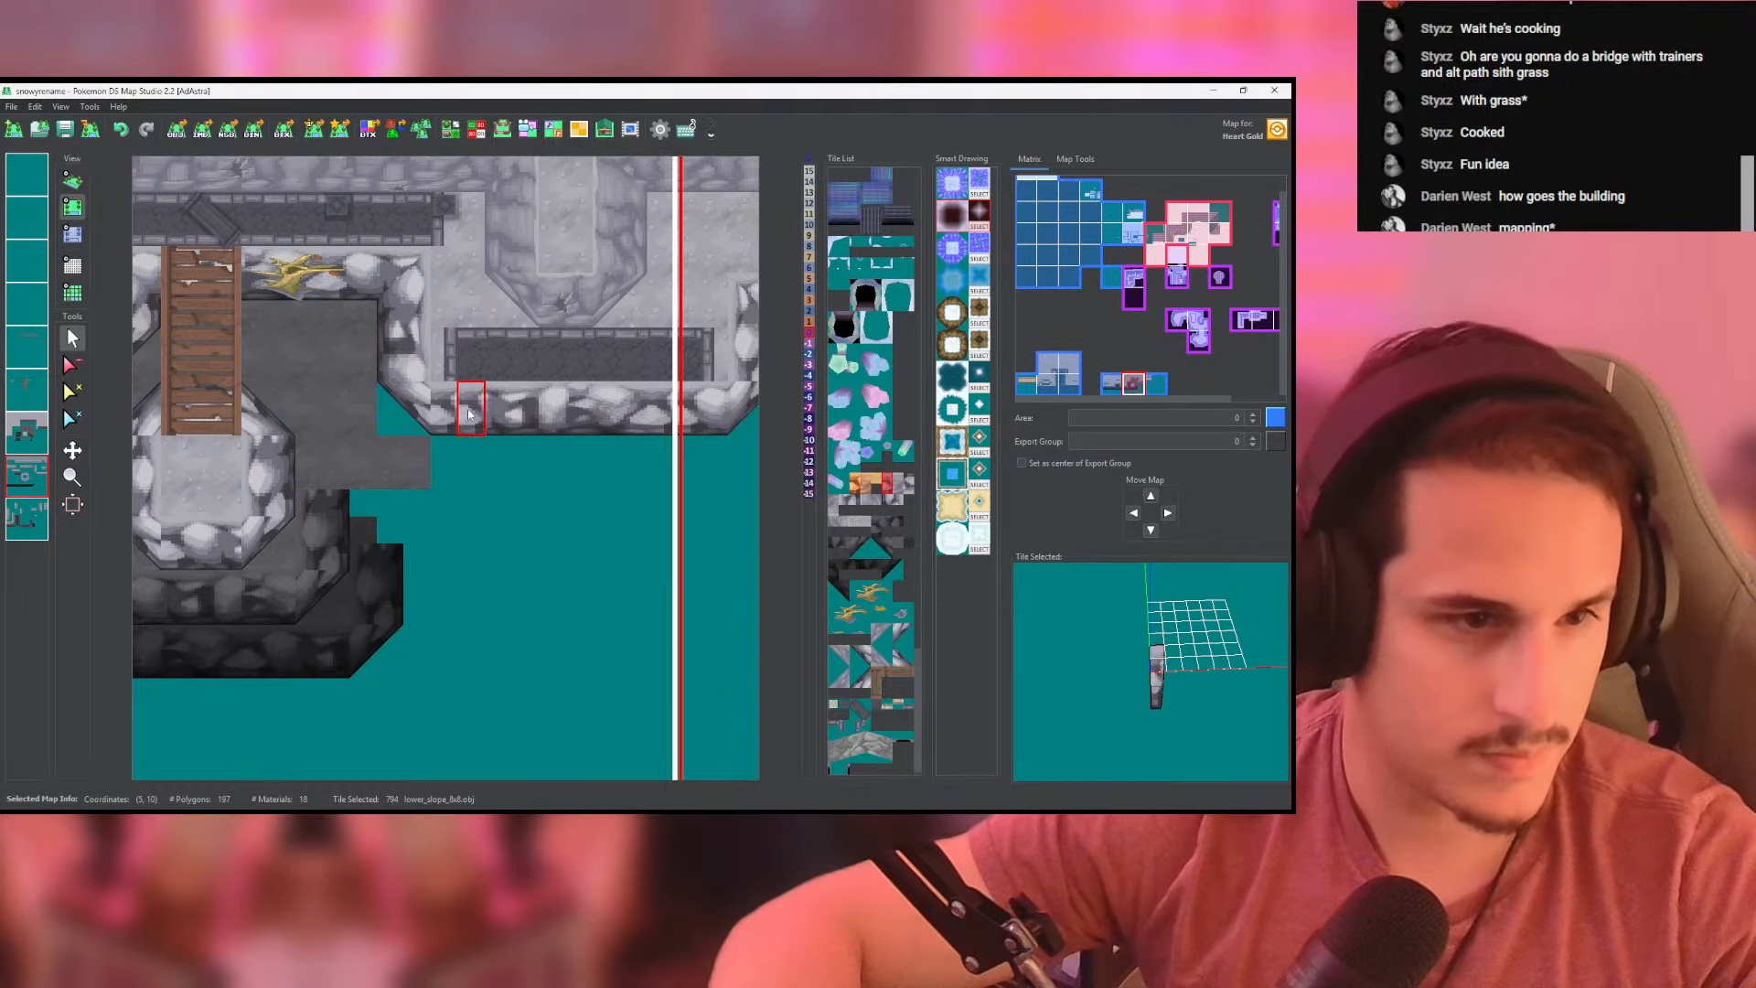
middle_click_drag(470, 406, 423, 425)
left_click(67, 240)
left_click(72, 182)
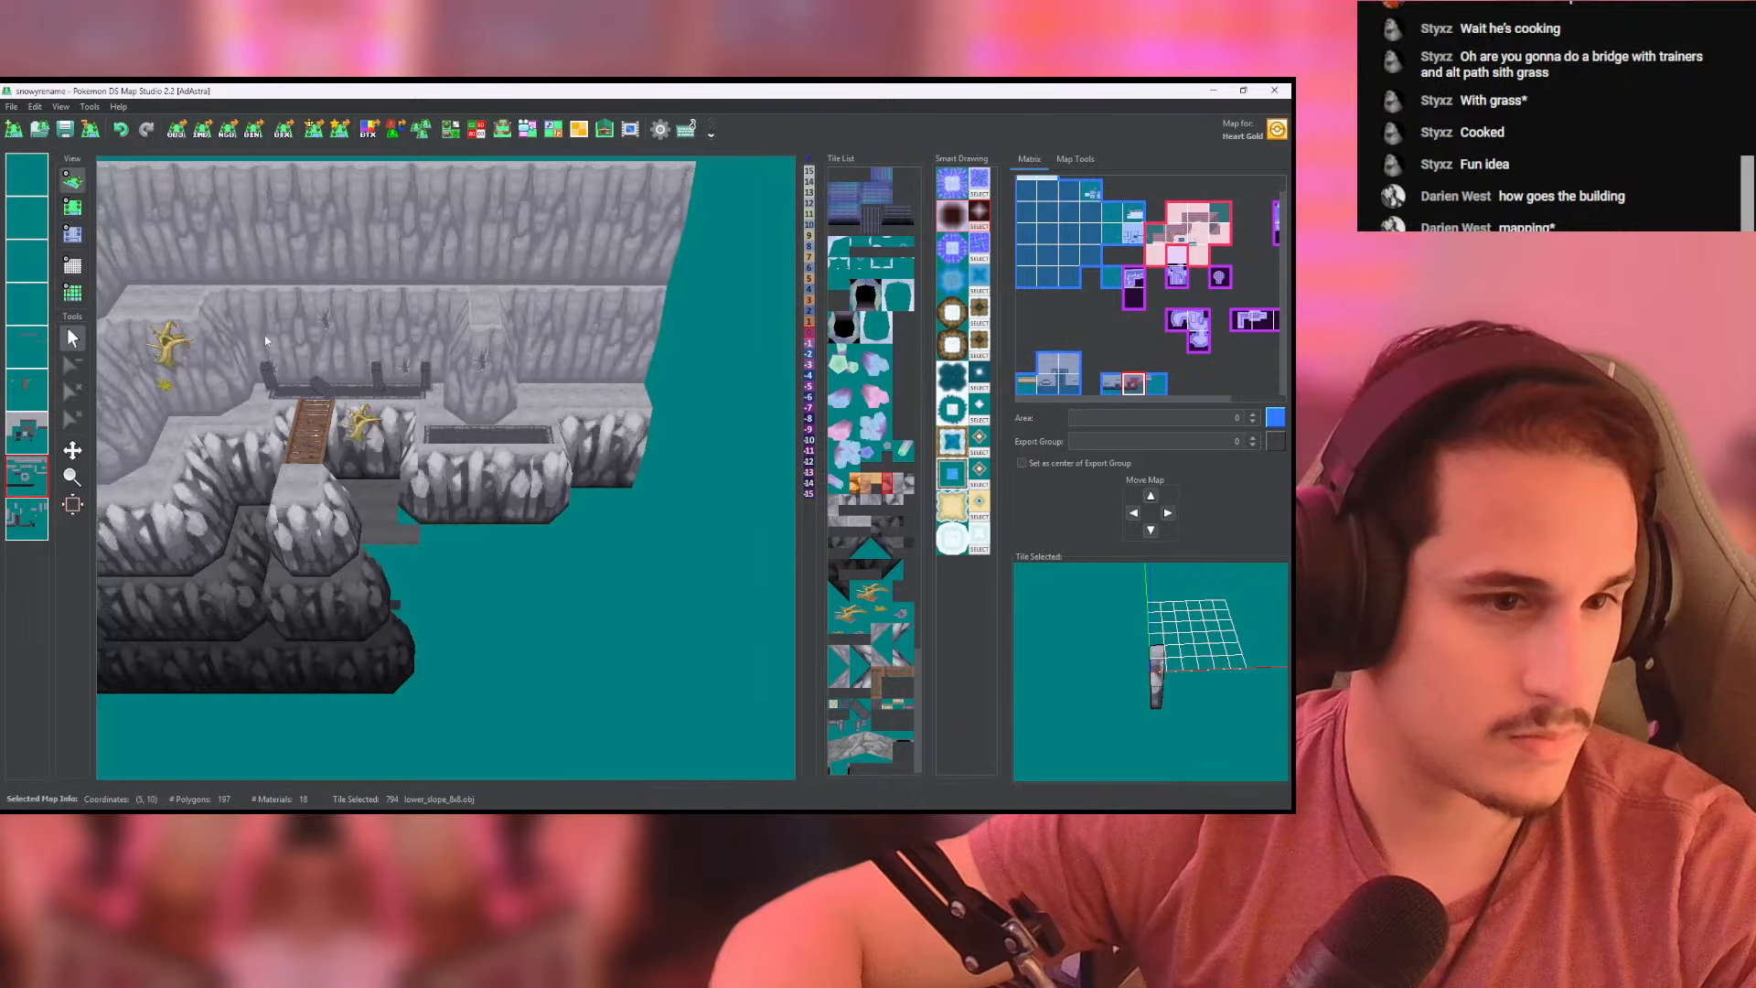
left_click_drag(329, 416, 350, 457)
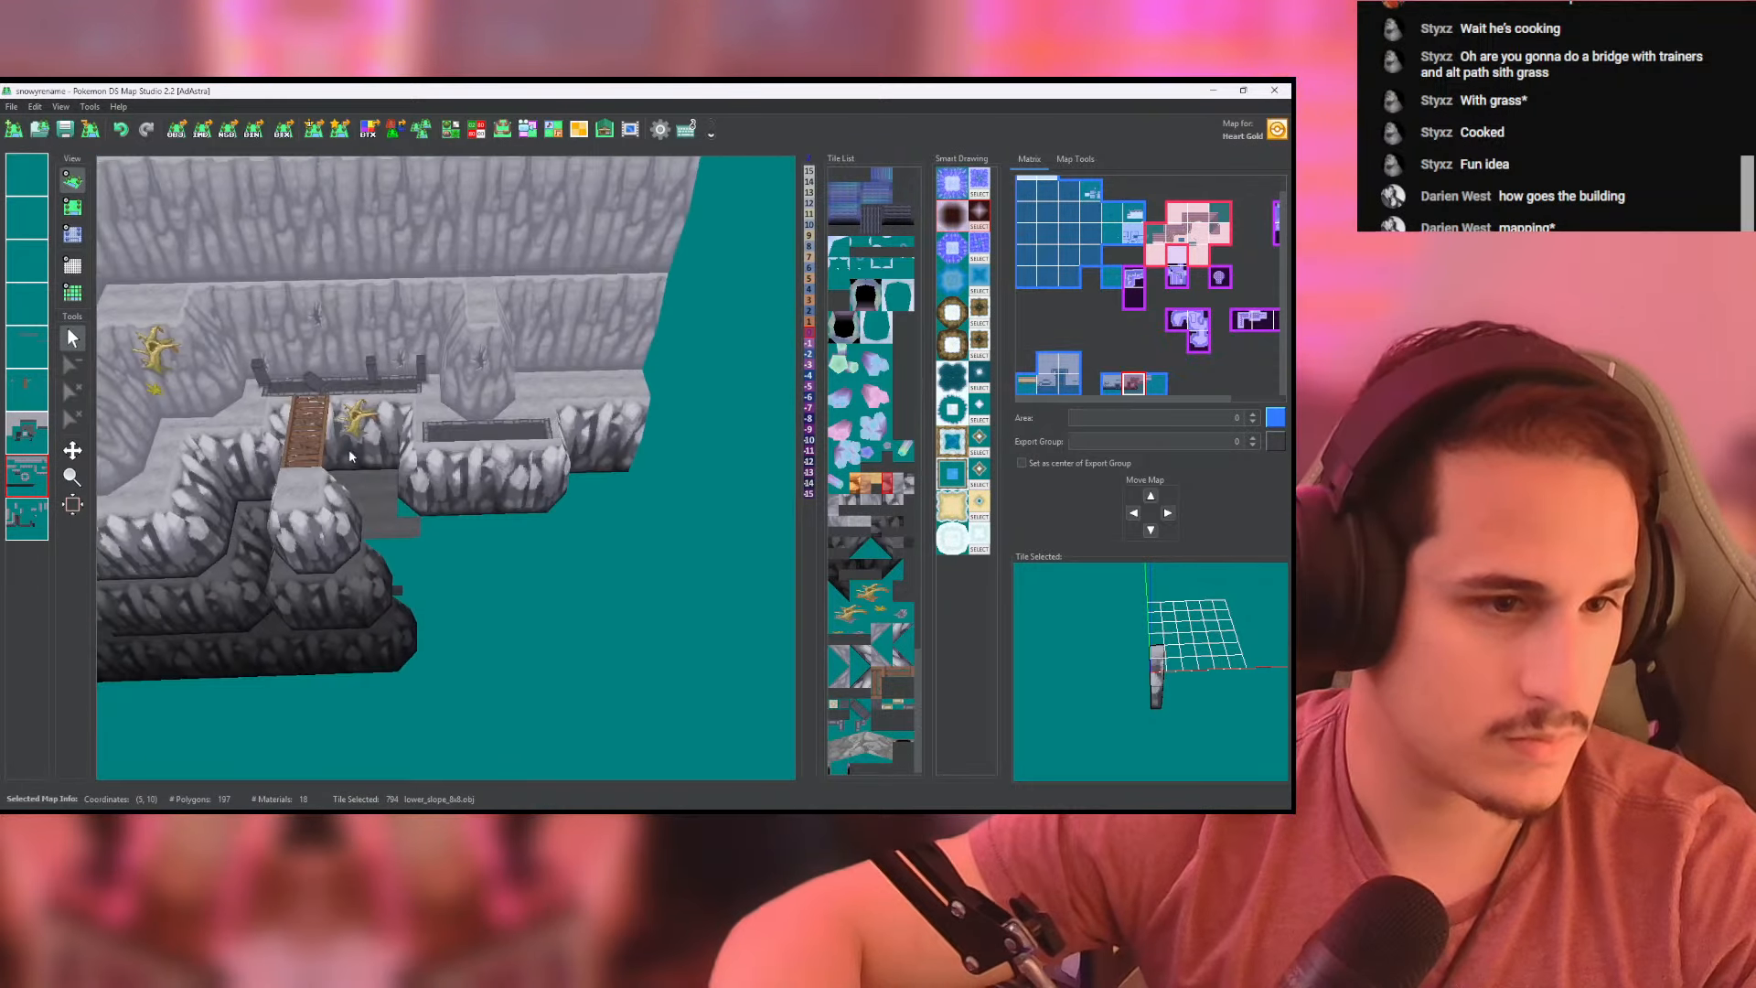
left_click(70, 212)
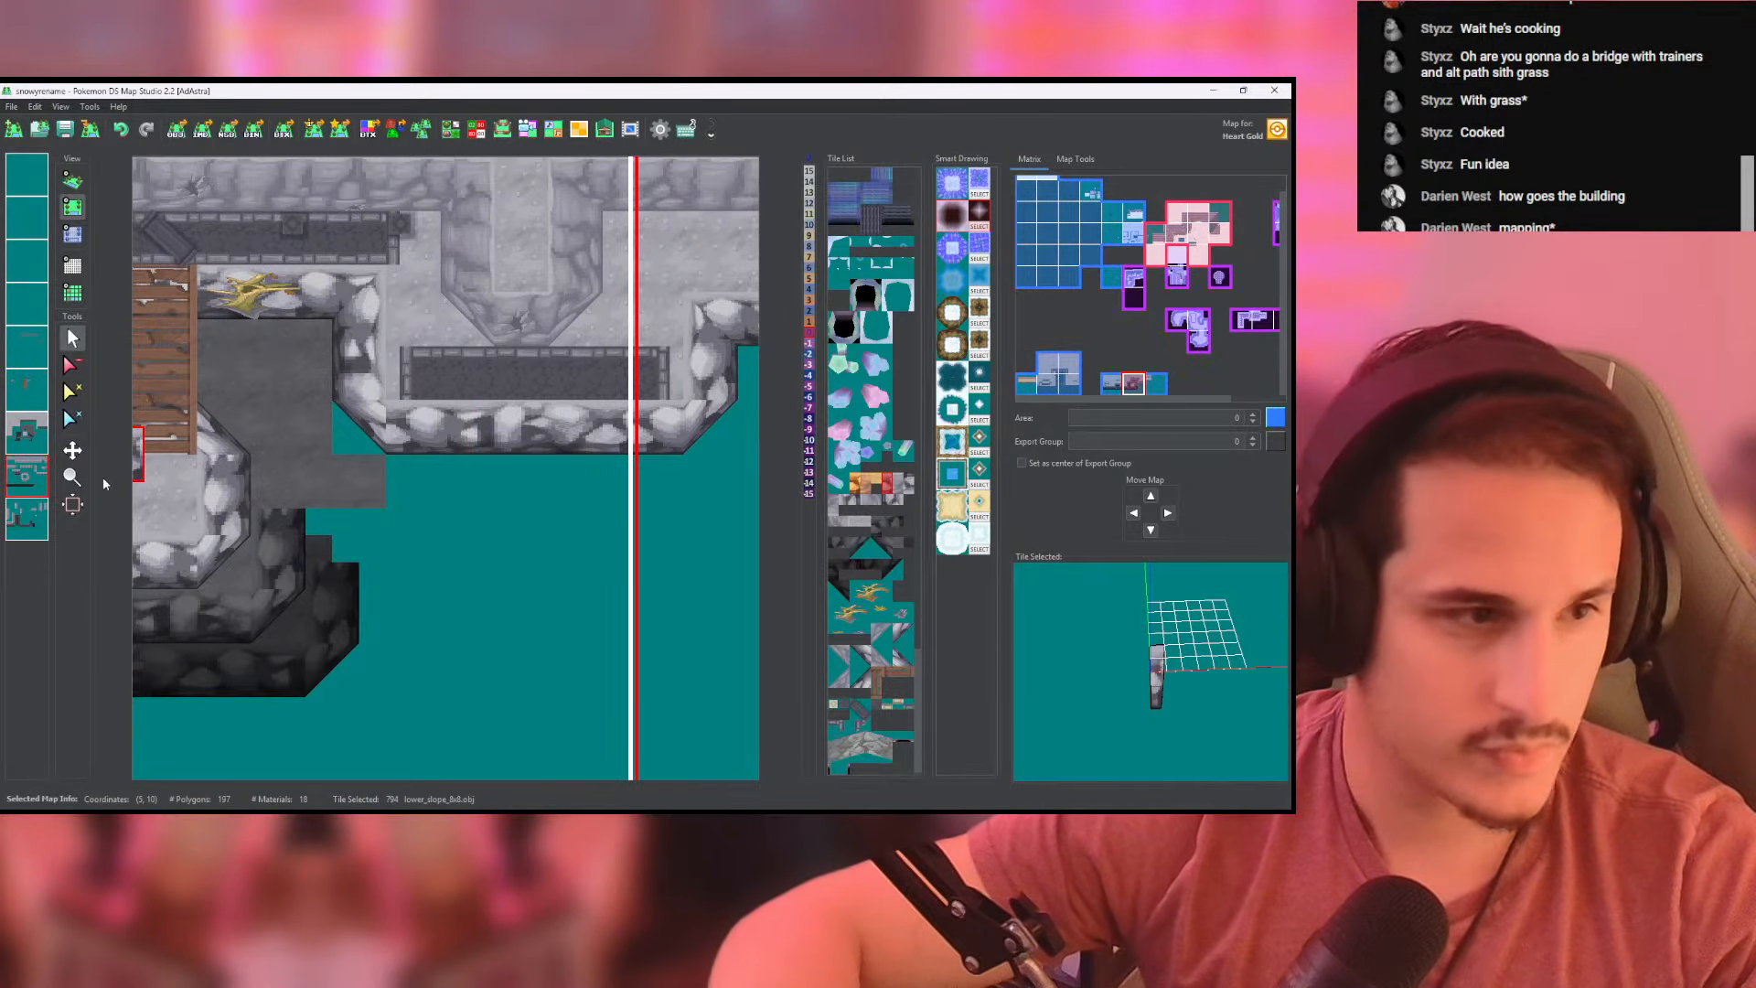
- Run a side-facing lower_slope_8x8 wall forward from the right platform on the lower cliff-wall layer and end it with a high_corner tile
left_click(26, 519)
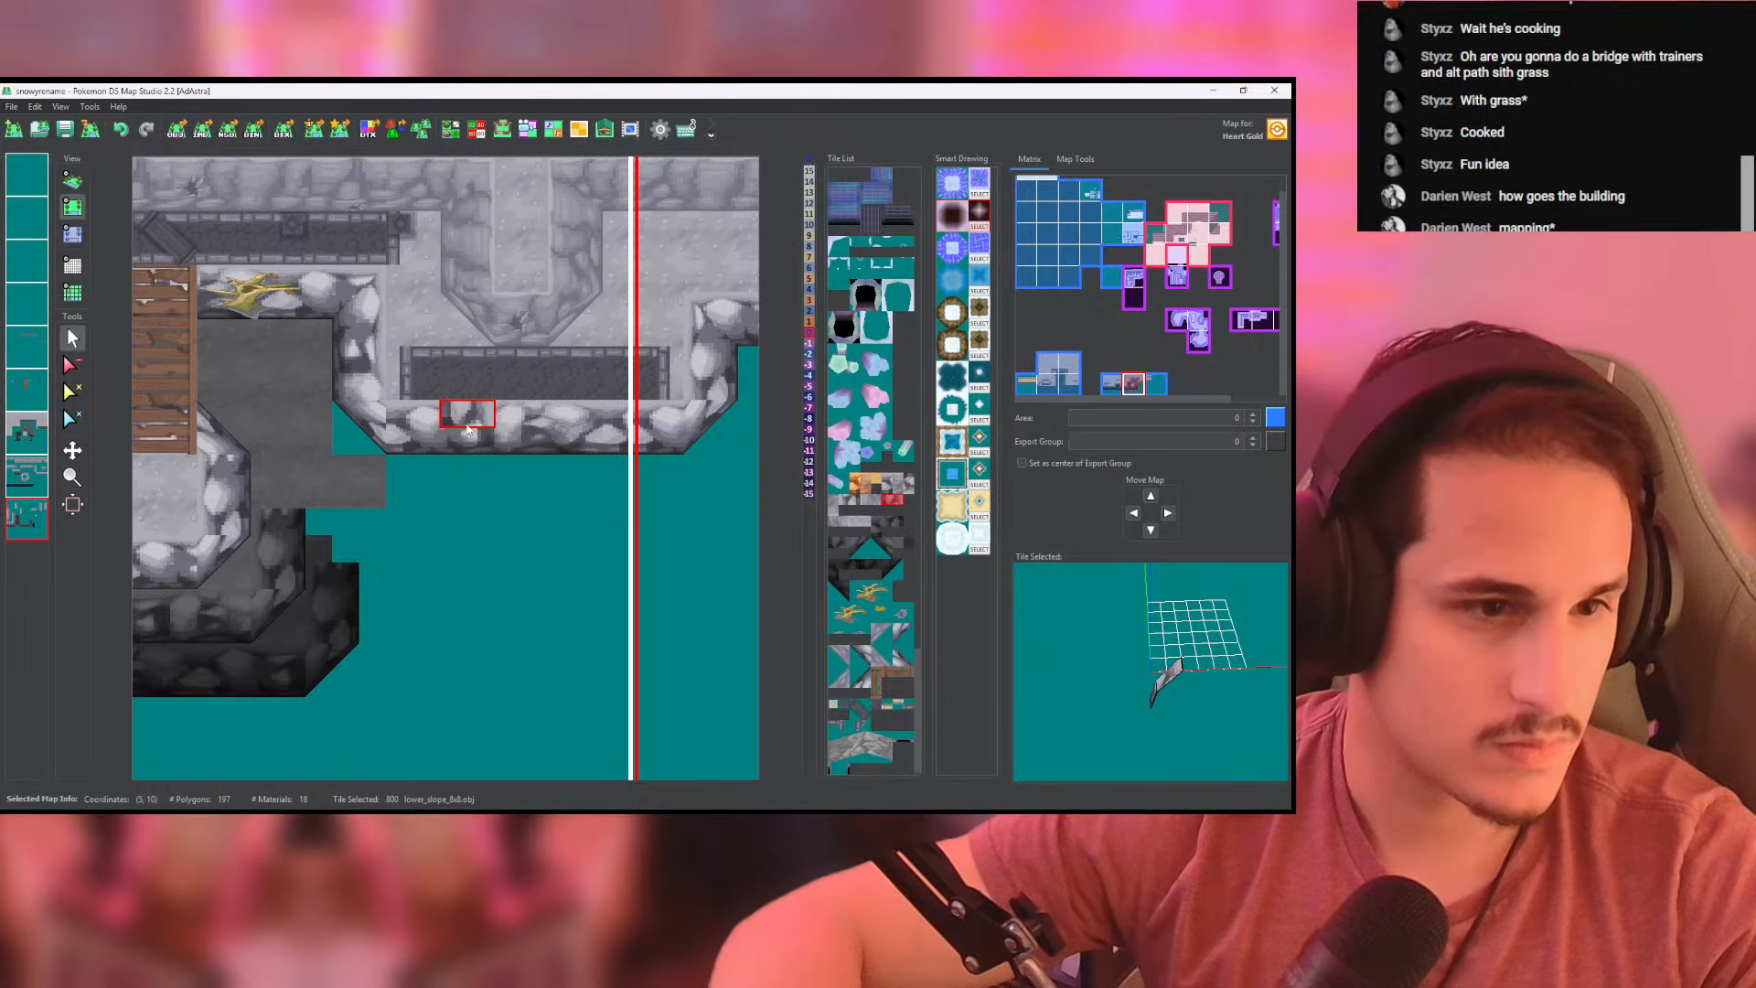
left_click(468, 468)
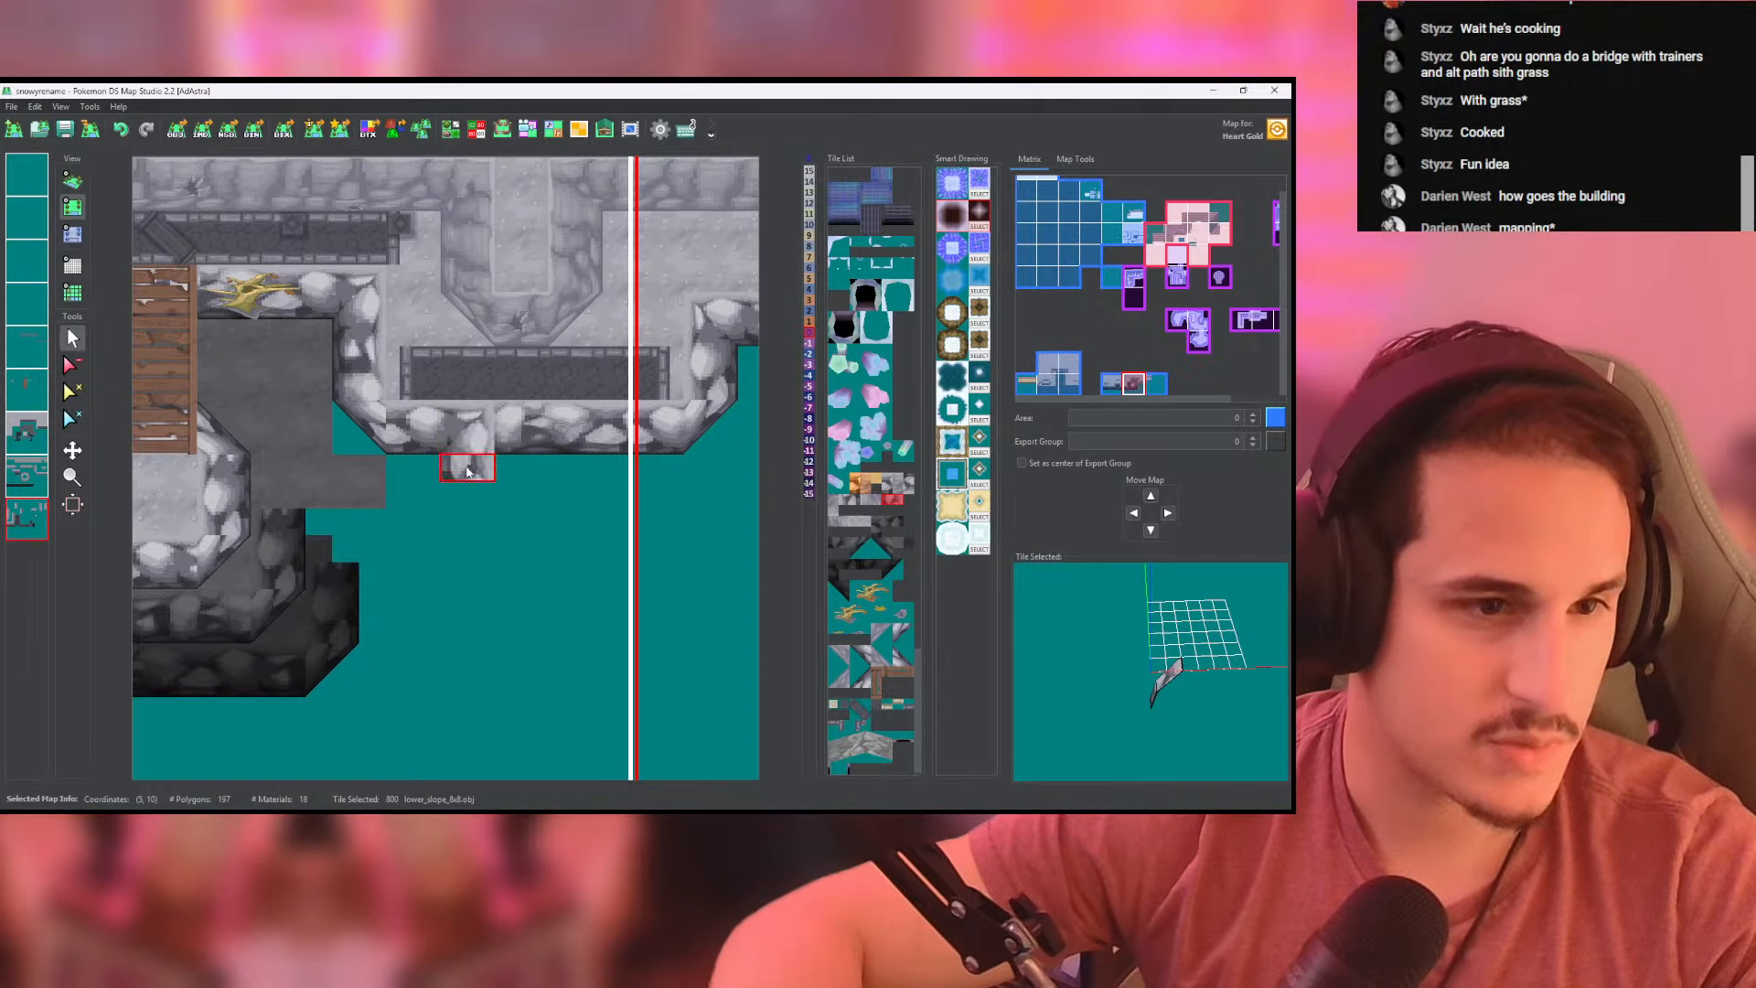
left_click(468, 498)
left_click(460, 524)
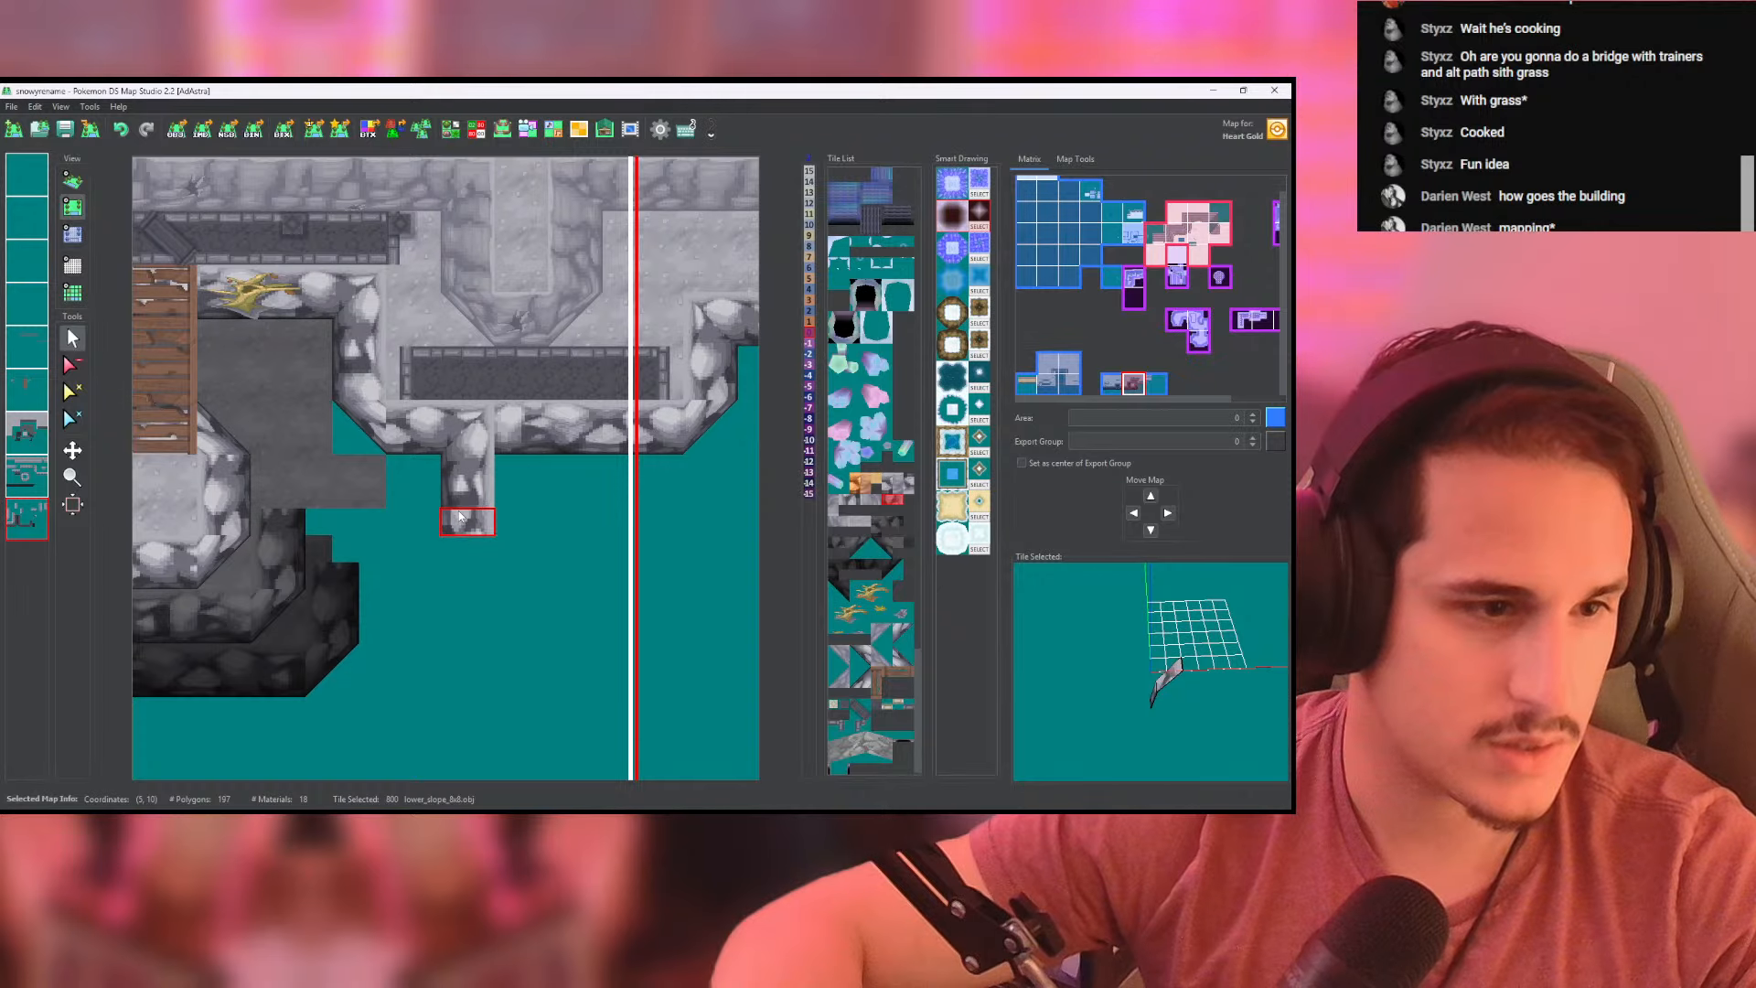
middle_click_drag(421, 536, 484, 546)
right_click(227, 534)
left_click(30, 477)
right_click(230, 534)
left_click(29, 518)
left_click(446, 560)
middle_click_drag(617, 496, 541, 471)
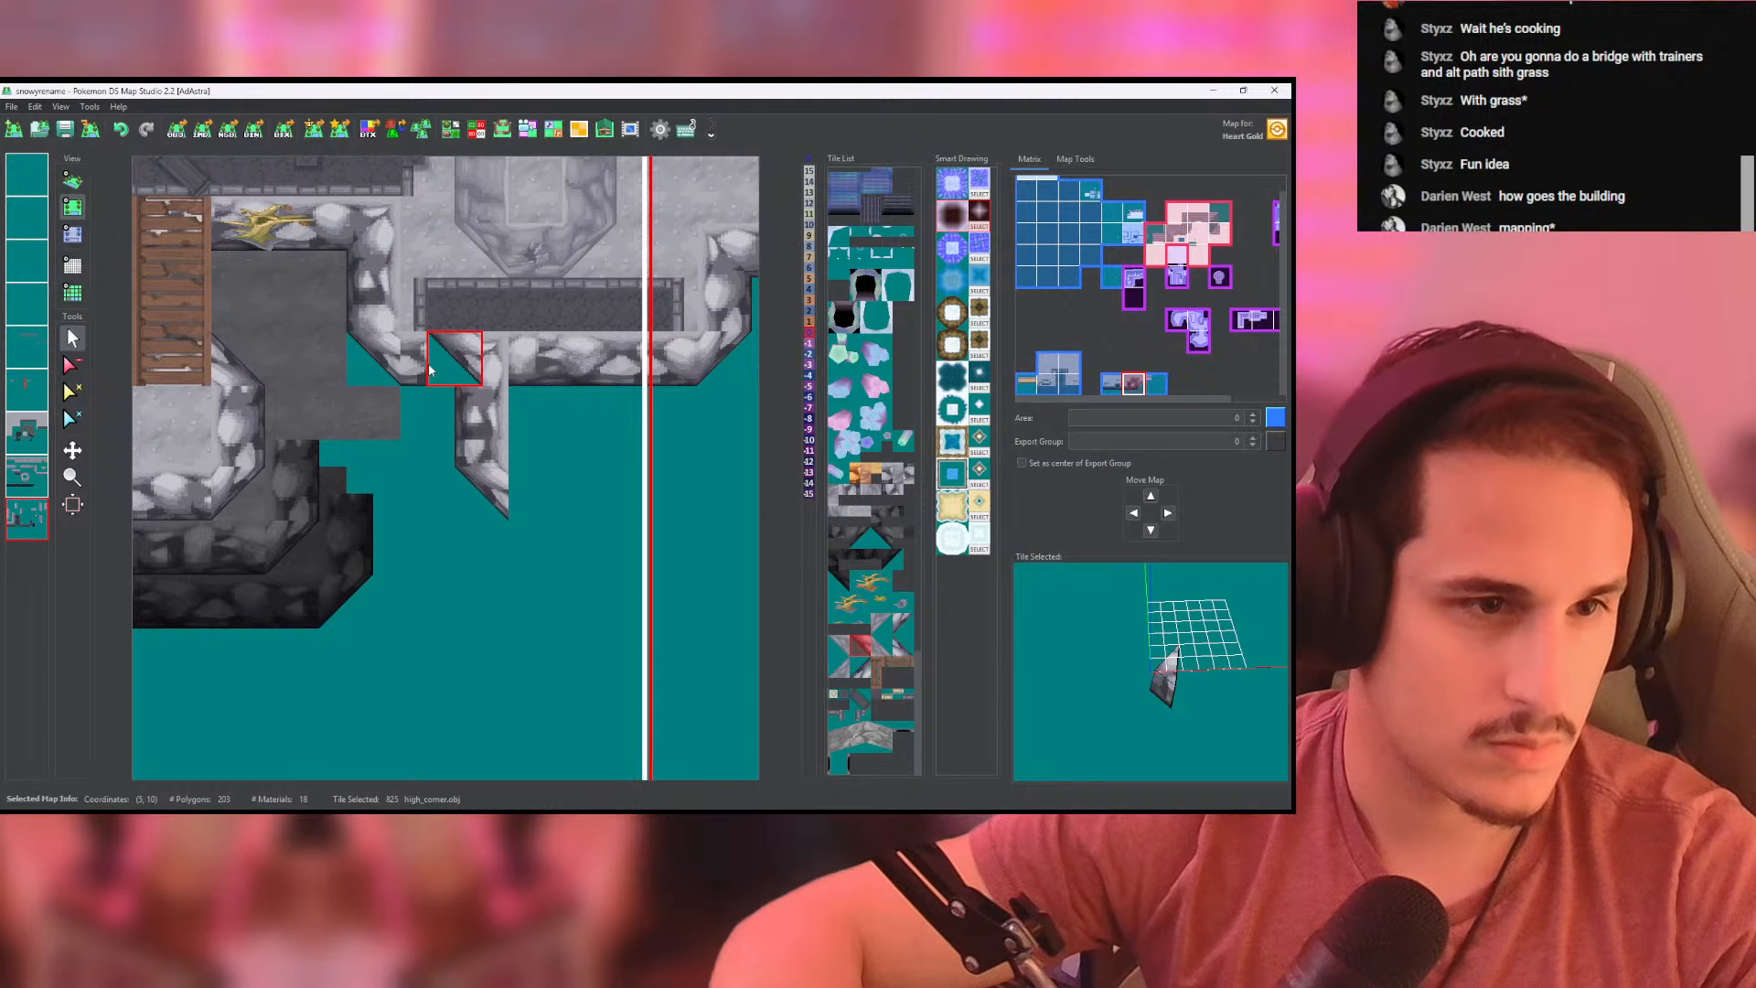
- Run front-facing lower_slope_8x8 tiles from the new corner across the extension's front edge up to the map border
right_click(307, 235)
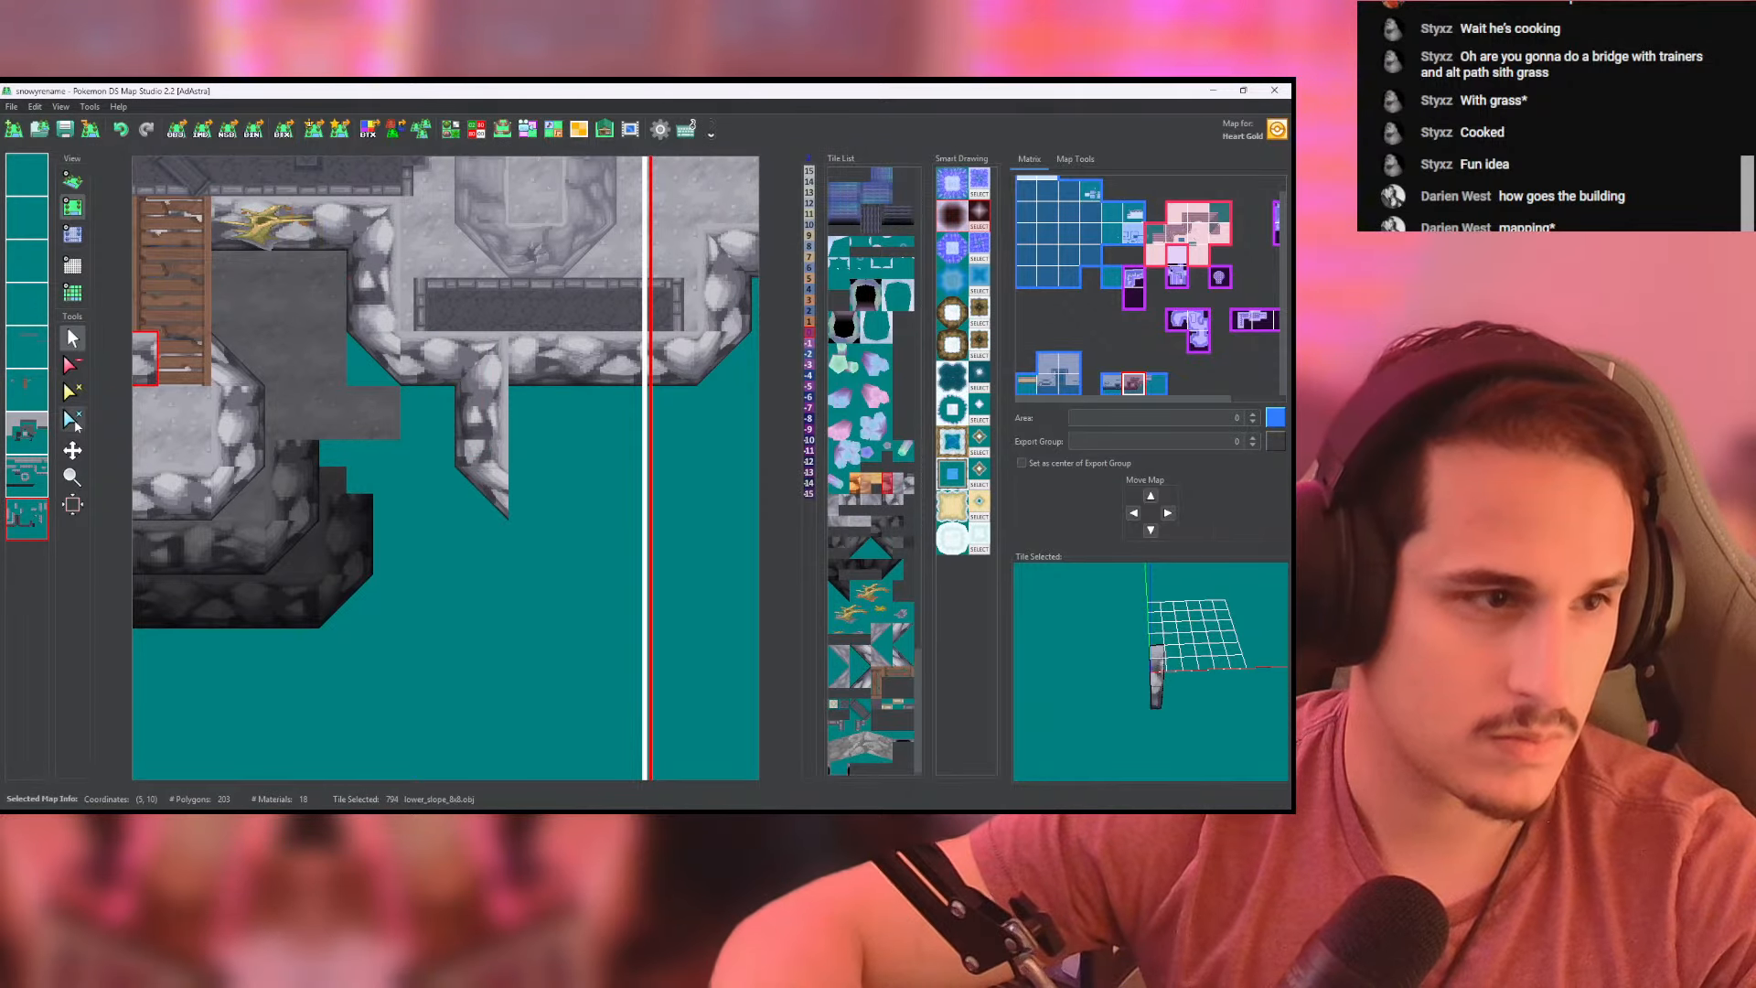
left_click(549, 494)
left_click(587, 507)
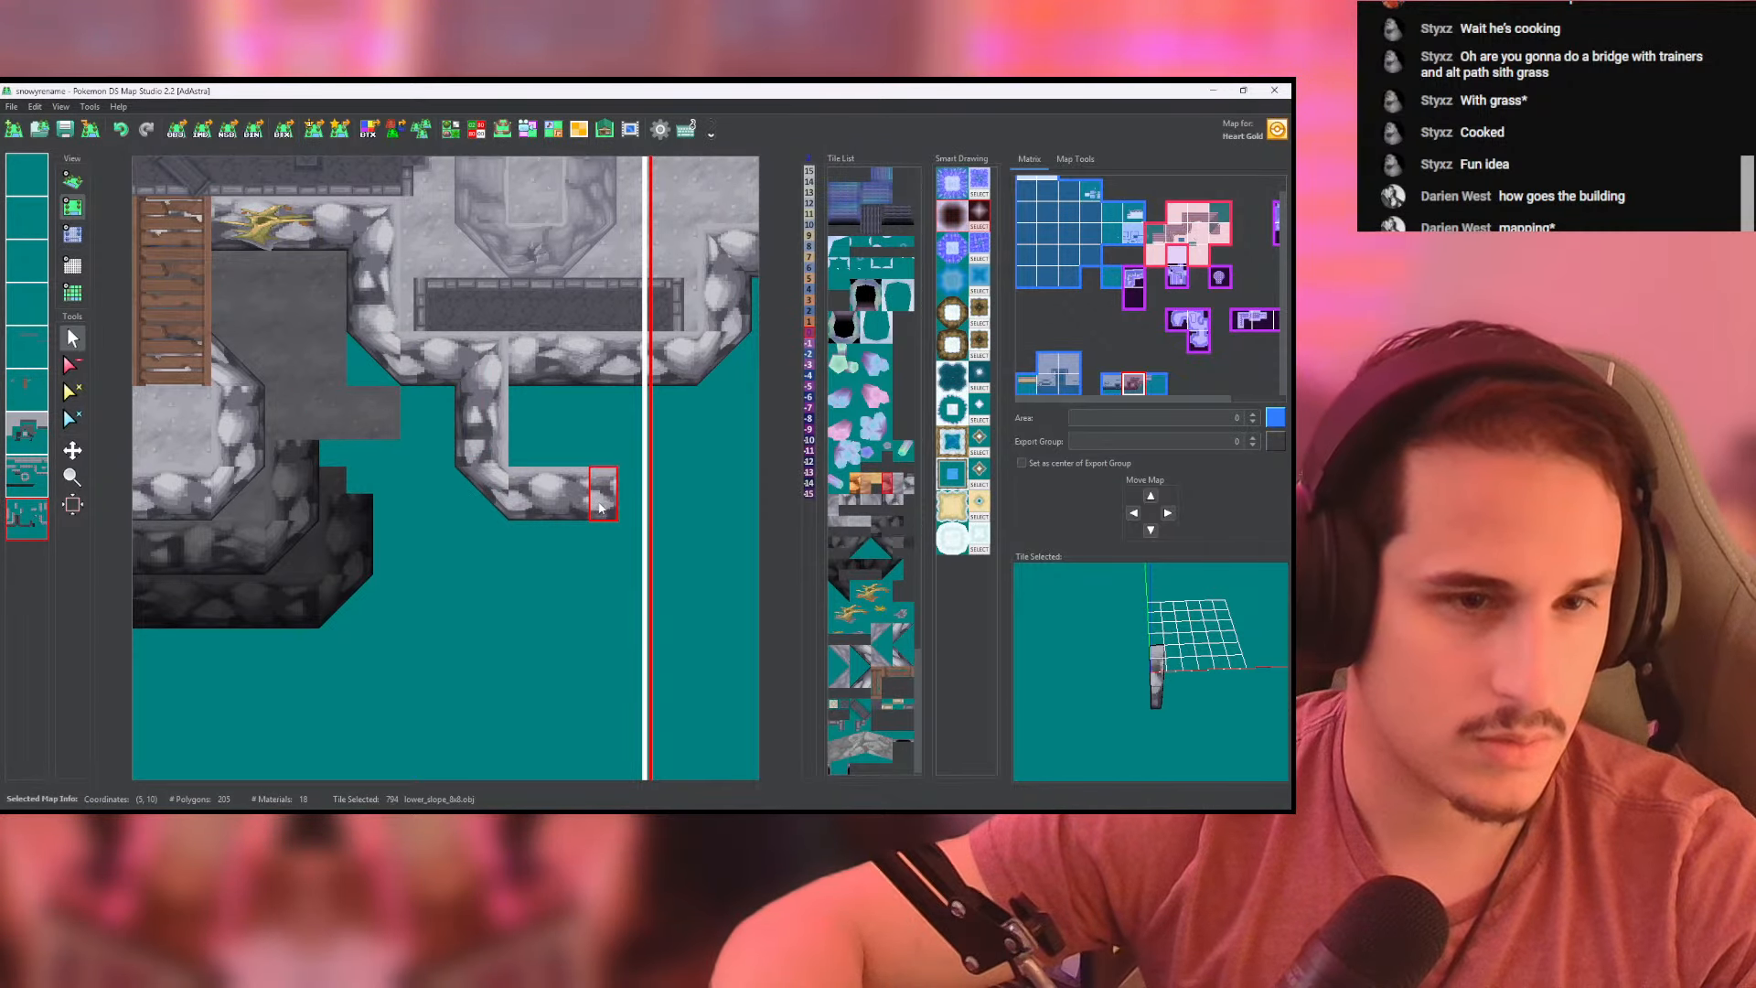
middle_click_drag(605, 506, 461, 486)
left_click(462, 487)
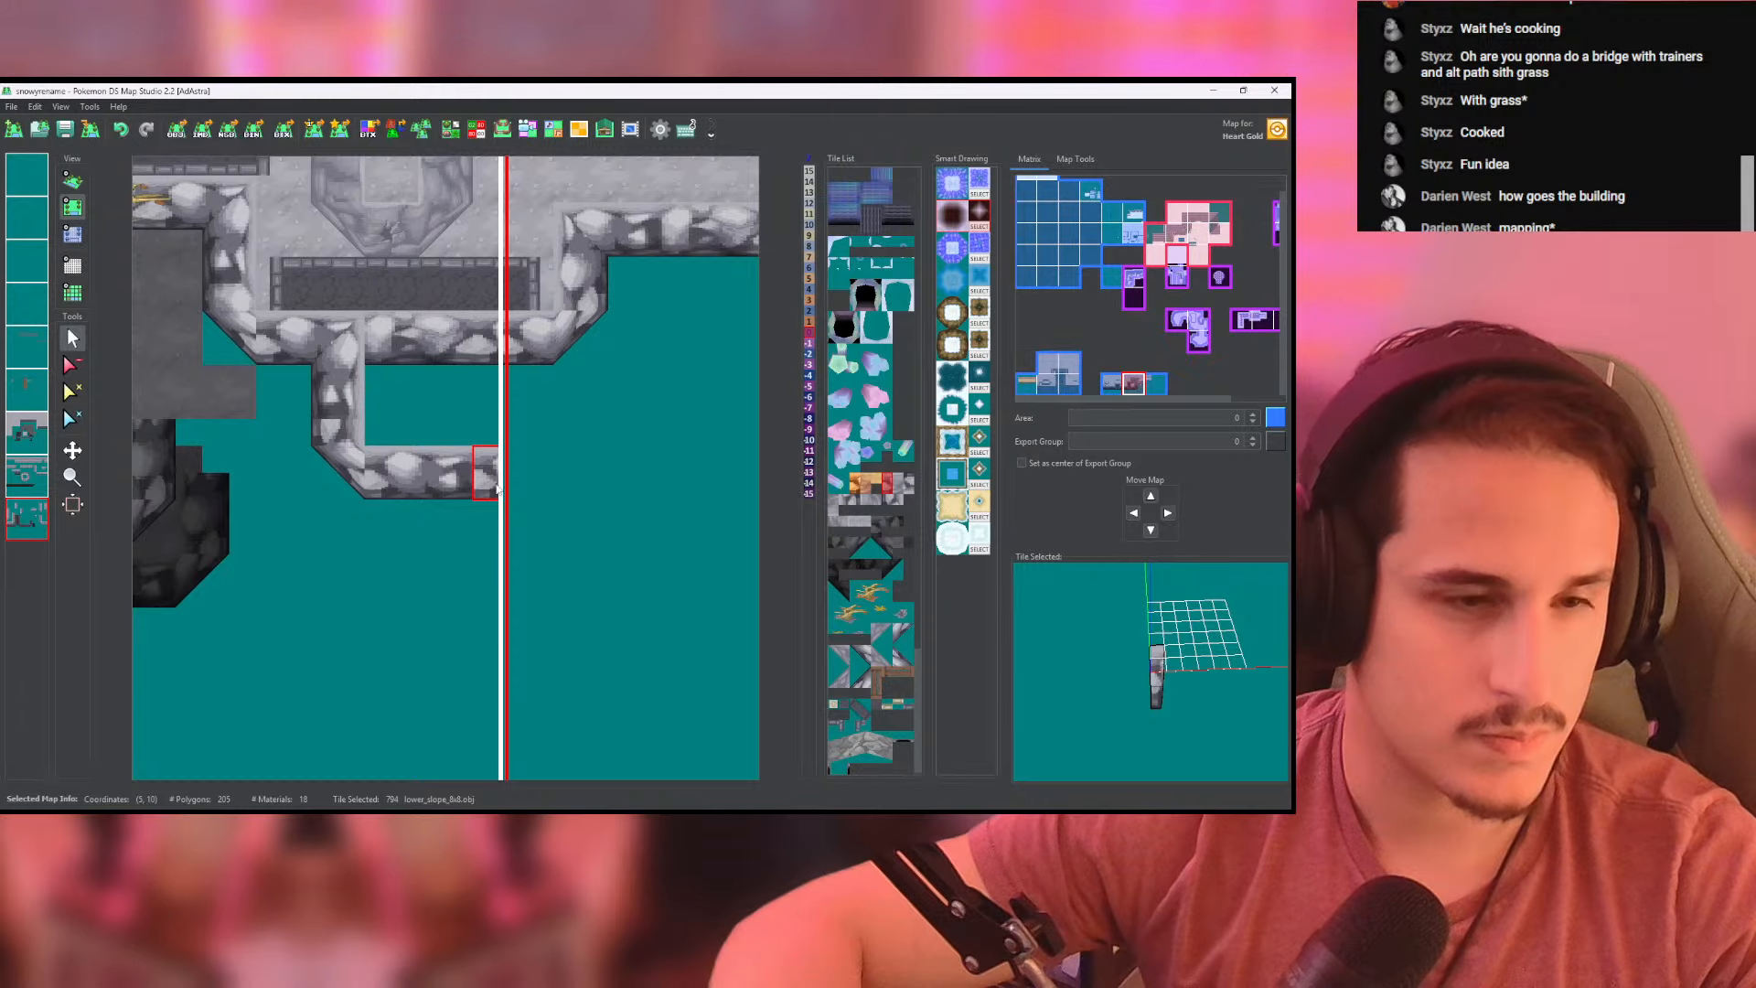
- Close the extension's right side across the map border with a high_corner tile and a side-facing lower_slope_8x8 wall
right_click(338, 486)
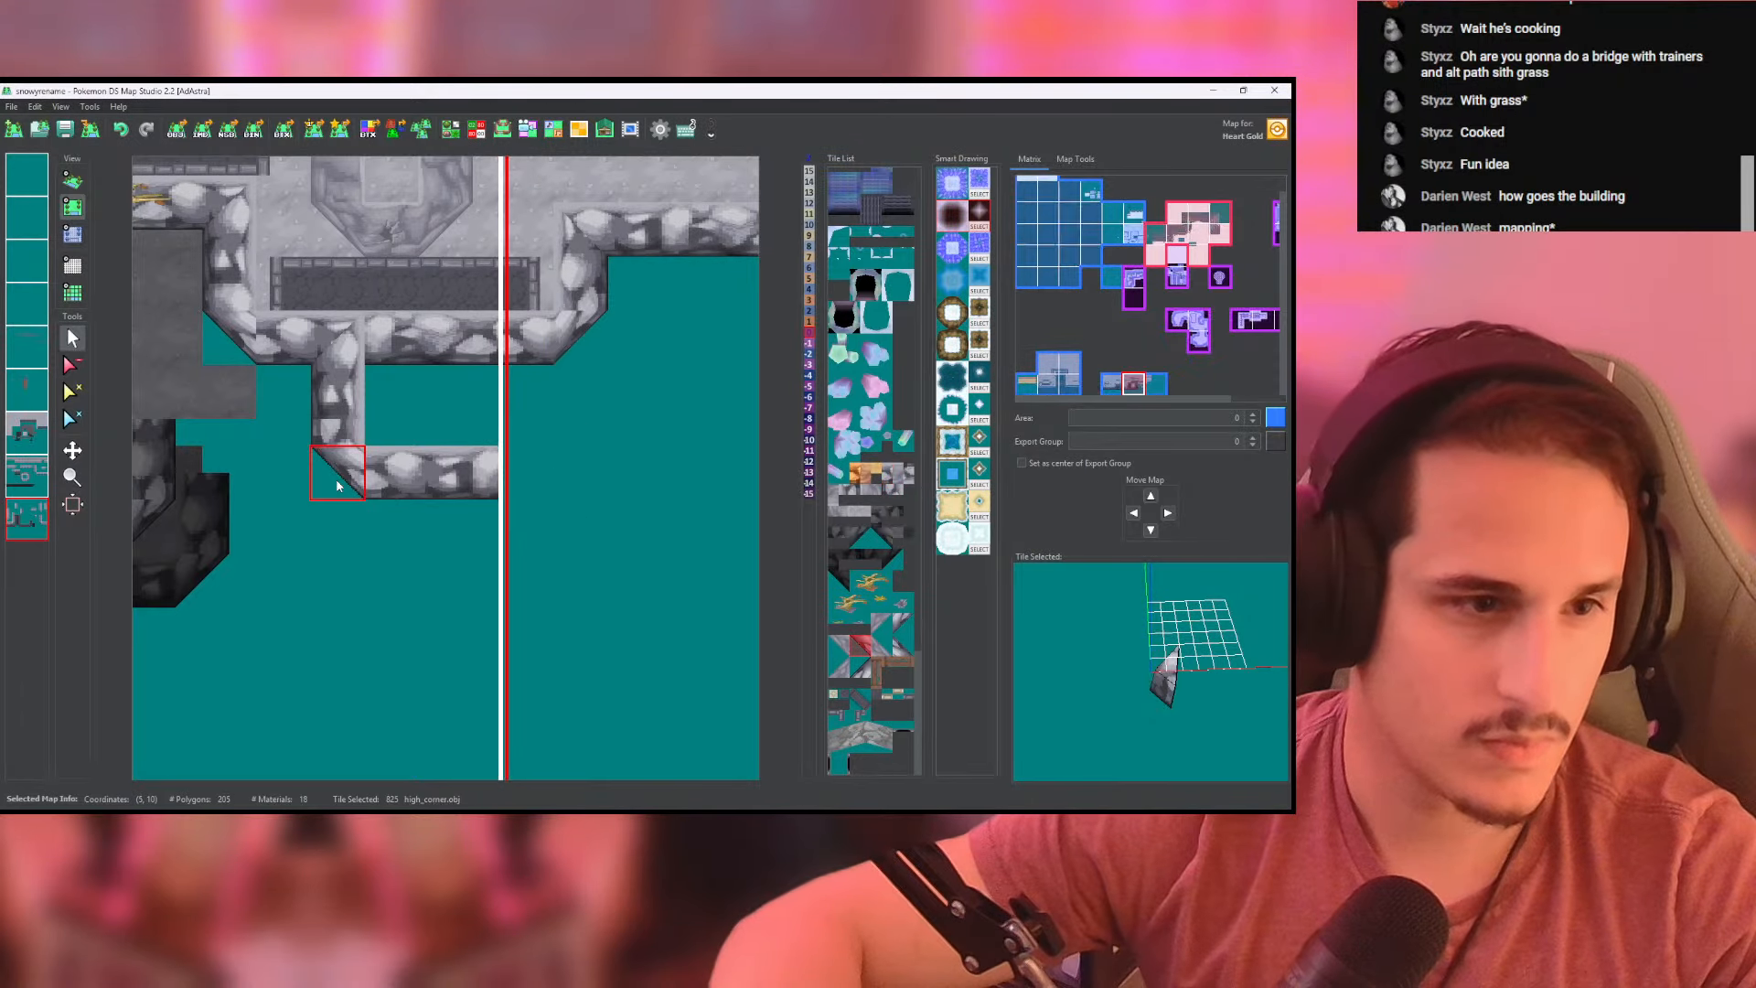
scroll(337, 476, "up", 1)
scroll(335, 475, "down", 4)
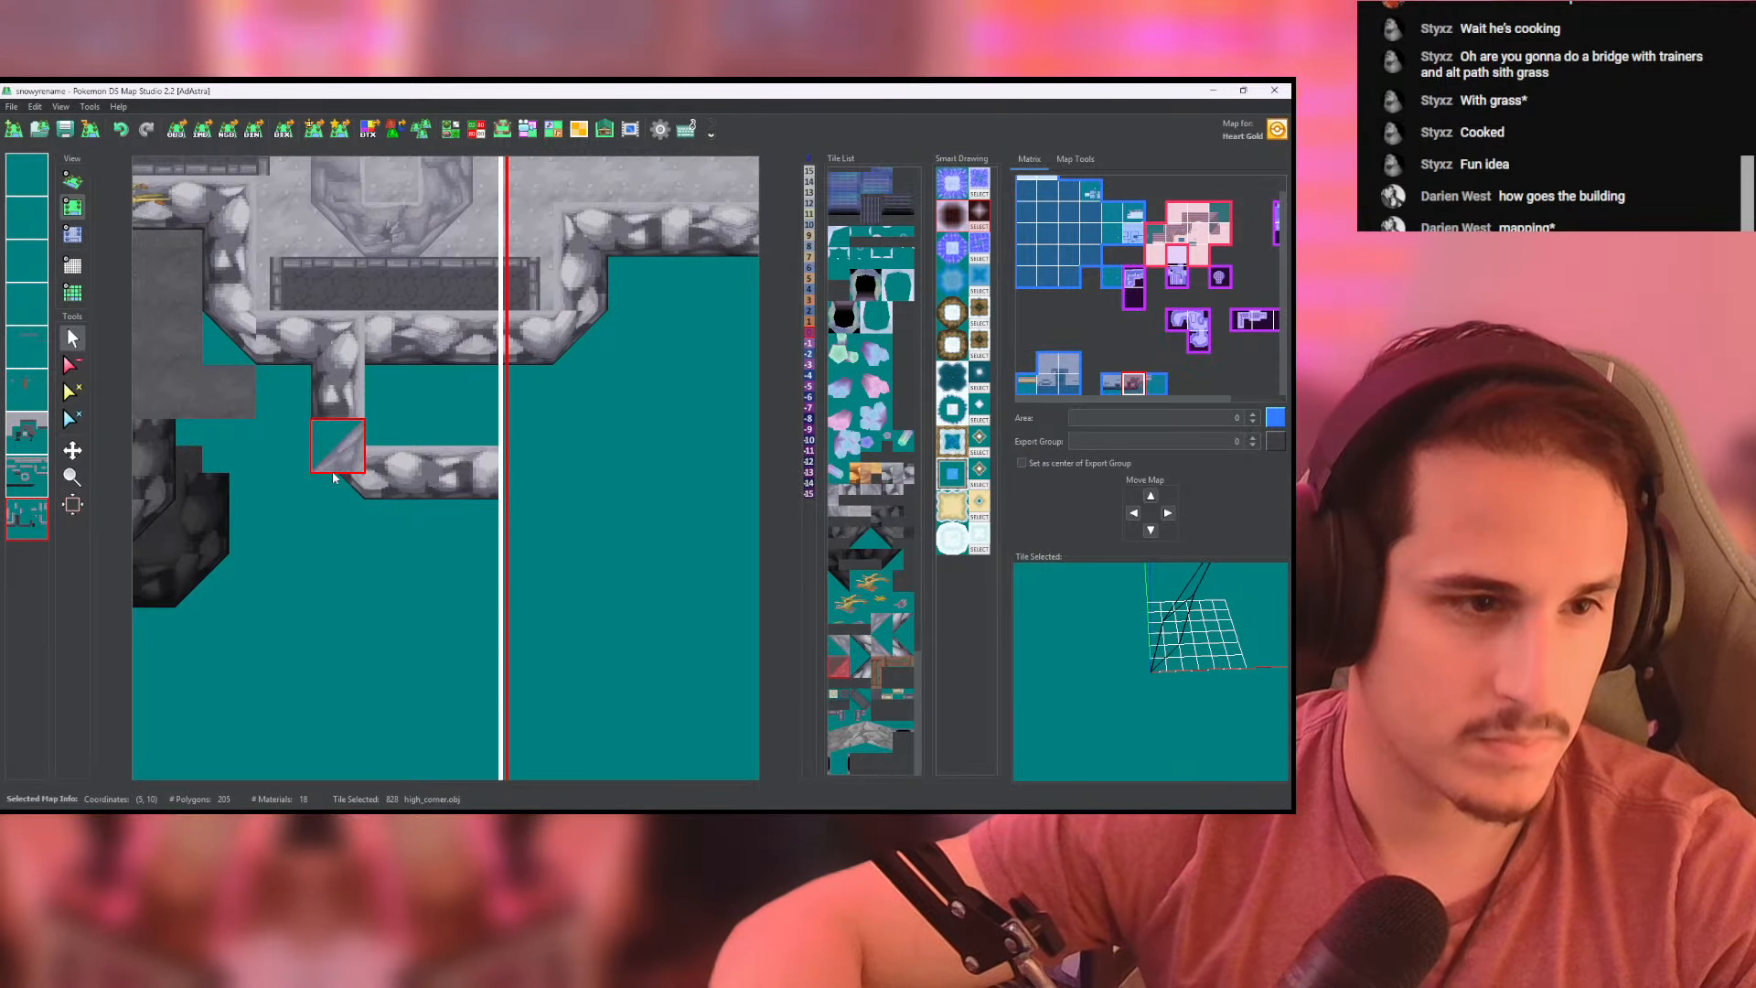
scroll(334, 476, "down", 2)
left_click(903, 624)
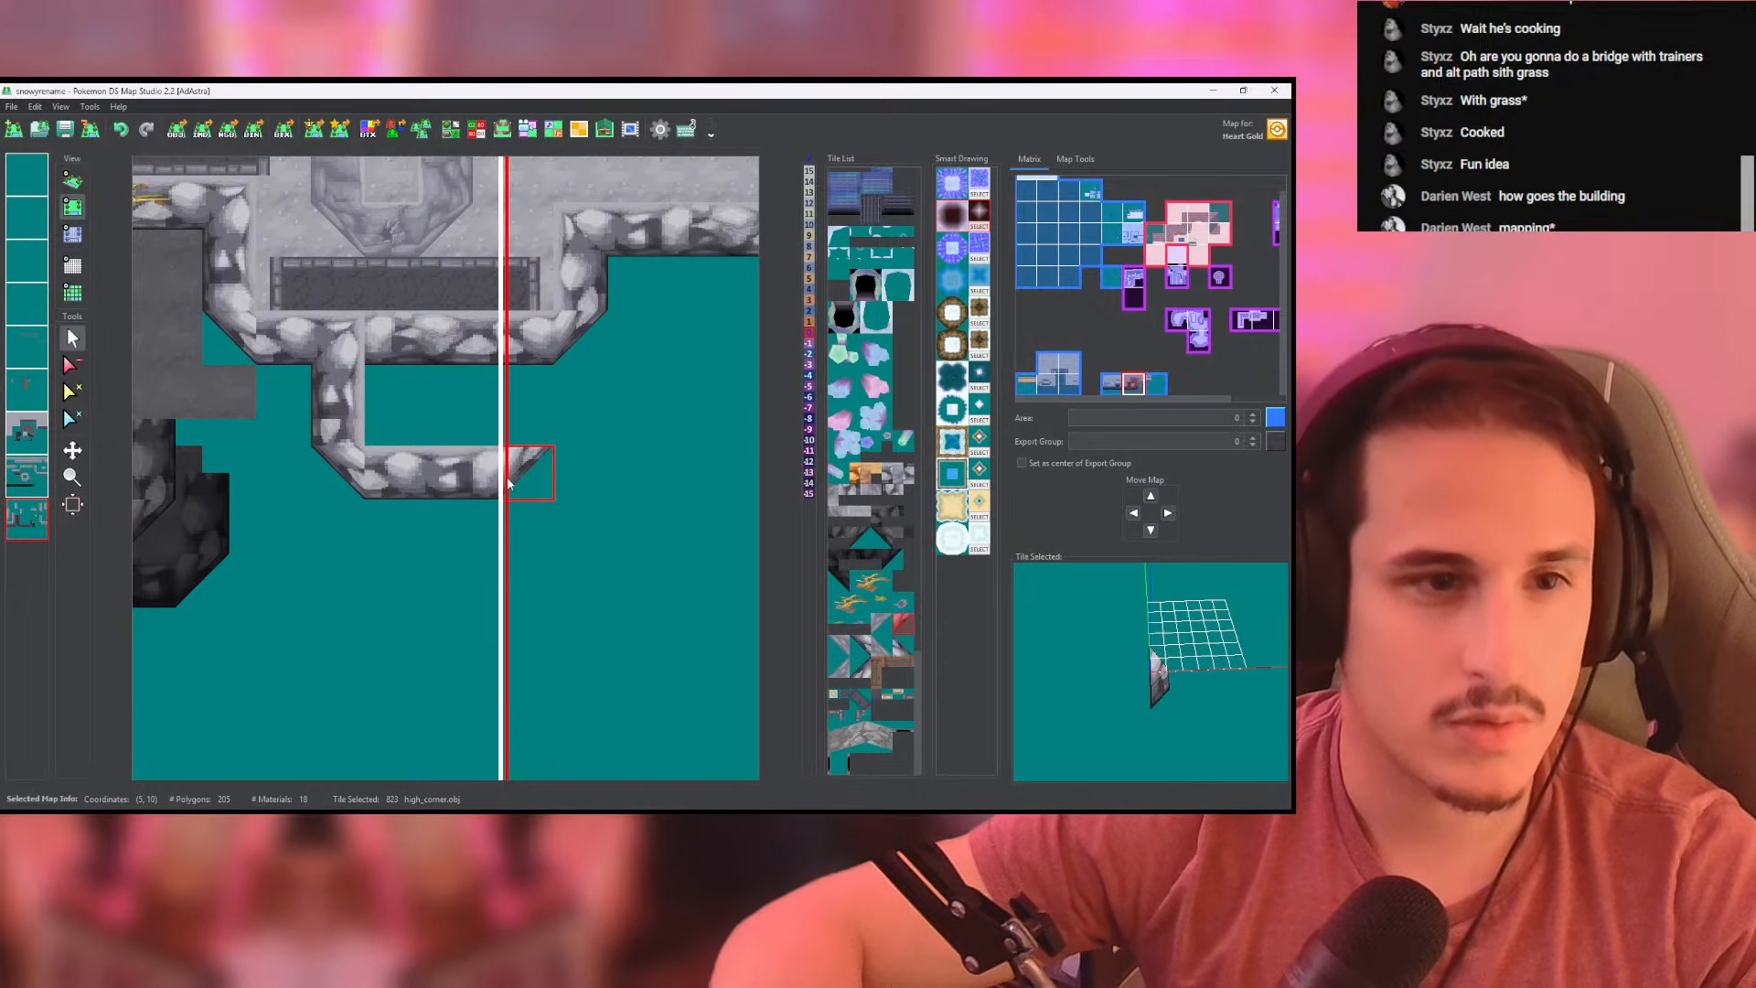
left_click(512, 483)
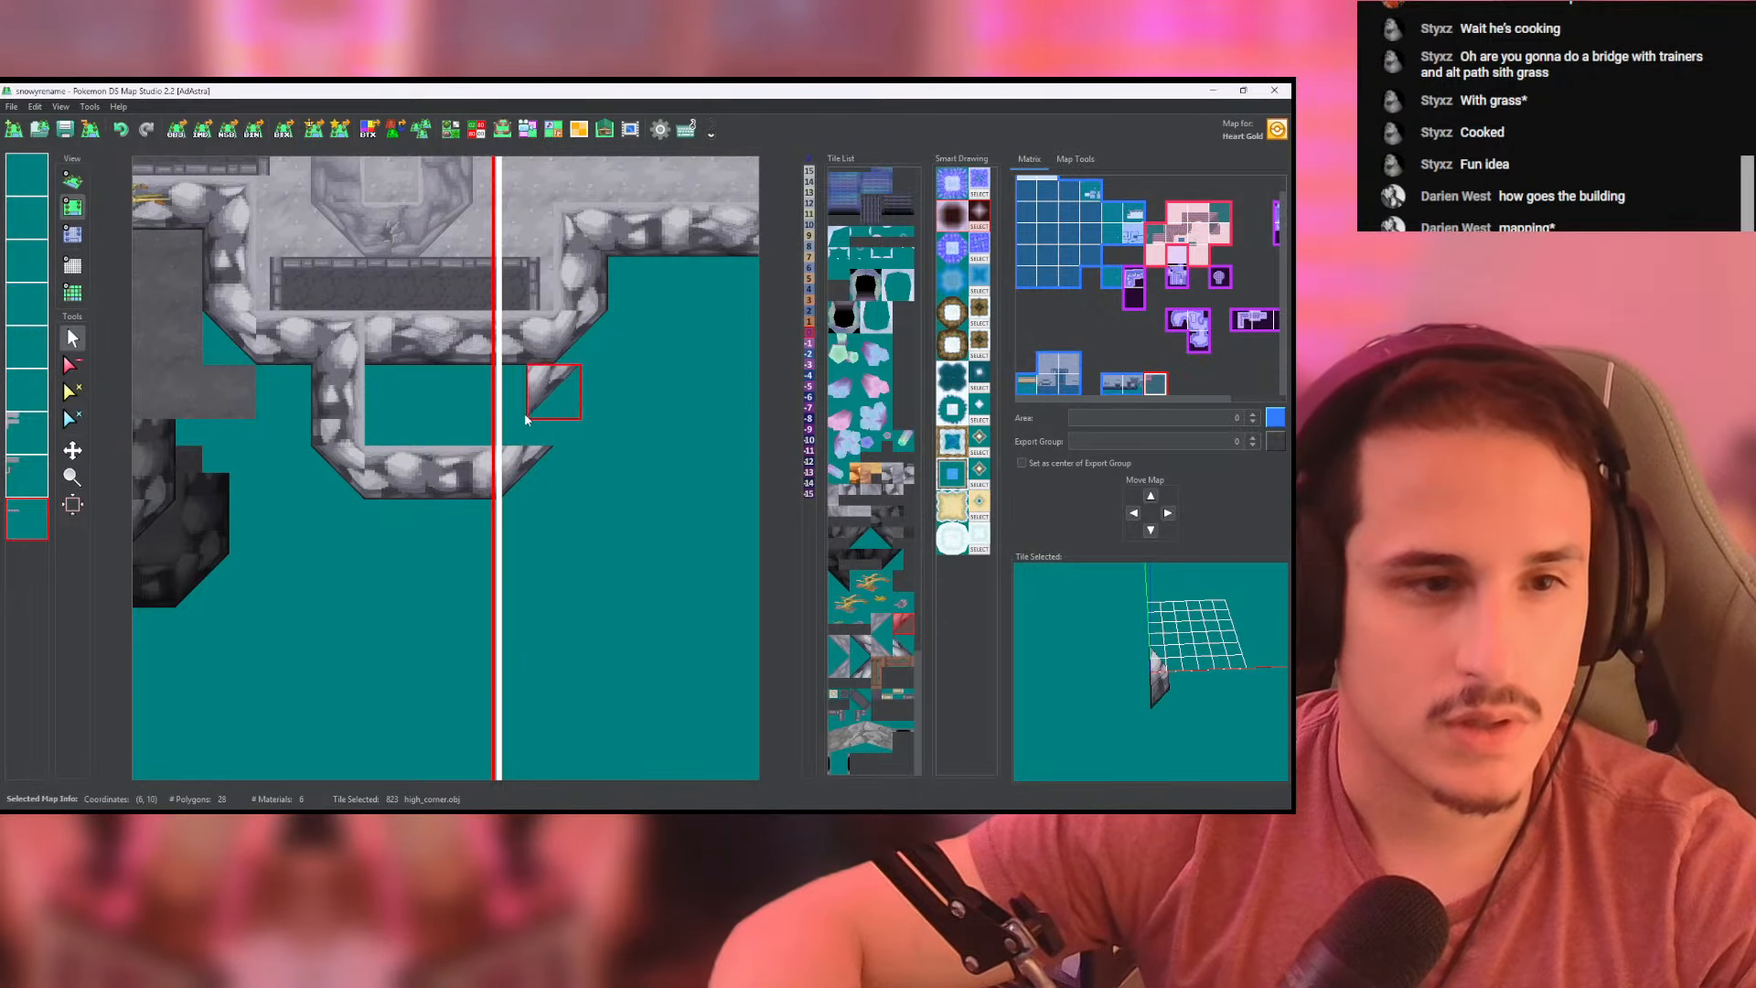
right_click(327, 426)
scroll(327, 426, "down", 1)
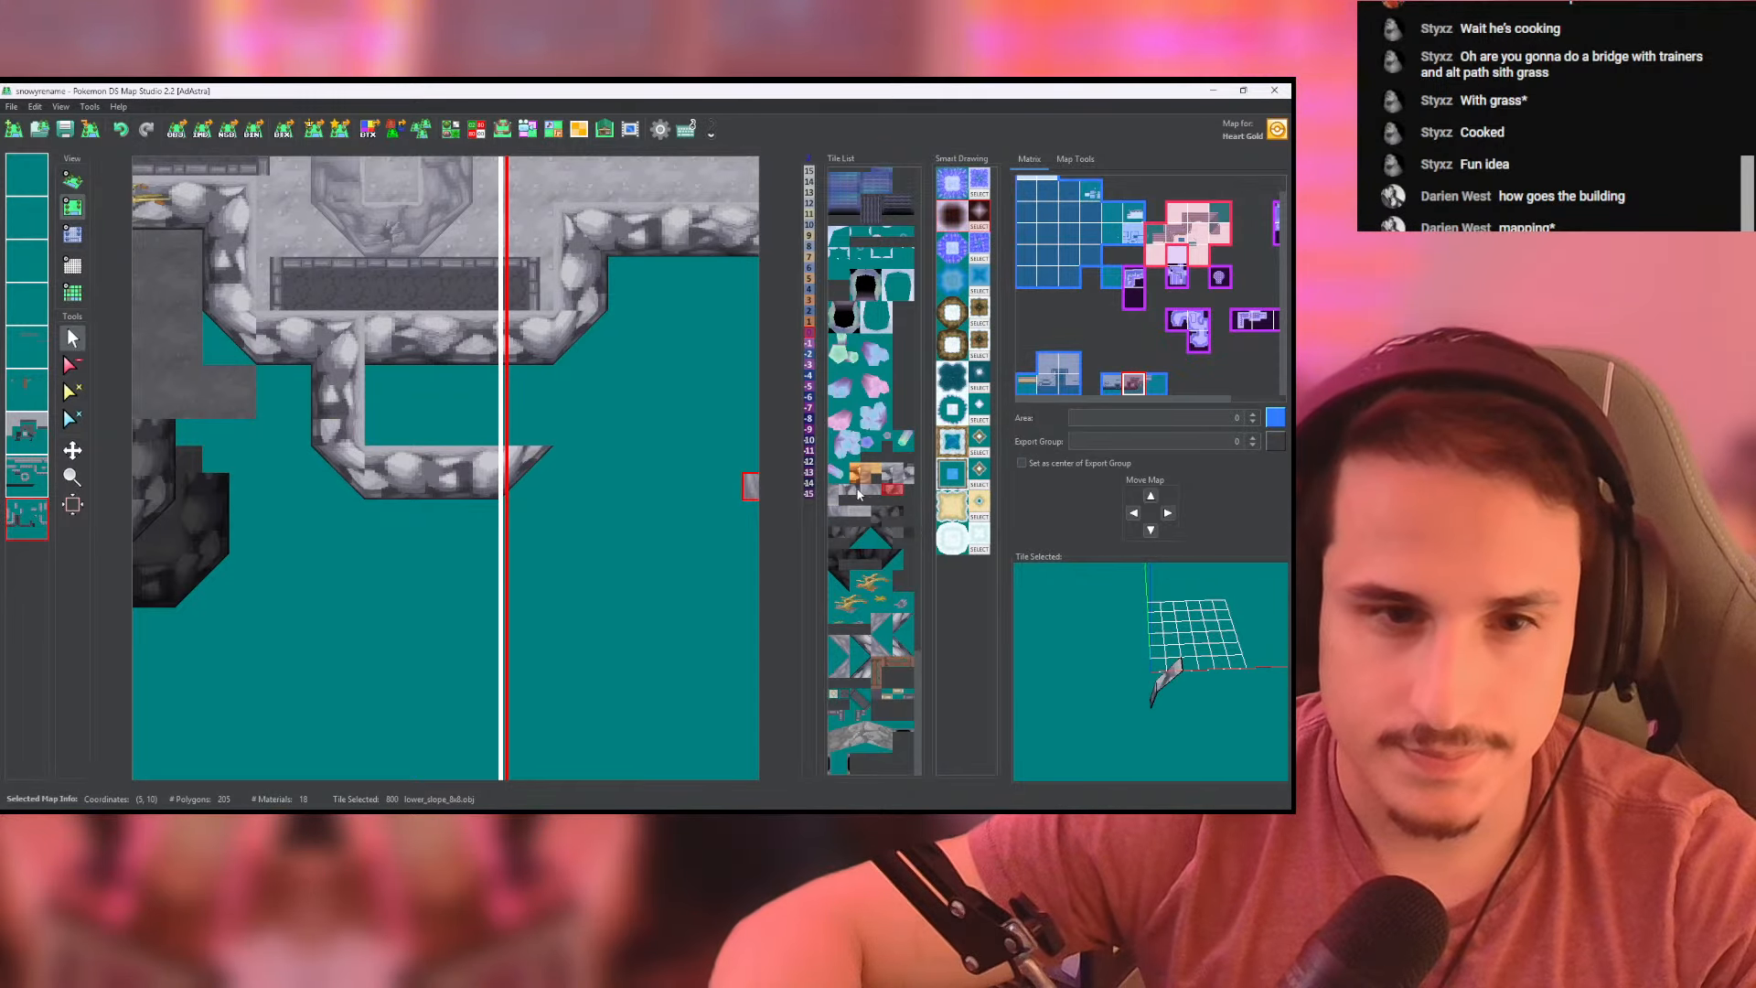
left_click_drag(526, 440, 528, 325)
- Set the heights under the new extension's walls to 0 and check the result in 3D
left_click(73, 234)
left_click(442, 384)
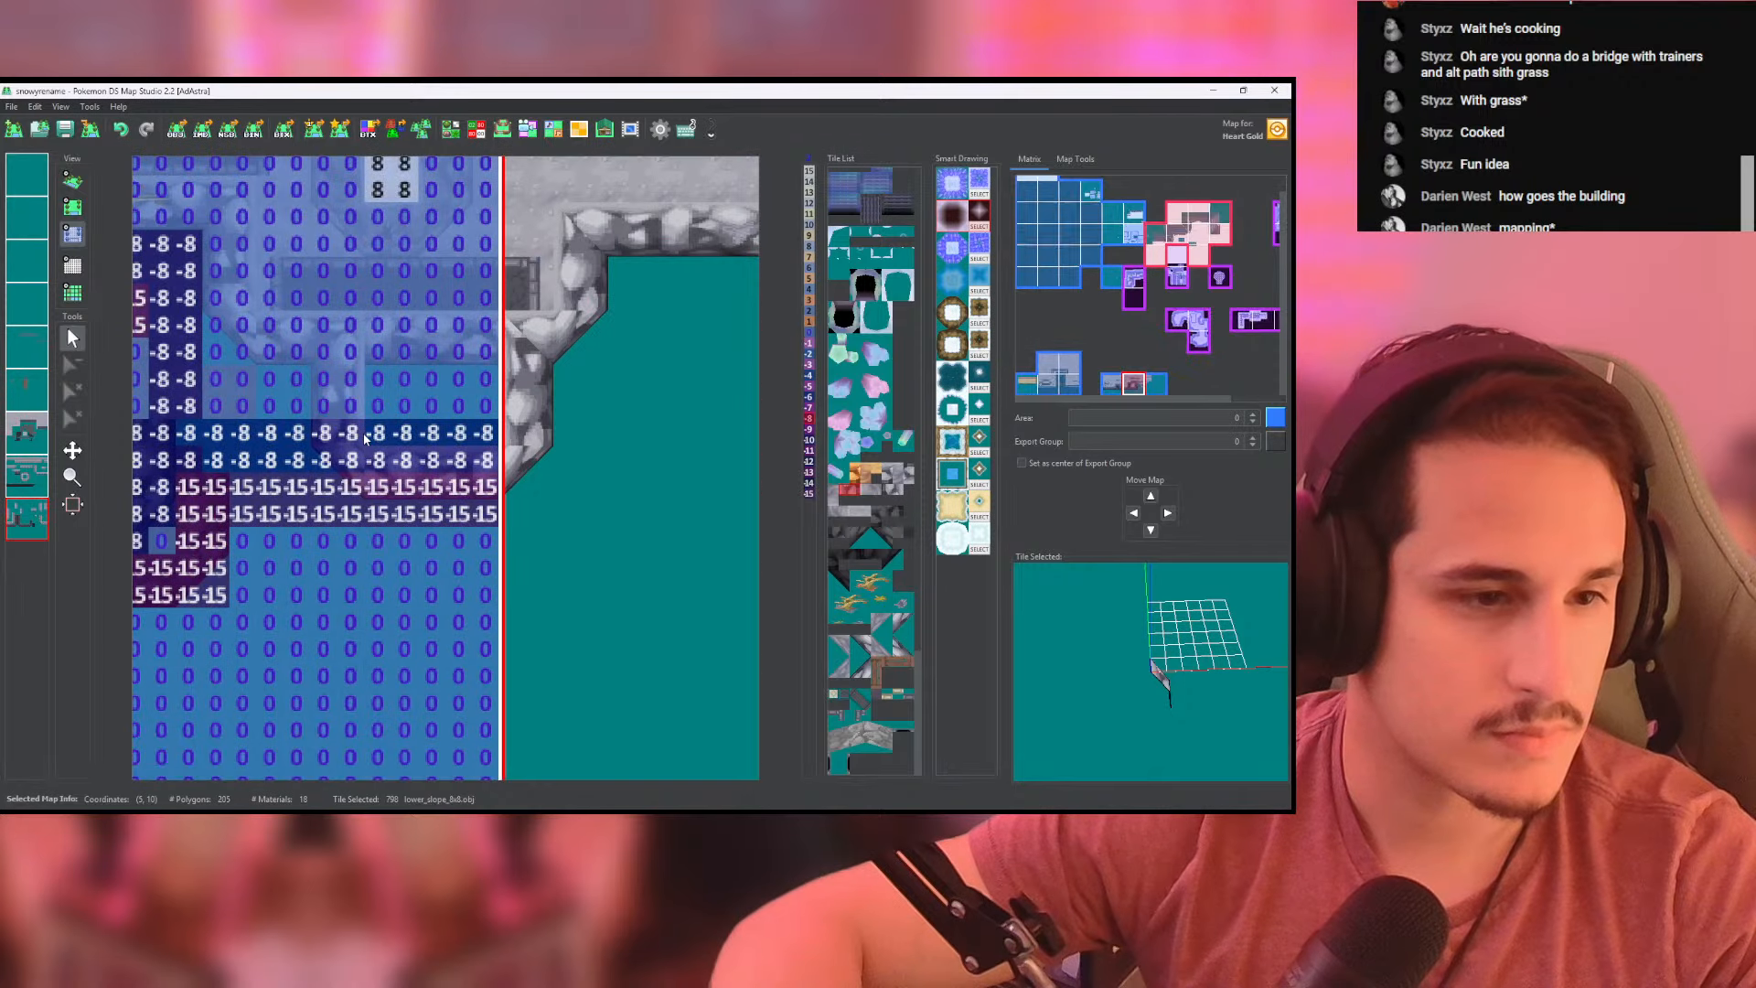
left_click(73, 182)
left_click_drag(162, 238, 174, 307)
left_click(73, 208)
left_click(73, 235)
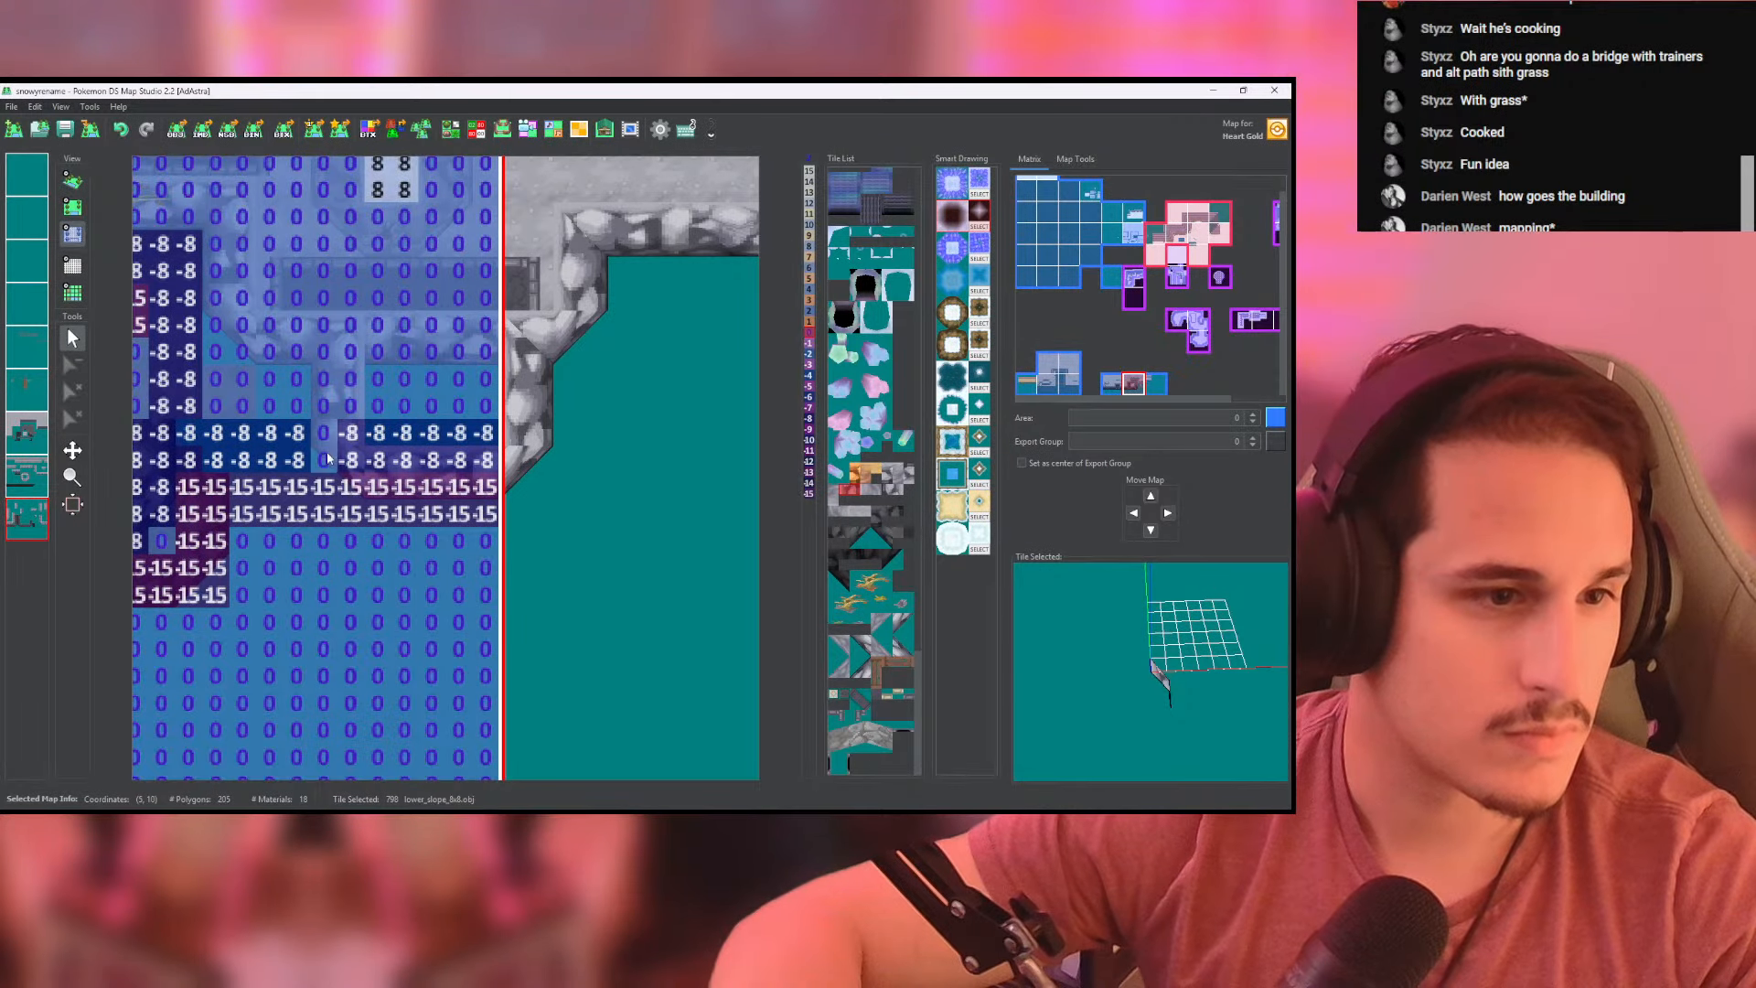
mouse_move(326, 457)
left_mouse_down()
mouse_move(403, 482)
mouse_move(476, 463)
left_mouse_up()
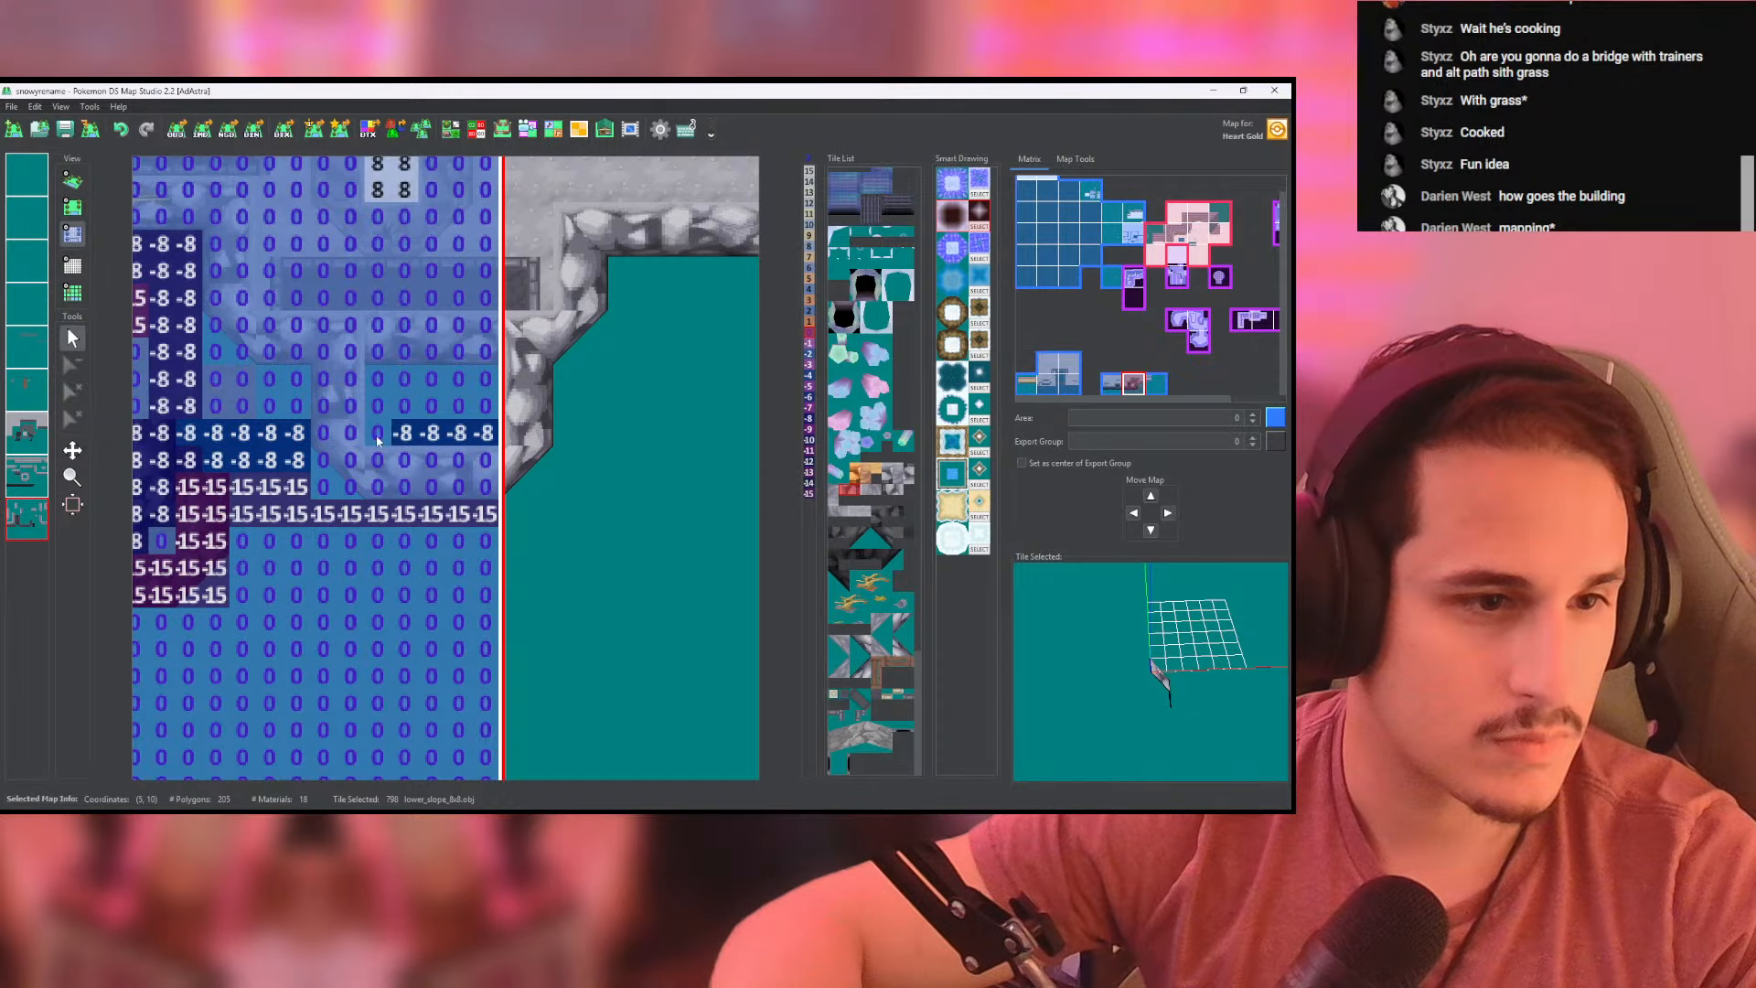
left_click_drag(377, 441, 487, 437)
left_click(530, 447)
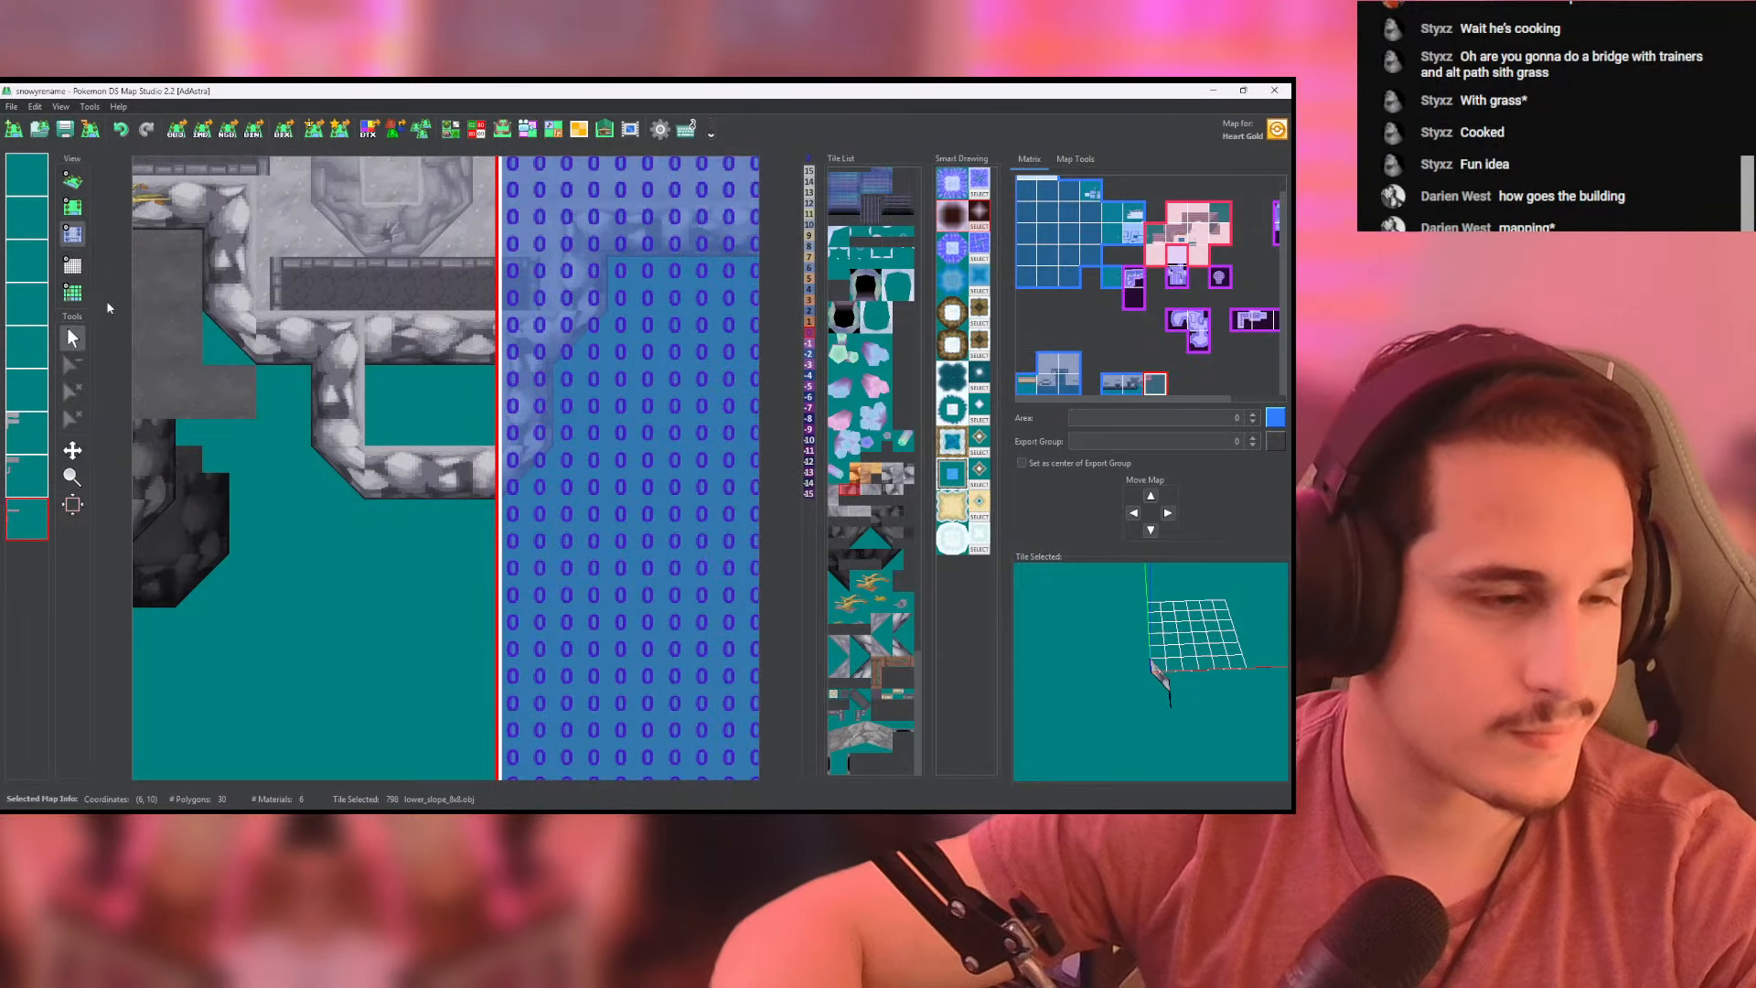
left_click(72, 181)
scroll(374, 333, "up", 5)
left_click_drag(374, 333, 383, 385)
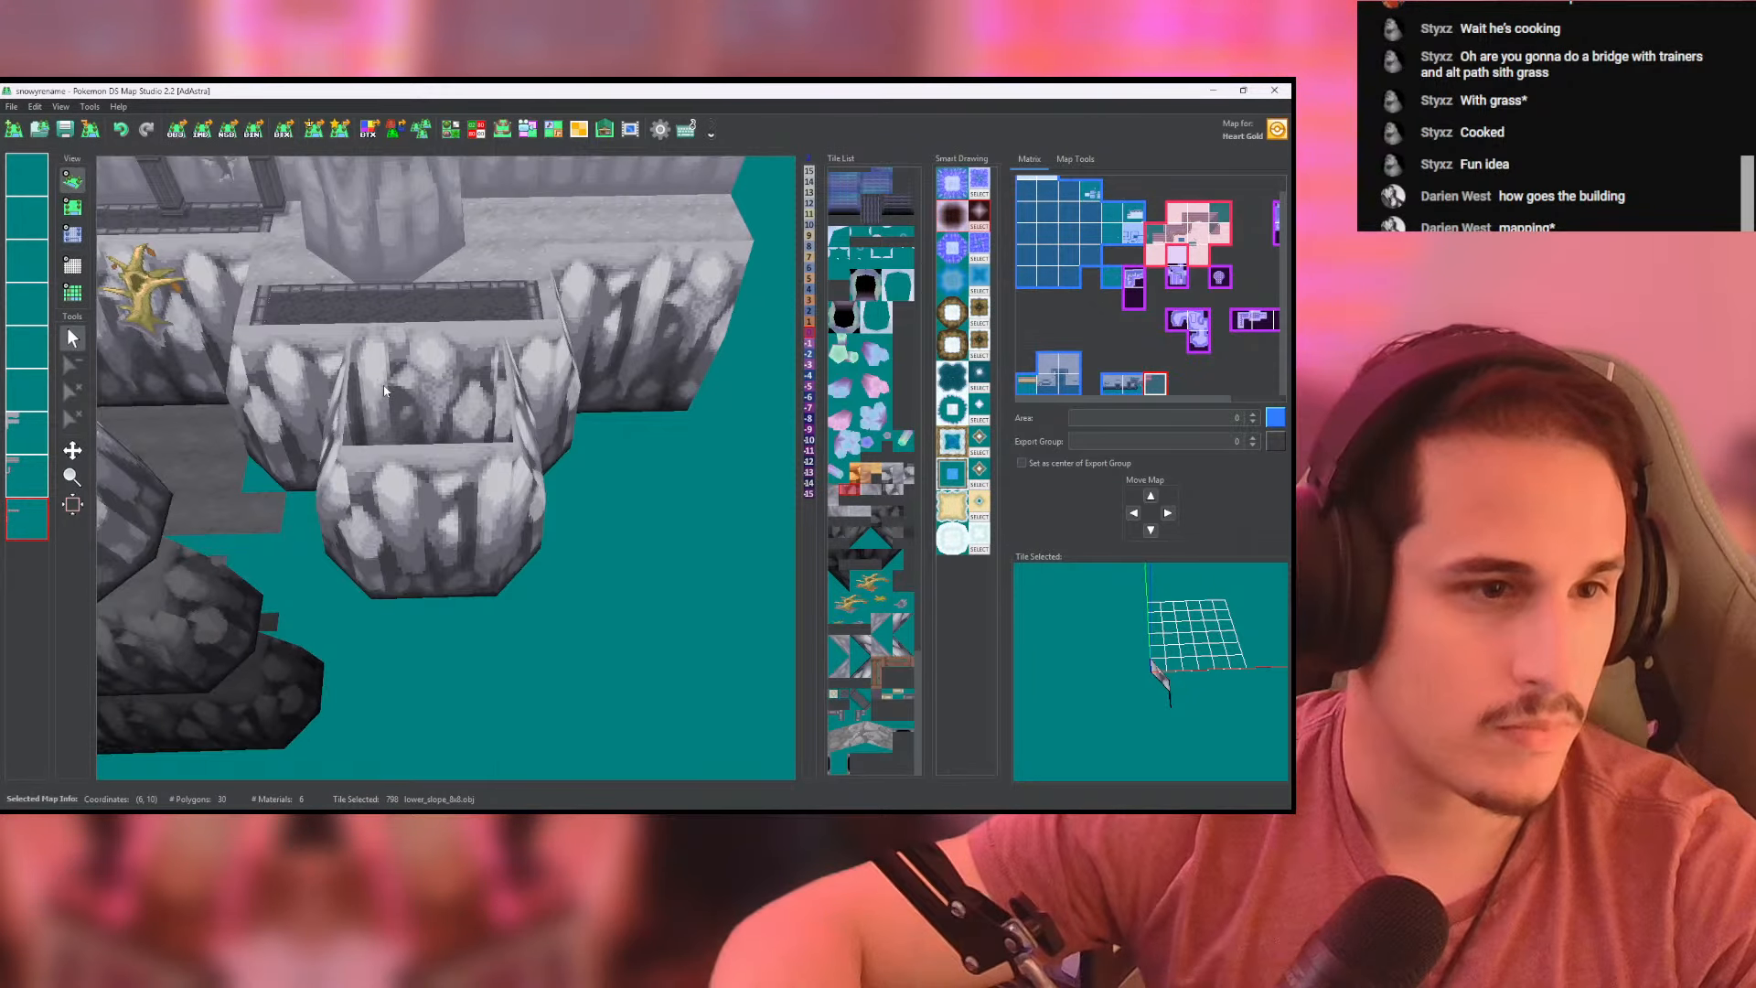
- Erase the old front wall between the extension's two side walls on the upper cliff-wall layer and inspect the opening in 3D
left_click(73, 207)
left_click(20, 489)
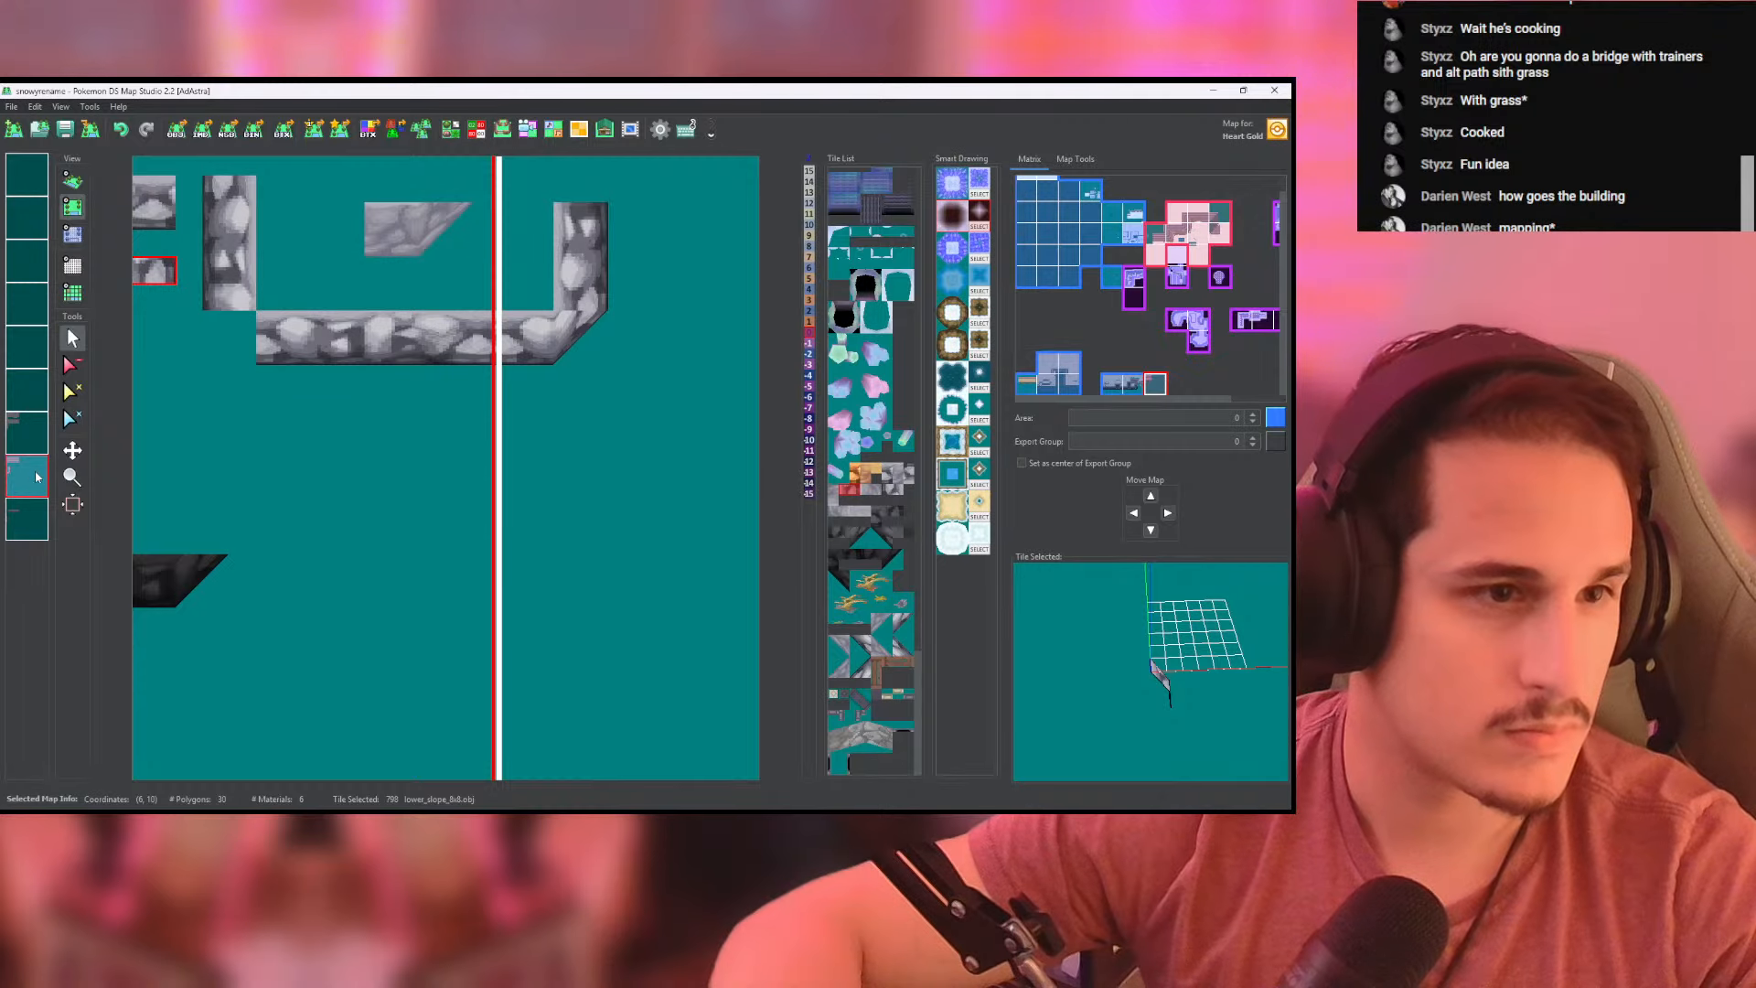
left_click(74, 366)
left_click(29, 475)
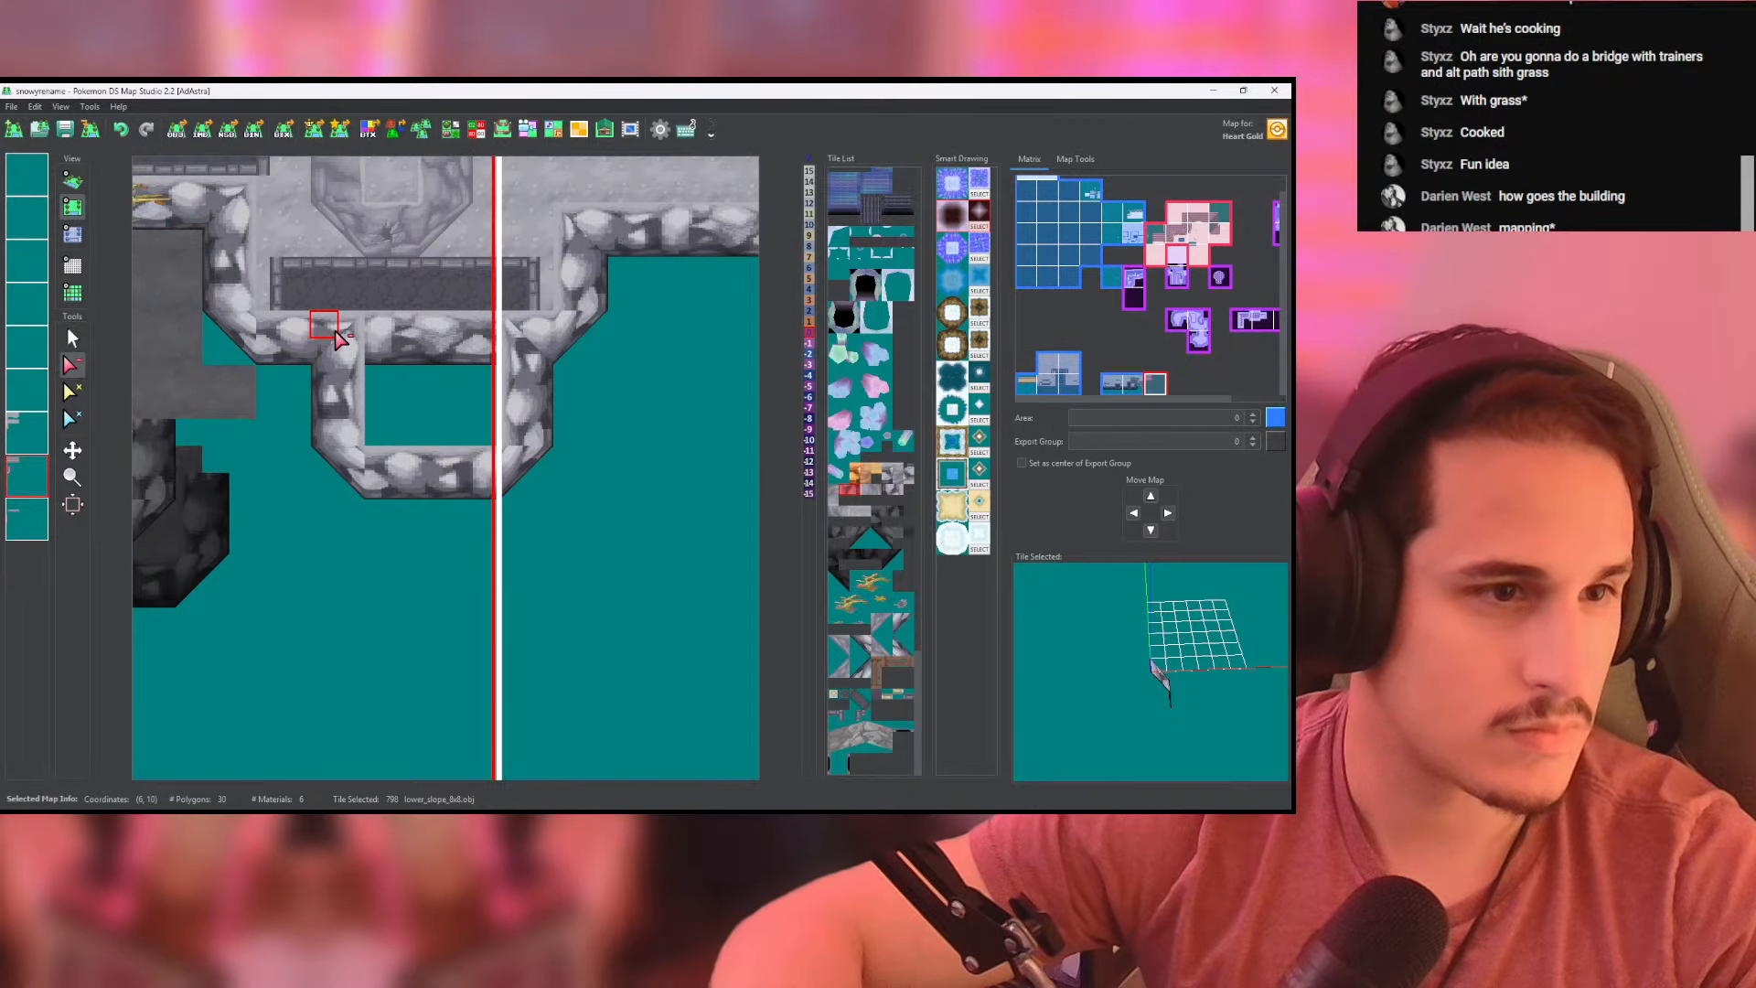
left_click_drag(361, 336, 485, 356)
left_click(77, 178)
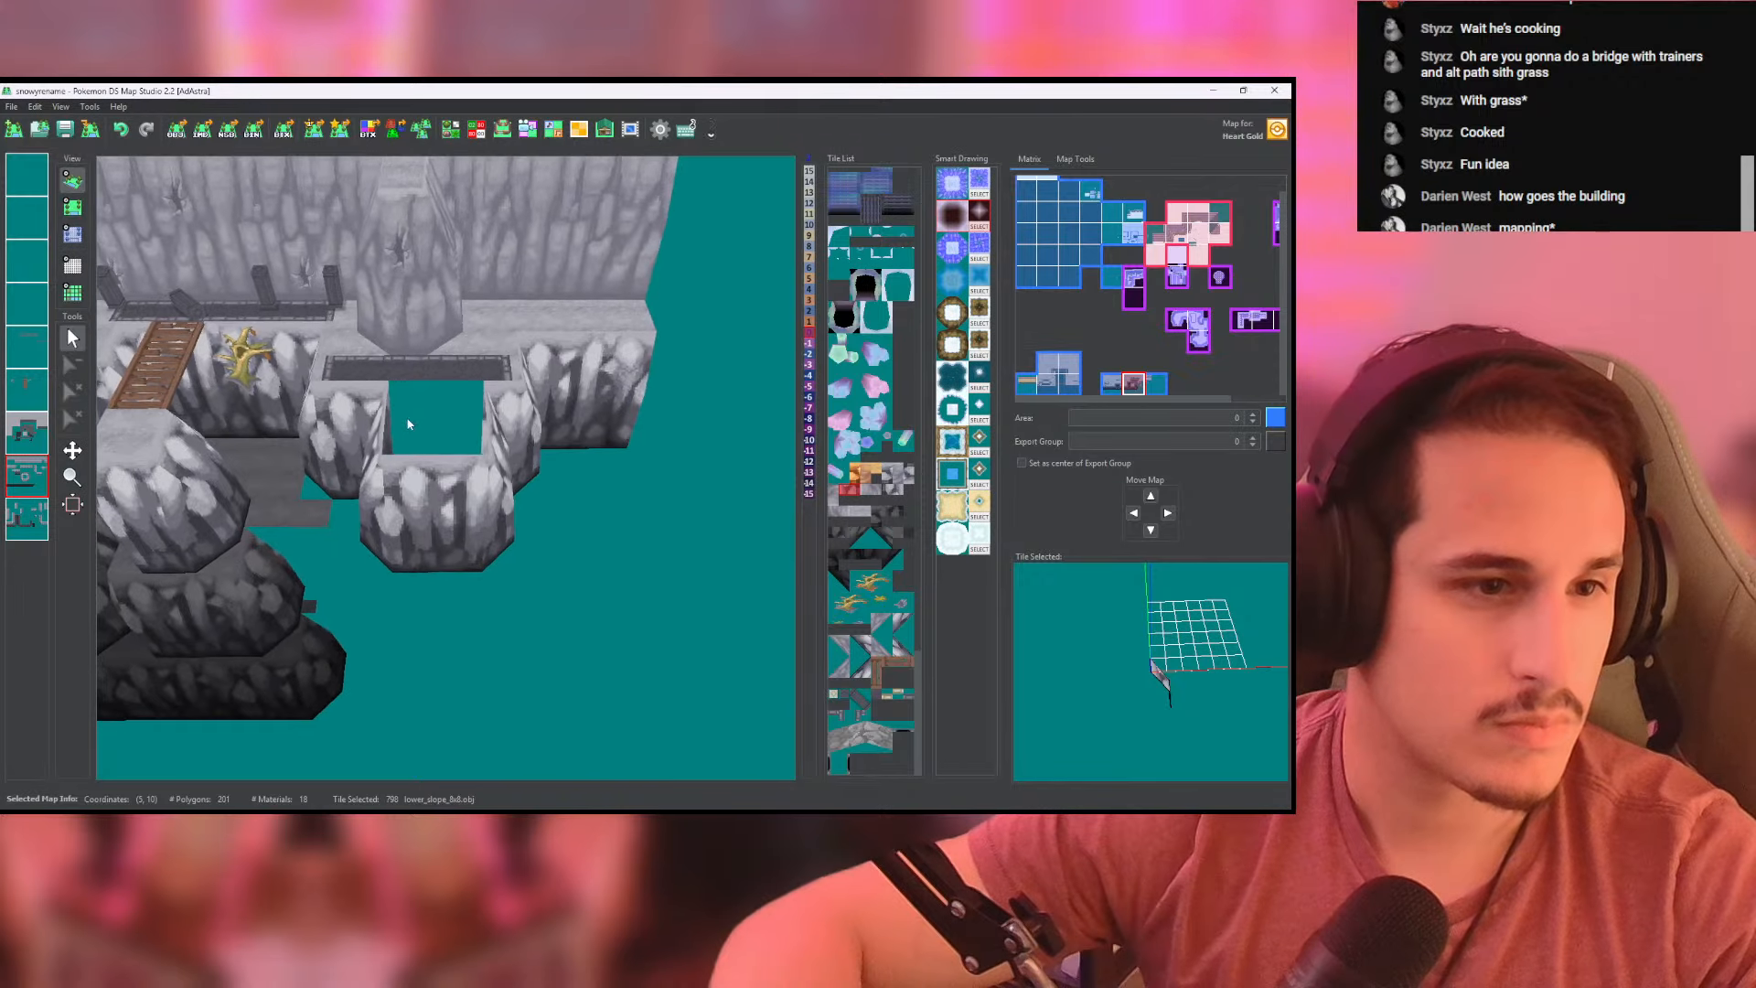
- Fill the extension's floor and the dark strip inside the fence behind it with cliffside_ground tiles on the ground layer
left_click(73, 207)
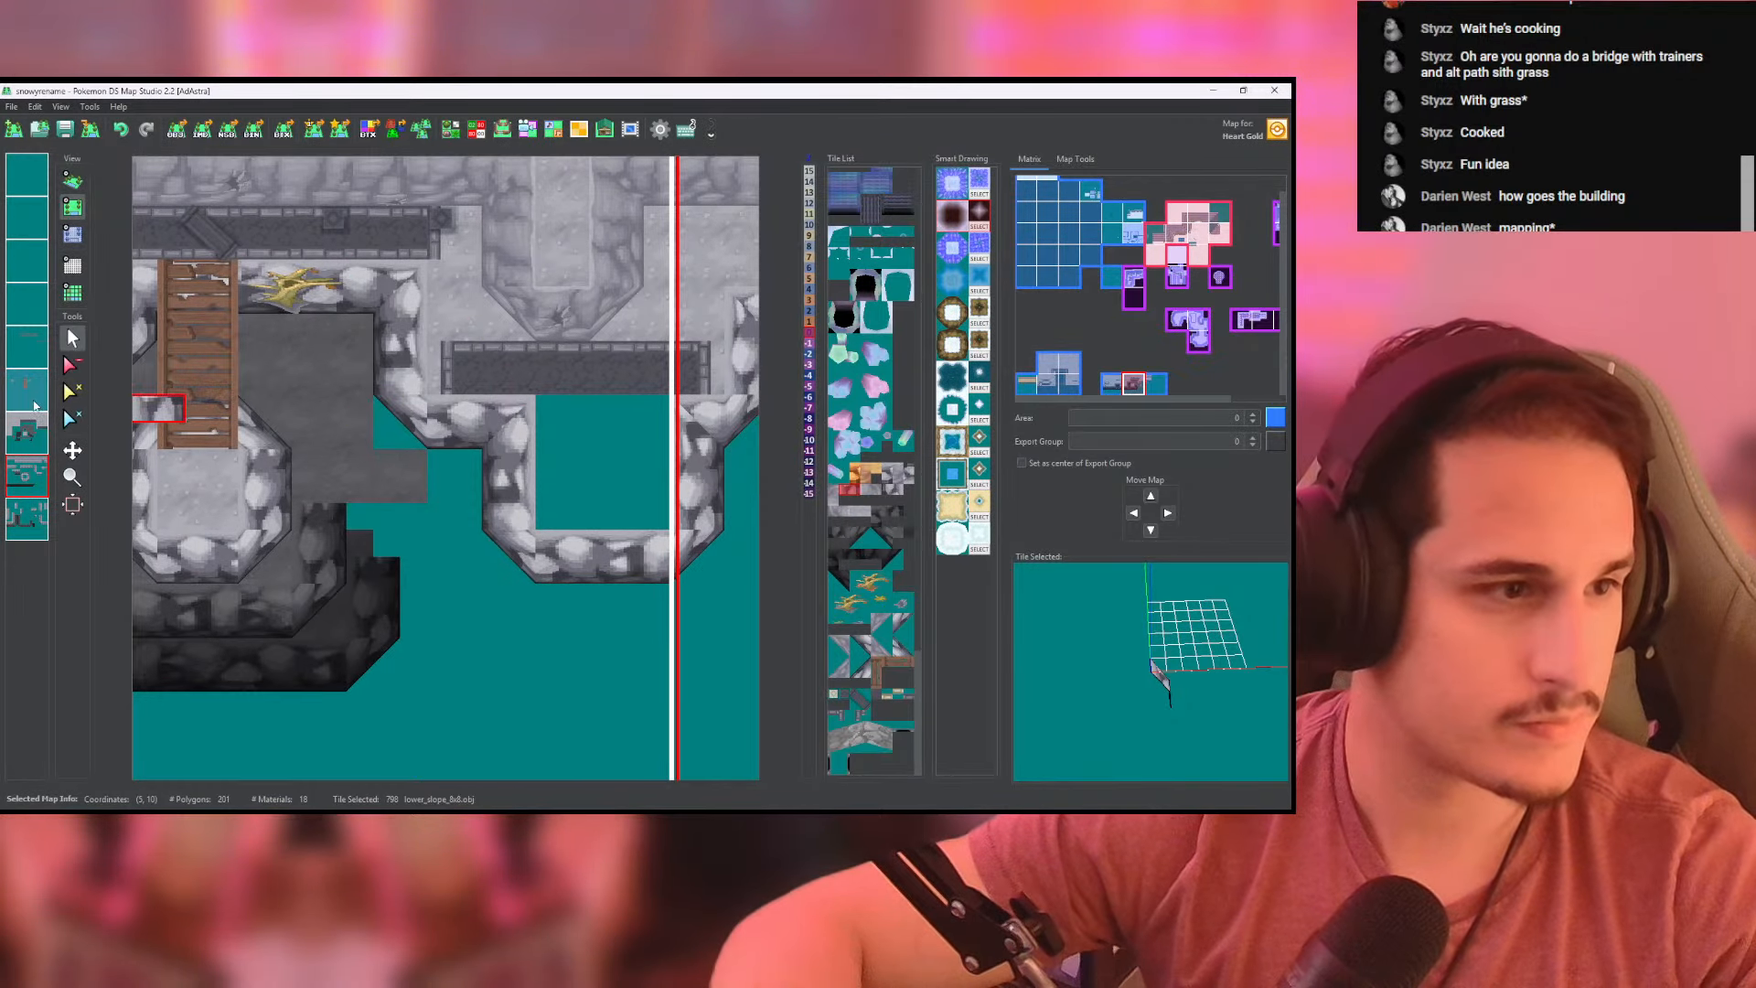
left_click(452, 309)
middle_click_drag(532, 399, 492, 350)
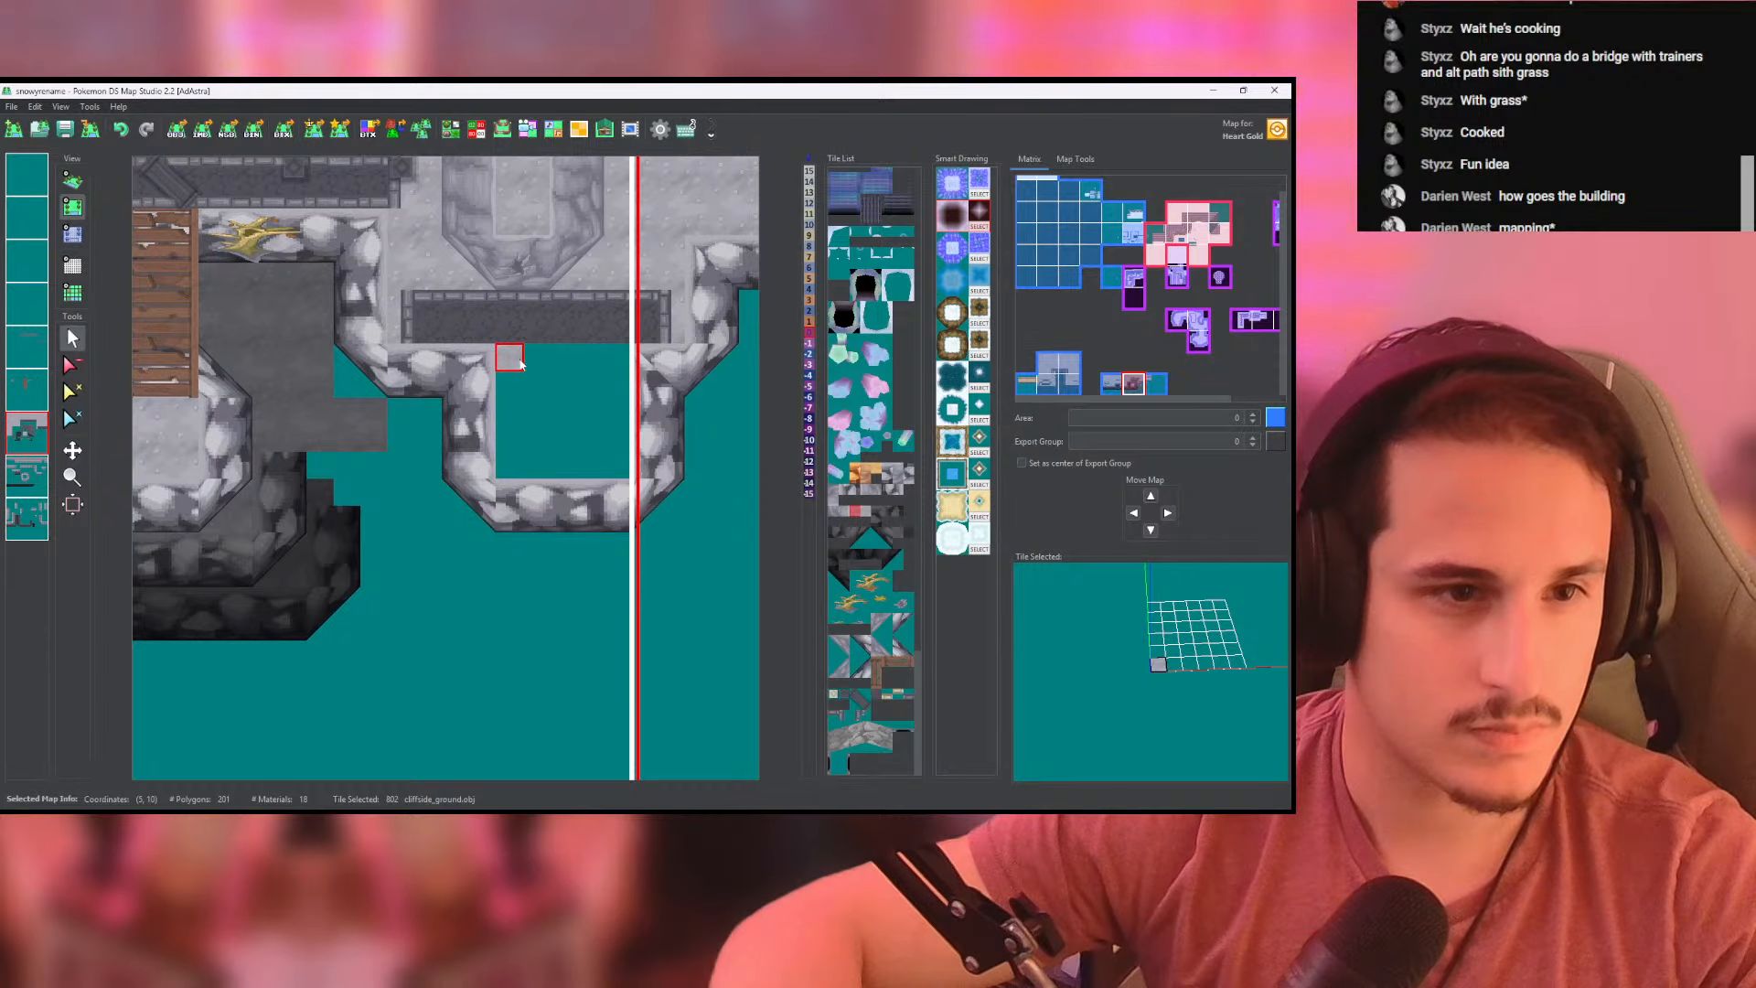
left_click_drag(521, 364, 627, 430)
mouse_move(503, 465)
left_mouse_down()
mouse_move(537, 467)
mouse_move(564, 411)
left_mouse_up()
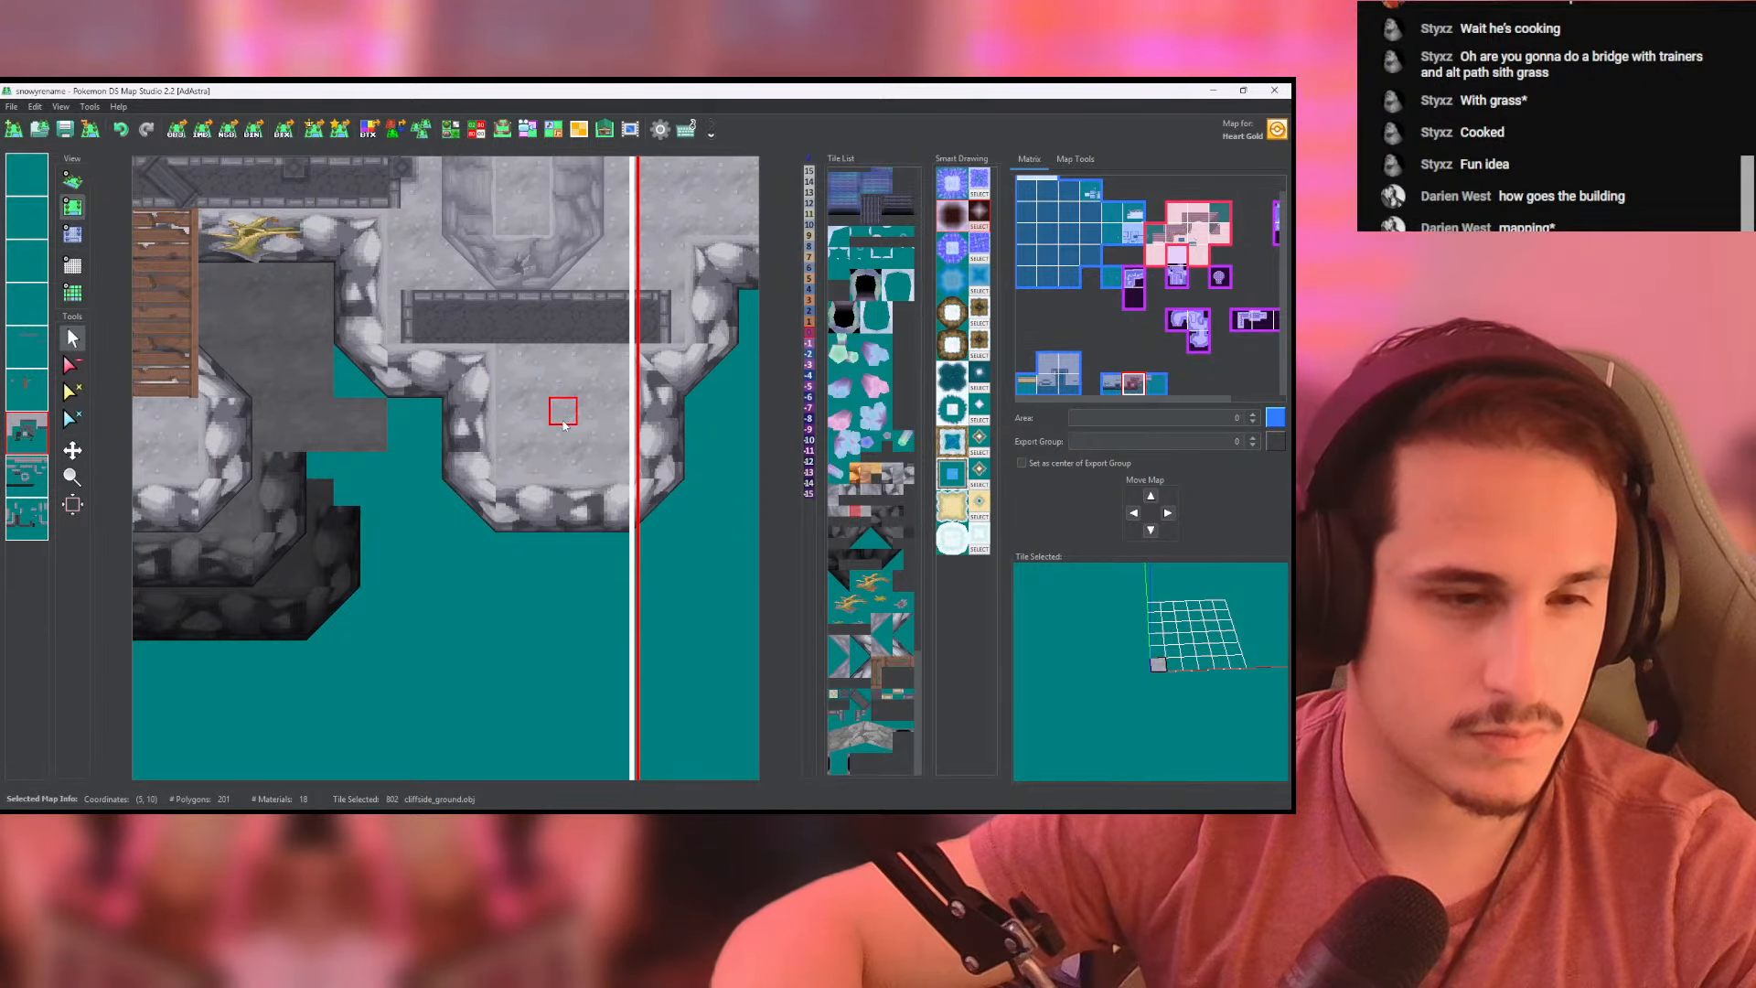
middle_click_drag(558, 402, 608, 432)
mouse_move(506, 360)
left_mouse_down()
mouse_move(699, 349)
mouse_move(552, 331)
mouse_move(448, 345)
left_mouse_up()
- Erase the fence that crosses the cliff extension's floor on the fence layer, including both of its side pieces
left_click(22, 351)
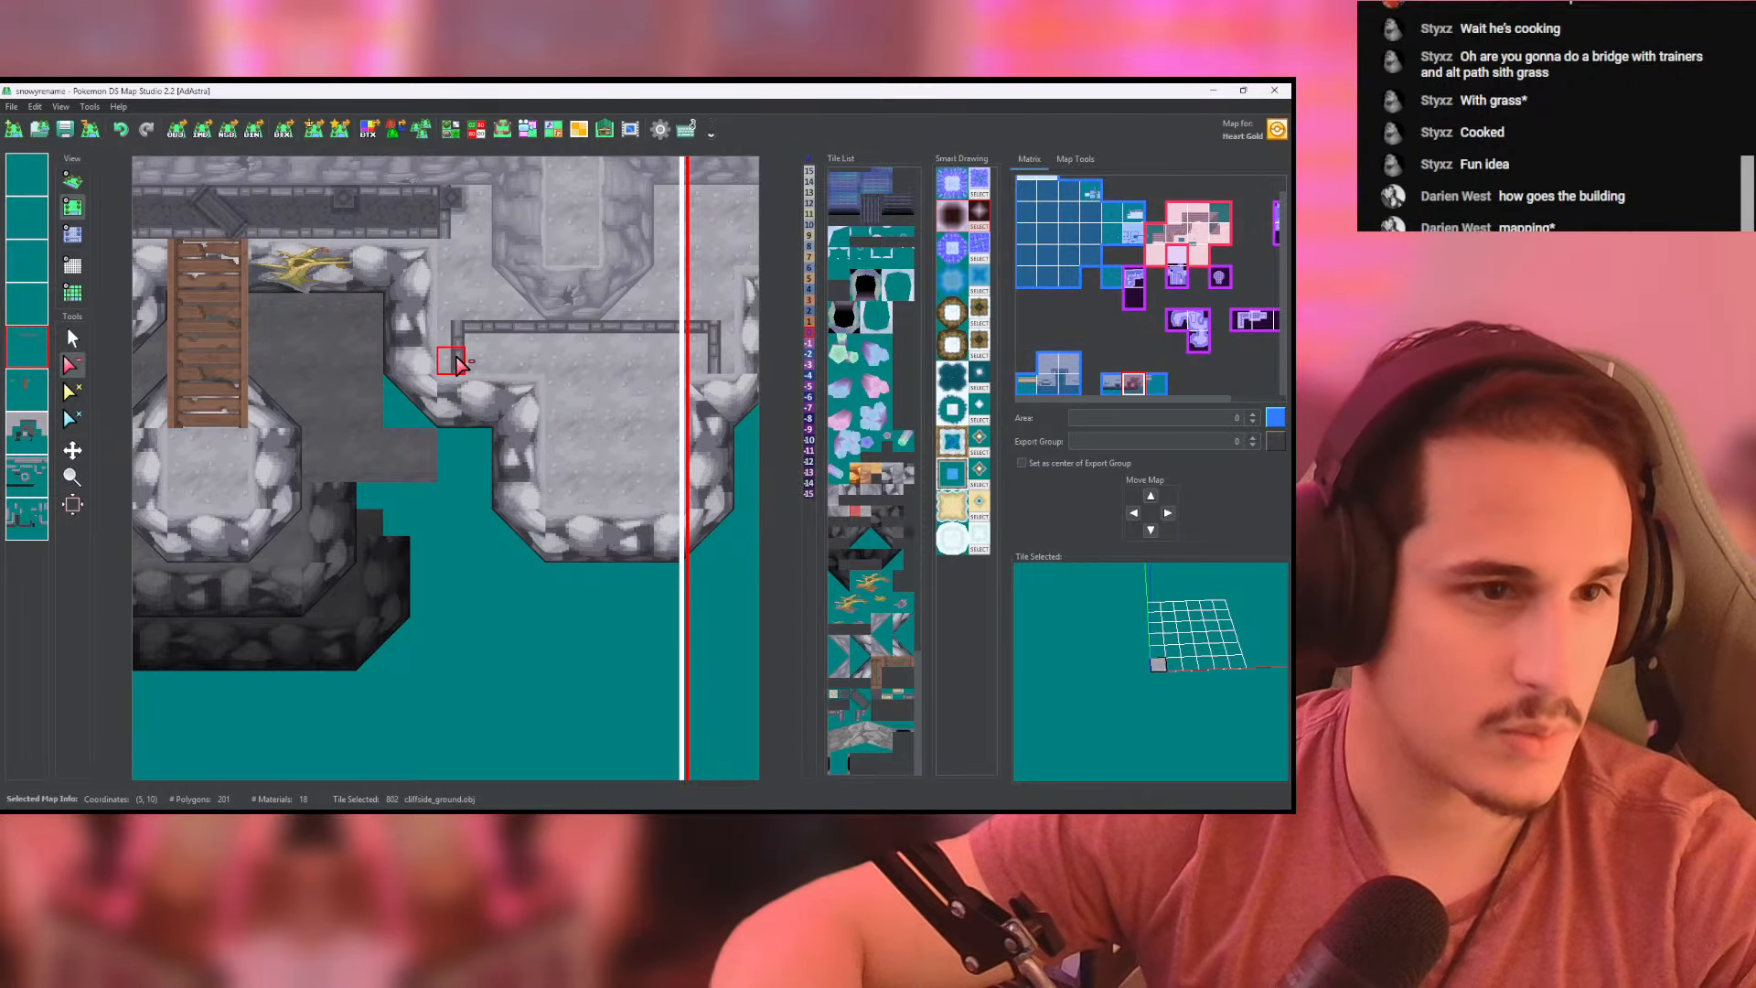
mouse_move(457, 364)
left_mouse_down()
mouse_move(585, 335)
mouse_move(695, 336)
left_mouse_up()
left_click(711, 364)
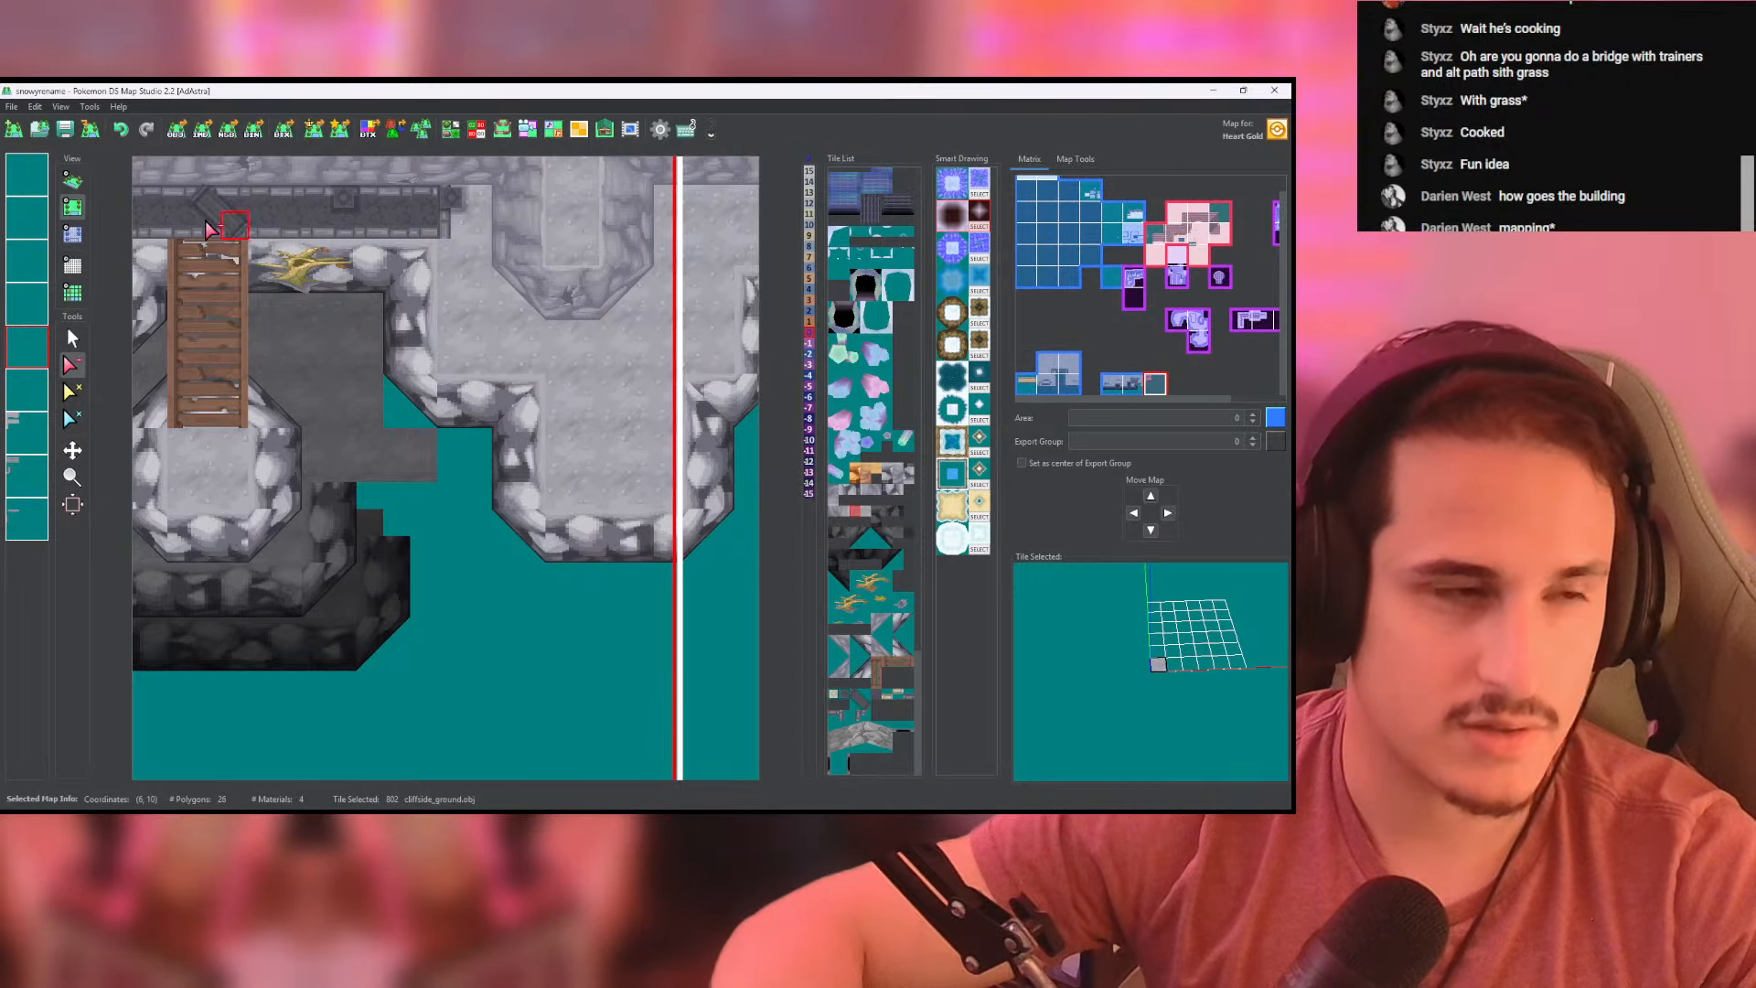
left_click(78, 184)
left_click(72, 207)
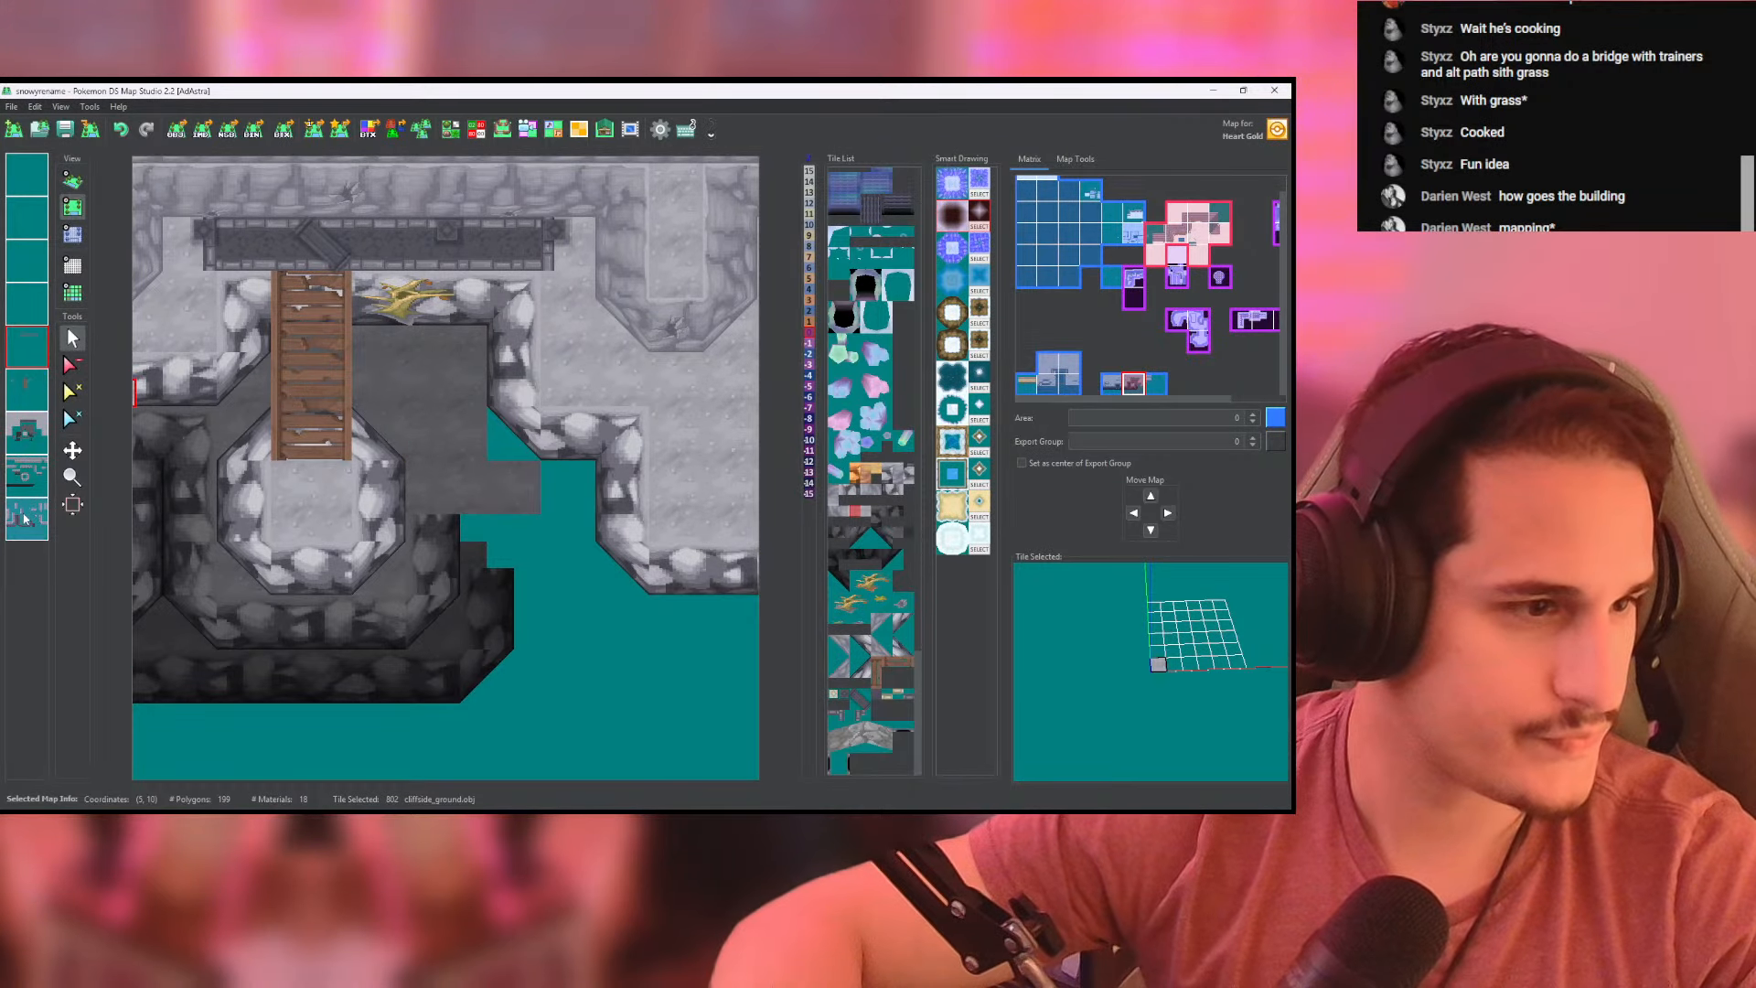
left_click(28, 391)
left_click(28, 433)
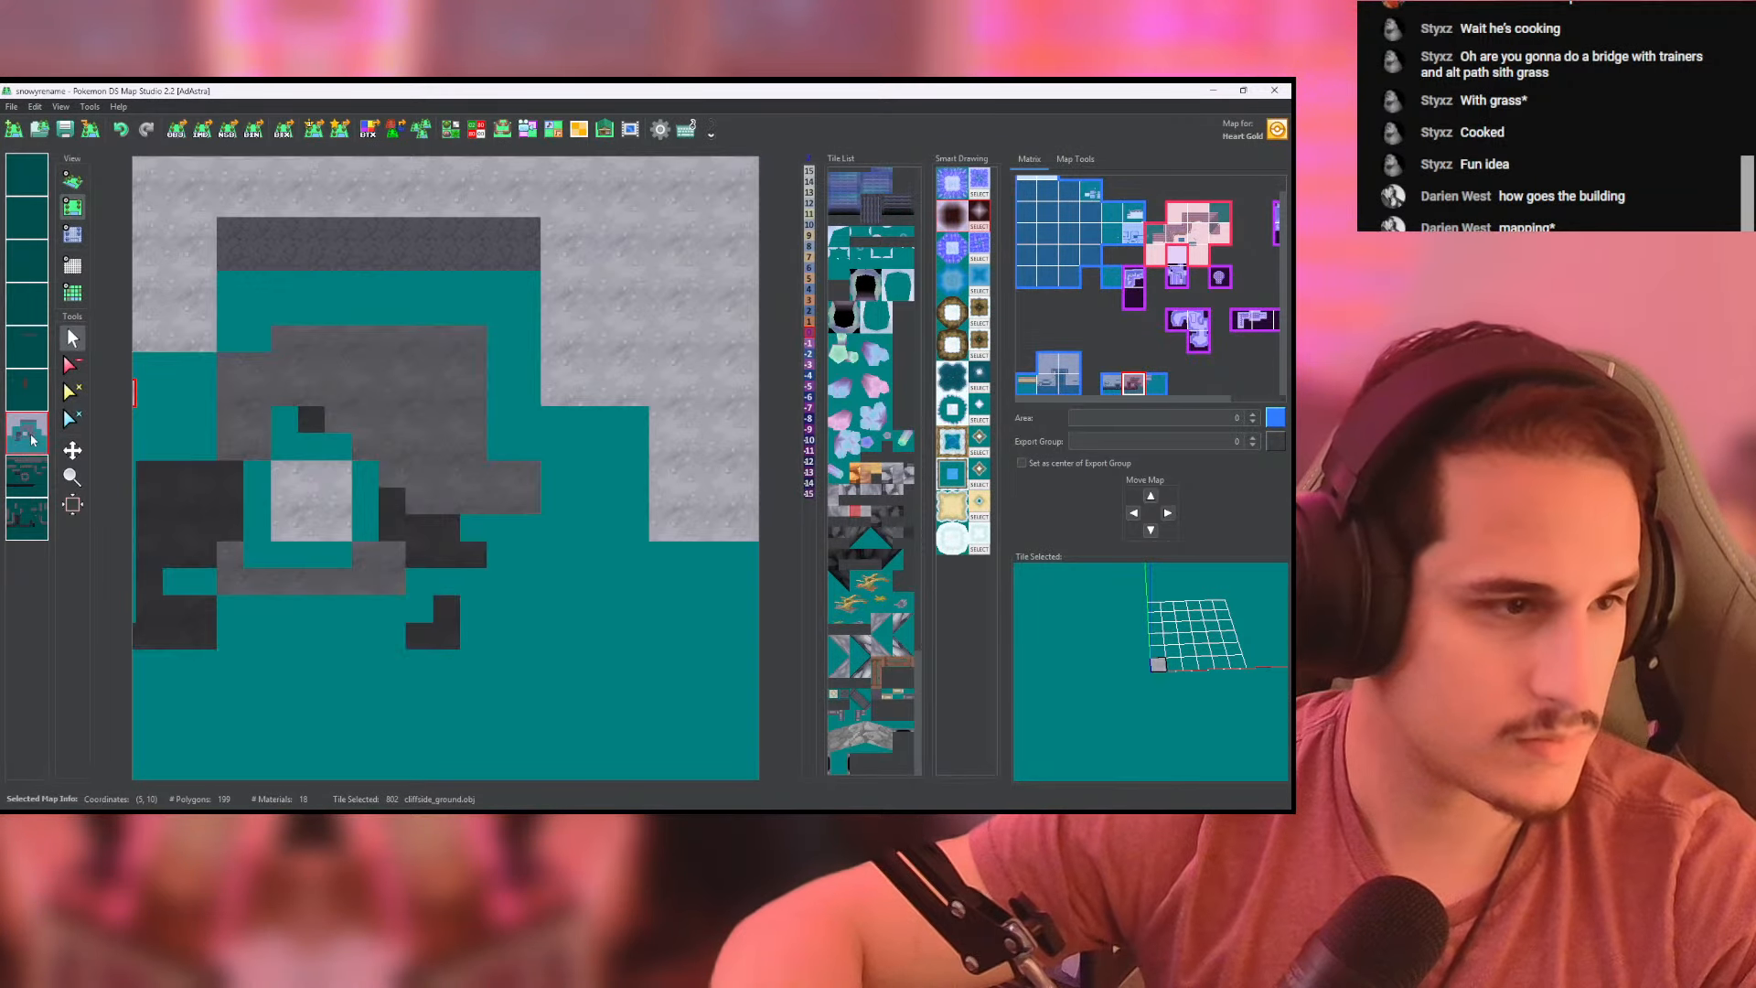
left_click(37, 477)
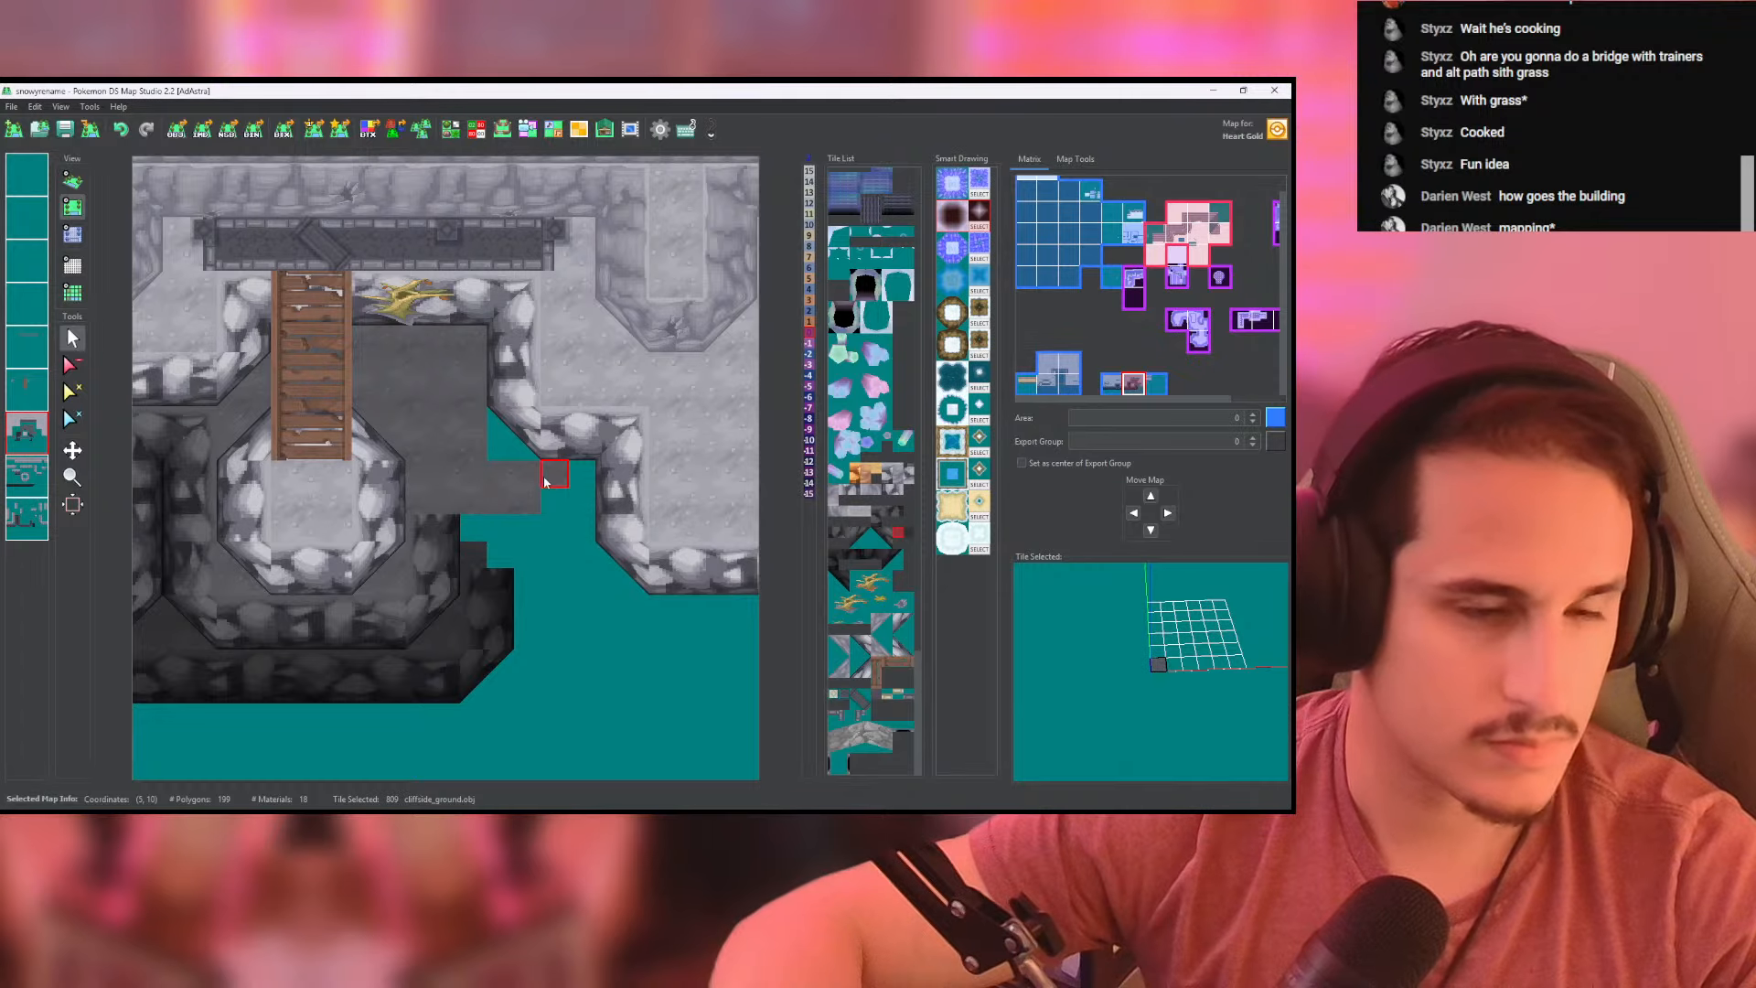
middle_click_drag(544, 481, 397, 441)
- Lay a horizontal sketchy_bridge from the central rock landing to the new cliff extension on the bridge layer and inspect it in 3D
left_click(35, 390)
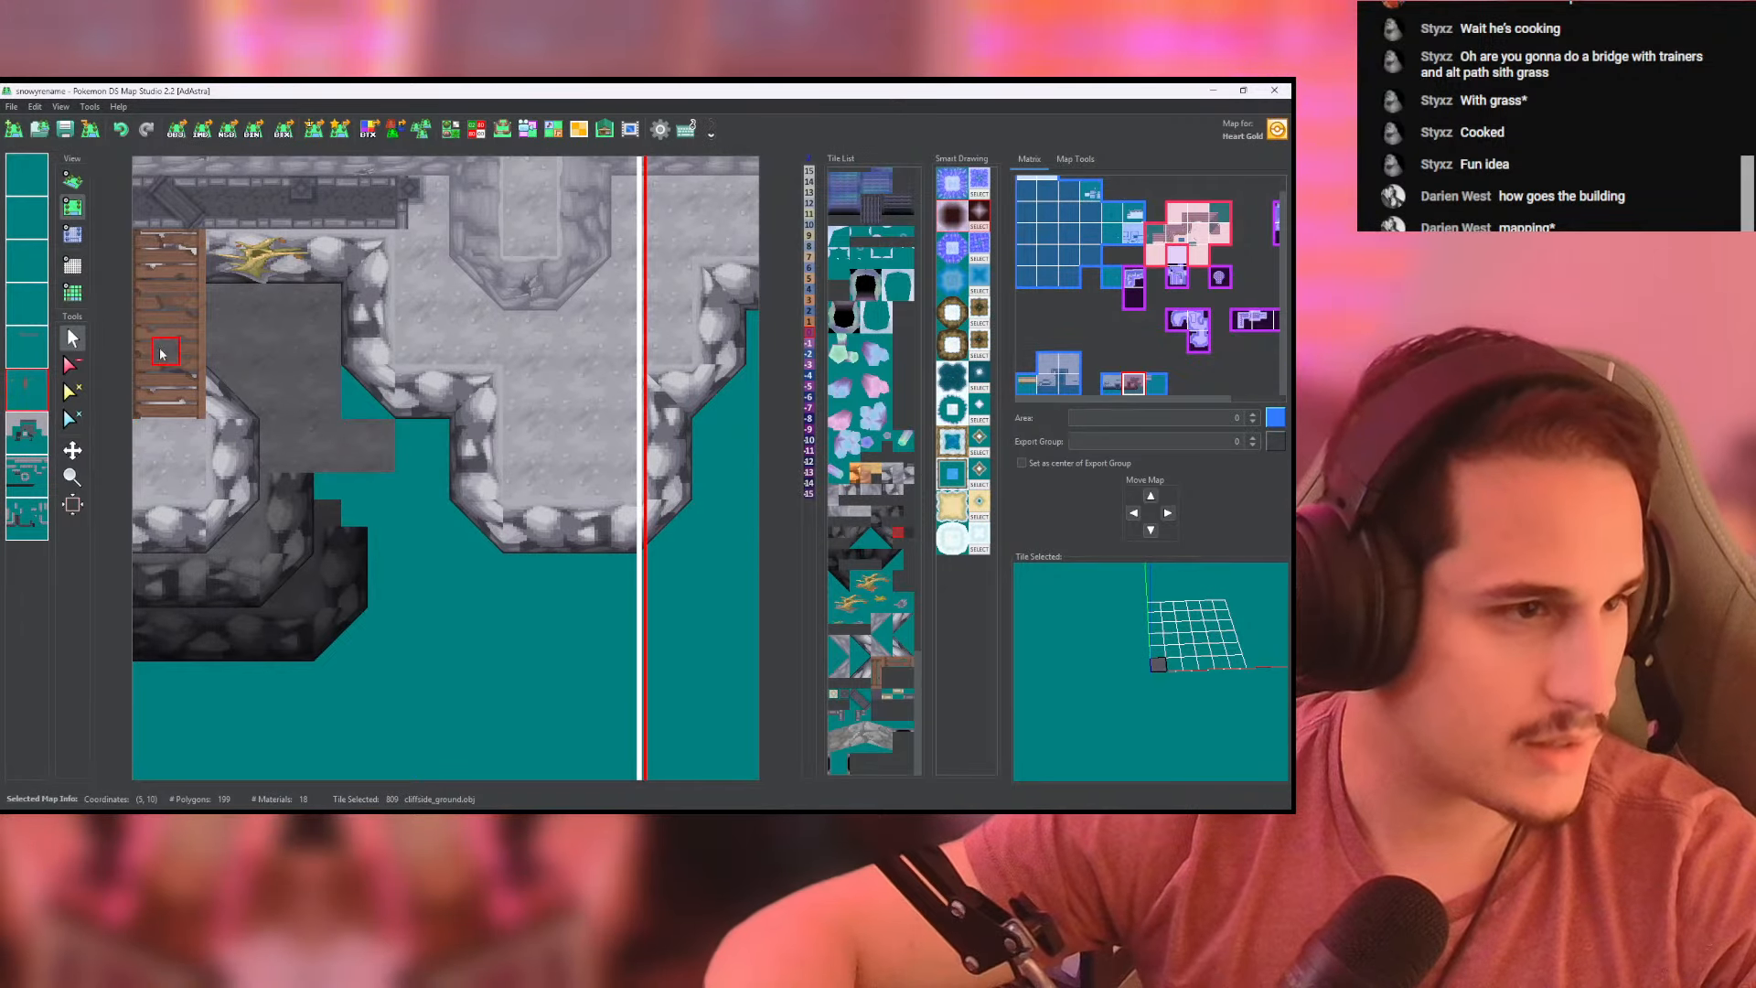
left_click(161, 354)
middle_click_drag(521, 534, 670, 538)
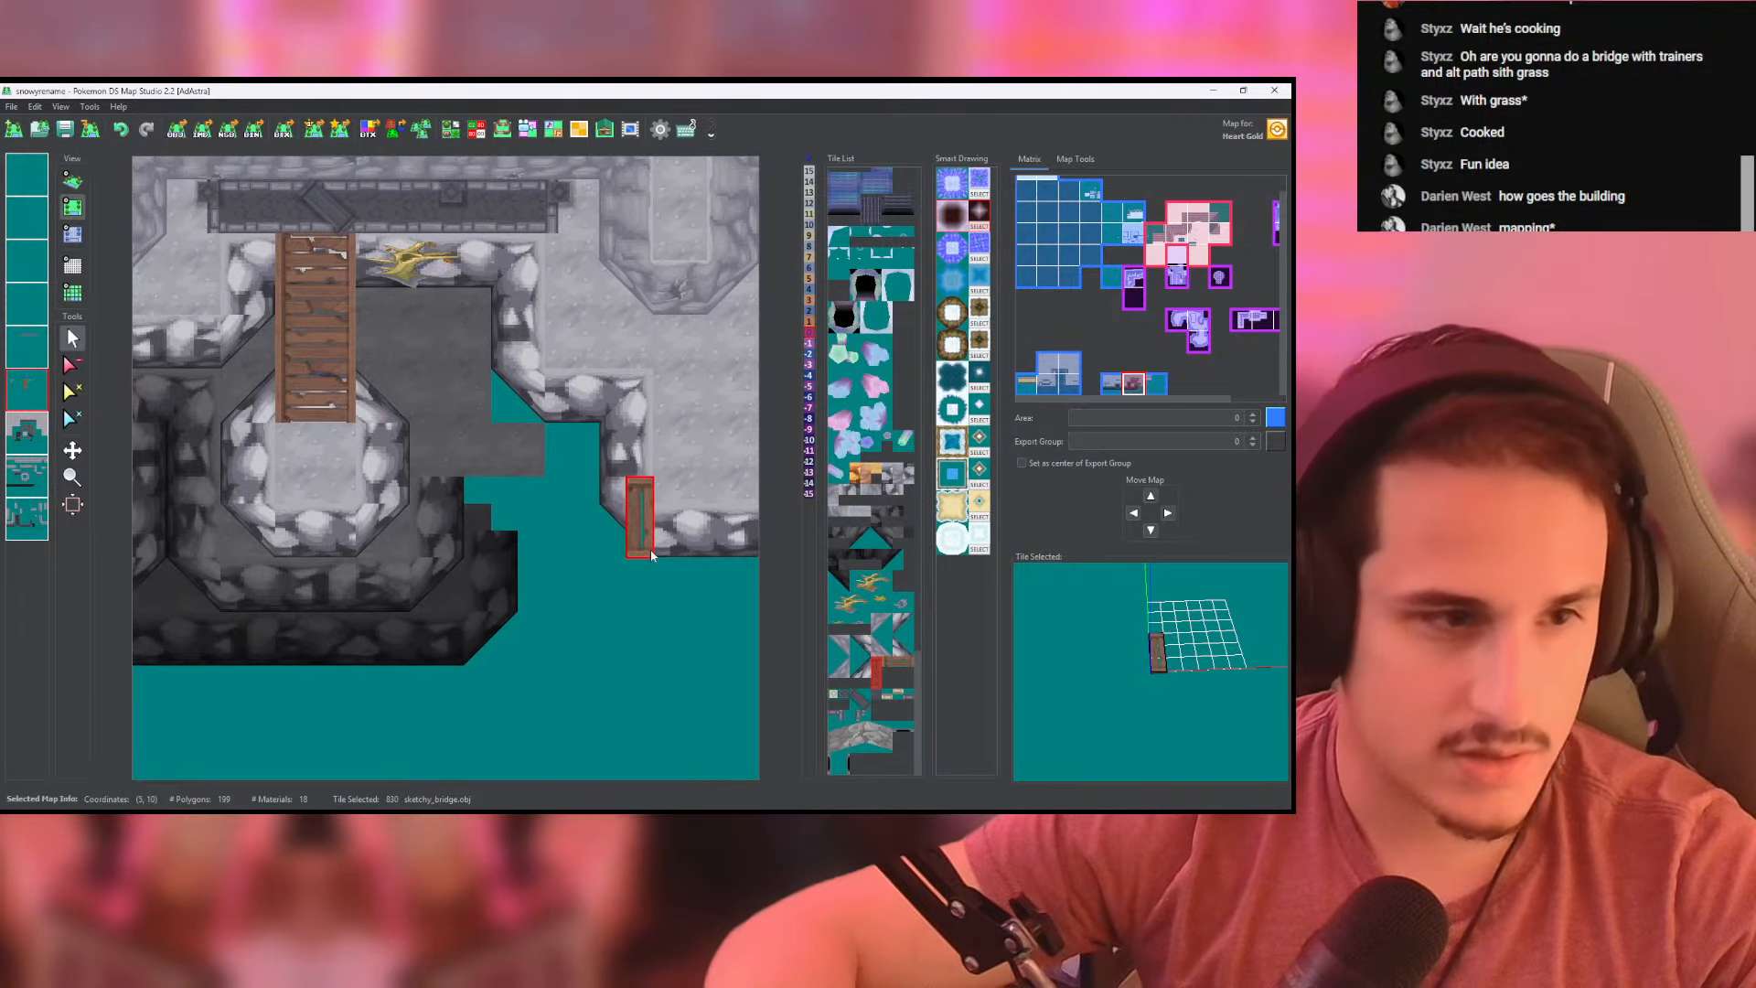
left_click_drag(366, 492, 640, 488)
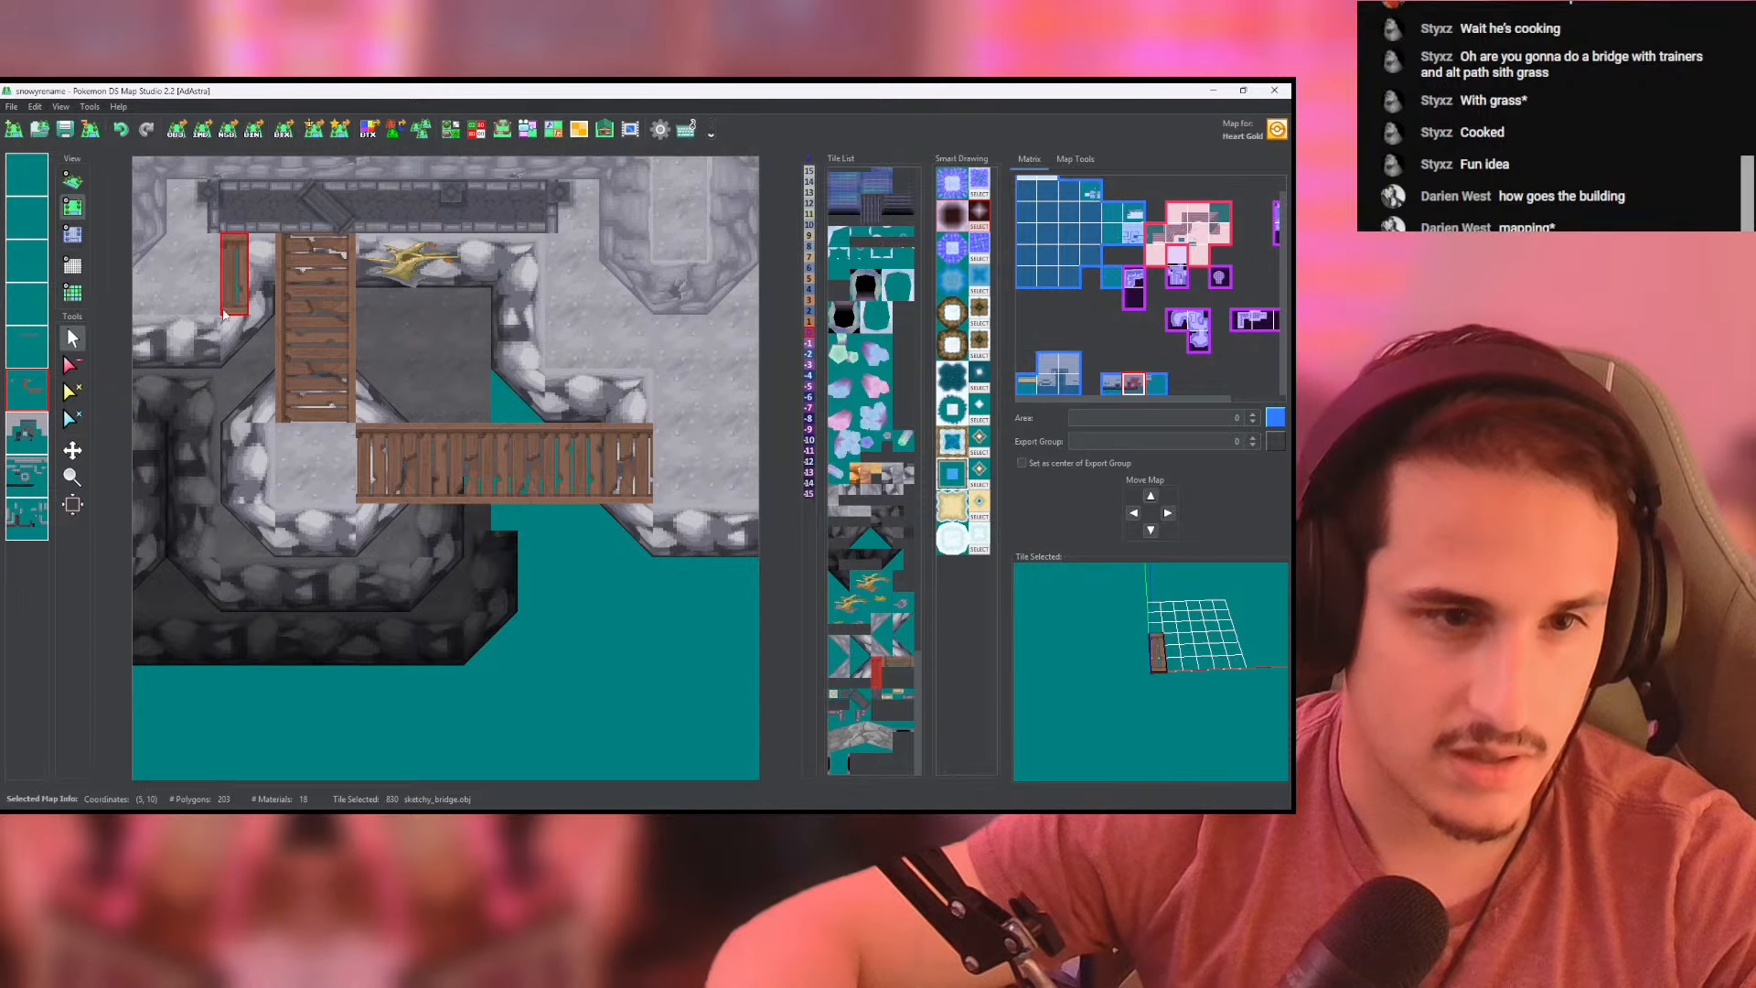
left_click(72, 181)
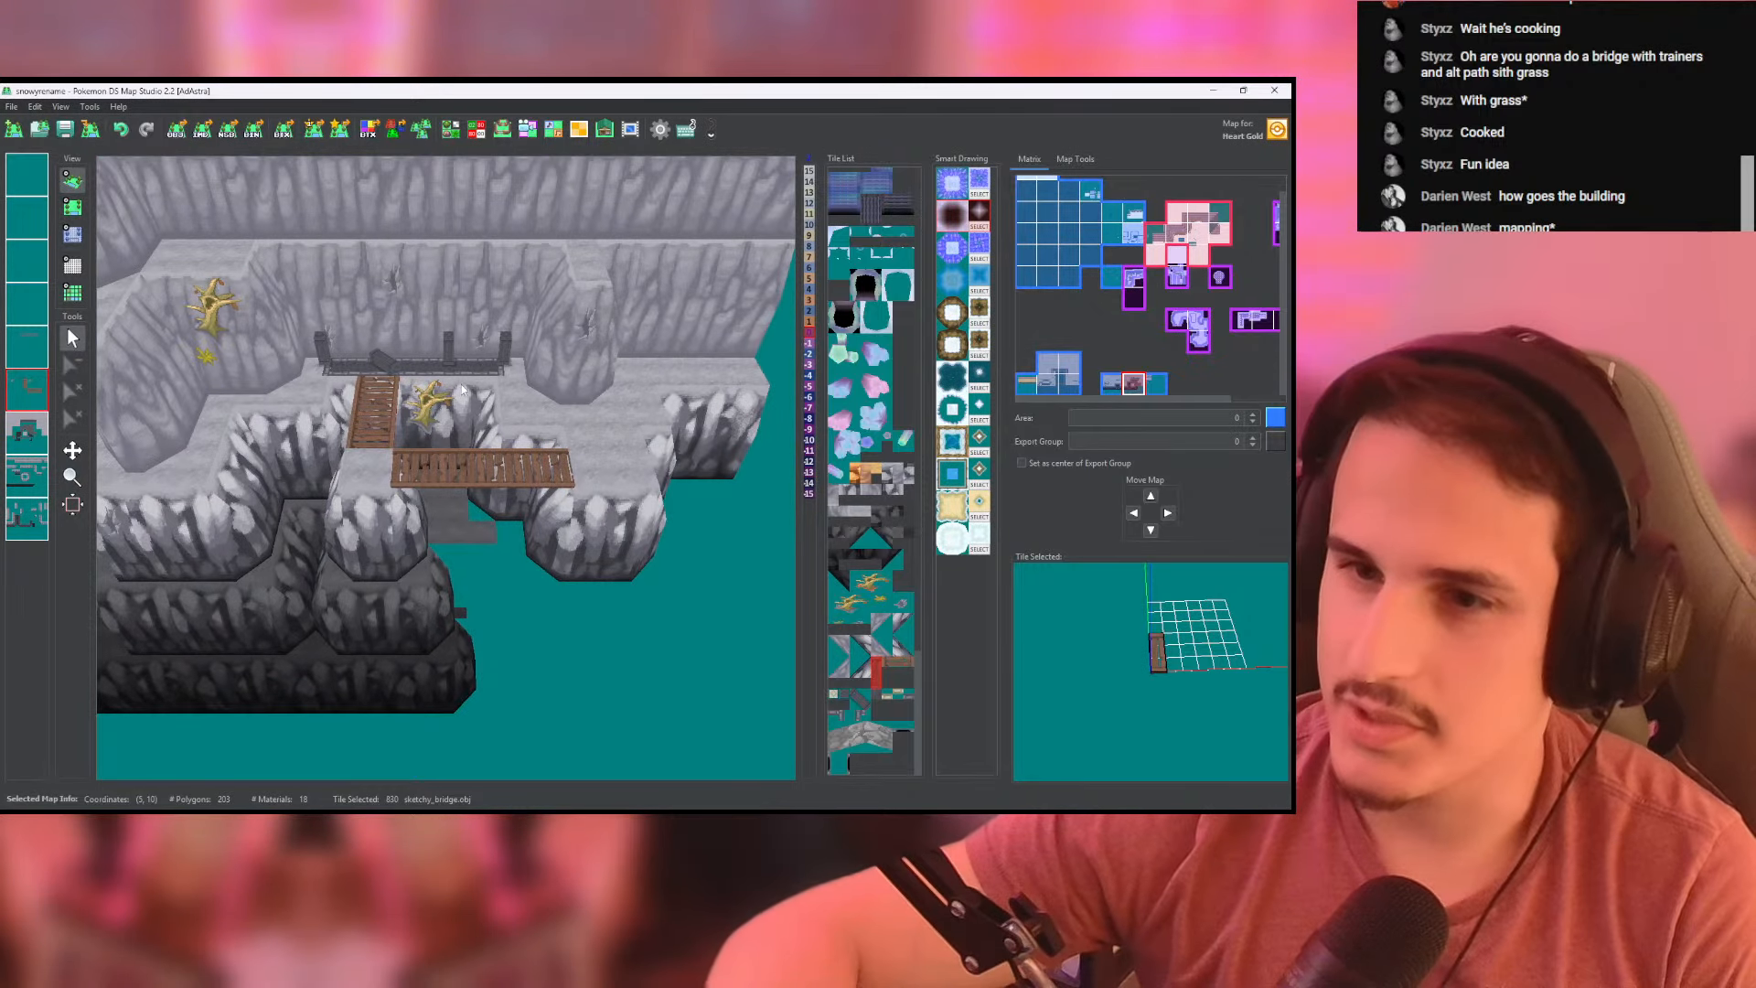
middle_click_drag(407, 388, 467, 465)
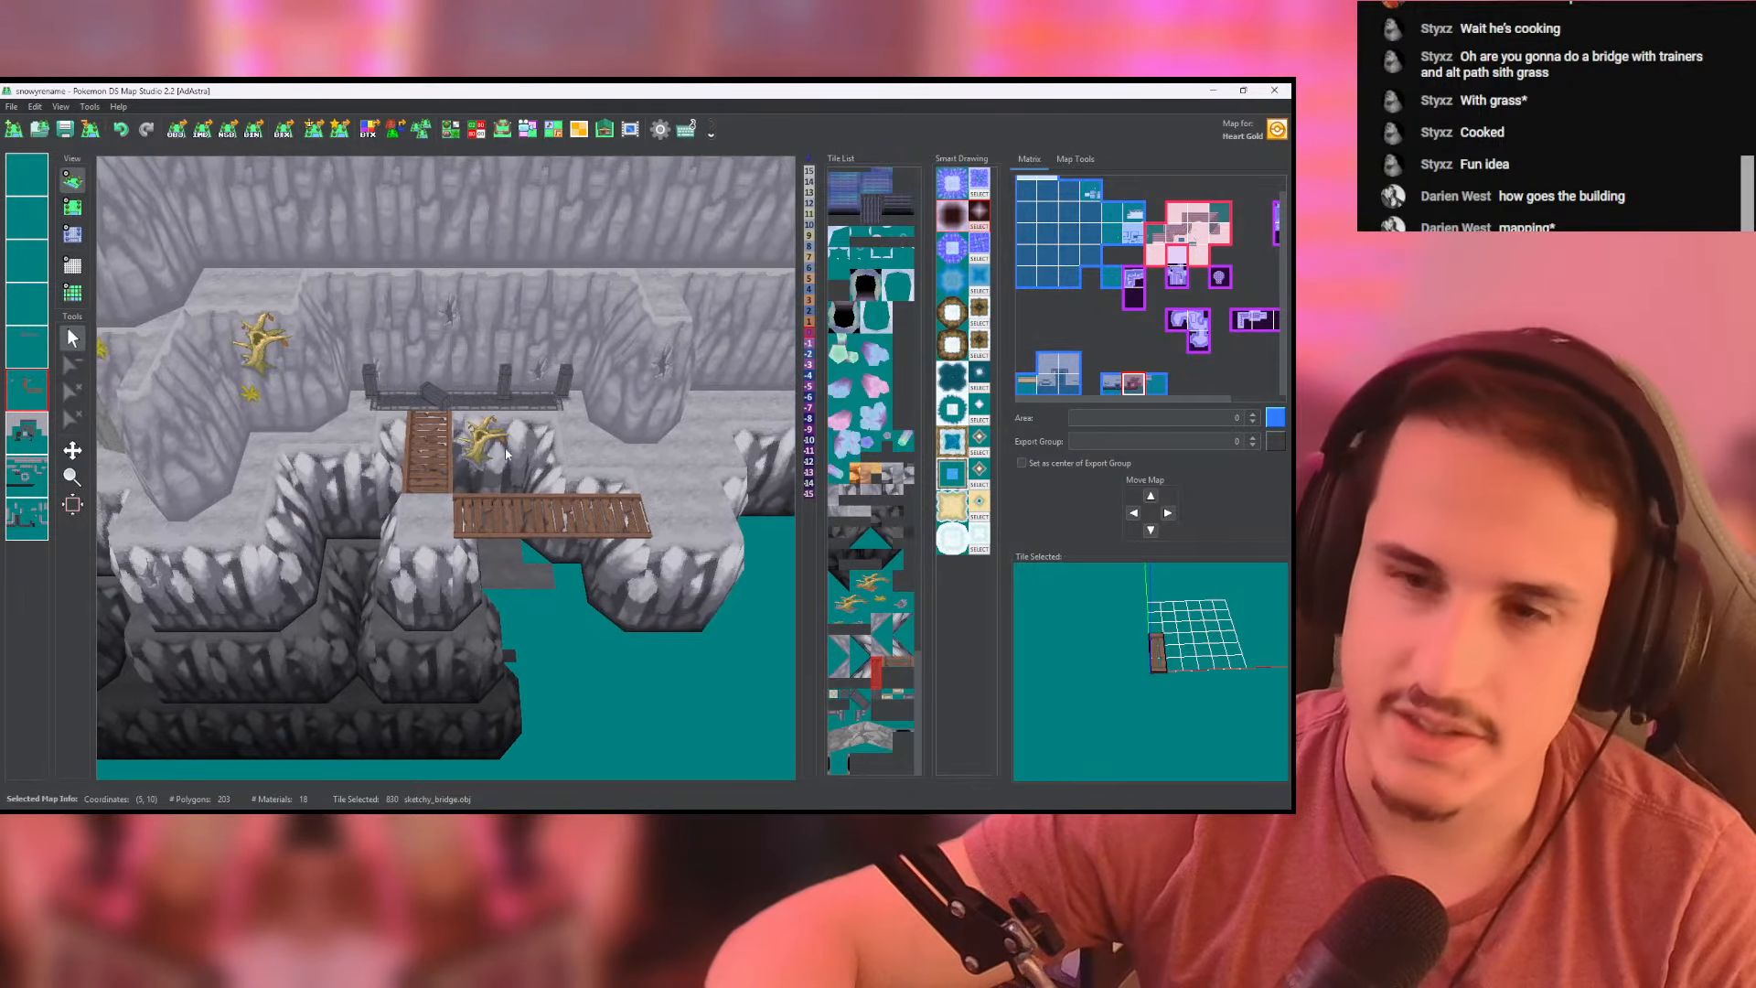
scroll(467, 465, "up", 5)
scroll(466, 464, "down", 4)
left_click_drag(311, 365, 481, 448)
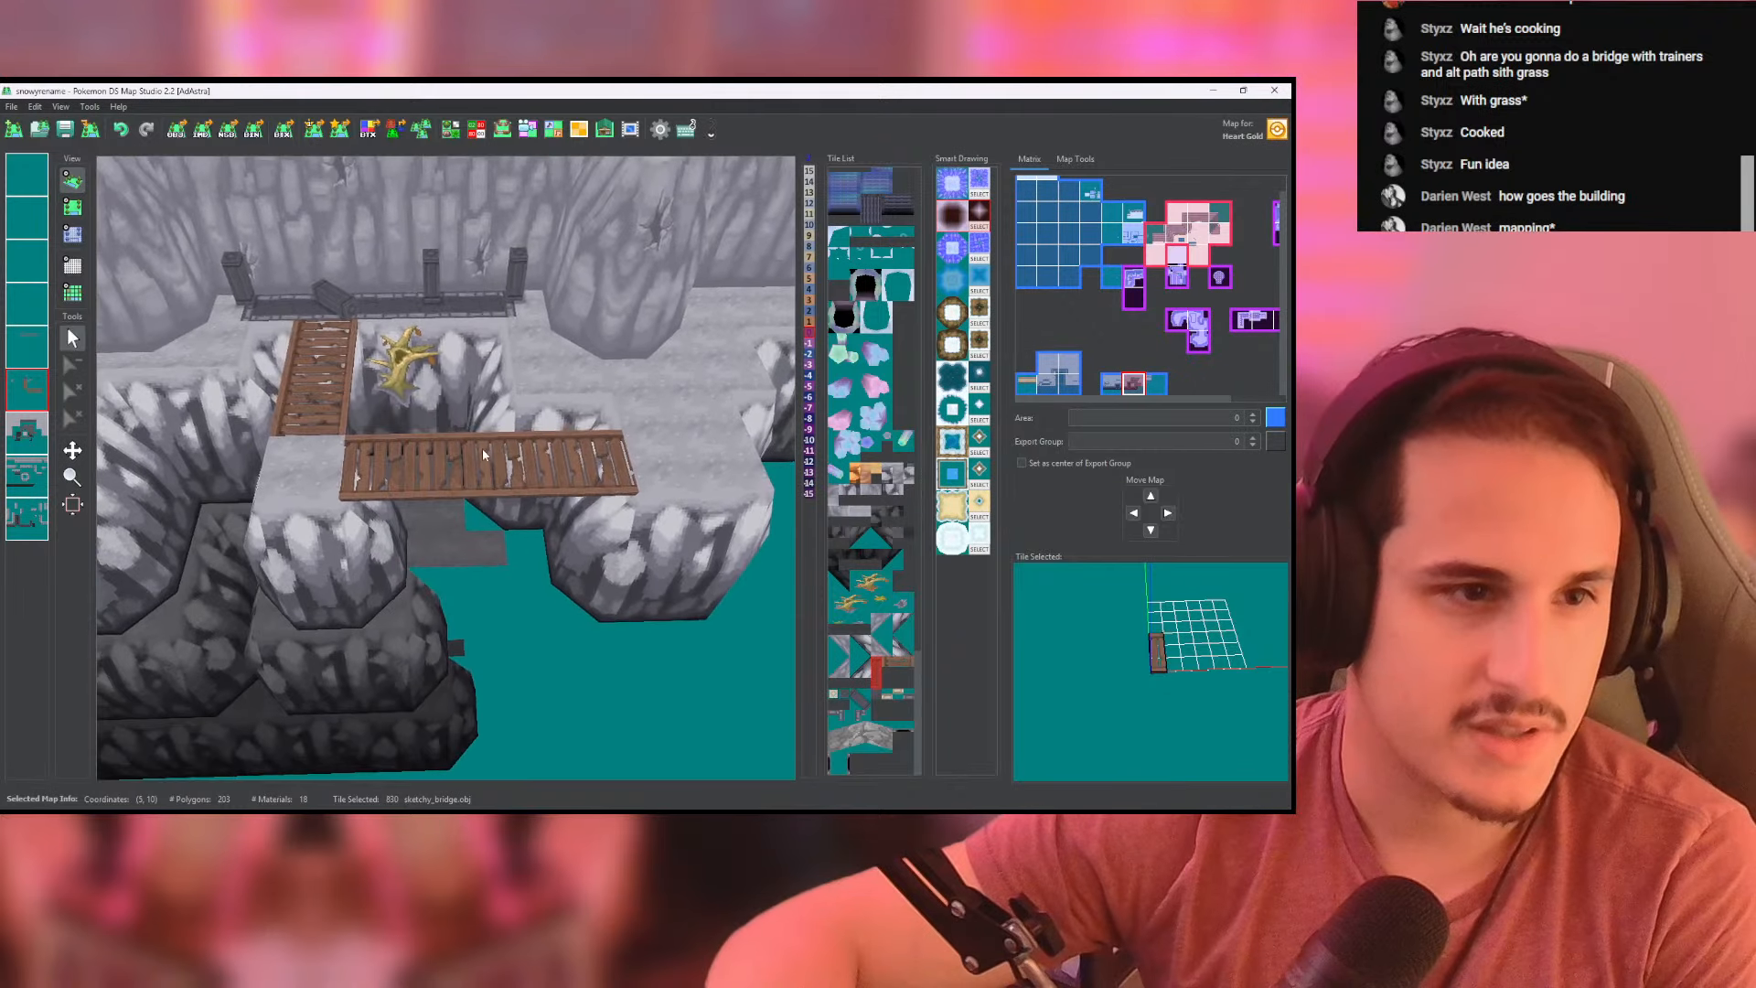
scroll(425, 368, "up", 4)
- Try placing another pillar_tipped tile on the dark strip behind the vertical bridge, undo it and inspect the area in 3D
left_click(72, 207)
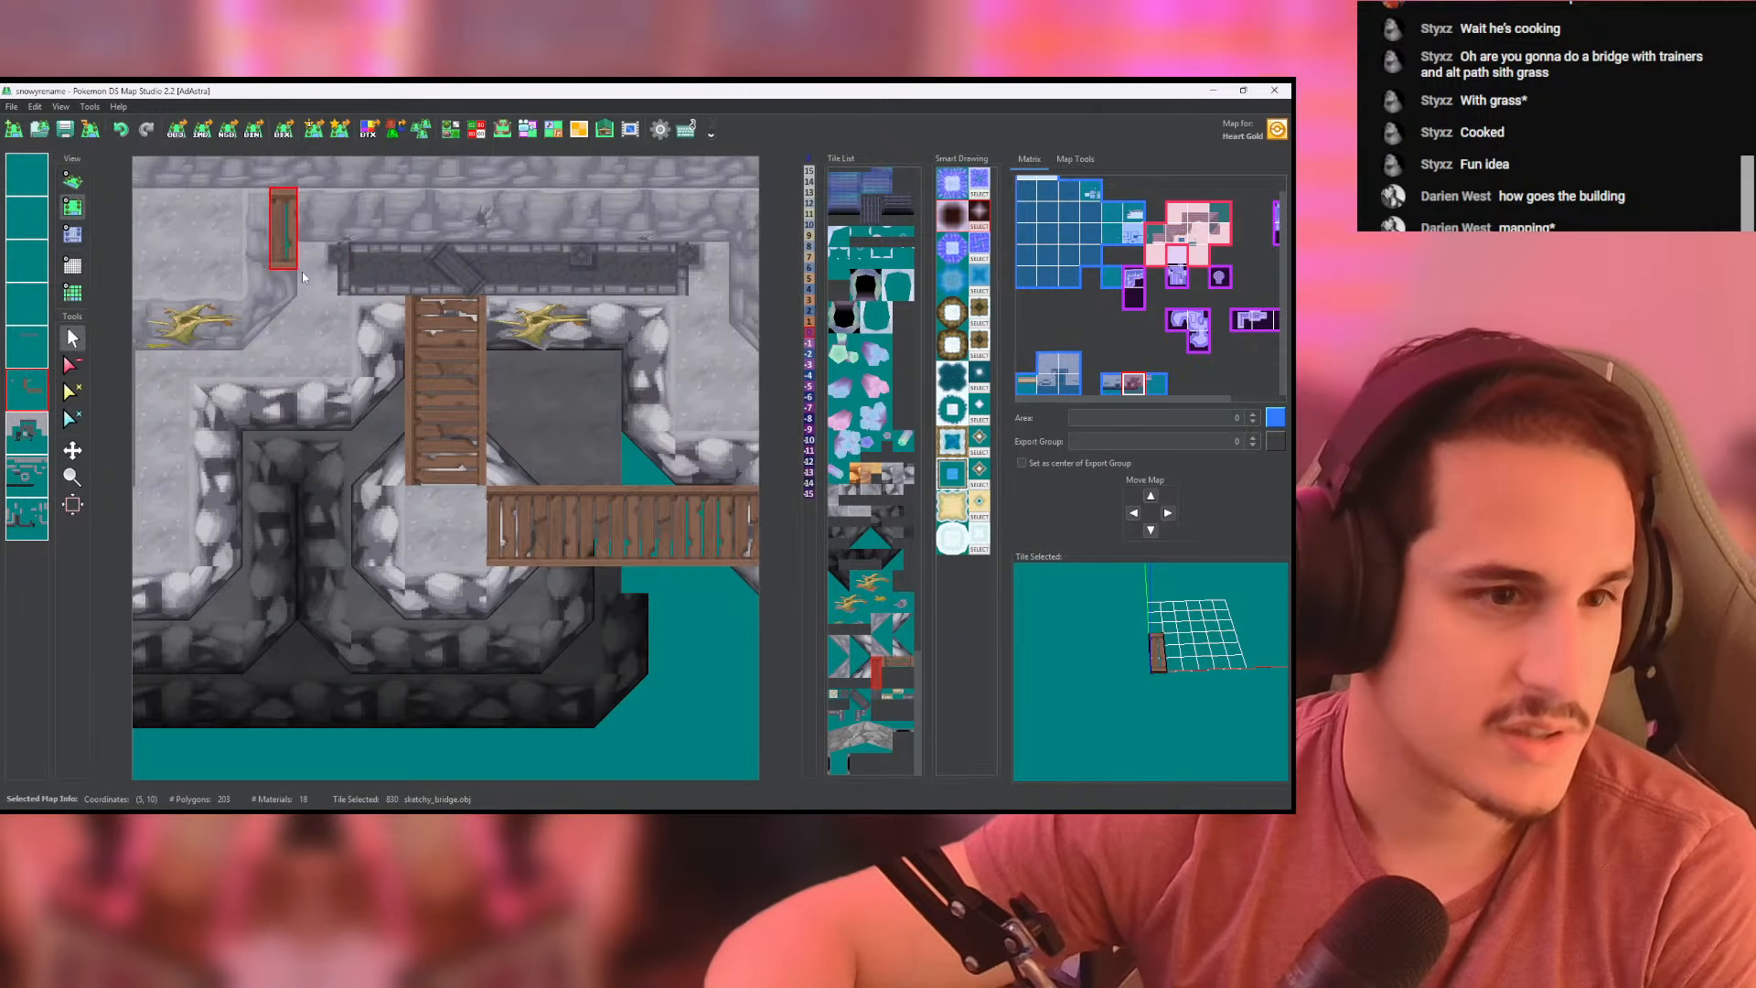
left_click(472, 286)
left_click(472, 286)
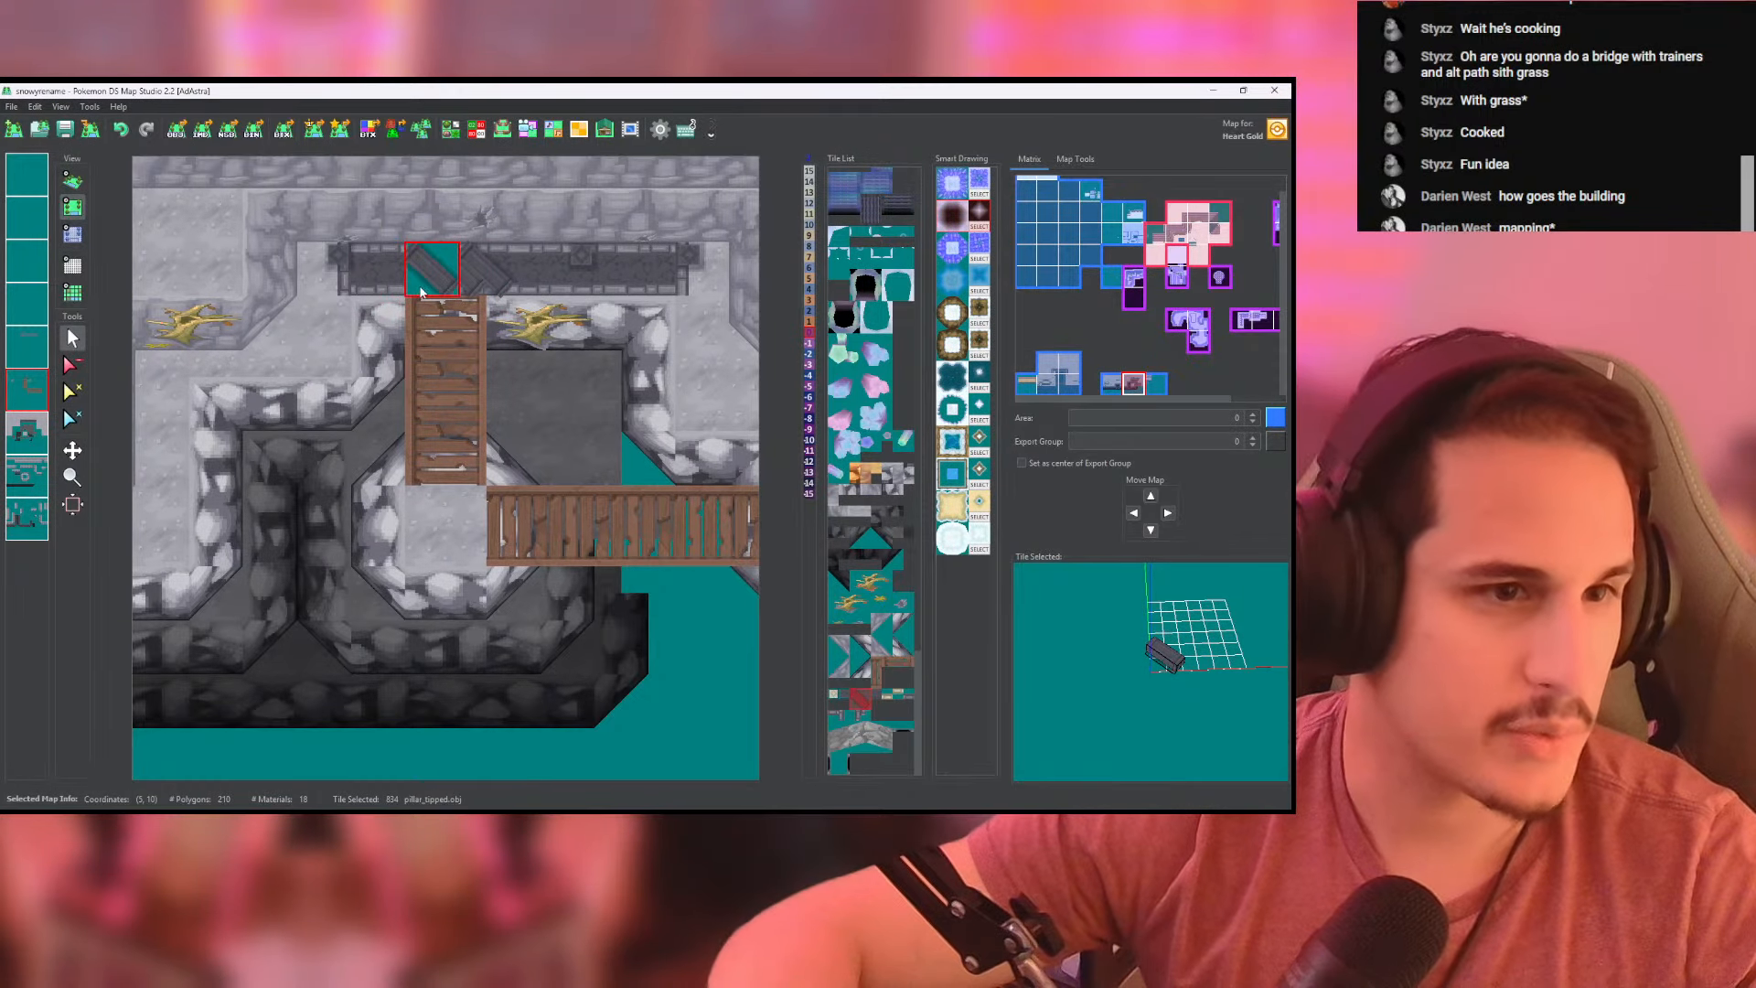
left_click(423, 281)
key("ctrl+z")
left_click(72, 365)
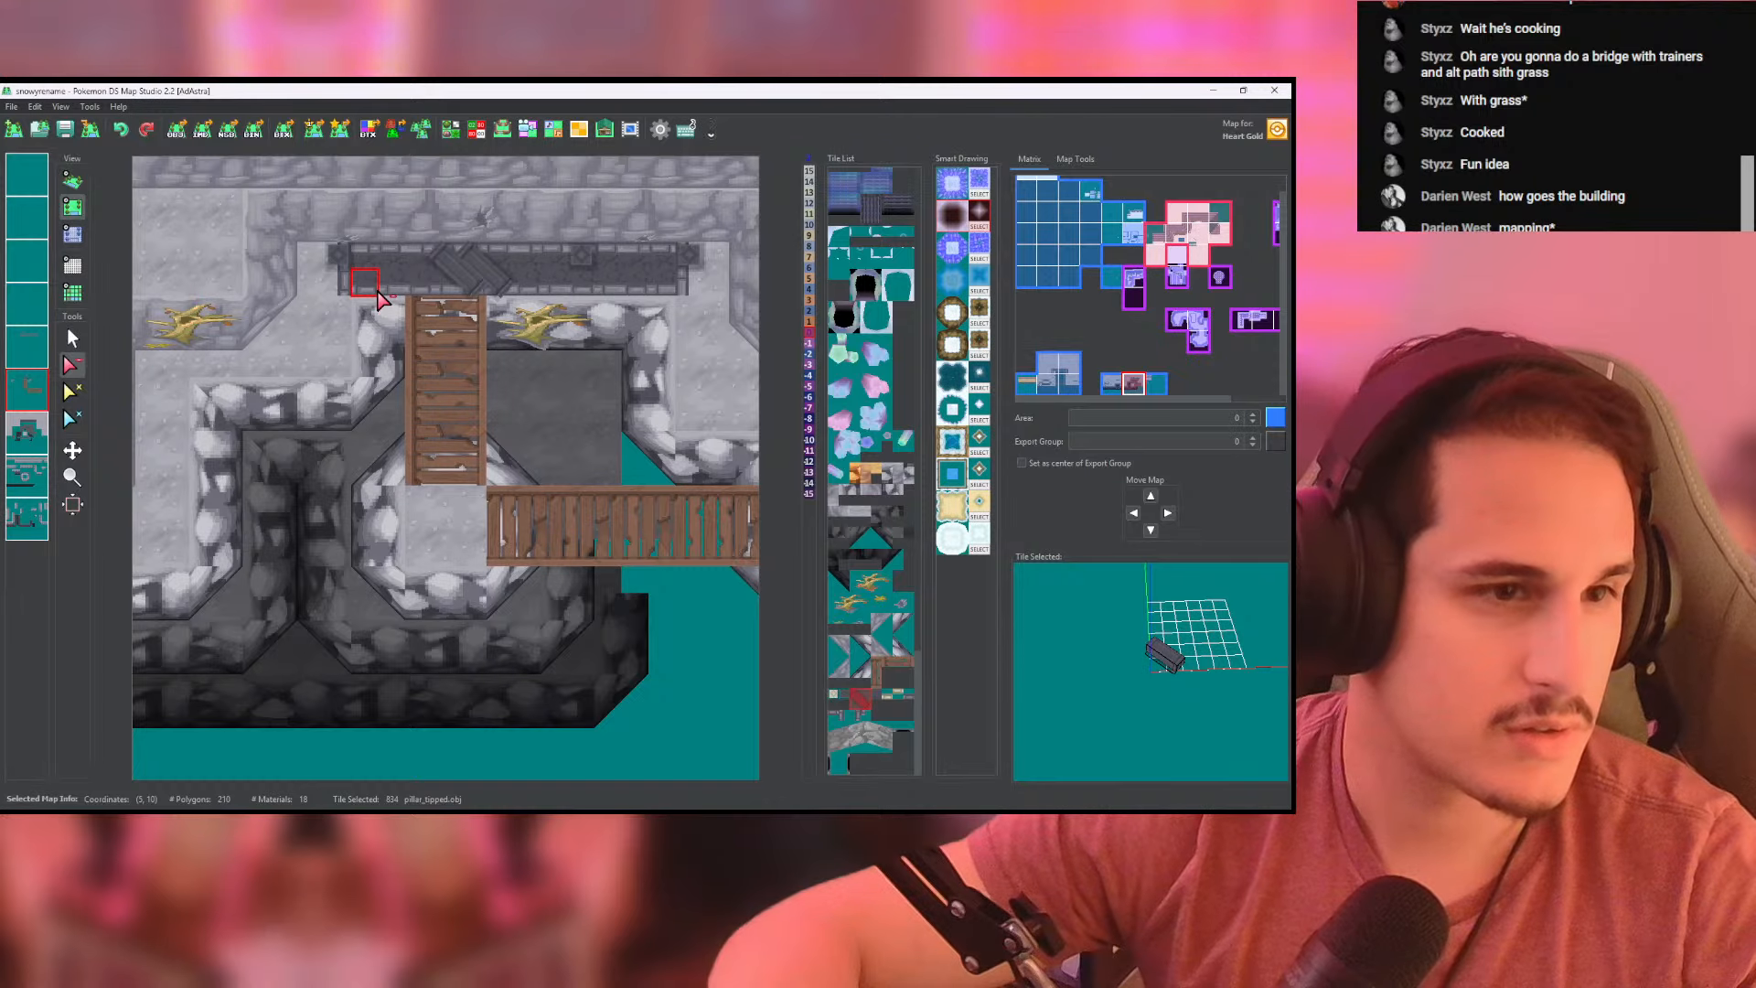
left_click(72, 180)
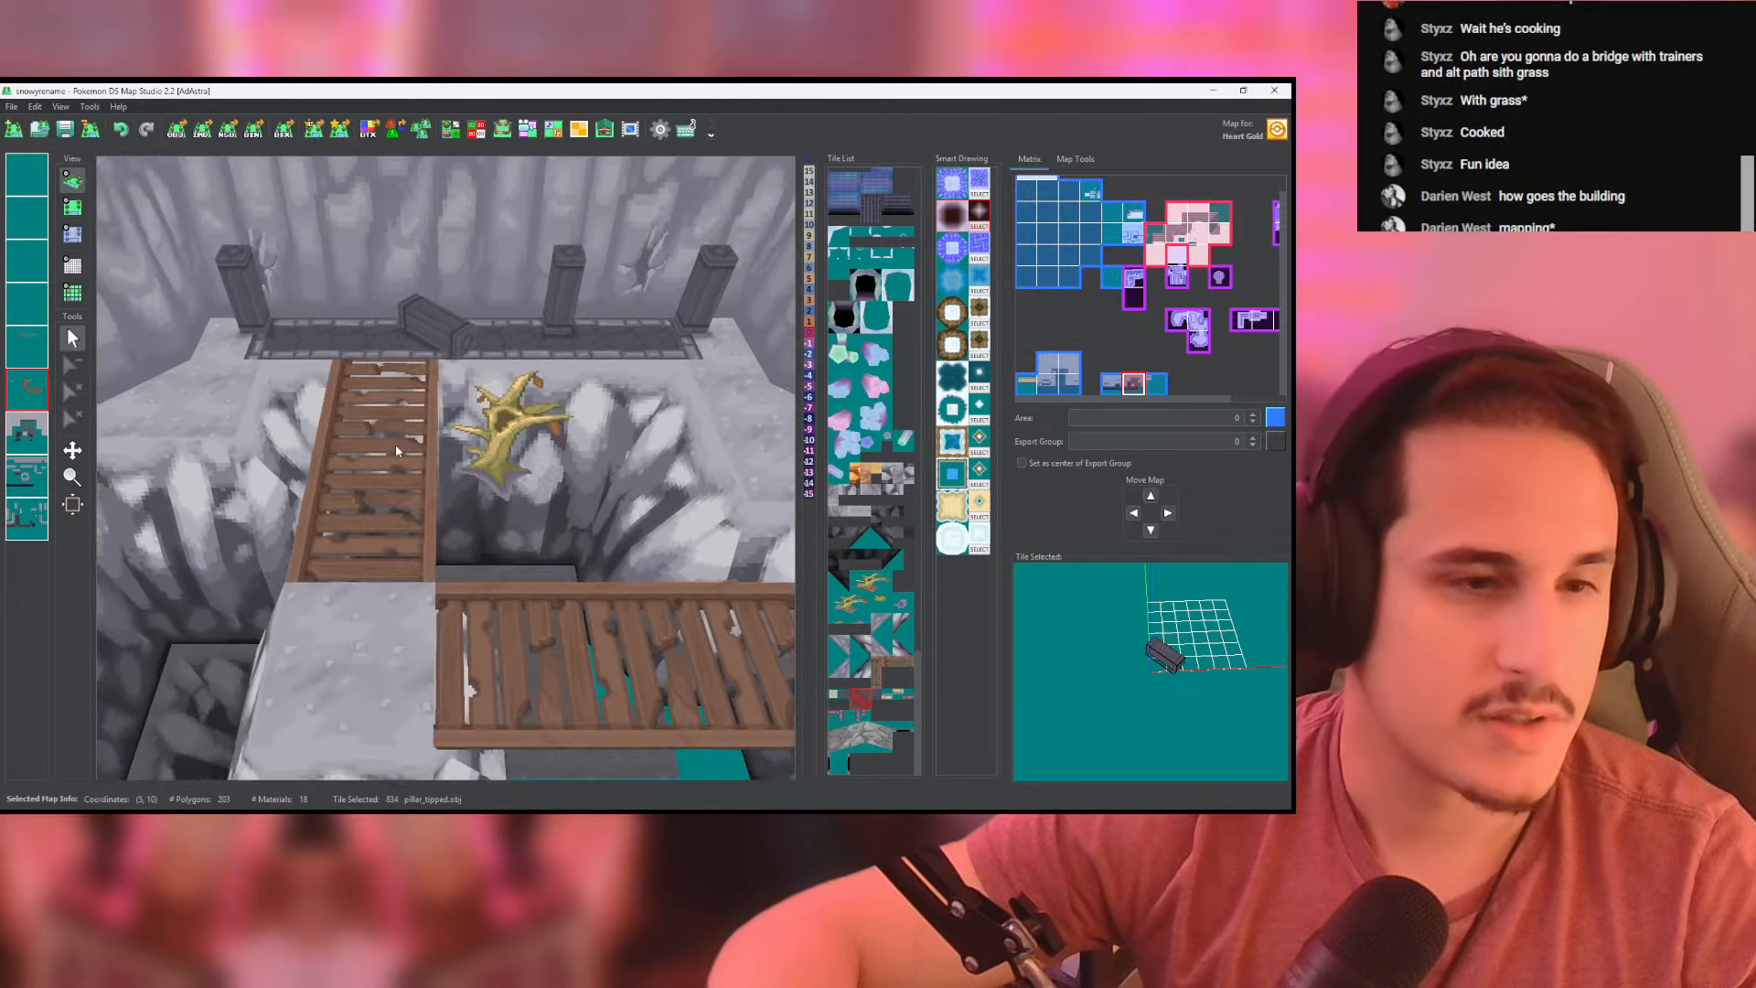
middle_click_drag(477, 391, 457, 315)
middle_click_drag(662, 457, 539, 471)
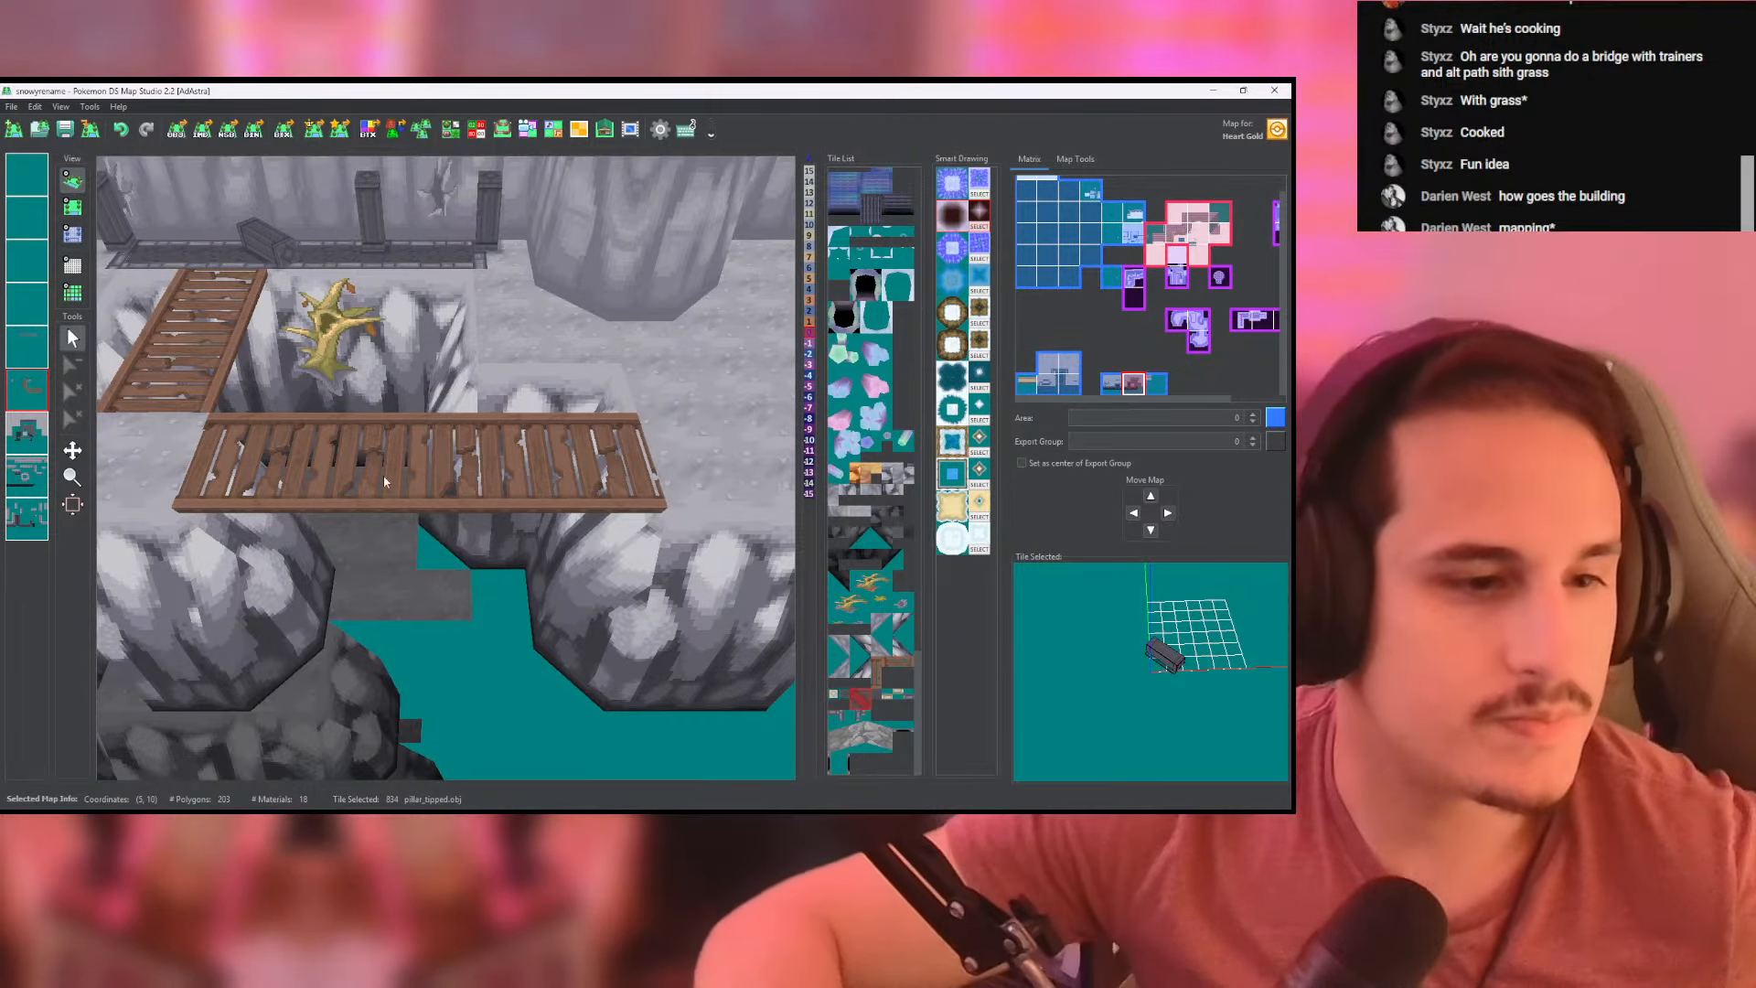
- Extend the lower cliff's upper front wall rightward across the map border with lower_slope_8x8 tiles on the last wall layer
left_click(73, 208)
scroll(417, 475, "up", 4)
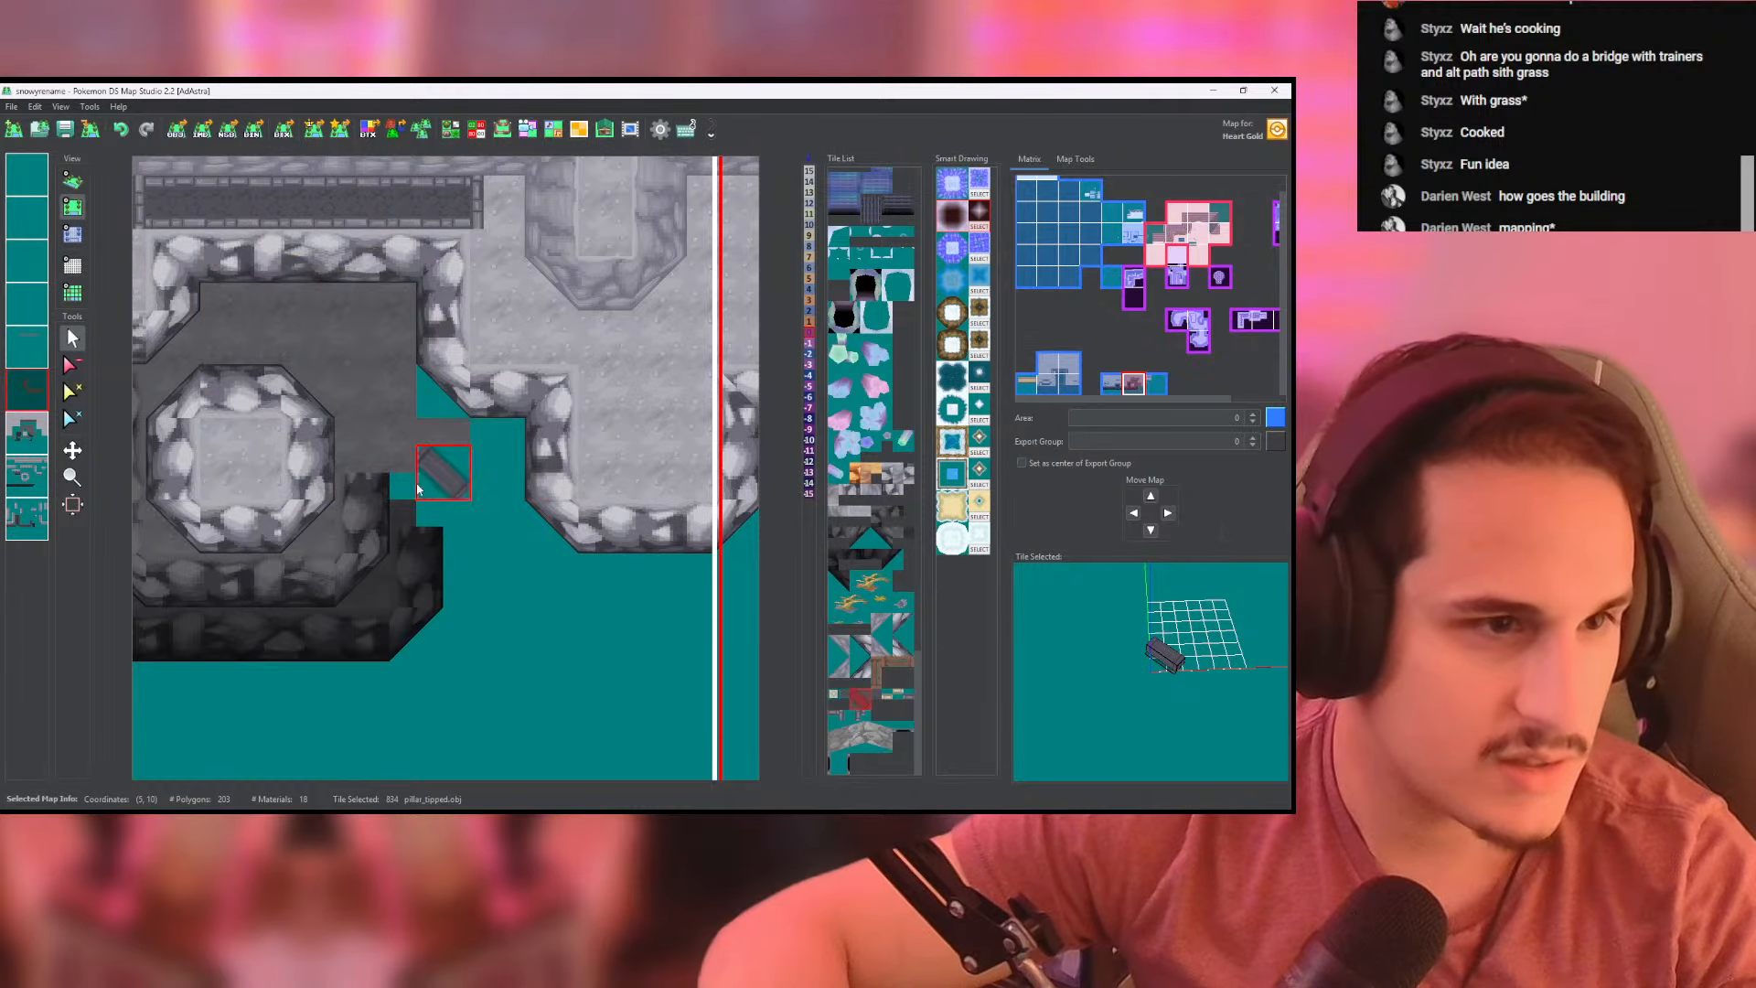
middle_click_drag(495, 551, 466, 481)
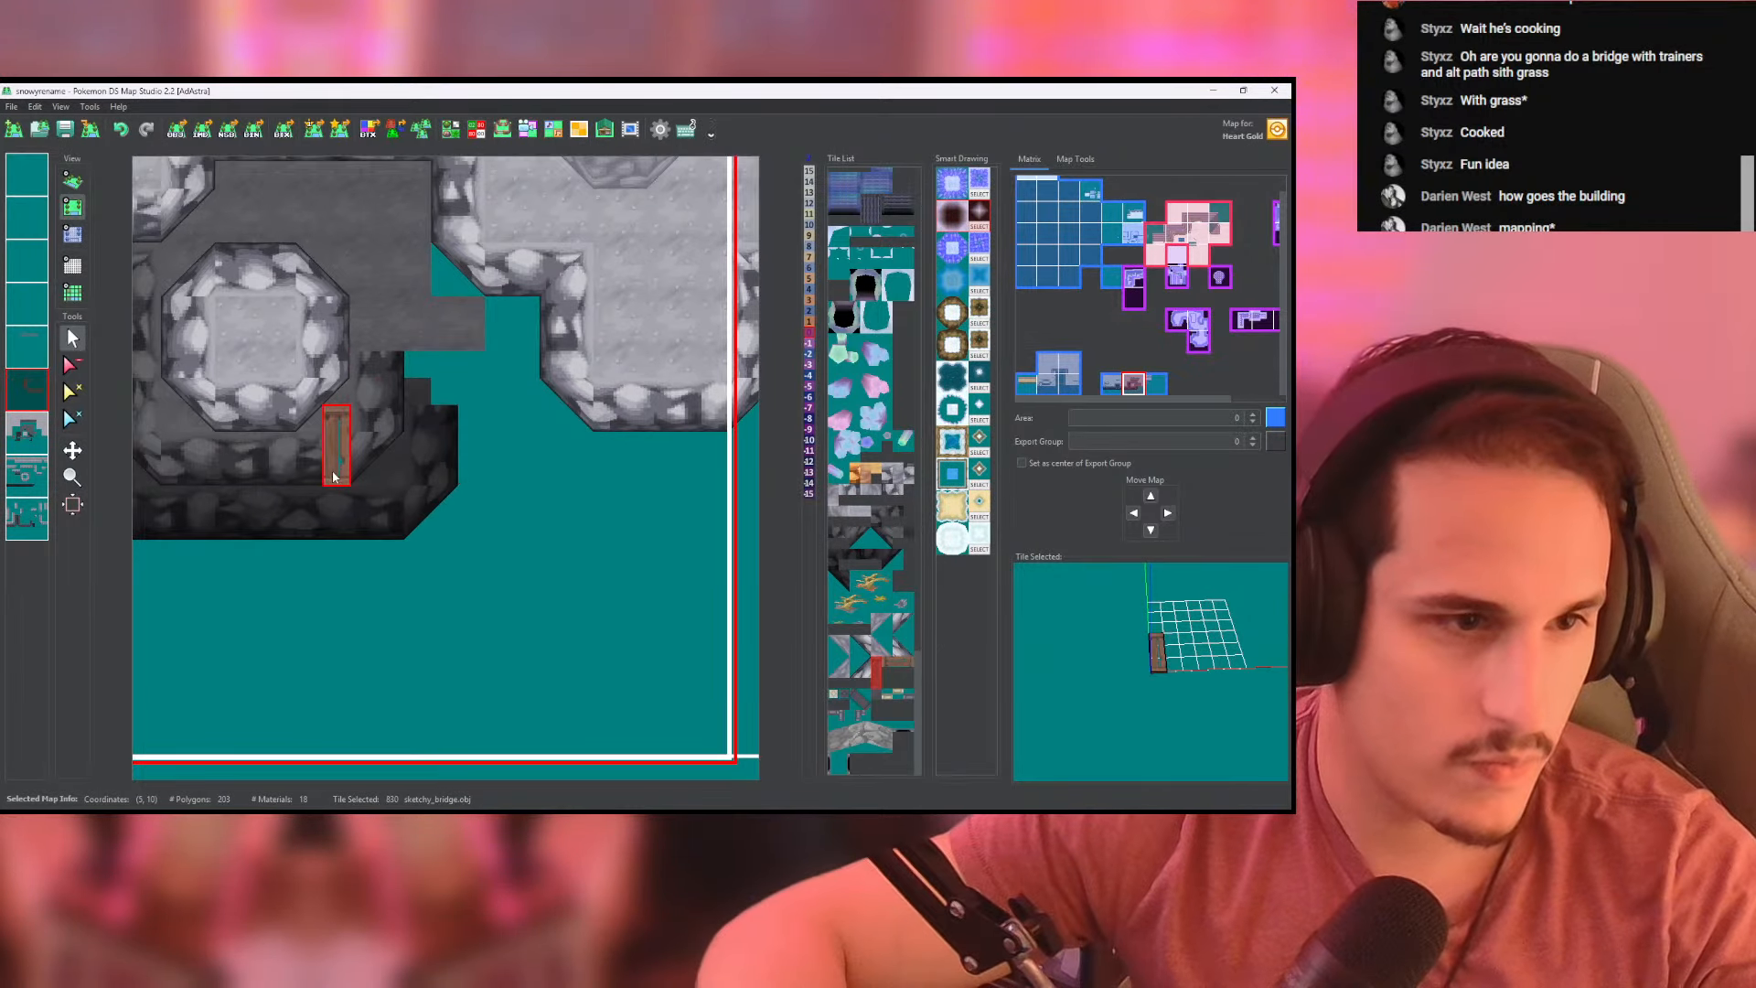
left_click(32, 476)
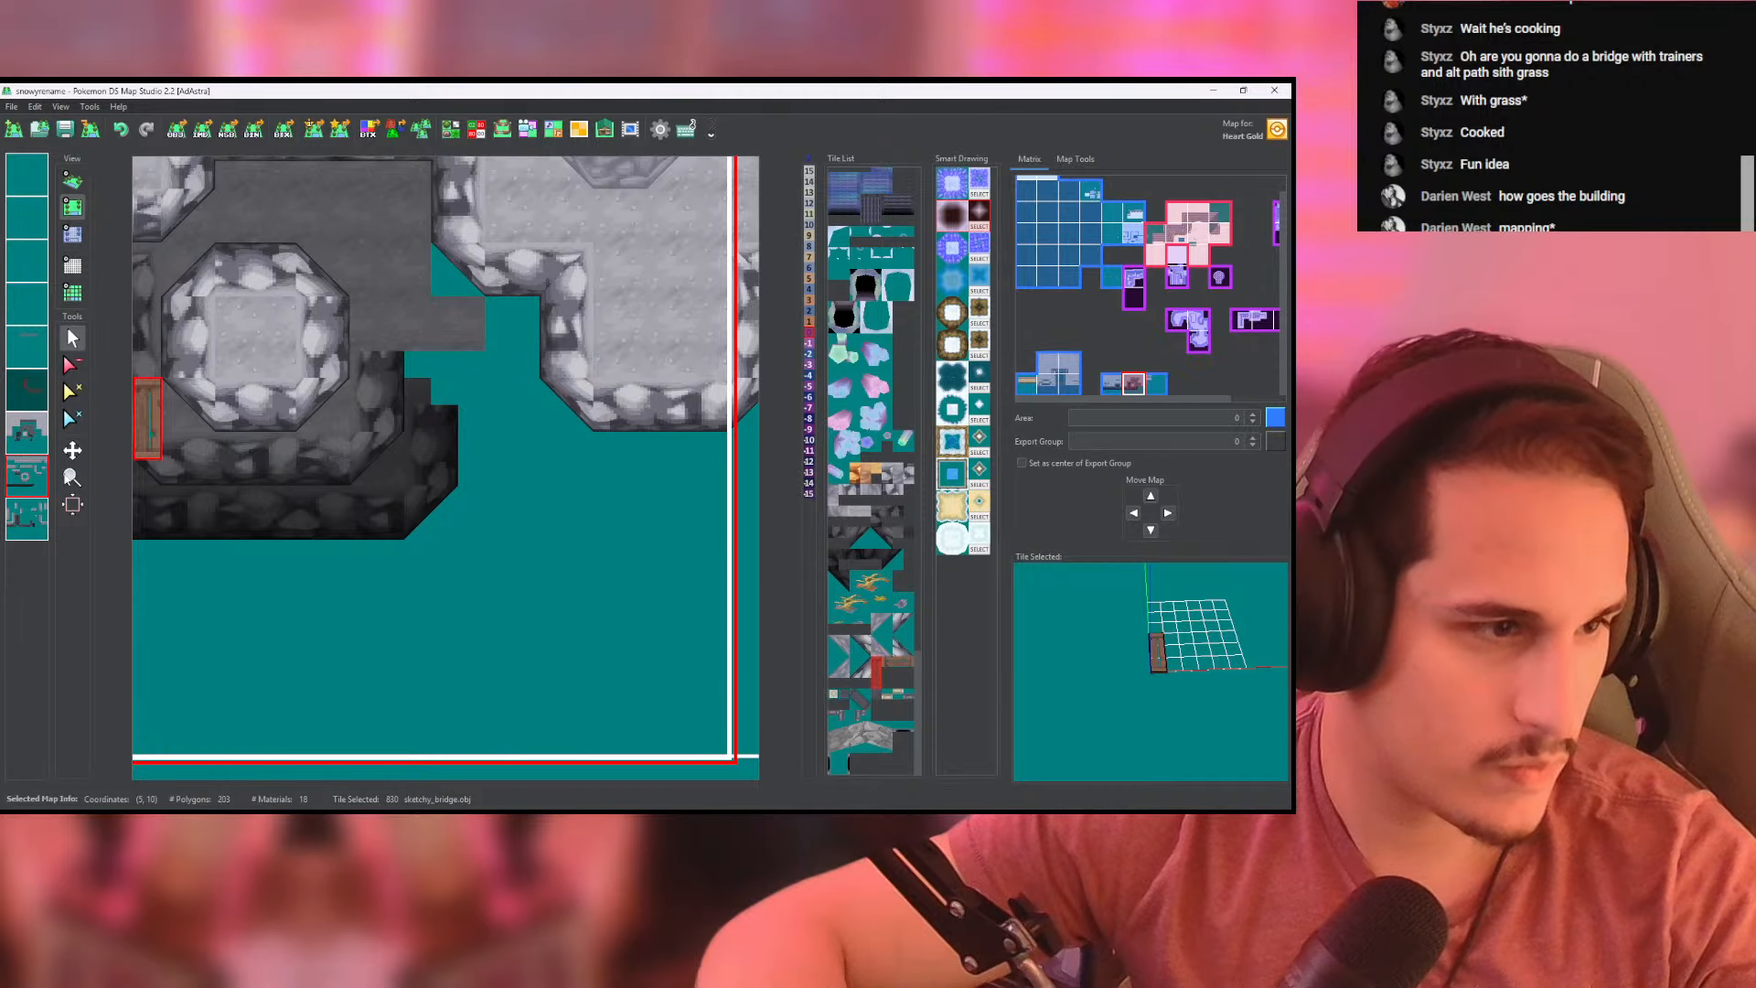
left_click(31, 518)
right_click(257, 483)
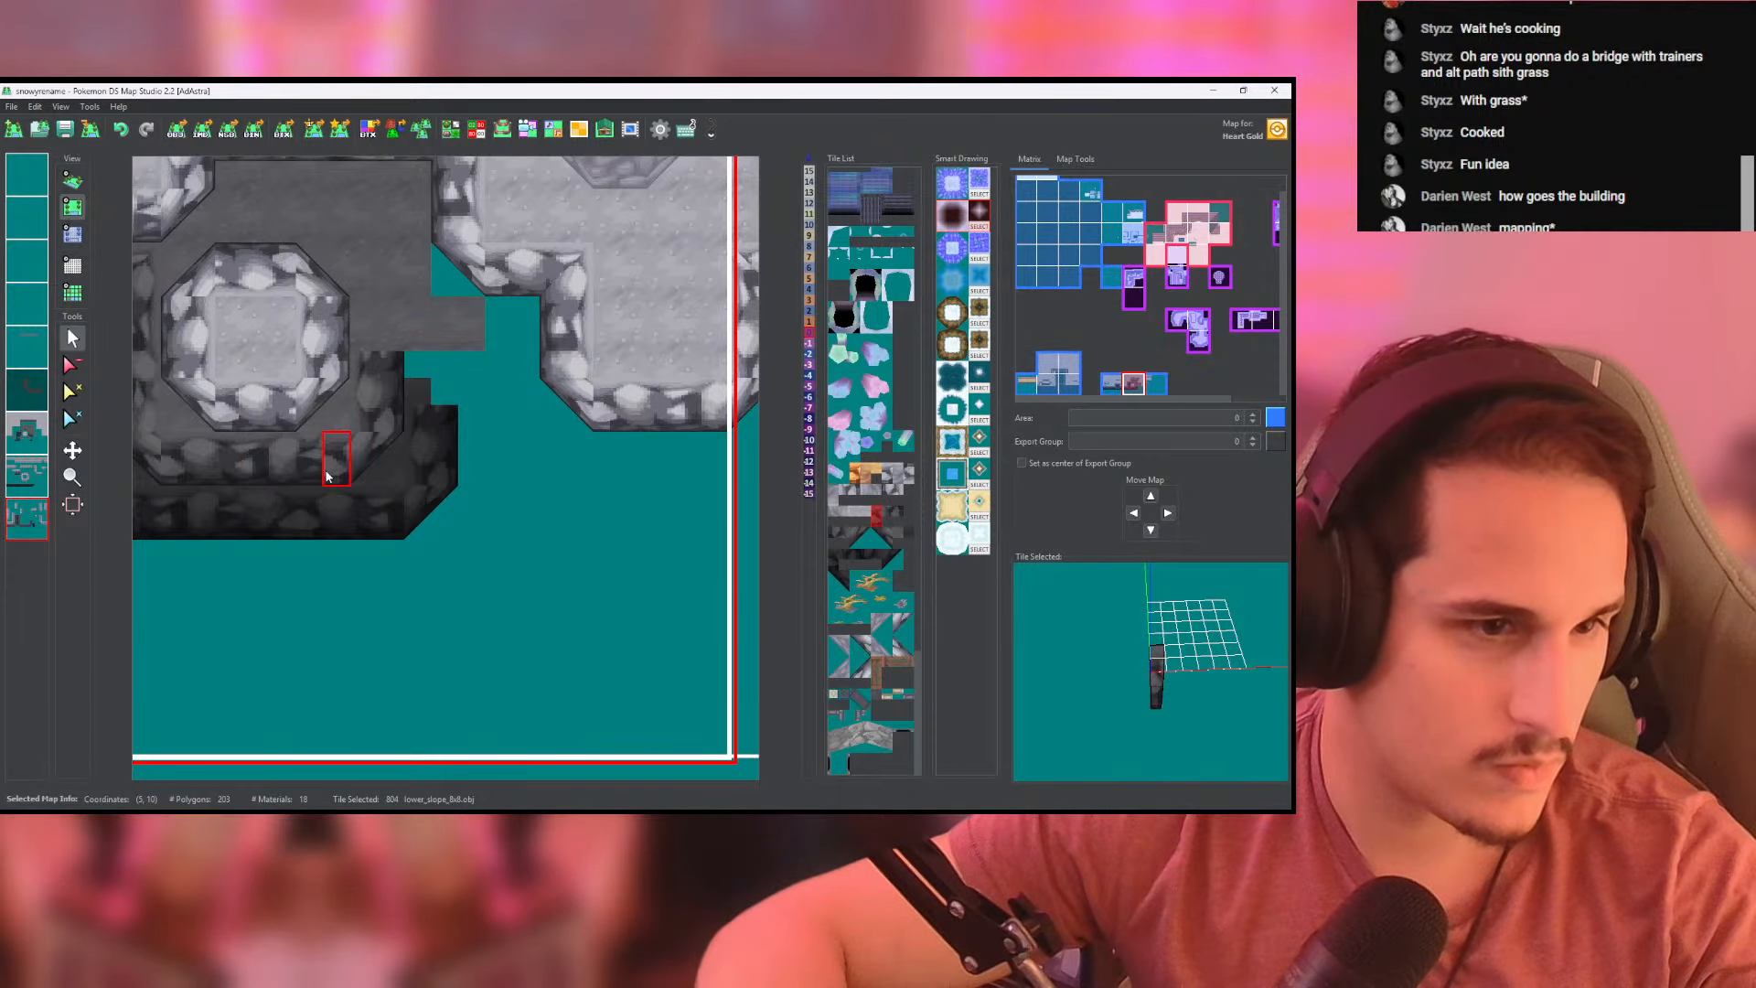
middle_click_drag(311, 472, 296, 468)
left_click_drag(403, 466, 678, 462)
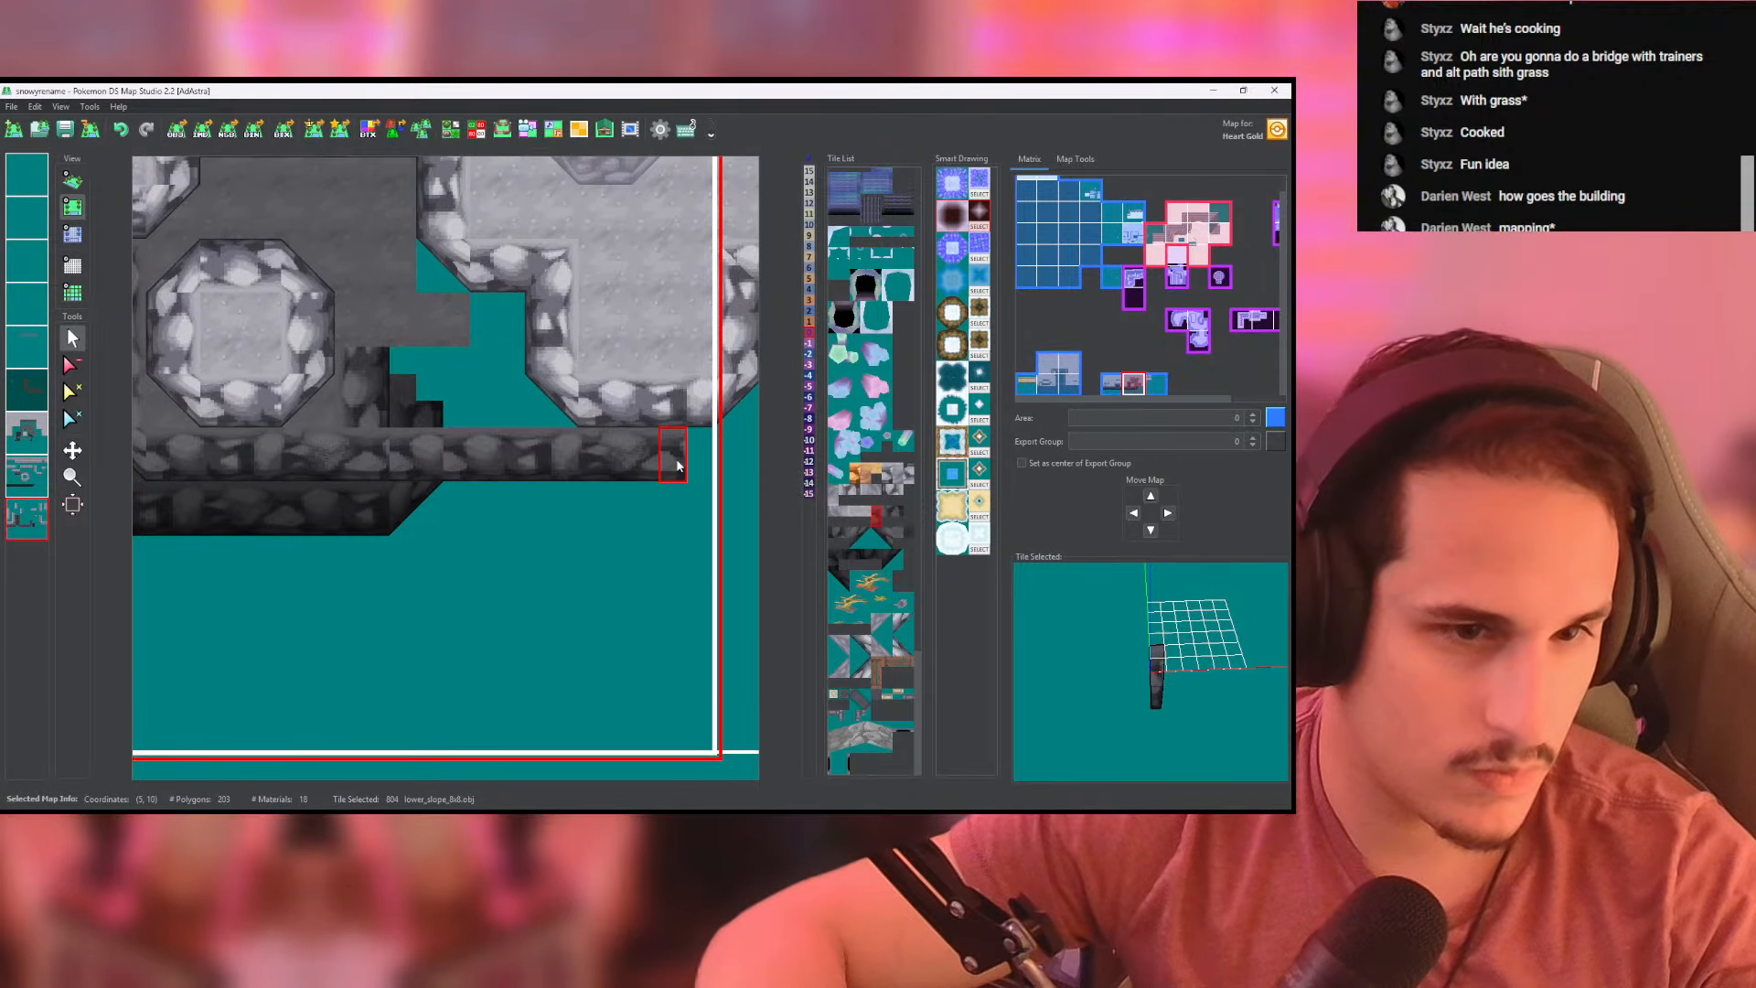
middle_click_drag(678, 463, 513, 456)
left_click_drag(513, 455, 614, 459)
- Continue the darkest bottom wall rightward across the map border with its lower_slope_8x8 tile on the other wall layer
right_click(238, 513)
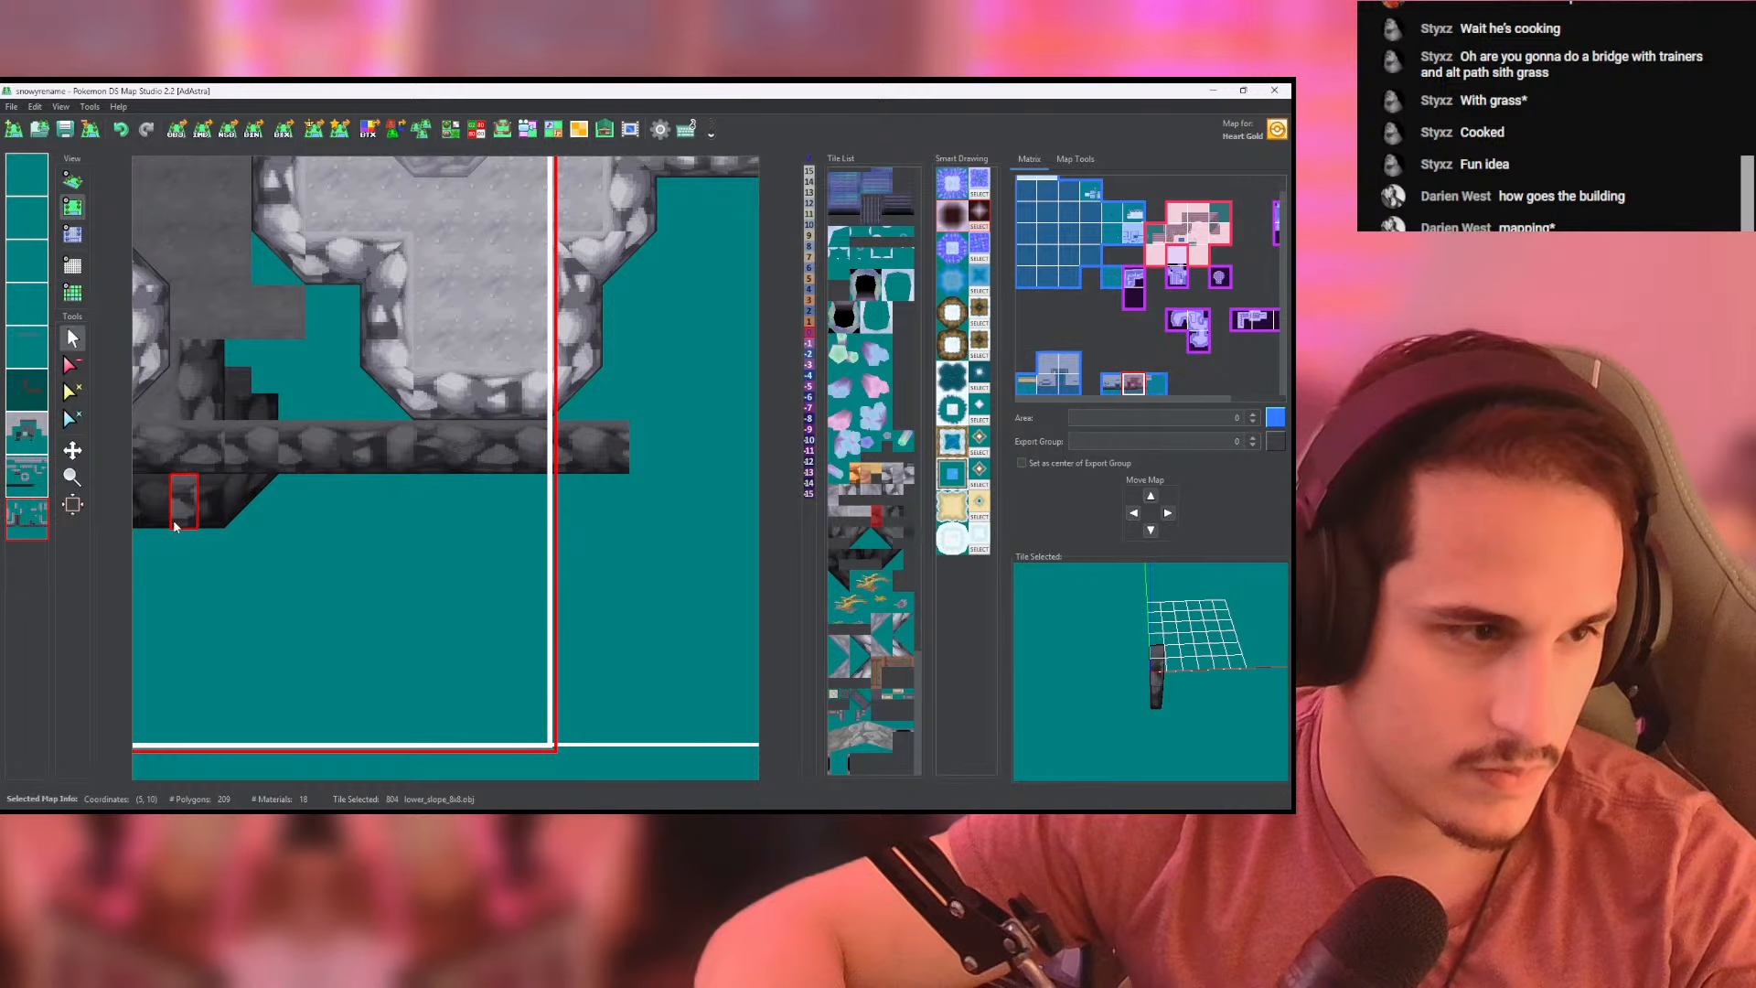
left_click(35, 481)
left_click_drag(245, 503, 611, 497)
middle_click_drag(460, 502, 602, 512)
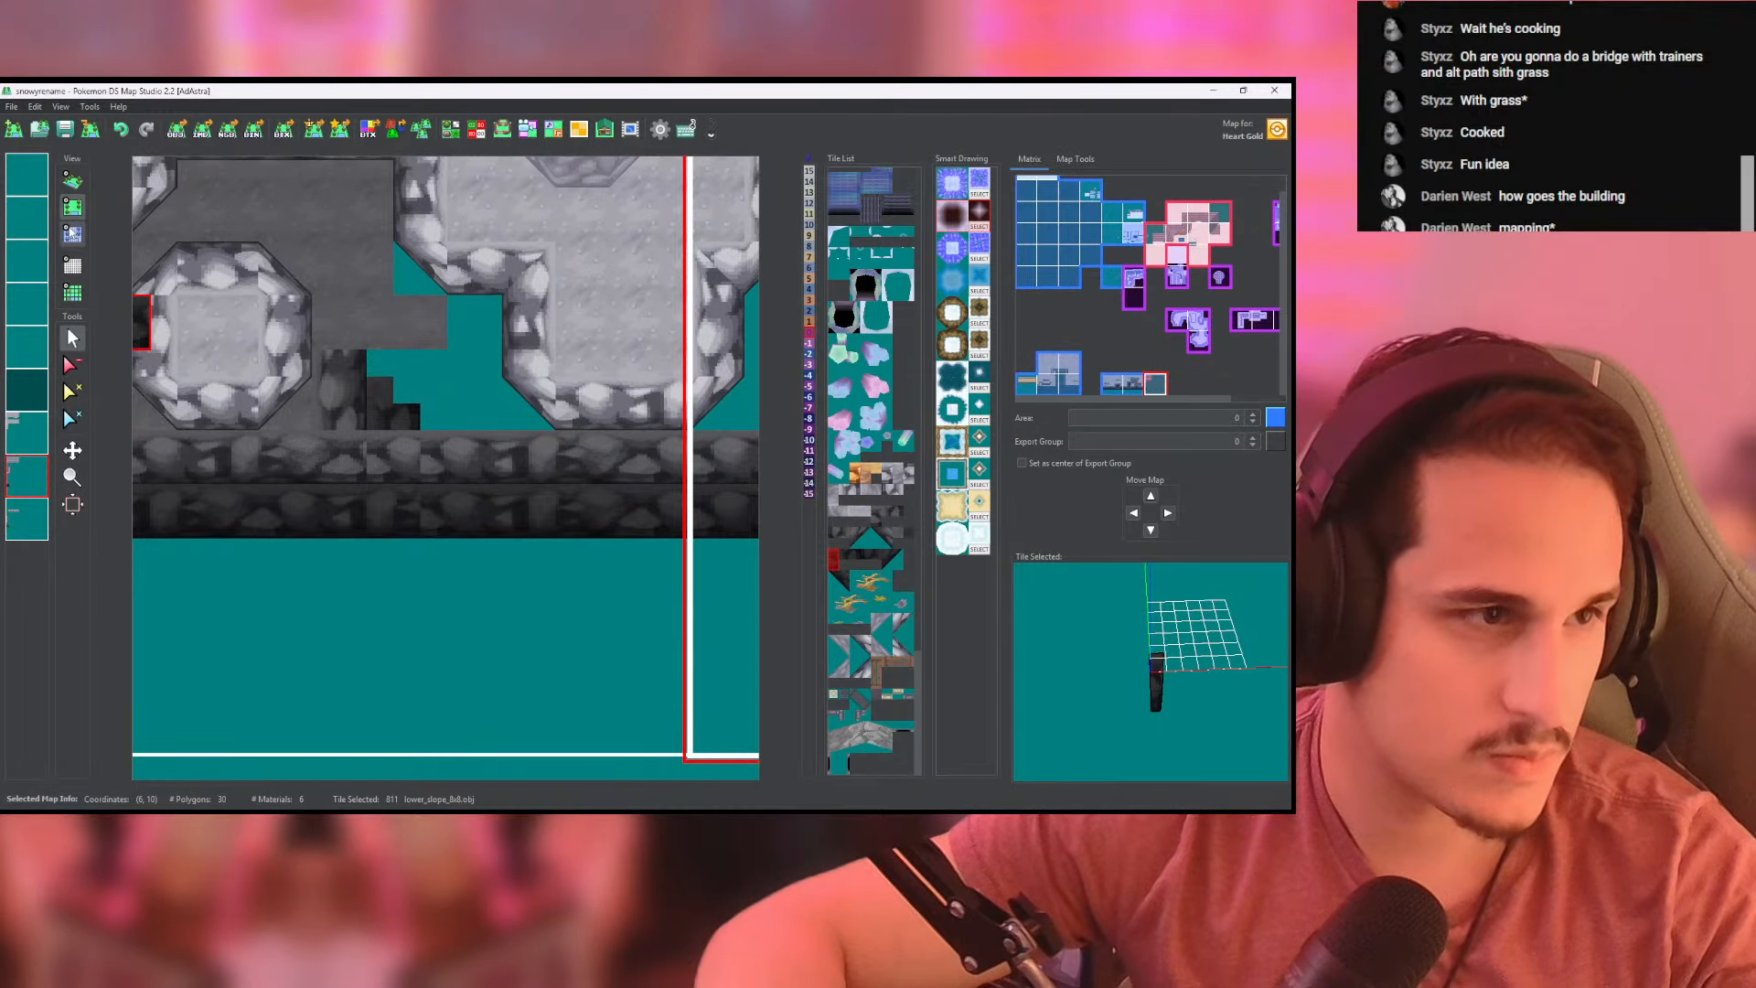
- Set the heights under the extended darkest bottom wall to -15 up to the map border
left_click(72, 233)
right_click(311, 456)
middle_click_drag(253, 471, 361, 458)
left_click(38, 484)
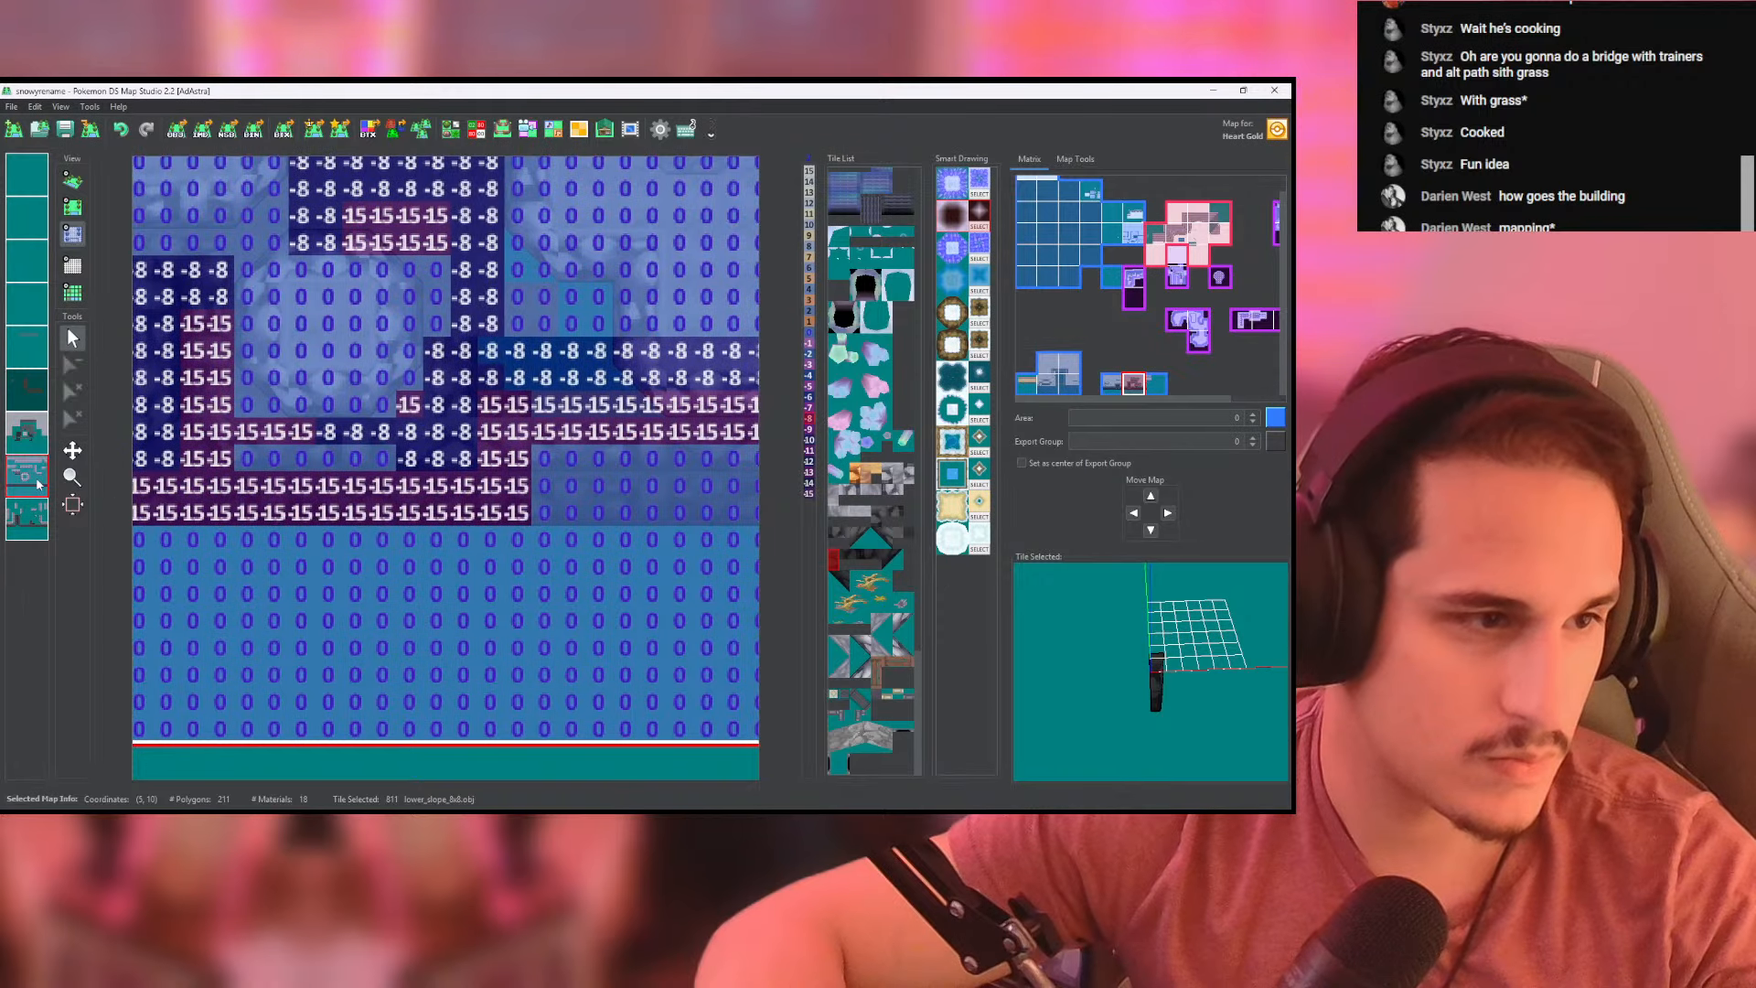
left_click(74, 186)
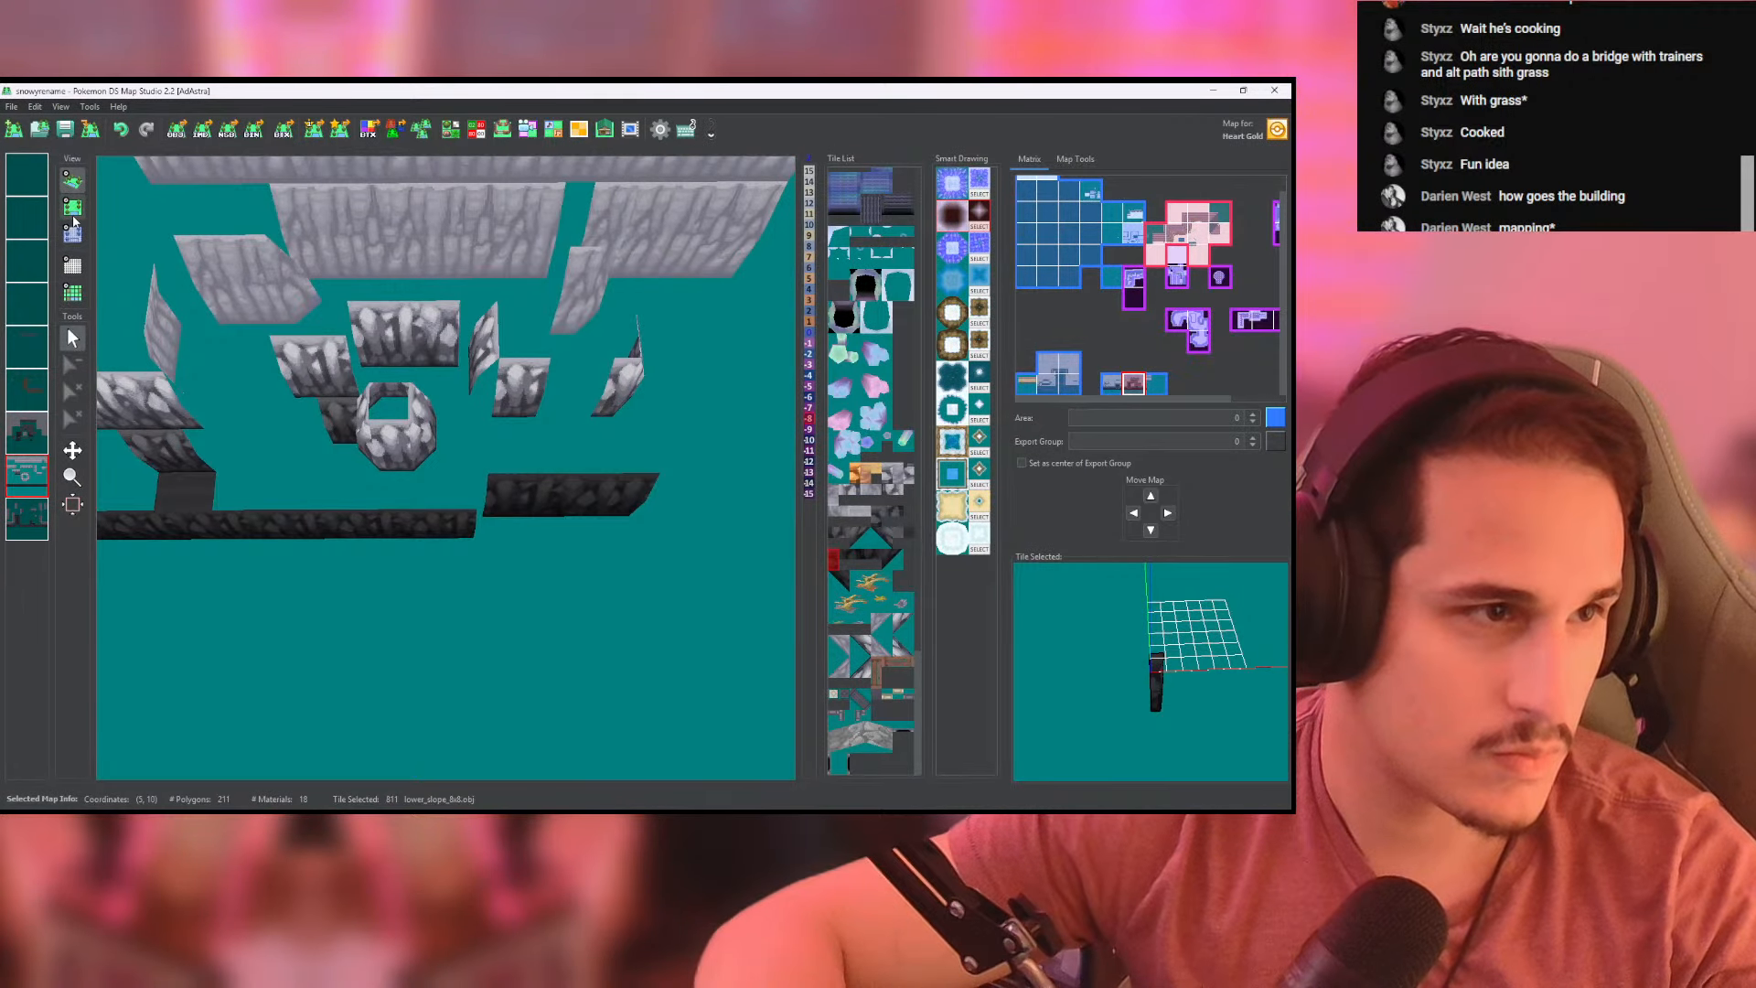
left_click(73, 215)
left_click(74, 235)
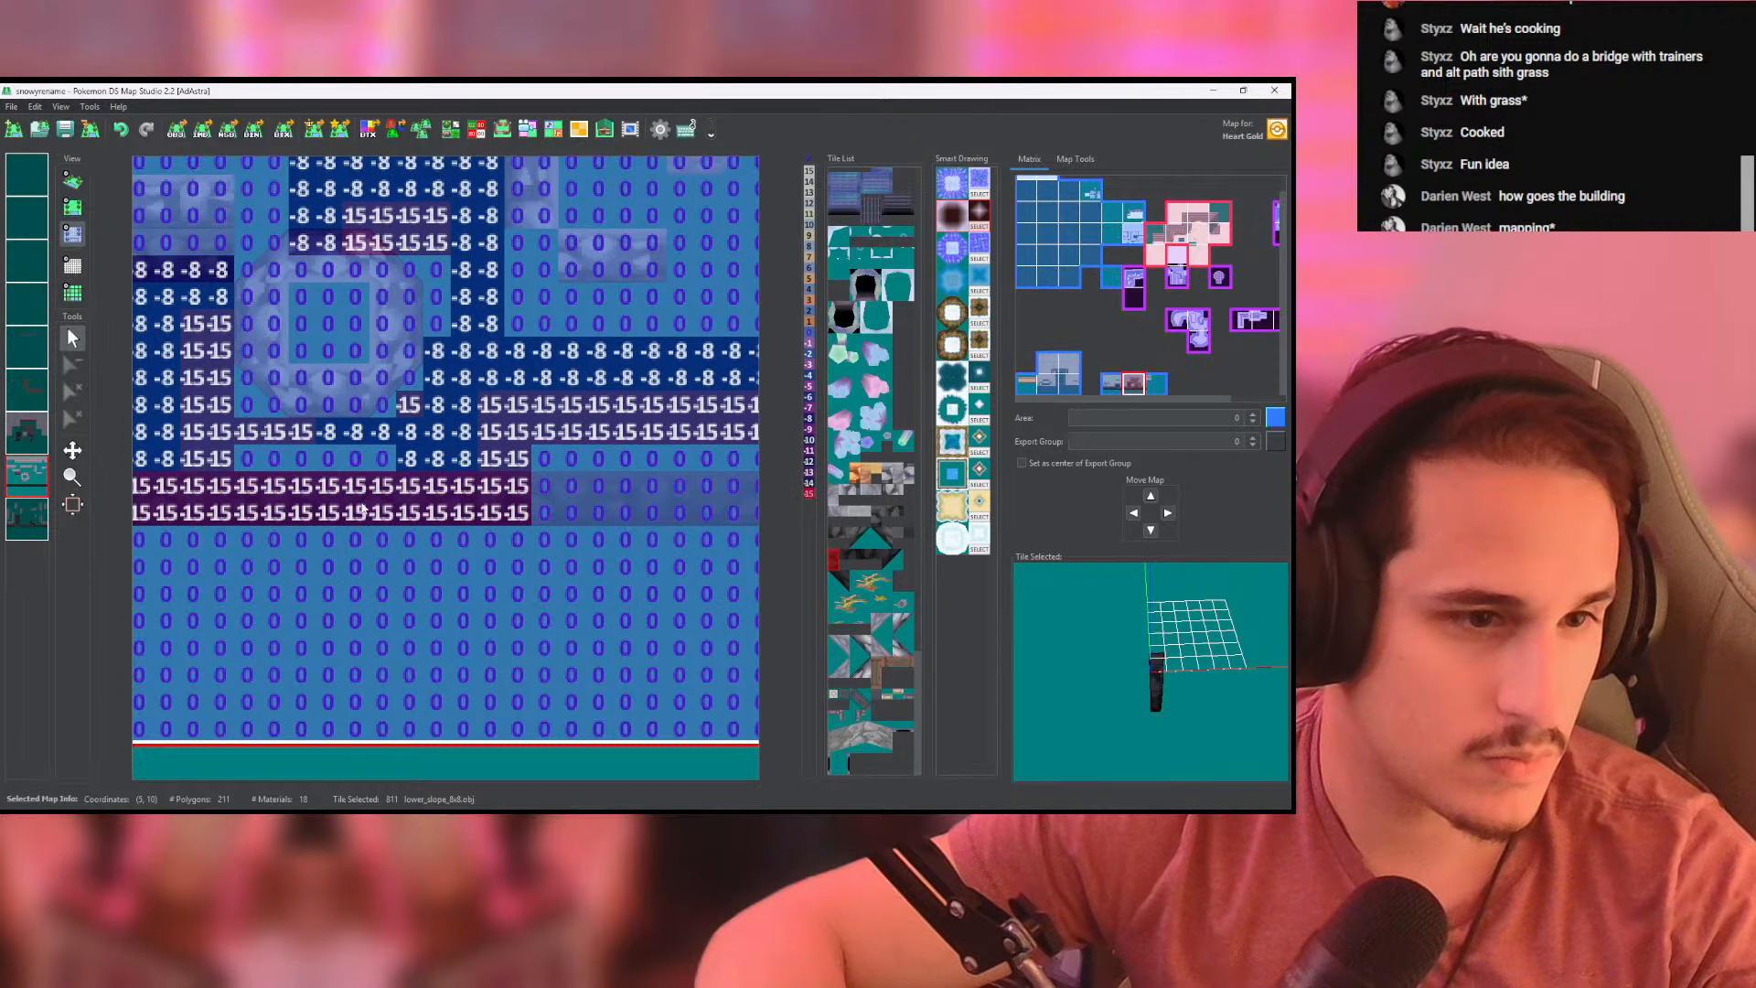
middle_click_drag(362, 508, 139, 496)
mouse_move(316, 476)
left_mouse_down()
mouse_move(646, 478)
mouse_move(318, 501)
left_mouse_up()
- Set the heights under the extended wall above it to -8 on its own layer and check both walls in 3D
left_click(31, 518)
mouse_move(262, 434)
middle_mouse_down()
mouse_move(306, 439)
mouse_move(268, 444)
middle_mouse_up()
left_click_drag(344, 454, 567, 429)
middle_click_drag(449, 444, 393, 458)
mouse_move(522, 445)
left_mouse_down()
mouse_move(668, 469)
mouse_move(483, 445)
left_mouse_up()
right_click(27, 476)
right_click(27, 519)
right_click(28, 519)
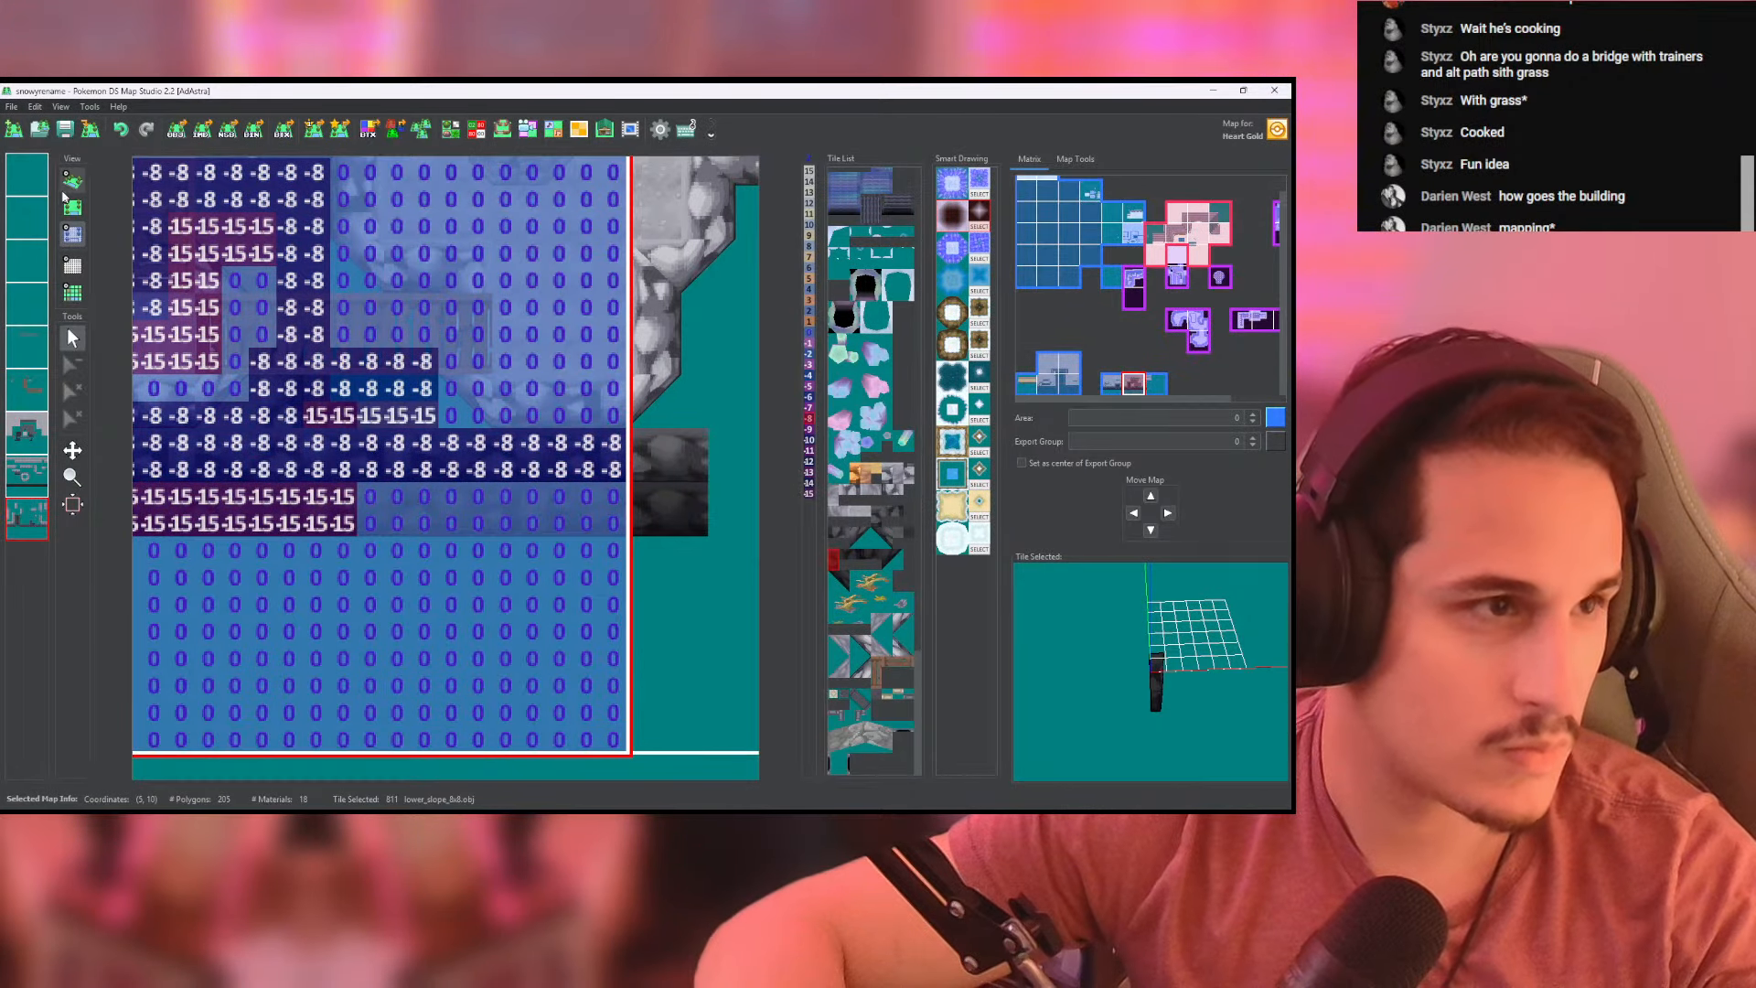
left_click(71, 183)
scroll(498, 430, "up", 5)
middle_click_drag(507, 439, 496, 577)
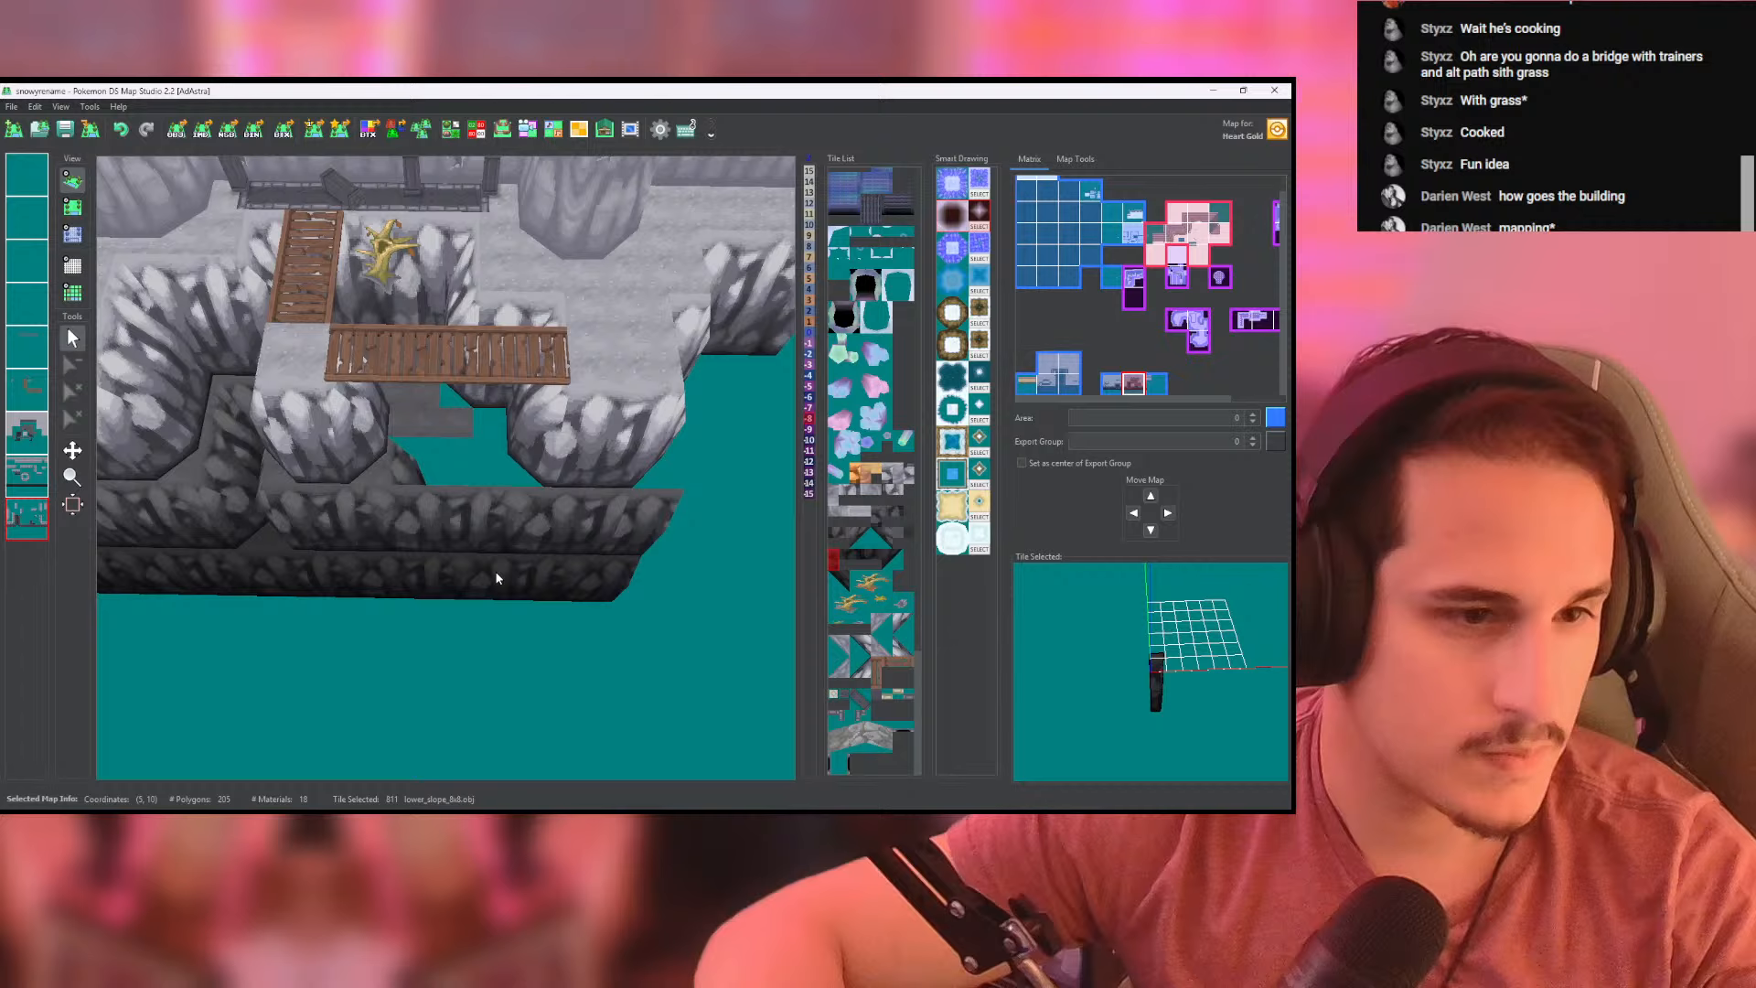
- Isolate the last wall layer, erase the leftover dark wall pieces behind the extended front wall, and save the map
left_click(73, 207)
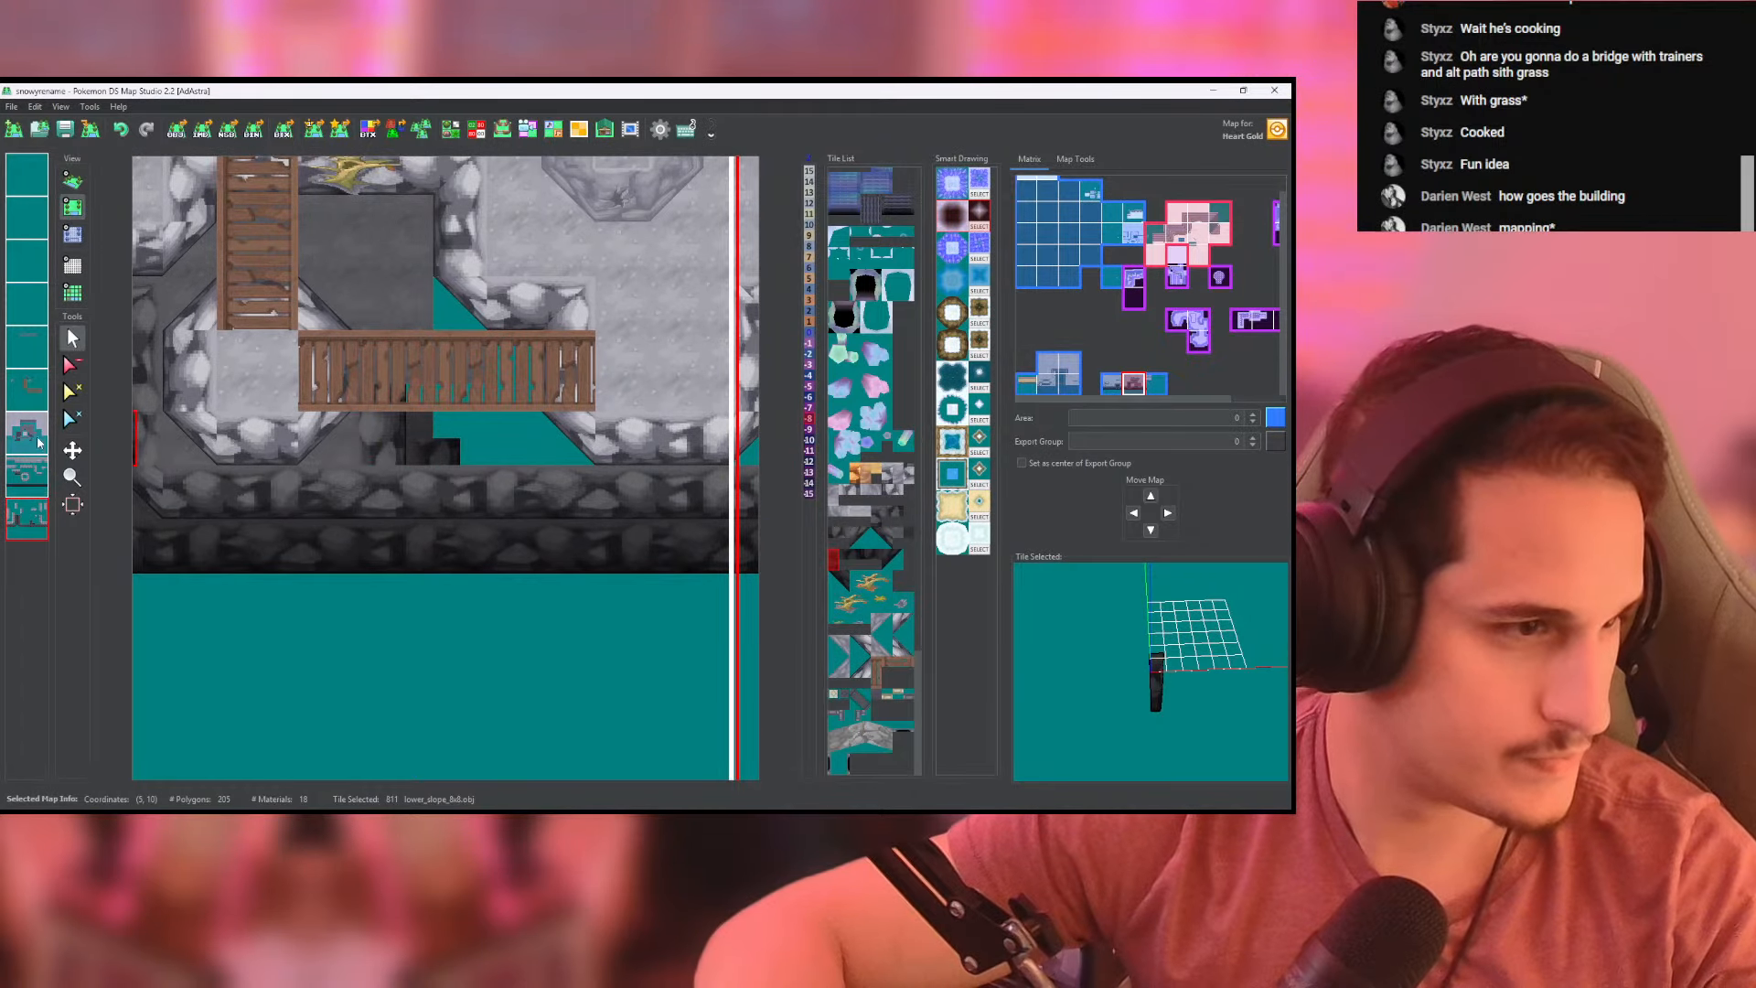
right_click(31, 476)
right_click(27, 523)
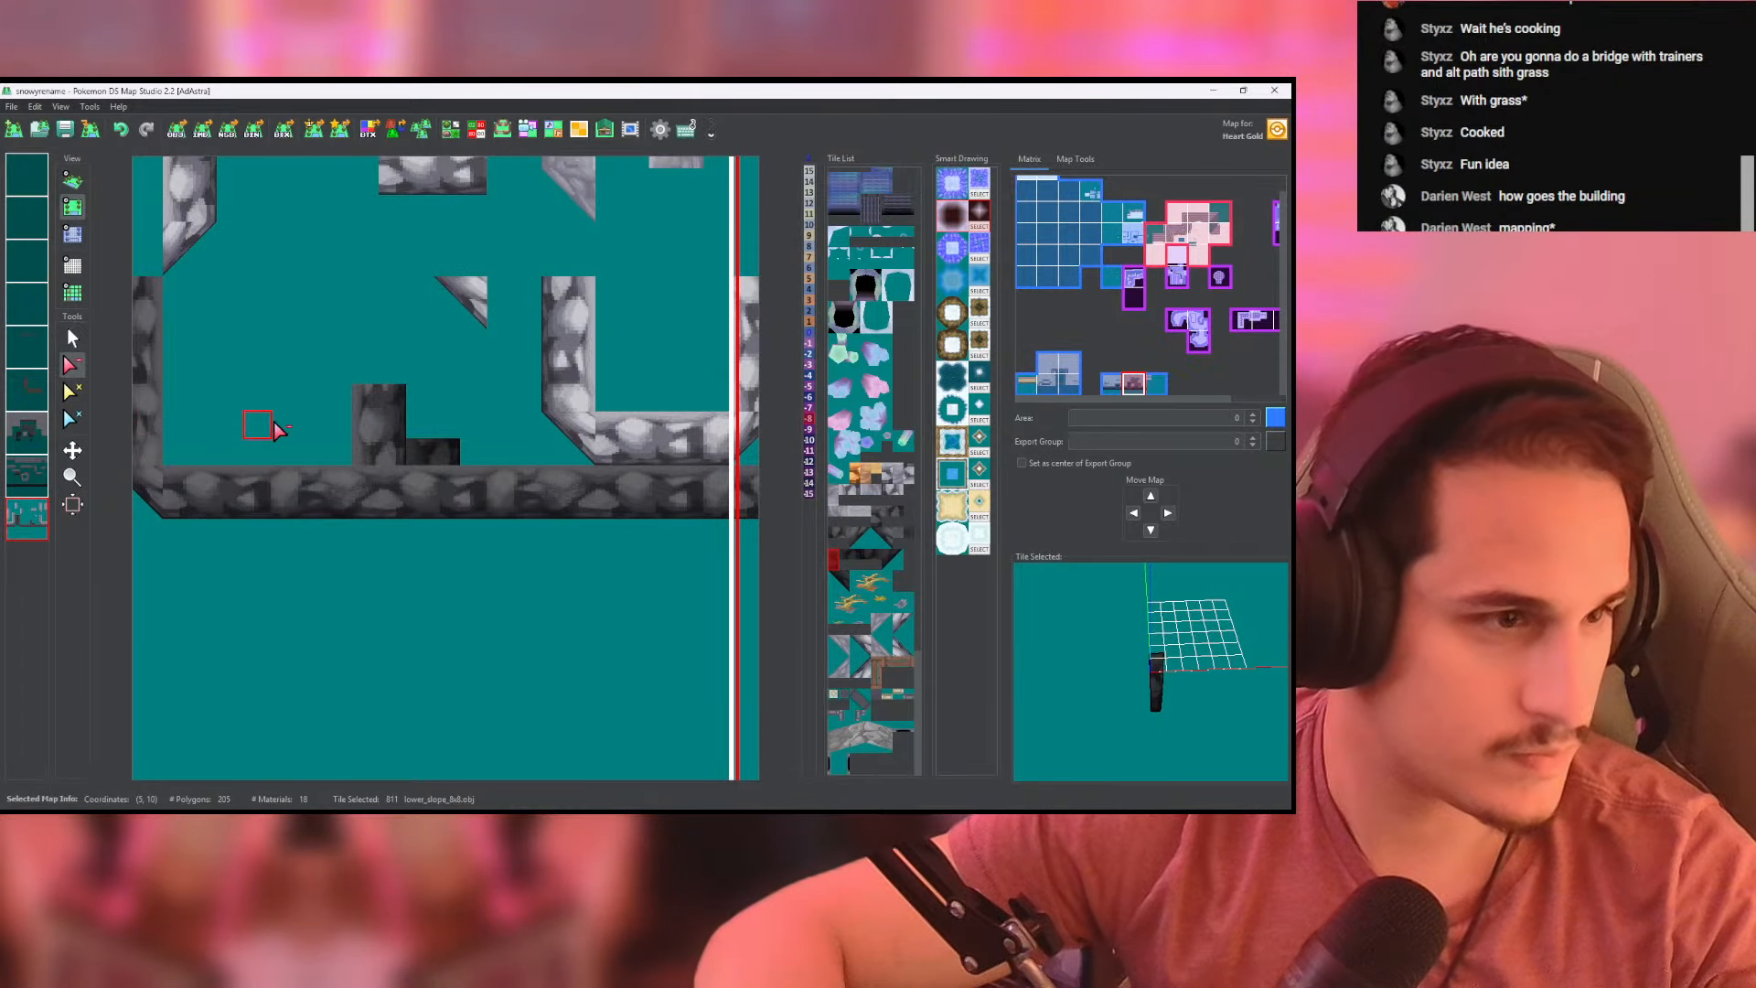
right_click(368, 439)
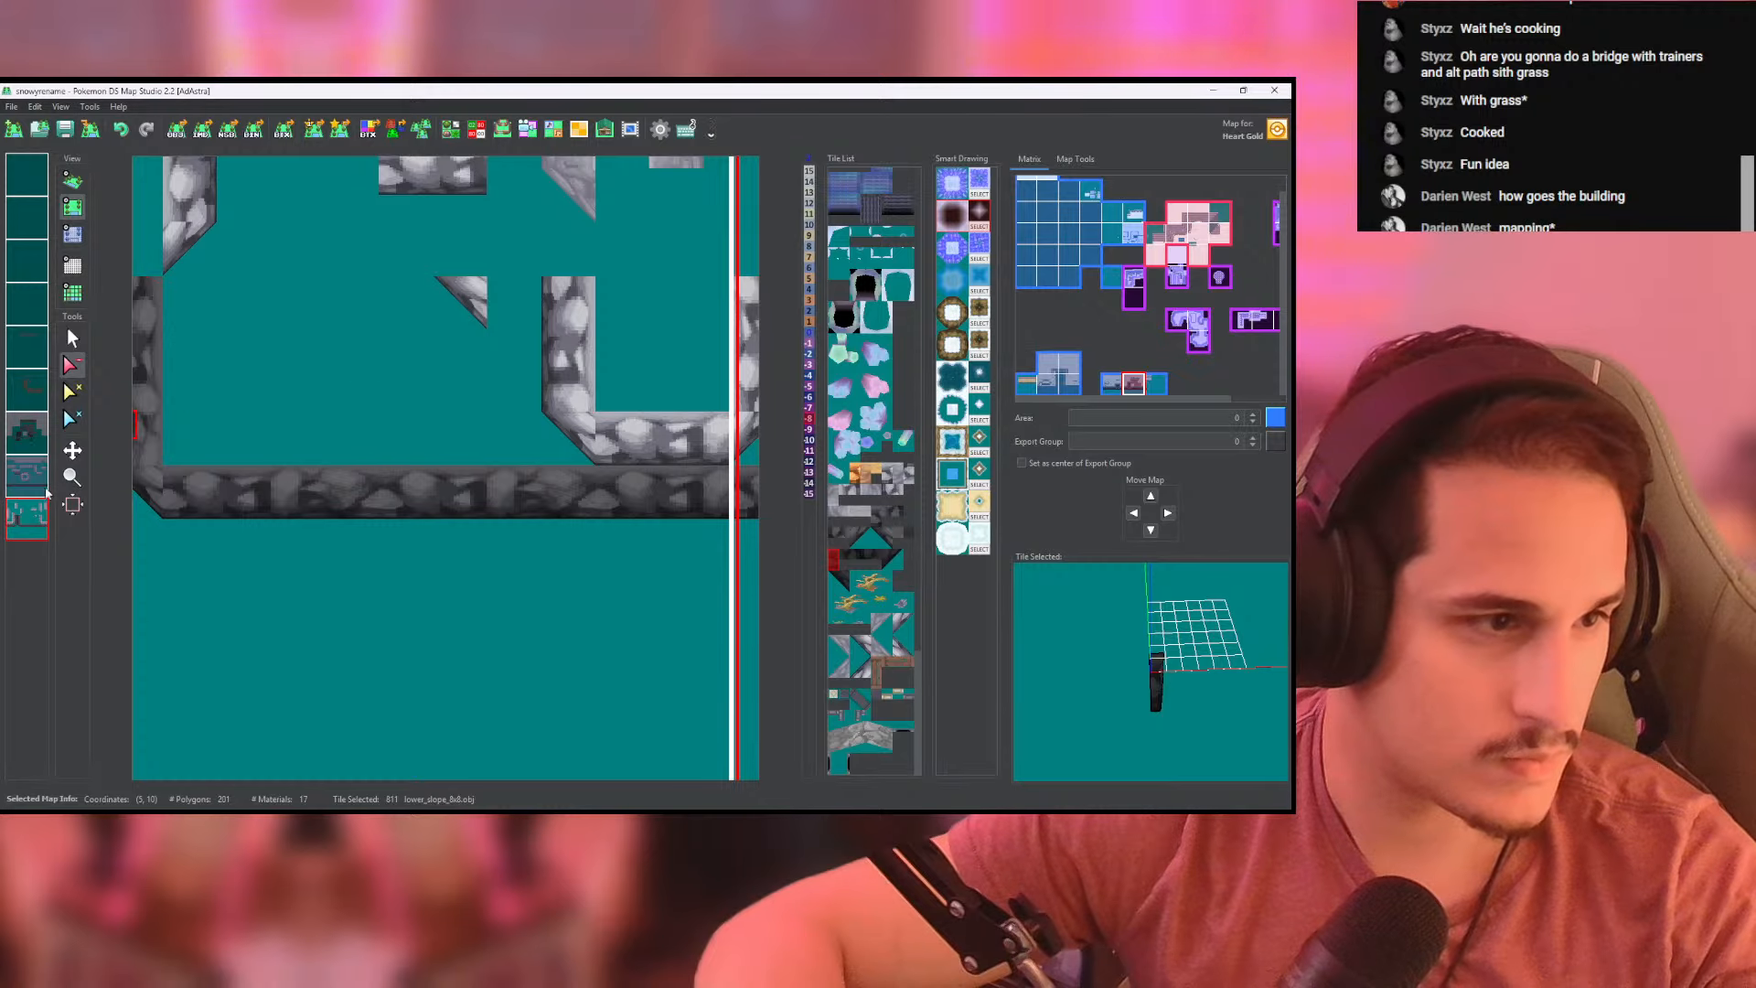
left_click(66, 132)
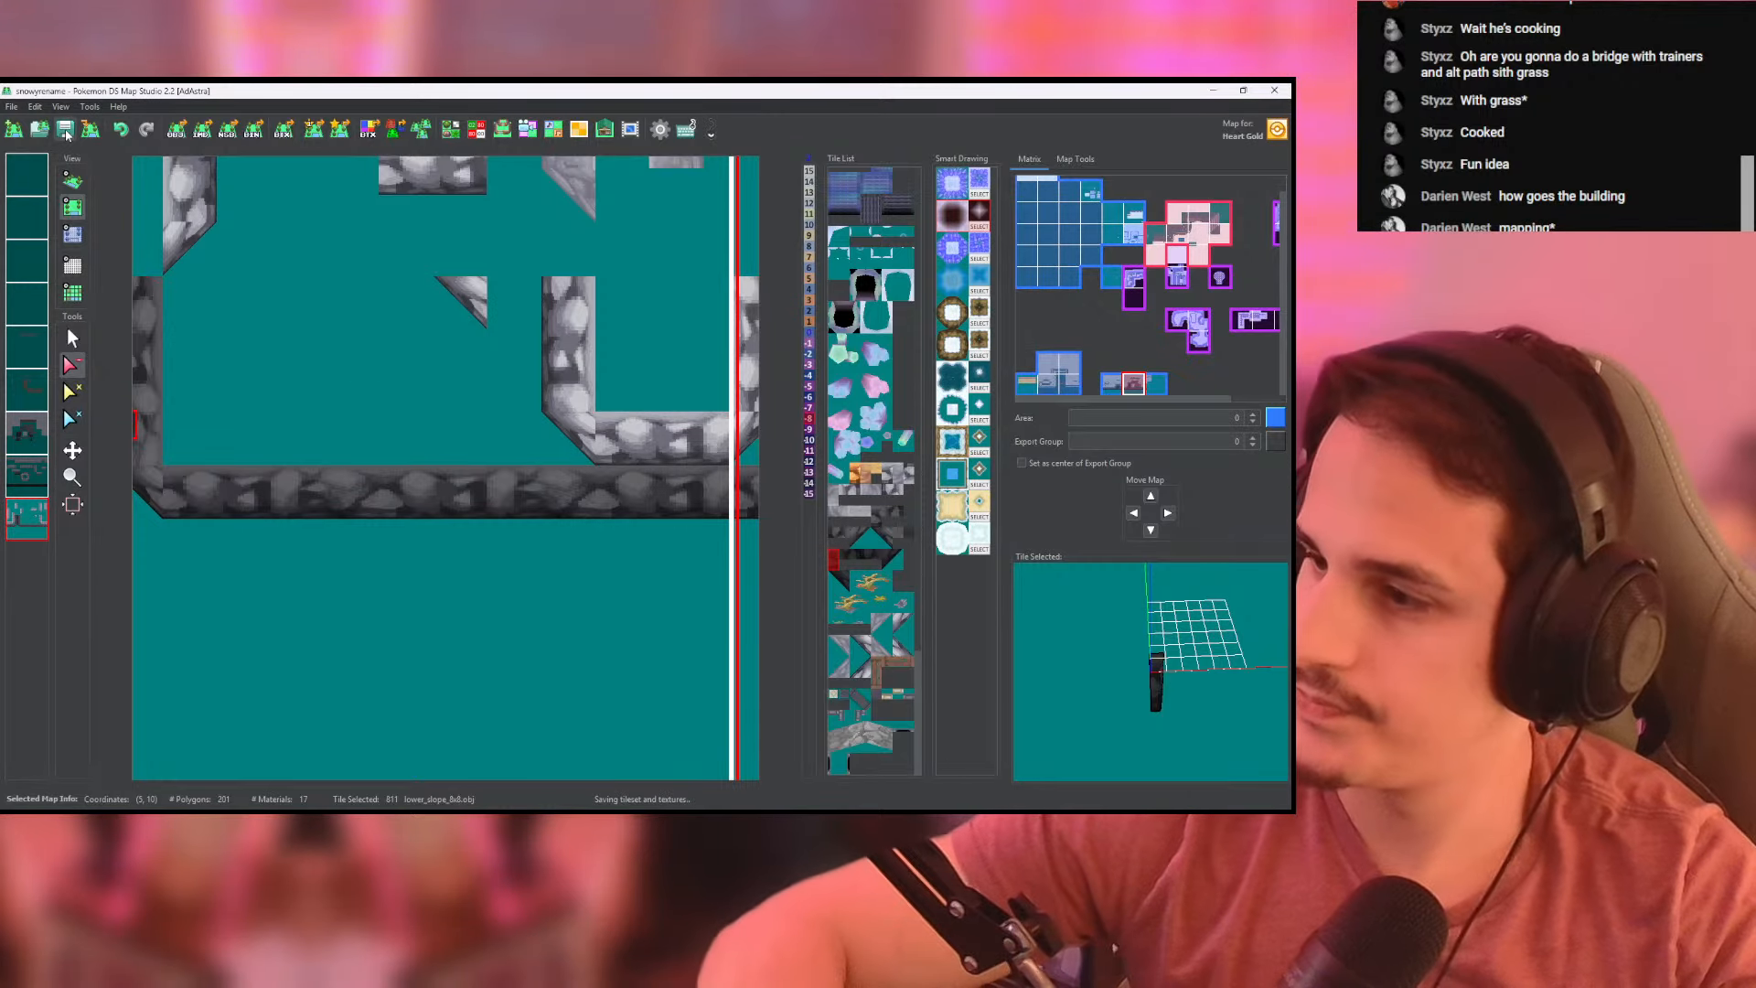
- Extend the cliffside_ground tile on its own layer to fill the empty gap beneath the new bridge between the two cliffs
right_click(22, 517)
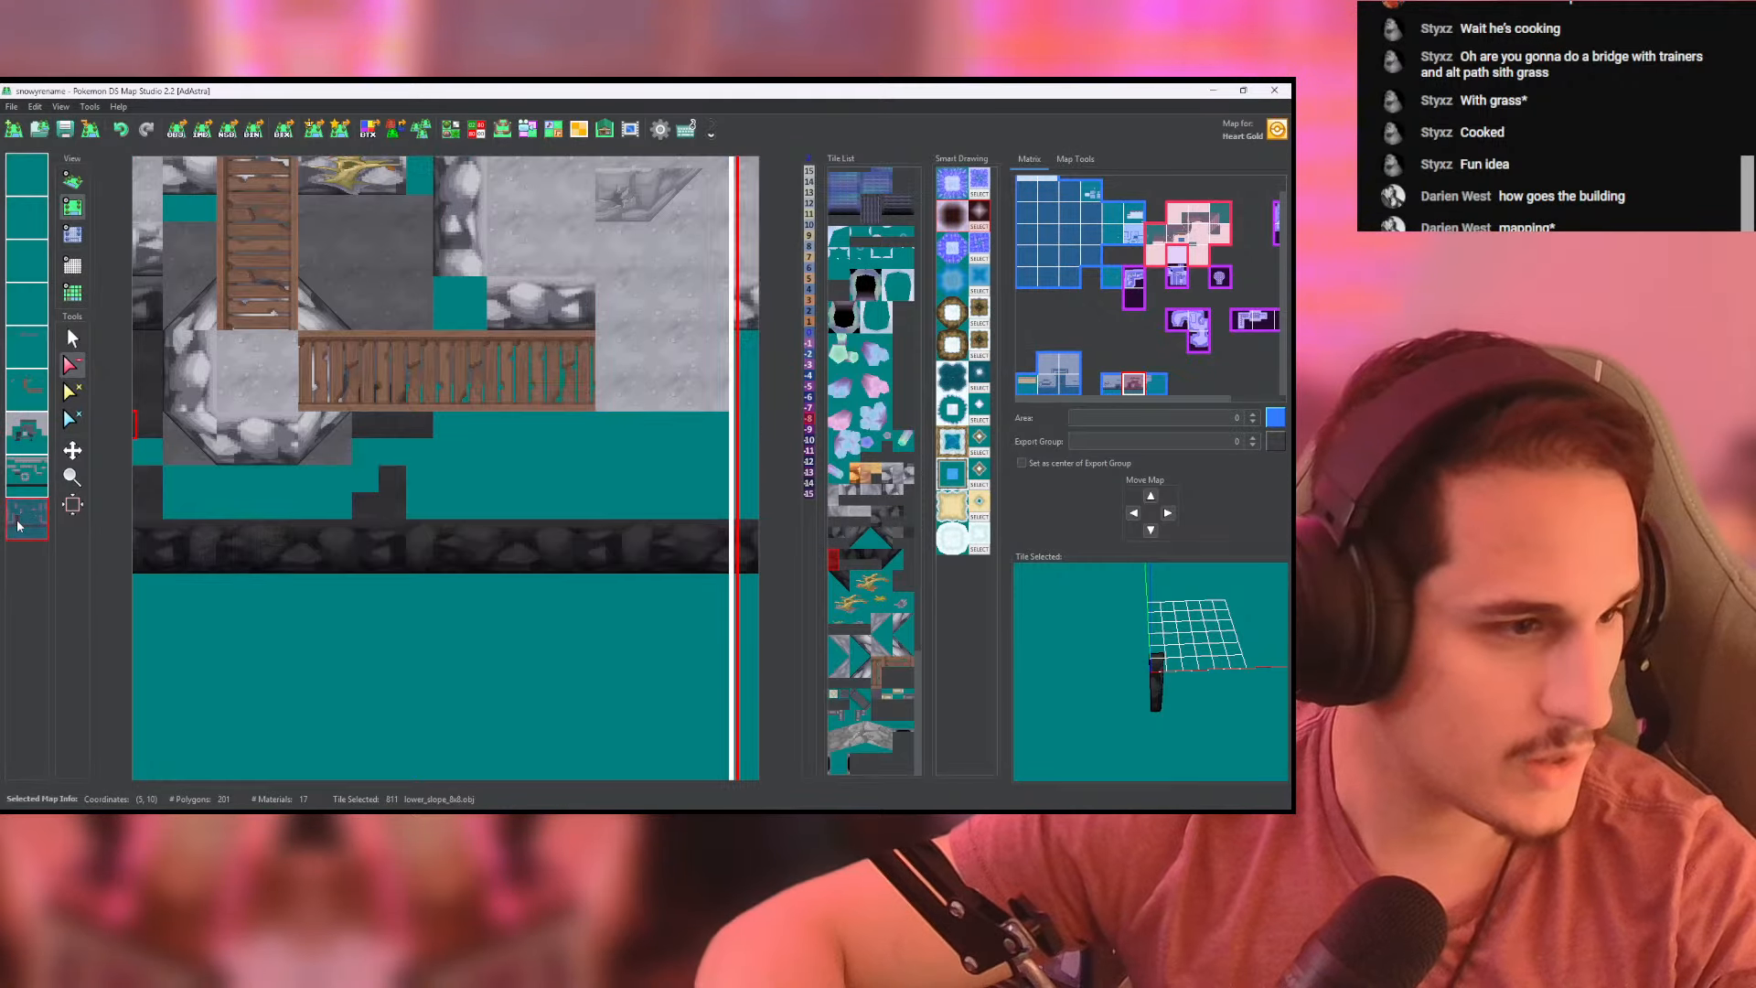
right_click(22, 517)
left_click(31, 435)
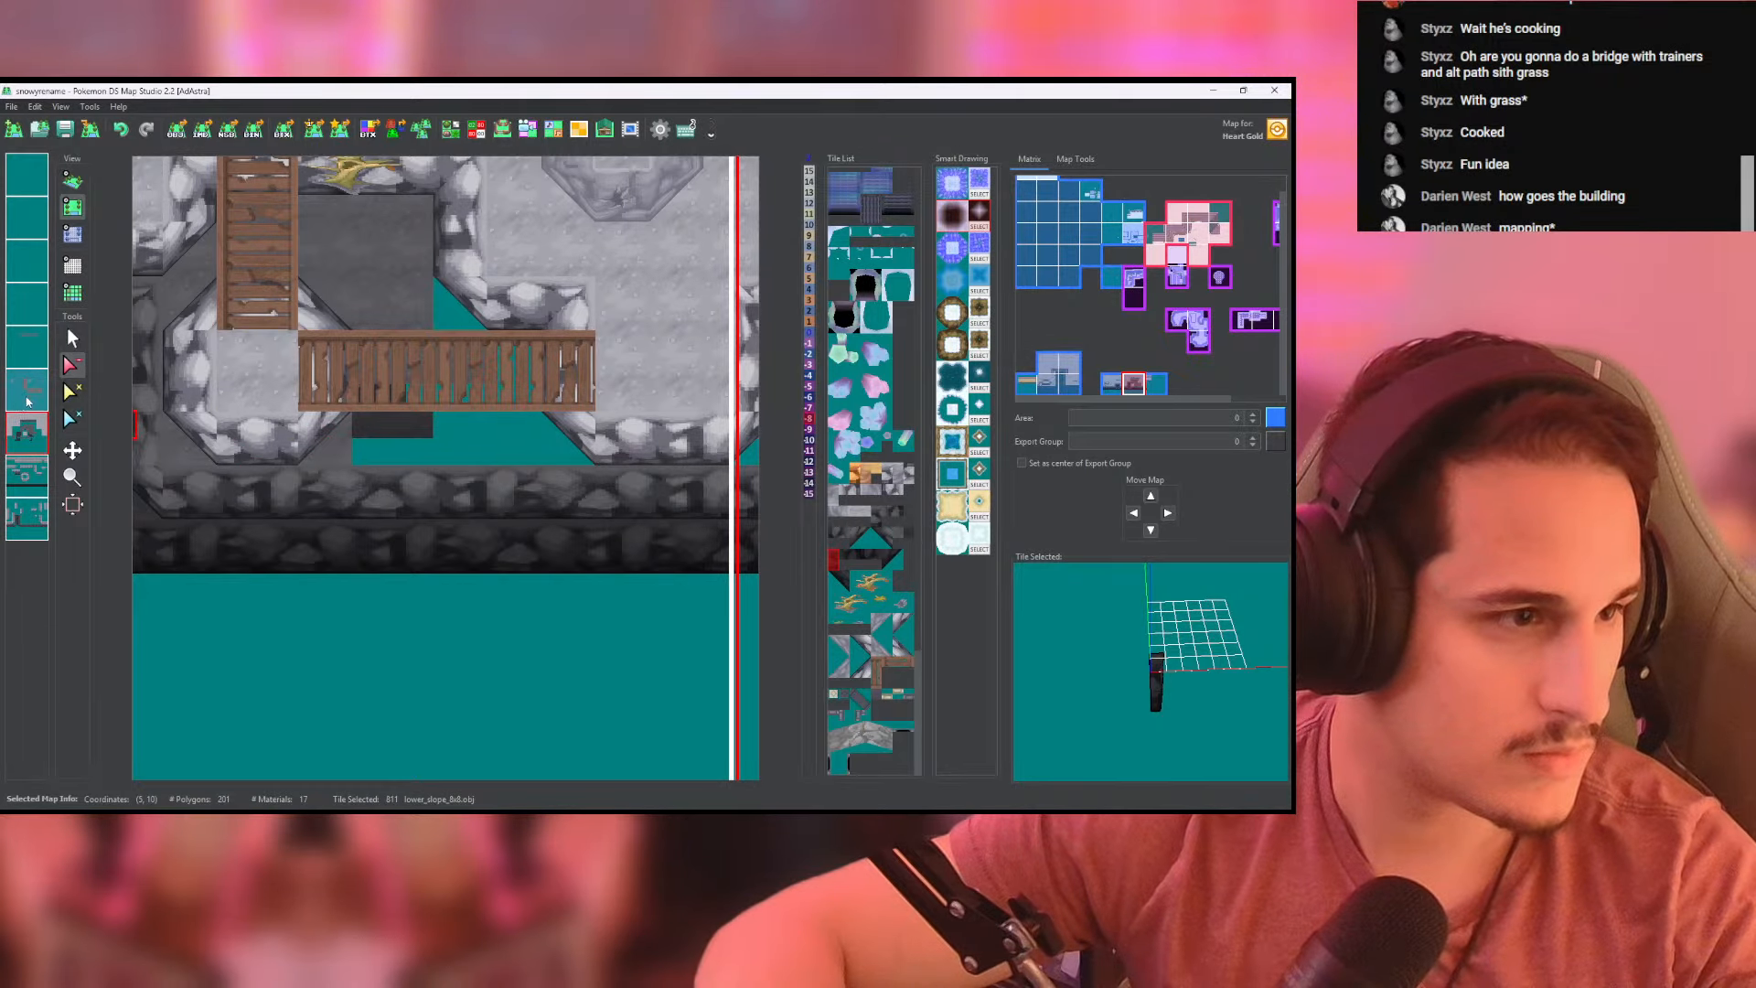
right_click(29, 444)
middle_click(31, 438)
middle_click(34, 438)
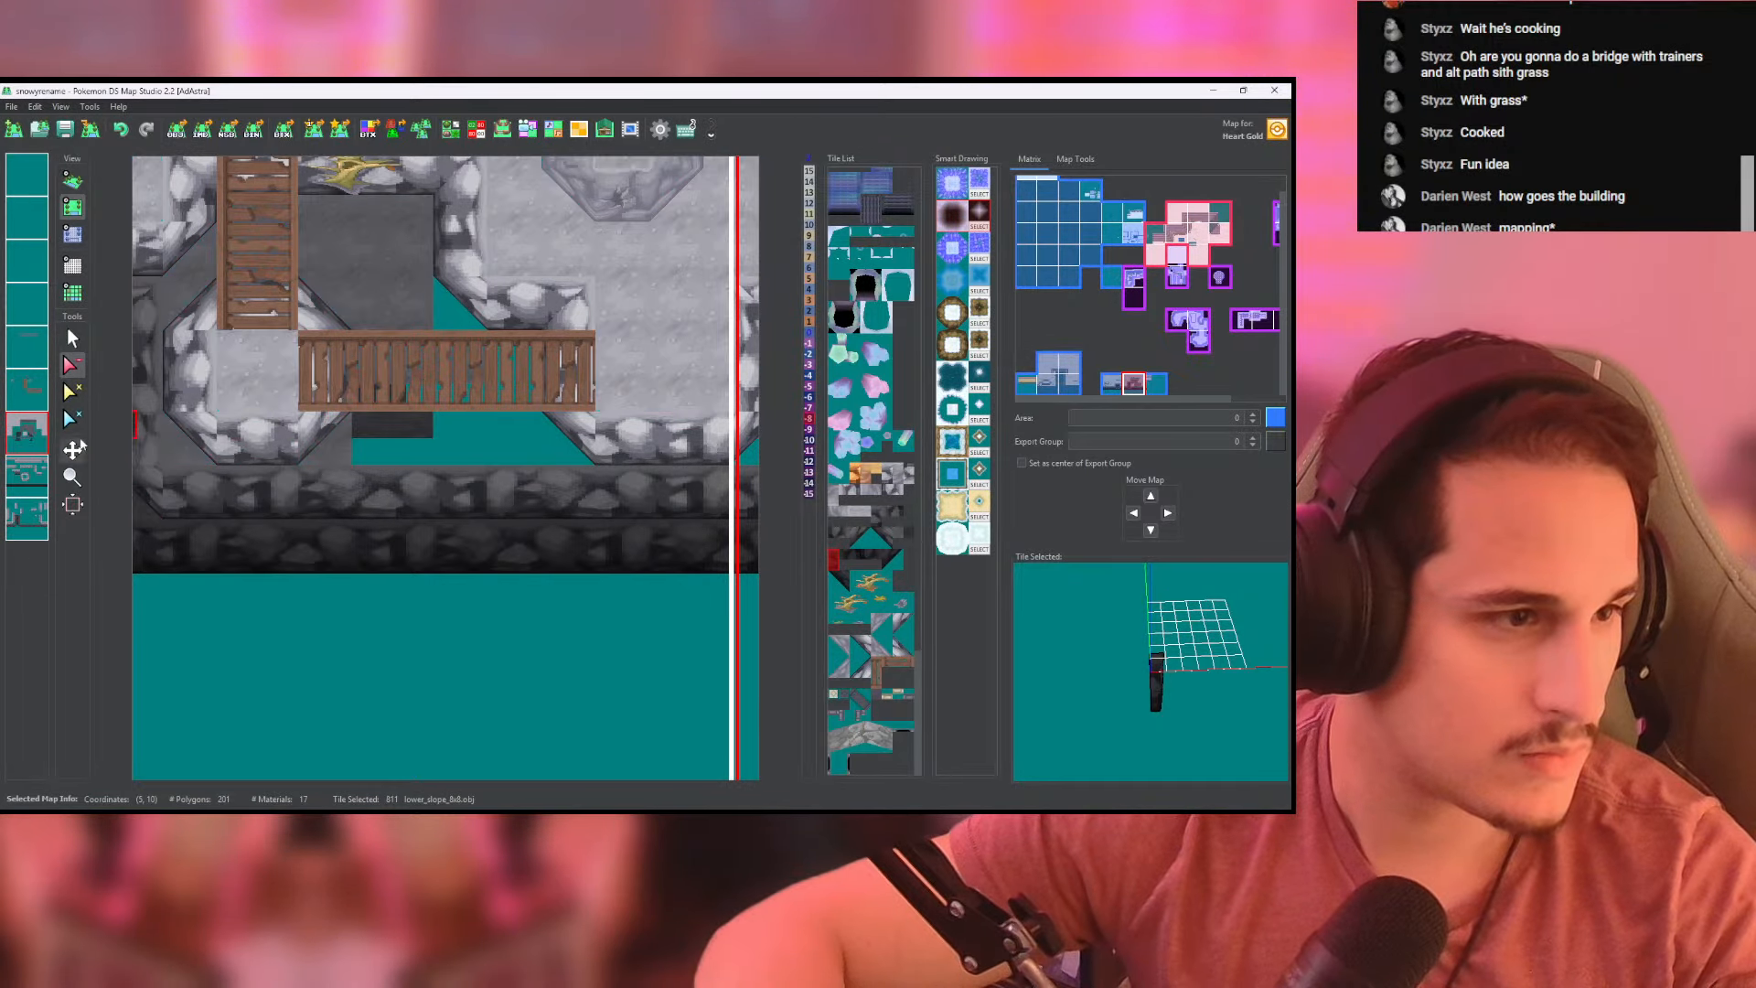
right_click(330, 434)
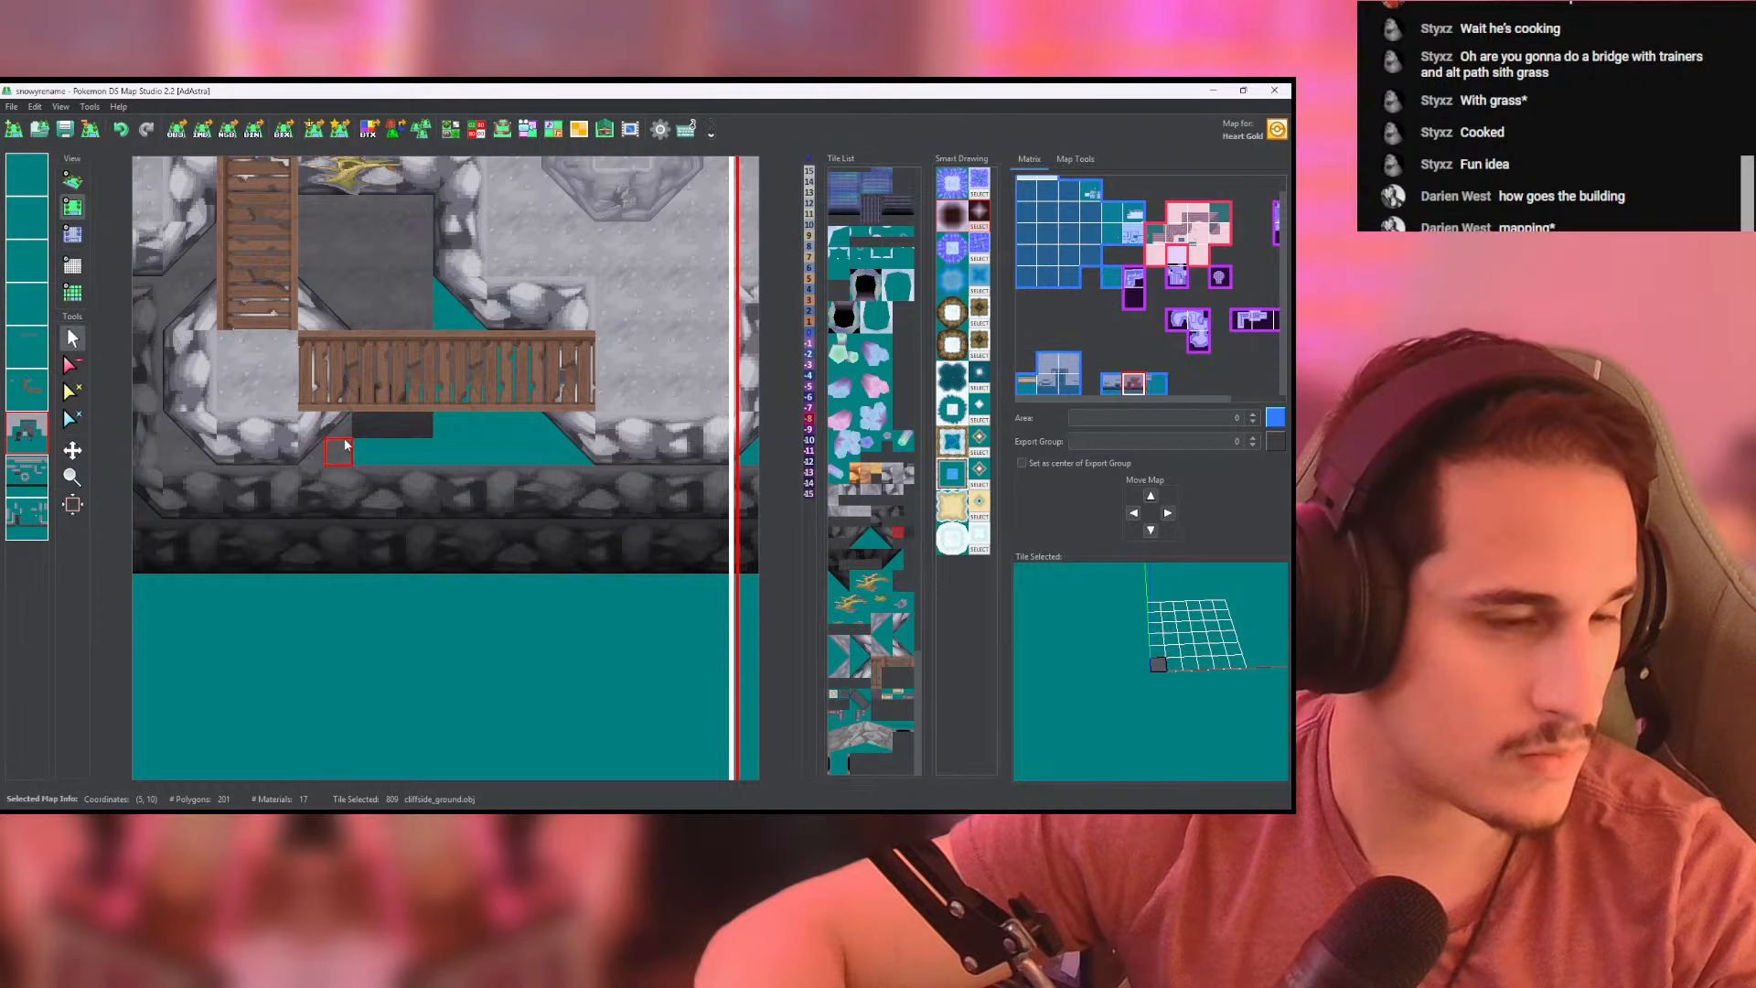
middle_click_drag(382, 439, 317, 437)
left_click_drag(295, 455, 487, 455)
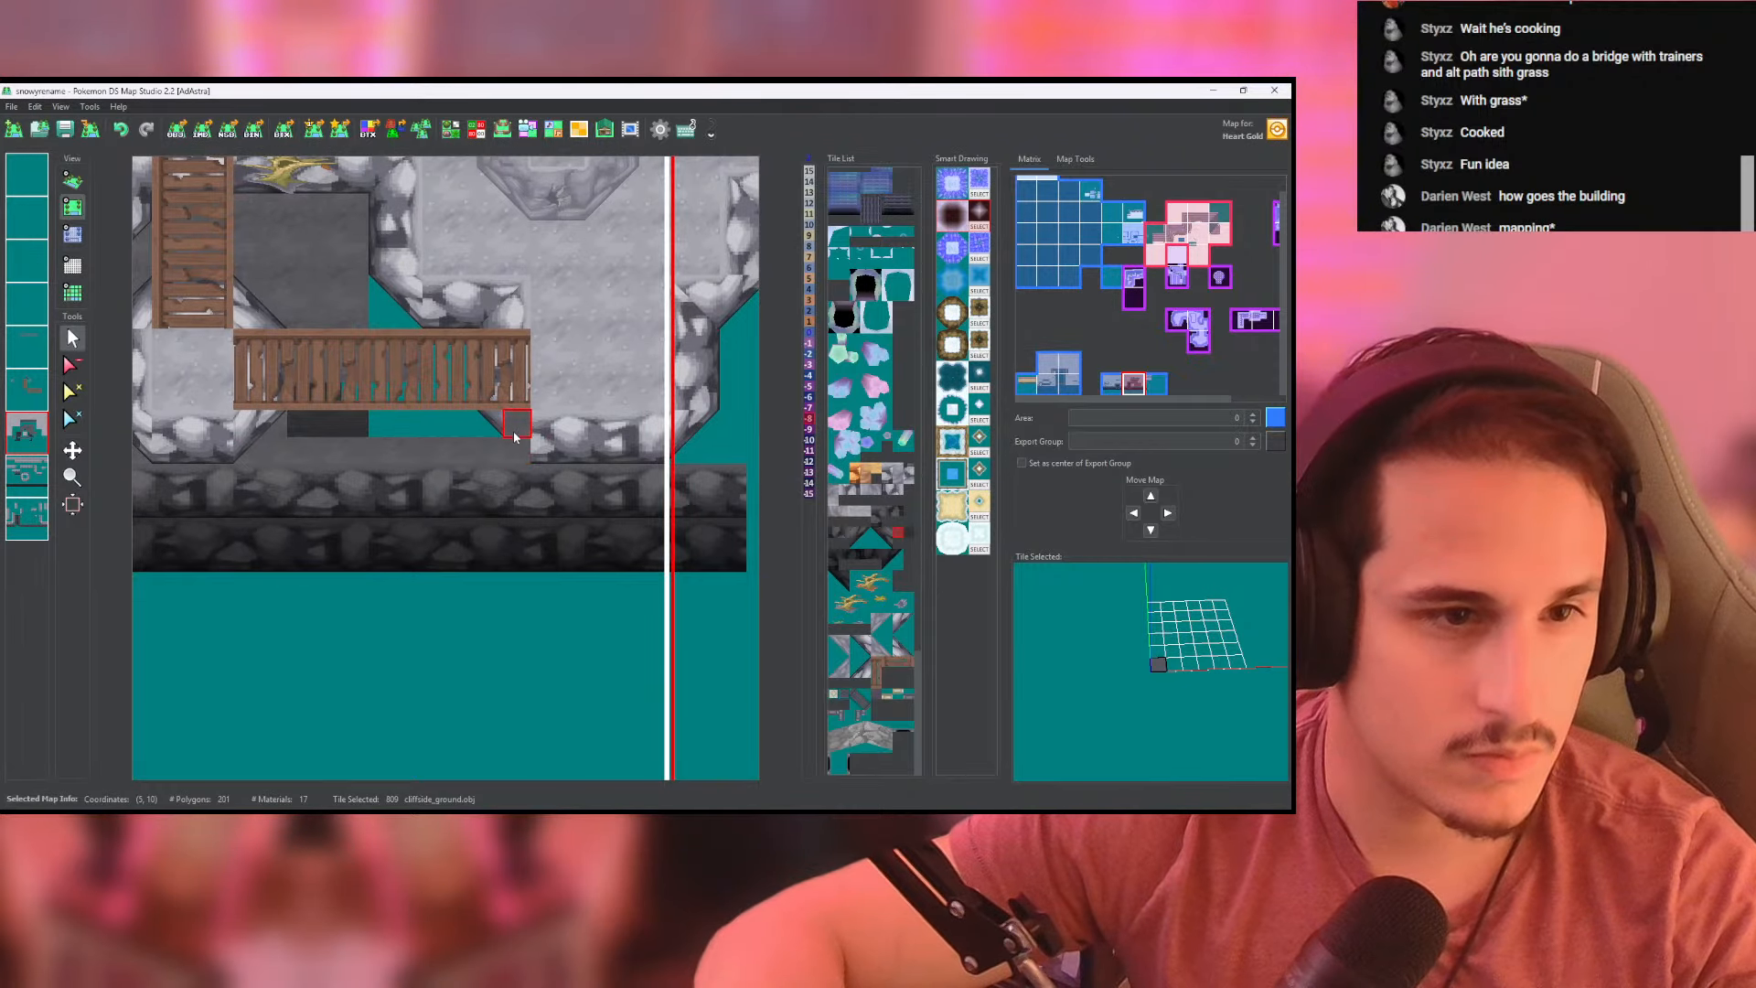
mouse_move(511, 369)
left_mouse_down()
mouse_move(518, 287)
mouse_move(390, 295)
left_mouse_up()
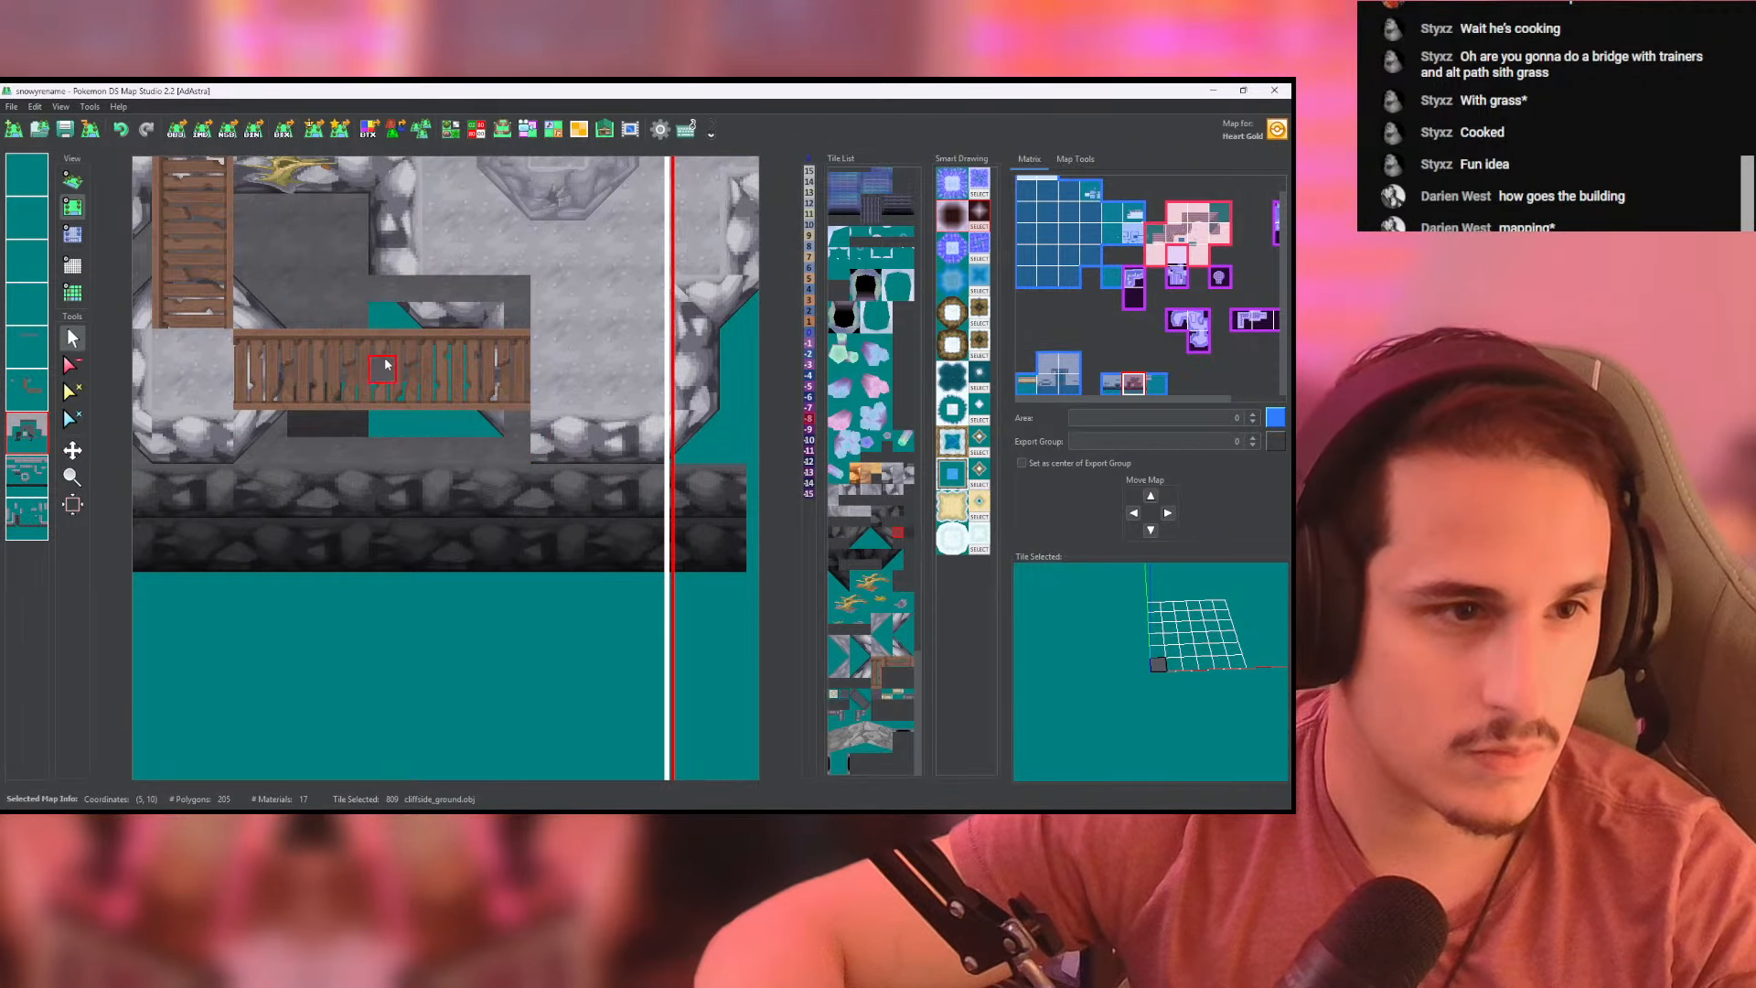
left_click(390, 427)
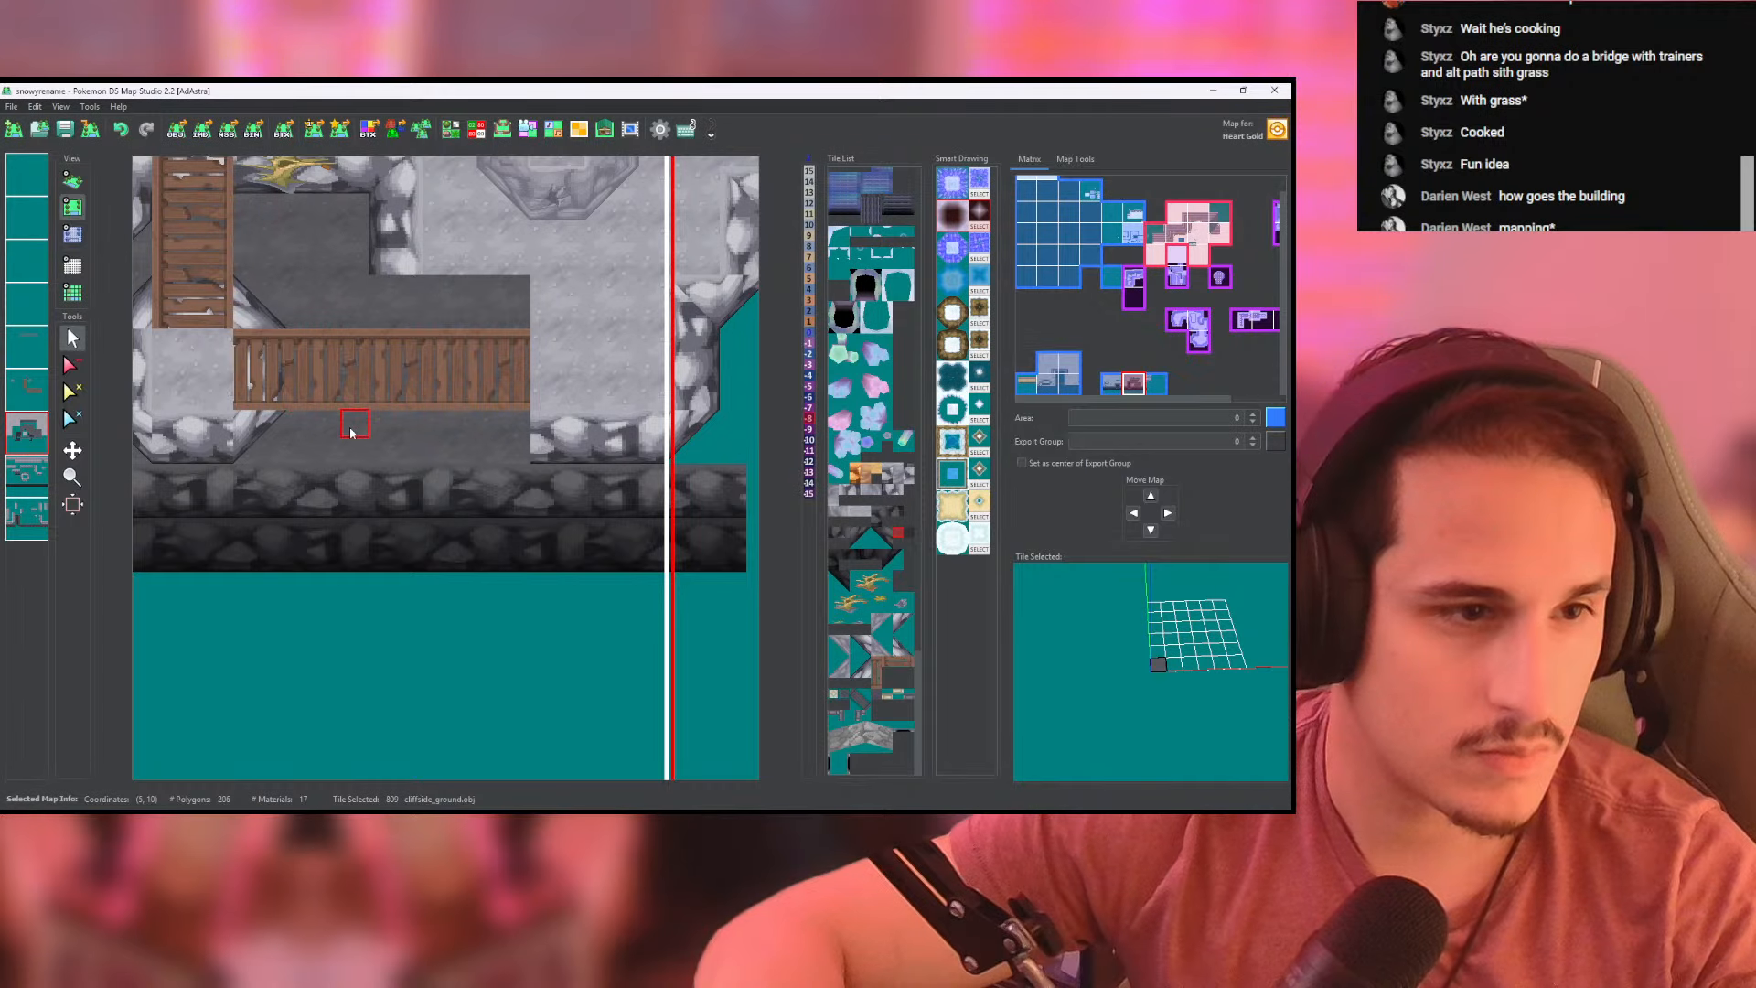
- Set the heights of the extended ground beneath the new bridge to -8
left_click(73, 235)
middle_click_drag(368, 300, 360, 330)
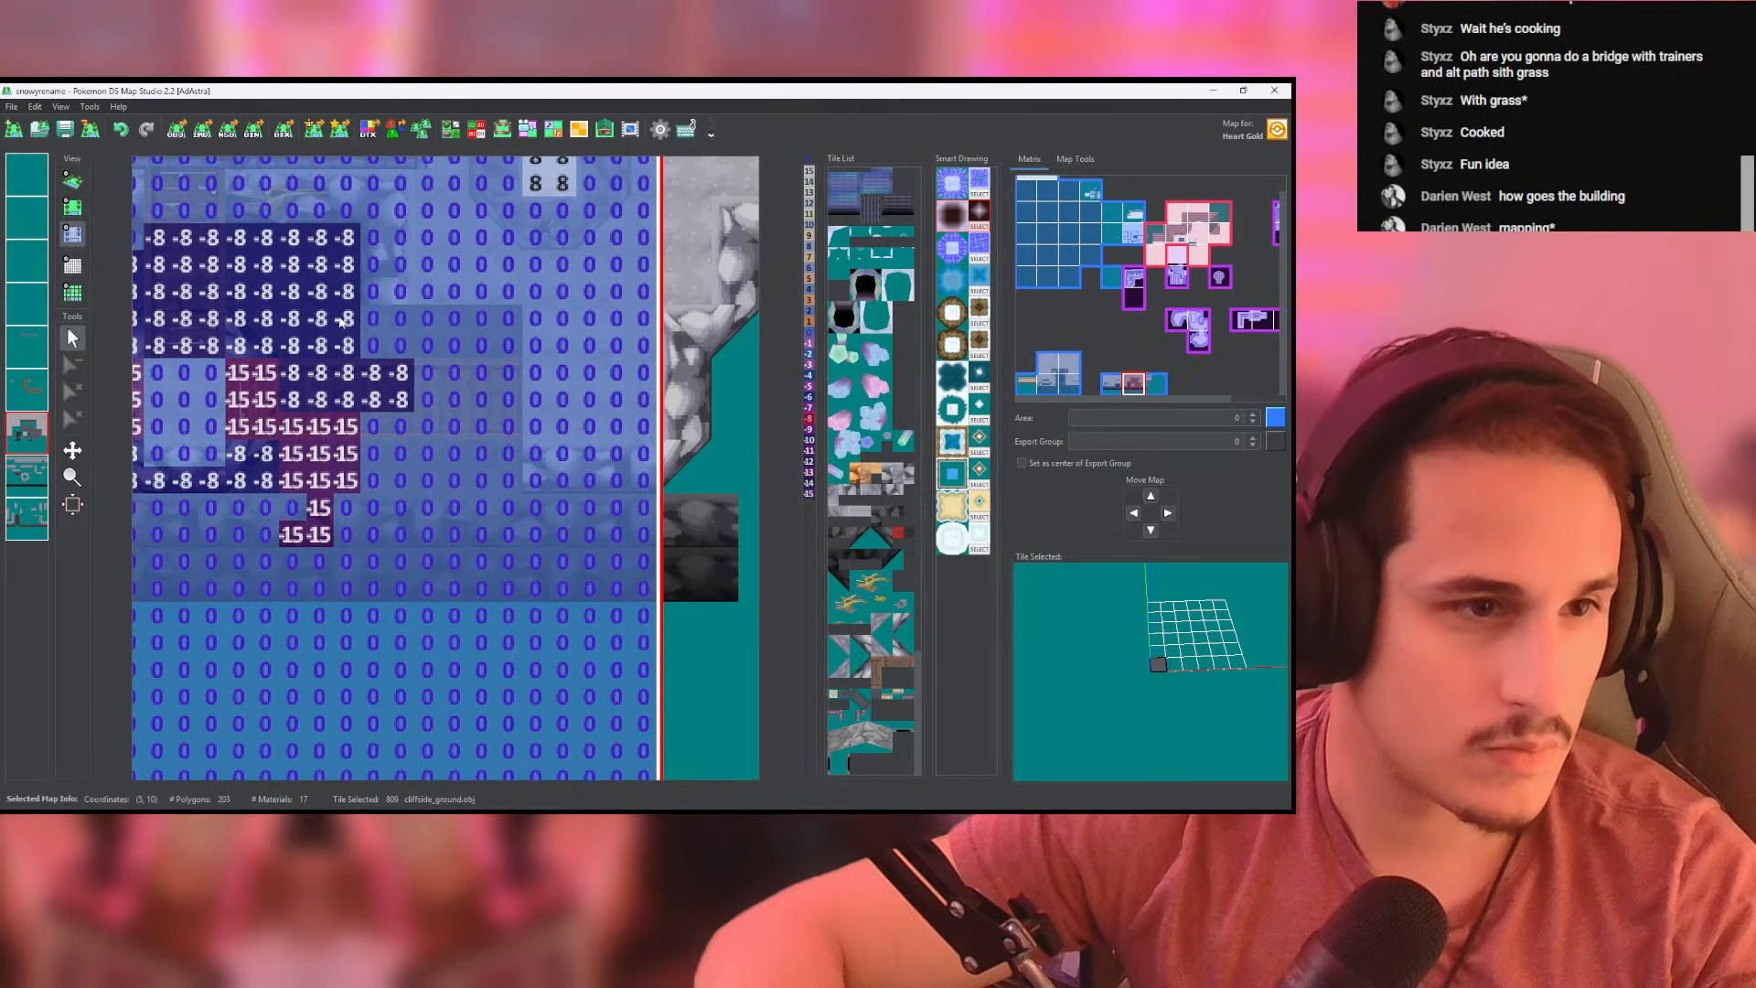
mouse_move(373, 322)
left_mouse_down()
mouse_move(509, 403)
mouse_move(508, 480)
mouse_move(374, 483)
mouse_move(340, 449)
left_mouse_up()
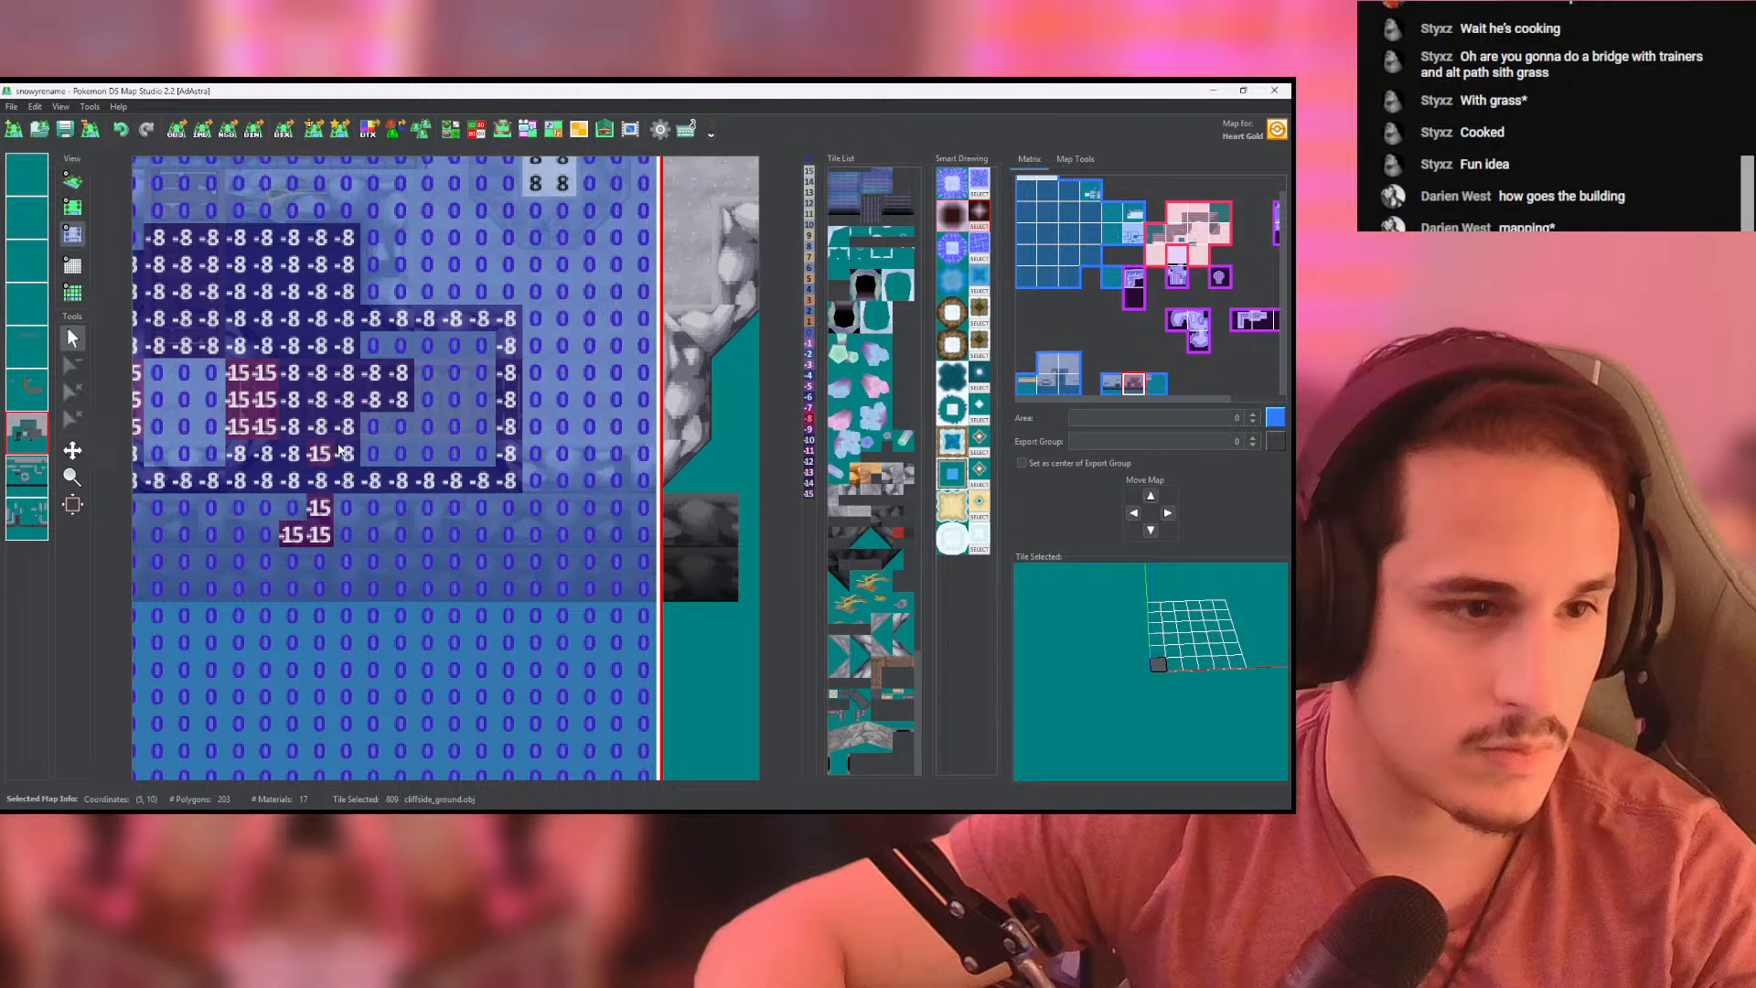
left_click(411, 436)
- Examine the filled ground, both bridges and the lower cliff tiers in 3D from several angles and in the flat map view
left_click(73, 180)
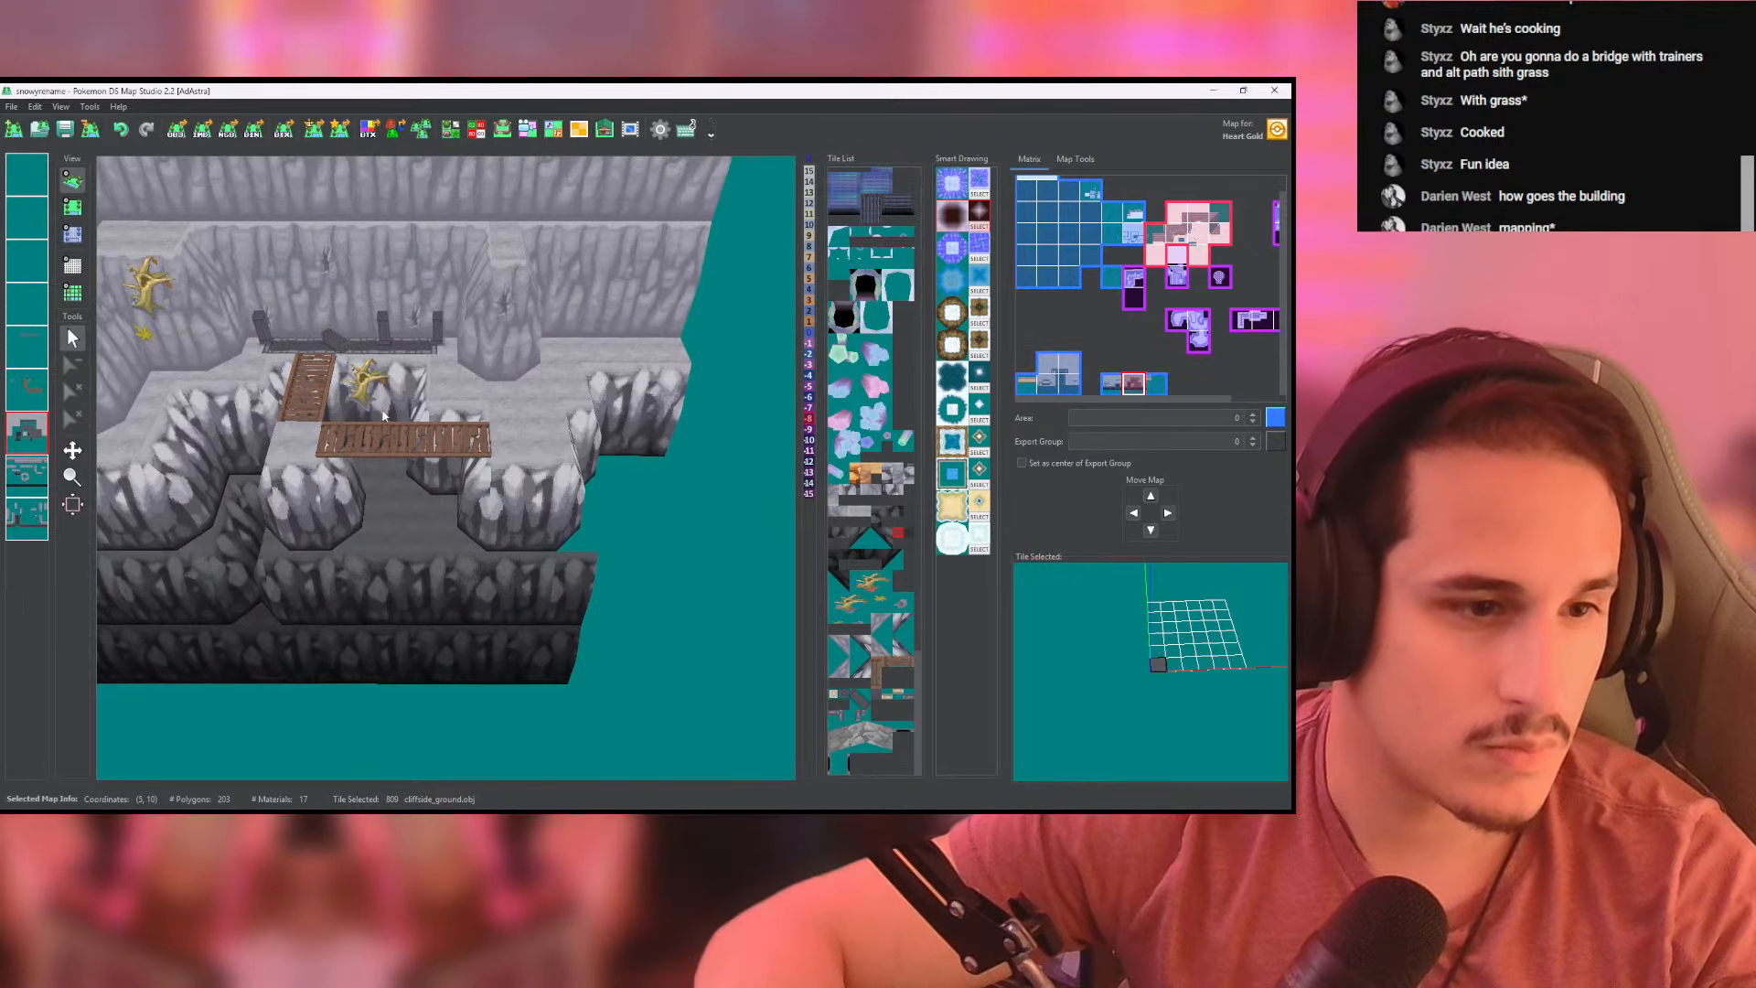
left_click_drag(386, 302, 418, 369)
scroll(418, 368, "up", 5)
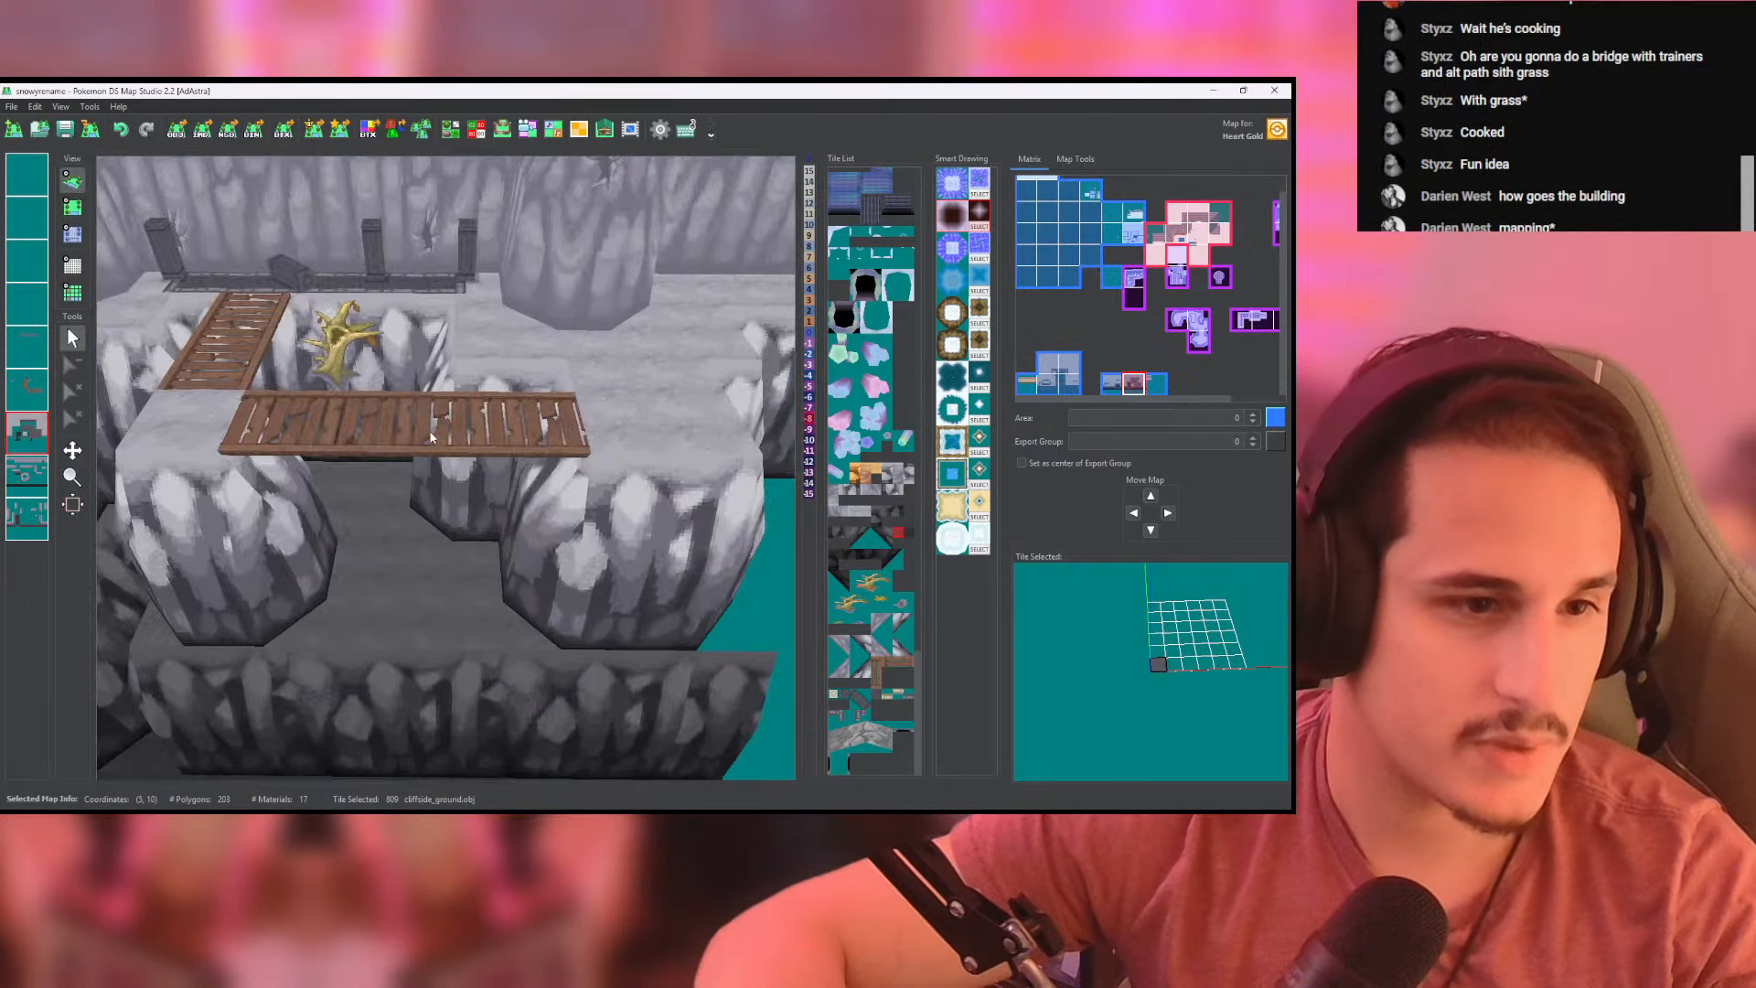
left_click_drag(476, 439, 443, 461)
scroll(442, 461, "down", 3)
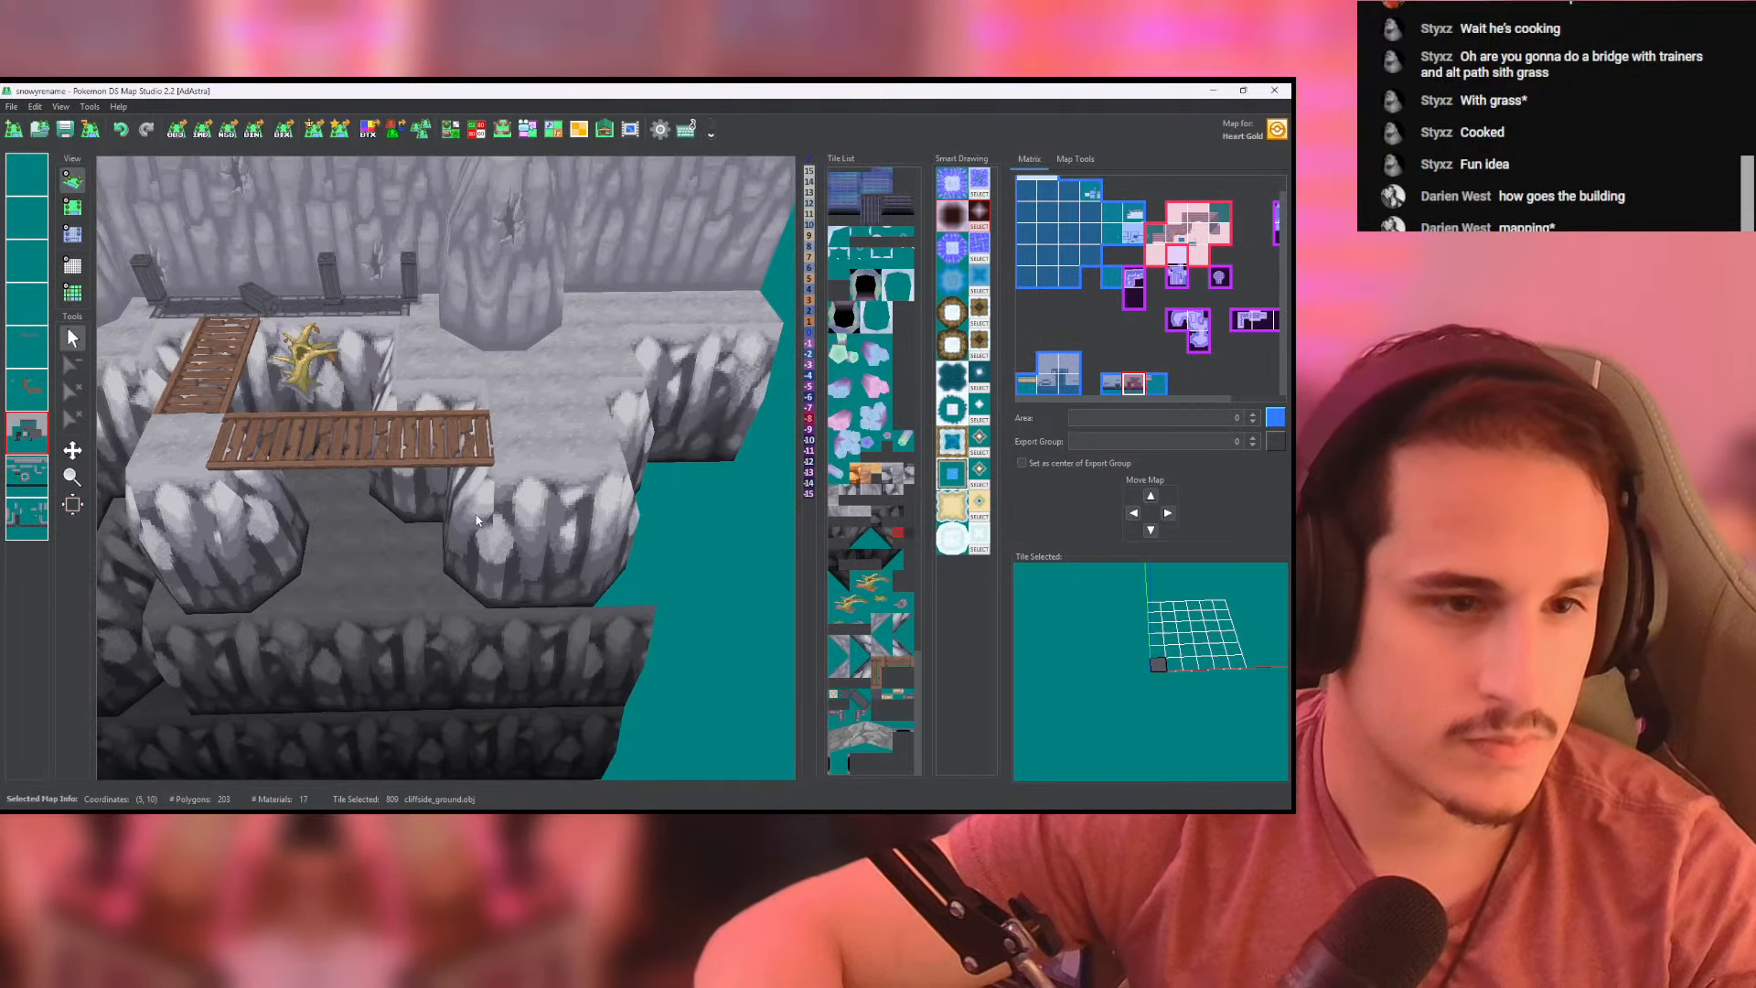
middle_click_drag(411, 479, 244, 468)
left_click(71, 207)
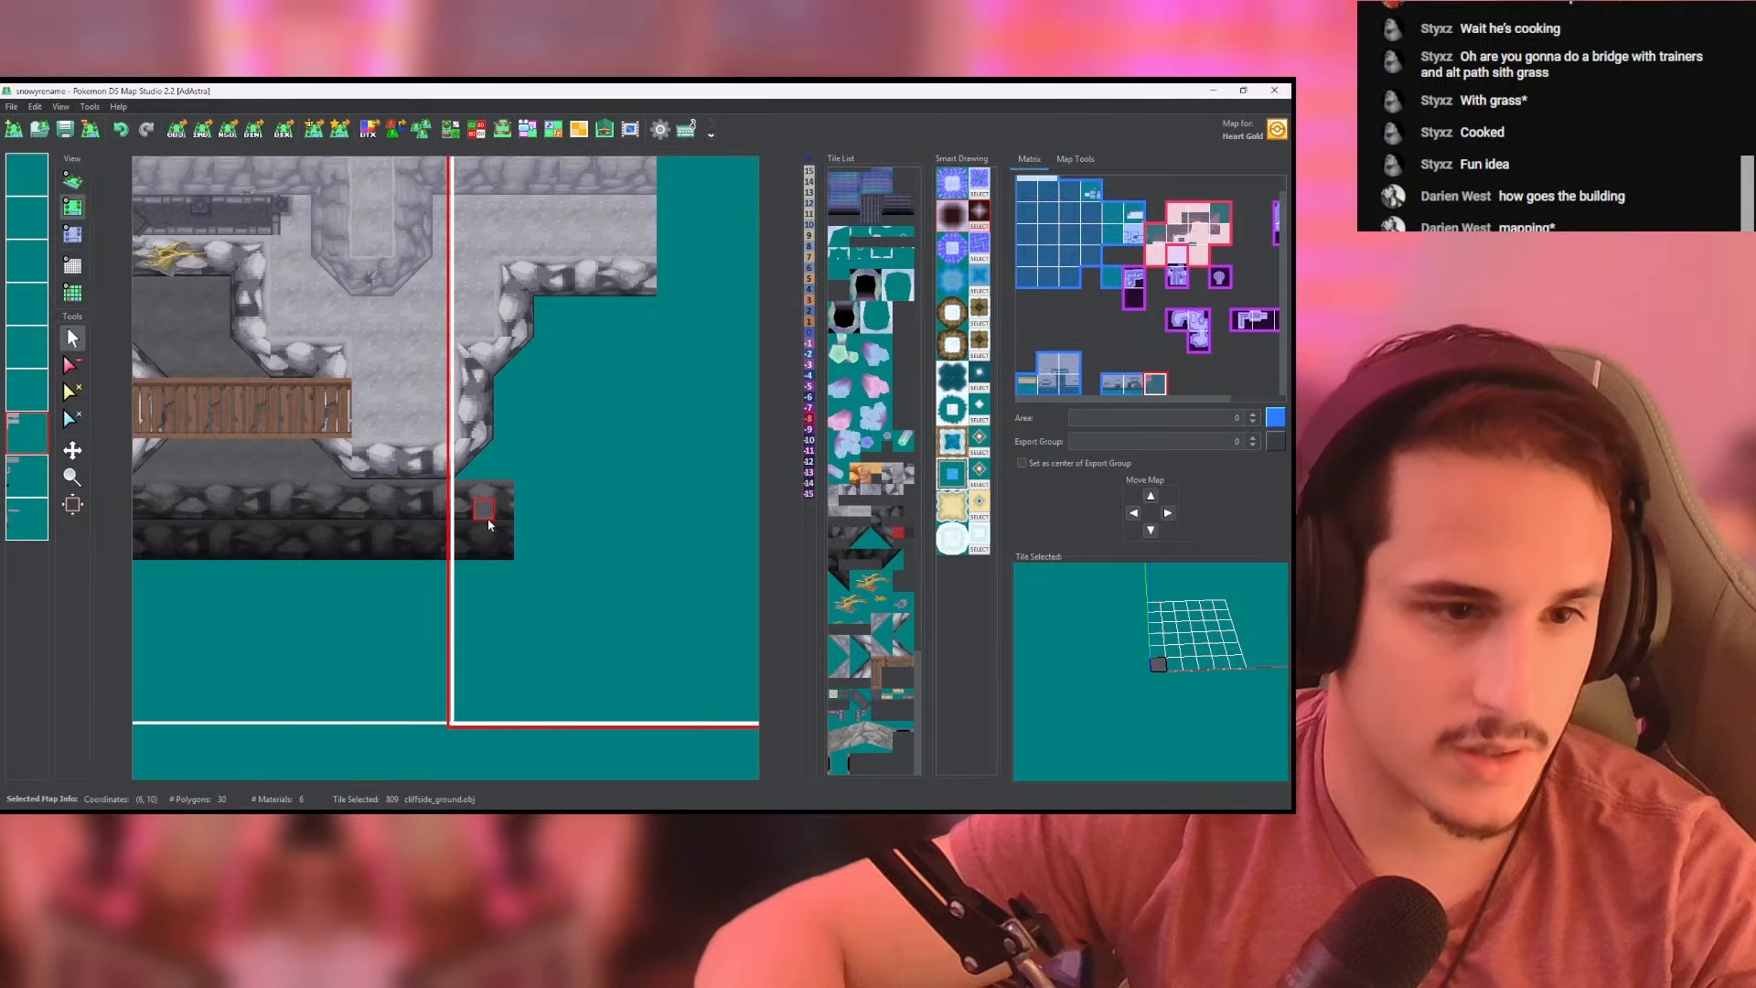
middle_click_drag(238, 388, 442, 401)
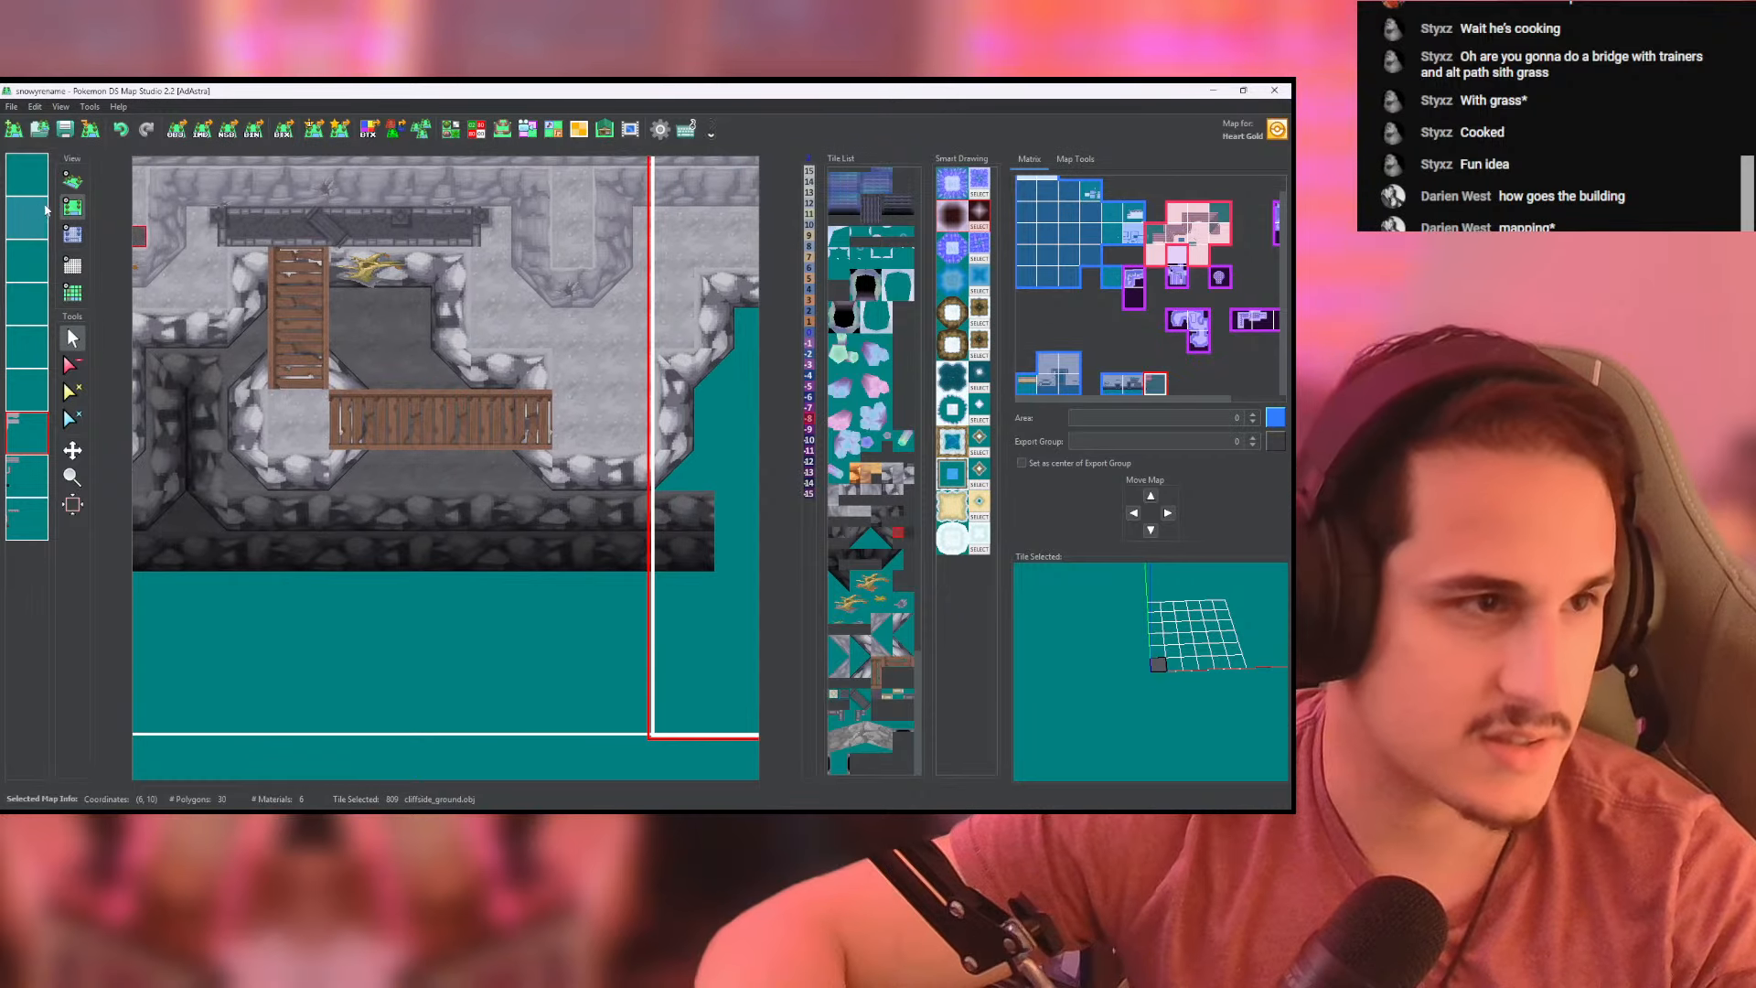
left_click(72, 181)
scroll(459, 393, "up", 5)
mouse_move(331, 336)
middle_mouse_down()
mouse_move(459, 393)
mouse_move(327, 353)
middle_mouse_up()
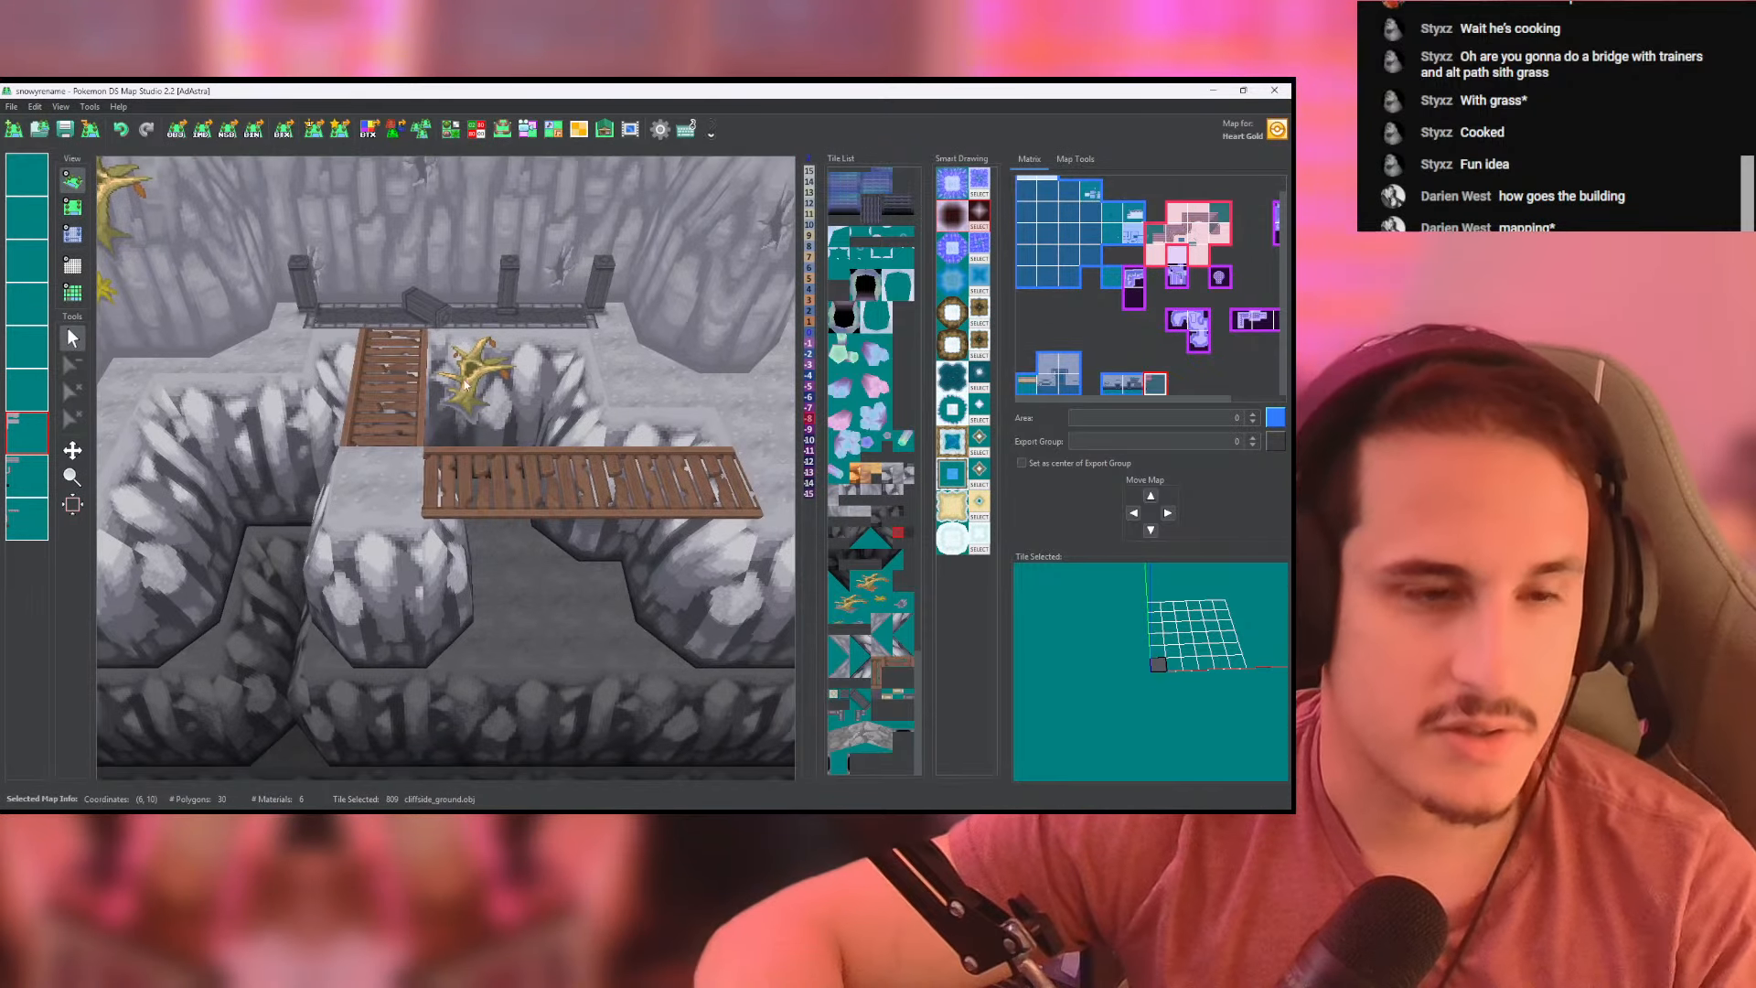
left_click_drag(327, 353, 358, 332)
left_click_drag(455, 411, 510, 403)
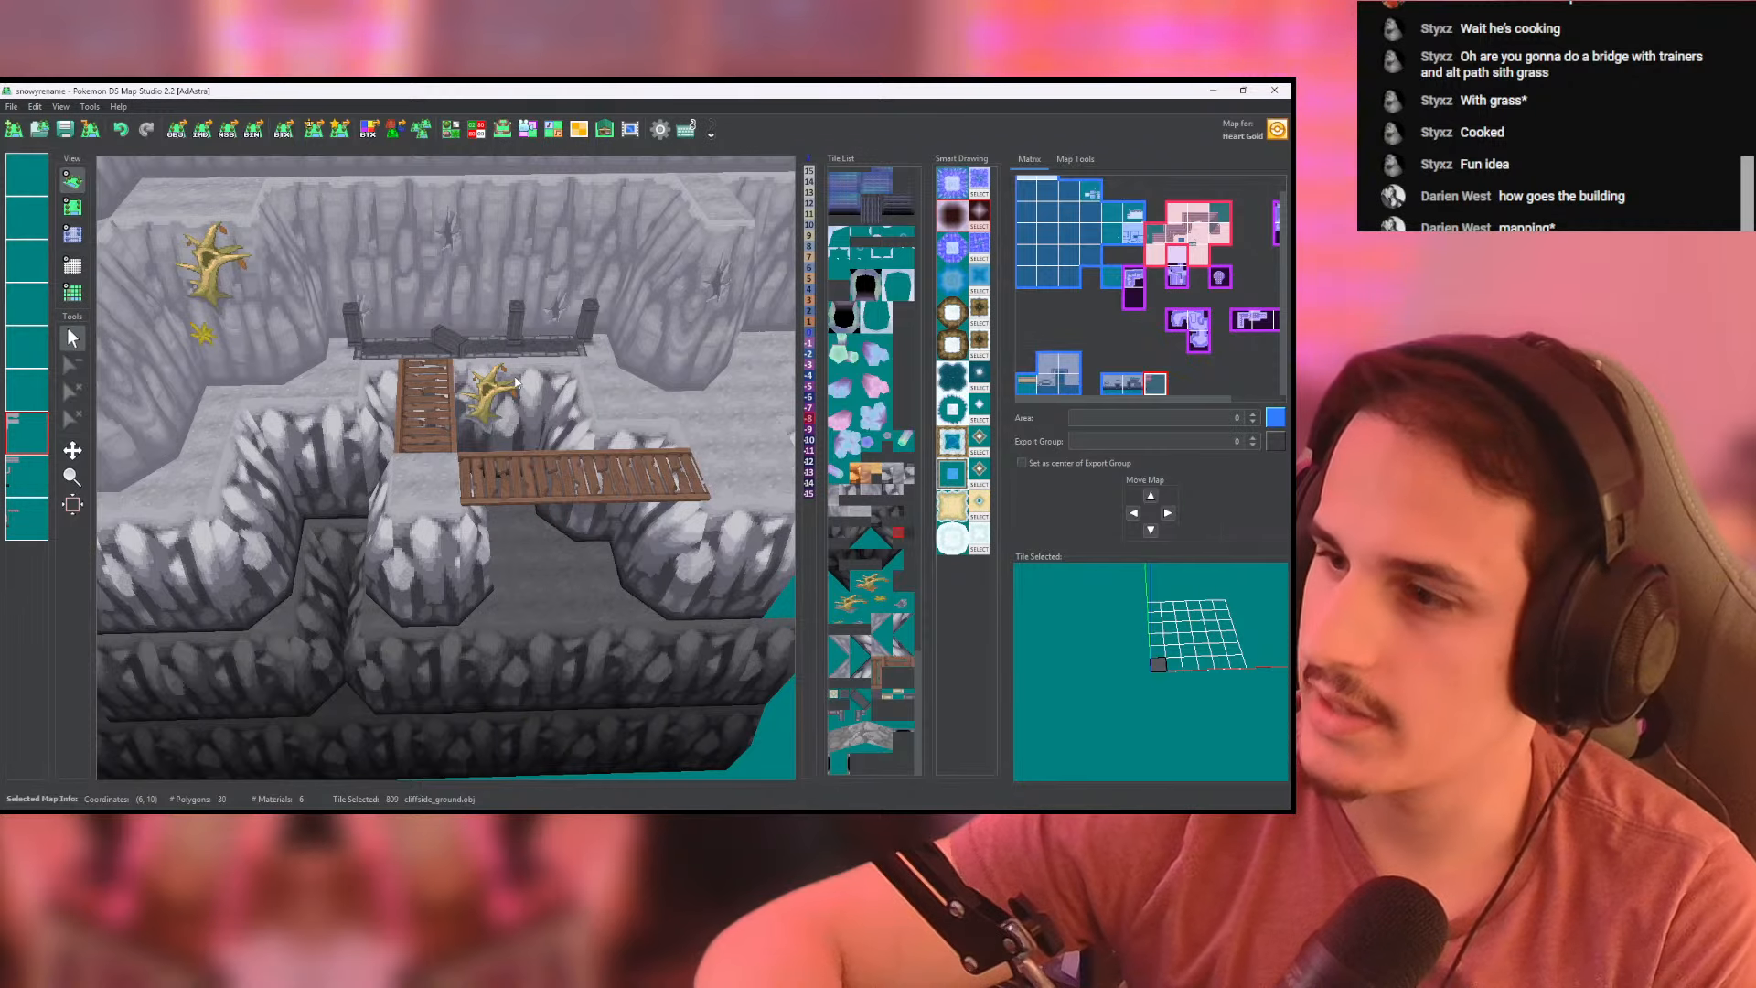
left_click_drag(508, 430, 430, 388)
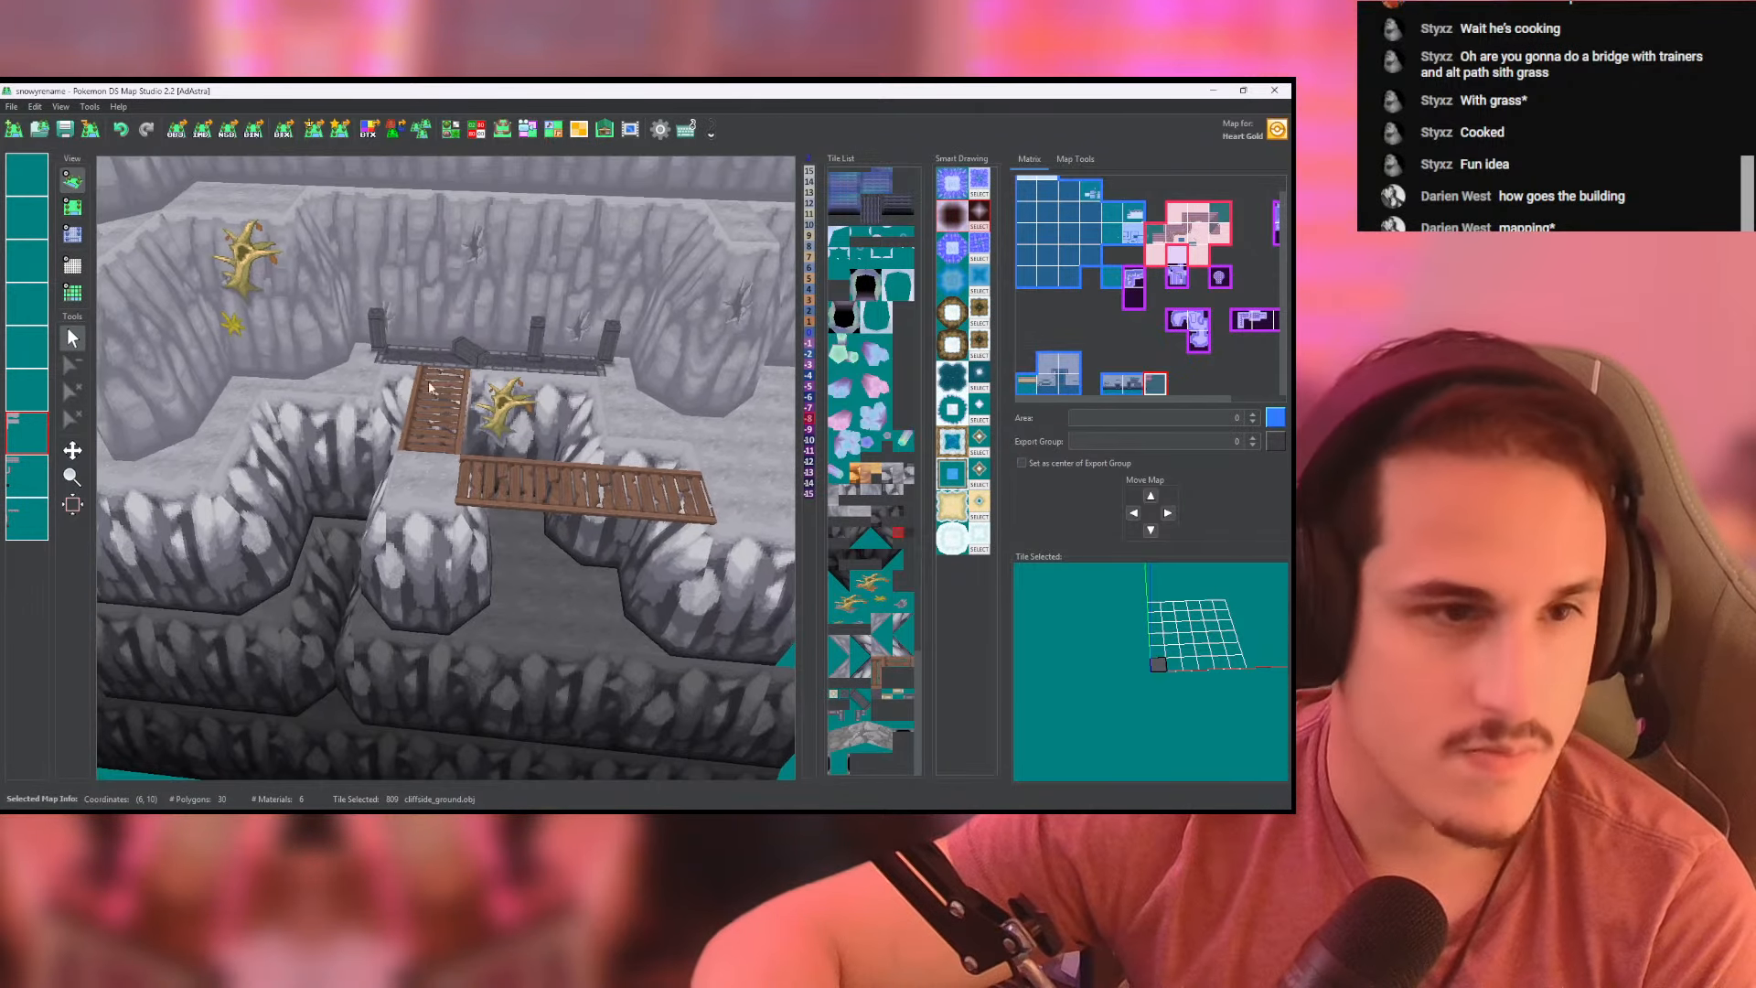
- Save the map with the completed ground beneath the second bridge
left_click(64, 129)
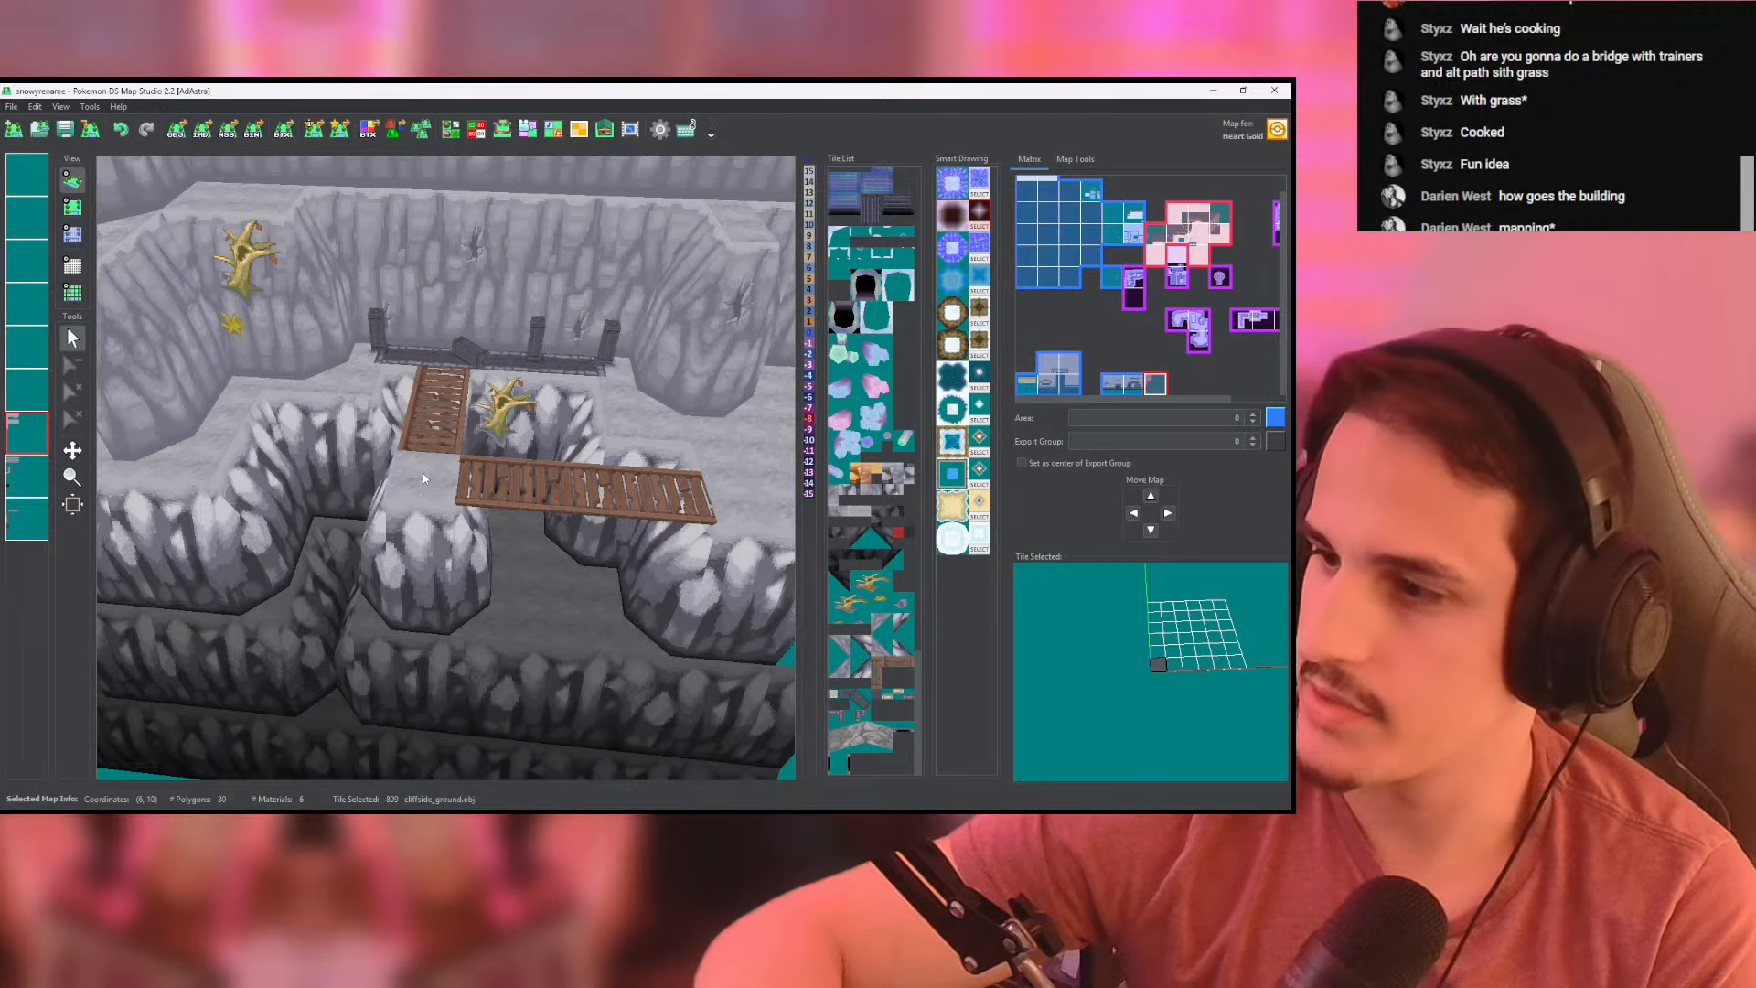
left_click_drag(422, 474, 455, 538)
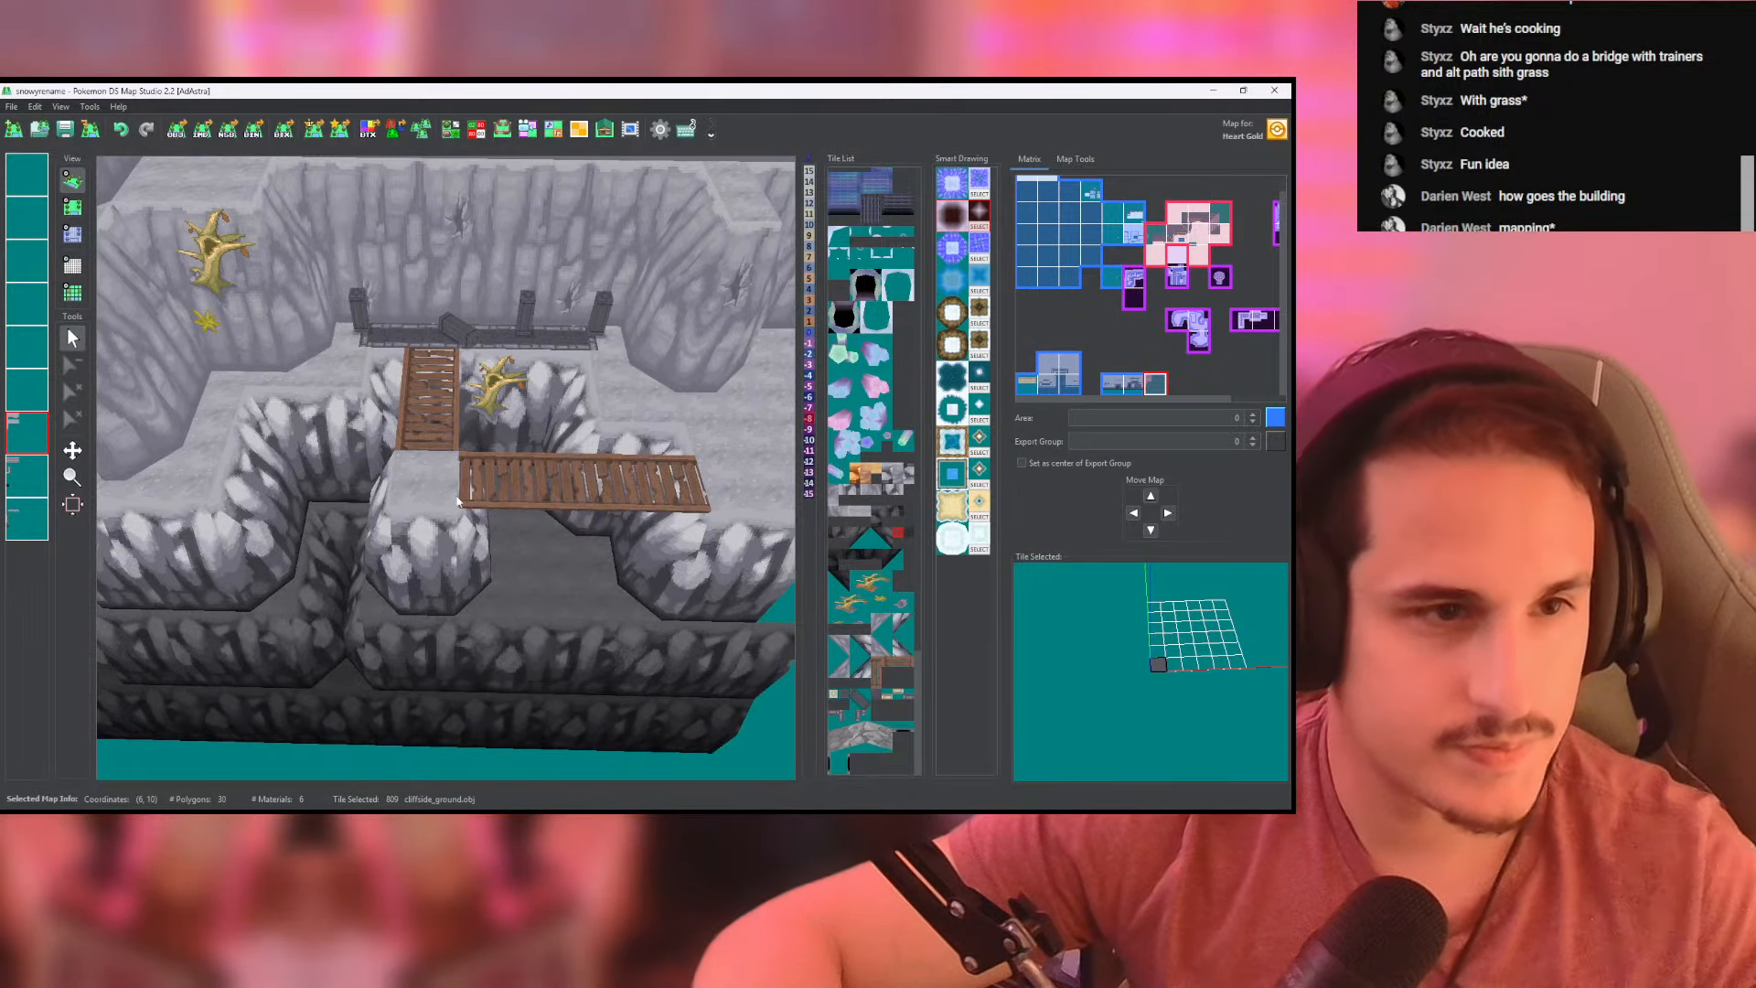
left_click_drag(457, 501, 494, 469)
- Switch to Blender and undo the pillar edits until the pillar stands upright again over its base square
key("alt+Tab")
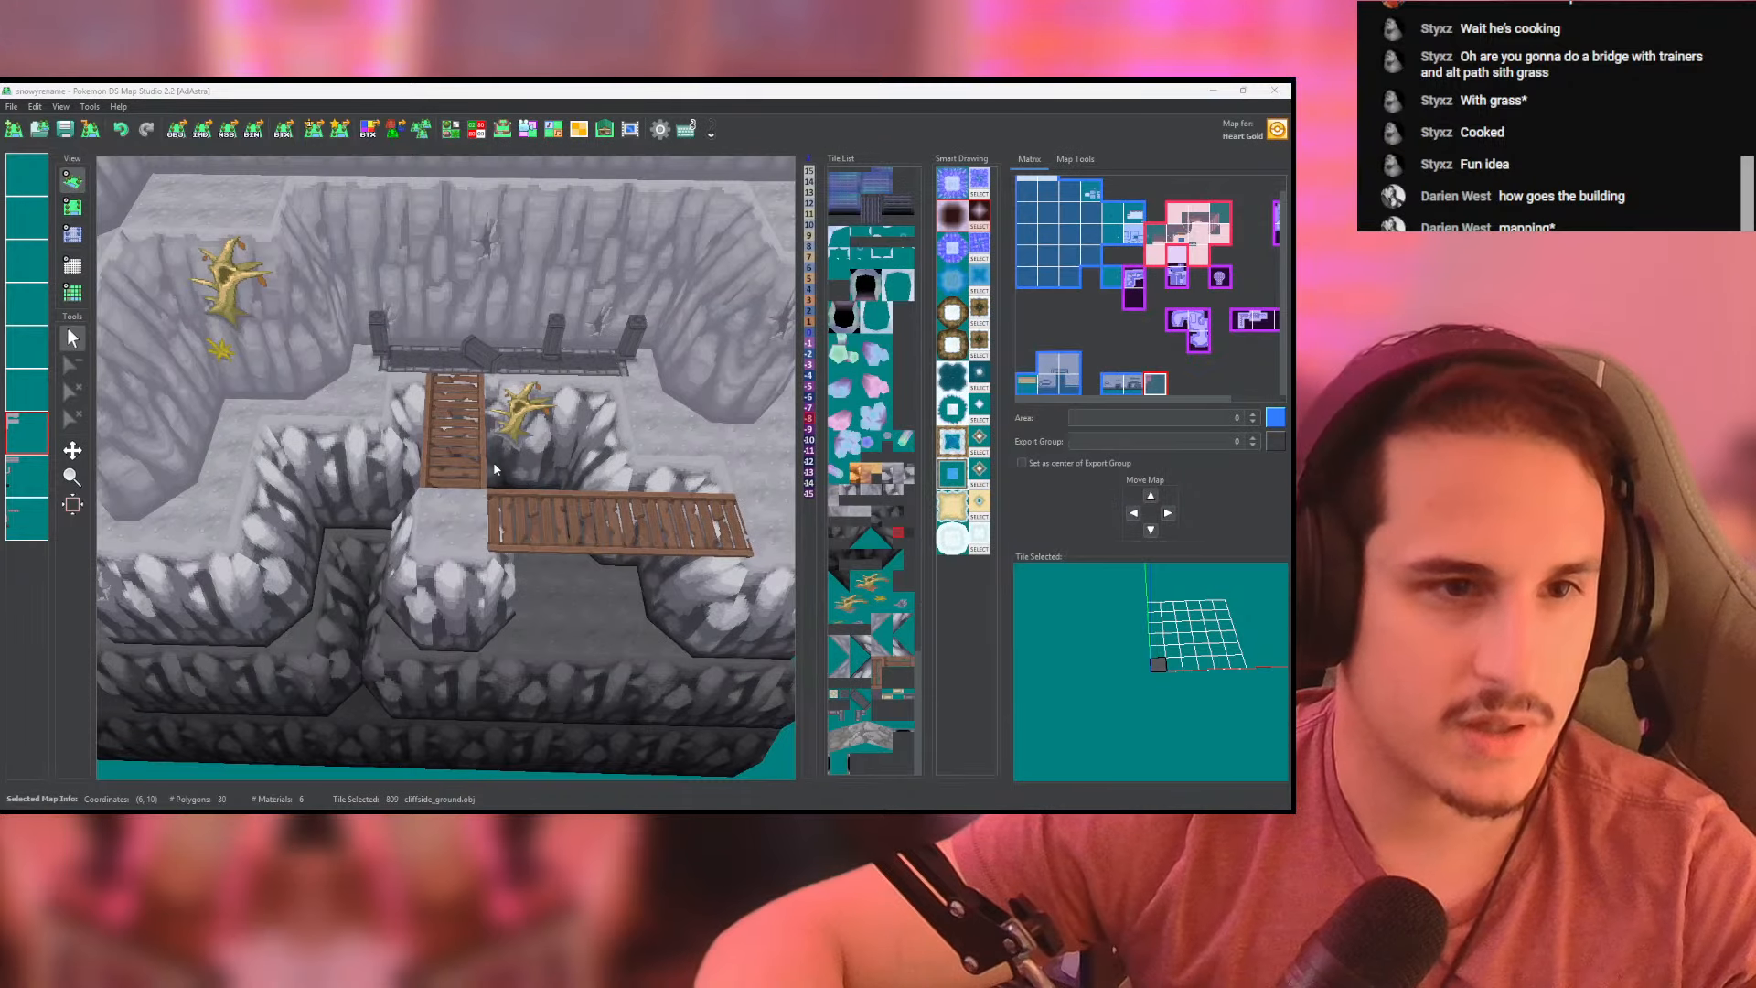
key("alt+Tab")
key("alt+Tab")
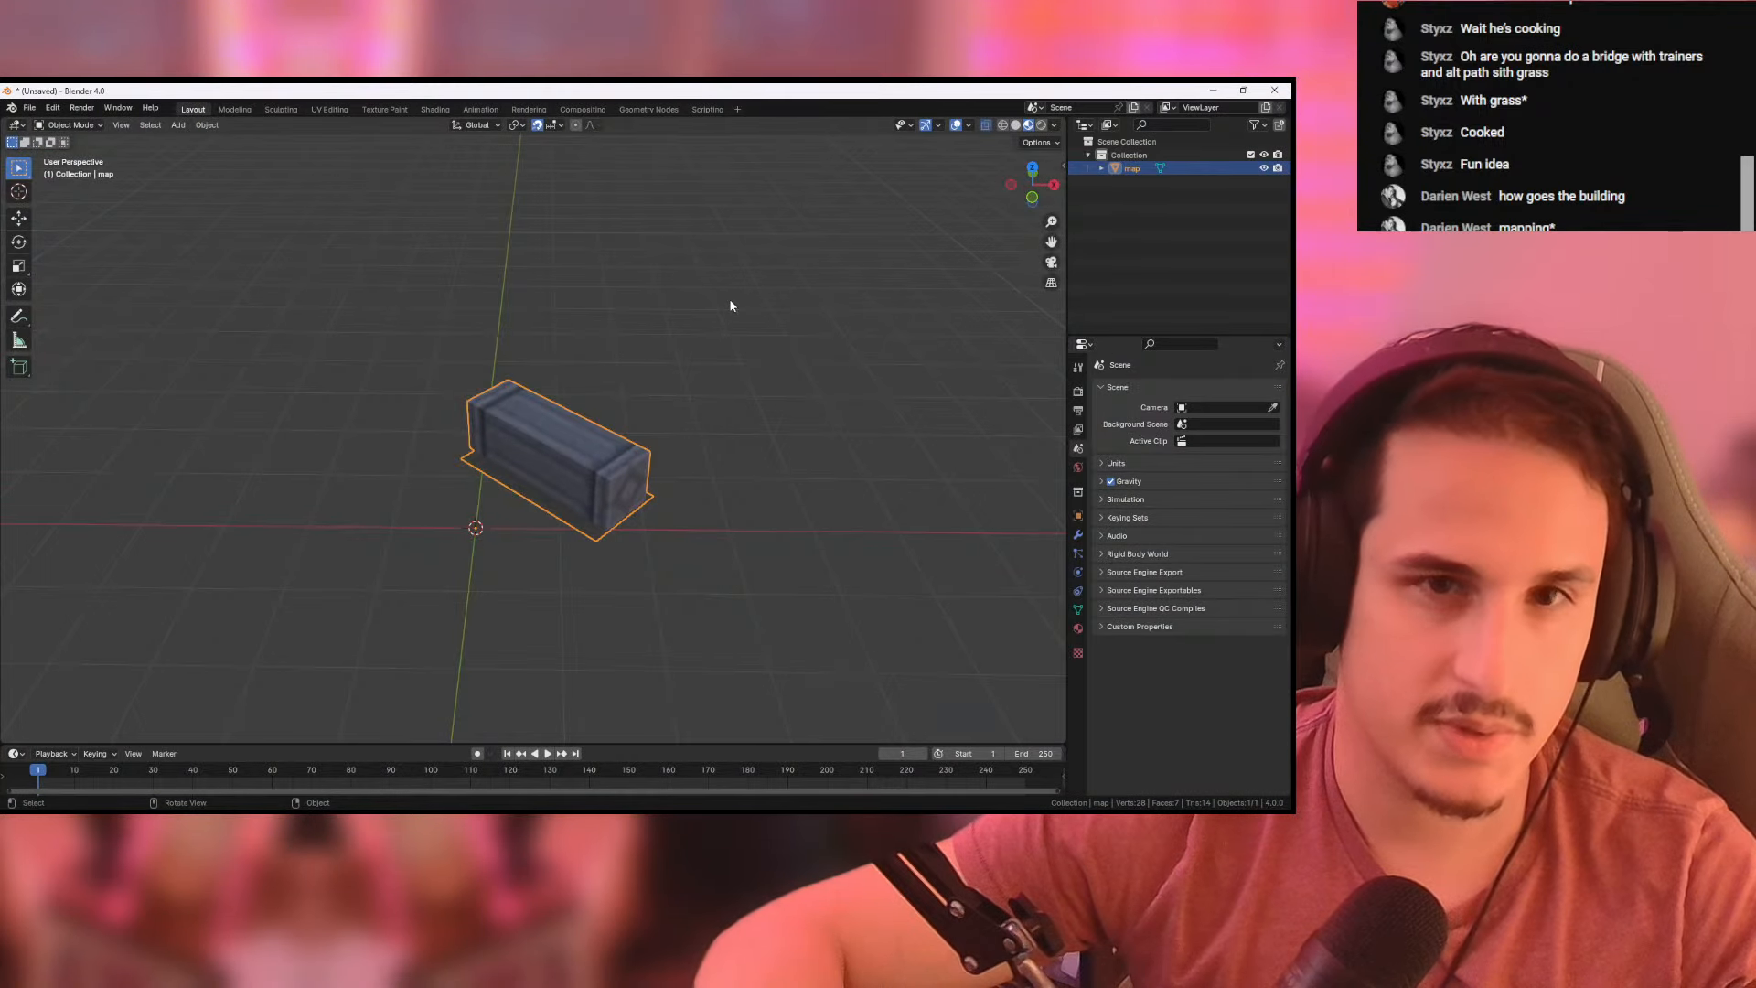
key("ctrl+z")
key("ctrl+z")
key("ctrl+z")
key("ctrl+z")
key("ctrl+z")
key("ctrl+z")
key("ctrl+z")
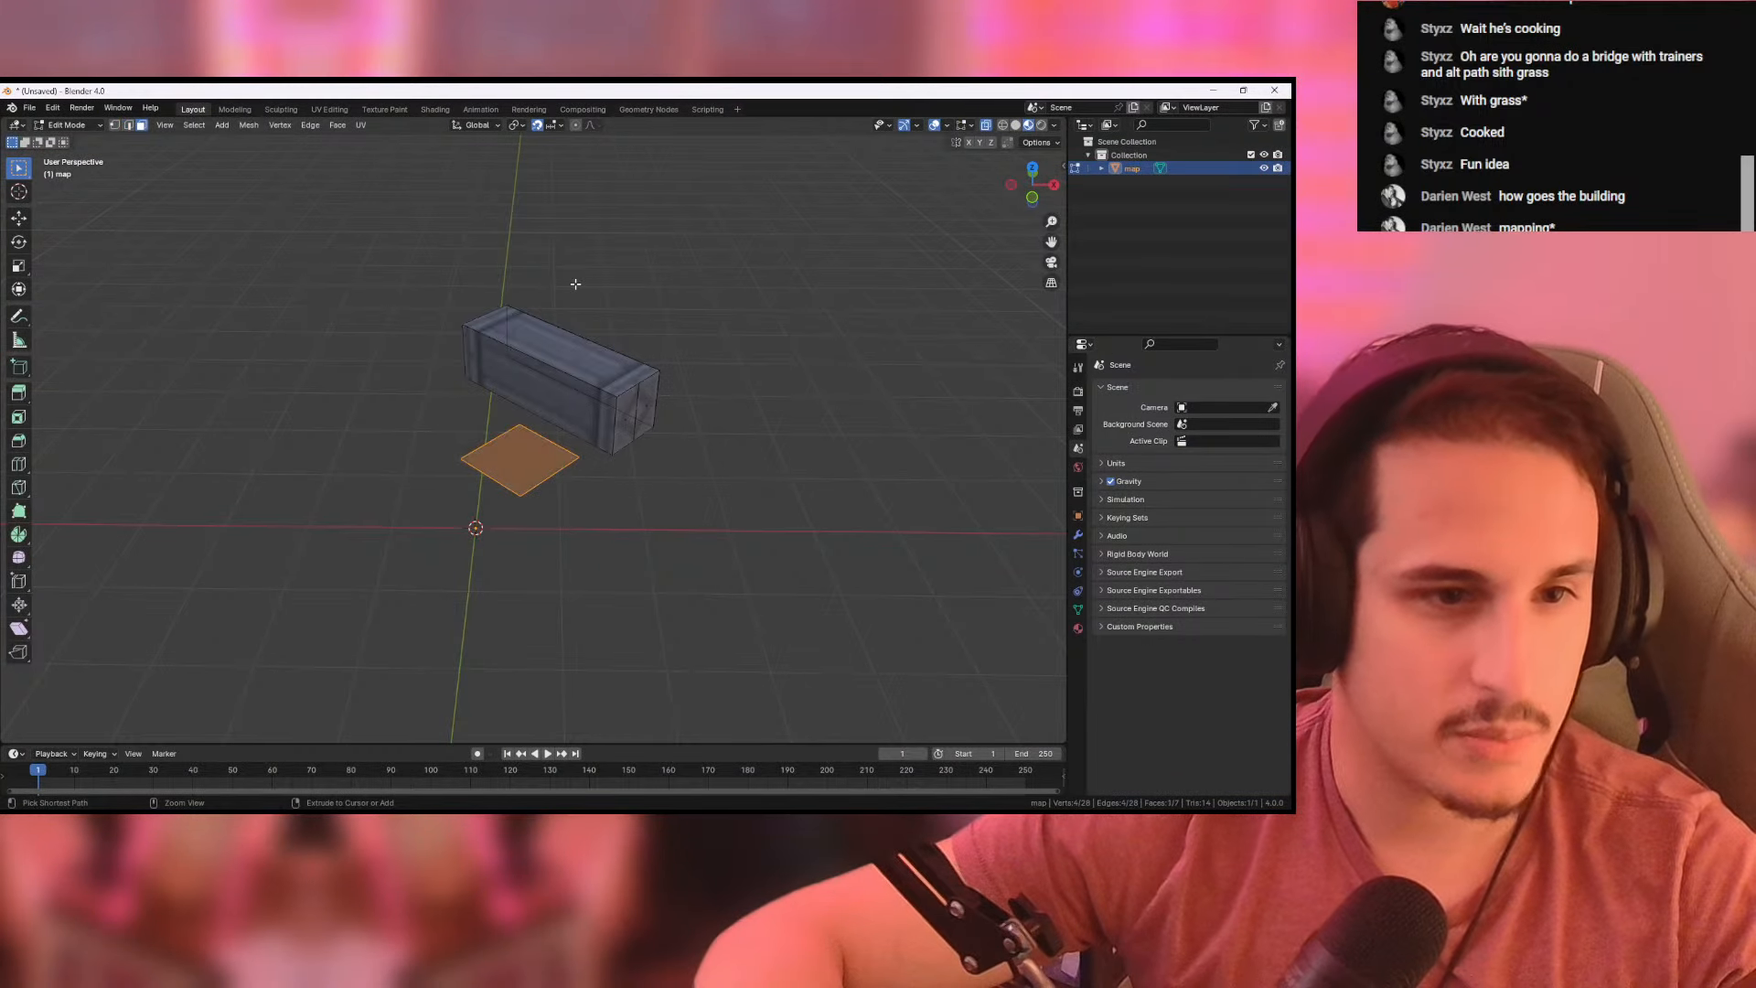
key("ctrl+z")
key("ctrl+z")
key("ctrl+z")
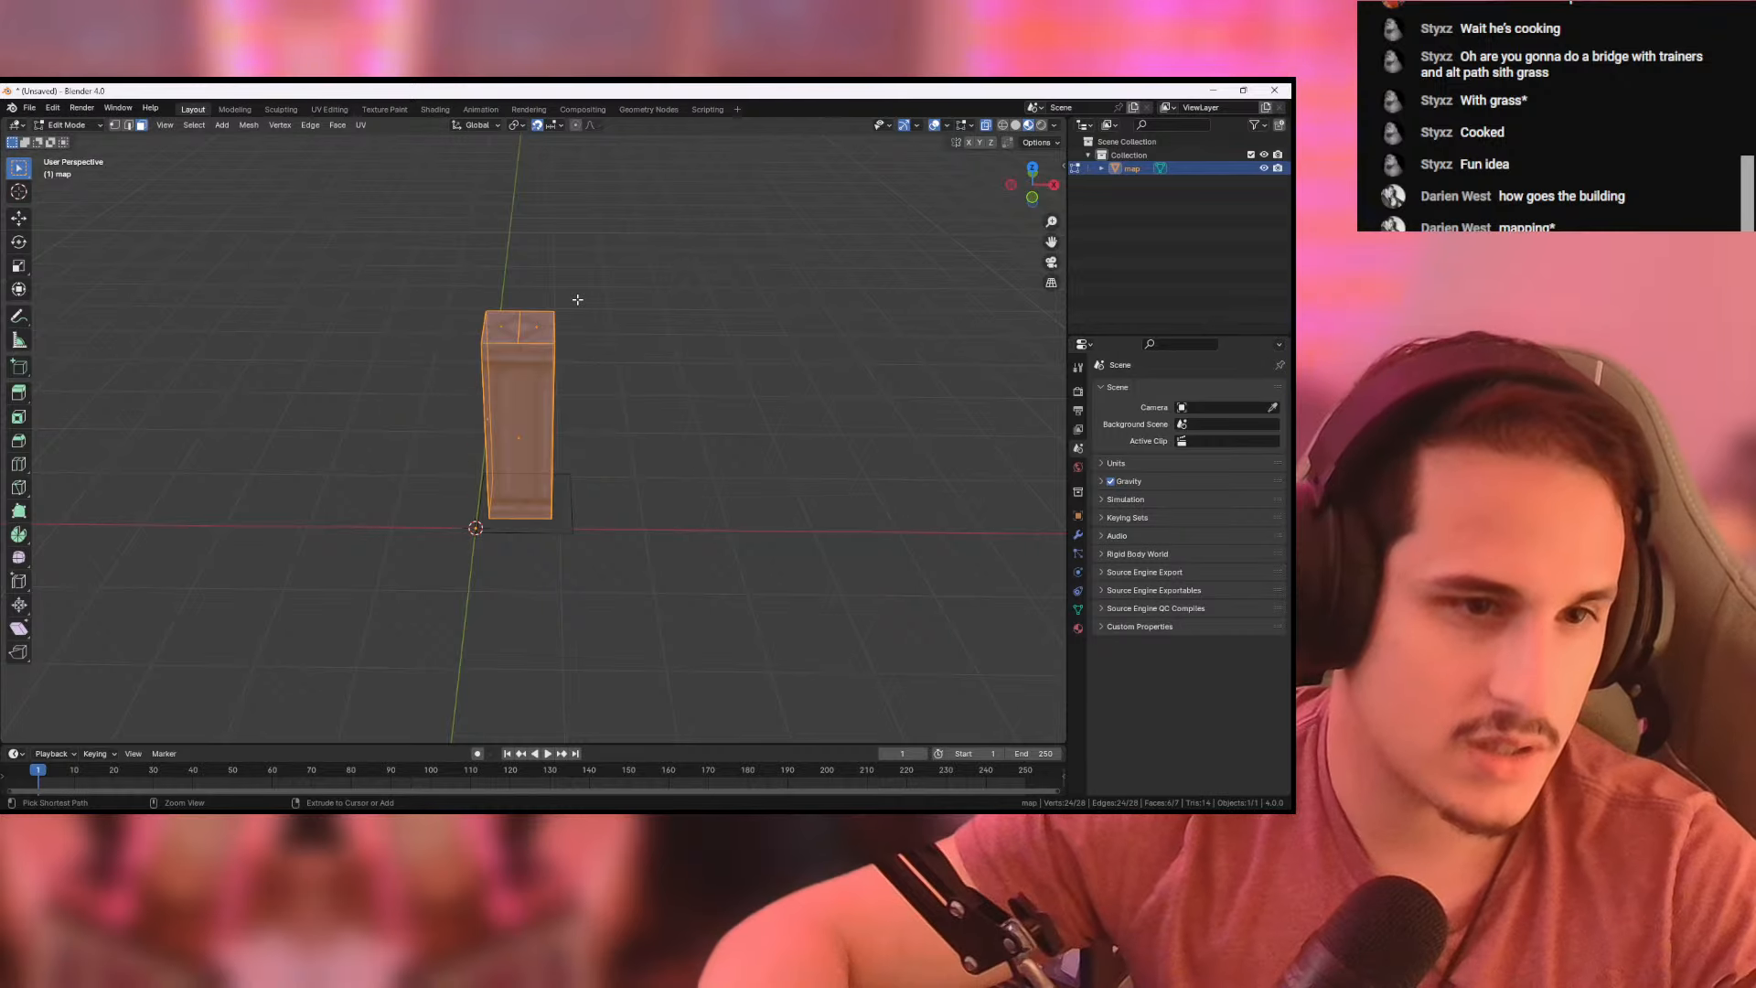
- Rotate the selected pillar by about -19.5° in the front view, comparing it with the railing in the map editor
key("KP_1")
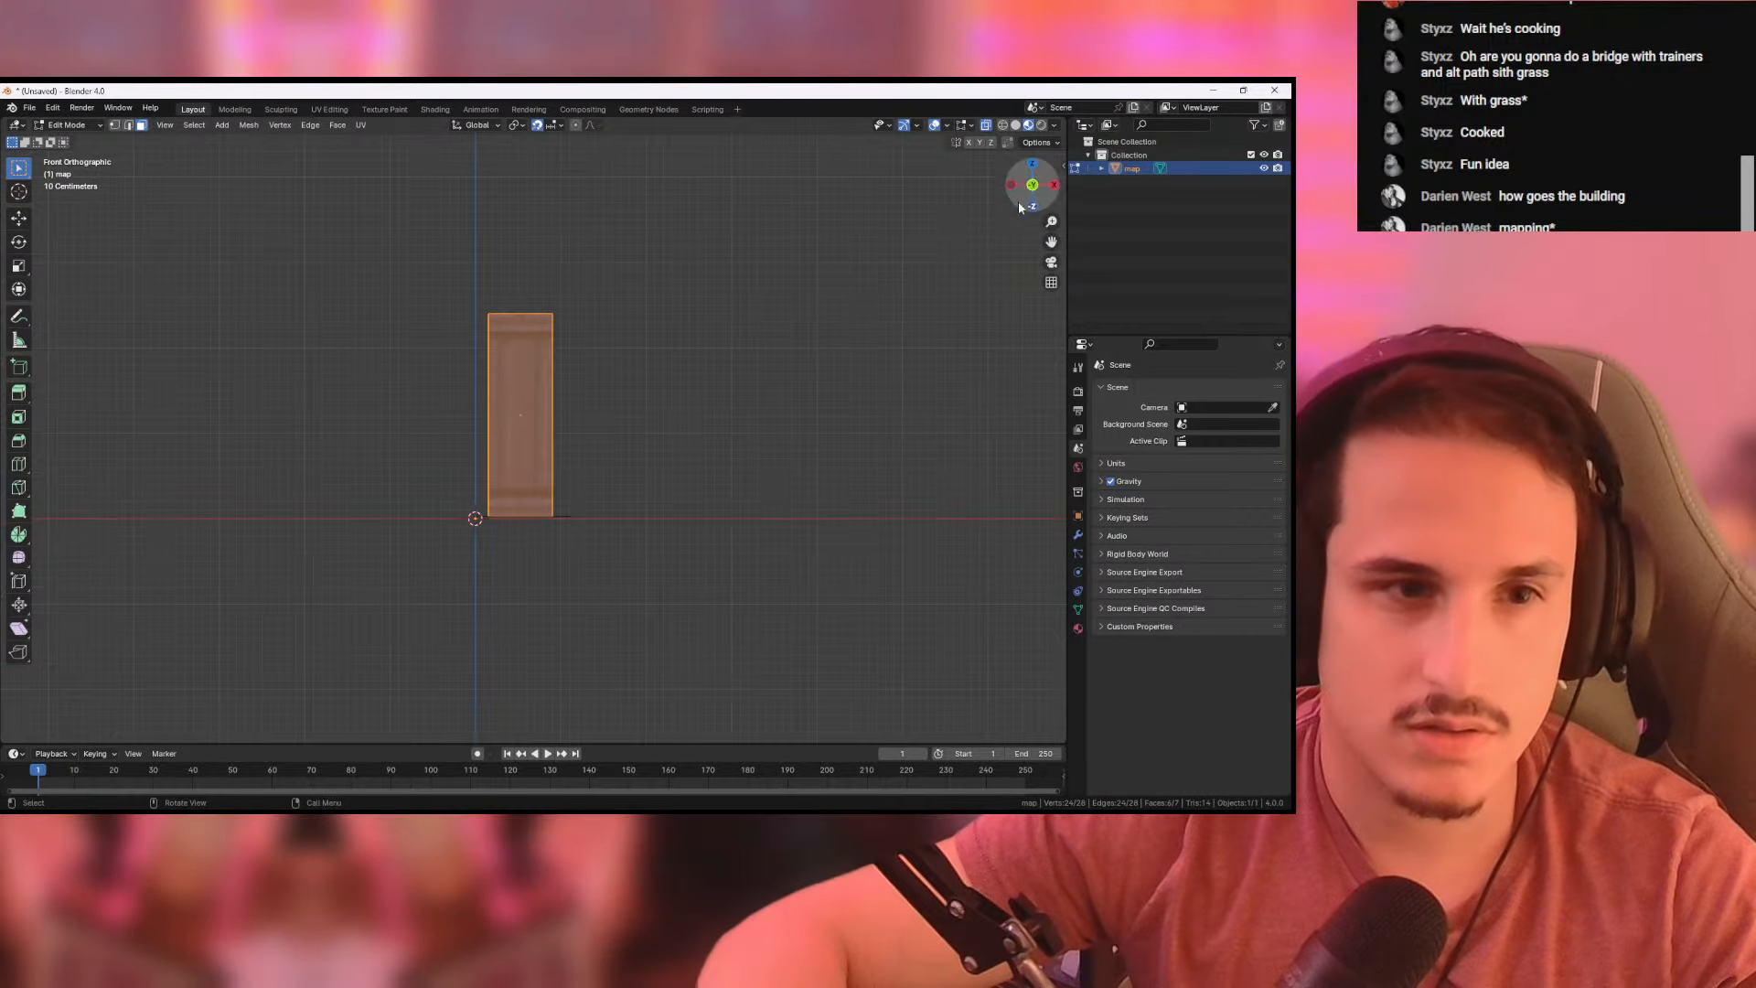
key("r")
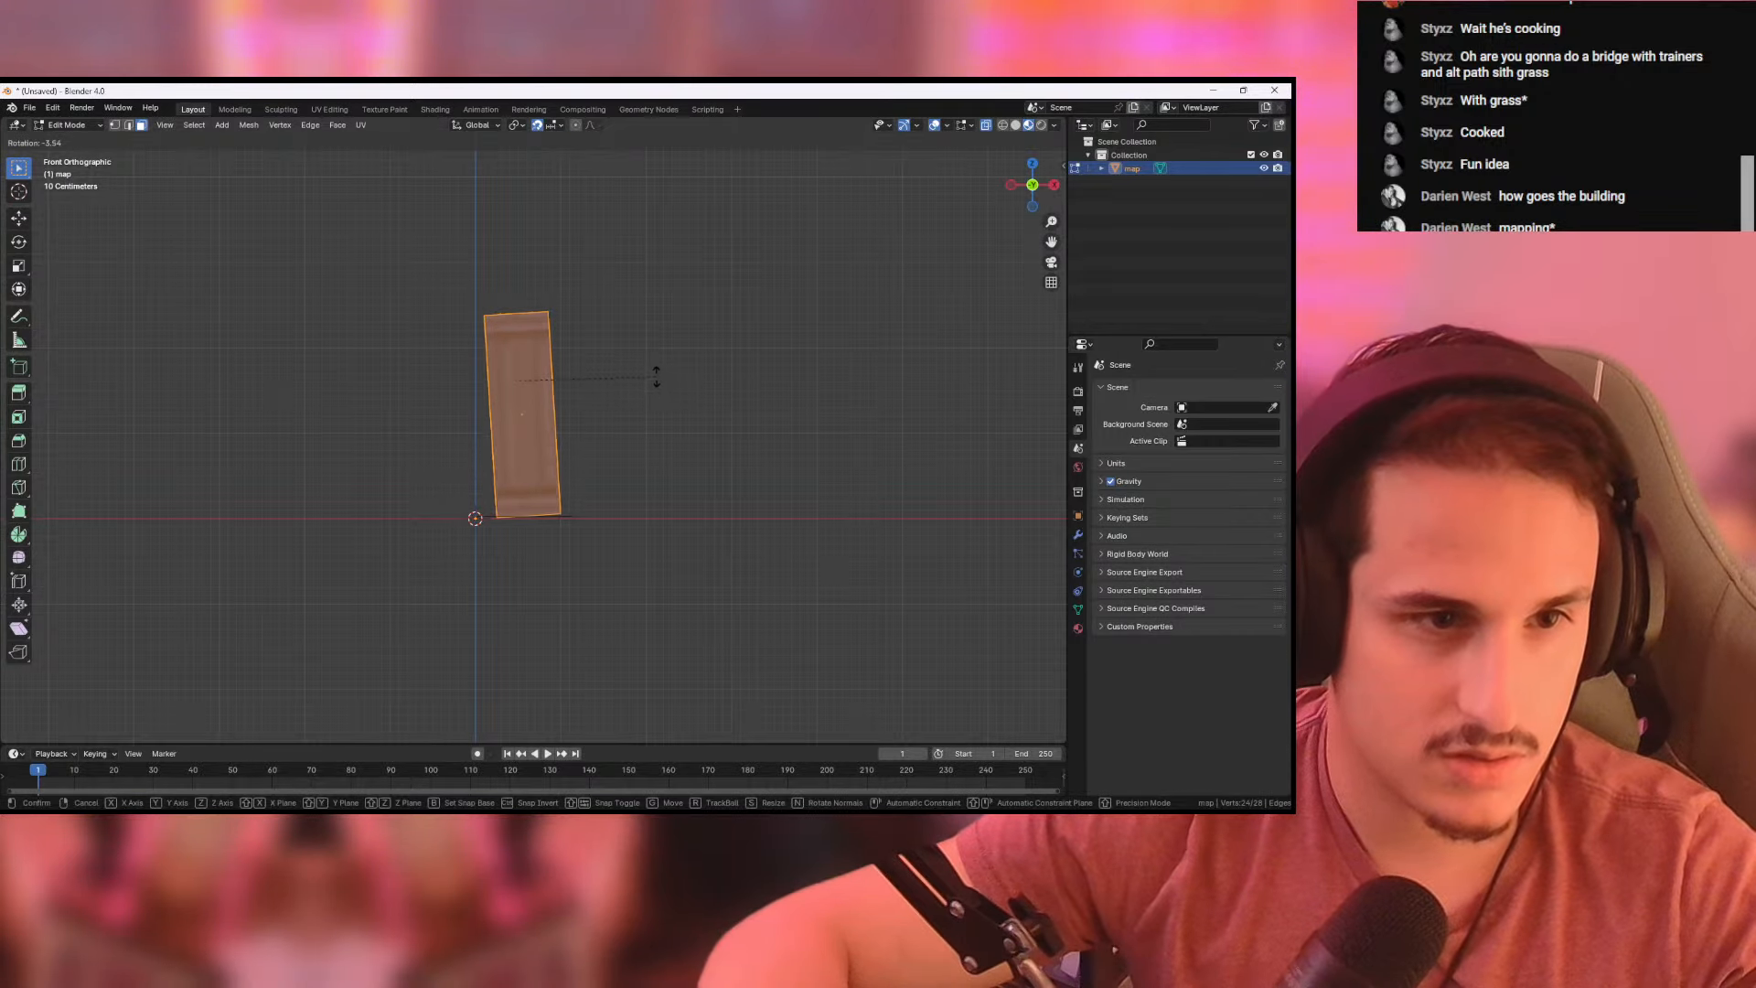
key("alt+Tab")
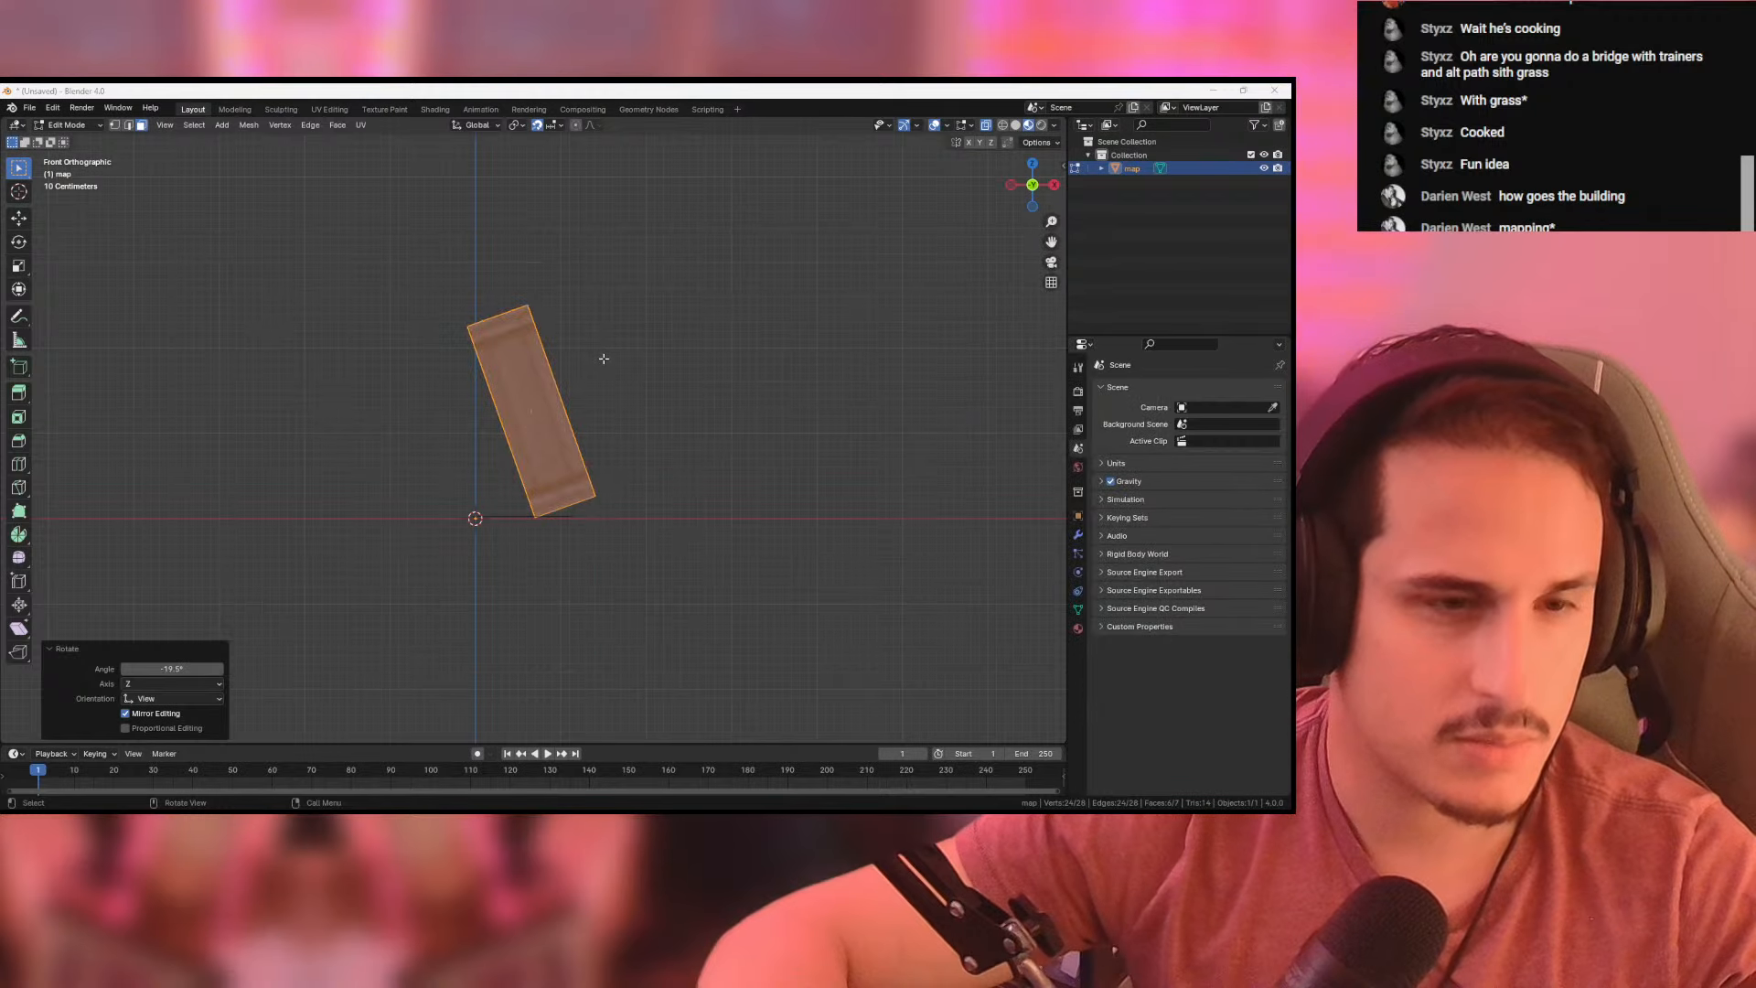
key("alt+Tab")
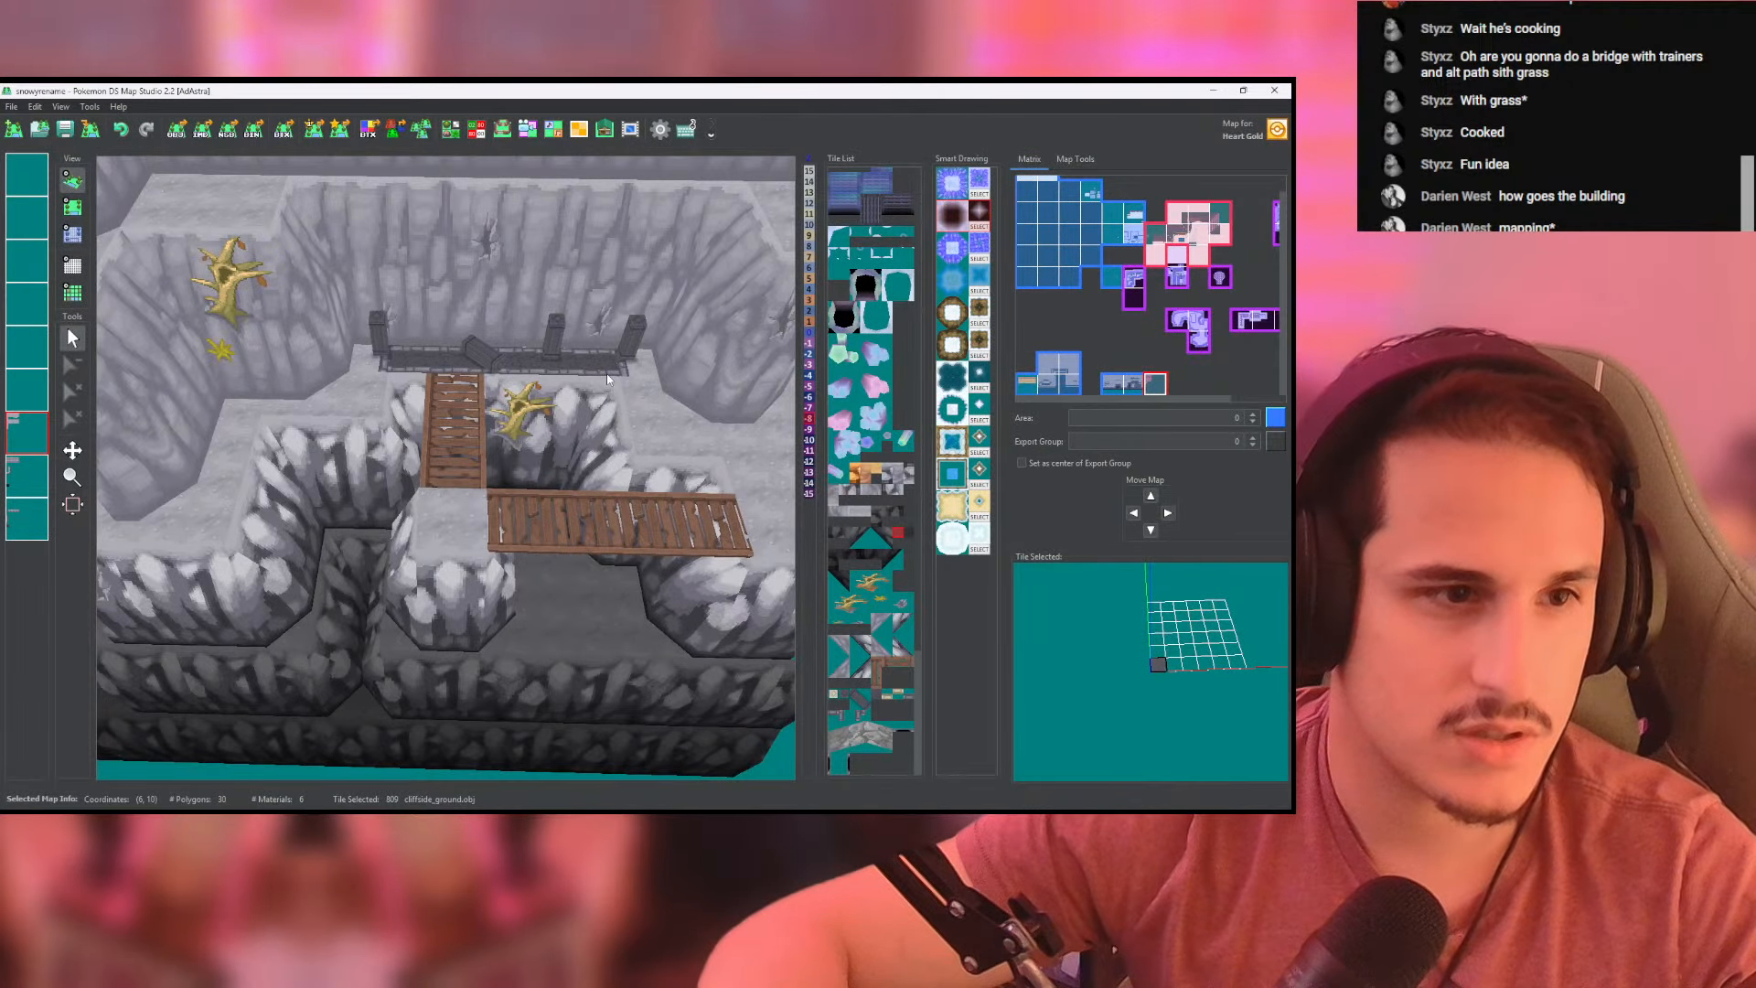
key("alt+Tab")
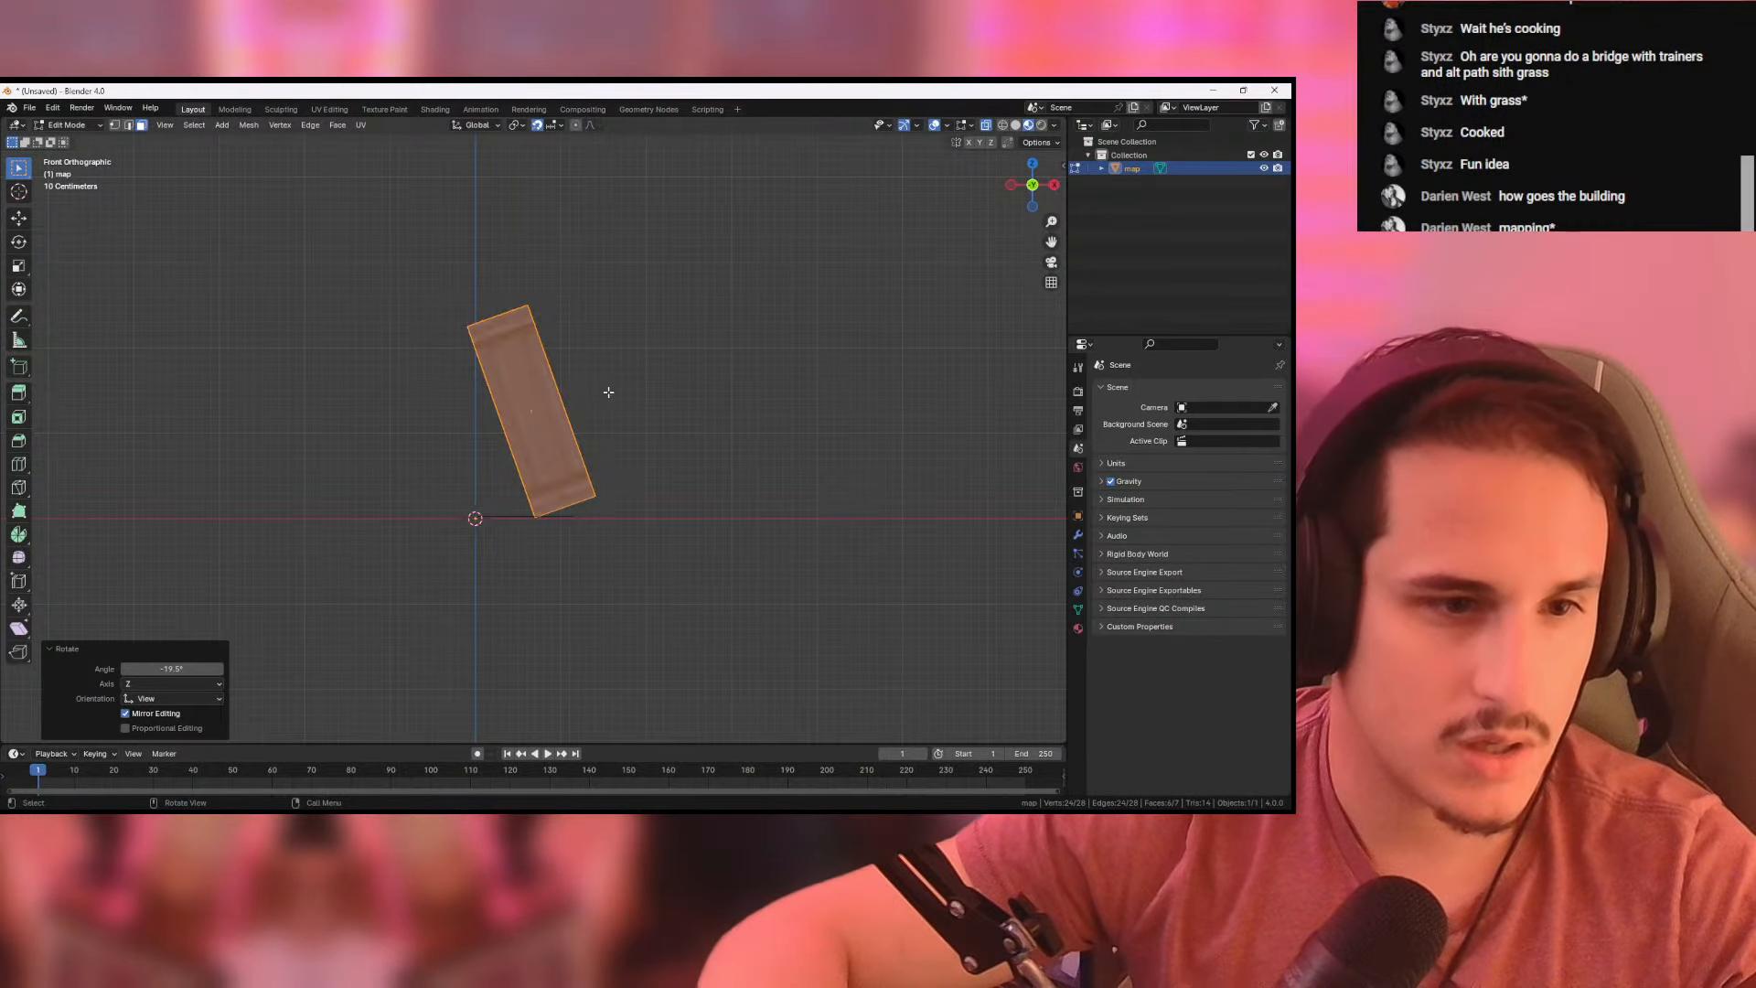
- Move the tilted pillar about -0.6 m in X and 0.1 m in Z
middle_click_drag(643, 364, 669, 412, "shift")
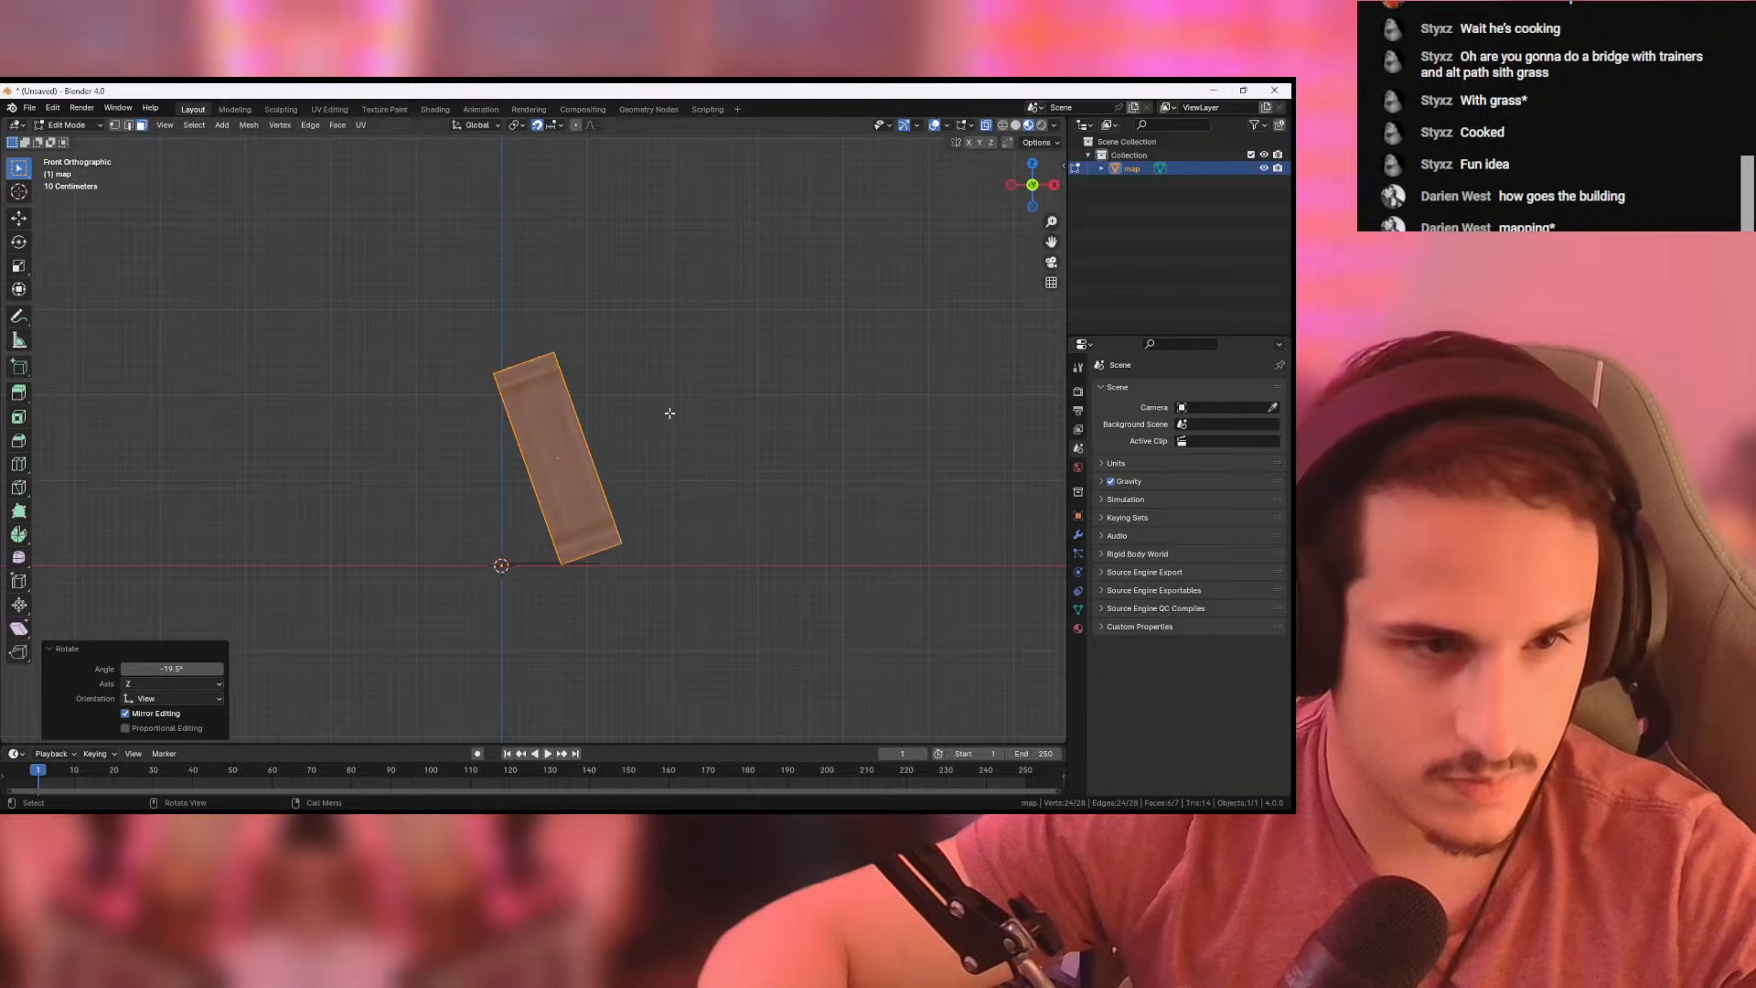
key("g")
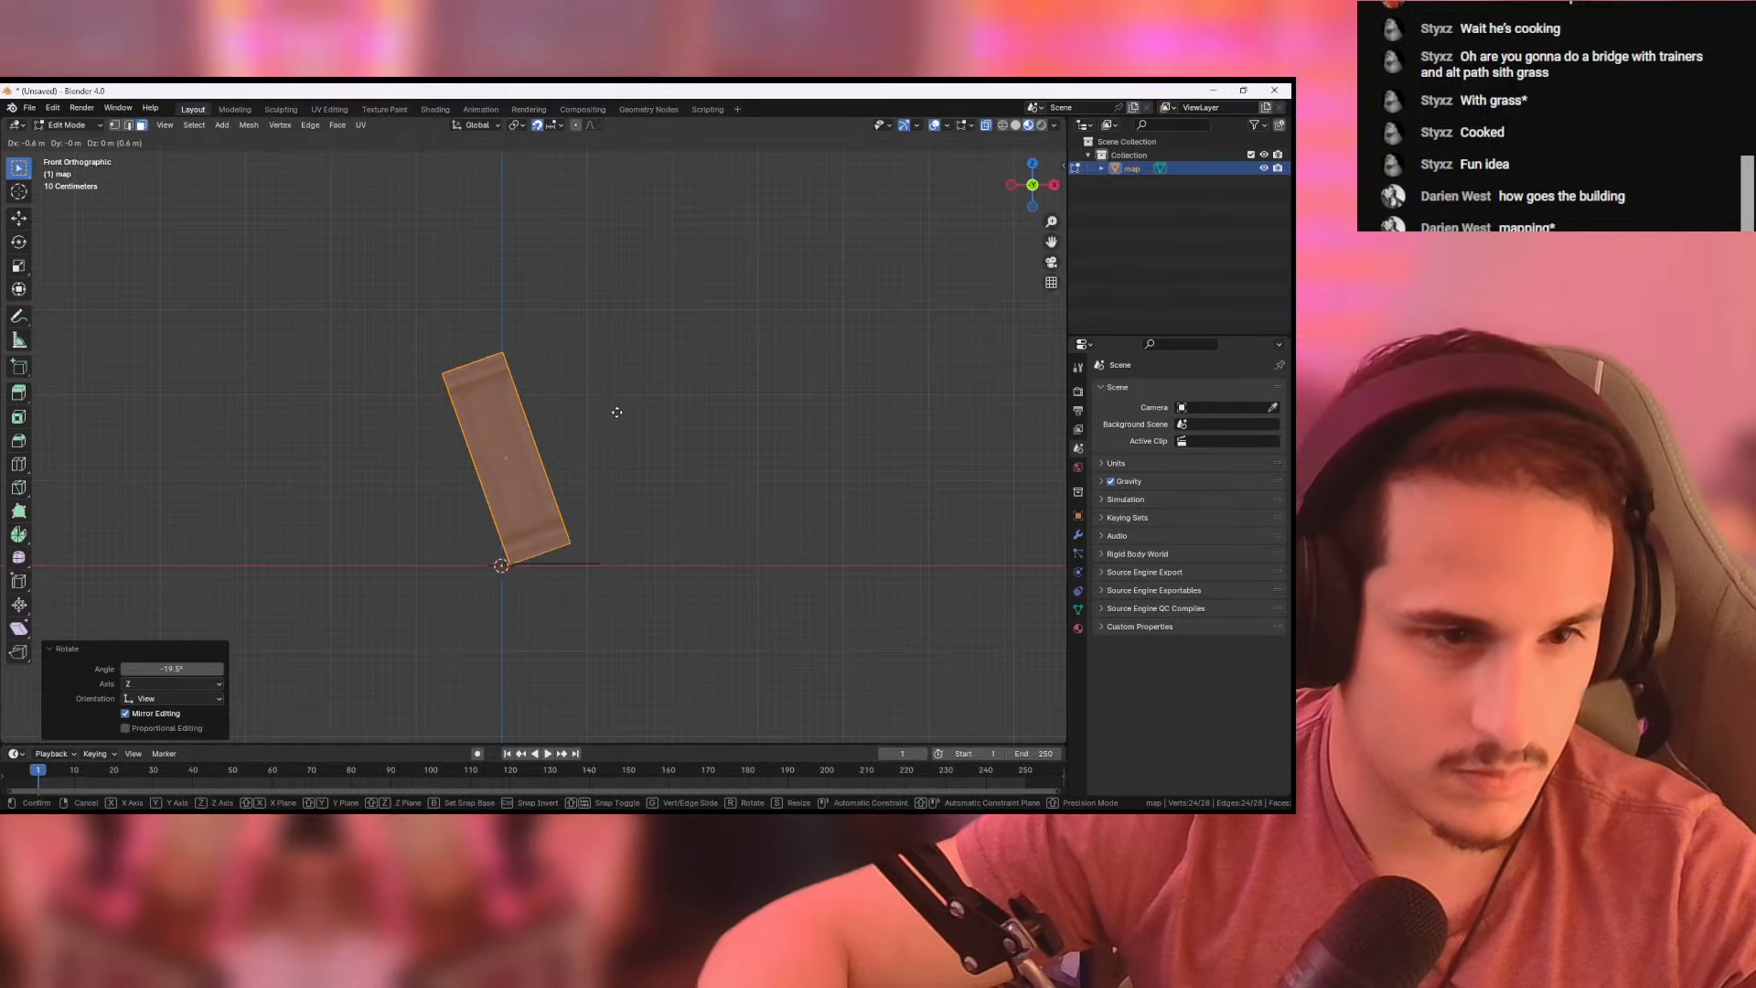
left_click(617, 406)
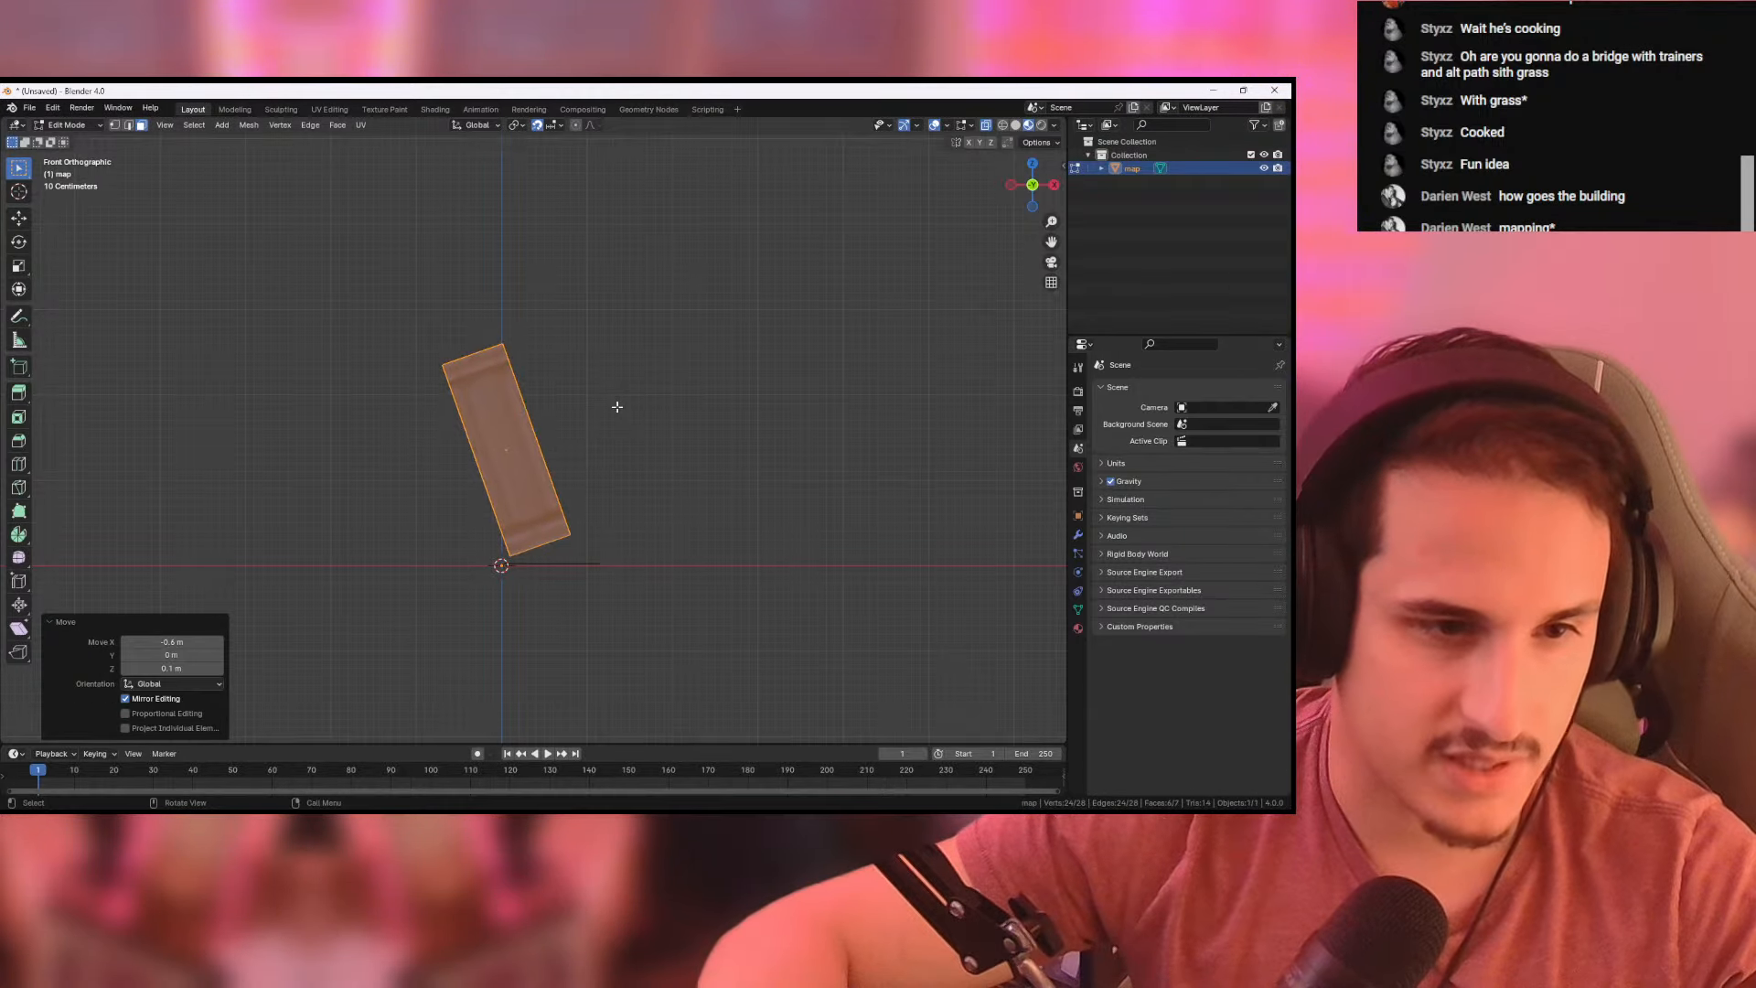
- Tilt the pillar by about another -17.6° and move it about -0.1 m in X and -0.2 m in Z
key("r")
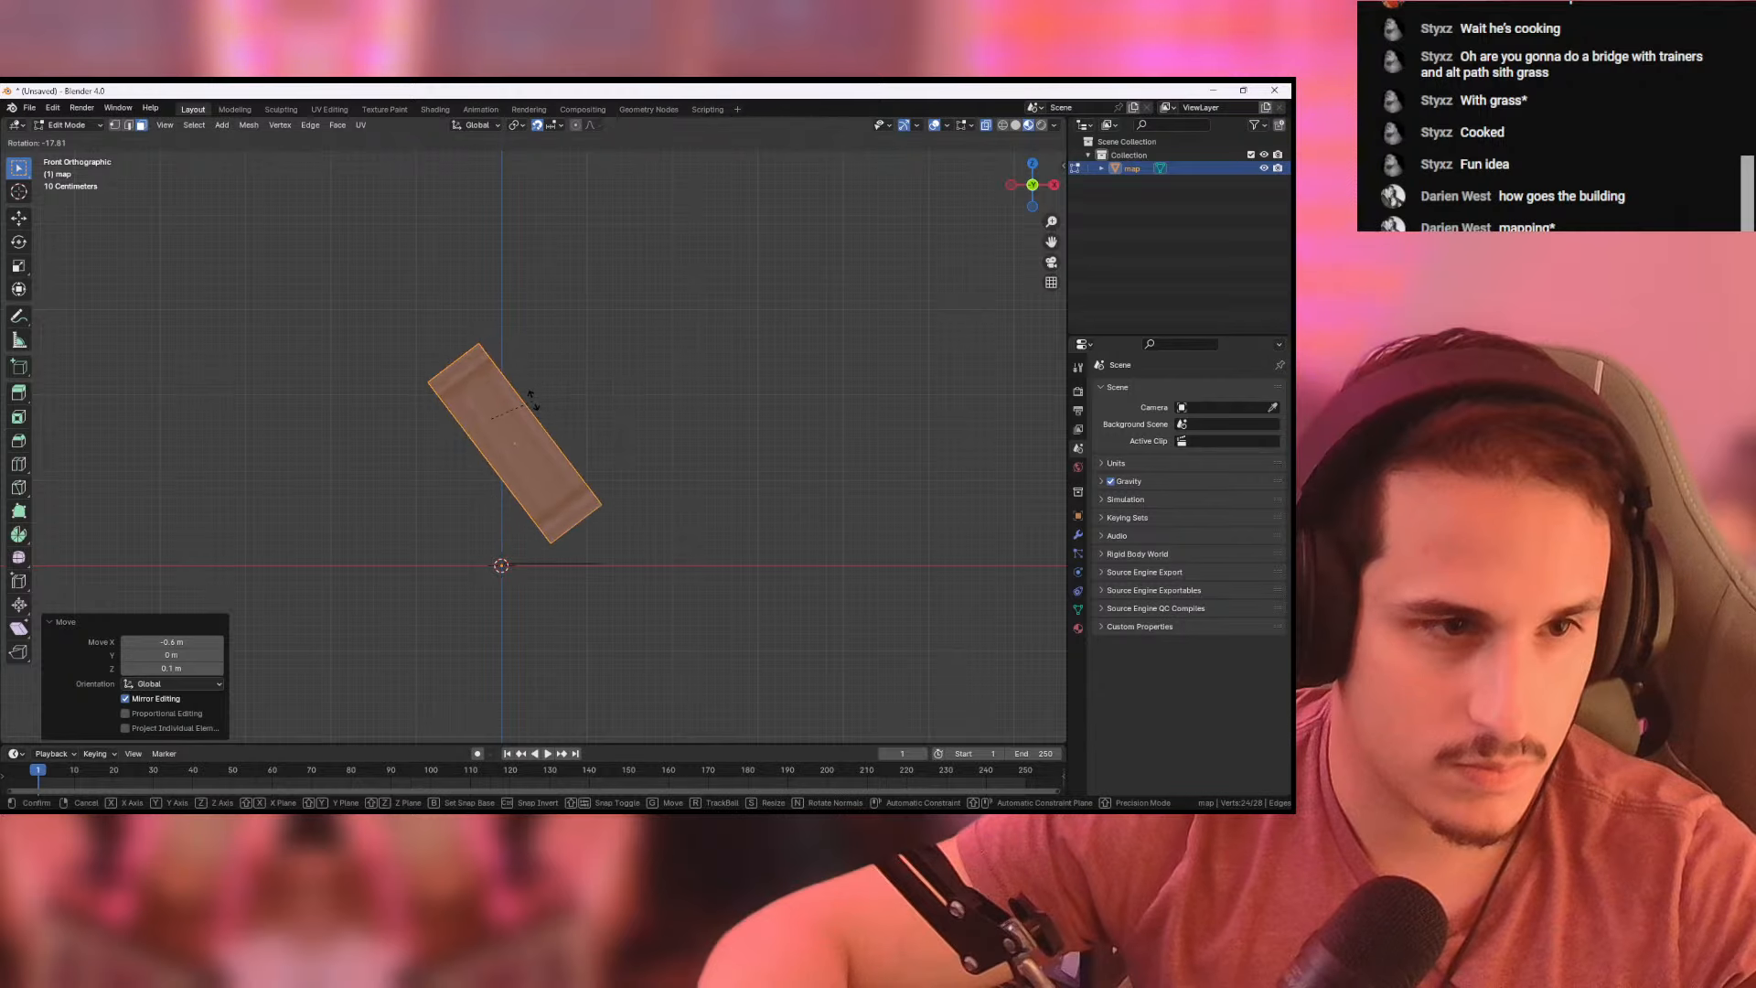
left_click(532, 399)
key("g")
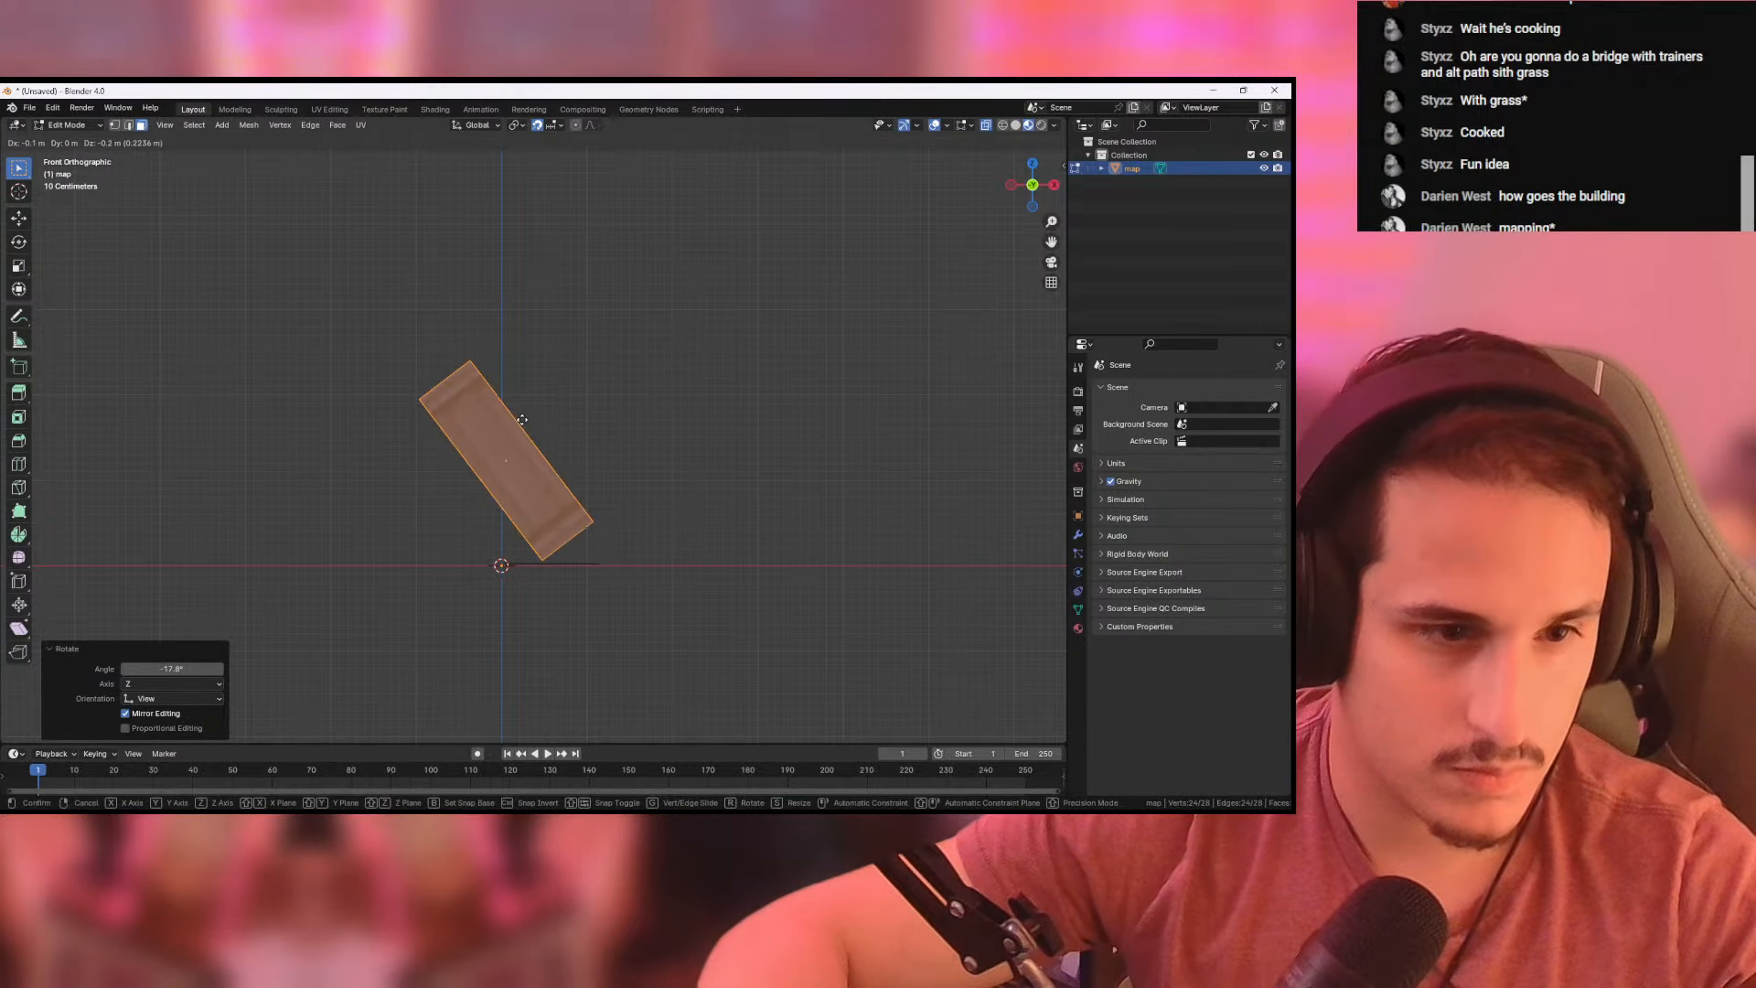
left_click(521, 419)
- Widen the base face under the tilted pillar by moving its left edge -1 m in X
middle_click_drag(545, 420, 631, 515)
left_click(546, 519)
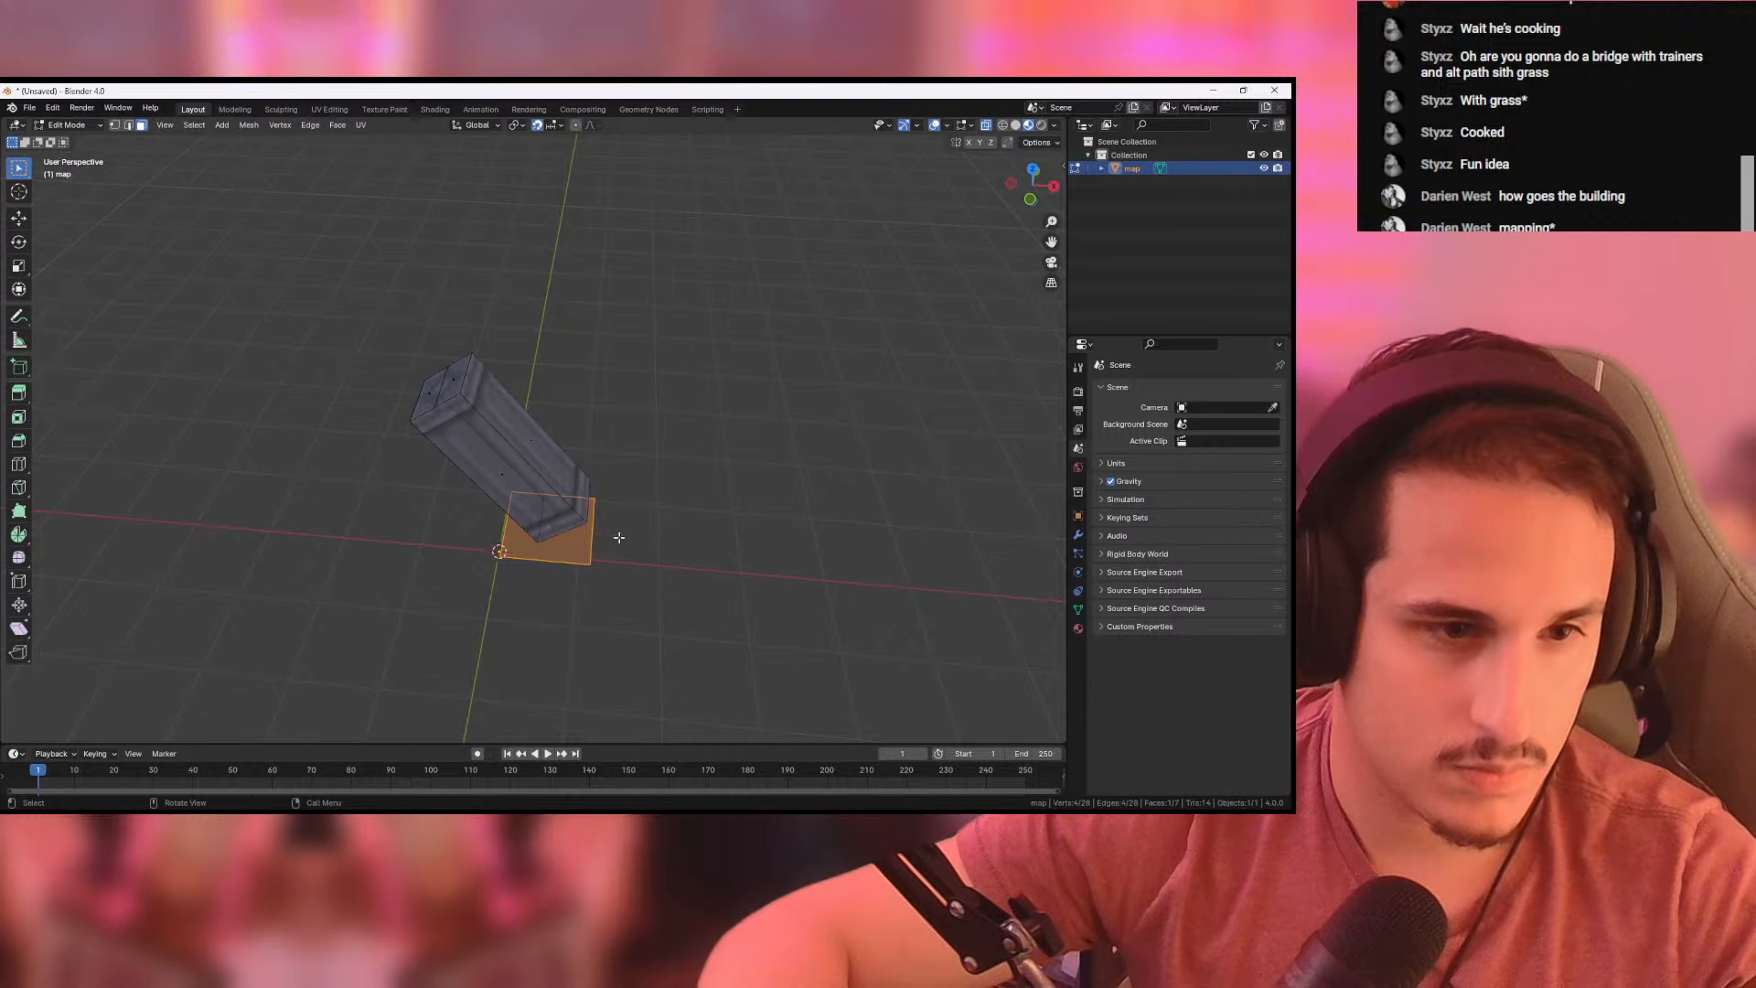
key("KP_7")
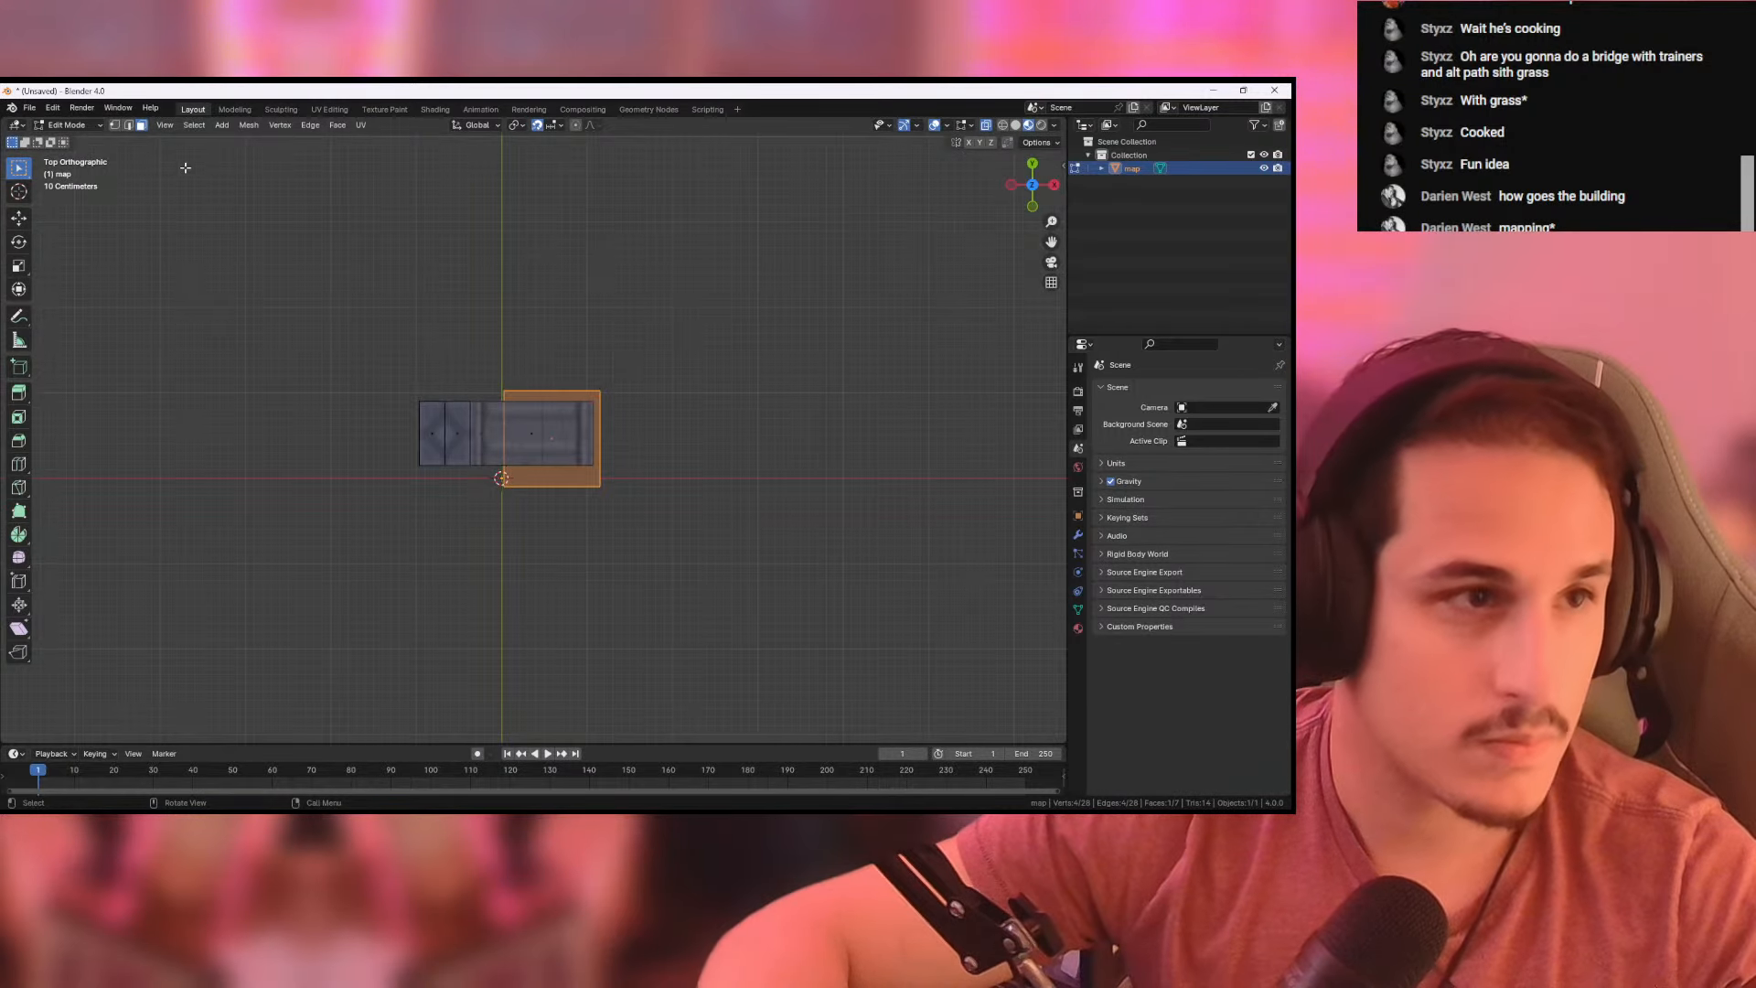
left_click(128, 126)
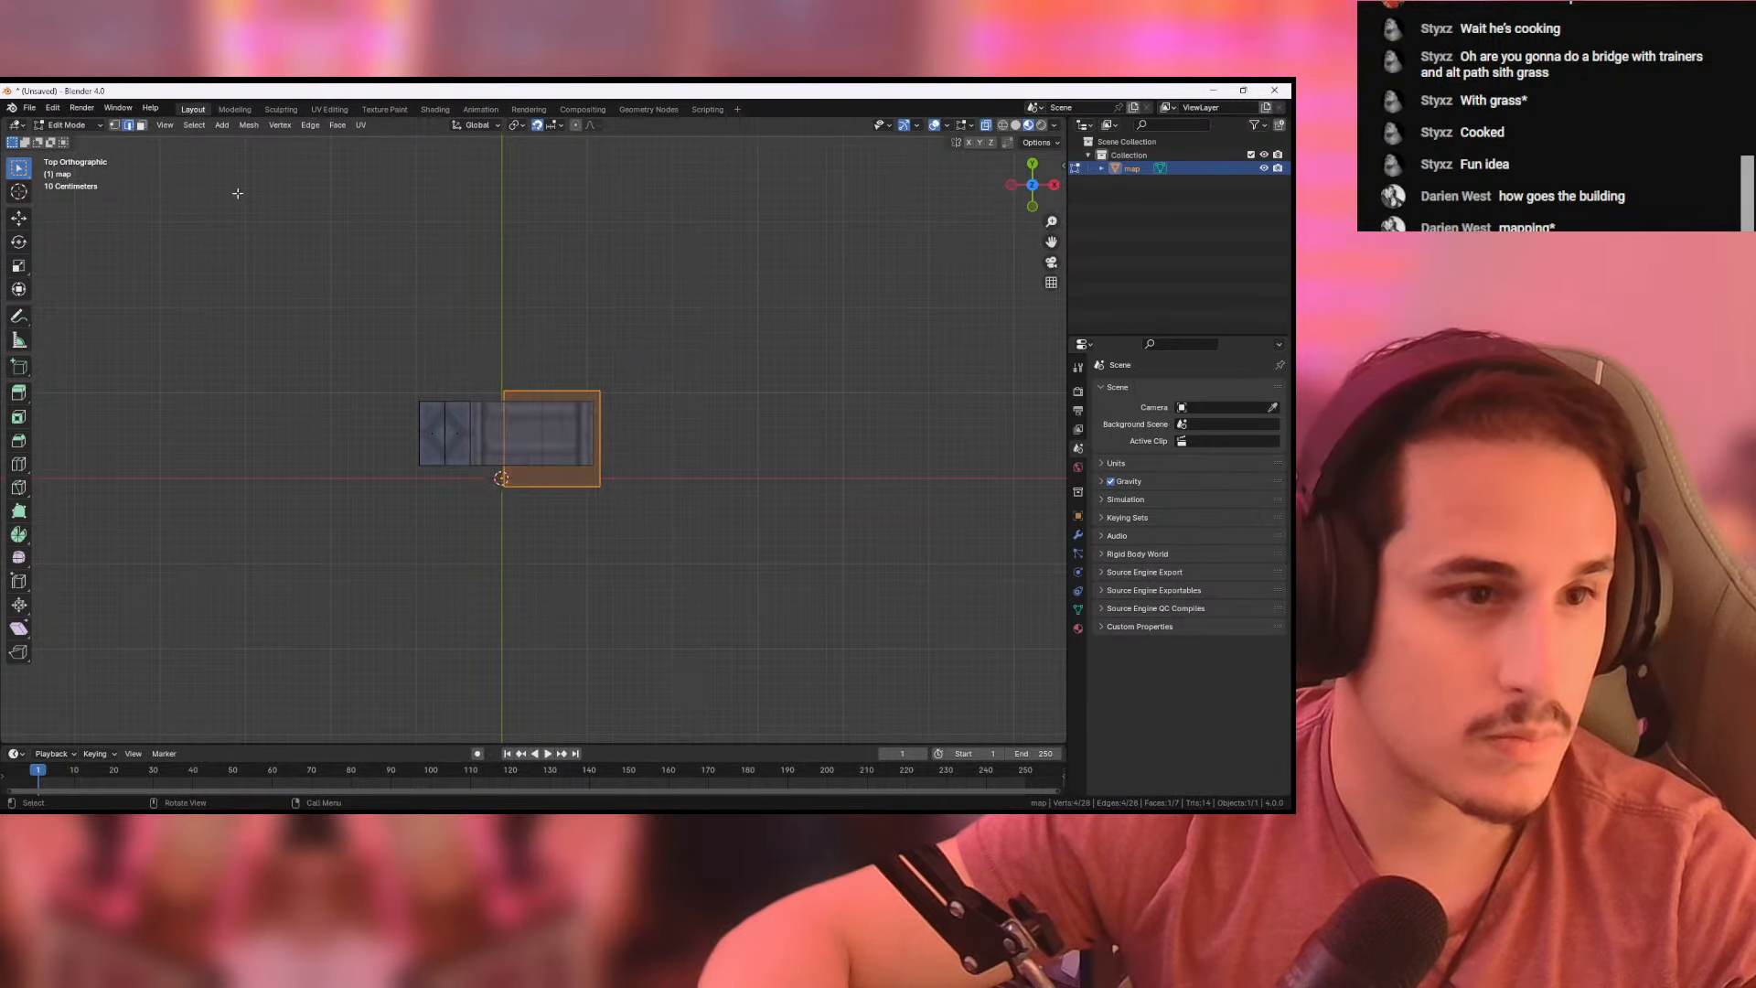
left_click(505, 471)
middle_click_drag(597, 534, 600, 474)
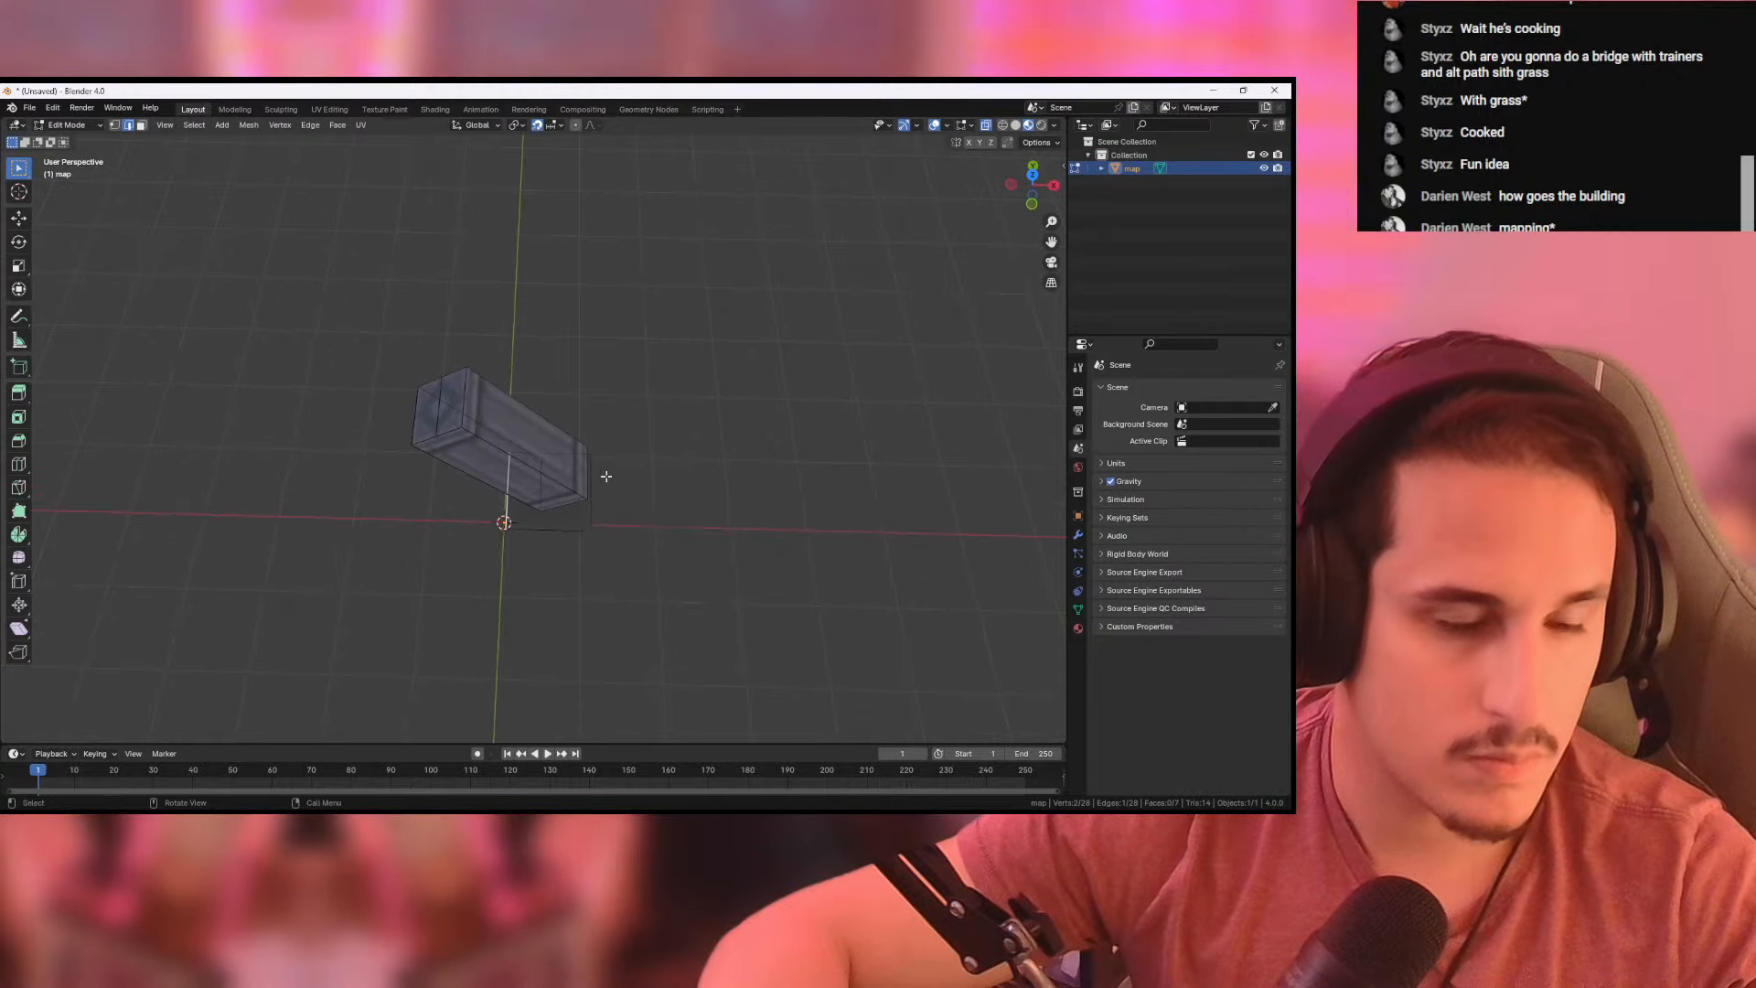
left_click(1033, 175)
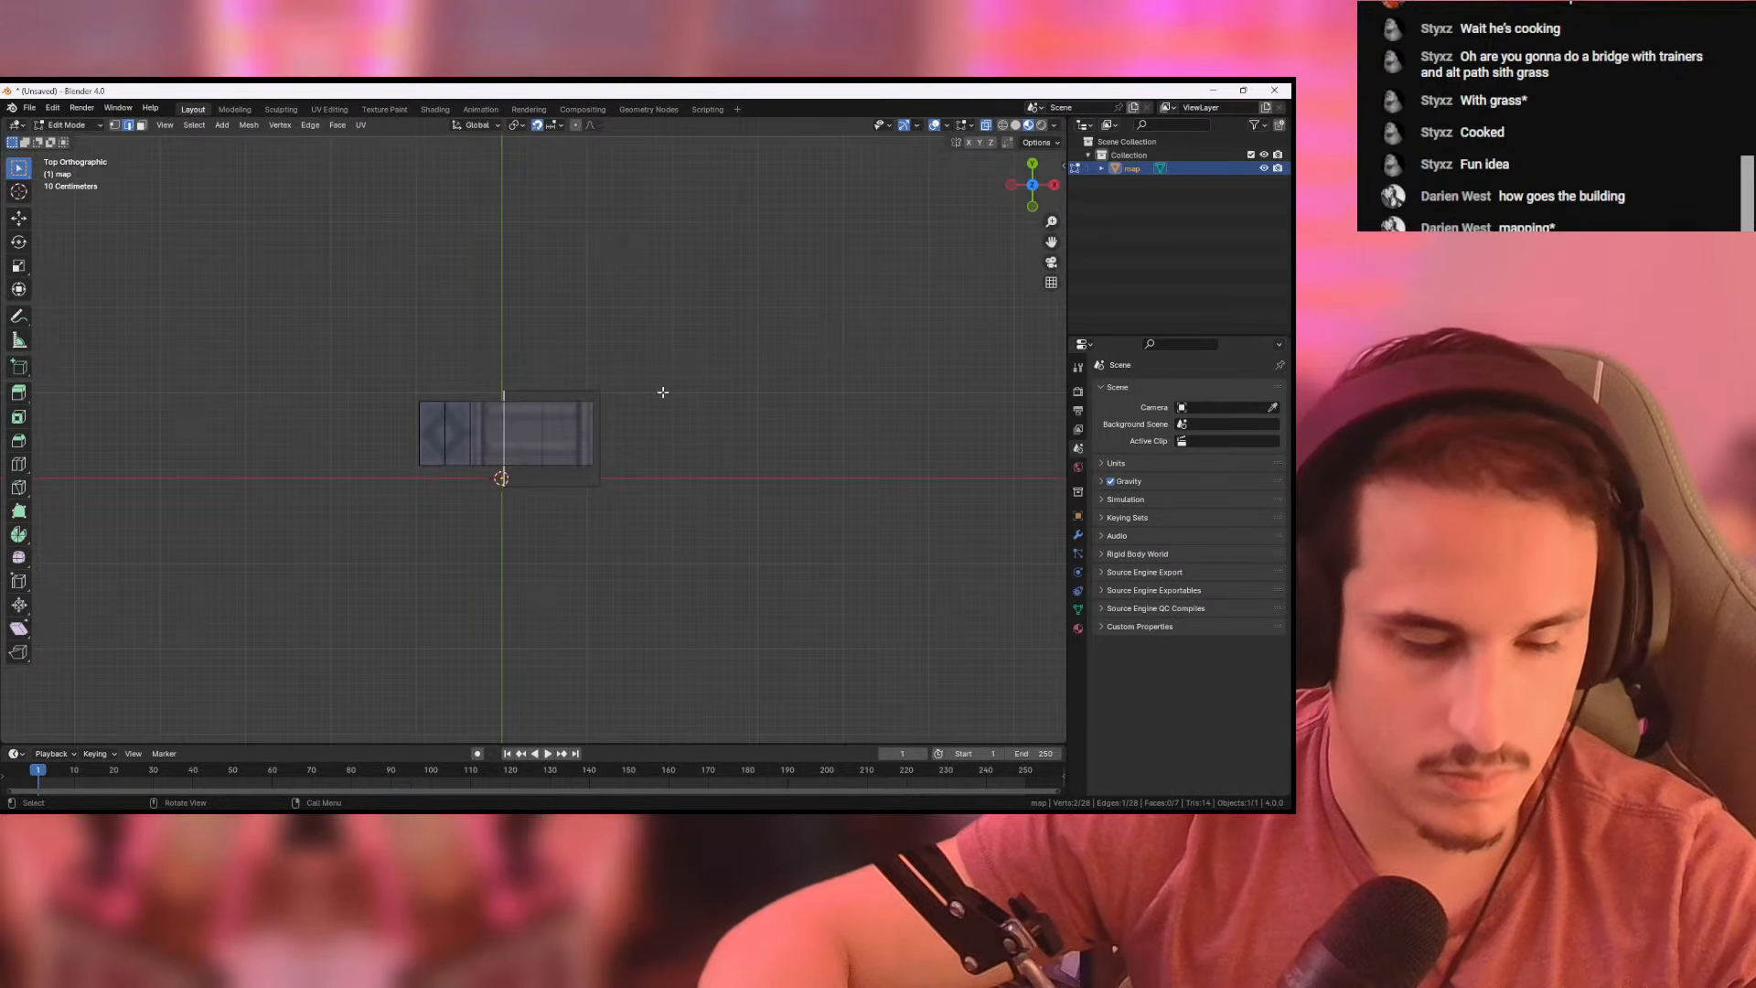
key("g")
left_click(572, 389)
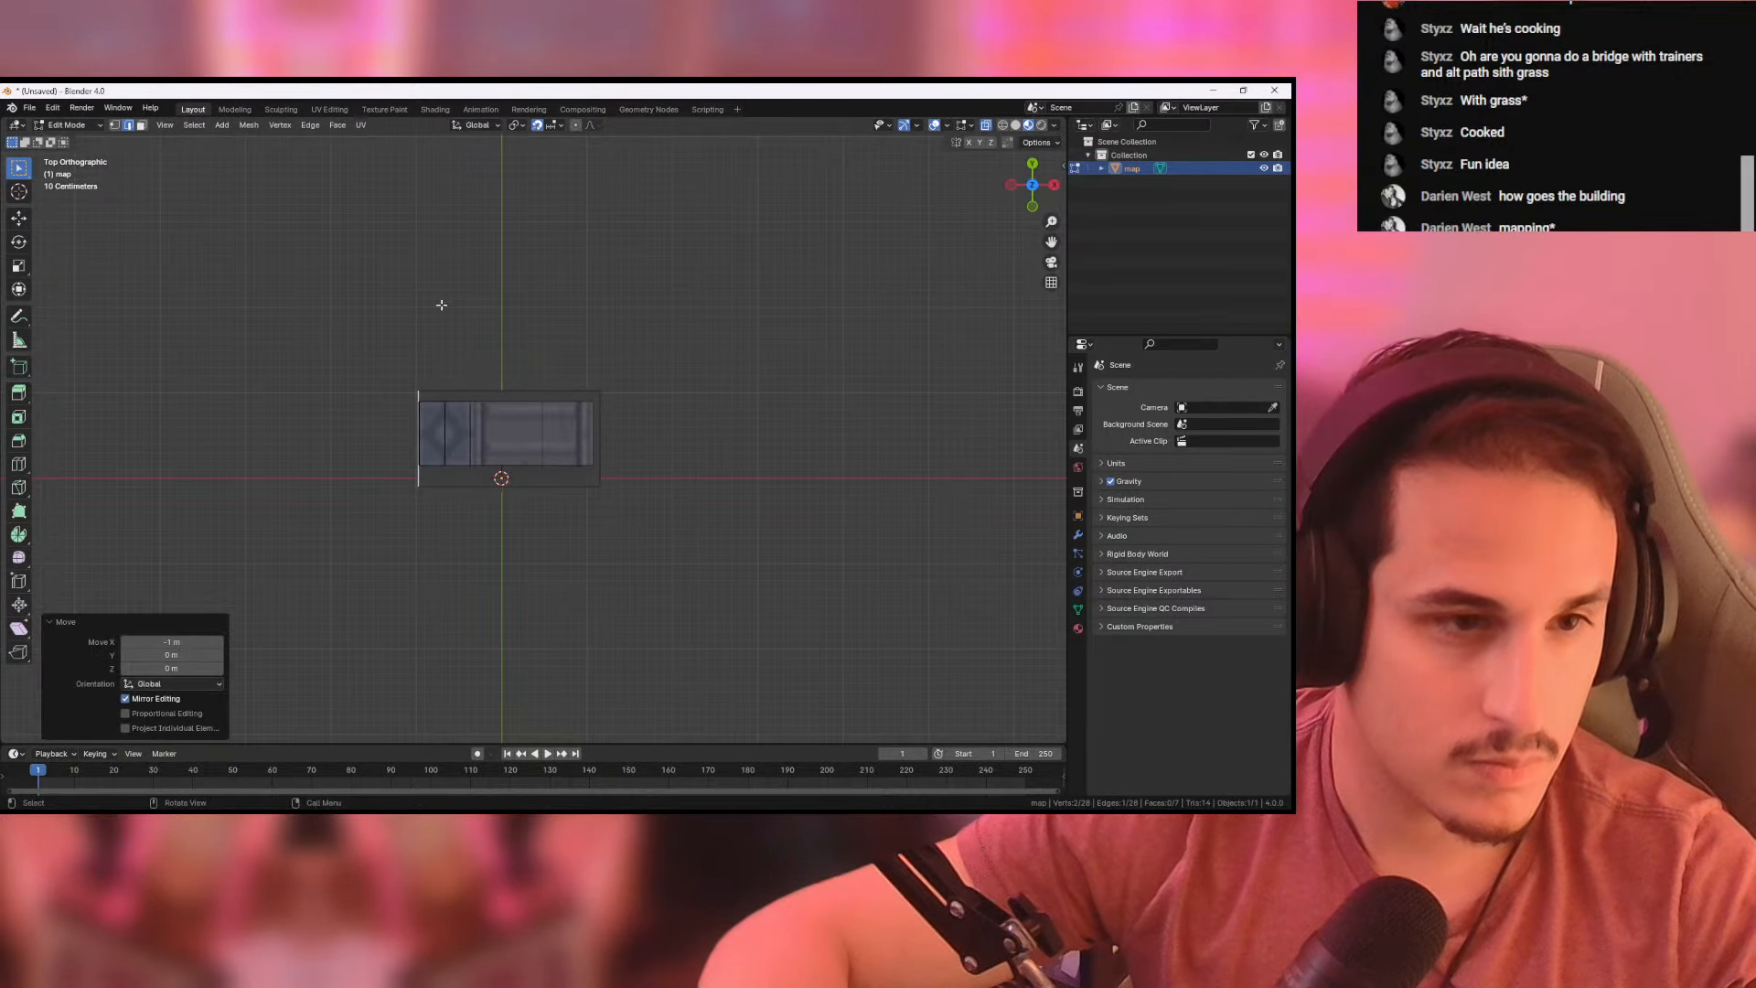
middle_click_drag(682, 404, 578, 362)
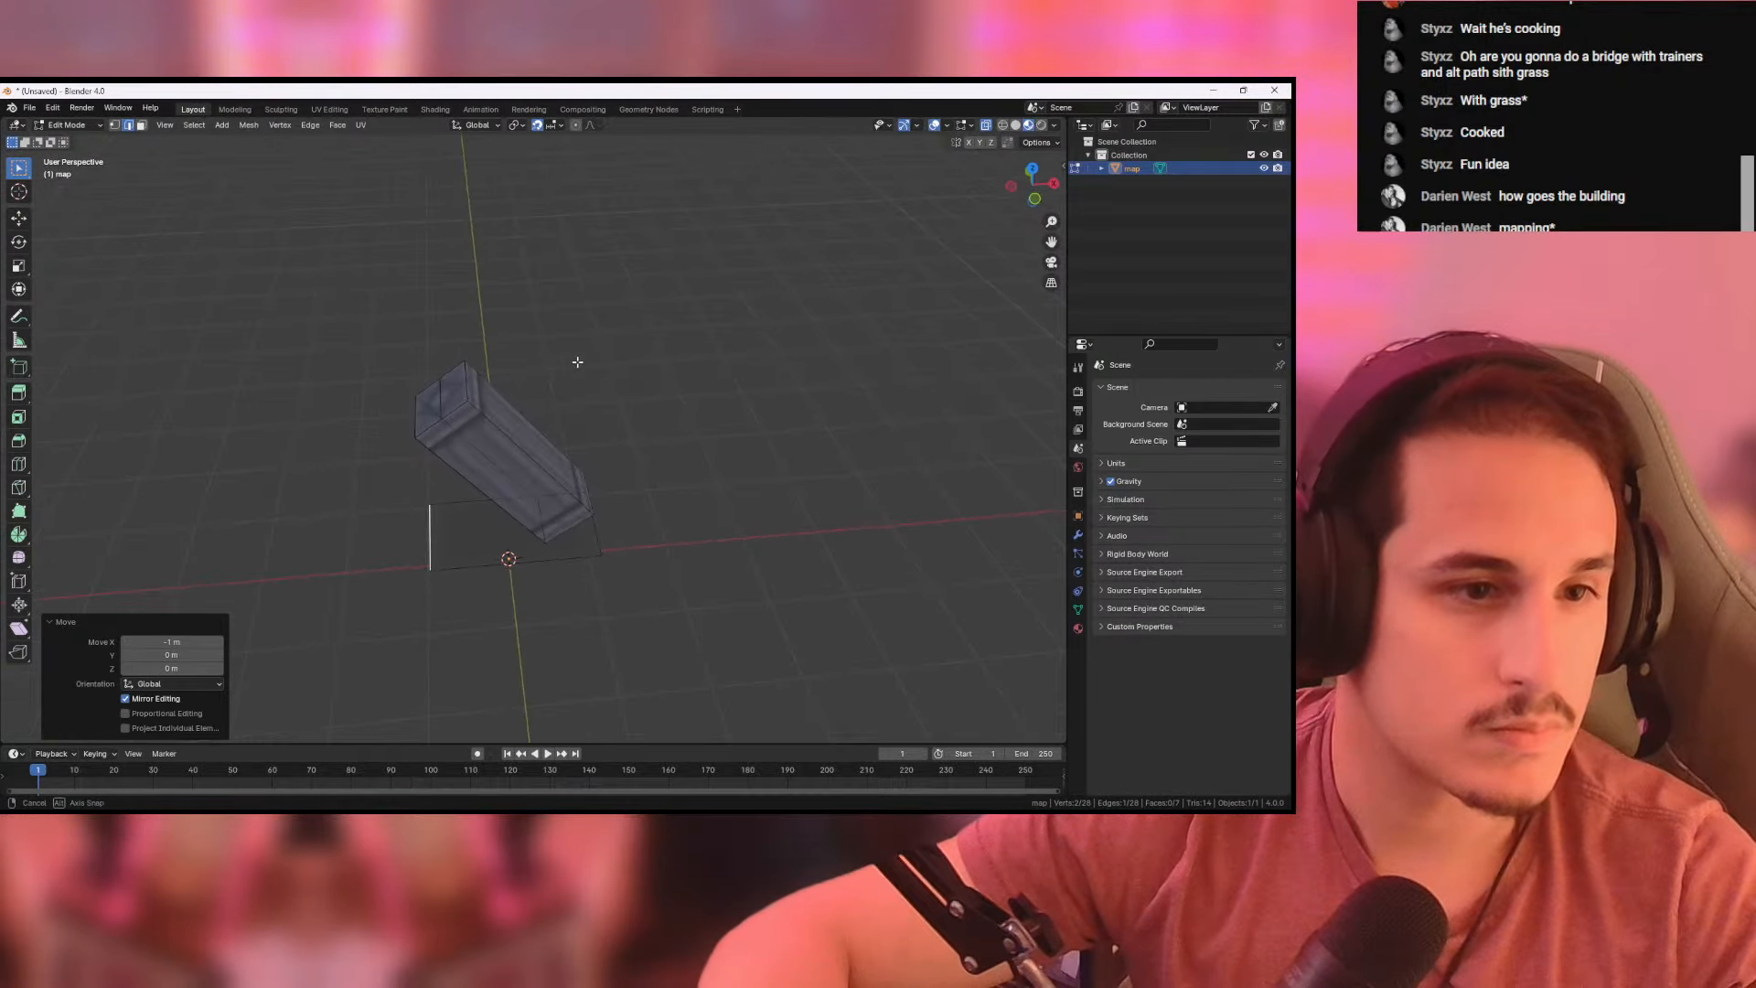
- Export the model in Wavefront OBJ format as pillar_tilted.obj in the from Black 1 folder
left_click(32, 108)
mouse_move(65, 310)
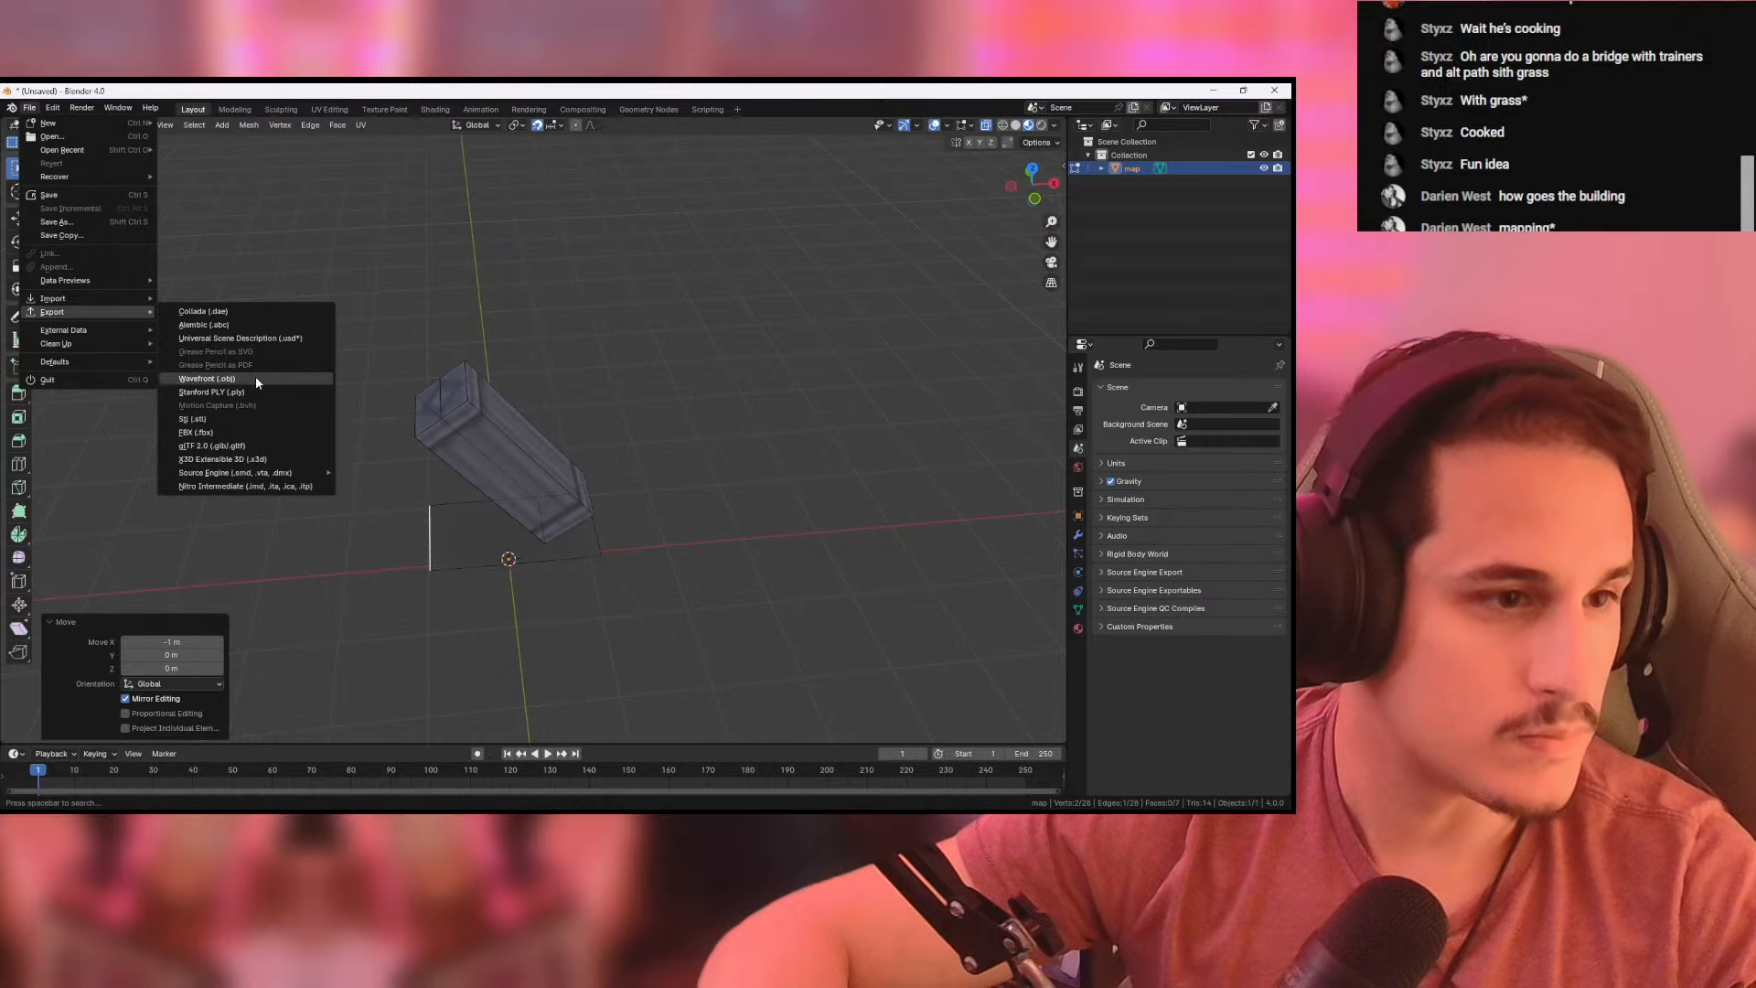
left_click(255, 378)
left_click(451, 638)
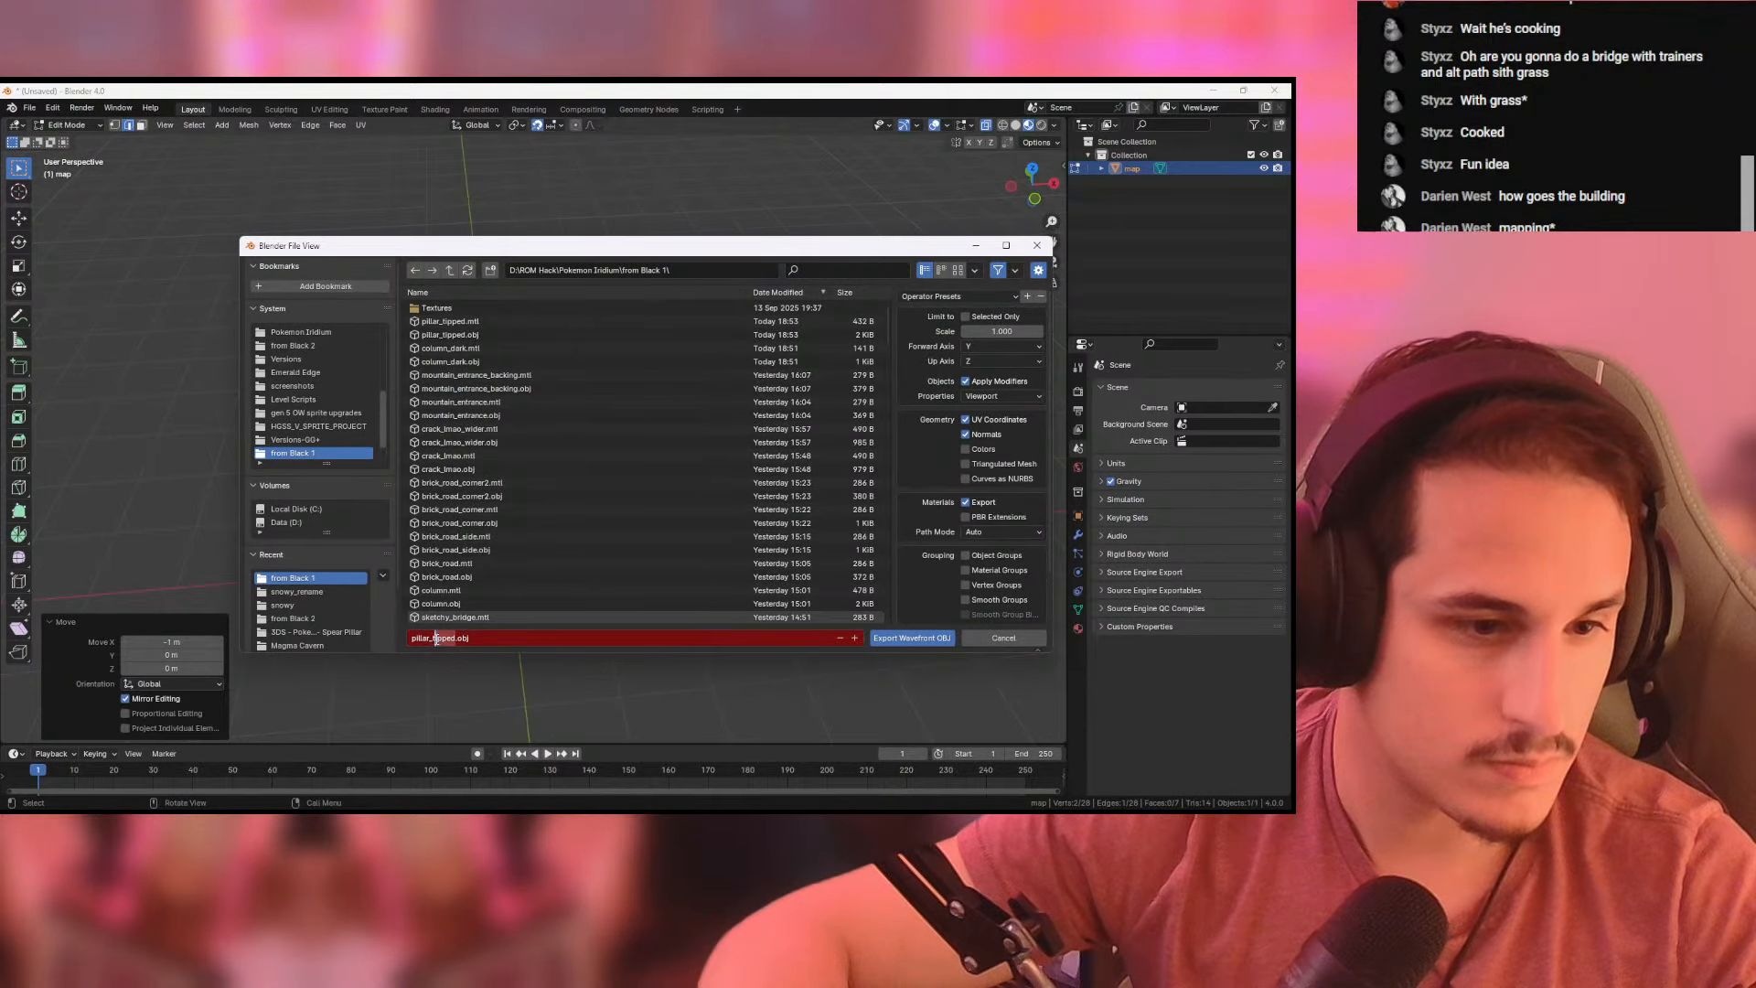
type("lted")
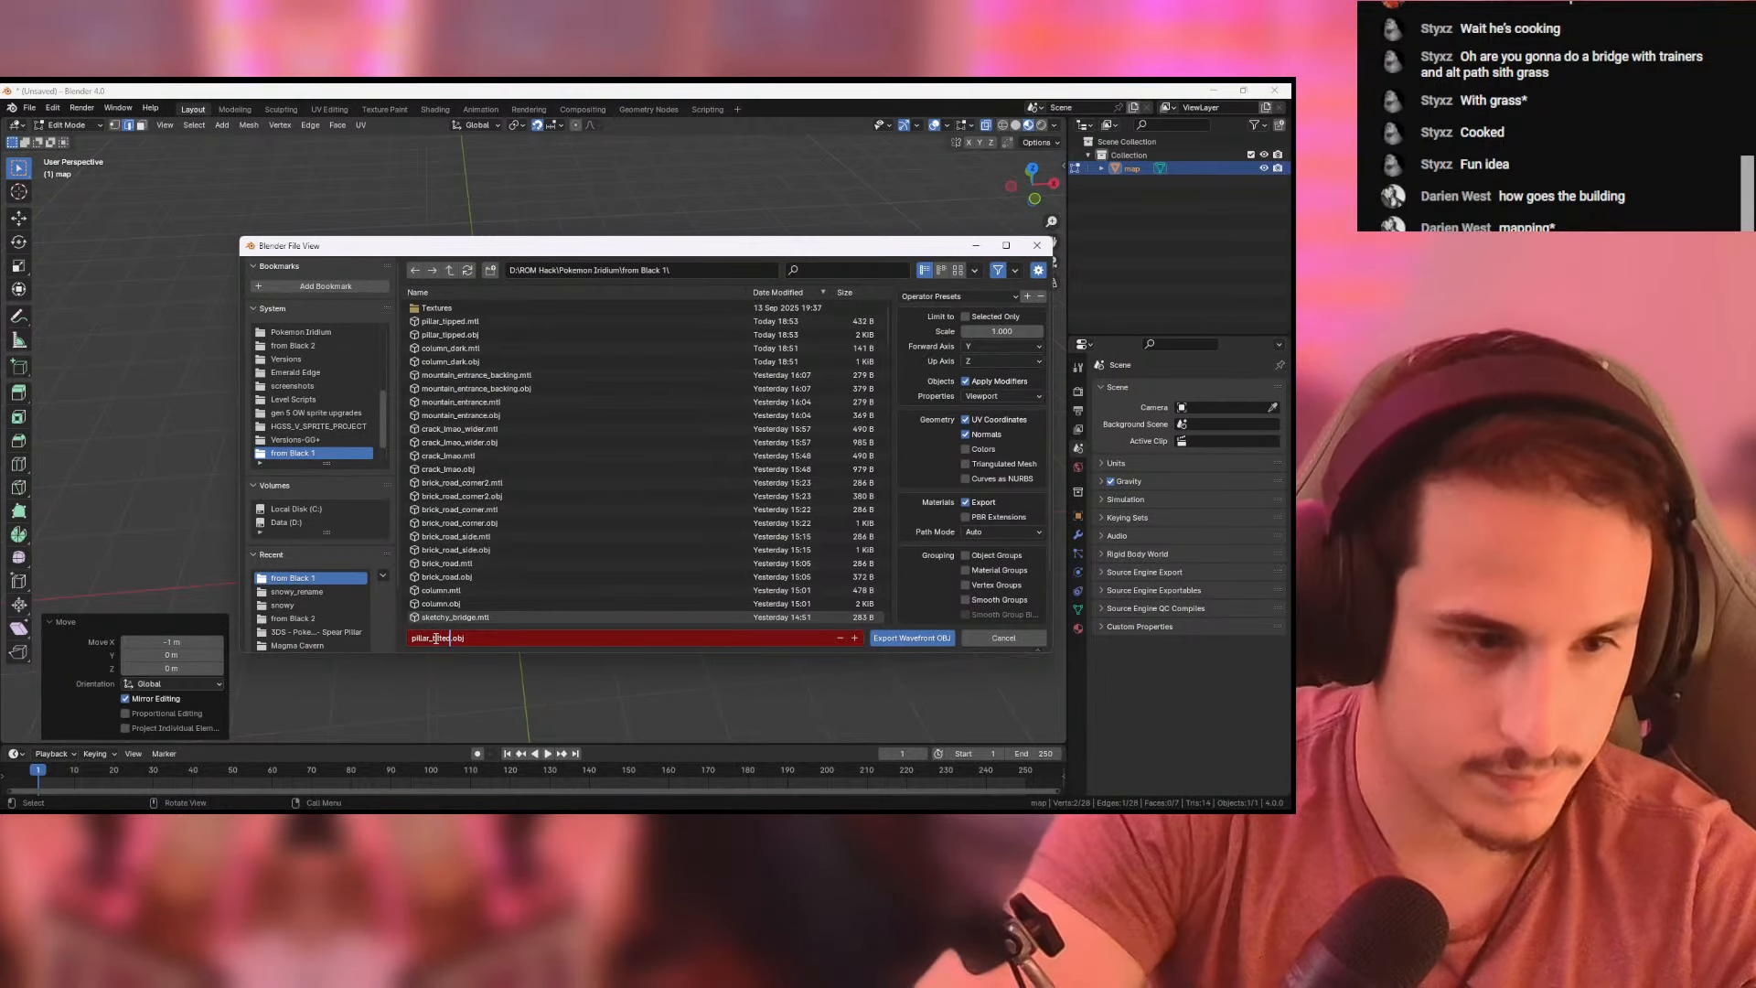
left_click(933, 637)
- Switch to Pokemon DS Map Studio and duplicate the pillar_tipped.obj tile in the tileset
key("alt+Tab")
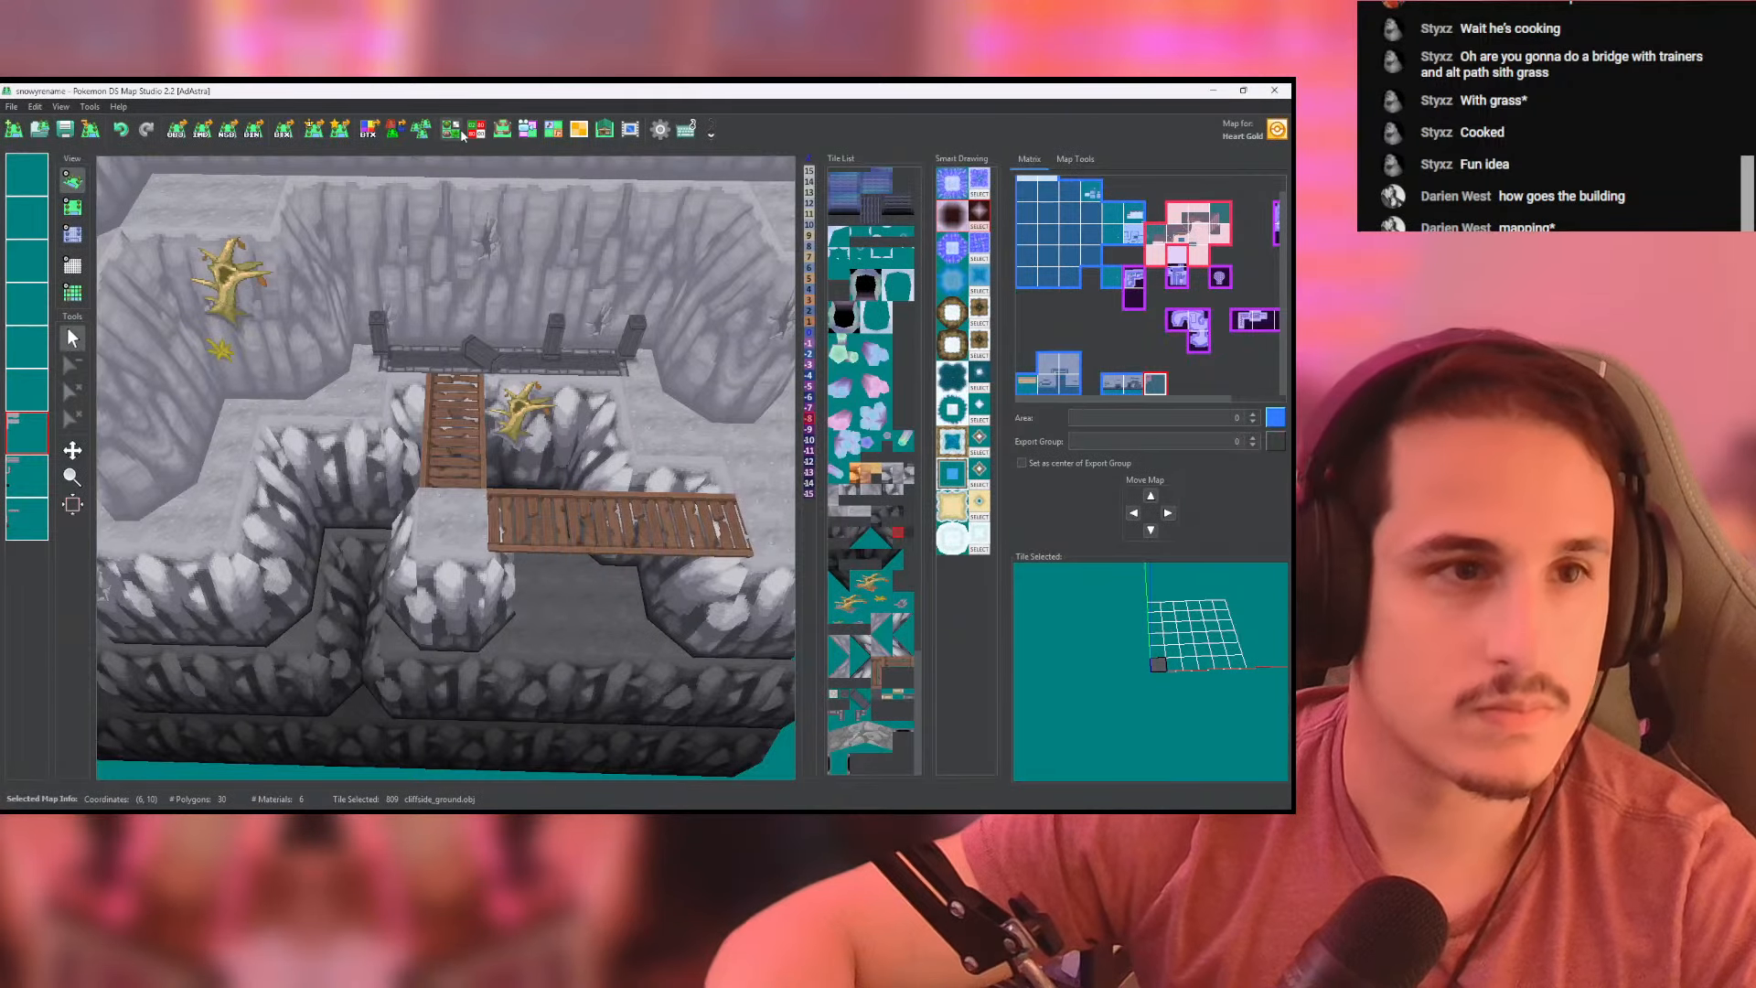
left_click(448, 131)
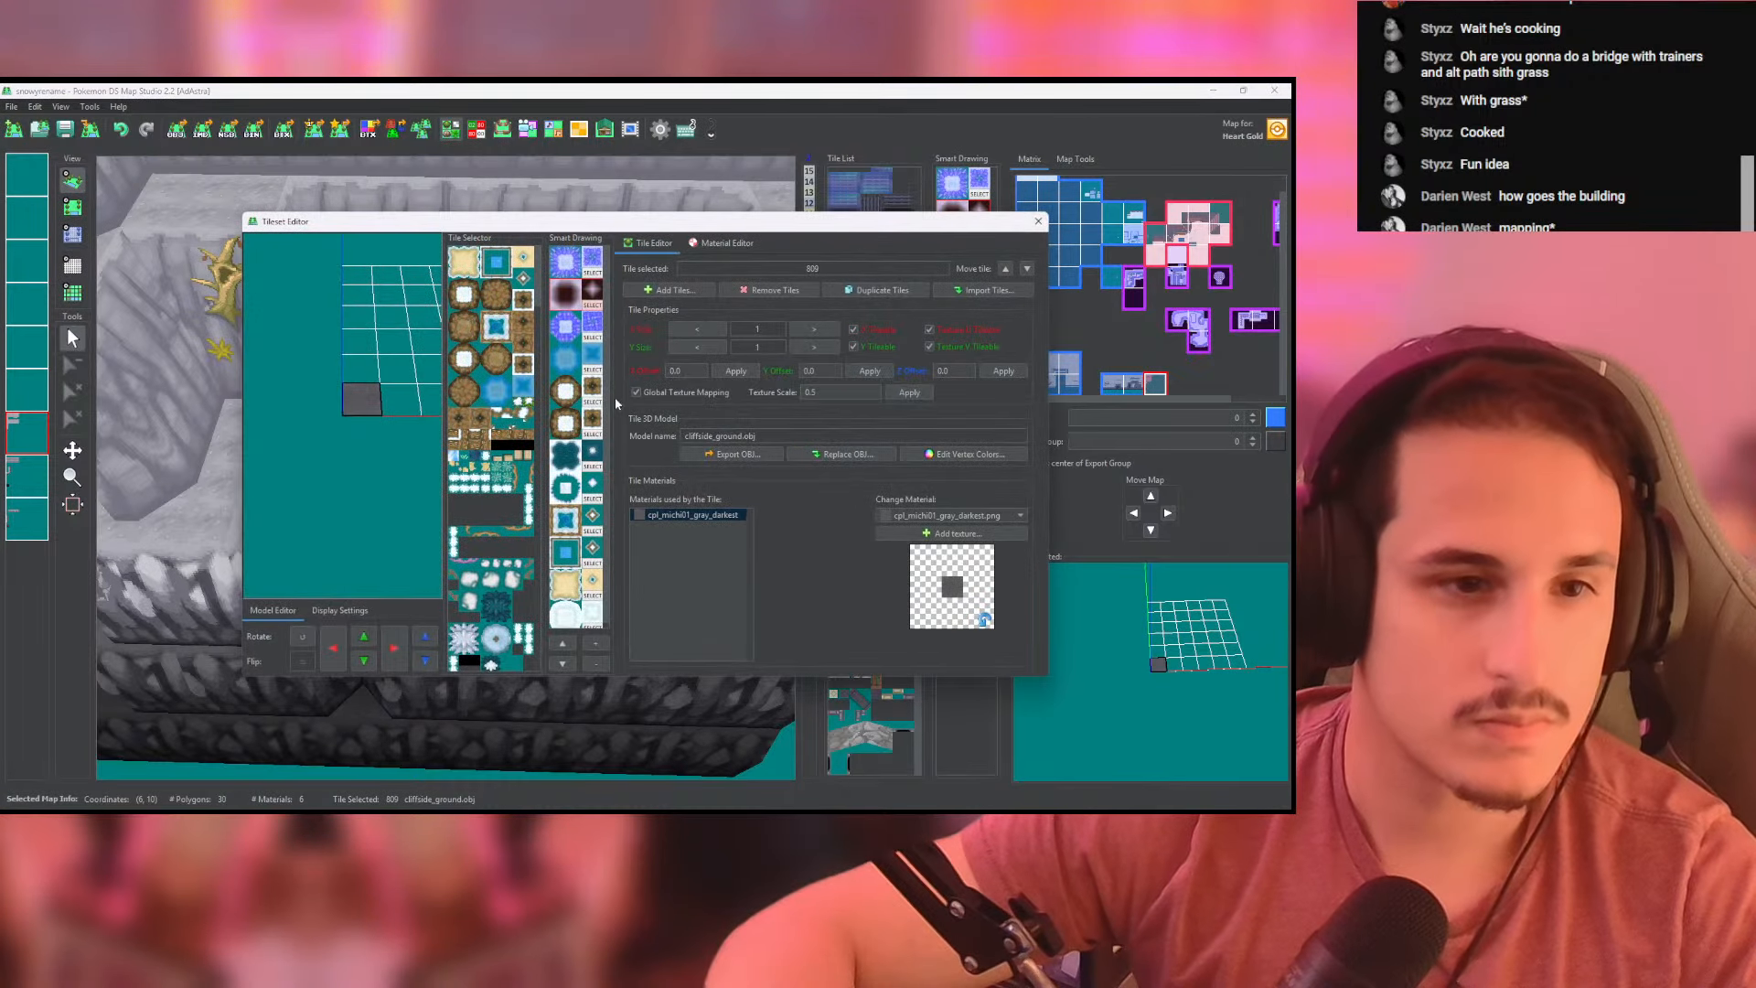
left_click(533, 268)
left_click_drag(537, 271, 536, 702)
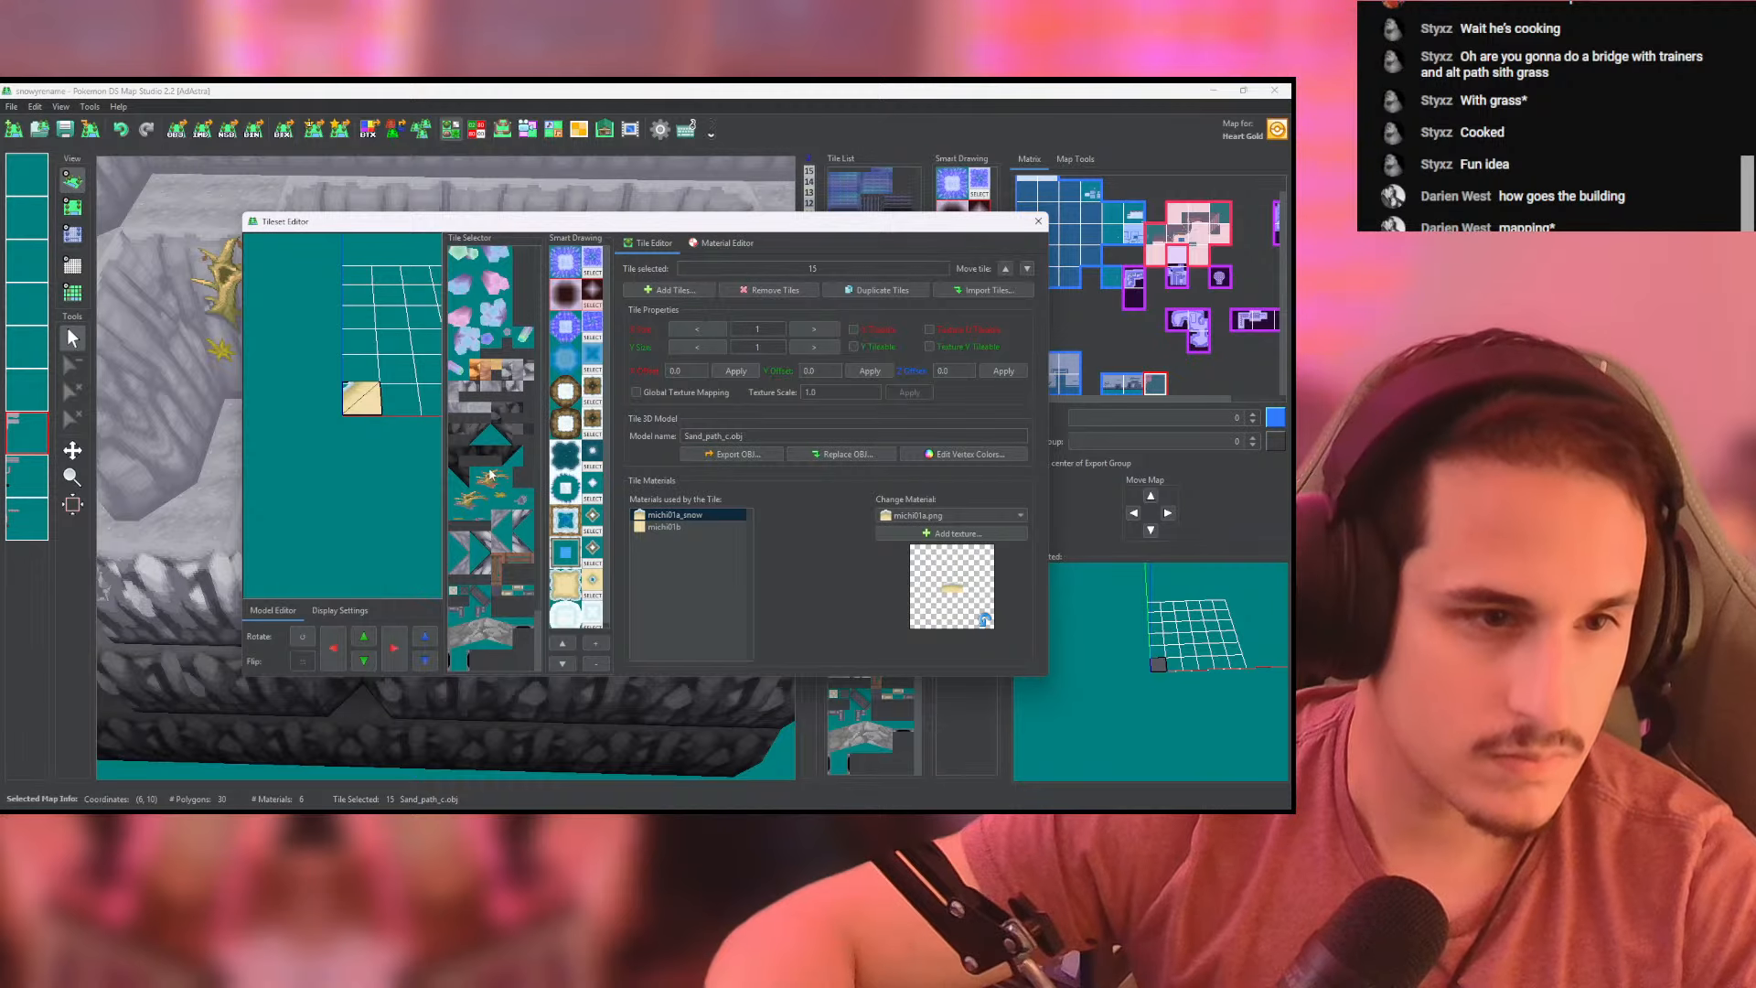
left_click(476, 599)
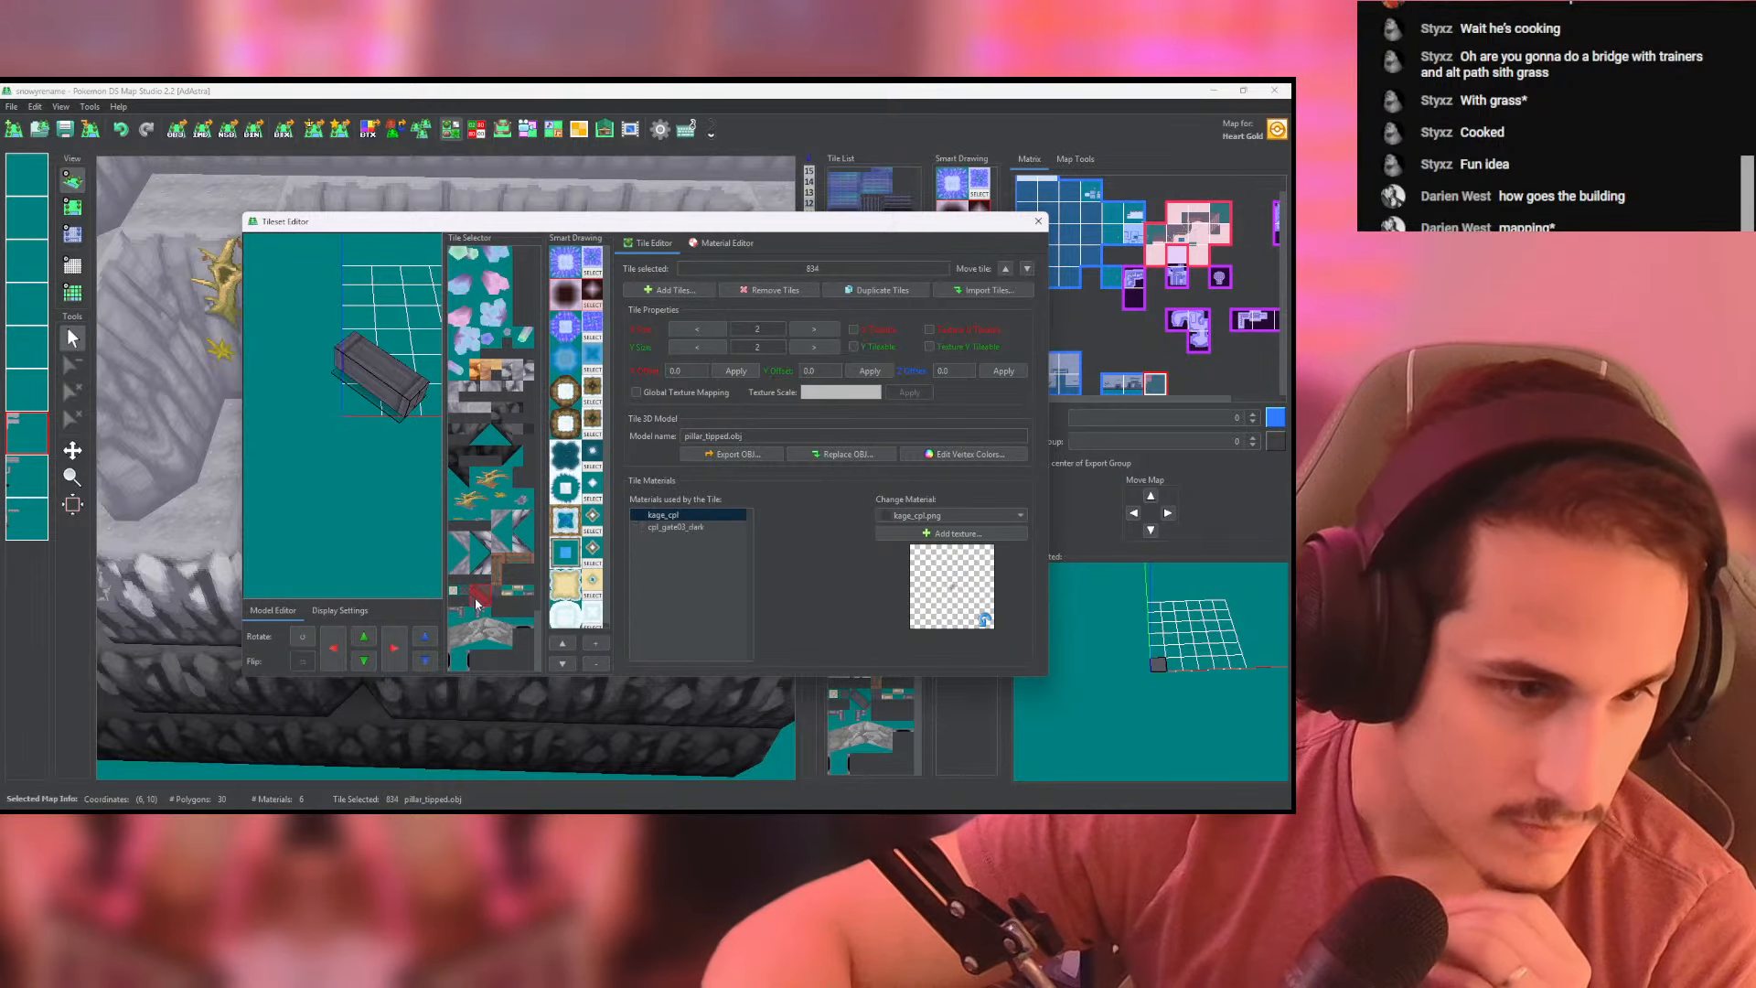
left_click(864, 292)
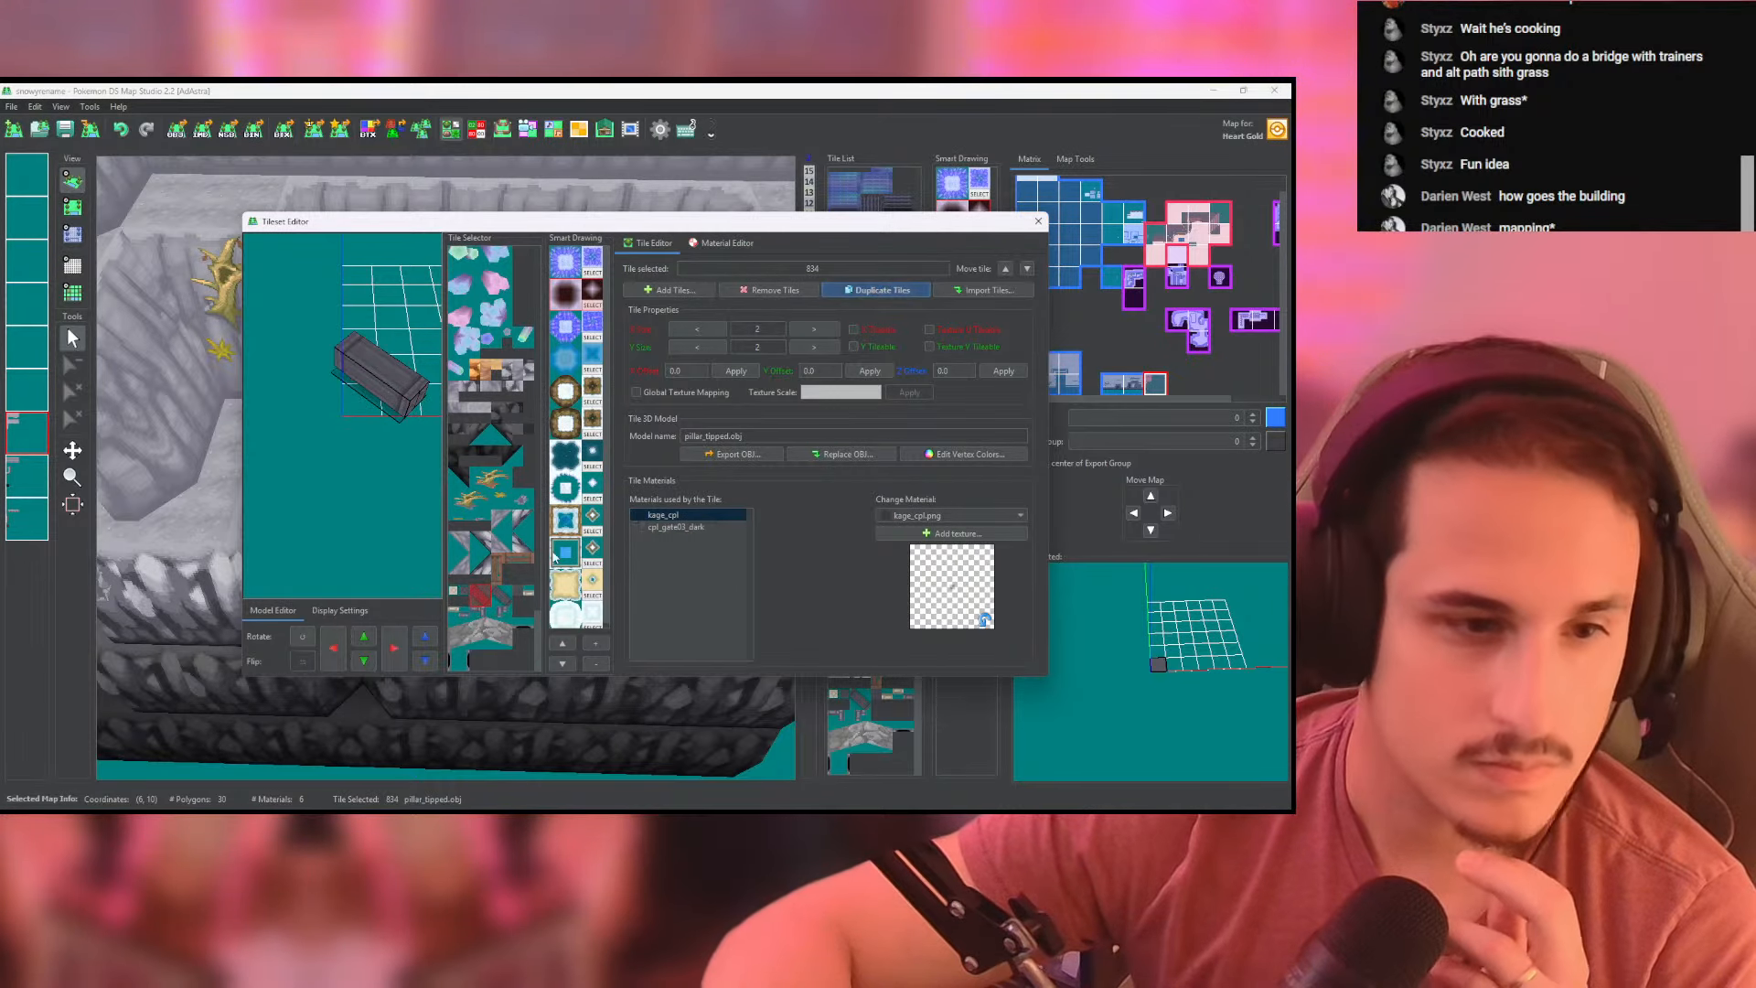
- Replace the duplicated tile's model with the newest exported file, pillar_tilted.obj
left_click(807, 455)
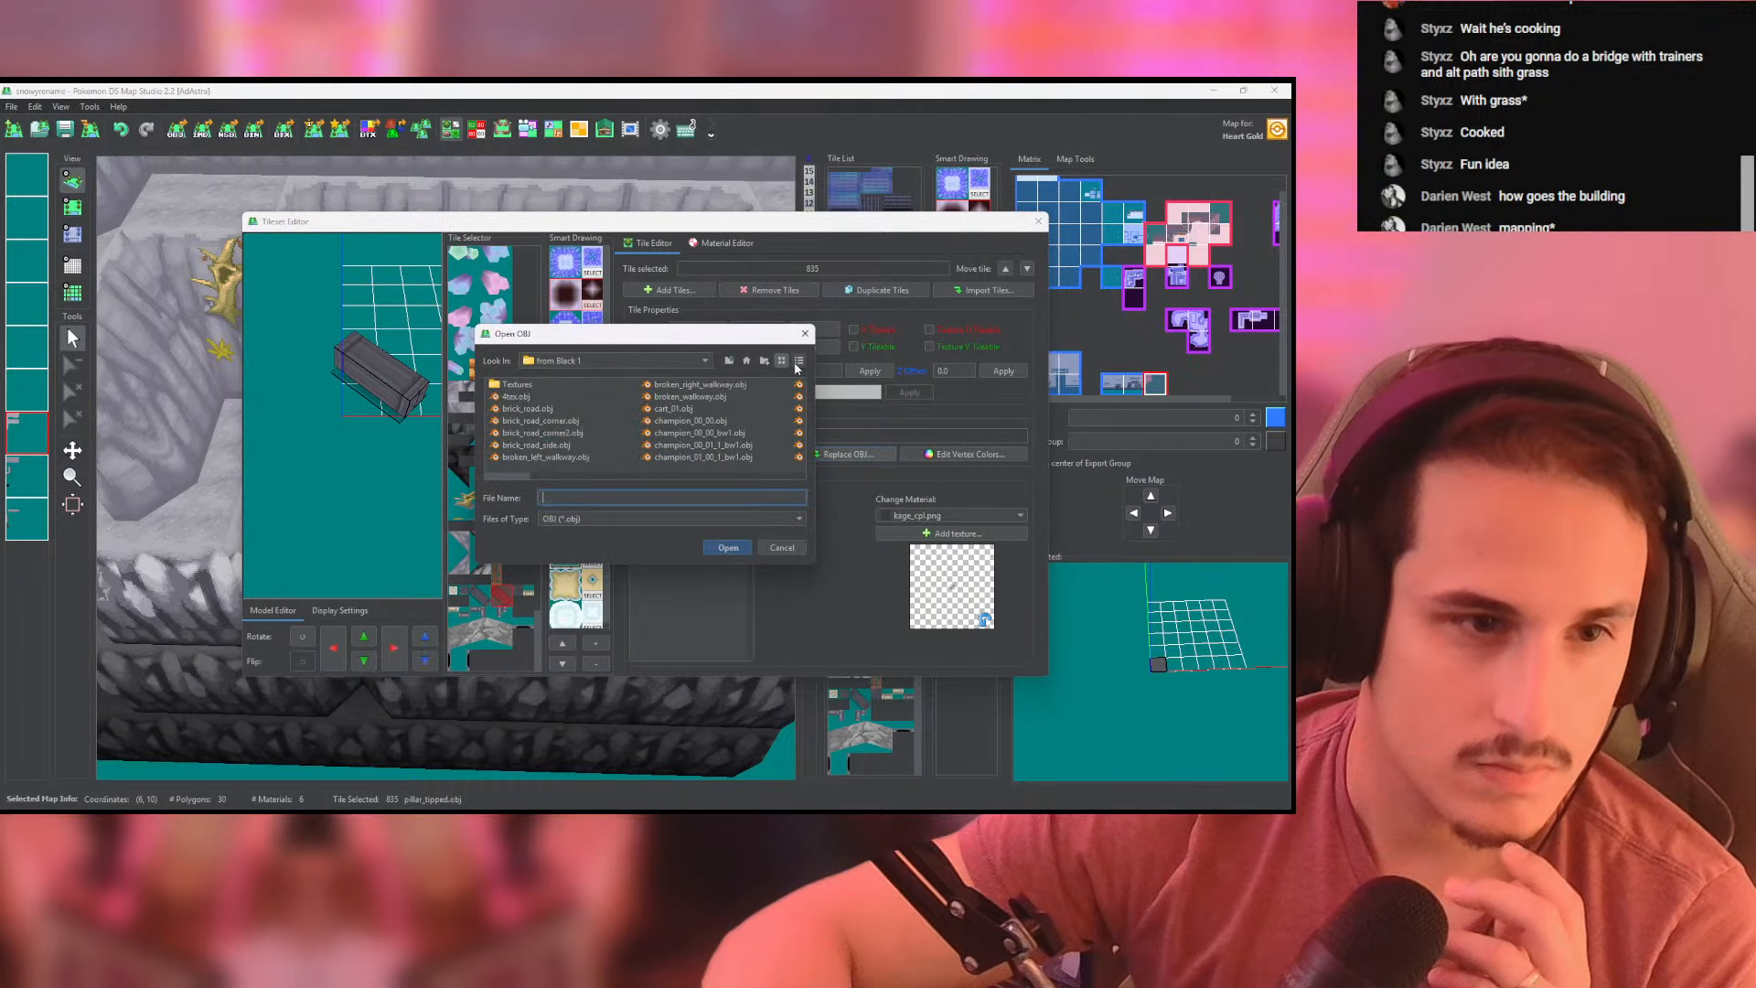
left_click(798, 360)
left_click(745, 386)
left_click(745, 386)
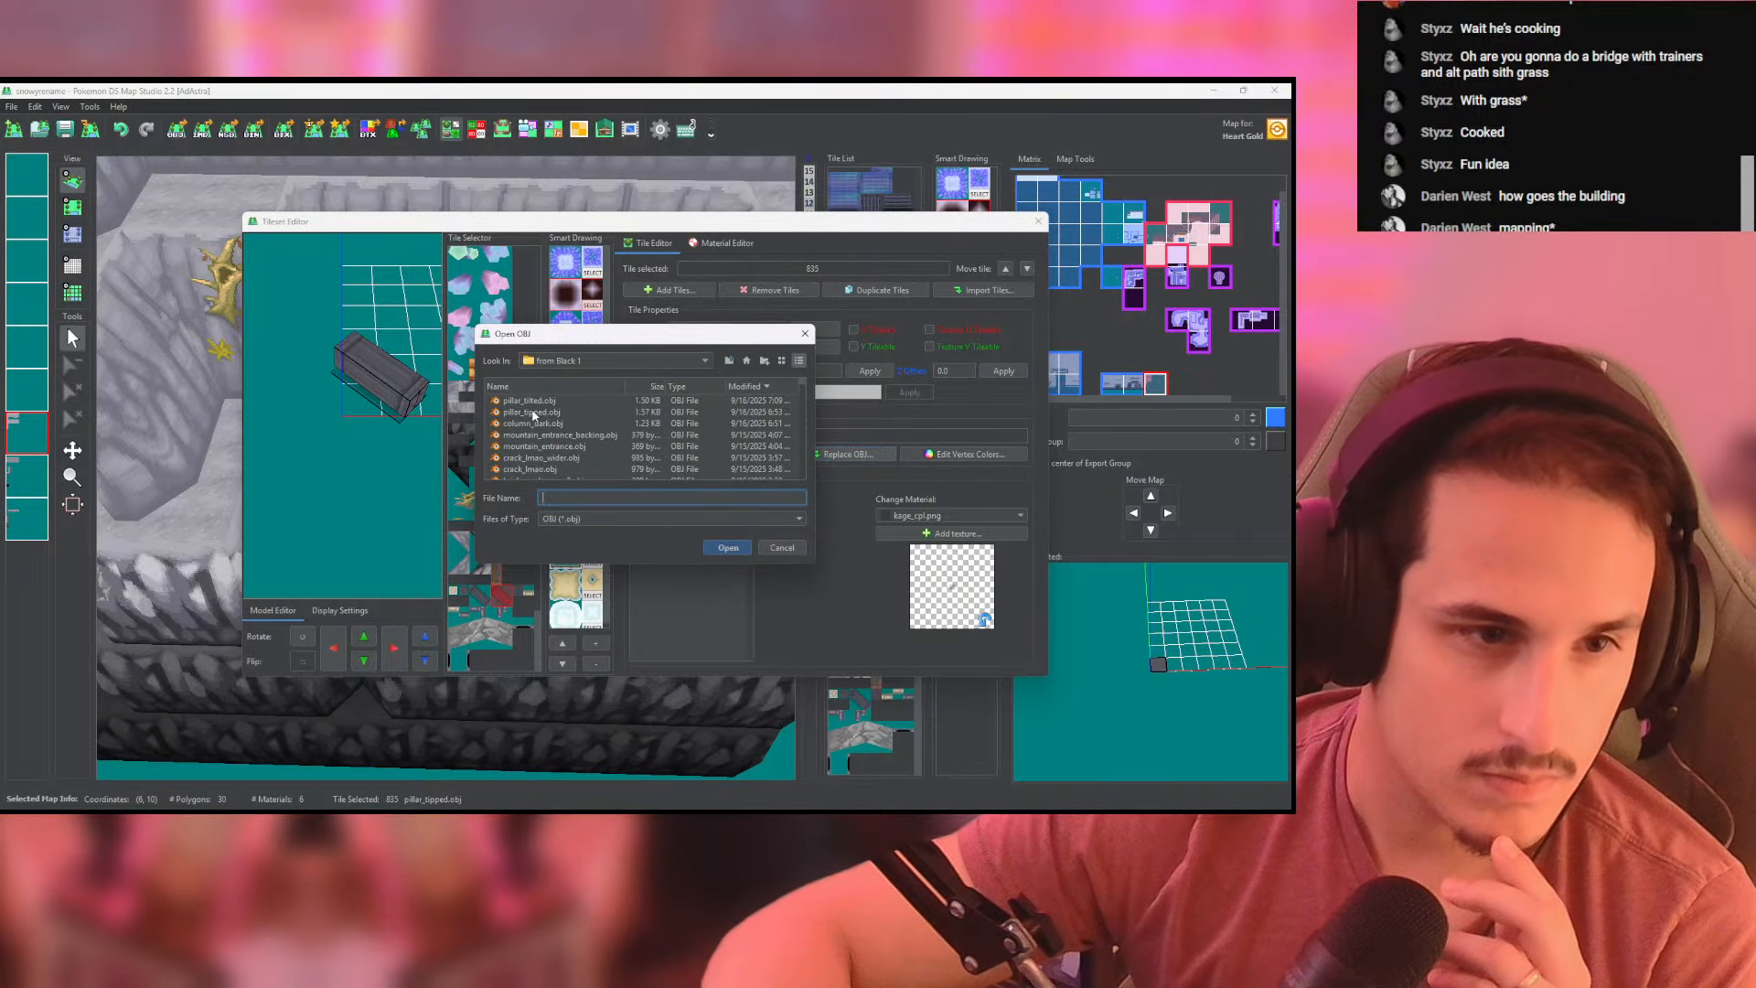
left_click(529, 401)
double_click(528, 400)
left_click(1040, 223)
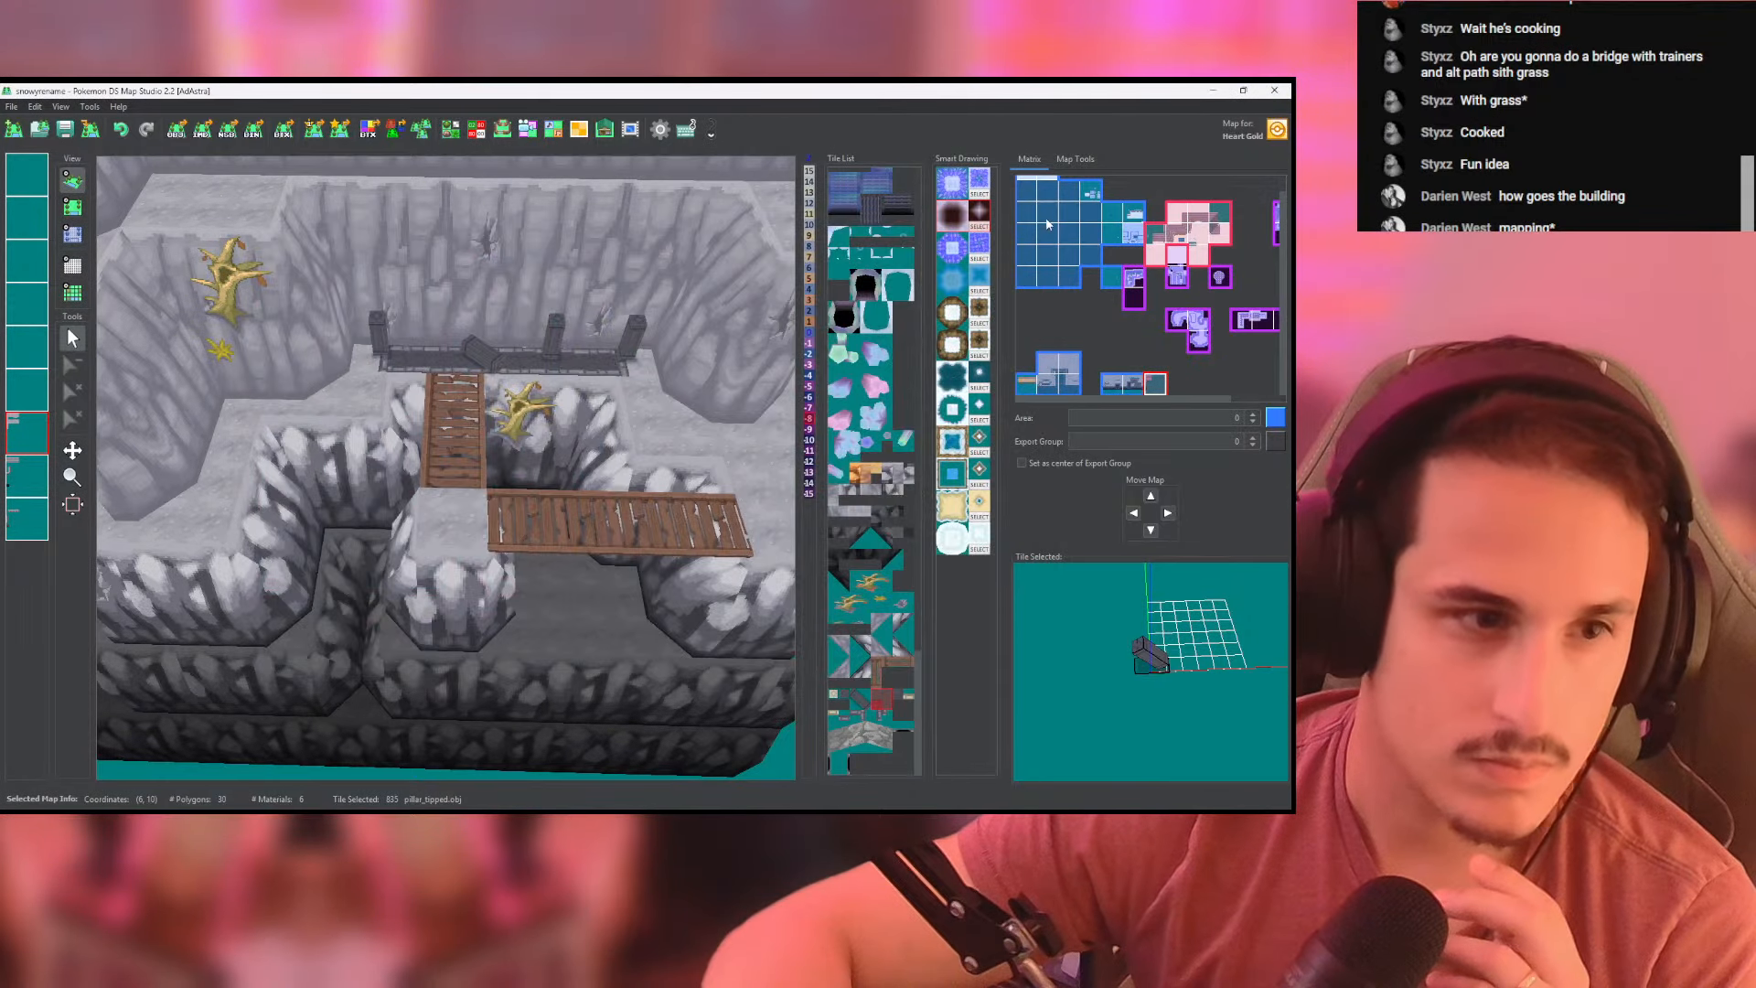
- Shift the tilted pillar model one unit in positive X inside its tile and set the tile's Y size to 1
left_click(450, 134)
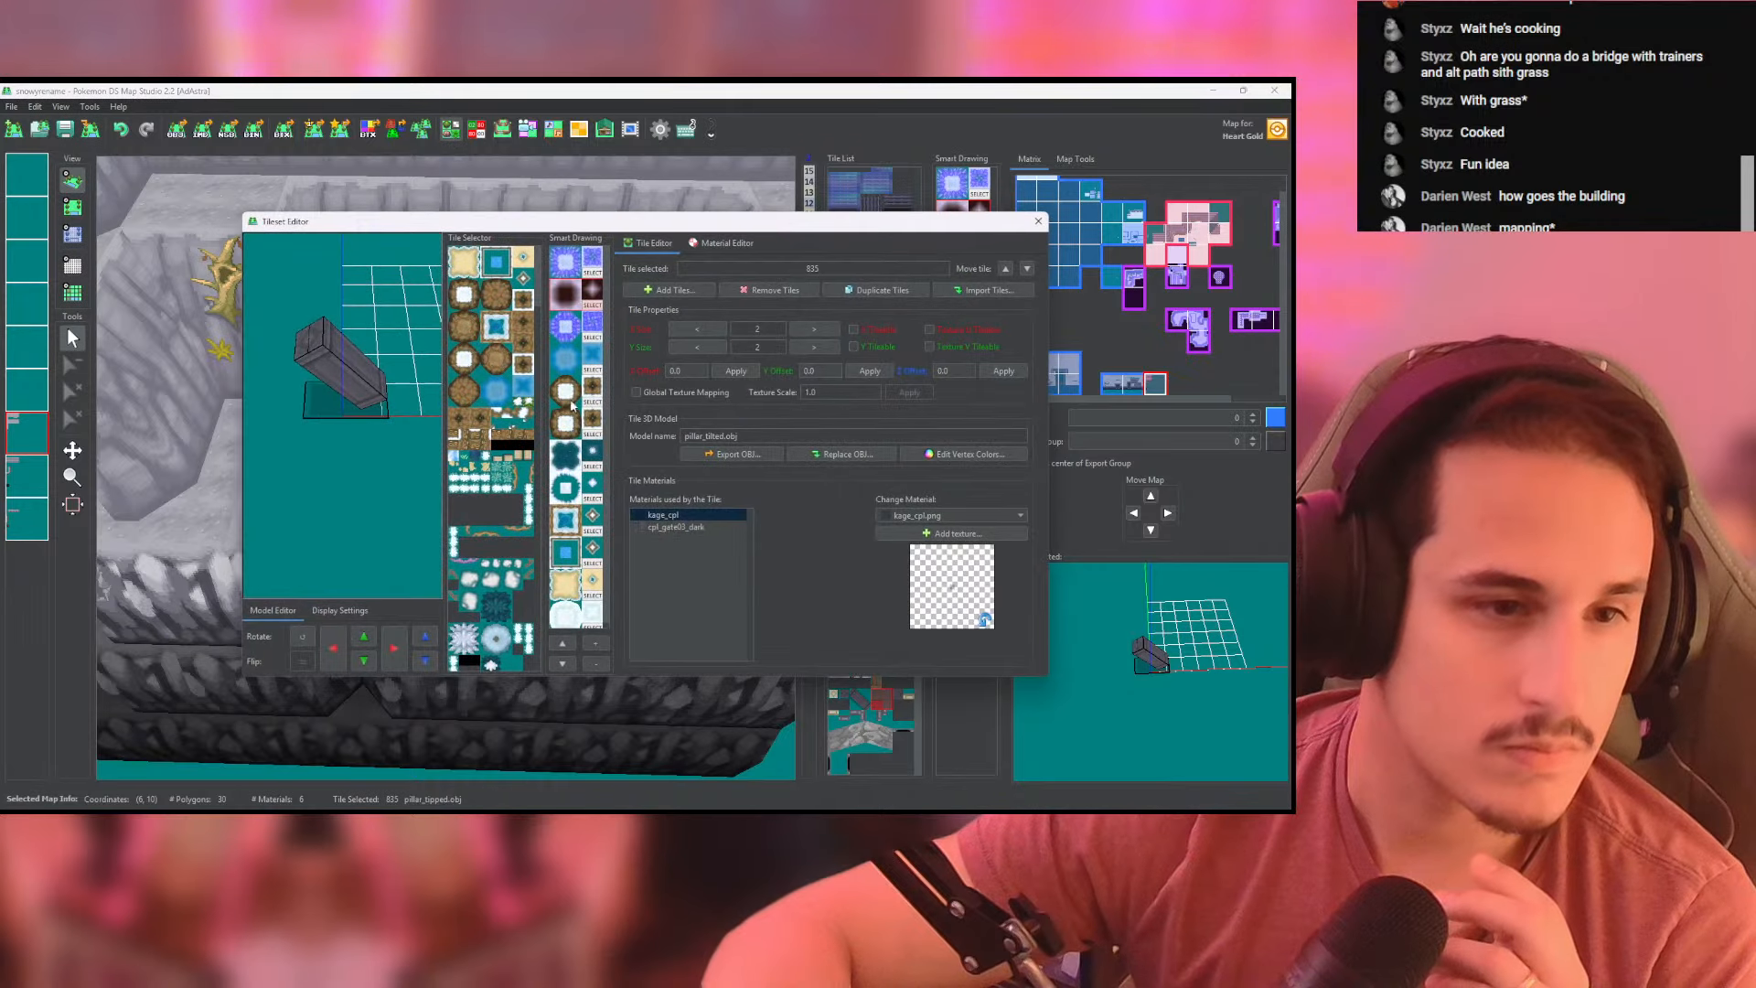
left_click(396, 645)
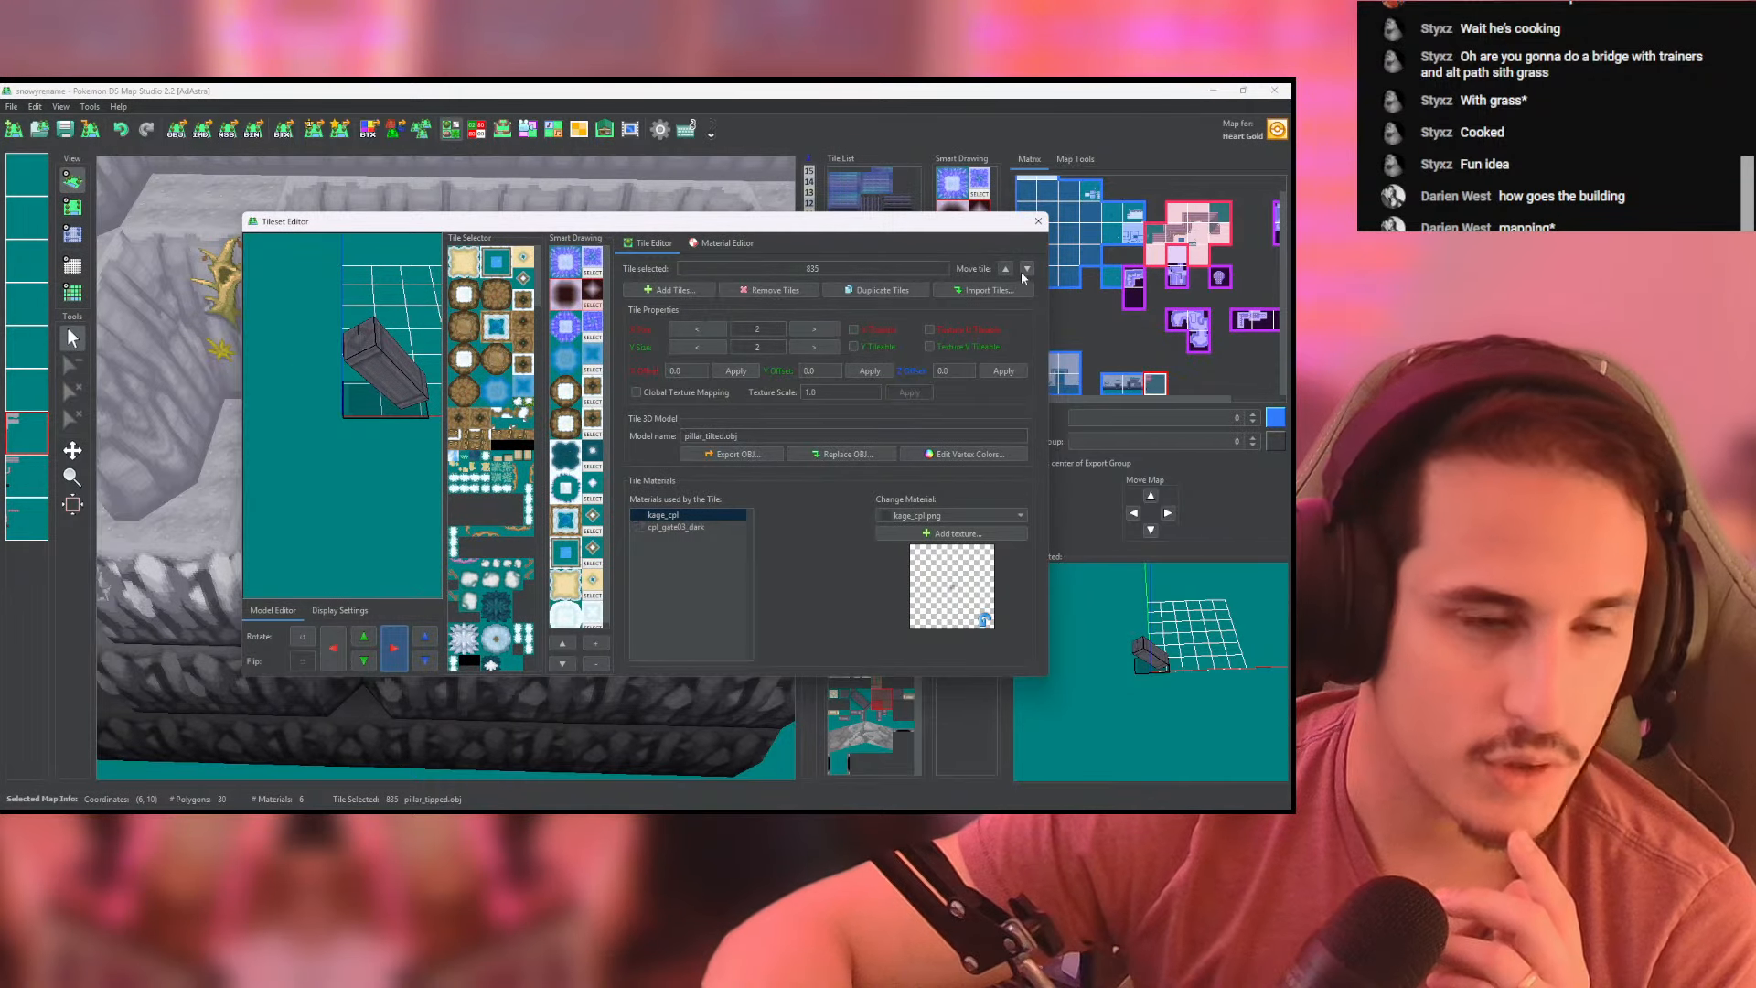
left_click(1040, 222)
left_click(81, 209)
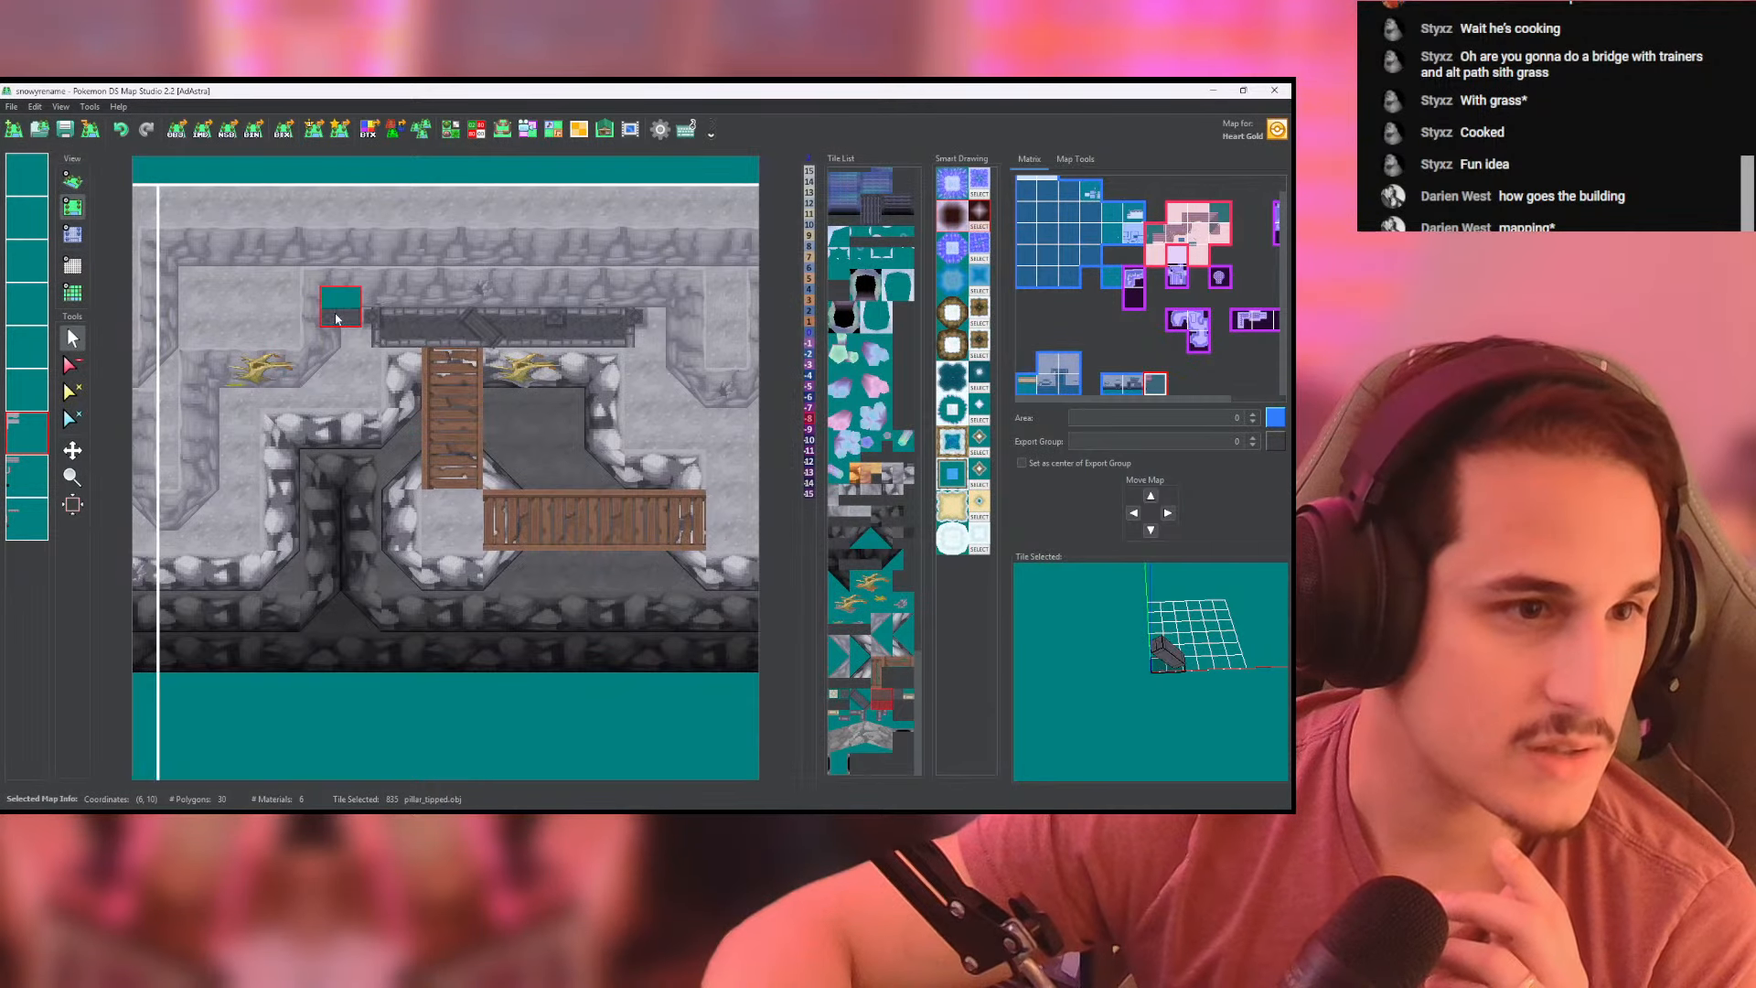
left_click(452, 131)
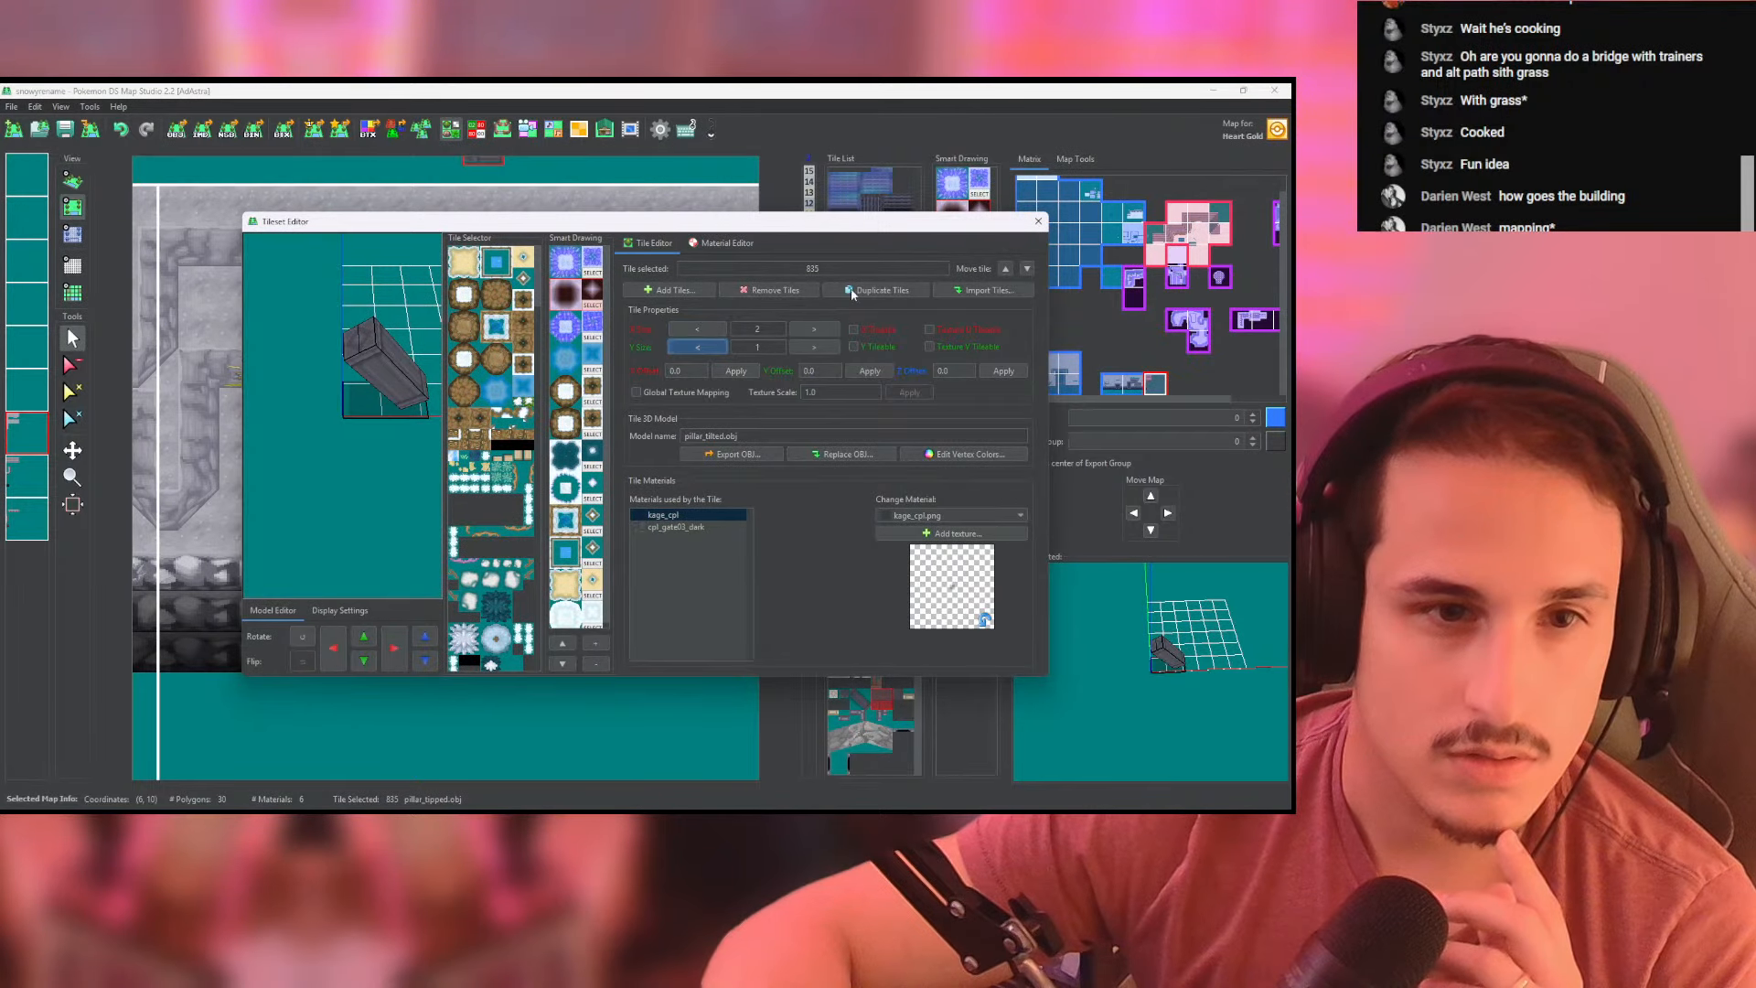
left_click(1038, 222)
- Replace the upright pillar at the railing's left end with the tilted pillar on the pillar layer and inspect it in 3D
left_click(354, 321)
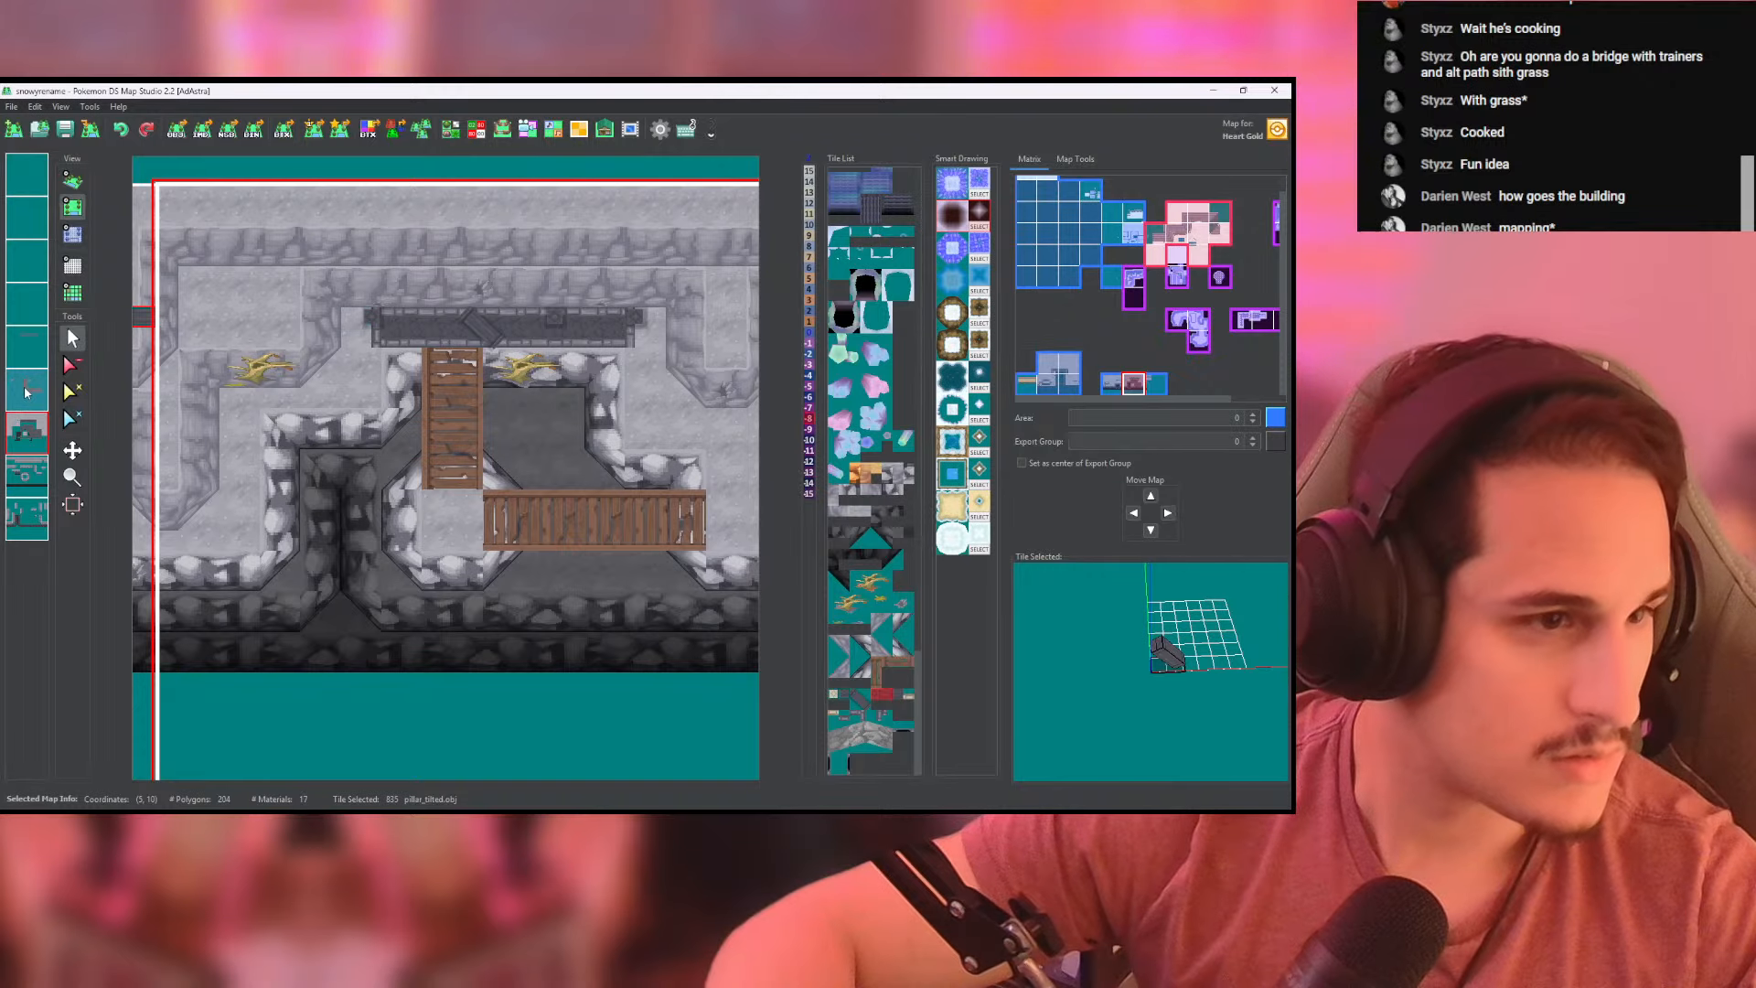
left_click(27, 392)
left_click(39, 390)
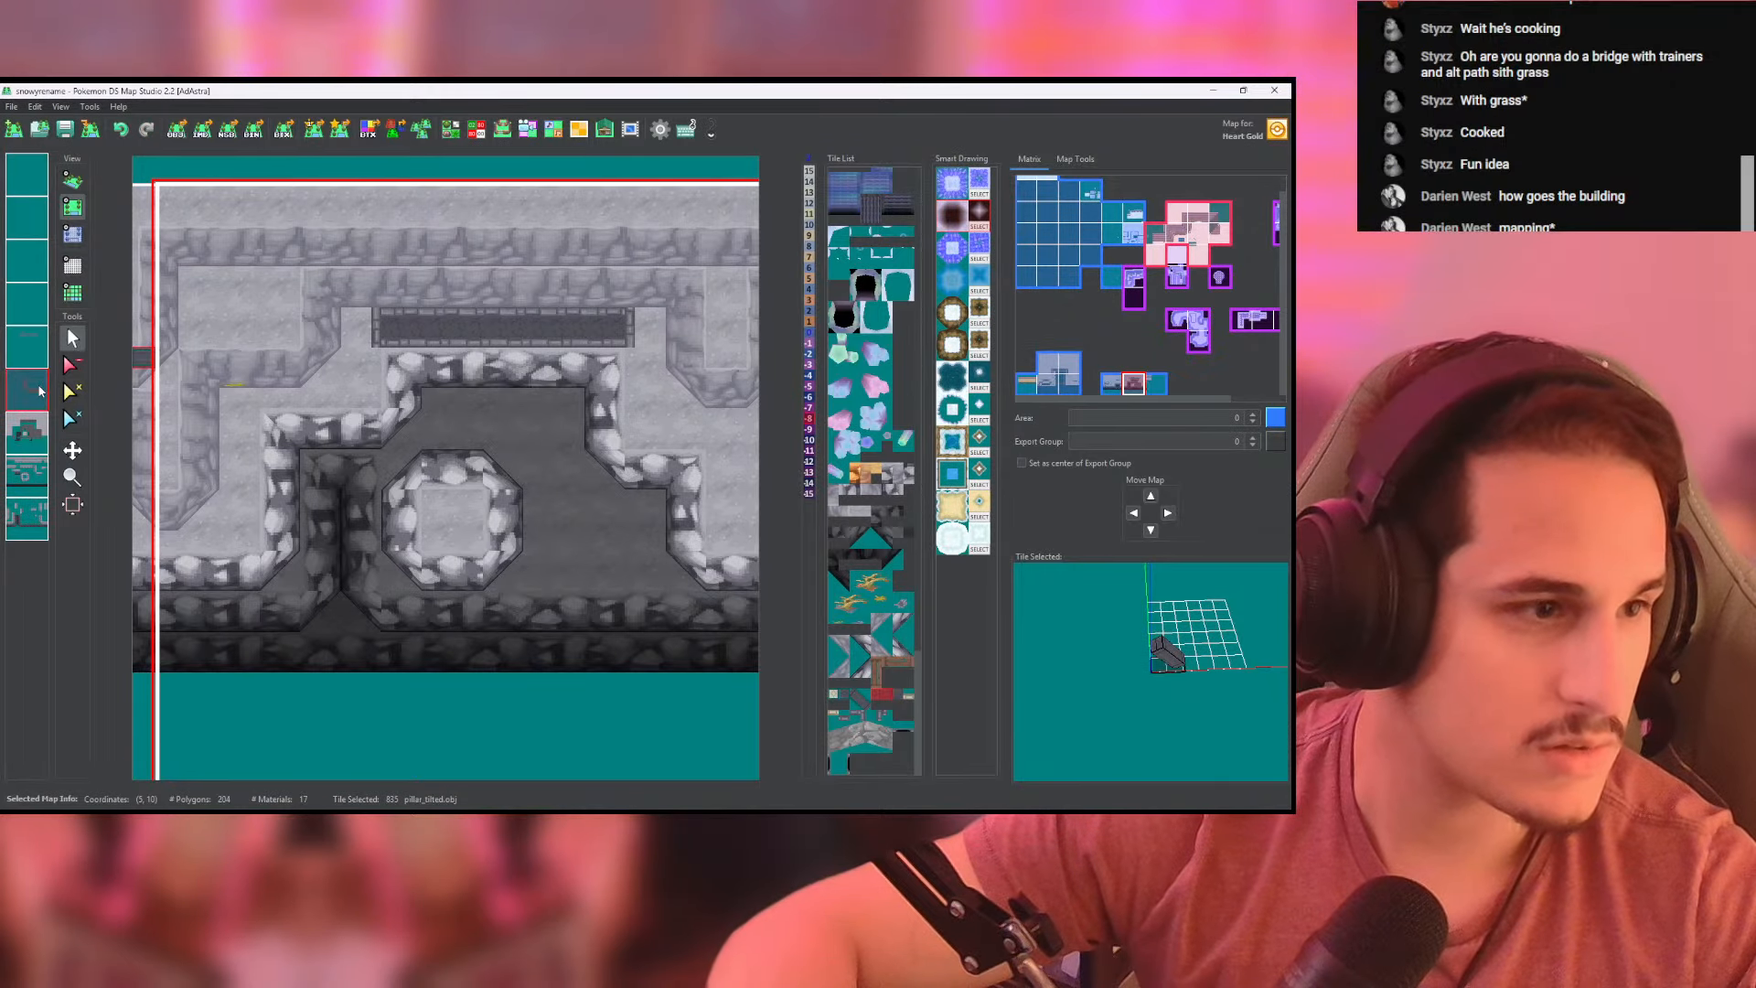
left_click(38, 390)
left_click(74, 181)
scroll(399, 355, "up", 6)
left_click_drag(401, 355, 534, 644)
scroll(534, 643, "up", 5)
right_click_drag(534, 643, 556, 448)
- Set the tilted pillar tile's X offset to -0.07 and check its fit against the railing in 3D
left_click(450, 128)
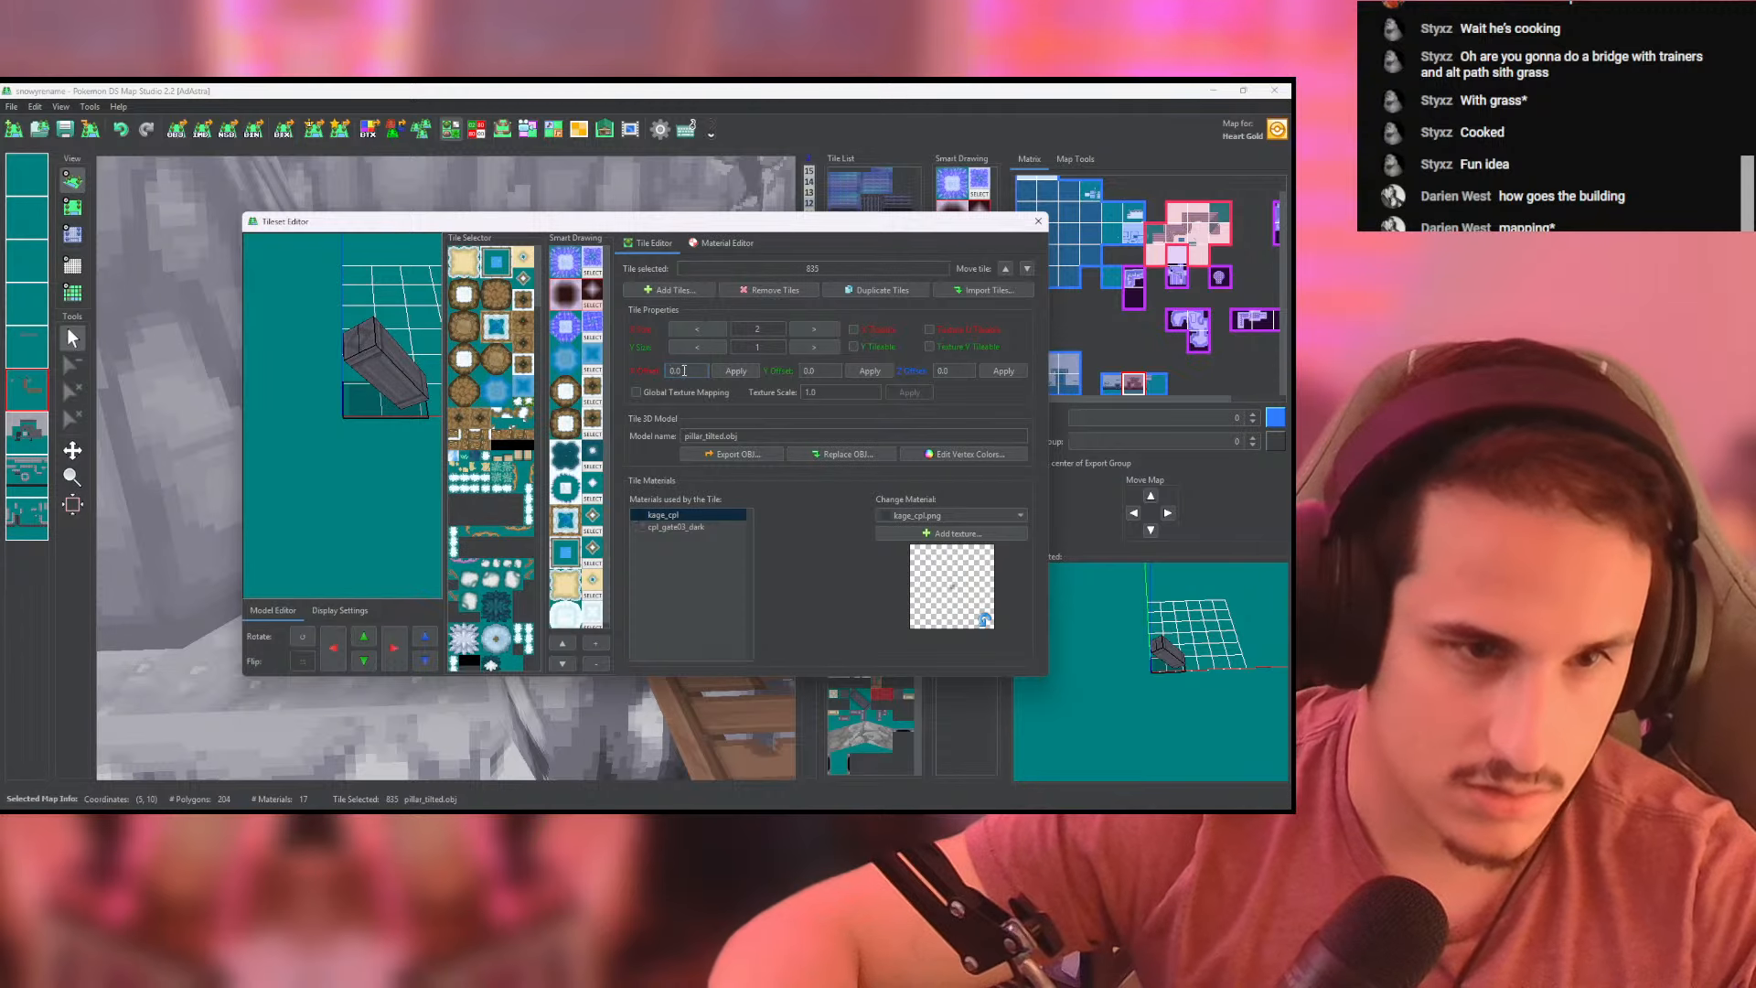
type("-0.07")
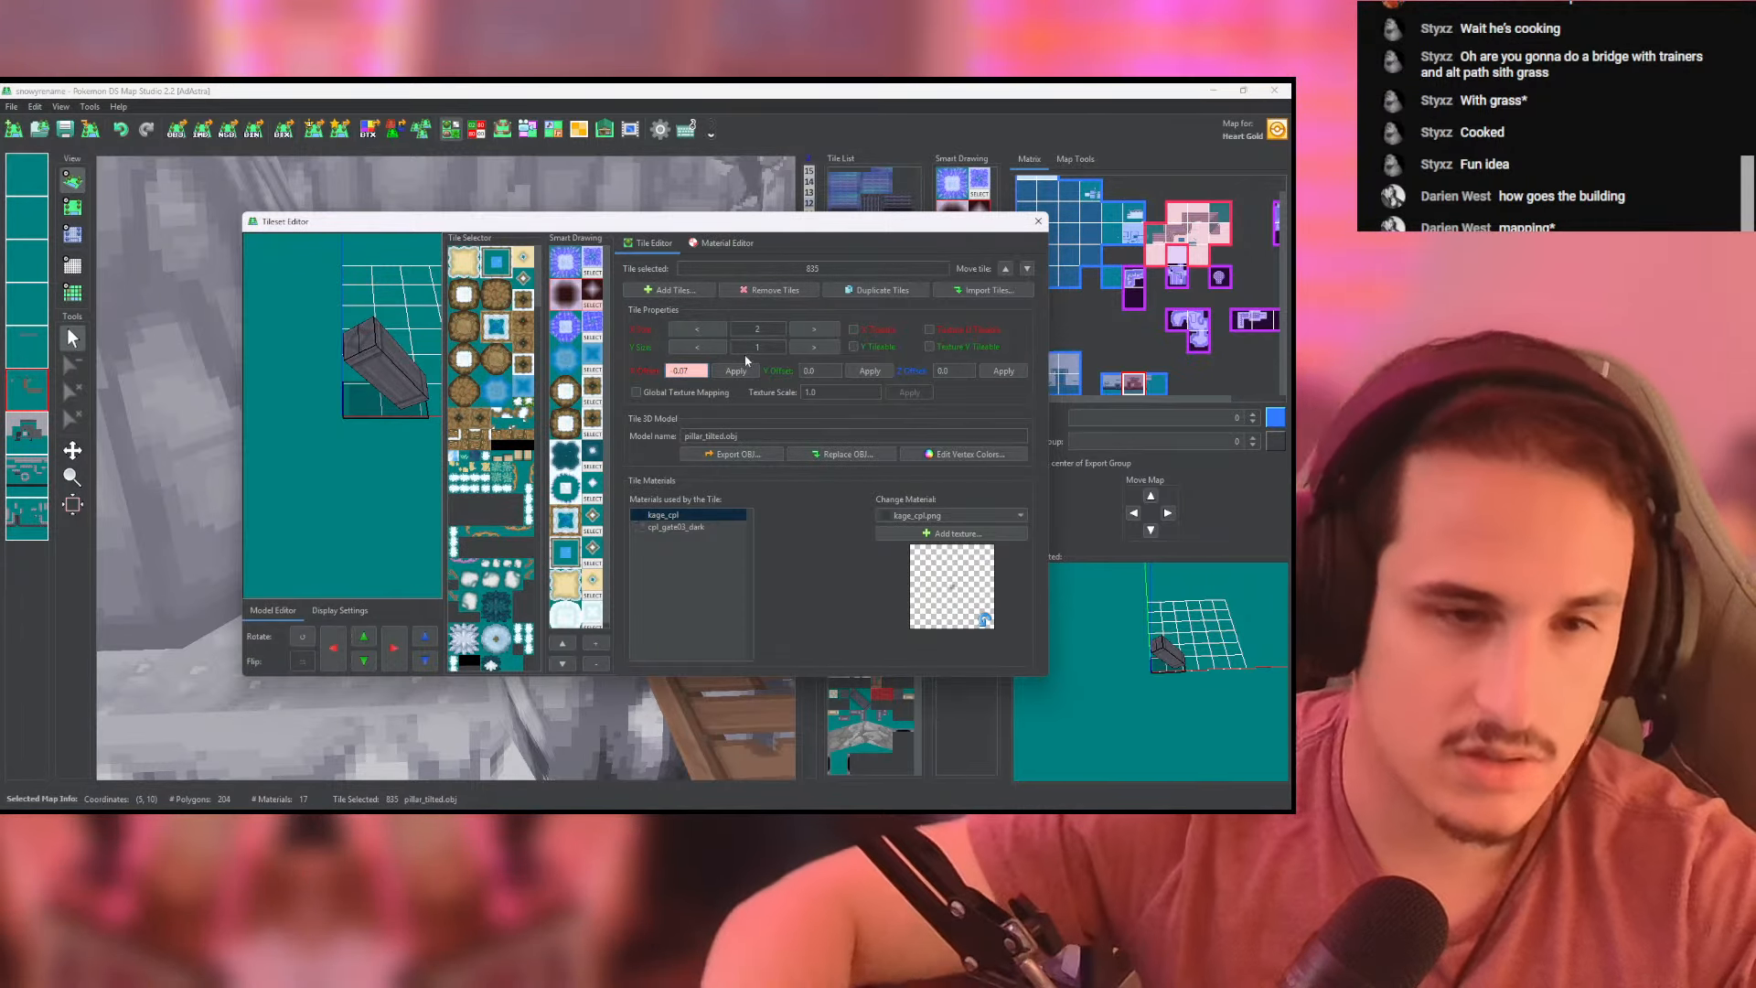
left_click(1034, 227)
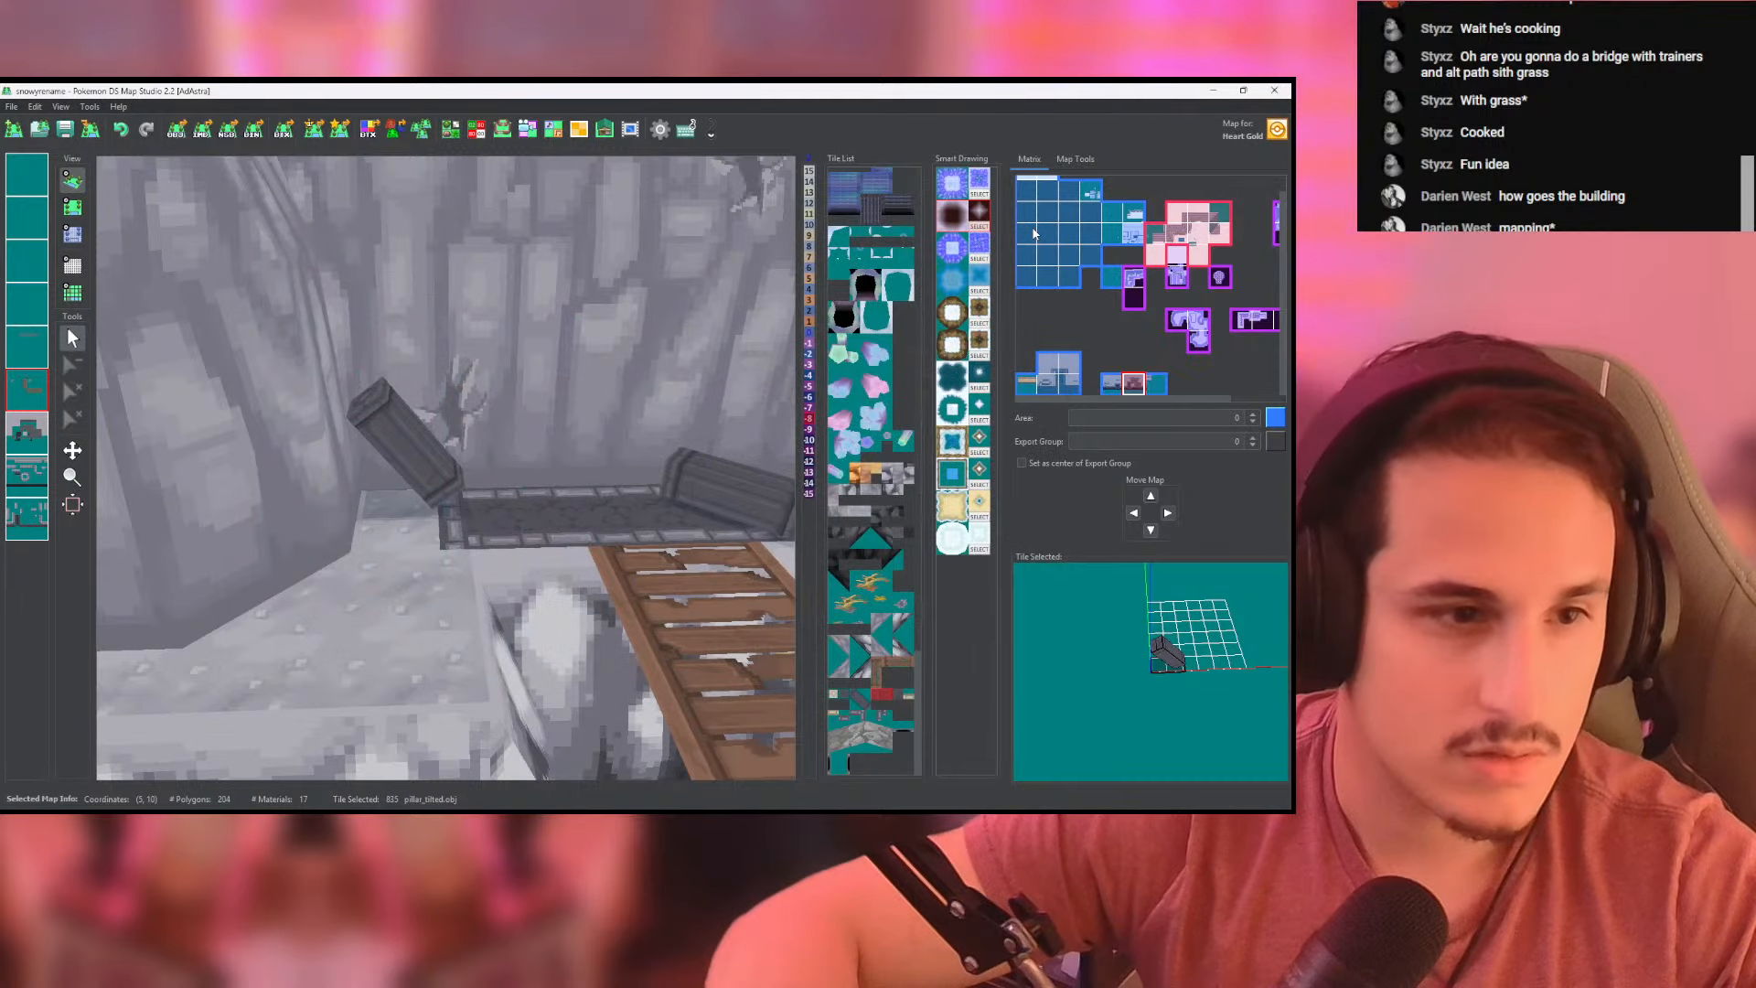
right_click_drag(598, 430, 555, 521)
scroll(556, 527, "down", 5)
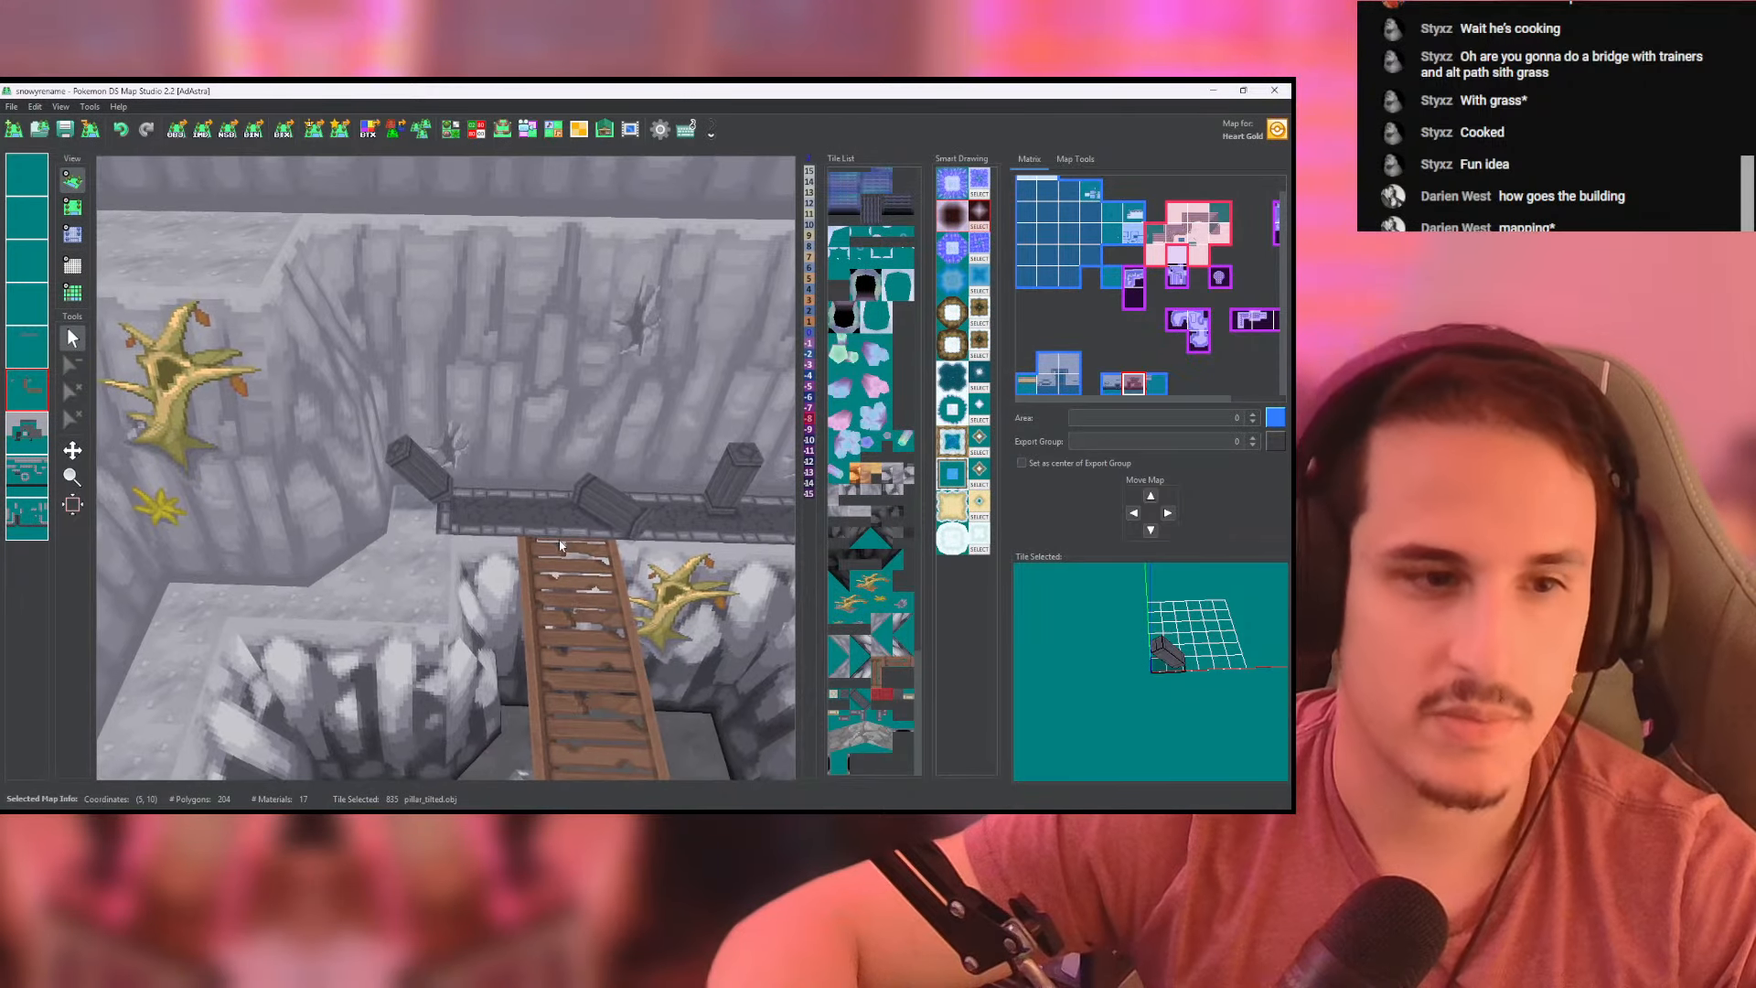
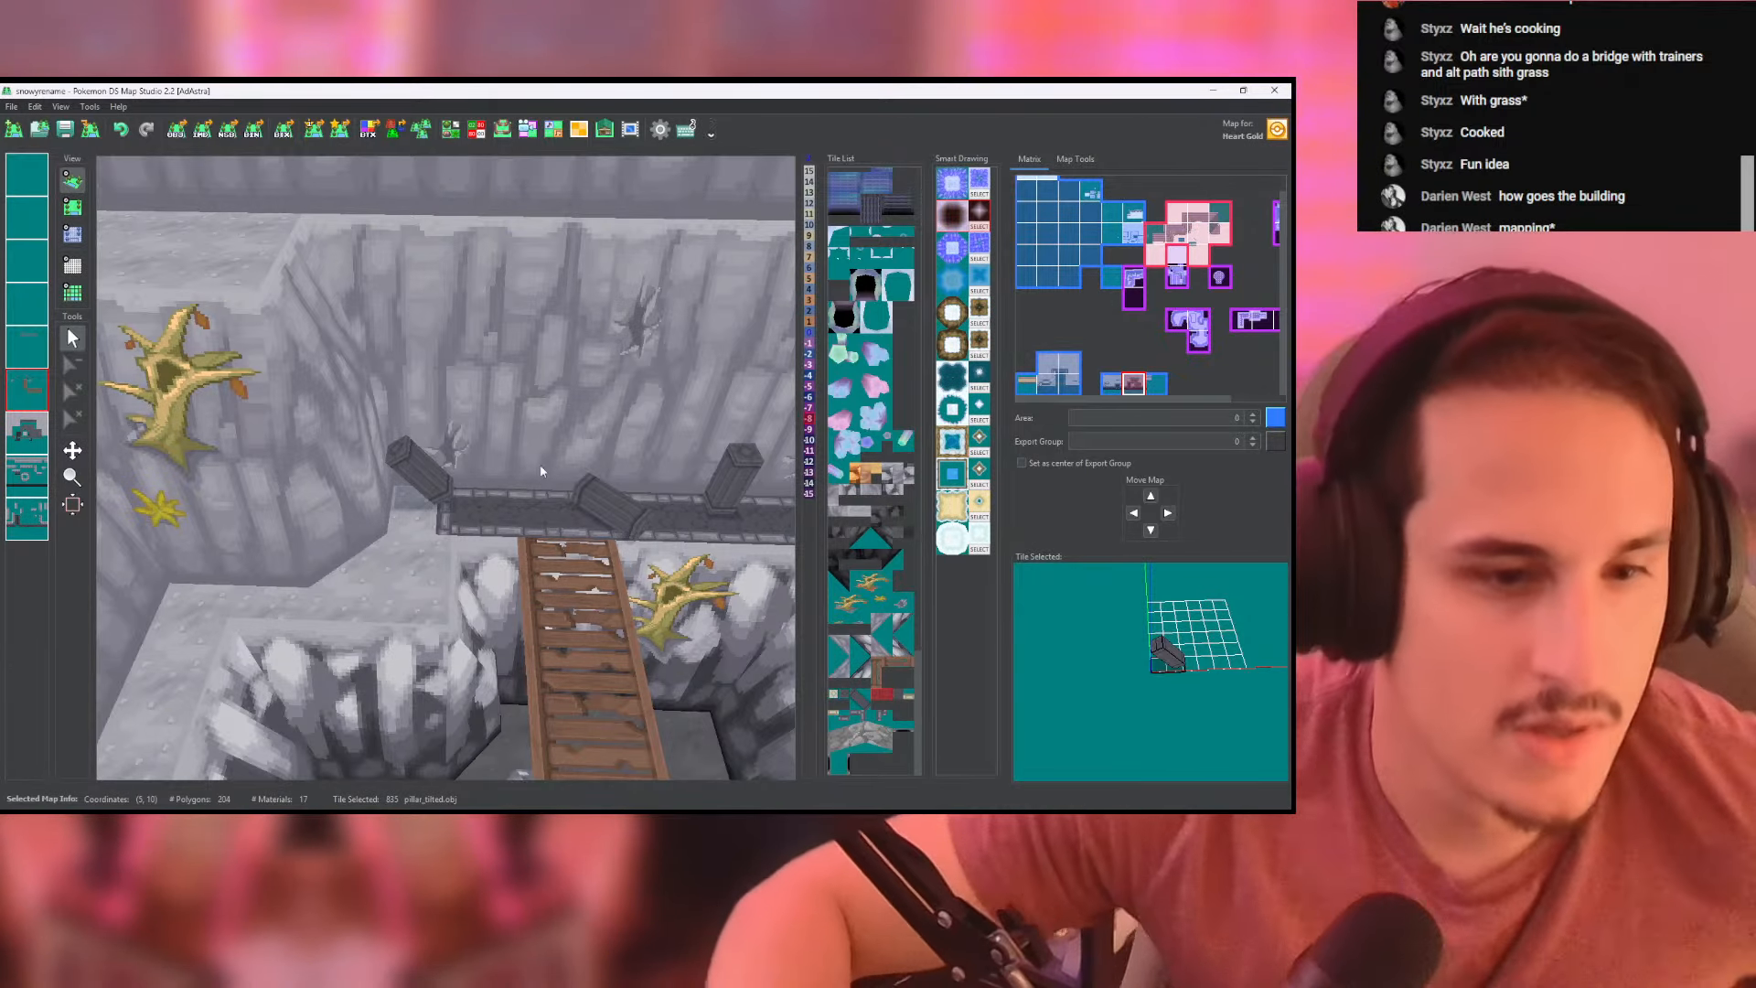
- Examine the railing's tilted pillars and the two bridges from several distances in the 3D view
scroll(653, 531, "up", 2)
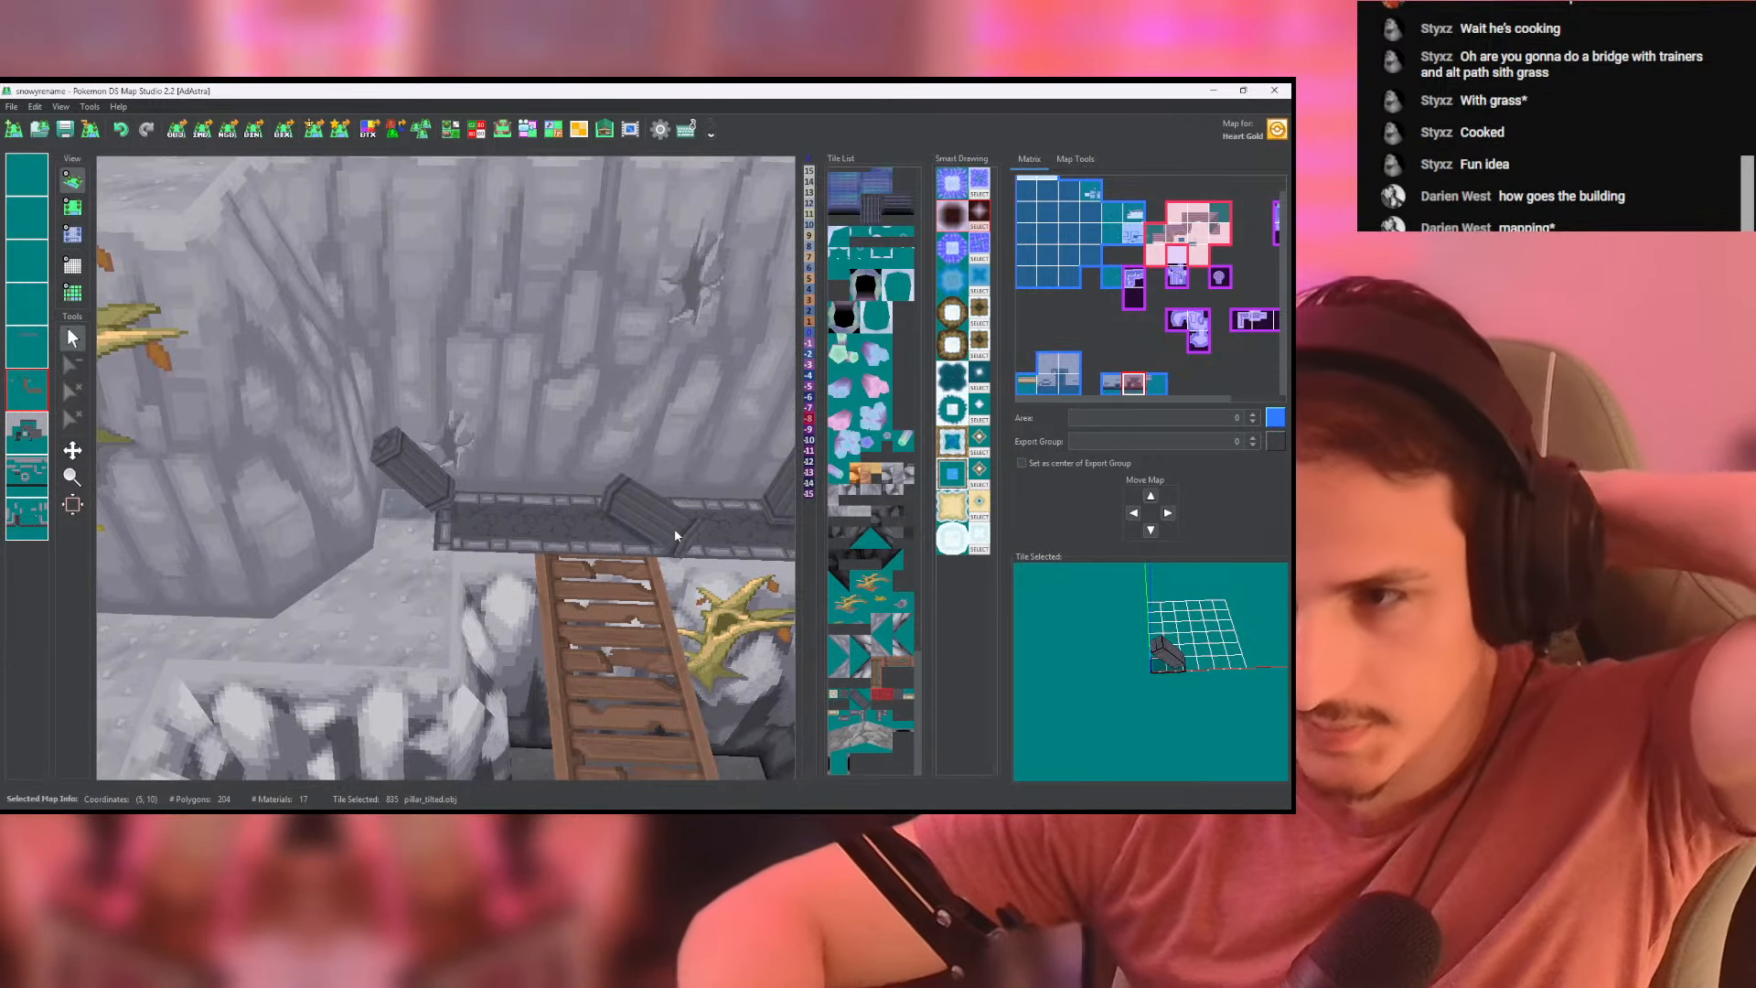
left_click_drag(673, 530, 675, 475)
scroll(669, 499, "down", 8)
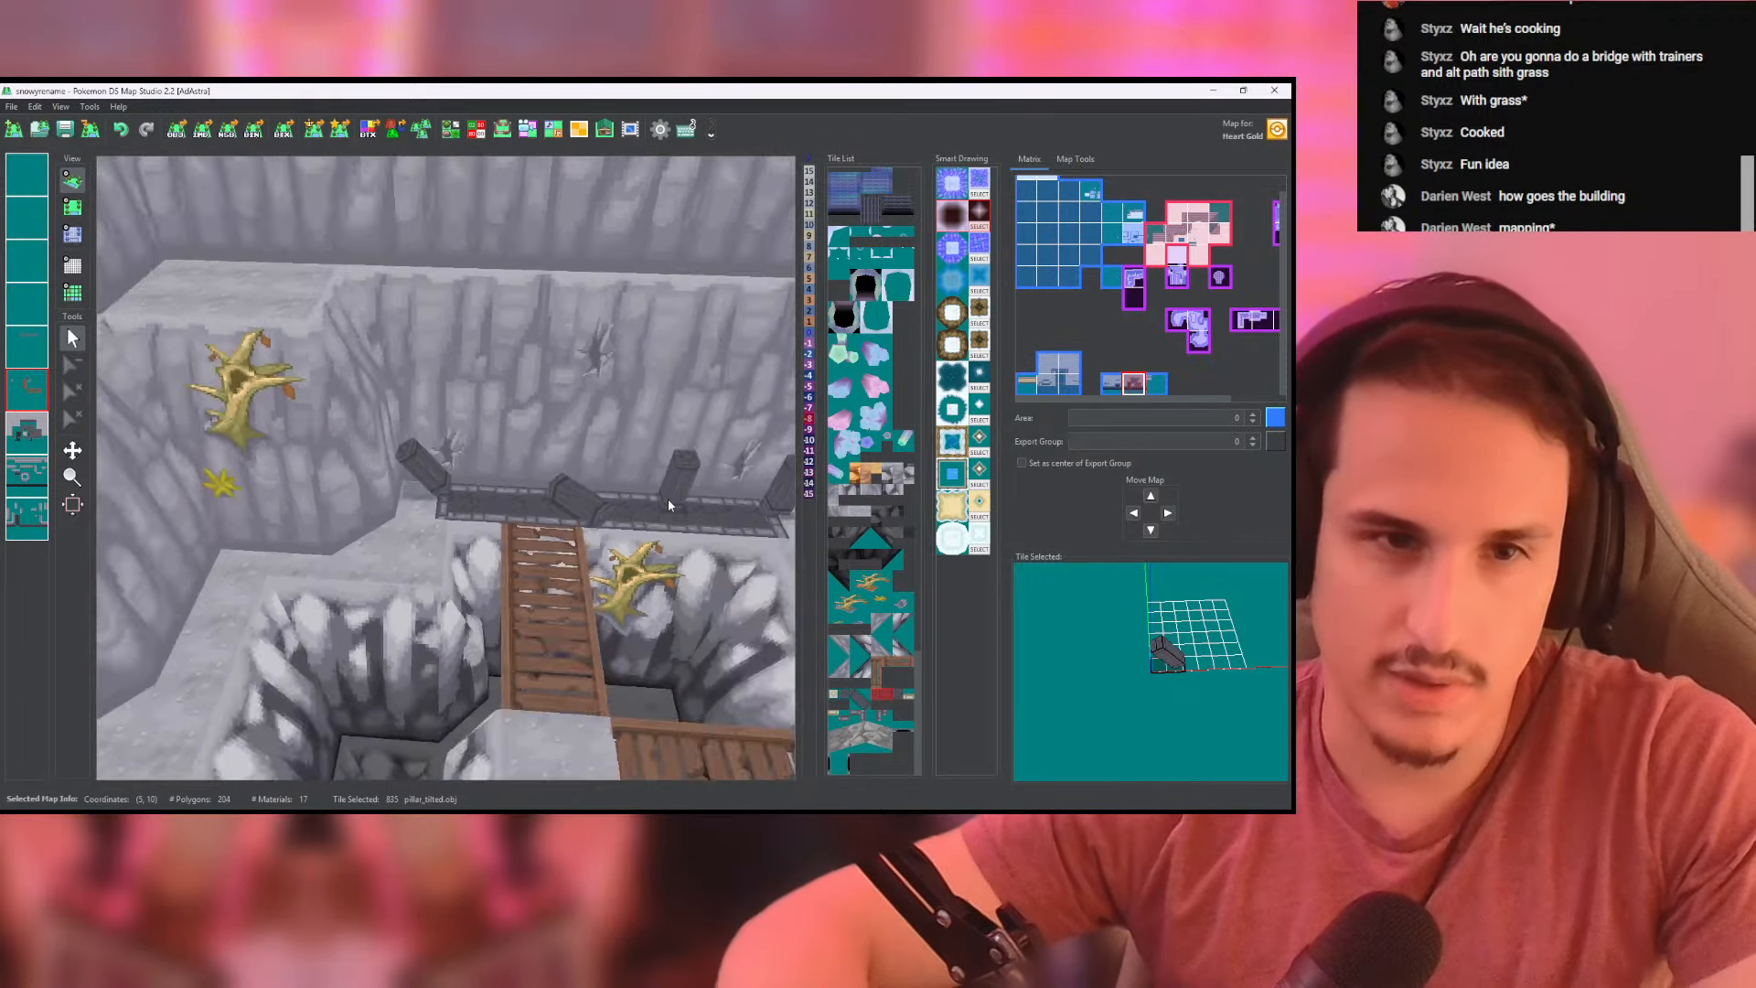
right_click_drag(671, 500, 601, 345)
scroll(618, 416, "up", 2)
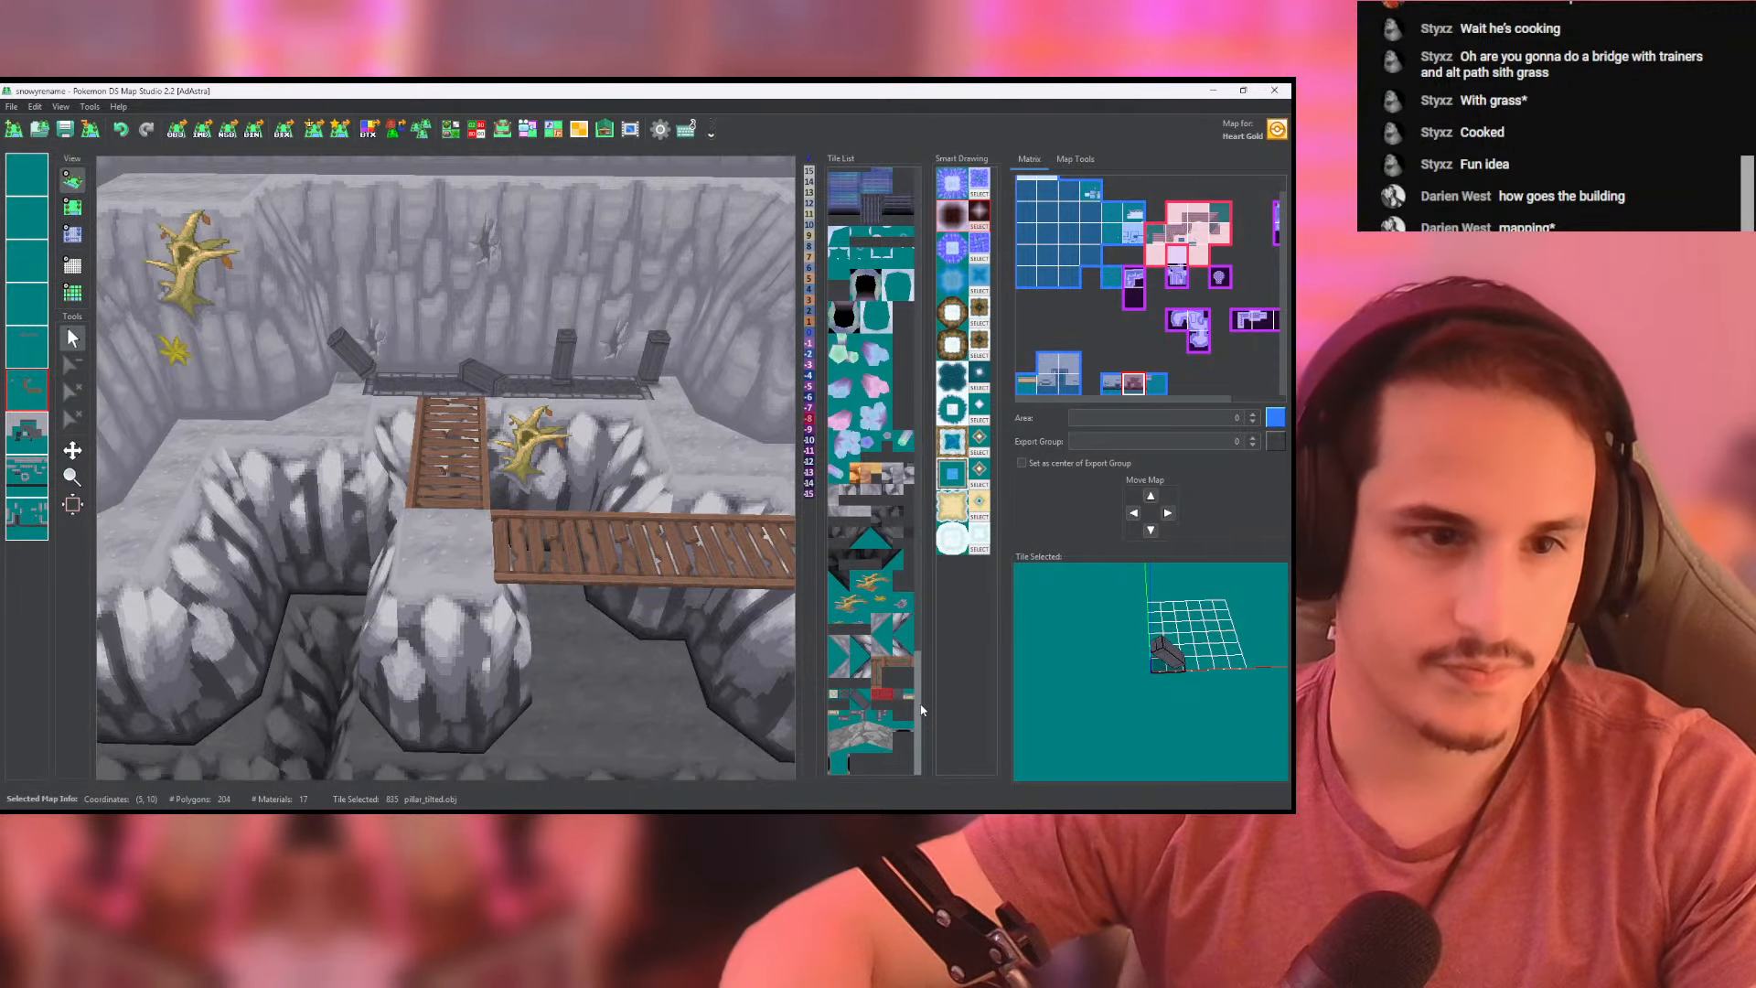
- Place a grass_tuft_low tile on the cliff edge above the narrow gully beside the vertical bridge, then check its height and 3D position
left_click(73, 207)
right_click(256, 391)
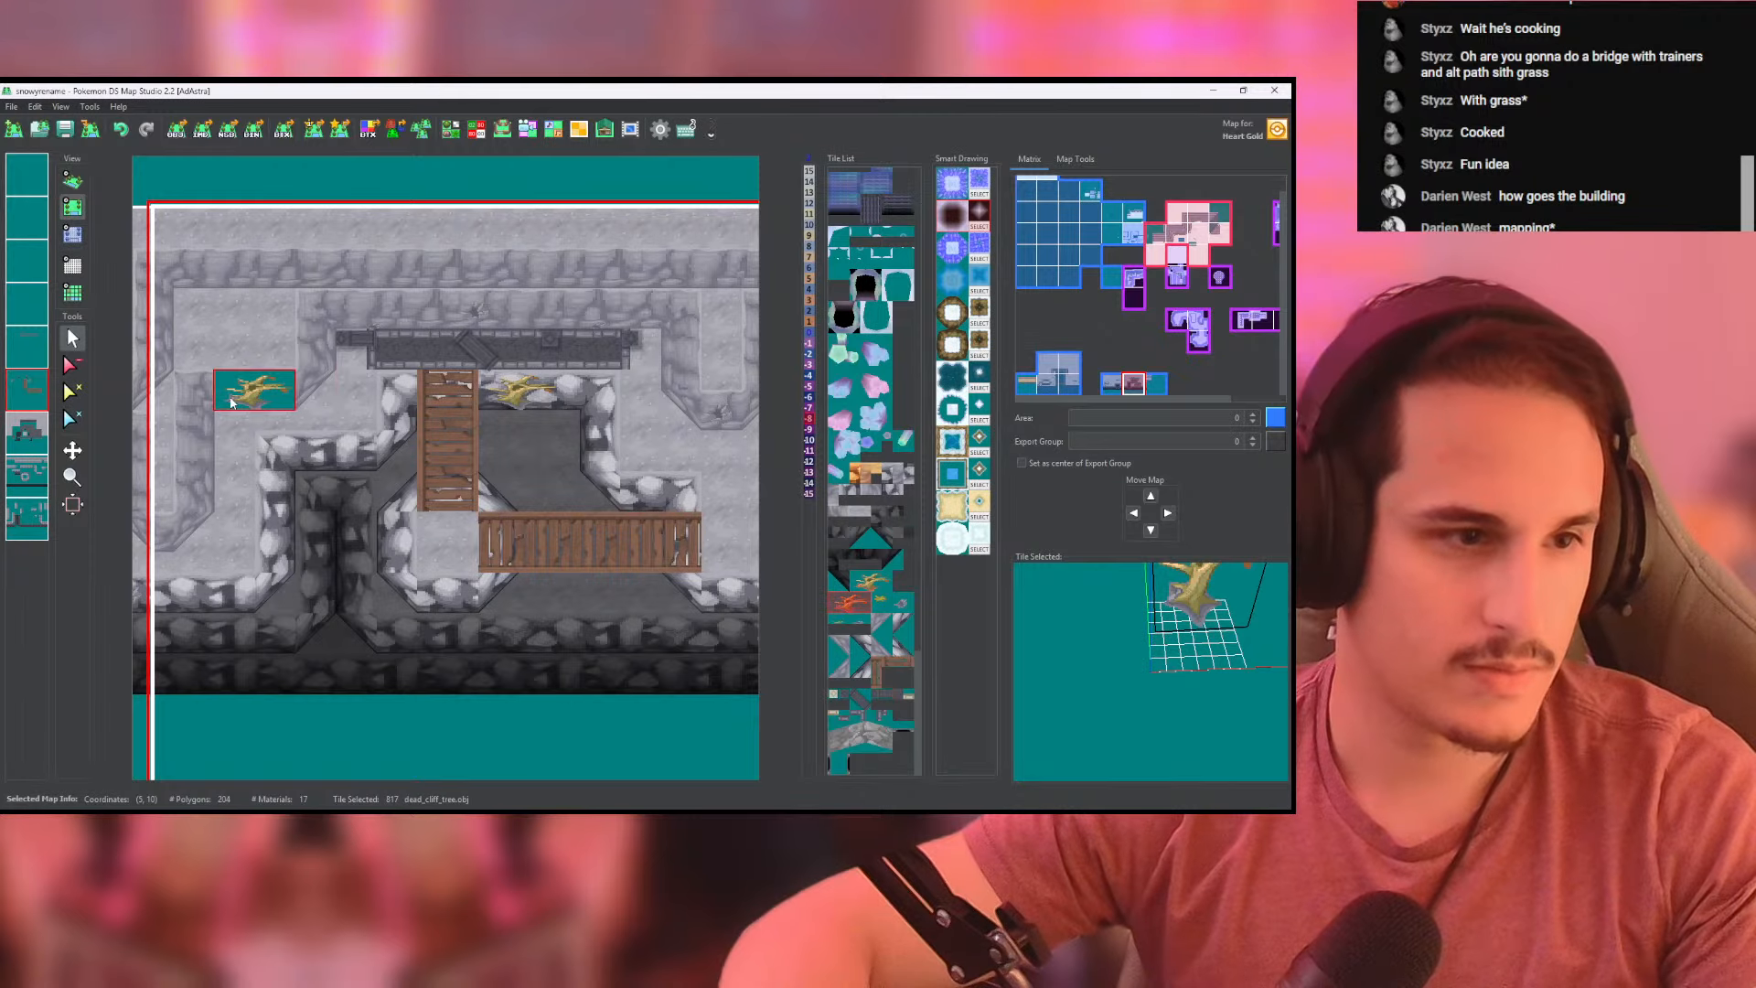
middle_click(28, 360)
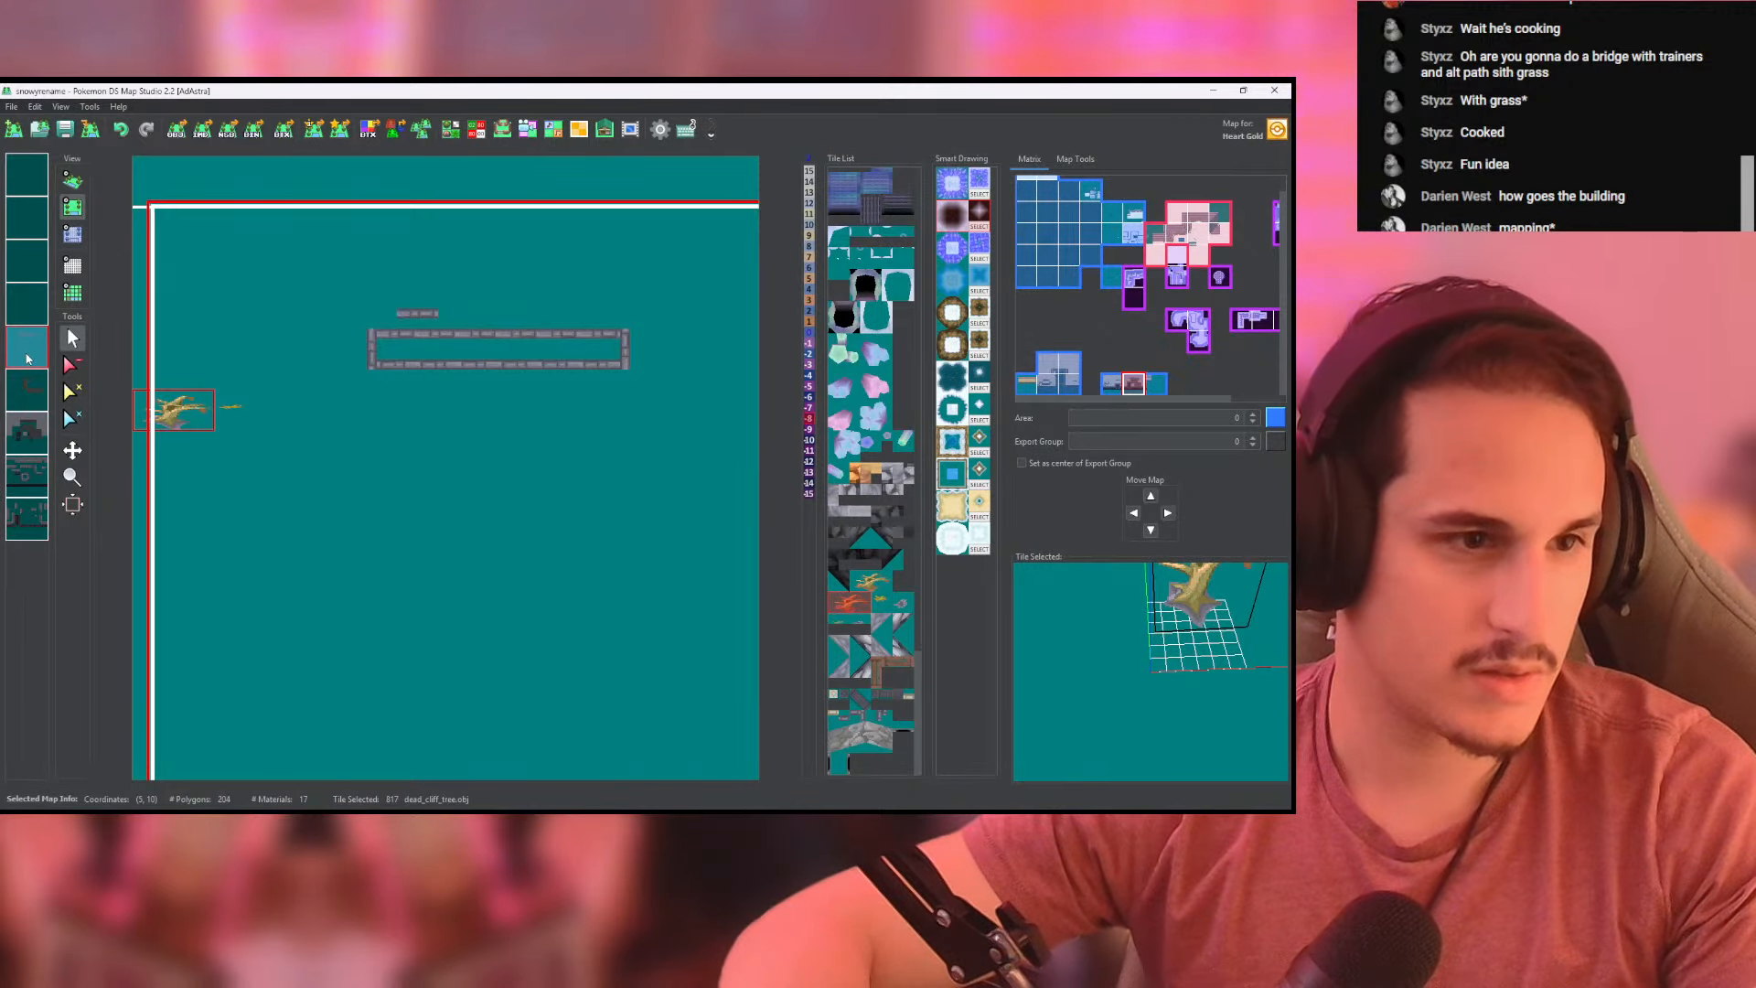
right_click(223, 400)
middle_click(27, 353)
right_click(27, 353)
right_click(28, 352)
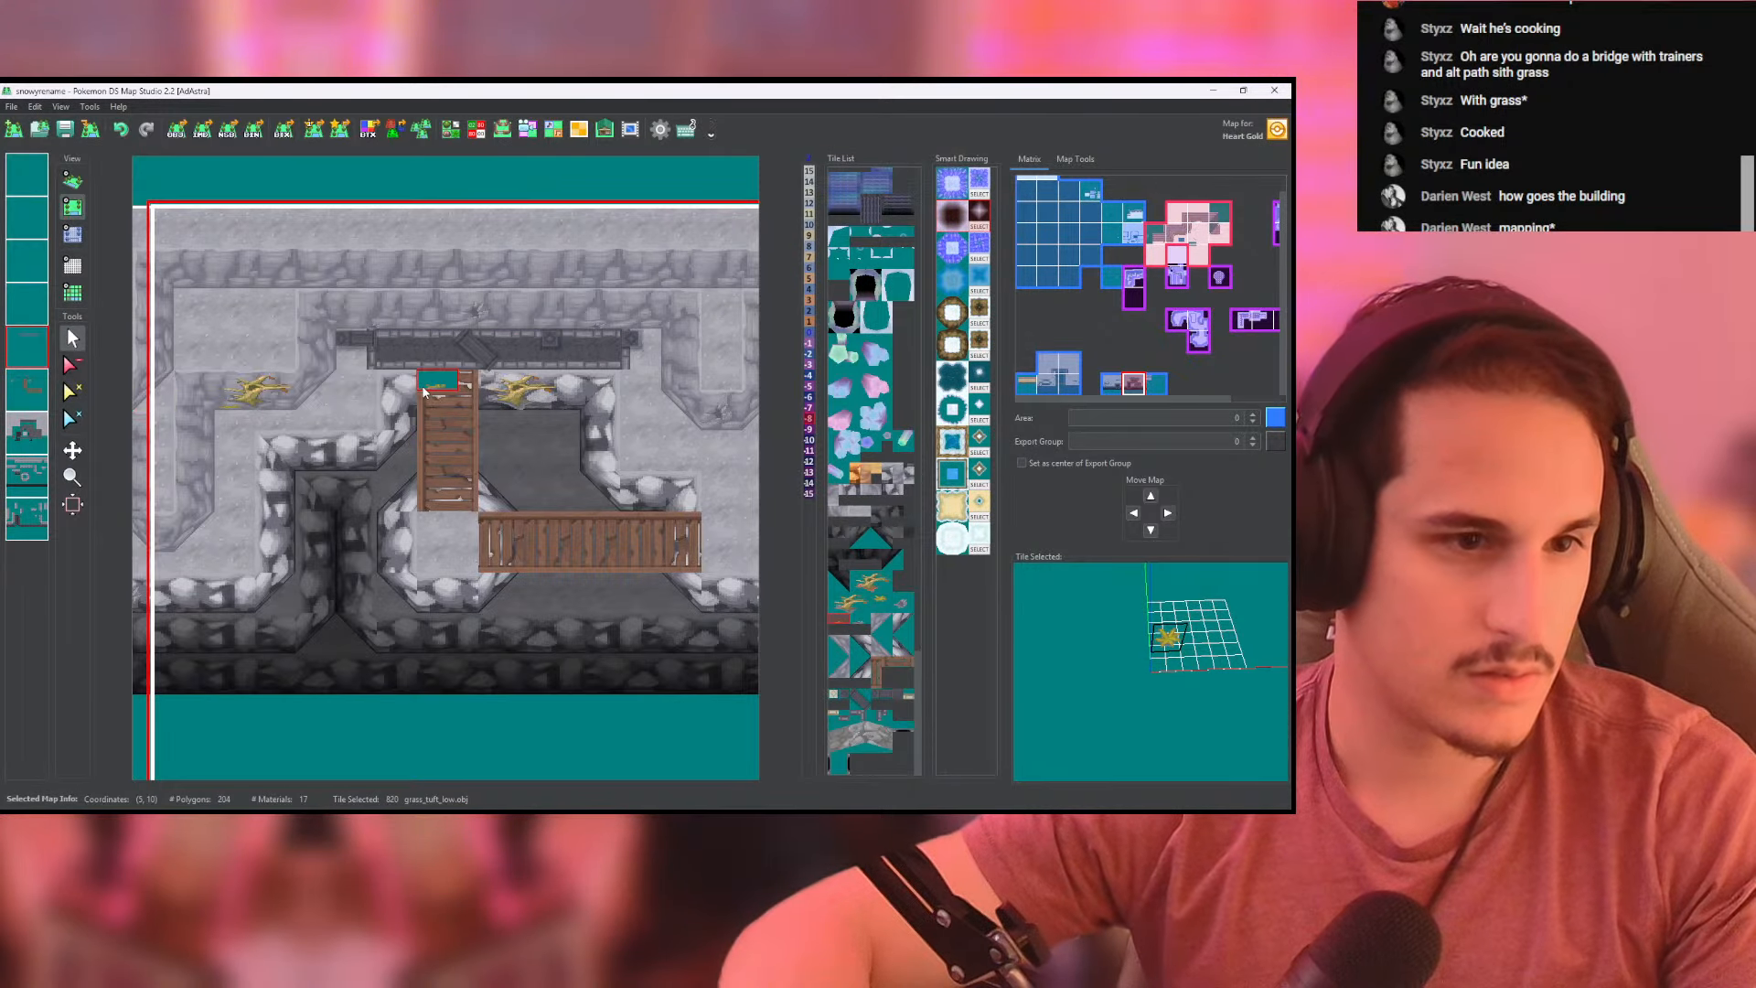
left_click(77, 181)
left_click(73, 207)
left_click(72, 233)
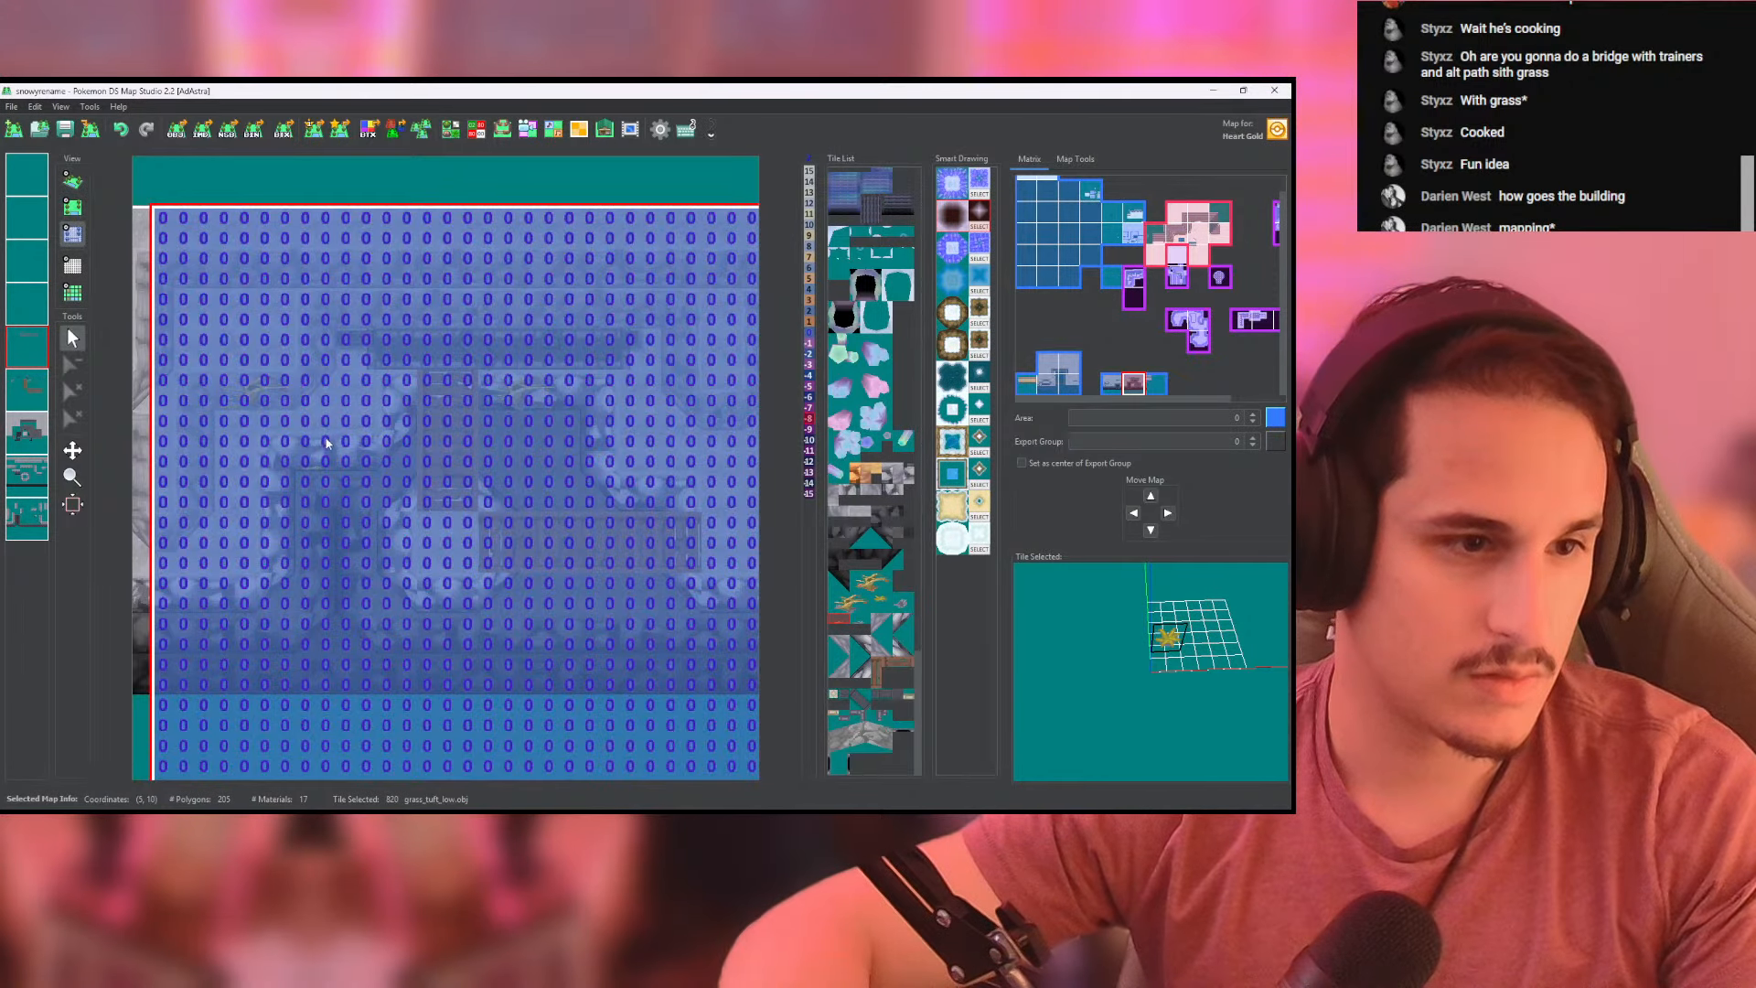
middle_click_drag(325, 437, 365, 411)
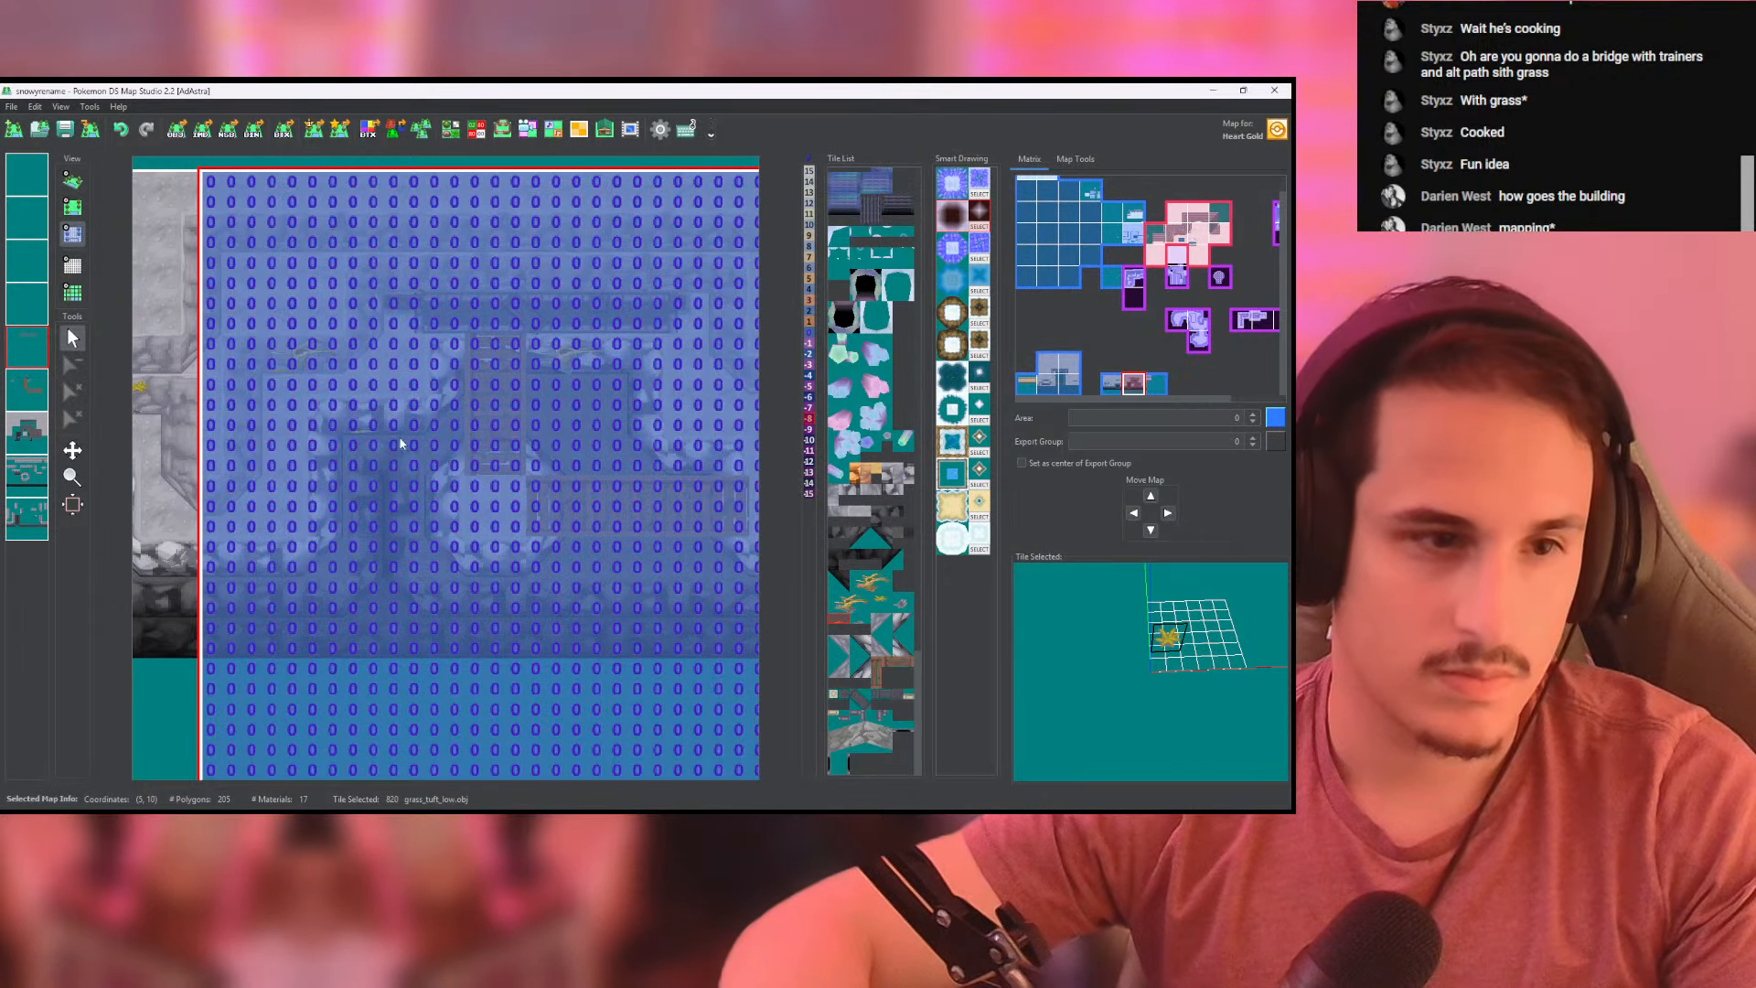
left_click(73, 181)
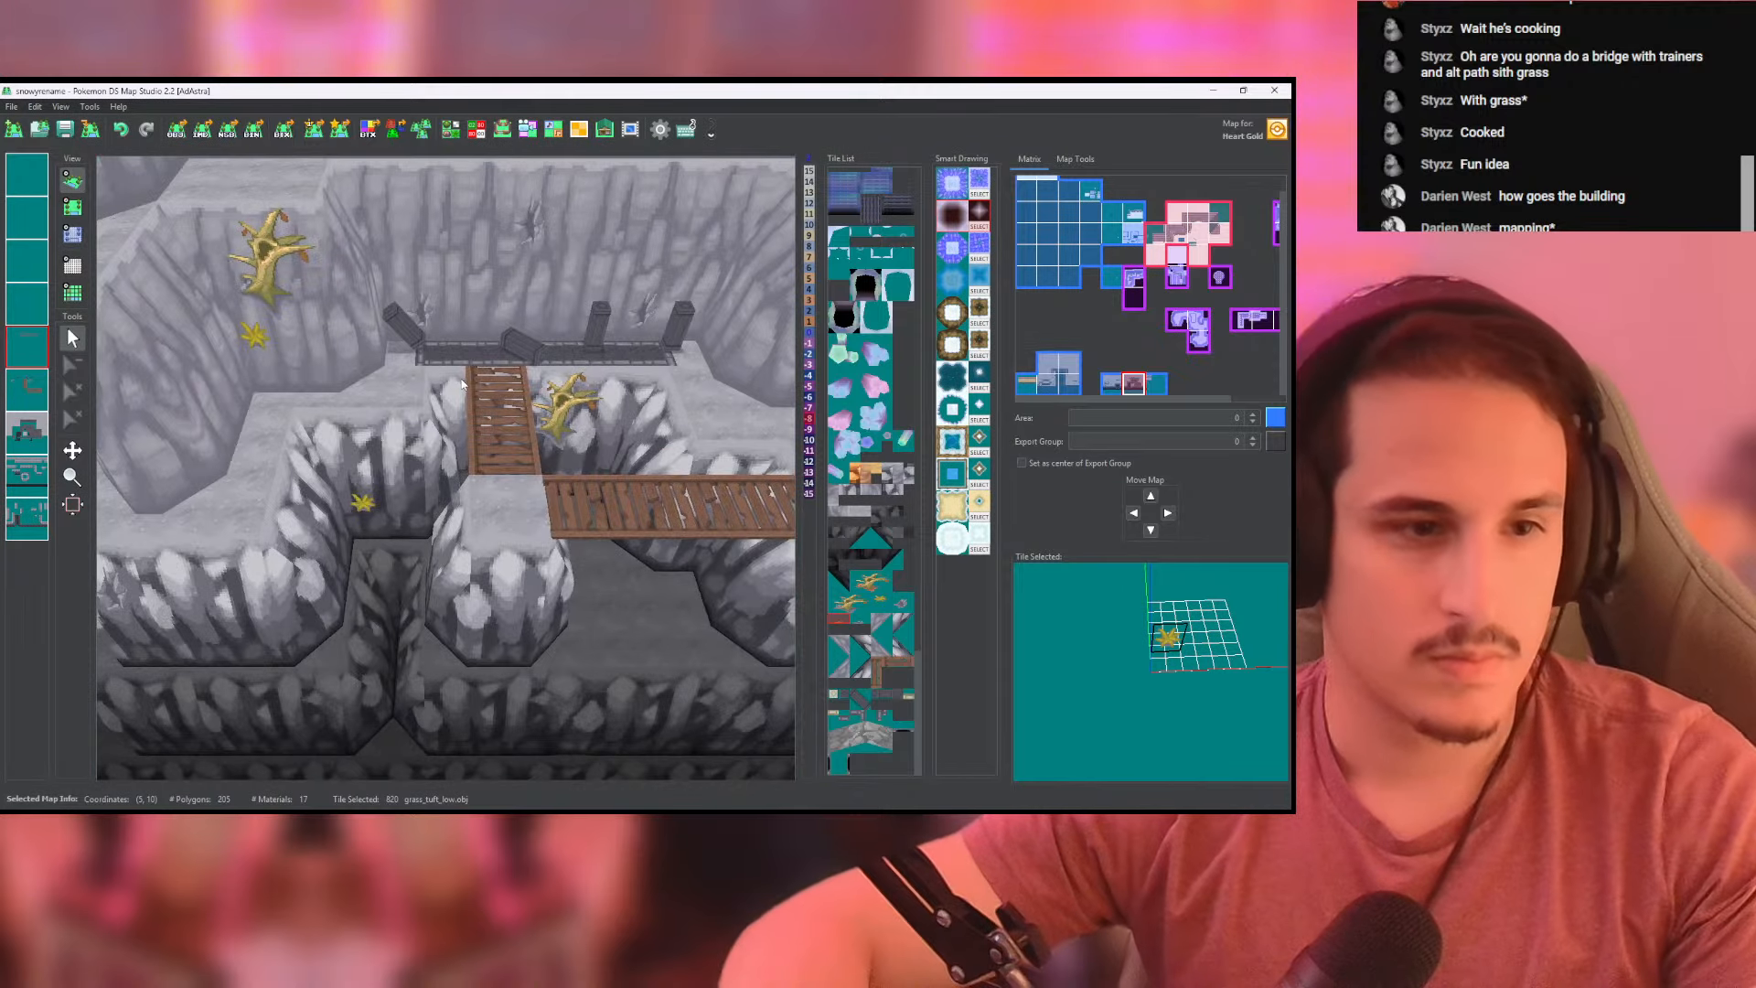
- Add rock_crunch_high crack tiles to the back cliff above the railing and to the lower cliff edges around the bridges
left_click(72, 206)
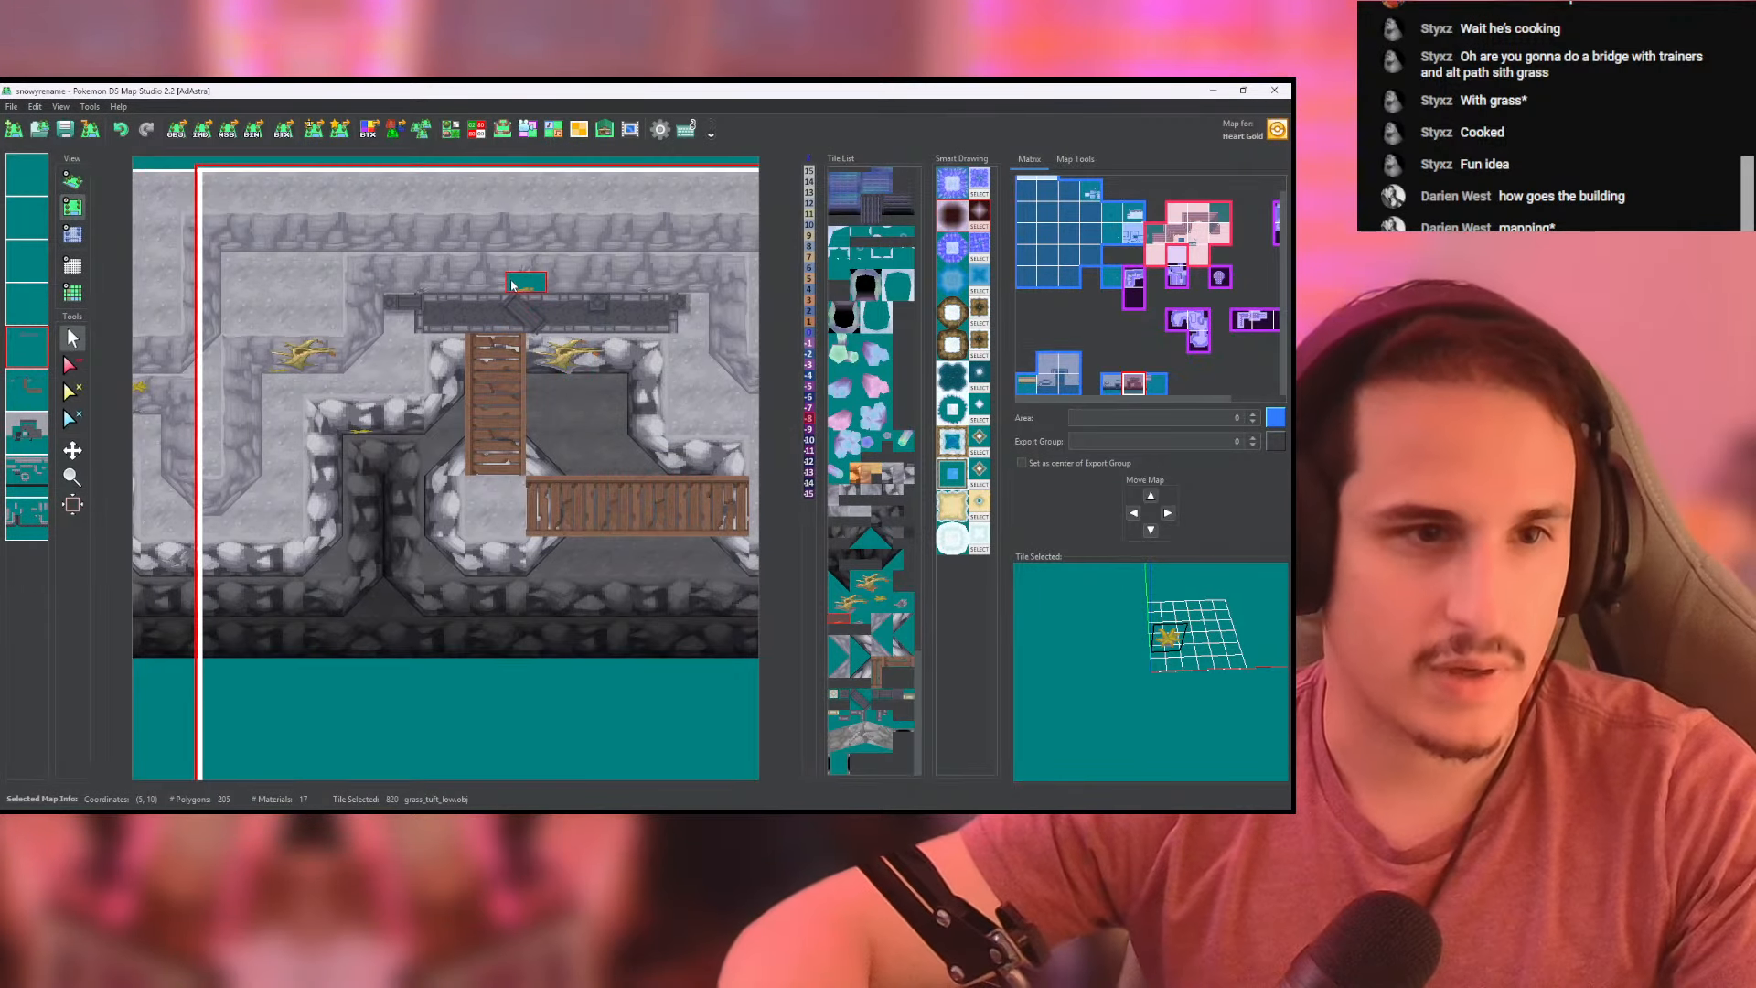
left_click(19, 389)
right_click(513, 280)
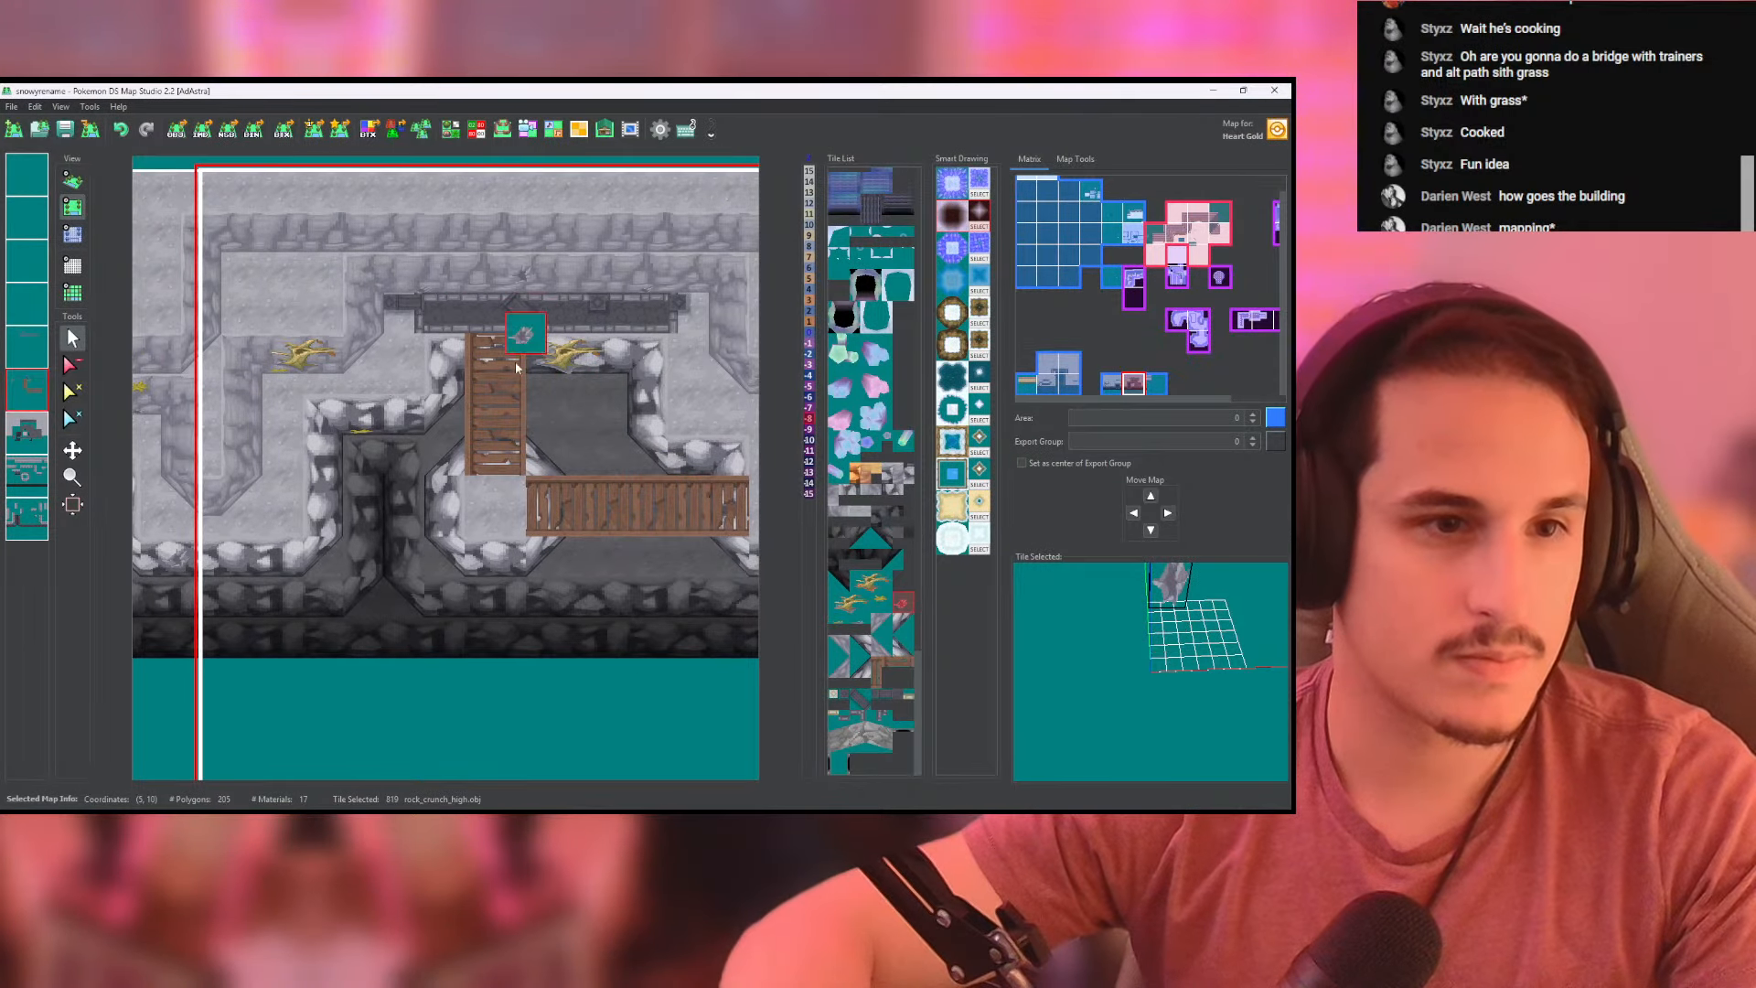
middle_click_drag(514, 507, 498, 384)
left_click(467, 446)
middle_click_drag(631, 325, 353, 308)
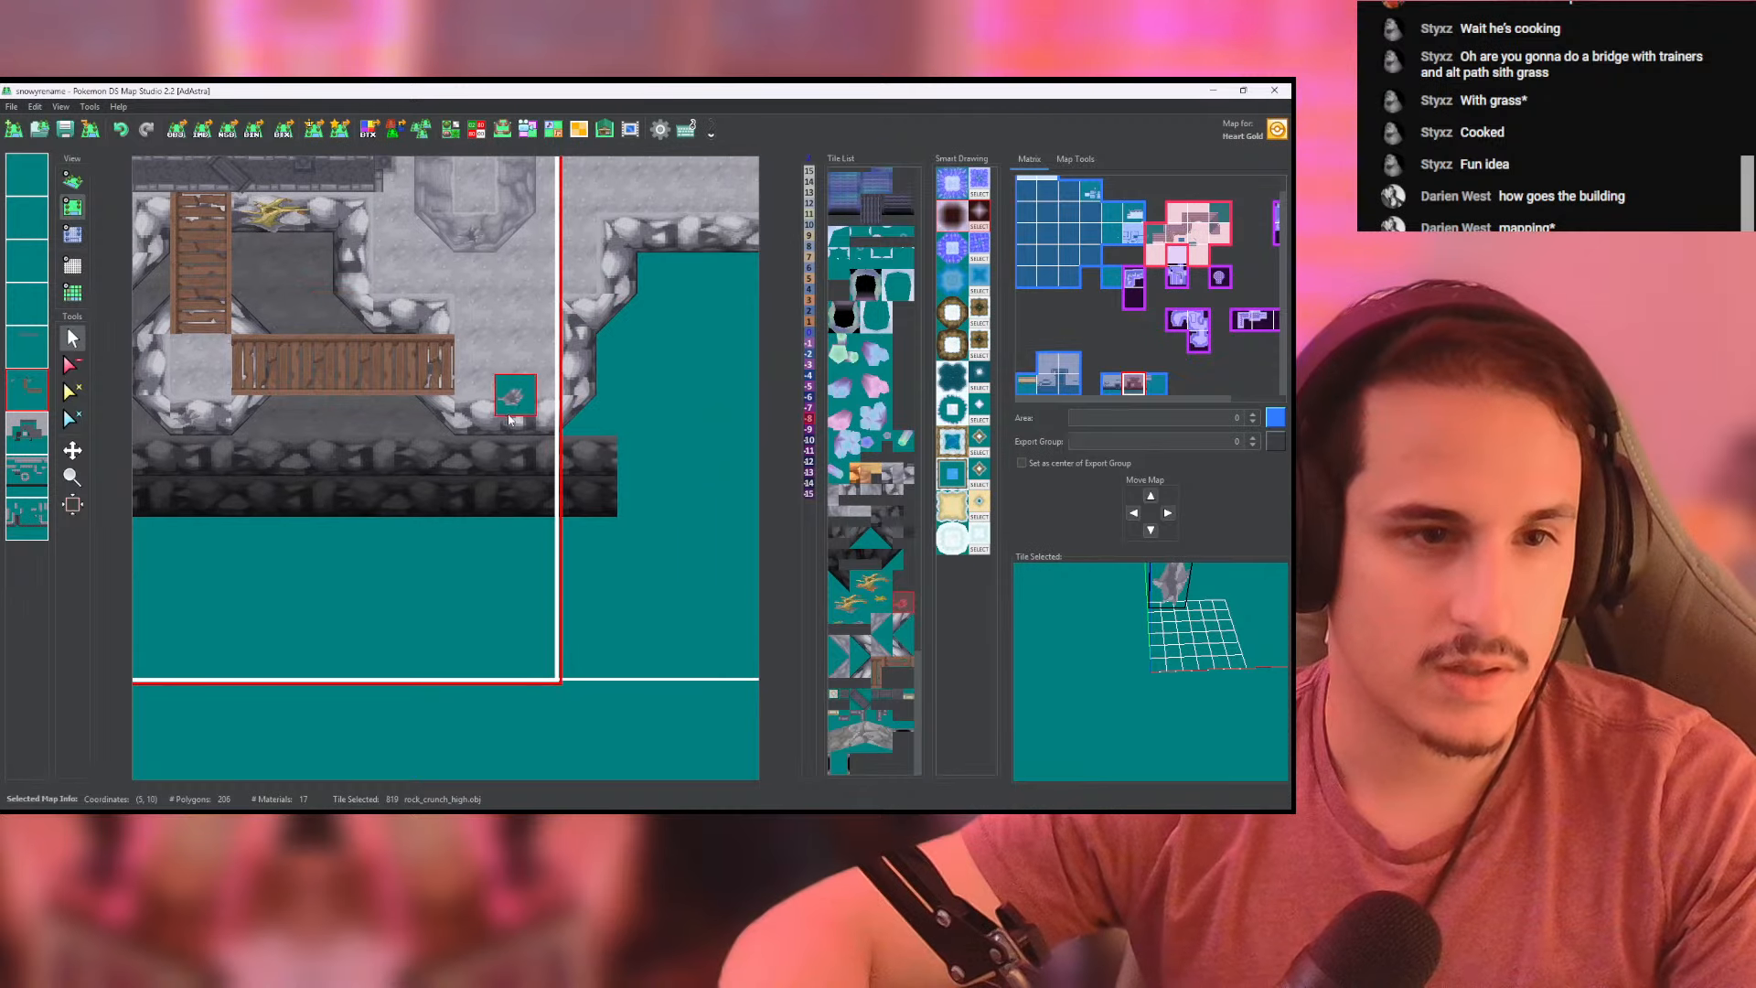
mouse_move(435, 194)
middle_mouse_down()
mouse_move(522, 314)
mouse_move(538, 380)
middle_mouse_up()
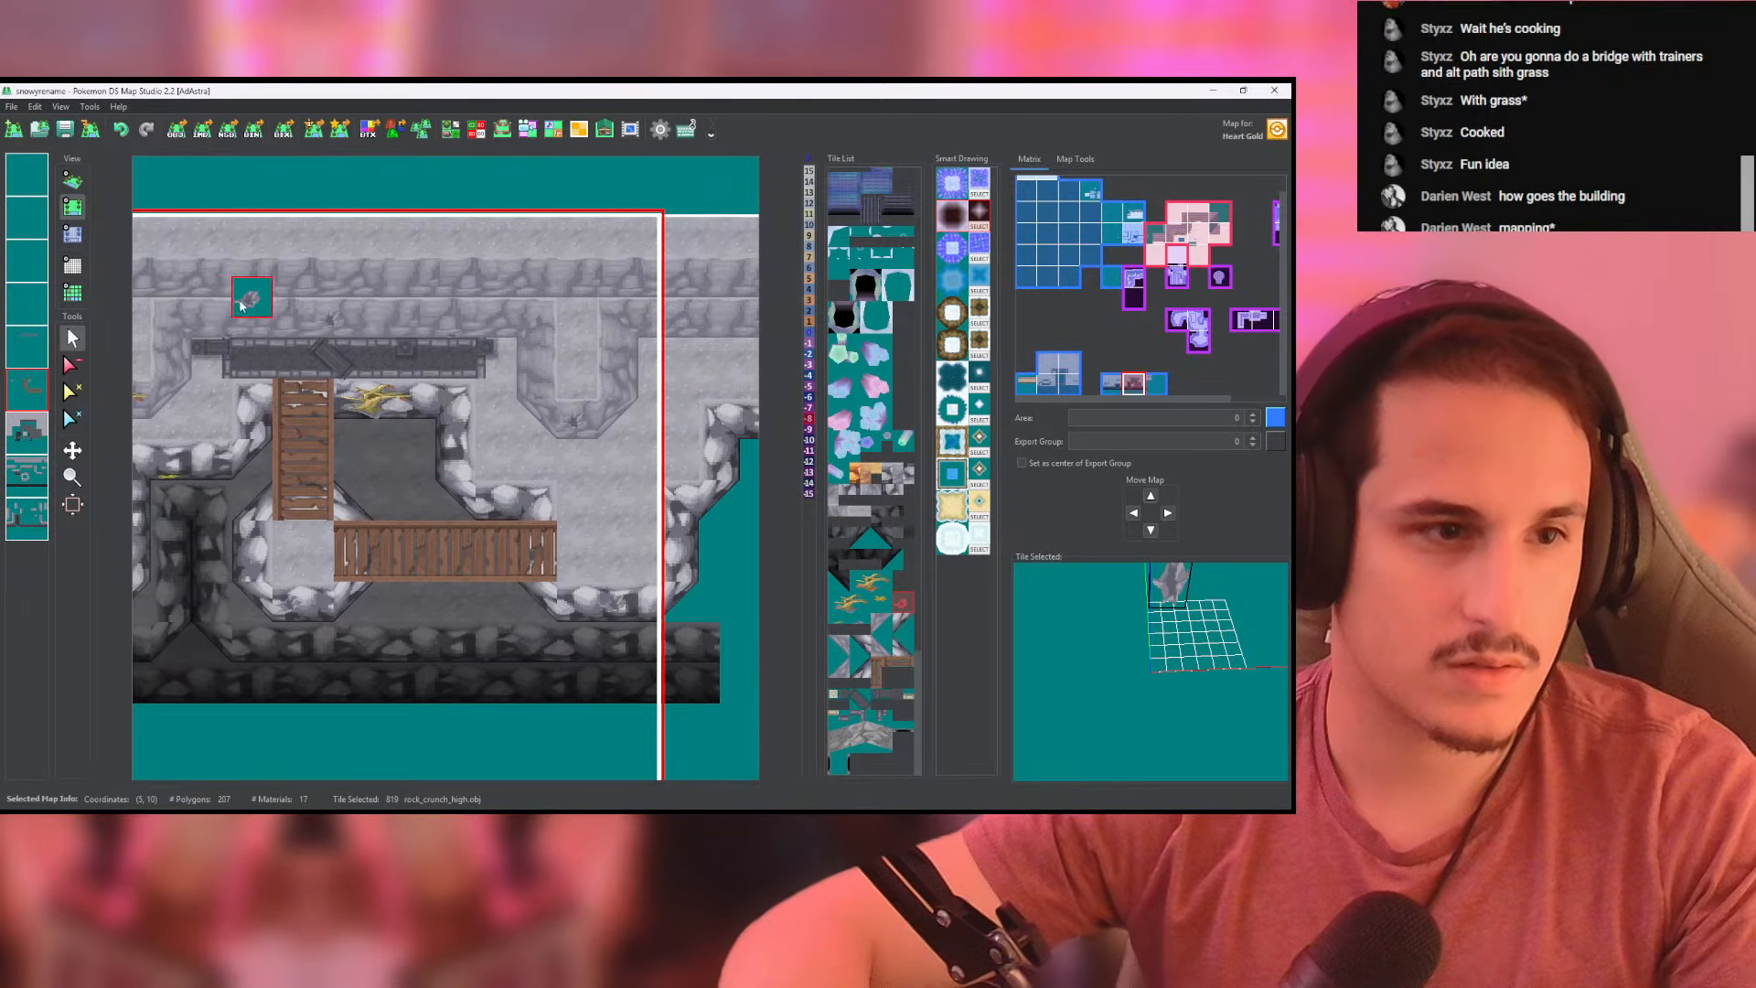
left_click(71, 182)
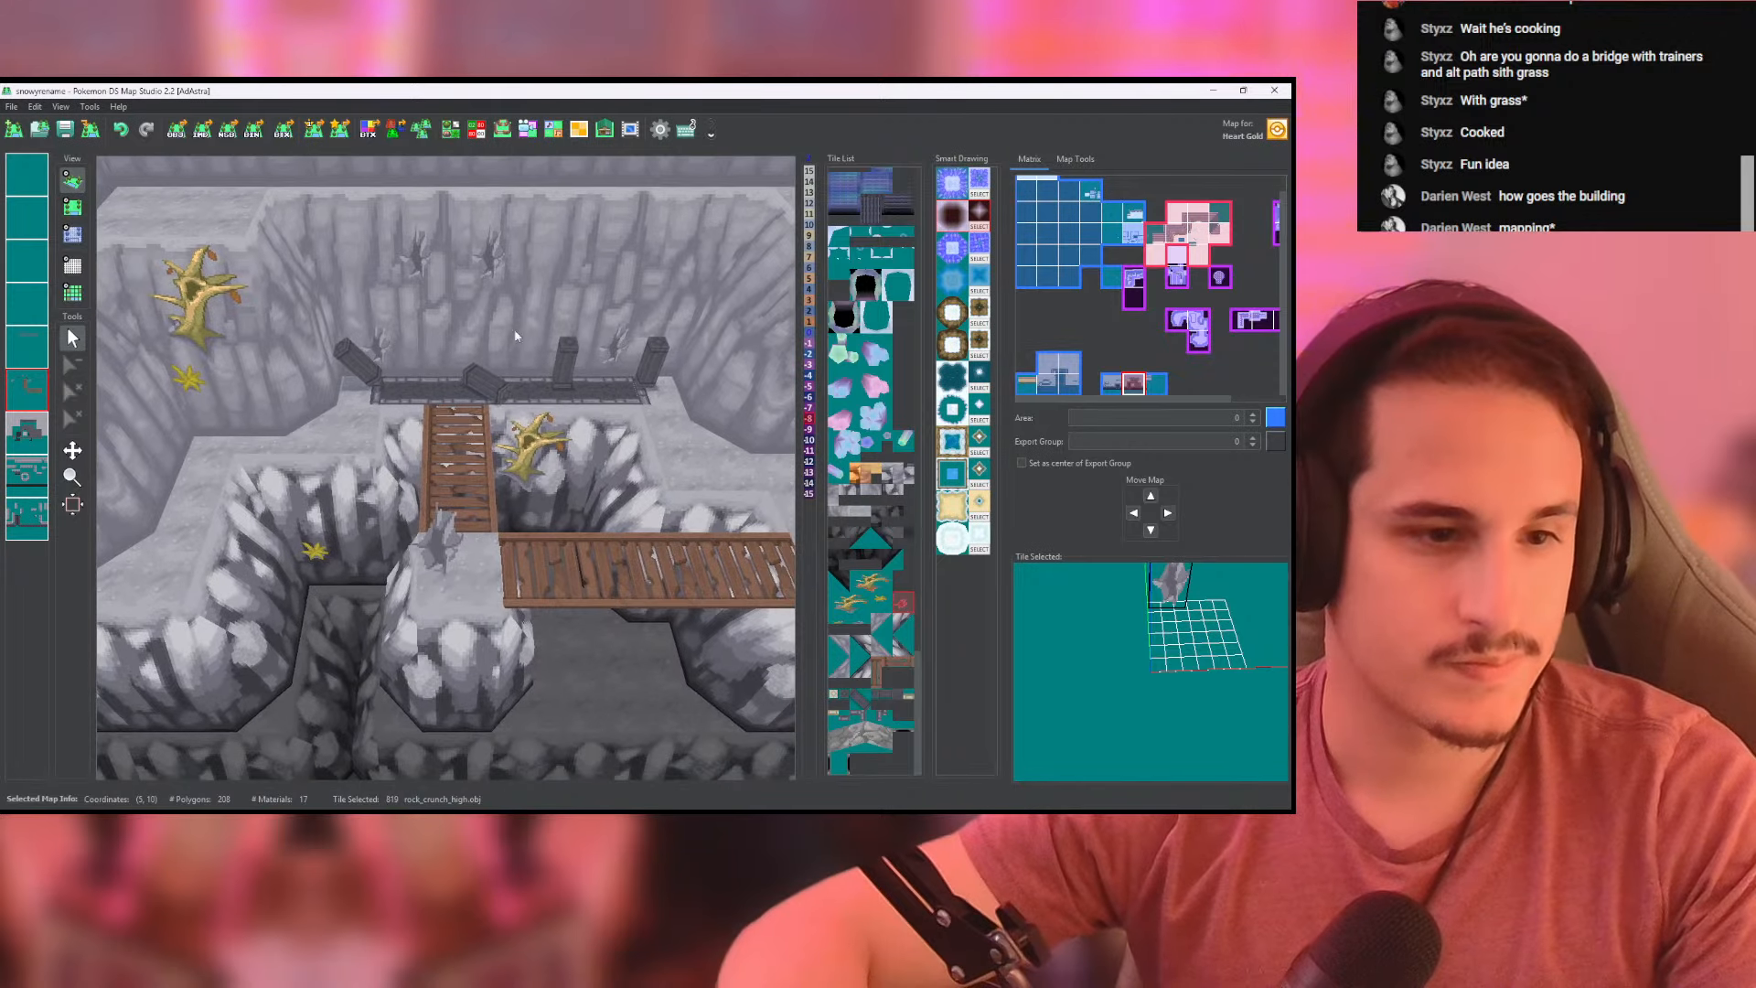
- Set the height of the crack tiles on the lower cliffs to -8, check them in 3D and save the map
left_click(72, 235)
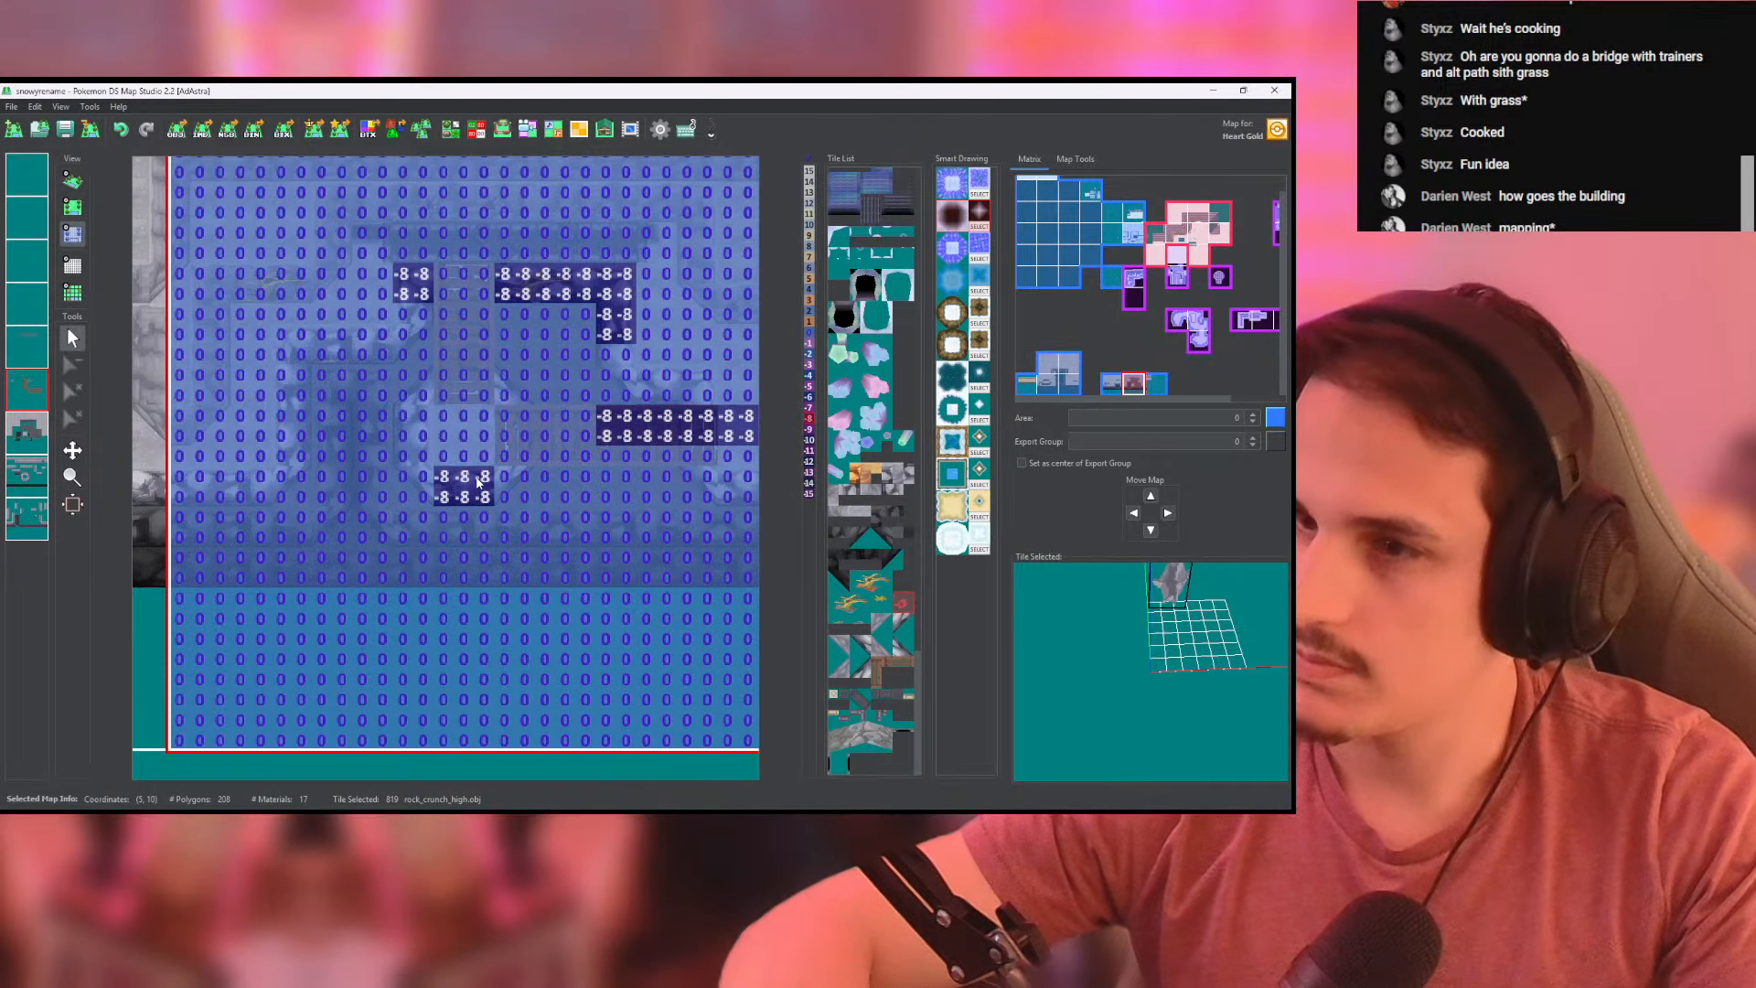
left_click(72, 181)
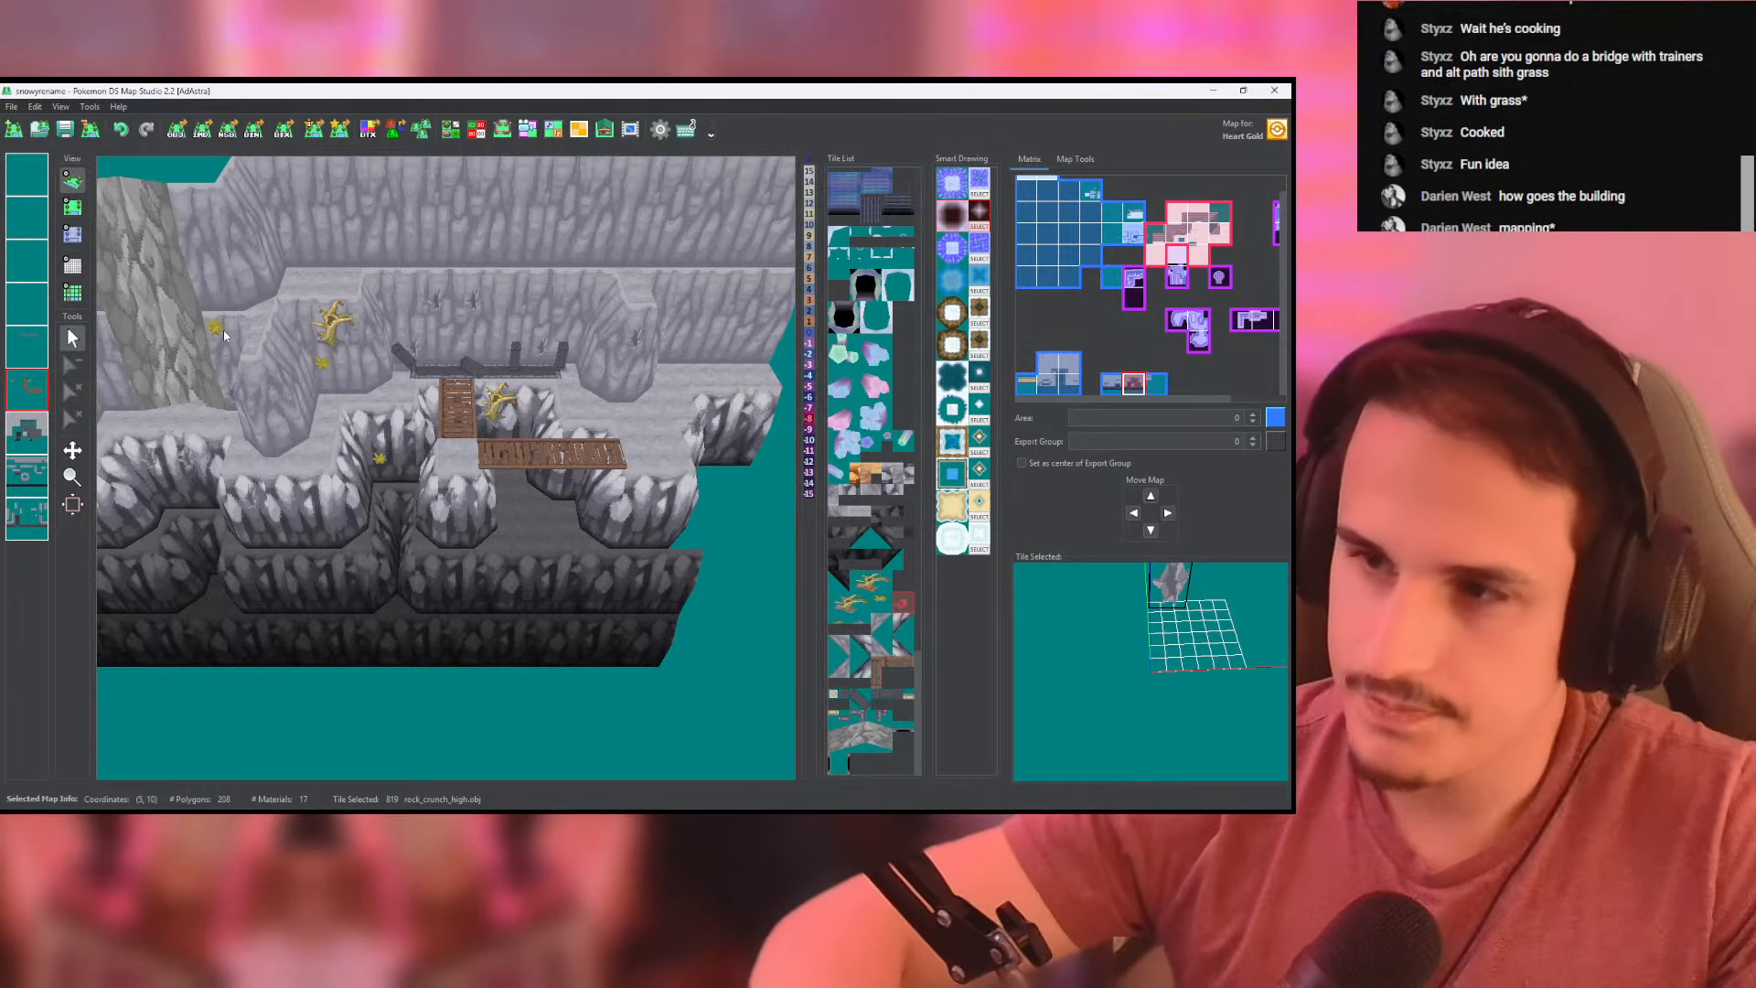
left_click(64, 132)
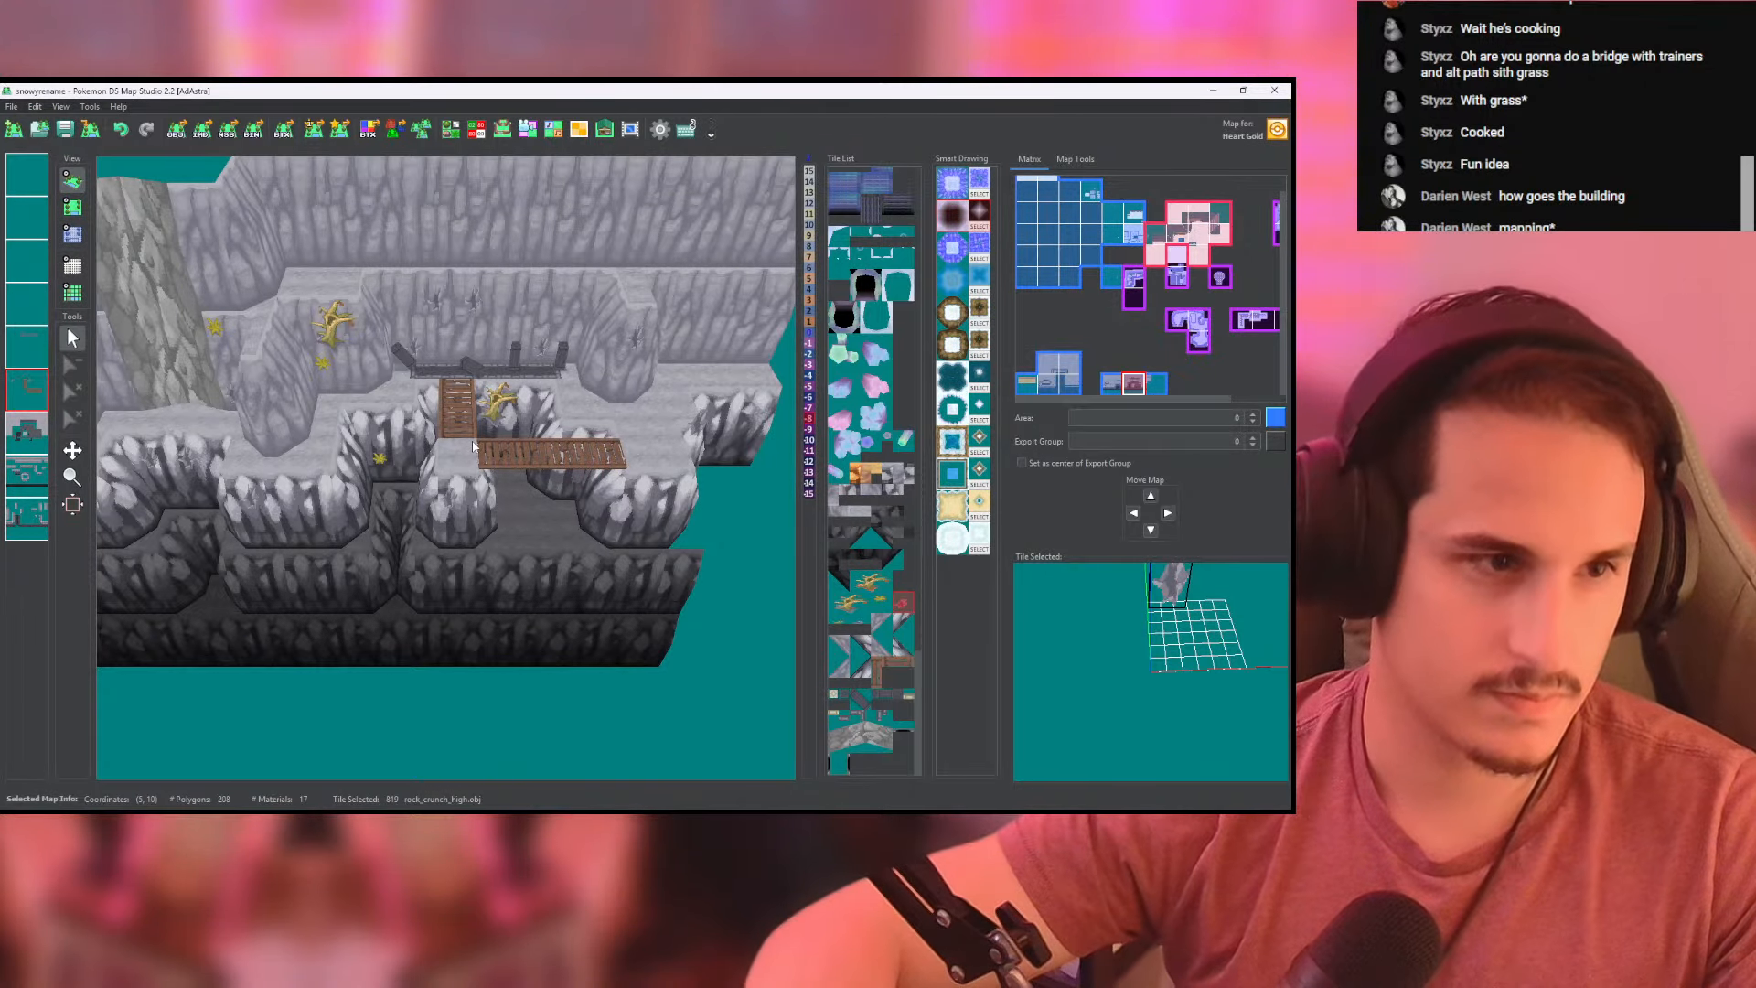
- Place a dead_cliff_tree tile on the lower cliff edge in front of the protruding wall west of the bridges
left_click_drag(473, 445, 355, 441)
left_click(80, 233)
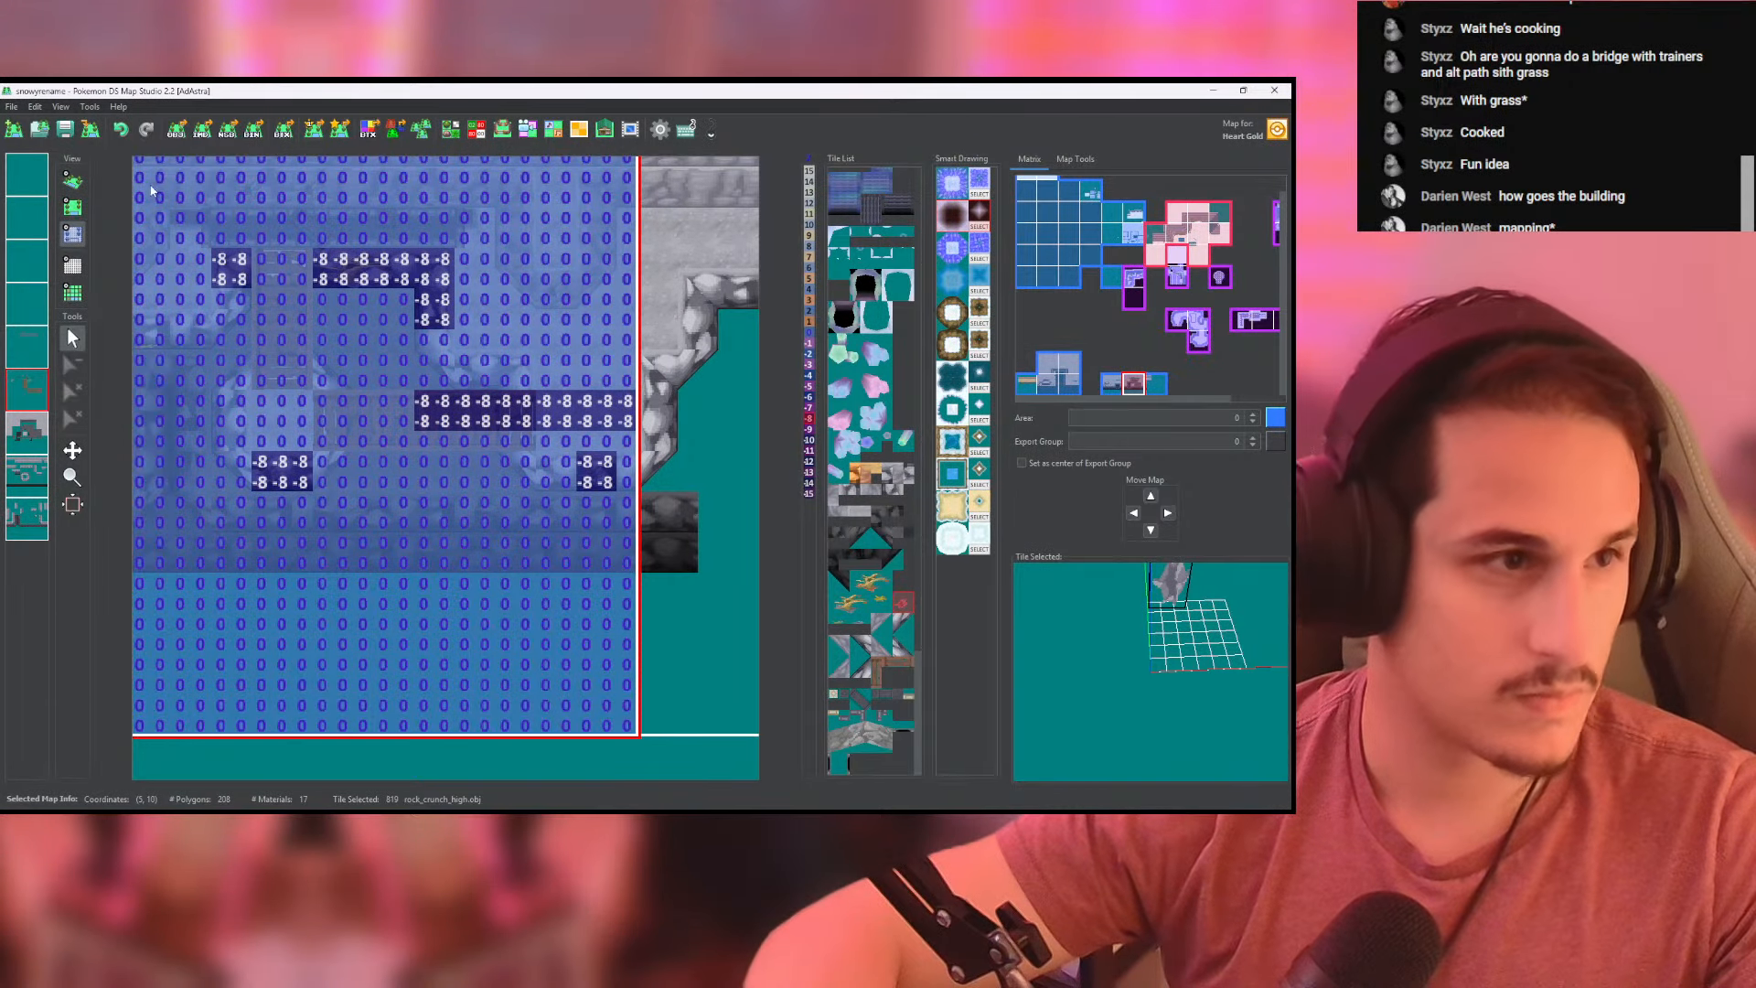
left_click(72, 181)
scroll(343, 397, "up", 5)
left_click_drag(344, 397, 223, 318)
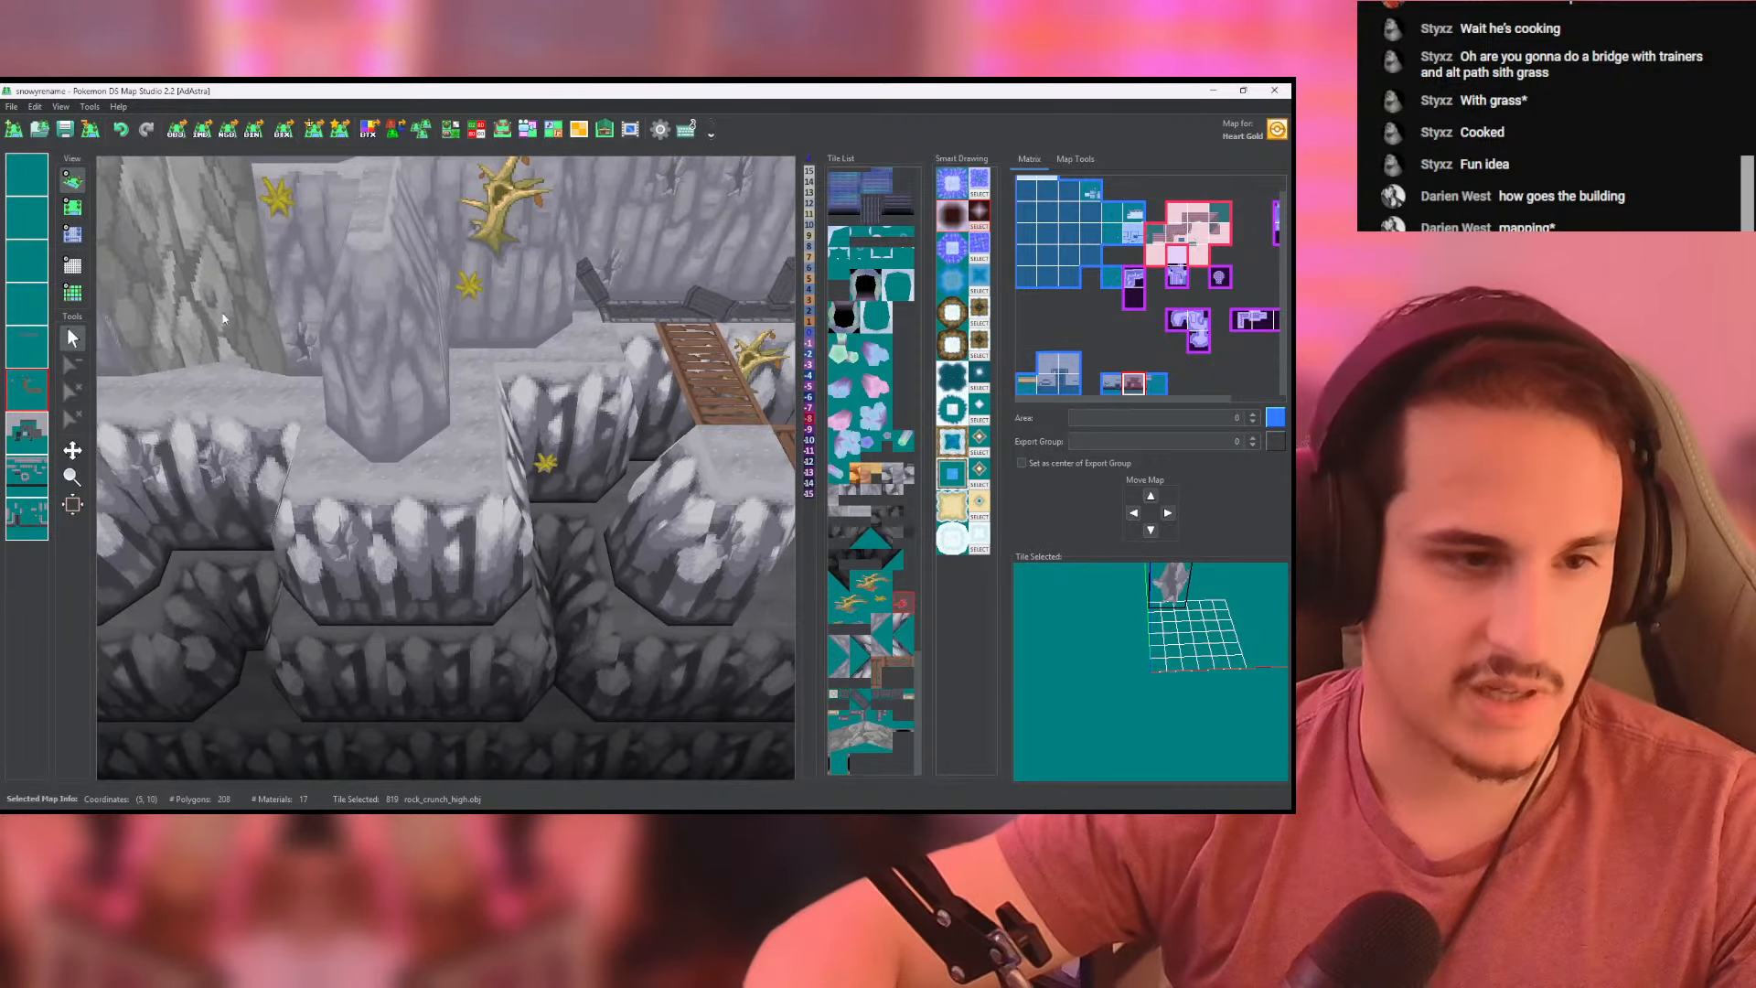
left_click(77, 212)
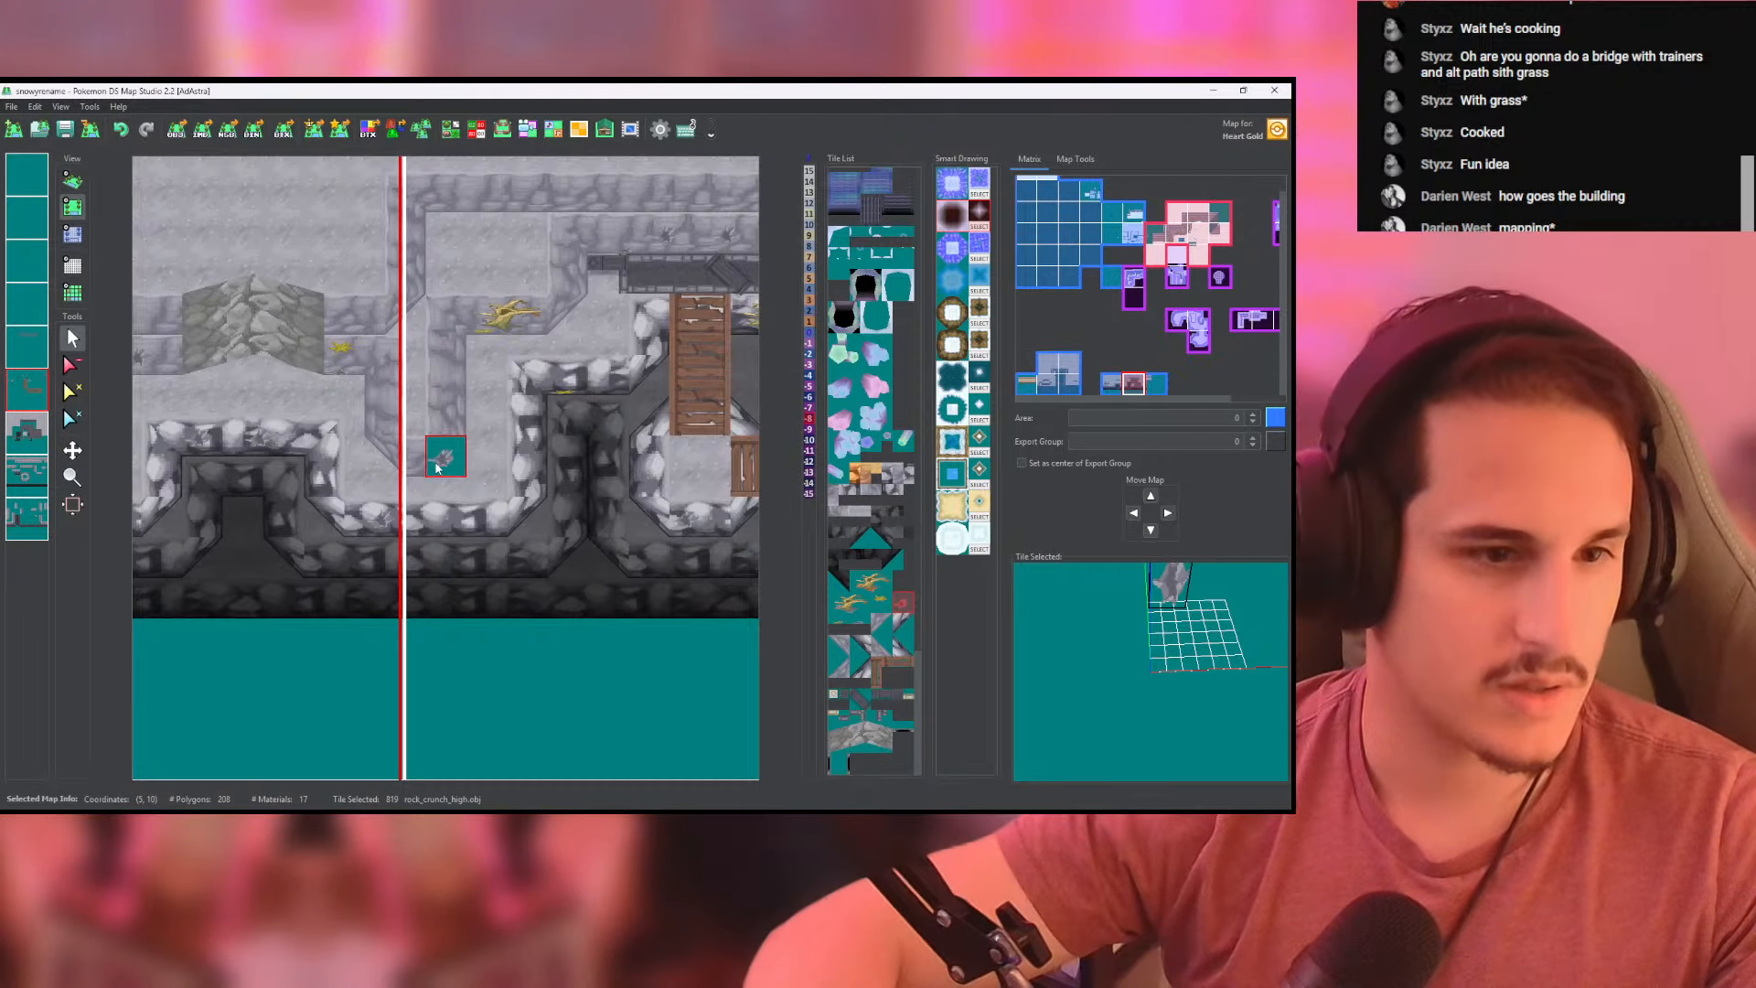
left_click(9, 355)
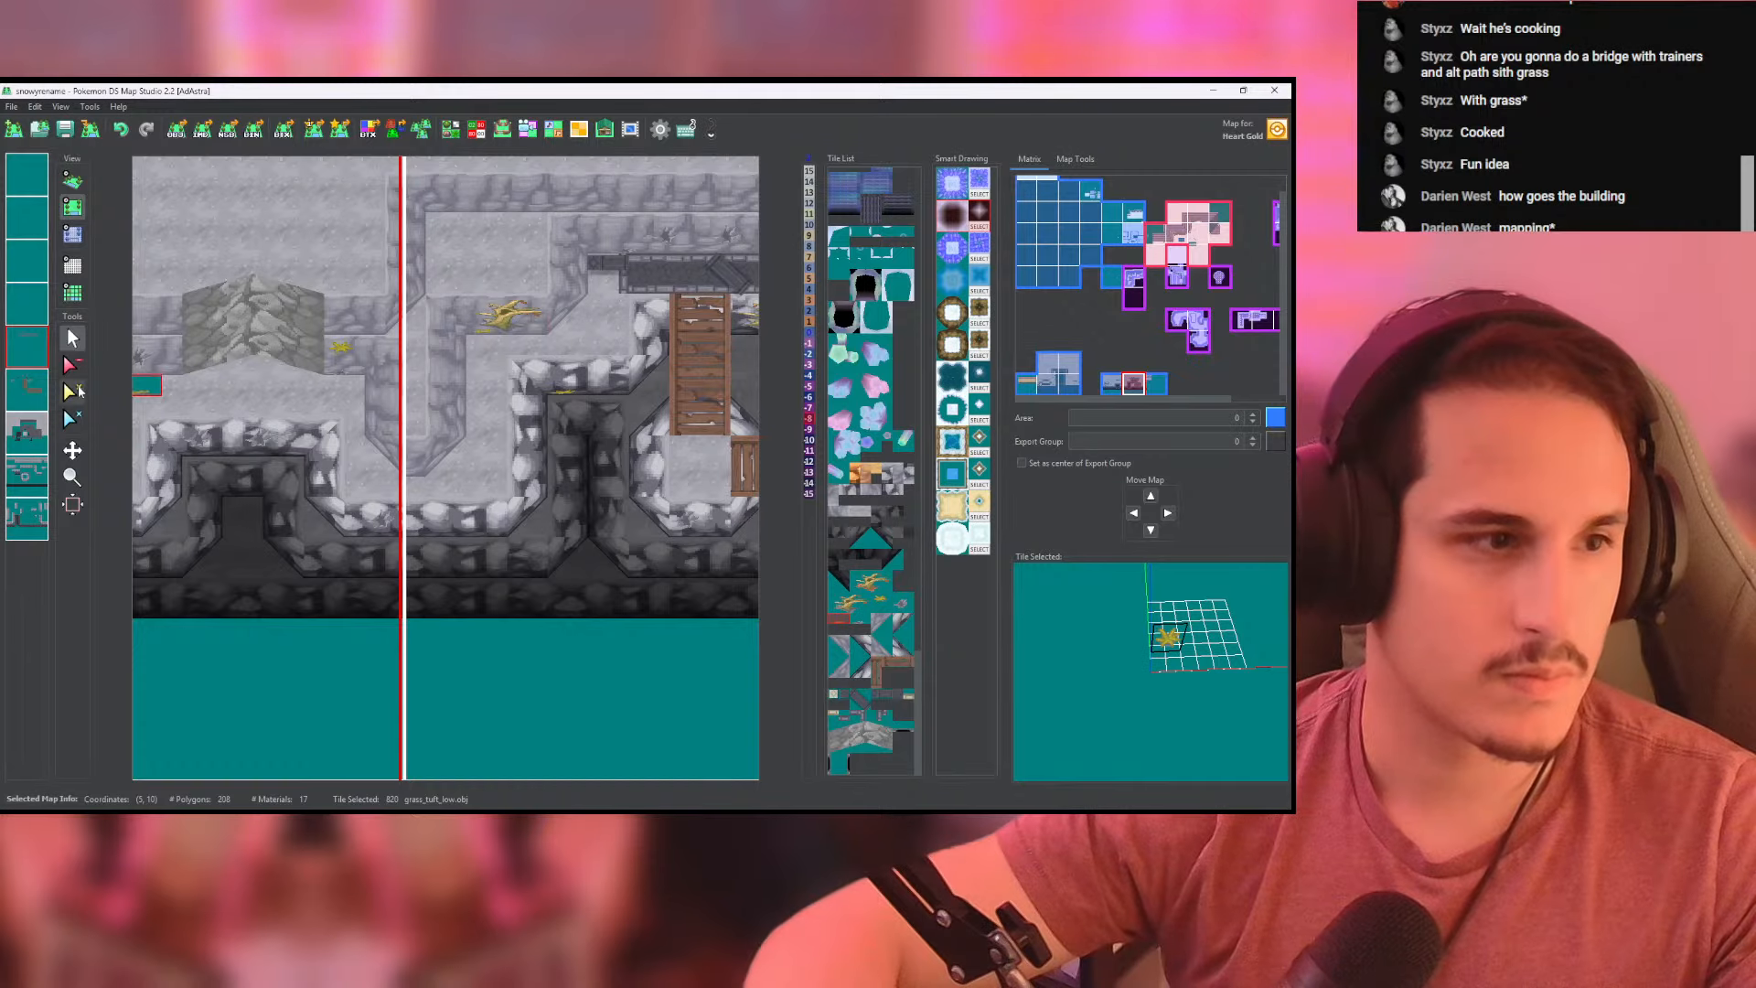
left_click(33, 390)
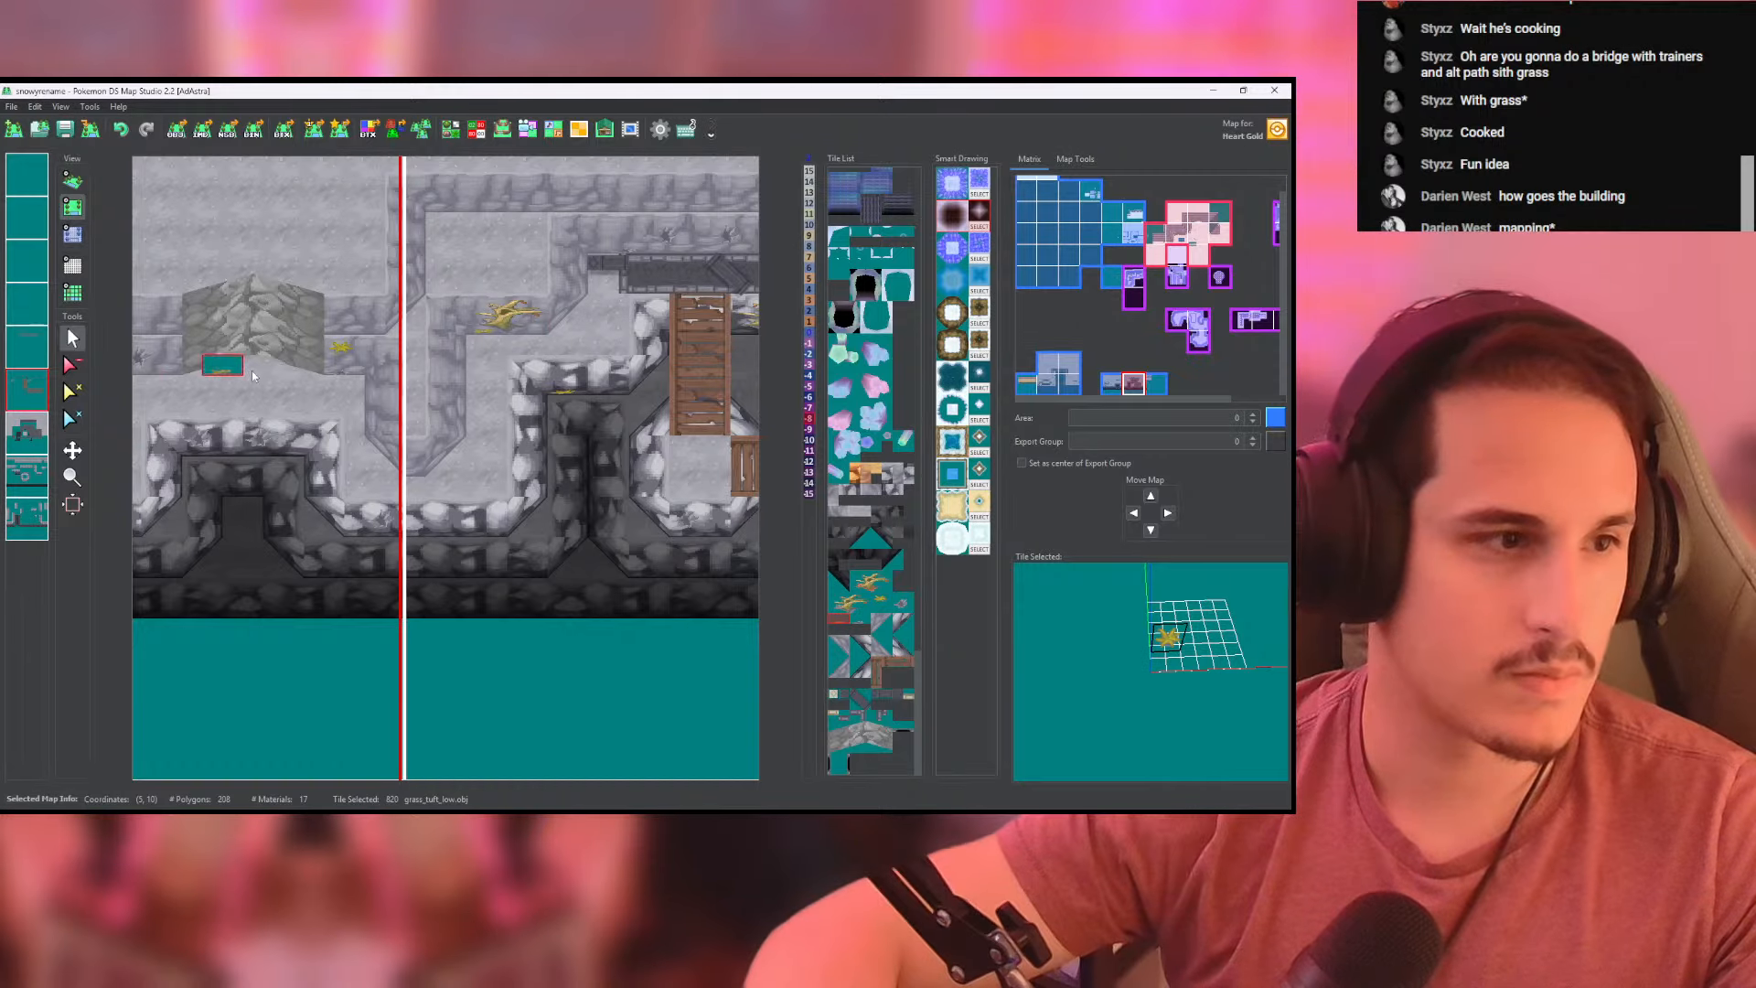
right_click(476, 326)
left_click(434, 526)
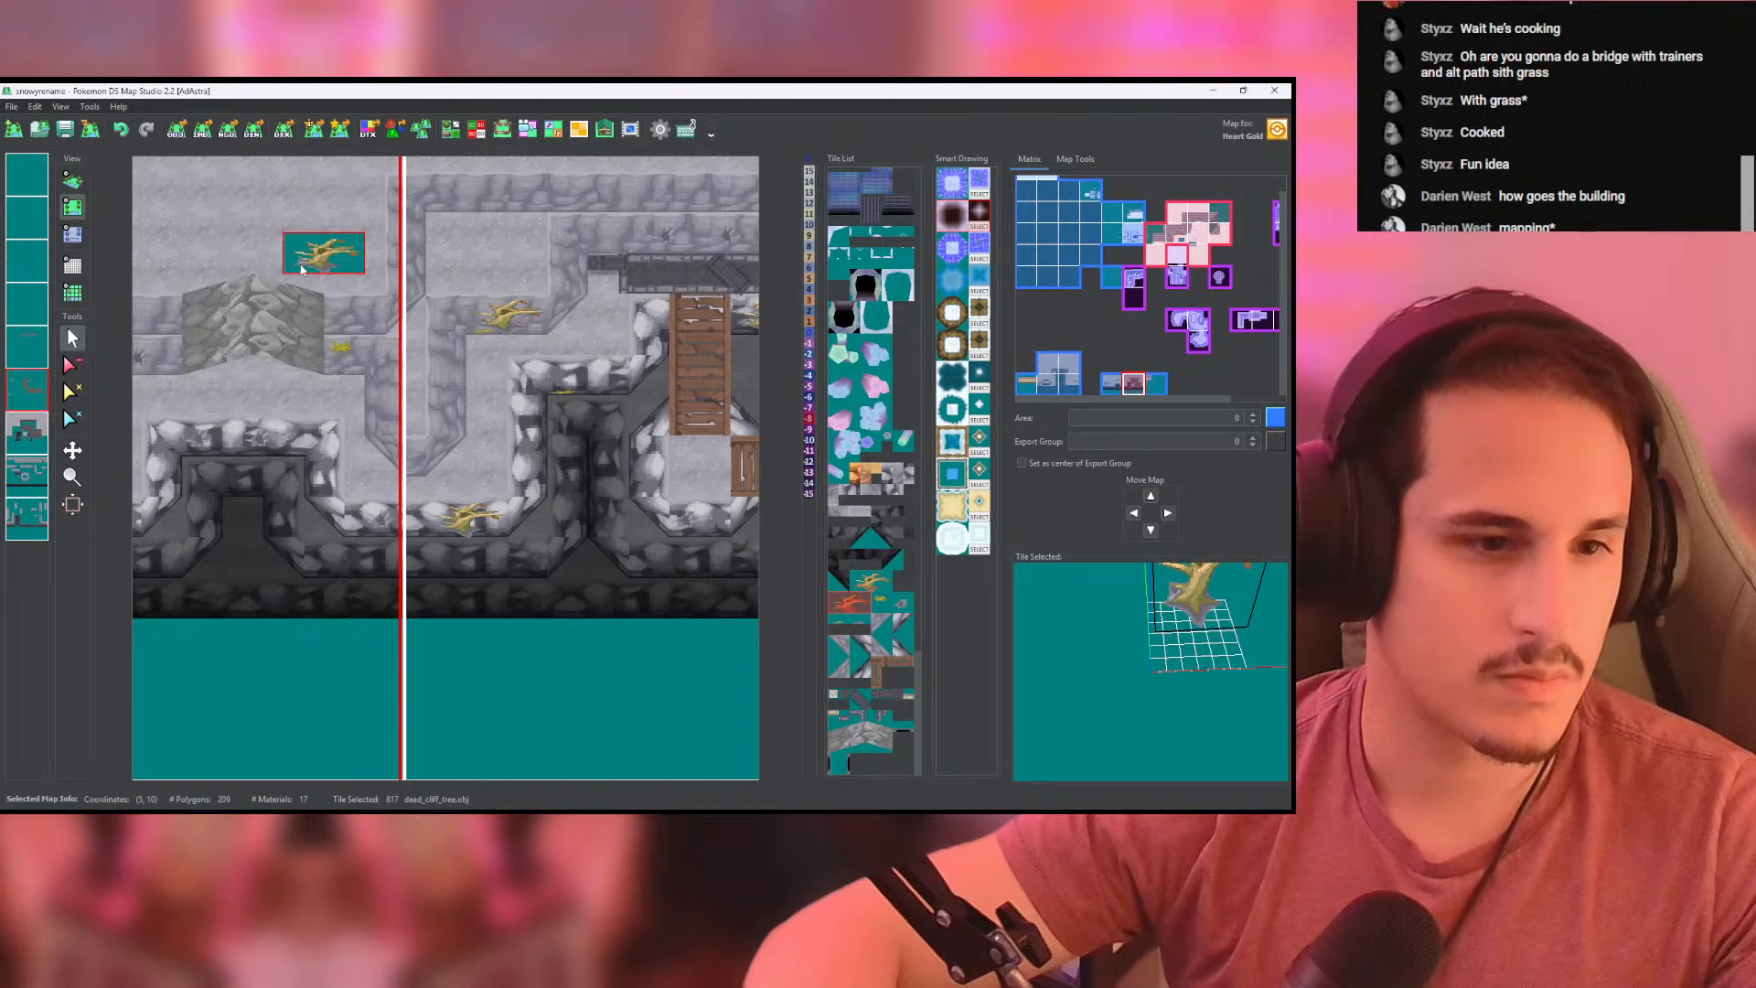
- Set the height of the new cliff tree's cells to -8 and check its placement on the cliff face in 3D
left_click(75, 182)
left_click(72, 235)
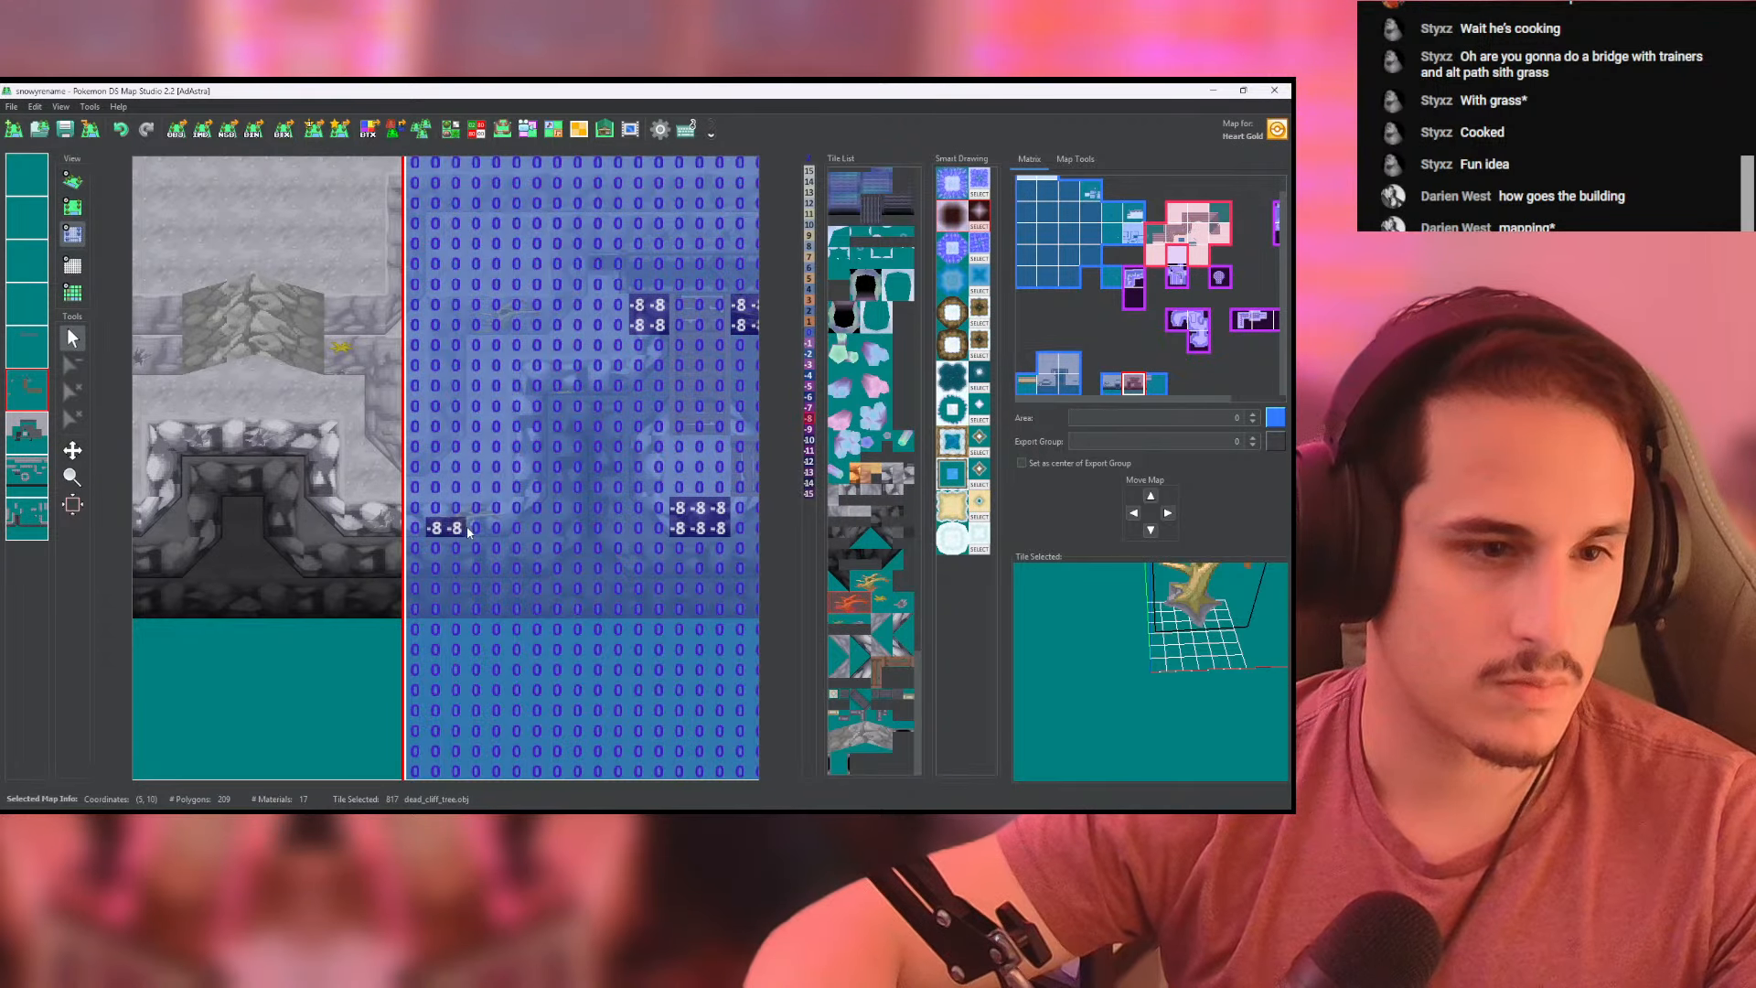
left_click(73, 182)
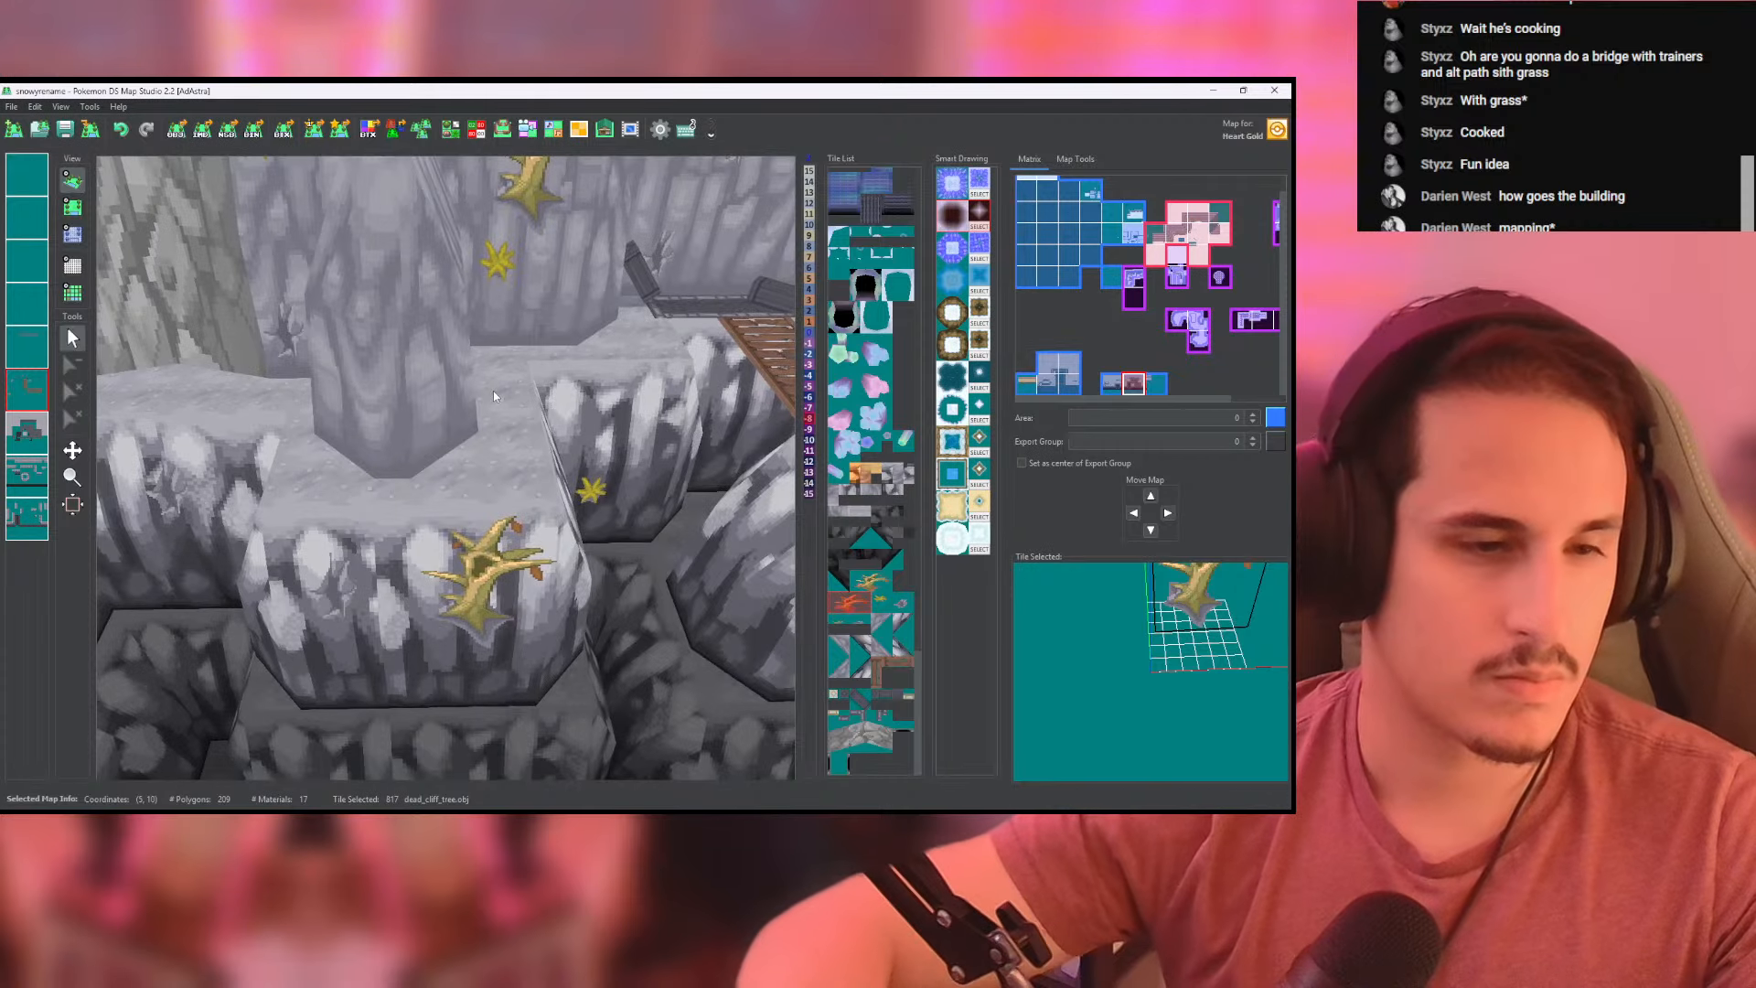
scroll(492, 392, "down", 5)
mouse_move(492, 391)
left_mouse_down()
mouse_move(507, 415)
mouse_move(315, 507)
mouse_move(429, 520)
mouse_move(435, 542)
mouse_move(374, 467)
left_mouse_up()
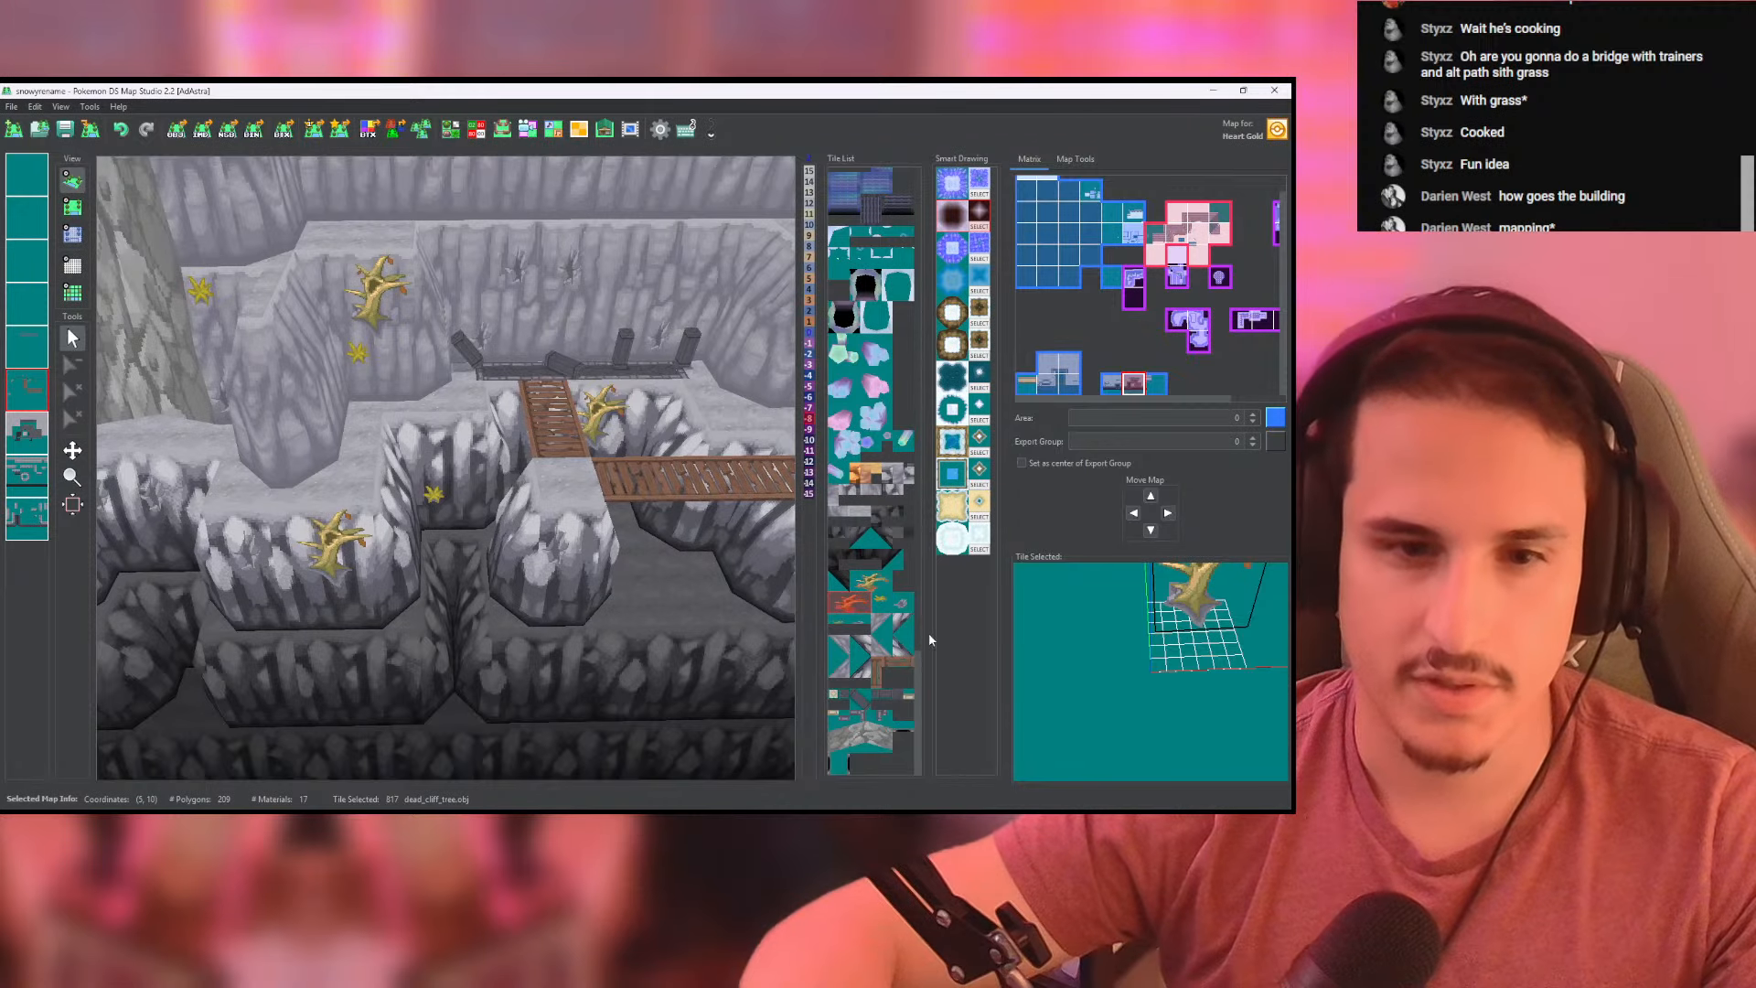
- Choose the pushed_diag_tree tile and place it on the chasm floor just below the horizontal bridge
scroll(921, 665, "up", 1)
scroll(919, 663, "up", 5)
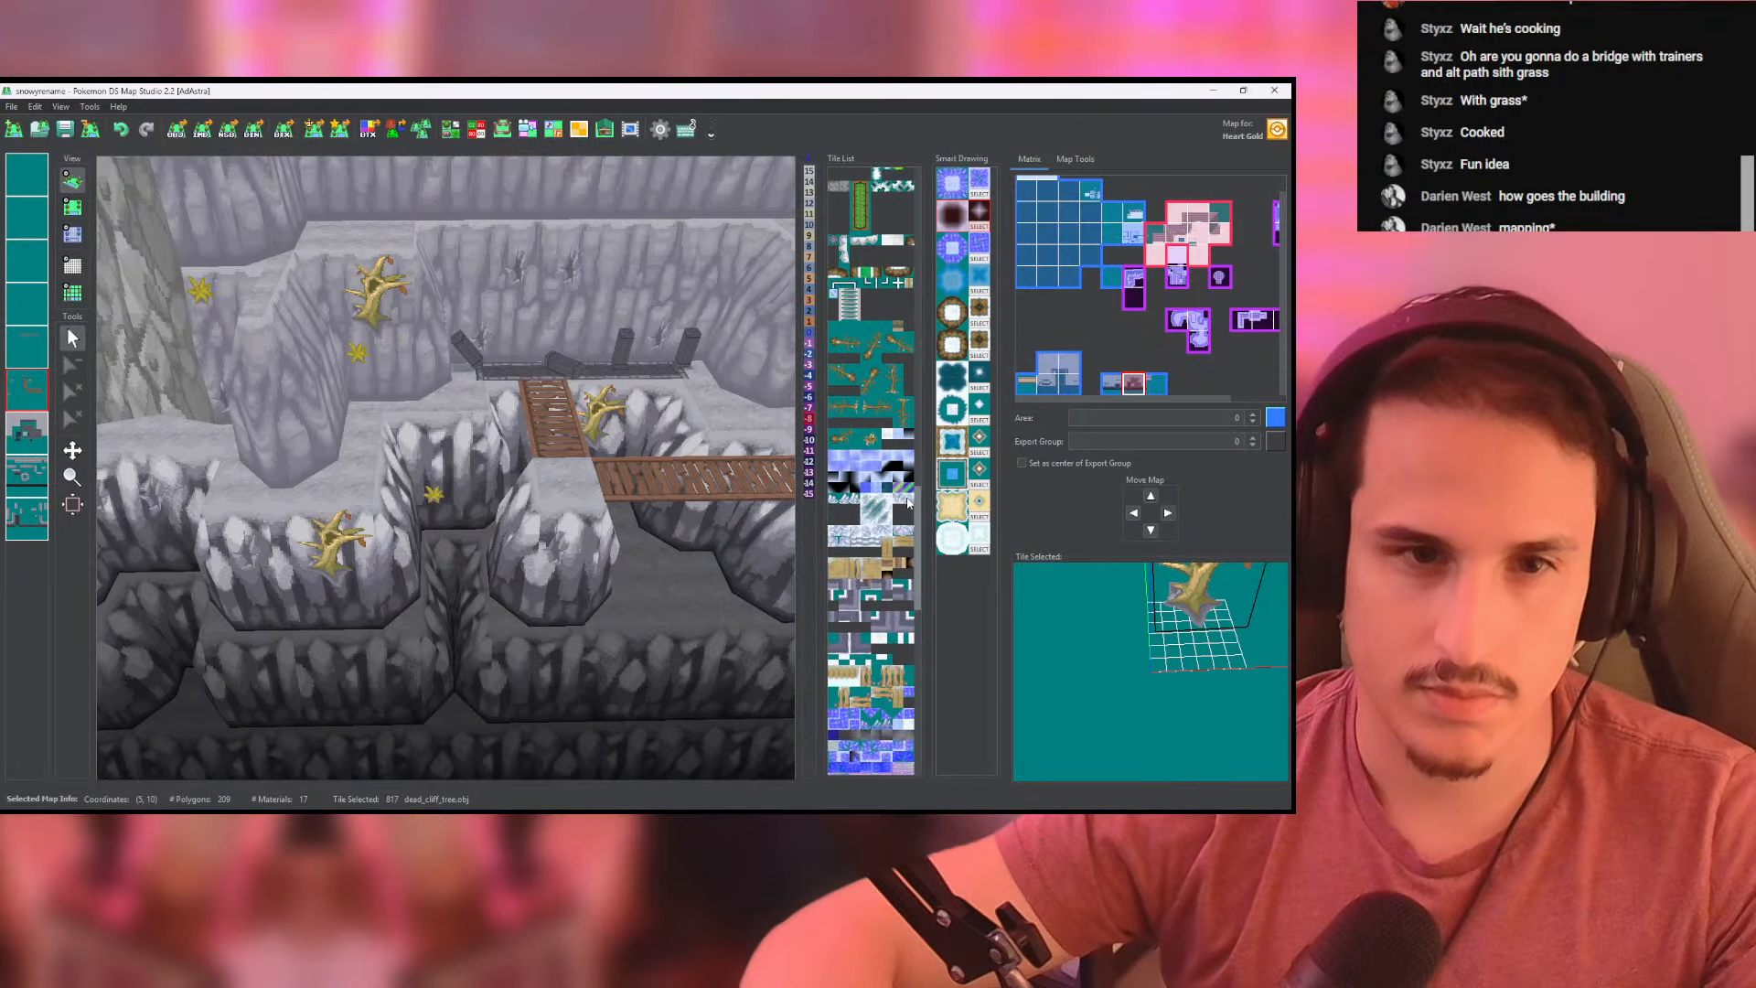
left_click(873, 441)
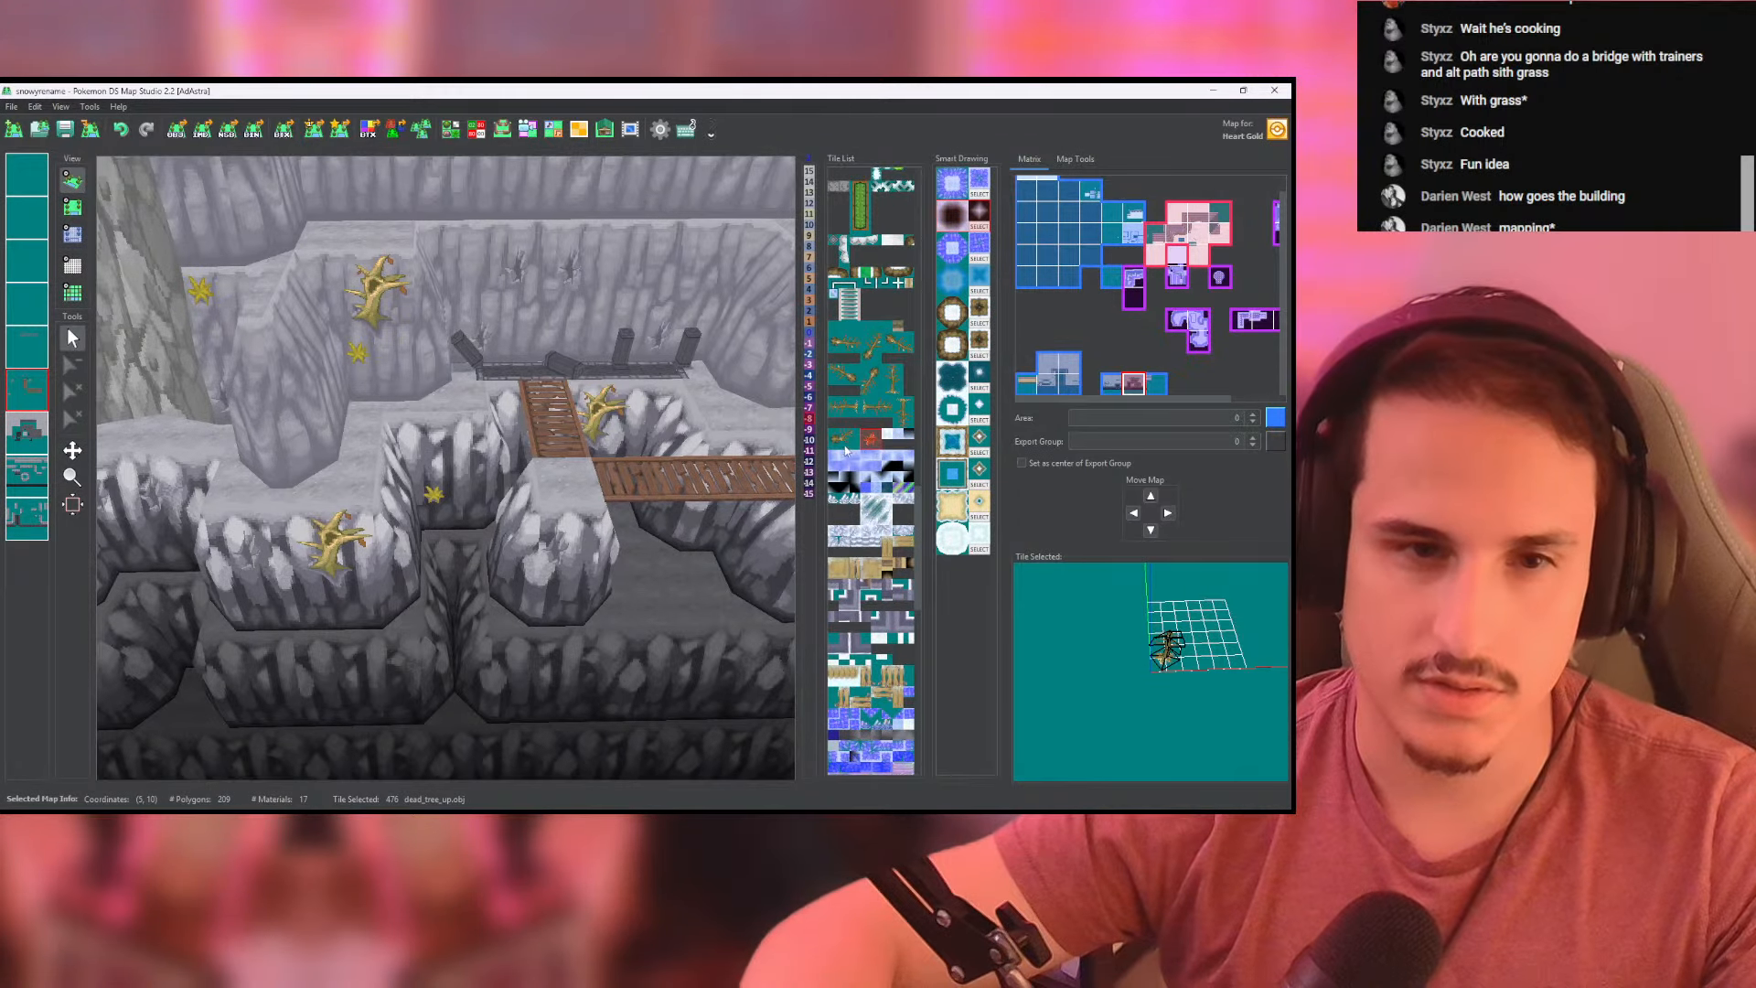
left_click(843, 439)
left_click(72, 208)
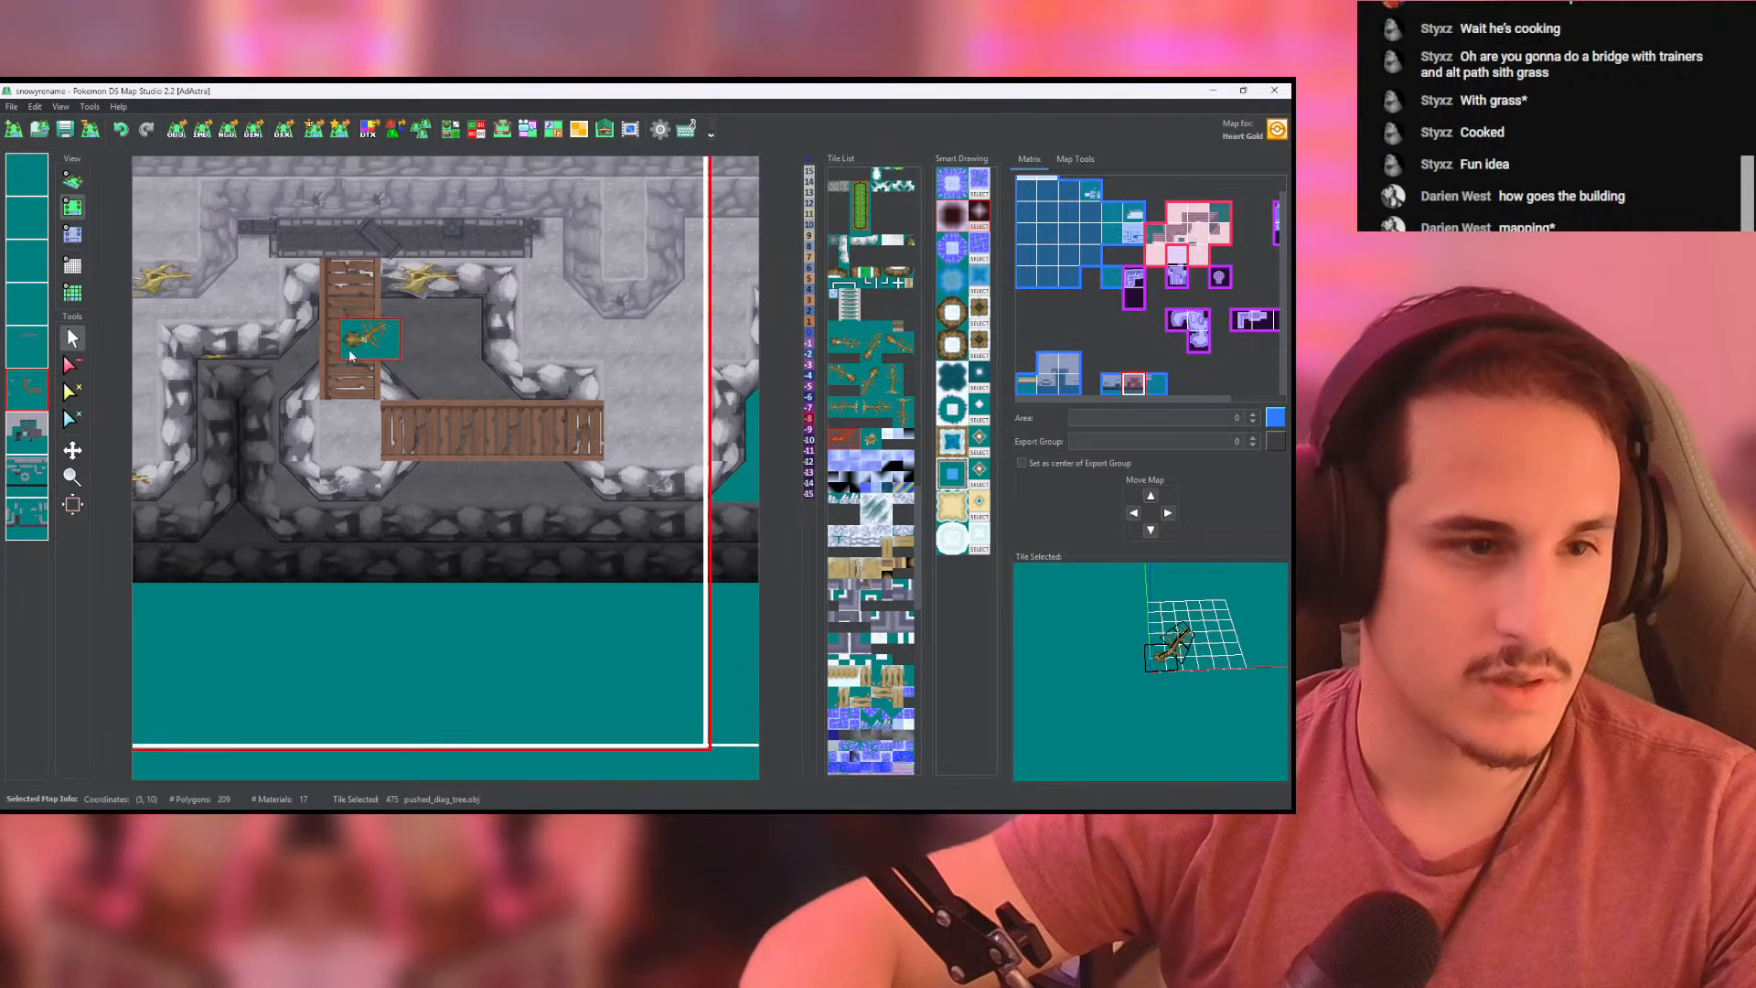
left_click(430, 489)
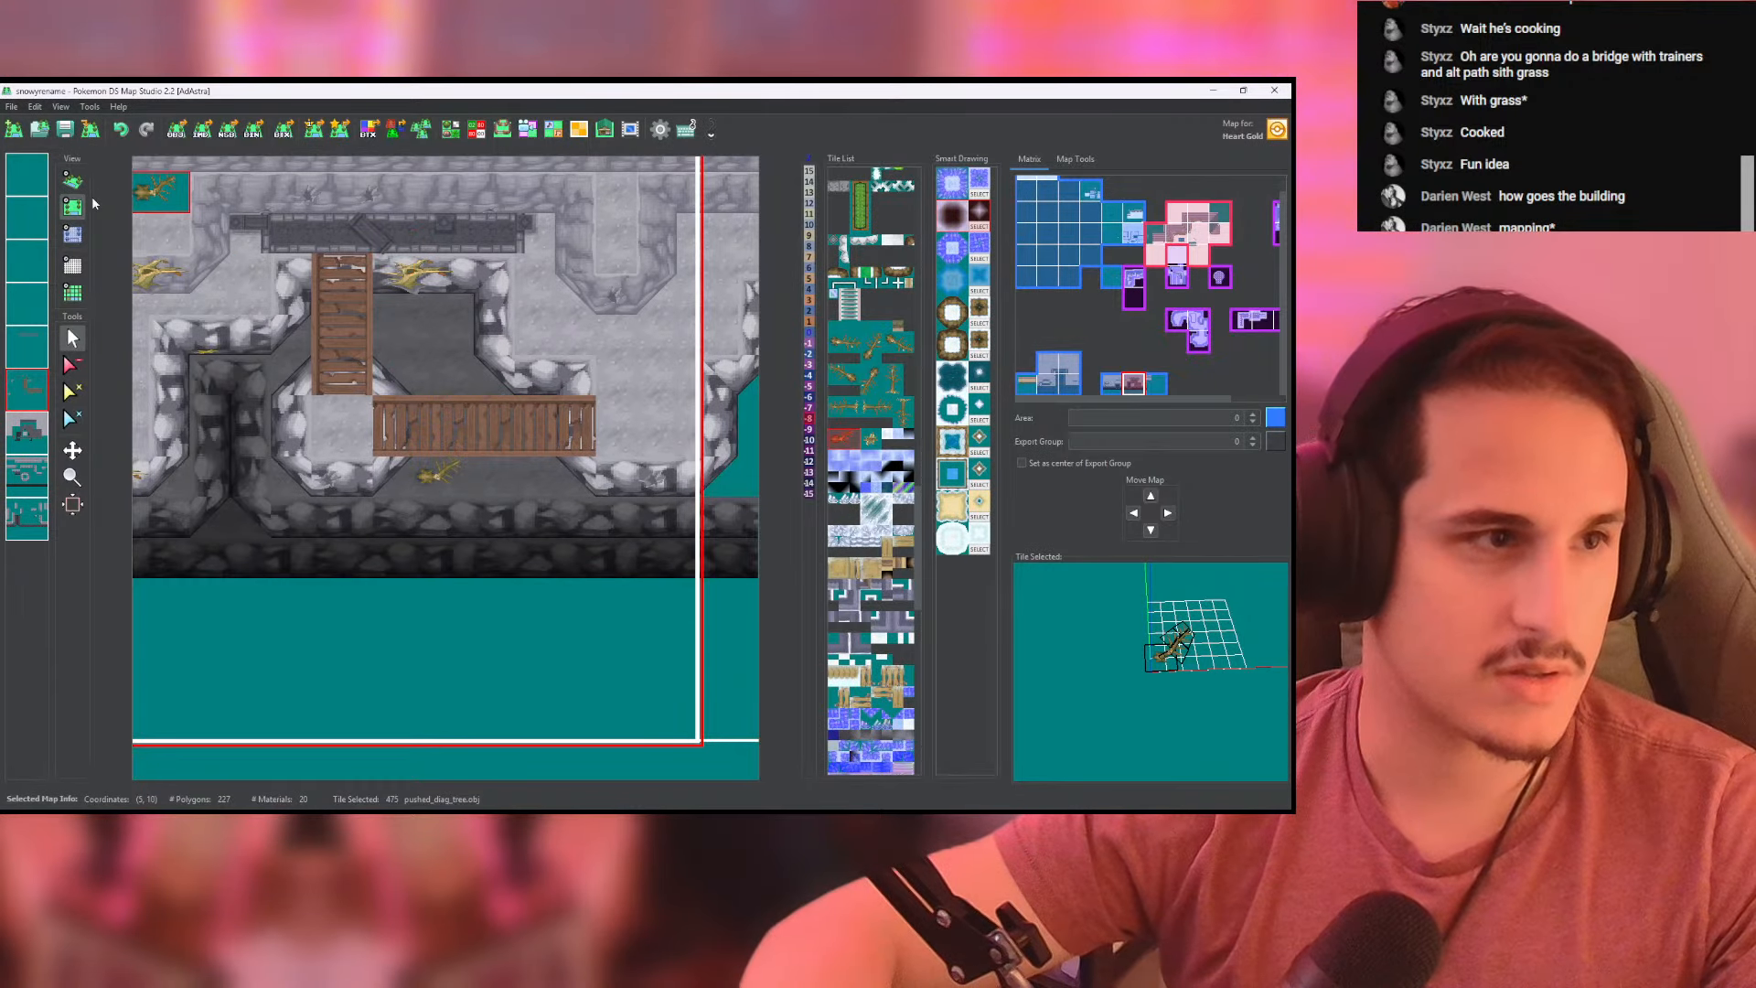
- Set the height of the diagonal tree's cells to -8 and inspect it beneath the horizontal bridge in 3D
left_click(72, 179)
left_click(72, 233)
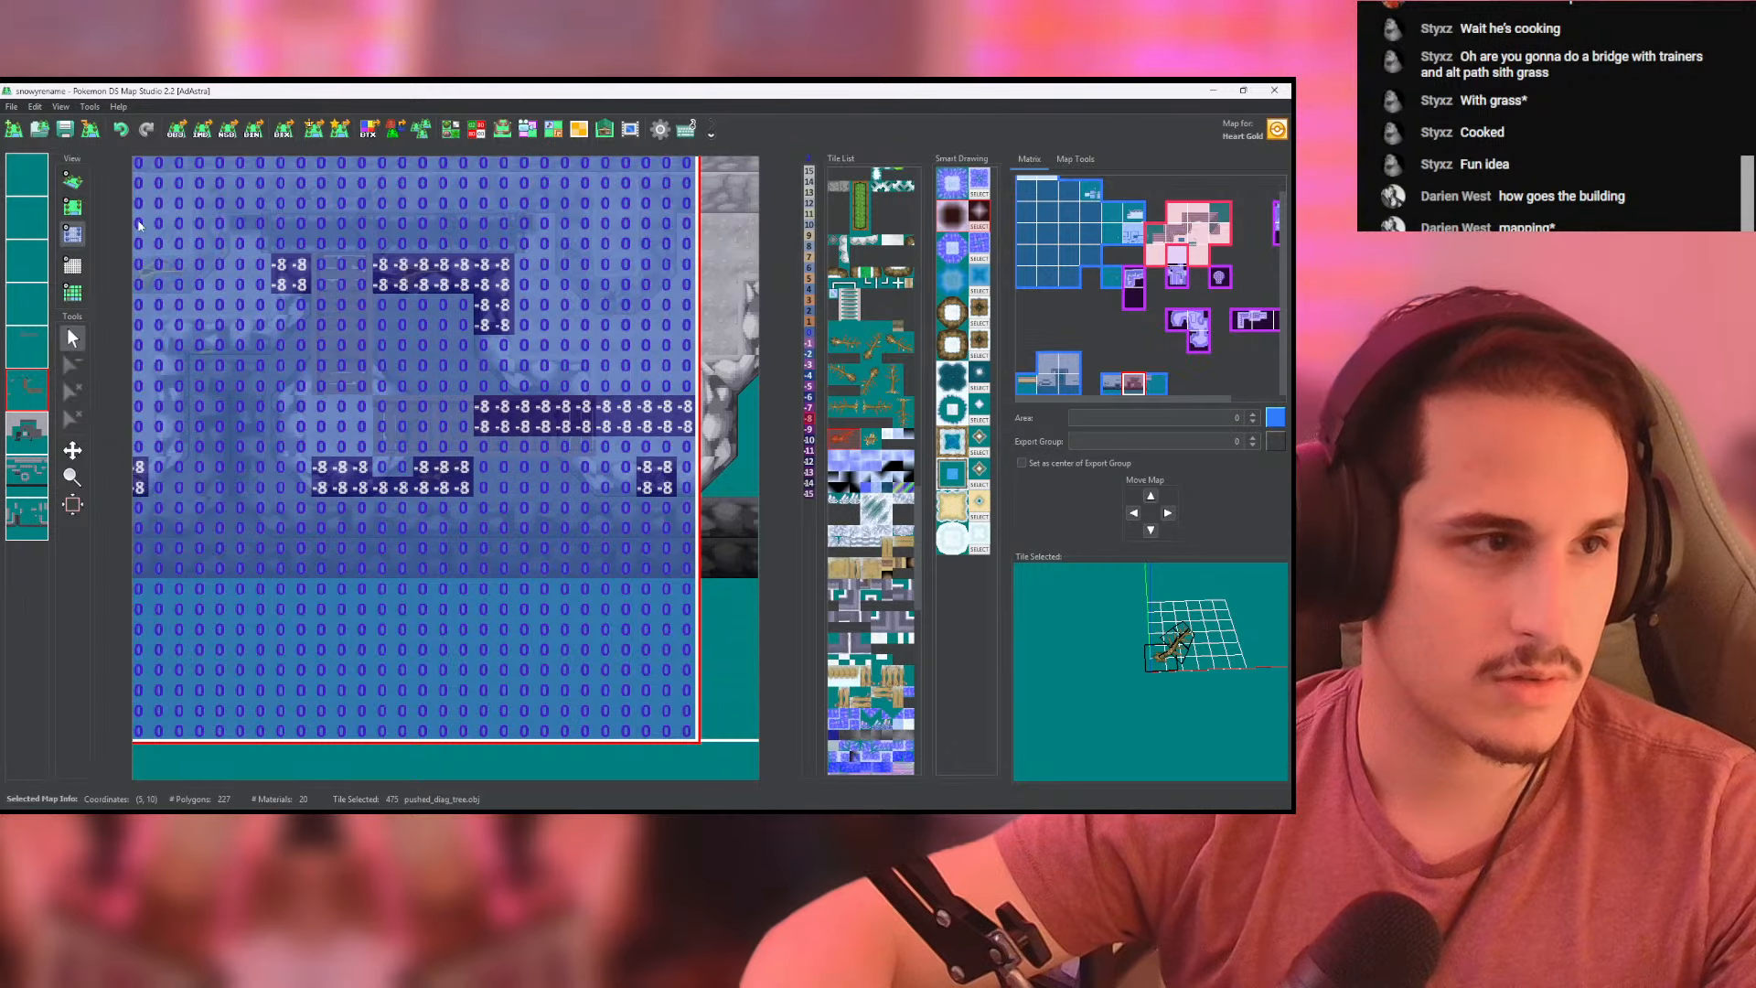
left_click(72, 179)
scroll(426, 474, "up", 5)
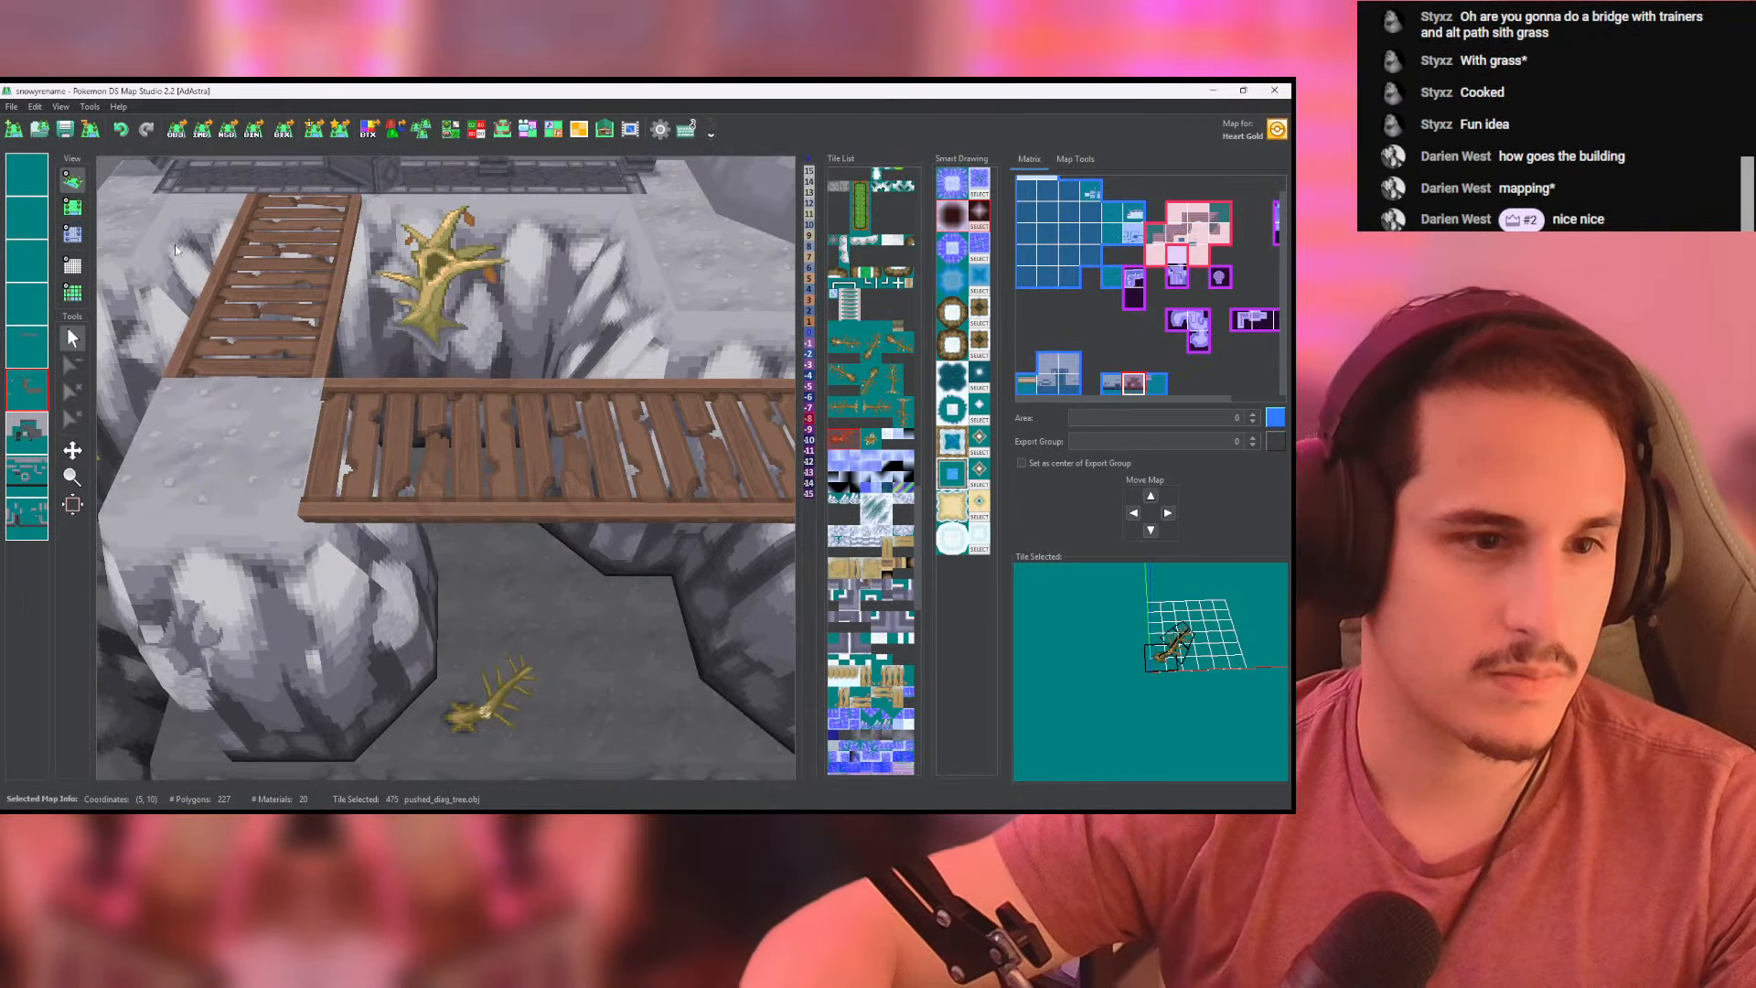
scroll(179, 261, "up", 2)
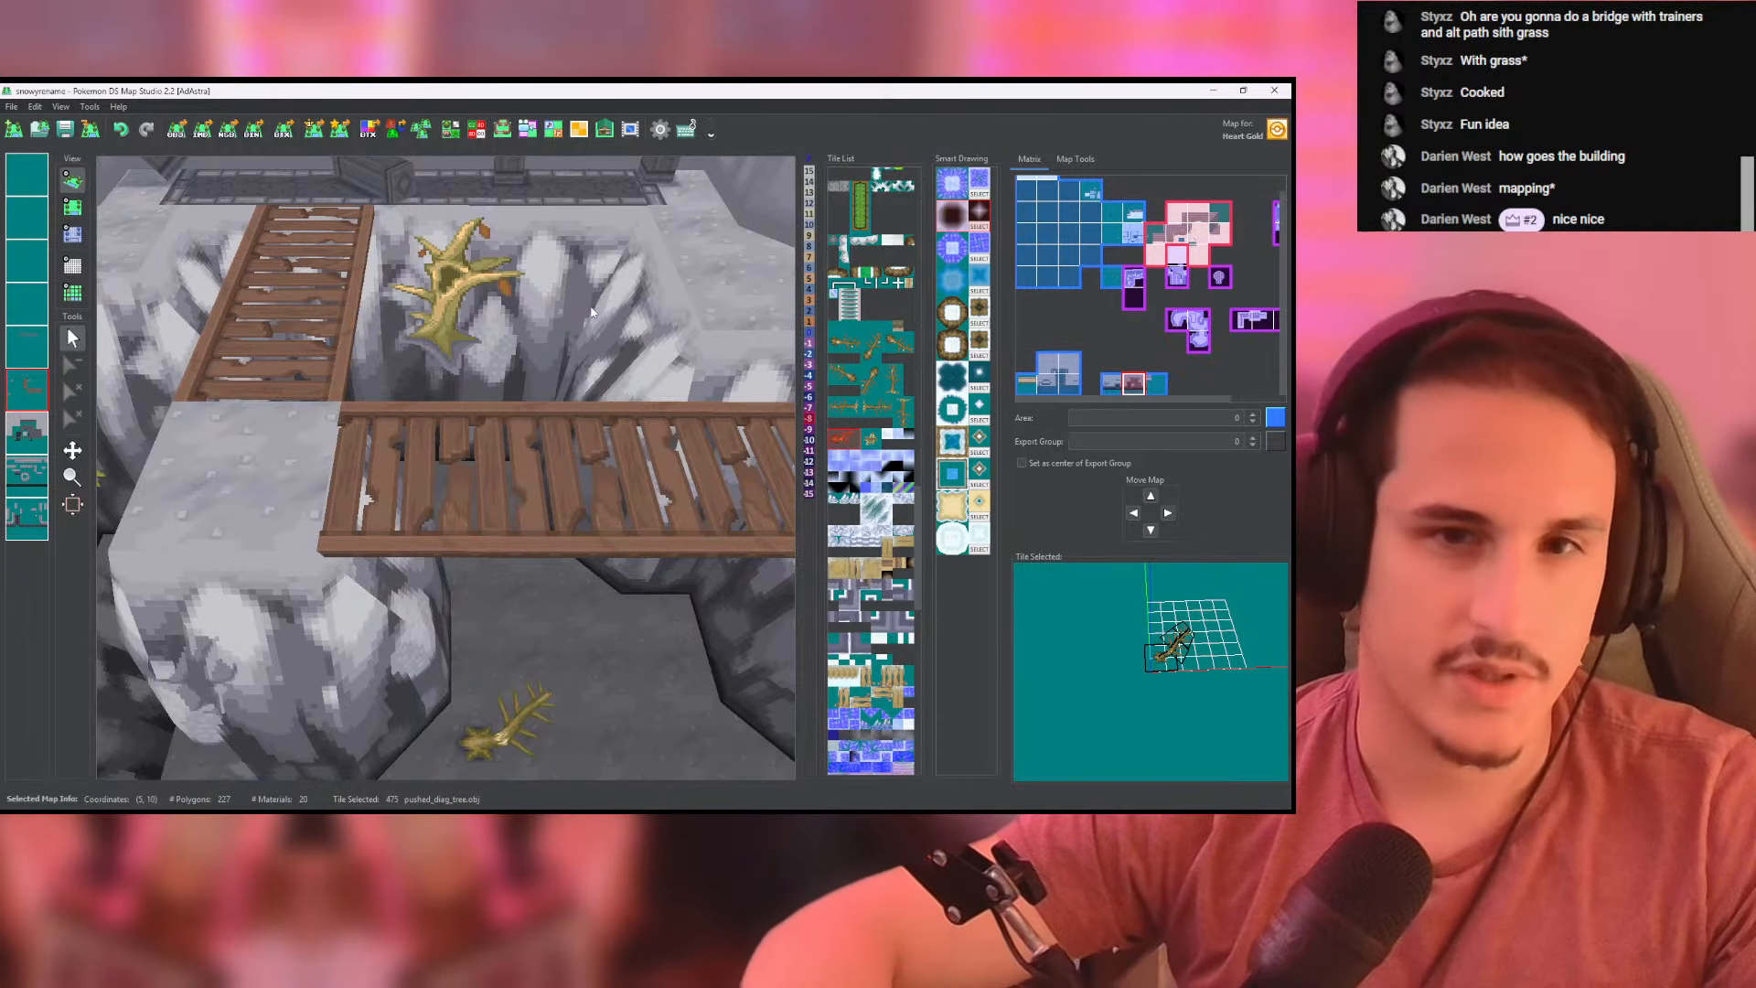
key("alt+Tab")
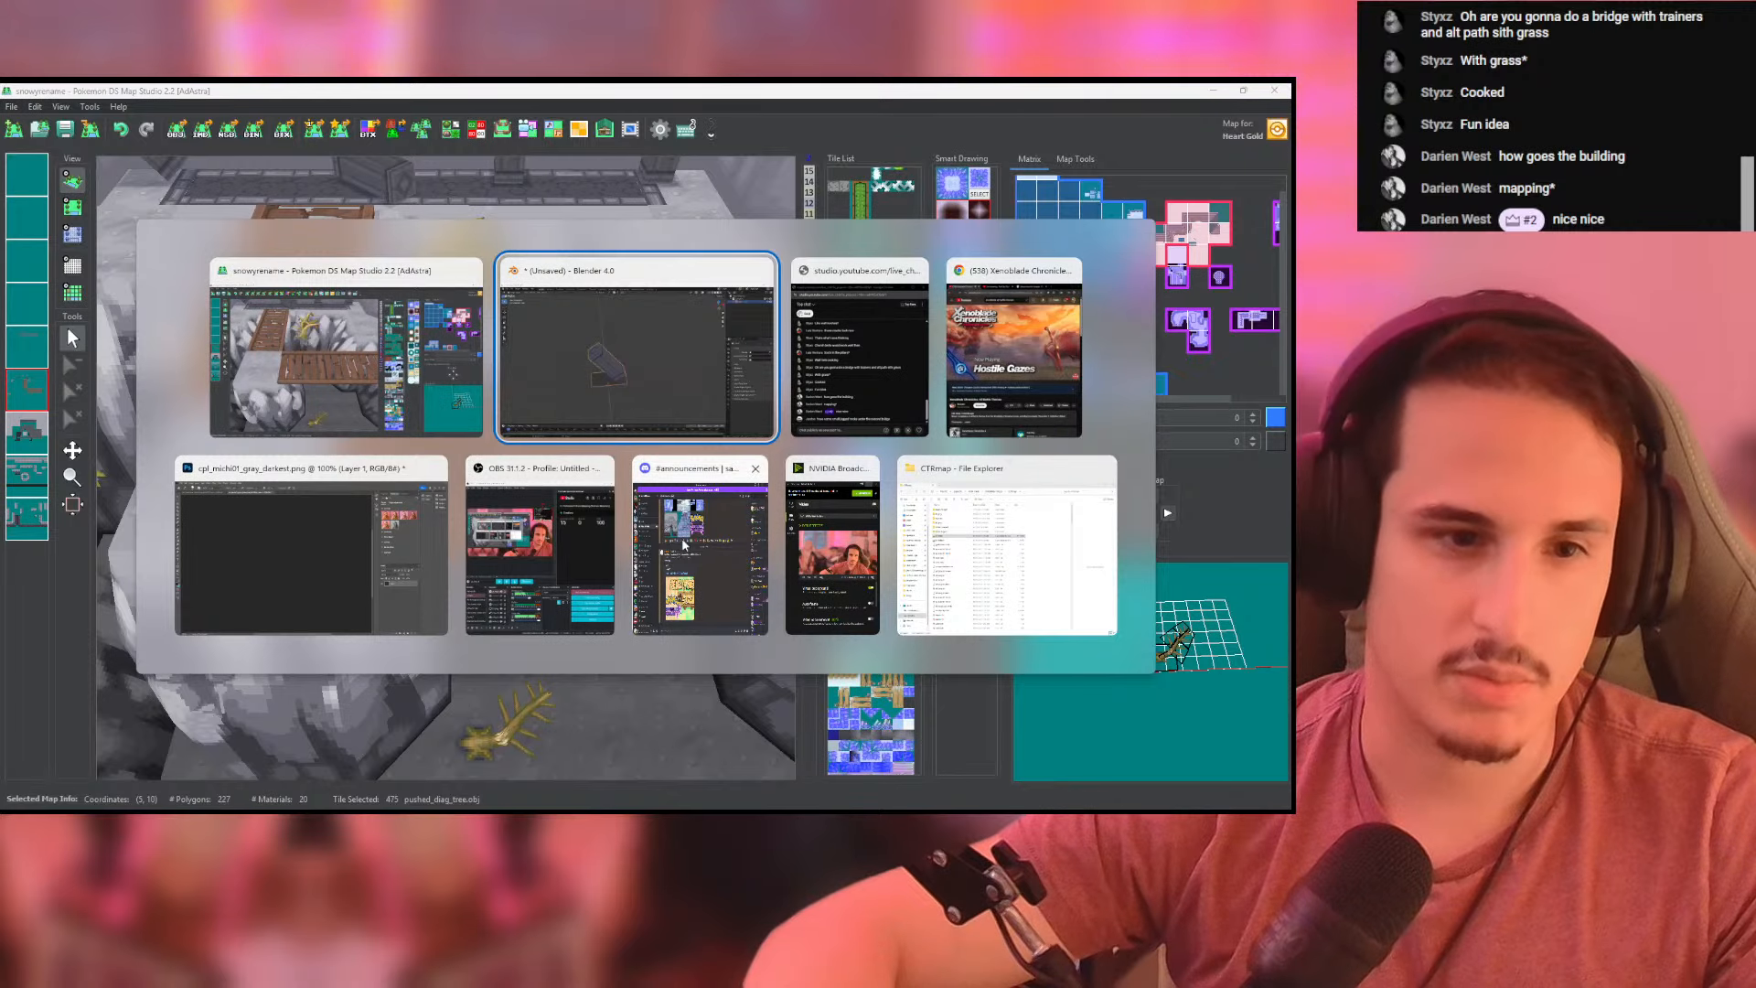
left_click(793, 97)
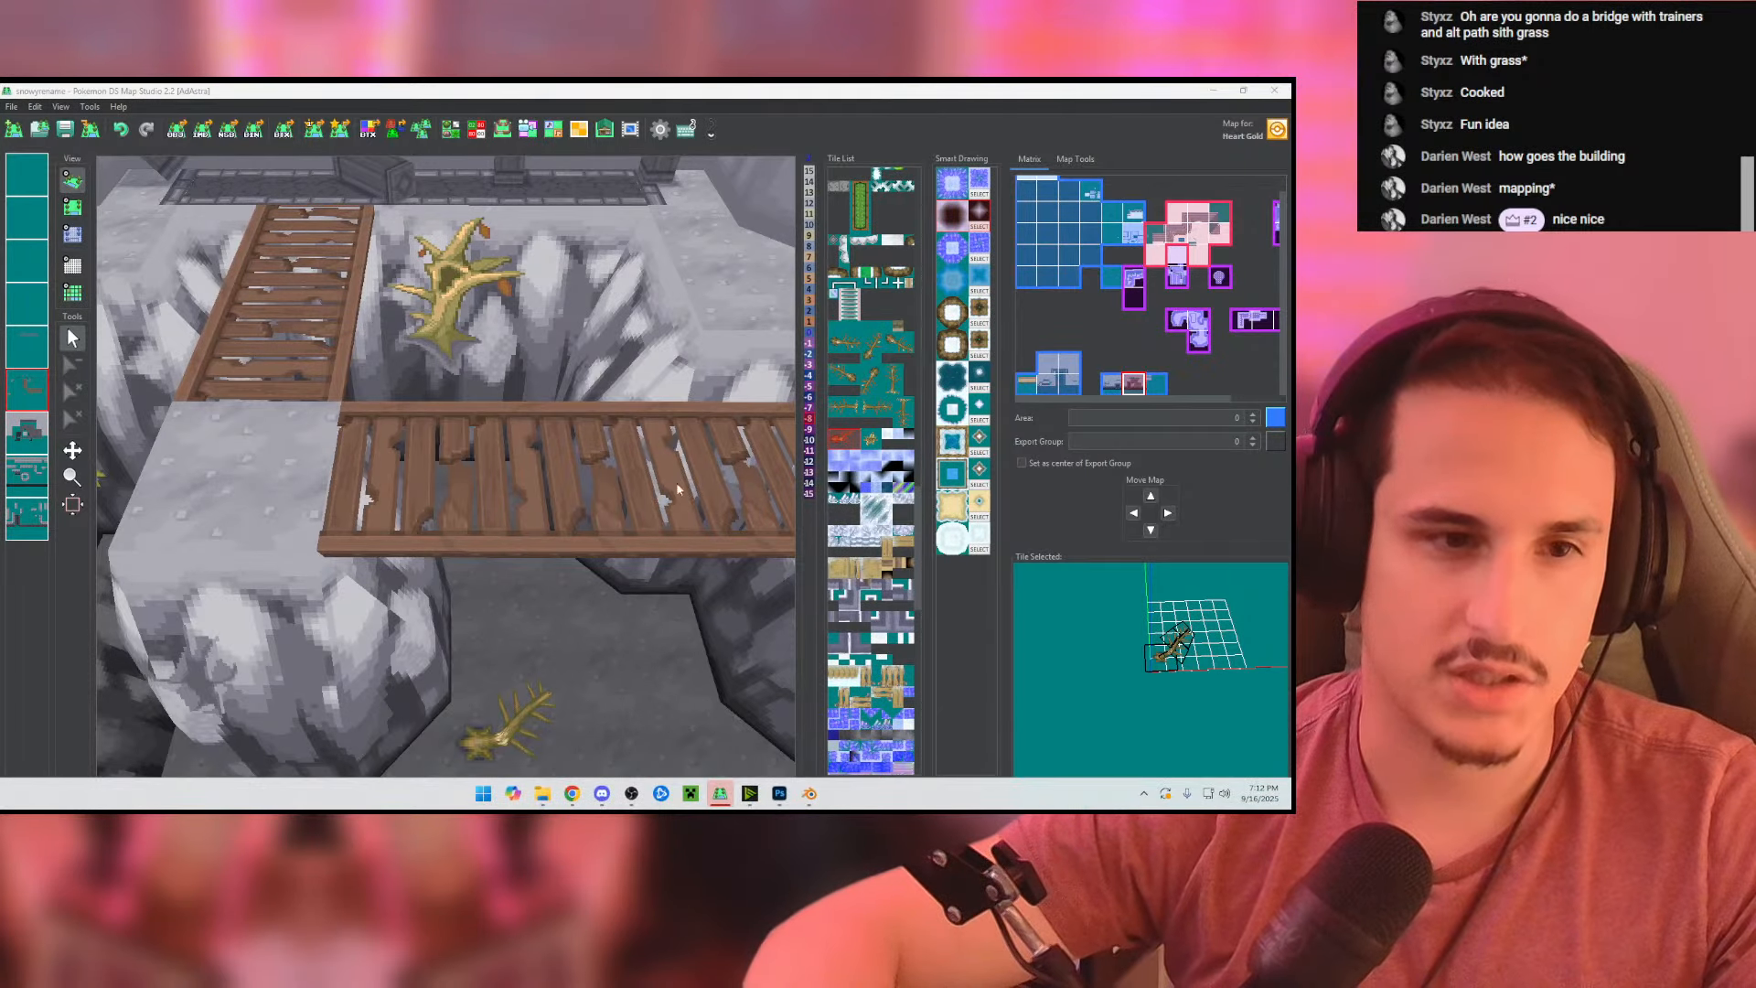
key("alt+Tab")
key("alt+Tab")
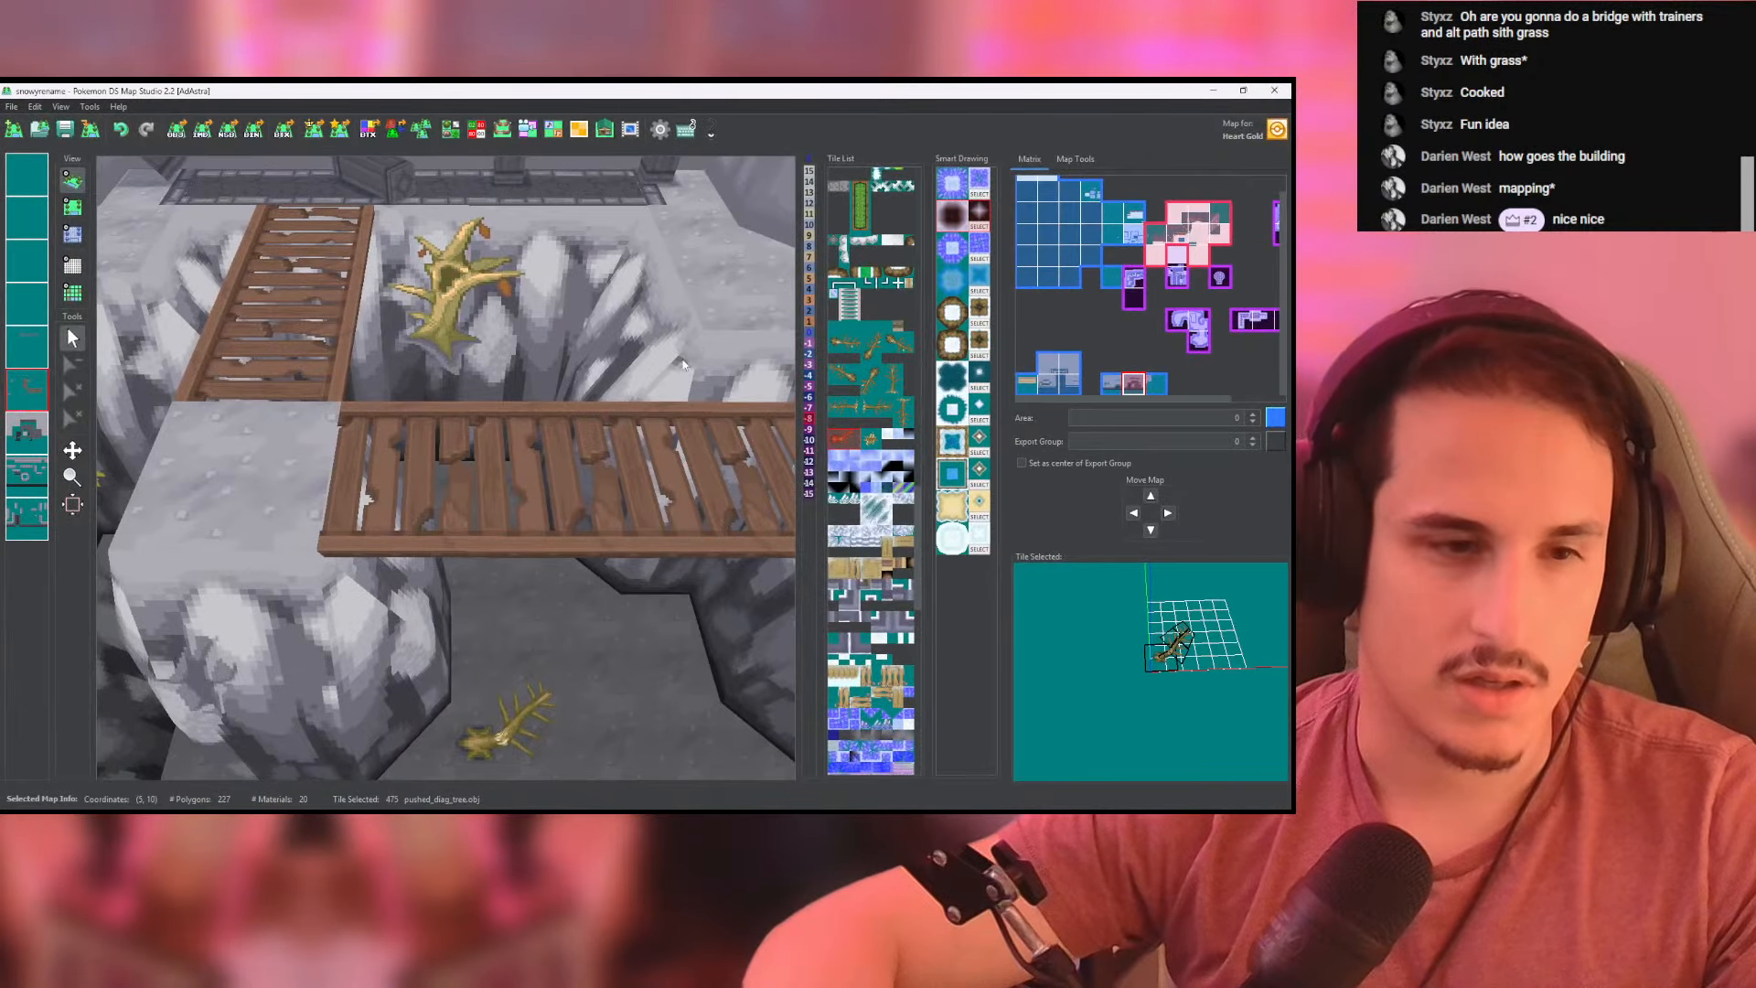
key("alt+Tab")
left_click(1006, 540)
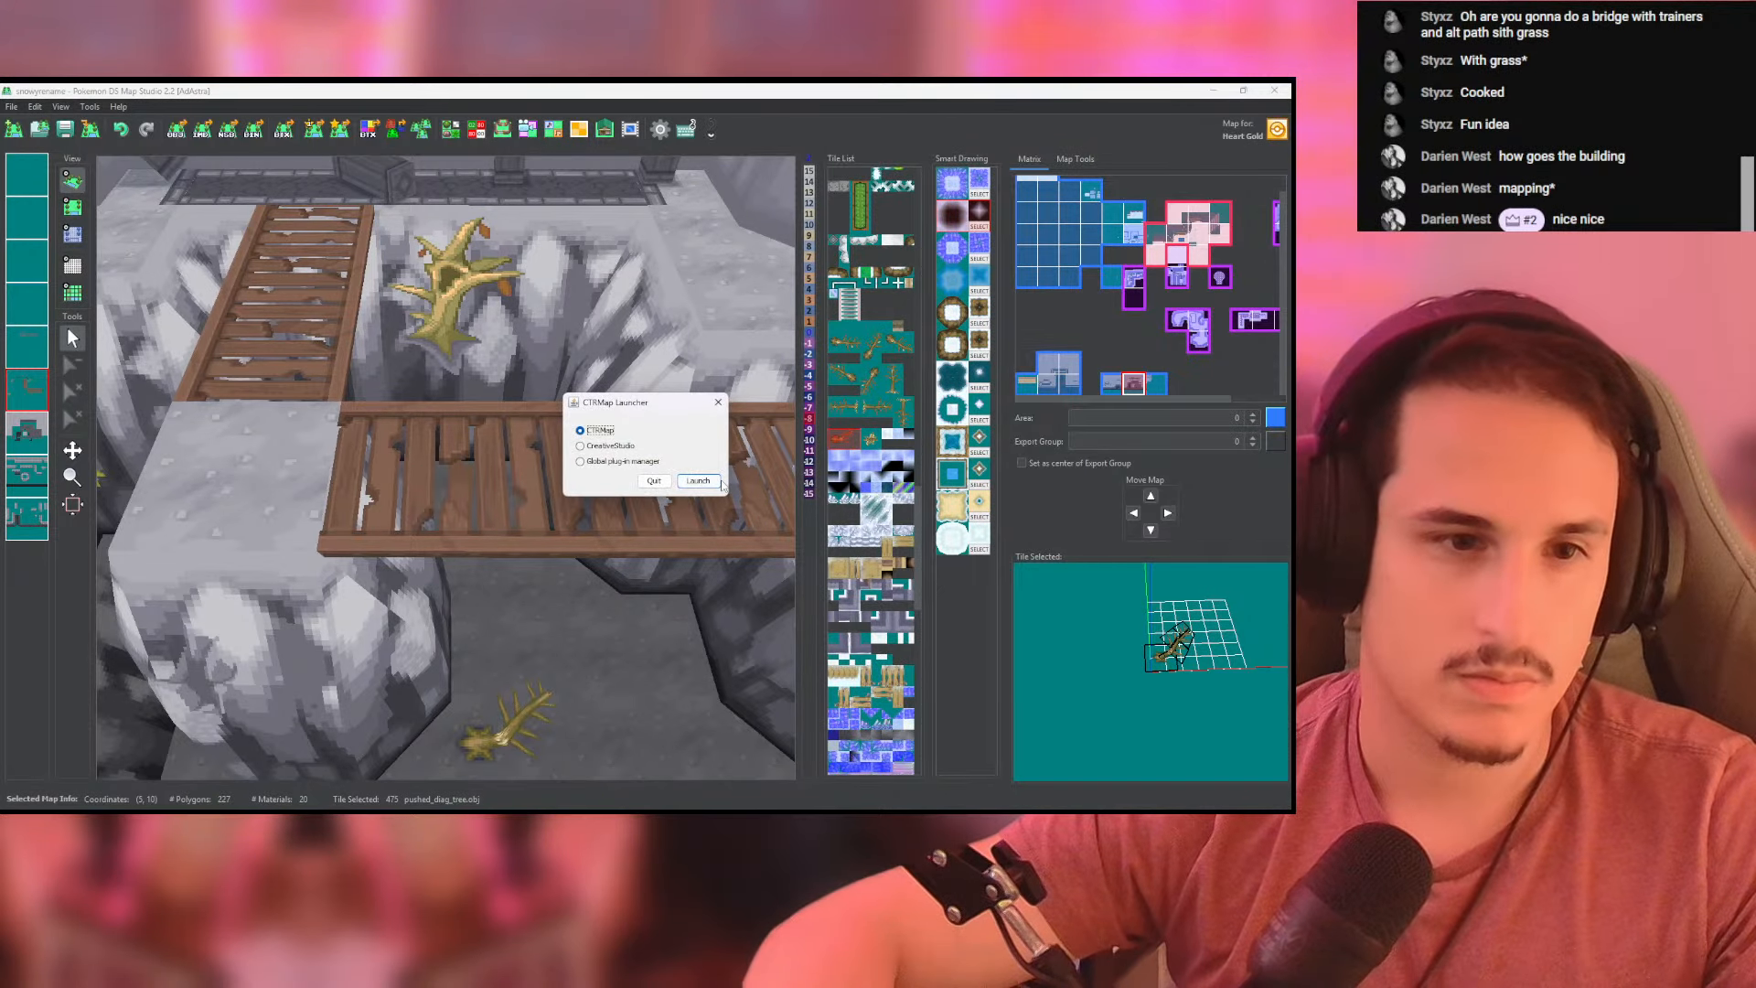
left_click(717, 402)
- Switch to Blender and open assorted_v_road_full_models.blend, discarding the unsaved changes in the current scene
key("alt+Tab")
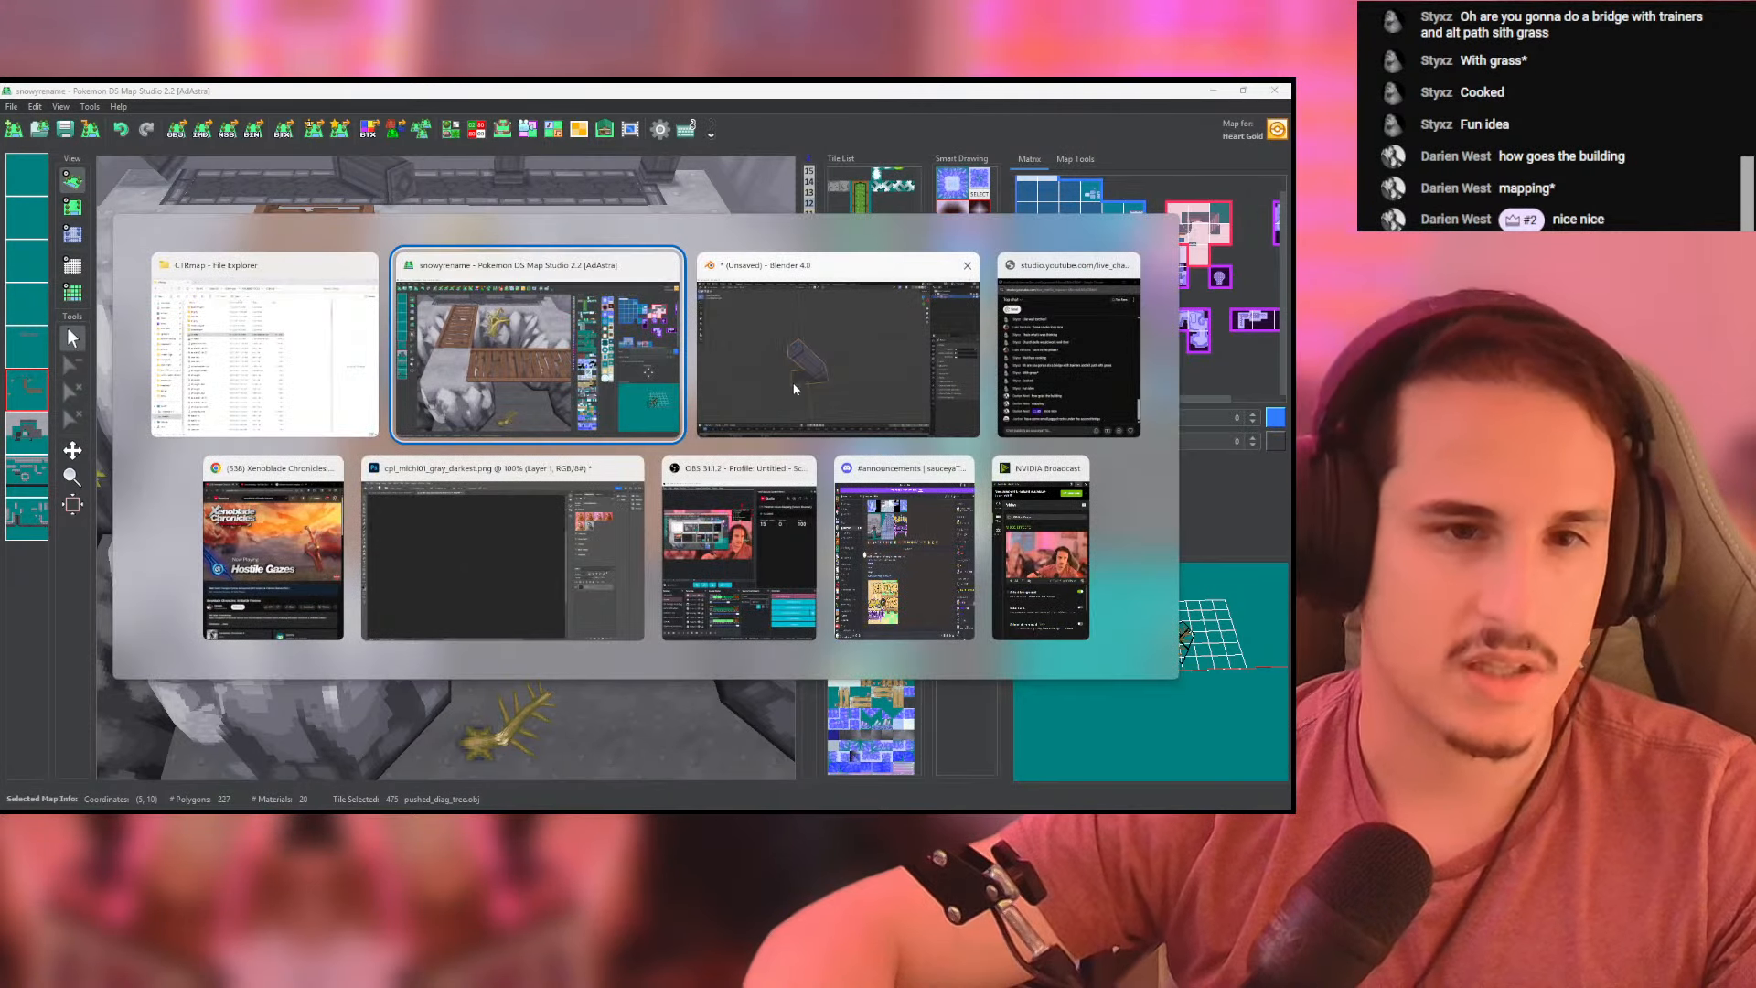
left_click(847, 364)
left_click(29, 108)
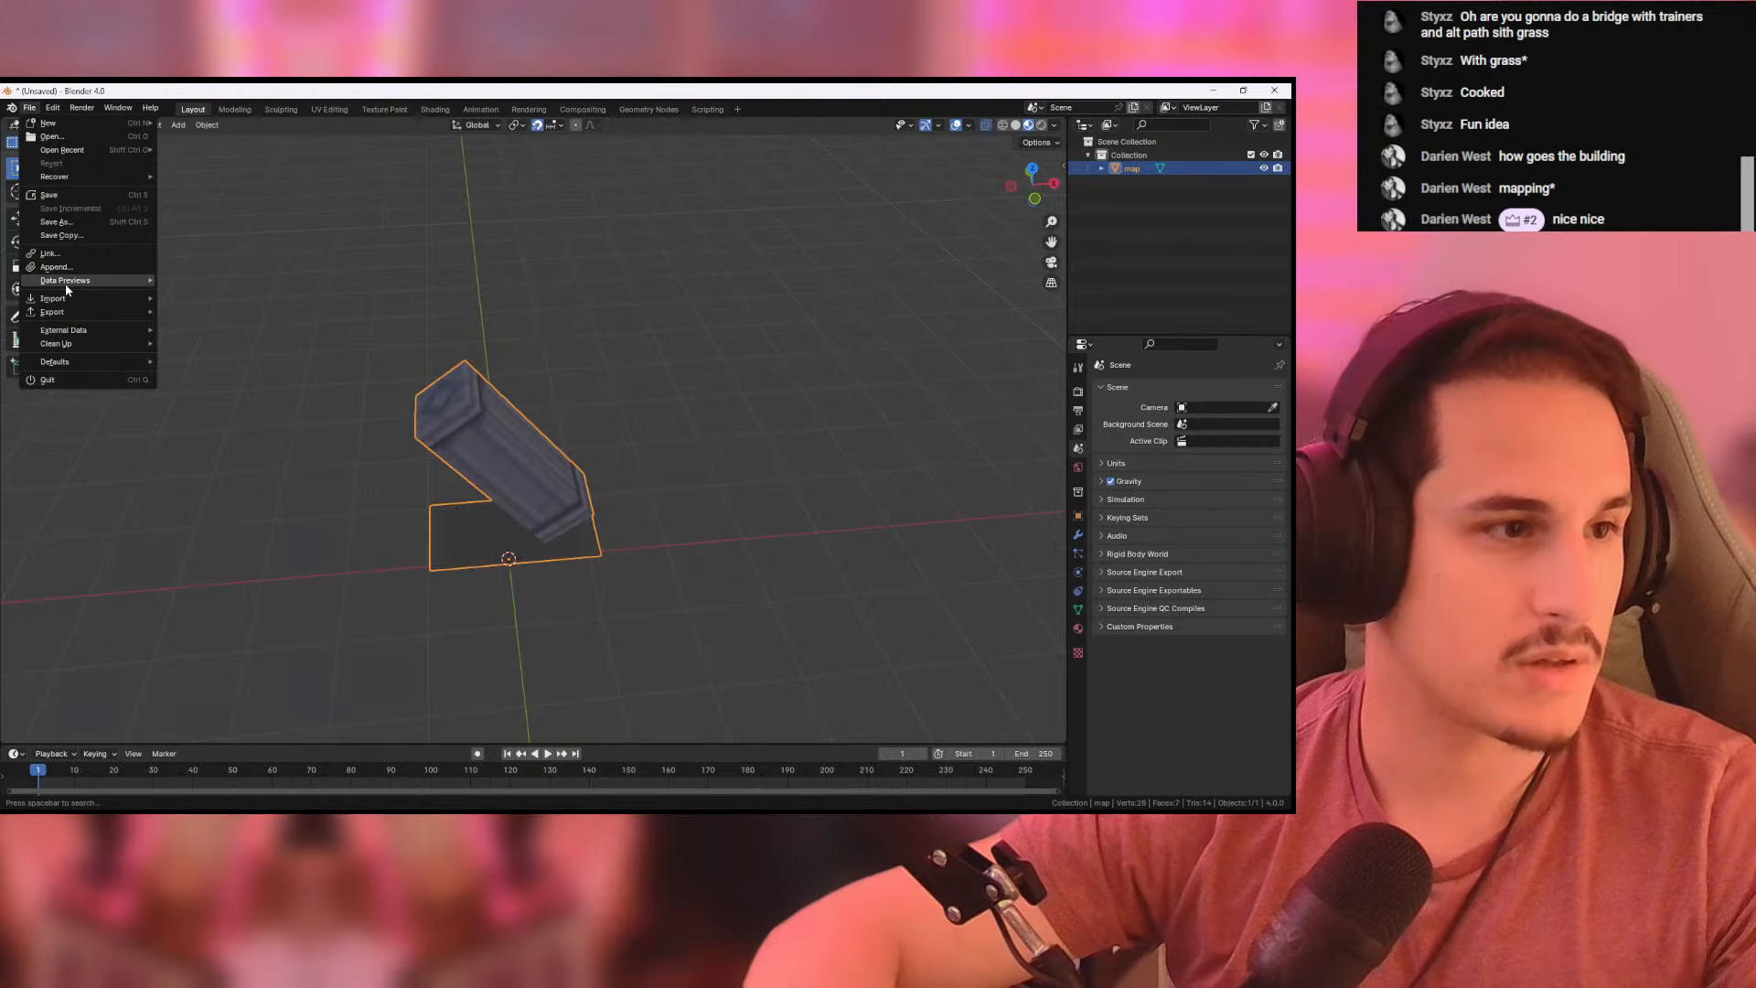
mouse_move(64, 302)
left_click(75, 139)
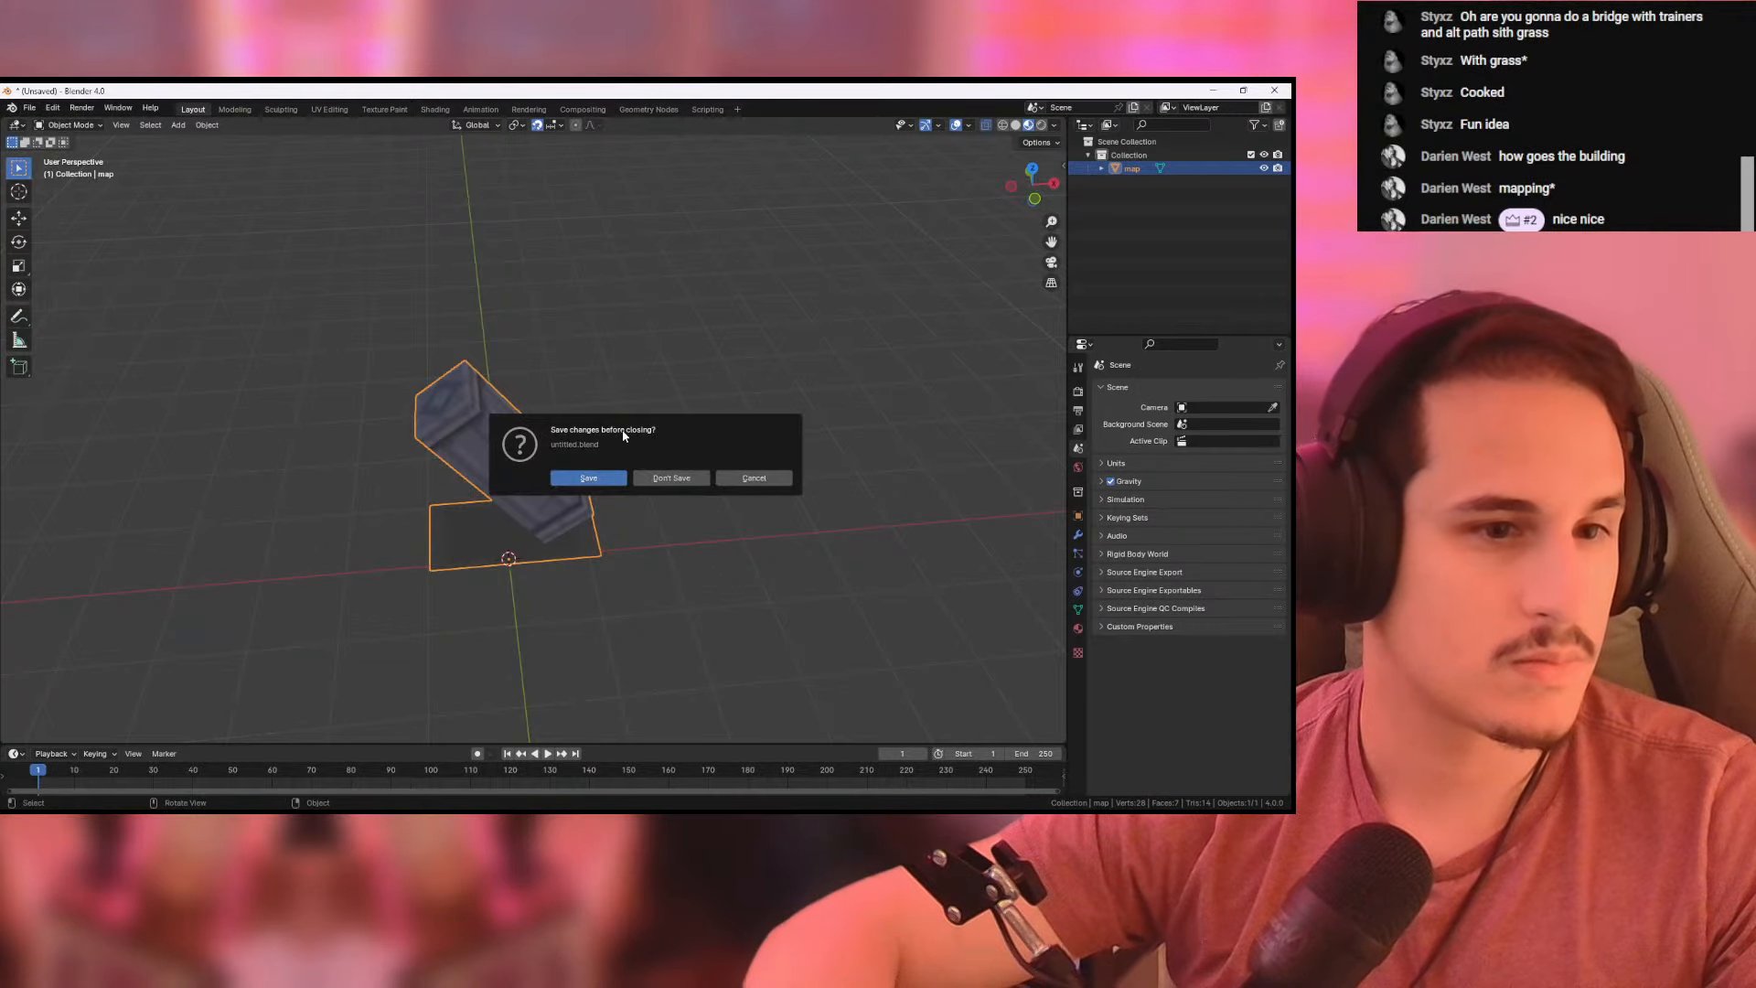
left_click(669, 478)
double_click(470, 322)
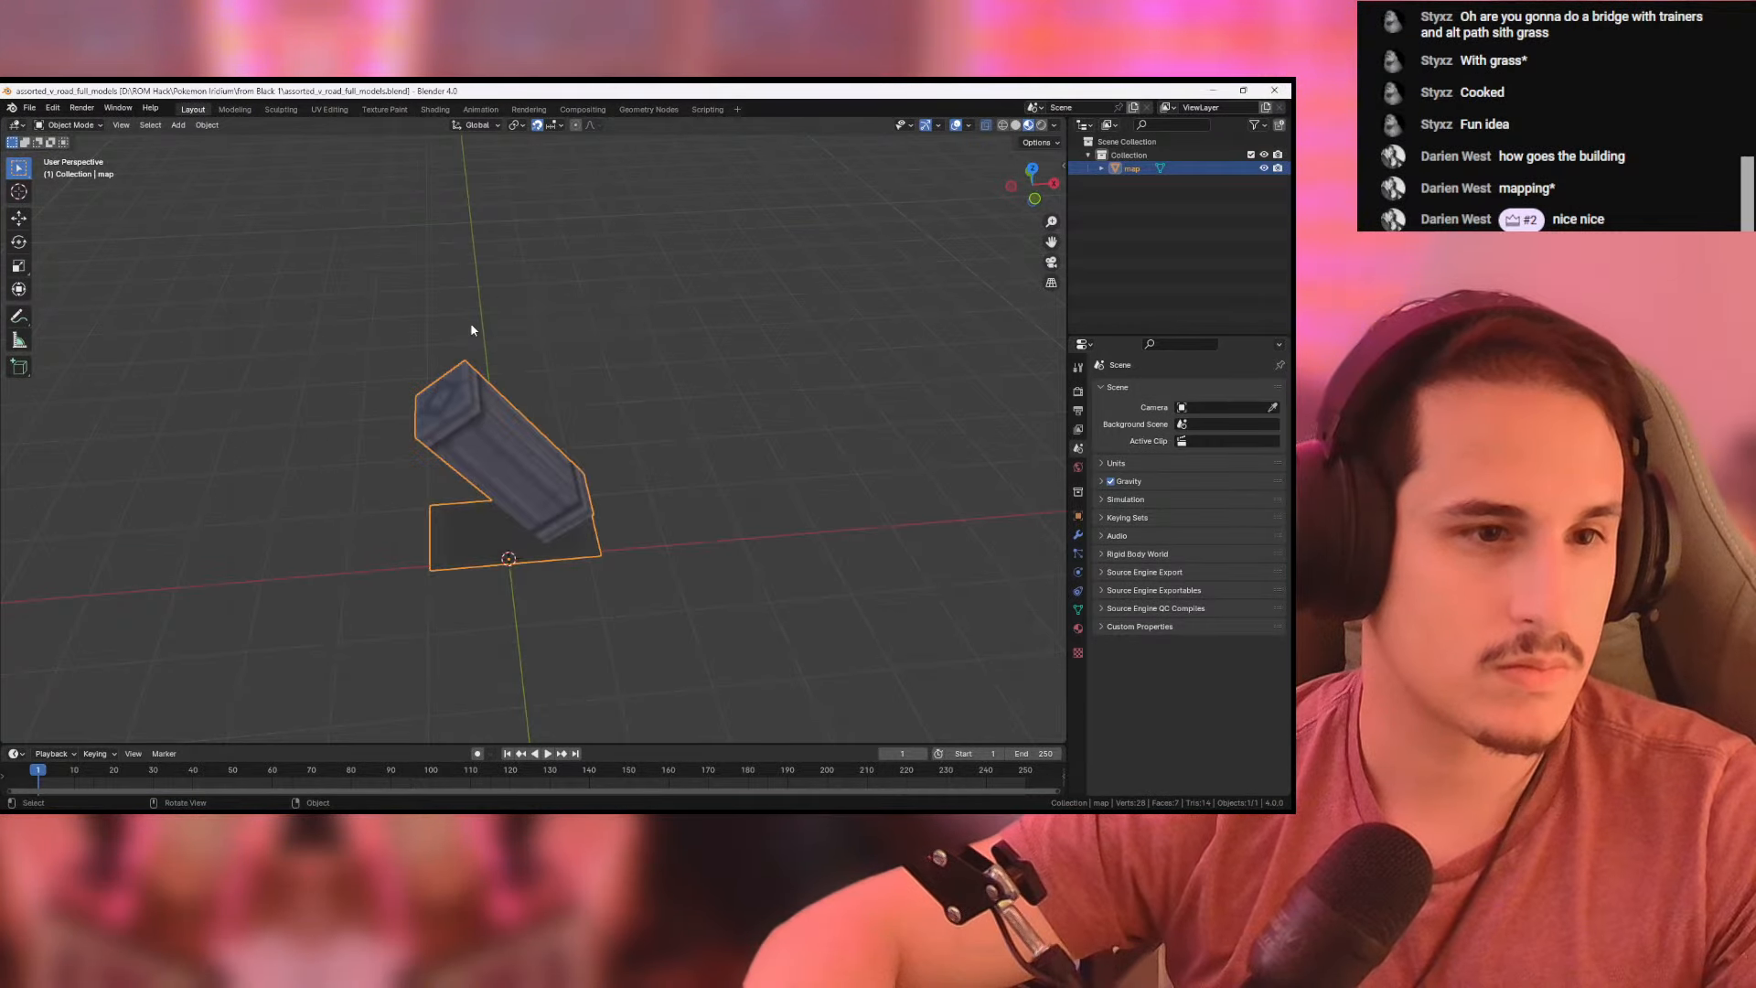
- Delete every object except the mesh containing the small red rock between the two grass tufts in front of the blue awning
key("alt+Tab")
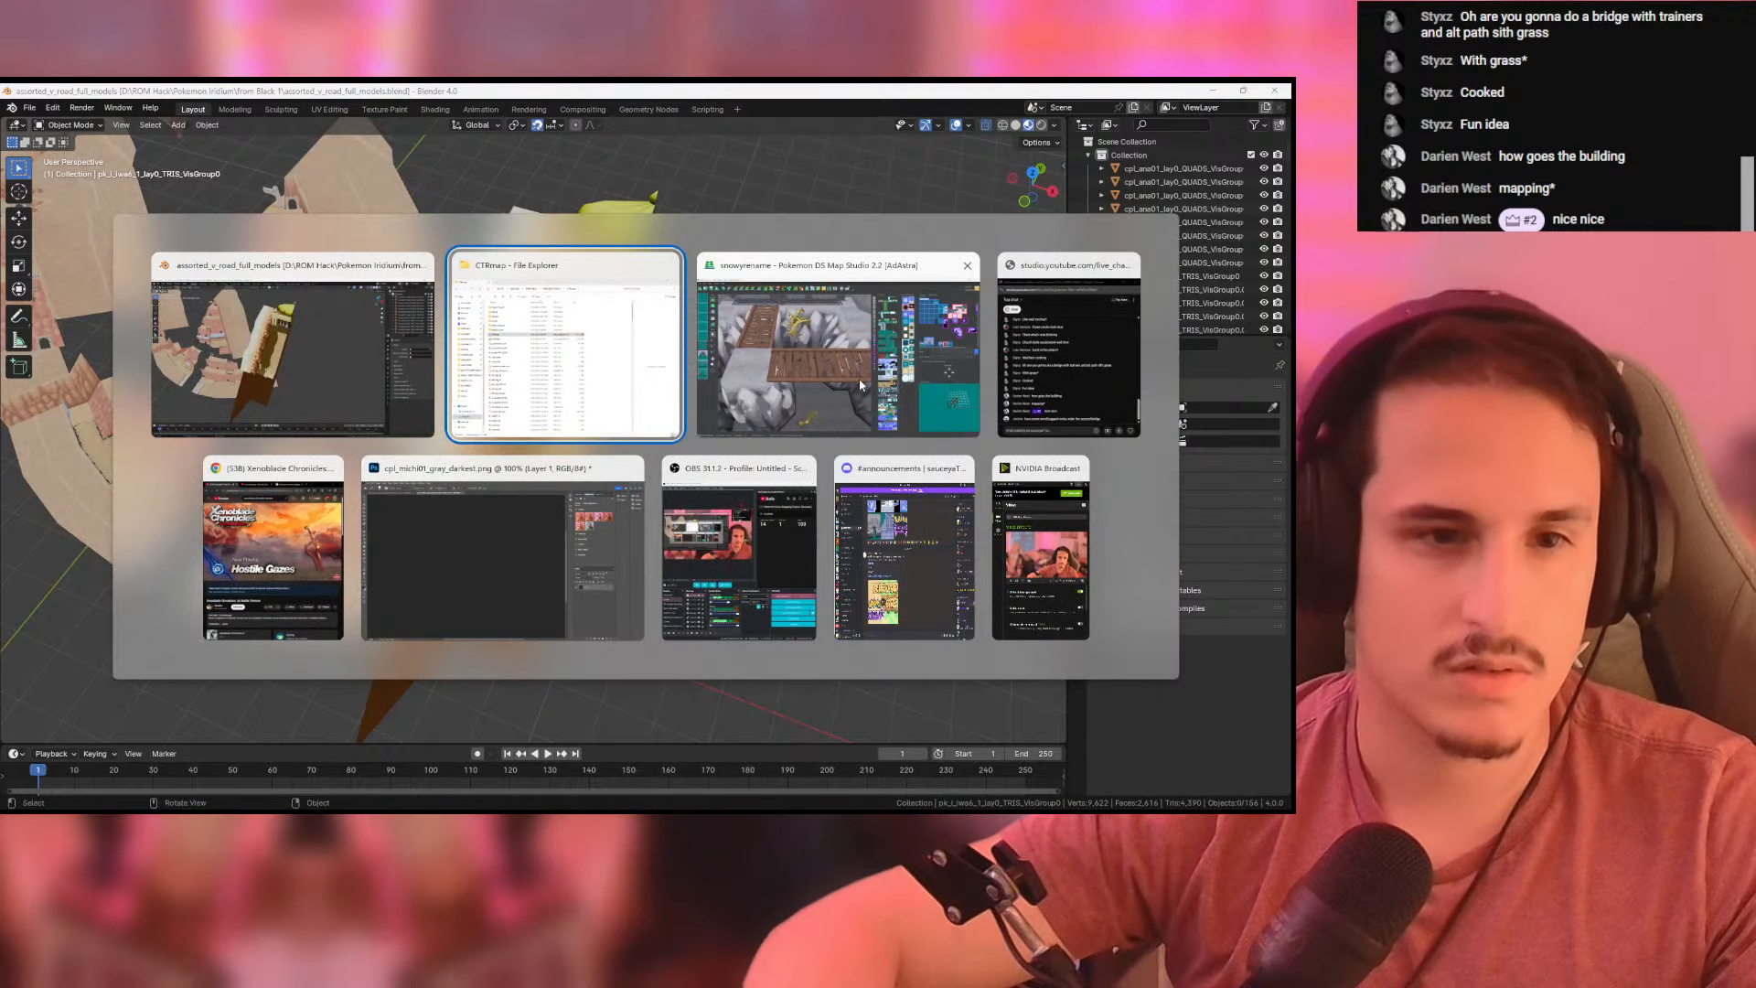
scroll(318, 377, "up", 6)
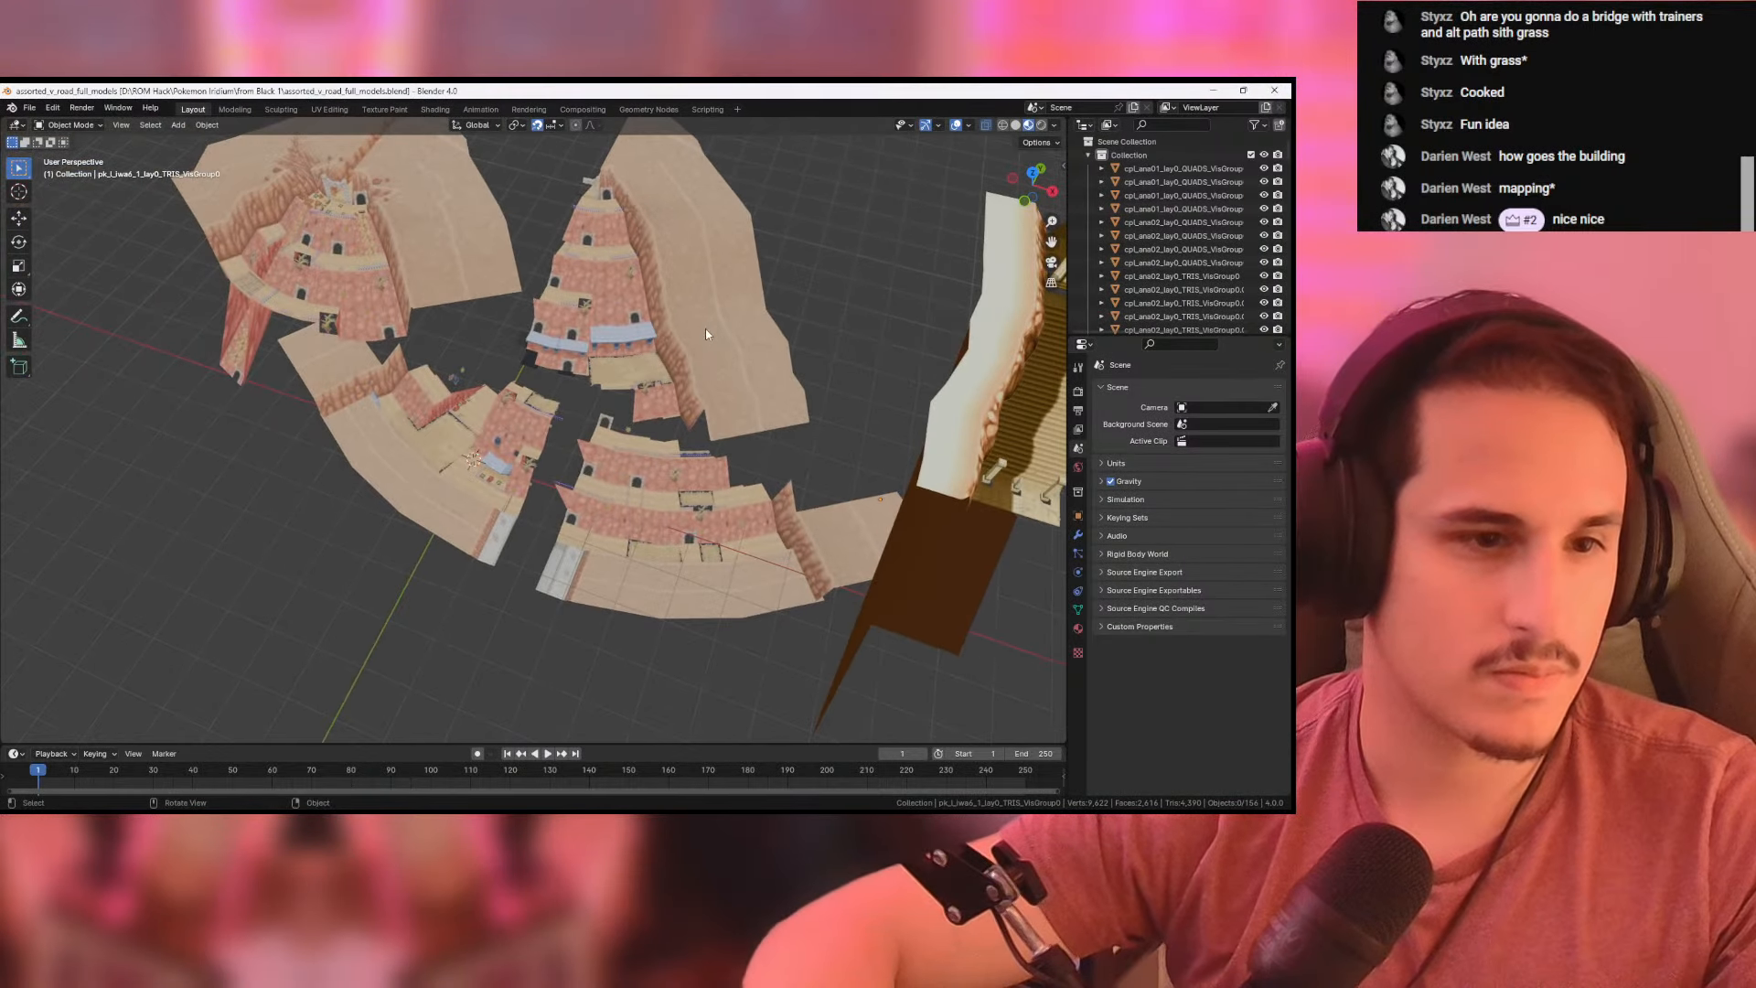
middle_click_drag(502, 480, 2, 376)
middle_click_drag(697, 496, 387, 294, "shift")
scroll(549, 454, "up", 4)
scroll(549, 454, "up", 1)
left_click(515, 475)
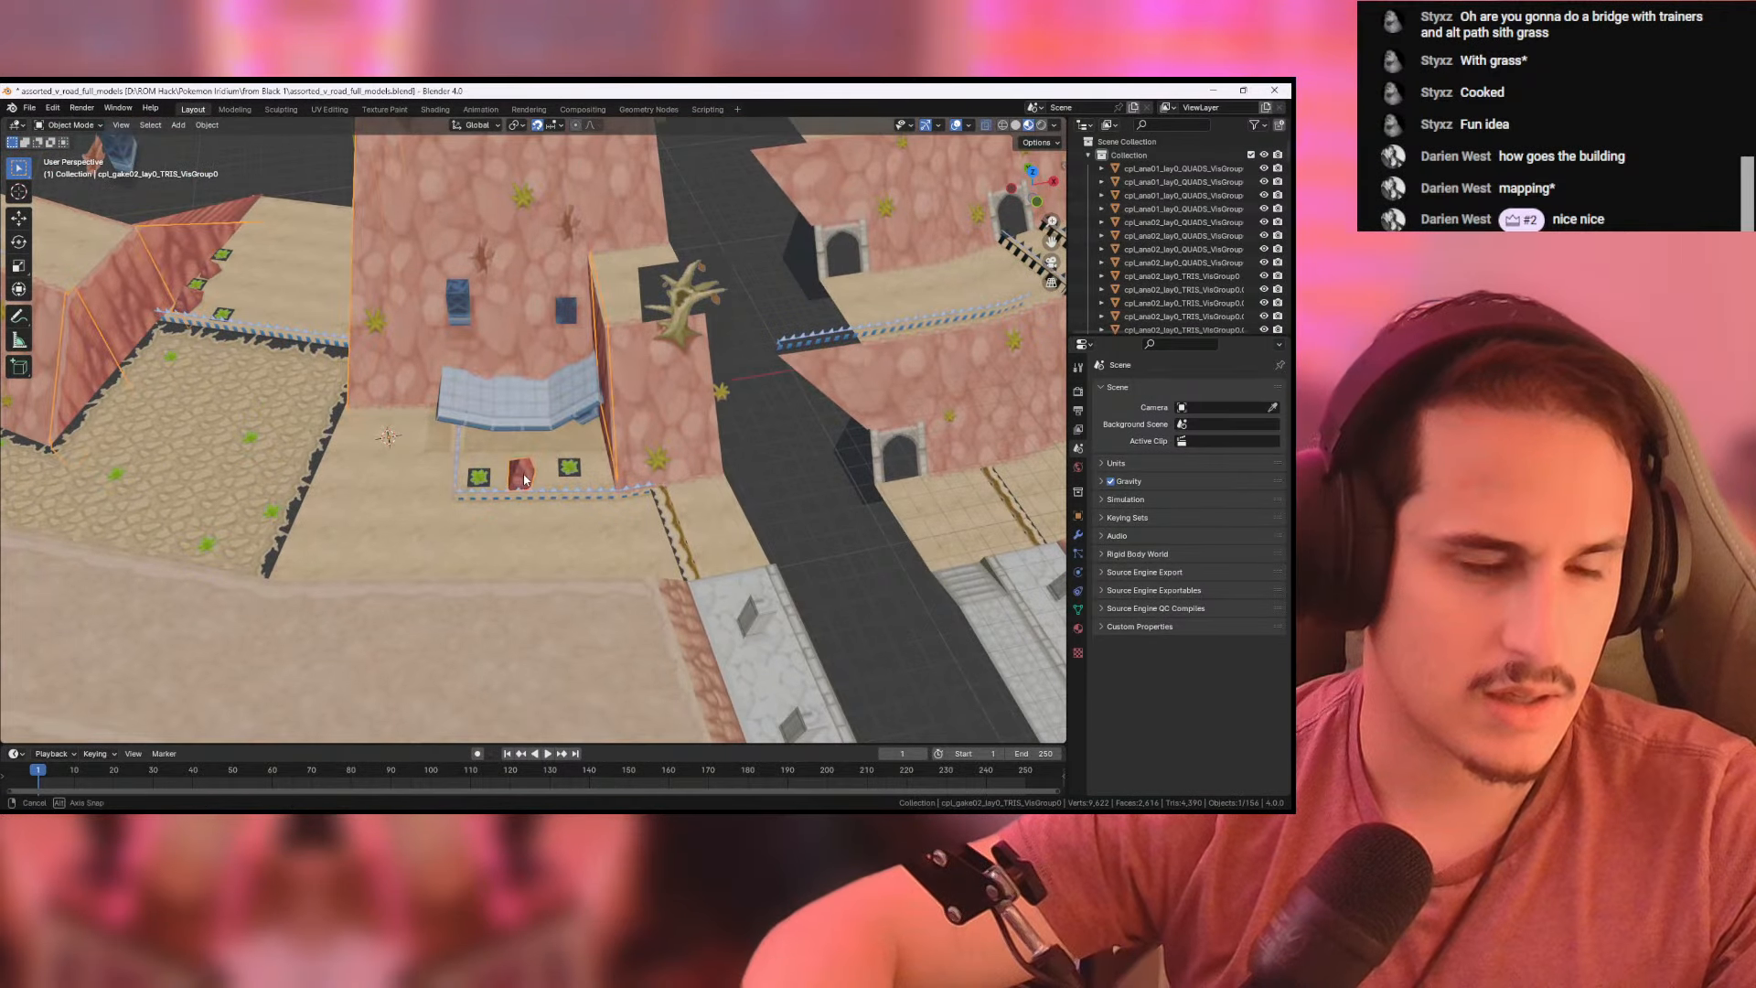
middle_click_drag(541, 618, 541, 409, "shift")
middle_click_drag(568, 562, 552, 481)
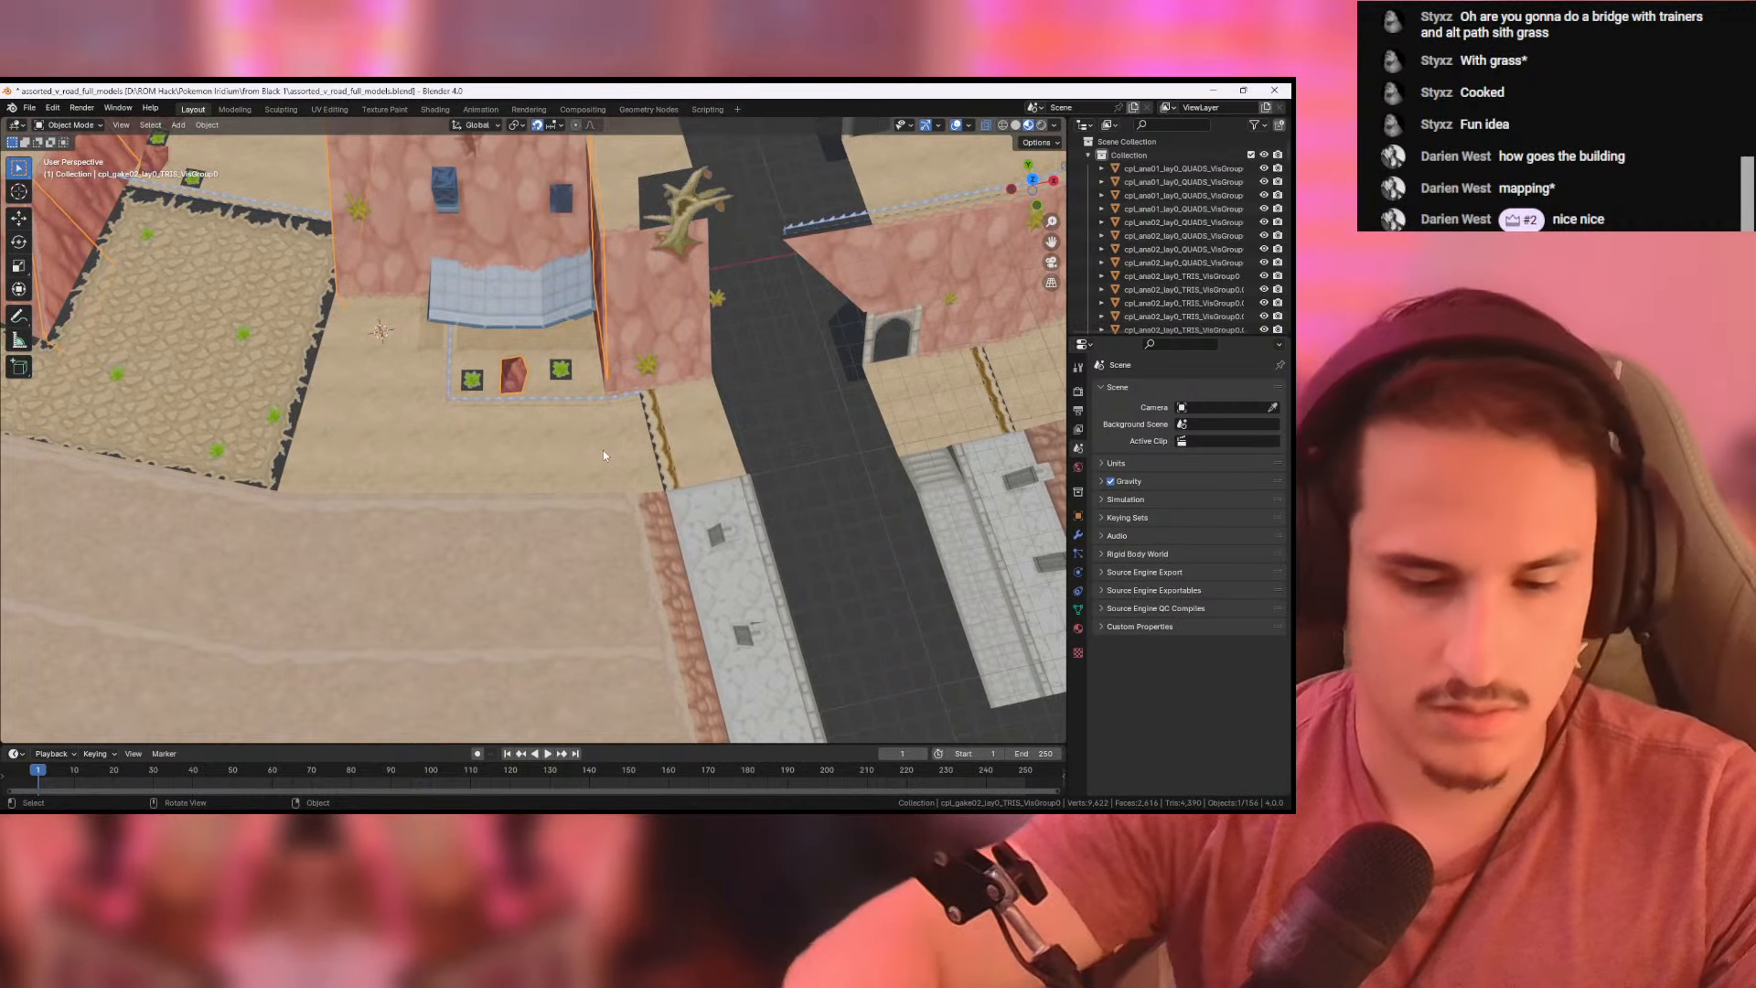
key("ctrl+i")
key("Delete")
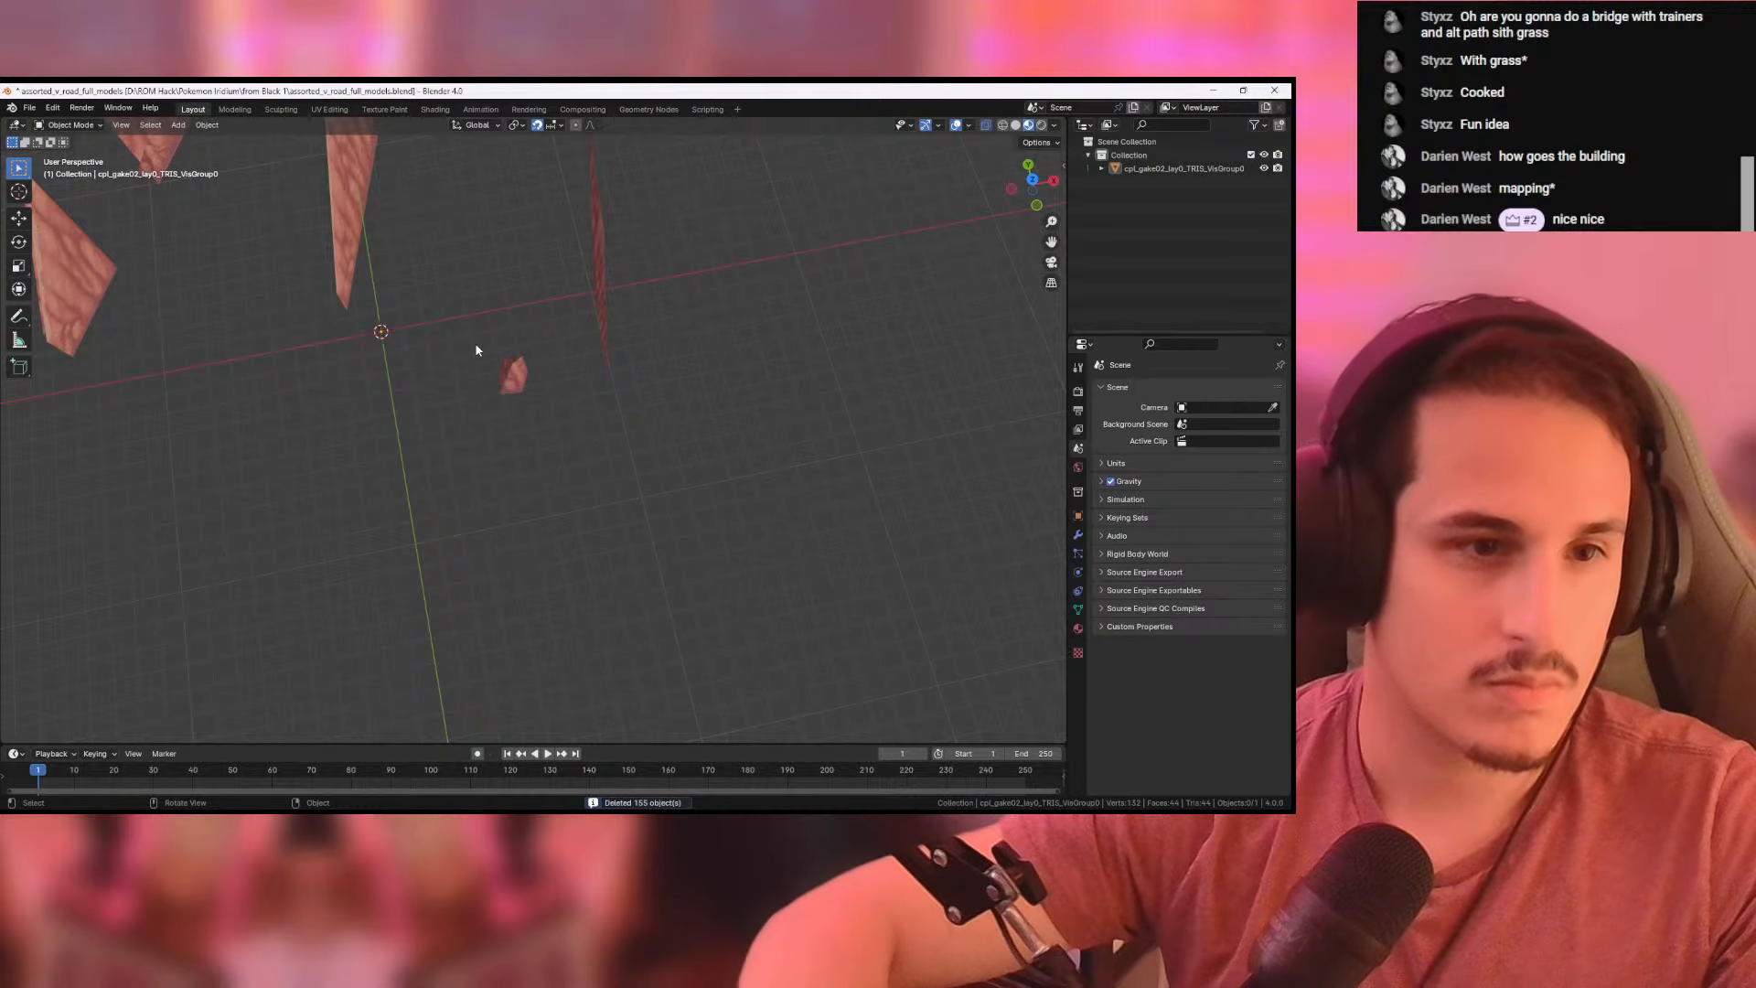
- Delete all faces of the remaining mesh except those of the small jagged rock
key("a")
key("Tab")
key("l")
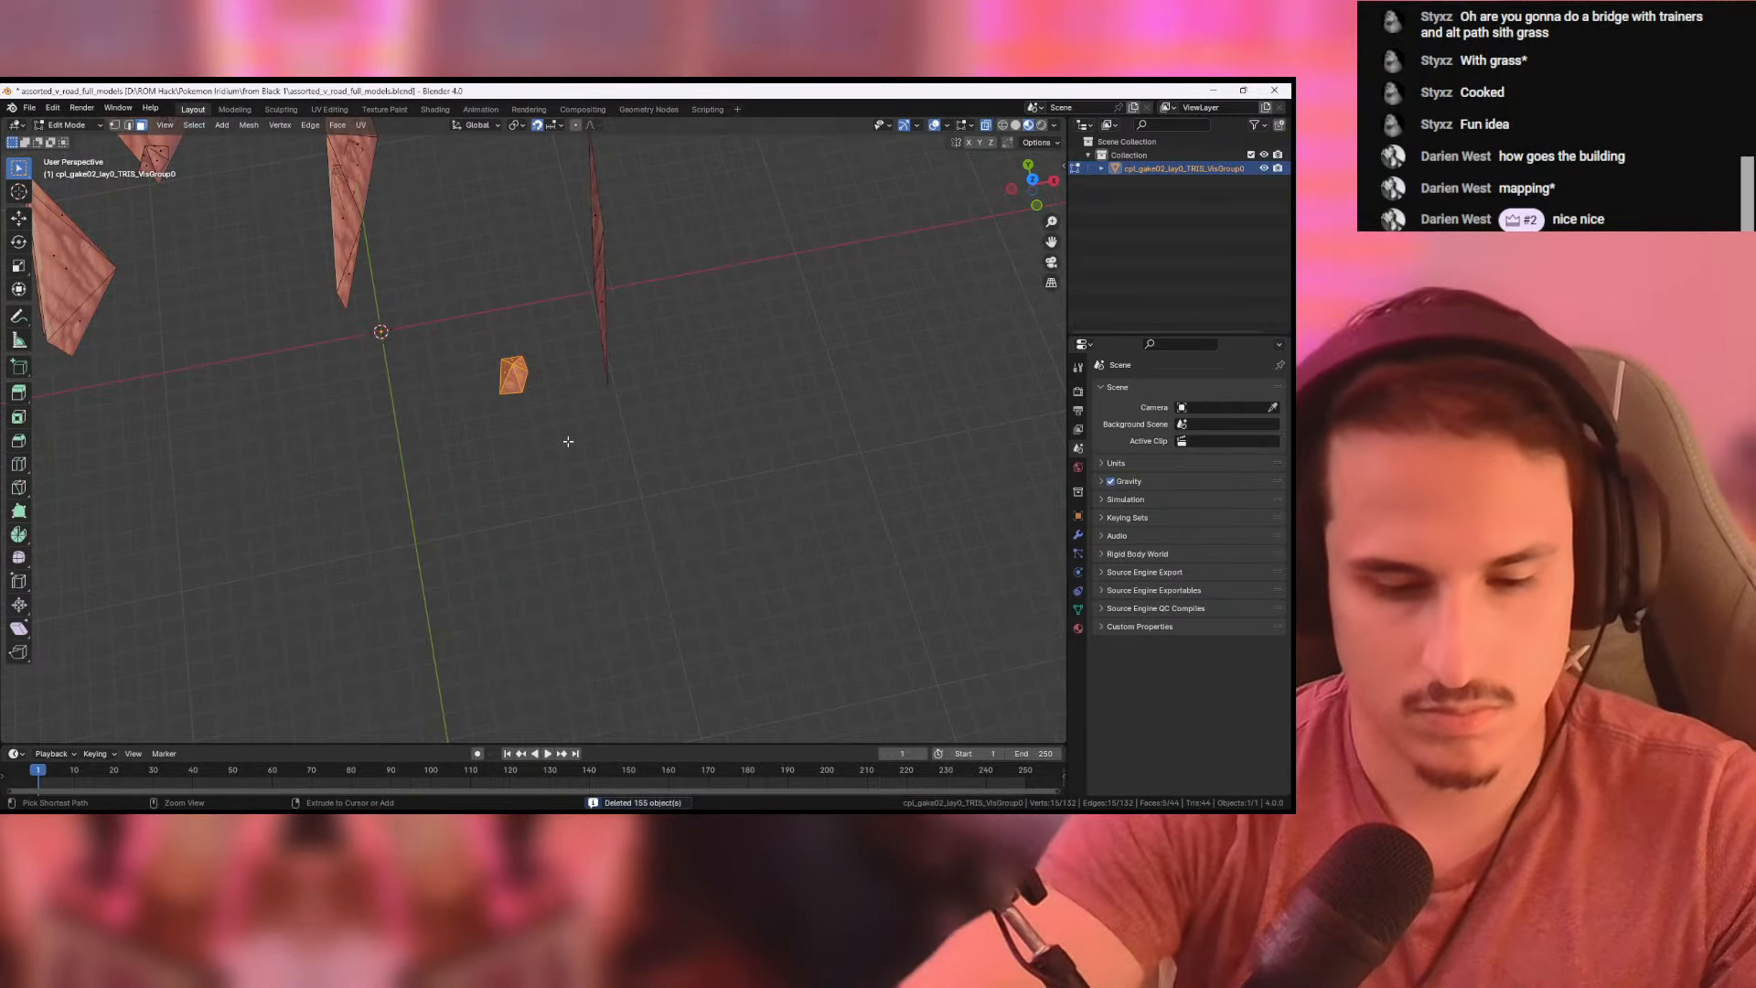
key("ctrl+i")
key("Delete")
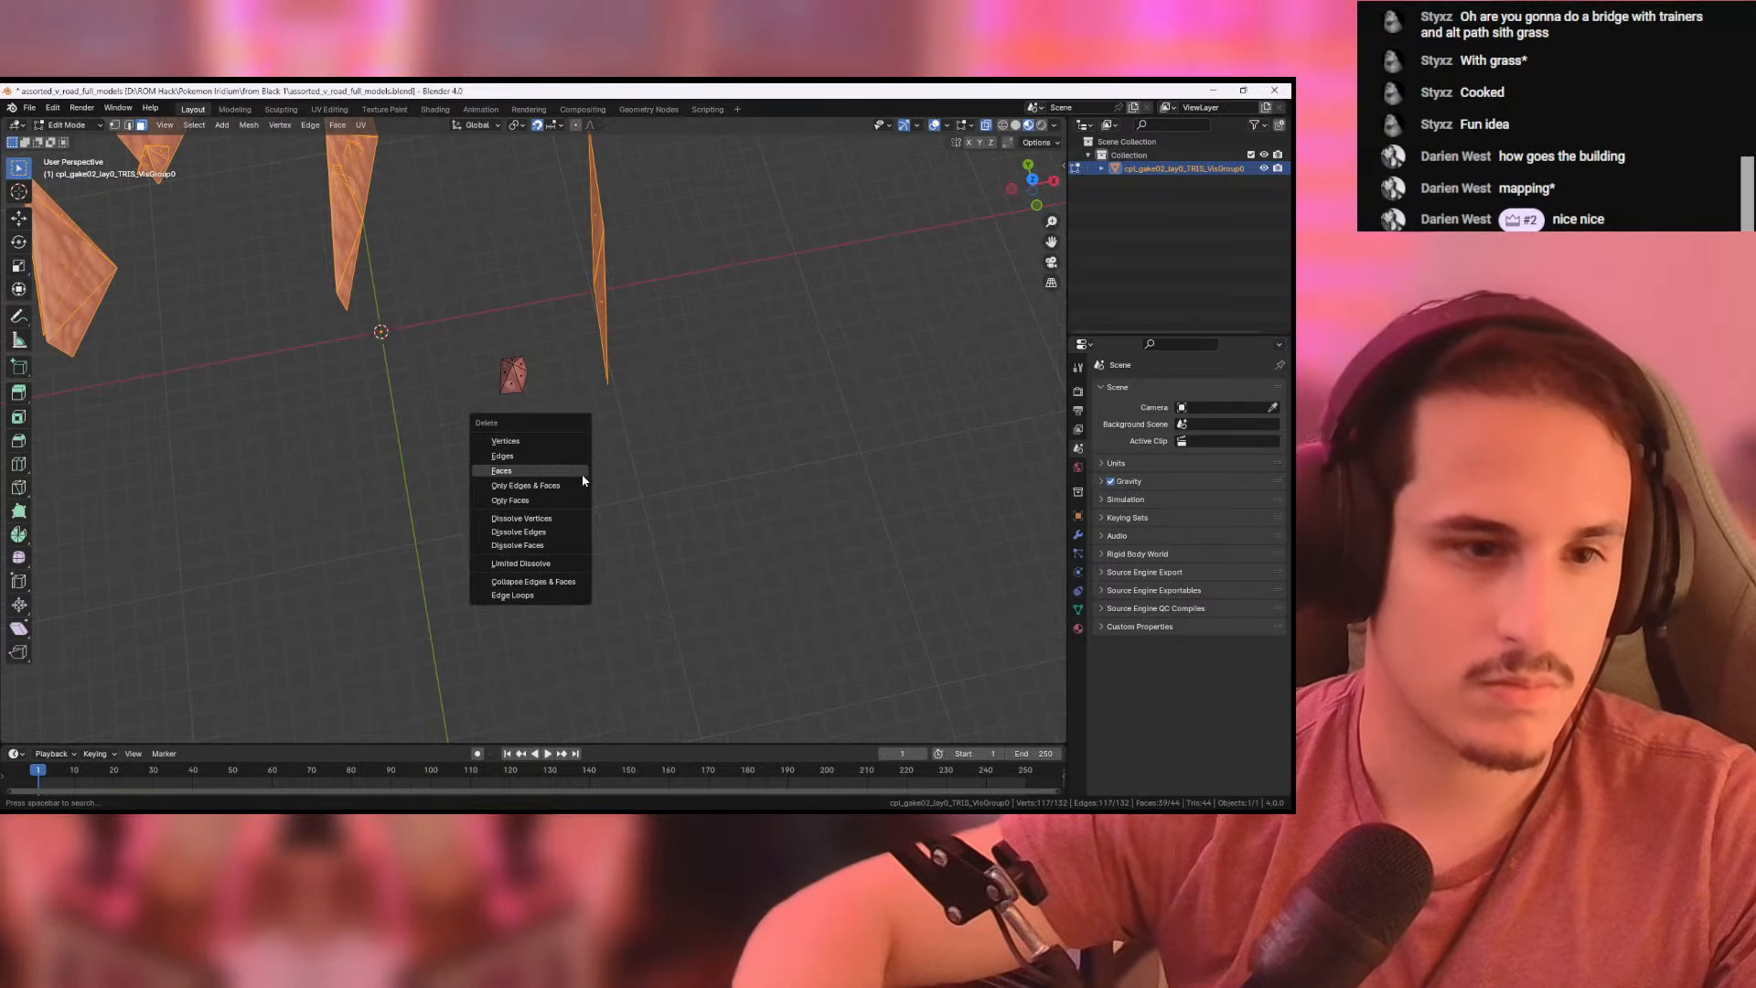
left_click(558, 471)
- Move the whole rock in the top view so it sits just beside the world origin, on the positive X and Y side
left_click(1032, 183)
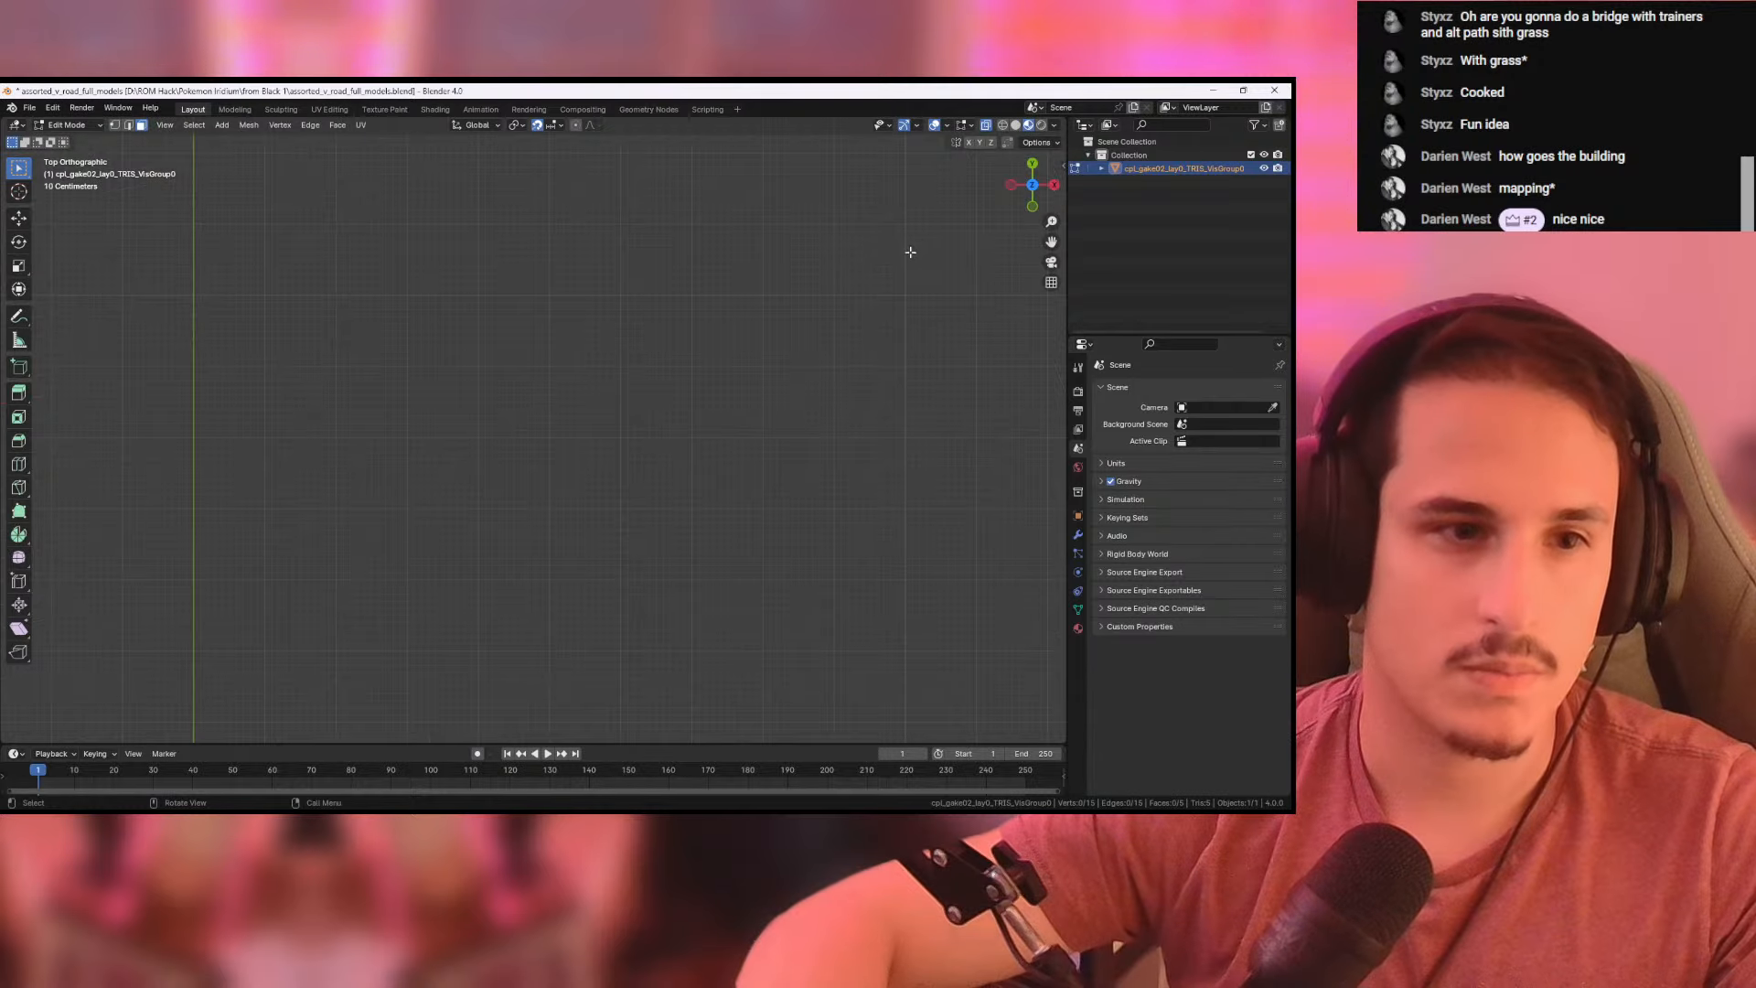
scroll(751, 475, "down", 6)
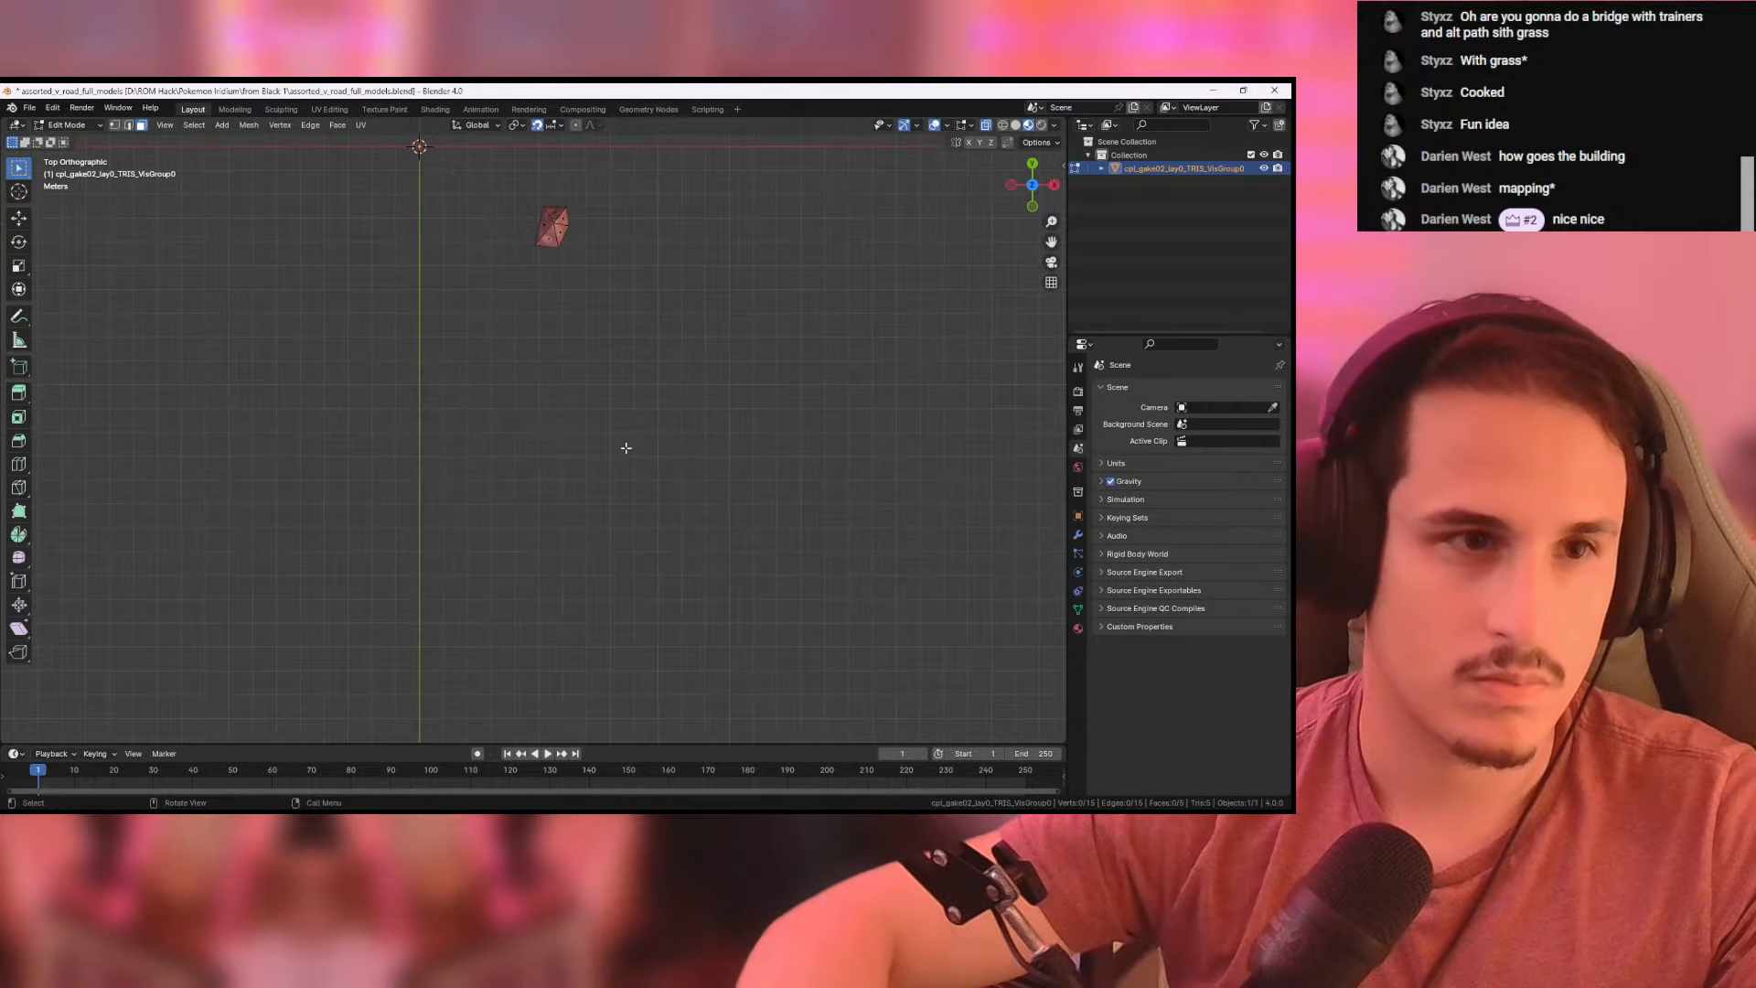
middle_click_drag(564, 257, 666, 540, "shift")
scroll(664, 481, "up", 3)
key("g")
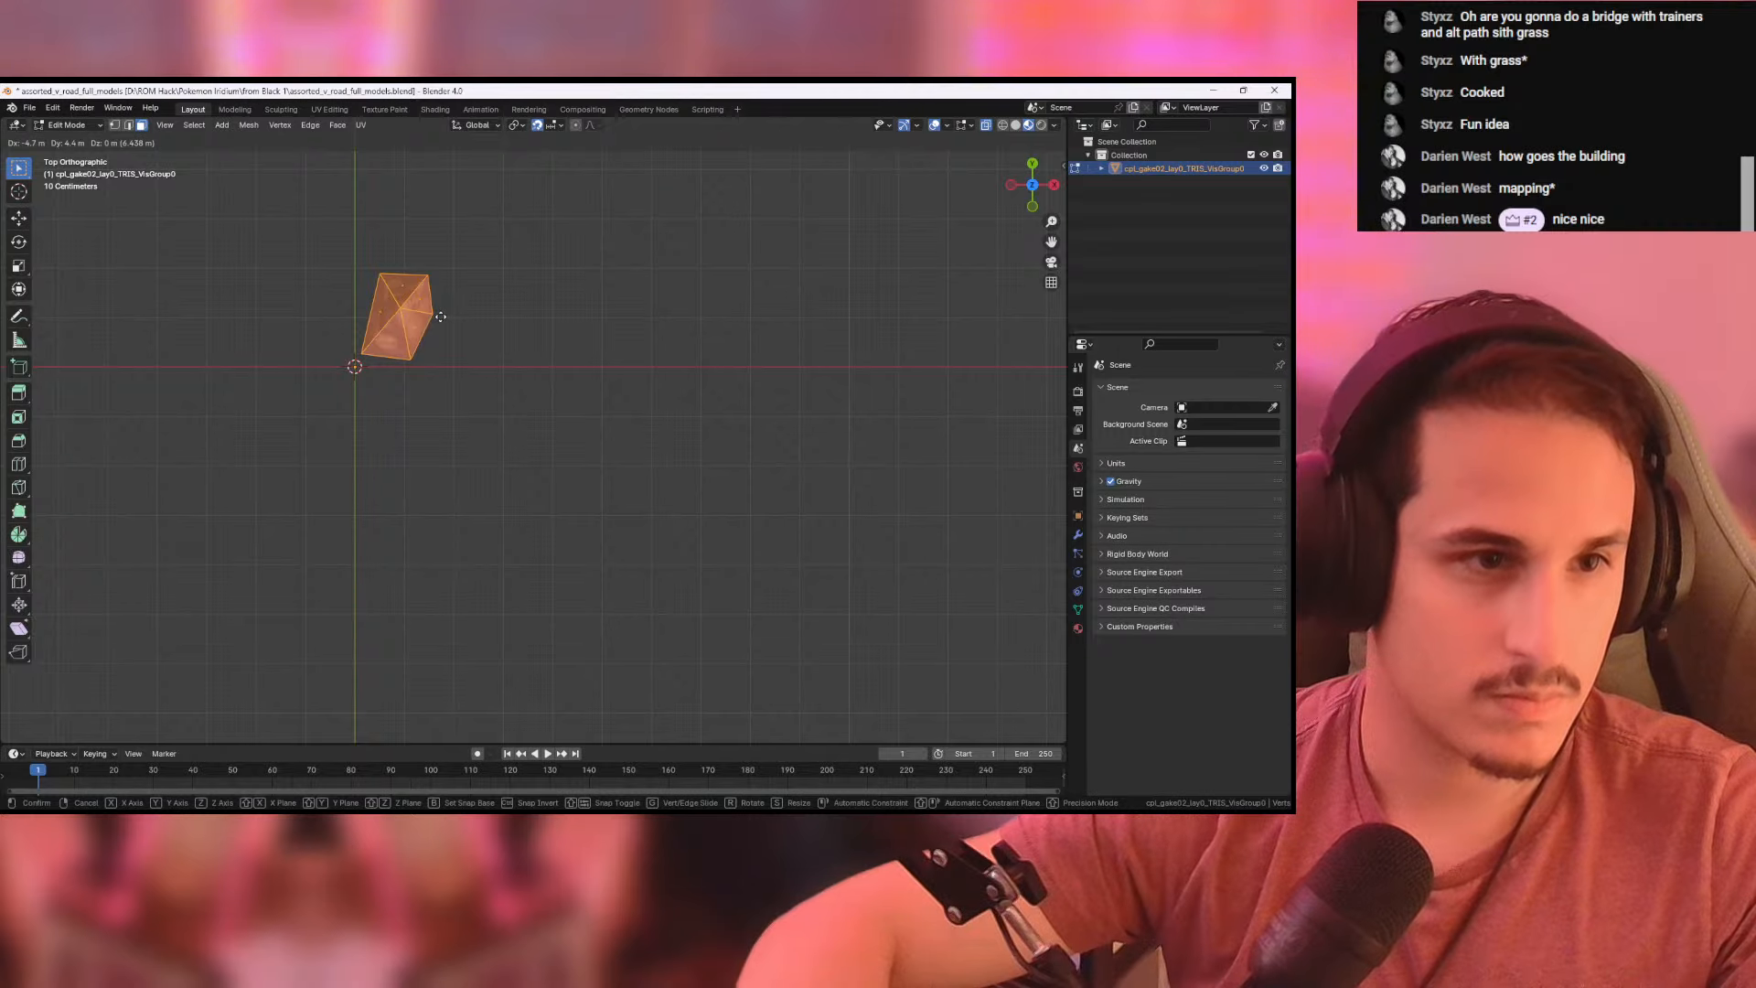
left_click(445, 316)
- Examine the rock's height against the ground in the front view and its shape in perspective
middle_click_drag(525, 384, 976, 266)
left_click(1028, 200)
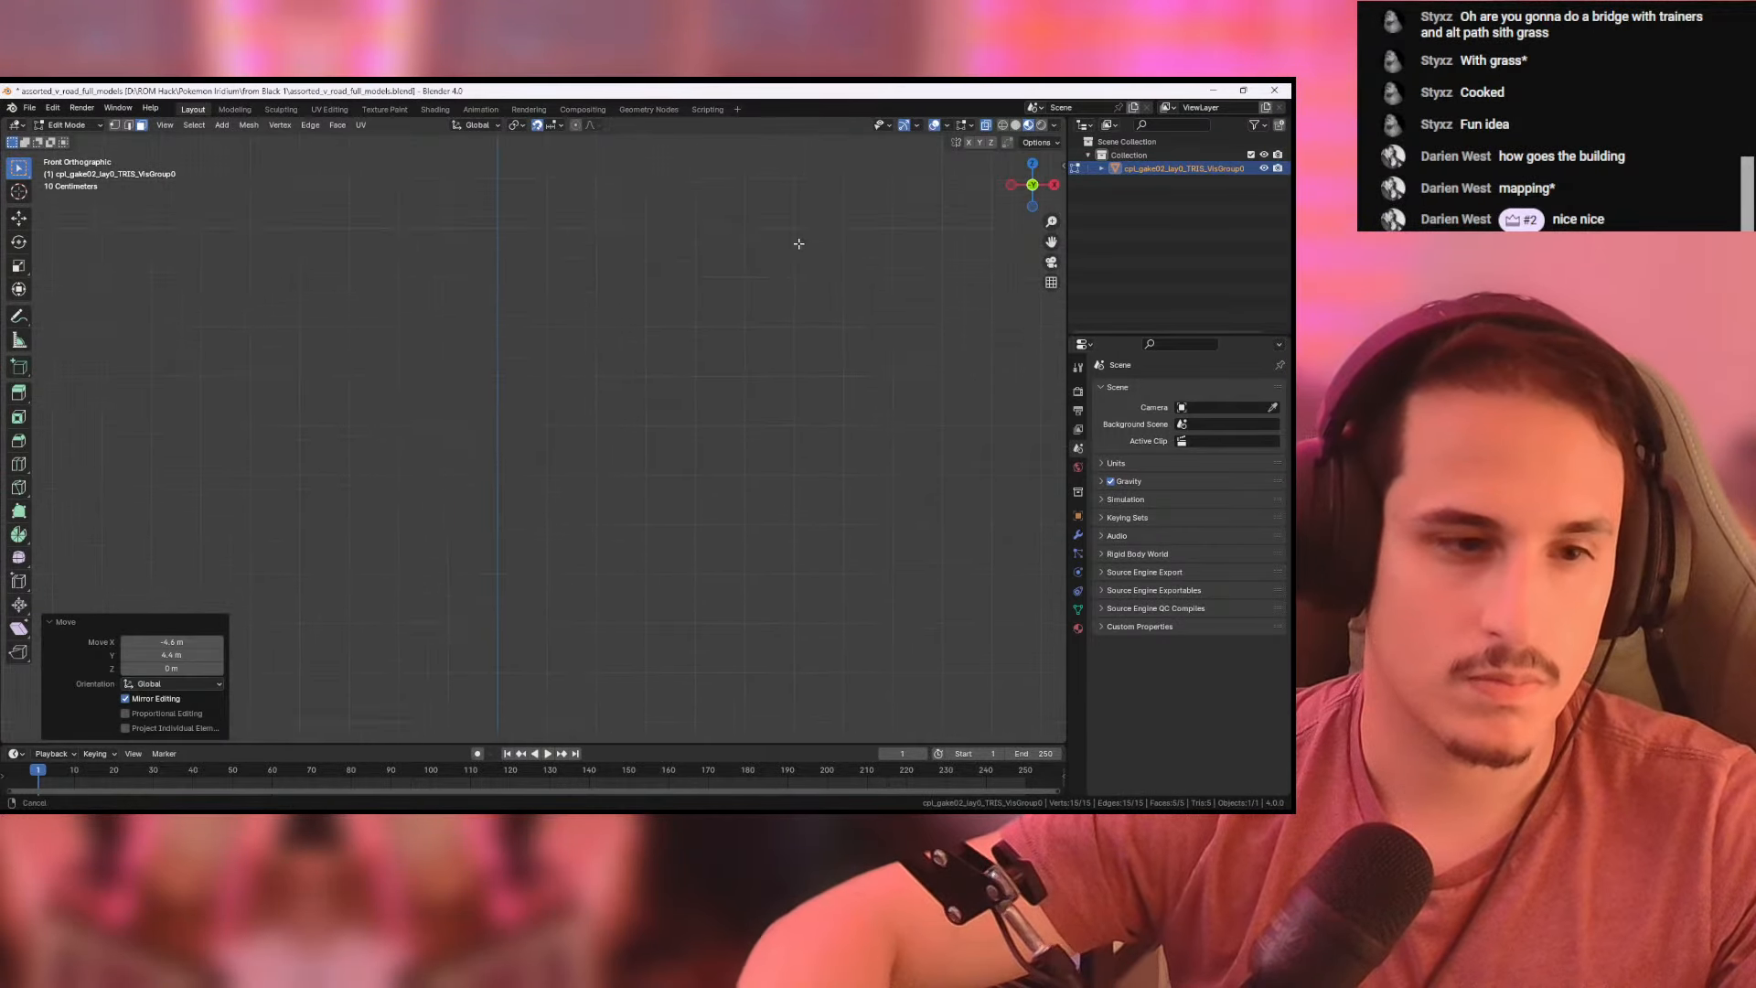
middle_click_drag(799, 243, 820, 221, "shift")
middle_click_drag(595, 703, 611, 553, "shift")
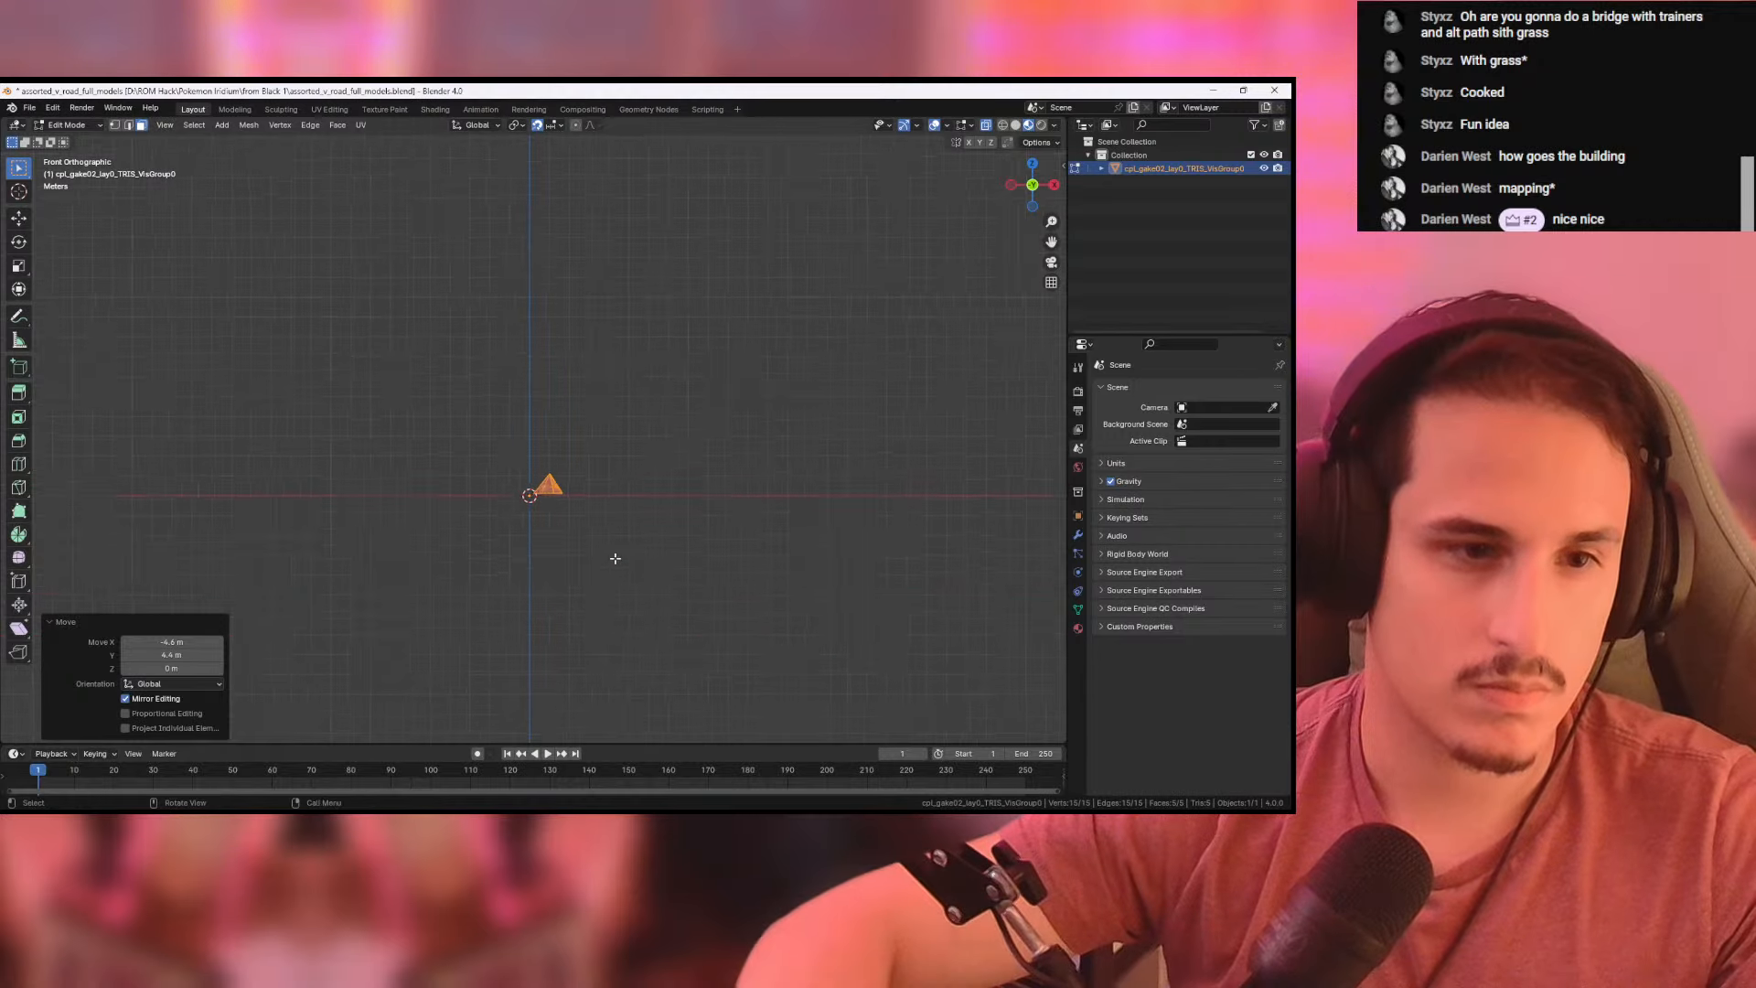
scroll(658, 607, "up", 5)
middle_click_drag(659, 608, 731, 521, "shift")
scroll(684, 480, "up", 5)
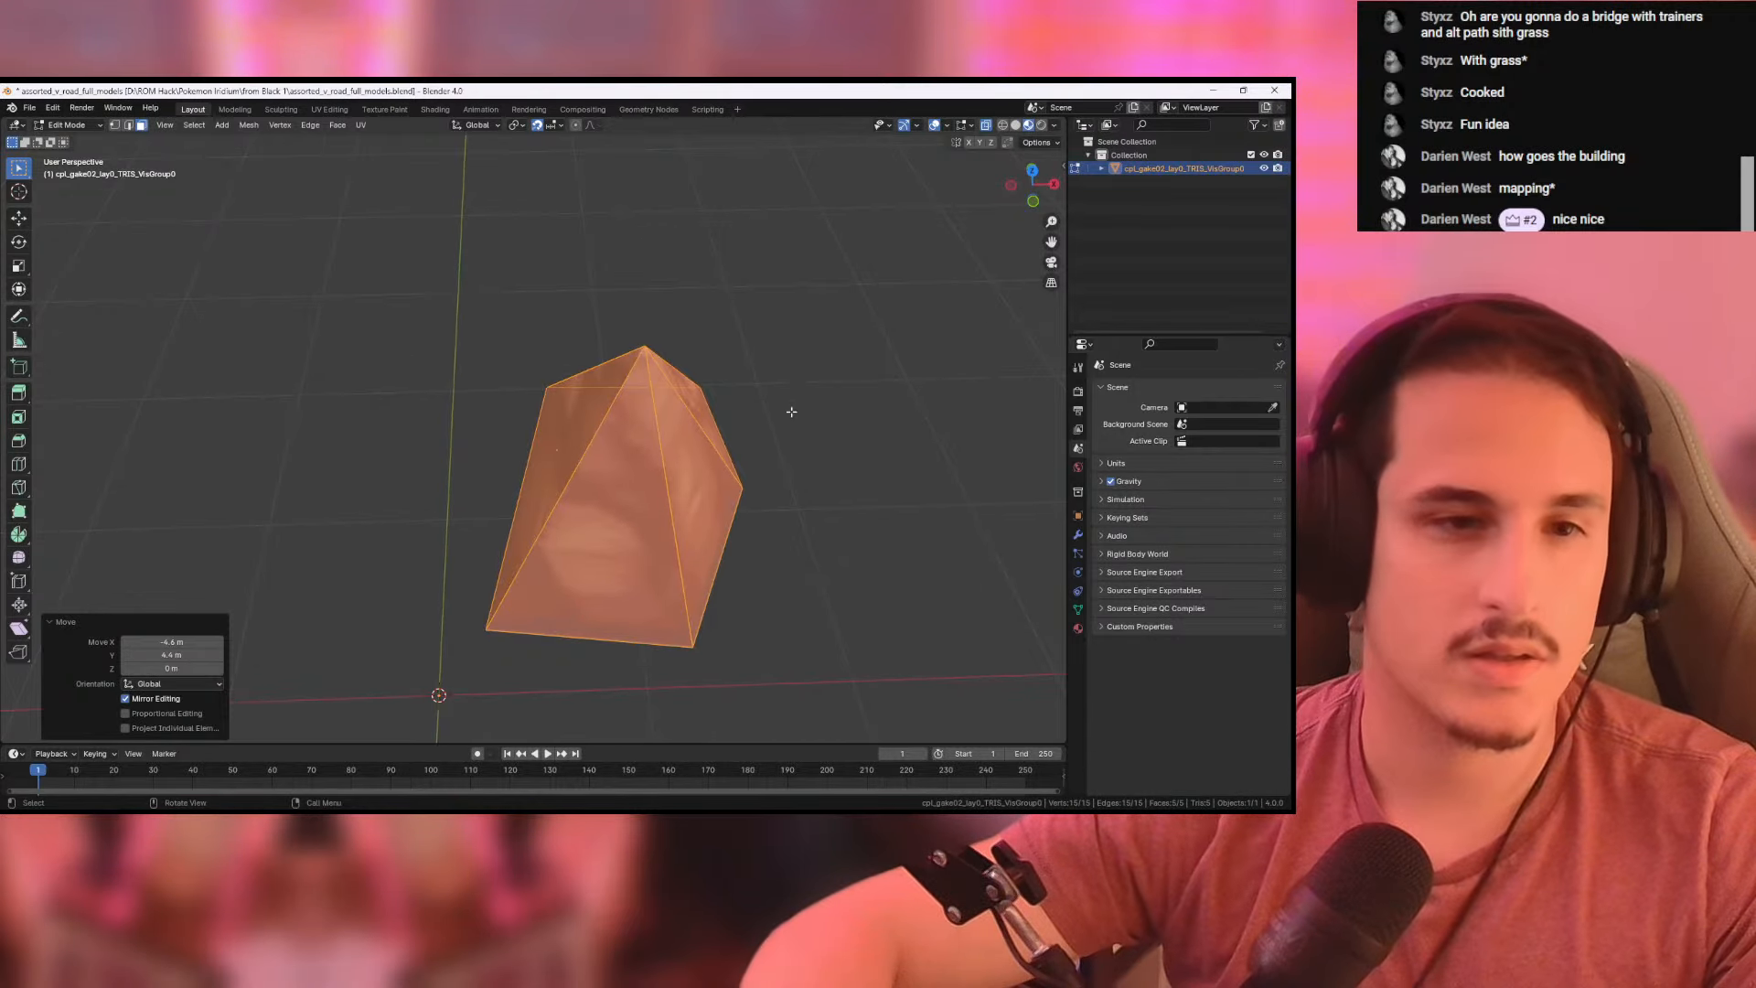
scroll(791, 411, "down", 5)
mouse_move(807, 471)
middle_mouse_down()
mouse_move(729, 415)
mouse_move(792, 435)
mouse_move(802, 458)
middle_mouse_up()
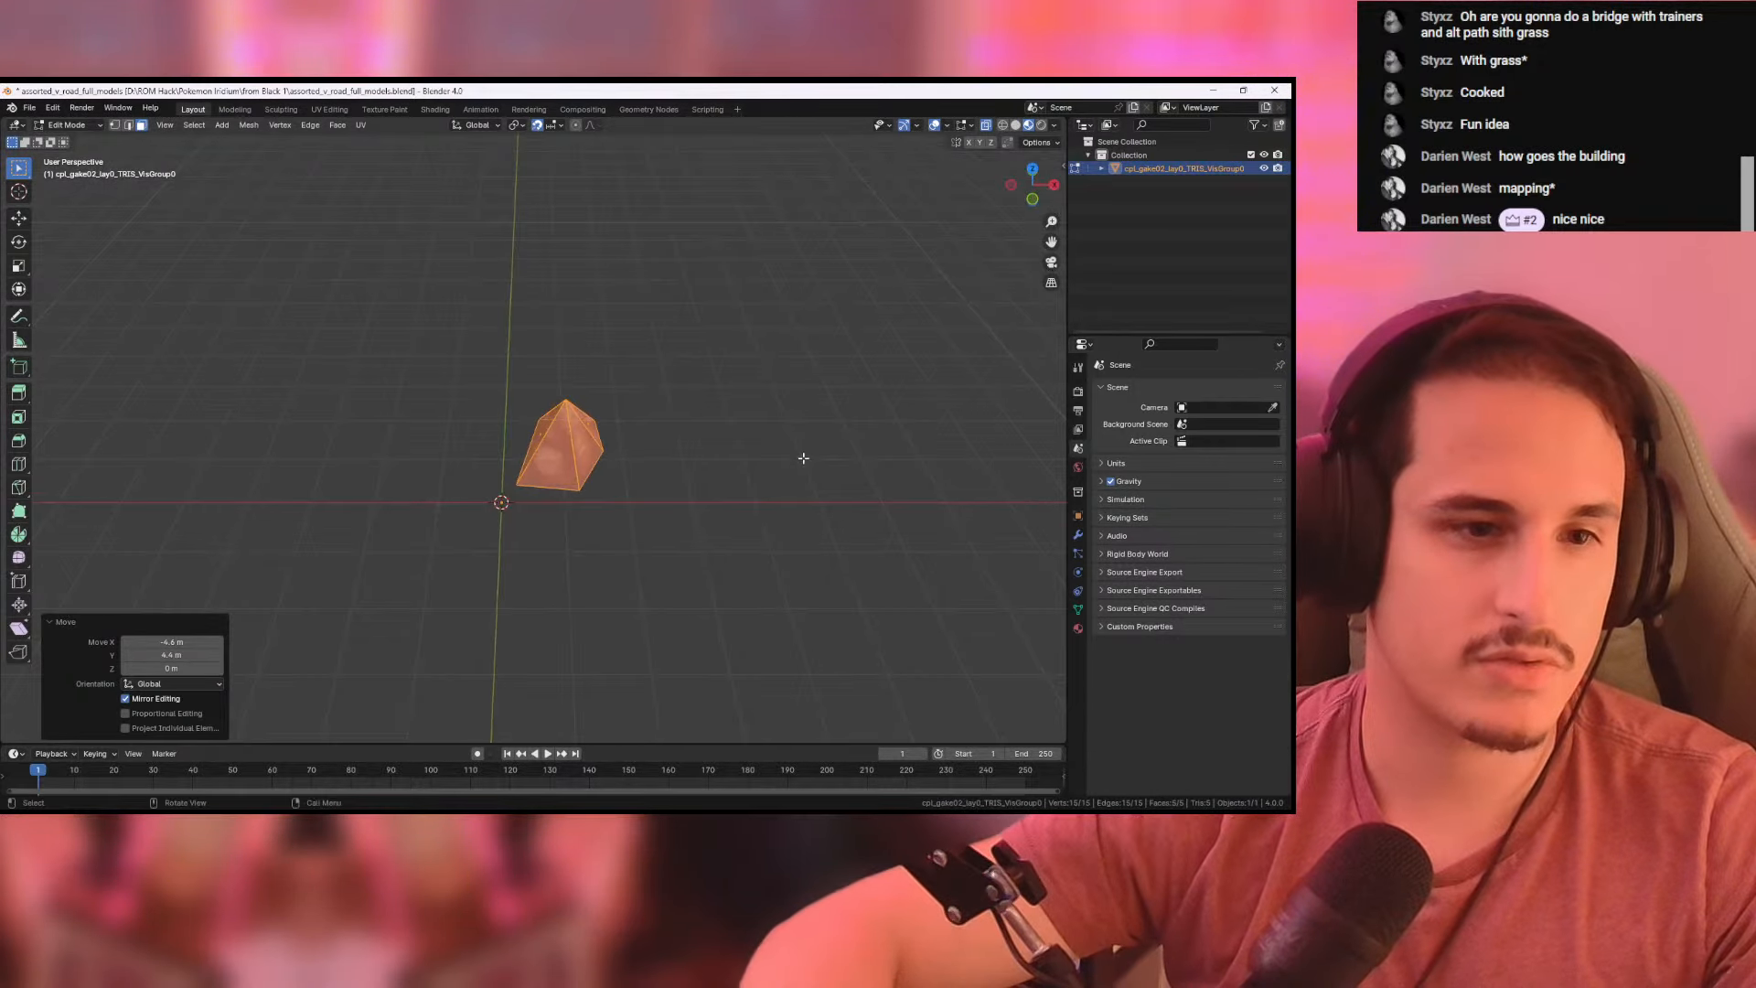
- Export the rock as the Wavefront file jagged.obj in the from Black 1 folder, with Y as the forward axis
left_click(31, 109)
mouse_move(55, 312)
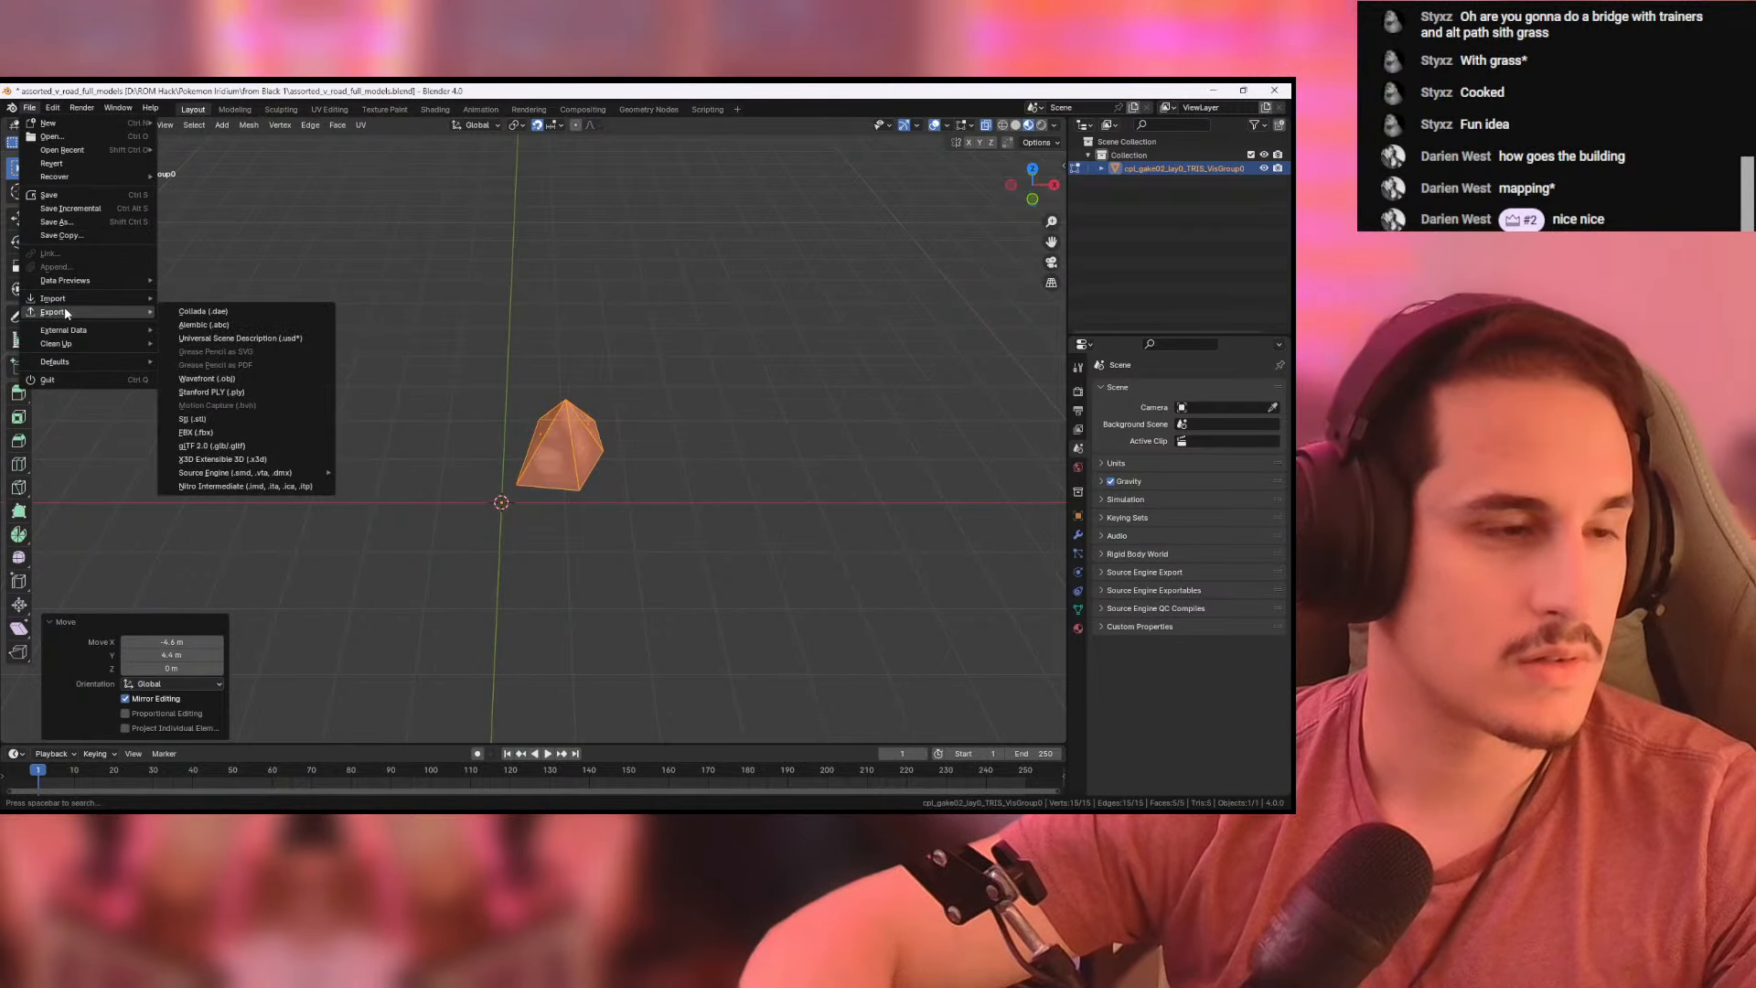
left_click(221, 381)
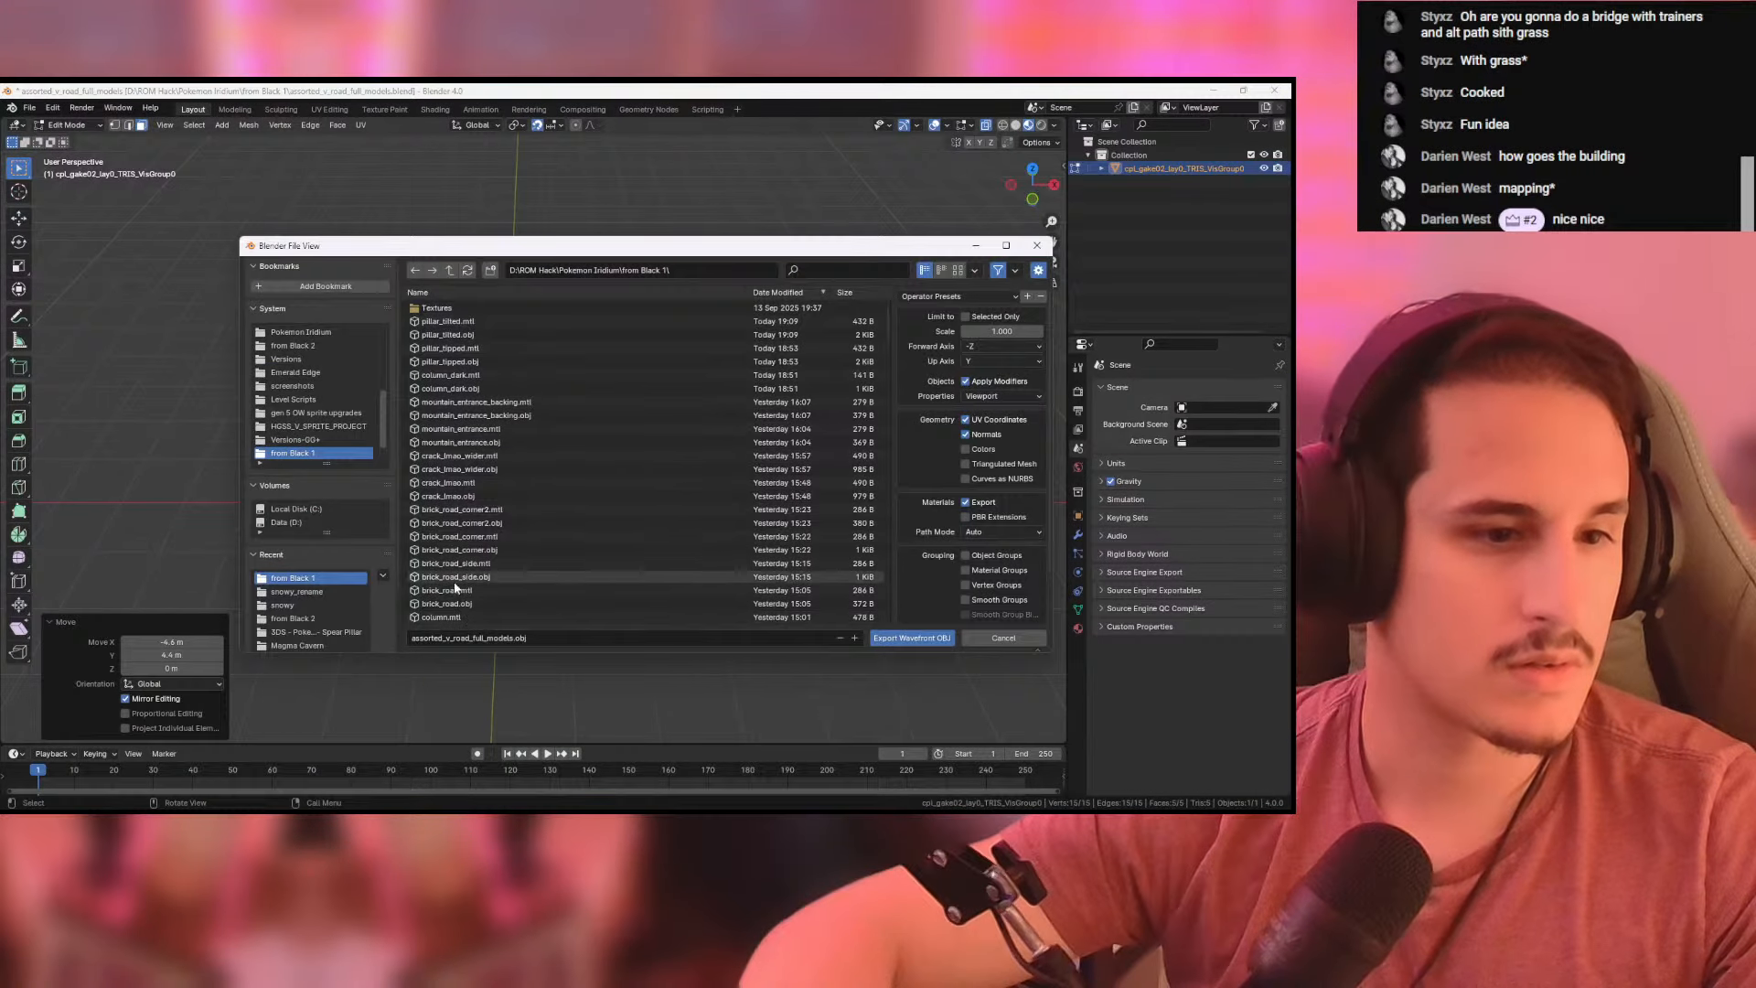
left_click(455, 637)
type("jagged")
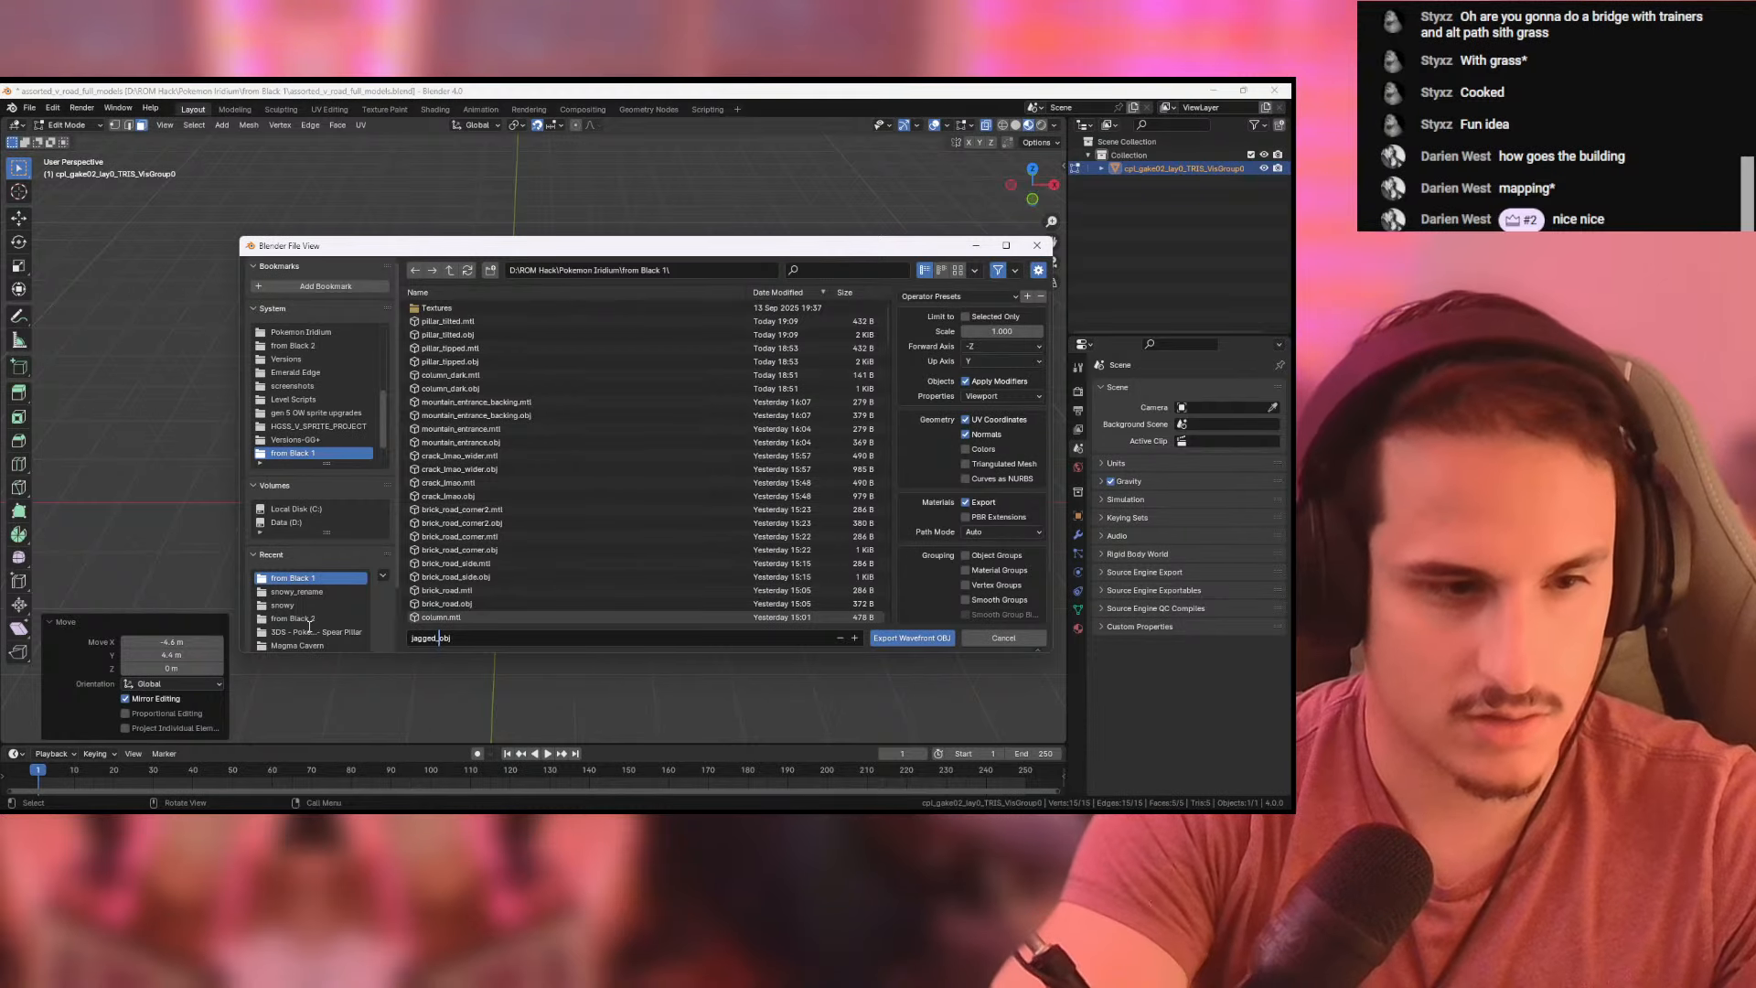
left_click(986, 346)
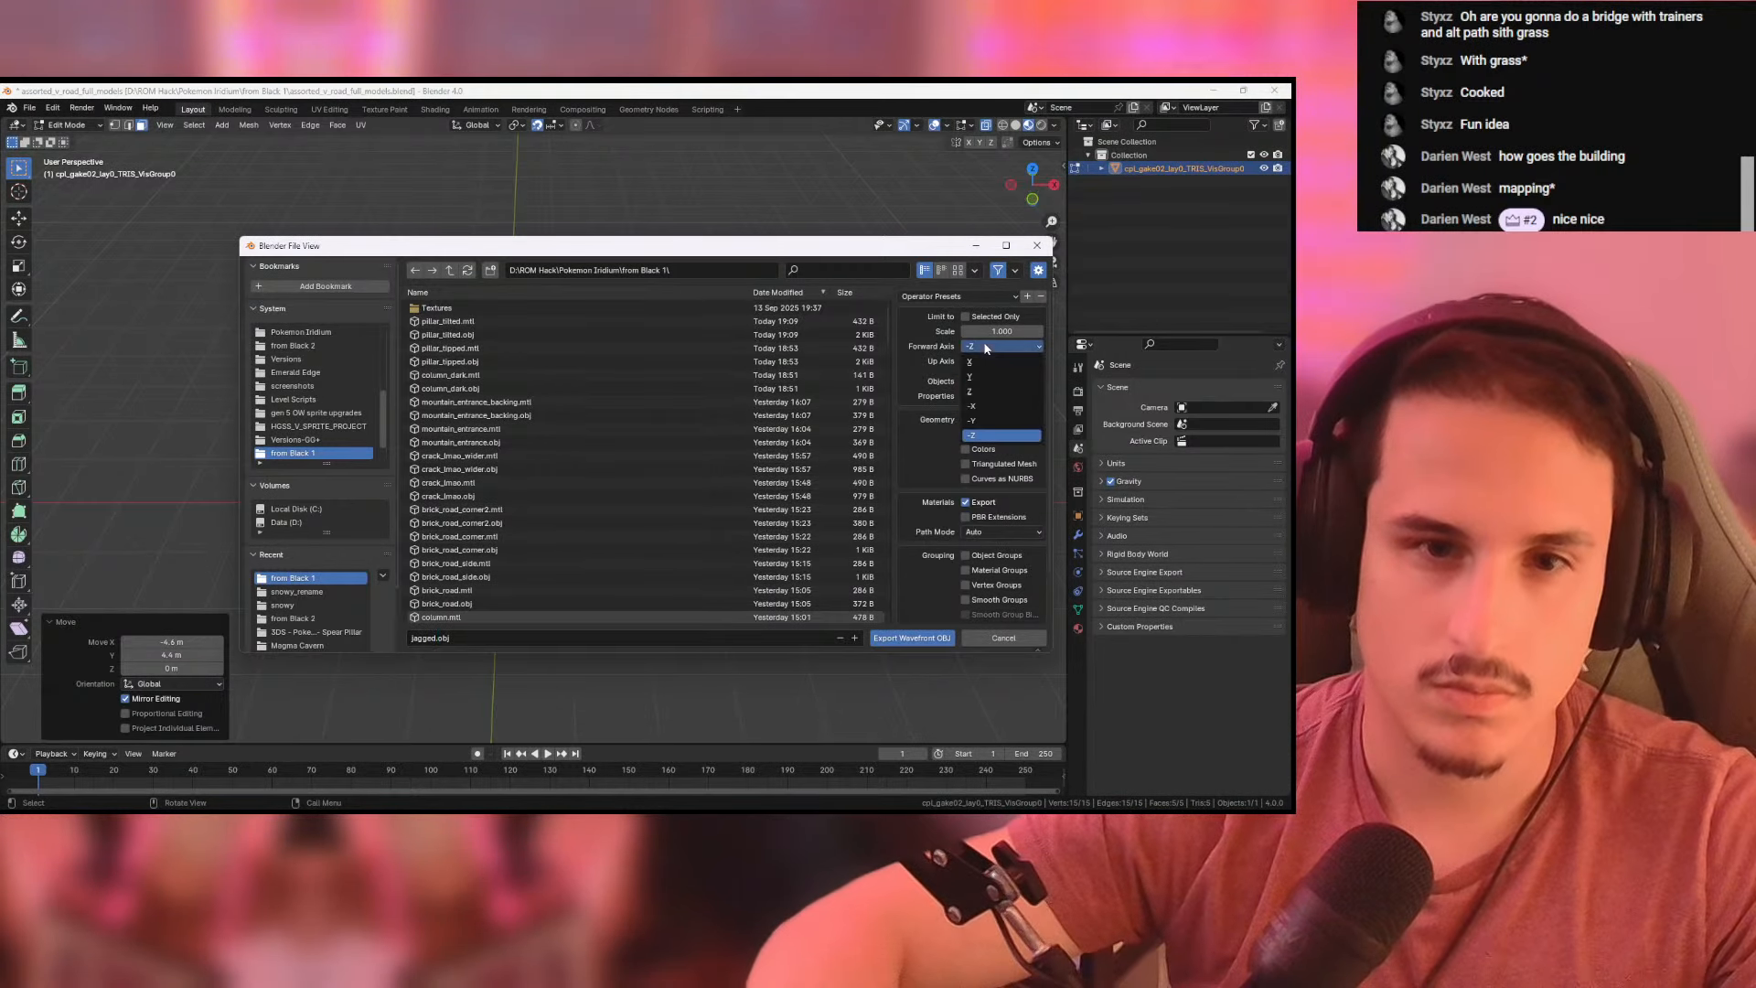
left_click(987, 376)
left_click(924, 639)
- Switch to Pokemon DS Map Studio and add jagged.obj to the tileset as a tile with X and Y size 2
key("alt+Tab")
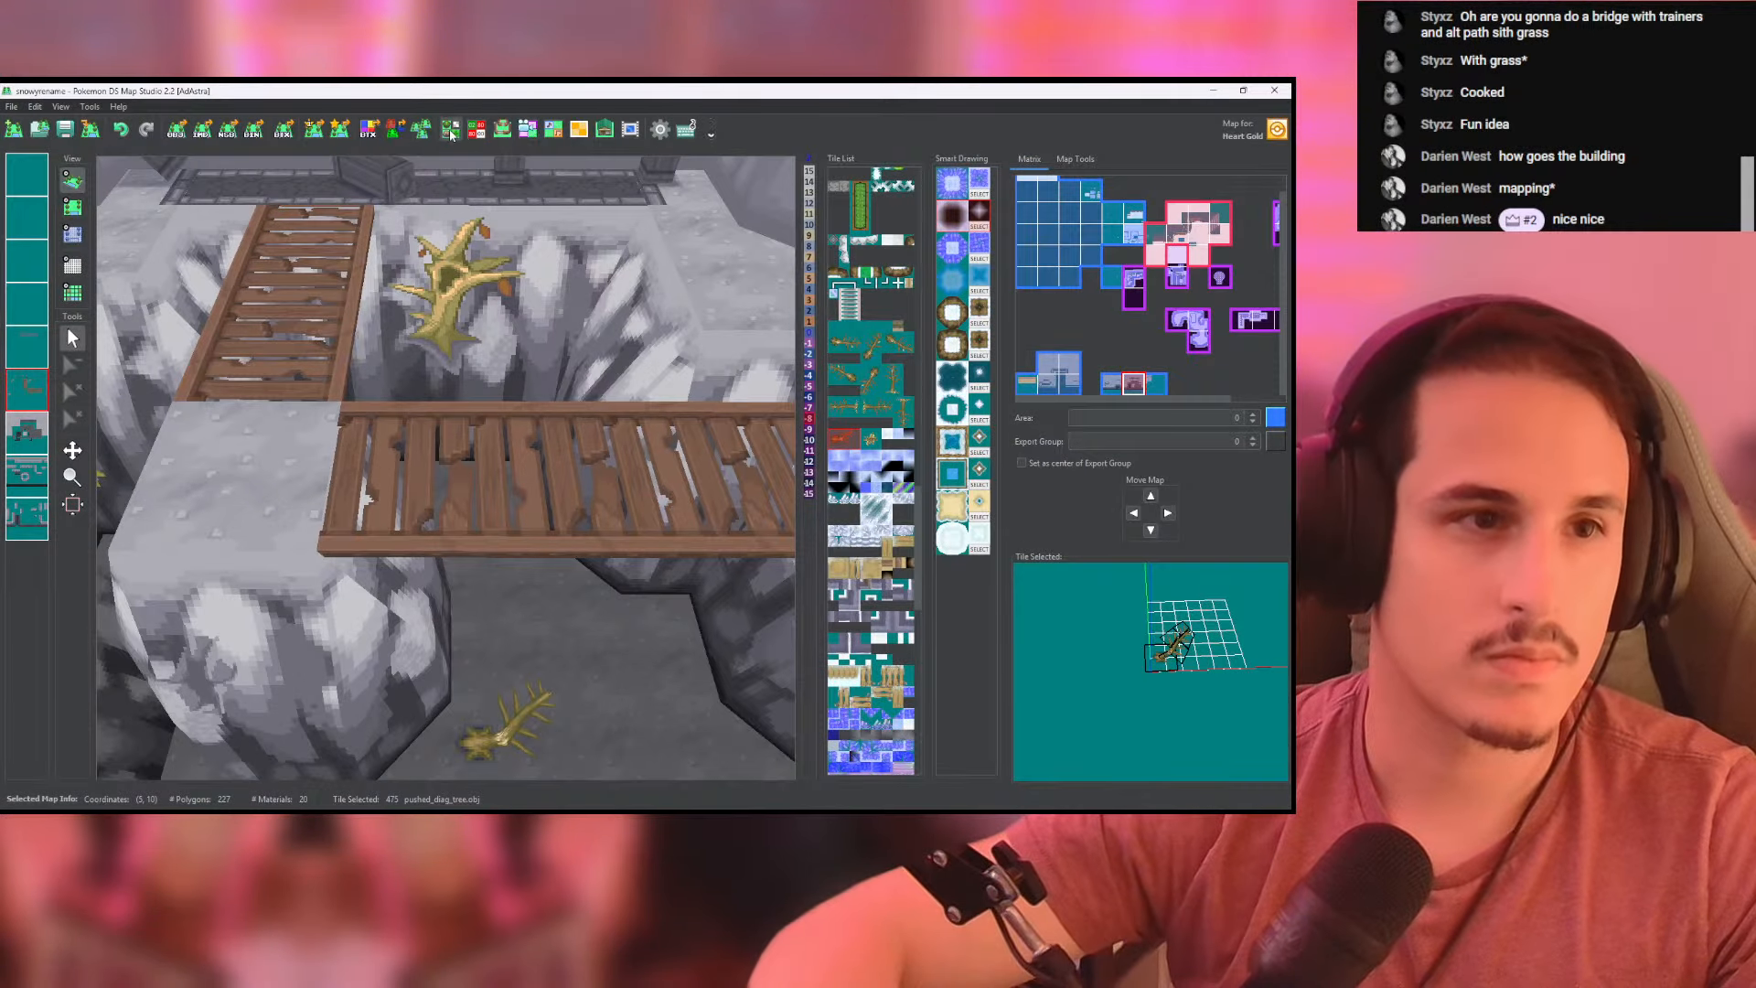
left_click(450, 135)
left_click(647, 292)
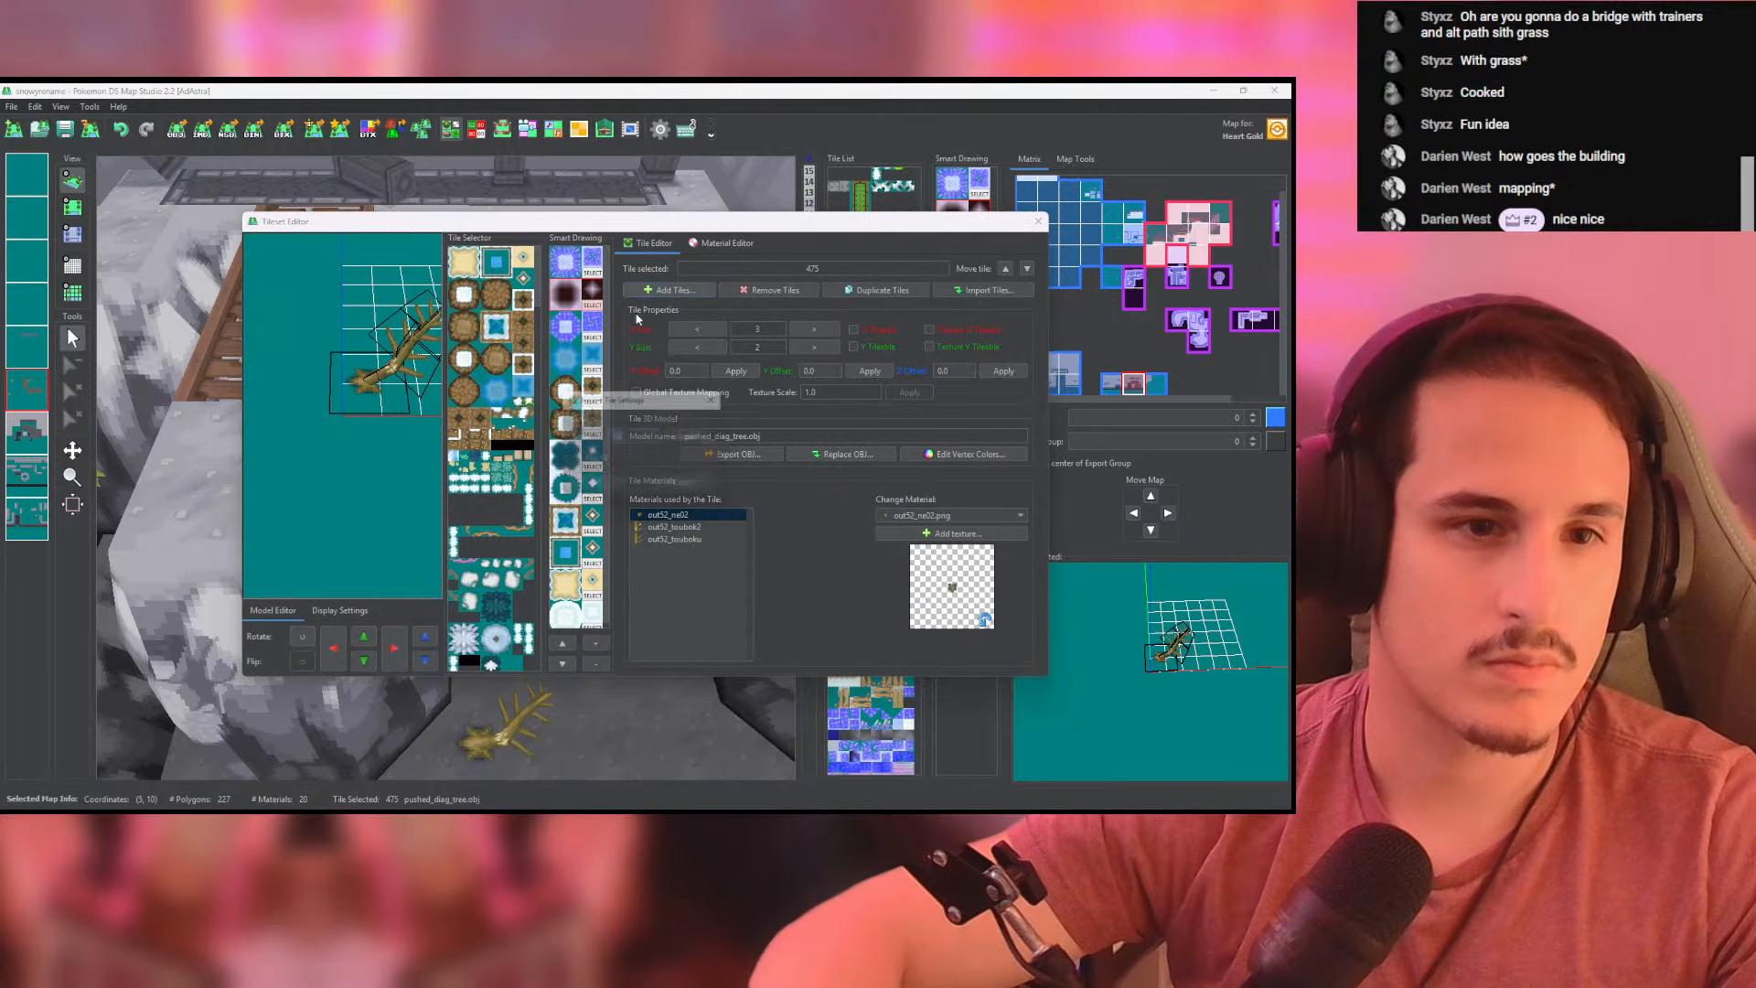
left_click(594, 487)
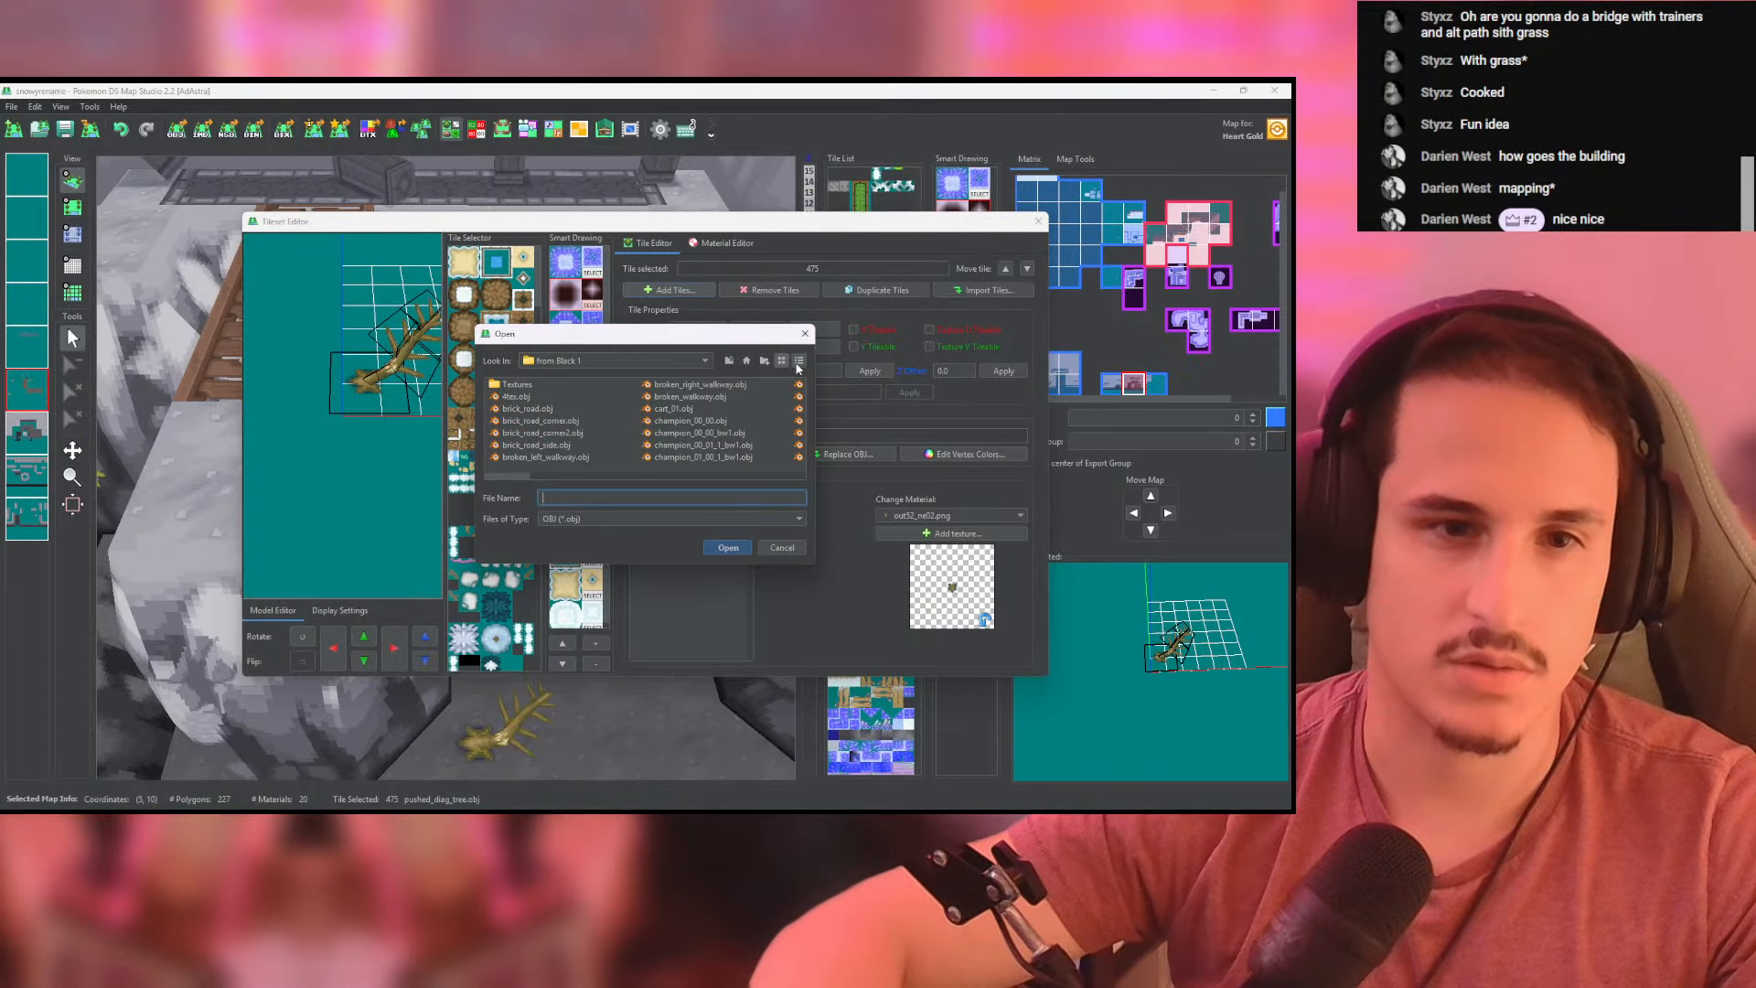
left_click(798, 360)
left_click(741, 386)
double_click(521, 400)
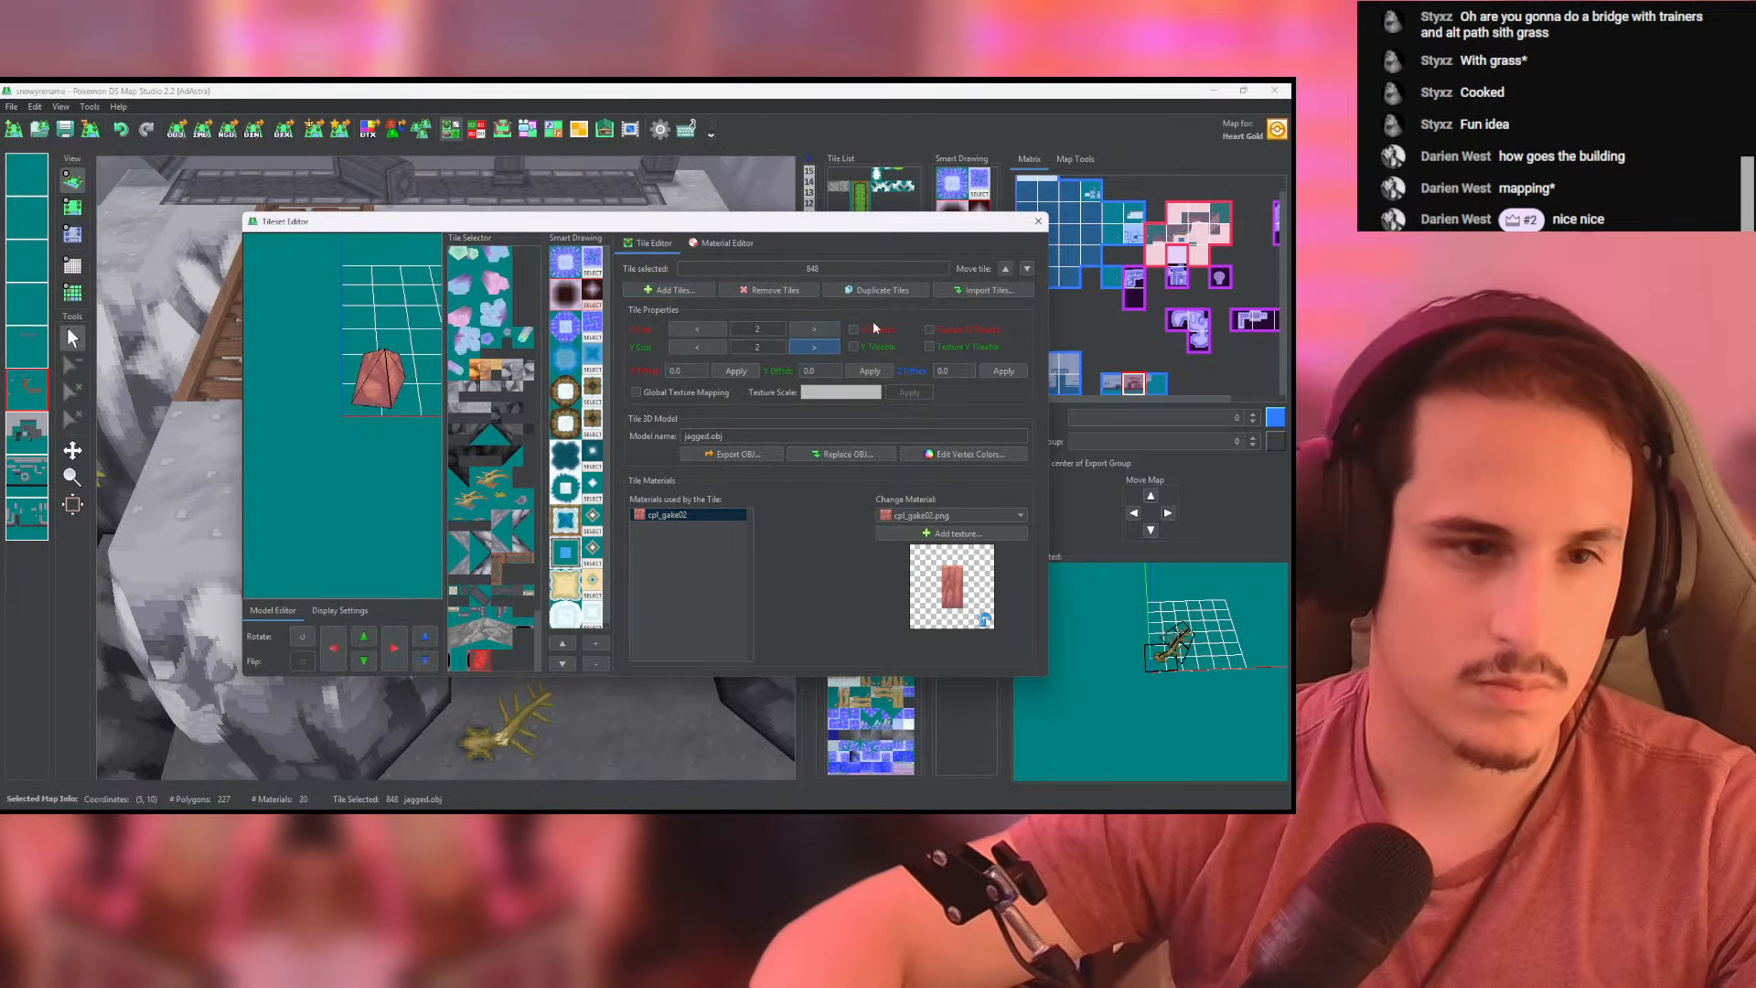
left_click(1038, 221)
left_click(72, 208)
left_click(469, 447)
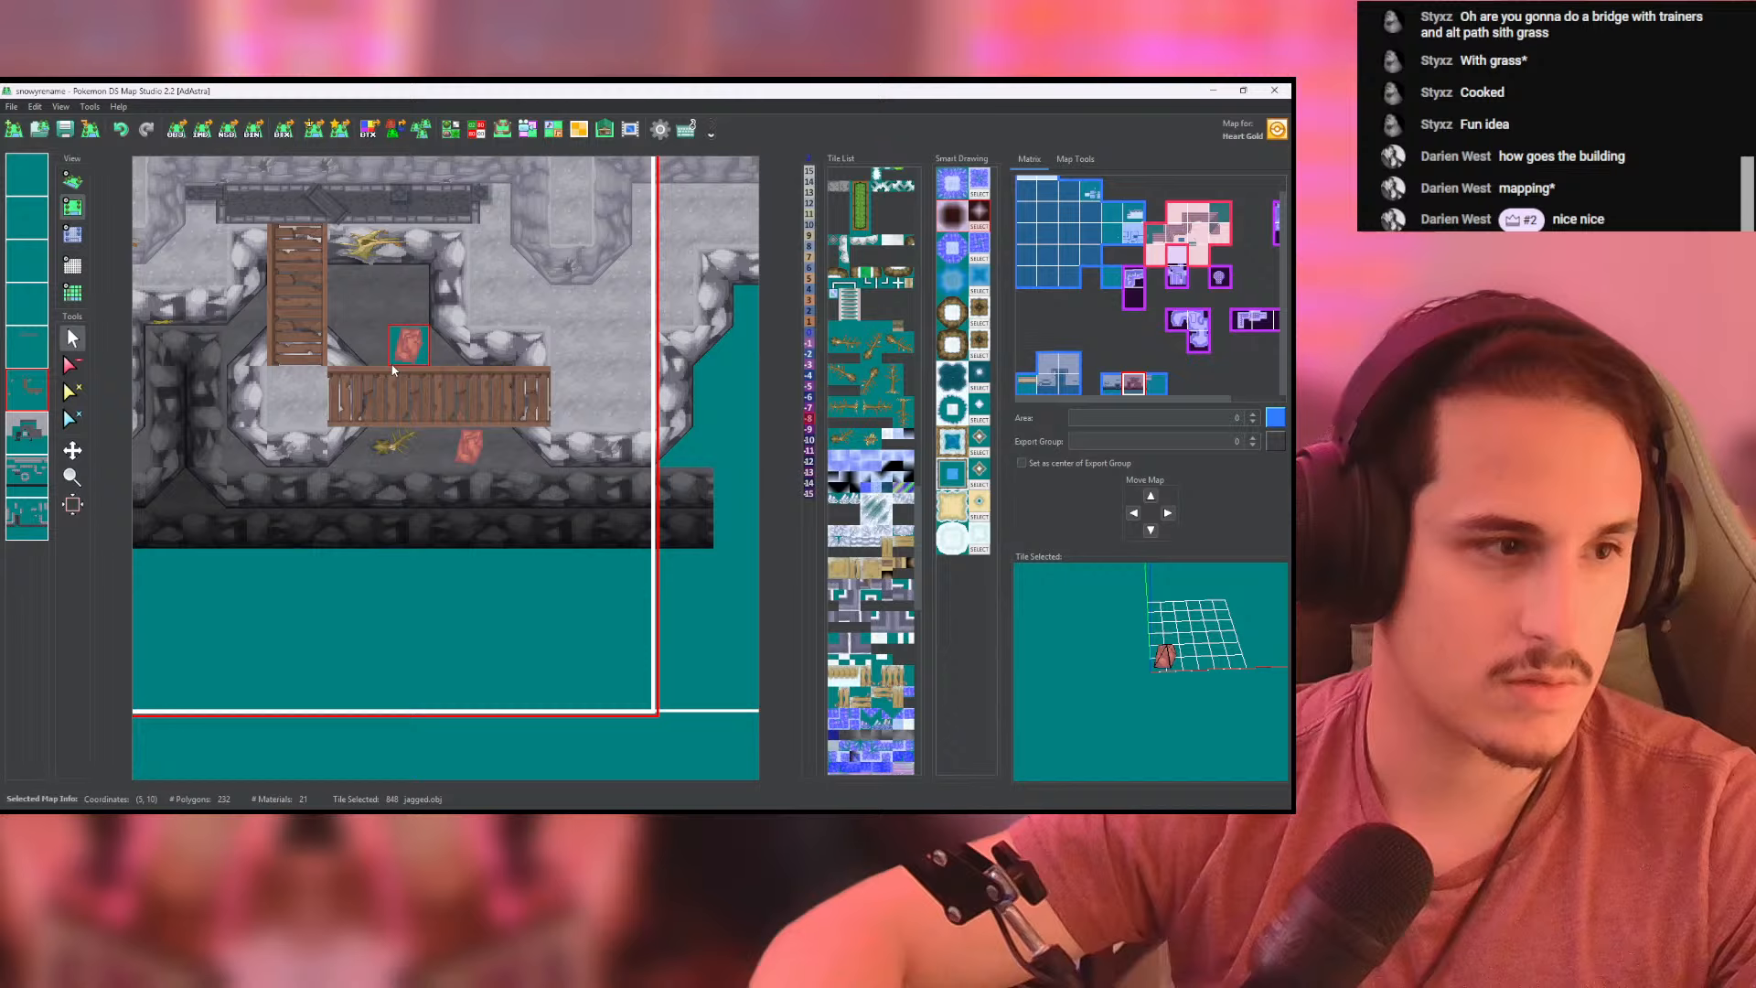
left_click(41, 403)
left_click(25, 386)
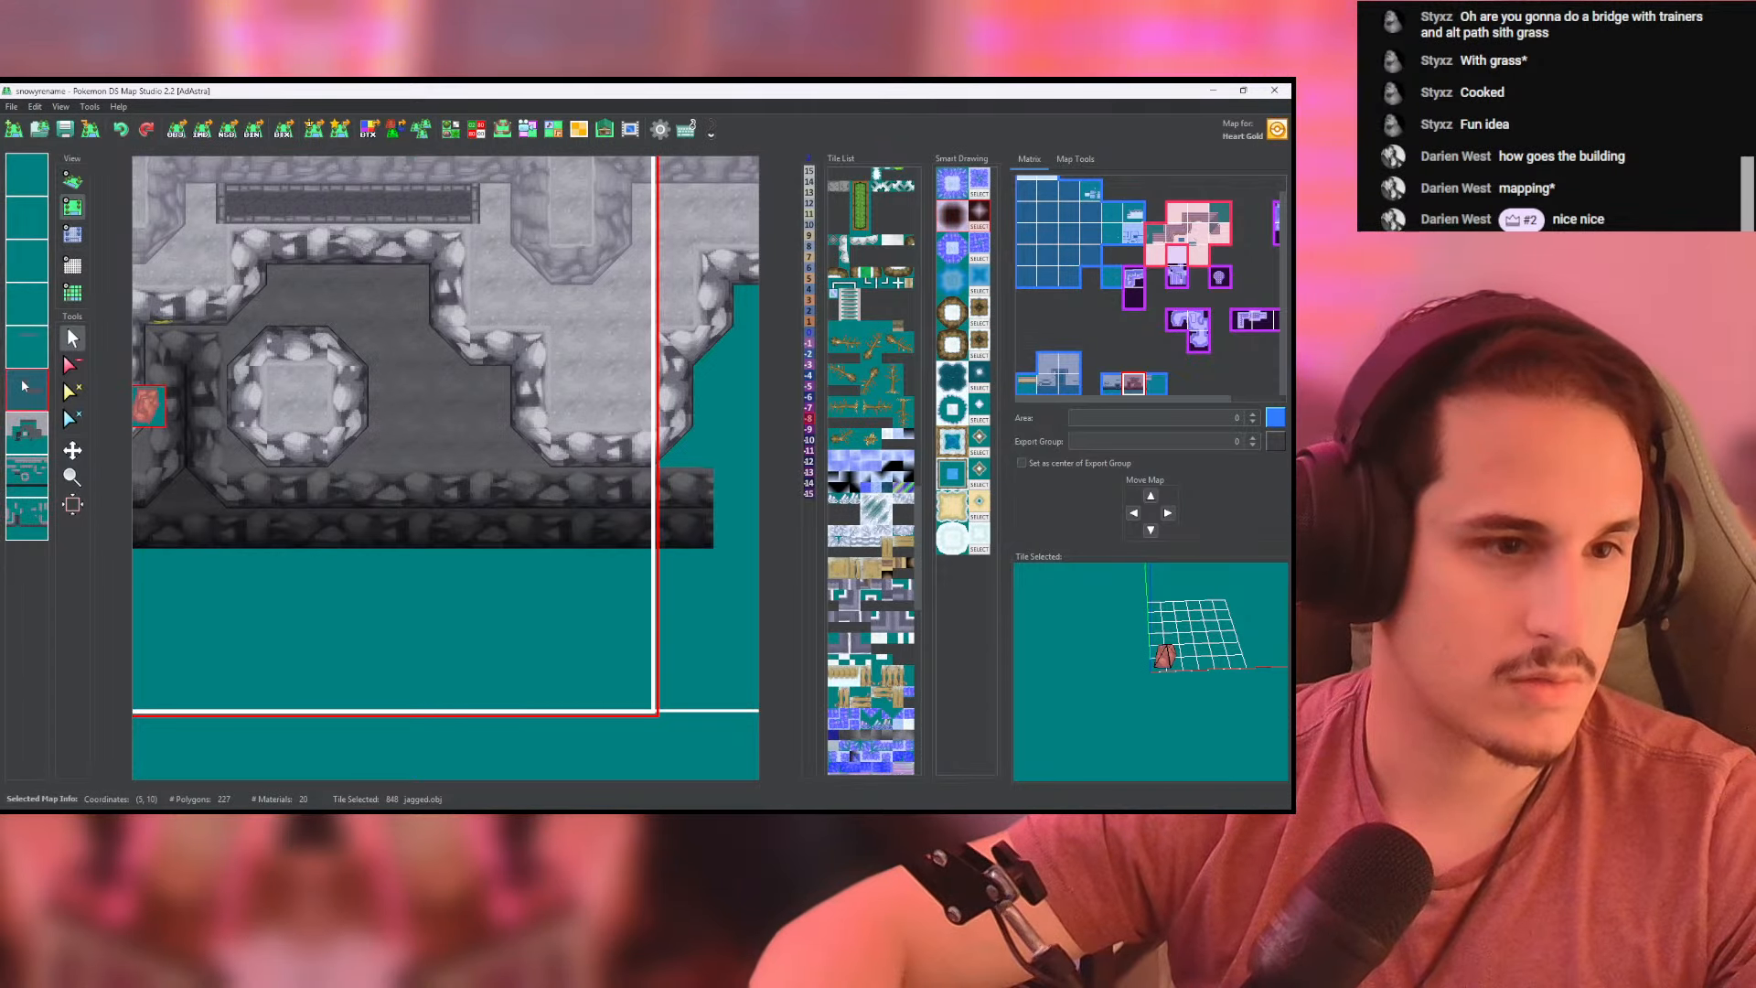
left_click(24, 386)
left_click(25, 386)
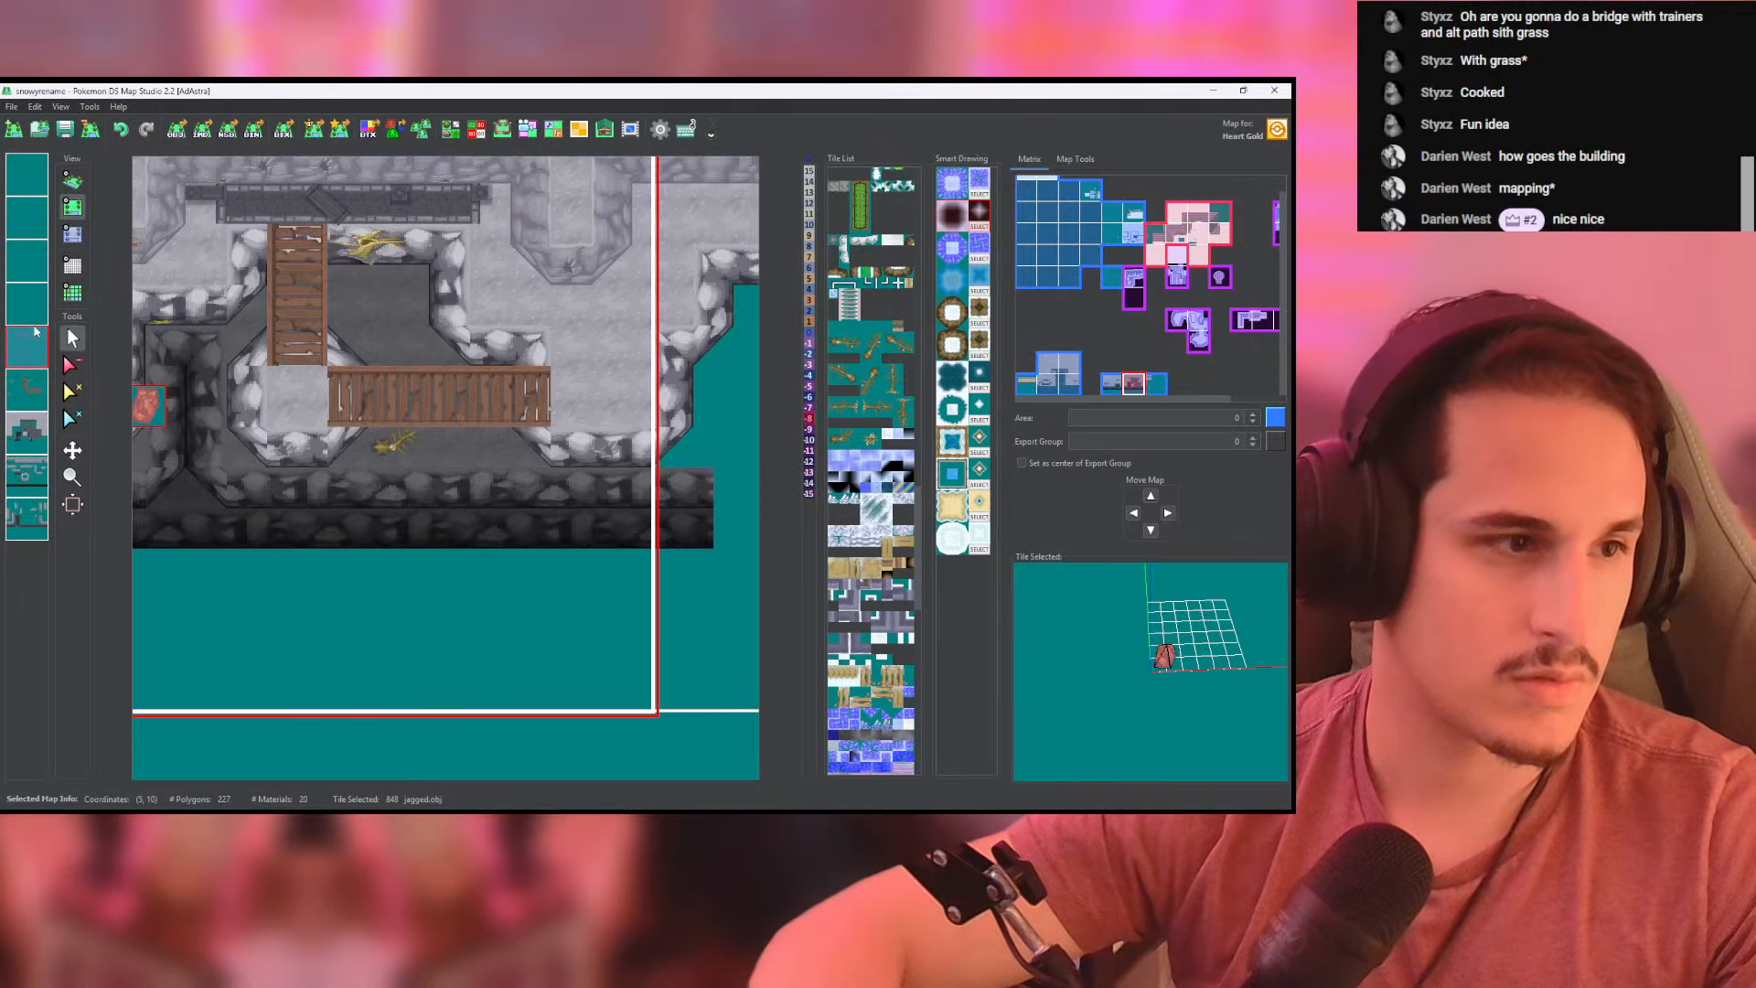
- Set the cells over the chasm area around both bridges to height -8 on the empty layer
left_click(72, 234)
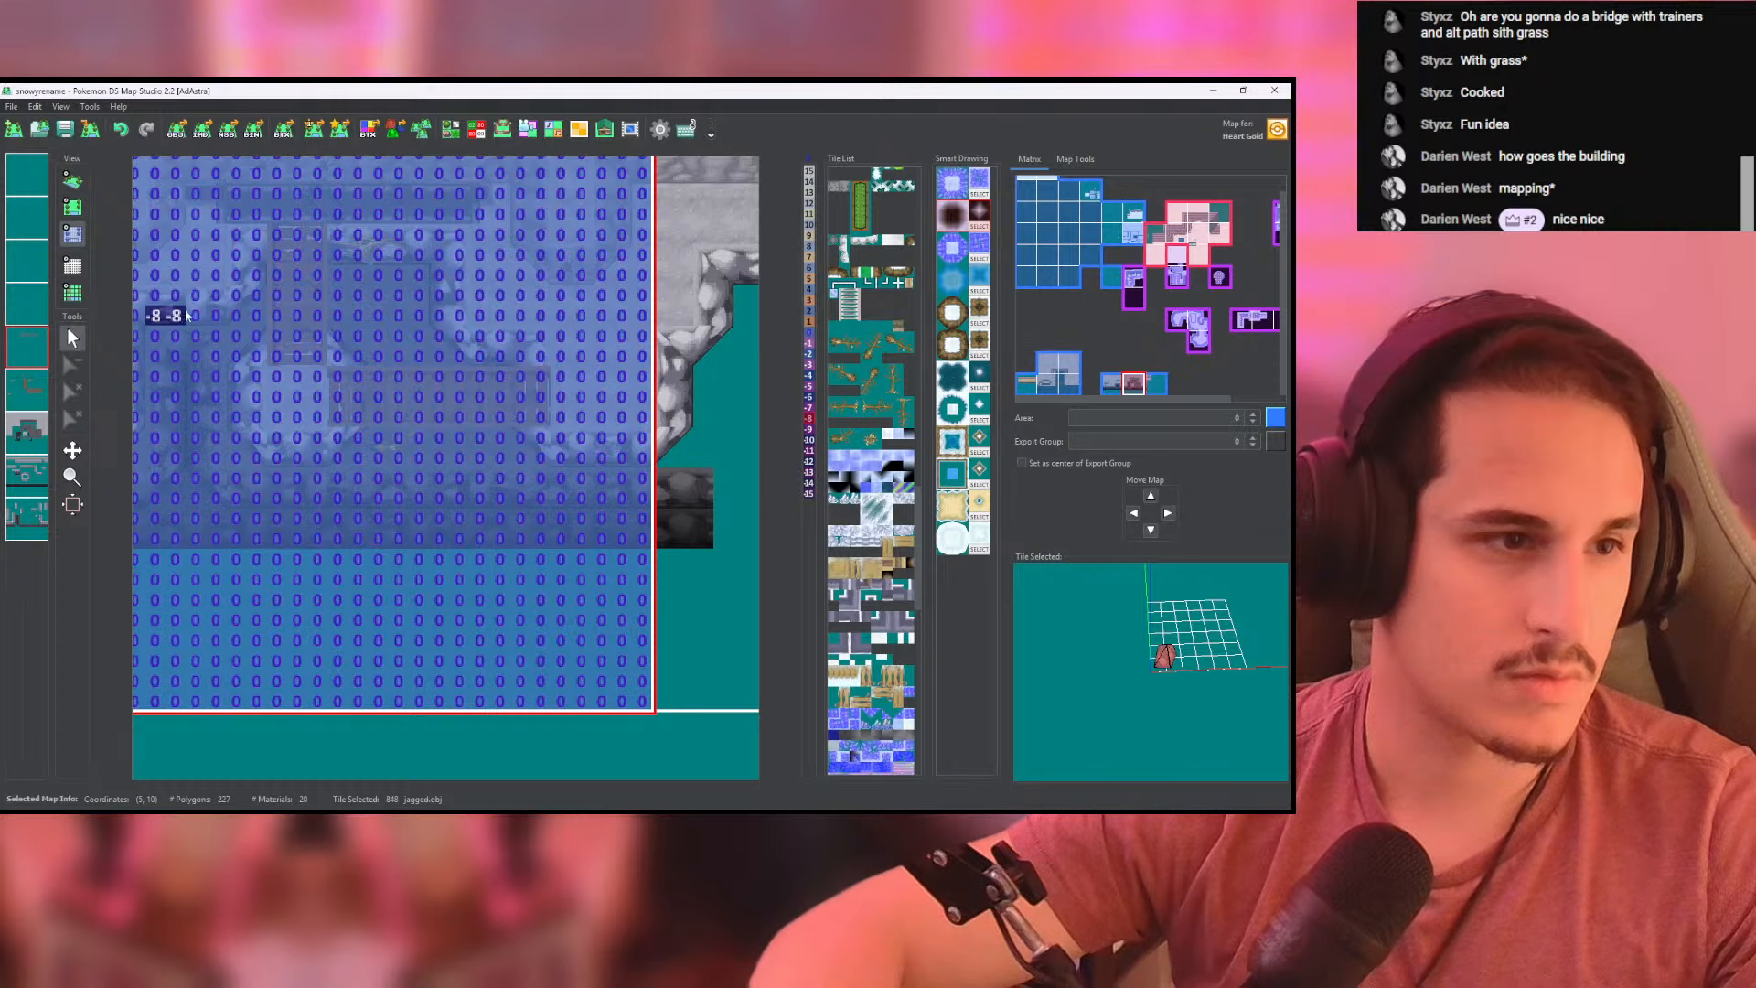
mouse_move(254, 275)
left_mouse_down()
mouse_move(411, 275)
mouse_move(423, 340)
mouse_move(514, 455)
mouse_move(251, 458)
mouse_move(213, 370)
mouse_move(292, 316)
mouse_move(258, 315)
left_mouse_up()
middle_click(376, 372)
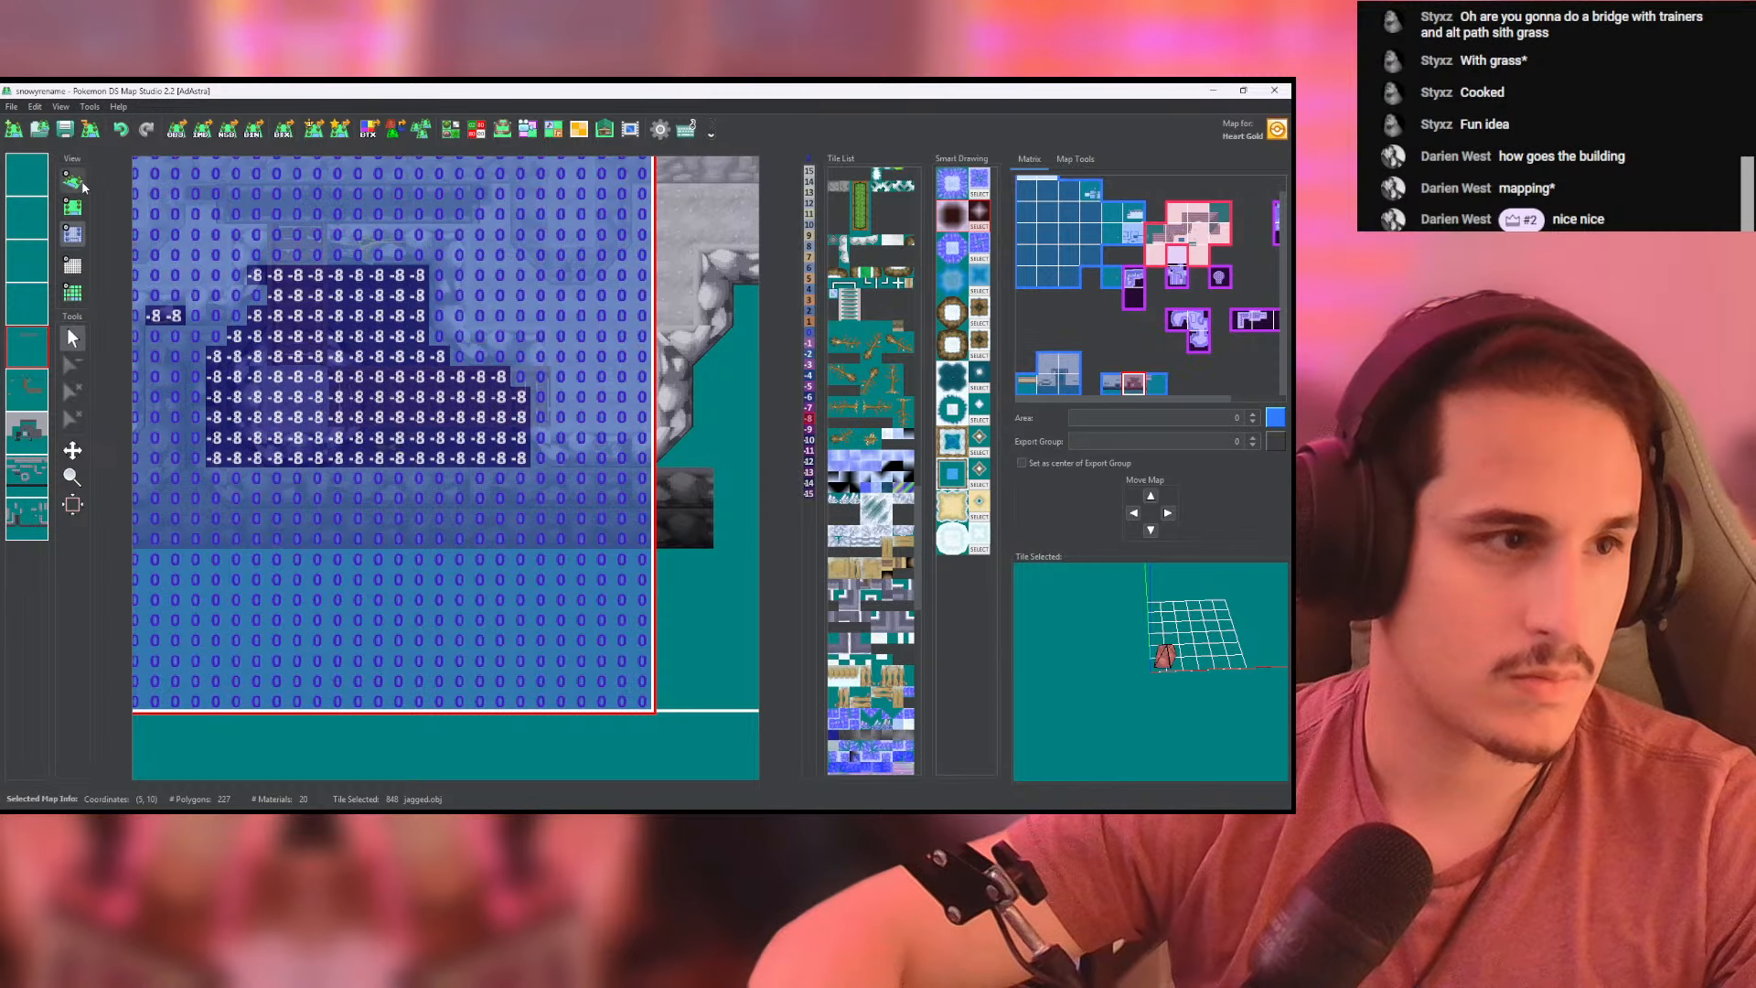
left_click(74, 182)
- Place one jagged rock below the horizontal bridge beside the diagonal tree and another just above the bridge, and check both in 3D
left_click(73, 208)
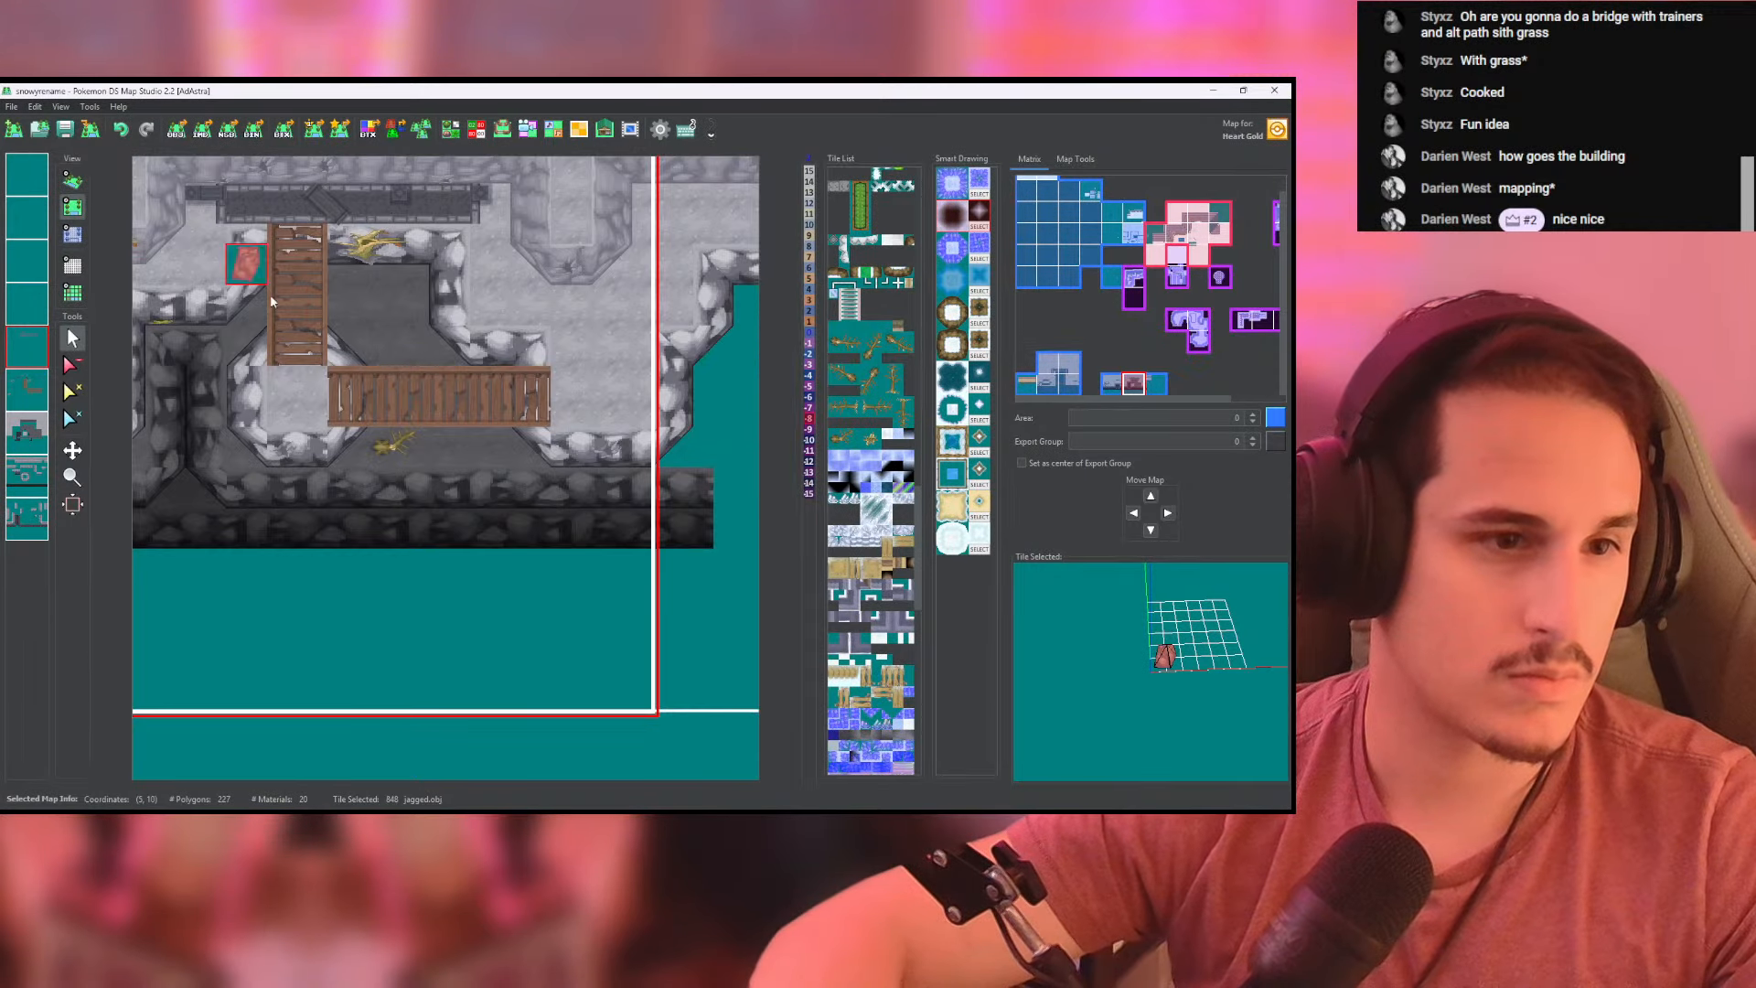
left_click(469, 445)
left_click(389, 325)
left_click(72, 181)
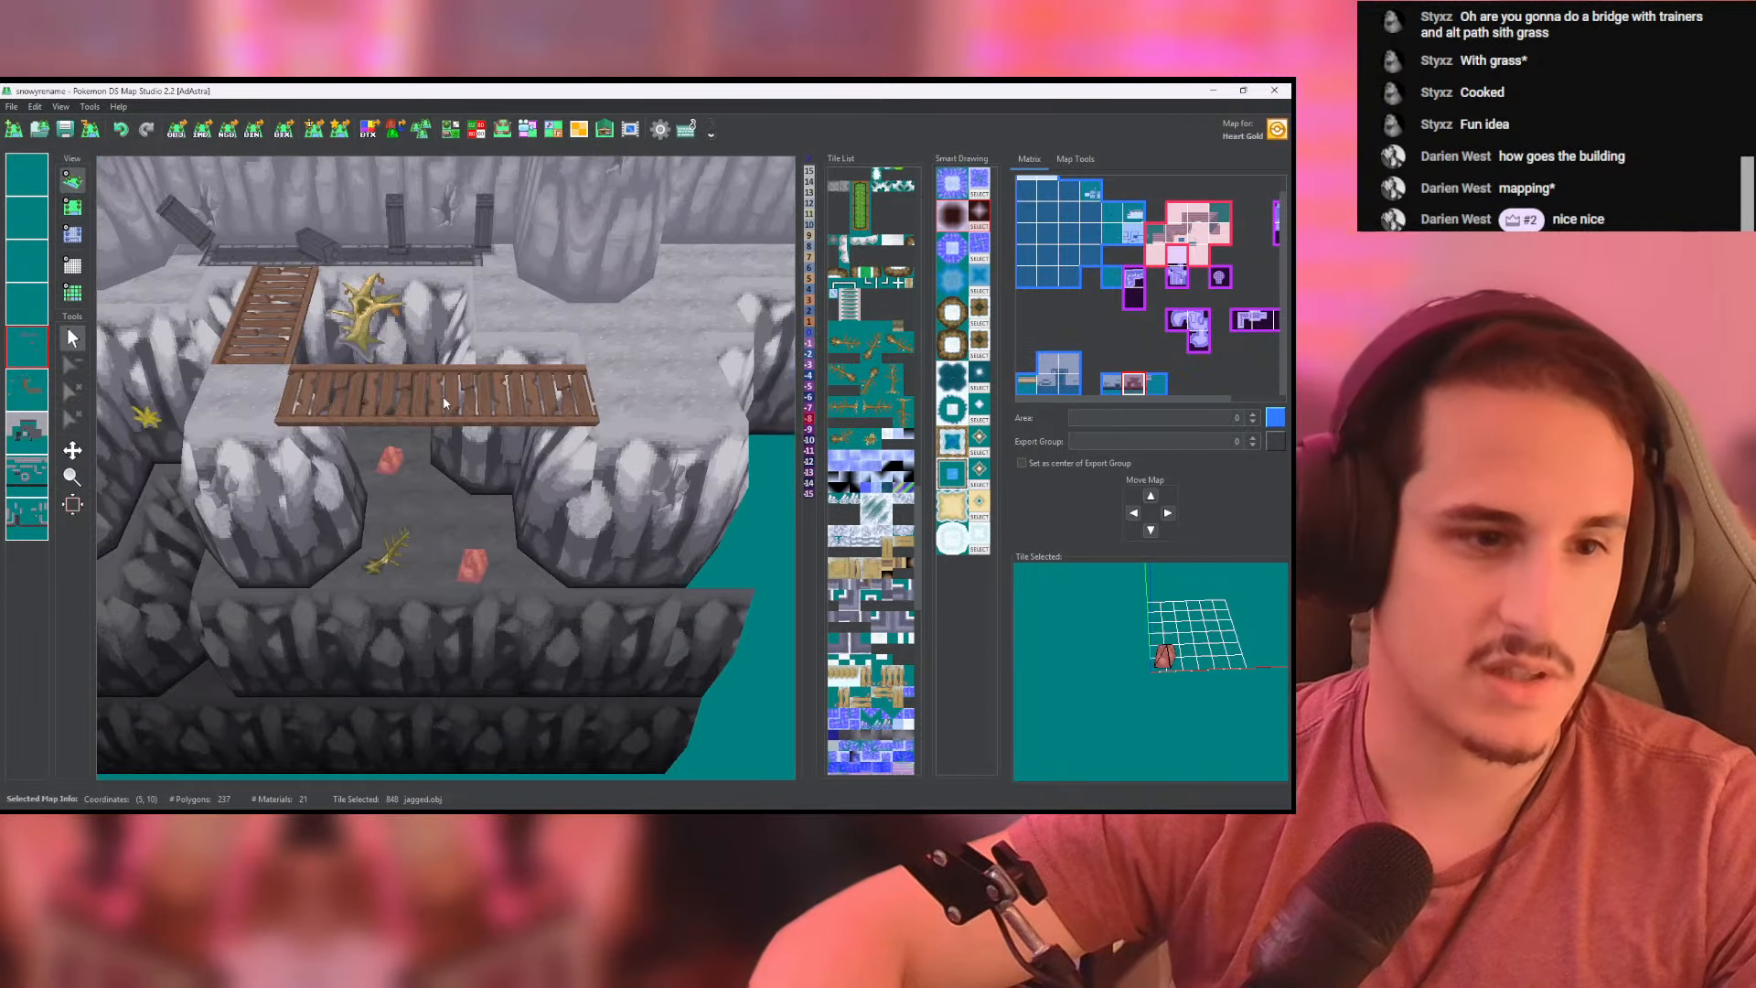
- Open the tileset editor on the jagged.obj tile and turn its model preview to show the whole rock
middle_click_drag(482, 369, 461, 535)
scroll(461, 535, "down", 1)
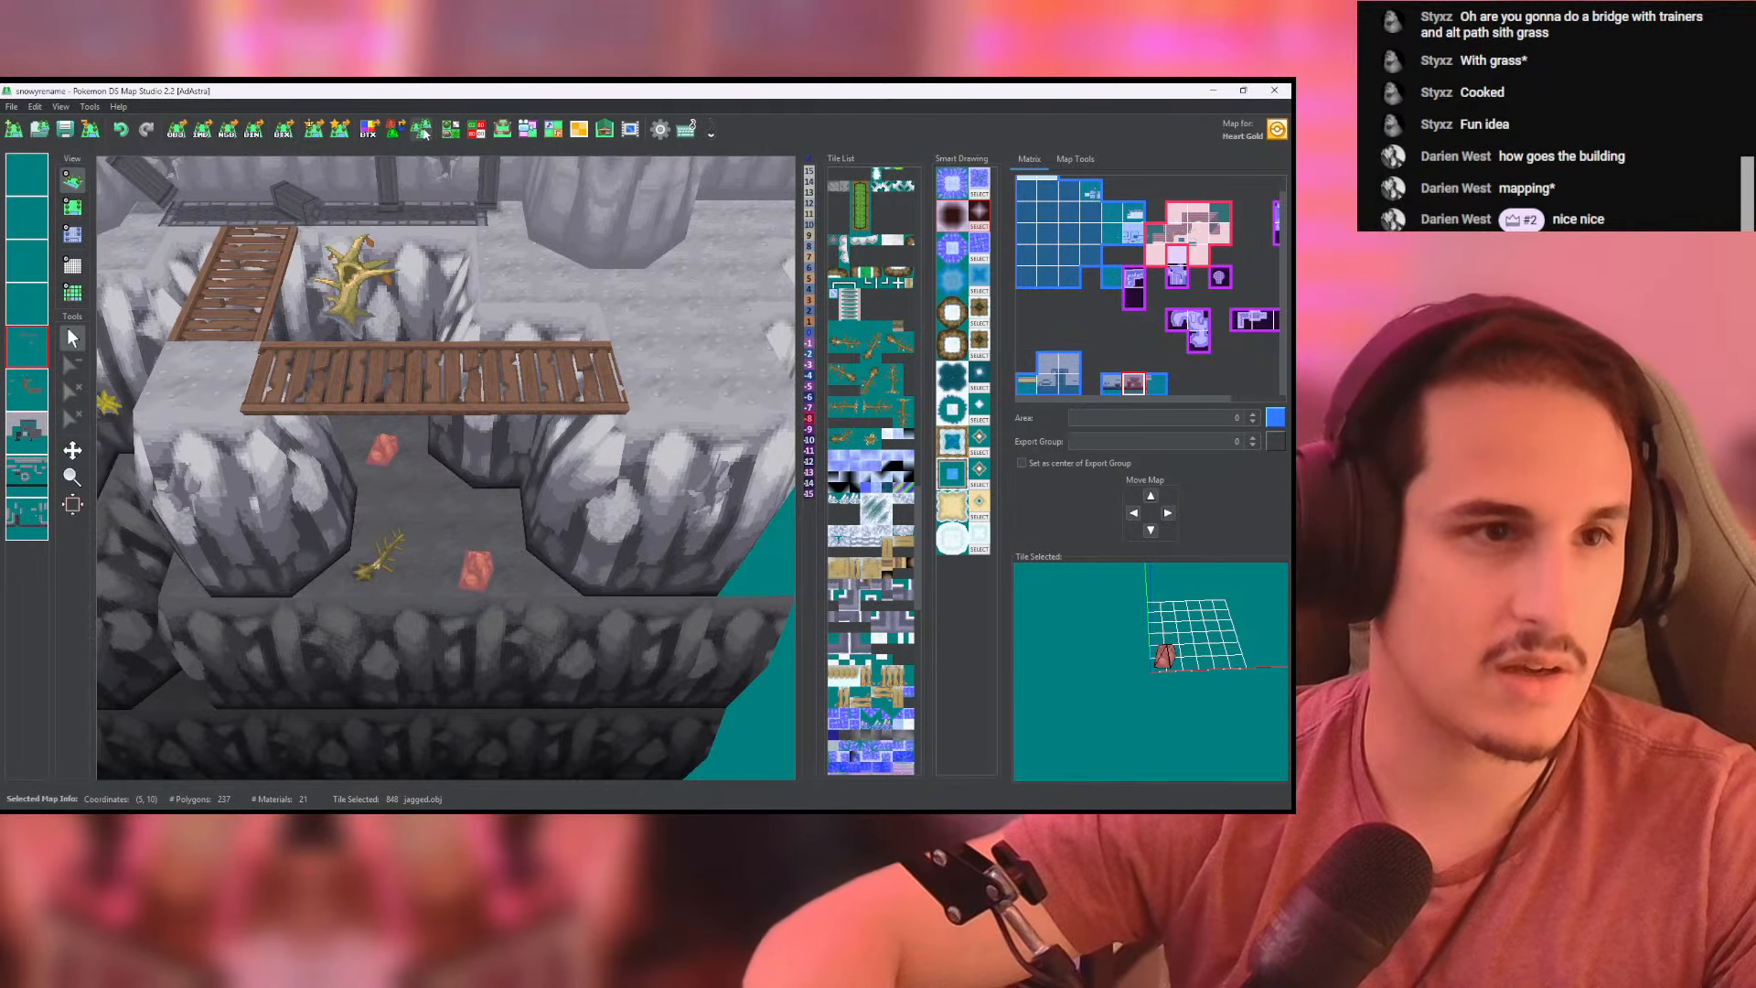
left_click(451, 130)
scroll(373, 467, "up", 6)
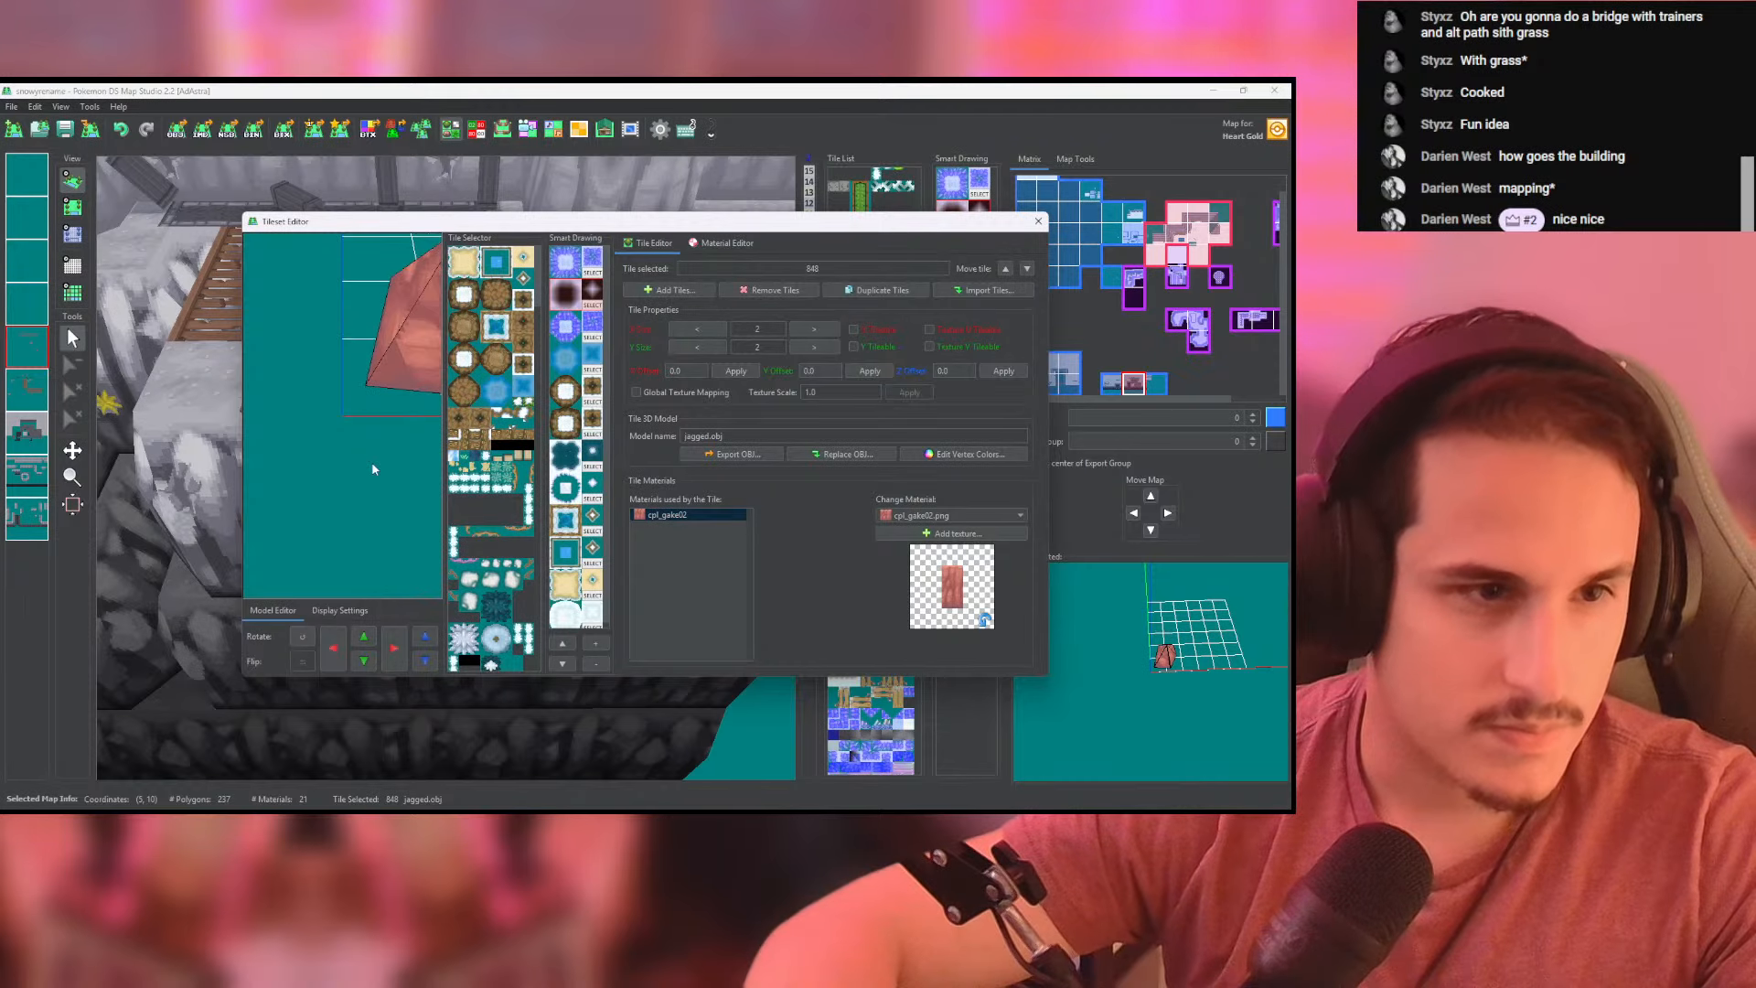
middle_click_drag(373, 467, 395, 423)
- Switch to Blender, undo the rock editing back to the full road scene, and return to Pokemon DS Map Studio
key("alt+Tab")
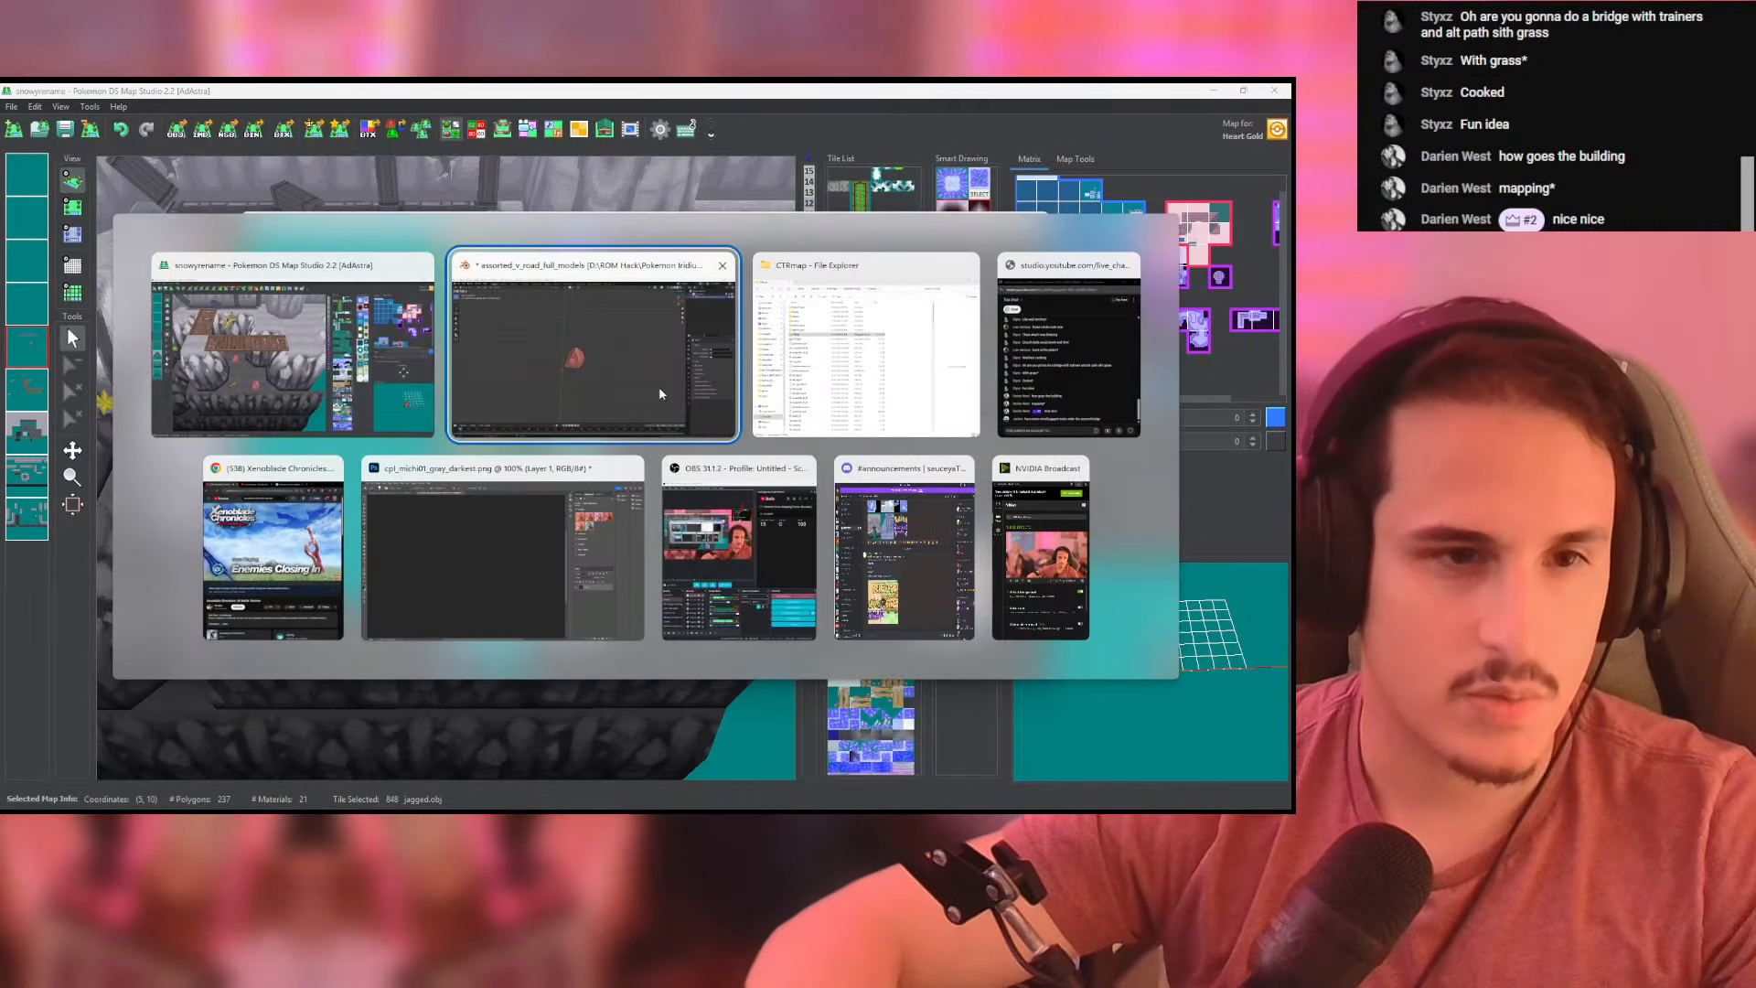
key("Tab")
key("ctrl+z")
key("ctrl+z")
key("ctrl+z")
key("ctrl+z")
key("ctrl+z")
key("ctrl+z")
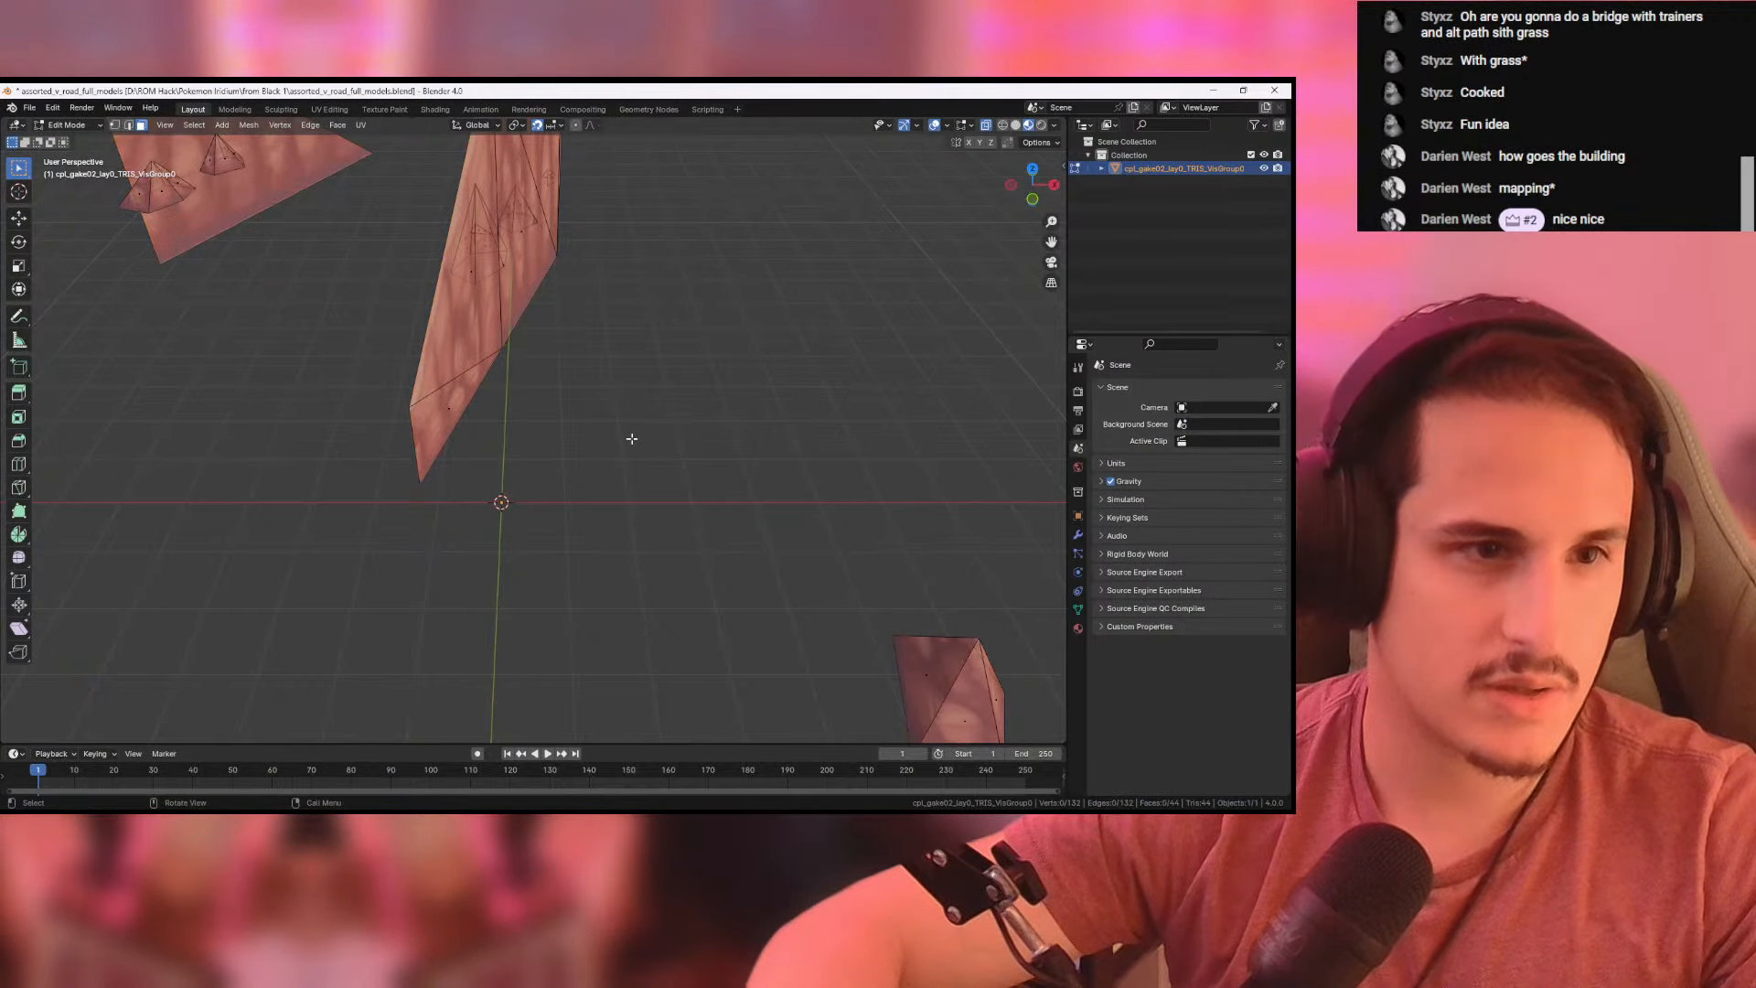
scroll(631, 438, "down", 8)
key("ctrl+z")
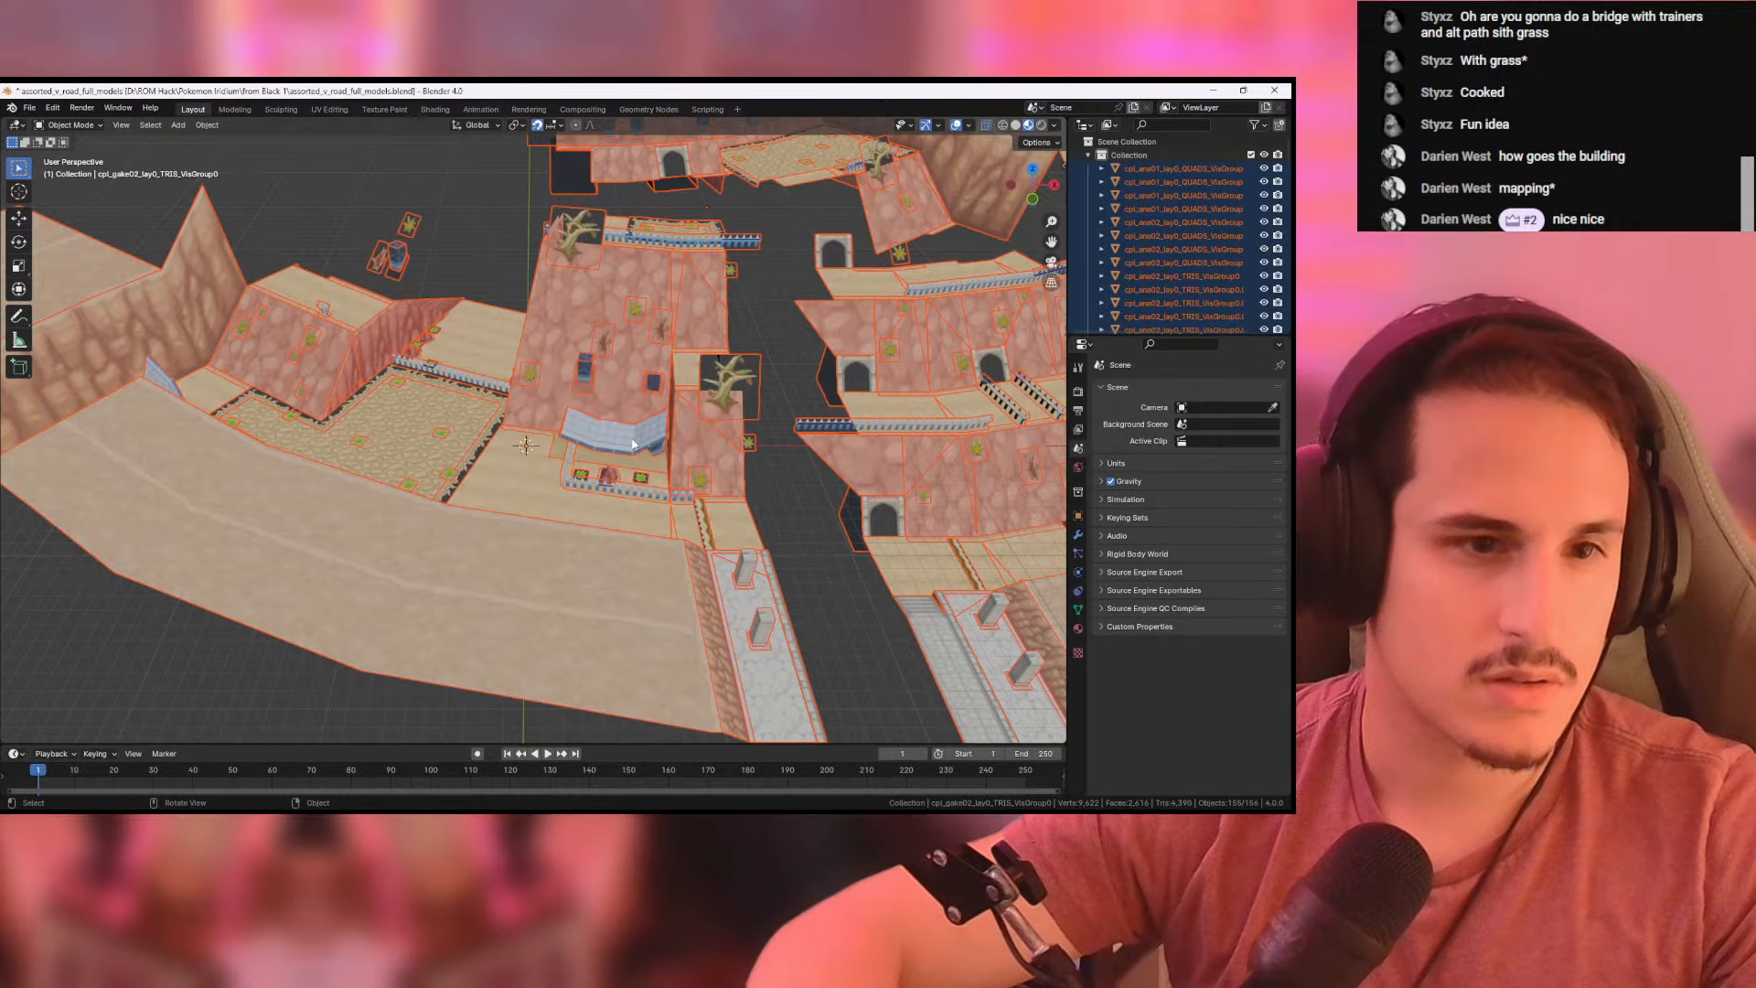
key("ctrl+shift+z")
left_click(539, 362)
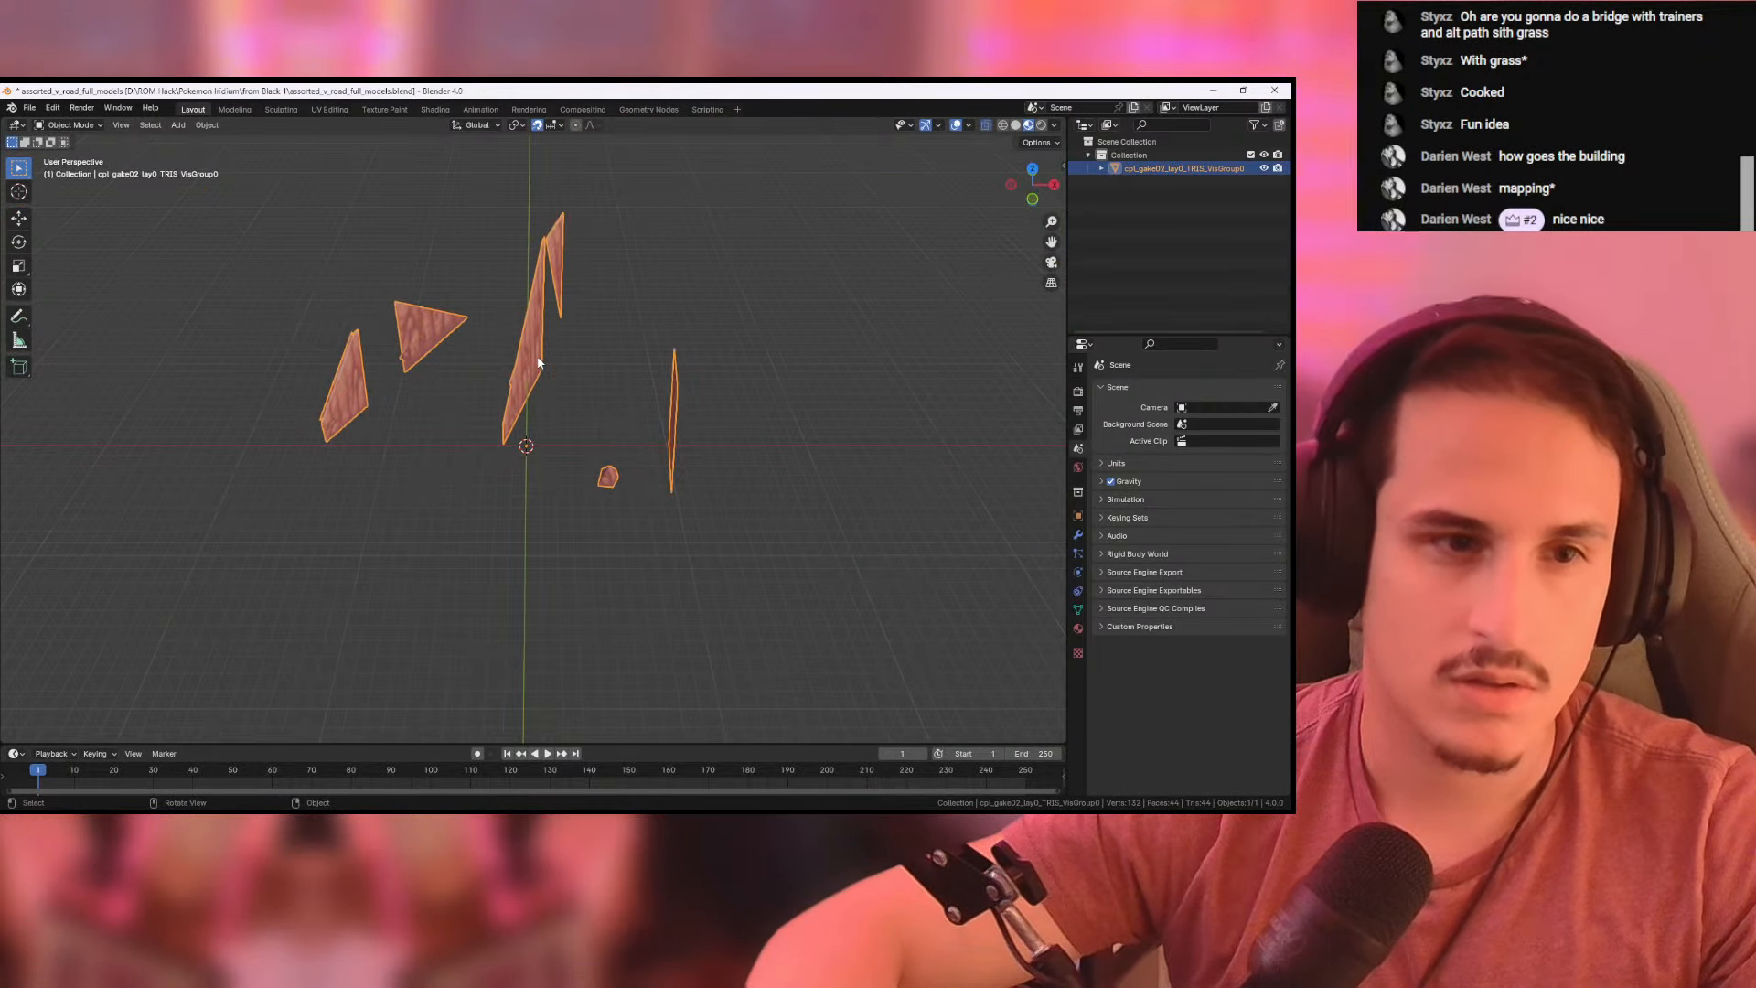
left_click(633, 422, "shift")
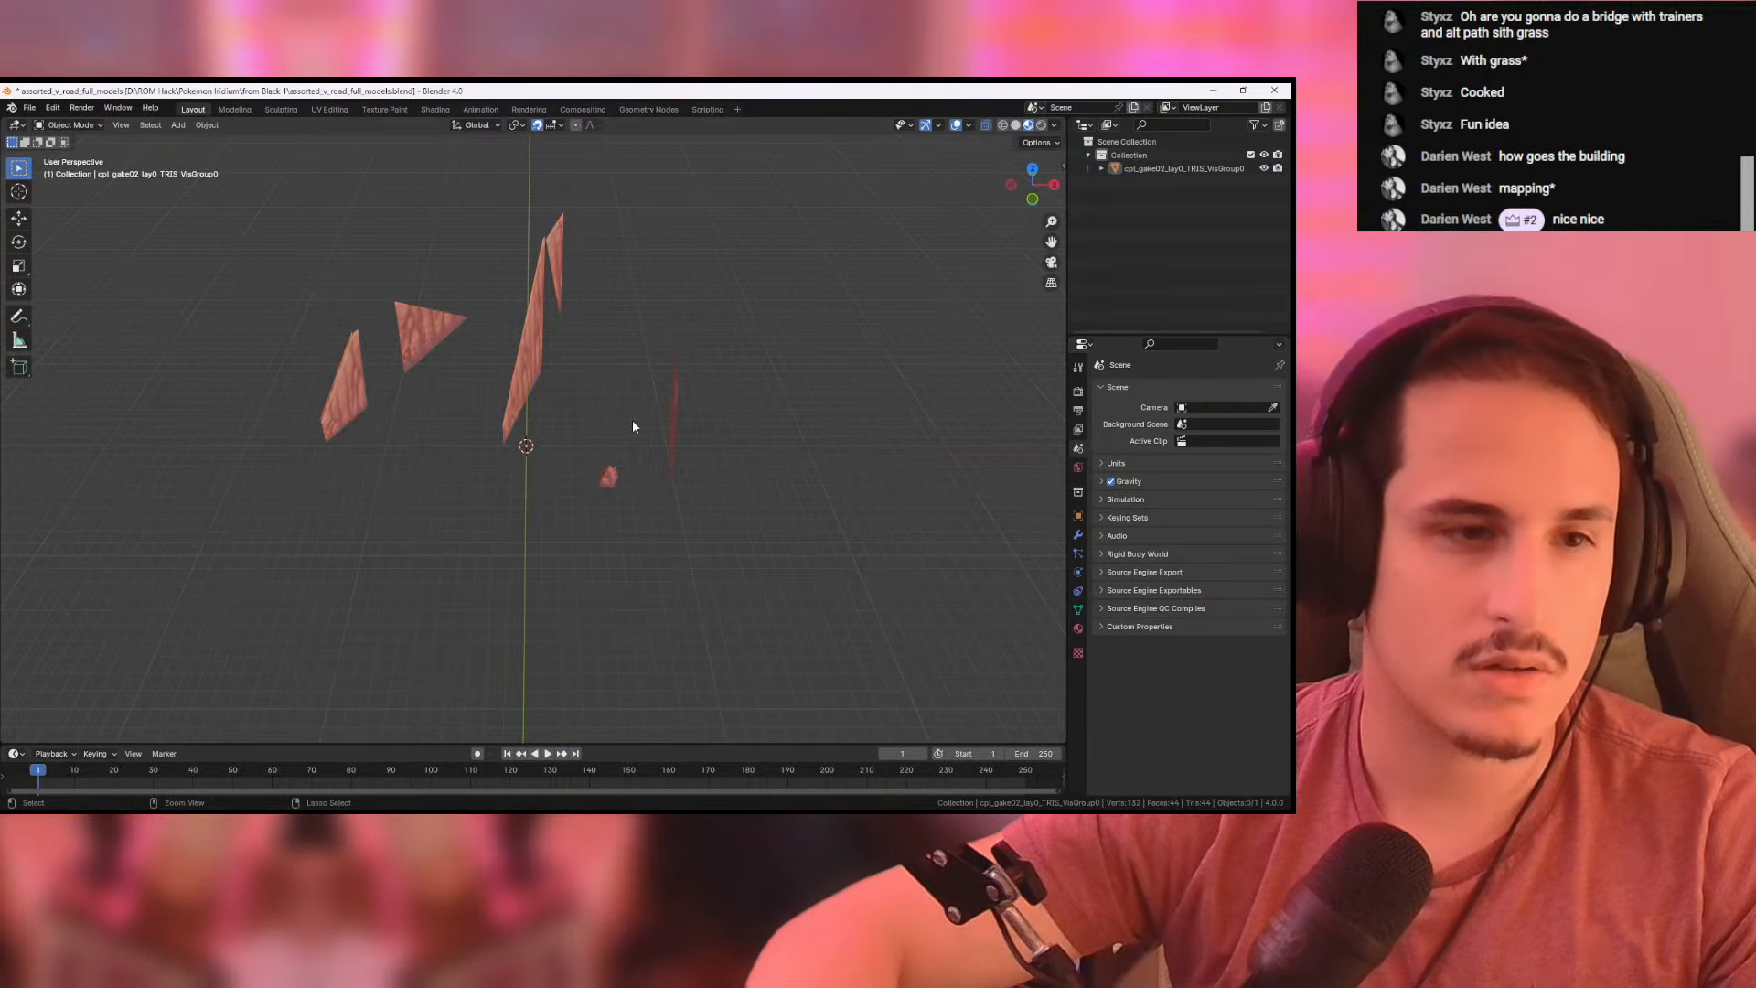
left_click(633, 421, "shift")
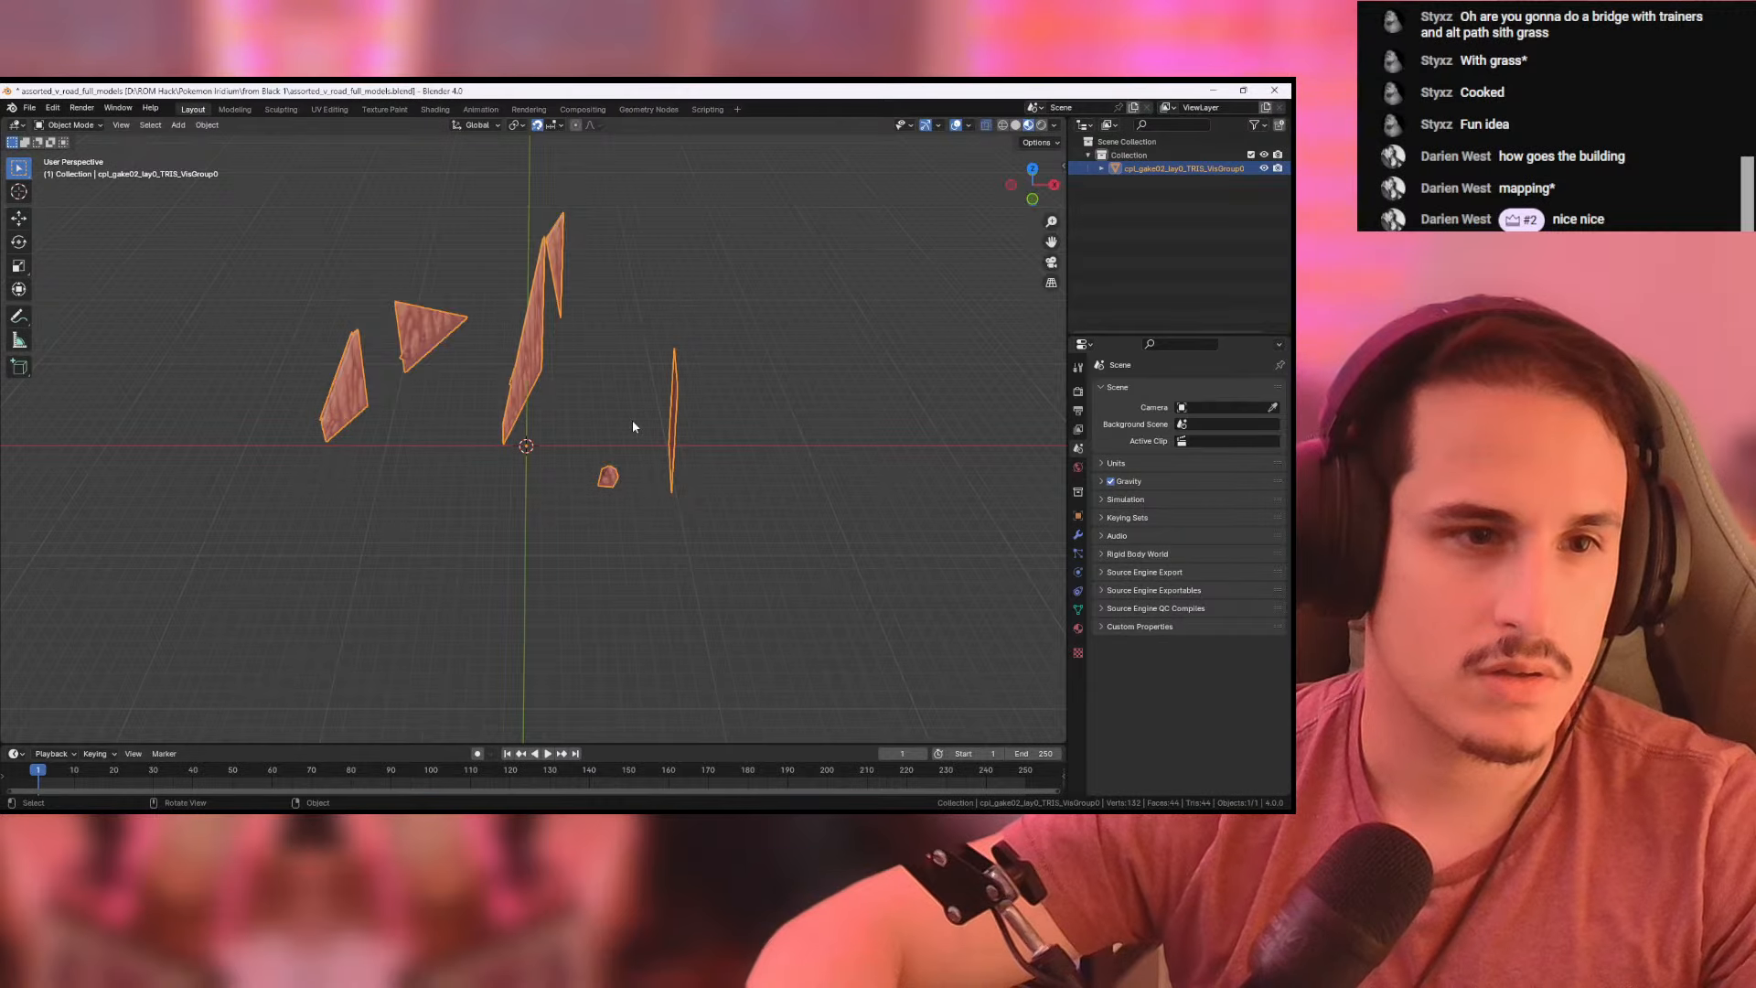
key("ctrl+z")
mouse_move(626, 408)
middle_mouse_down()
mouse_move(634, 380)
mouse_move(717, 376)
mouse_move(589, 390)
mouse_move(611, 378)
middle_mouse_up()
key("alt+Tab")
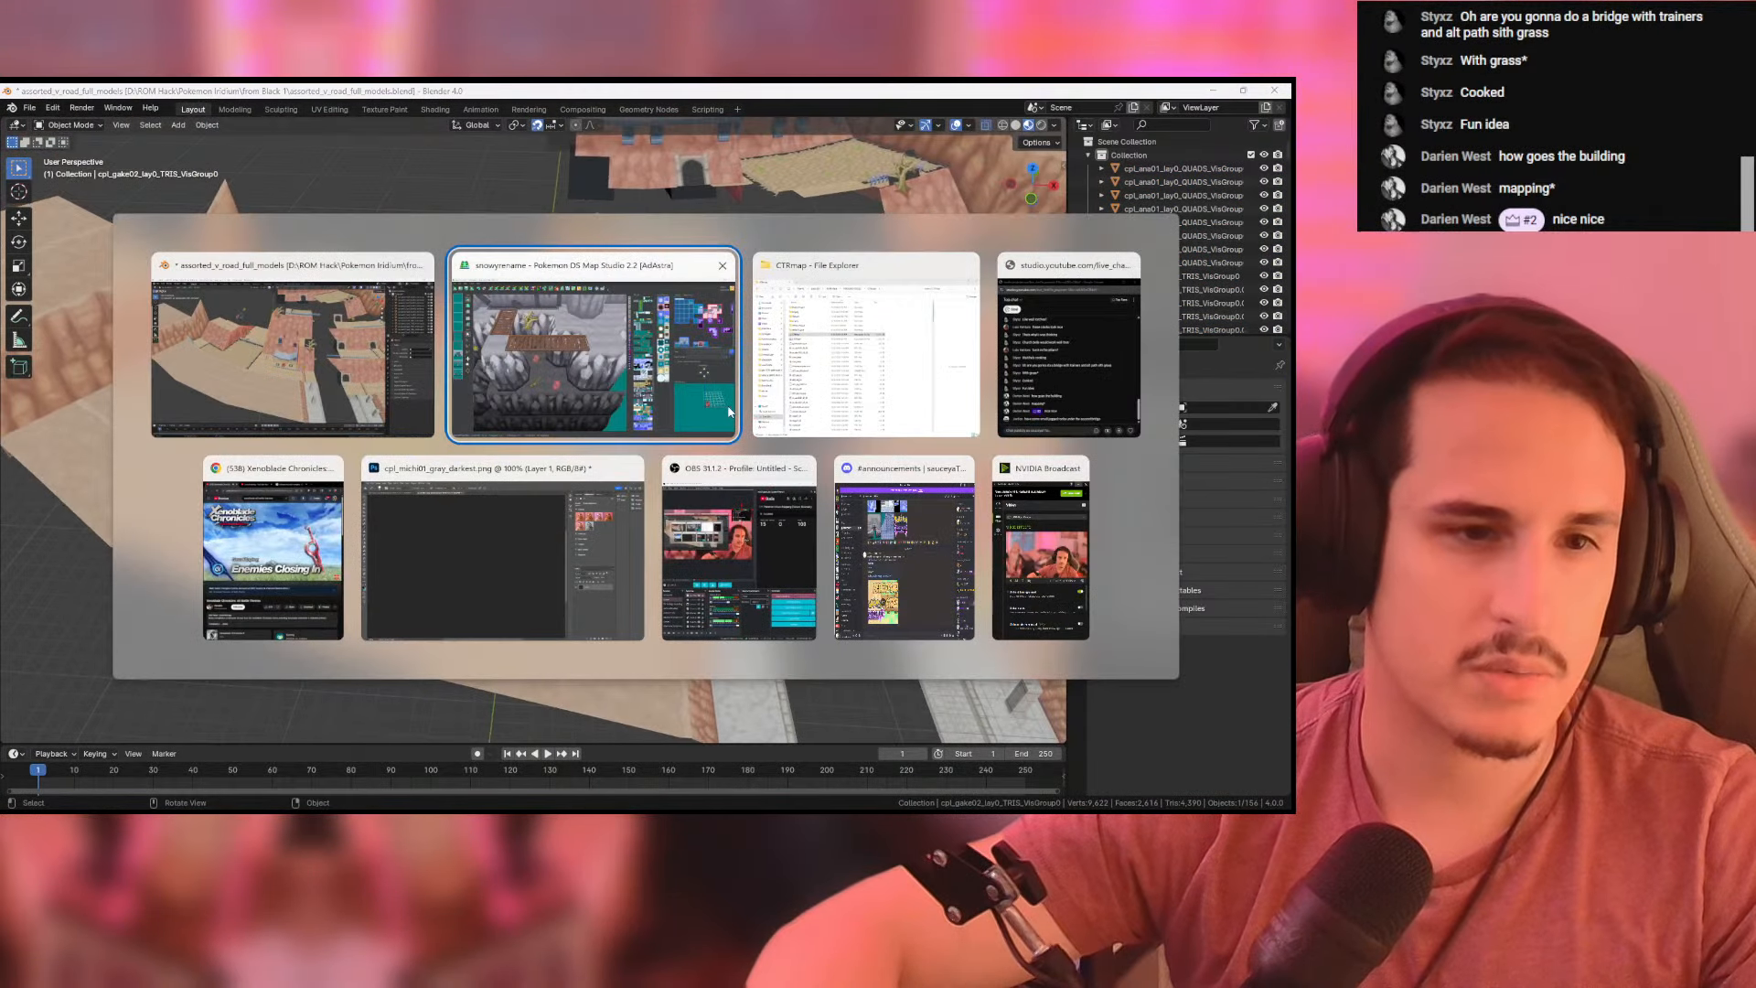
- Change the jagged.obj tile's material to the rock wall texture ending in gray_darkest.png and check the placed rocks in 3D
left_click(949, 514)
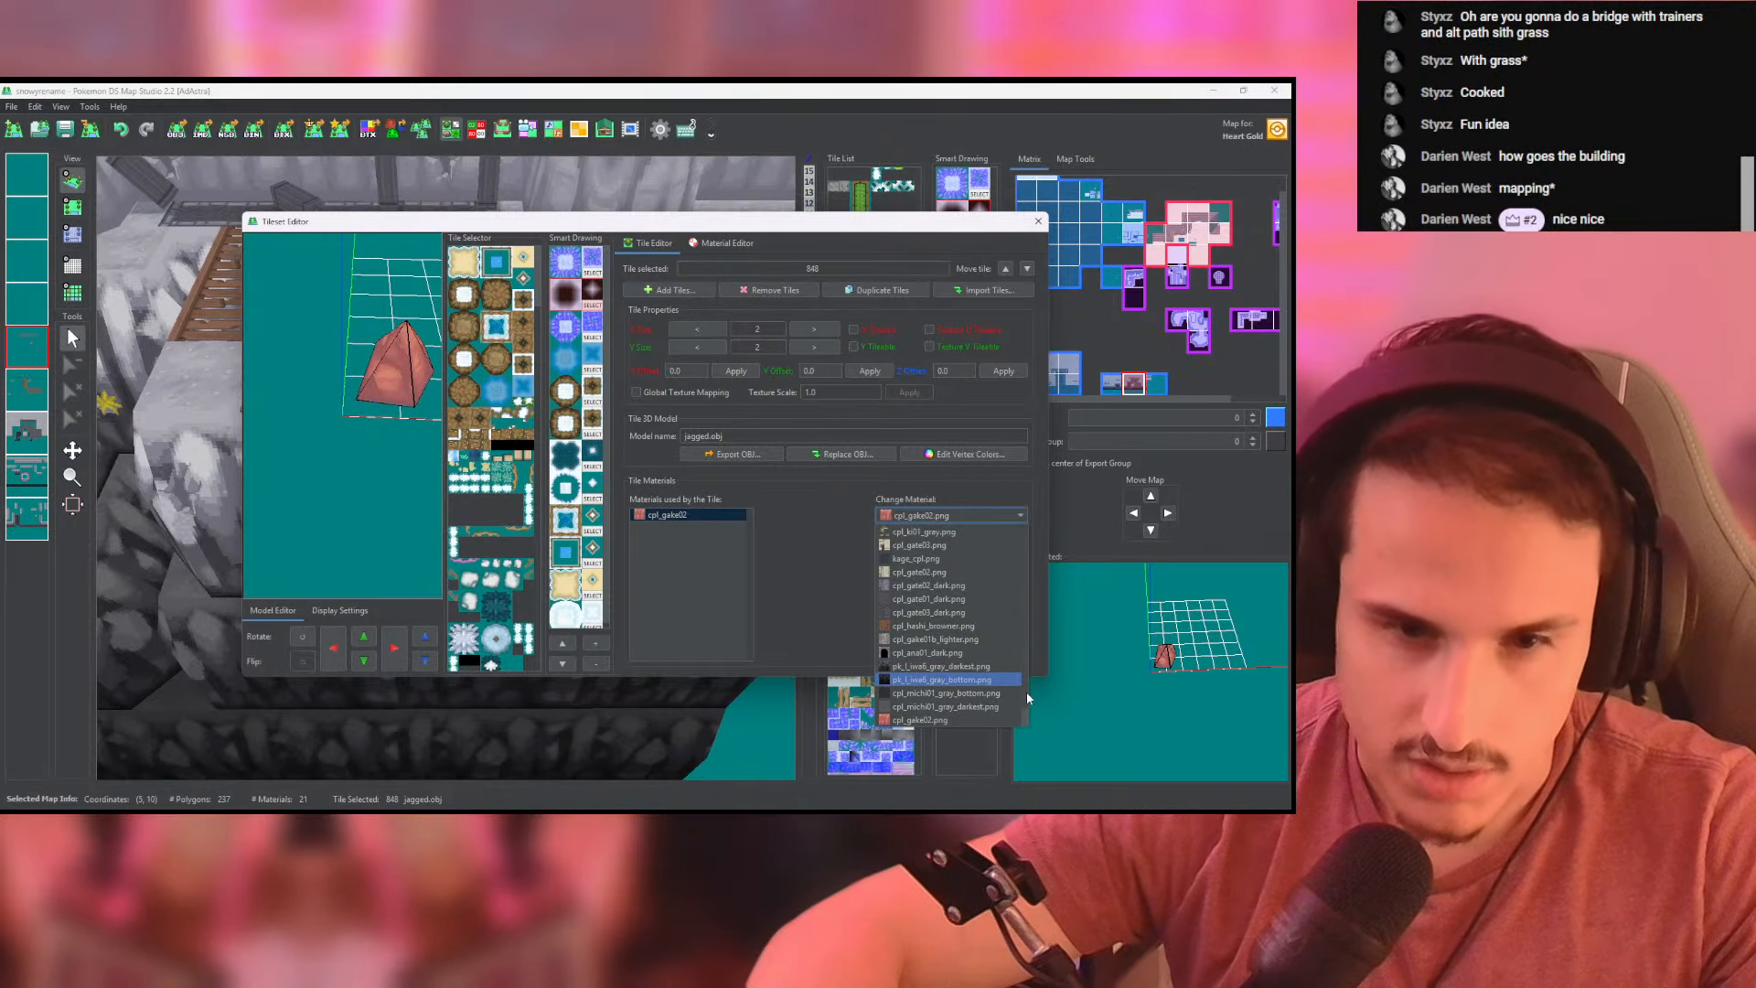
left_click(934, 667)
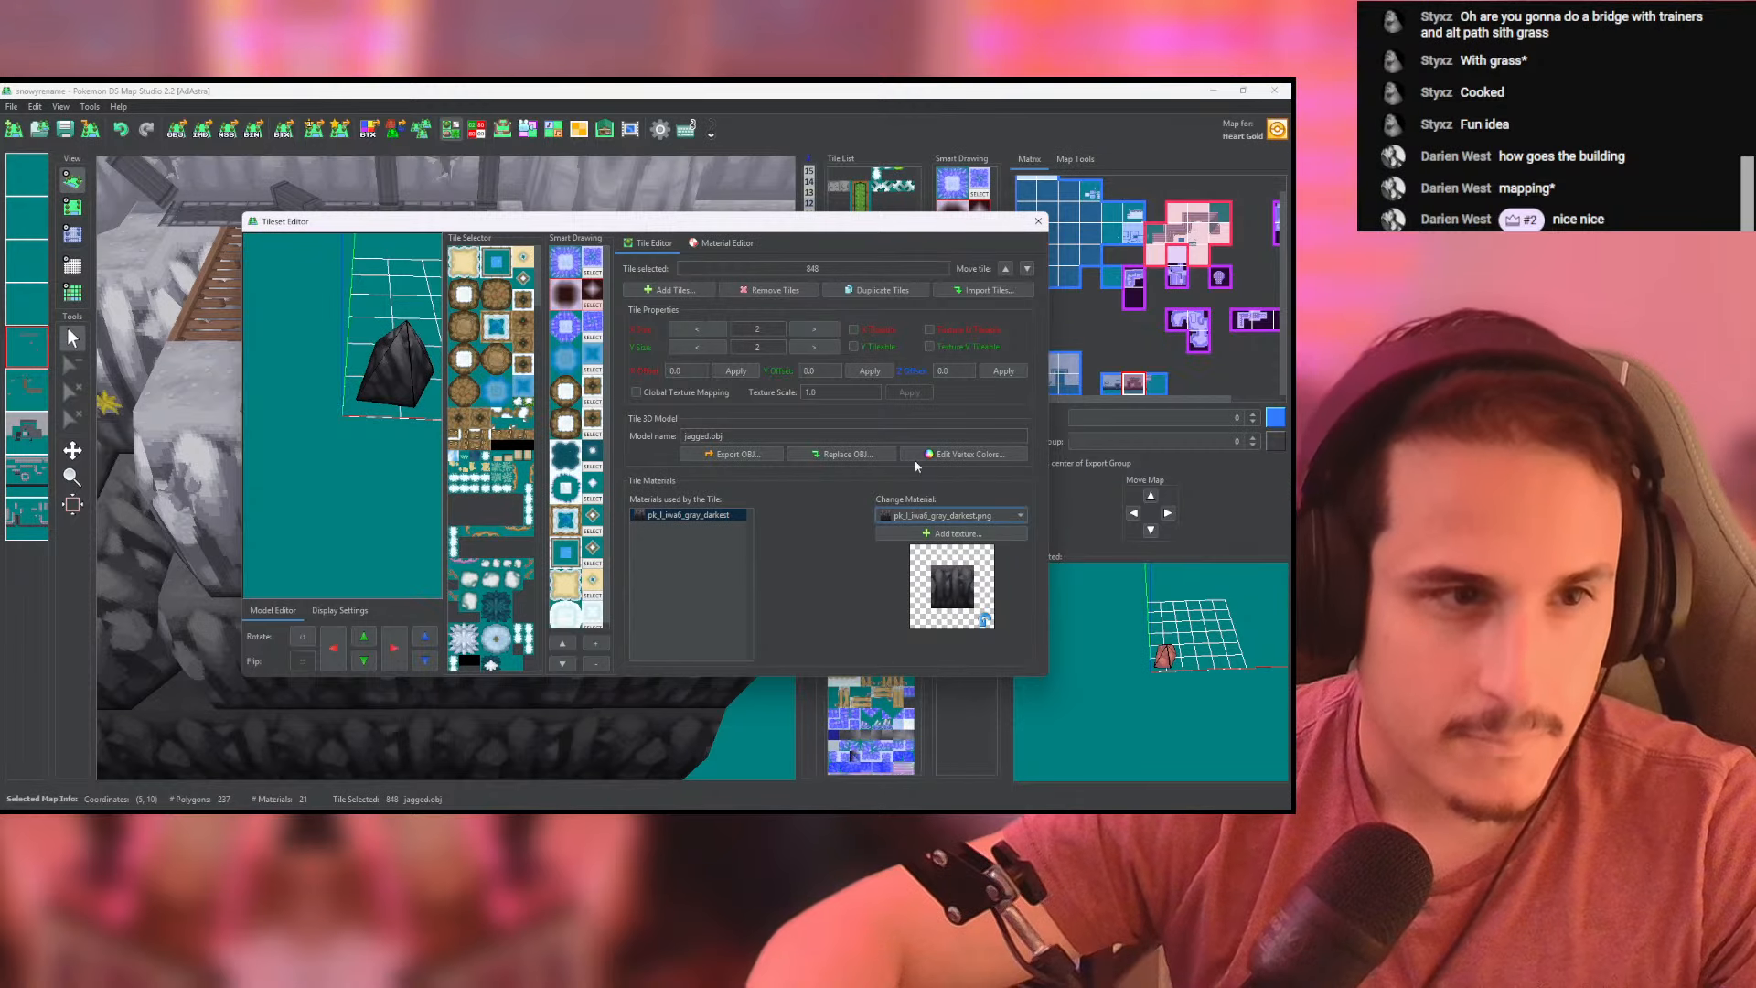
left_click(1039, 224)
scroll(596, 550, "up", 5)
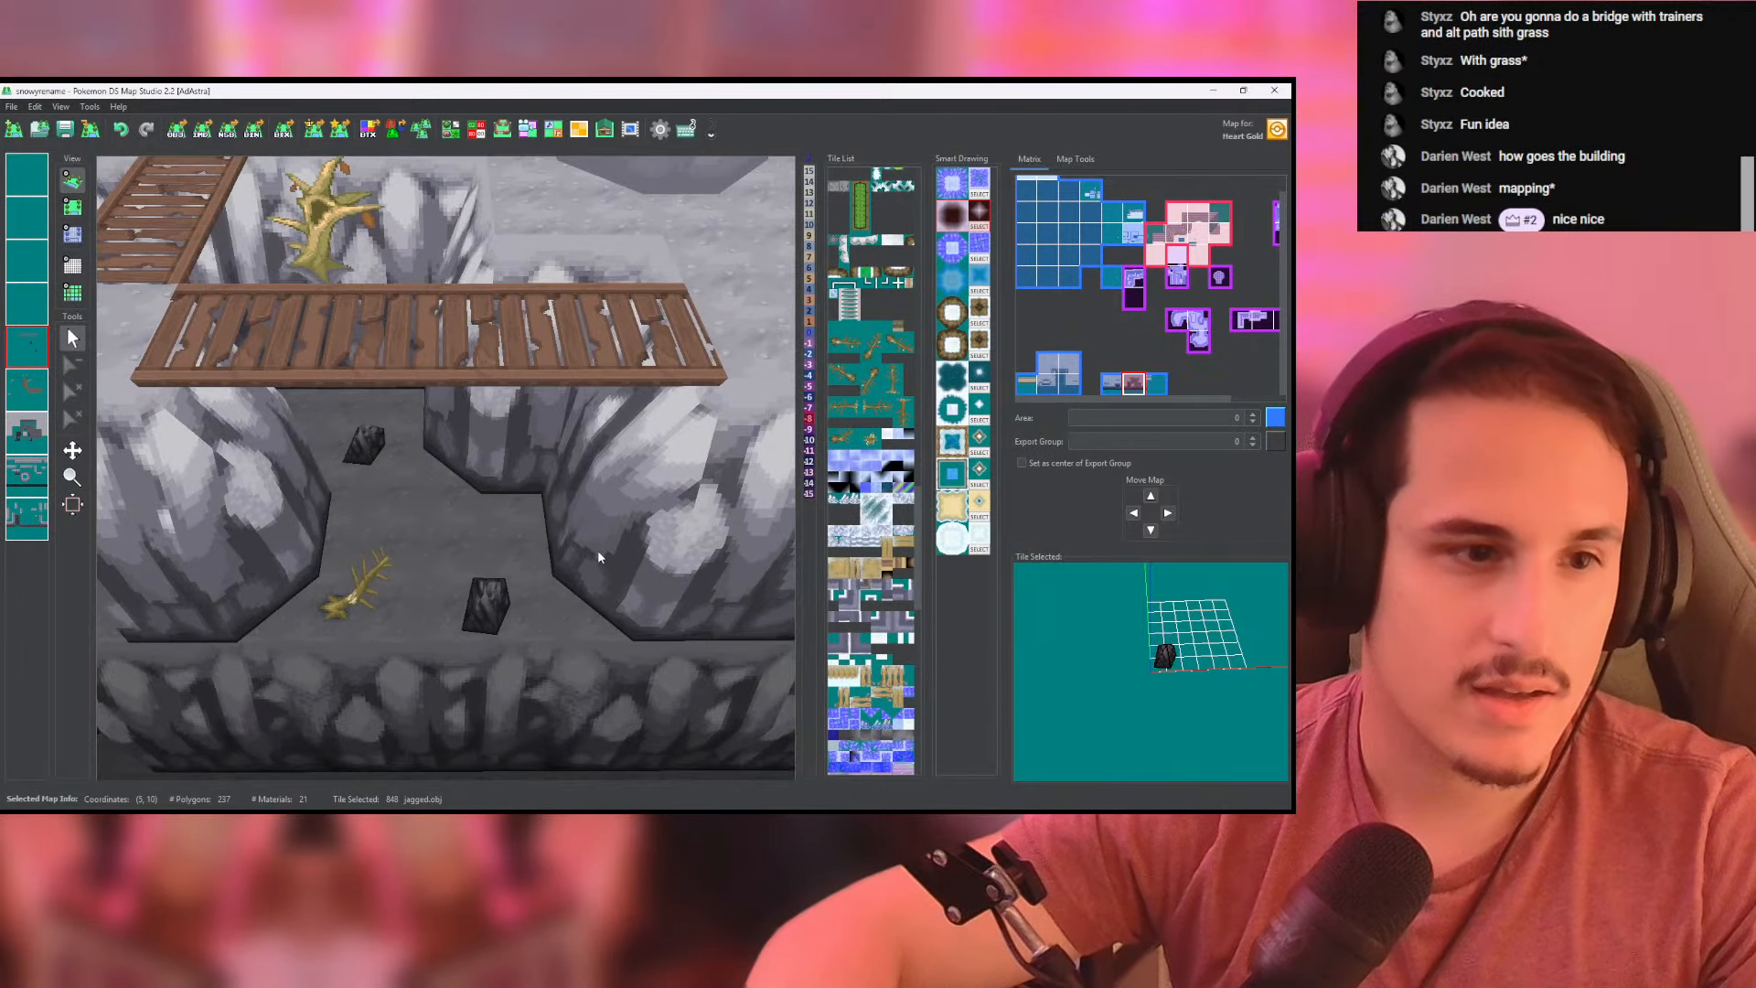
scroll(510, 582, "up", 5)
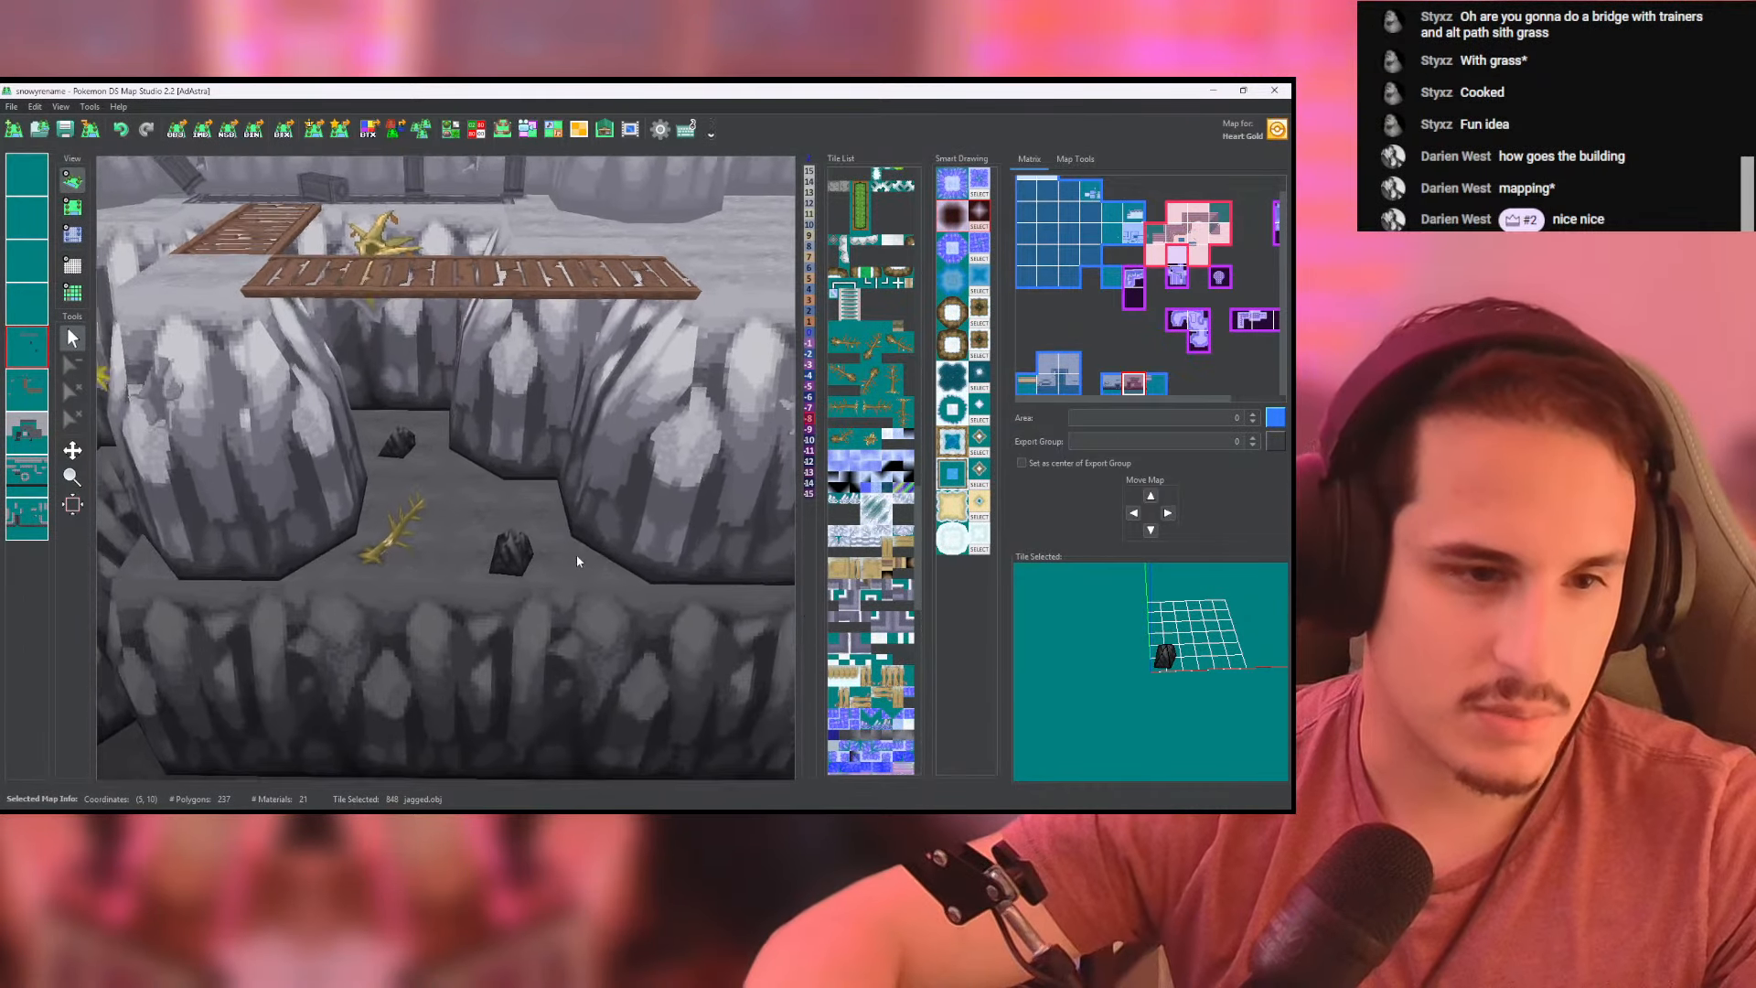
scroll(581, 611, "down", 5)
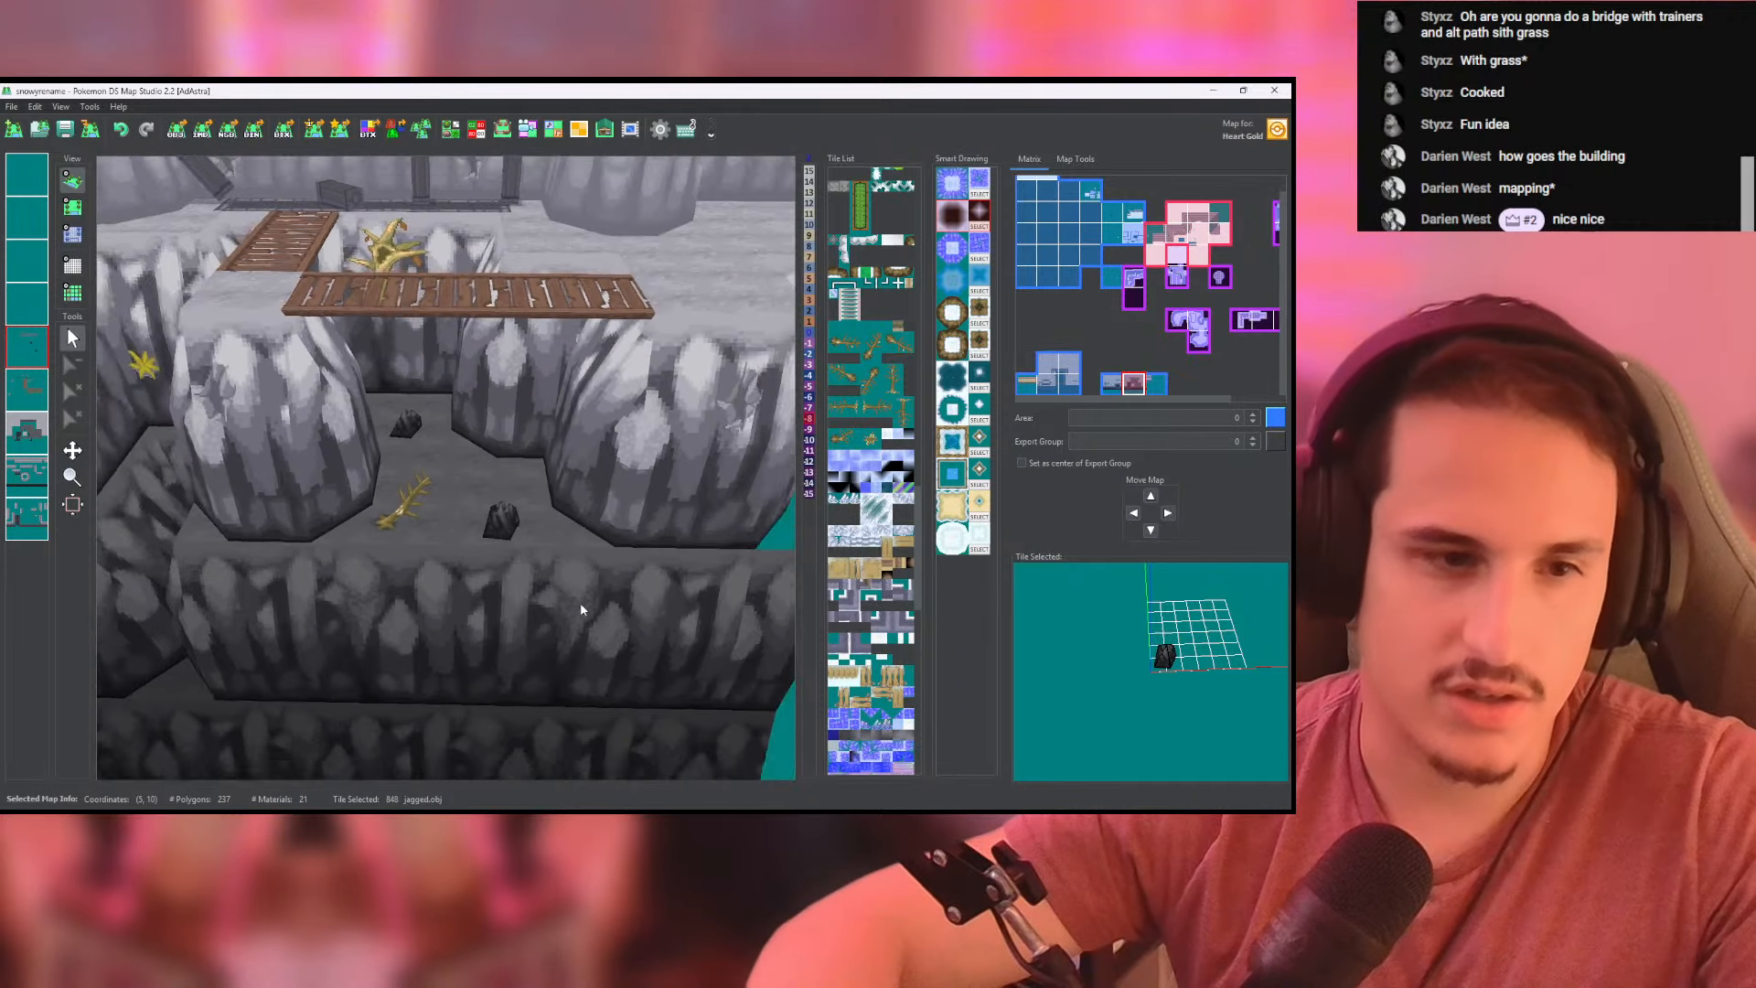
scroll(467, 455, "up", 2)
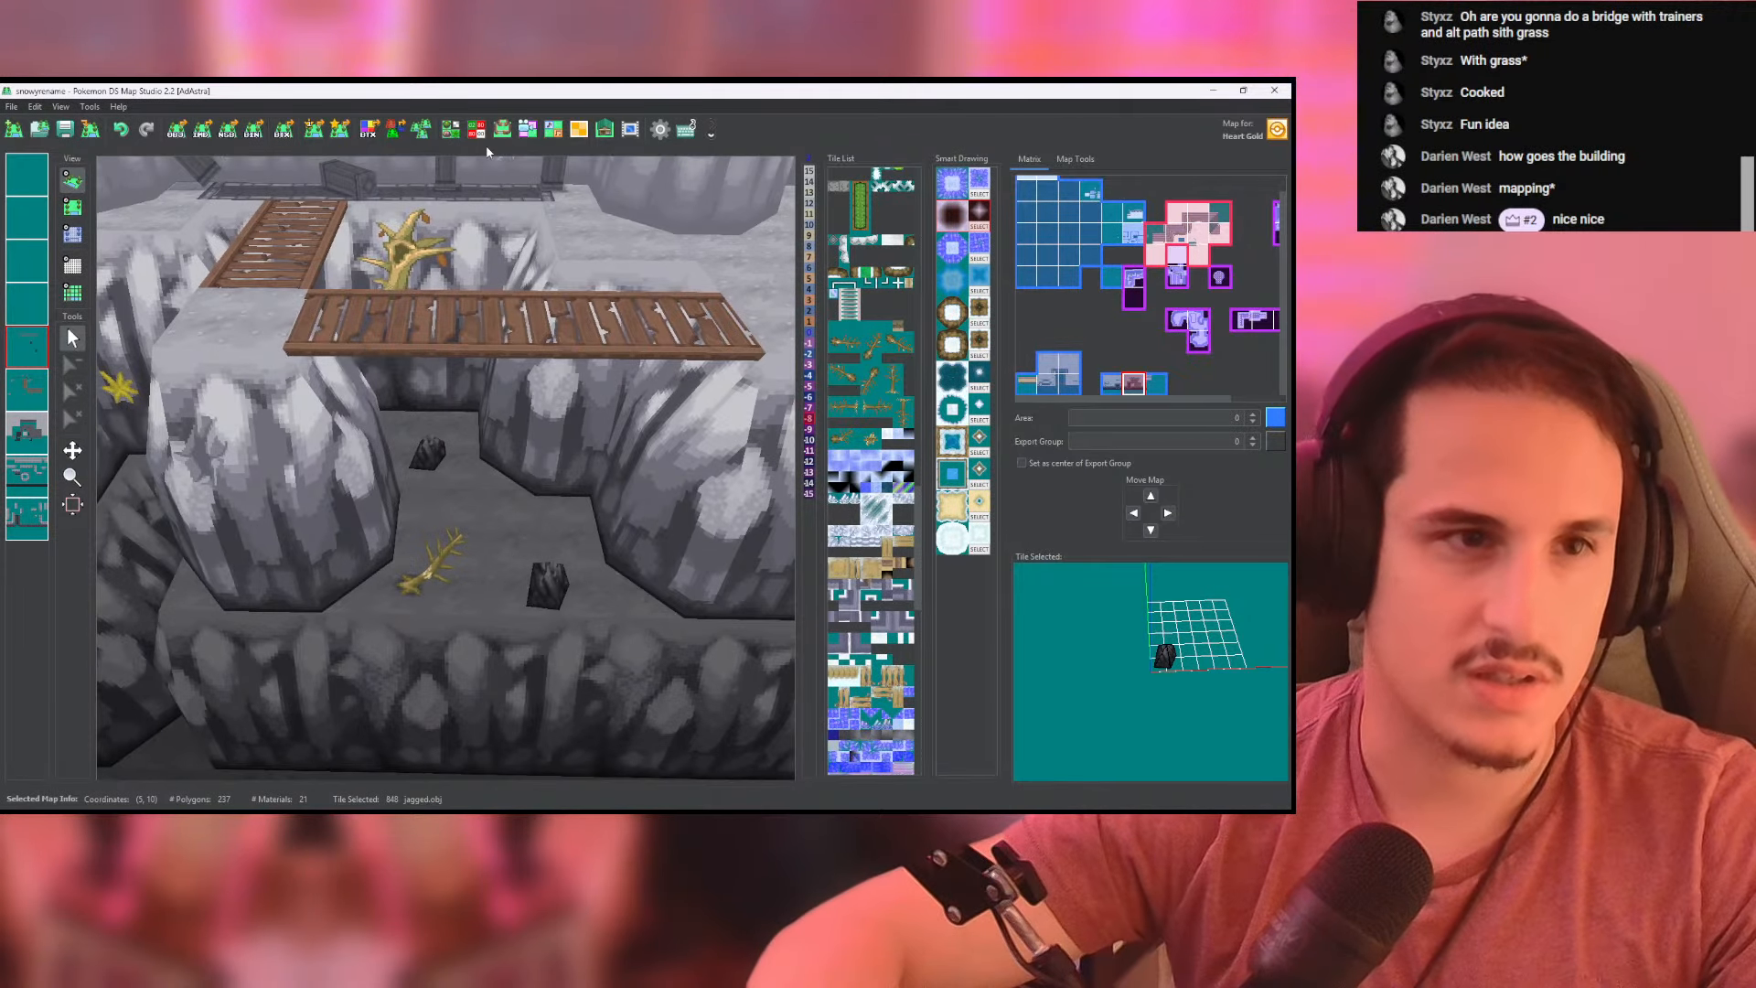
- Change the jagged.obj tile's material to the plain gray rock wall texture and check the placed rocks in 3D
left_click(452, 128)
left_click(959, 515)
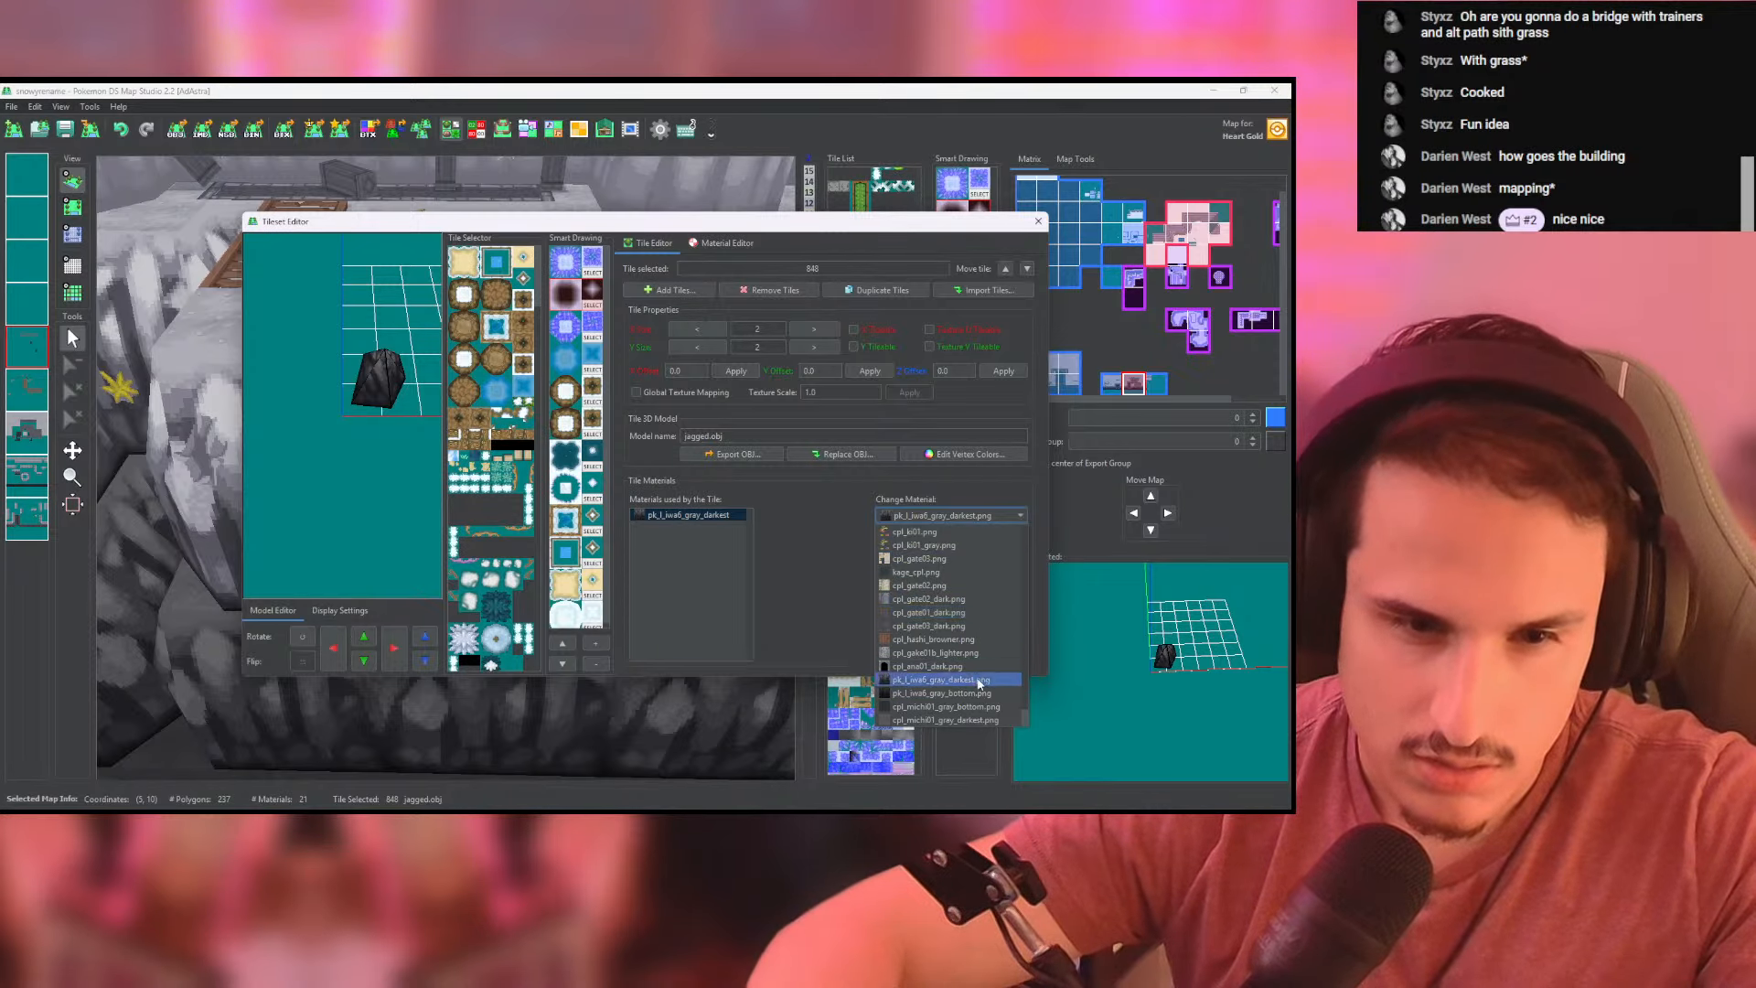
scroll(978, 681, "down", 1)
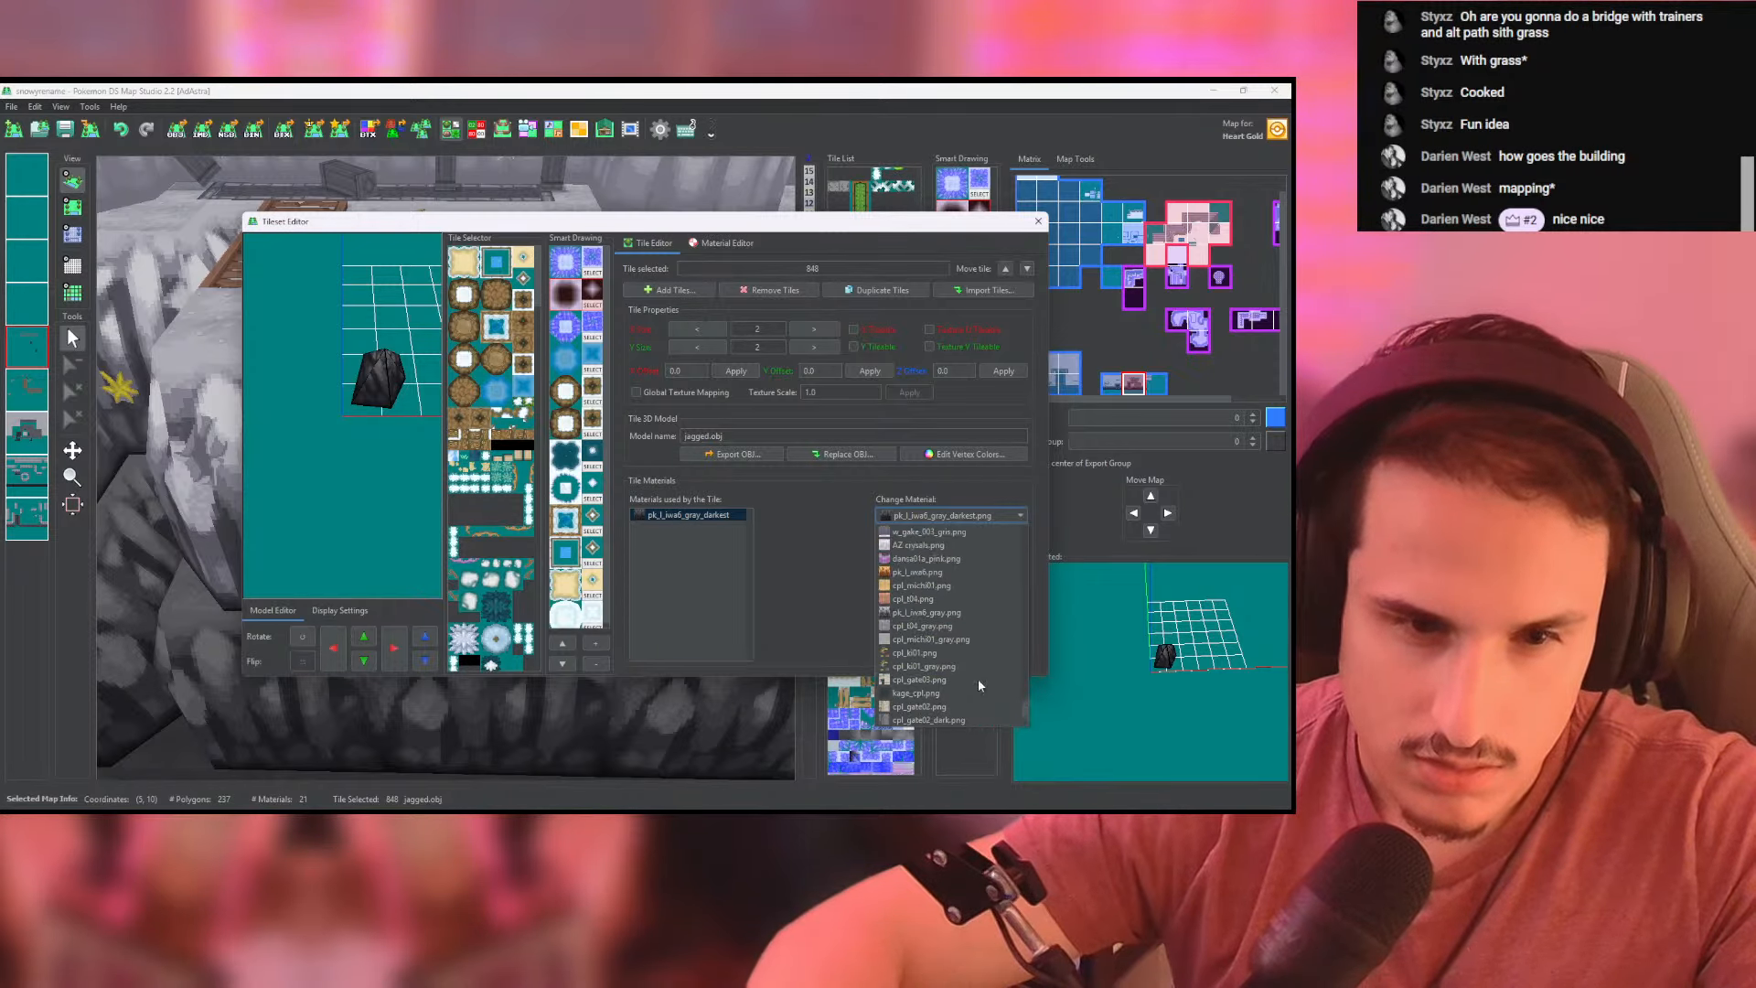
left_click(956, 626)
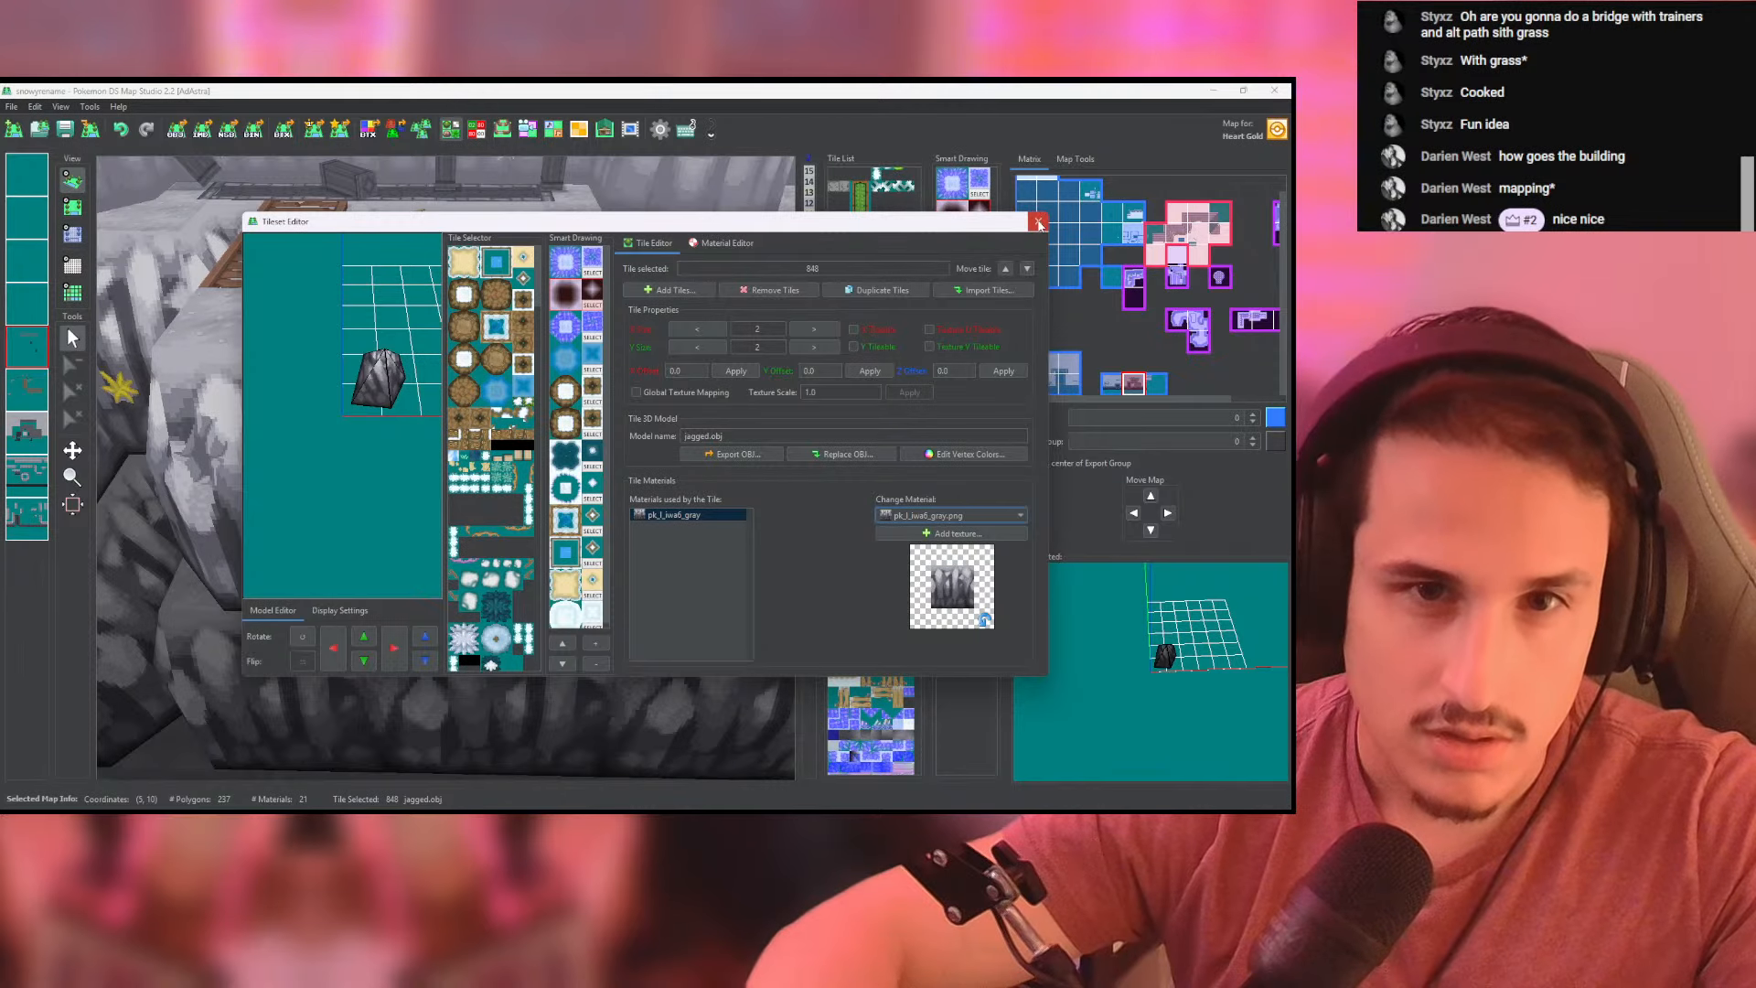
left_click(1039, 222)
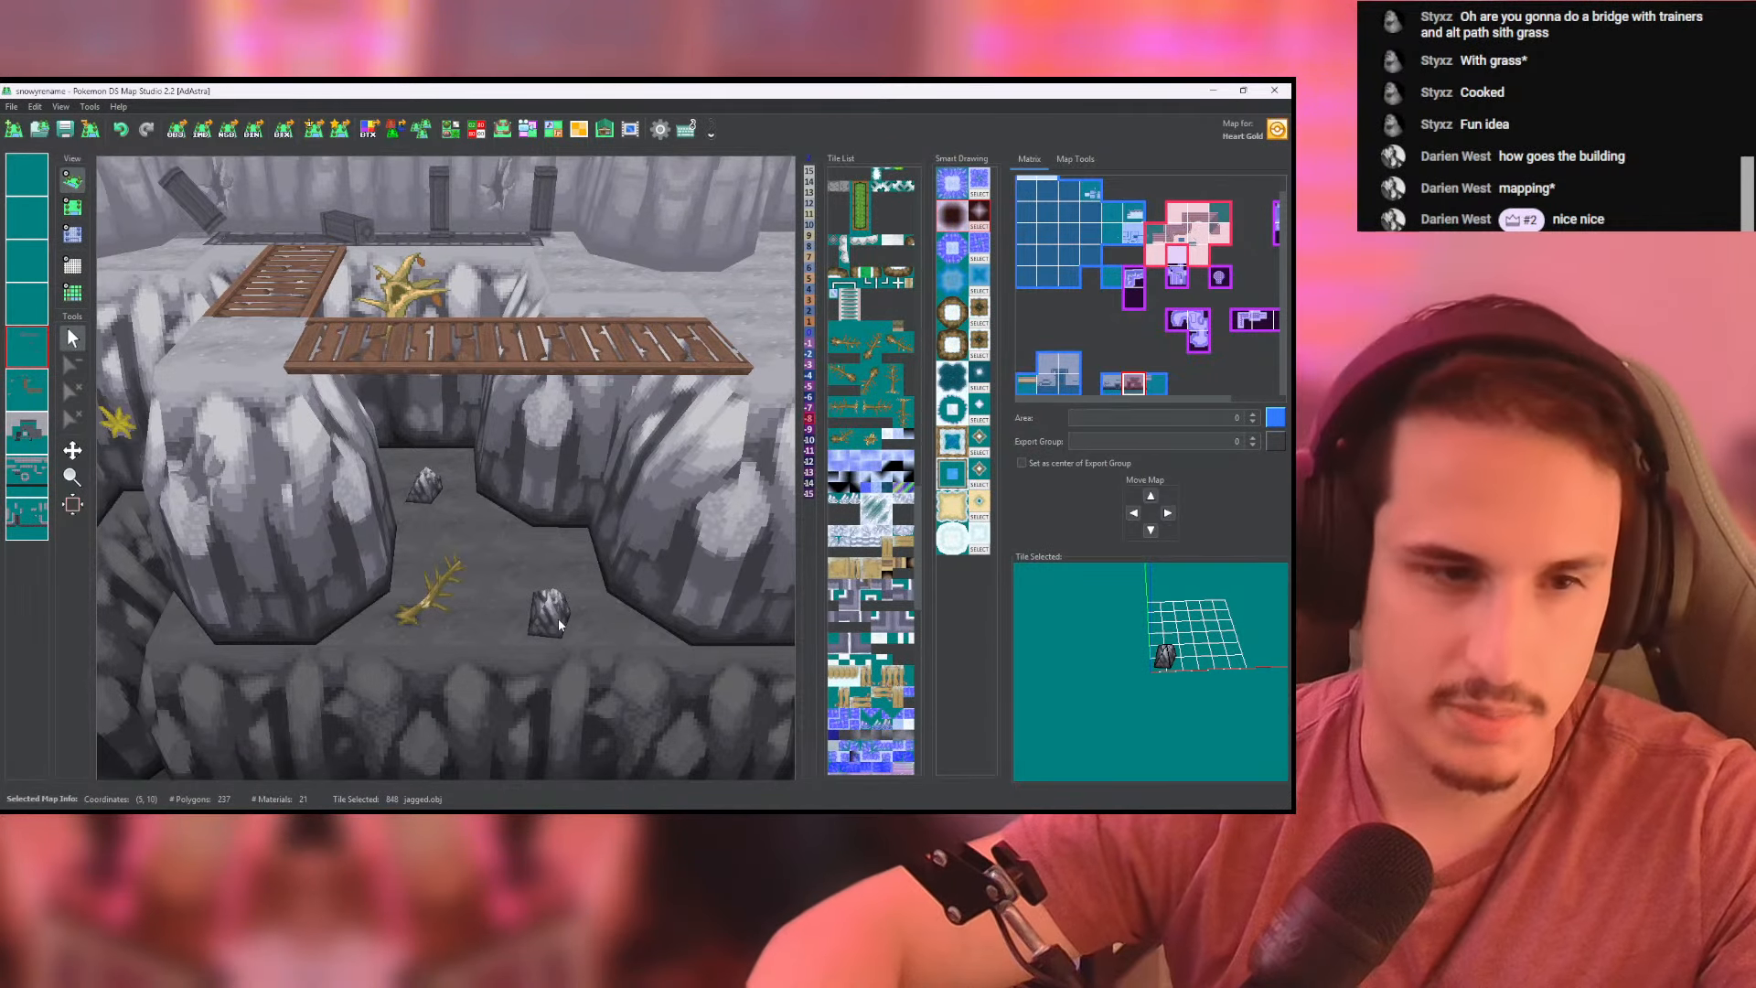
left_click_drag(560, 625, 99, 236)
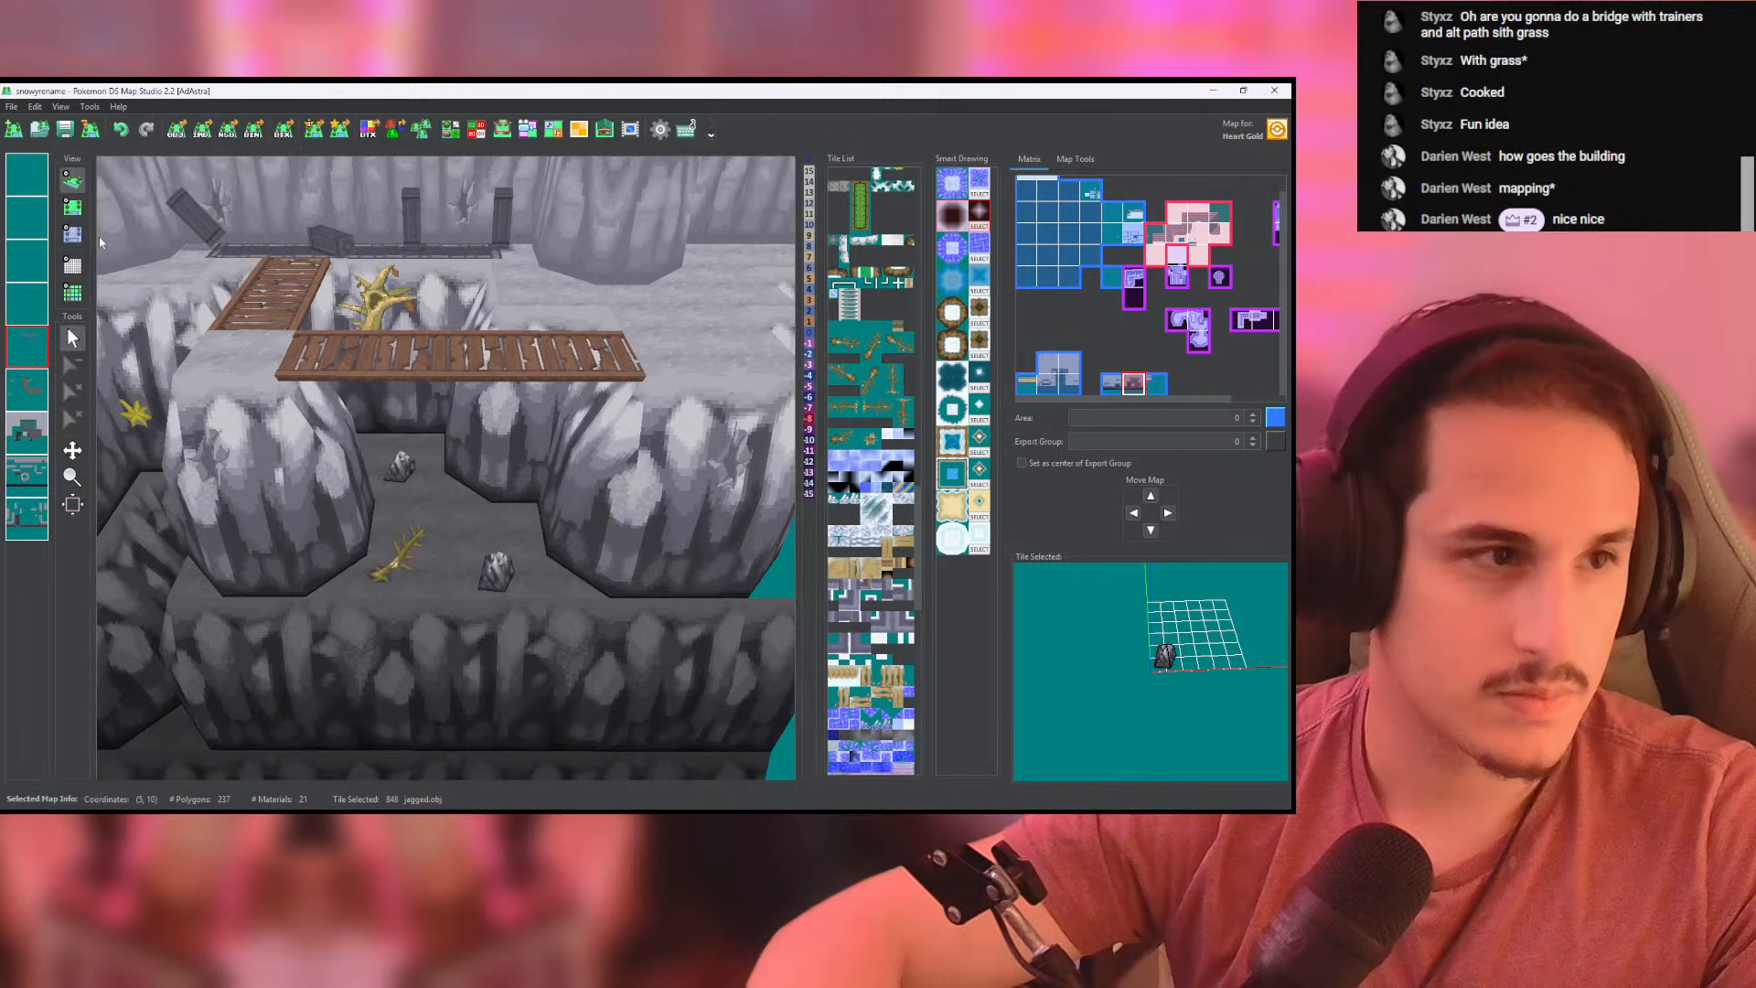
- Place a third jagged rock on the chasm floor just behind the lower rock by the horizontal bridge, and check it in 3D
left_click(72, 207)
left_click_drag(517, 389, 512, 378)
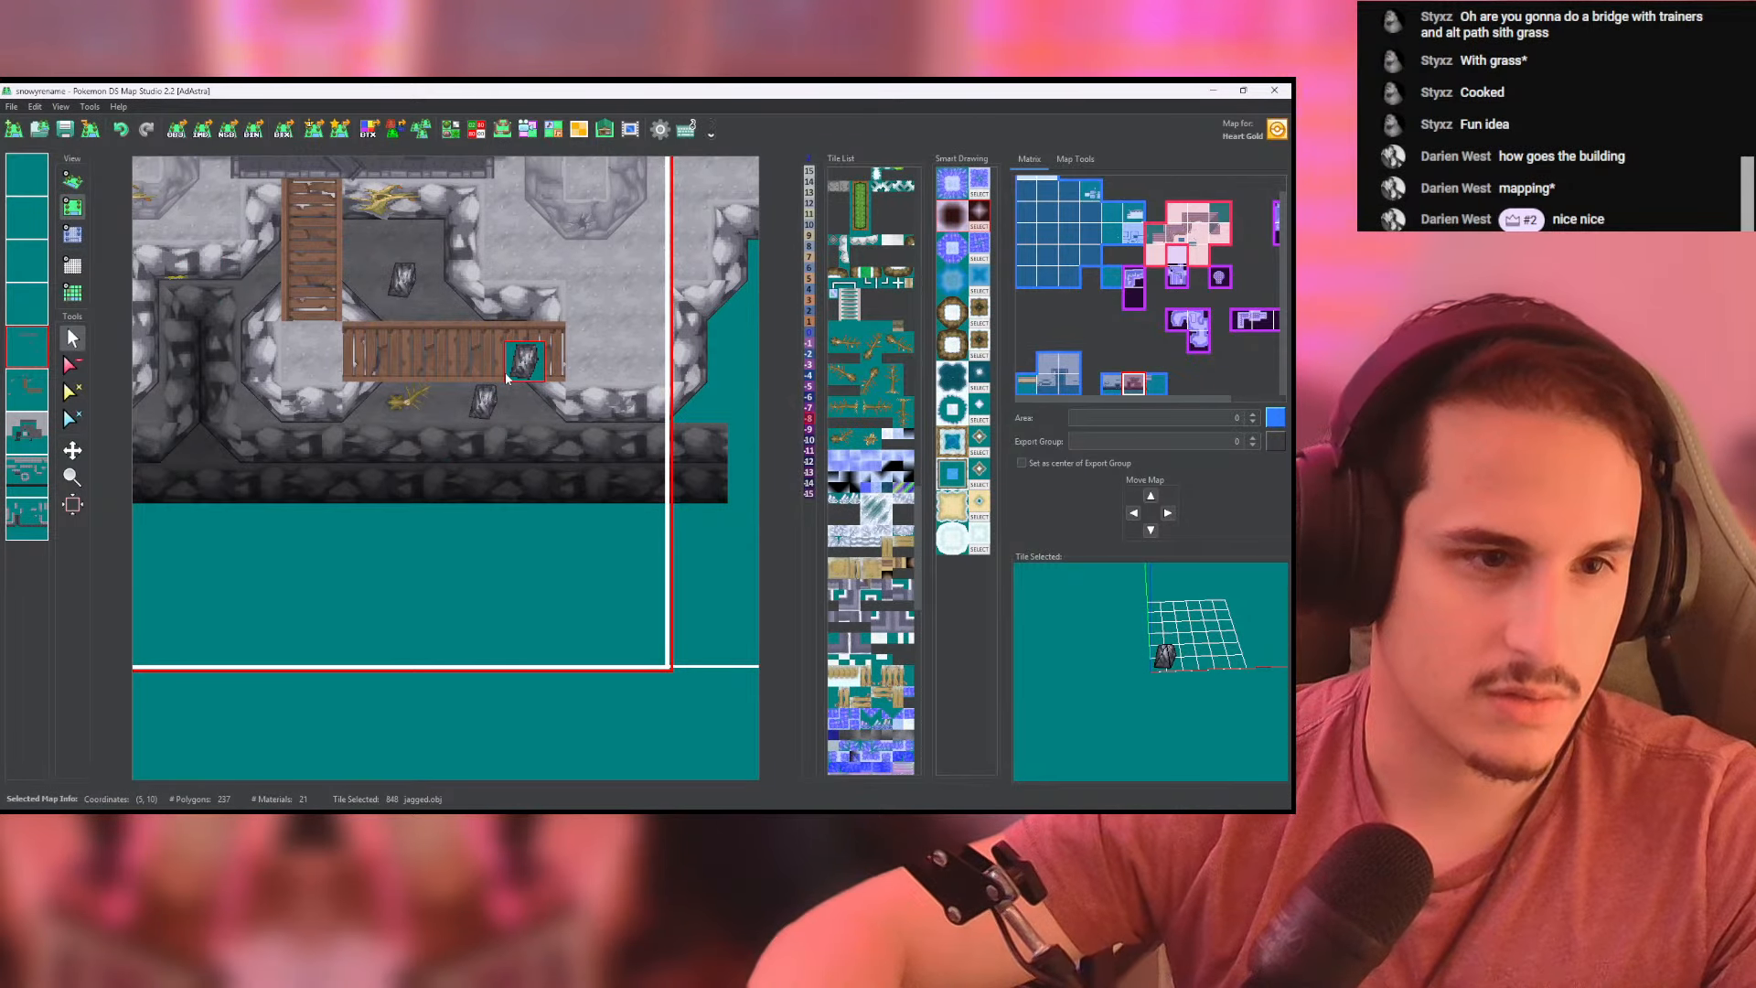
left_click(72, 181)
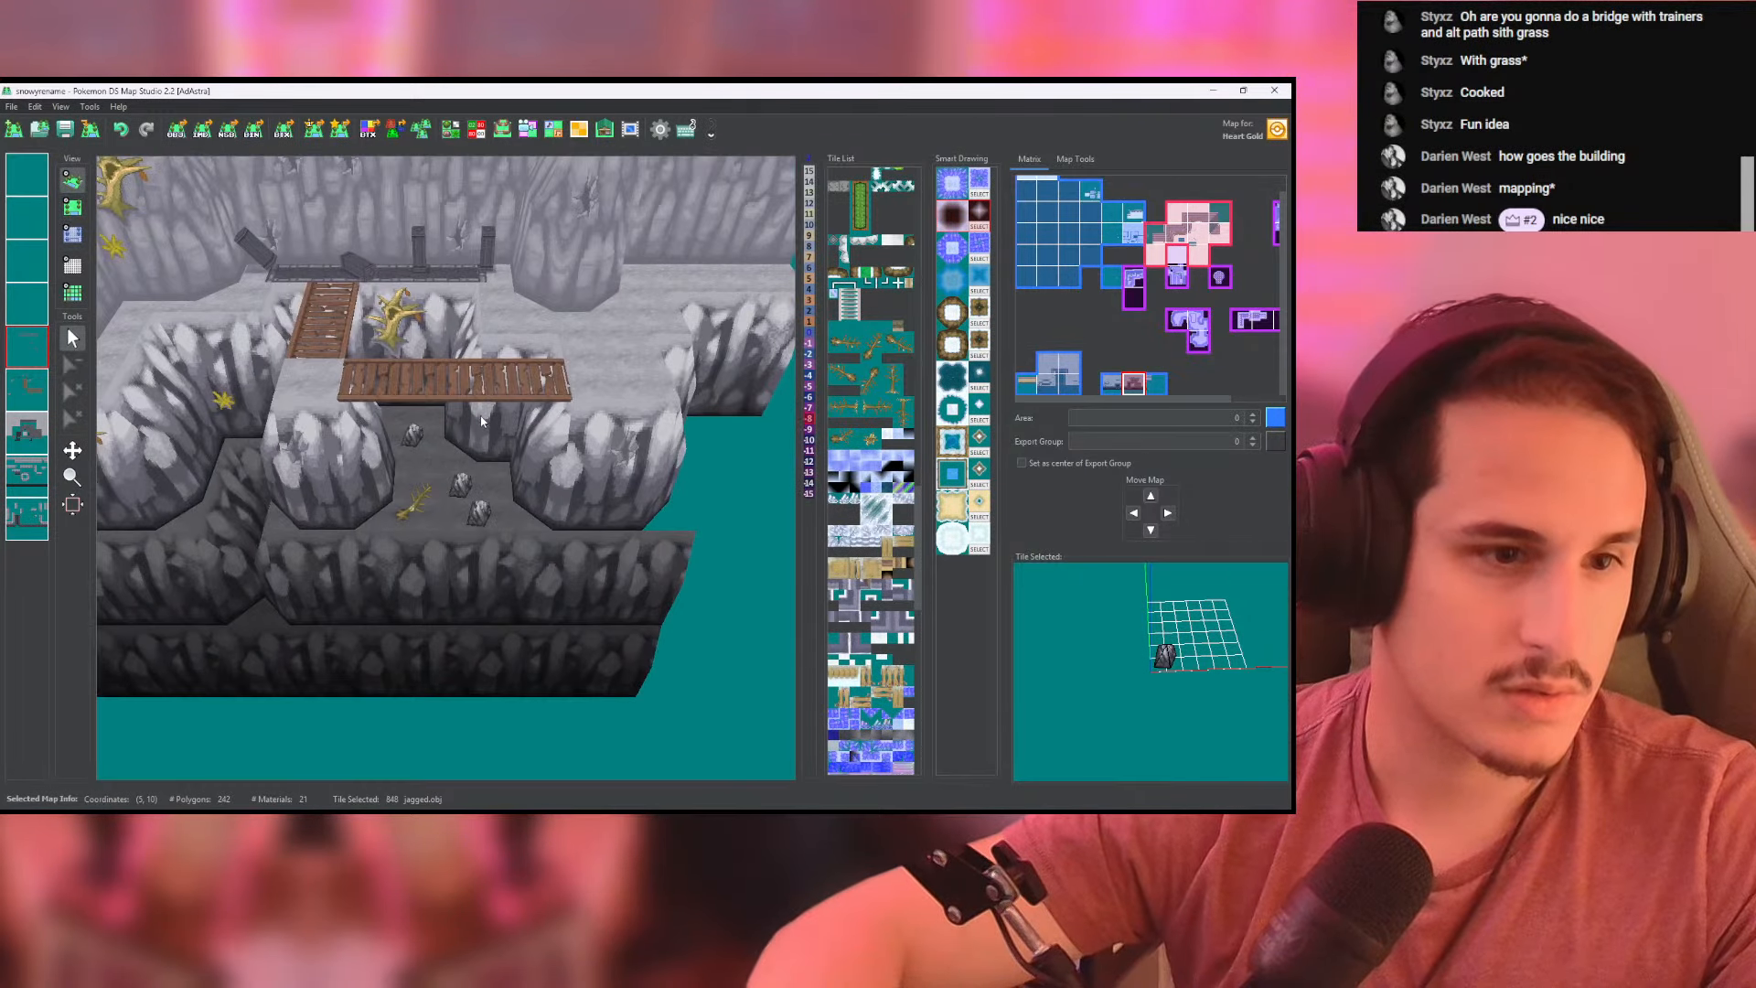
scroll(426, 396, "up", 3)
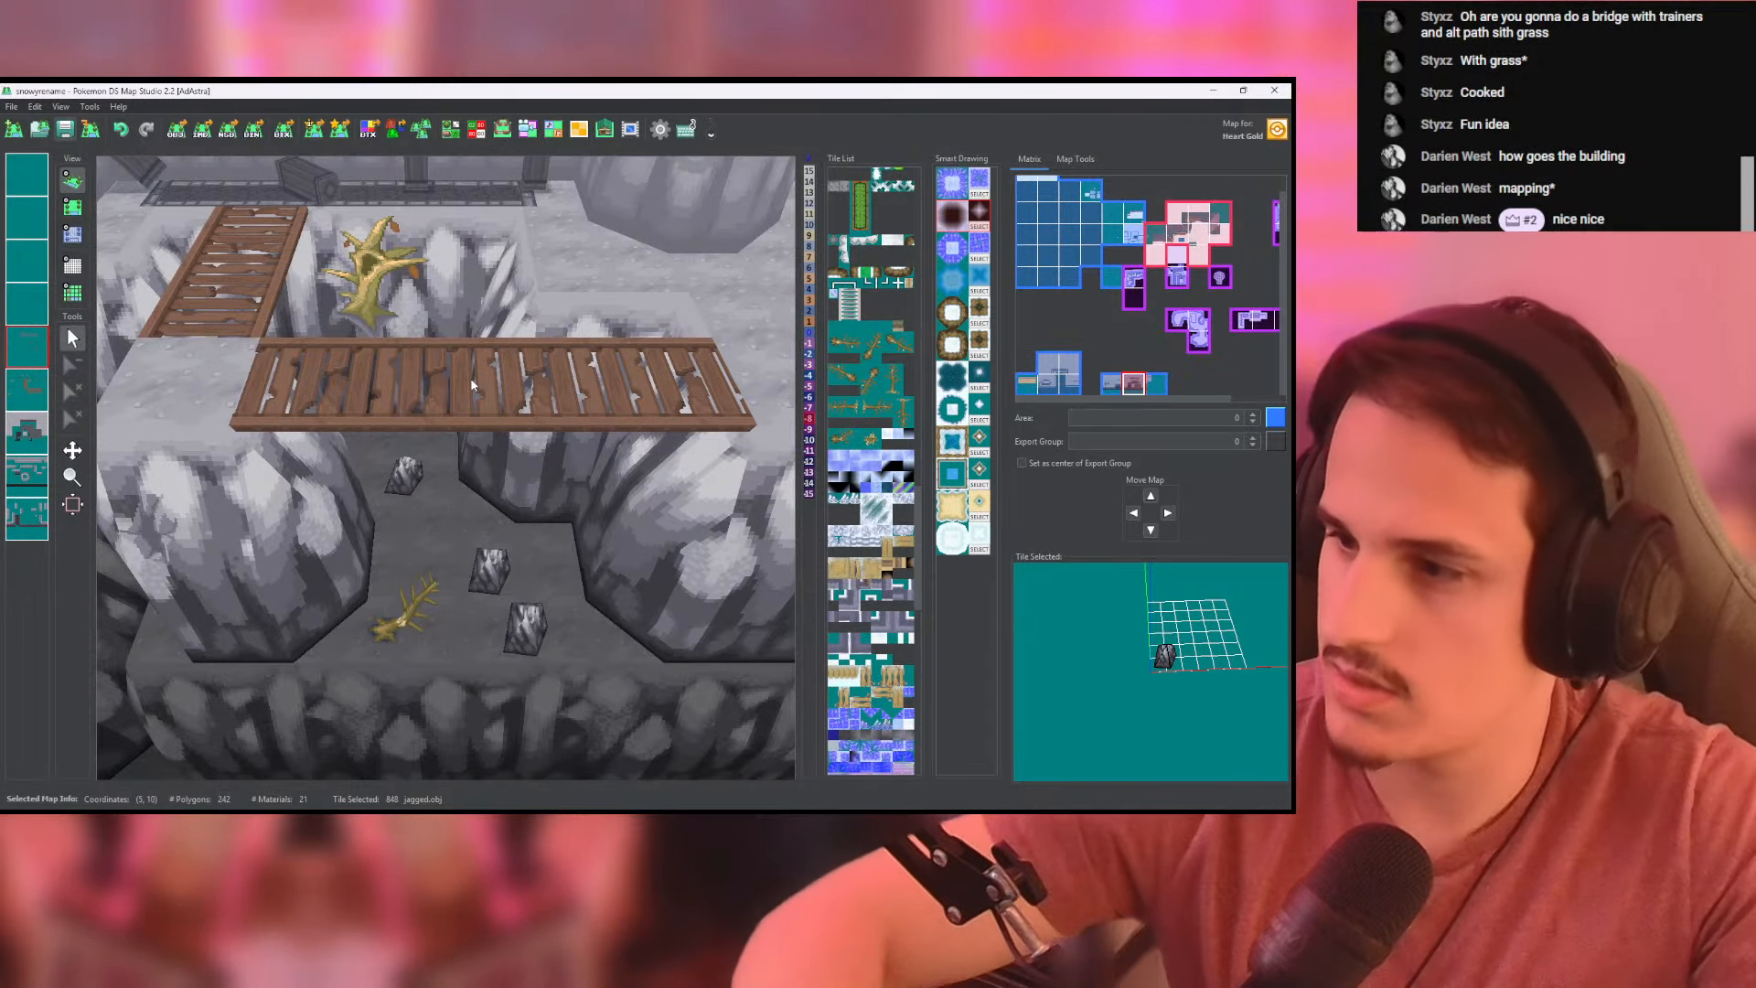
scroll(375, 395, "down", 2)
left_click_drag(375, 395, 499, 446)
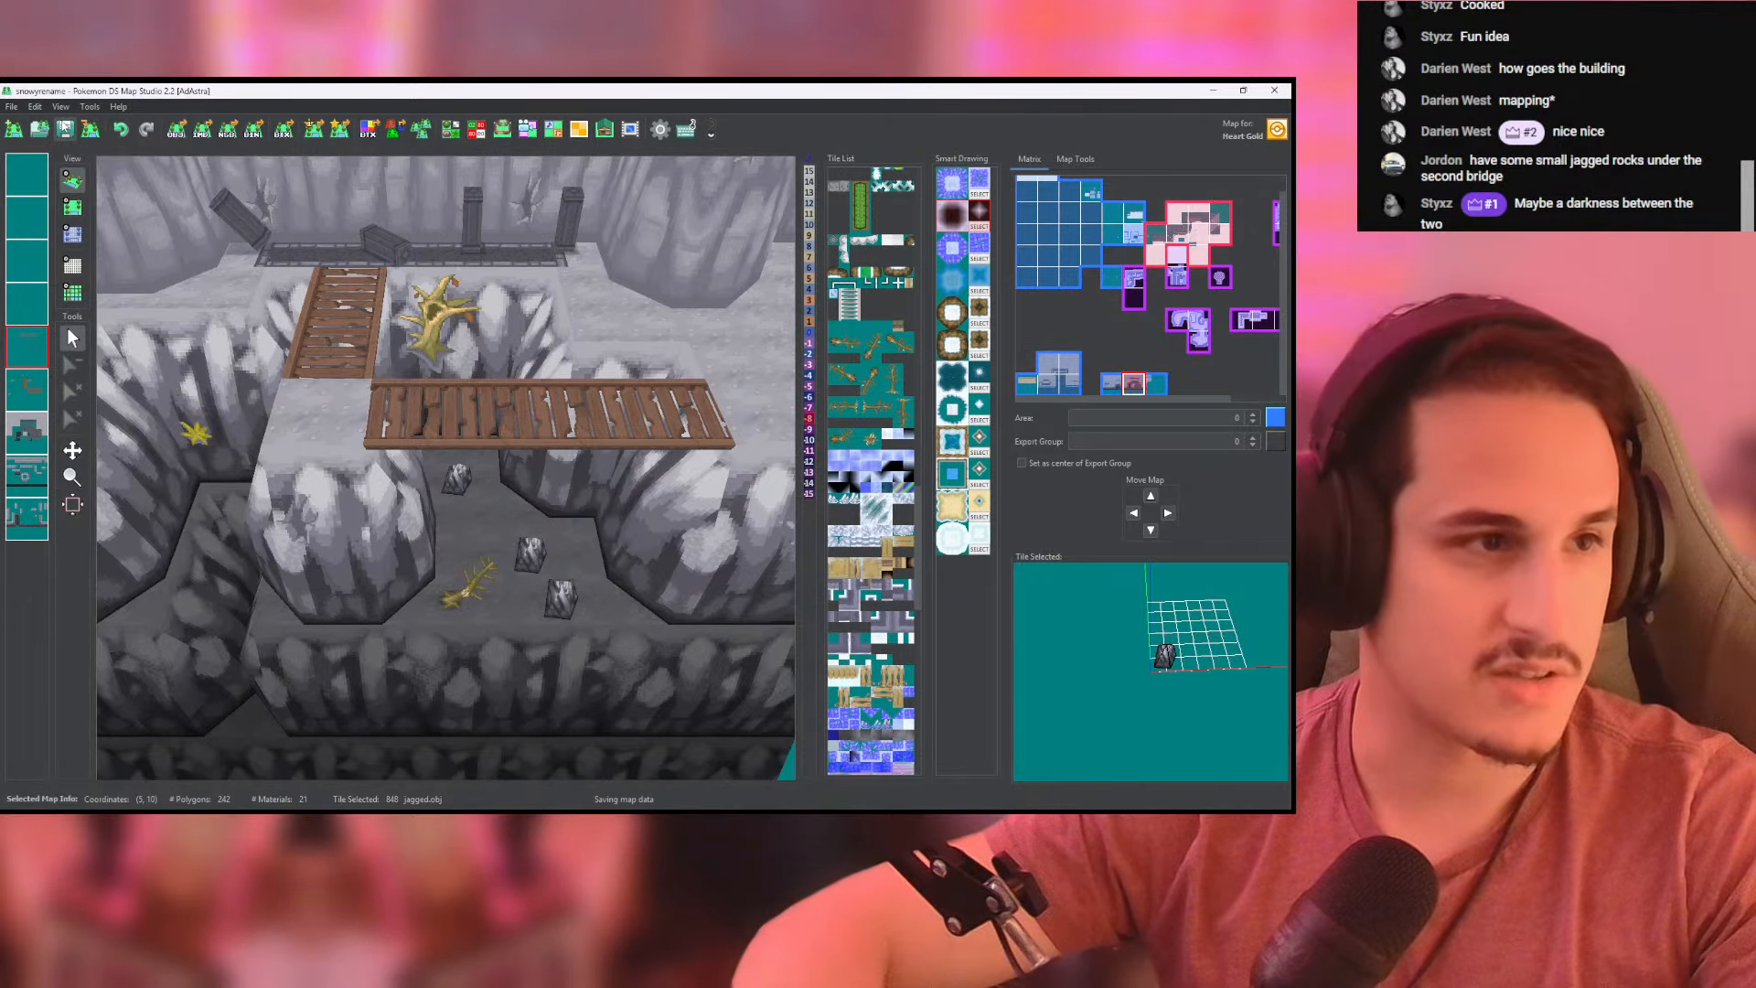
scroll(421, 393, "down", 4)
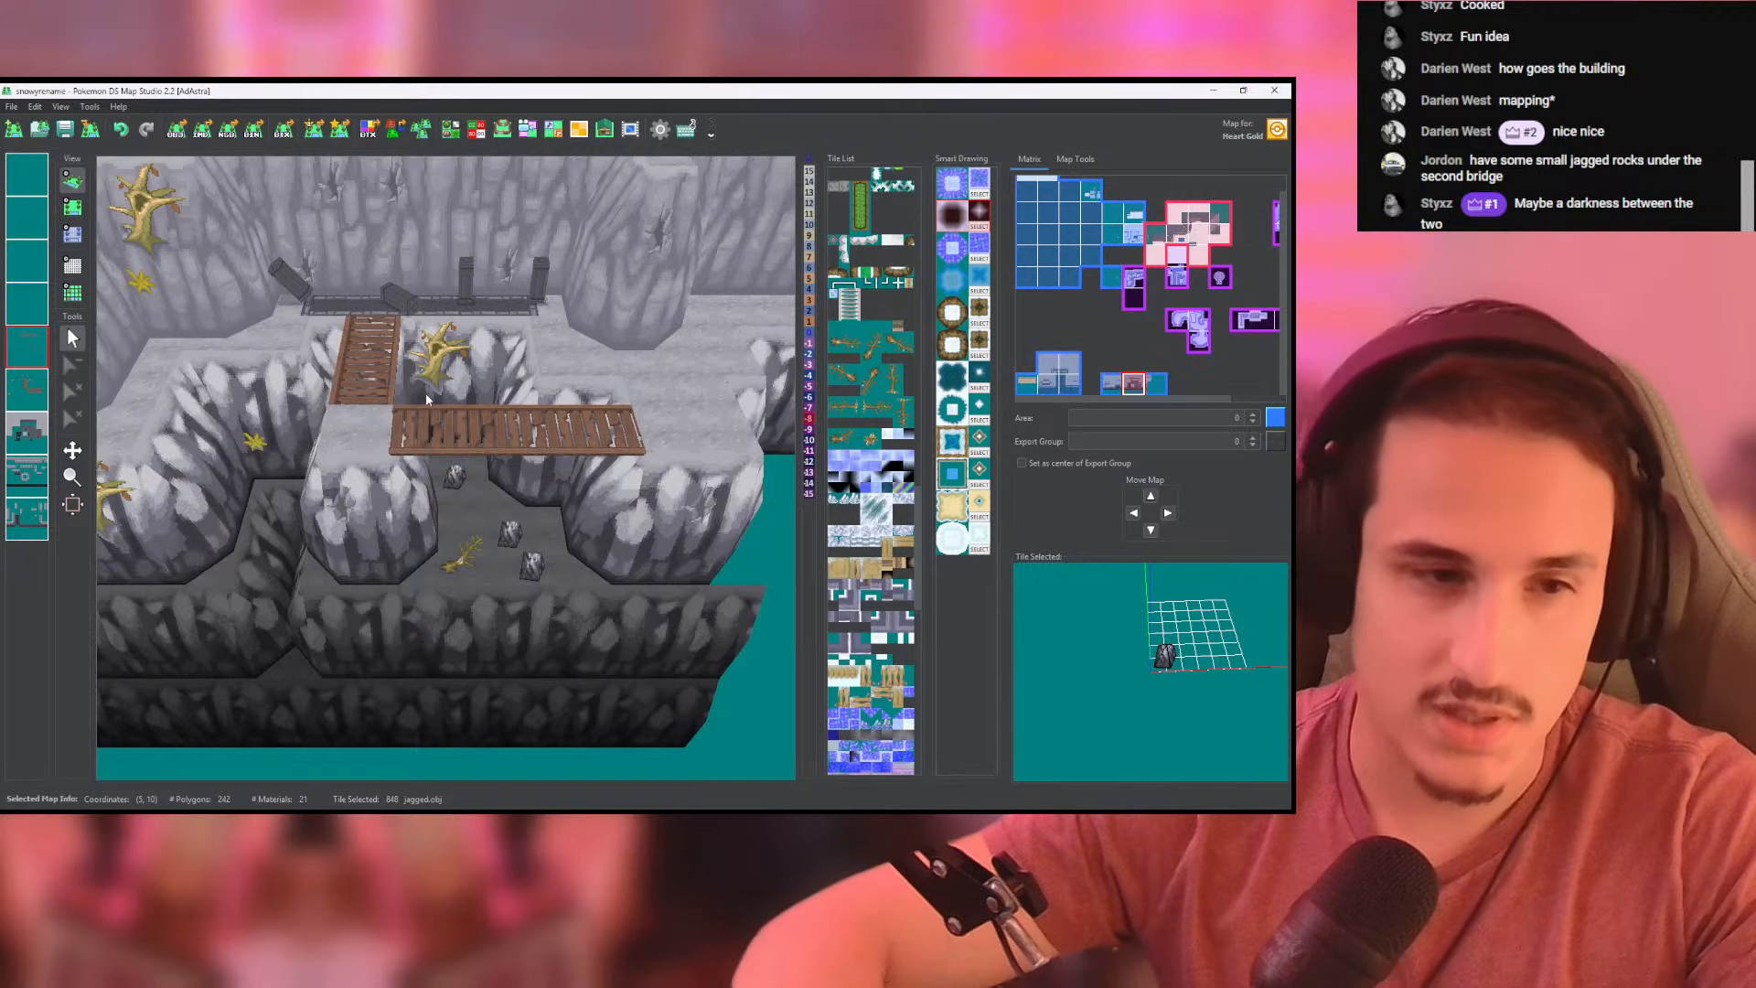
middle_click_drag(421, 393, 392, 519)
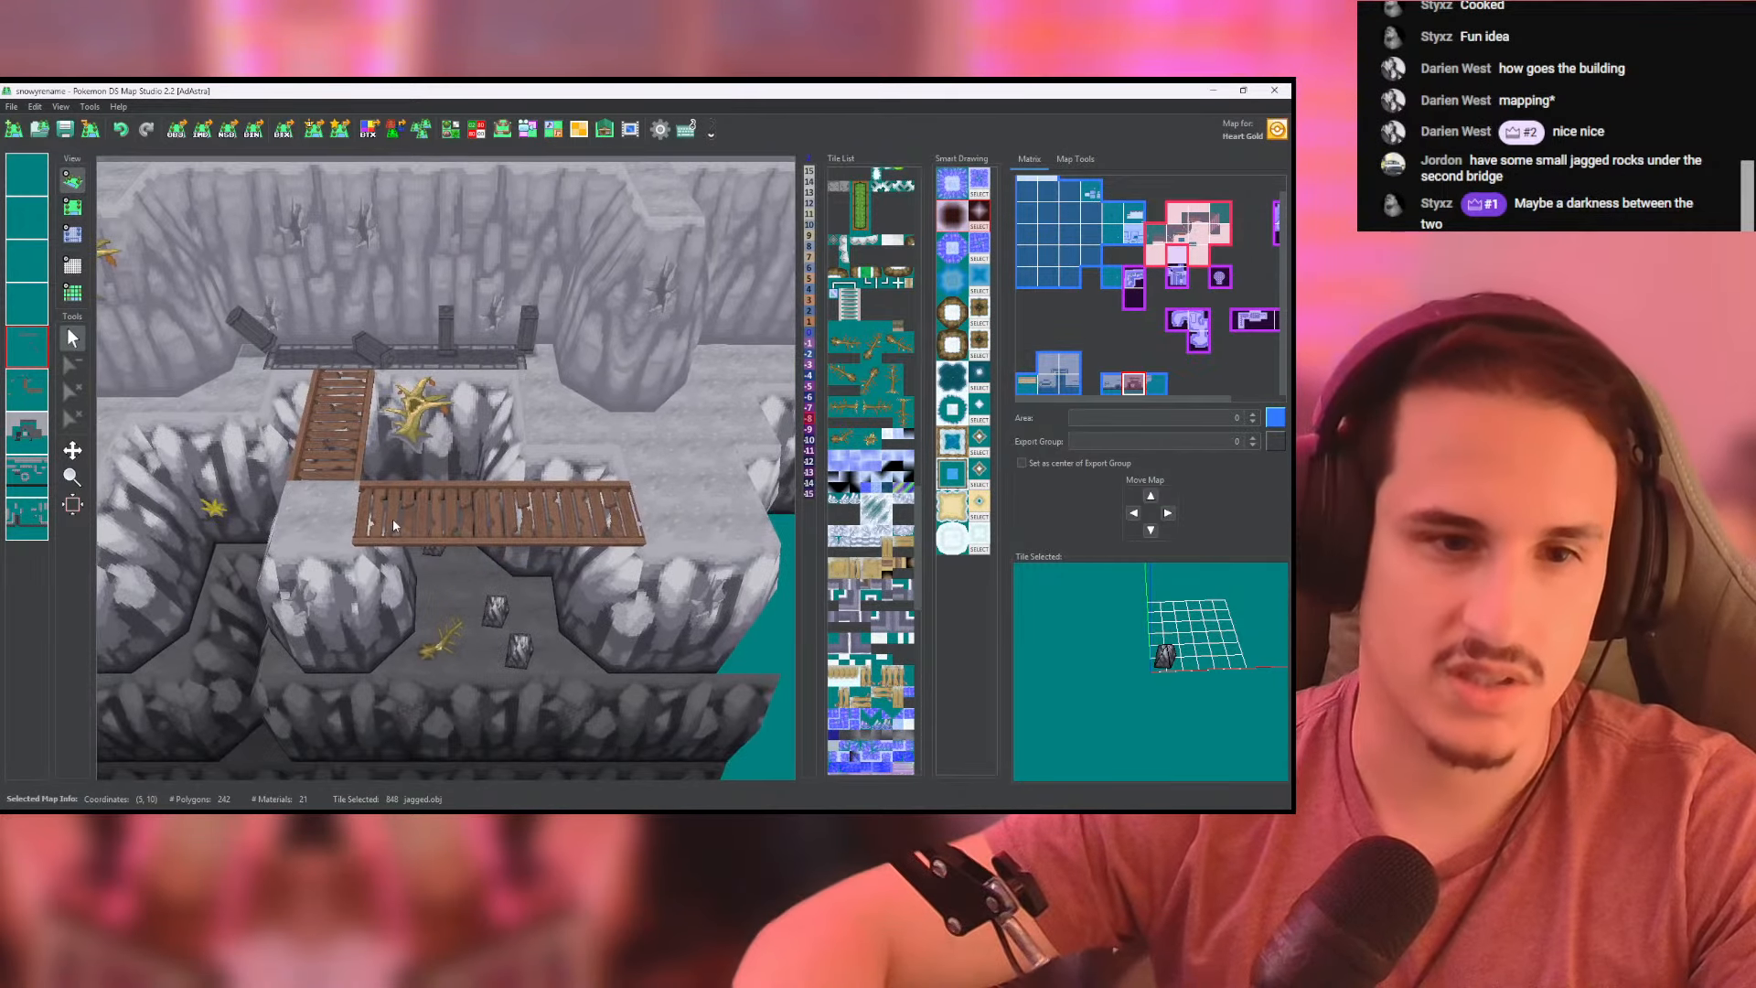
scroll(392, 519, "down", 3)
scroll(392, 519, "up", 3)
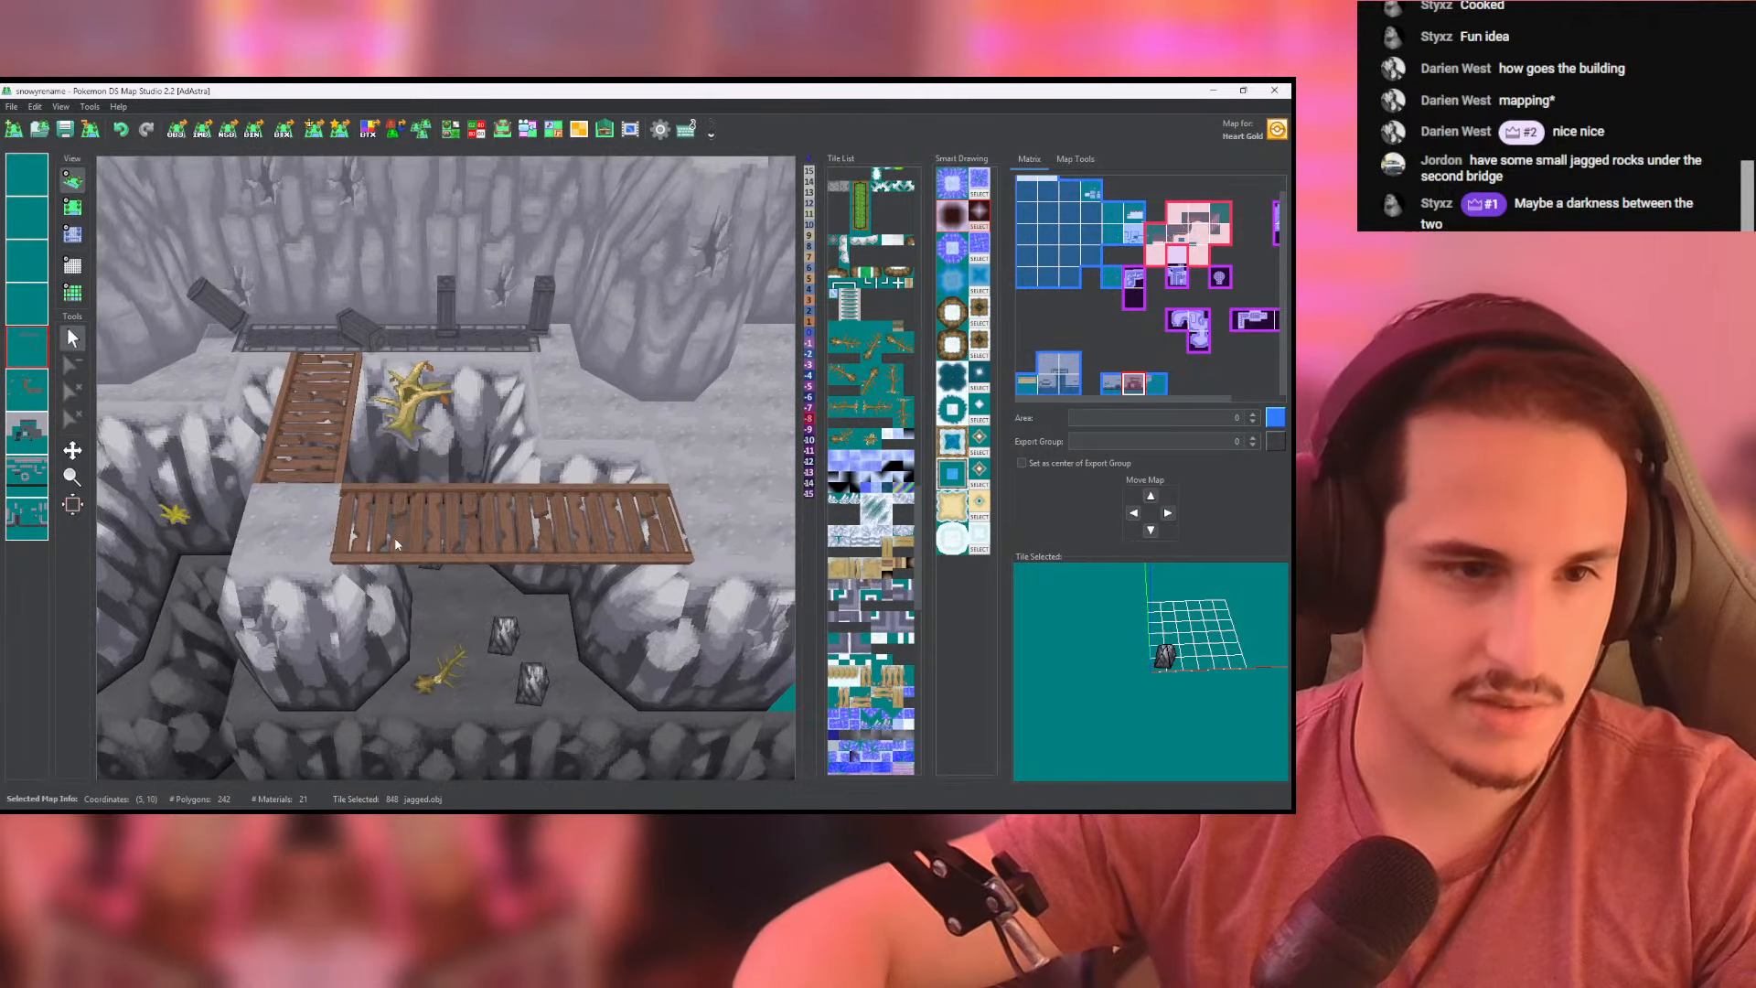
- Switch to Blender, bring back the scene with only the cpl_gake02 rock object, and delete that object
key("alt+Tab")
scroll(653, 538, "up", 5)
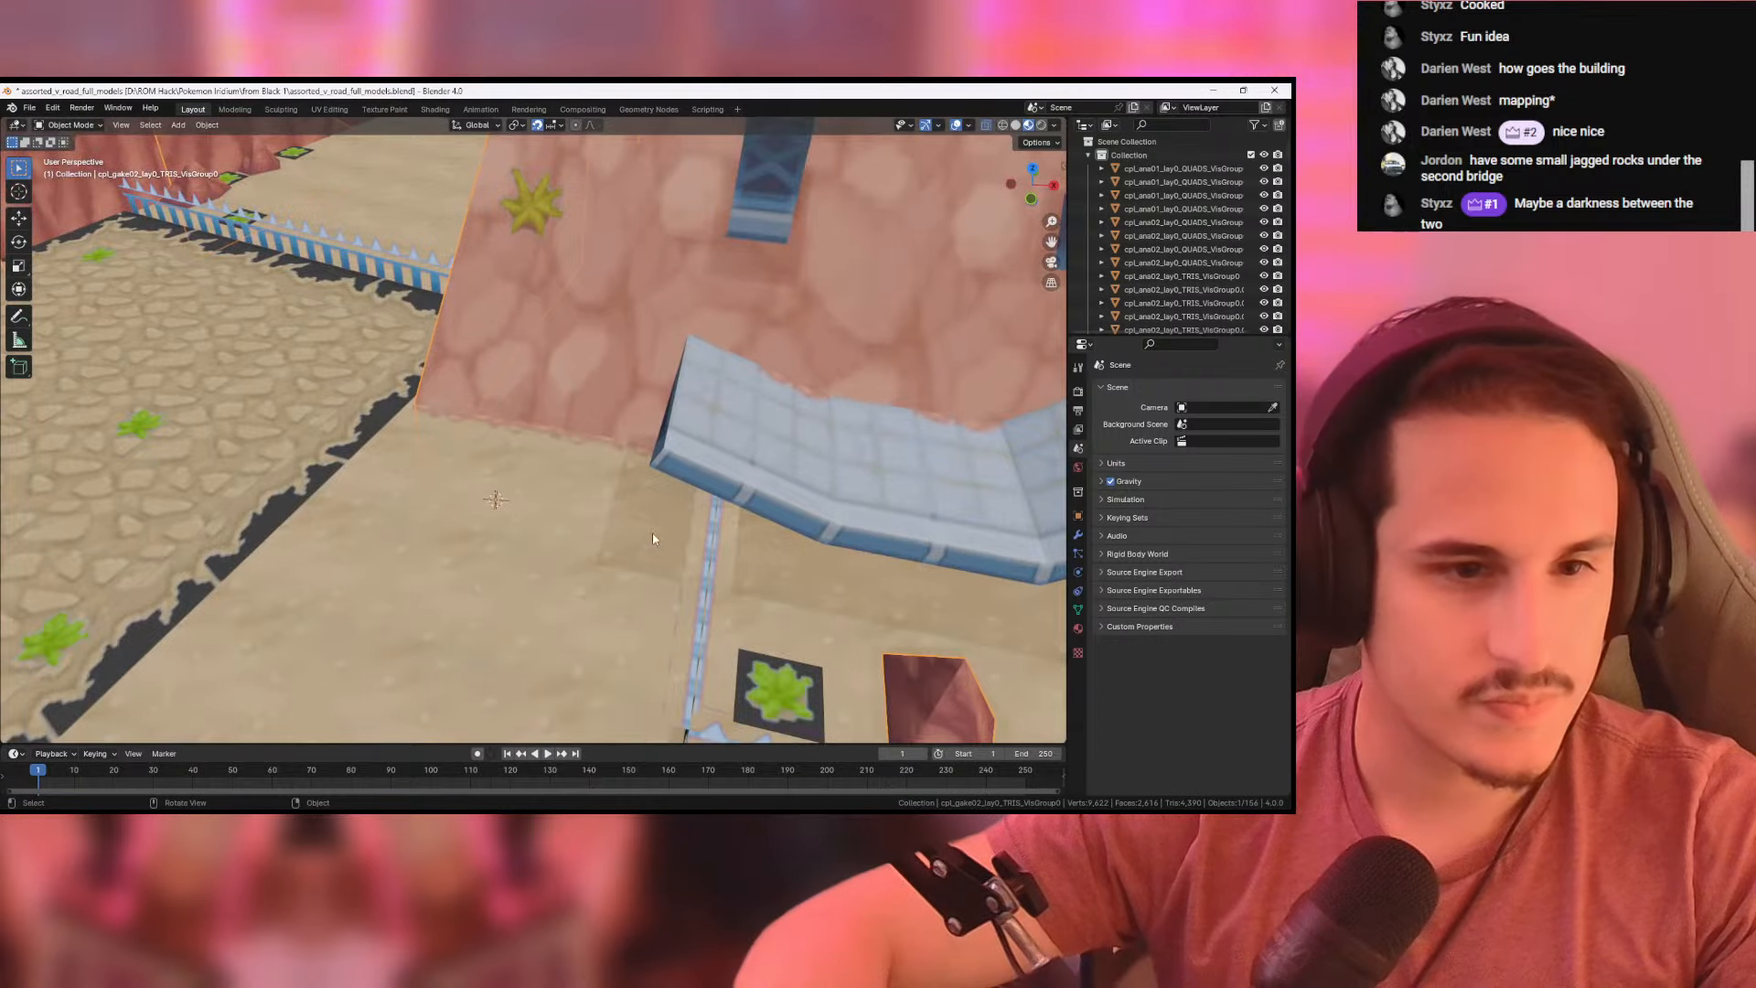
scroll(814, 407, "down", 5)
key("KP_Divide")
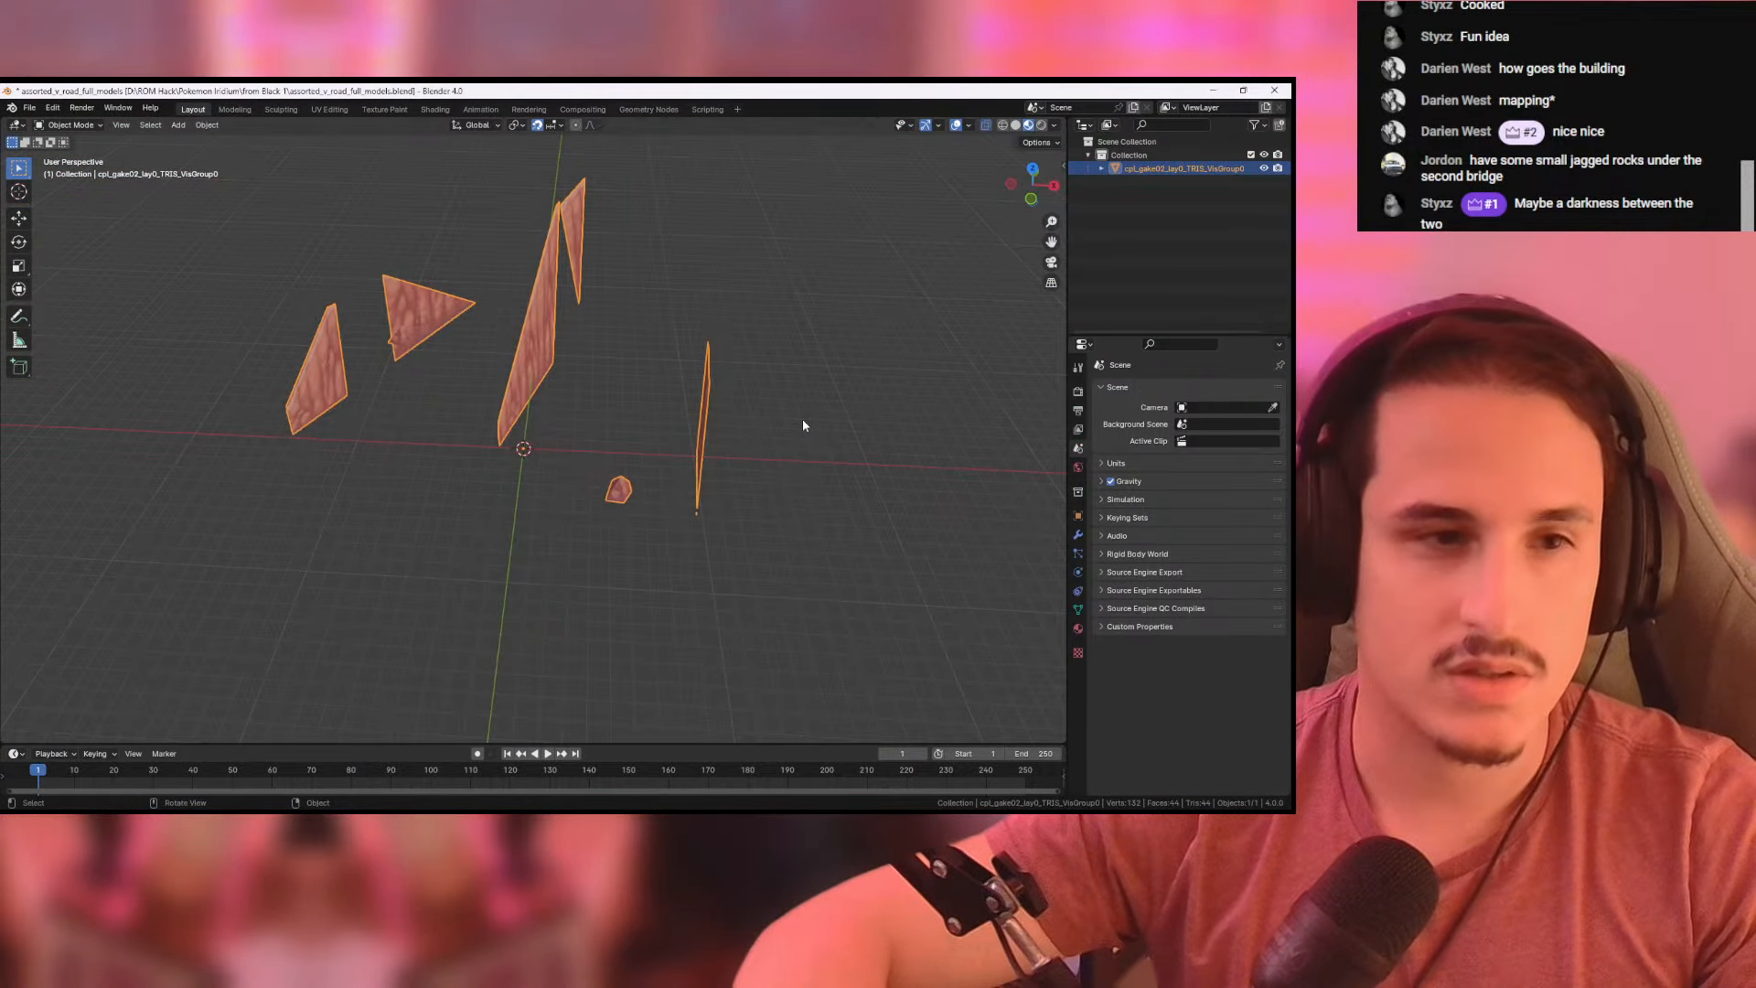
left_click(578, 451)
left_click_drag(586, 453, 674, 559)
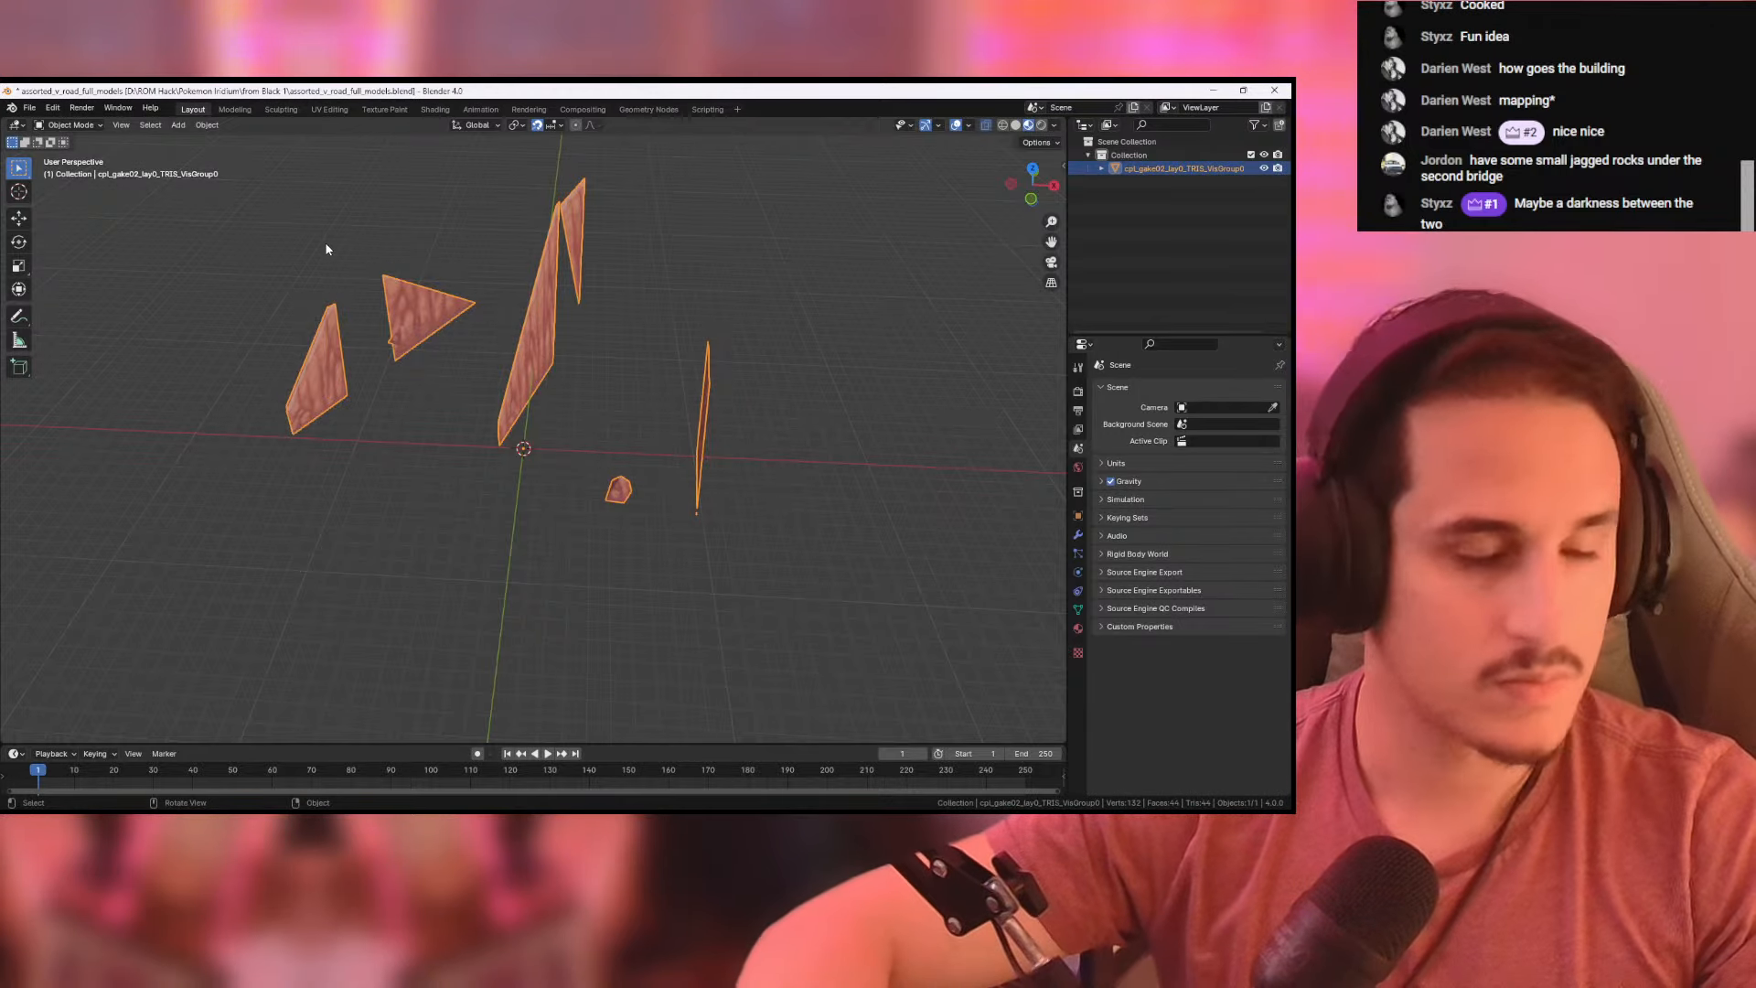
key("Delete")
left_click(29, 107)
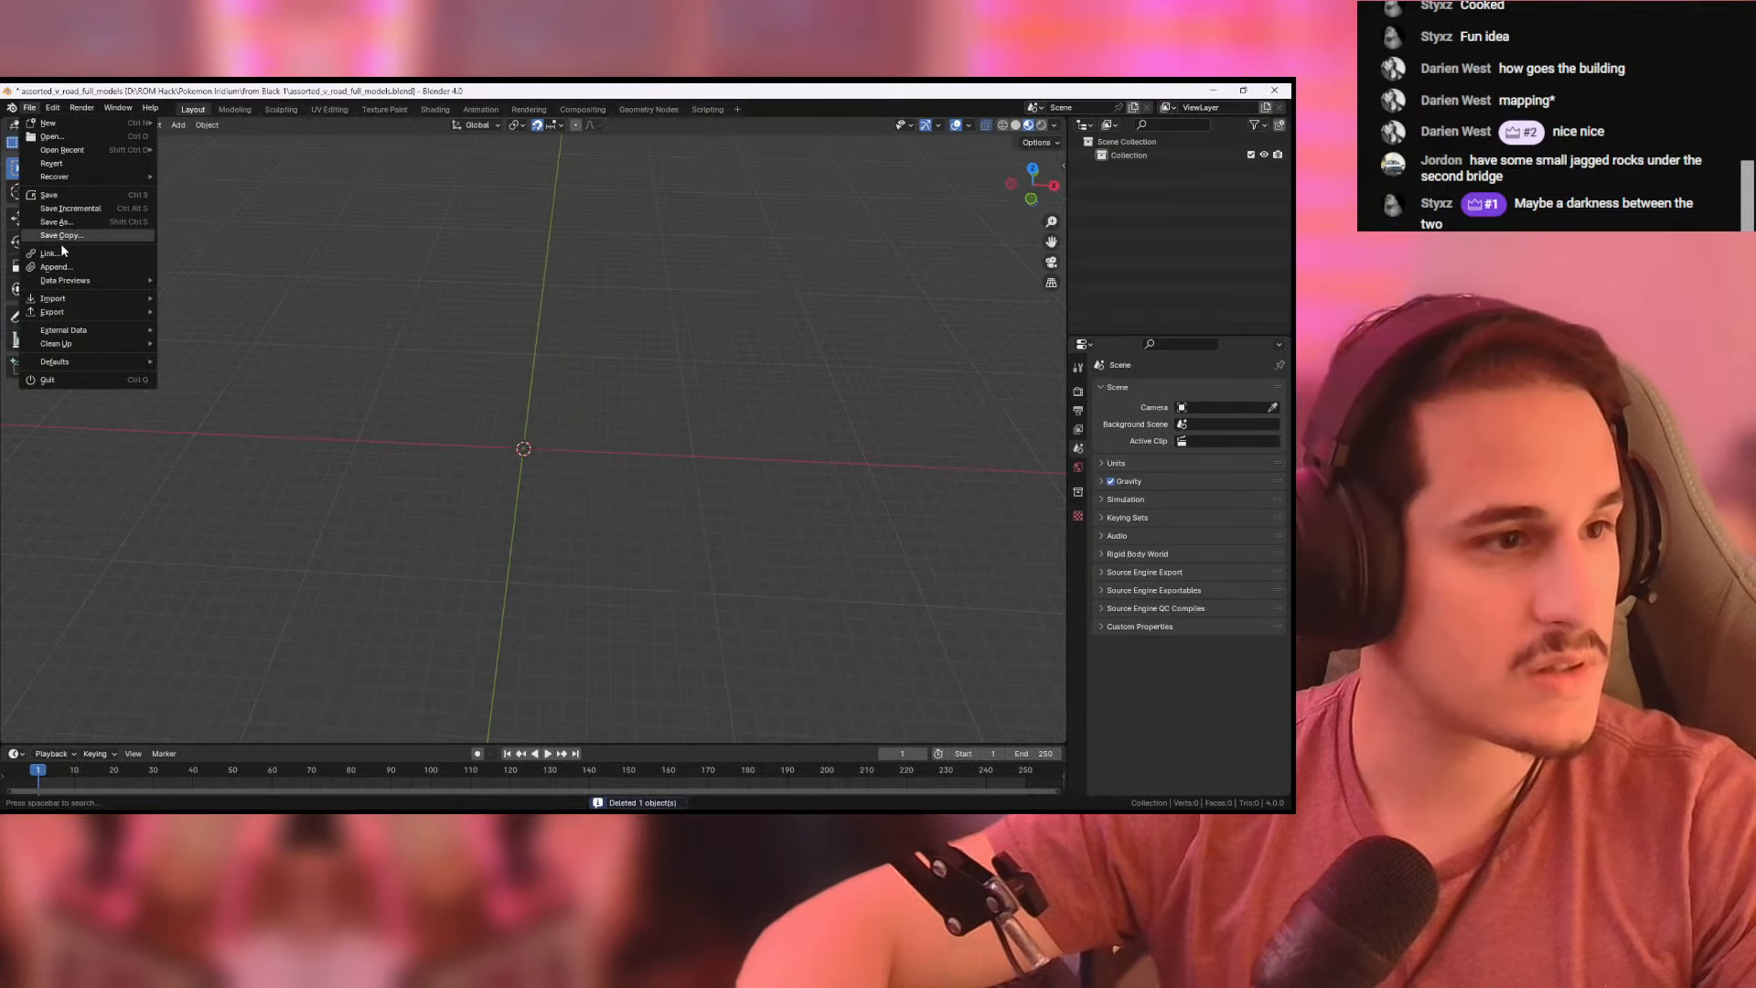
- Return to Pokemon DS Map Studio, duplicate the jagged.obj tile and set the copy's material to the rock wall texture ending in gray_darkest.png
key("alt+Tab")
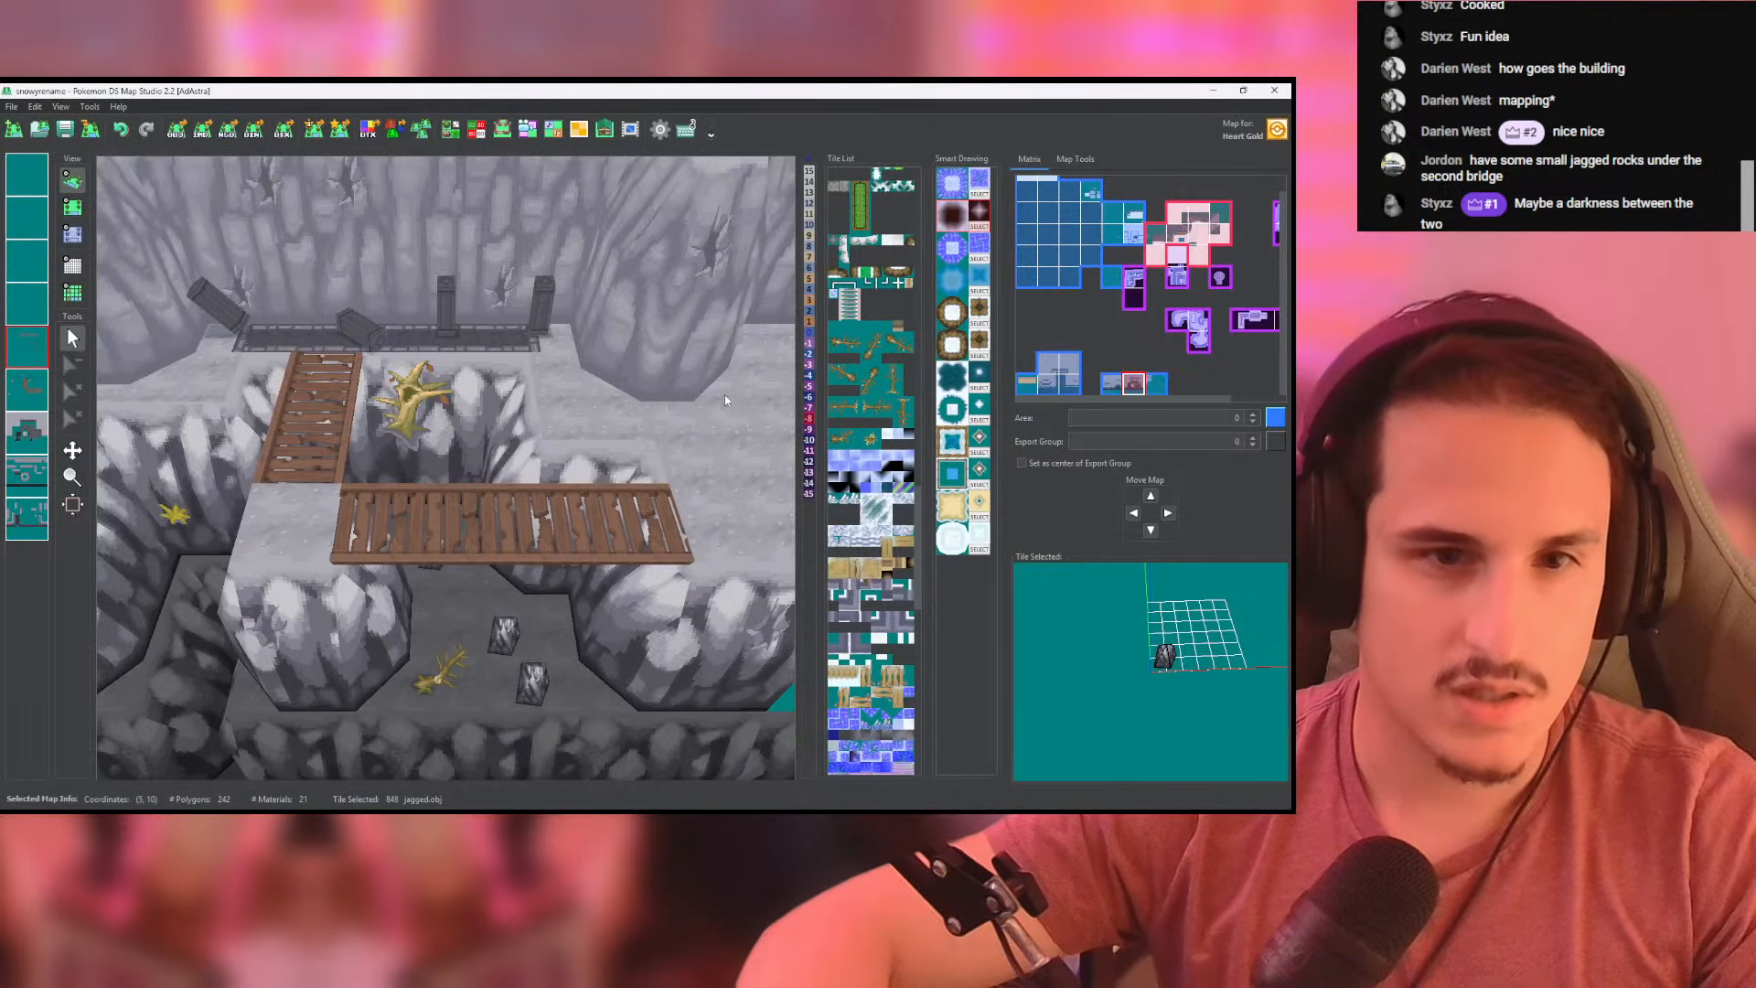
left_click(475, 130)
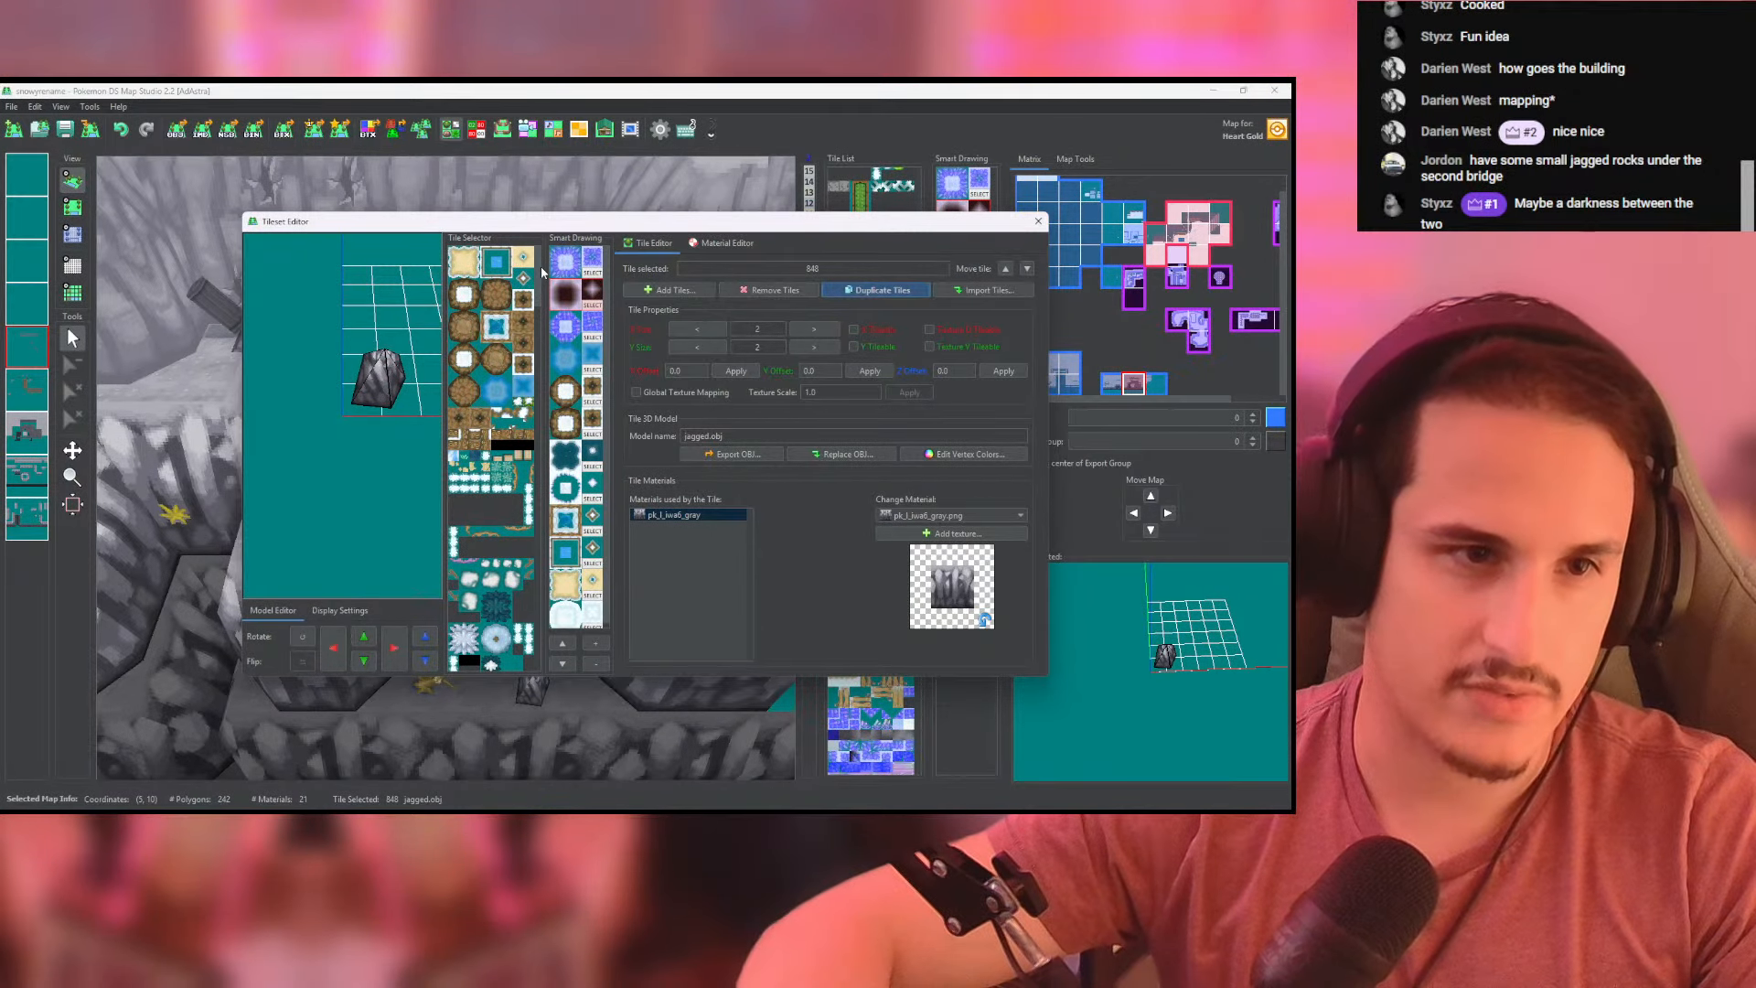
left_click_drag(538, 269, 538, 670)
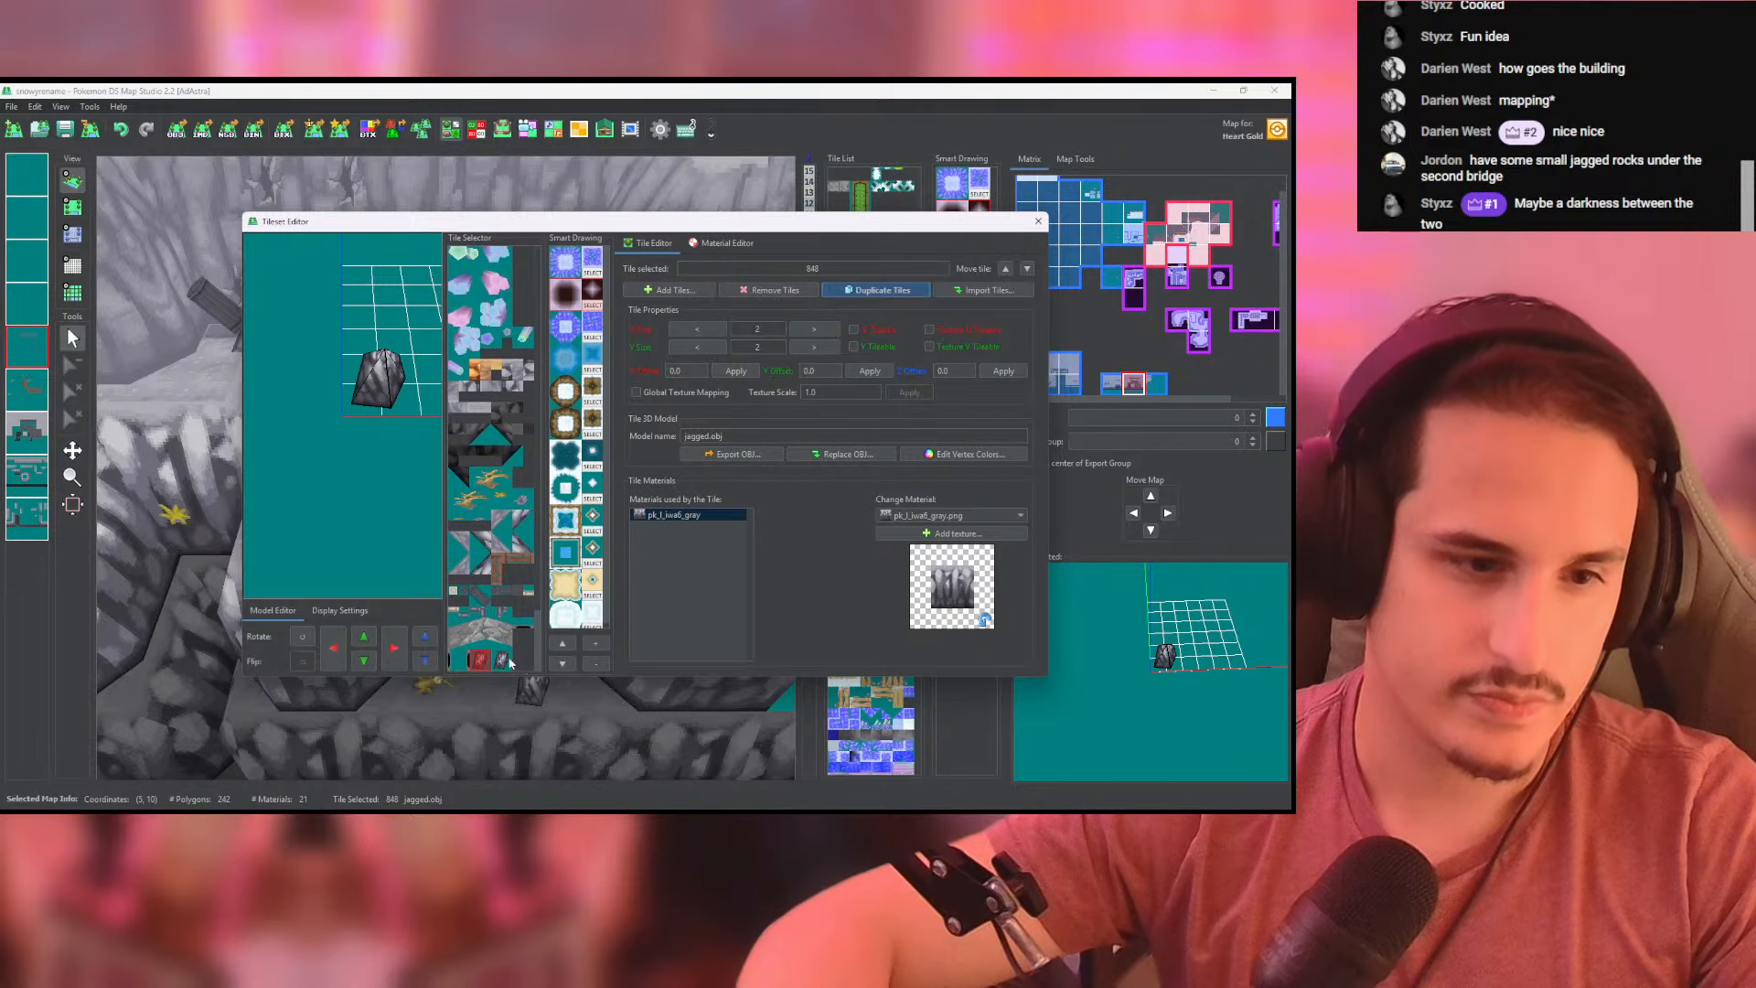
left_click(502, 660)
left_click(951, 515)
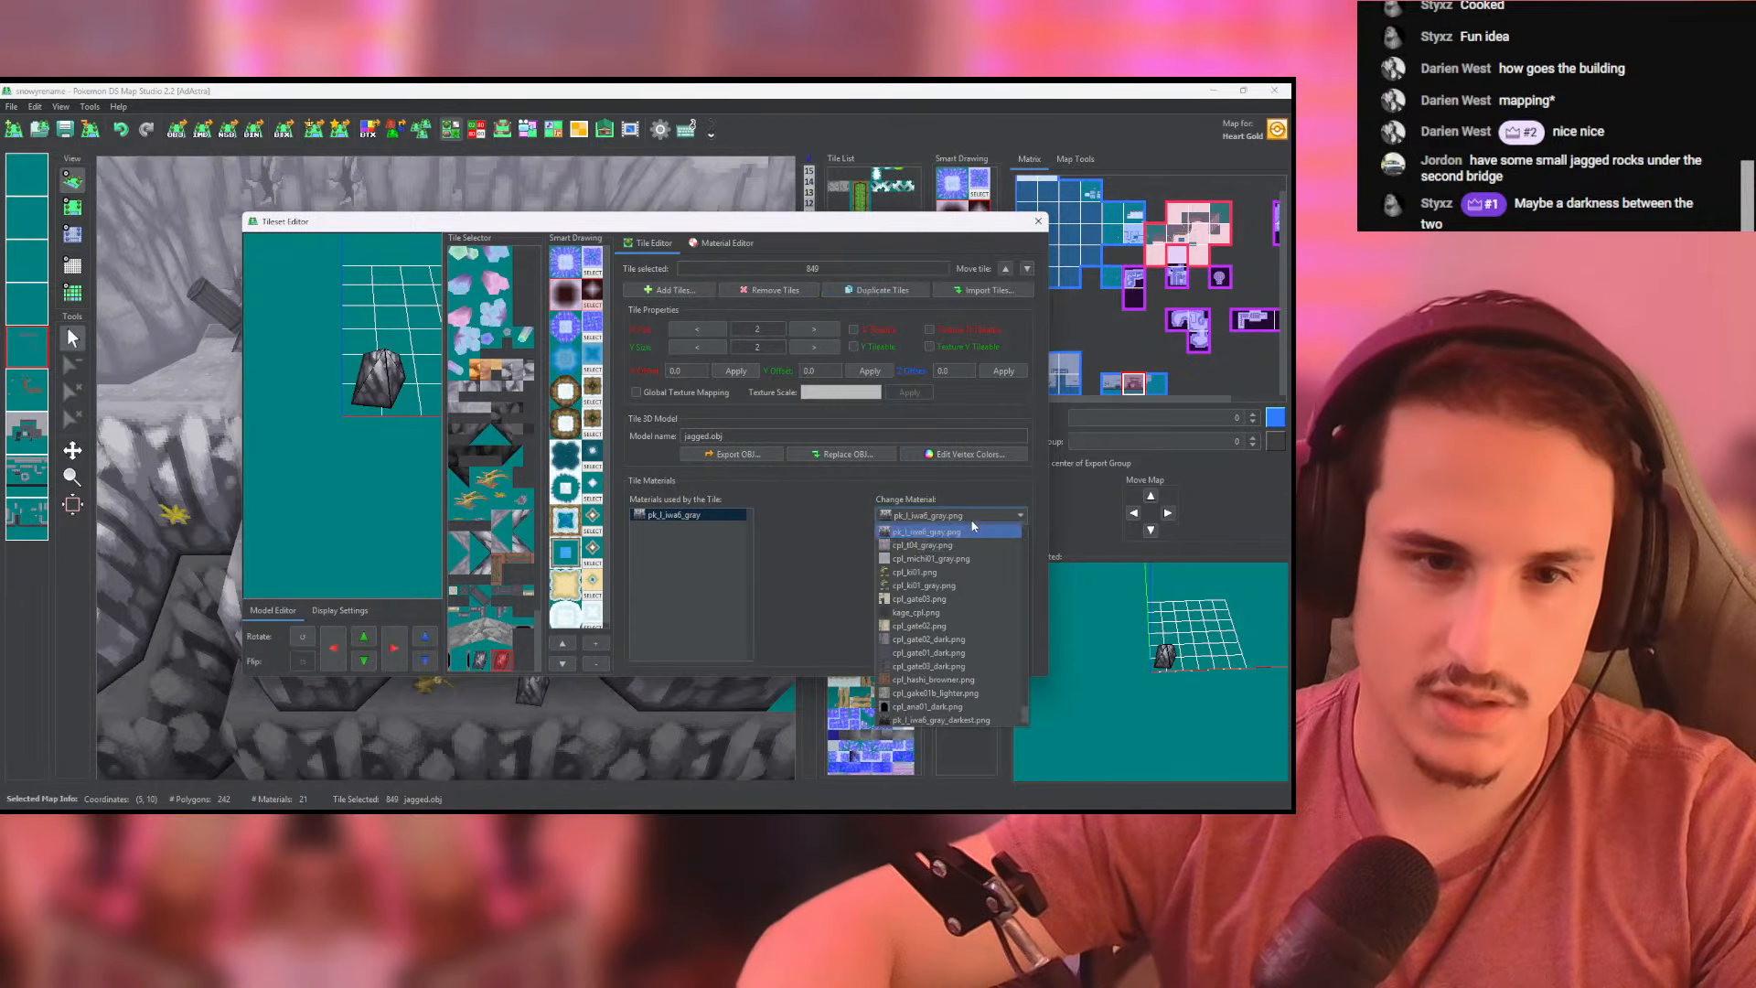
left_click(951, 675)
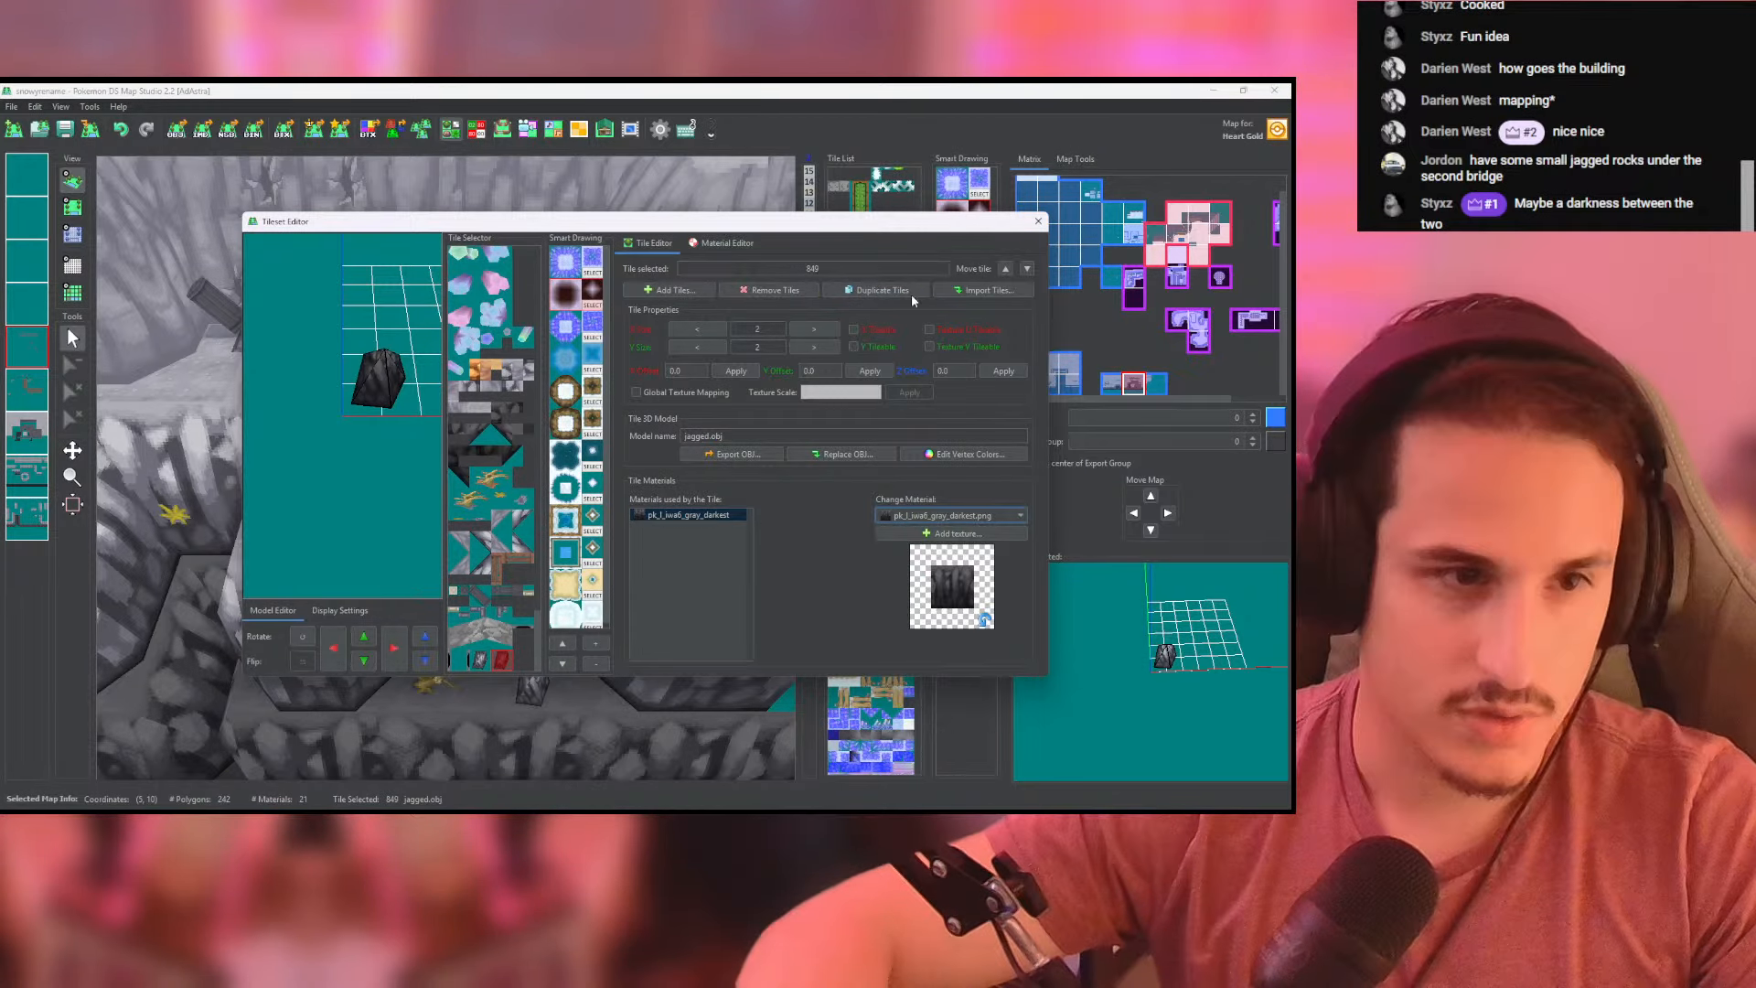
left_click(1039, 221)
- Place a darkest-gray jagged rock on the chasm floor directly in front of the rearmost rock, just behind the horizontal bridge, and check it in 3D
left_click(72, 209)
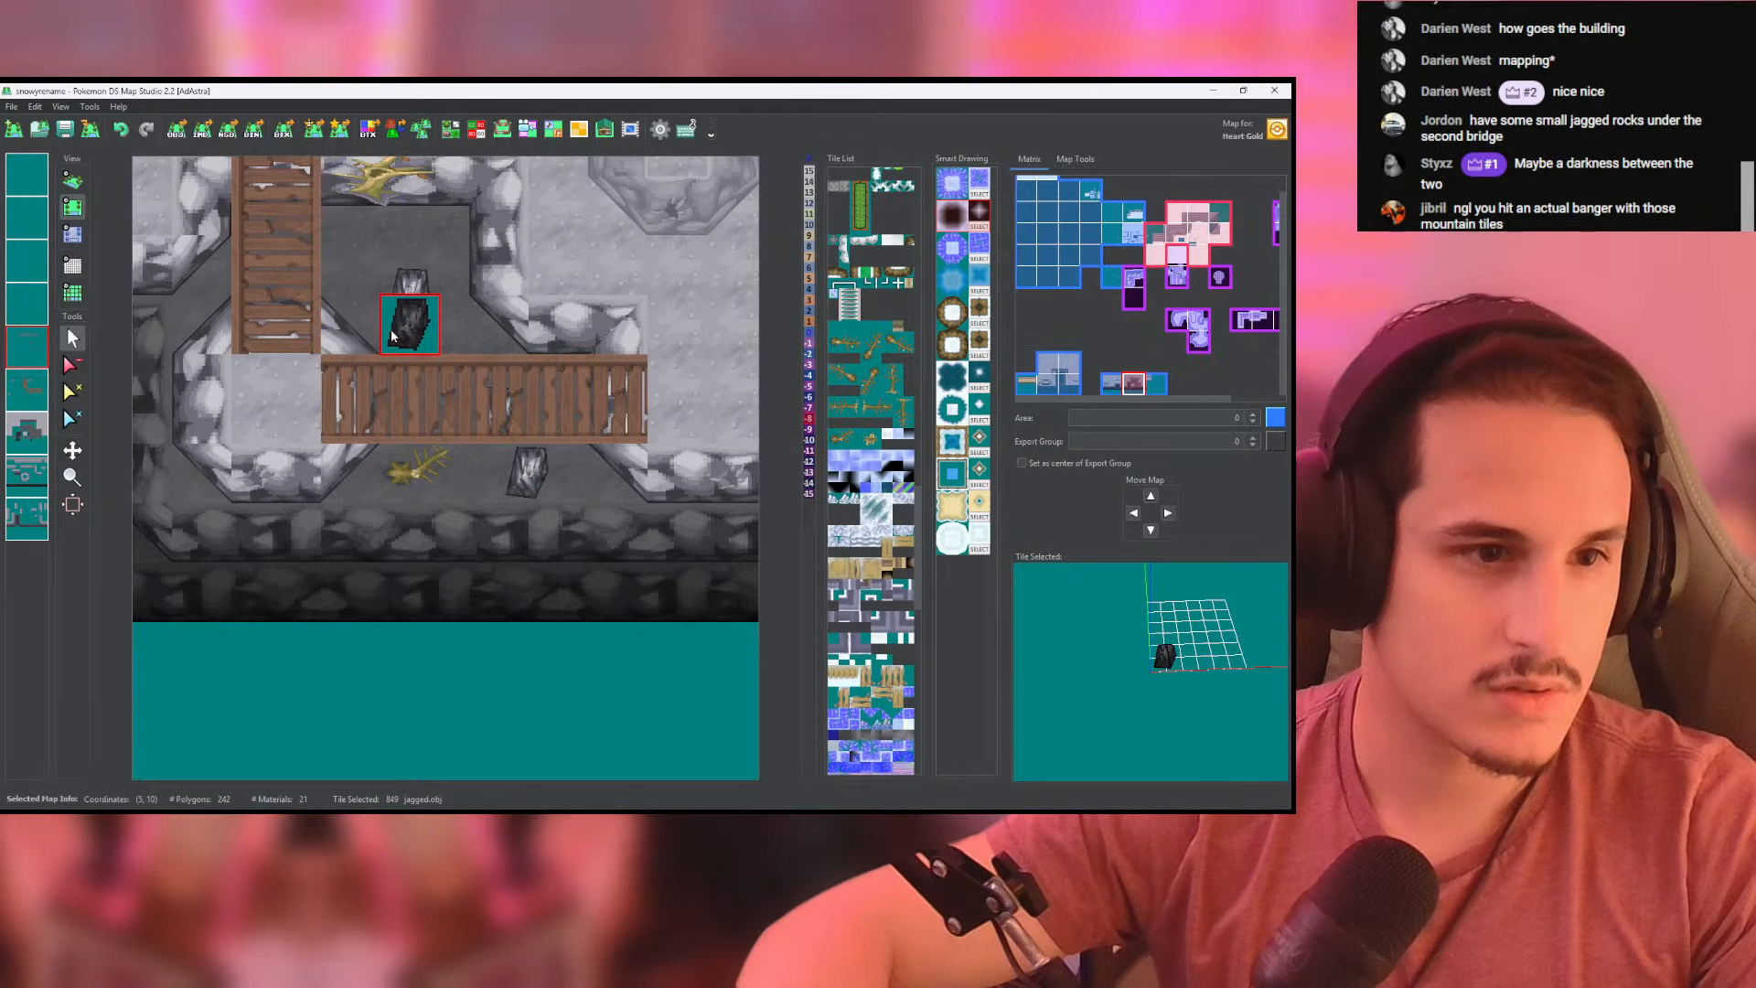
left_click(393, 335)
left_click(73, 180)
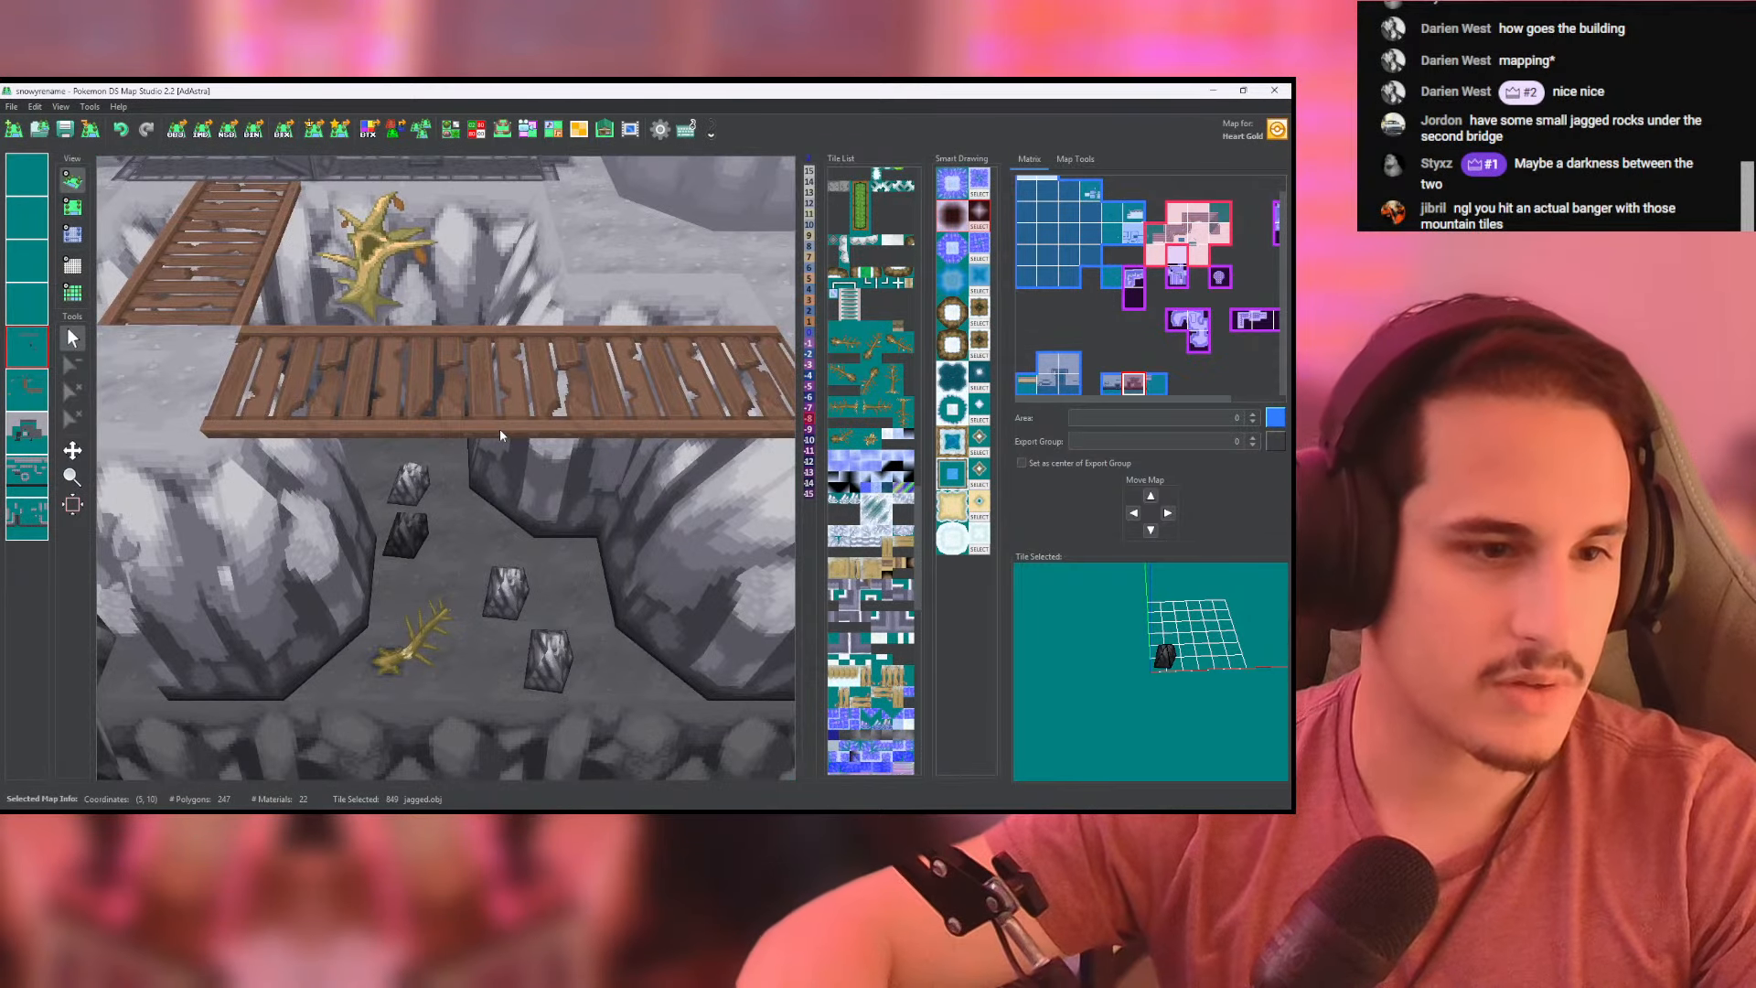
- Replace the gray rock behind the front rock with the darkest-gray jagged rock and check the chasm in 3D
left_click(72, 208)
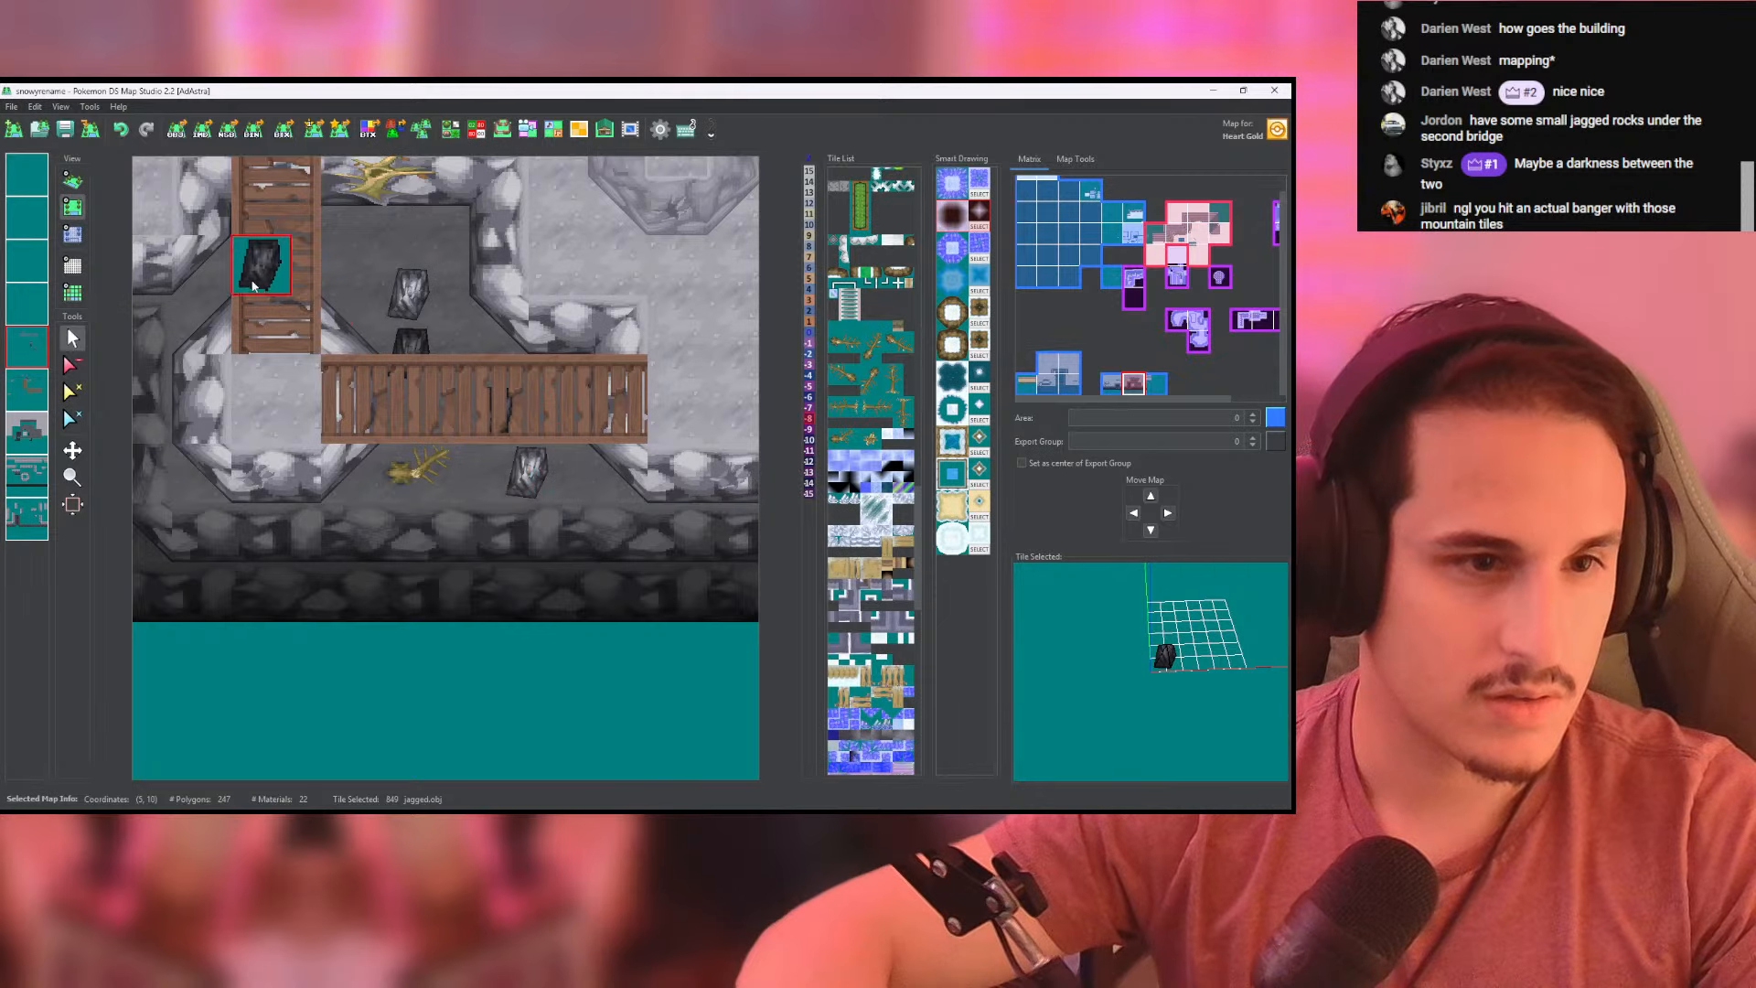
left_click(79, 182)
scroll(448, 366, "up", 3)
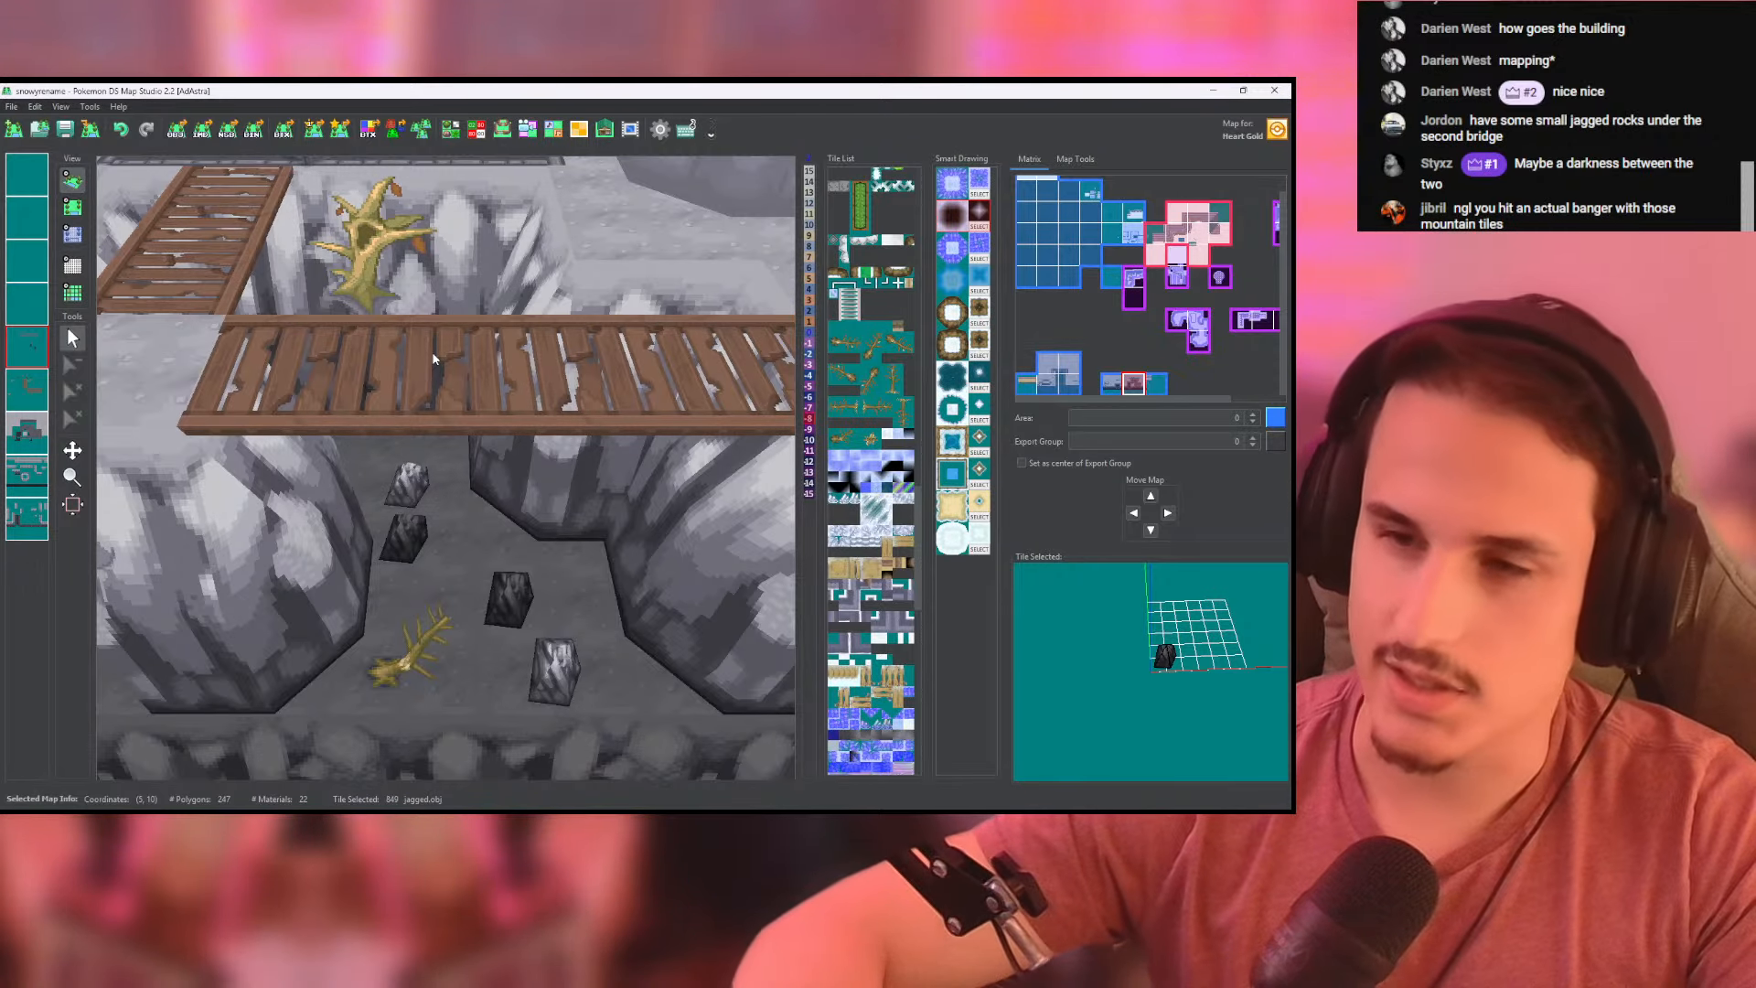
left_click_drag(566, 596, 562, 556)
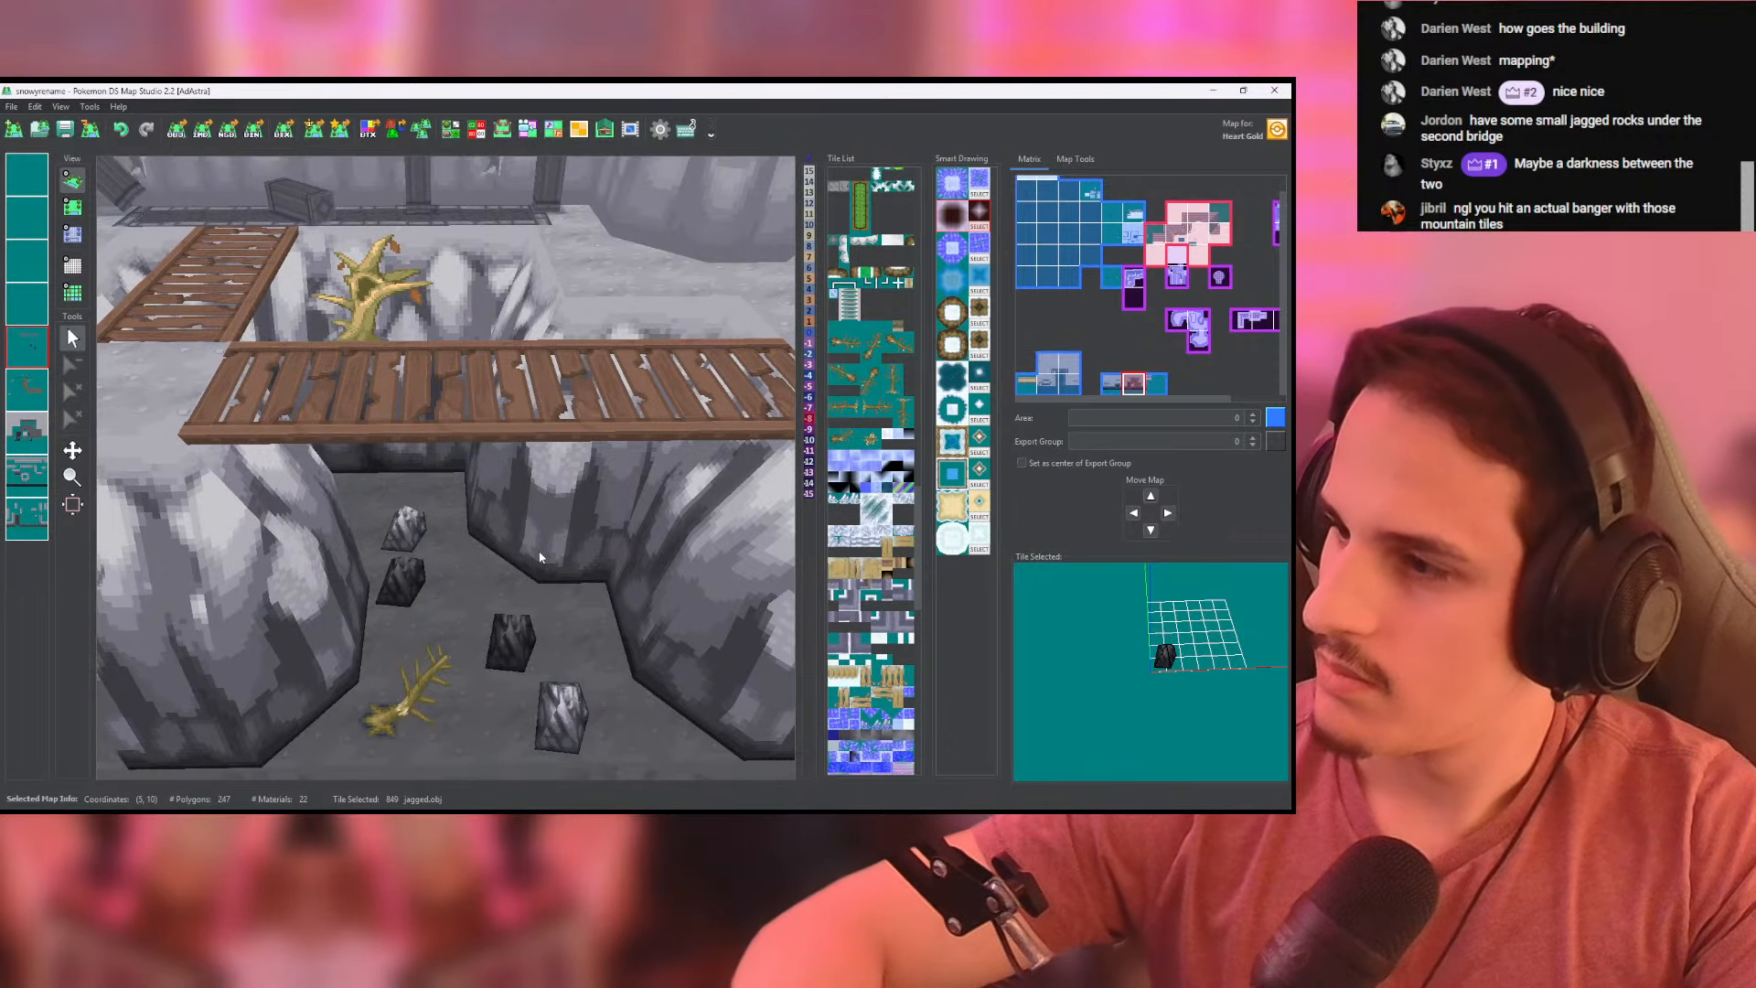
left_click_drag(510, 604, 465, 163)
left_click_drag(476, 230, 504, 367)
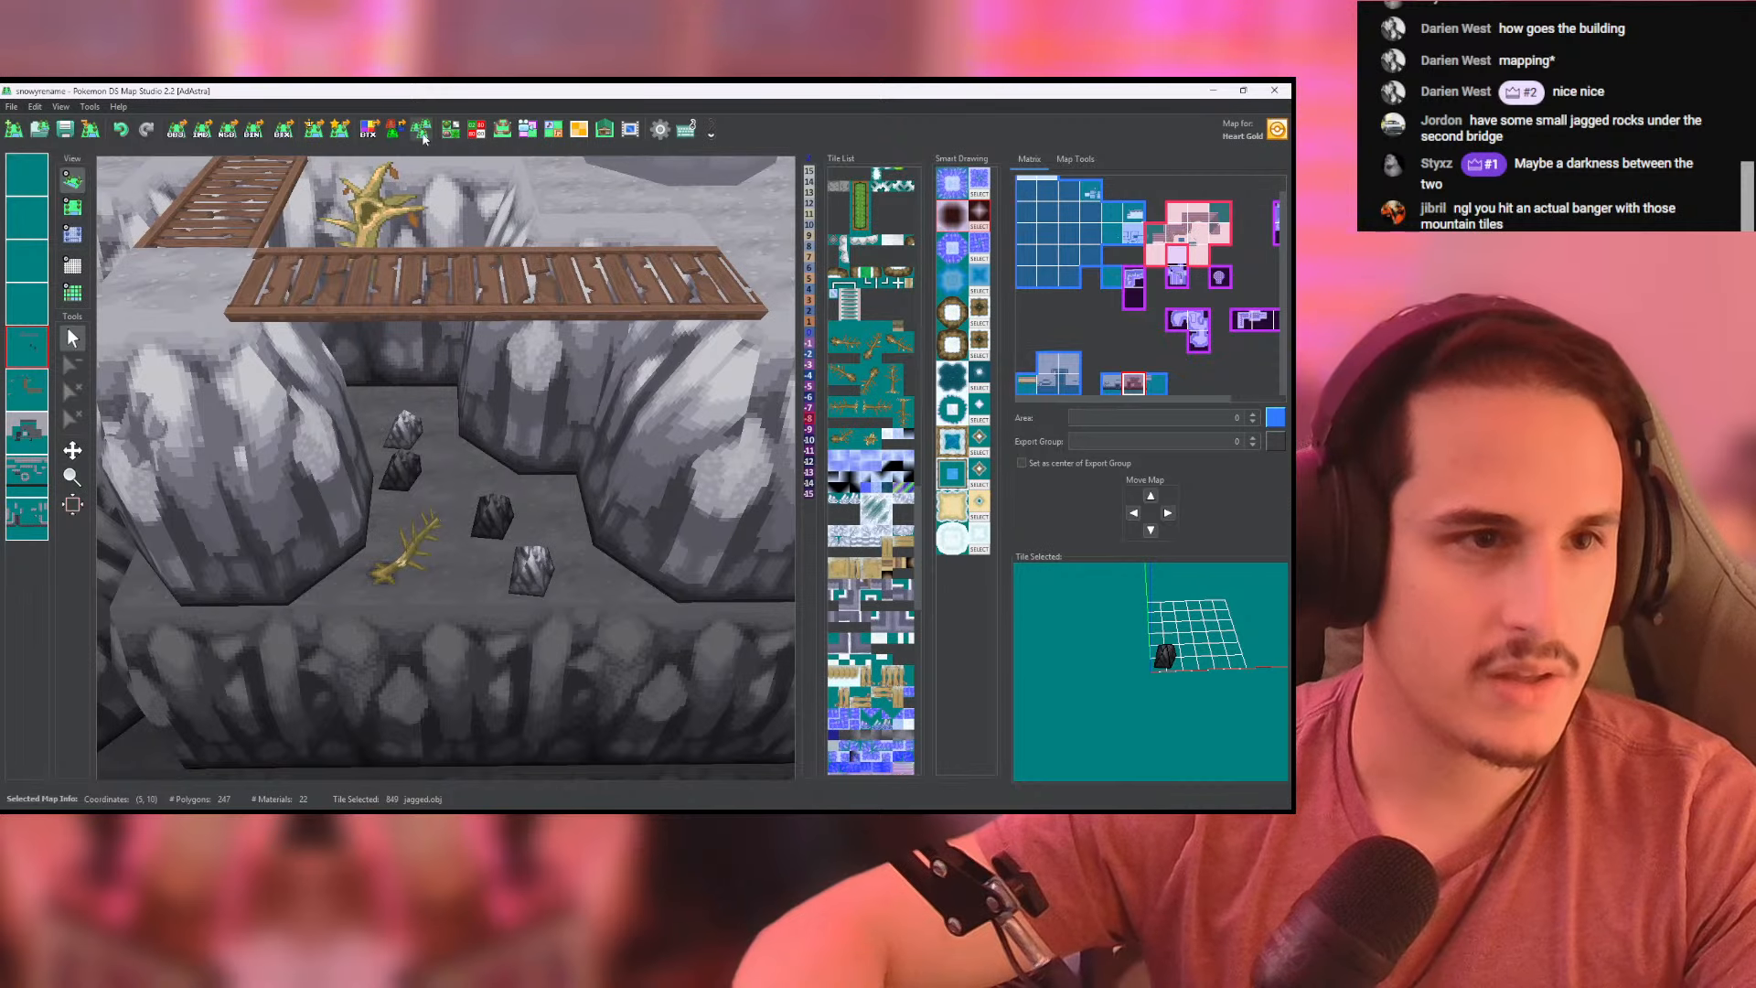
left_click(449, 131)
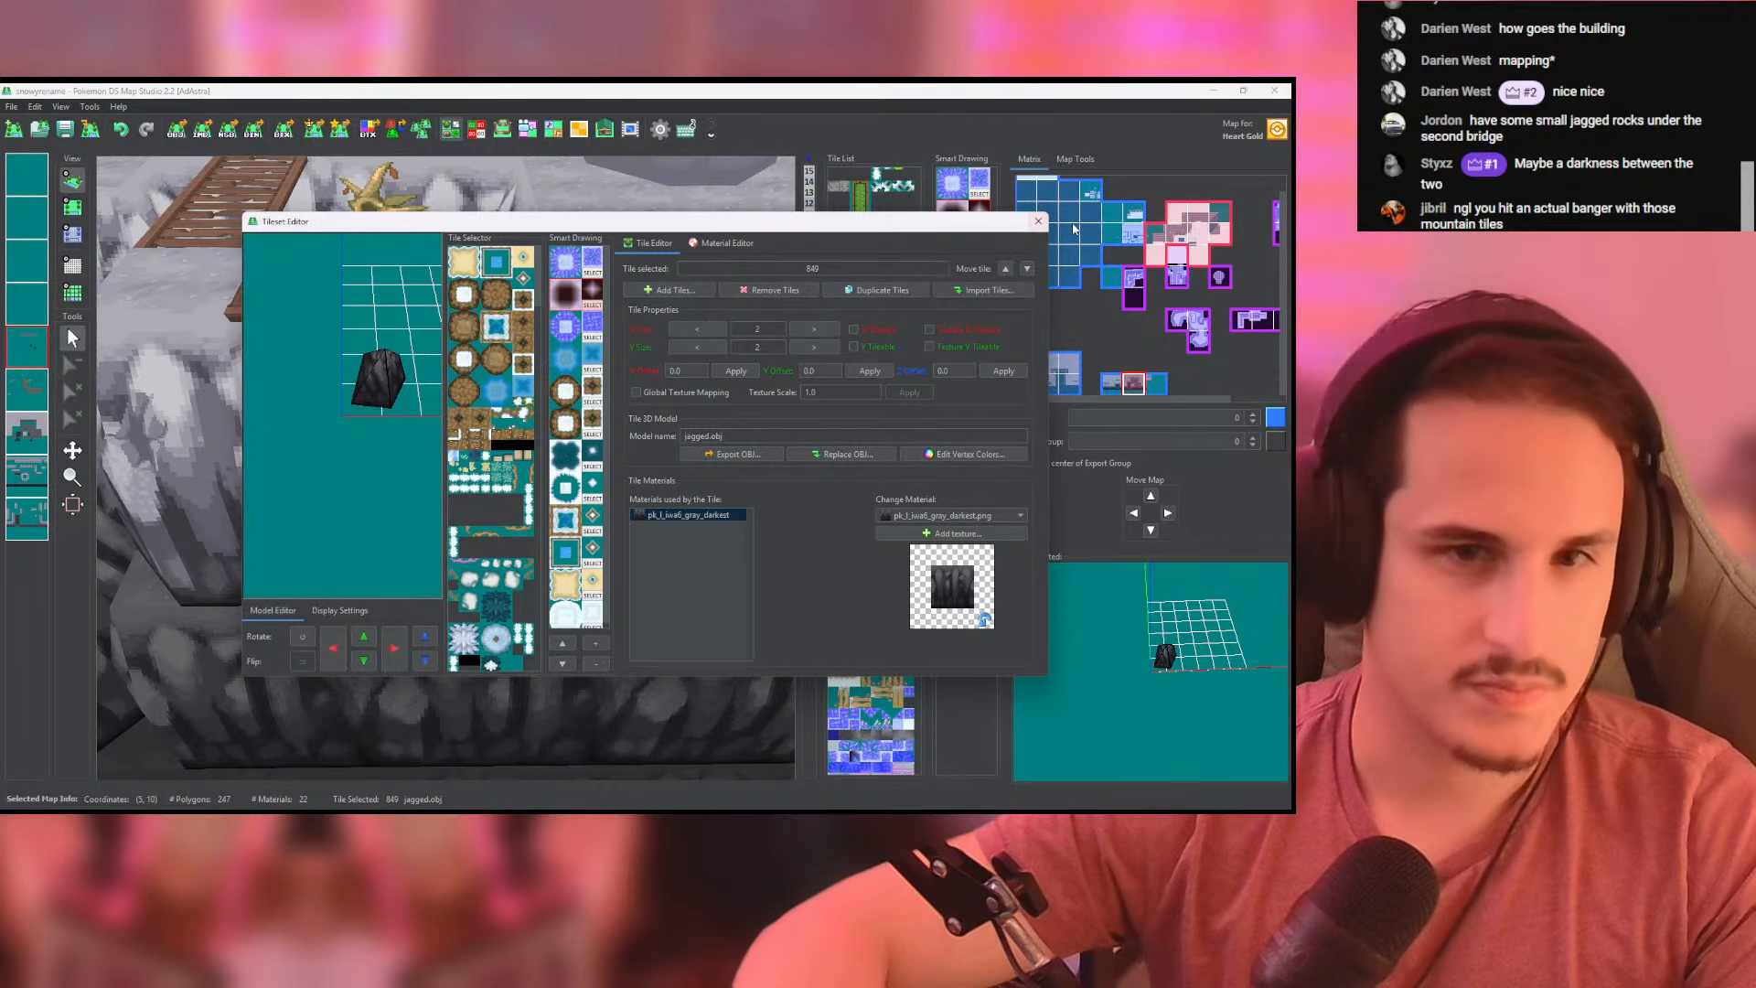
left_click(1038, 221)
key("super+Tab")
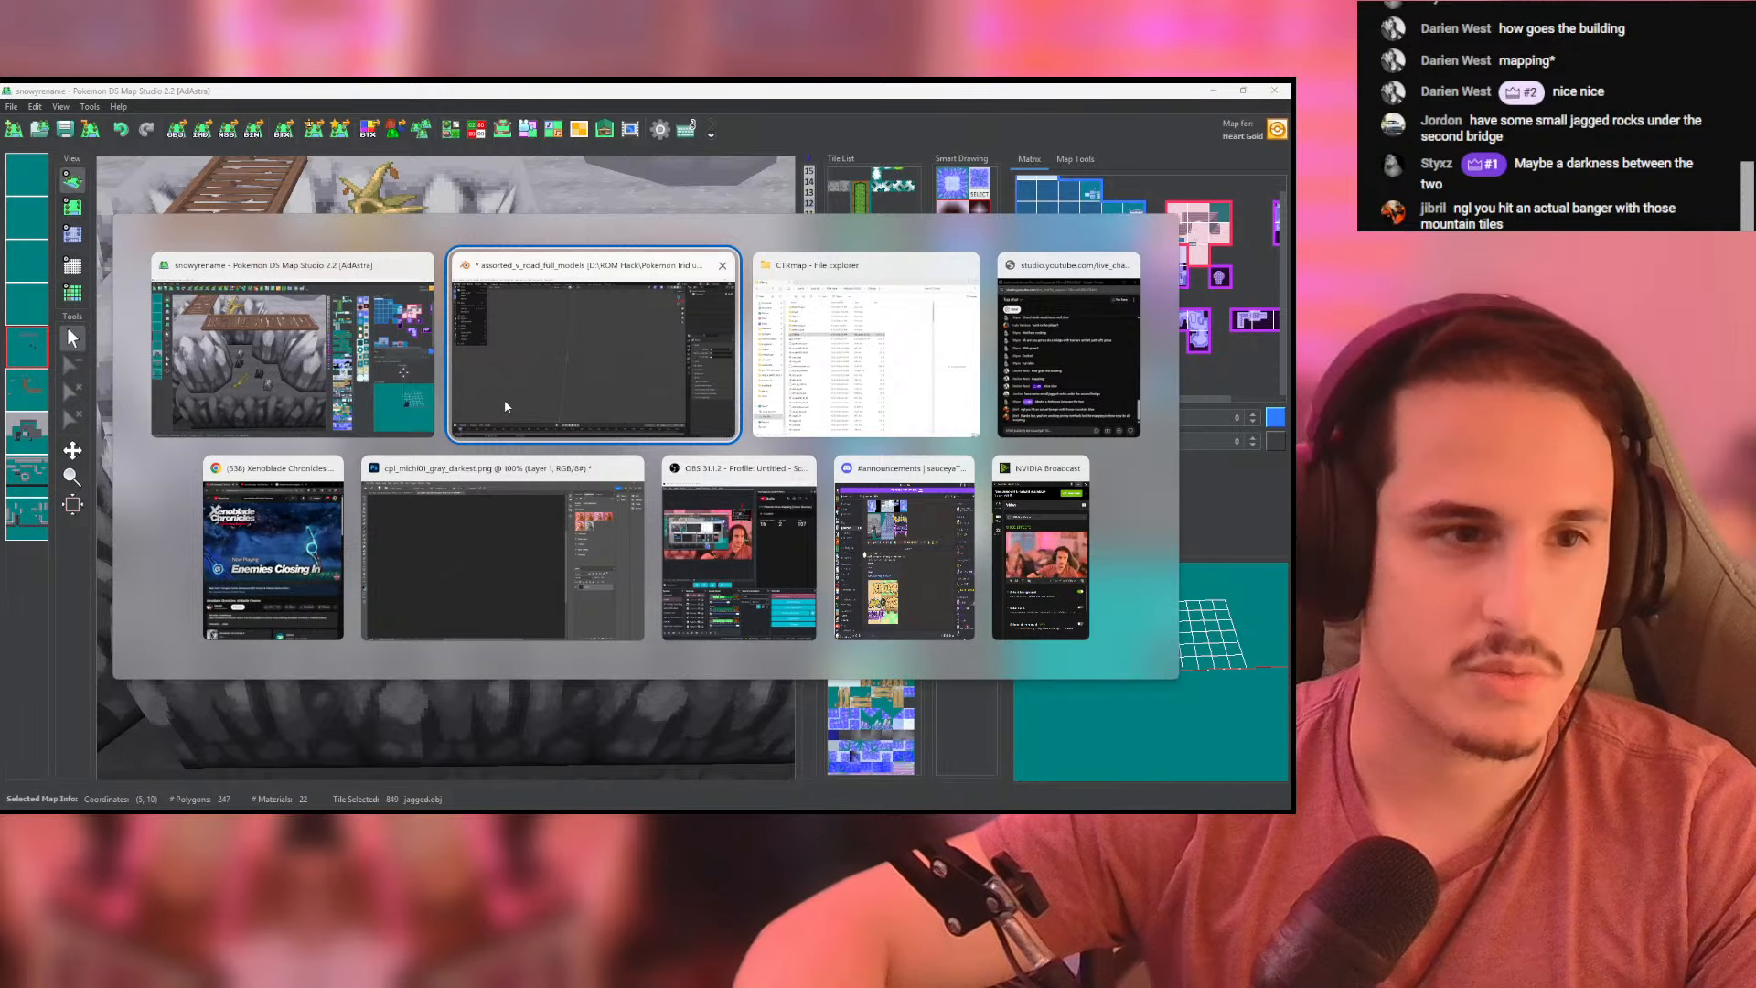
left_click(503, 398)
key("alt+Tab")
- Export the gray jagged rock tile as an OBJ file to the from Black 1 folder
left_click(451, 129)
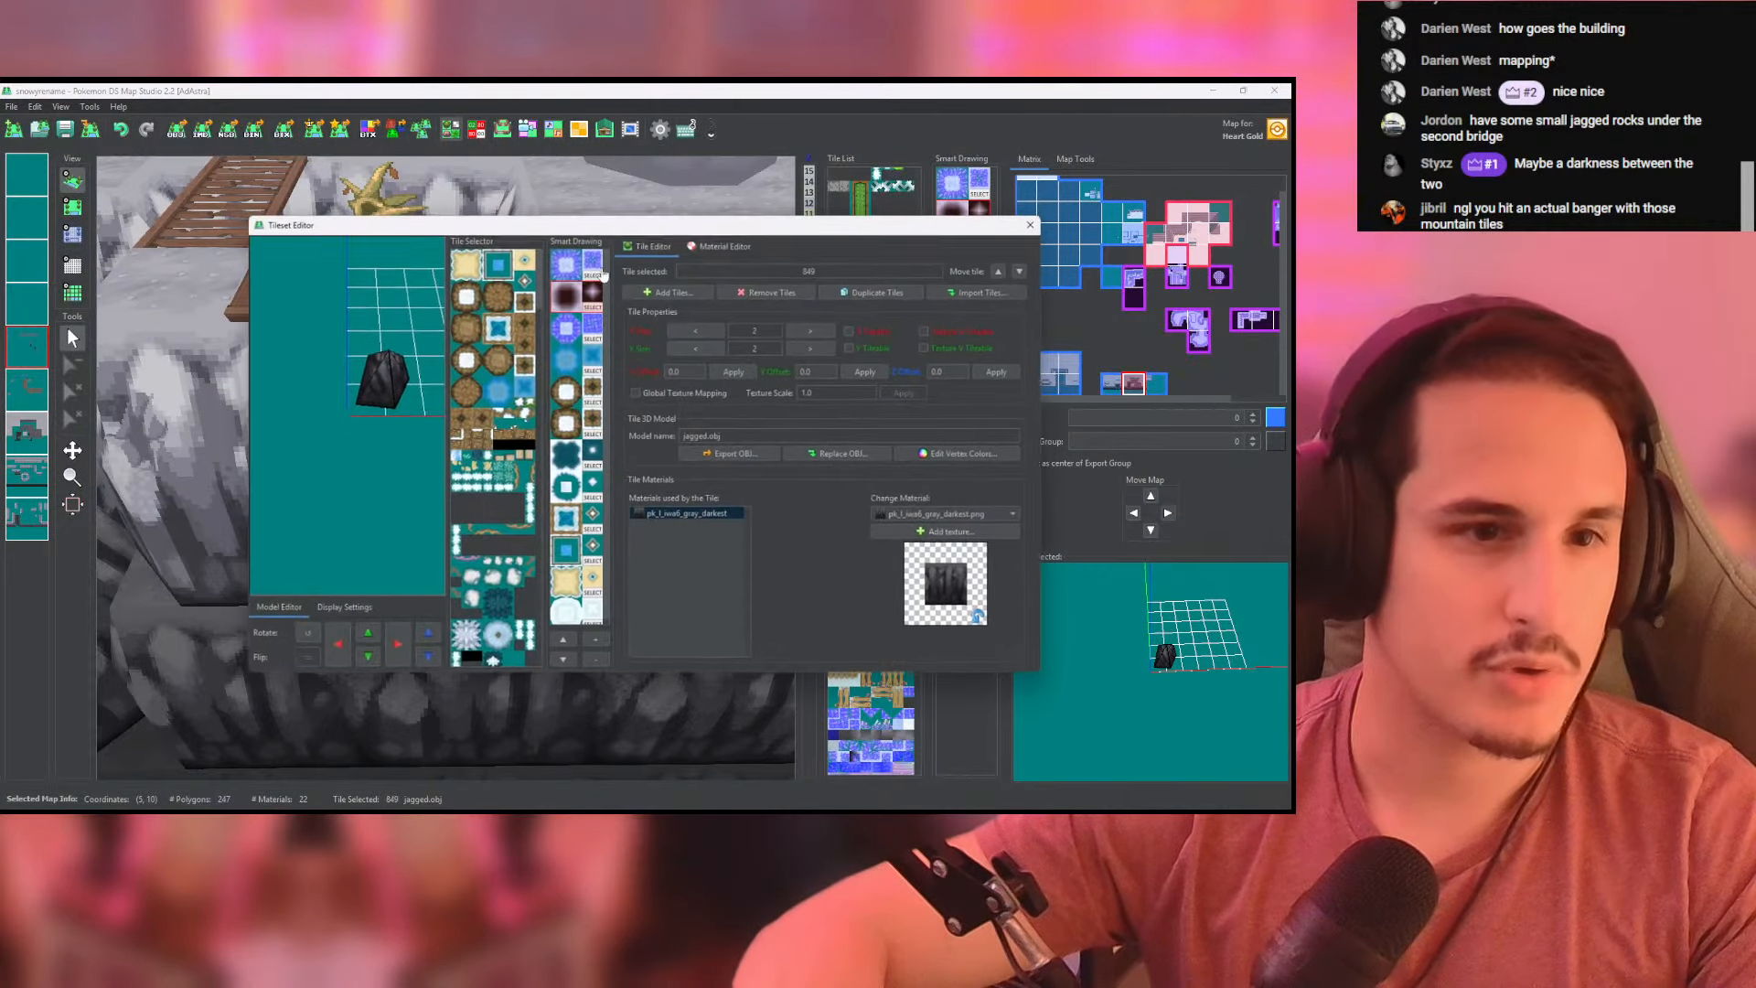
left_click_drag(569, 472, 570, 675)
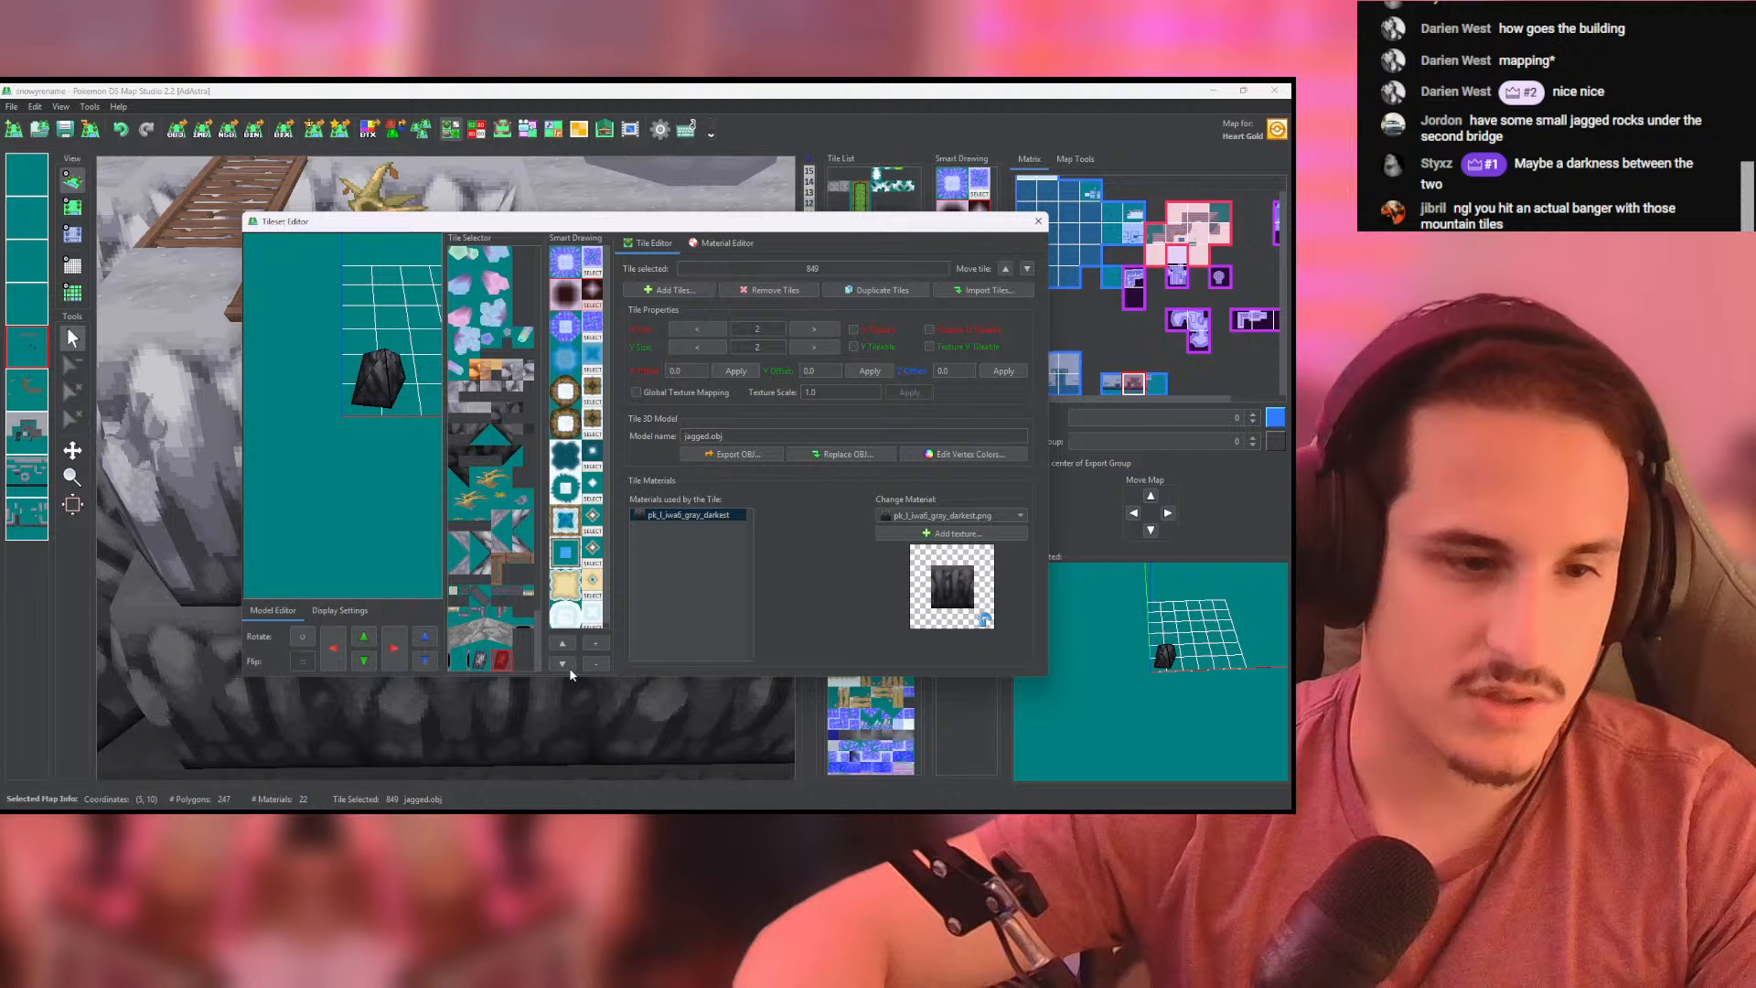
left_click(480, 662)
left_click(732, 453)
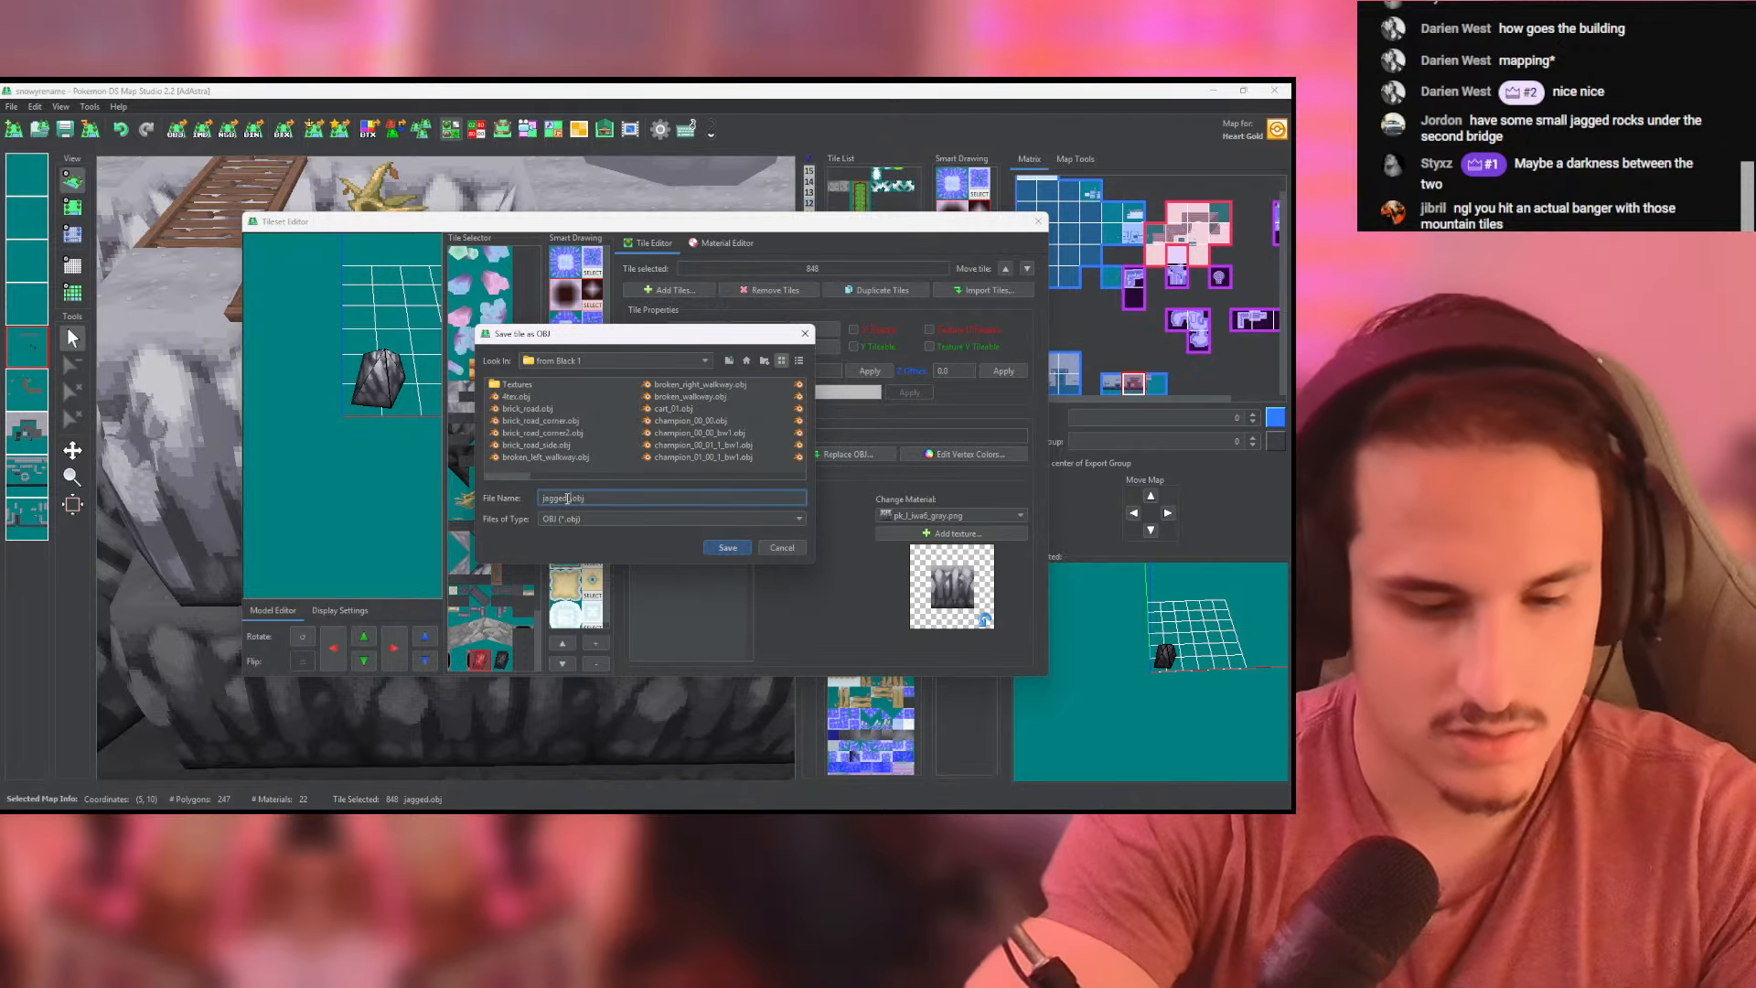
key("Return")
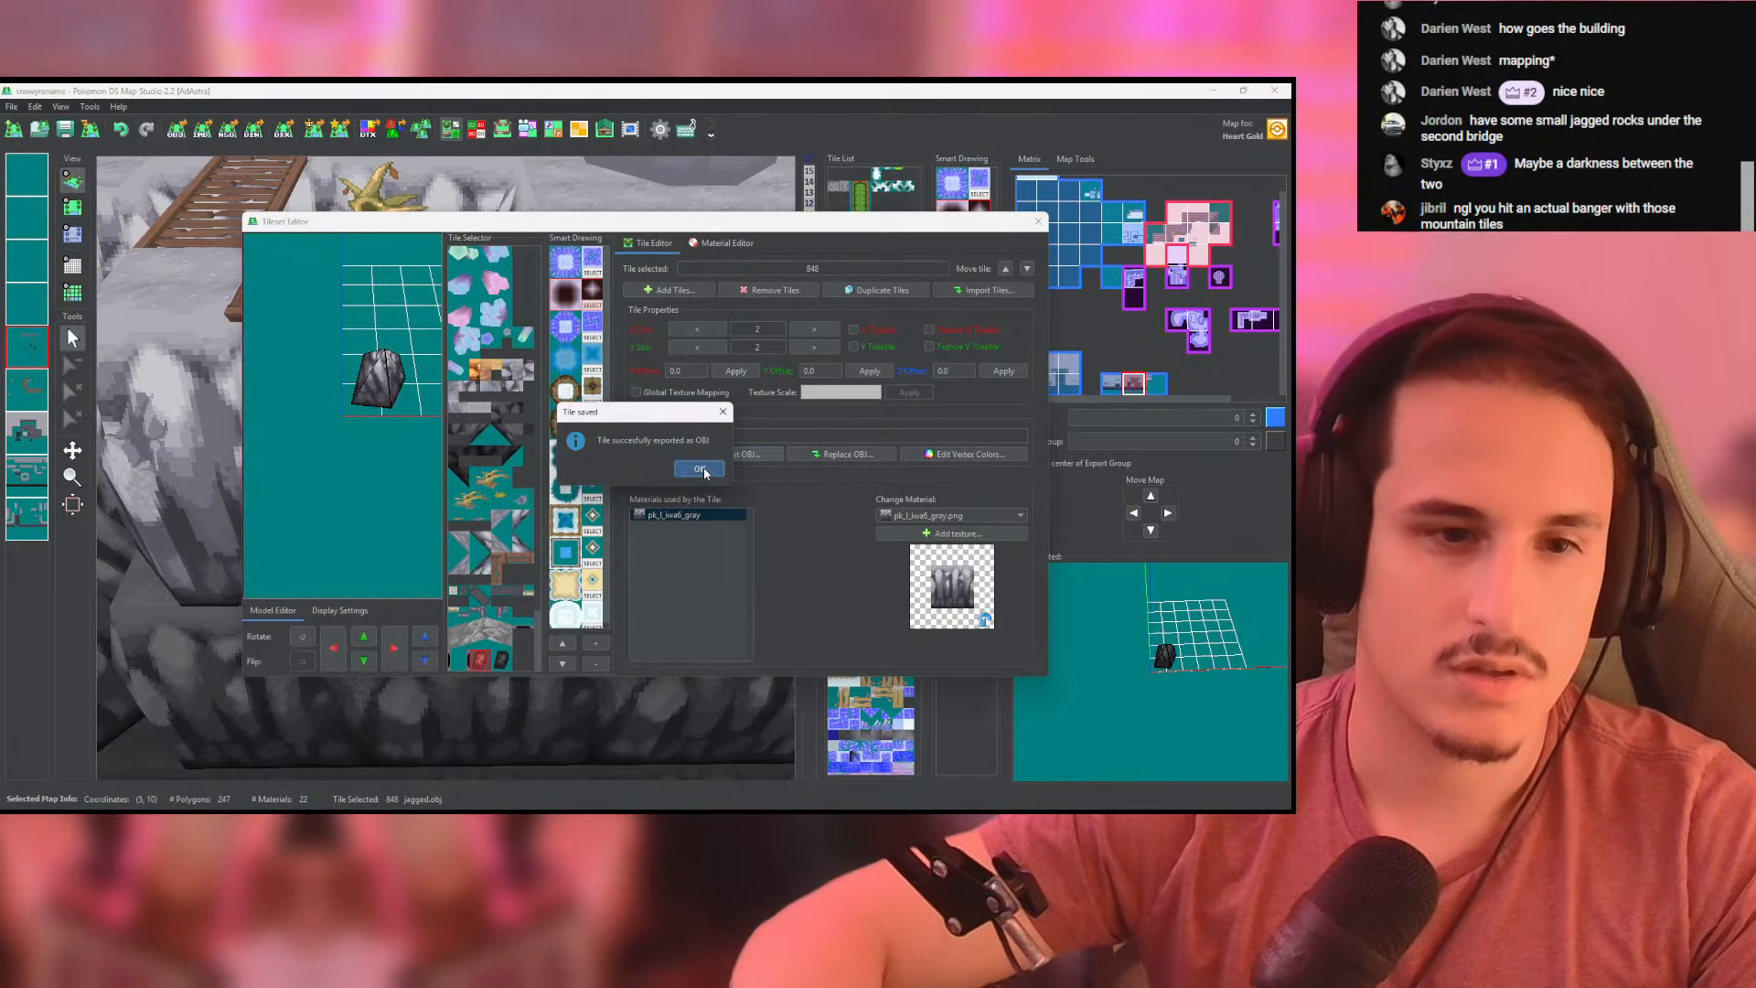
key("Return")
- Switch to Blender and import the exported jagged rock OBJ into the empty scene
key("alt+Tab")
left_click(29, 107)
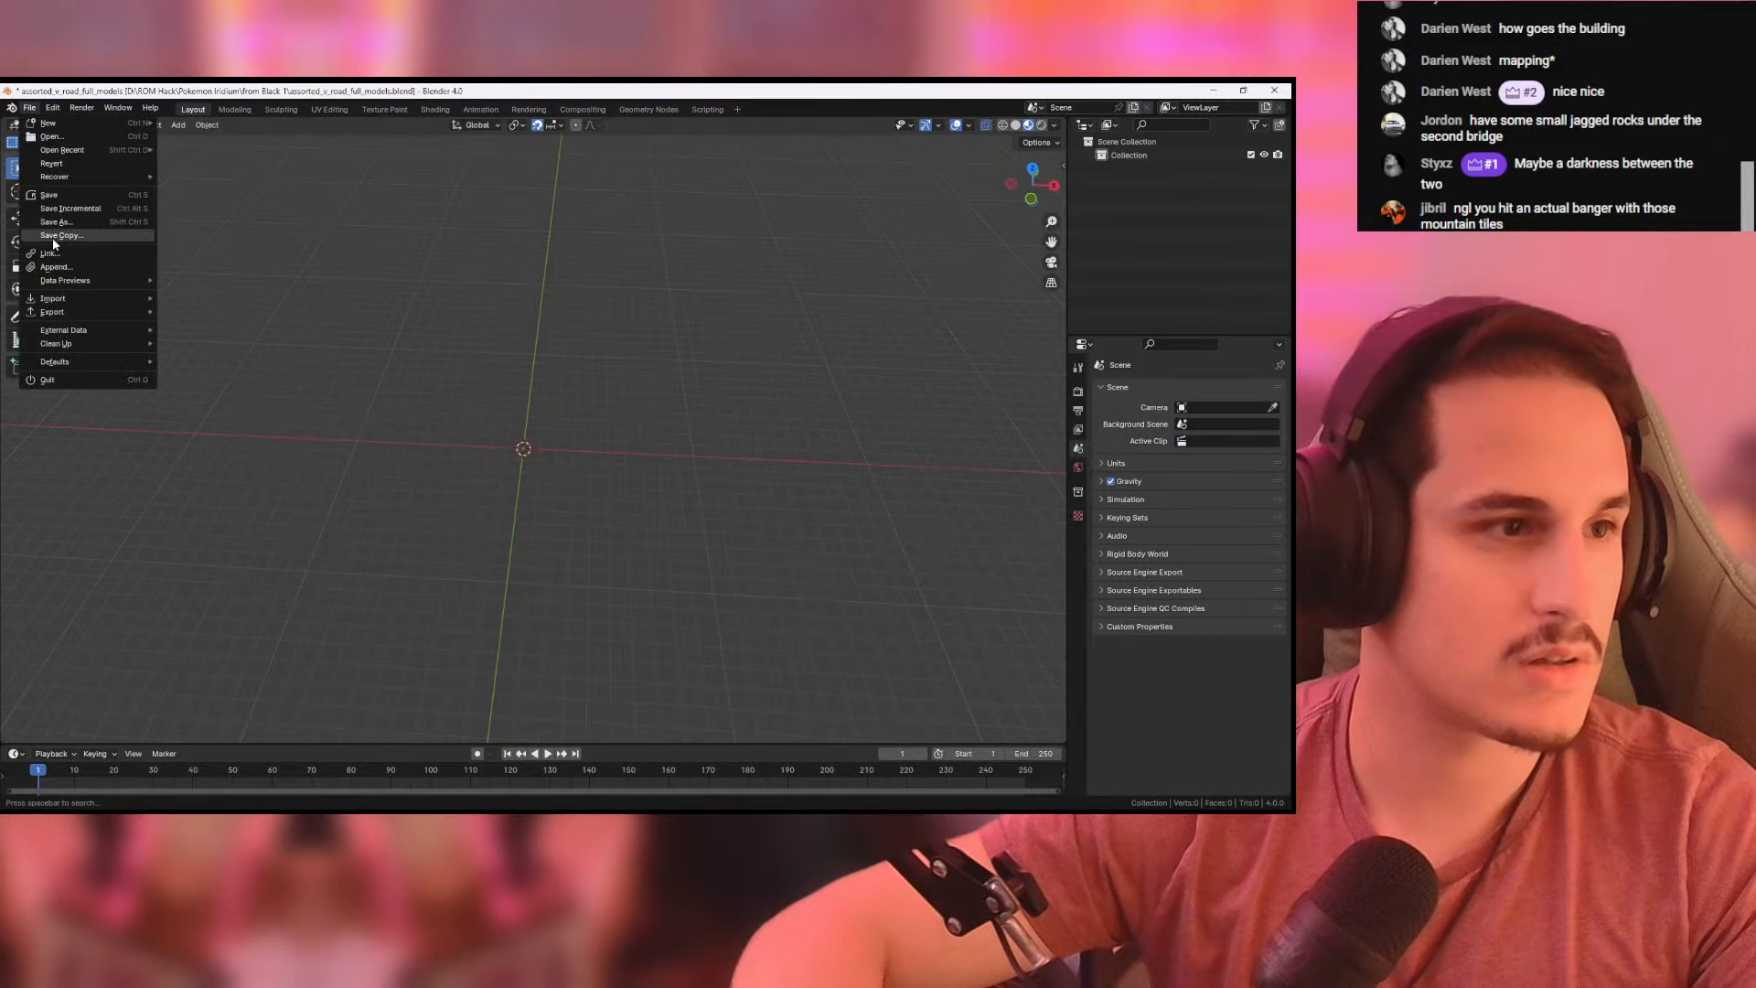
mouse_move(61, 301)
left_click(221, 357)
- Raise the rock's pointed tip 0.6 m along Z
key("Tab")
key("g")
key("z")
middle_click_drag(780, 424, 727, 416)
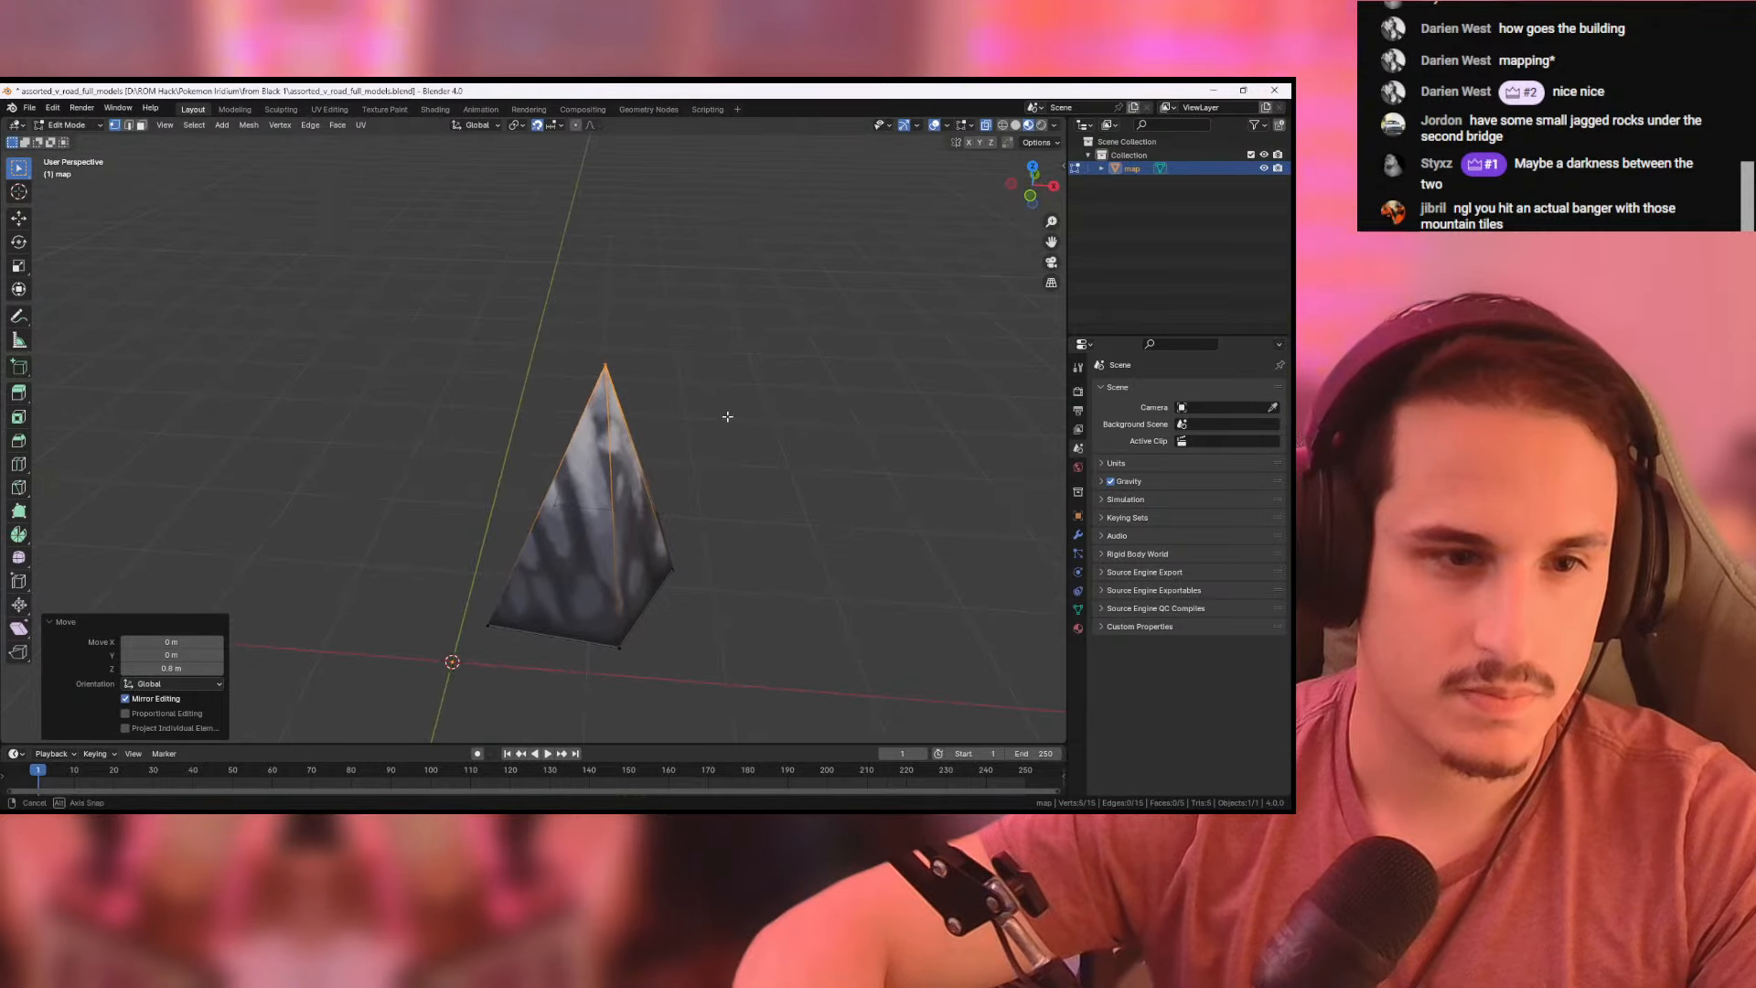
- From the top view, shift the rock's tip off centre by -0.4 m along X and slightly along negative Y
left_click(1032, 169)
key("g")
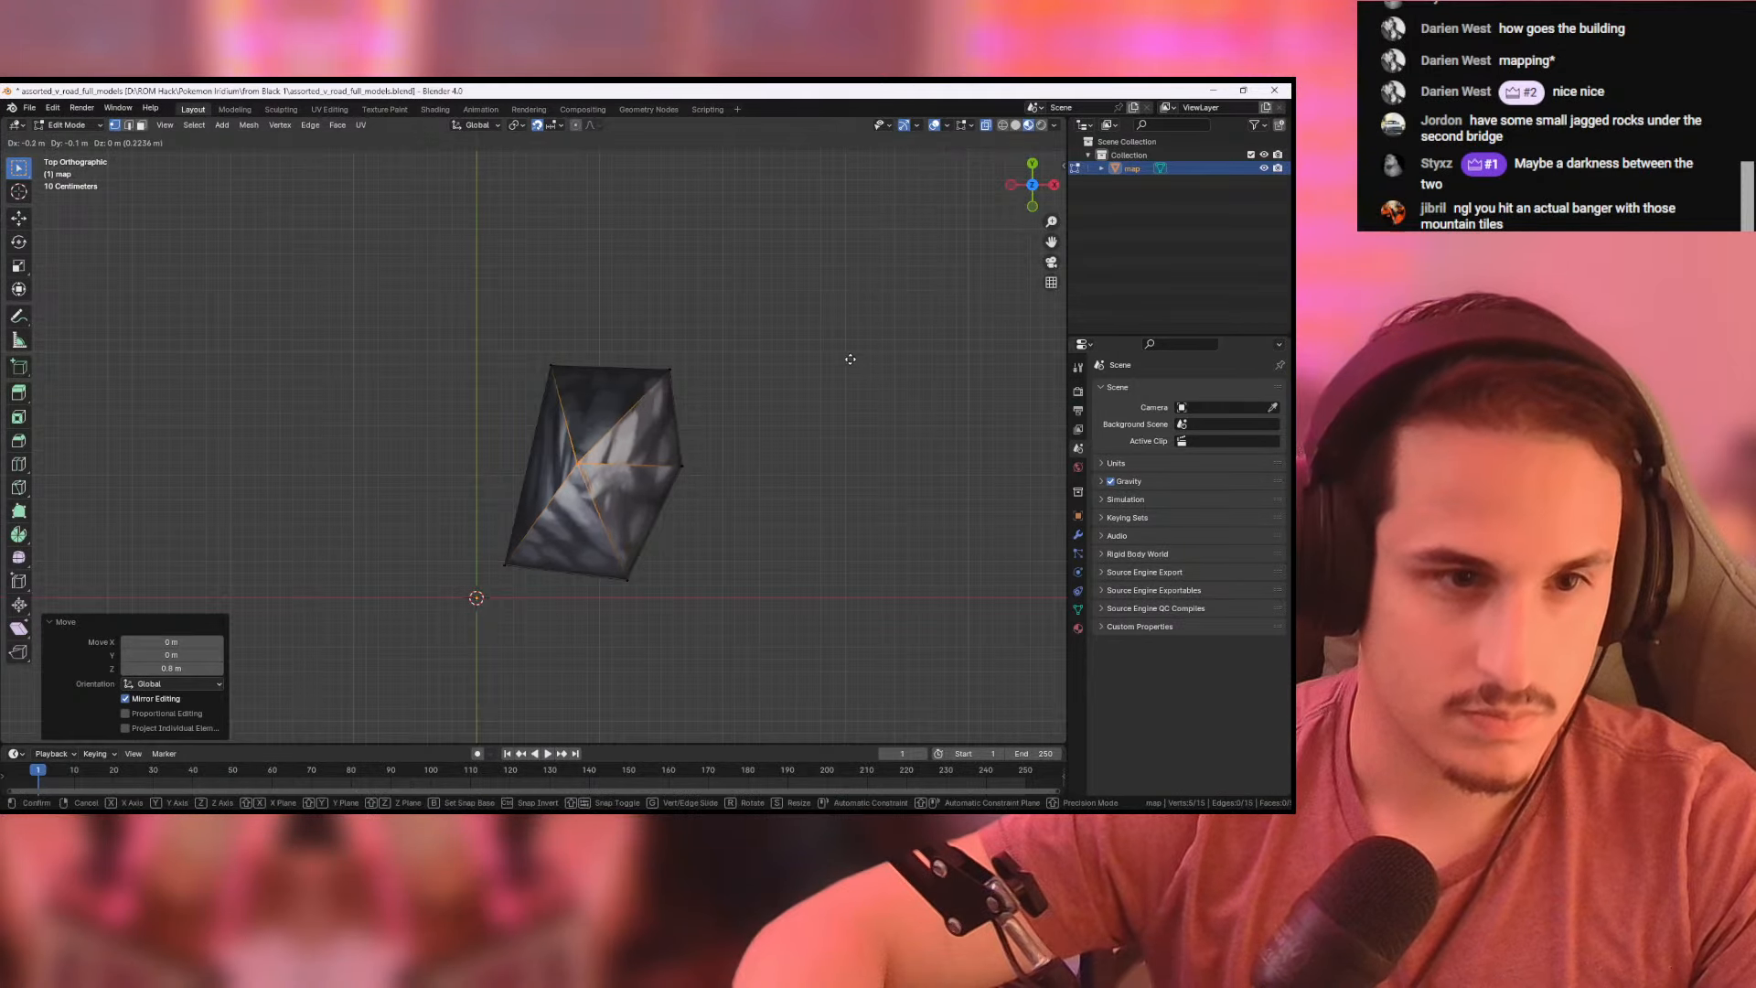
left_click(824, 358)
middle_click_drag(796, 294, 742, 258)
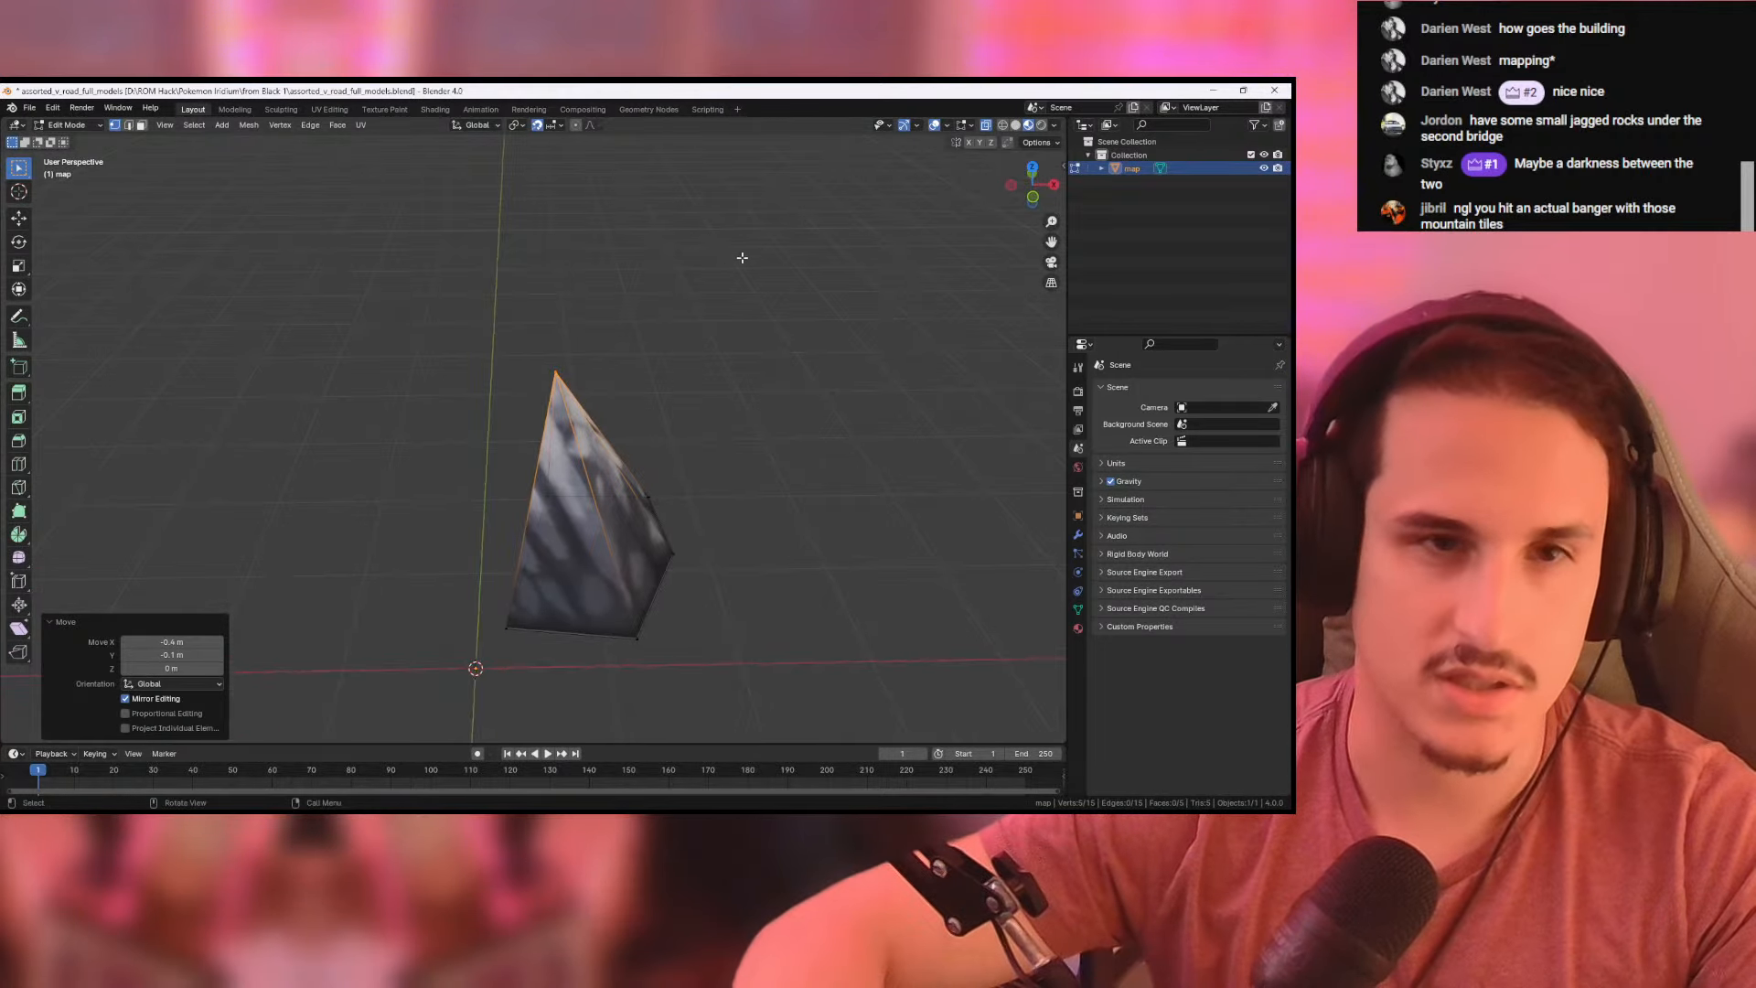
- Open the UV Editing workspace and select the rock's side faces to show their UVs with the gray rock wall texture
left_click(360, 125)
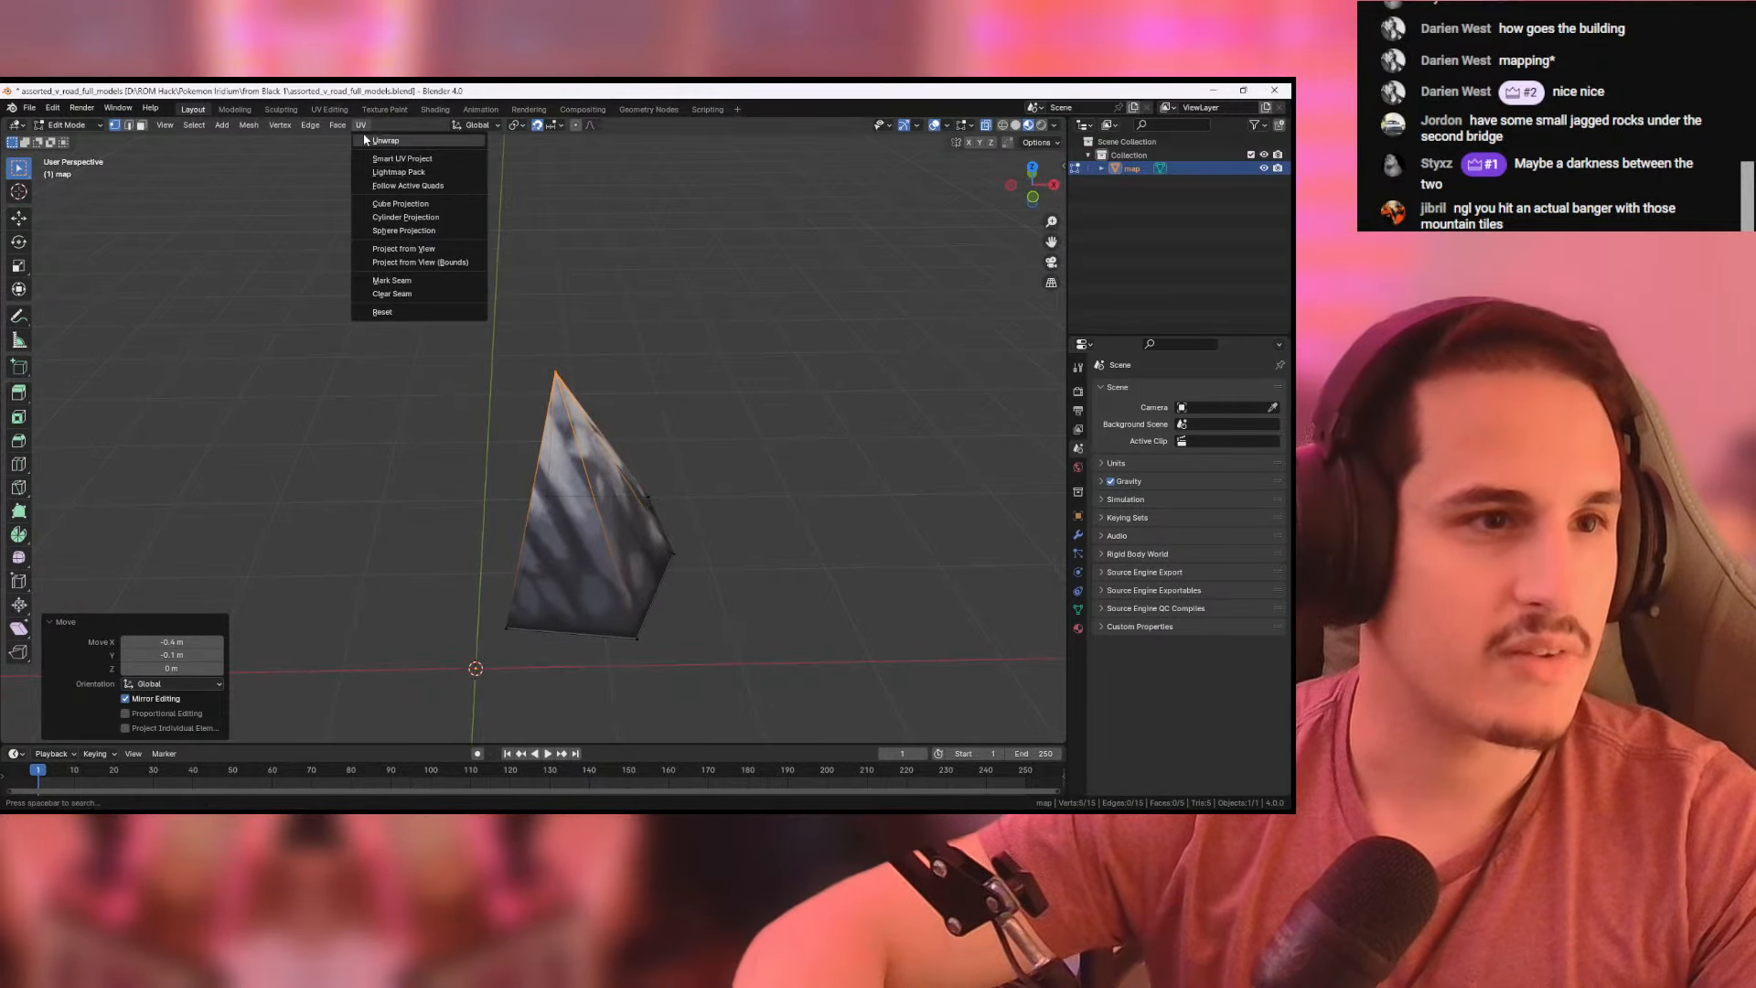
left_click(538, 214)
left_click(329, 108)
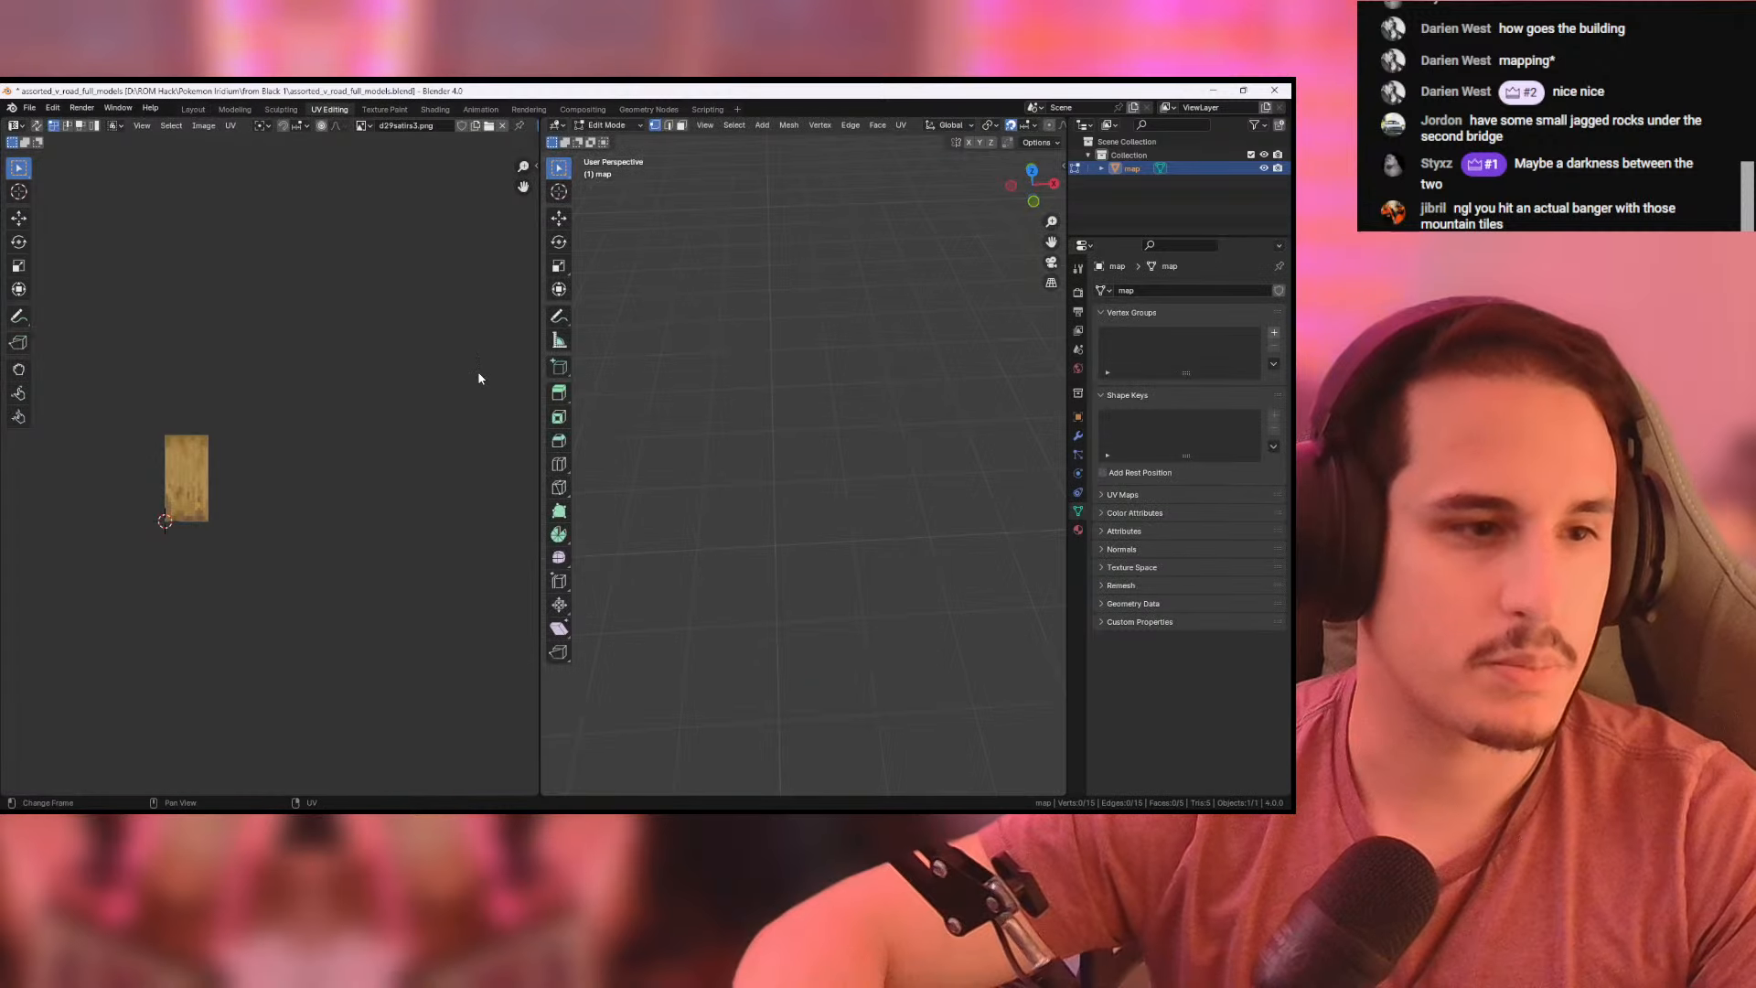
scroll(796, 419, "up", 15)
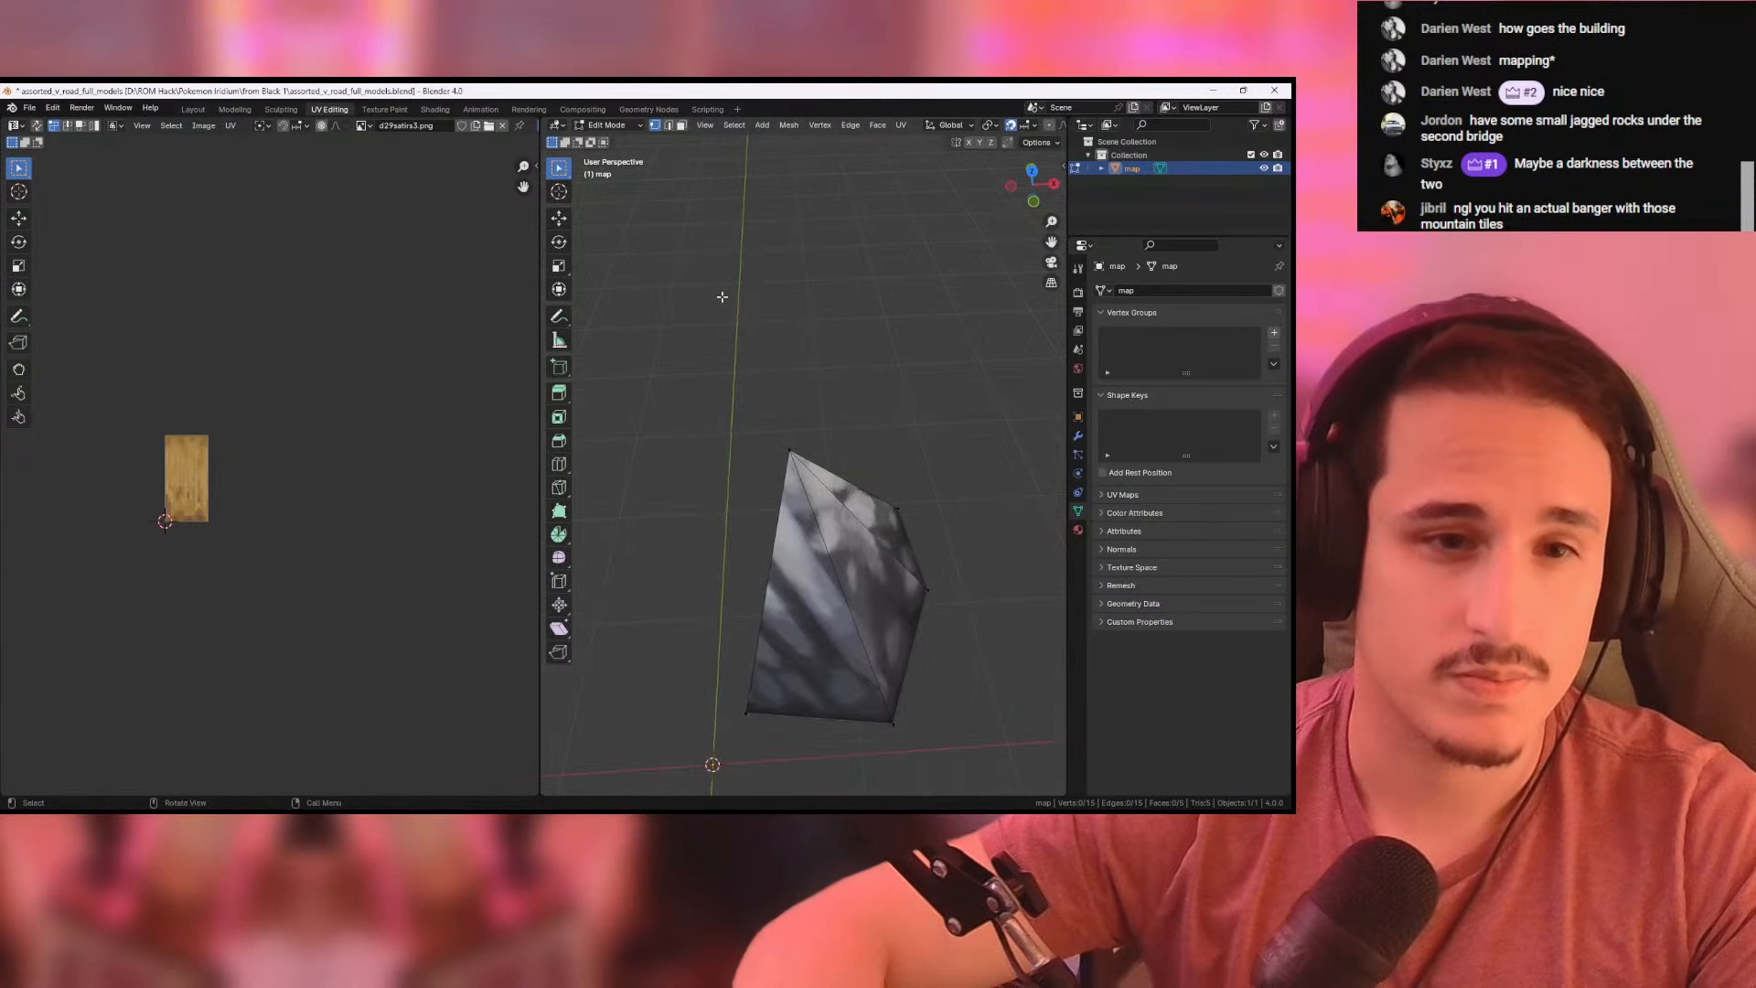
left_click_drag(665, 304, 1011, 729)
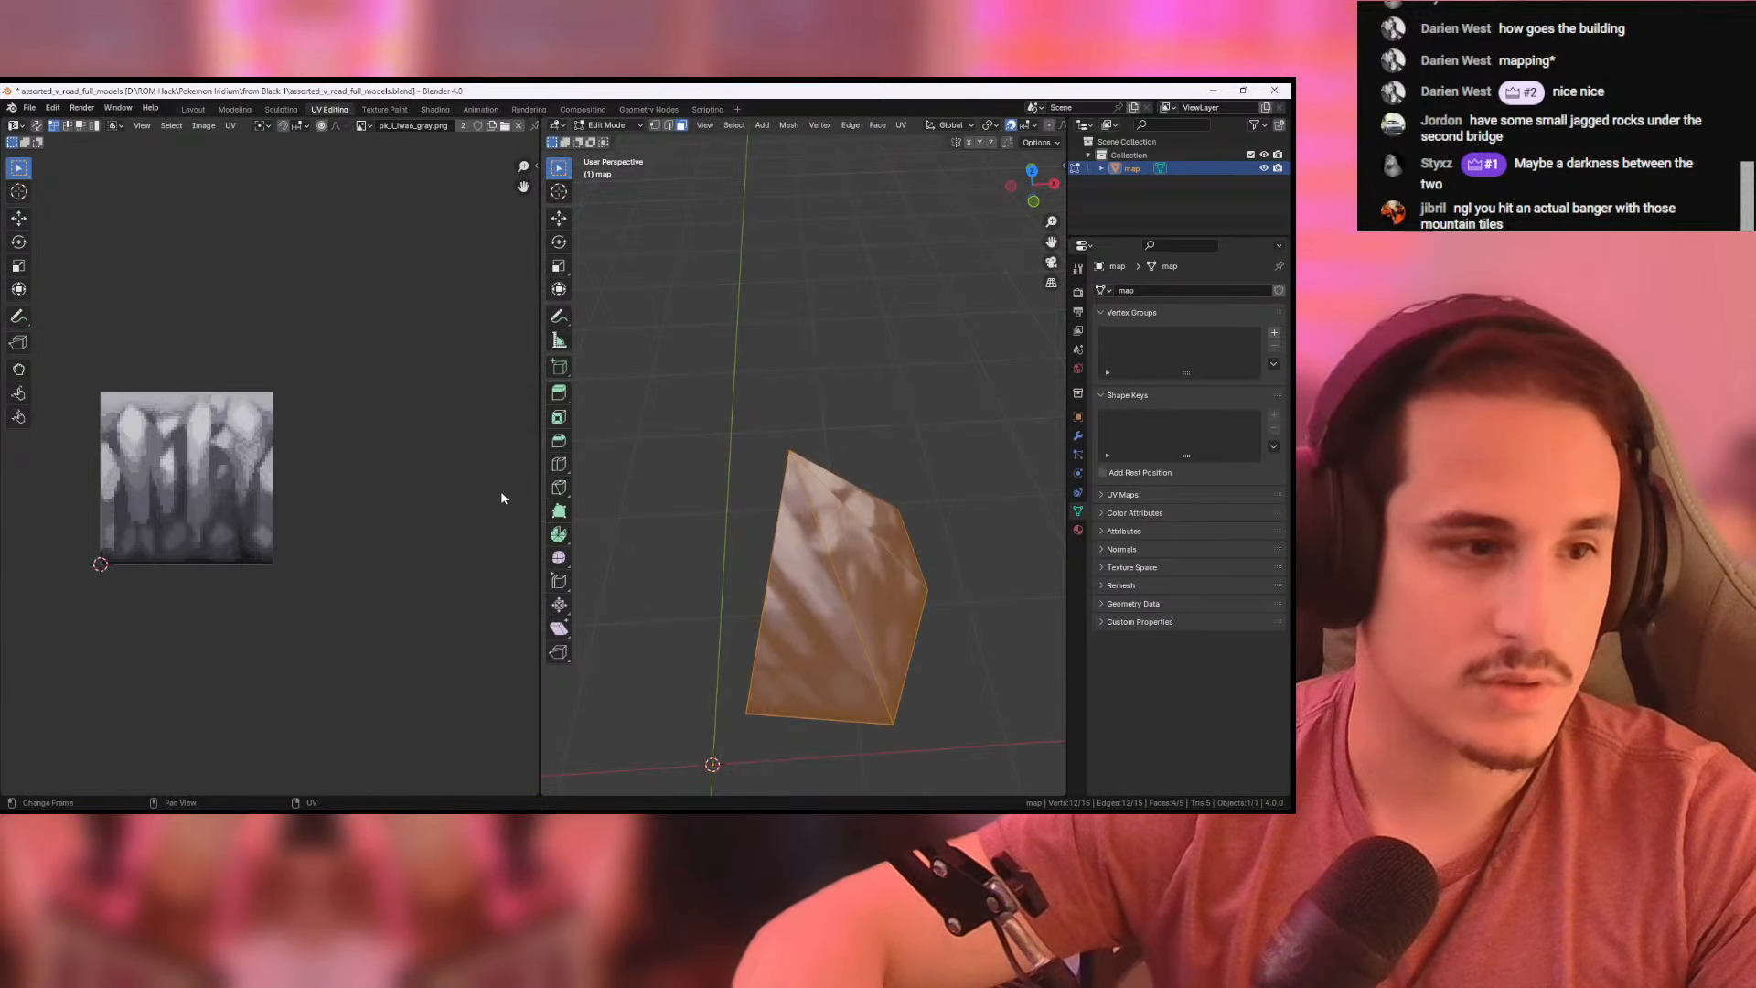
scroll(344, 461, "down", 13)
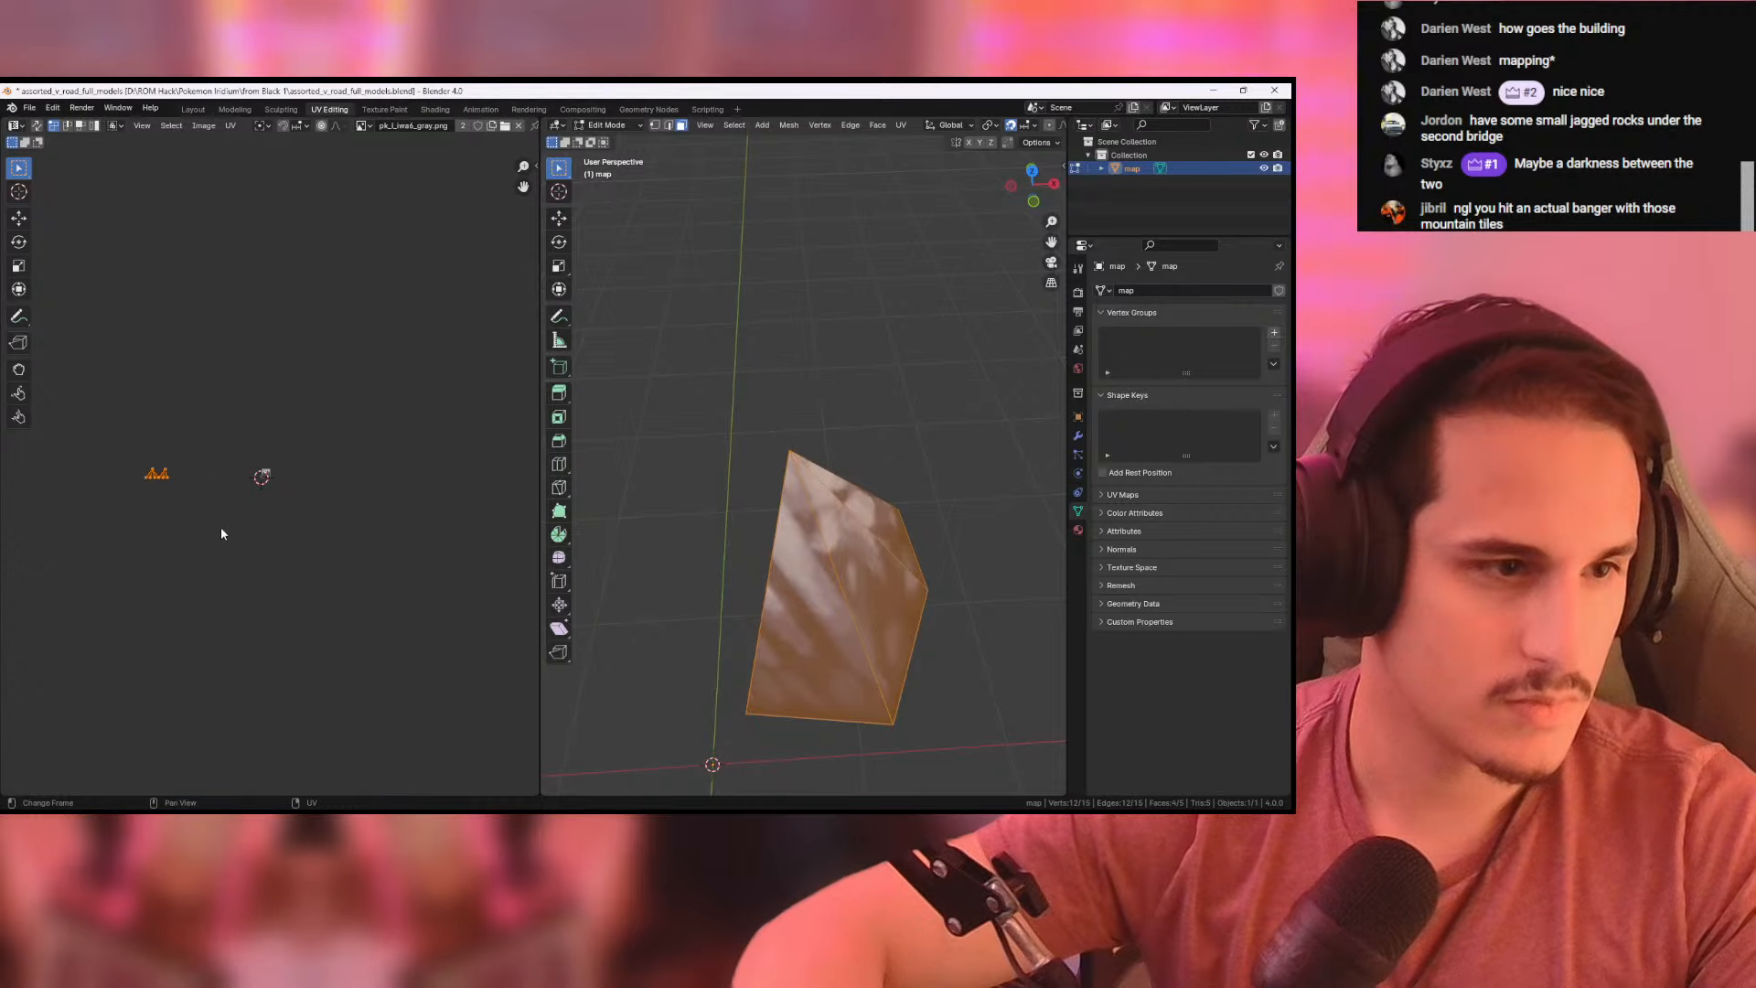
- Move the selected faces' UVs along X onto the gray rock wall texture
key("g")
key("x")
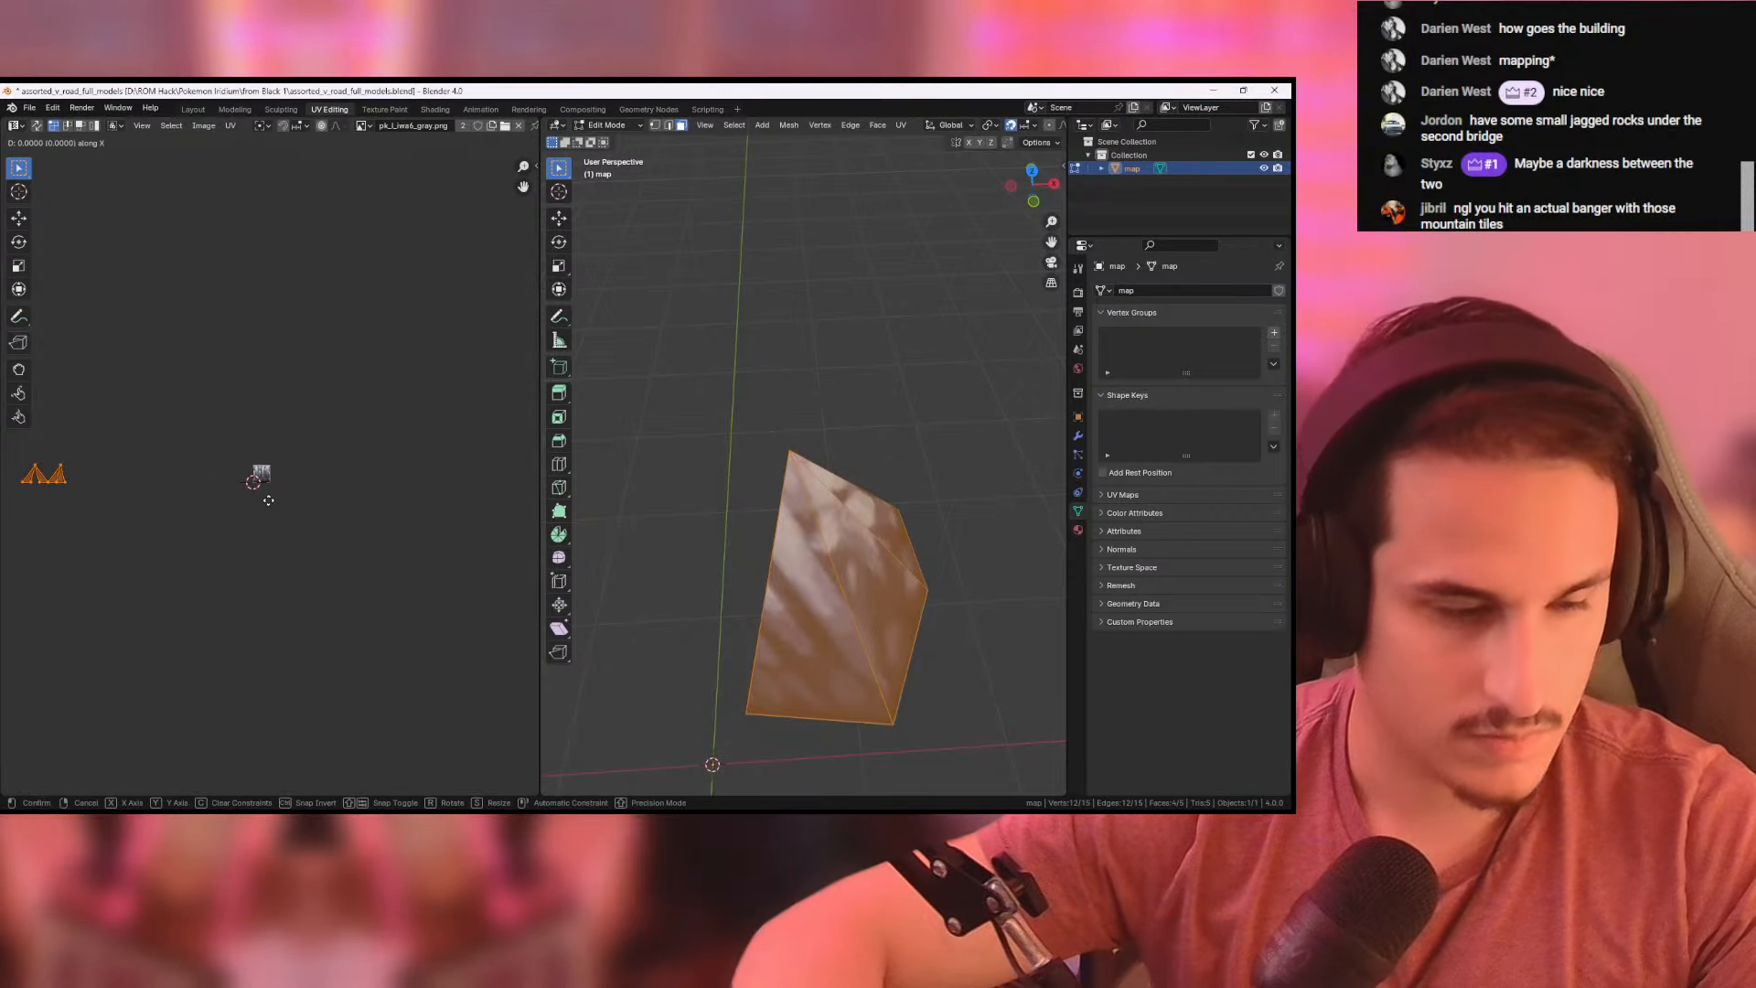
left_click(482, 491)
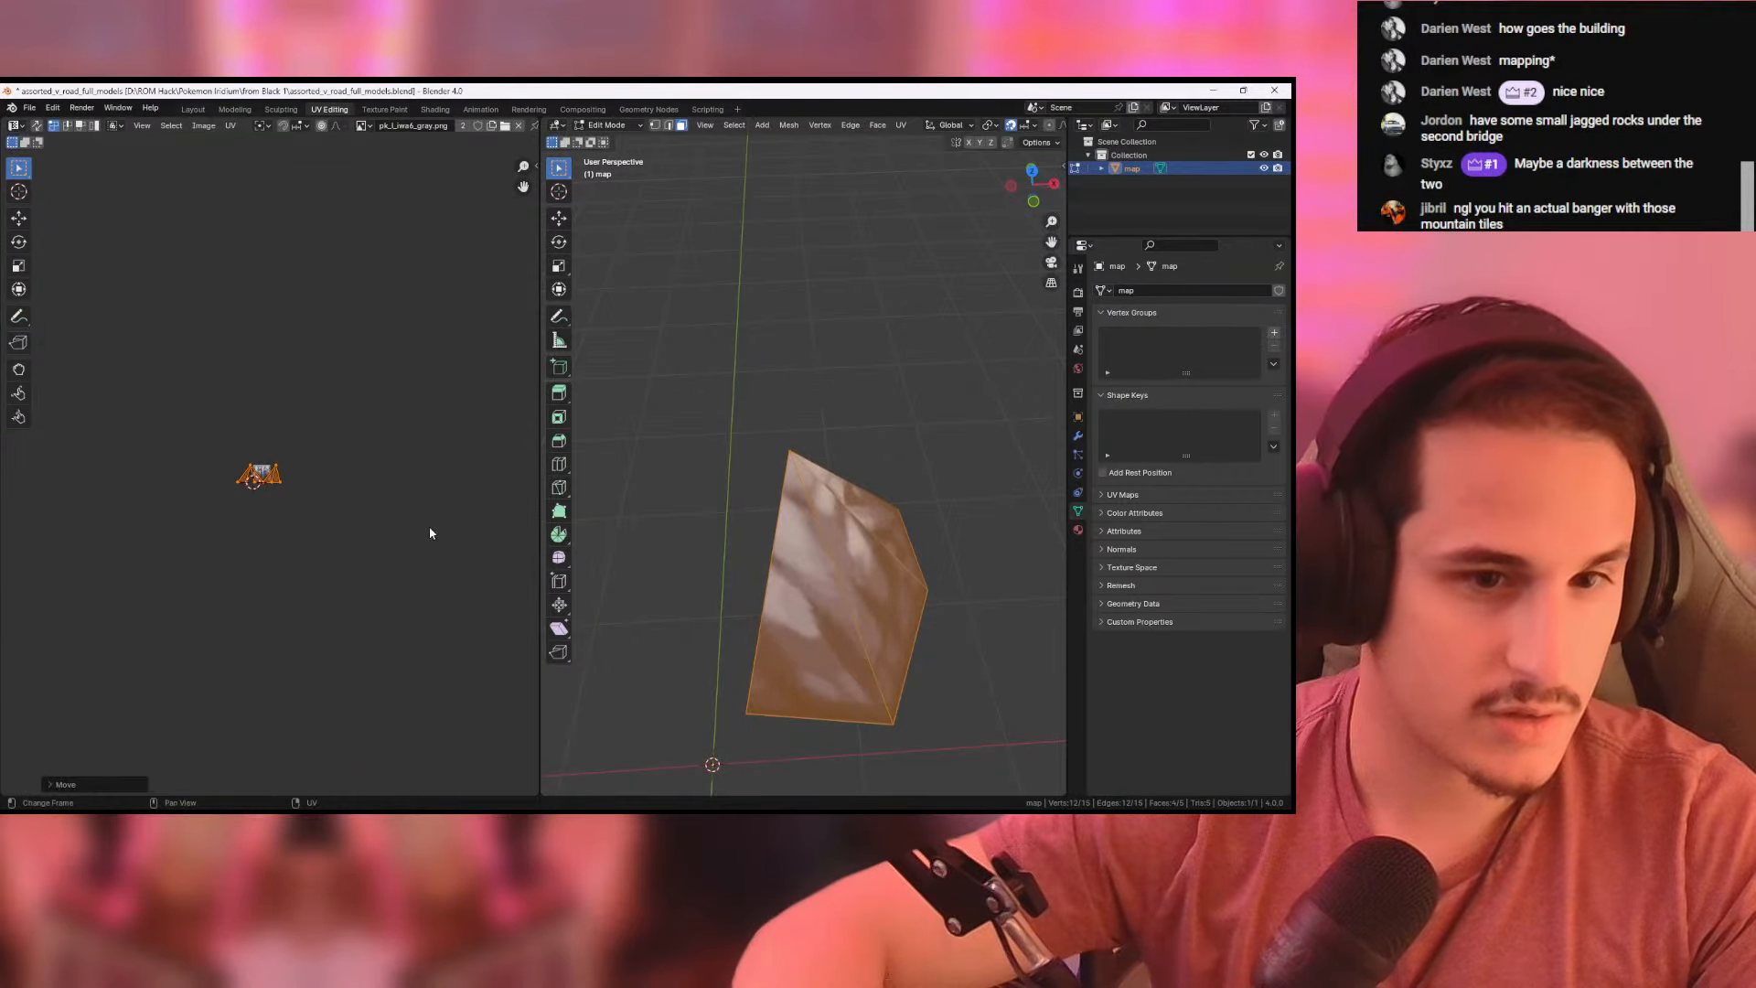
scroll(417, 525, "up", 8)
scroll(368, 530, "up", 1)
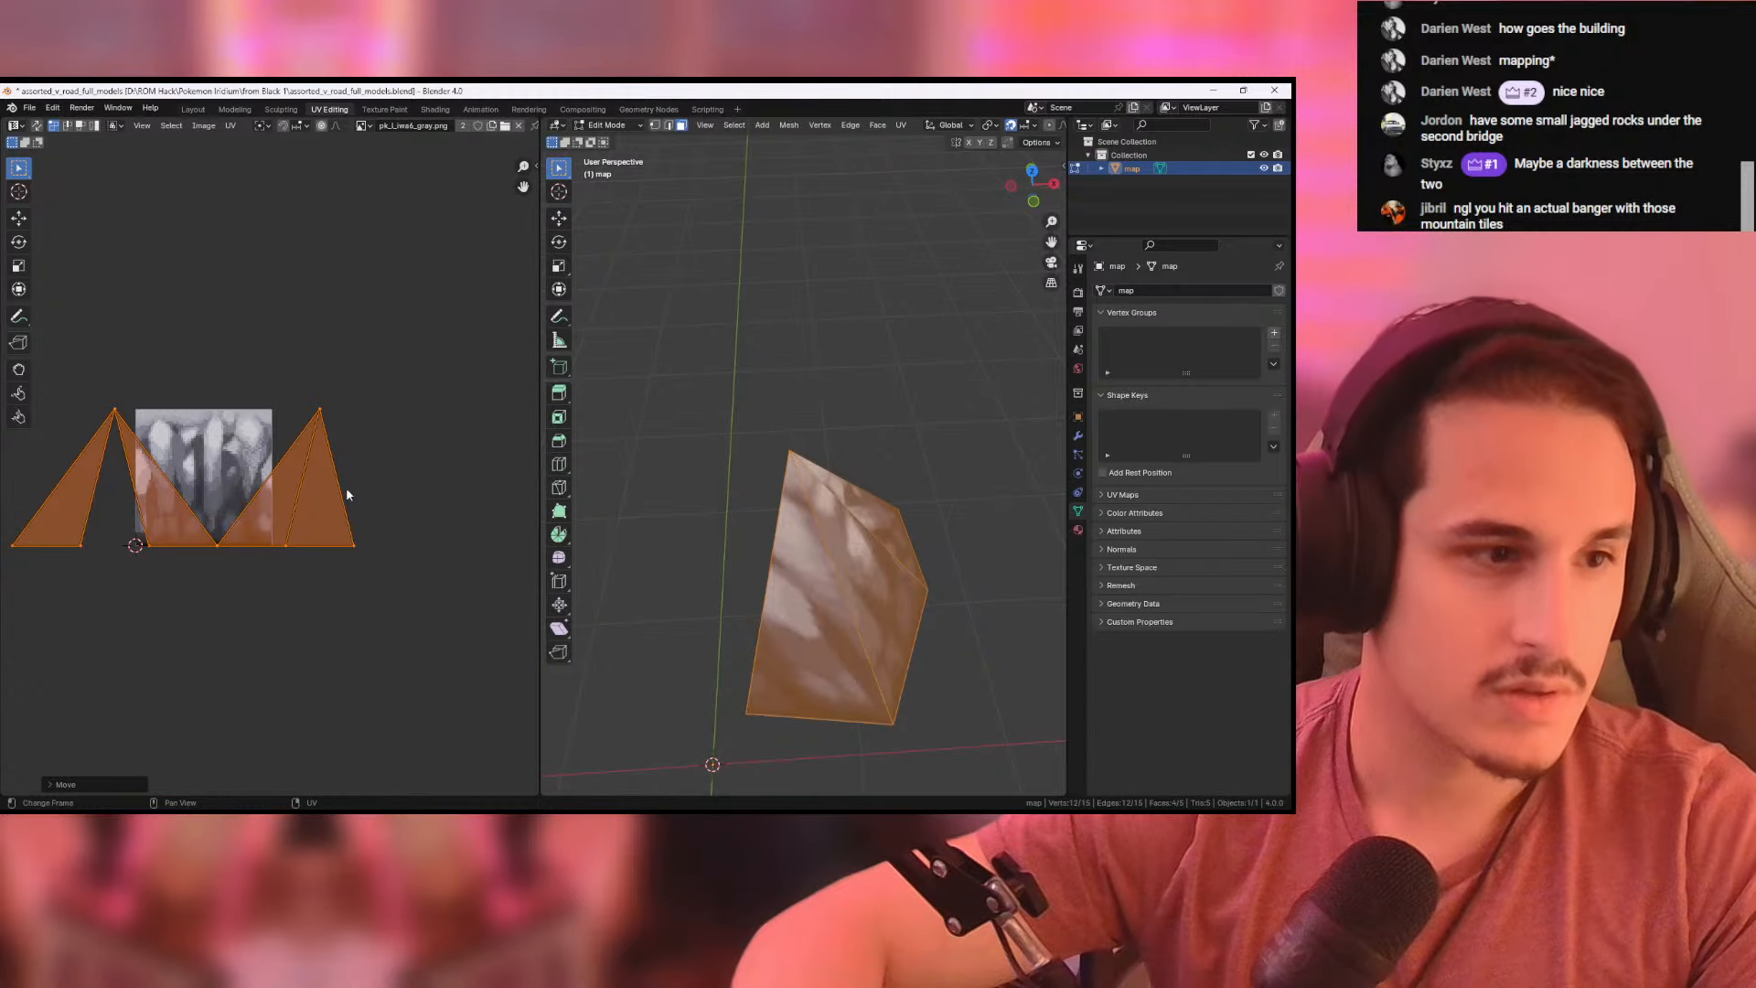
- Lower the tip points of the UV triangles slightly below the texture's upper edge
left_click_drag(67, 360, 360, 450)
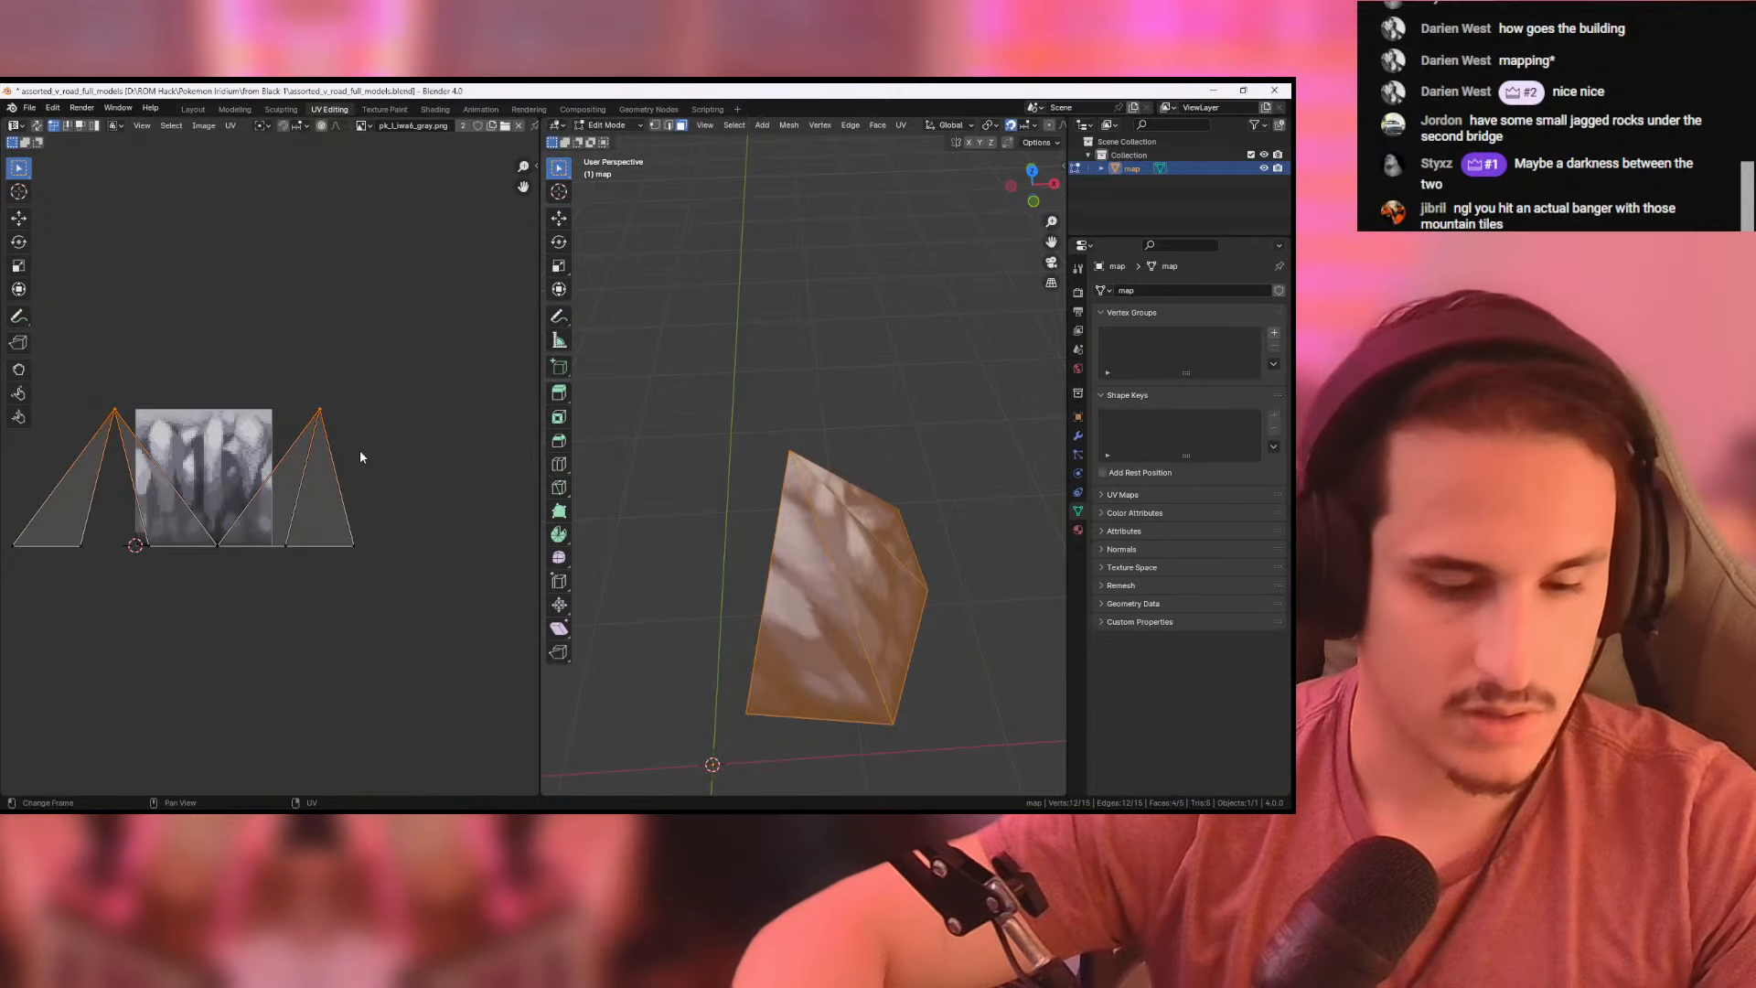
key("g")
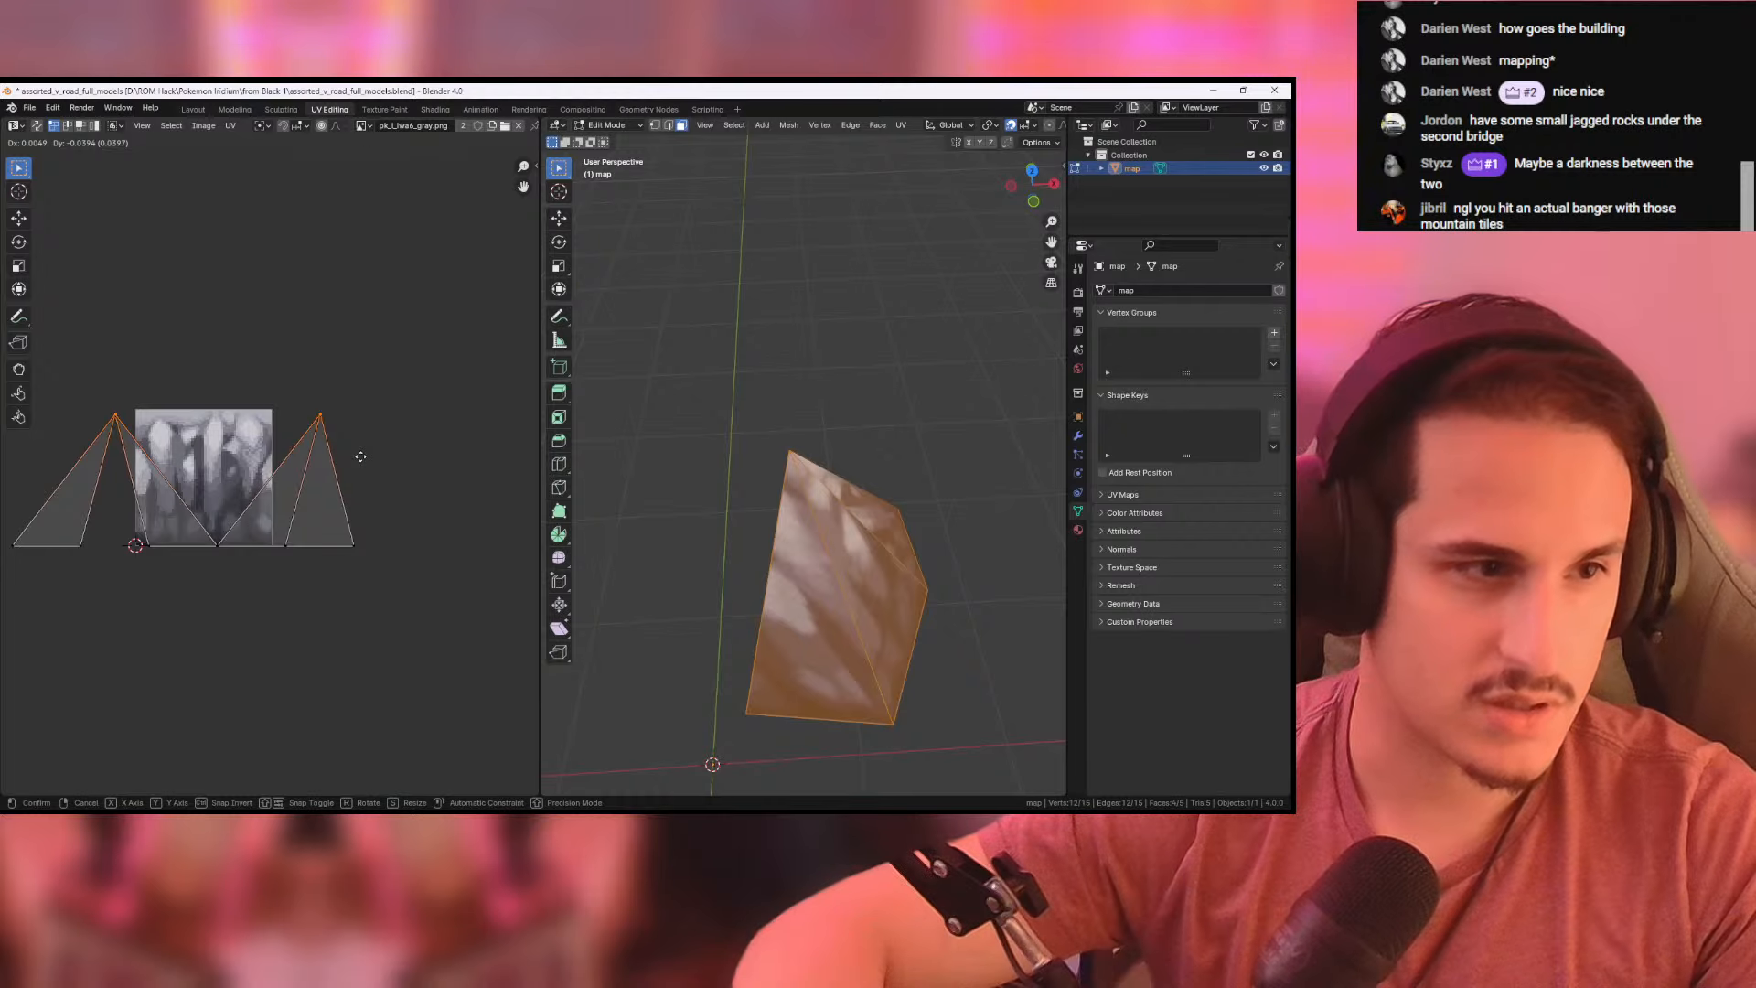
left_click(360, 457)
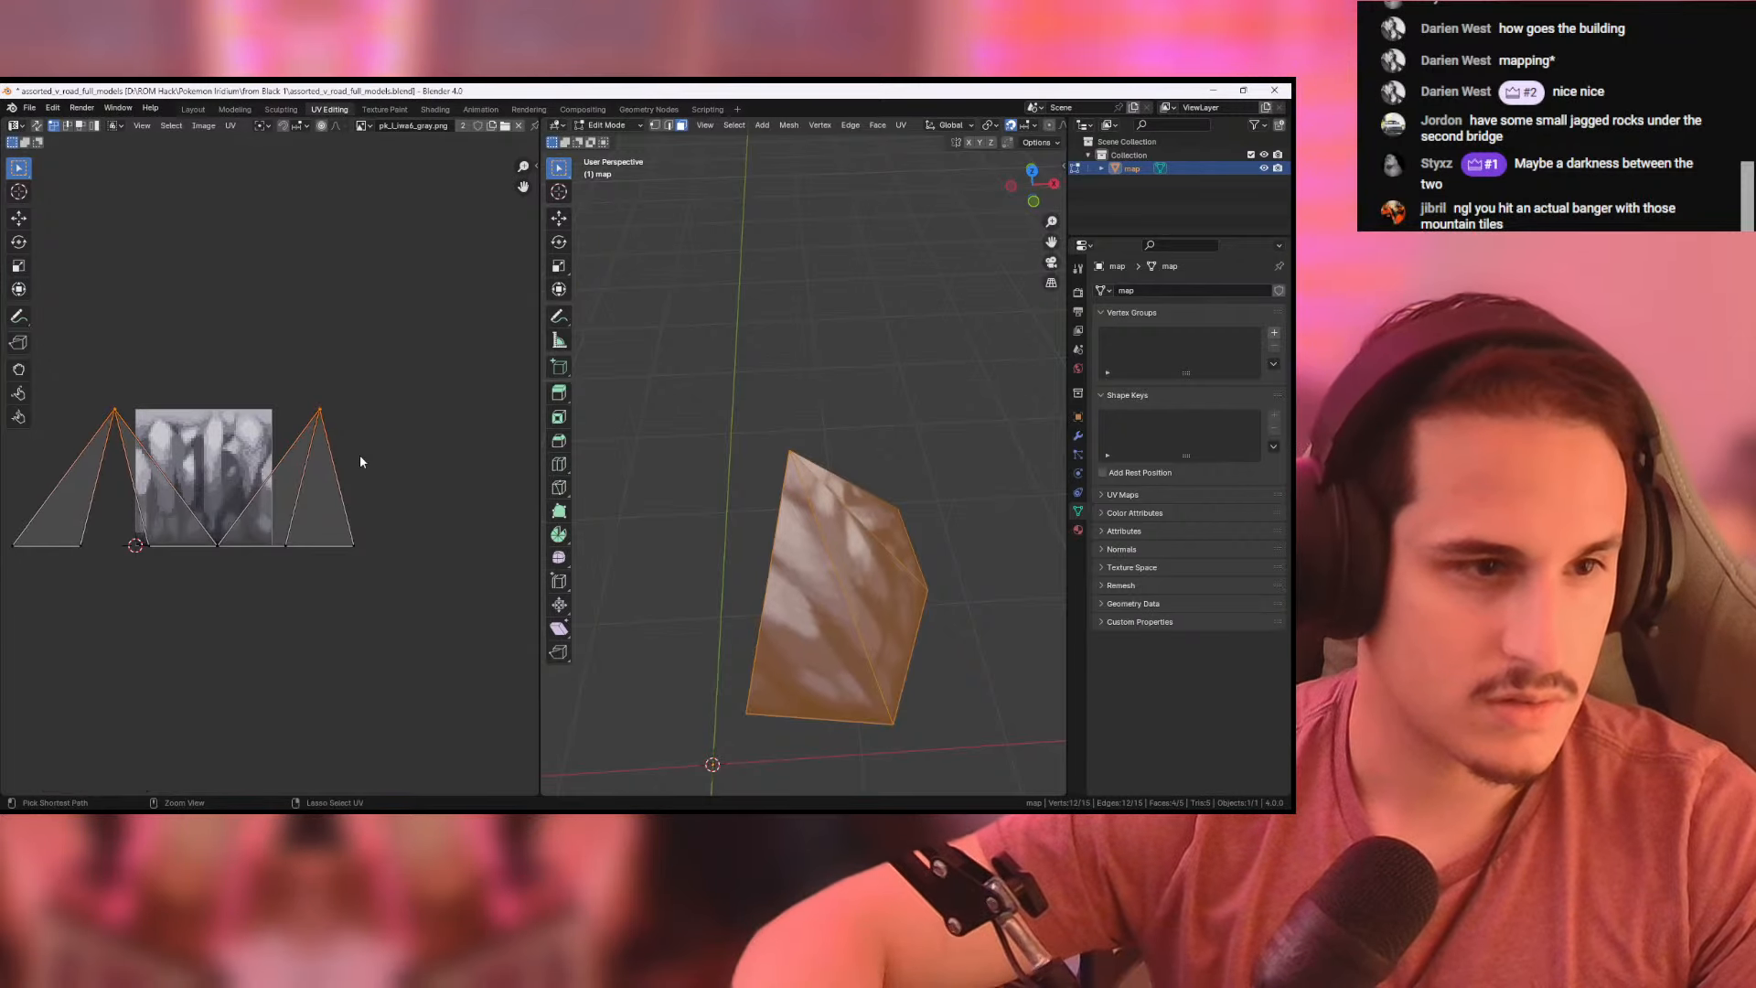
- Scale the base points of the UV triangles to about 0.92 along X
left_click_drag(2, 515, 419, 567)
key("g")
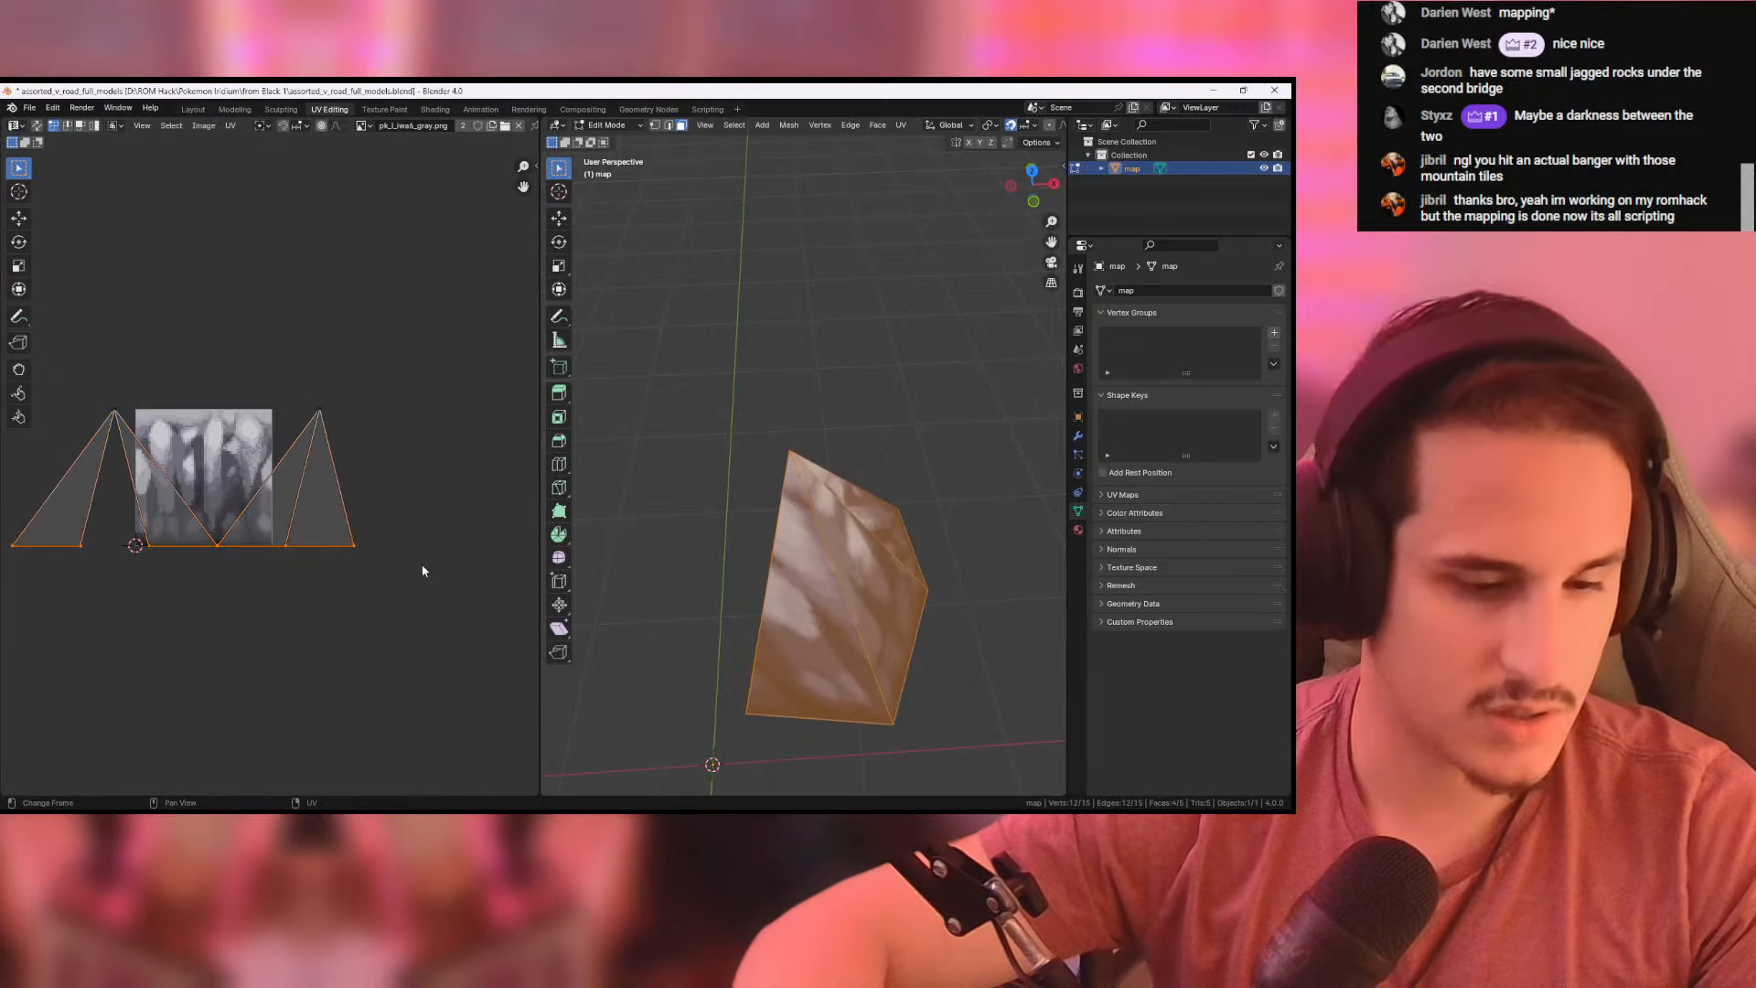
key("x")
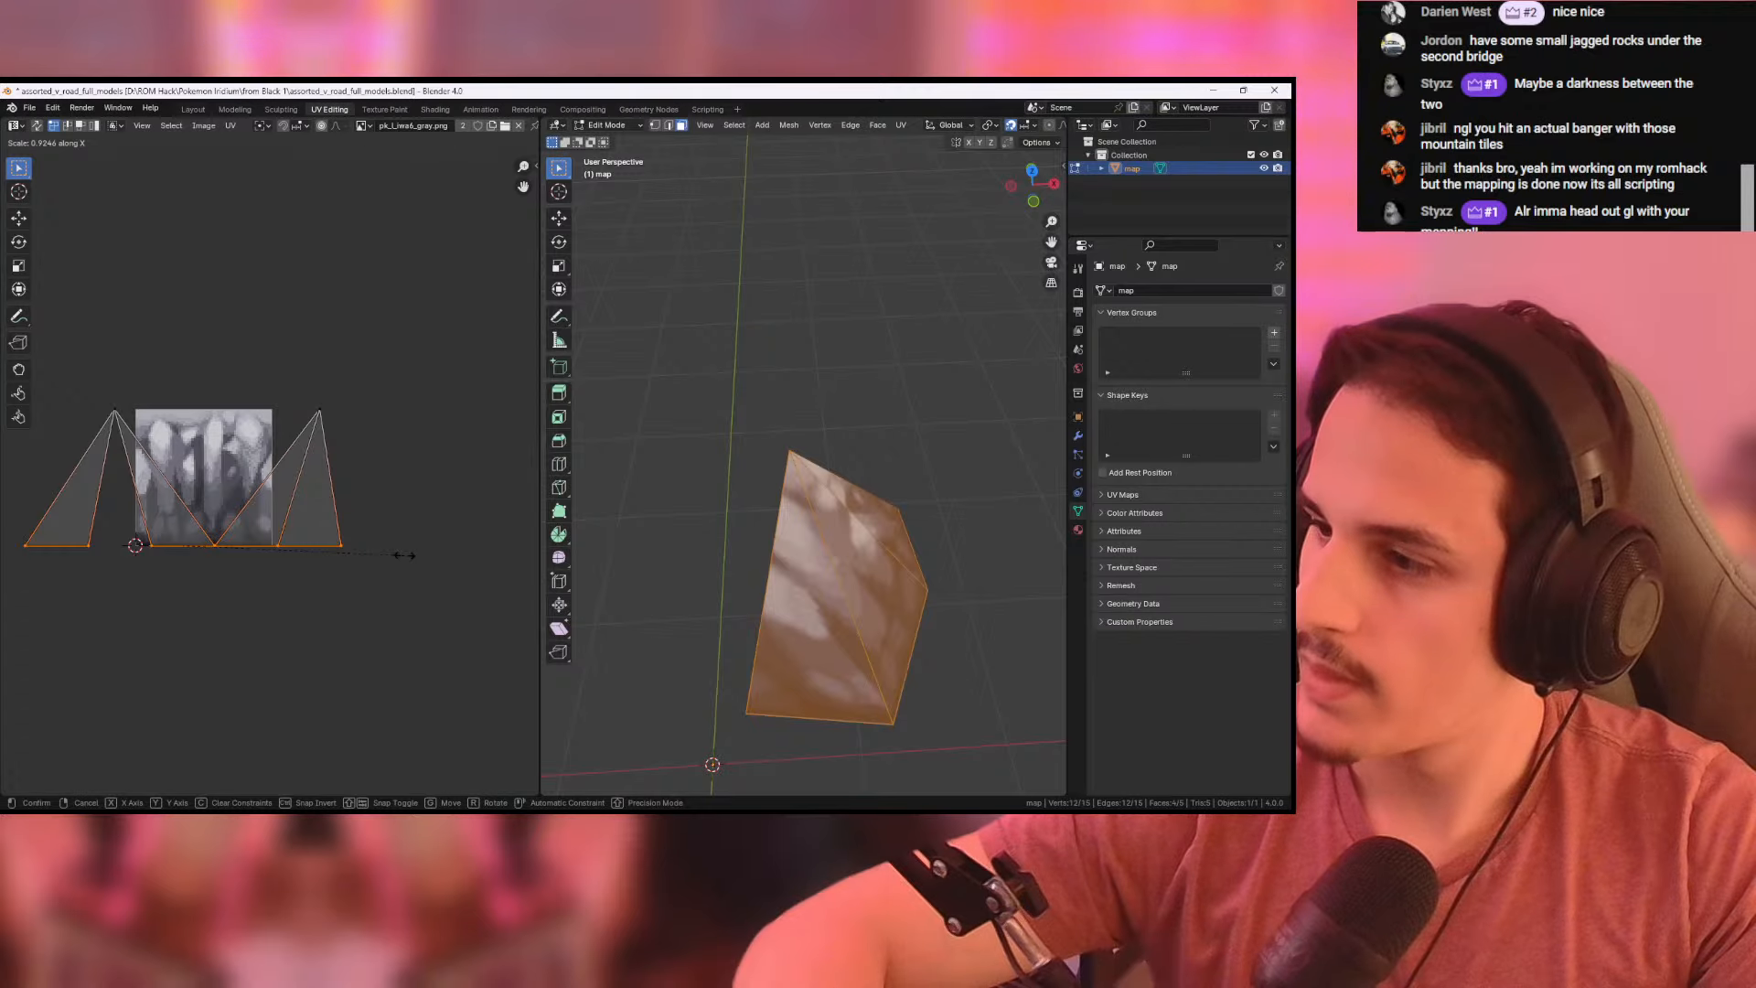
left_click(405, 559)
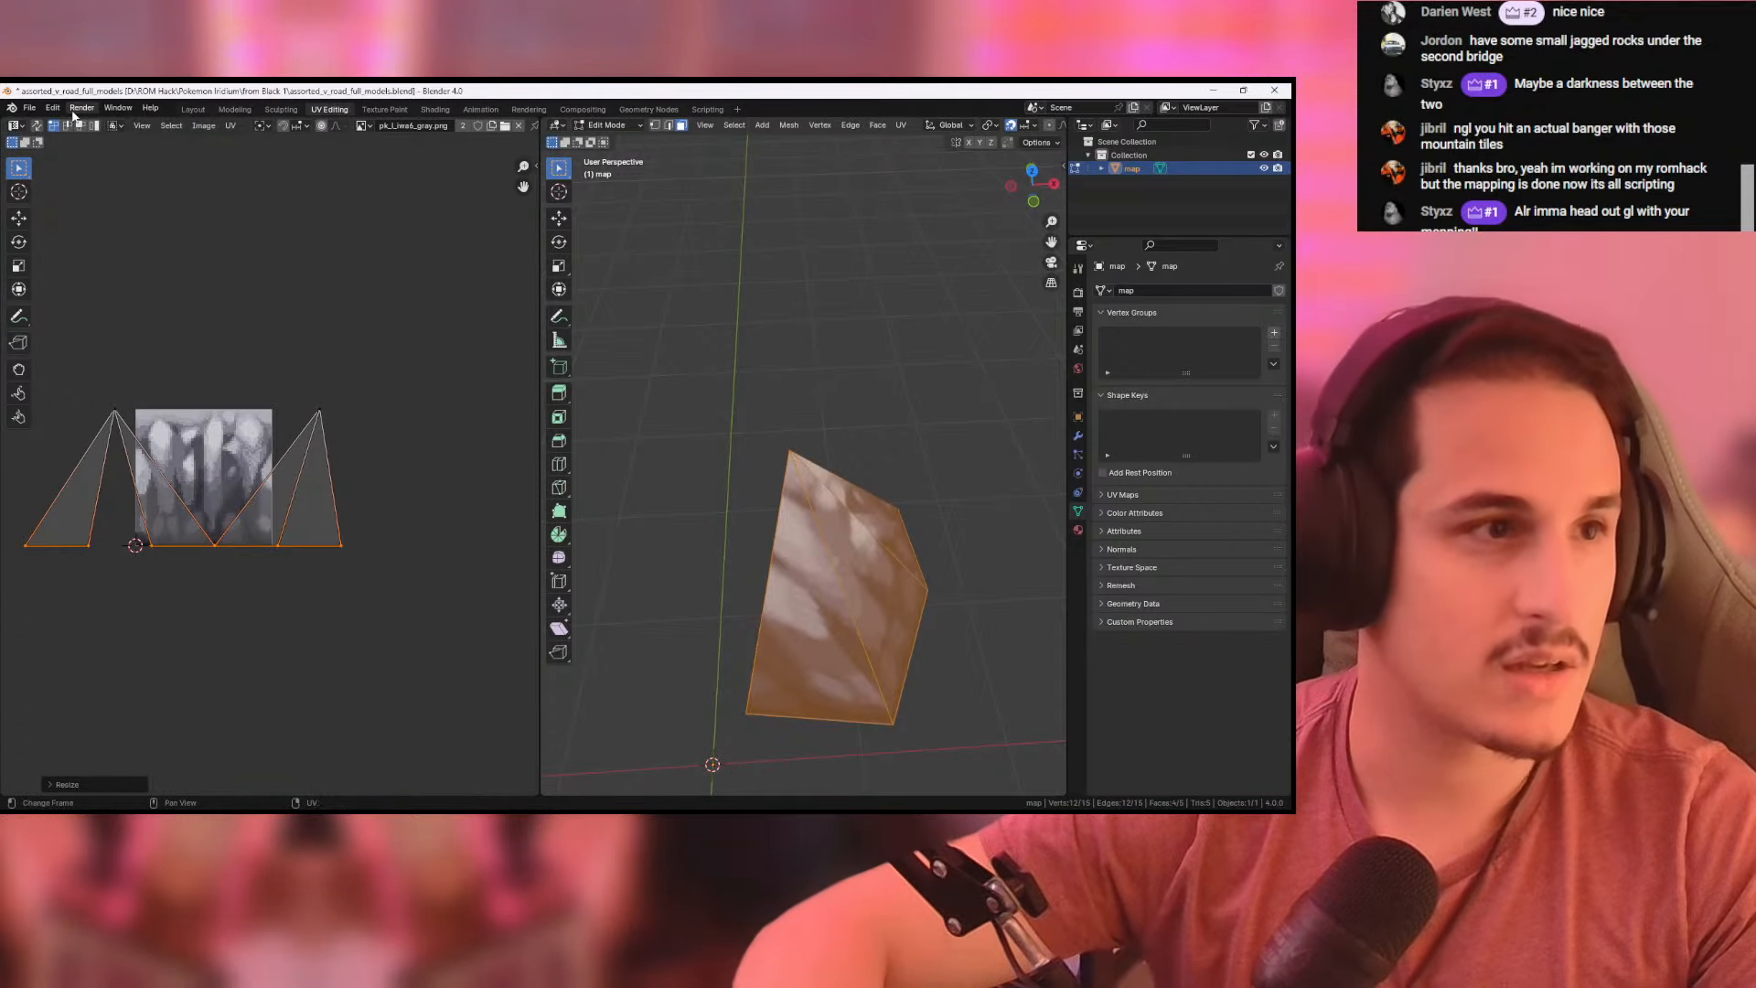
- Deselect the rock's faces and return to object mode in the Layout workspace
left_click(30, 108)
key("alt+a")
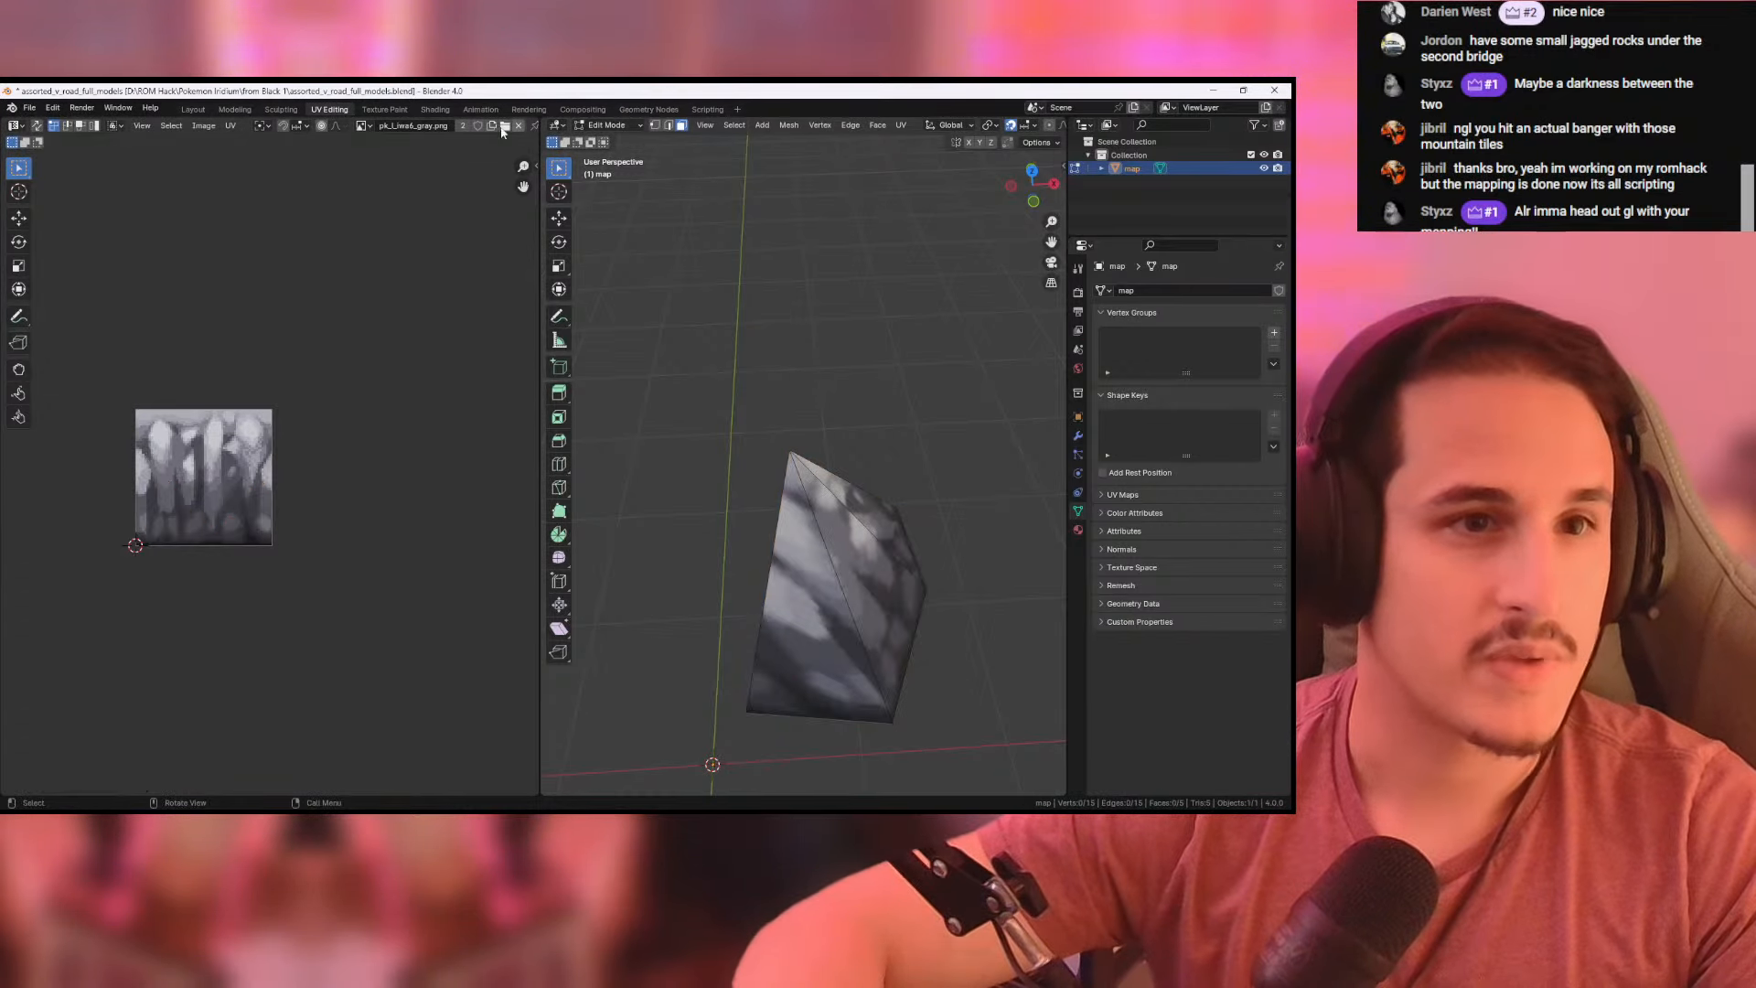
left_click(190, 110)
mouse_move(625, 421)
middle_mouse_down()
mouse_move(759, 400)
mouse_move(516, 397)
mouse_move(634, 452)
mouse_move(651, 524)
mouse_move(635, 410)
middle_mouse_up()
- Export the tall pointed rock as a Wavefront OBJ named jagged_tall.obj in the from Black 1 folder
left_click(29, 107)
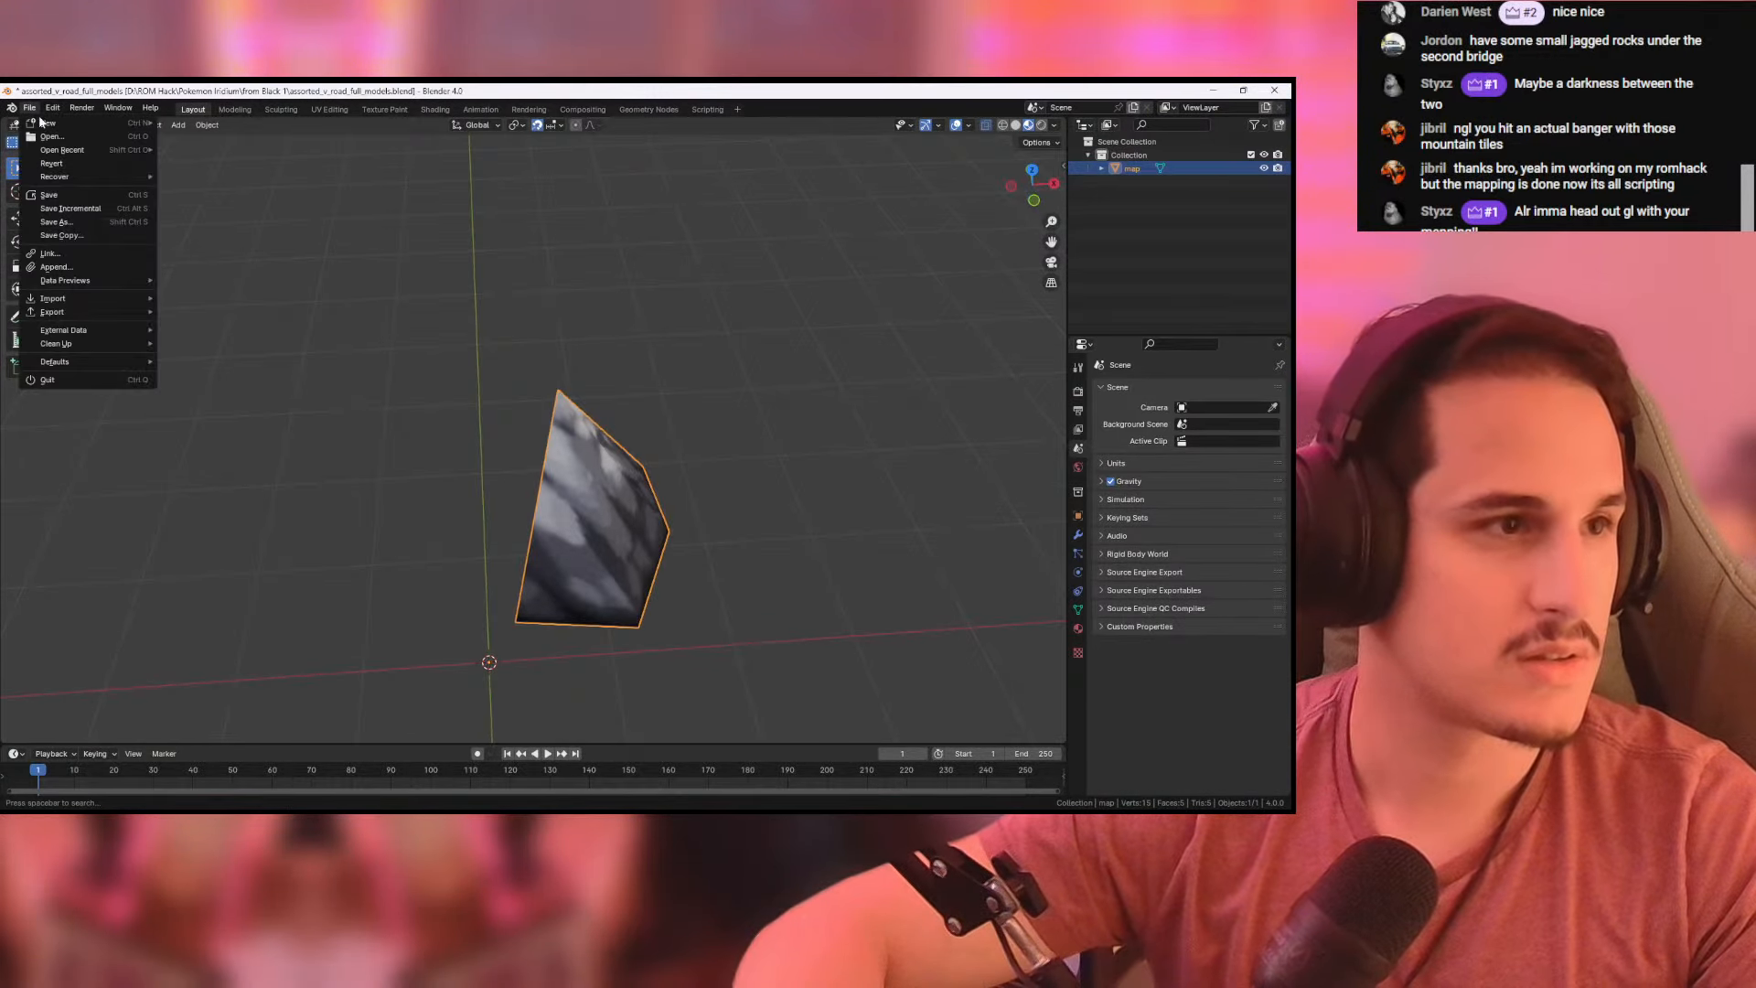
mouse_move(85, 310)
left_click(235, 381)
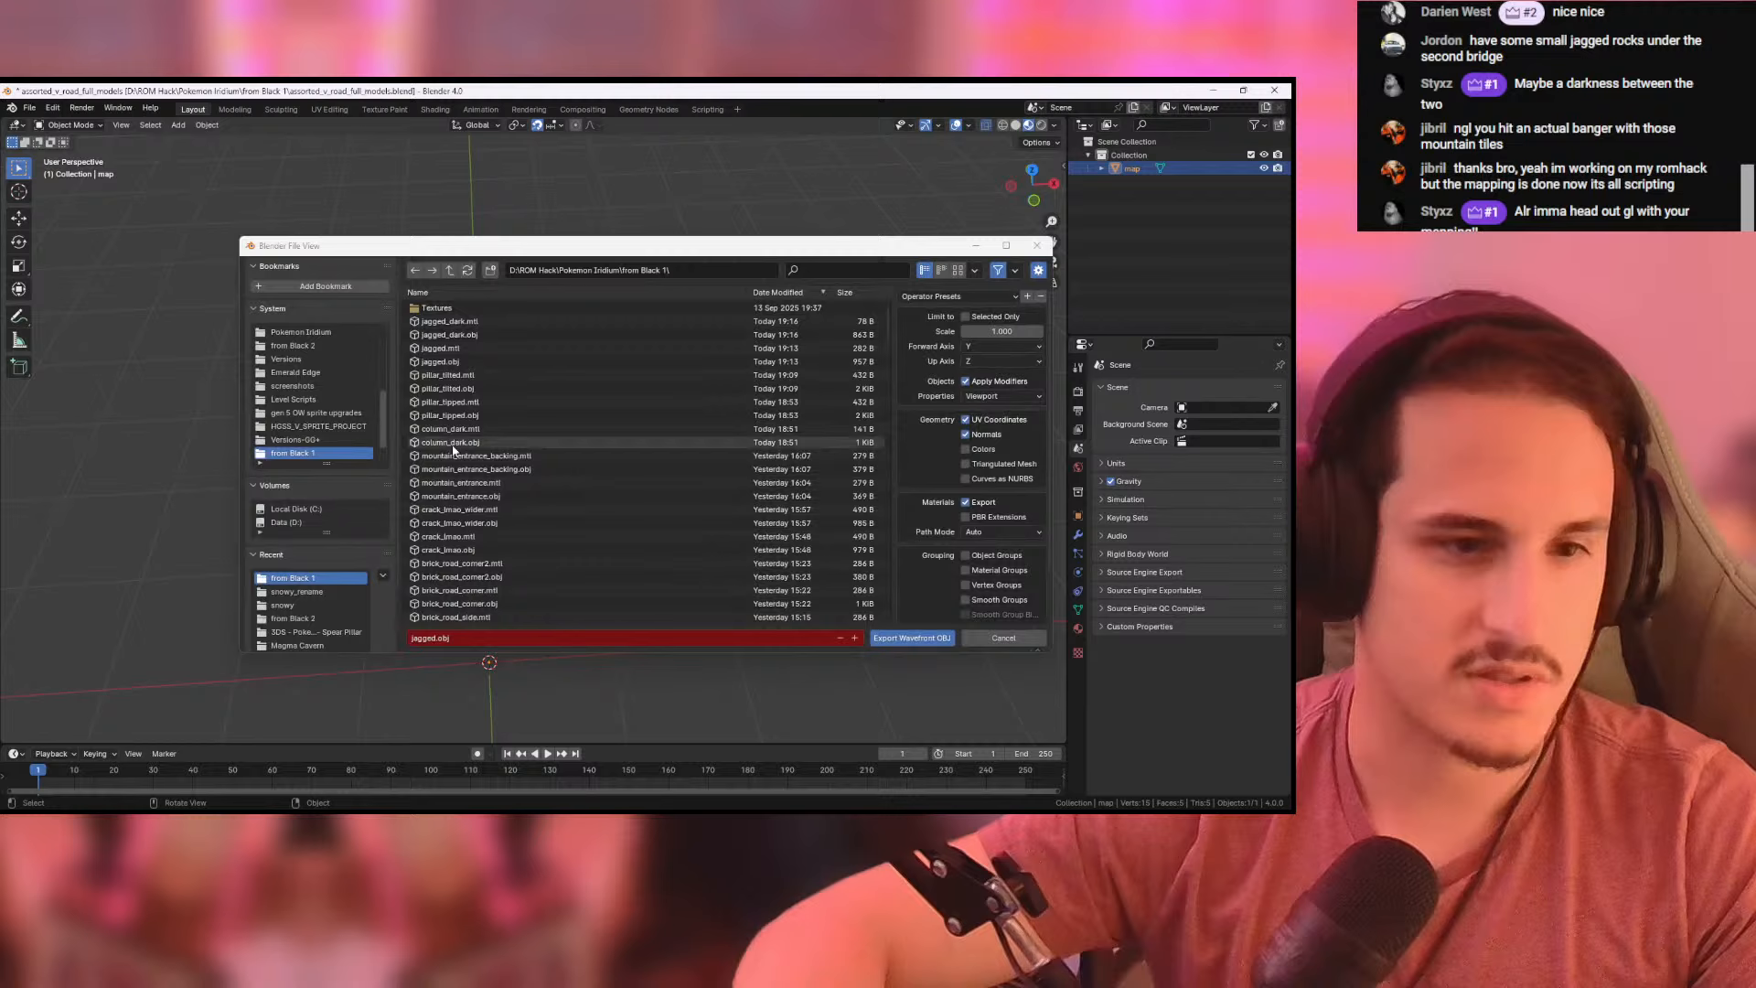
left_click(437, 638)
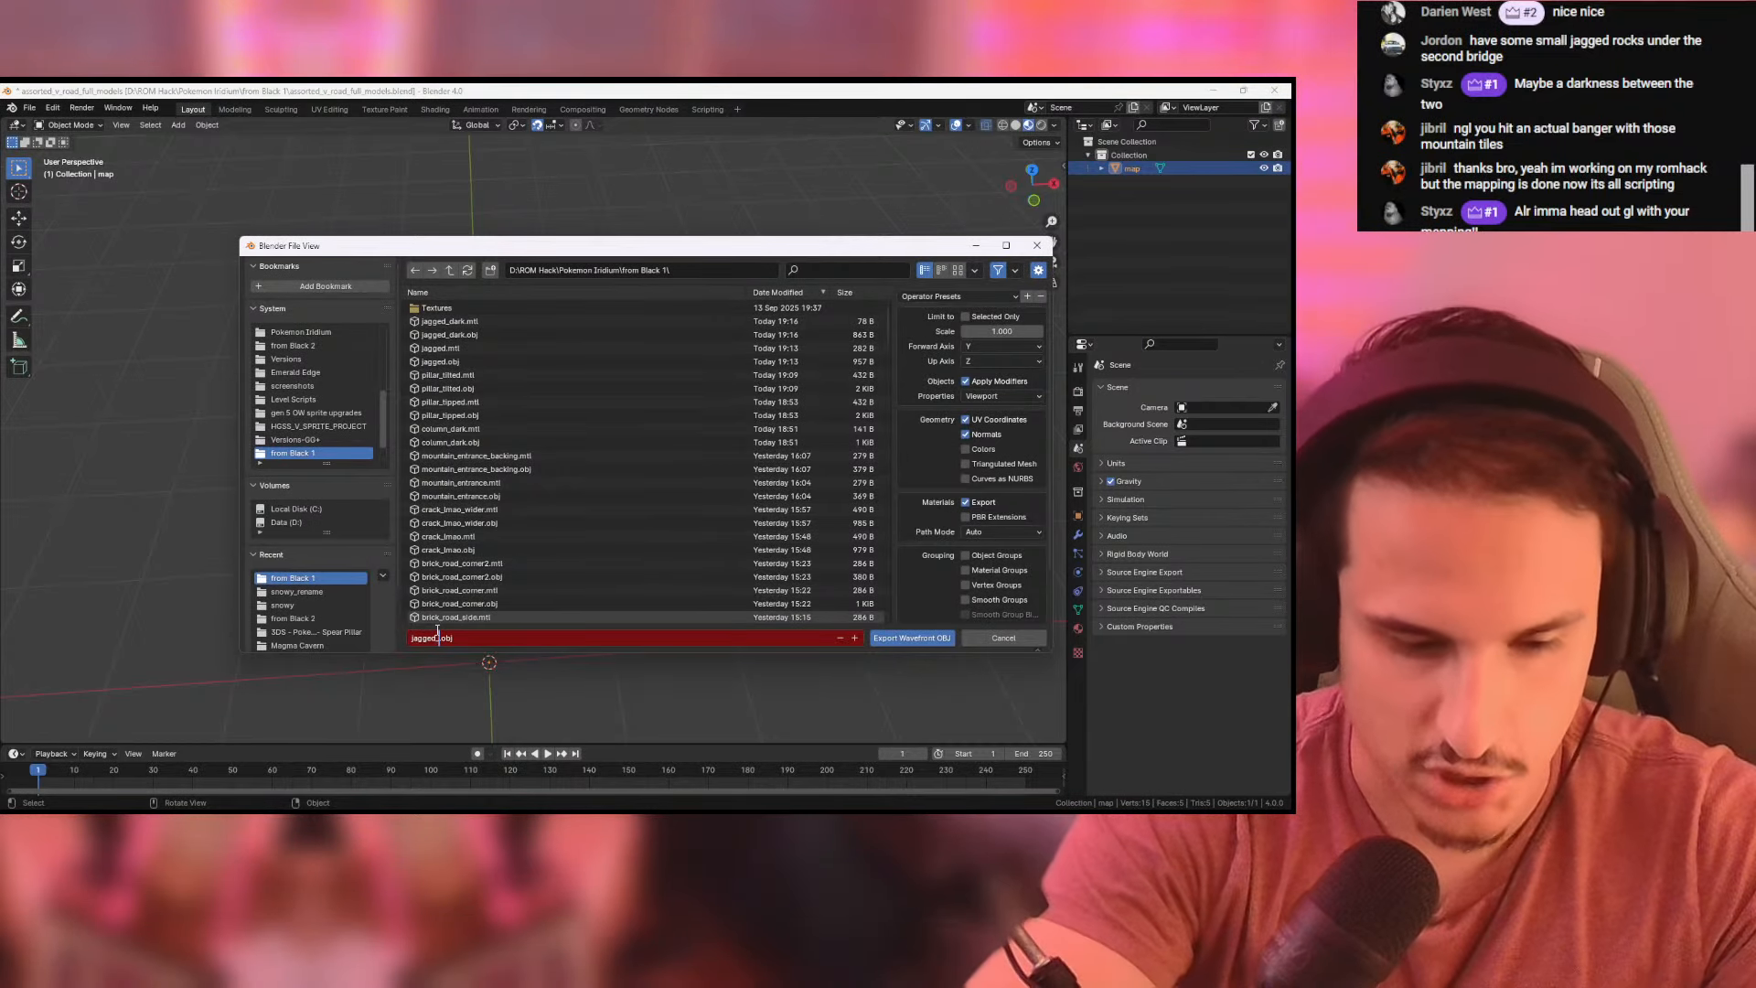
type("_tall")
left_click(911, 637)
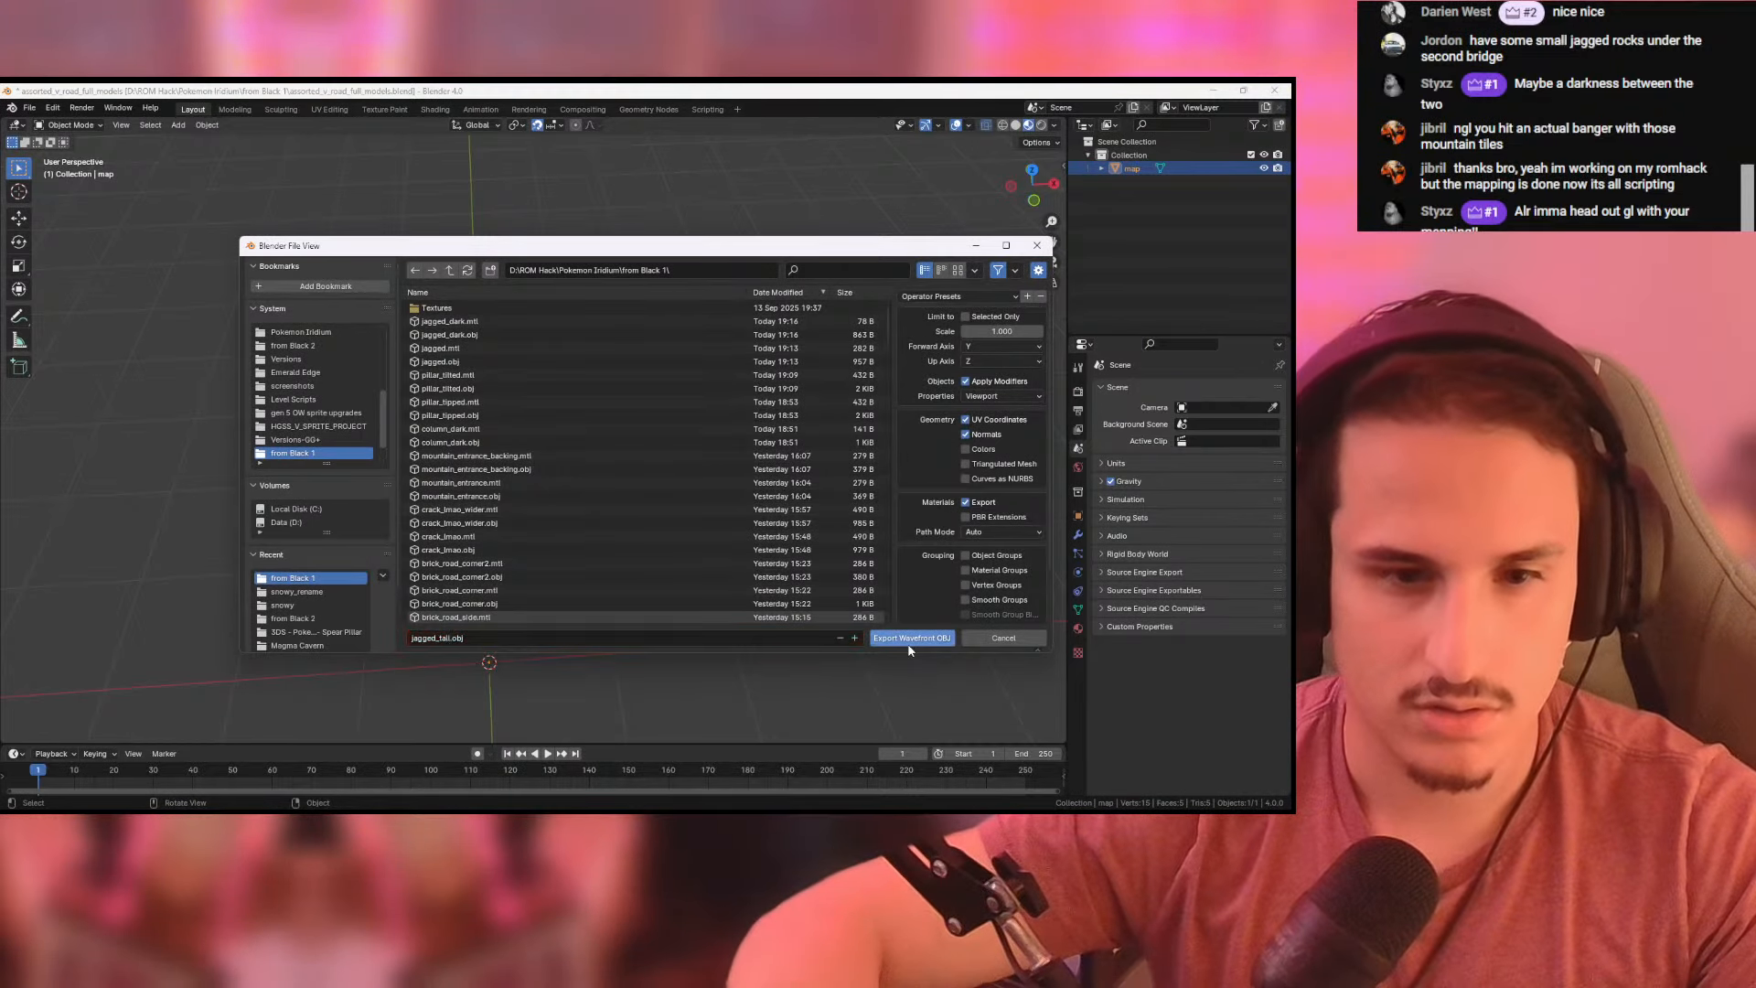
- In Pokemon DS Map Studio's tileset, duplicate the darkest jagged rock tile and replace the copy's model with jagged_tall.obj
key("alt+Tab")
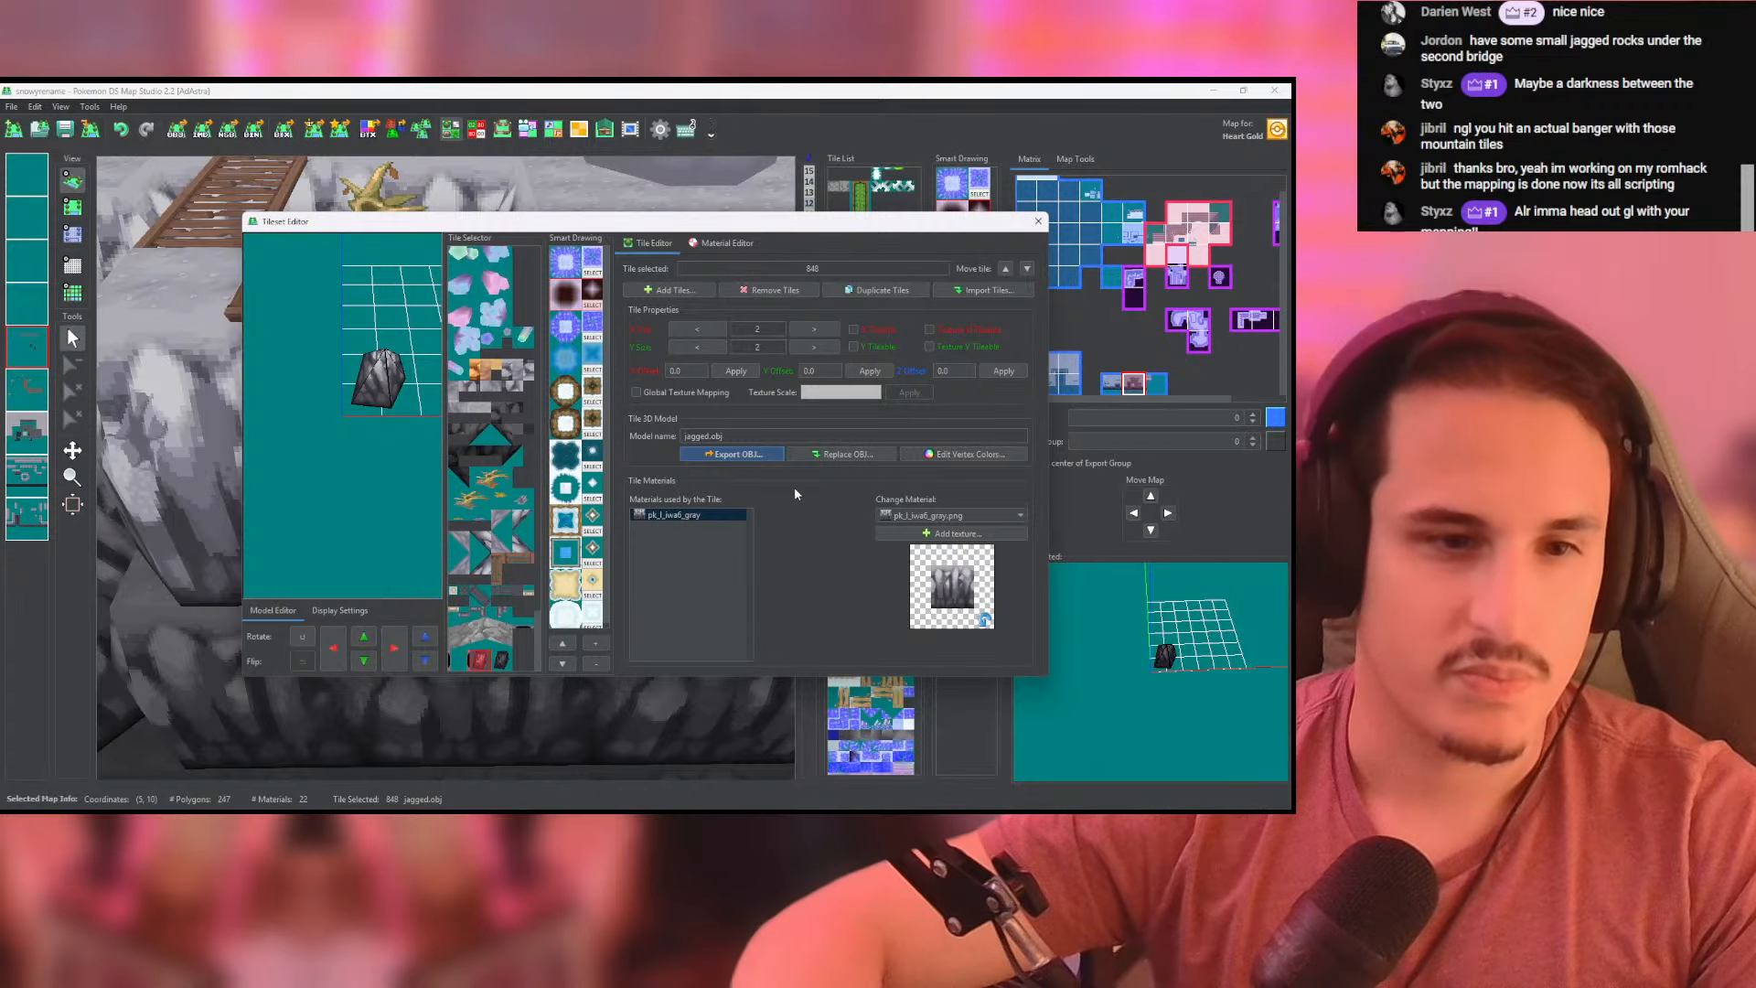
left_click(503, 659)
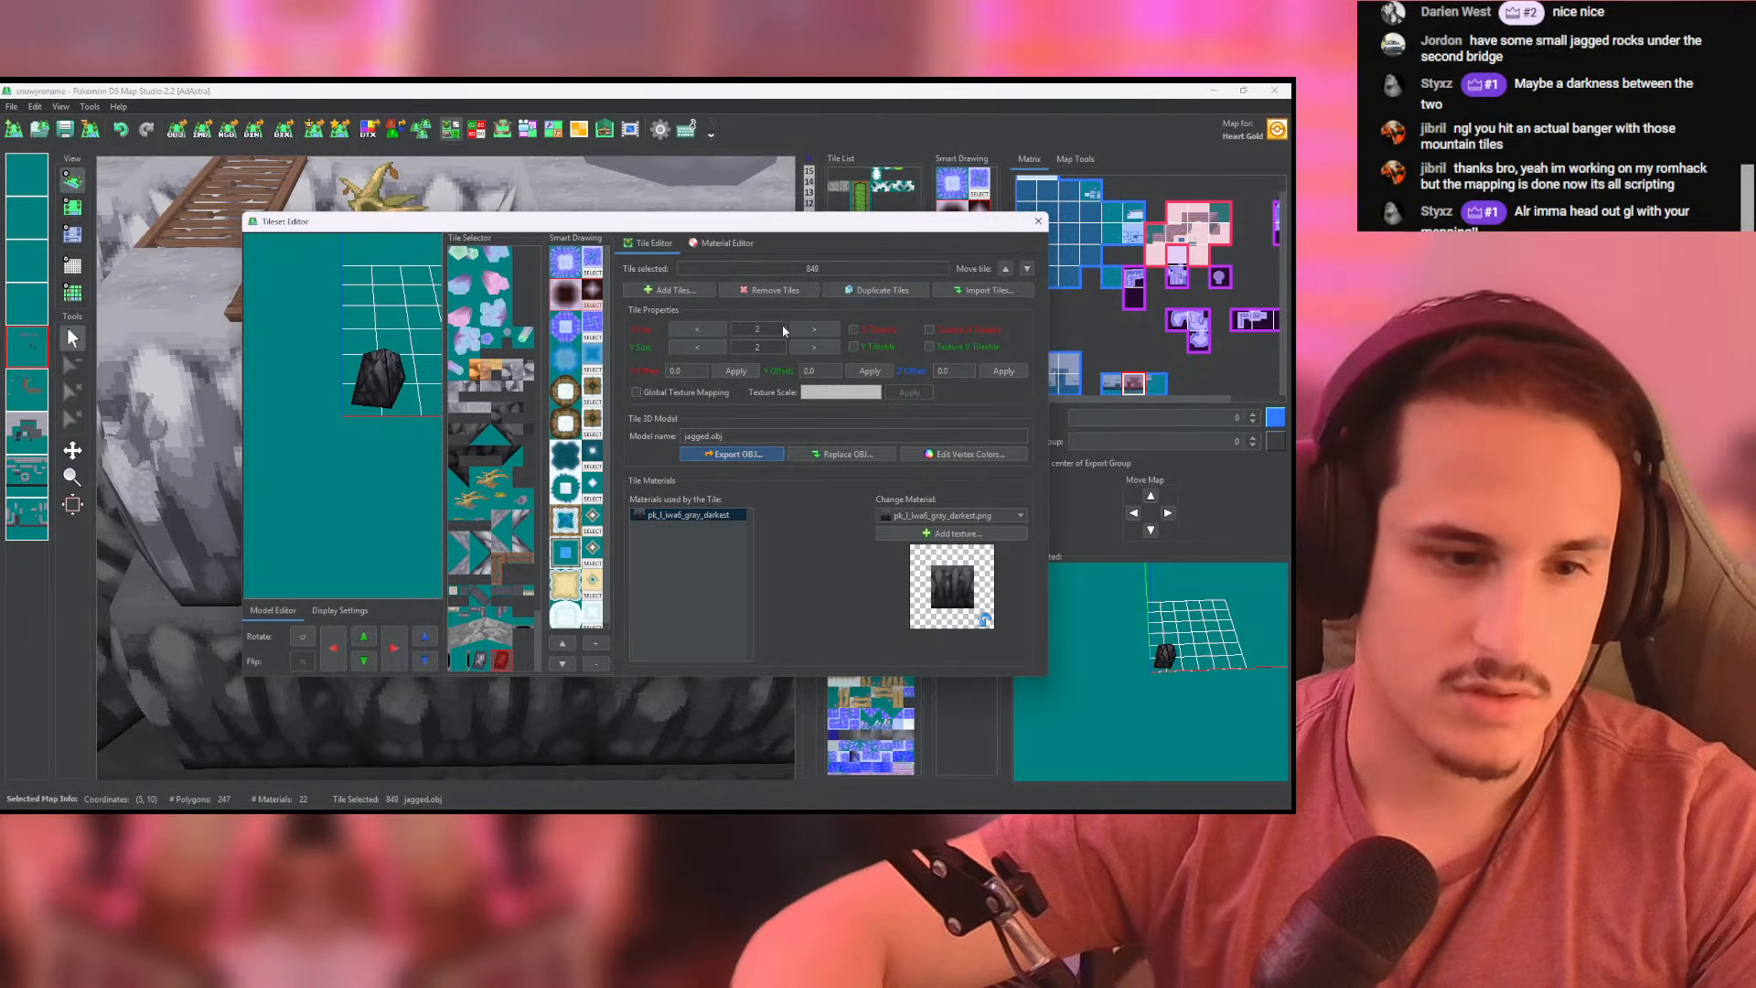
left_click(827, 454)
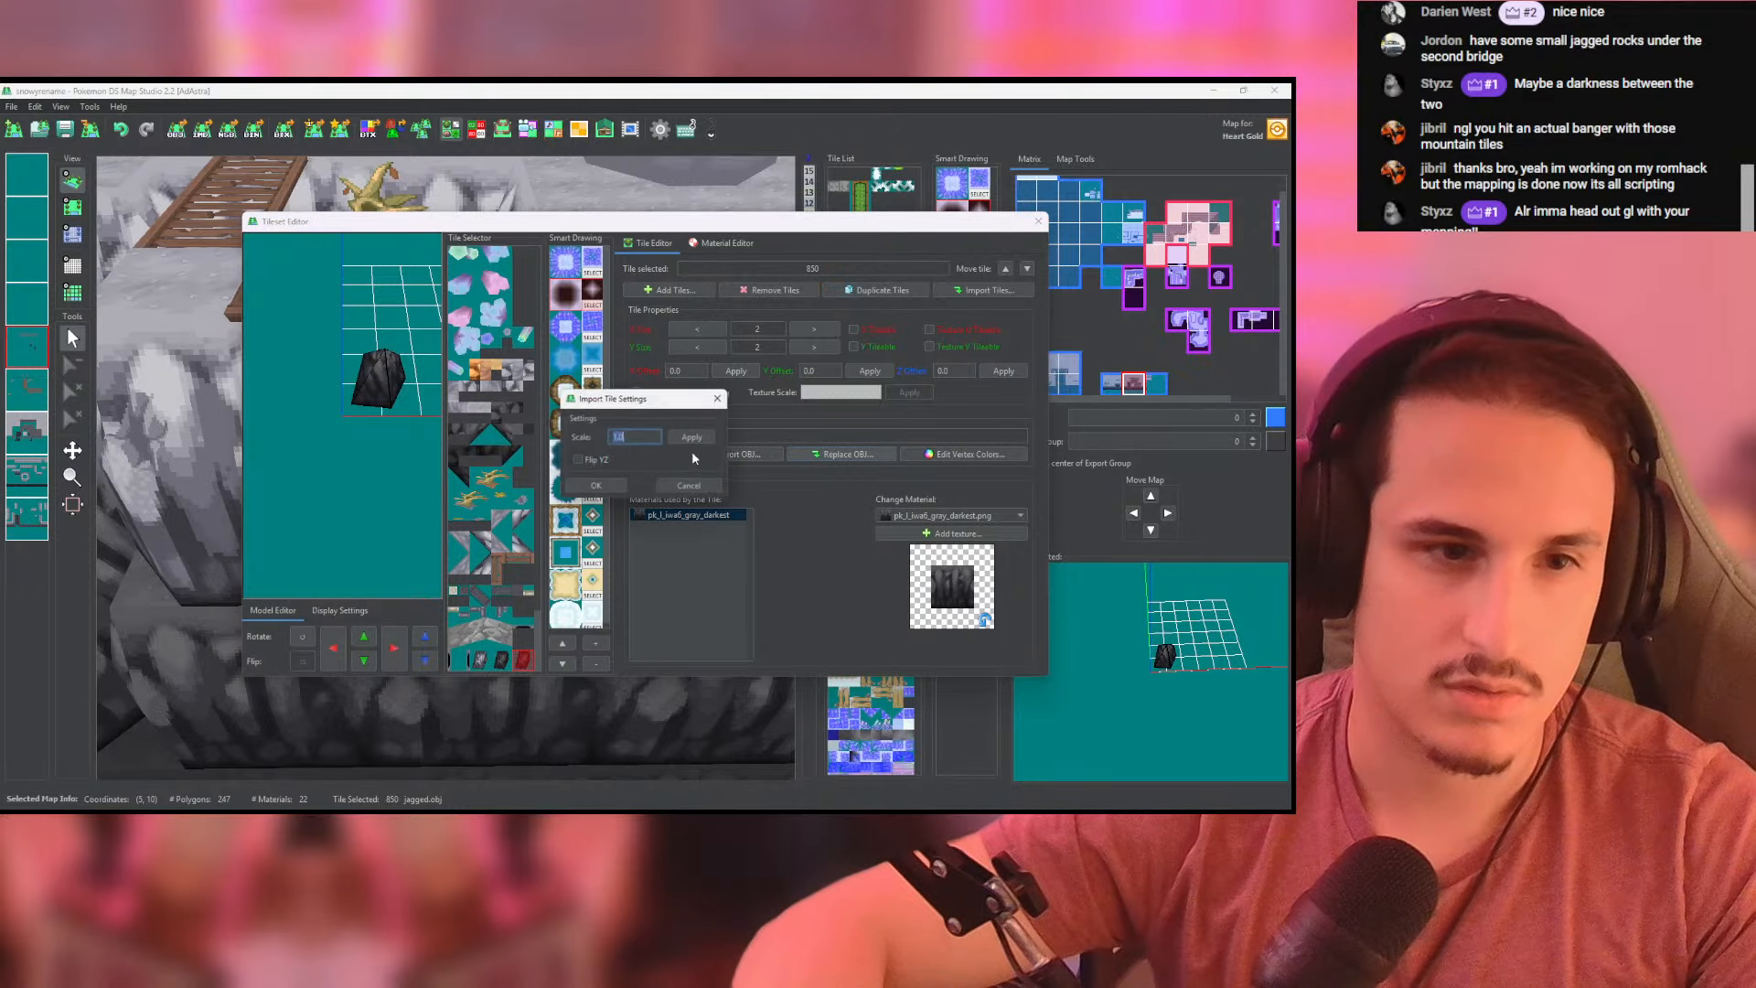
left_click(621, 490)
left_click(797, 362)
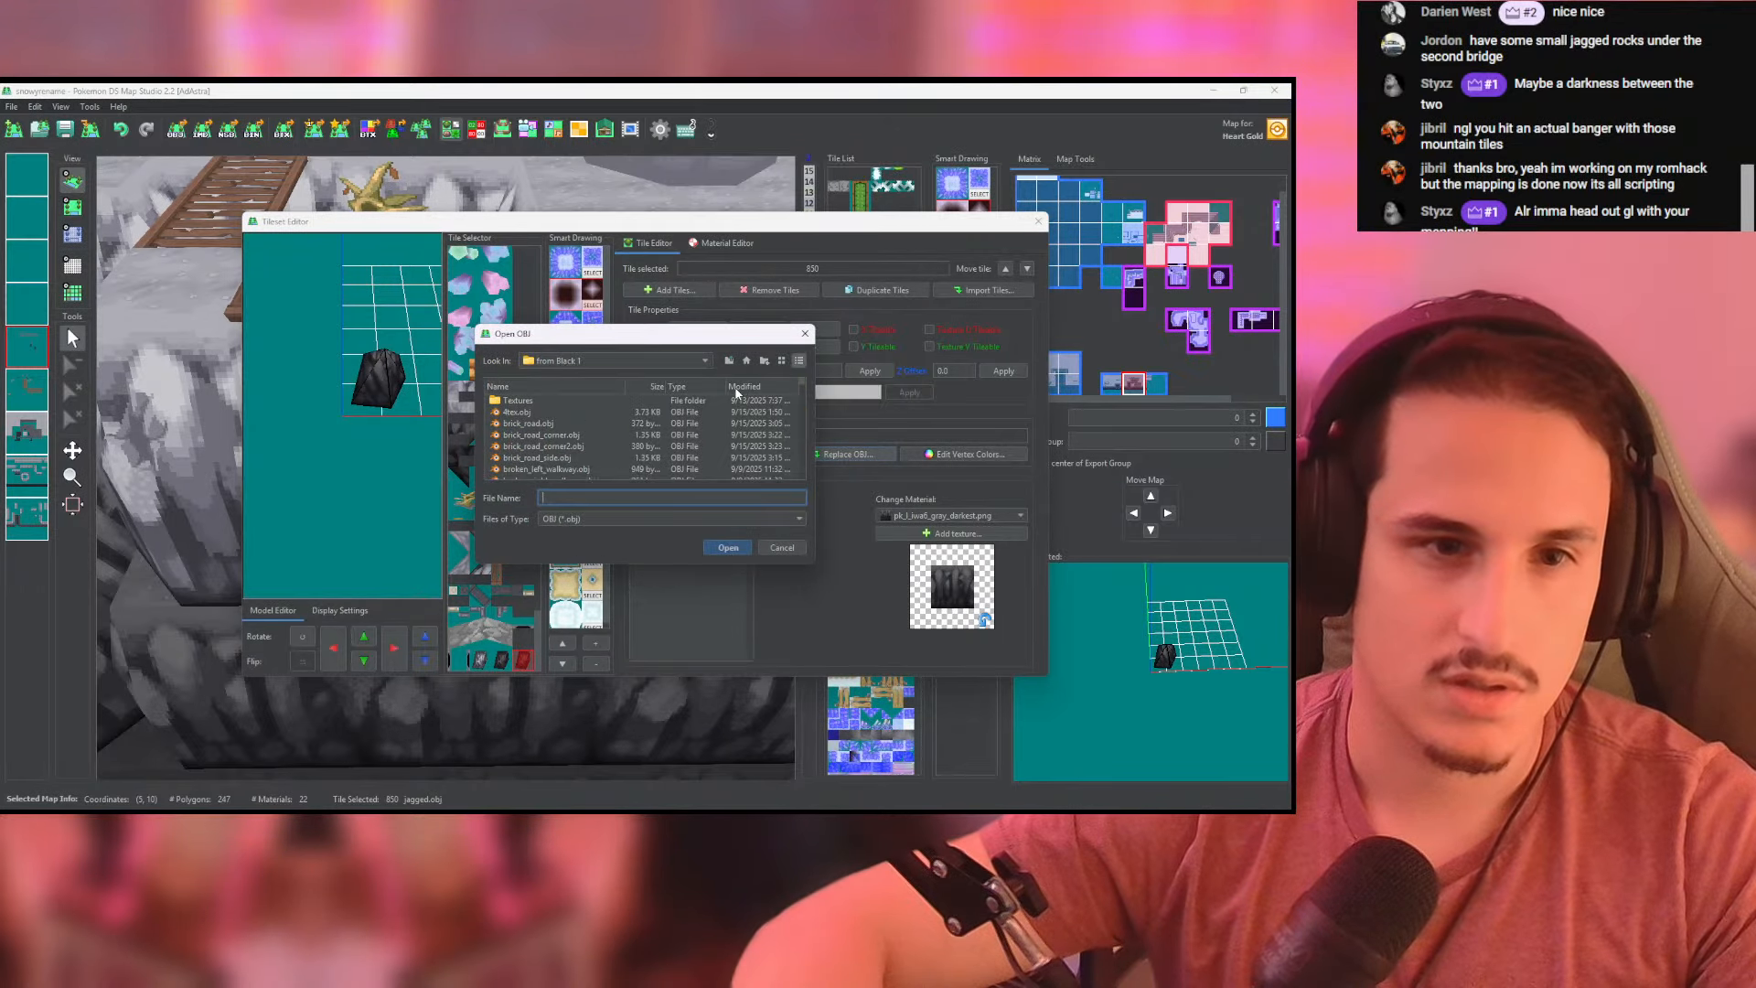
left_click(741, 387)
double_click(545, 405)
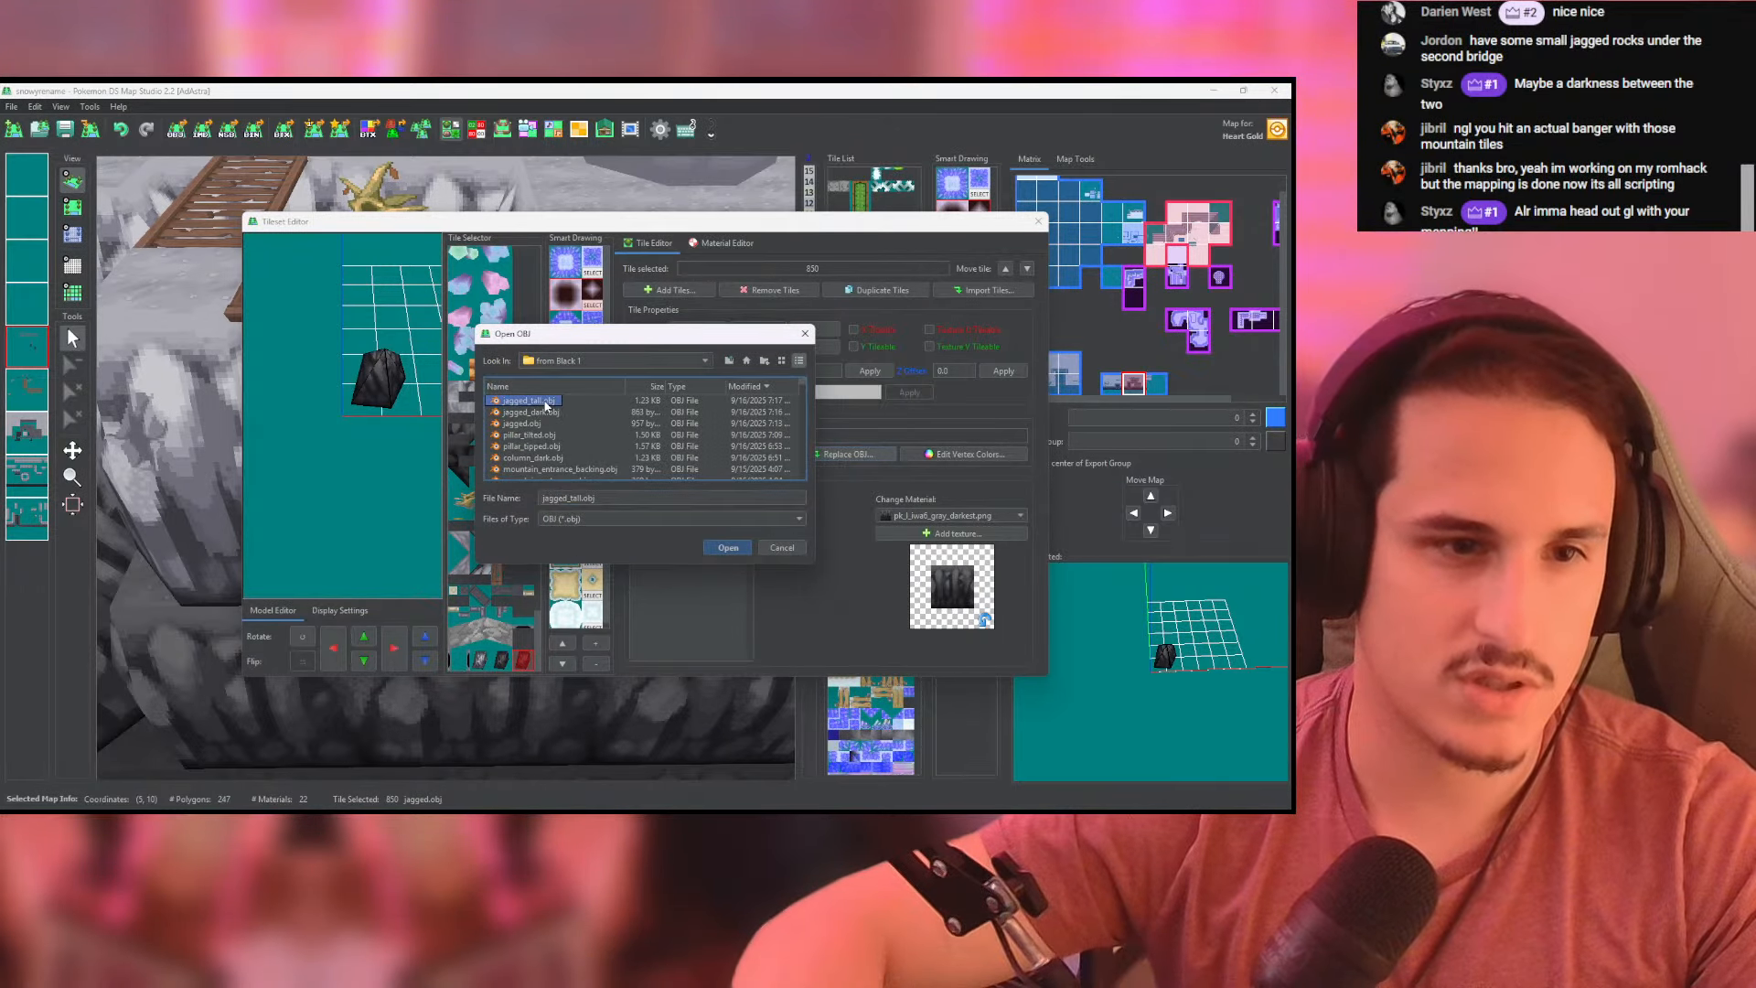
mouse_move(395, 471)
left_mouse_down()
mouse_move(484, 401)
mouse_move(388, 454)
left_mouse_up()
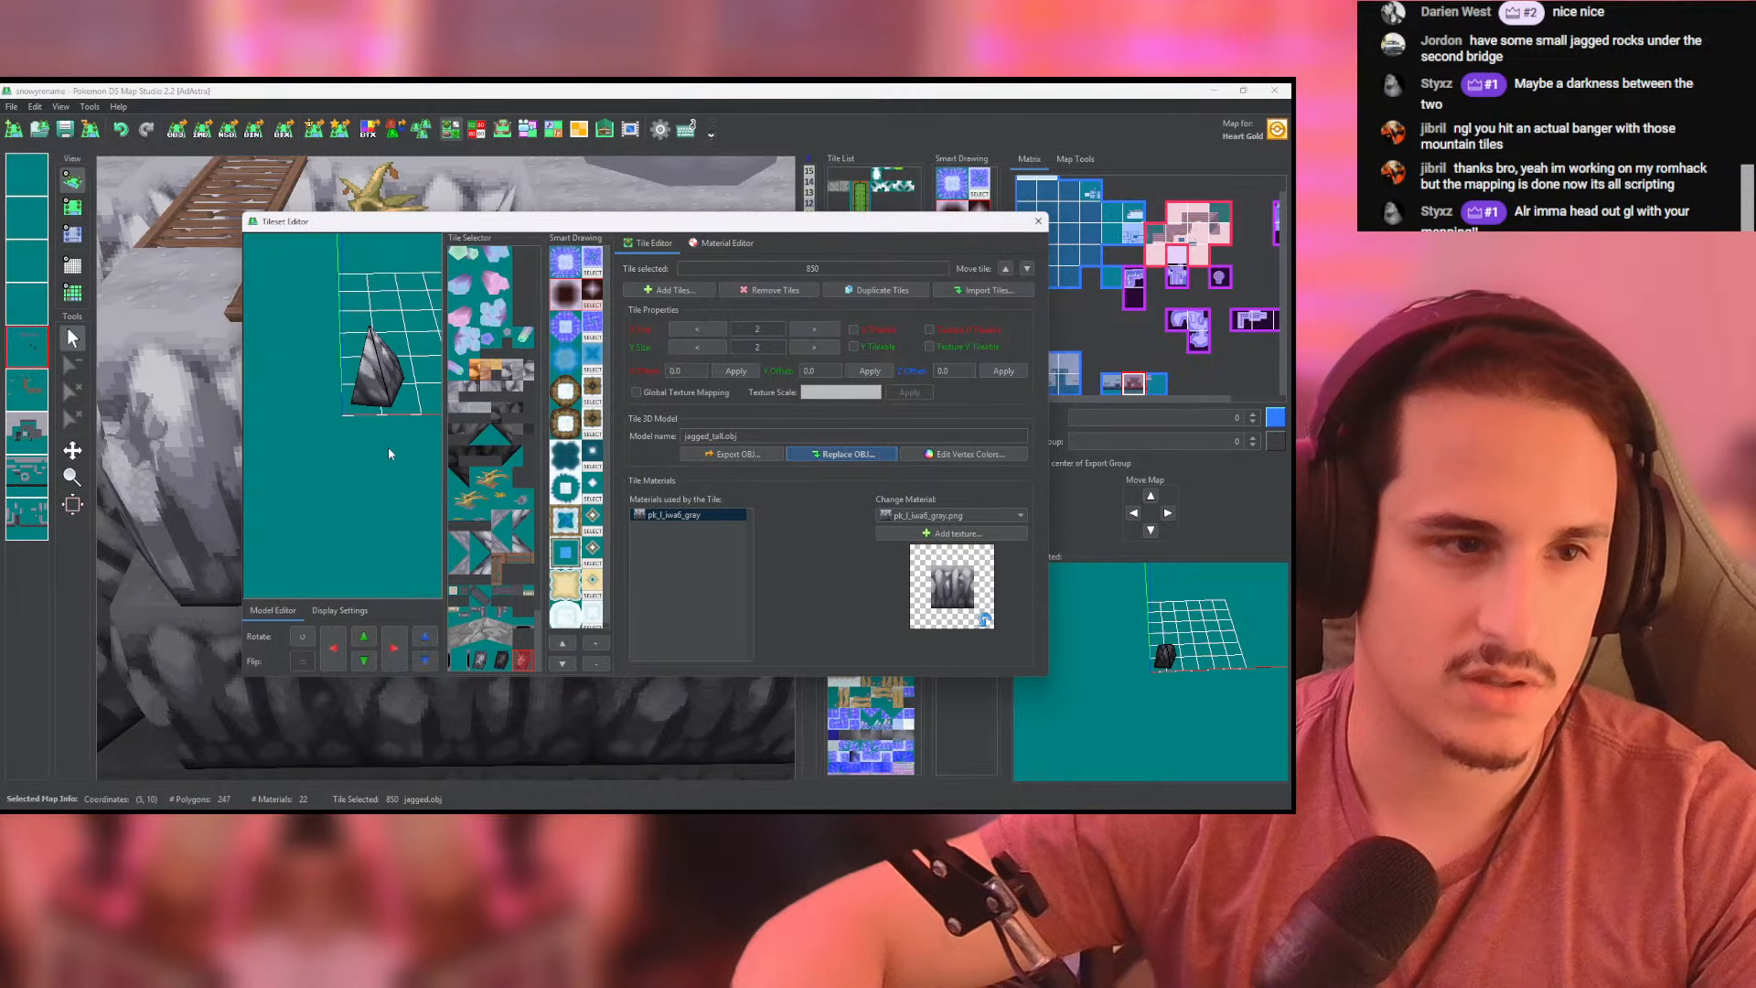
left_click(1037, 223)
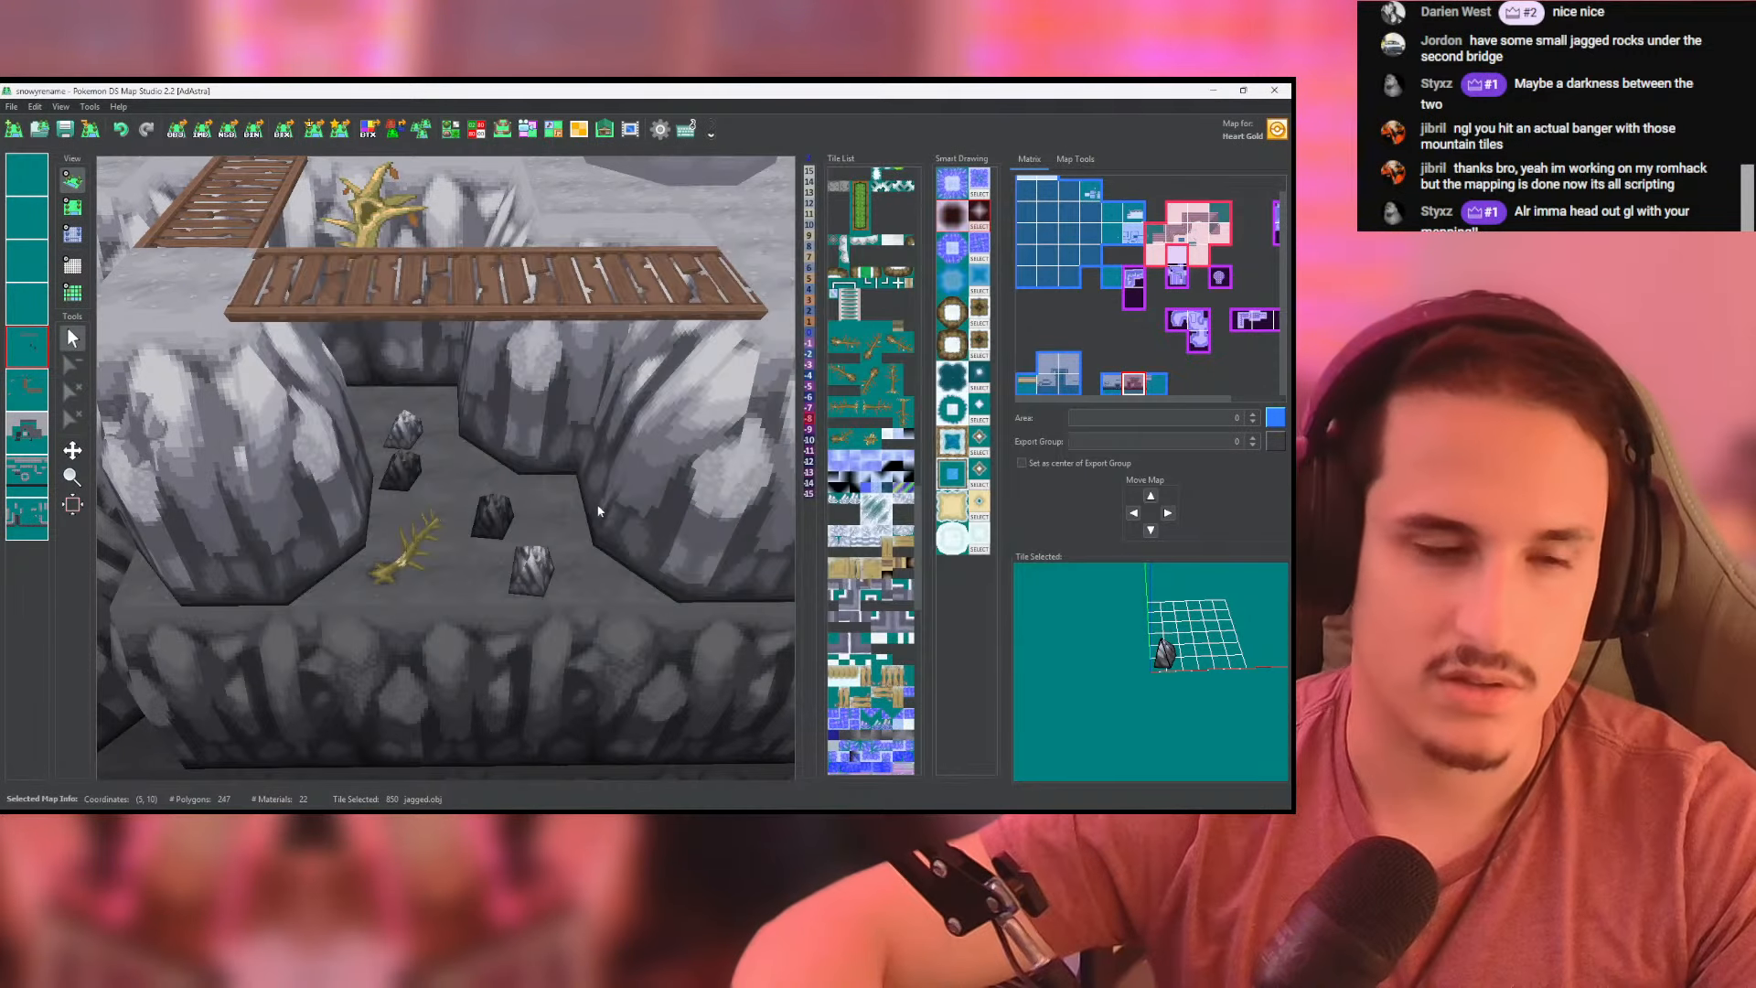
- Put the jagged_tall.obj tile in place of the dark rock beneath the horizontal bridge and check it in 3D
left_click(72, 207)
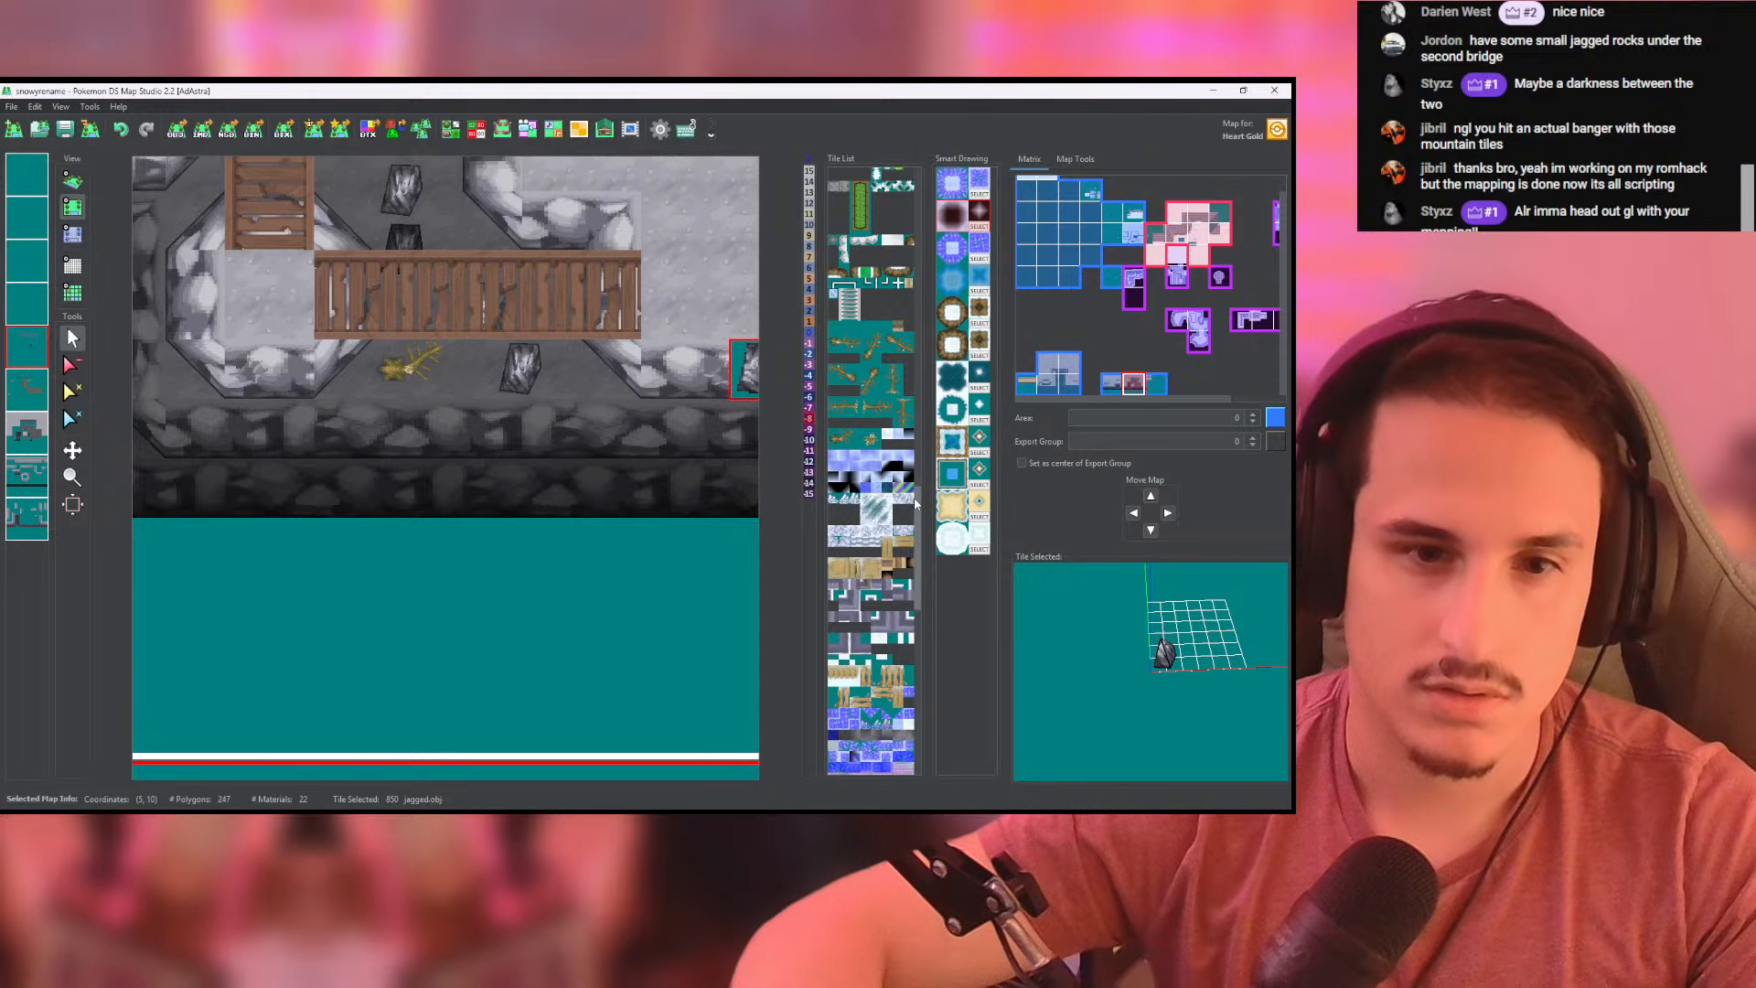
scroll(915, 502, "down", 5)
left_click(72, 180)
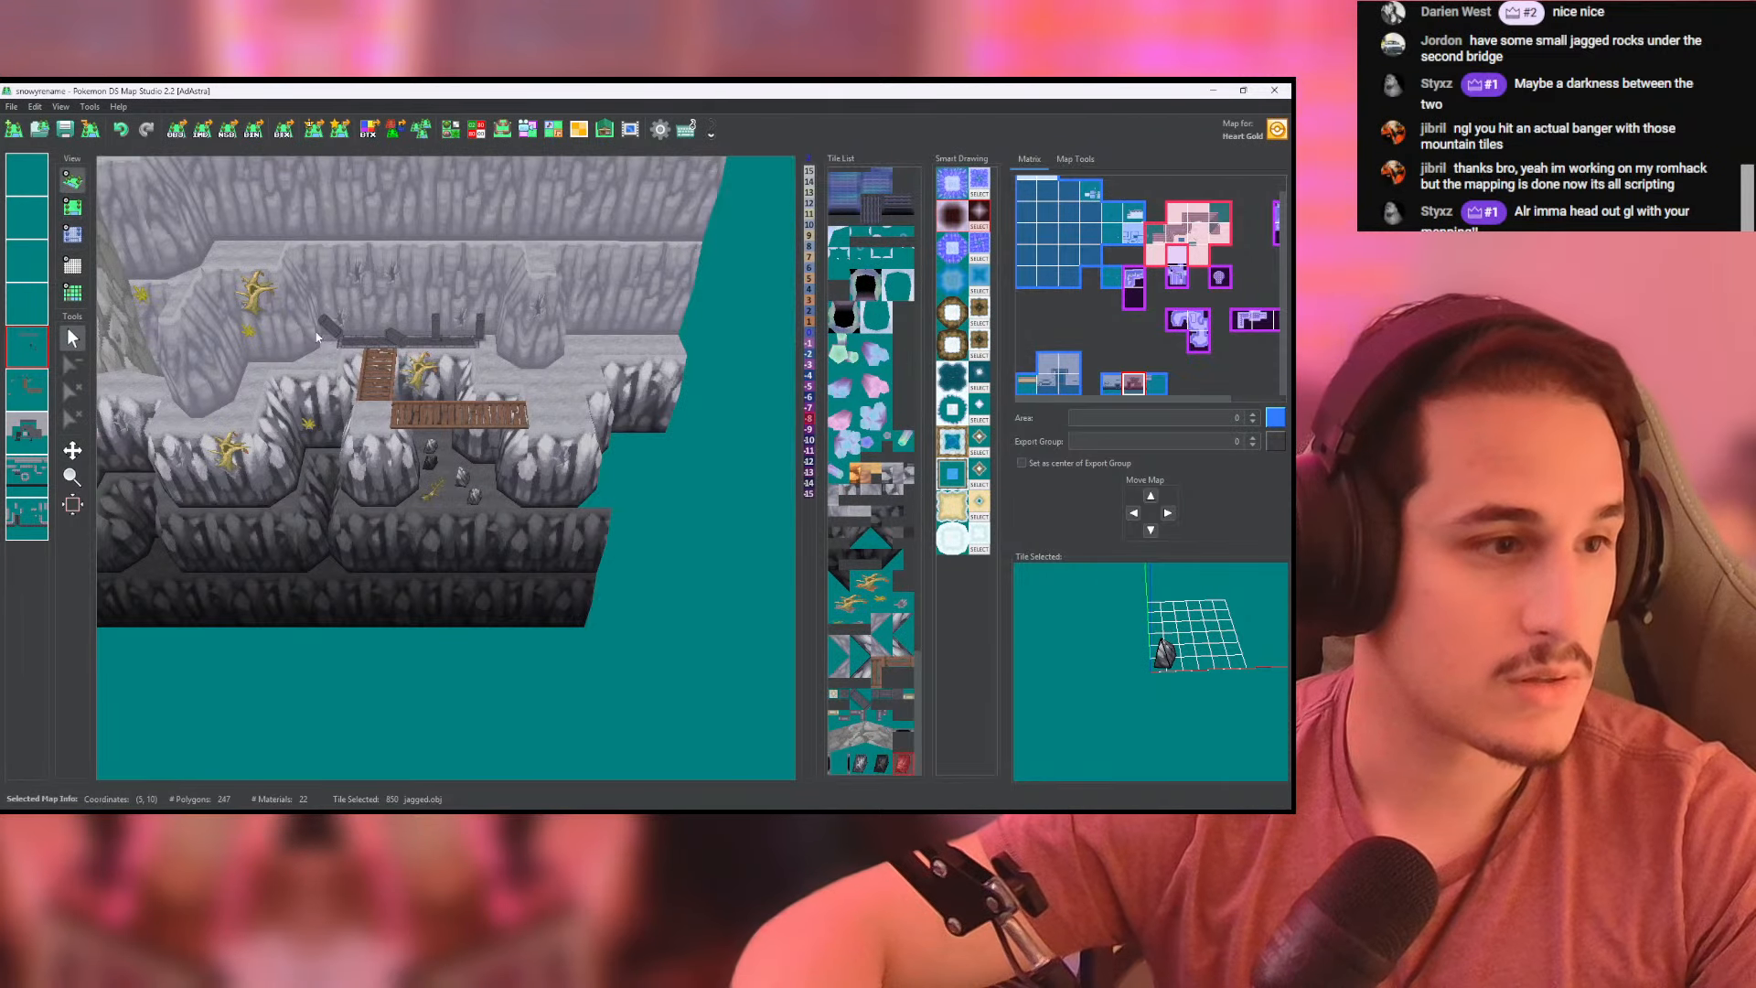
scroll(484, 435, "up", 8)
left_click_drag(492, 440, 589, 479)
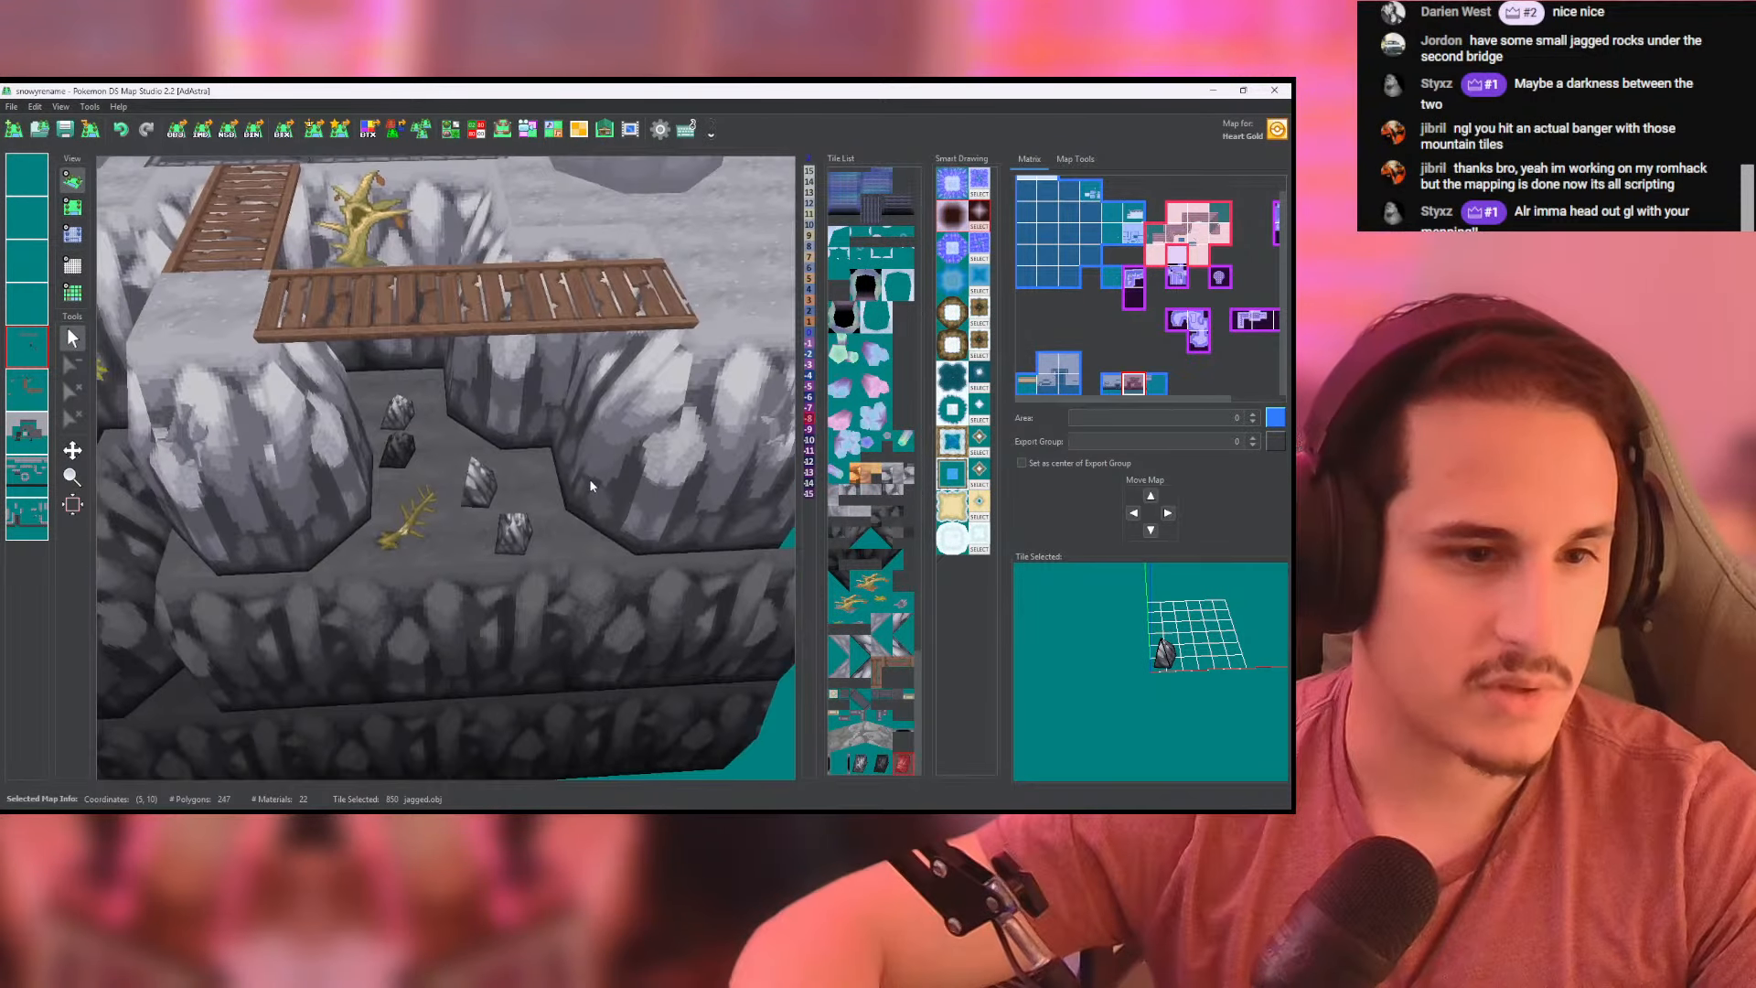
- Duplicate the jagged_tall.obj tile in the tileset and rotate the copy to a different orientation
left_click(463, 131)
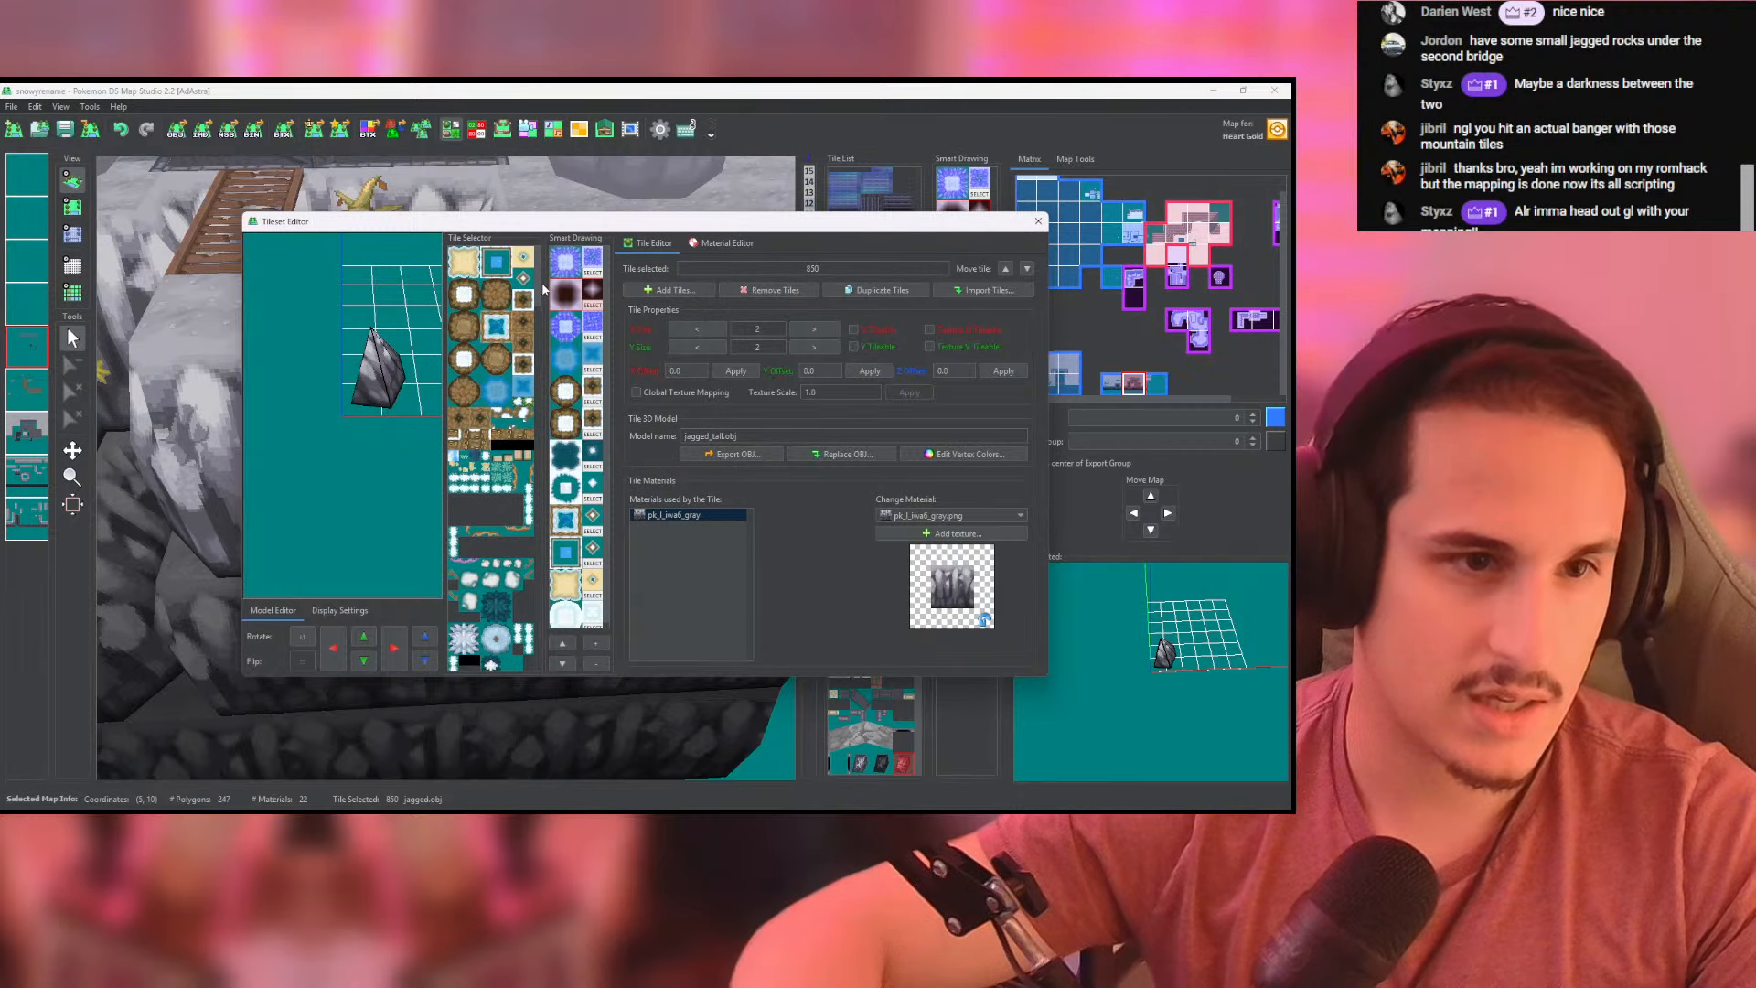
scroll(543, 289, "down", 10)
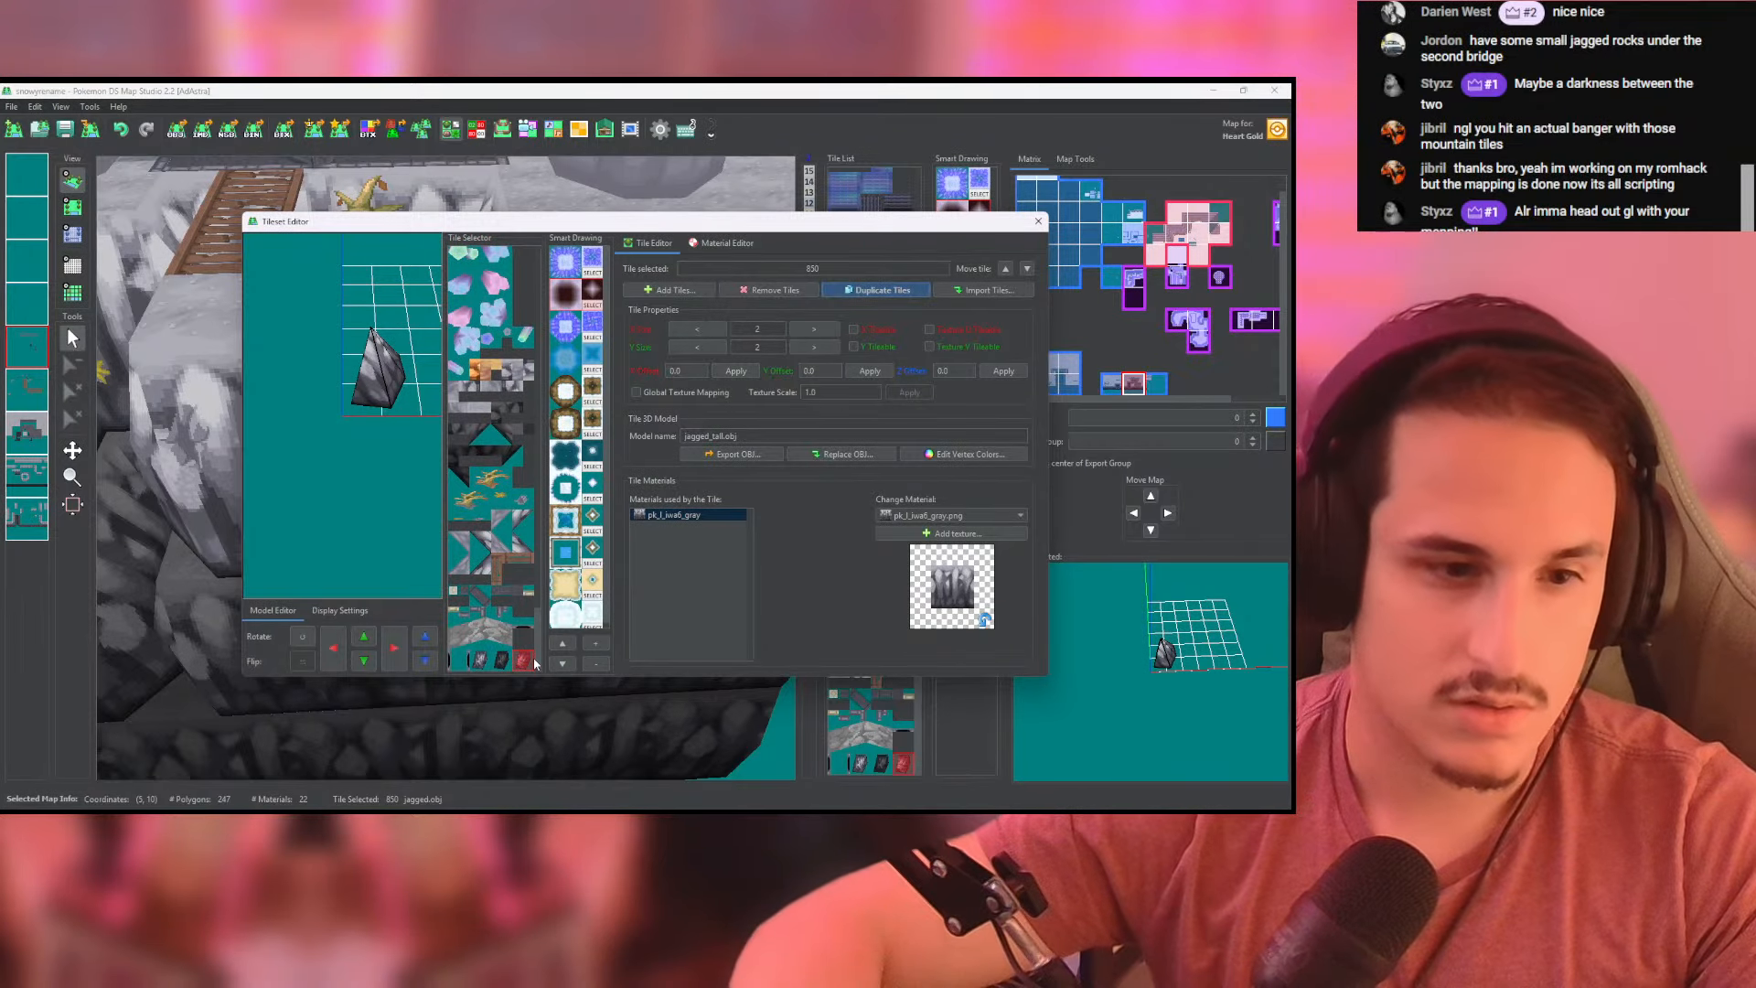
scroll(521, 662, "down", 2)
left_click(460, 659)
left_click(303, 637)
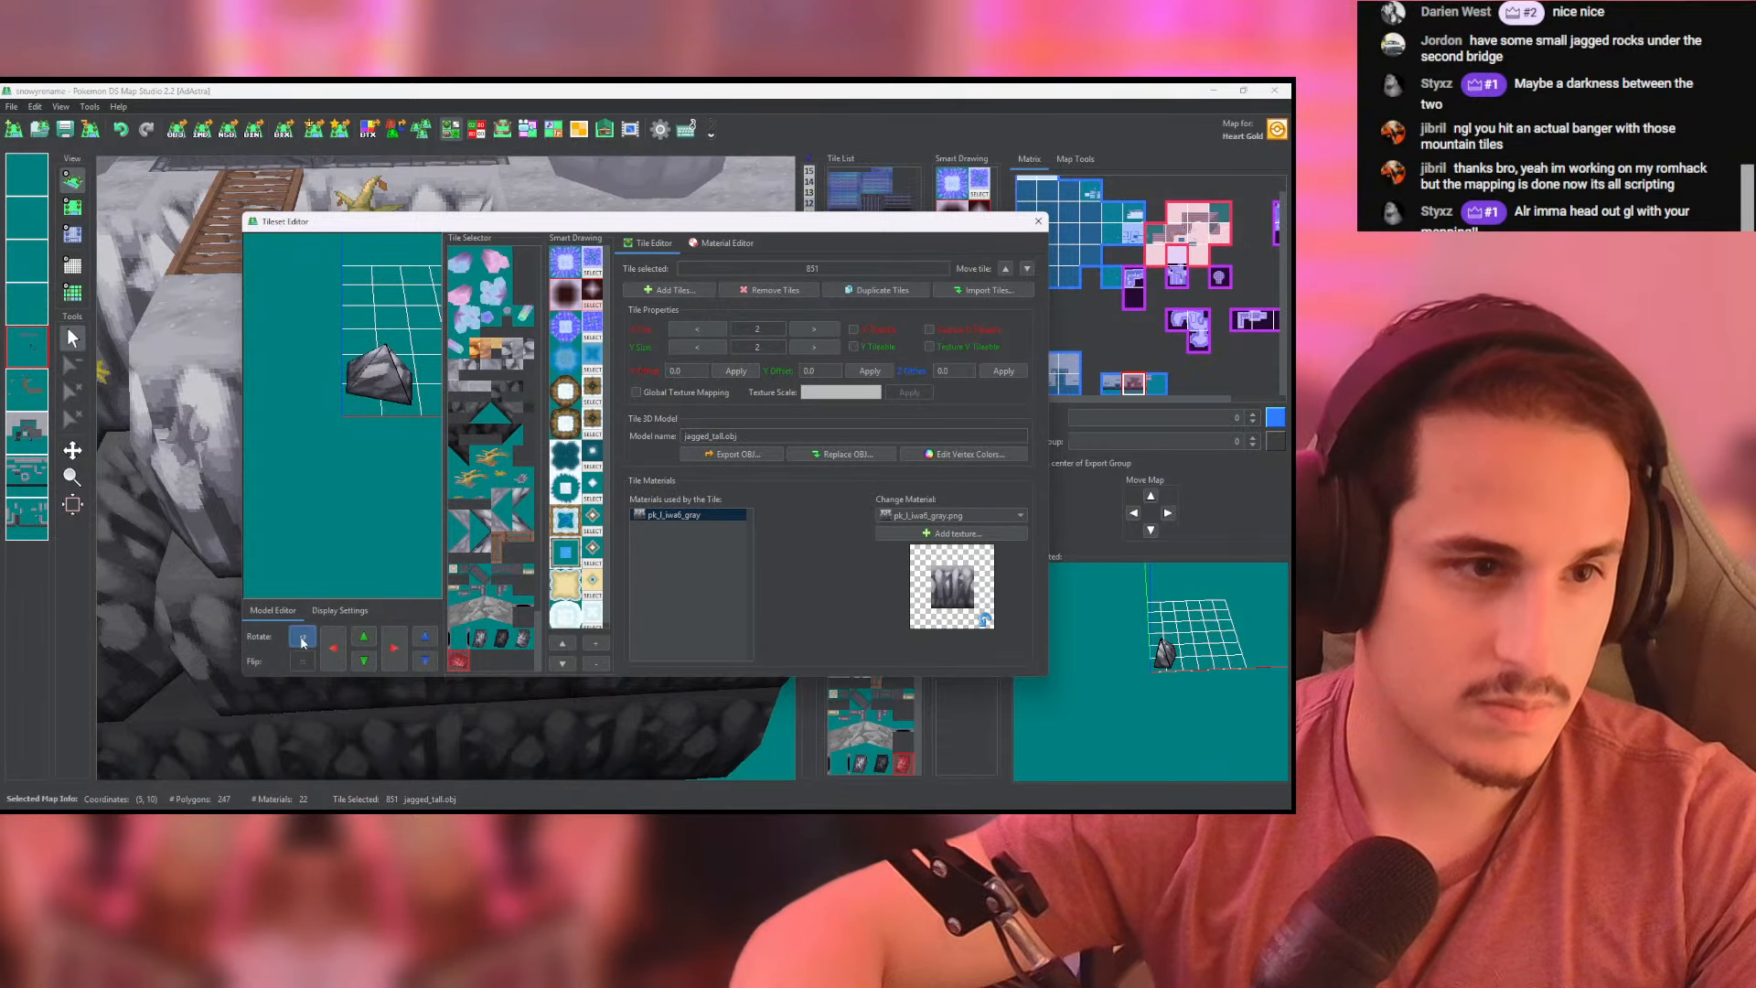
left_click(303, 637)
left_click(302, 638)
left_click(303, 639)
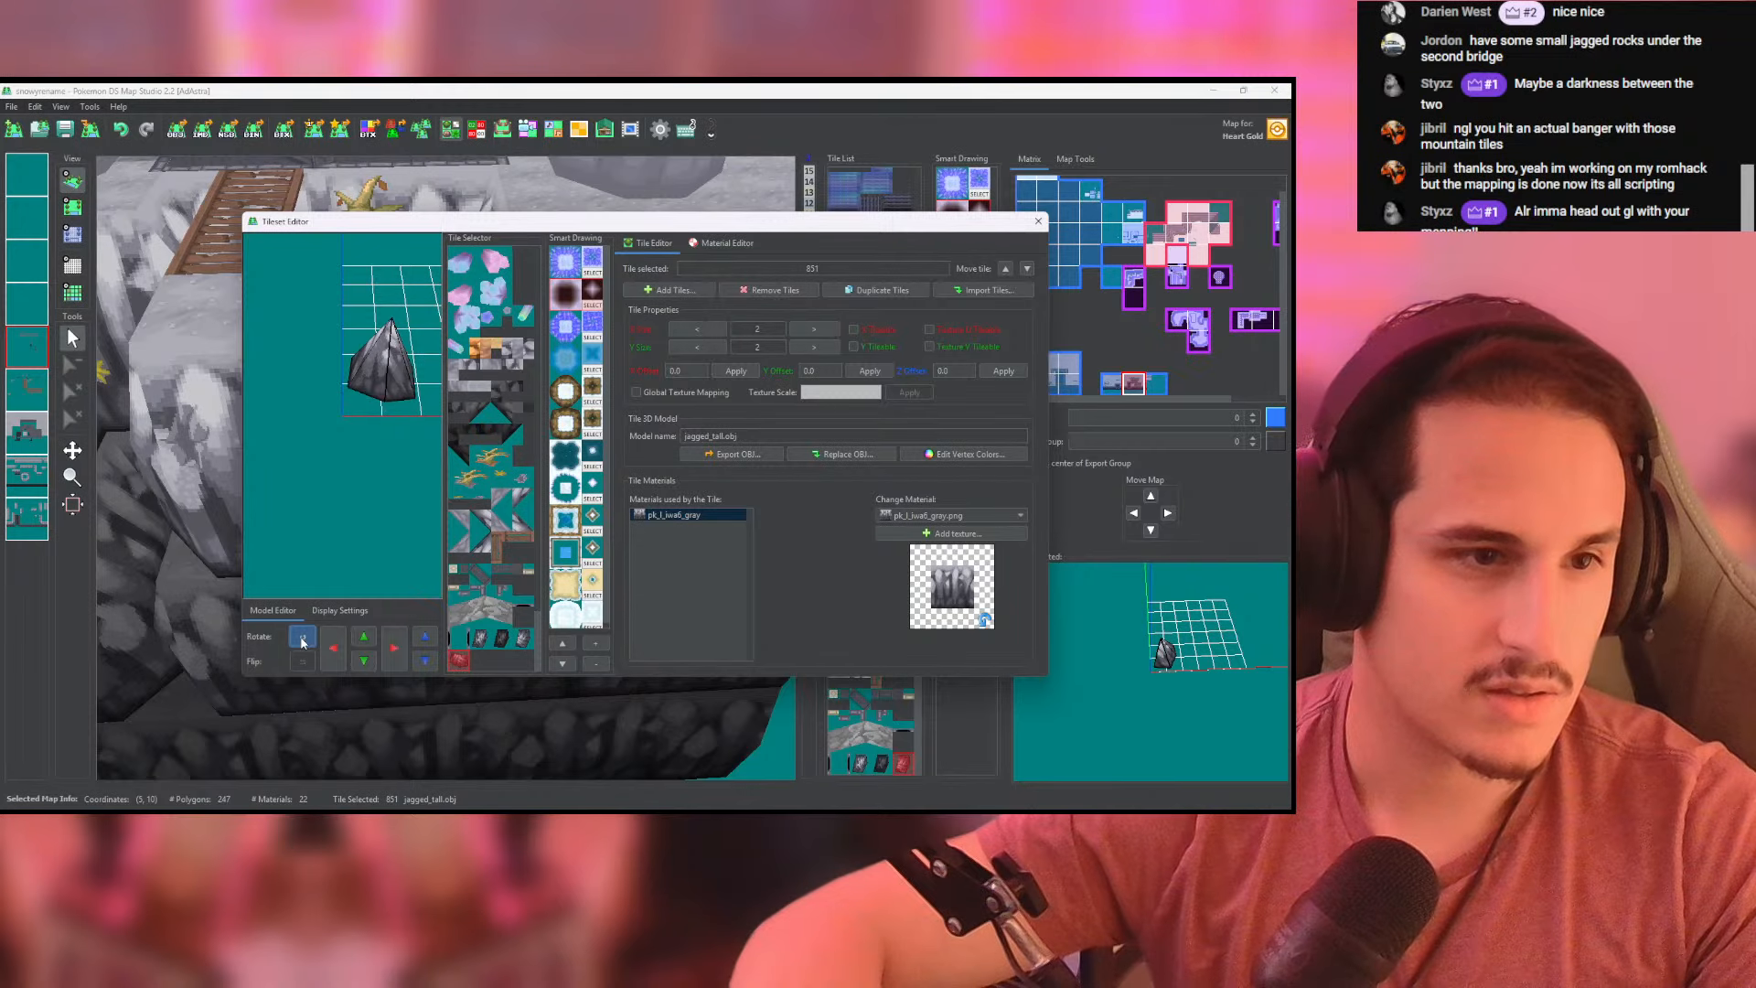
left_click(1038, 221)
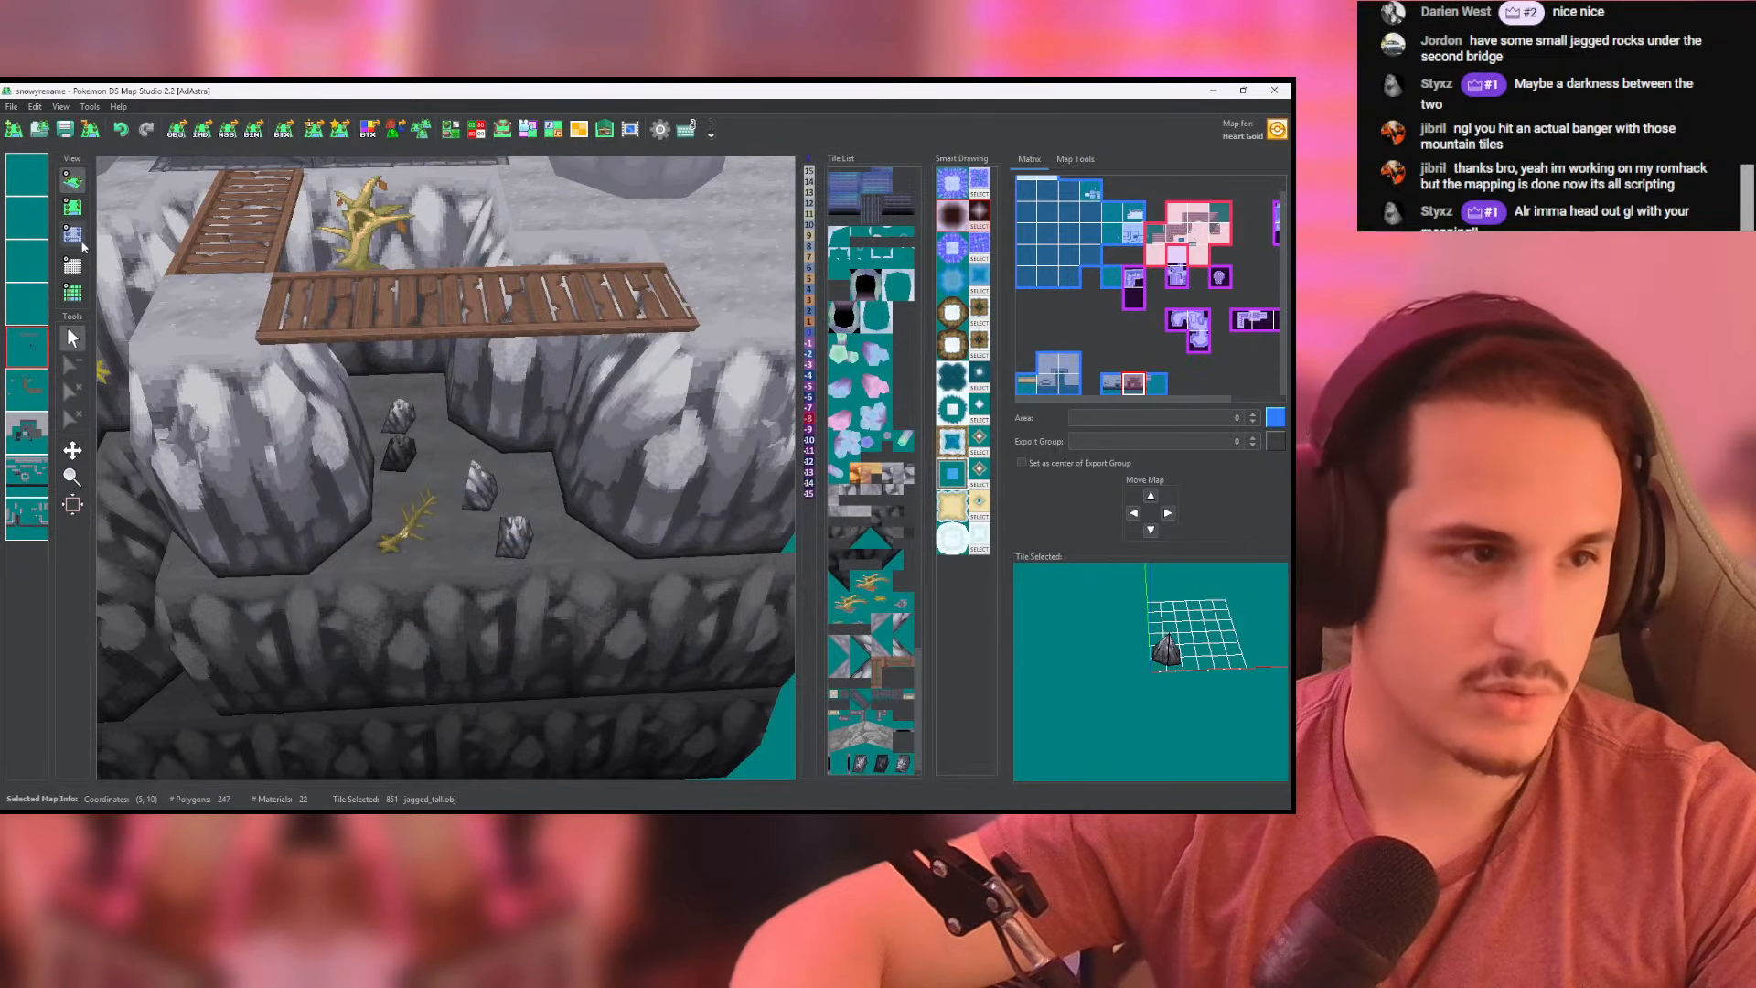
- Place the rotated tall rock at the foot of the cliff pillar where the two bridges meet and inspect it in 3D
left_click(72, 207)
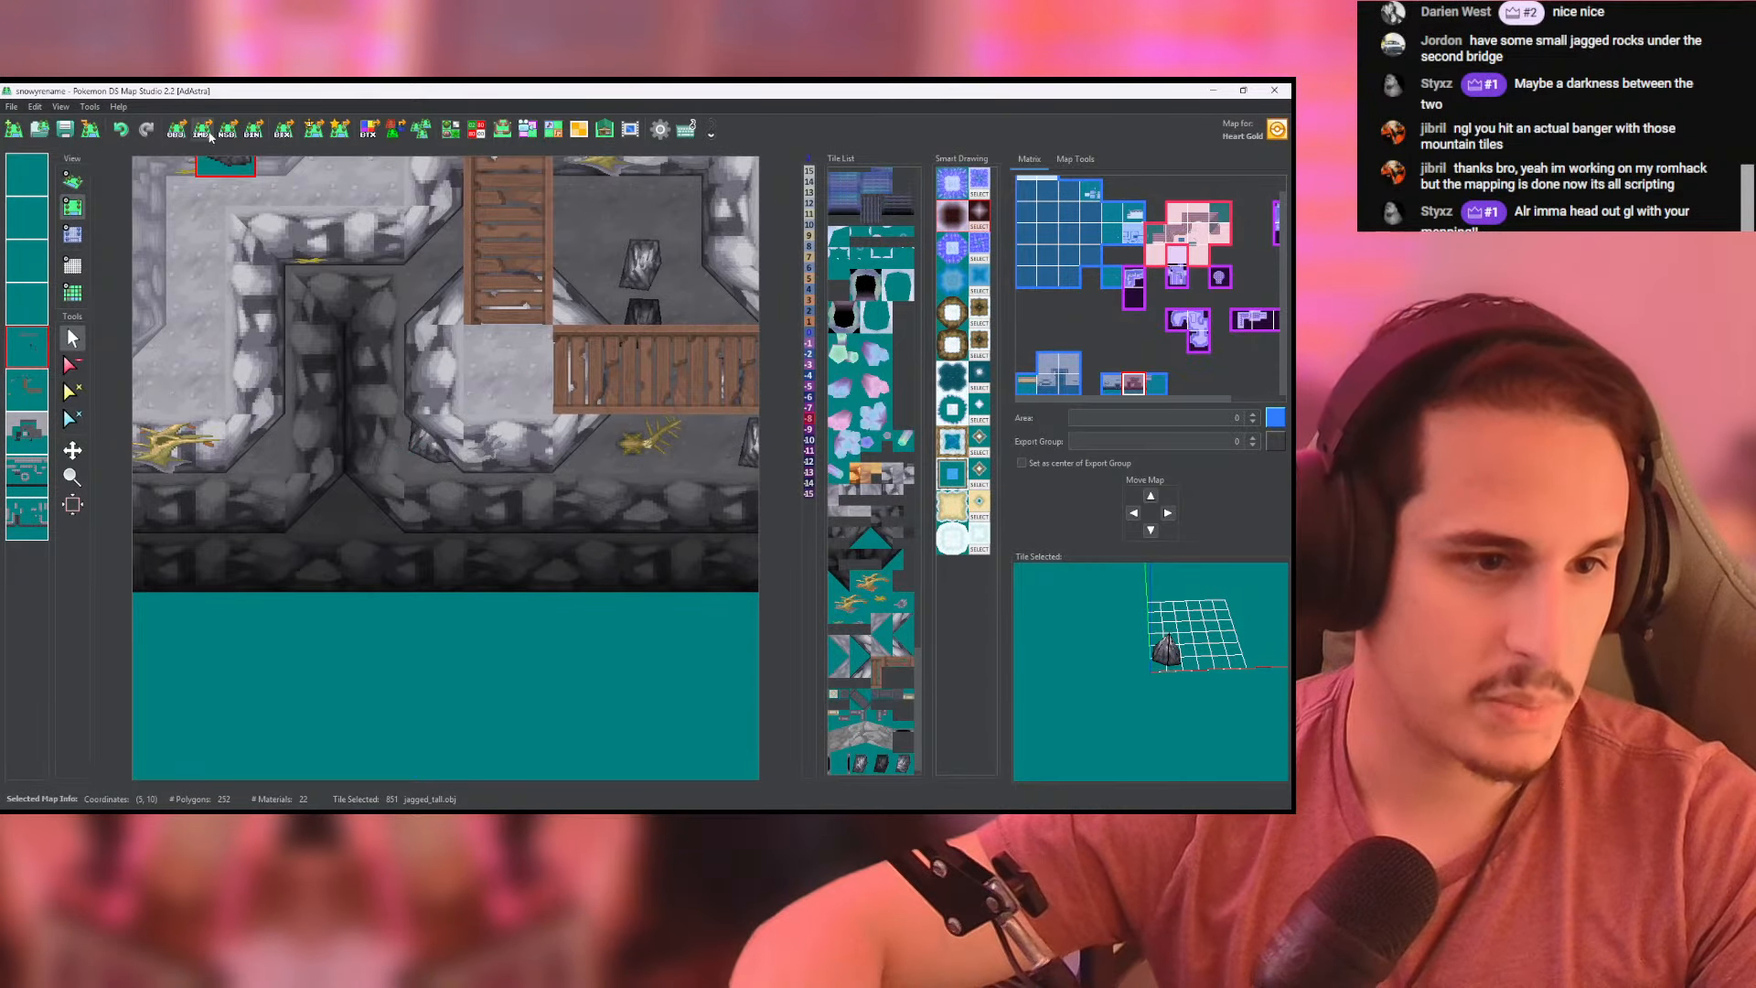
left_click(72, 180)
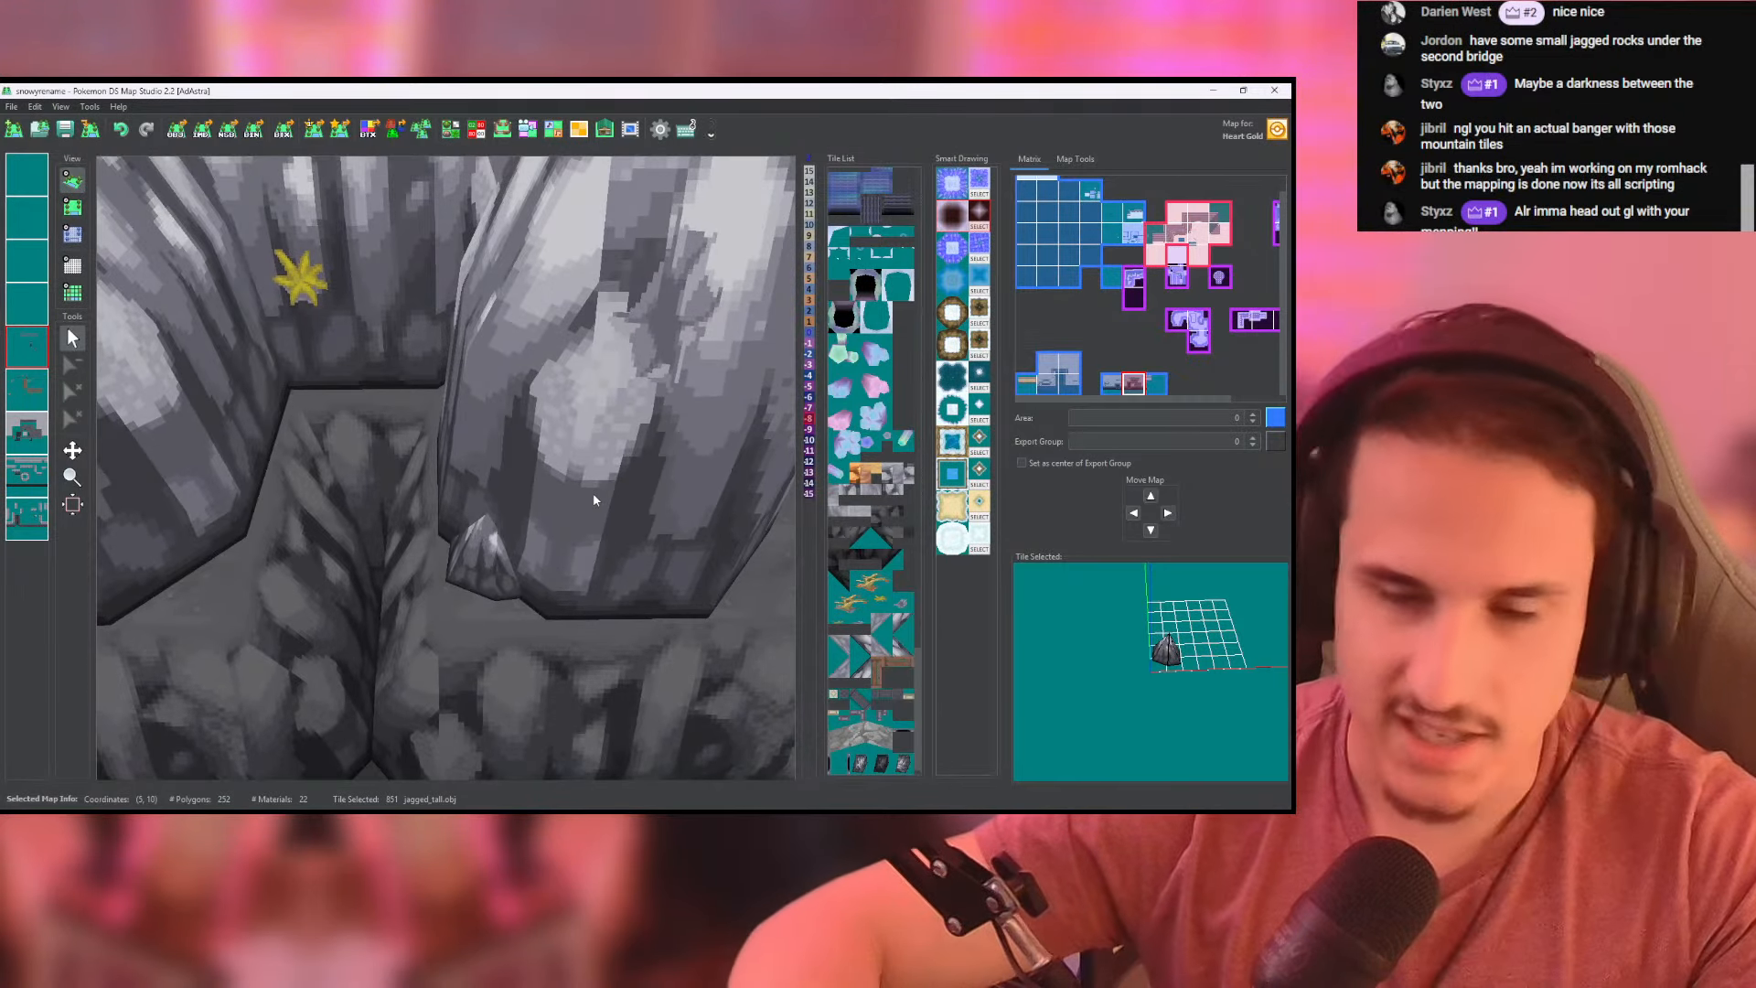
scroll(593, 496, "up", 1)
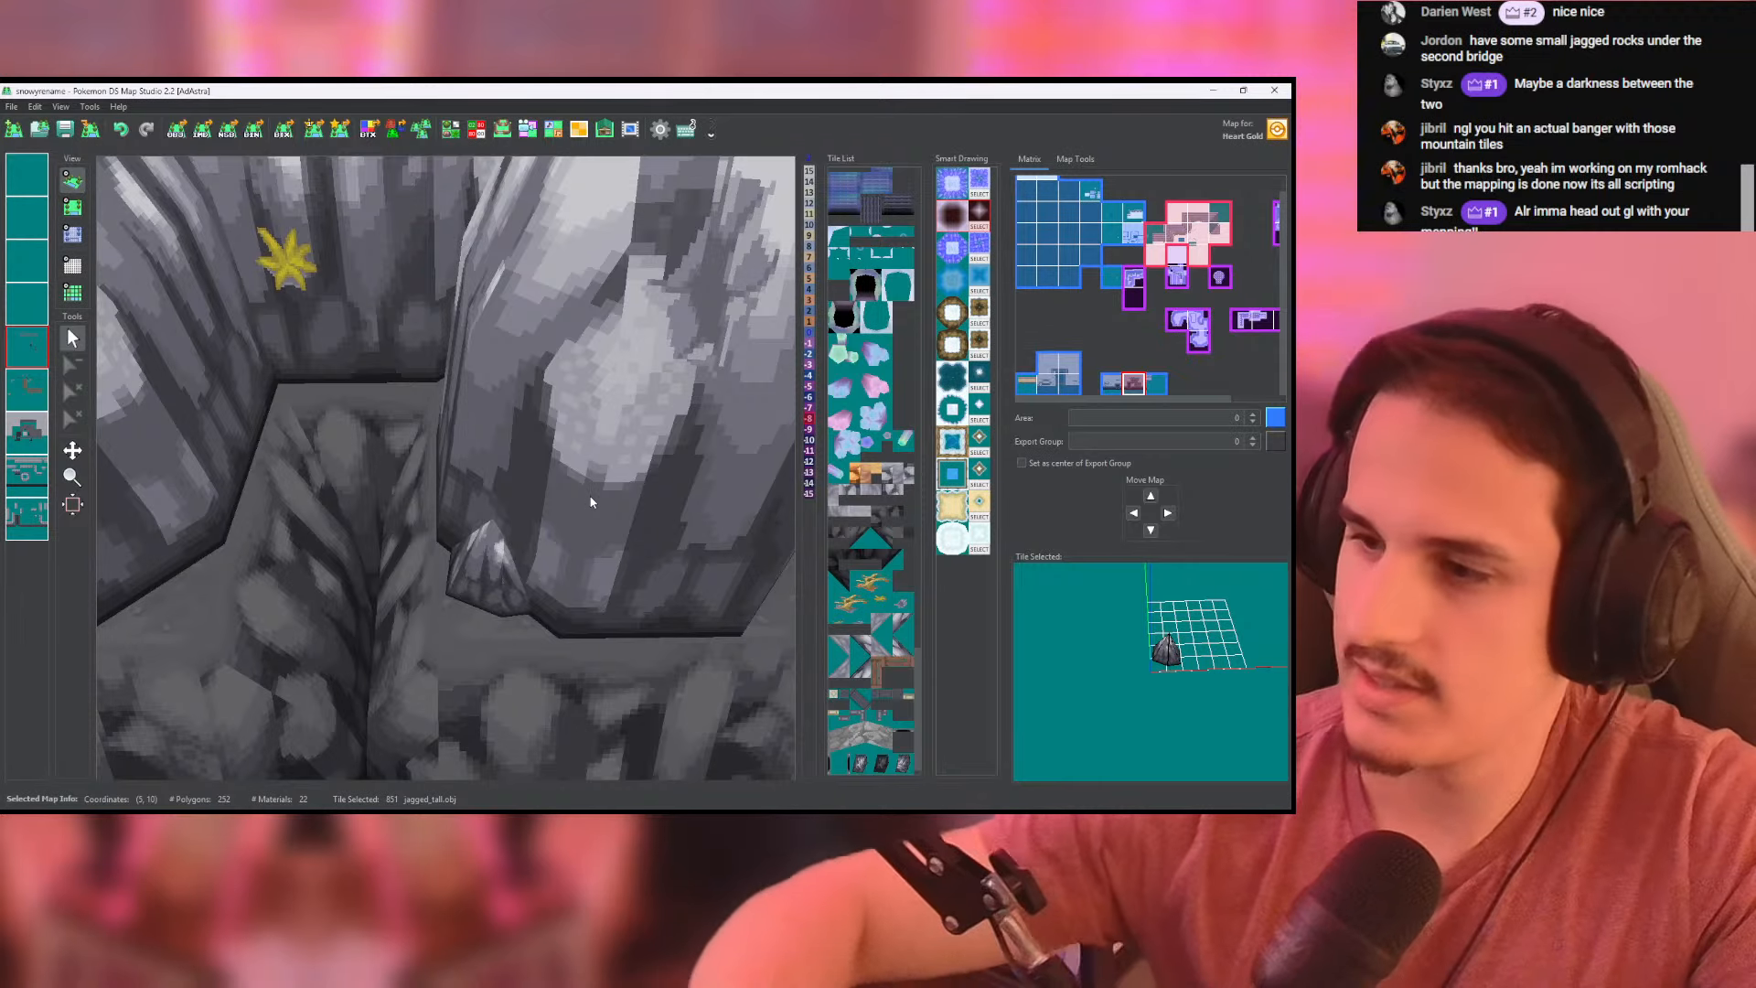
scroll(563, 468, "down", 5)
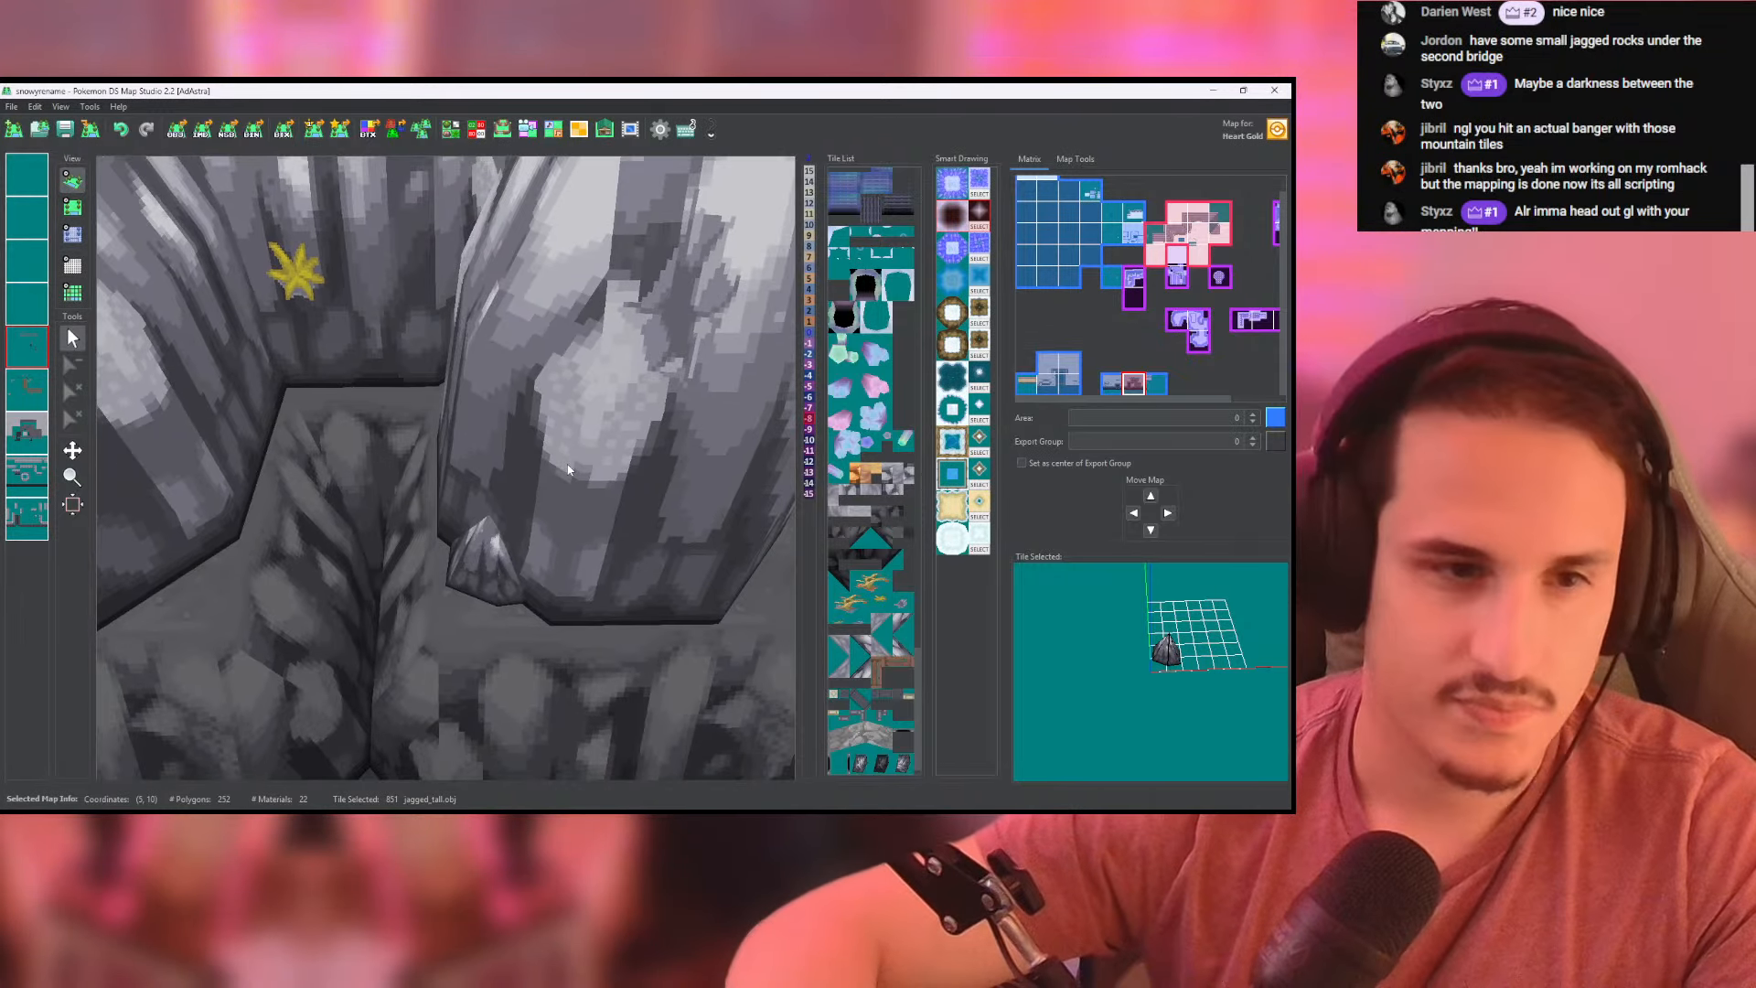
left_click_drag(568, 472, 205, 366)
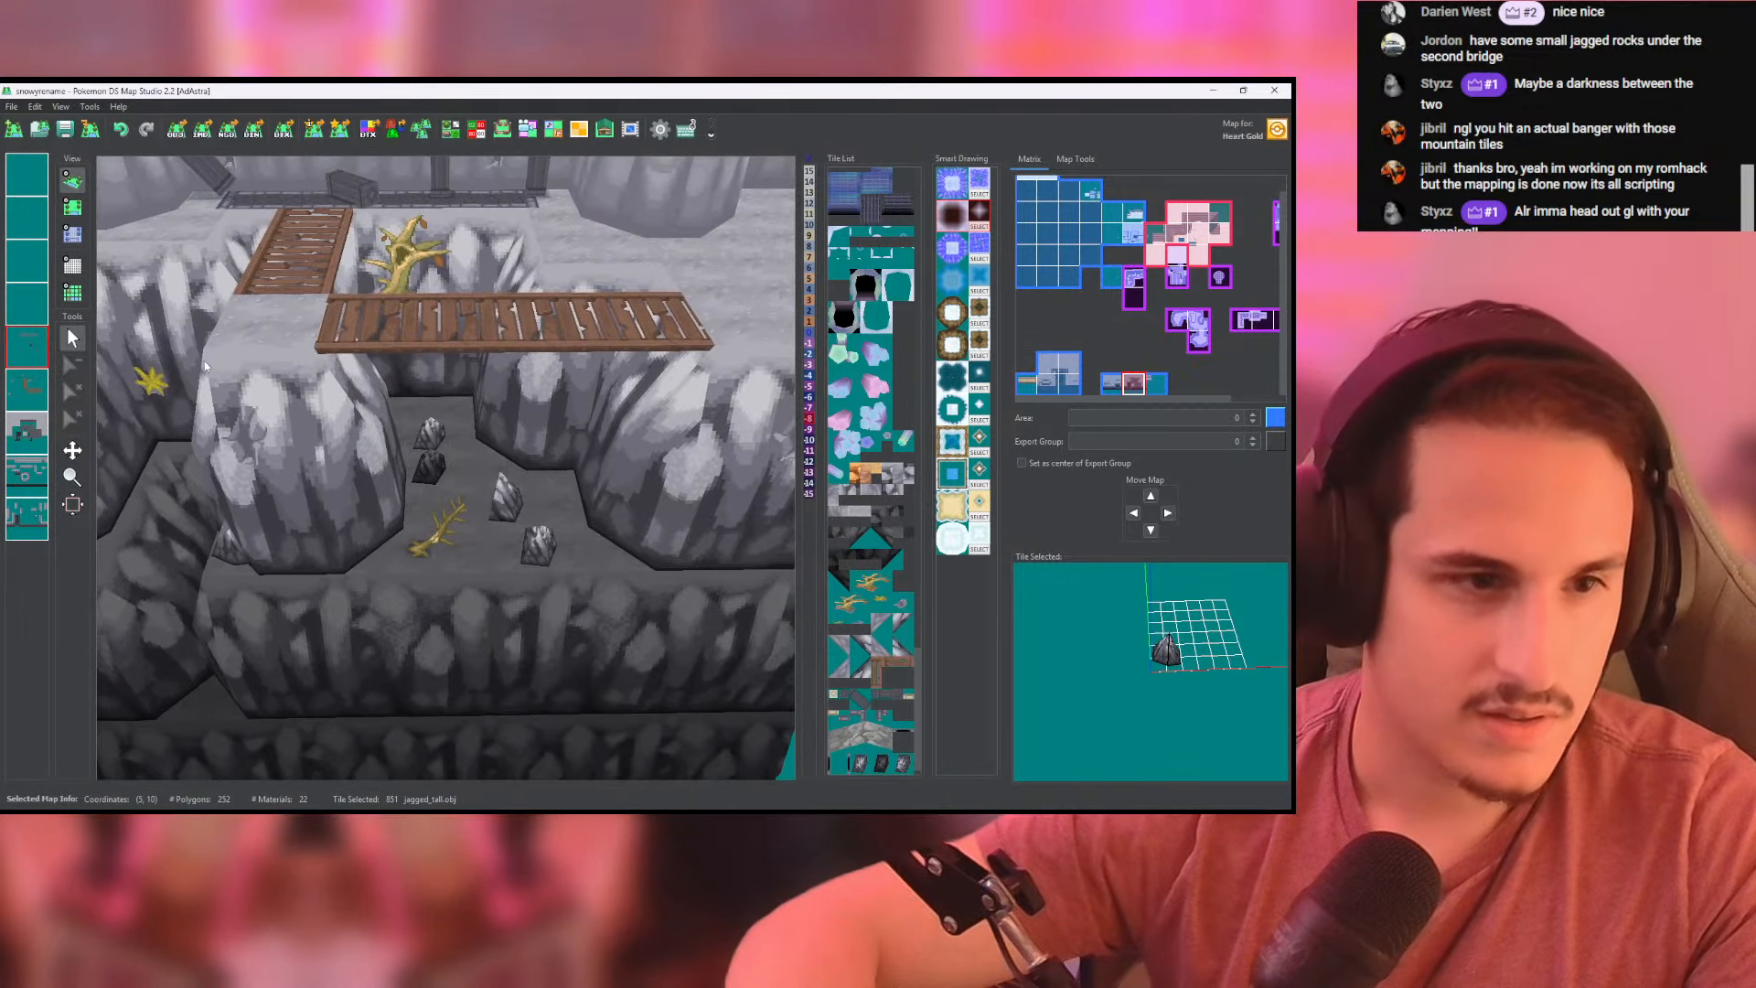
- Return to the top-down map view and pick up the darkest jagged rock tile from the chasm
left_click(77, 213)
right_click(414, 256)
middle_click_drag(596, 318, 585, 357)
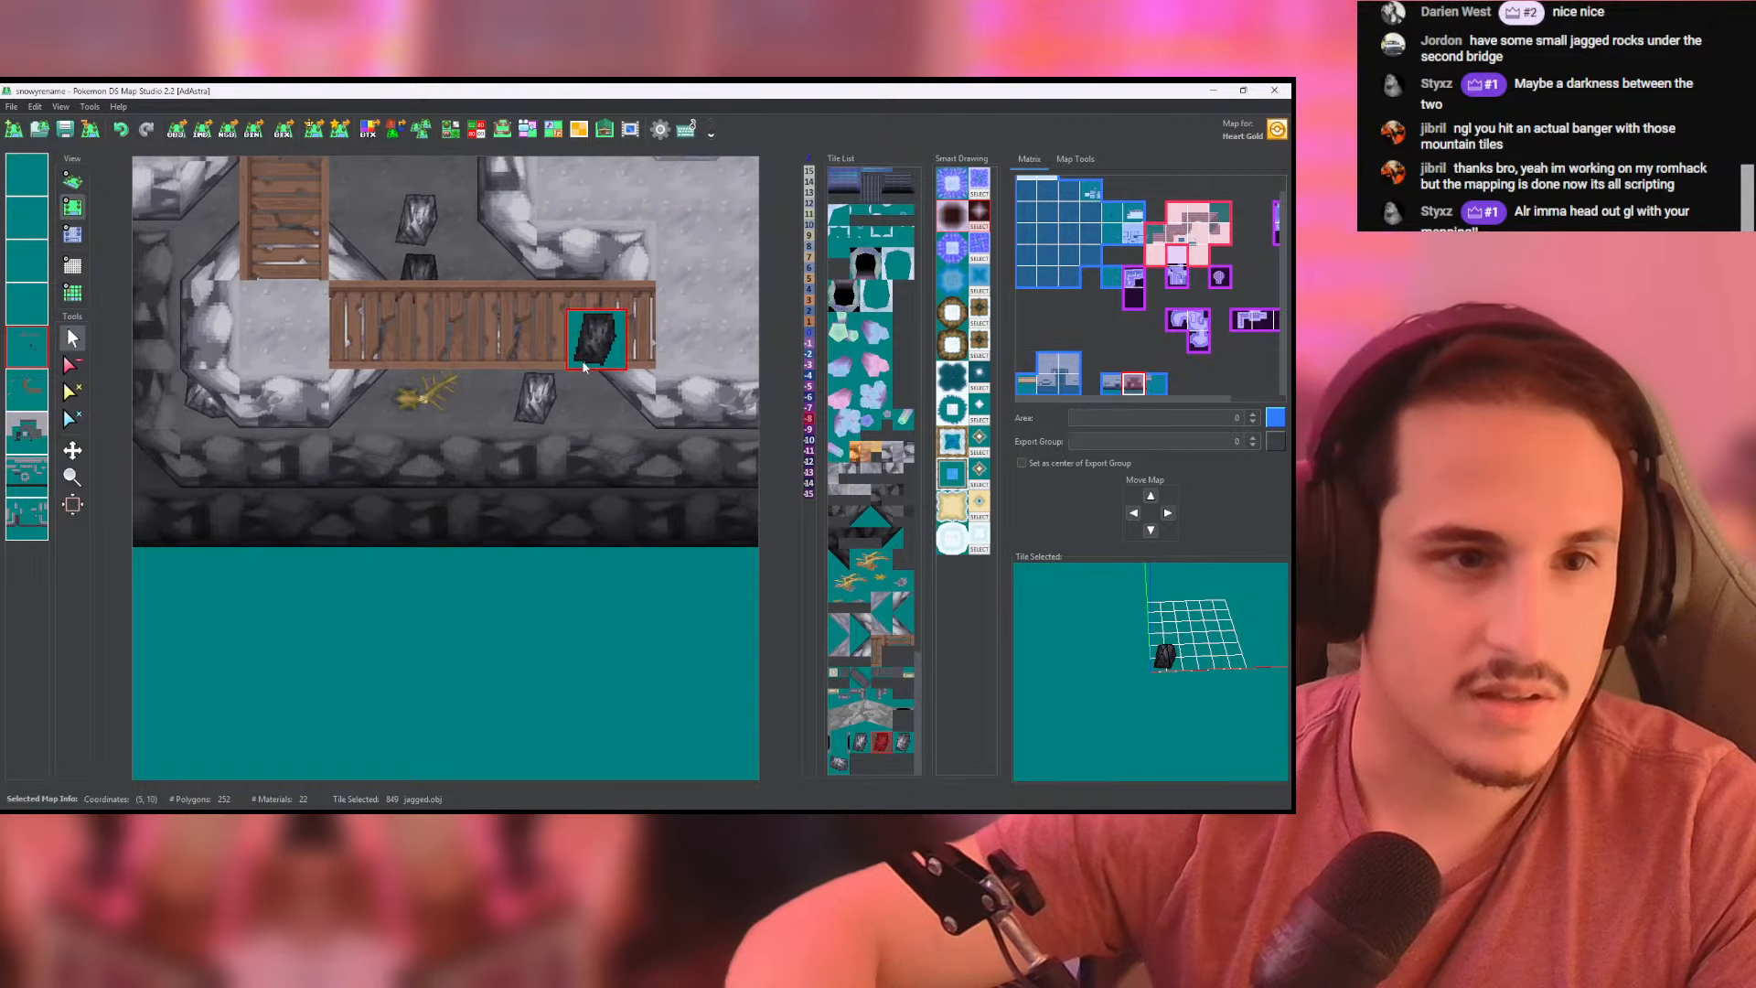
left_click_drag(584, 304, 464, 157)
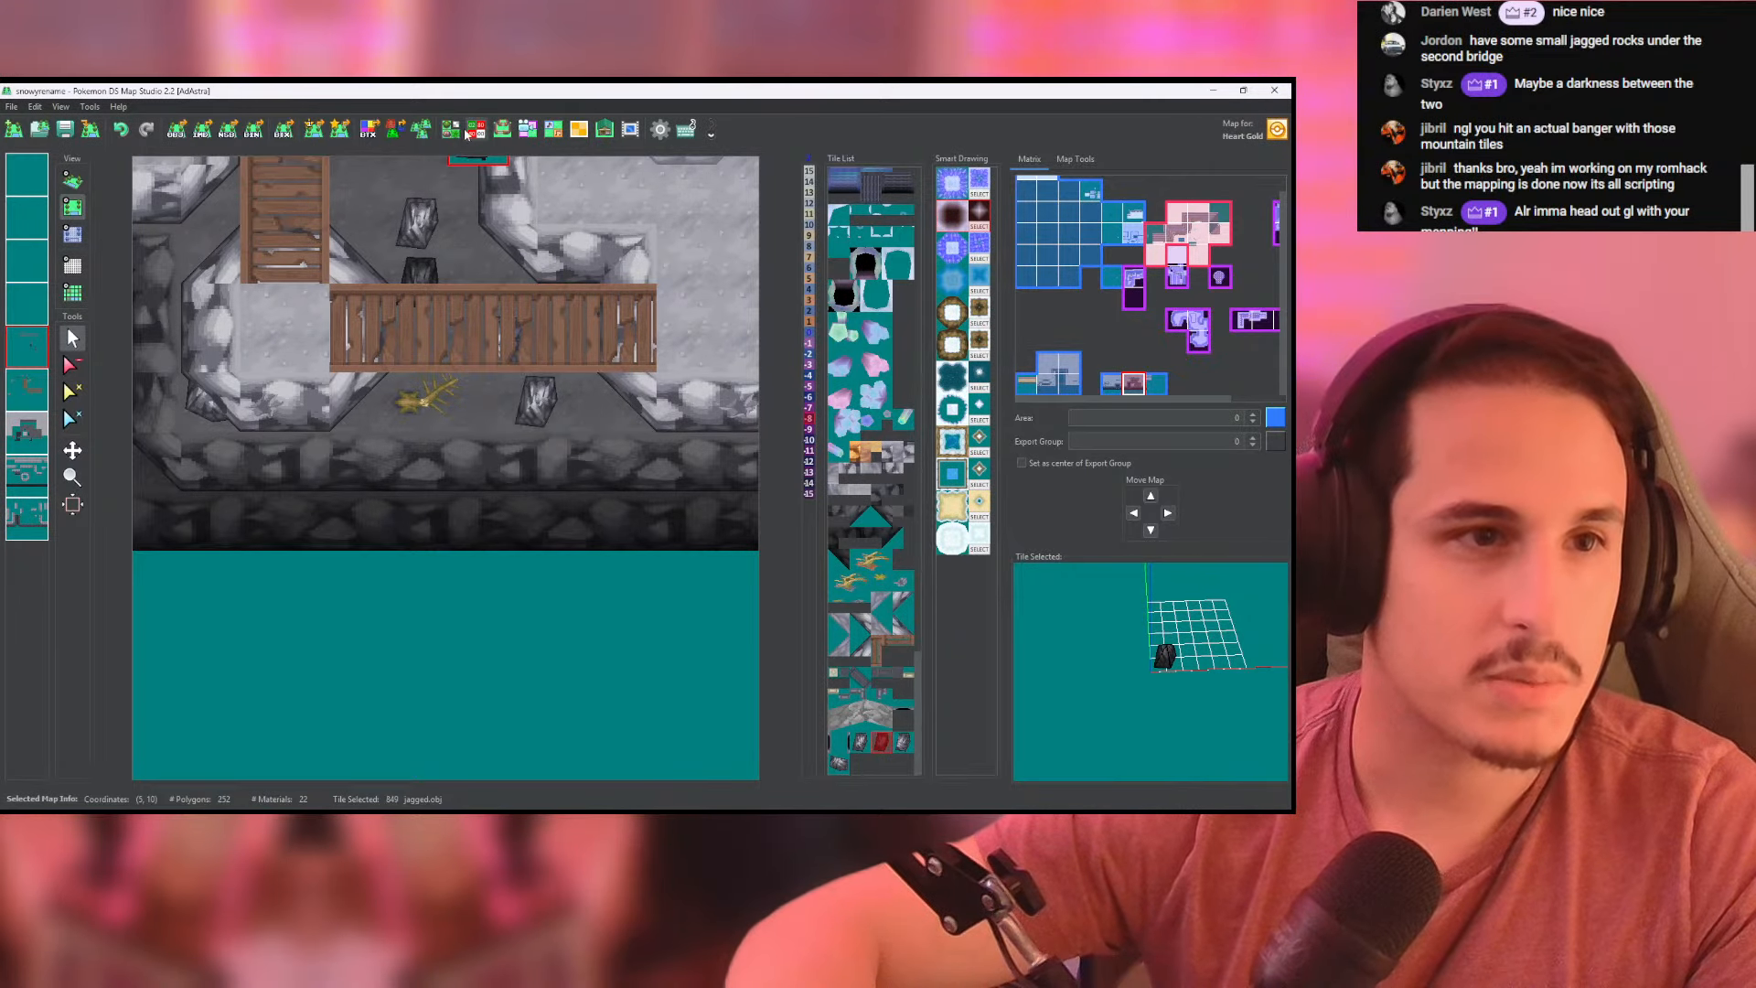
- Duplicate the lighter gray jagged.obj tile in the tileset and rotate the copy
left_click(469, 133)
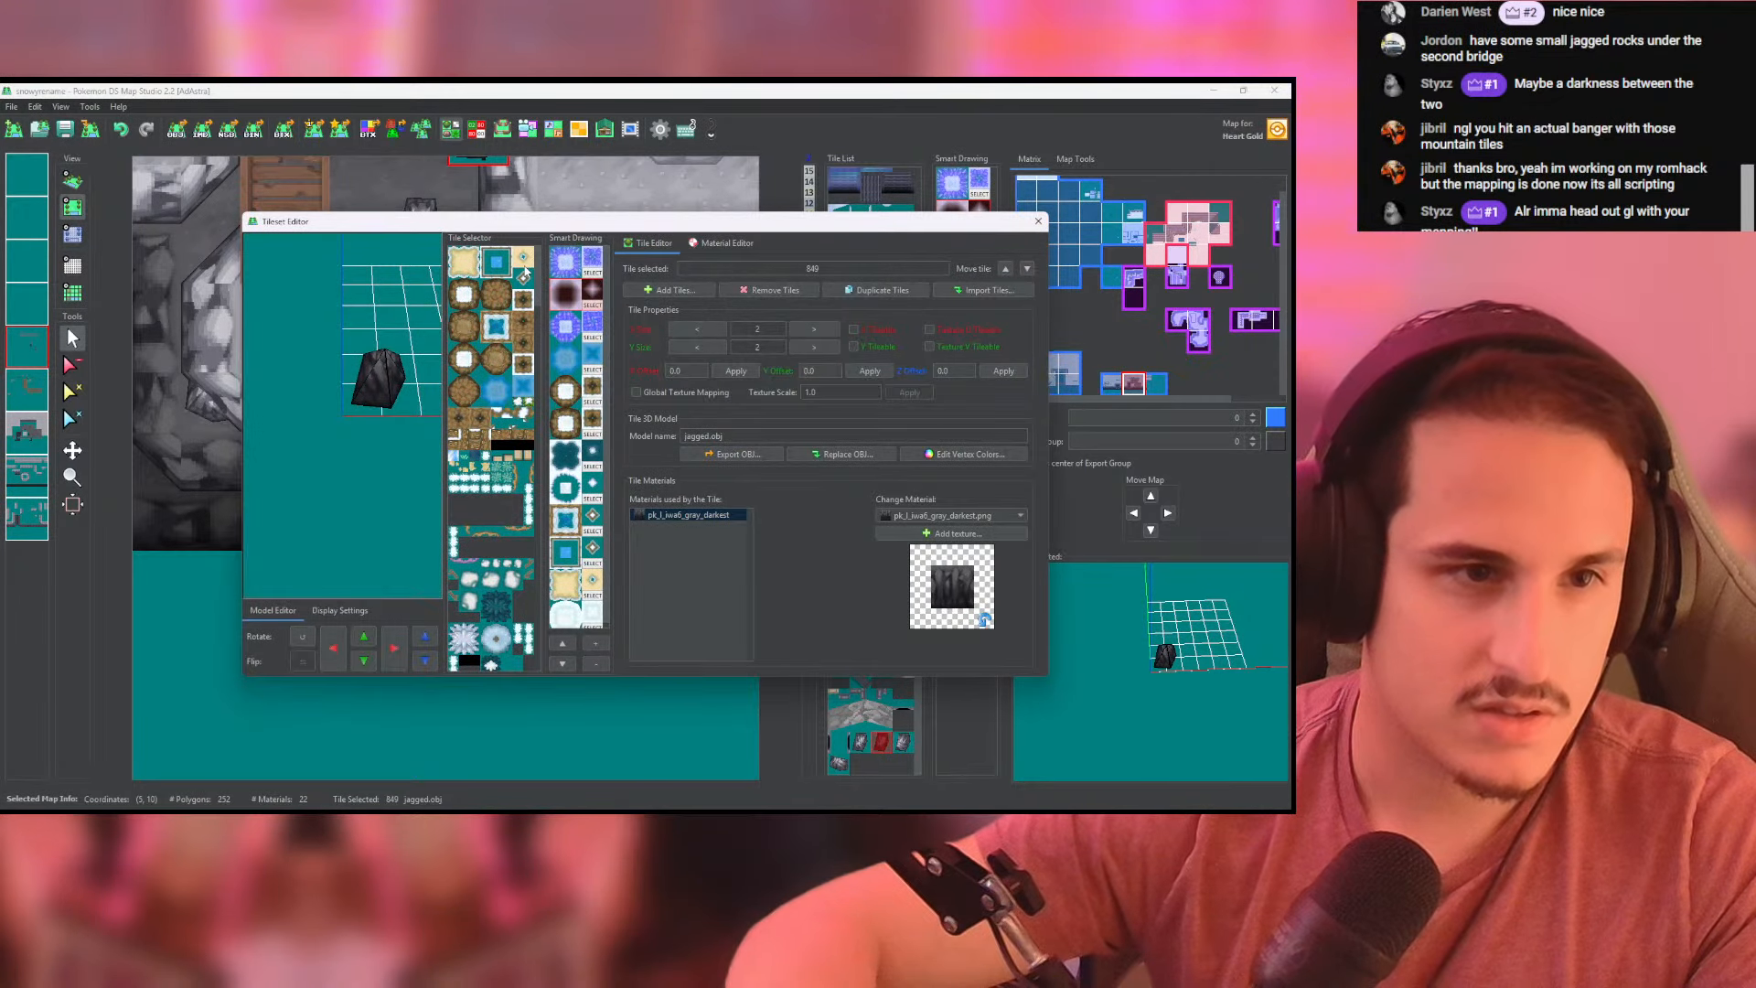
scroll(525, 272, "down", 15)
left_click(480, 638)
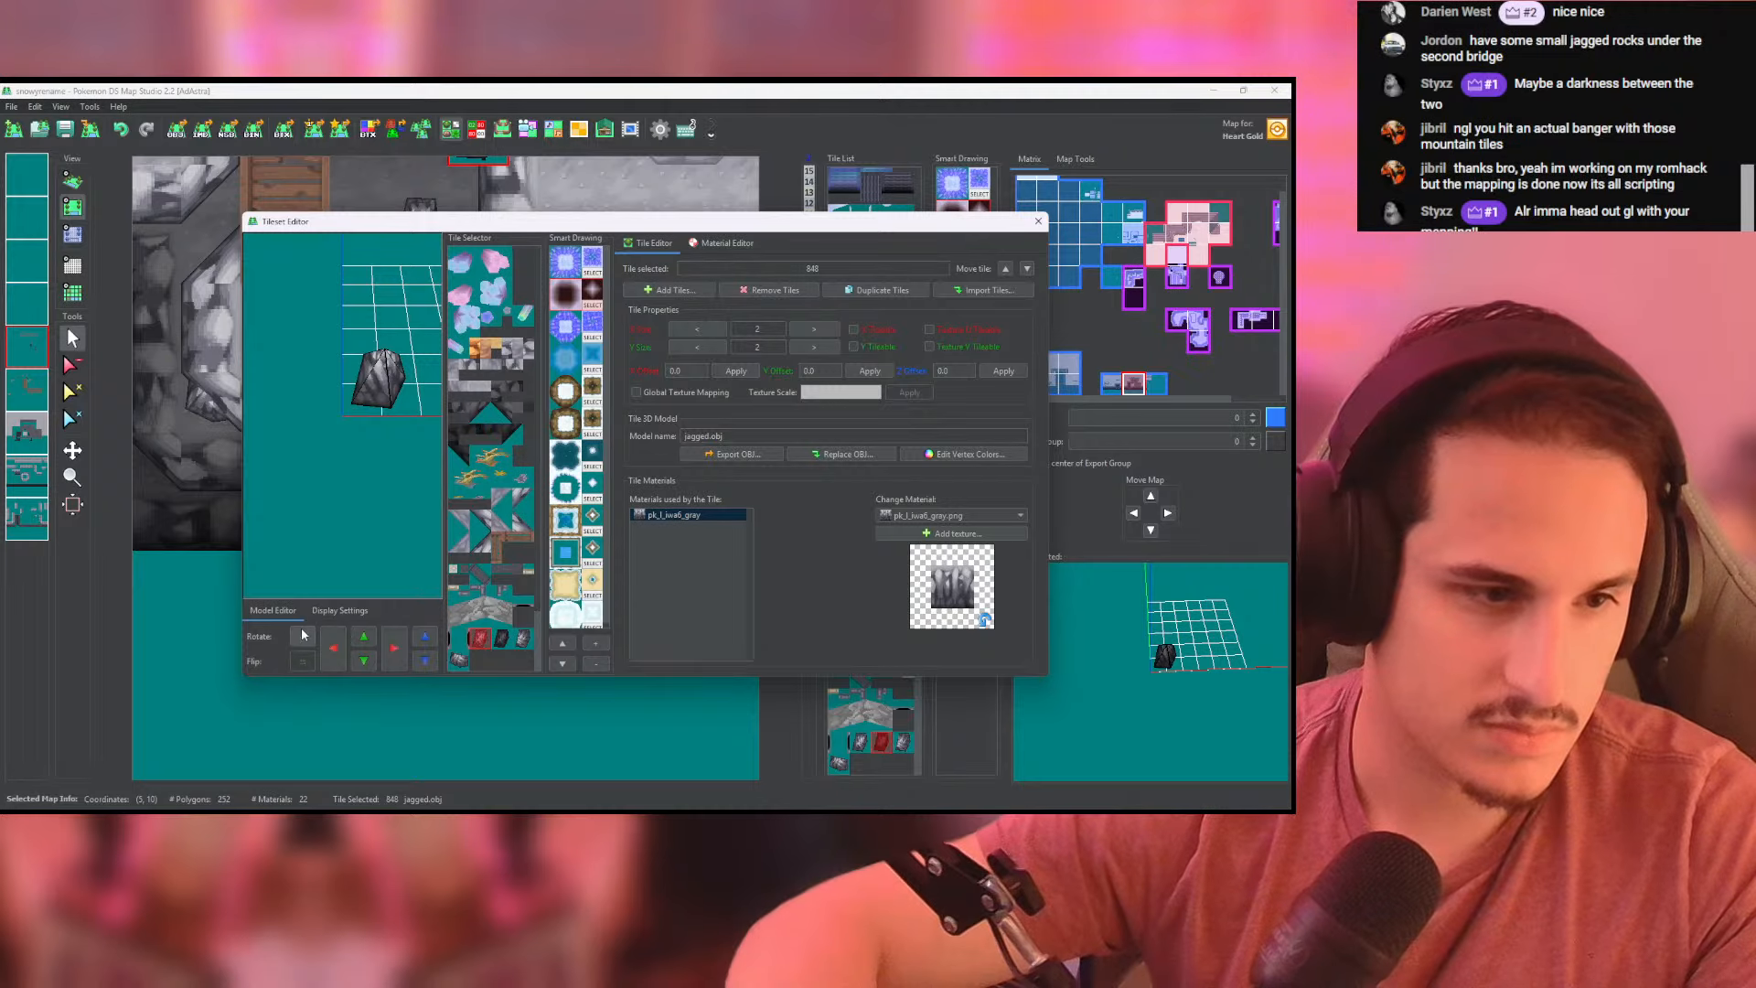
left_click(878, 290)
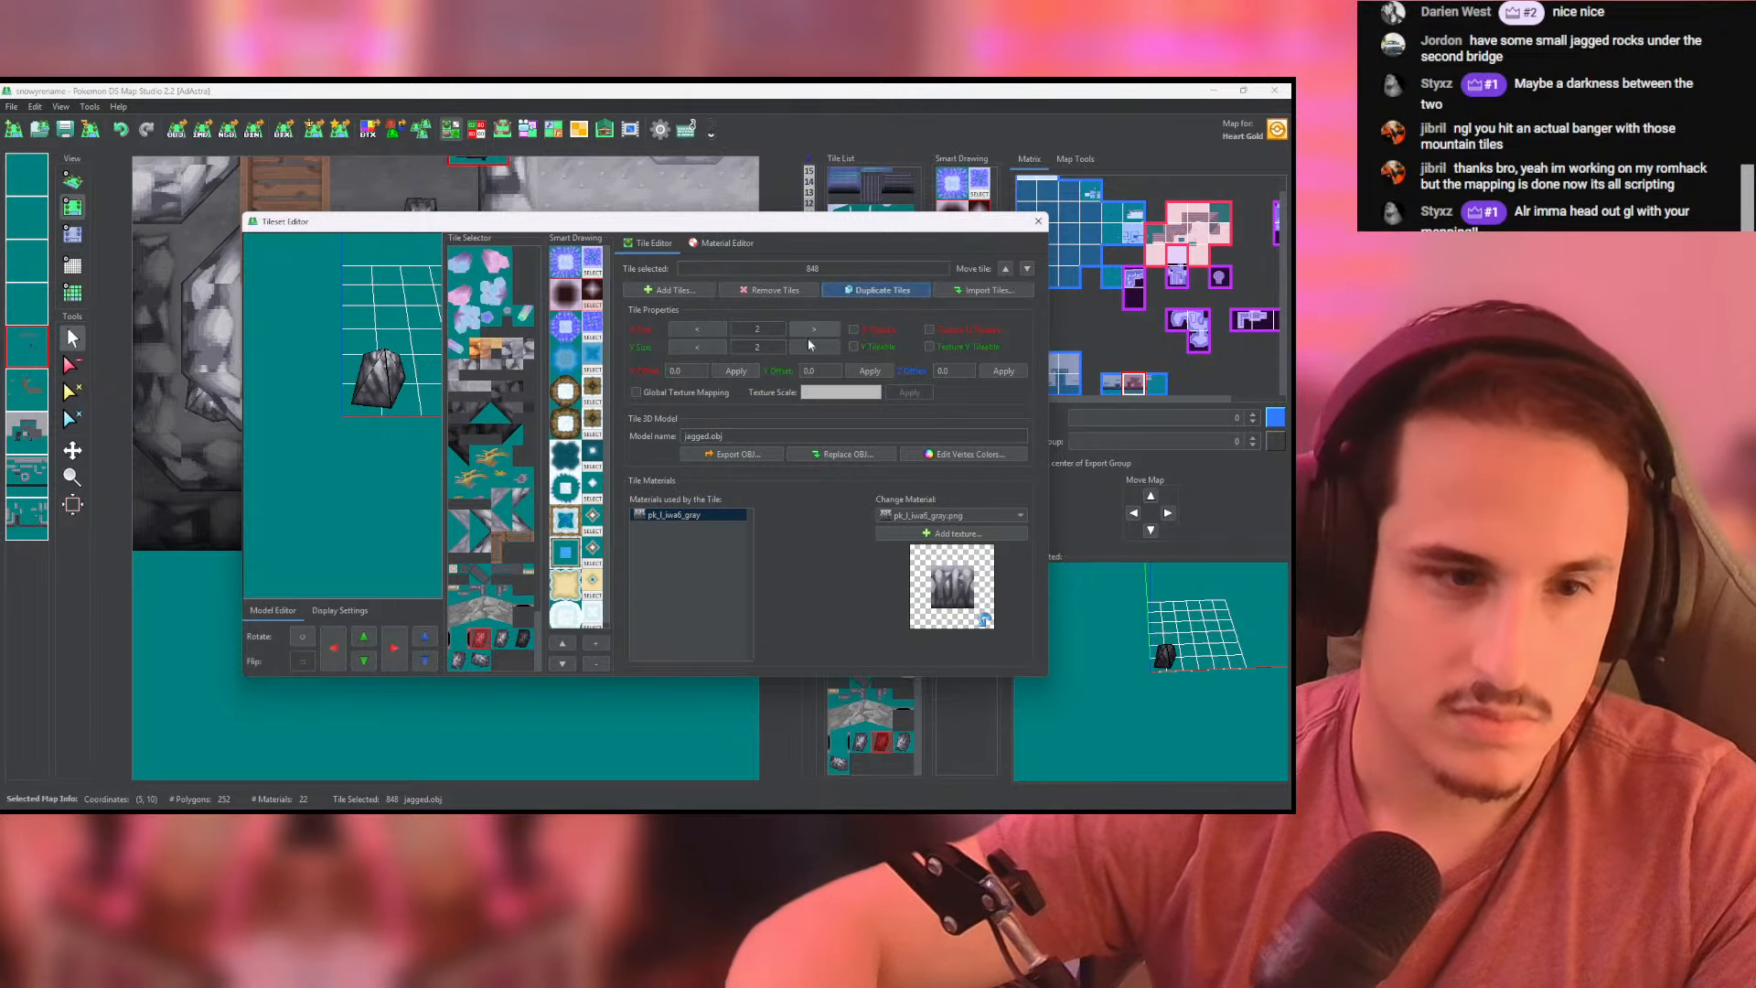
left_click(303, 637)
left_click(303, 638)
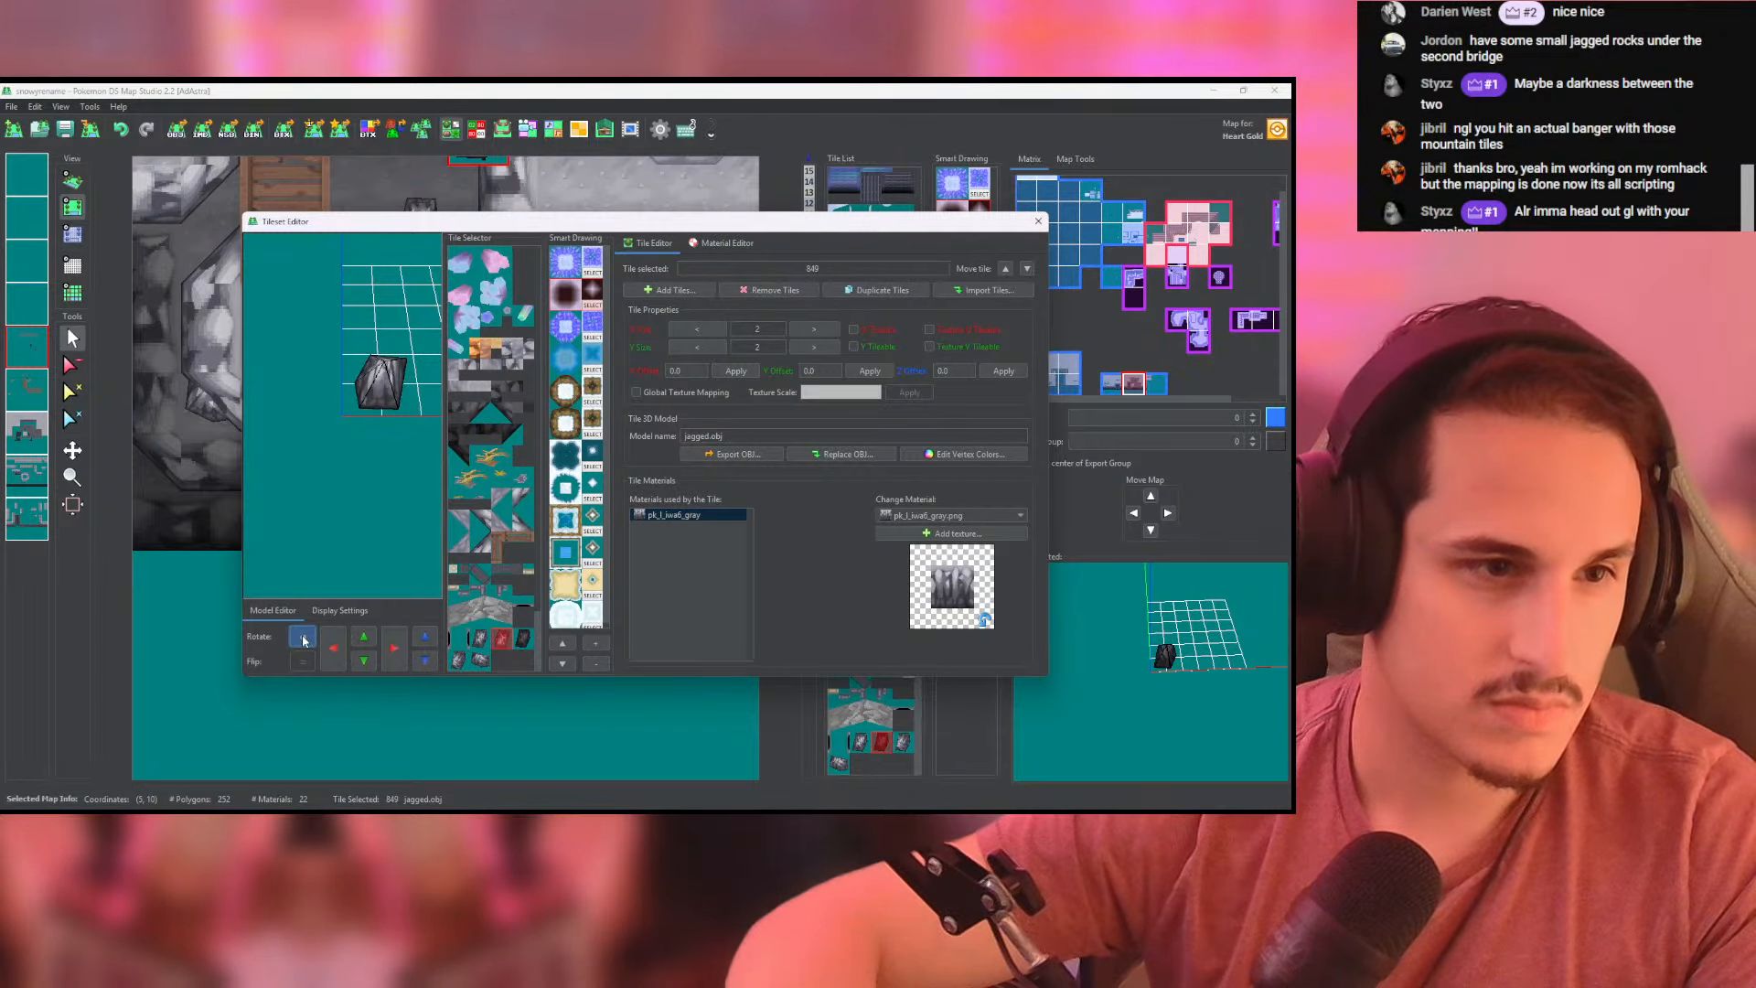
left_click(303, 638)
left_click(302, 638)
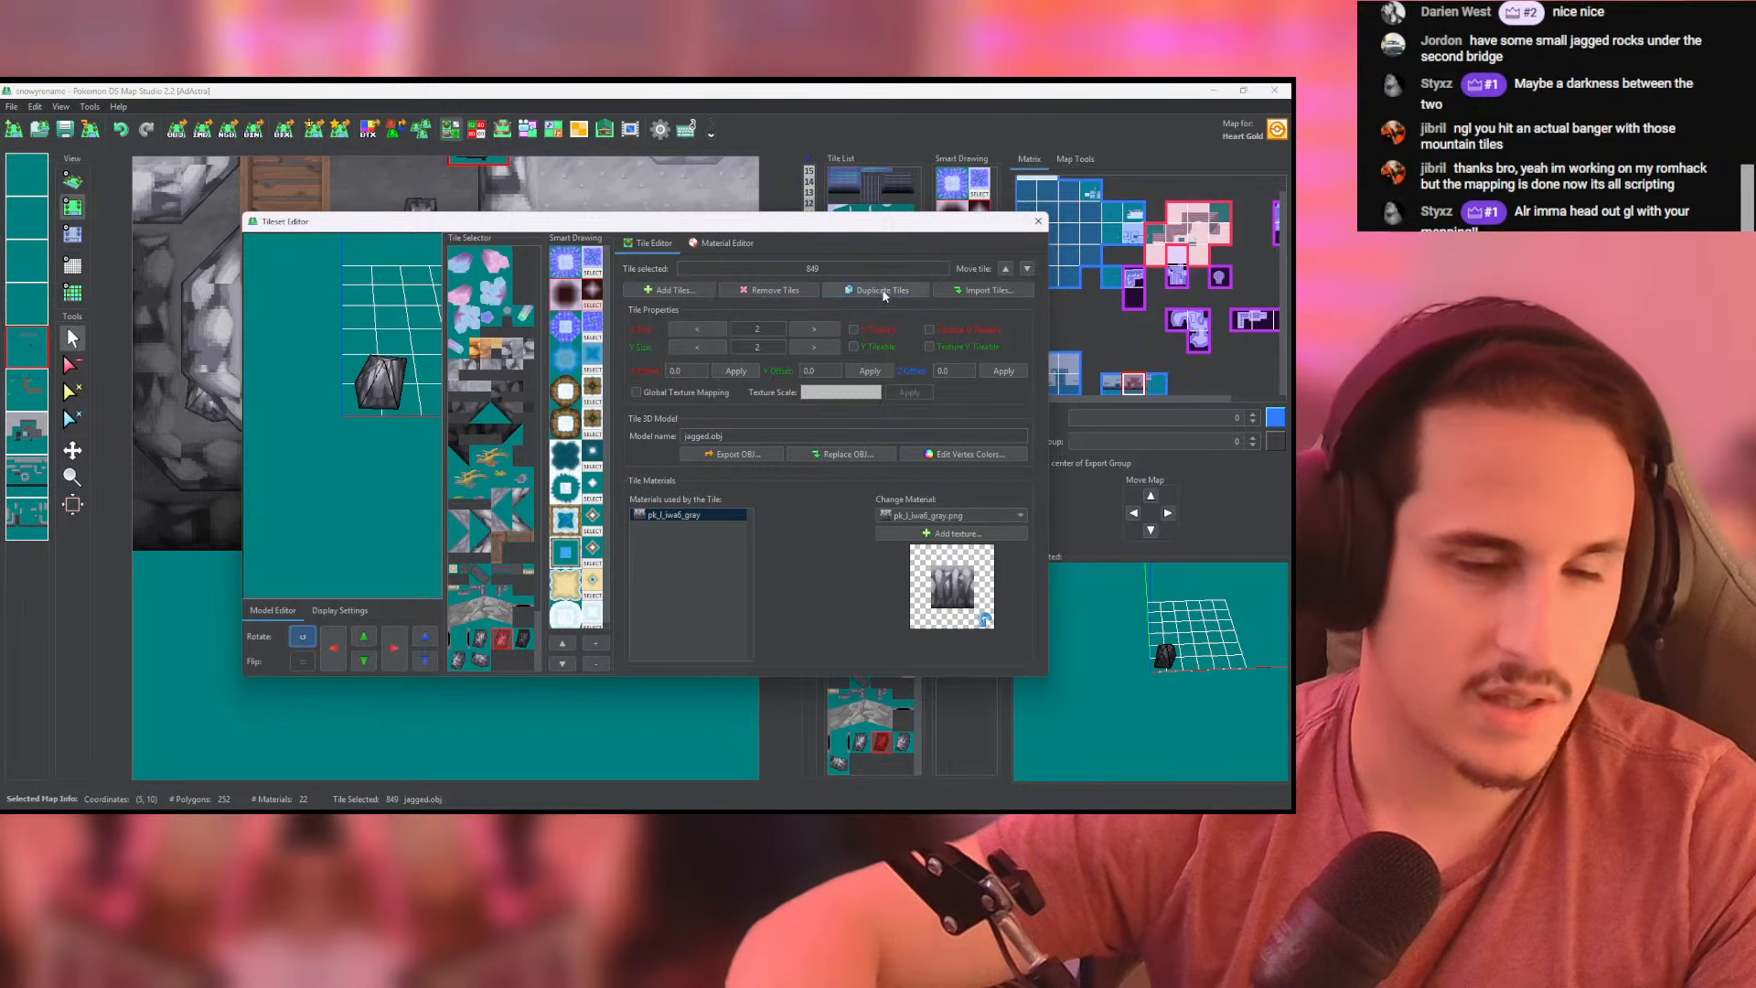
left_click(1037, 221)
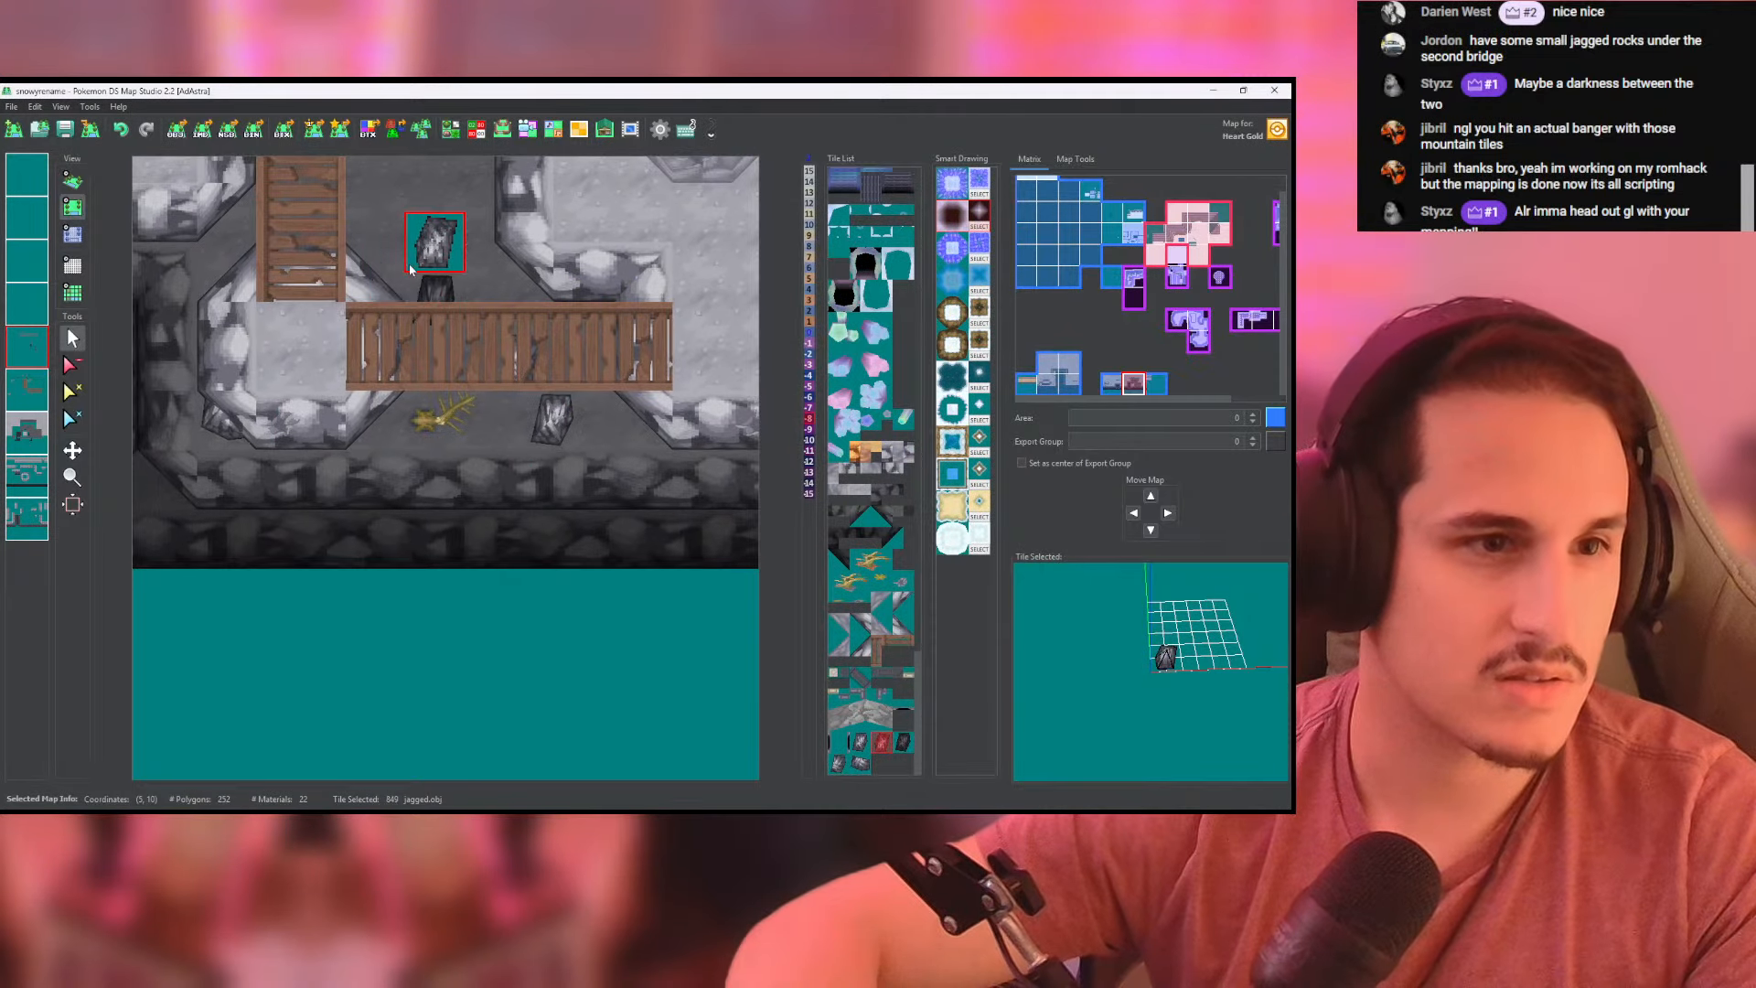
- Rotate the duplicated gray jagged.obj tile further to give it another orientation
left_click(451, 129)
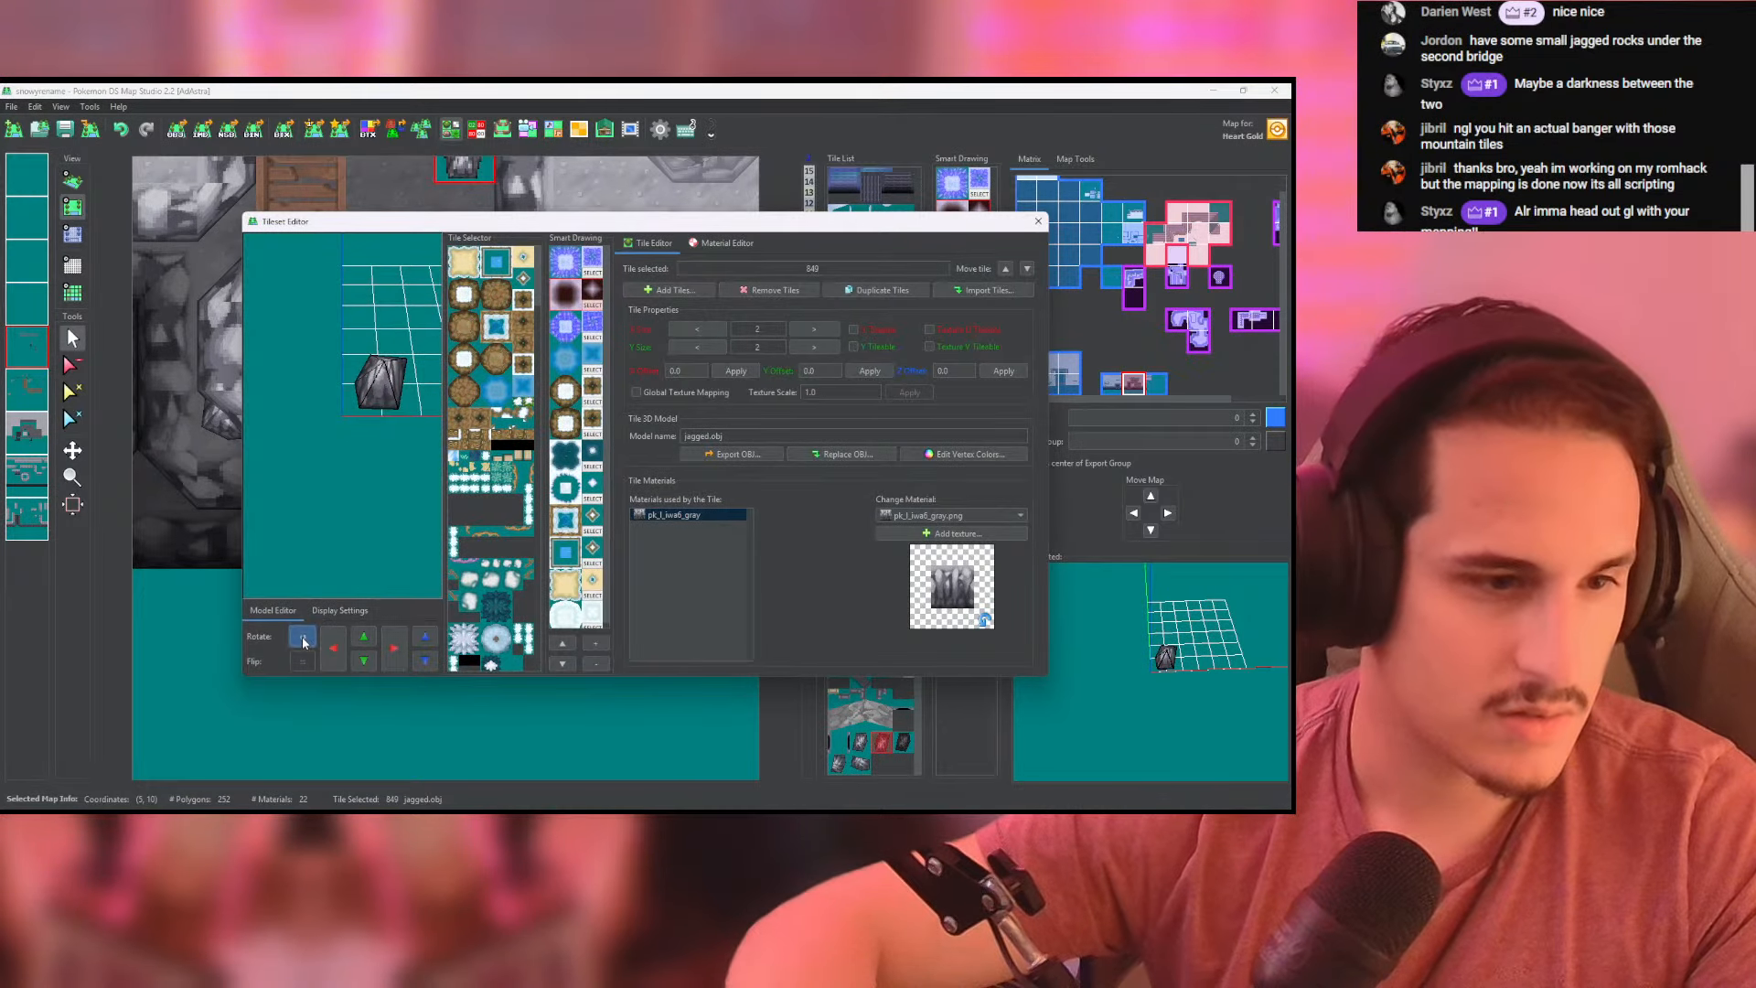
left_click(303, 638)
left_click(302, 638)
left_click(1037, 221)
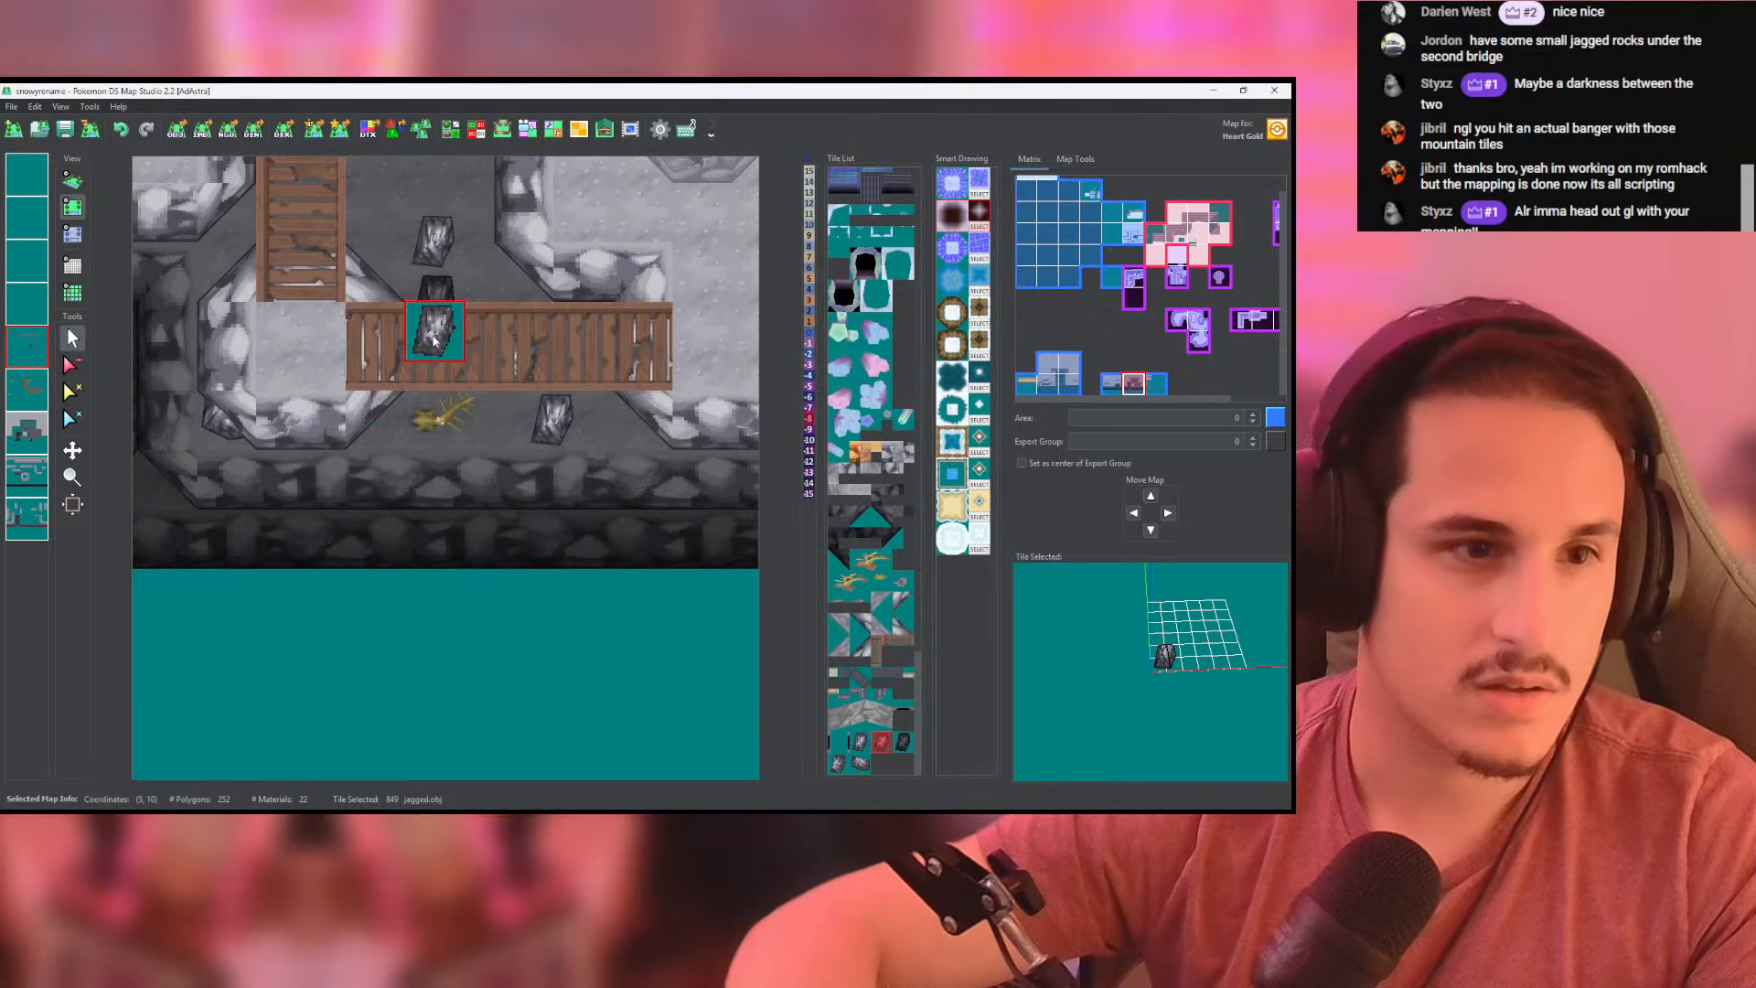
- Rotate the gray jagged.obj tile once more in the tileset so the rock lies sideways
left_click(453, 129)
left_click(297, 634)
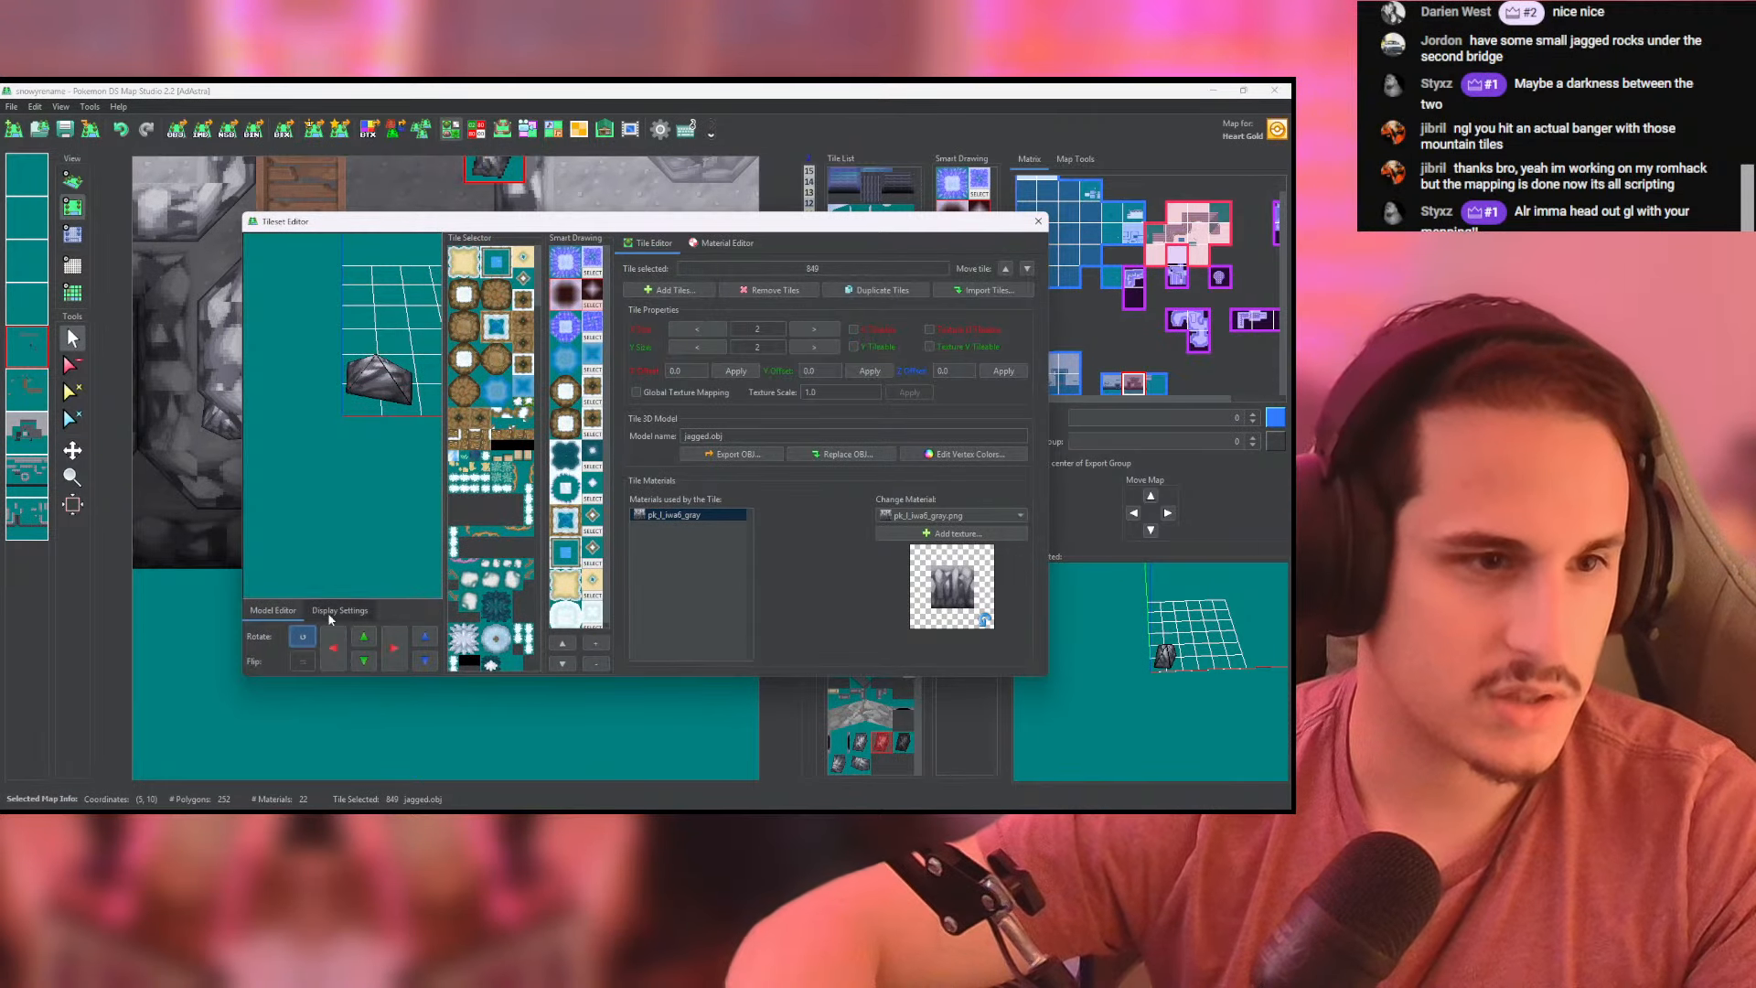
left_click(1038, 221)
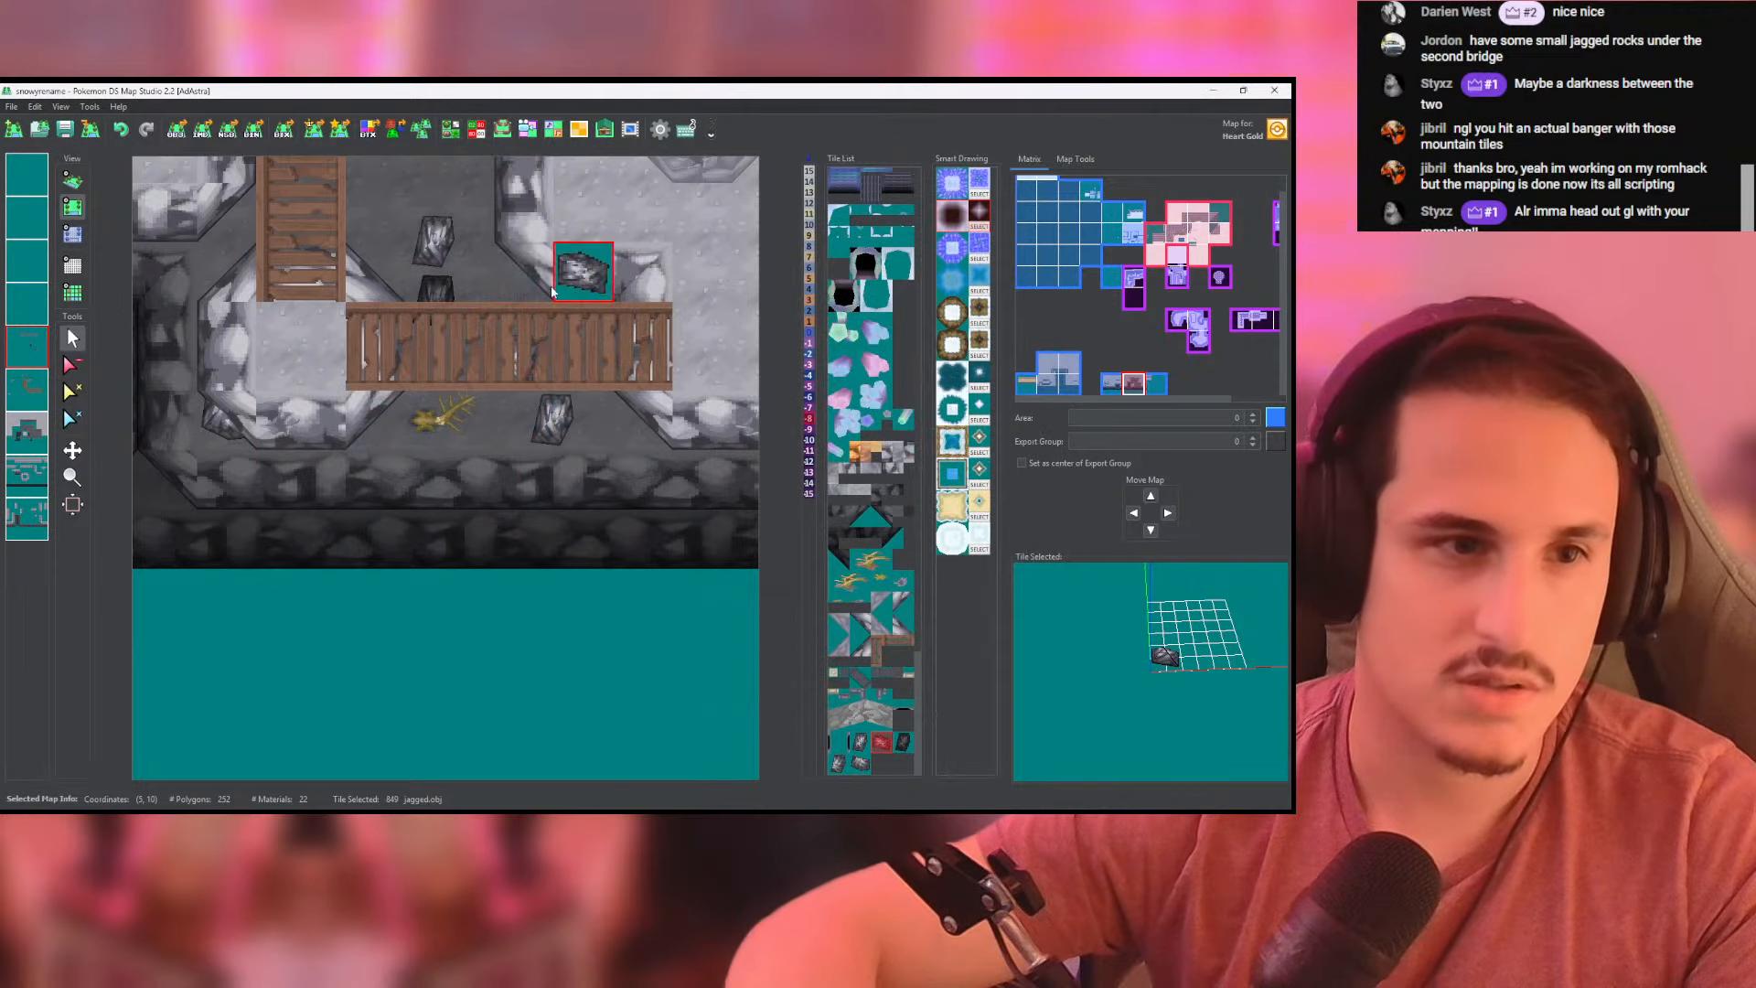
- Place the rotated gray rock beside the existing rock in the chasm above the horizontal bridge and check it in 3D
middle_click_drag(396, 234, 487, 292)
left_click(534, 312)
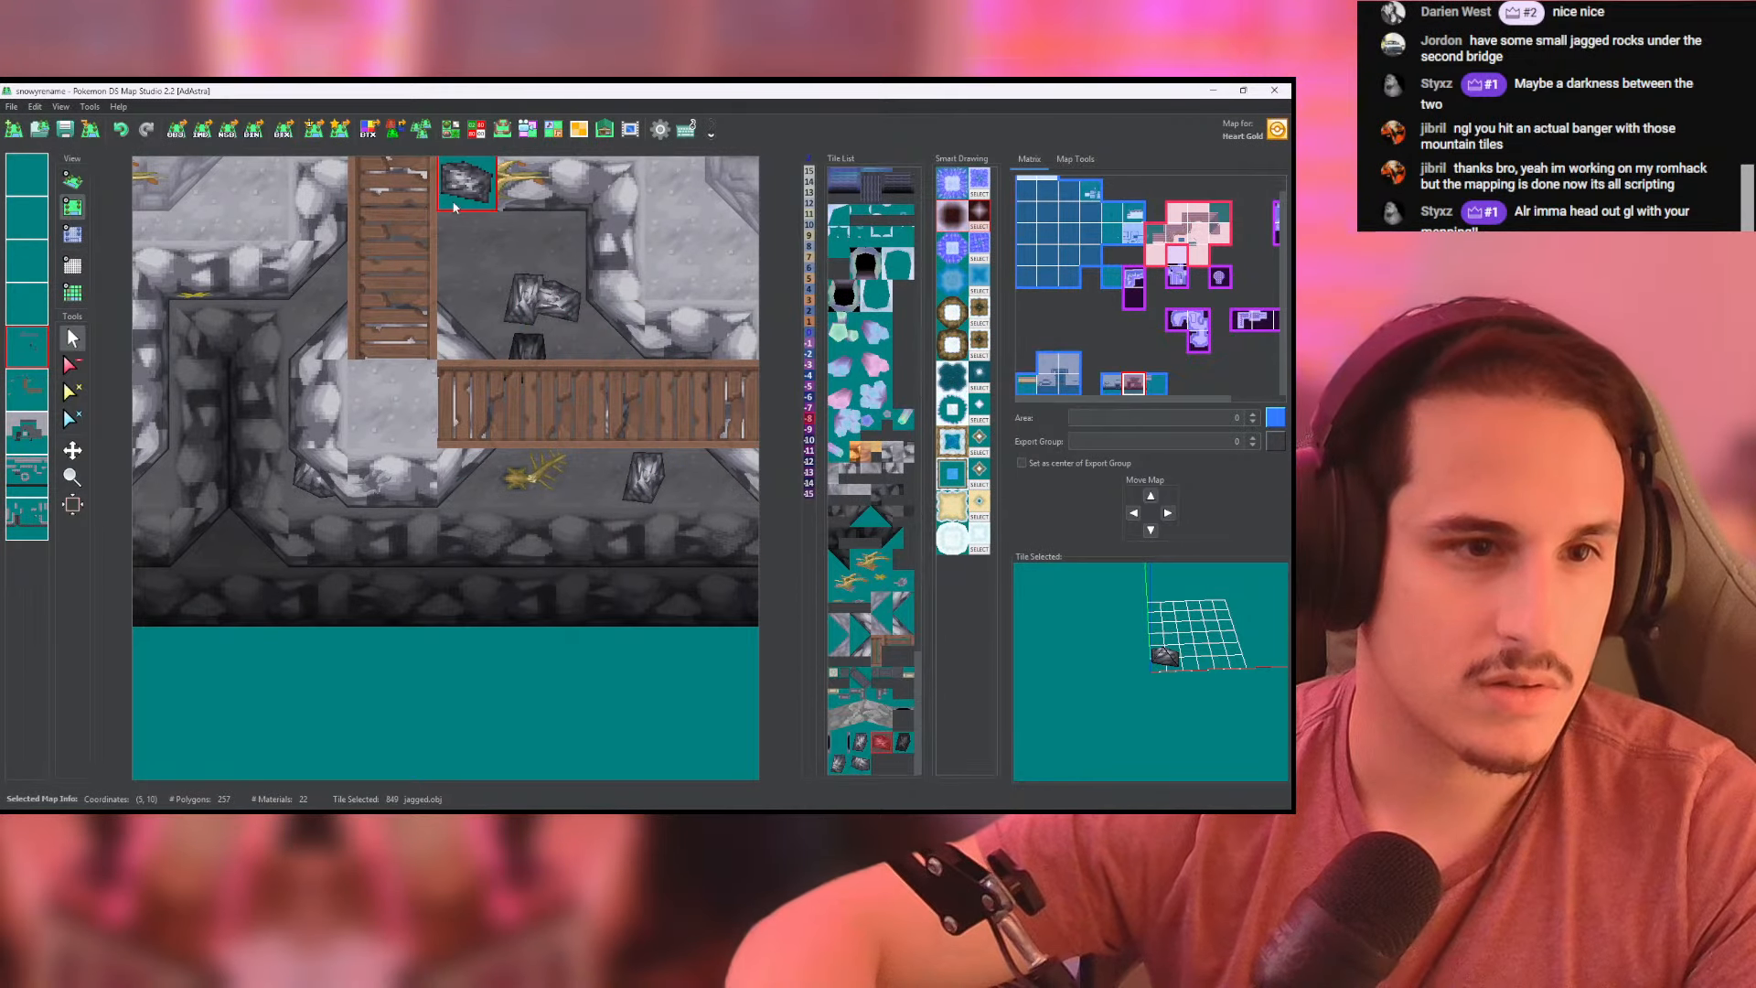
left_click(80, 189)
scroll(229, 361, "up", 10)
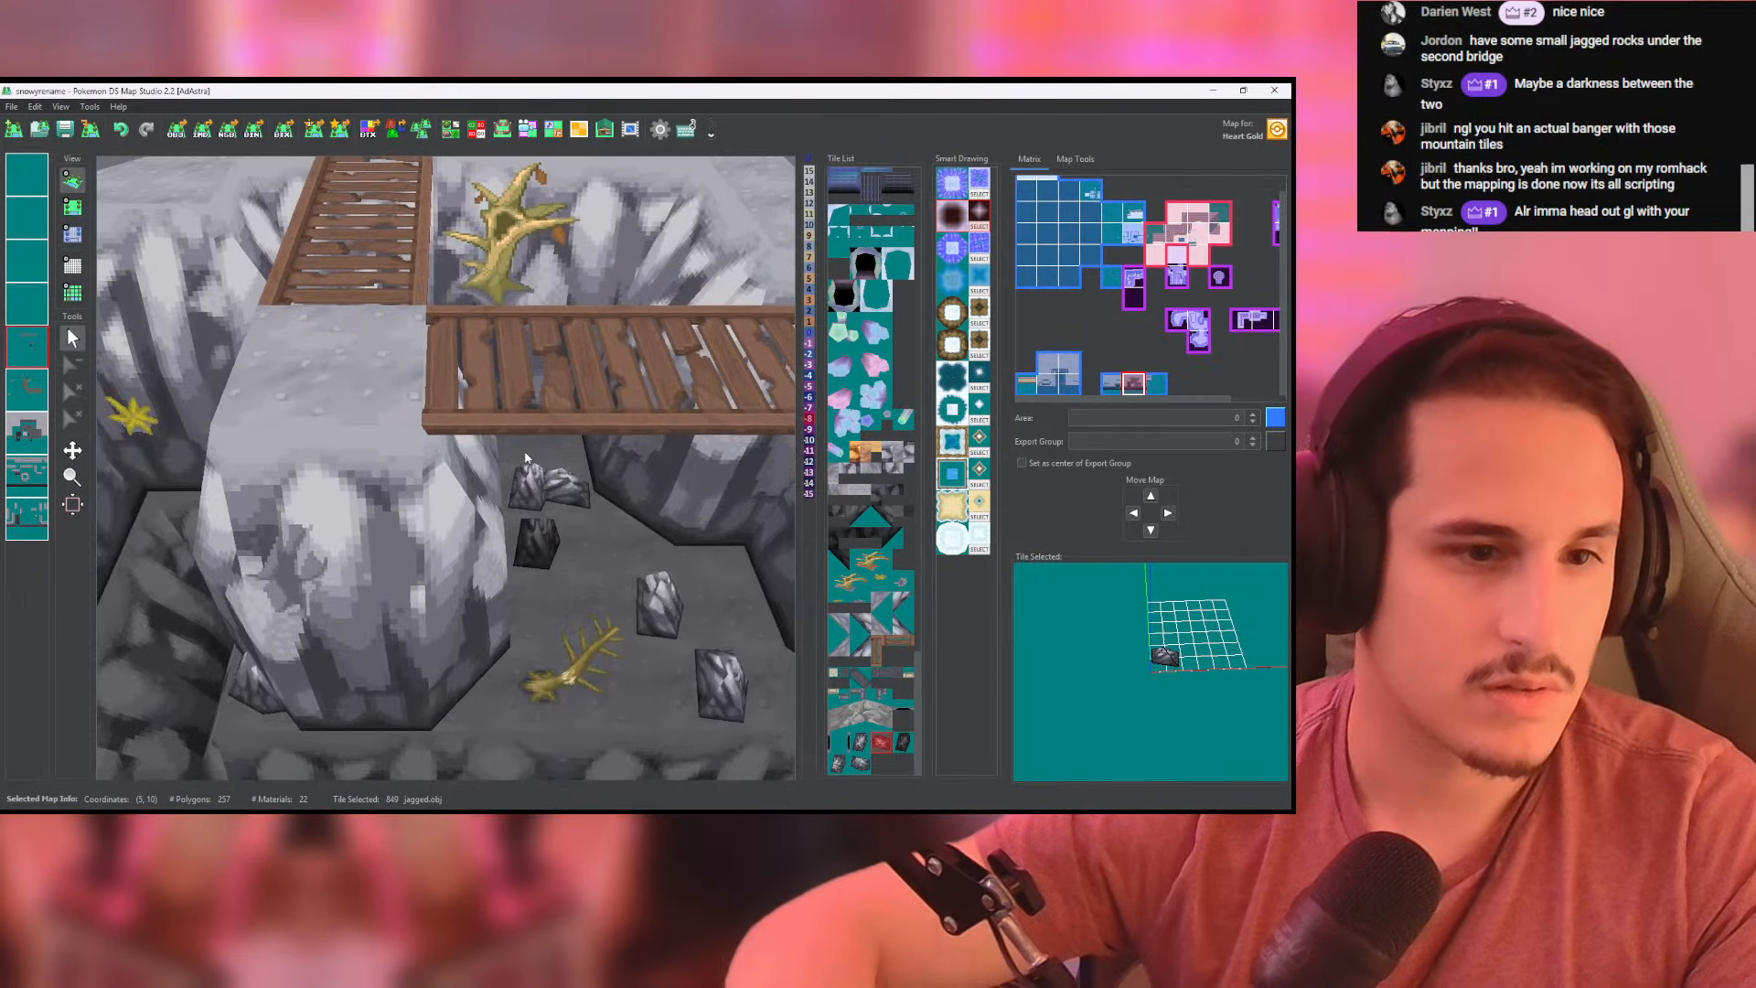
- Remove the old gray rock beside the rotated one above the horizontal bridge and review the chasm in 3D
left_click(72, 207)
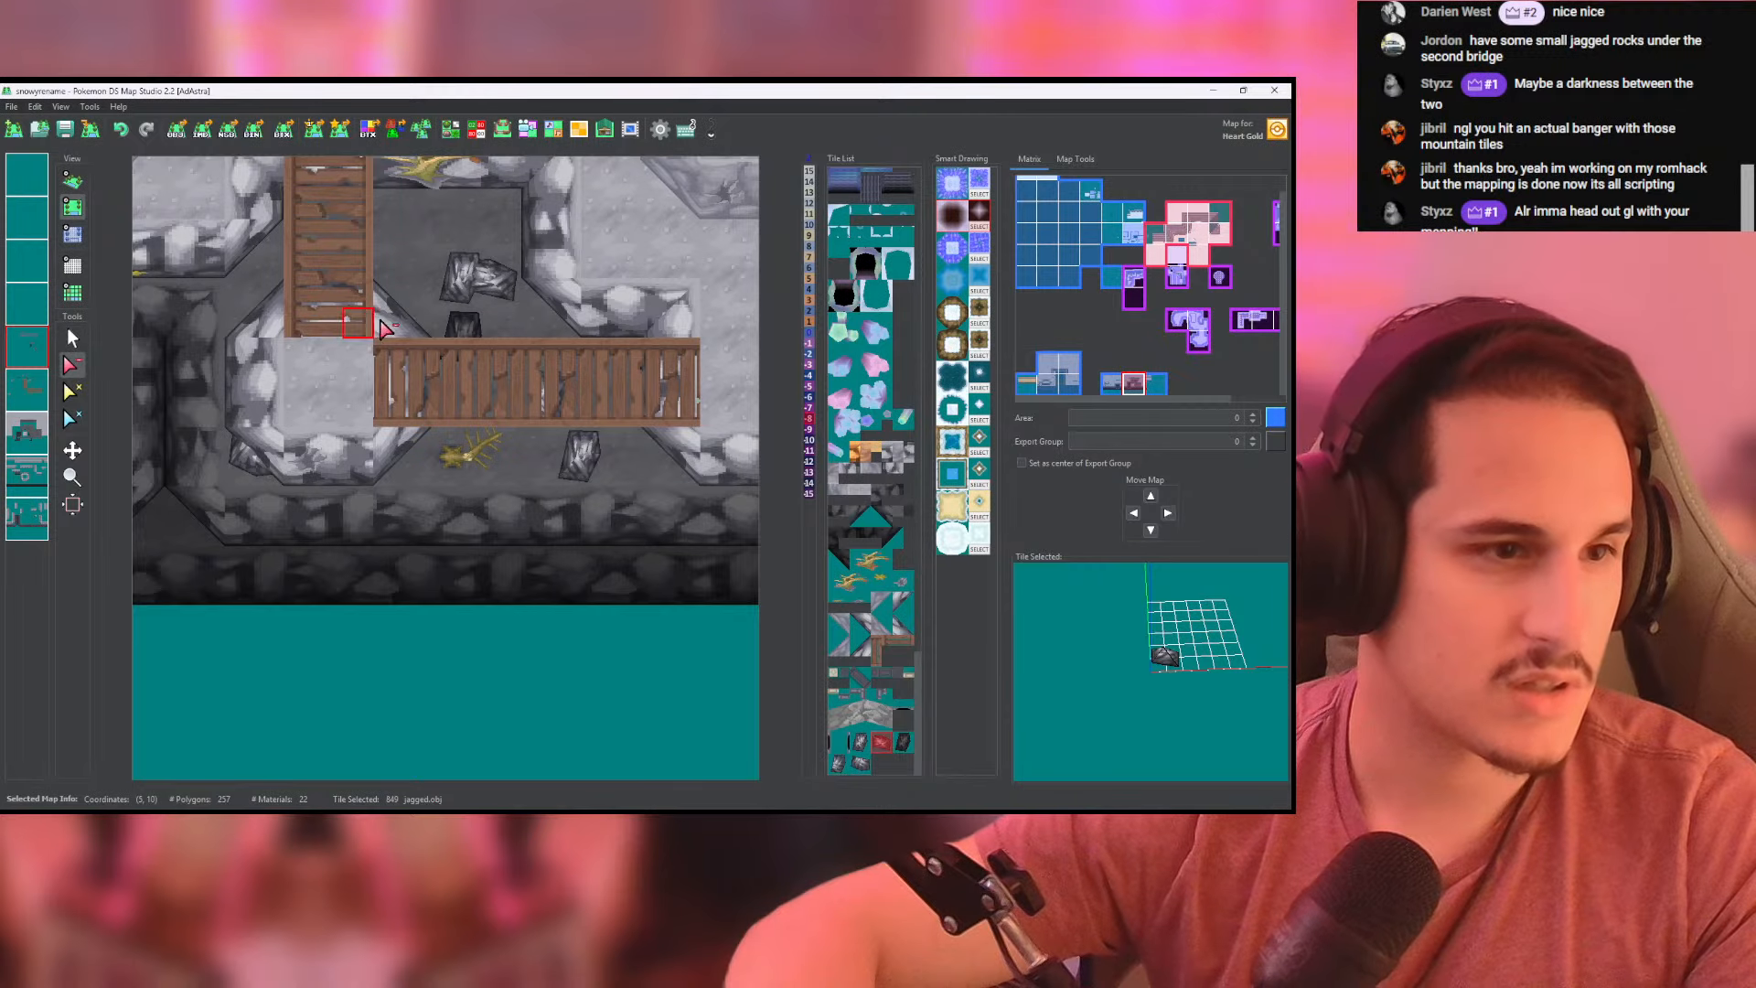
left_click(72, 180)
scroll(150, 266, "up", 6)
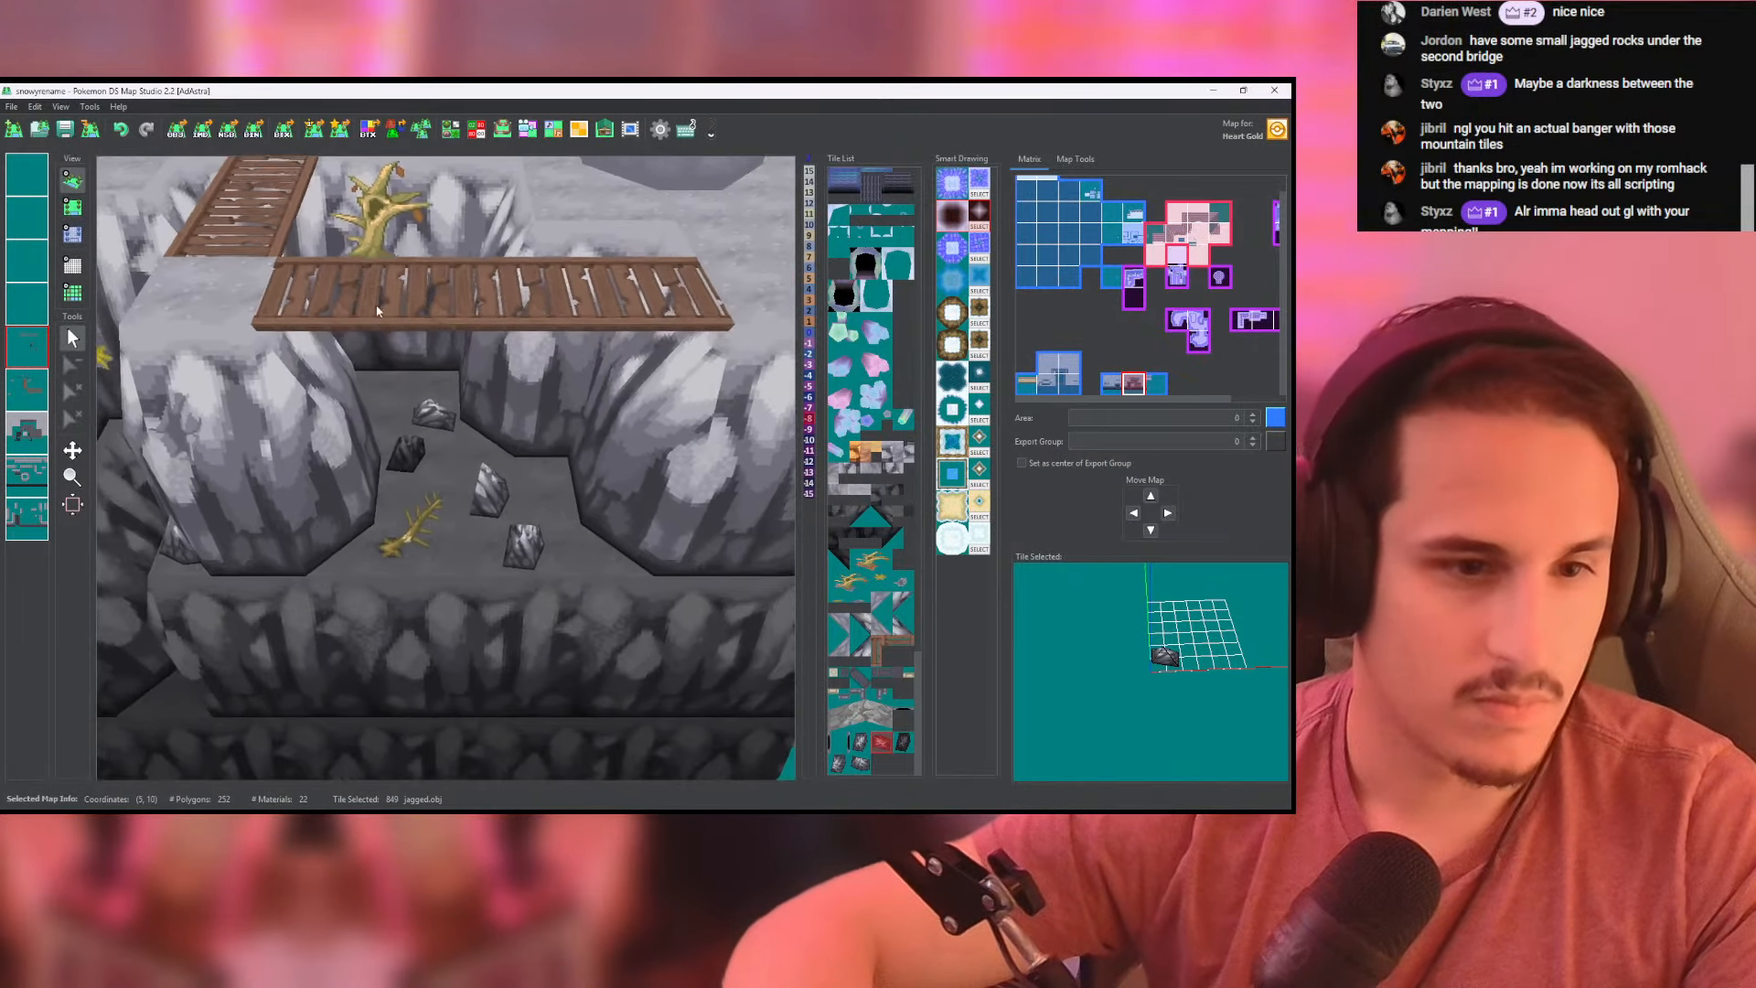
- Place a dark jagged rock just below the horizontal bridge, shift the neighbouring lighter rock one cell away from it, and inspect the chasm in 3D
left_click(72, 207)
right_click(379, 249)
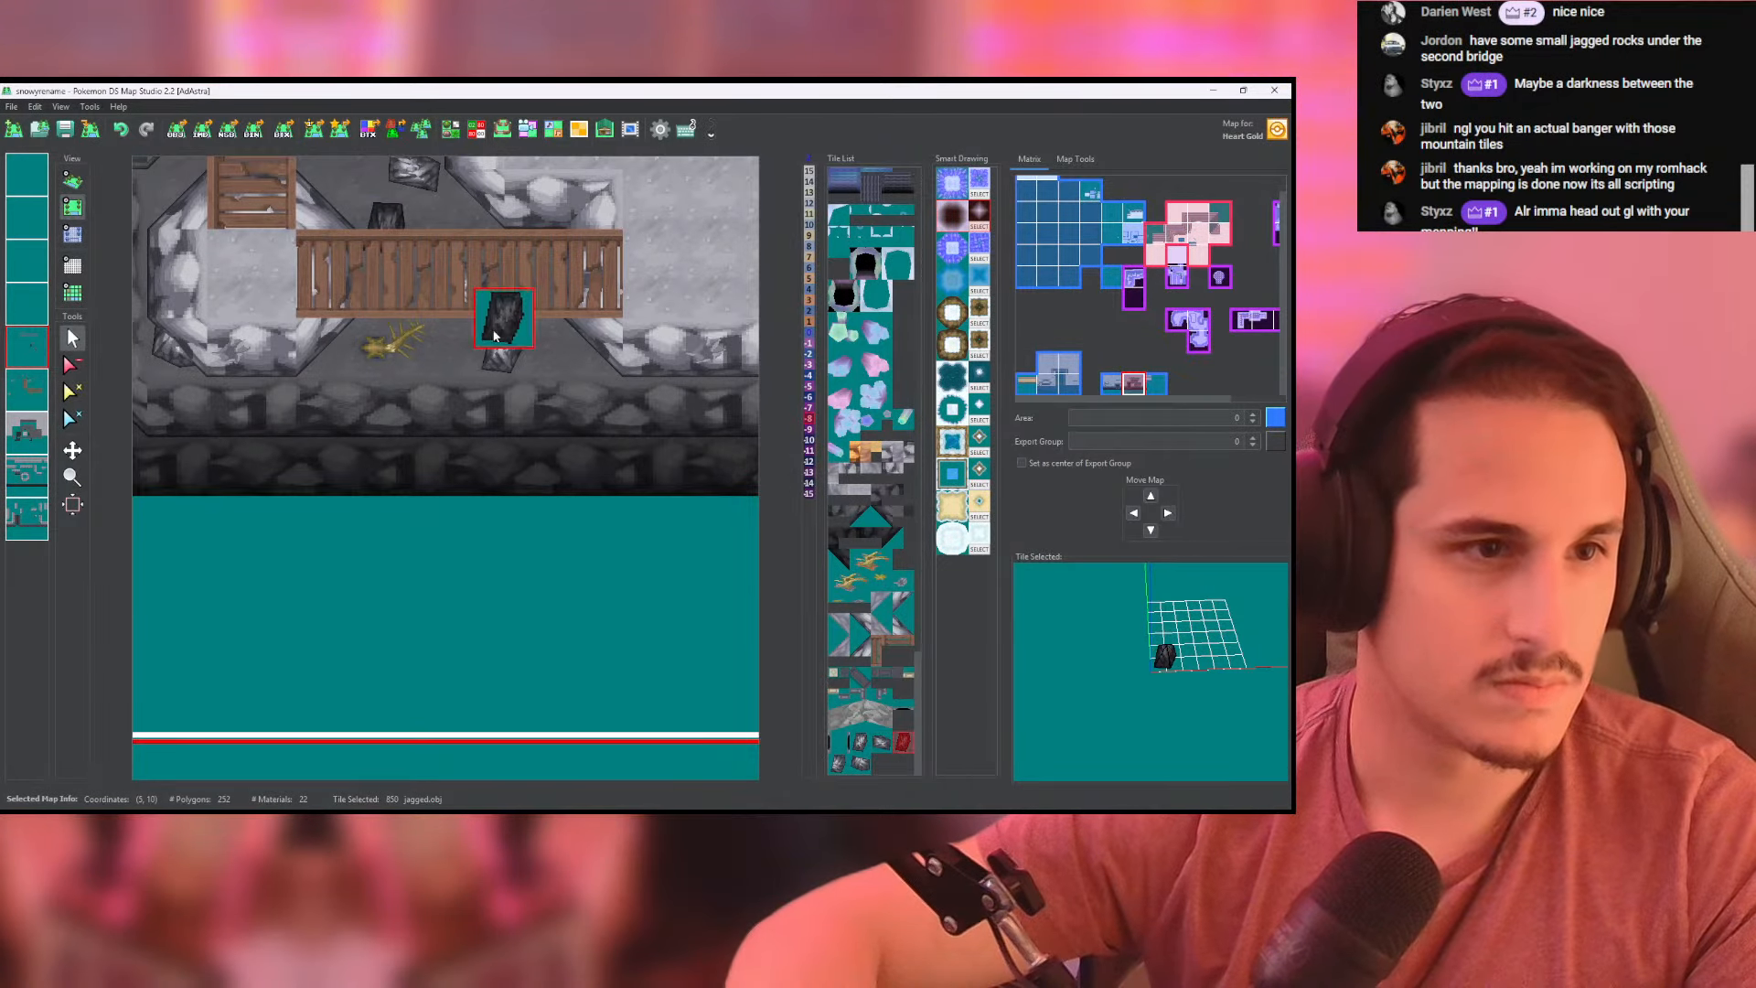
left_click(523, 326)
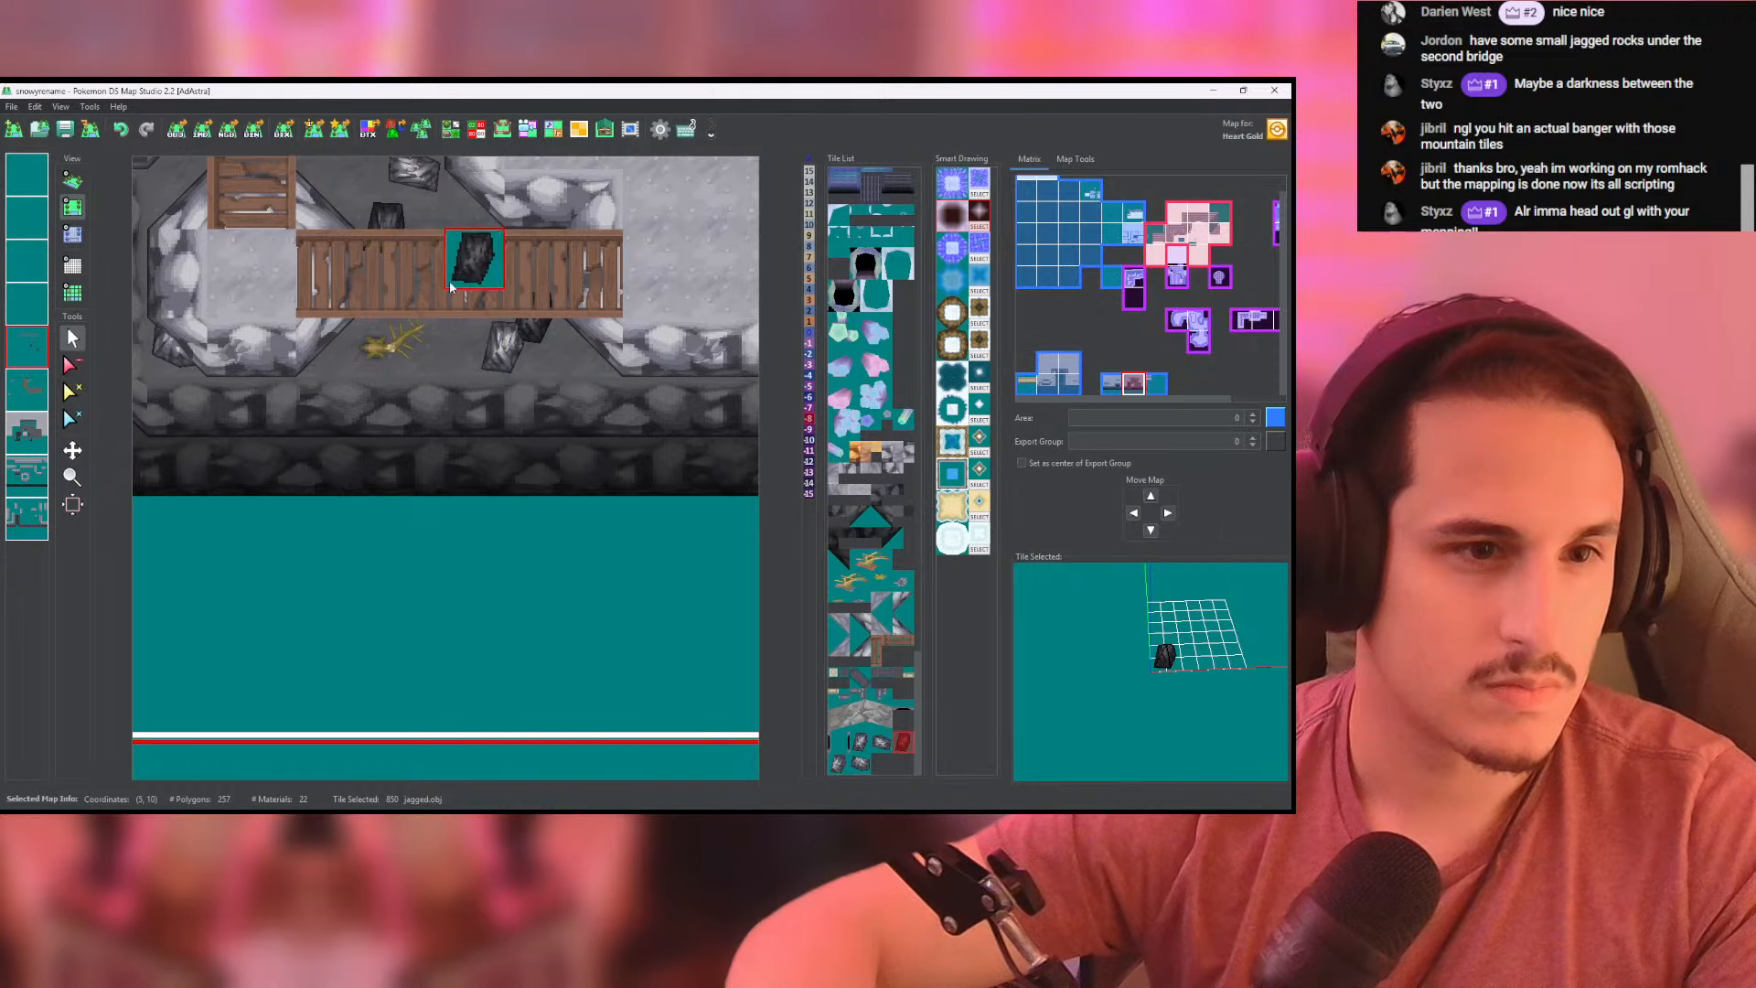
right_click(503, 348)
left_click(72, 180)
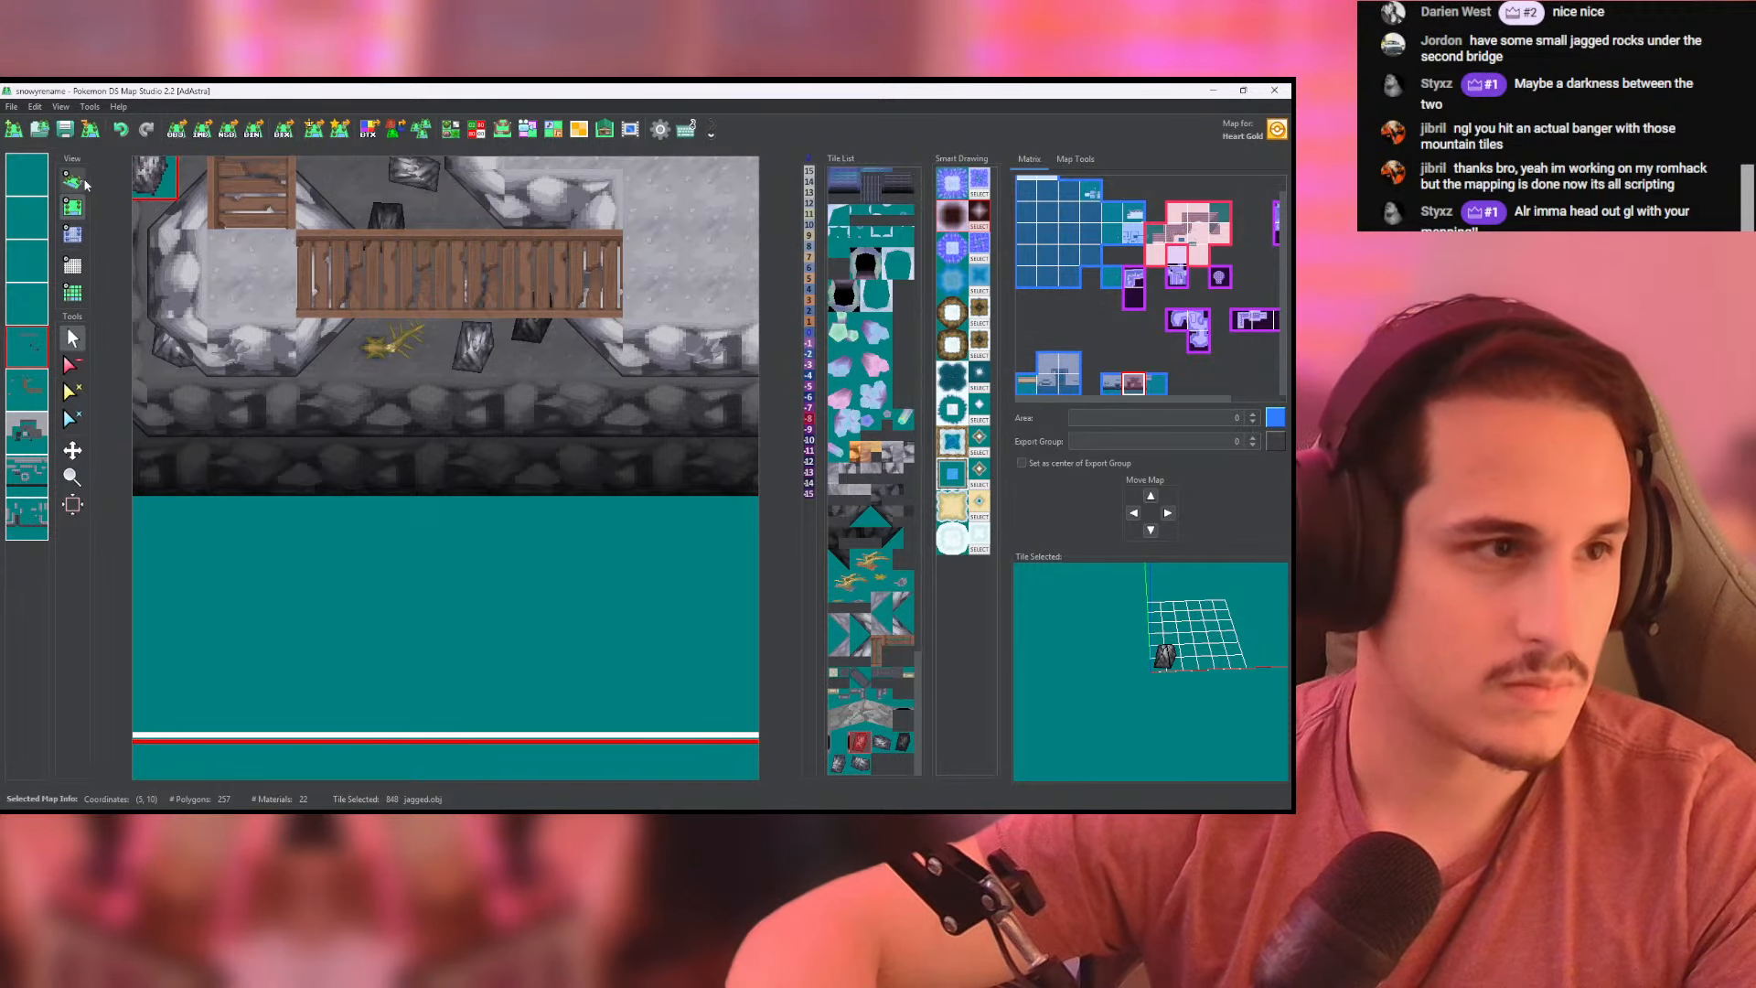
scroll(499, 389, "up", 3)
scroll(480, 432, "up", 5)
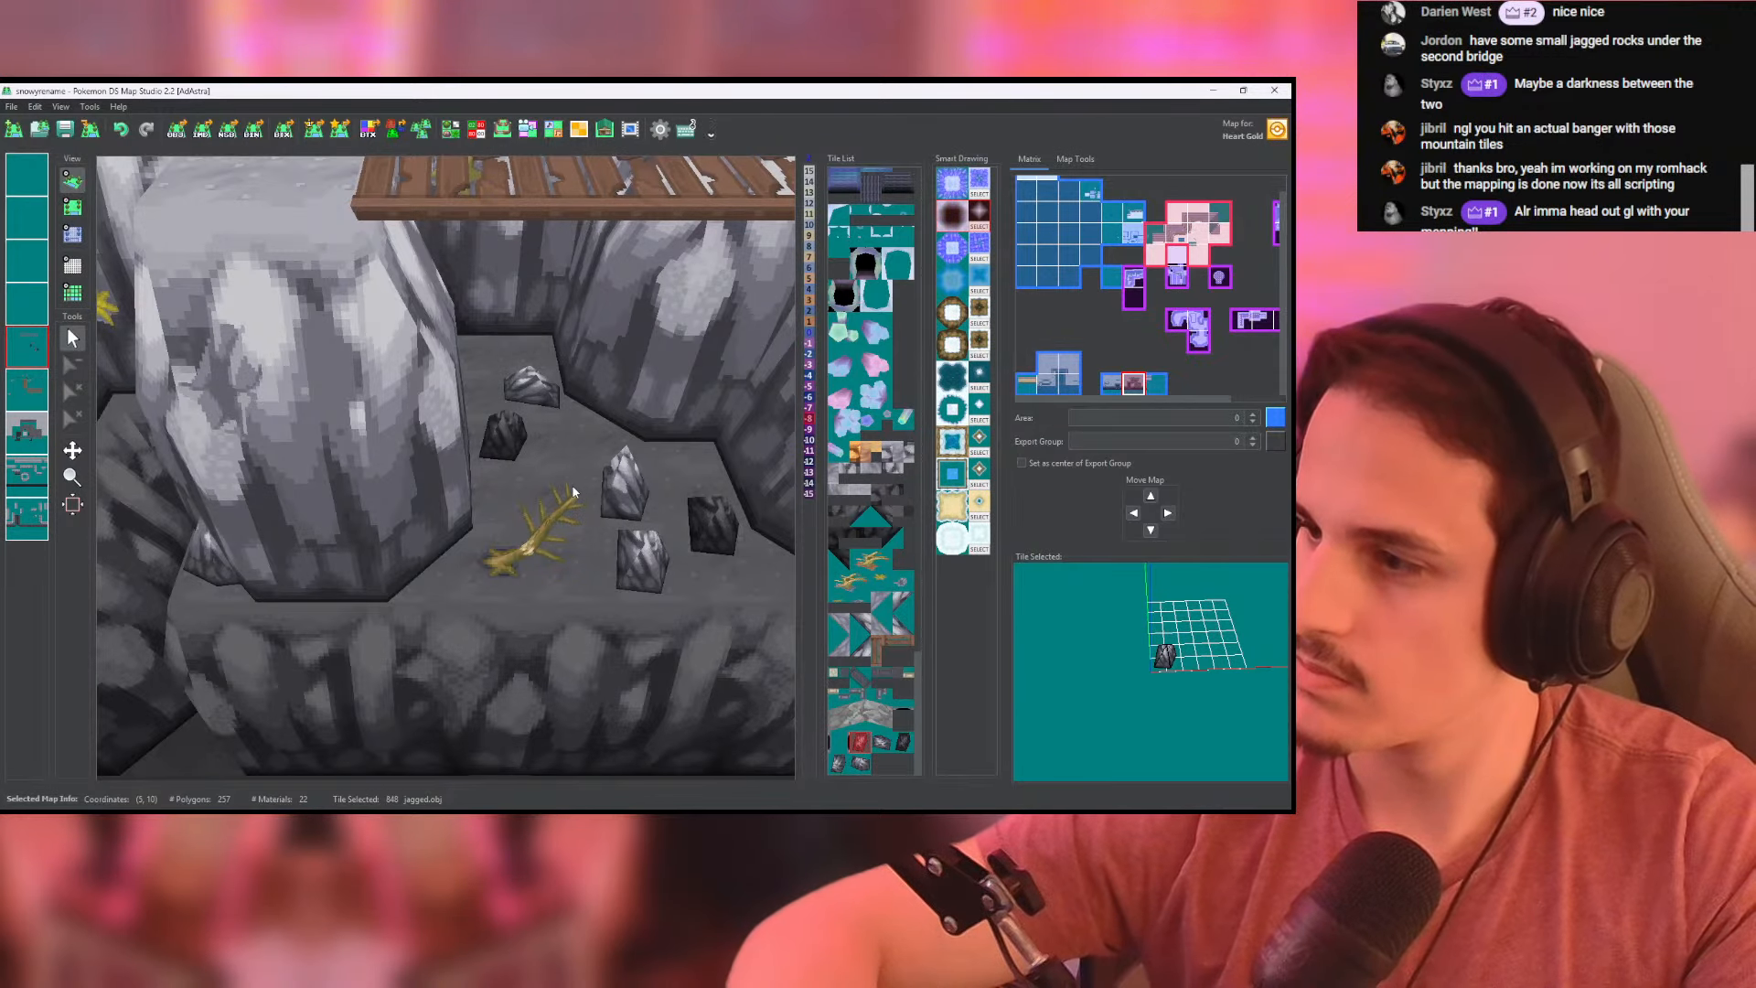
scroll(576, 487, "down", 3)
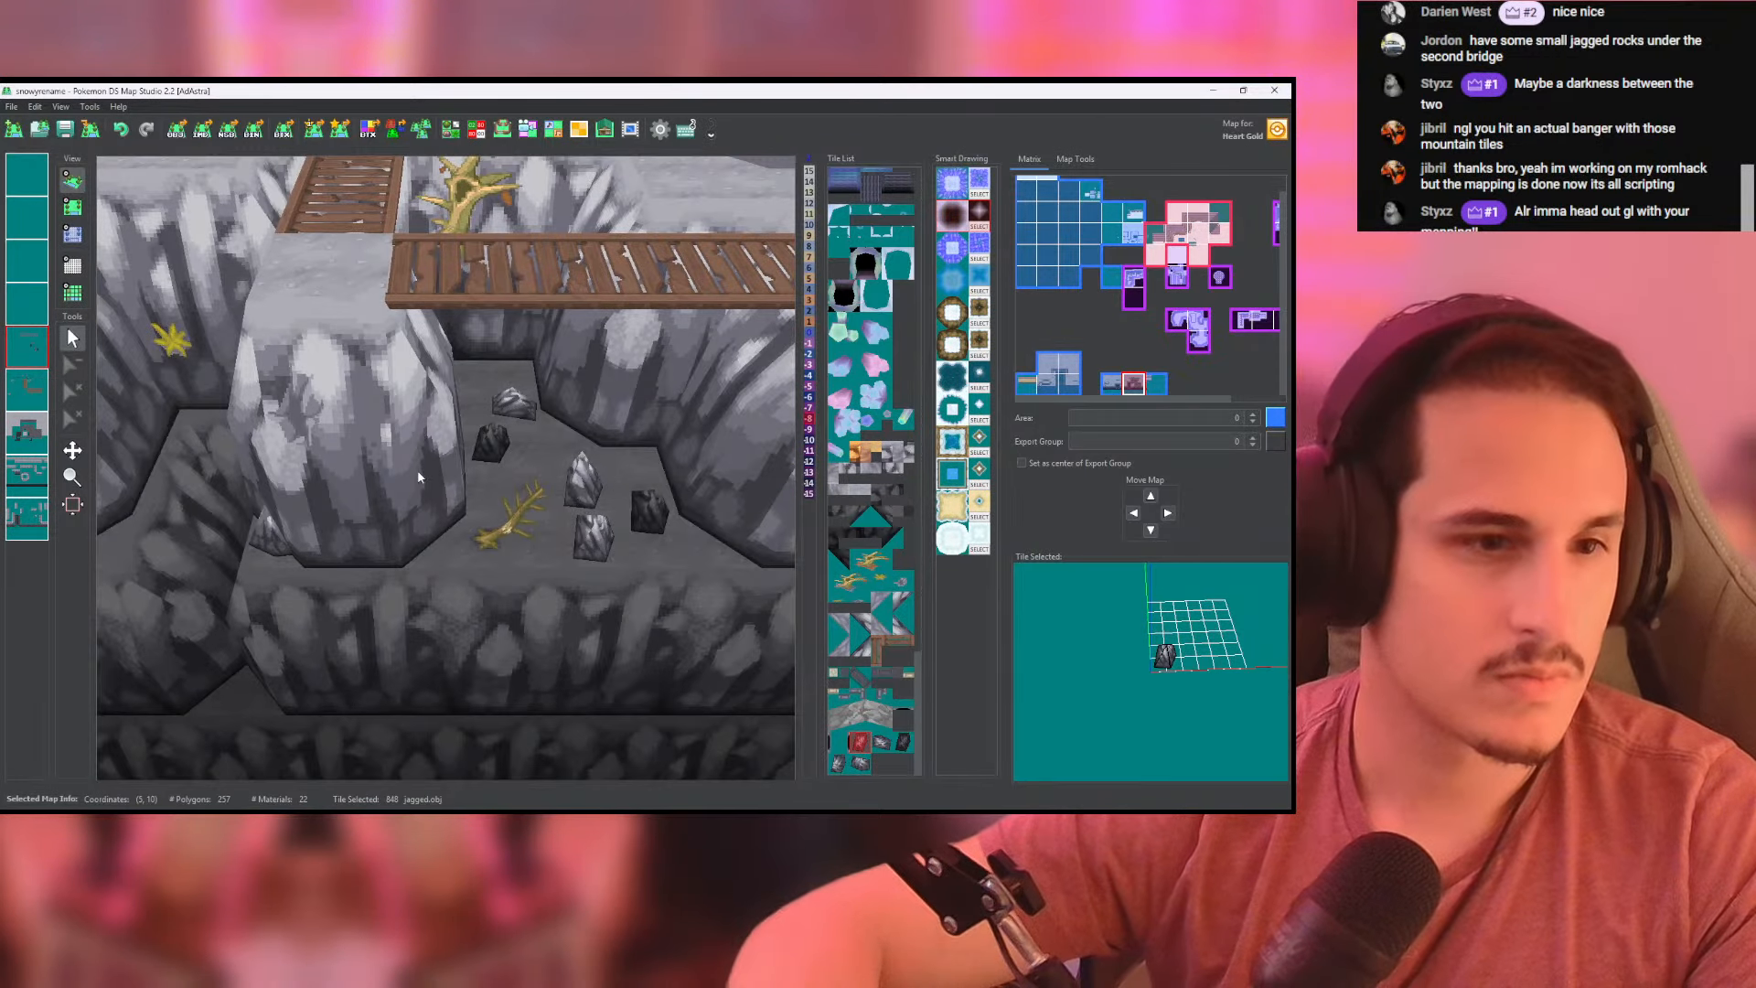
scroll(419, 476, "down", 3)
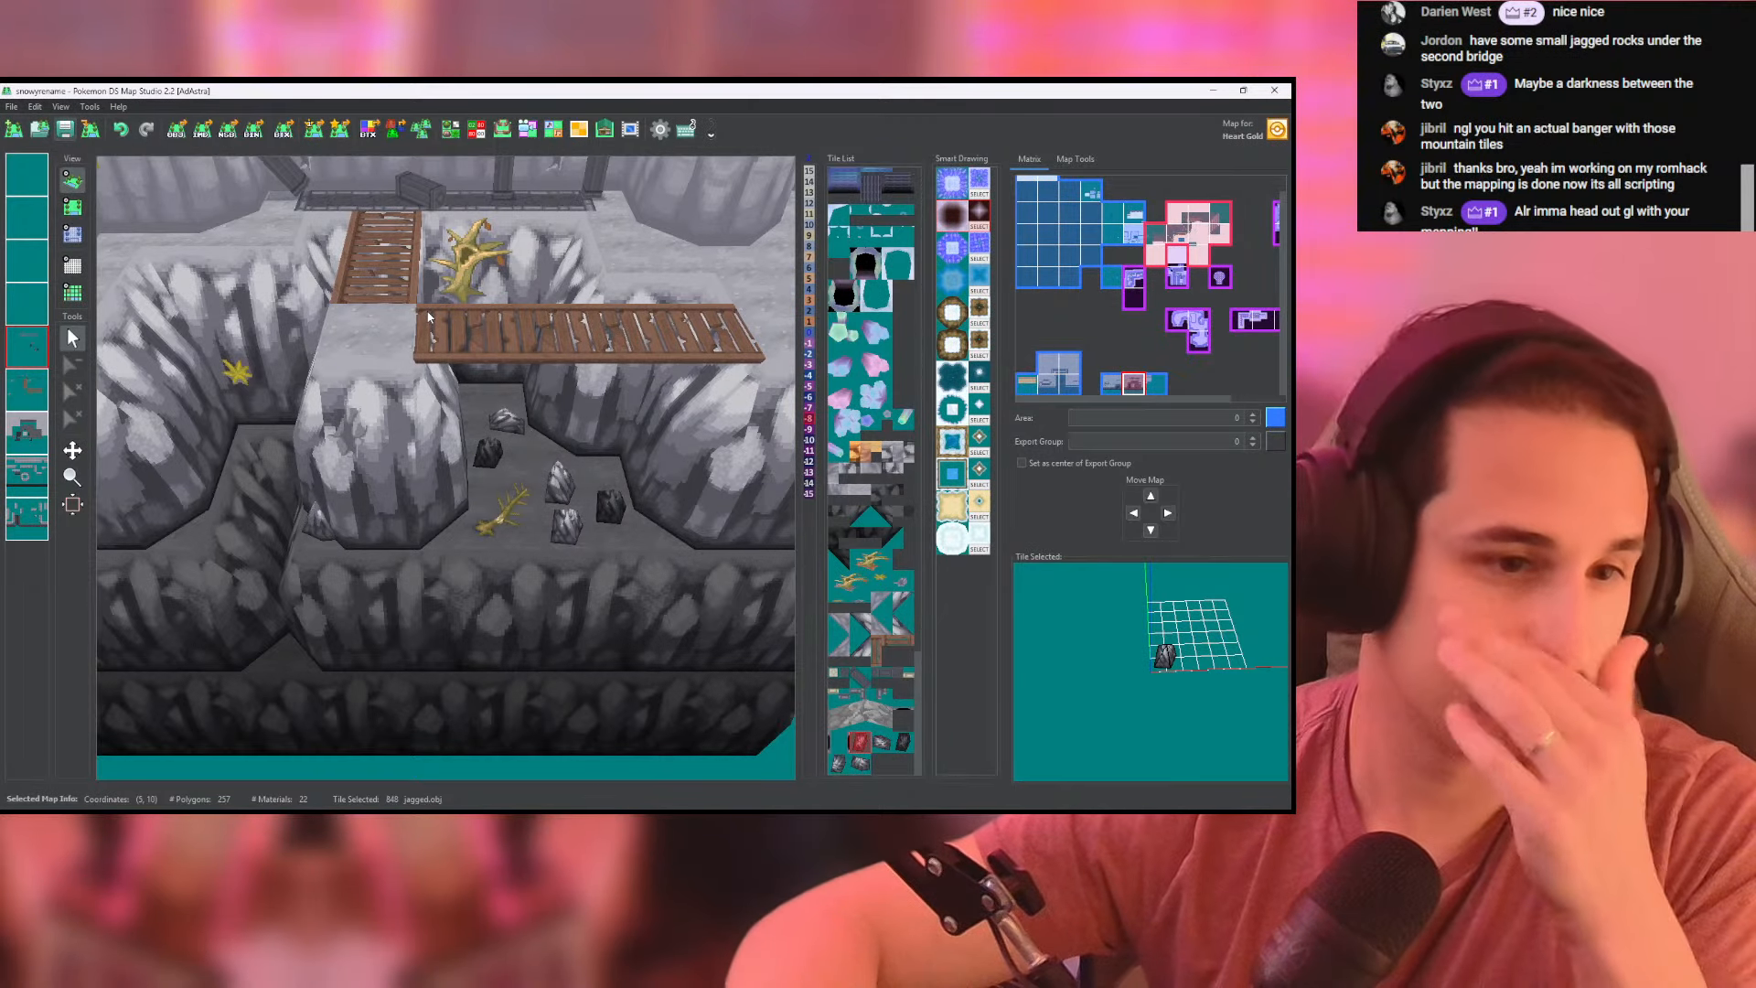
scroll(604, 371, "down", 4)
left_click_drag(585, 416, 753, 431)
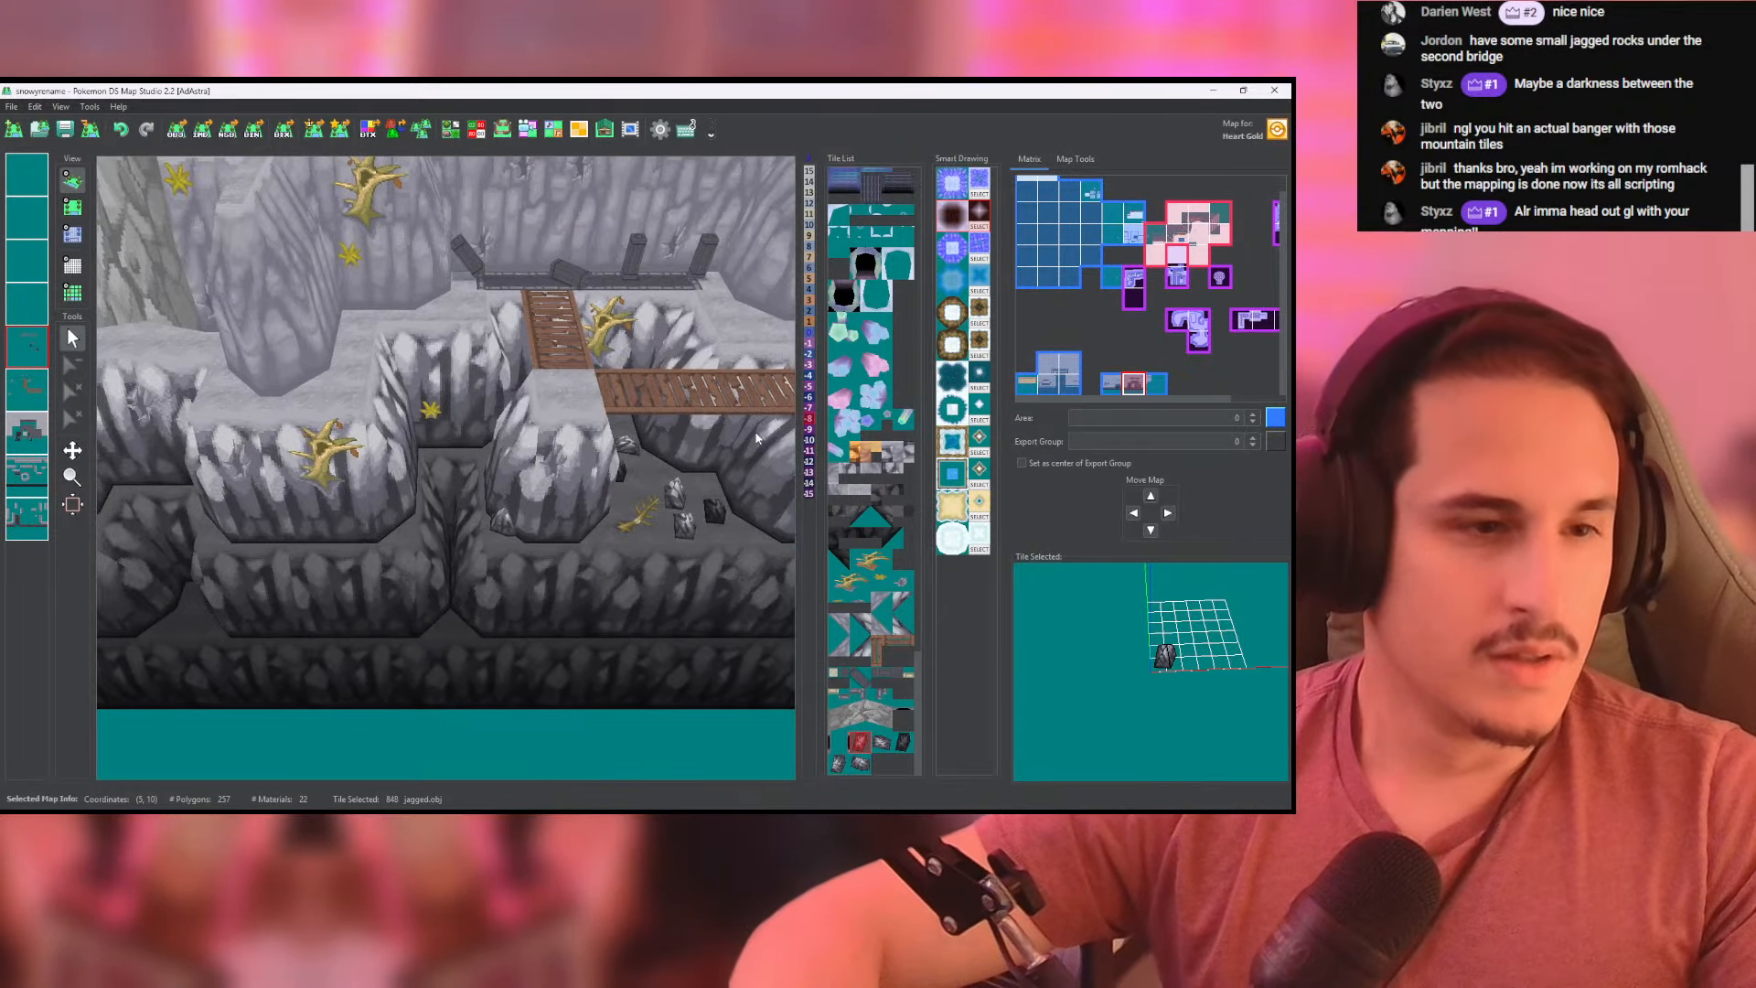
- Switch to Blender and raise the rock's peak vertices 1.5 m in front view to make a taller spike
key("alt+Tab")
left_click(1032, 187)
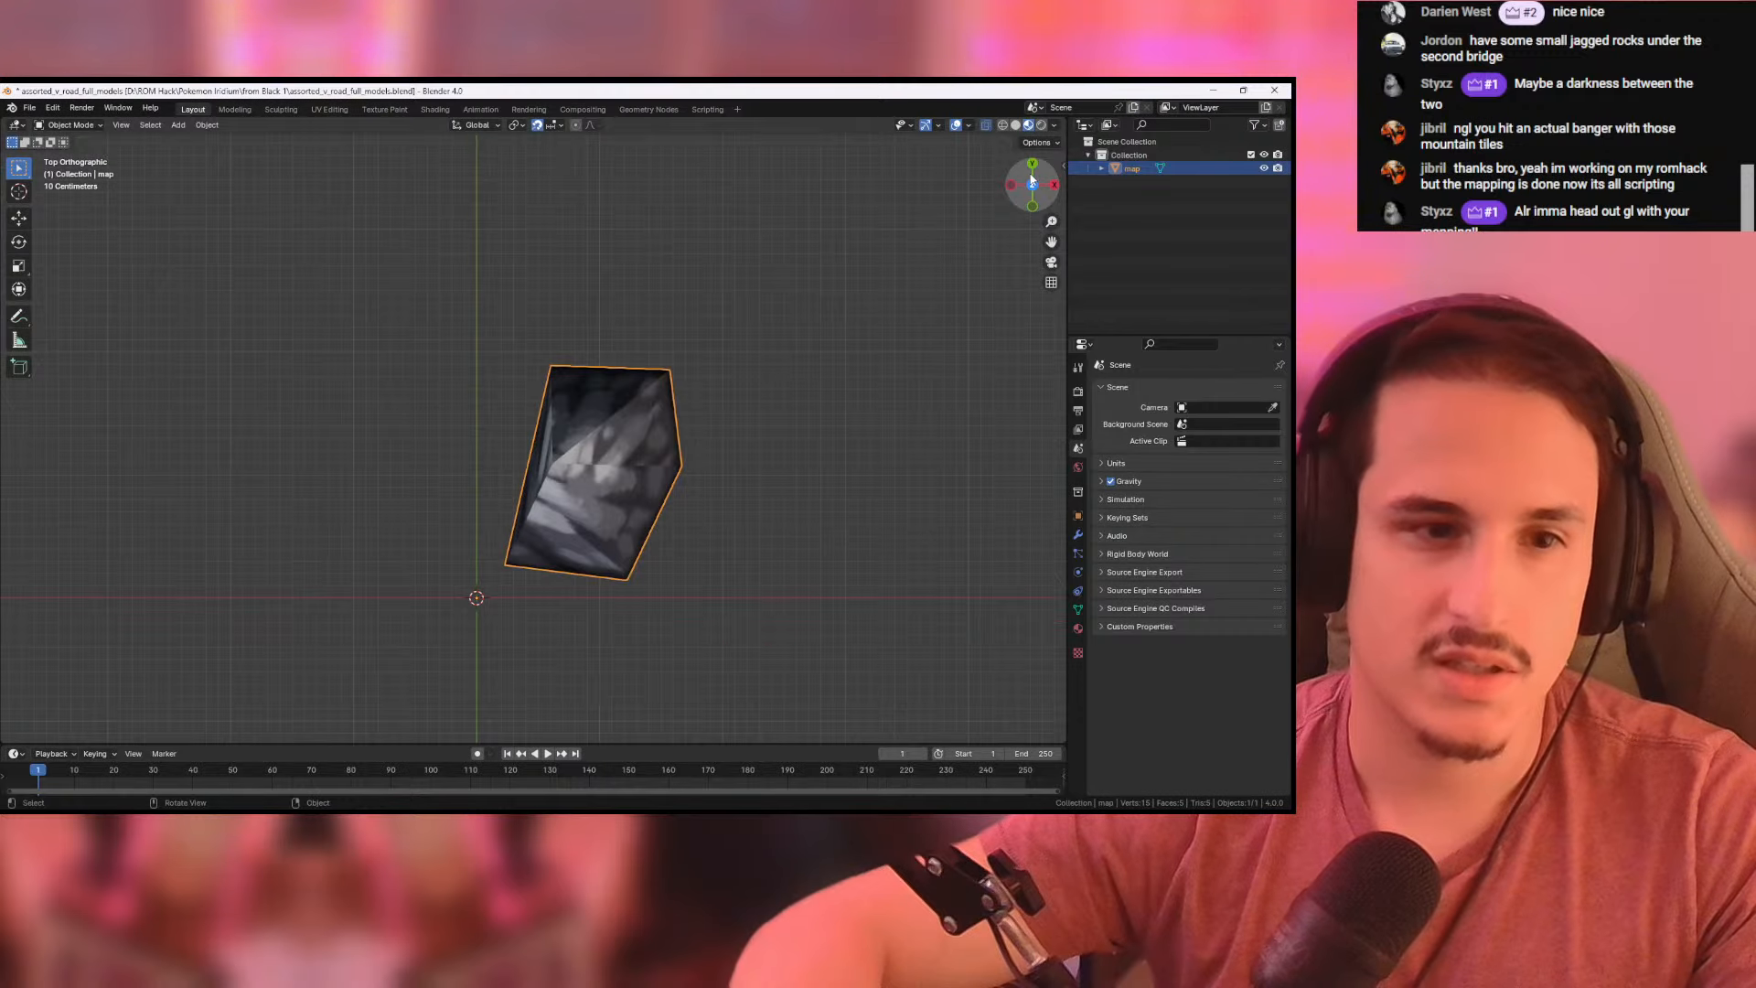
left_click(1032, 206)
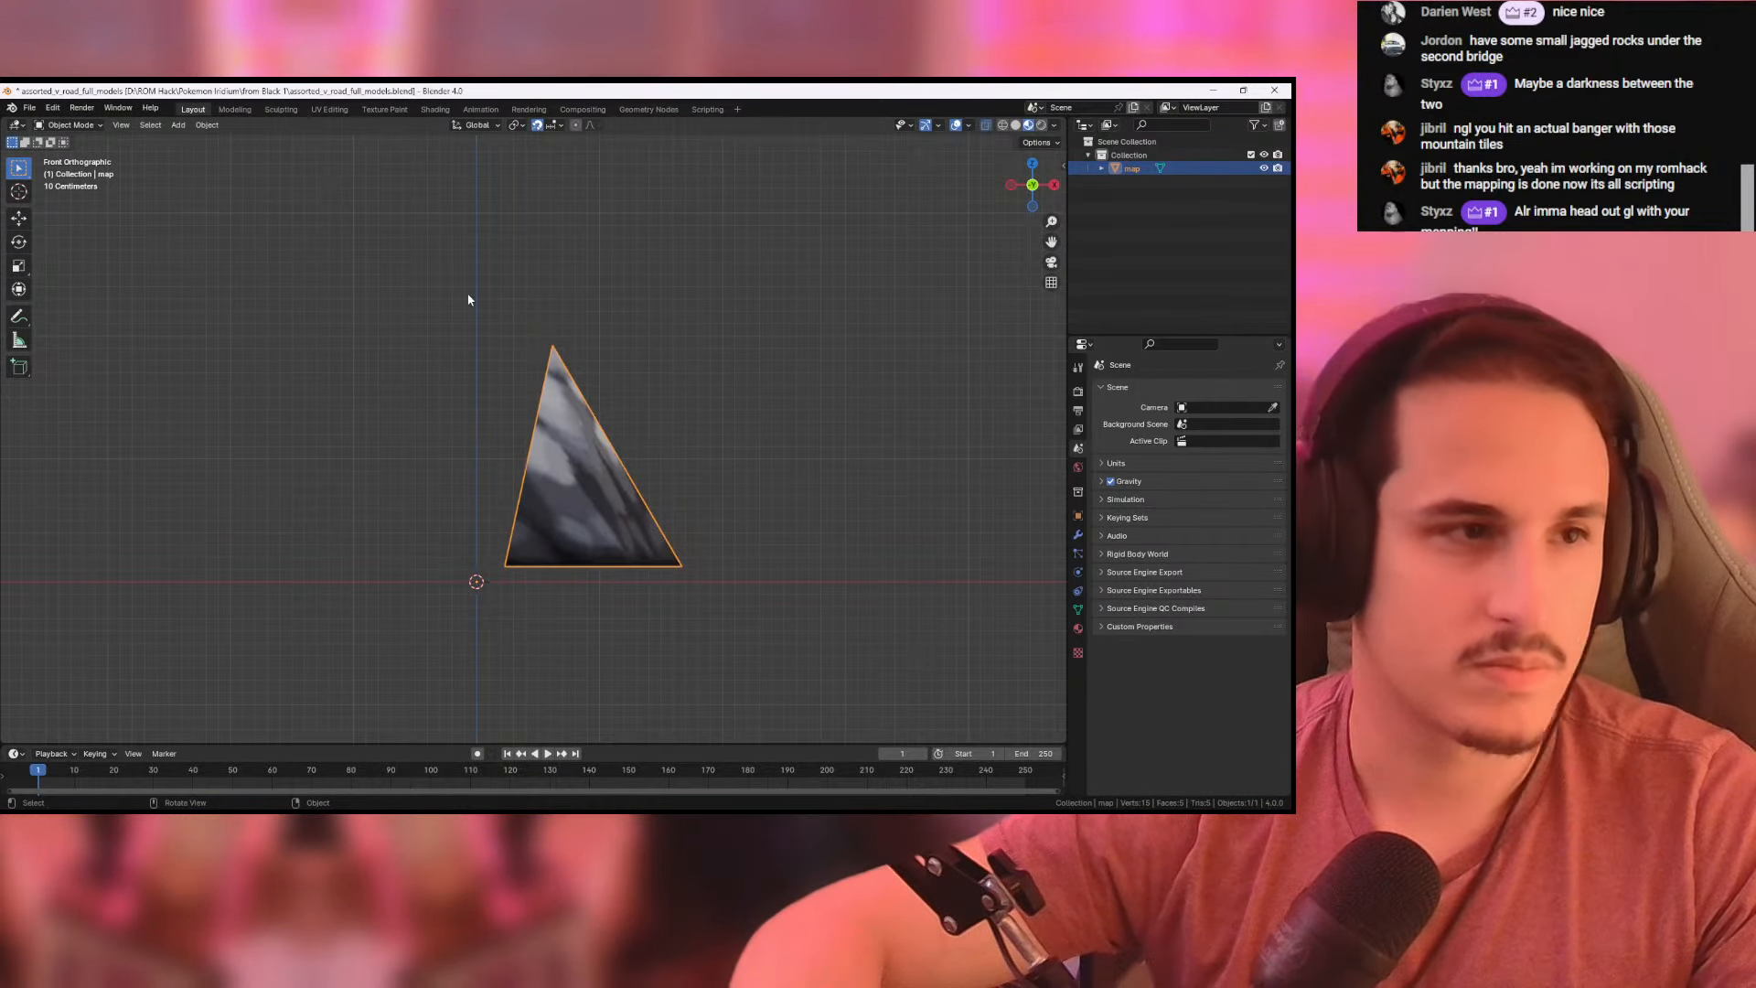
key("Tab")
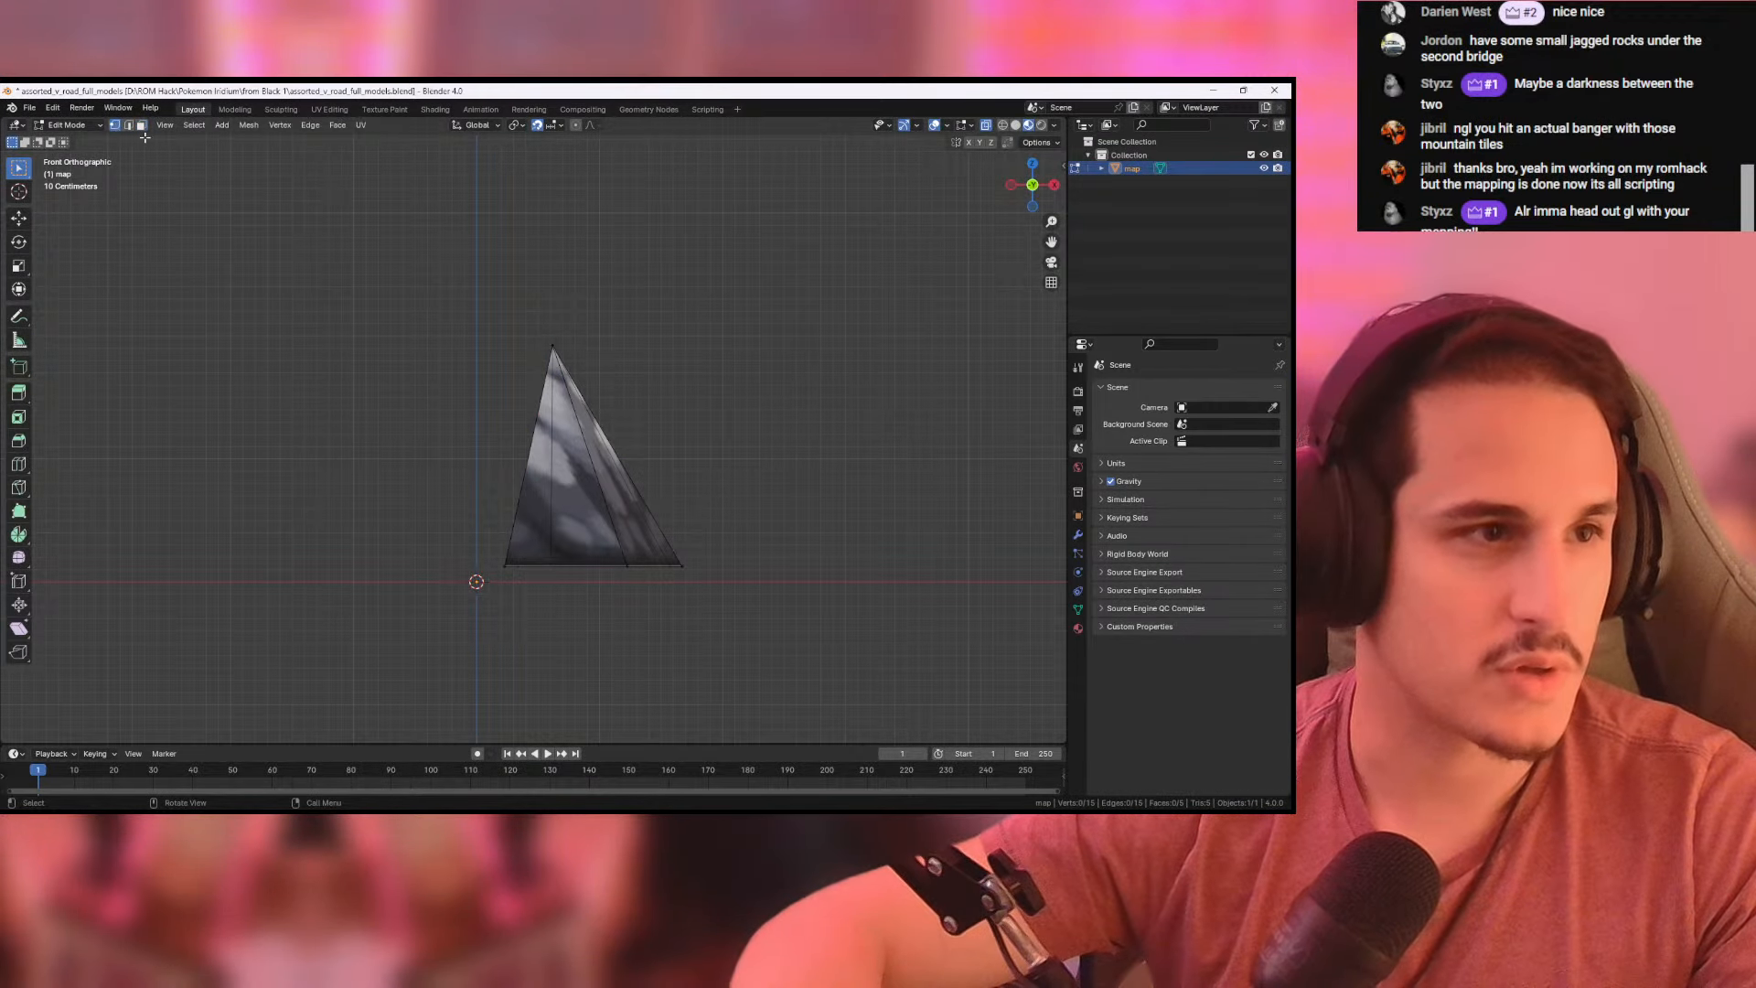
left_click_drag(506, 303, 638, 372)
scroll(814, 412, "down", 4)
middle_click_drag(778, 389, 789, 523, "shift")
key("g")
left_click(823, 376)
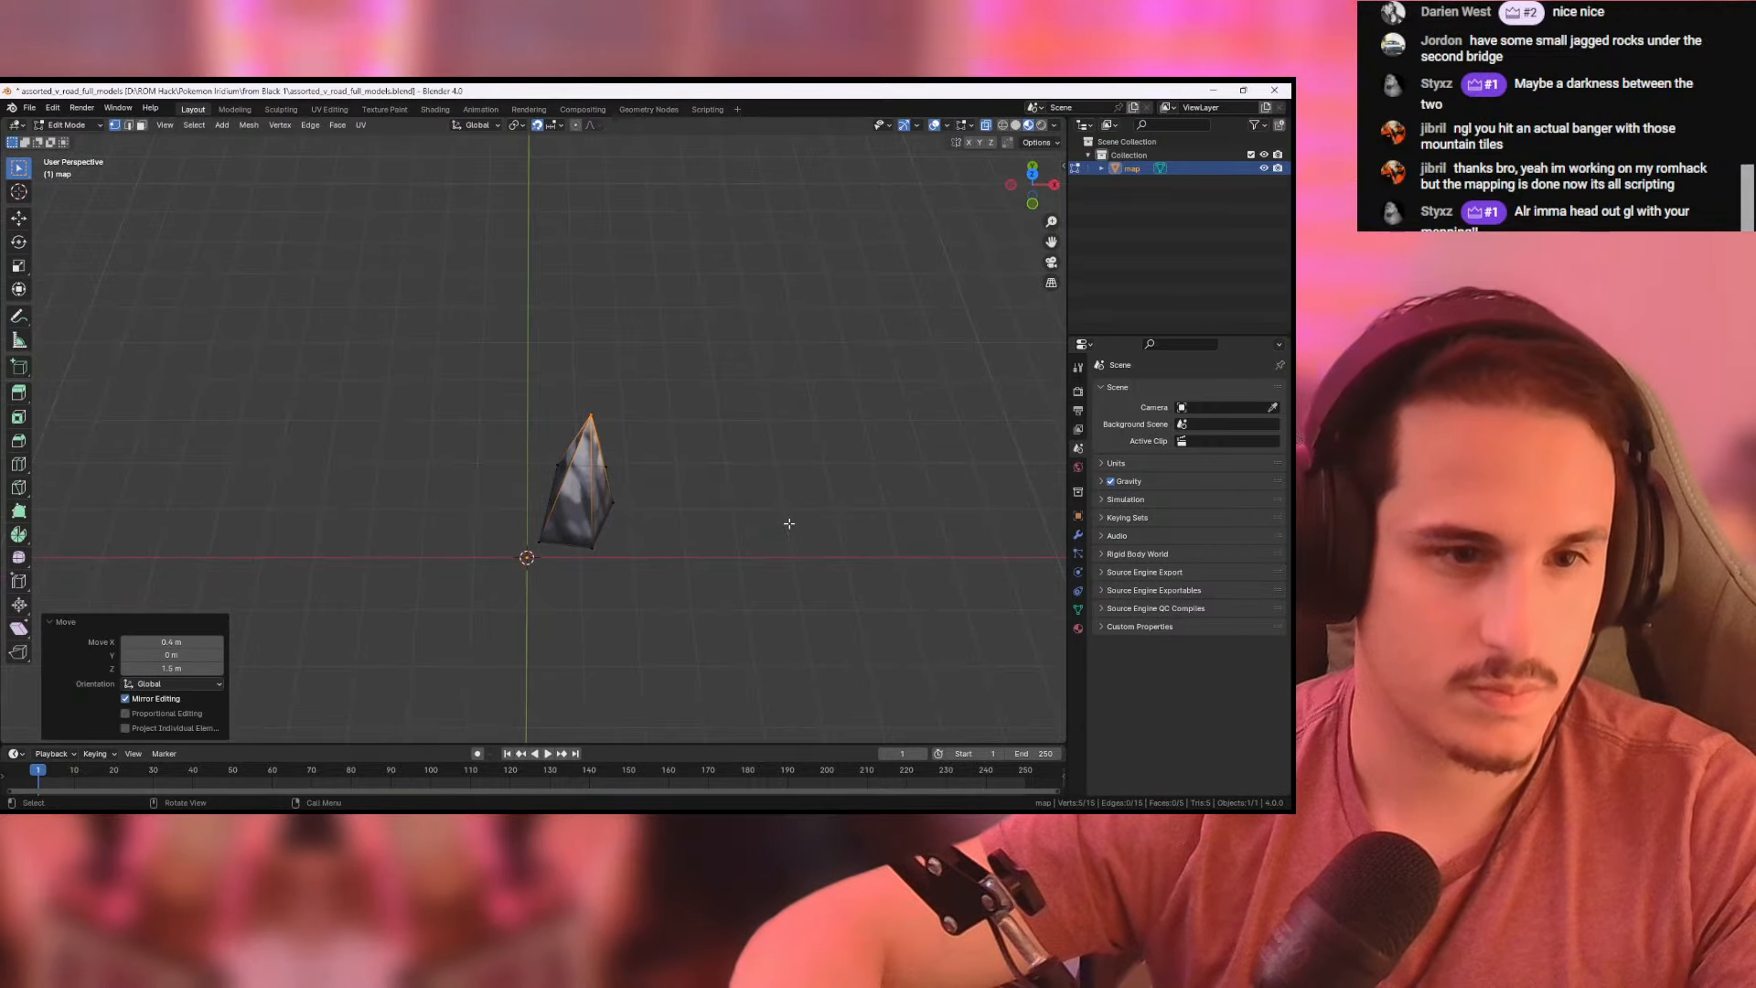
- Rotate the whole rock mesh 112° in the top view
left_click(52, 108)
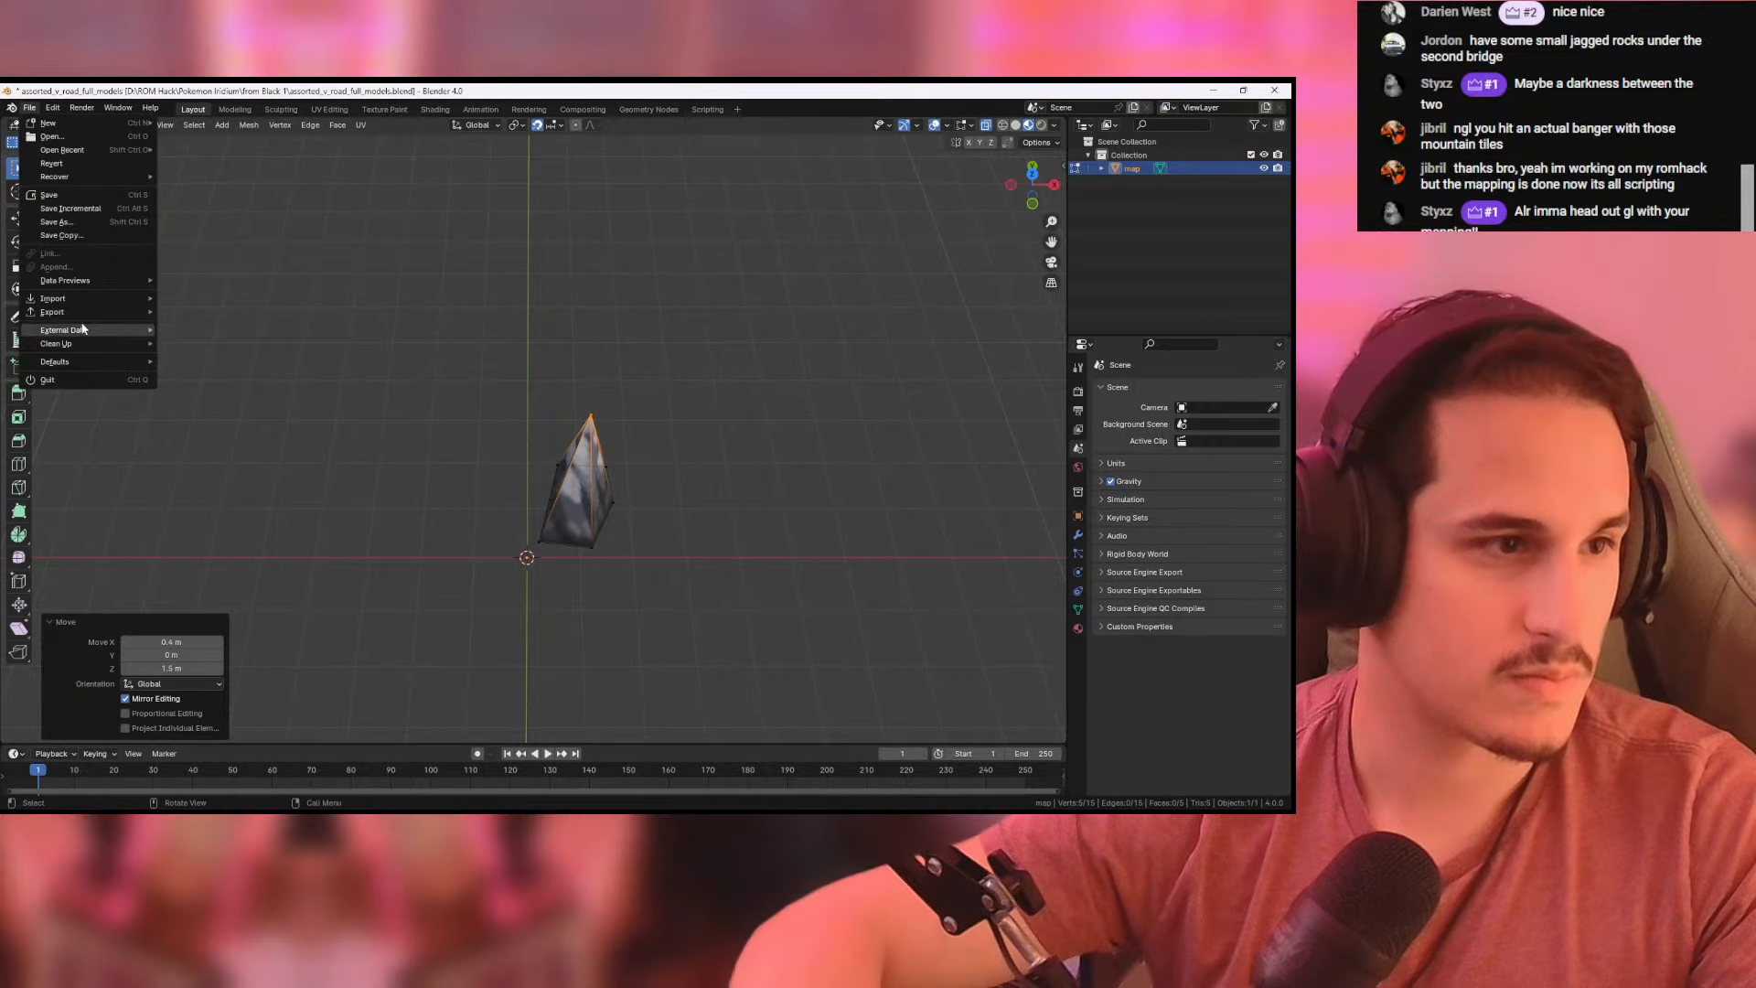
left_click(543, 285)
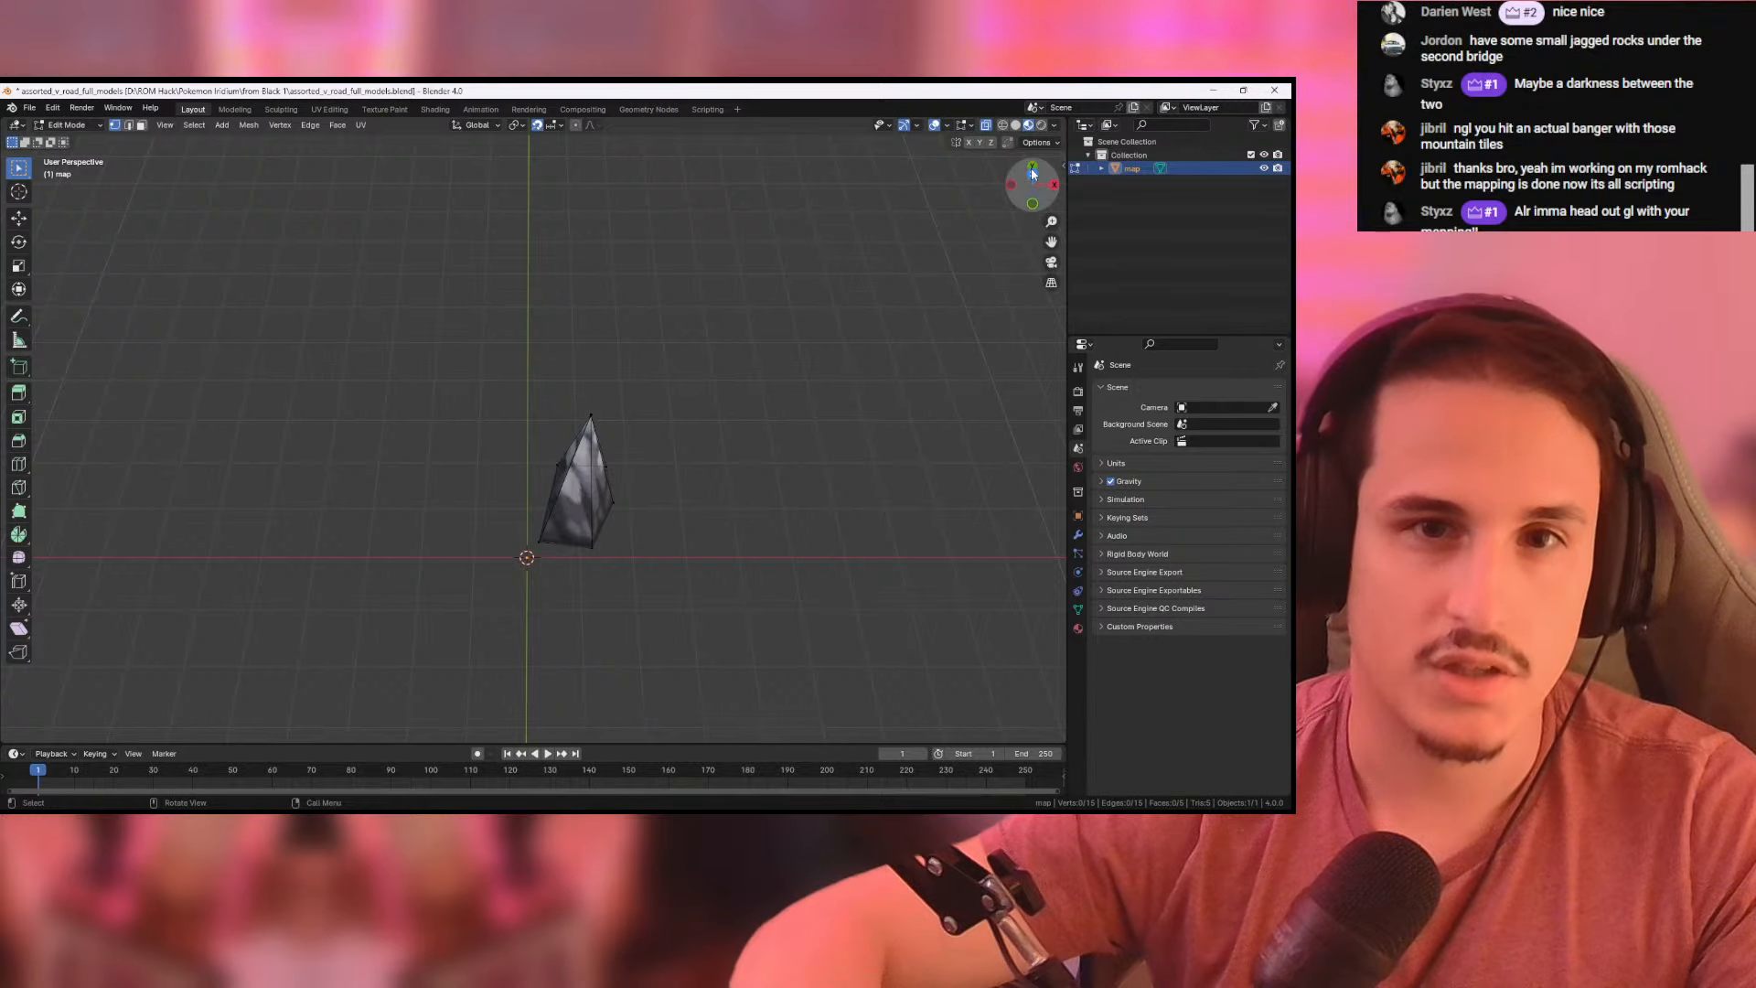
left_click(1032, 174)
key("a")
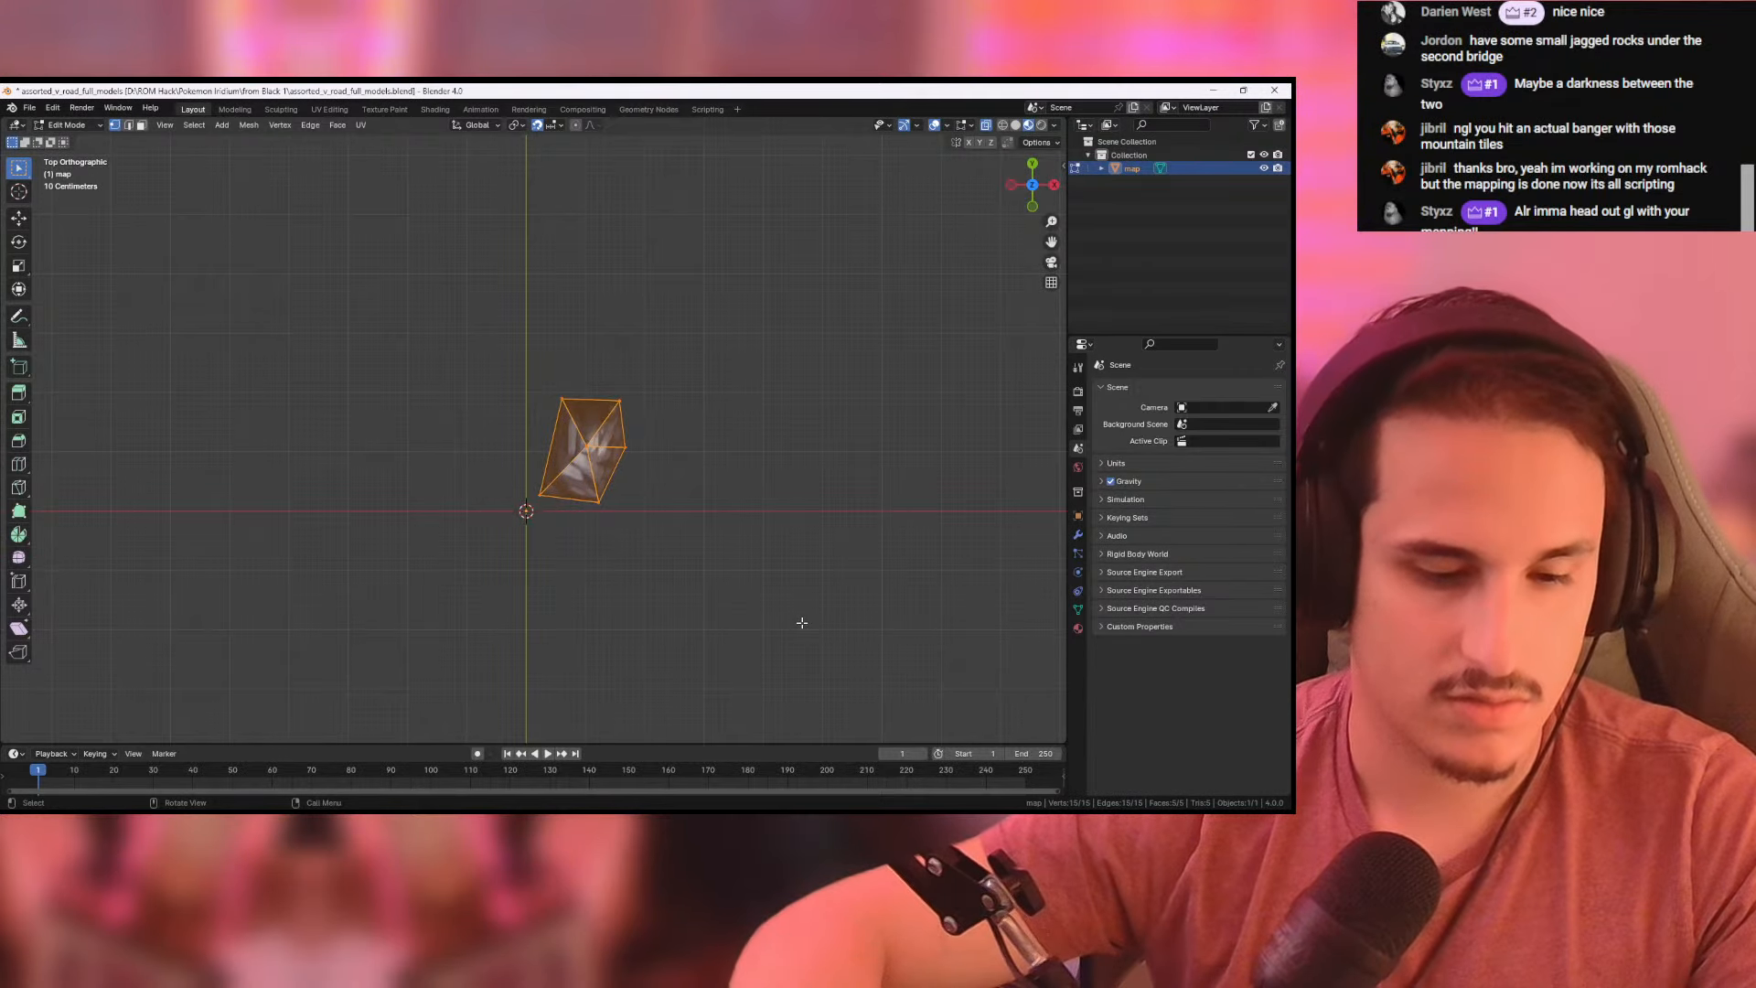
key("r")
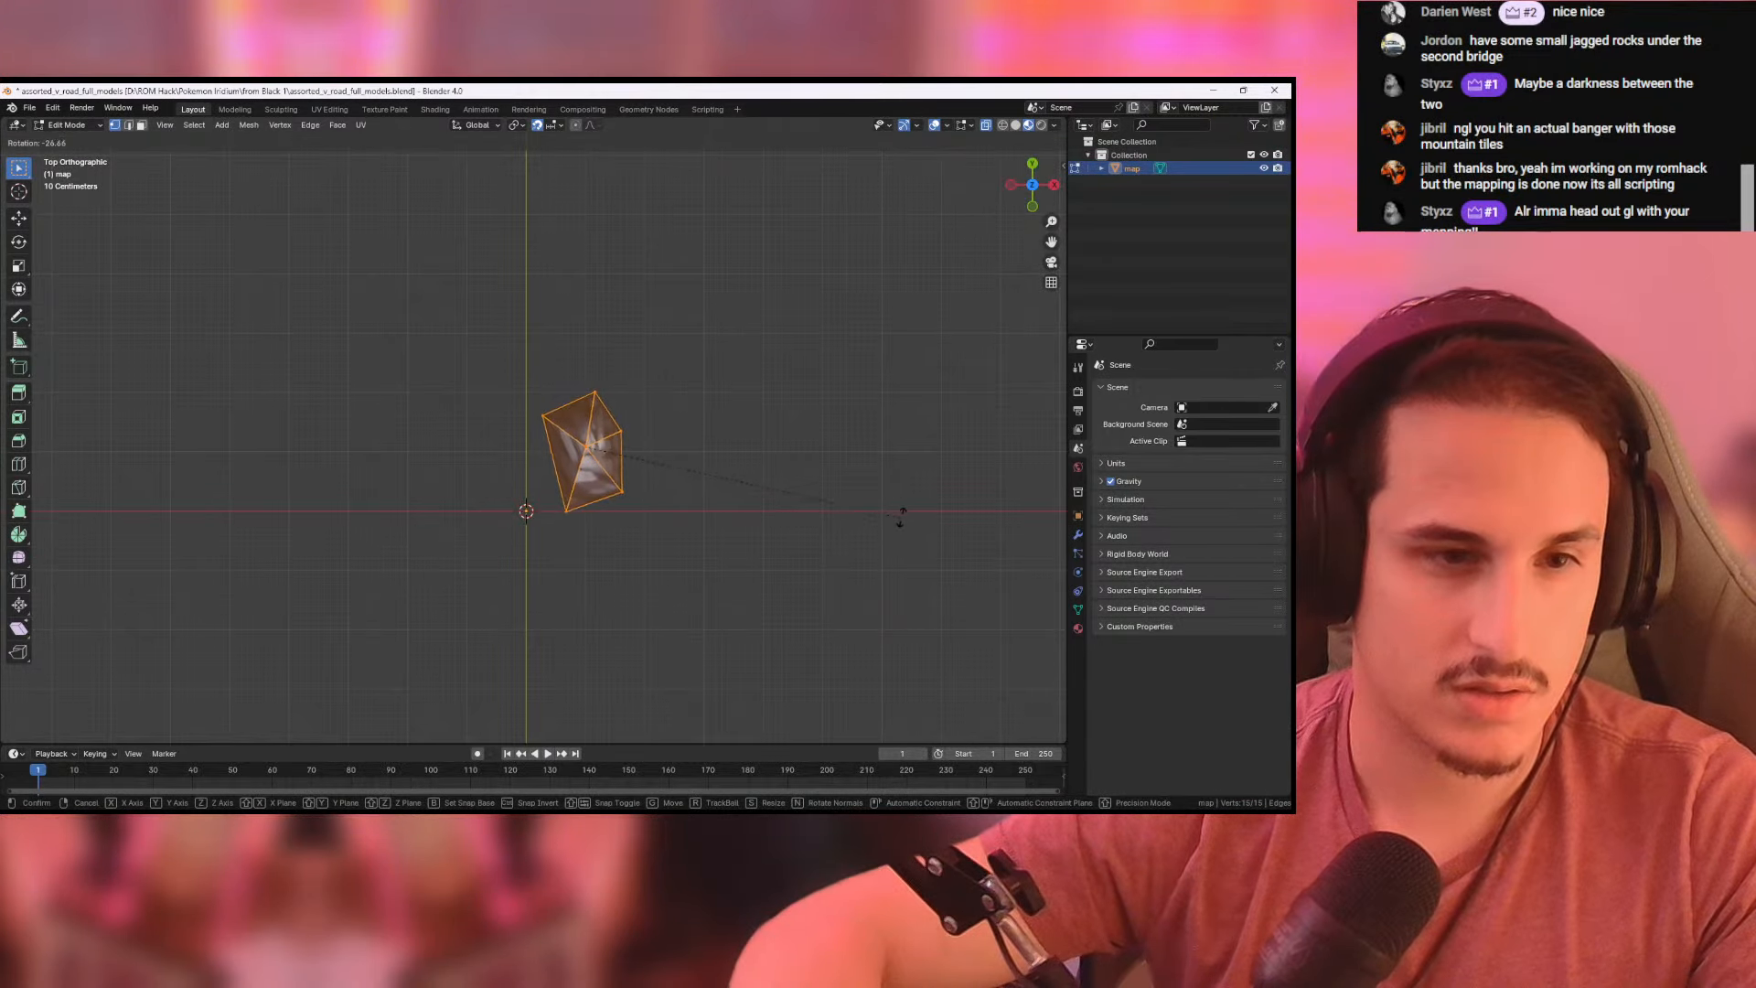
left_click(518, 477)
middle_click_drag(518, 478, 260, 232)
- Export the spiked rock as a Wavefront OBJ named jagged_tallest.obj in the from Black 1 folder
left_click(29, 108)
mouse_move(118, 342)
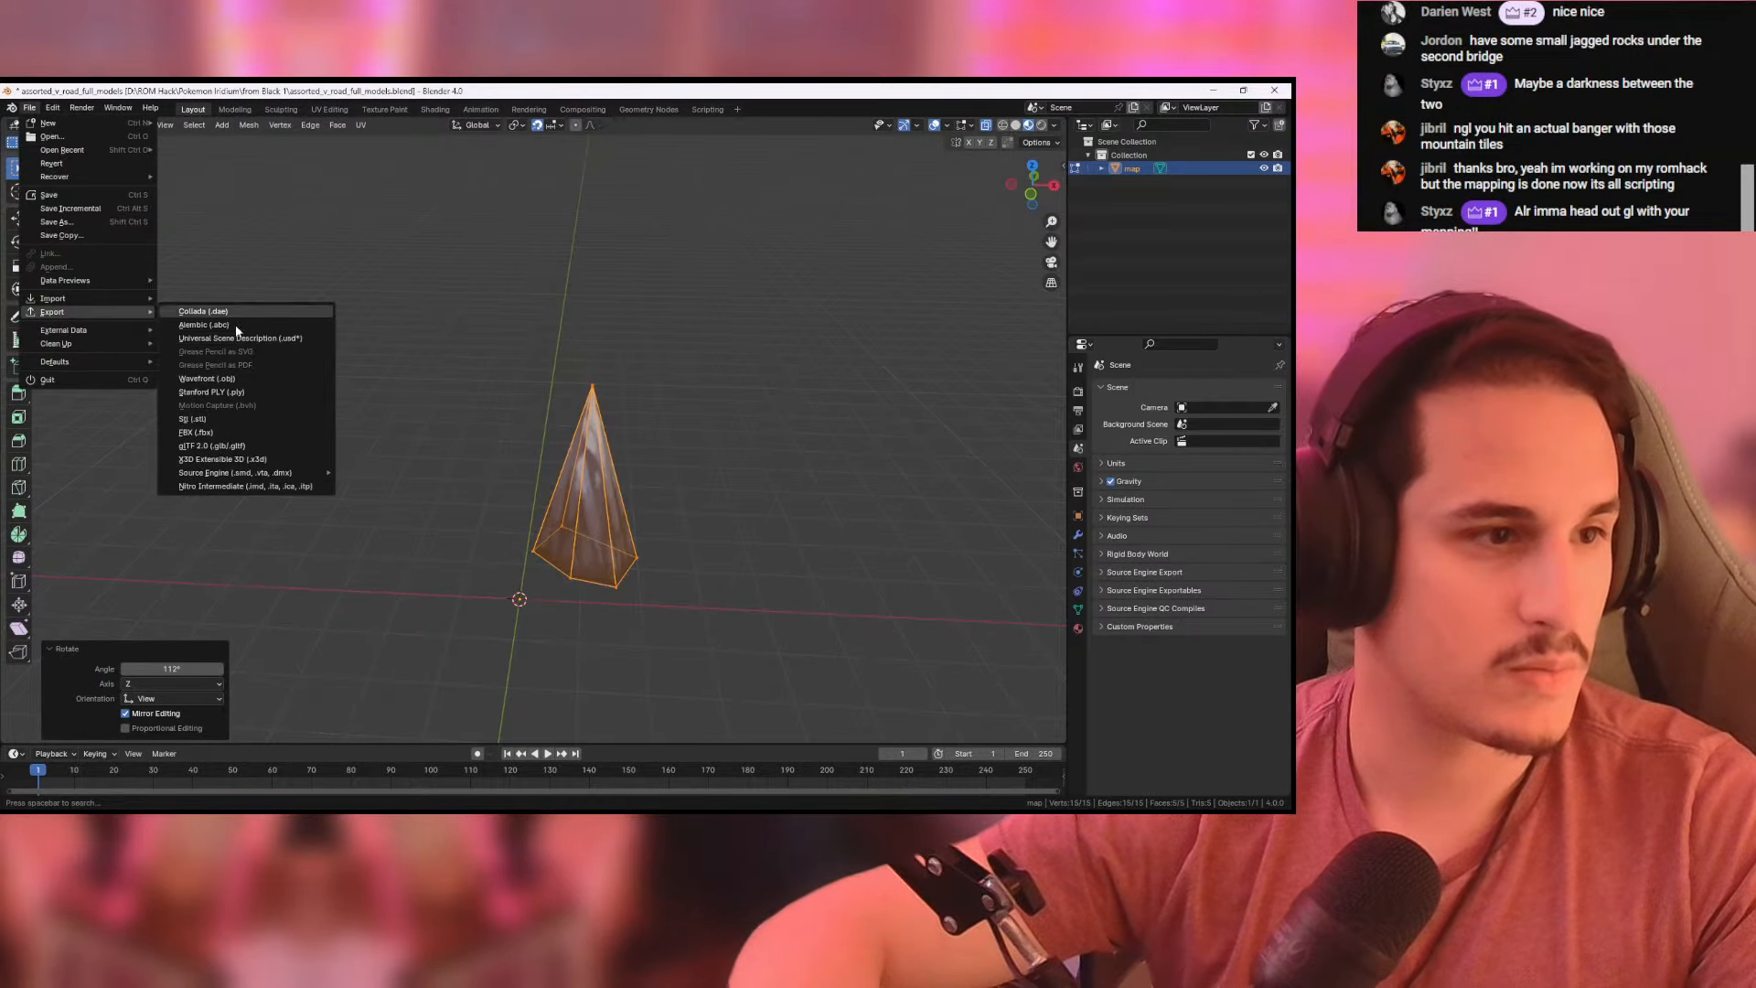
left_click(292, 373)
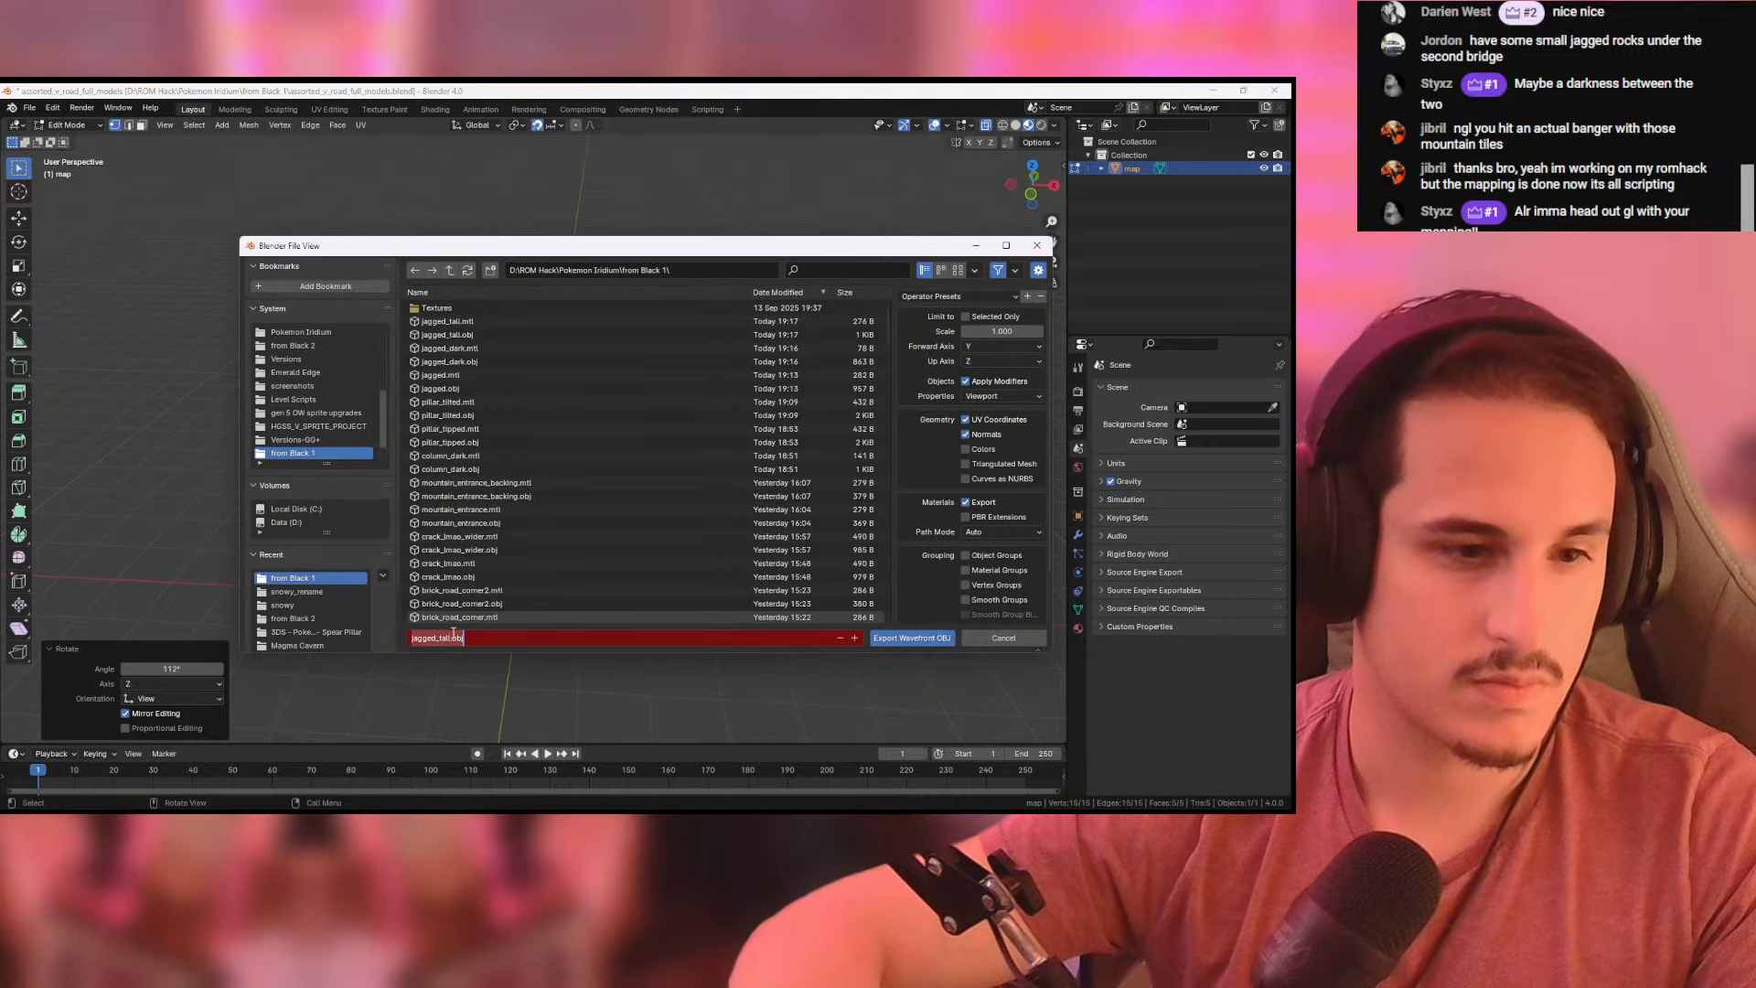
type("est")
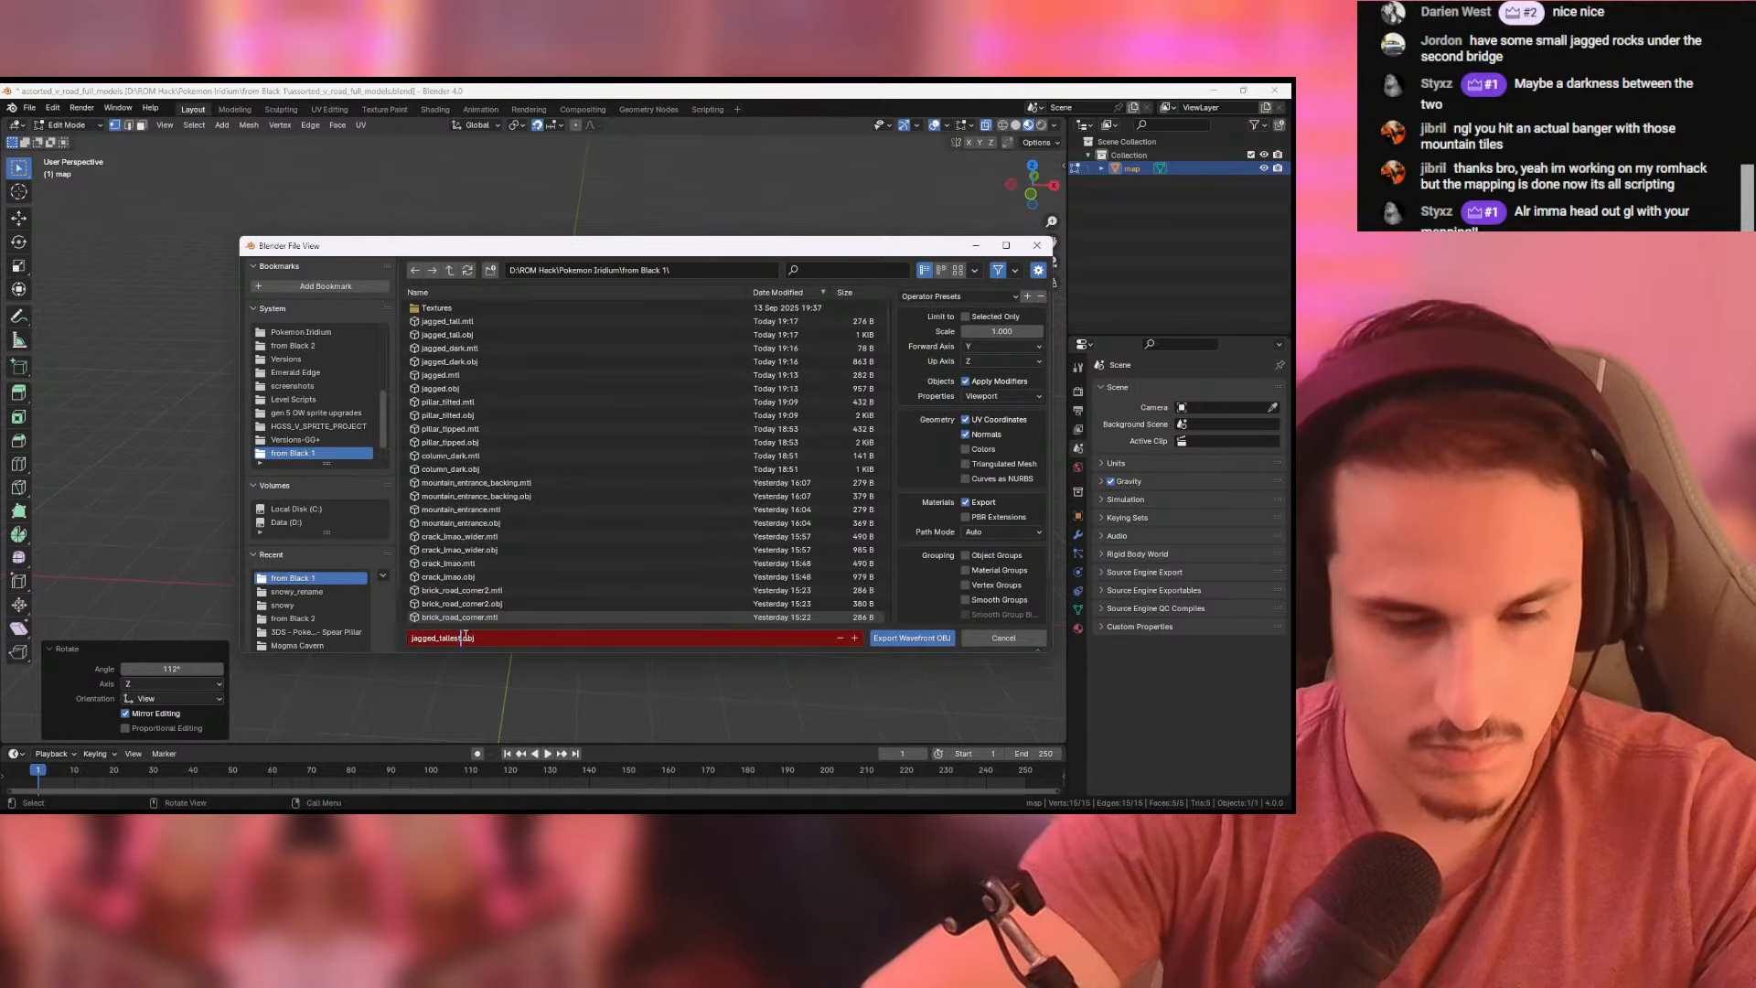
left_click(920, 644)
- Switch to Pokemon DS Map Studio and duplicate the jagged_tall.obj tile in the tileset
key("alt+Tab")
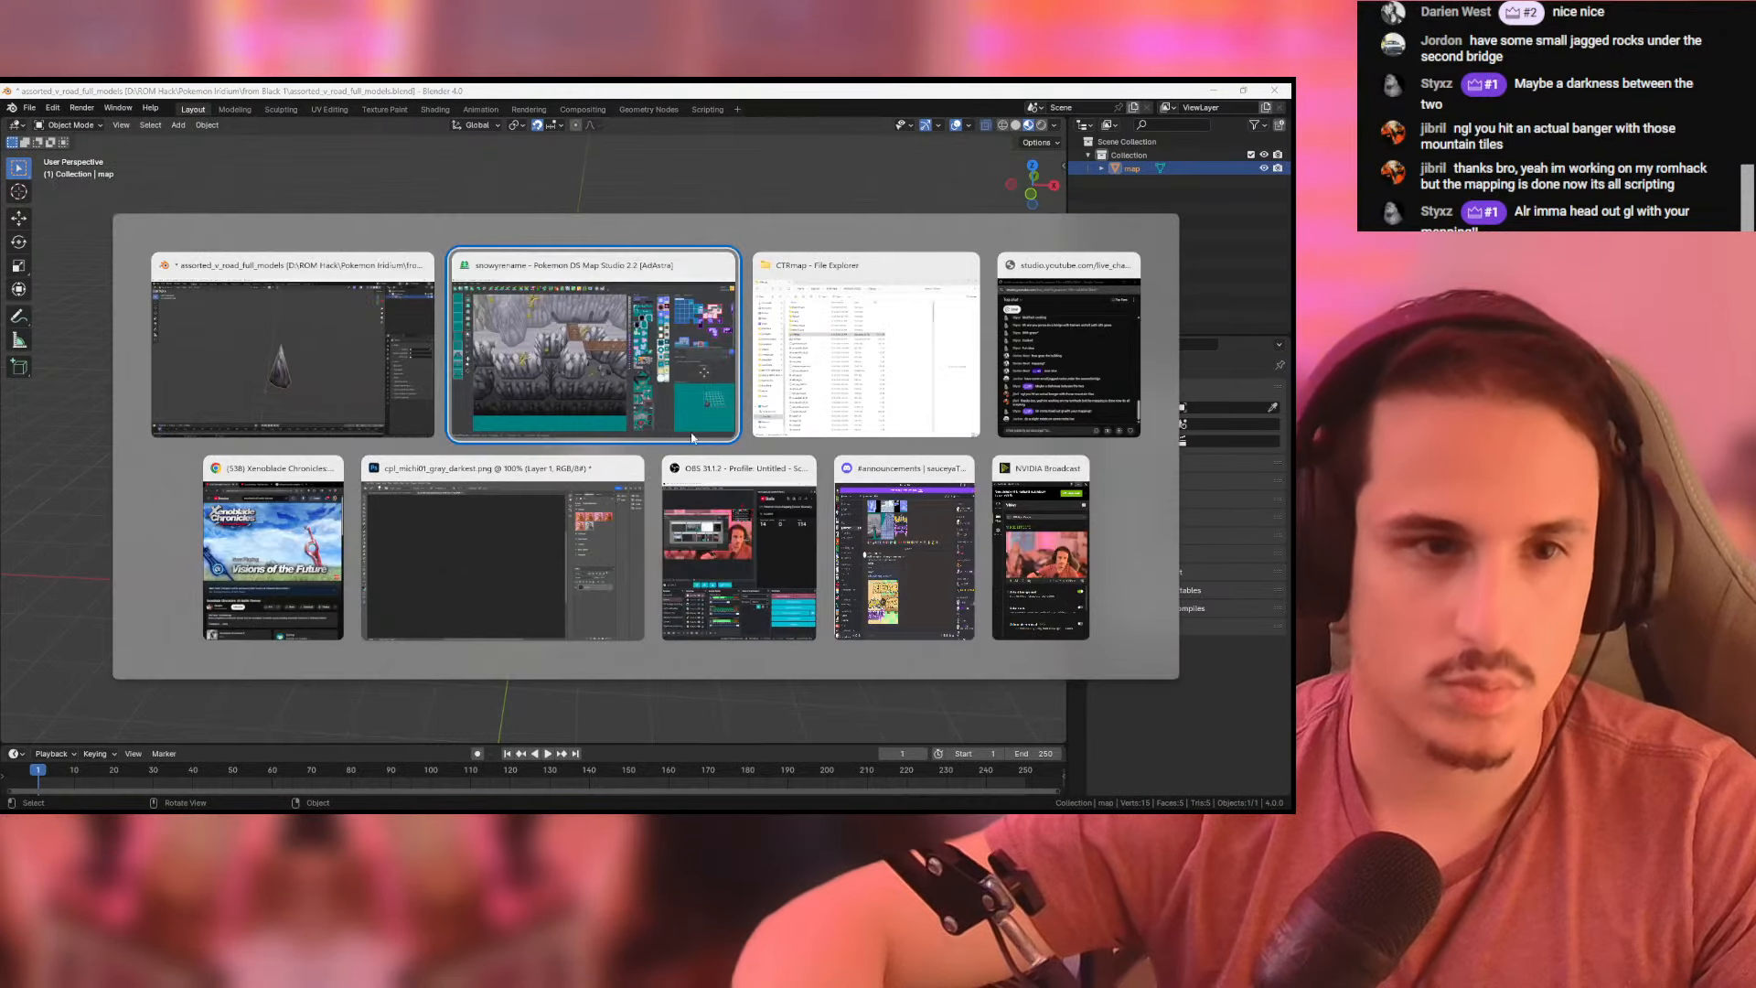
left_click(451, 130)
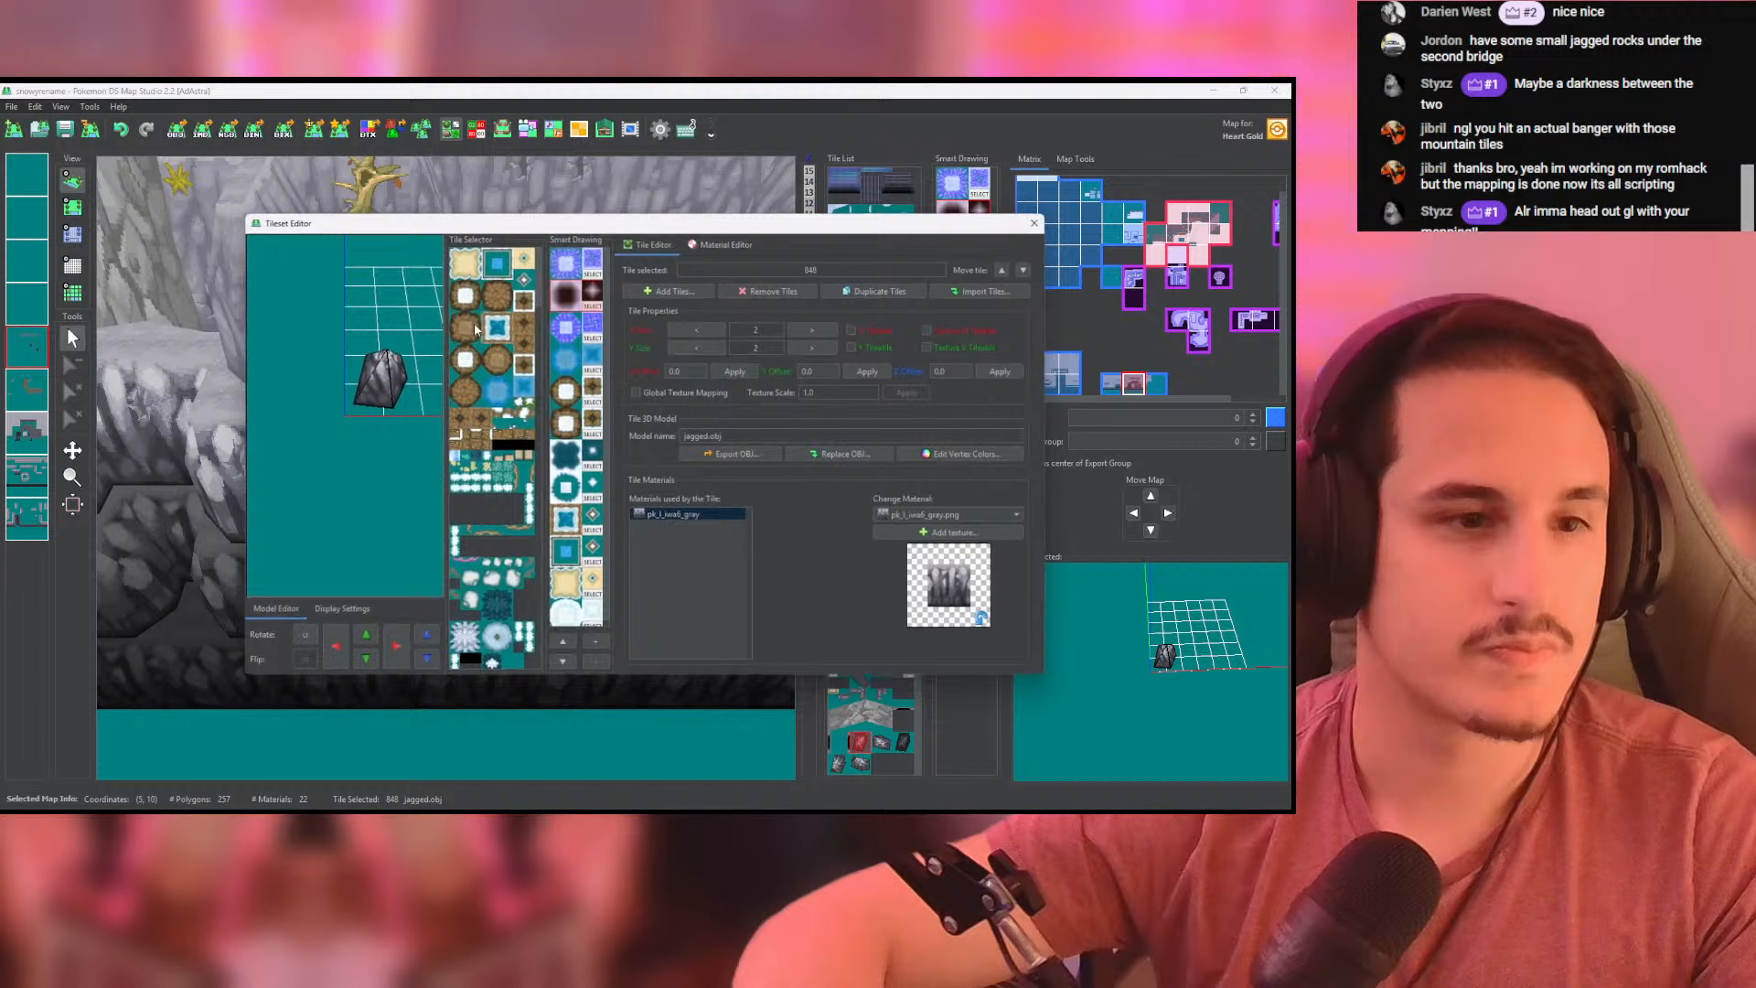
left_click(656, 291)
left_click(595, 487)
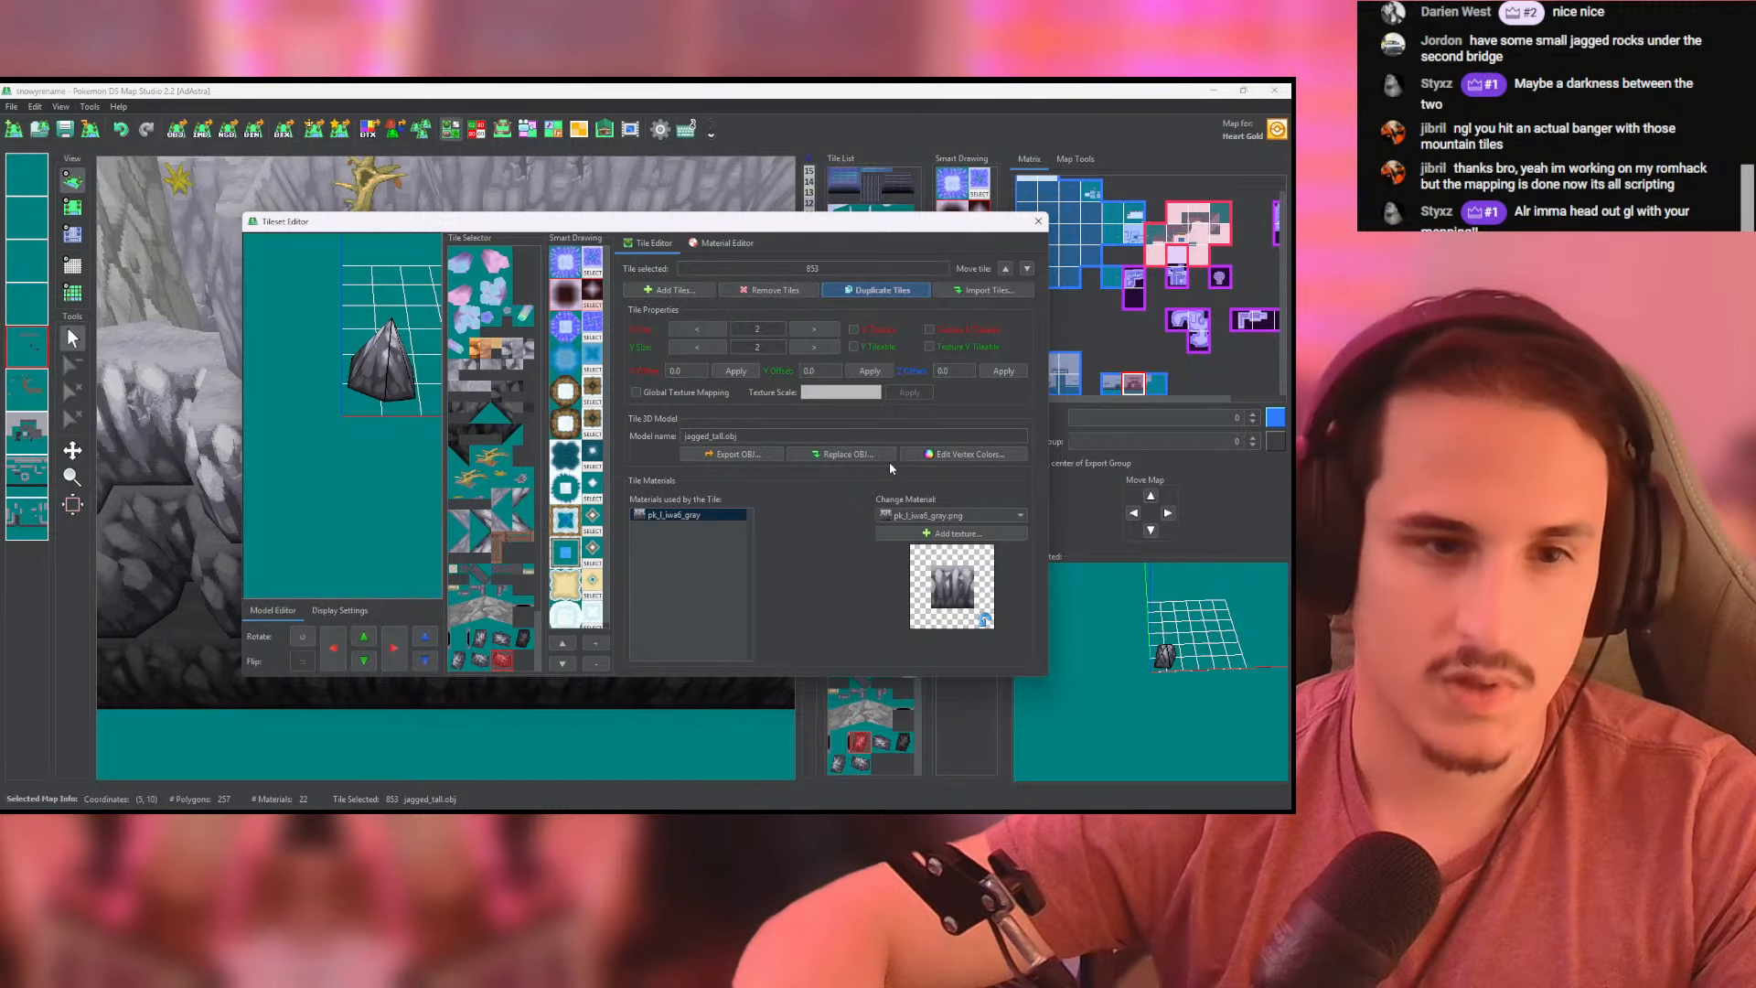
- Replace the duplicated tile's model with the newly exported jagged_tallest.obj, sorting the files by modification date to find it
left_click(854, 458)
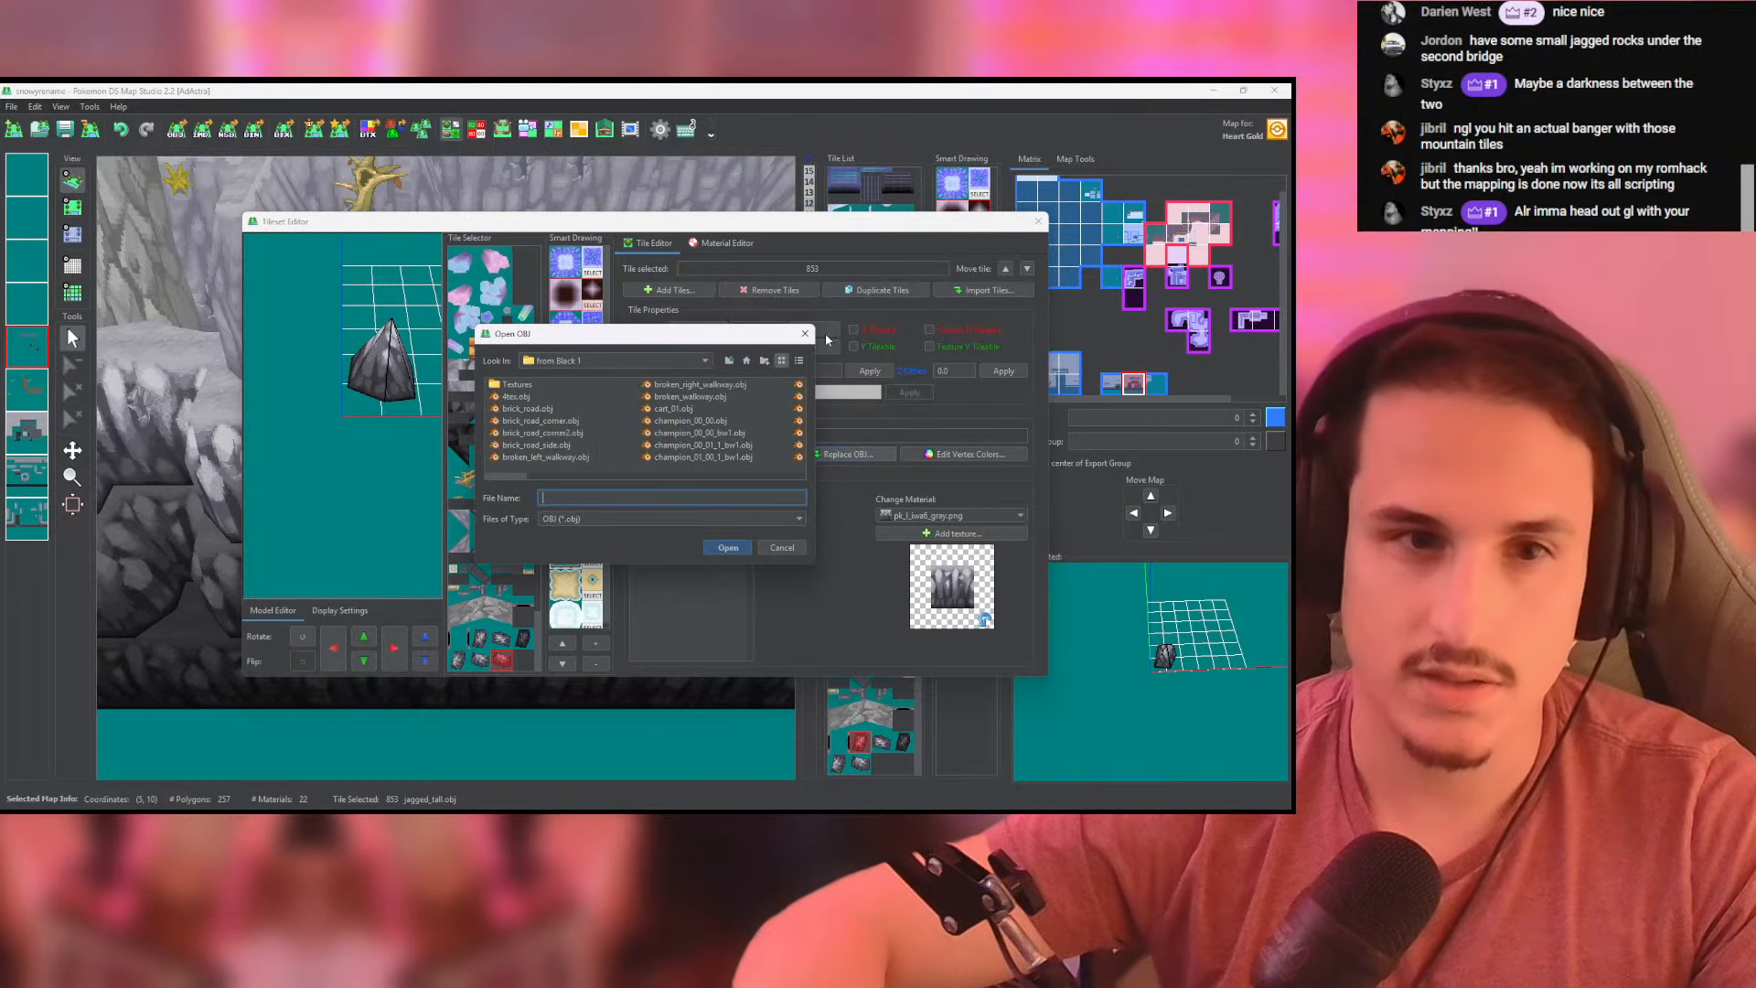
left_click(798, 361)
left_click(741, 387)
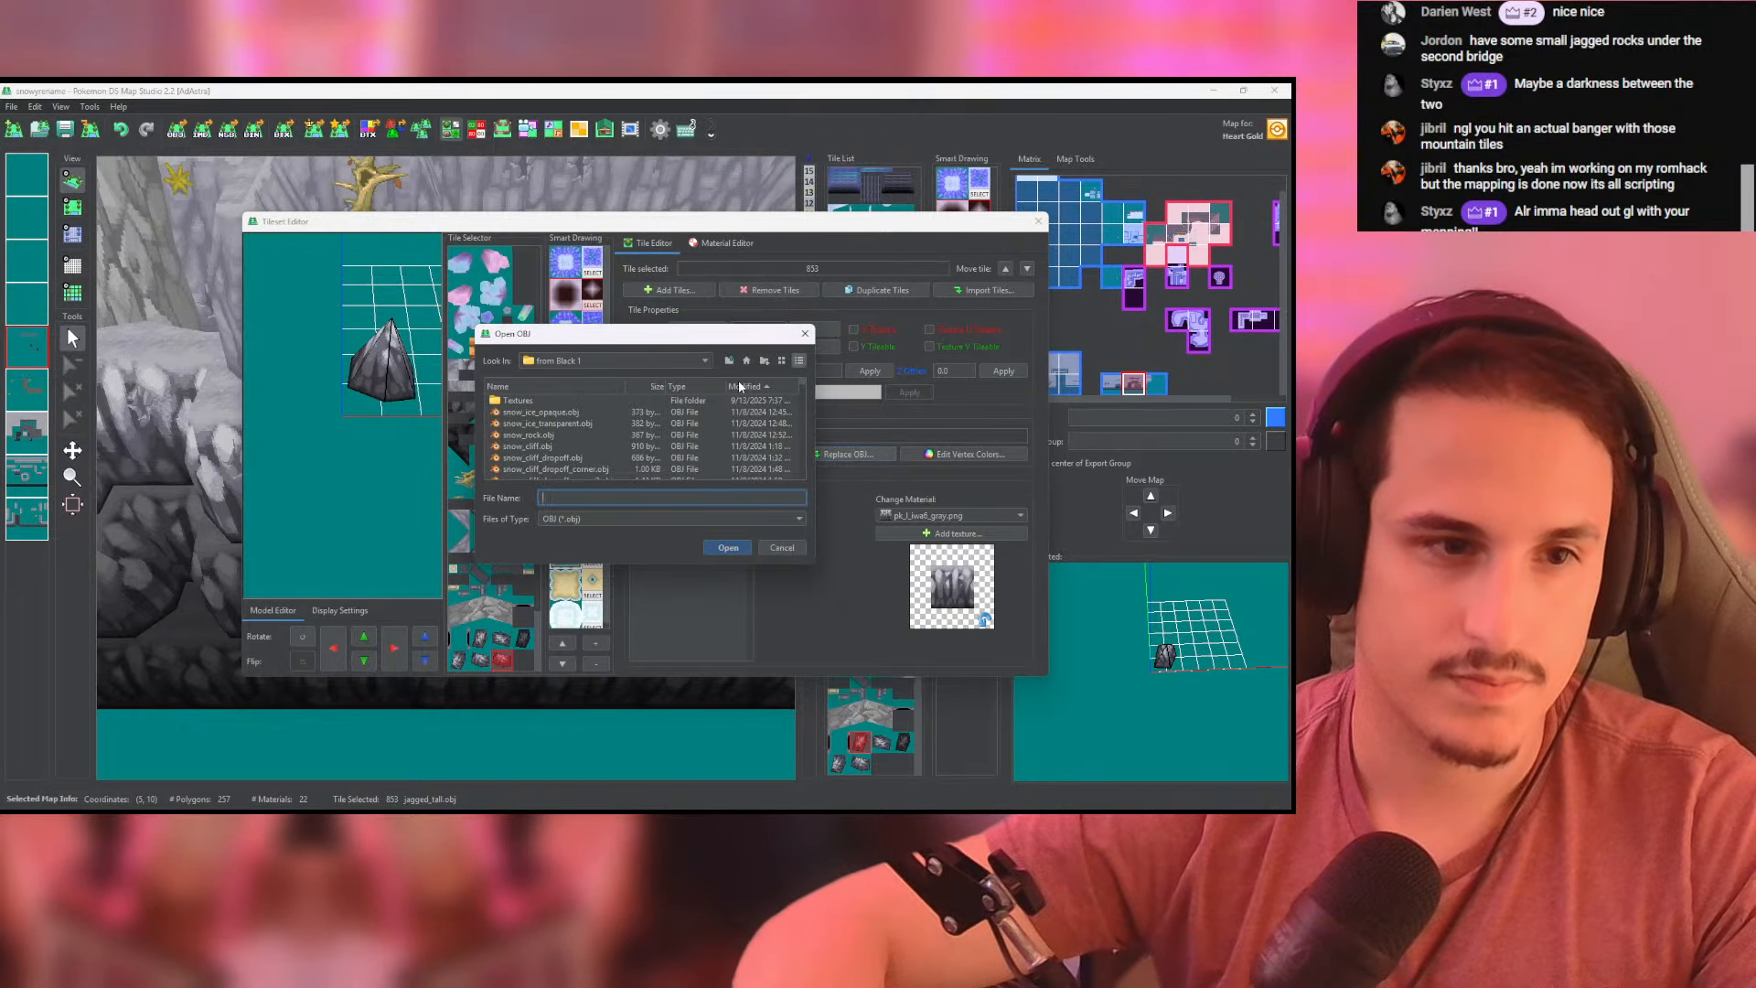
left_click(741, 387)
double_click(558, 401)
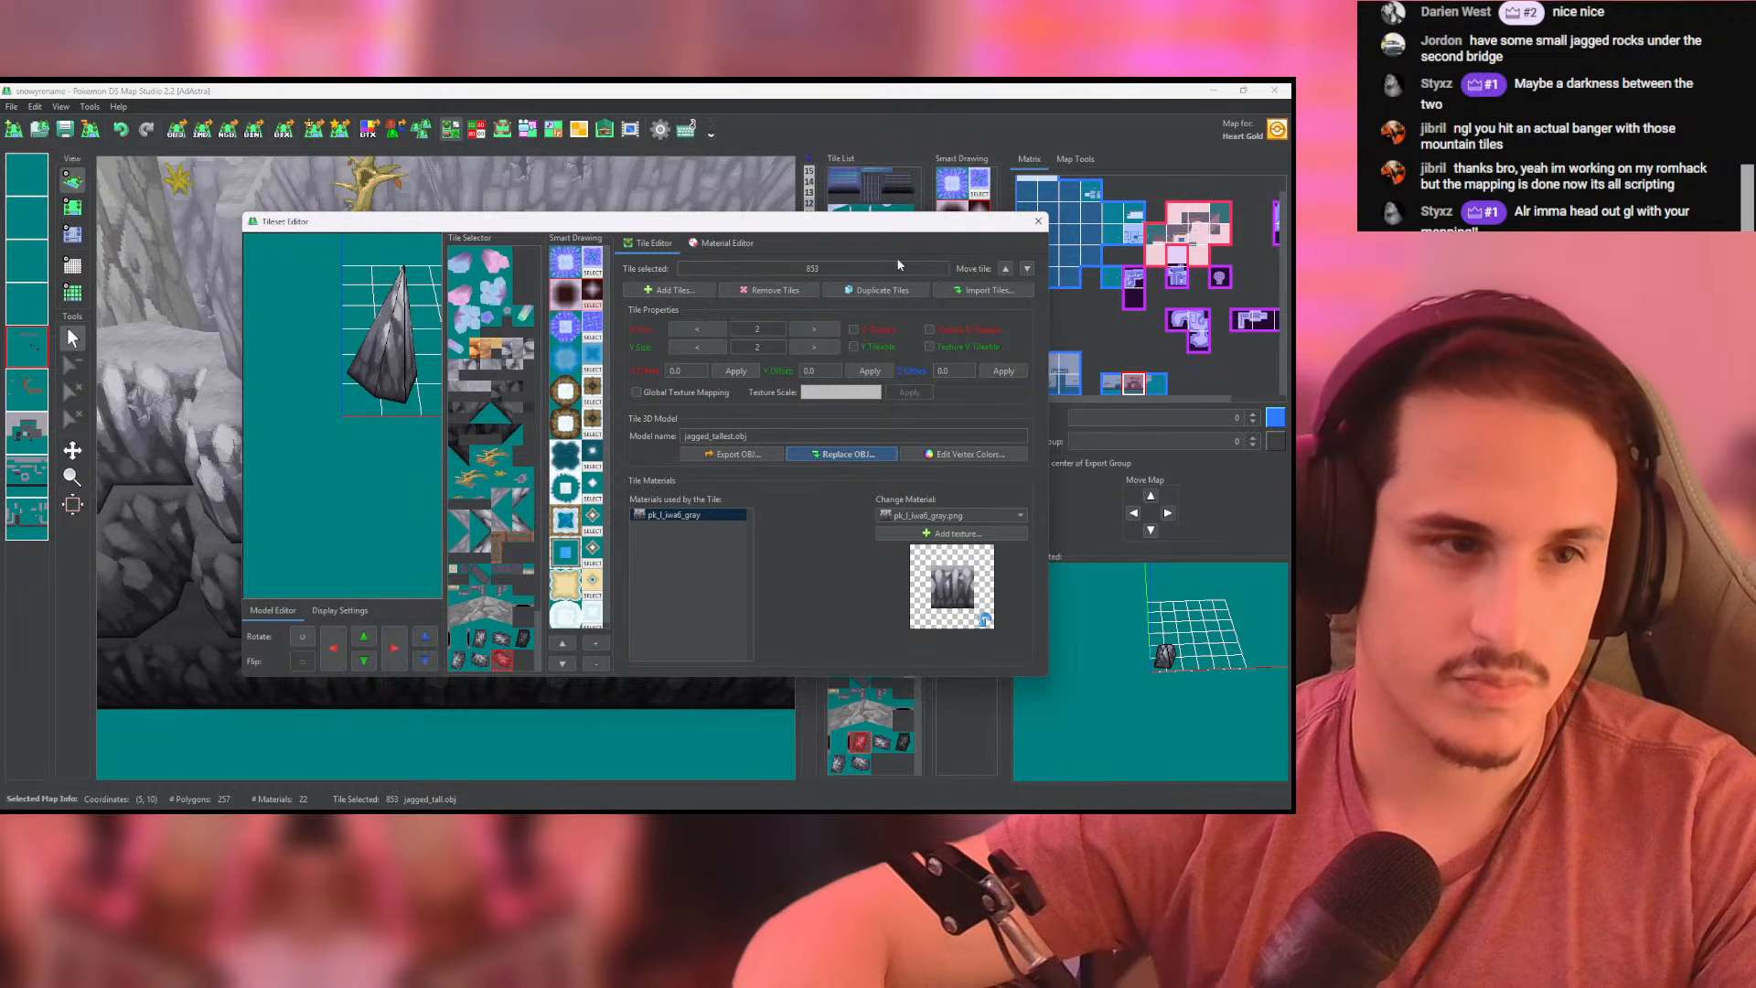
left_click(1038, 222)
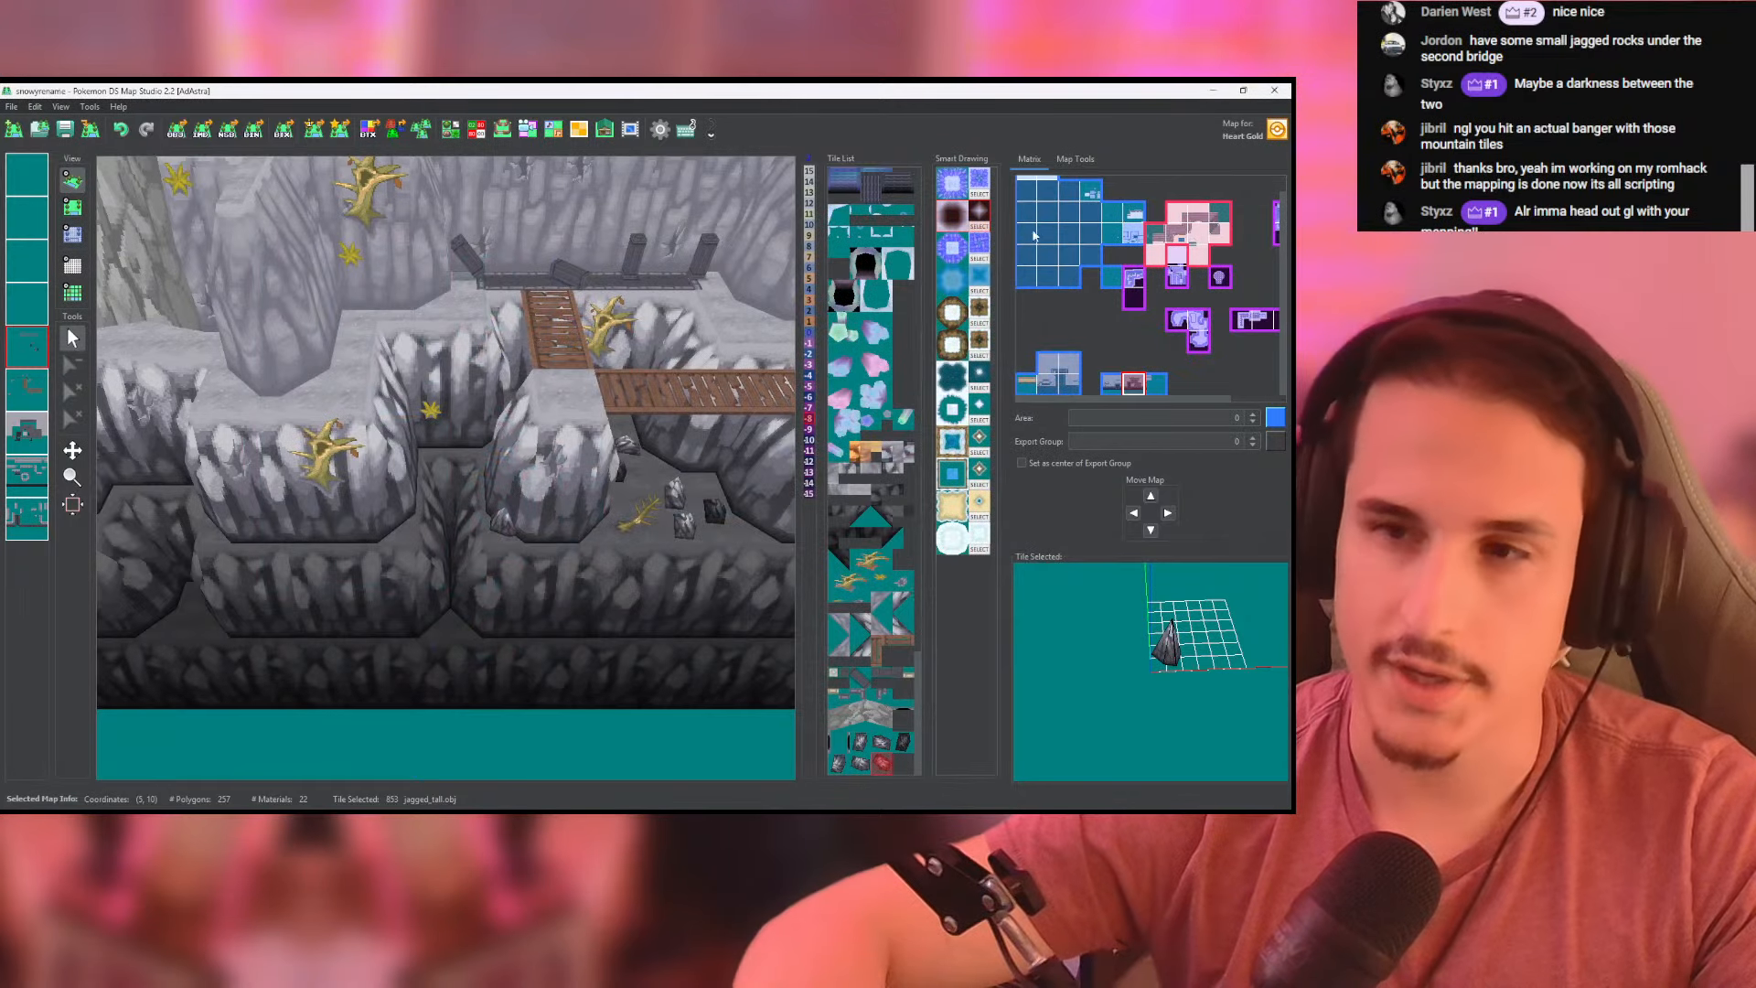
- Replace the dark rock just below the horizontal bridge with the new tallest jagged rock and check it in 3D
left_click(72, 207)
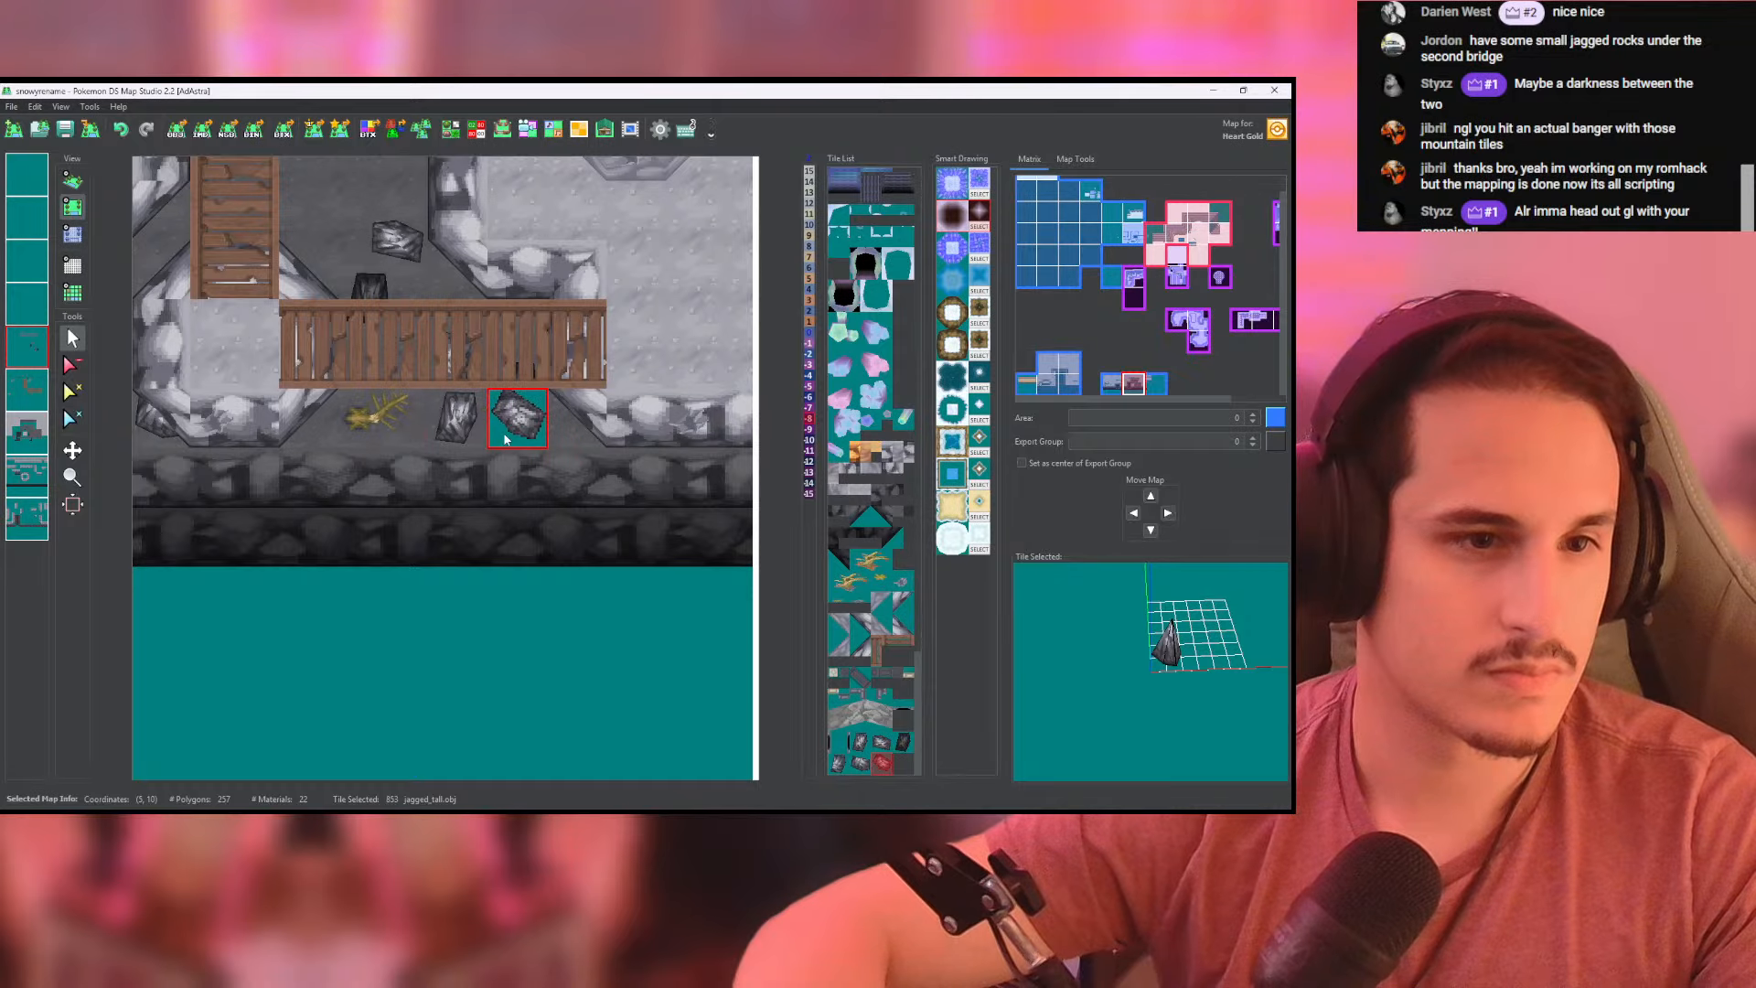
left_click(73, 180)
left_click_drag(479, 405, 500, 509)
scroll(498, 541, "up", 4)
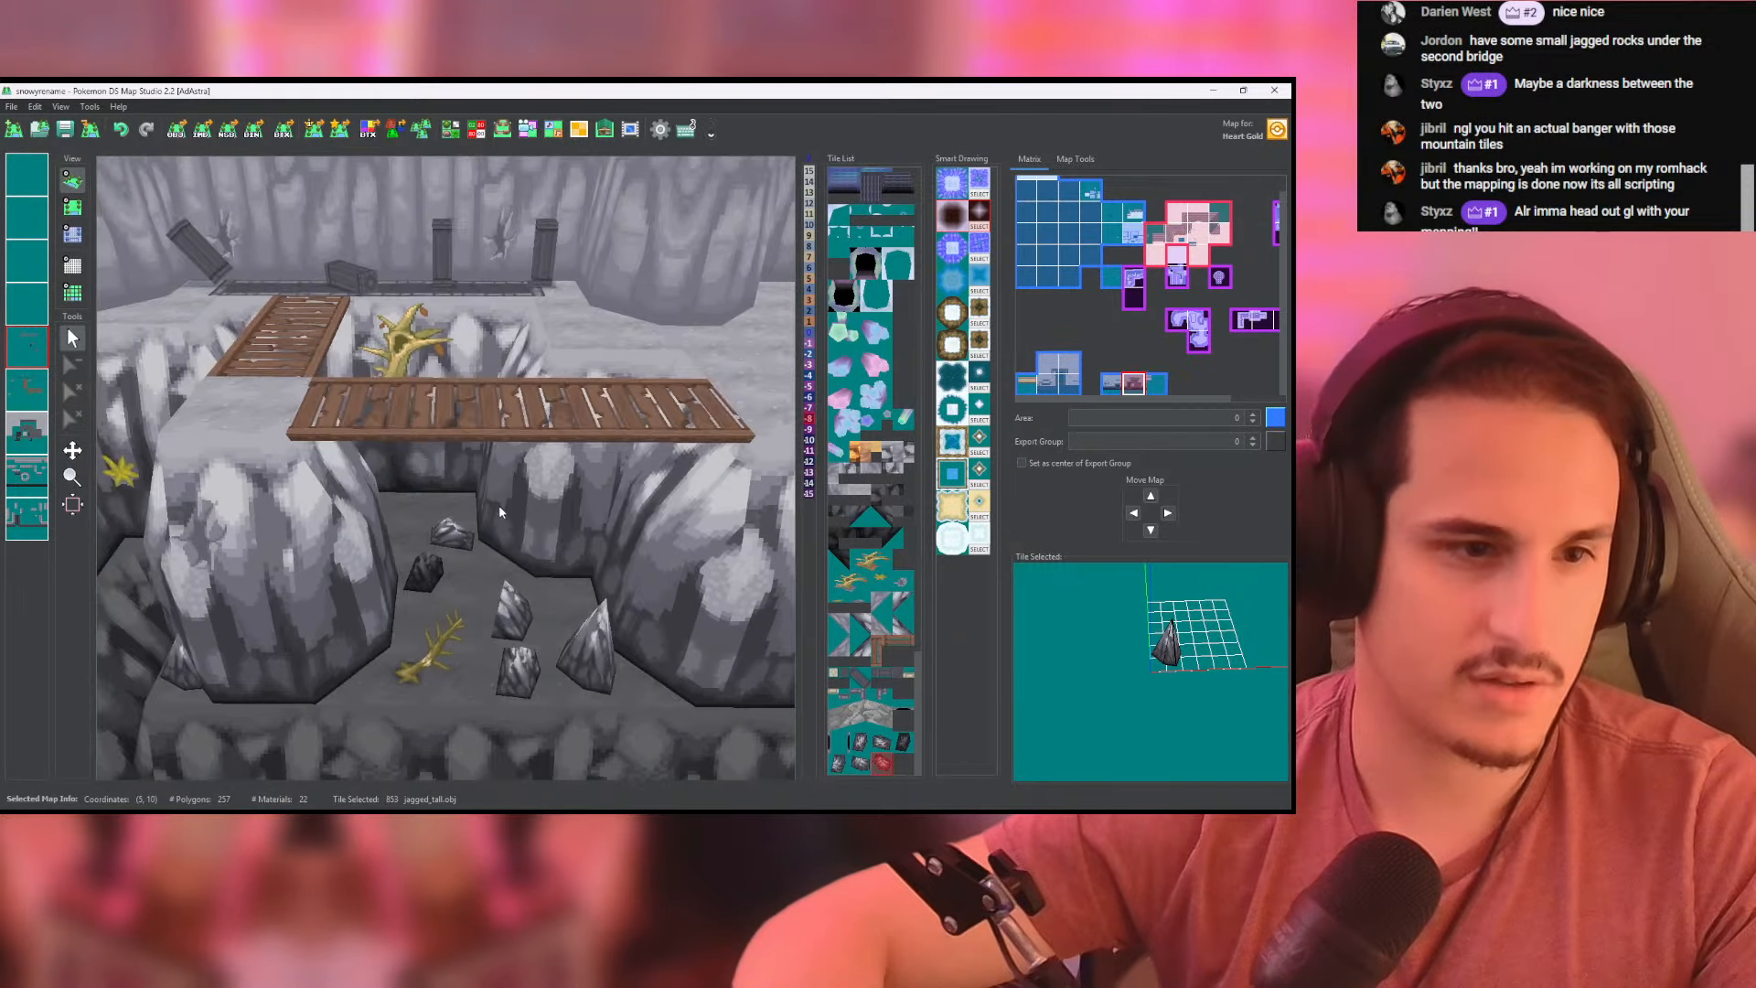
- Place another tallest jagged rock at the back of the chasm between the bridges, near the dead tree, and inspect it in 3D
left_click(72, 207)
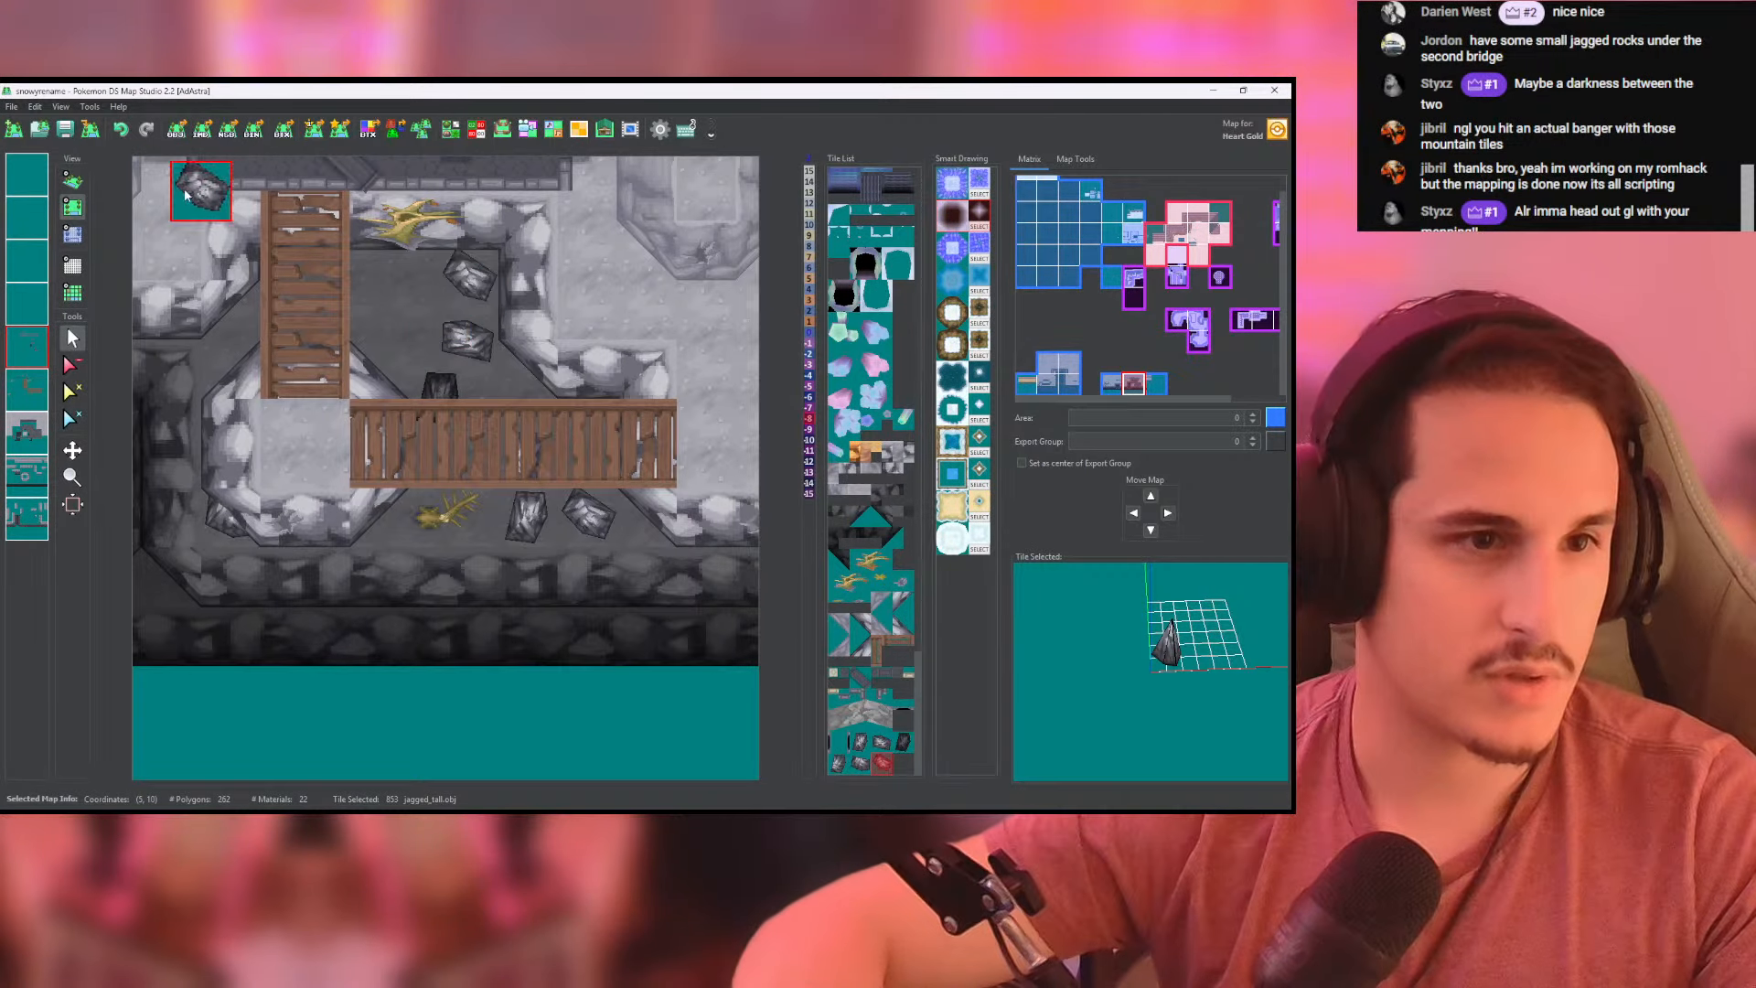
left_click(72, 181)
scroll(475, 462, "up", 8)
right_click_drag(485, 467, 630, 651)
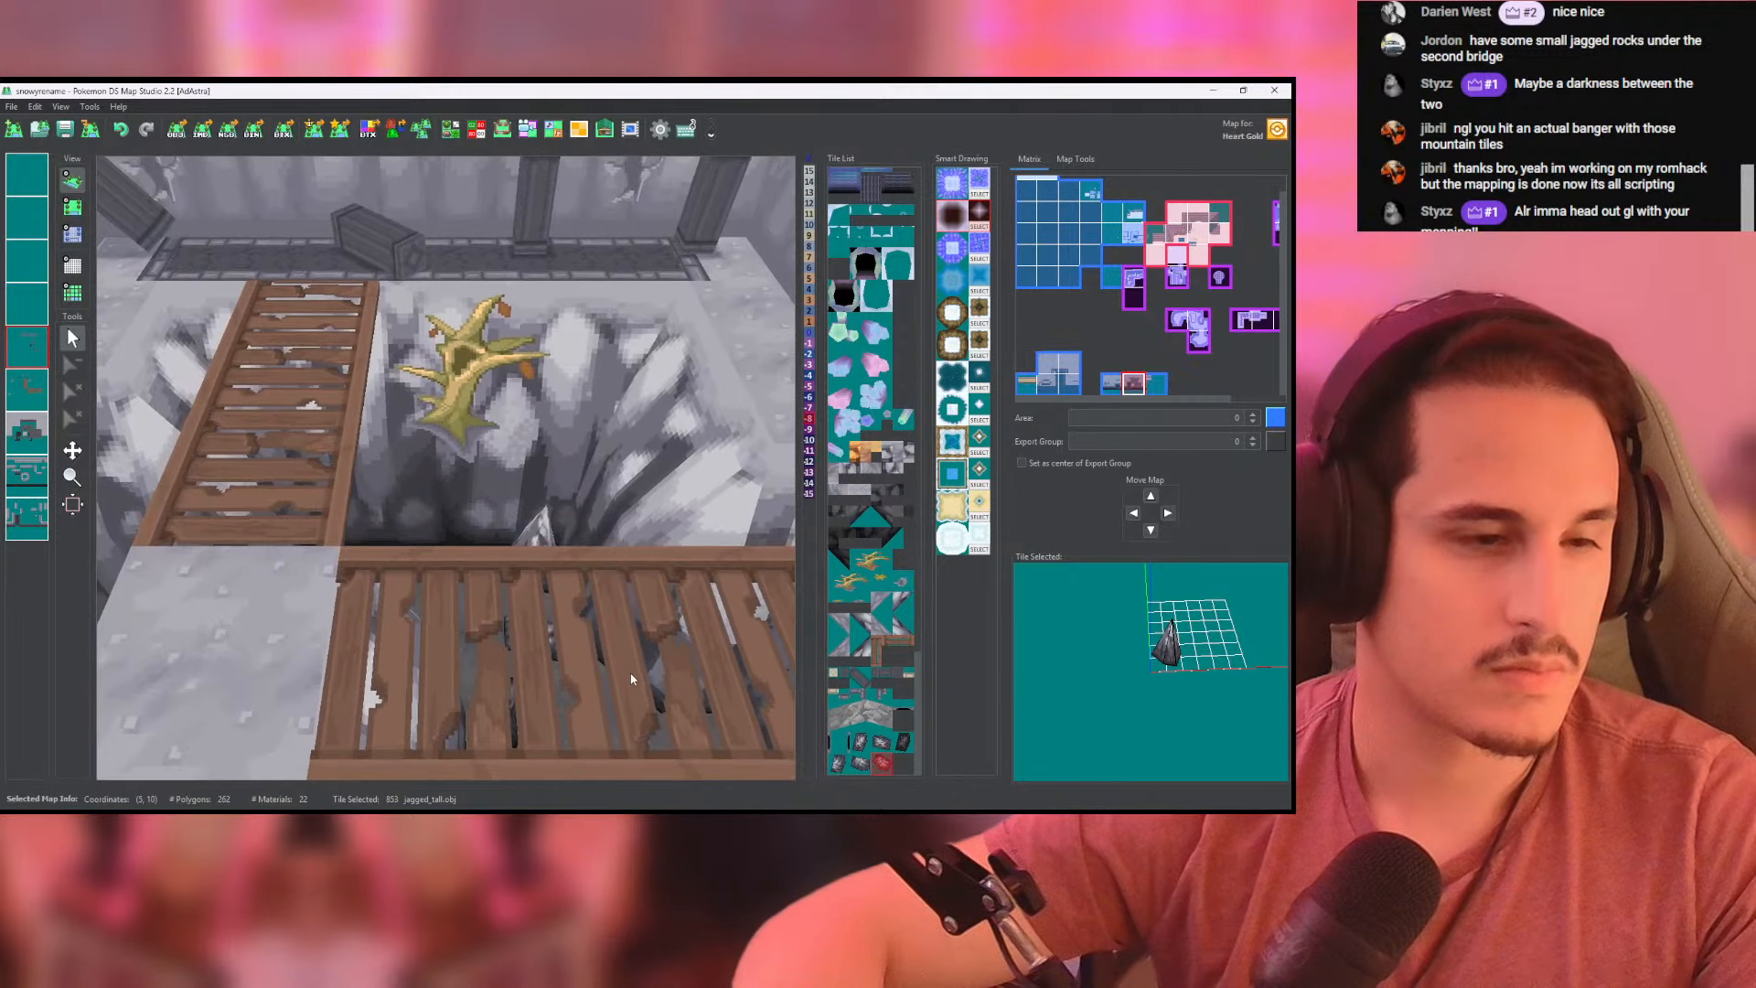
- On the layer holding the dark lower slopes, close the V-shaped notch in the lower cliff with straight lower_slope_8x8.obj tiles
scroll(476, 512, "down", 4)
right_click_drag(366, 475, 693, 254)
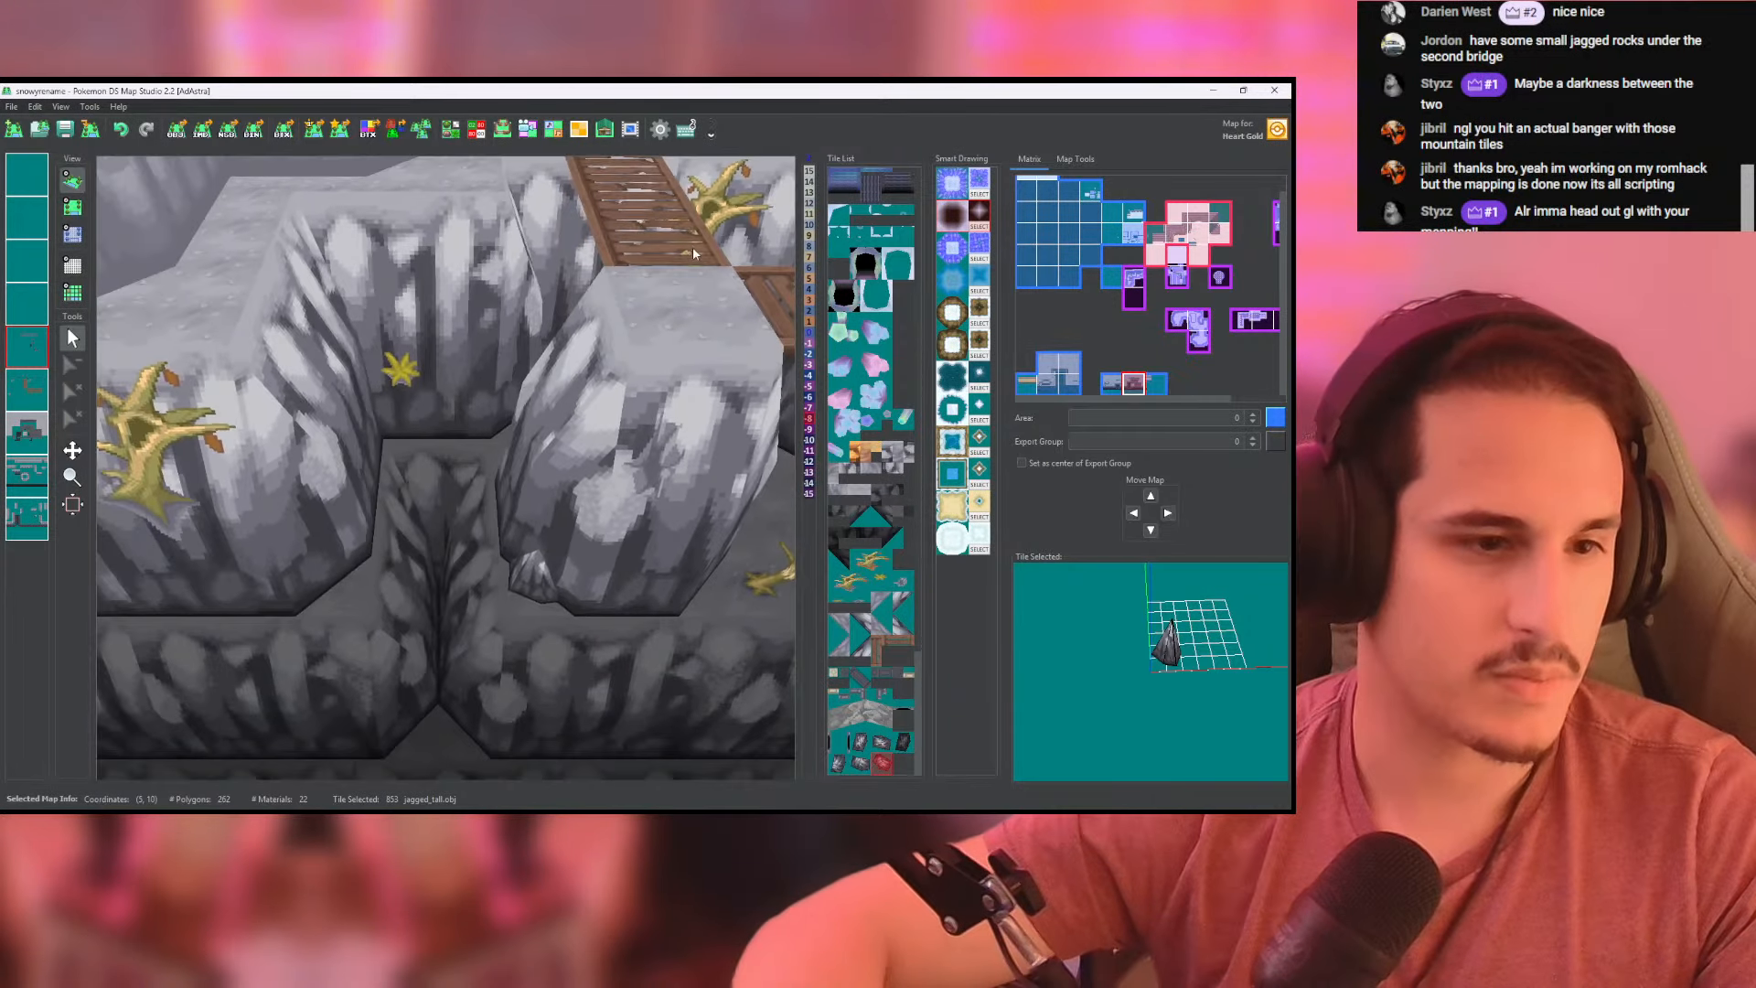
left_click(74, 207)
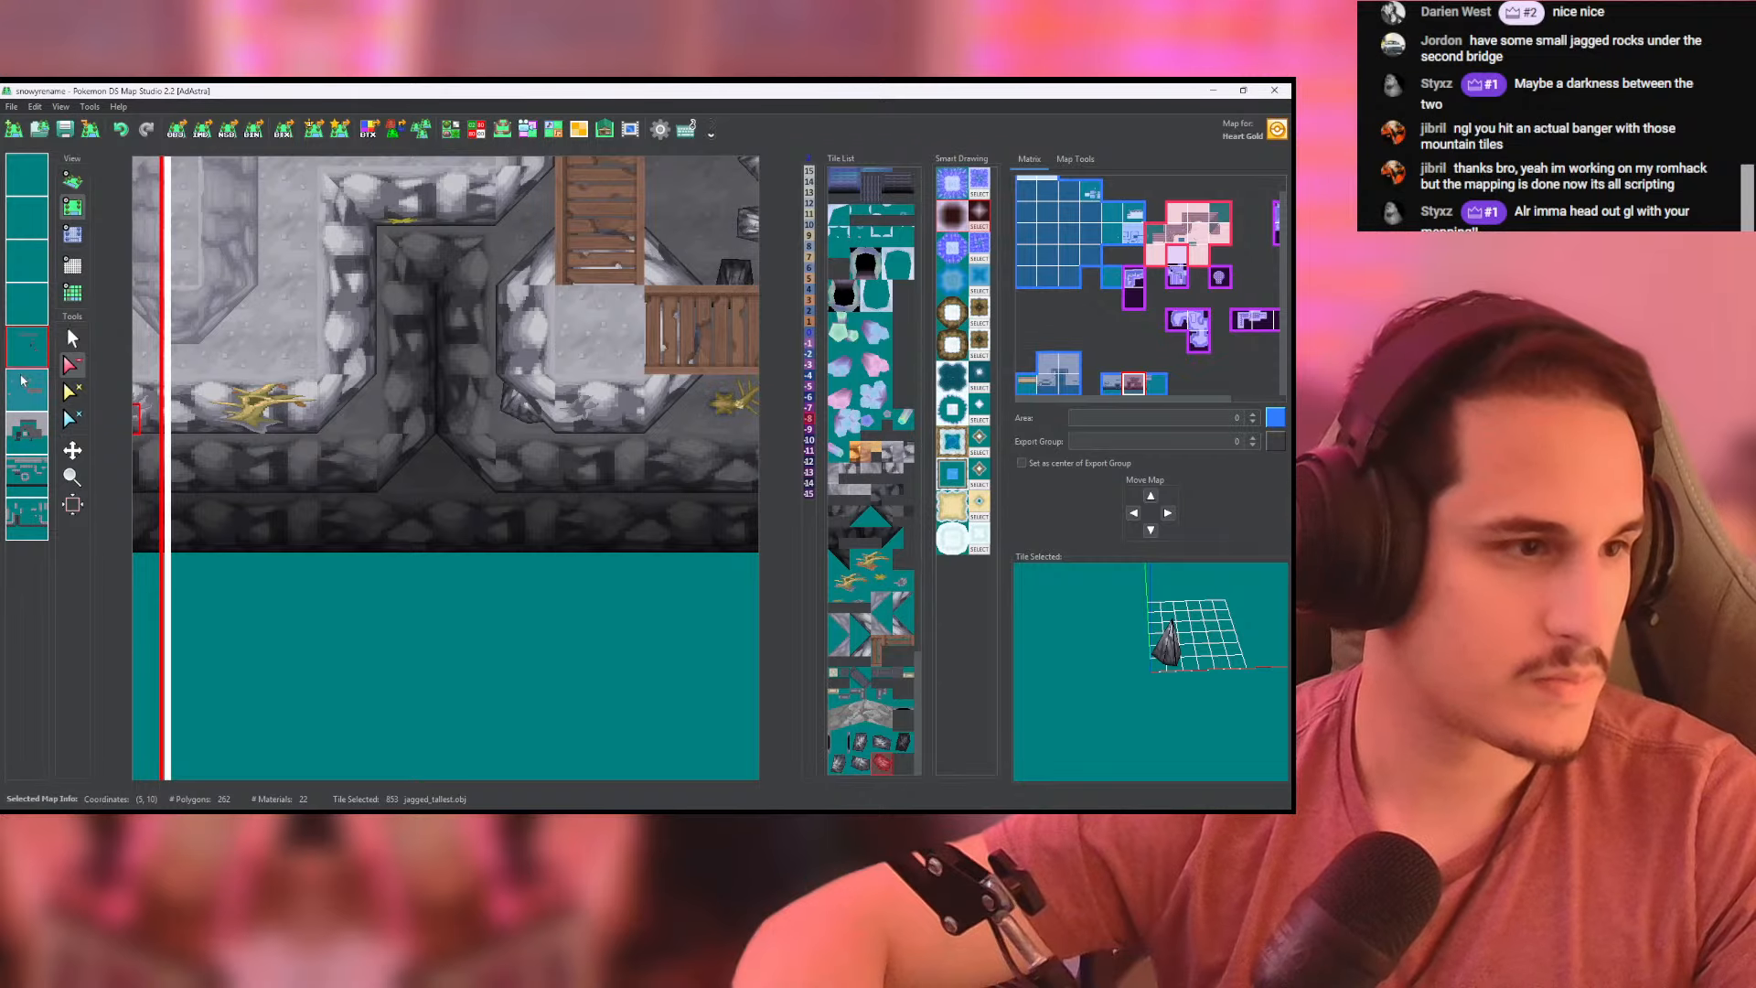
left_click(32, 473)
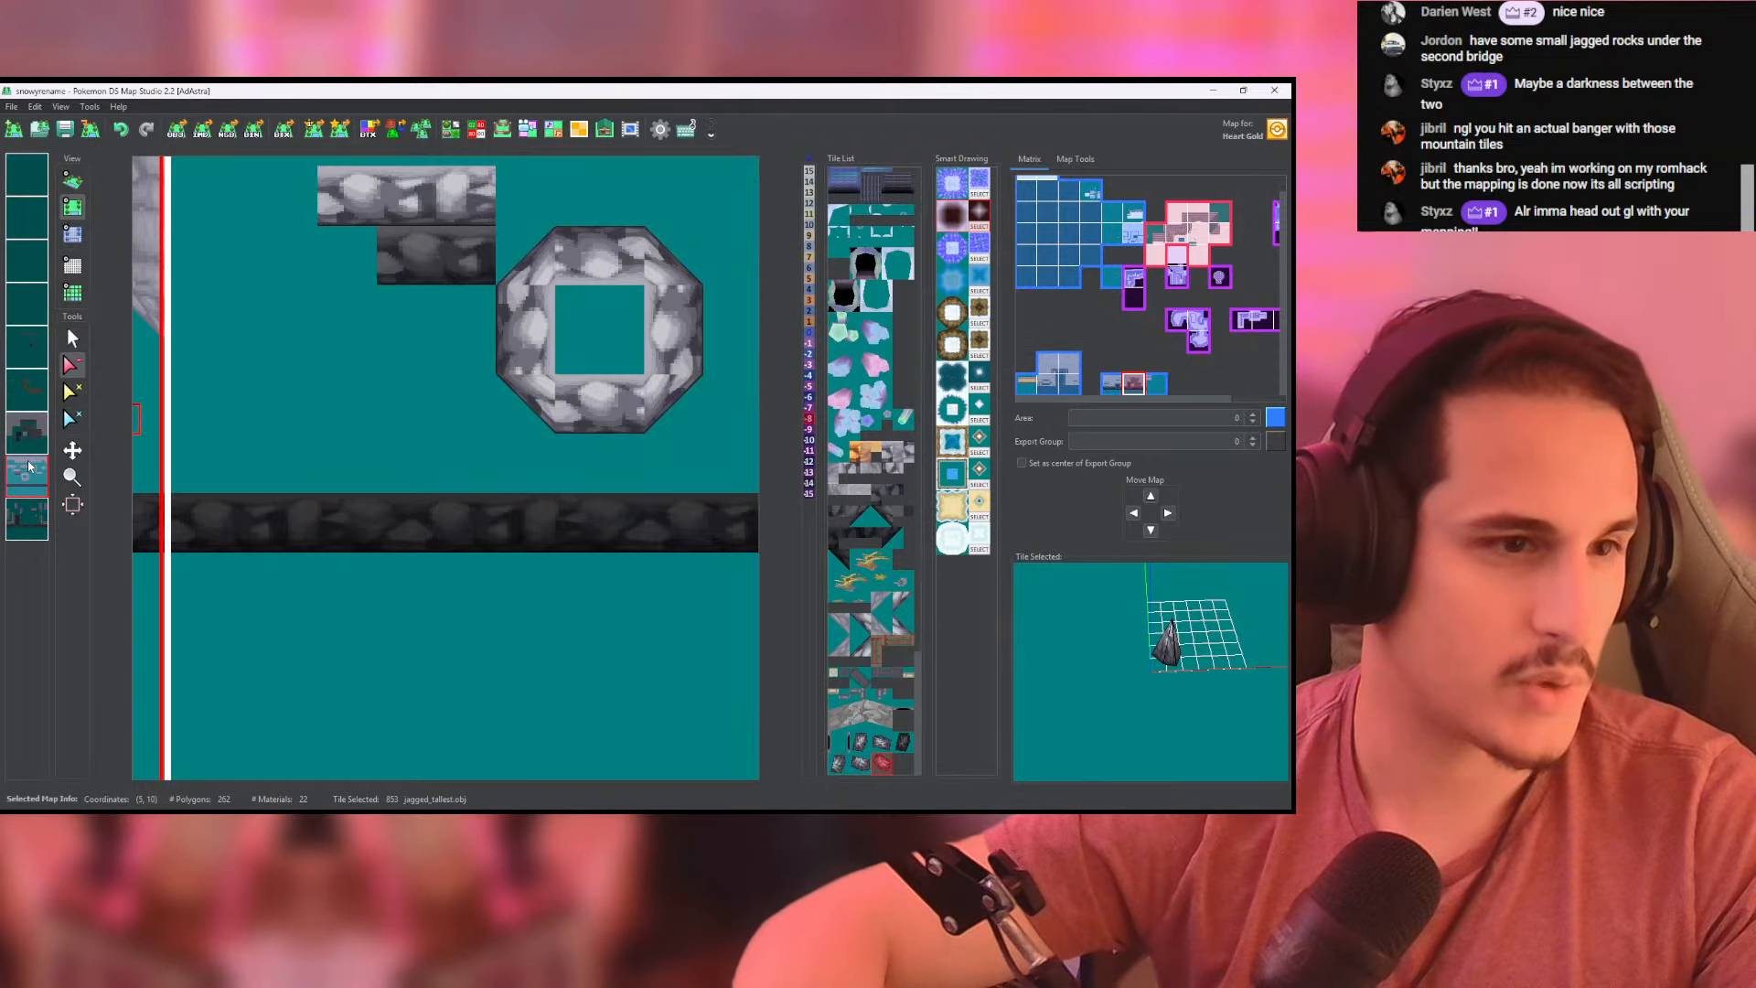
left_click(27, 430)
left_click(30, 518)
left_click(30, 518)
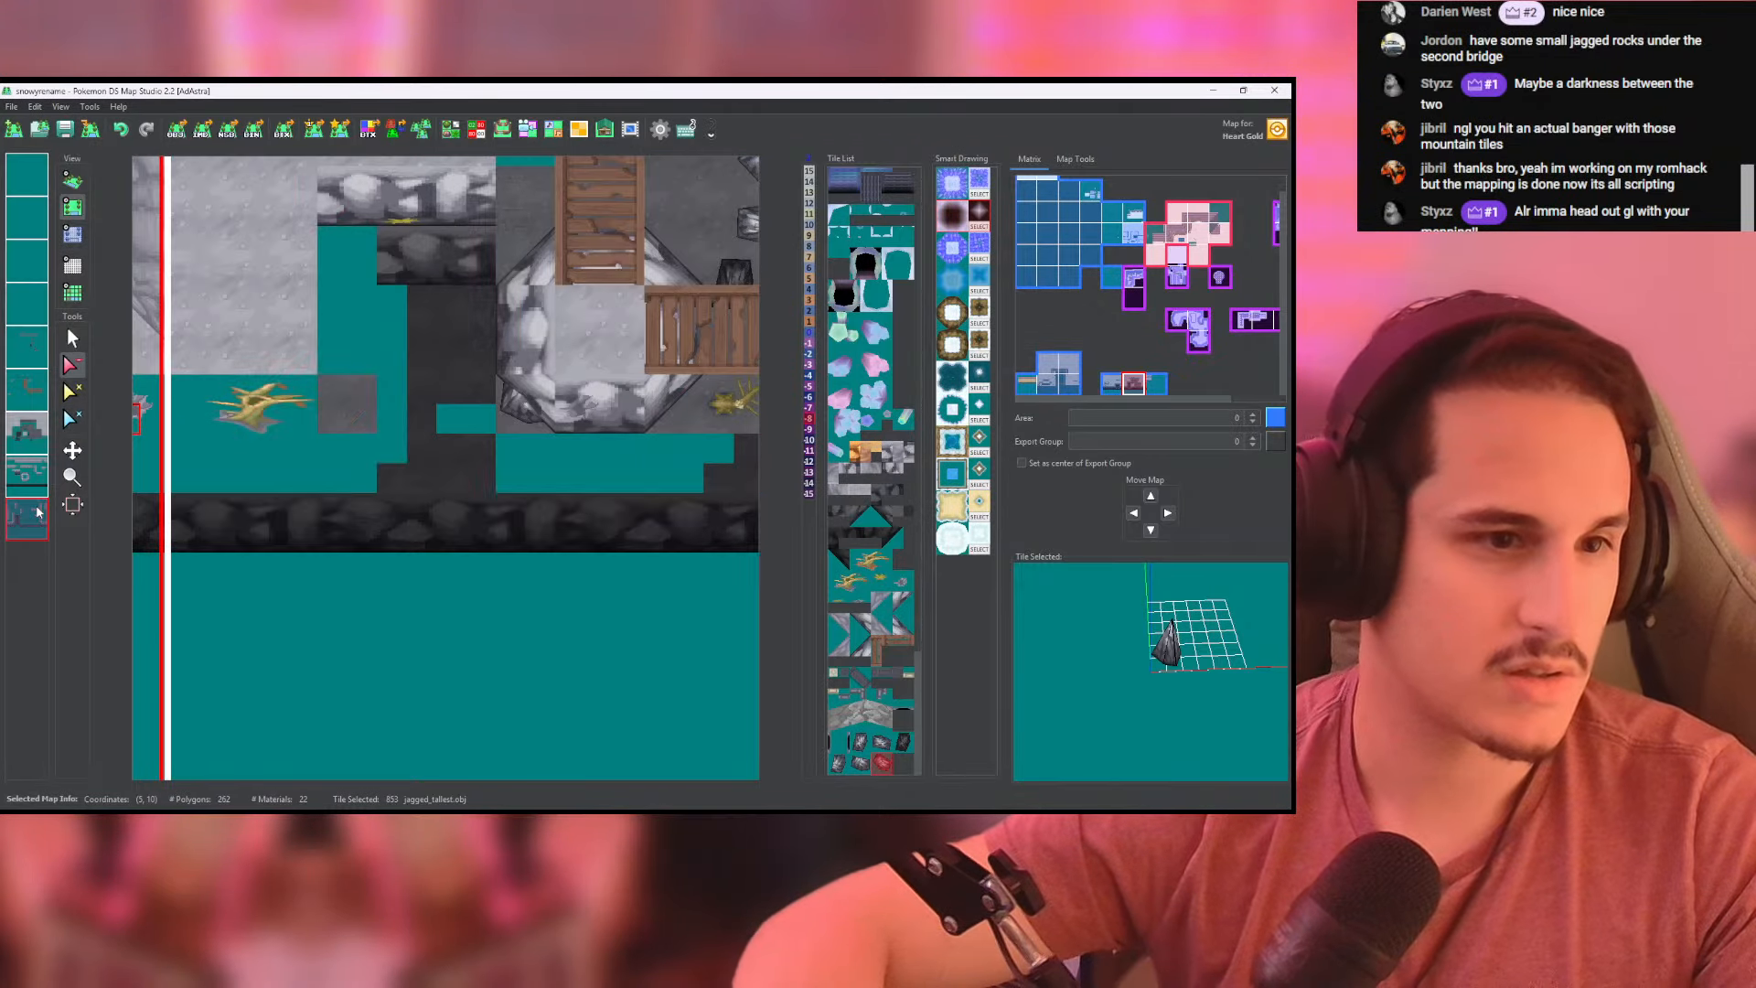
left_click(29, 518)
left_click(72, 338)
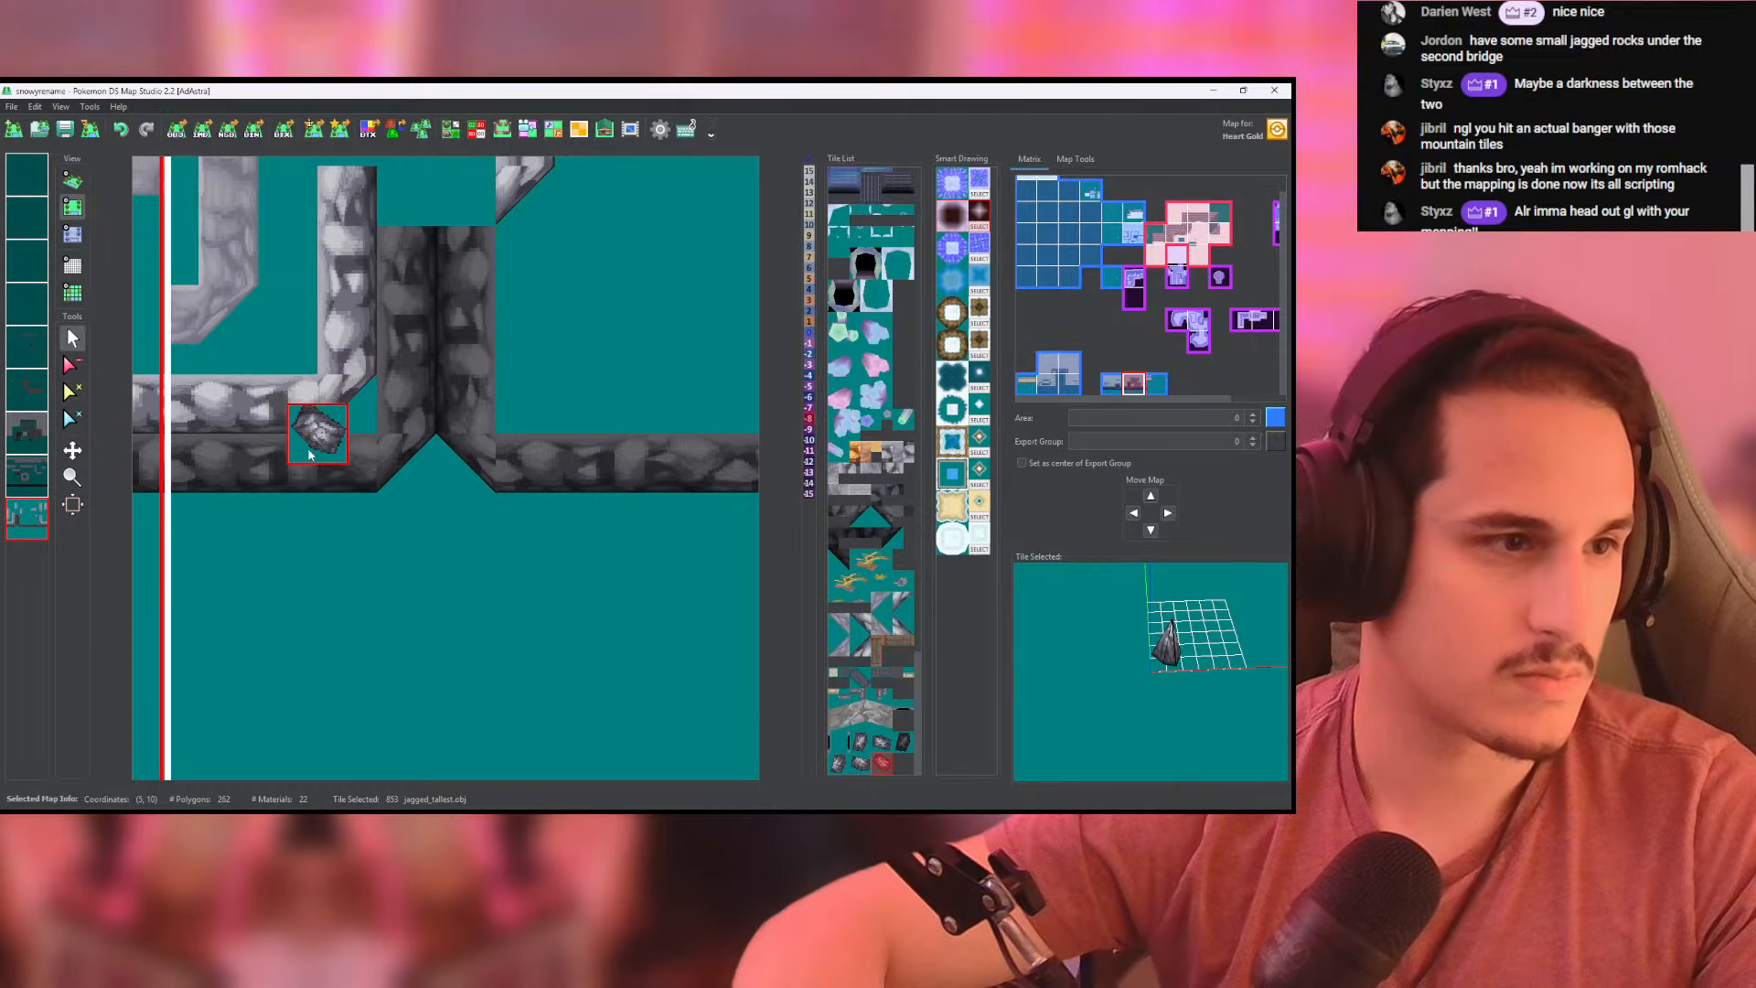
right_click(316, 477)
left_click_drag(359, 527, 532, 488)
key("ctrl+z")
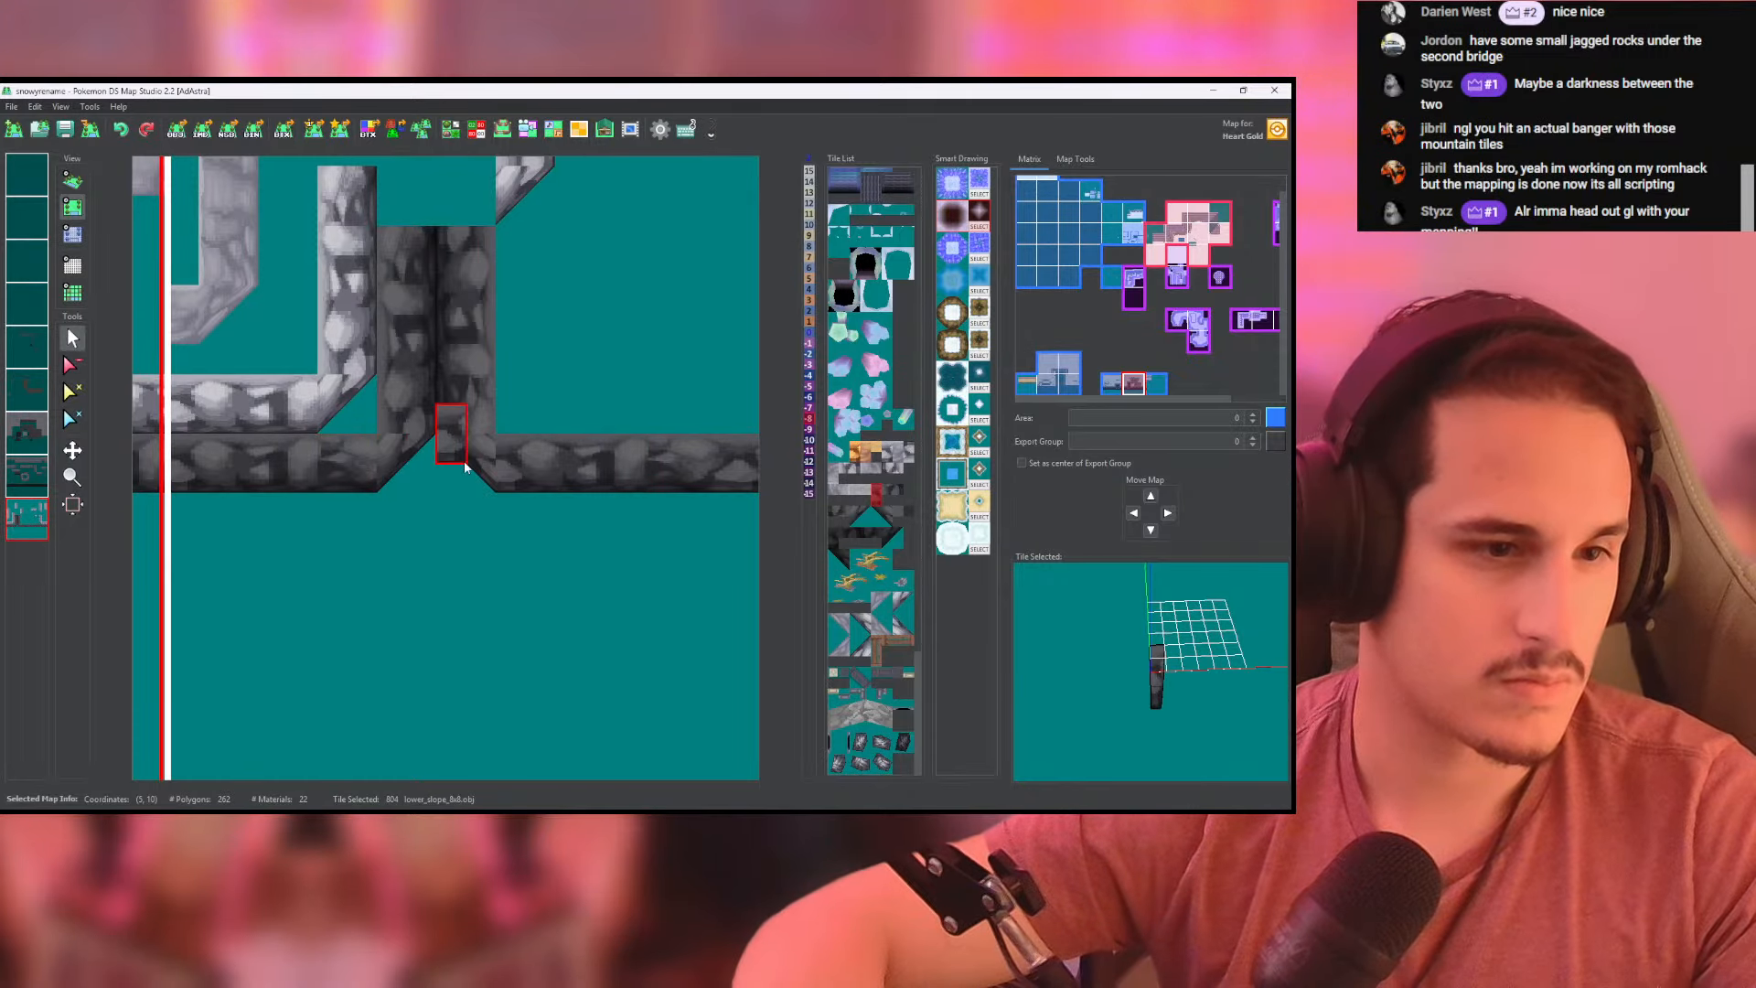
left_click_drag(389, 472, 480, 471)
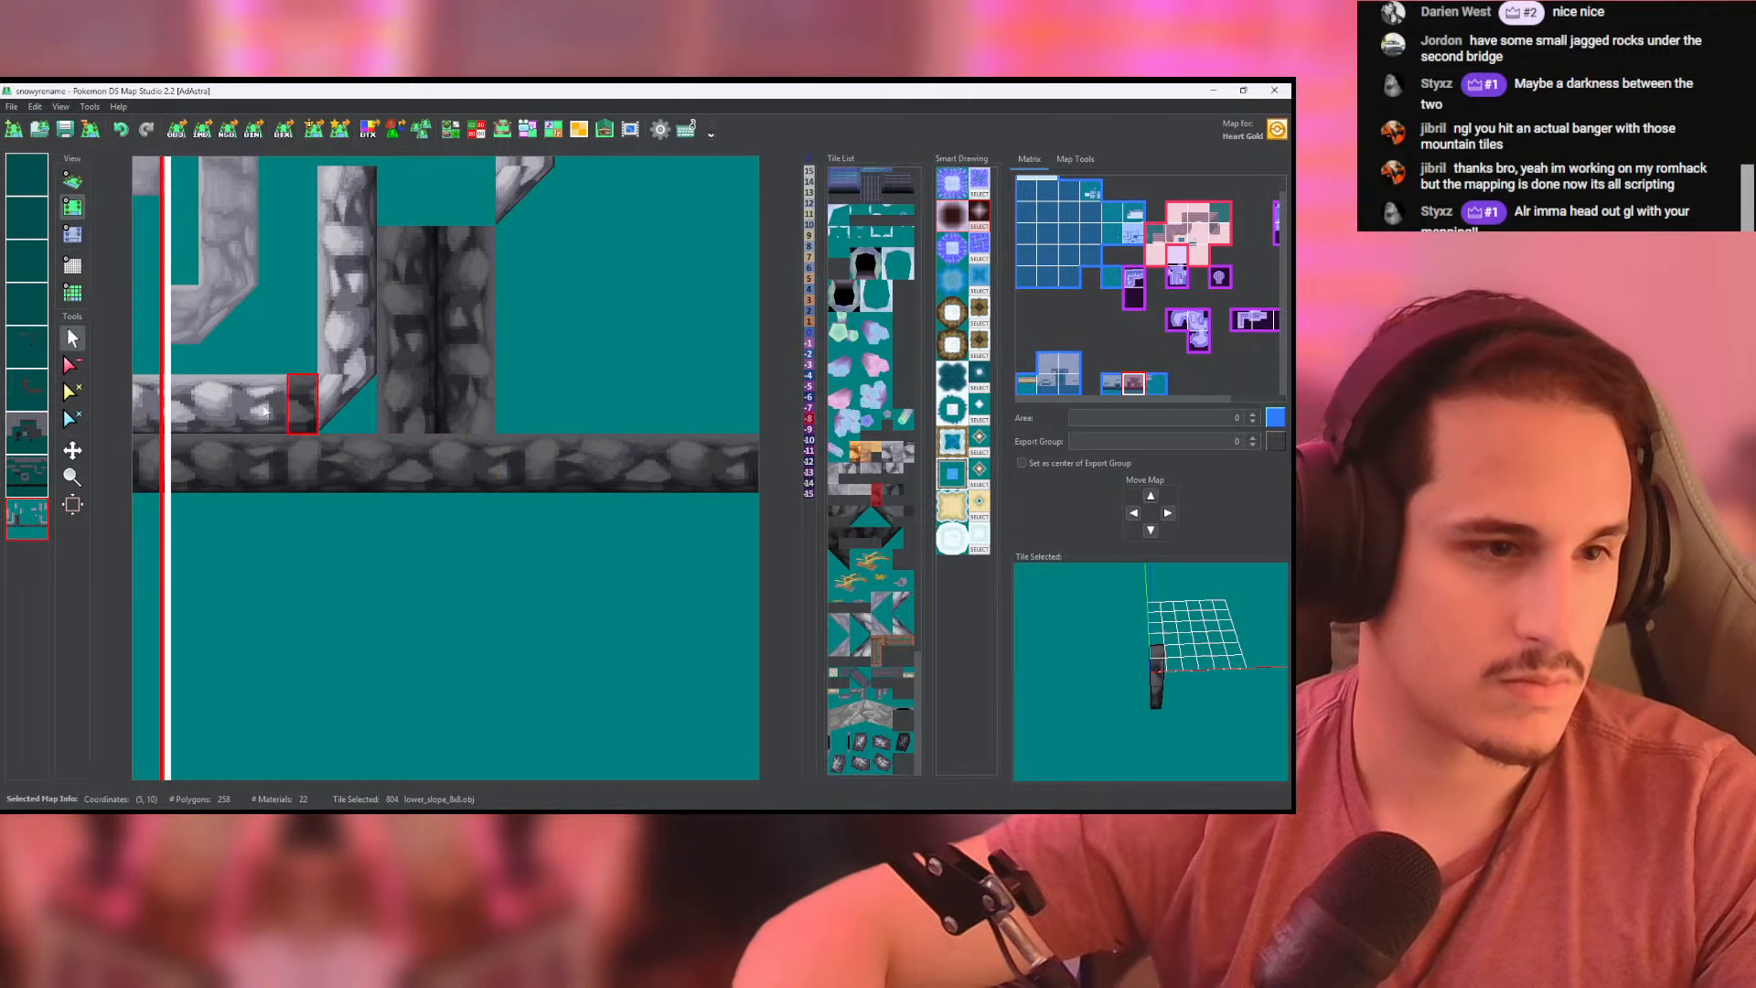
- Erase the vertical dark slopes above the closed notch and the dark back wall of the recess beside the bridge pillar
left_click(405, 426)
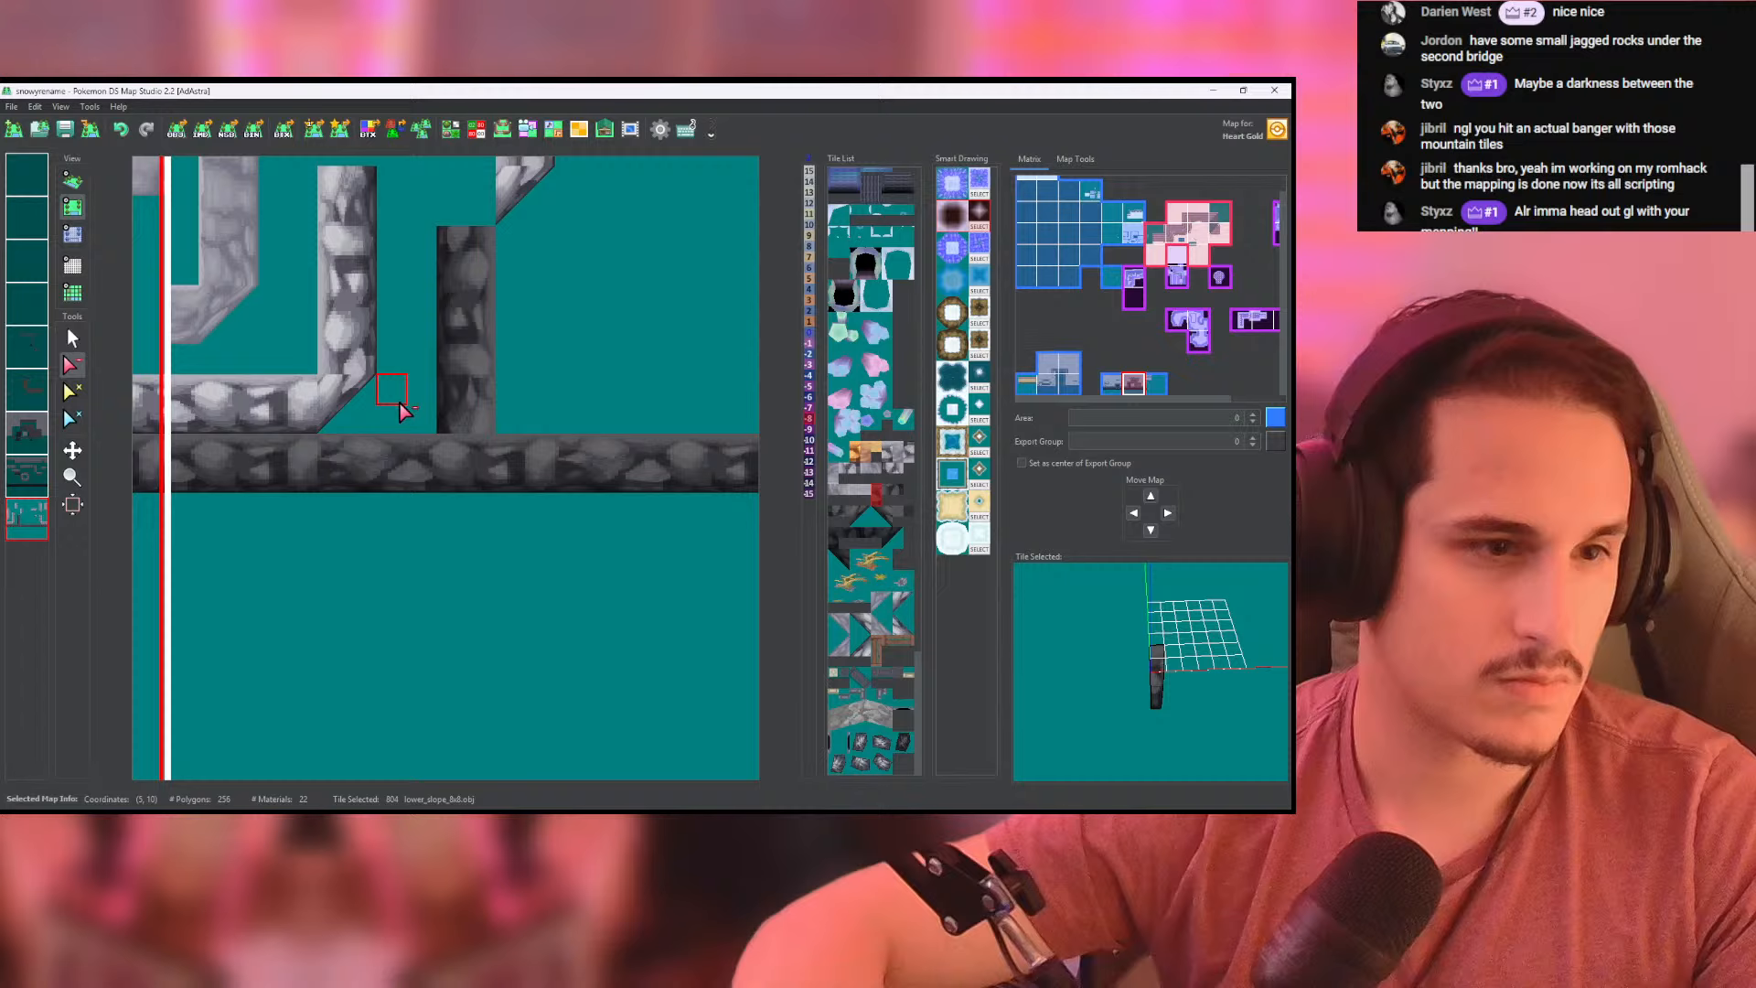
left_click(451, 420)
middle_click(37, 516)
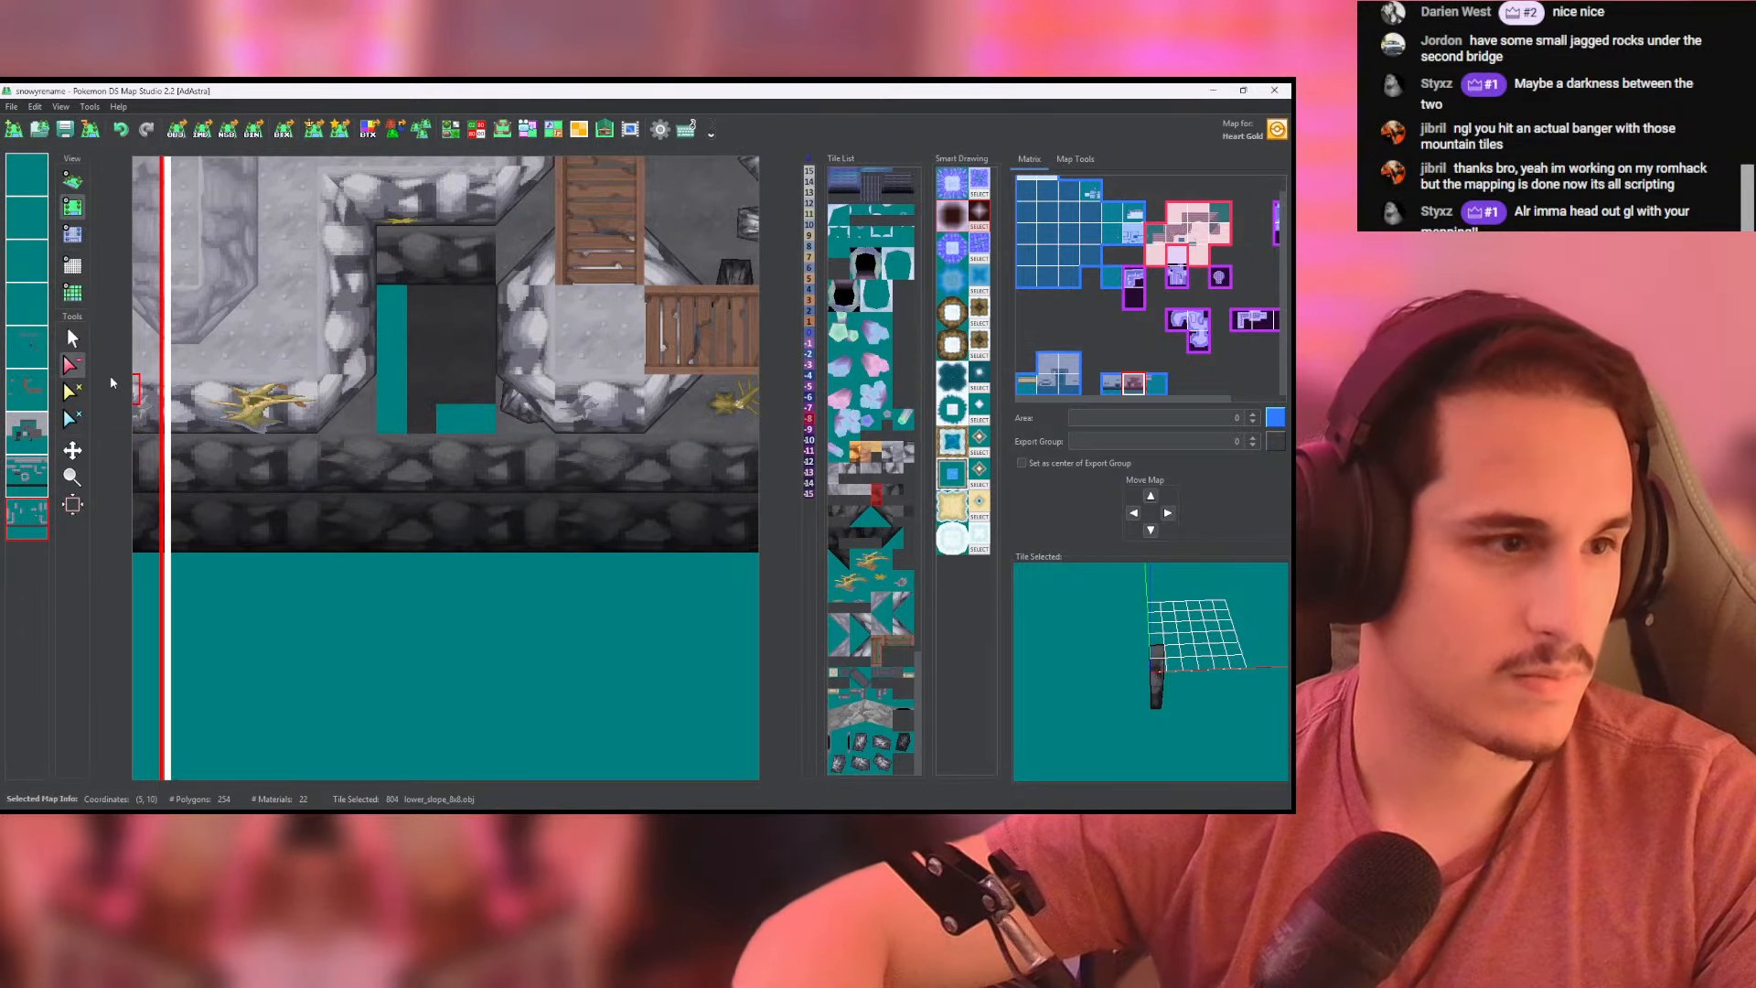
left_click(68, 330)
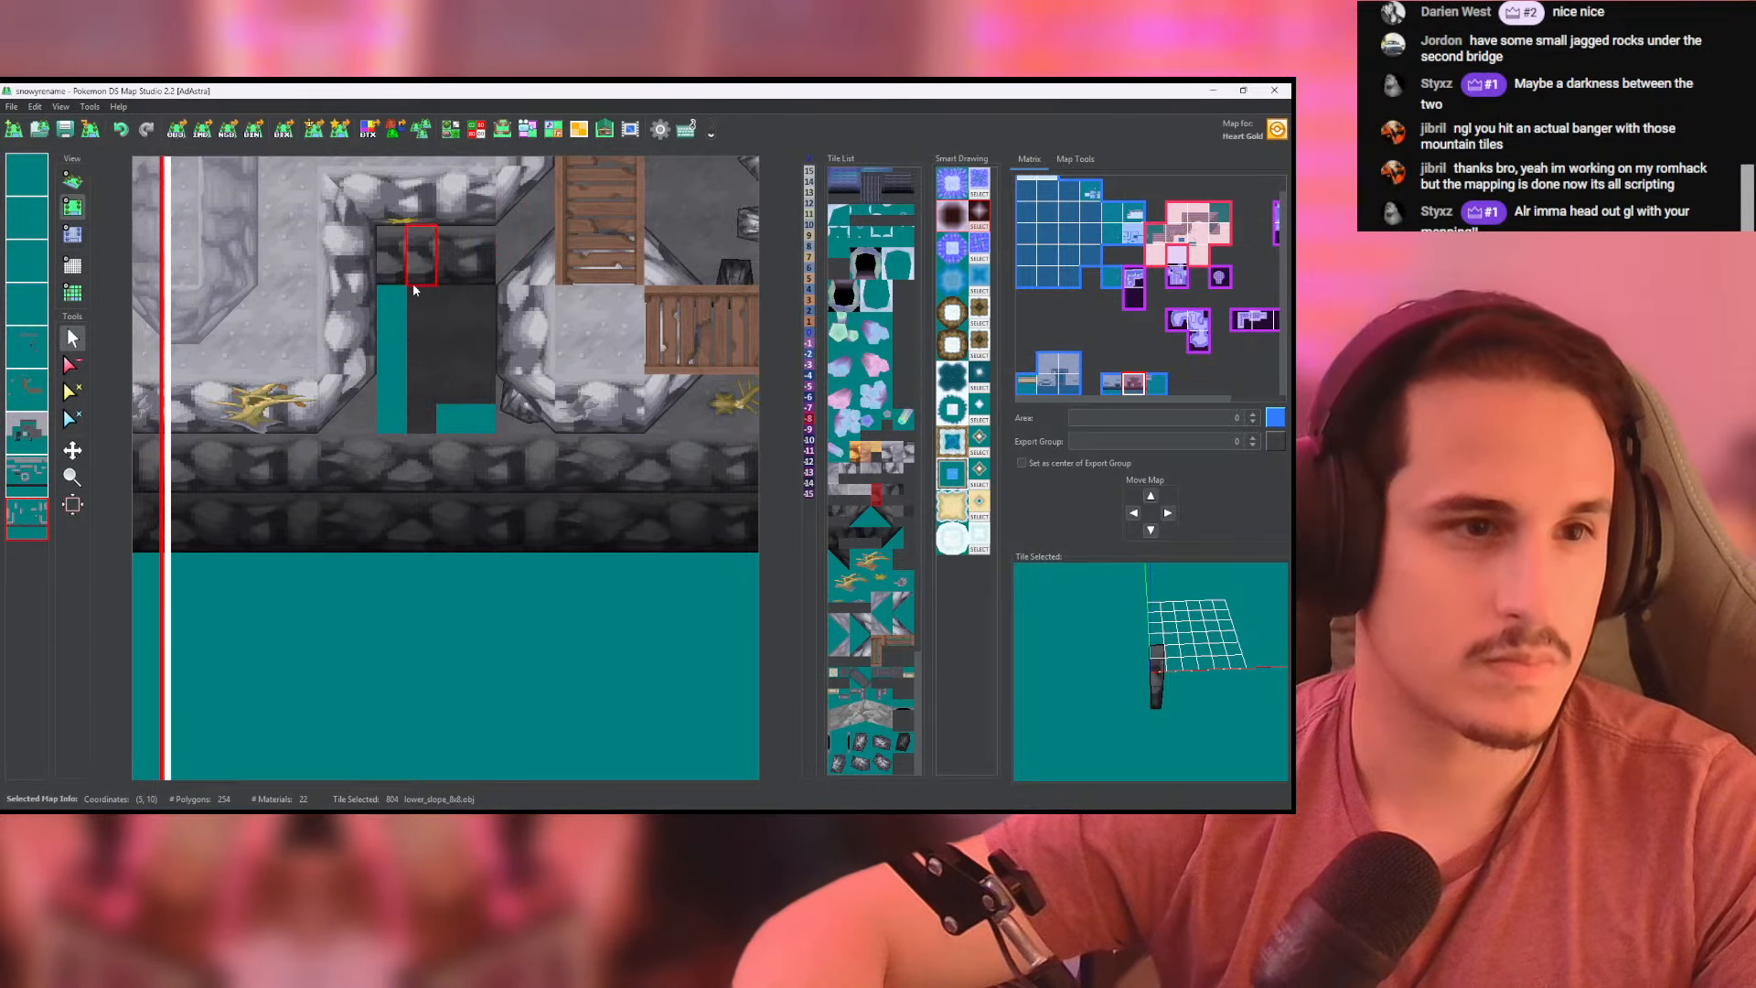
left_click(70, 365)
left_click(27, 475)
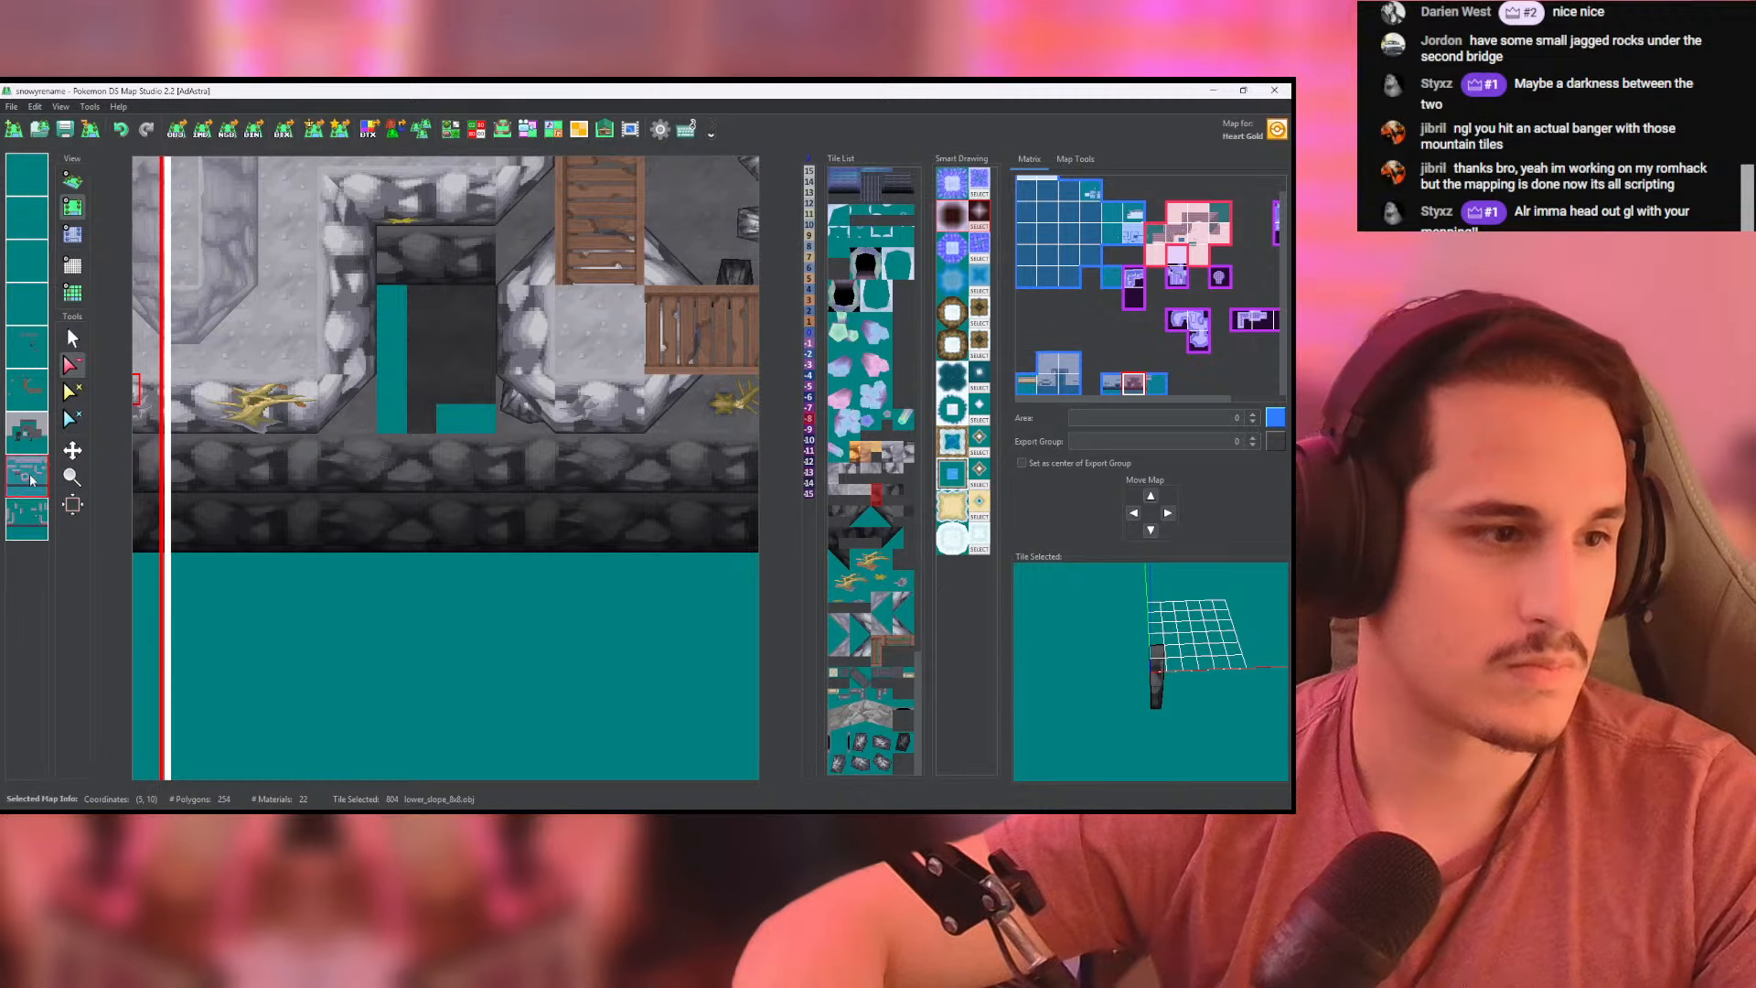
left_click(471, 277)
- Fill the emptied recess with cliffside_ground.obj tiles and set the height of its floor to -8
left_click(73, 338)
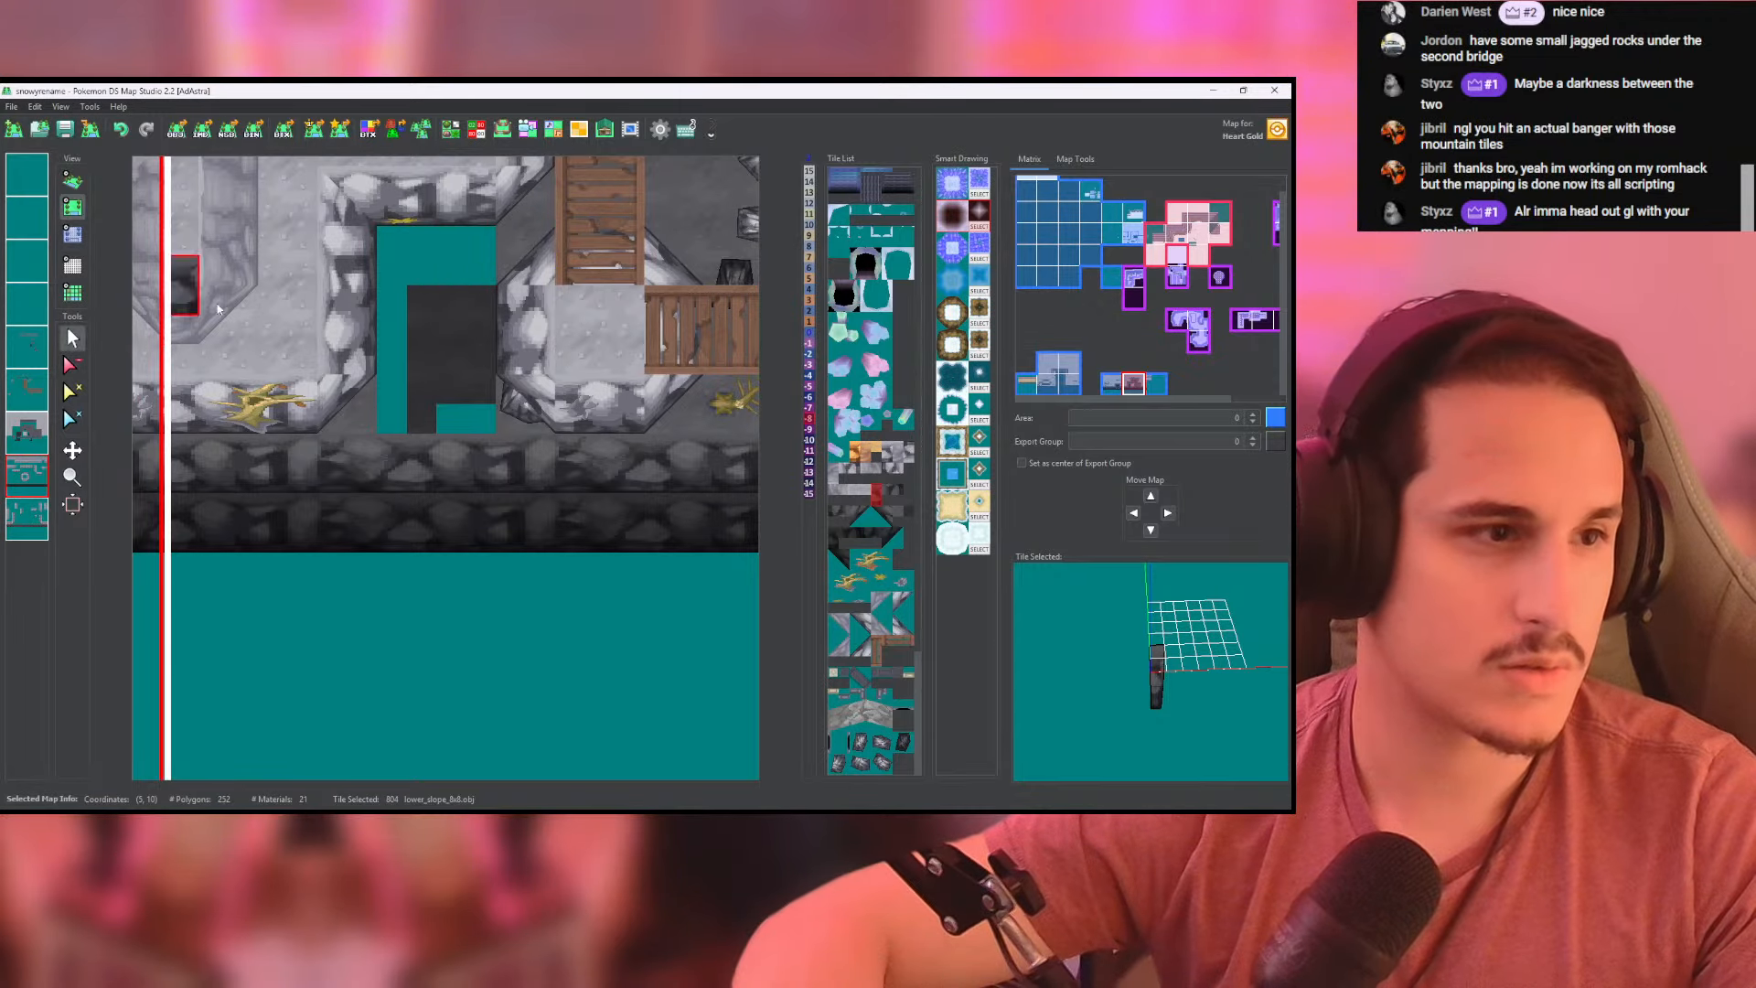
left_click(527, 252)
left_click(26, 390)
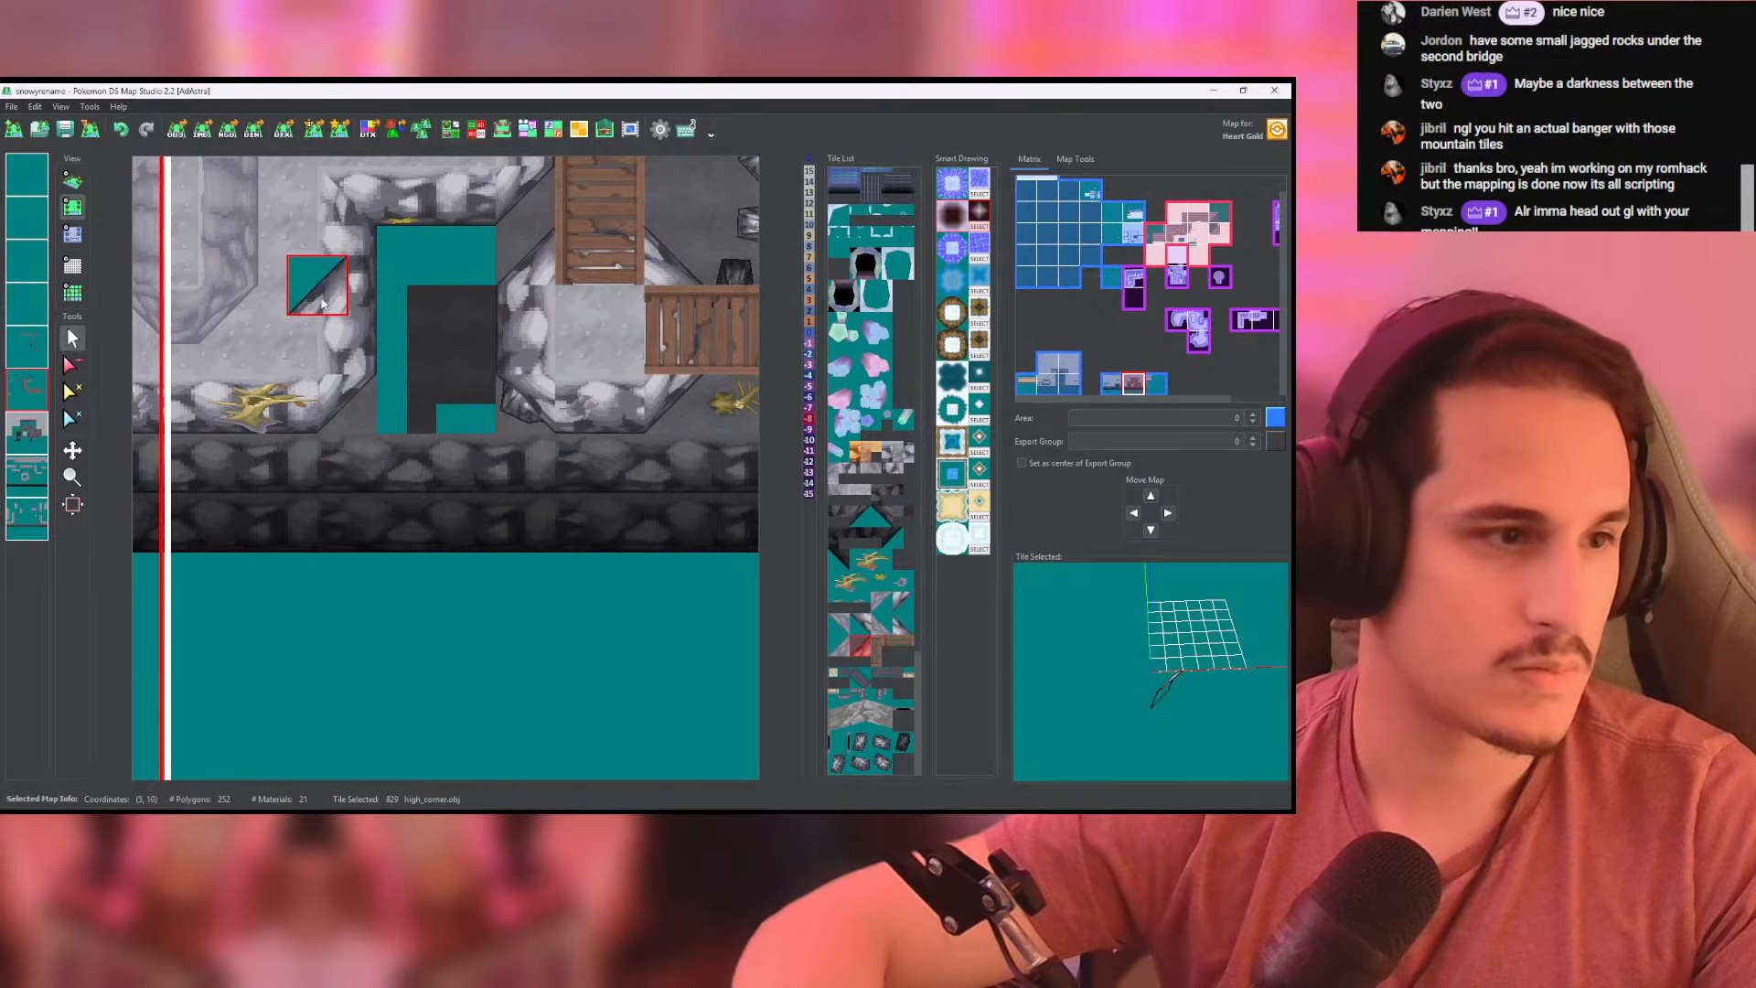
left_click(678, 223)
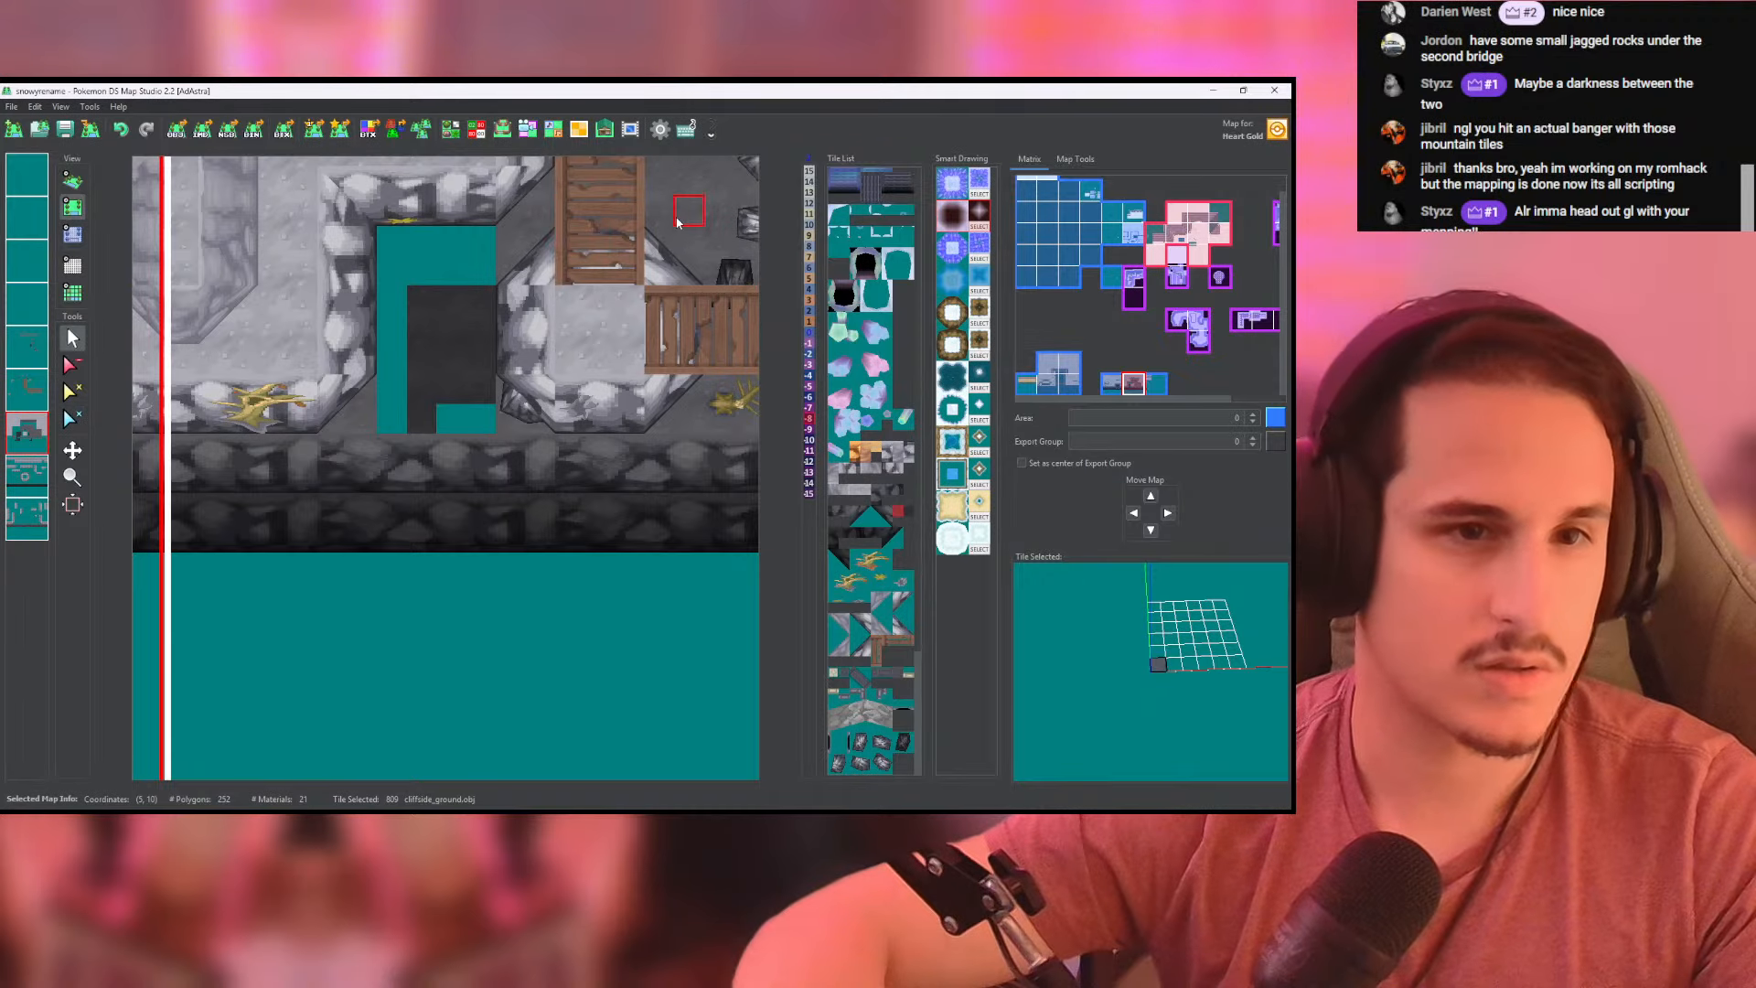
left_click_drag(464, 293, 480, 401)
mouse_move(386, 430)
left_mouse_down()
mouse_move(389, 291)
mouse_move(484, 242)
mouse_move(450, 414)
left_mouse_up()
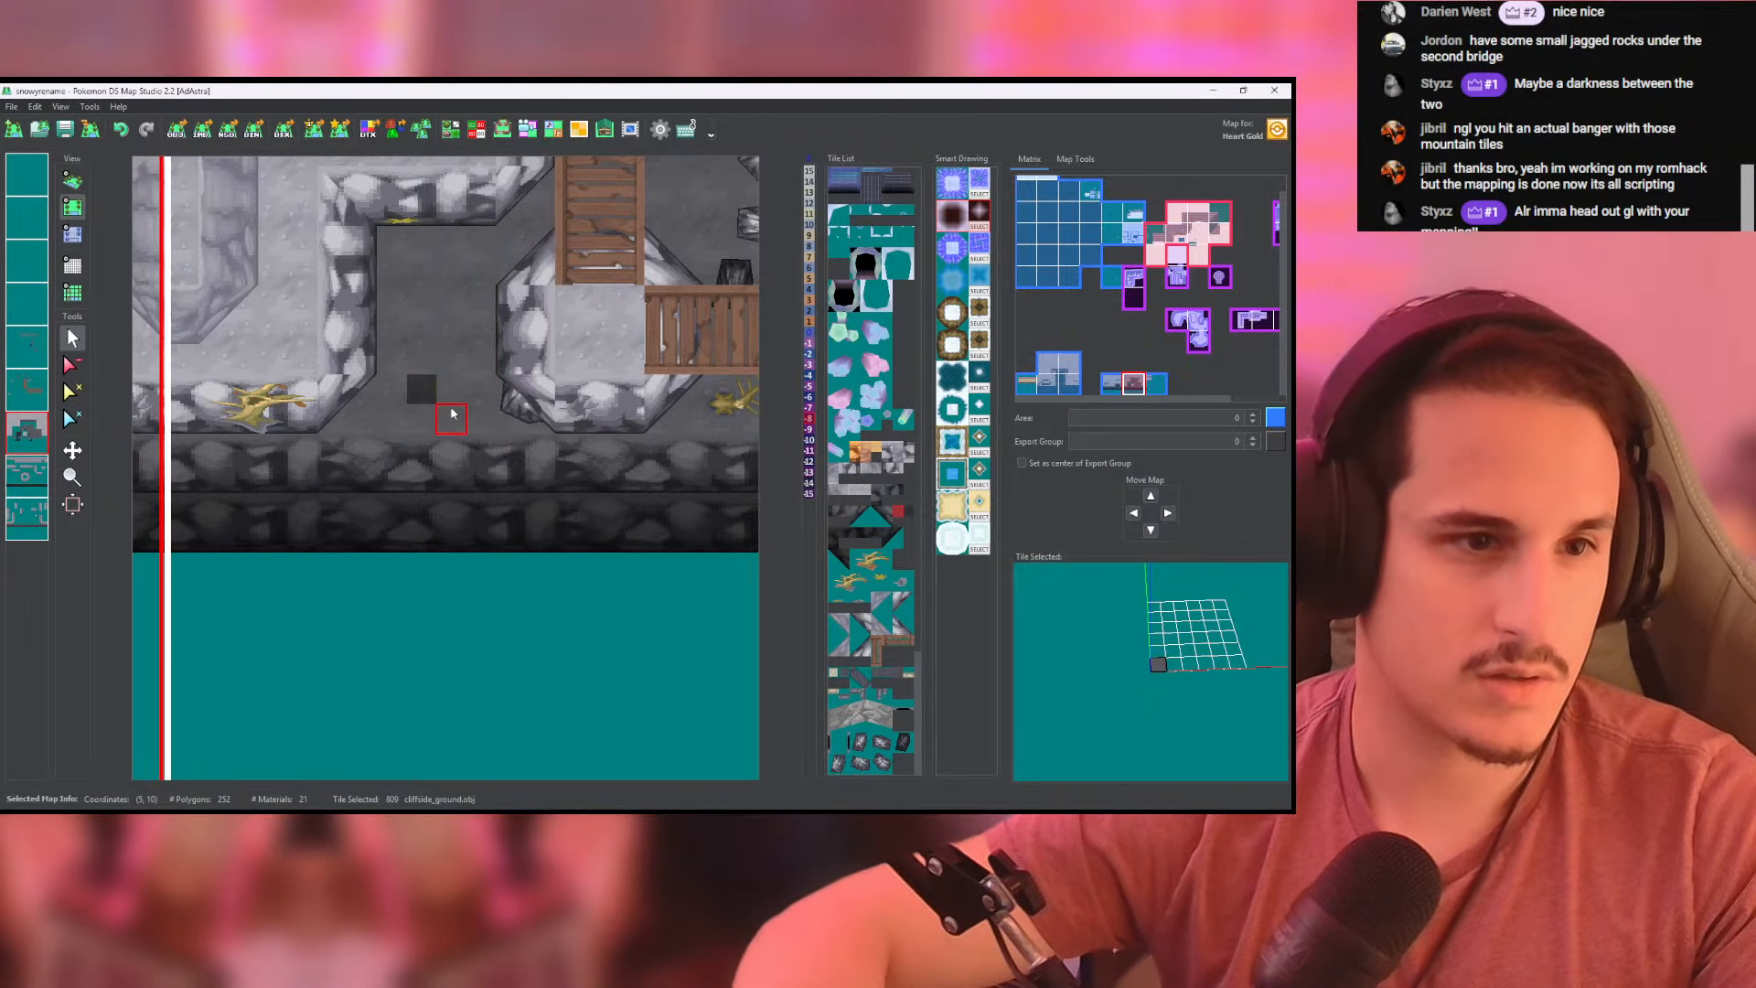
left_click(72, 234)
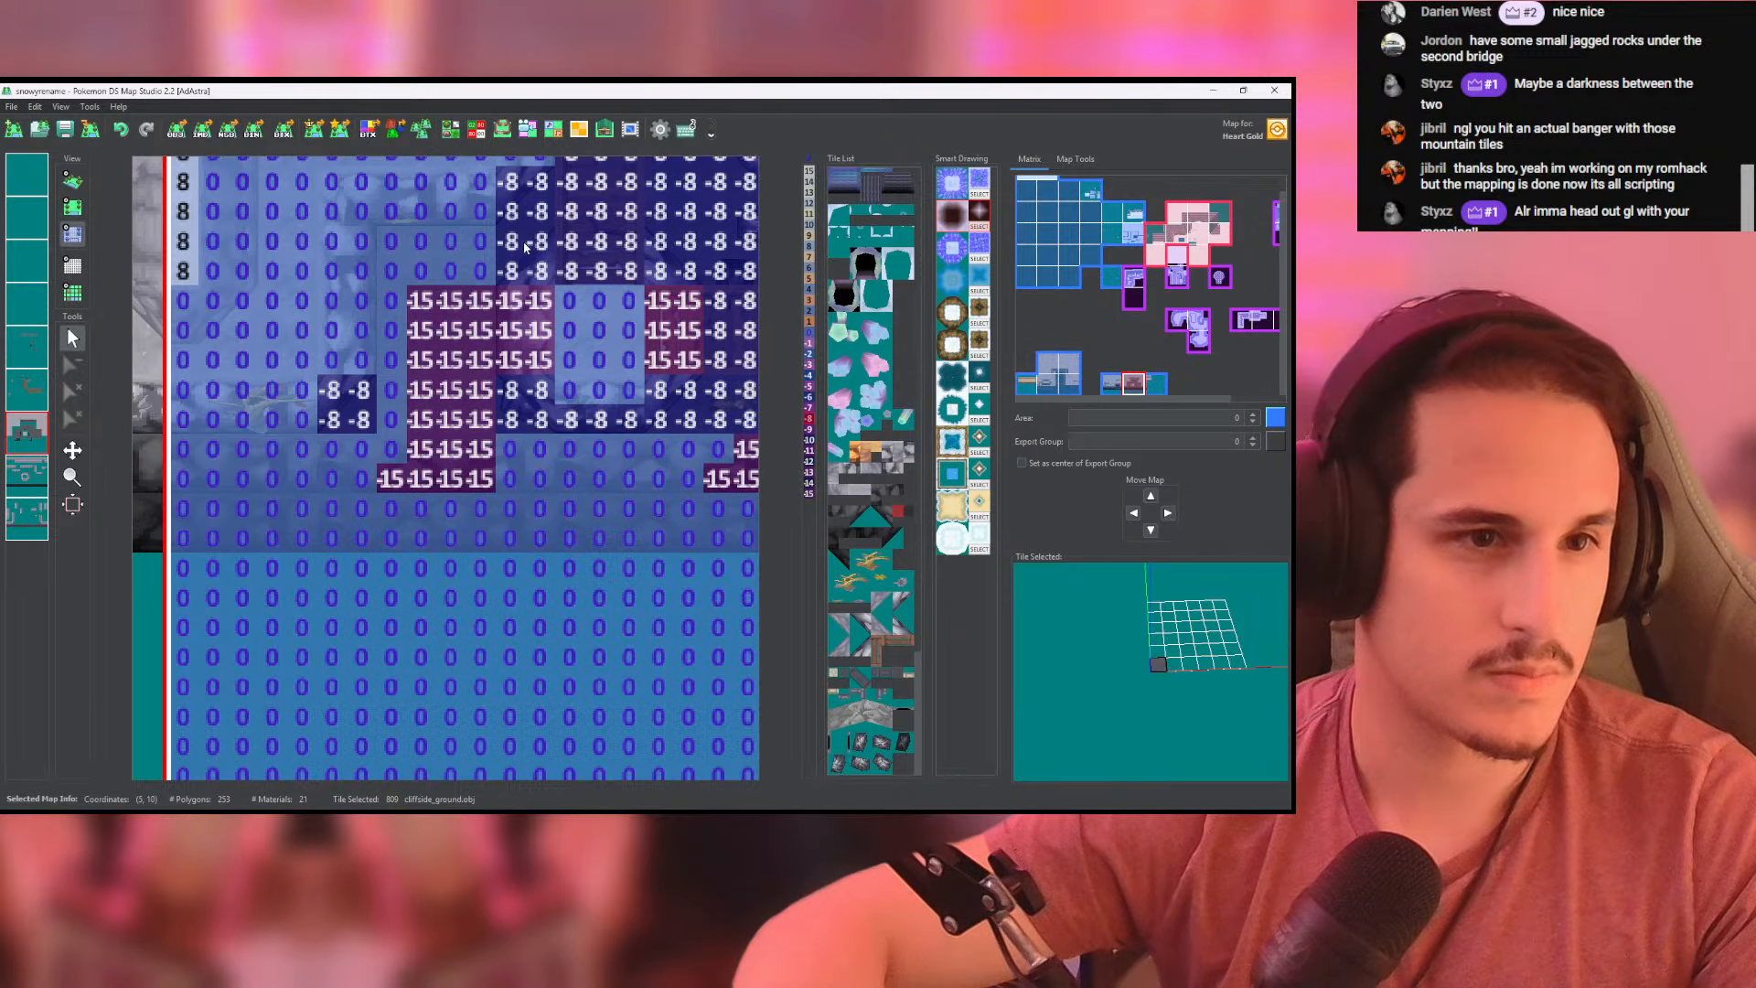
mouse_move(479, 309)
left_mouse_down()
mouse_move(480, 476)
mouse_move(391, 315)
mouse_move(453, 270)
mouse_move(423, 448)
left_mouse_up()
left_click(72, 181)
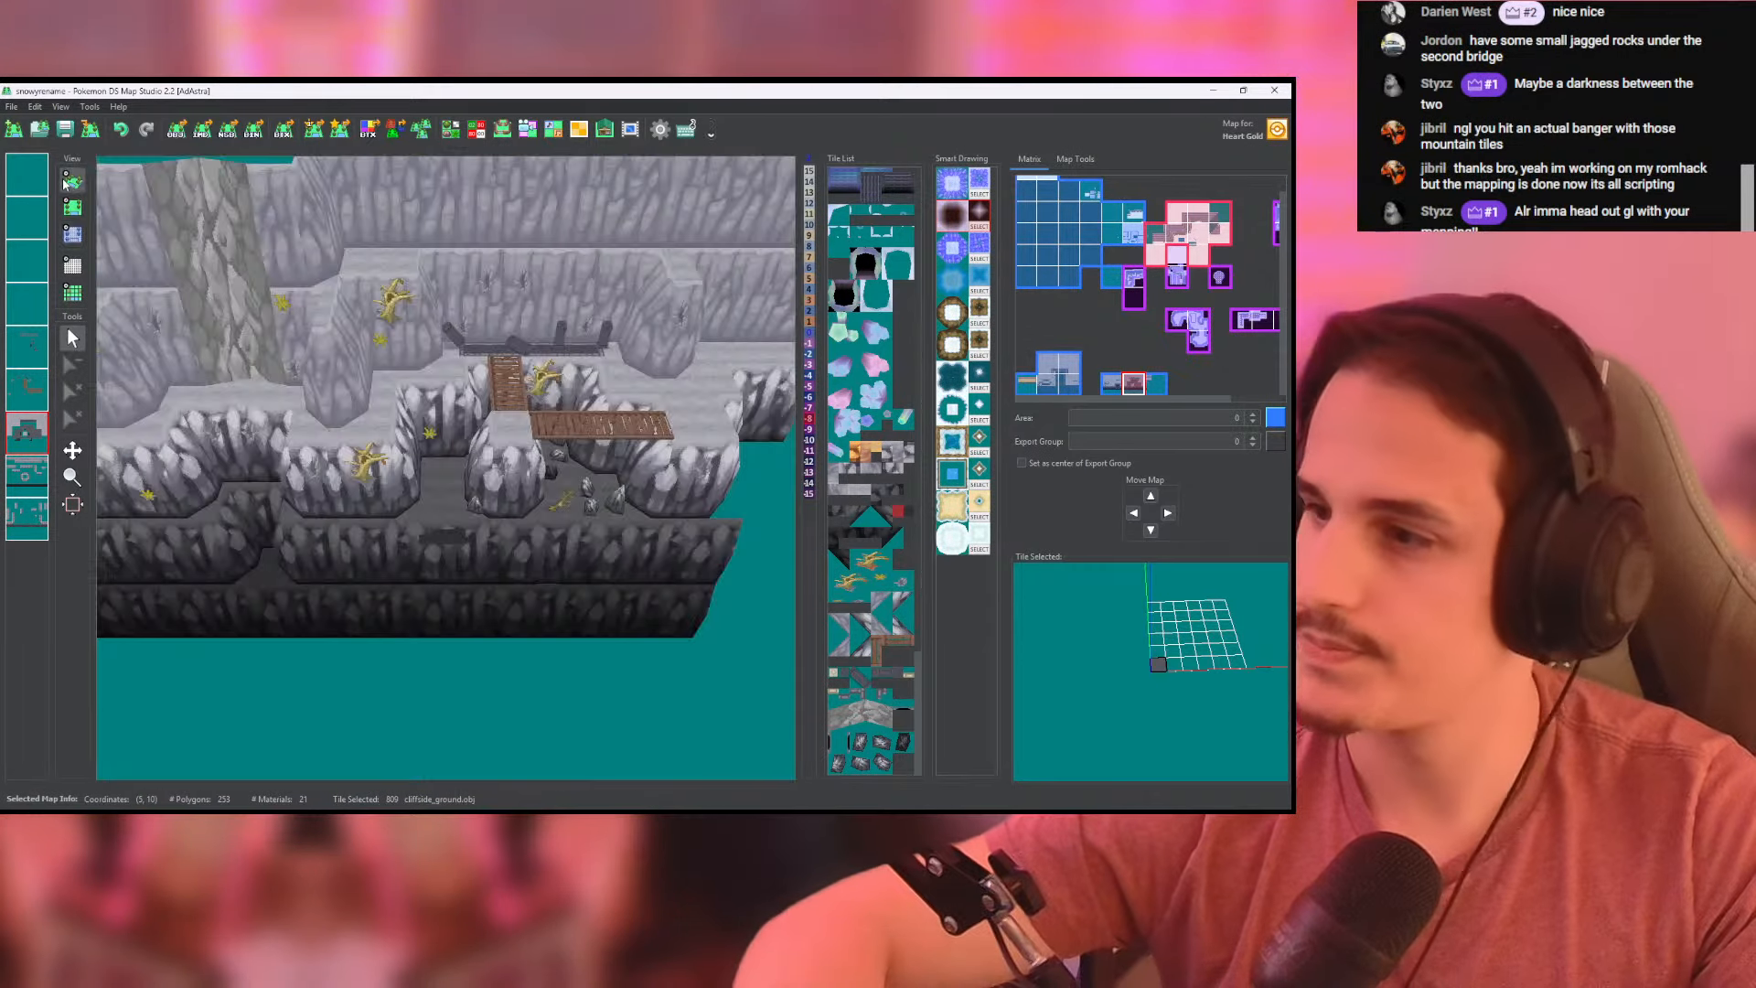
- Erase the stray ground tiles covering the dark lower cliff wall in front of the recess
scroll(471, 353, "up", 5)
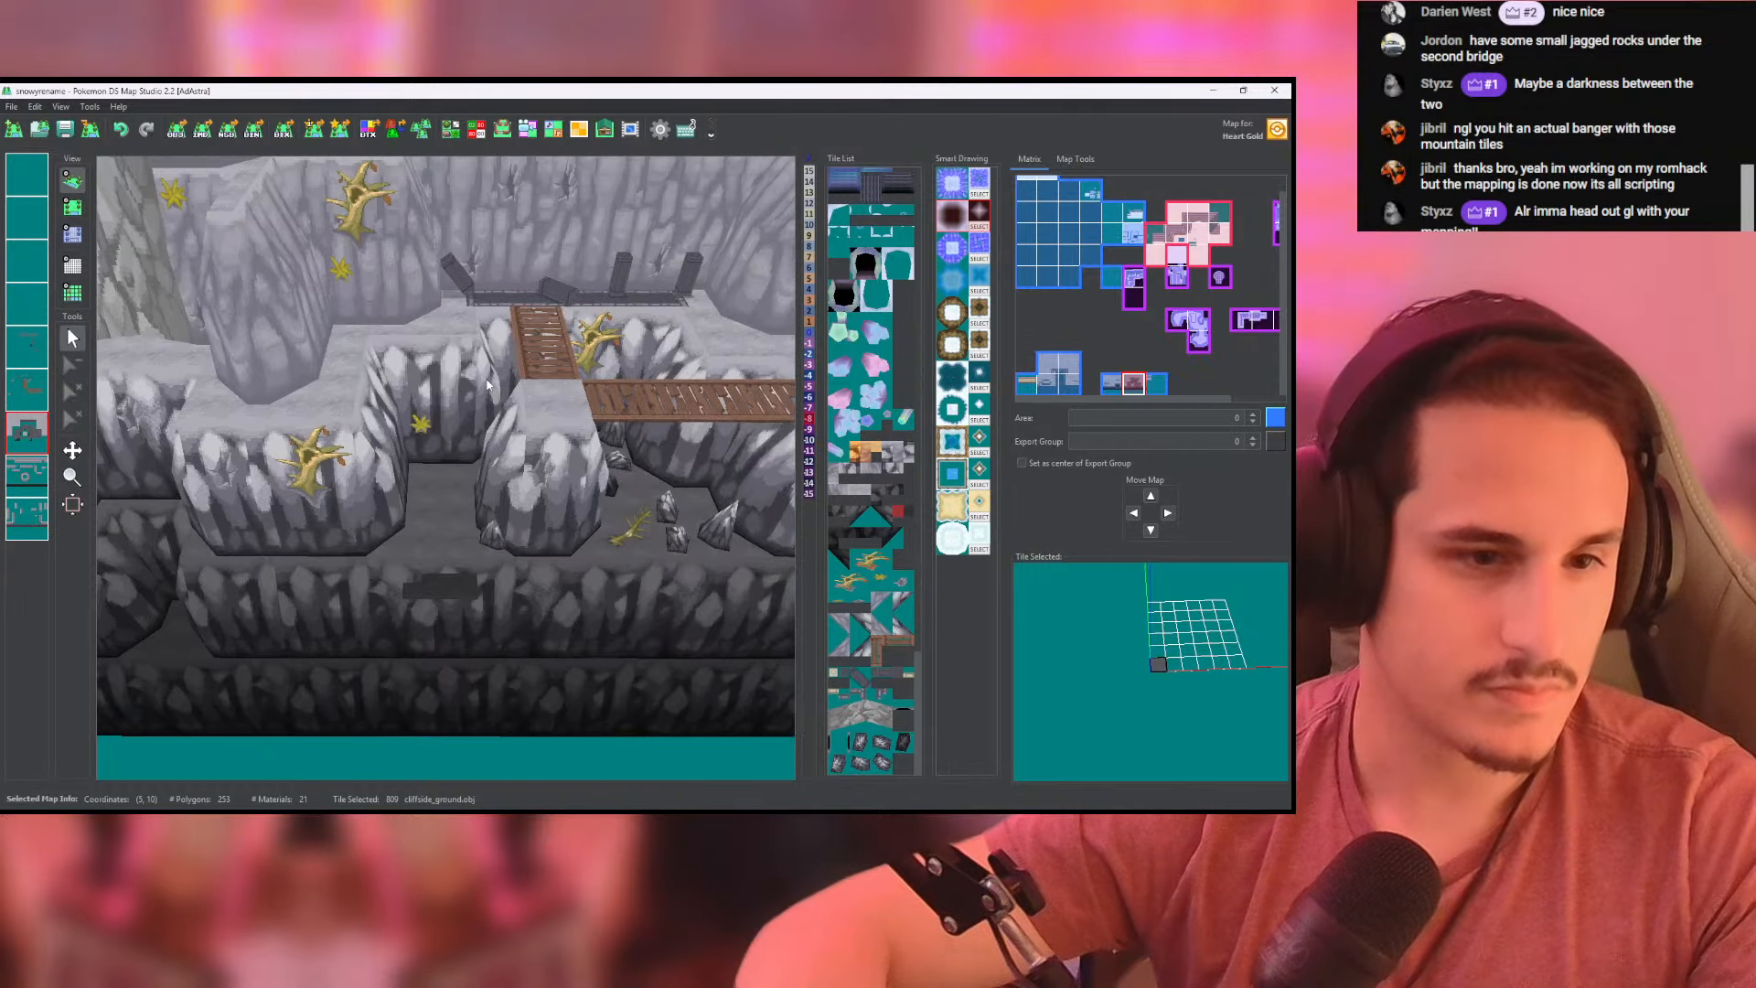
left_click(73, 209)
middle_click_drag(522, 418, 304, 447)
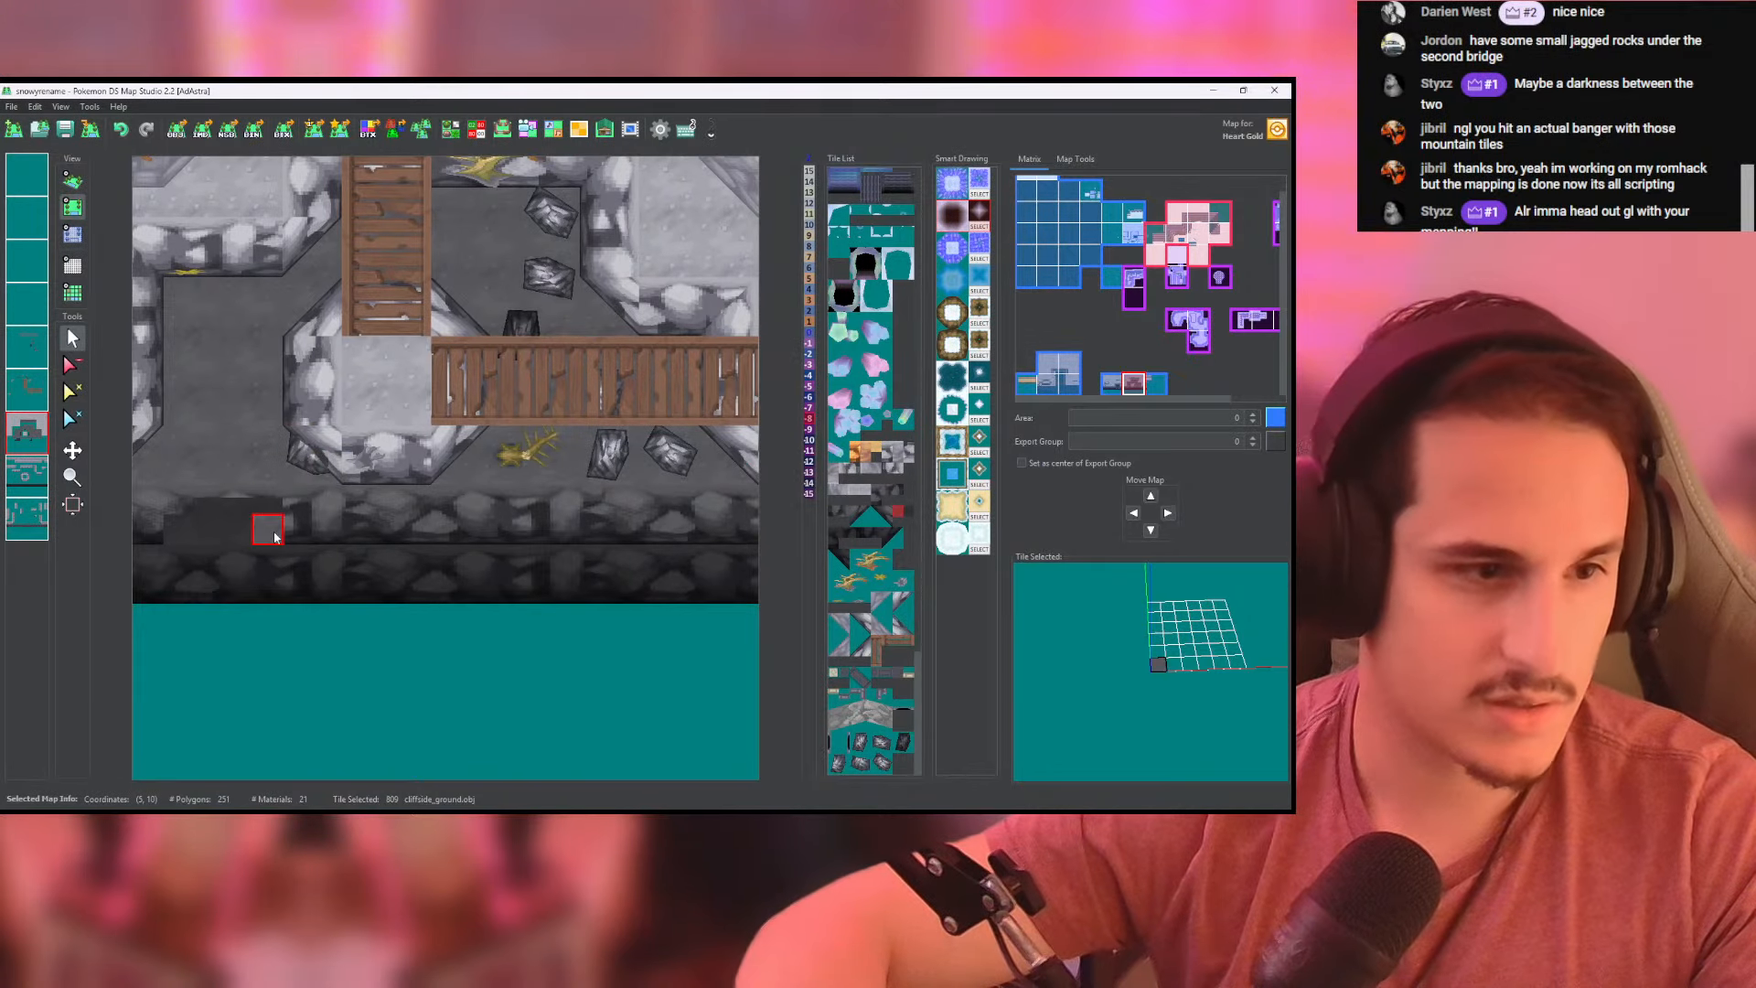
middle_click_drag(275, 538, 371, 456)
mouse_move(257, 446)
left_mouse_down()
mouse_move(391, 447)
mouse_move(391, 422)
left_mouse_up()
left_click(72, 337)
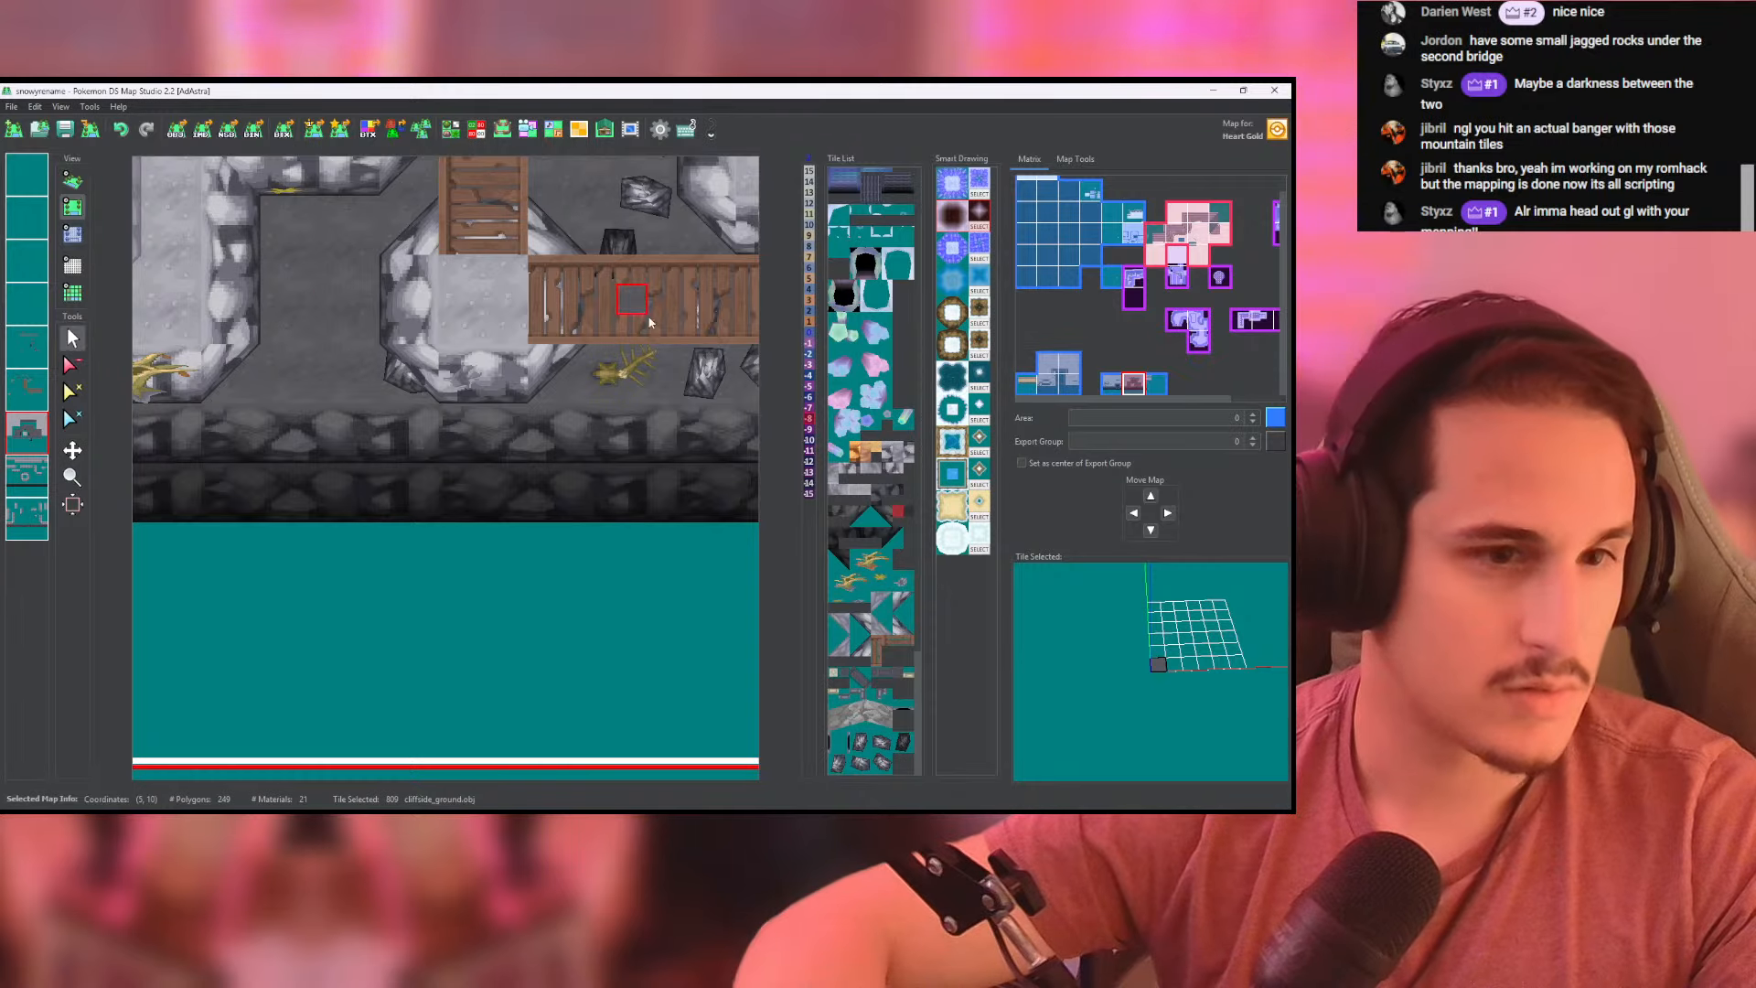
- Place a jagged_tallest.obj rock on the rock layer, in the middle of the recess west of the bridge pillar
left_click(22, 347)
middle_click(22, 348)
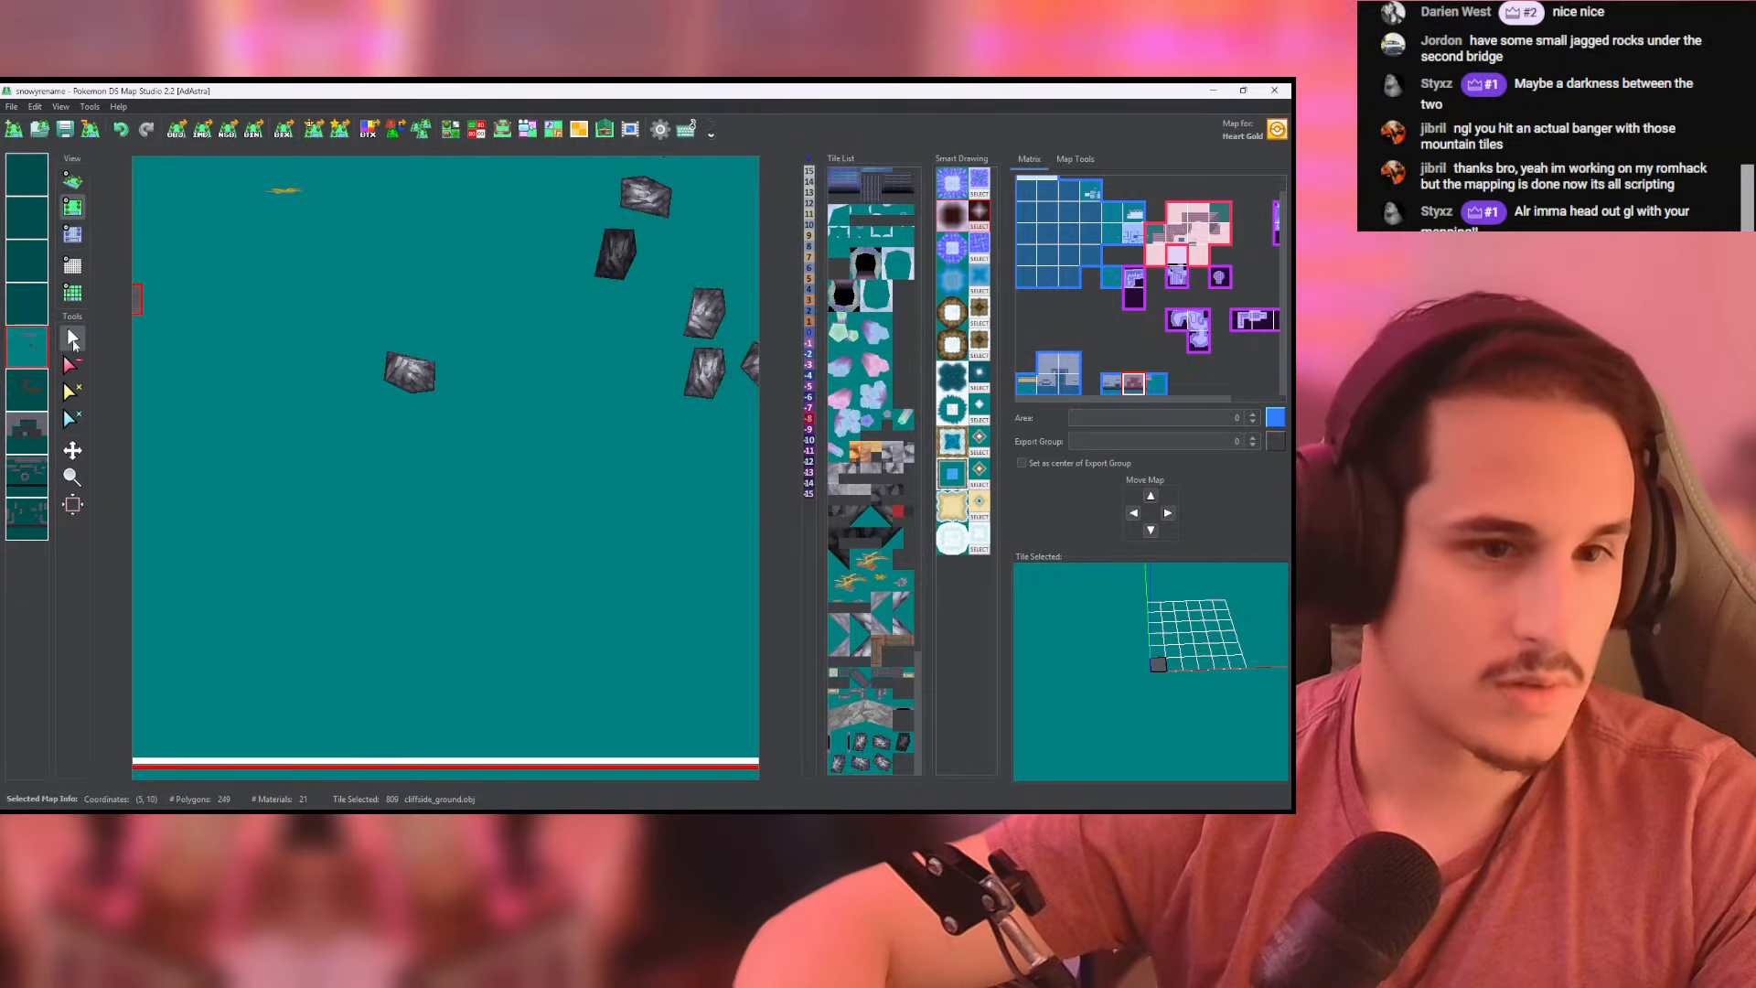
middle_click(27, 342)
middle_click_drag(691, 320, 577, 397)
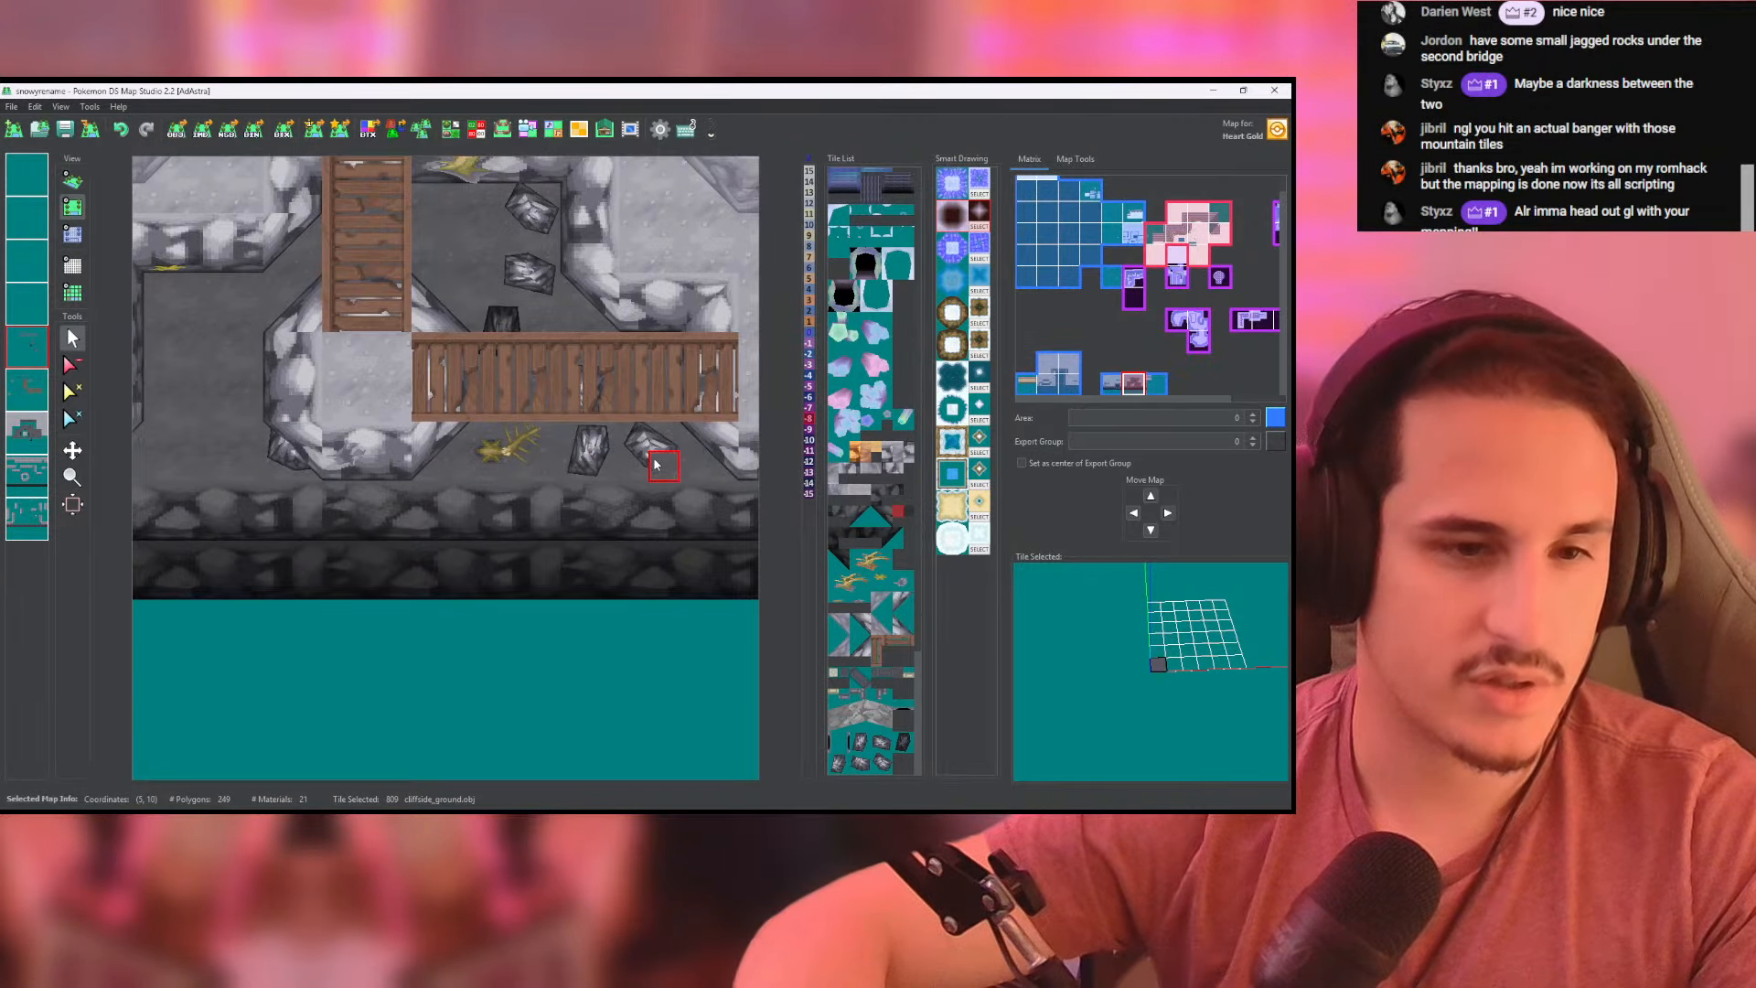
right_click(507, 231)
middle_click_drag(506, 229, 755, 186)
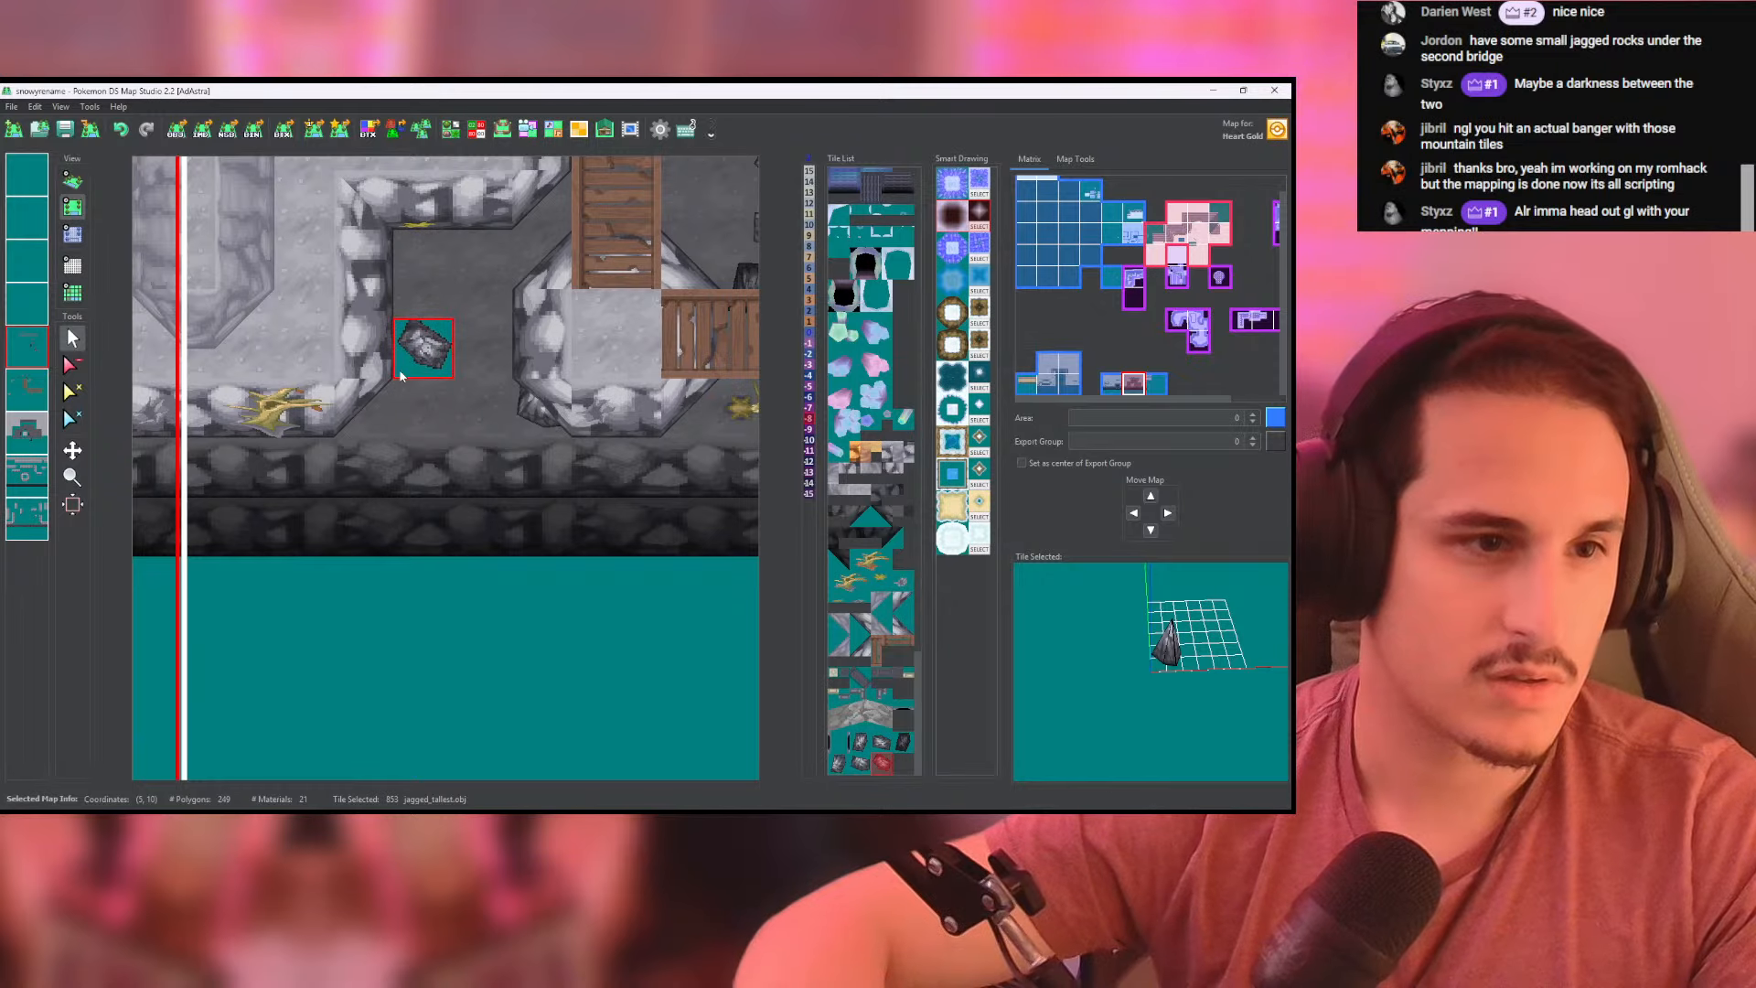
left_click(406, 368)
- Place a dark jagged.obj rock in the recess just behind the tallest rock and check both in 3D
middle_click_drag(650, 241, 469, 290)
right_click(559, 351)
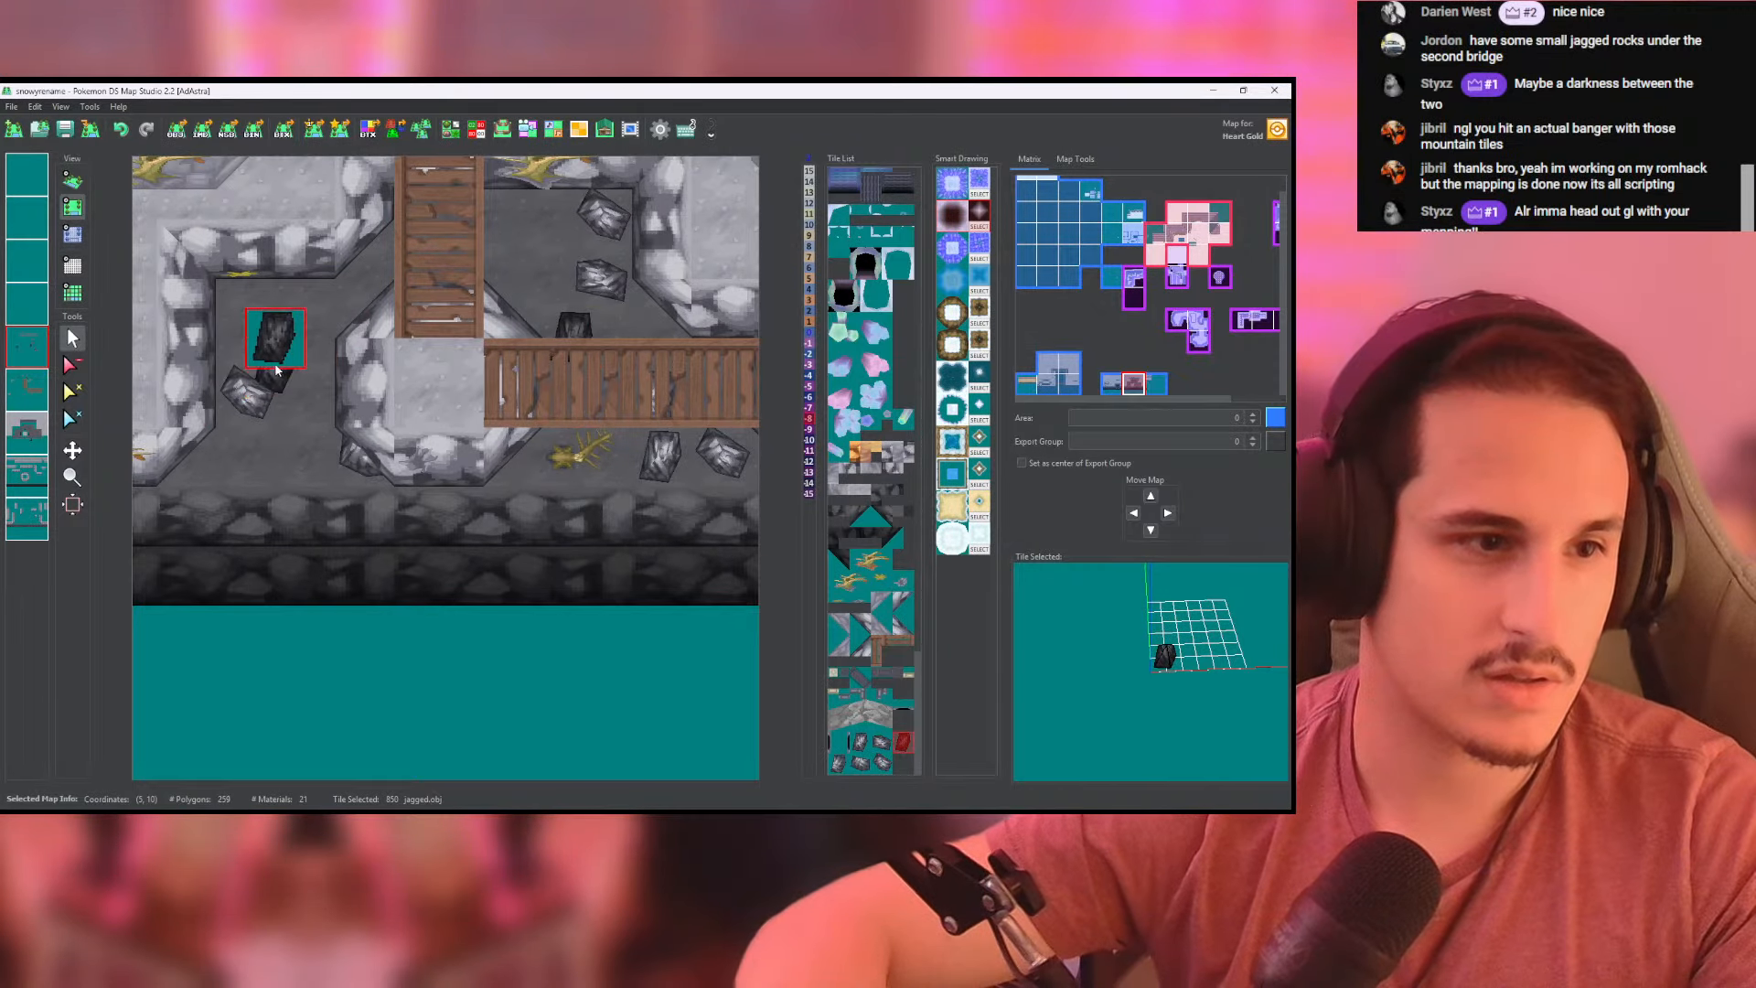
left_click(290, 352)
left_click(69, 182)
scroll(439, 383, "up", 3)
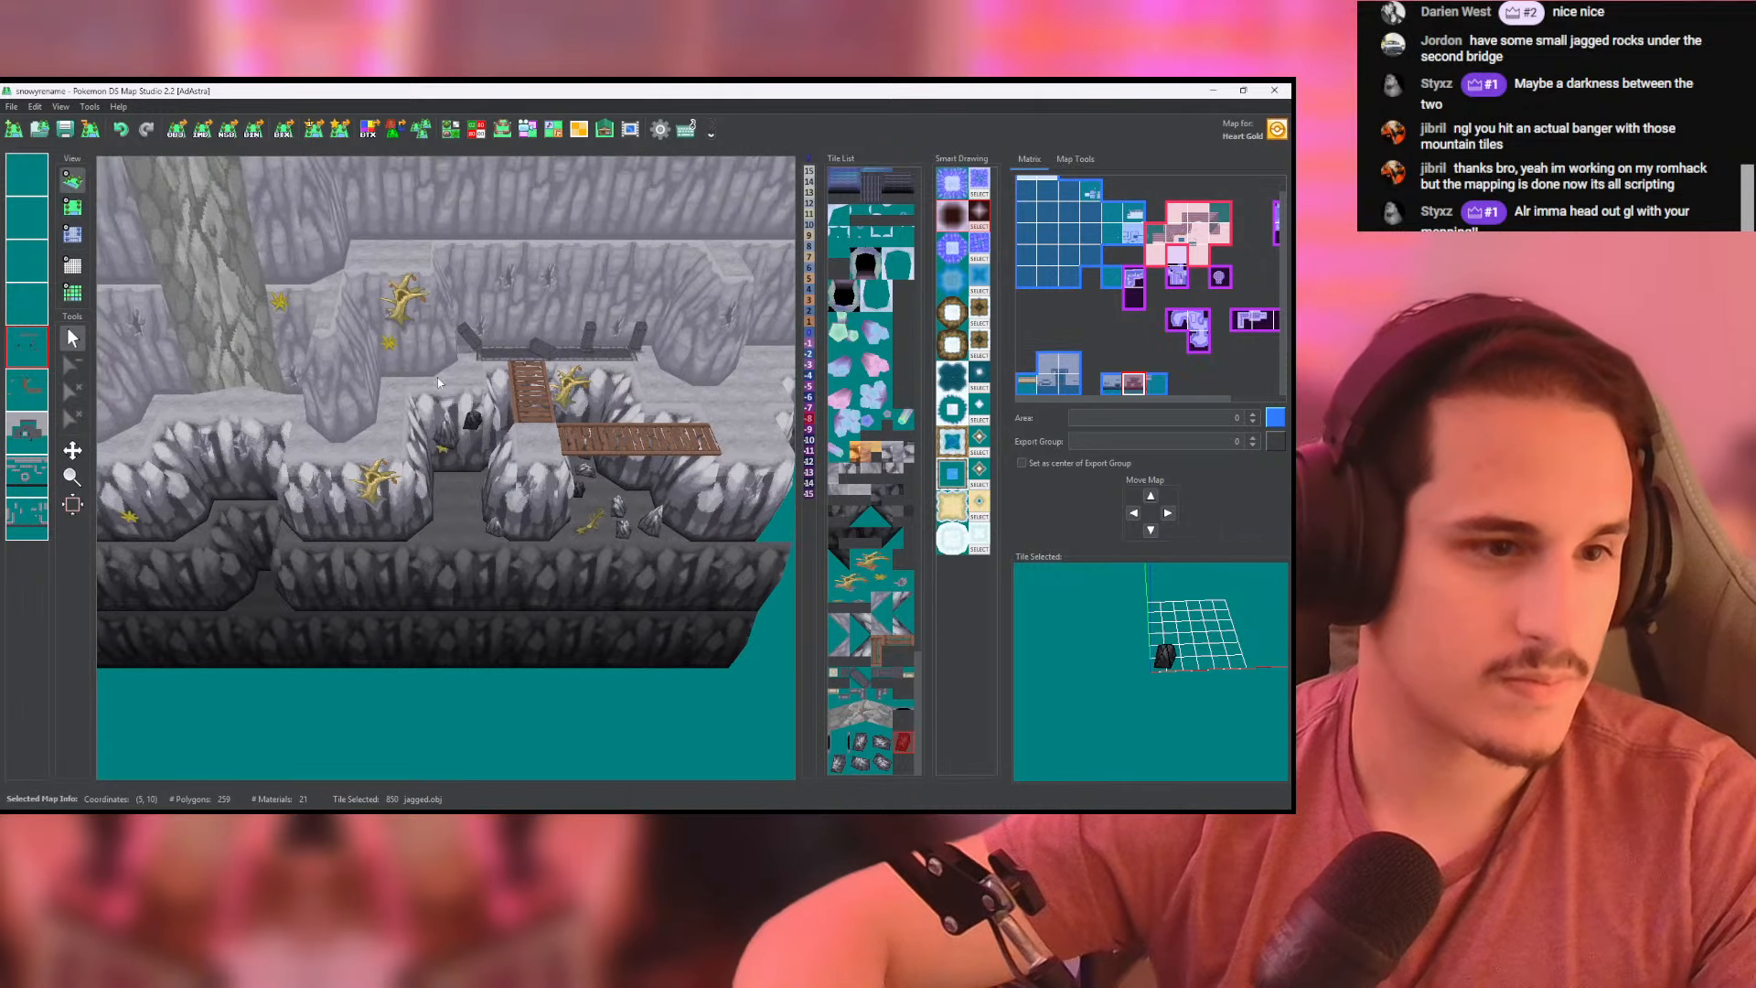
- Set the height of the two new recess rocks to -8 and inspect them in 3D
left_click(76, 209)
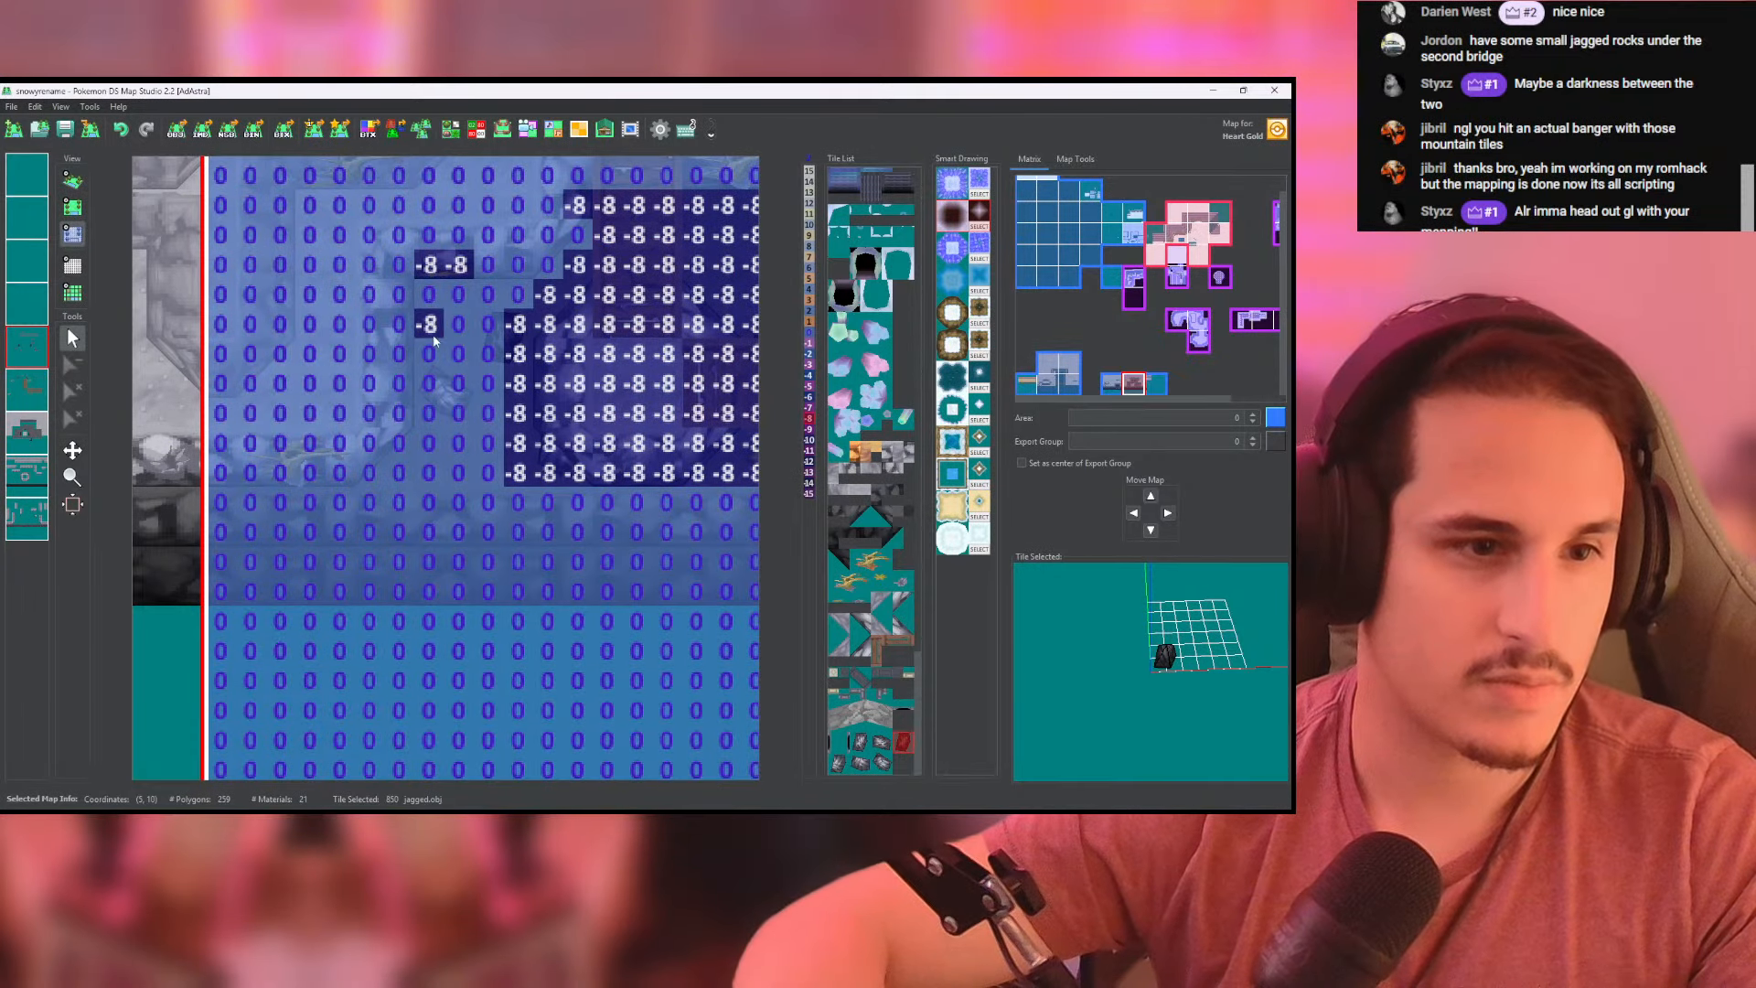
mouse_move(435, 340)
left_mouse_down()
mouse_move(462, 473)
mouse_move(519, 295)
mouse_move(450, 382)
left_mouse_up()
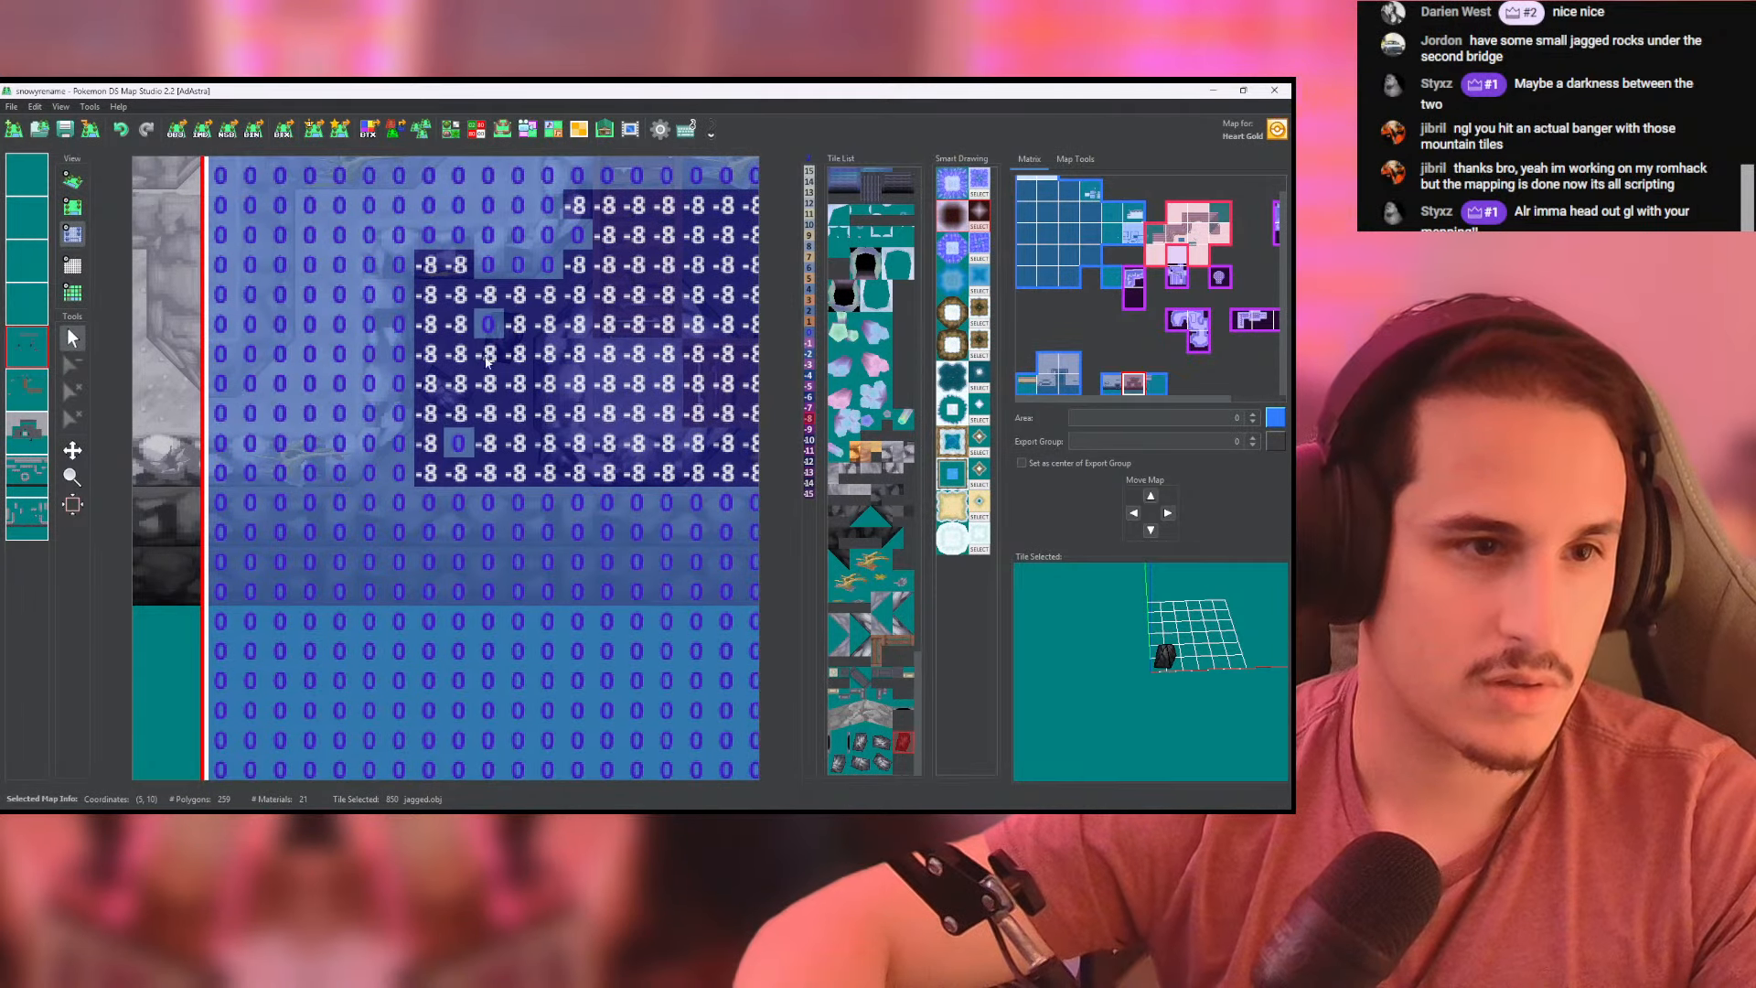
left_click(72, 182)
scroll(552, 514, "up", 3)
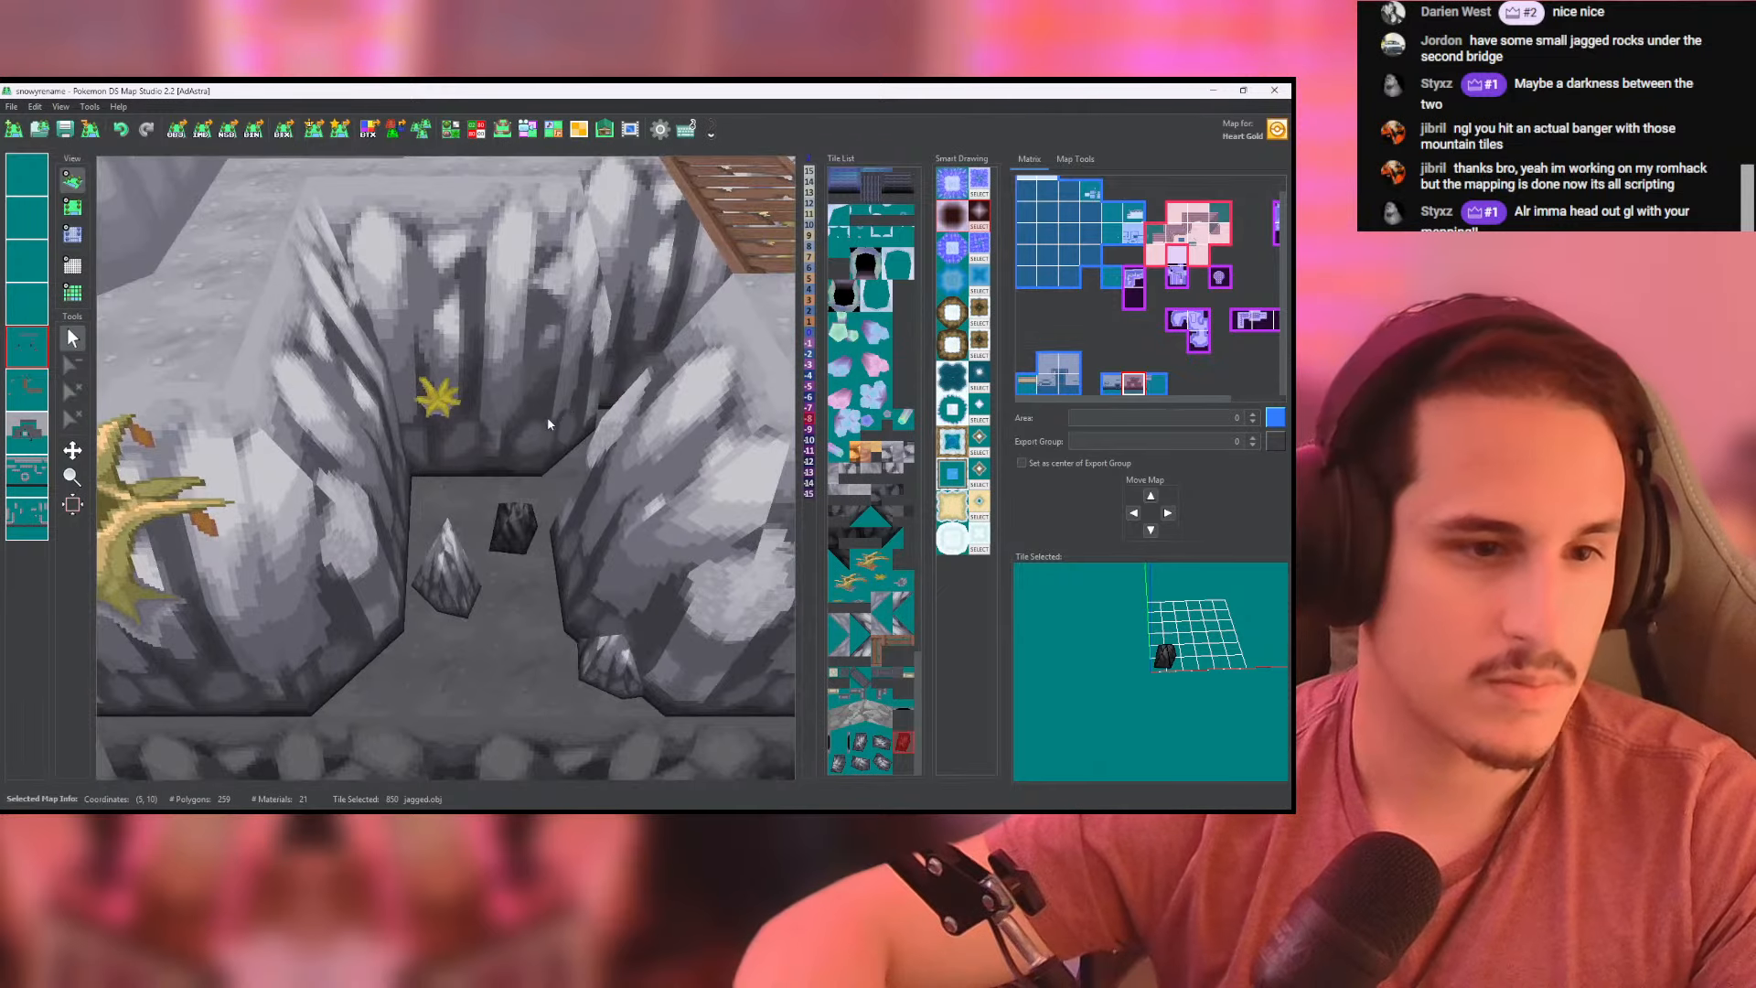
middle_click_drag(552, 514, 561, 550)
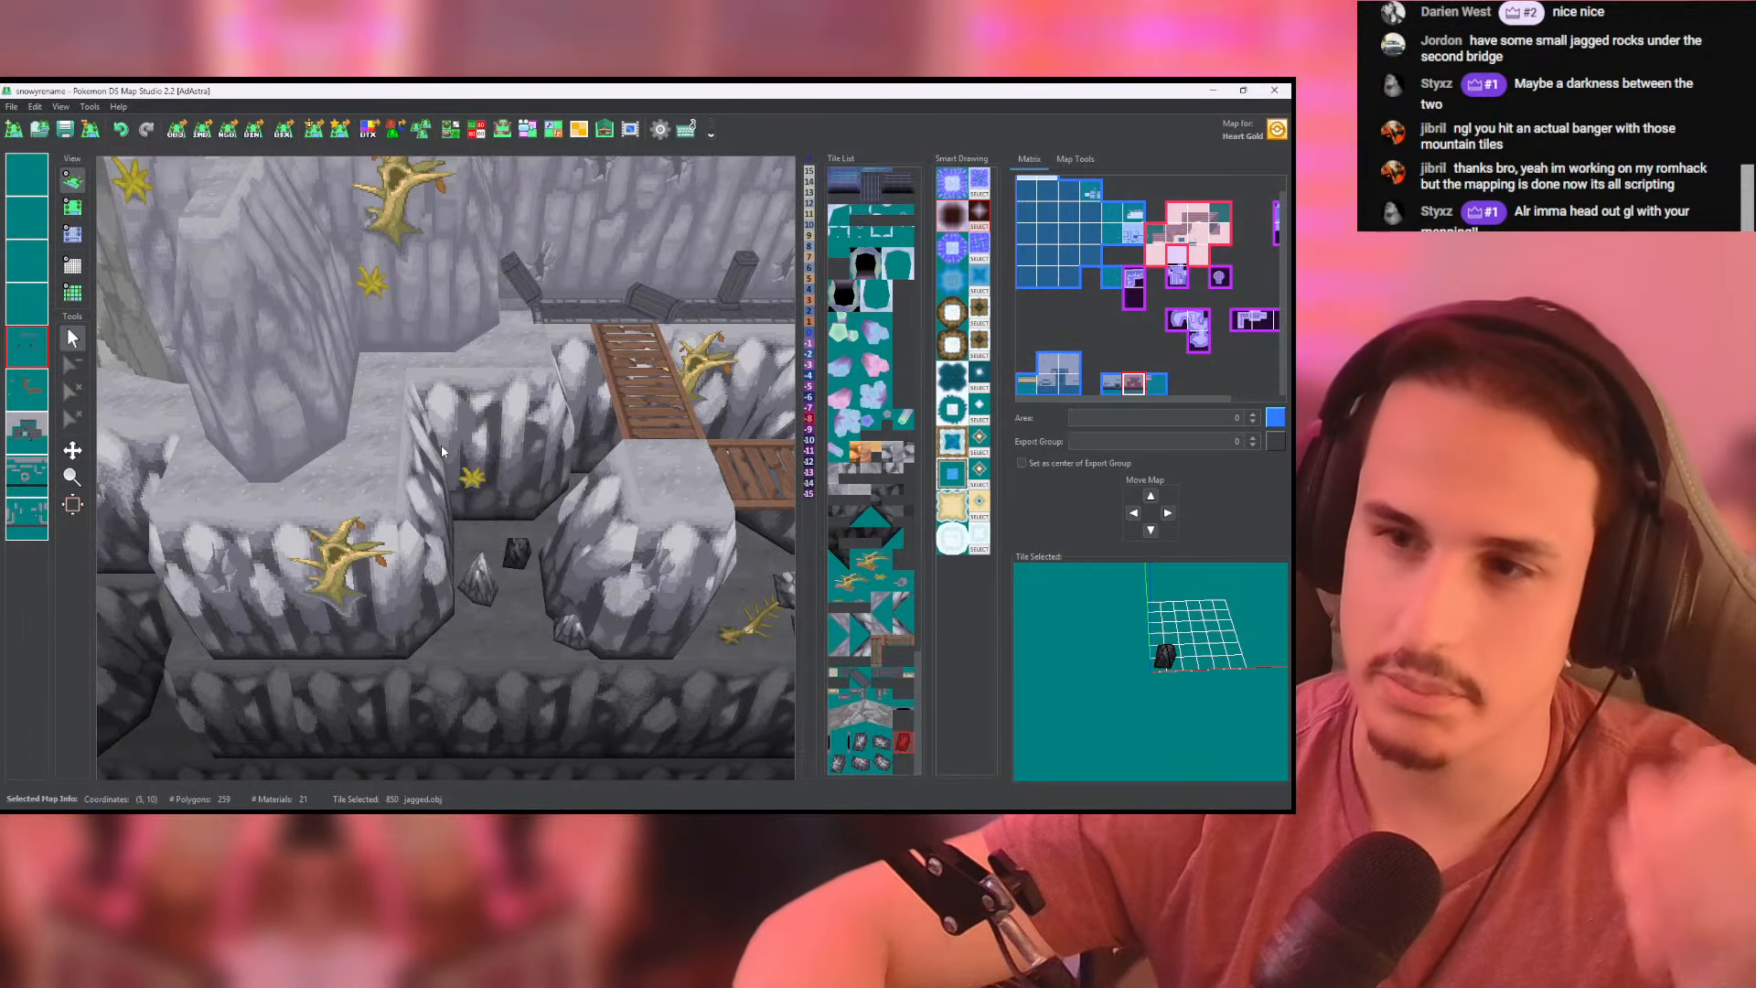
middle_click_drag(442, 450, 240, 401)
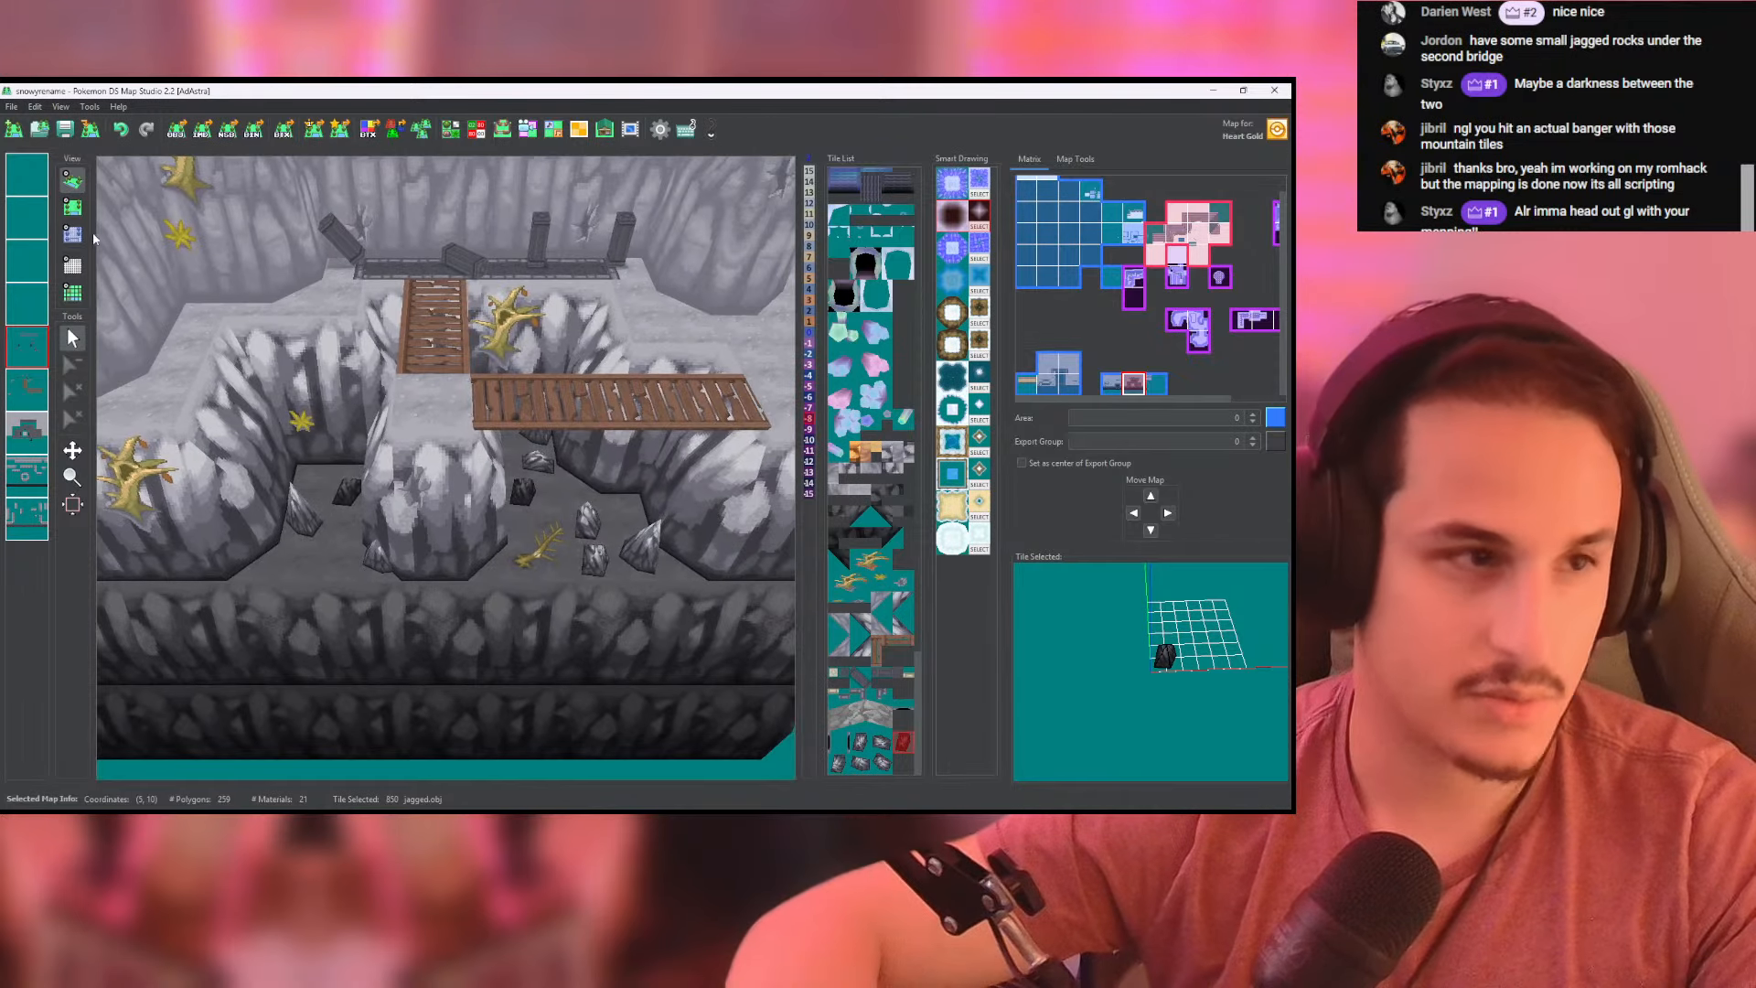
- Place a jagged.obj rock at the foot of the cliff corner near the dead tree, with its height set to -8
left_click(73, 207)
right_click(643, 452)
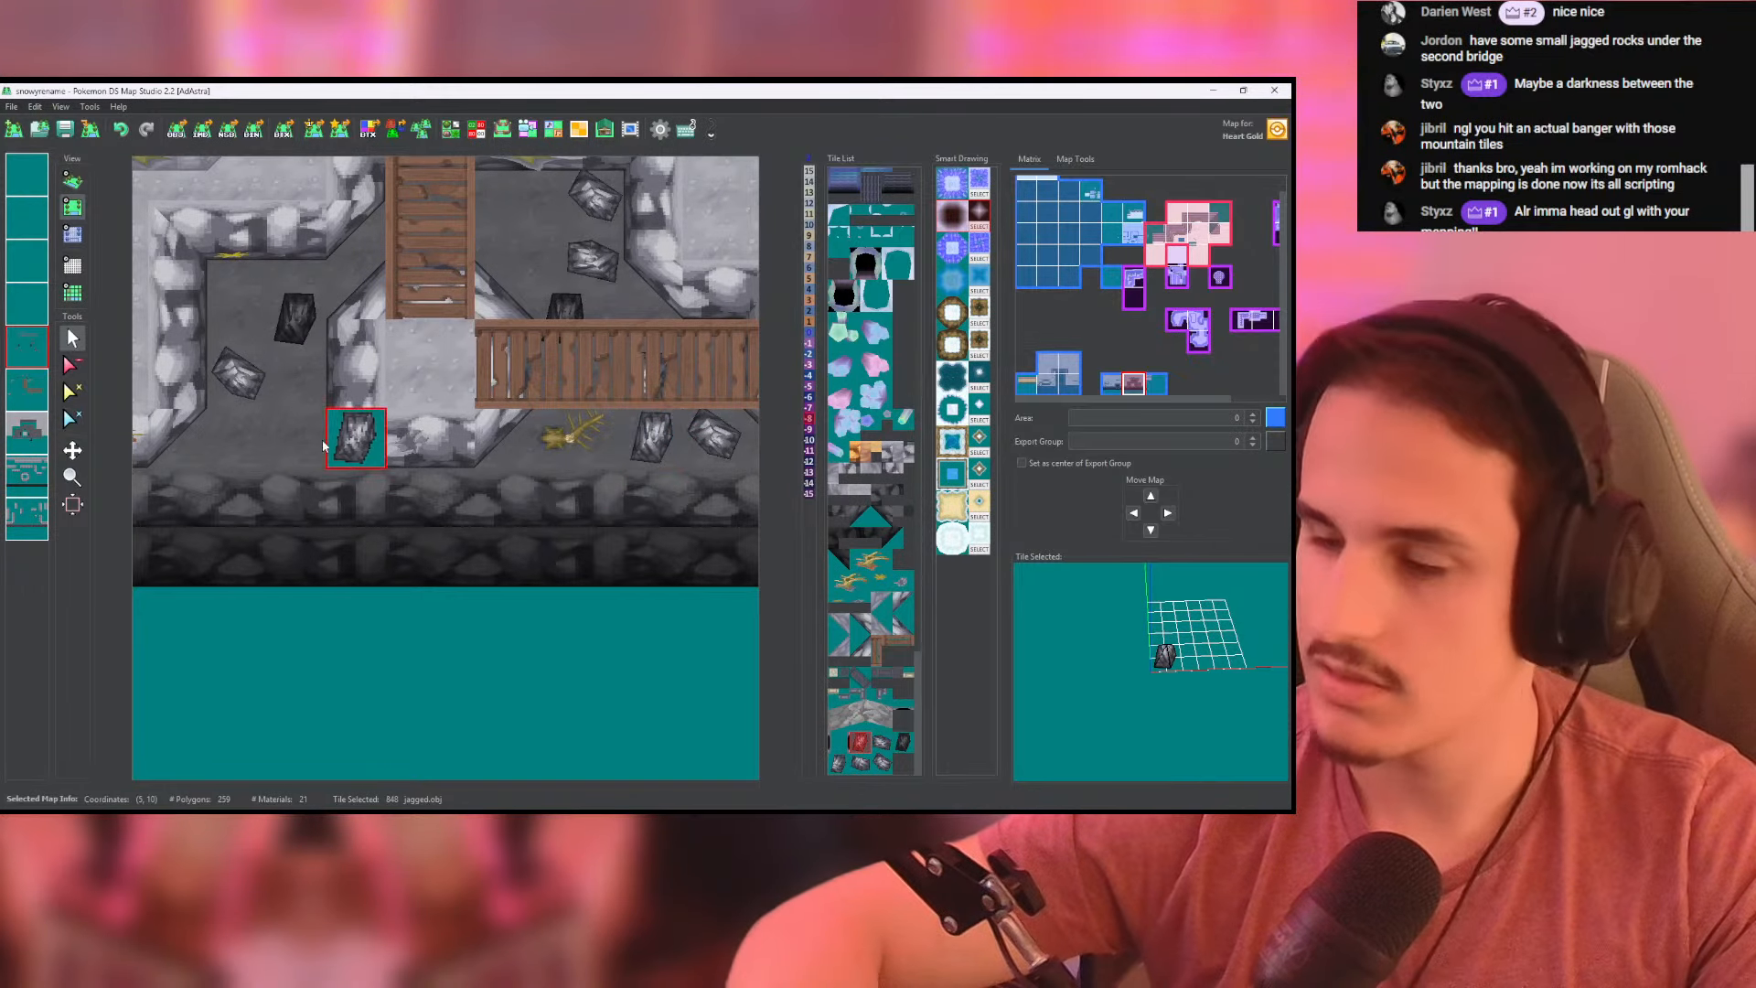
middle_click_drag(329, 447, 509, 454)
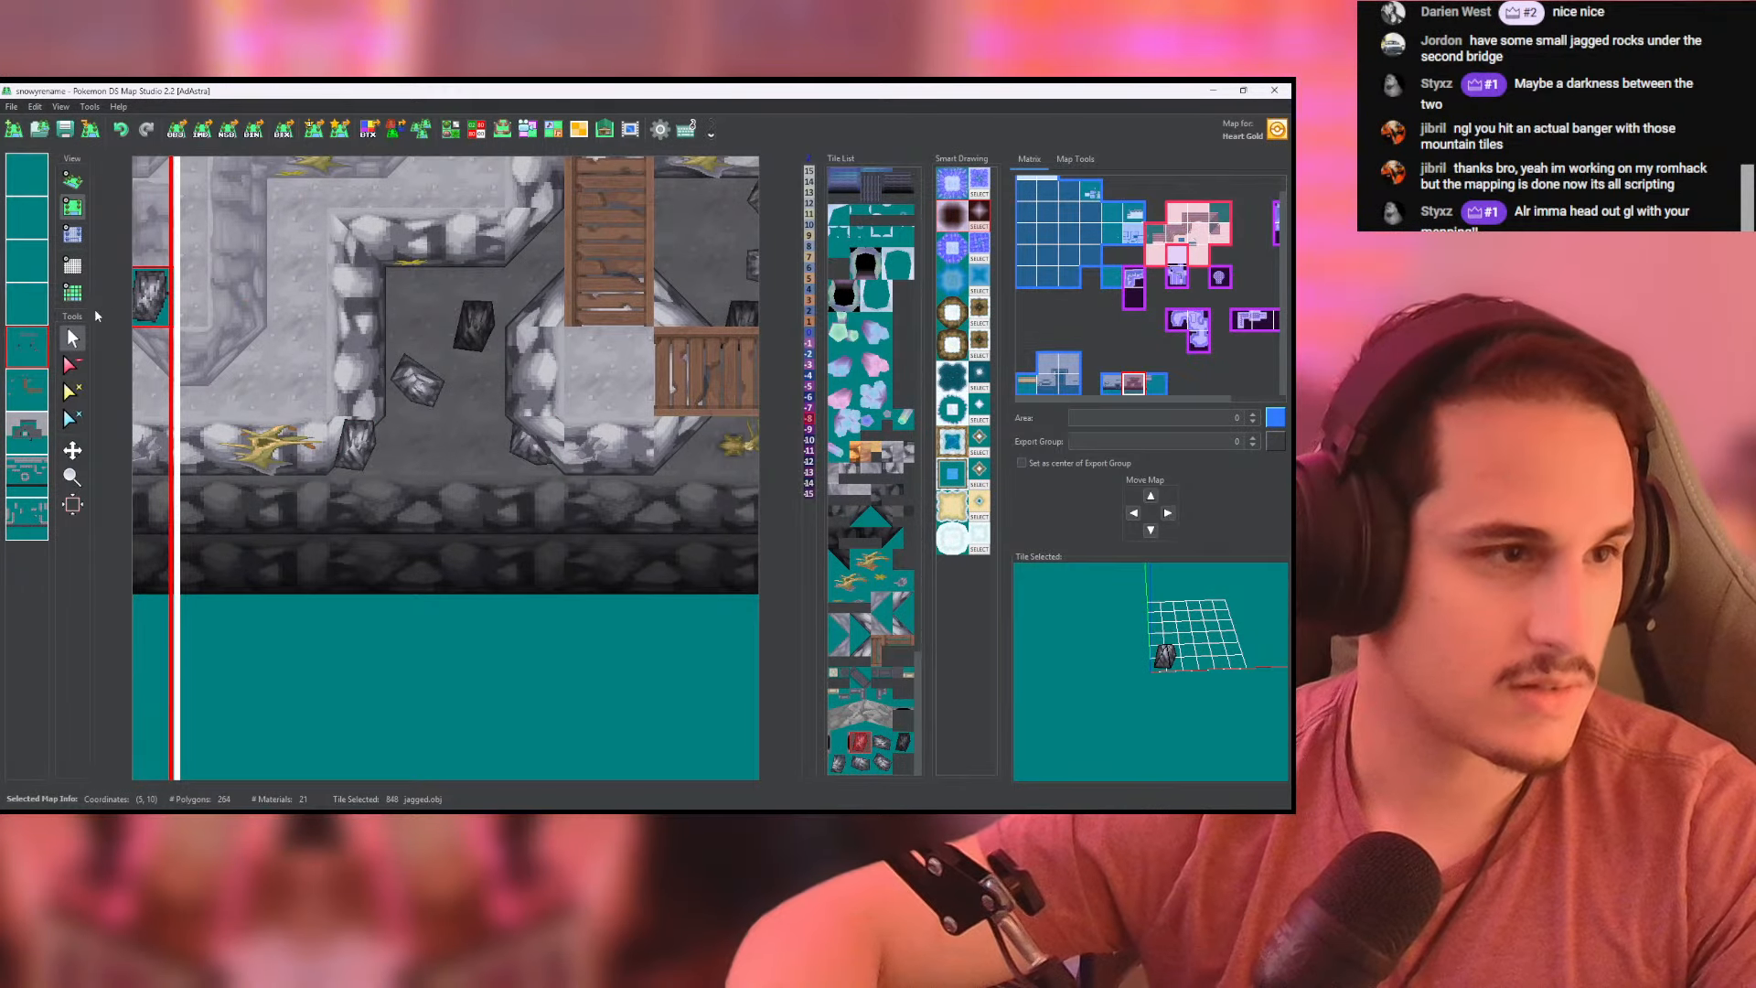
left_click(72, 235)
mouse_move(378, 465)
left_mouse_down()
mouse_move(376, 437)
mouse_move(315, 475)
mouse_move(370, 487)
left_mouse_up()
- Inspect the rocks in the recess and around the bridges from several distances and angles in 3D
left_click(72, 182)
scroll(426, 433, "up", 5)
scroll(426, 434, "up", 4)
scroll(481, 509, "up", 1)
scroll(481, 508, "up", 3)
left_click_drag(399, 596, 476, 541)
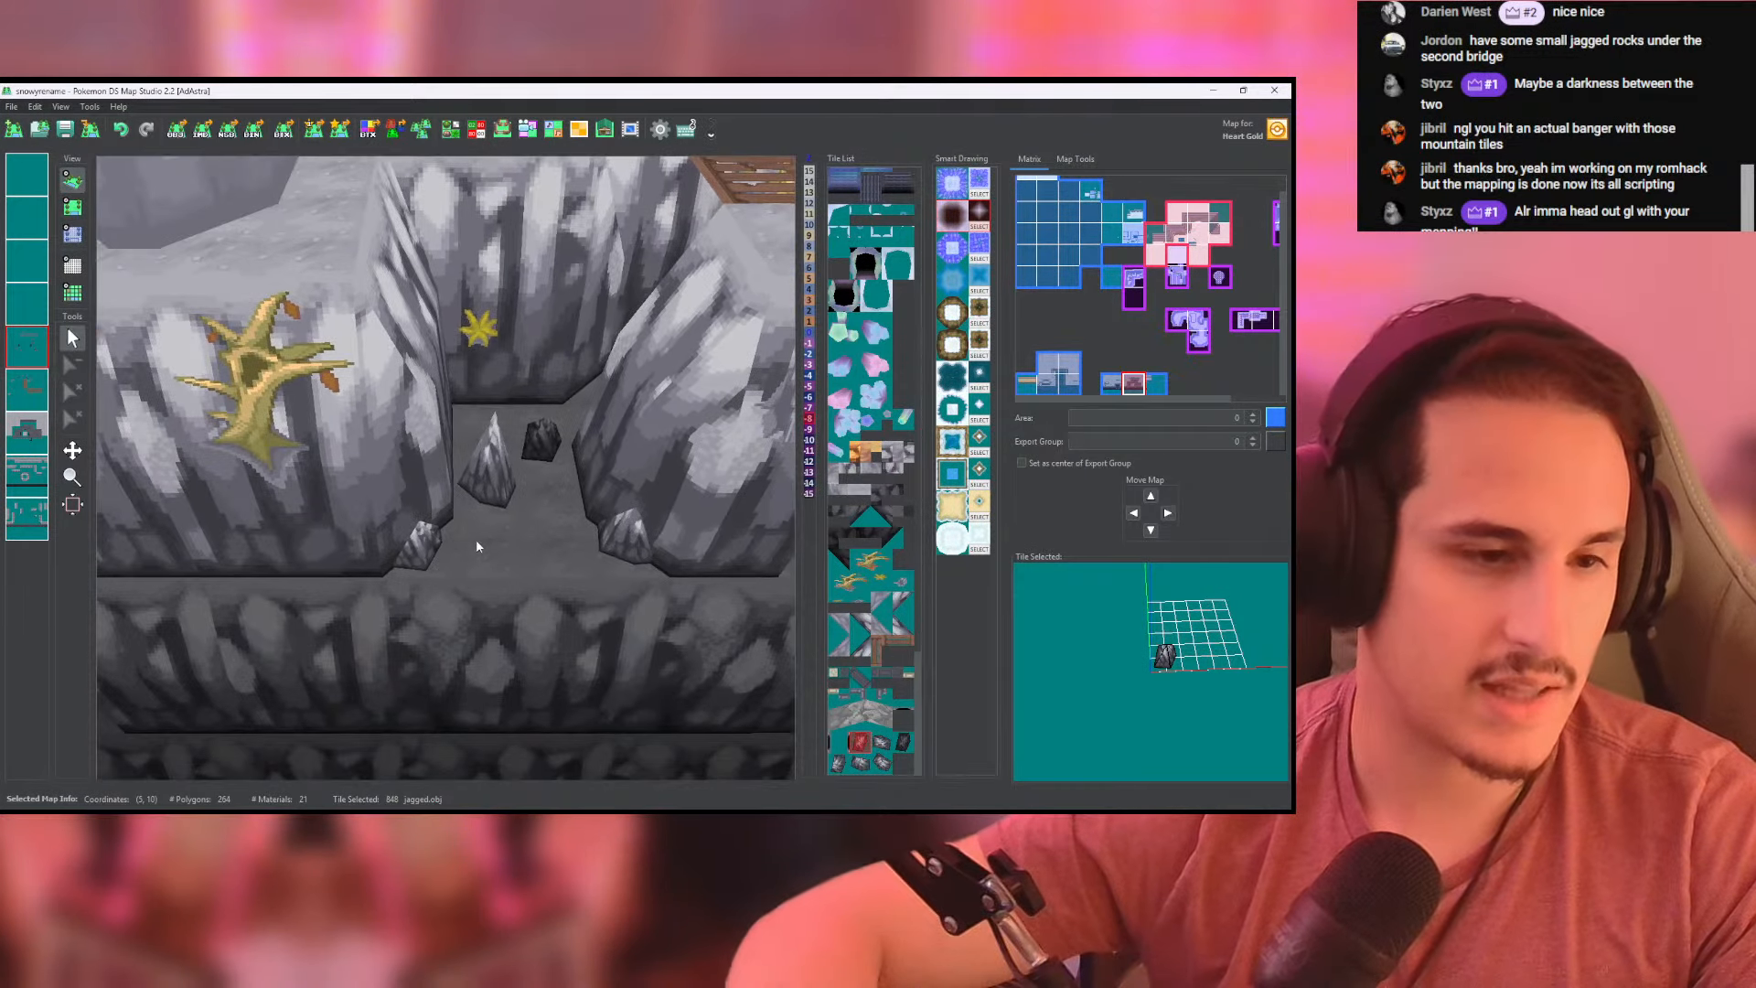
scroll(508, 475, "down", 4)
left_click_drag(622, 471, 631, 510)
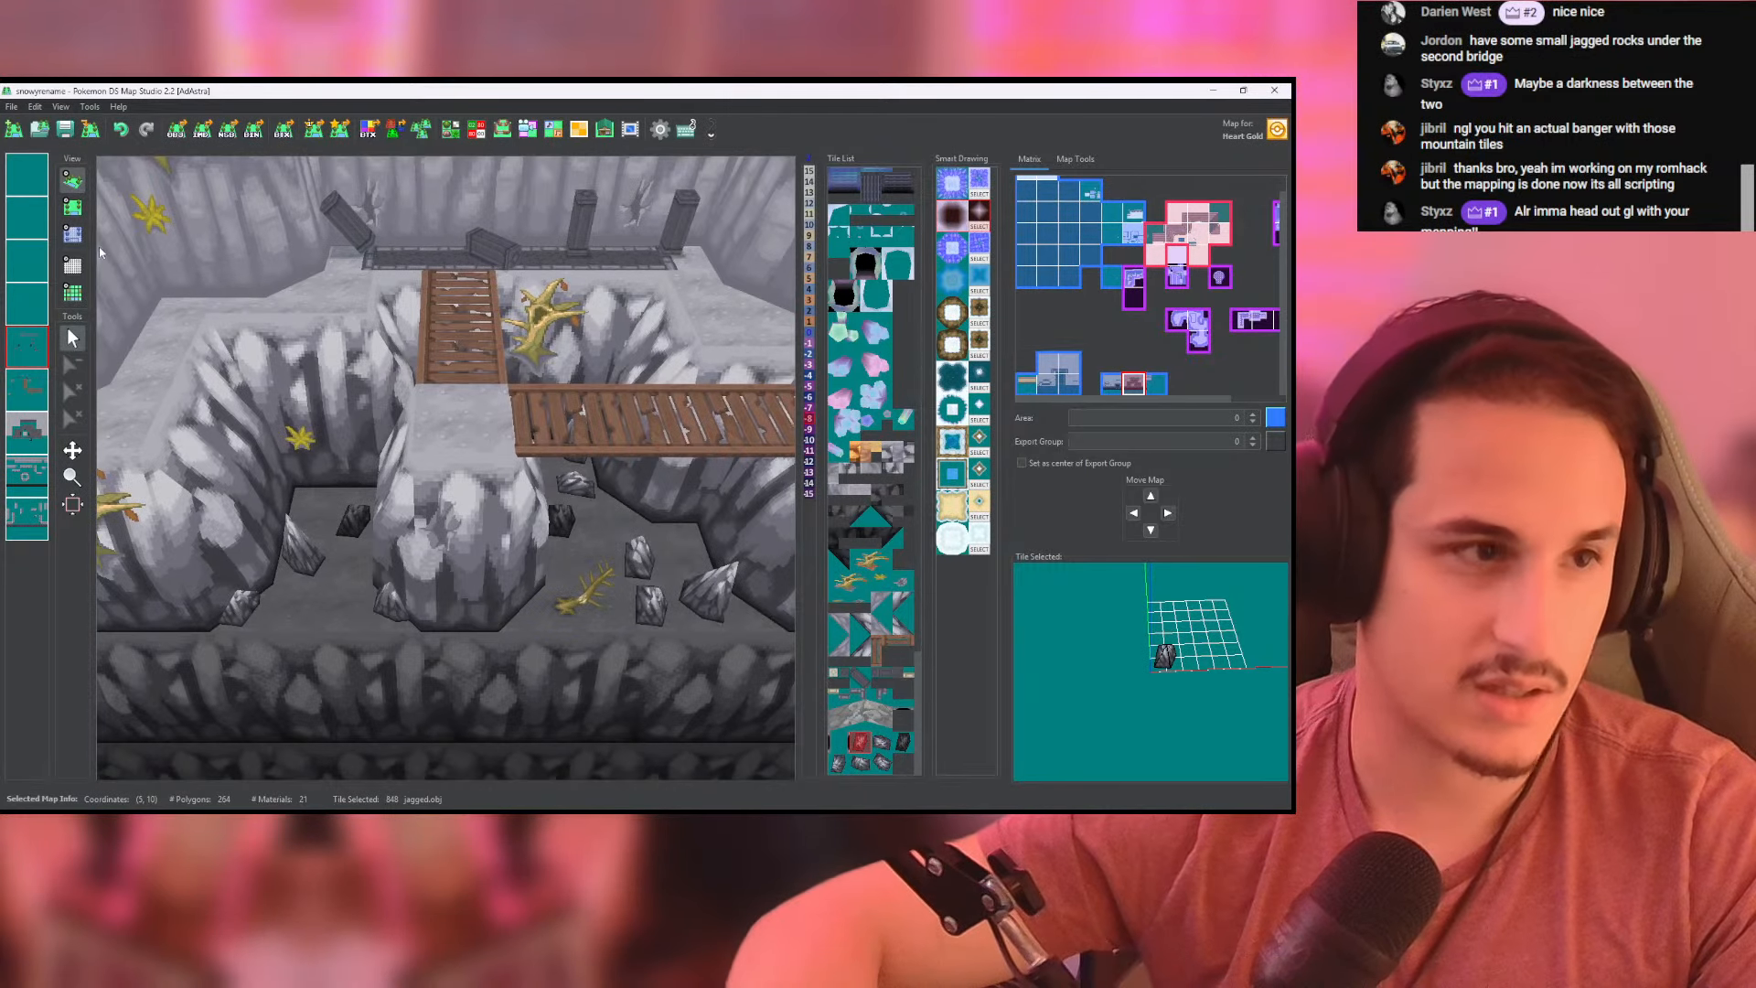
left_click(73, 207)
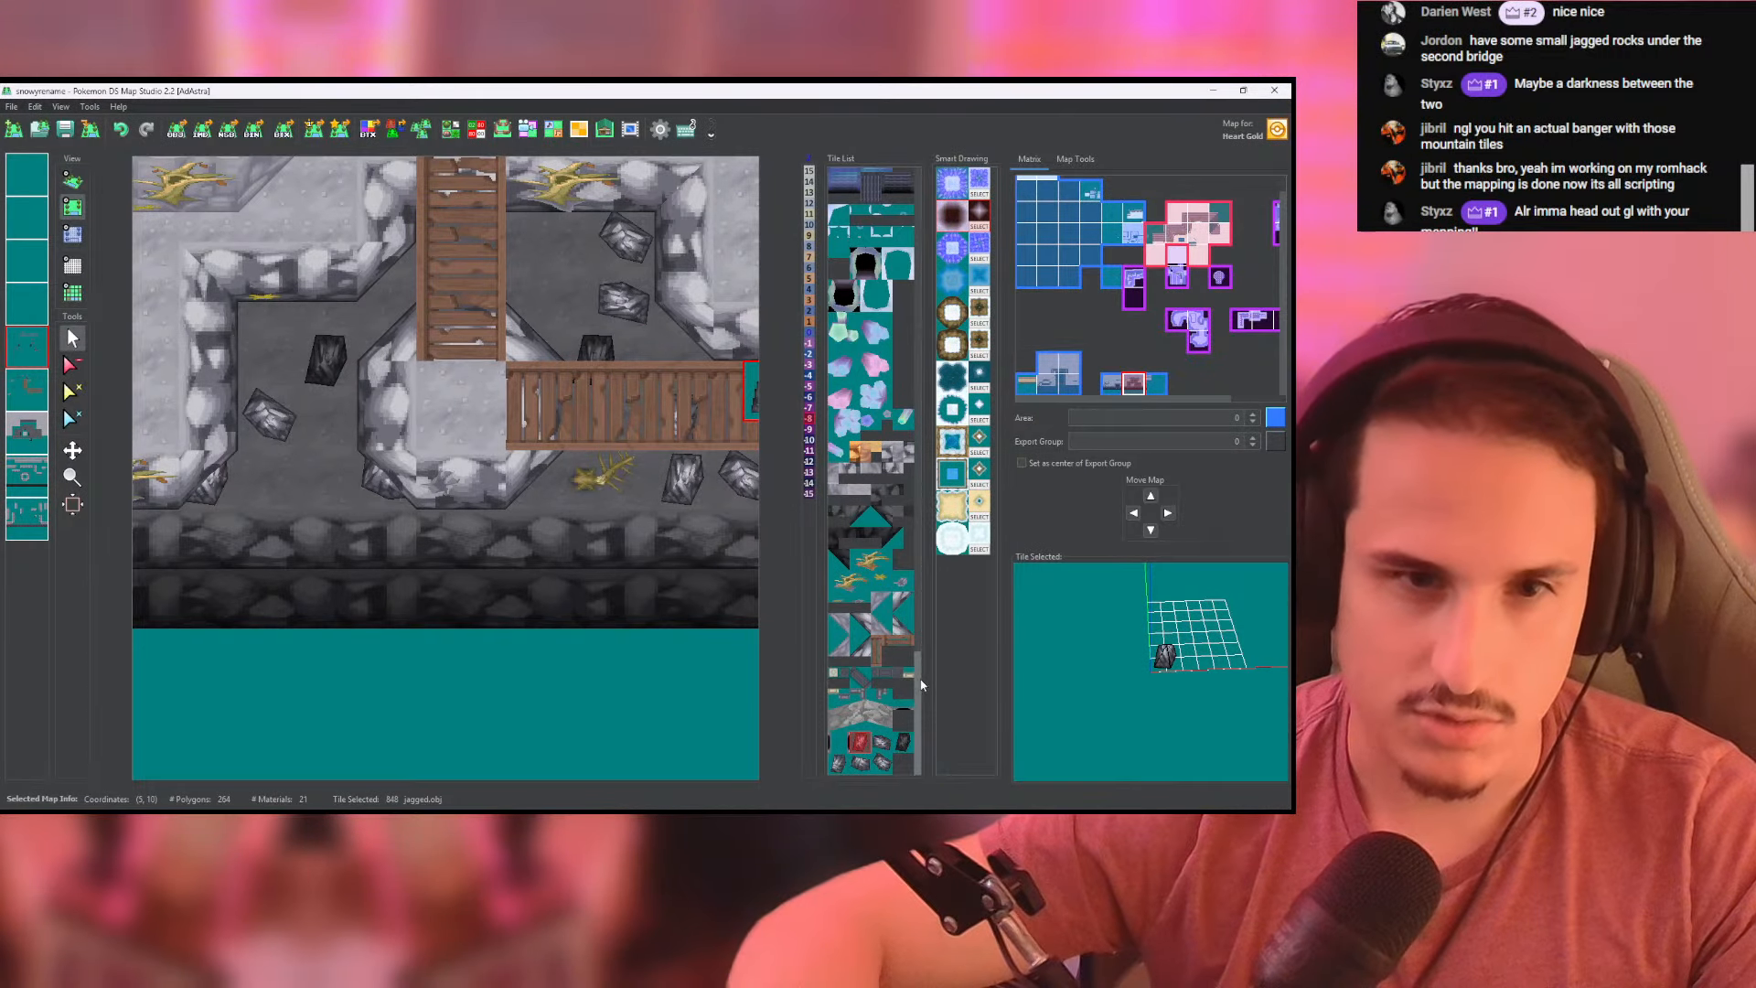
- Place a fully_downed_tree.obj dead tree among the rocks in the chasm recess beside the bridges, check it in 3D and save the map
left_click_drag(921, 684, 926, 487)
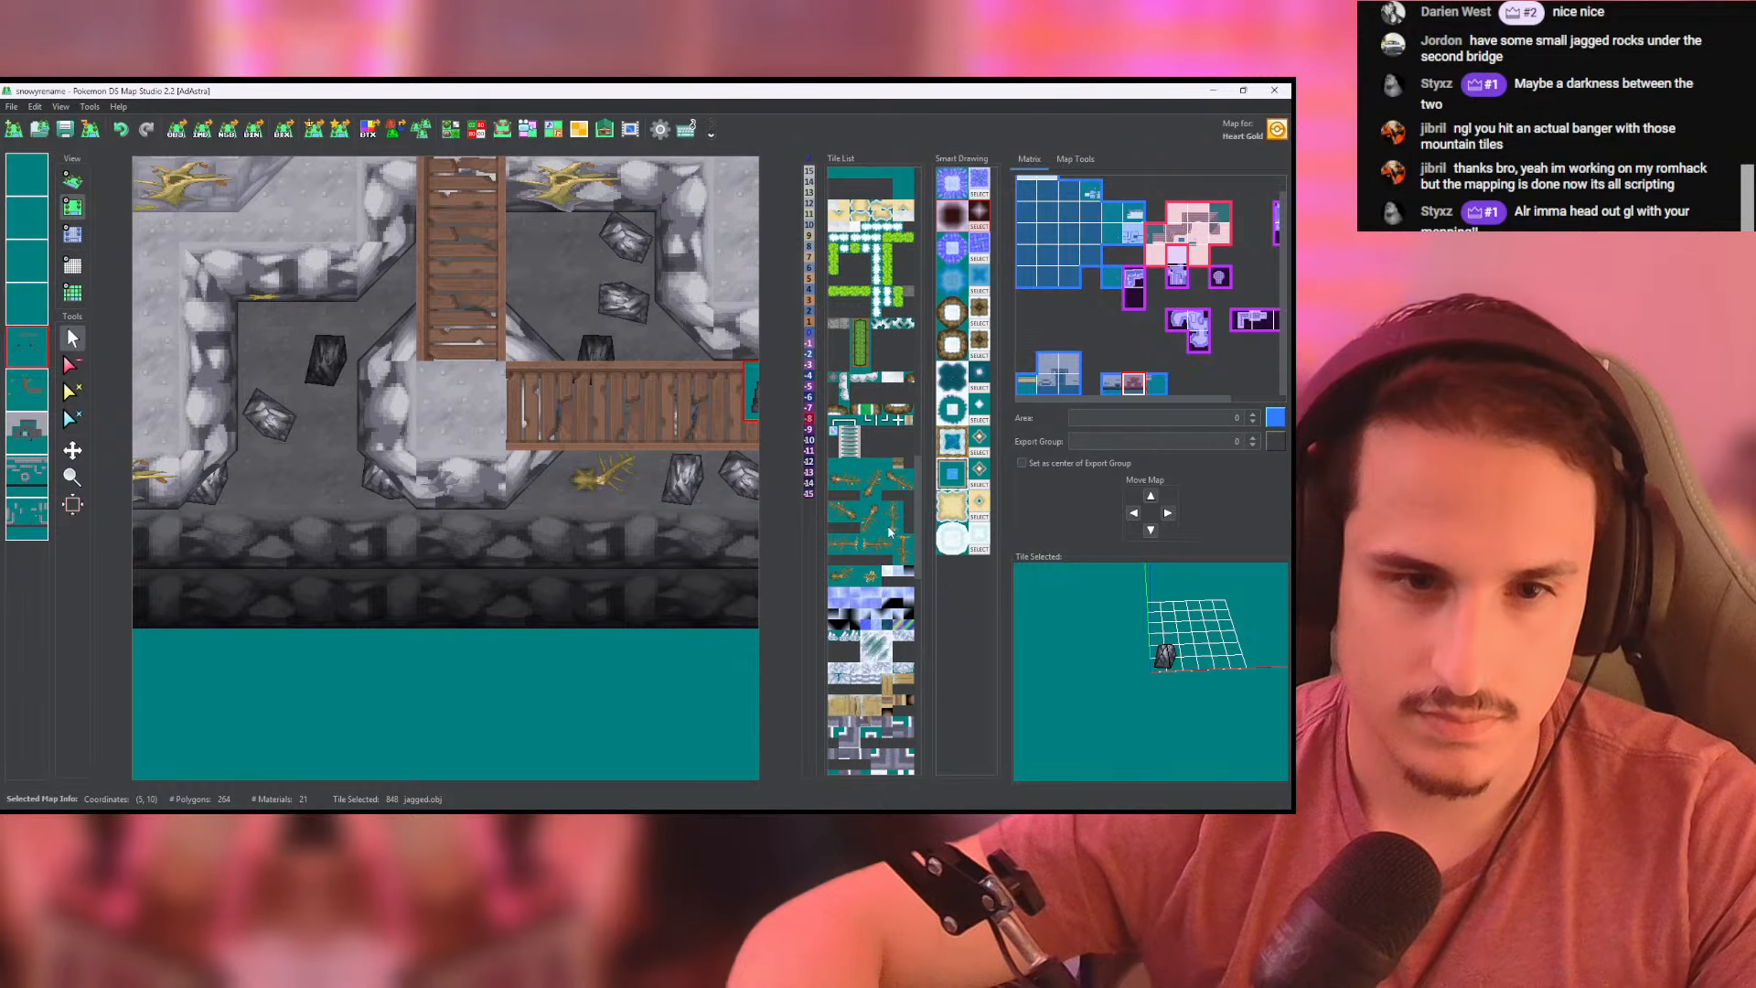
left_click(72, 181)
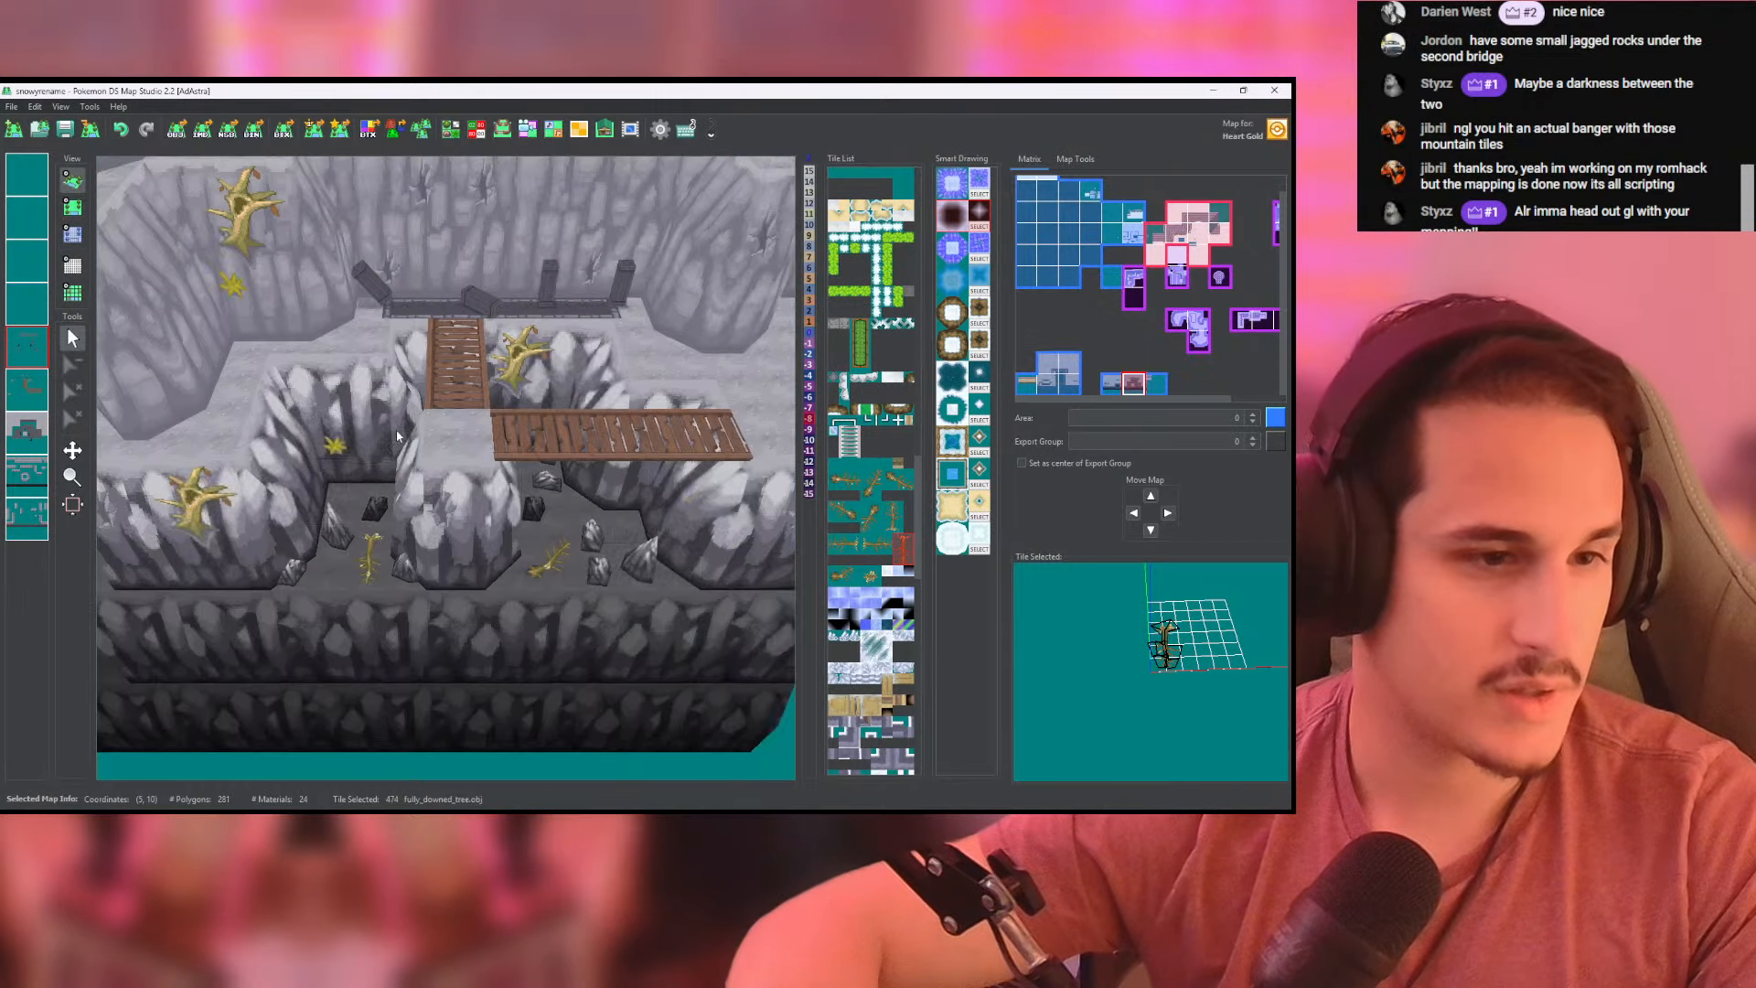
scroll(602, 454, "up", 4)
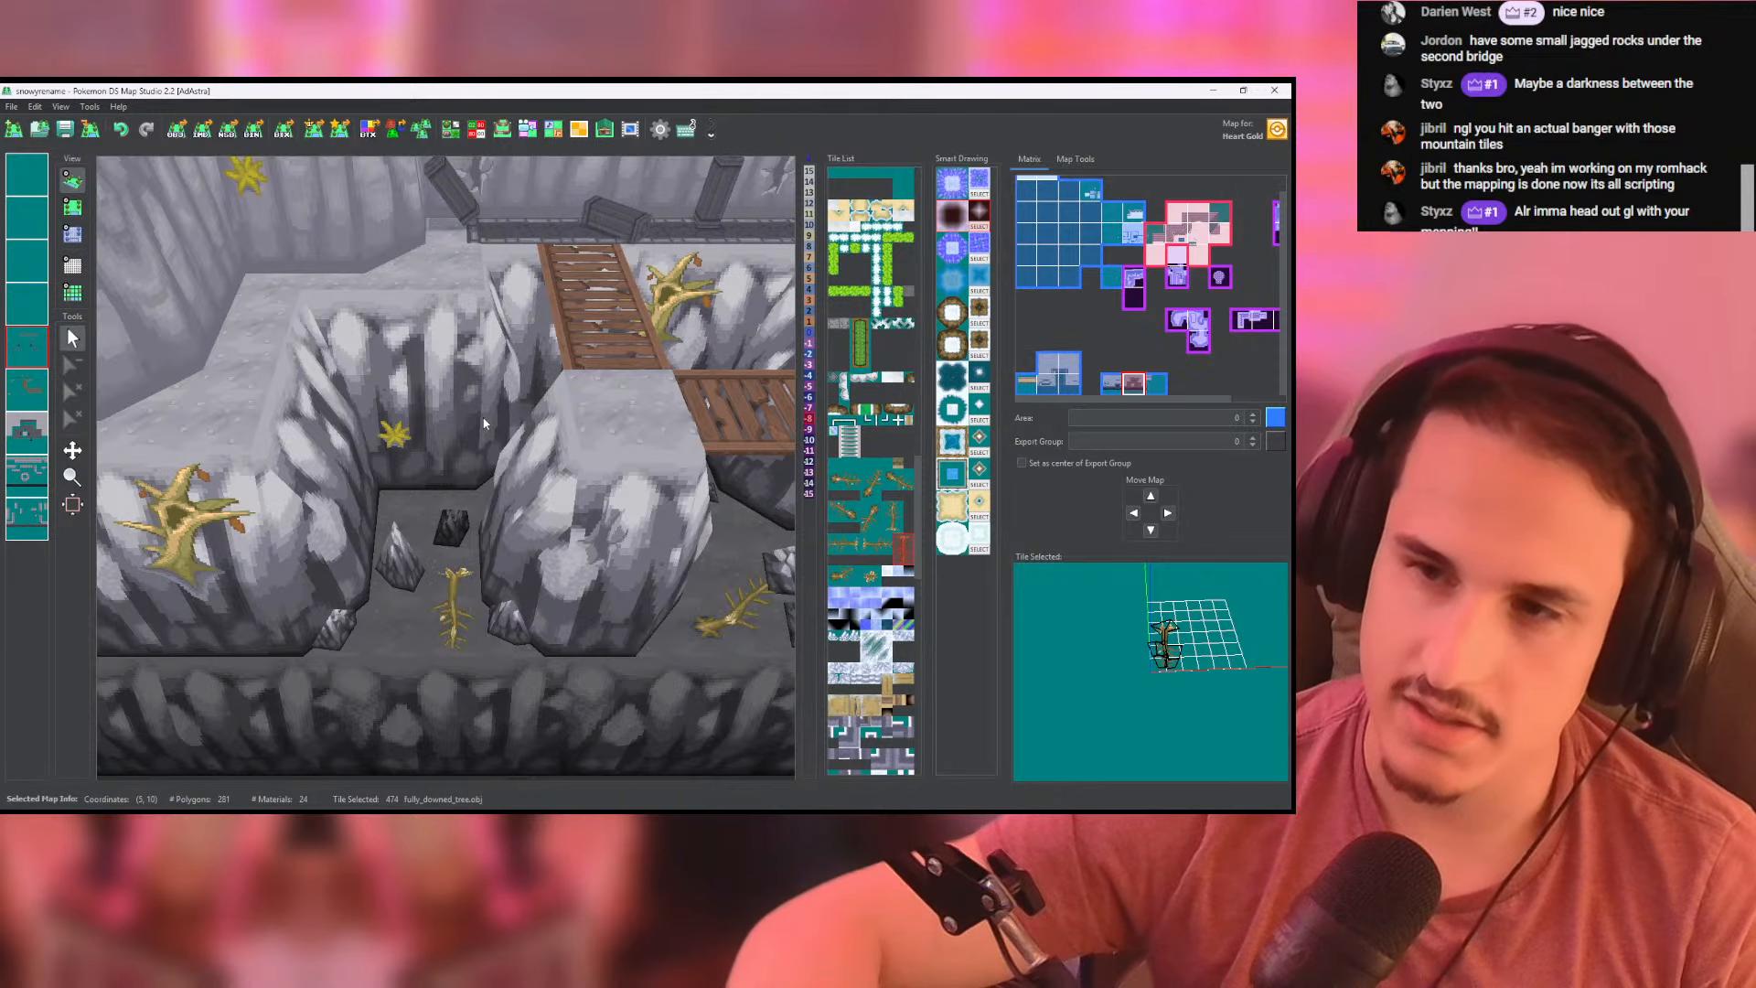
left_click(65, 129)
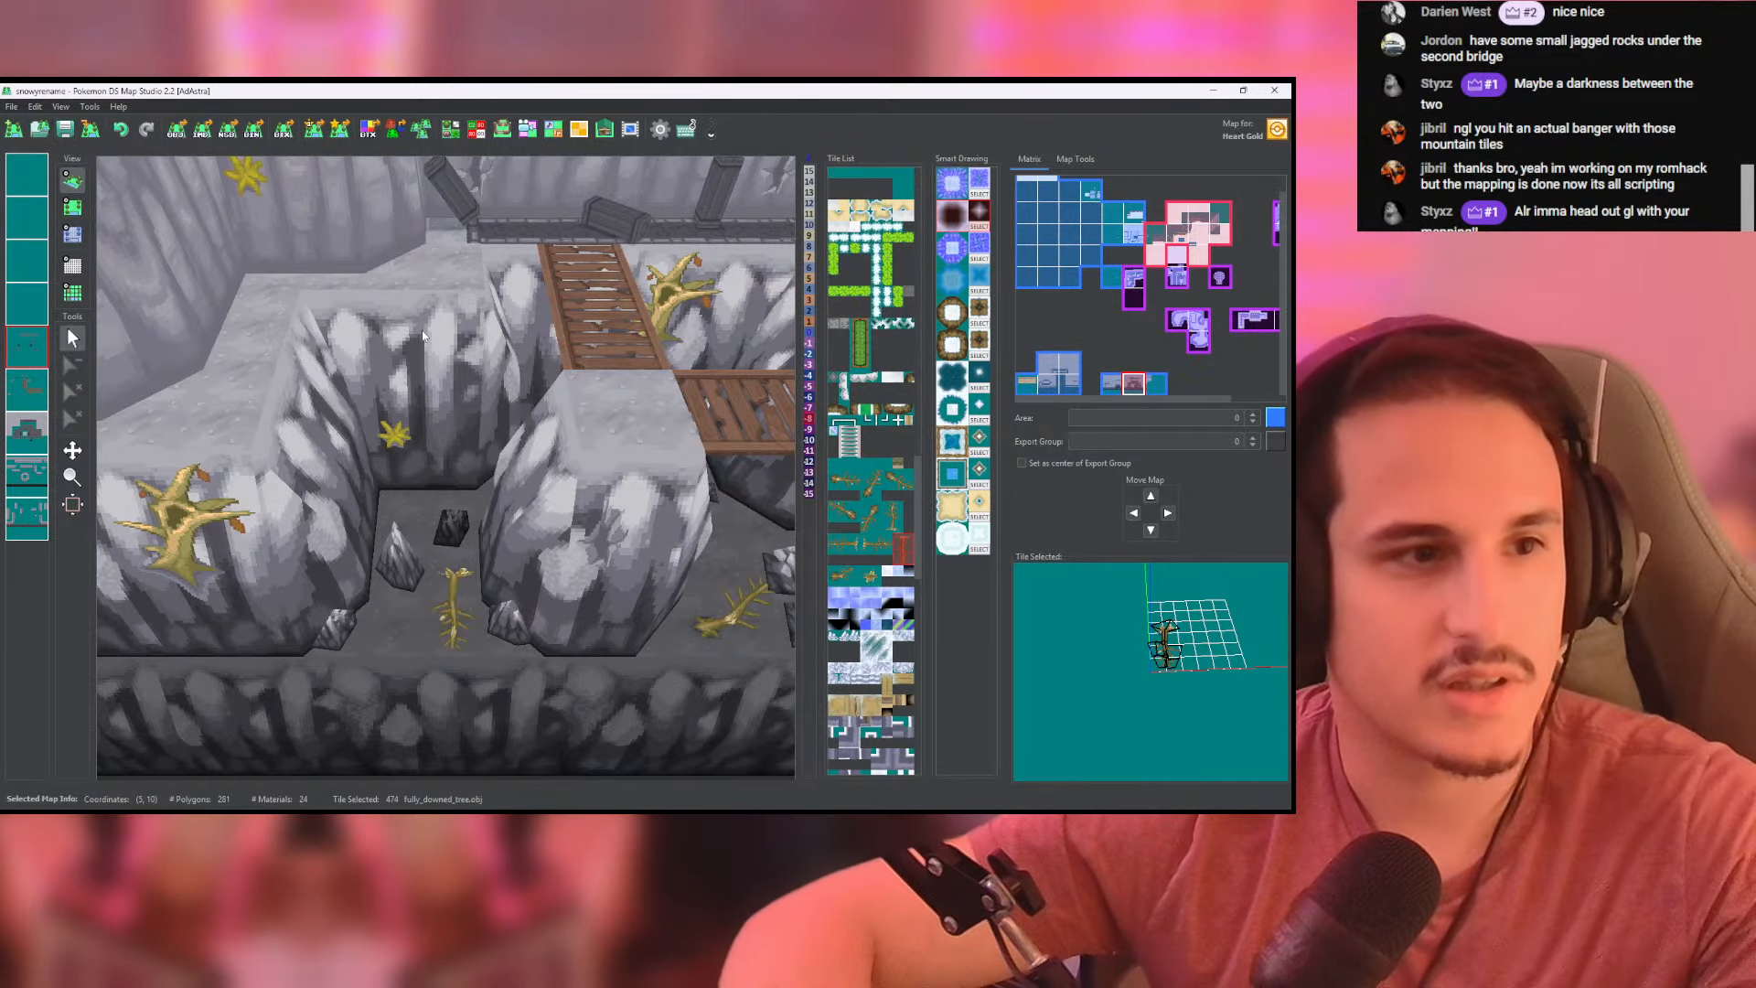
- Inspect the cliffs, bridges and the map's outer edge in 3D, and check the edge map at coordinates (6, 10) from above
scroll(437, 408, "down", 4)
left_click_drag(439, 409, 540, 505)
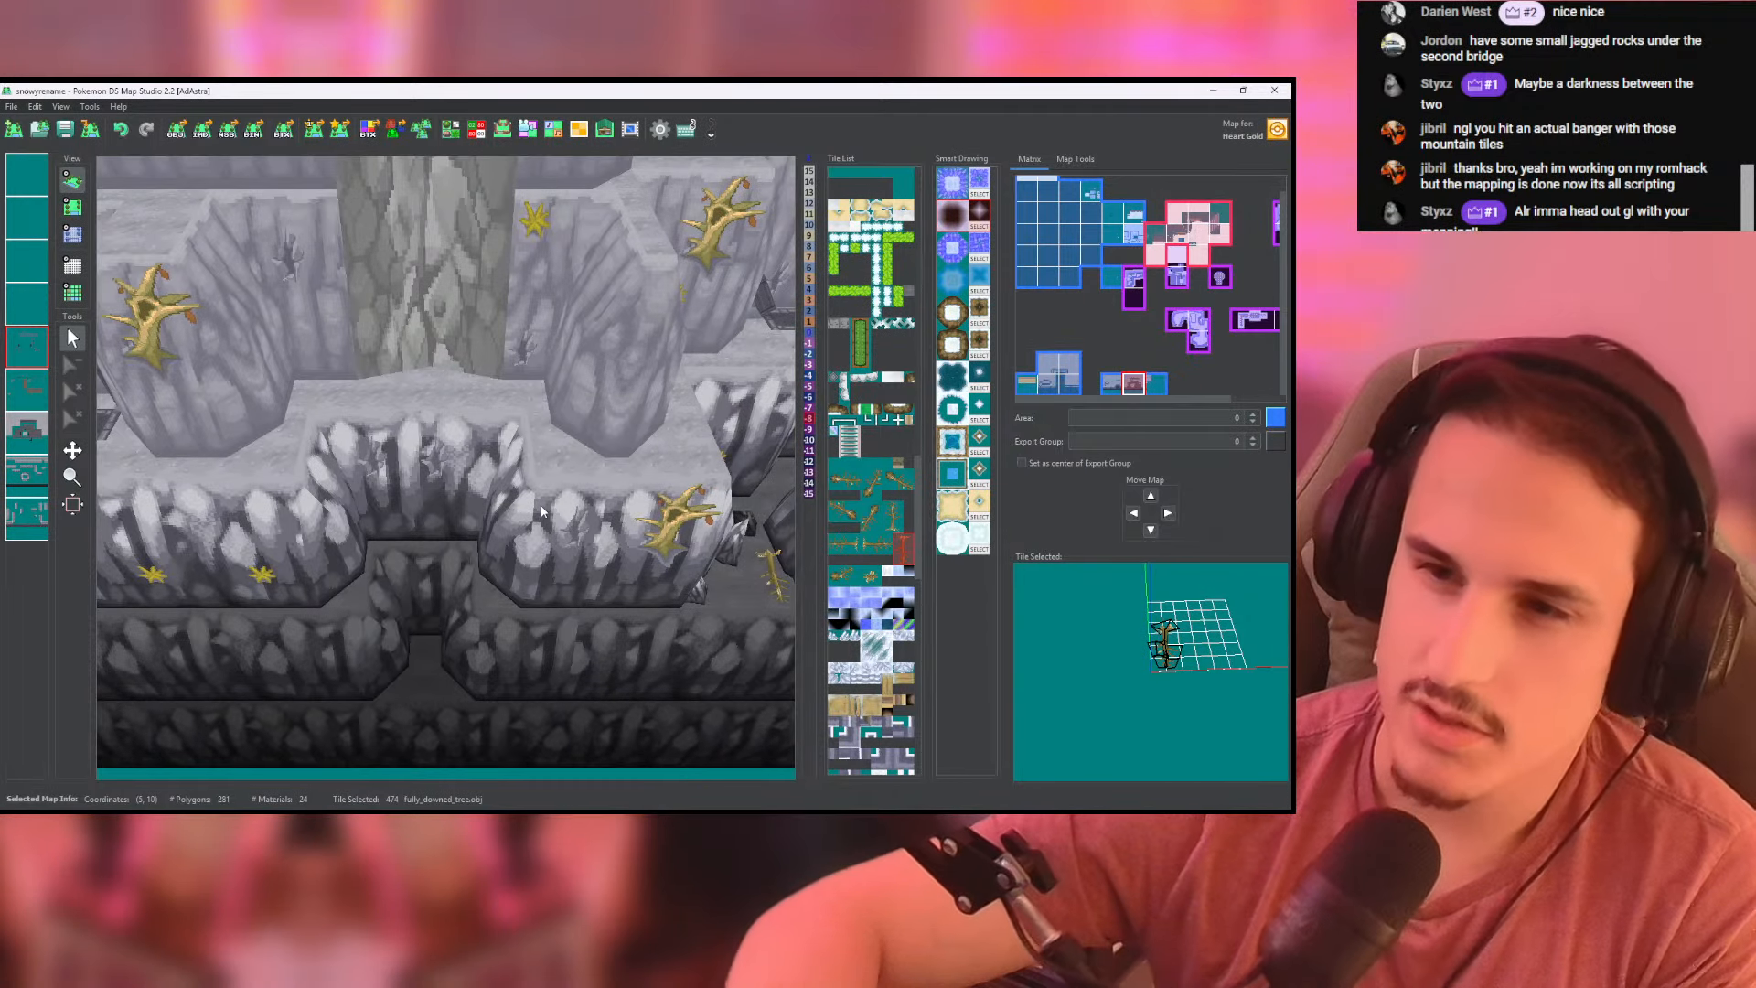
scroll(518, 435, "down", 5)
left_click_drag(519, 436, 130, 366)
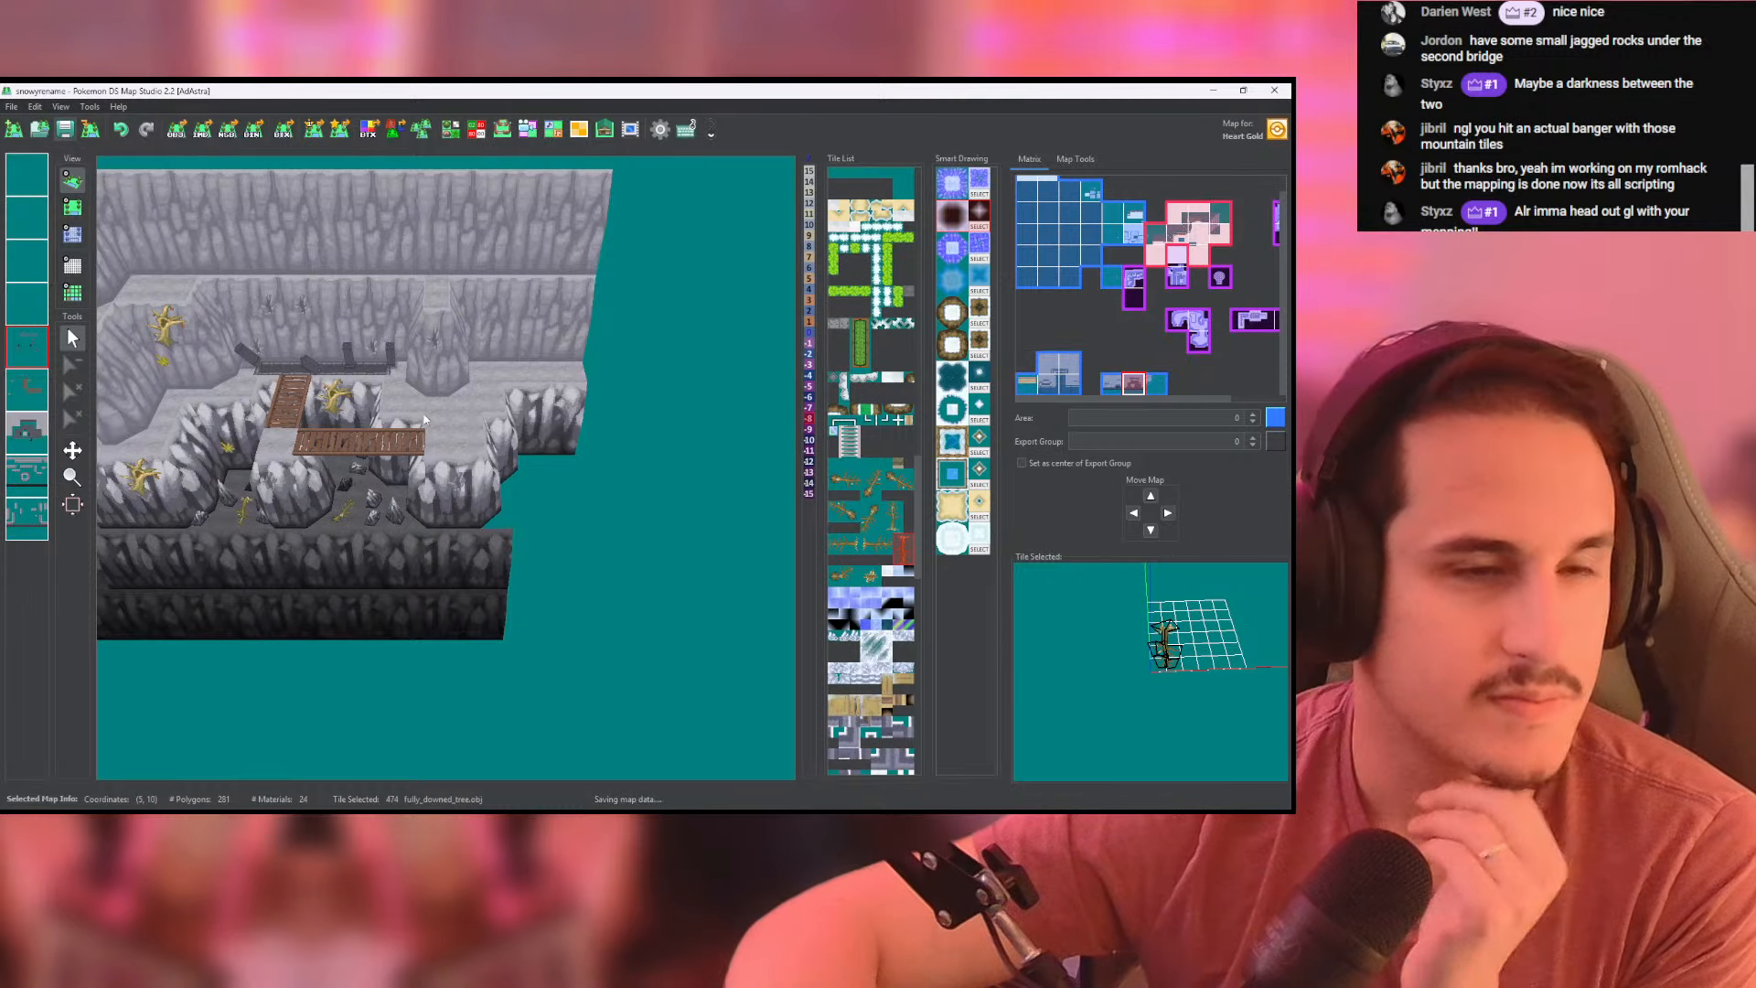
scroll(521, 489, "up", 3)
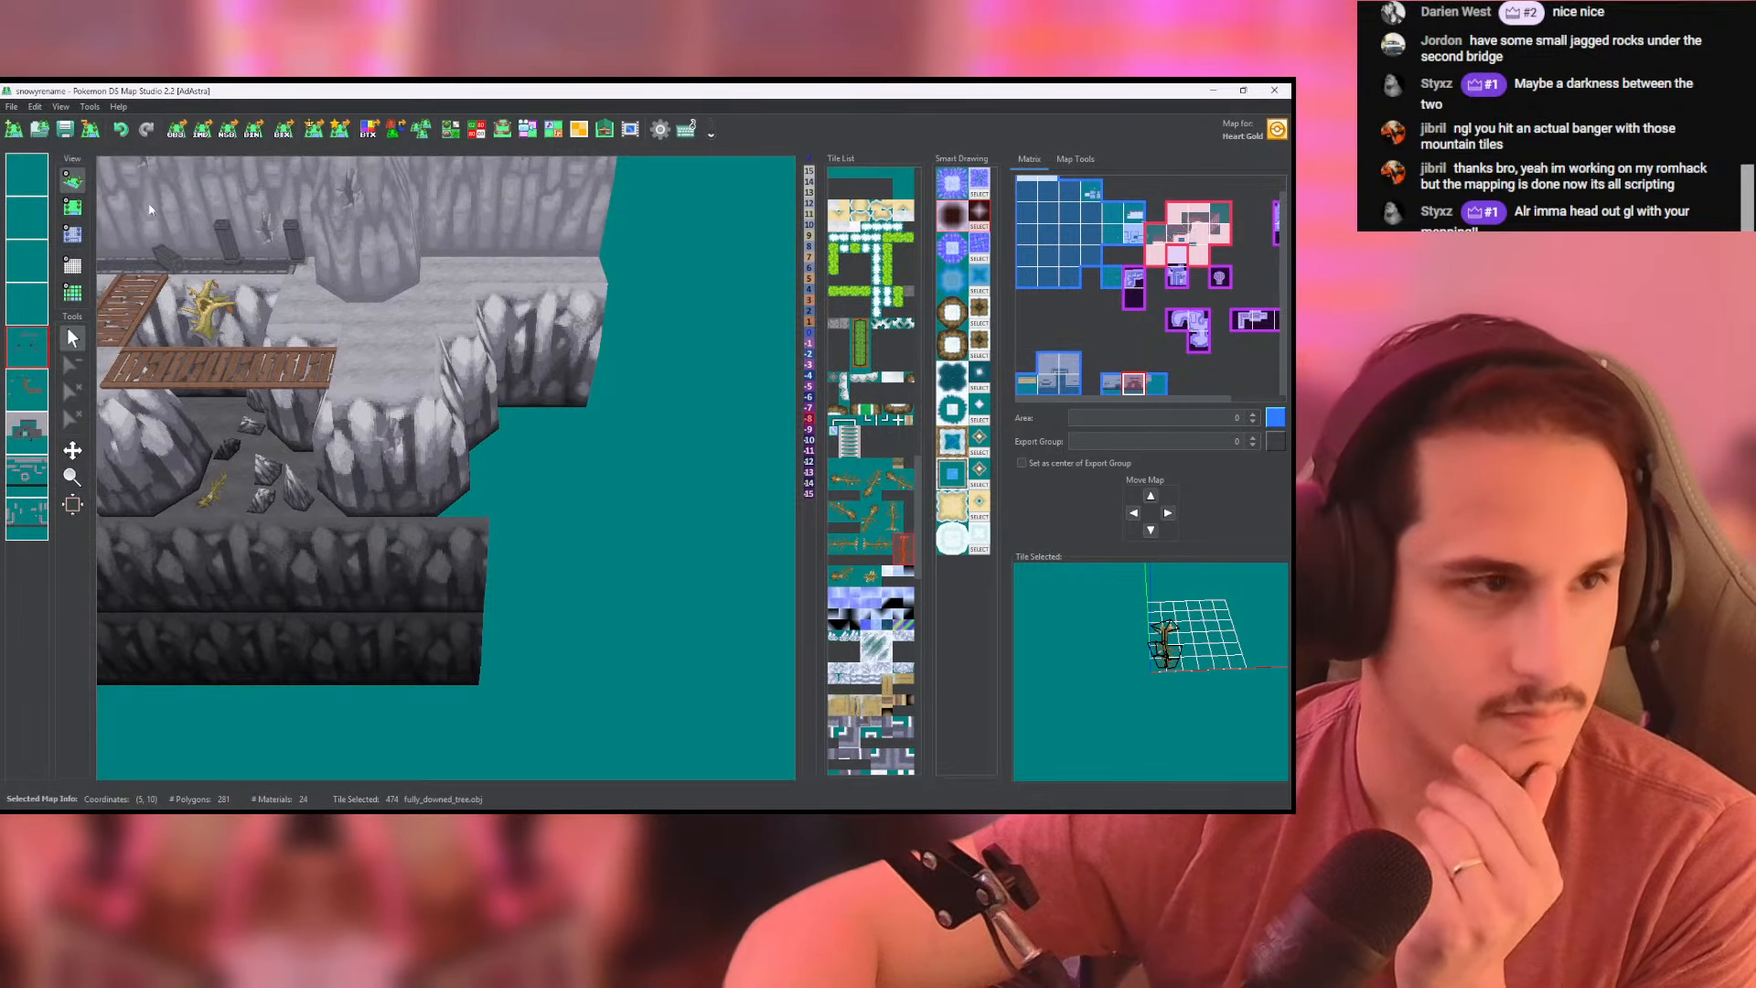
left_click(73, 208)
left_click(487, 408)
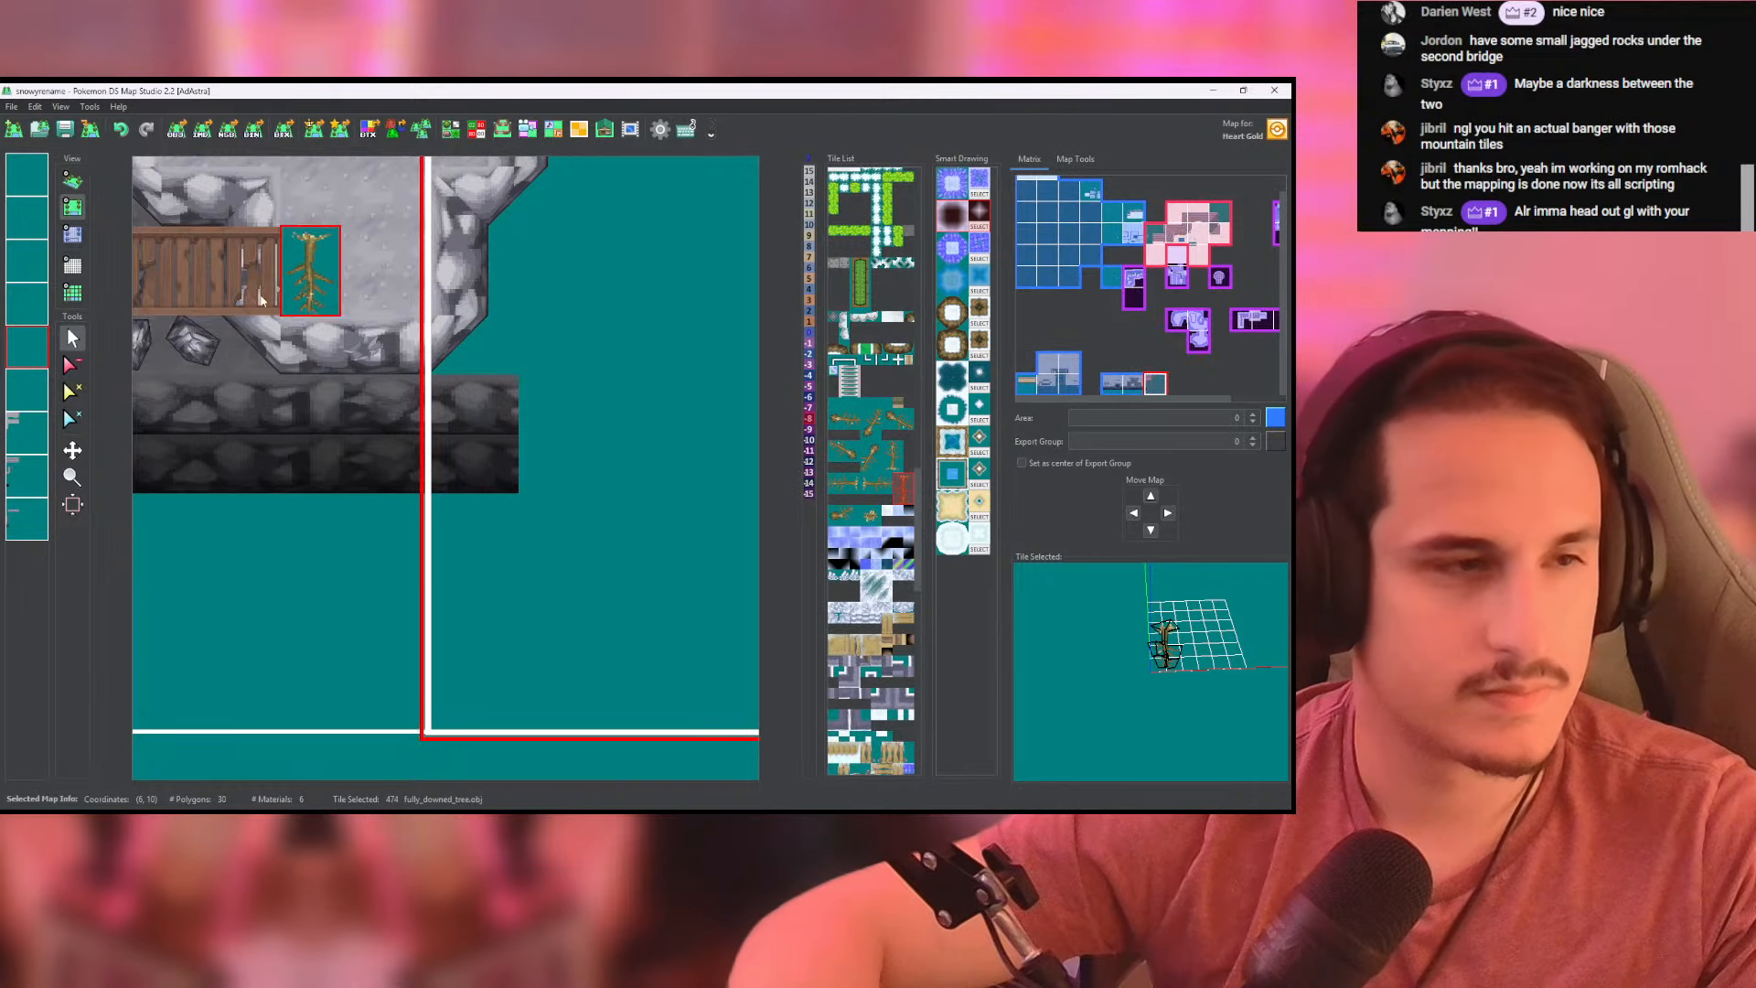
left_click(78, 182)
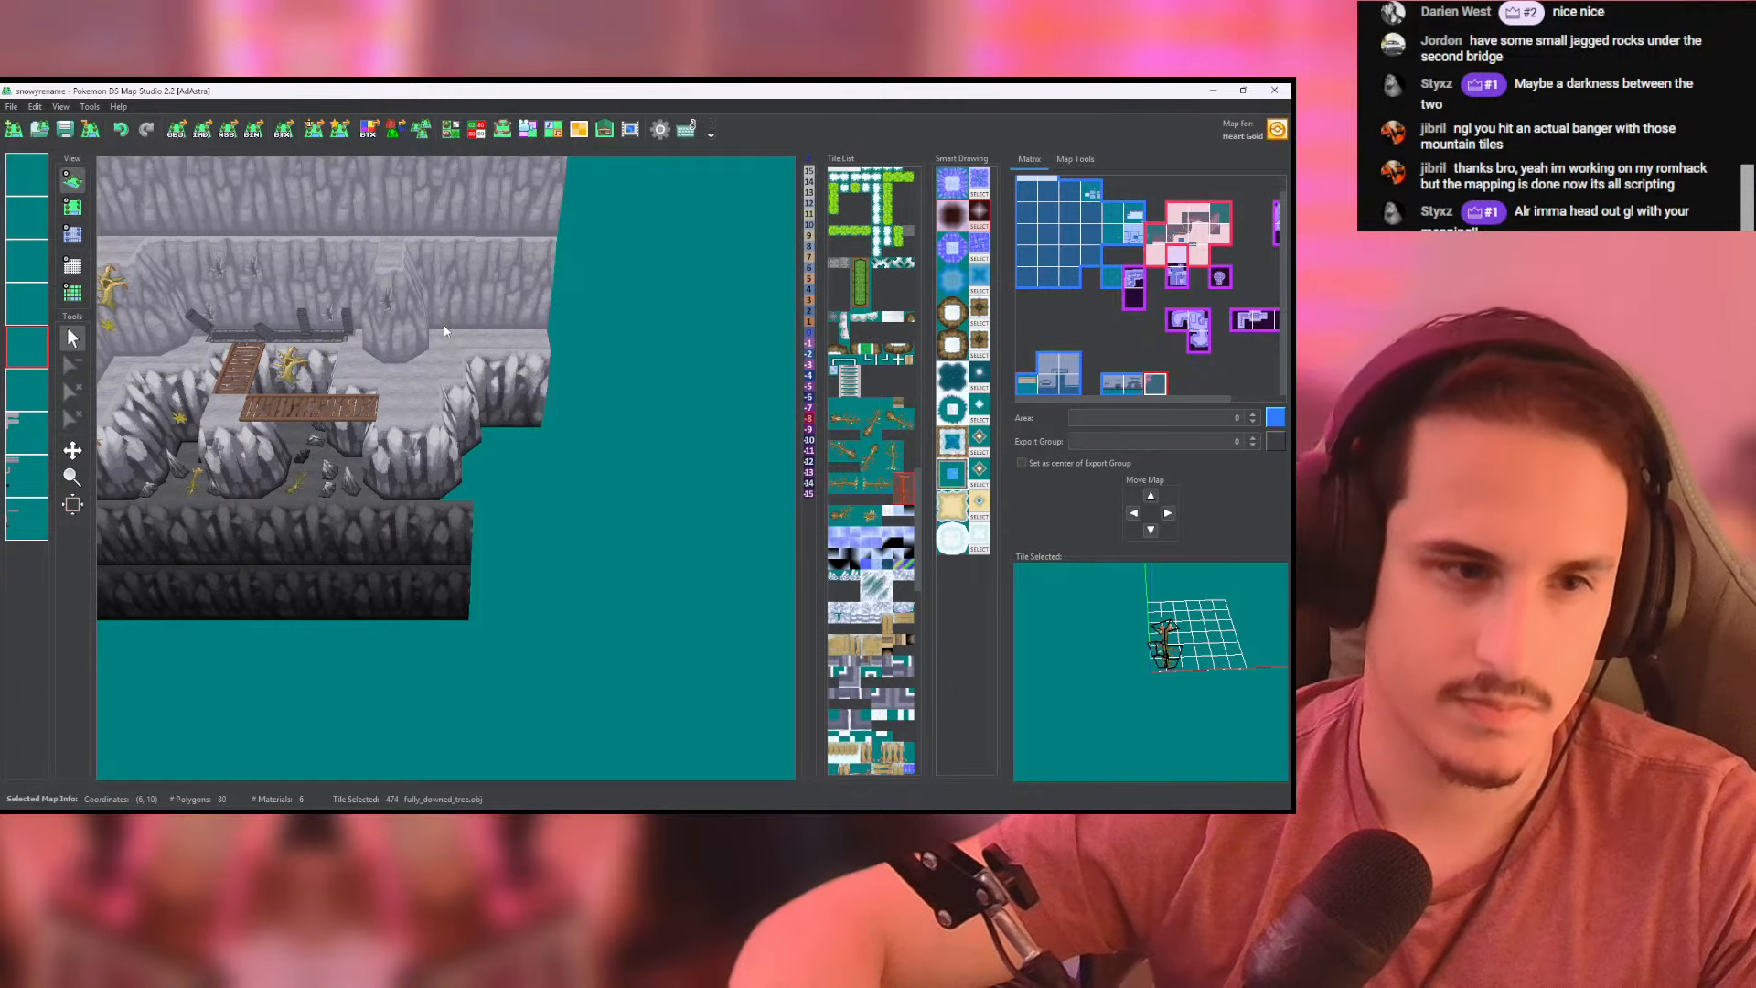
- Switch to Discord and open the tile-sharing channel of the Kingdom of DS Hacking! server
key("alt+Tab")
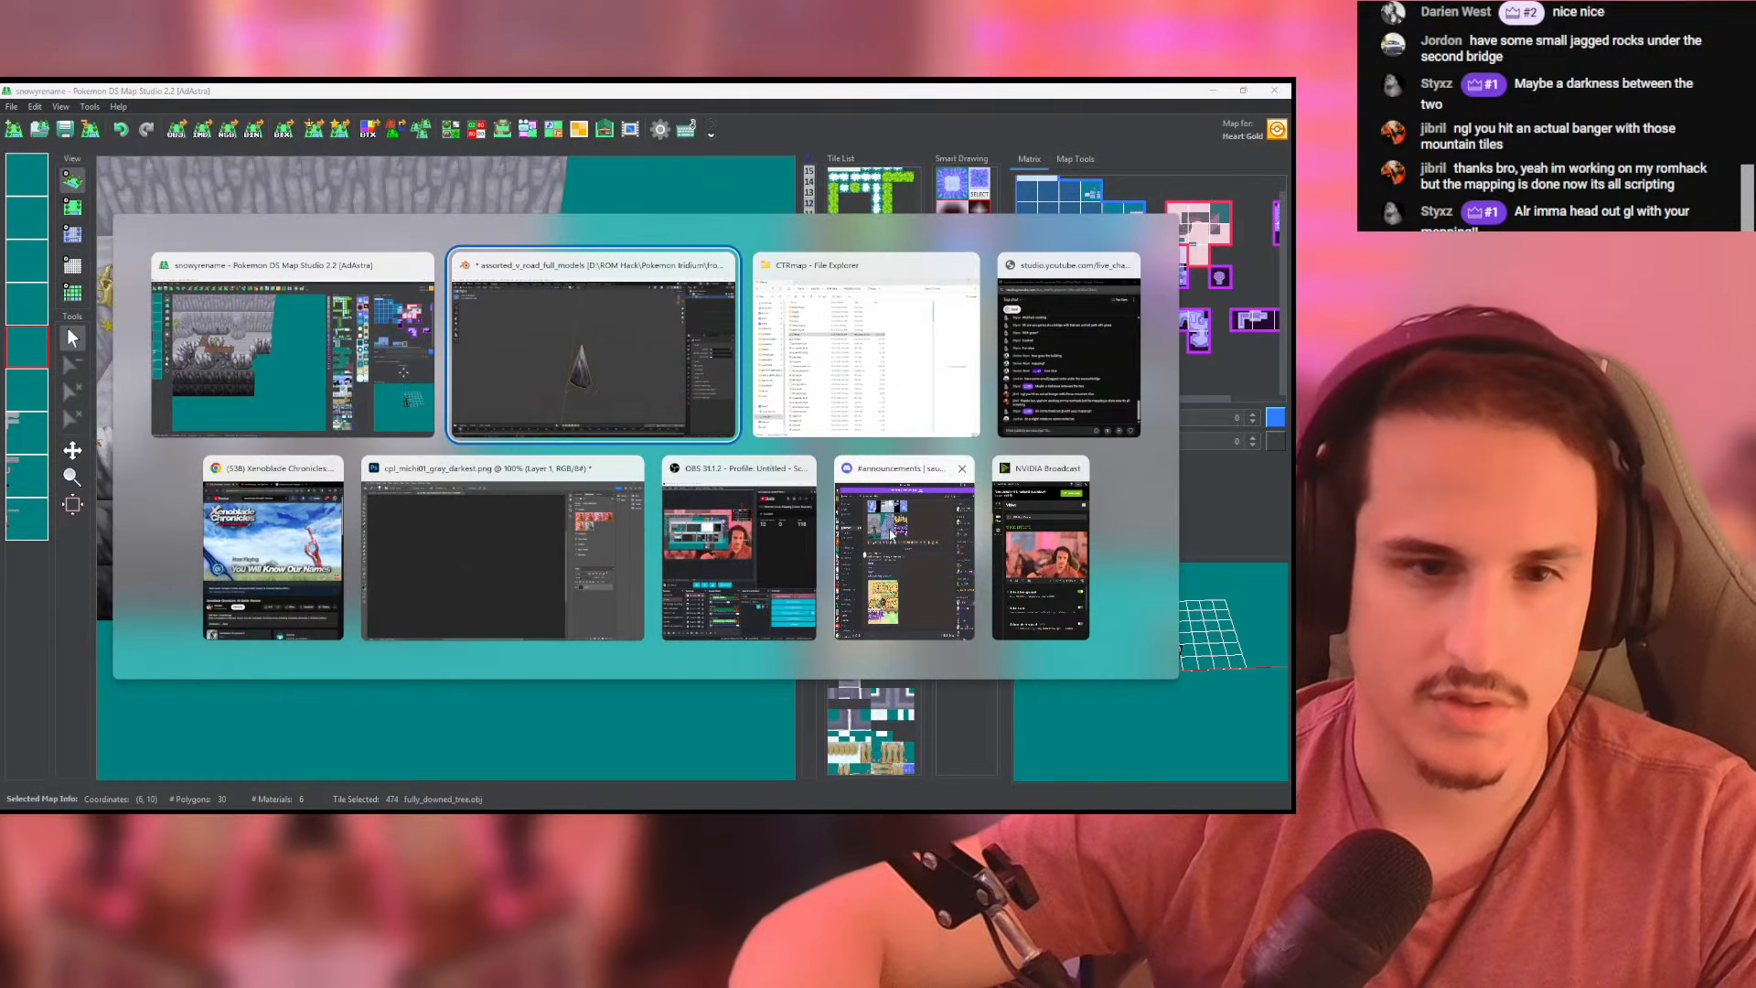
left_click(890, 533)
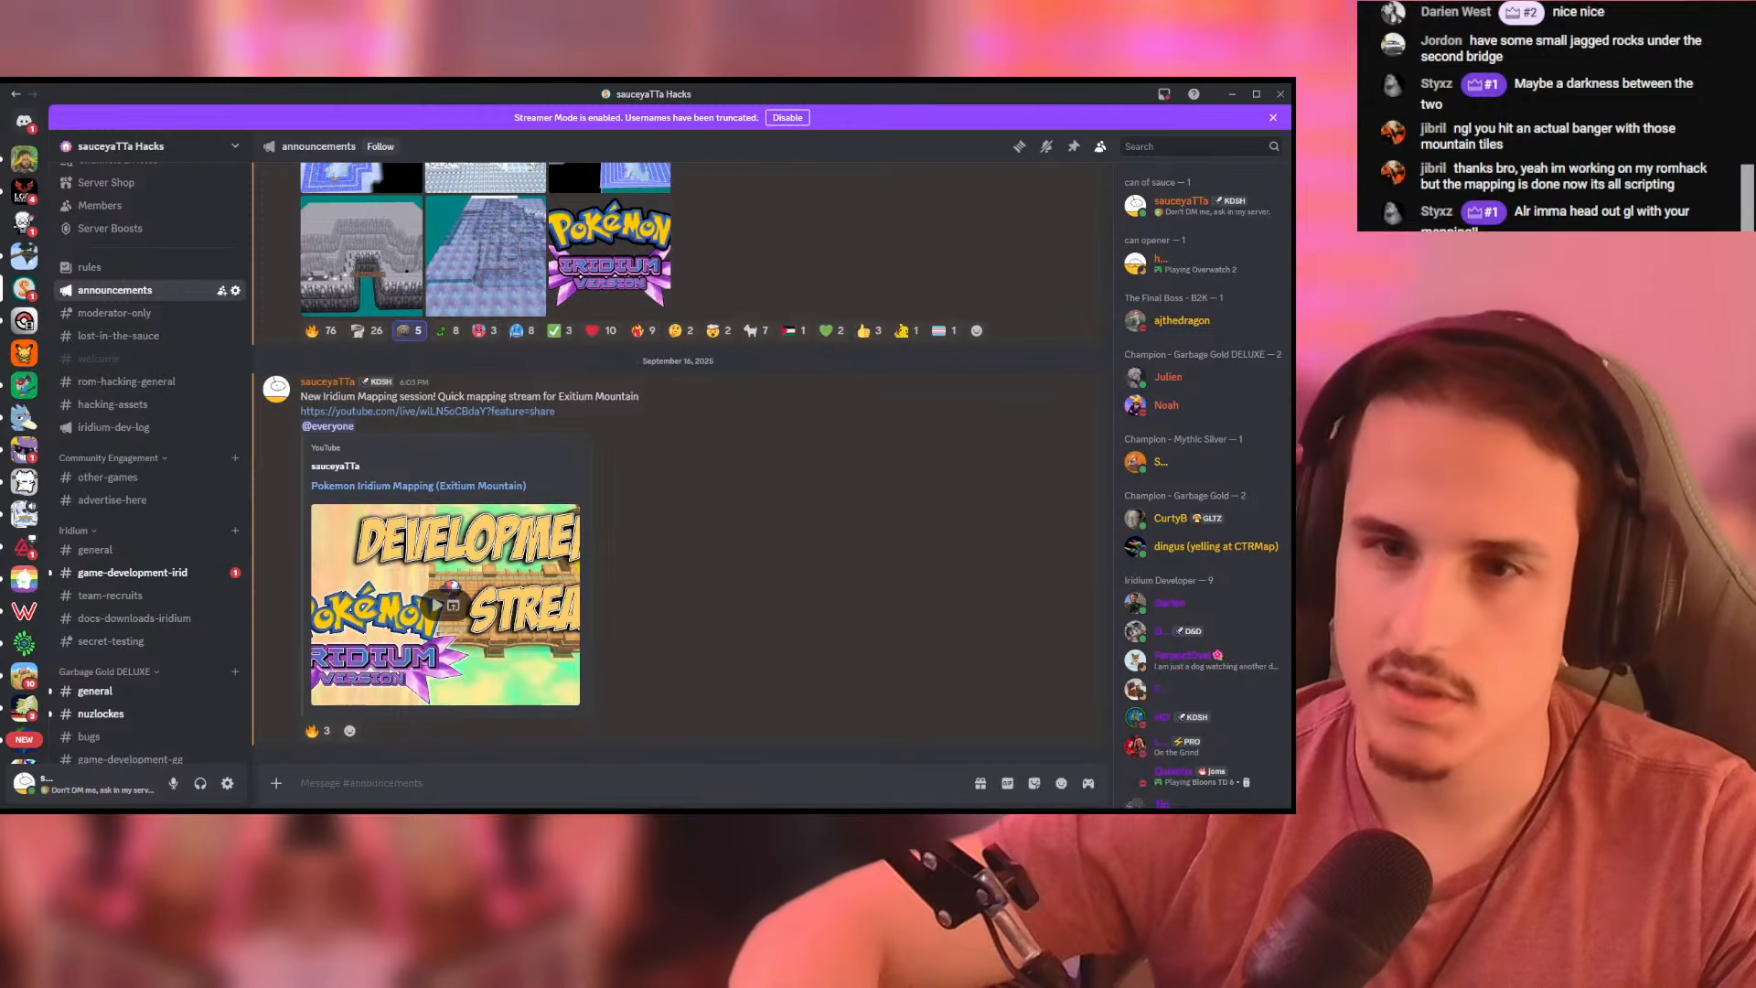
left_click(23, 222)
scroll(172, 574, "down", 5)
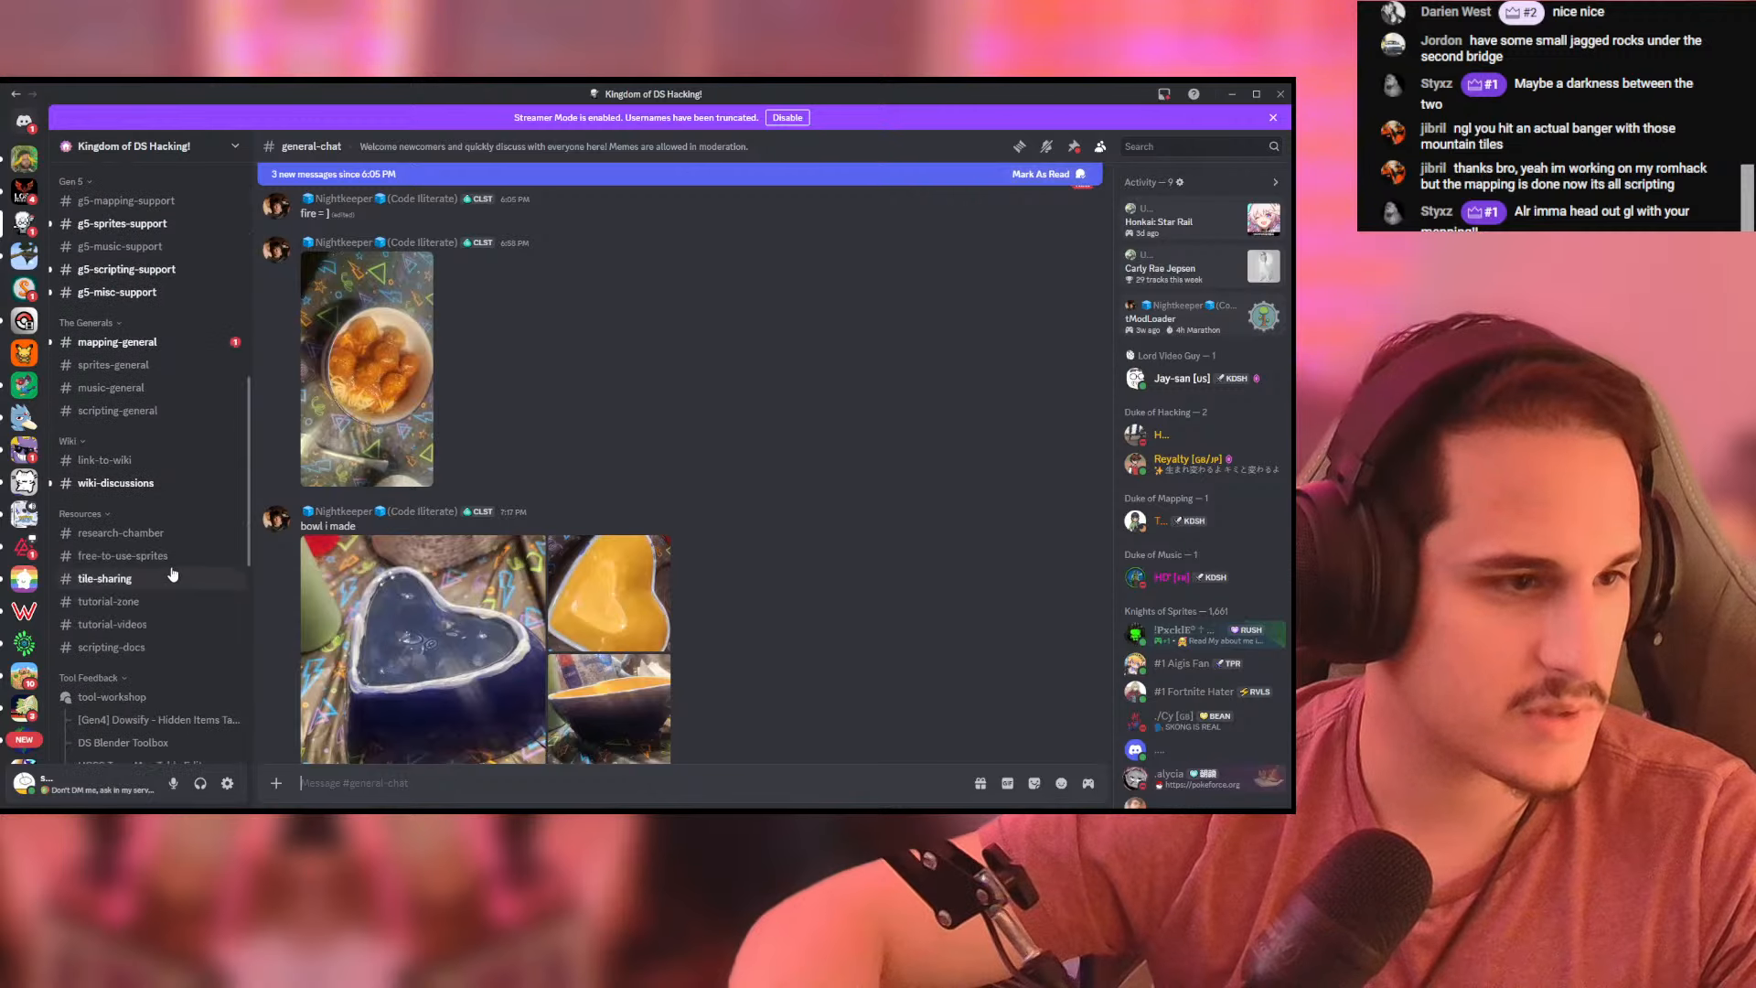
scroll(172, 573, "down", 5)
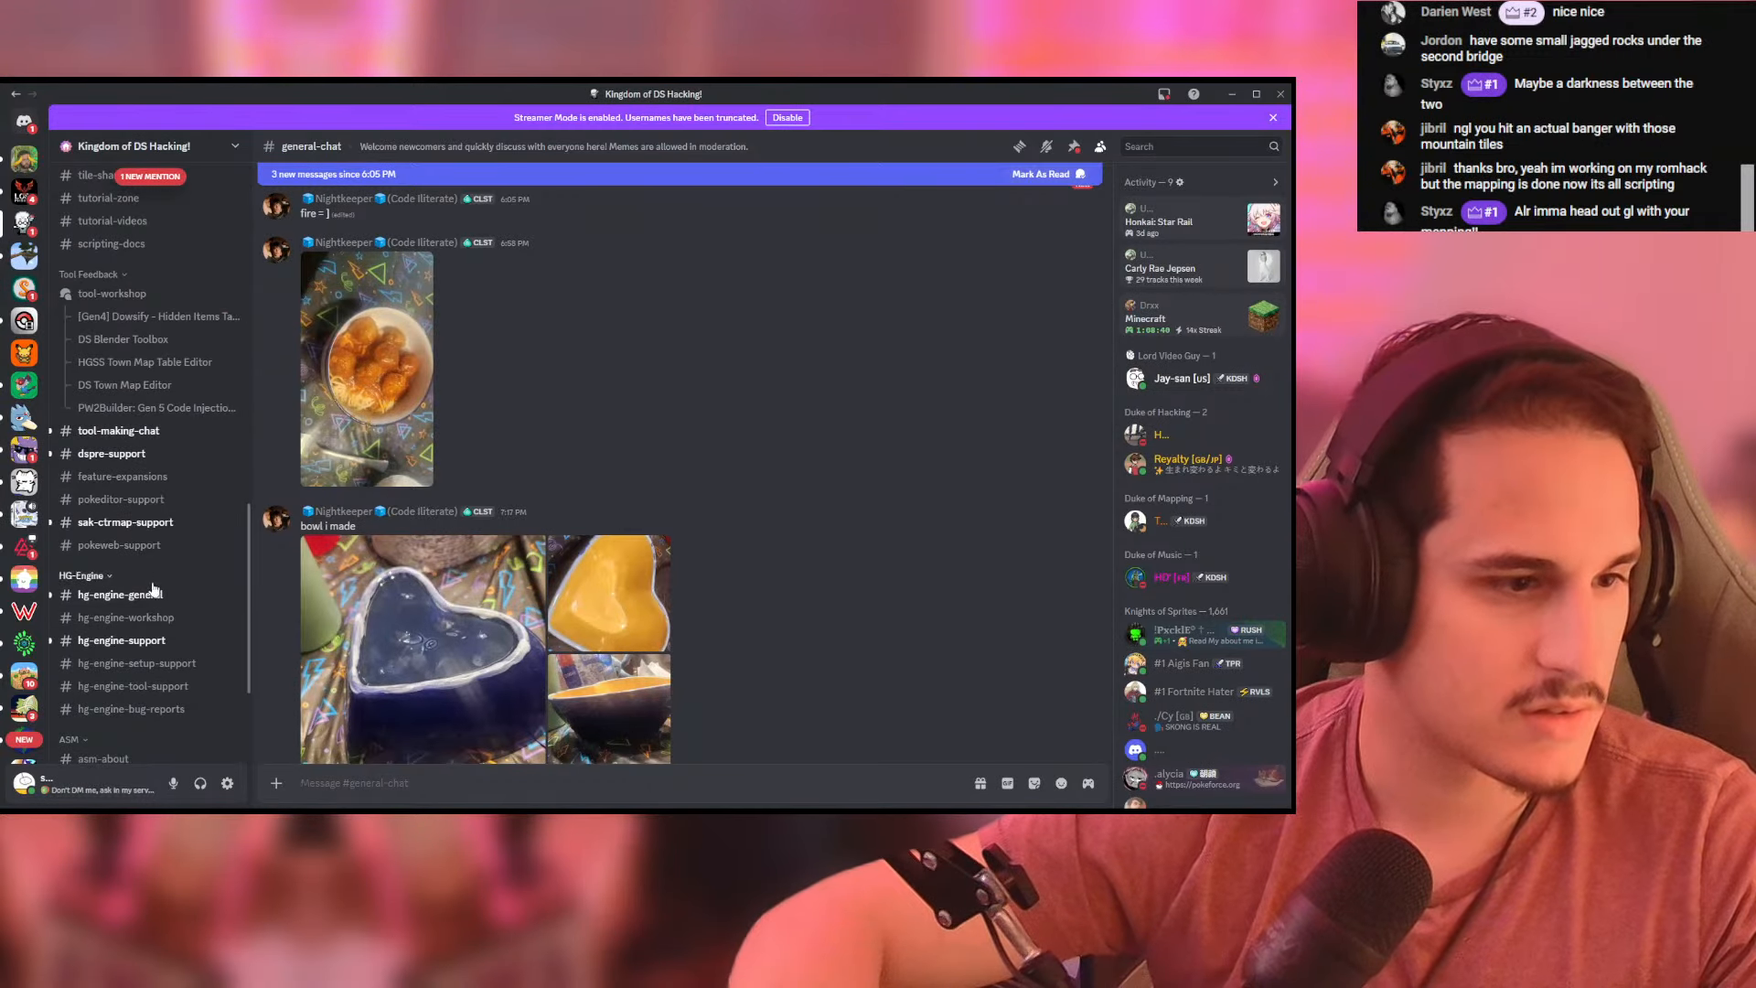
scroll(153, 588, "up", 5)
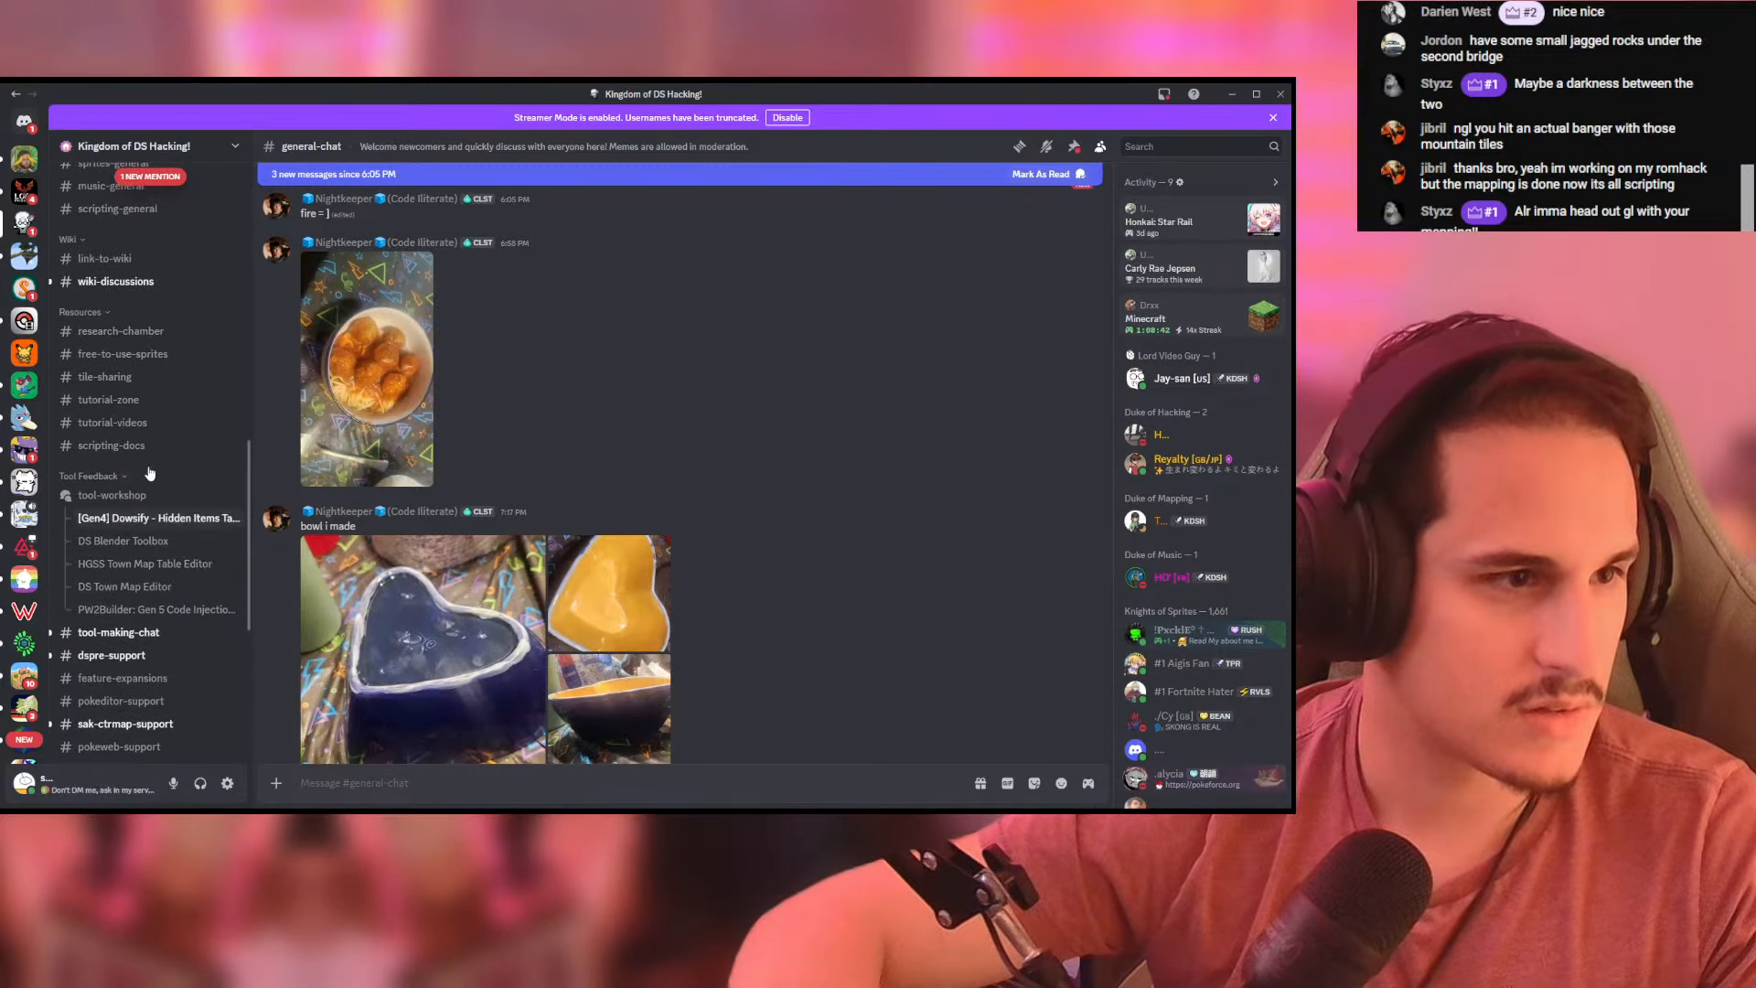
left_click(129, 377)
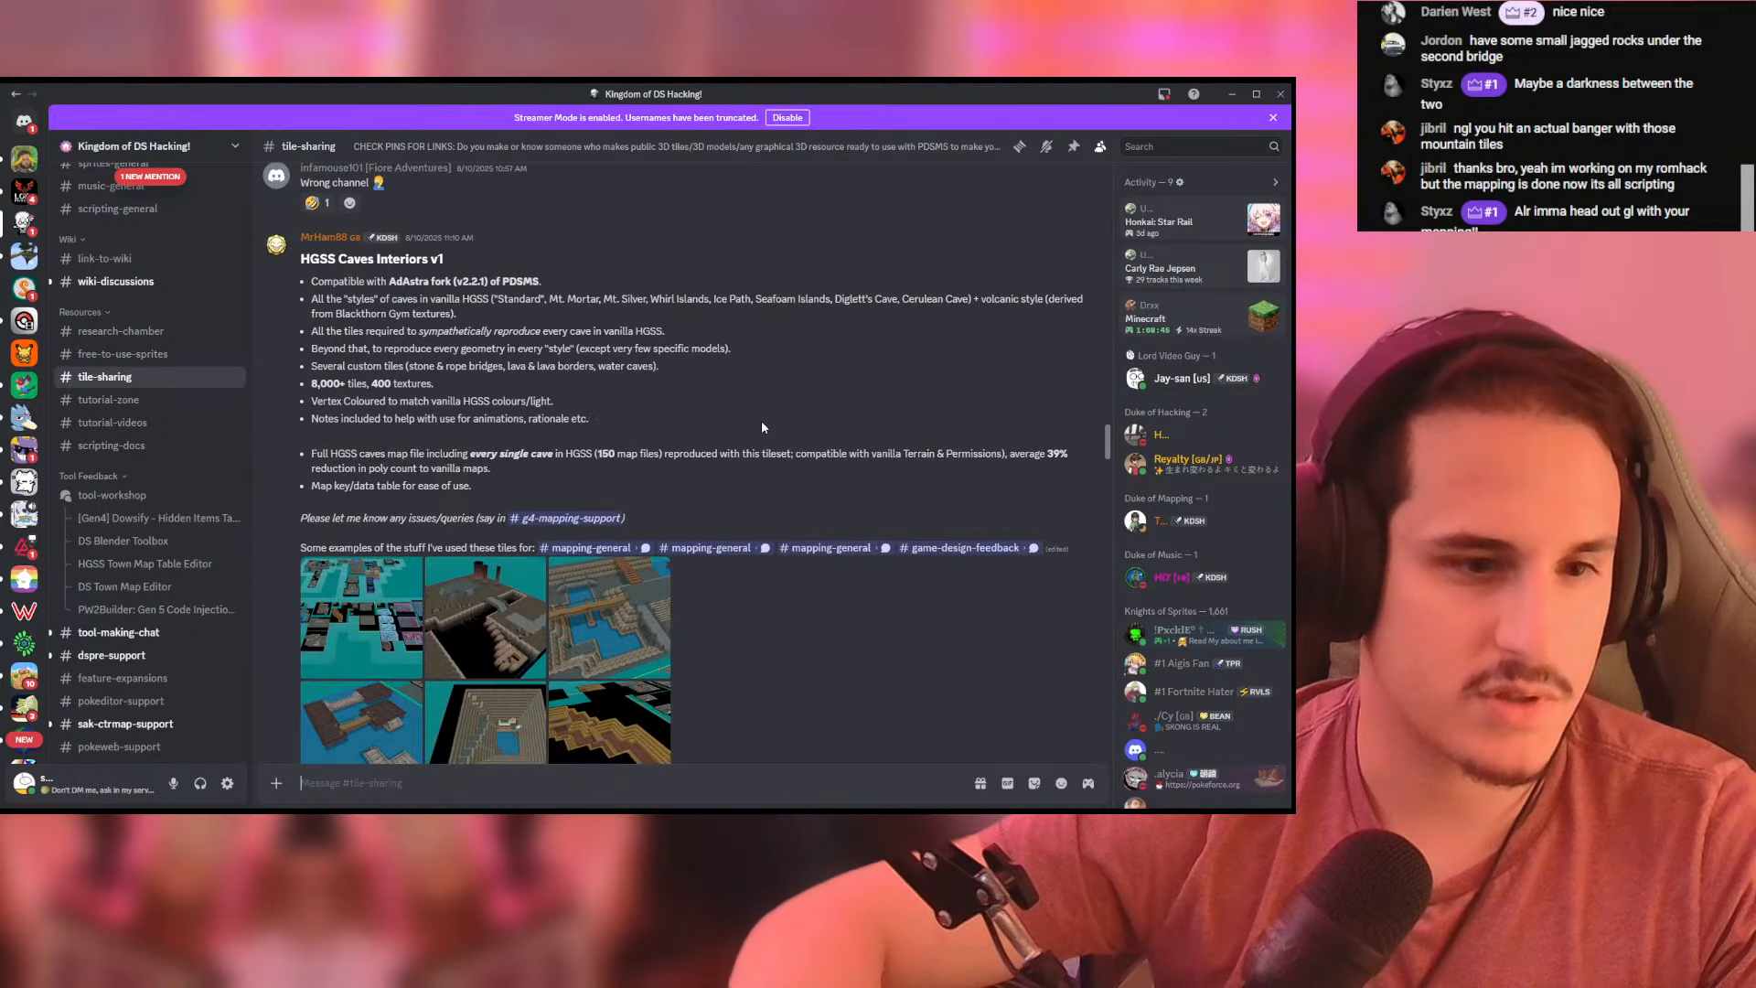
- View the bridge and water example image of the HGSS Caves Interiors v1 tileset, and look through the post down to its download
left_click(631, 604)
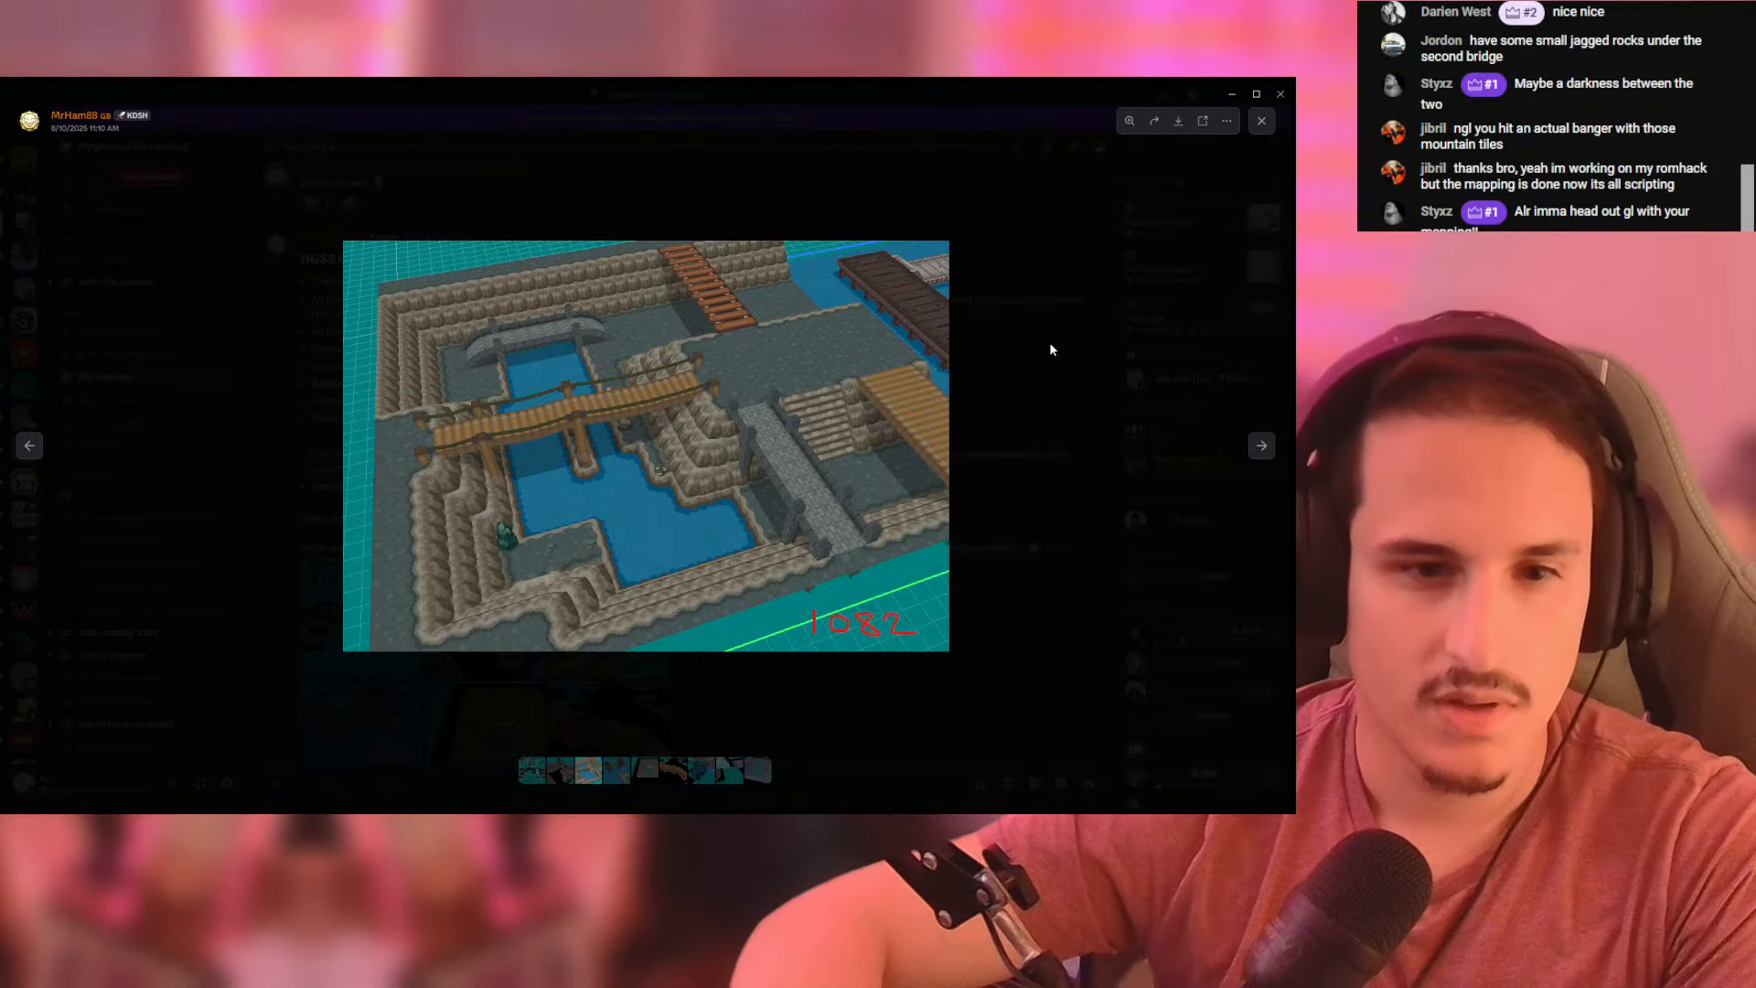
left_click(1077, 426)
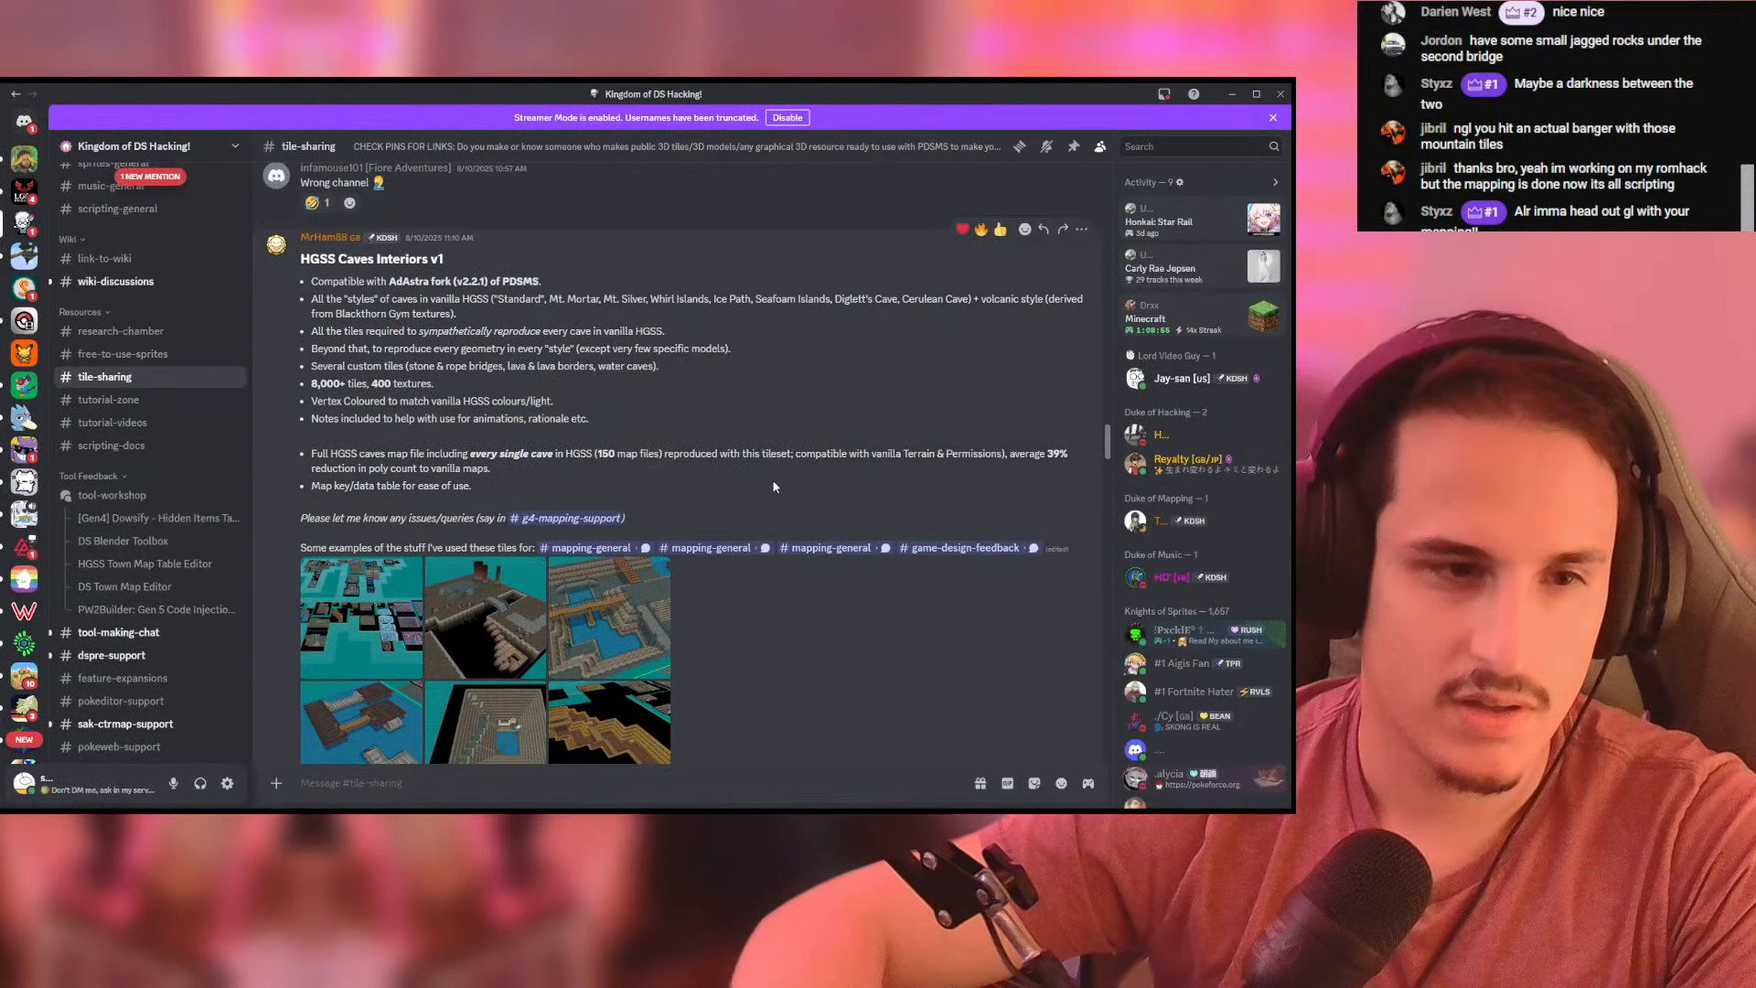
scroll(772, 561, "down", 3)
scroll(763, 560, "down", 1)
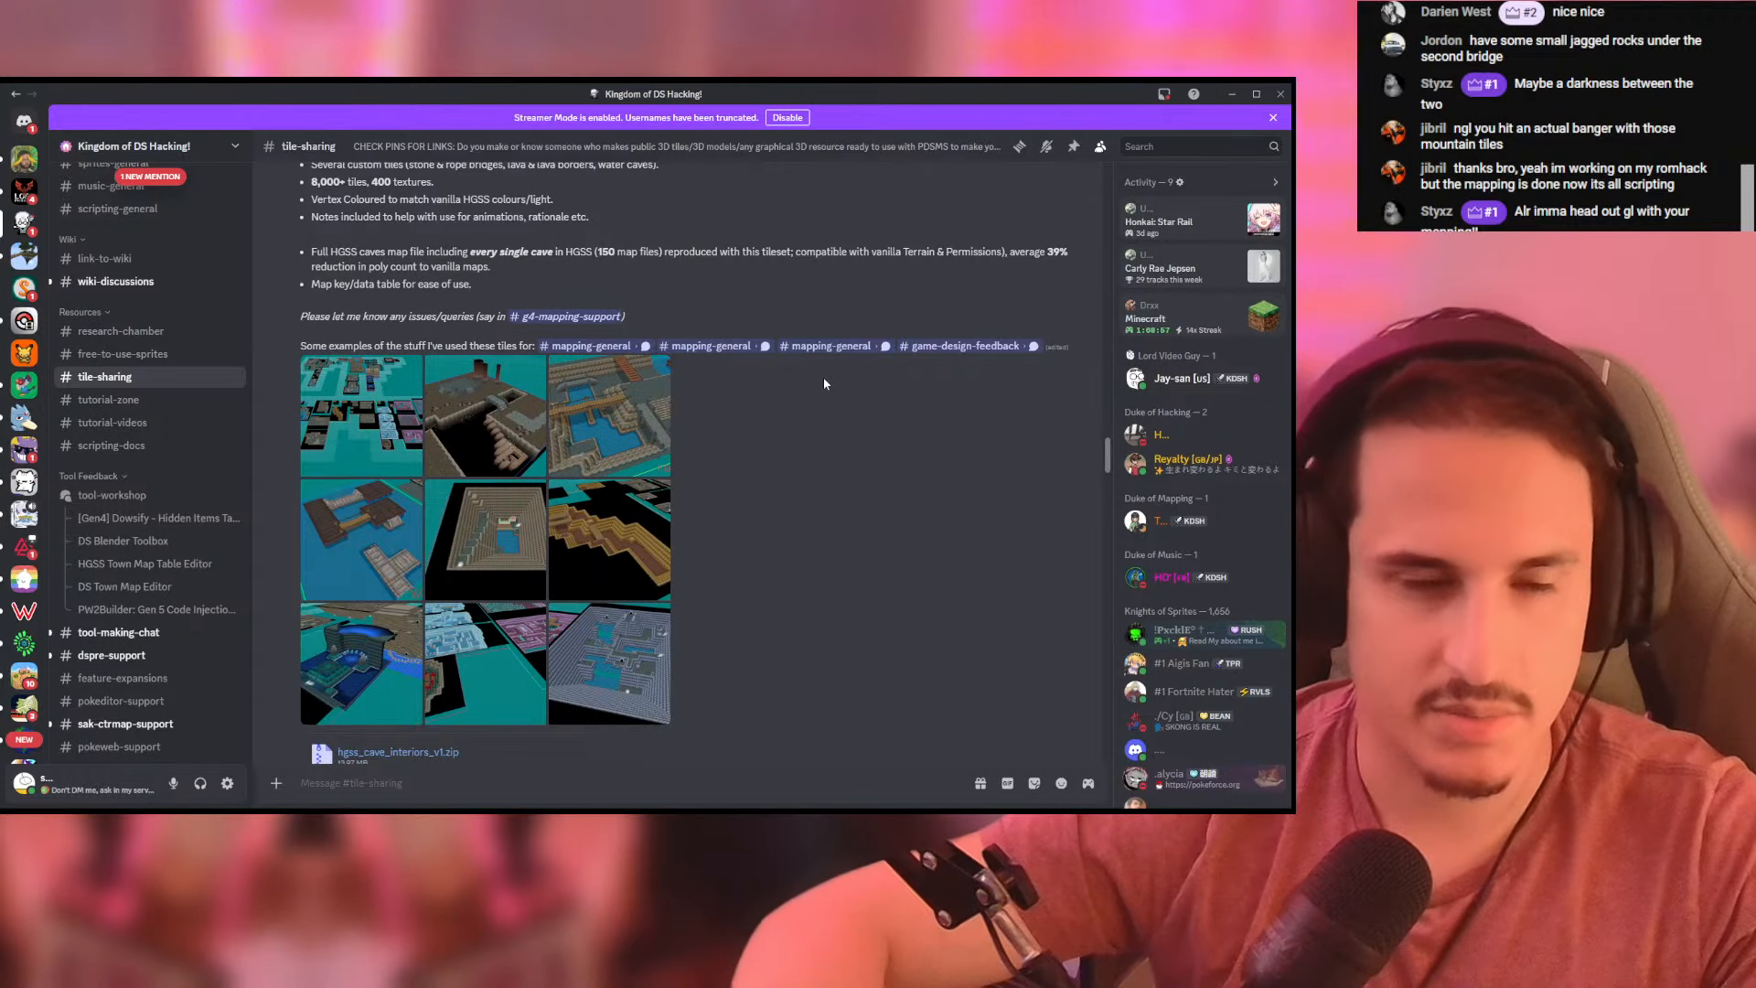
- Switch to the CTRmap folder in File Explorer
key("alt+Tab")
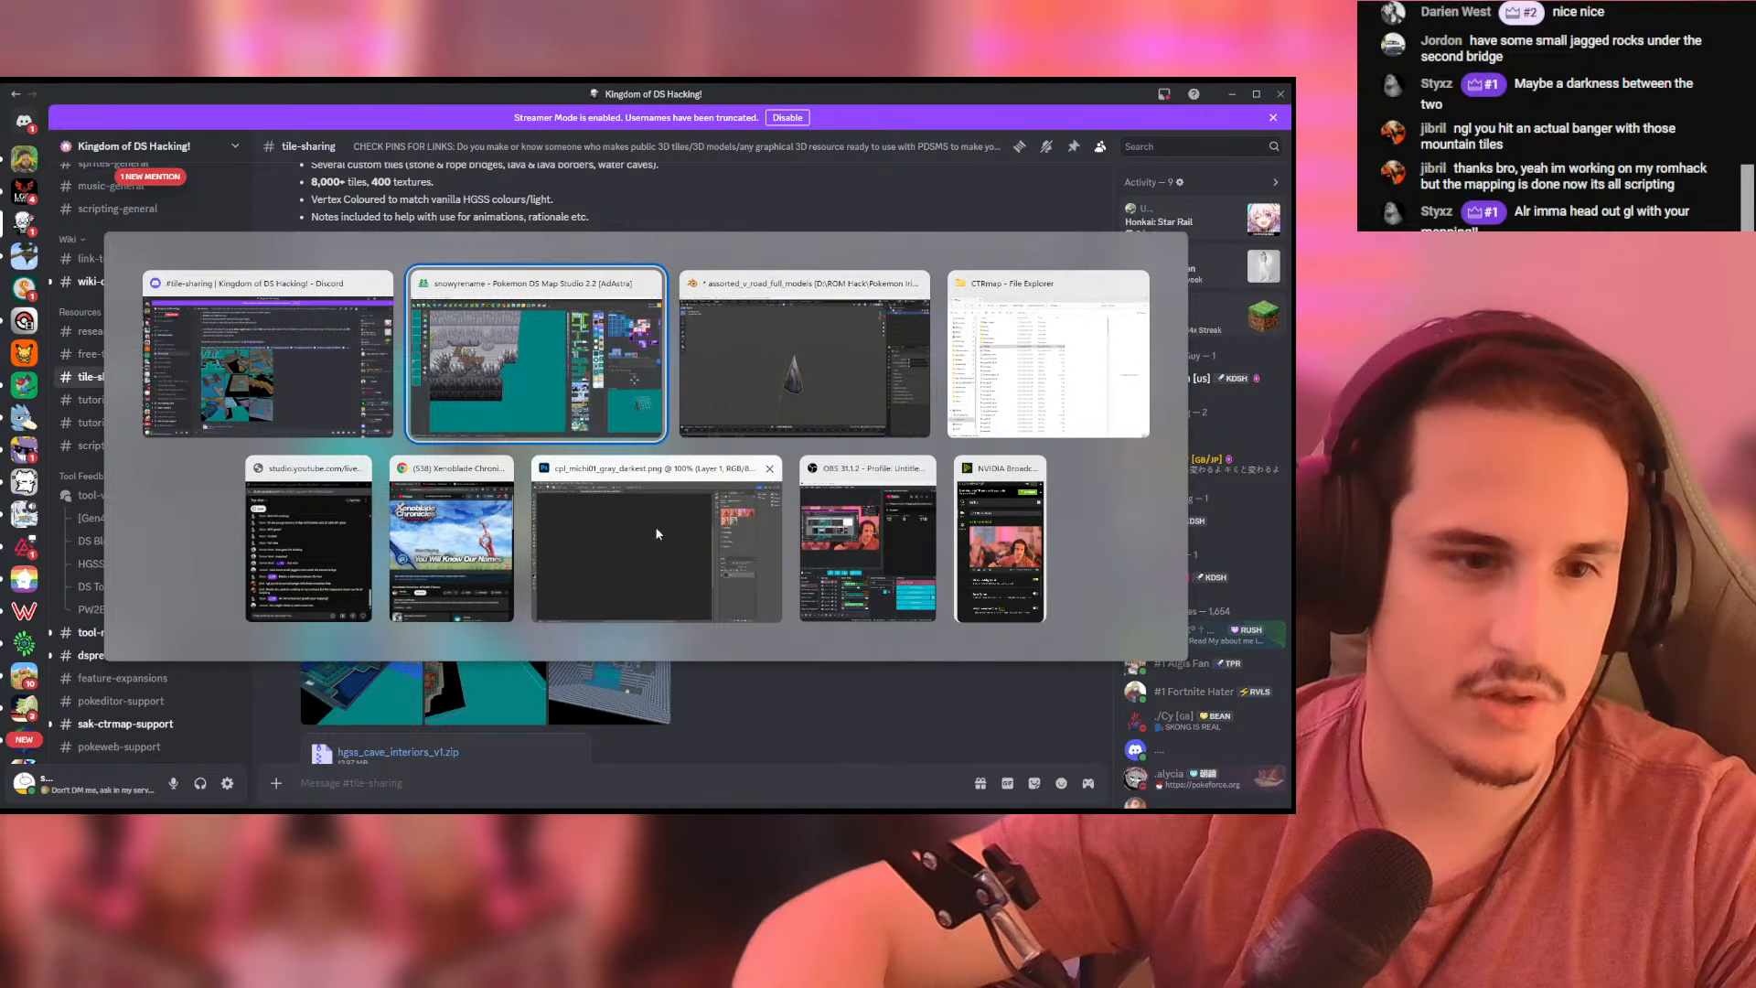
left_click(1048, 375)
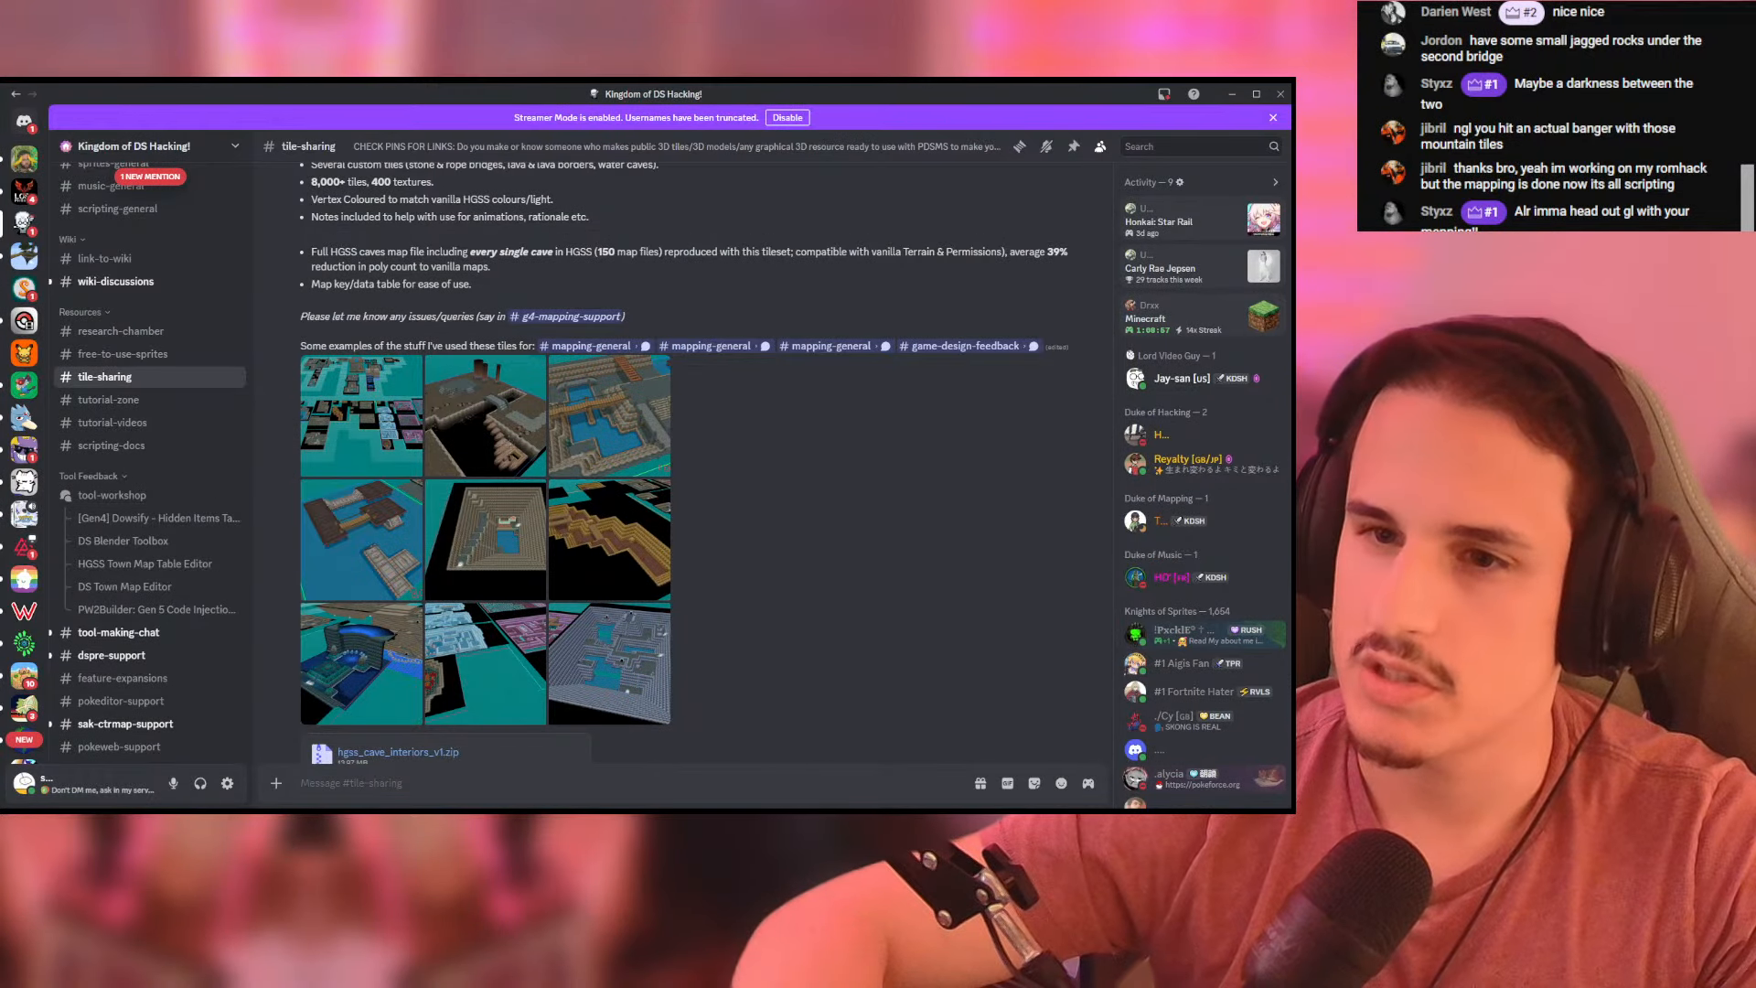
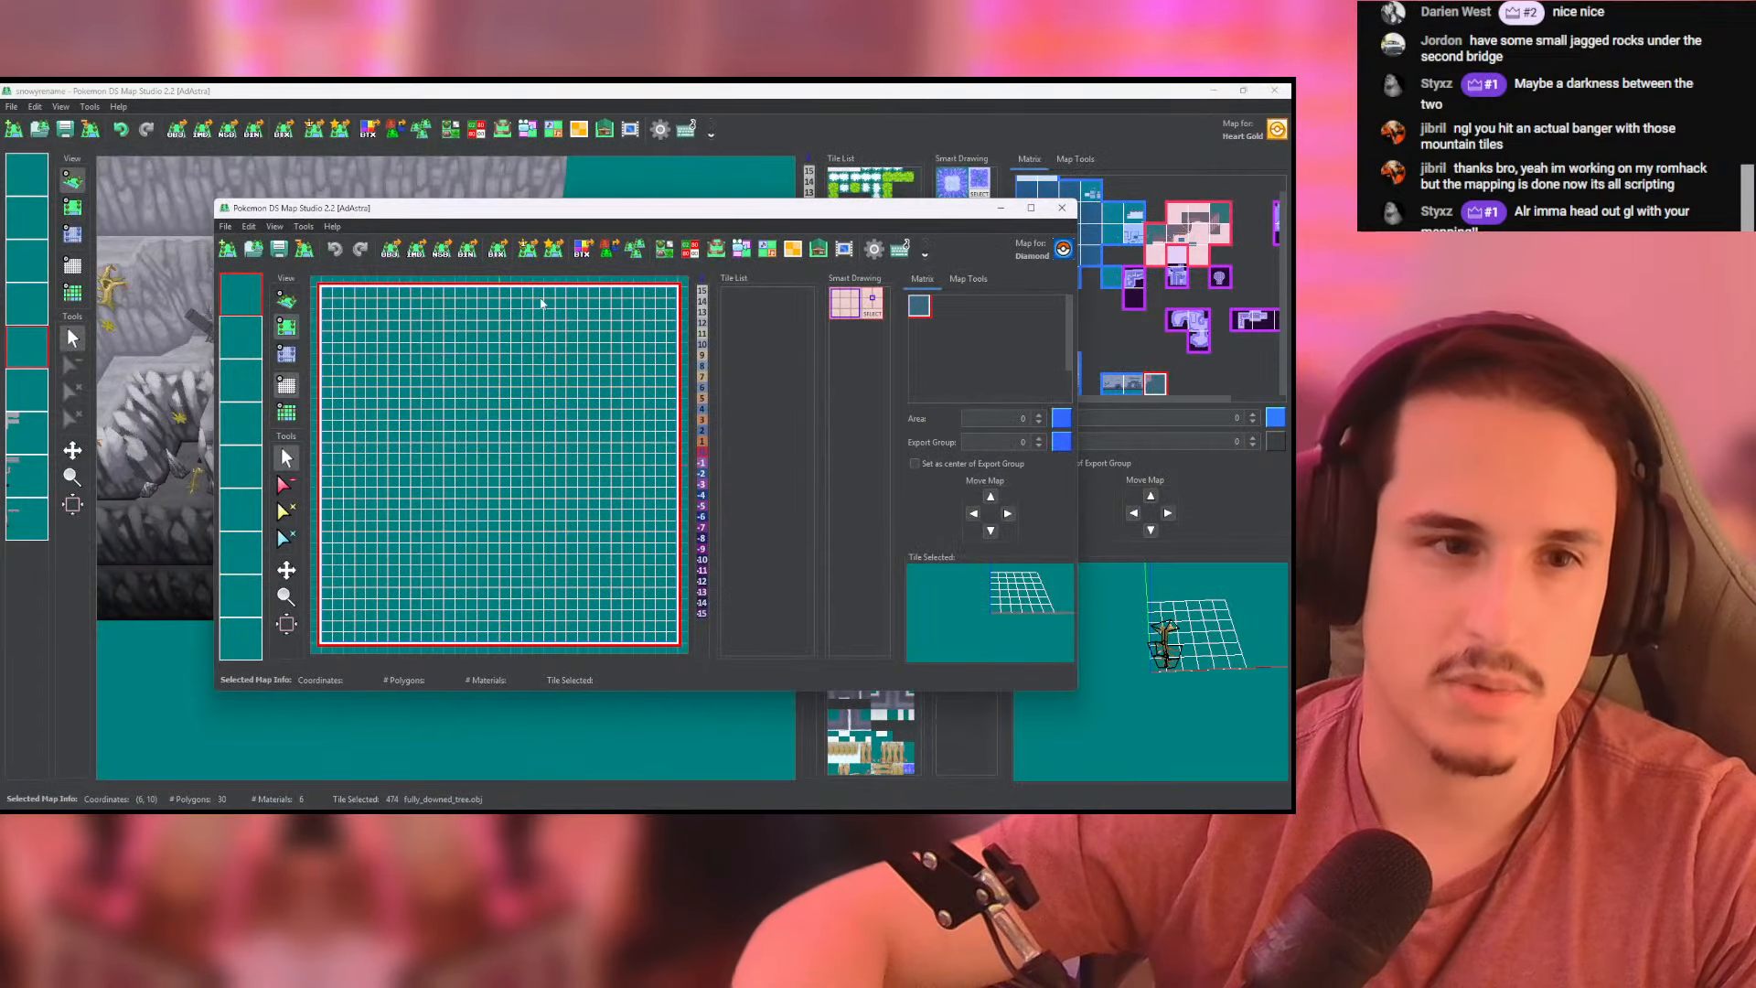
- Open the recent map hgss_cave_interiors_all_caves_maps.pdsmap in the second map editor window and maximize that window
left_click(225, 226)
mouse_move(275, 279)
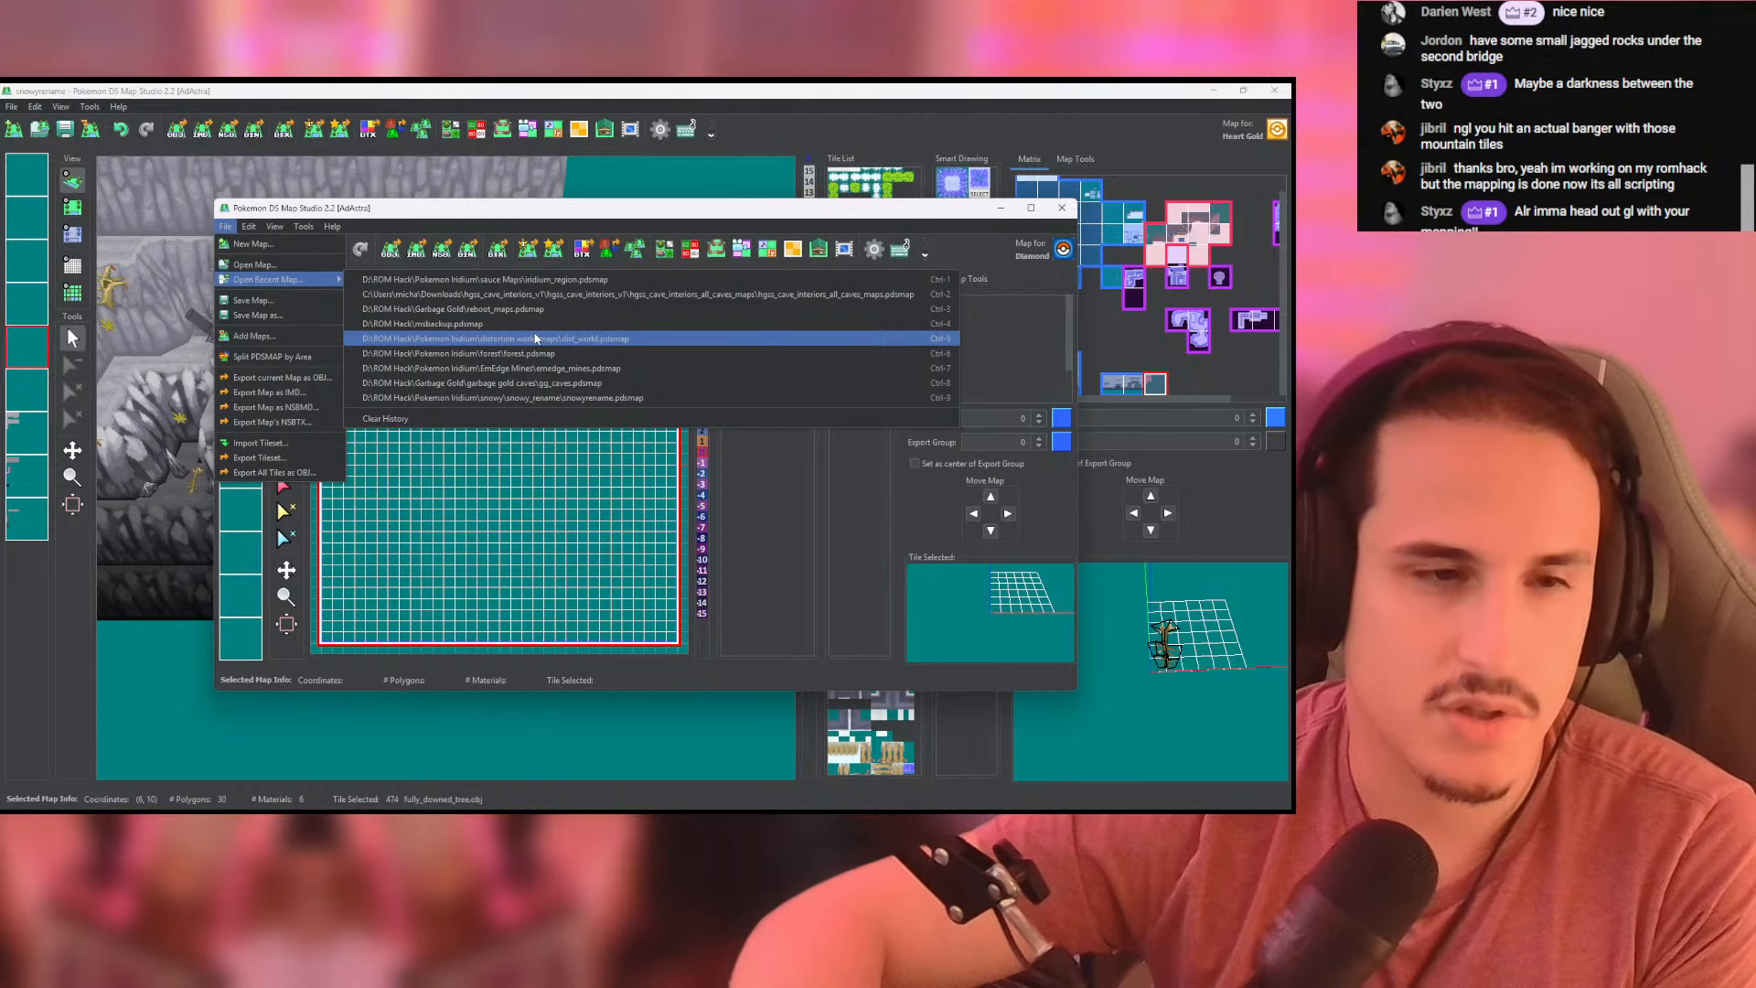
left_click(535, 293)
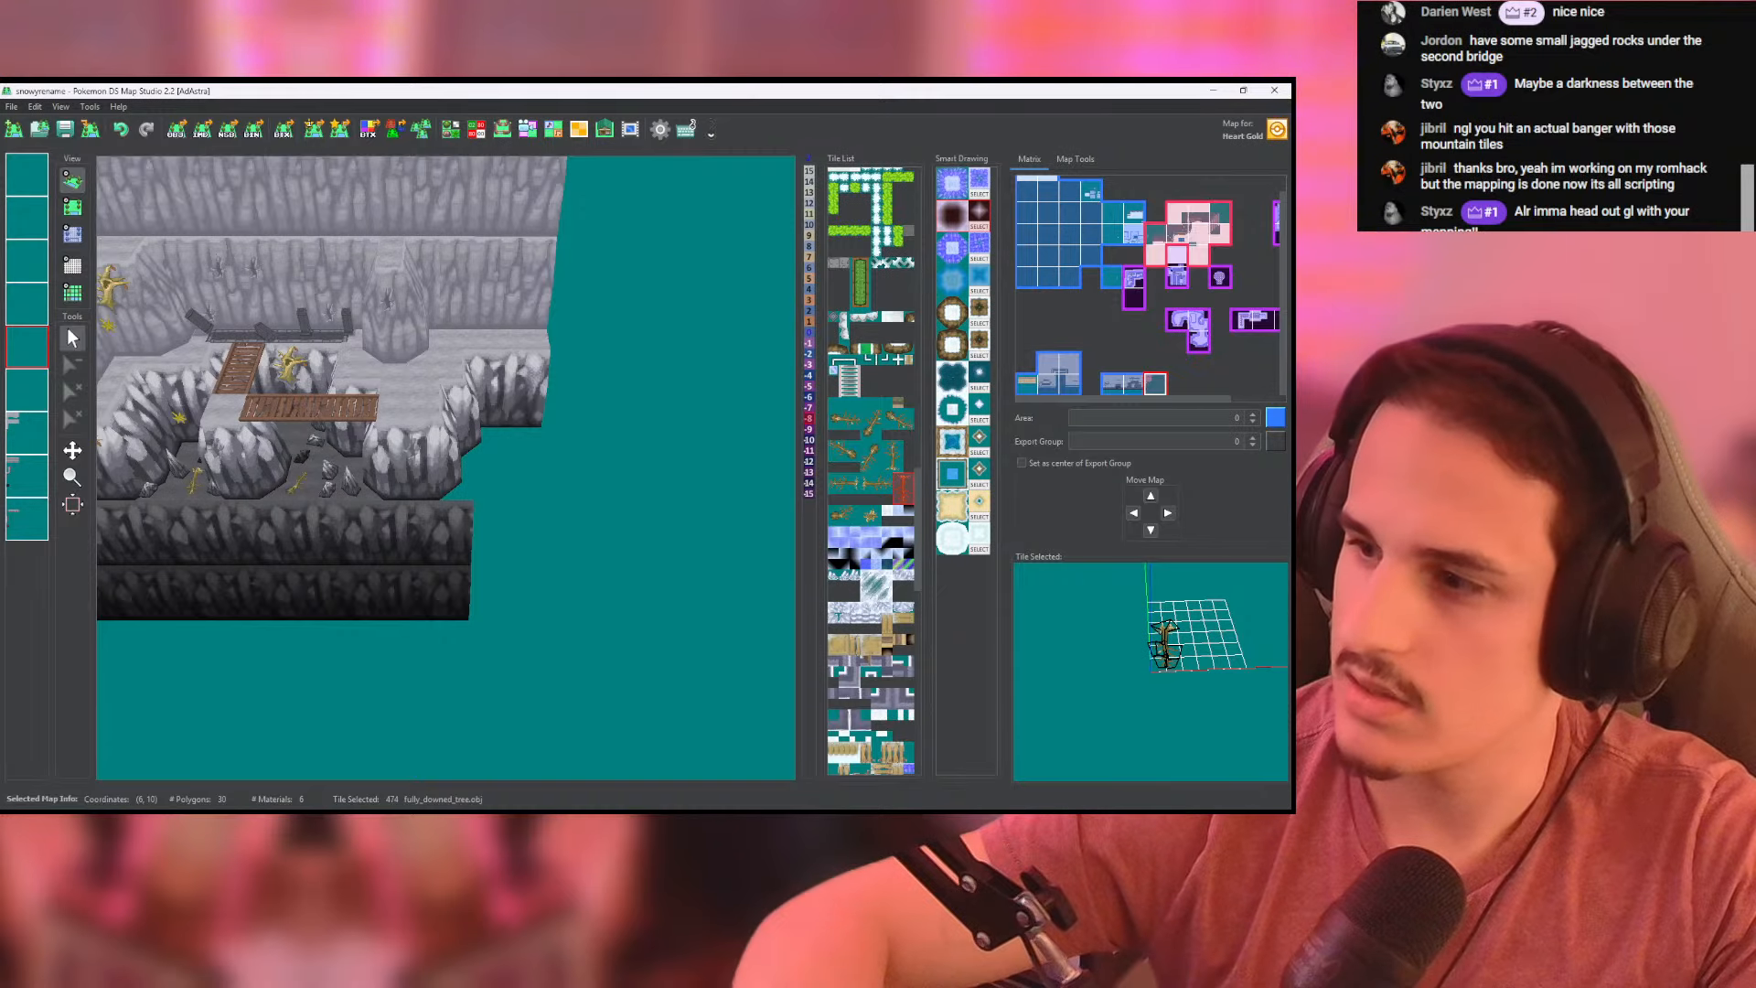
key("alt+Tab")
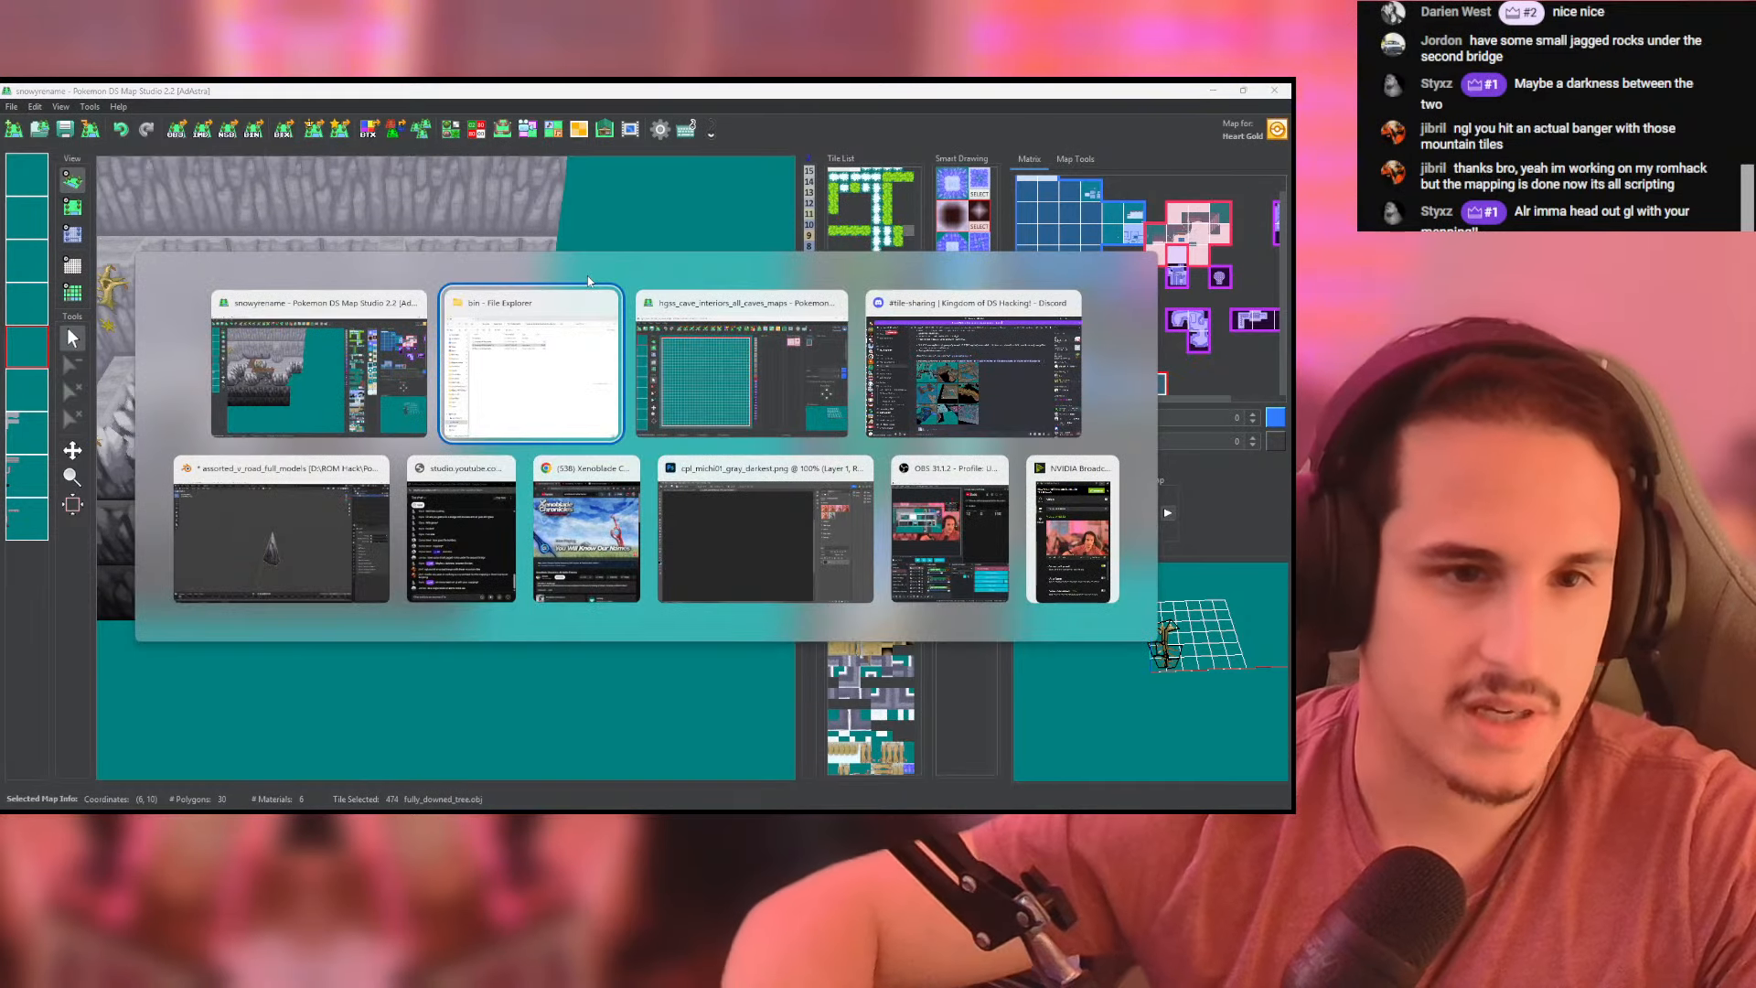
left_click(741, 366)
left_click(1029, 208)
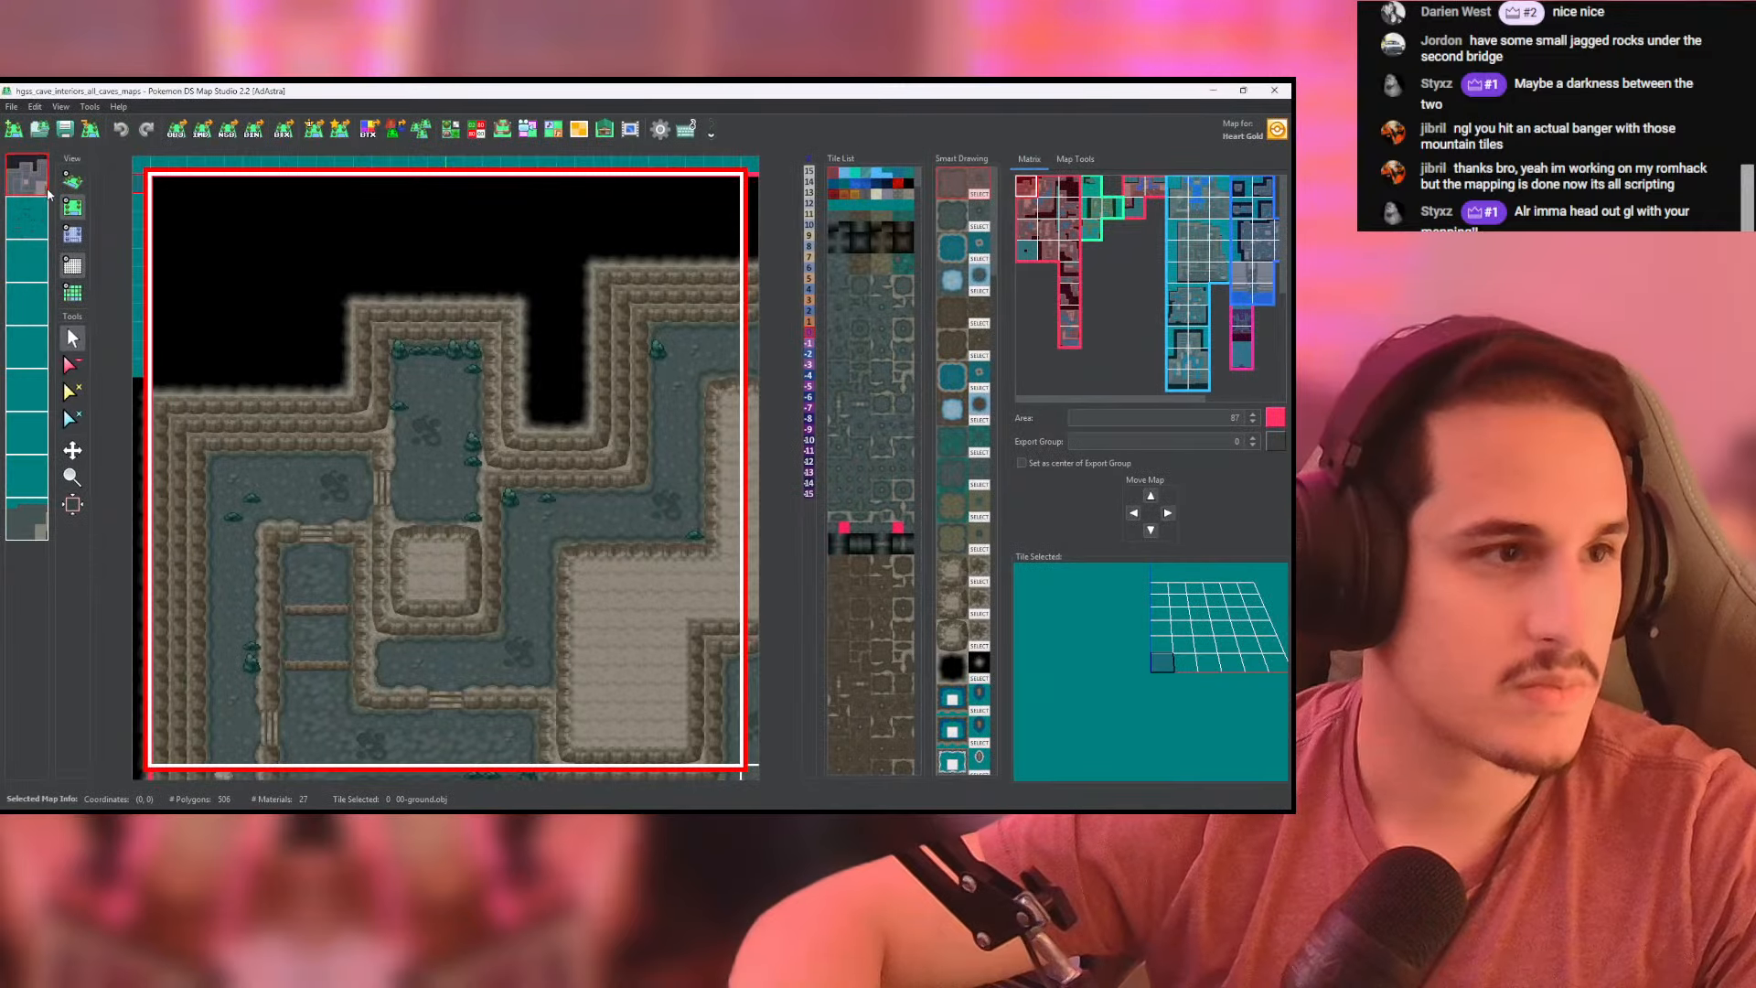
- Show all cave maps in 3D with the grid hidden, and examine the cave interiors with ponds and lakes
left_click(72, 181)
left_click_drag(507, 486, 286, 273)
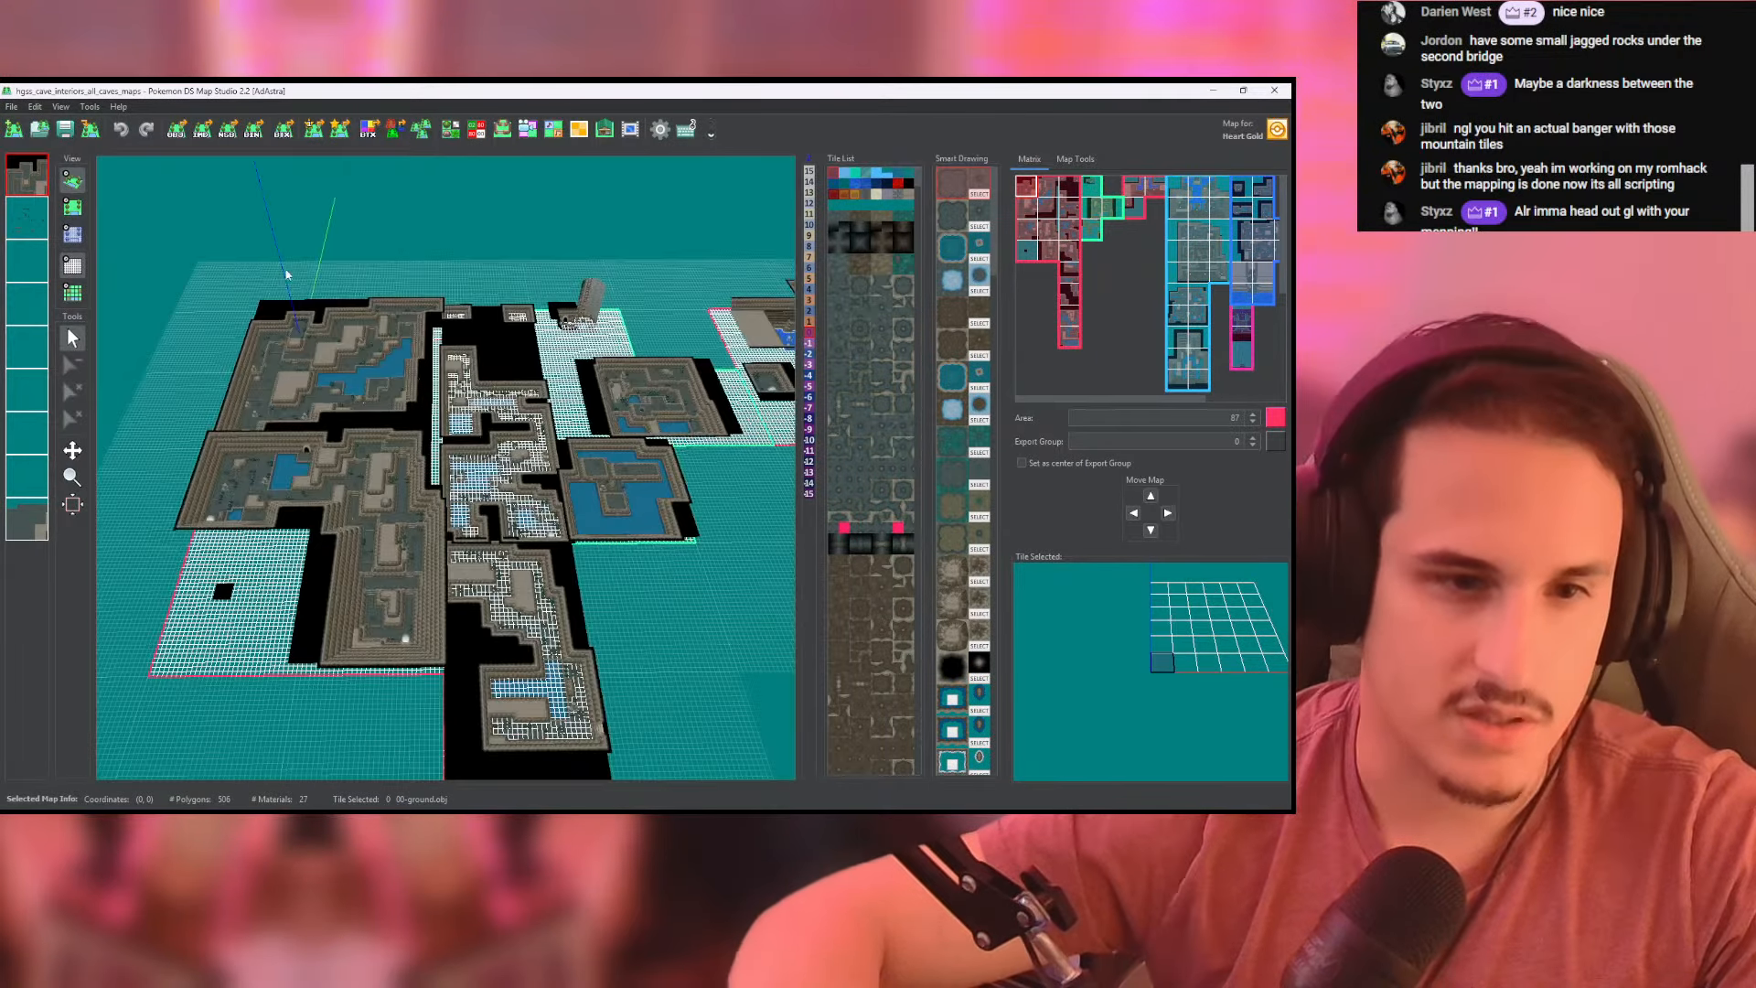
left_click(75, 269)
middle_click_drag(713, 352, 239, 490)
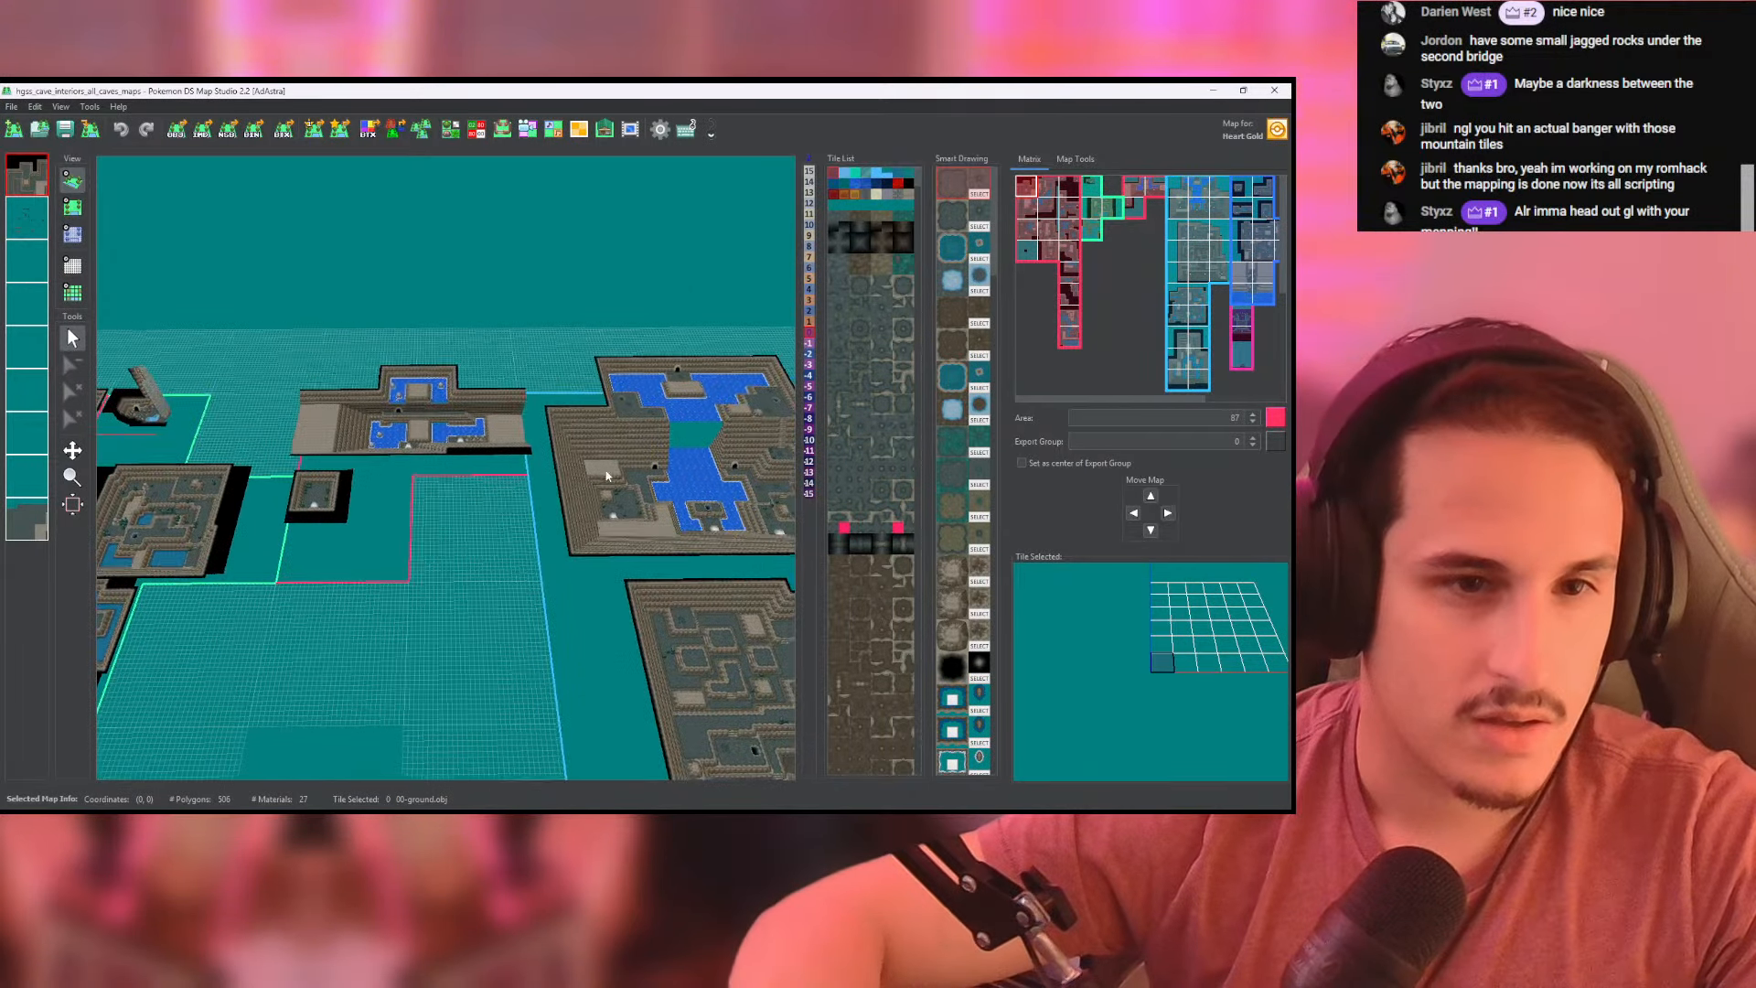
scroll(605, 477, "down", 5)
middle_click_drag(606, 476, 306, 580)
scroll(549, 531, "up", 5)
middle_click_drag(549, 531, 706, 214)
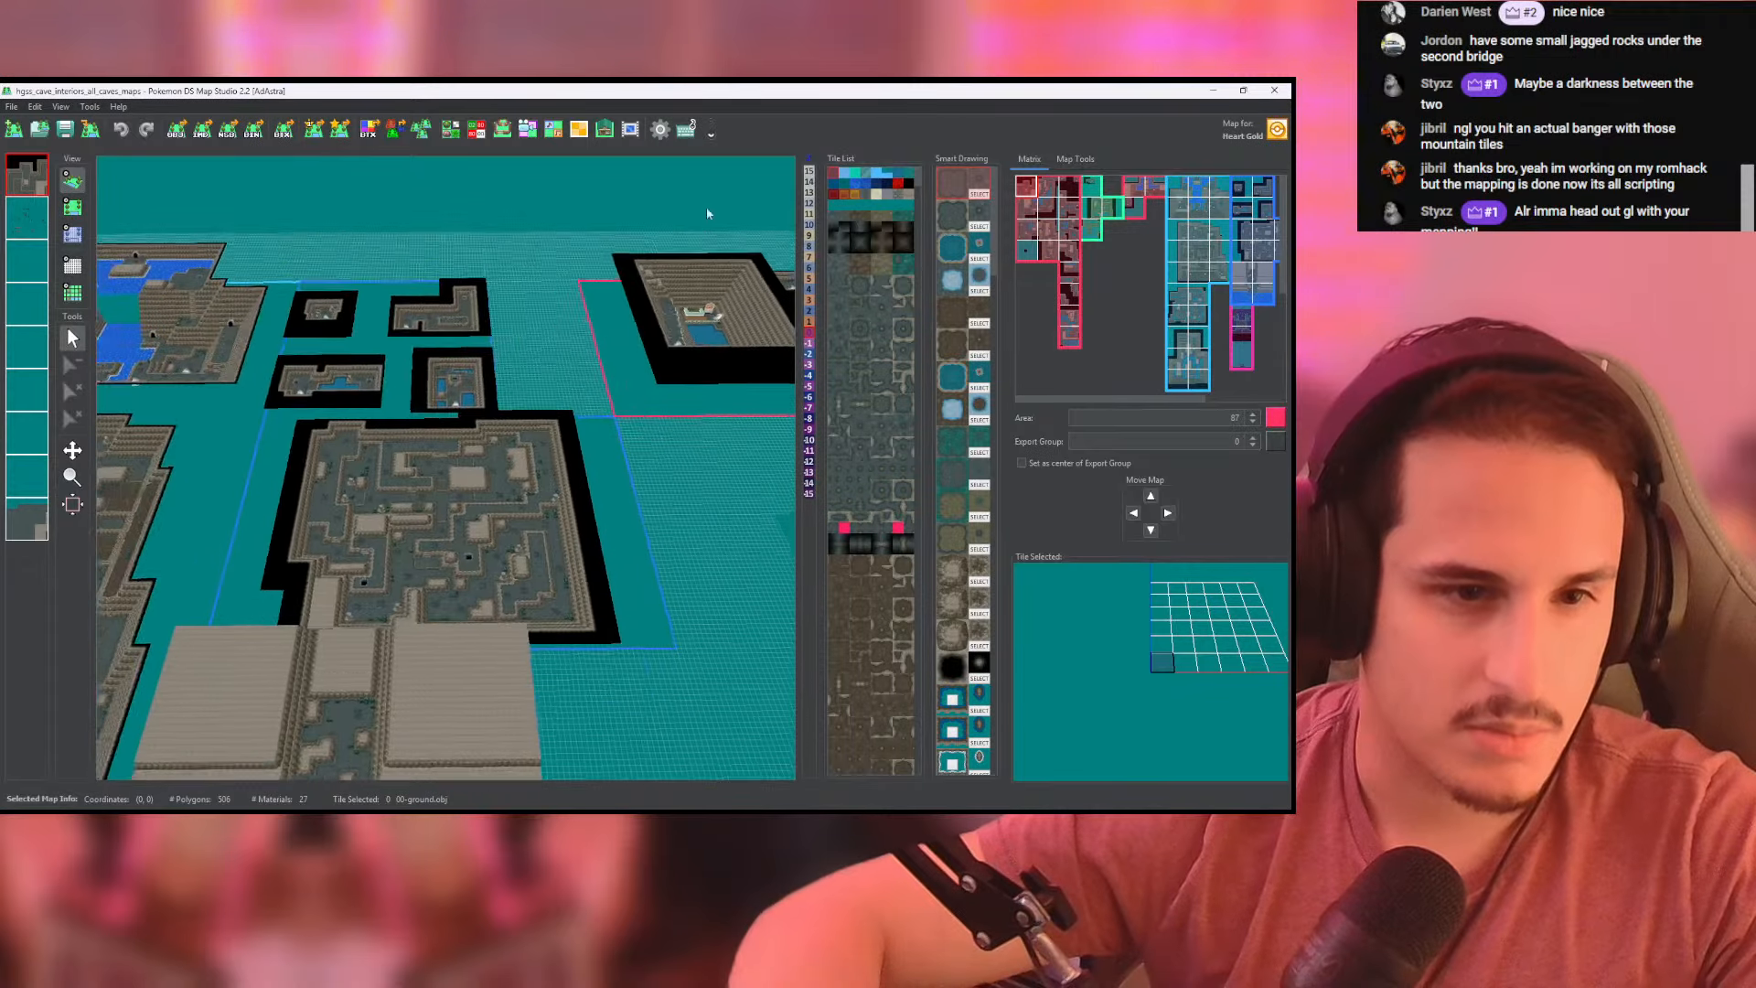
- Examine the maze-like, ochre and ice caves in 3D, ending with an overview of the whole set
scroll(441, 615, "down", 3)
mouse_move(441, 615)
middle_mouse_down()
mouse_move(621, 366)
mouse_move(704, 211)
middle_mouse_up()
mouse_move(369, 661)
middle_mouse_down()
mouse_move(506, 452)
mouse_move(1051, 410)
middle_mouse_up()
scroll(750, 612, "down", 3)
middle_click_drag(749, 612, 485, 445)
scroll(590, 404, "up", 5)
middle_click_drag(589, 404, 436, 517)
middle_click_drag(540, 501, 366, 514)
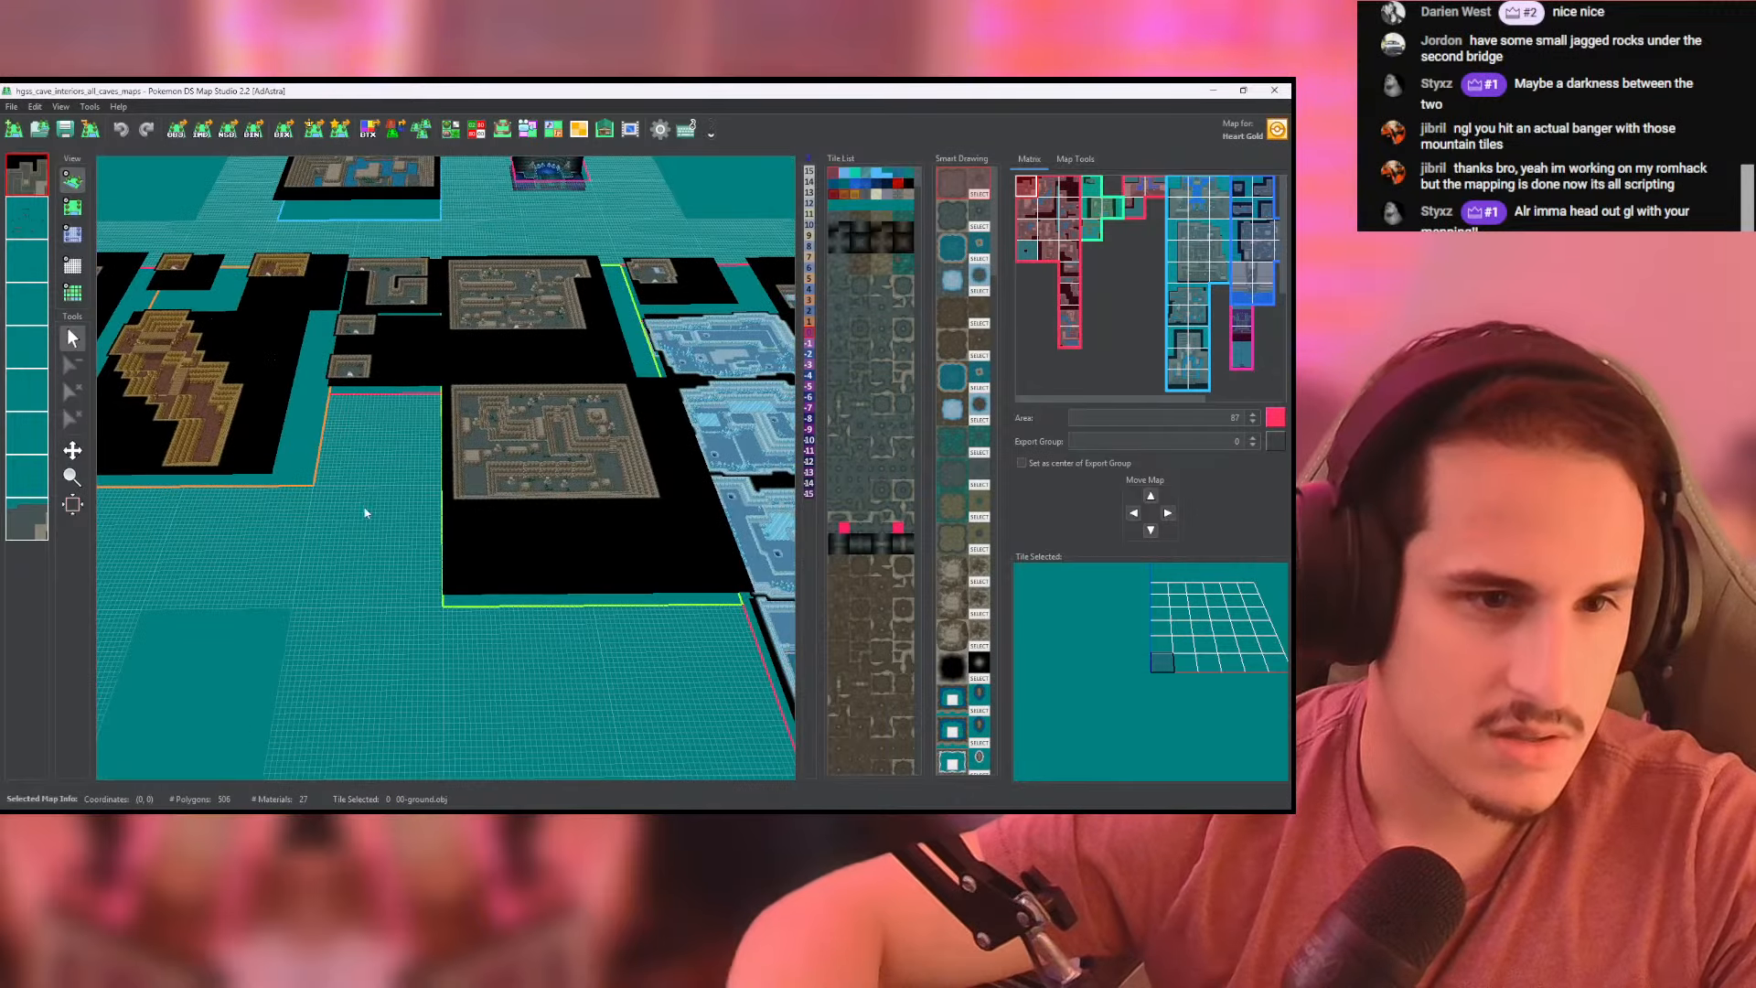
middle_click_drag(777, 484, 474, 305)
middle_click_drag(777, 297, 622, 225)
scroll(512, 411, "down", 5)
middle_click_drag(416, 432, 794, 651)
middle_click_drag(399, 502, 385, 546)
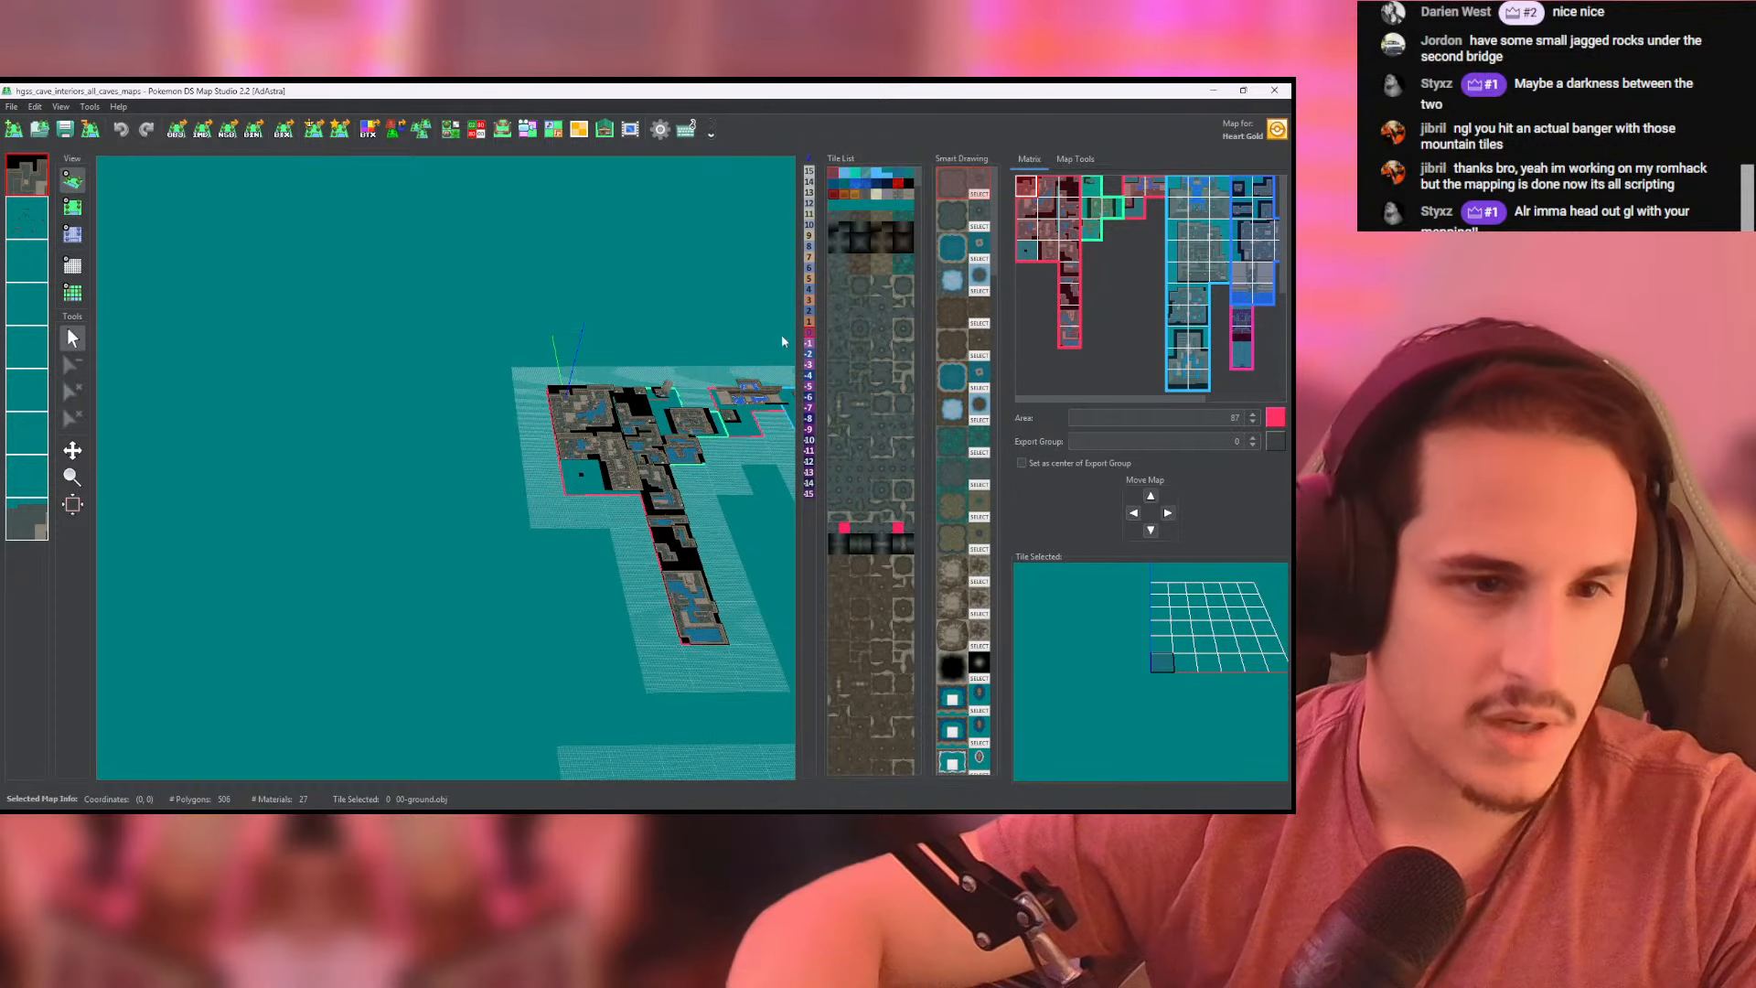
- Preview the stair incline, double cave exit and shaded overhang tiles among the cave wall tiles
left_click_drag(921, 179, 925, 225)
left_click(883, 471)
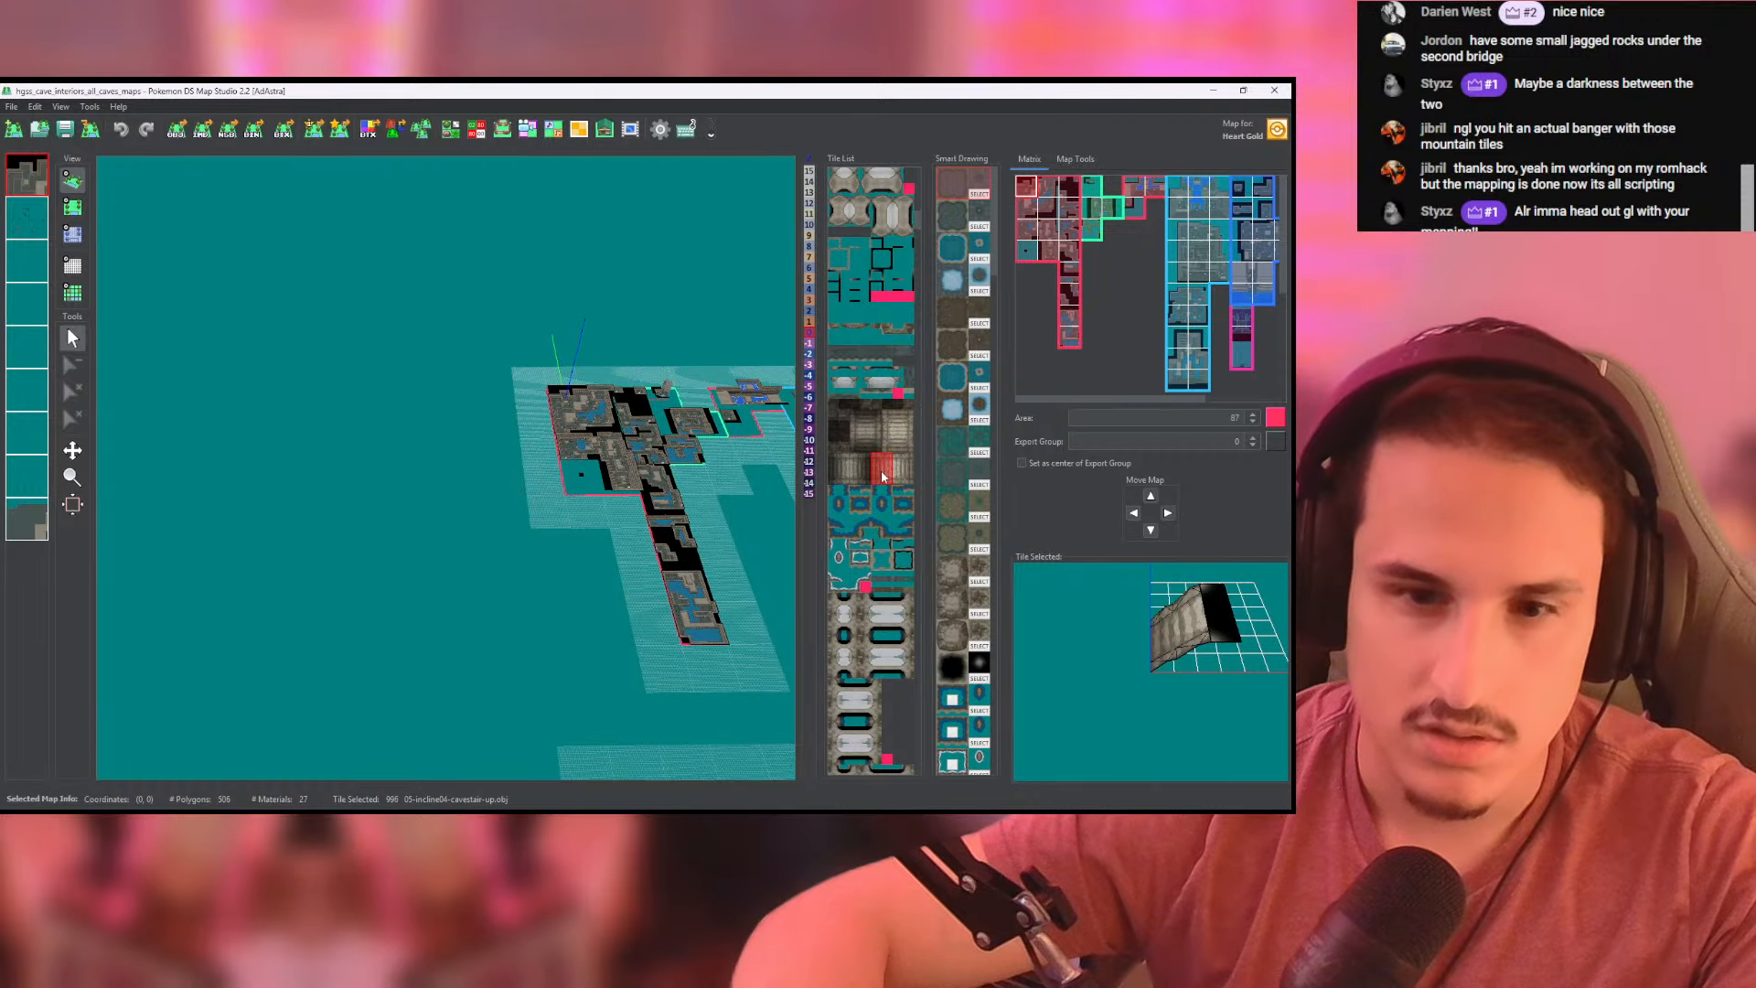
scroll(896, 457, "down", 1)
left_click_drag(917, 221, 917, 356)
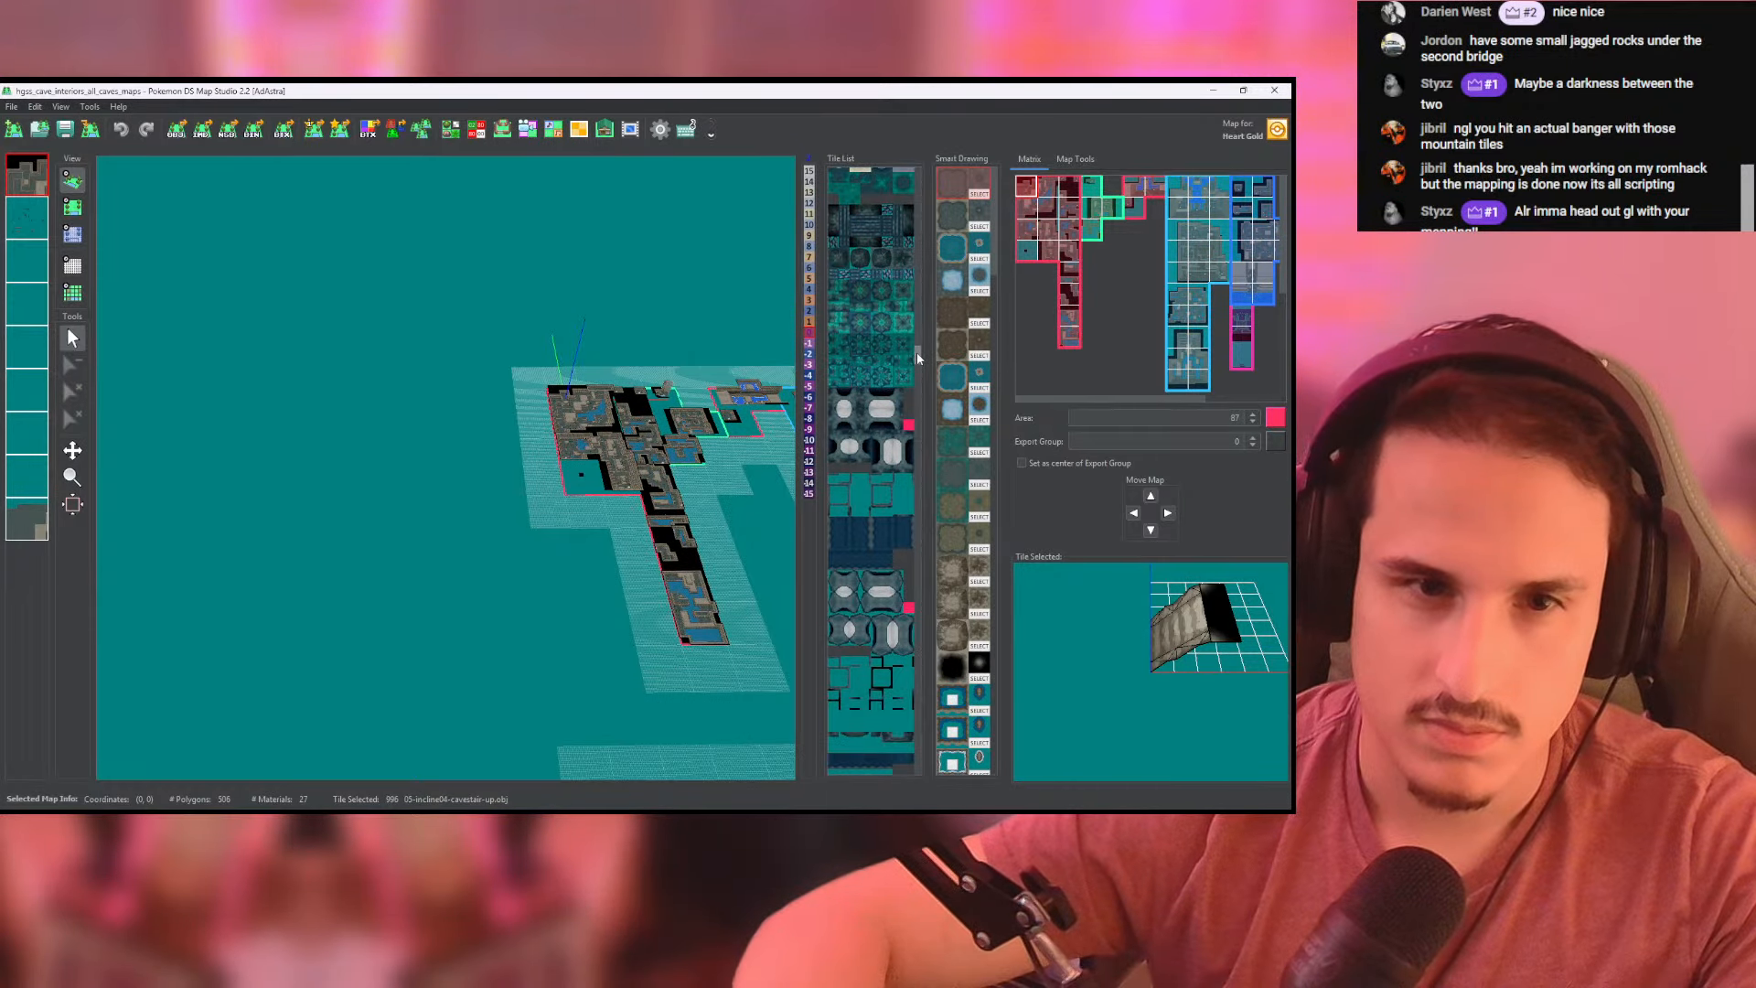
left_click(877, 592)
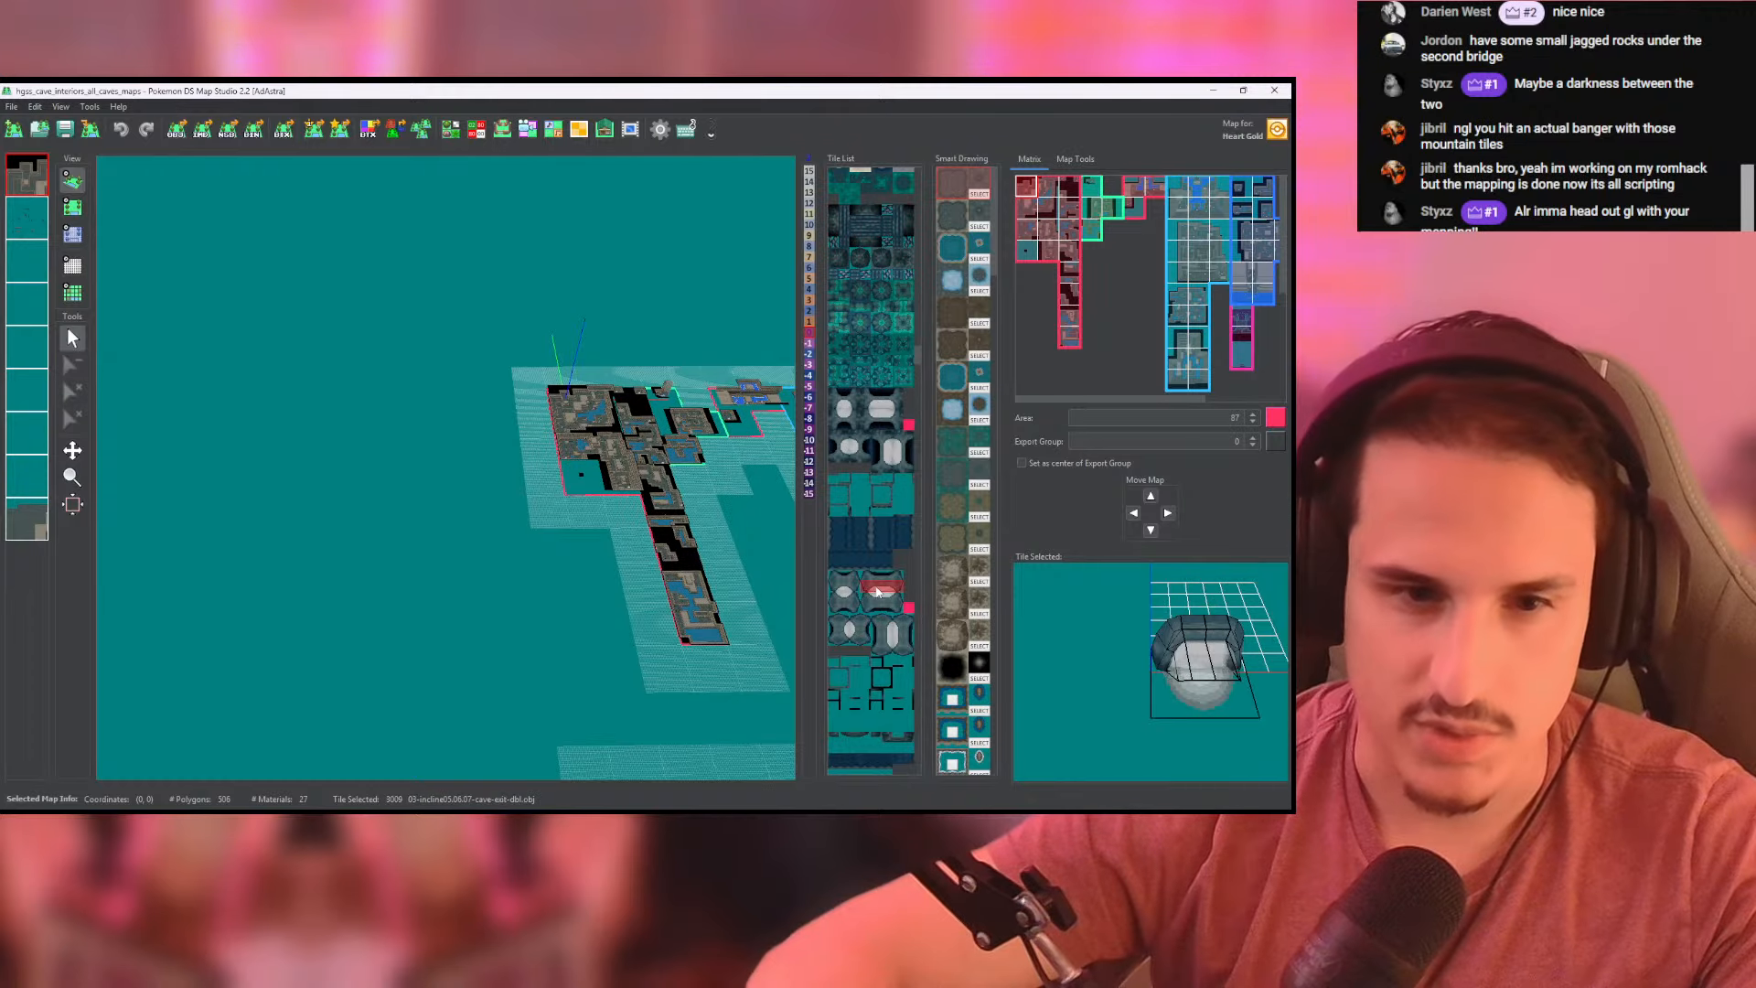
left_click_drag(919, 368, 919, 375)
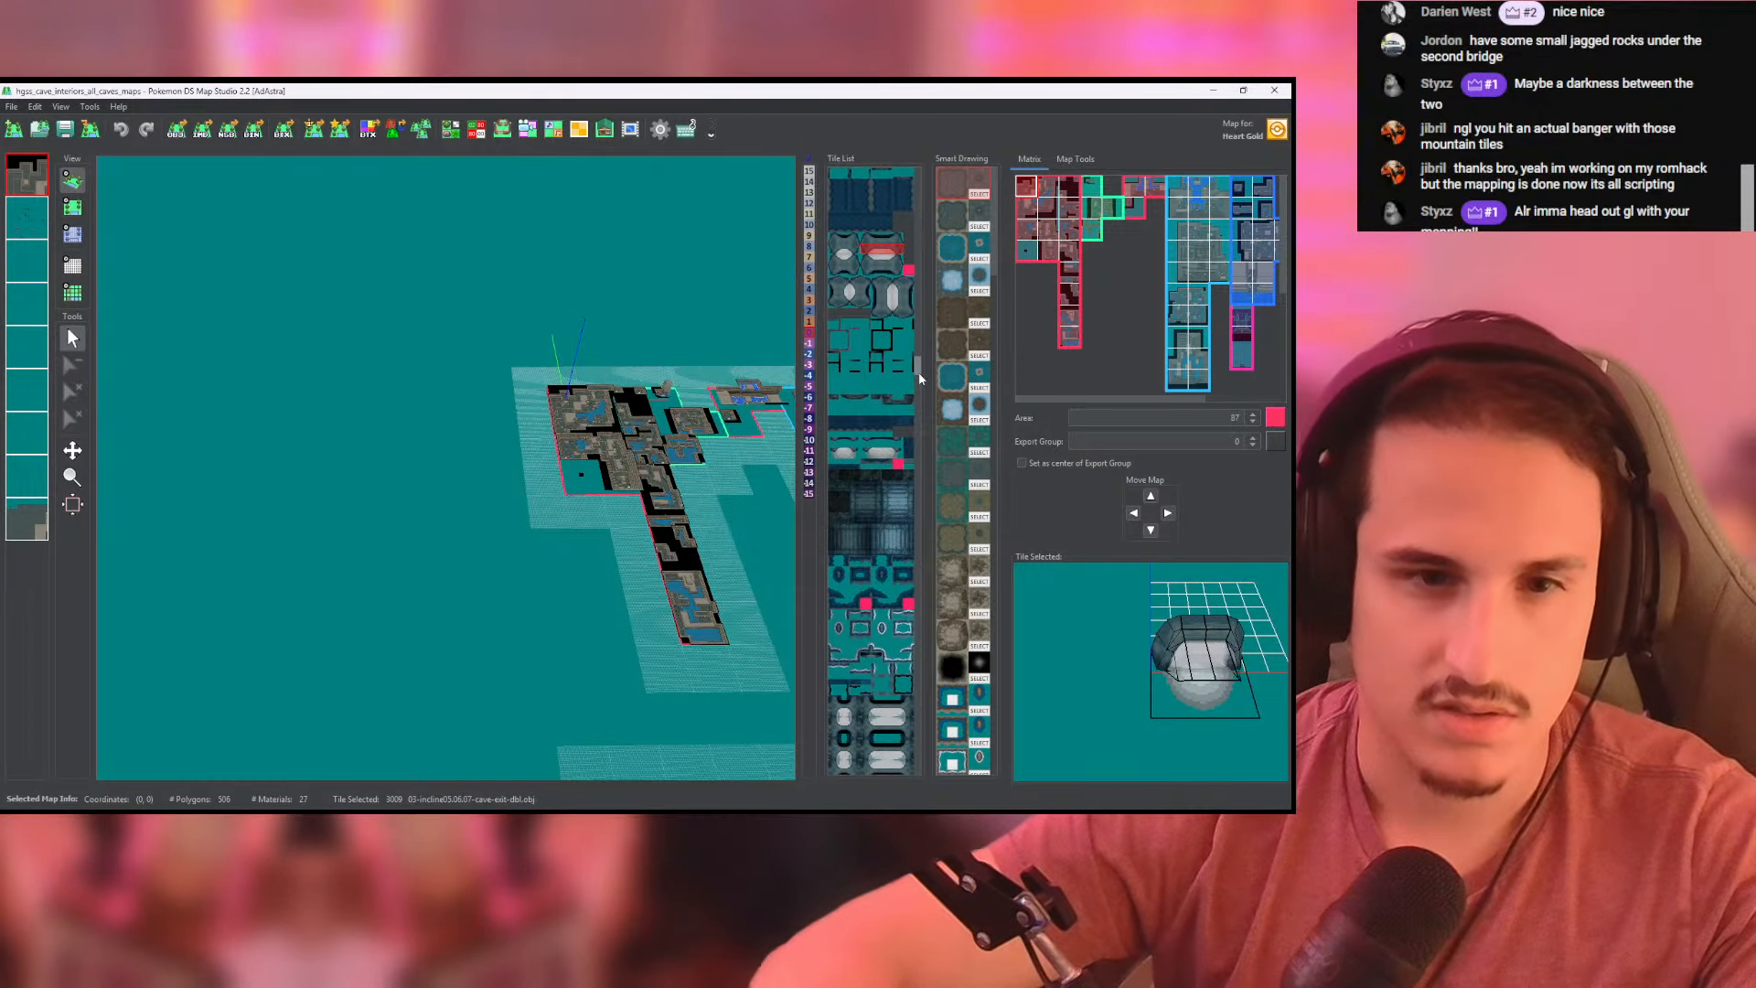
left_click(843, 512)
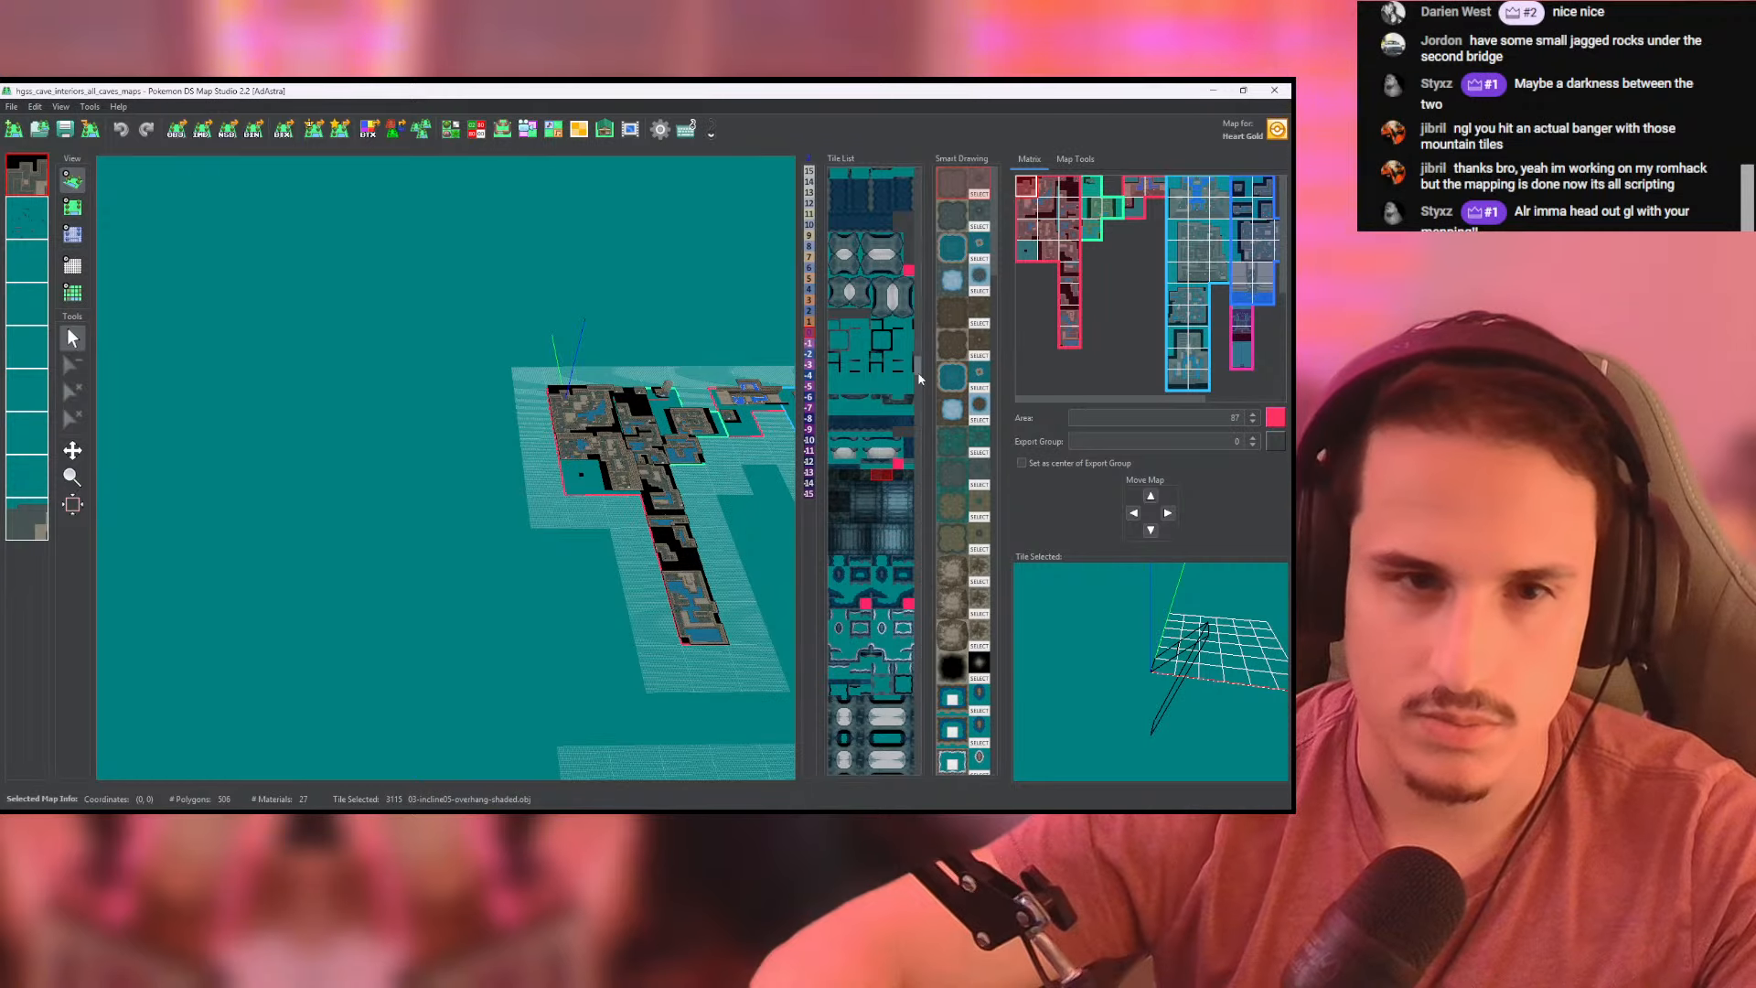
- Preview a 2x2 overlay tile from the red-brown cave set, and look through the icy blue cave tiles
left_click_drag(916, 366, 929, 448)
left_click(864, 304)
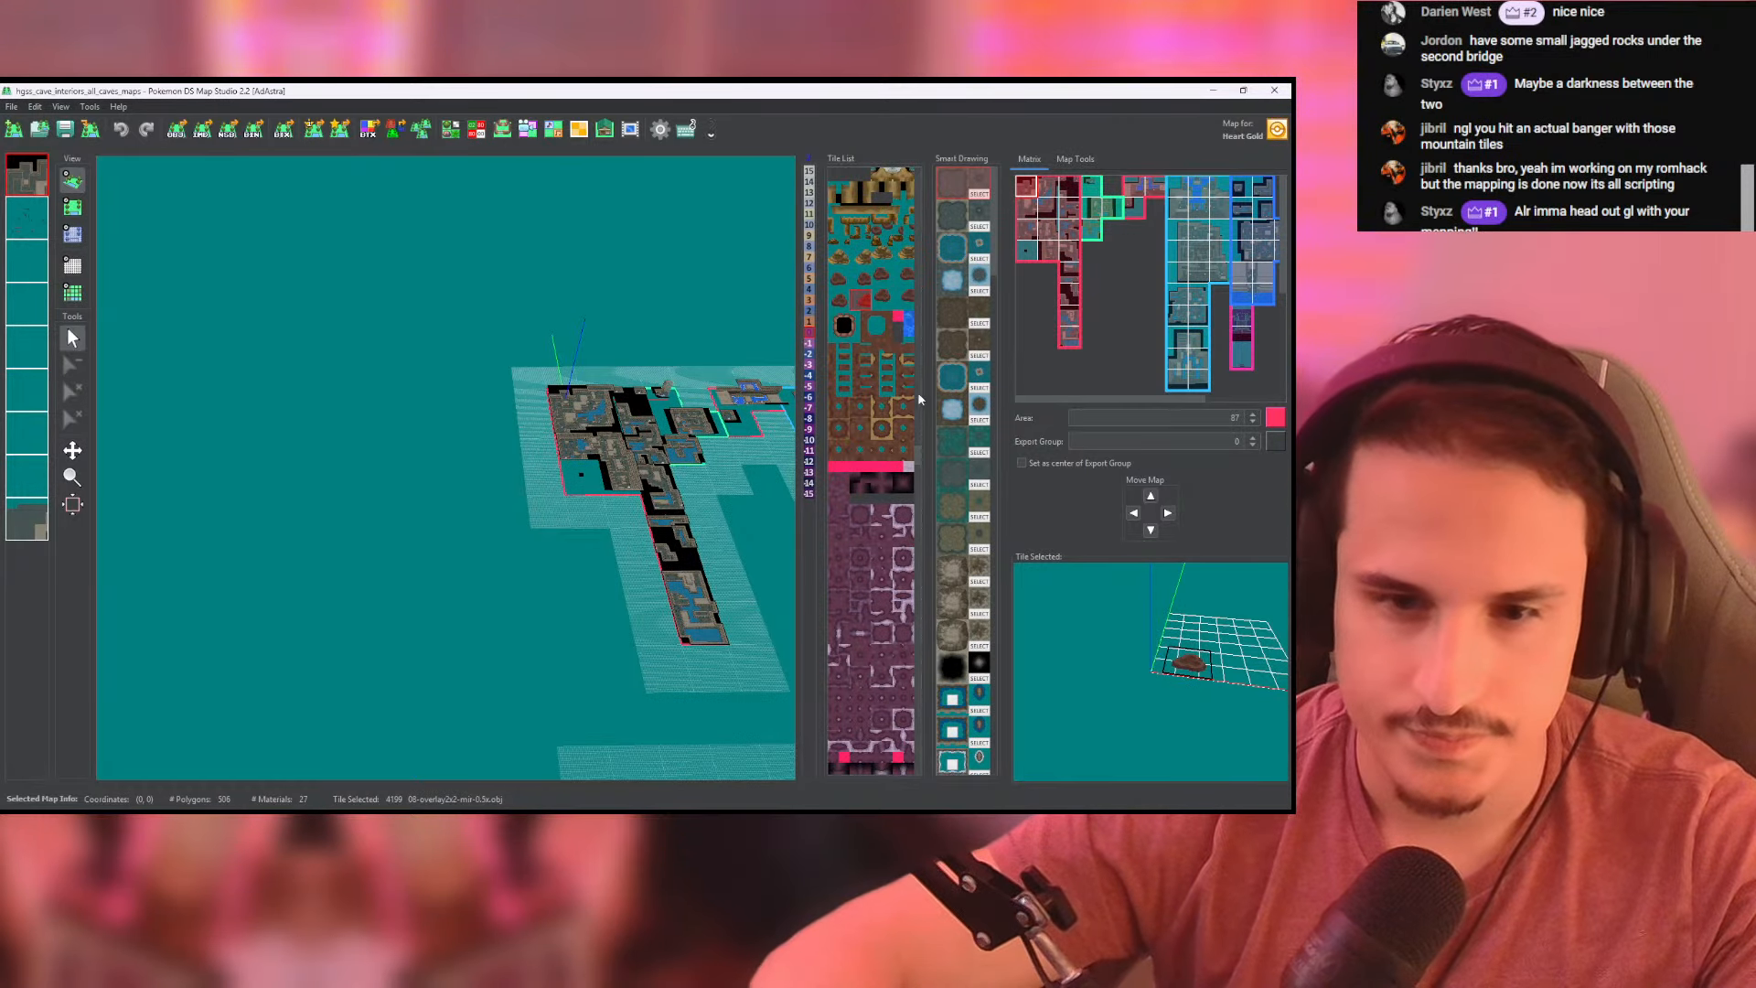
left_click_drag(919, 461, 931, 558)
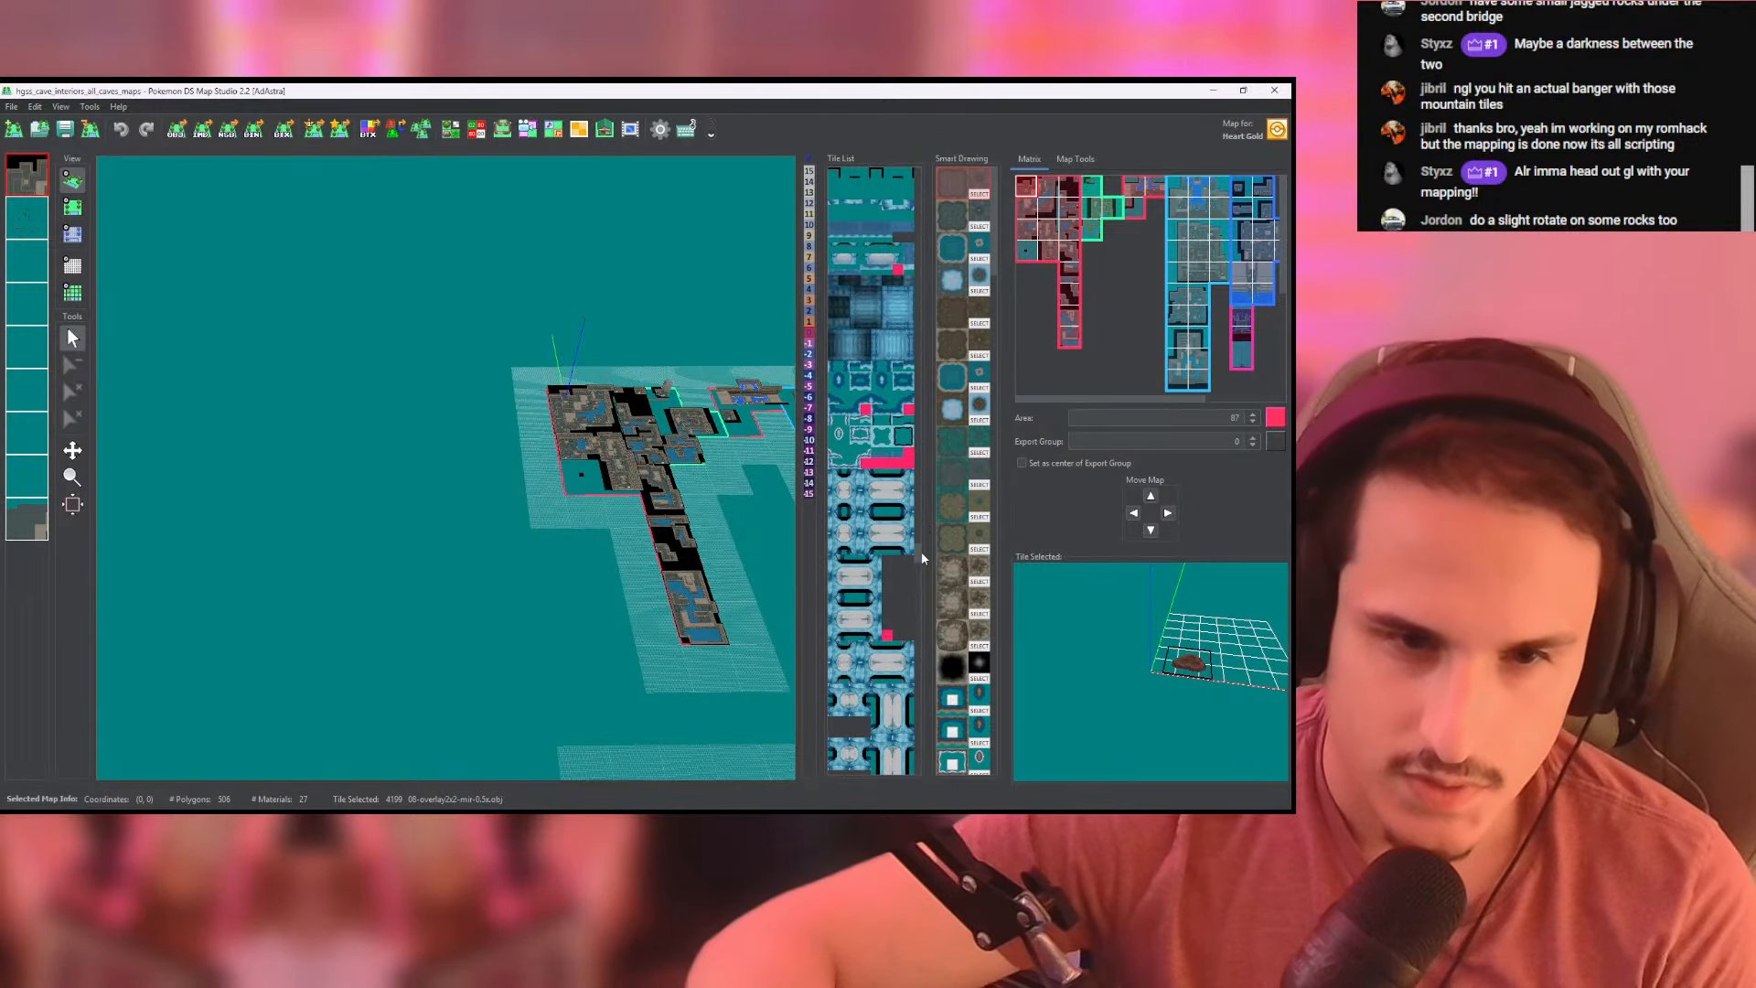
scroll(919, 551, "up", 1)
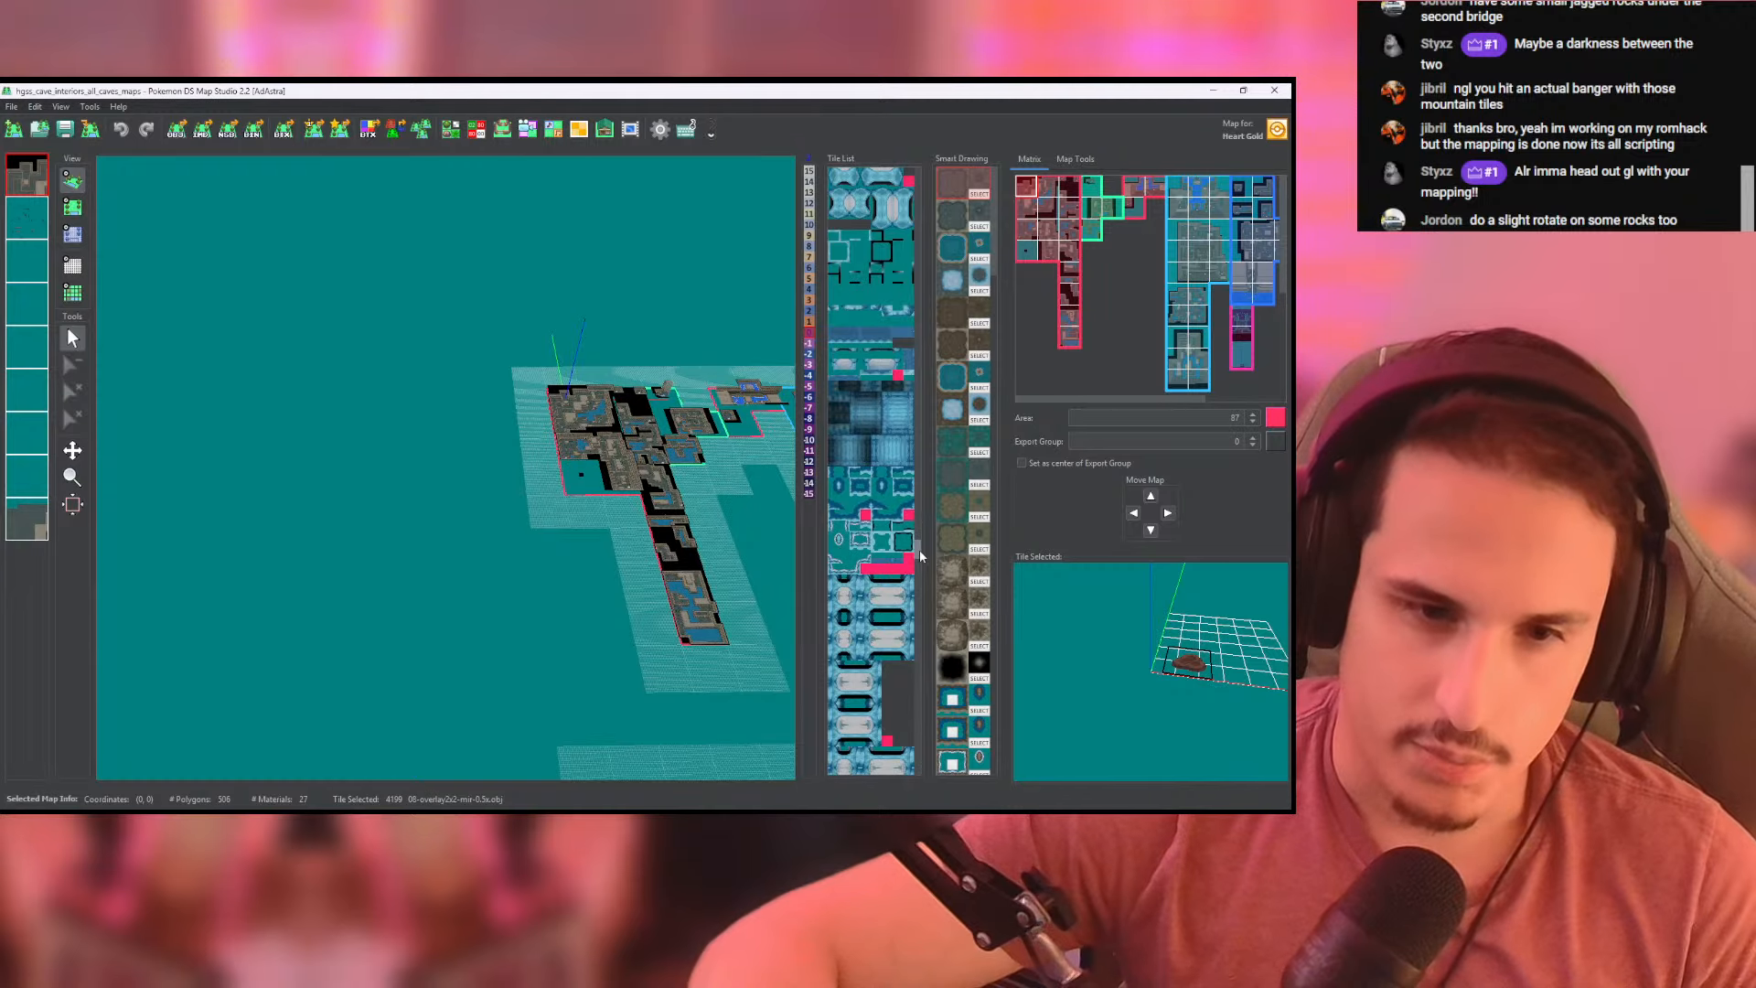
scroll(919, 550, "down", 2)
scroll(919, 552, "down", 2)
left_click_drag(921, 566, 922, 648)
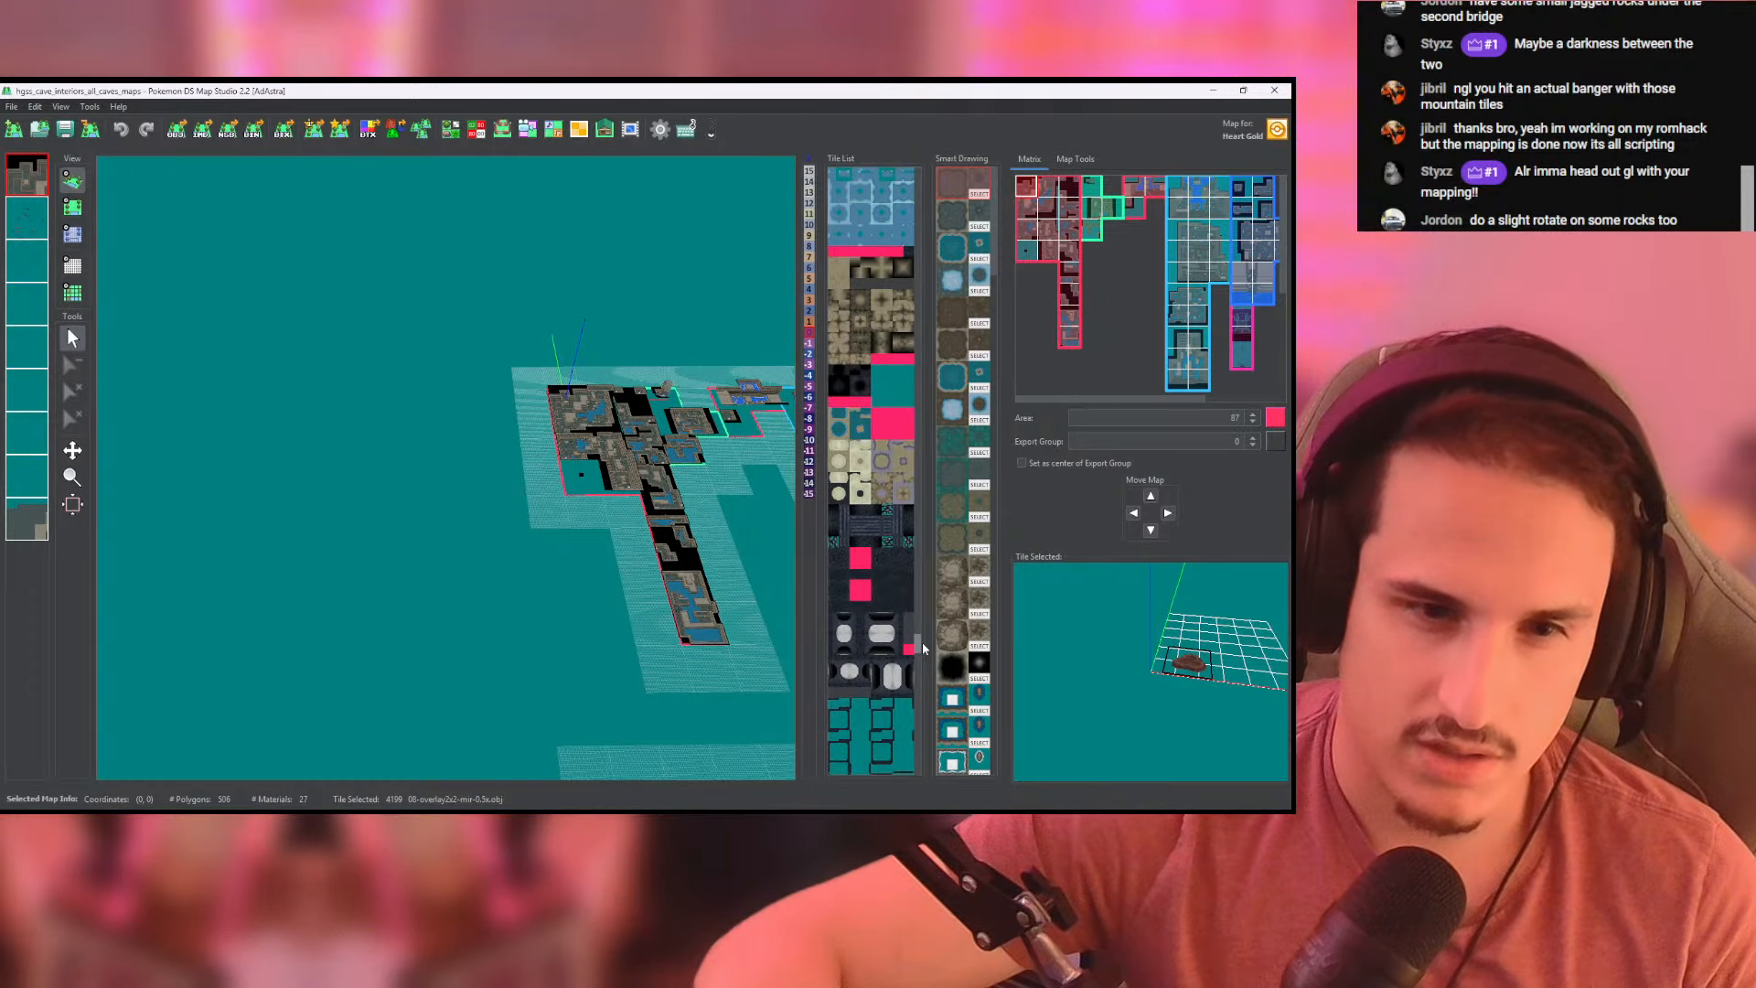
- Preview the dark rock incline tiles and the lava border tiles
scroll(1113, 697, "up", 12)
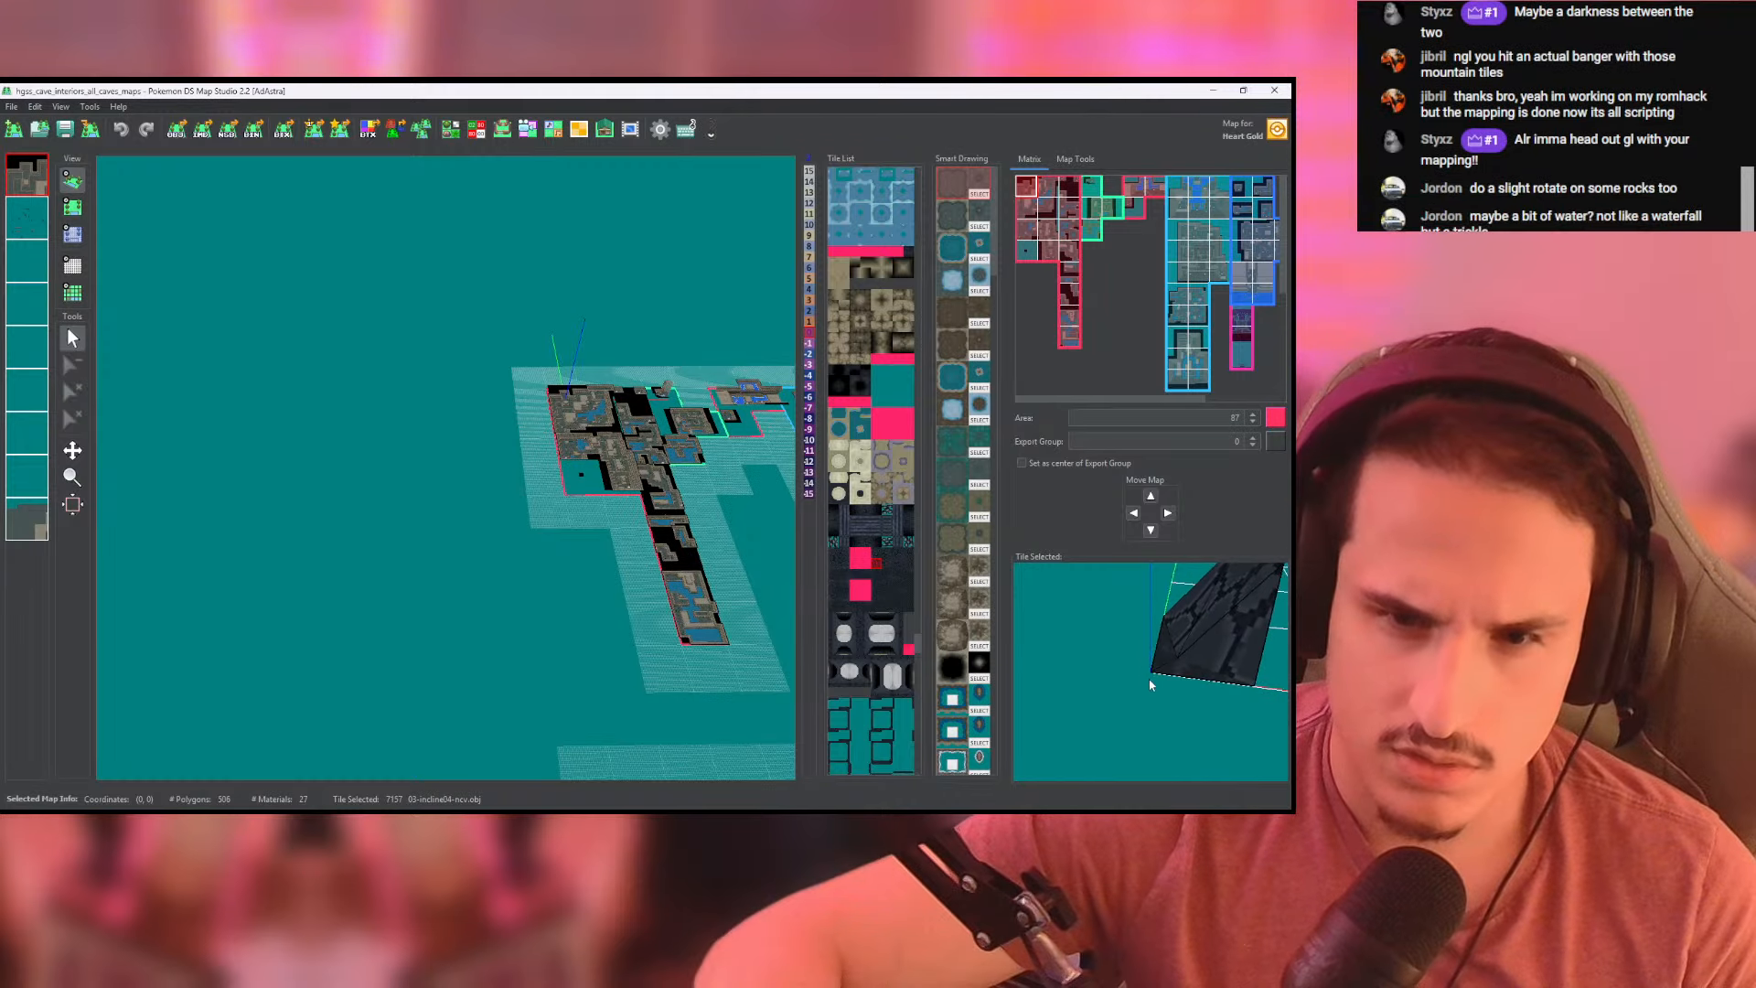
scroll(1152, 712, "down", 5)
left_click(887, 562)
left_click(899, 563)
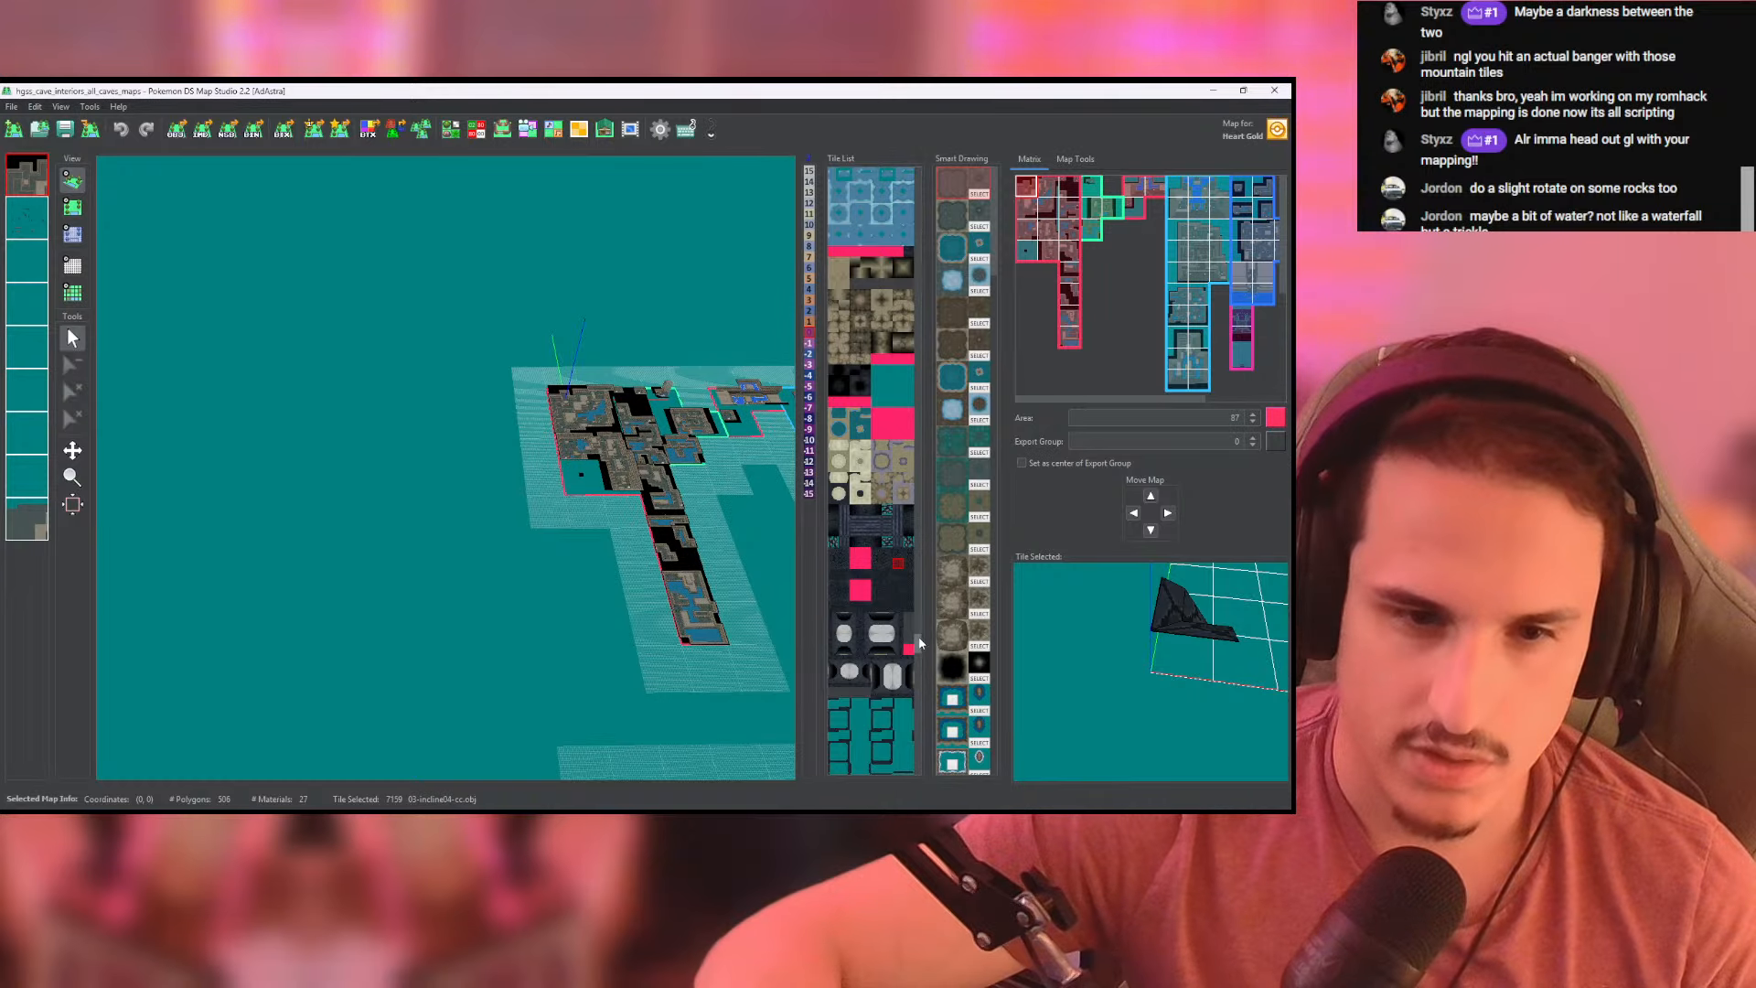
scroll(917, 644, "down", 5)
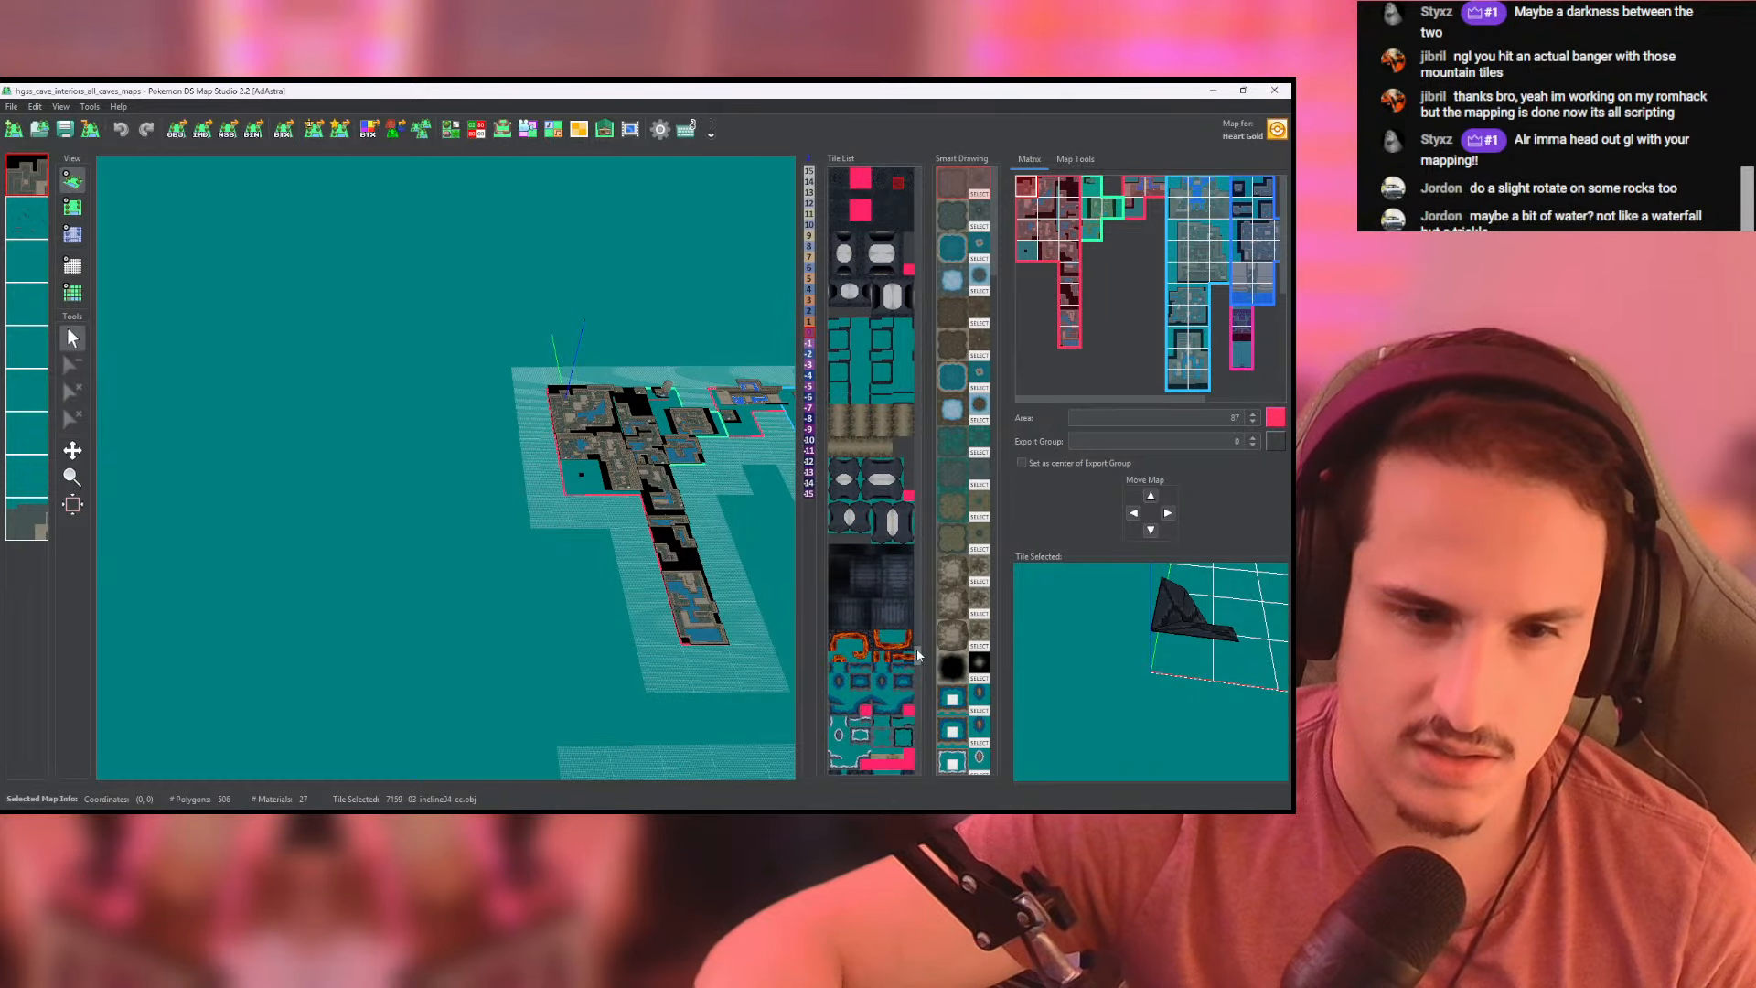
left_click(904, 646)
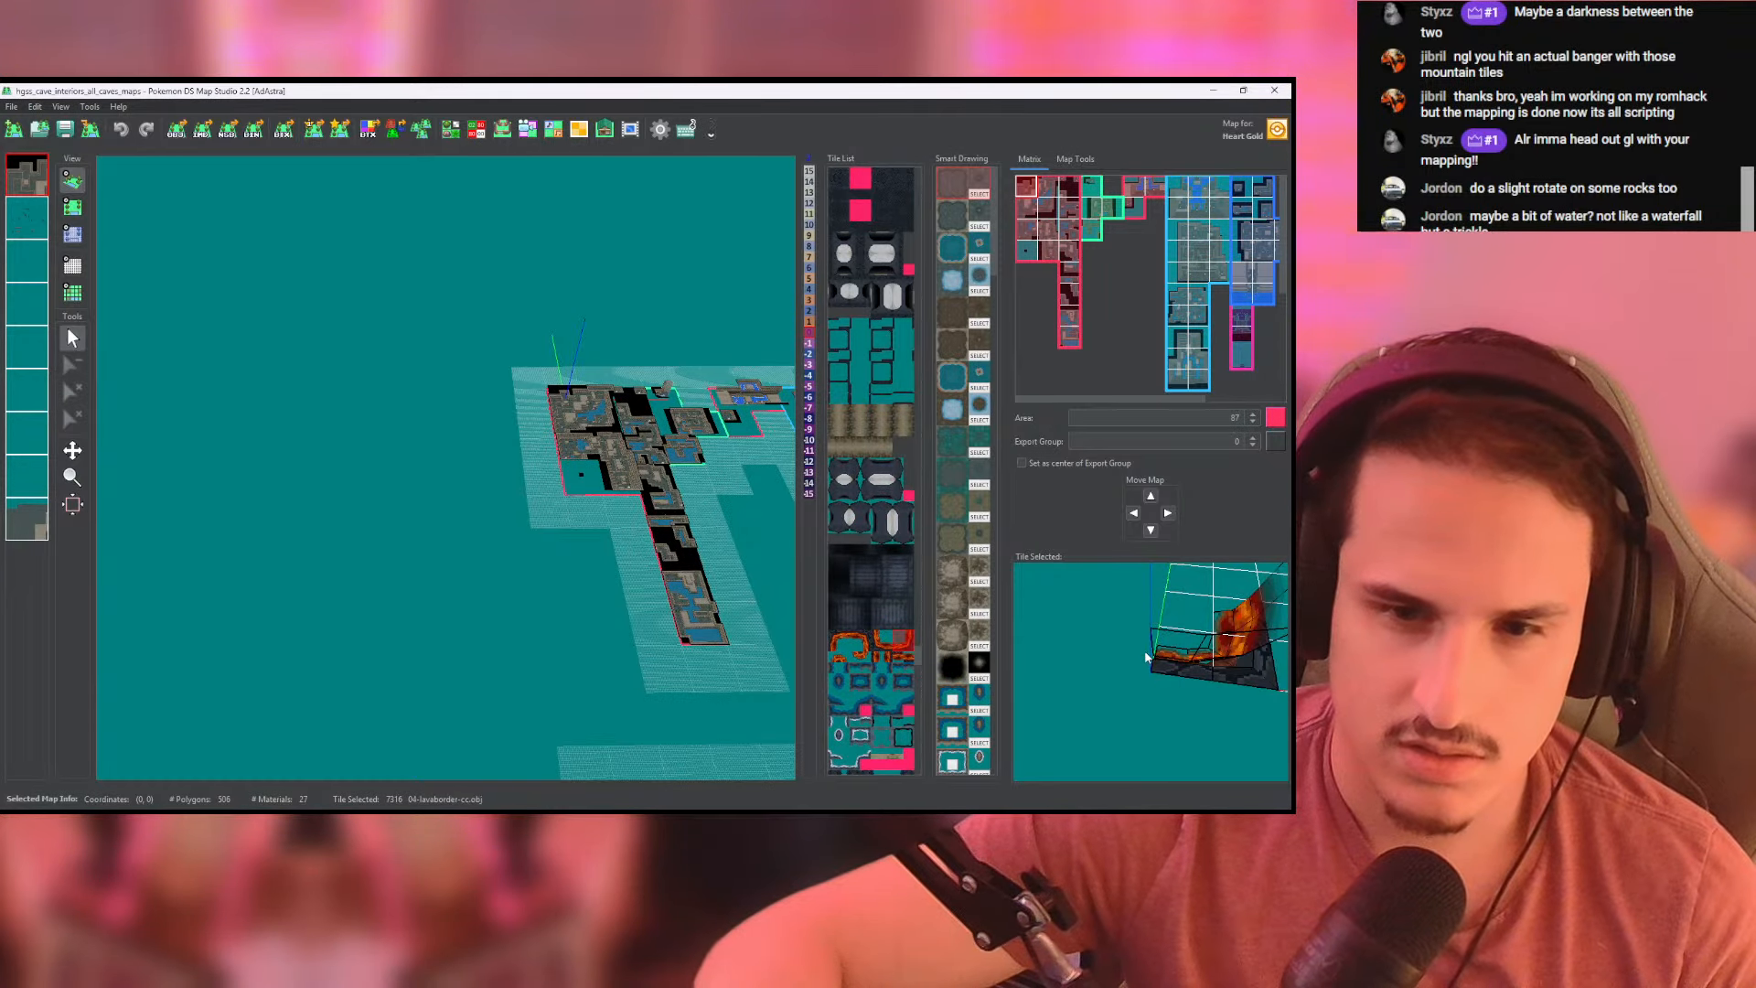
left_click(884, 650)
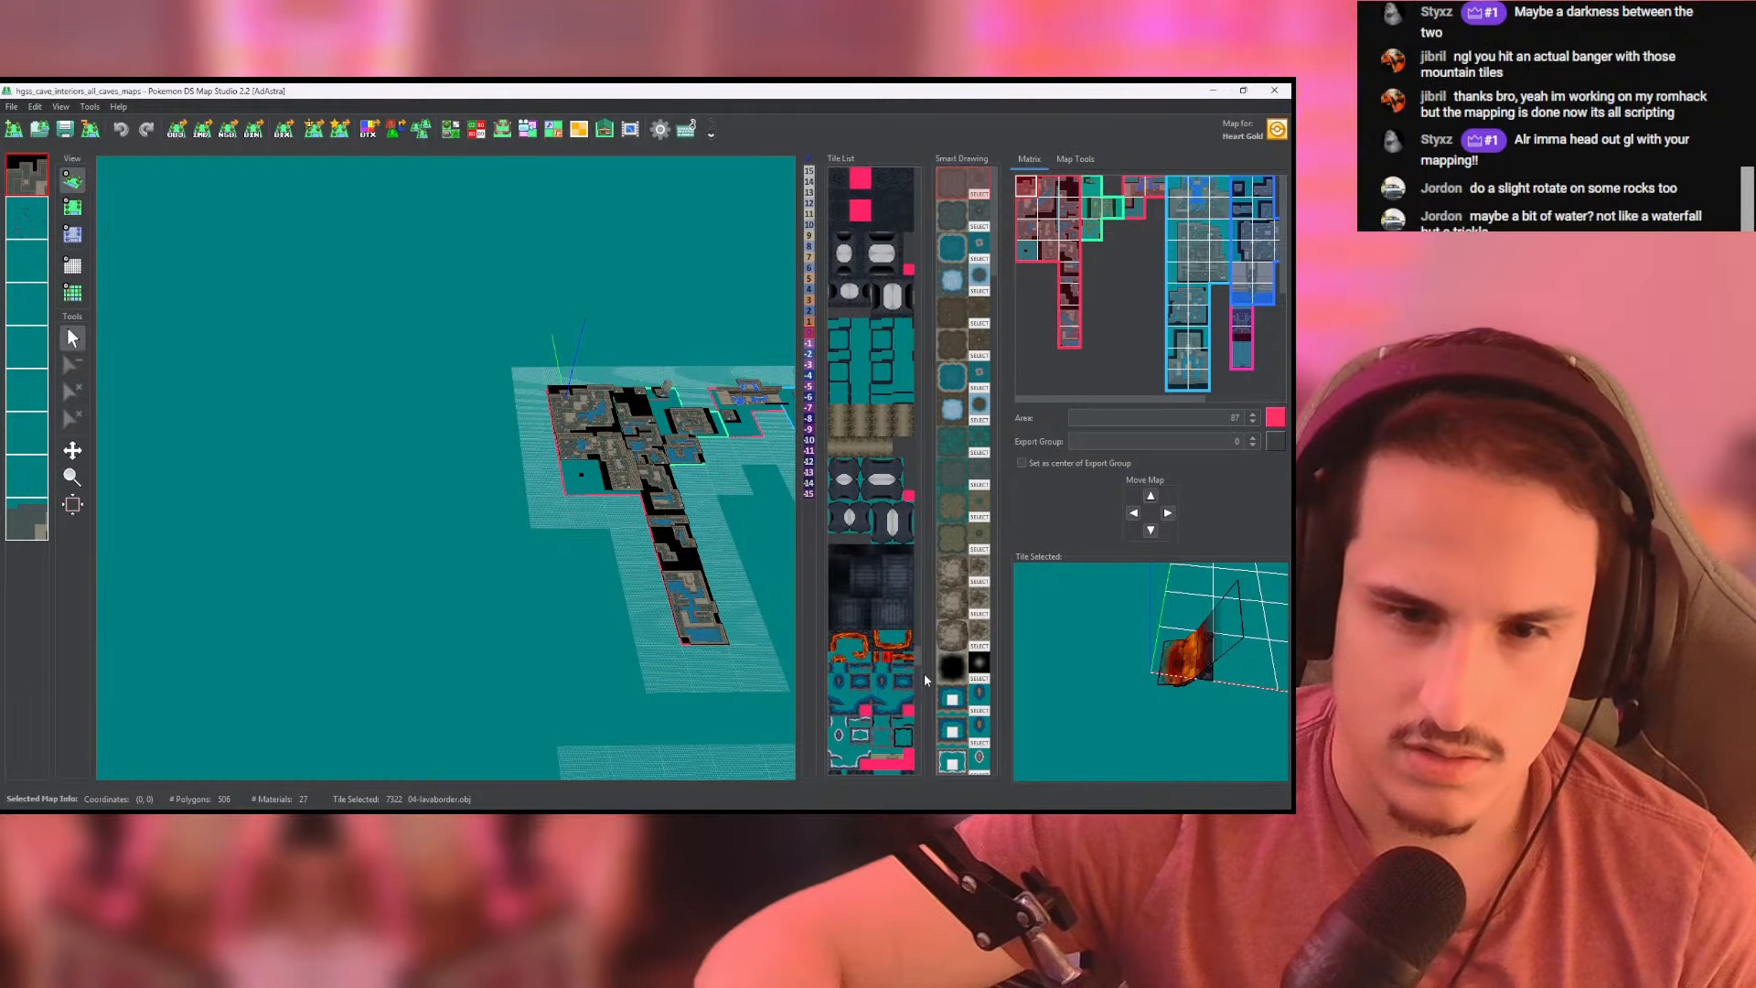
- Preview the gradient-shaded seawater tile further down the tileset
scroll(917, 677, "down", 5)
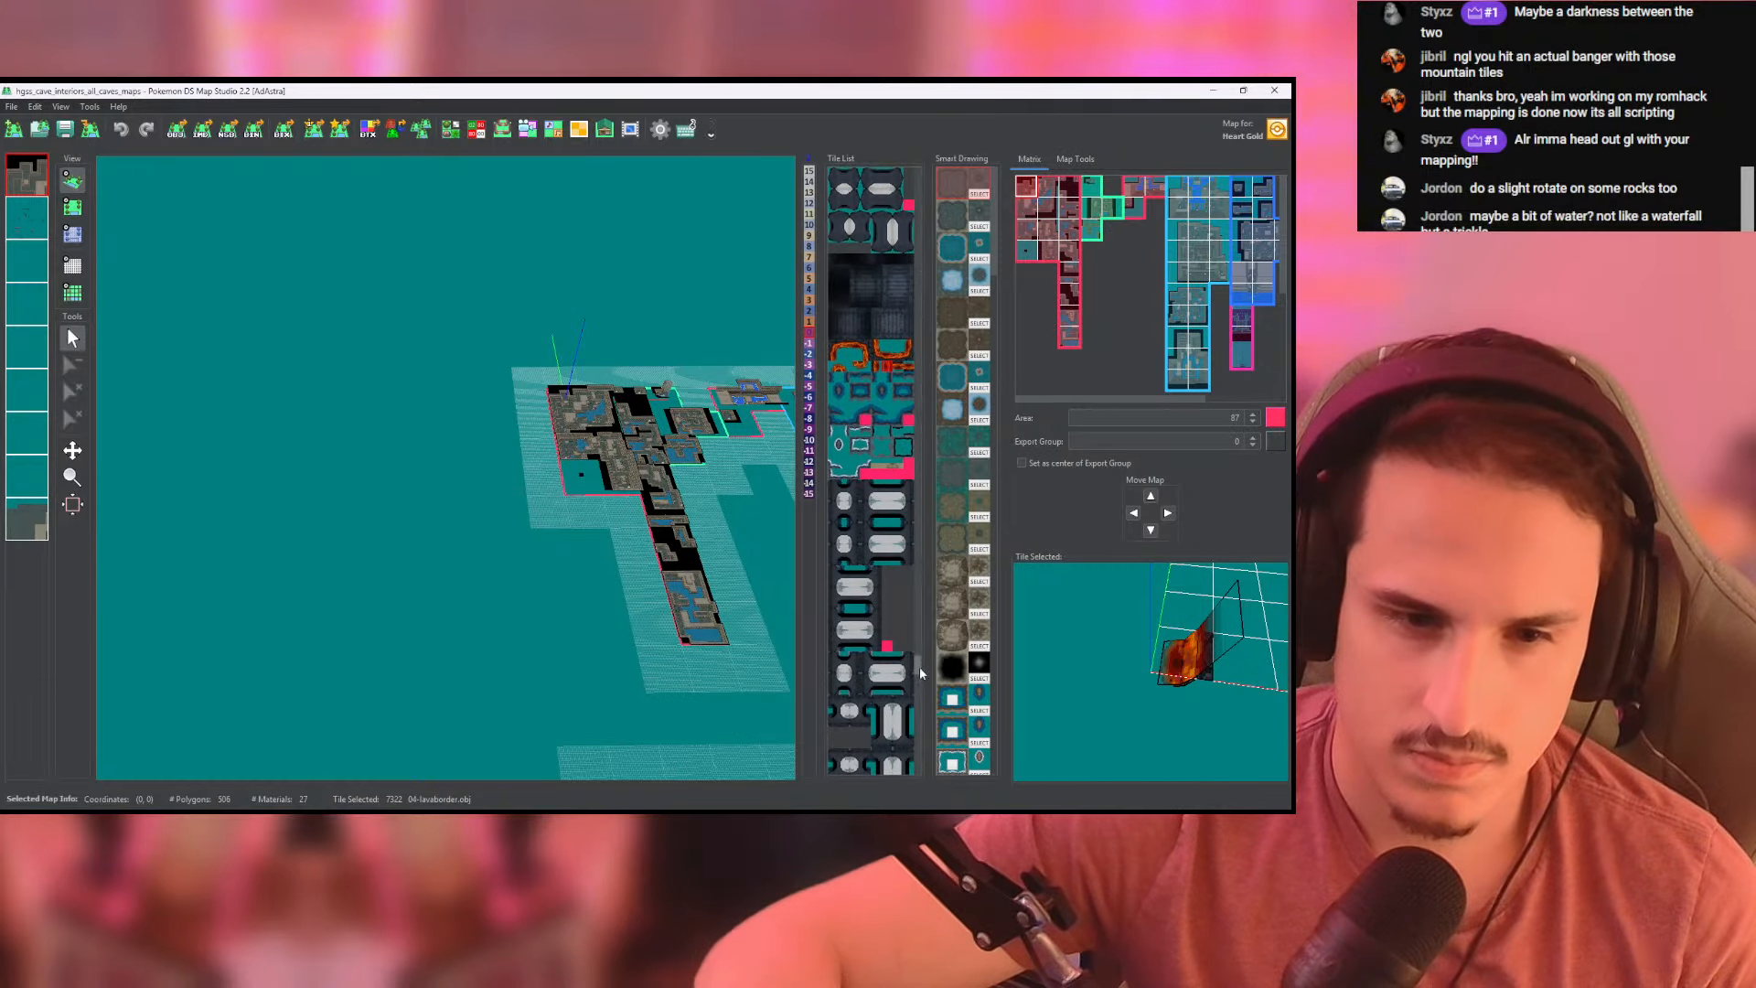
left_click_drag(919, 667, 919, 730)
left_click(860, 570)
left_click(858, 632)
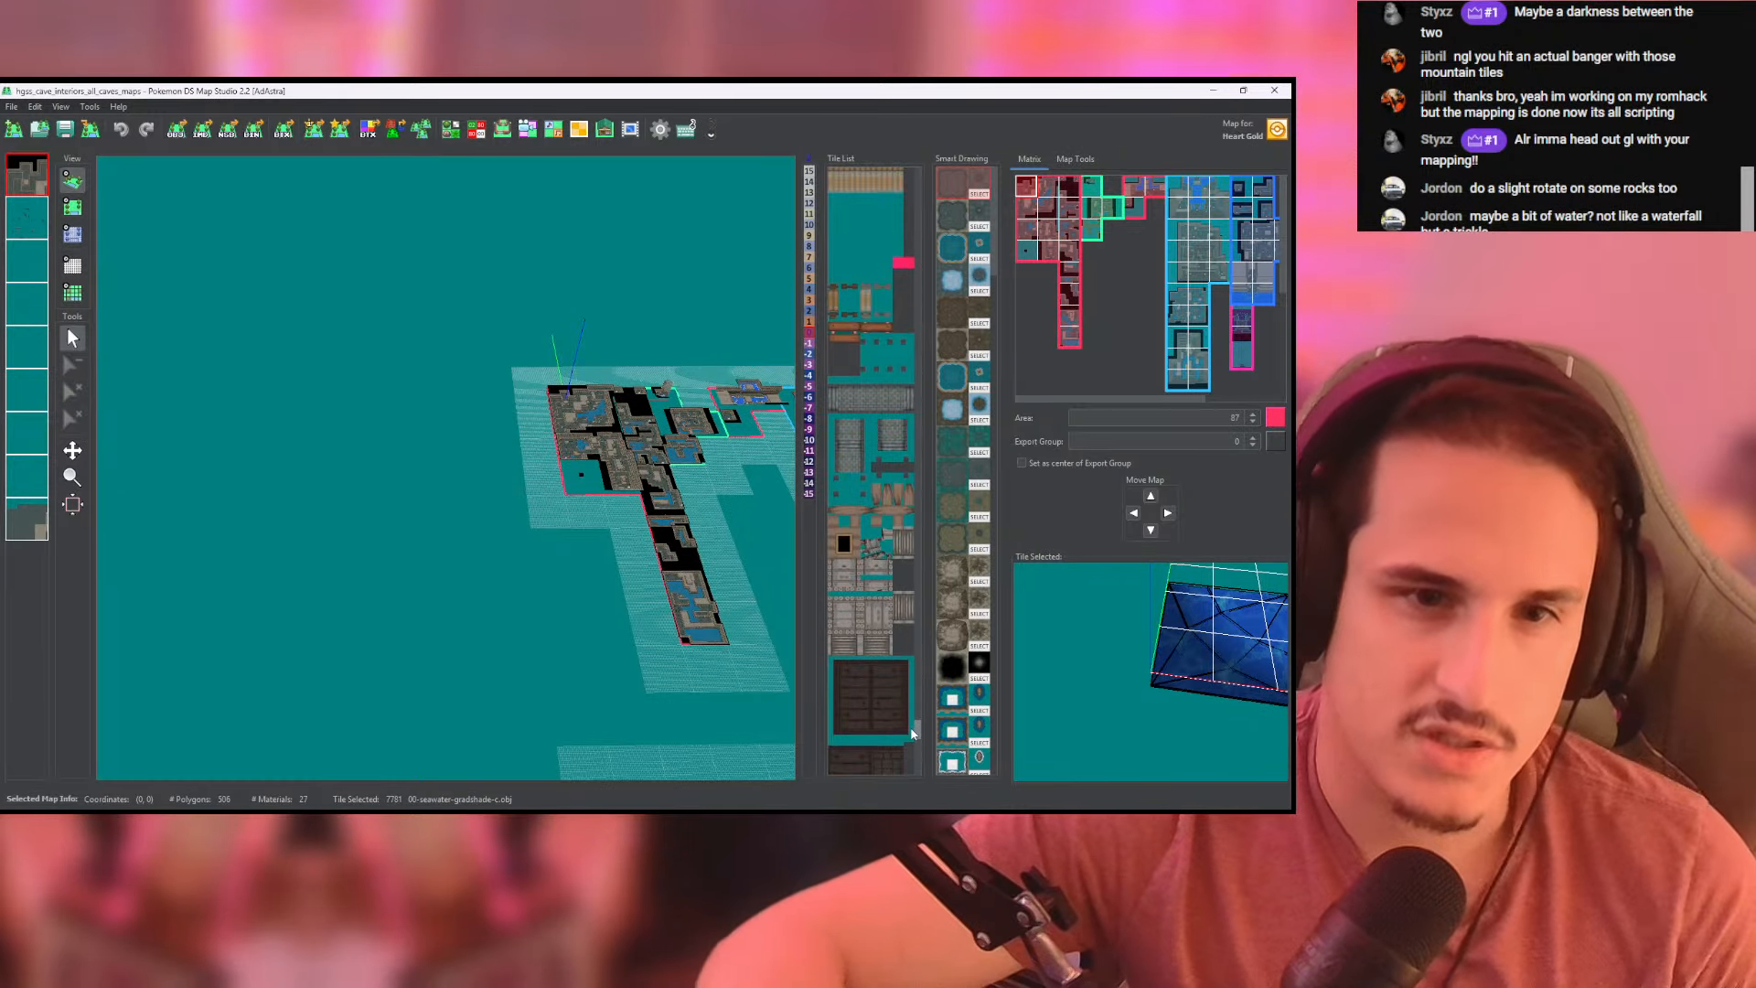
- Preview the stone bridge end and vertical platform tiles, rotating the bridge model to see its shape
left_click(842, 409)
scroll(1070, 654, "down", 10)
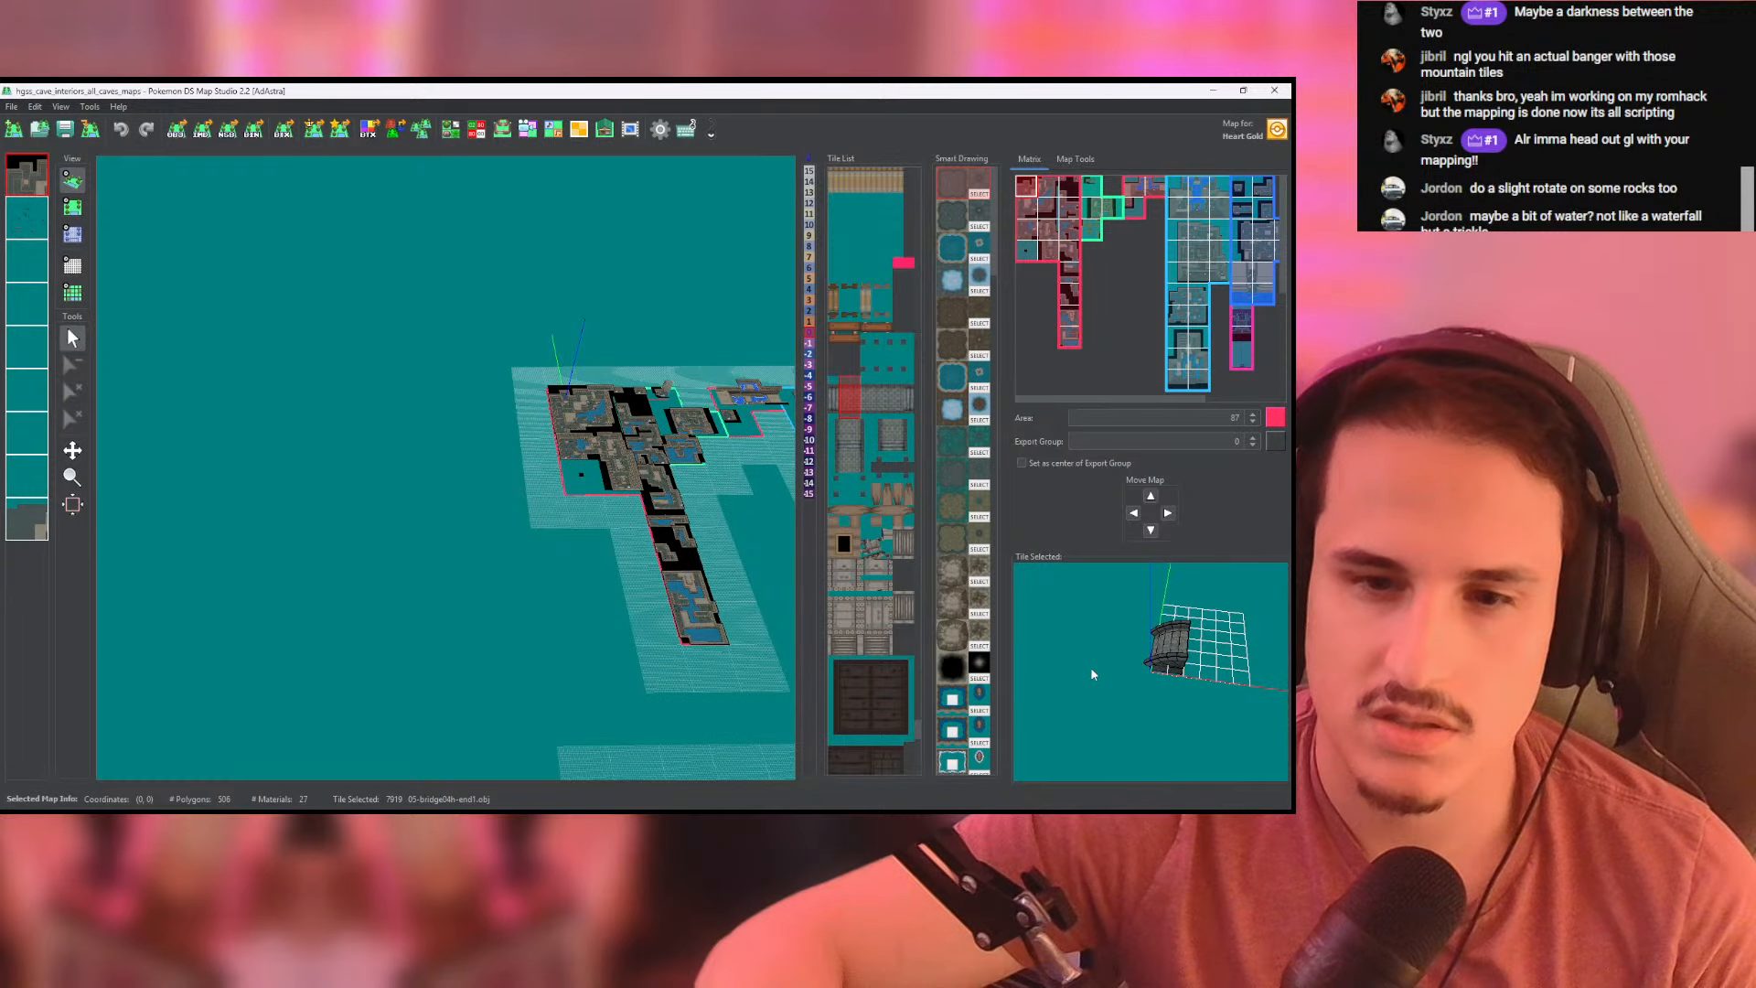
left_click_drag(1090, 667, 1051, 622)
scroll(561, 512, "up", 3)
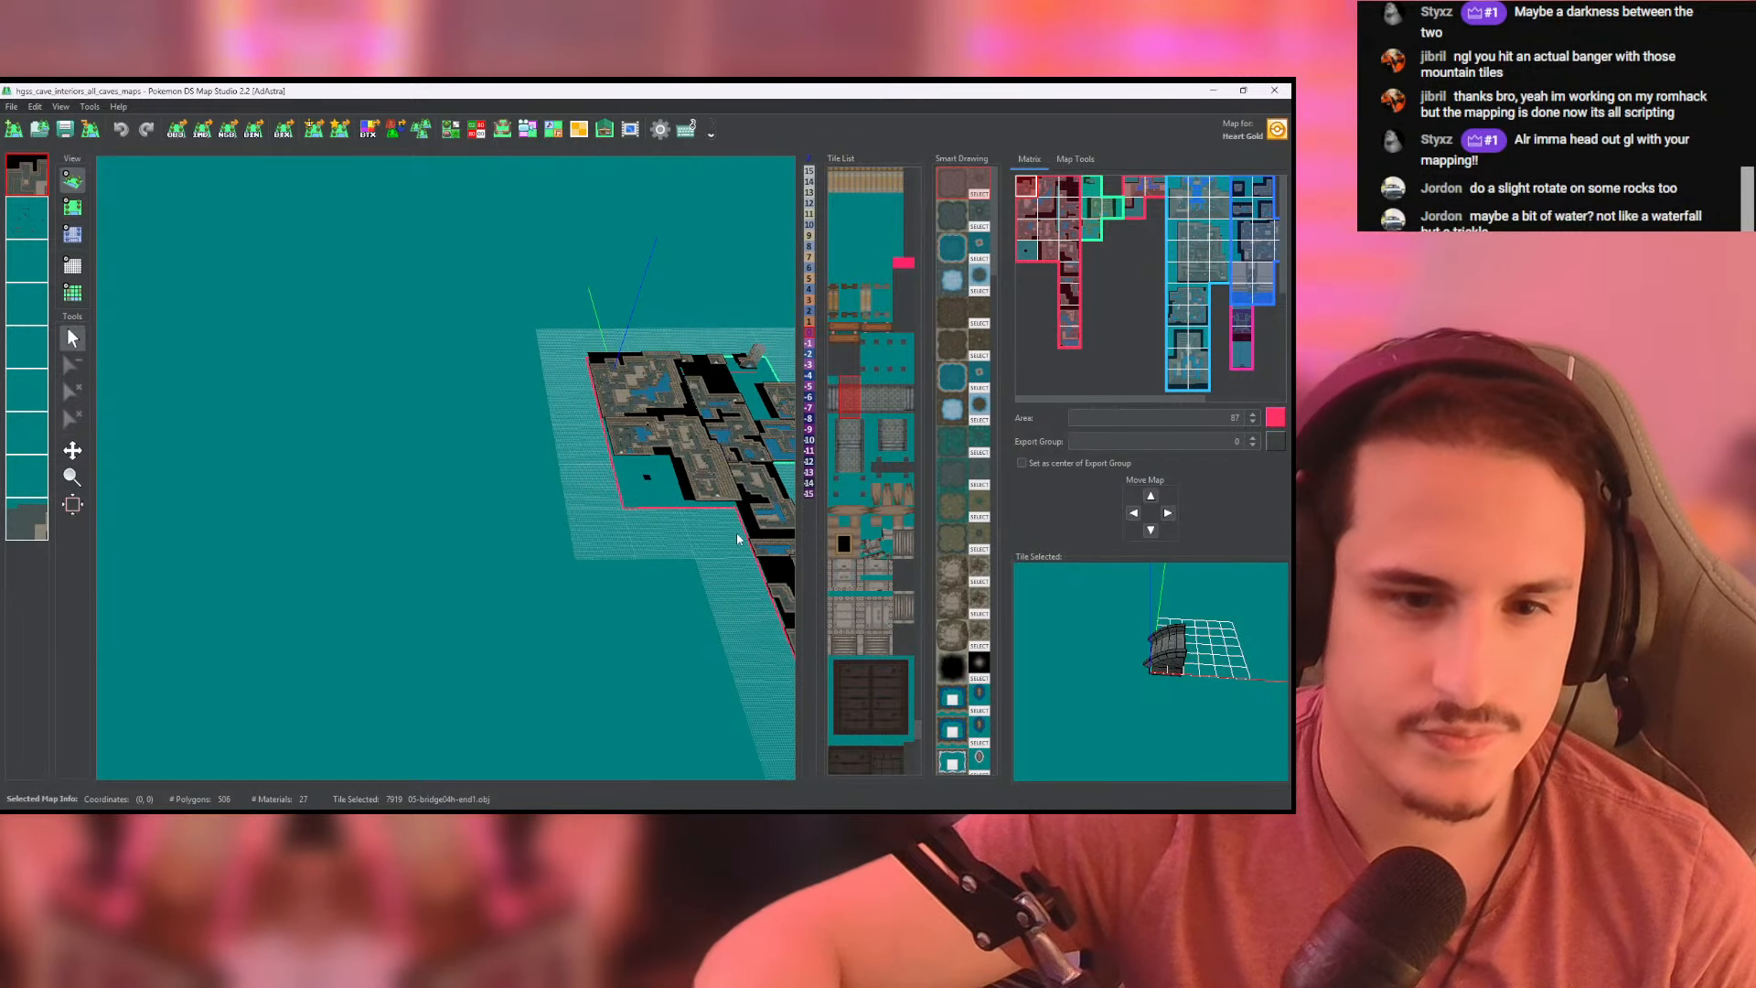
left_click_drag(737, 538, 786, 553)
left_click(838, 578)
left_click(835, 590)
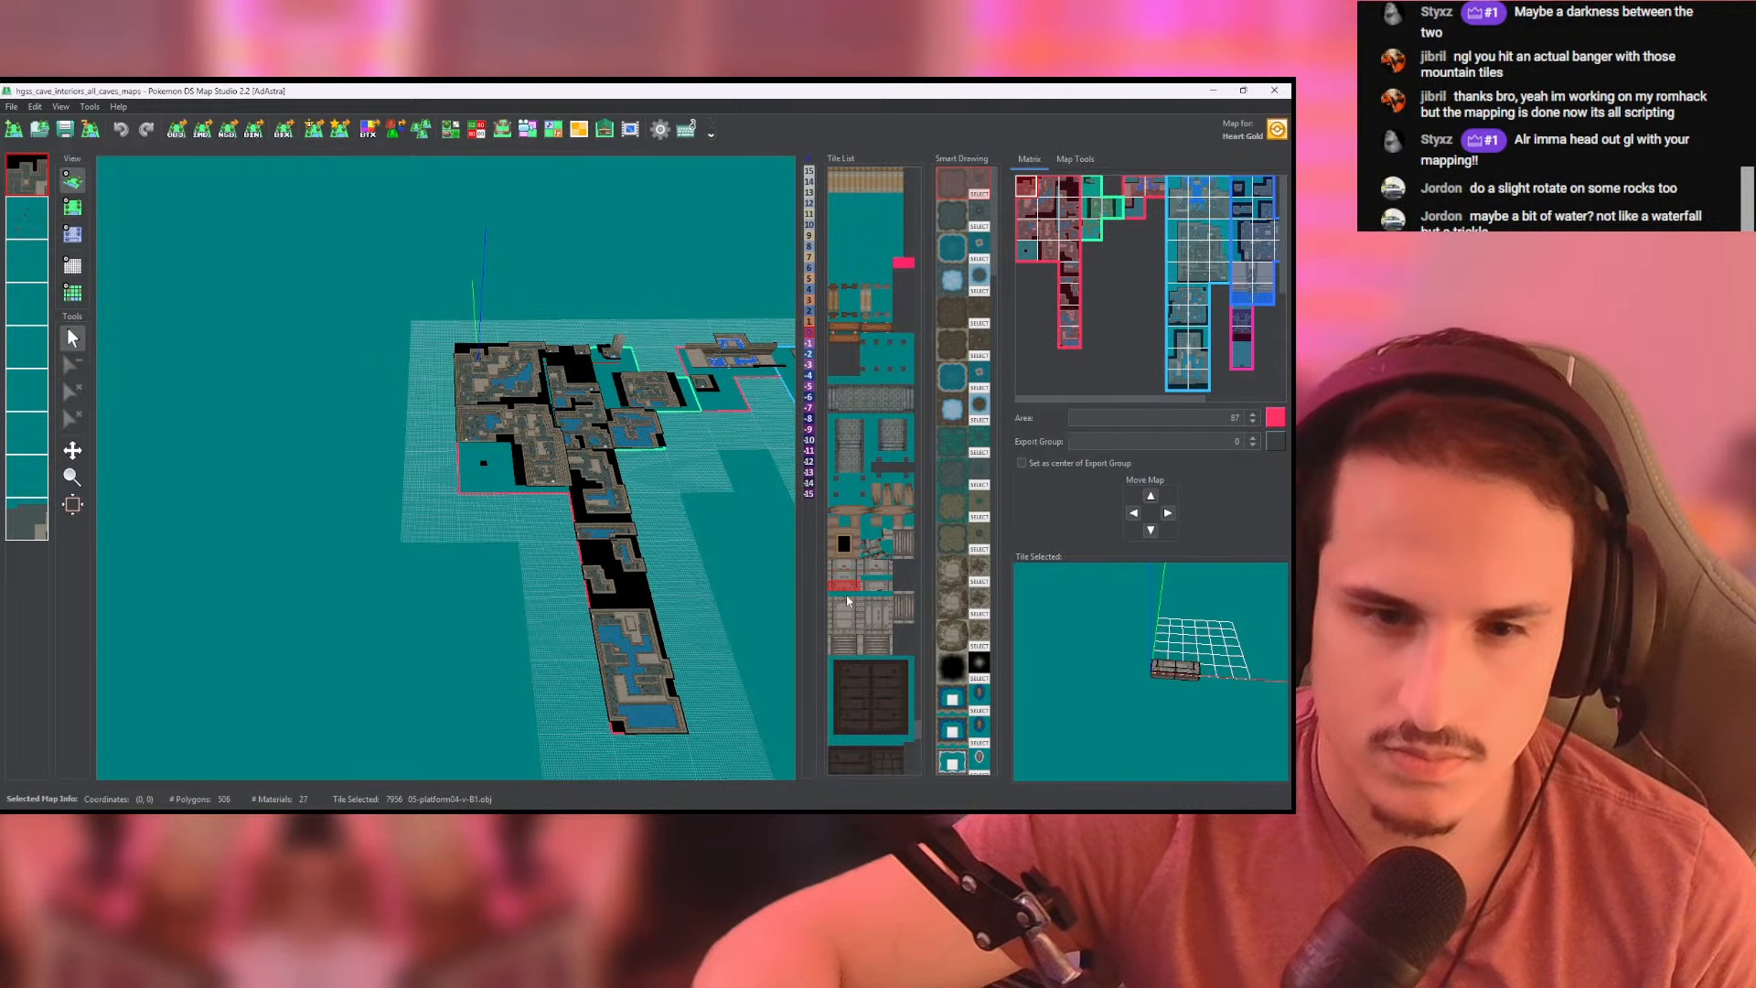
- Preview the dark and wooden platform tiles and the wood debris tiles
scroll(878, 658, "up", 5)
left_click_drag(920, 719, 923, 735)
left_click(865, 500)
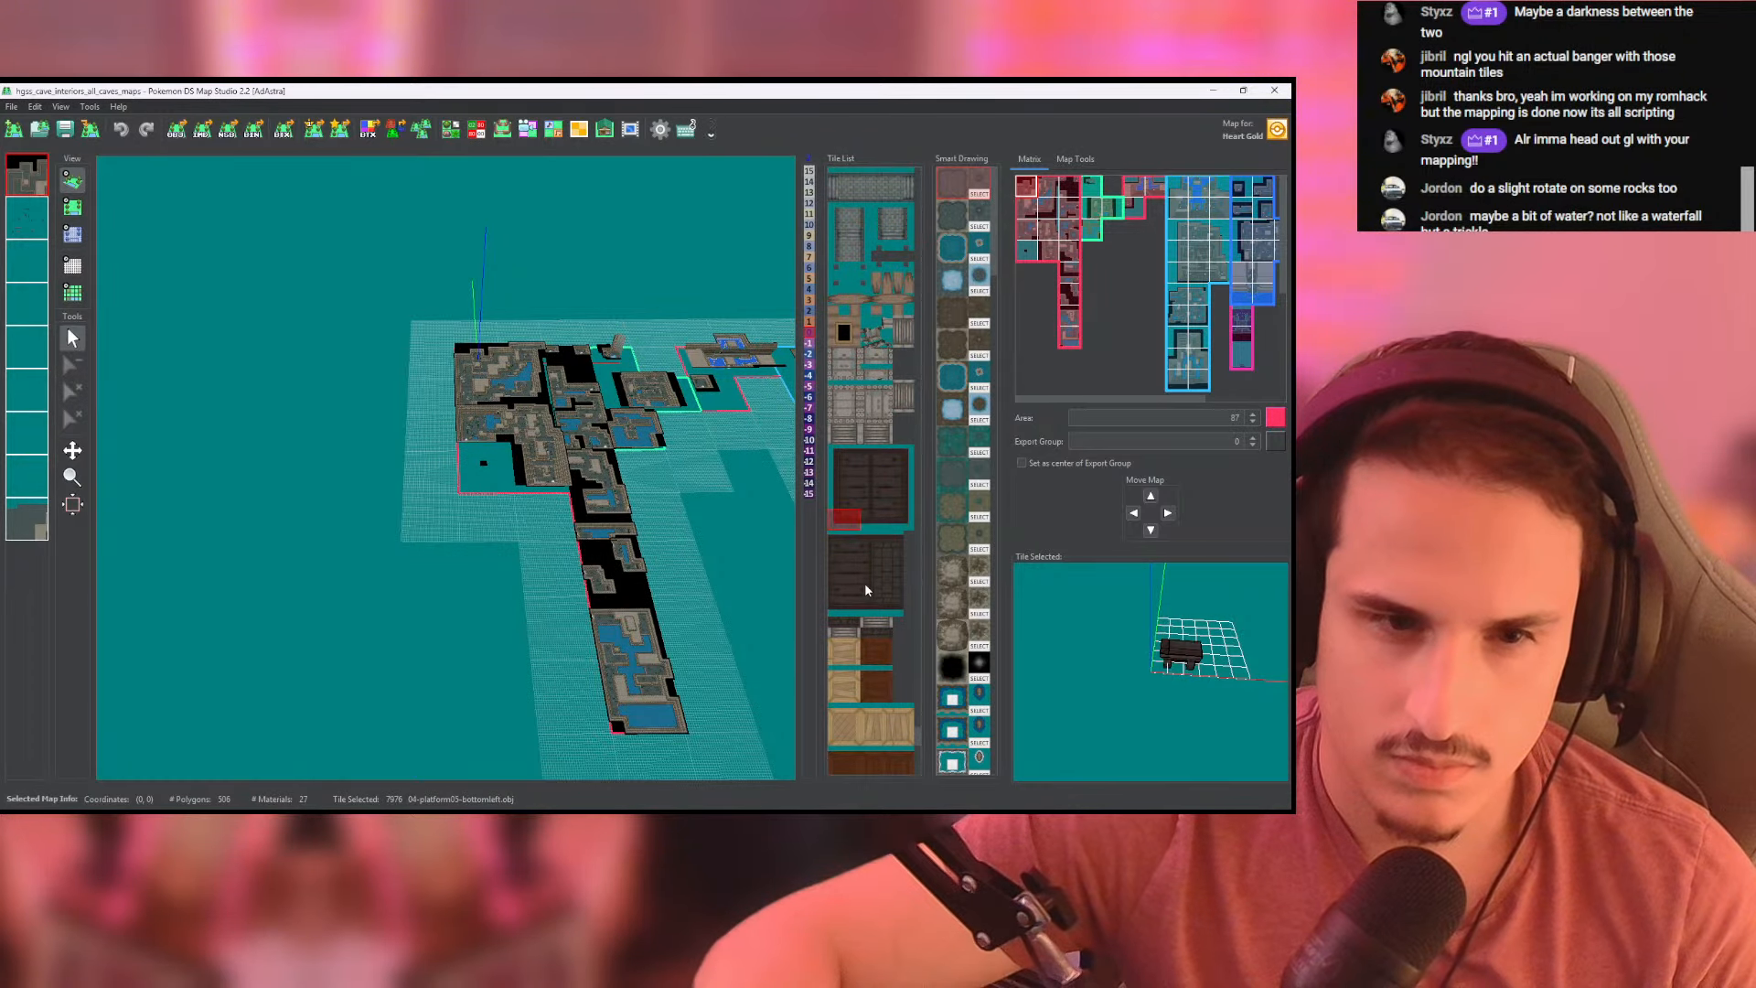
left_click(849, 609)
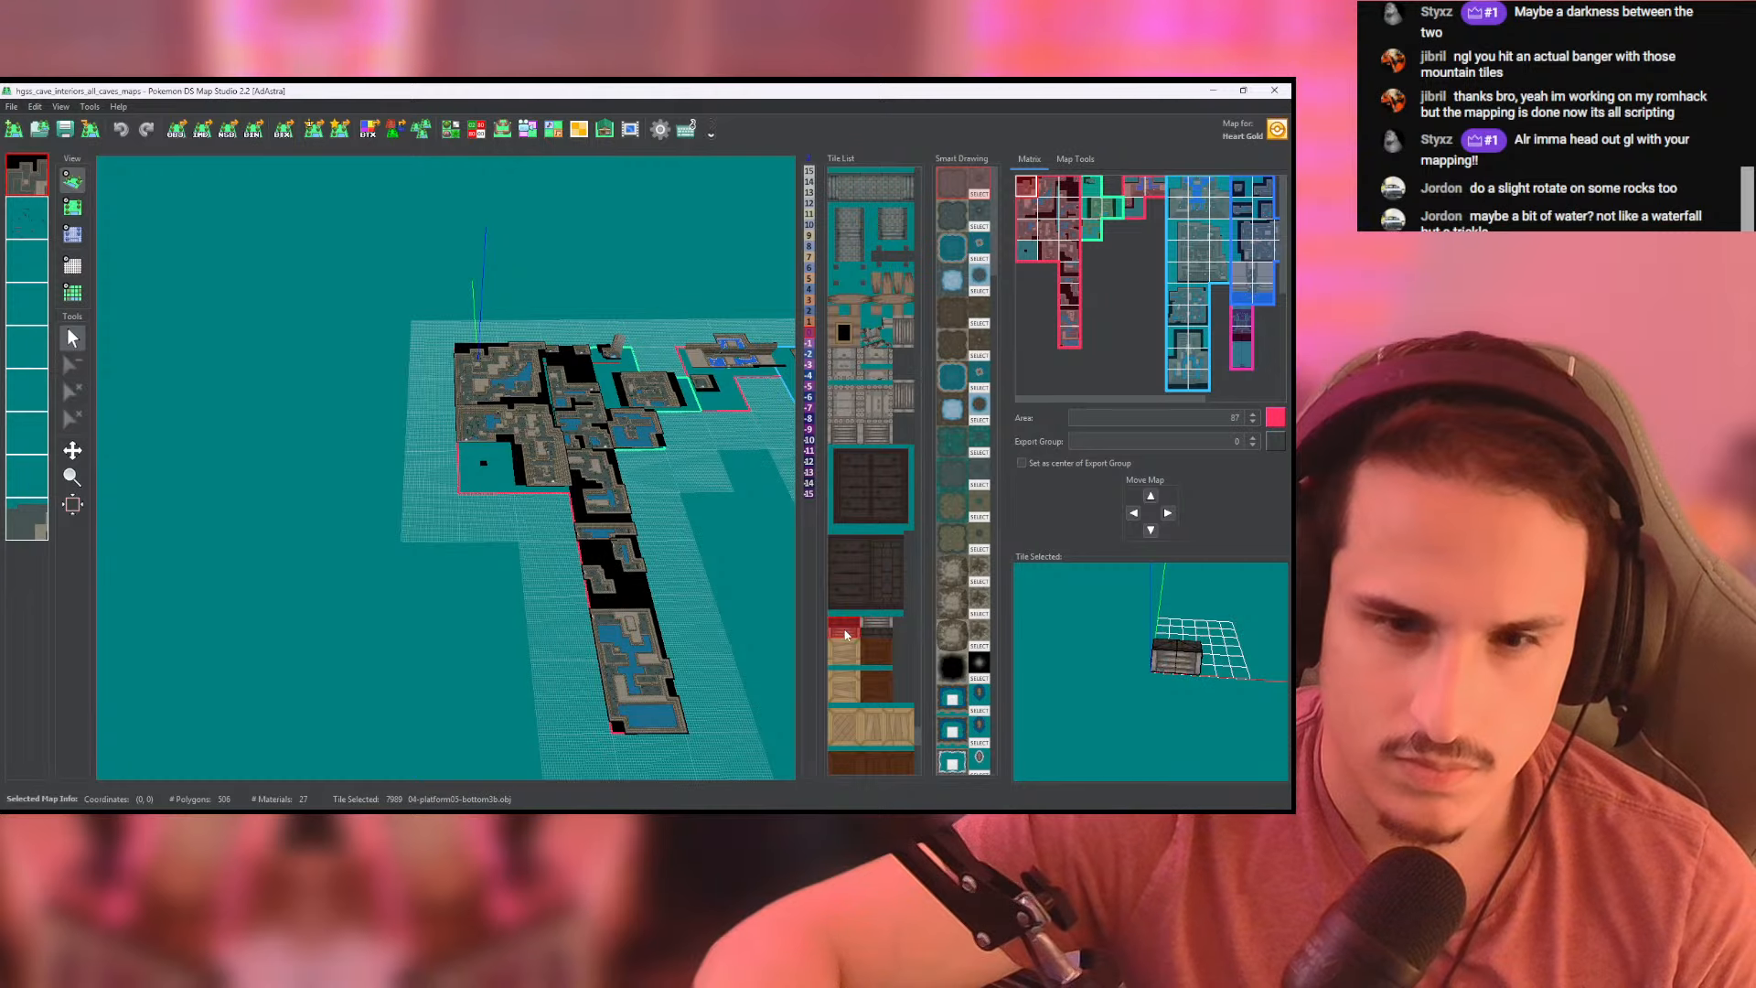
scroll(846, 634, "down", 5)
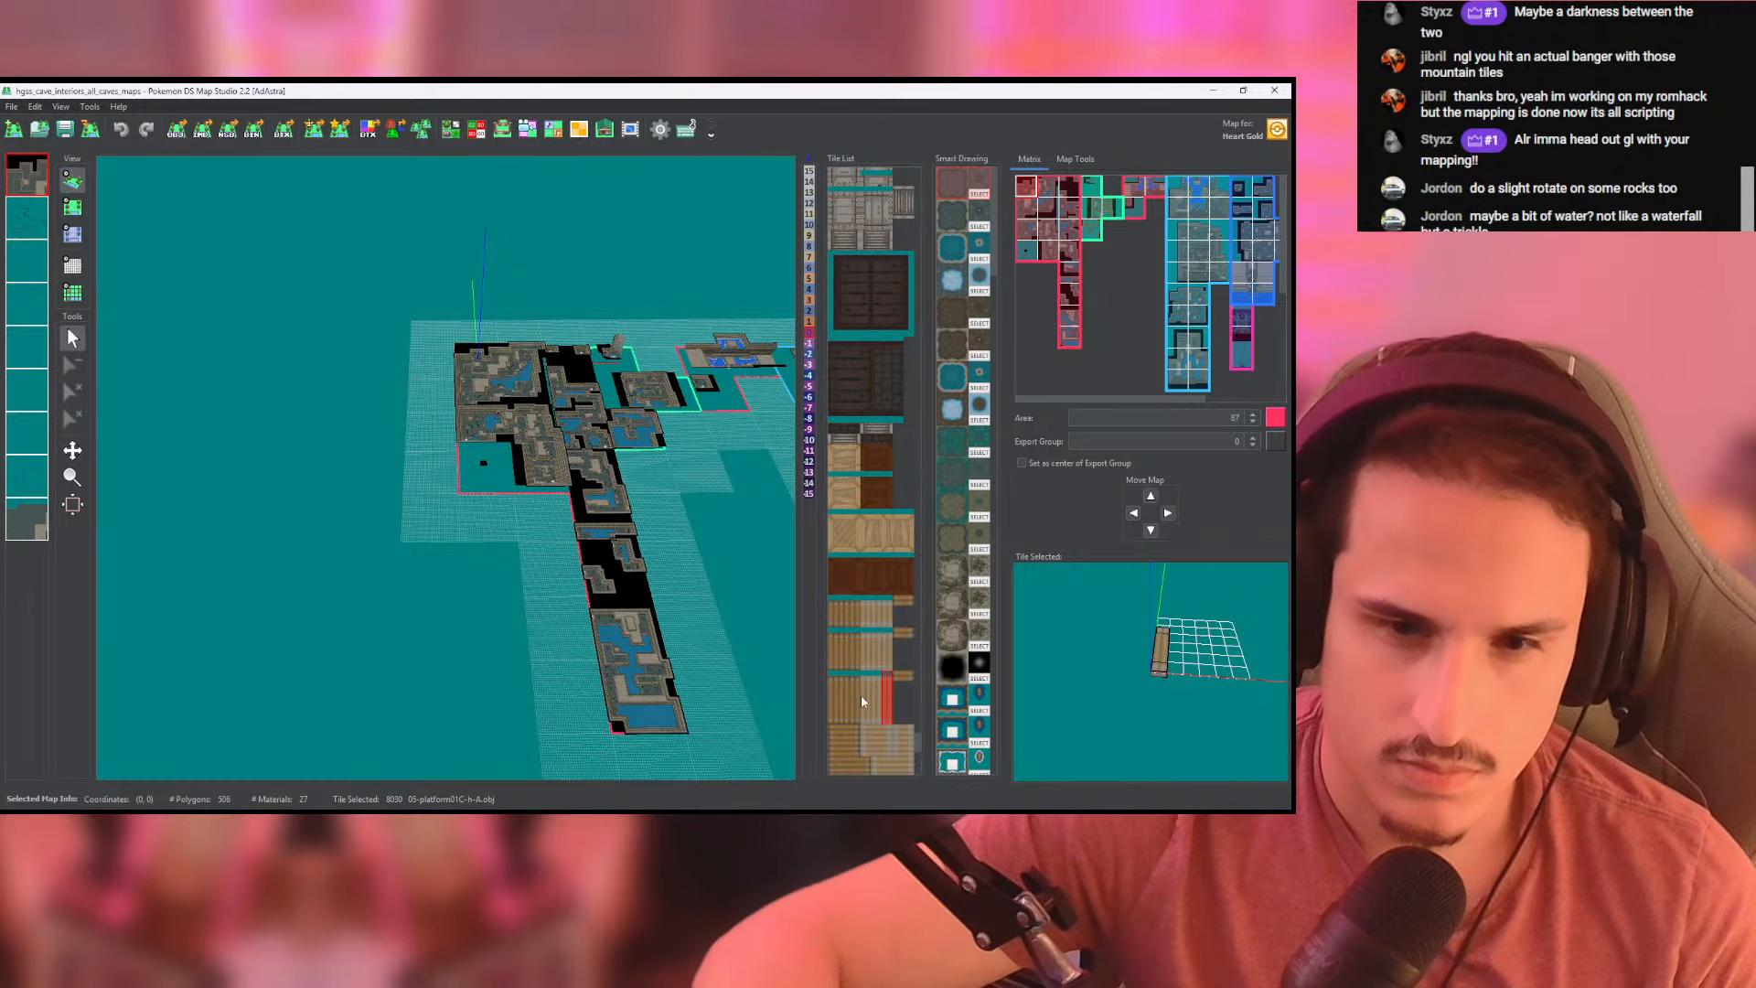
scroll(855, 690, "down", 5)
left_click(847, 598)
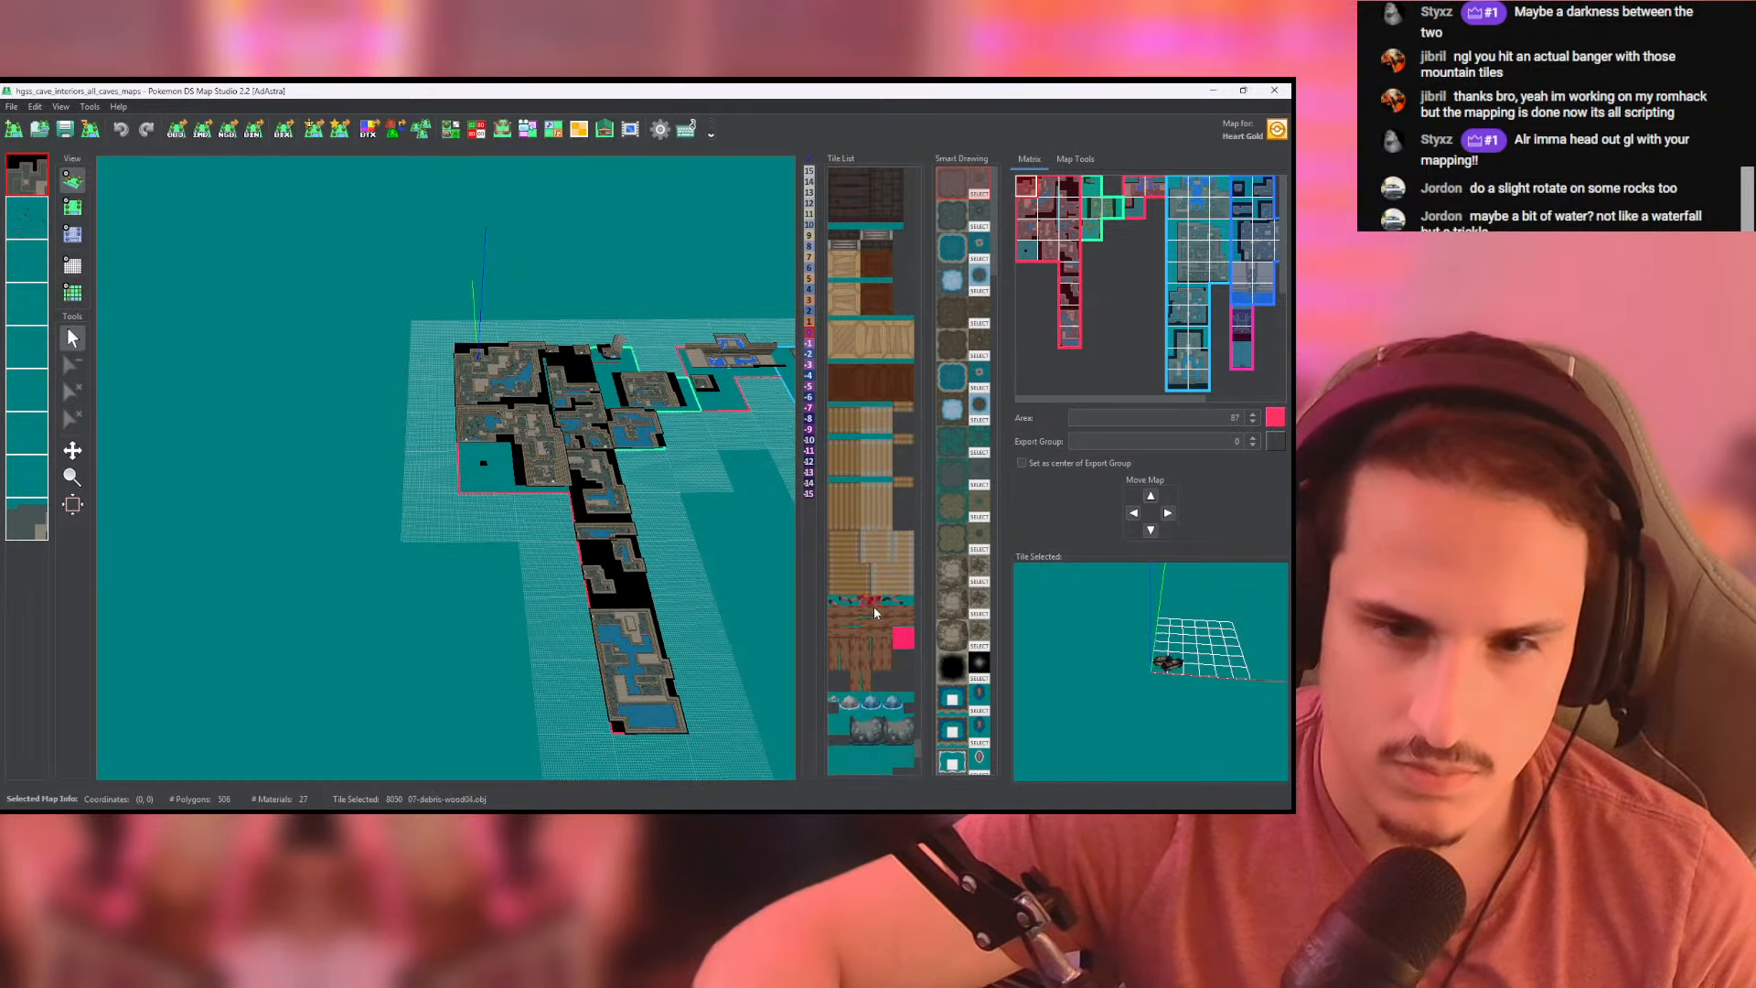
- Preview the extra-large rock tile, and open it in the Tileset Editor to check its model and material
scroll(865, 633, "down", 5)
left_click(868, 569)
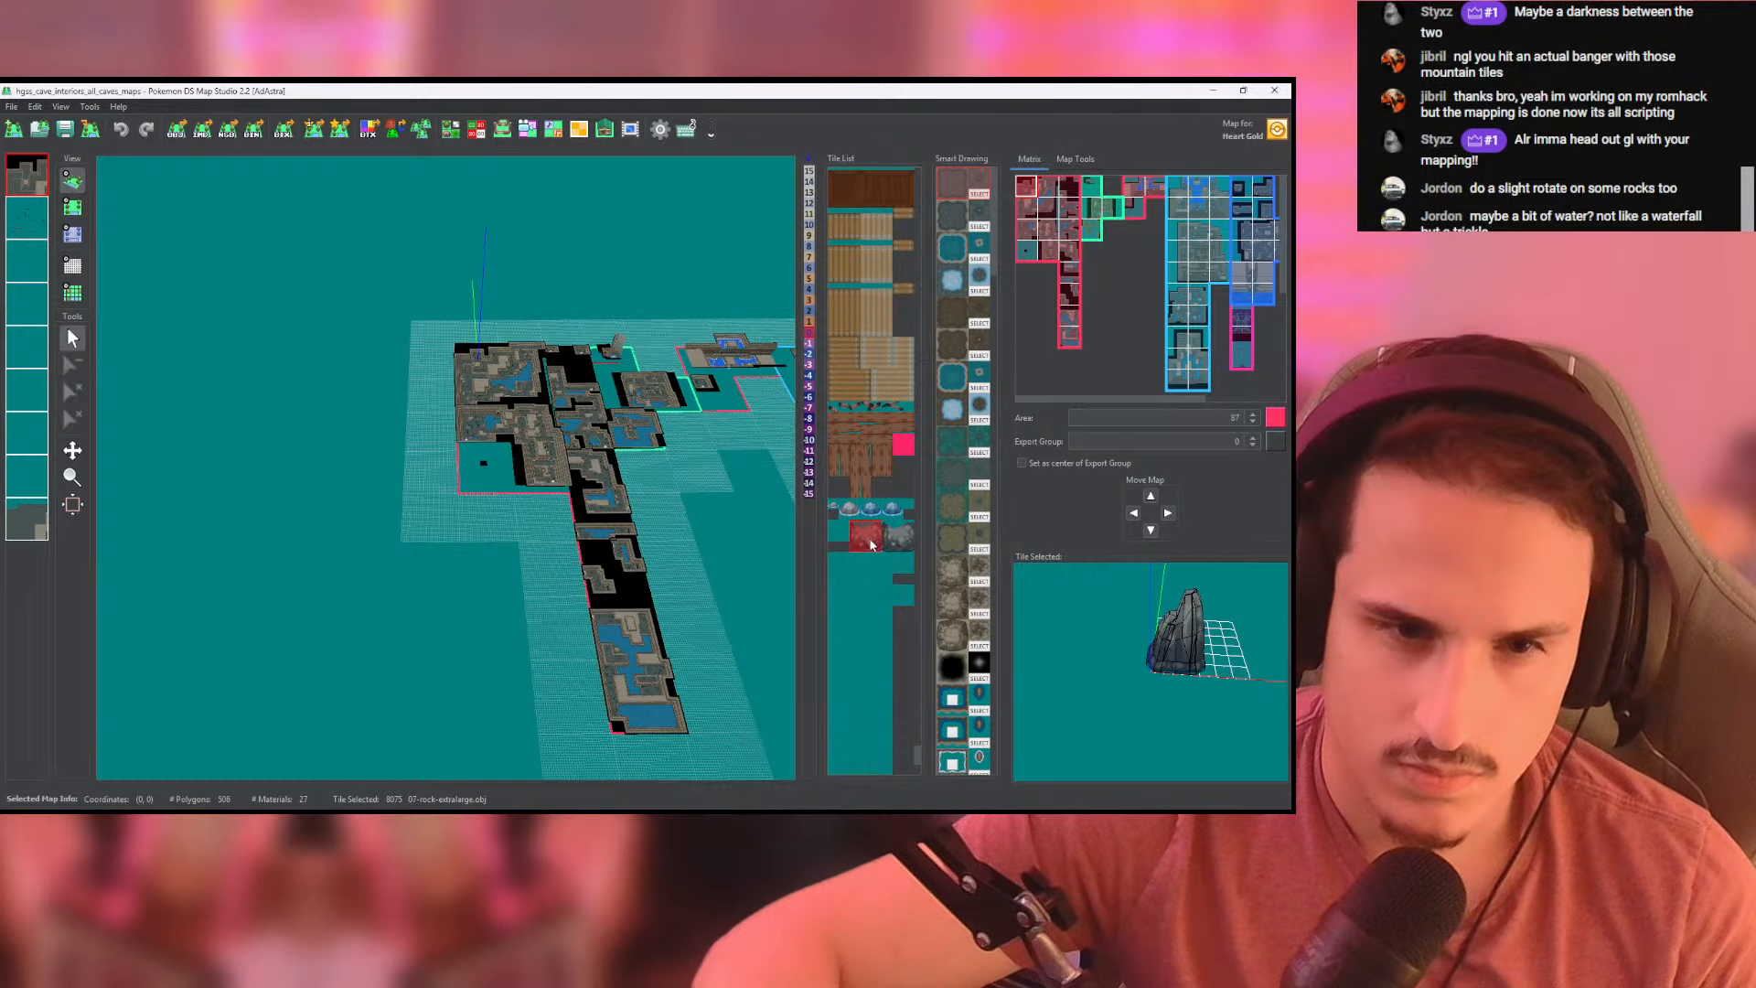
left_click(878, 540)
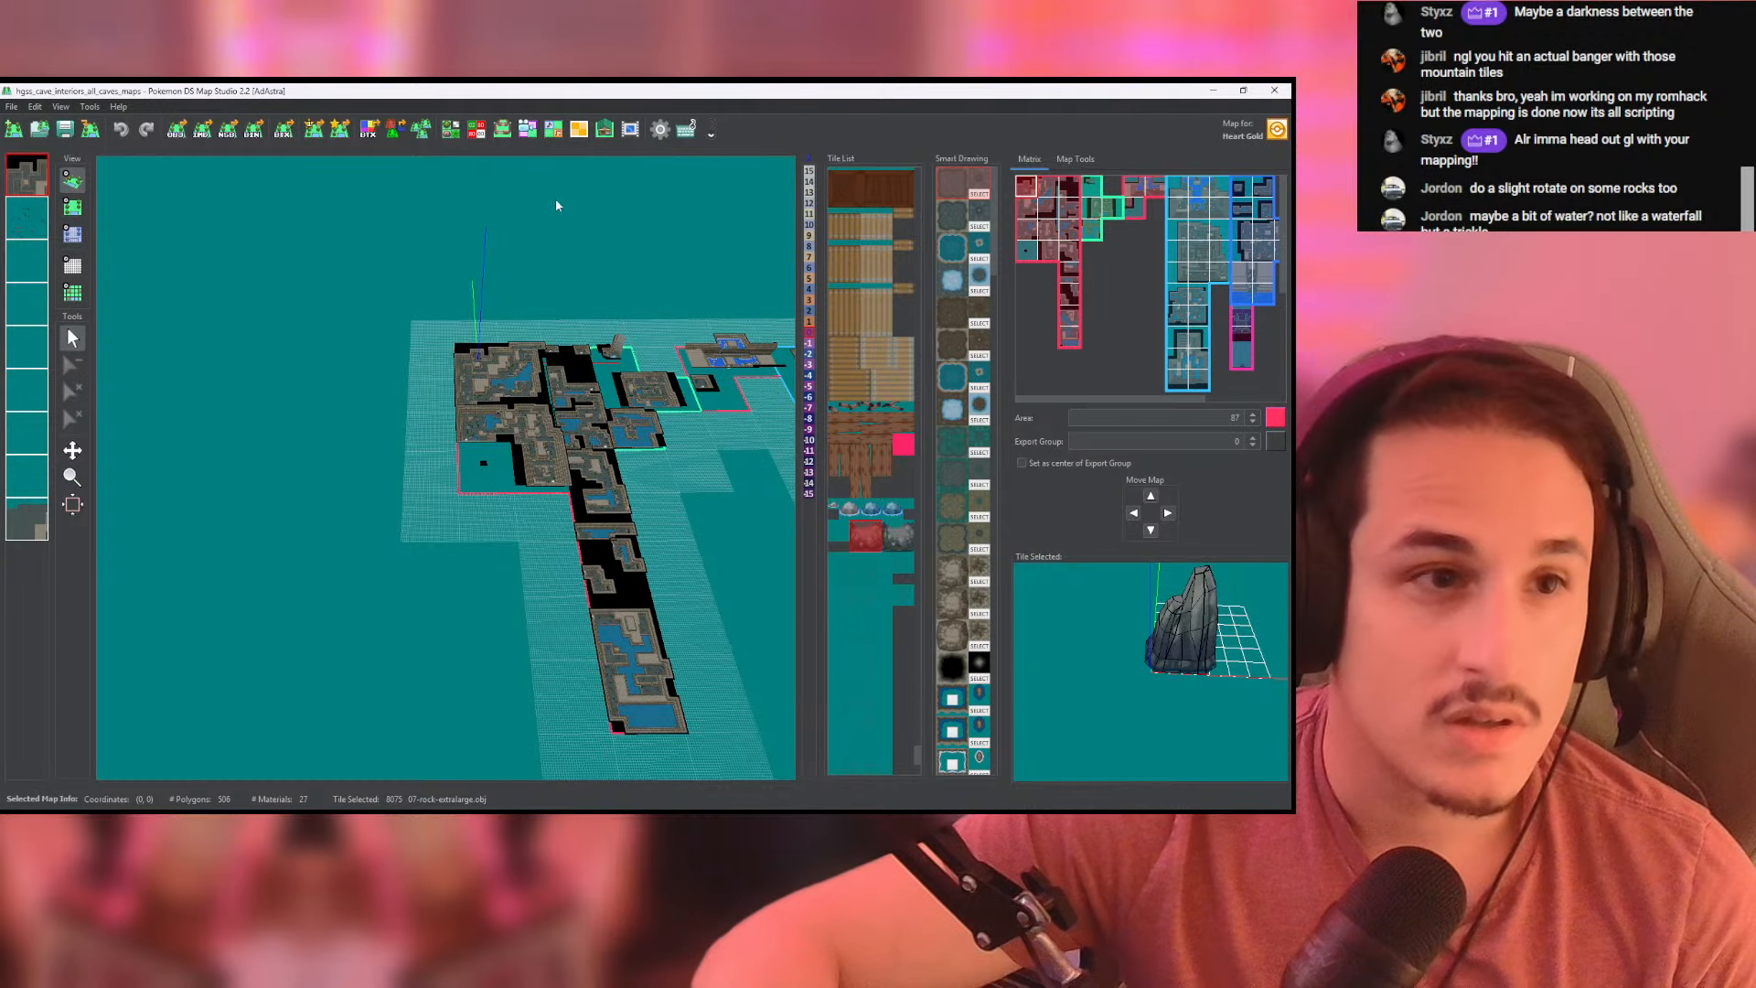
left_click(452, 131)
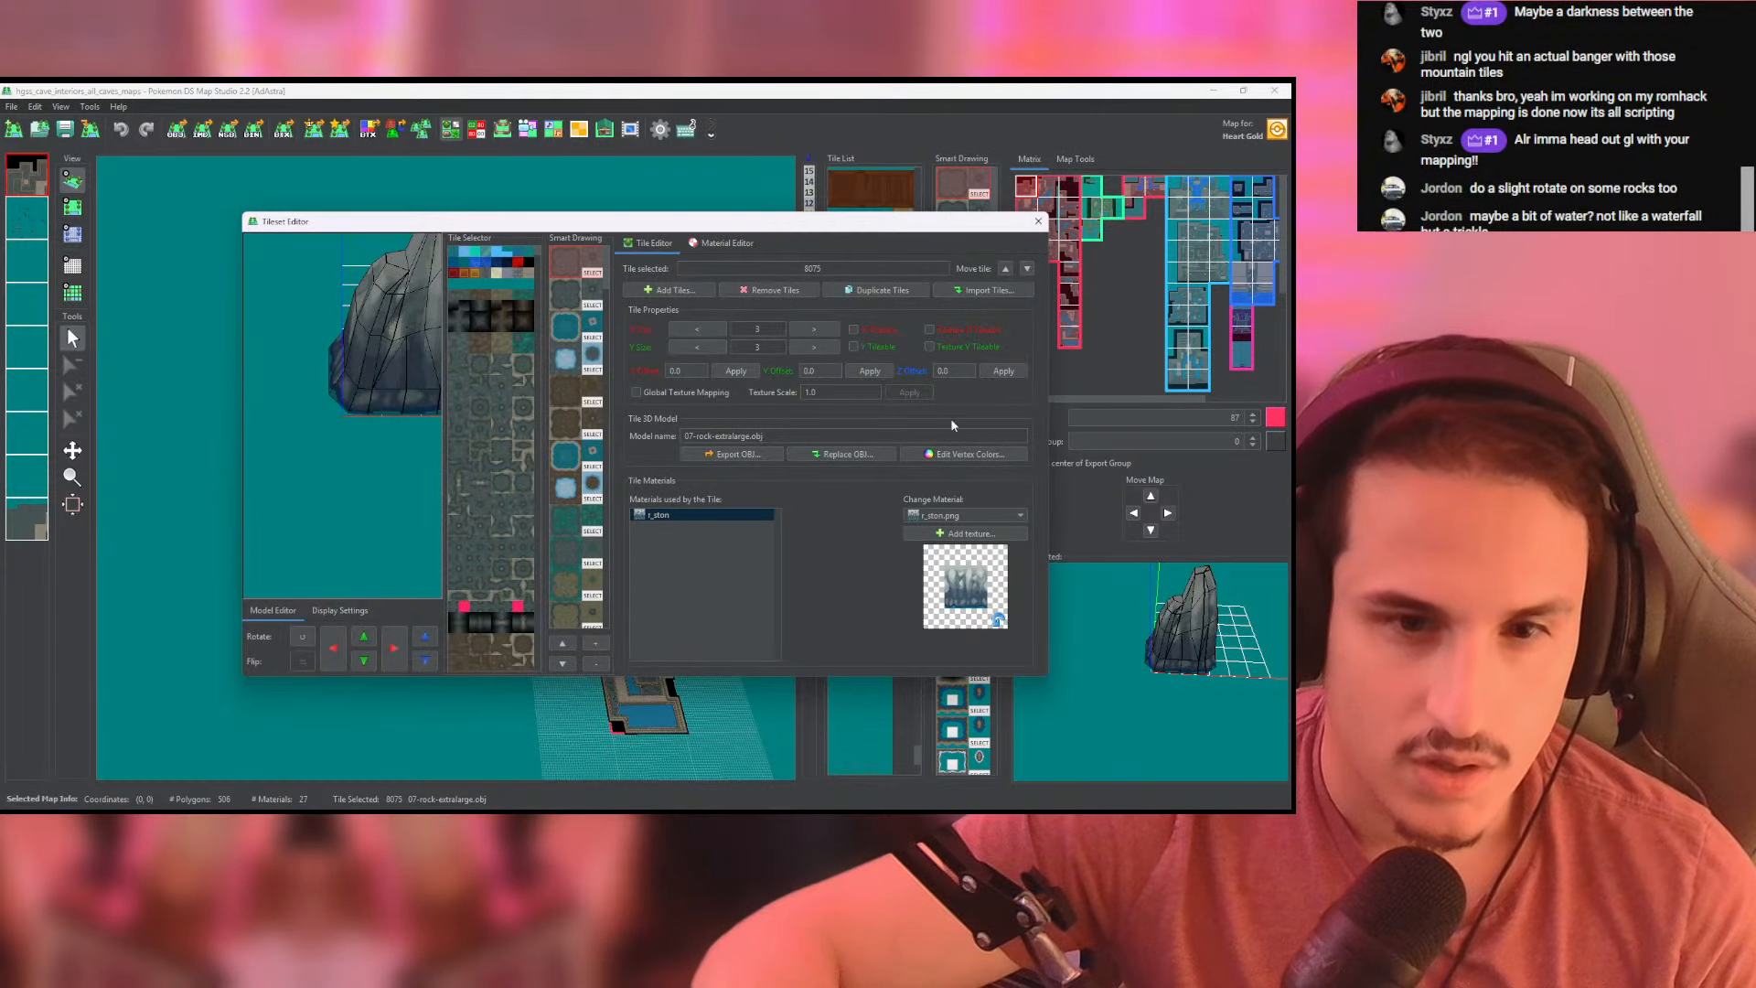
- Close the Tileset Editor and preview the flat spiderweb tiles and the first pillar tile further down the tileset
left_click(1038, 223)
left_click(843, 585)
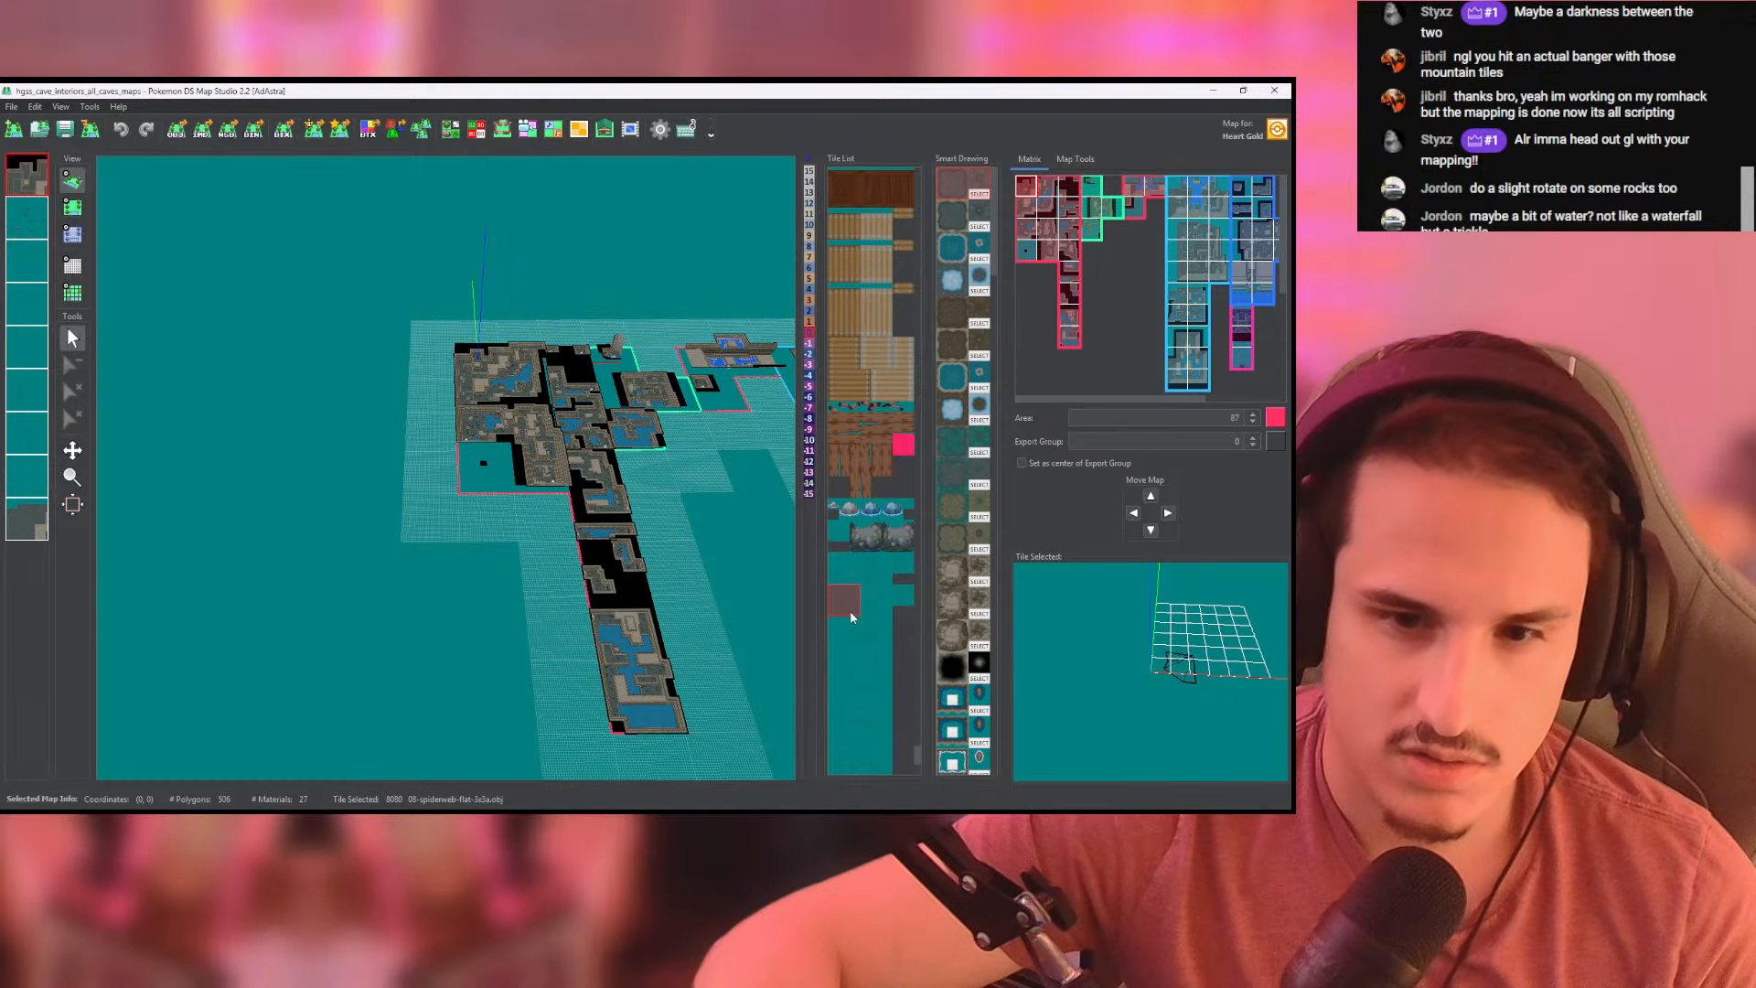
scroll(1189, 663, "up", 10)
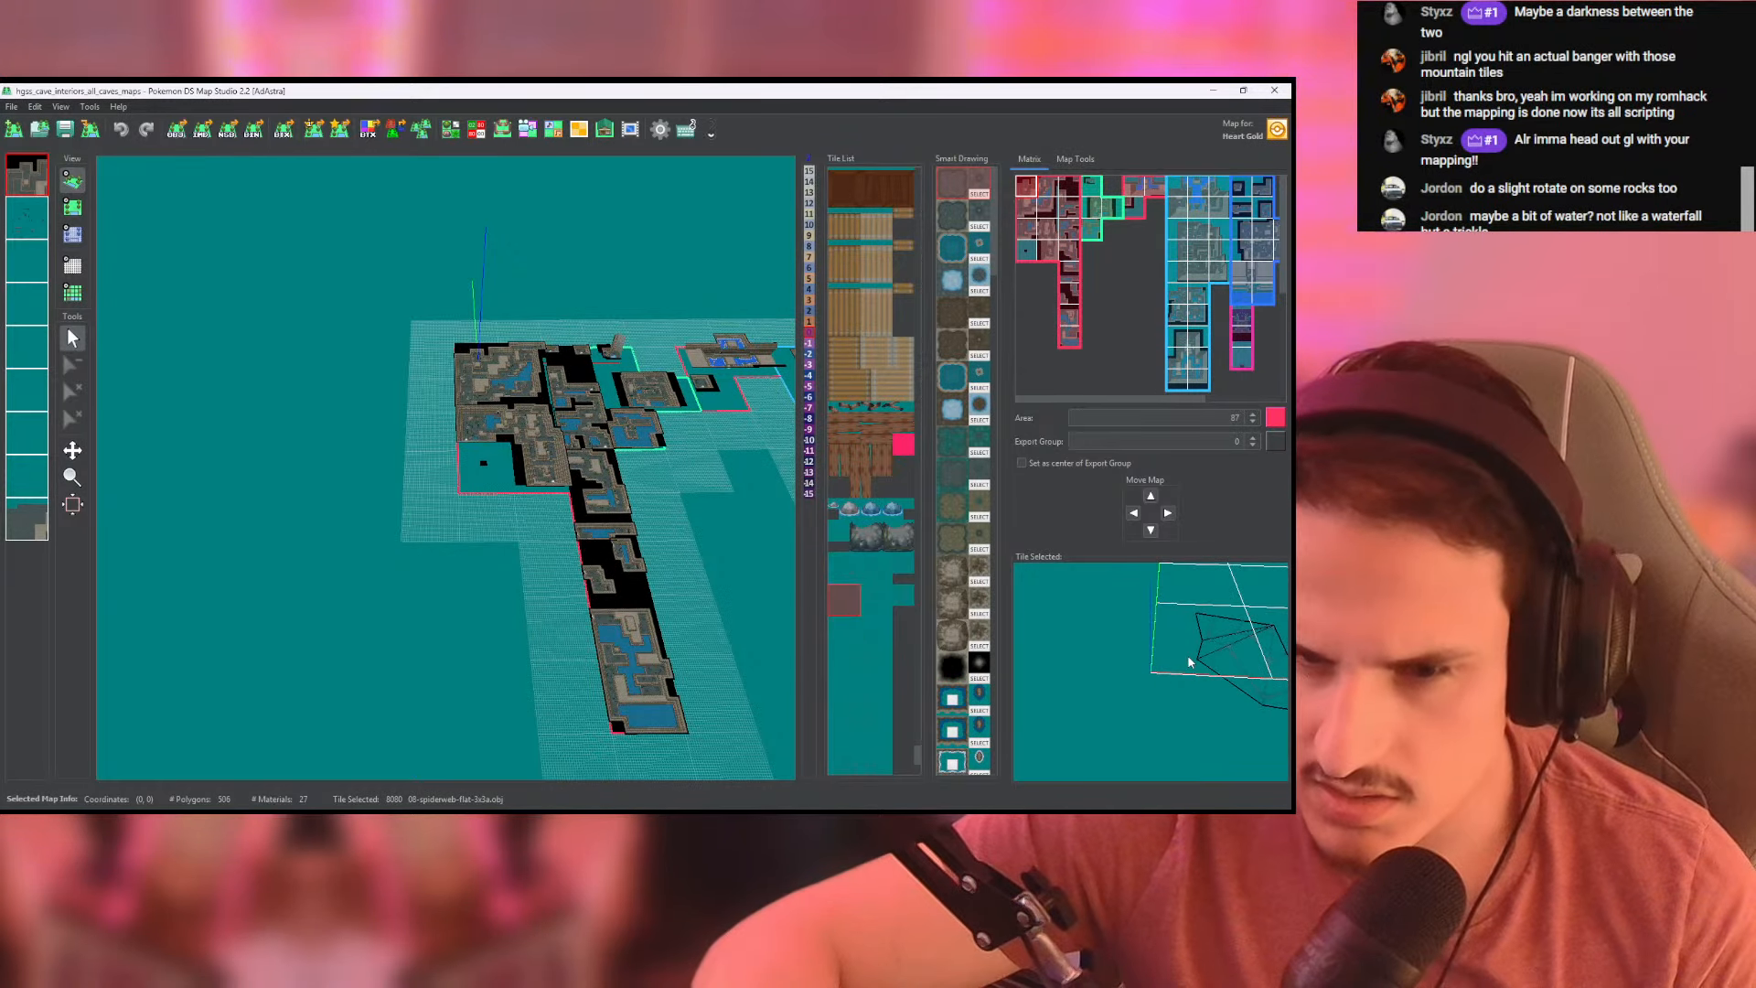
scroll(846, 603, "down", 5)
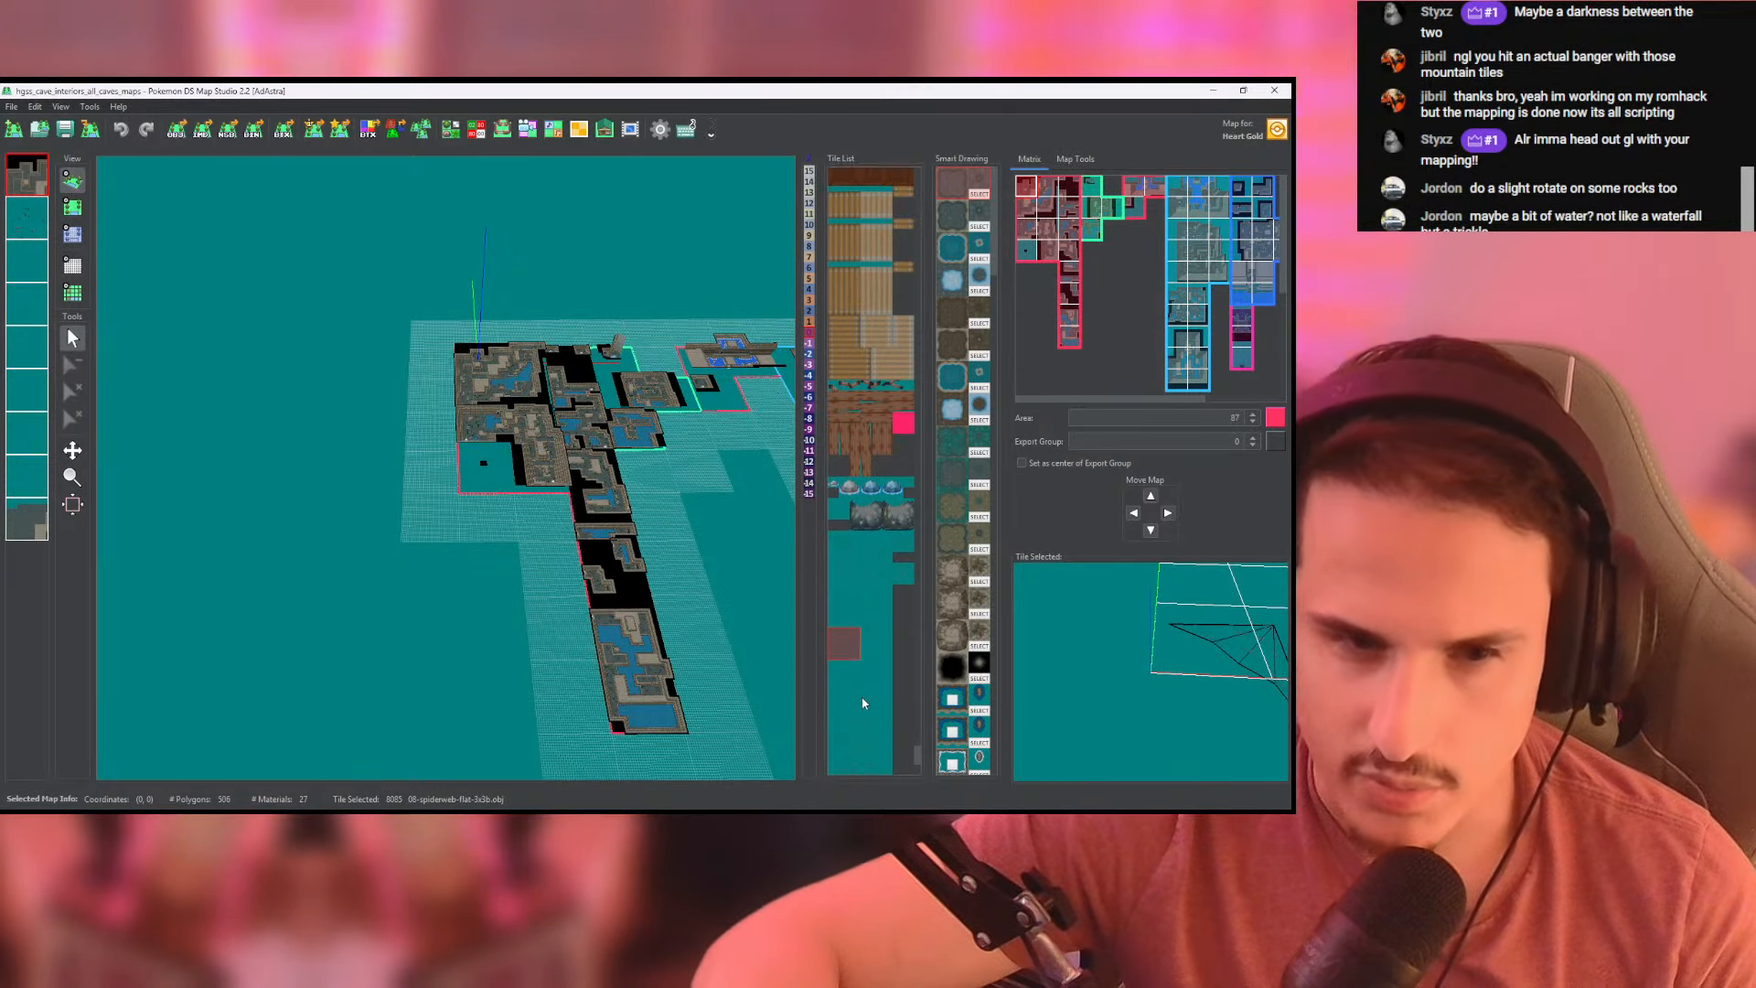
left_click(849, 541)
scroll(1189, 656, "down", 10)
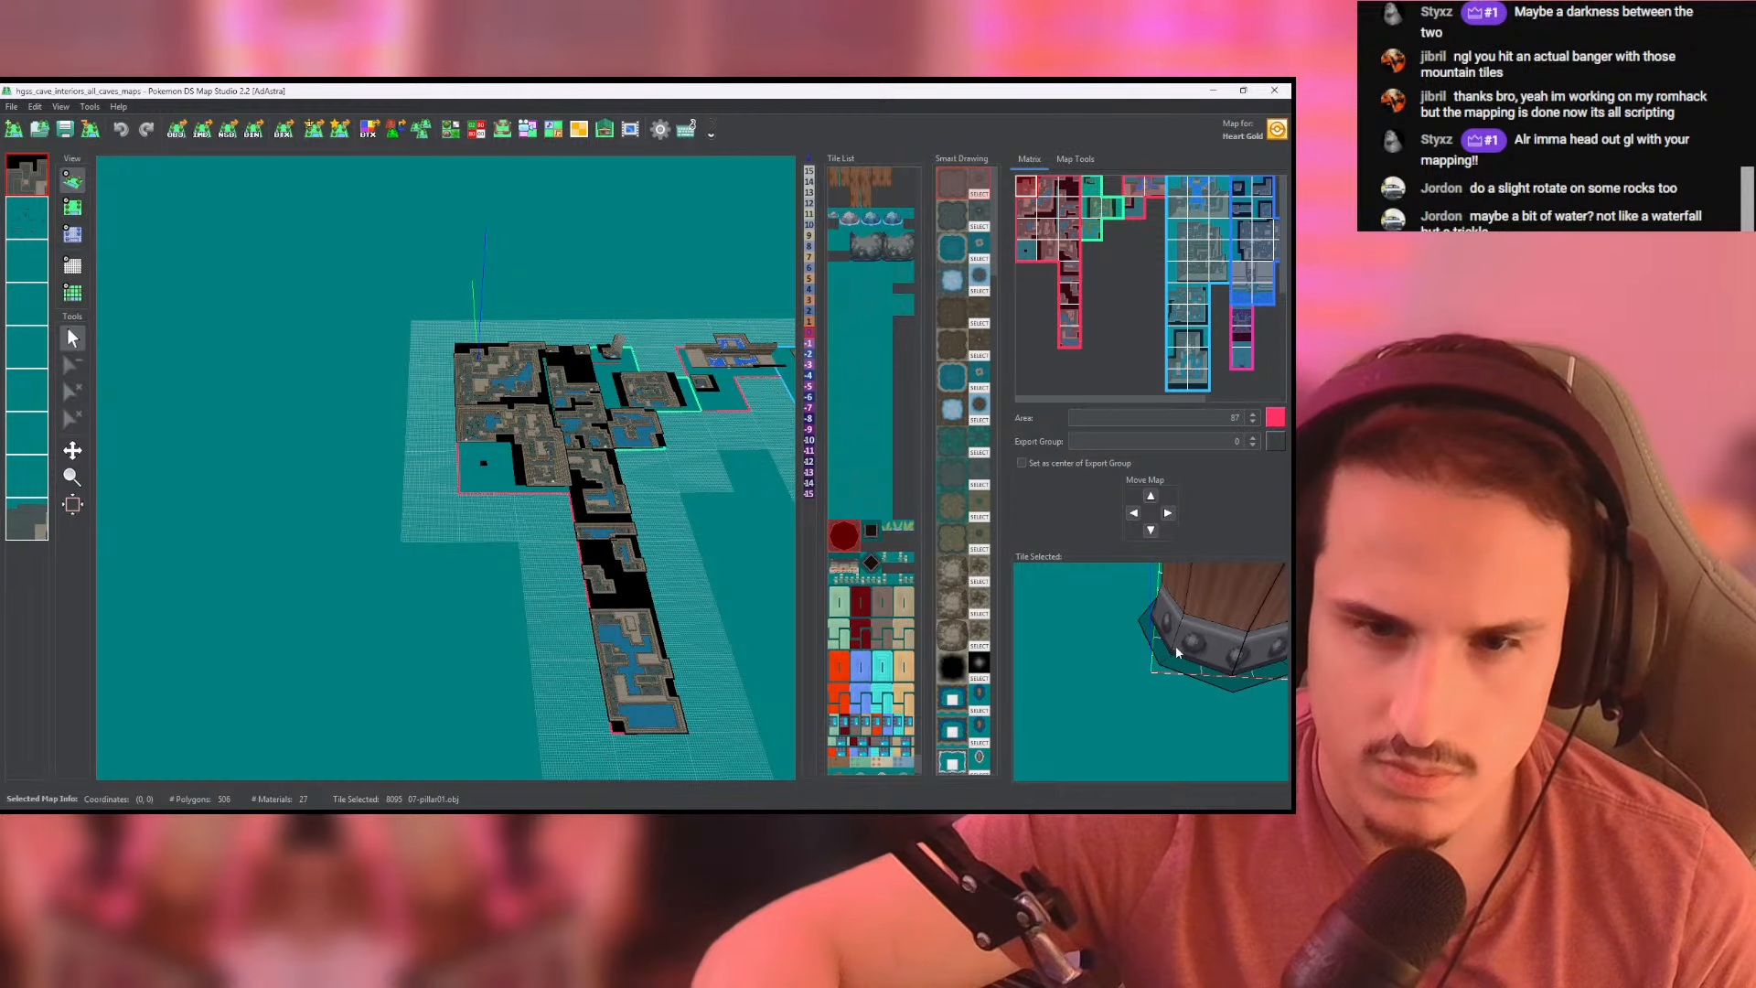
- Preview the sandwich board tile and the countertop end and workstation tiles below it
left_click(851, 564)
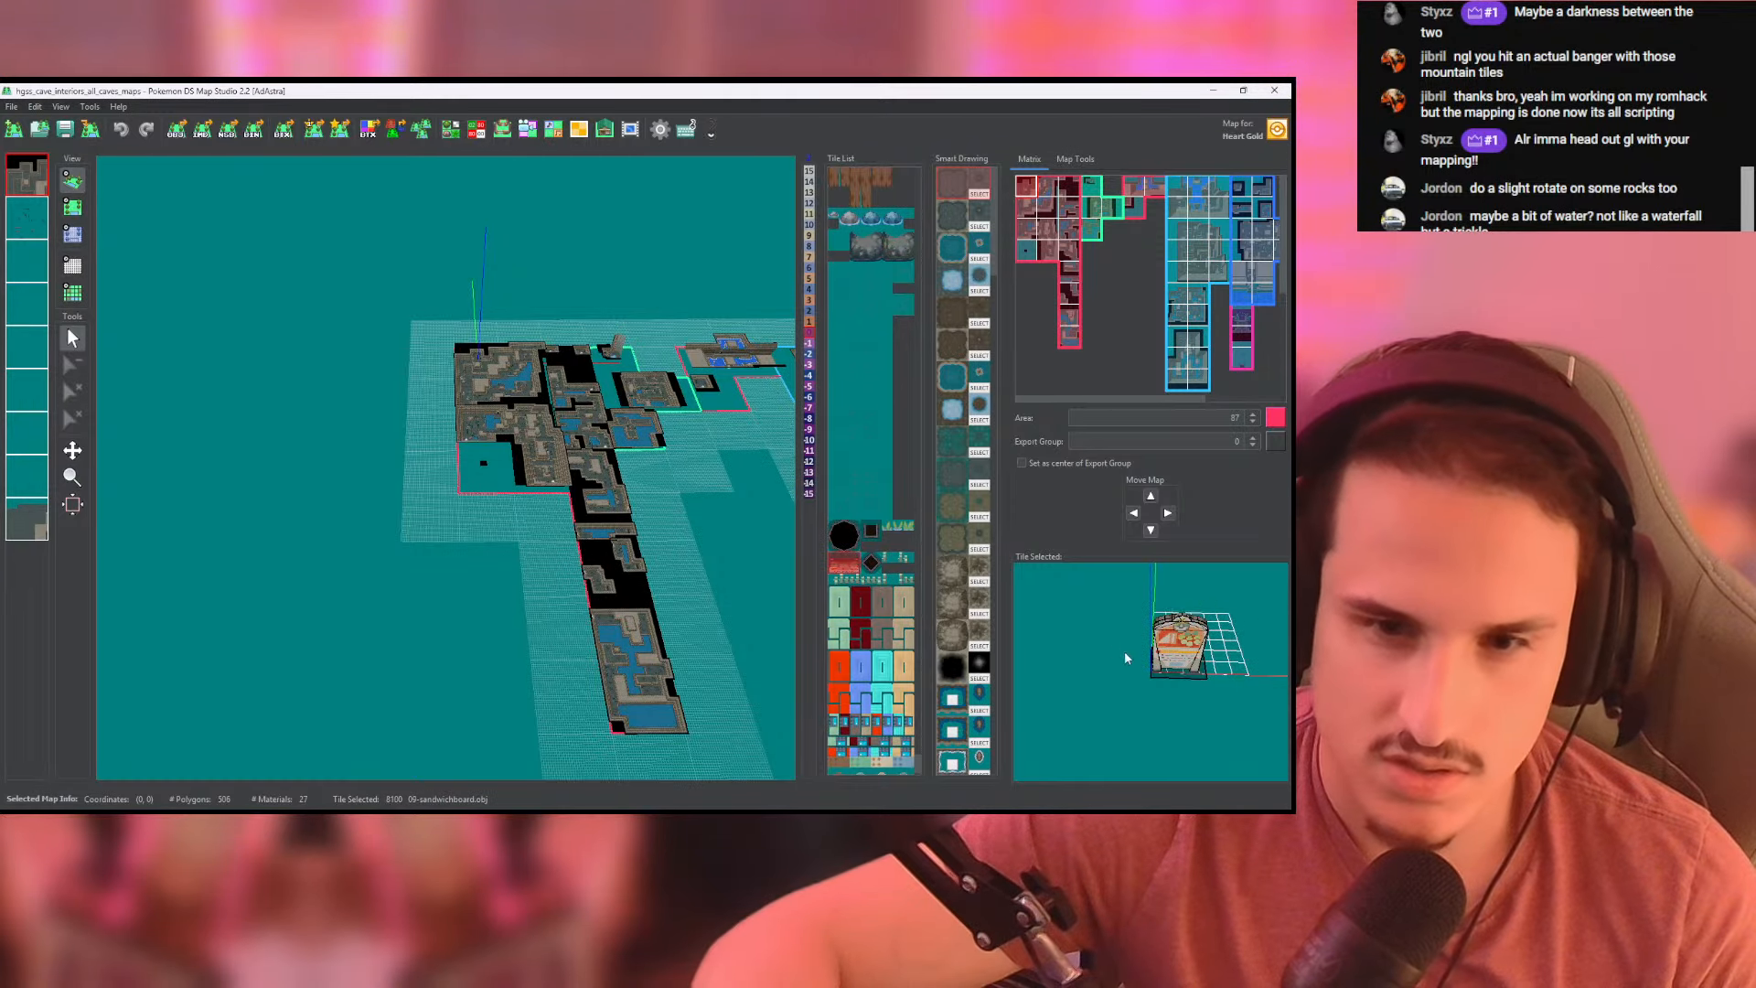
scroll(1124, 659, "up", 5)
left_click(844, 624)
left_click(845, 636)
scroll(850, 646, "down", 1)
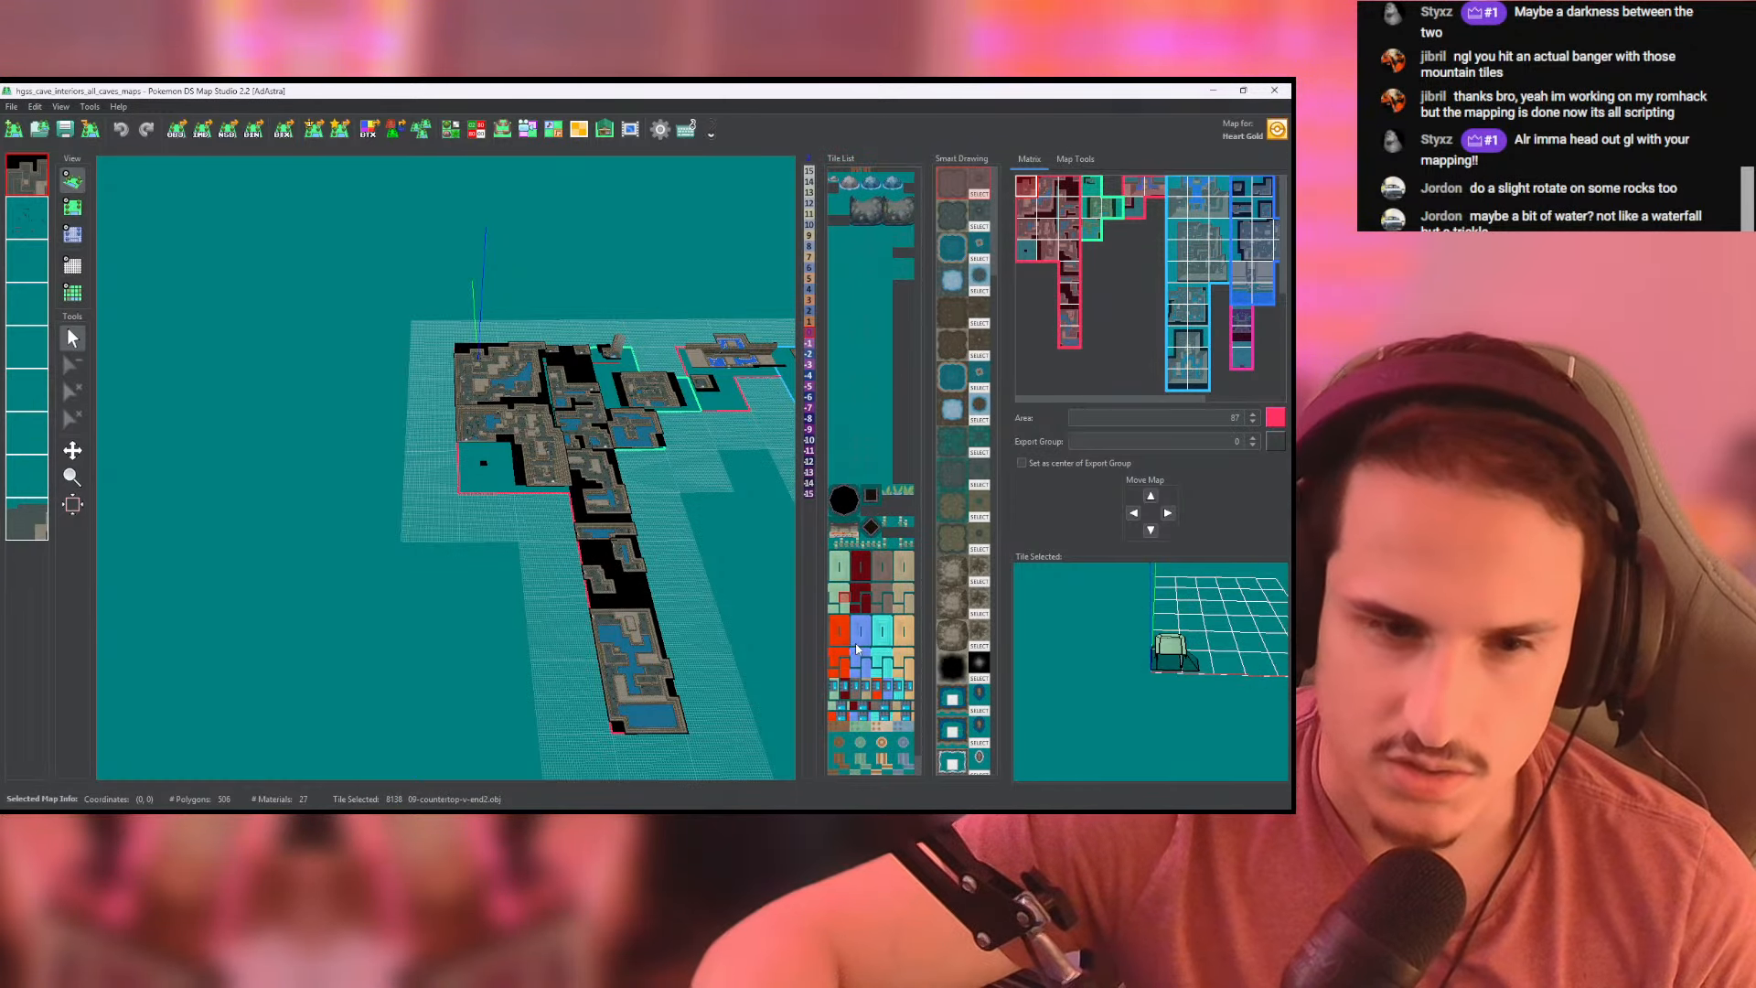
left_click(853, 747)
left_click(867, 691)
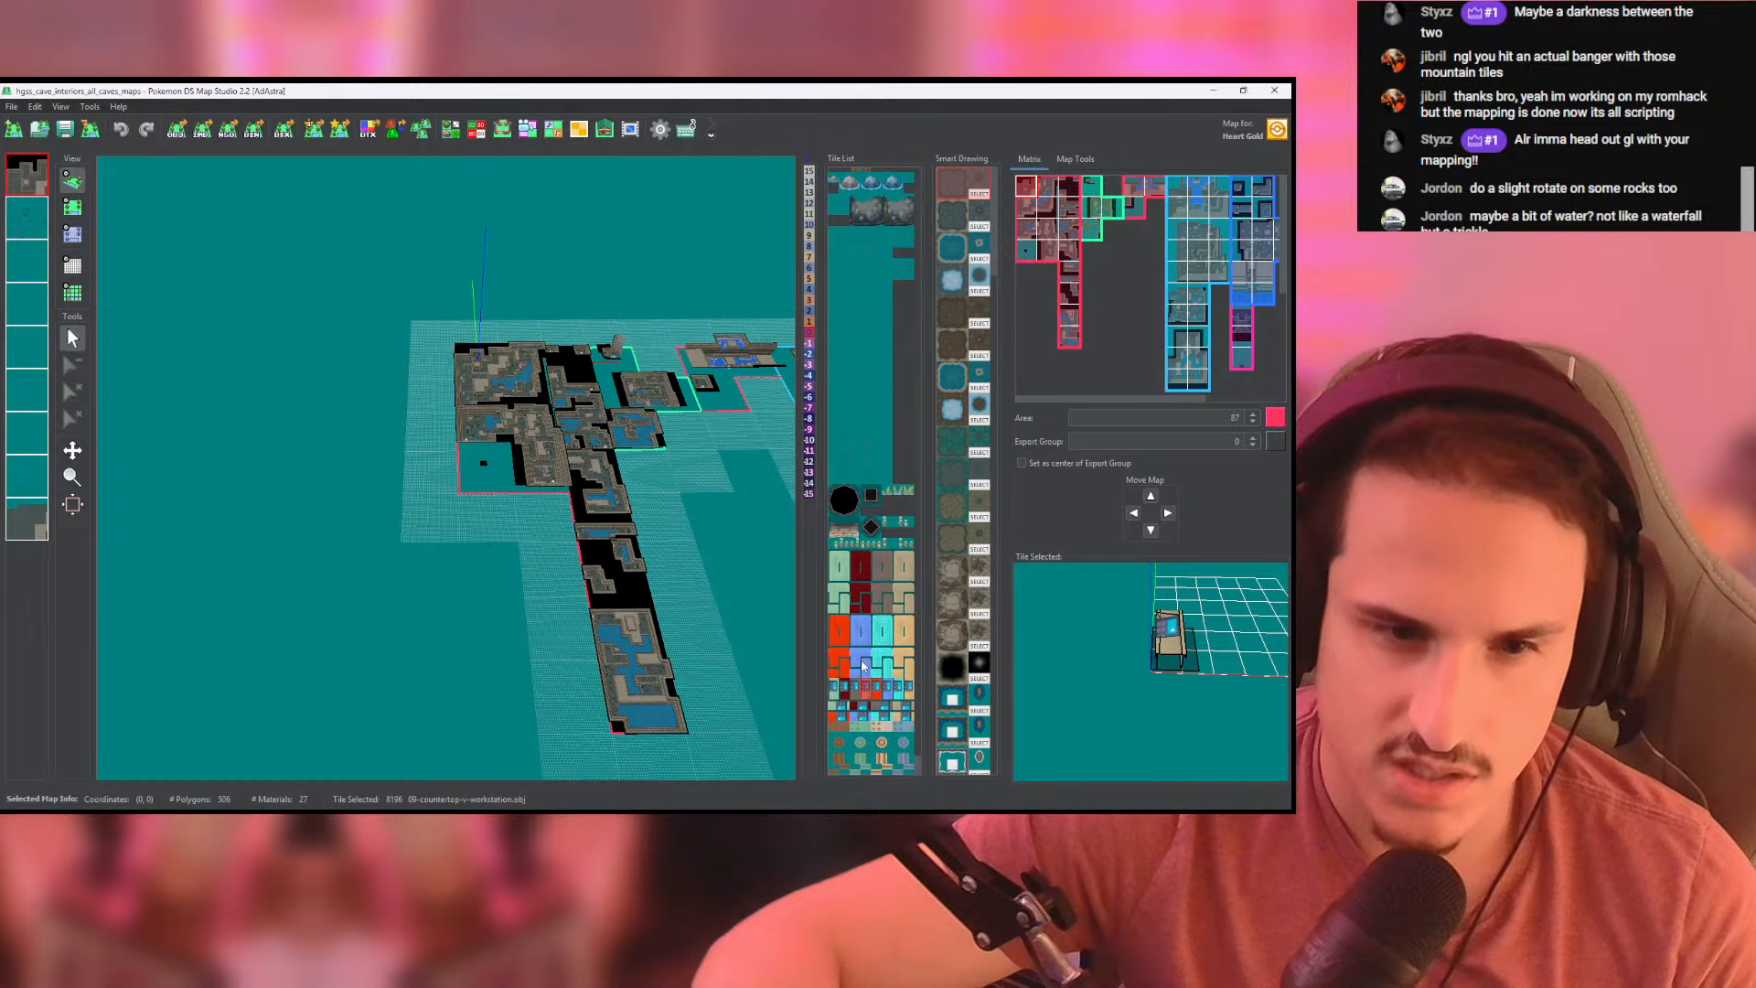
left_click(866, 661)
- Preview another flat spiderweb tile and the pillar02b tile, and return to the sandwich board tile
scroll(867, 614, "up", 3)
left_click(893, 586)
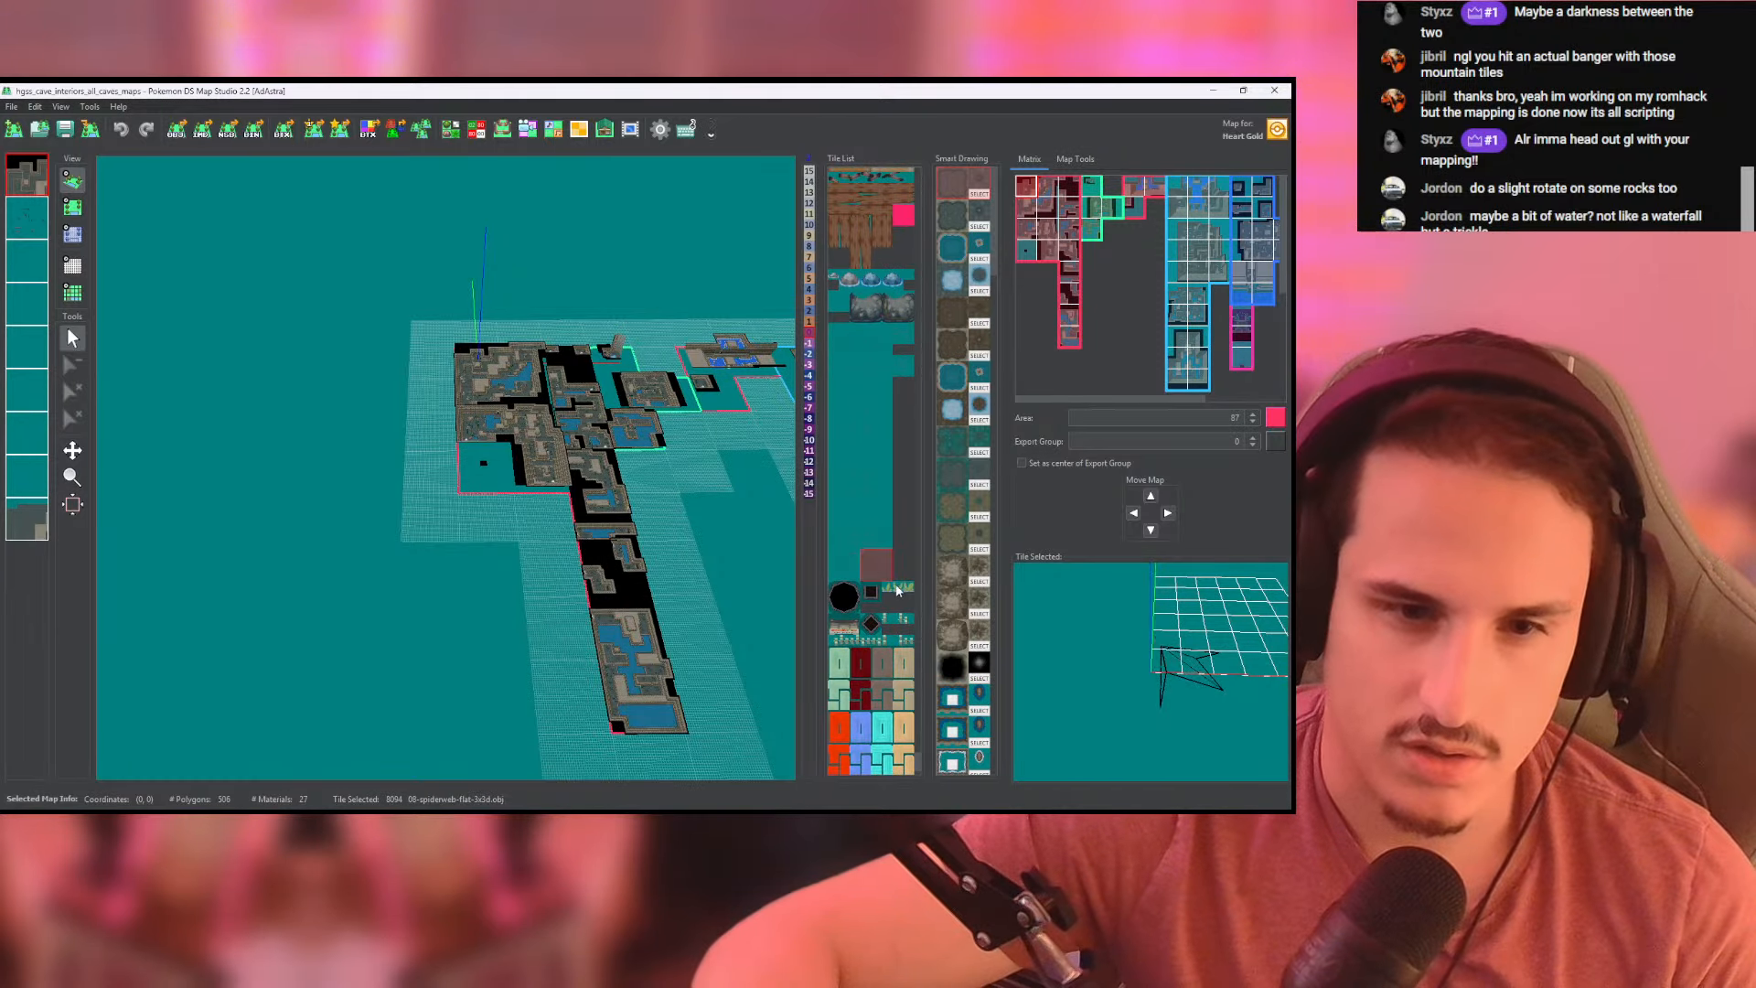
left_click(878, 628)
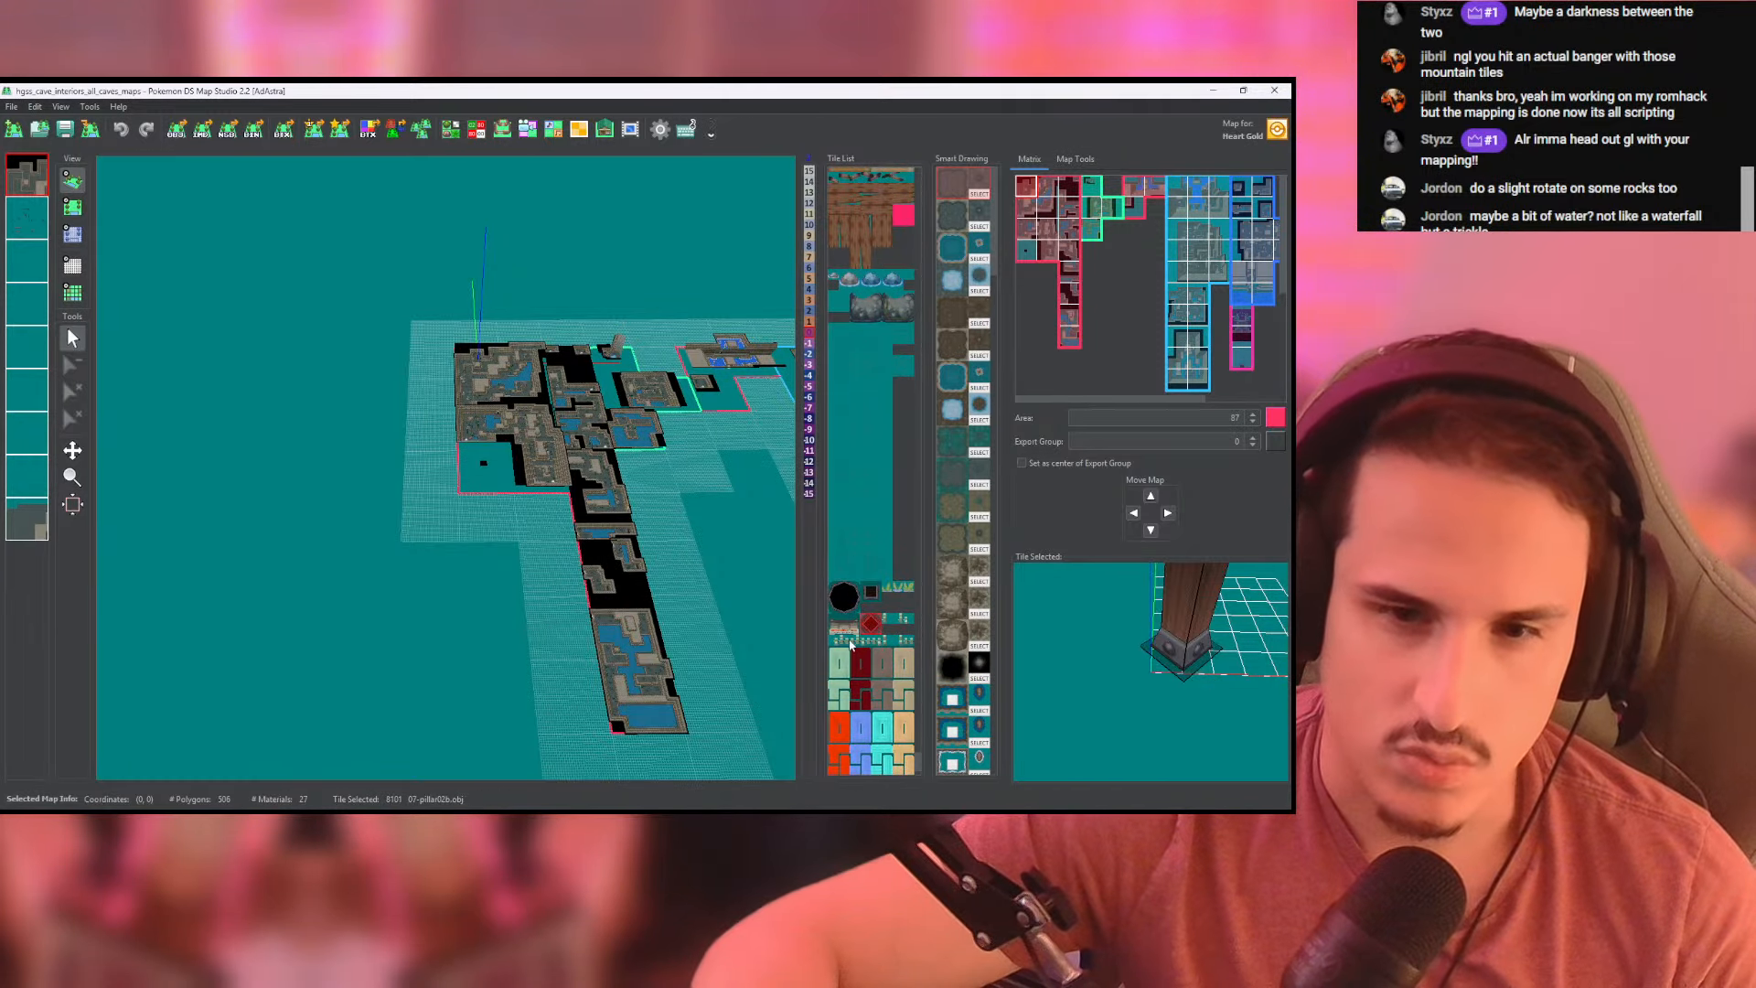
left_click(847, 640)
left_click(845, 630)
scroll(900, 603, "up", 5)
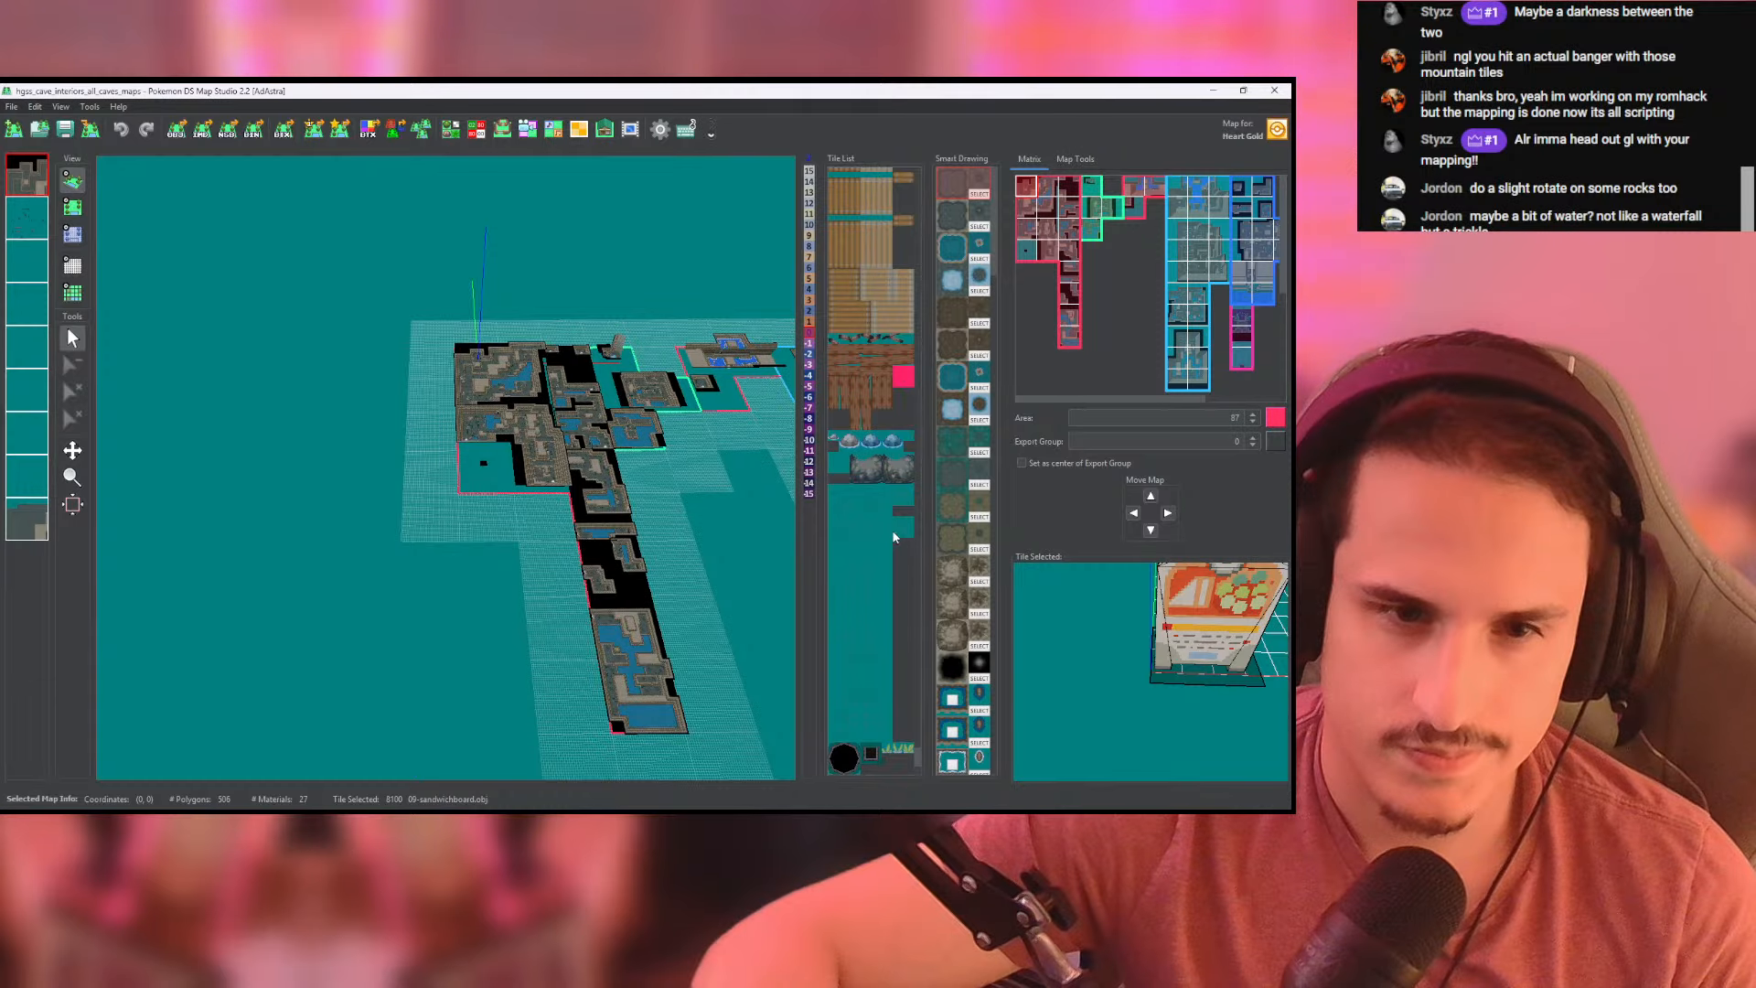
- Compare the plain extra-large rock tile with the extra-large rock tile wrapped in rope
left_click(899, 528)
left_click(897, 496)
left_click(894, 470)
left_click(870, 470)
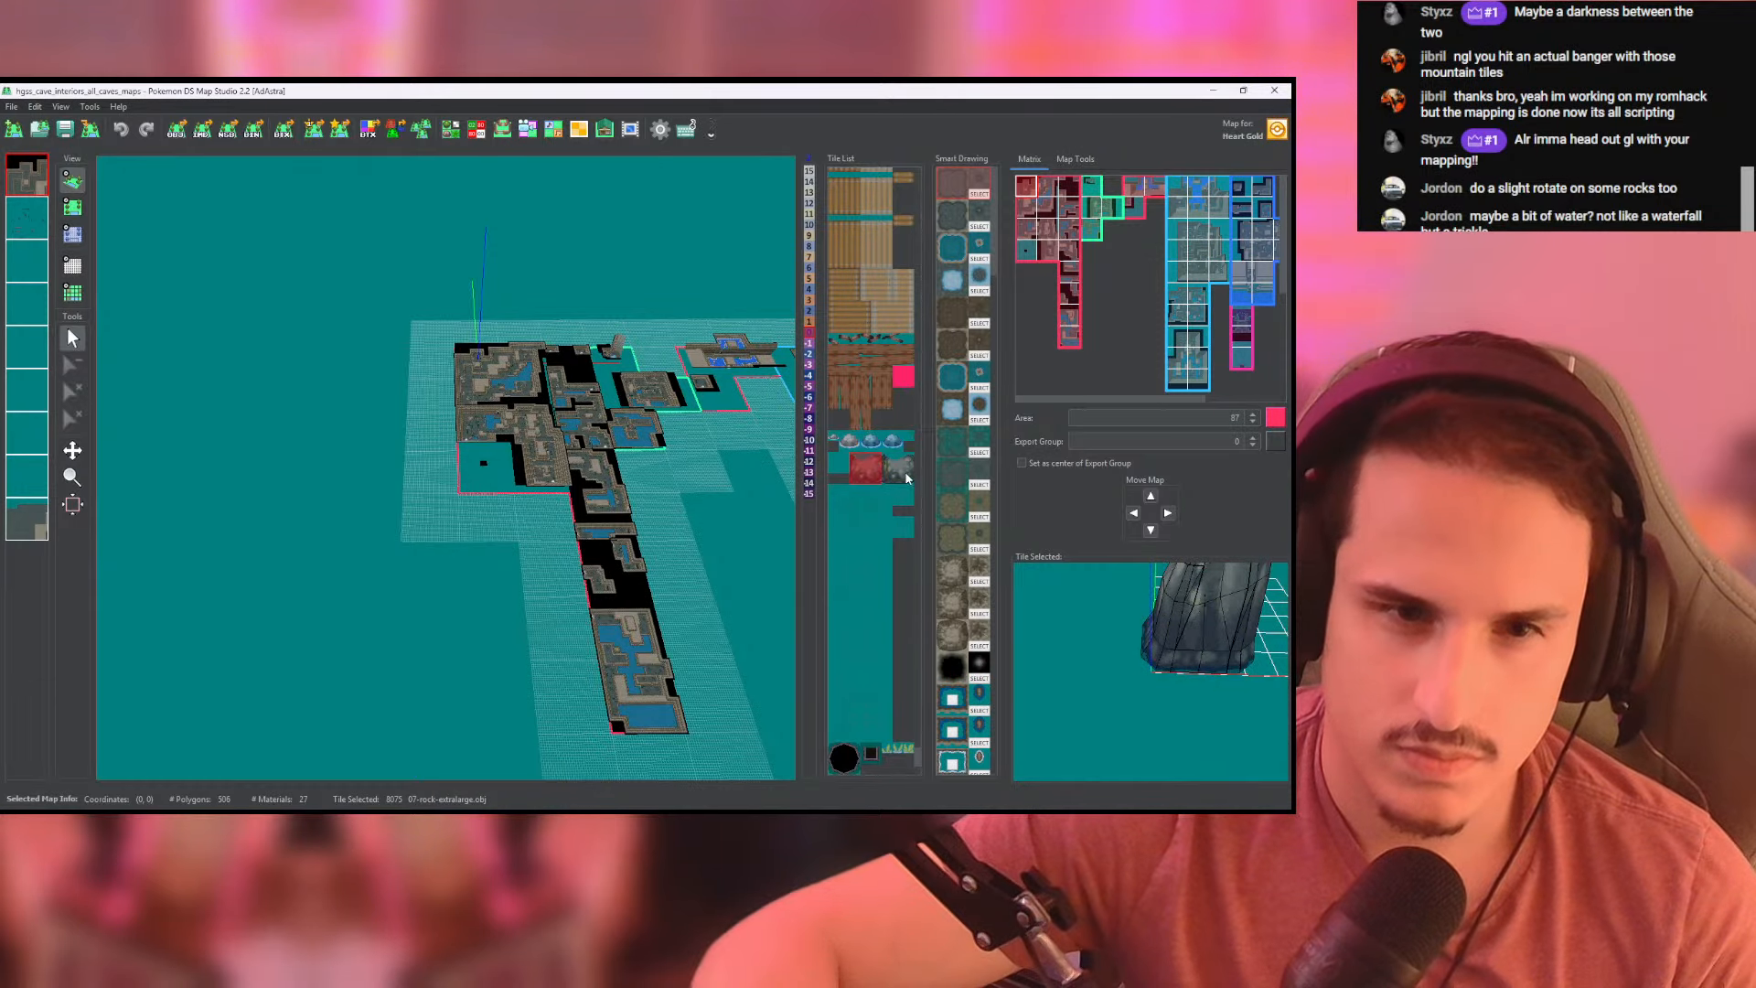
left_click(906, 474)
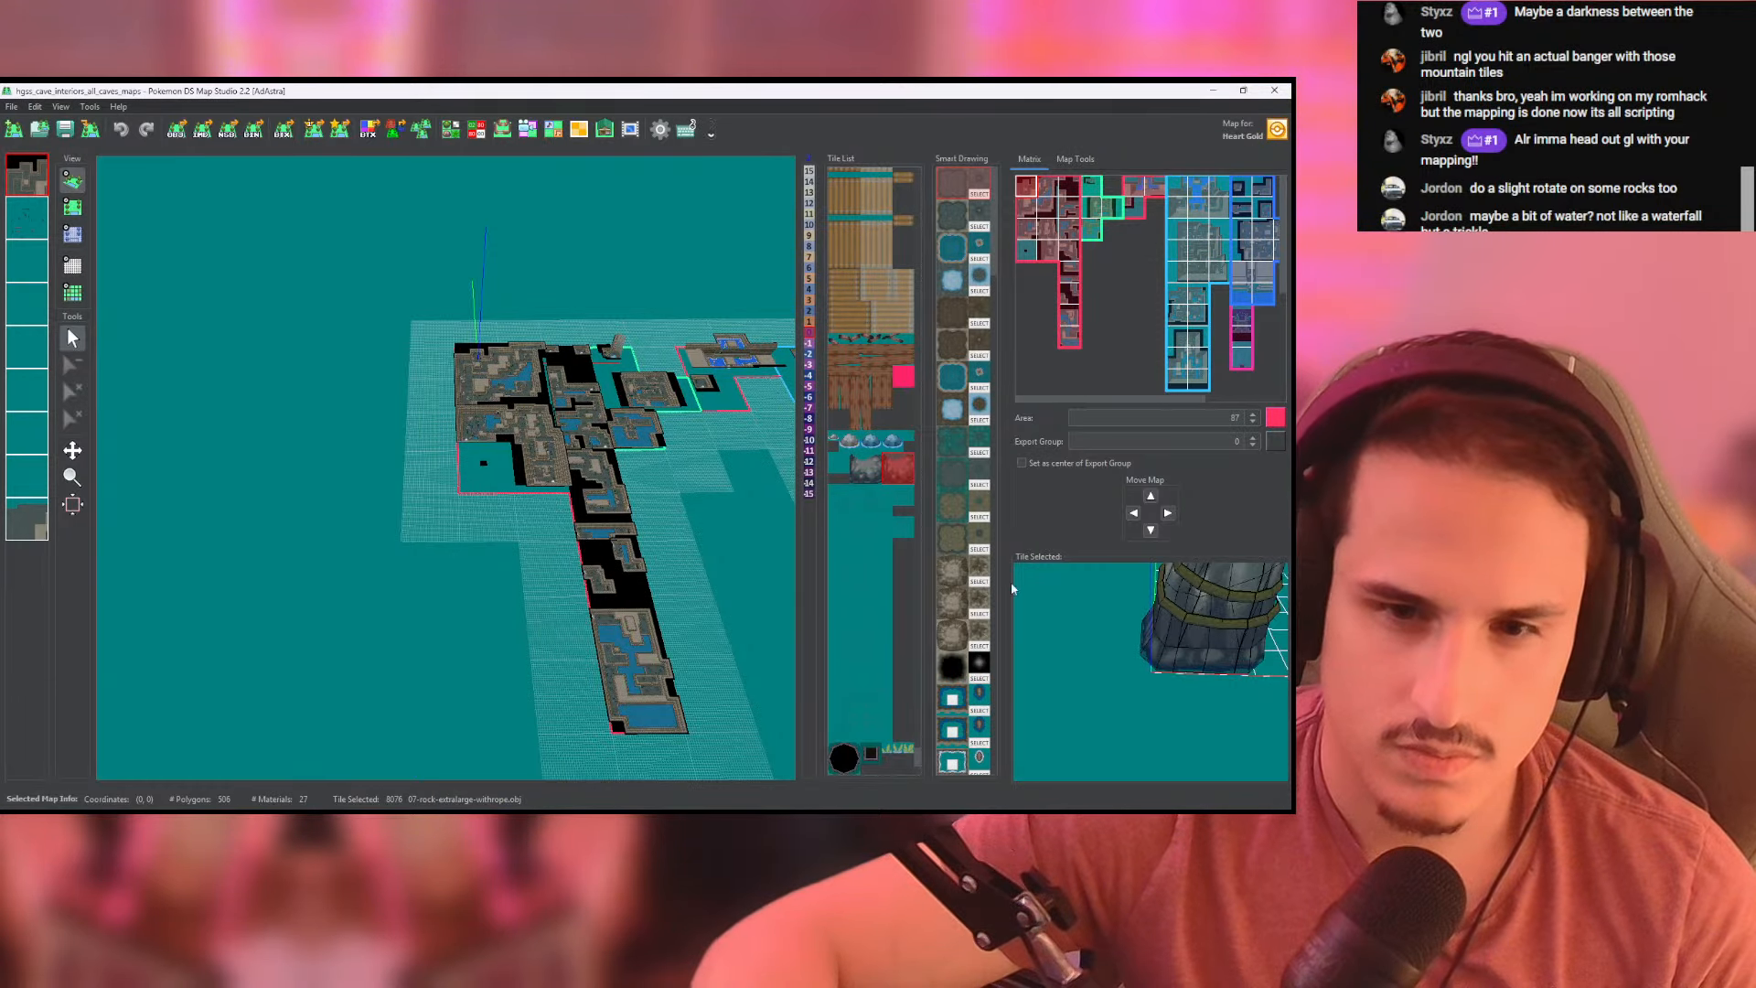
scroll(891, 517, "up", 5)
scroll(875, 528, "up", 2)
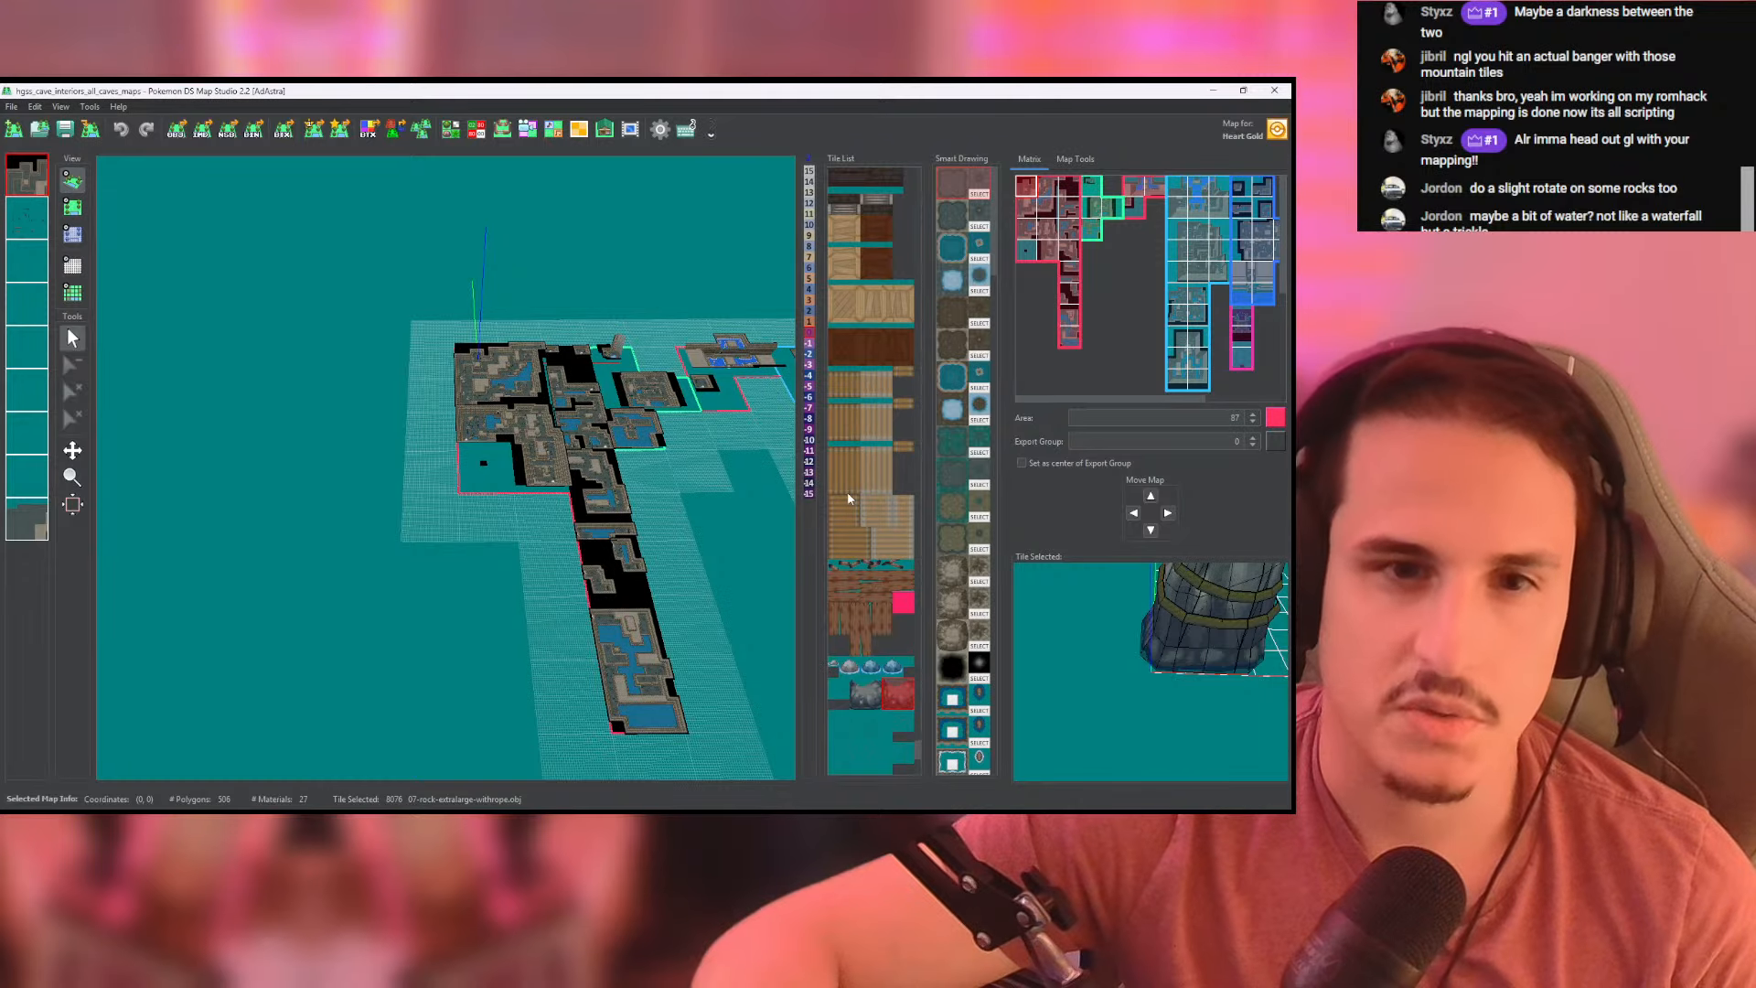
- Preview the vertical and horizontal loose plank tiles among the wood debris
left_click(887, 621)
left_click_drag(1074, 665, 1030, 640)
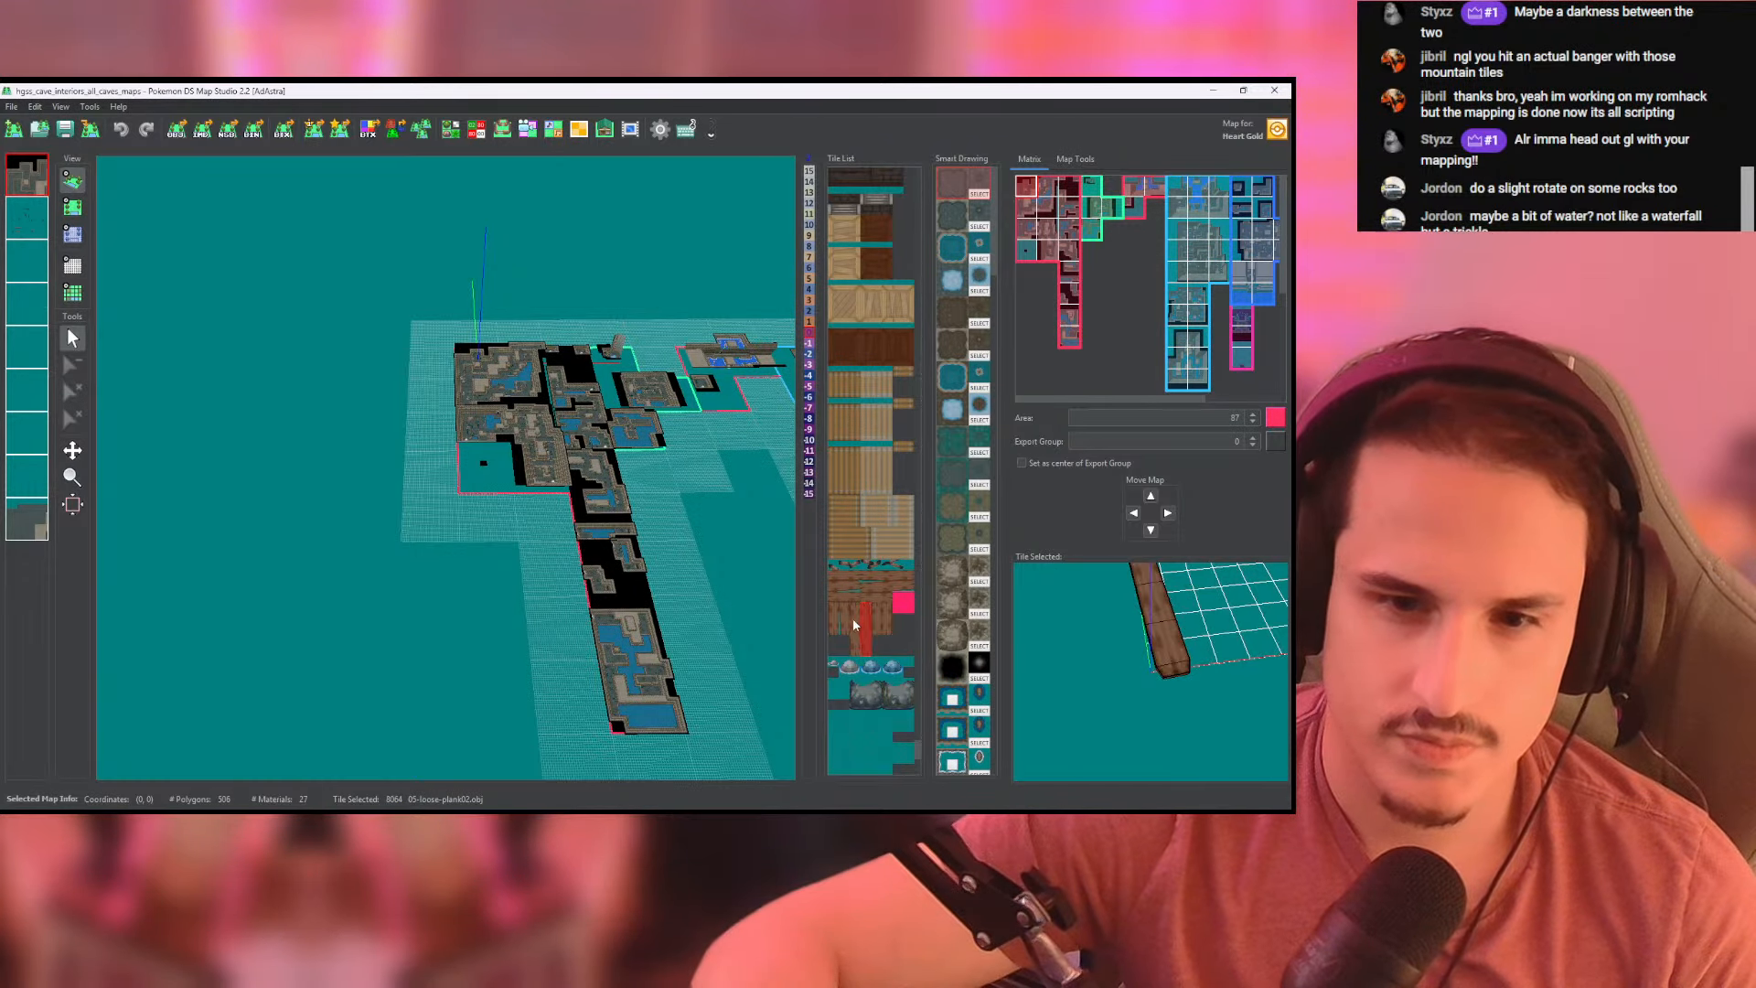
left_click(883, 592)
scroll(891, 484, "up", 10)
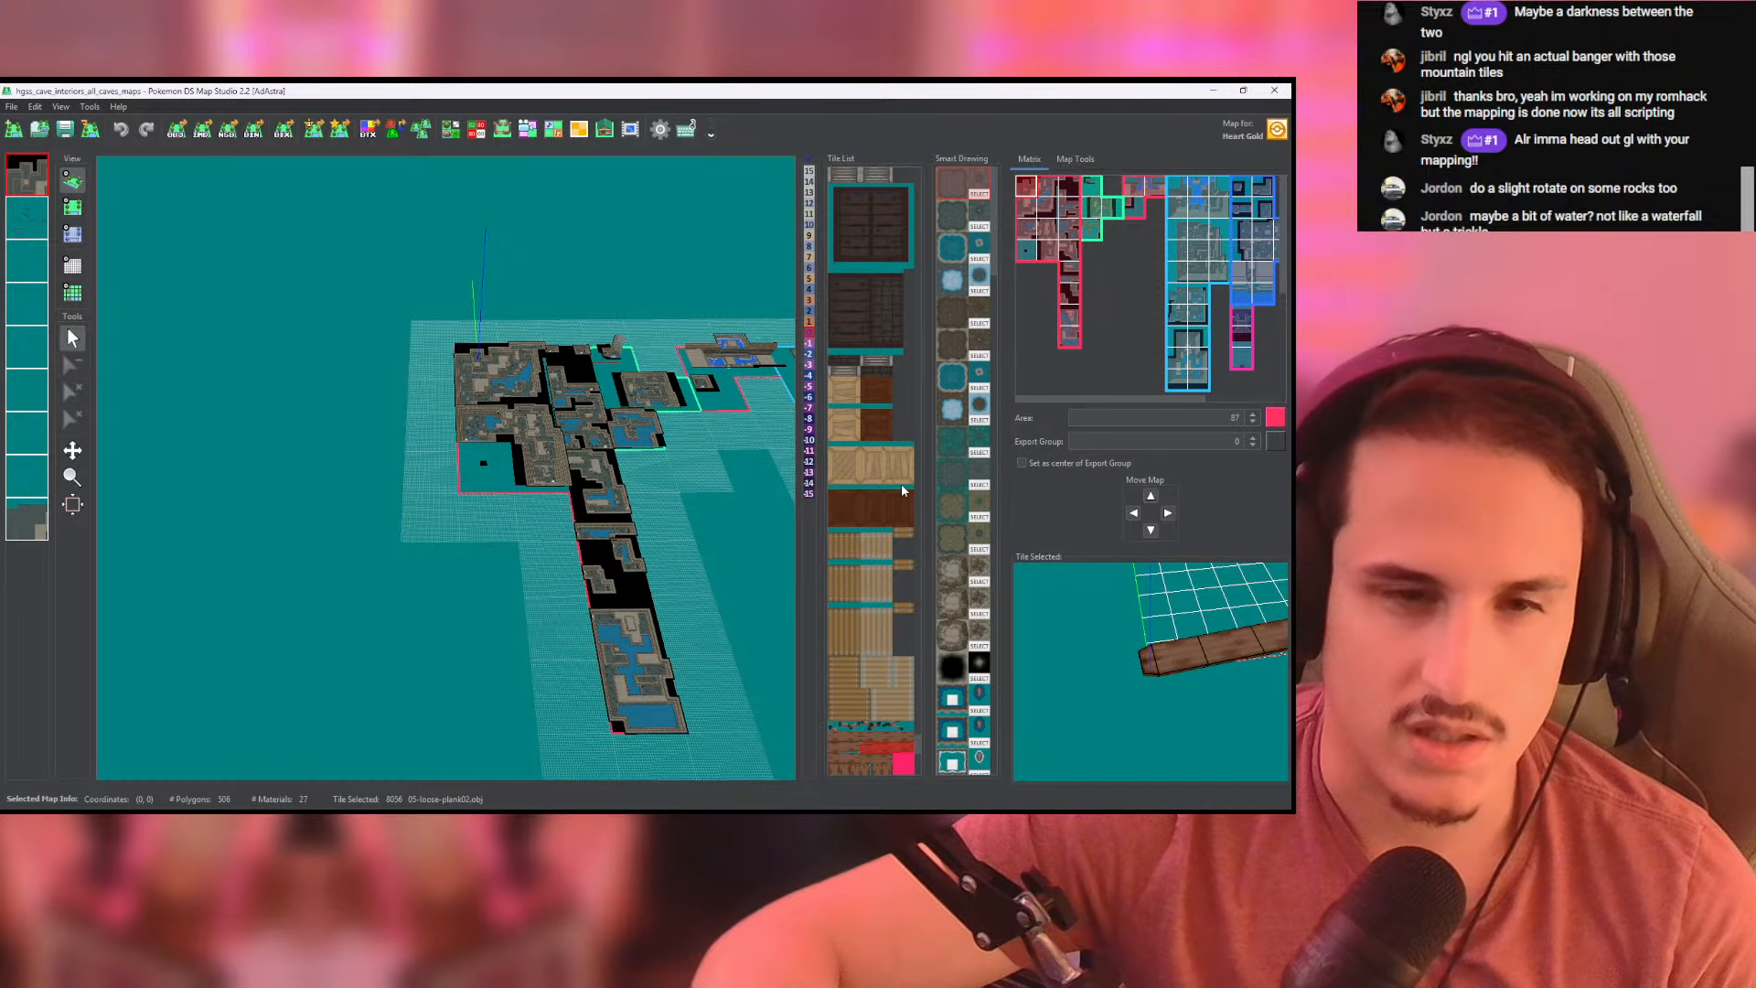
scroll(883, 476, "up", 2)
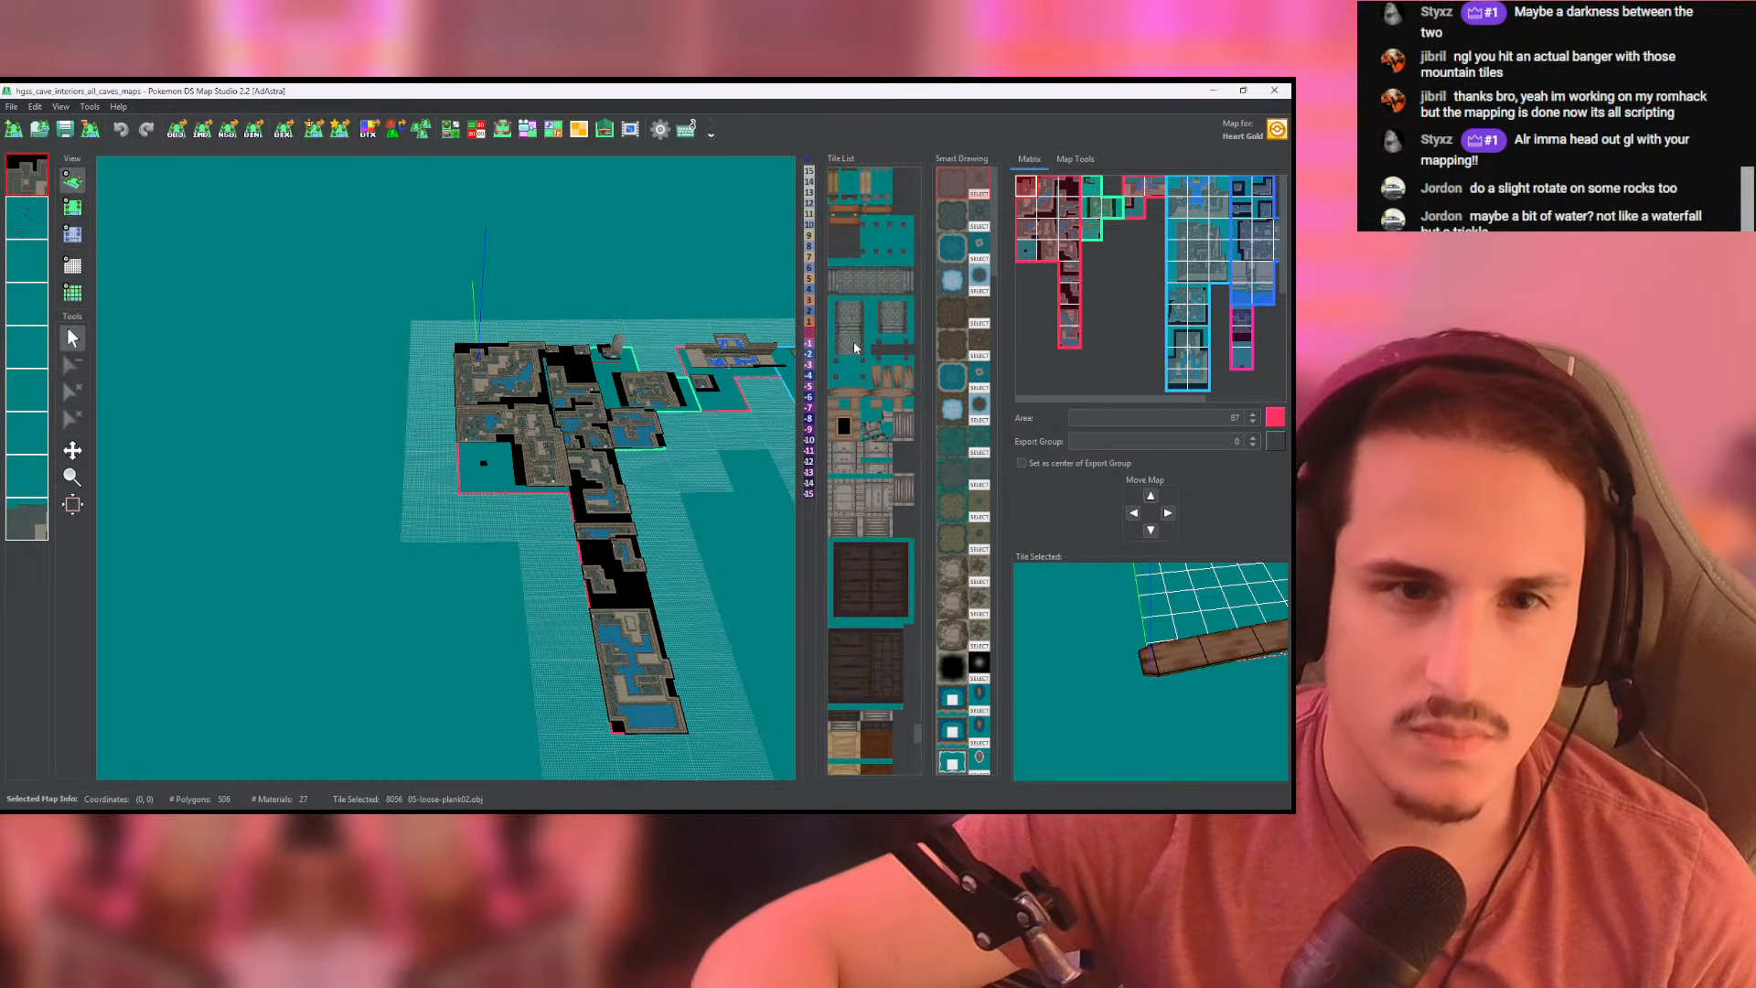
- Preview the stone bridge tile and its pillar tile, rotating the pillar model to see its shape
left_click(849, 329)
left_click(850, 344)
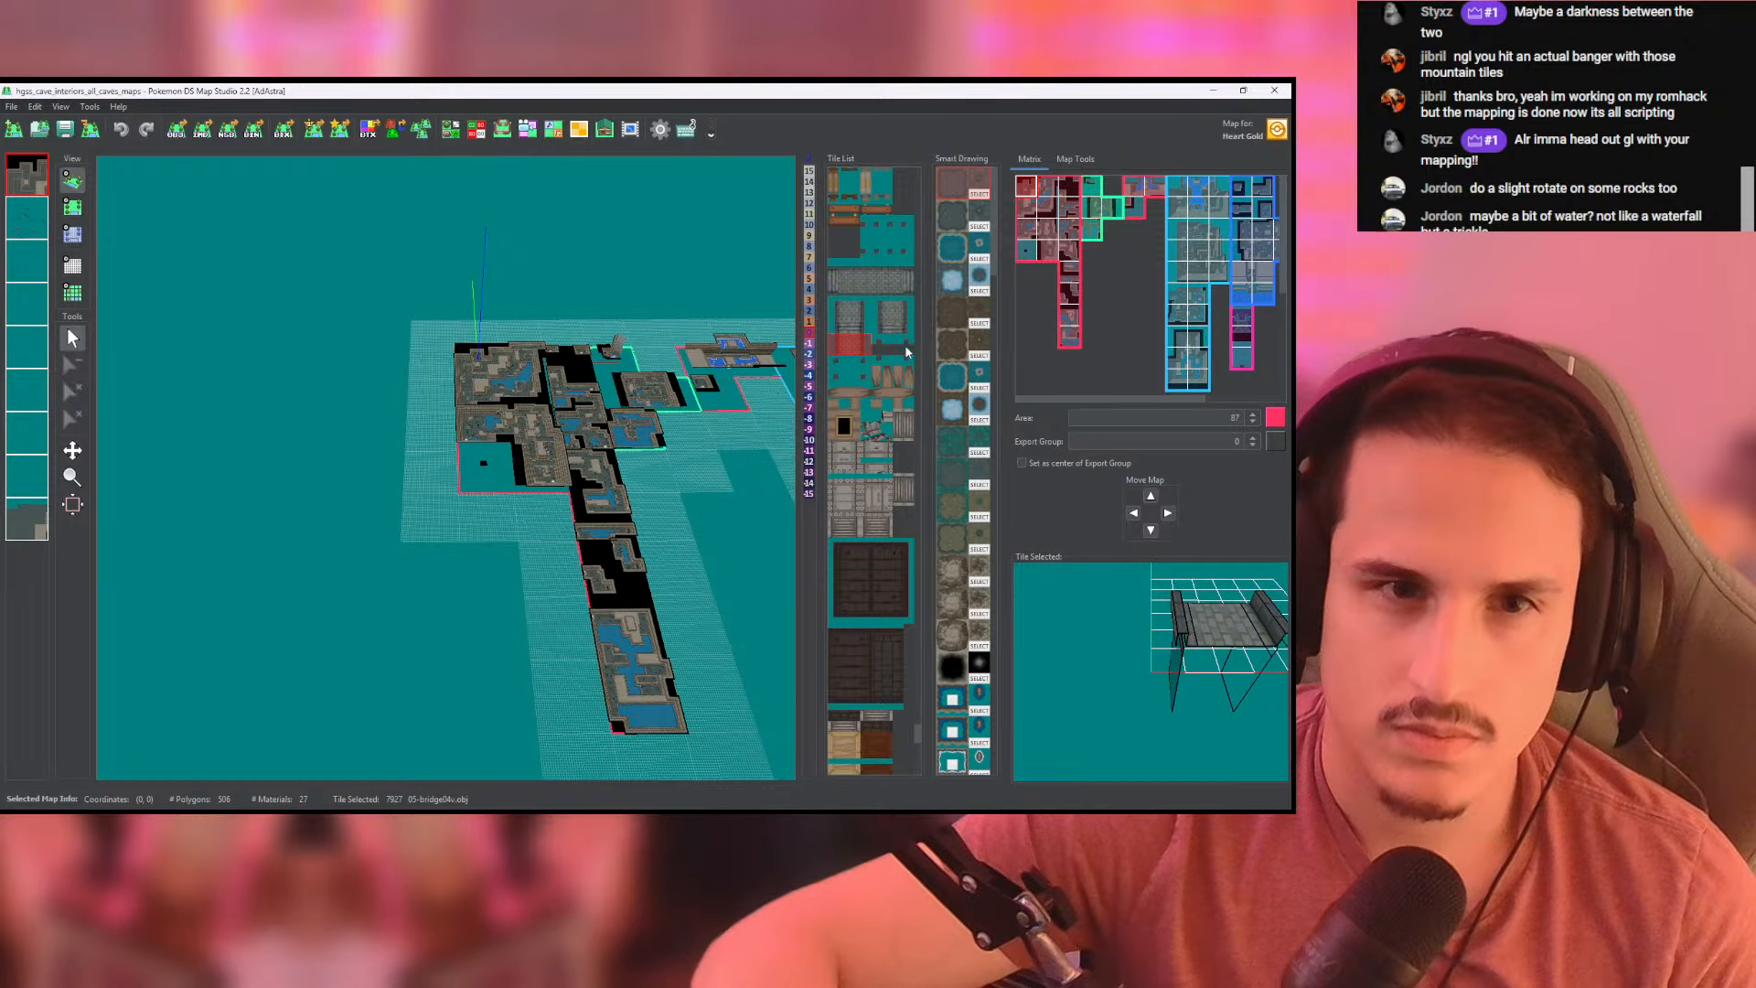
left_click(869, 256)
mouse_move(1173, 624)
left_mouse_down()
mouse_move(1027, 593)
mouse_move(1239, 643)
mouse_move(1203, 635)
left_mouse_up()
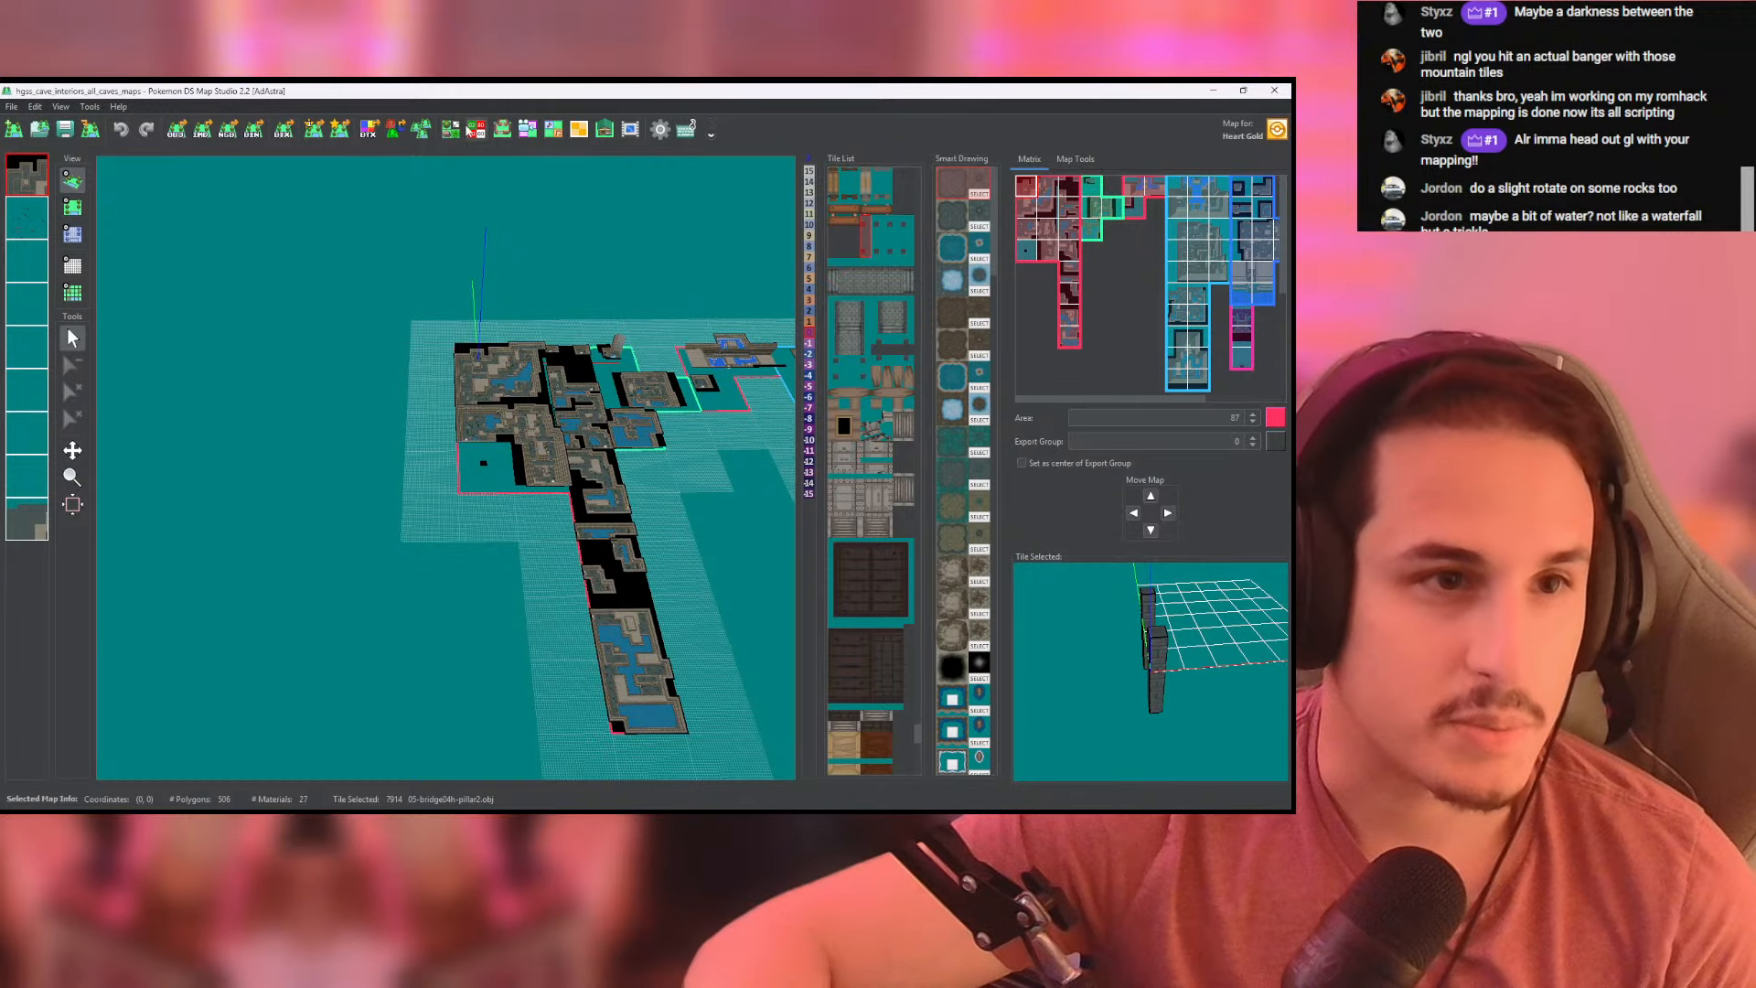
- Switch back to the cliff map project, start a tile import in the Tileset Editor, and browse to the Downloads folder
key("alt+Tab")
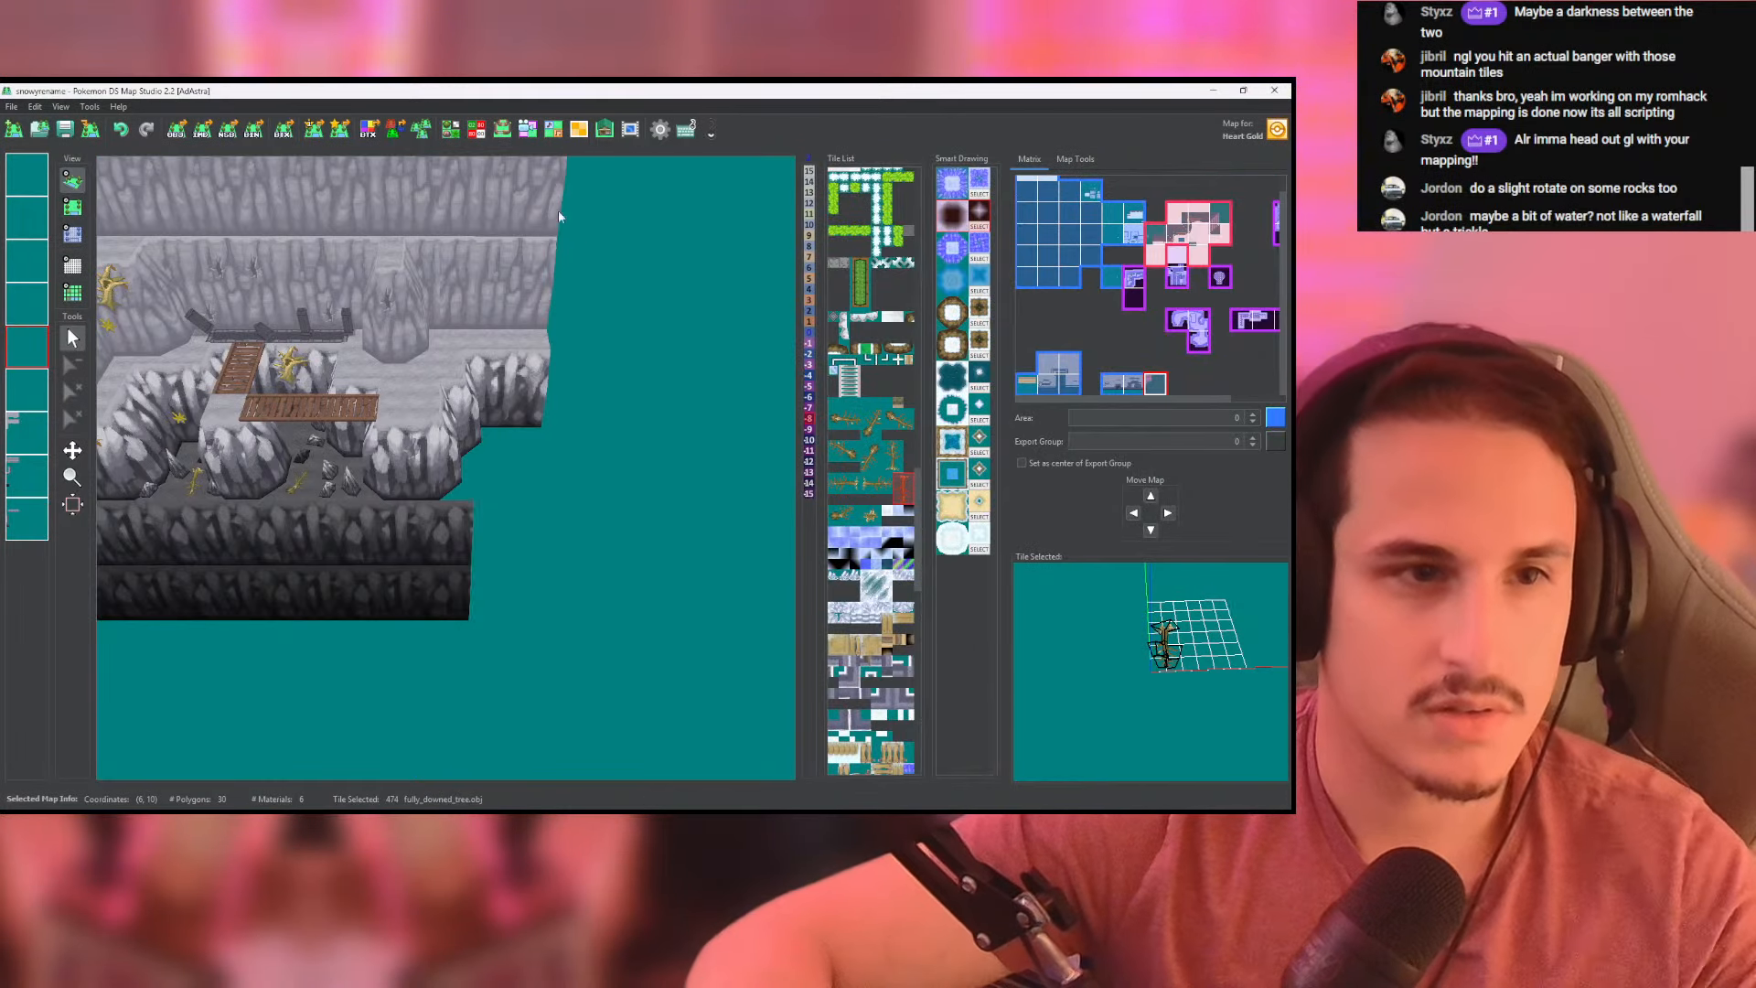
left_click(450, 129)
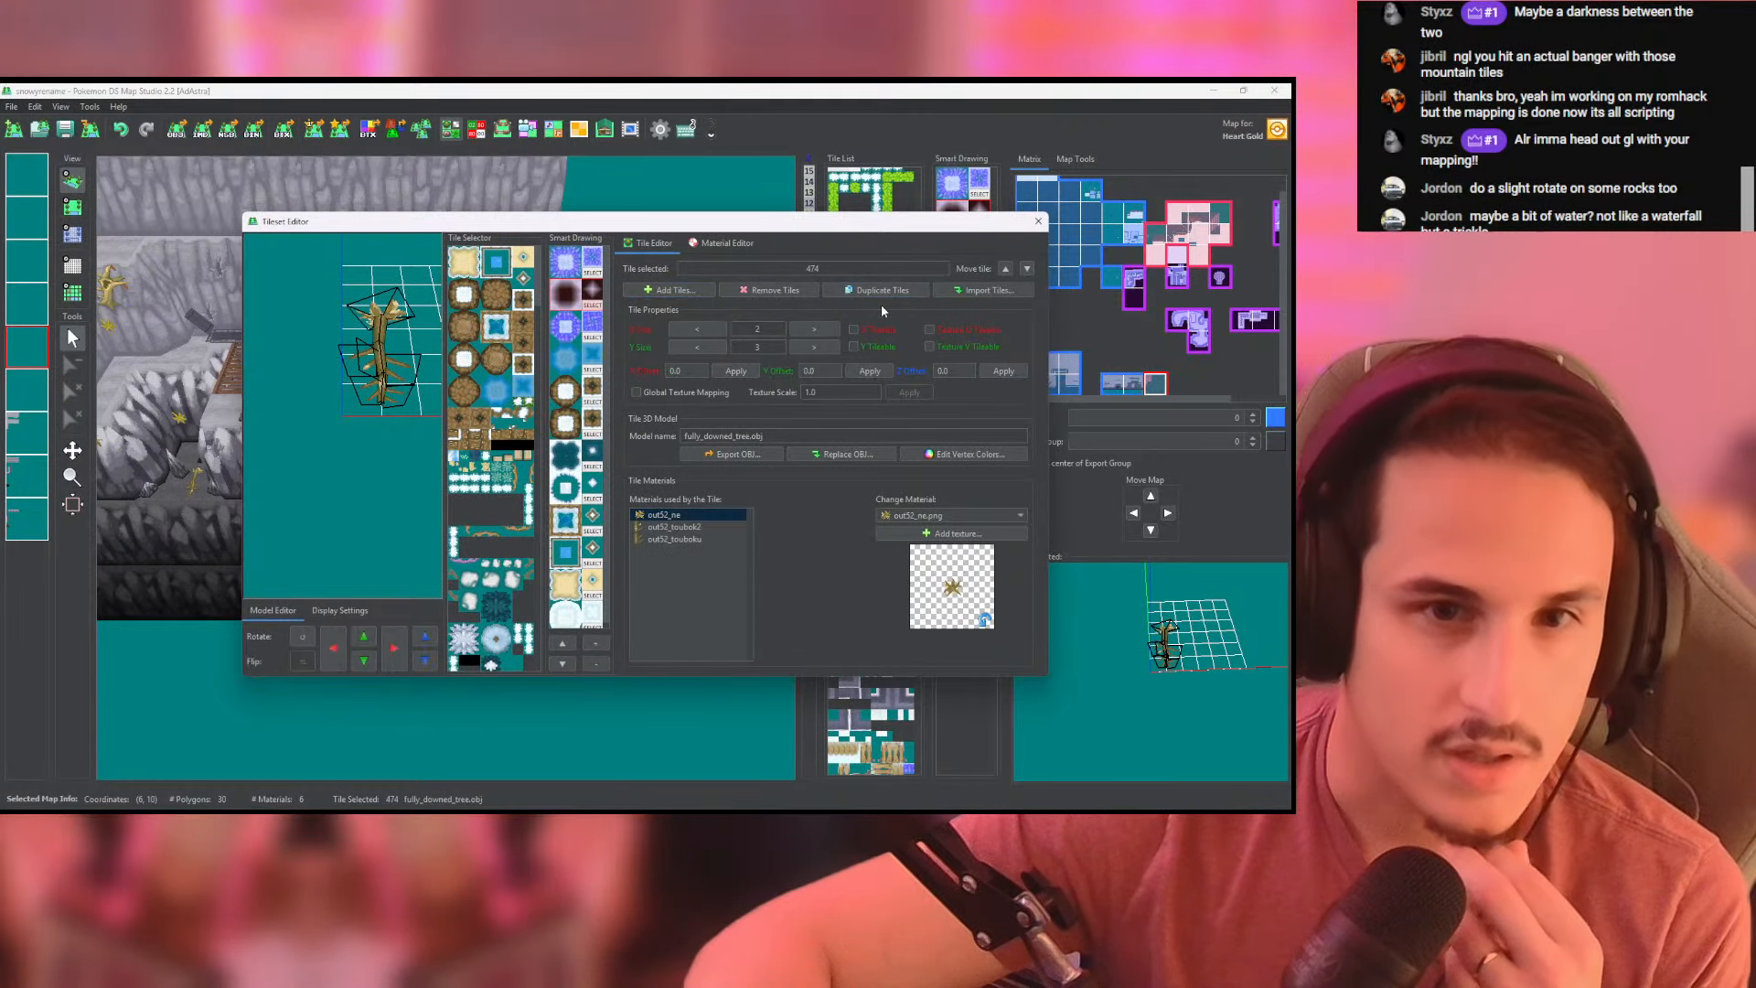
left_click(983, 290)
left_click(730, 361)
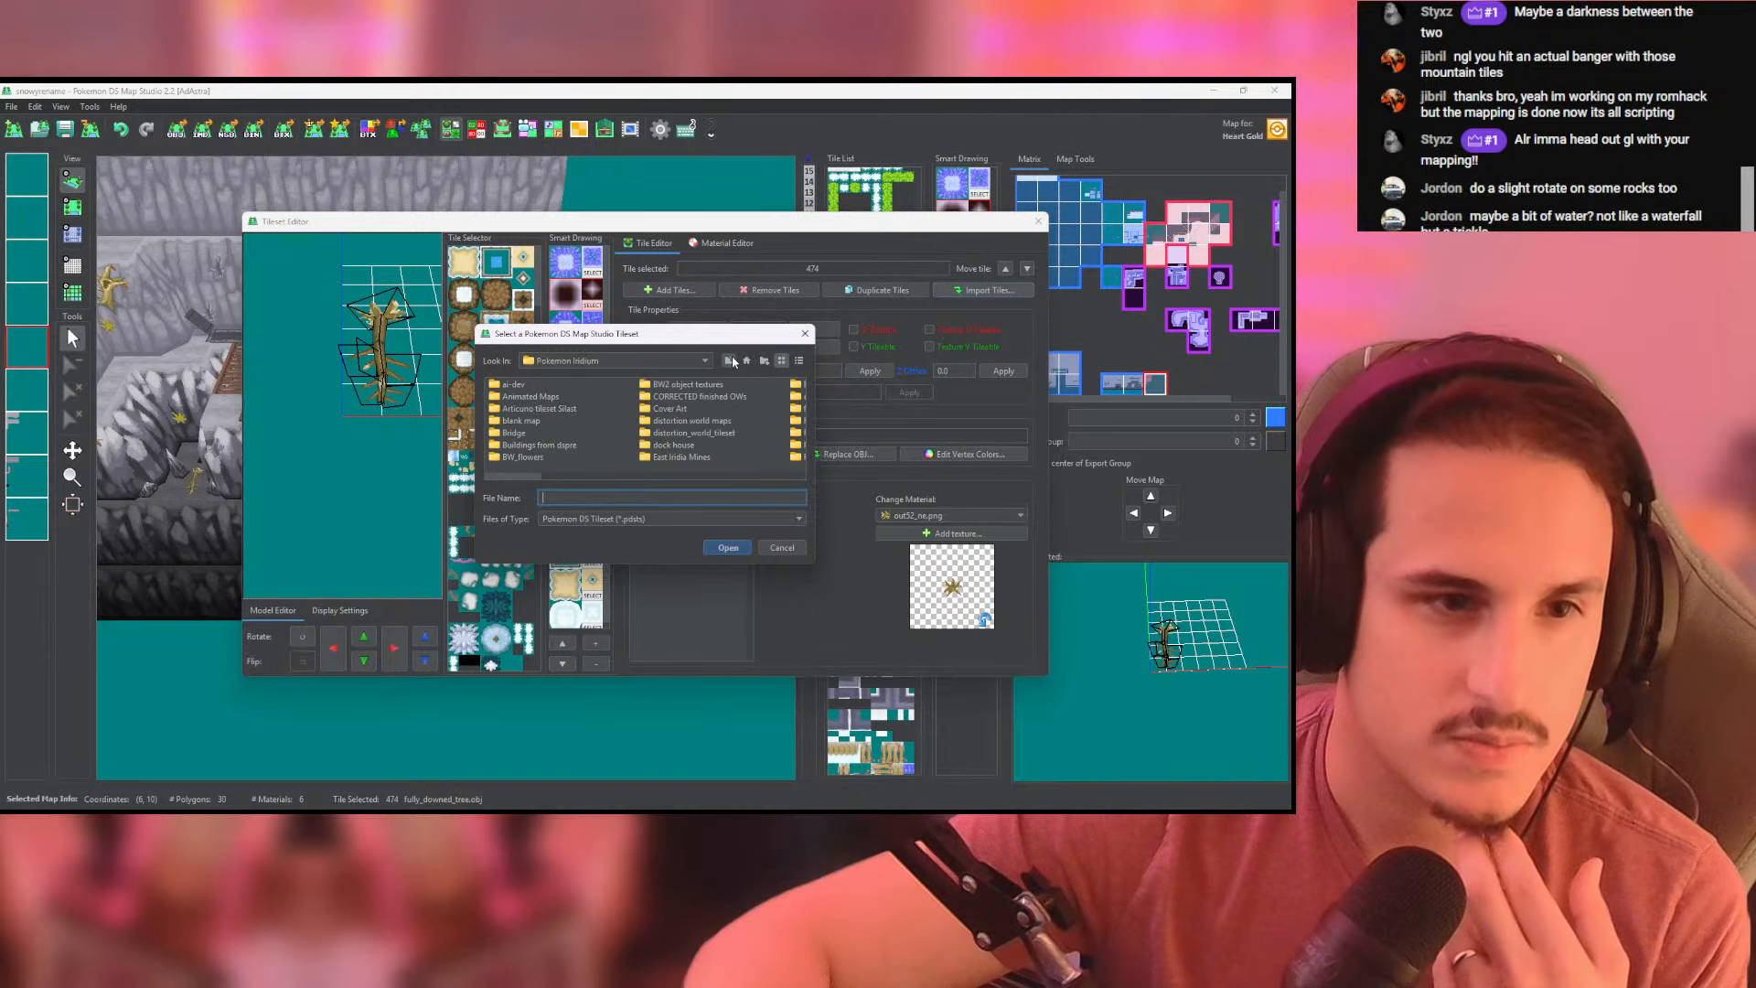
left_click(729, 360)
left_click(730, 360)
left_click(730, 361)
double_click(578, 396)
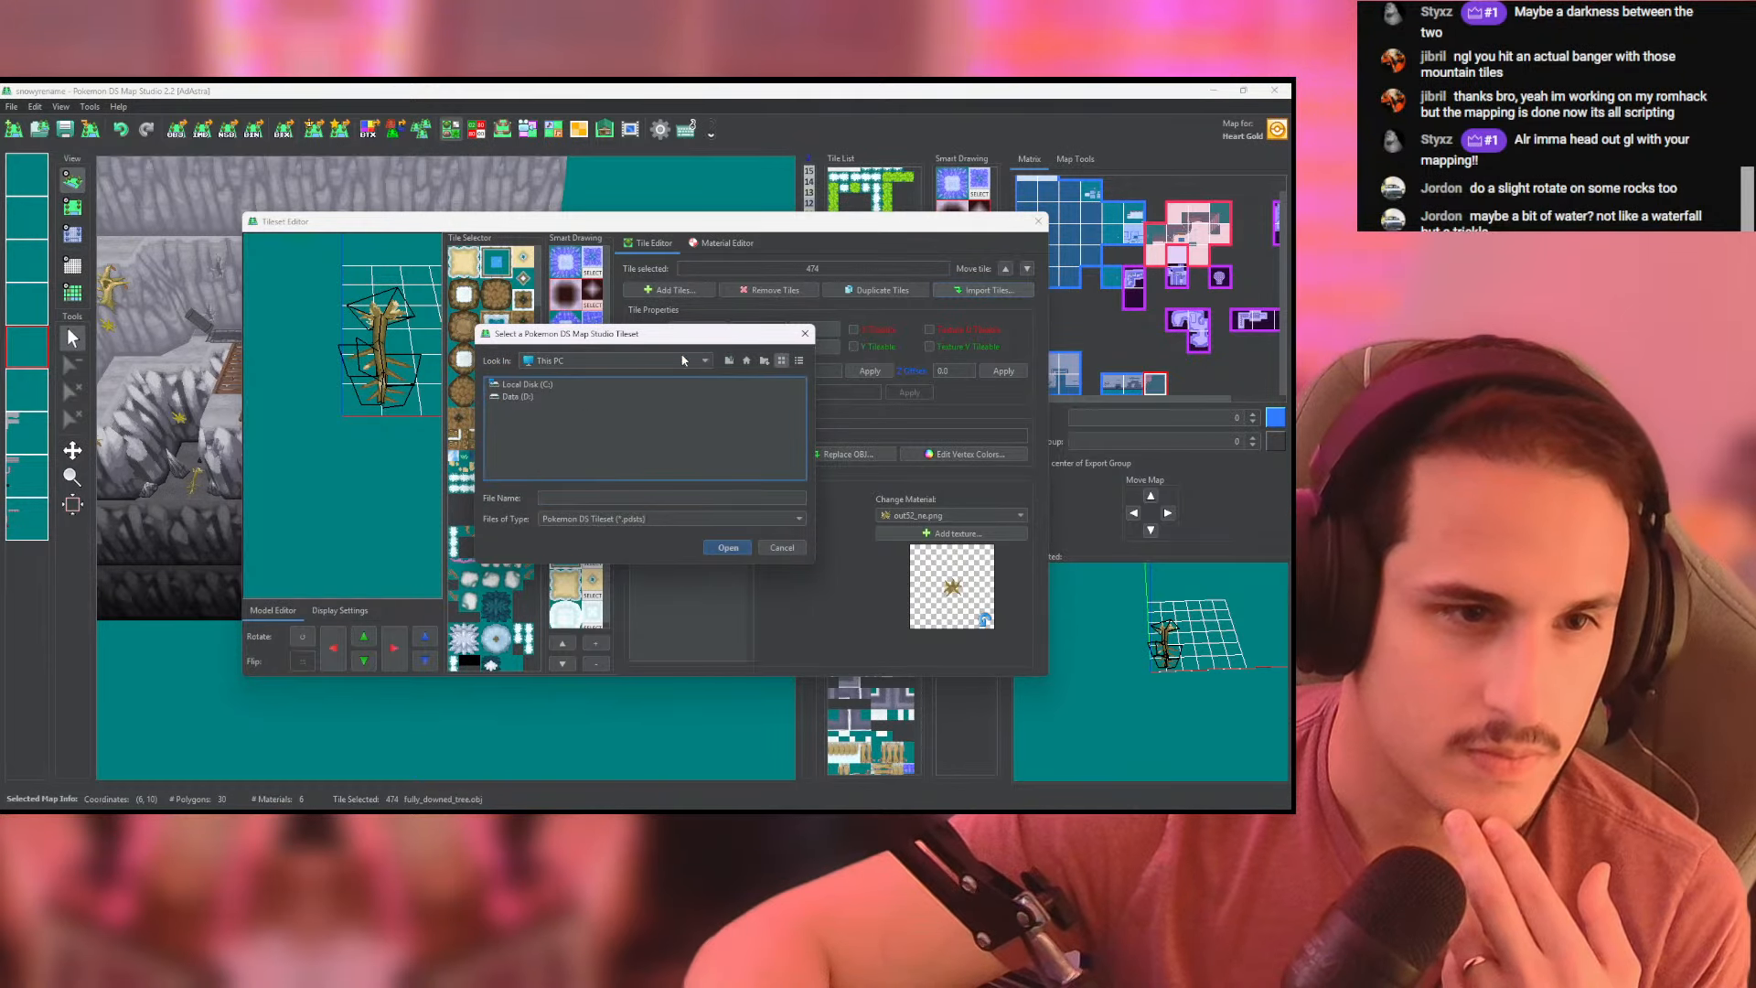
left_click(728, 360)
left_click(531, 446)
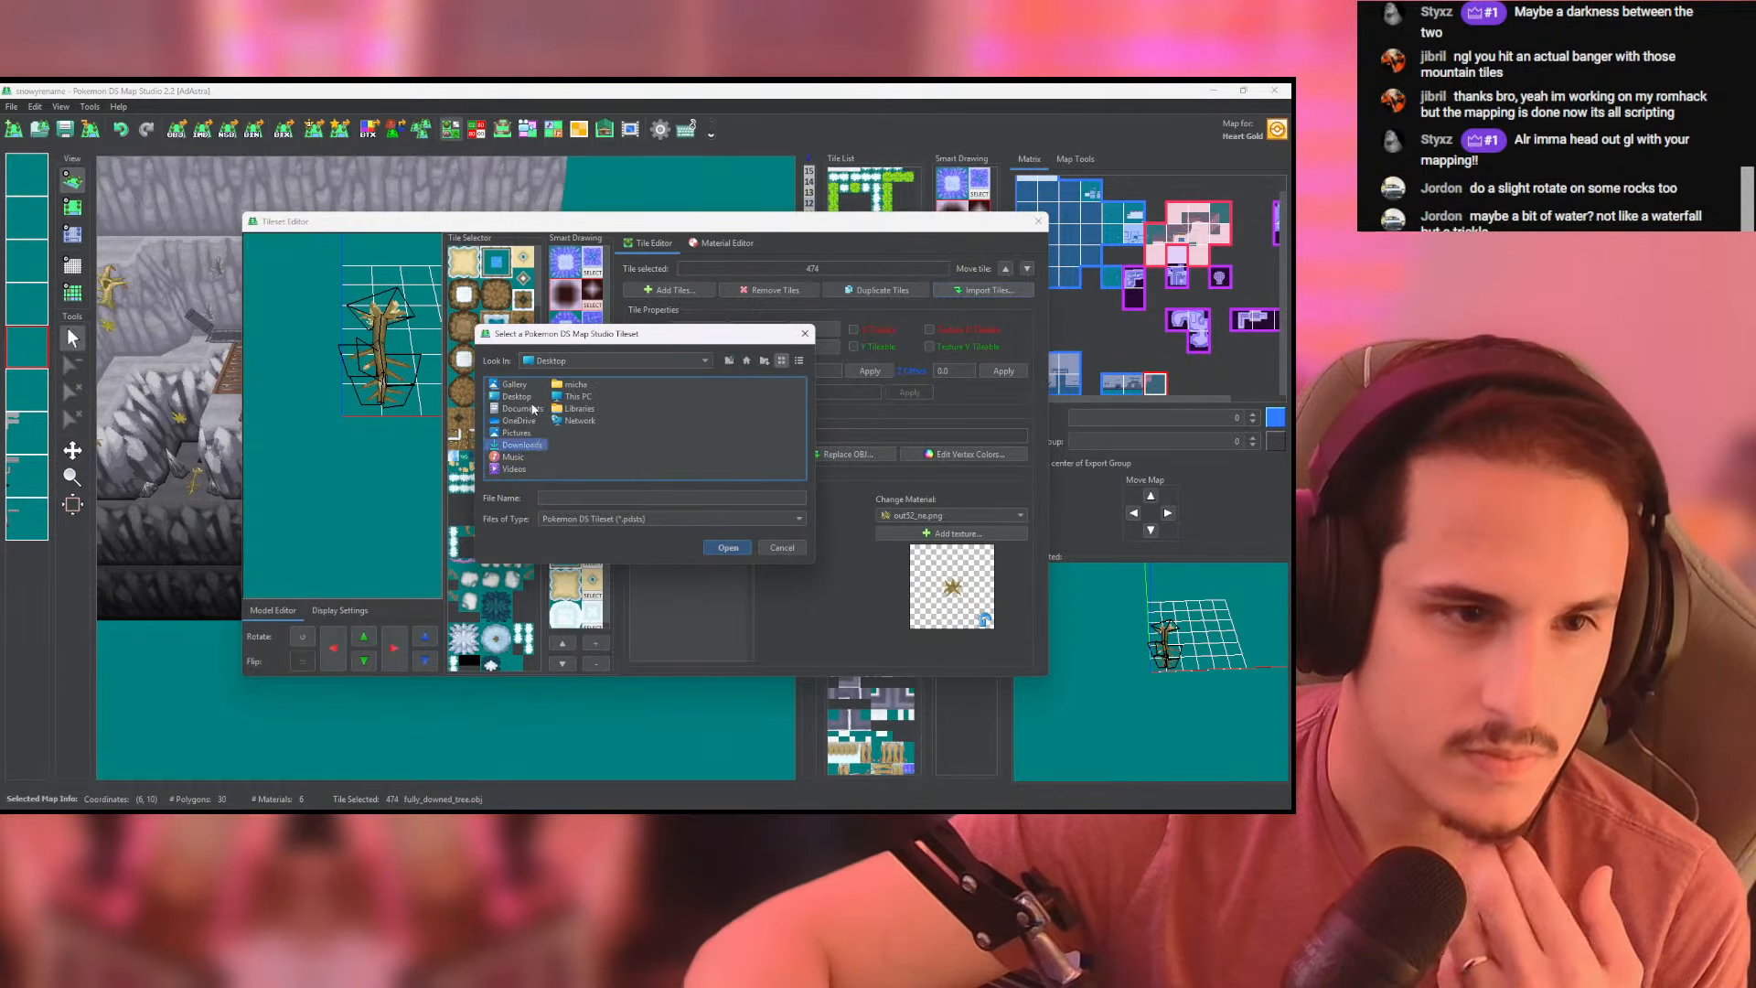
double_click(496, 448)
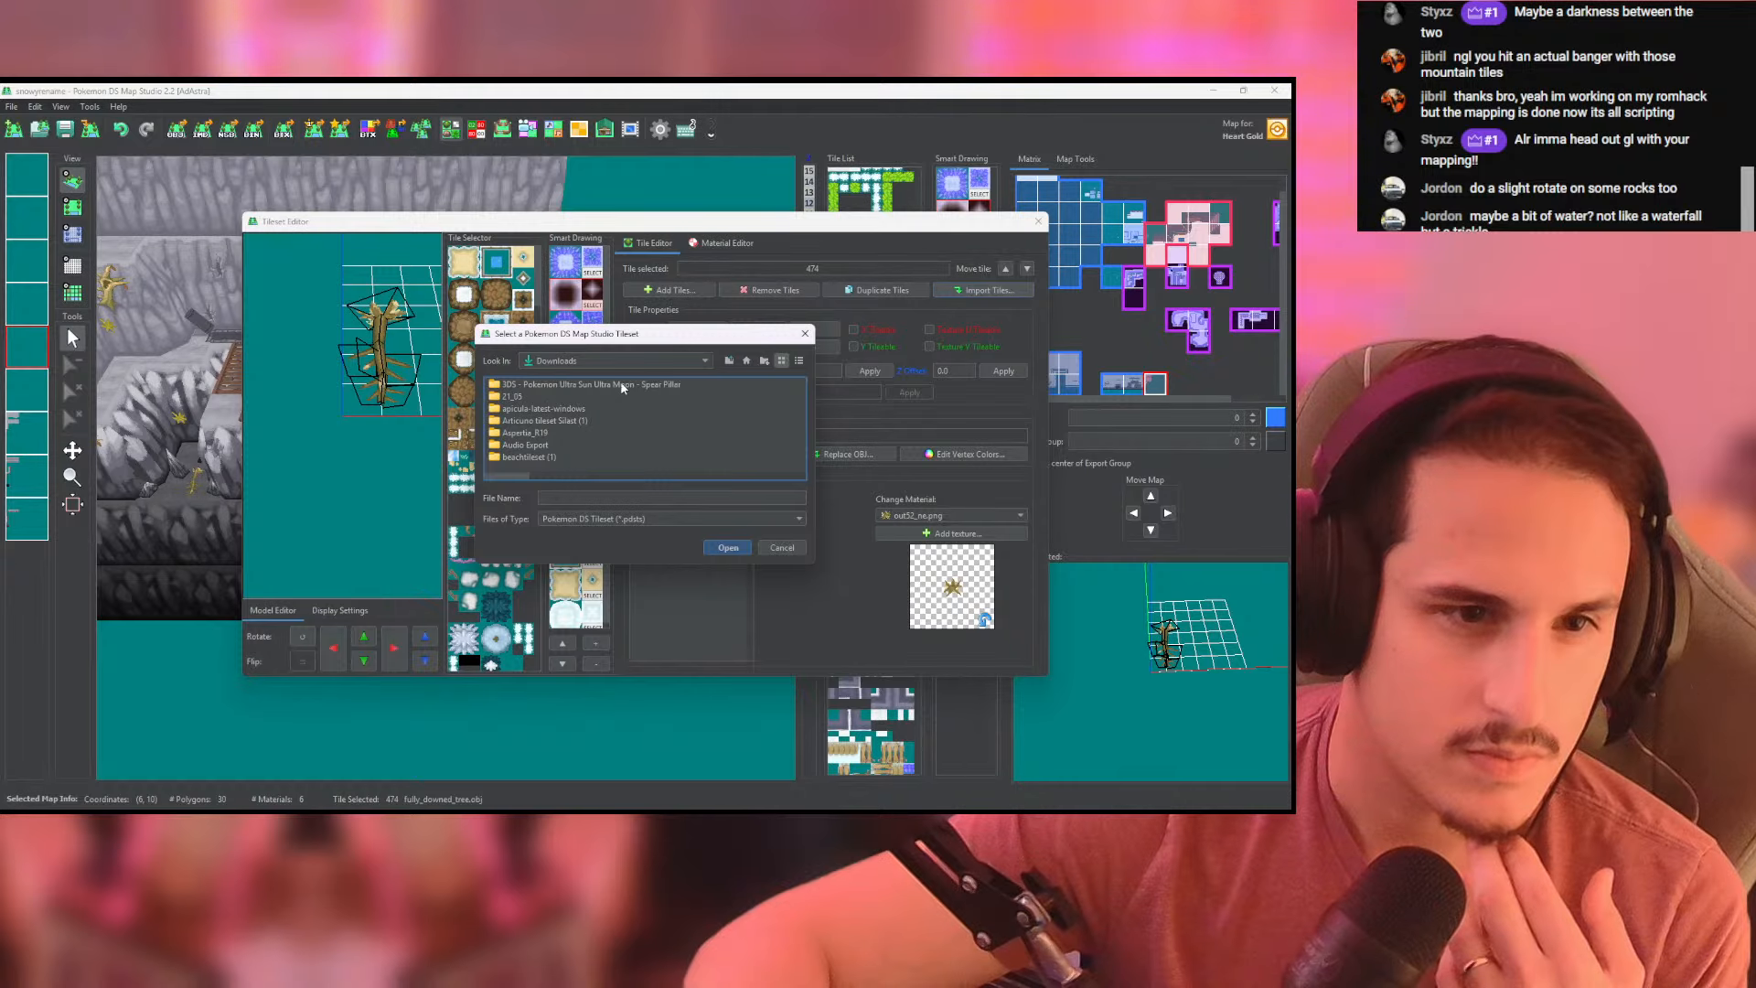
- Sort the folders by newest modification date and load the cave tileset from hgss_cave_interiors_v1 for import
left_click(799, 360)
left_click(742, 386)
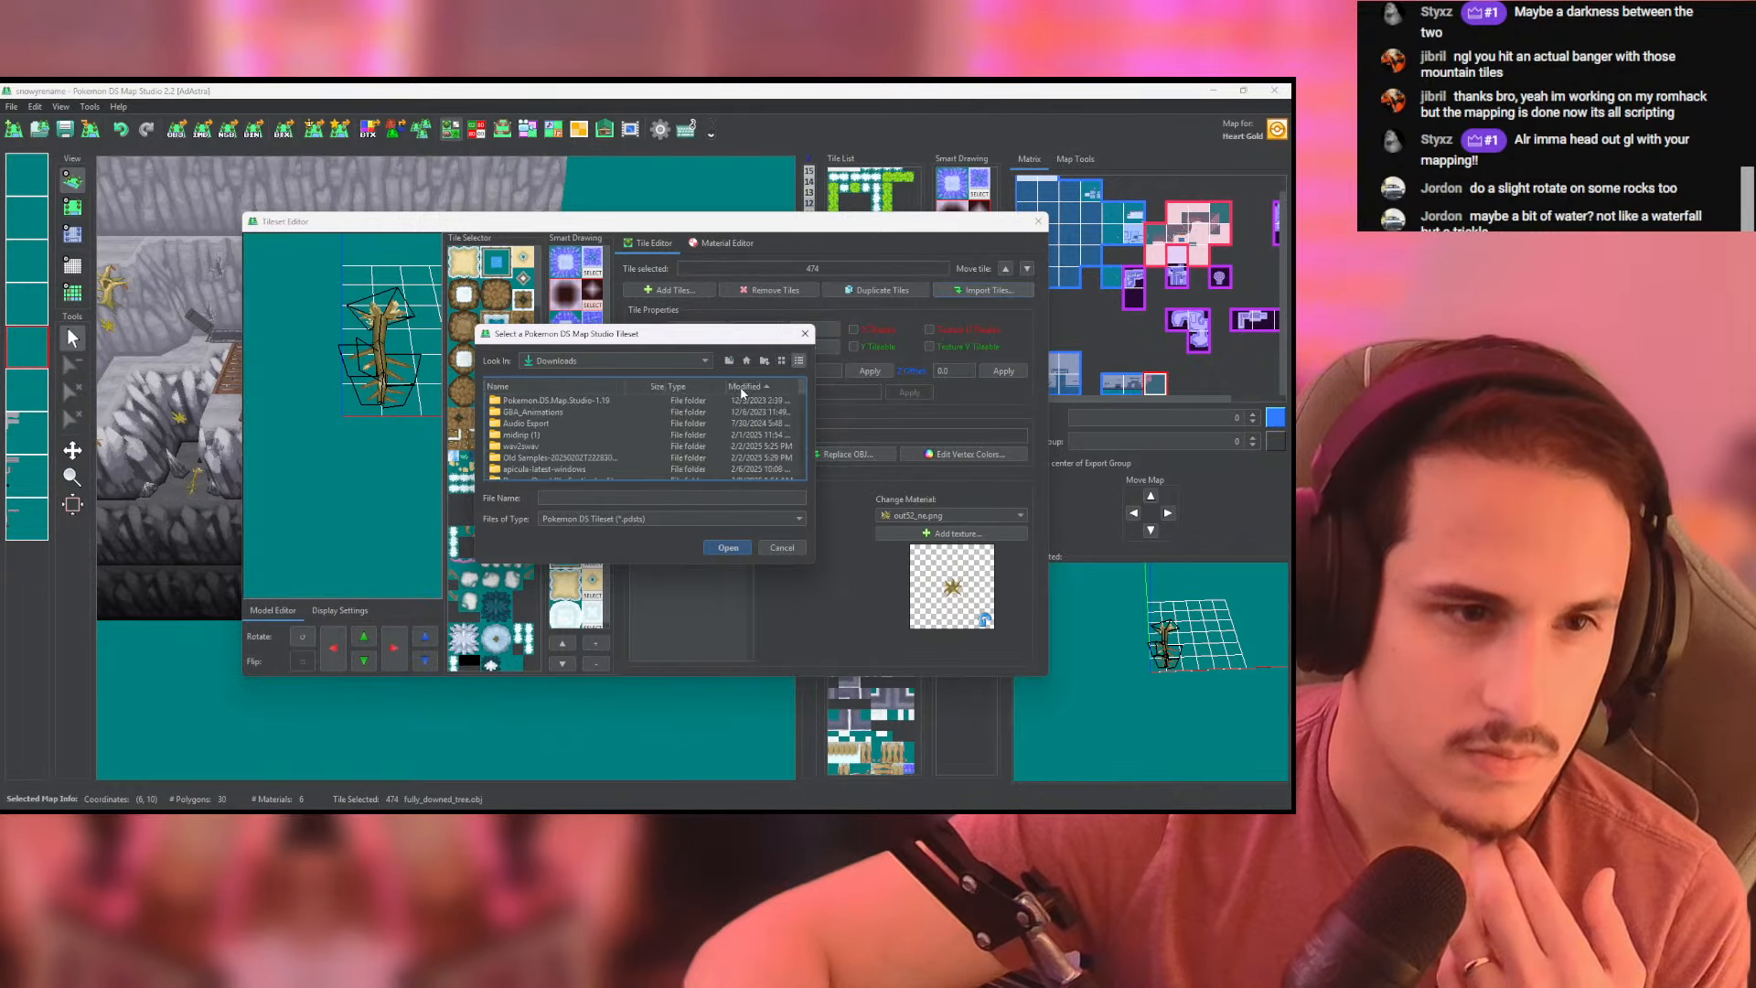
left_click(743, 386)
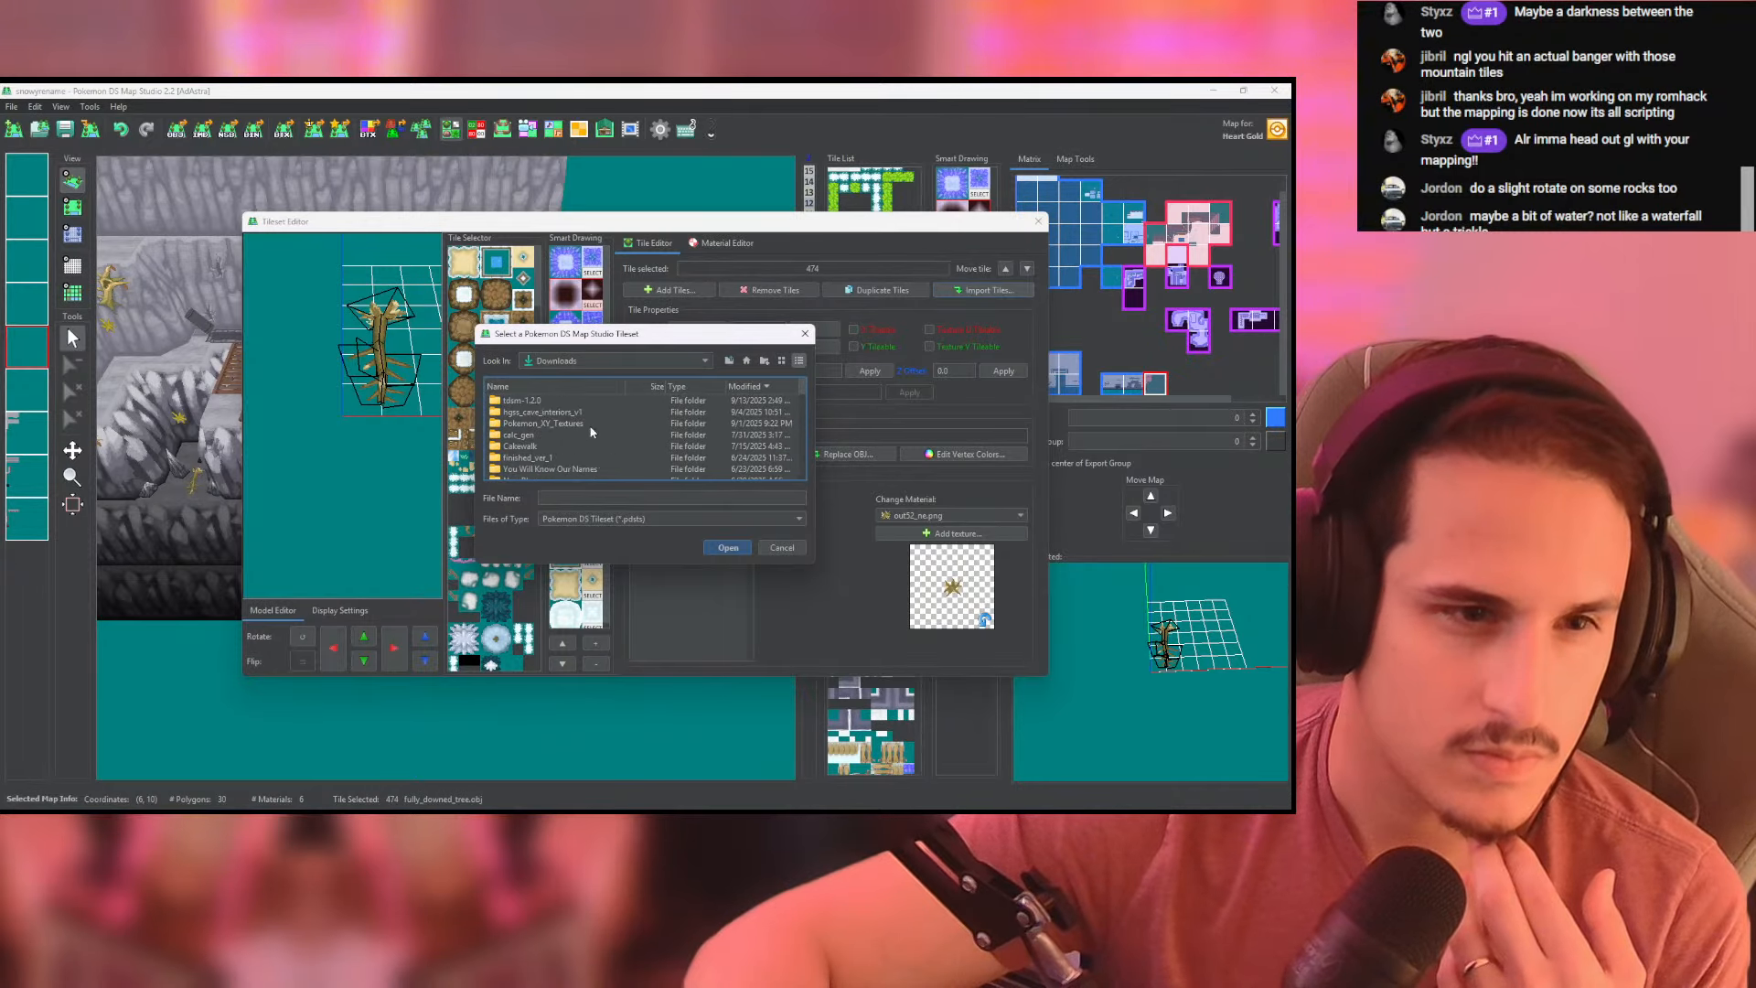
double_click(547, 412)
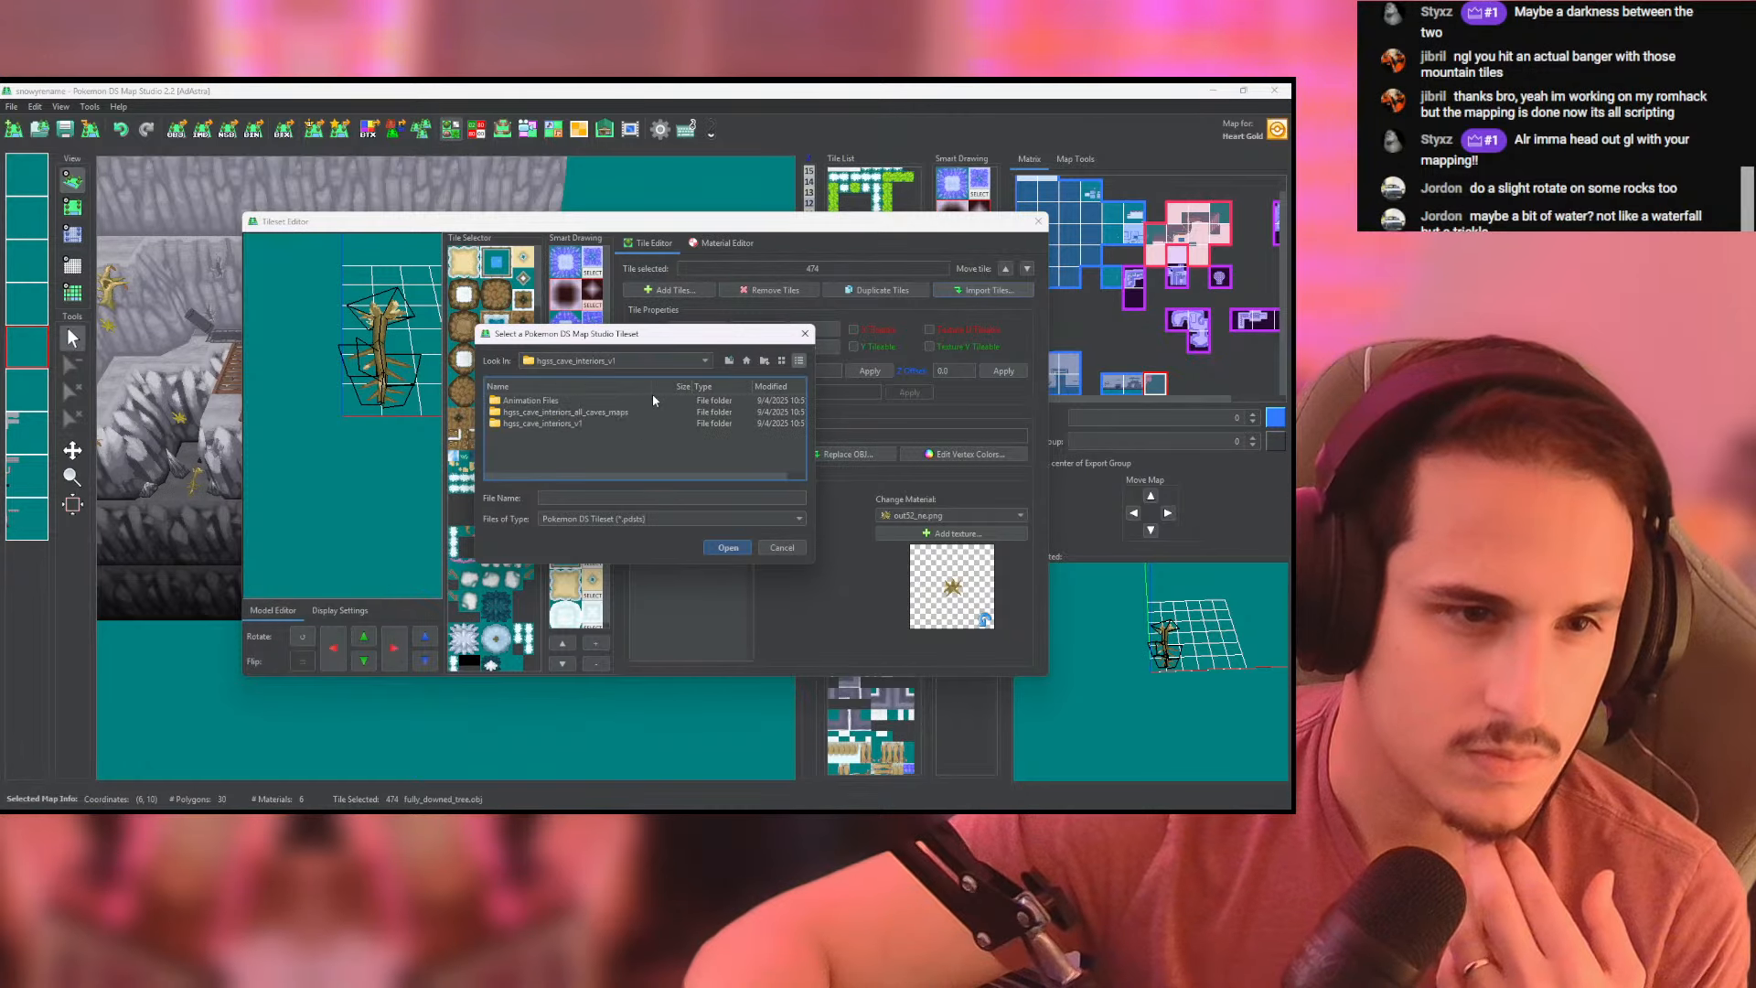
double_click(547, 411)
double_click(547, 400)
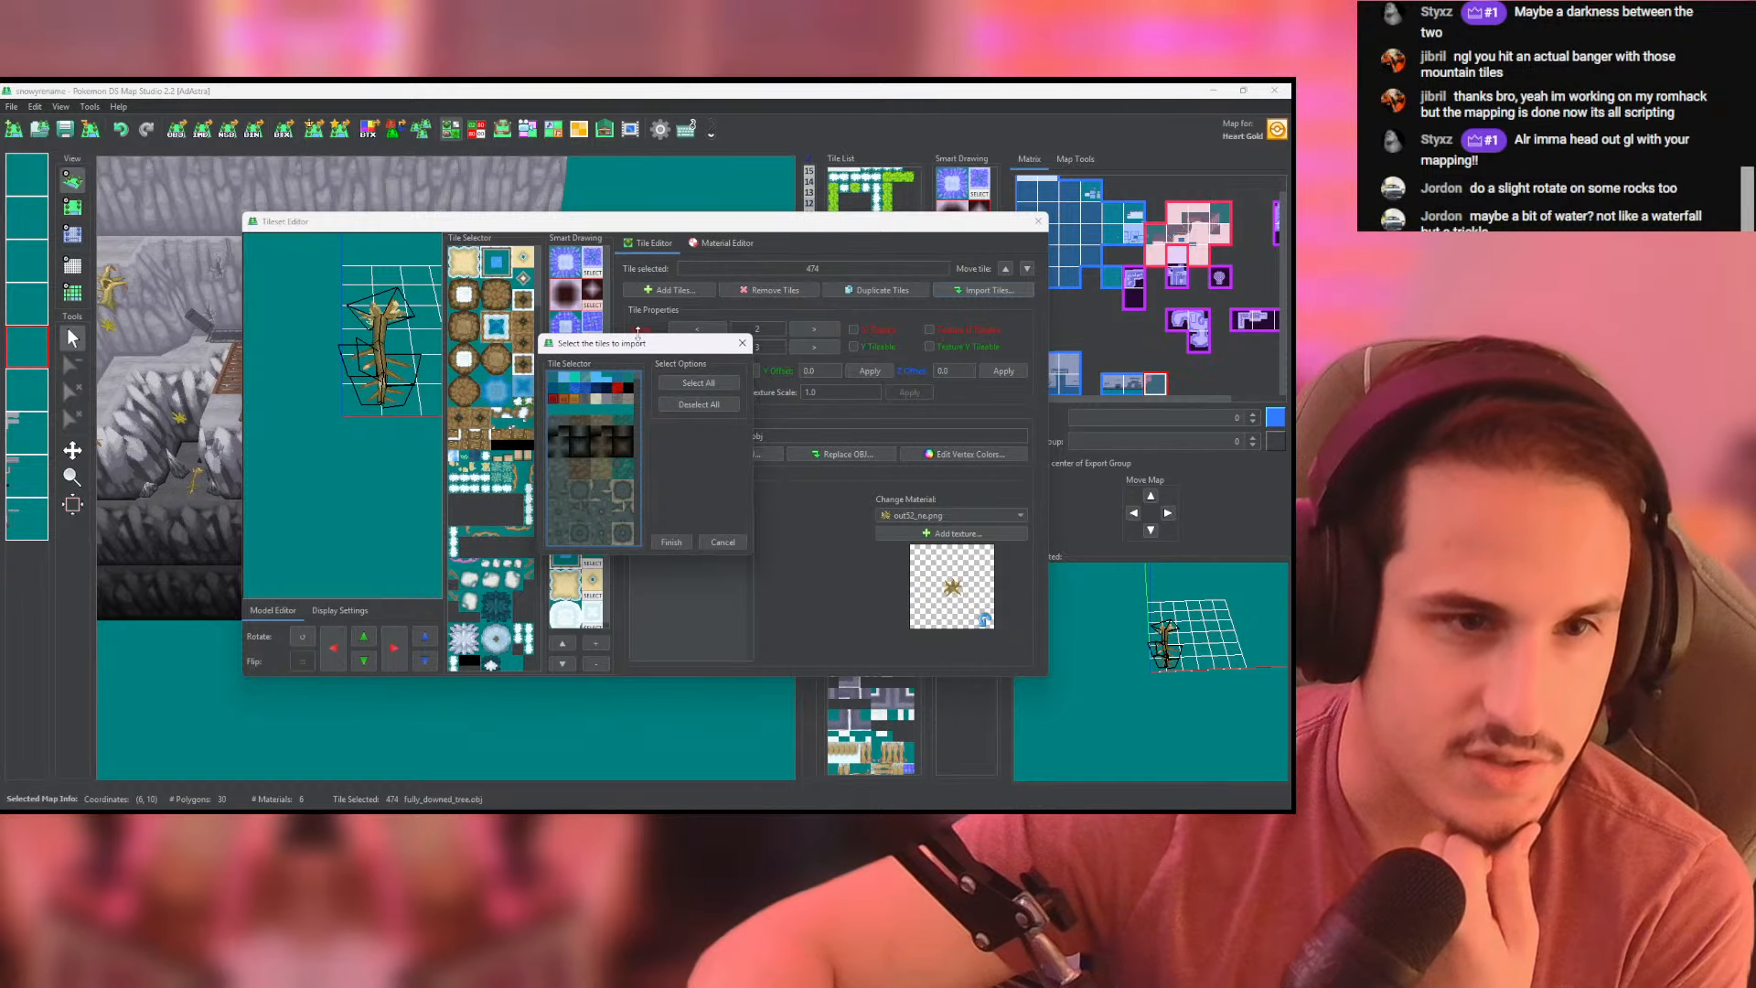
- Enlarge the tile import window and look through the cave tileset for the wooden plank and bridge tiles
left_click_drag(636, 402, 662, 711)
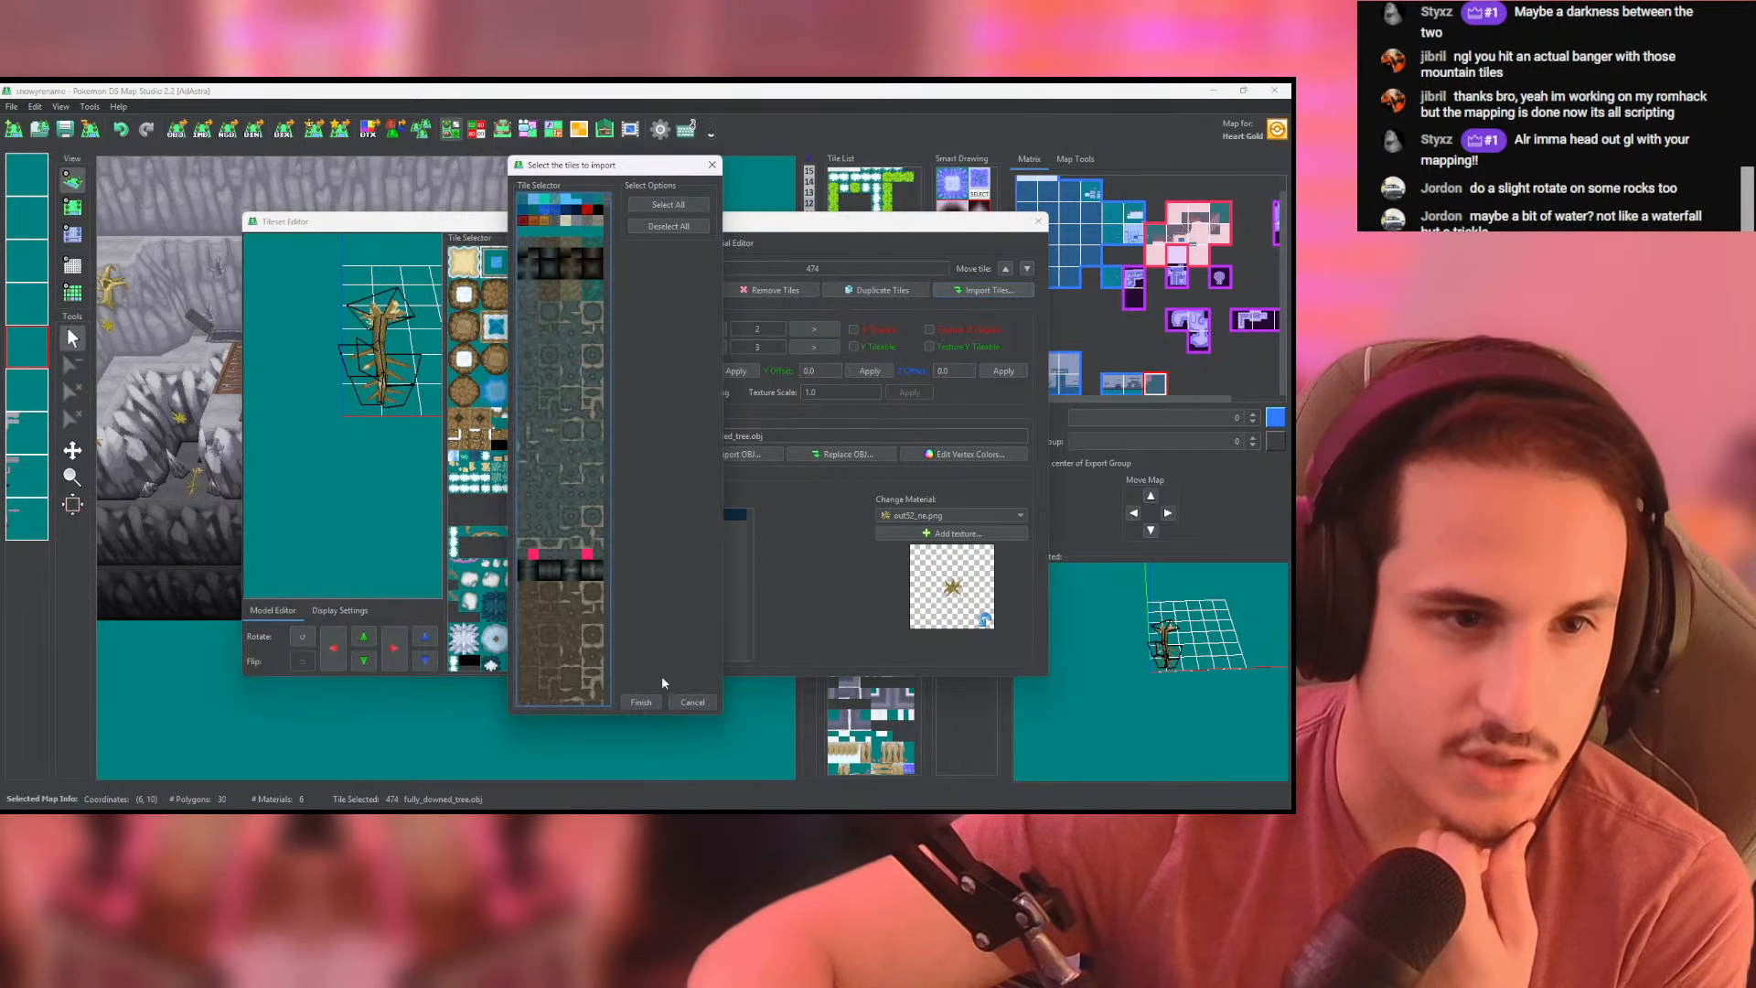
left_click_drag(608, 203, 607, 706)
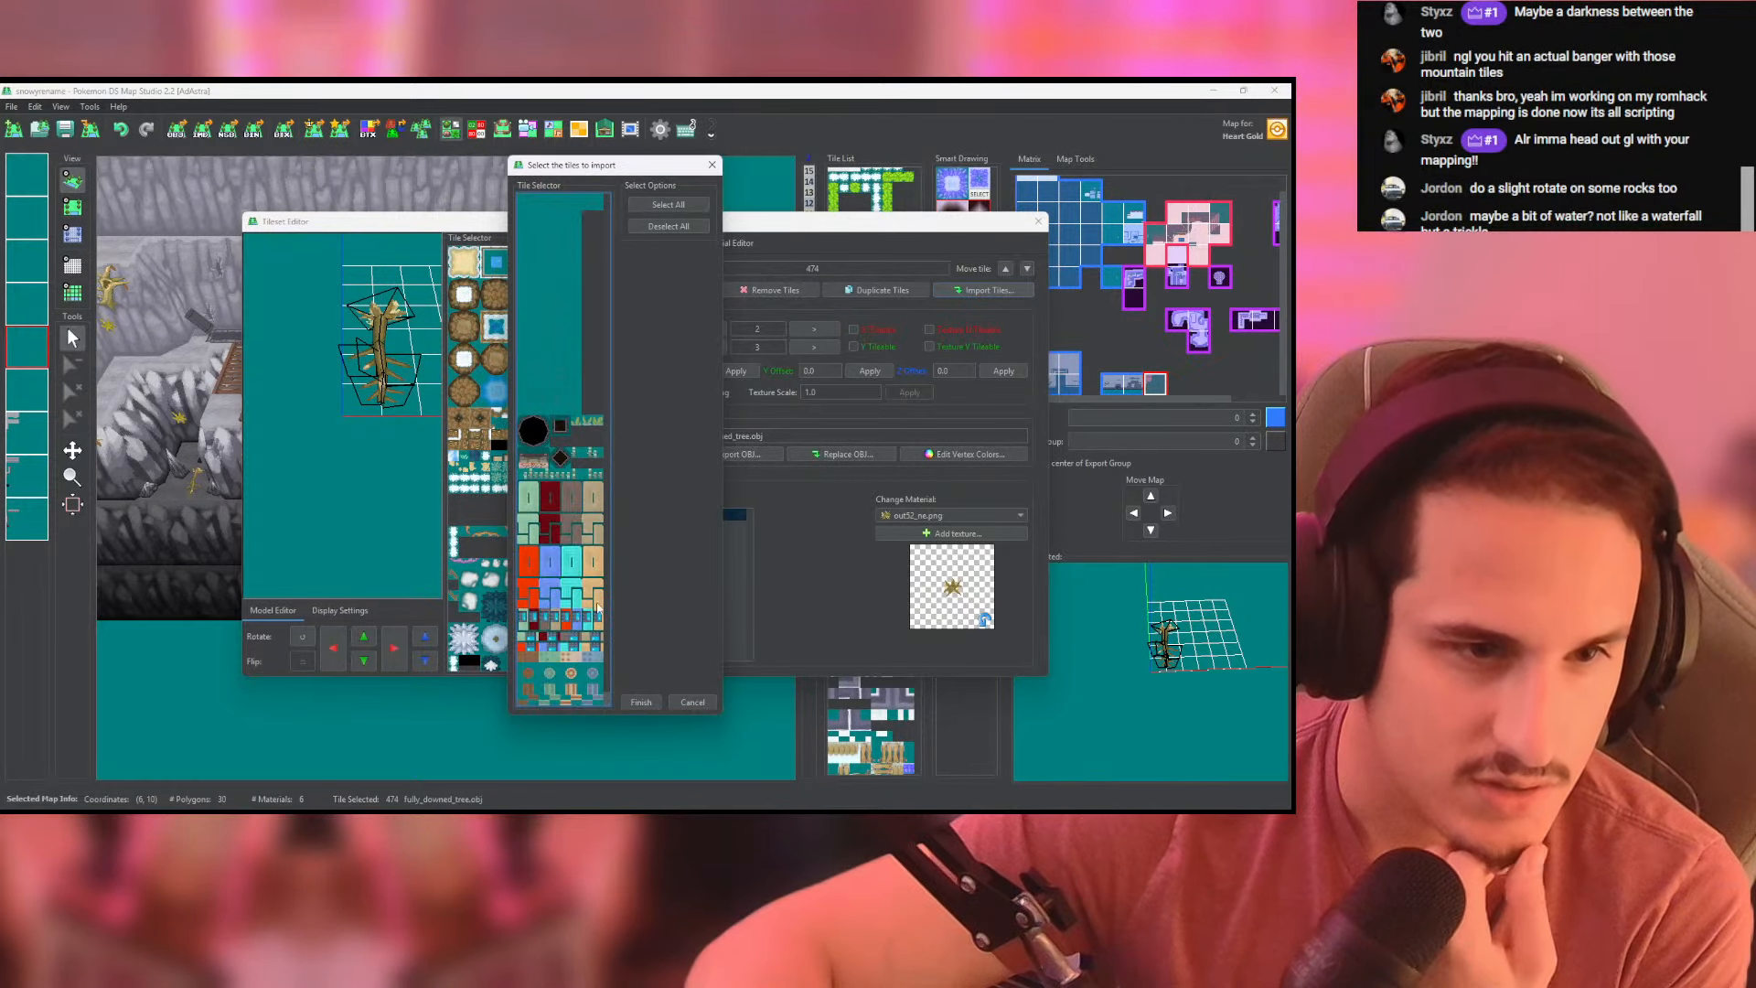
scroll(580, 521, "up", 1)
scroll(582, 522, "up", 3)
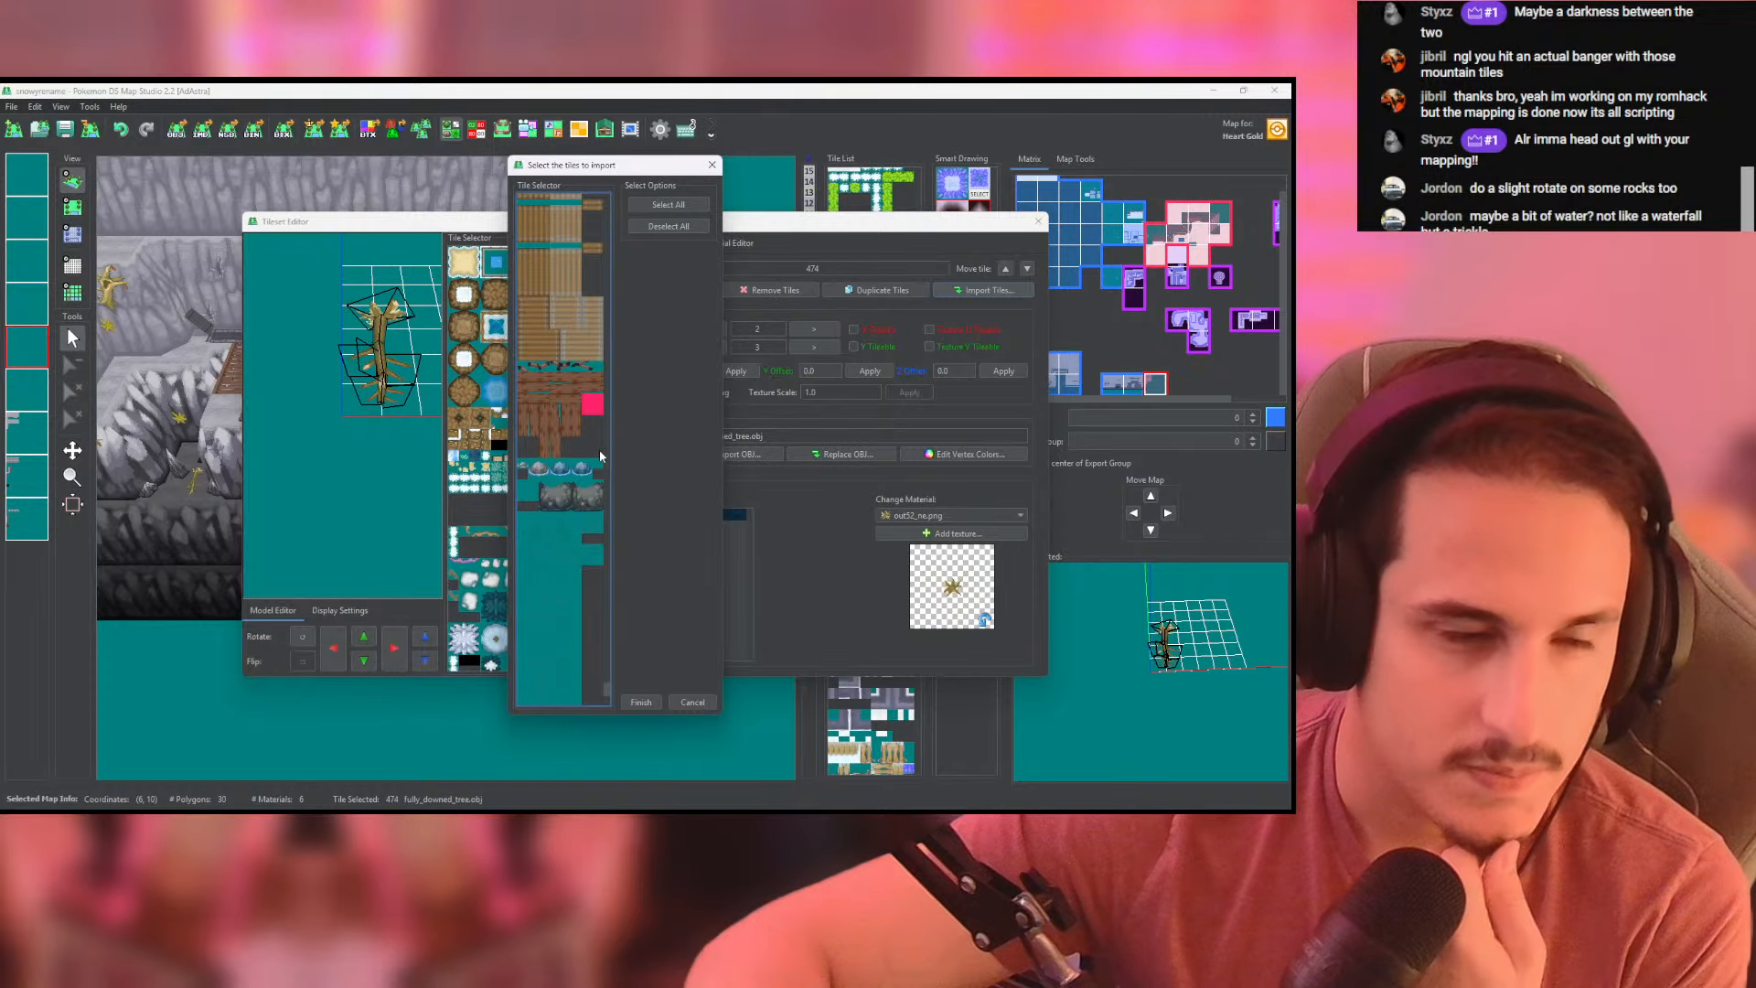
scroll(601, 455, "up", 3)
key("alt+Tab")
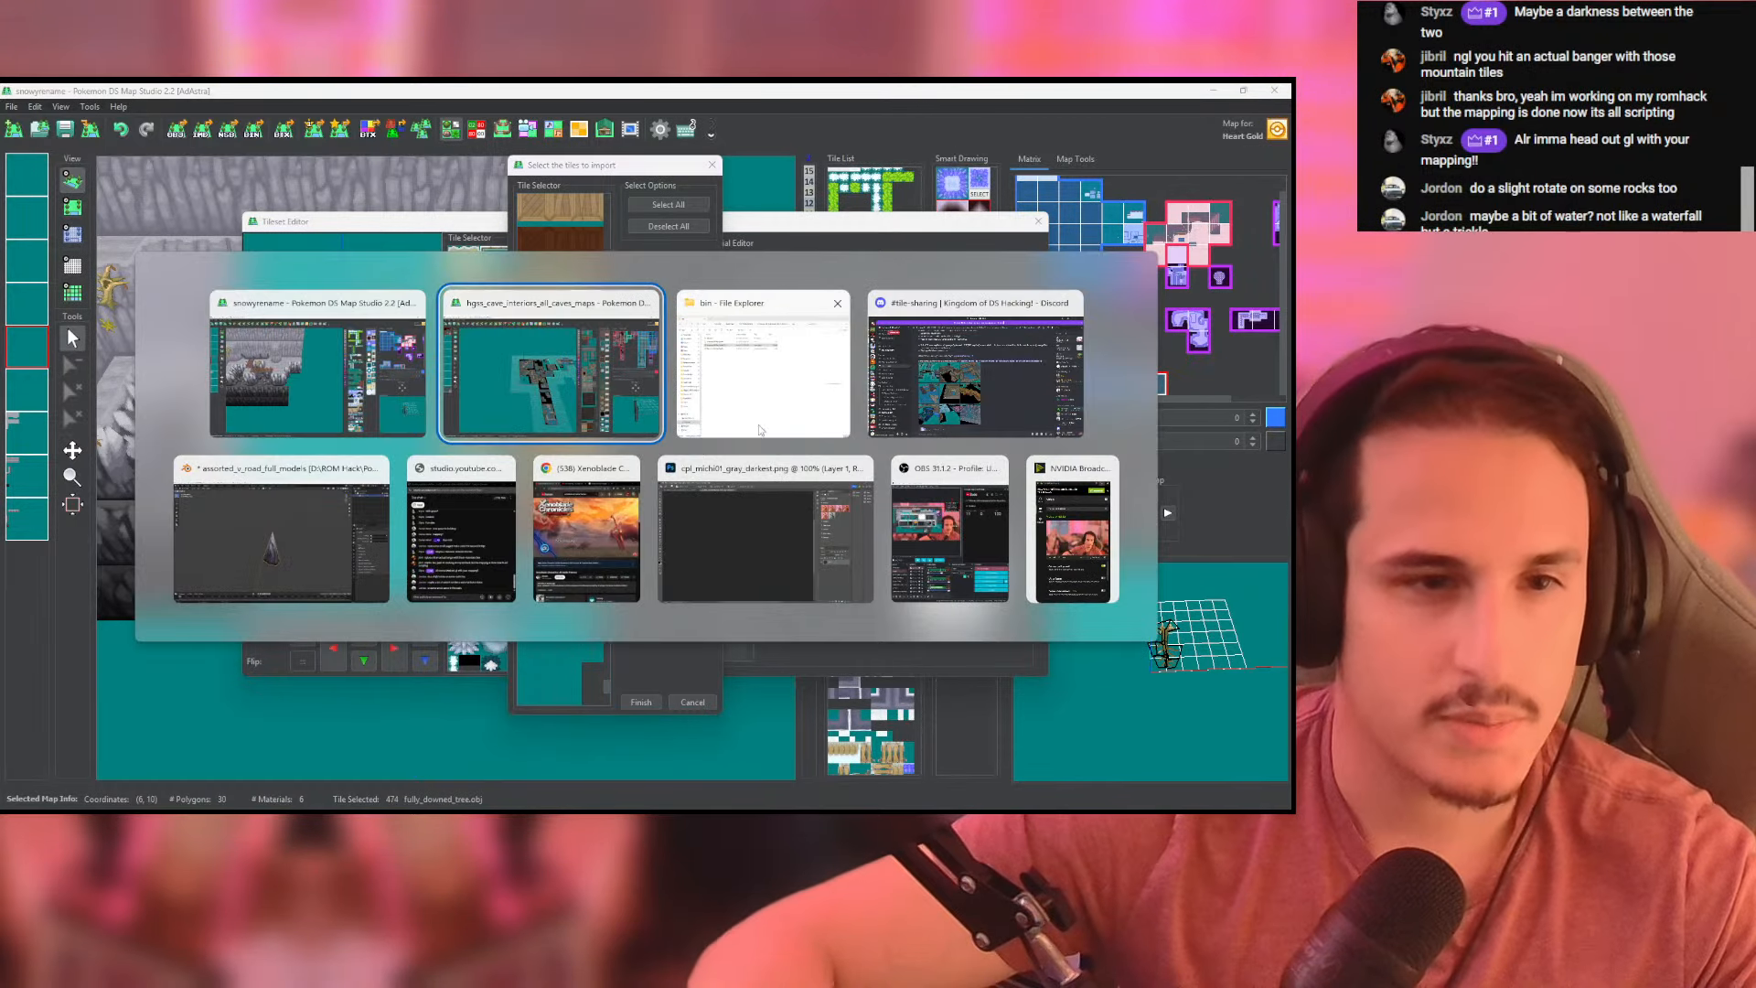
key("alt+Tab")
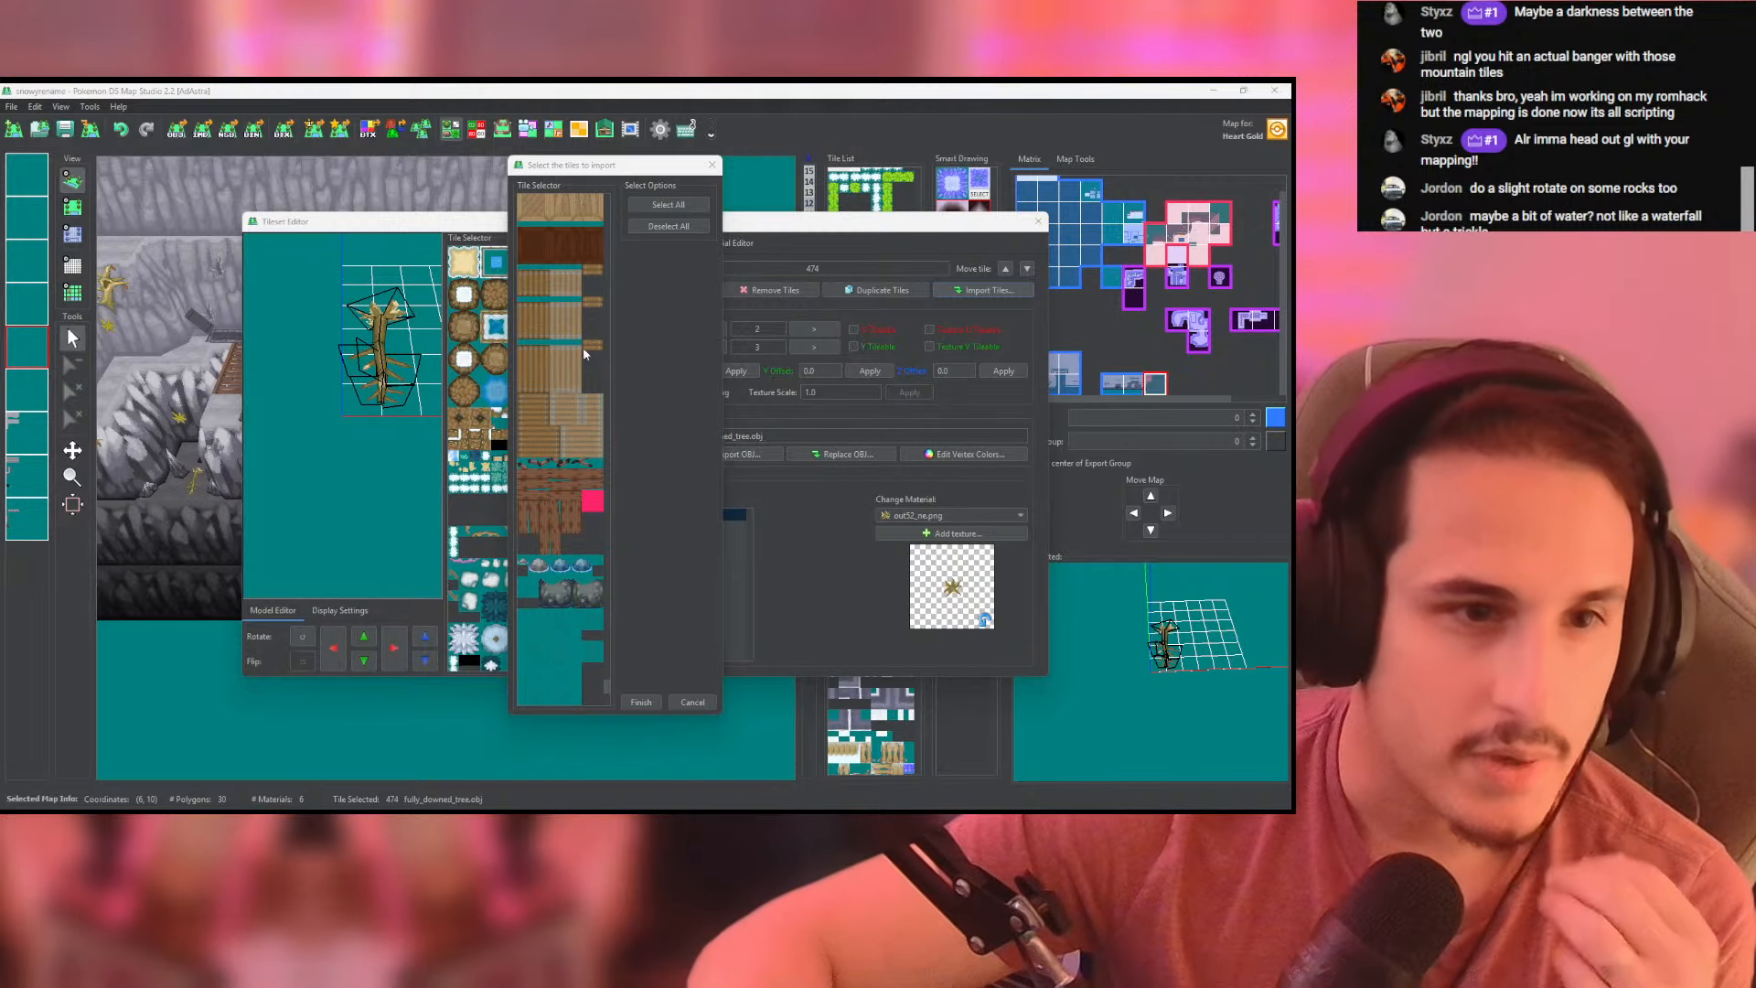
scroll(586, 354, "up", 10)
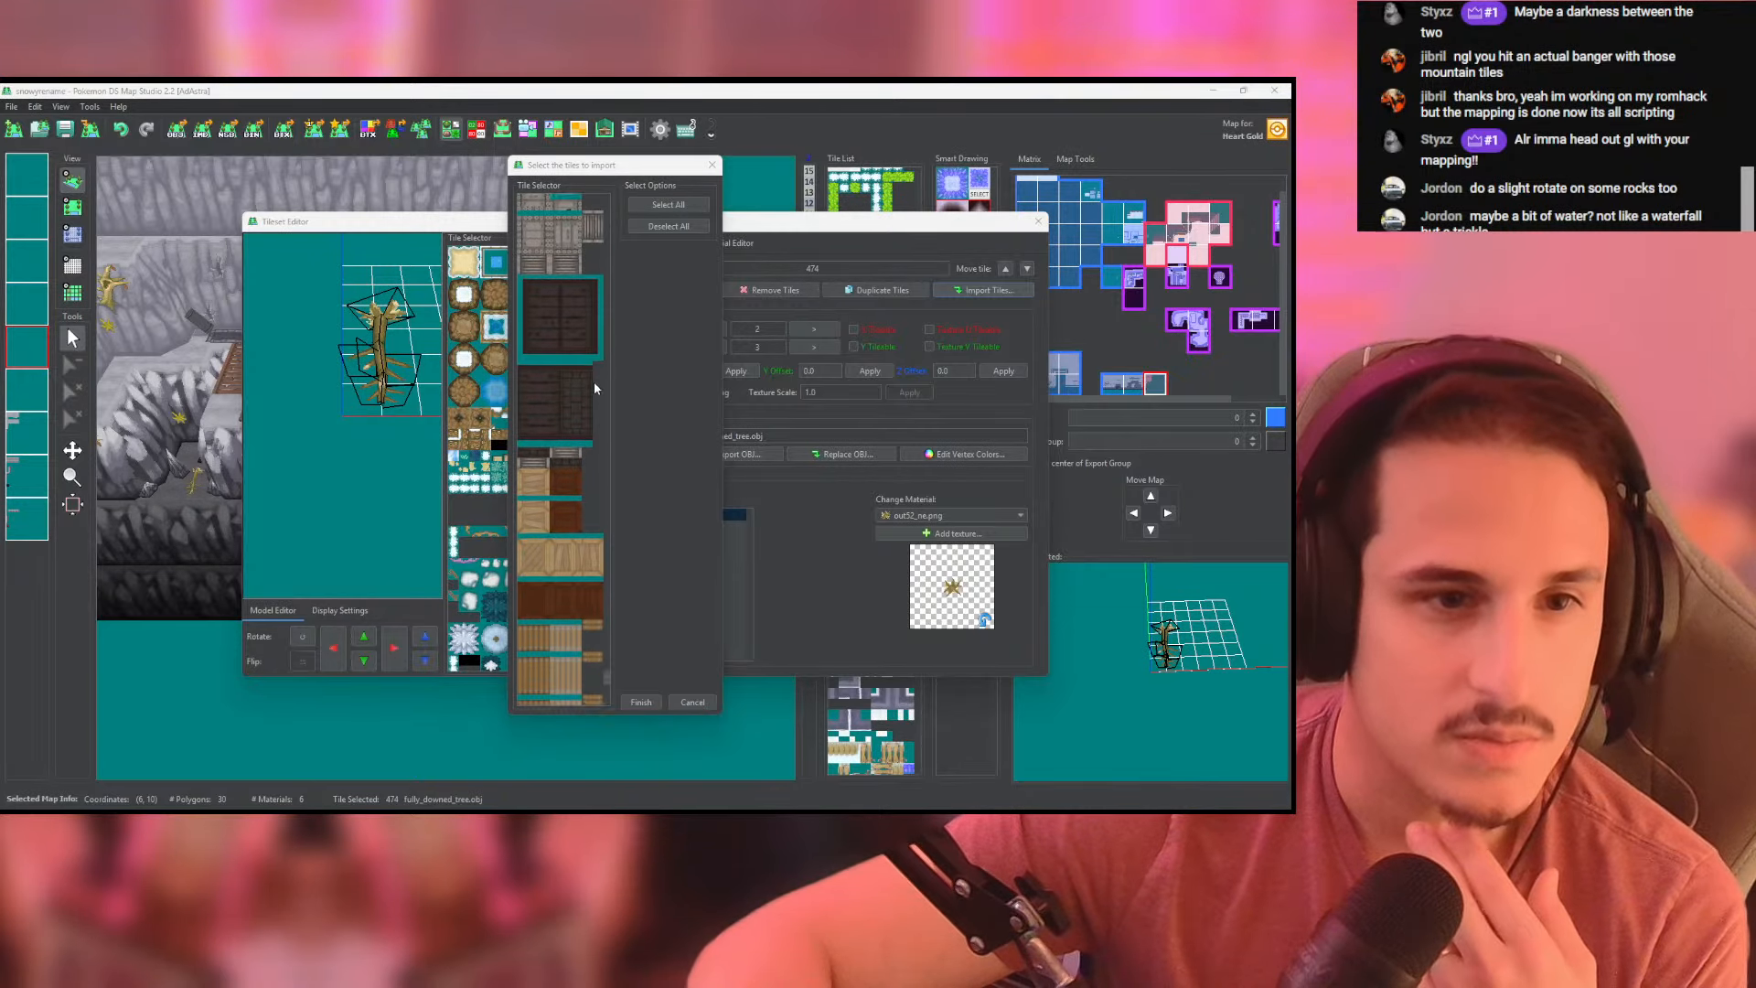
scroll(595, 385, "up", 10)
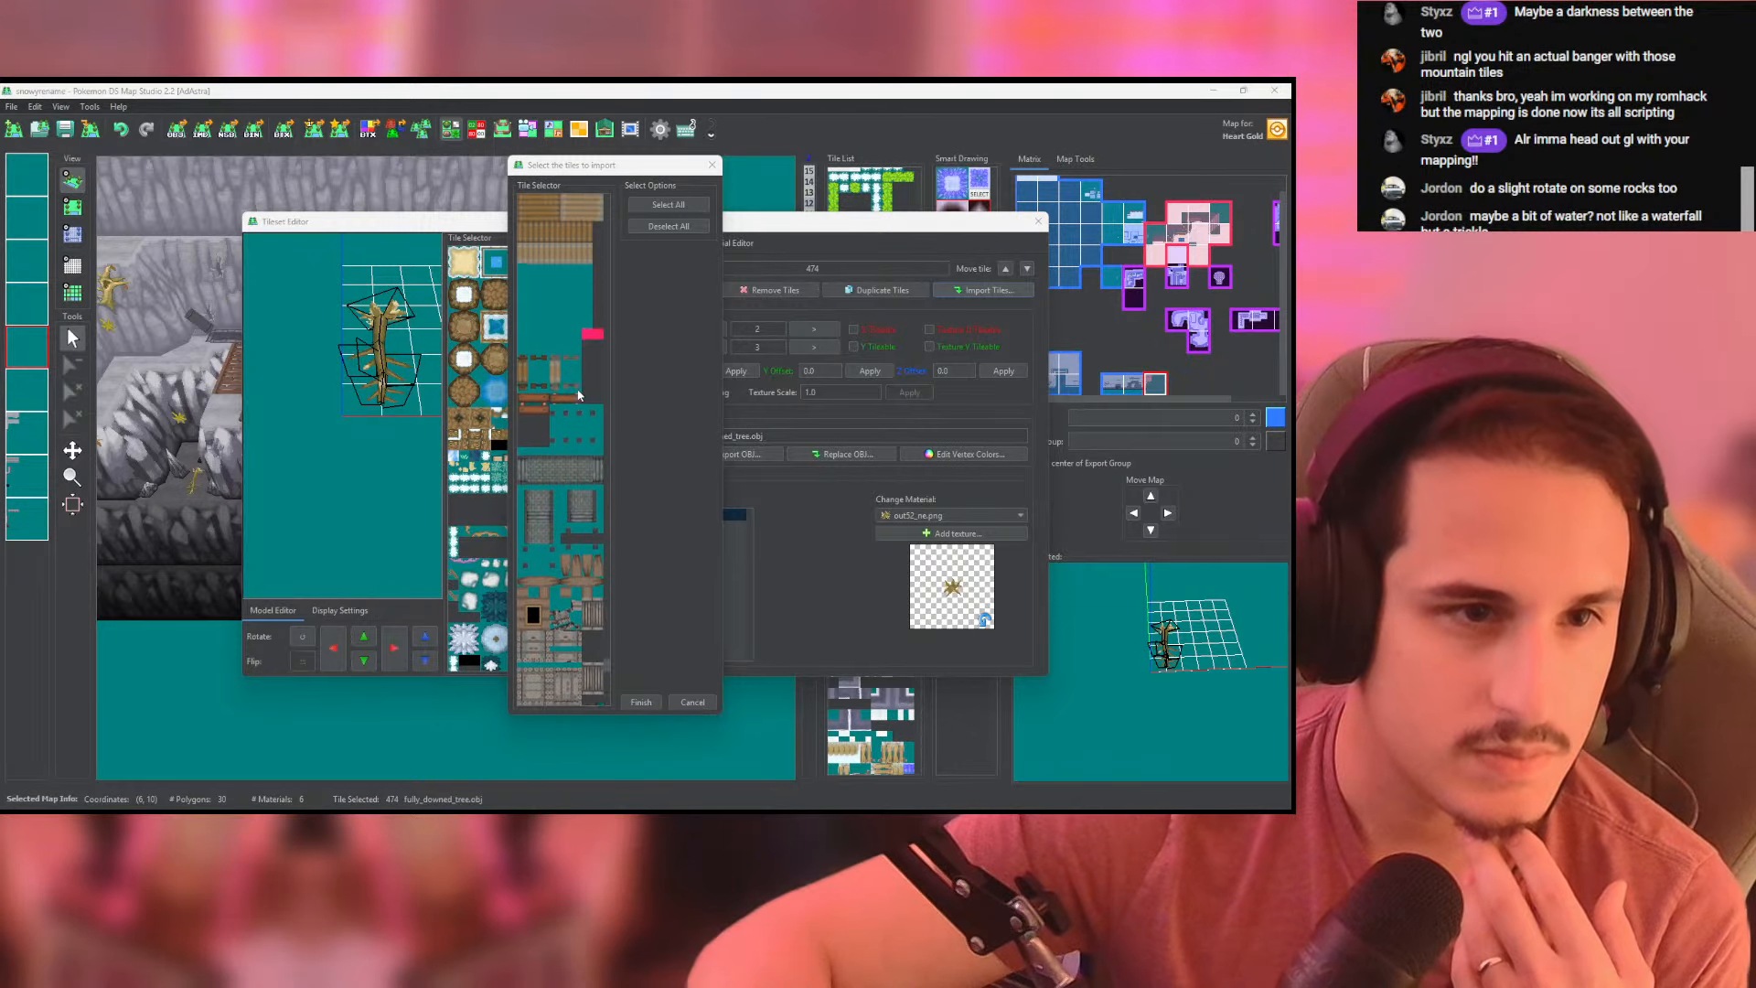
scroll(573, 388, "up", 3)
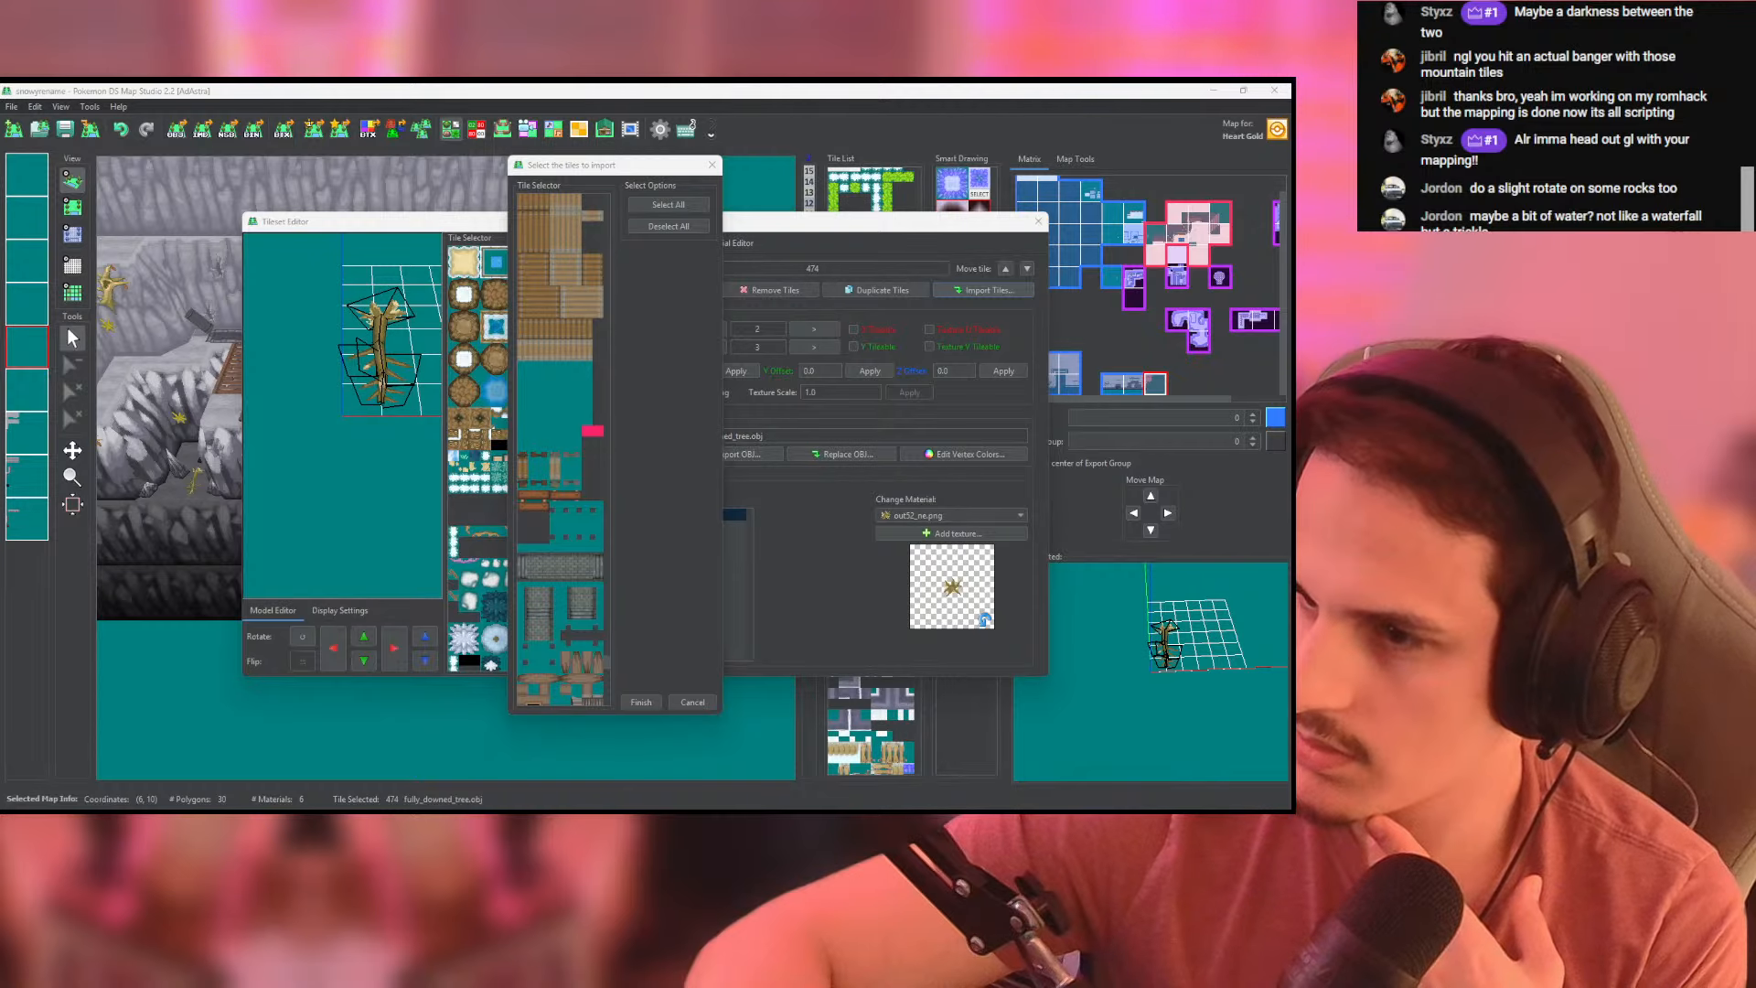
- Mark the brown wooden bridge tiles and the small pieces beside them for import
left_click(525, 471)
left_click(540, 466)
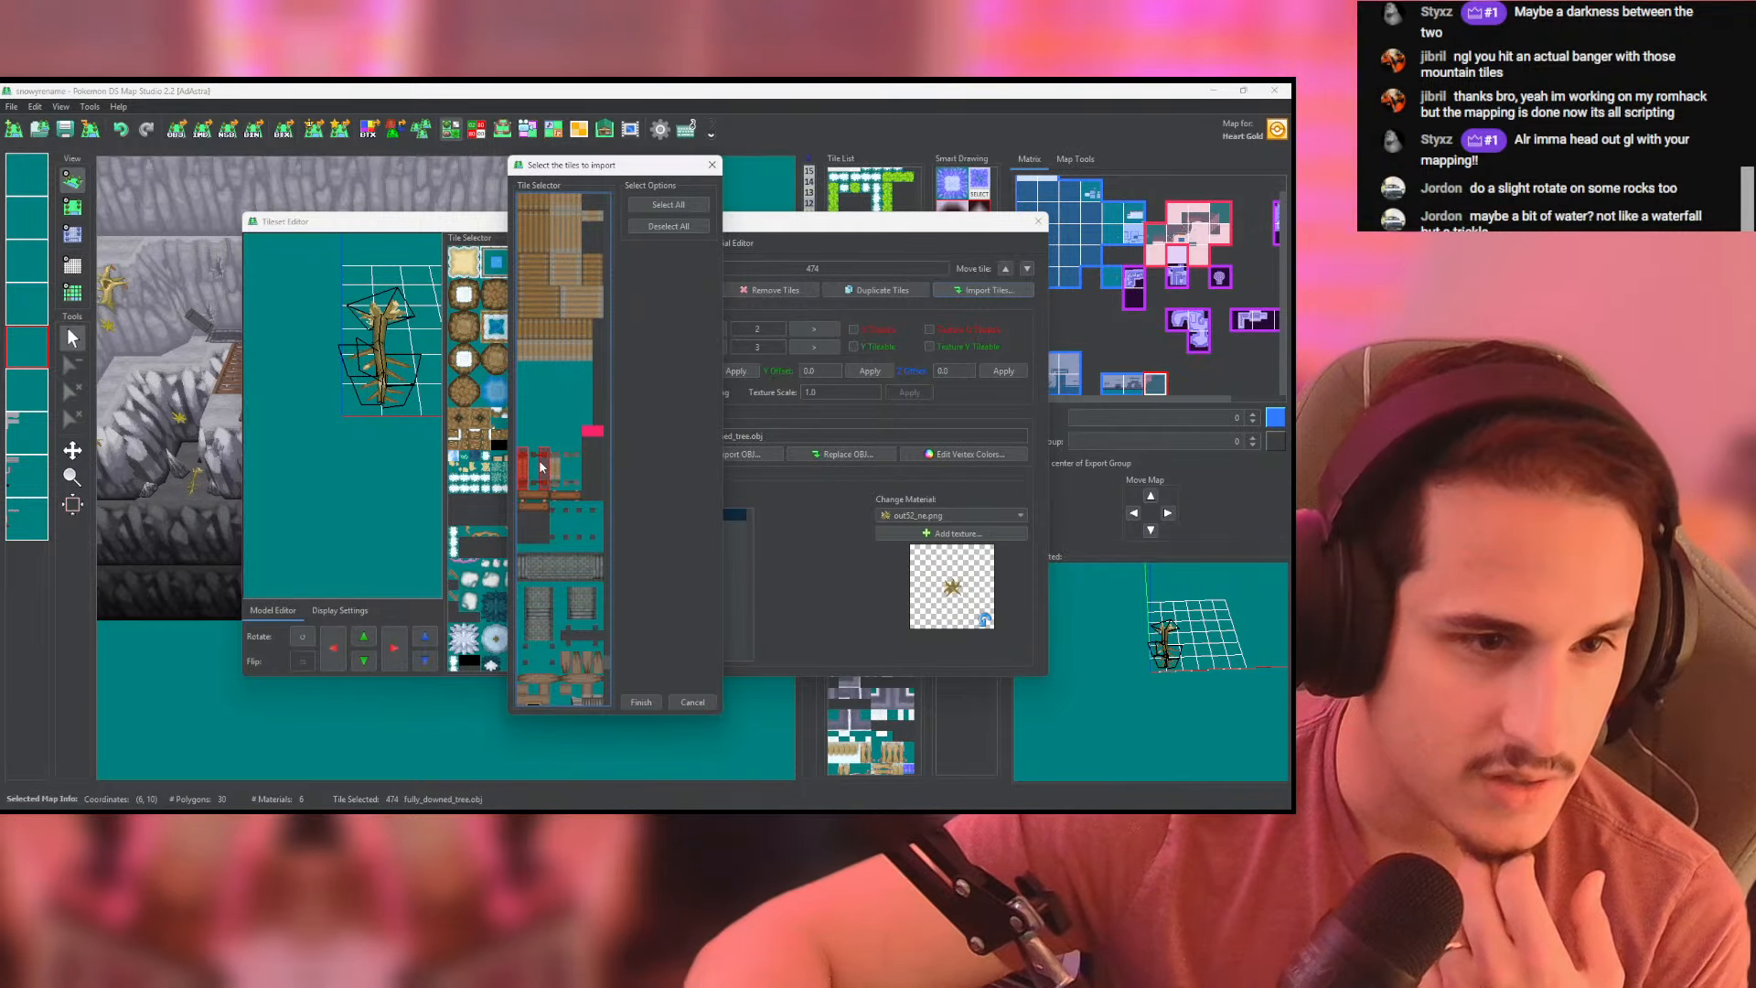
left_click(557, 467)
left_click(575, 471)
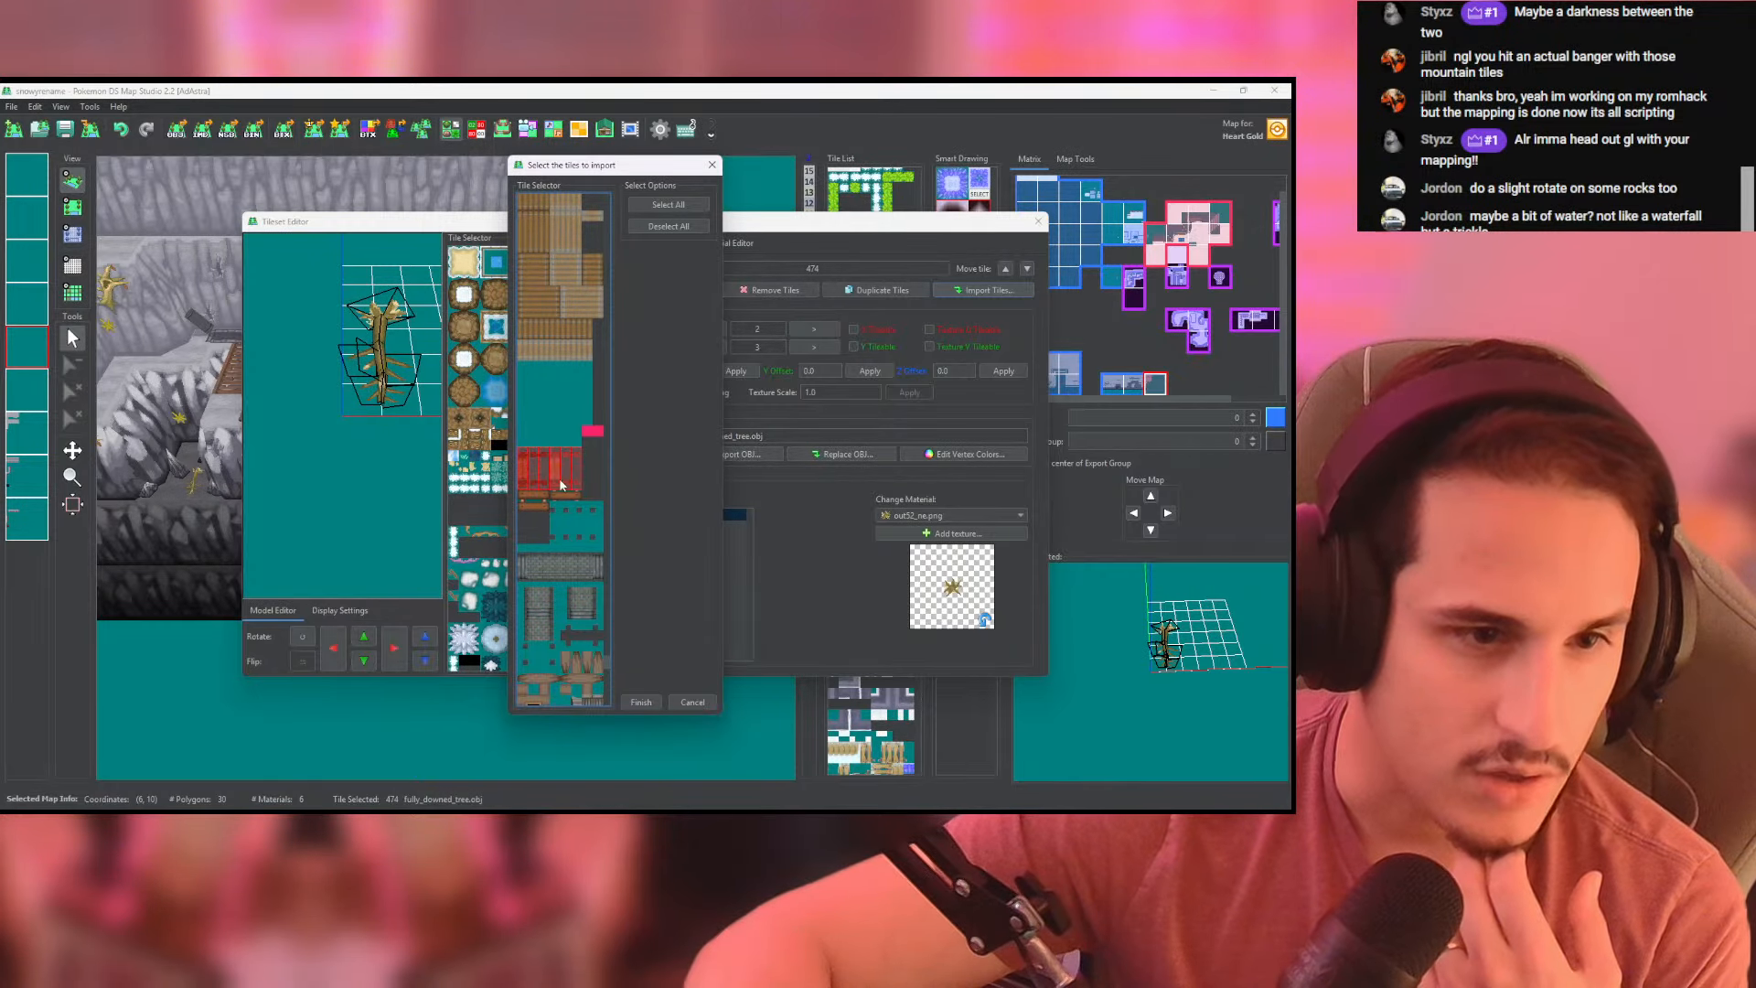
left_click(558, 517)
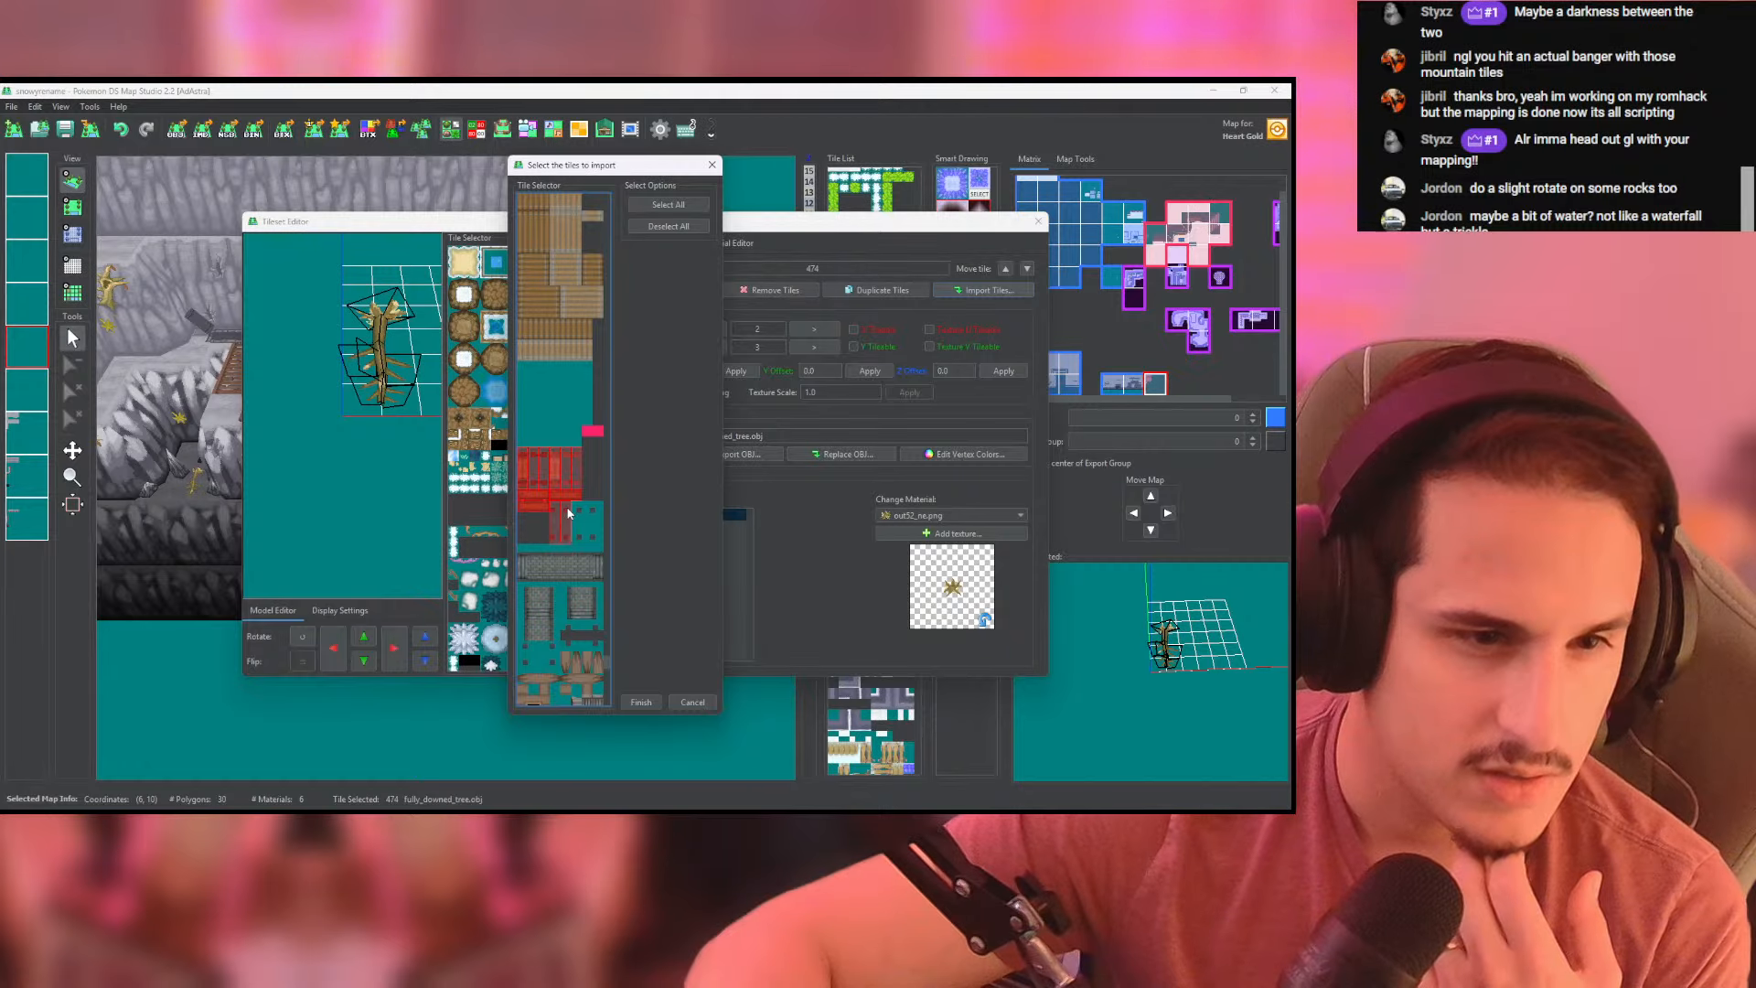
left_click(575, 519)
left_click(592, 521)
- Add the horizontal and vertical grey bridge tiles to the import selection
left_click(524, 561)
left_click(540, 561)
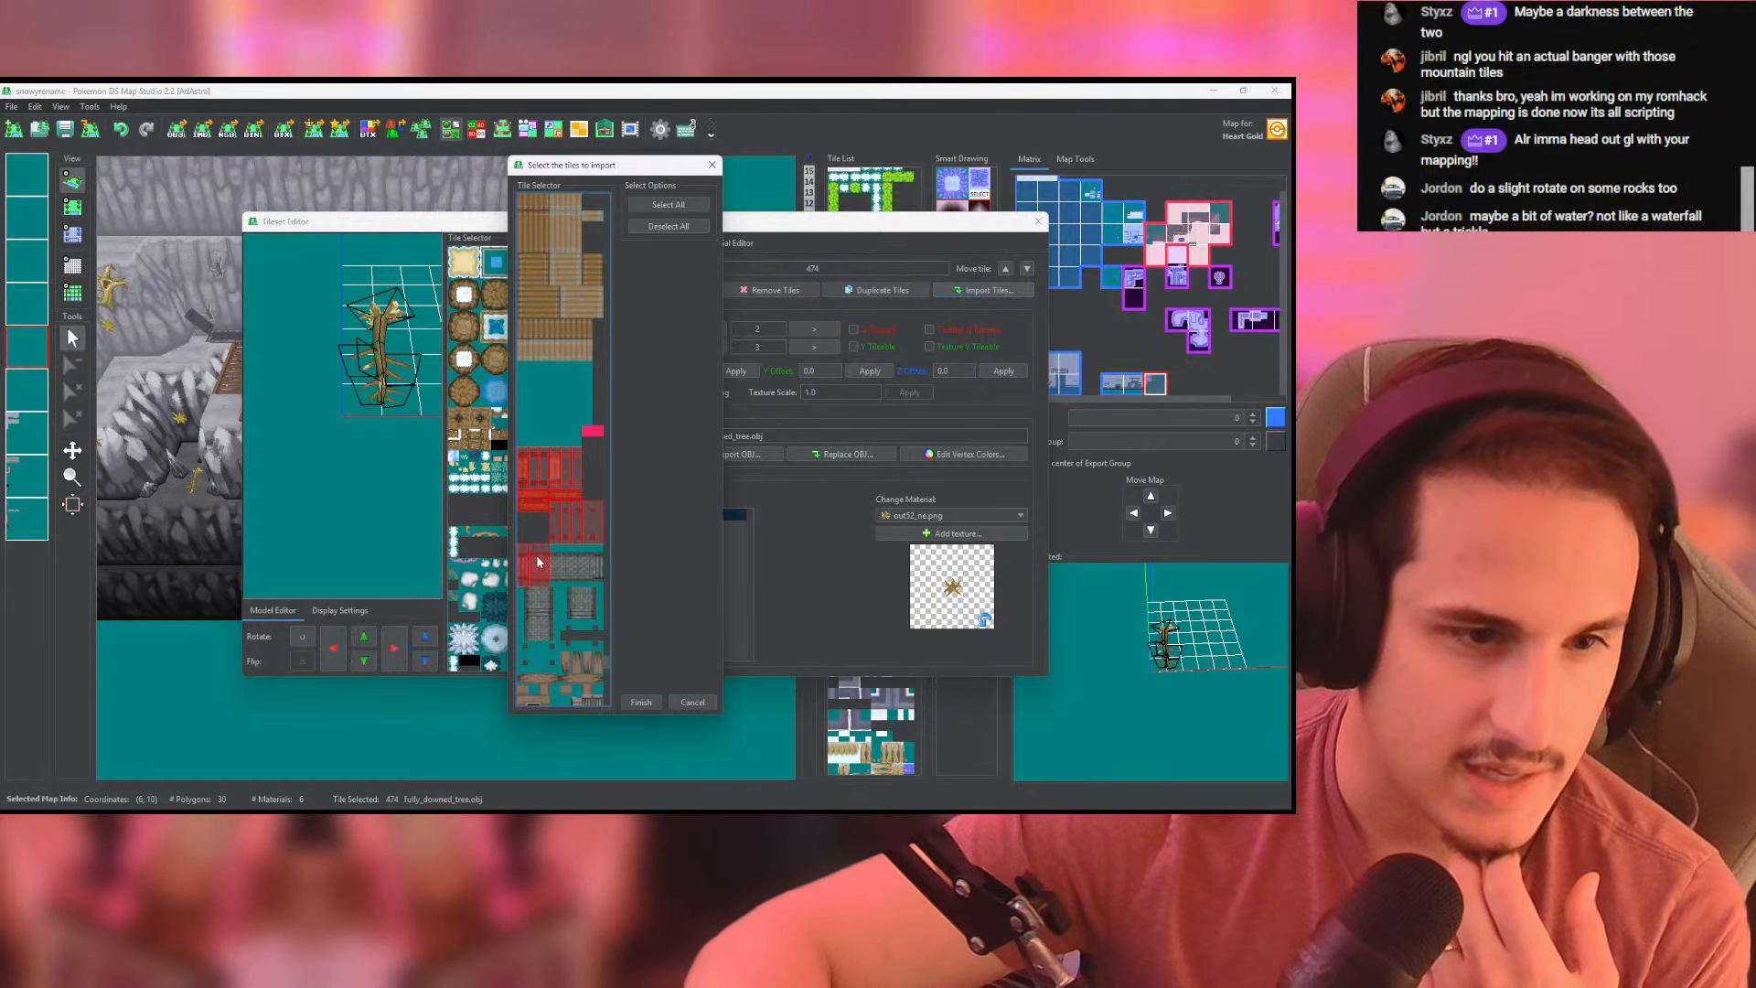
left_click(558, 561)
left_click(575, 560)
left_click(592, 560)
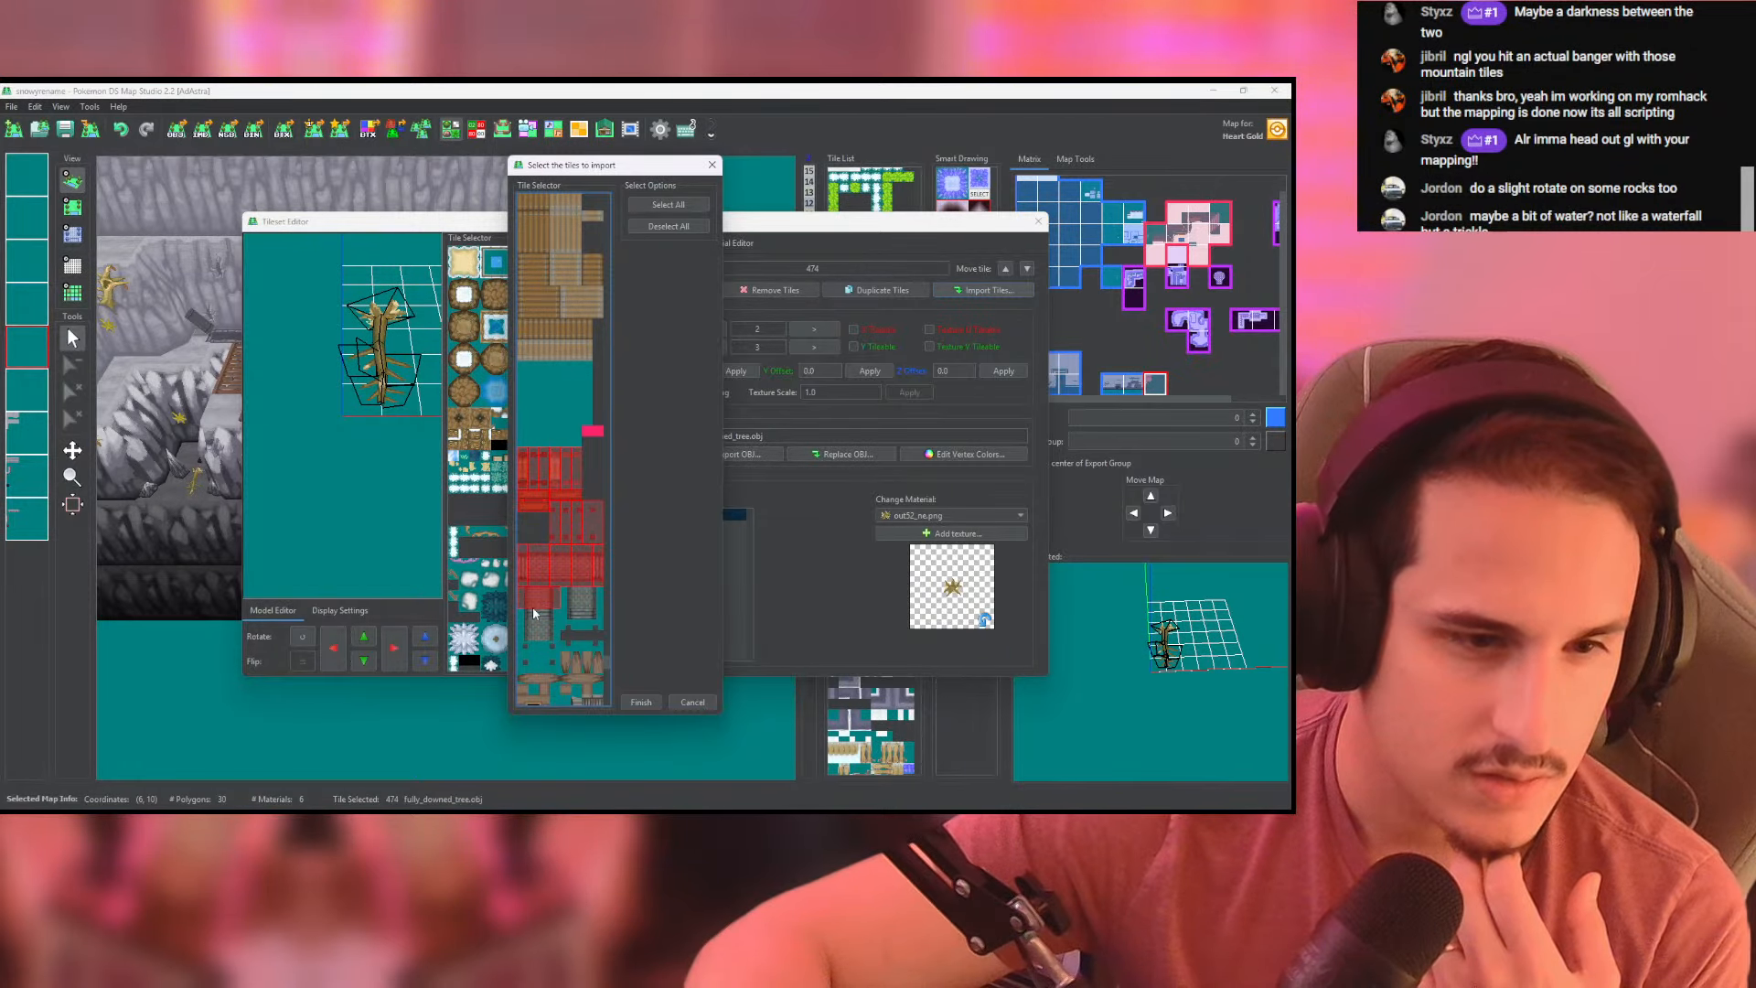
left_click(577, 607)
left_click(539, 629)
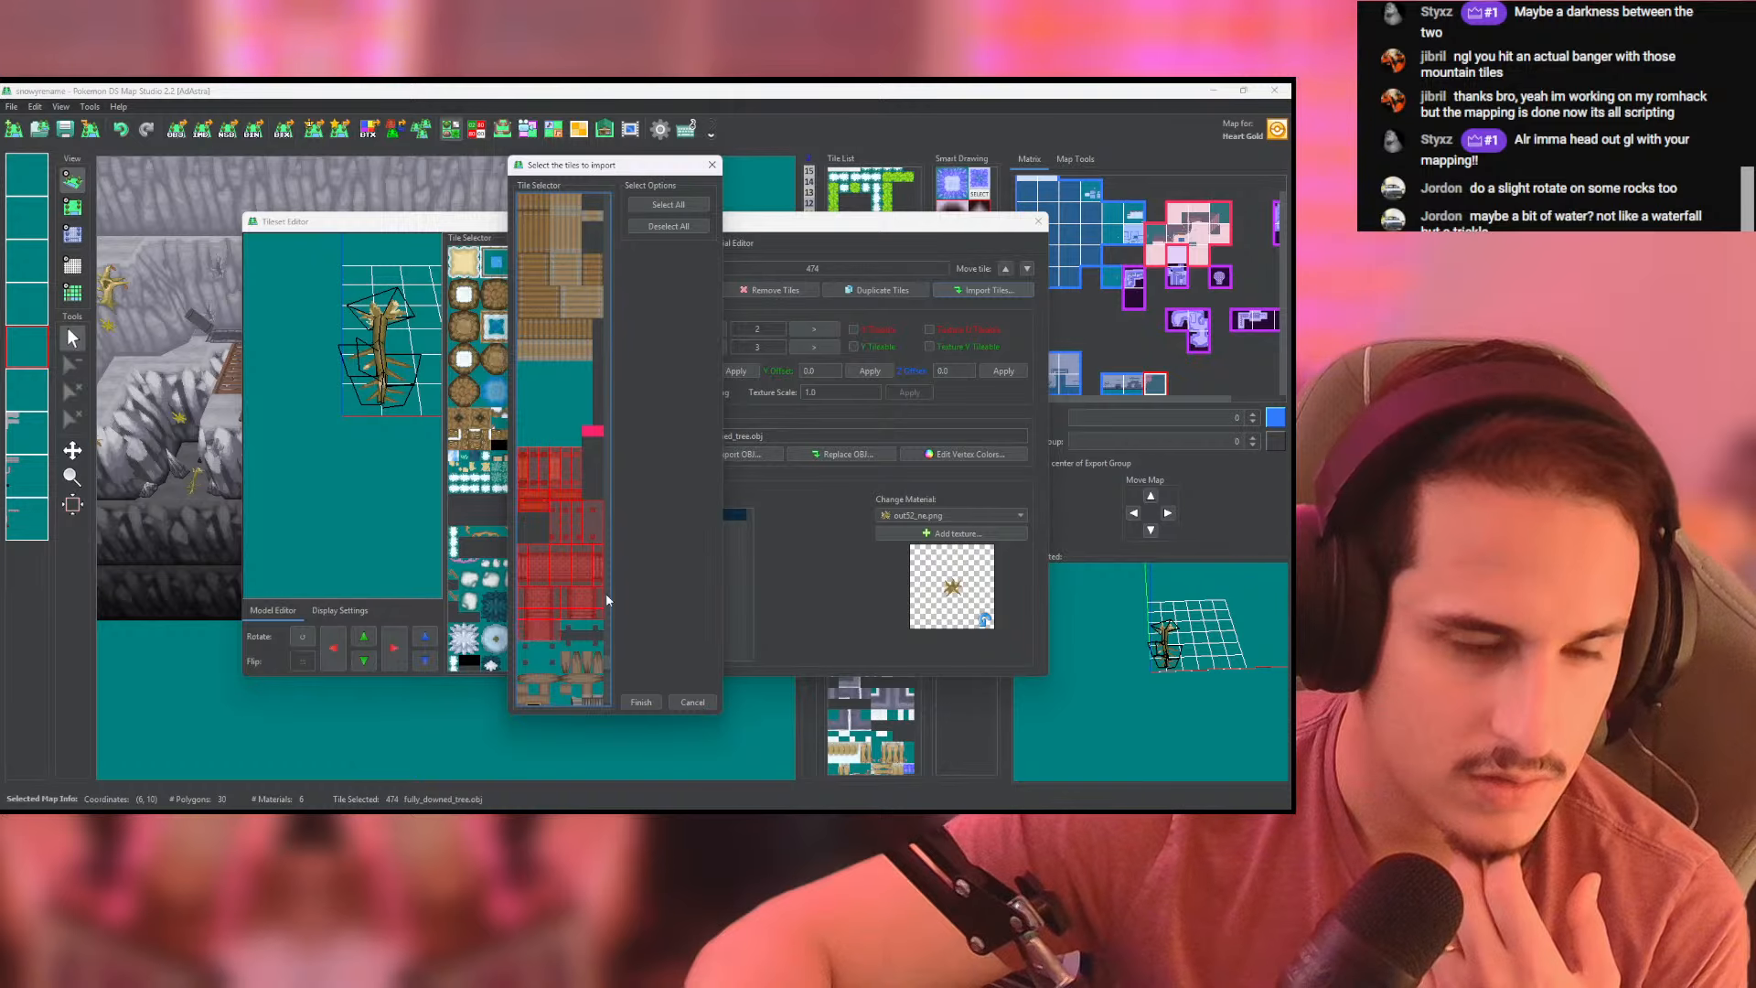
- Add the loose brown plank debris and the broken floor hole tiles to the import selection
scroll(543, 594, "down", 2)
left_click(543, 585)
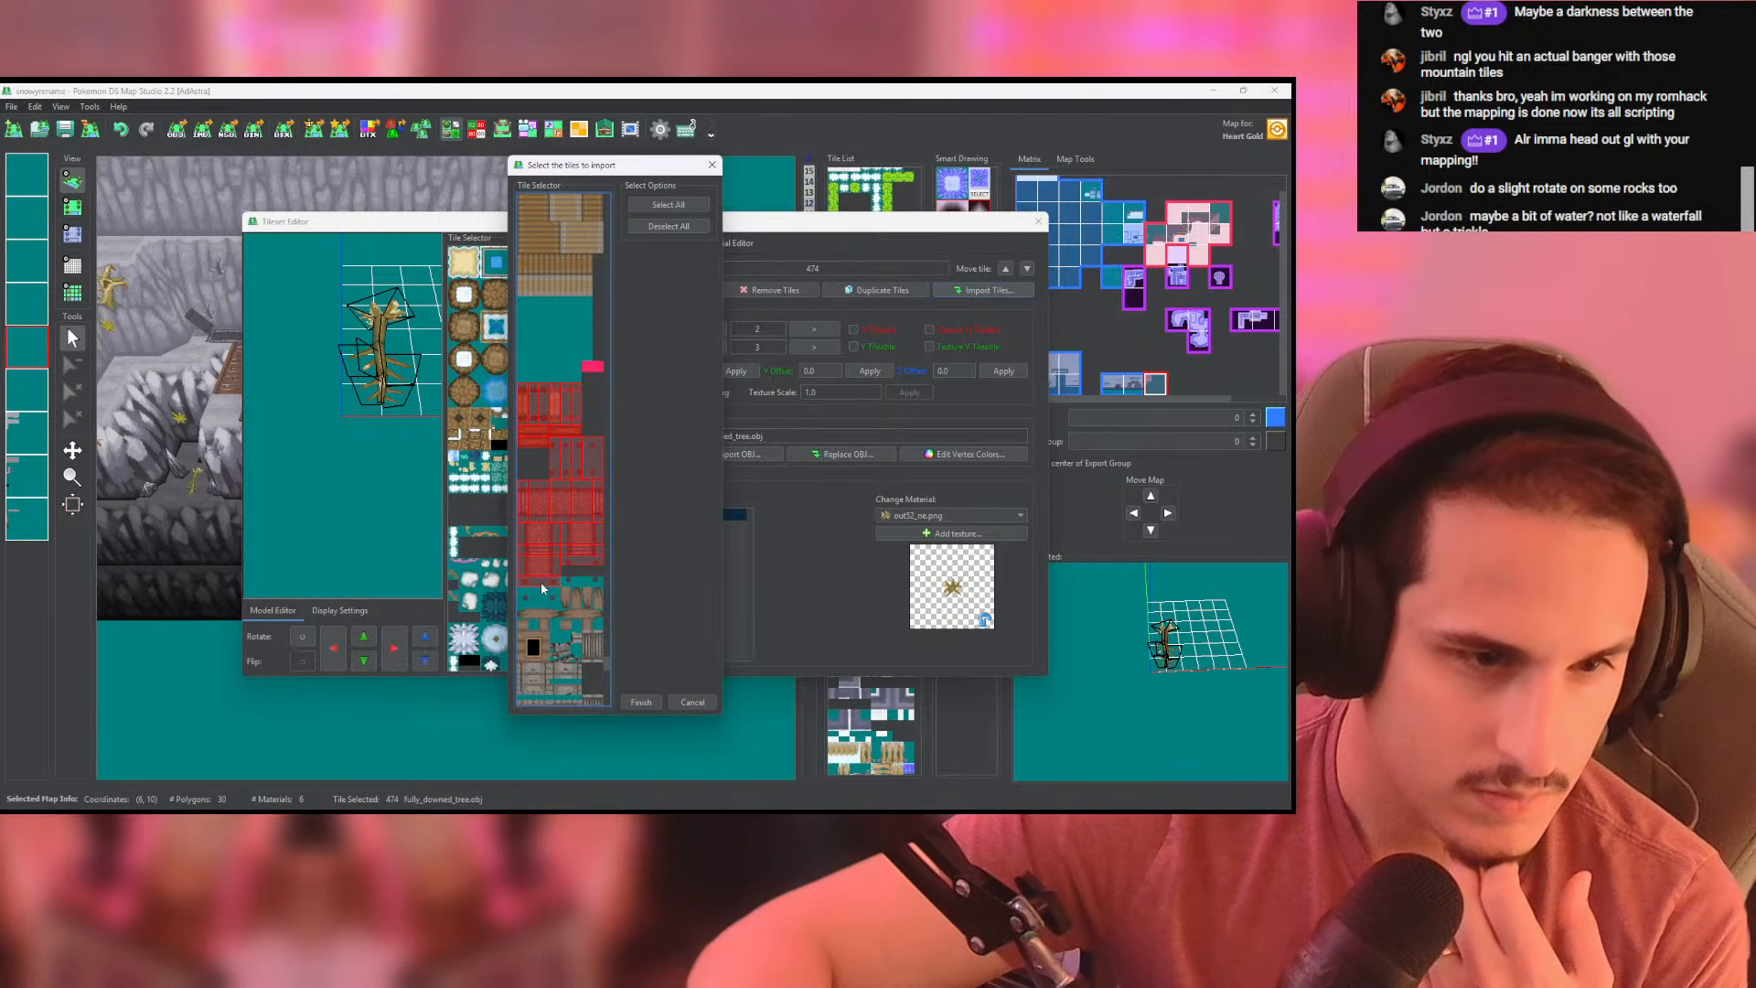
scroll(524, 604, "down", 5)
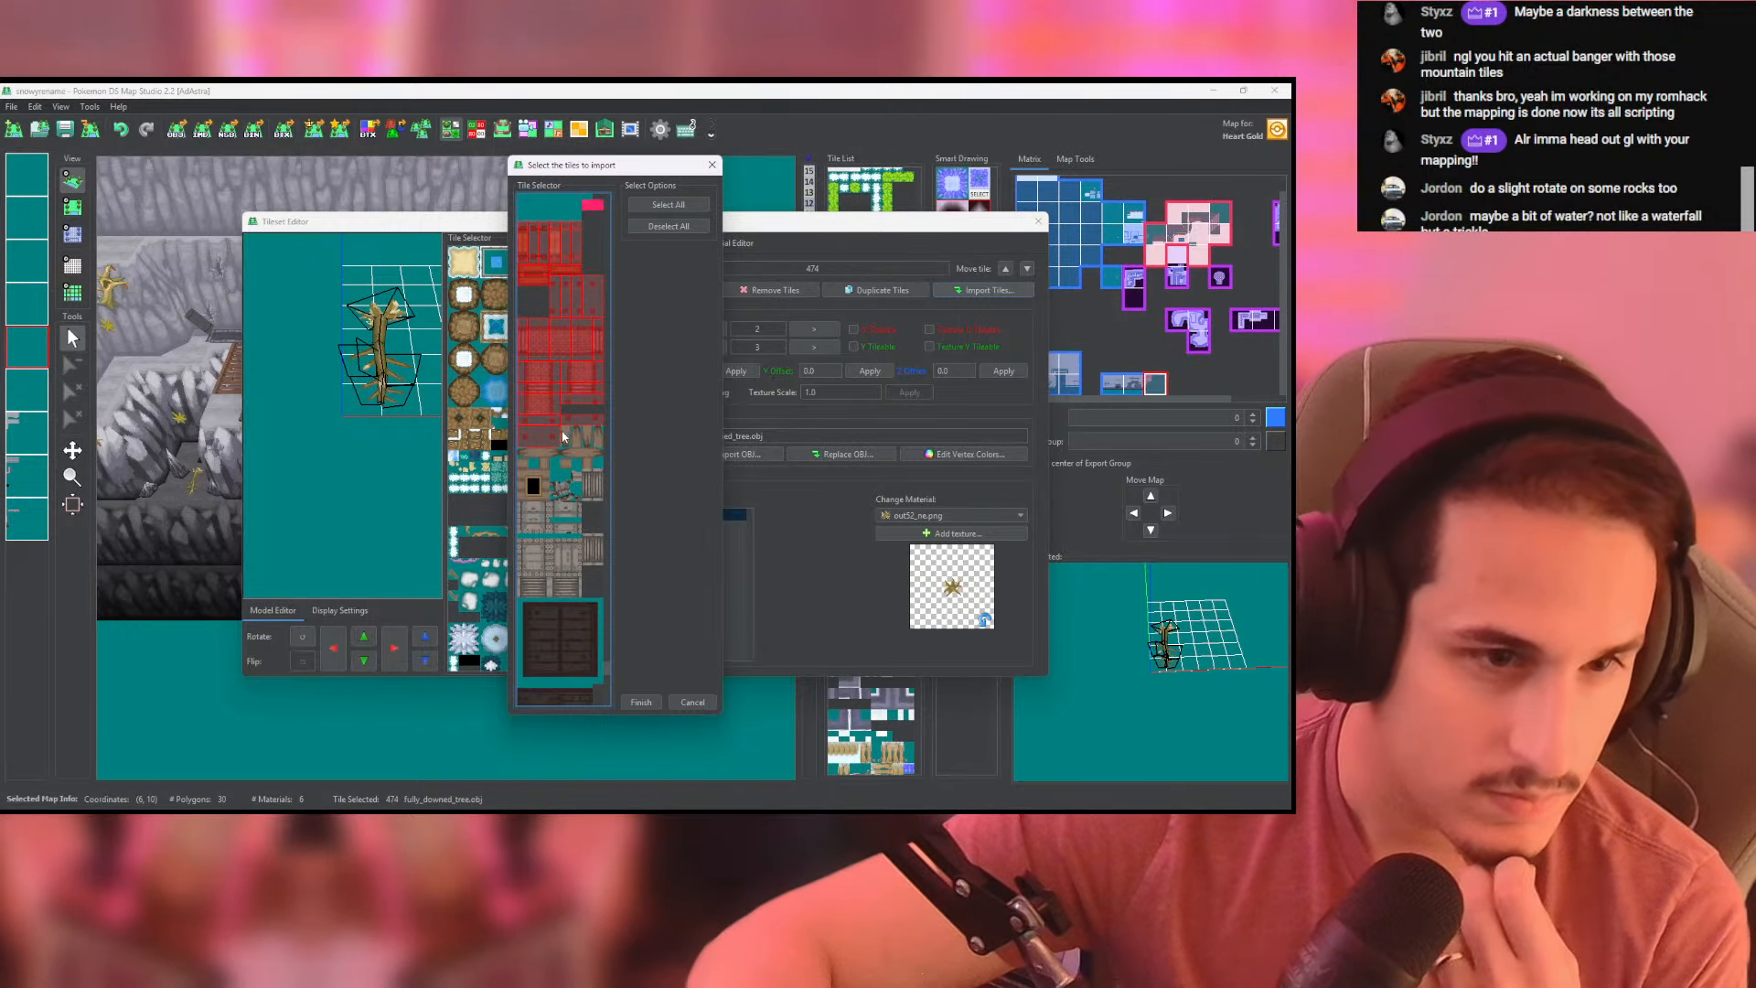
left_click(588, 441)
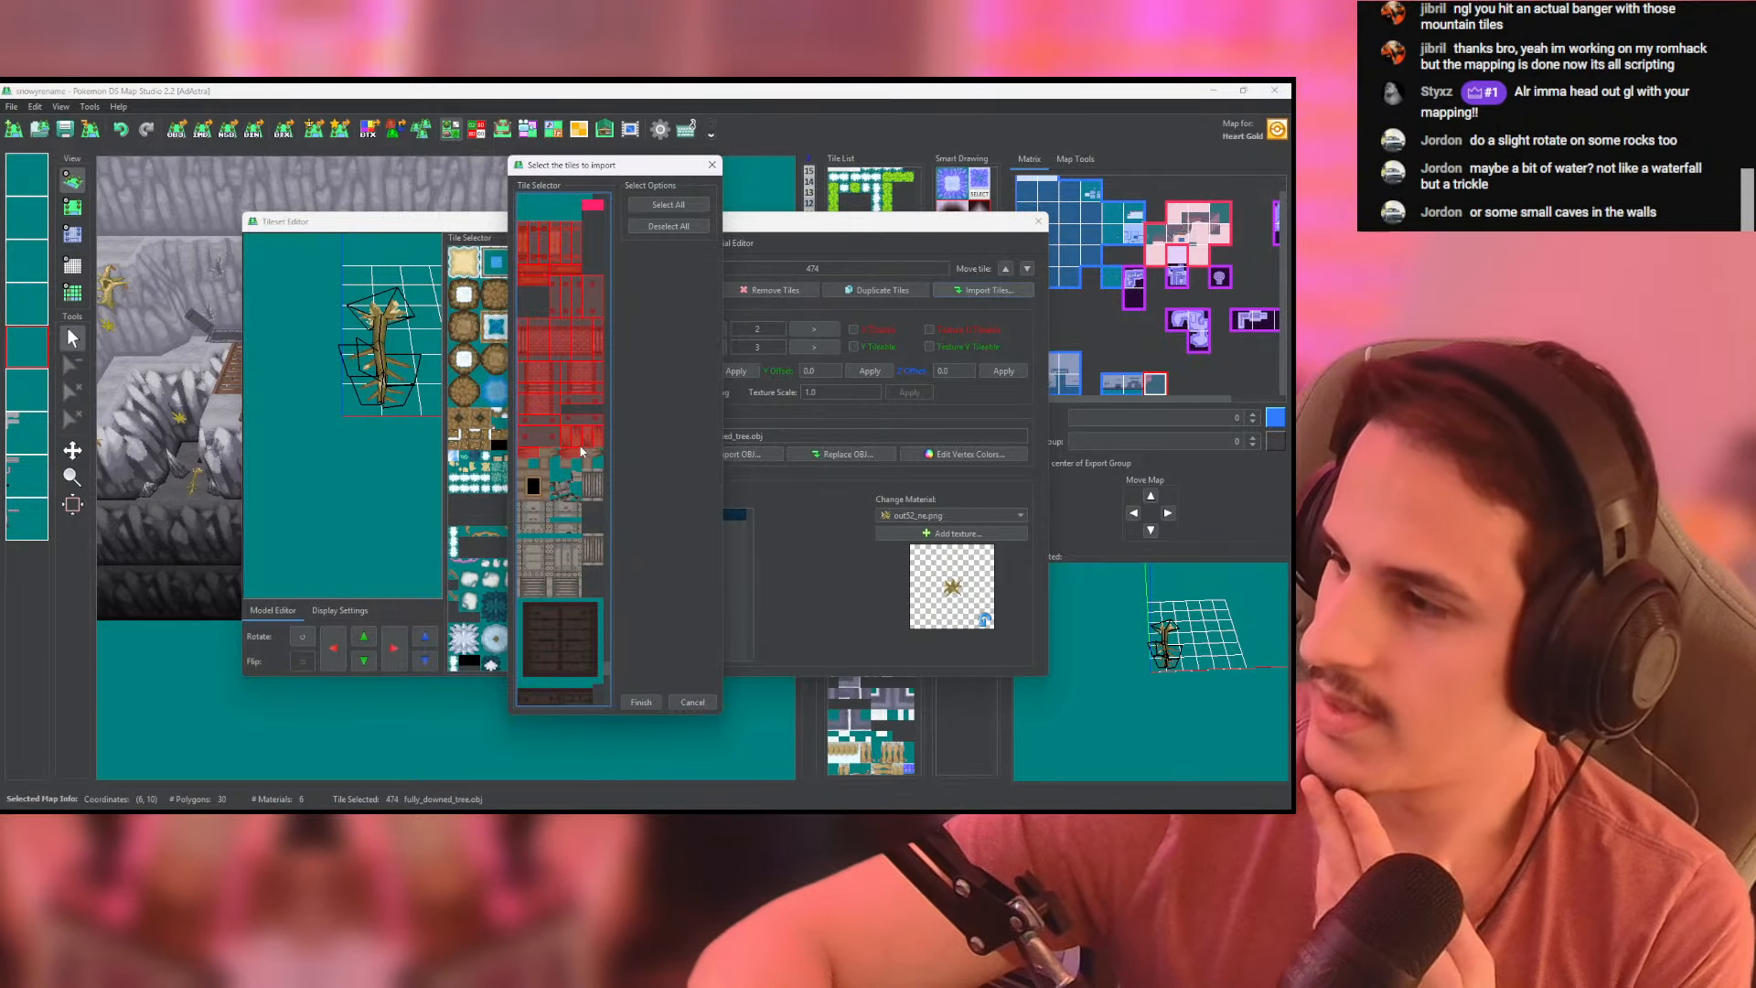
left_click(527, 485)
left_click(554, 490)
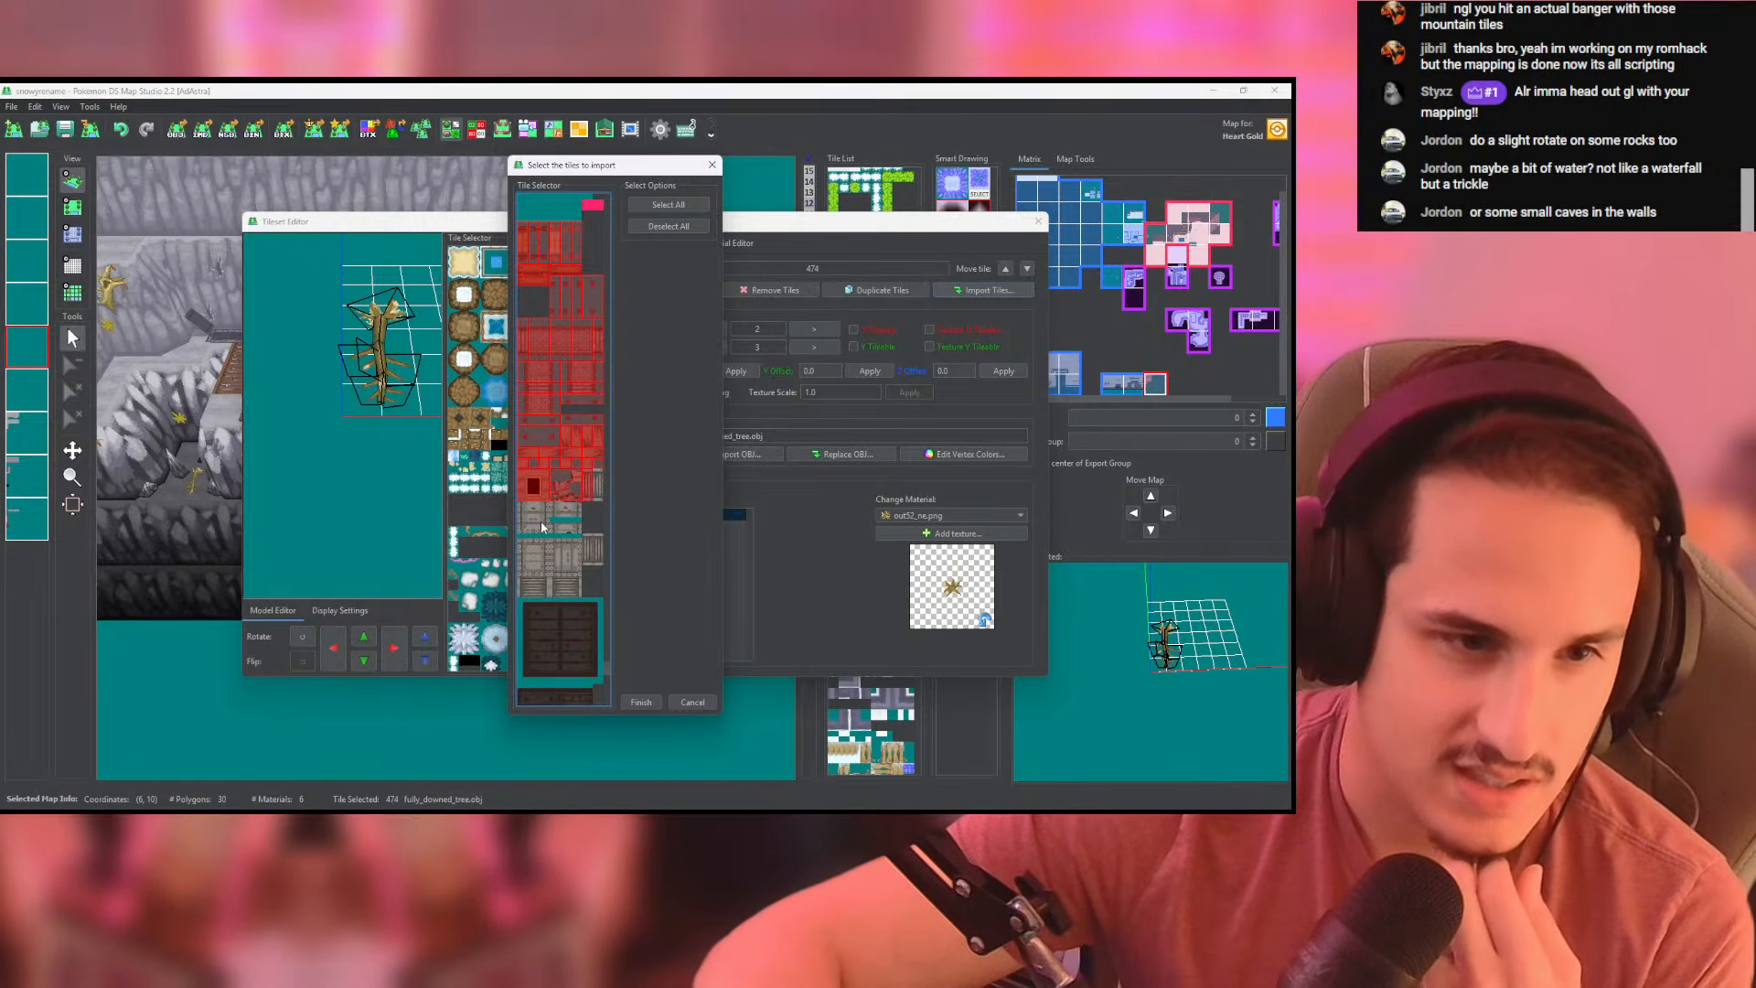
- Add the brown wooden scaffold tiles and the grey boulder tiles to the import selection
scroll(599, 483, "down", 1)
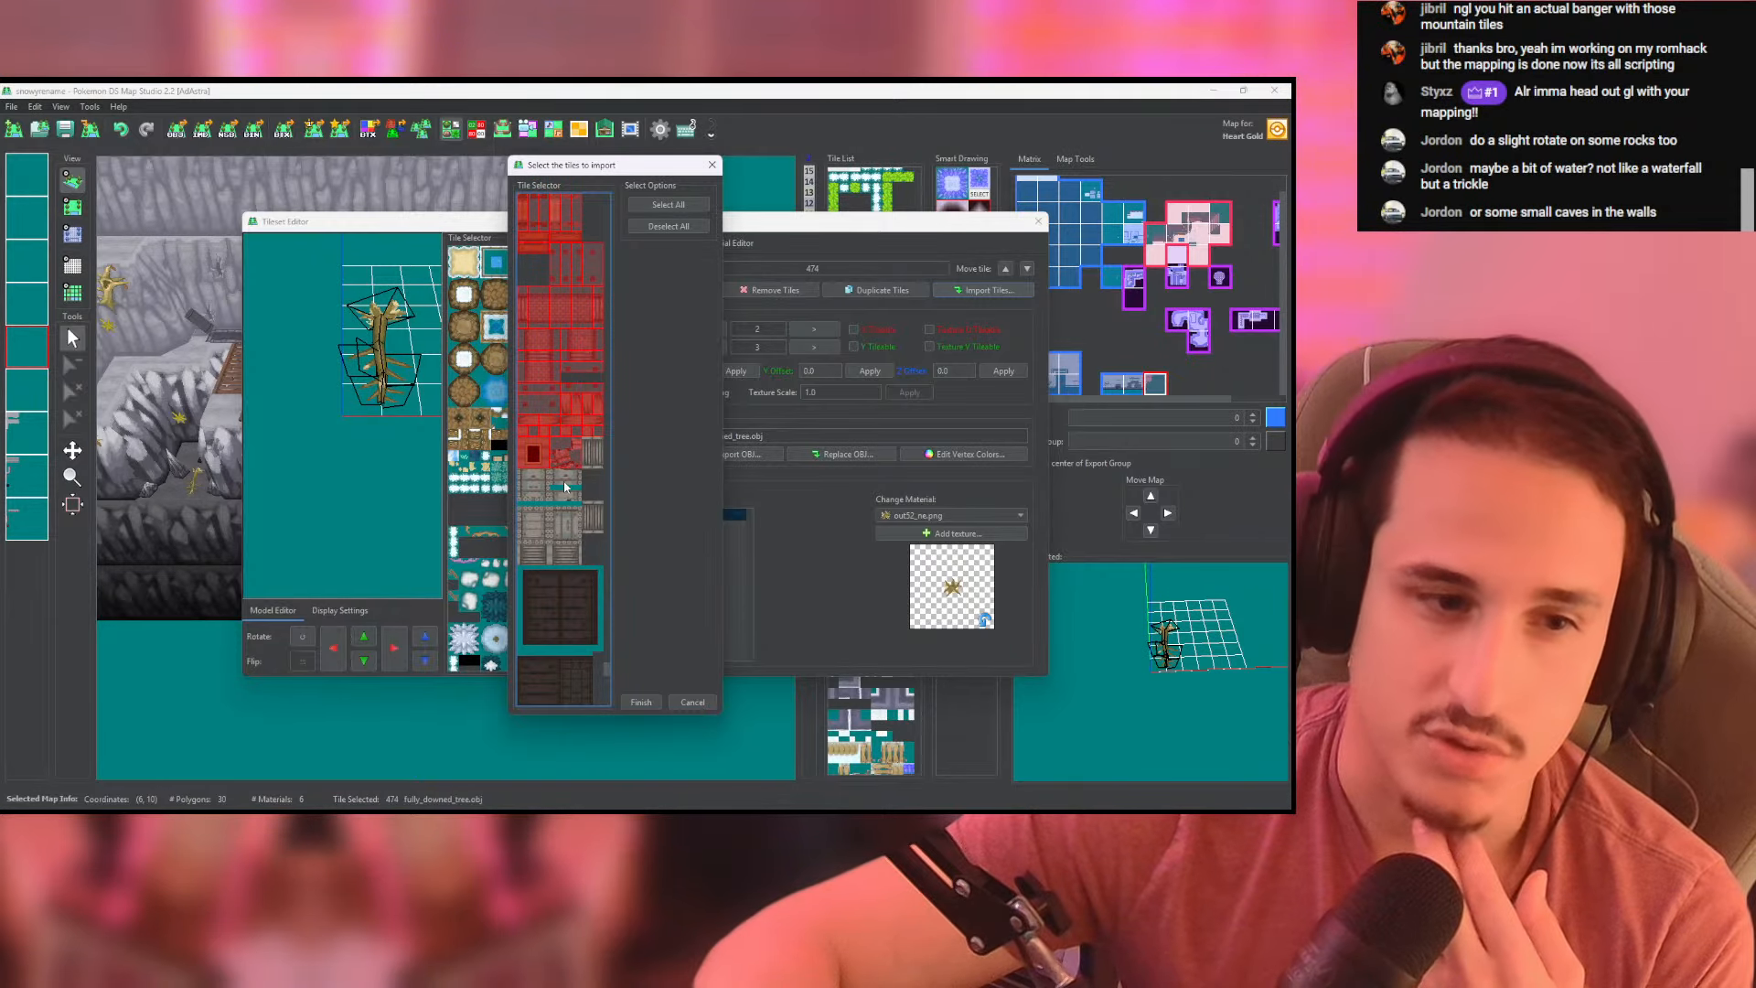
scroll(564, 487, "down", 6)
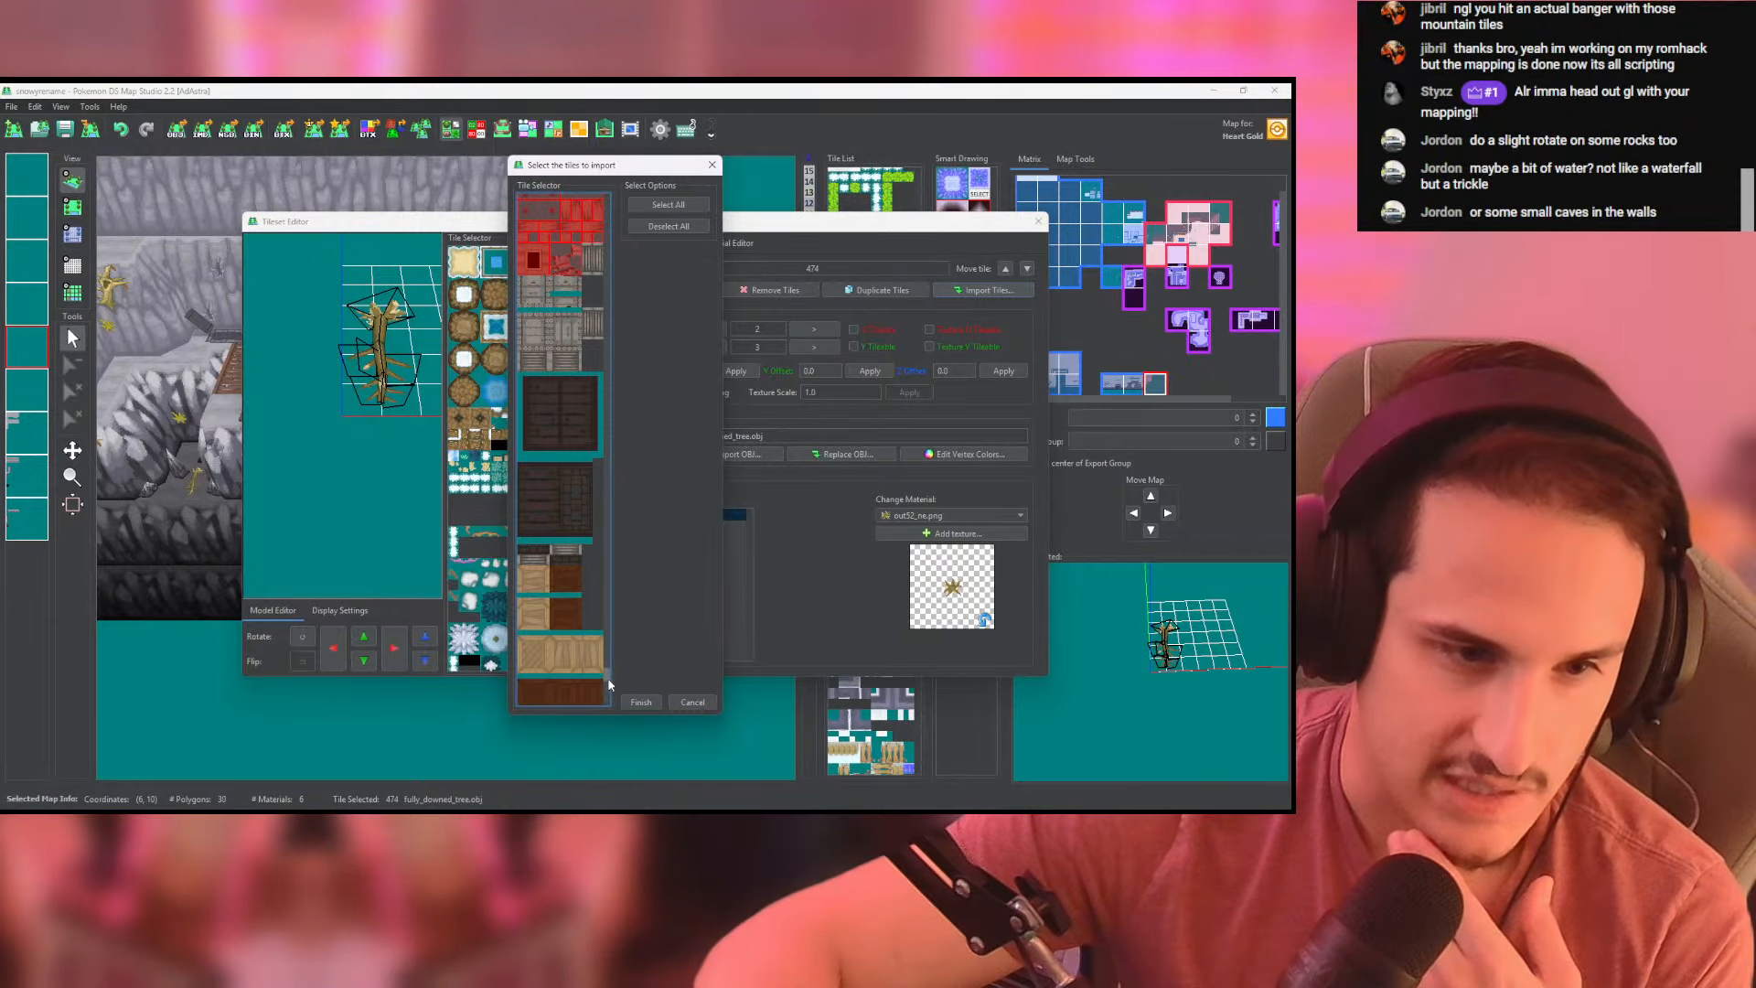
left_click_drag(608, 679, 610, 690)
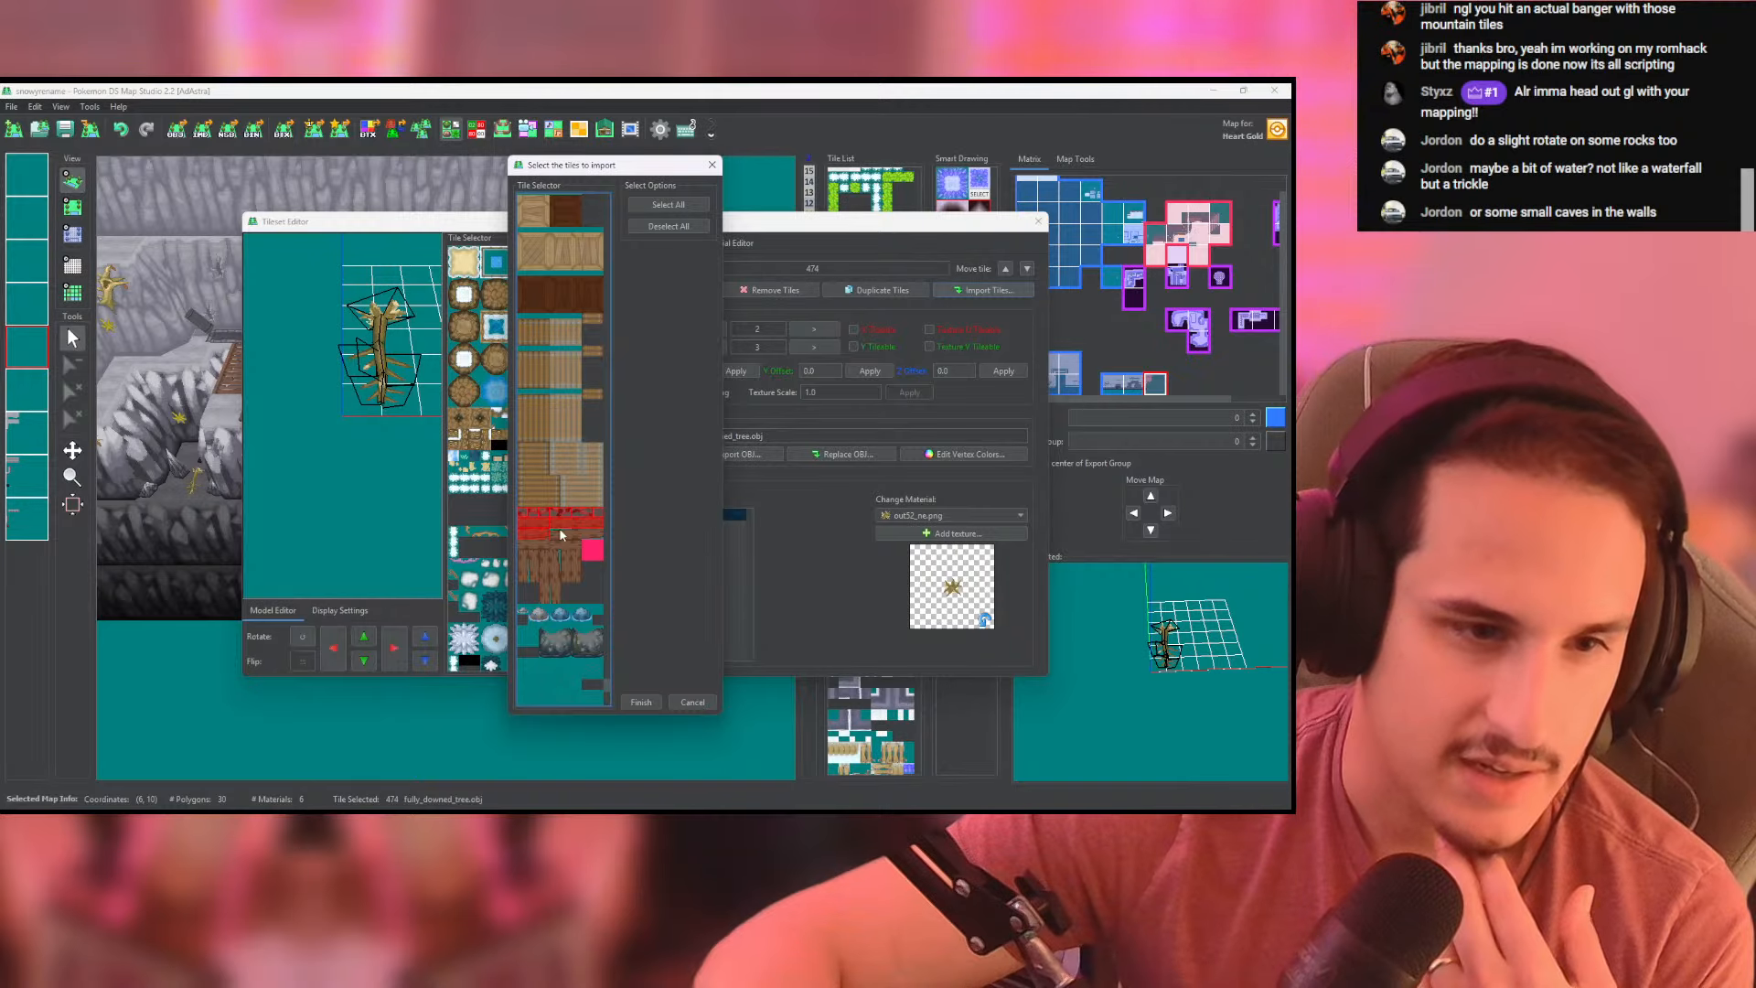
left_click_drag(528, 565, 567, 617)
scroll(580, 574, "down", 1)
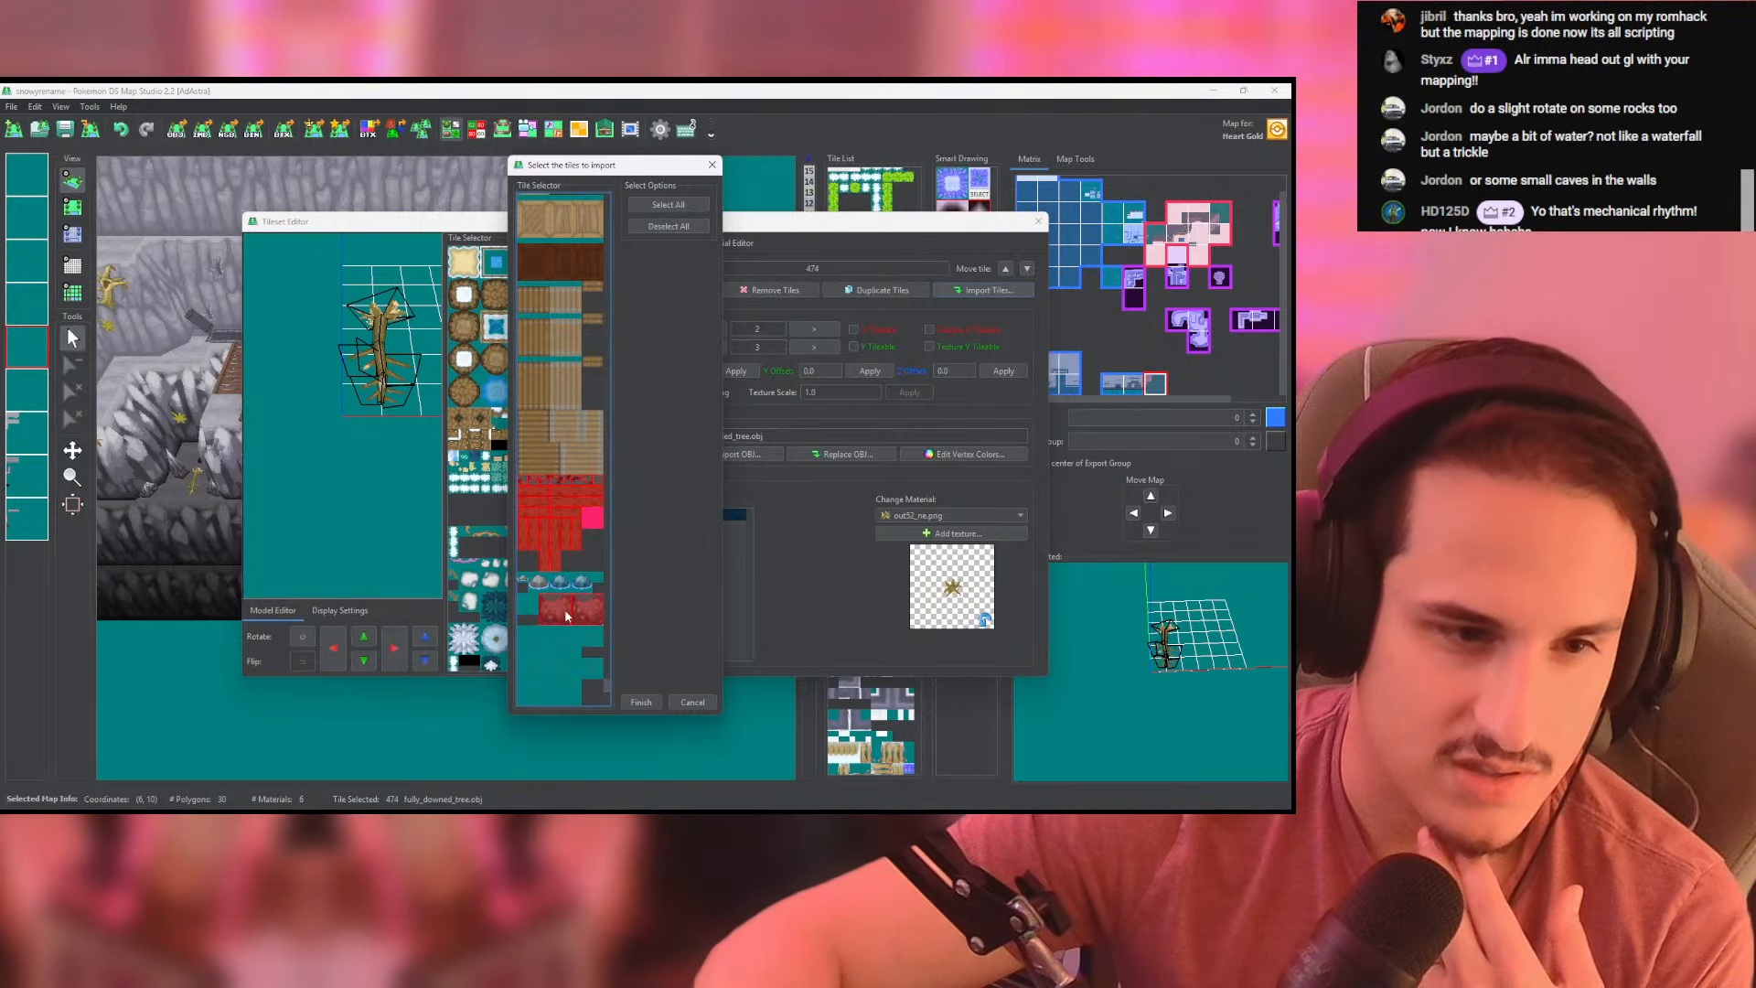
- Add the black hole tiles and the small tiles beside them to the selection, and import all marked tiles
scroll(562, 601, "down", 9)
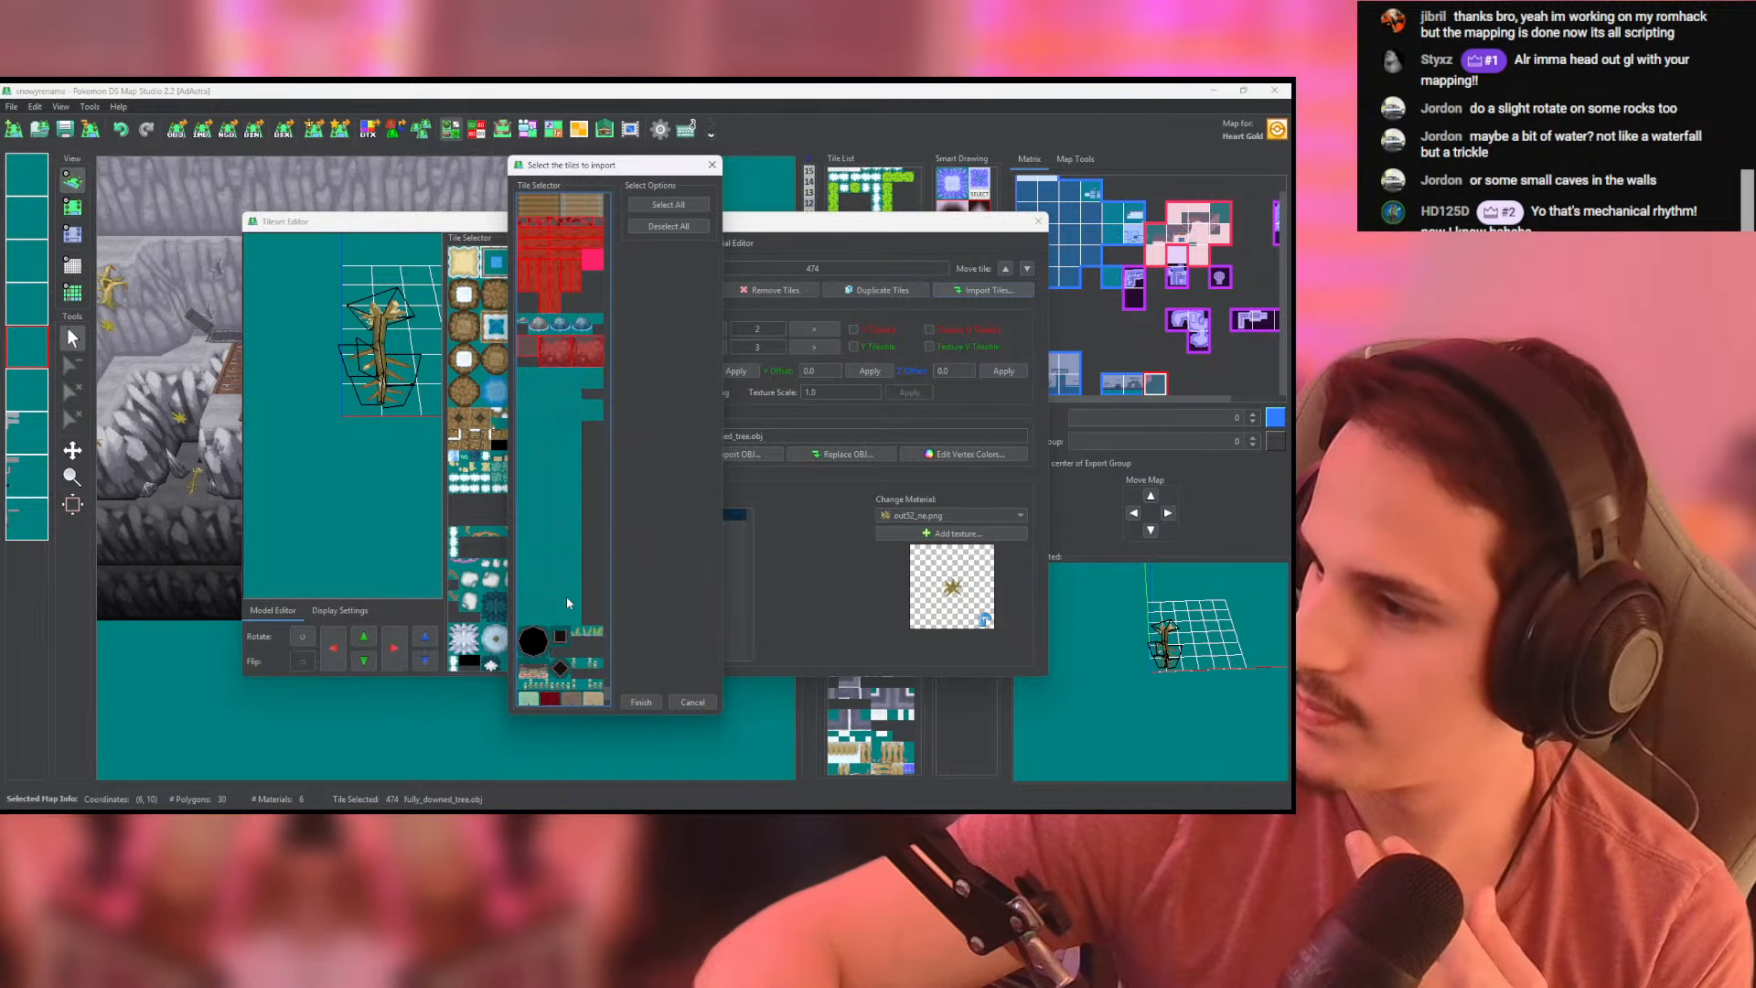
scroll(565, 549, "down", 2)
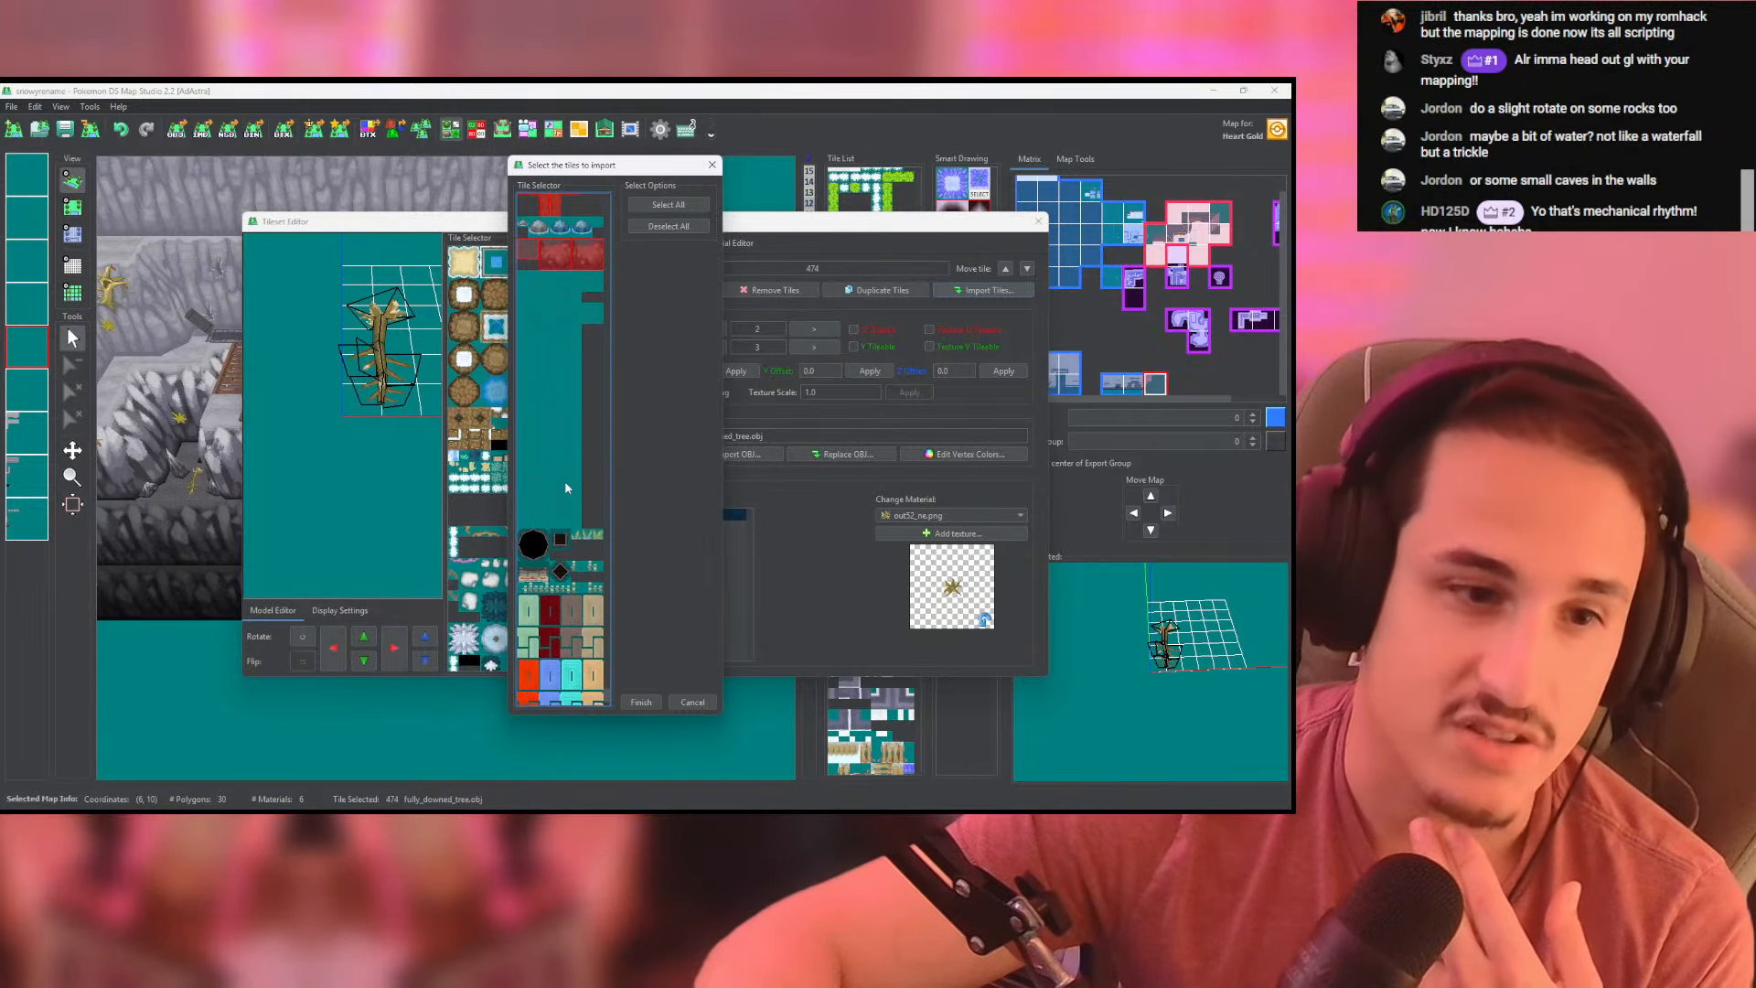
left_click(540, 545)
left_click(562, 541)
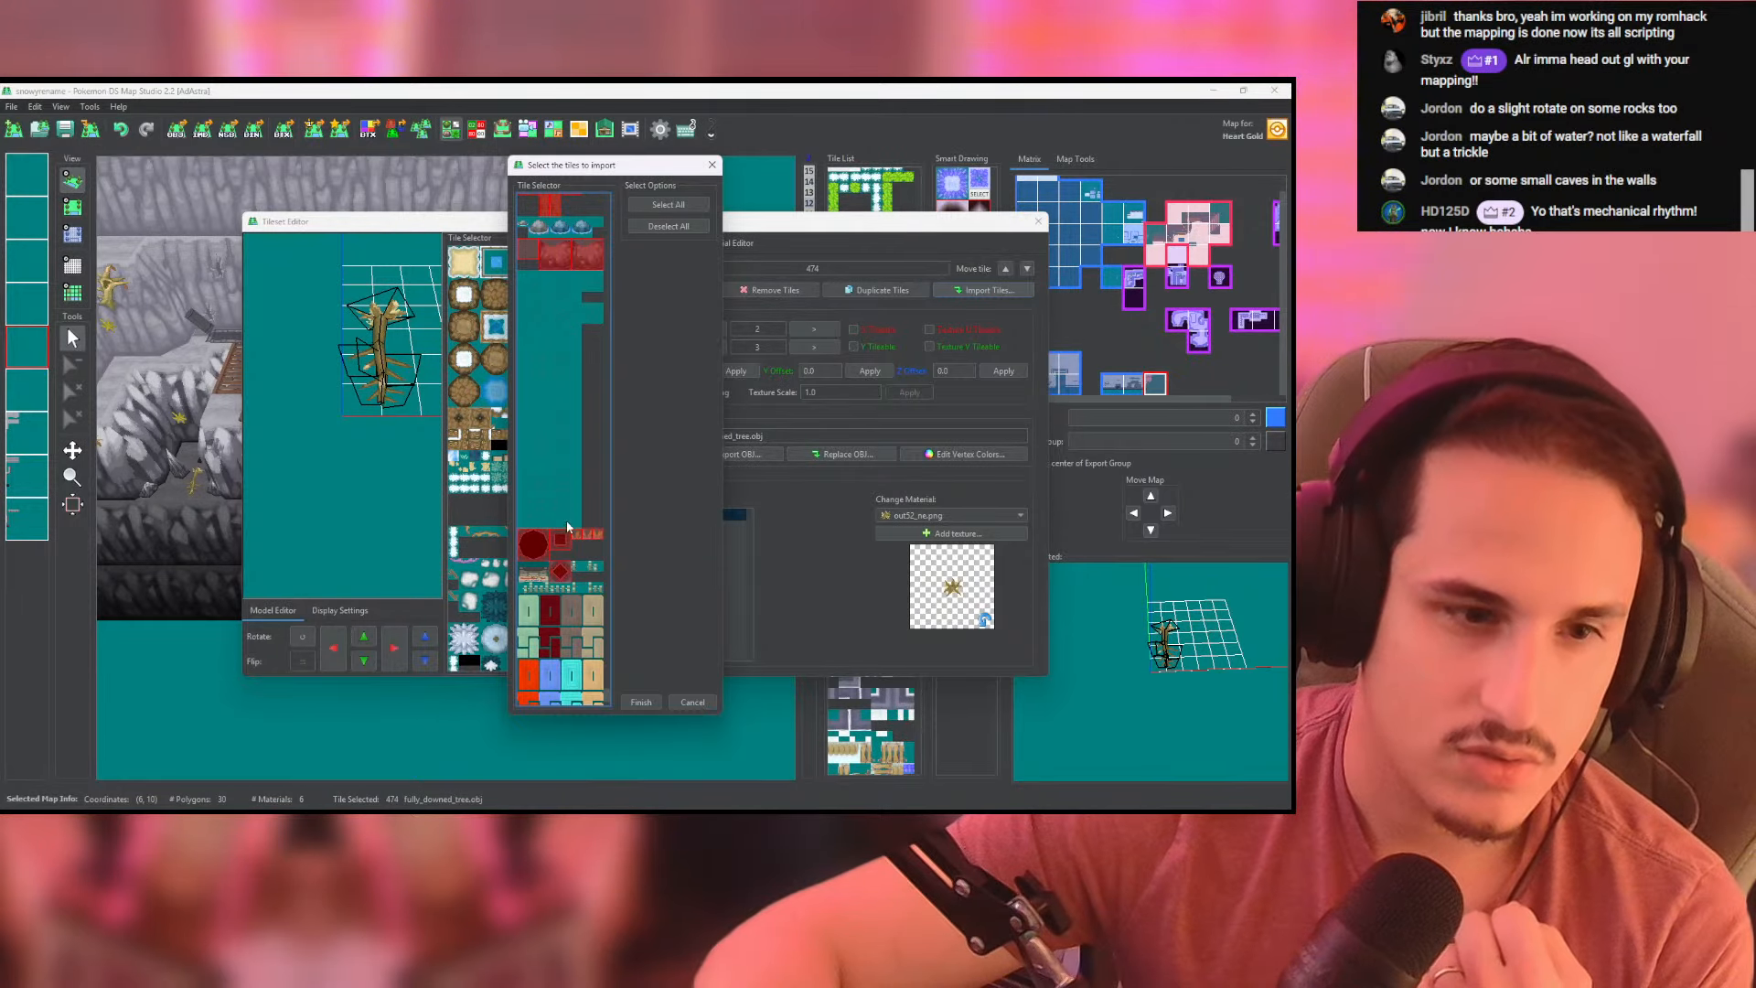
scroll(572, 513, "down", 5)
left_click(640, 702)
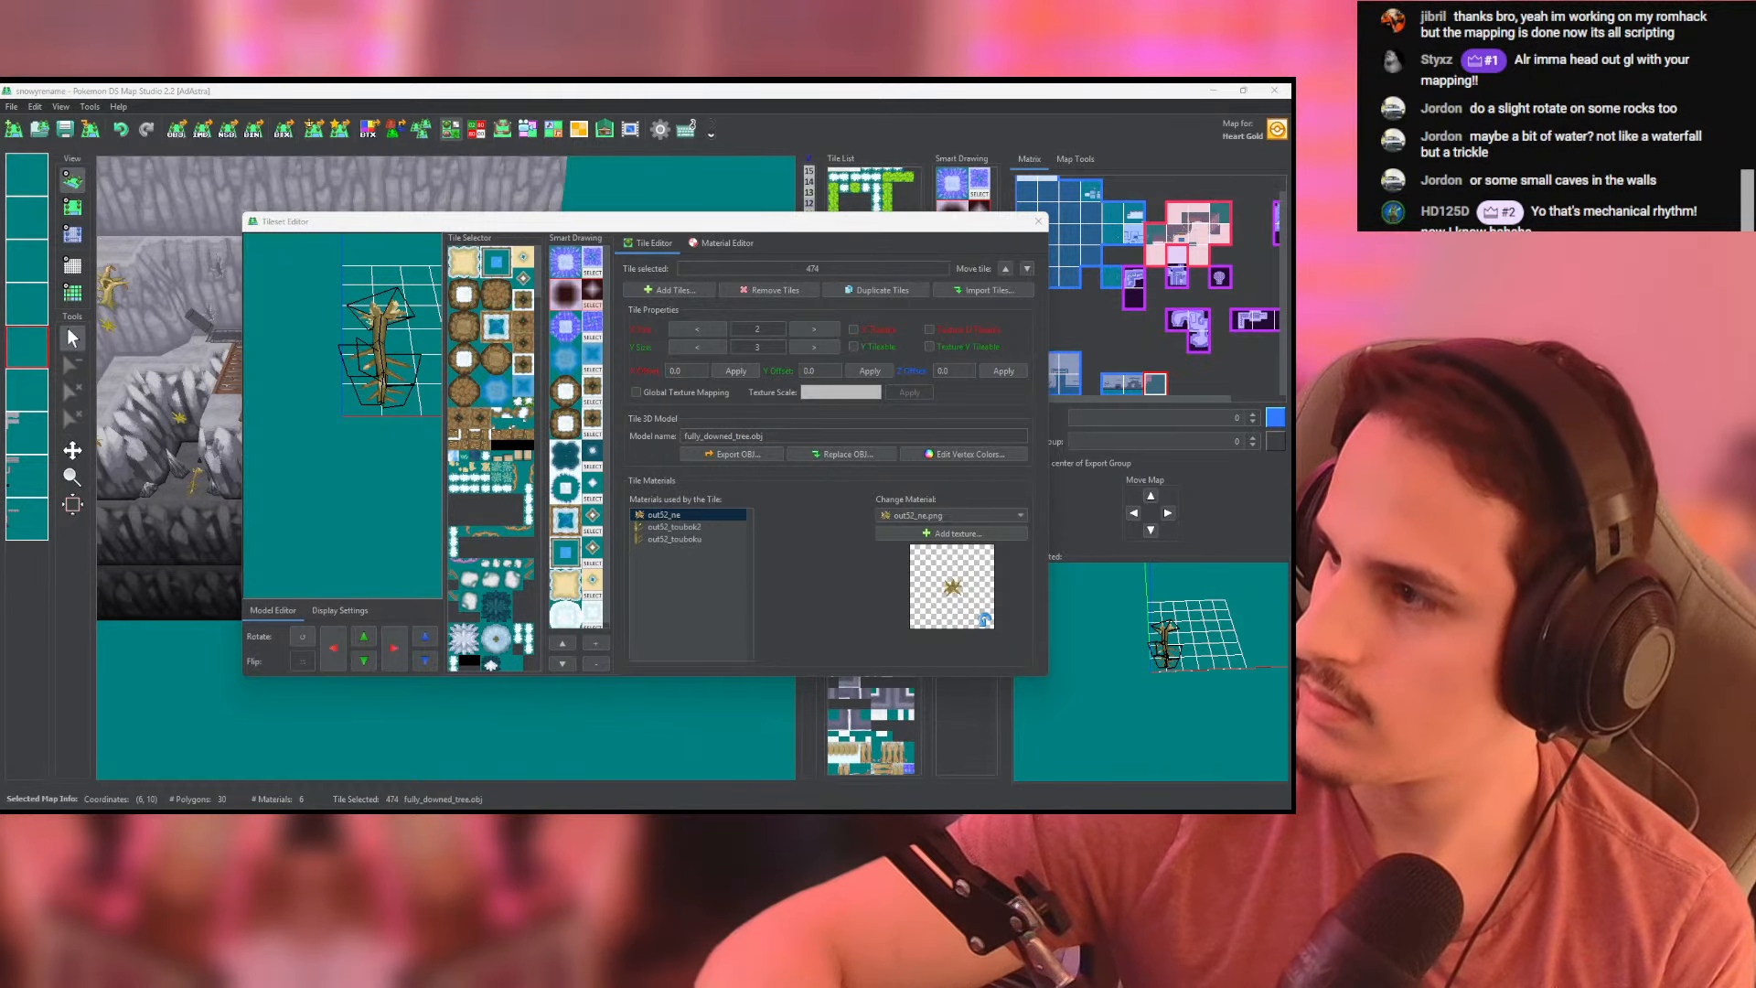
- Close the Tileset Editor and switch the cliff map from the 3D view to the flat grid view at its unfinished eastern edge
left_click(1039, 221)
scroll(876, 480, "down", 5)
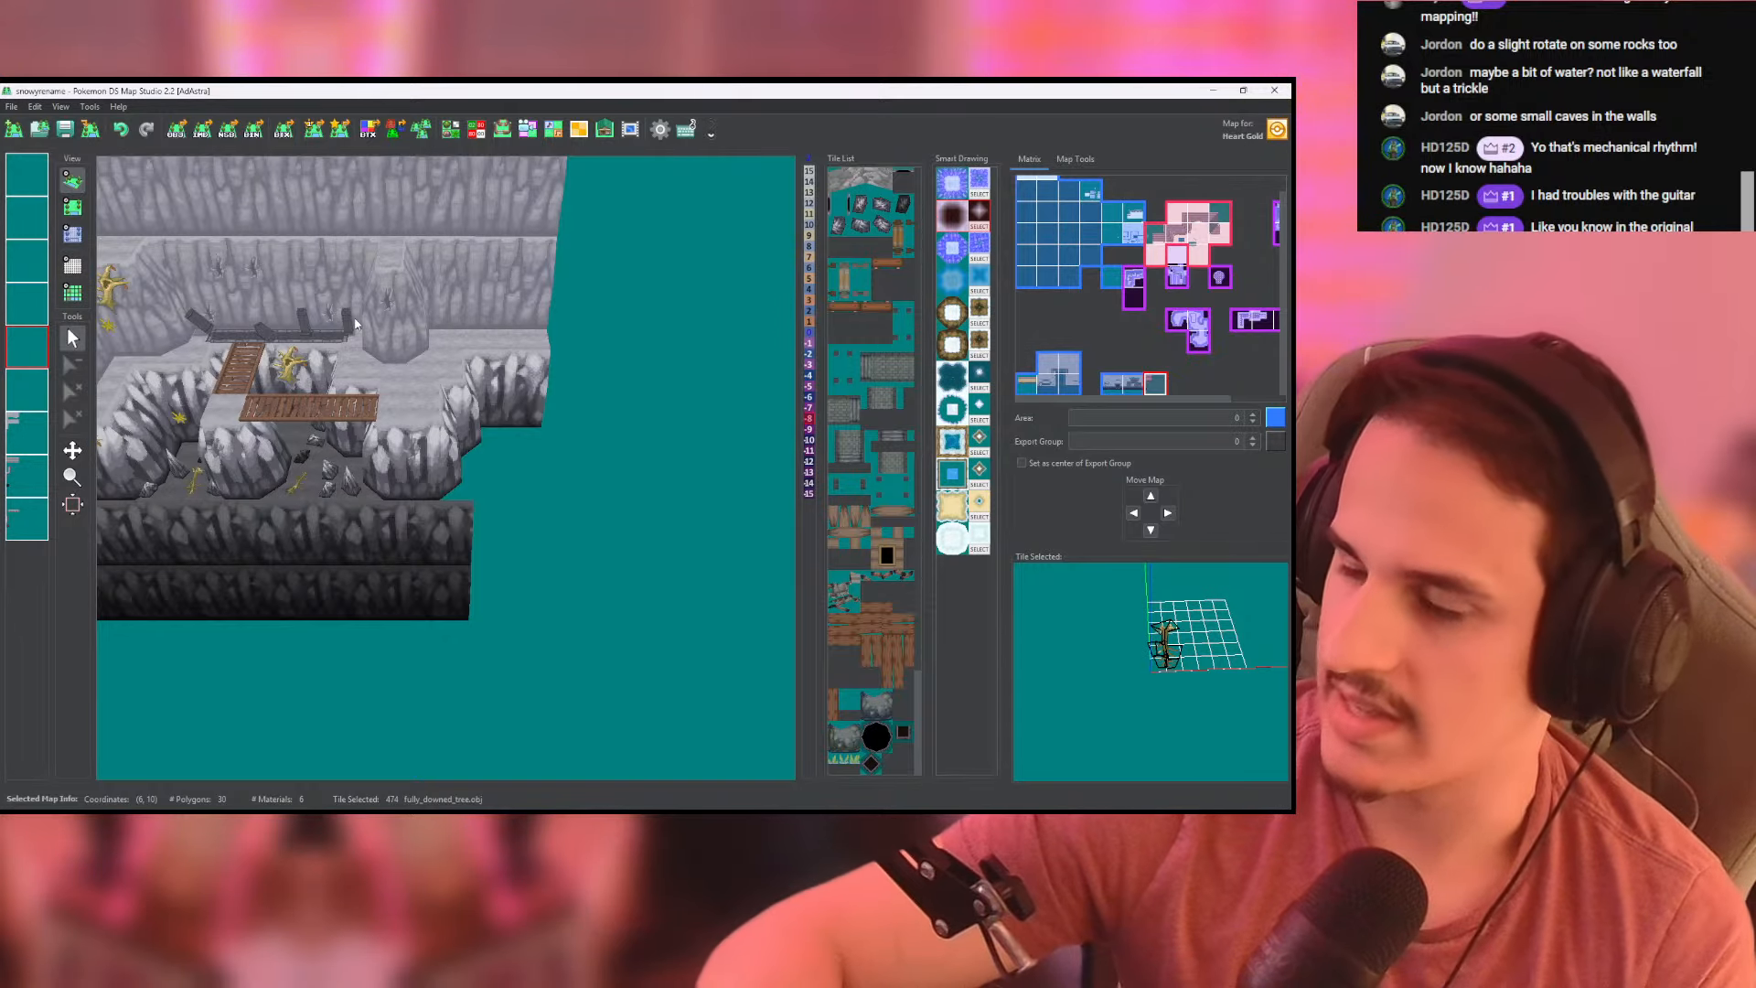
left_click_drag(491, 403, 379, 590)
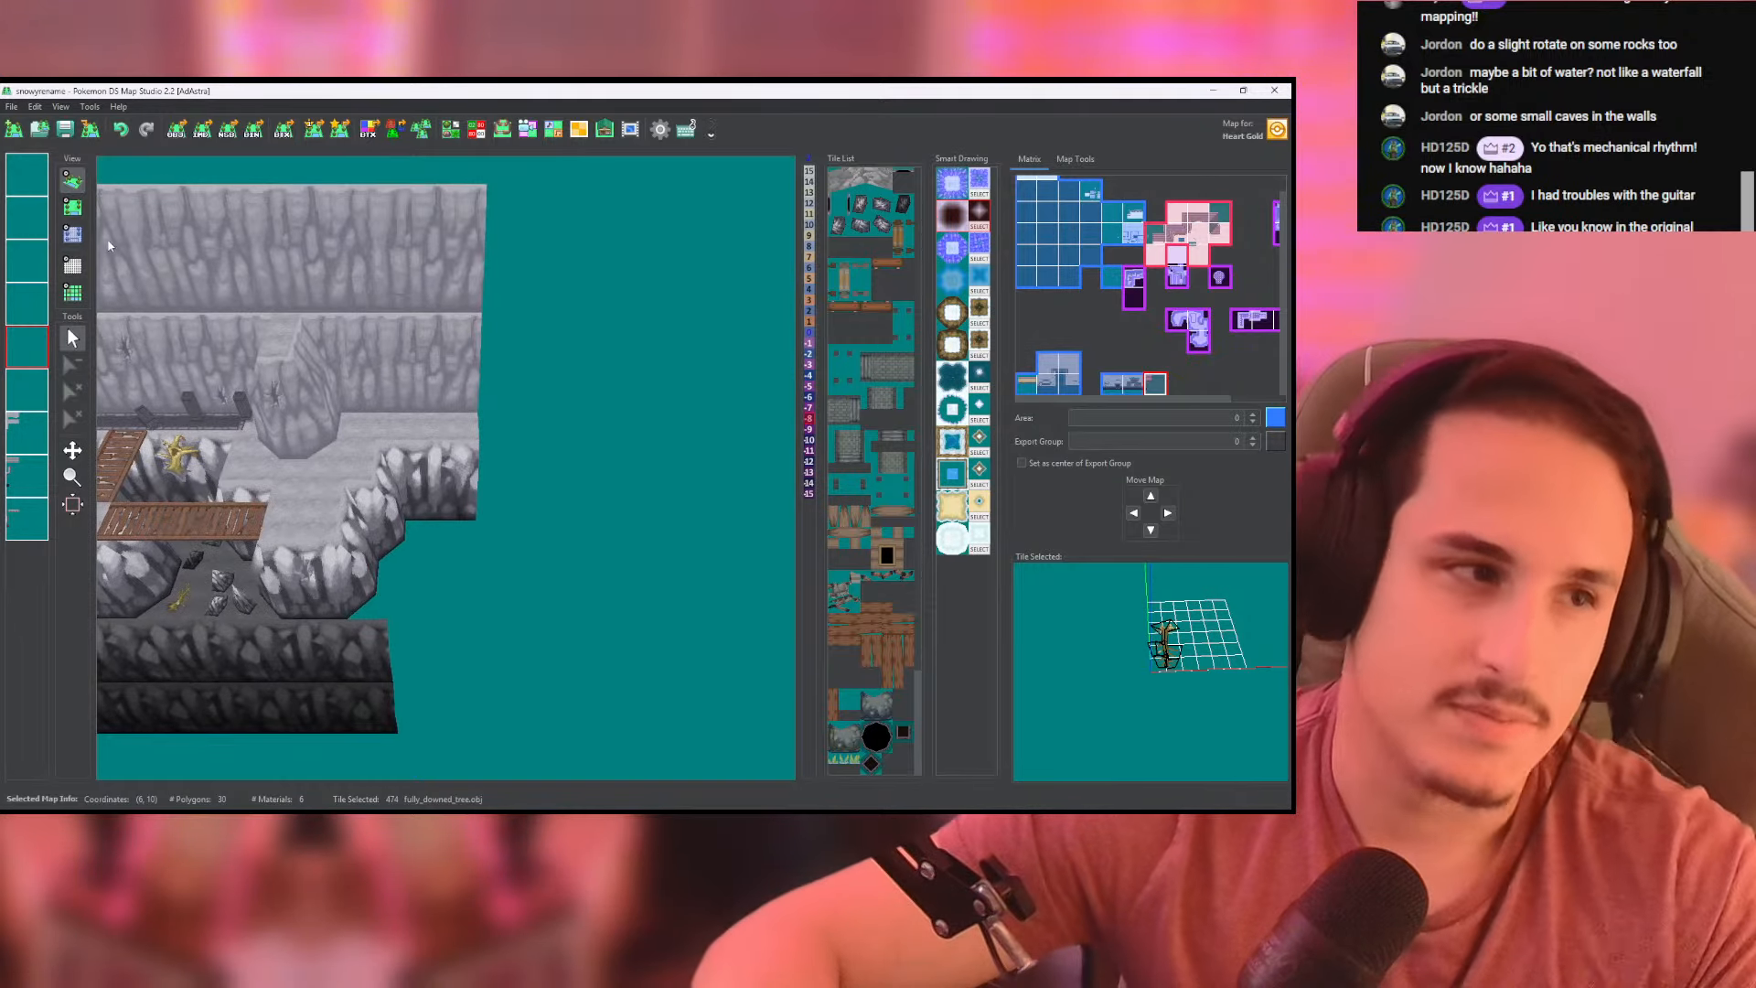
left_click(72, 207)
scroll(431, 397, "down", 5)
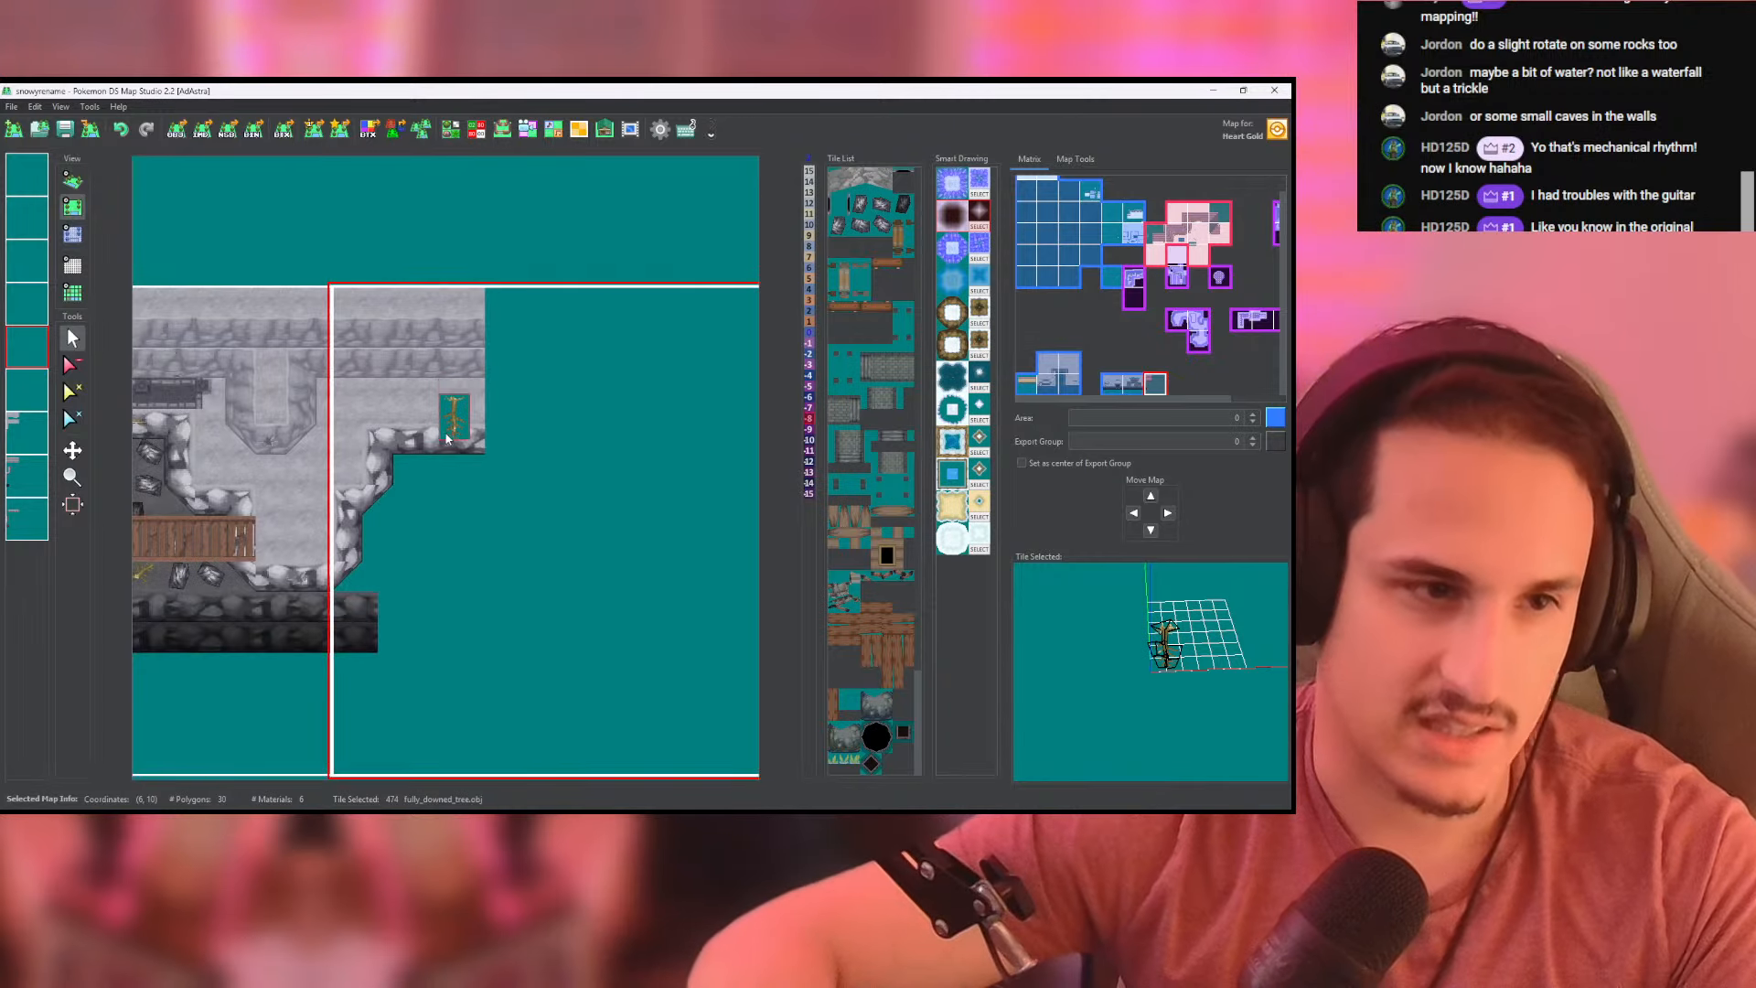
middle_click_drag(445, 427, 449, 456)
middle_click_drag(438, 548, 423, 576)
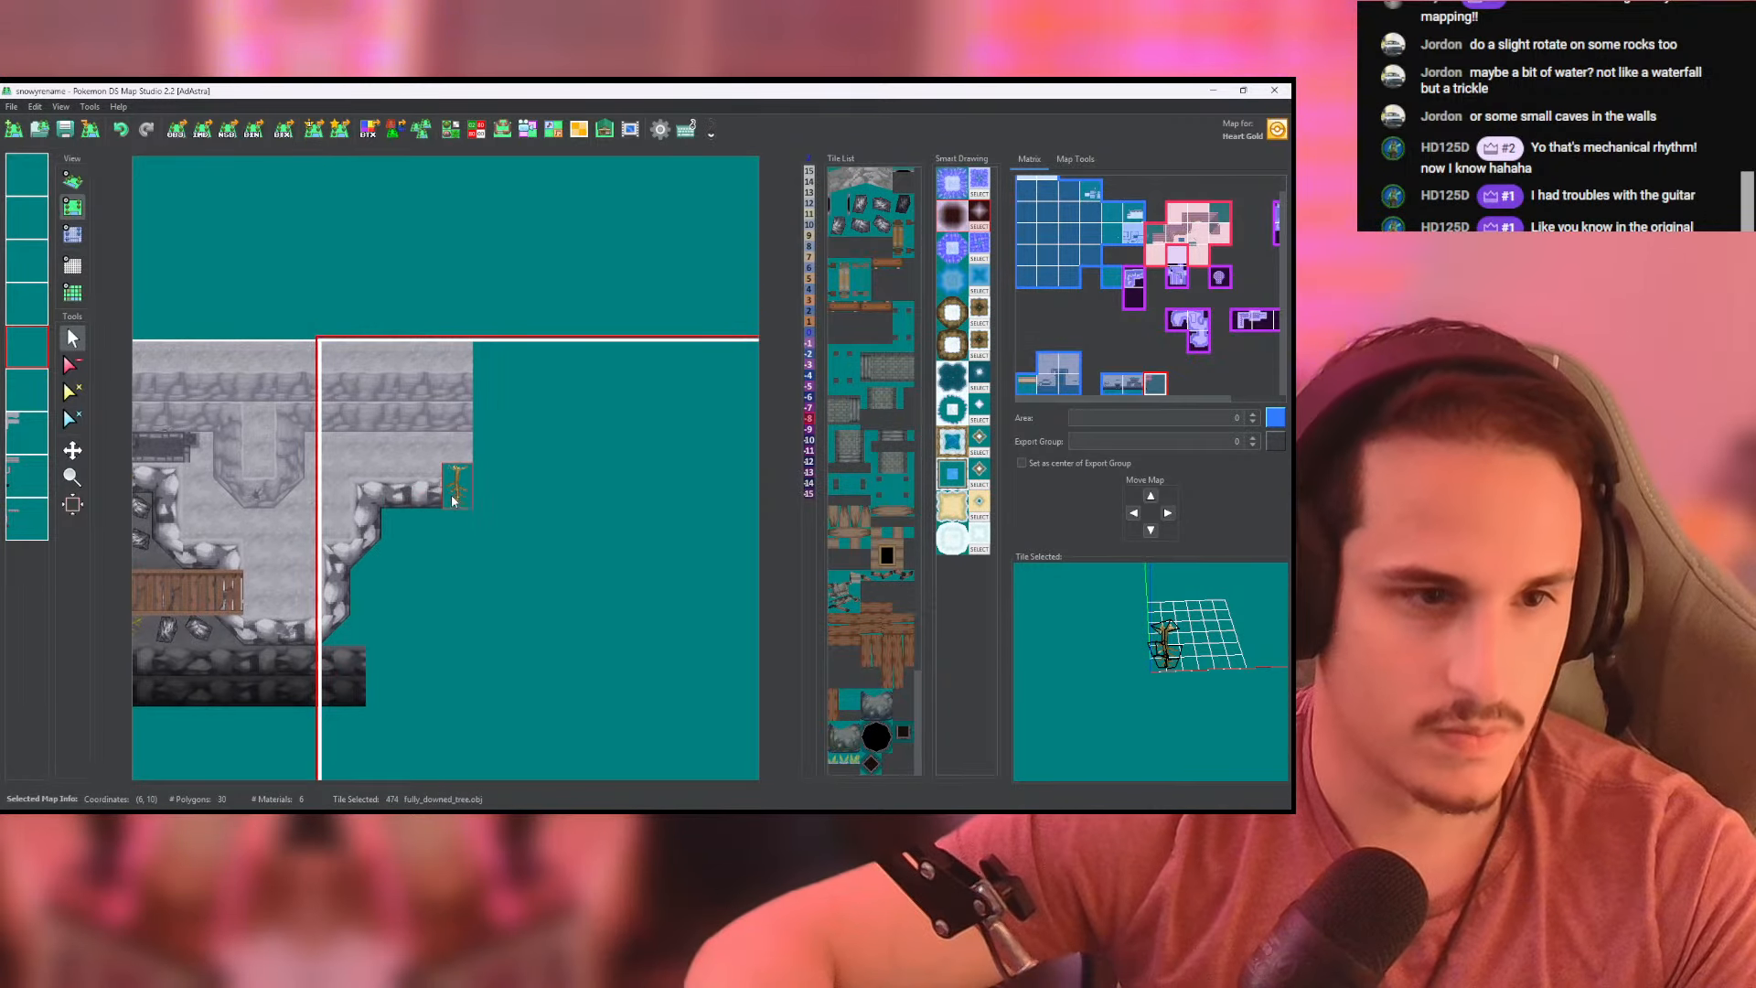
- Activate the last map layer and pick up the lower_slope_8x8 tile from the cliff's lower edge
right_click(453, 491)
scroll(445, 494, "up", 3)
scroll(453, 519, "up", 1)
middle_click_drag(453, 515, 279, 572)
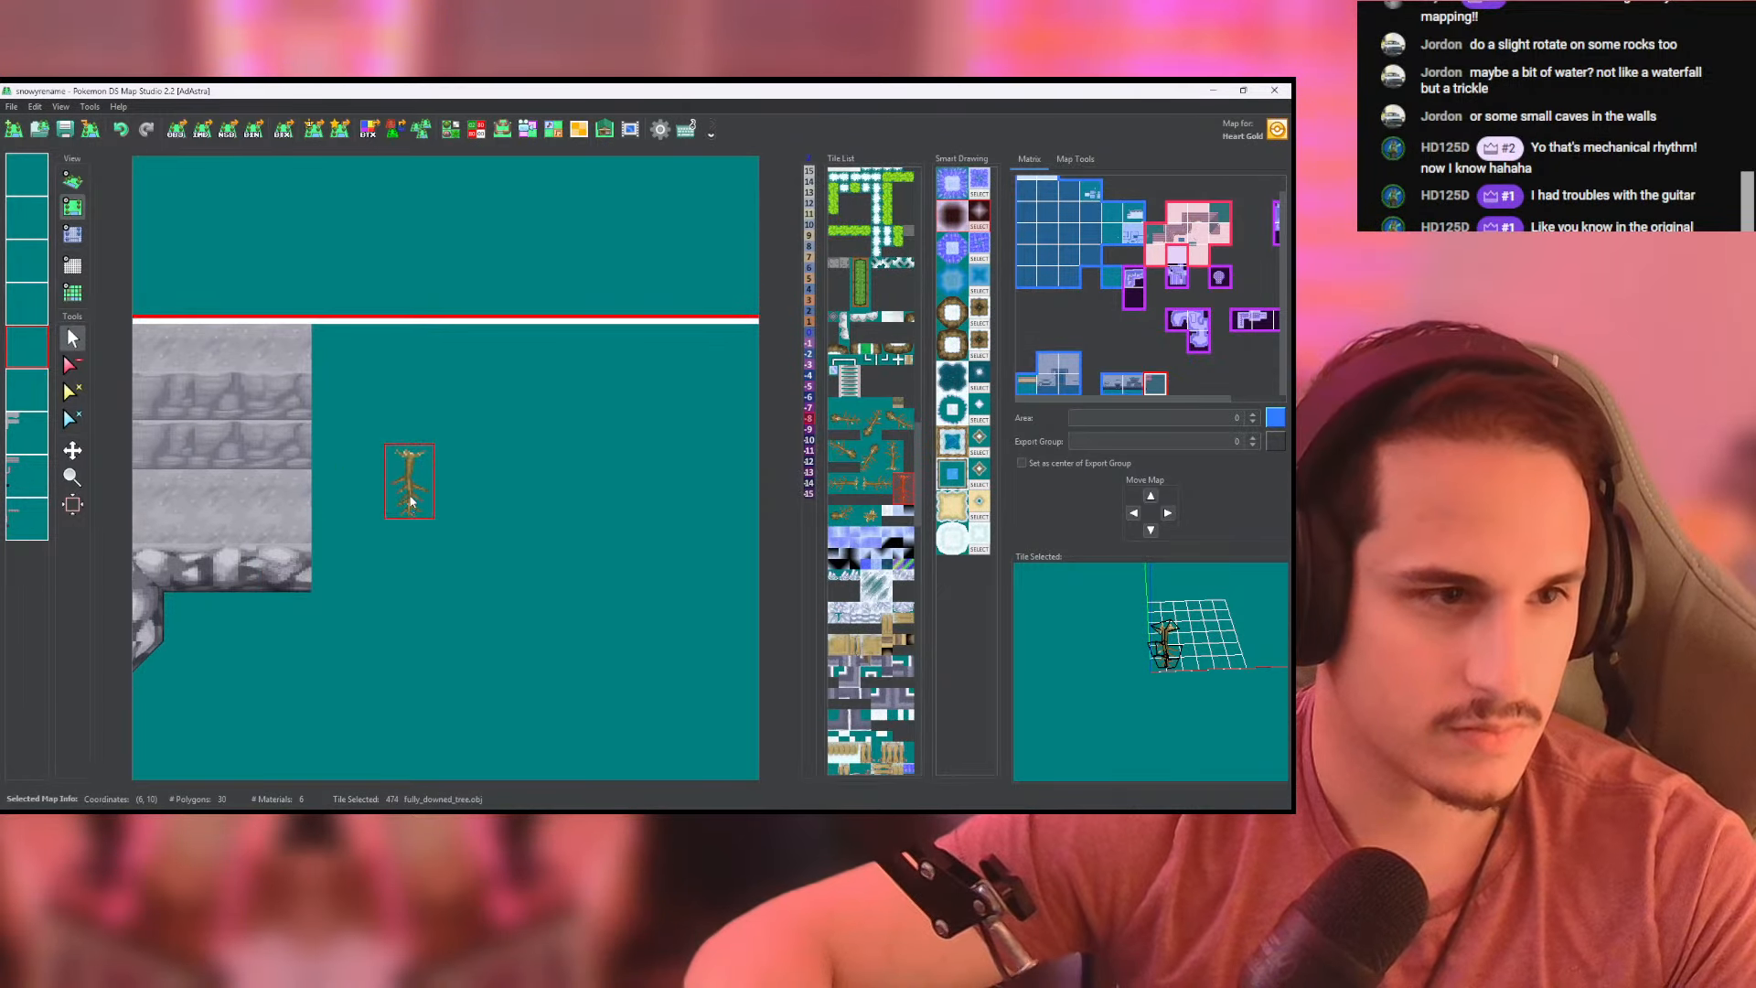
middle_click_drag(321, 463, 361, 481)
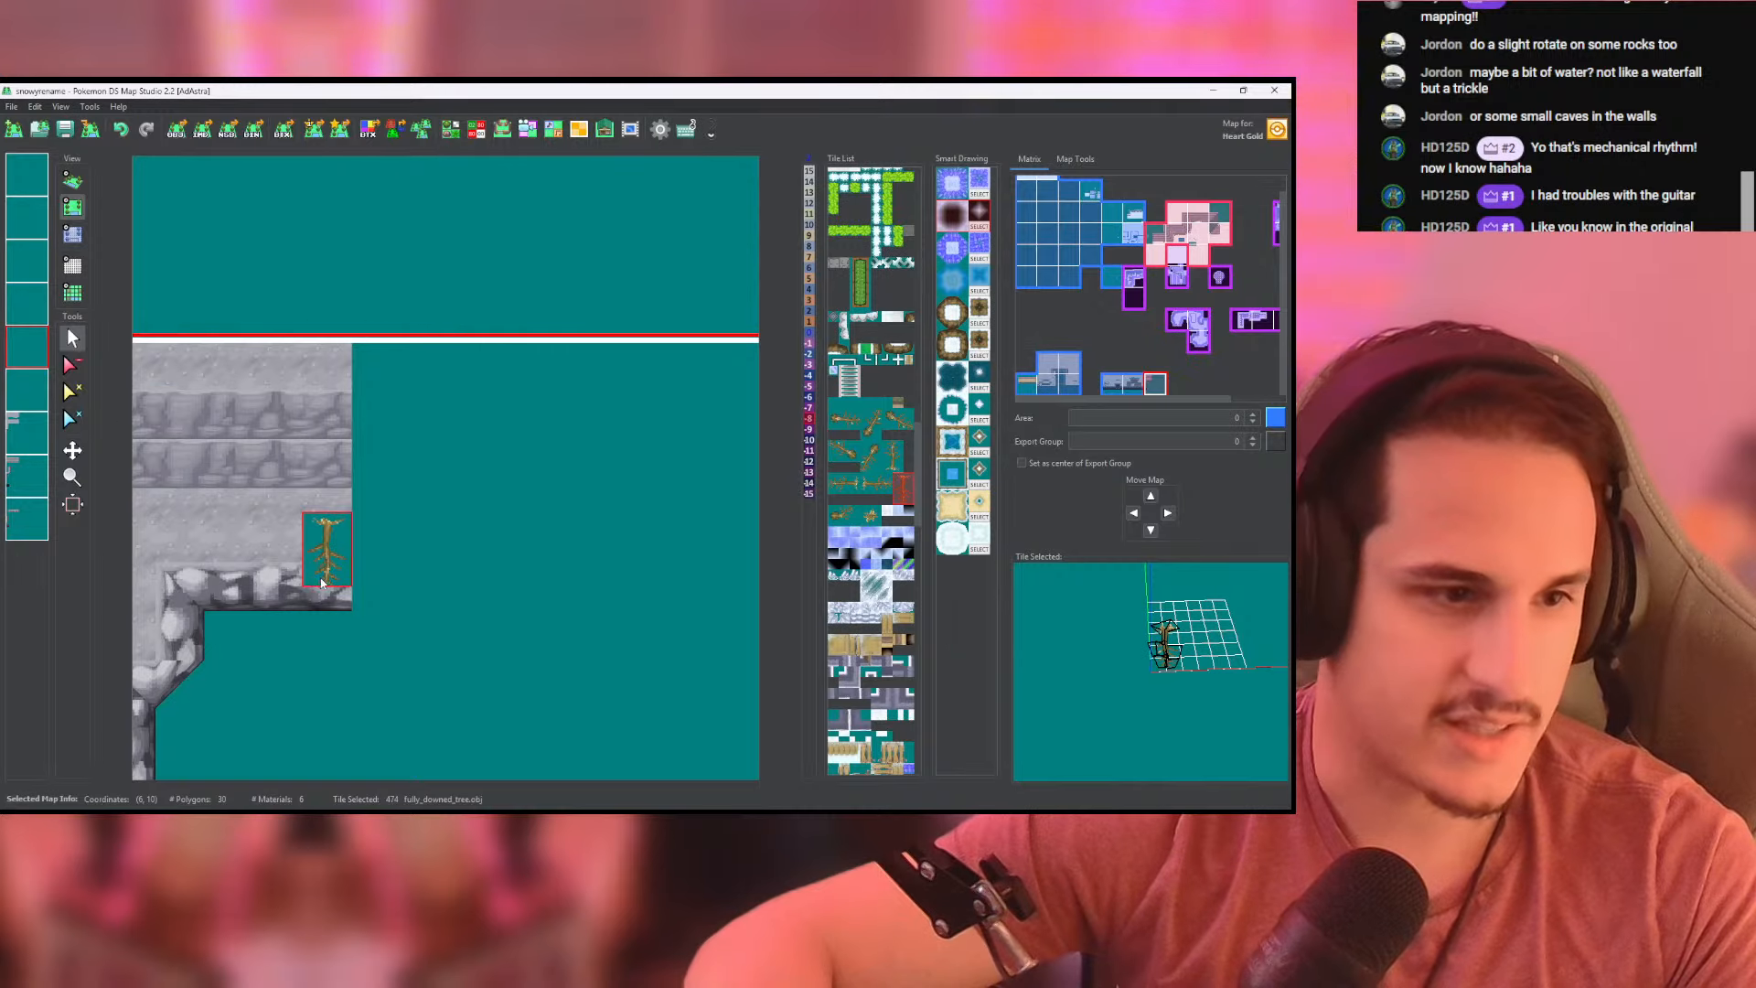
left_click(26, 434)
left_click(26, 475)
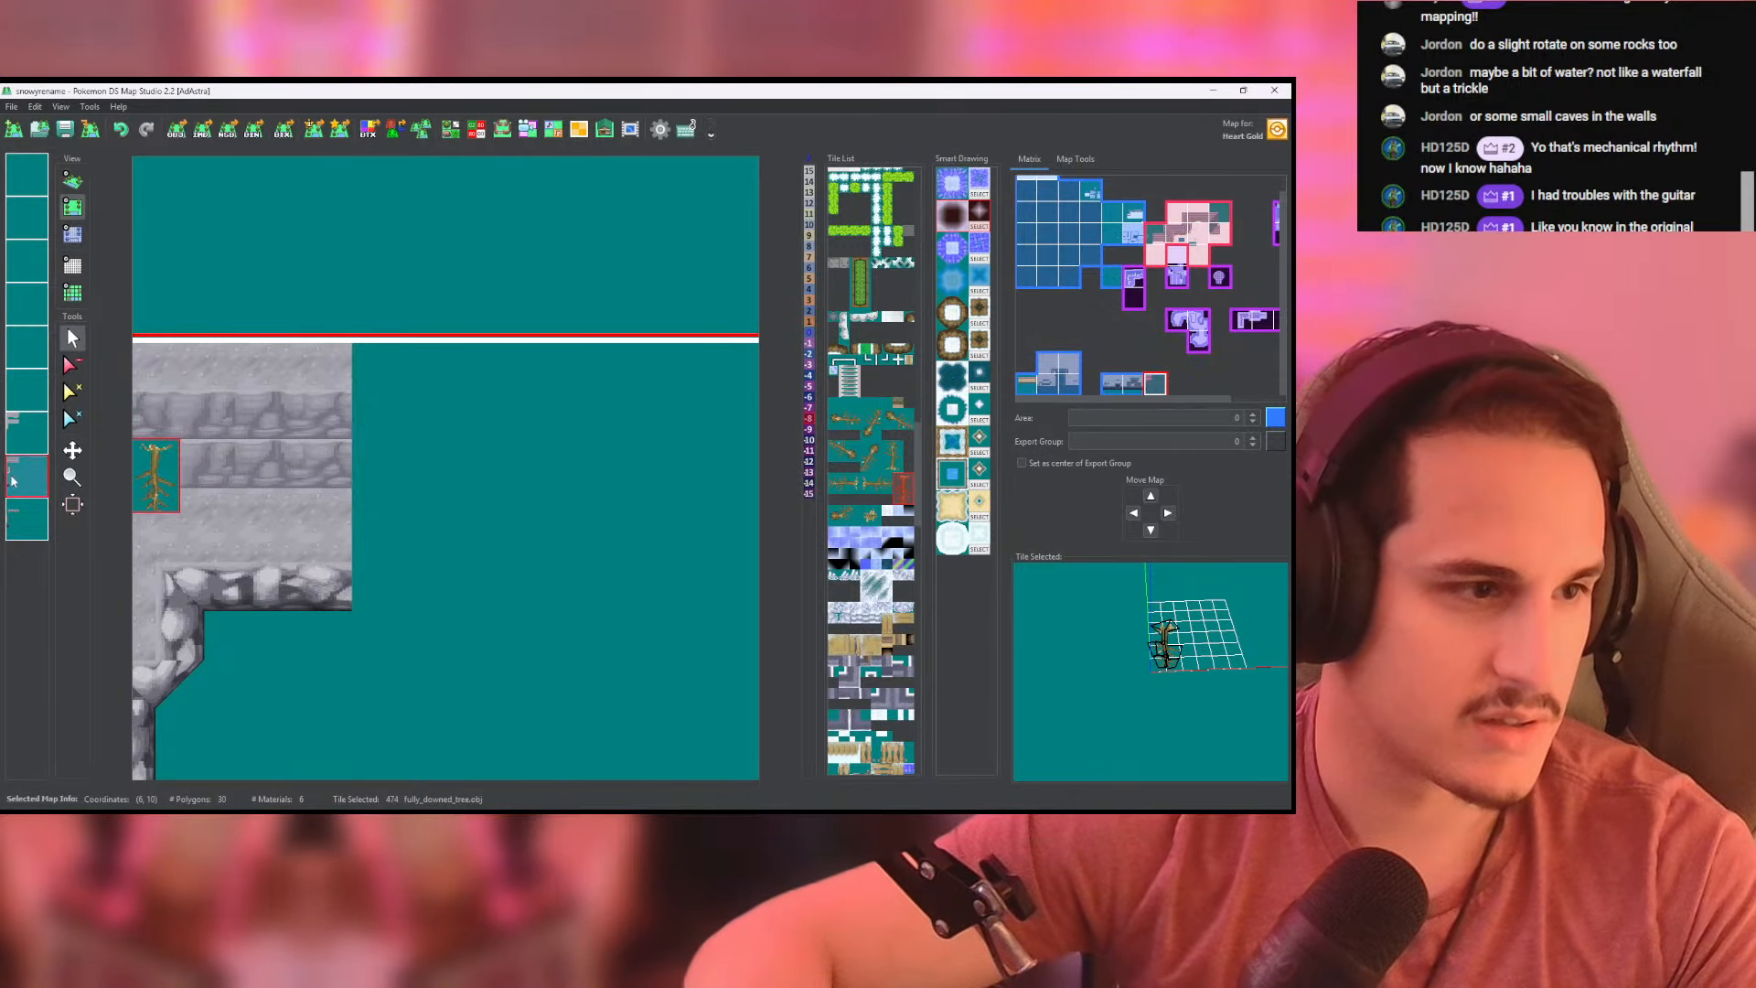
left_click(20, 535)
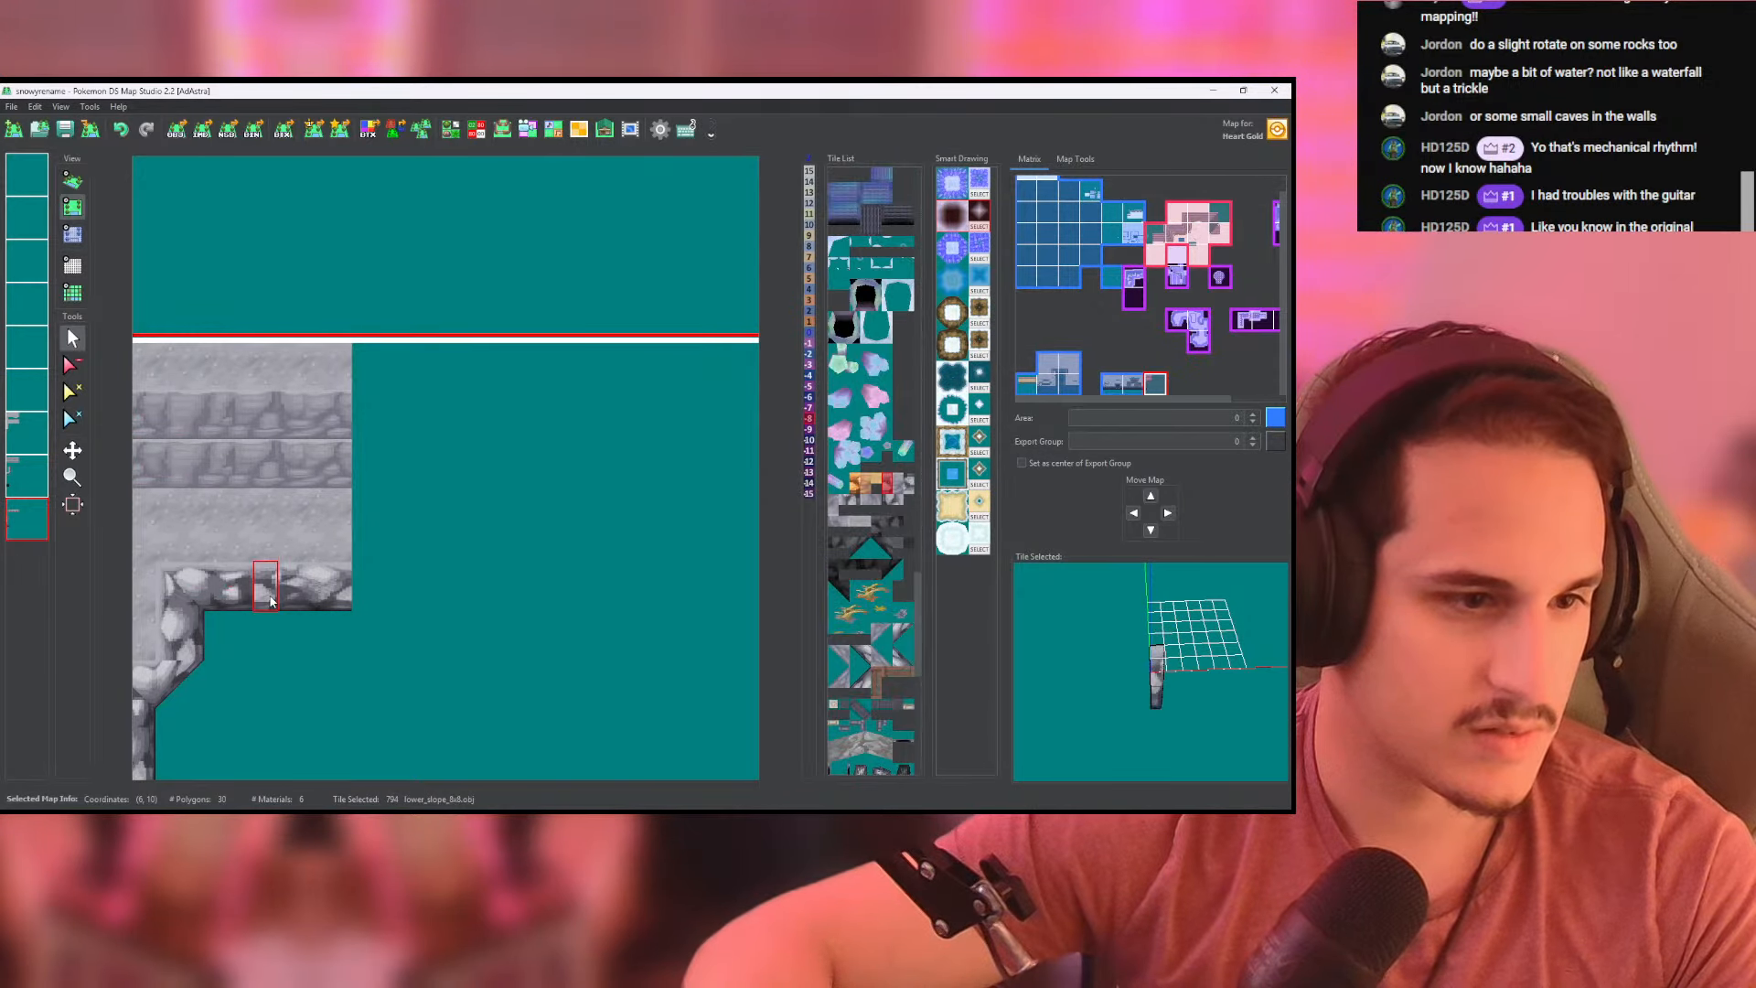
scroll(338, 567, "up", 1)
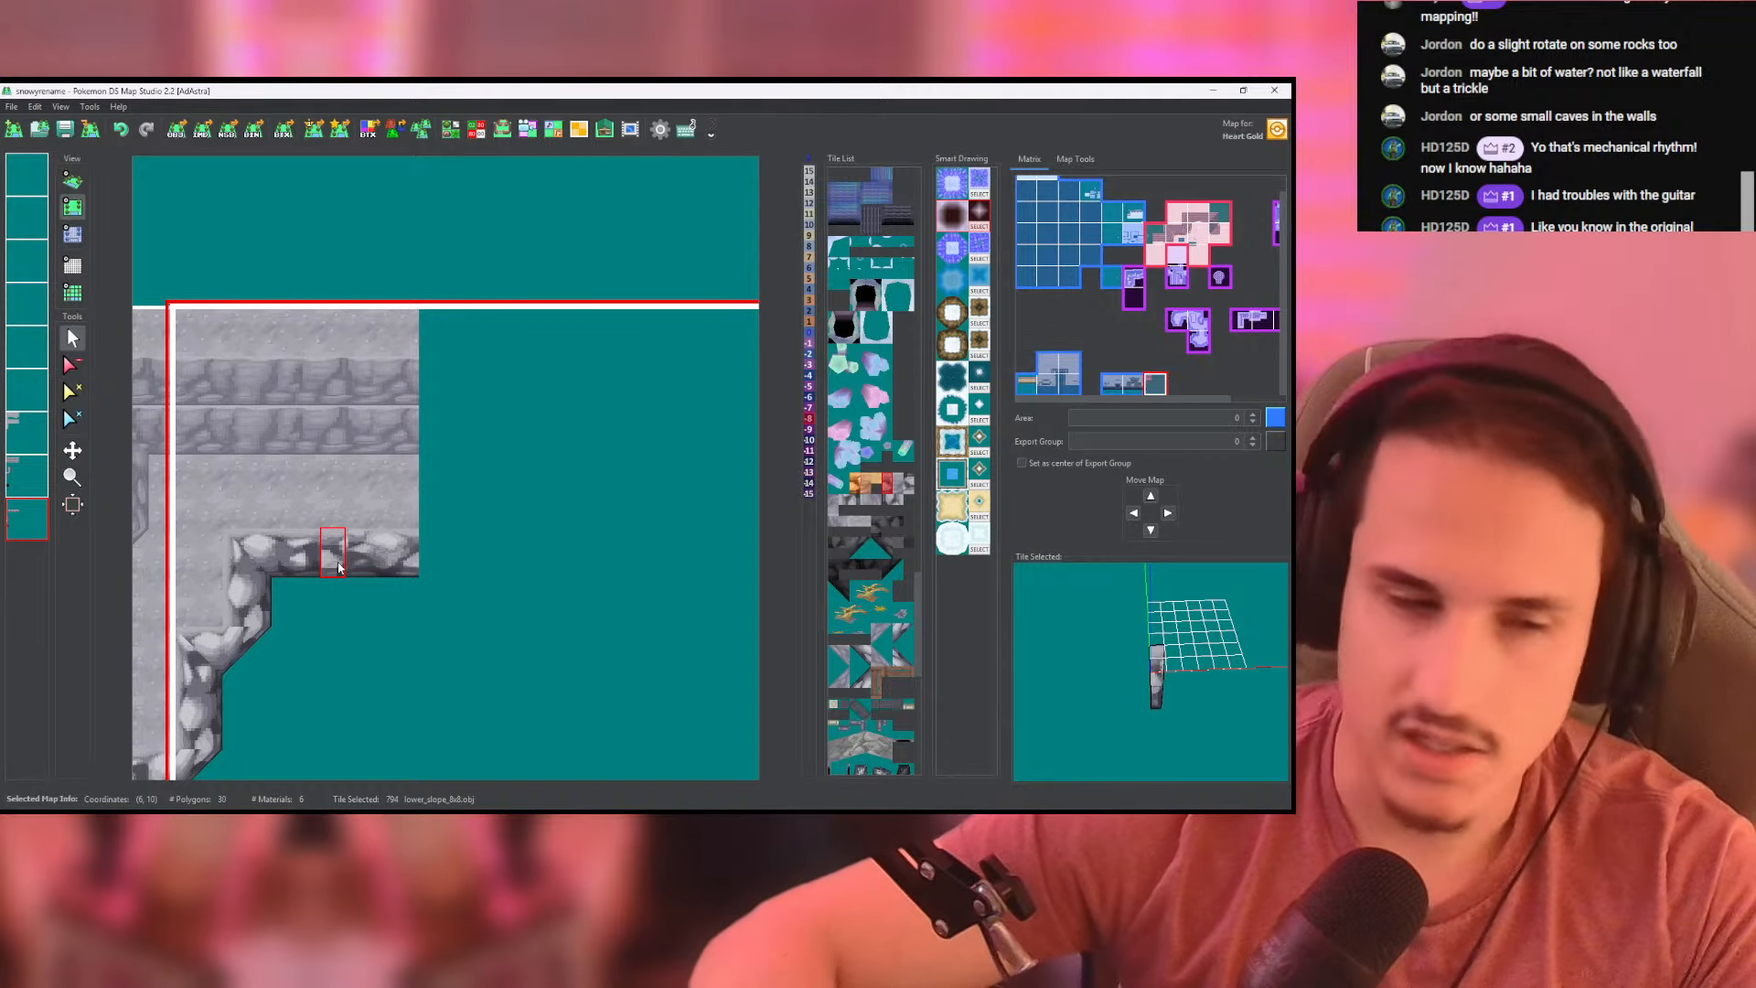
- Extend the rocky lower slope eastward with the lower_slope_8x8 tile, past the end of the ground
scroll(339, 568, "down", 9)
scroll(428, 552, "up", 8)
middle_click_drag(434, 552, 415, 549)
left_click_drag(421, 536, 530, 543)
key("ctrl+z")
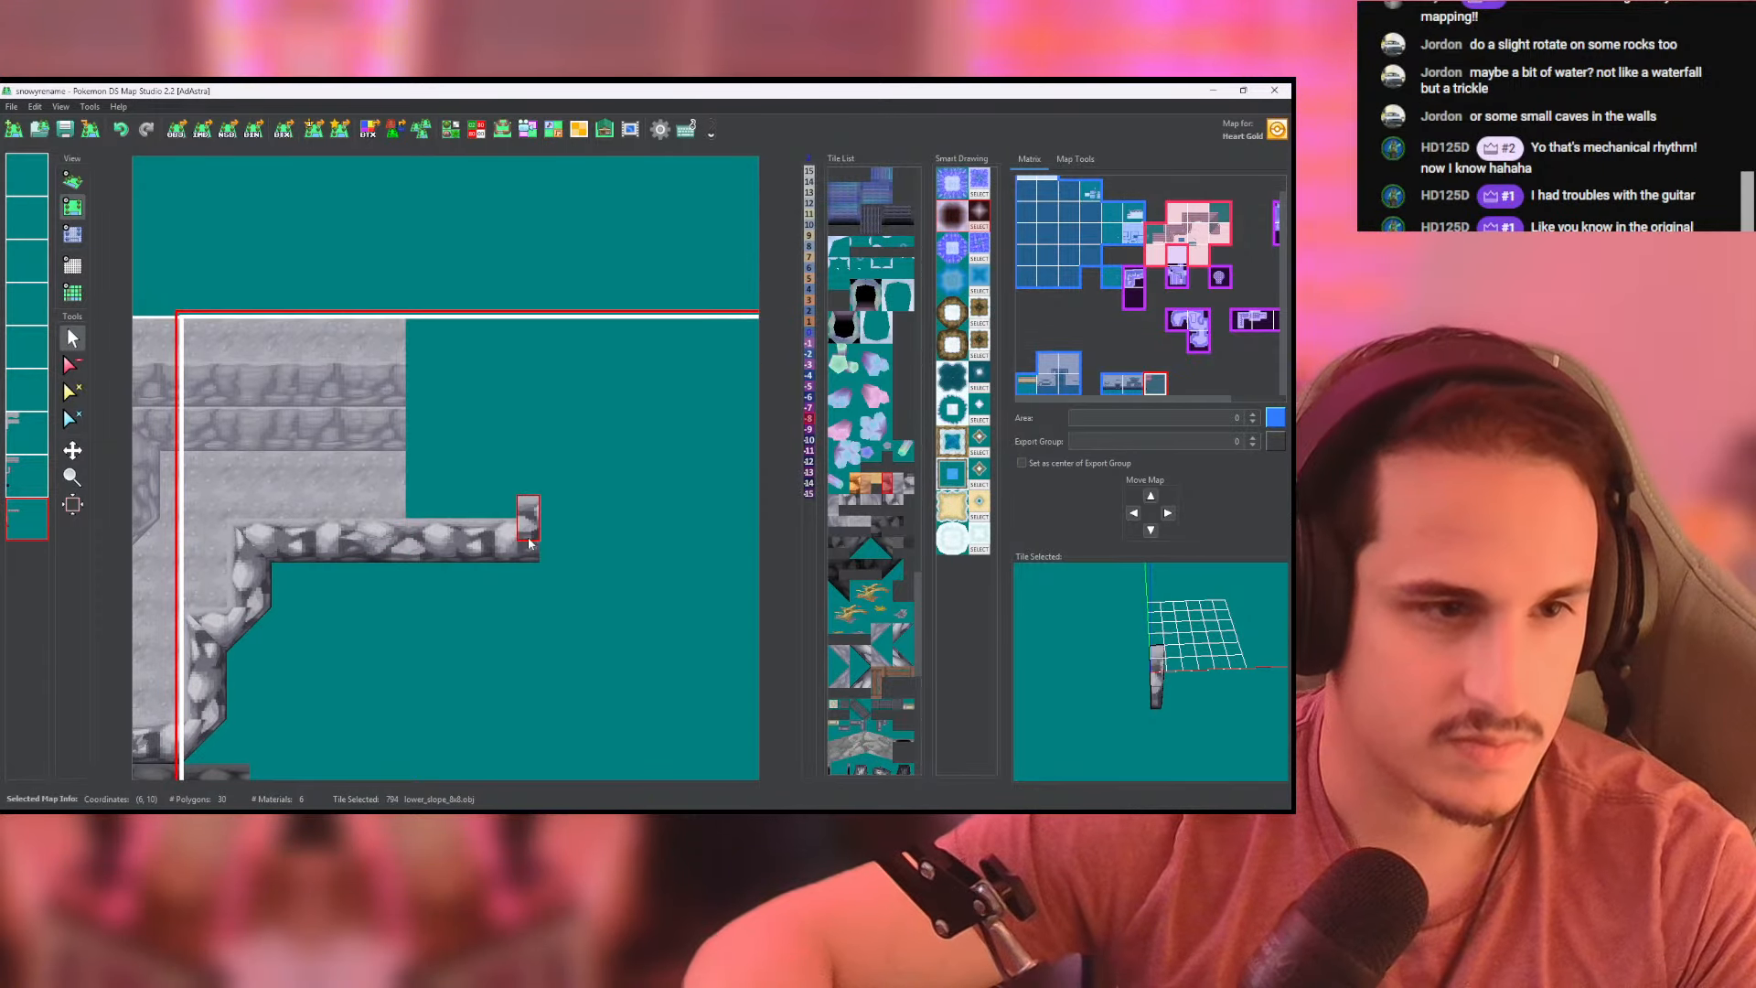
middle_click_drag(432, 448, 420, 475)
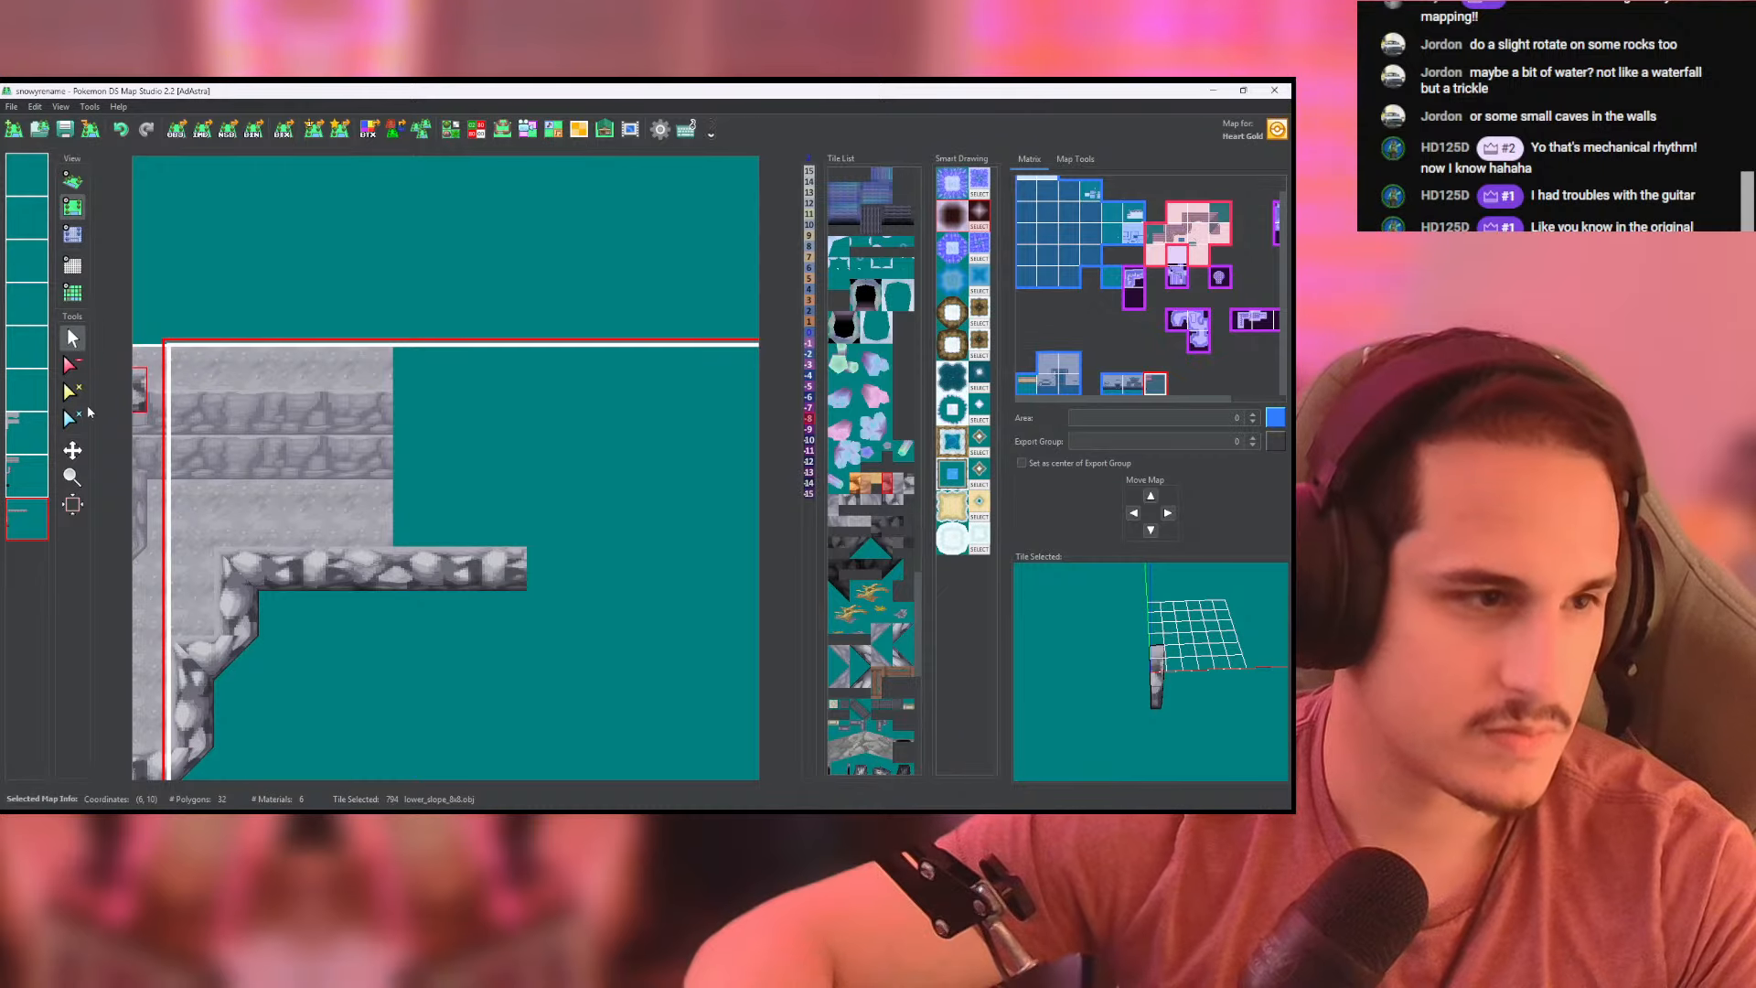
- On the second-to-last layer, end both cliff wall rows with high_corner tiles, filling the gap in the lower row with lower_slope_8x8
left_click(26, 447)
right_click(362, 426)
left_click(27, 472)
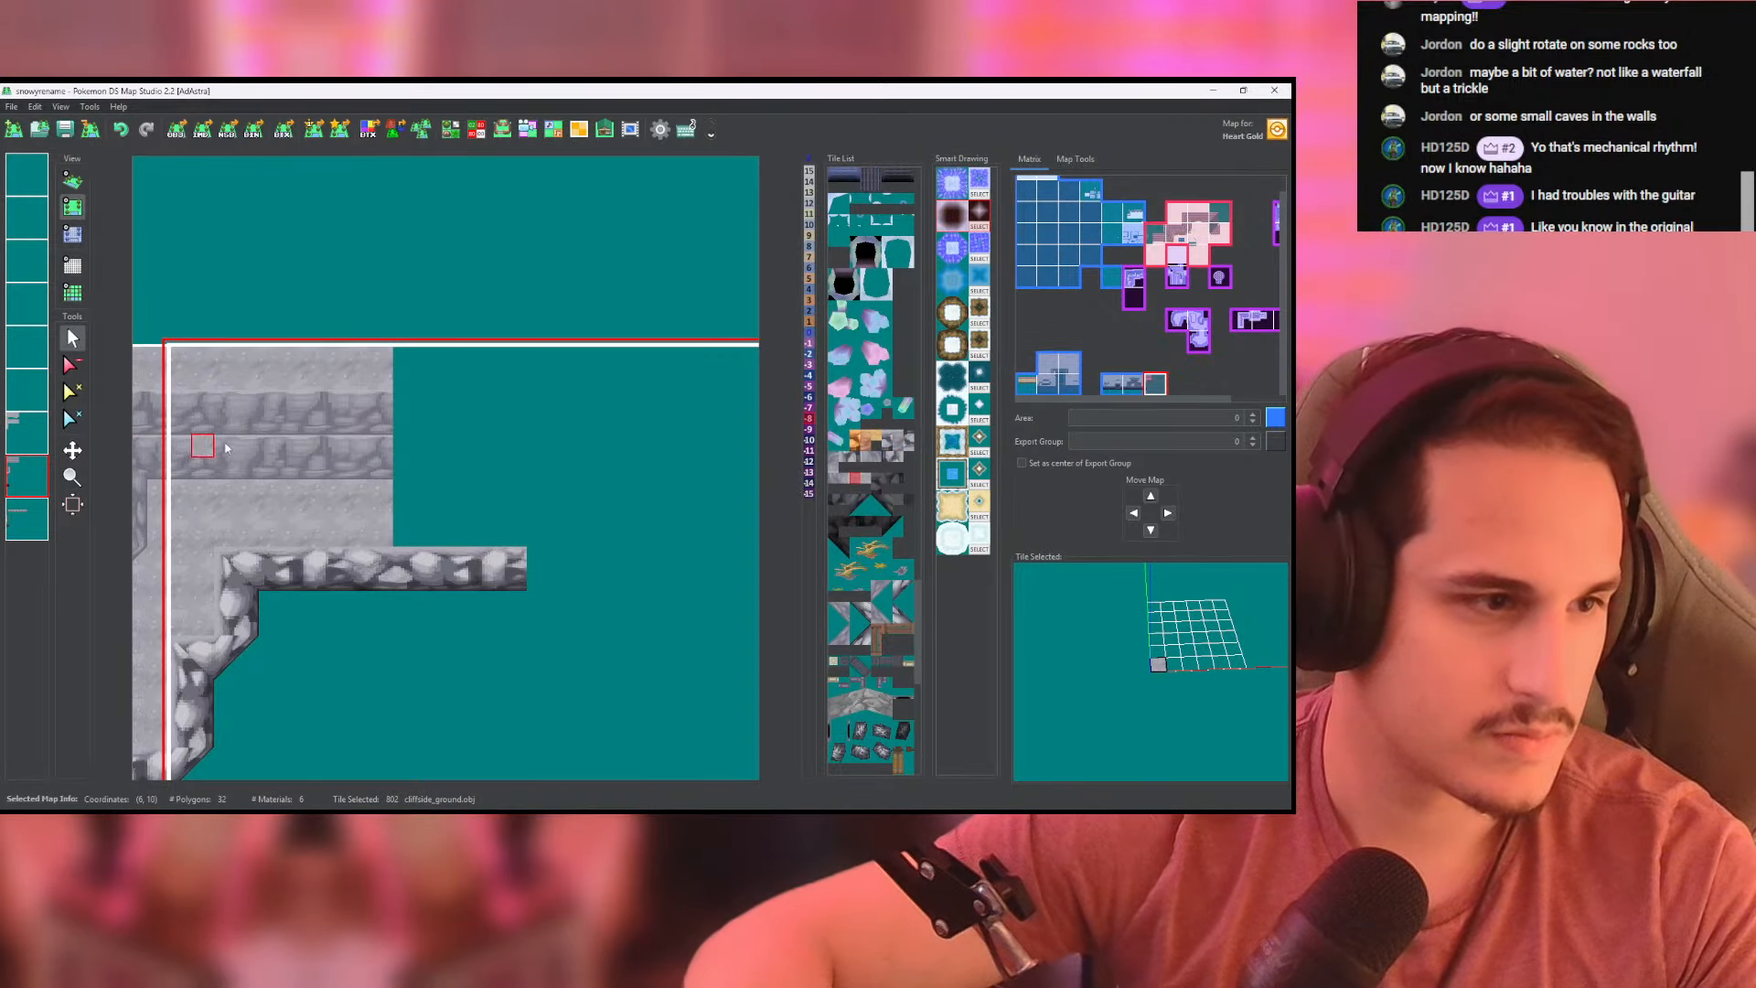
right_click(230, 457)
middle_click_drag(388, 422, 391, 483)
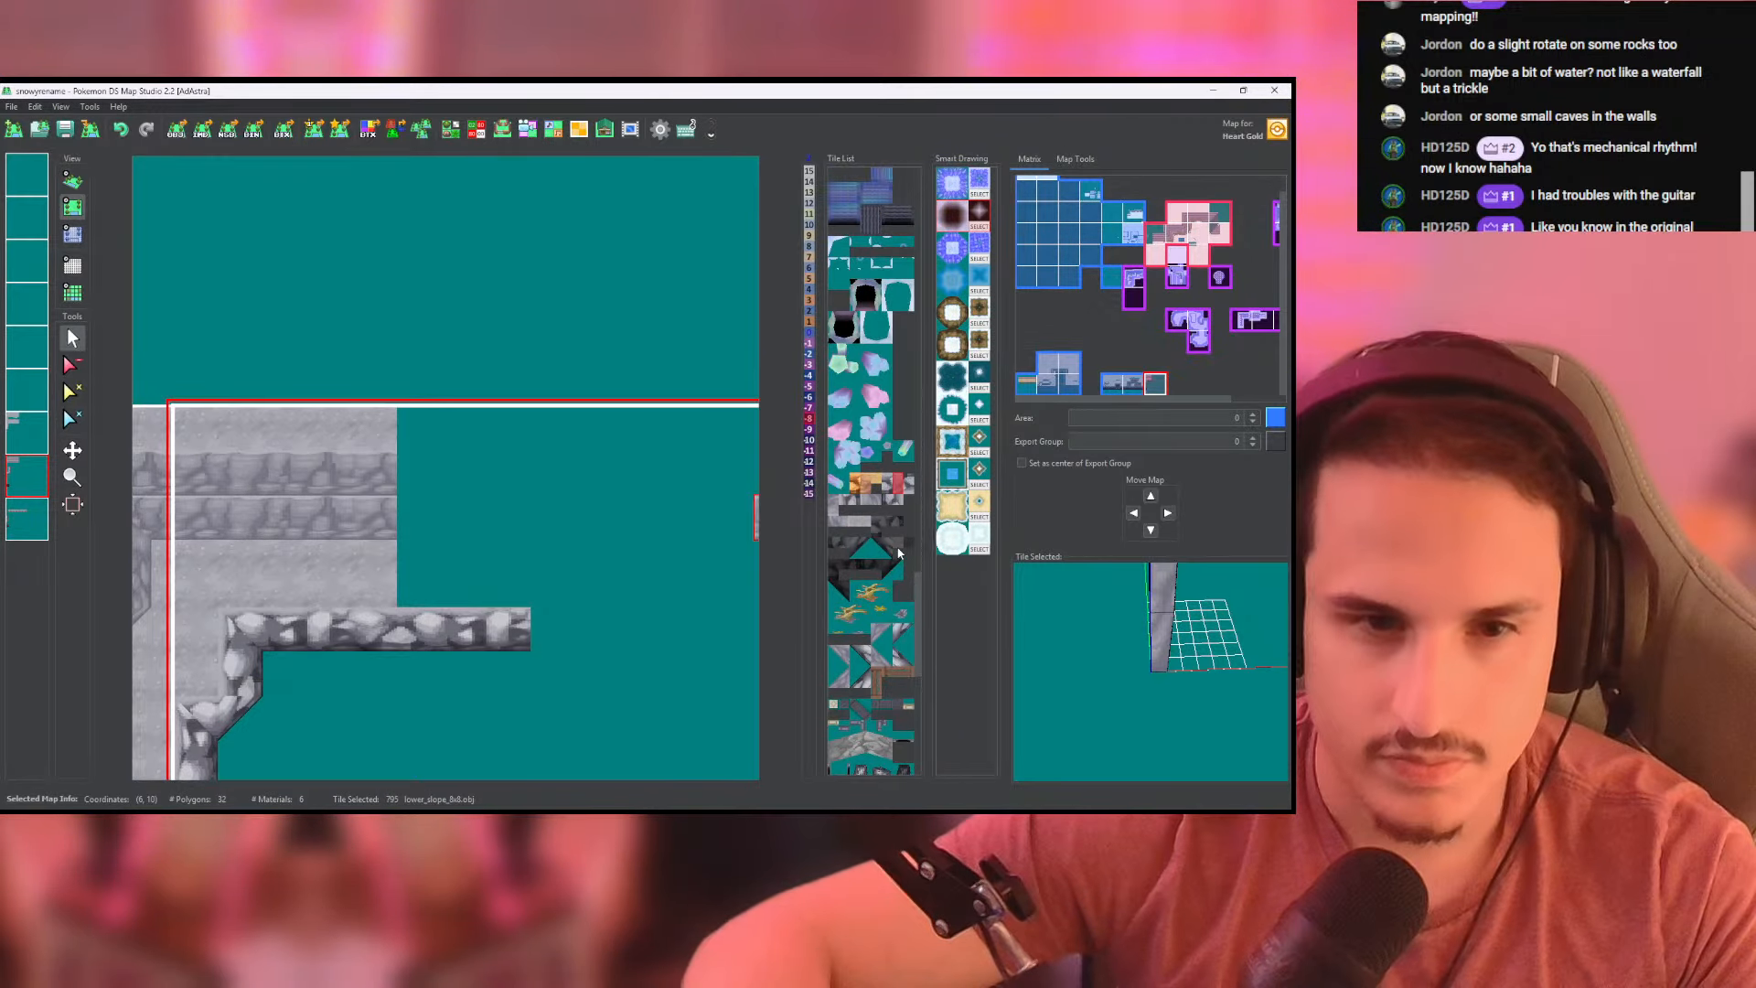
left_click(847, 519)
left_click(882, 633)
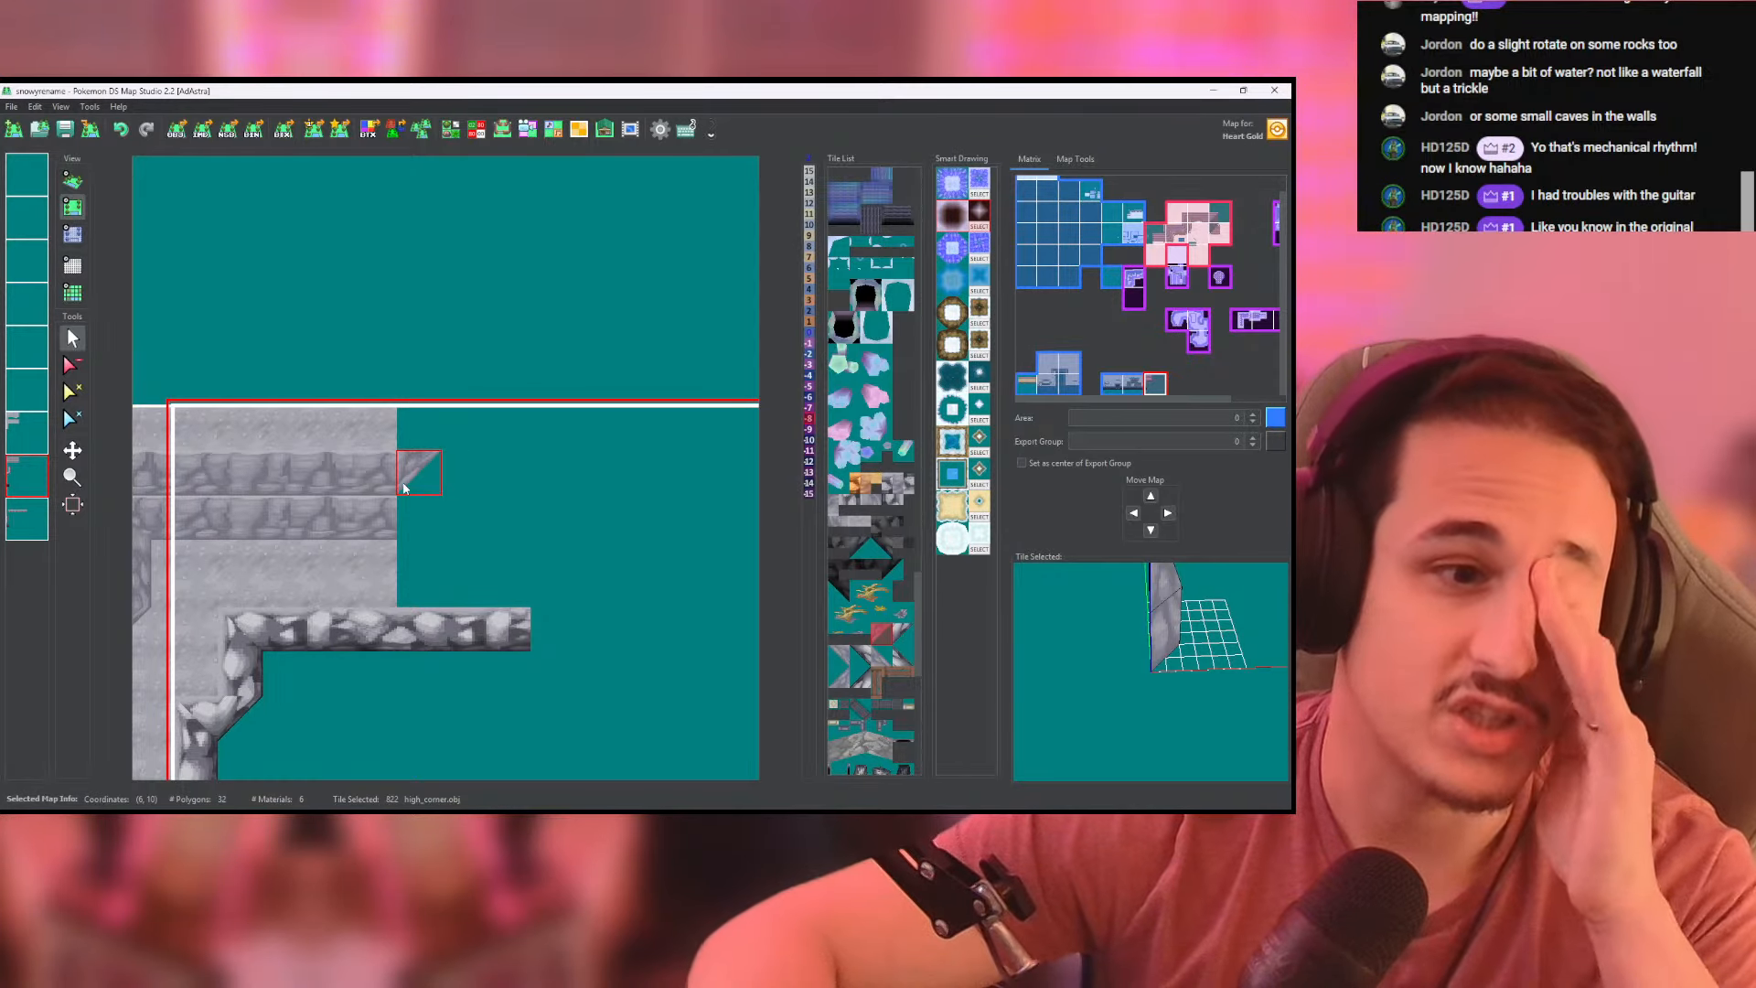
left_click(403, 488)
left_click(448, 539)
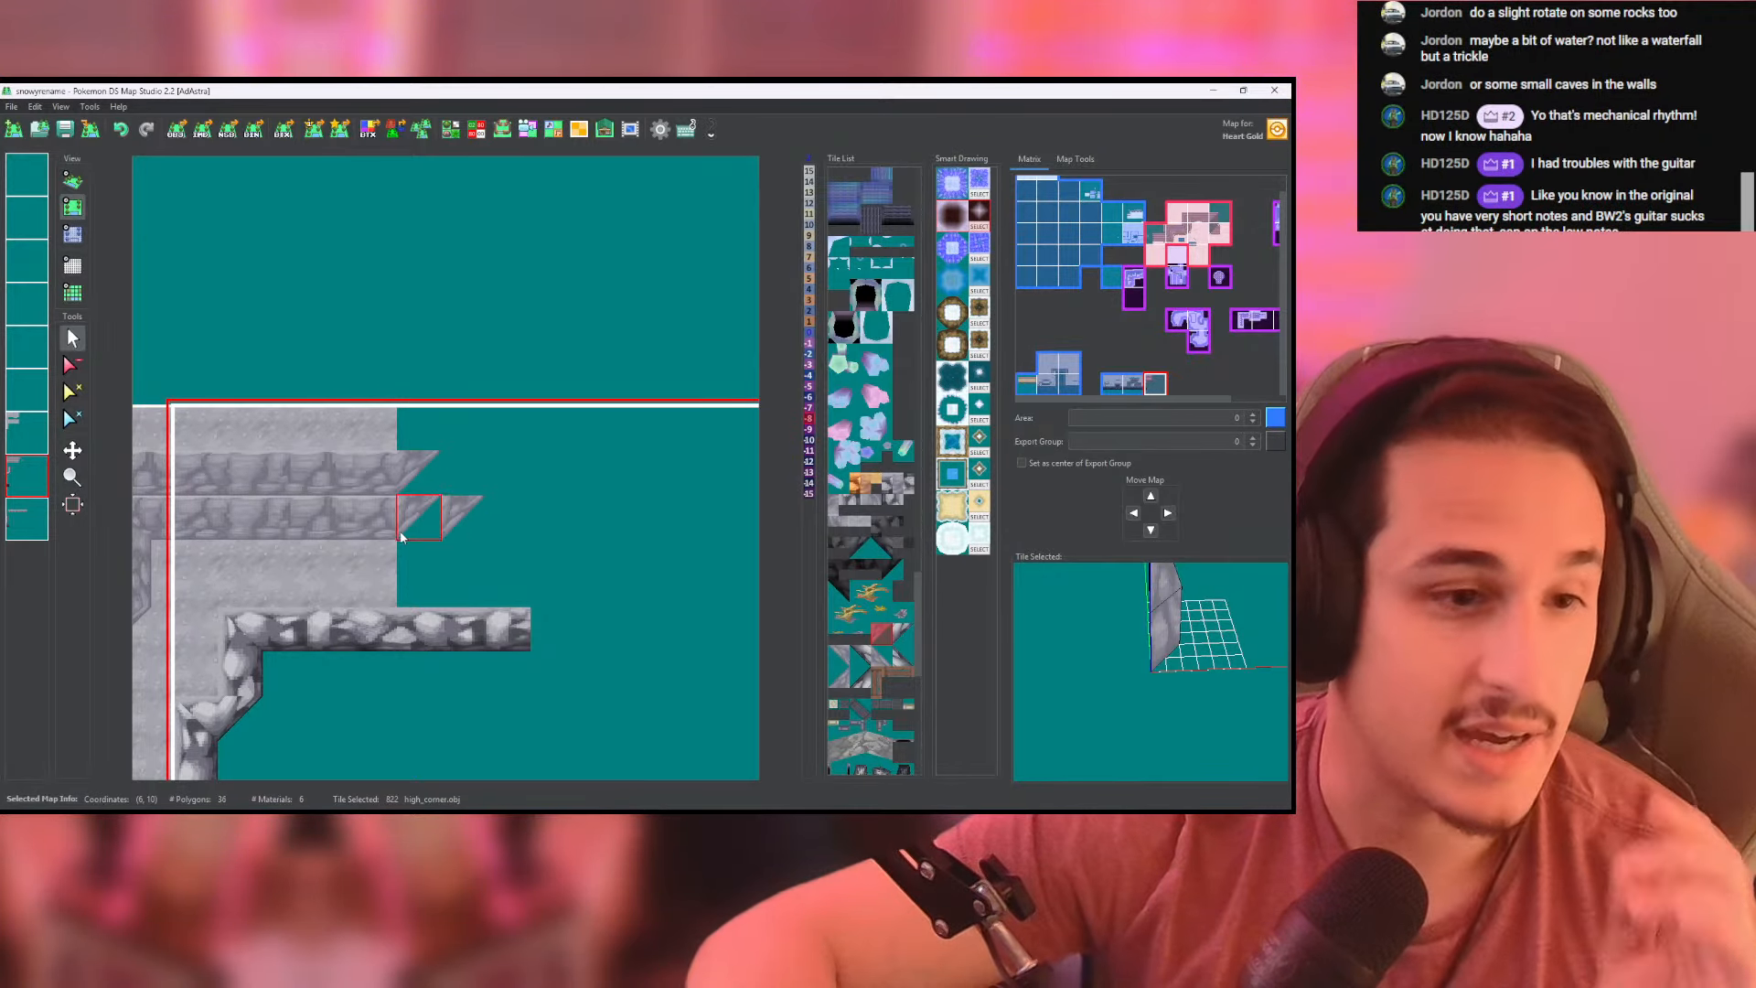
right_click(392, 531)
left_click_drag(407, 533, 430, 534)
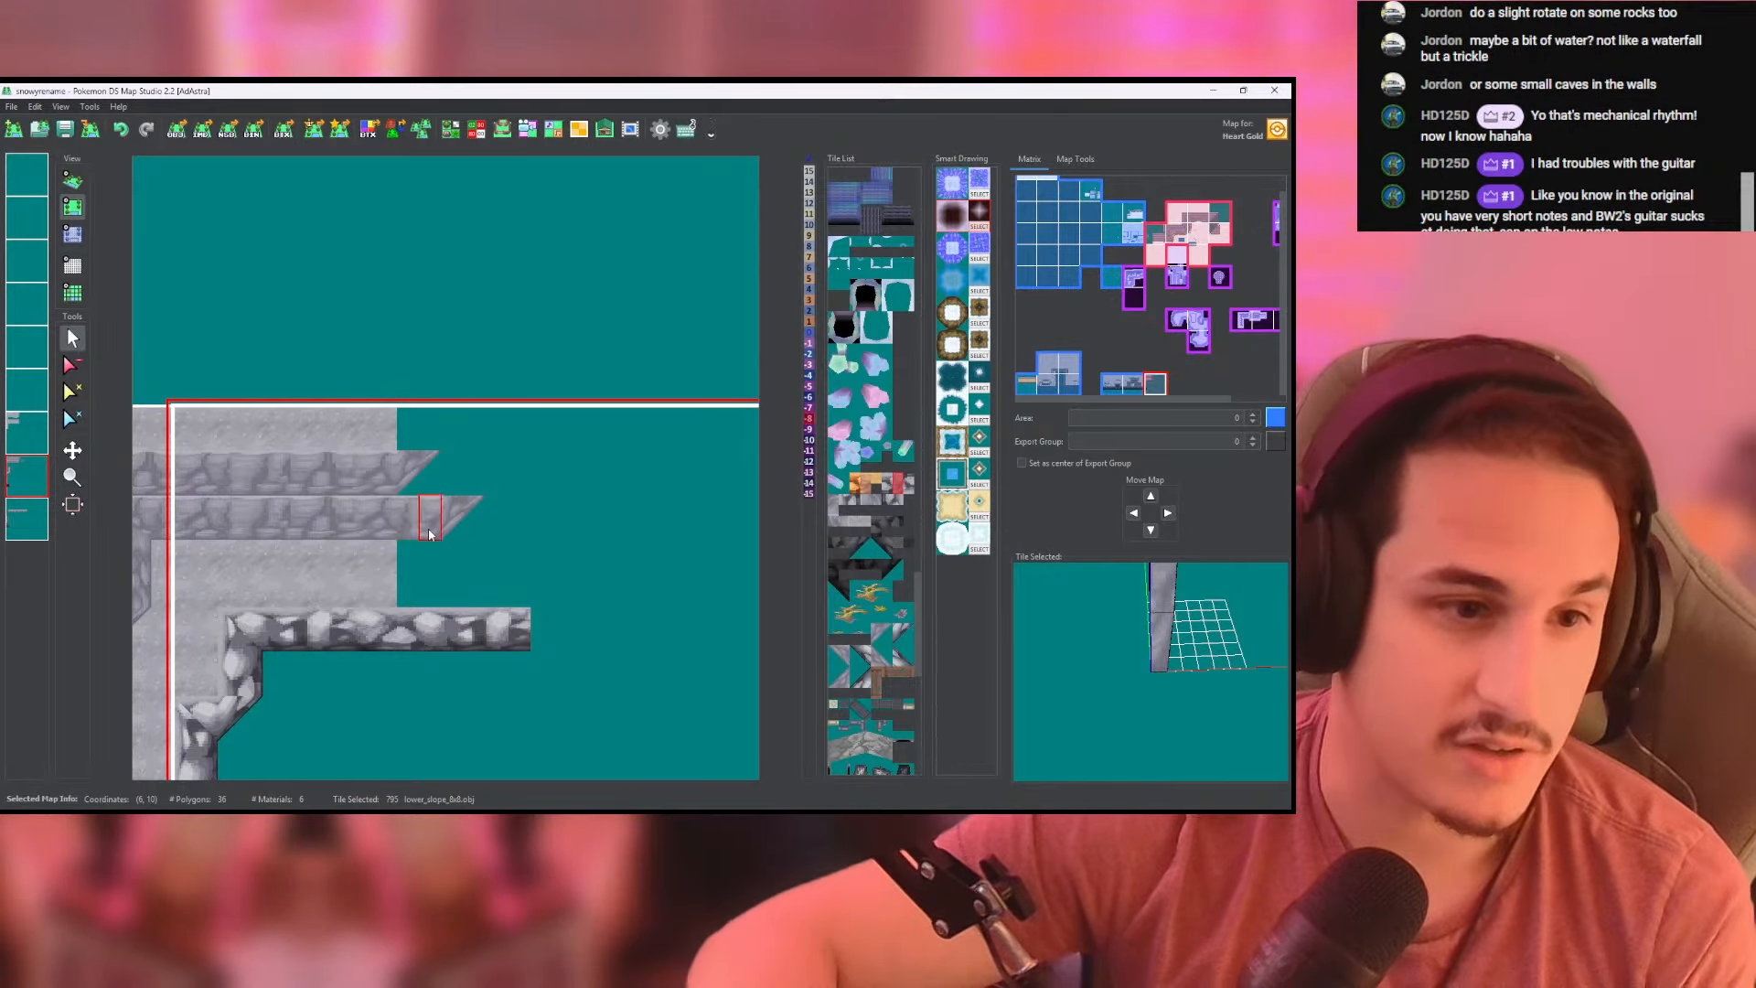
- Pick up the vertical lower_slope_8x8 wall tile from the last layer of the neighbouring map to the west
middle_click_drag(229, 536, 342, 493)
left_click(238, 543)
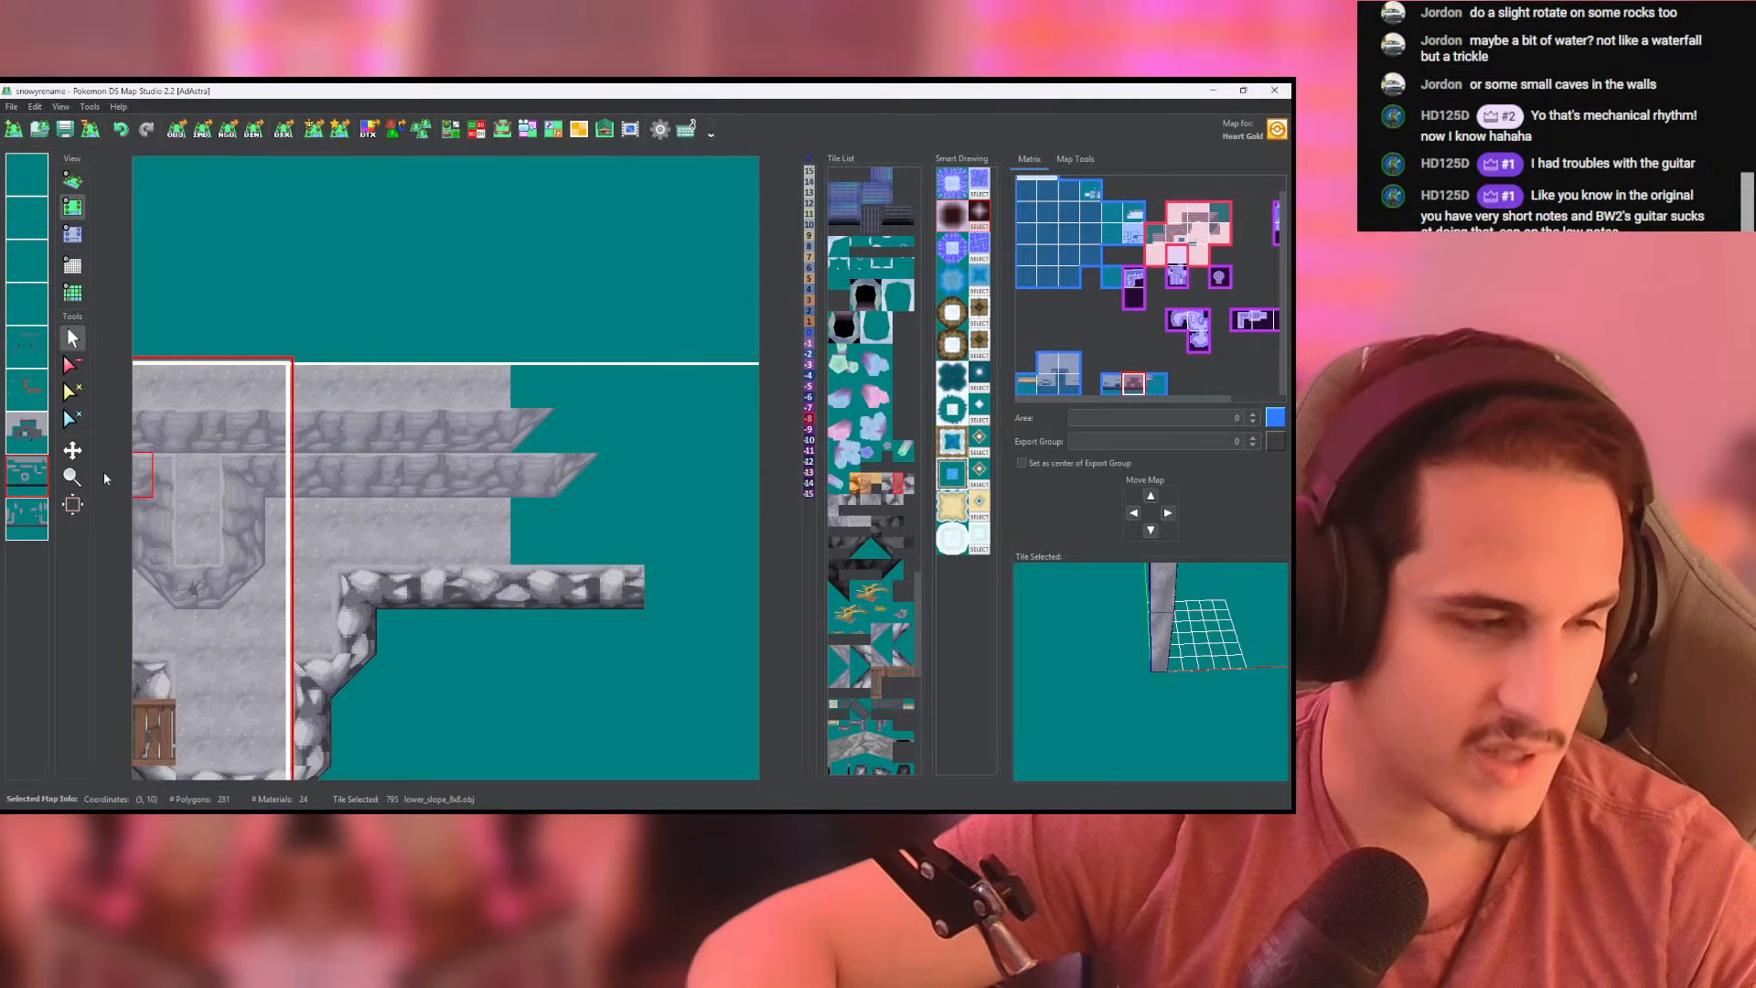
left_click(26, 518)
right_click(247, 553)
- Draw vertical wall segments from both cliff corners up to the eastern map's northern border on the last layer
middle_click_drag(550, 455, 437, 529)
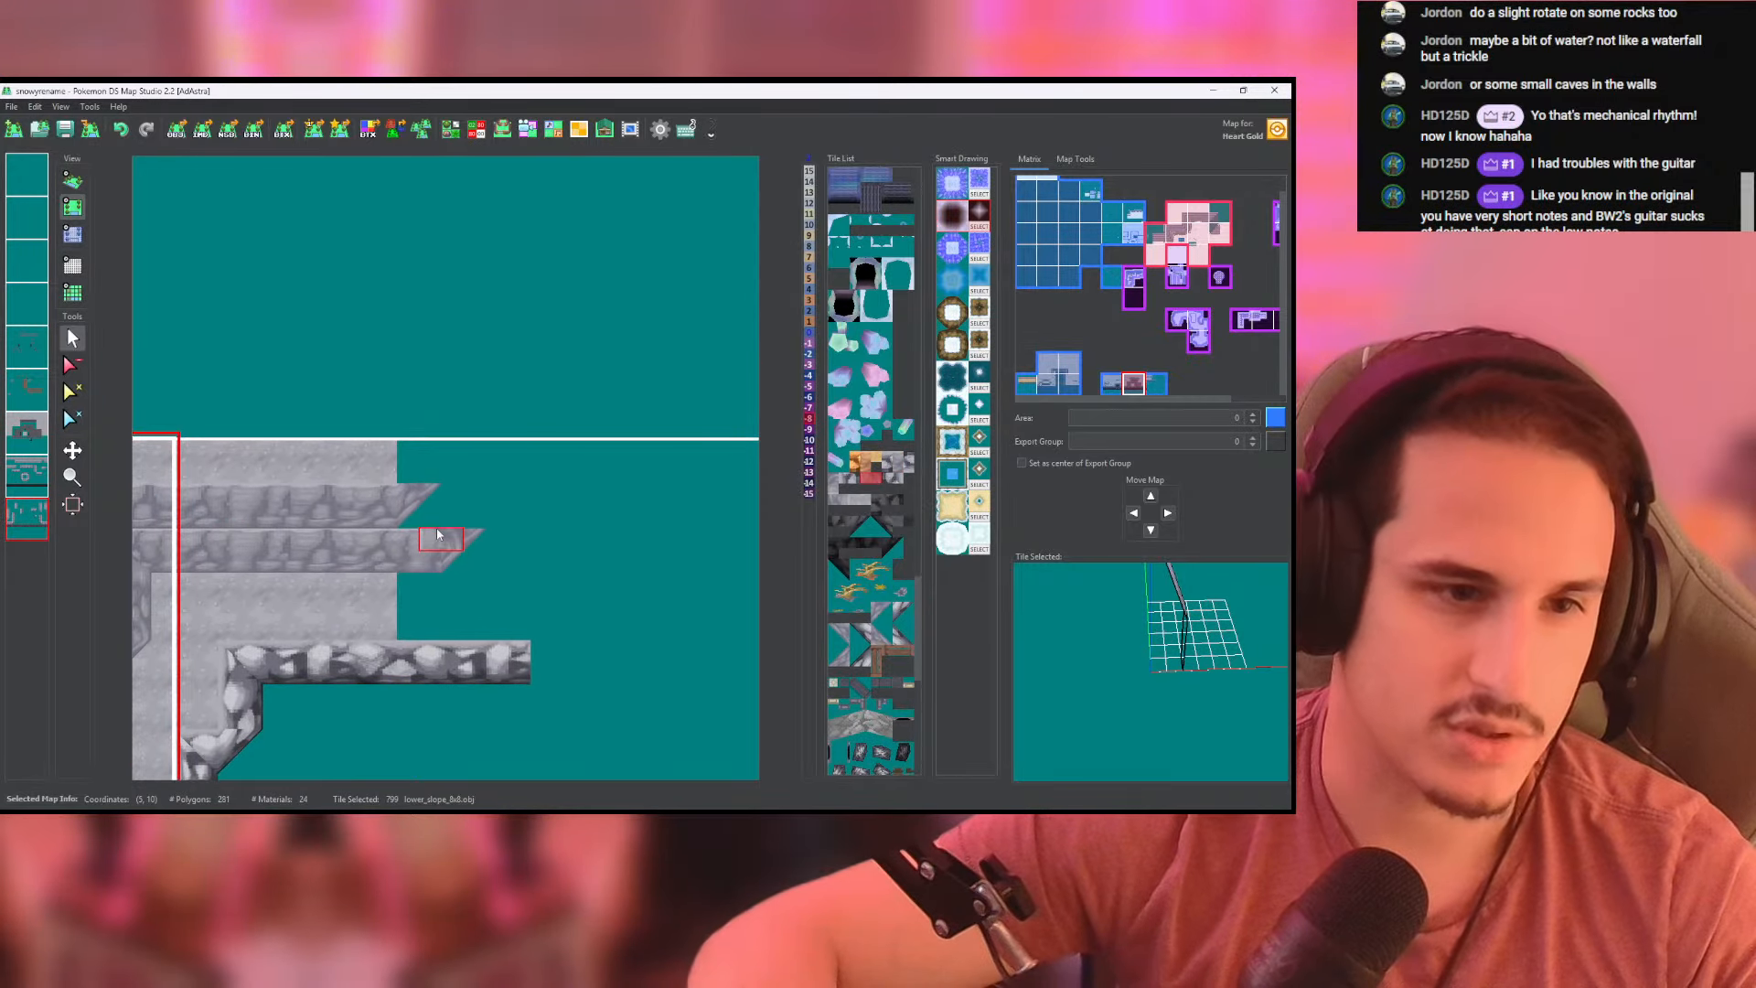
left_click(437, 534)
left_click(449, 457)
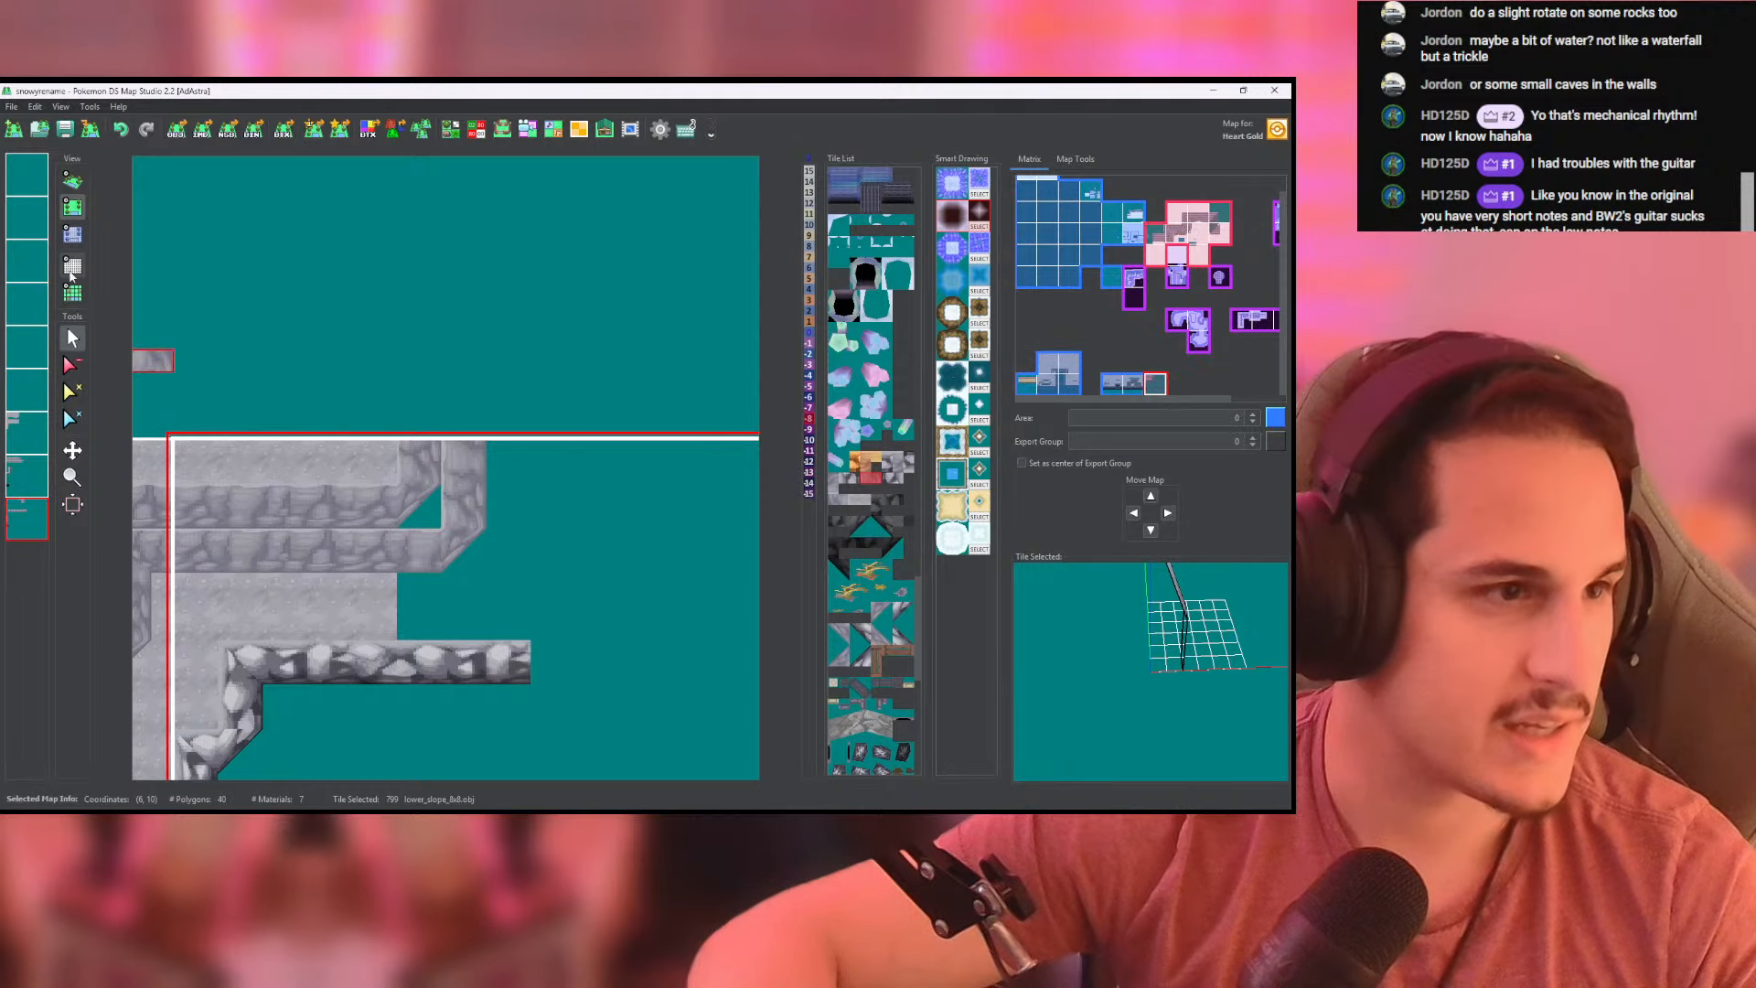
- Examine the height values of the wall and ground layers and how the new corners line up in the 3D view
left_click(72, 234)
left_click(30, 486)
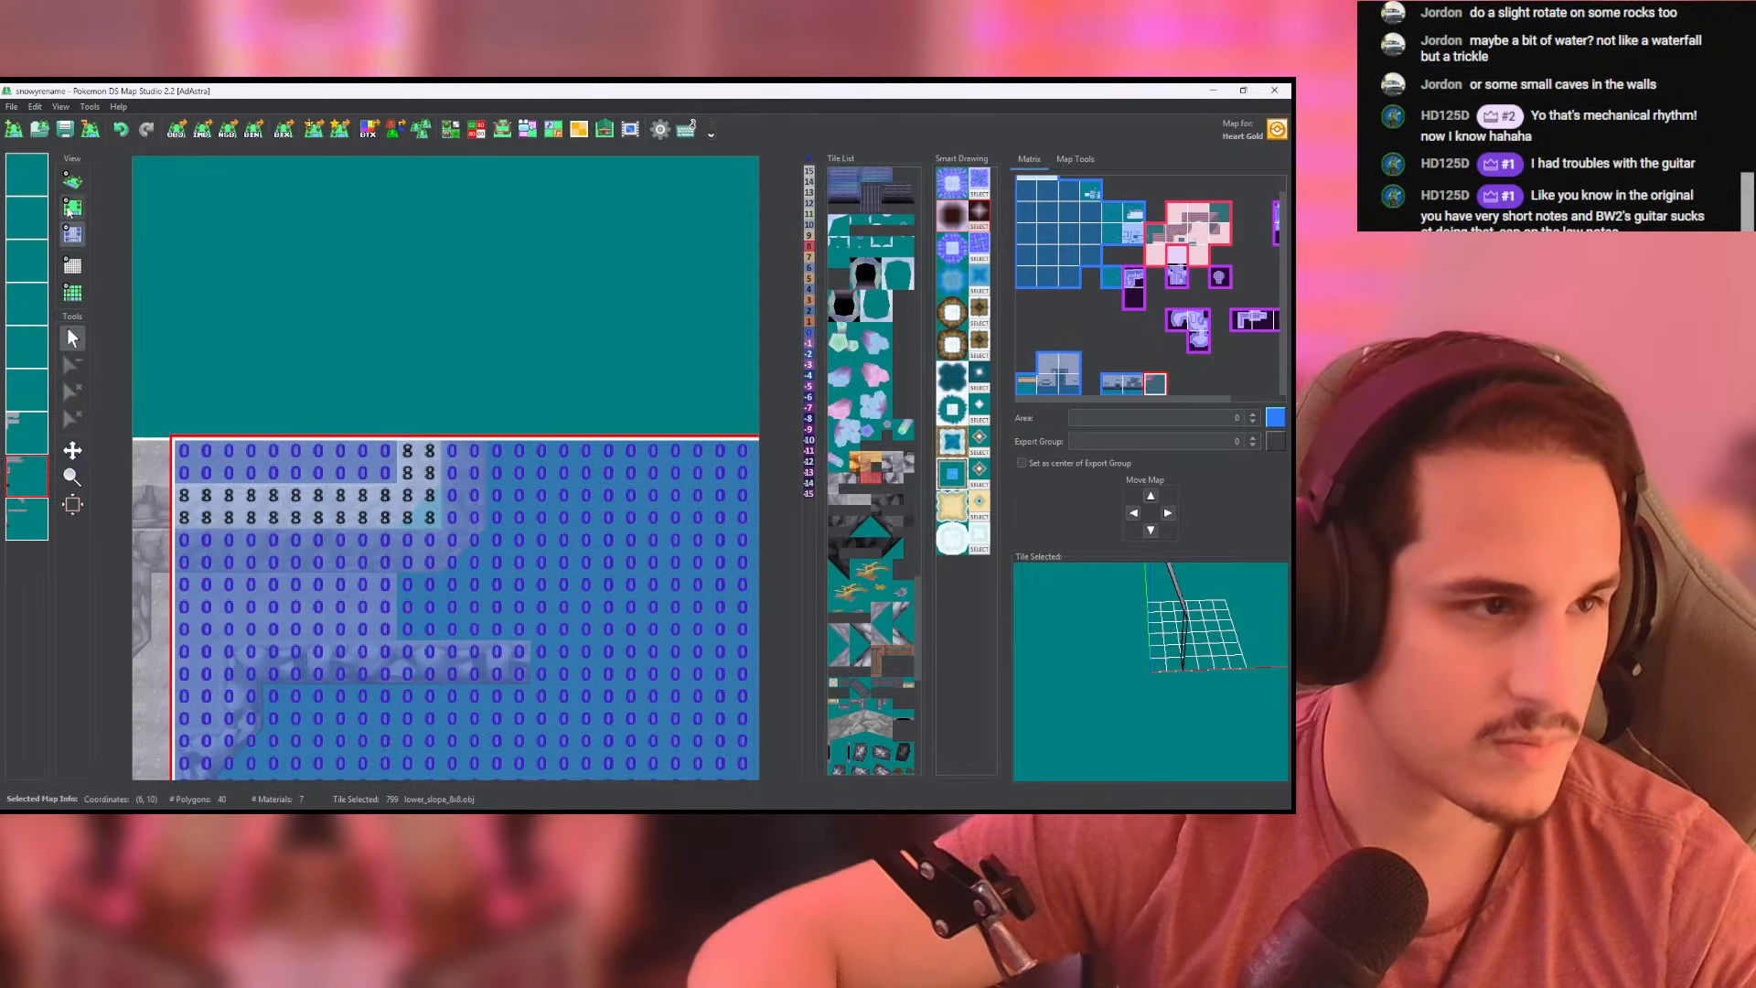
left_click(72, 180)
left_click(73, 234)
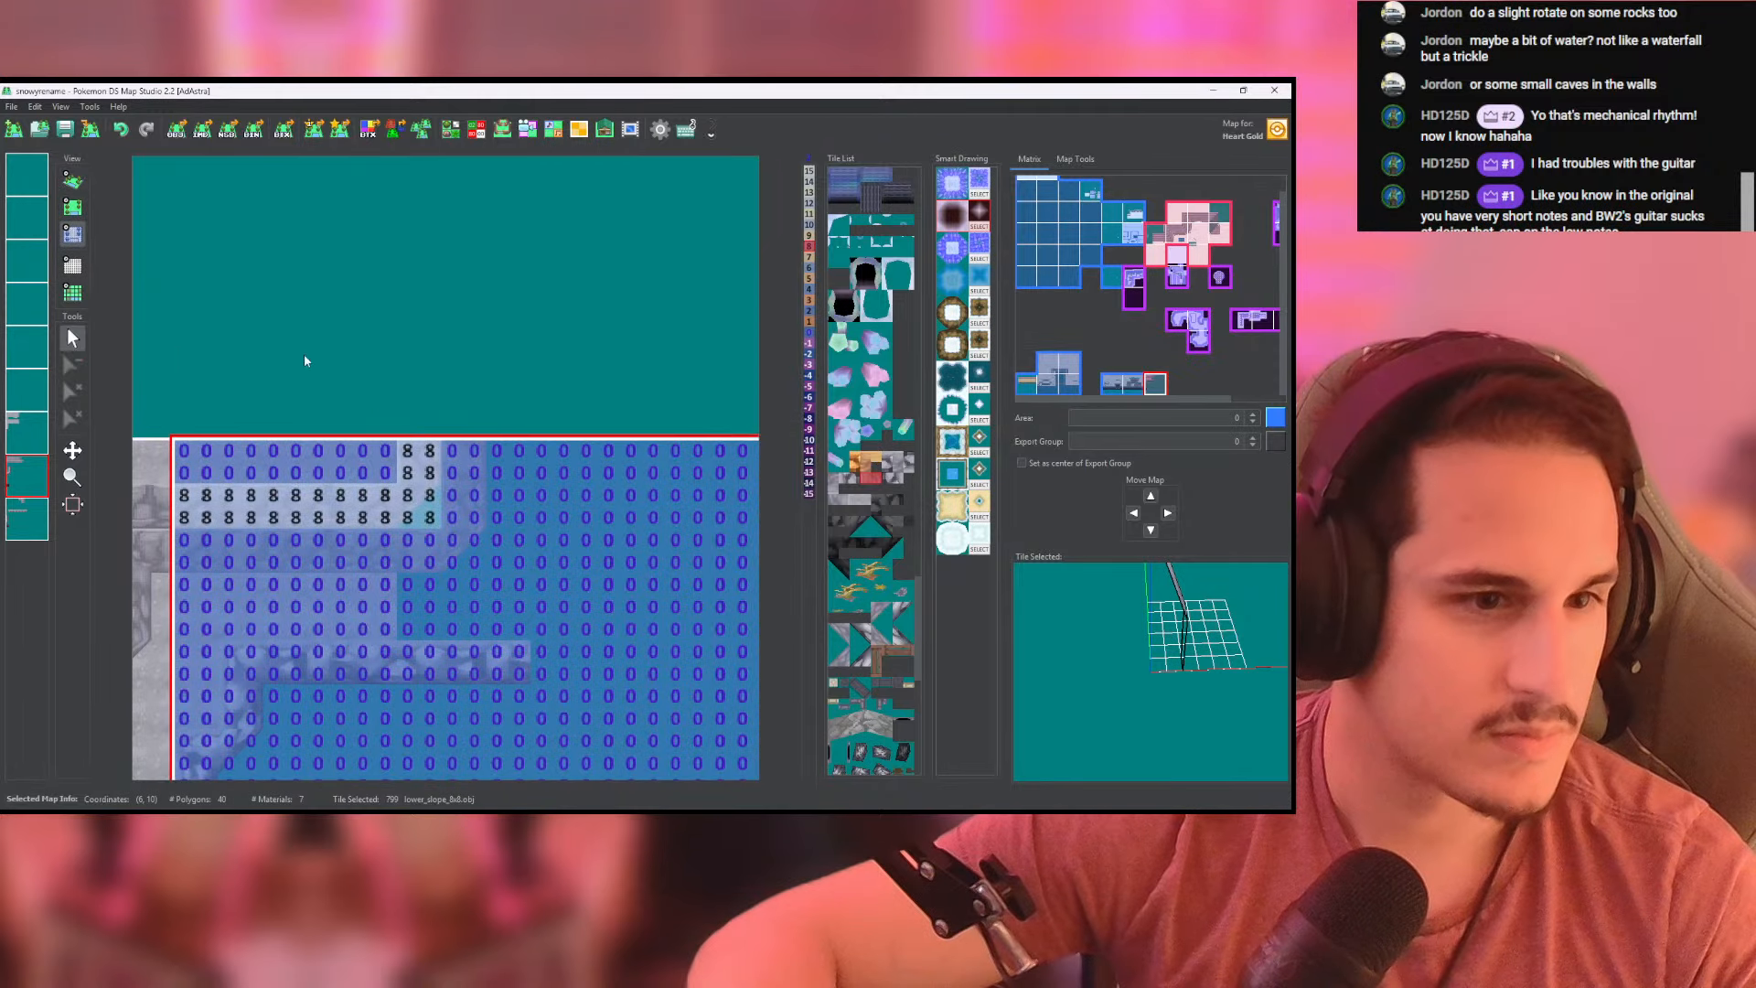
left_click(35, 435)
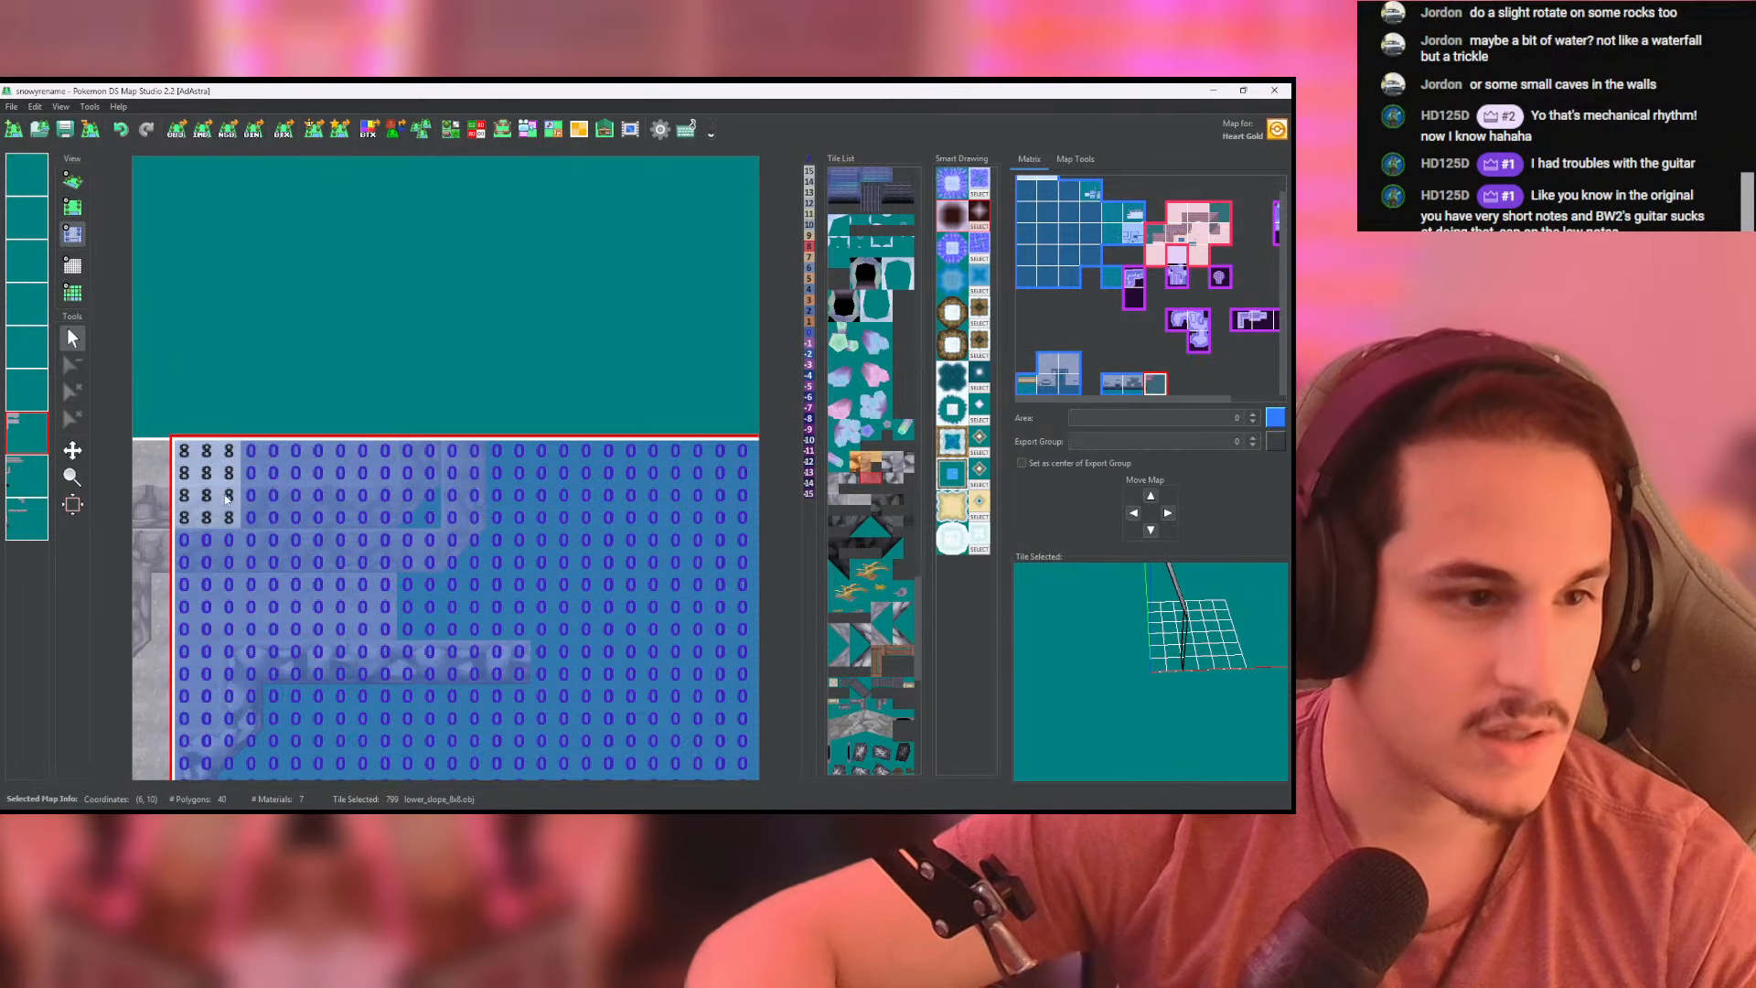
mouse_move(220, 498)
left_mouse_down()
mouse_move(256, 472)
mouse_move(246, 497)
mouse_move(352, 518)
mouse_move(430, 484)
mouse_move(310, 450)
mouse_move(360, 477)
left_mouse_up()
left_click(72, 181)
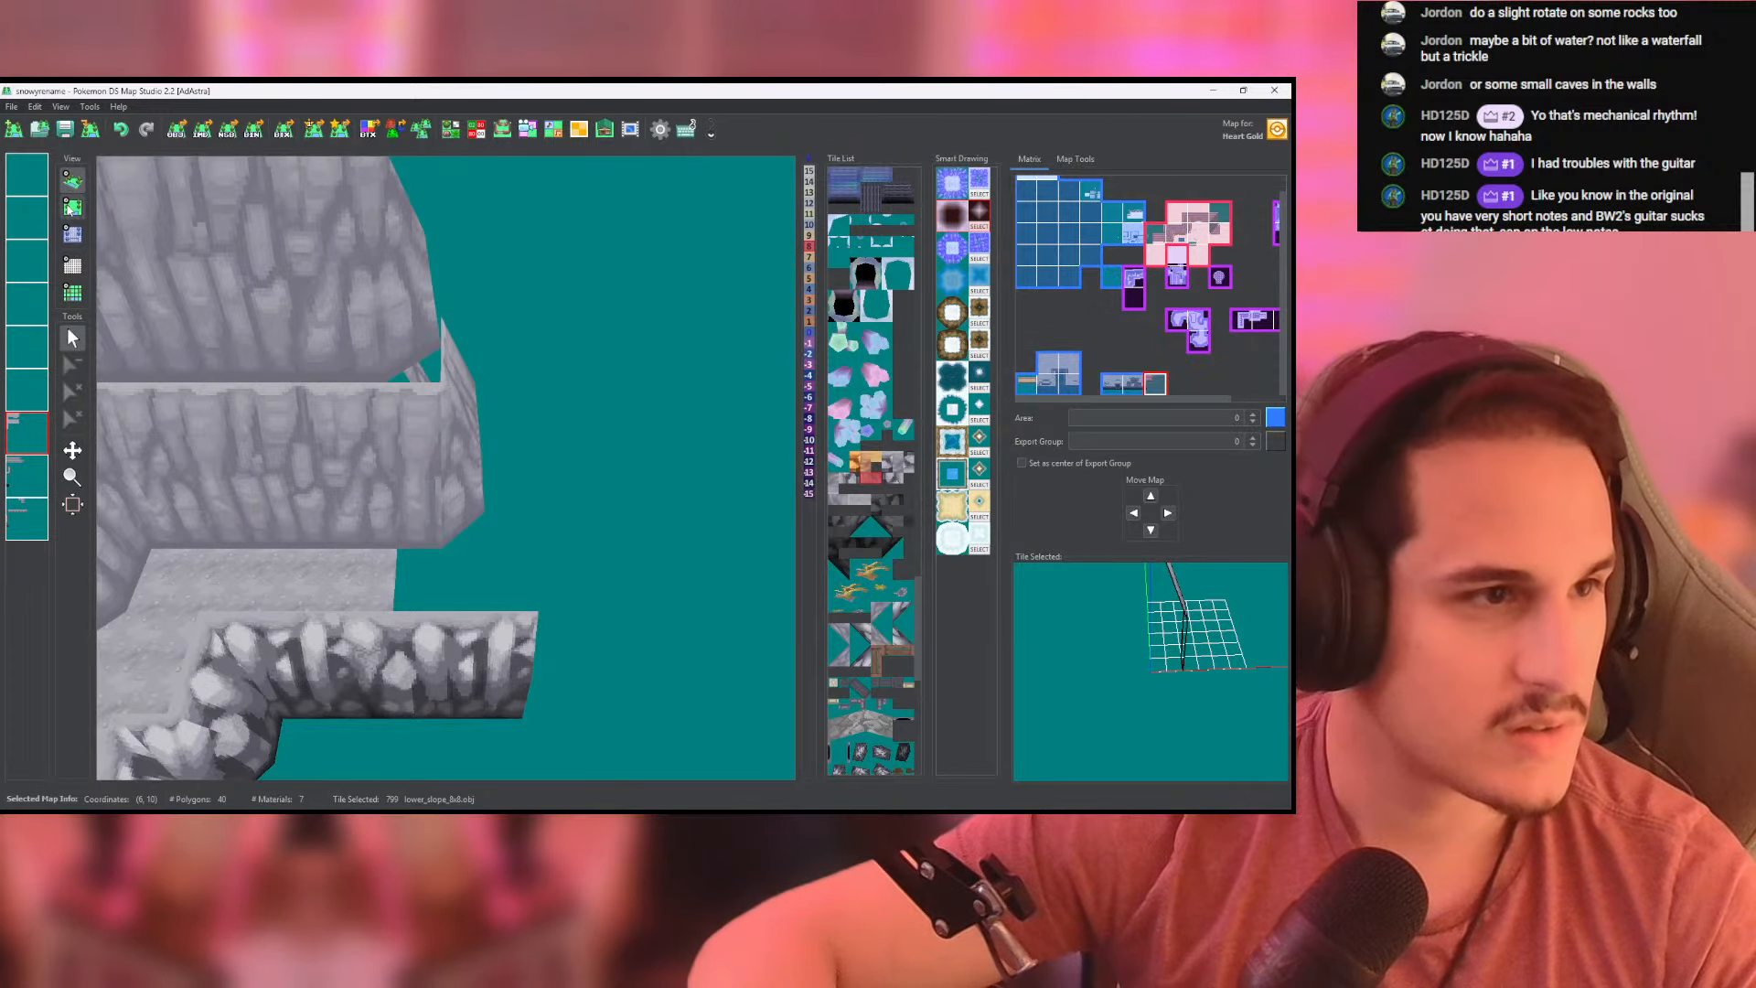
left_click(72, 206)
left_click(27, 477)
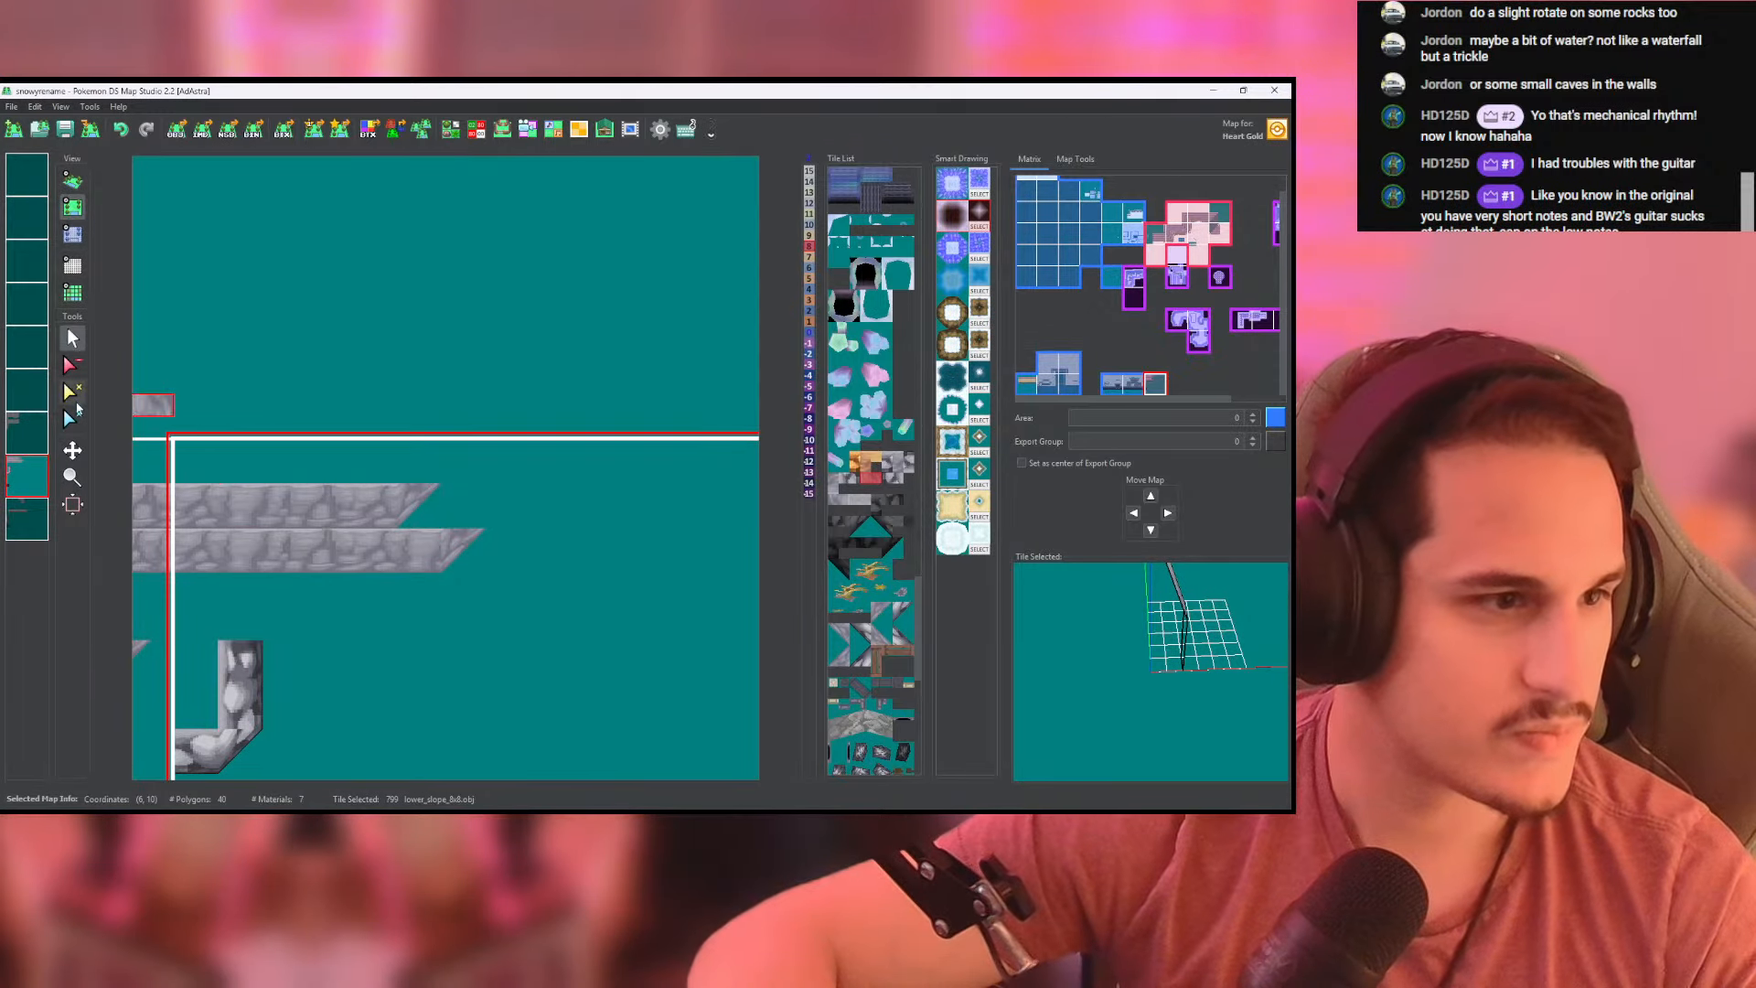
left_click(72, 234)
left_click(28, 518)
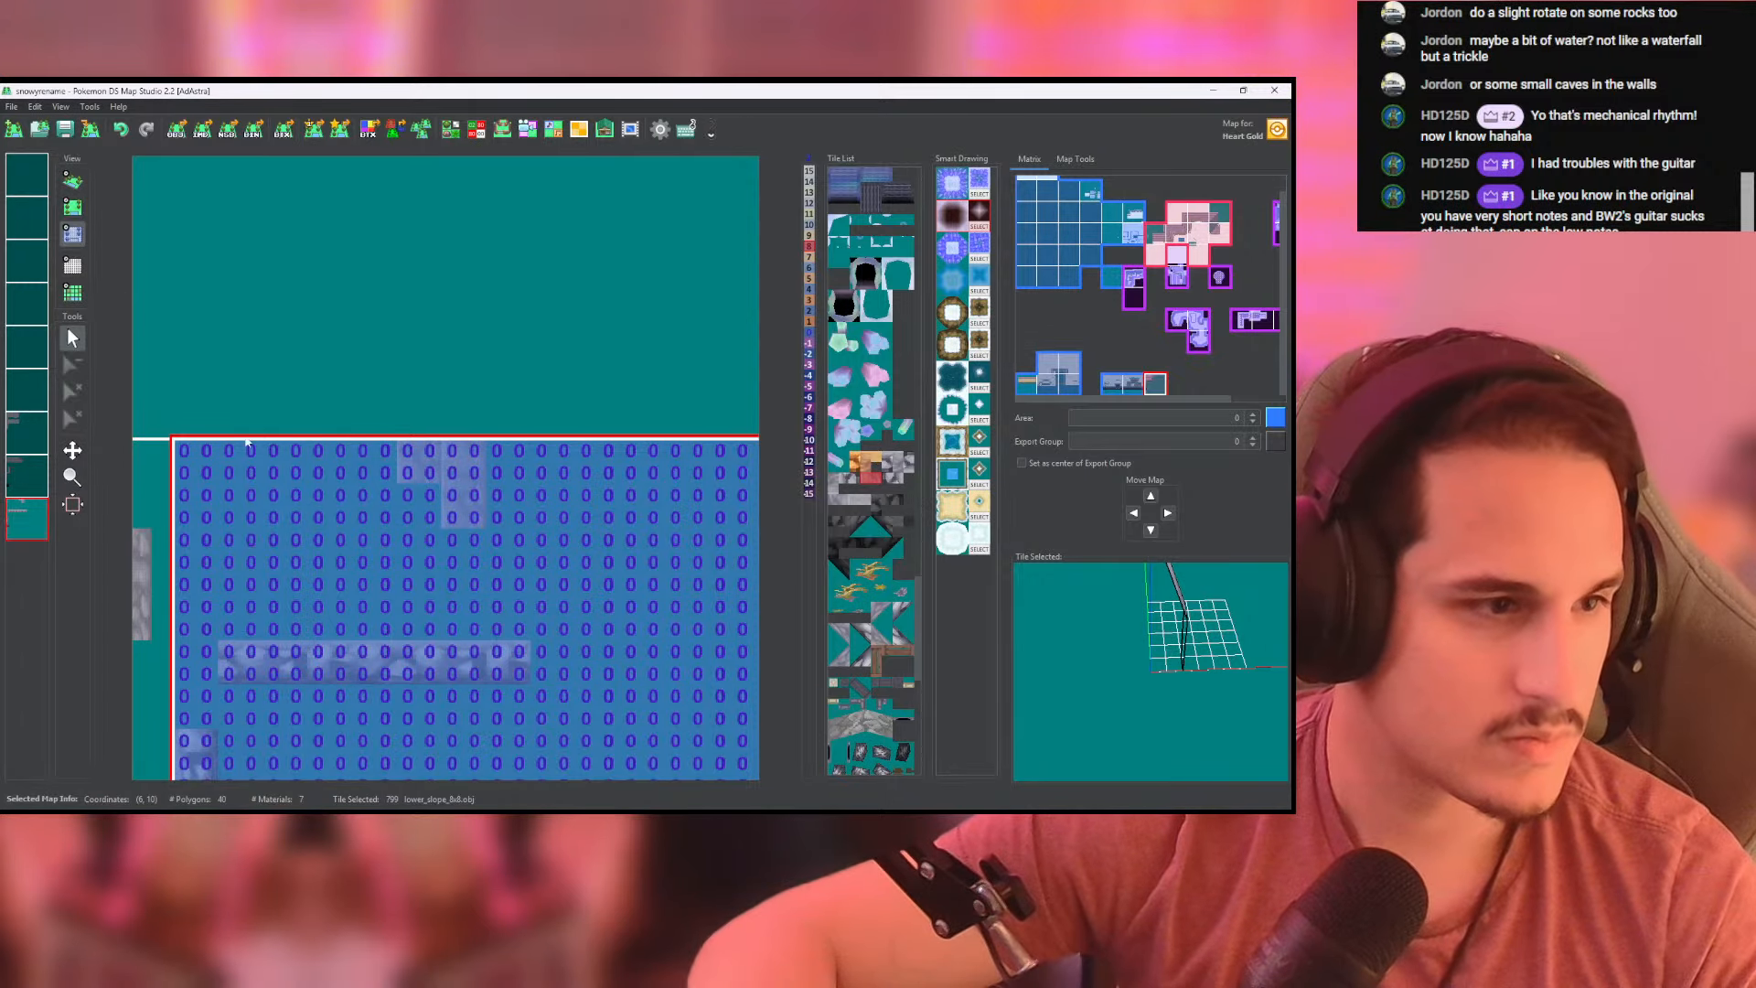
- Erase both vertical wall segments from the last layer in the grid view
left_click(73, 206)
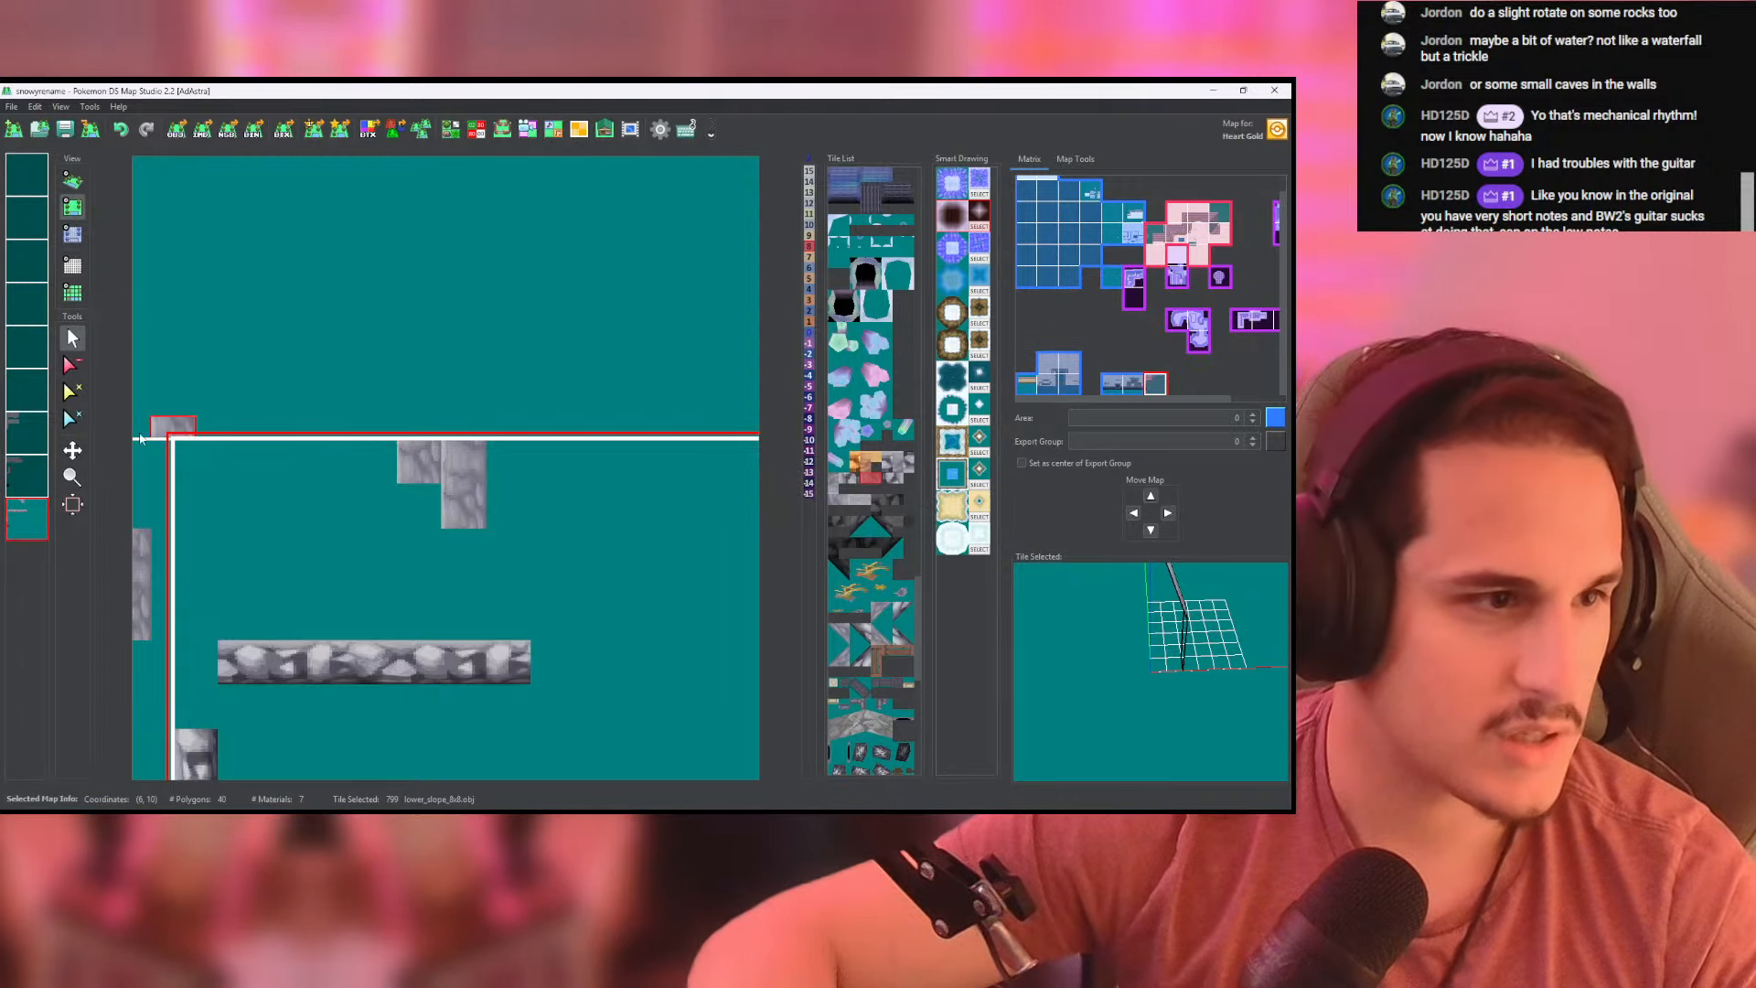
left_click(409, 492)
left_click(72, 365)
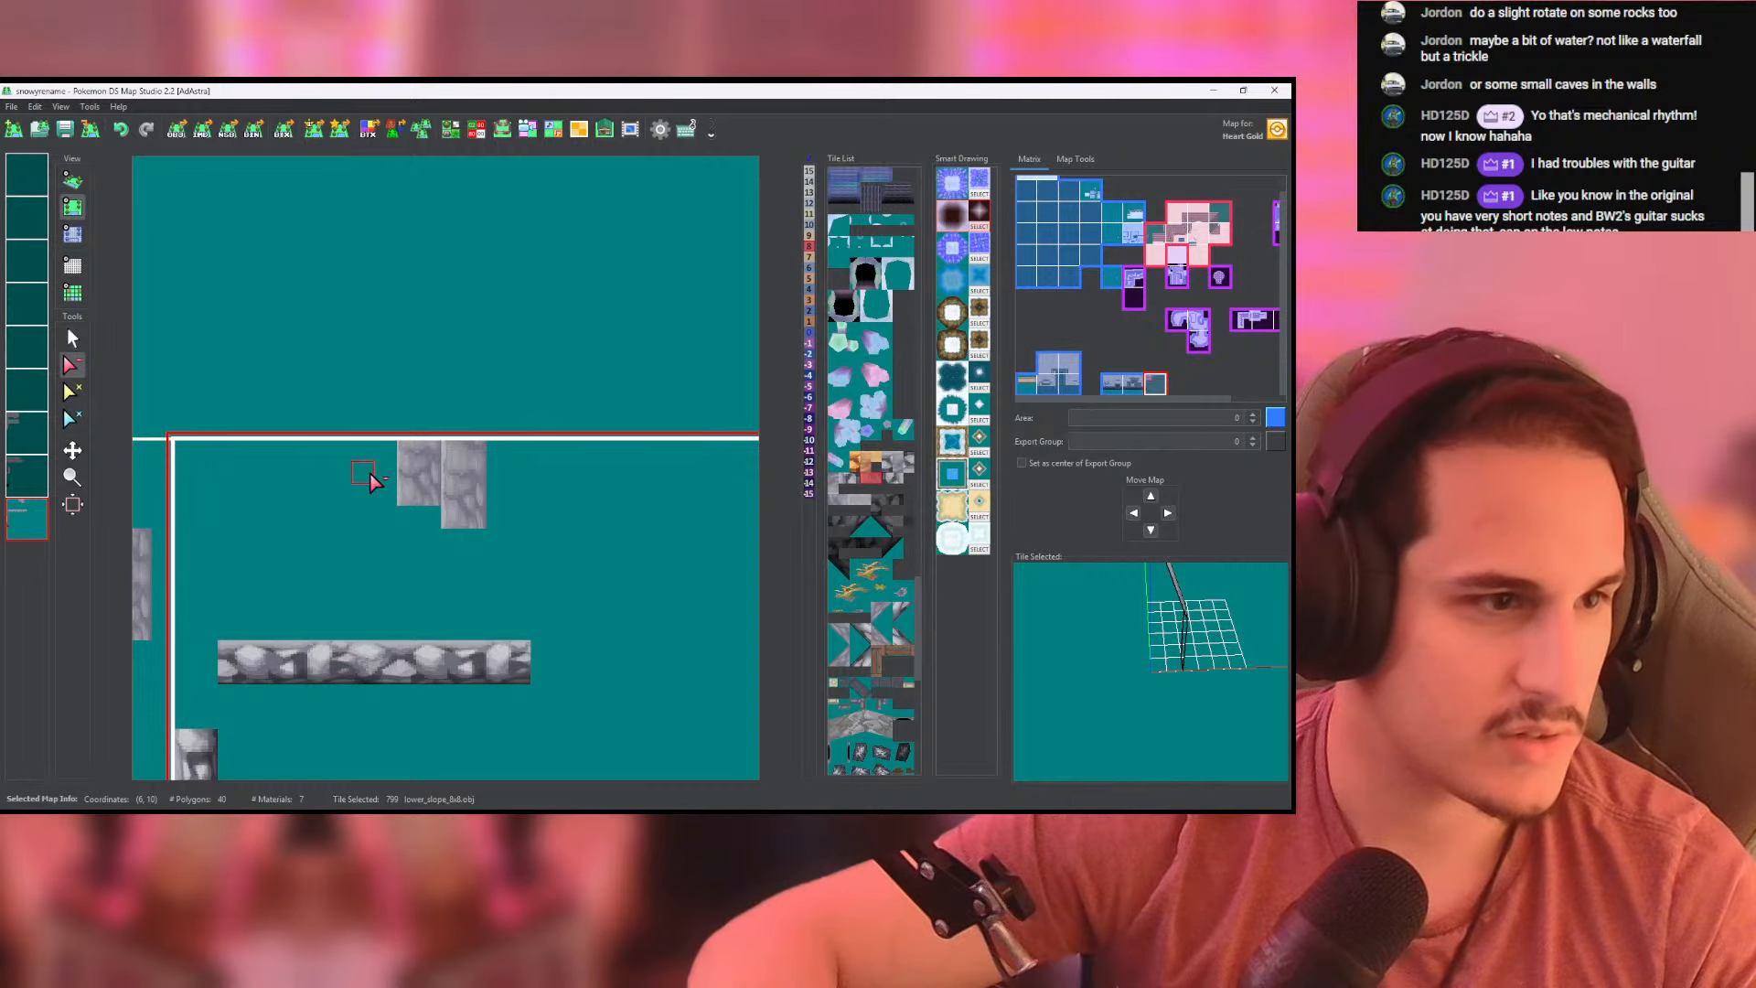
left_click(418, 471)
left_click(464, 485)
- Draw the vertical walls from both cliff corners up to the northern border on the second-to-last layer
left_click(73, 338)
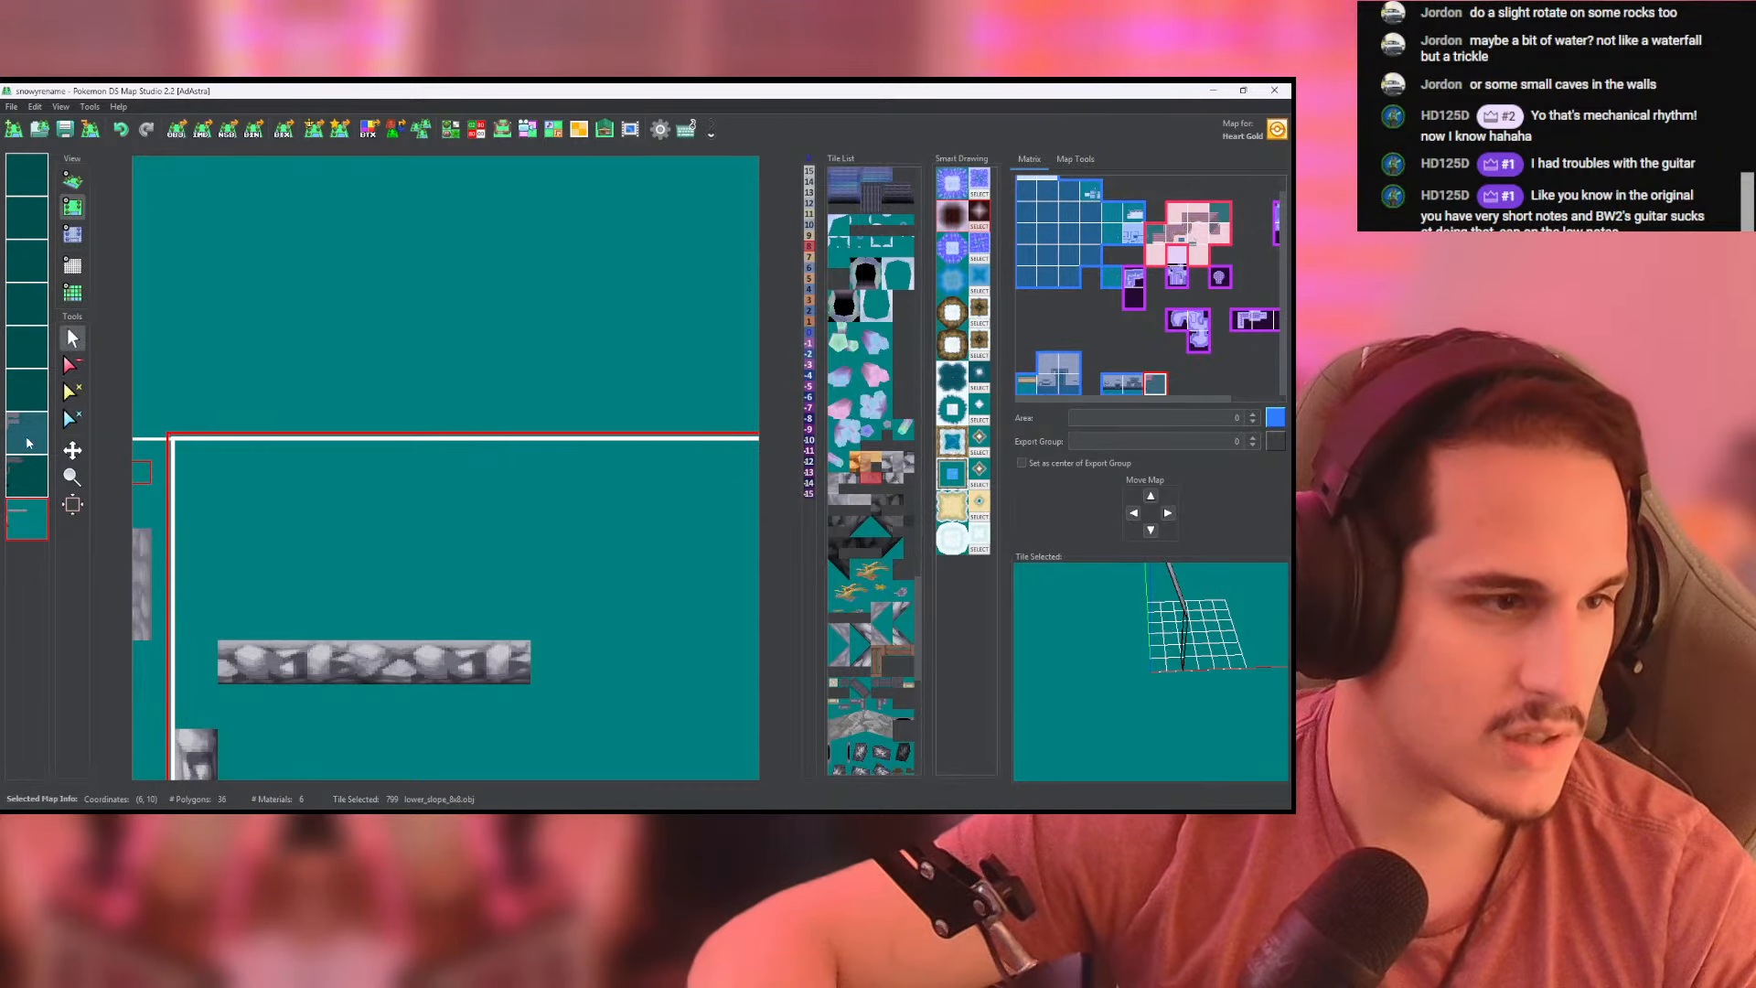
left_click(27, 431)
left_click(26, 475)
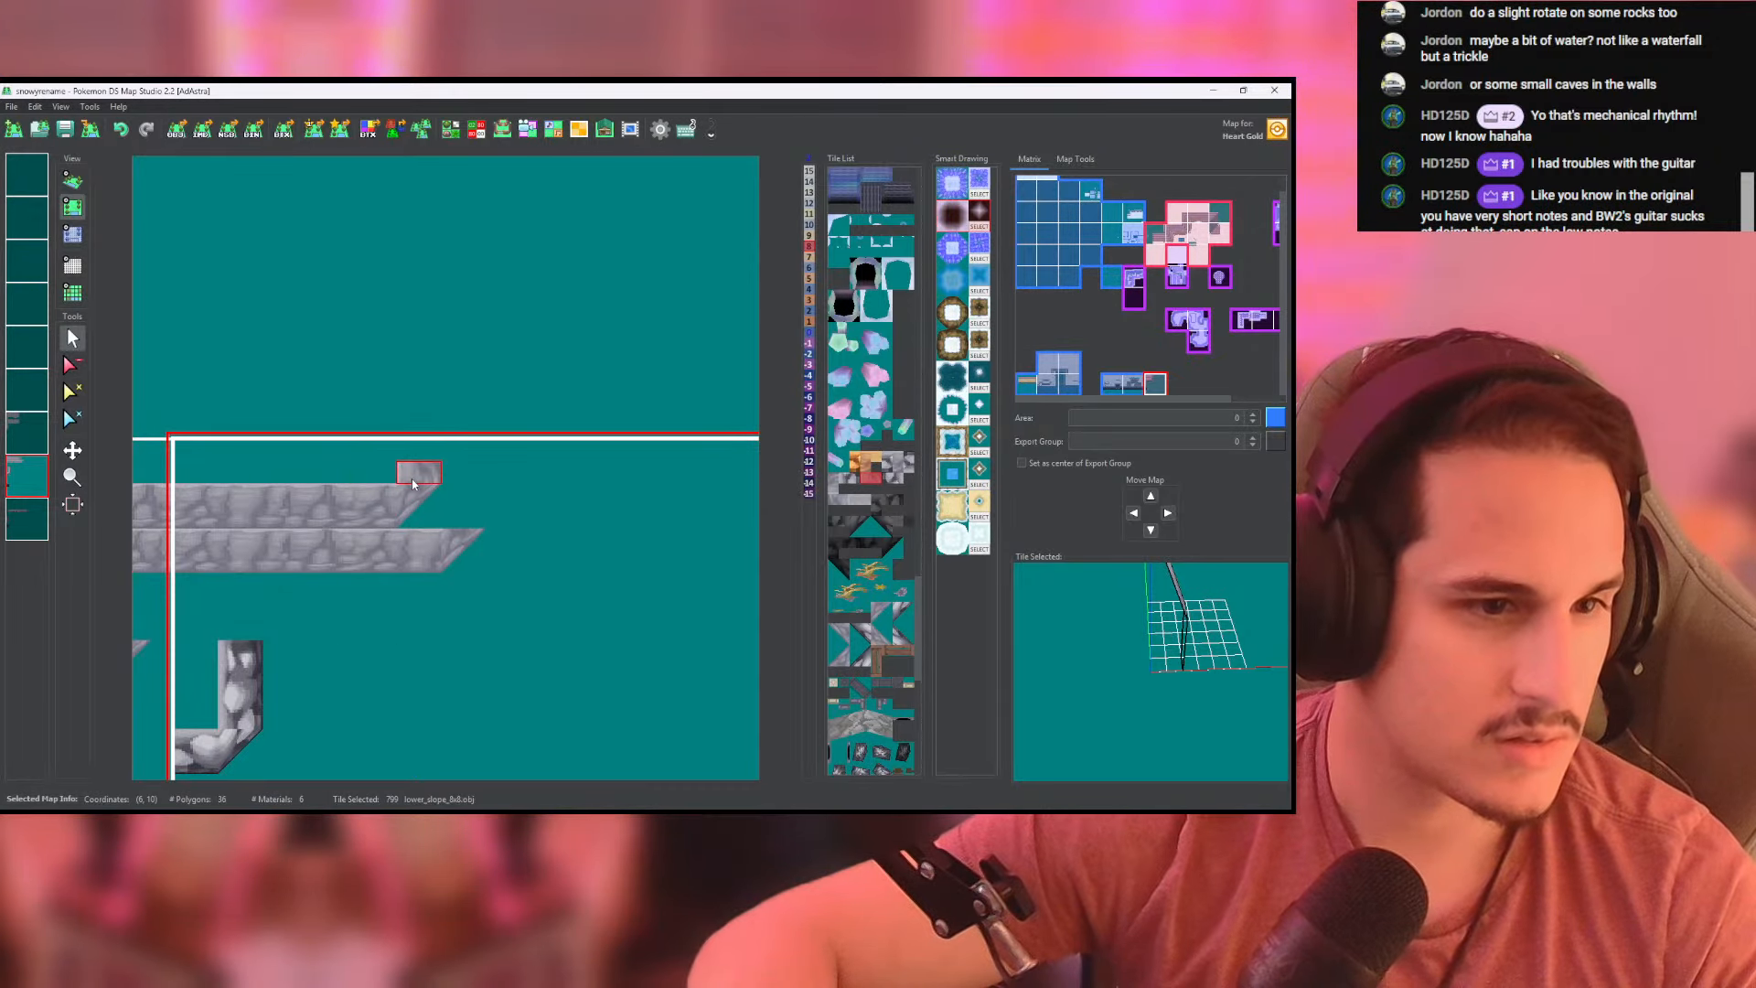
mouse_move(408, 474)
left_mouse_down()
mouse_move(408, 452)
mouse_move(454, 512)
left_mouse_up()
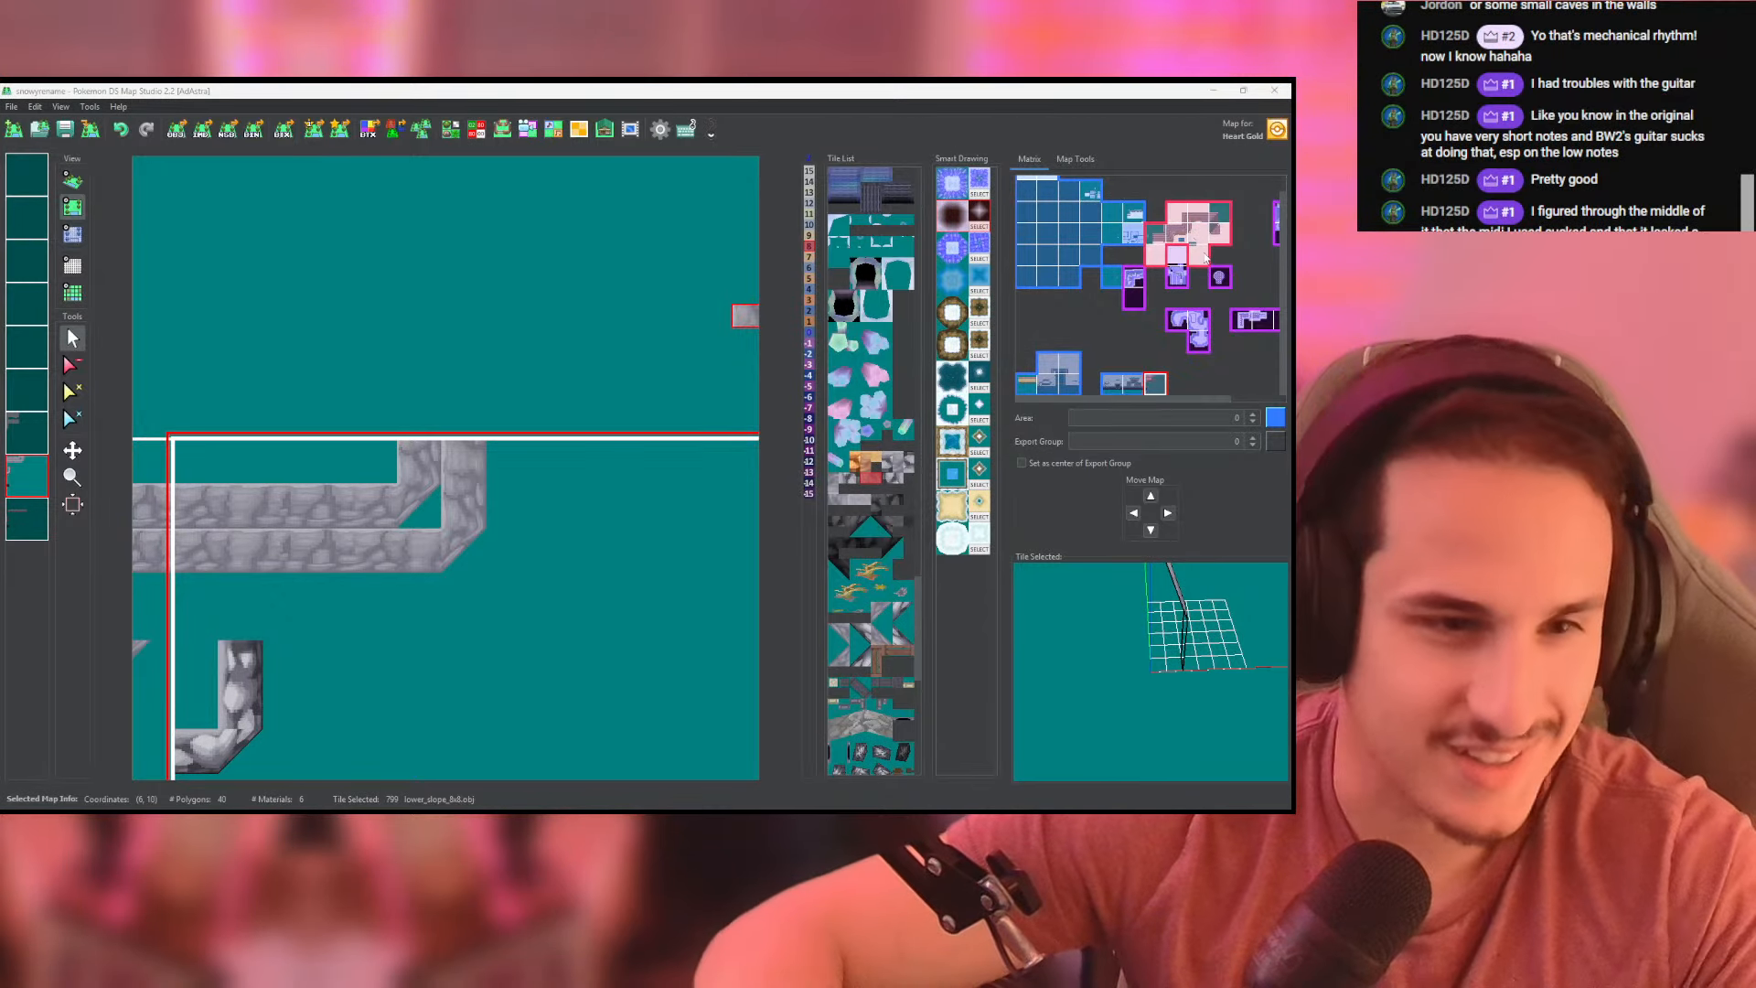
- Show all map layers again and examine the cliff's eastern corners in the 3D view before returning to the grid
key("alt+Tab")
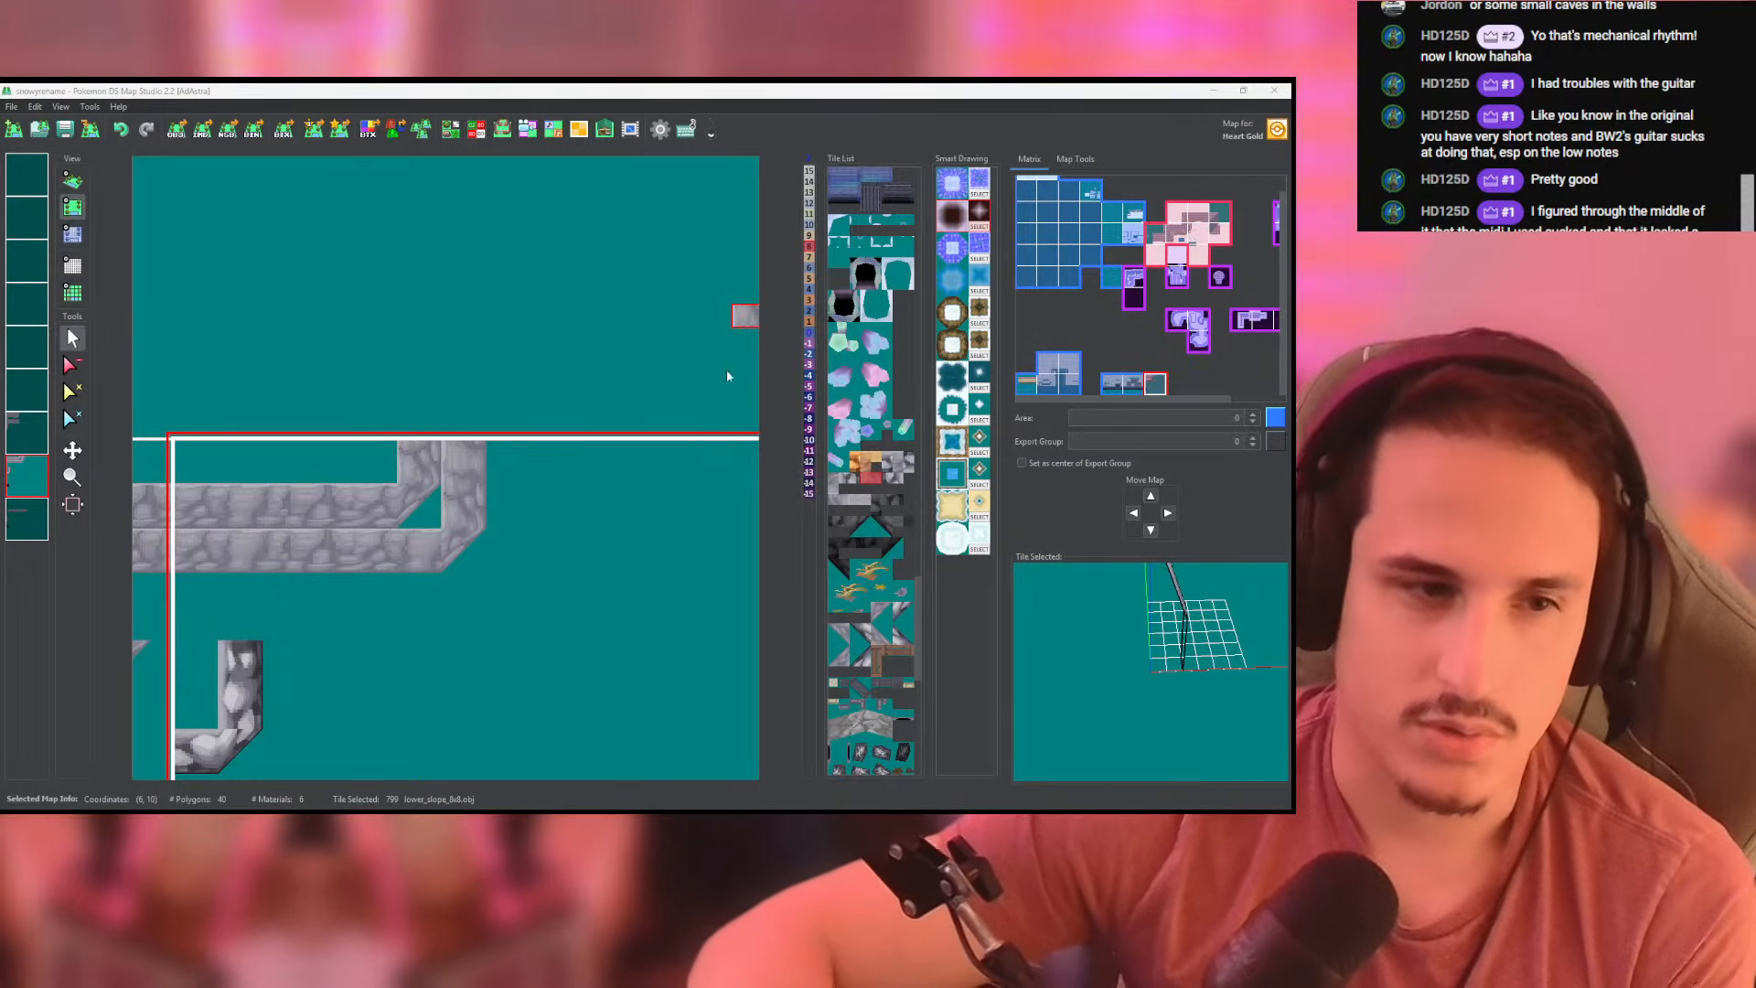
middle_click(33, 487)
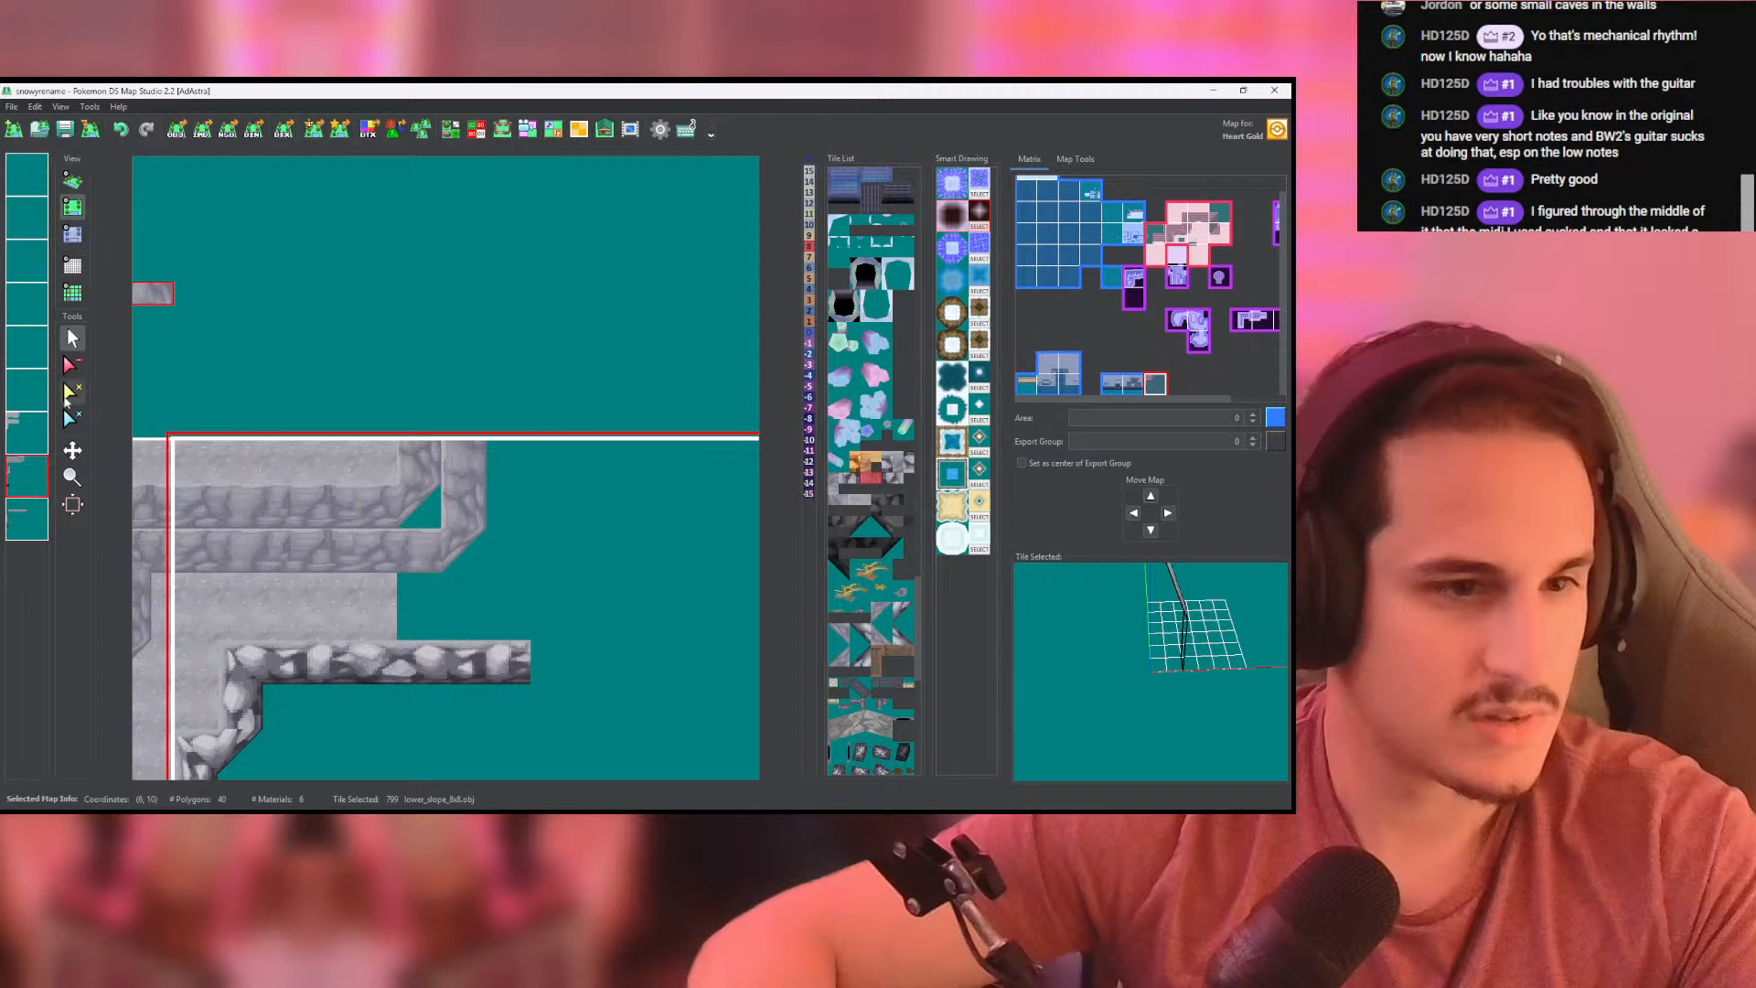
left_click(72, 180)
mouse_move(498, 384)
left_mouse_down()
mouse_move(503, 608)
mouse_move(483, 388)
left_mouse_up()
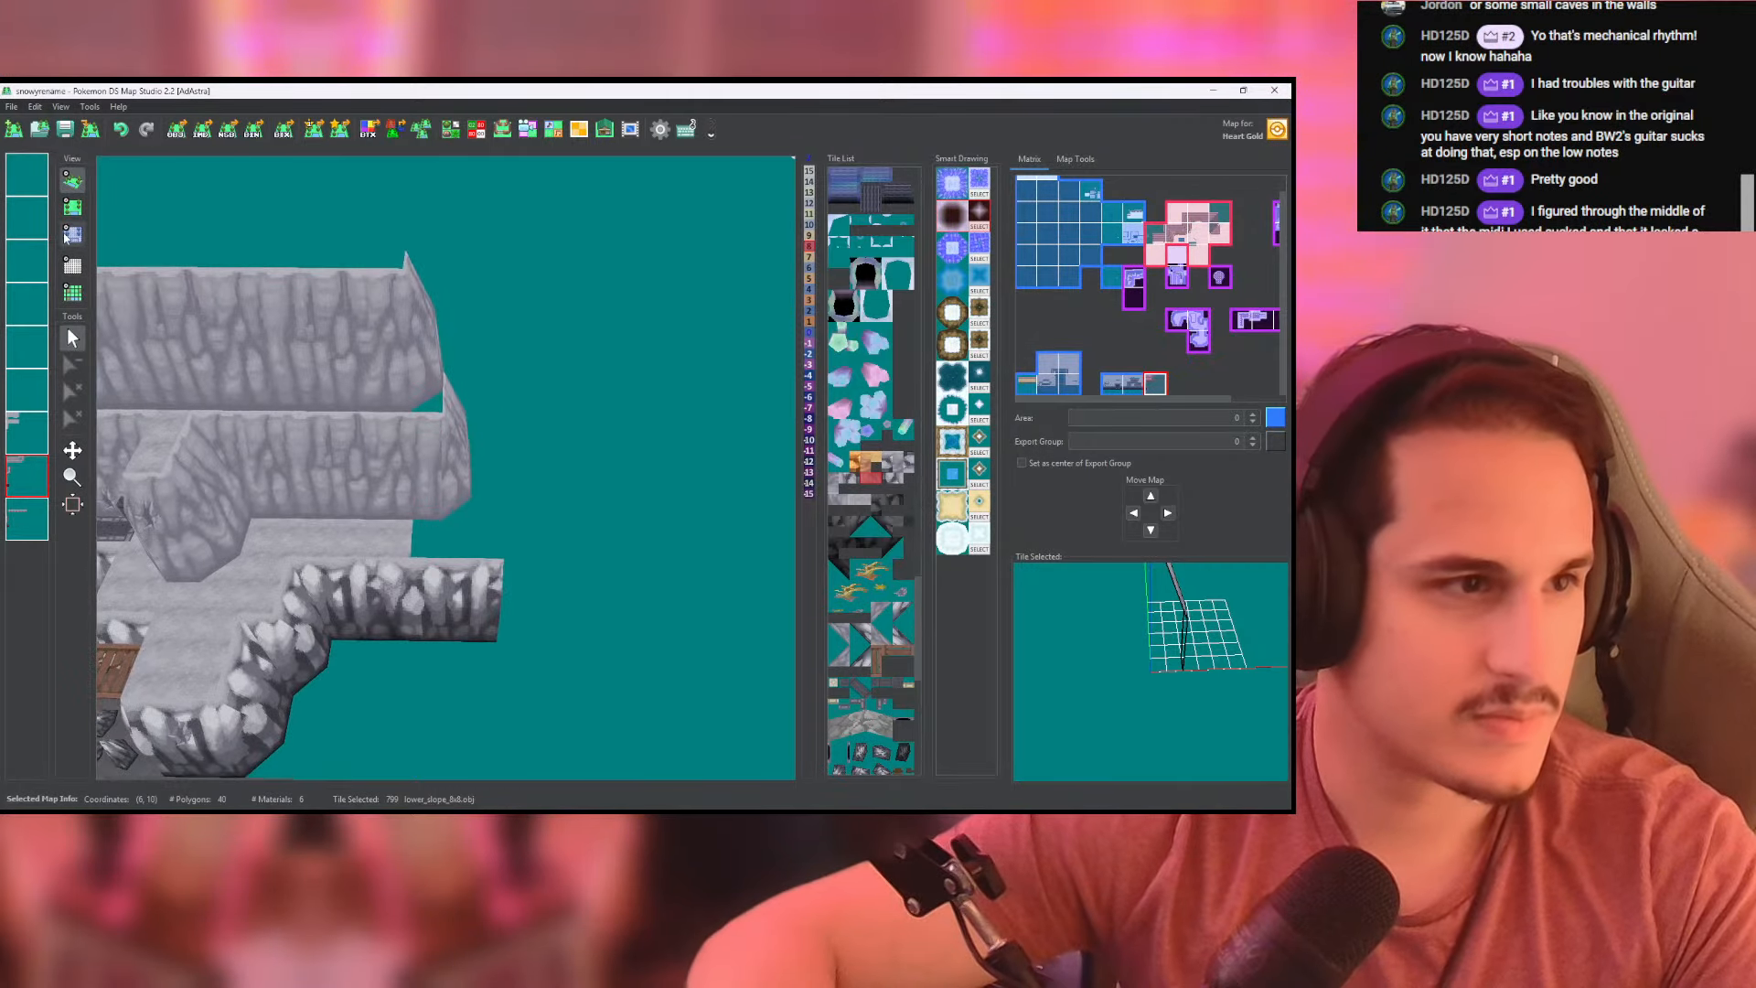
middle_click_drag(245, 297, 239, 247)
middle_click_drag(464, 334, 352, 333)
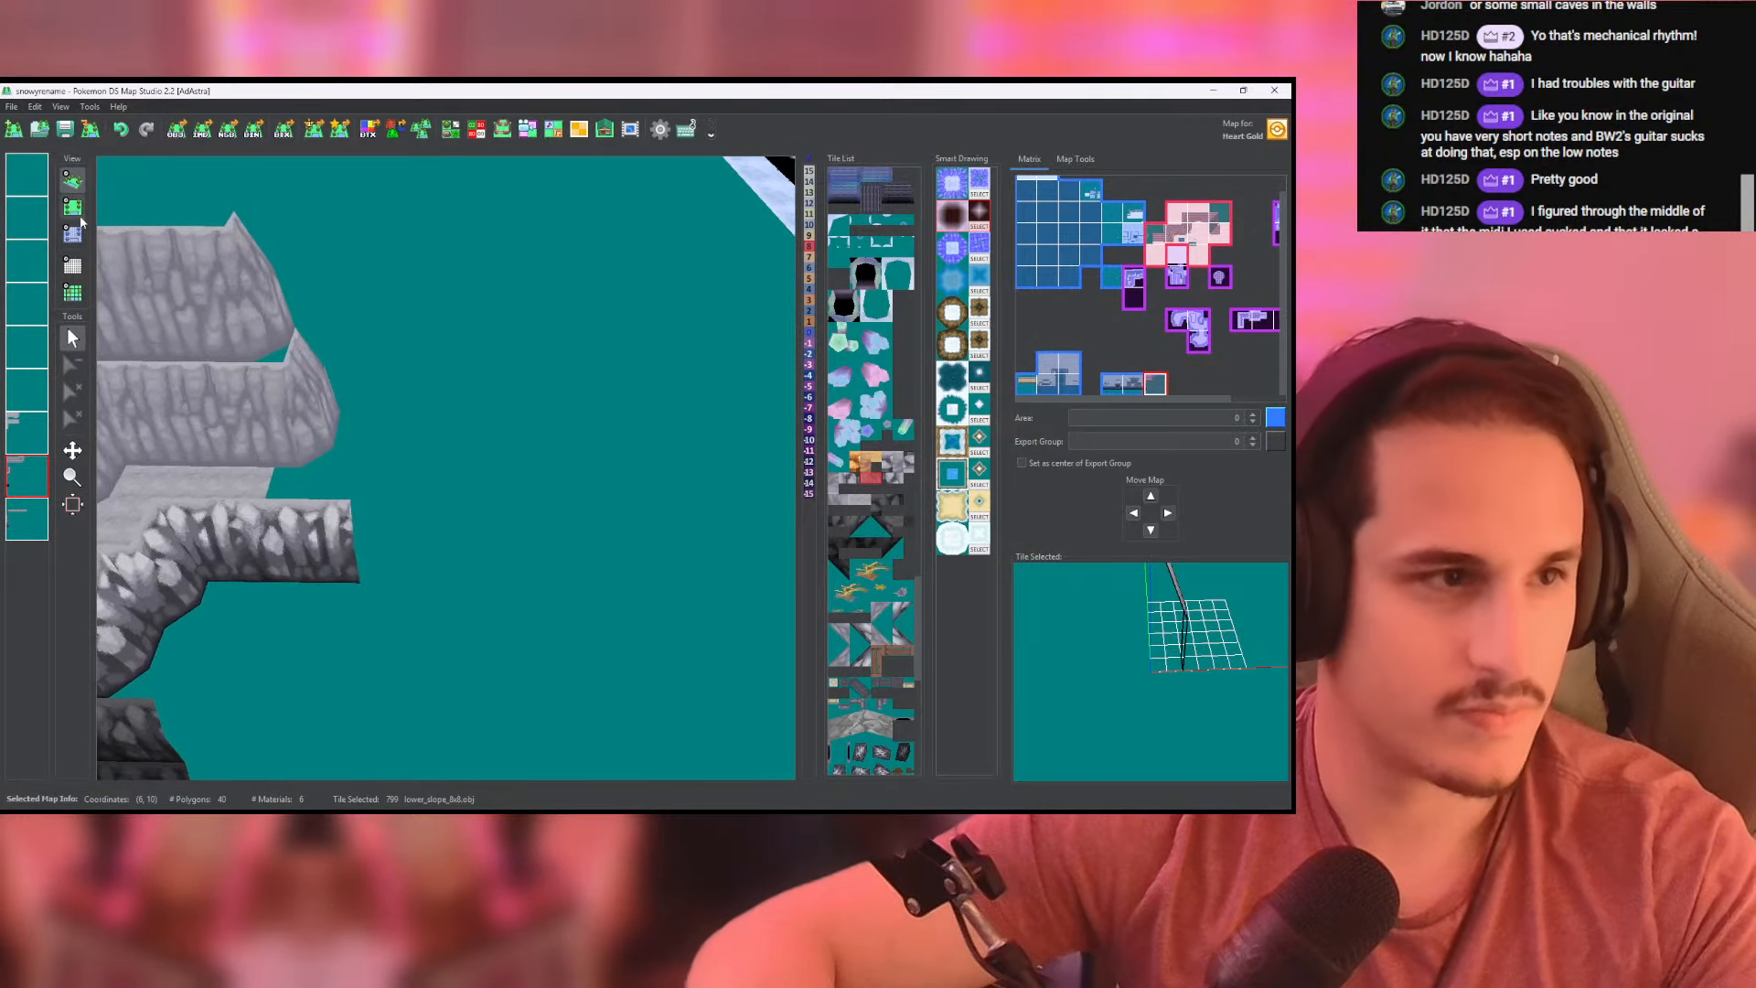
left_click(74, 209)
- Extend the rocky lower slope on the last layer one tile farther east with lower_slope_8x8
scroll(365, 419, "down", 3)
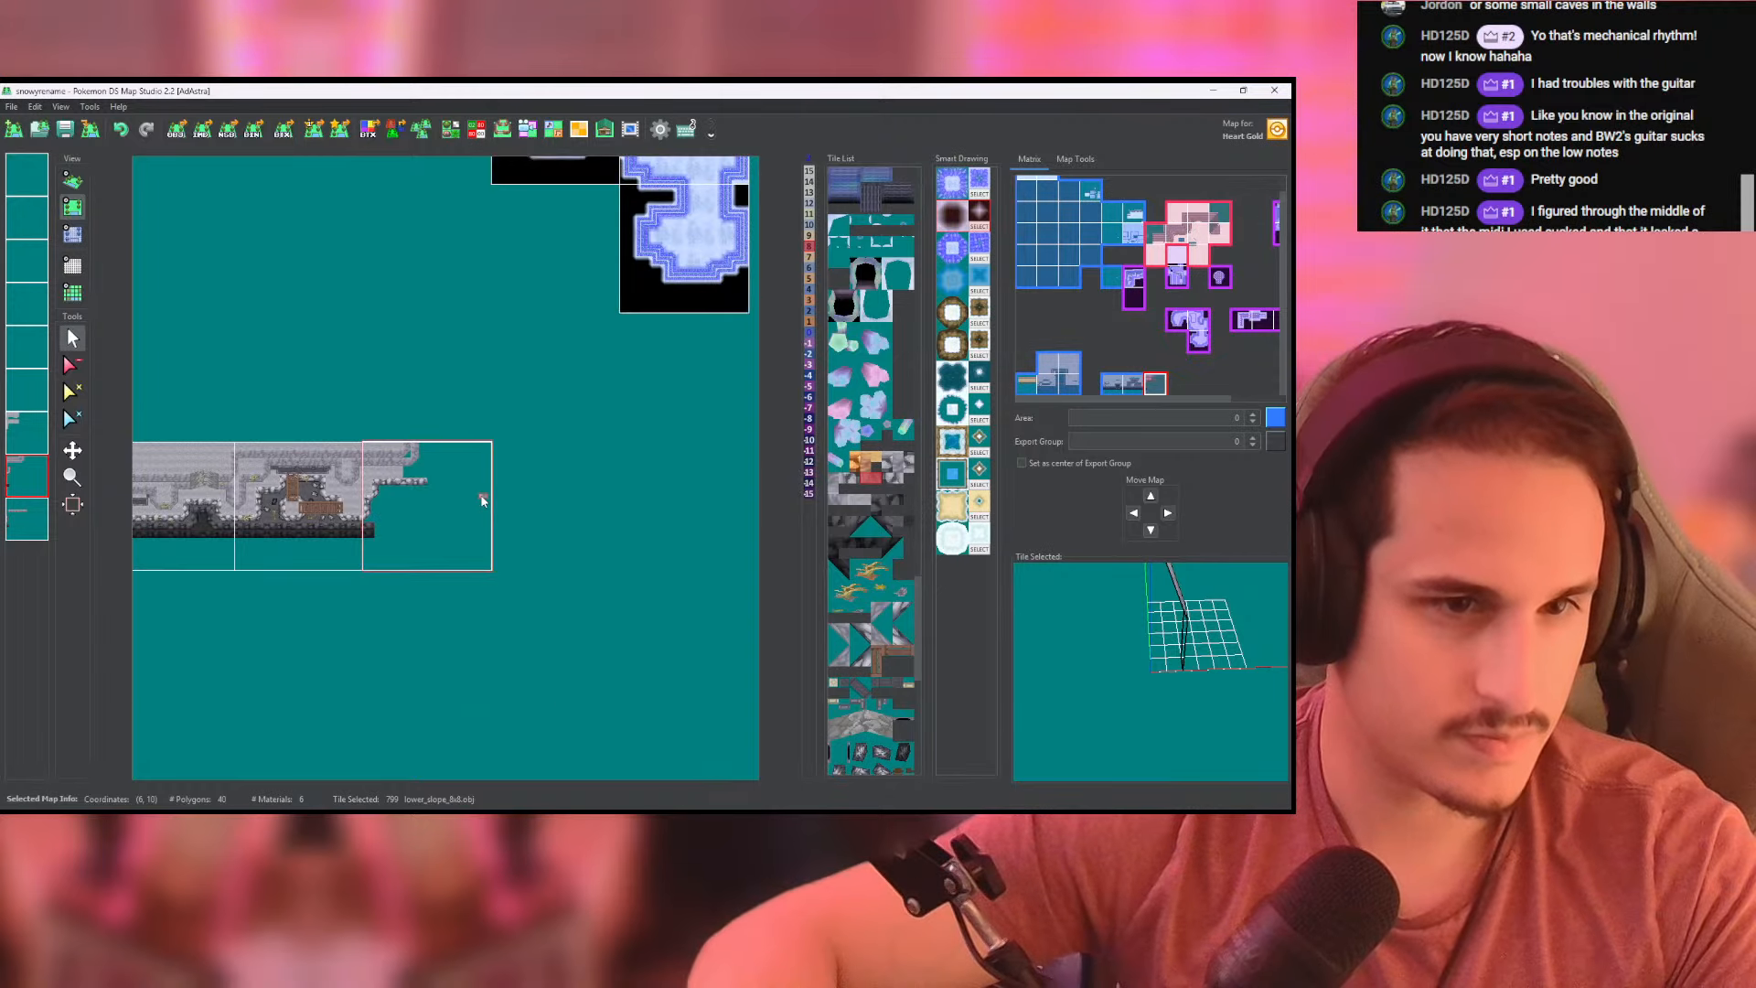
scroll(445, 512, "up", 4)
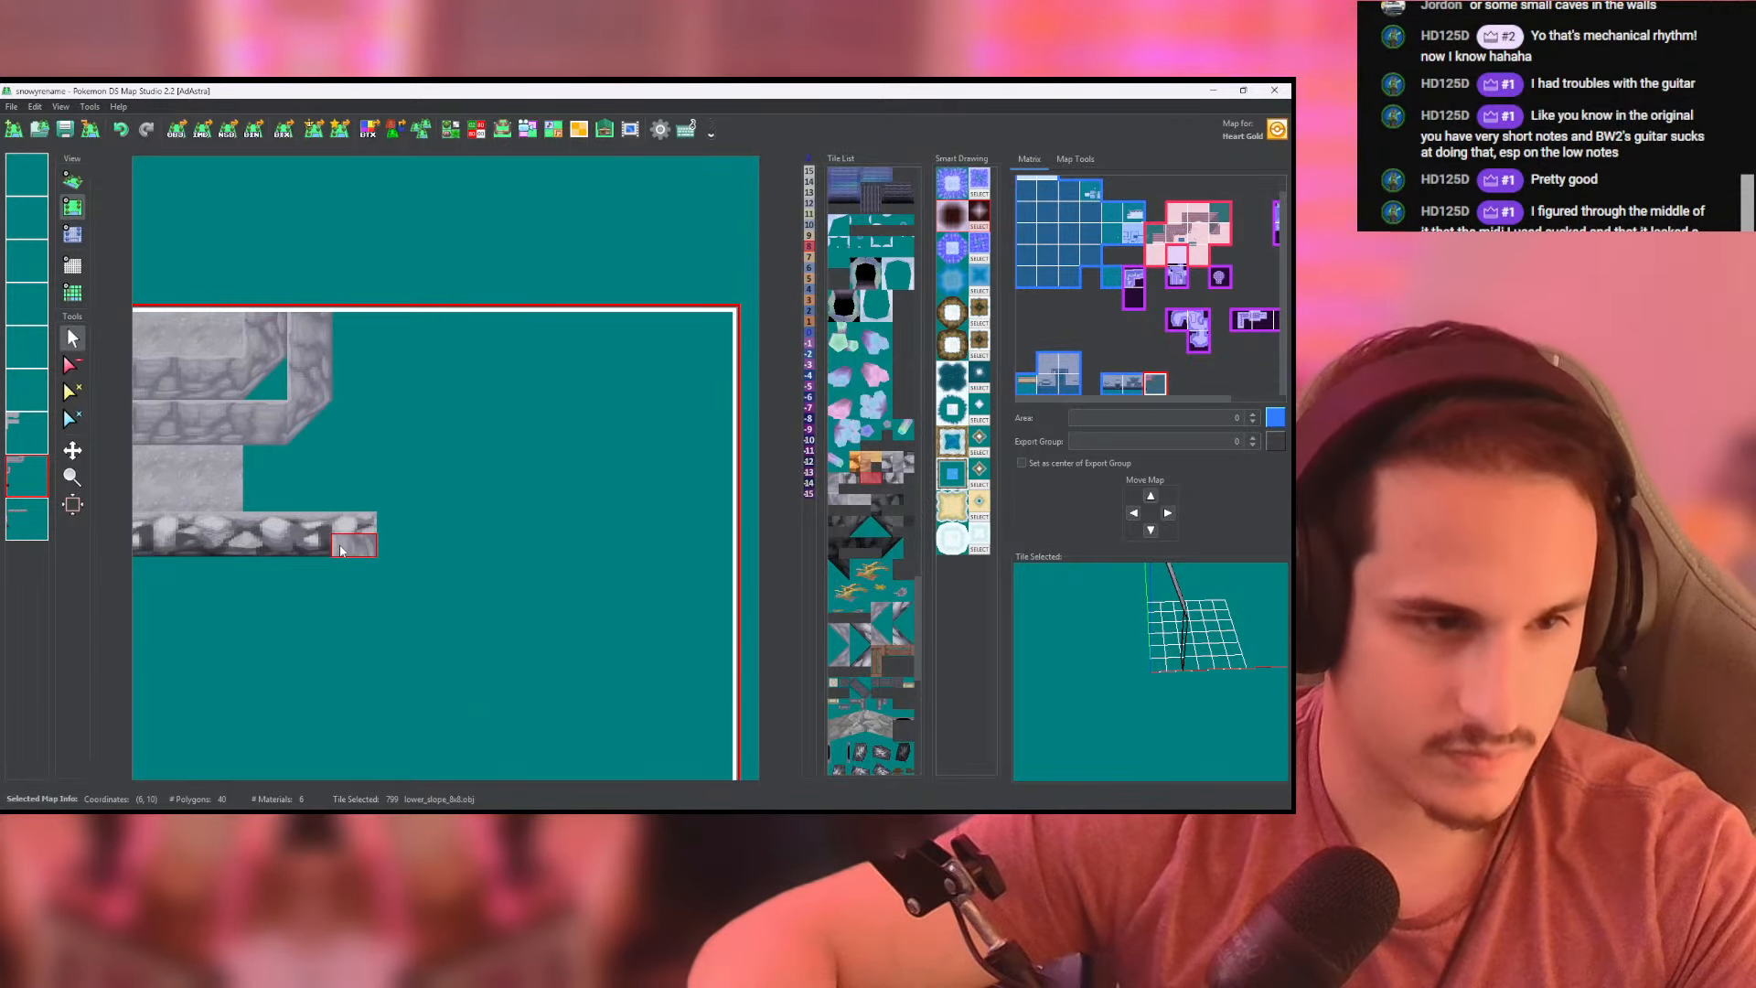
left_click(29, 518)
right_click(363, 550)
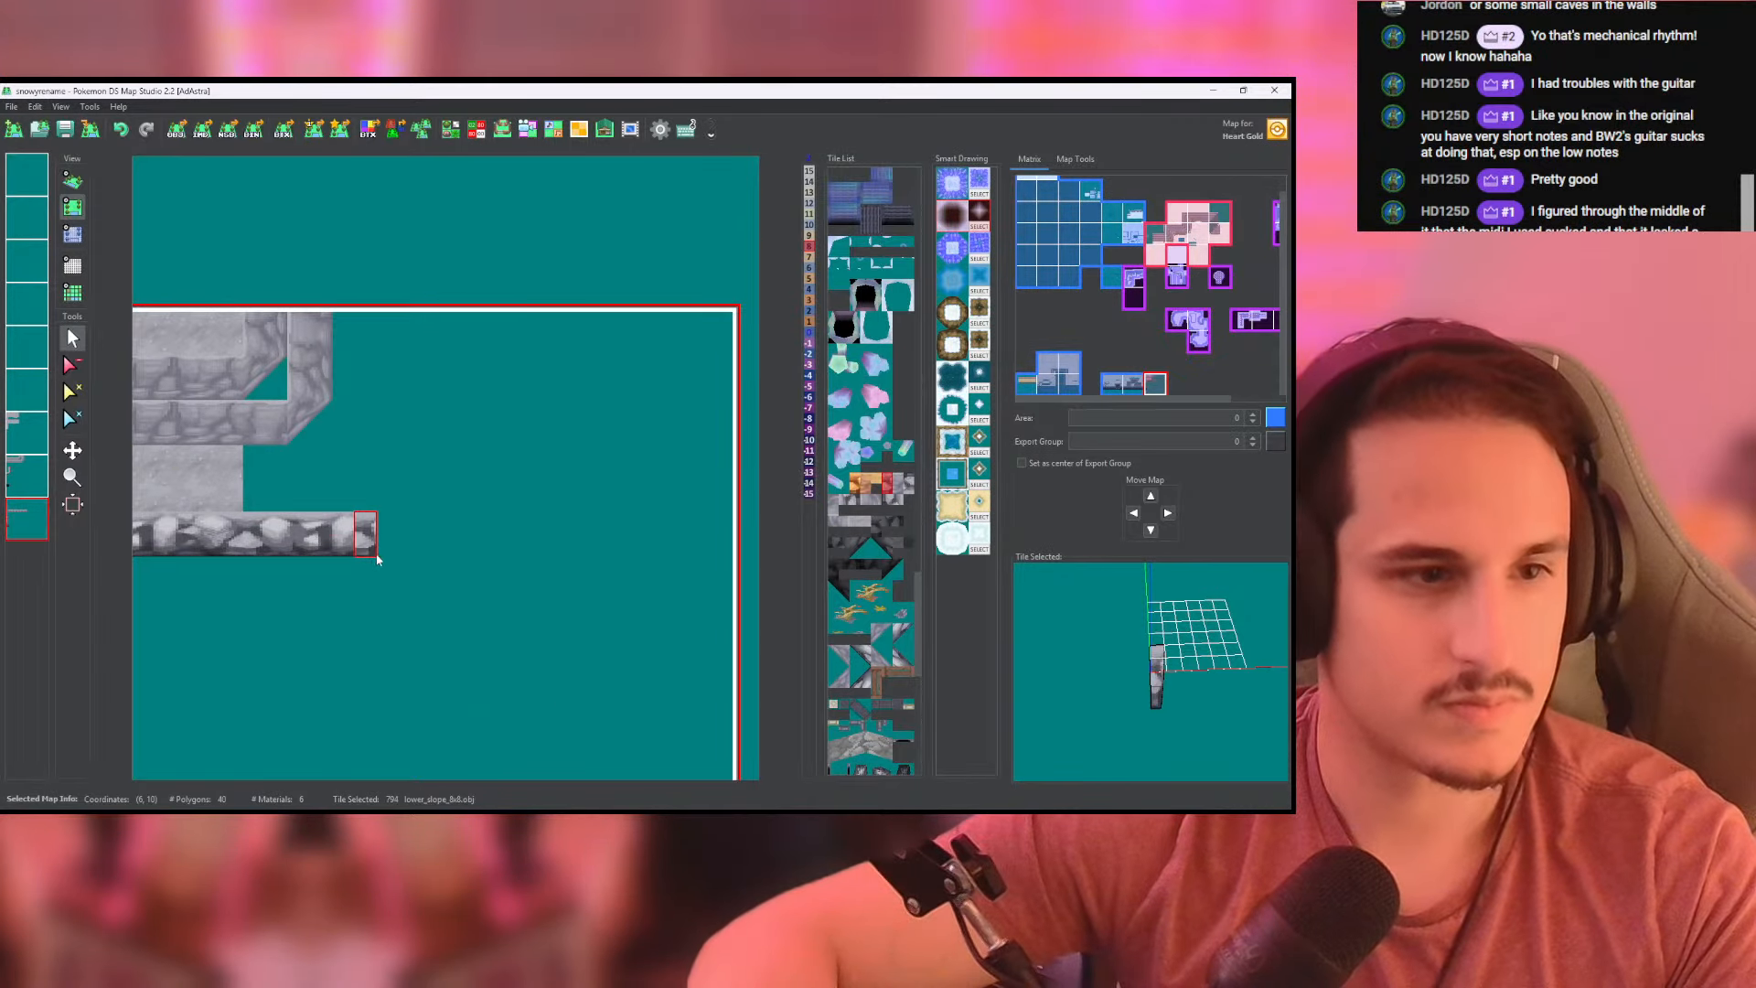
- Fill the area around the cliff corner with cliffside_ground tiles, out to the eastern end of the rocky slope
right_click(224, 505)
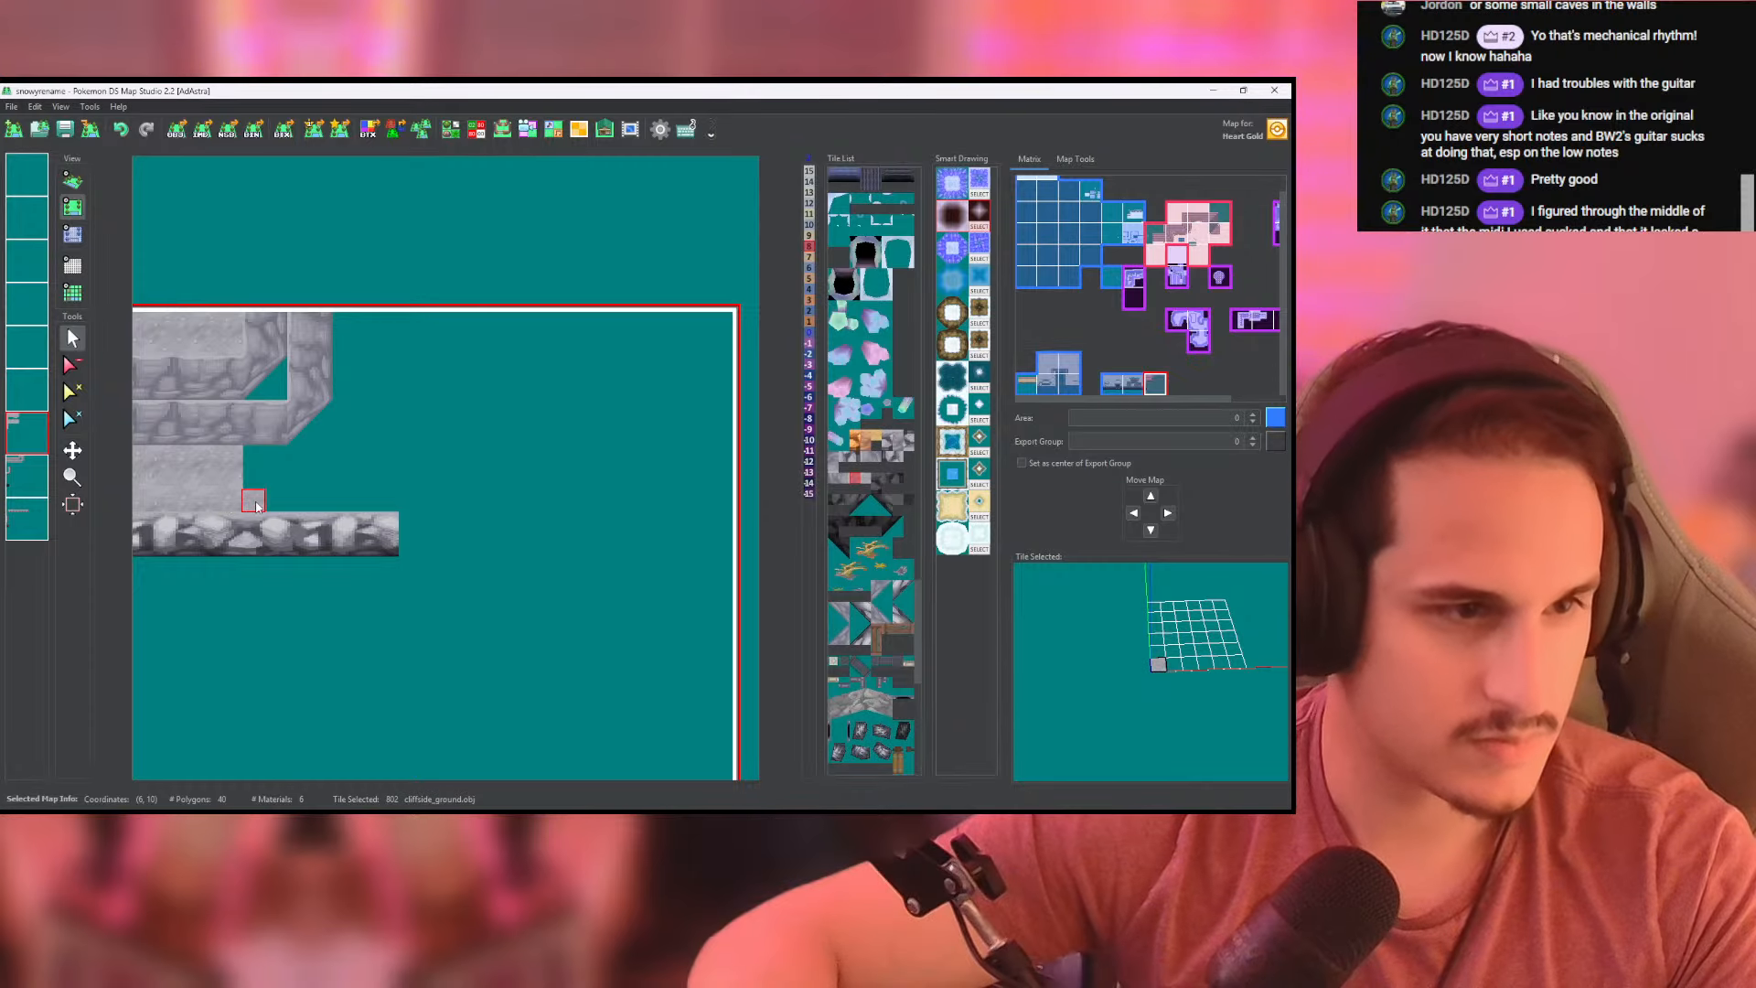
left_click_drag(256, 506, 365, 502)
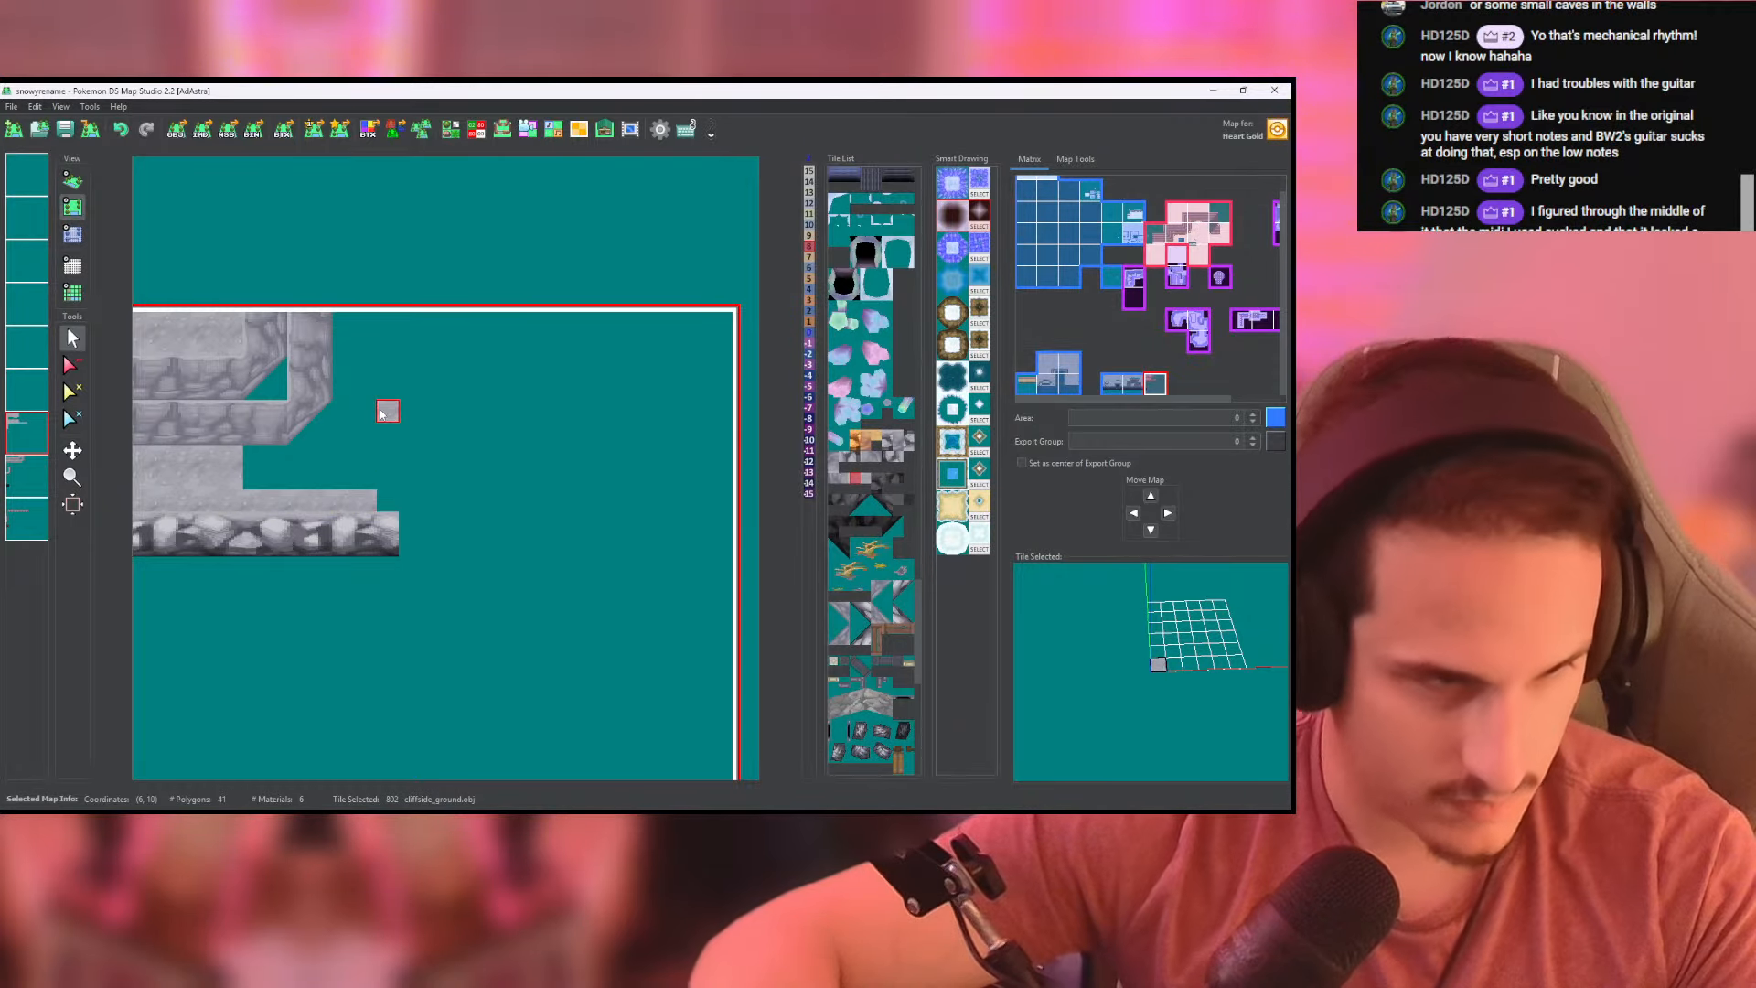
left_click_drag(384, 409, 389, 498)
mouse_move(385, 395)
left_mouse_down()
mouse_move(346, 322)
mouse_move(343, 414)
mouse_move(366, 471)
mouse_move(389, 348)
mouse_move(291, 443)
left_mouse_up()
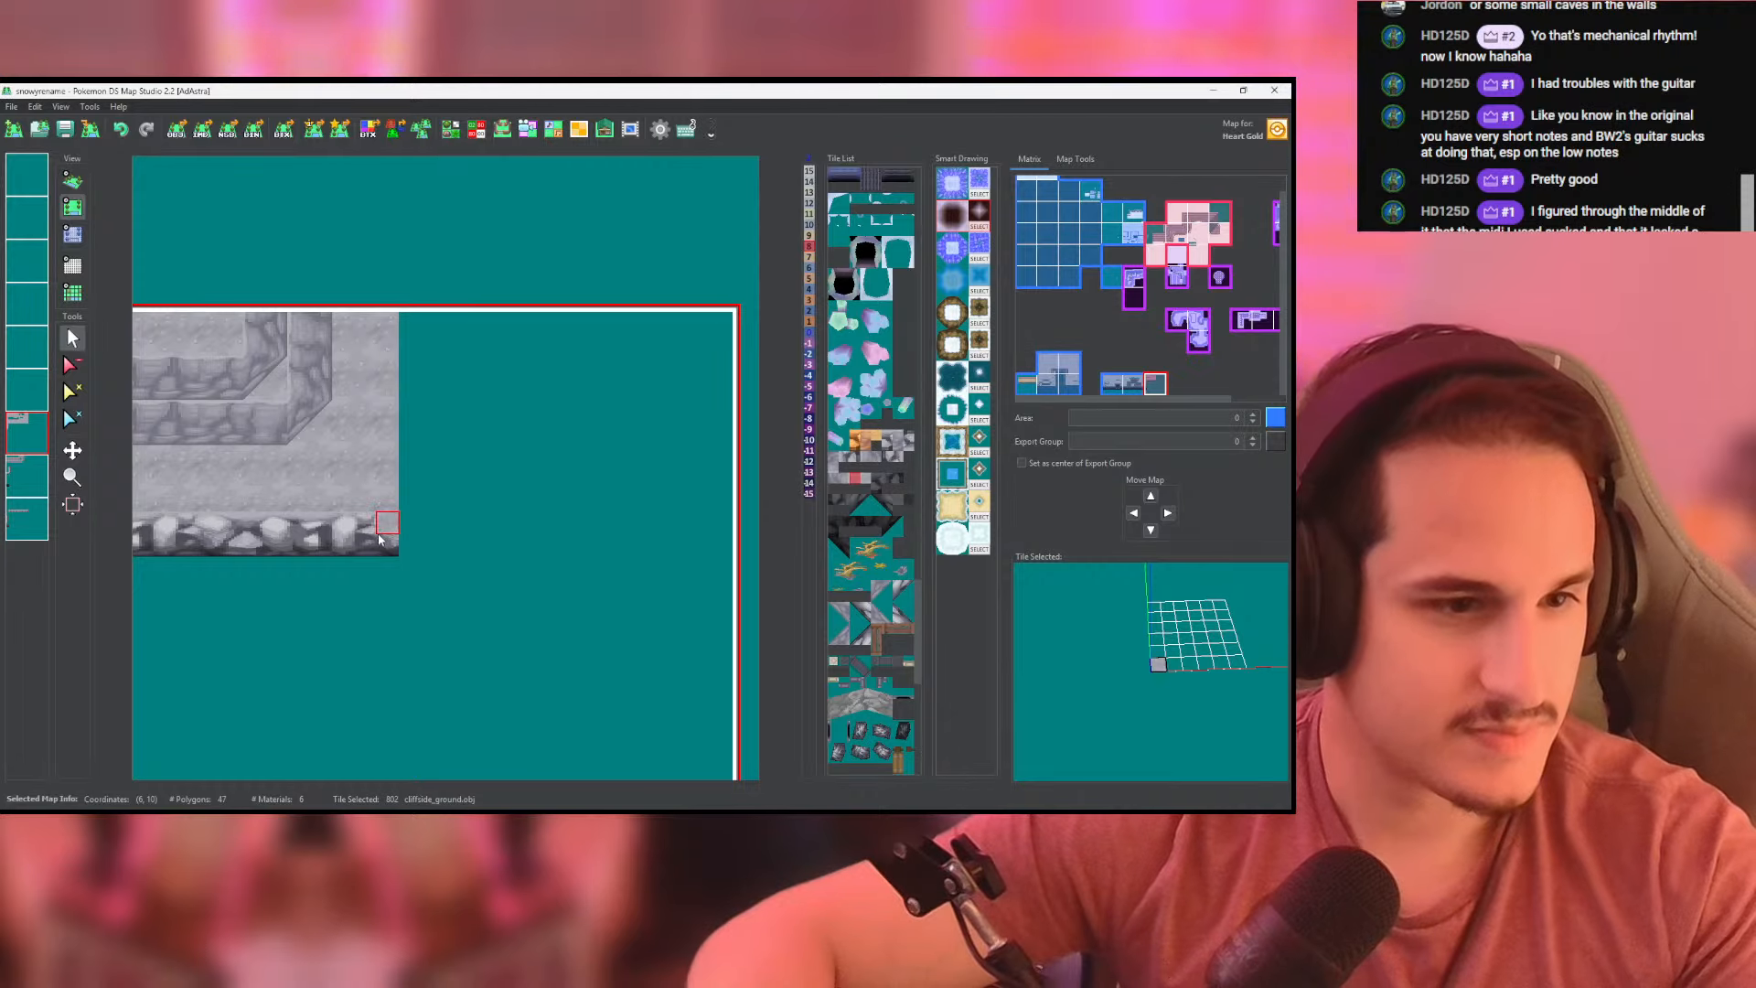
- Place a rocky high_corner tile at the eastern end of the lower slope on the last layer
left_click(26, 479)
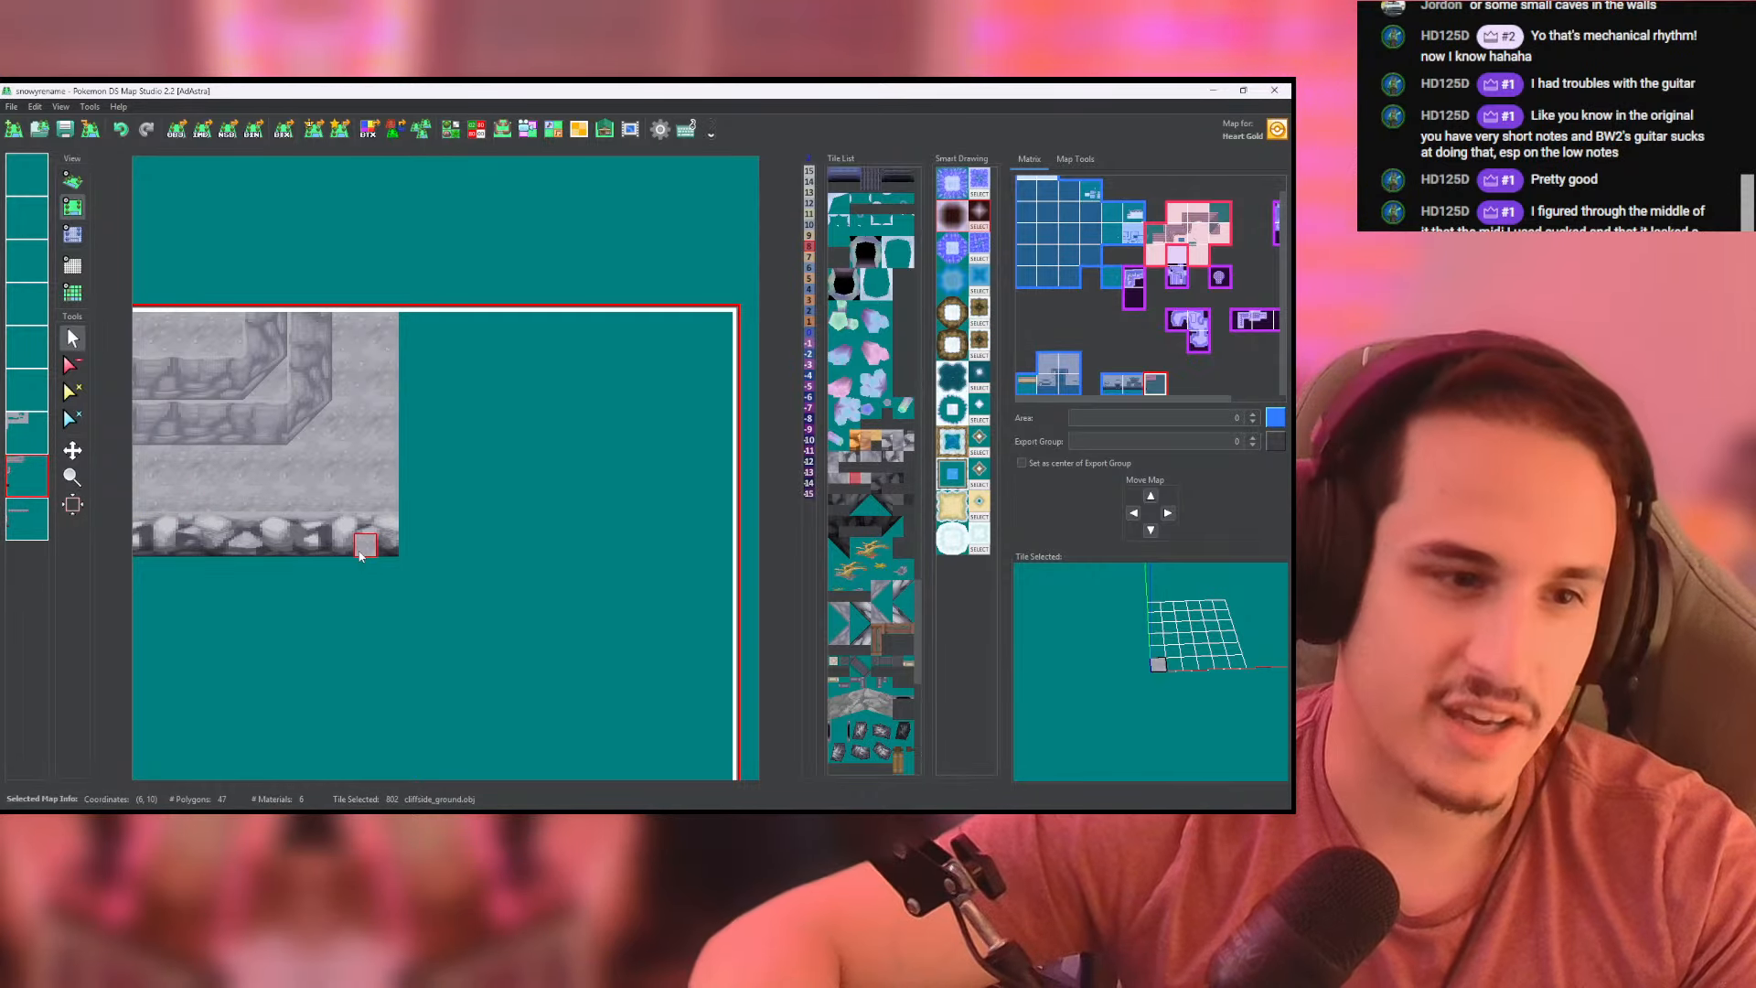
left_click(26, 518)
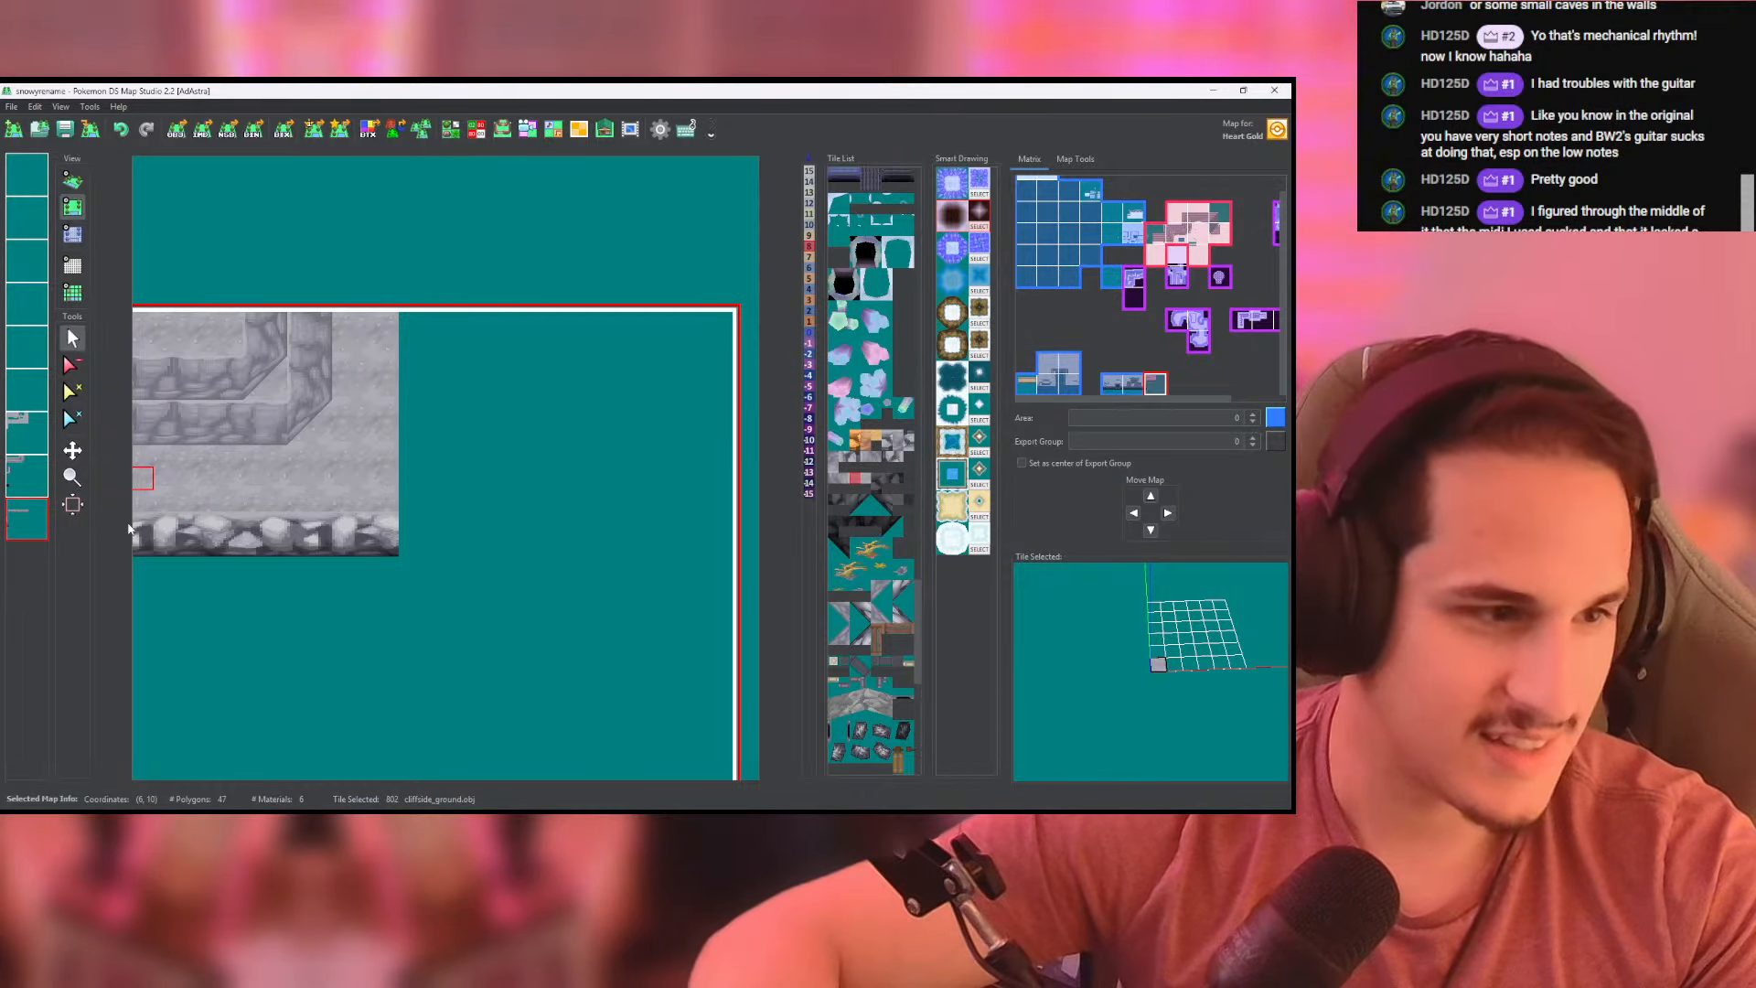
right_click(340, 539)
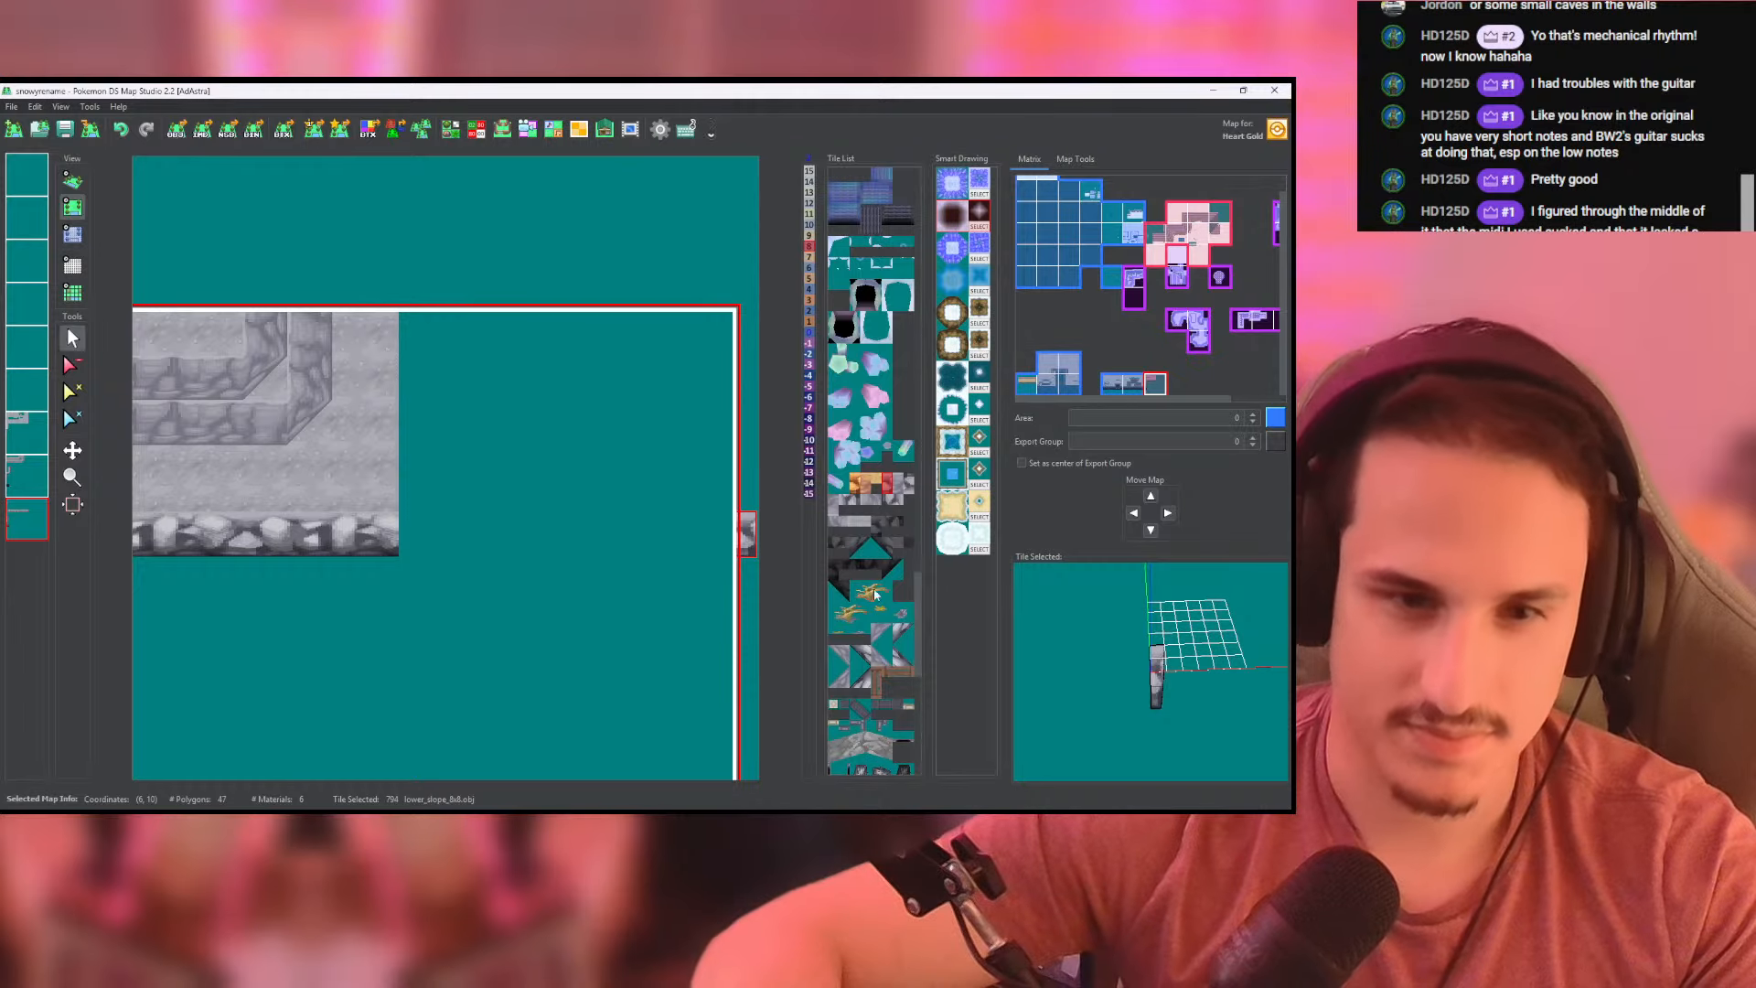
left_click(421, 533)
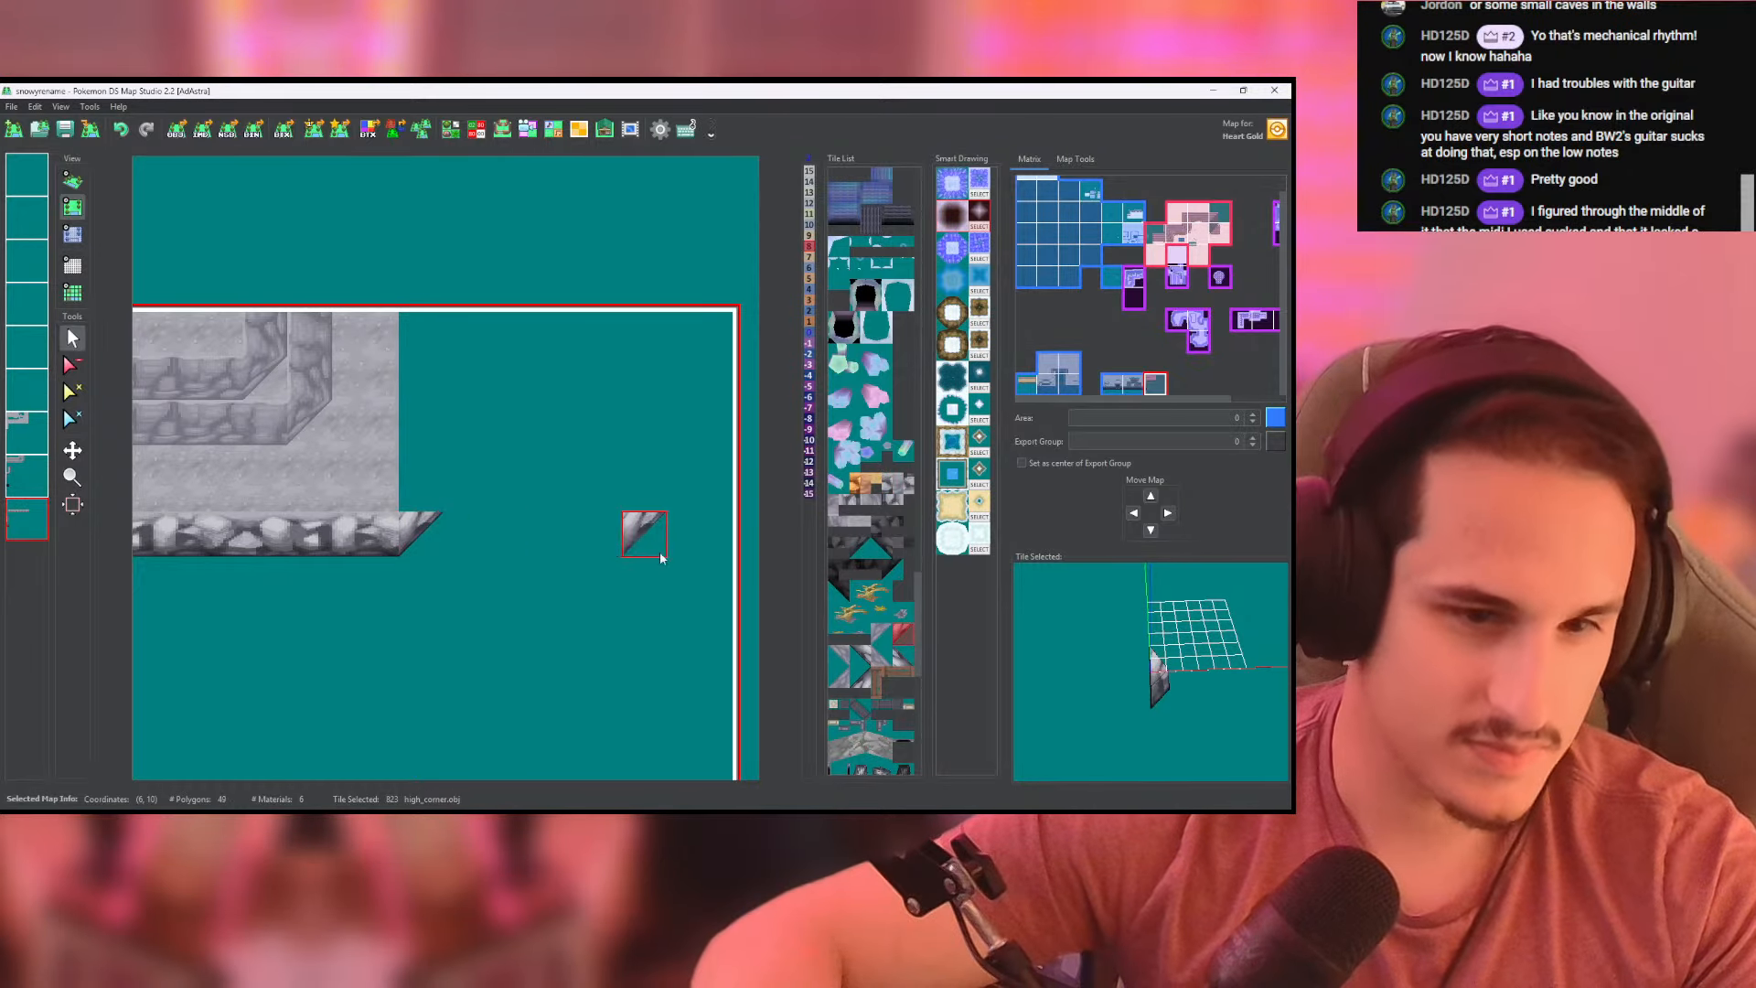
- Extend the rocky slope north from its eastern corner to the map's upper border and one tile beyond, using lower_slope_8x8 tiles
left_click(869, 673)
left_click(891, 489)
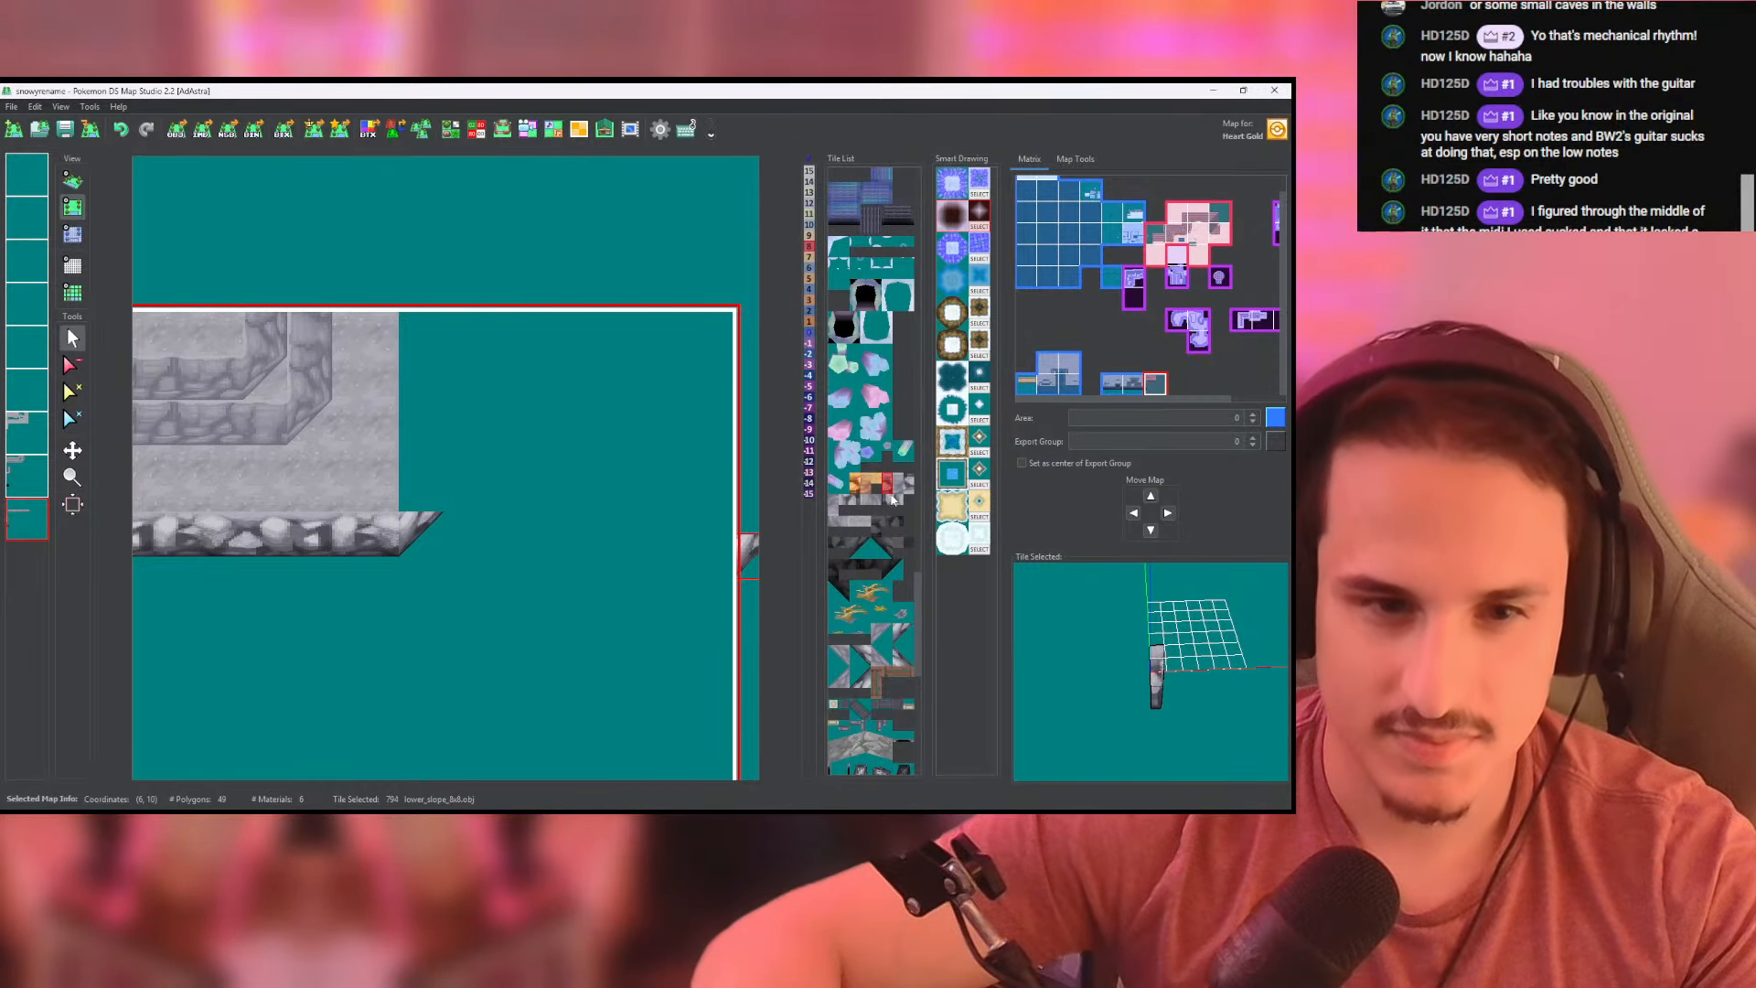
left_click(869, 499)
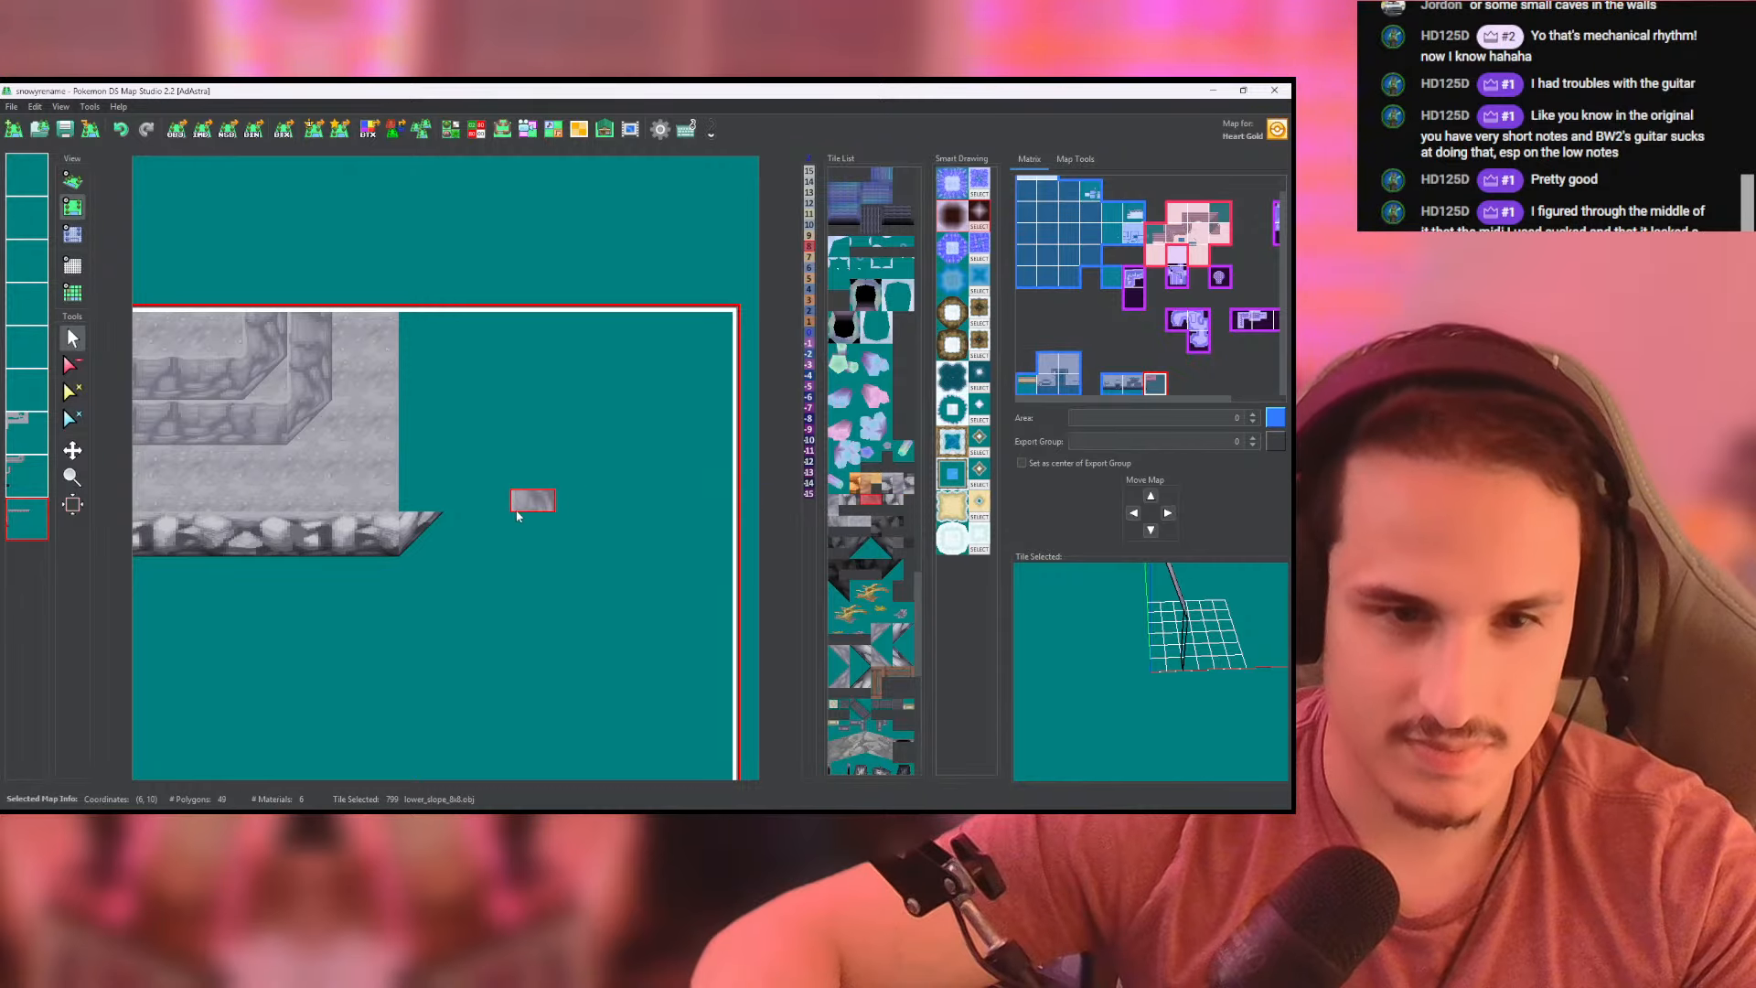
scroll(498, 520, "up", 1)
left_click_drag(406, 503, 412, 321)
middle_click_drag(413, 340, 462, 473)
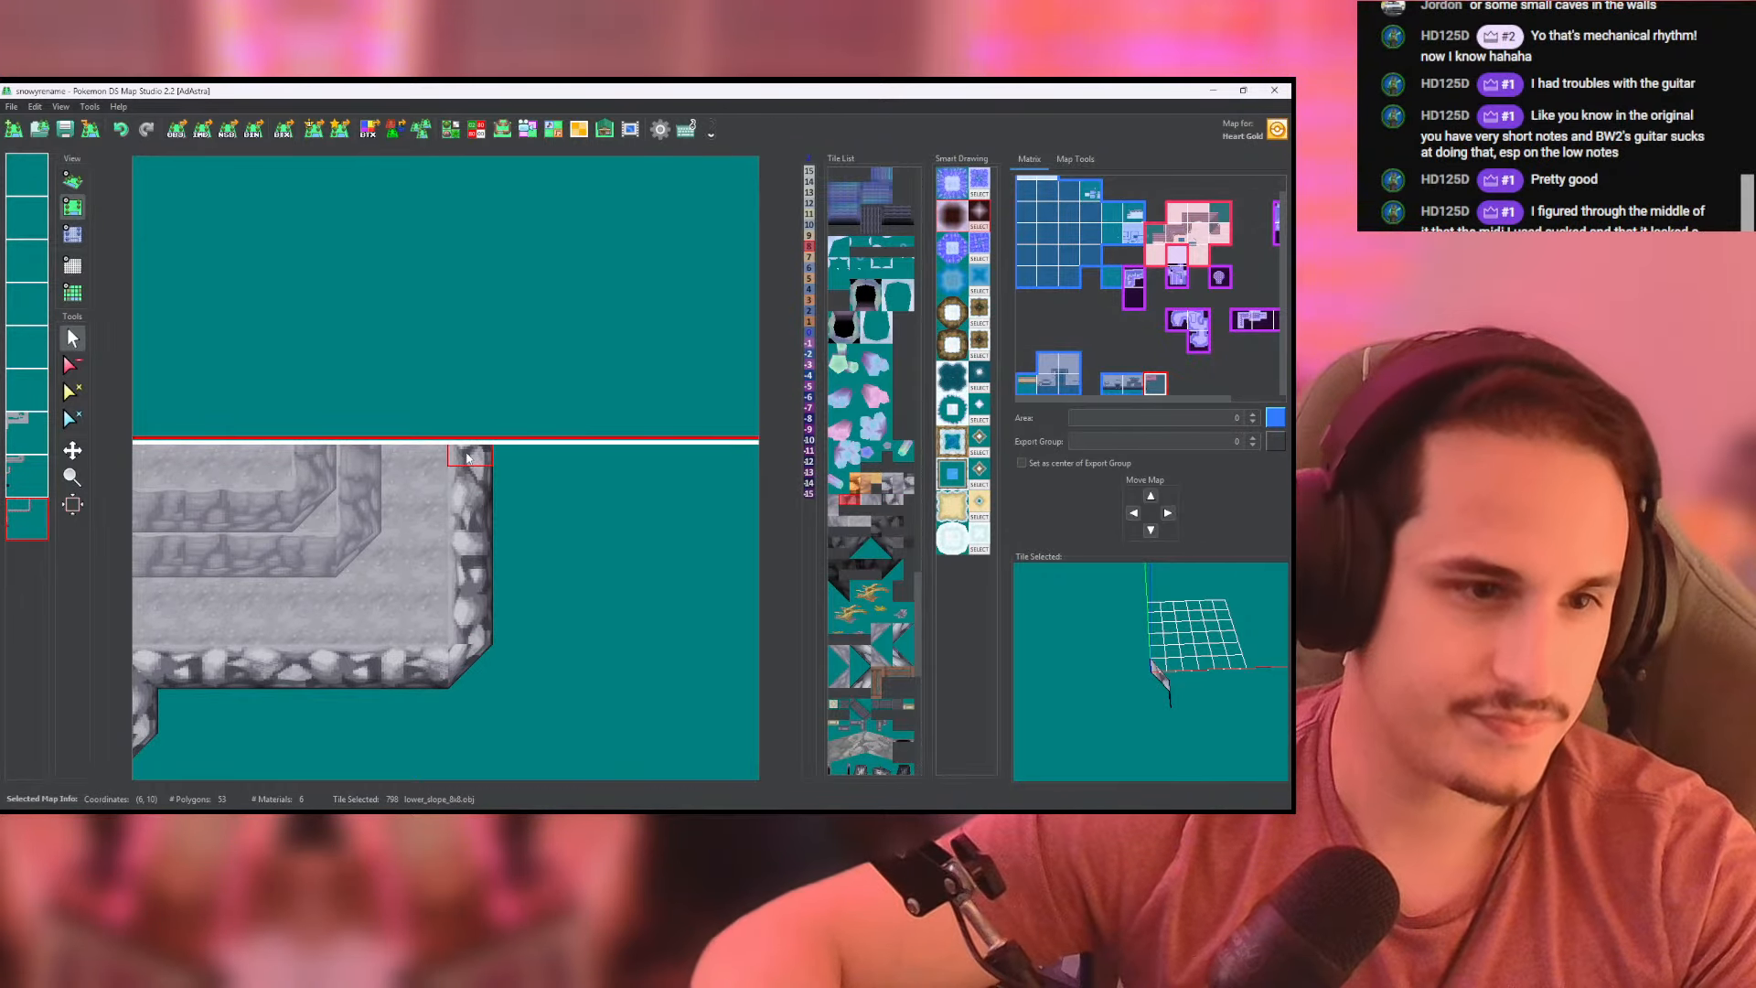
left_click(471, 420)
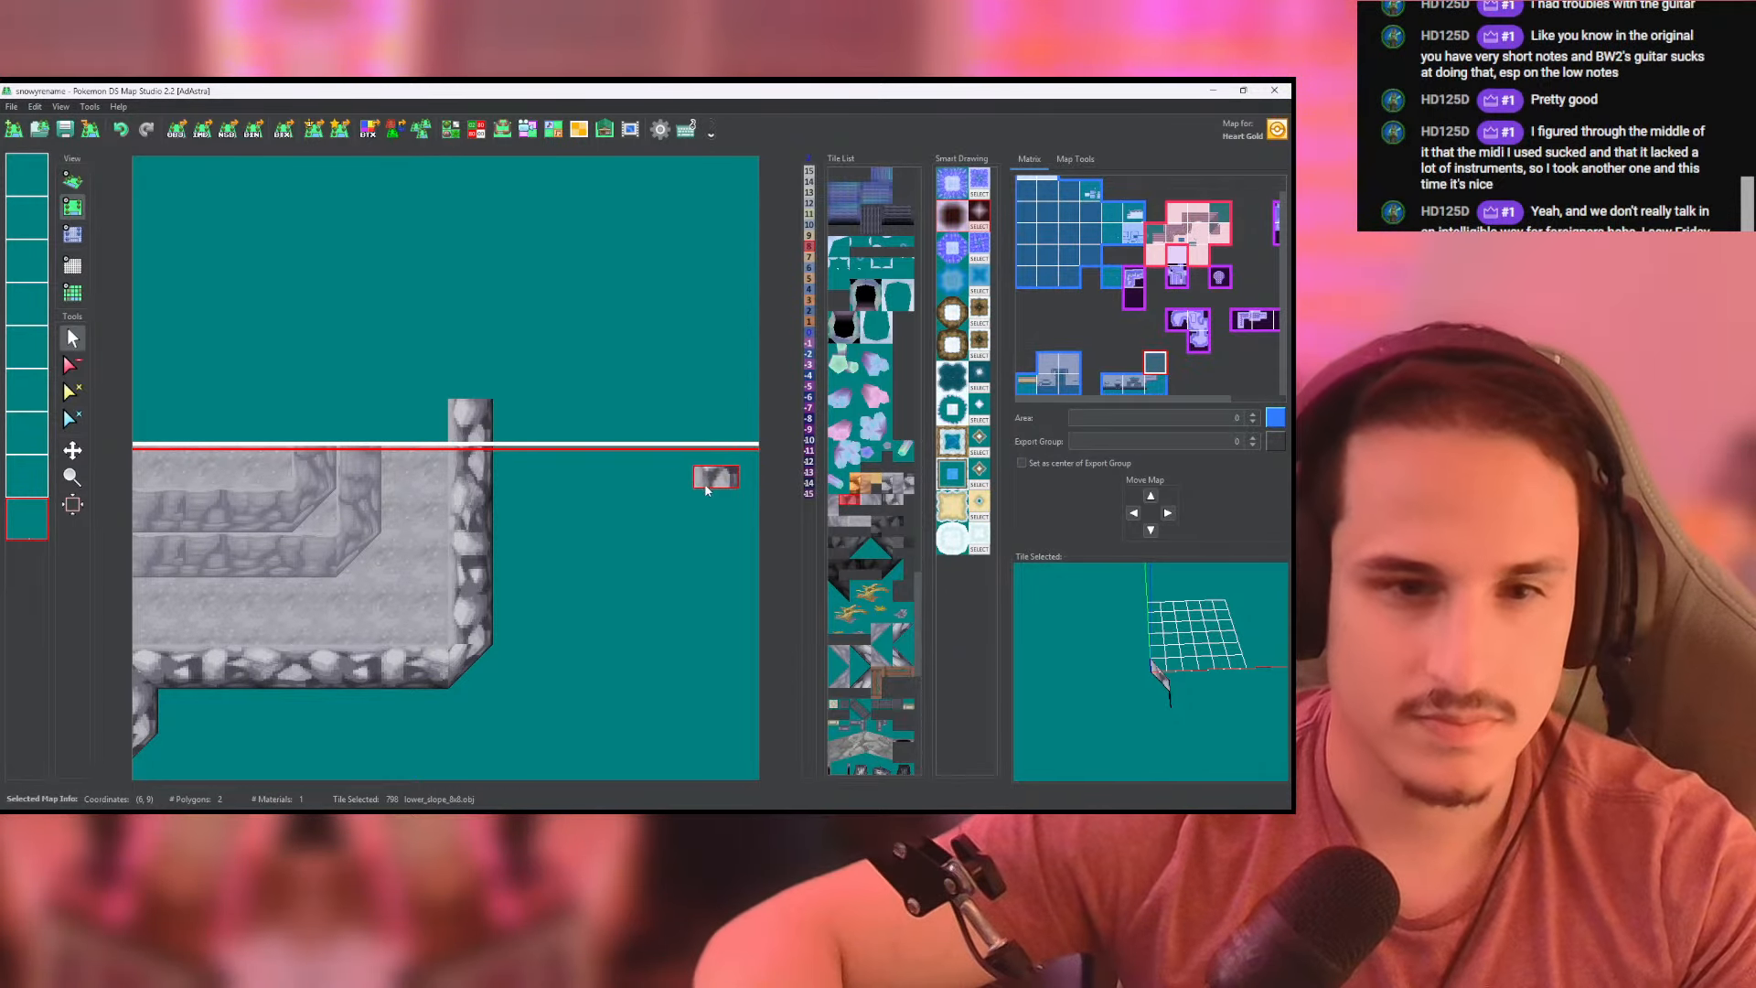
- Extend both cliff walls one lower_slope_8x8 tile into the northern map on the wall layer and cap each with a high_corner tile
middle_click_drag(530, 540, 565, 504)
middle_click_drag(427, 419, 461, 469)
right_click(419, 465)
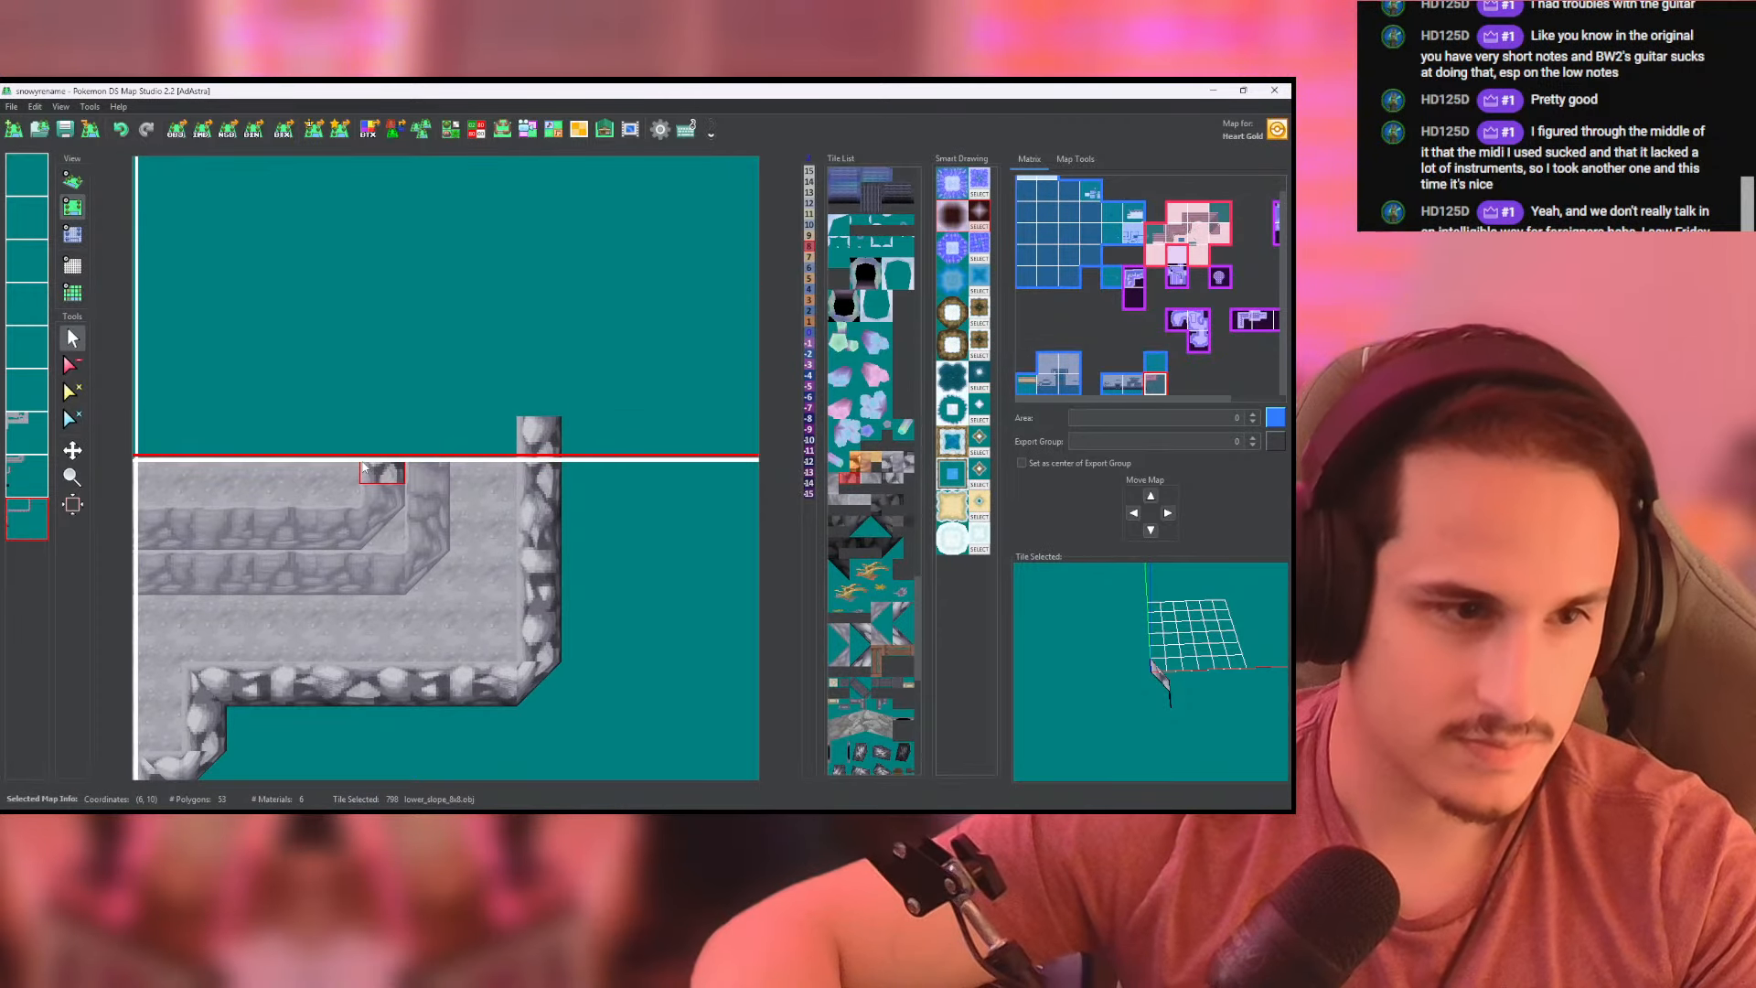
left_click(29, 475)
right_click(370, 469)
left_click_drag(369, 451, 370, 433)
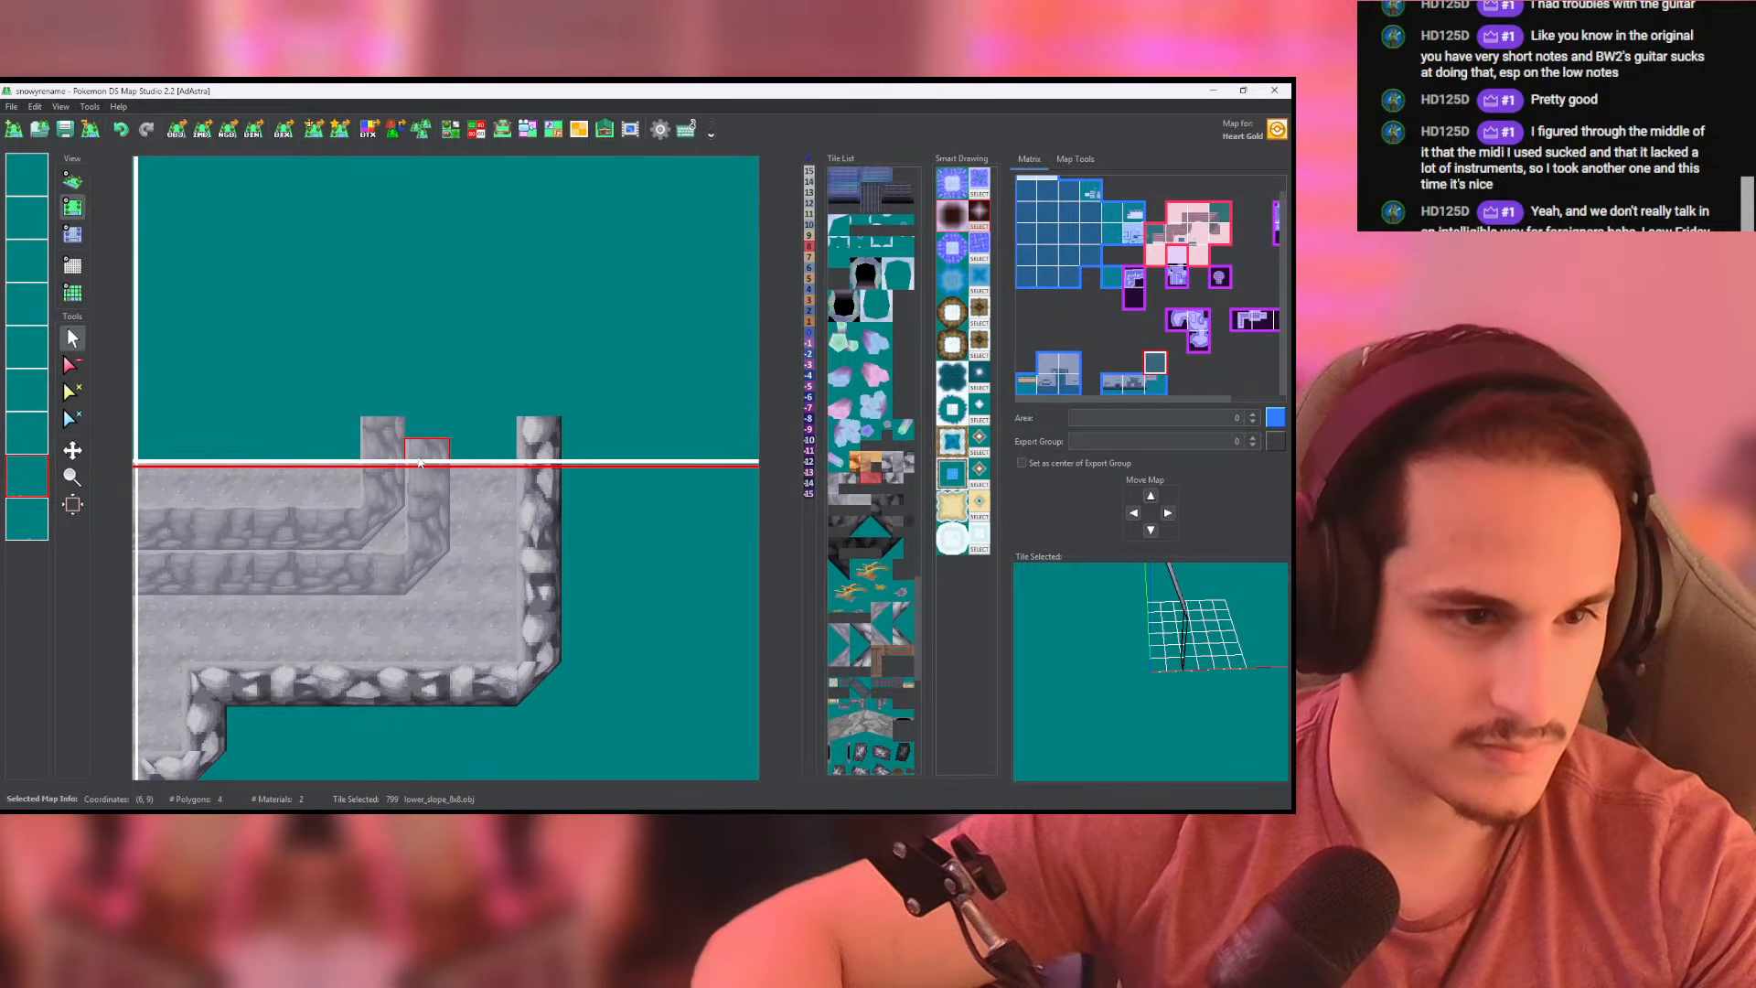
left_click(426, 428)
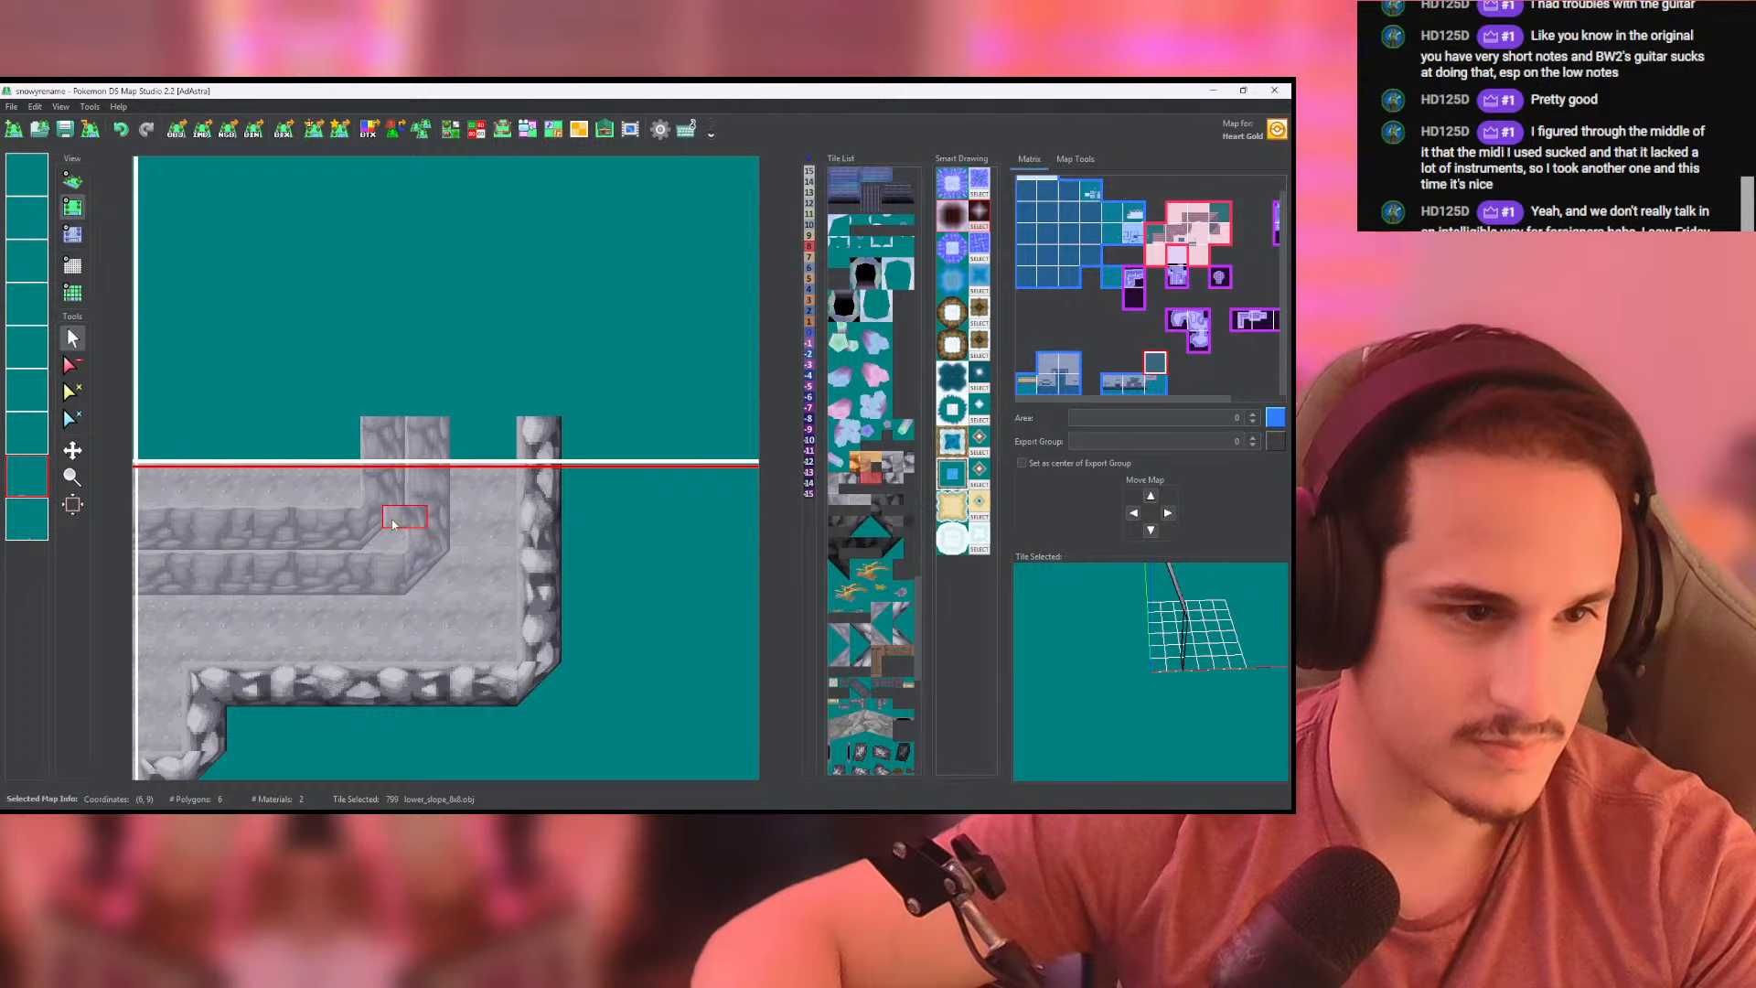
left_click(882, 635)
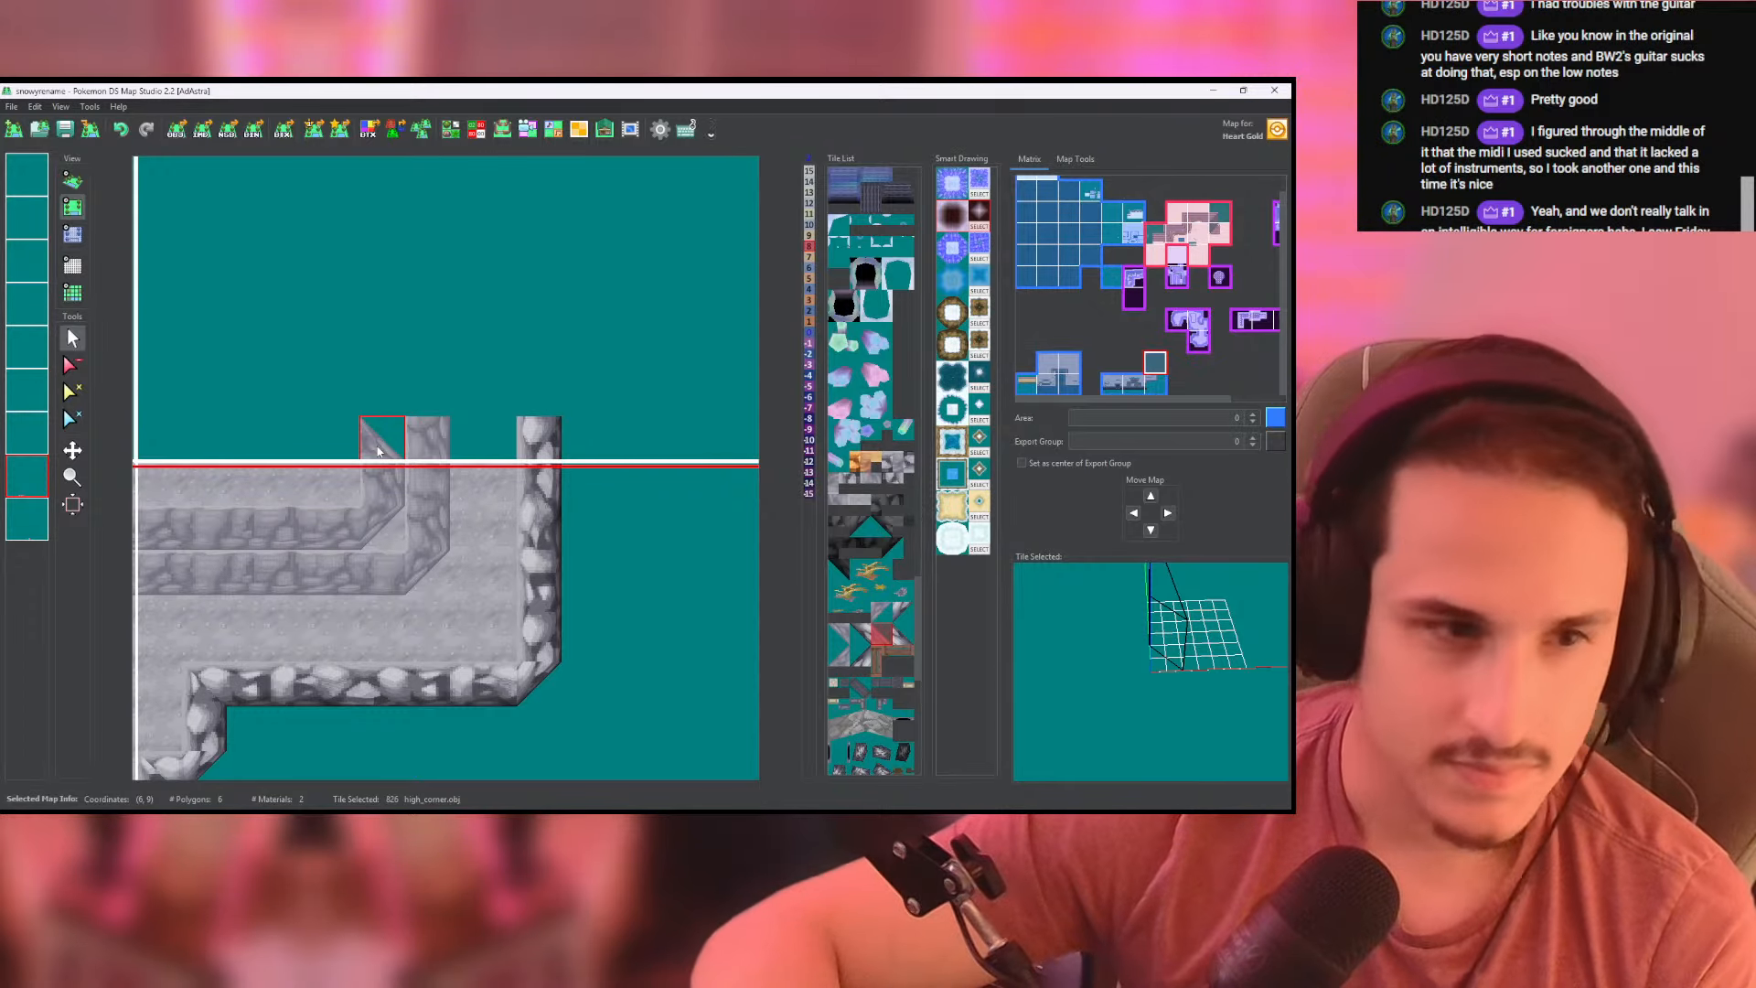
left_click(414, 412)
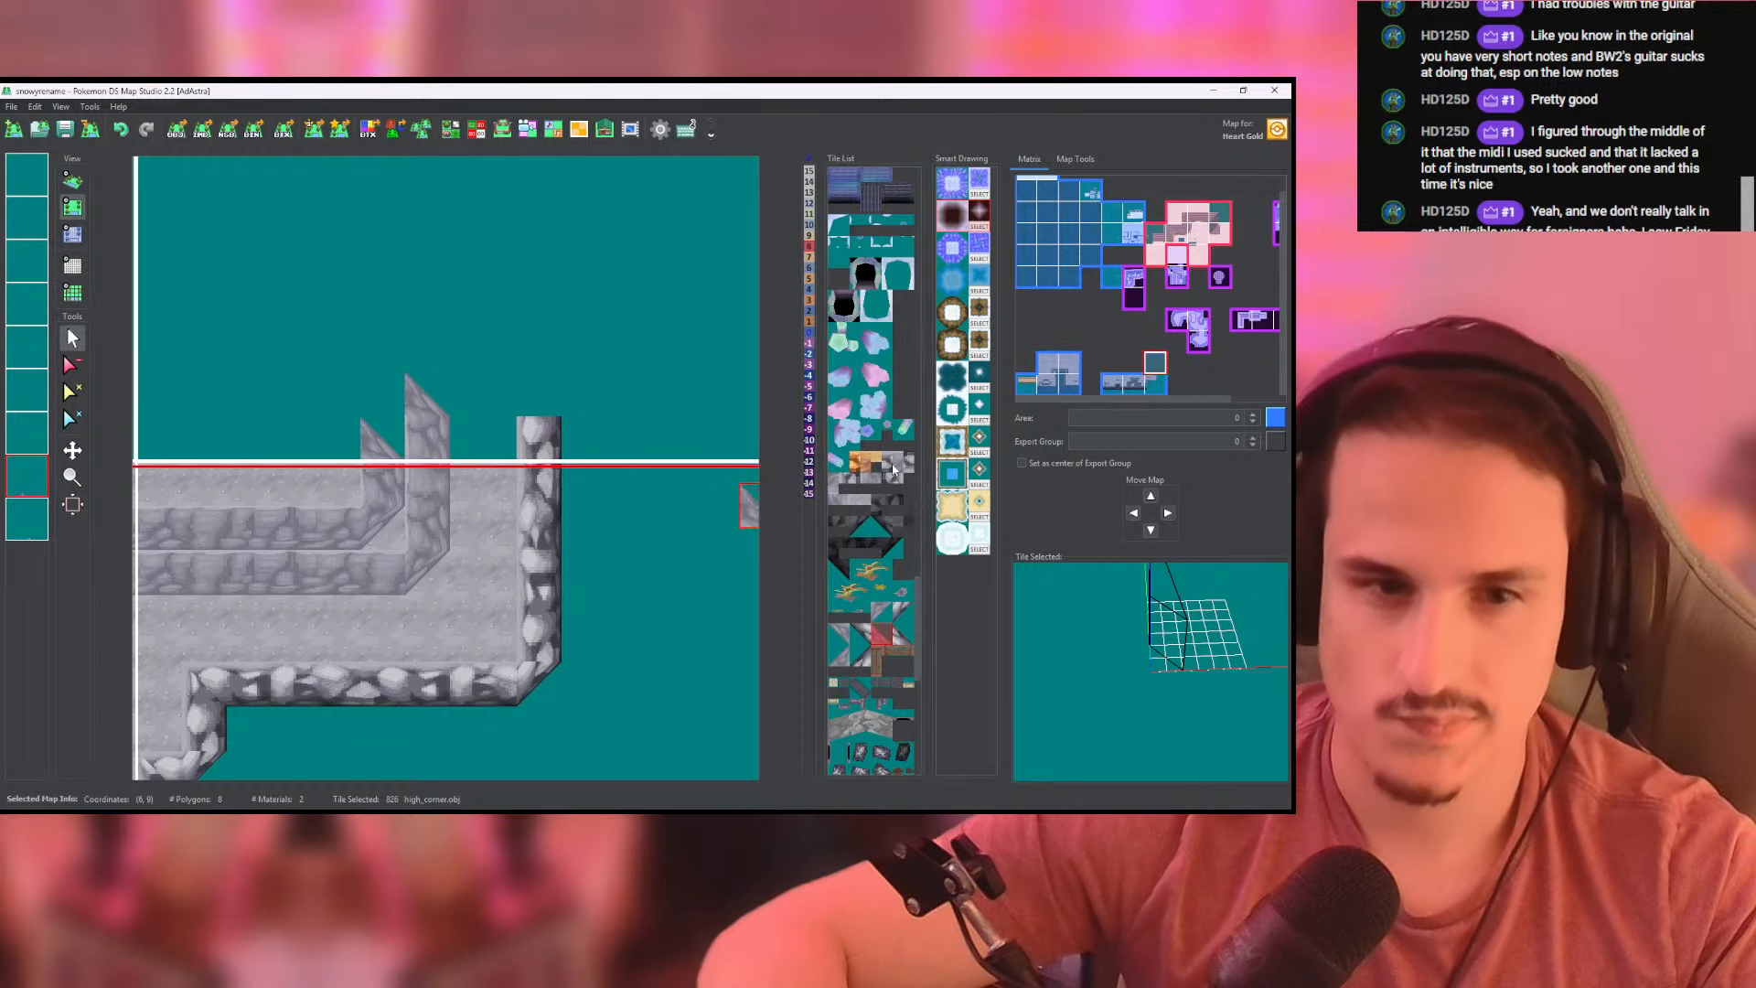
- Run both cliff walls west from their new corners to the northern map's edge with lower_slope_8x8 tiles
left_click(854, 485)
left_click(835, 484)
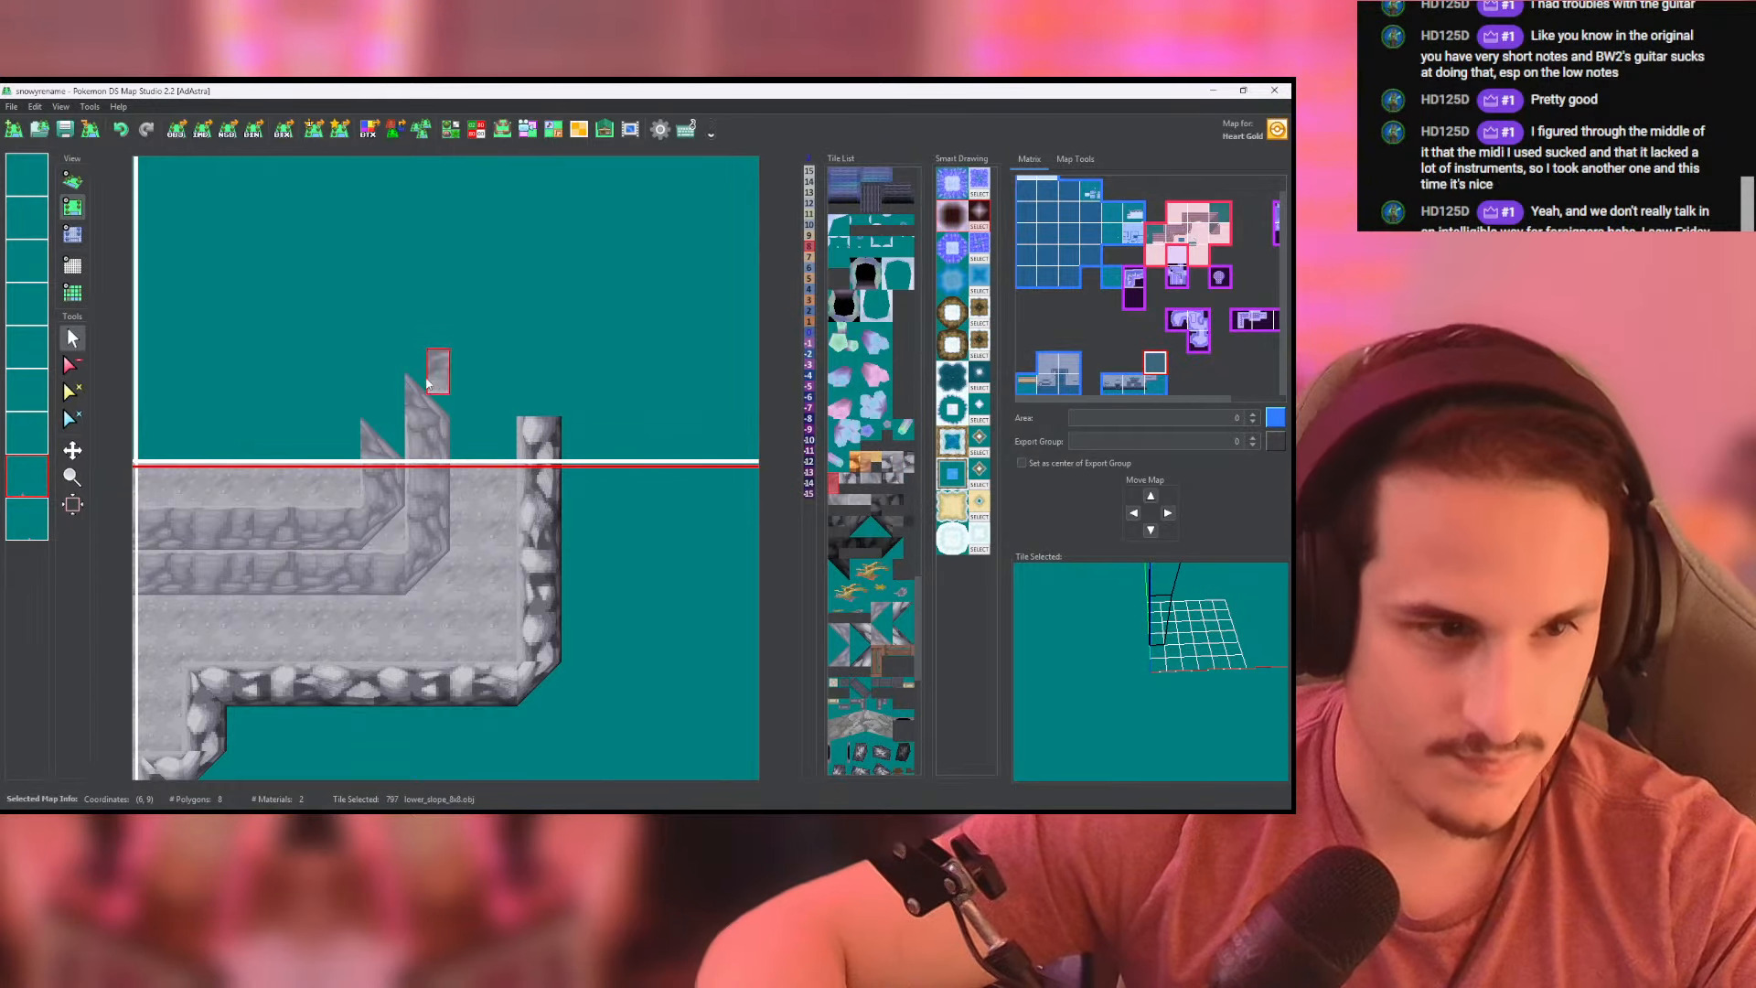
left_click(283, 413)
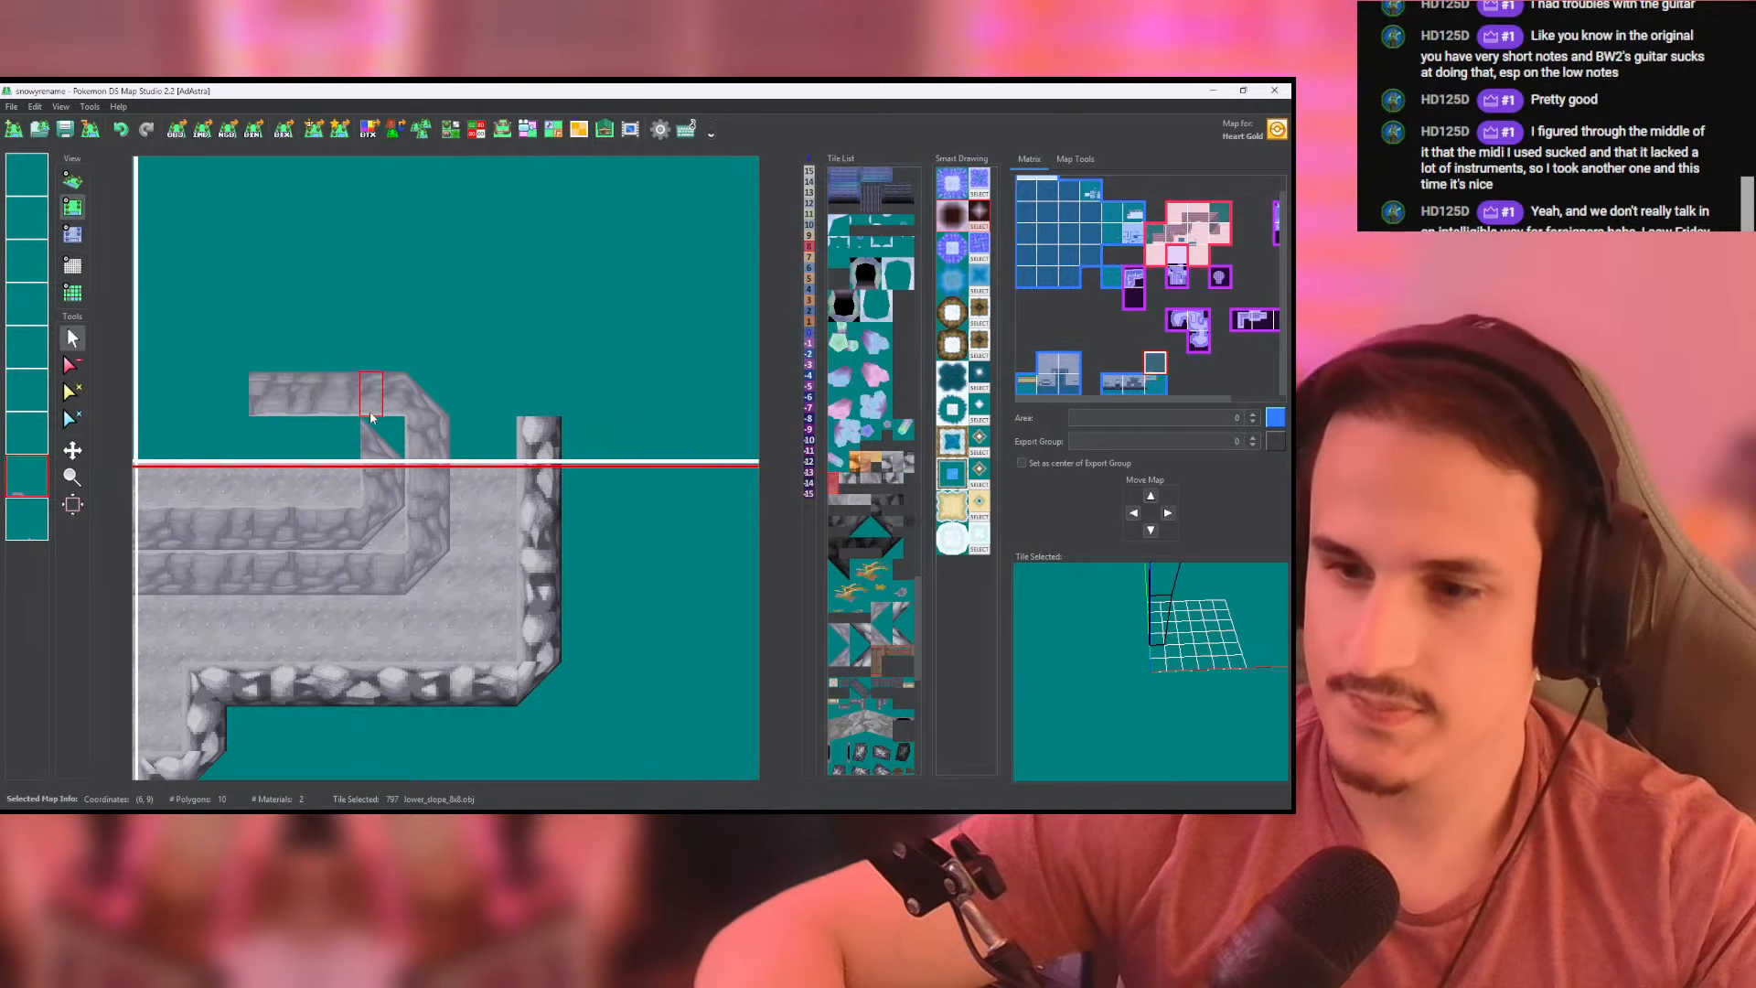
middle_click_drag(371, 411, 514, 446)
left_click_drag(499, 485, 313, 481)
left_click_drag(379, 446, 311, 443)
left_click(294, 481)
left_click(297, 449)
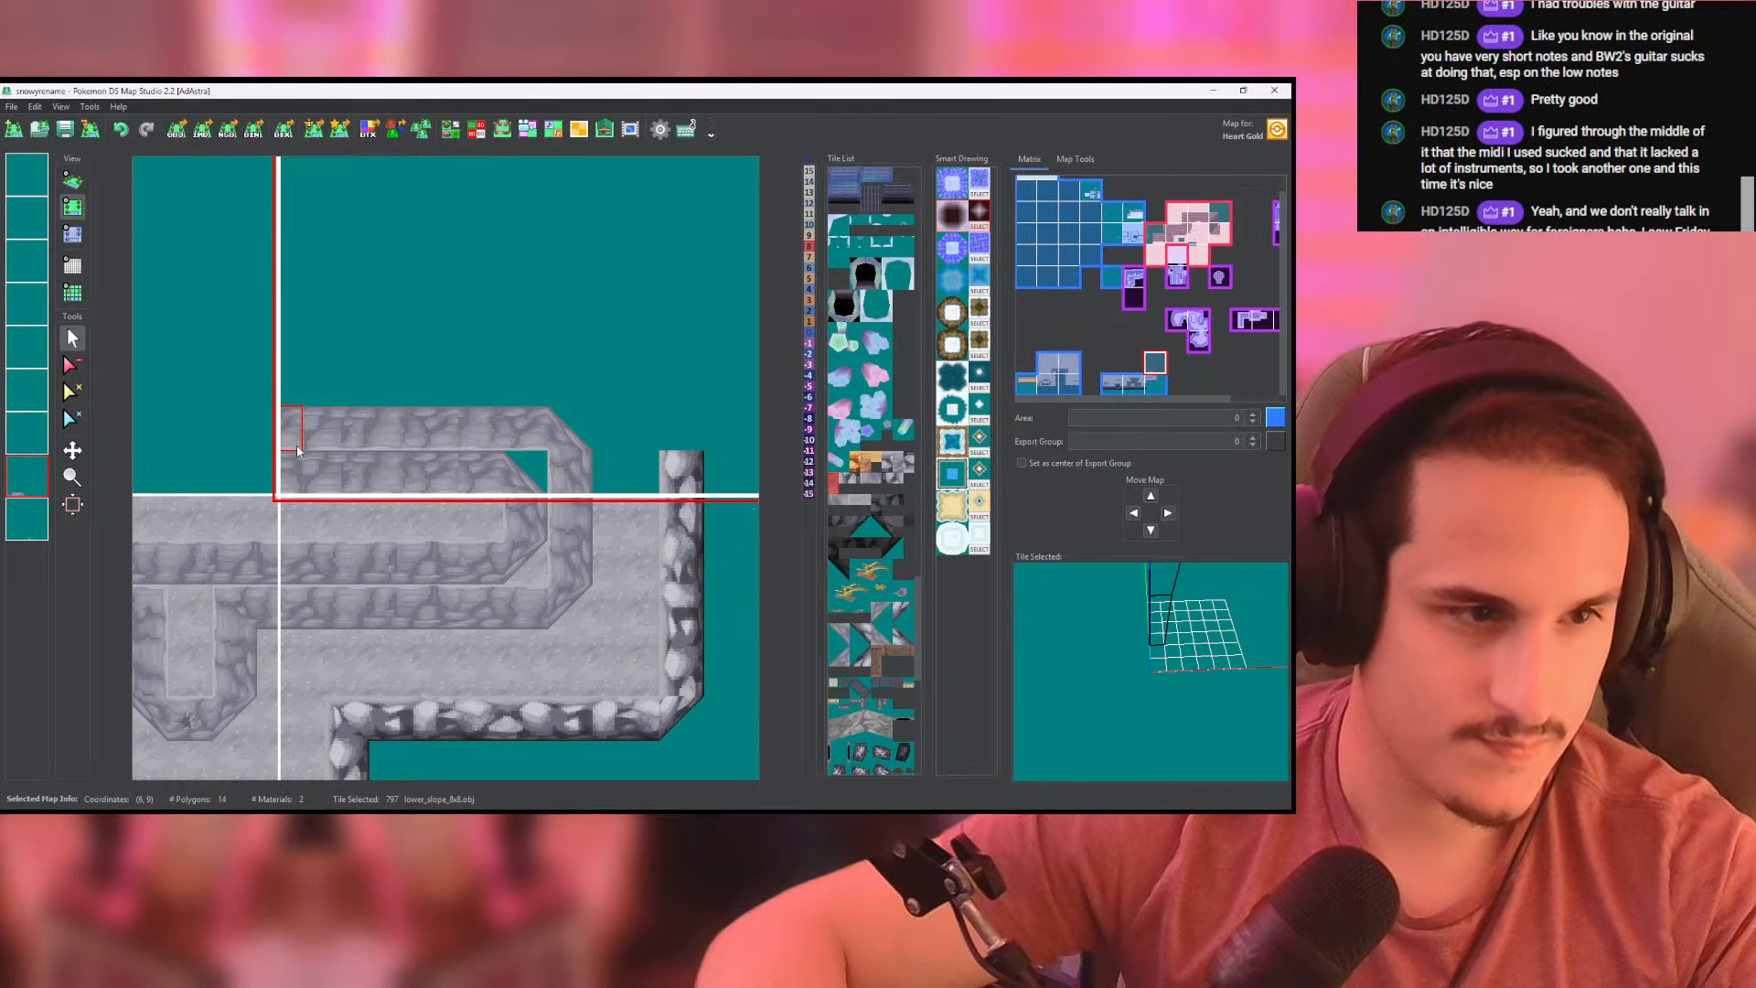
- Paint height 8 along the inner cliff wall in the northern map and check the raised walls in the 3D view
left_click(72, 235)
left_click(402, 553)
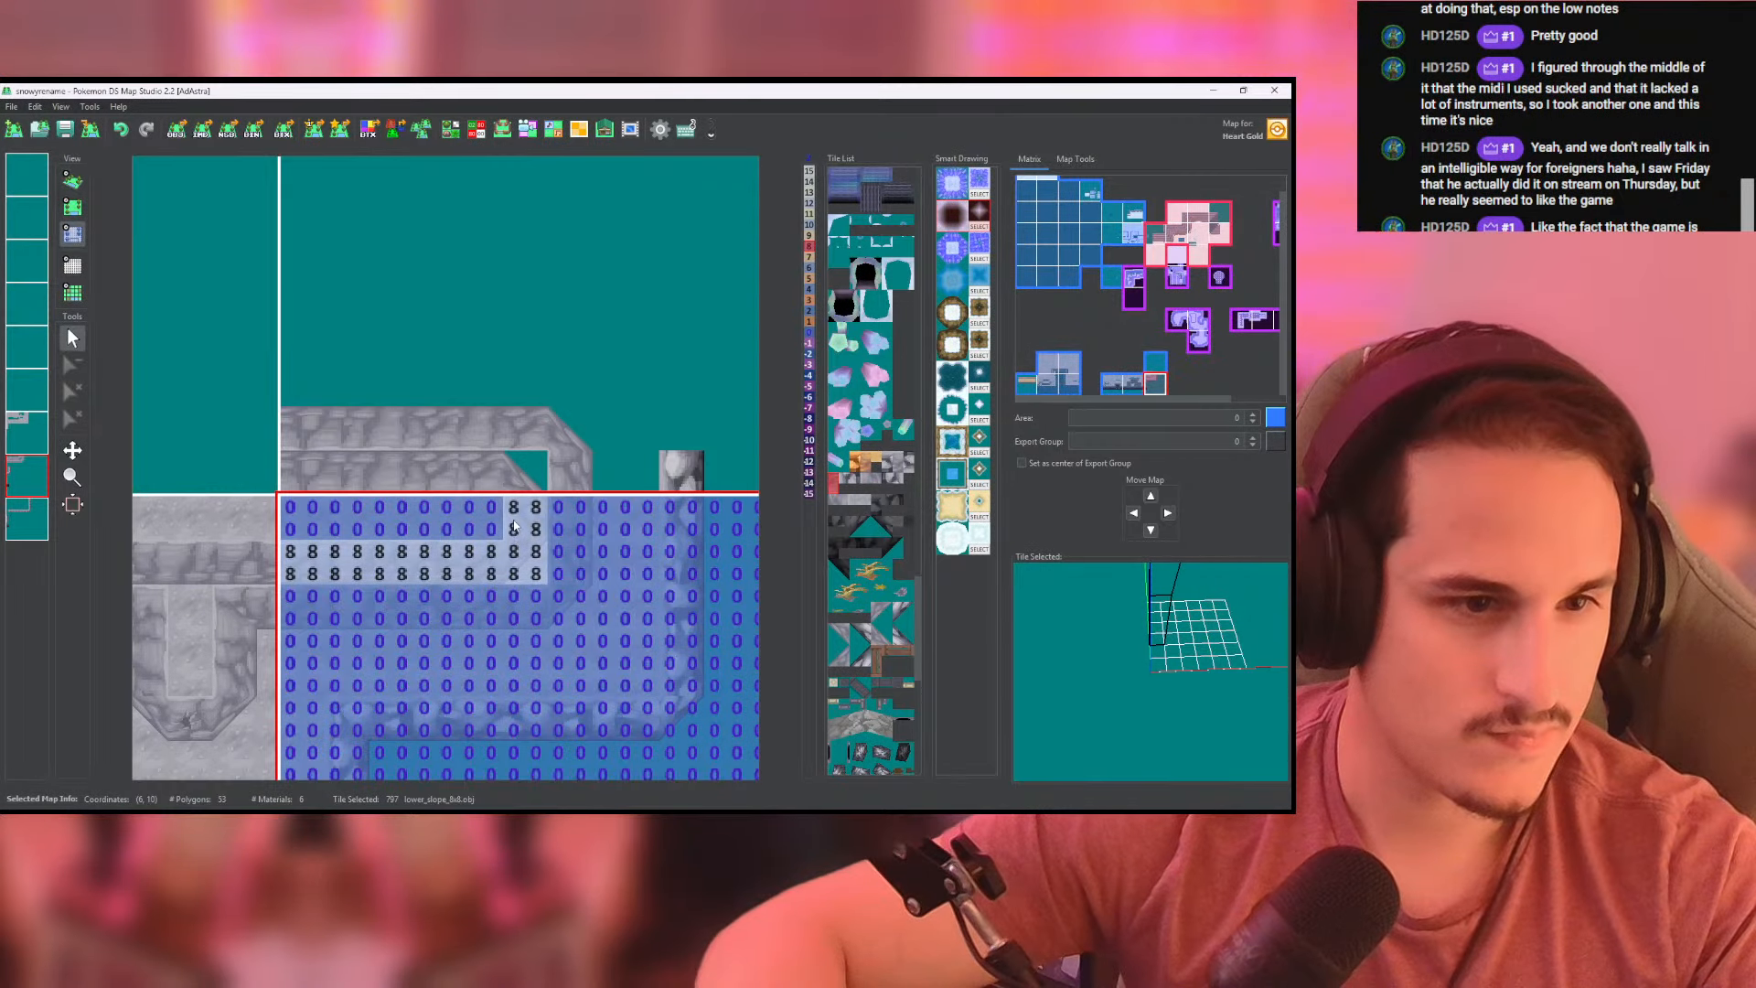
left_click_drag(514, 485, 290, 485)
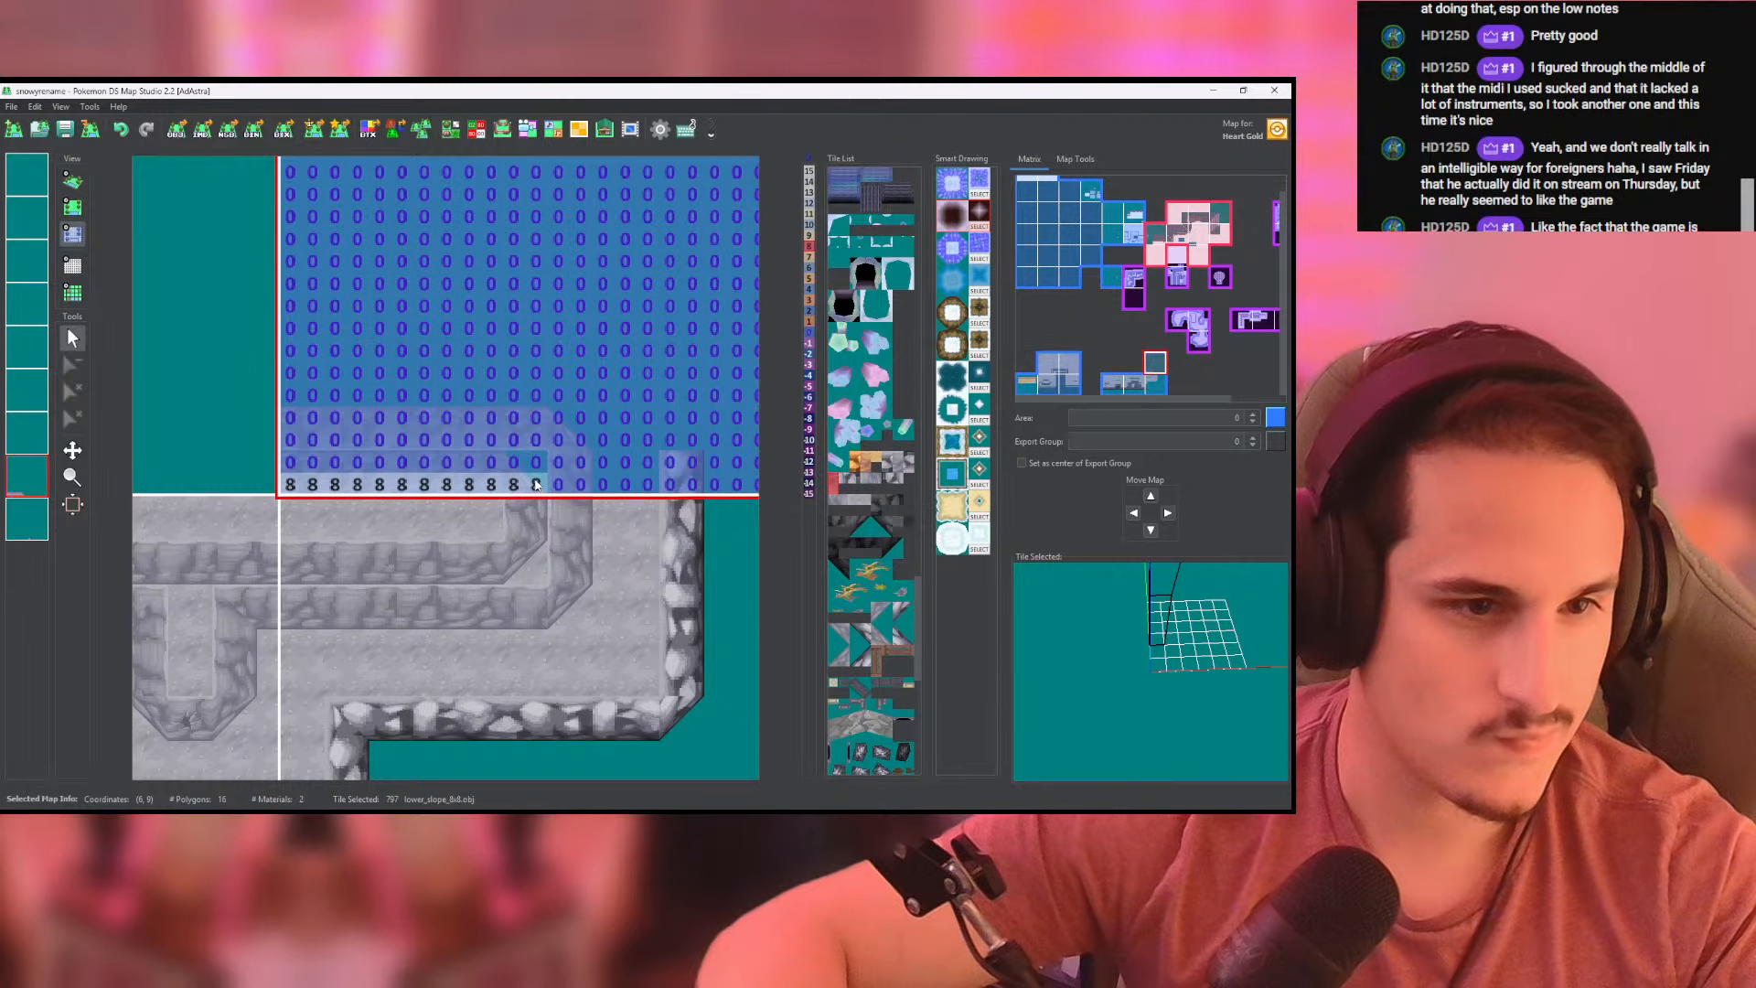
left_click_drag(536, 485, 290, 464)
left_click(72, 181)
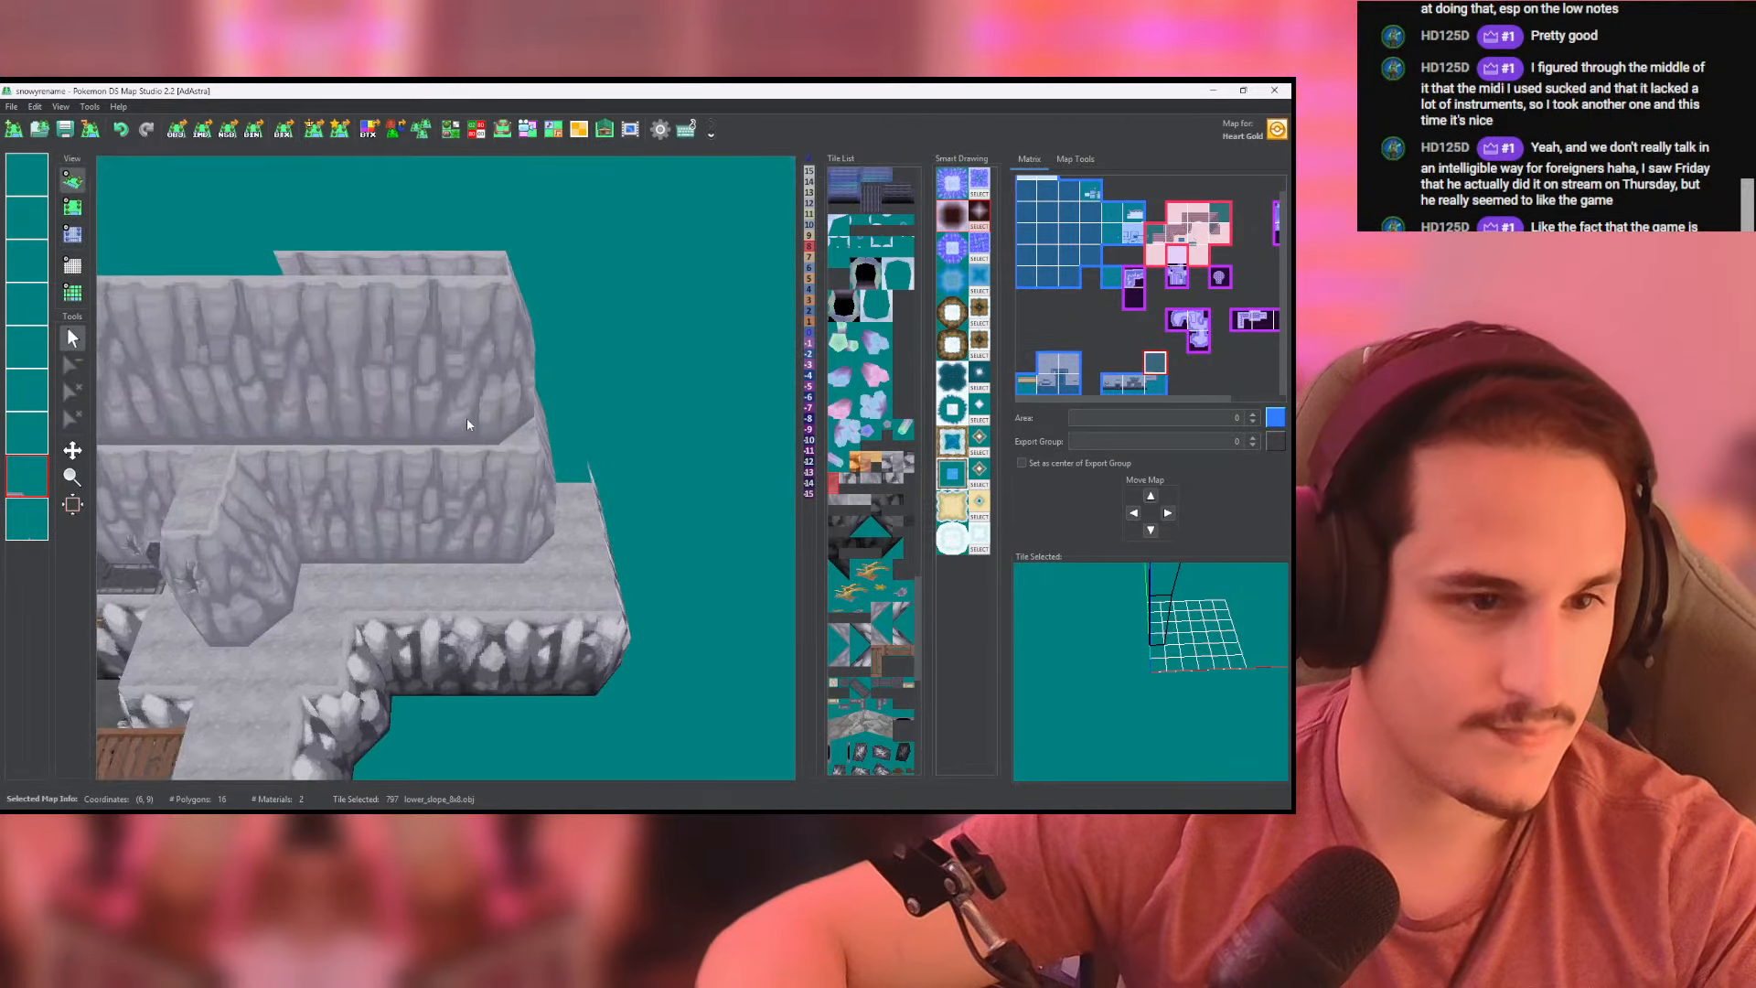
scroll(467, 419, "up", 2)
mouse_move(466, 421)
left_mouse_down()
mouse_move(476, 623)
mouse_move(468, 423)
left_mouse_up()
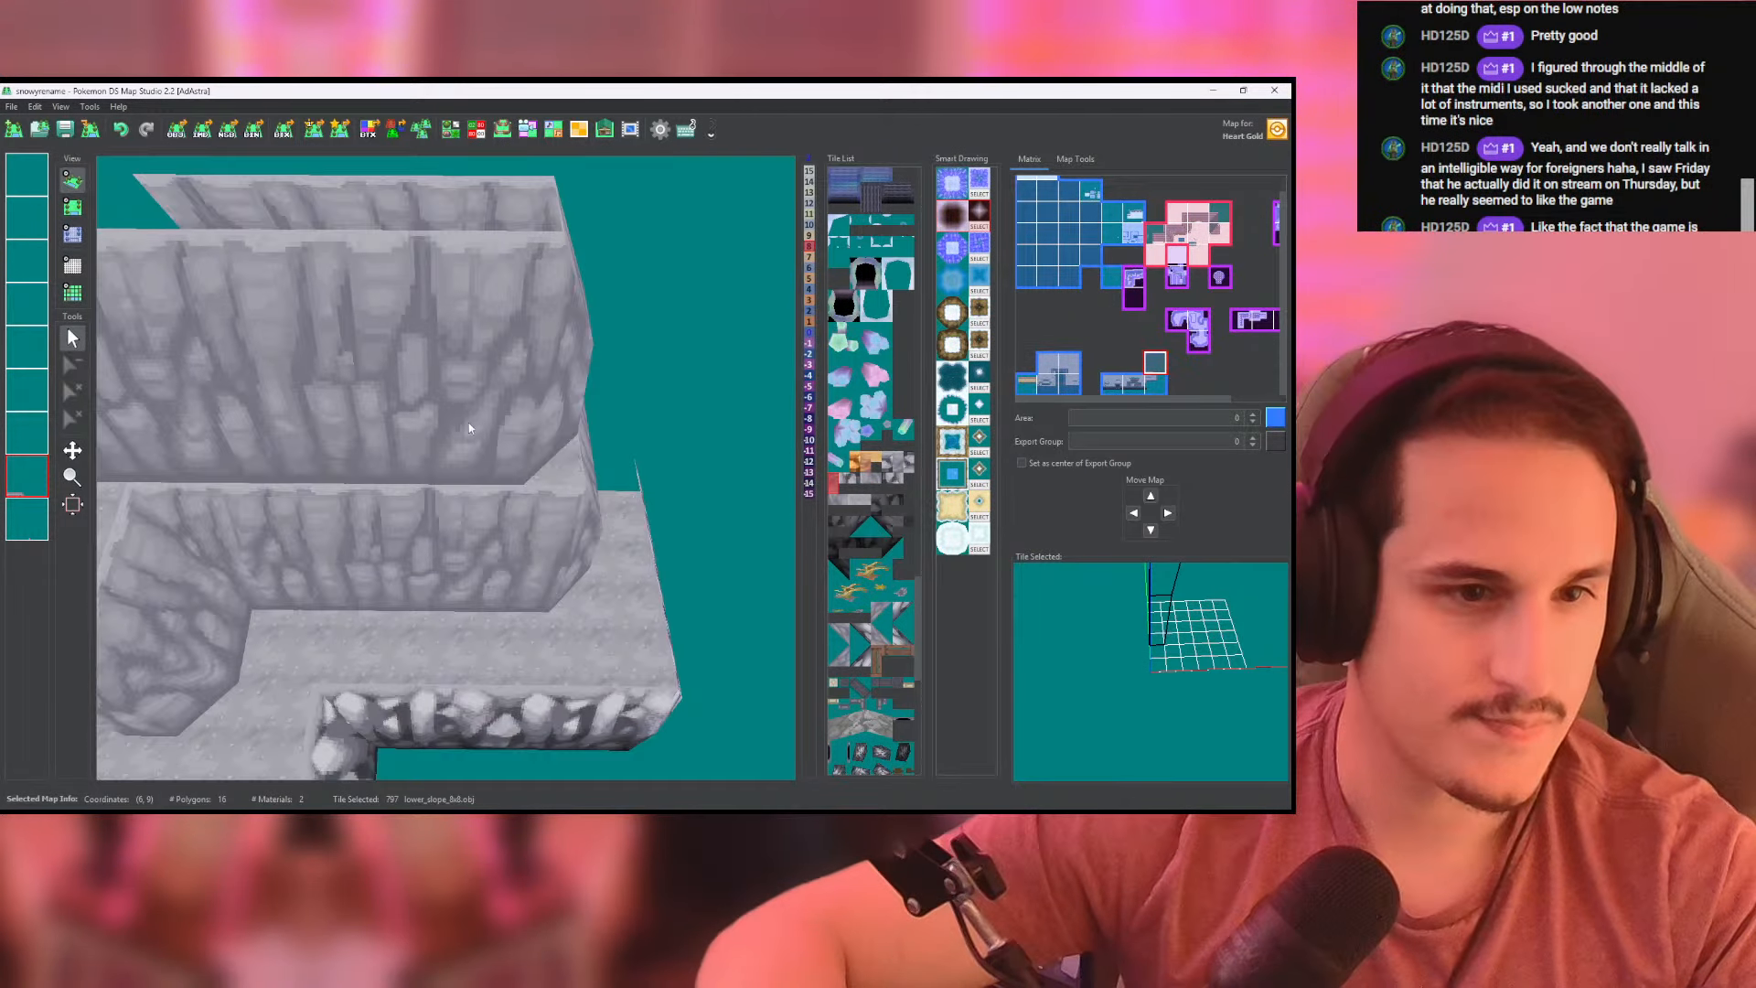
- Fill the gap at the inner wall's northern corner with cliffside_ground at height 8 and check it in the 3D view
left_click(82, 207)
right_click(412, 574)
left_click(29, 434)
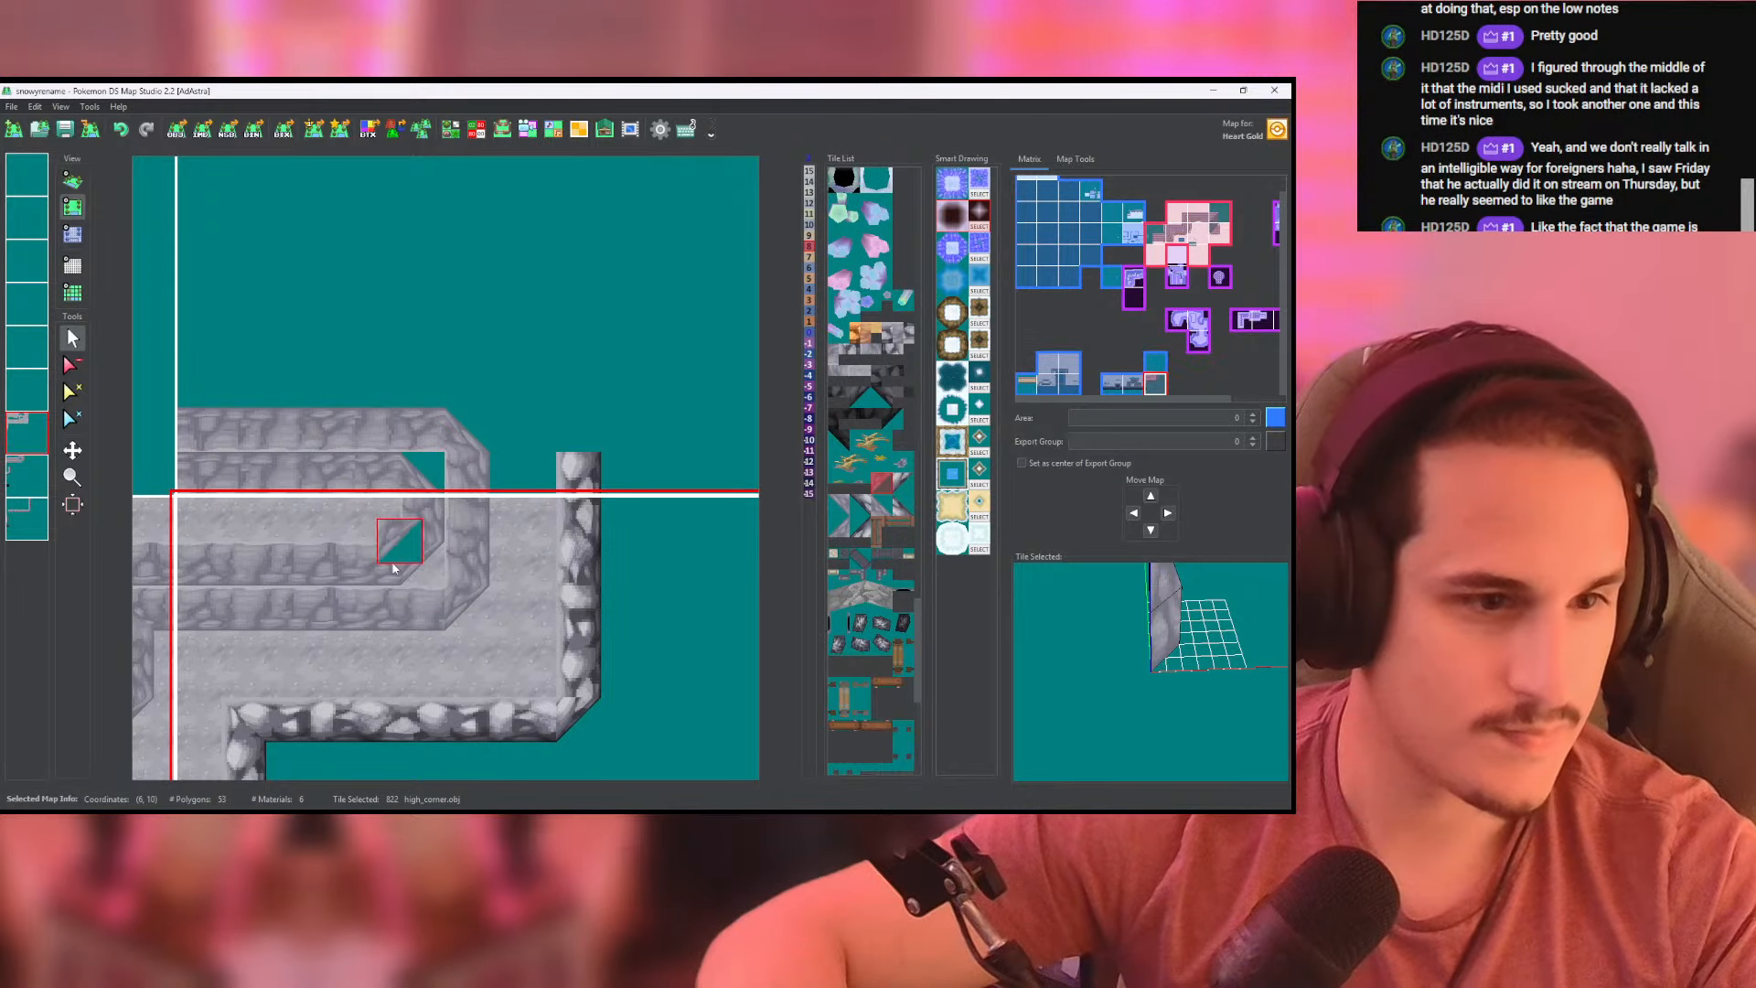
right_click(416, 480)
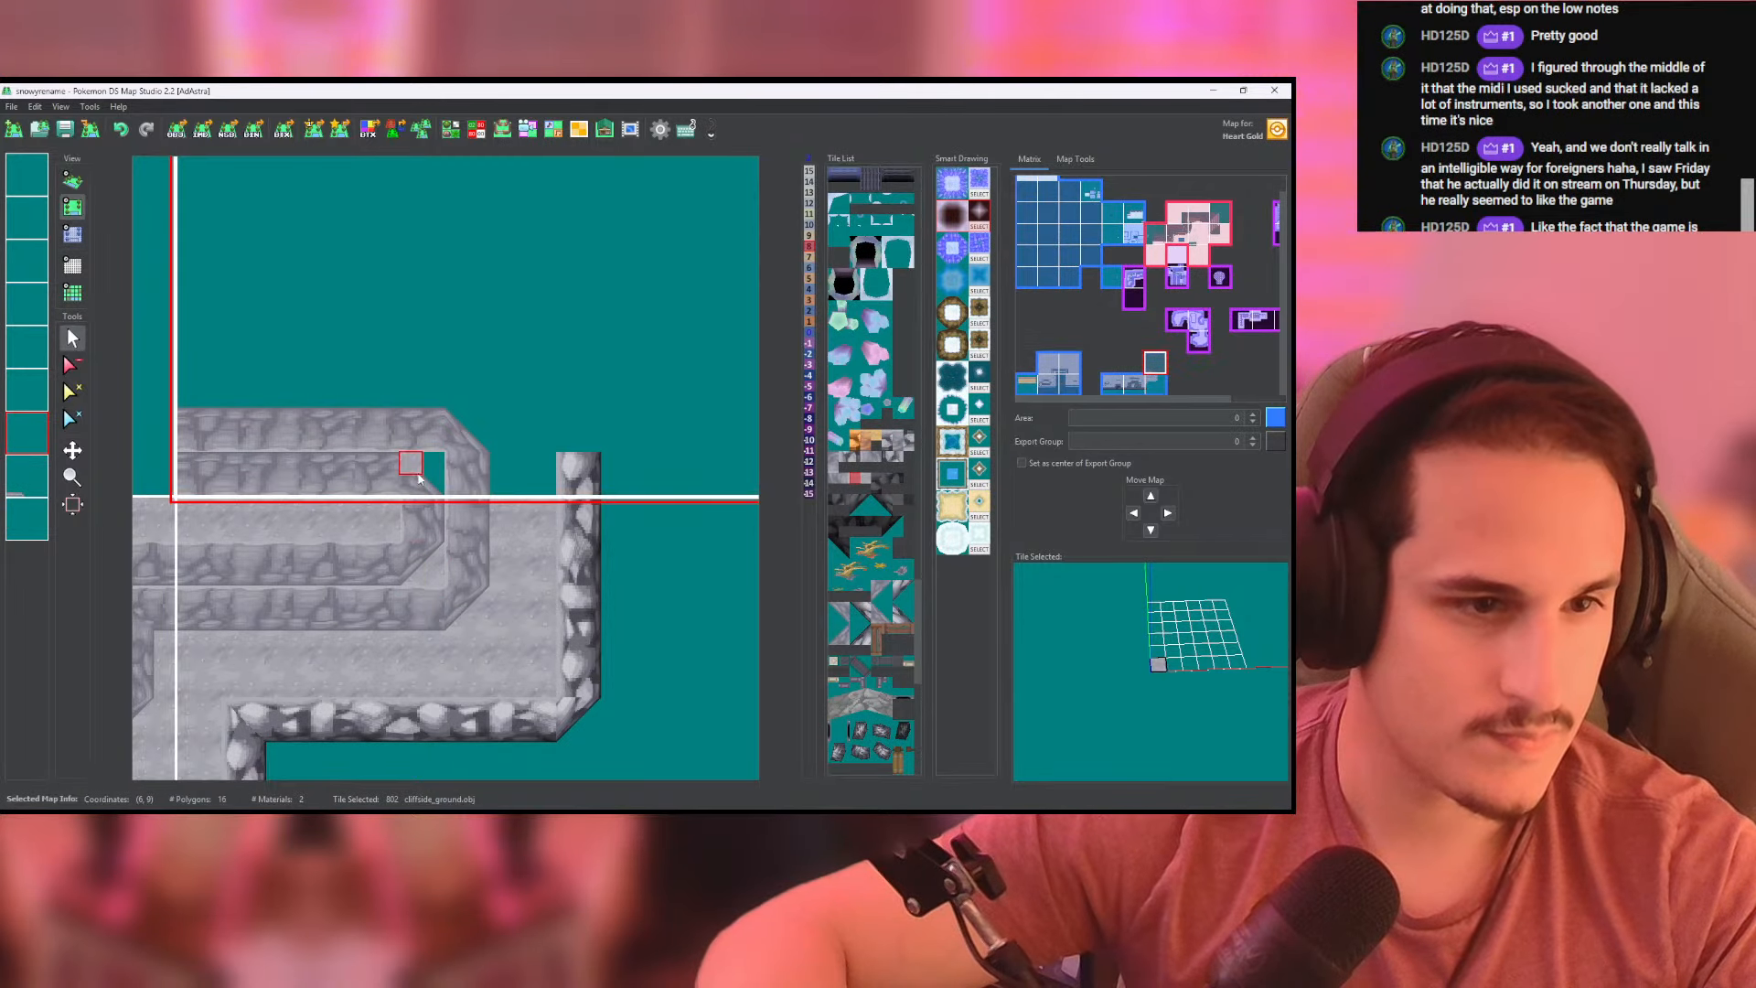
left_click(72, 234)
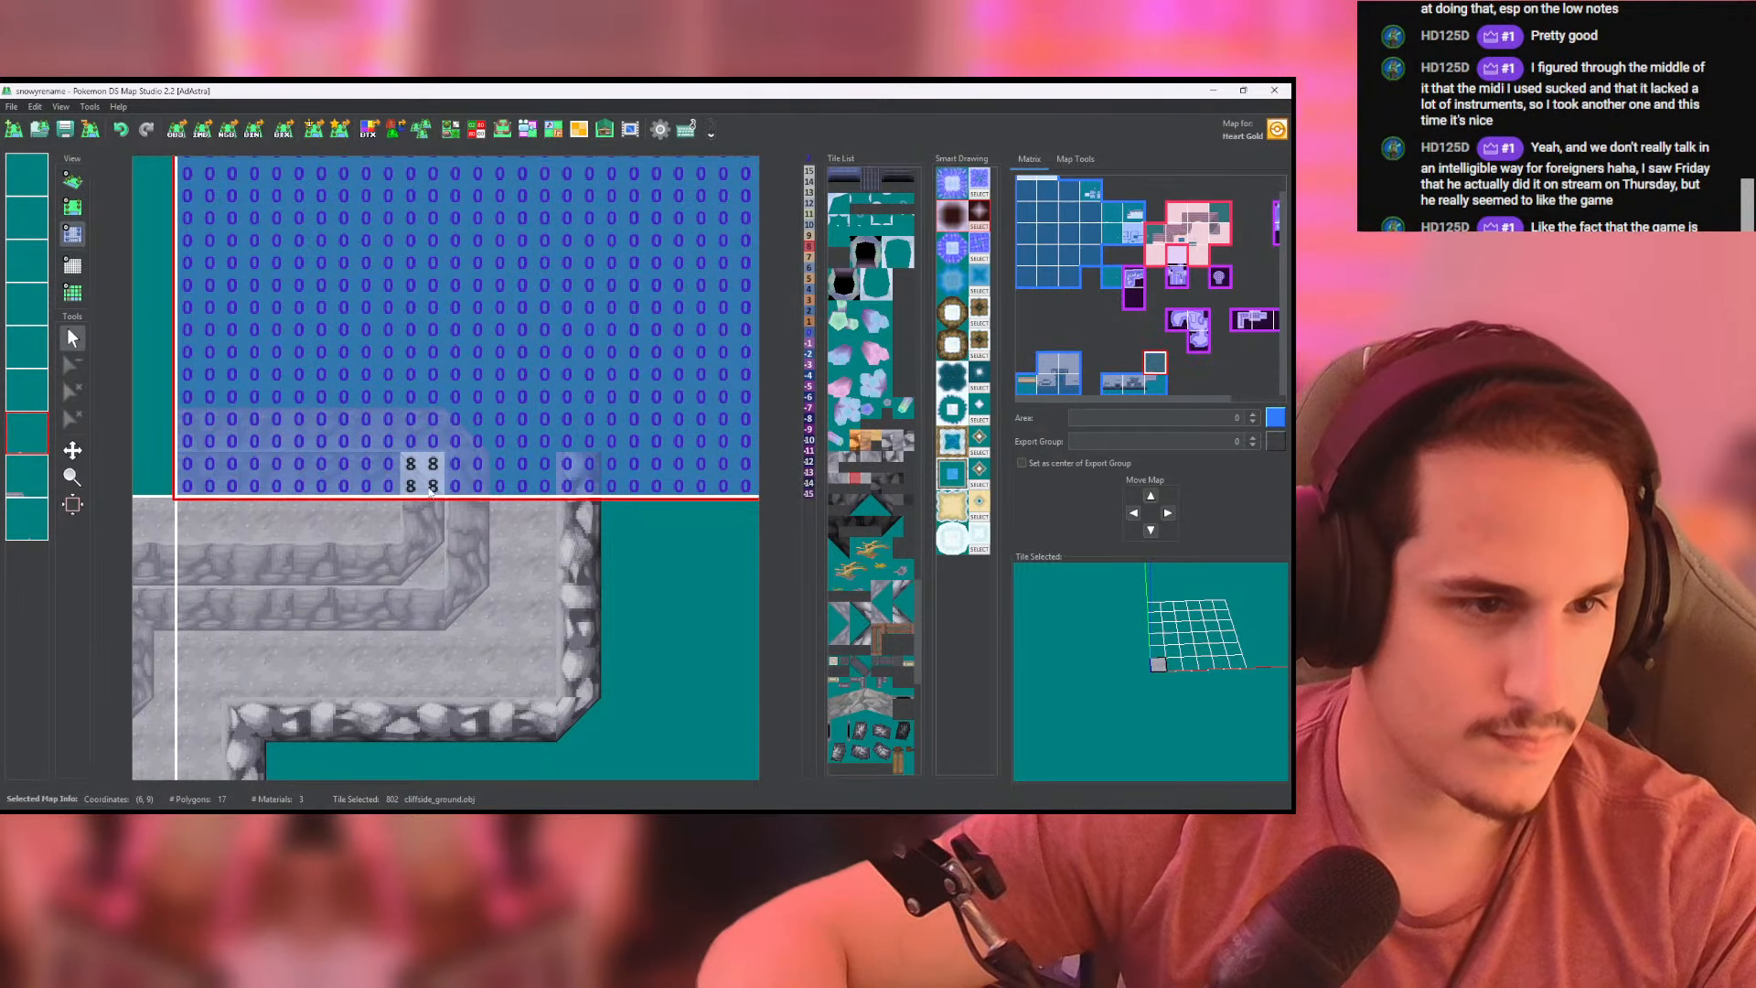
left_click(73, 181)
scroll(412, 495, "up", 3)
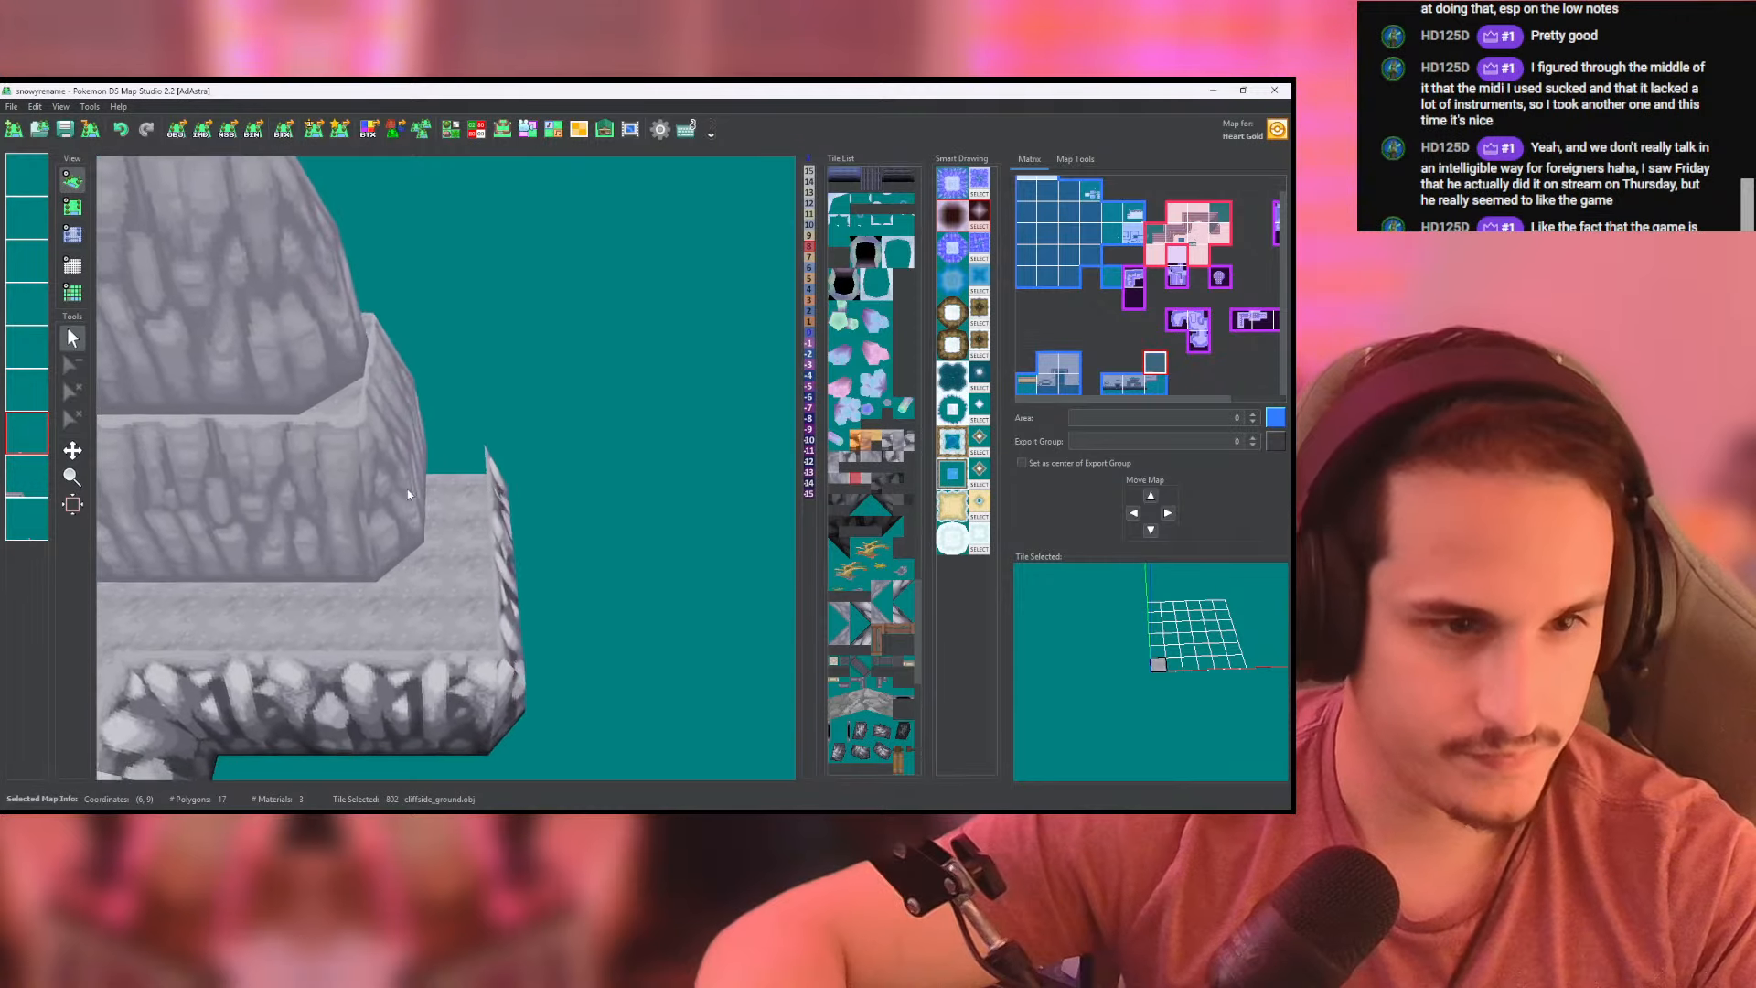
- Try placing rocky high_corner tiles at the northern end of the eastern slope on the ground layer
left_click(72, 206)
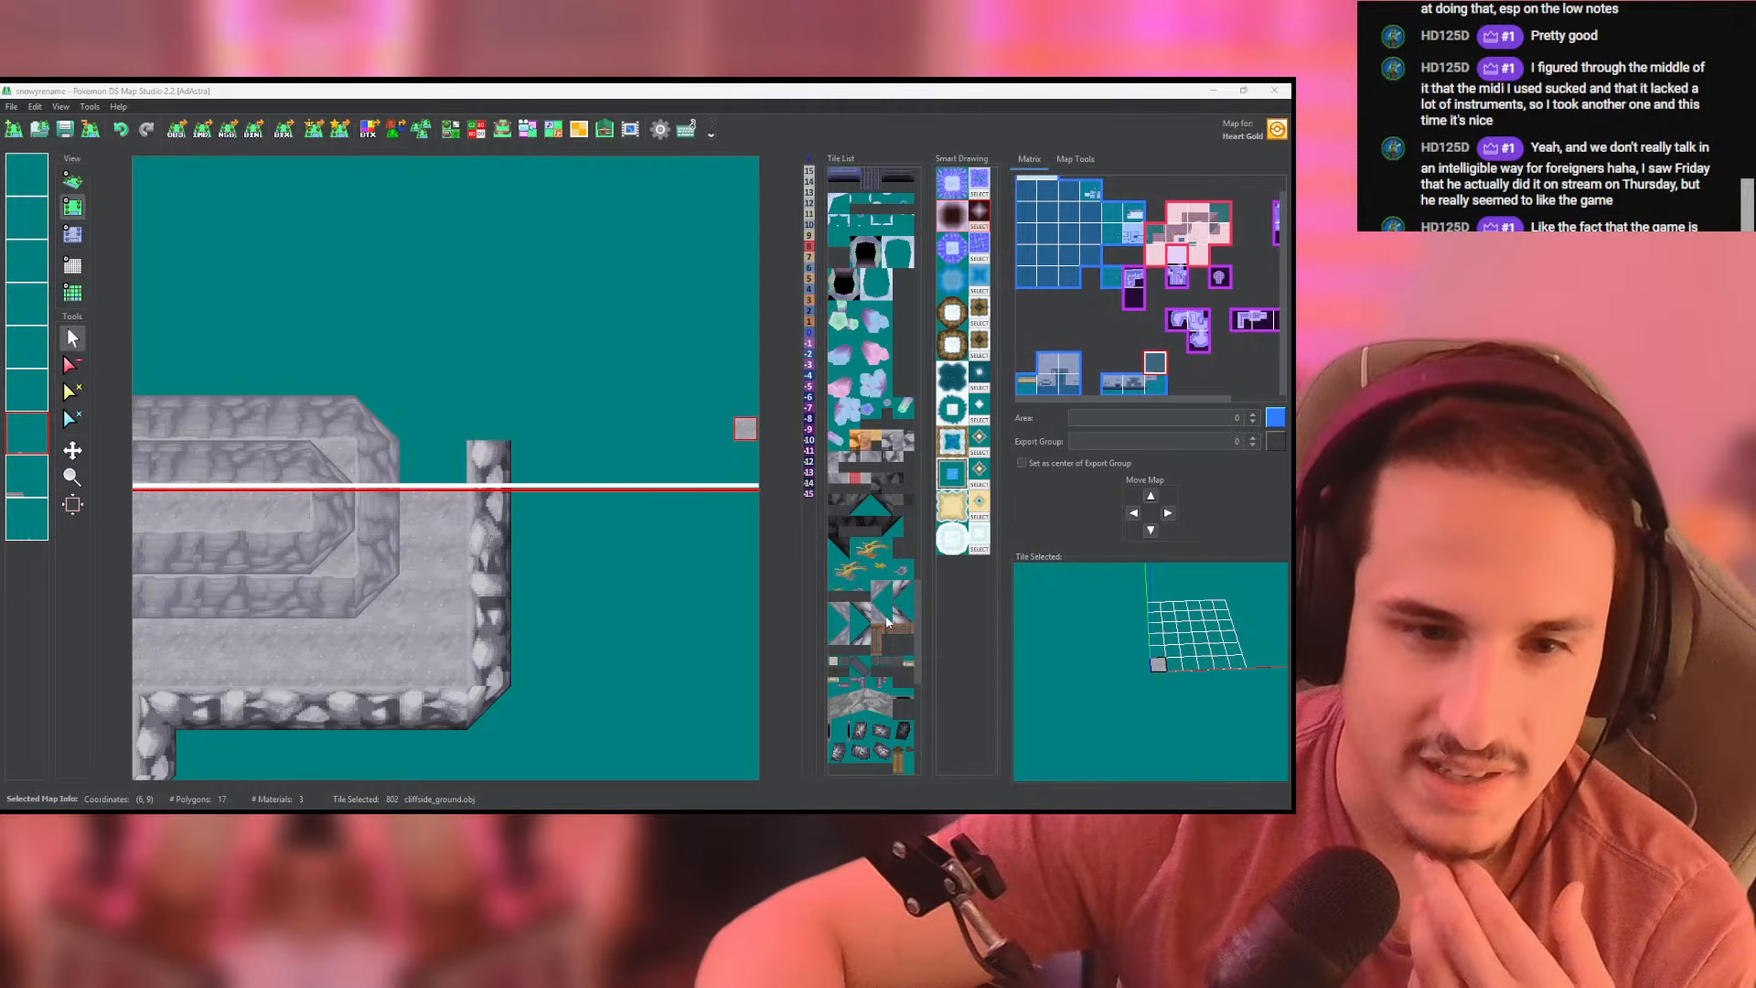
left_click(900, 618)
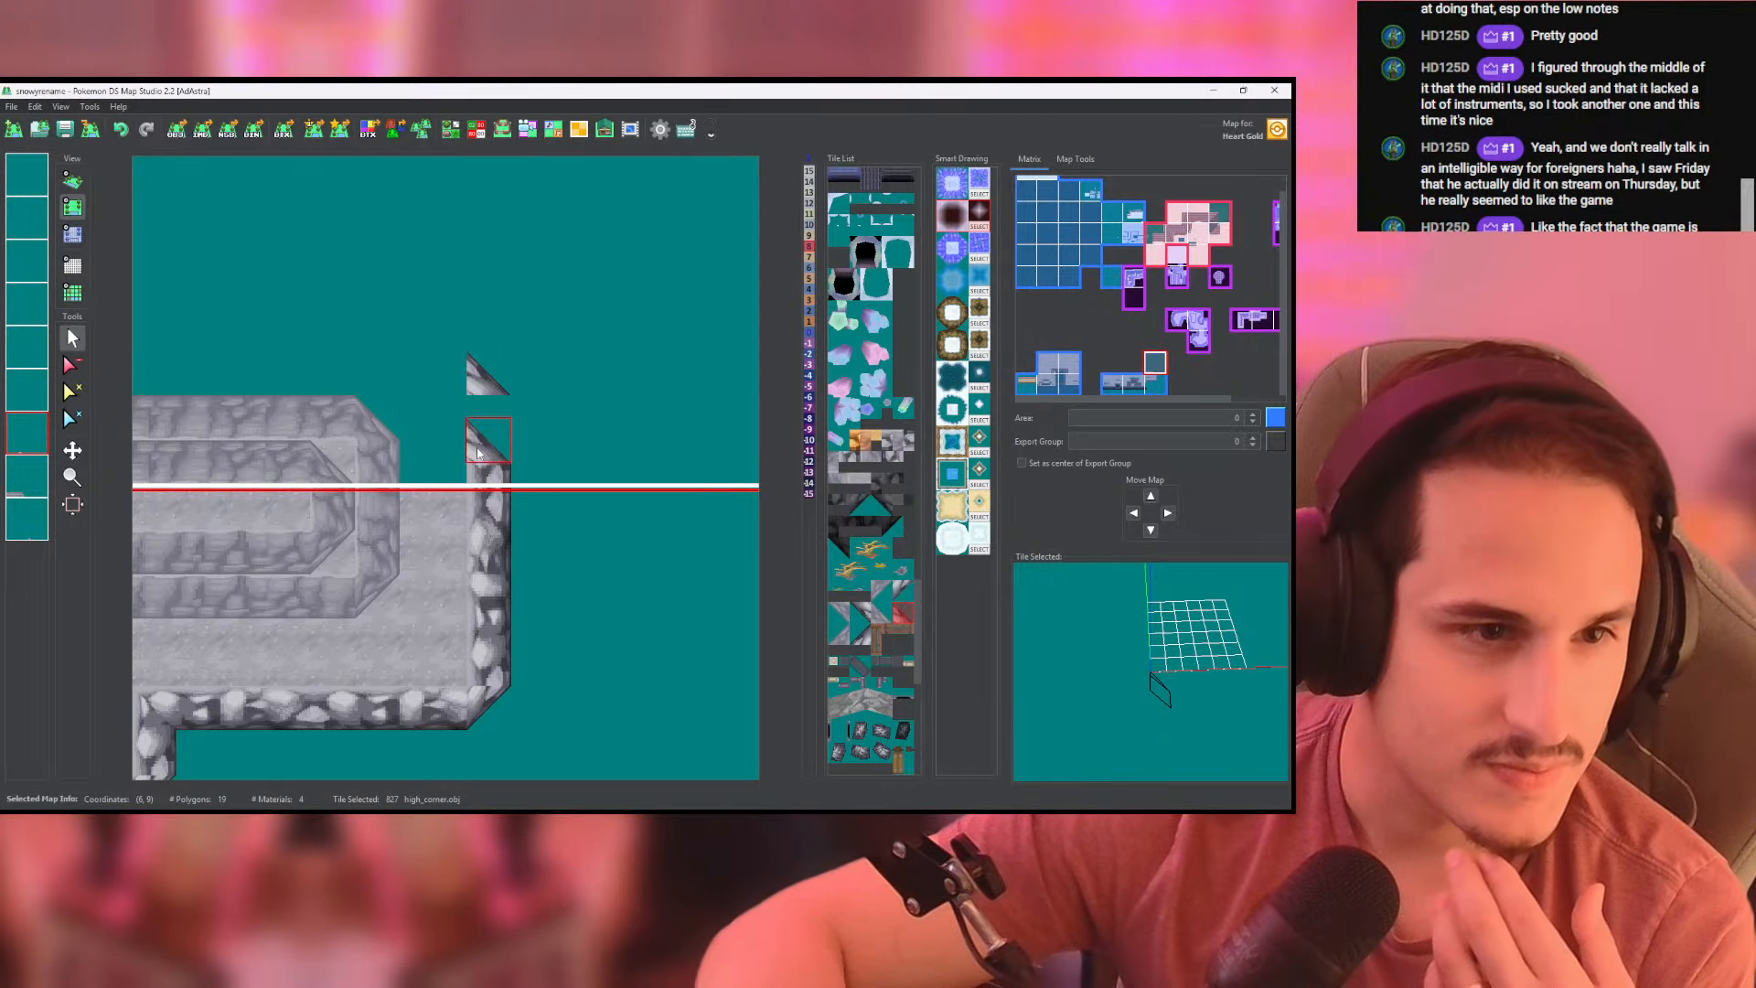
scroll(477, 452, "down", 3)
left_click(477, 452)
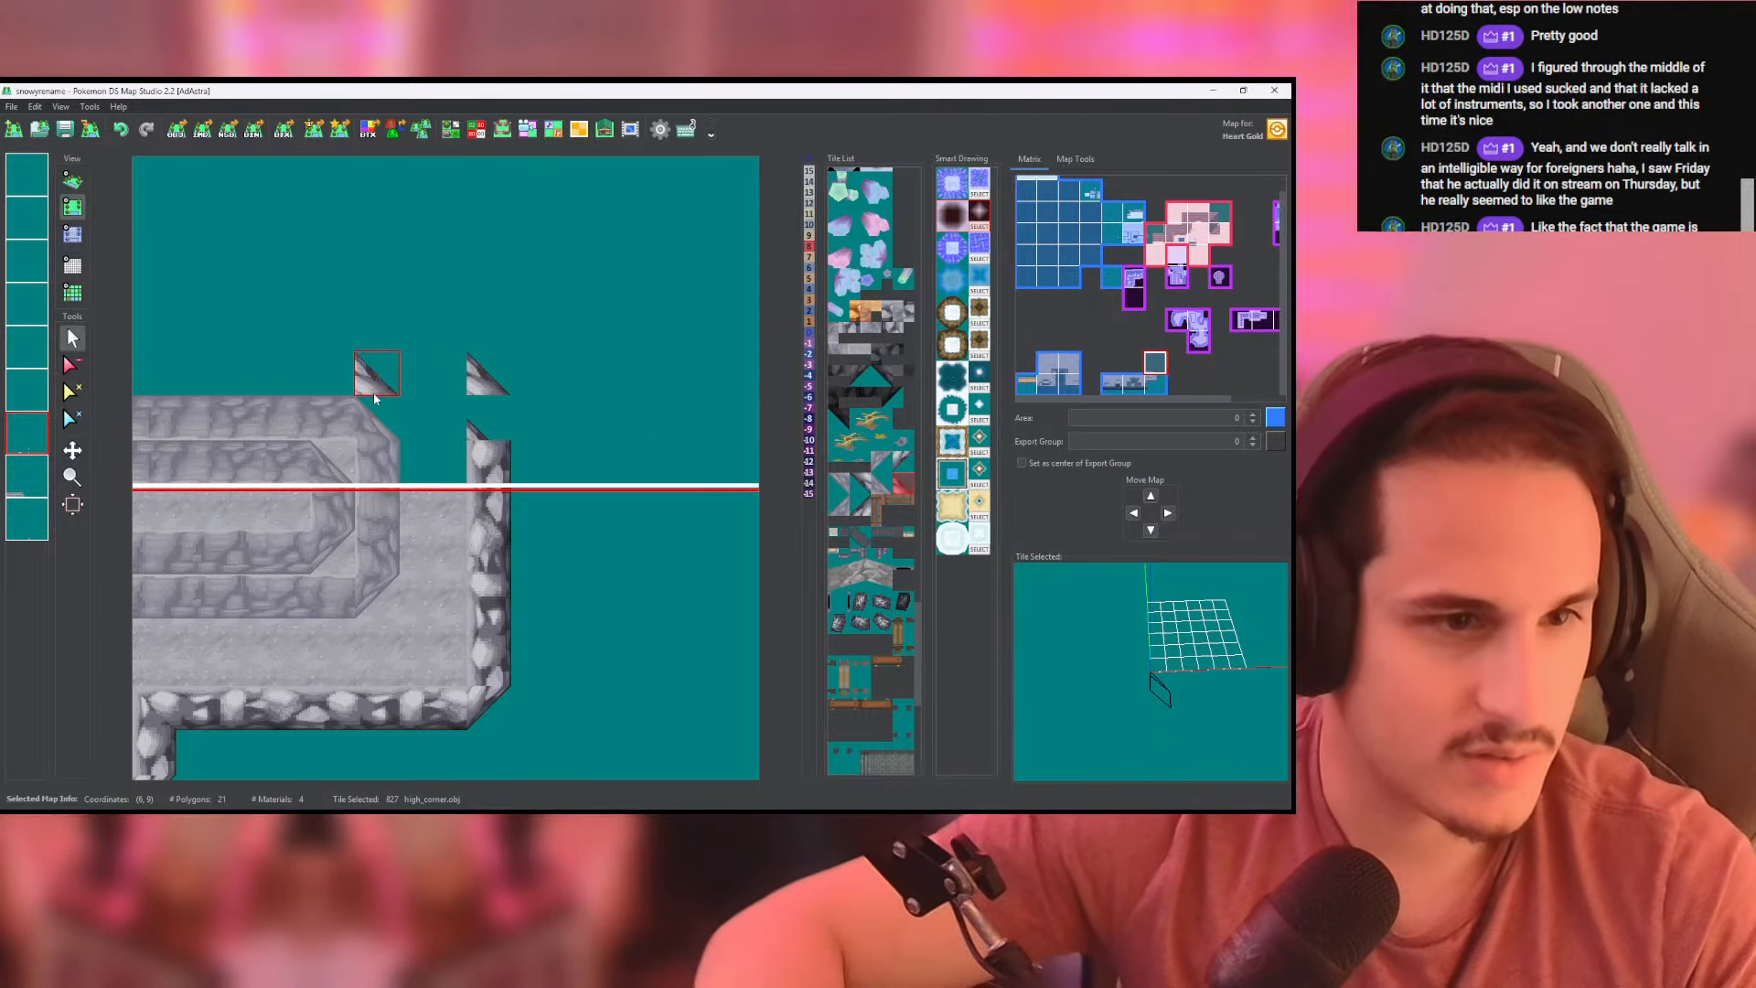
key("ctrl+z")
key("ctrl+z")
- Cap the eastern rocky slope's northern end with high_corner on the last layer and continue the slope west with lower_slope_8x8 tiles
left_click(26, 519)
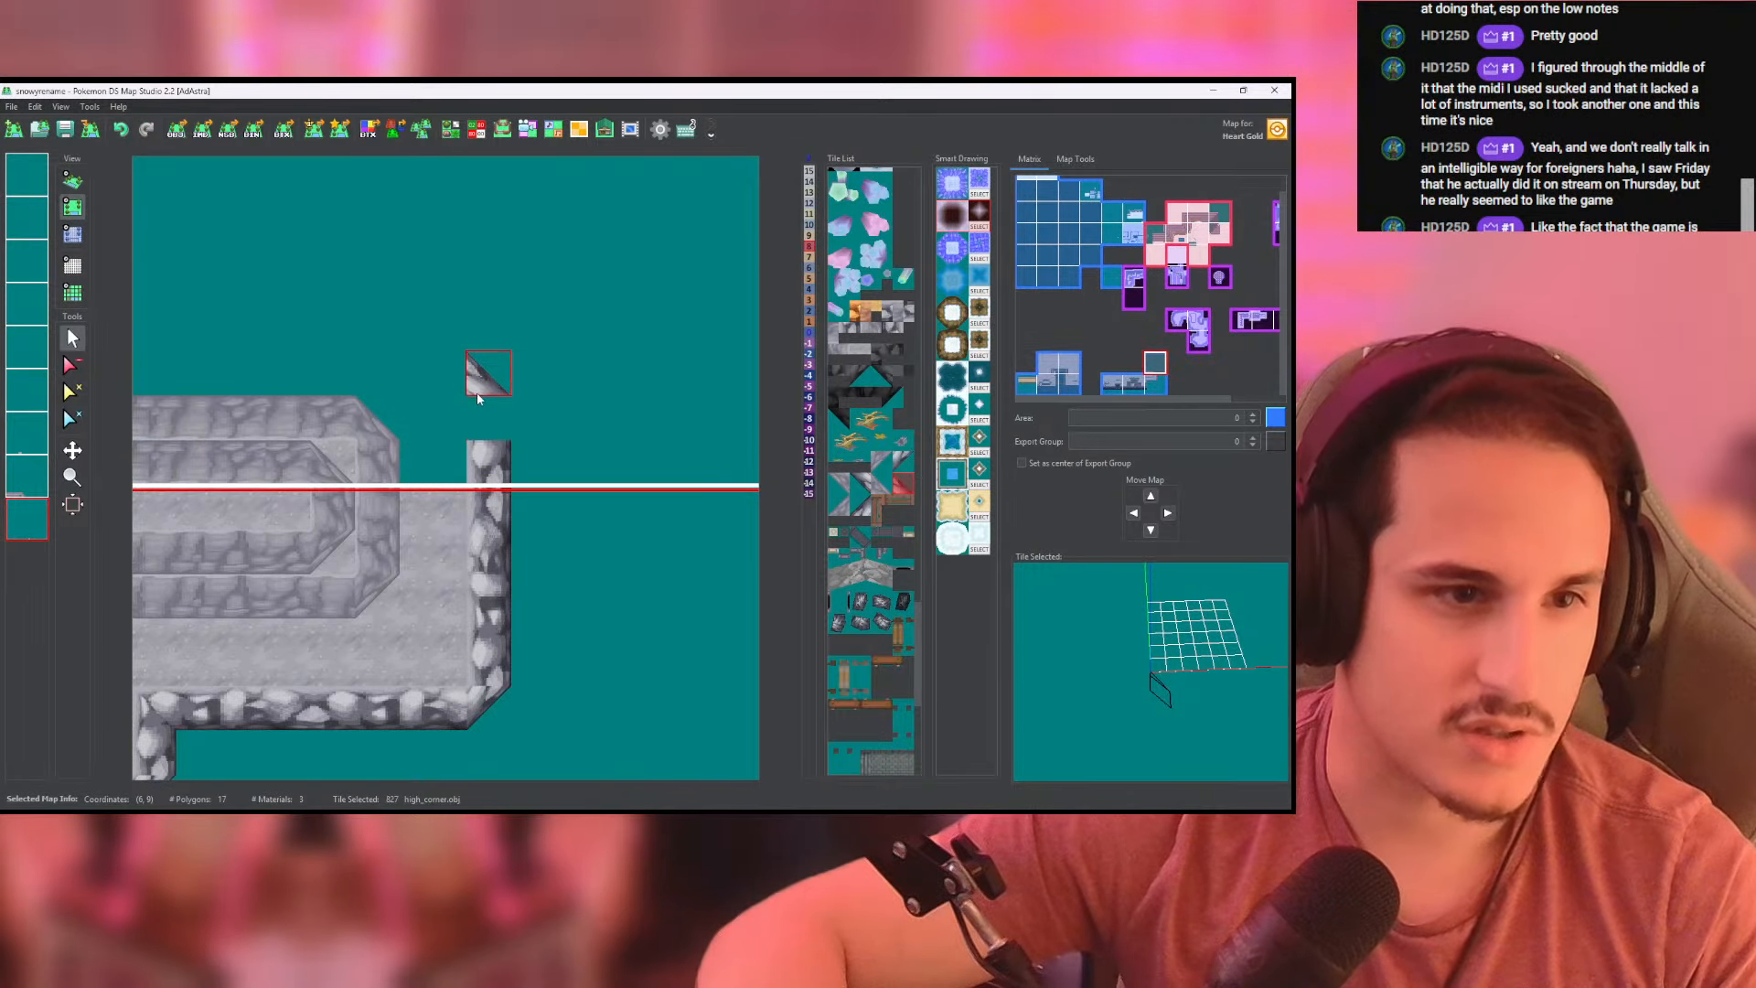
left_click(479, 390)
scroll(903, 491, "up", 3)
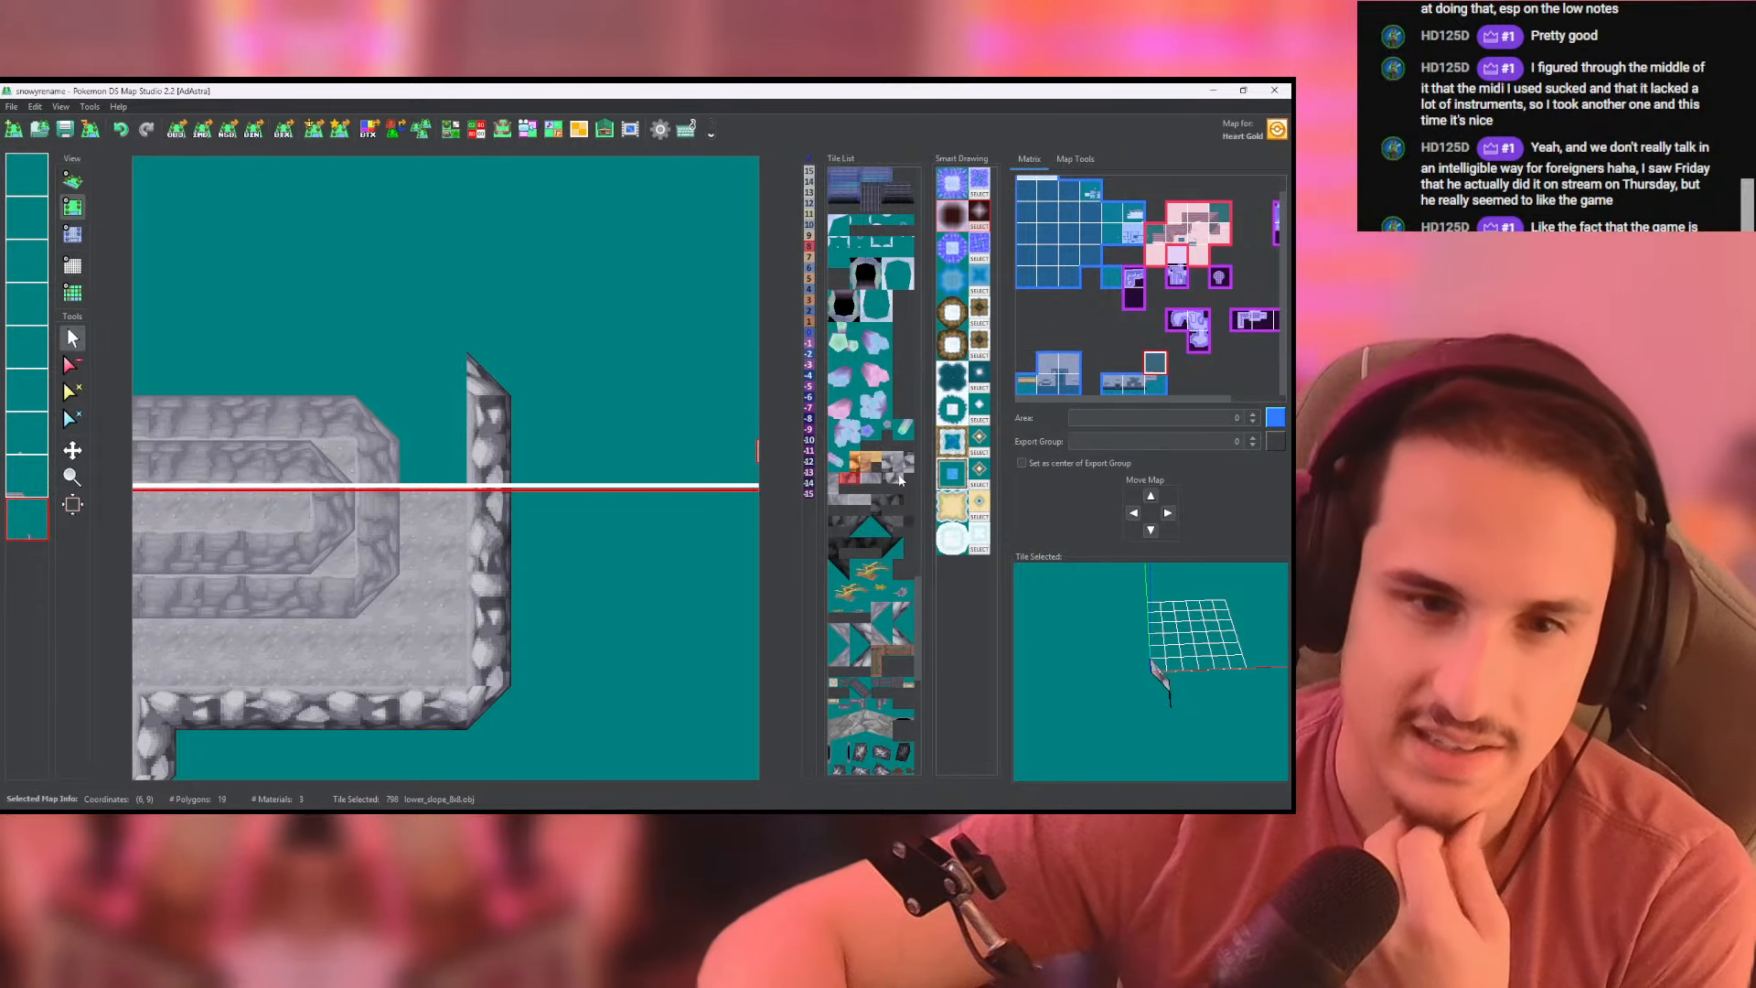
left_click_drag(457, 378, 151, 383)
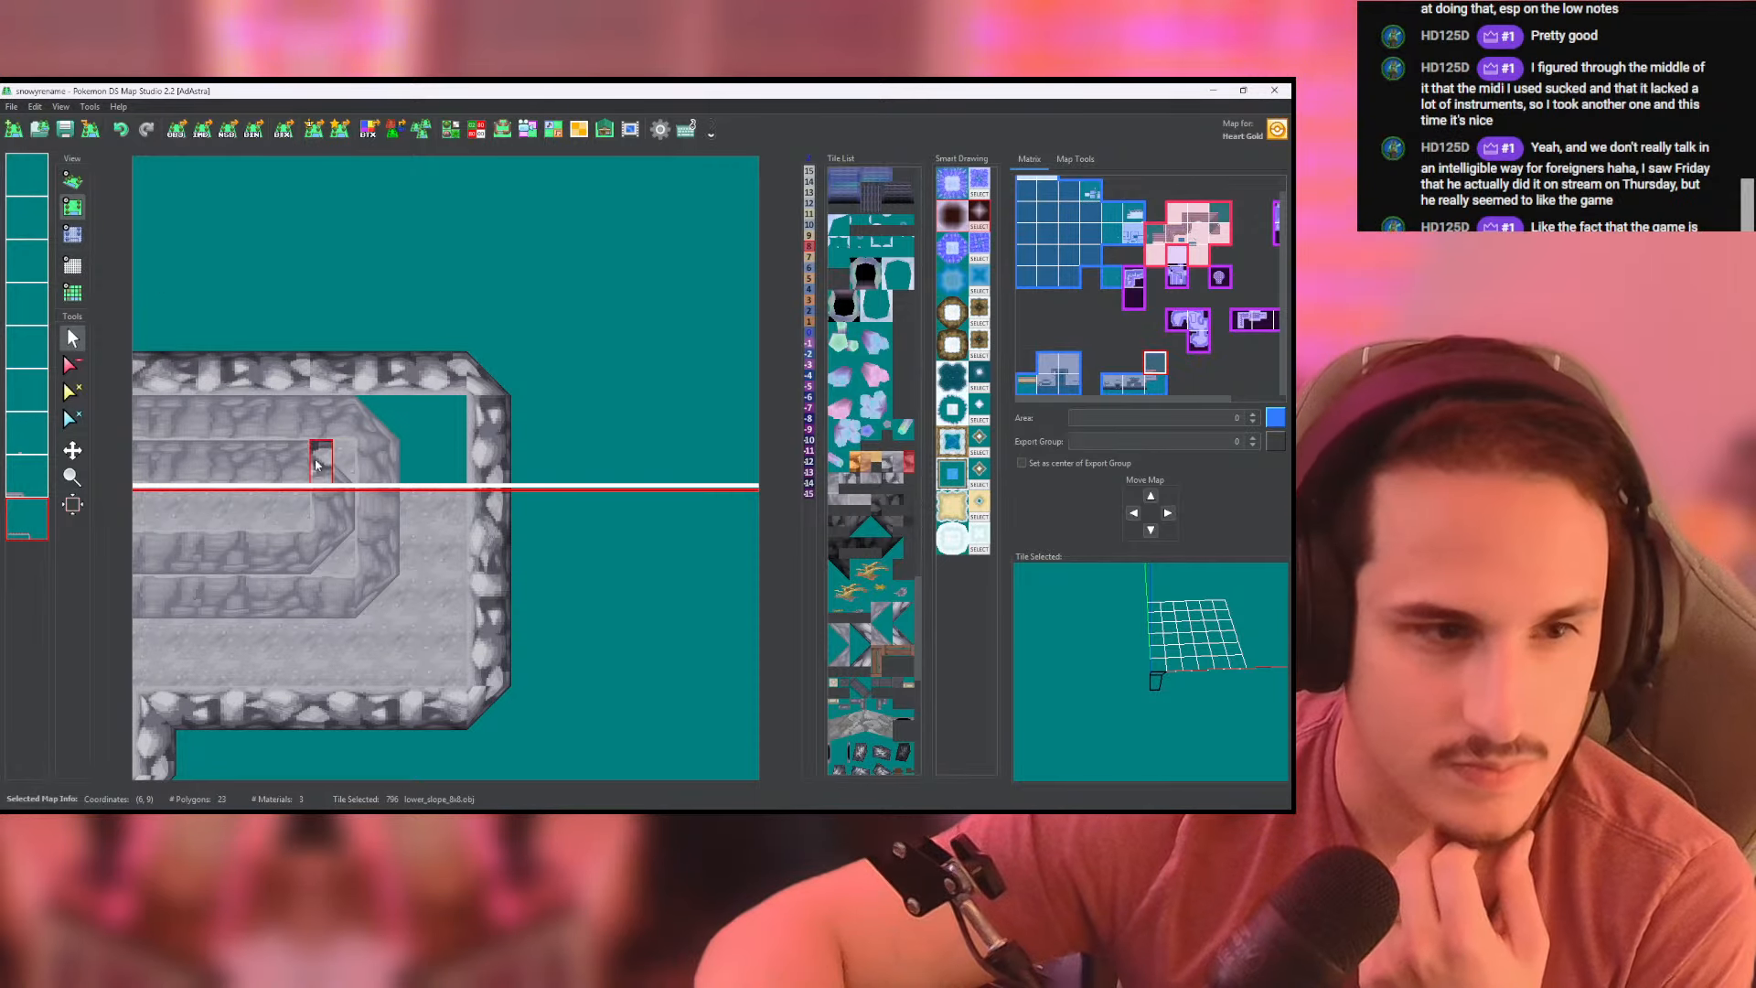
- Fill the gap between the outer cliff wall and rocky slope with cliffside_ground on the ground layer and inspect it in 3D
left_click(37, 483)
left_click(26, 440)
right_click(462, 565)
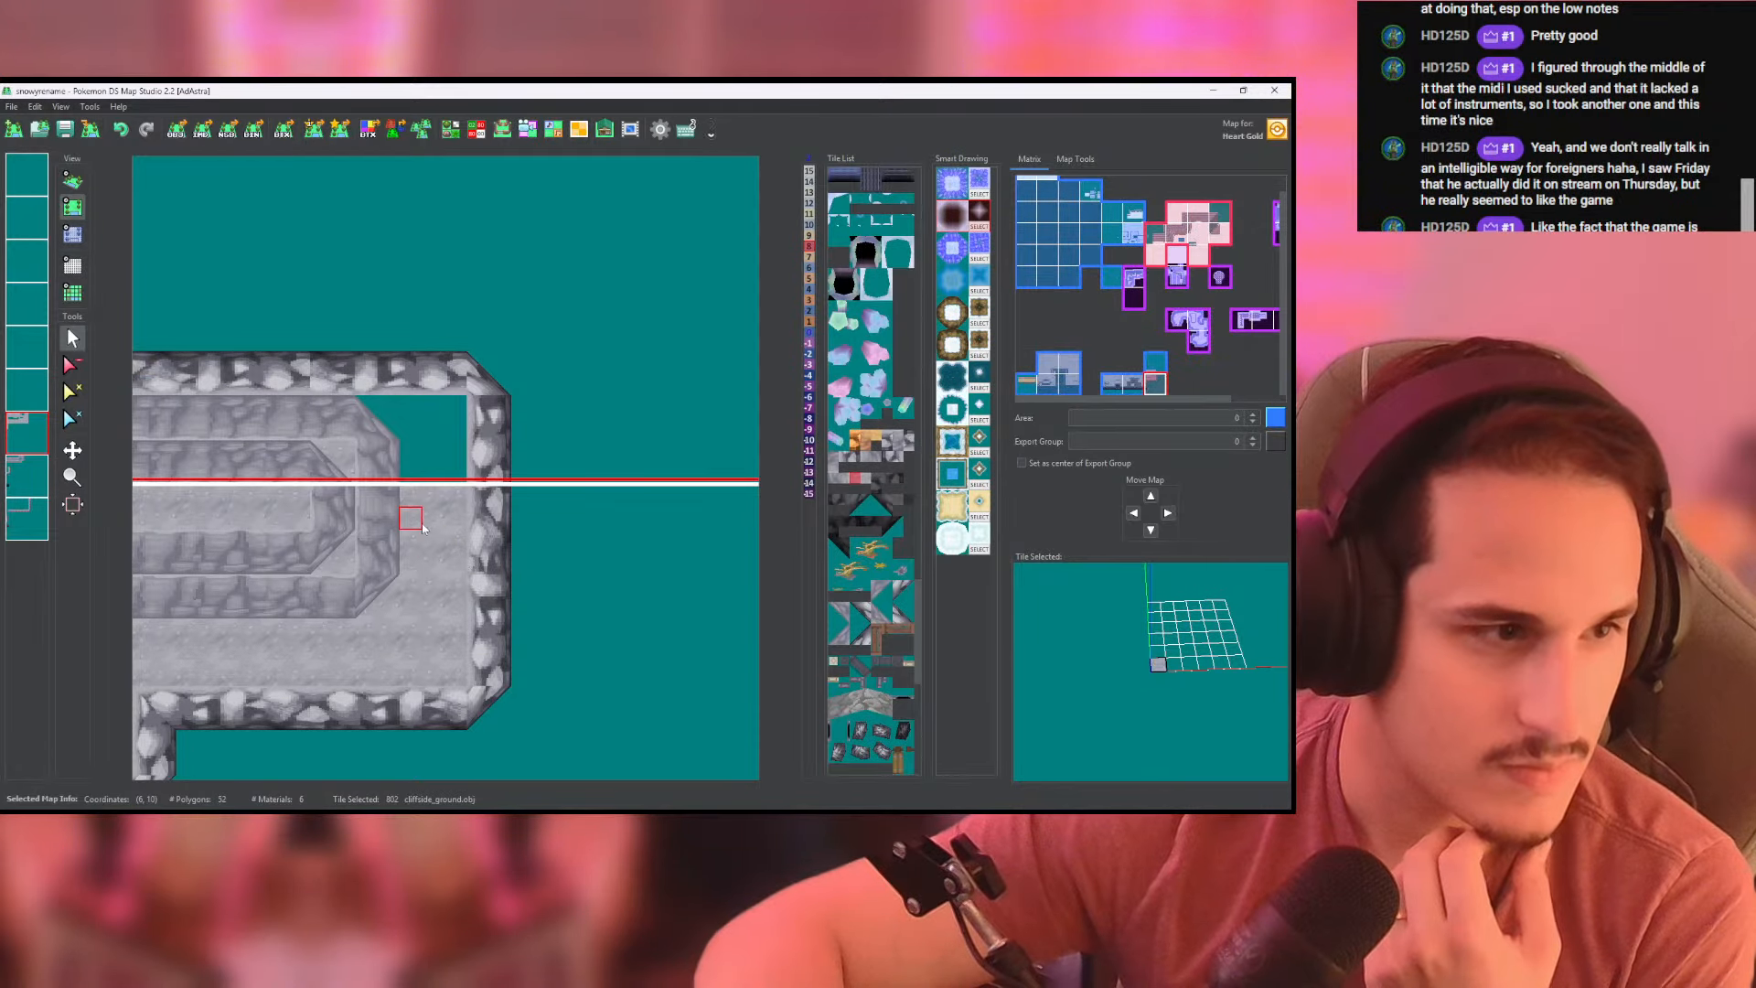
left_click(410, 428)
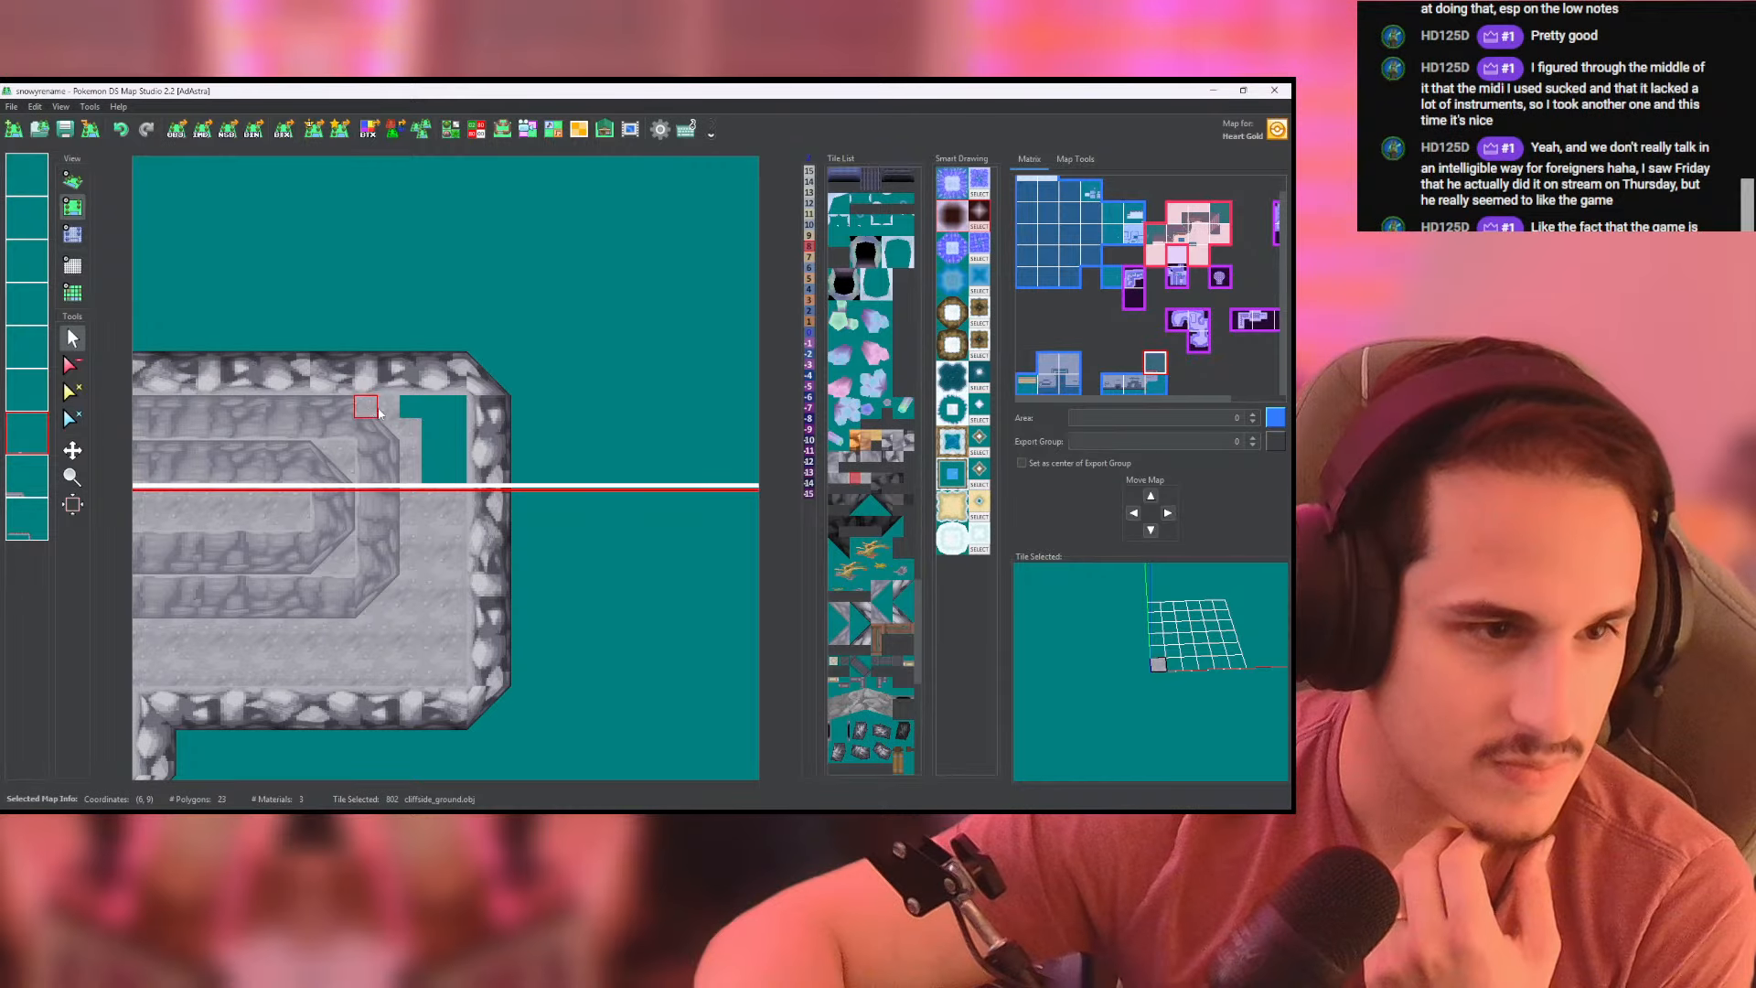
left_click(80, 237)
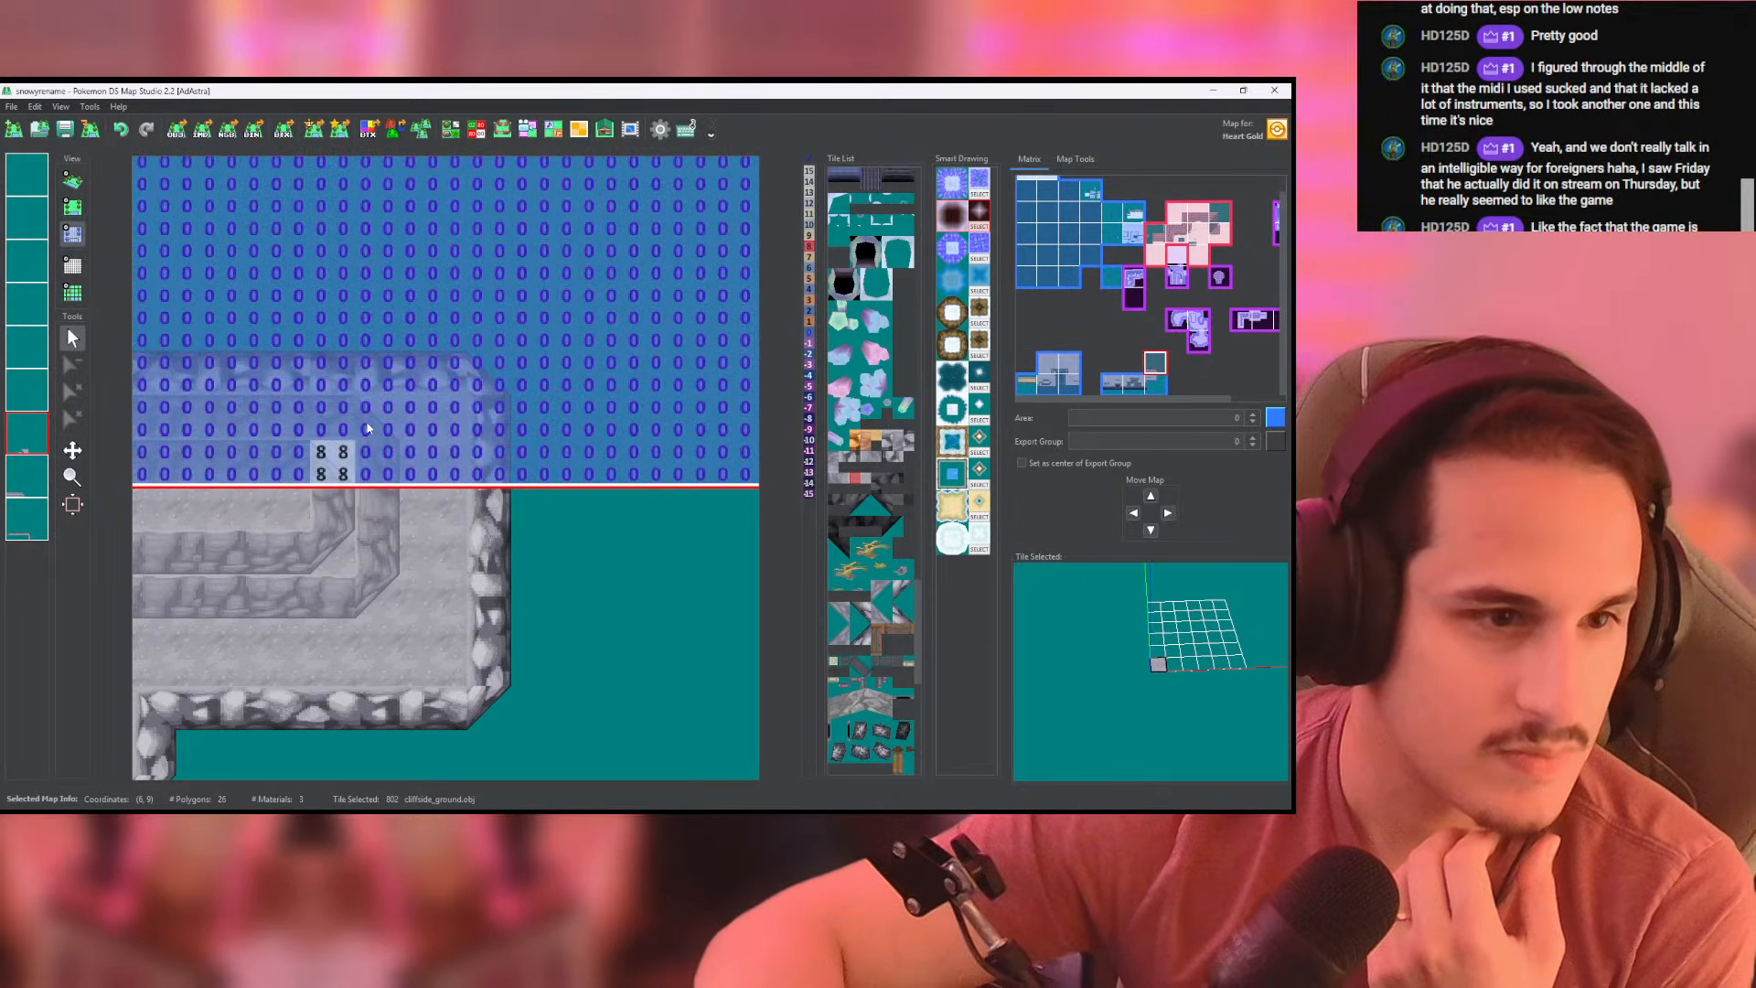
left_click(81, 181)
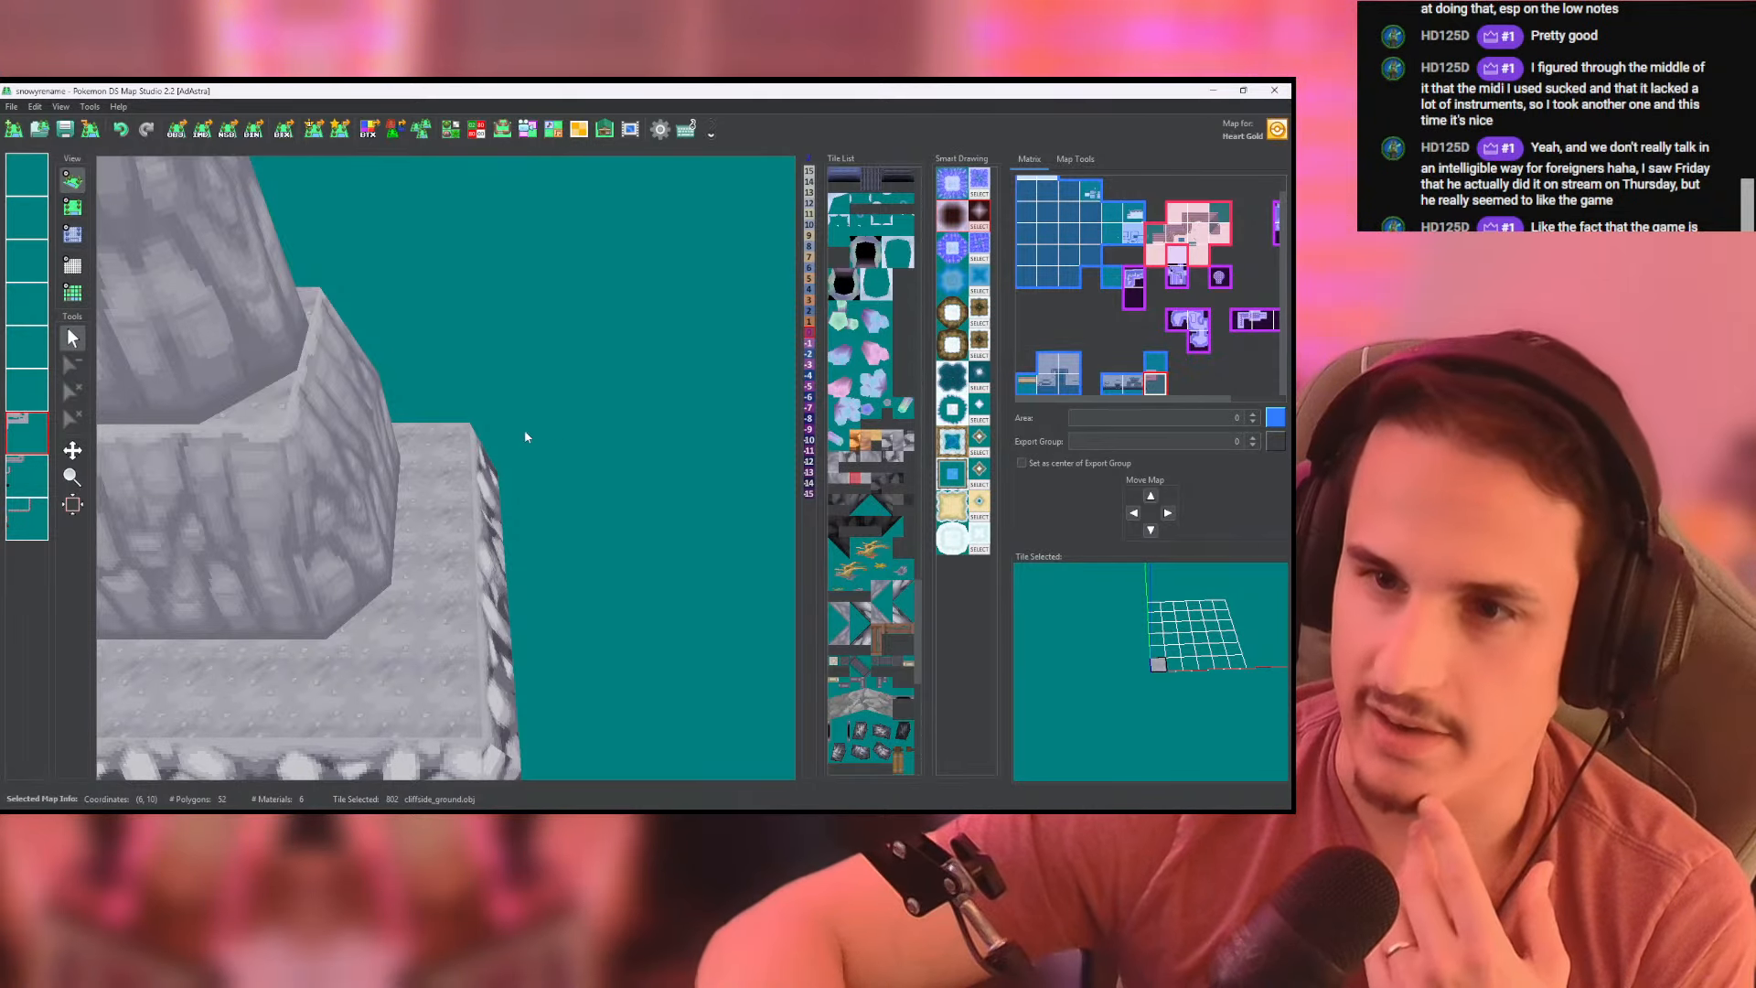
scroll(542, 404, "down", 8)
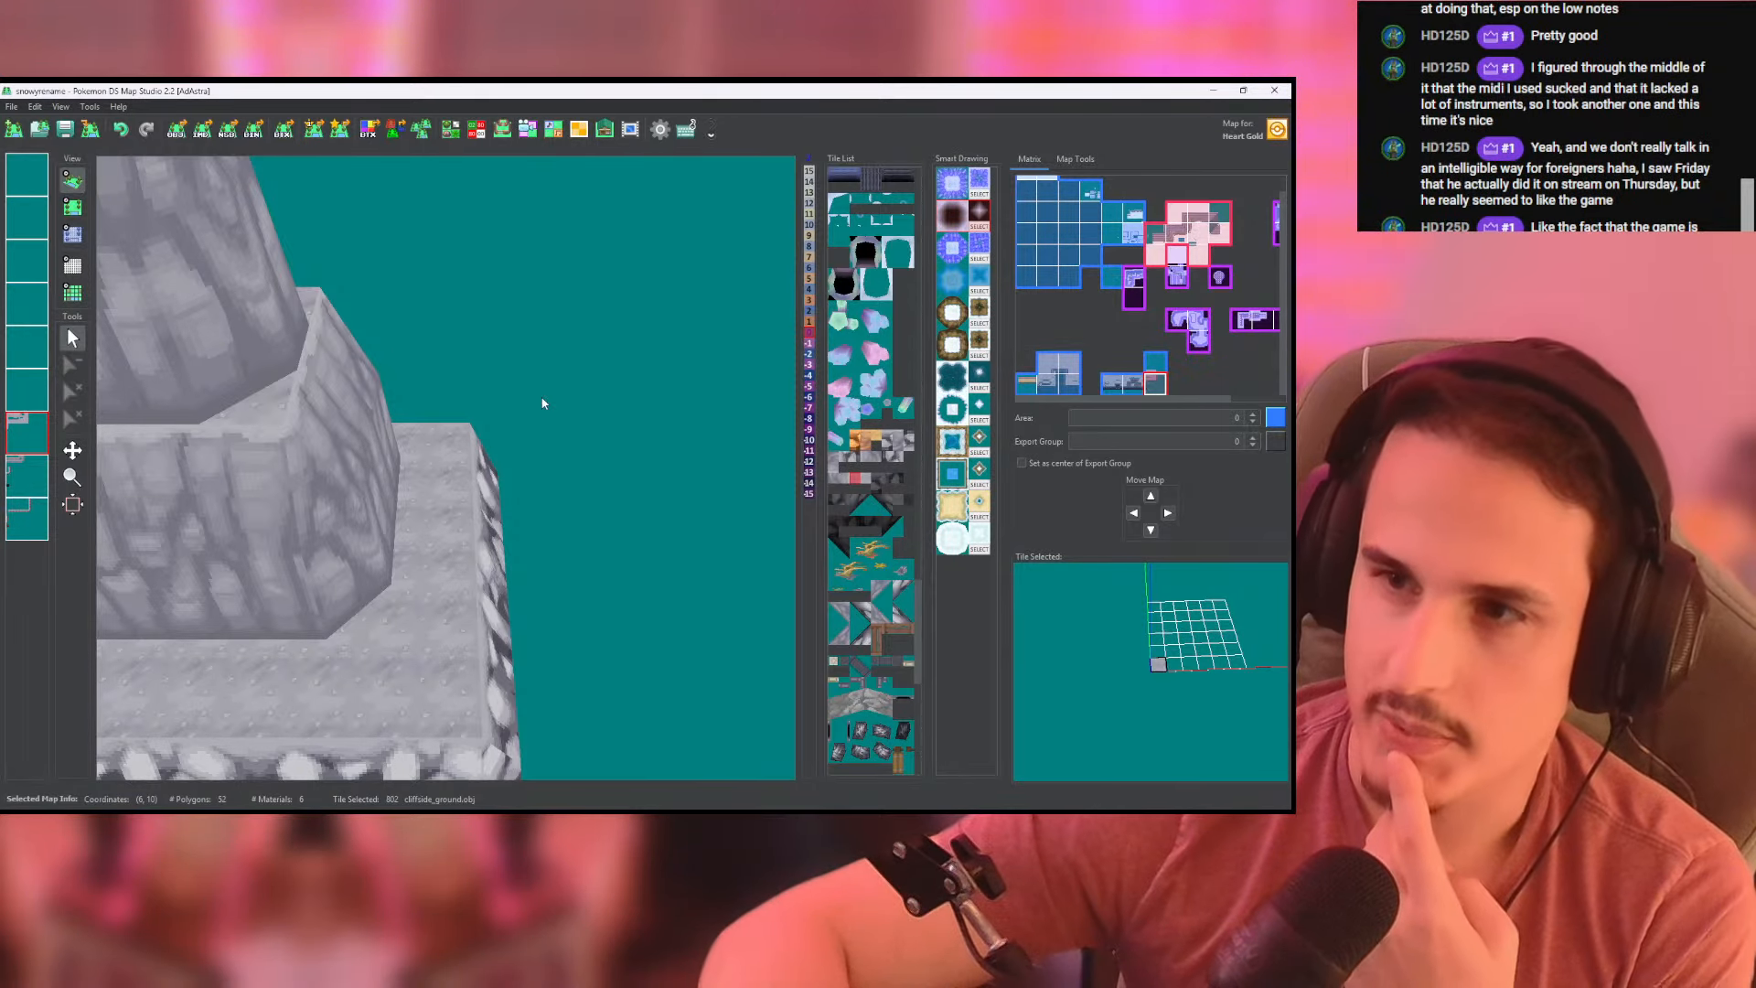
scroll(567, 411, "up", 8)
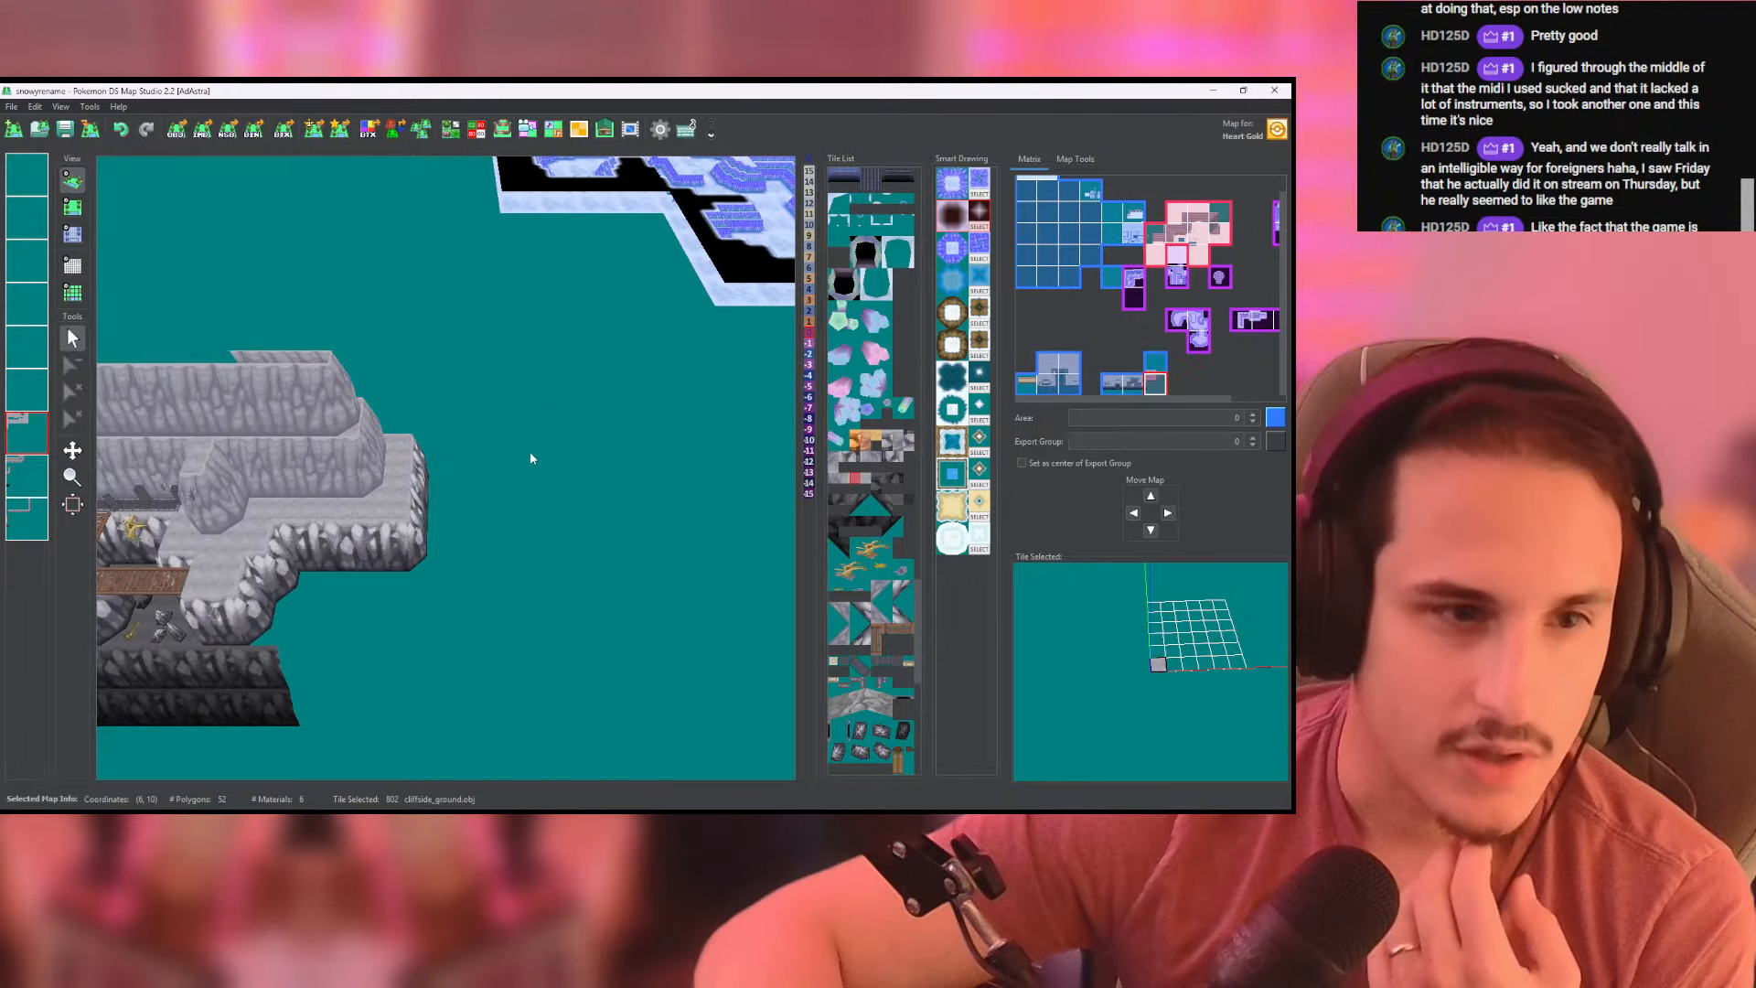
- Cap the upper rocky slope's eastern end with a dark high_corner tile on the last layer
left_click(72, 207)
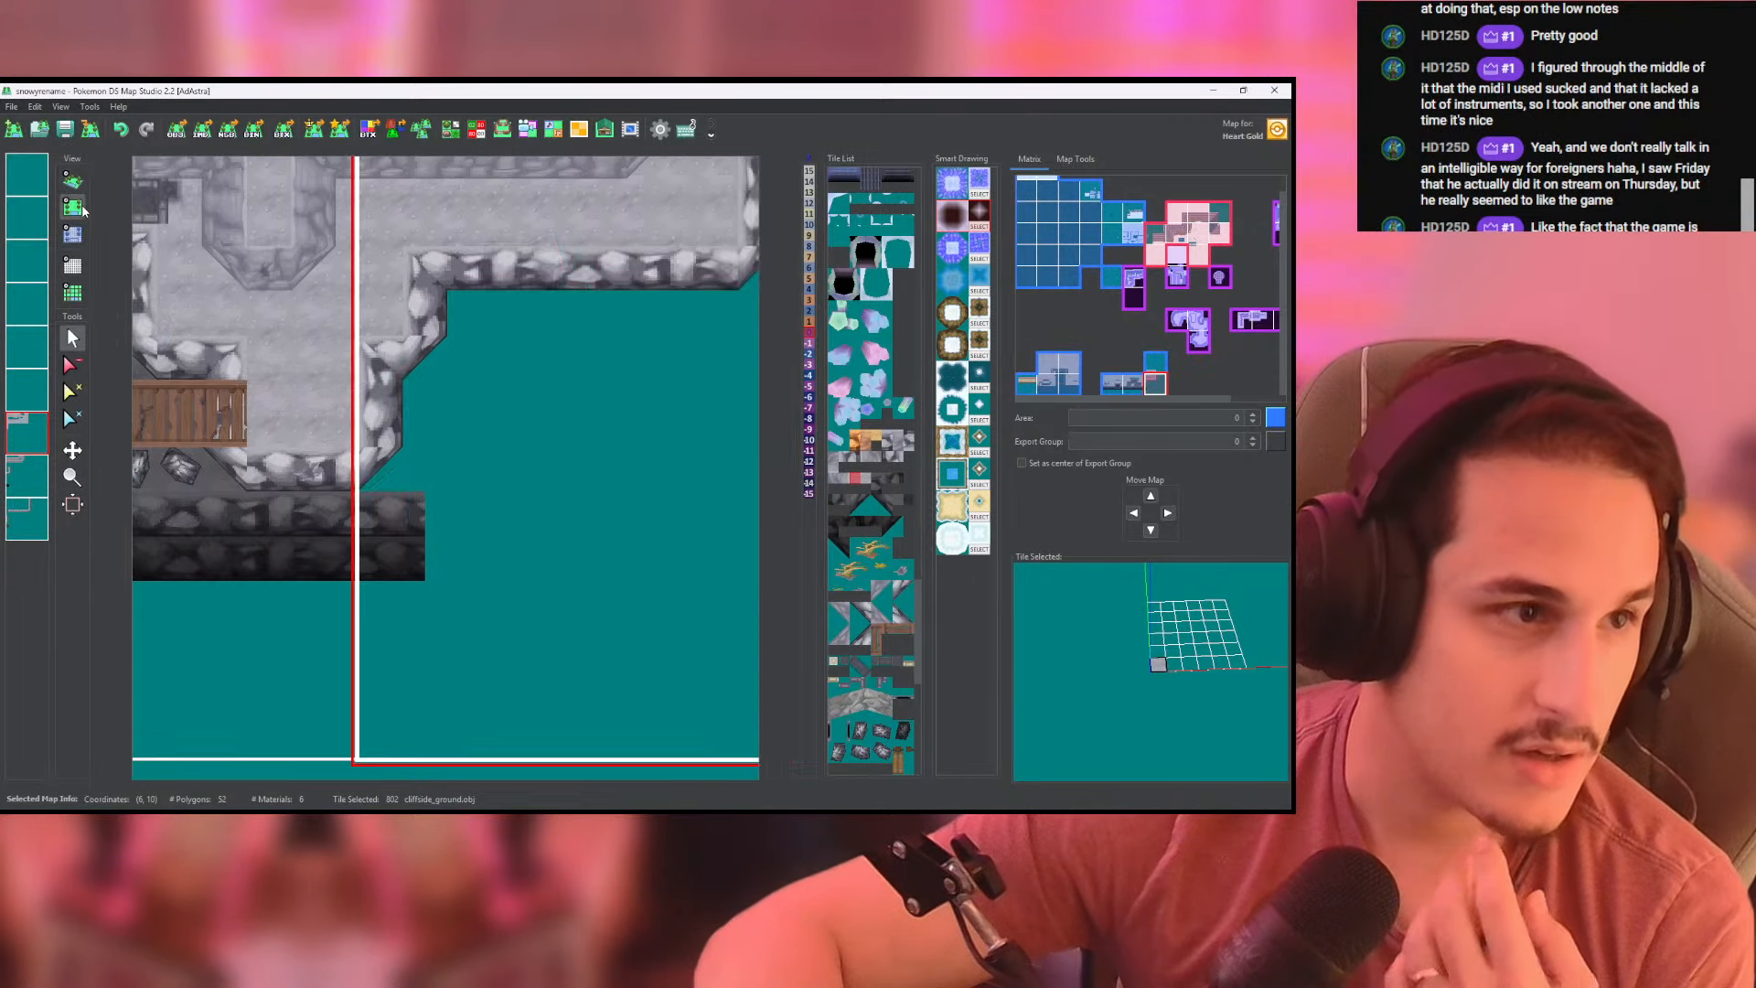
left_click(20, 492)
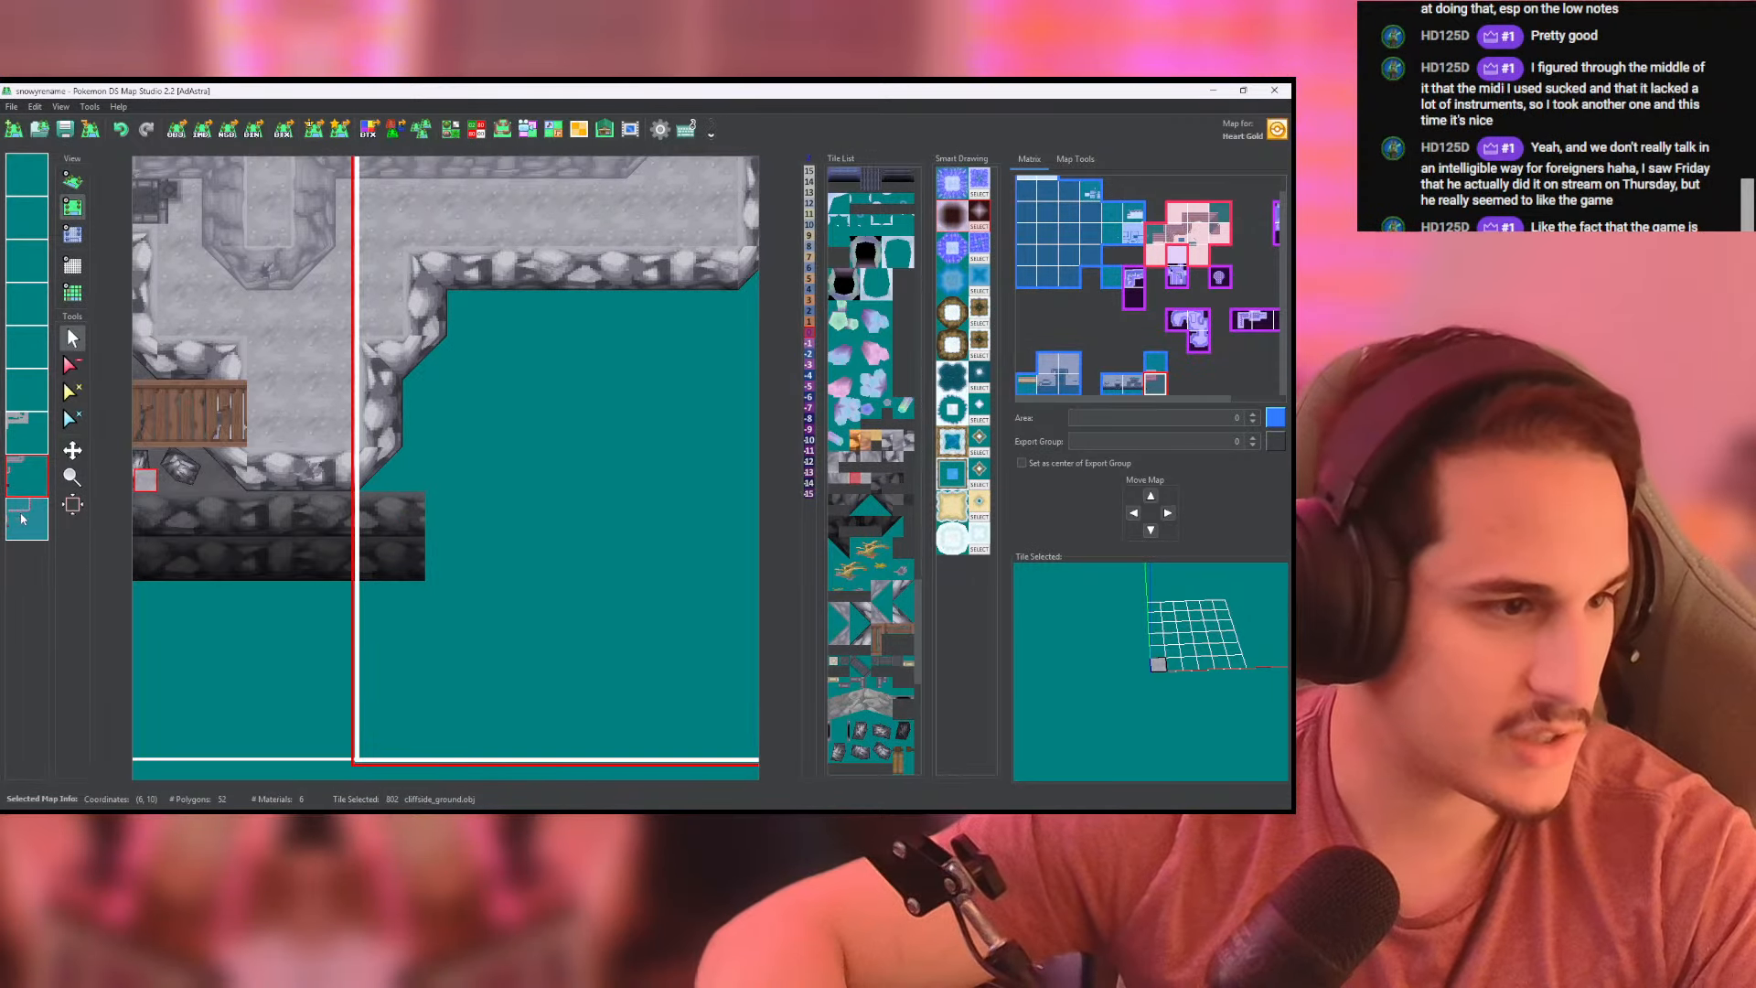
left_click(37, 523)
right_click(403, 515)
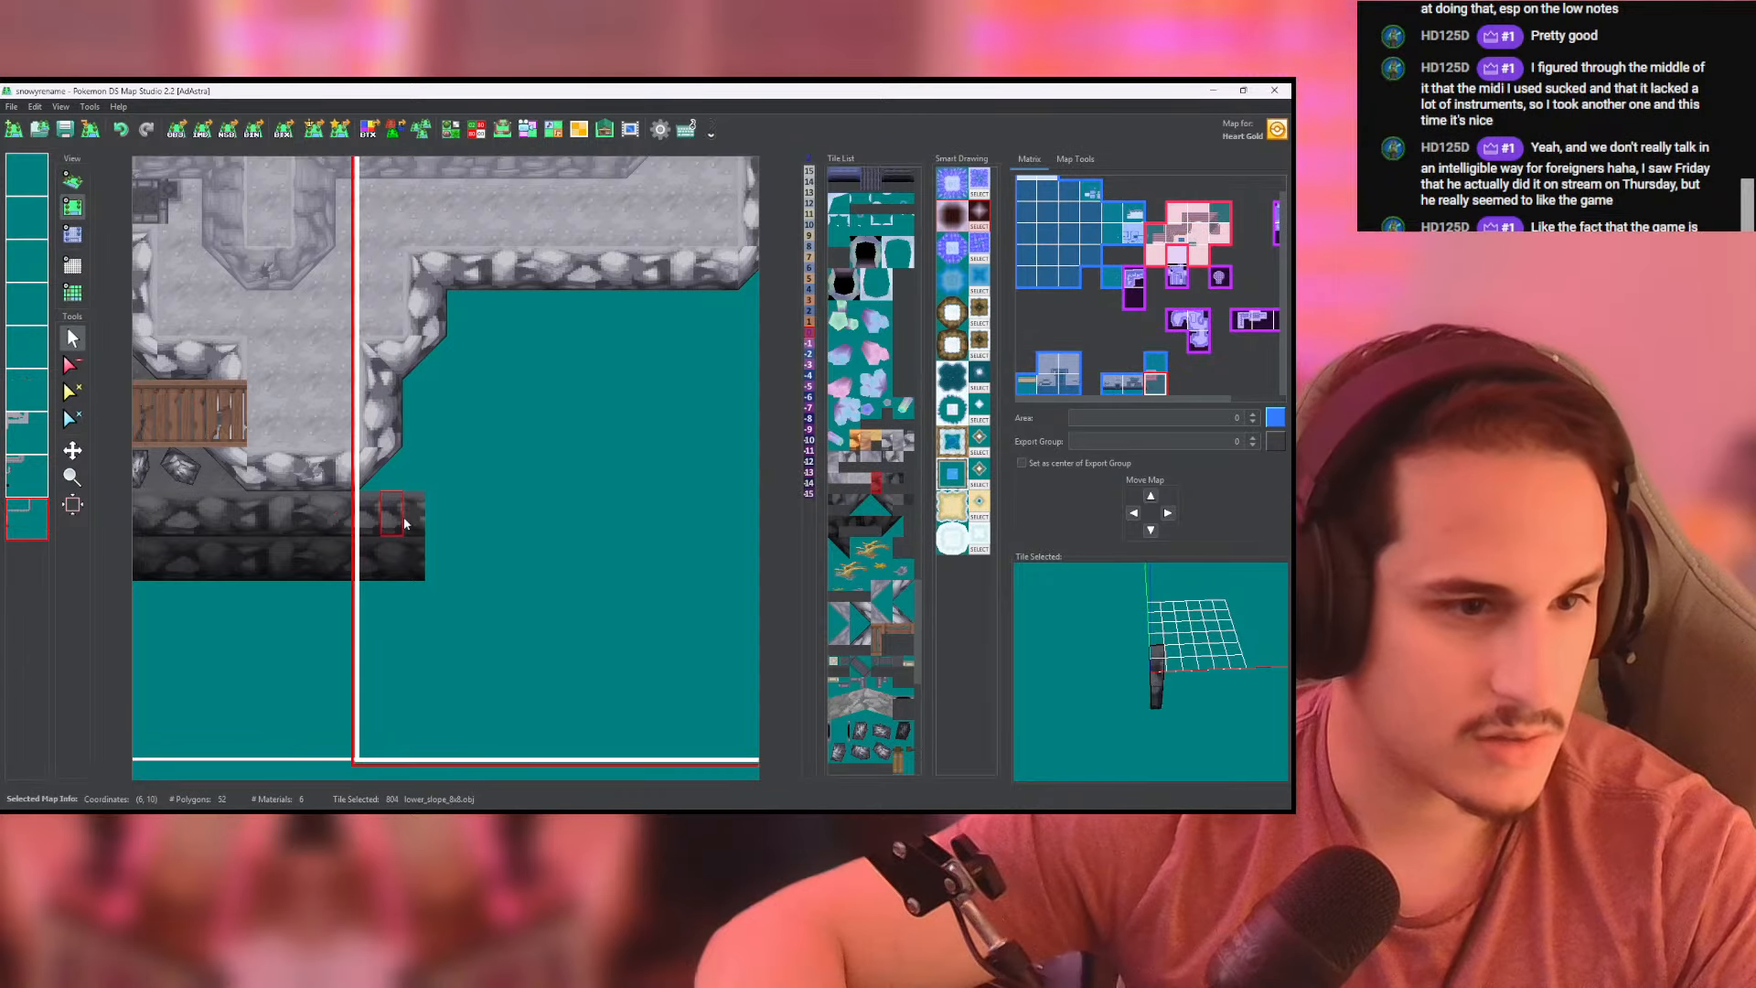
scroll(421, 520, "up", 3)
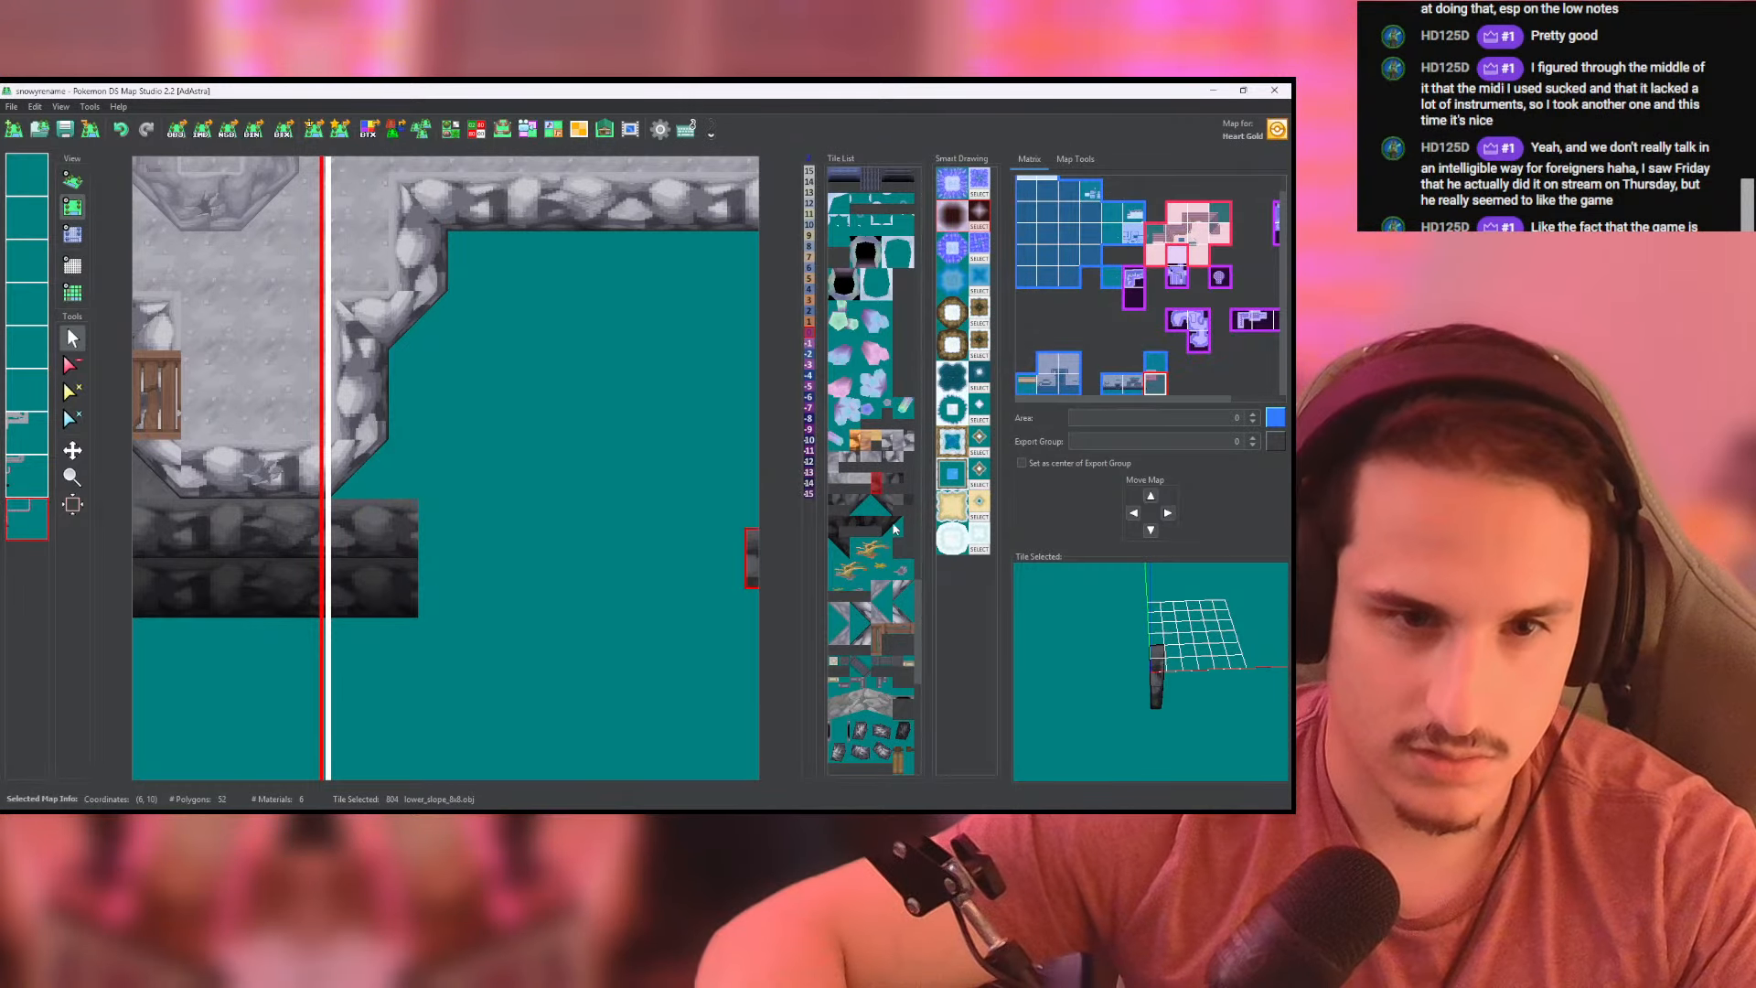
left_click(858, 504)
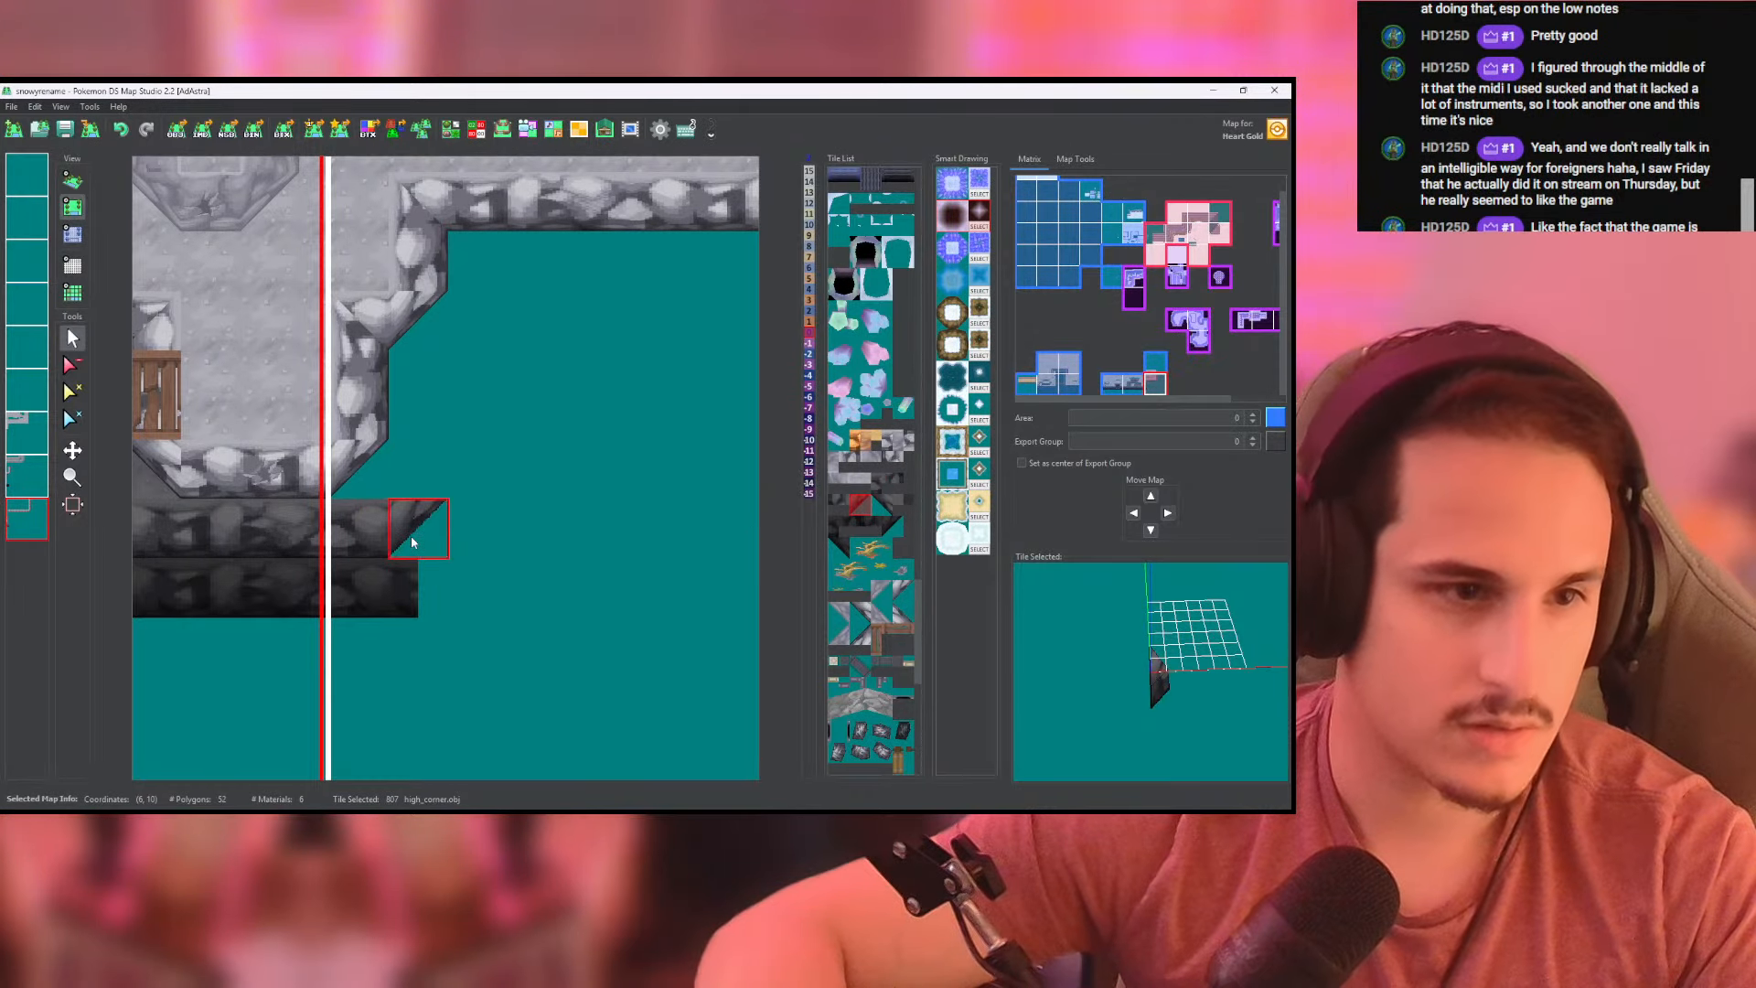
left_click(418, 528)
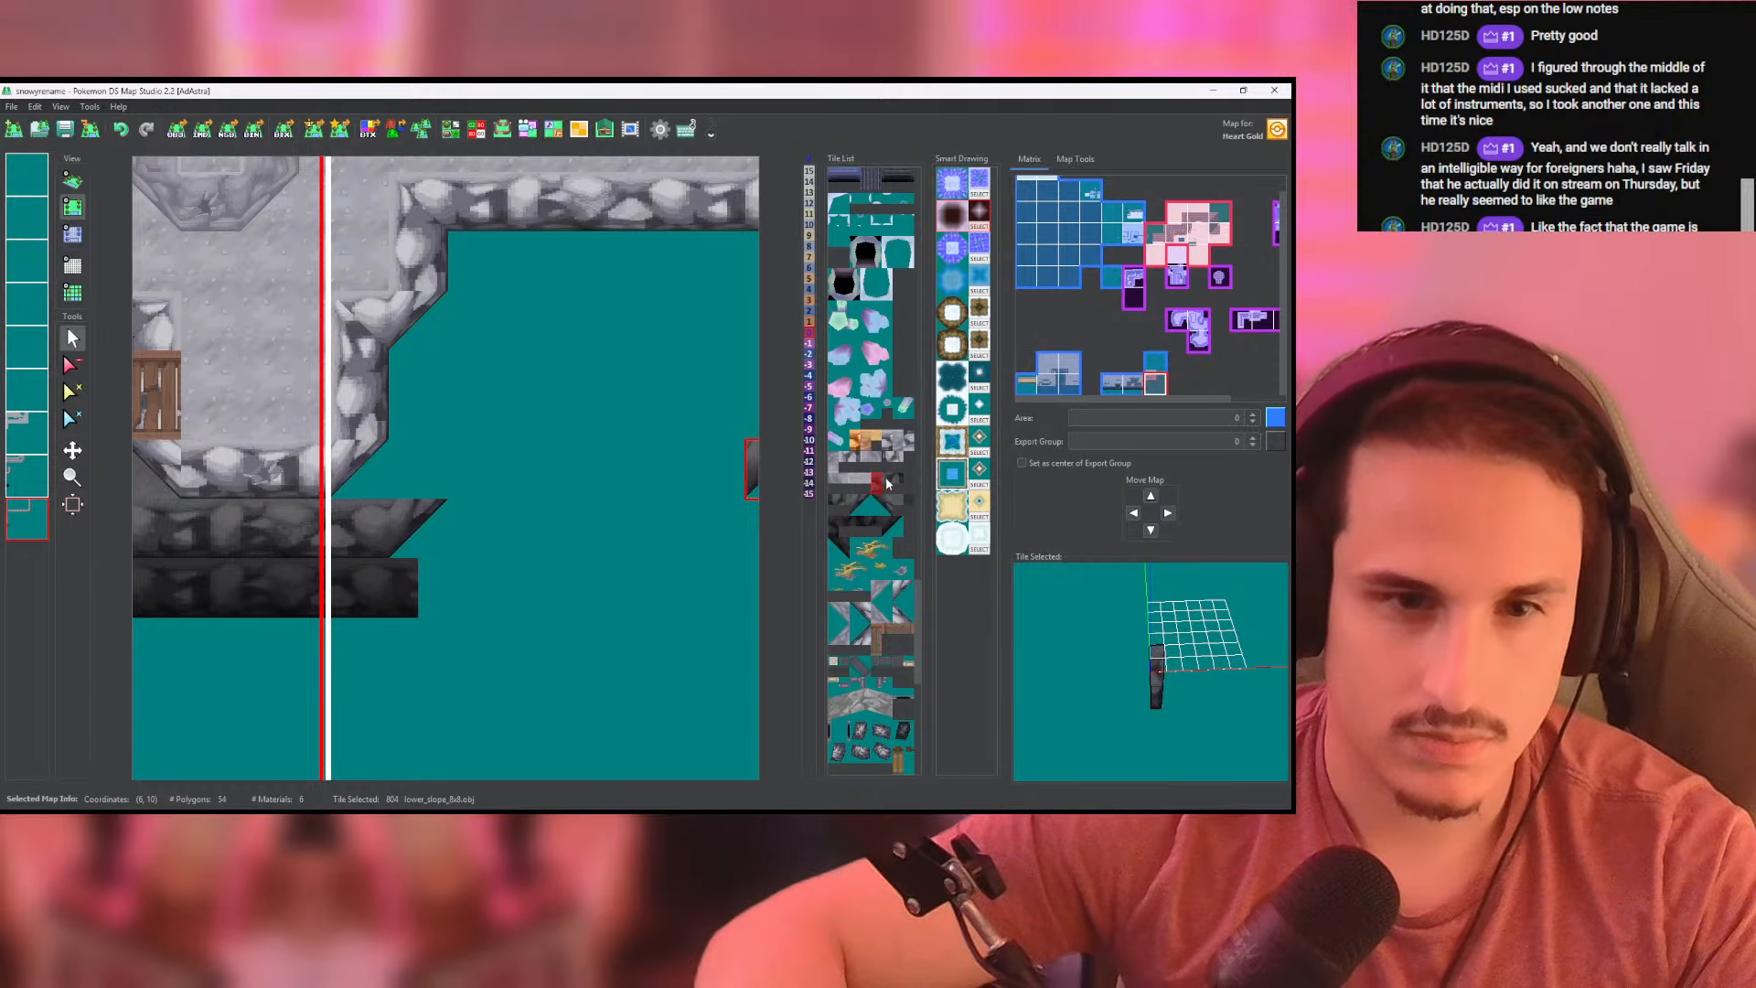
- Run the dark slope north along the stepped cliff edge with two offset columns of vertical lower_slope_8x8 tiles
key("ctrl+z")
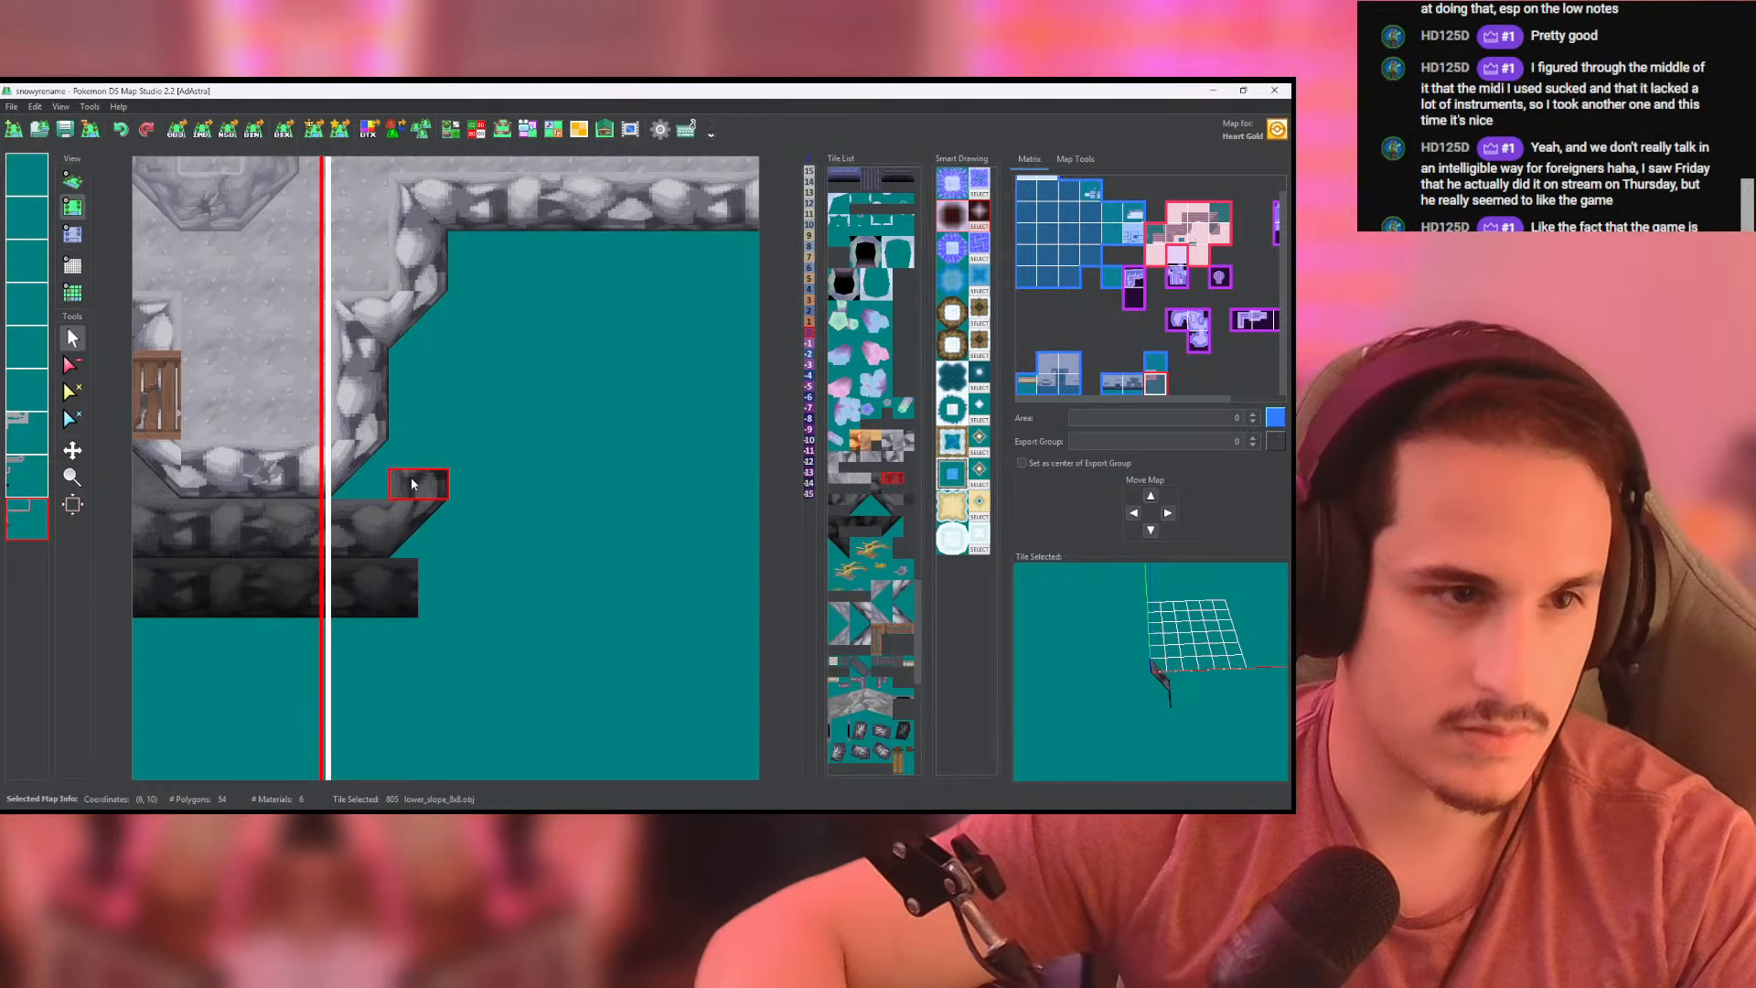
left_click(470, 247)
left_click(466, 327)
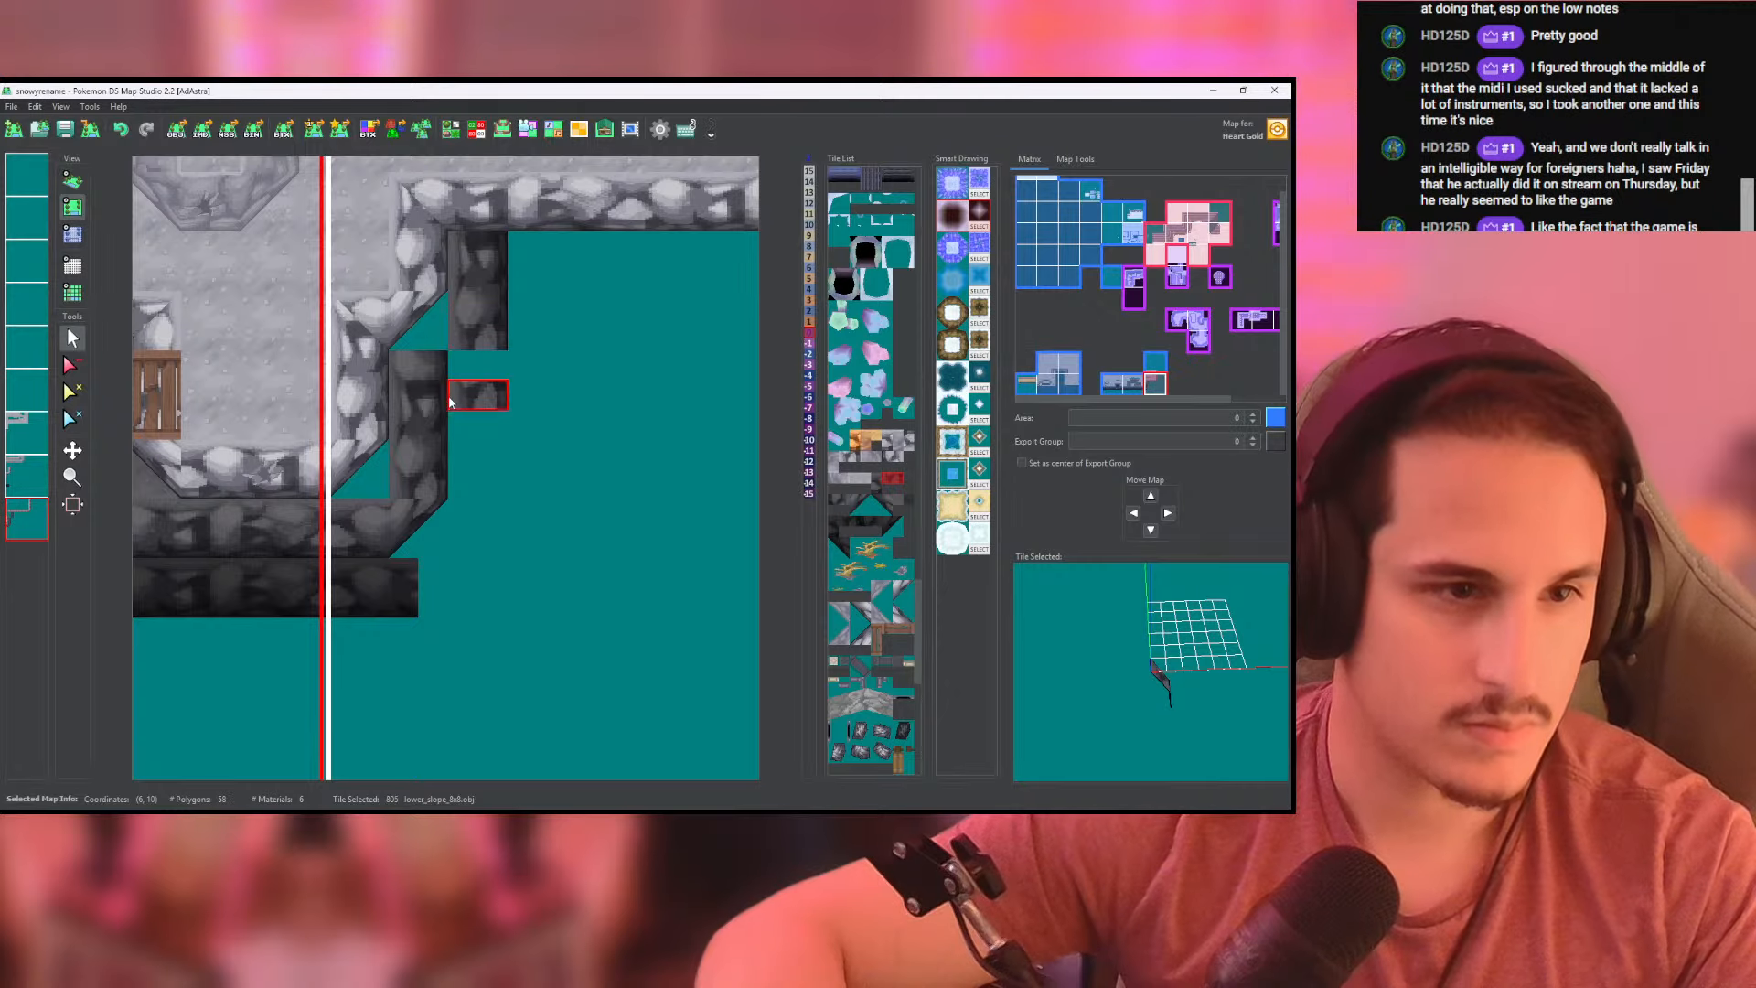
- Extend the dark slope east beneath the cliff with a row of horizontal lower_slope_8x8 tiles on the second-to-last layer
left_click(277, 549)
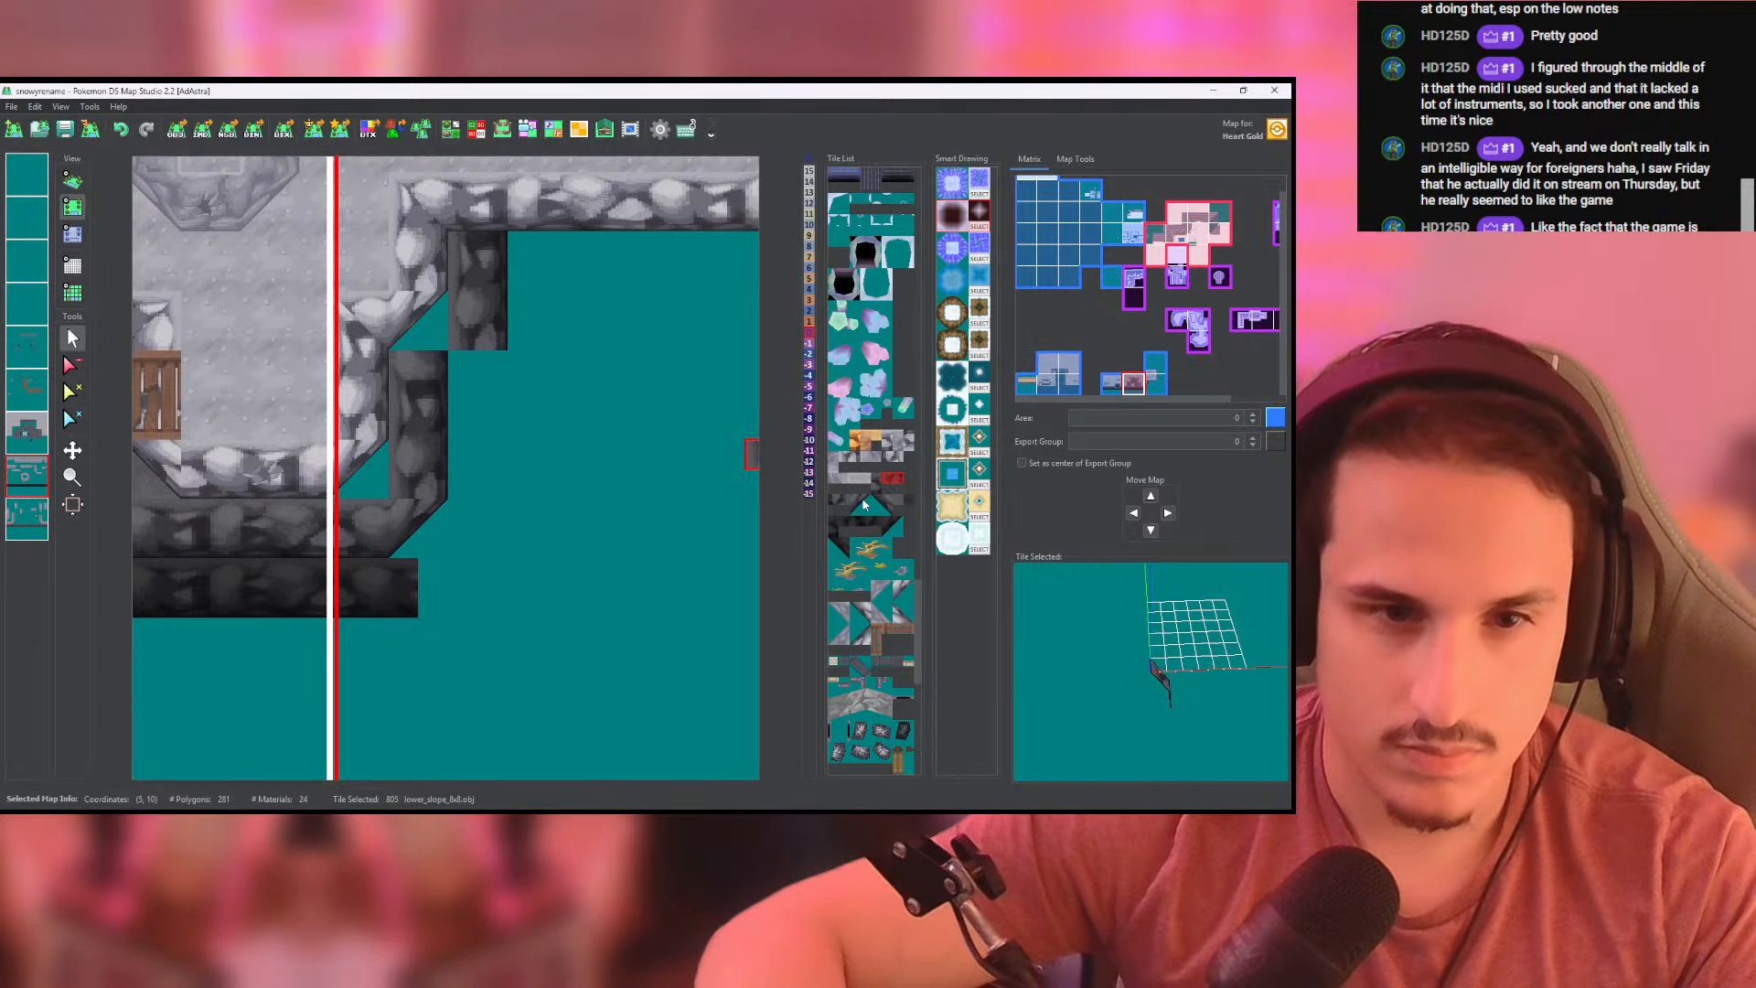
left_click(406, 382)
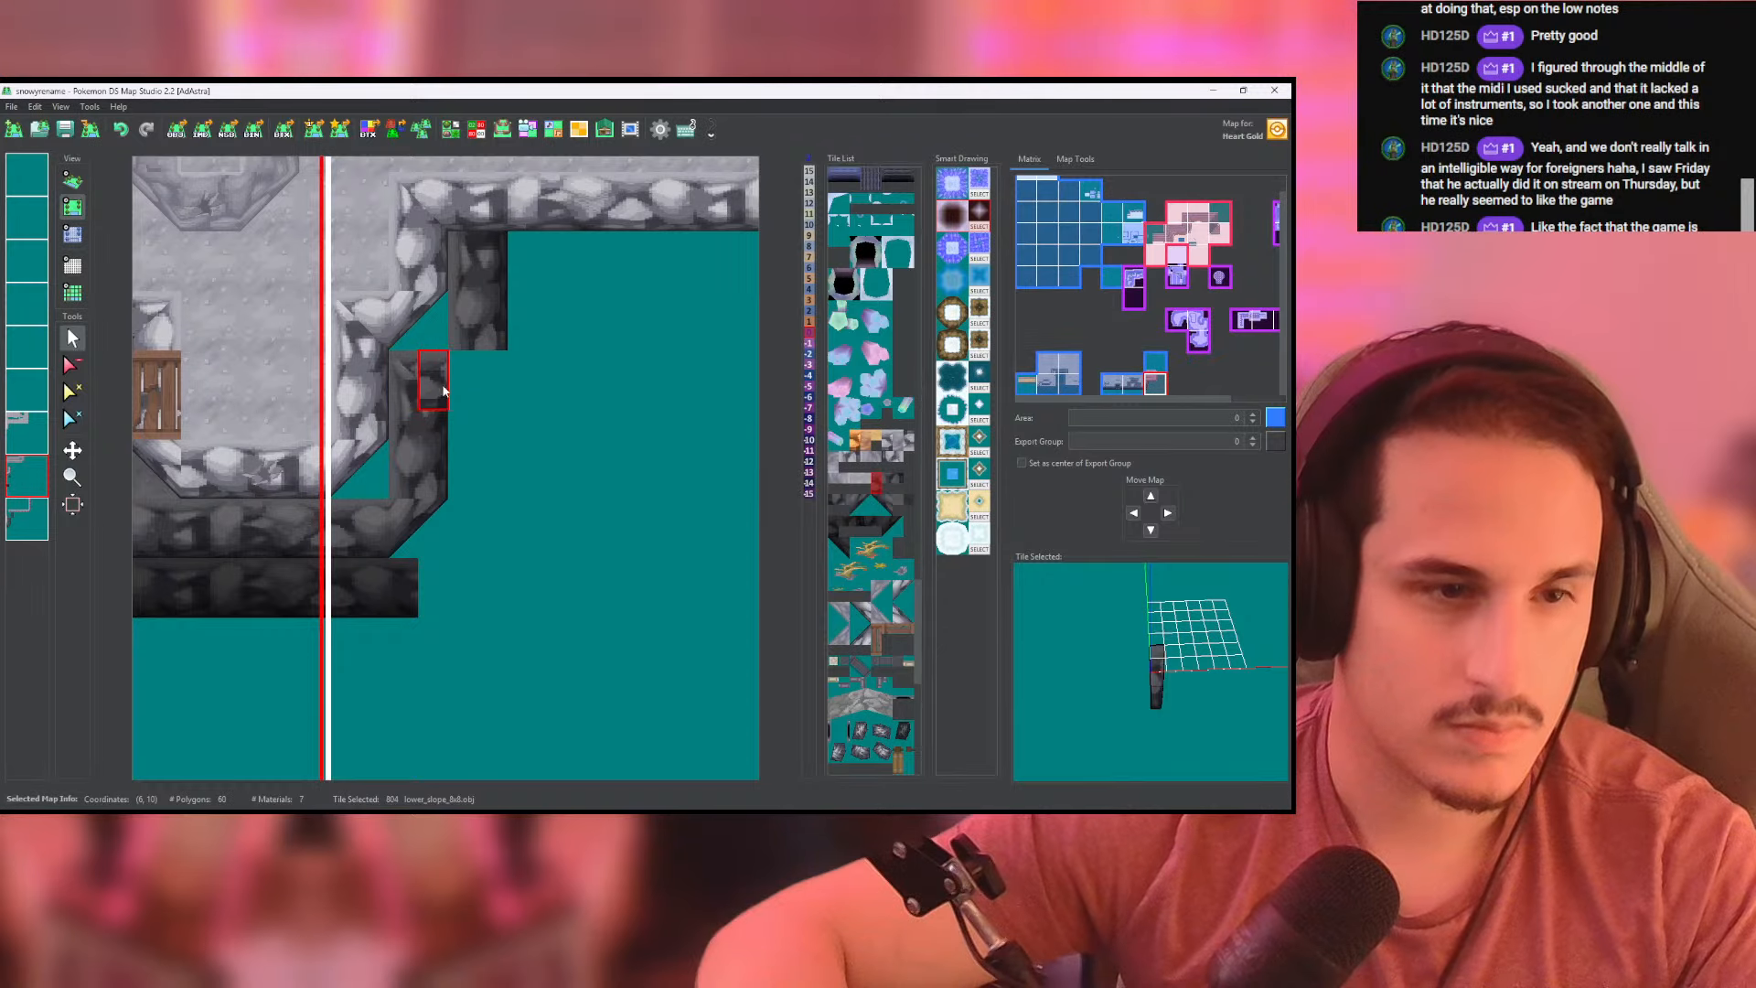
middle_click_drag(474, 267, 395, 296)
left_click_drag(439, 300, 591, 302)
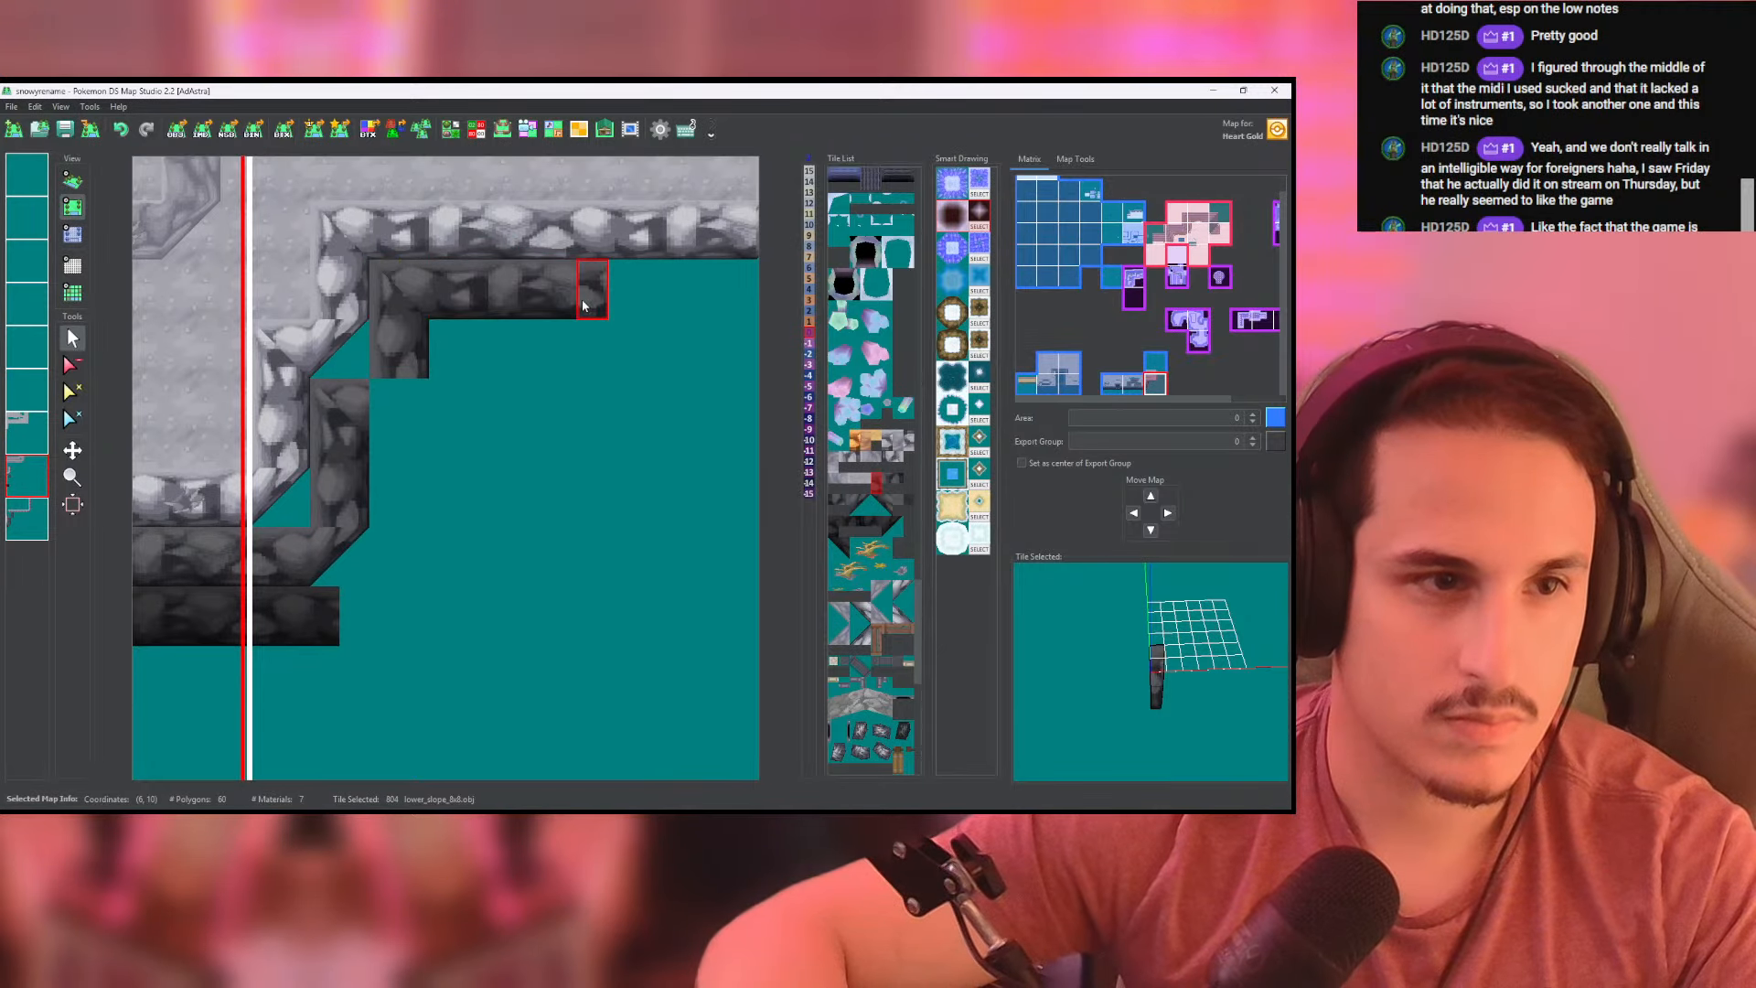
- Close the lower corner of the northern vertical slope column with a high_corner tile and check it in 3D
scroll(590, 303, "down", 3)
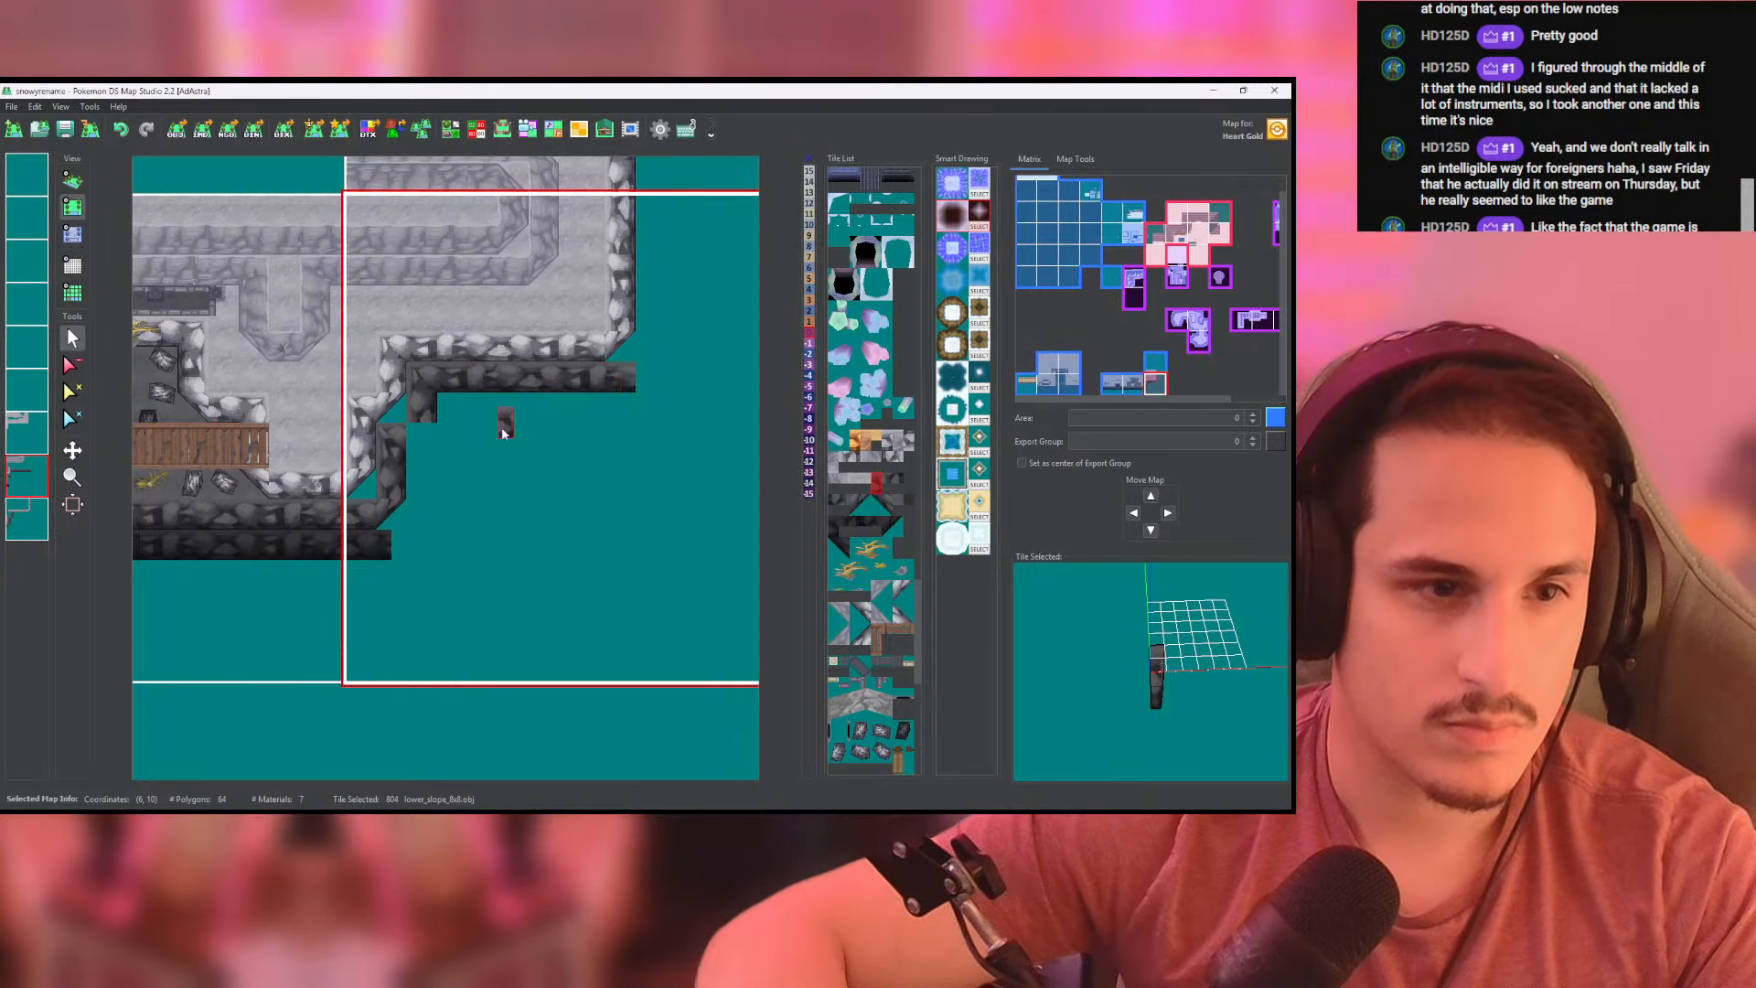
scroll(502, 434, "up", 3)
left_click(856, 503)
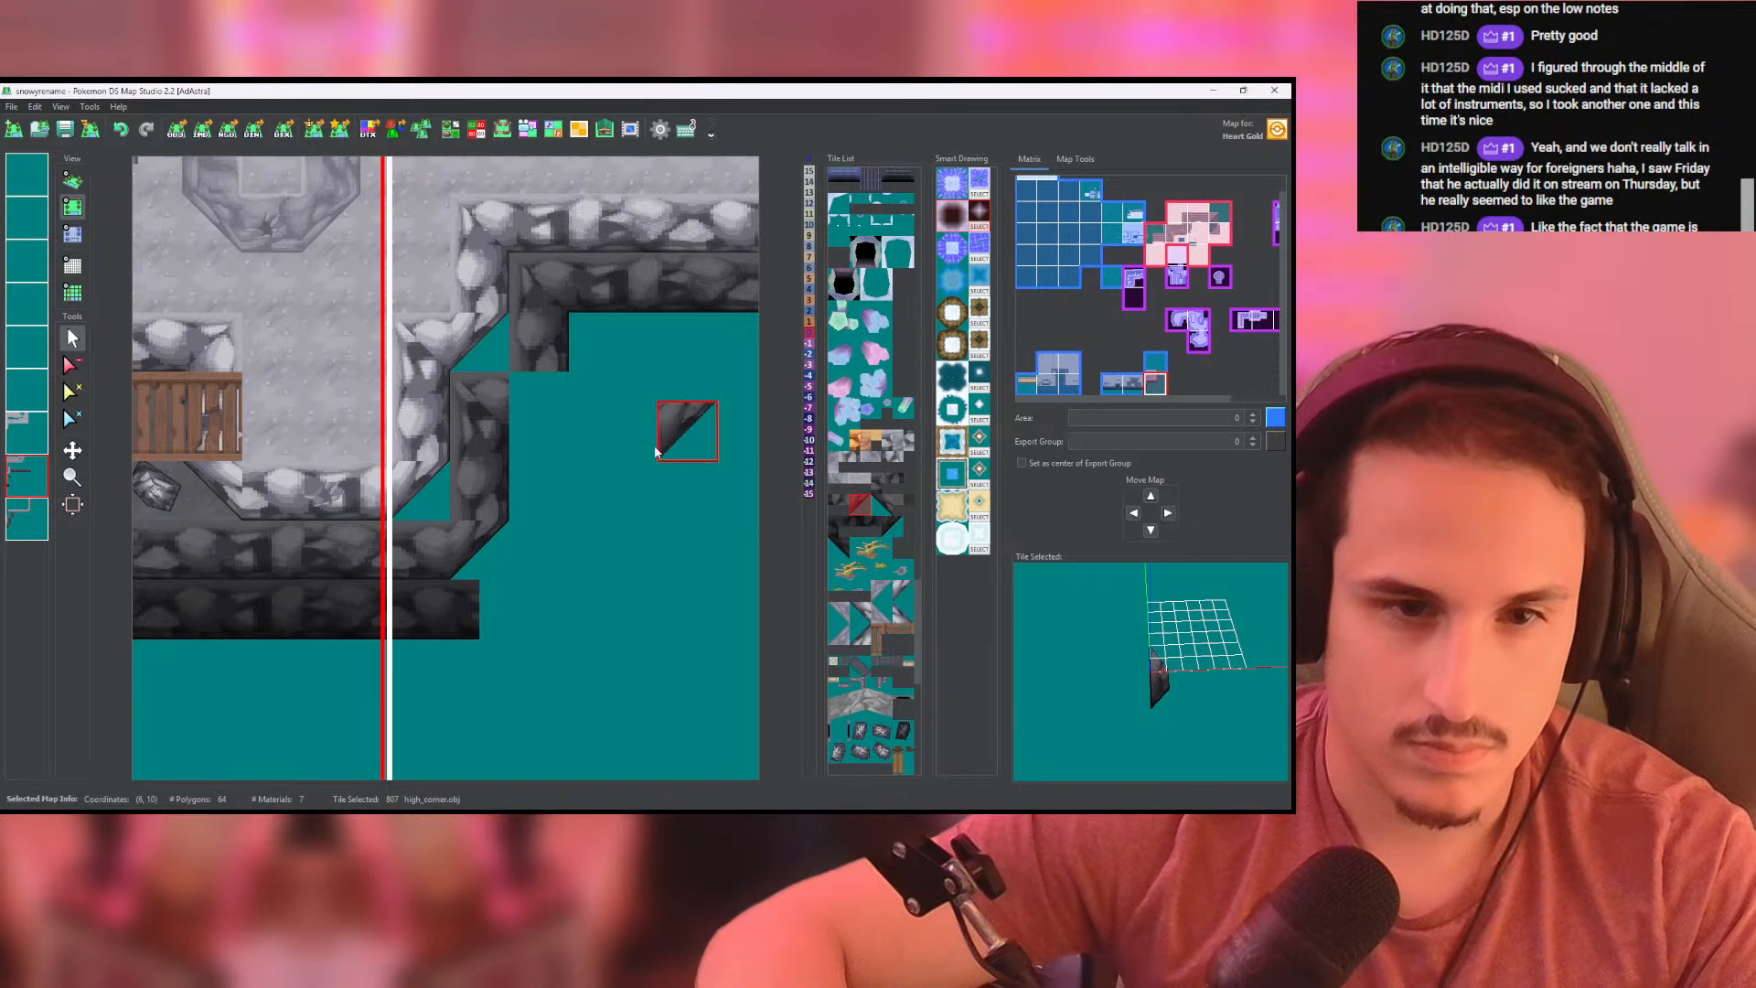
left_click(536, 419)
middle_click_drag(536, 419, 413, 477)
left_click(73, 182)
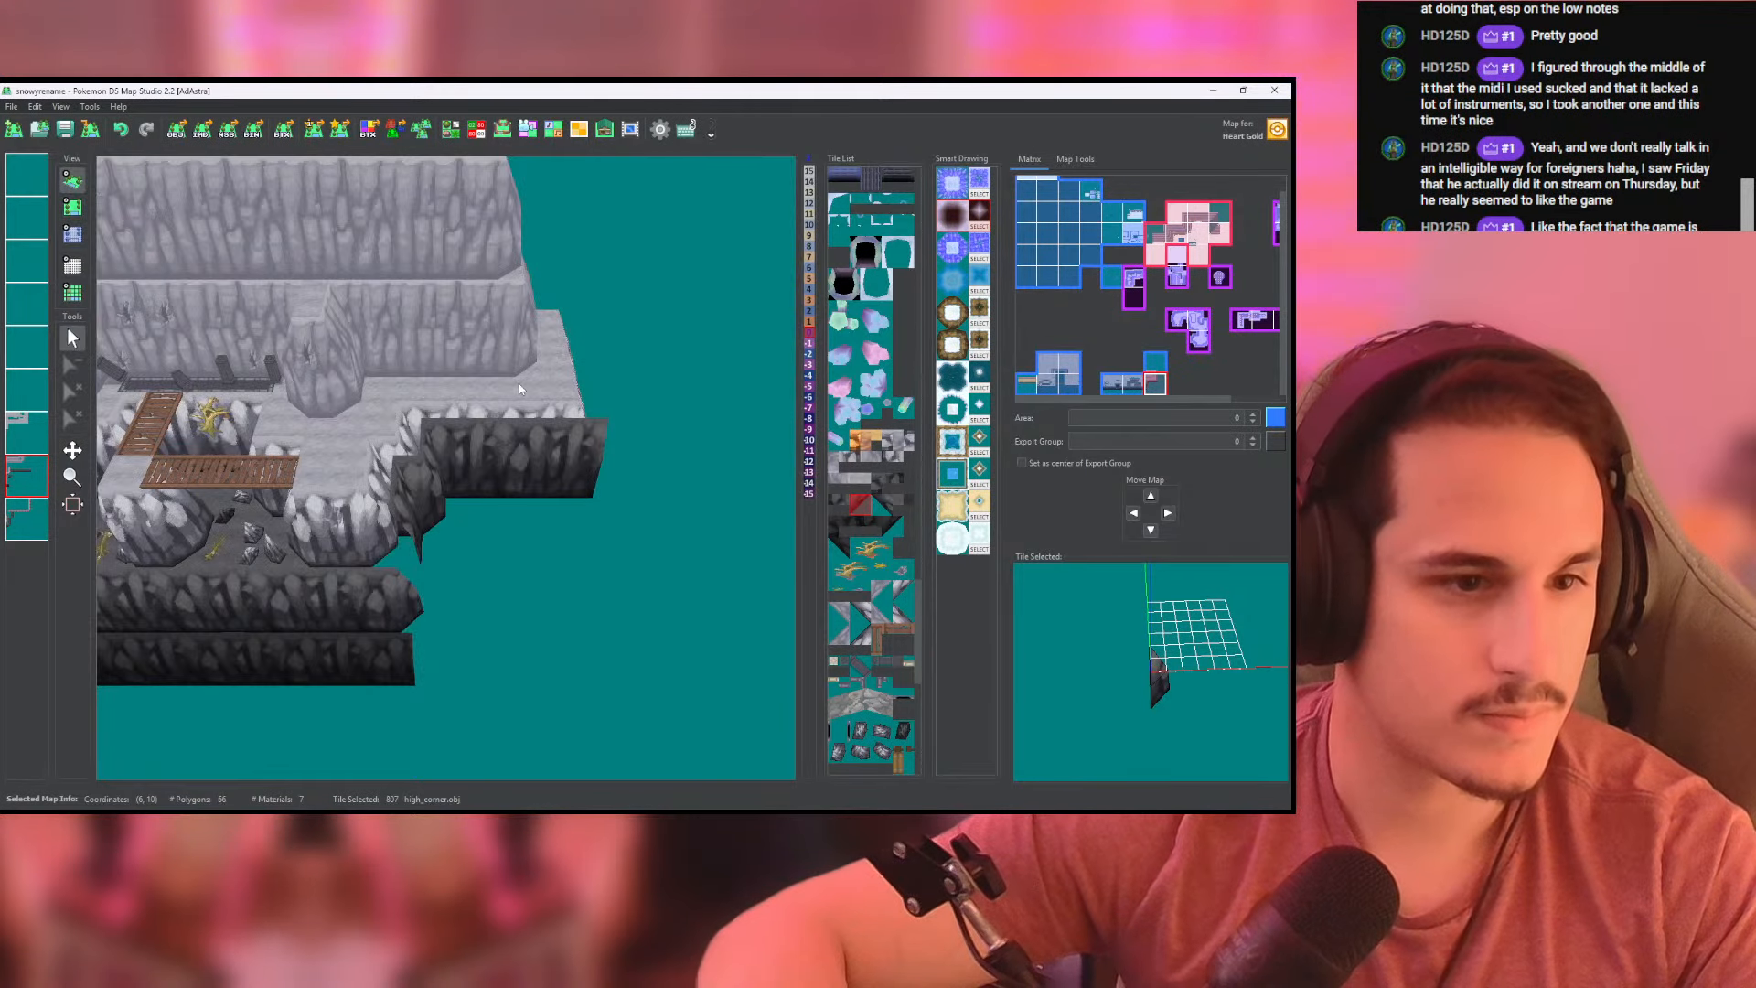
- Paint height -8 over the new eastern slope on the second-to-last layer and inspect the result in 3D
left_click(72, 234)
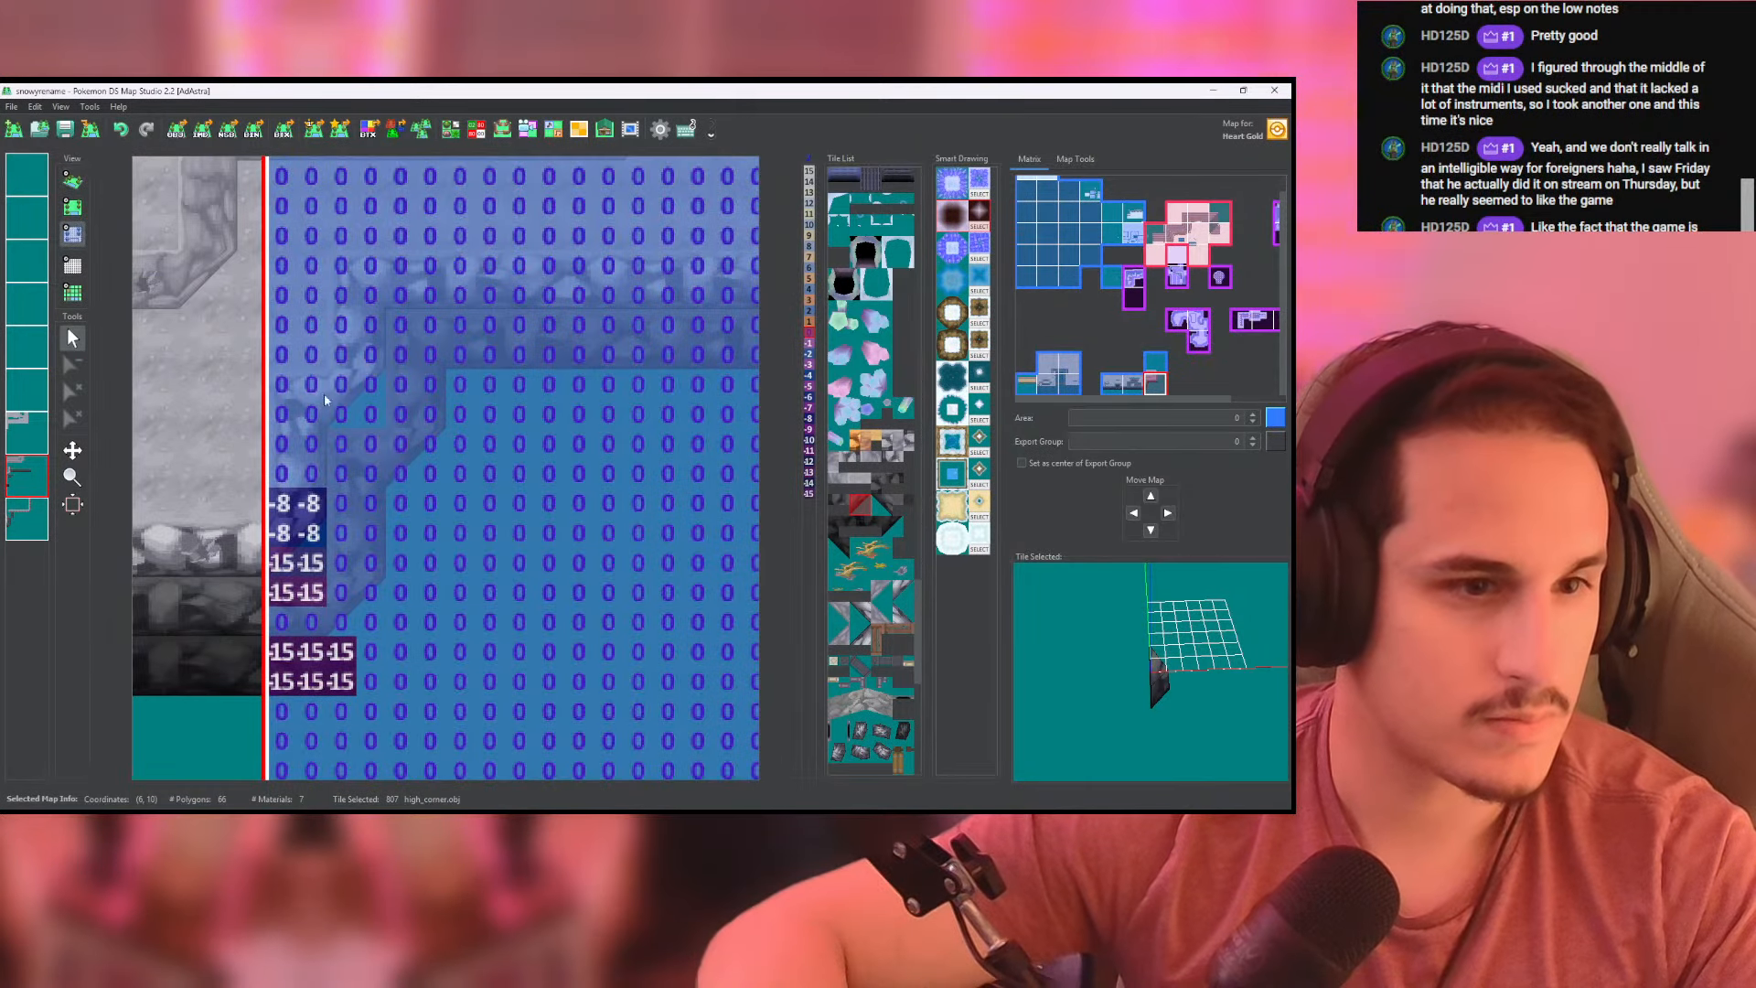
left_click(237, 598)
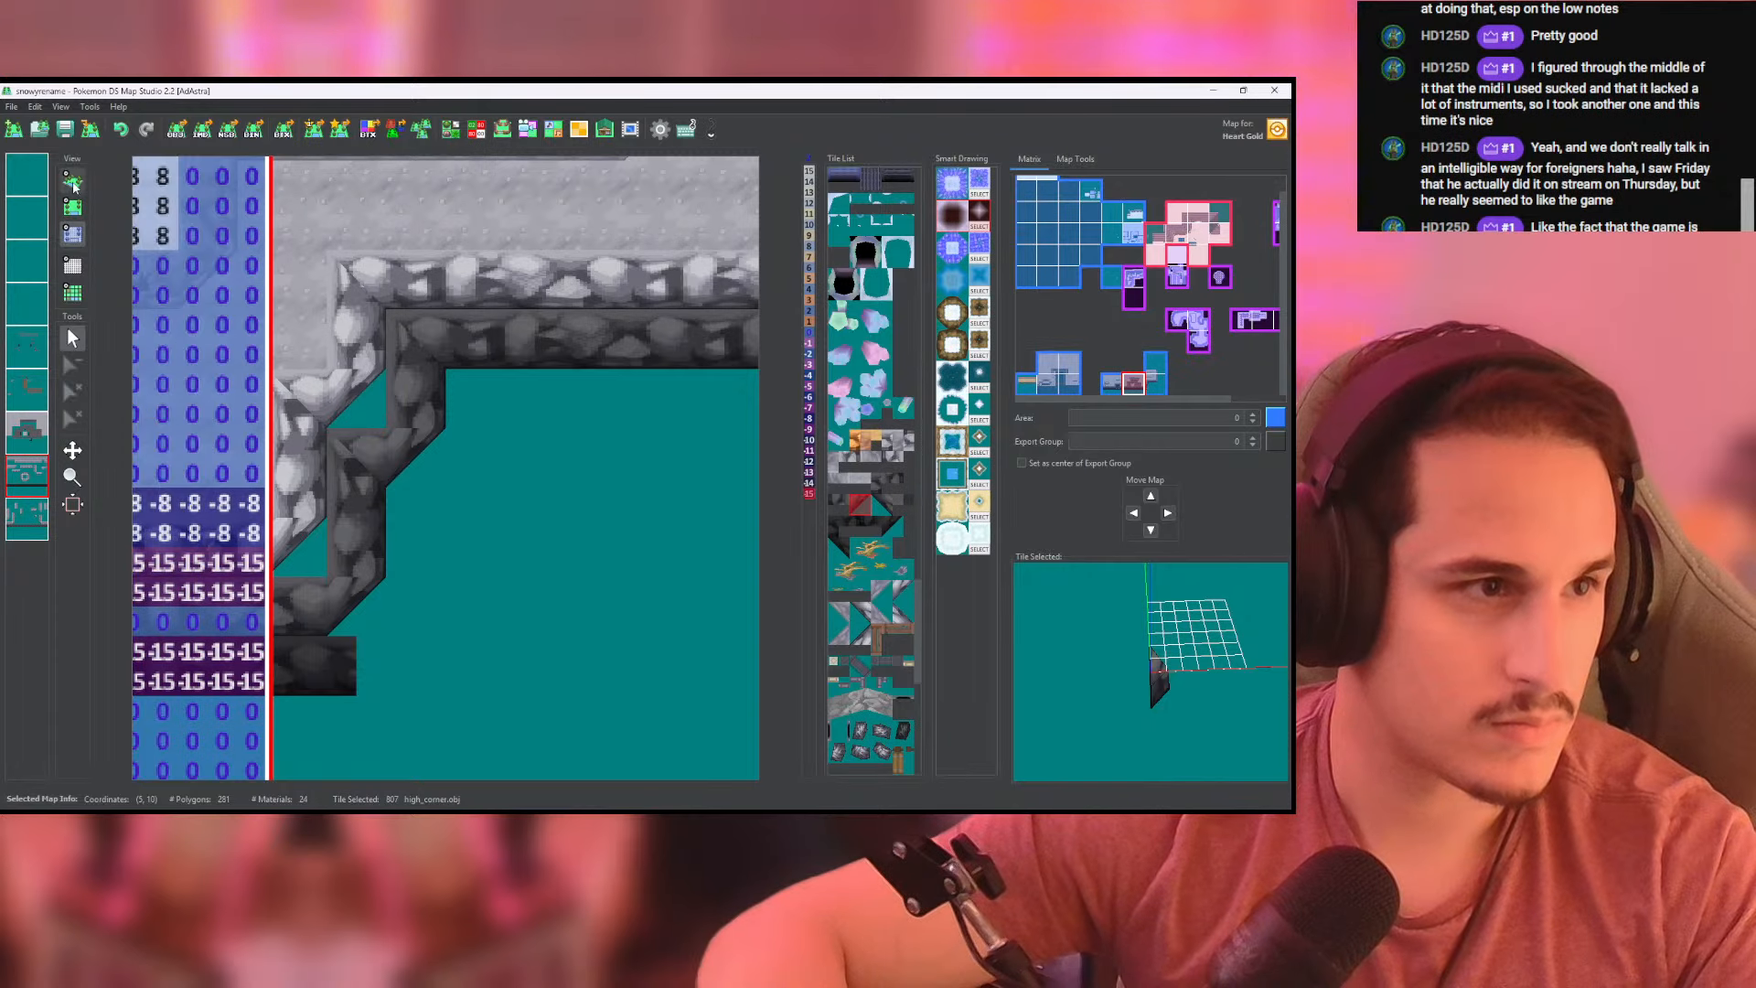
left_click(355, 533)
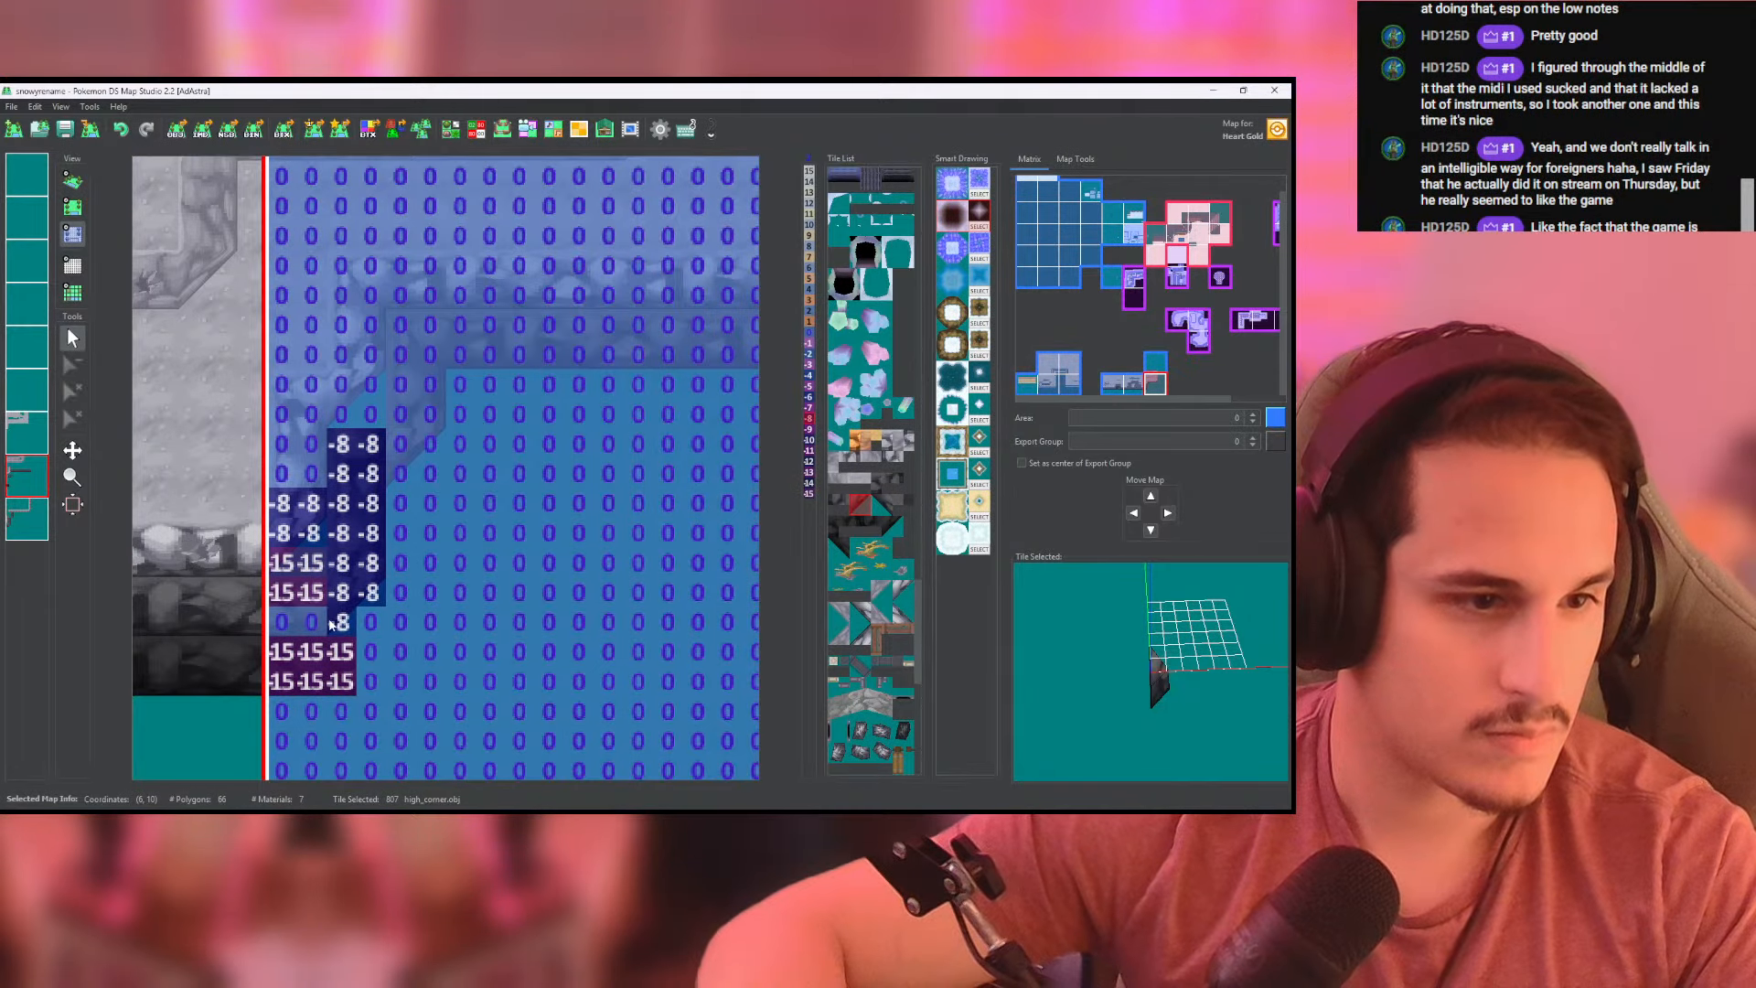
left_click_drag(331, 625, 298, 598)
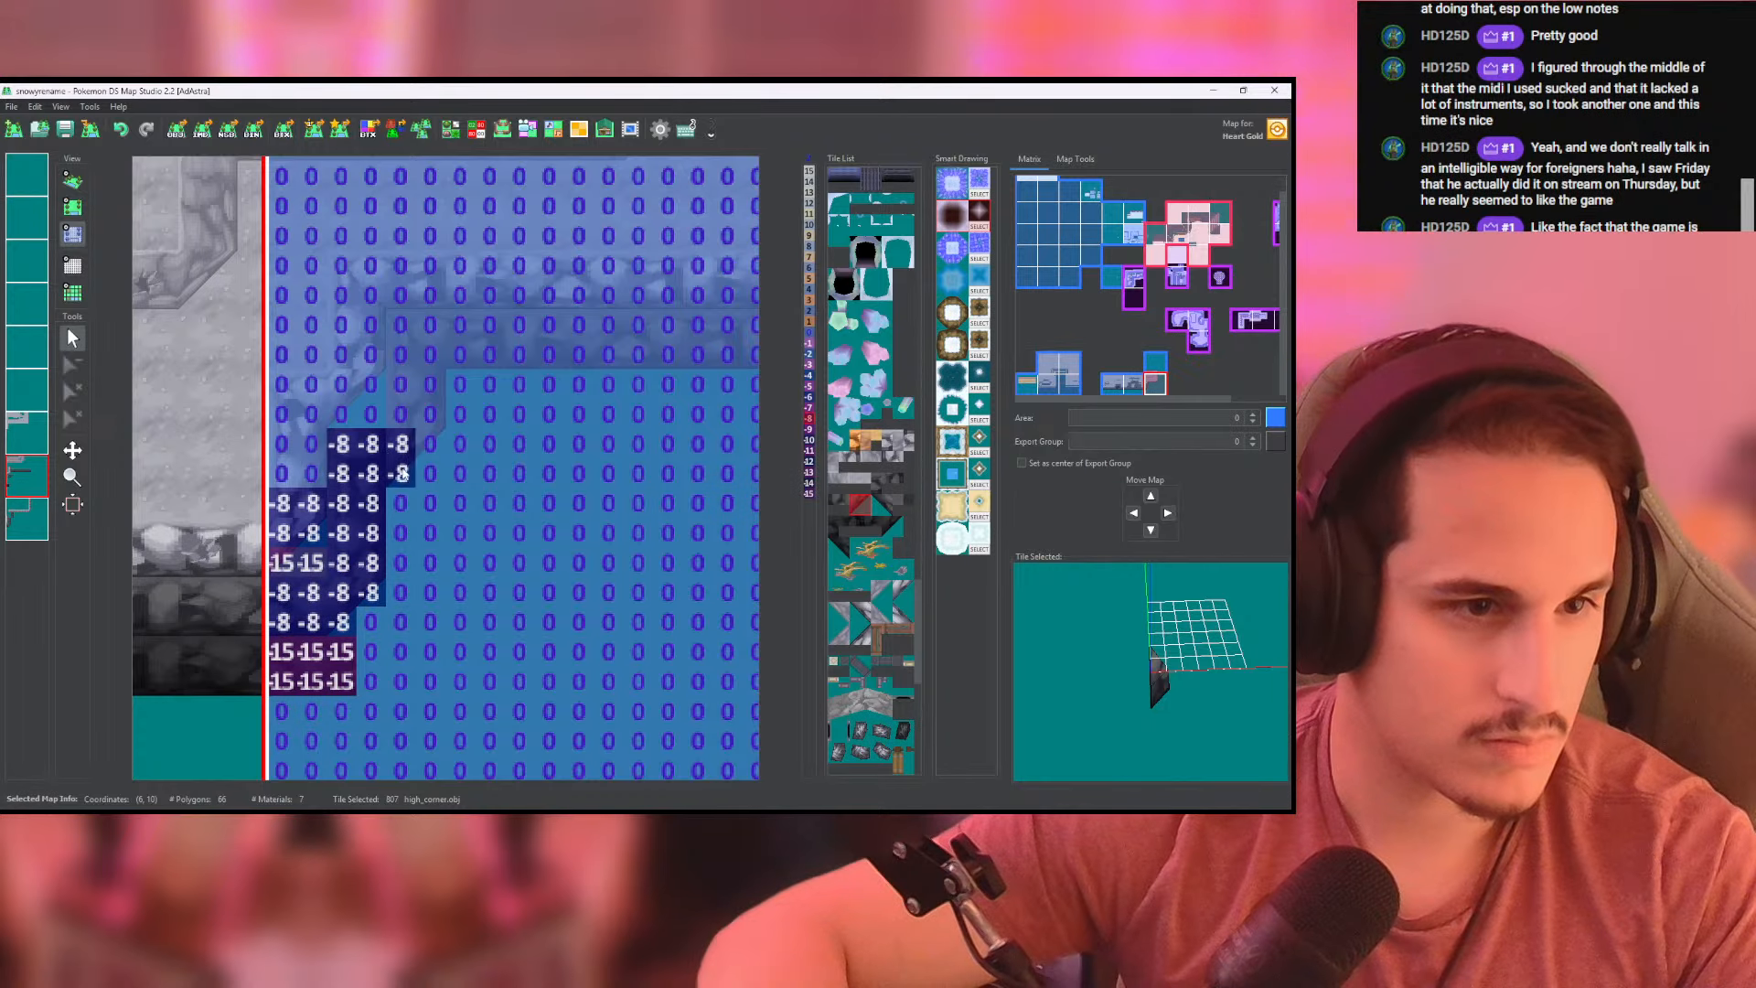
mouse_move(430, 468)
left_mouse_down()
mouse_move(423, 353)
mouse_move(431, 390)
left_mouse_up()
middle_click_drag(565, 383, 402, 418)
mouse_move(305, 356)
left_mouse_down()
mouse_move(635, 362)
mouse_move(295, 390)
left_mouse_up()
left_click(72, 181)
scroll(255, 291, "up", 3)
middle_click_drag(256, 291, 346, 239)
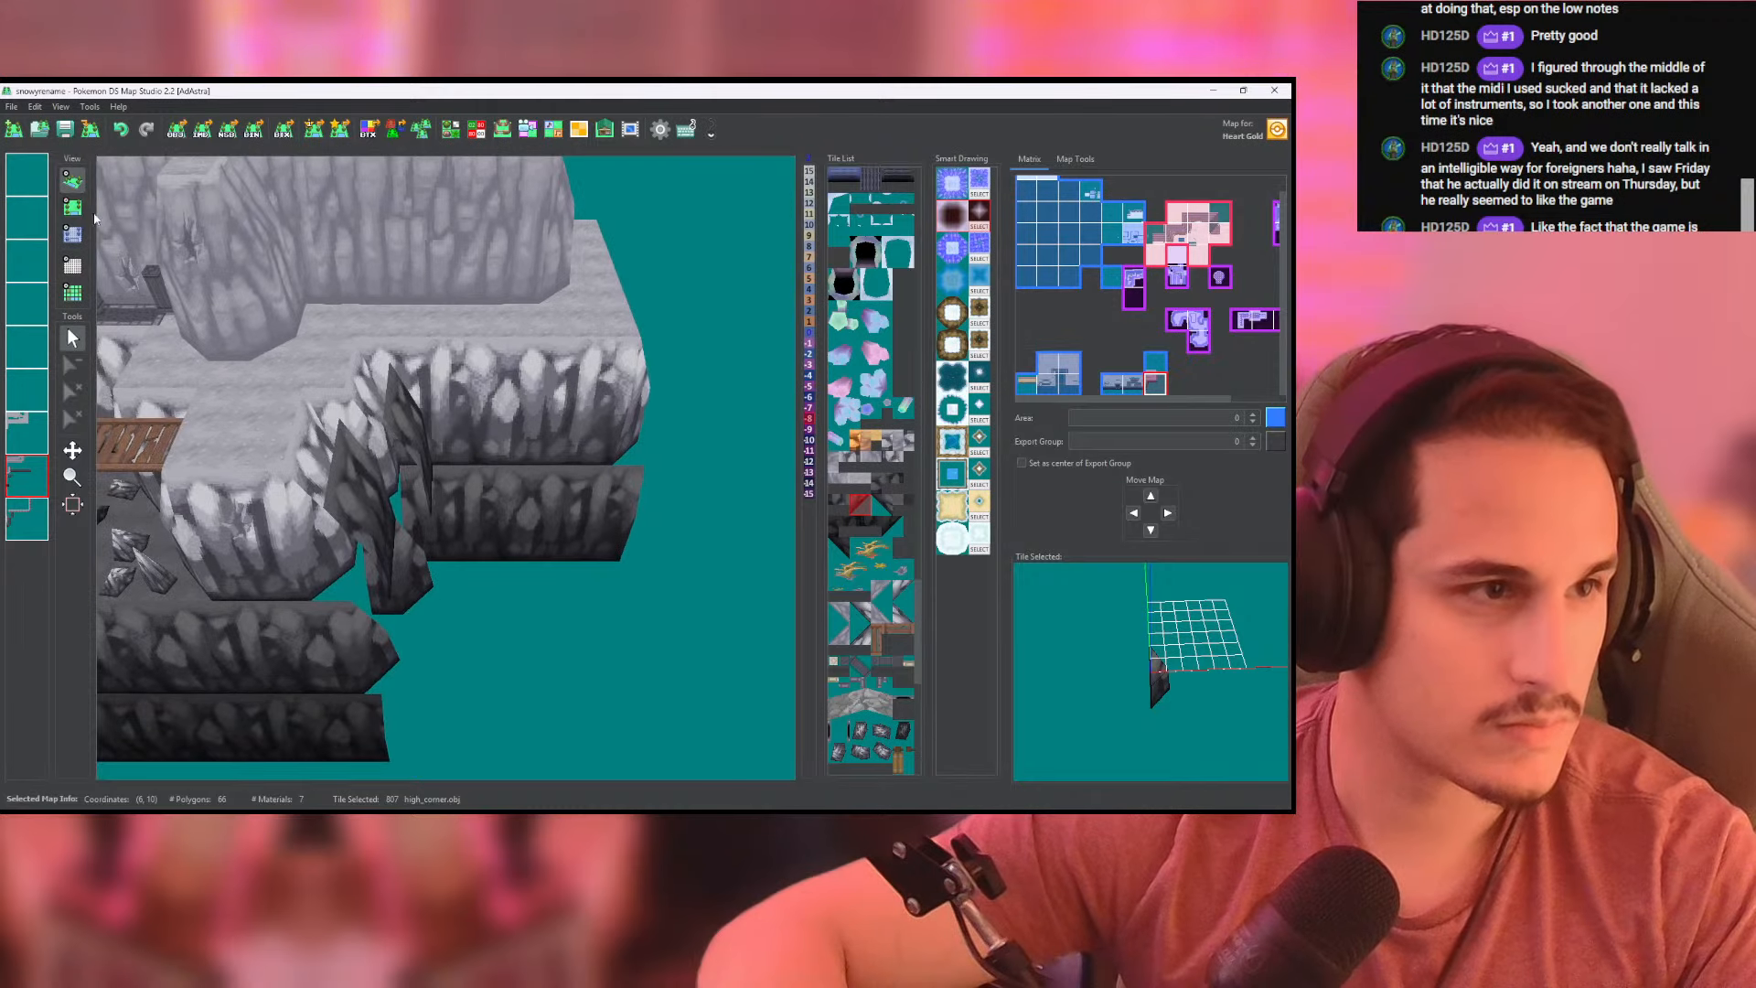
- Paint height -8 along the whole stepped slope on the ground layer and check the 3D view
left_click(72, 234)
left_click(44, 439)
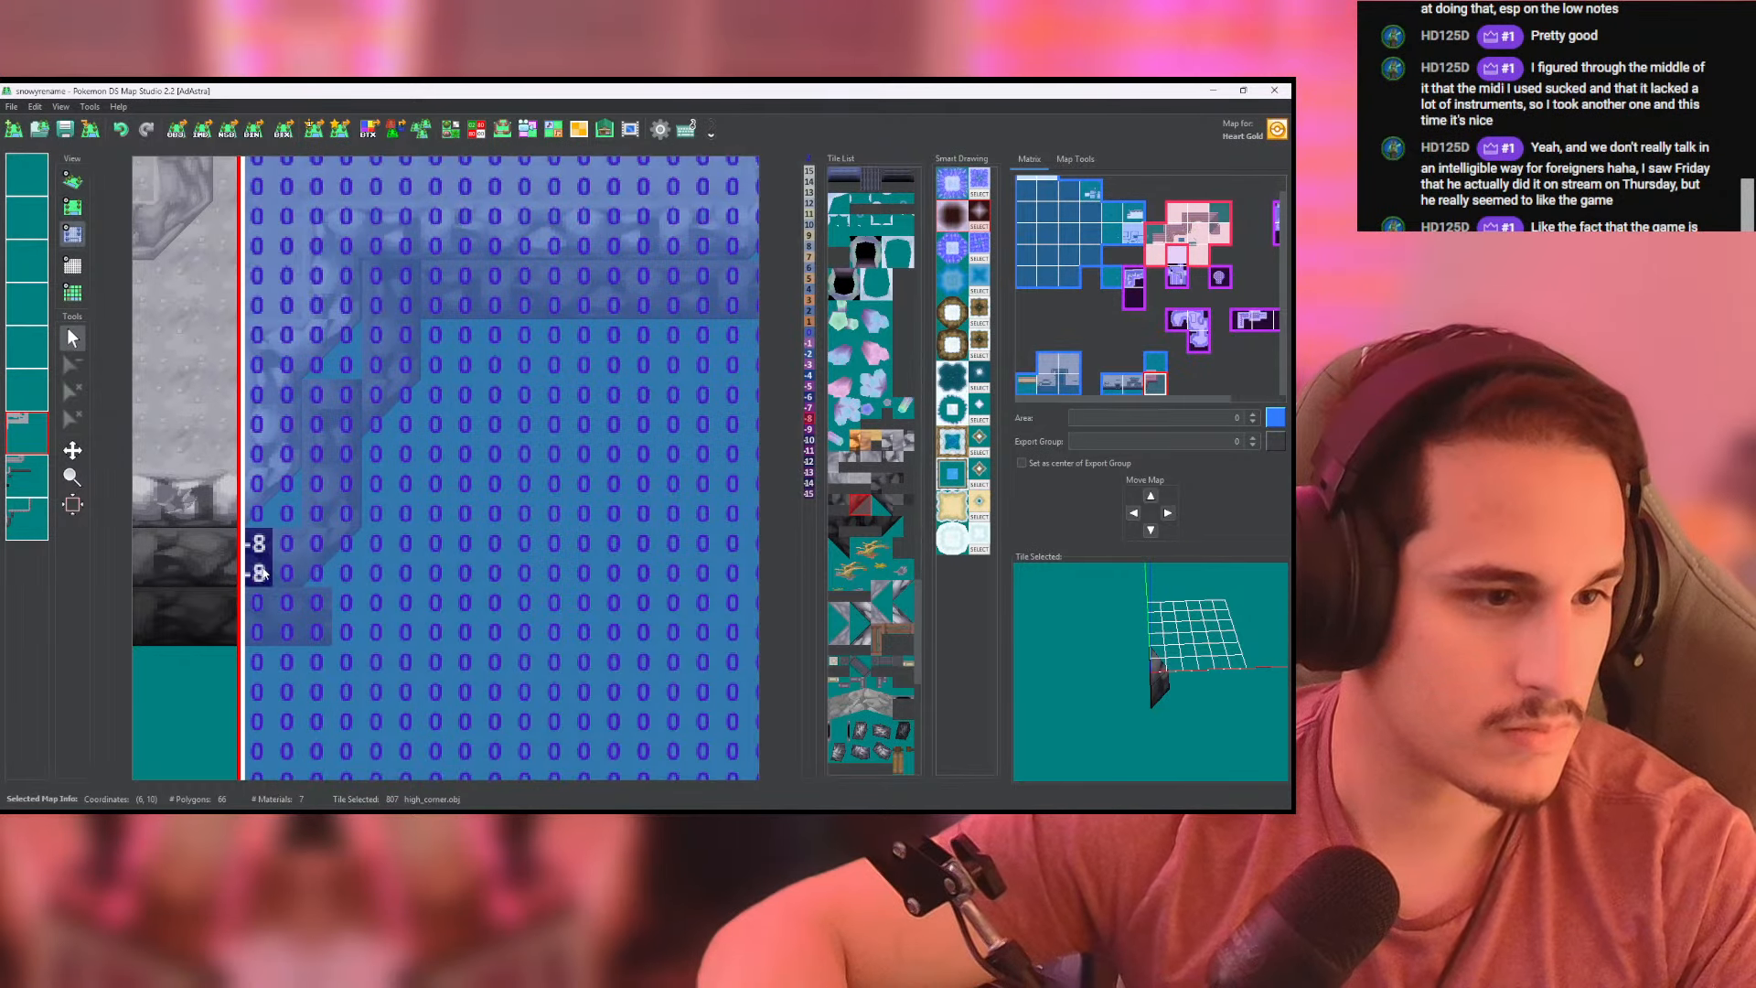
mouse_move(357, 546)
left_mouse_down()
mouse_move(318, 395)
mouse_move(348, 412)
mouse_move(379, 374)
mouse_move(388, 283)
mouse_move(603, 280)
left_mouse_up()
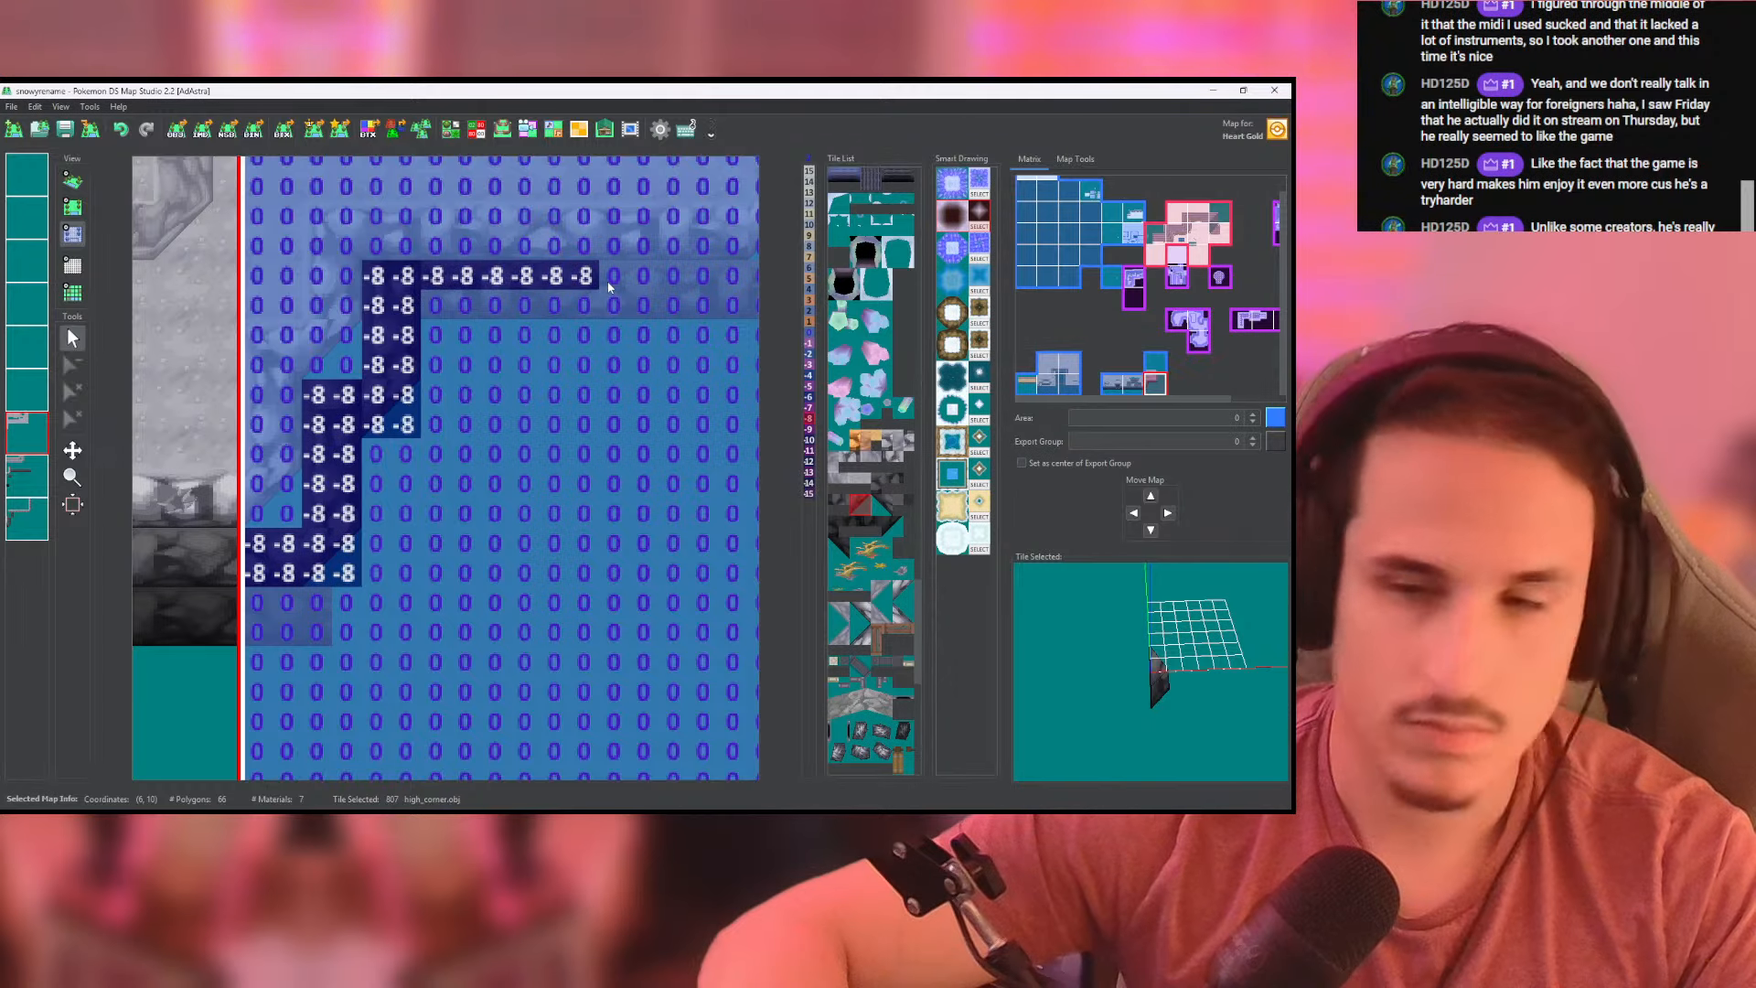
middle_click_drag(603, 279, 492, 280)
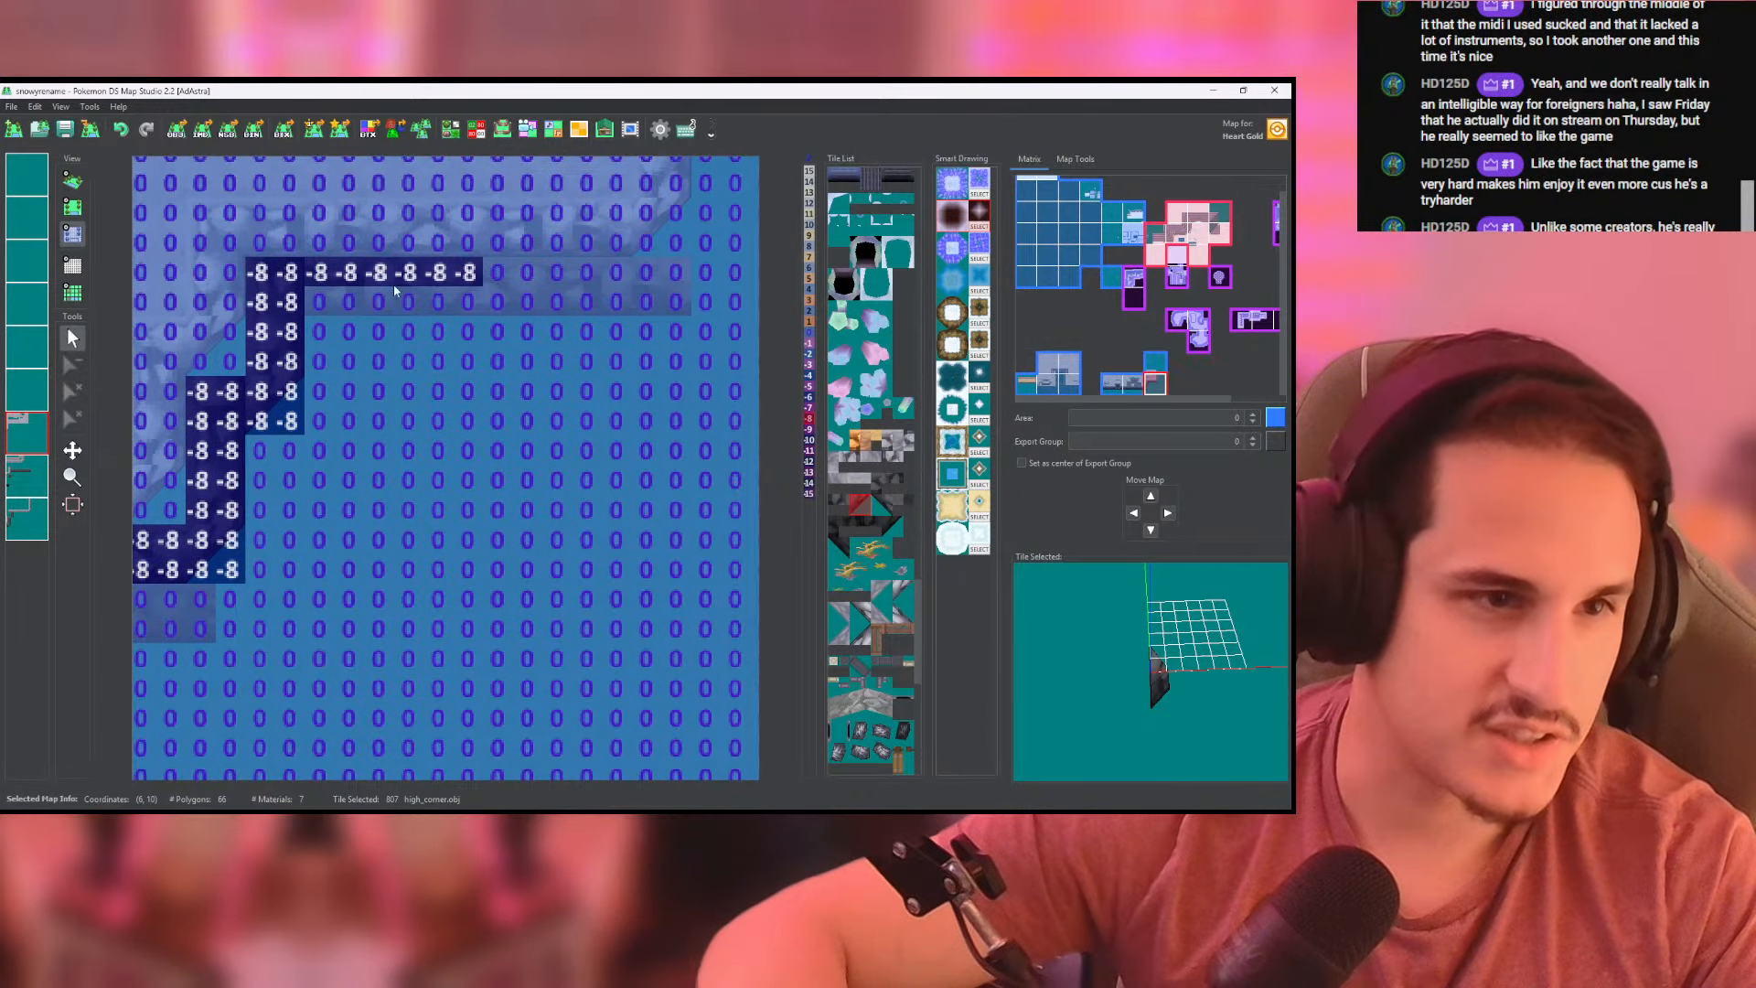
mouse_move(395, 290)
left_mouse_down()
mouse_move(462, 302)
mouse_move(676, 274)
mouse_move(479, 277)
left_mouse_up()
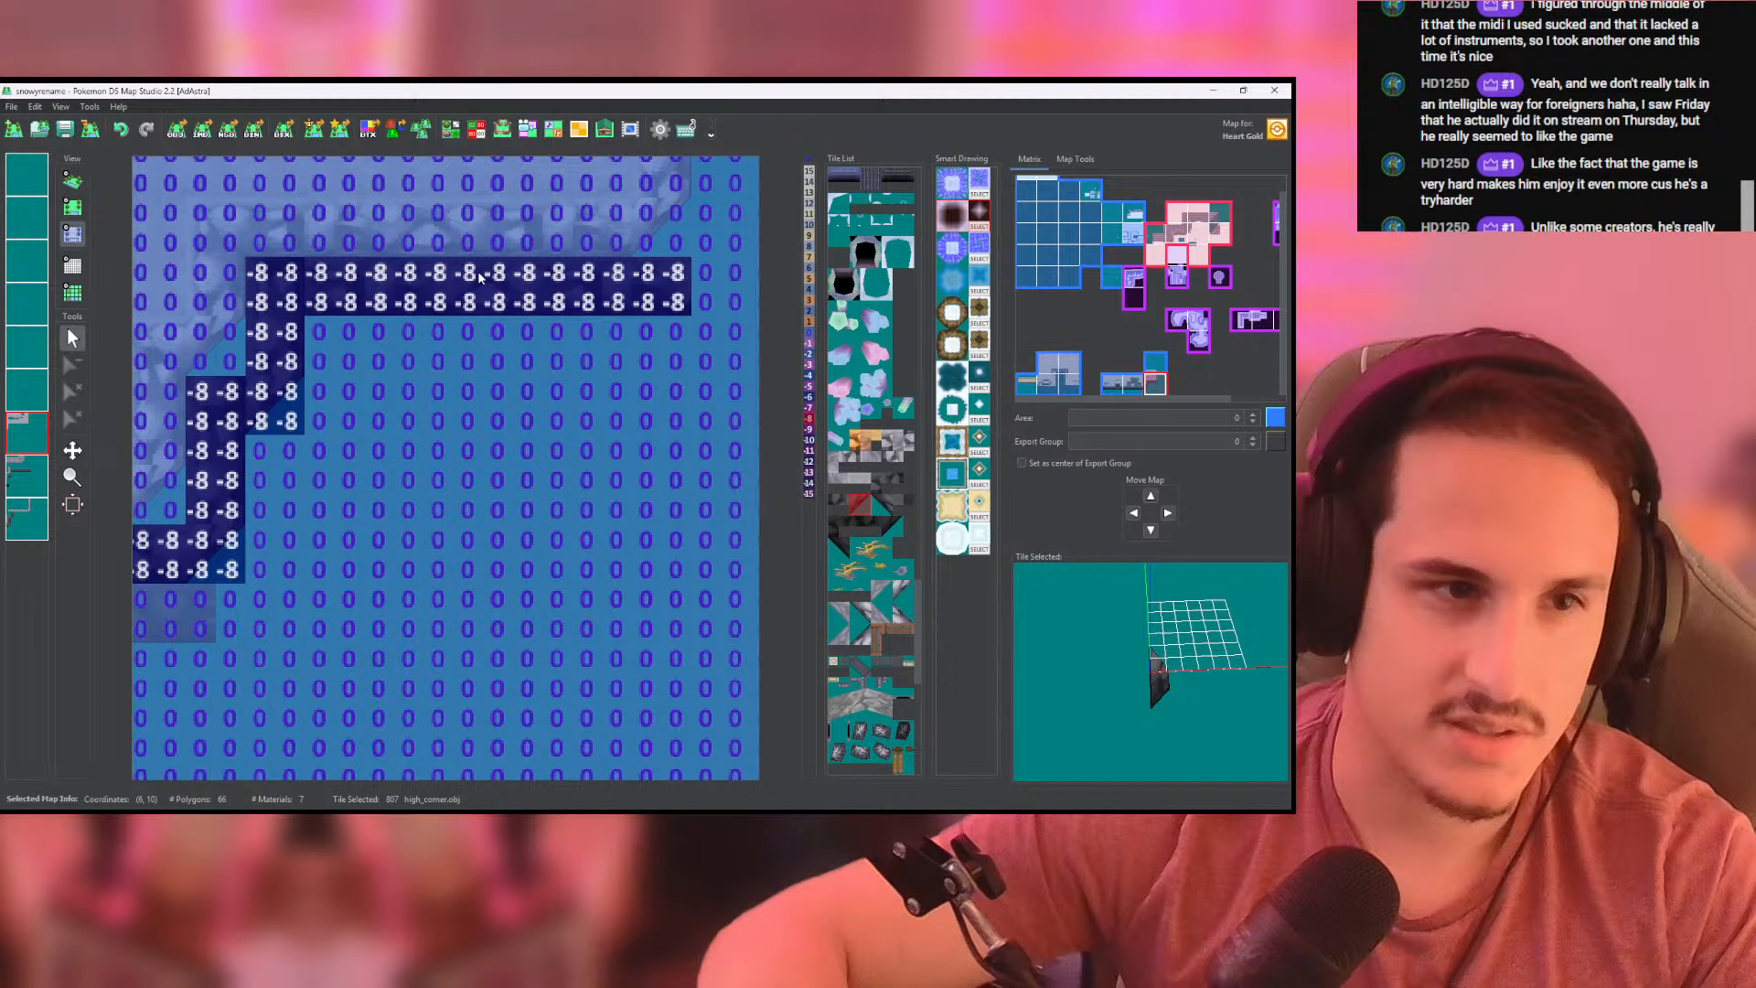
left_click(70, 176)
middle_click_drag(203, 377, 346, 281)
- Paint height -8 along the stepped slope's columns and eastern row on the last layer, then inspect the slope in 3D
left_click(72, 234)
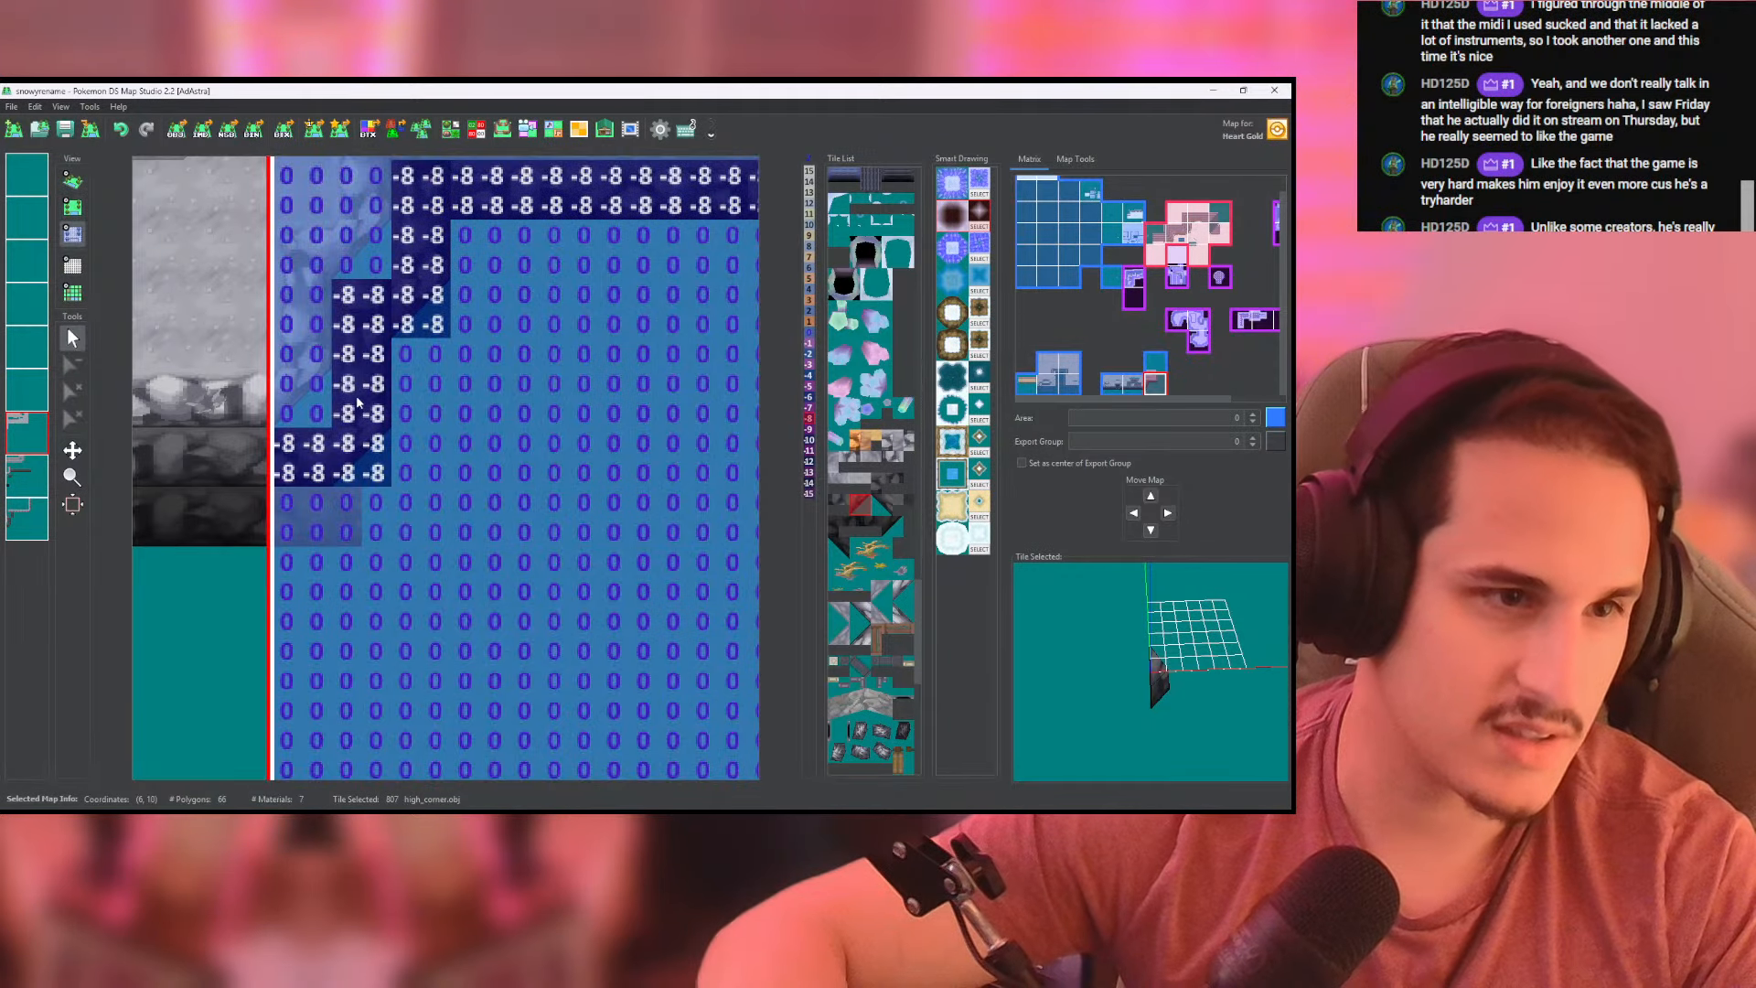
middle_click_drag(357, 402, 380, 413)
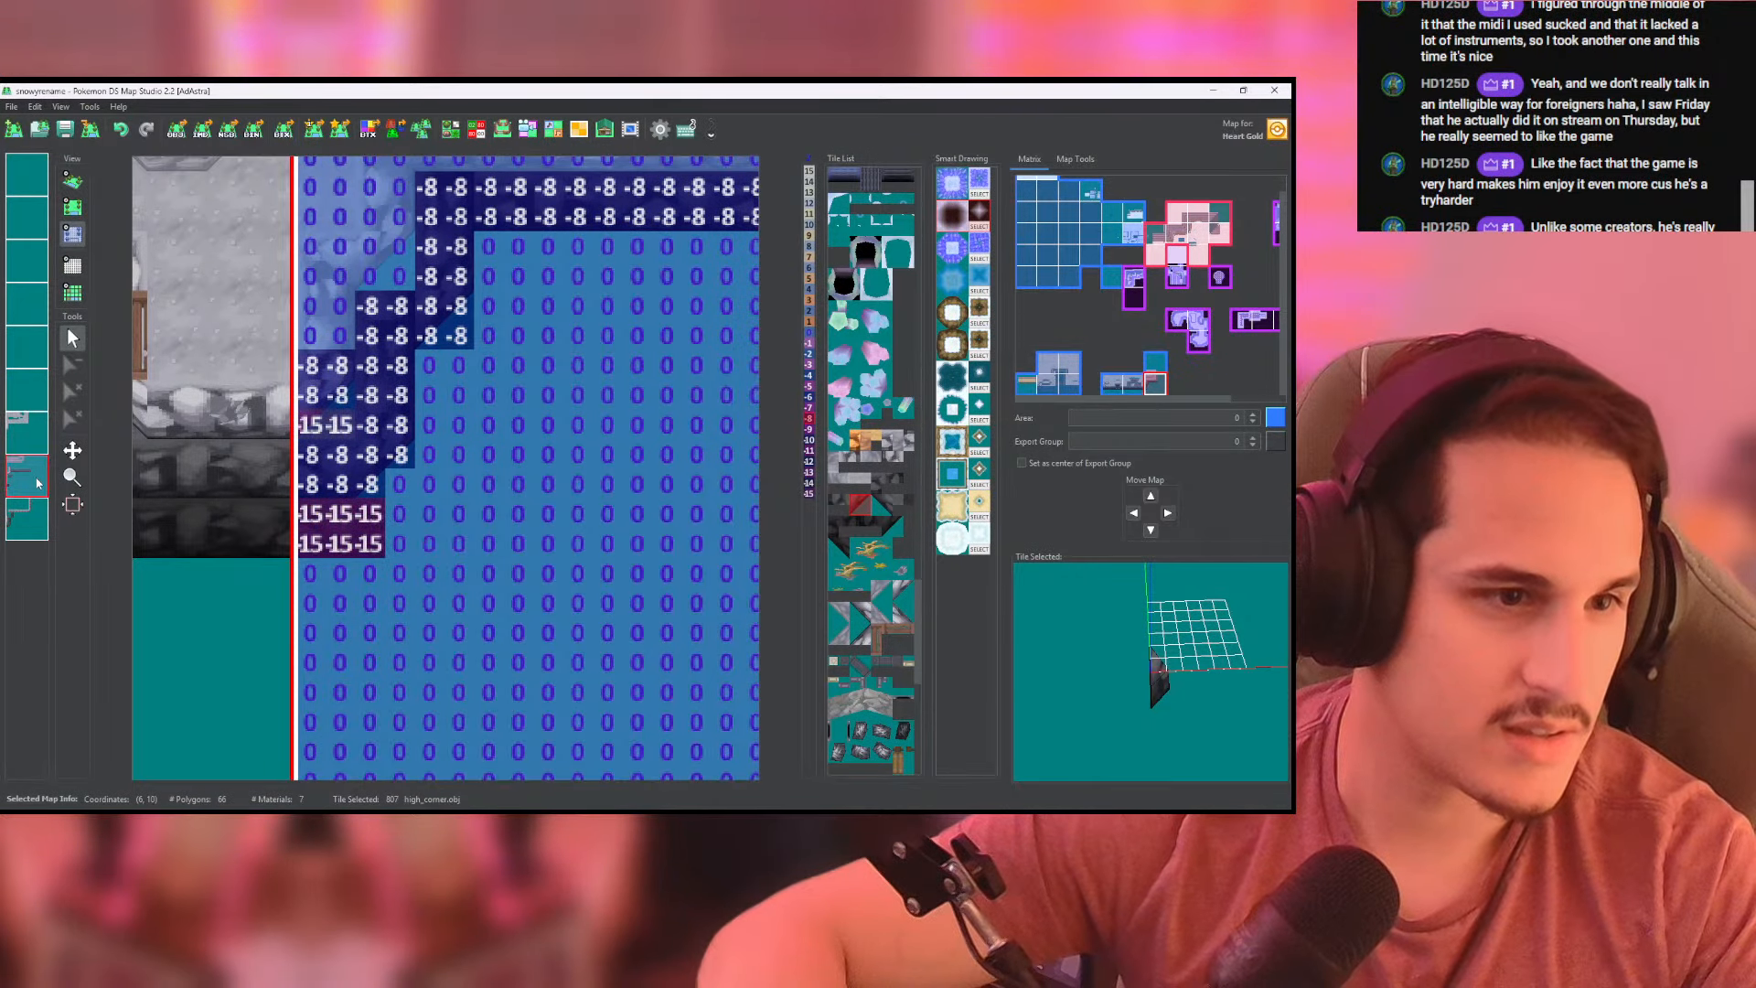
left_click(37, 514)
mouse_move(348, 485)
left_mouse_down()
mouse_move(366, 306)
mouse_move(462, 311)
mouse_move(403, 429)
mouse_move(443, 322)
left_mouse_up()
middle_click_drag(443, 309, 395, 398)
mouse_move(393, 386)
left_mouse_down()
mouse_move(393, 309)
mouse_move(411, 365)
left_mouse_up()
middle_click_drag(502, 311, 415, 343)
mouse_move(353, 342)
left_mouse_down()
mouse_move(734, 347)
mouse_move(368, 313)
left_mouse_up()
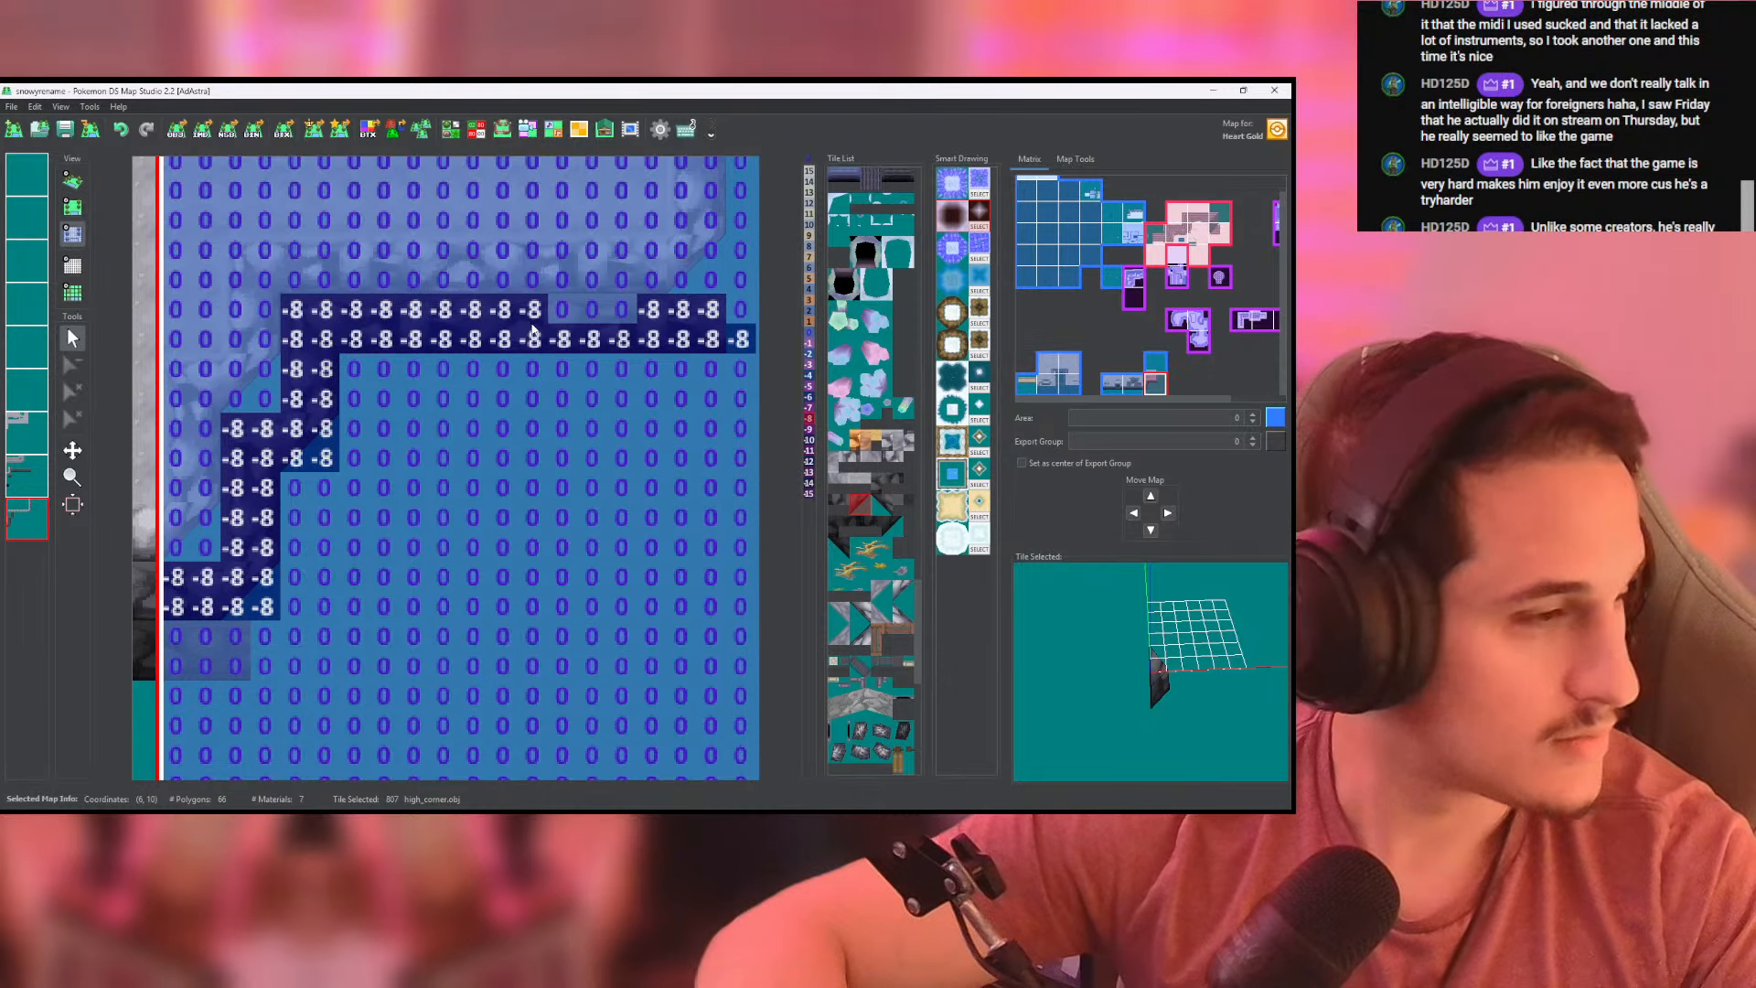
left_click_drag(533, 327, 627, 317)
left_click(72, 180)
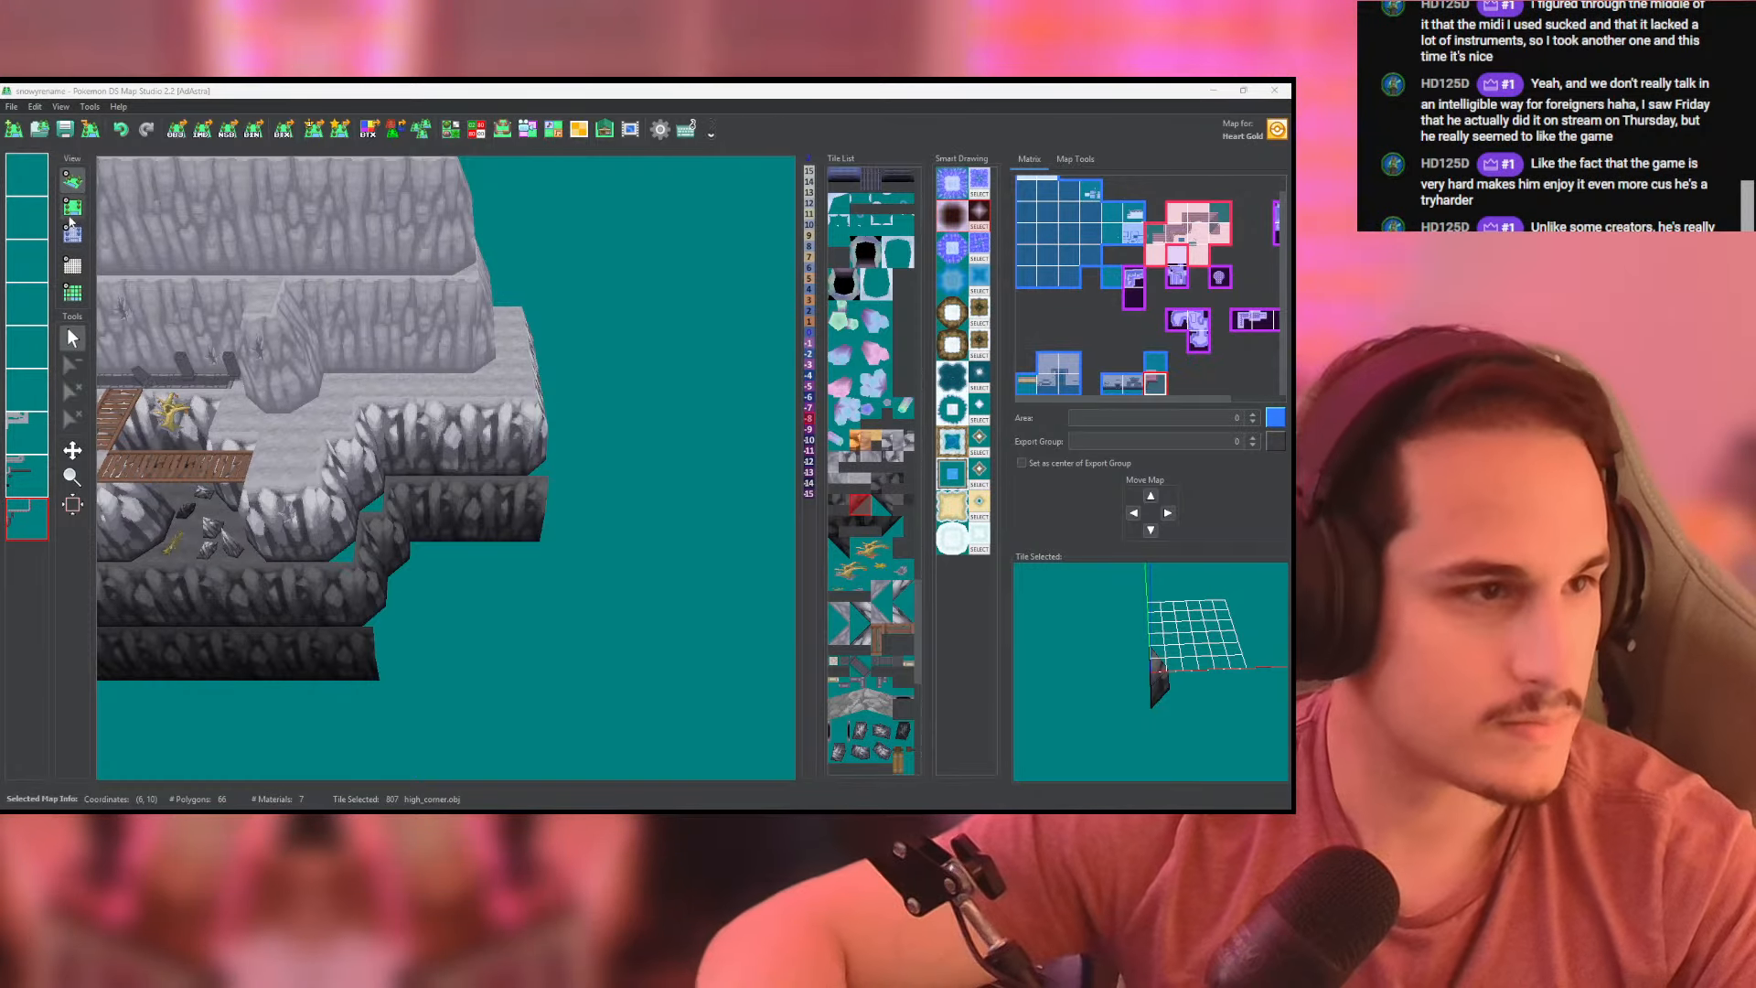
key("space")
middle_click_drag(556, 483, 616, 381)
- Extend the lowest, darkest slope east with a lower_slope_8x8 tile and cap it with the matching high_corner on the second-to-last layer
right_click(274, 555)
left_click(35, 480)
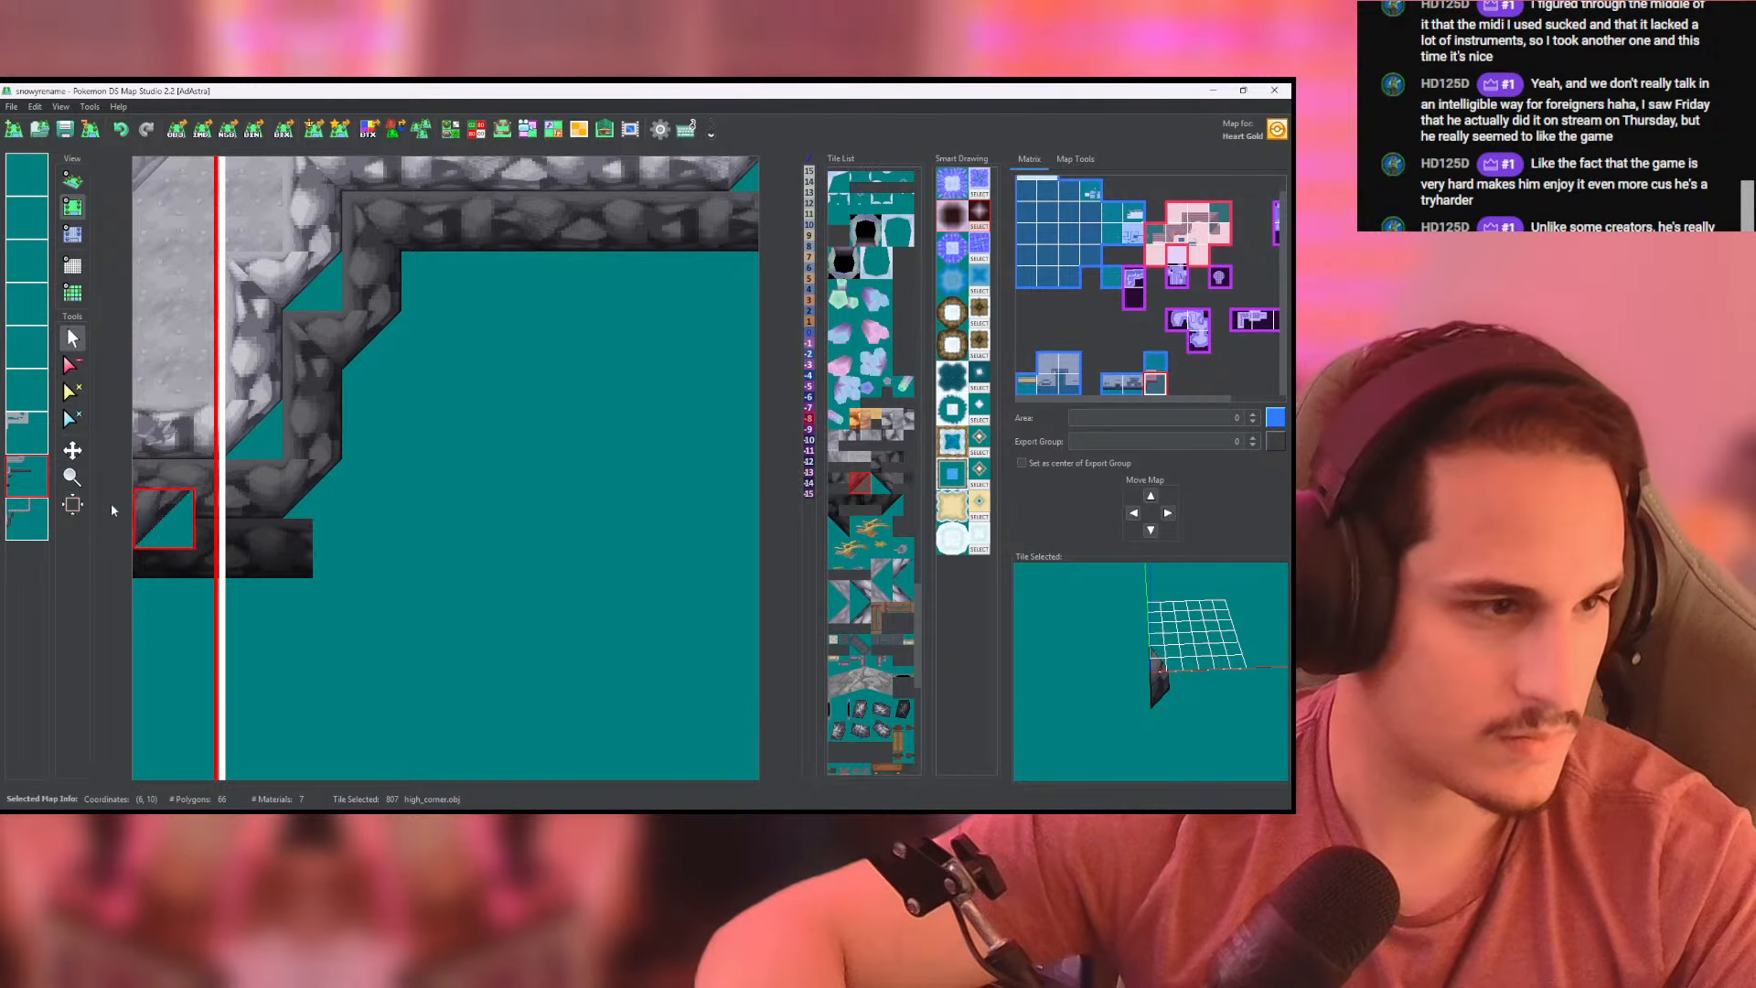
right_click(268, 565)
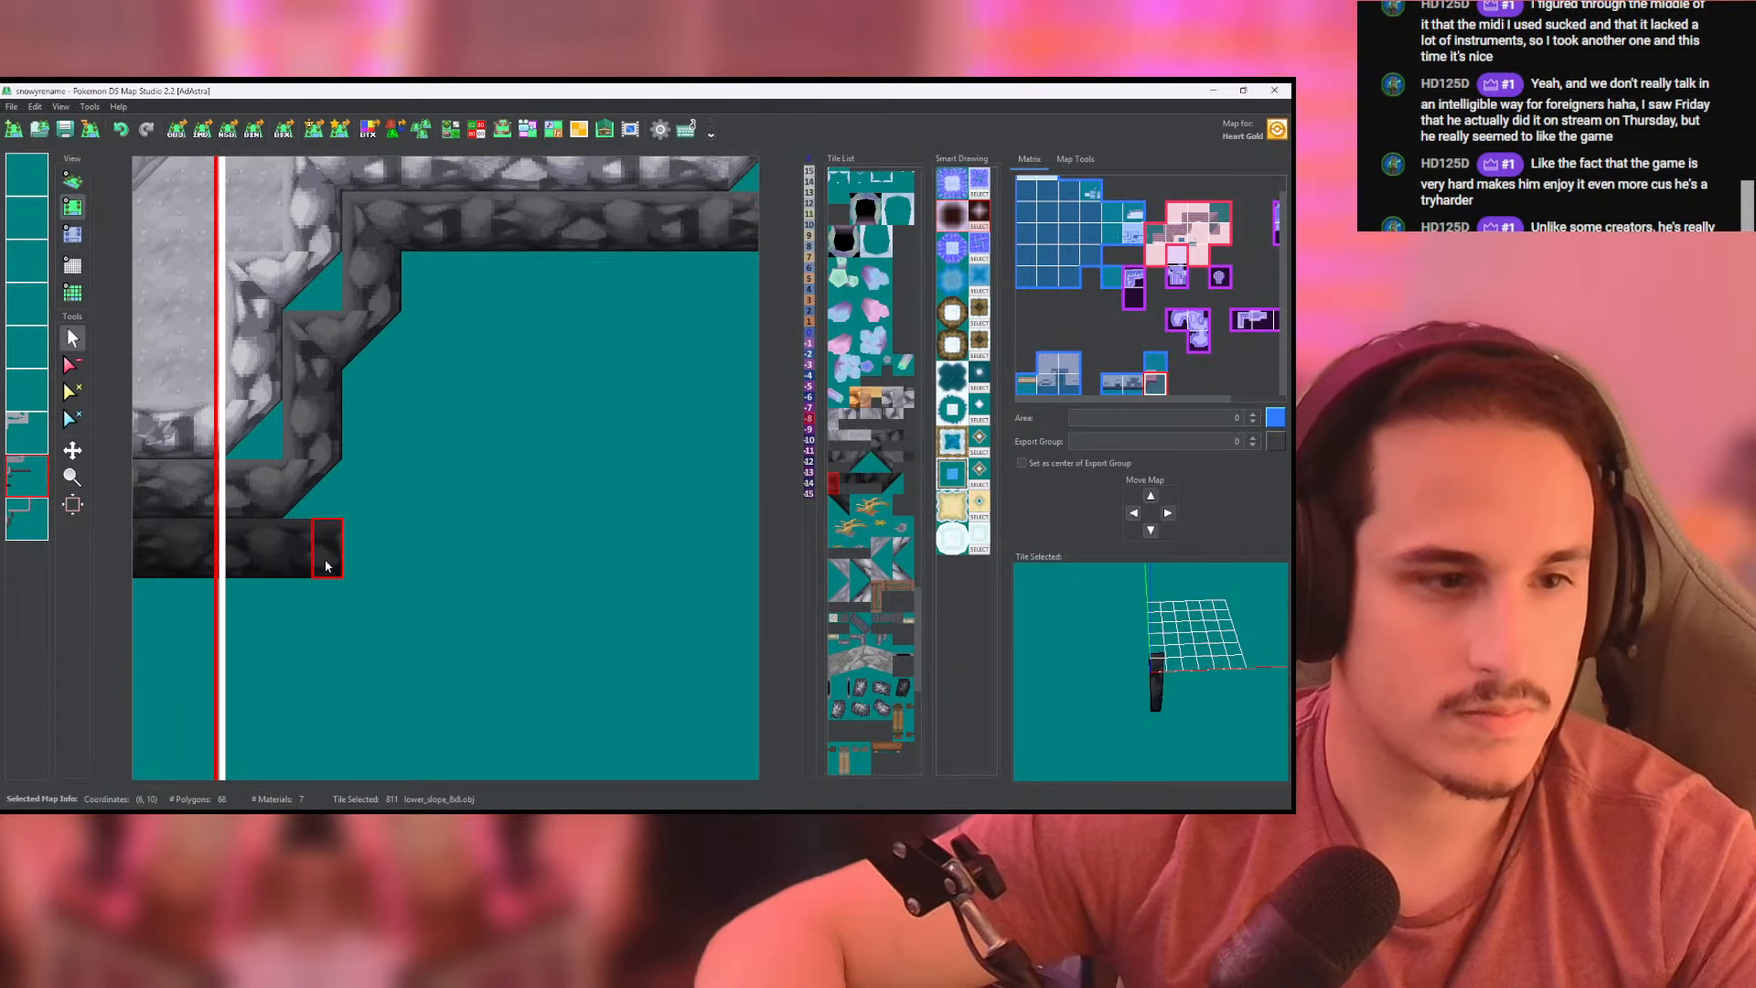
left_click(892, 481)
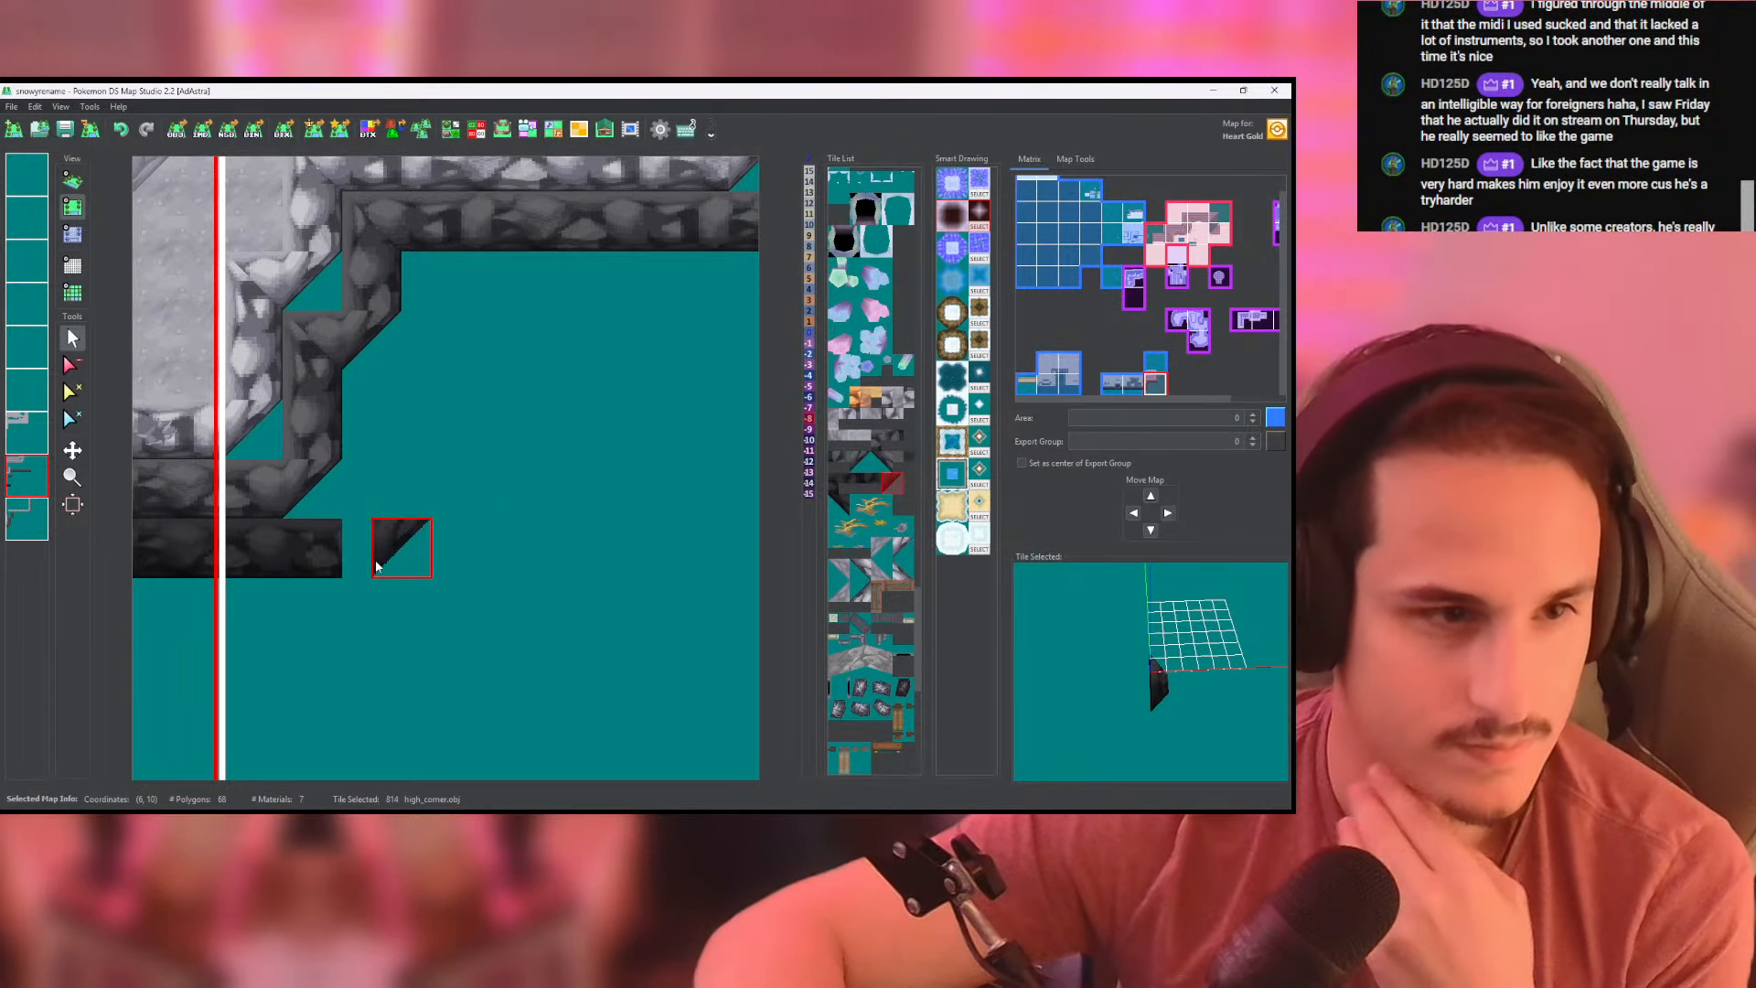
left_click(370, 553)
- Place darkest high_corner tiles for the lowest slope's next two outer corners, at the inner step and beyond the eastern end
left_click(429, 416)
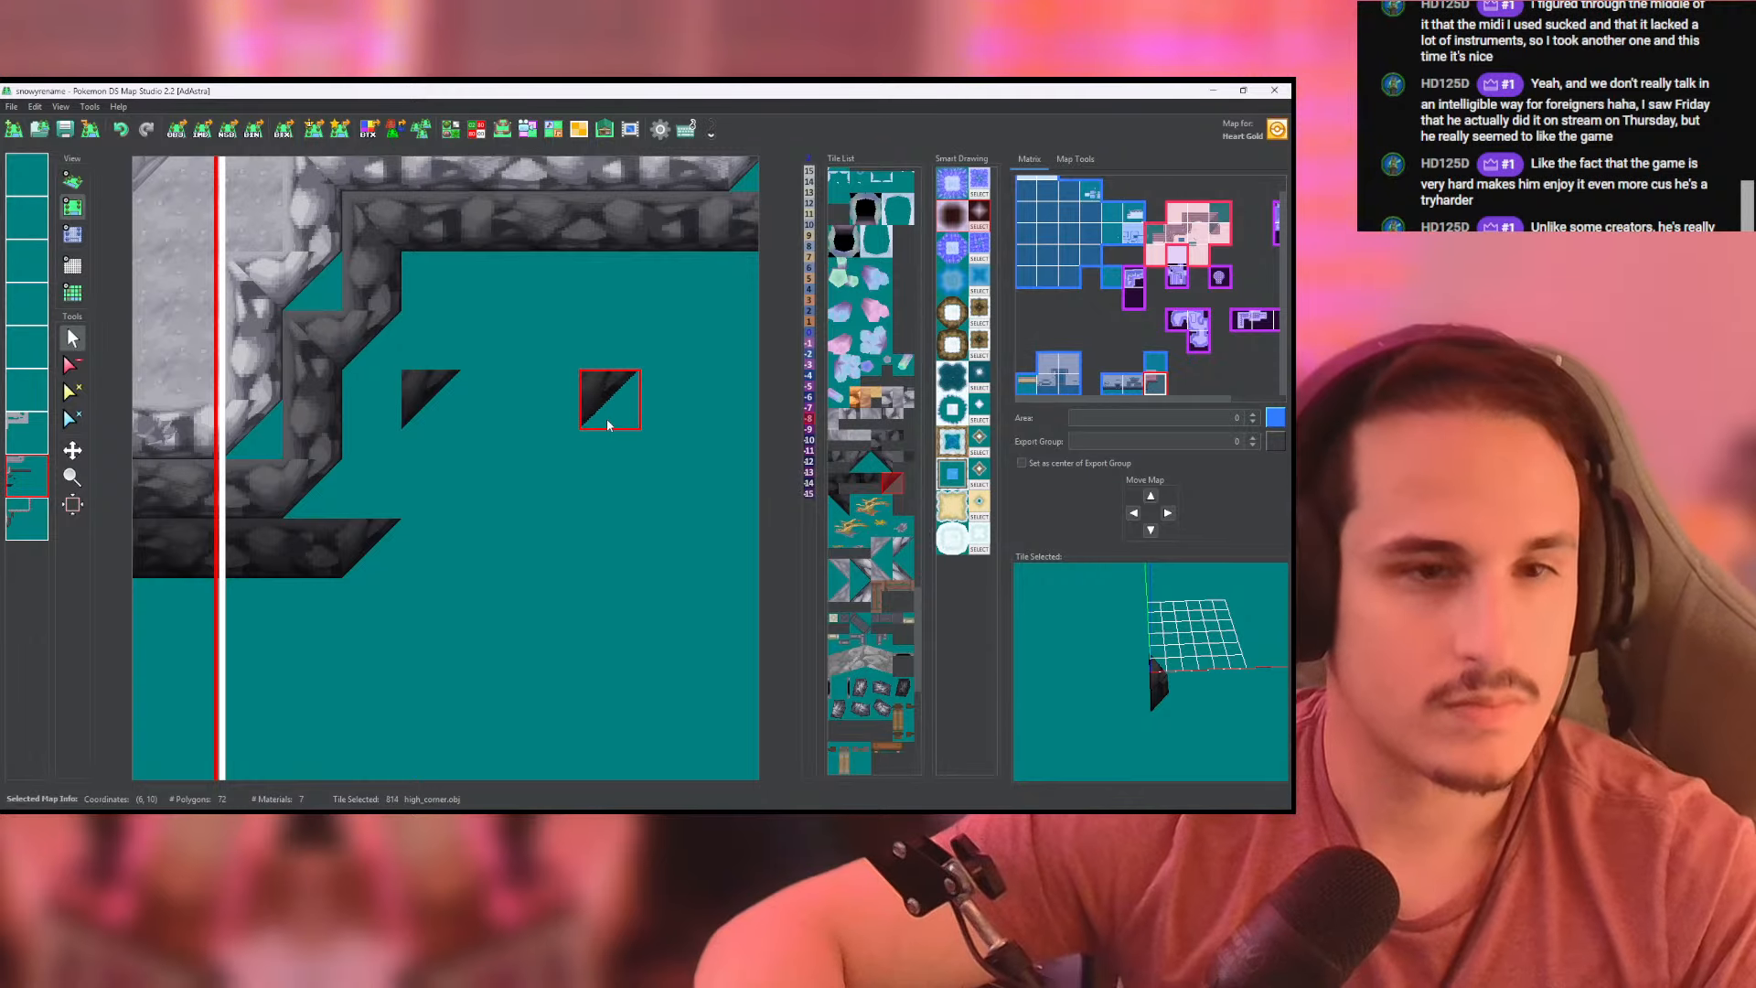
middle_click_drag(607, 425, 248, 491)
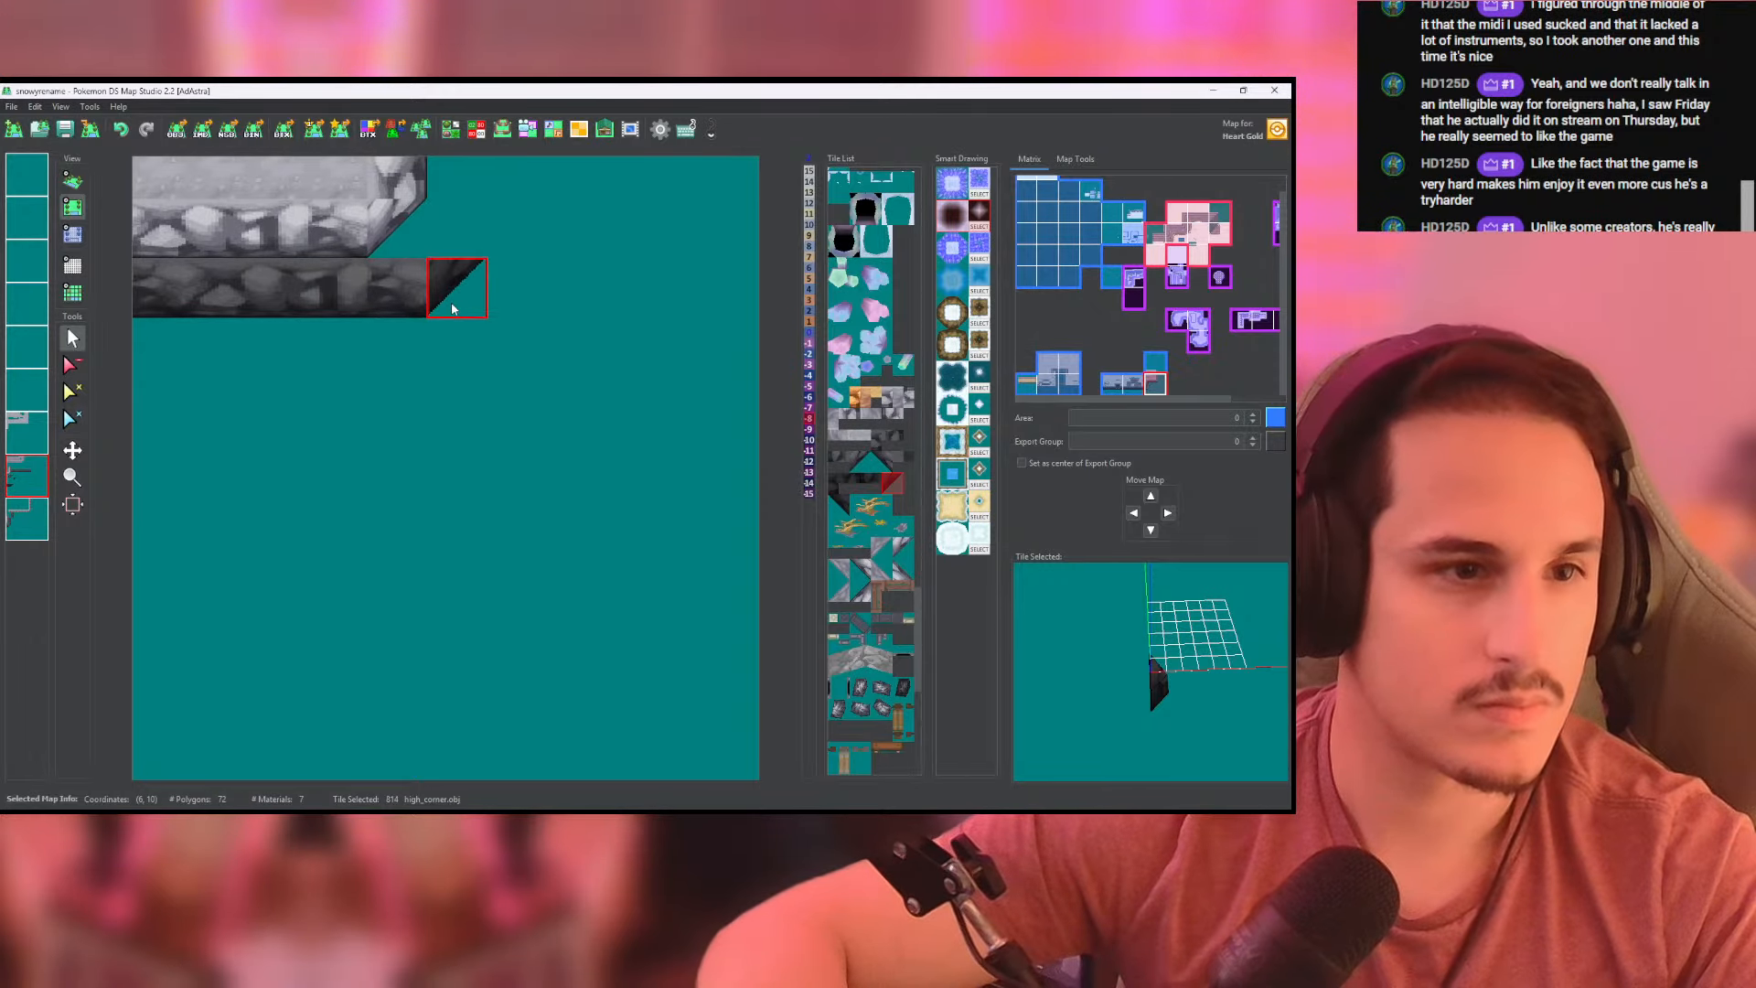
left_click(514, 352)
middle_click_drag(462, 393, 510, 428)
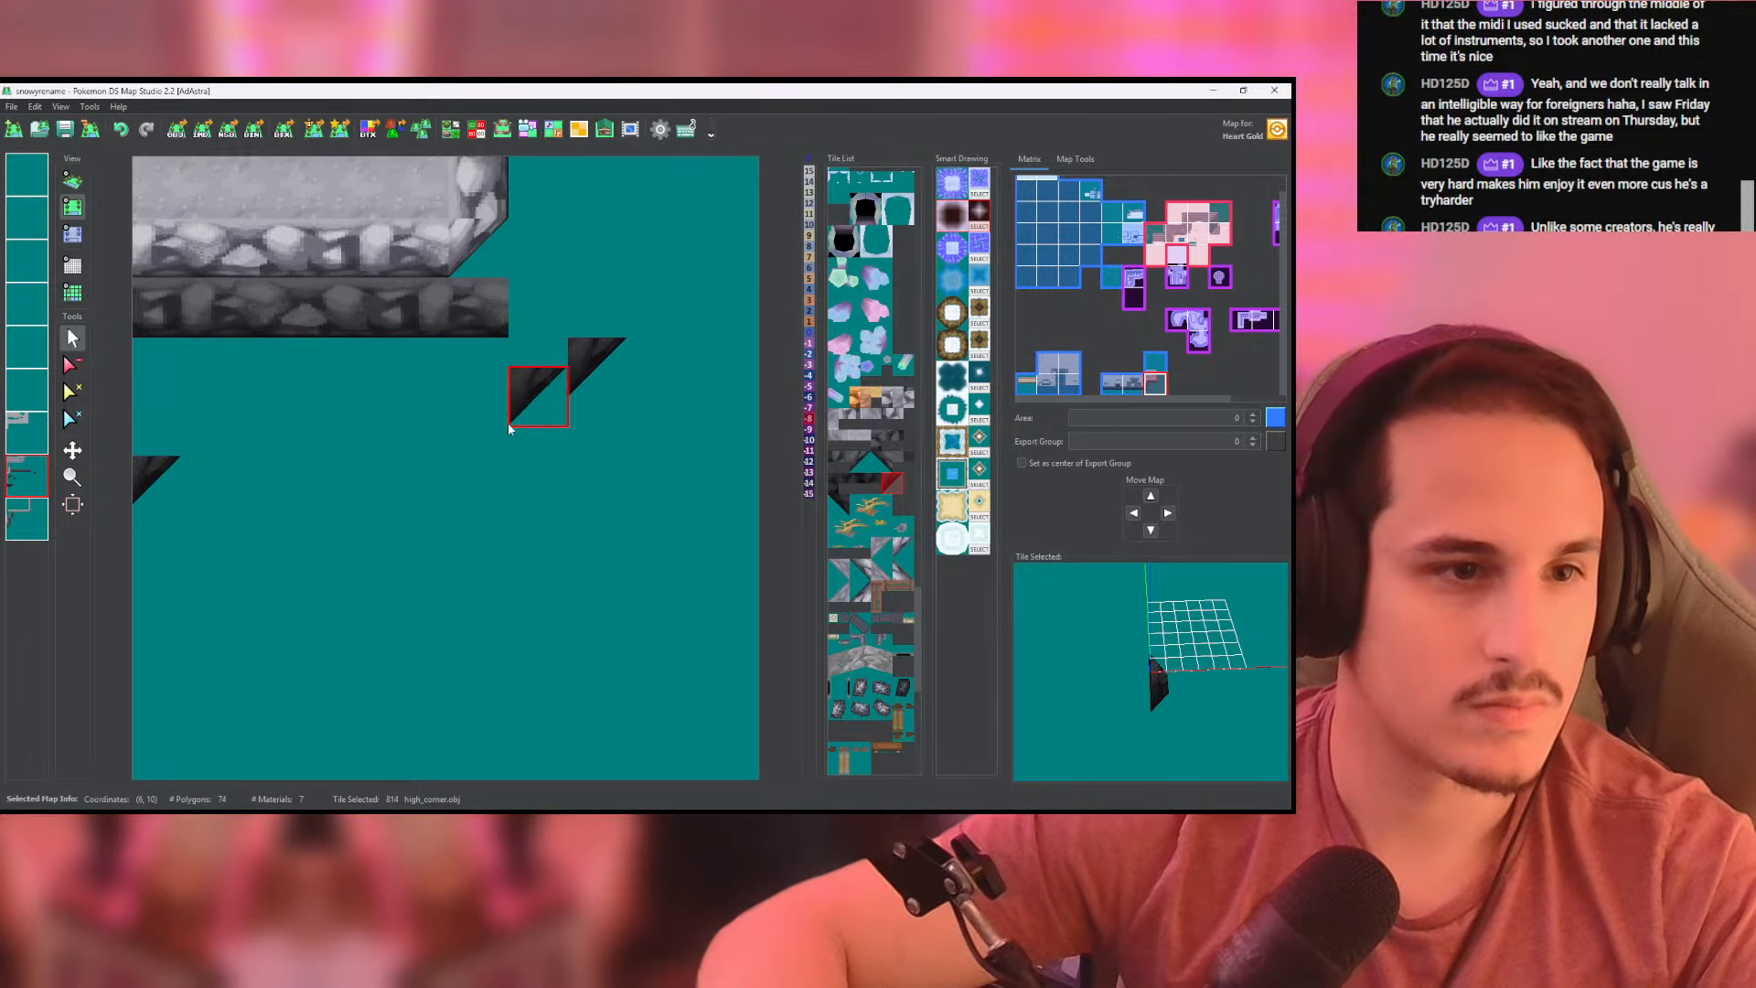
- Try extending the upper dark slope's eastern end with lower_slope_8x8 tiles, and undo the addition
right_click(415, 327)
left_click_drag(533, 331, 544, 331)
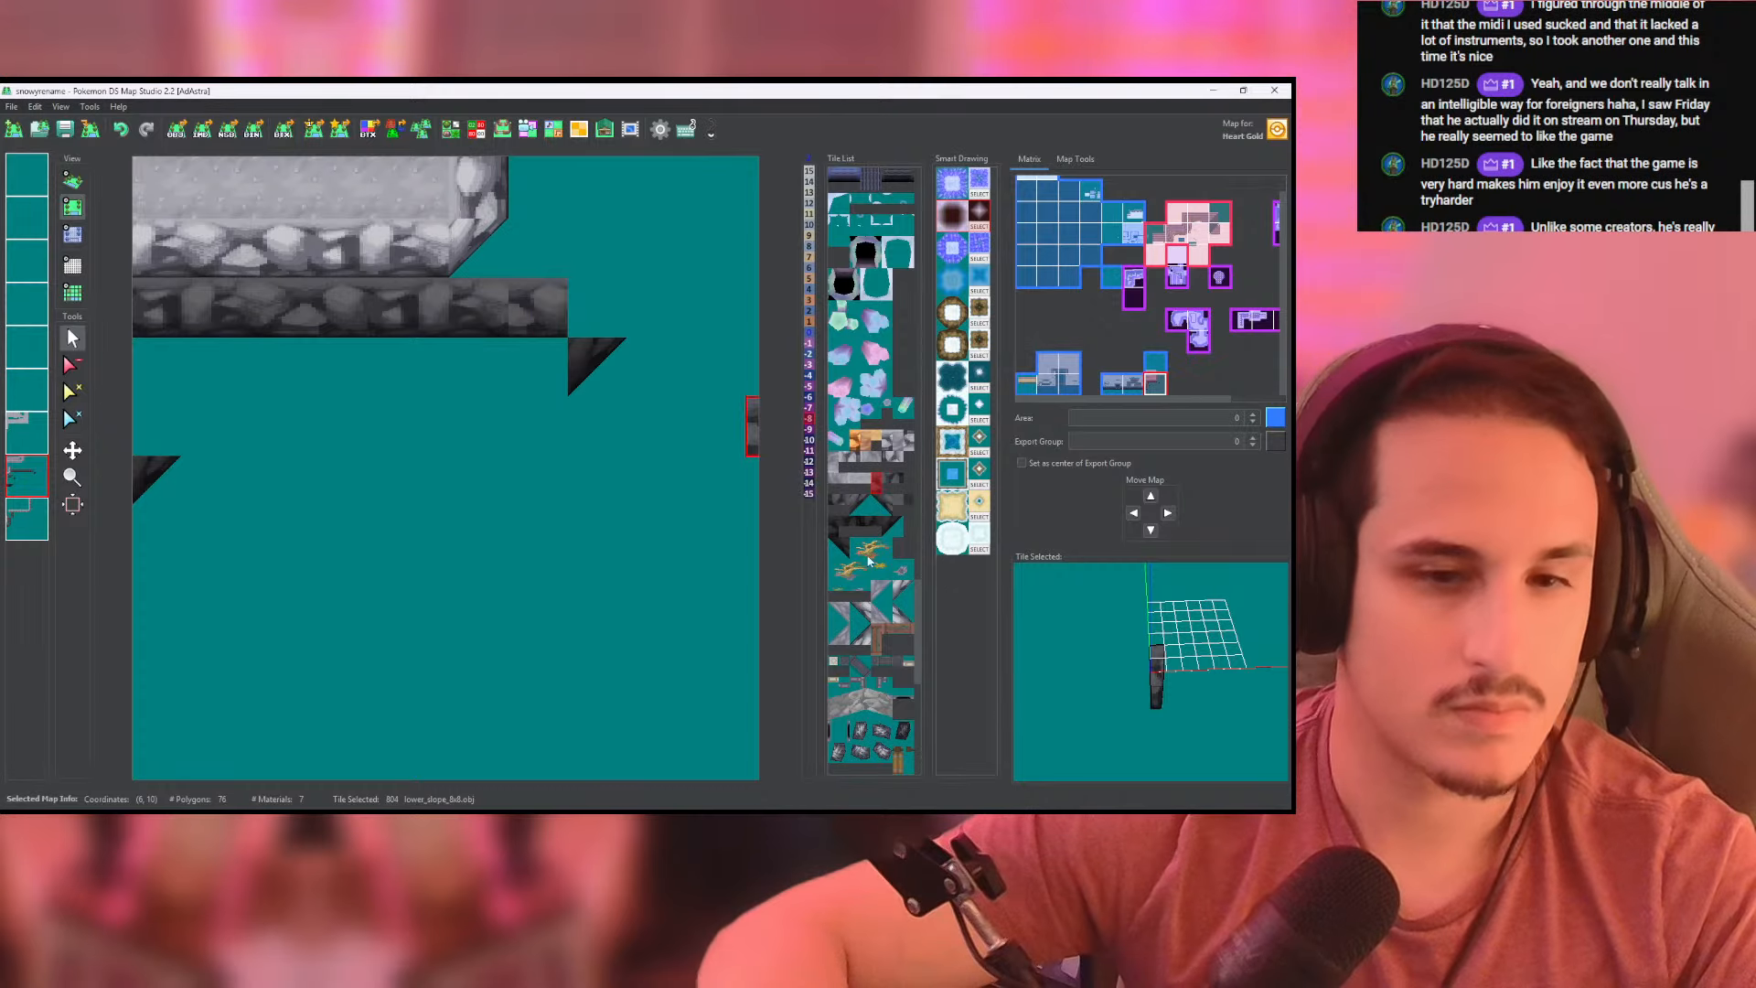
key("ctrl+z")
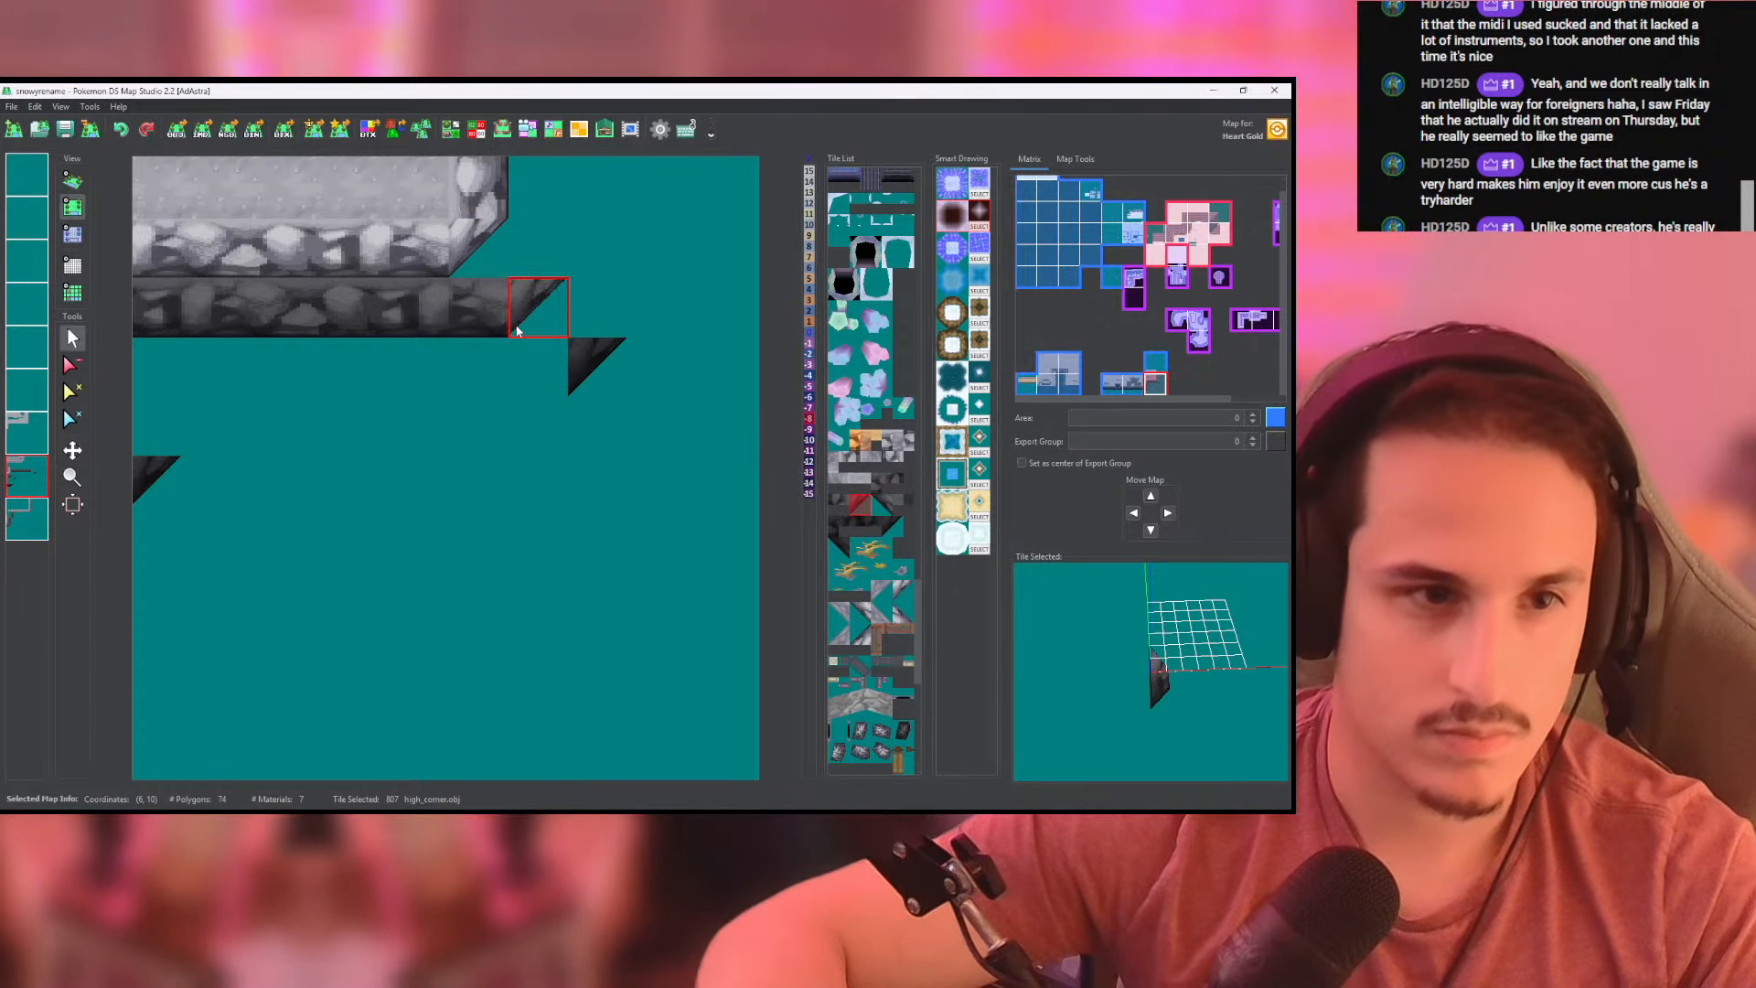
- Extend the darkest slope north from its three outer corners with vertical lower_slope_8x8 tiles on the second-to-last layer
left_click(516, 331)
scroll(443, 451, "down", 1)
middle_click_drag(447, 457, 587, 457)
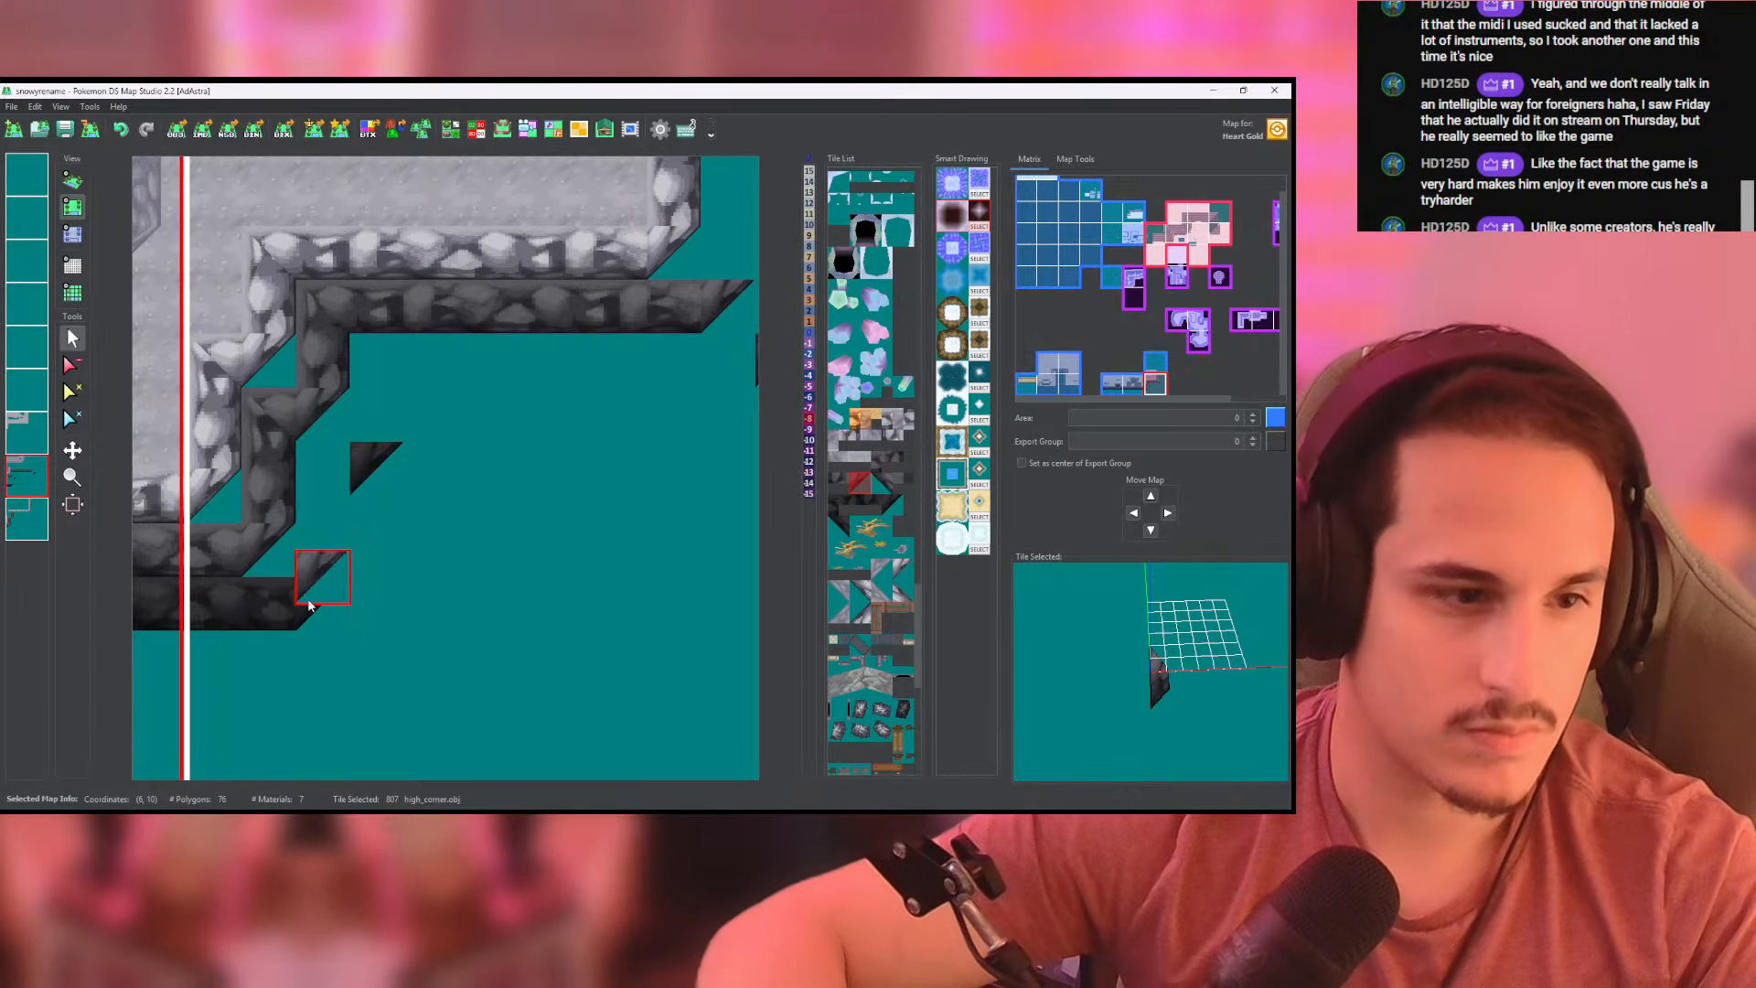
middle_click_drag(217, 601, 327, 573)
right_click(348, 593)
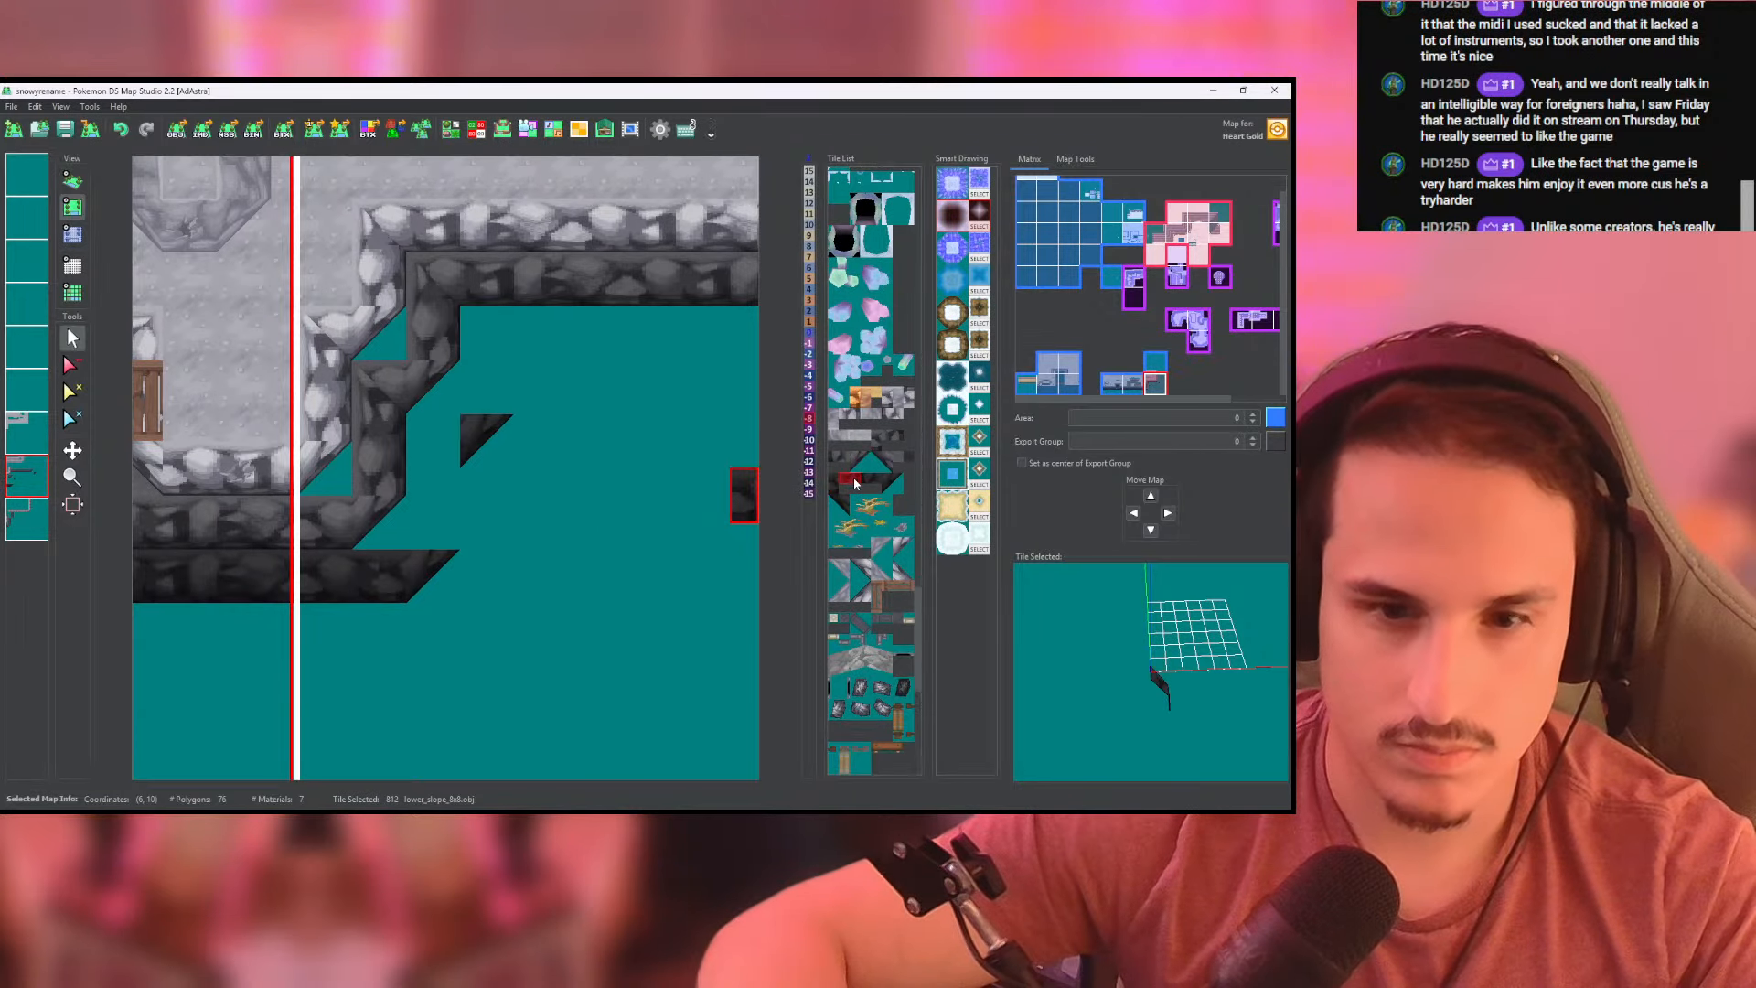
mouse_move(429, 539)
left_mouse_down()
mouse_move(434, 428)
mouse_move(488, 329)
left_mouse_up()
mouse_move(515, 340)
middle_mouse_down()
mouse_move(425, 396)
mouse_move(251, 434)
middle_mouse_up()
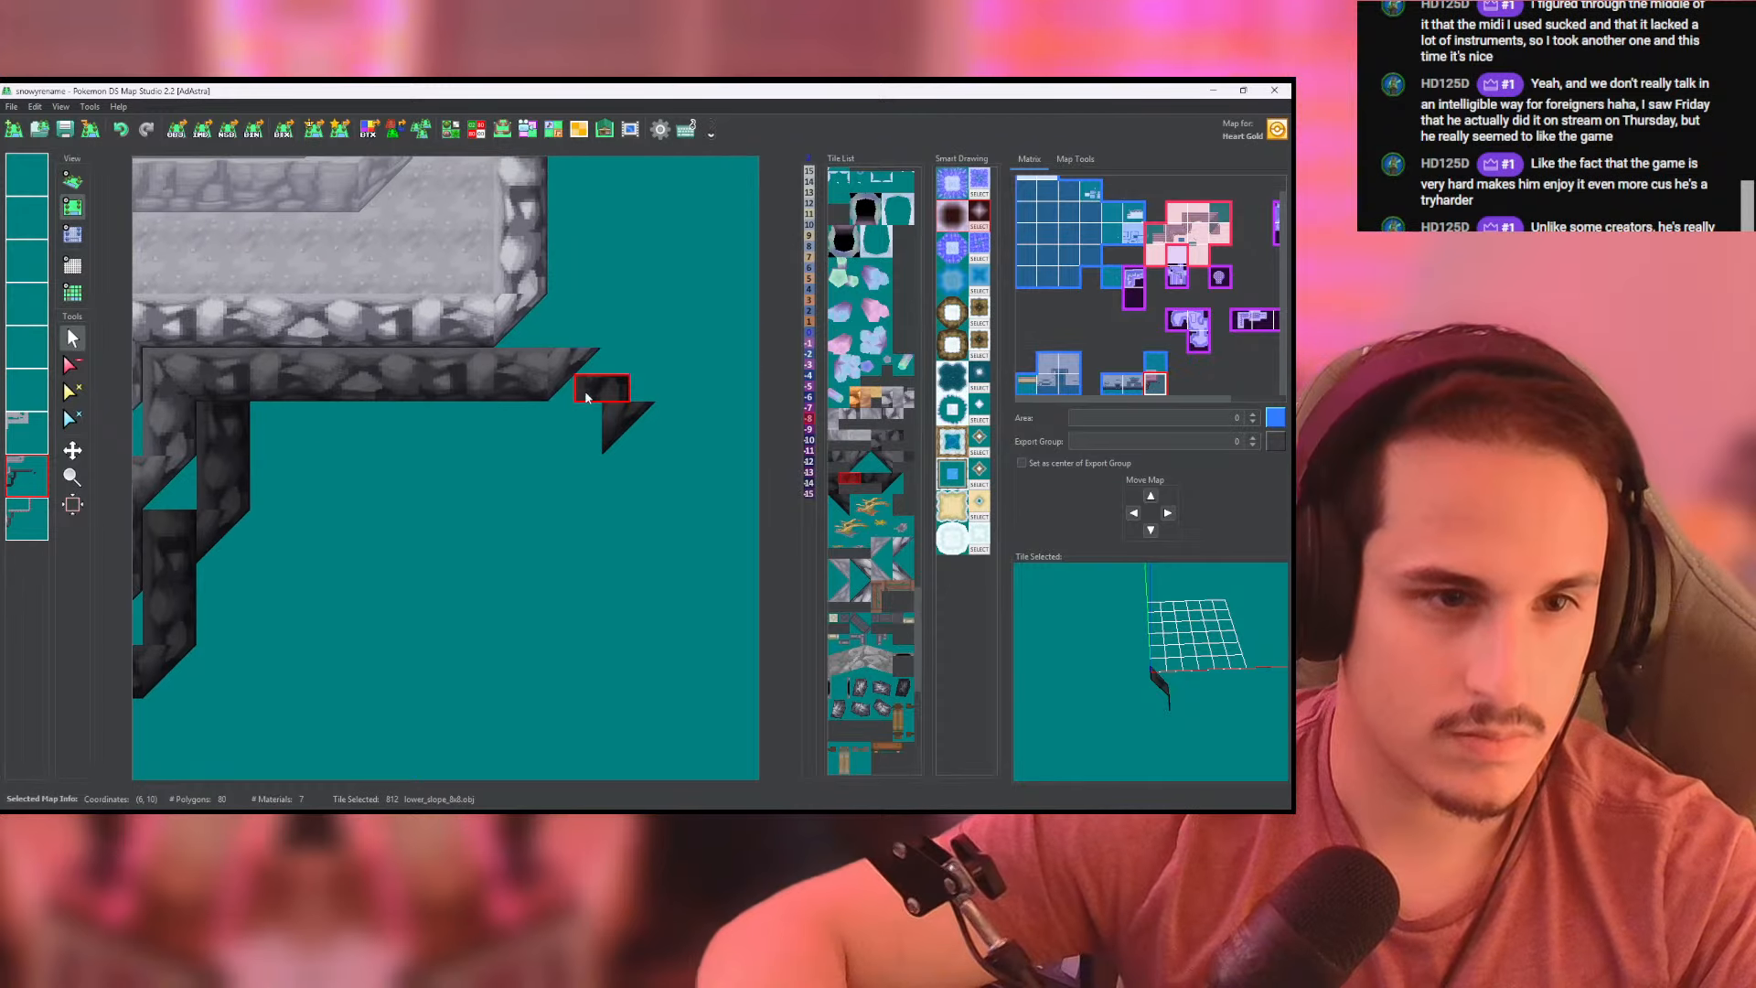
left_click_drag(619, 304, 617, 225)
- Run the upper dark slope's lower_slope_8x8 tiles north along the cliff's eastern side on the last layer, continuing into the map above
middle_click_drag(534, 361, 656, 338)
left_click(27, 518)
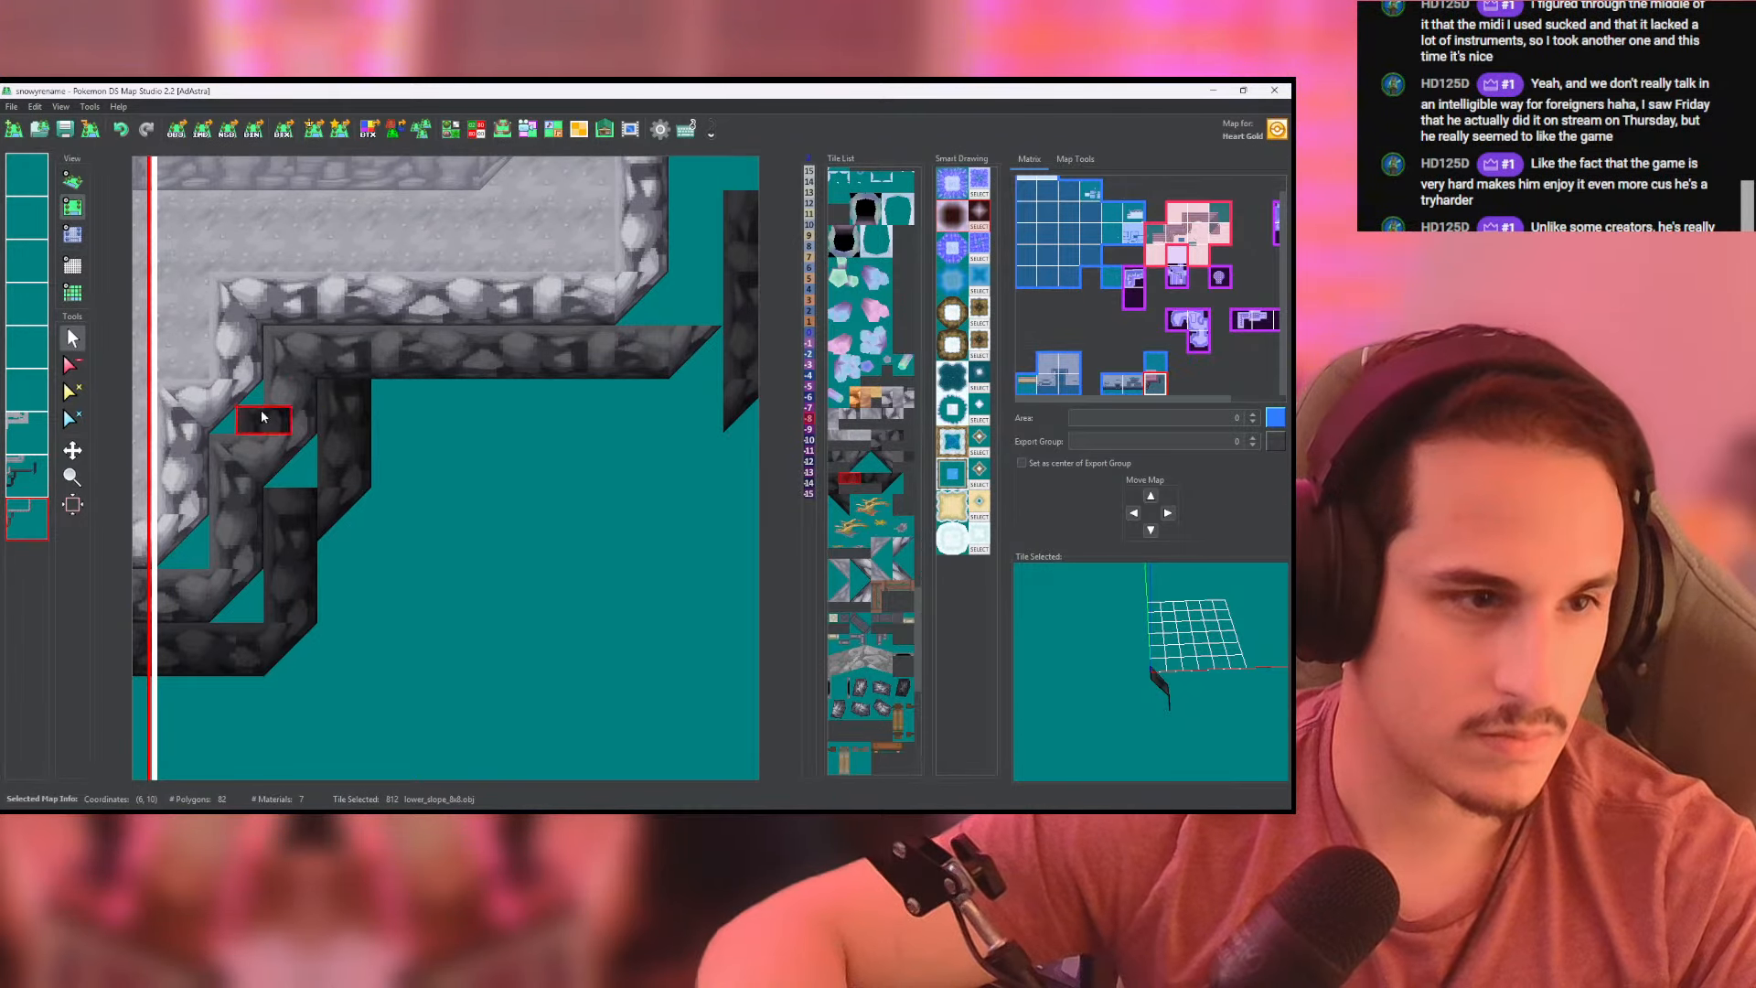
right_click(258, 417)
middle_click_drag(436, 388, 322, 649)
left_click_drag(567, 576, 578, 227)
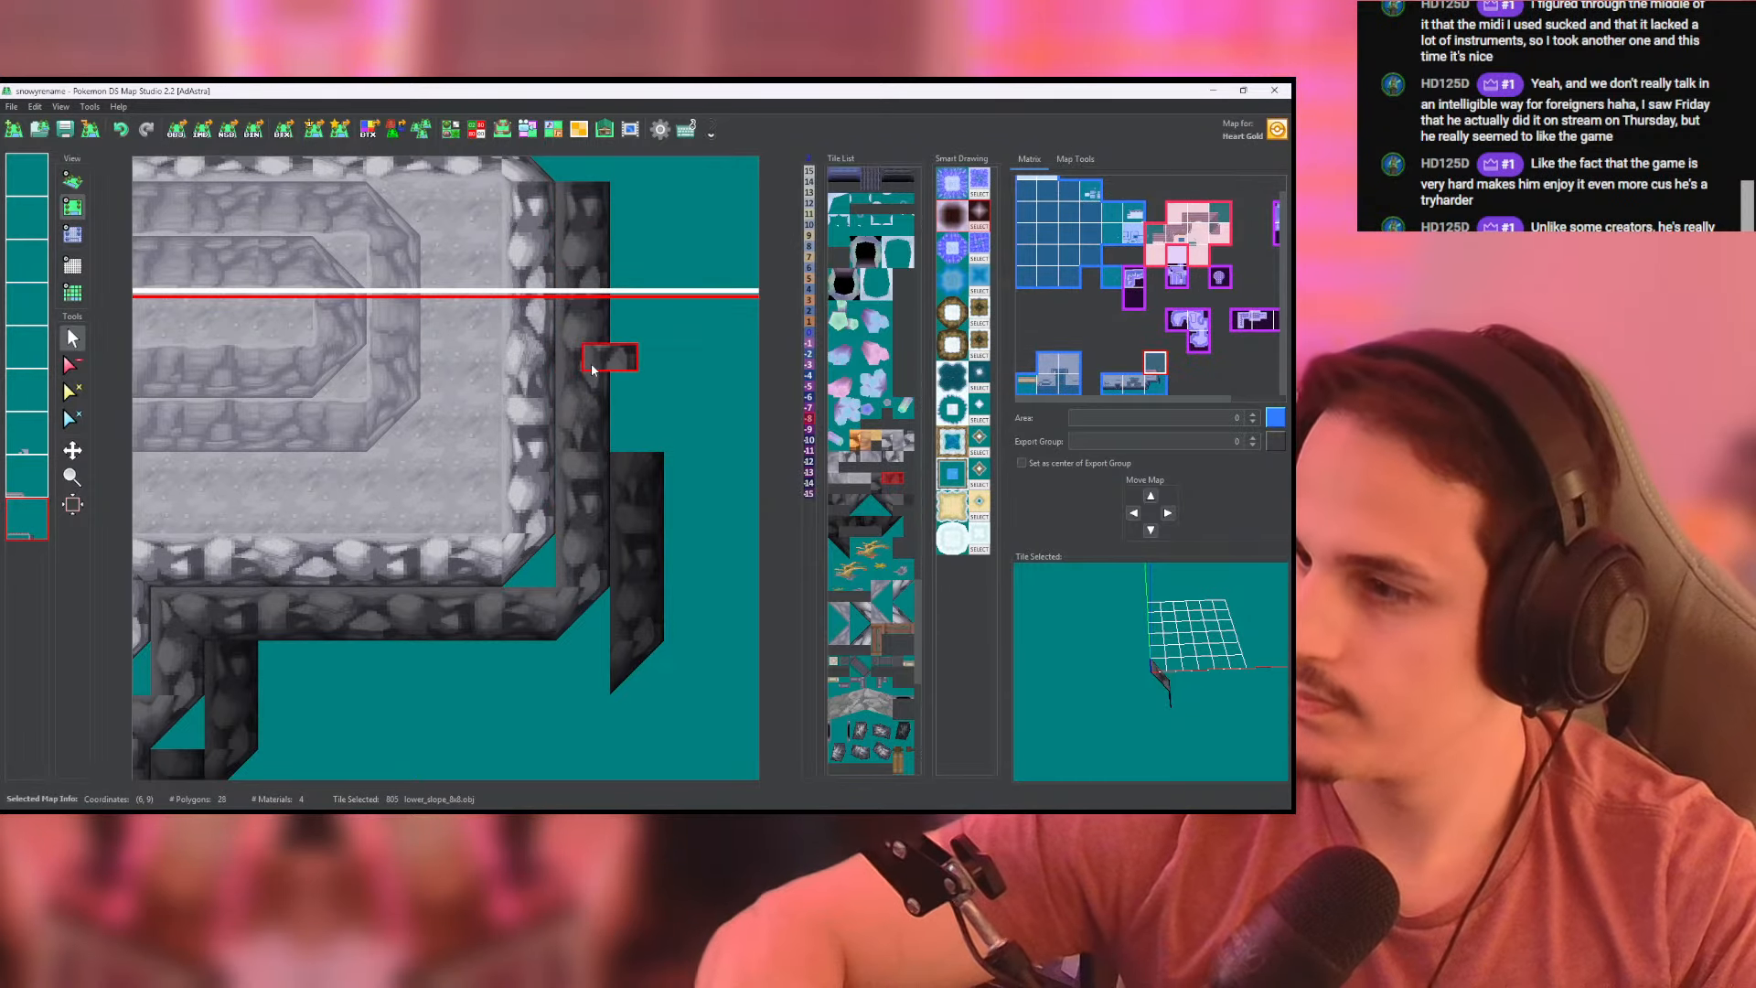
middle_click_drag(517, 458, 596, 393)
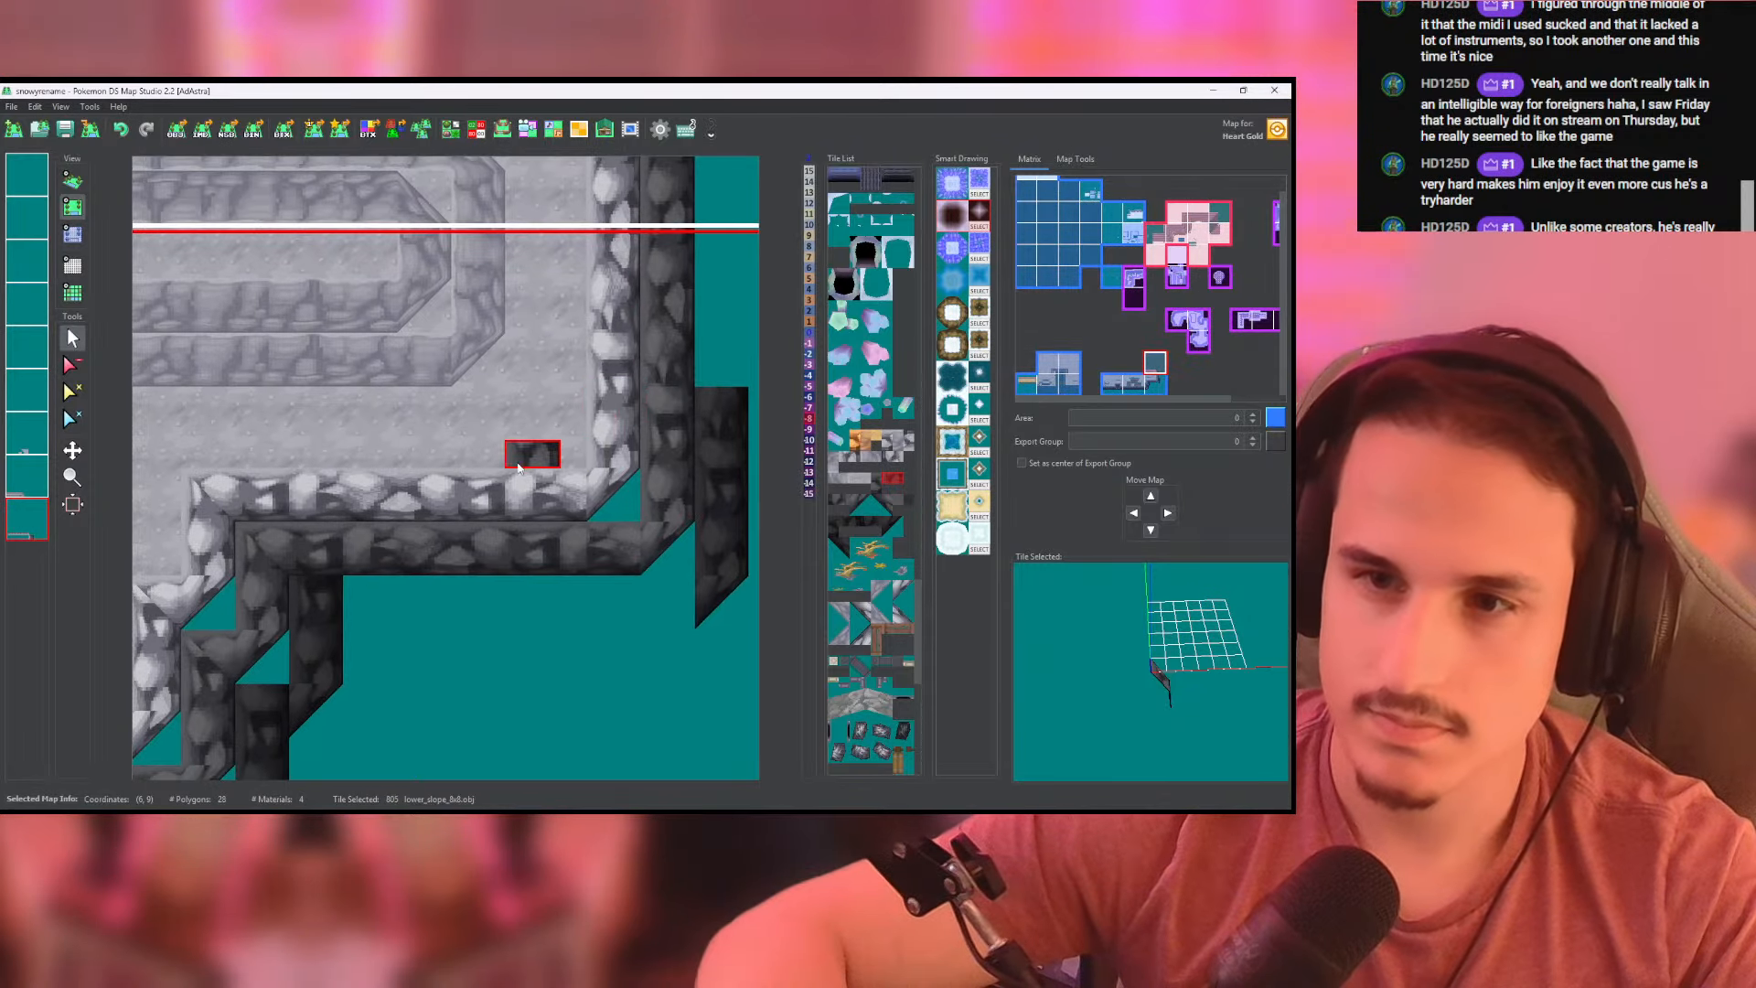
middle_click_drag(392, 559, 550, 349)
left_click(408, 512)
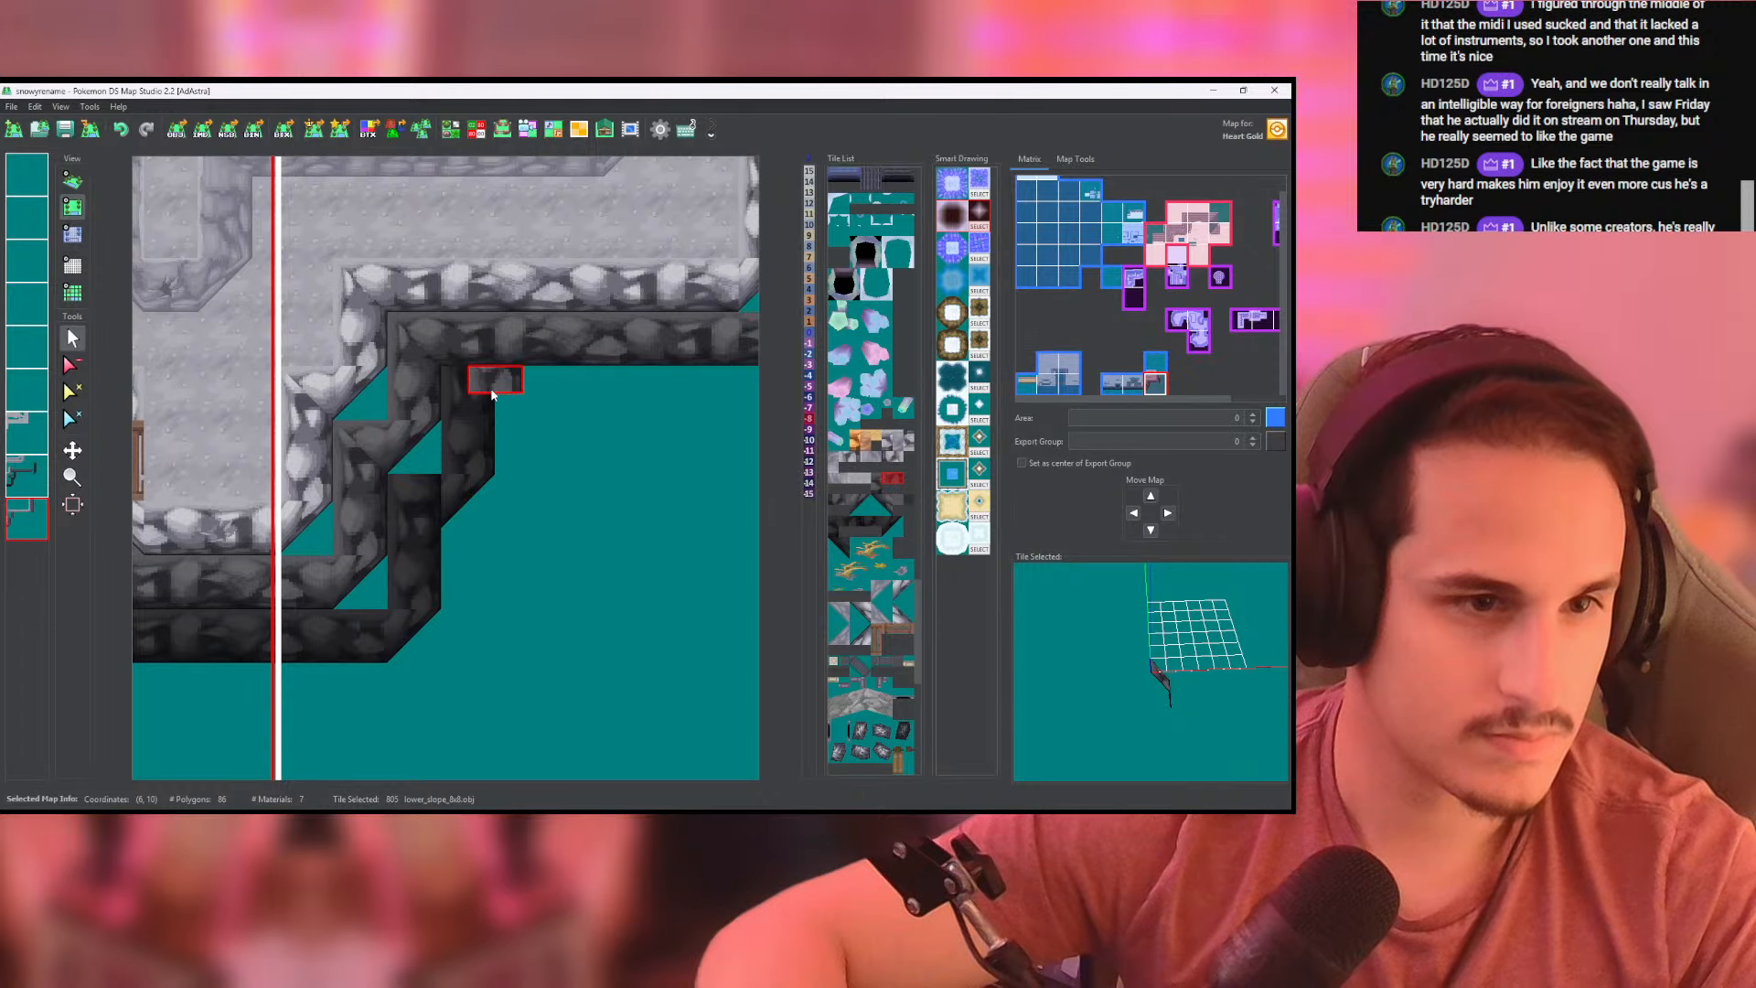
- Lay the darkest slope's horizontal run between the inner step and the eastern corner with lower_slope_8x8 tiles on the second-to-last layer
mouse_move(484, 425)
middle_mouse_down()
mouse_move(439, 401)
mouse_move(506, 404)
mouse_move(468, 447)
middle_mouse_up()
left_click(33, 482)
right_click(290, 613)
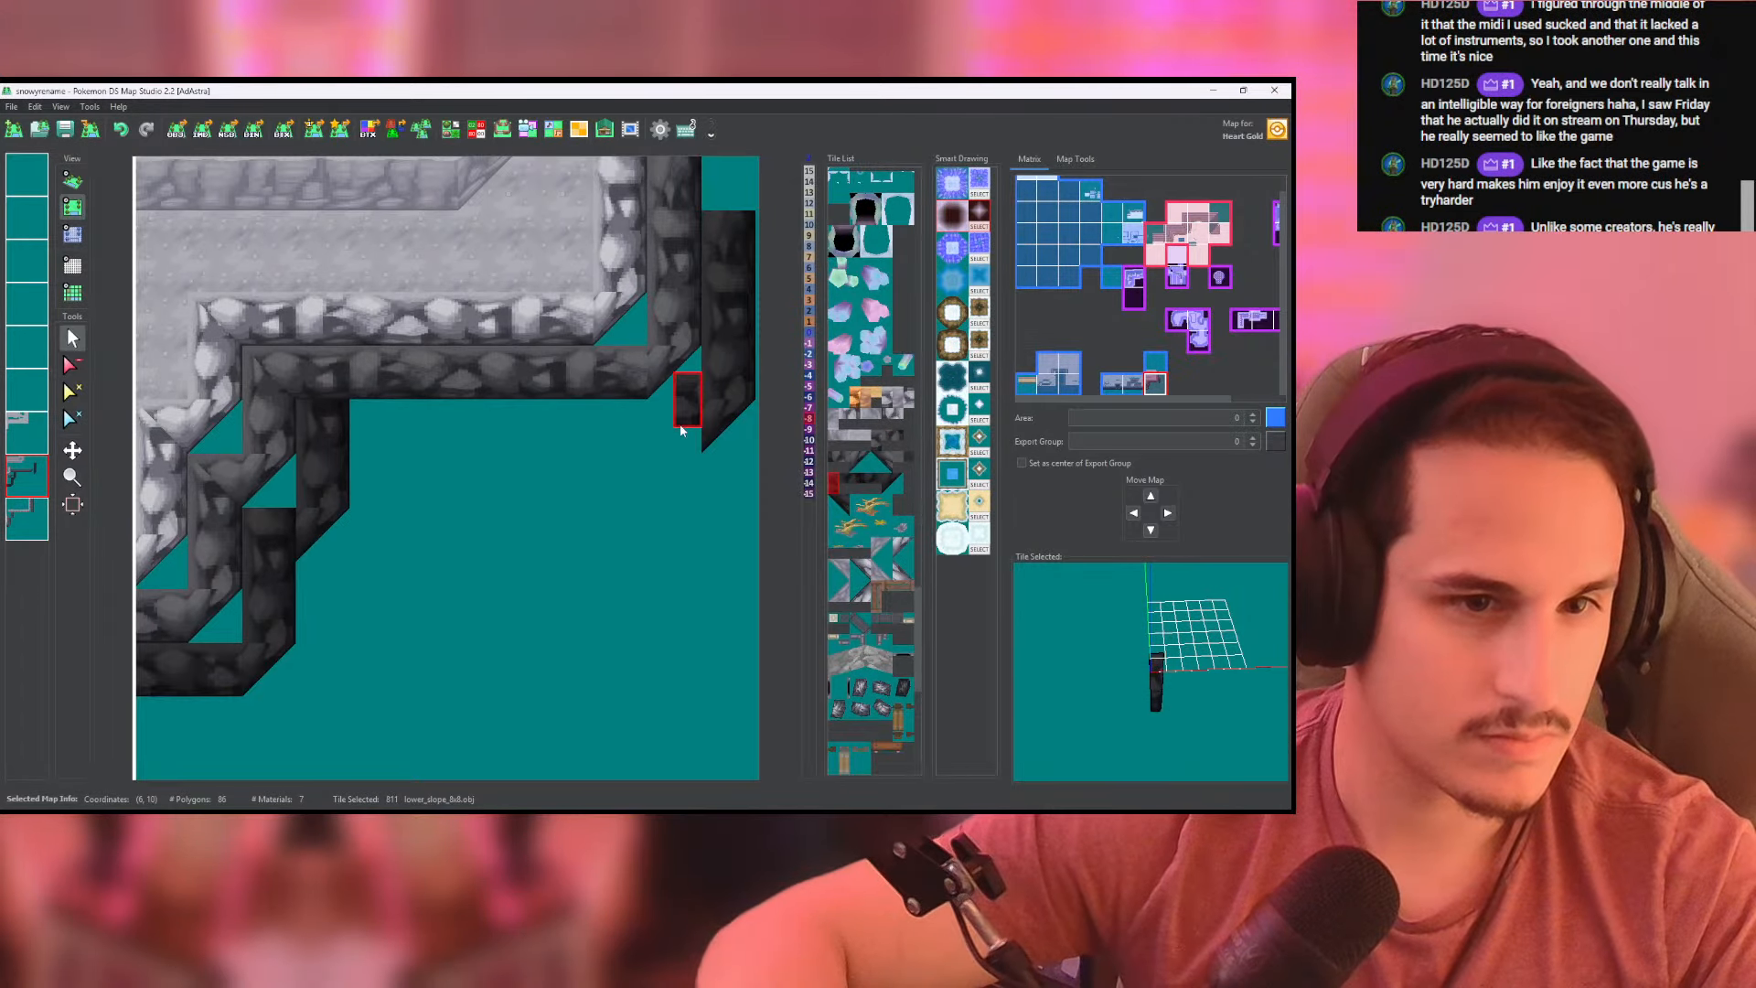
mouse_move(688, 438)
left_mouse_down()
mouse_move(334, 430)
mouse_move(322, 539)
left_mouse_up()
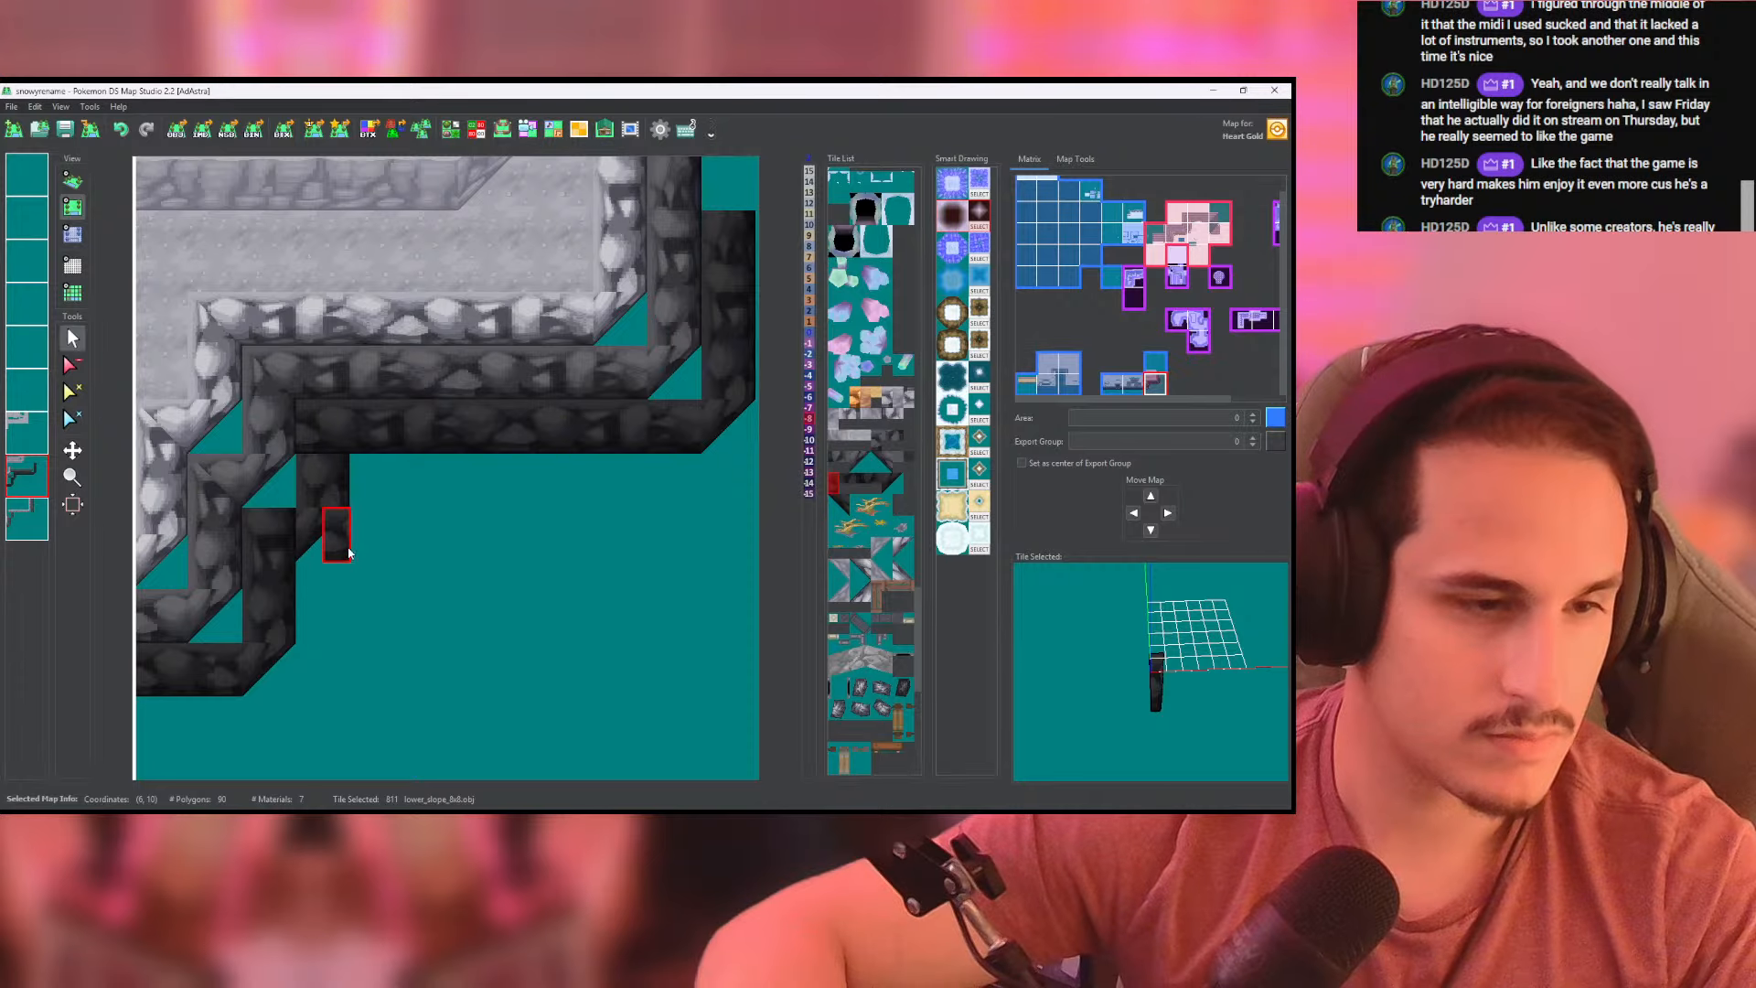
key("ctrl+z")
left_click_drag(363, 439, 688, 439)
- Clear the darkest slope's vertical pieces at the two inner steps and repaint them on the last layer
left_click(256, 426)
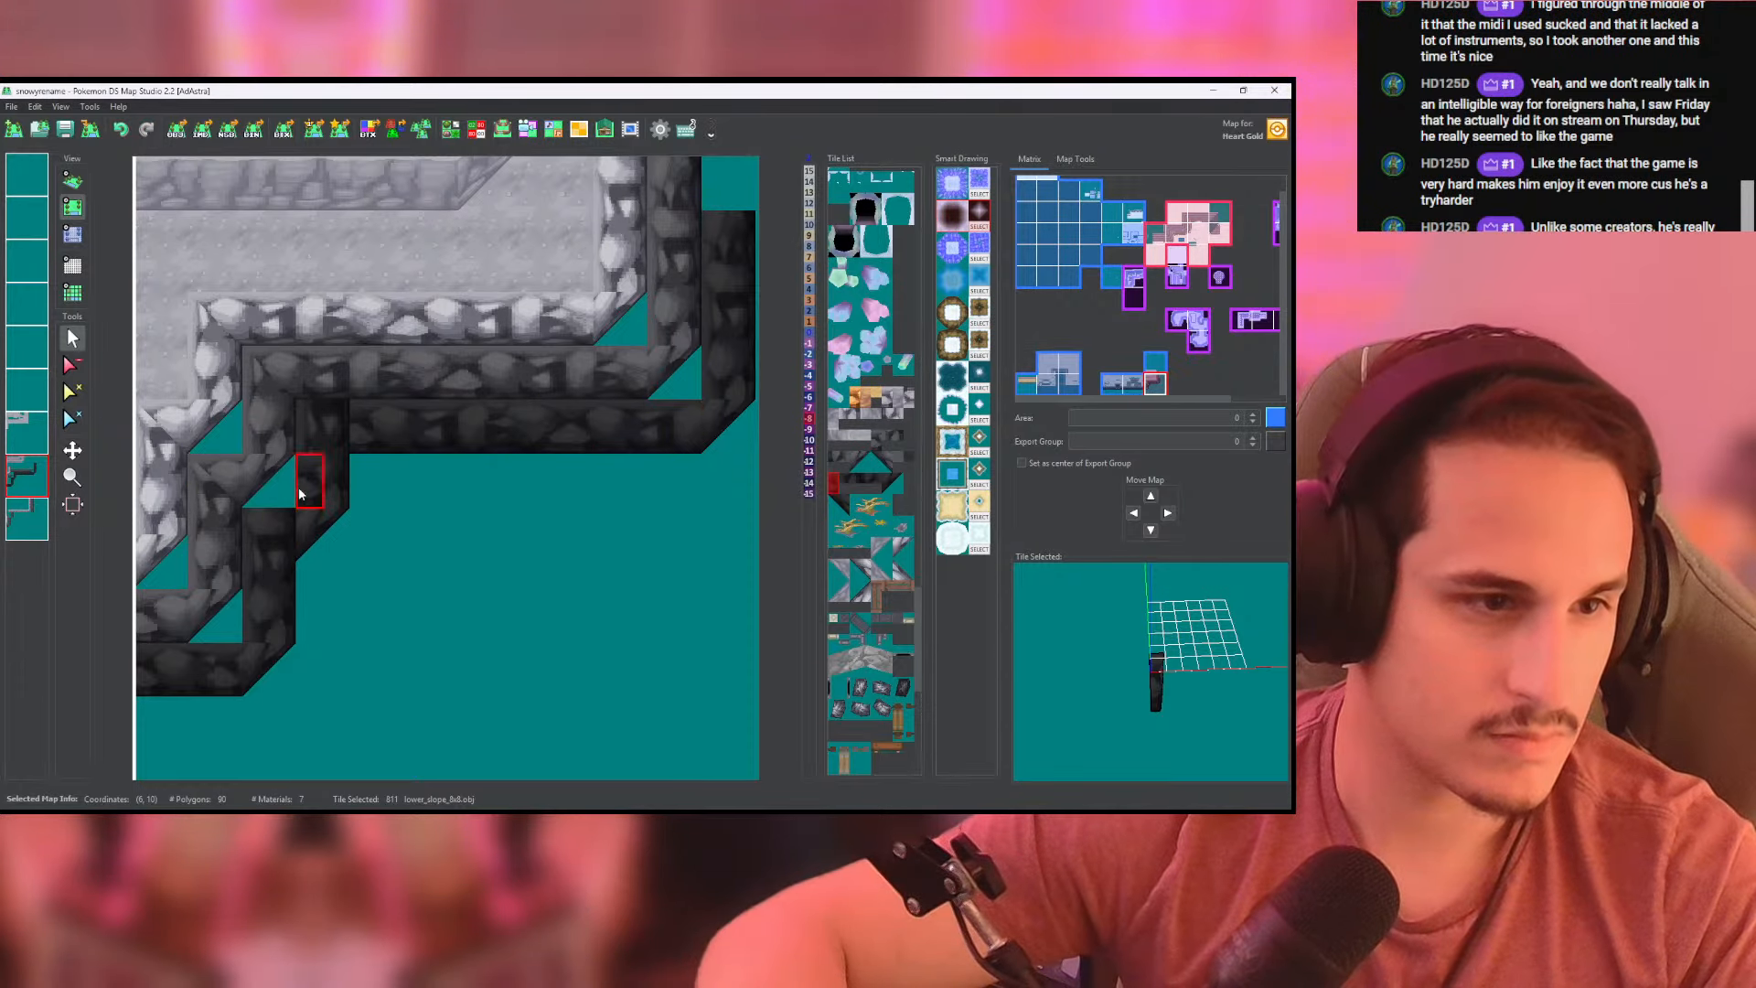
left_click(72, 365)
mouse_move(305, 430)
left_mouse_down()
mouse_move(307, 503)
mouse_move(260, 548)
mouse_move(249, 631)
mouse_move(253, 535)
left_mouse_up()
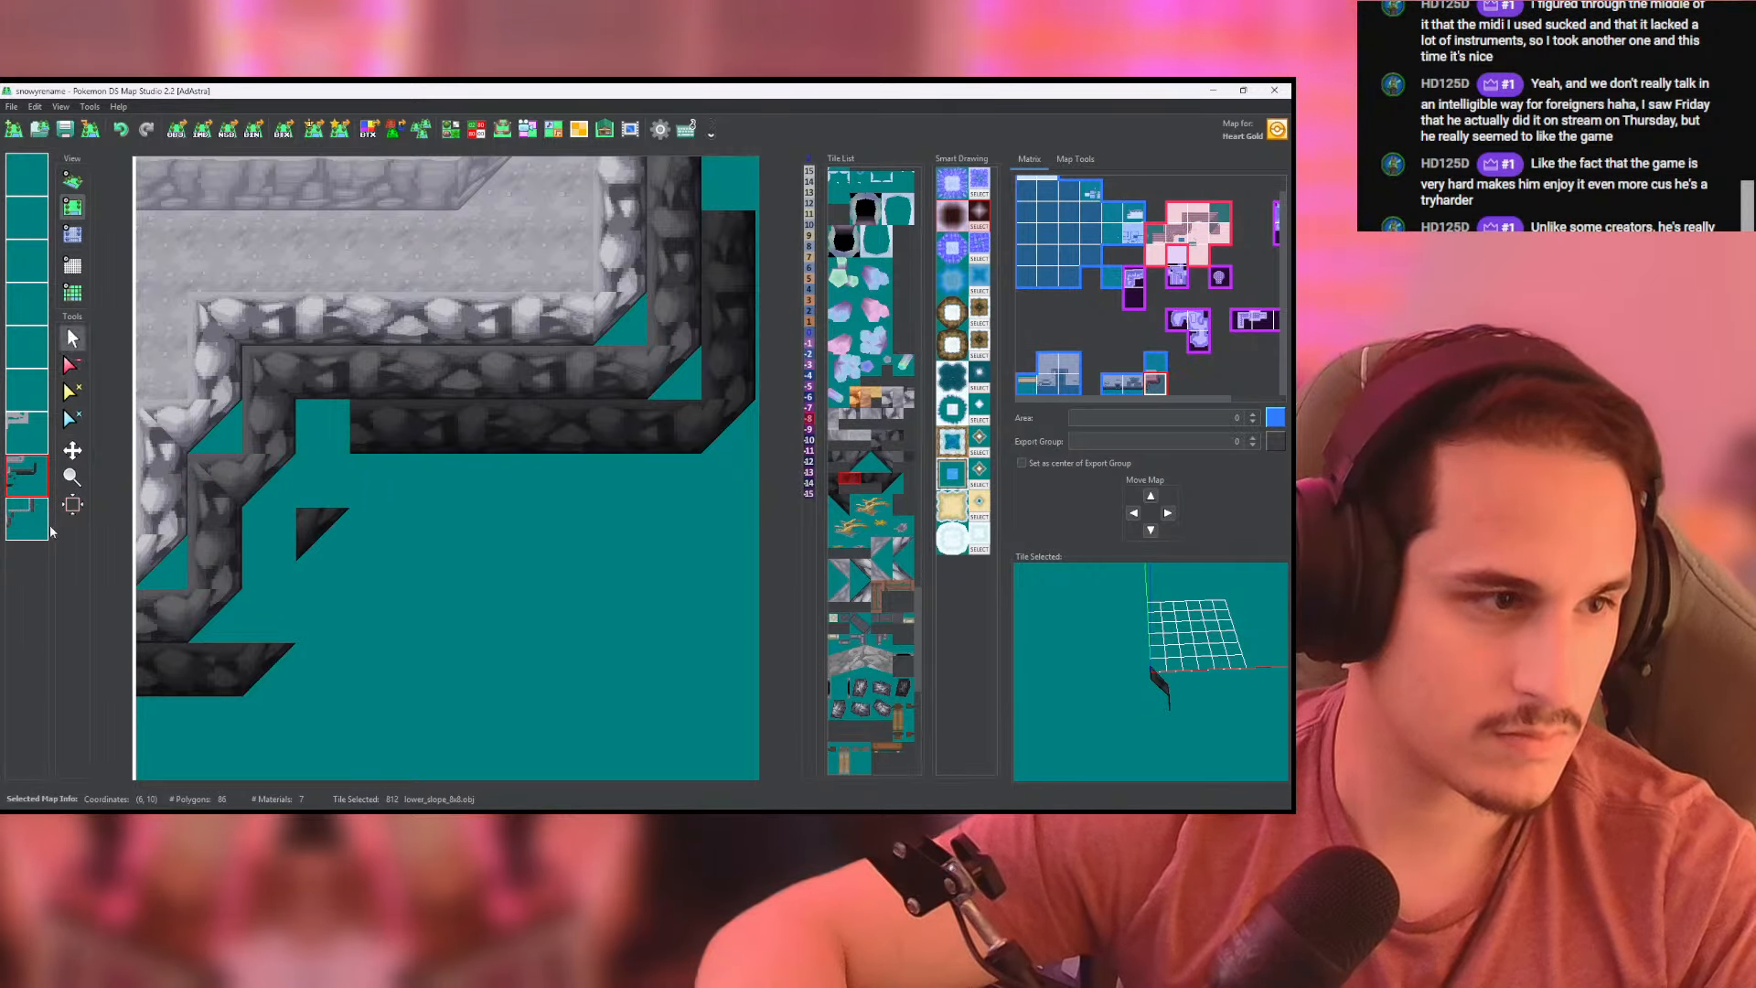
mouse_move(245, 628)
left_mouse_down()
mouse_move(267, 521)
mouse_move(322, 430)
left_mouse_up()
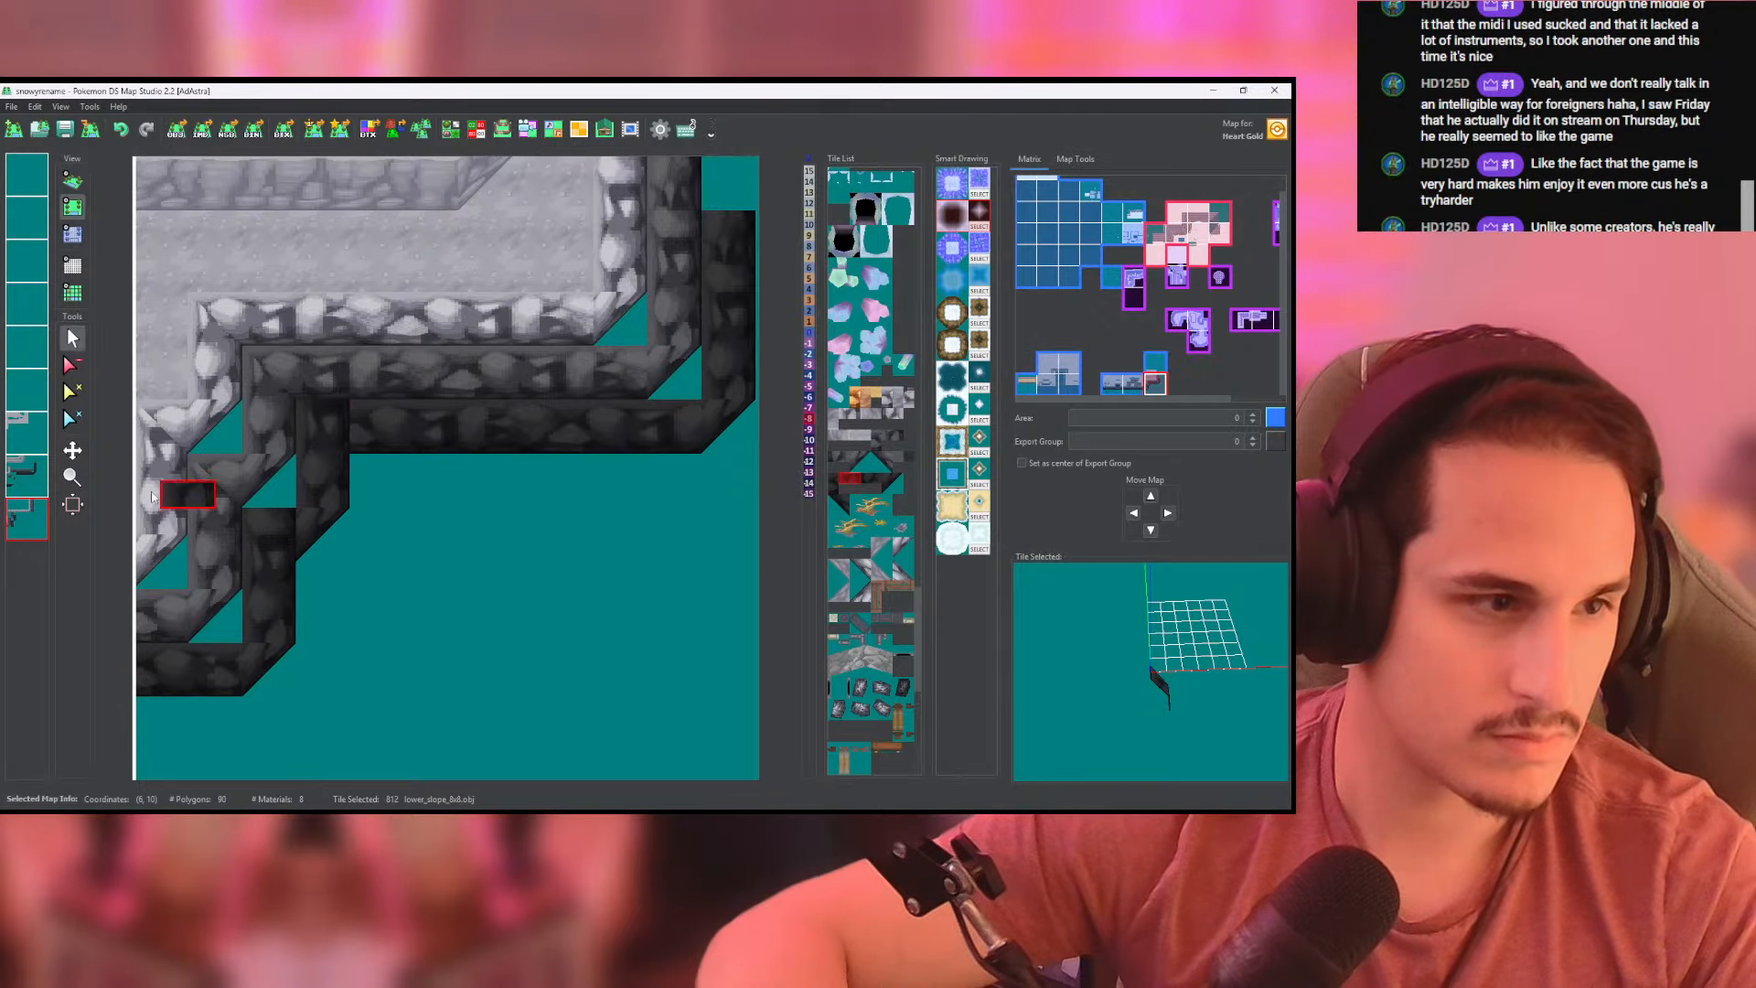
- Close the darkest slope's two inner corners with horizontal lower_slope_8x8 tiles on the second-to-last layer
left_click(35, 487)
right_click(418, 447)
left_click(315, 445)
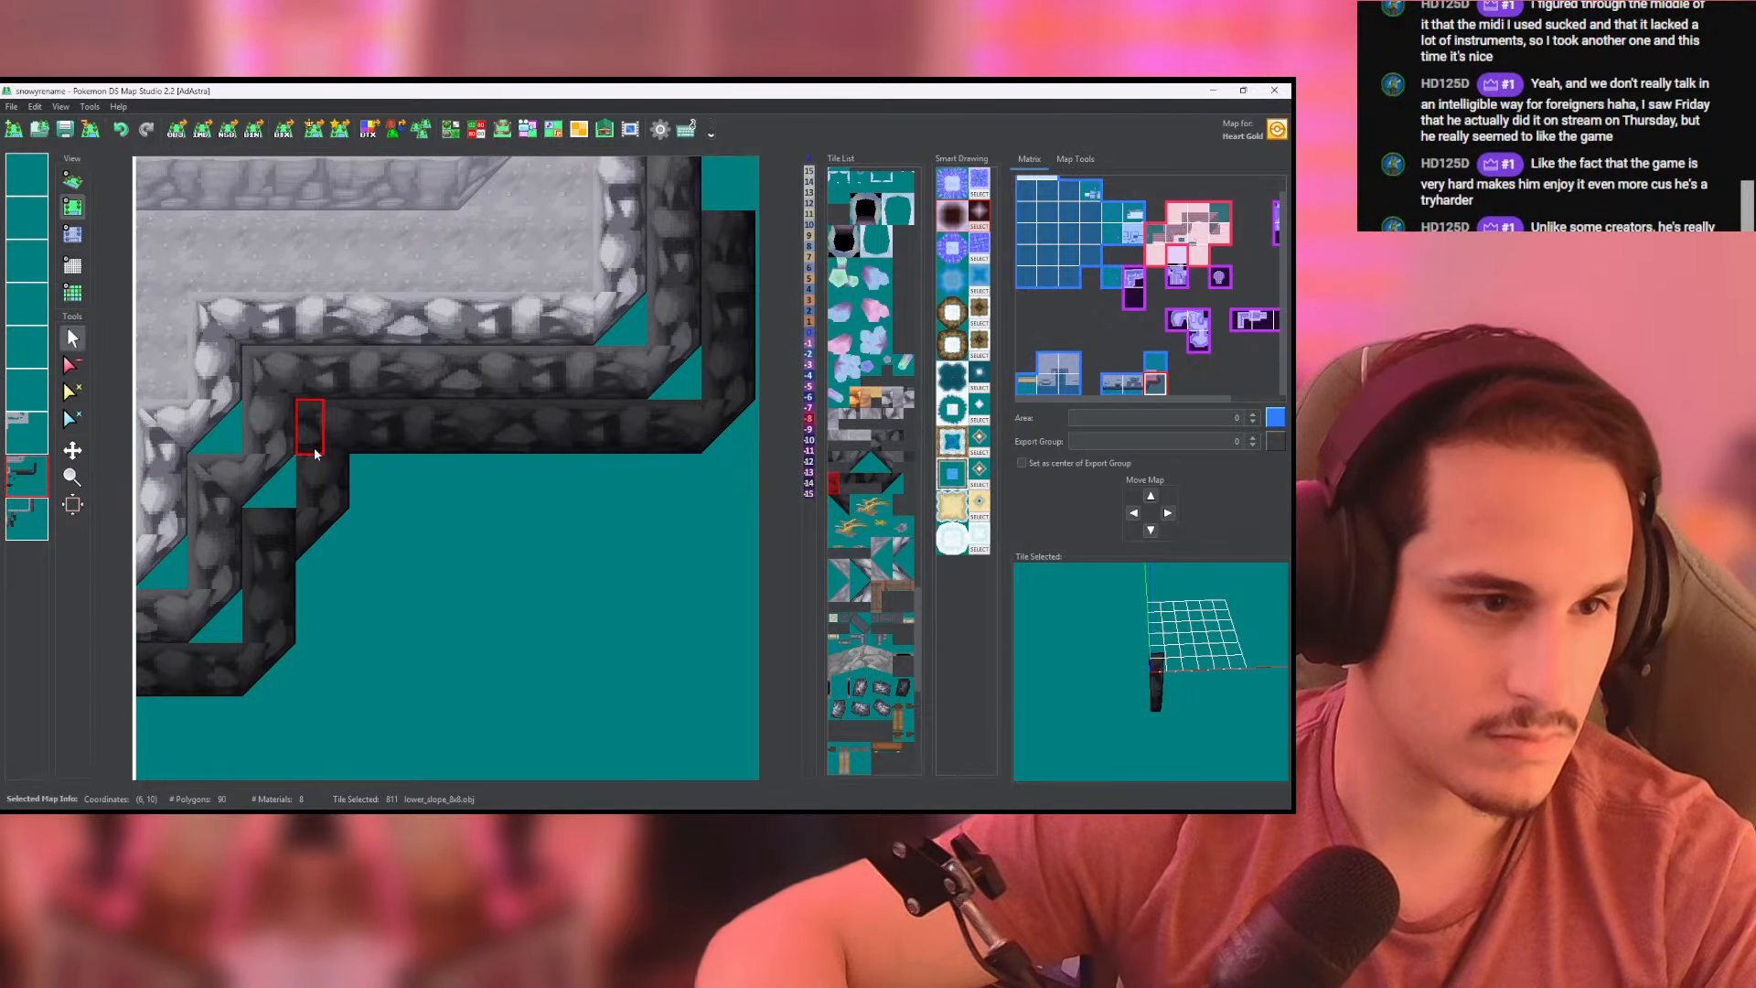
left_click(263, 551)
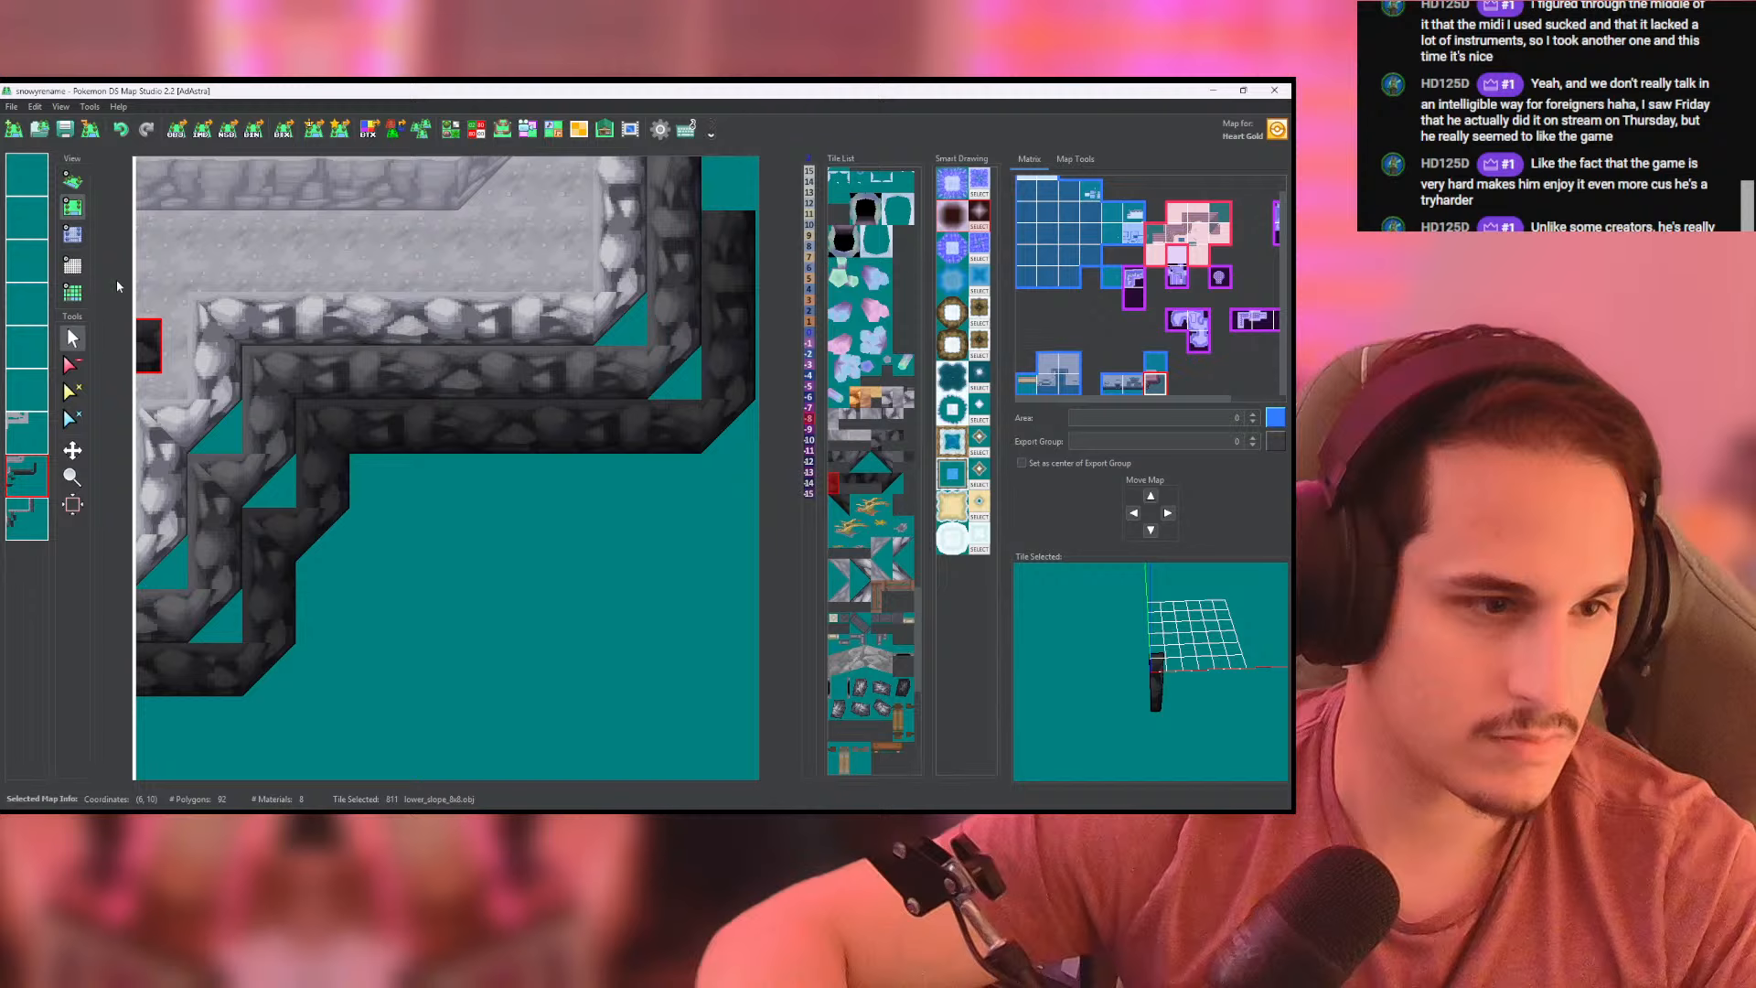
- Paint height -15 along the darkest slope's steps, long run and eastern column on the second-to-last layer
left_click(76, 238)
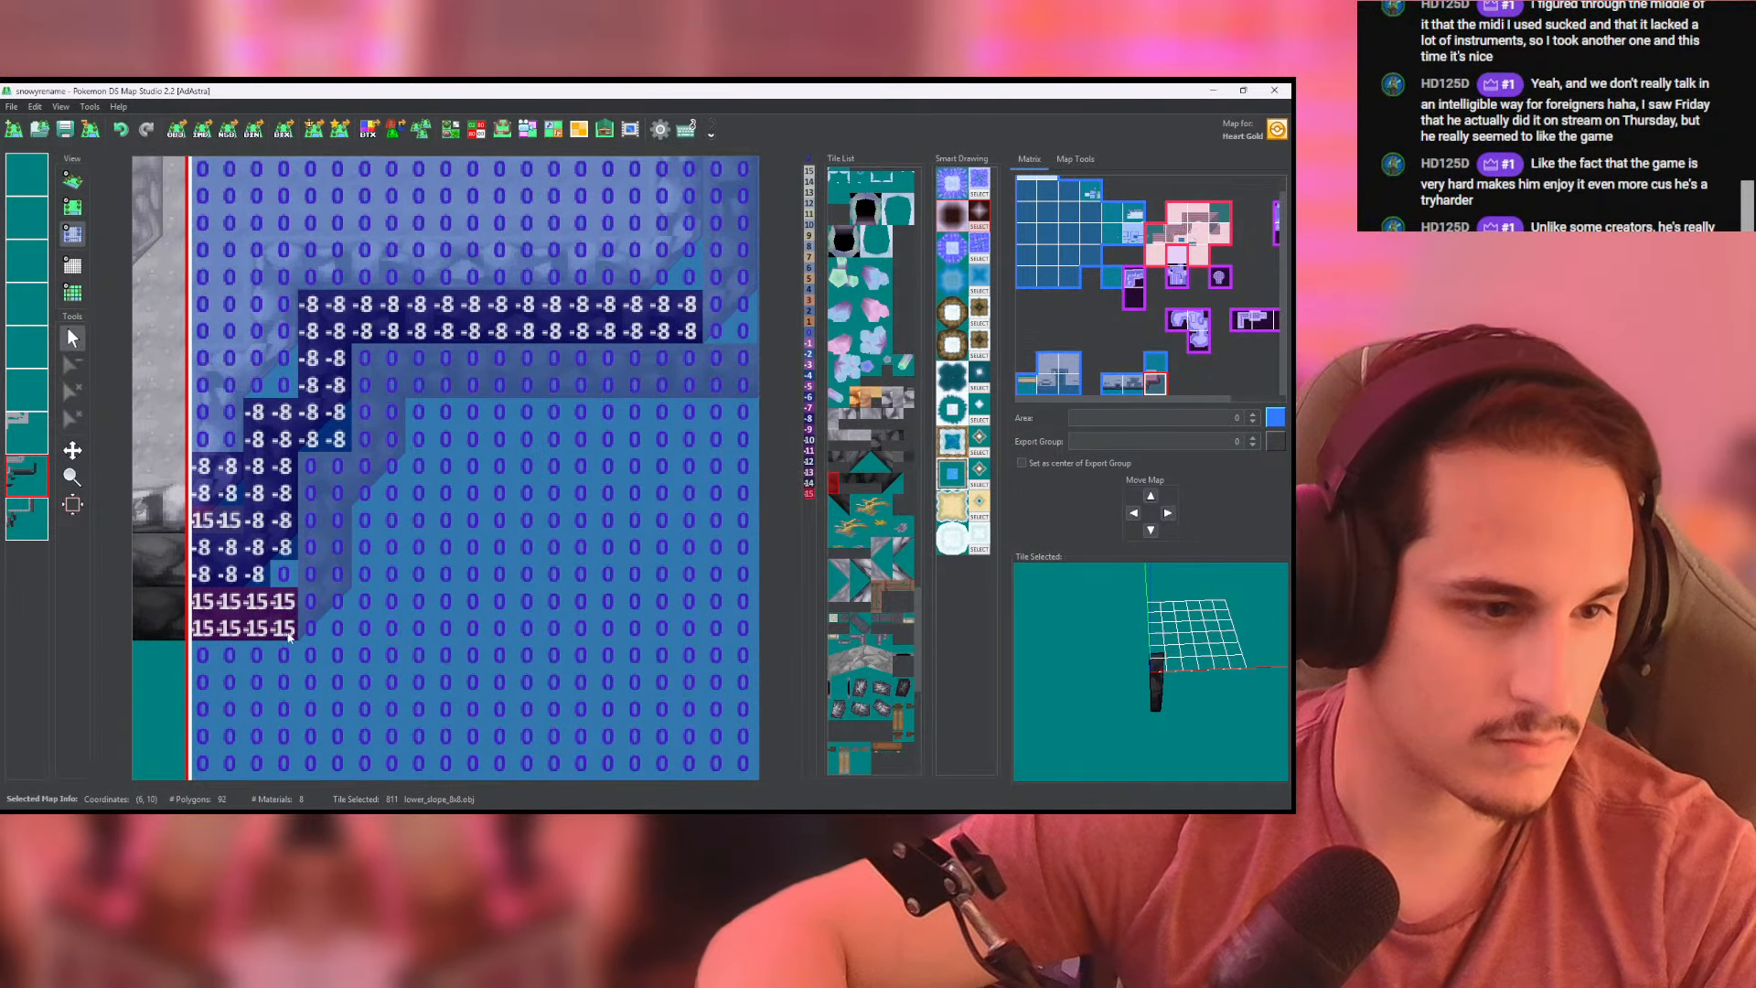
left_click_drag(289, 638, 326, 512)
mouse_move(320, 599)
left_mouse_down()
mouse_move(386, 363)
mouse_move(367, 438)
left_mouse_up()
middle_click_drag(412, 398, 275, 445)
mouse_move(275, 439)
left_mouse_down()
mouse_move(654, 456)
mouse_move(274, 407)
mouse_move(661, 402)
mouse_move(664, 254)
mouse_move(635, 330)
mouse_move(634, 194)
left_mouse_up()
- Paint height -15 along the whole darkest slope on the last layer as well, then check it in 3D
left_click(29, 519)
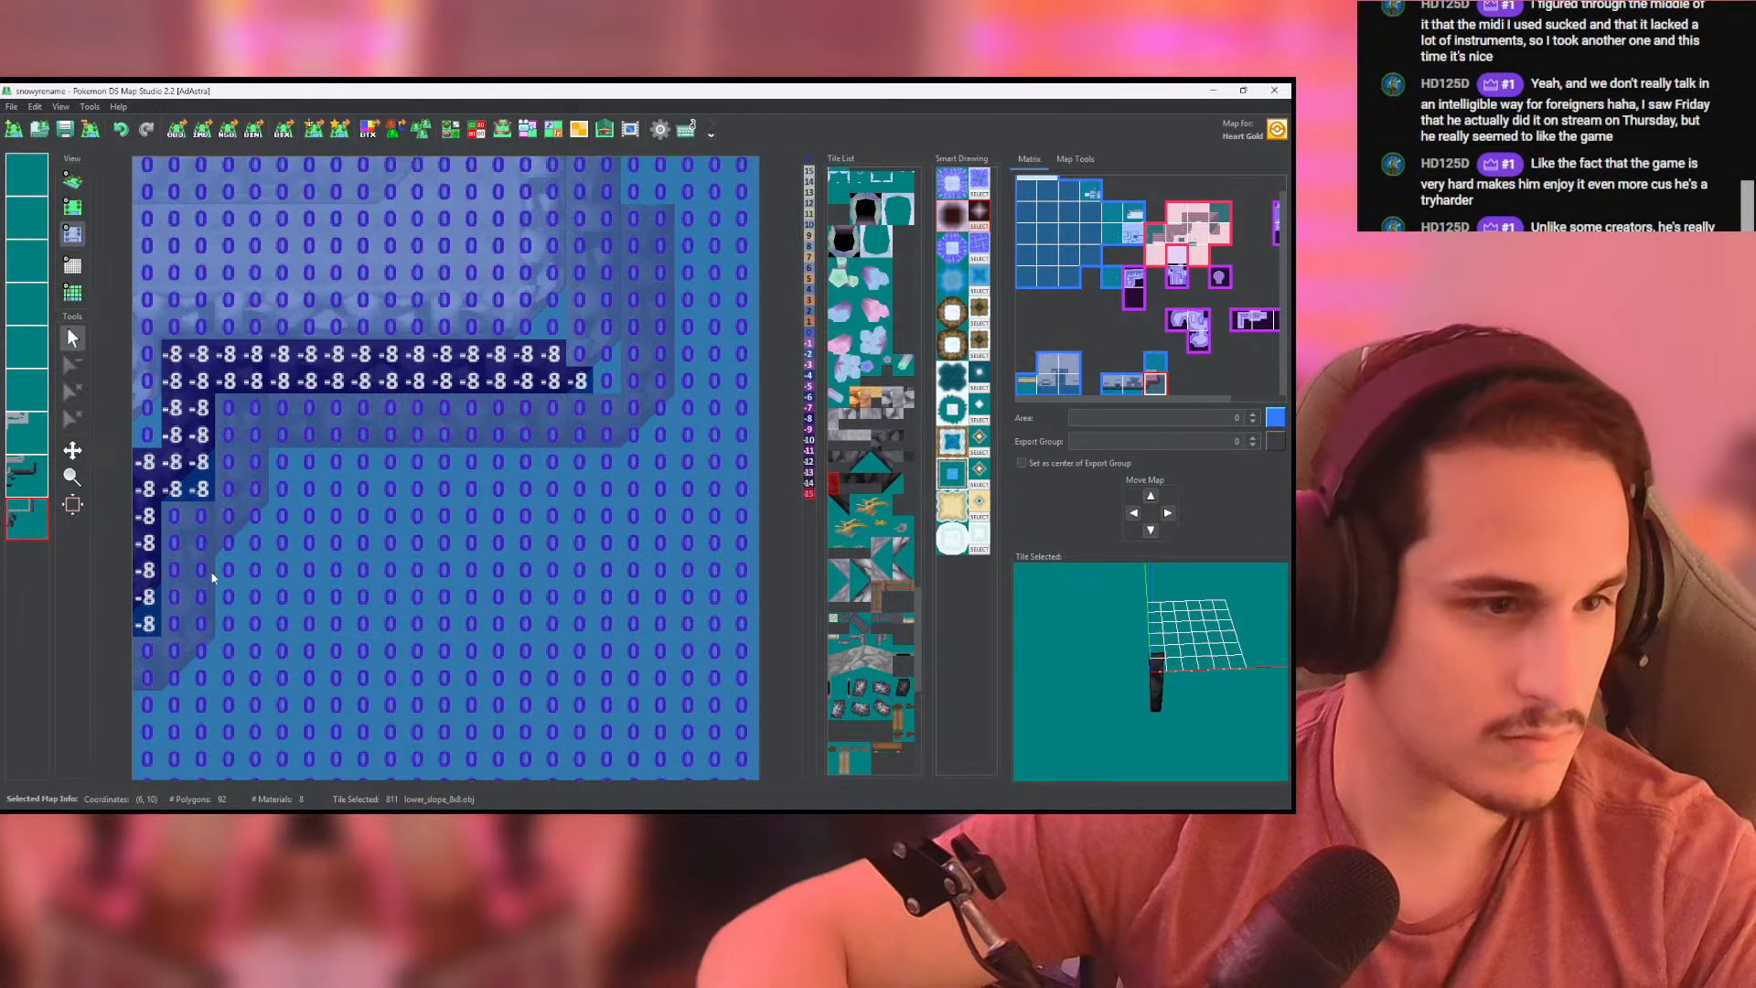
middle_click_drag(212, 576, 376, 528)
mouse_move(245, 631)
left_mouse_down()
mouse_move(370, 629)
mouse_move(376, 517)
mouse_move(421, 417)
left_mouse_up()
middle_click_drag(578, 389, 354, 404)
mouse_move(354, 403)
left_mouse_down()
mouse_move(457, 400)
mouse_move(601, 344)
mouse_move(574, 185)
mouse_move(560, 344)
mouse_move(541, 347)
left_mouse_up()
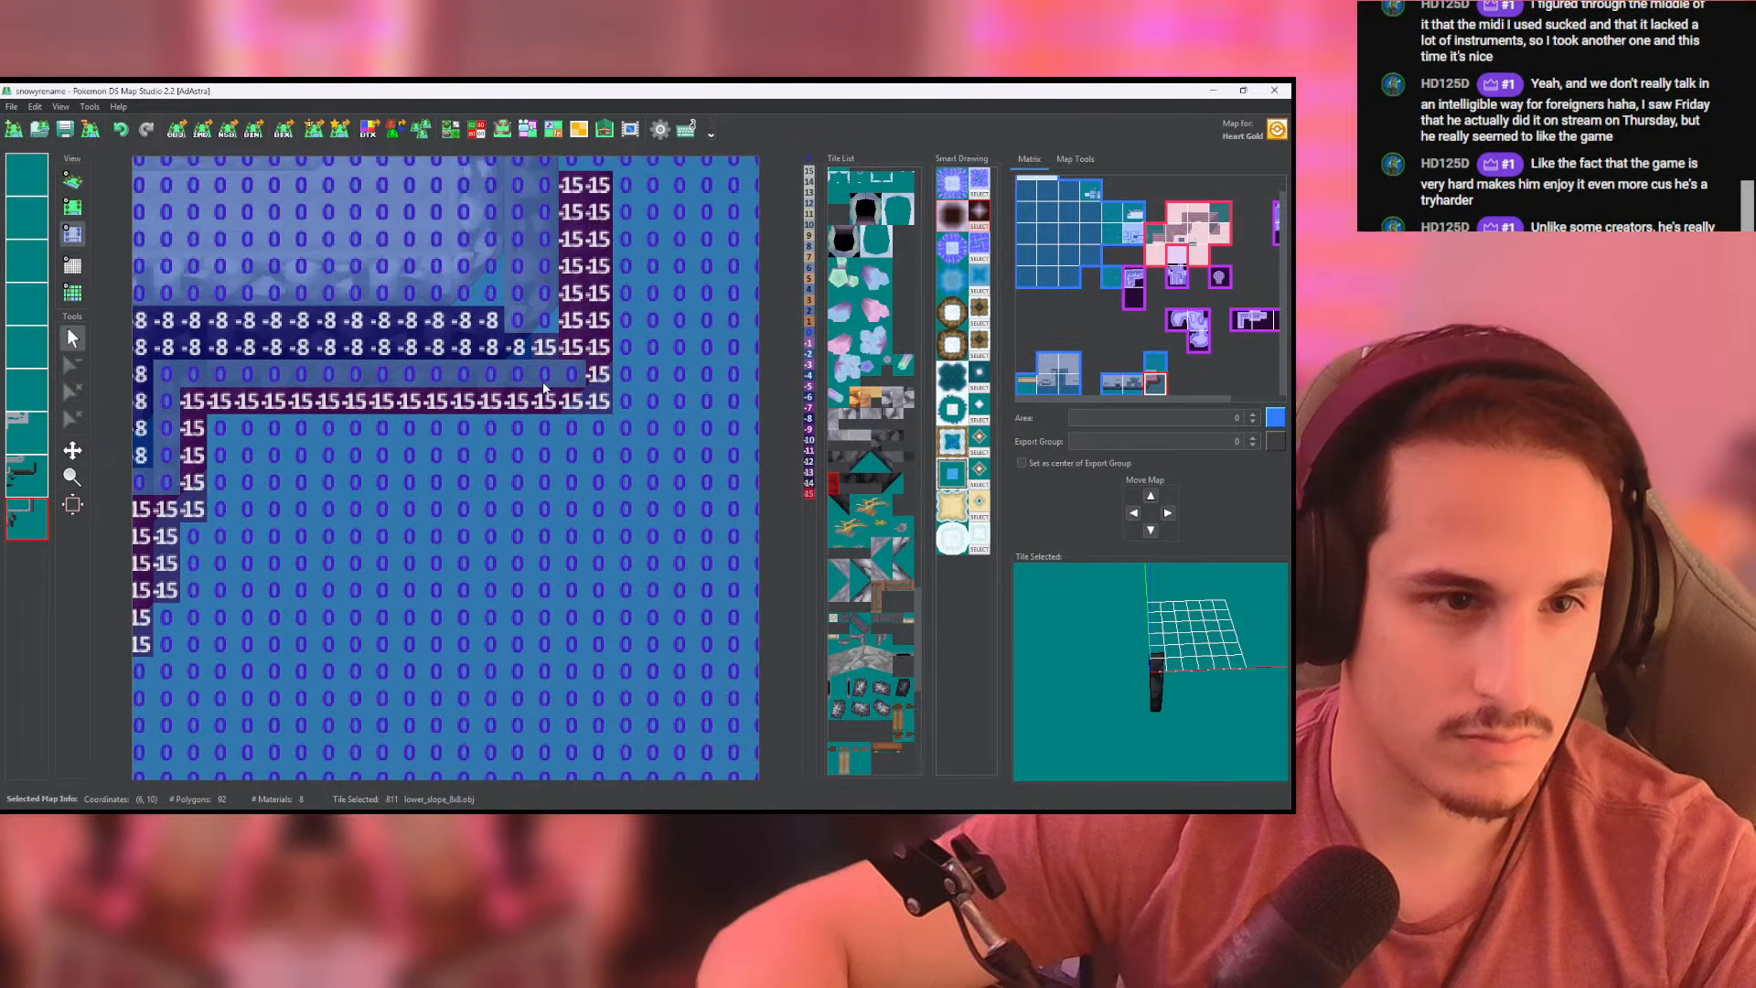
middle_click(530, 384)
middle_click_drag(318, 418, 531, 353)
left_click(73, 181)
left_click_drag(420, 354, 356, 407)
- Paint height -8 along the upper dark slope's two eastern columns on the last layer, then check them in 3D
left_click(73, 234)
middle_click_drag(339, 327, 433, 566)
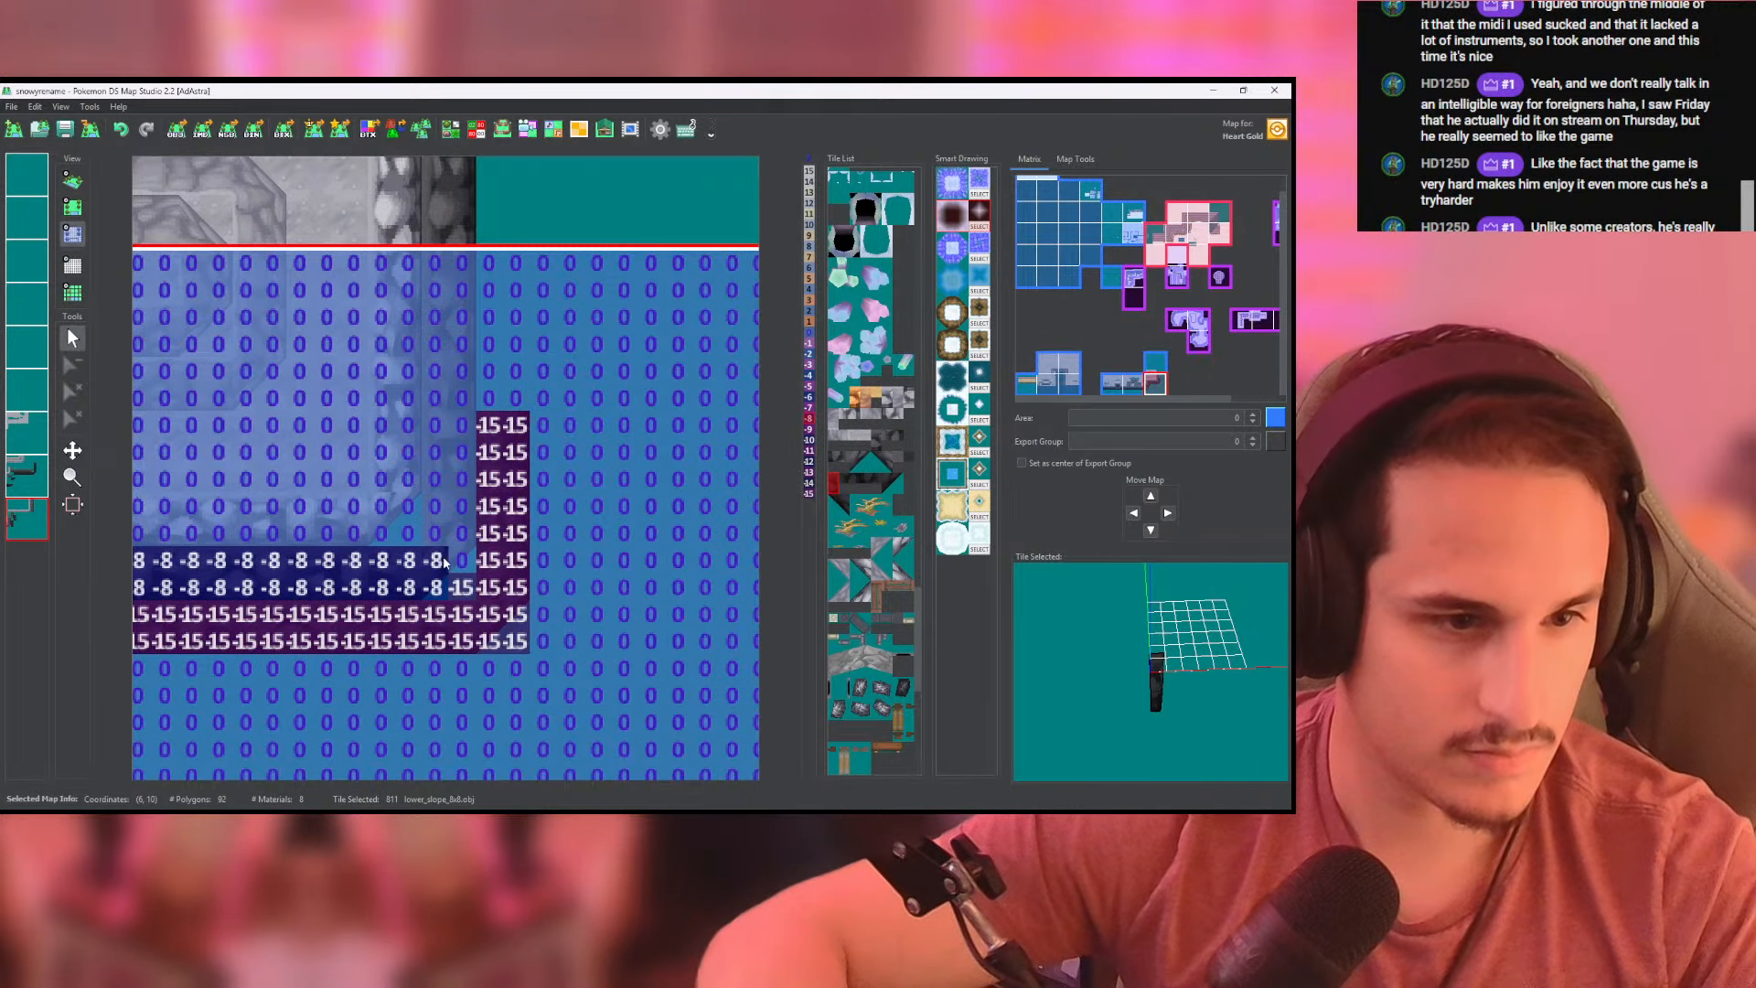
mouse_move(457, 584)
left_mouse_down()
mouse_move(445, 263)
mouse_move(465, 539)
left_mouse_up()
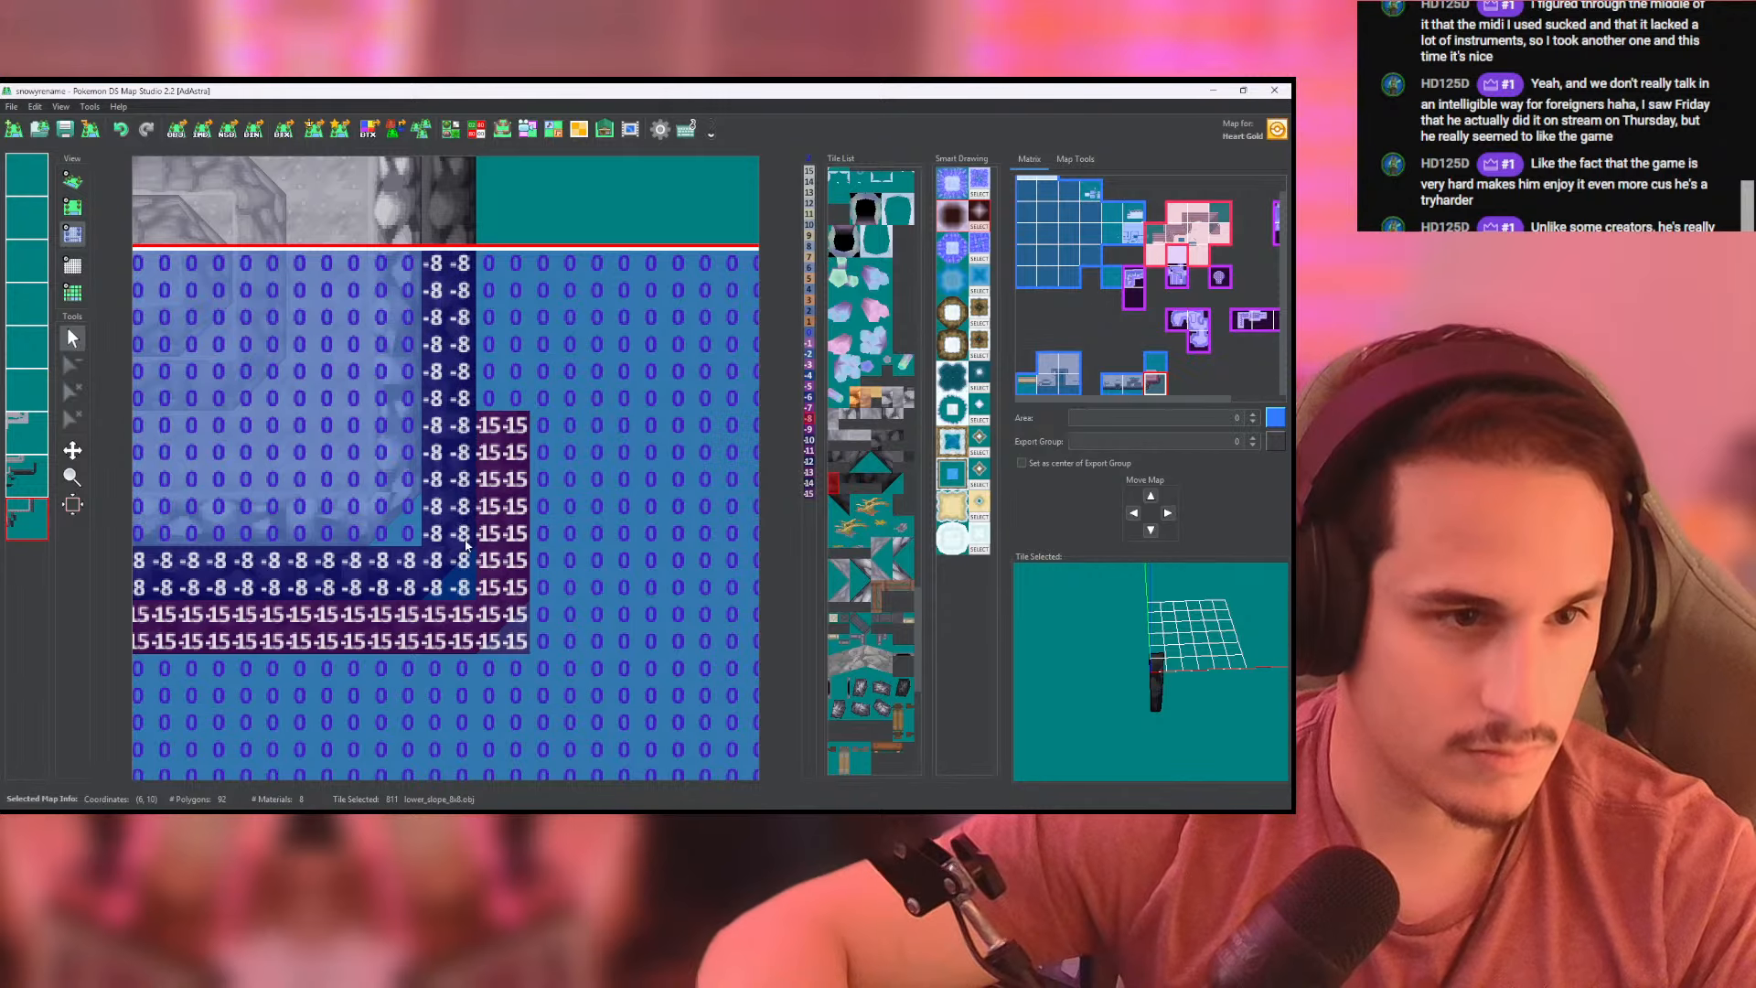
middle_click_drag(468, 358, 471, 581)
left_click_drag(440, 461, 467, 462)
left_click(465, 489)
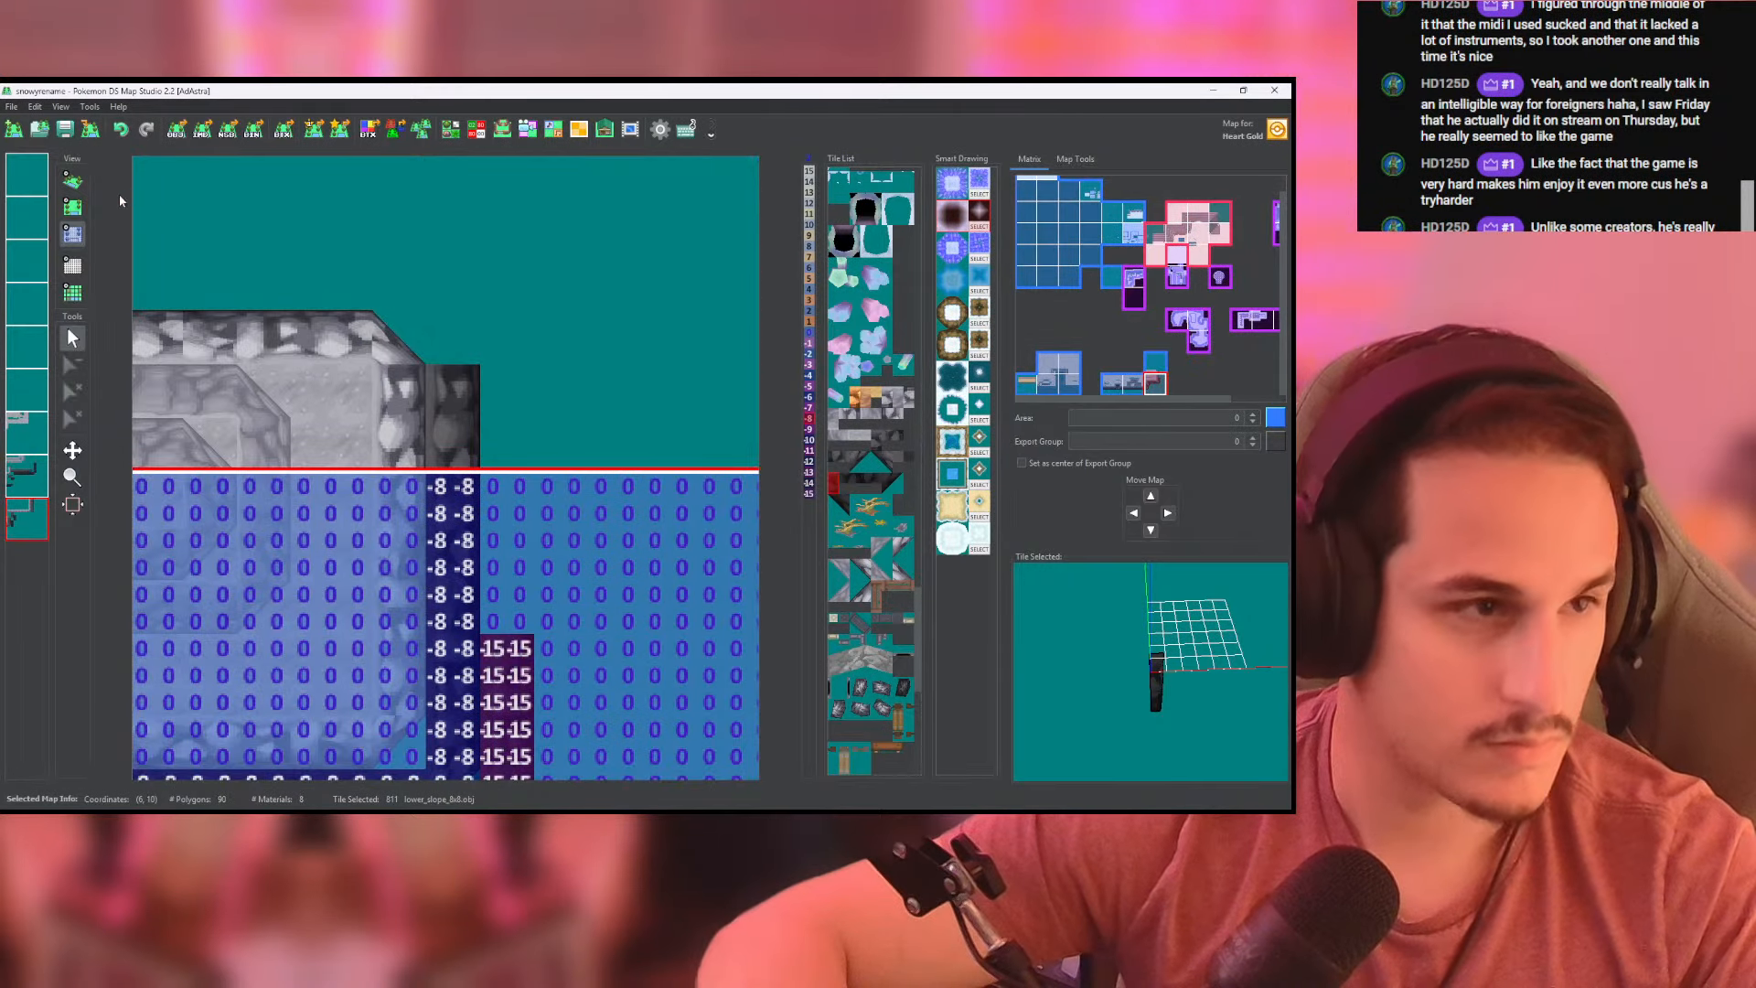
left_click(73, 182)
middle_click_drag(238, 287, 266, 229)
- Paint height -8 along the same two eastern columns on the second-to-last layer
left_click(72, 234)
left_click(26, 476)
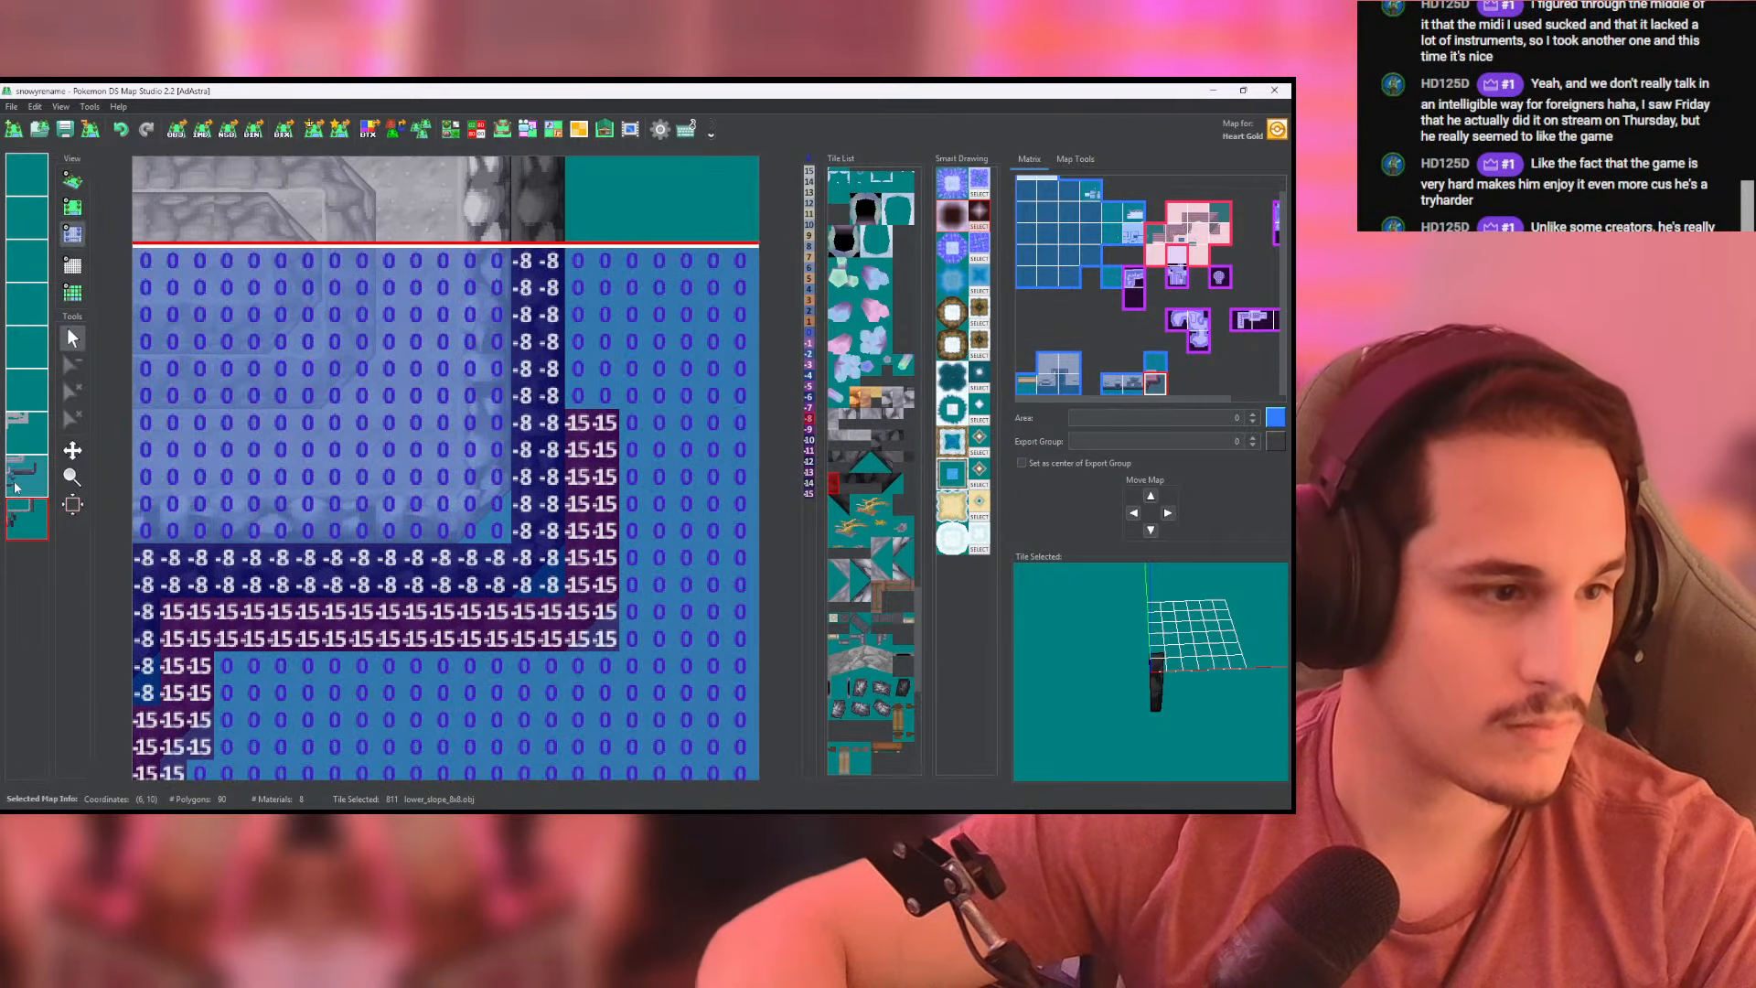
mouse_move(530, 549)
left_mouse_down()
mouse_move(524, 264)
mouse_move(551, 412)
mouse_move(554, 287)
left_mouse_up()
left_click(548, 577)
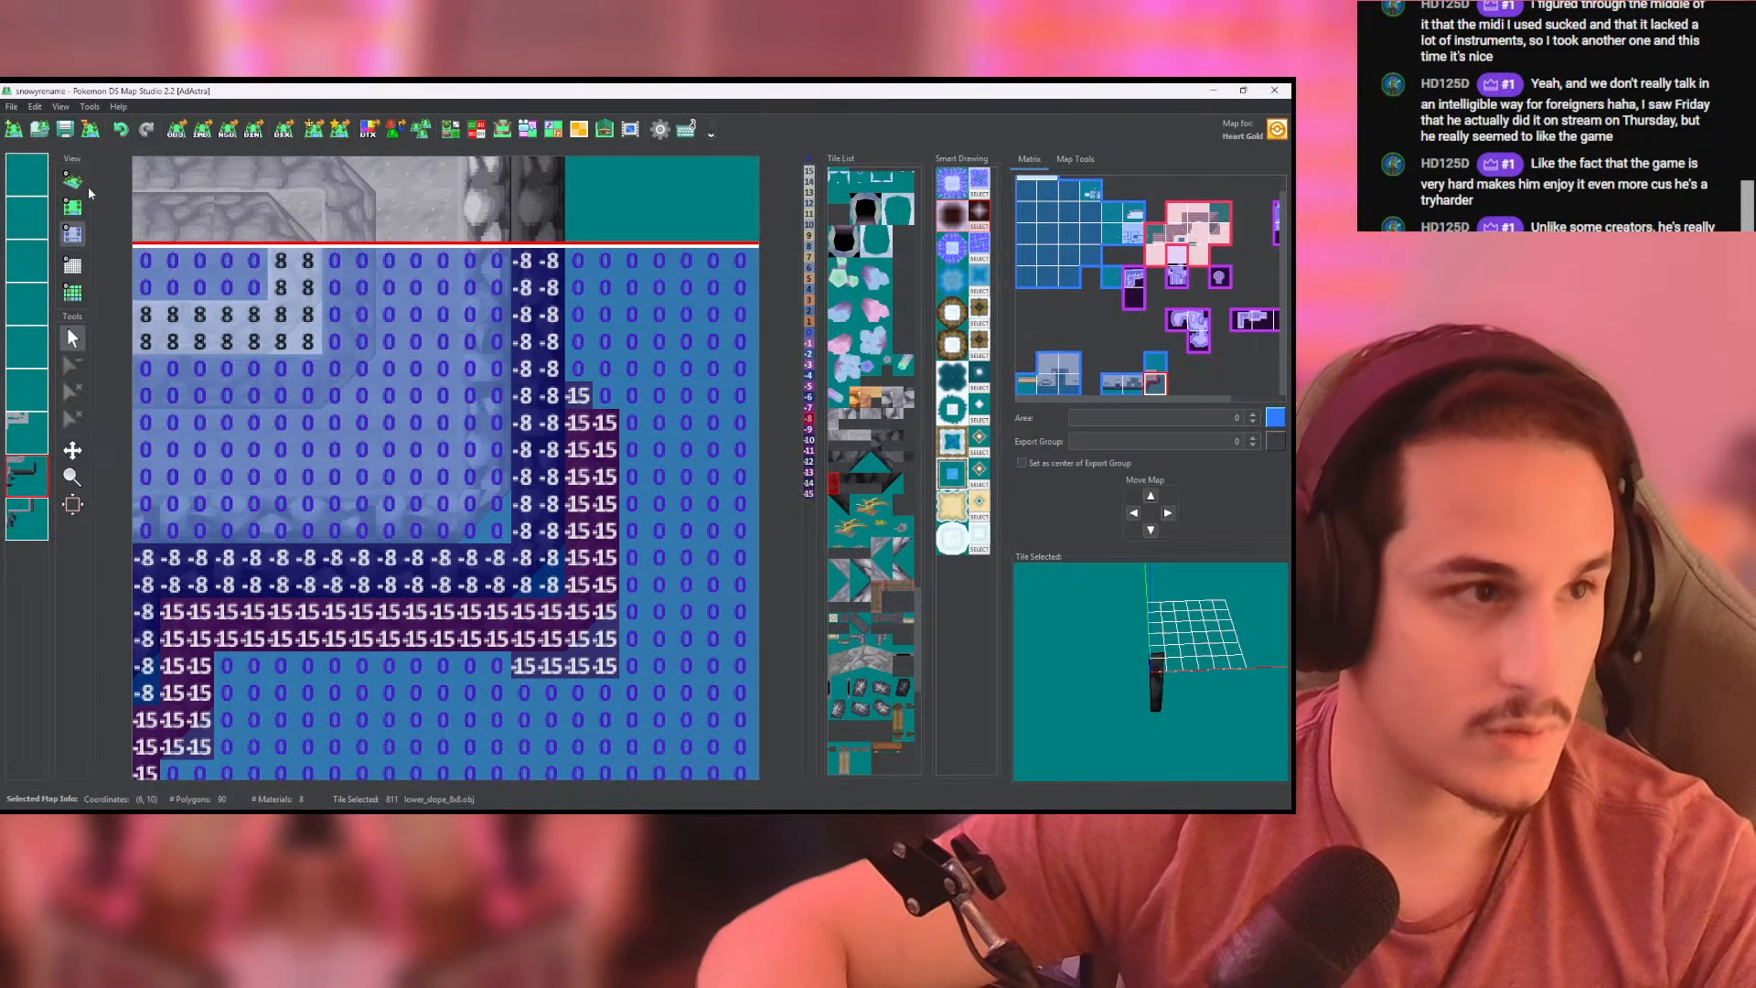
- Inspect the cliff's layered lower slopes and eastern side in 3D from several angles
left_click(72, 181)
scroll(504, 616, "up", 3)
left_click_drag(504, 616, 498, 428)
scroll(431, 453, "down", 5)
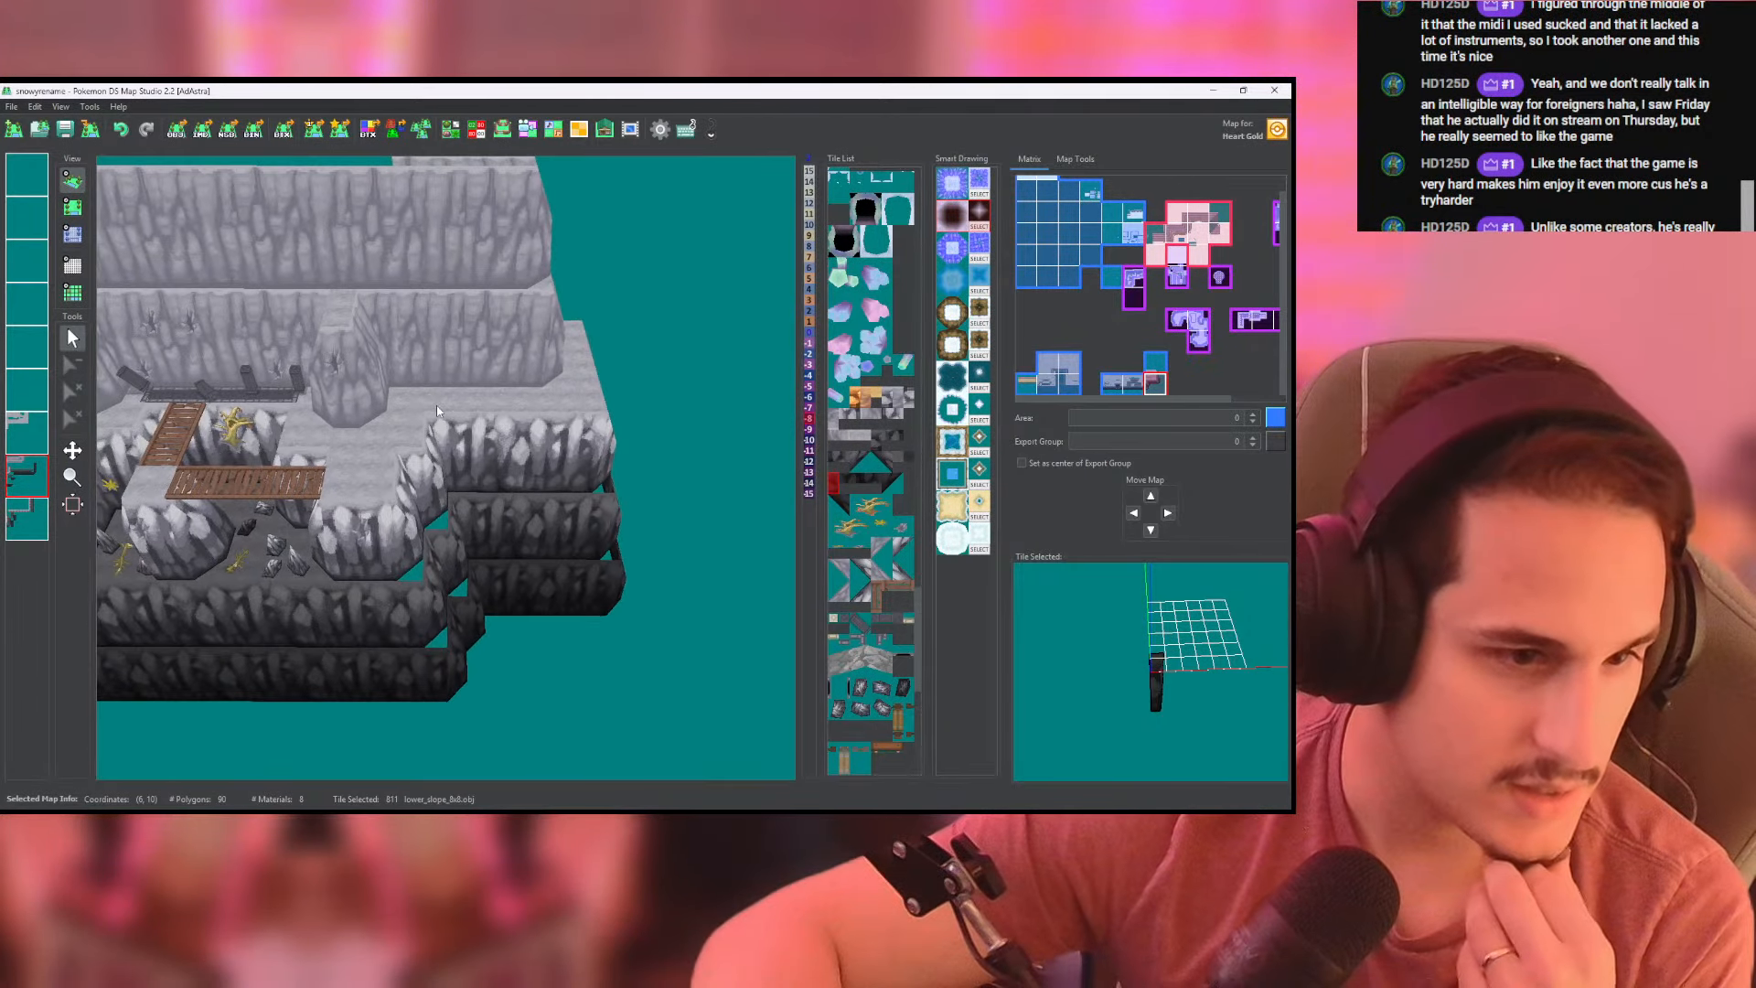
middle_click_drag(501, 426, 678, 423)
left_click_drag(680, 422, 540, 472)
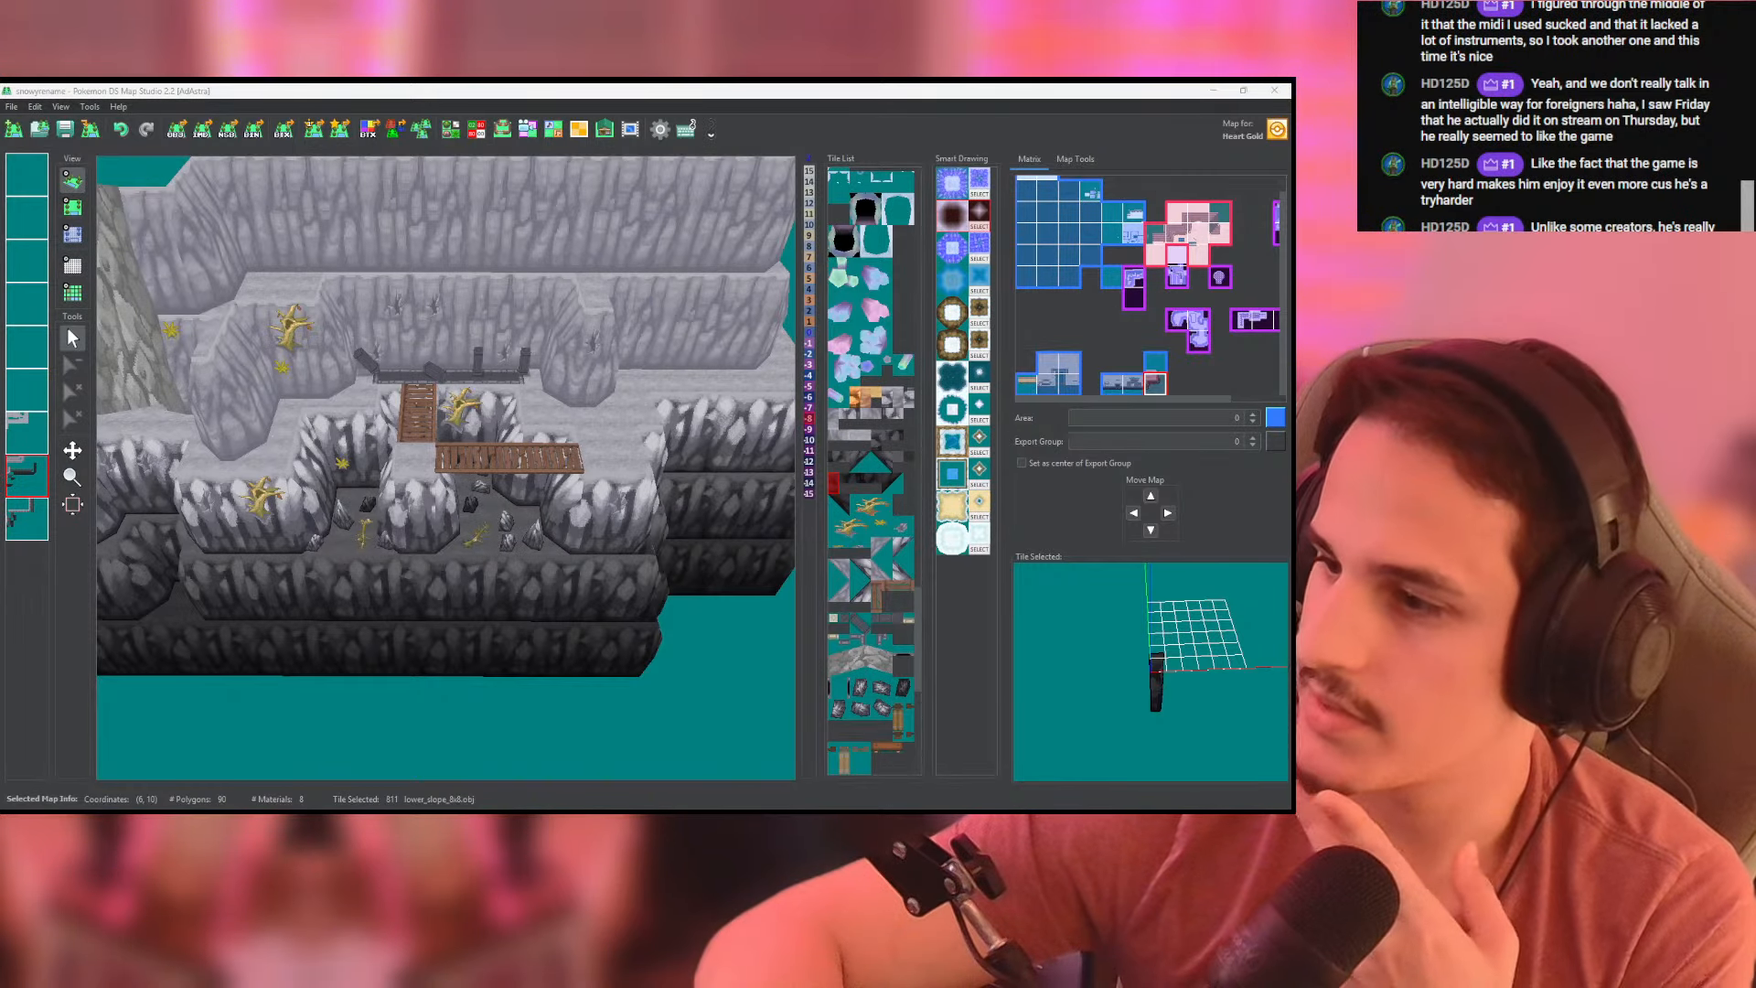
left_click_drag(665, 400, 3, 226)
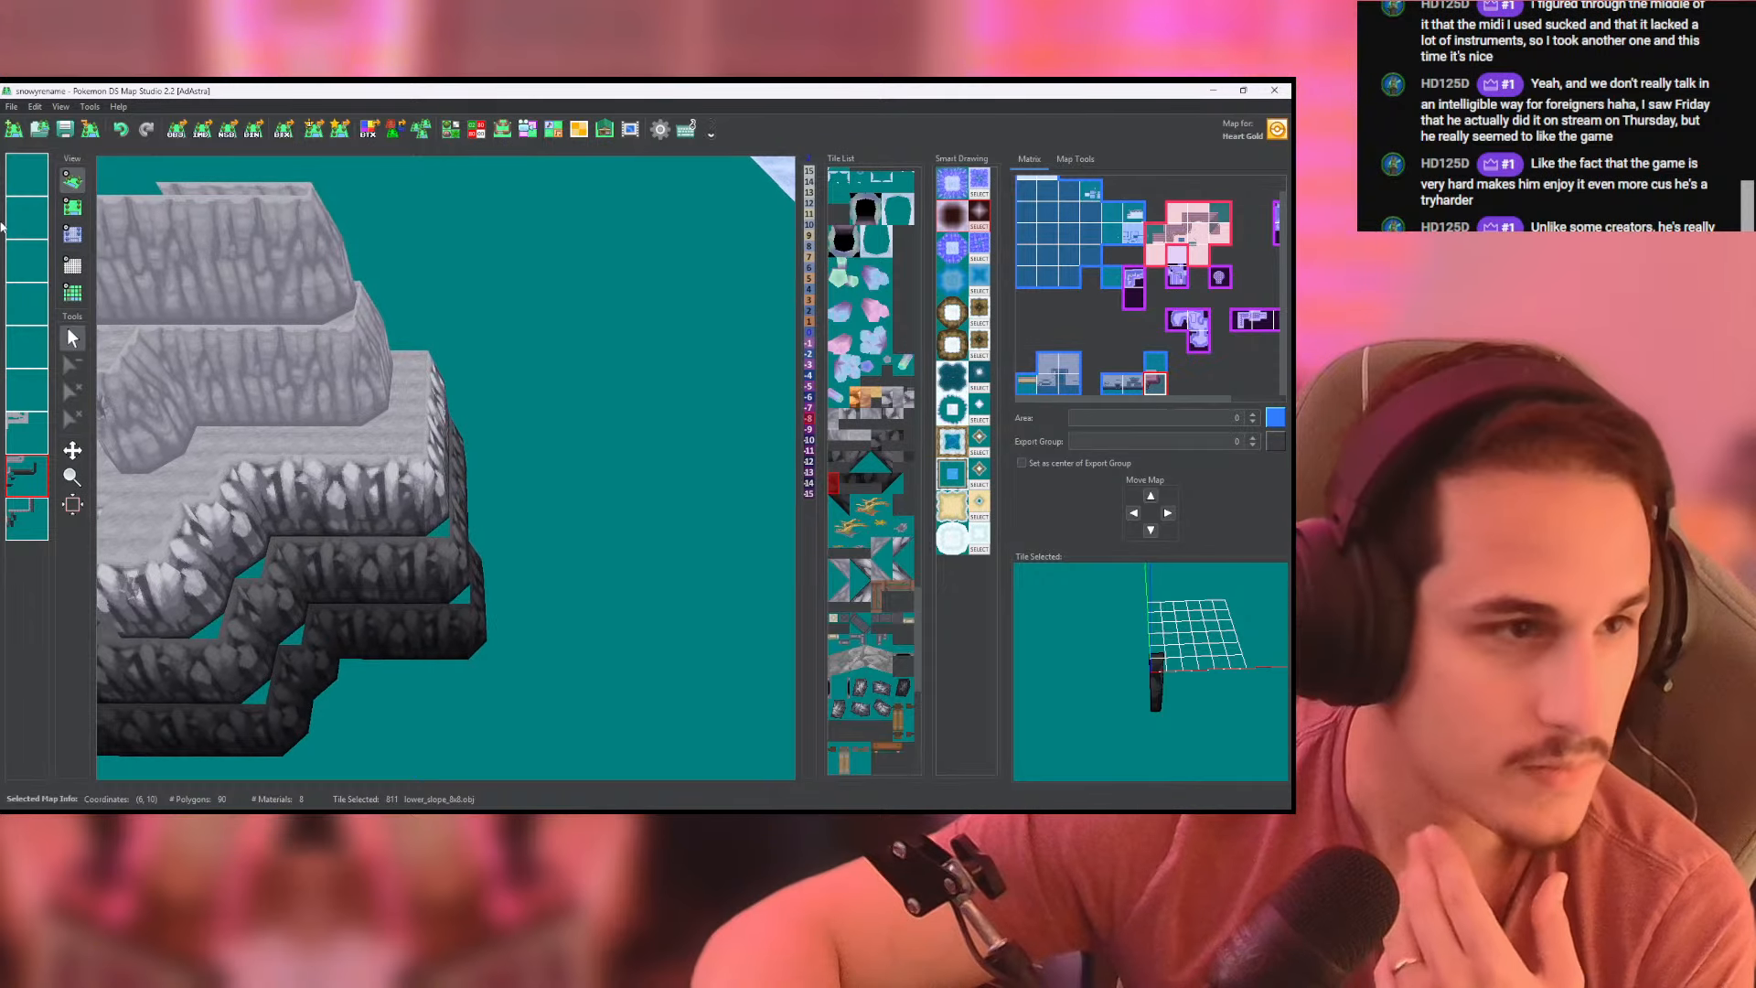
- Extend the darkest slope's eastern column north with vertical lower_slope_8x8 tiles on the second-to-last layer, continuing into the map above
left_click(81, 209)
scroll(512, 393, "down", 1)
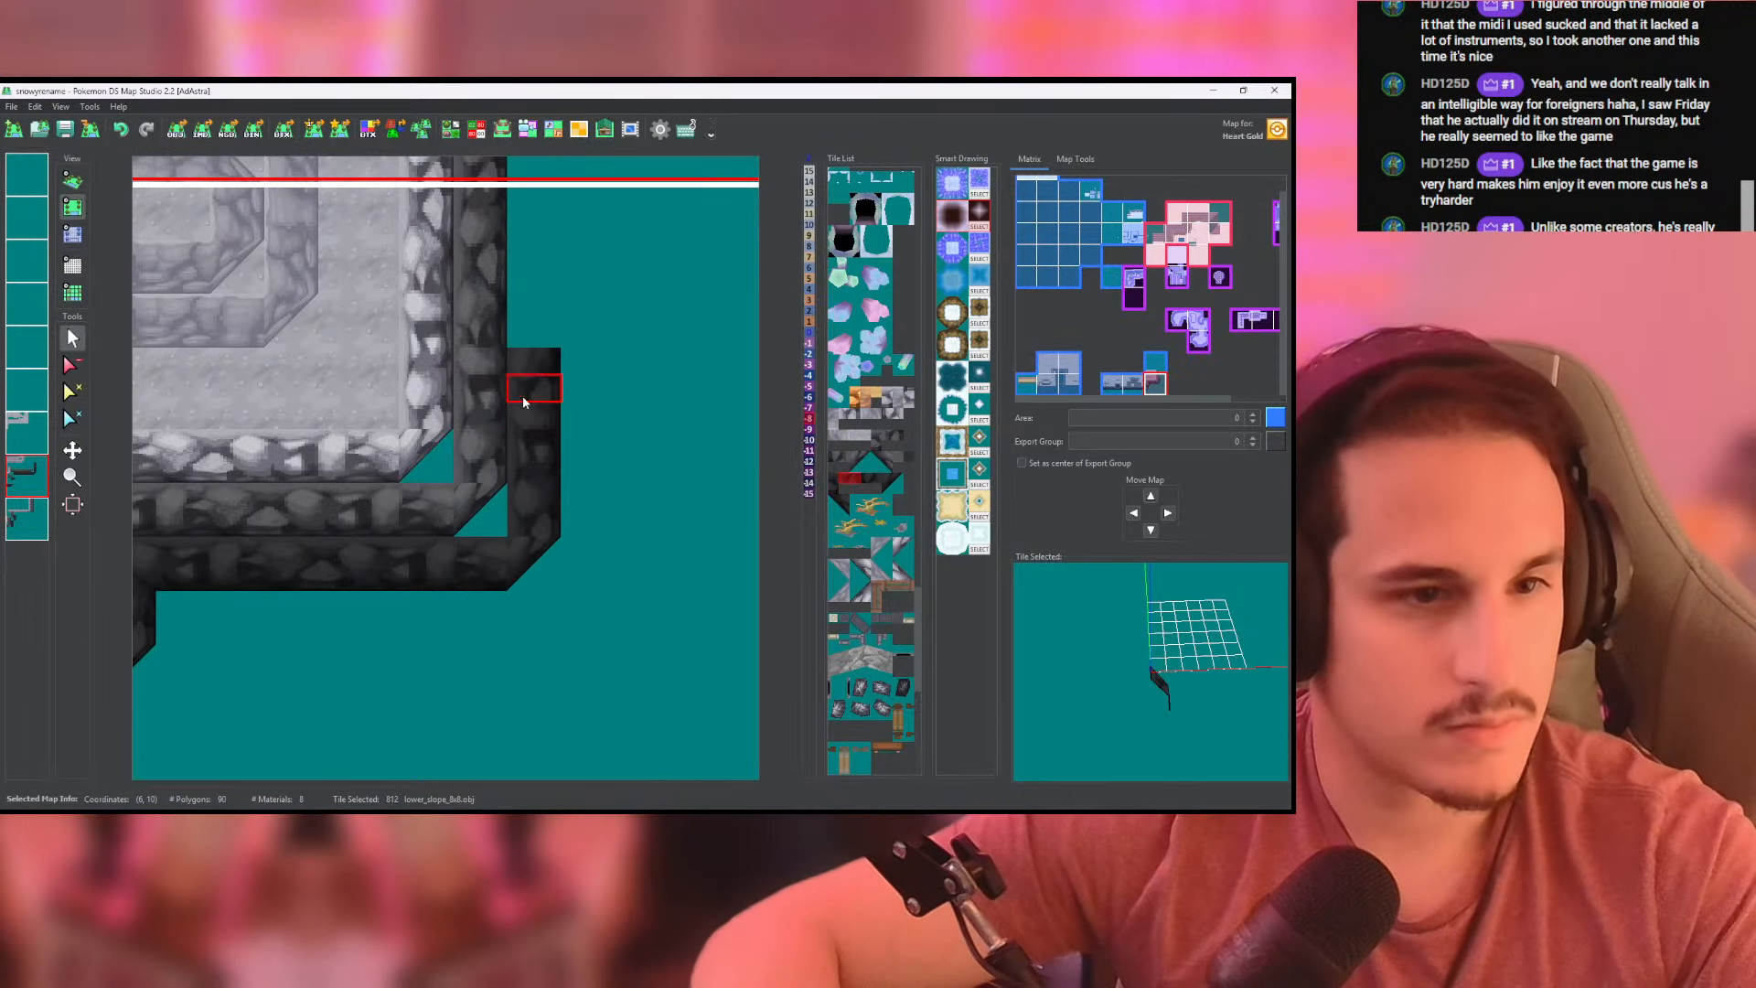
scroll(531, 353, "down", 1)
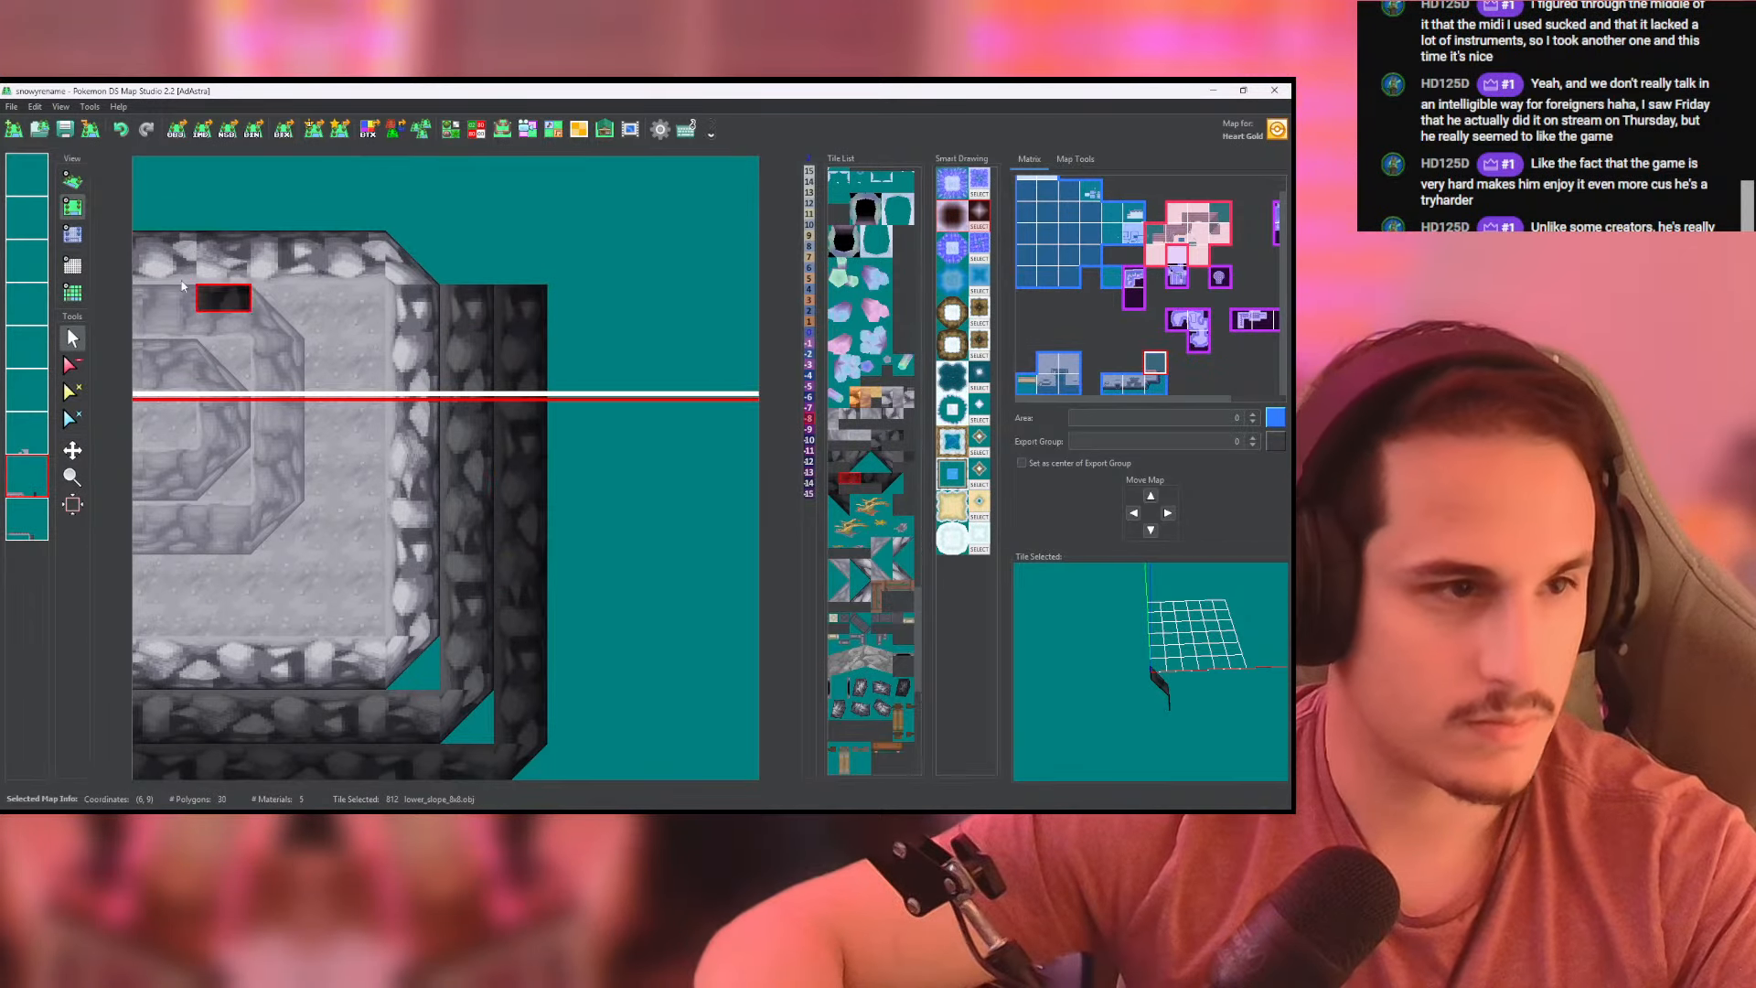
- Paint height -15 along the extended darkest eastern column on the second-to-last layer and save the map
left_click(73, 234)
left_click(514, 634)
mouse_move(506, 572)
left_mouse_down()
mouse_move(508, 313)
mouse_move(533, 546)
left_mouse_up()
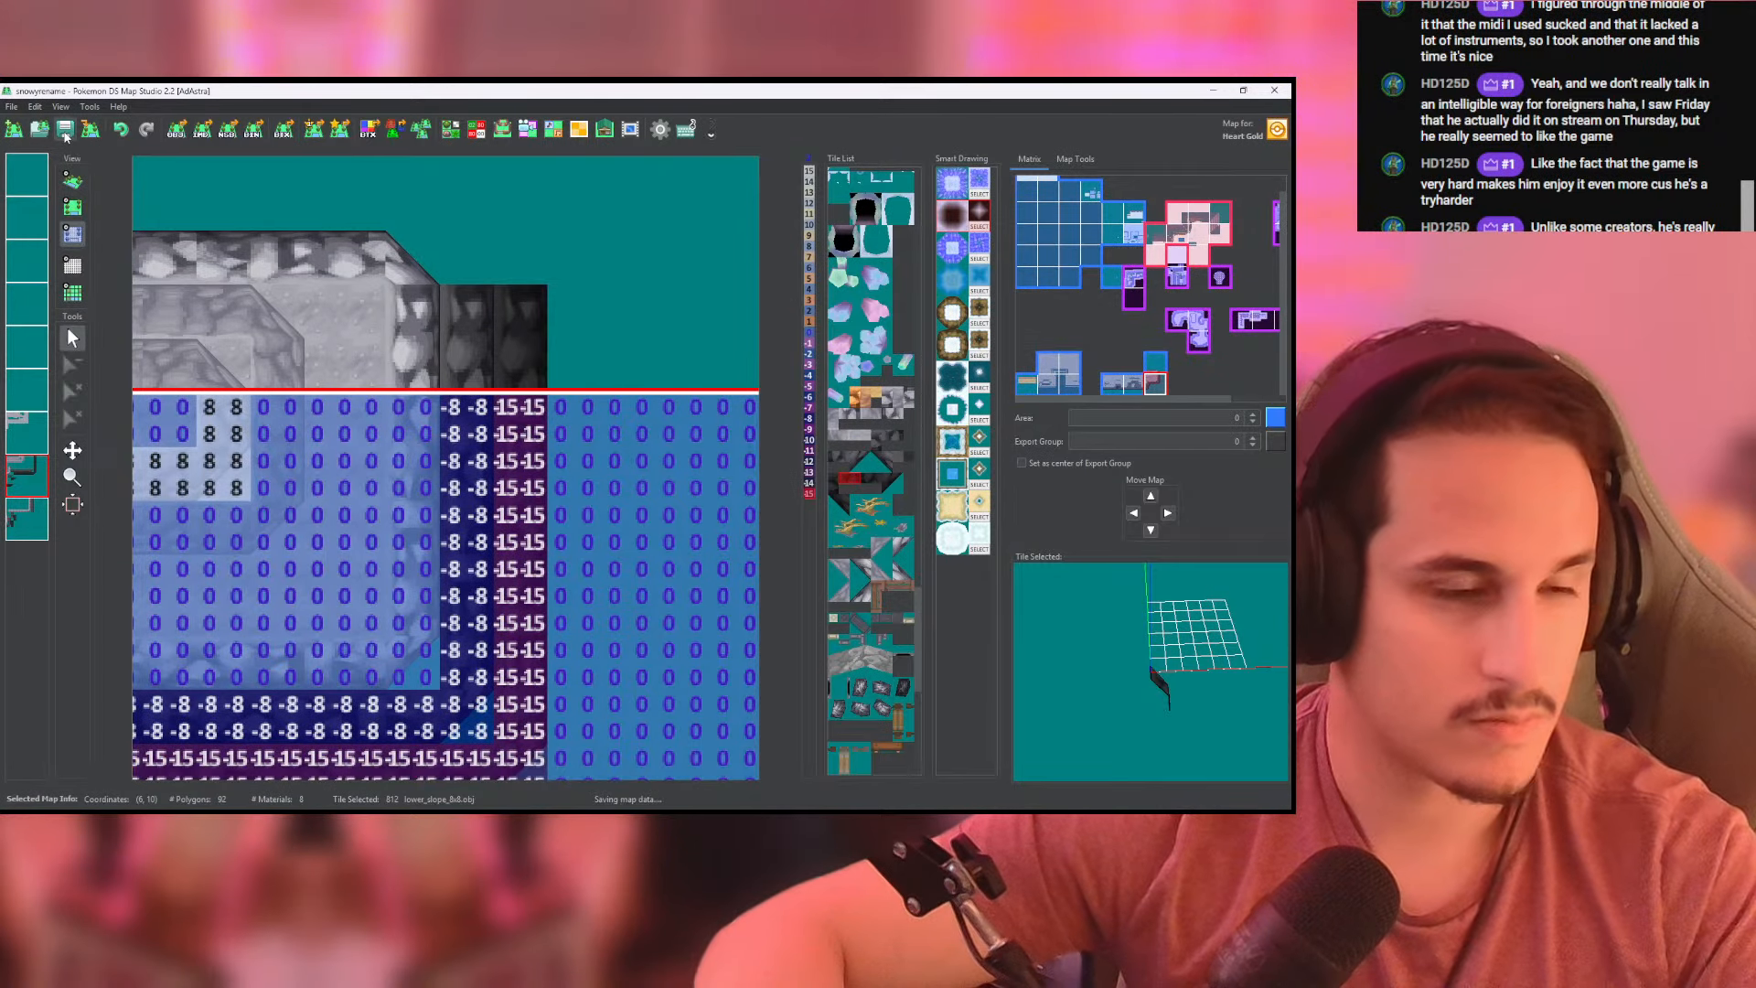
left_click(73, 180)
left_click_drag(339, 412, 588, 368)
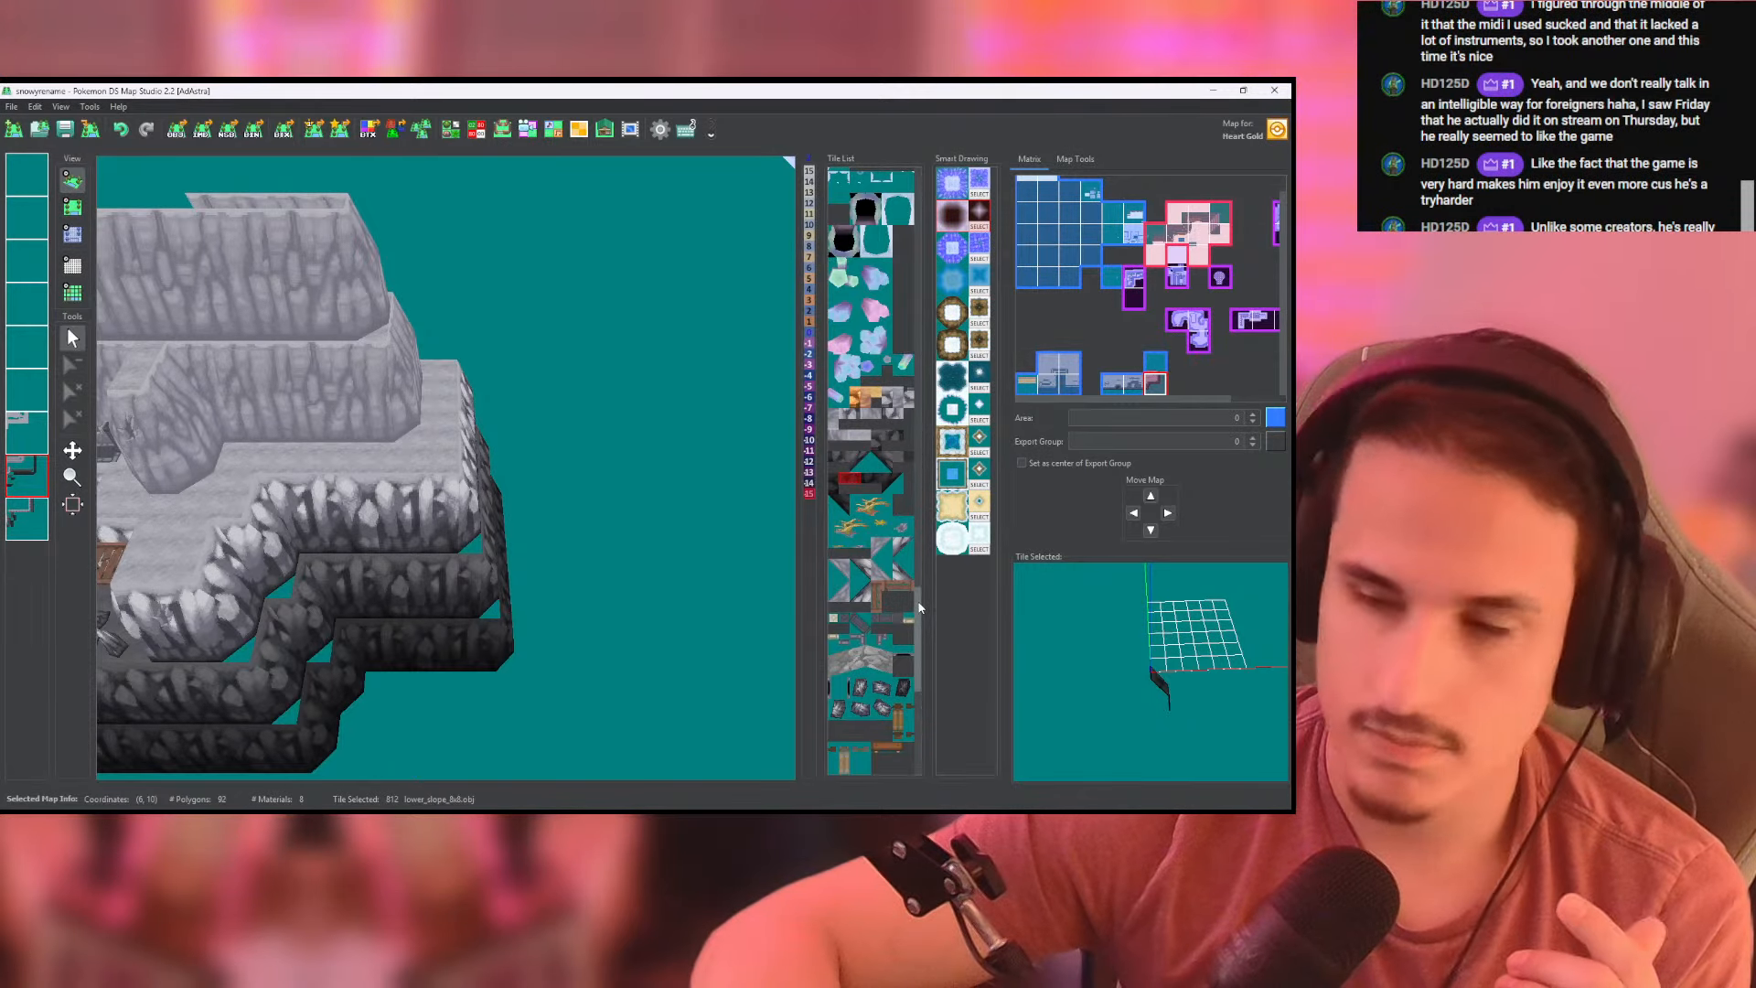
- Look through the bridge tiles and examine the materials of the 05-bridge02-pillar2 tile in the Tileset Editor
left_click_drag(920, 599, 919, 699)
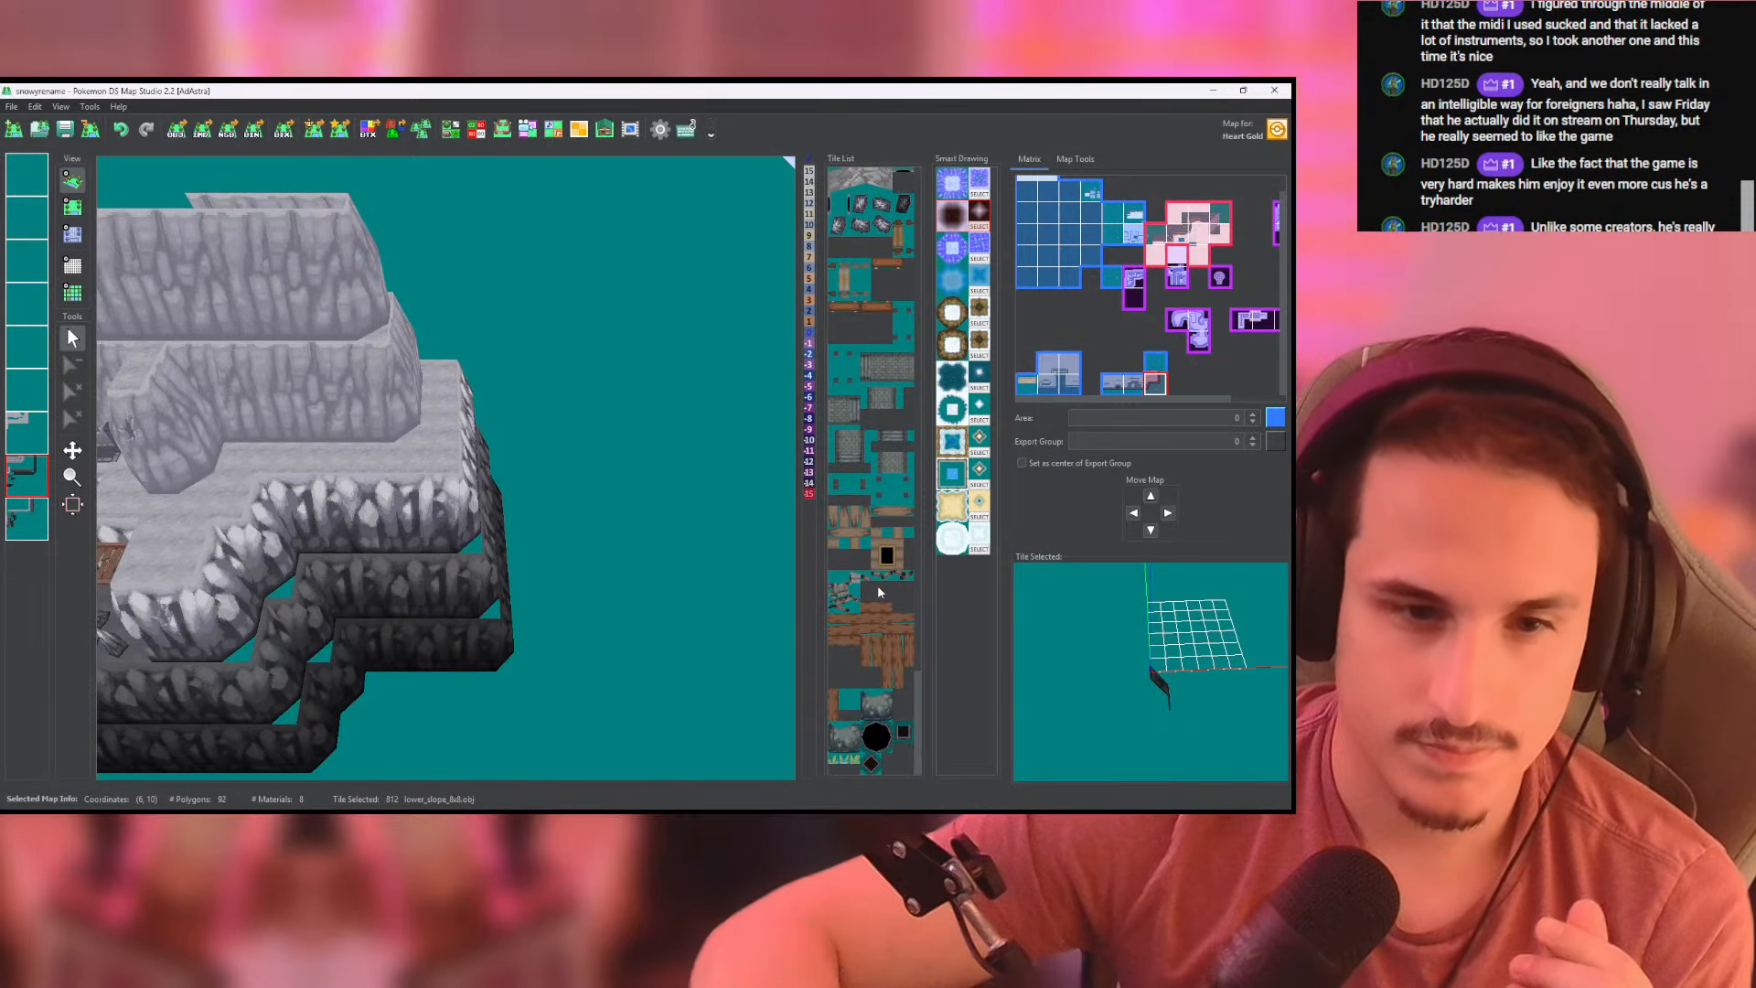
left_click(865, 366)
scroll(878, 361, "up", 3)
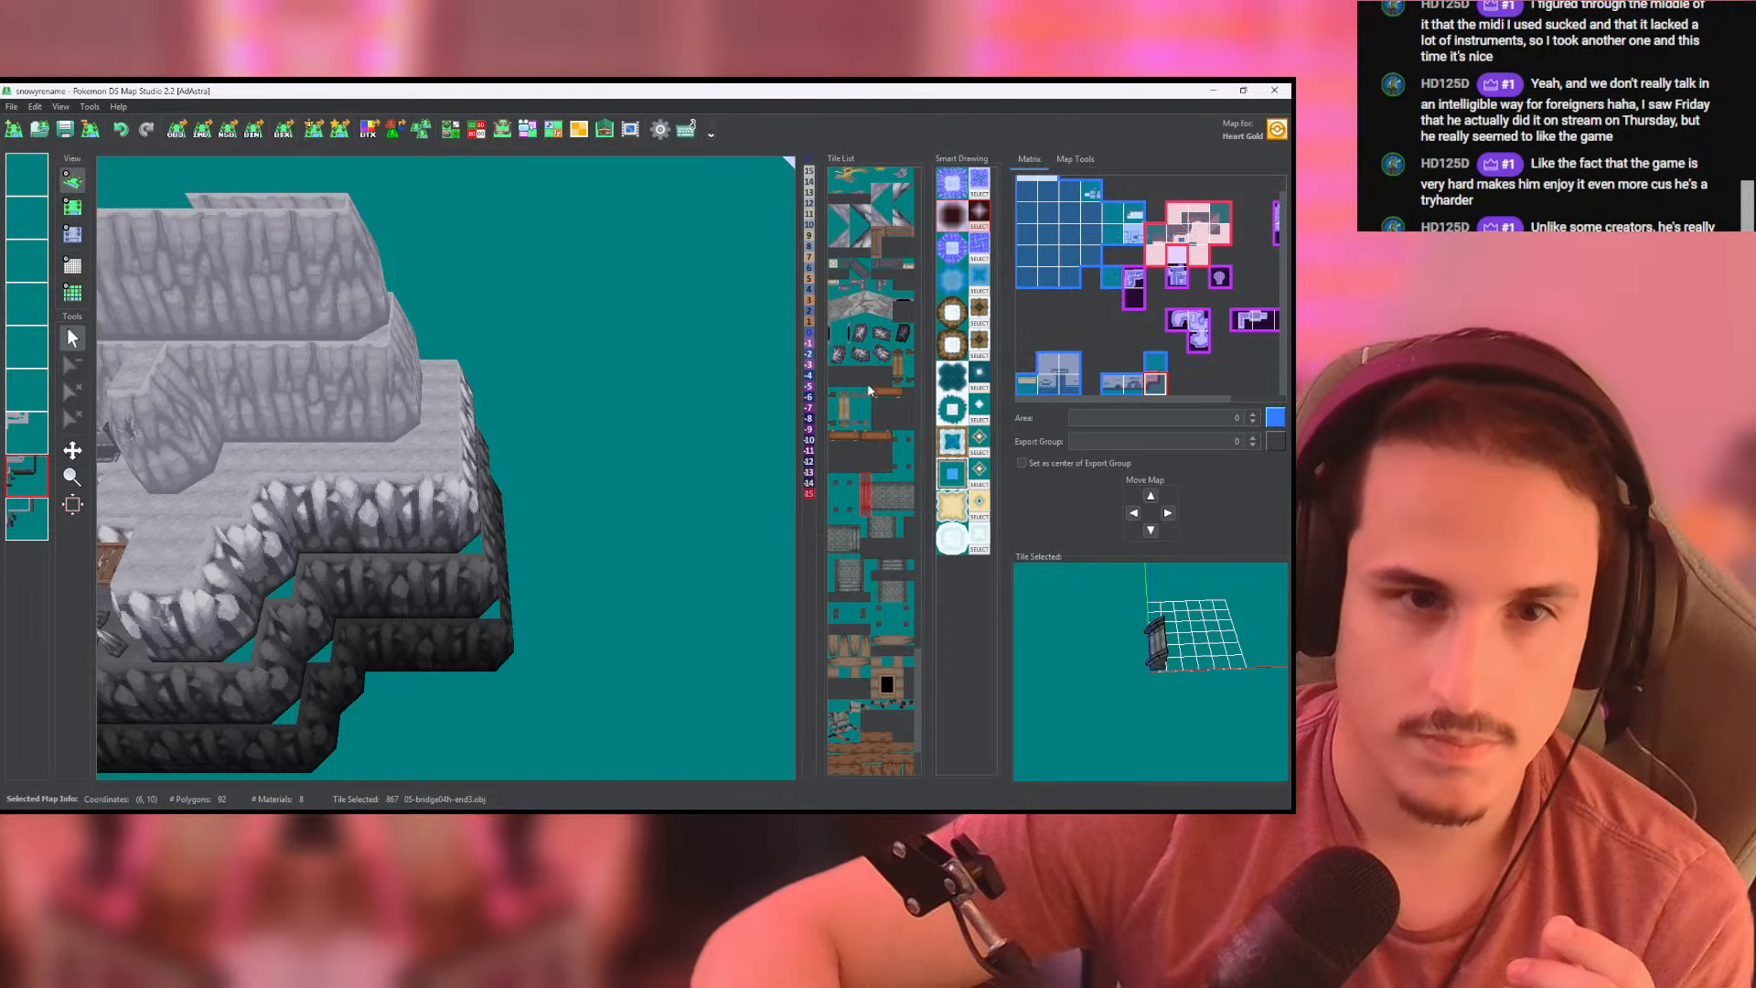
left_click(896, 367)
scroll(1101, 660, "up", 3)
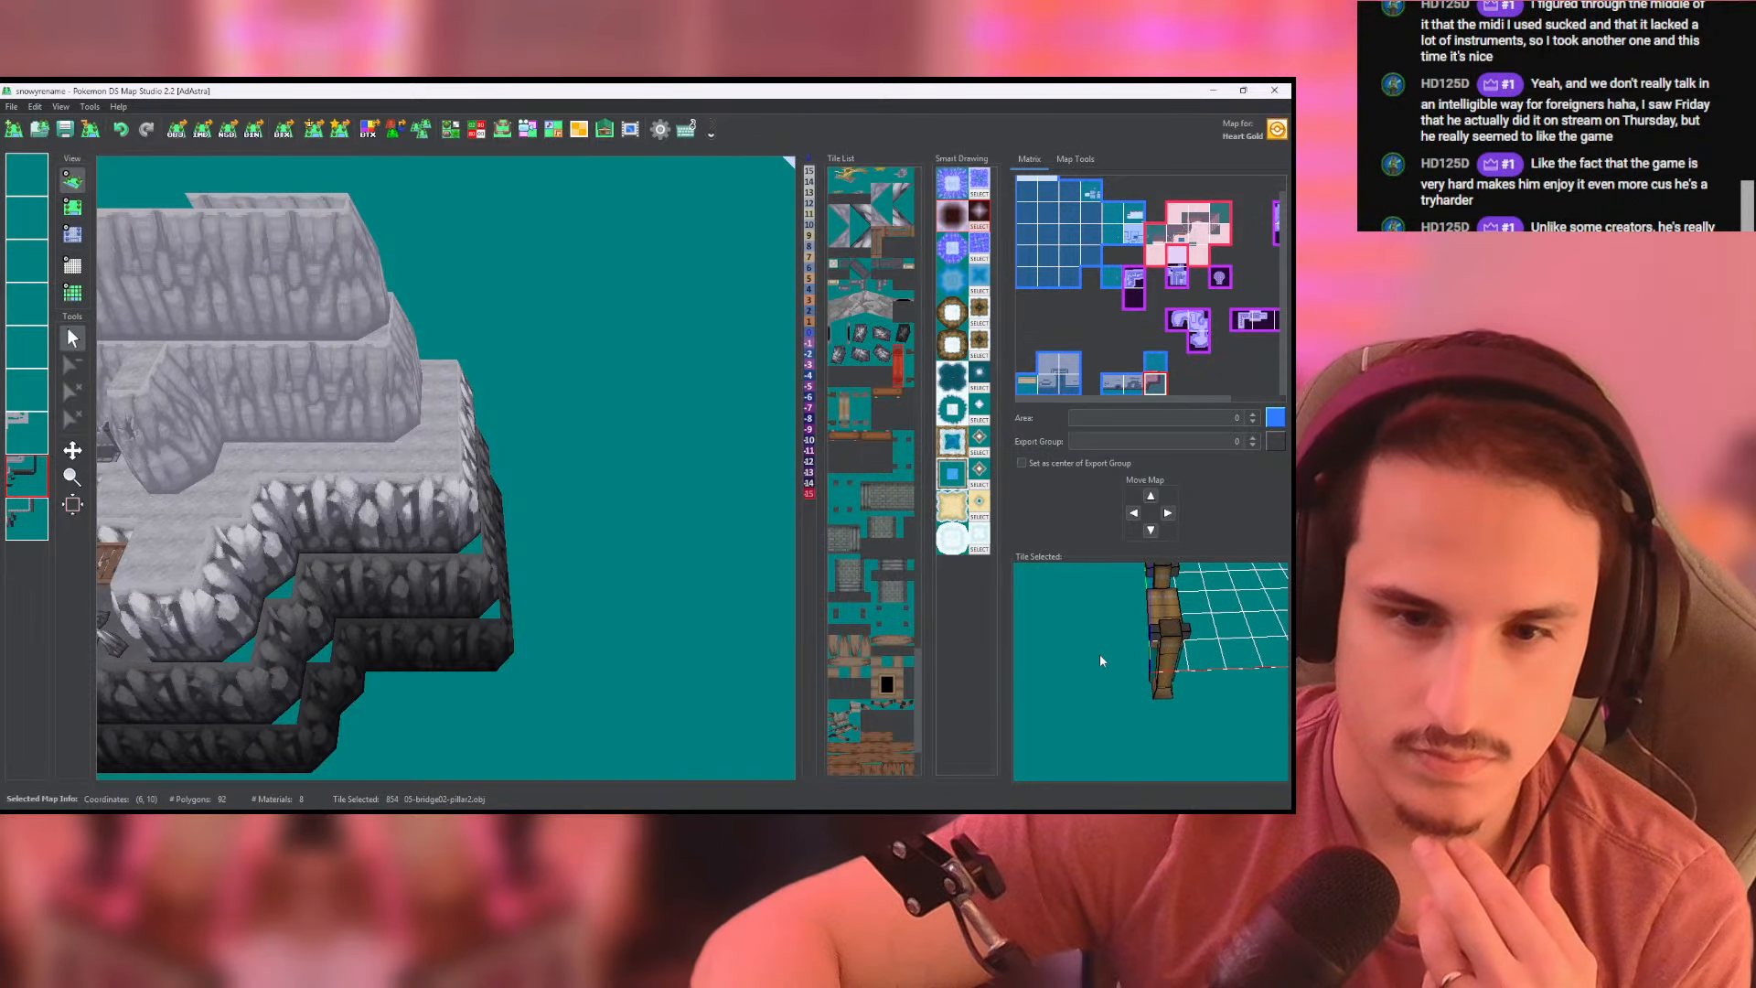
left_click(461, 133)
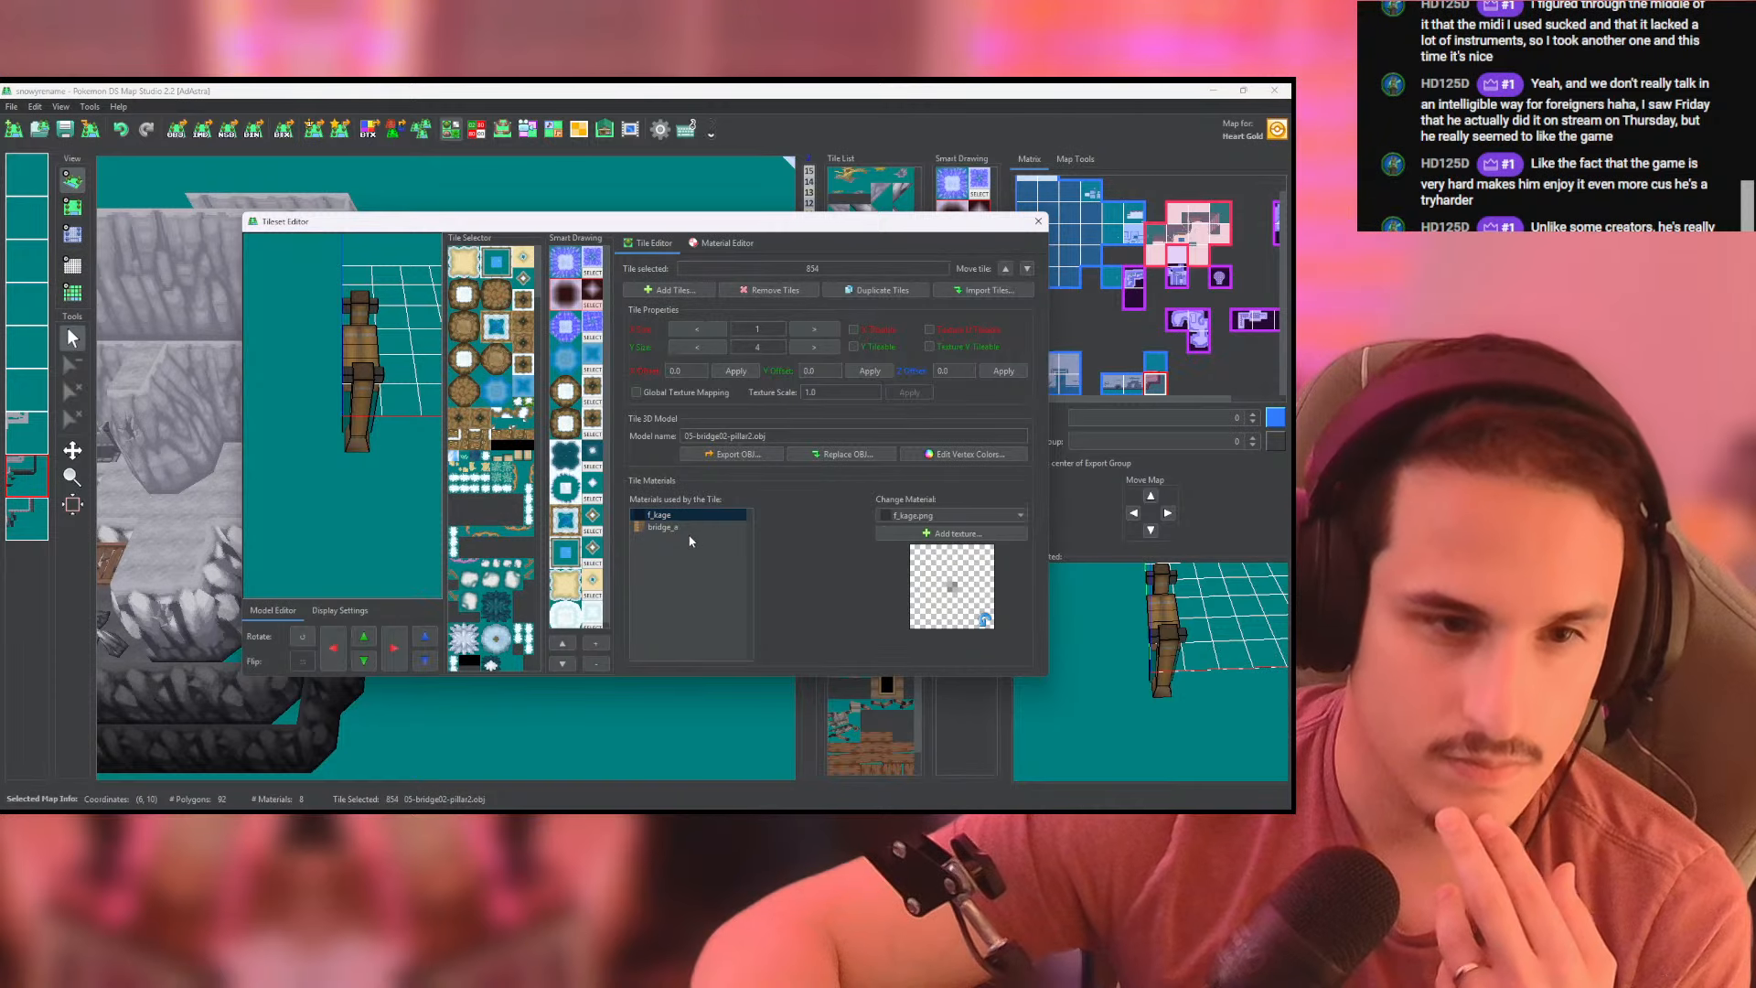
left_click(1037, 222)
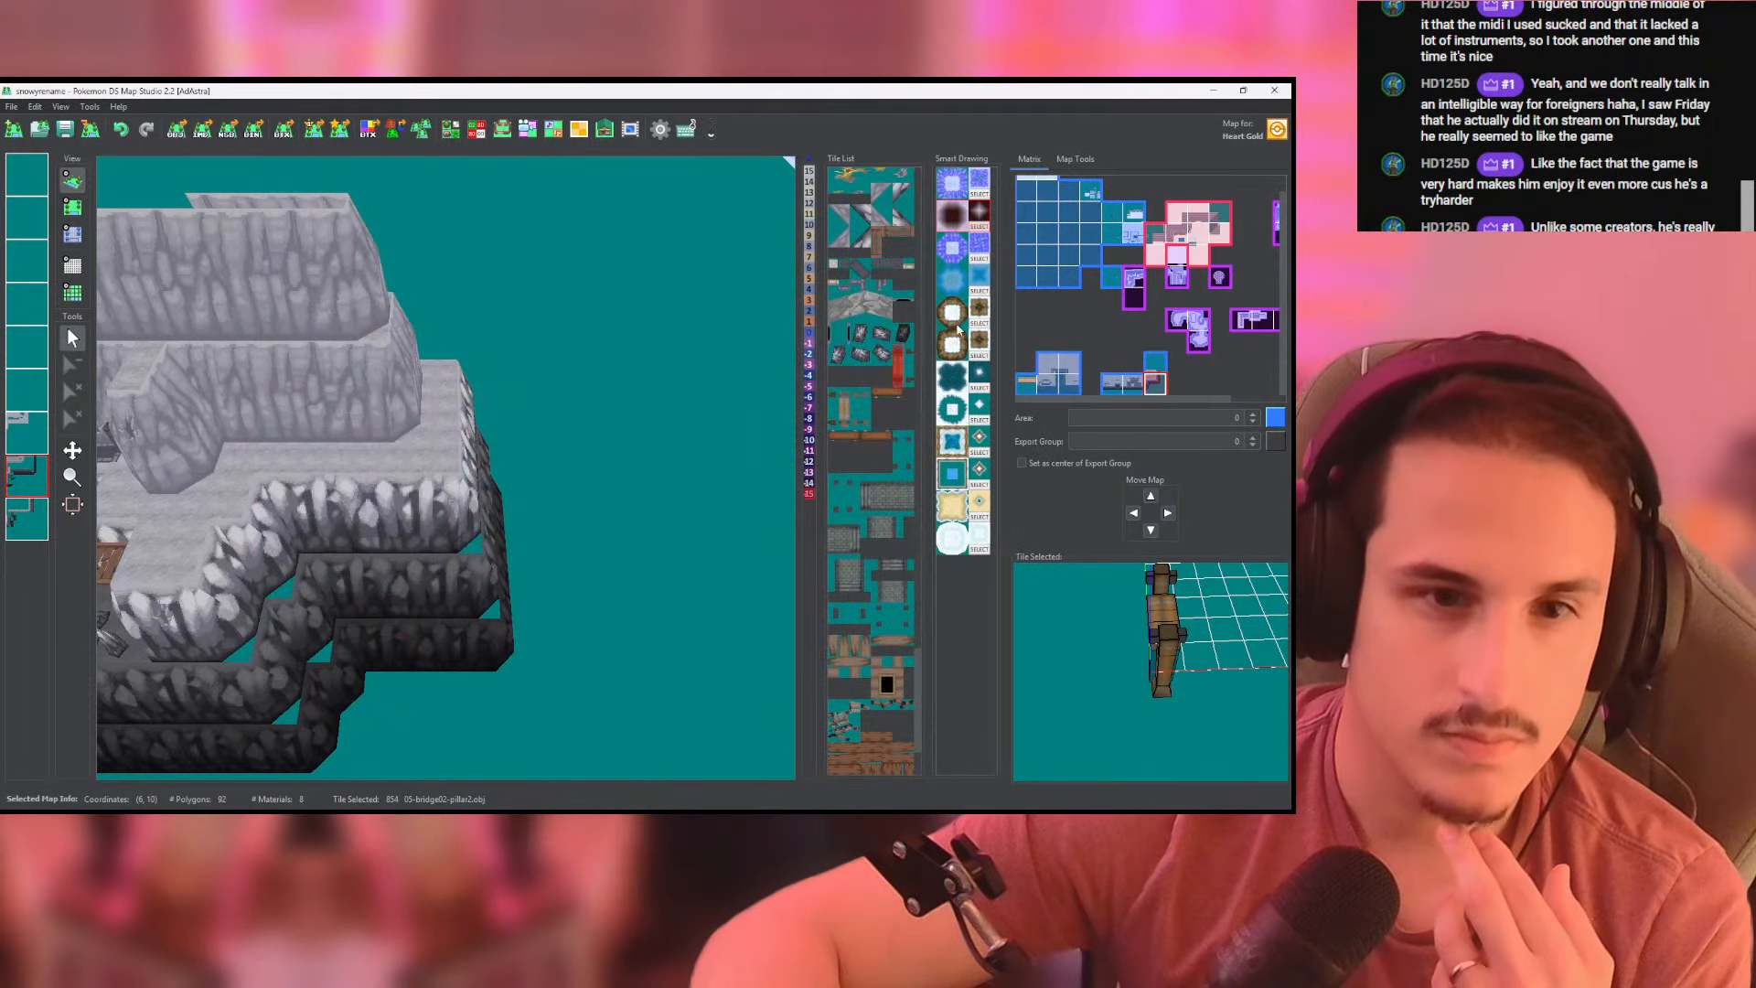
middle_click_drag(263, 366, 585, 340)
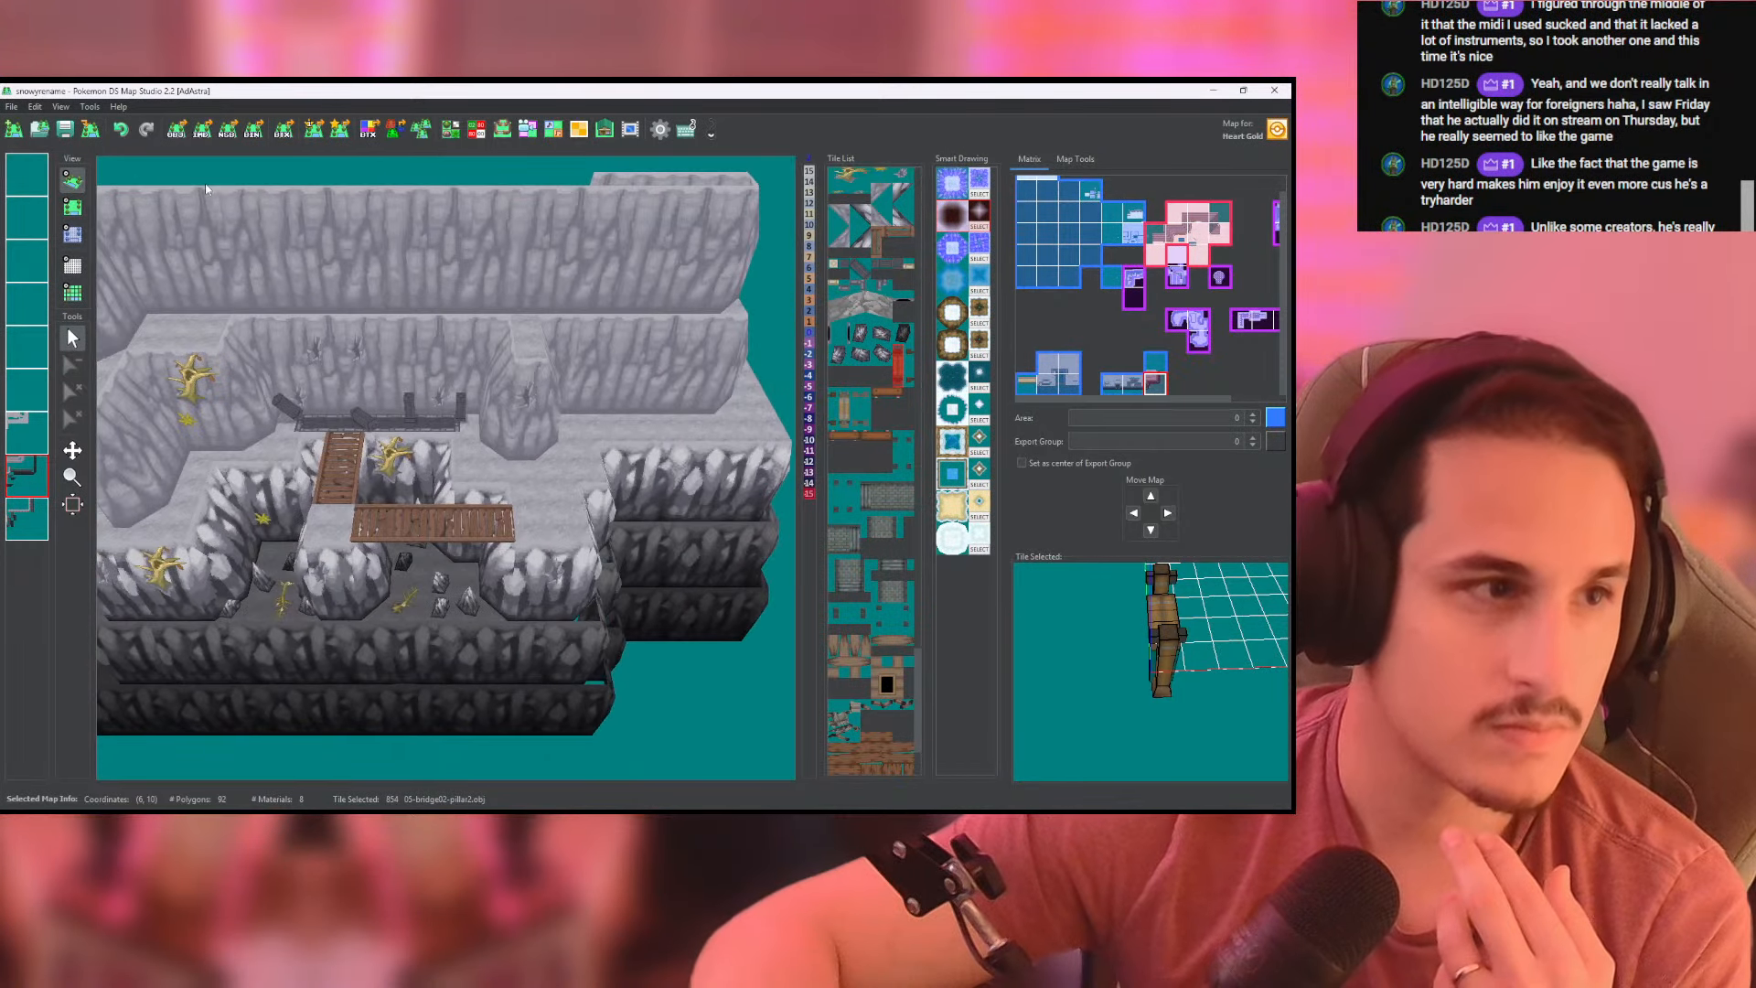
- Pick up the sketchy_bridge tile from the placed wooden bridge in the top-down map view and open it in the Tileset Editor
left_click(66, 209)
right_click(364, 629)
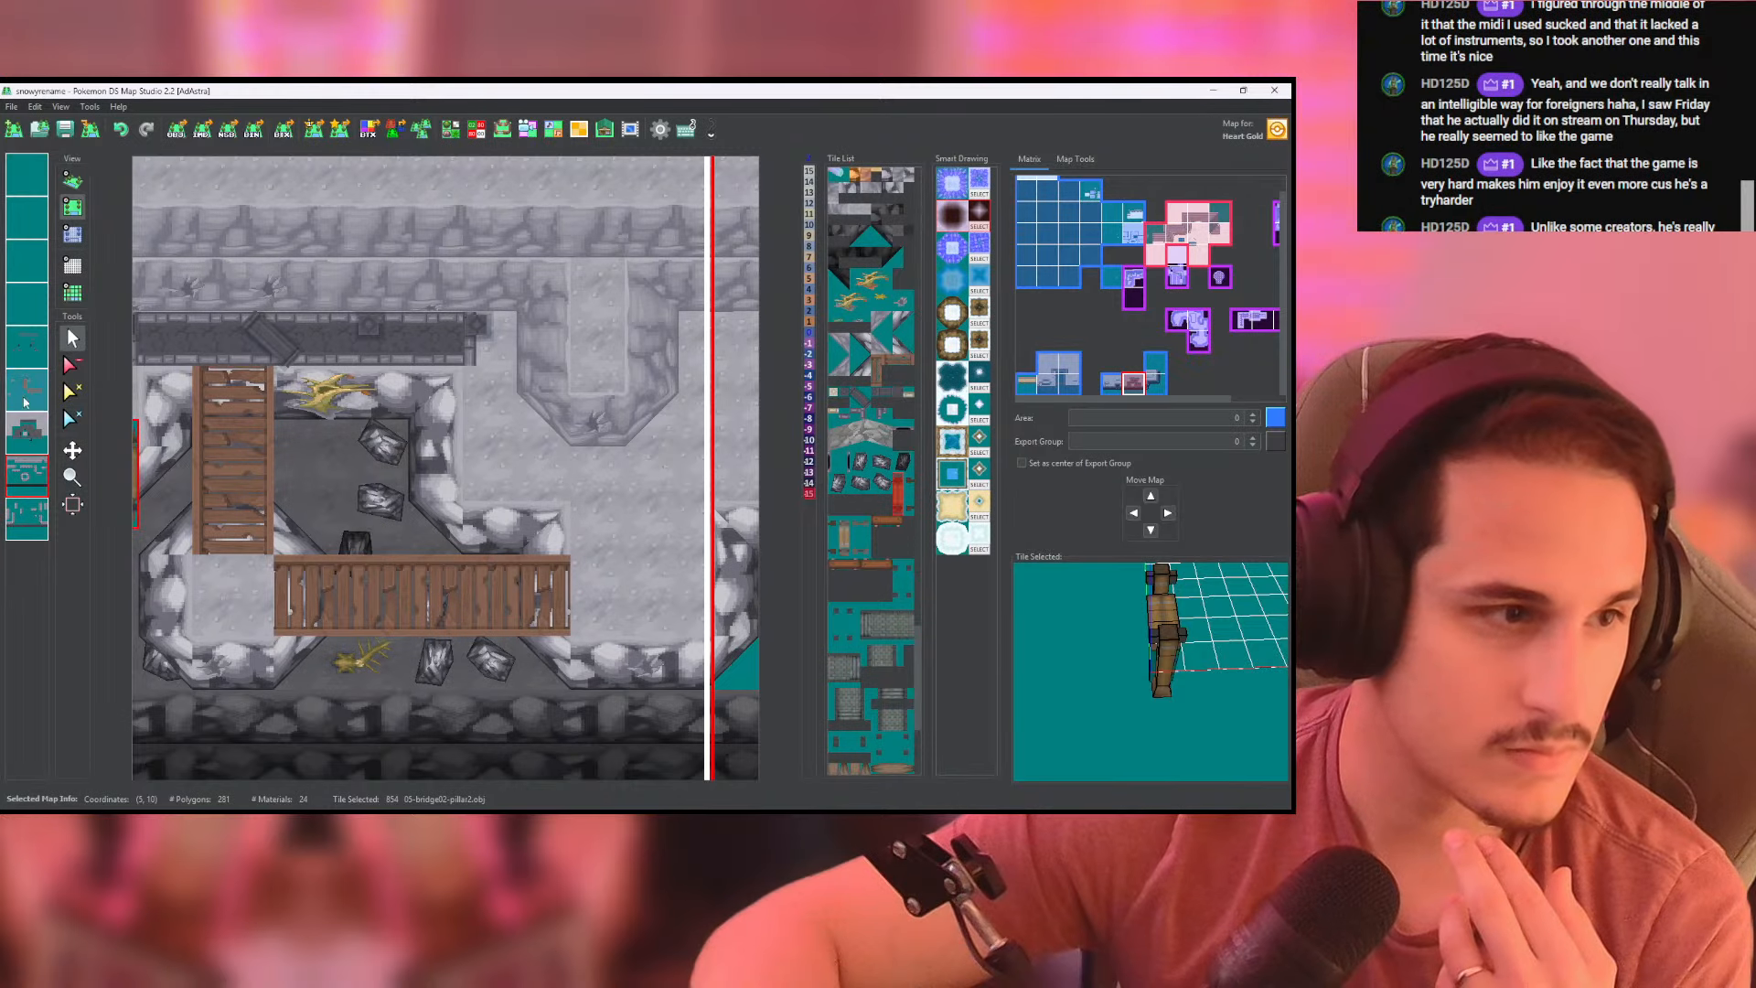
left_click(28, 391)
right_click(389, 632)
left_click(451, 129)
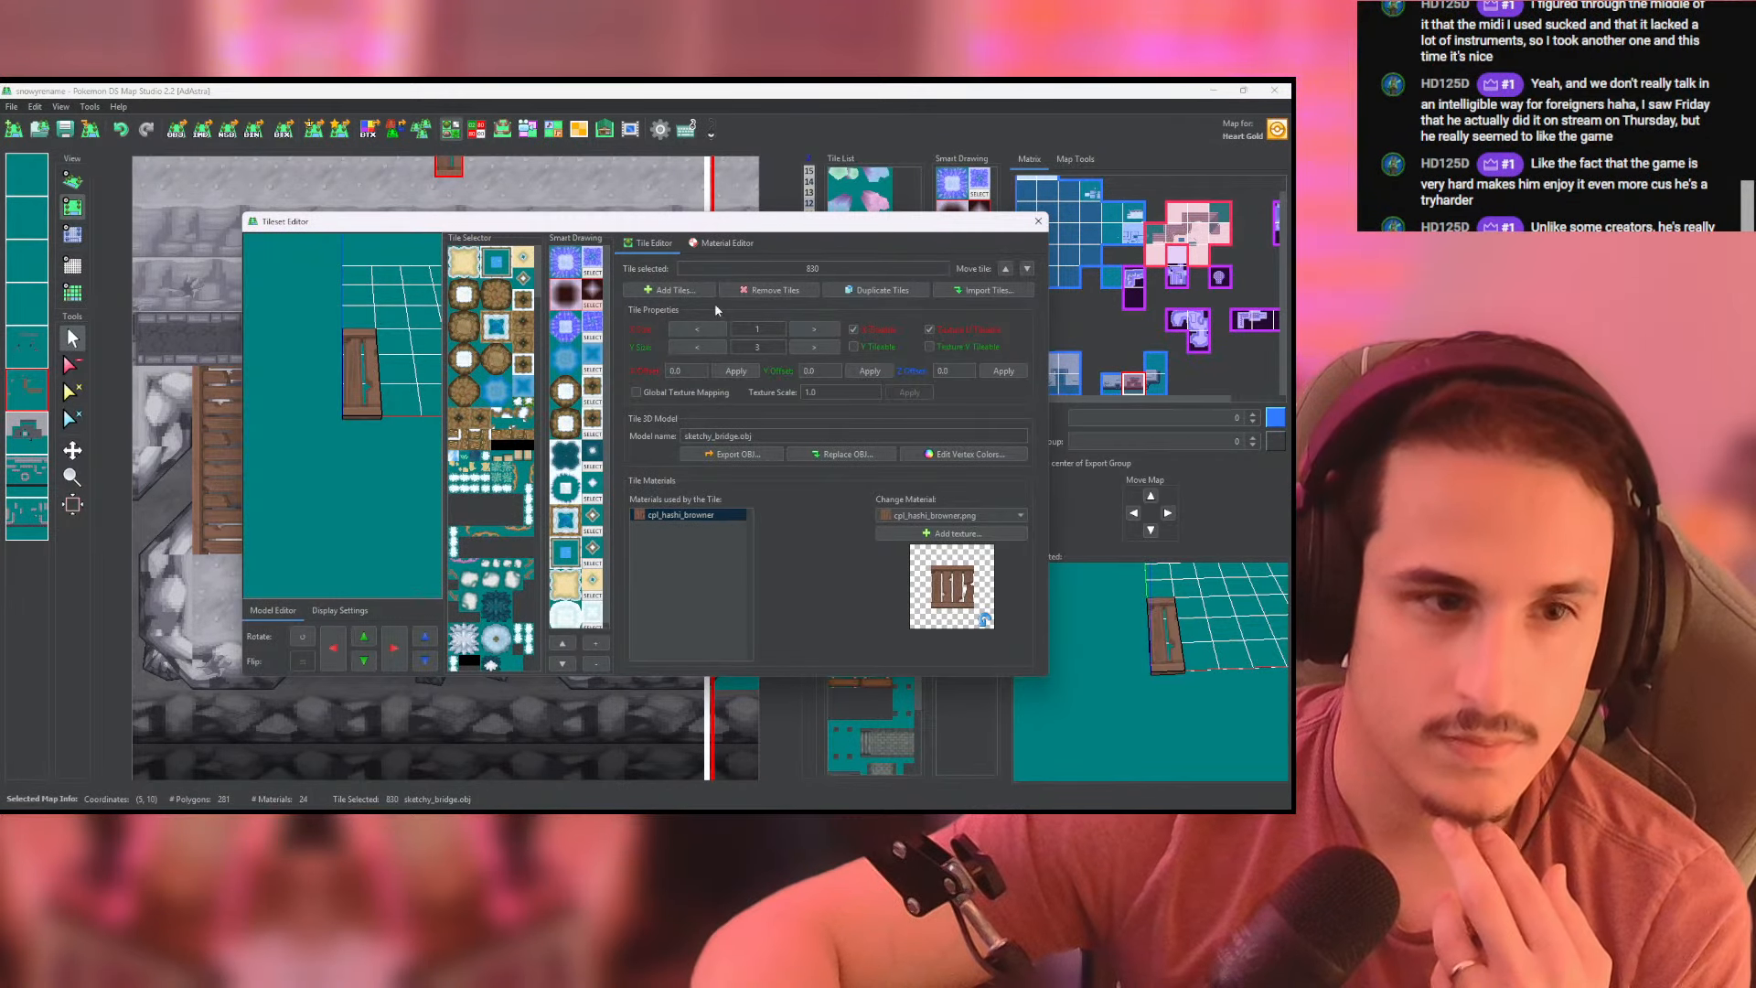
- Find the 05-bridge02-pillar2 tile among the tileset's bridge tiles and display its properties and materials
scroll(512, 366, "down", 10)
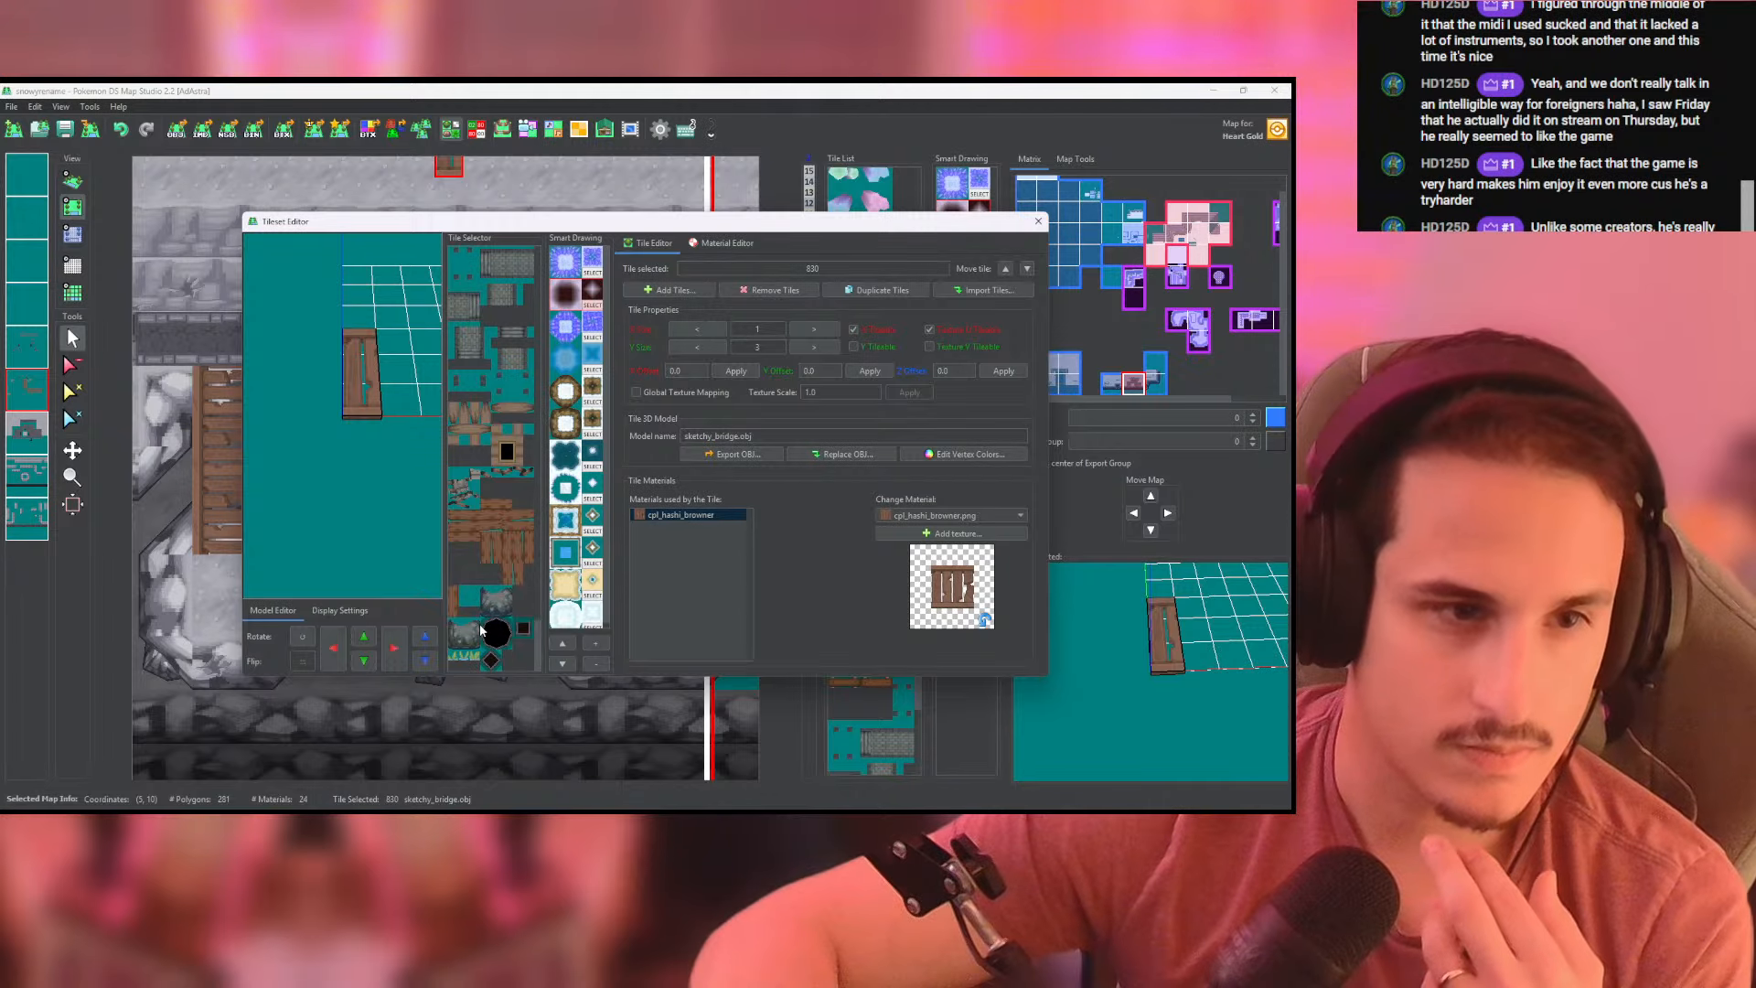
scroll(512, 457, "up", 10)
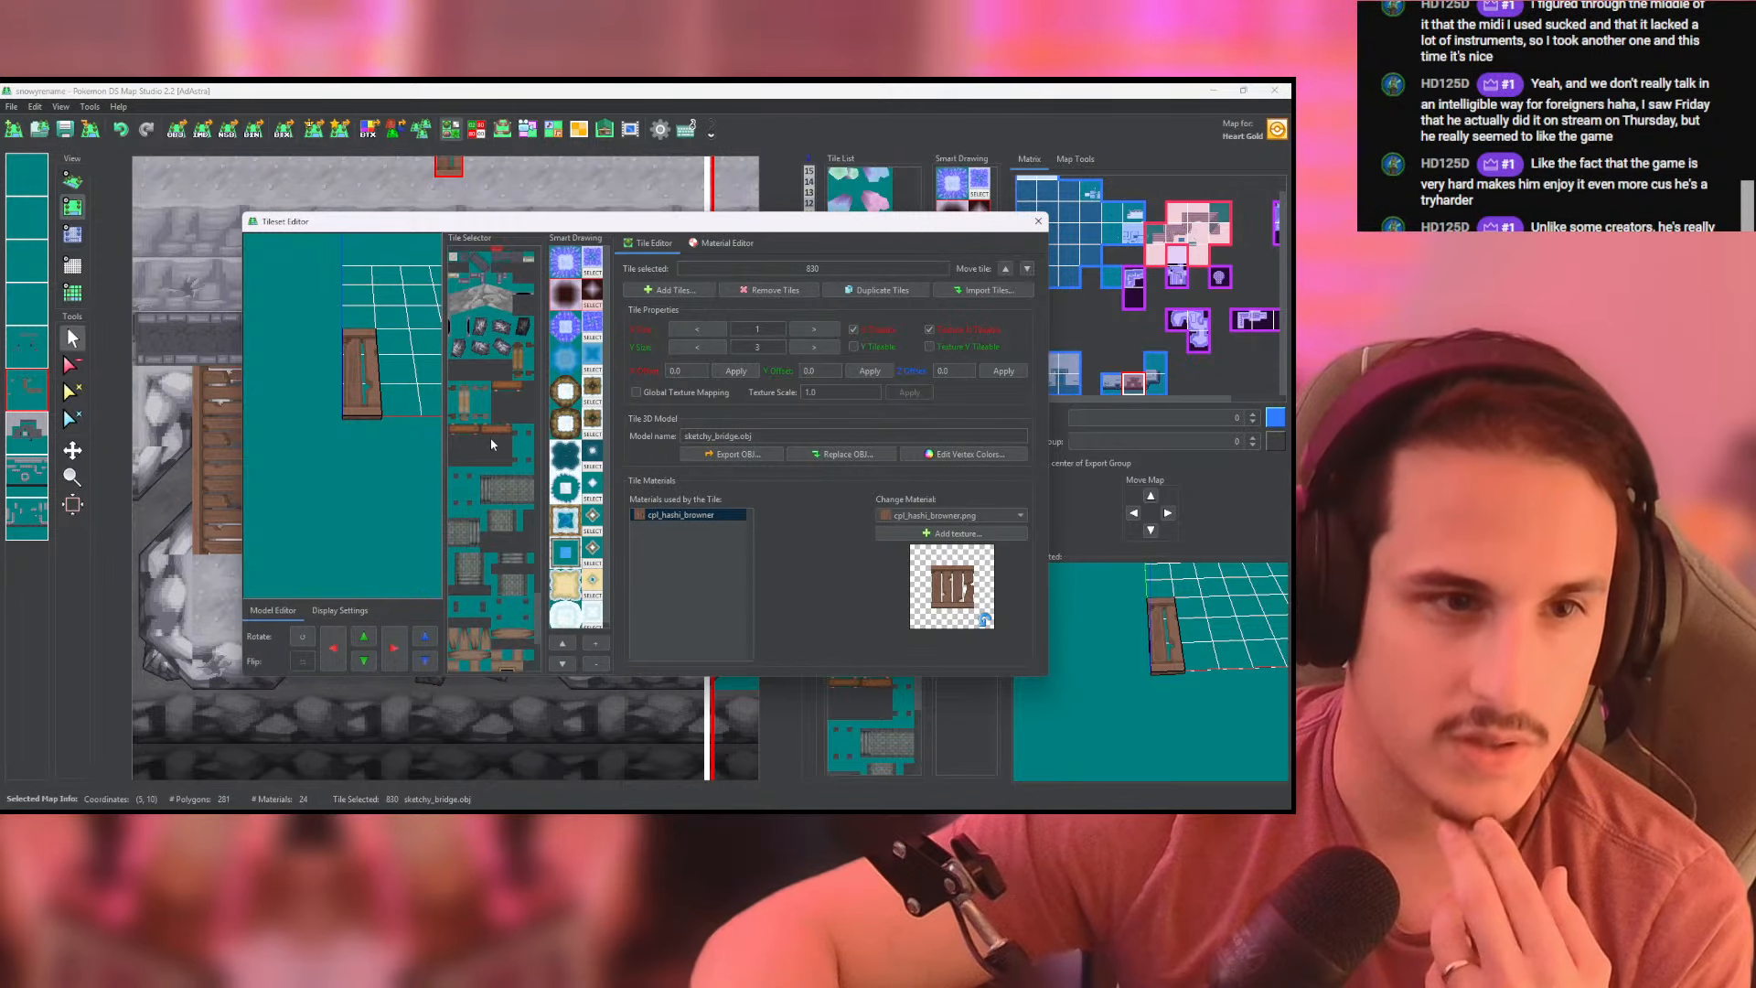
scroll(466, 405, "up", 2)
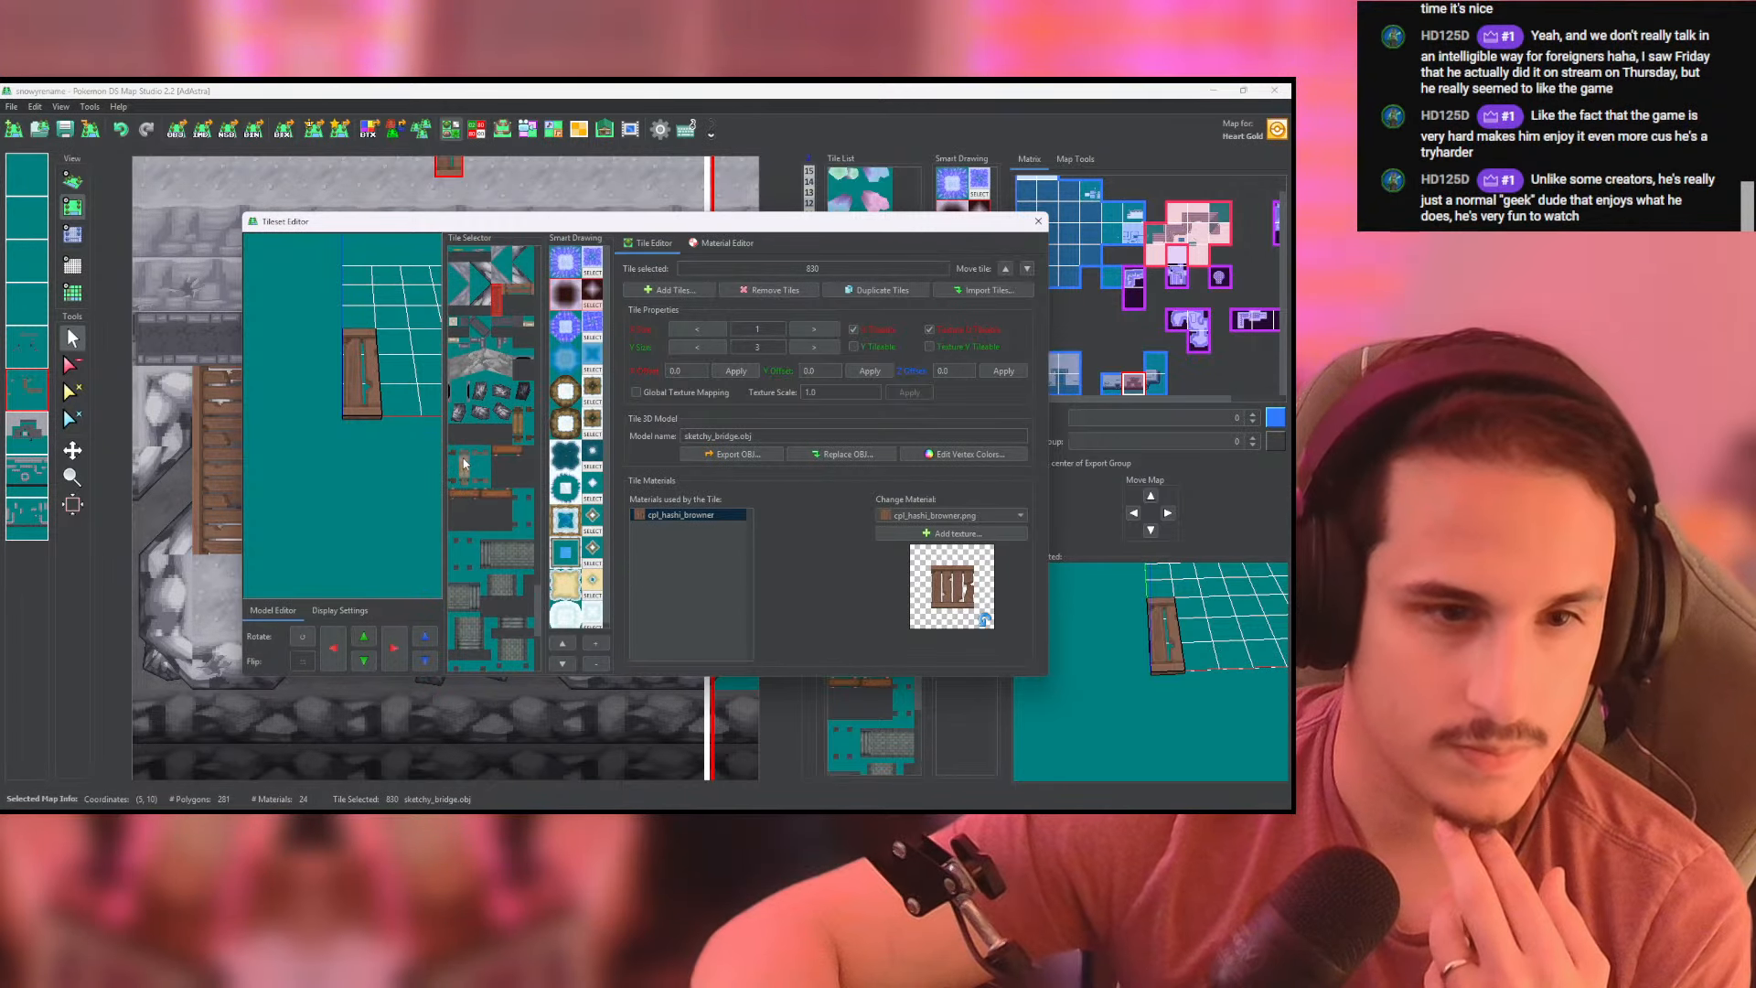
left_click(464, 464)
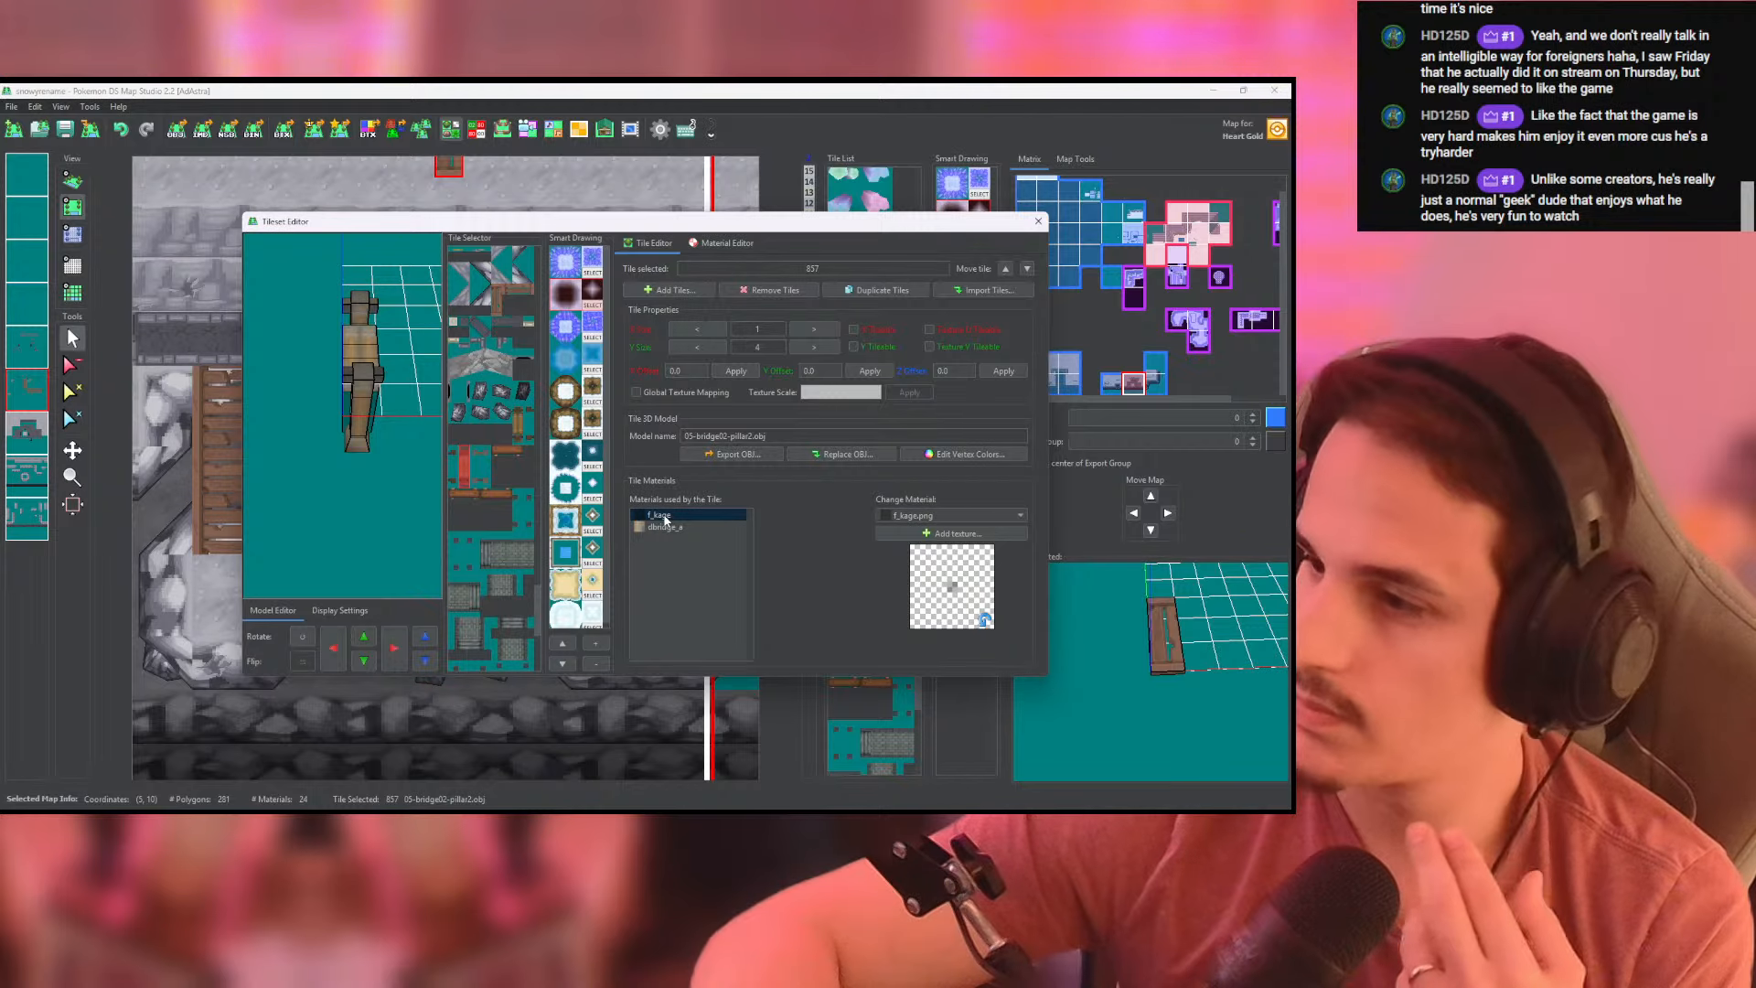
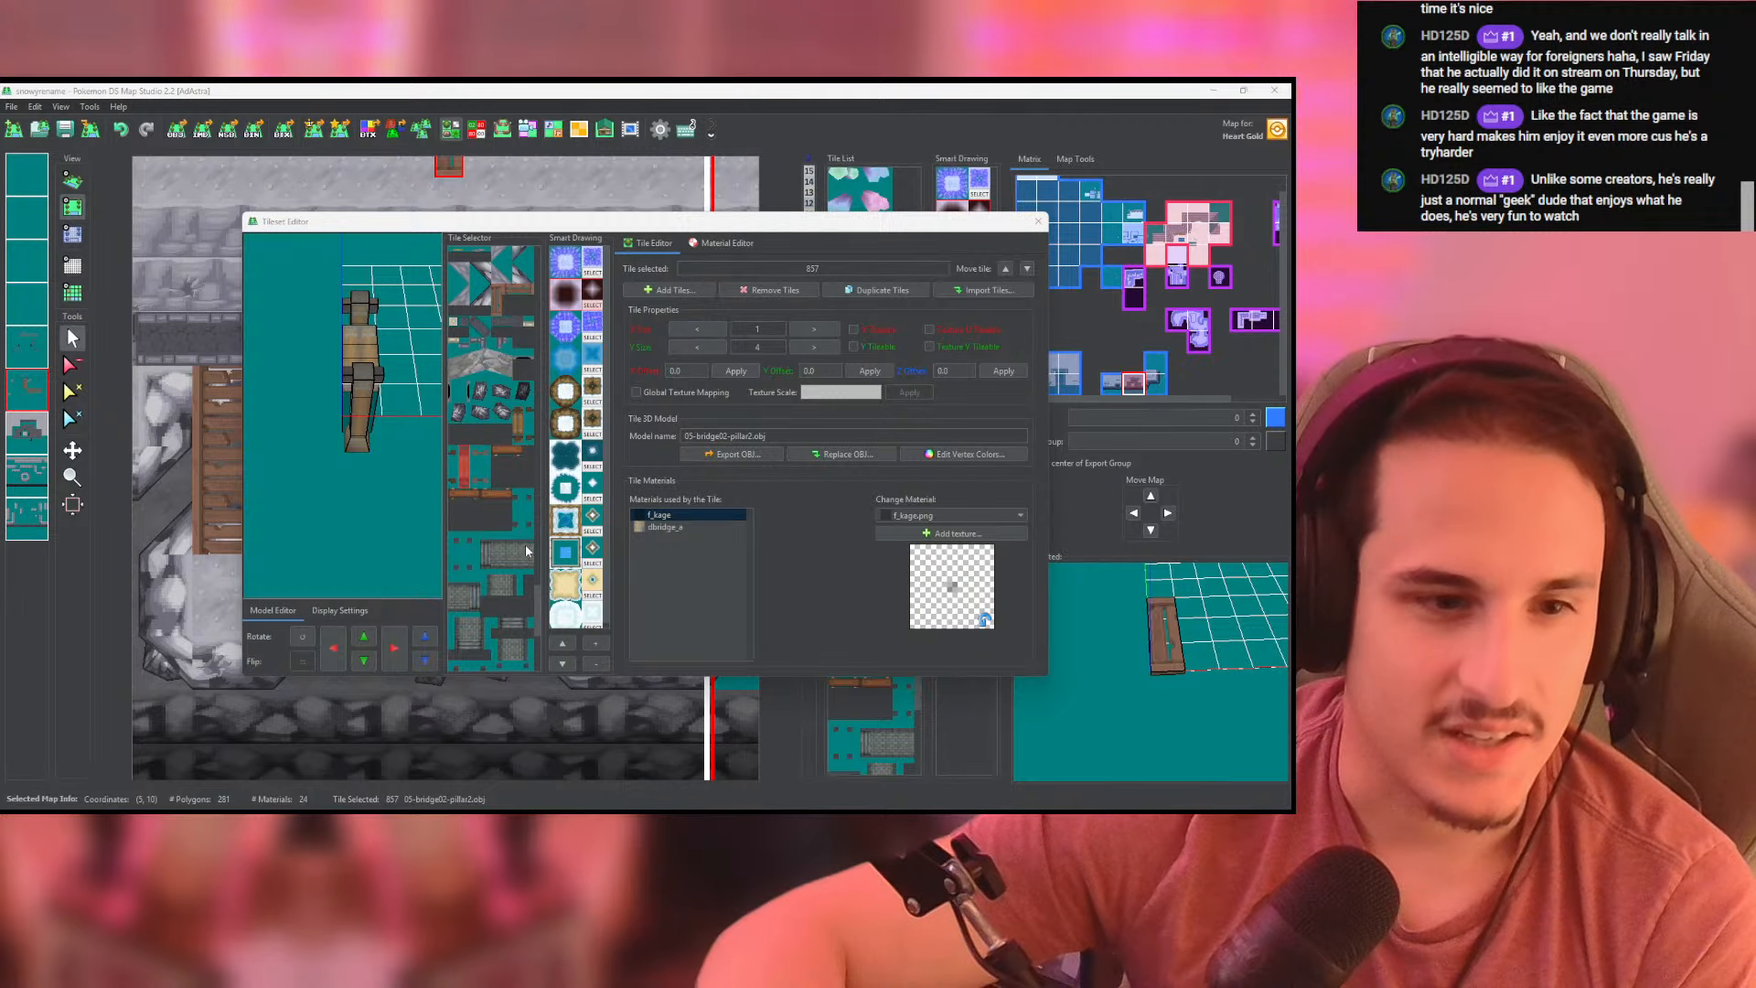
- Compare the bridge pillar tiles in the Tileset Editor, pick 05-bridge04h-pillar2.obj, and return to the map
left_click(537, 603)
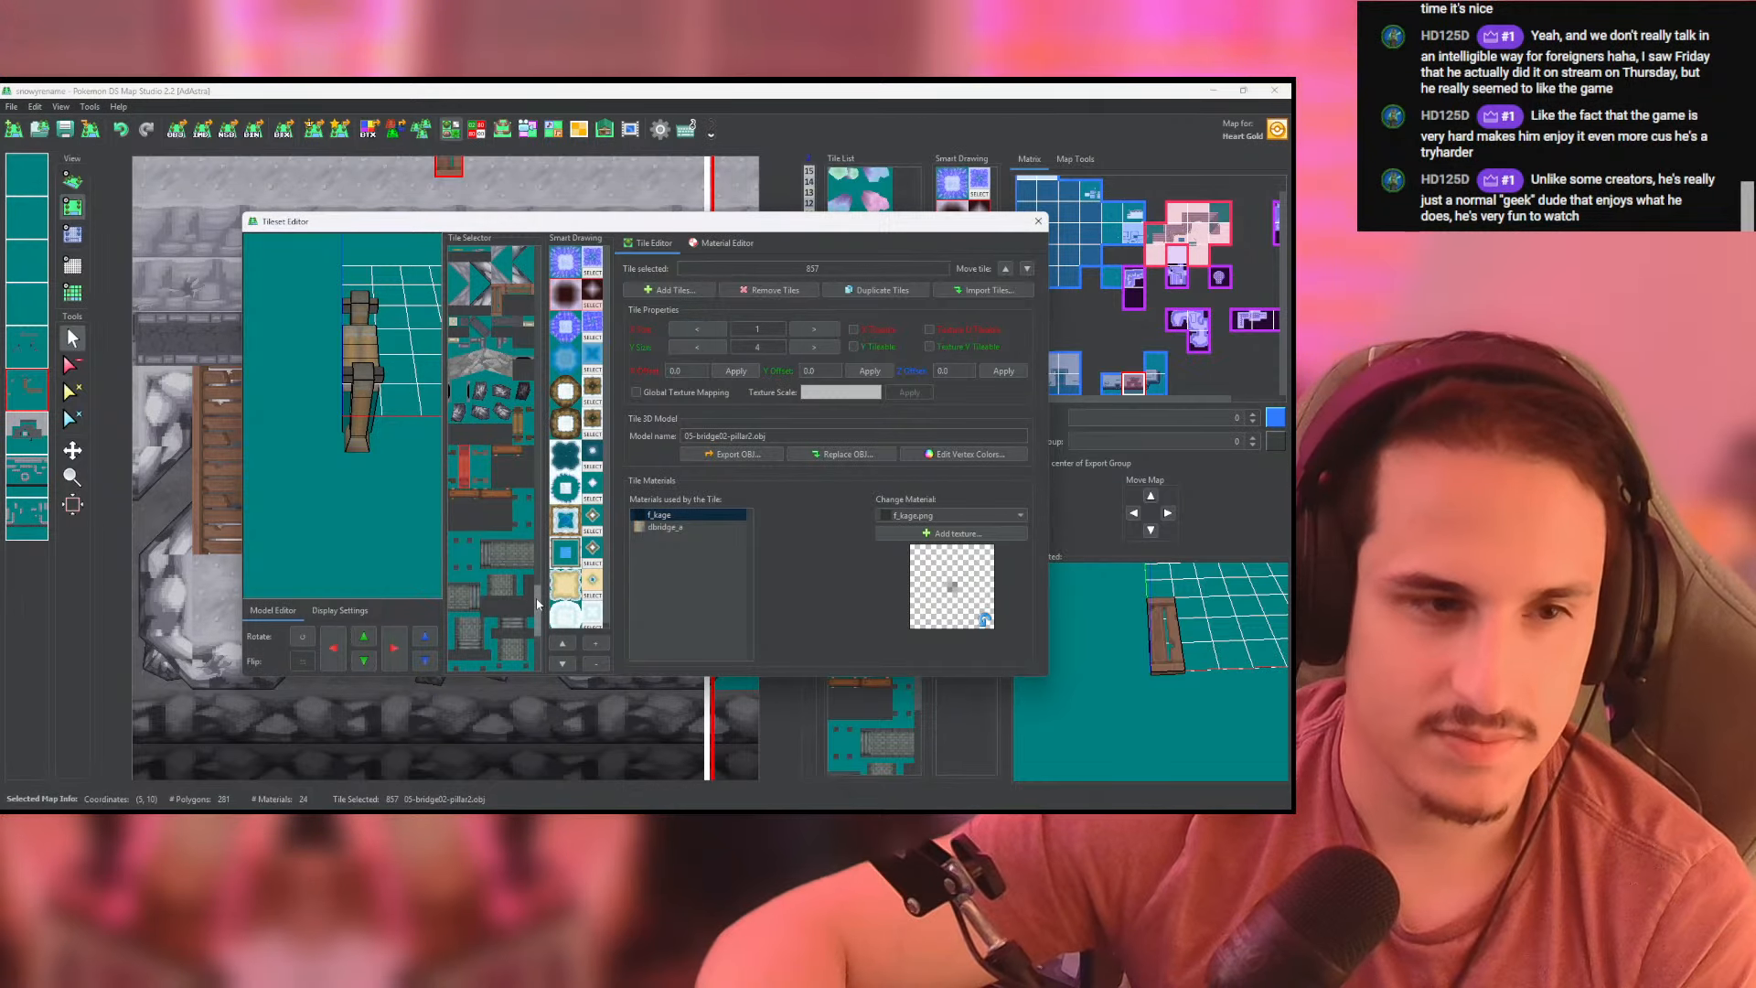
left_click(486, 470)
left_click(474, 465)
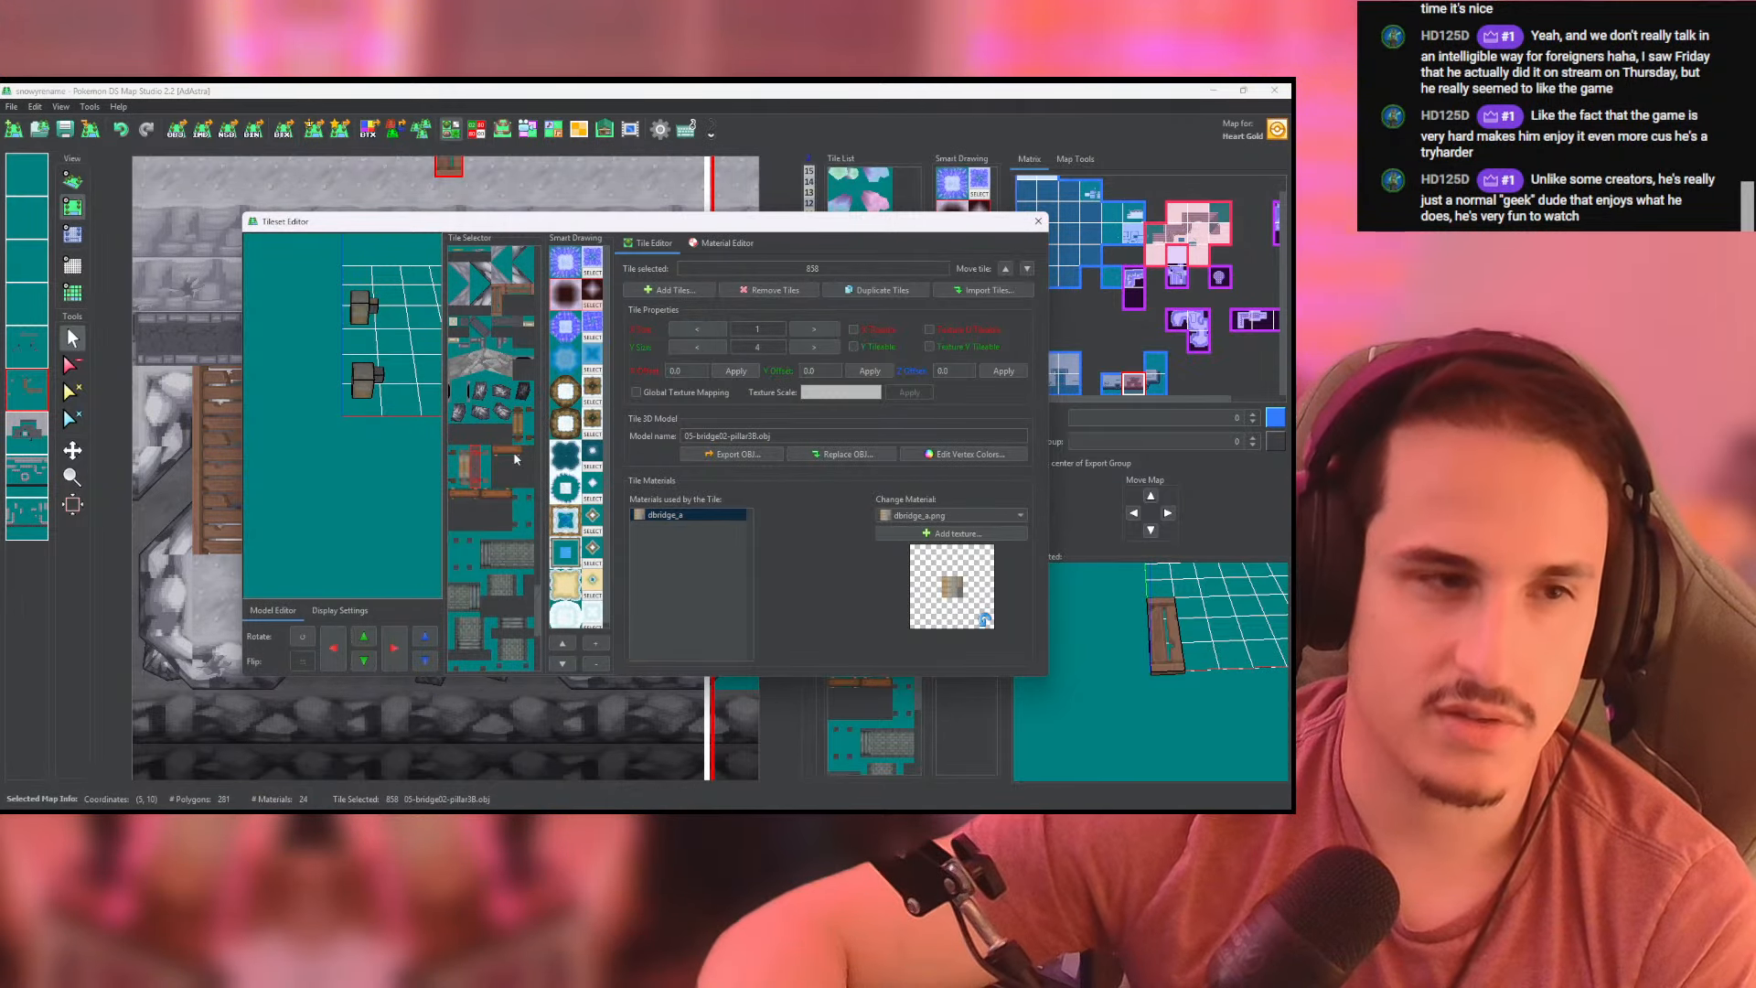
left_click(515, 427)
left_click(528, 428)
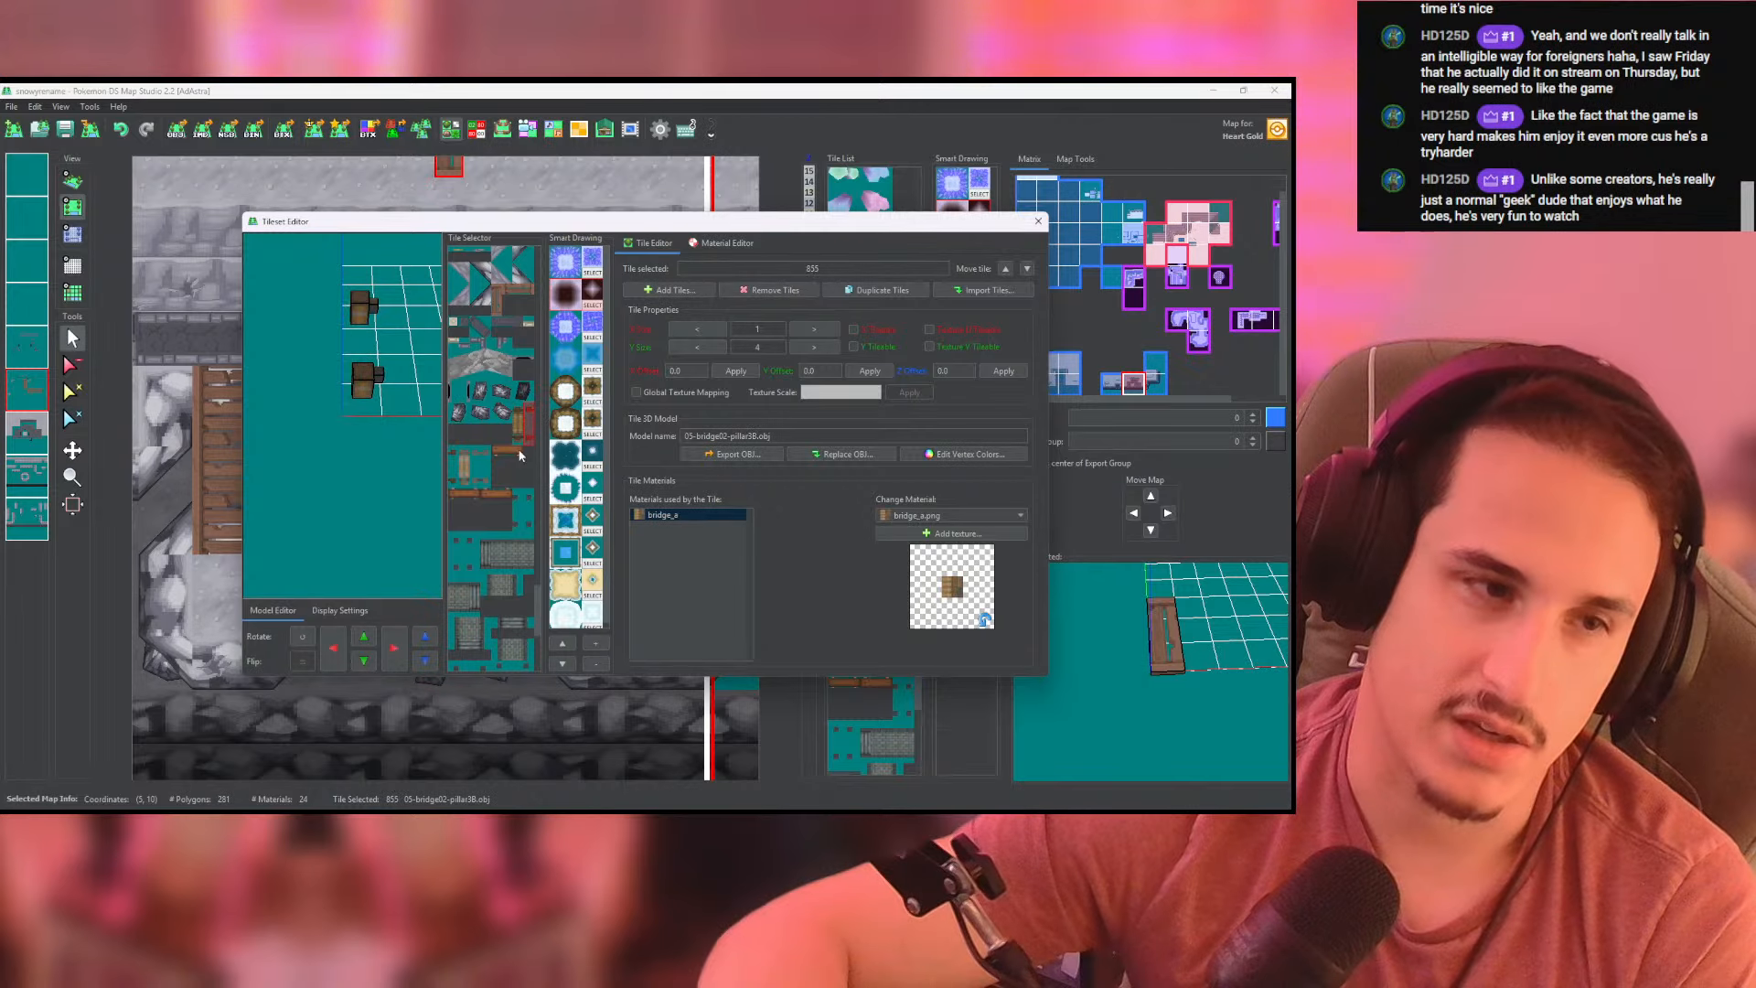
left_click(518, 512)
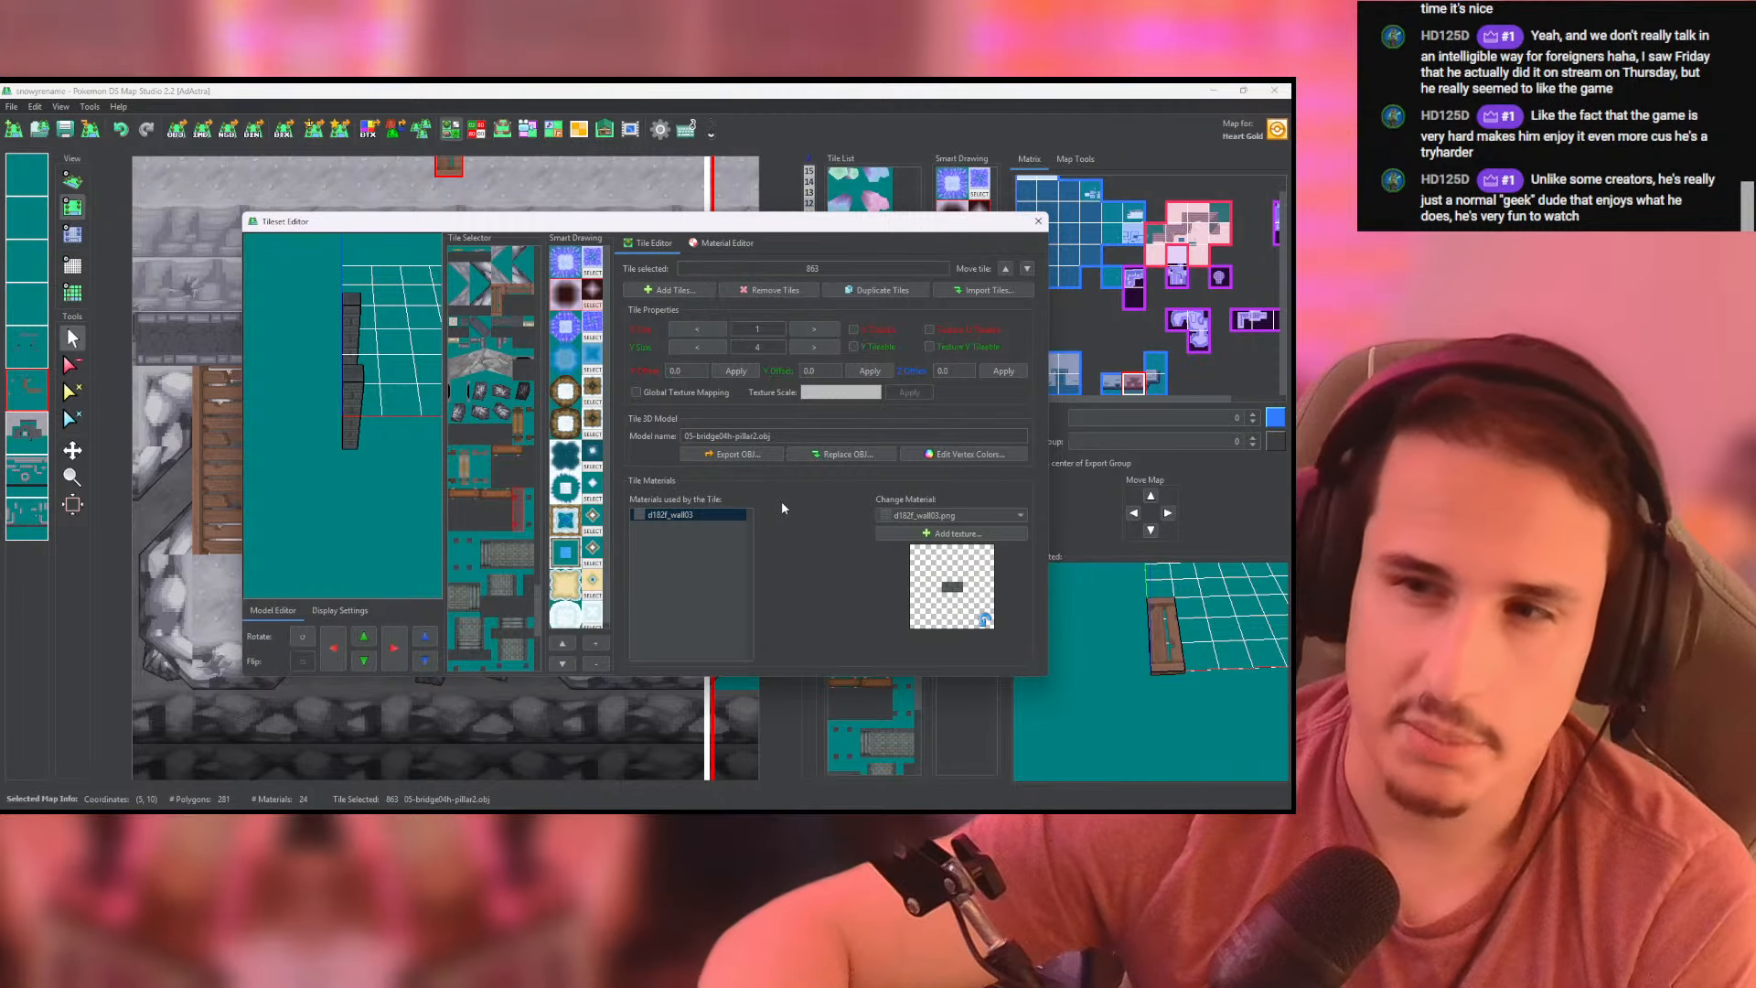
left_click(530, 514)
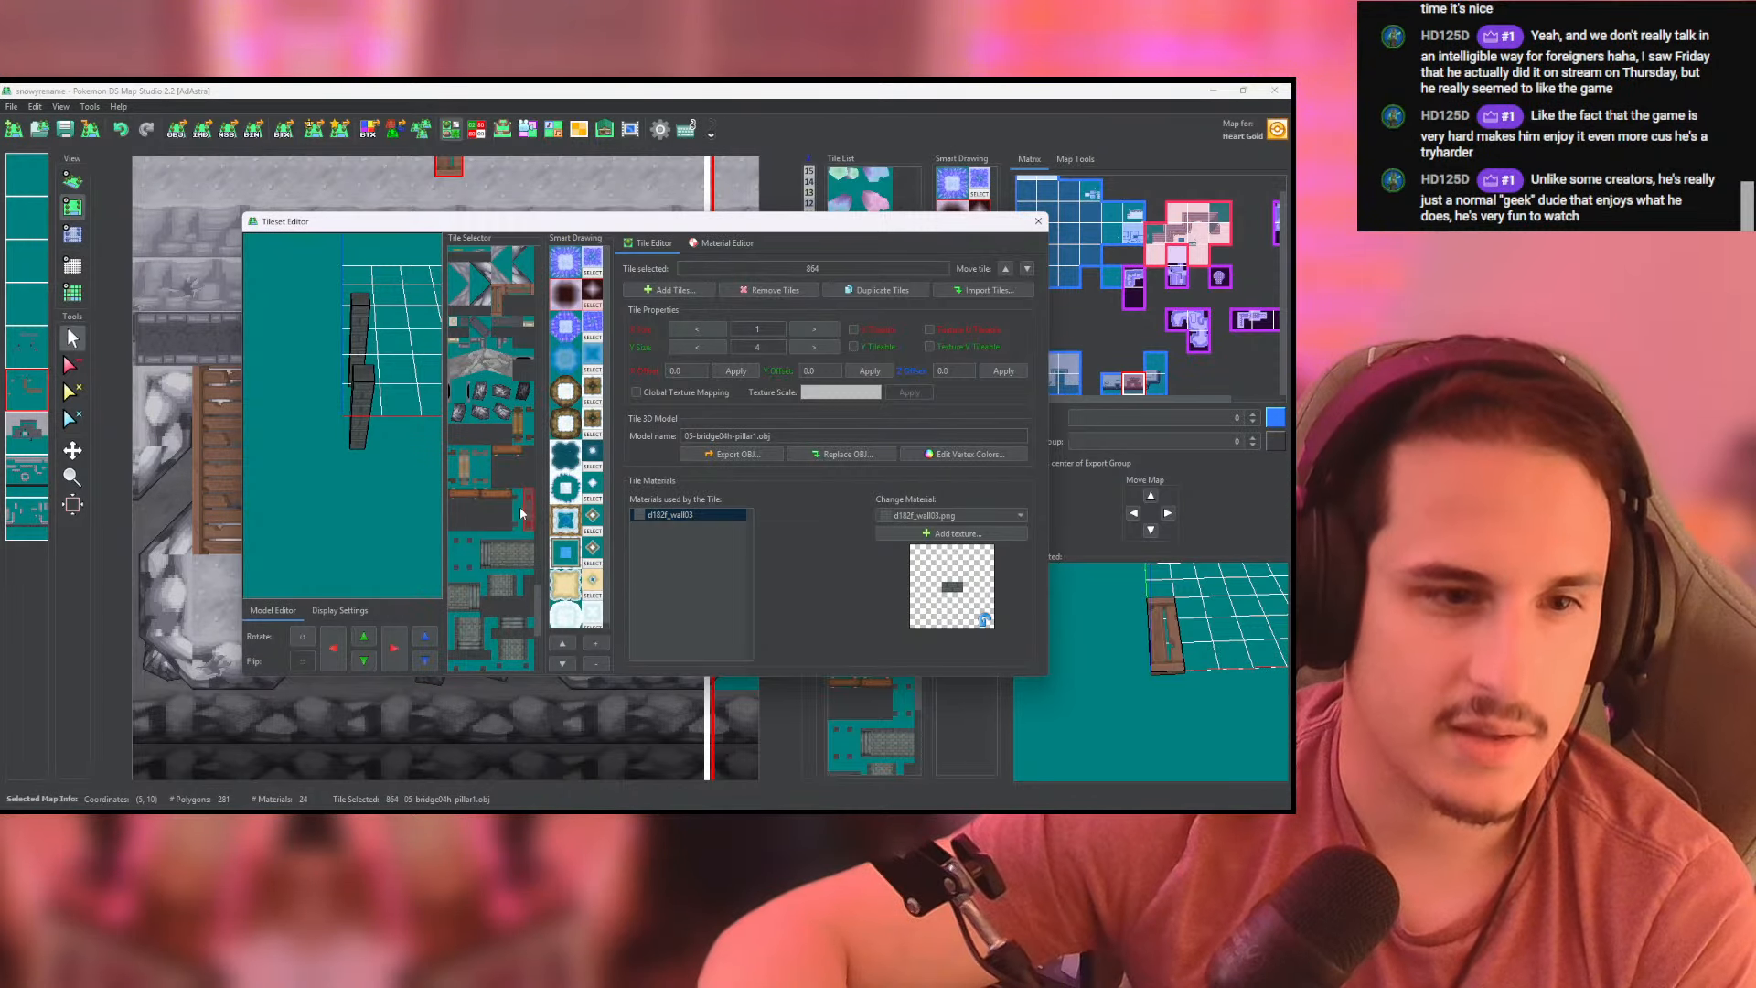
left_click(517, 510)
left_click(1038, 221)
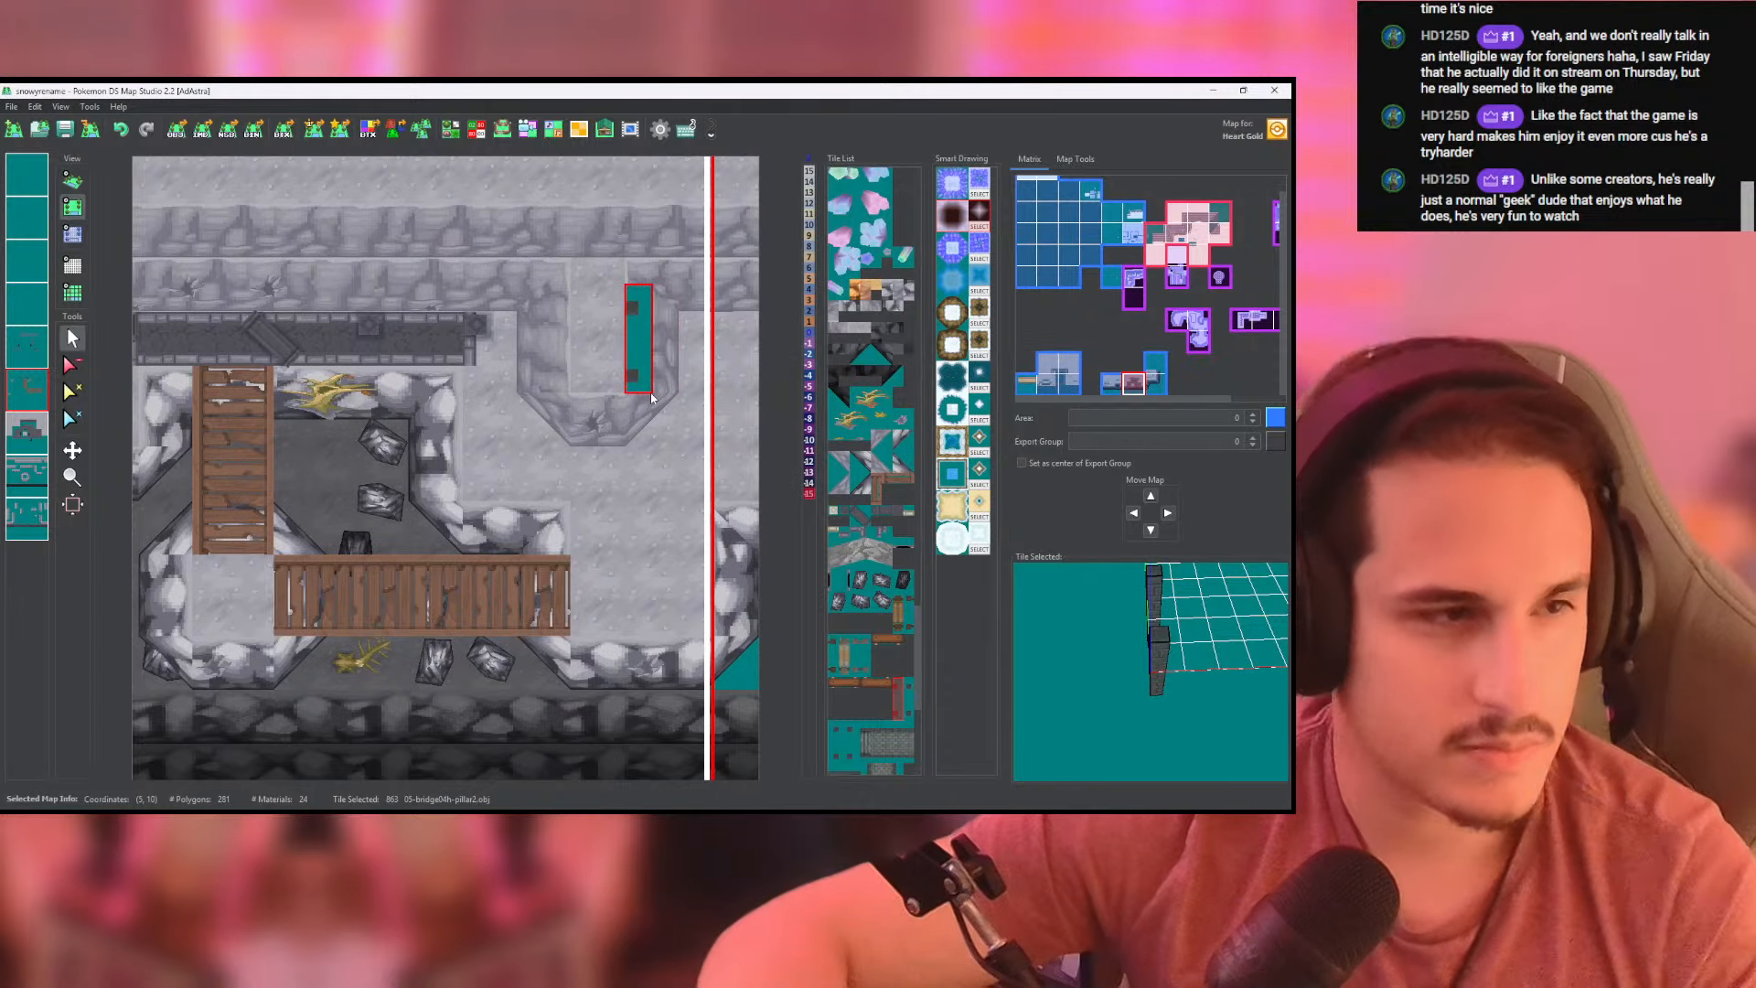
- Place two 05-bridge04h-pillar2.obj tiles a few cells apart, just east of the dark cliff wall, and check them in 3D
scroll(488, 474, "up", 3)
left_click(488, 474)
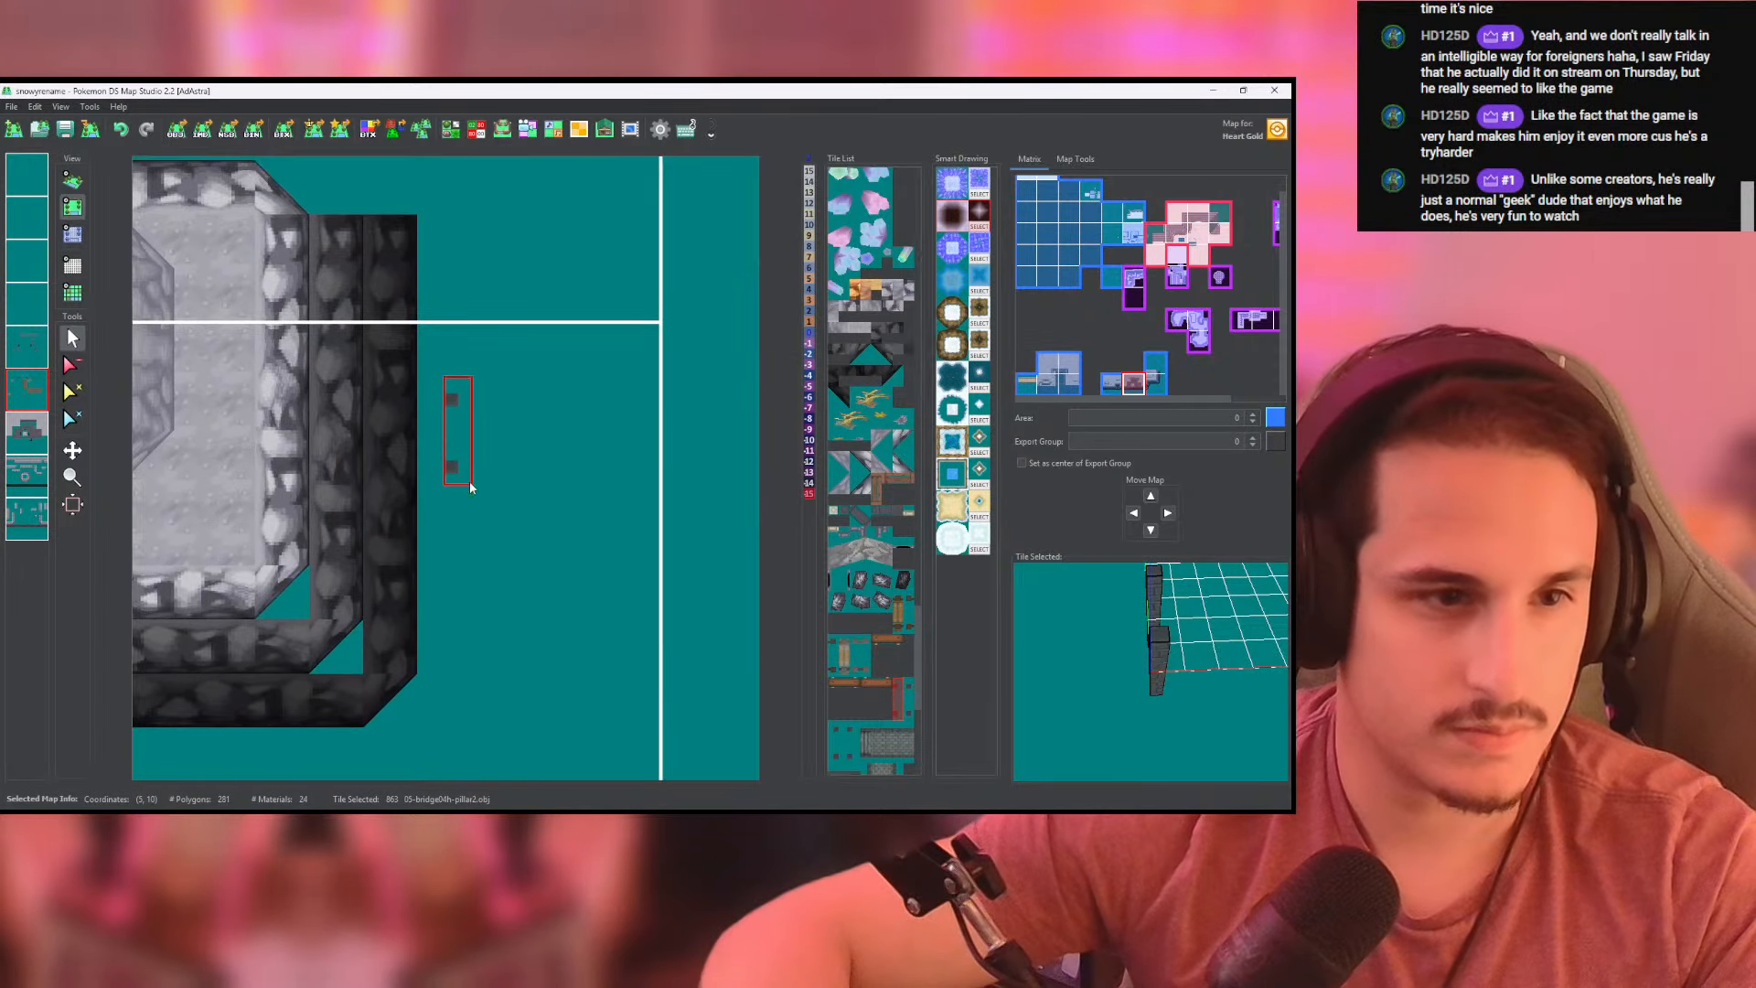
left_click(538, 464)
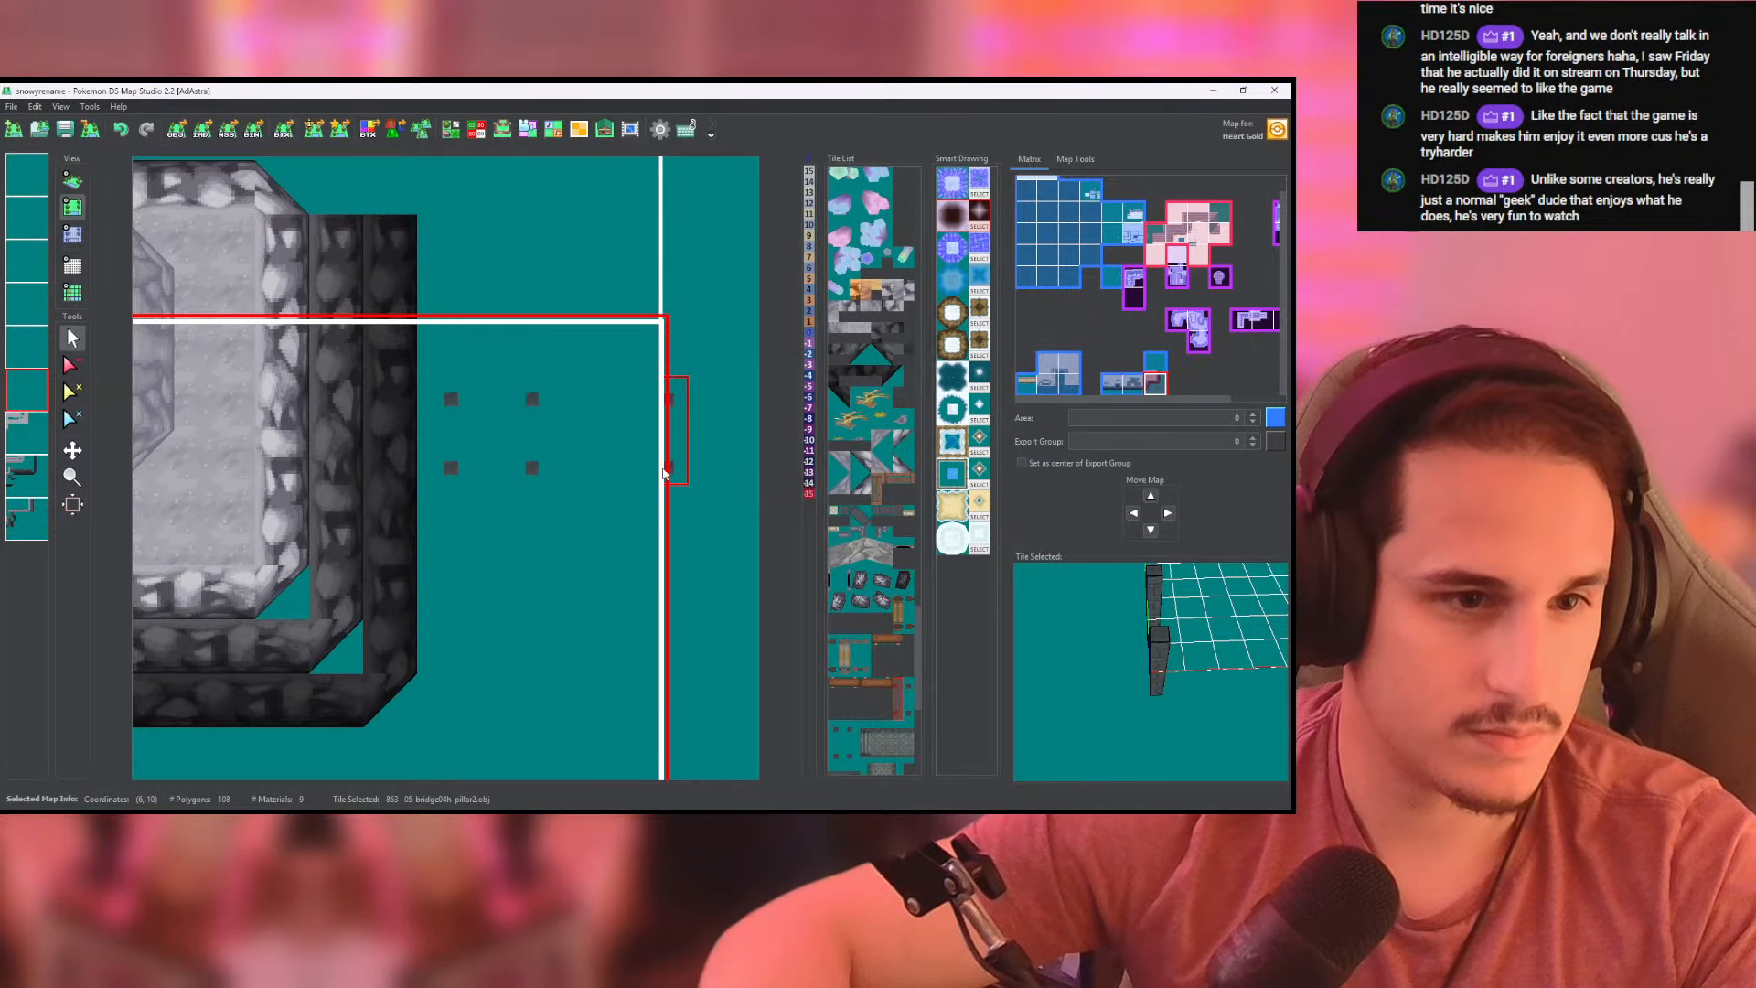
left_click(73, 181)
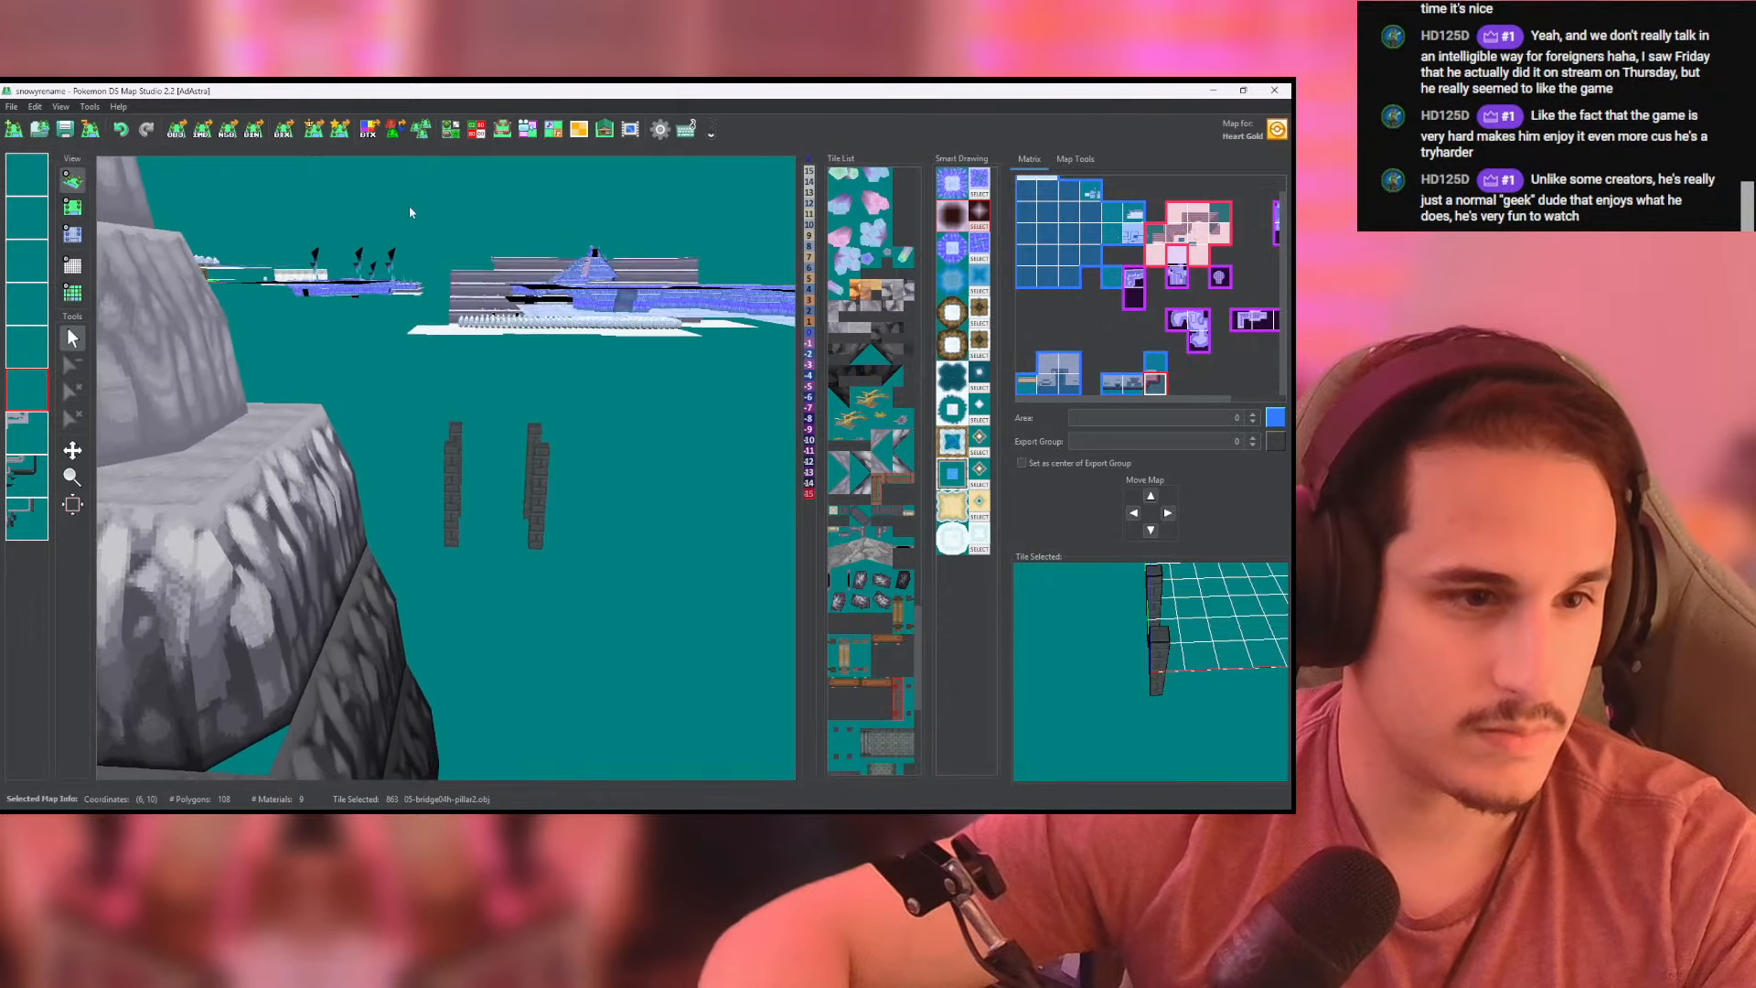
left_click(72, 234)
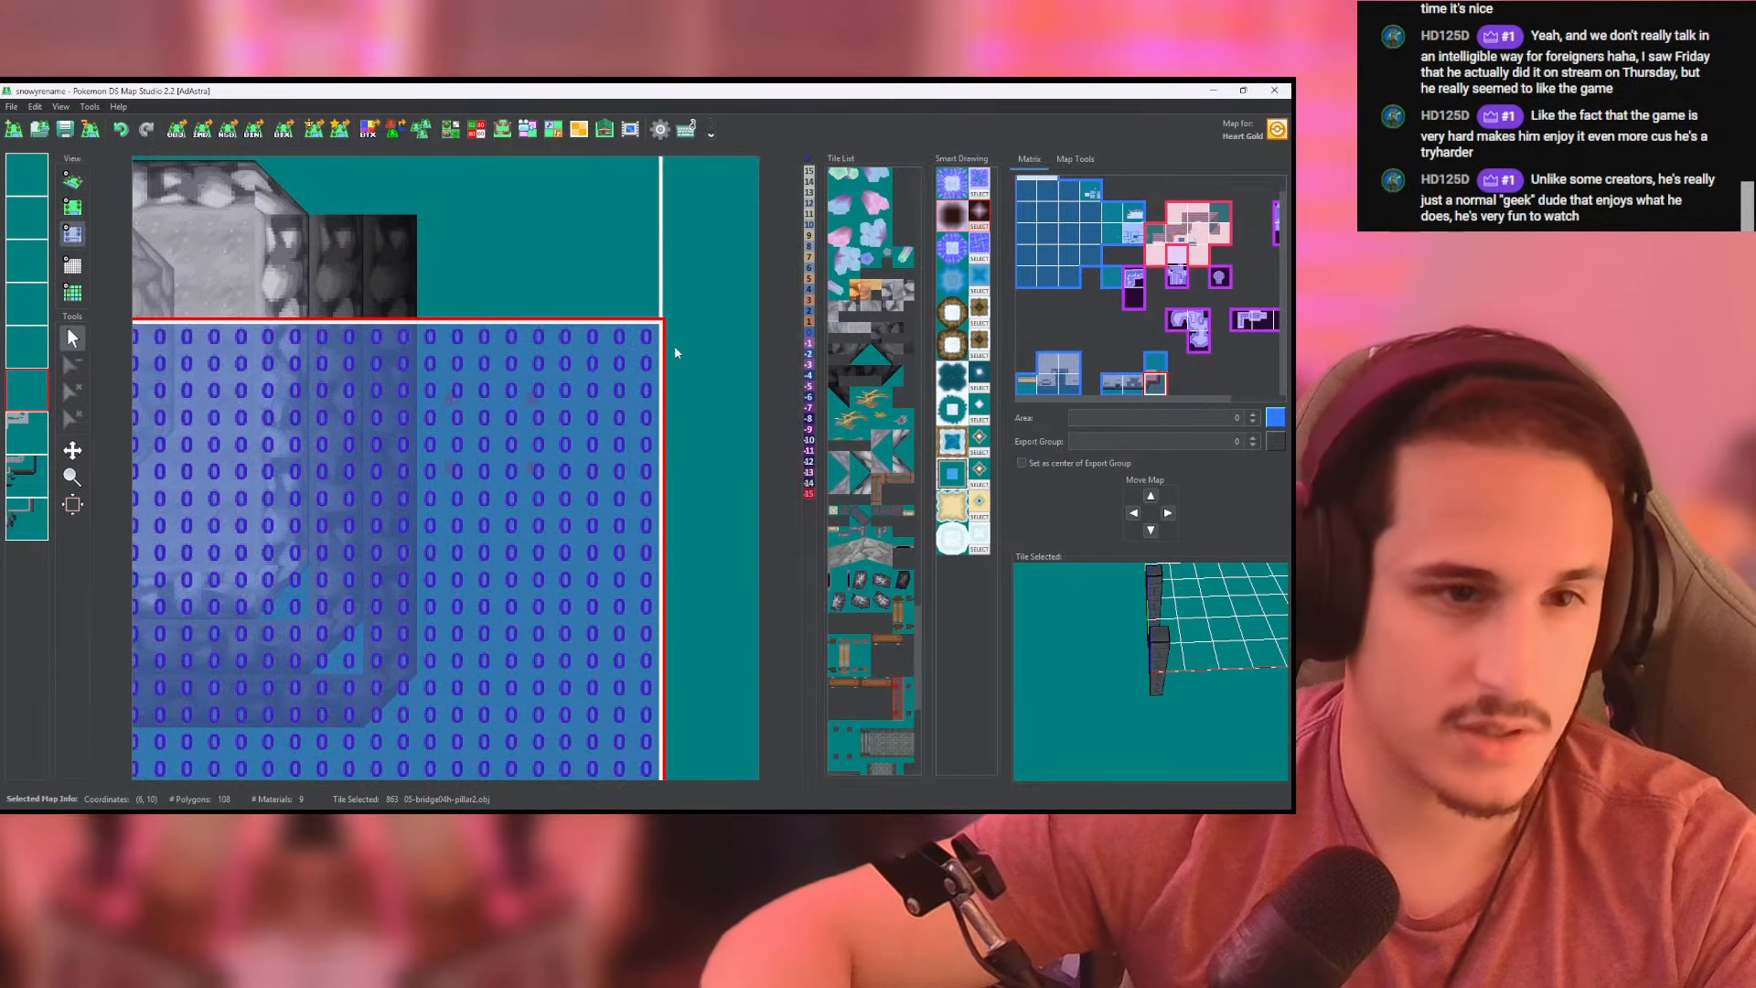
- Try the 05-bridge04h-end3.obj tile over the pillar nearest the cliff on the adjacent layer and inspect it in 3D
scroll(874, 711, "down", 1)
left_click(869, 707)
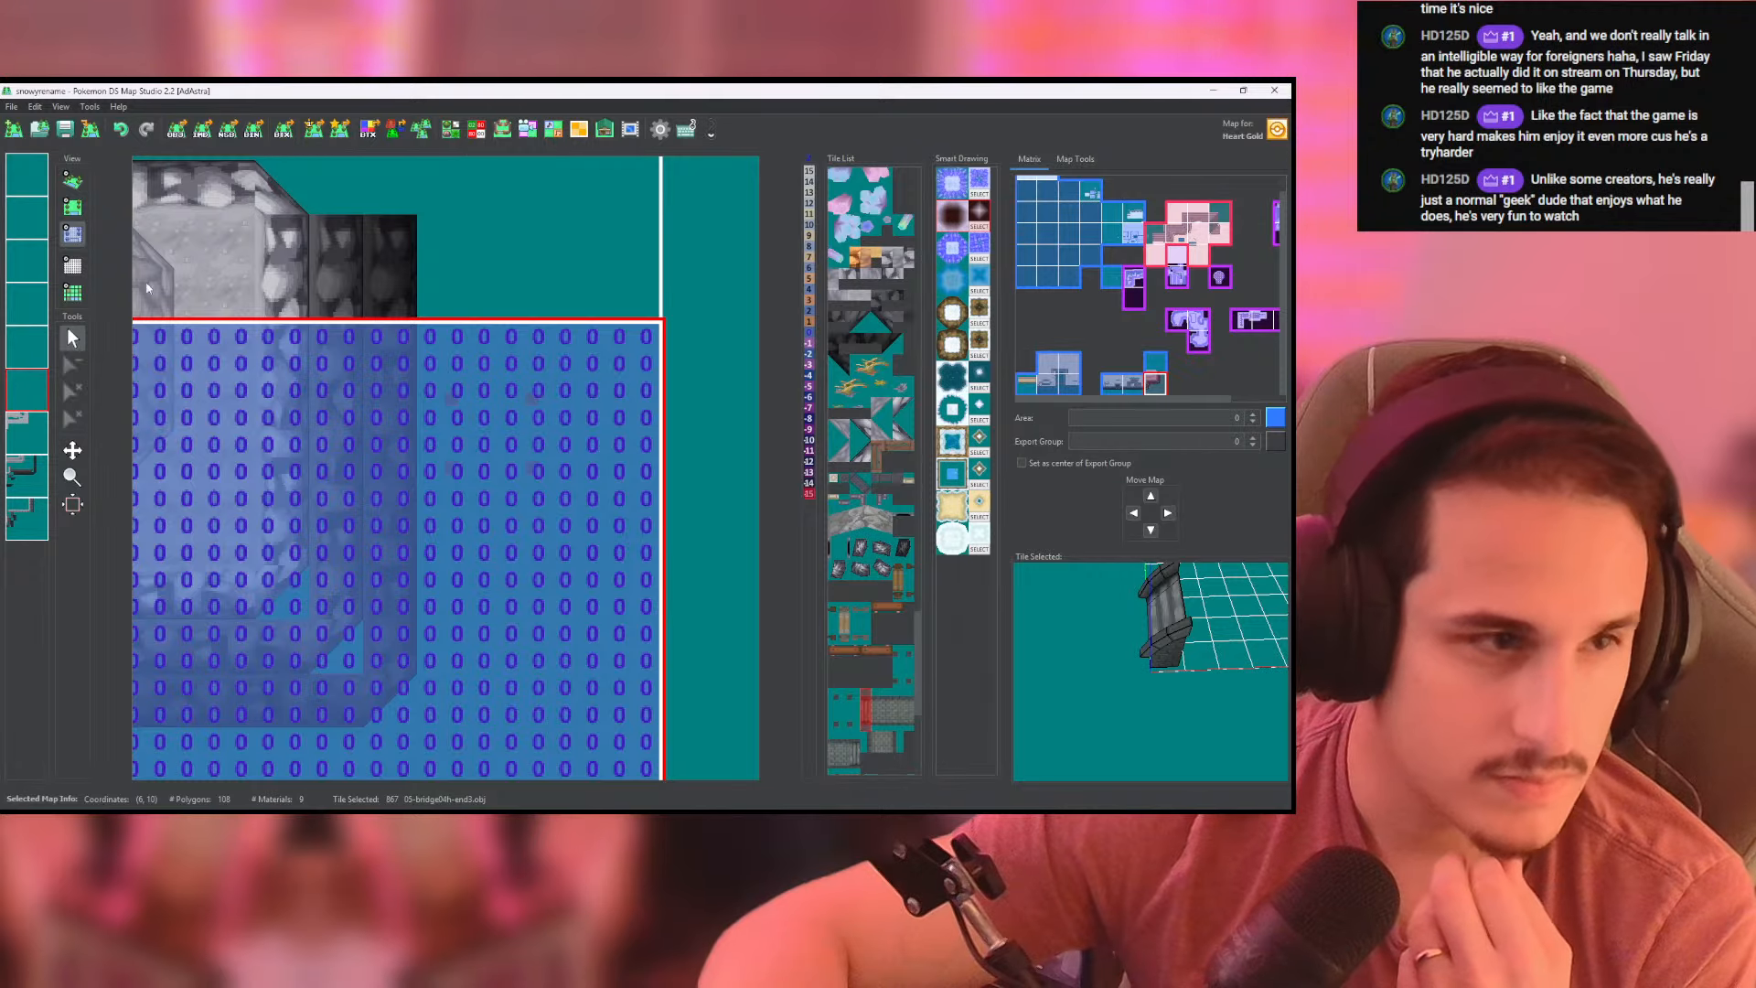
left_click(72, 207)
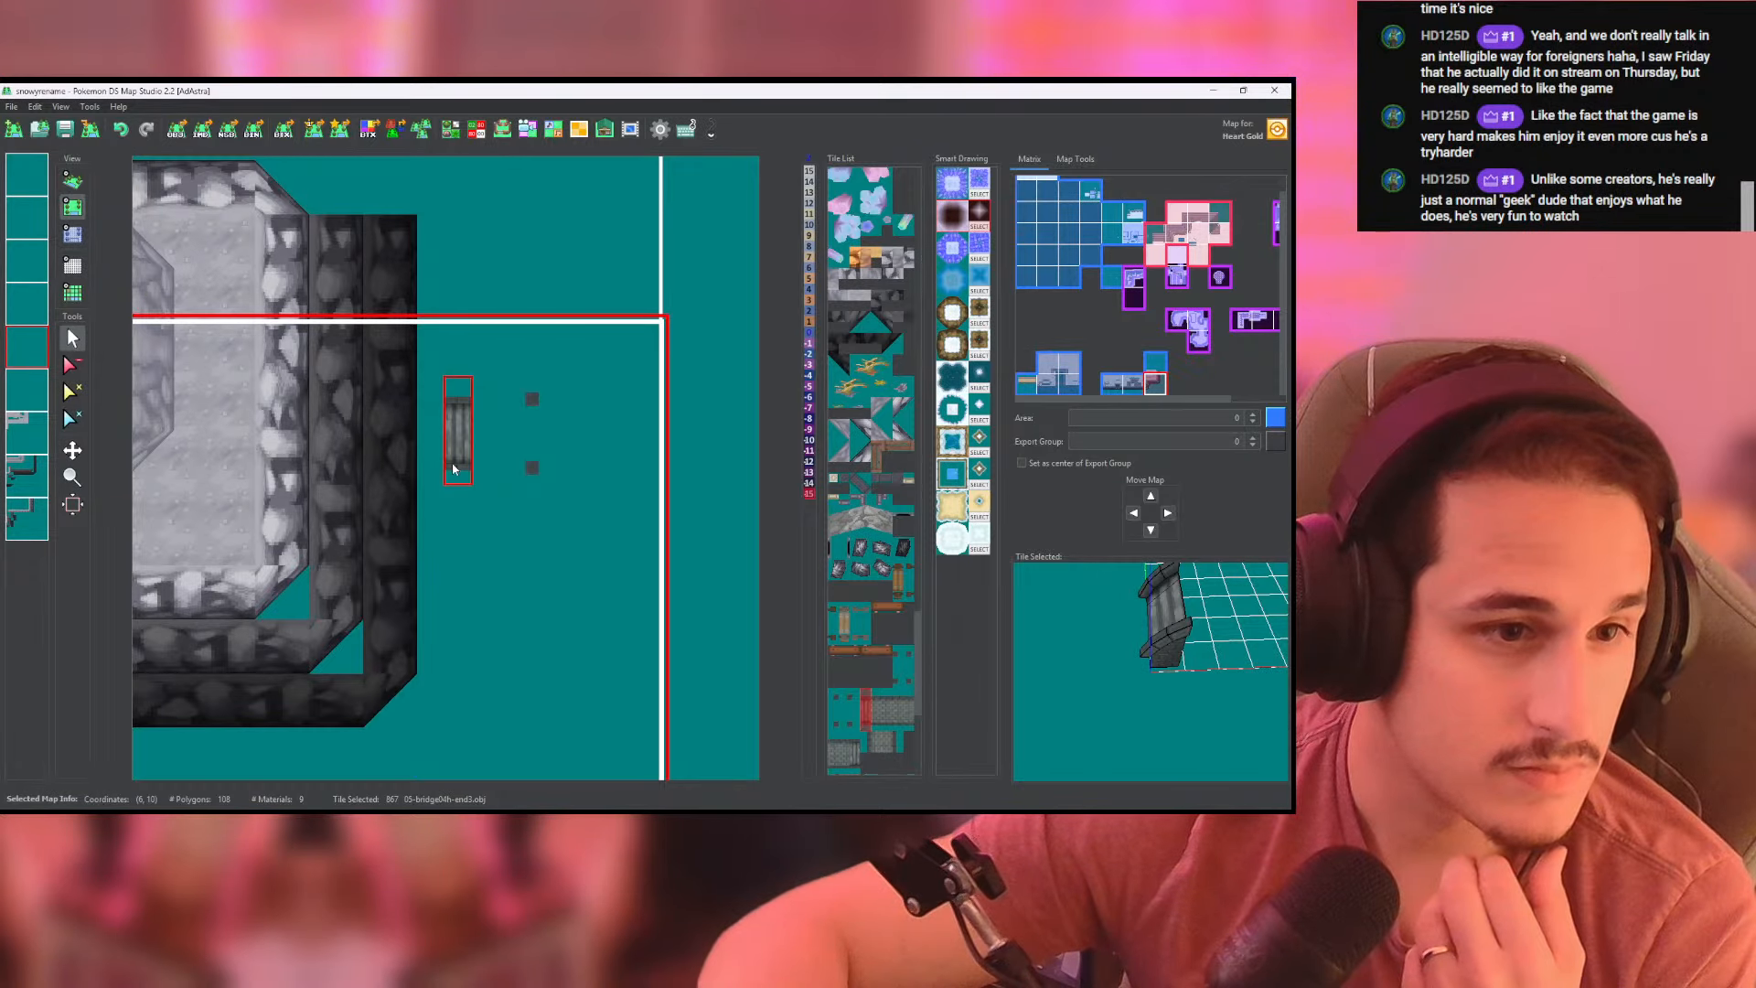
left_click(458, 467)
left_click(72, 181)
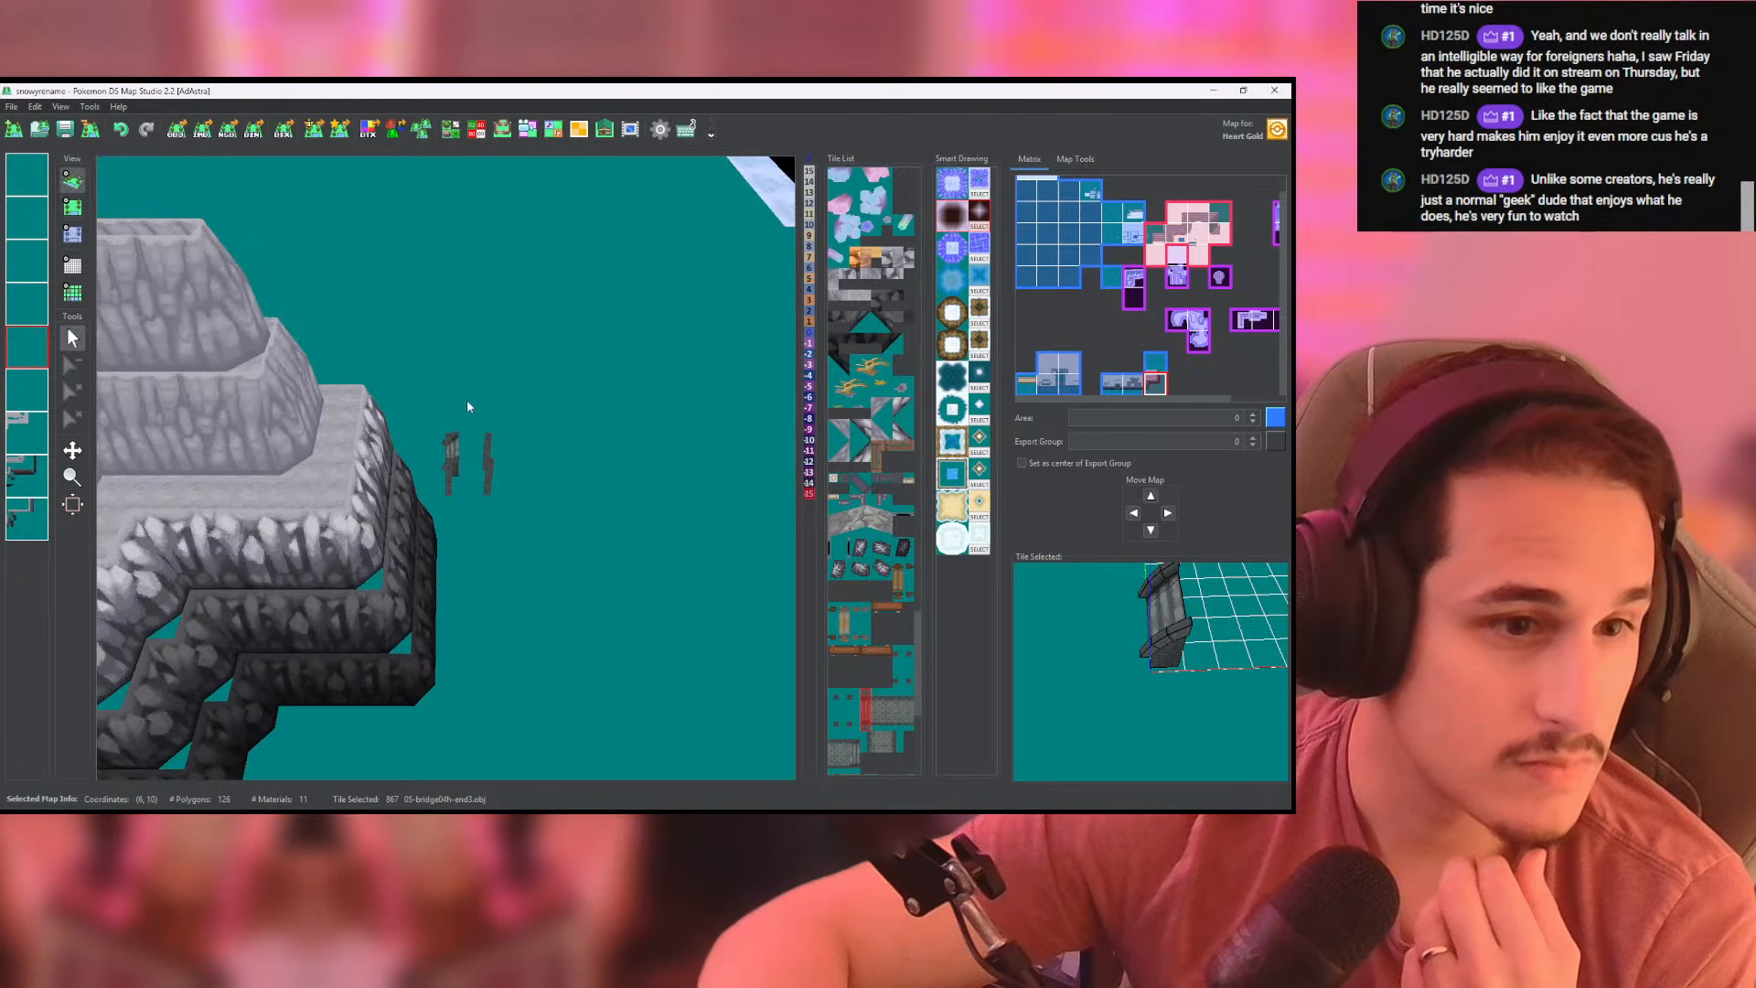
scroll(466, 402, "up", 4)
left_click_drag(466, 407, 468, 446)
- Switch to Discord and examine the bridge examples among the tile-sharing preview images, then return to Pokemon DS Map Studio
key("alt+Tab")
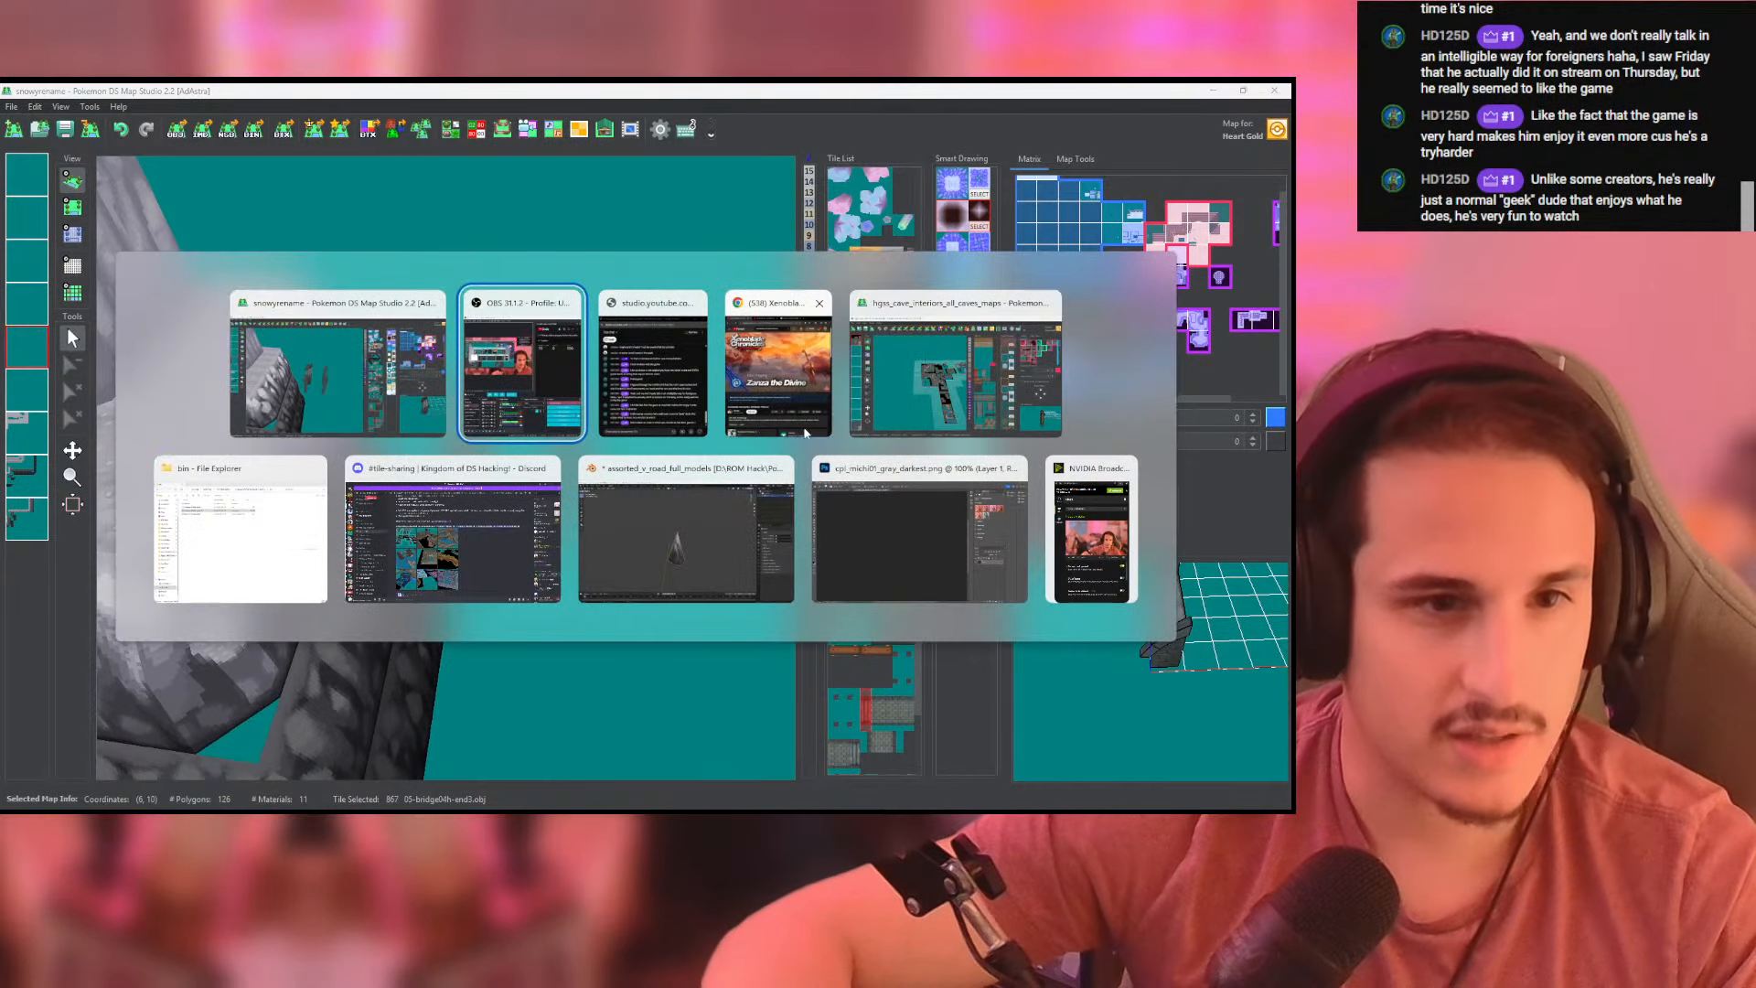
left_click(453, 530)
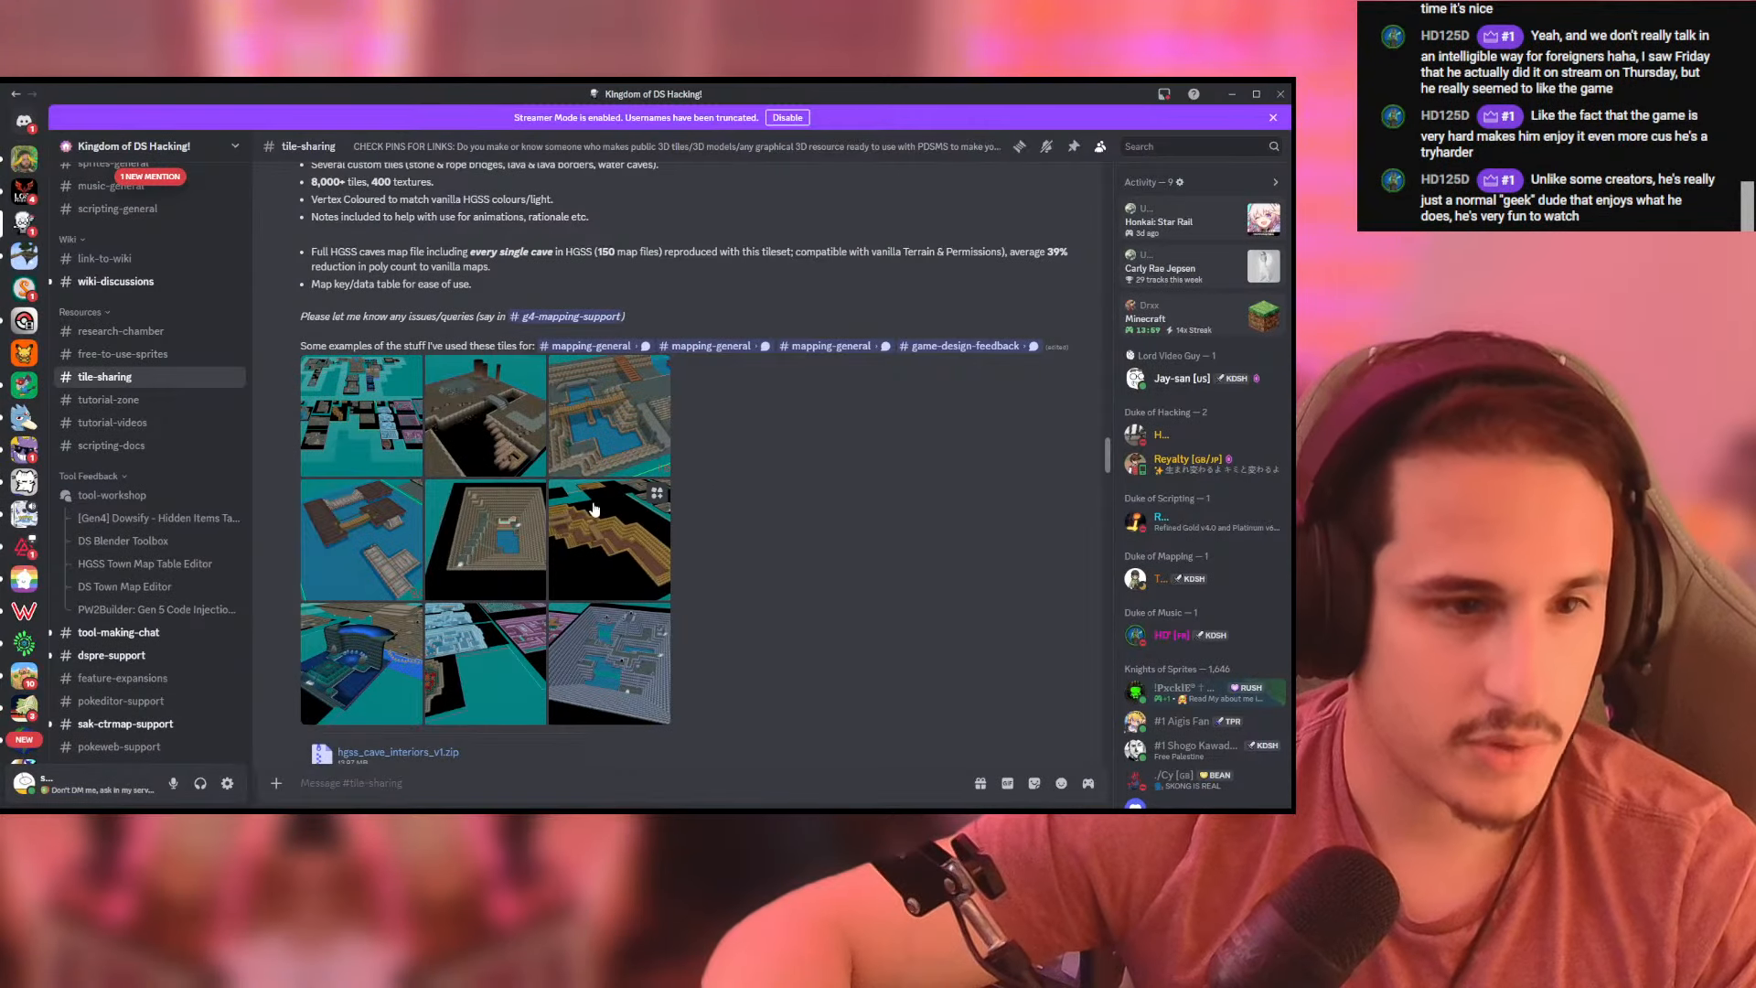
left_click(499, 438)
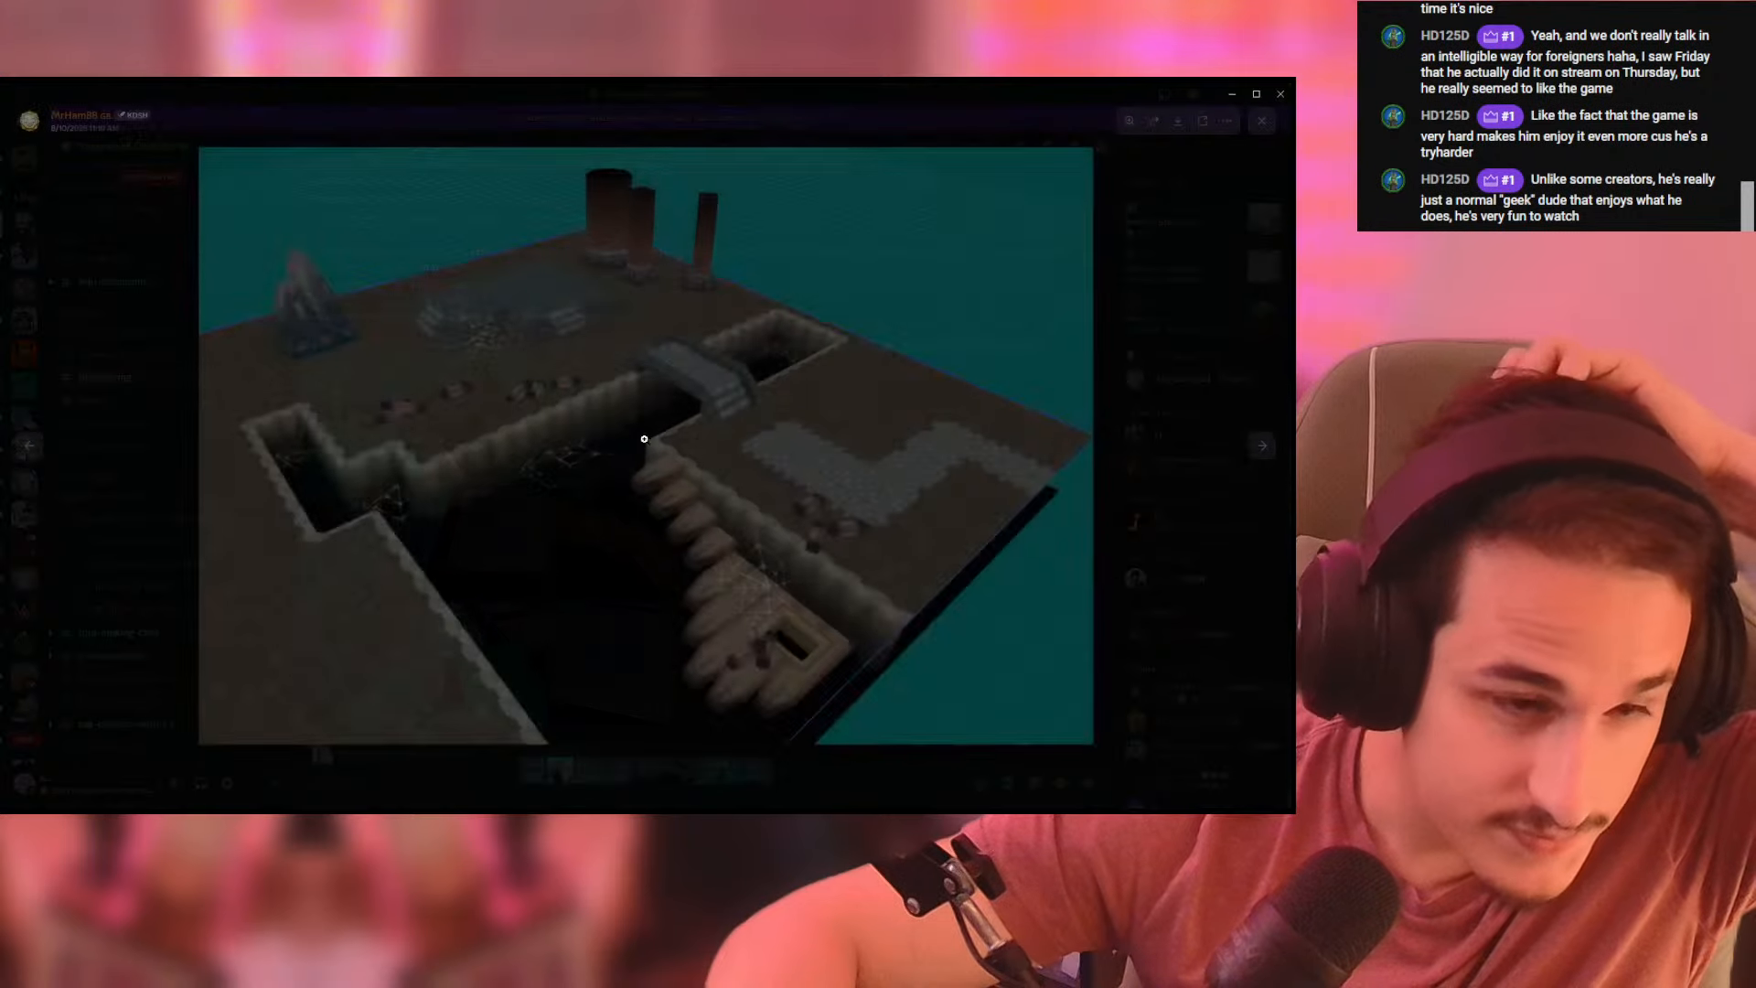
key("Right")
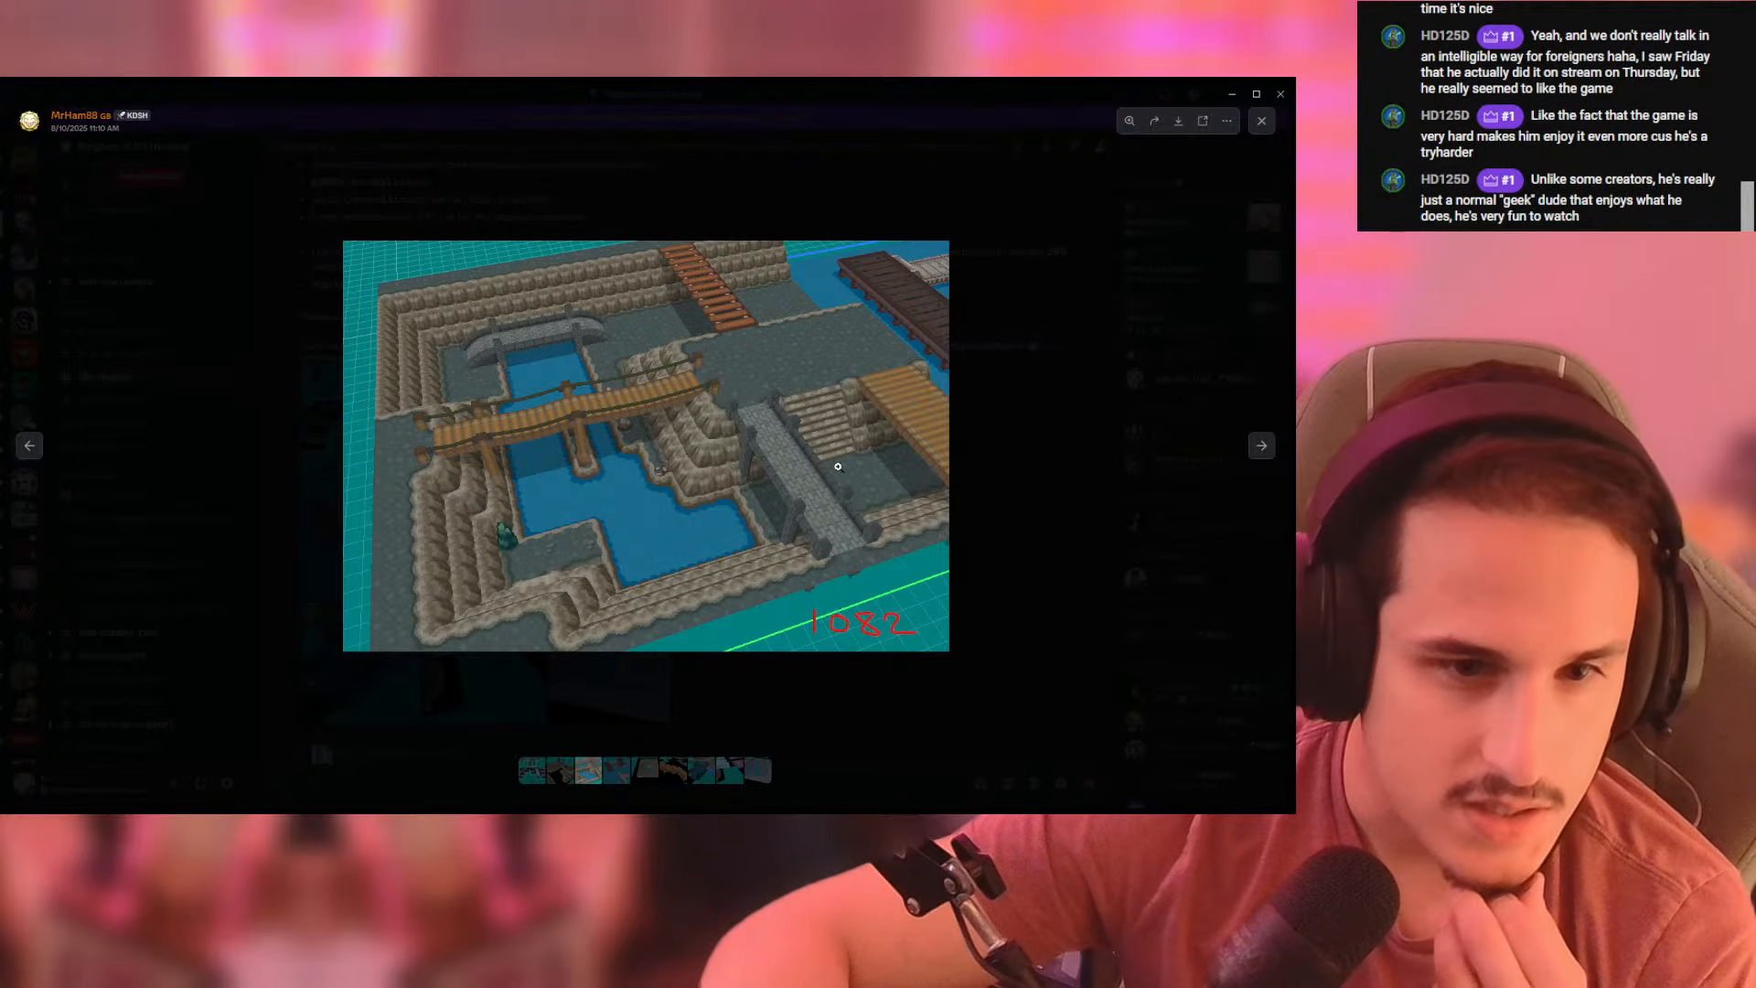
left_click(1039, 344)
key("alt+Tab")
- Try the 05-bridge04h-end1.obj tile between the dark cliff wall and the nearest pillars, and inspect the fit in 3D
left_click_drag(675, 506, 671, 405)
left_click(72, 206)
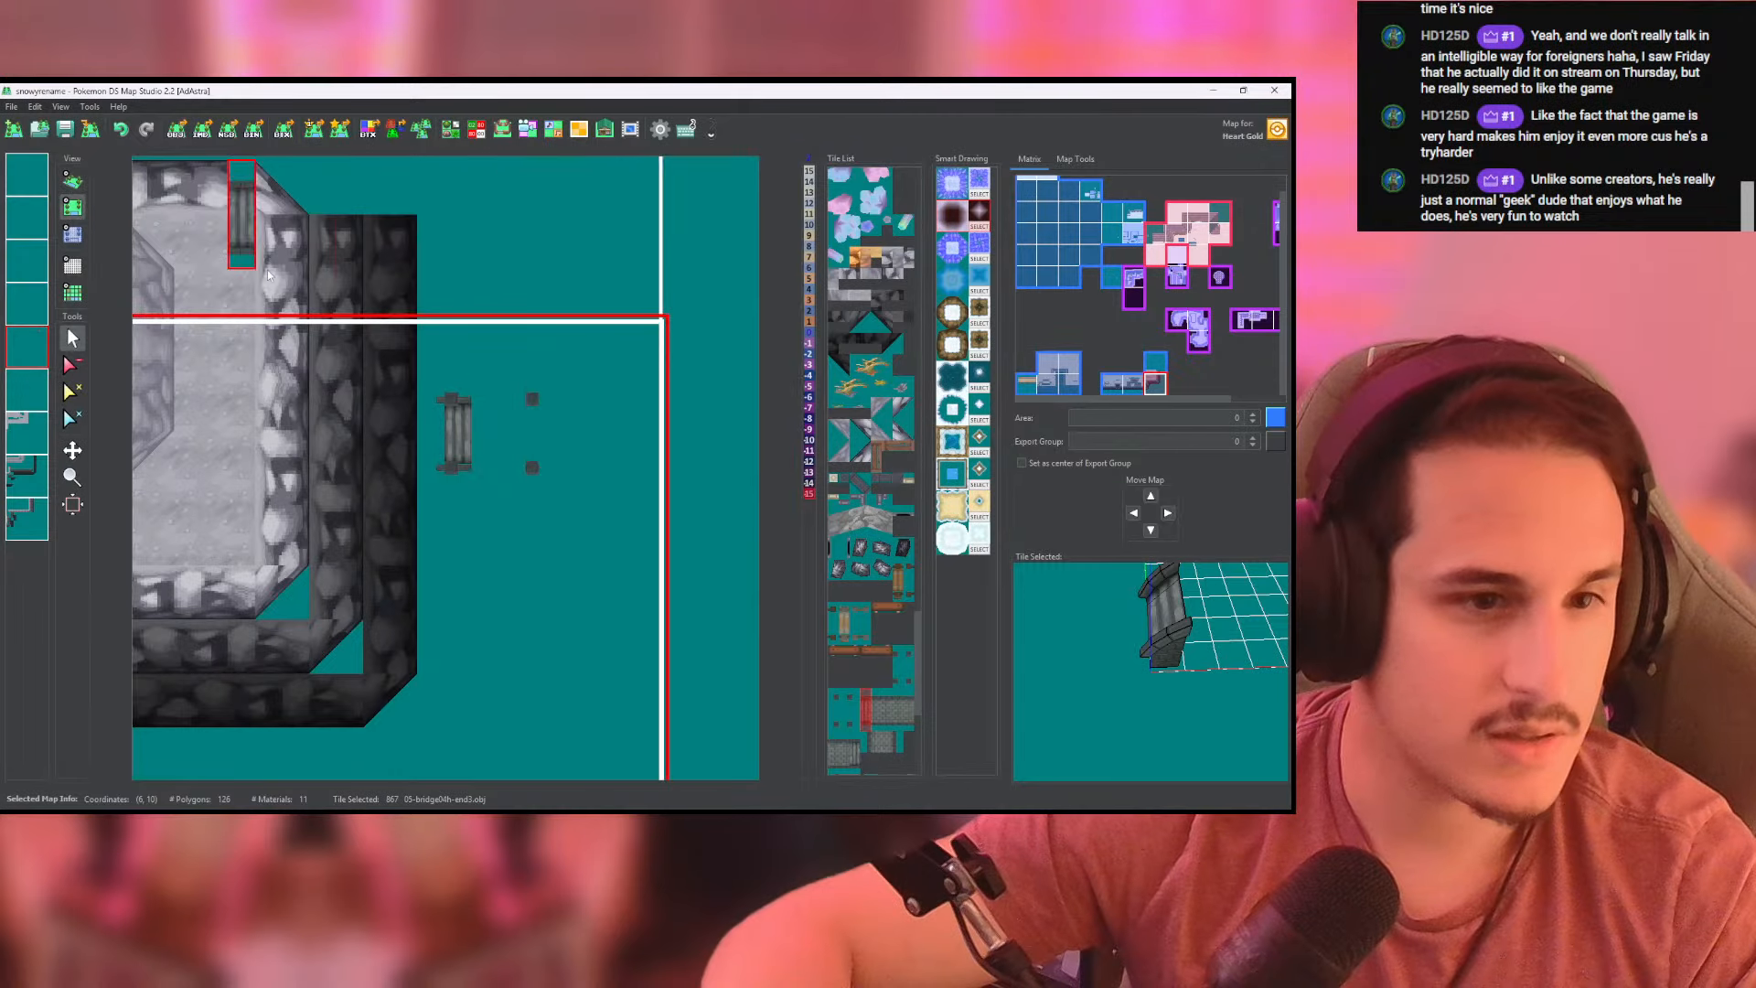
left_click(876, 711)
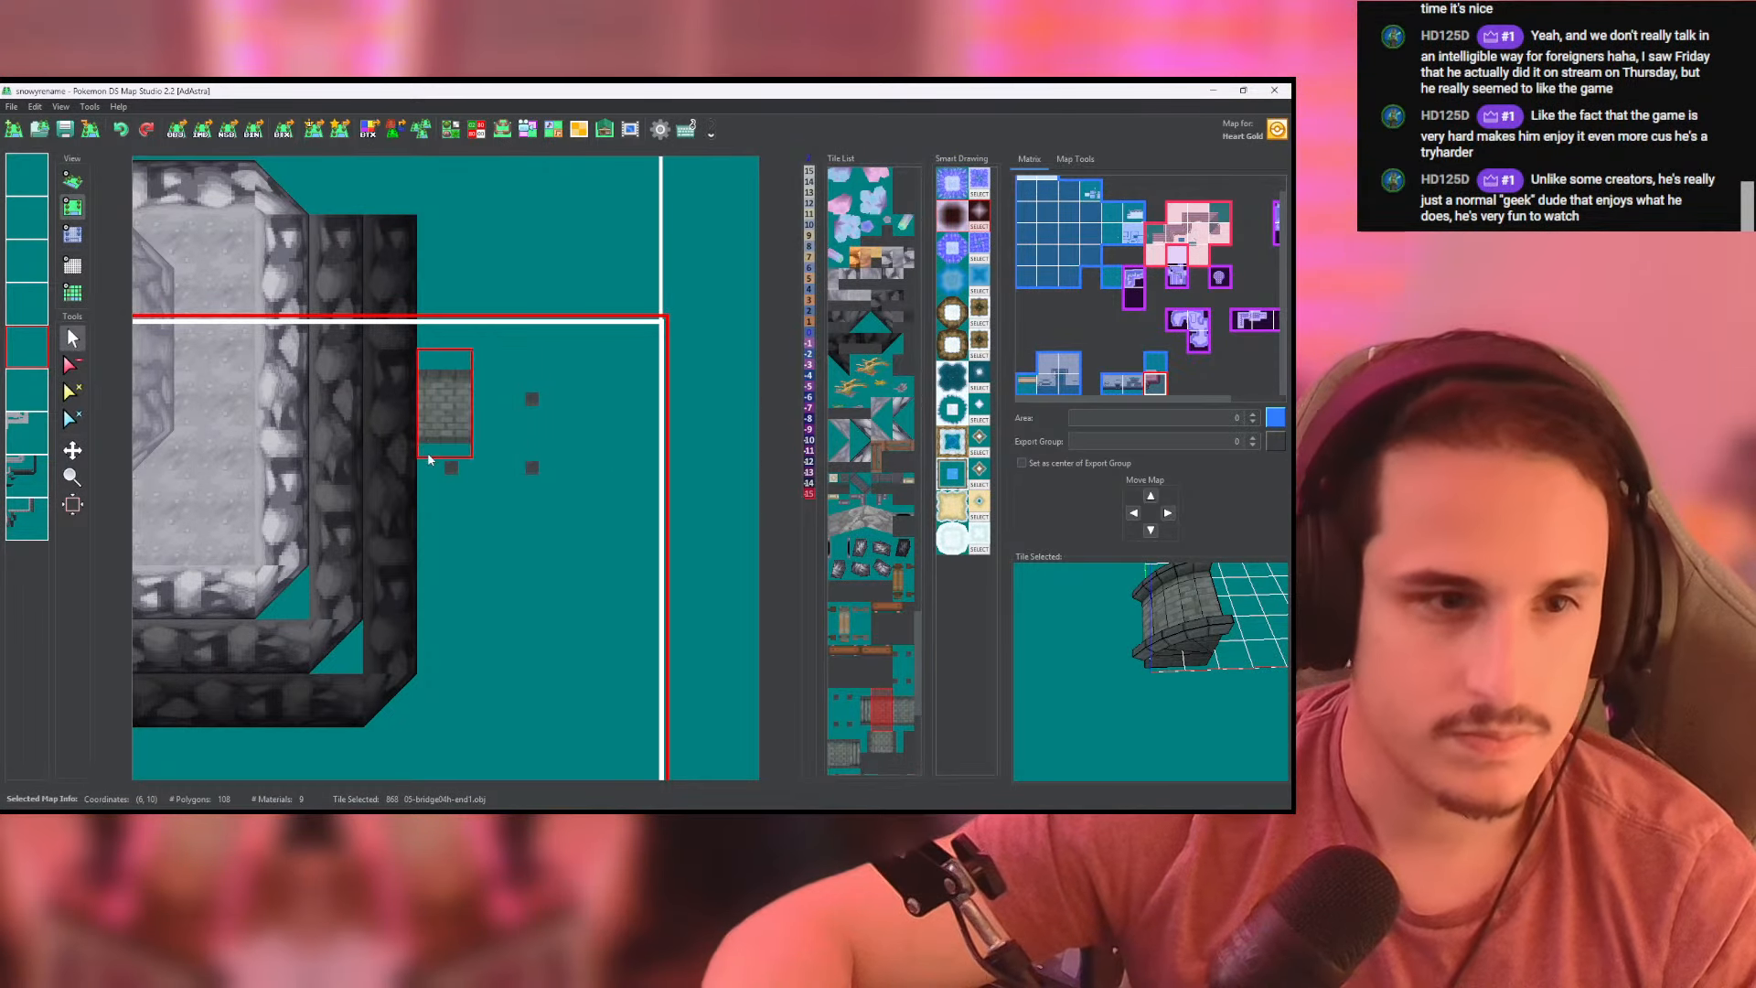
left_click(412, 432)
left_click(73, 183)
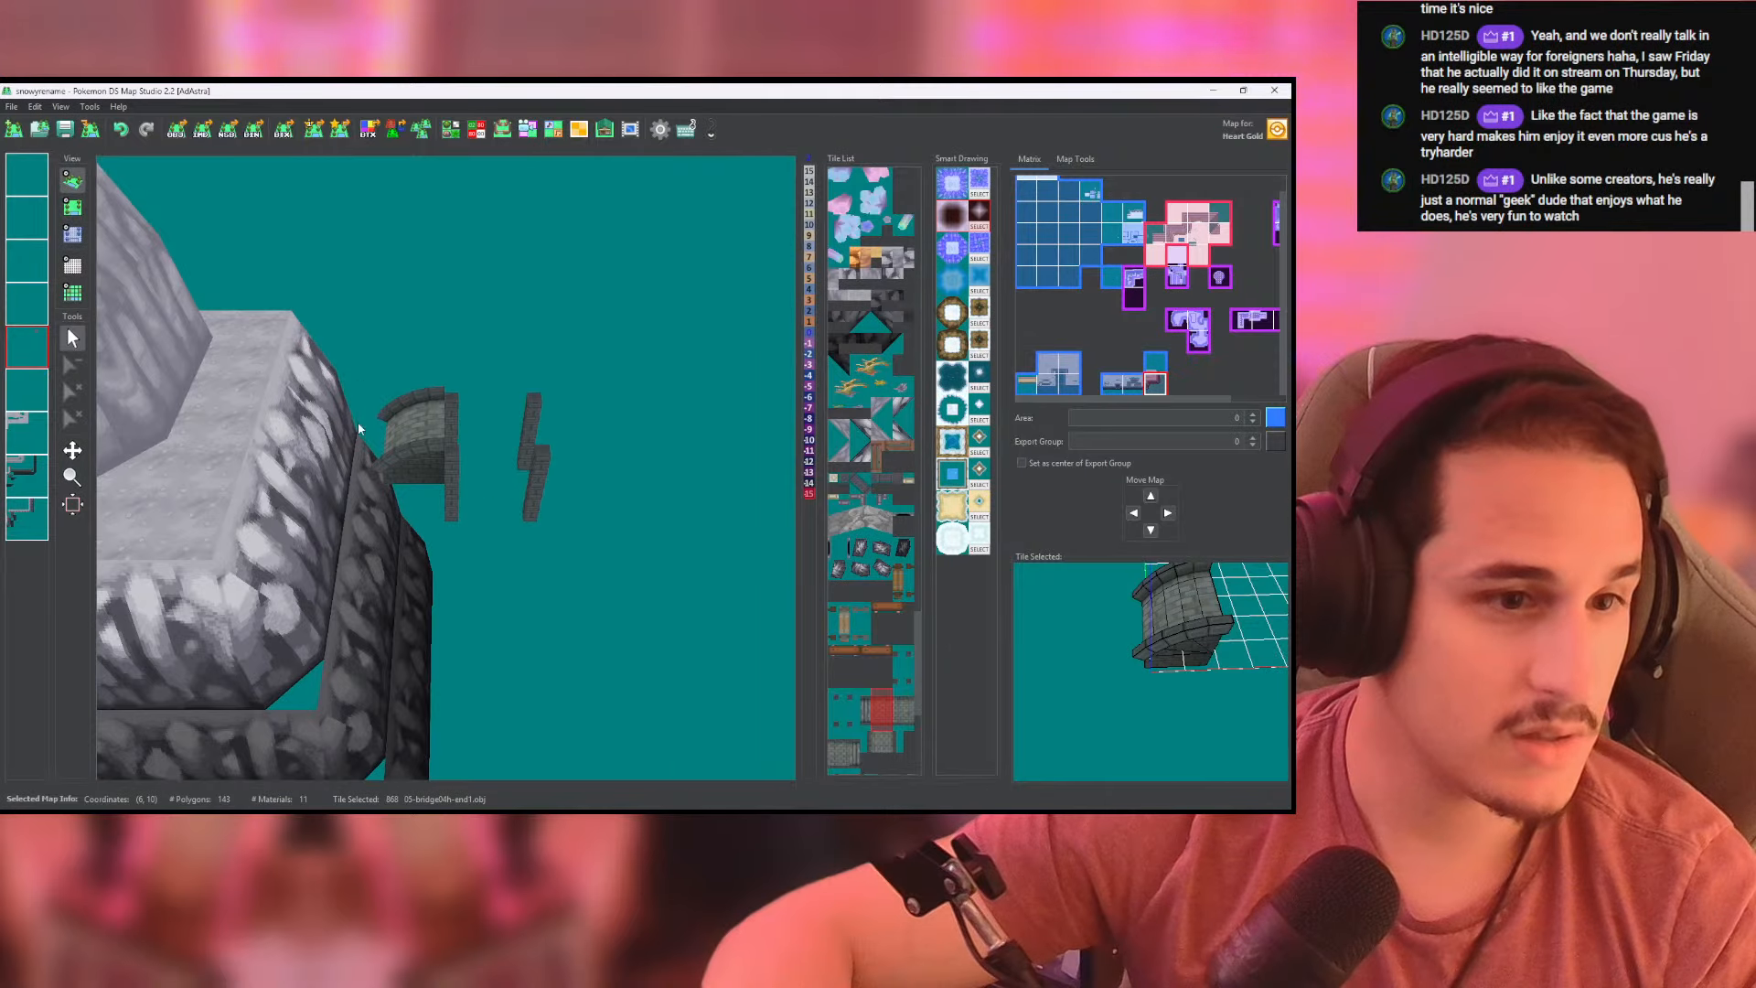
left_click_drag(304, 381, 659, 366)
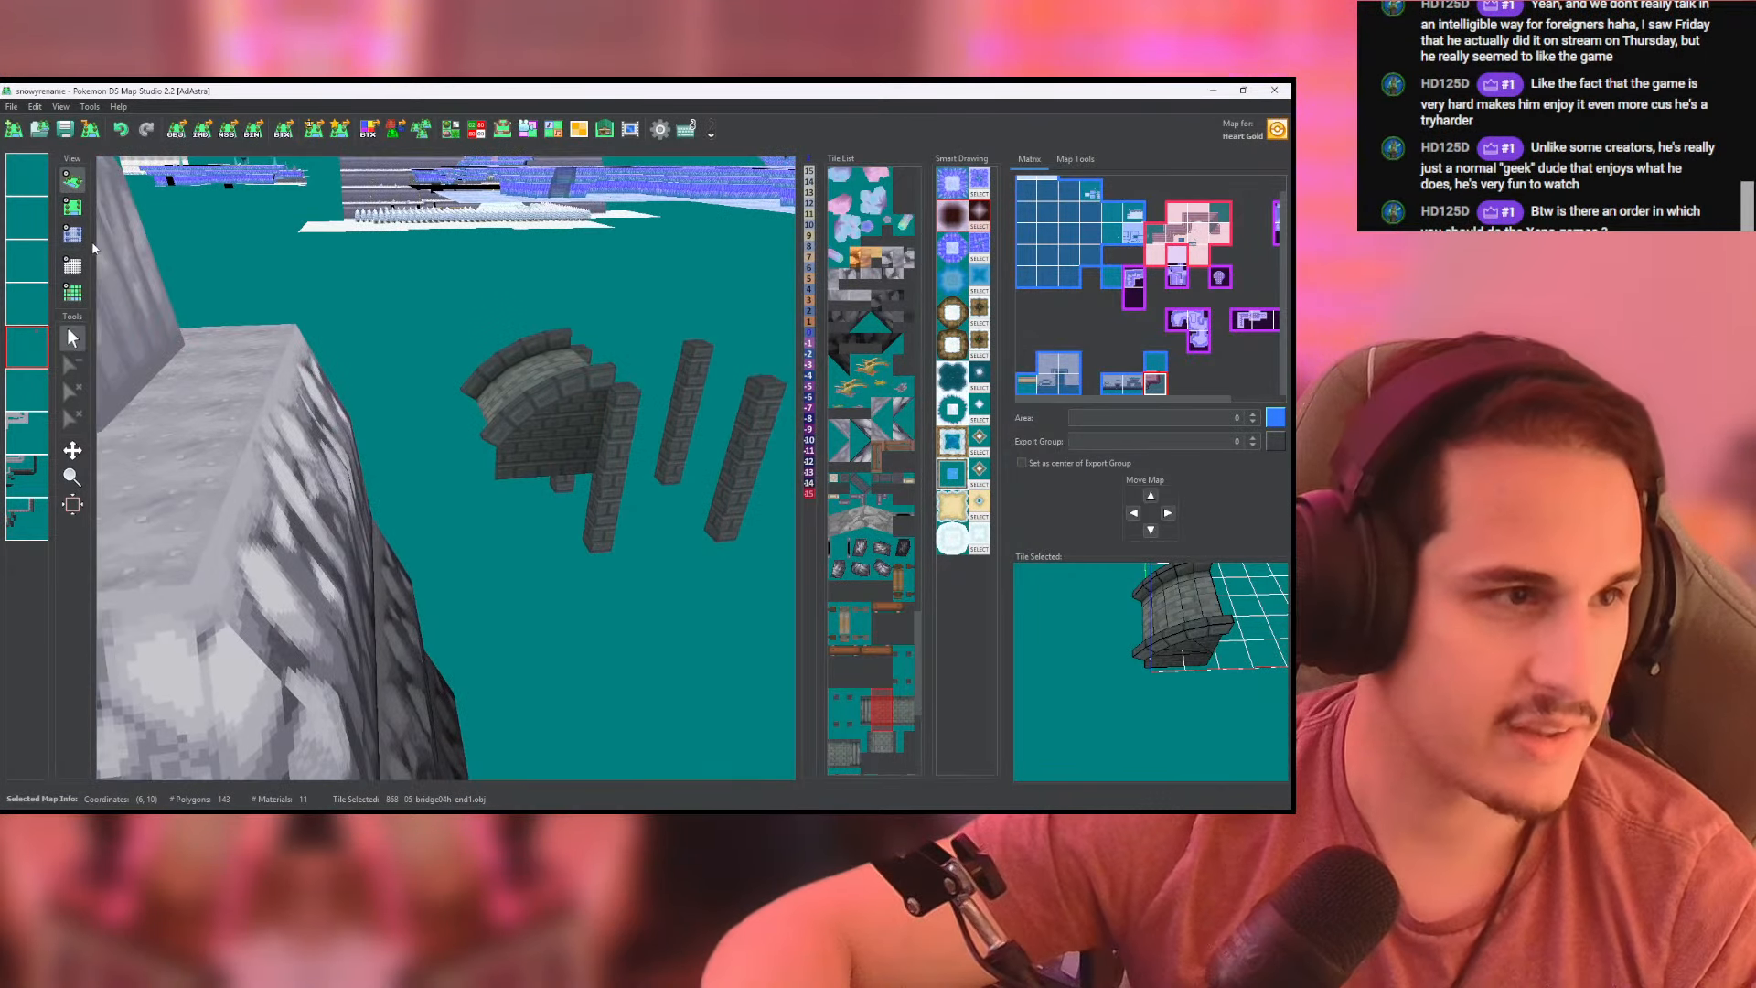
- Place a 05-bridge04h-end1.obj tile on the east edge of the cliff's upper ledge and check it in 3D
left_click(73, 207)
left_click(361, 440)
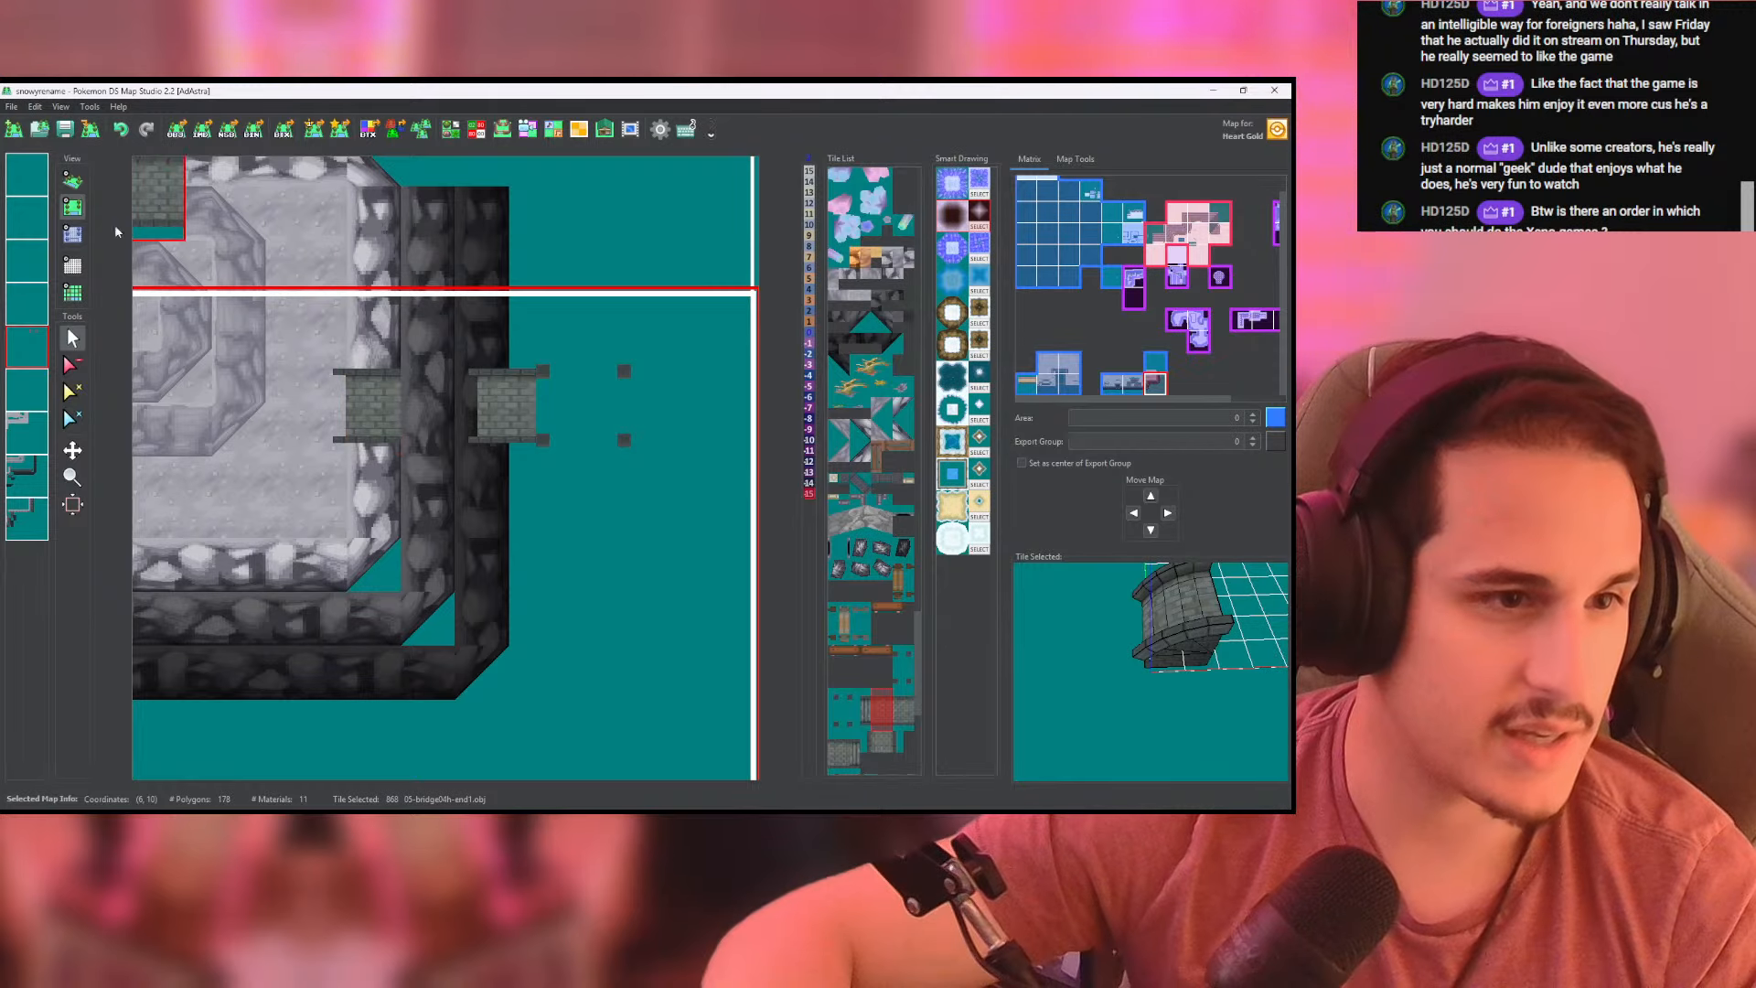
left_click(74, 181)
left_click_drag(439, 476, 229, 403)
left_click(73, 207)
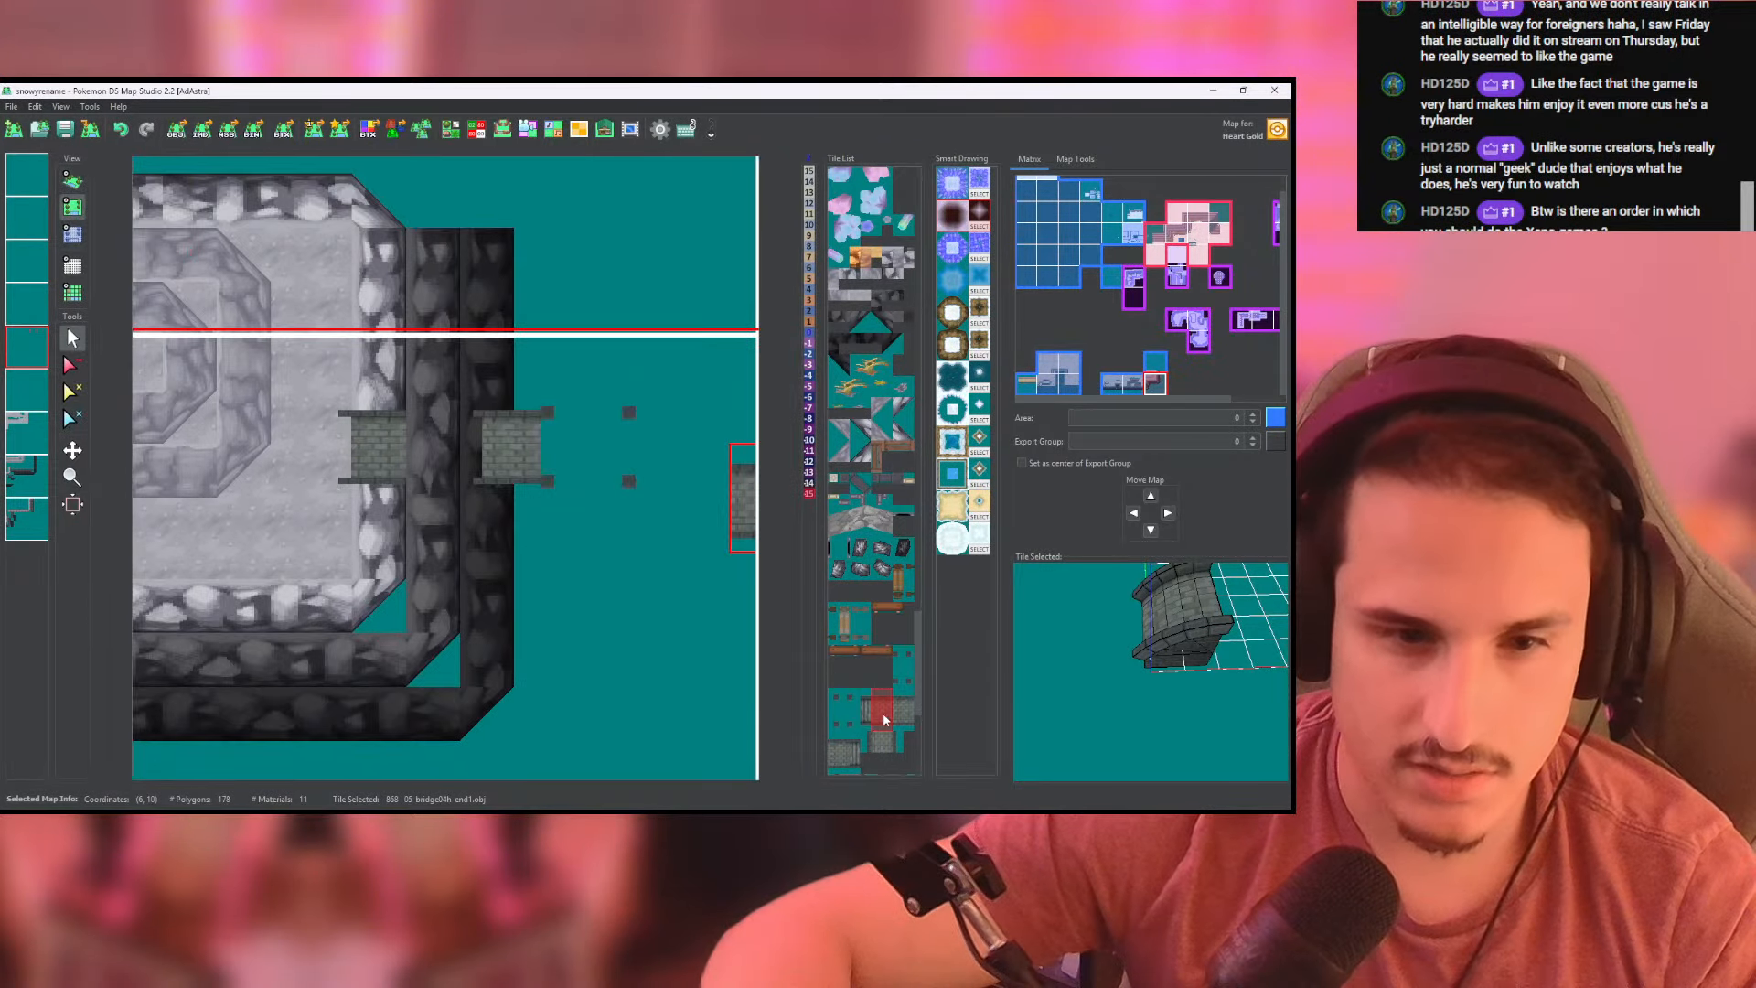
- Lay 05-bridge04h.obj deck tiles eastward from the cliff-edge end piece over the pillars and into the adjacent map
left_click(892, 712)
left_click(835, 754)
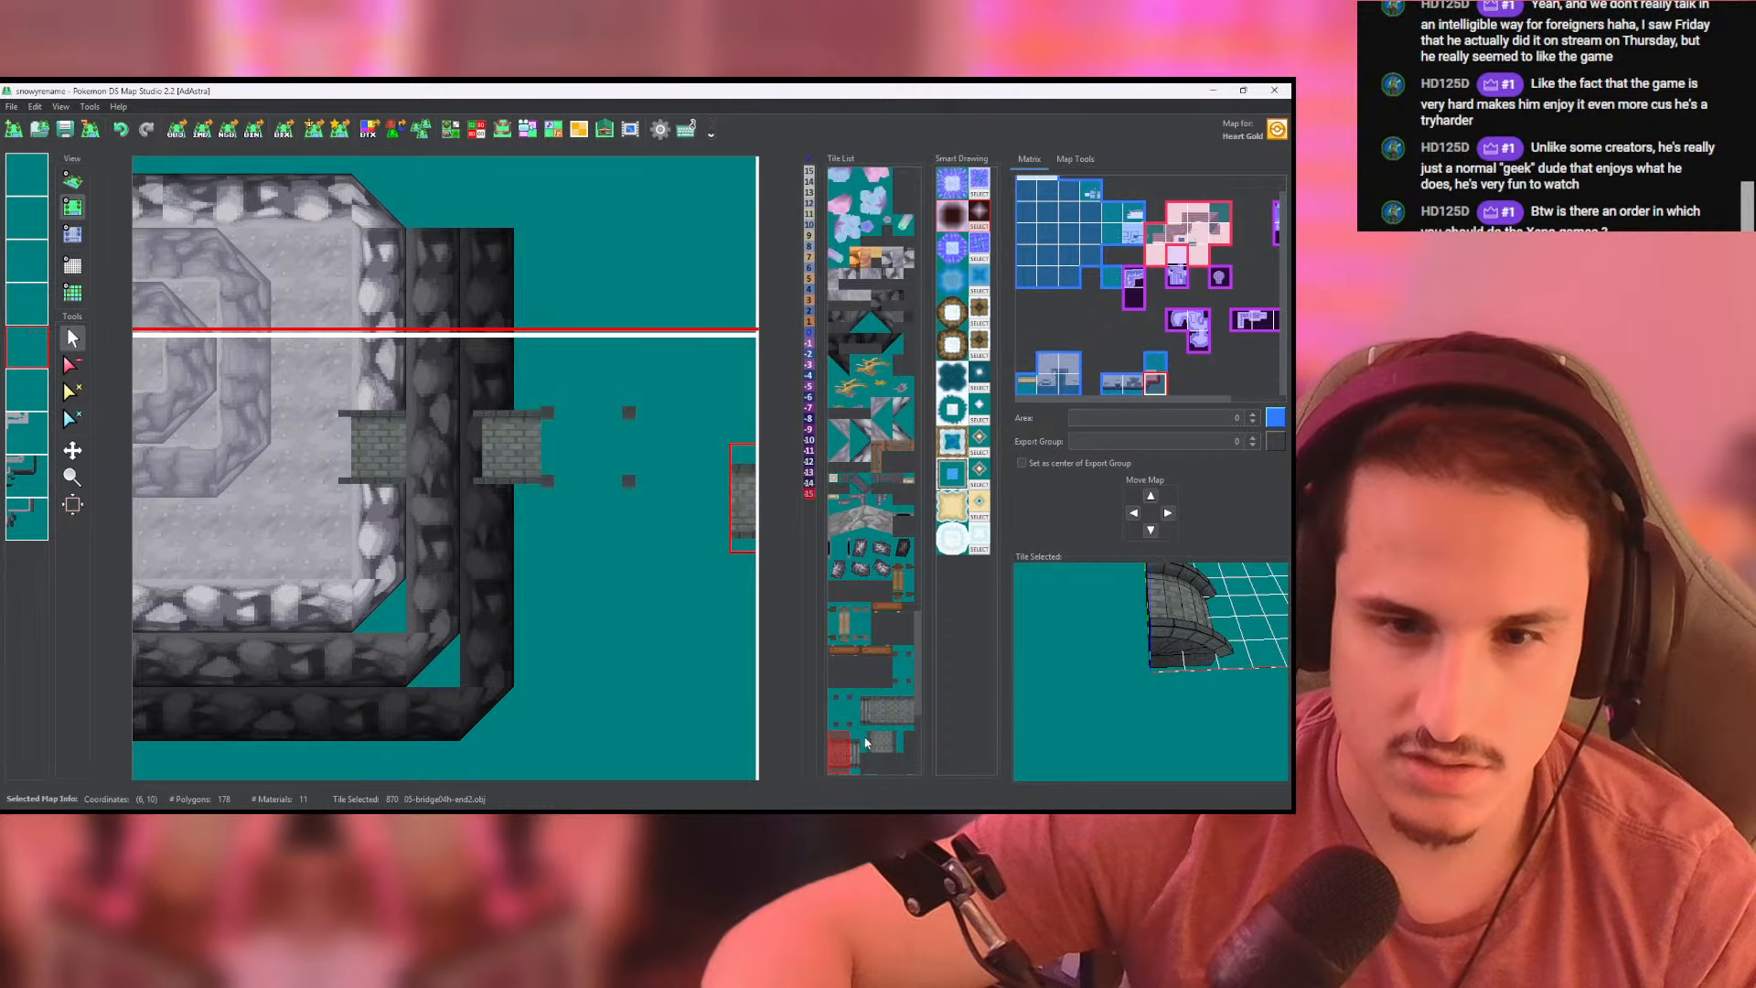
left_click(904, 717)
mouse_move(432, 481)
left_mouse_down()
mouse_move(657, 471)
mouse_move(518, 389)
mouse_move(606, 199)
mouse_move(761, 187)
mouse_move(623, 414)
mouse_move(538, 414)
mouse_move(529, 431)
mouse_move(575, 434)
left_mouse_up()
left_click(73, 180)
scroll(567, 468, "up", 8)
left_click_drag(506, 400, 567, 425)
scroll(541, 380, "down", 3)
scroll(539, 454, "down", 5)
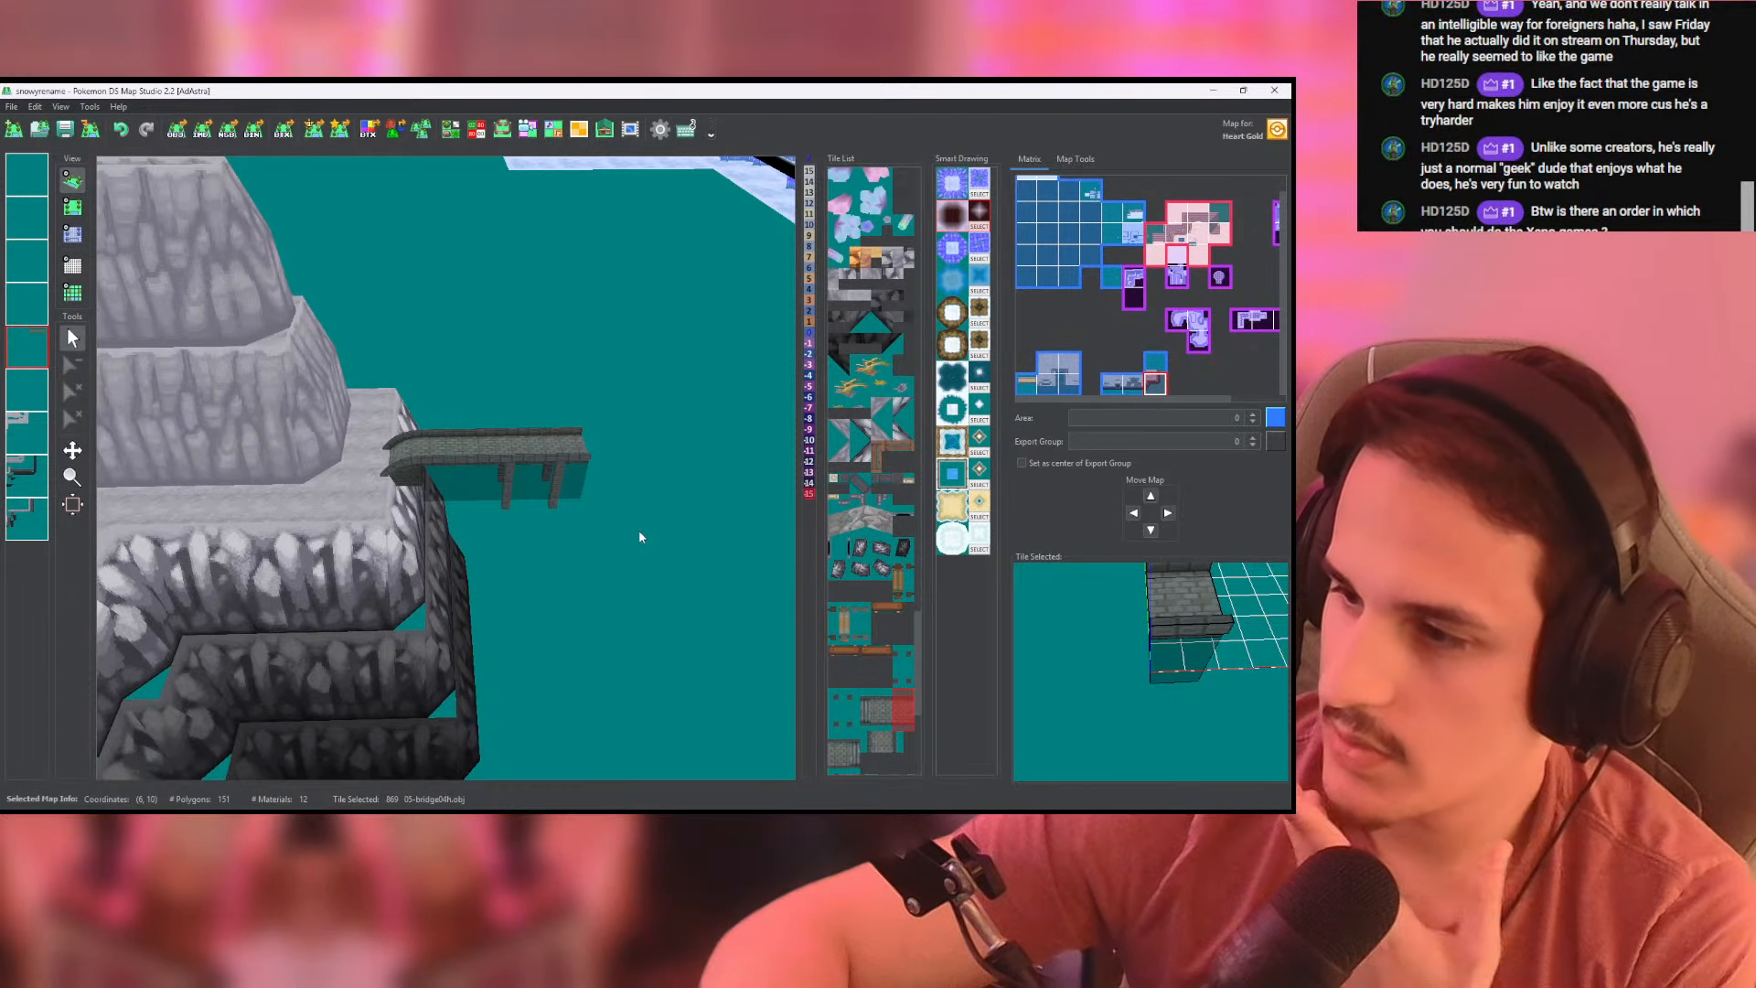
left_click_drag(634, 545, 139, 216)
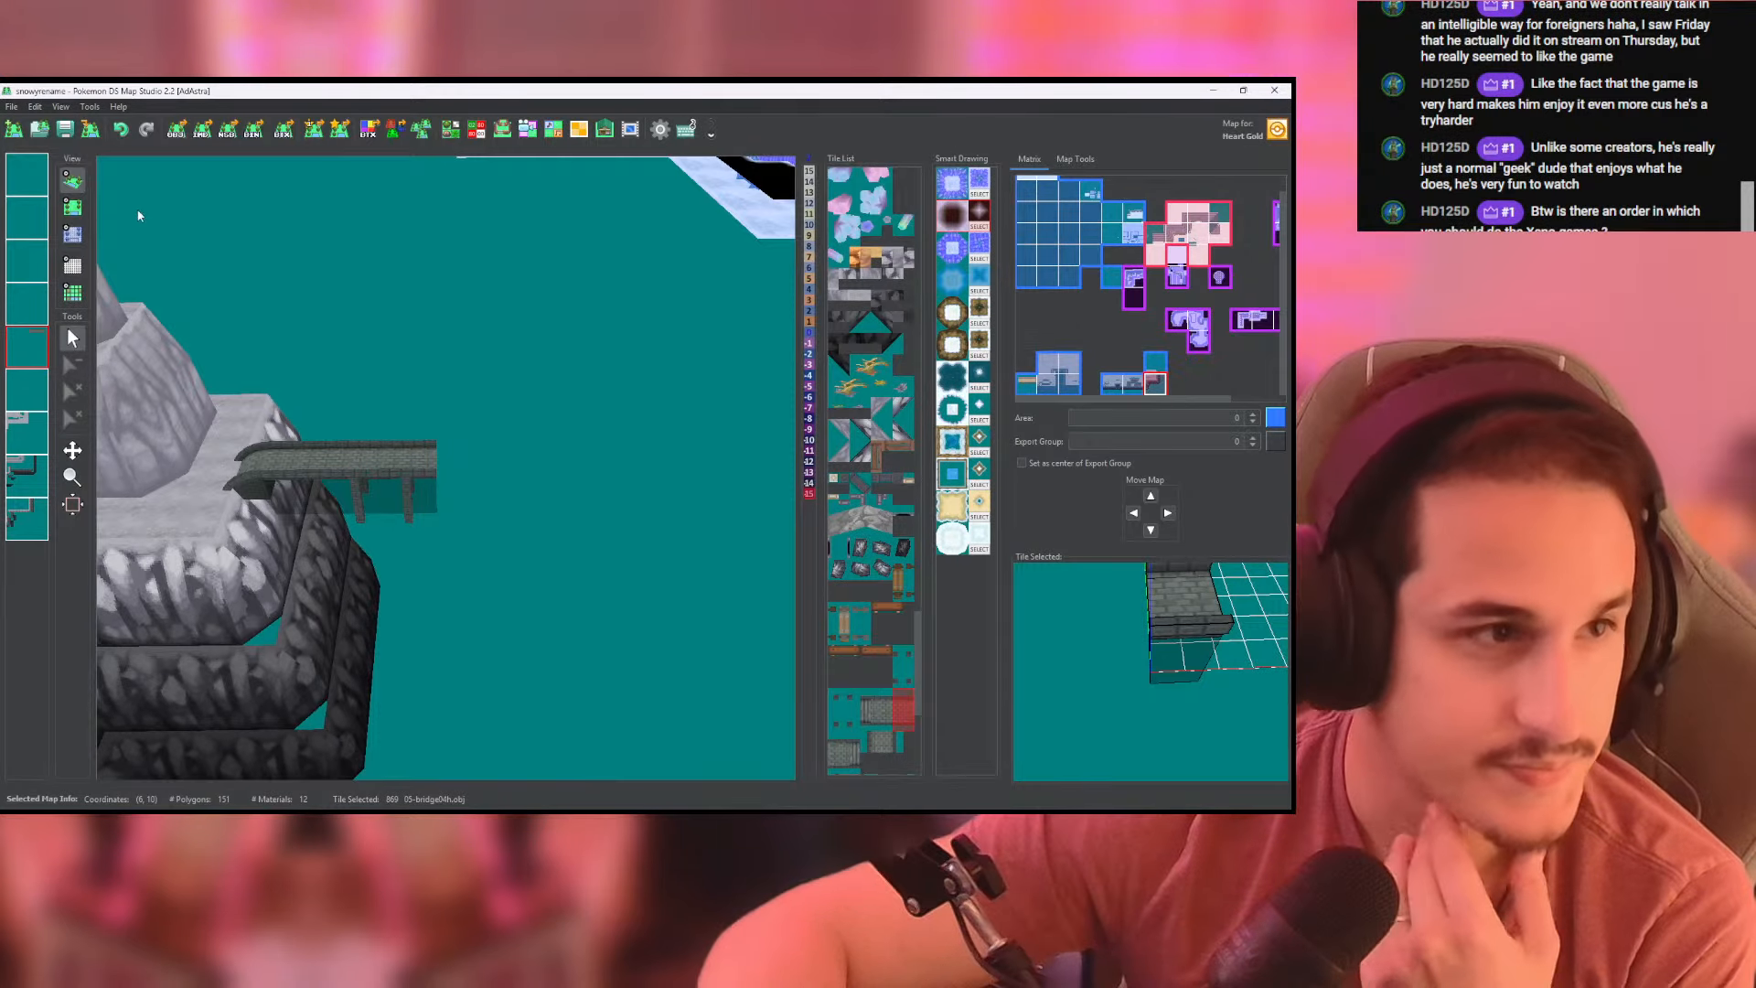
left_click(70, 208)
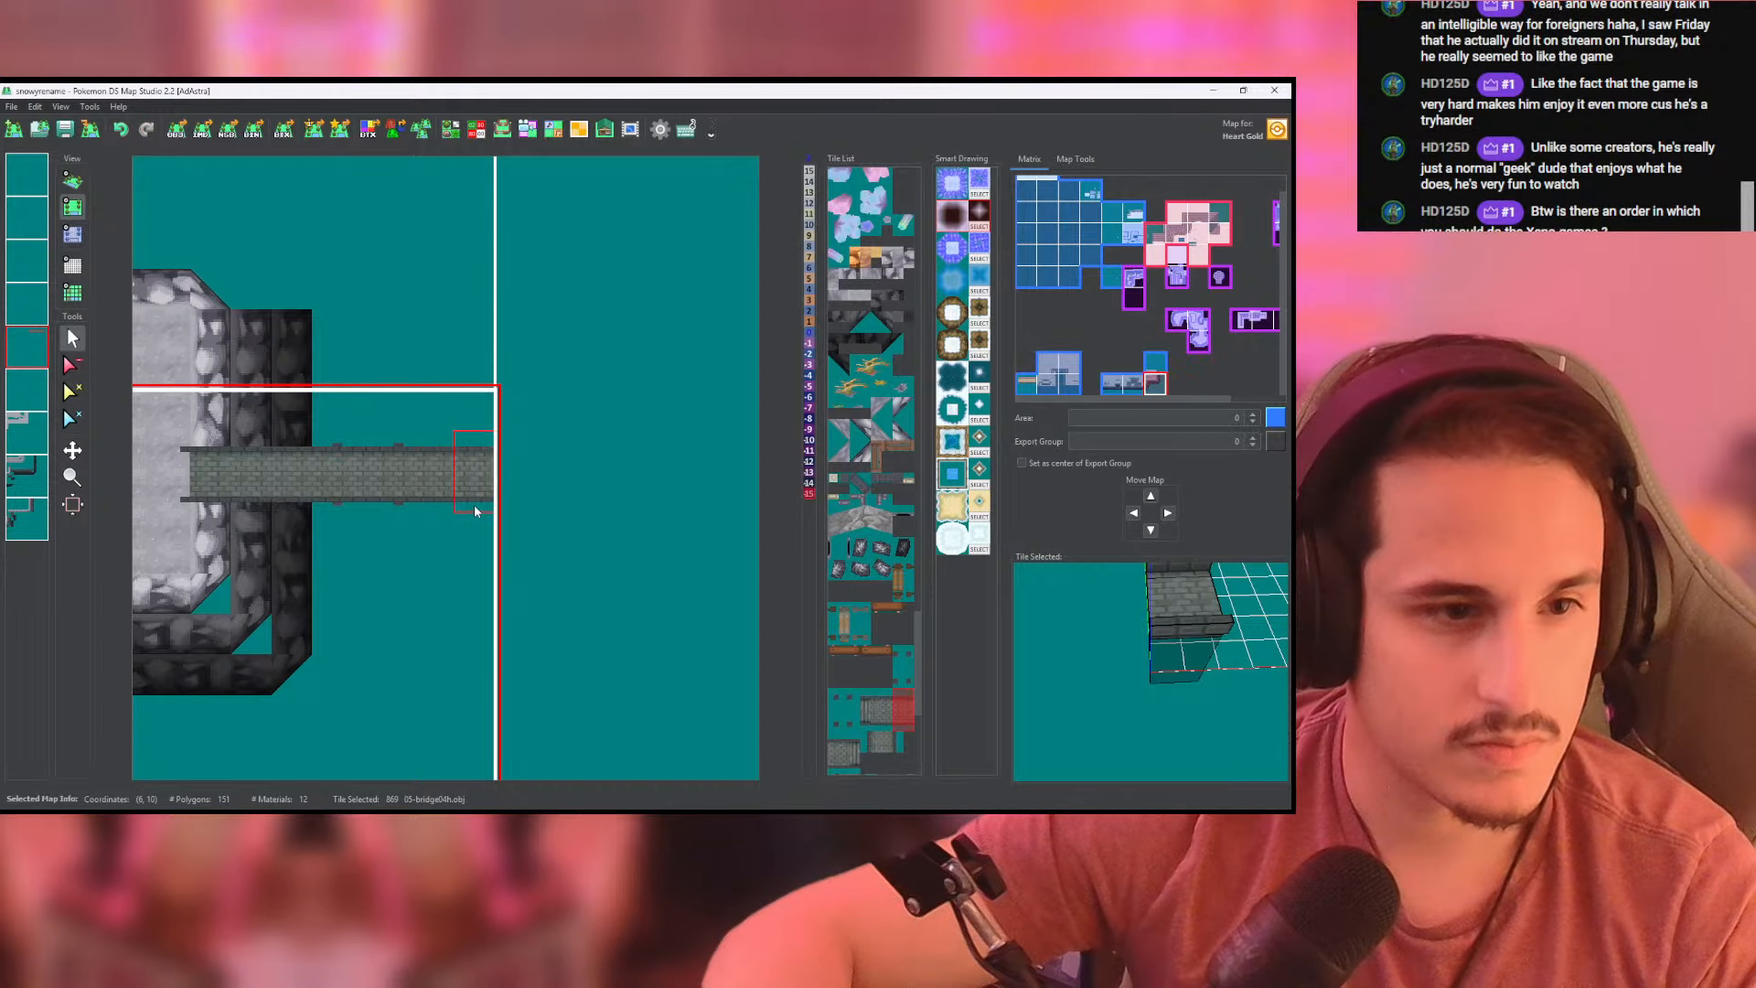
left_click(535, 502)
- Place a 05-bridge04h-pillar2.obj tile on the pillar layer beneath the deck at the dark cliff wall and check it in 3D
left_click(899, 668)
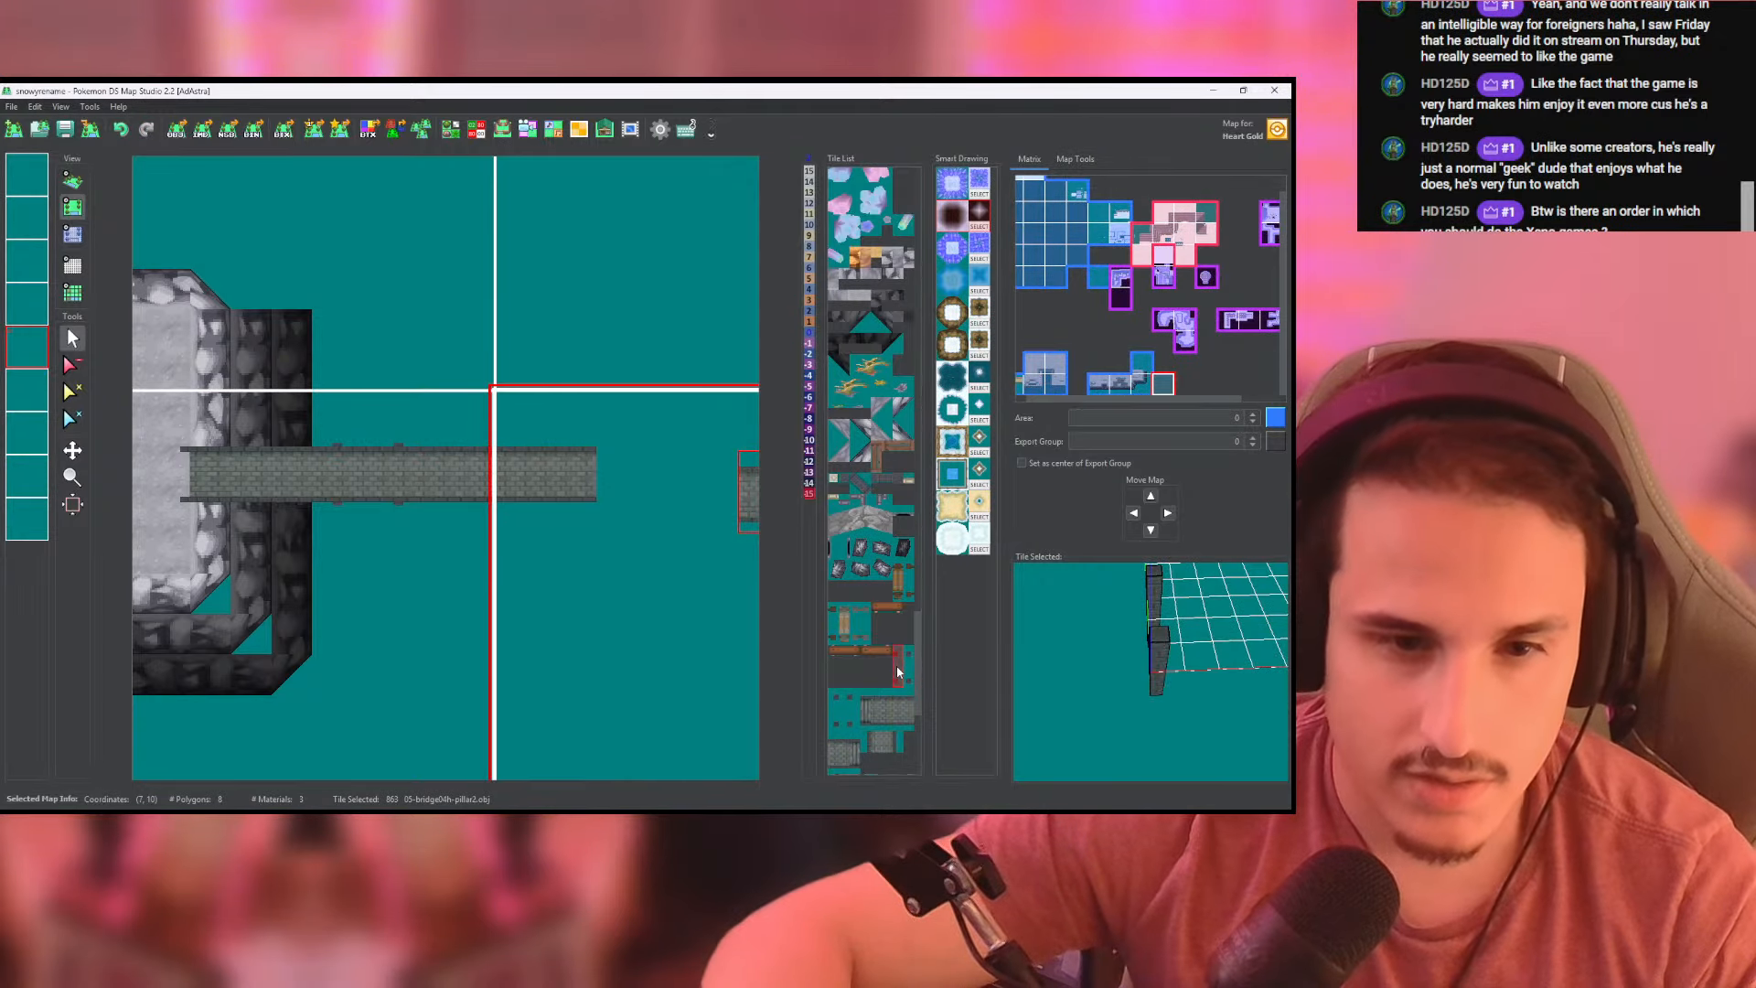
left_click(836, 708)
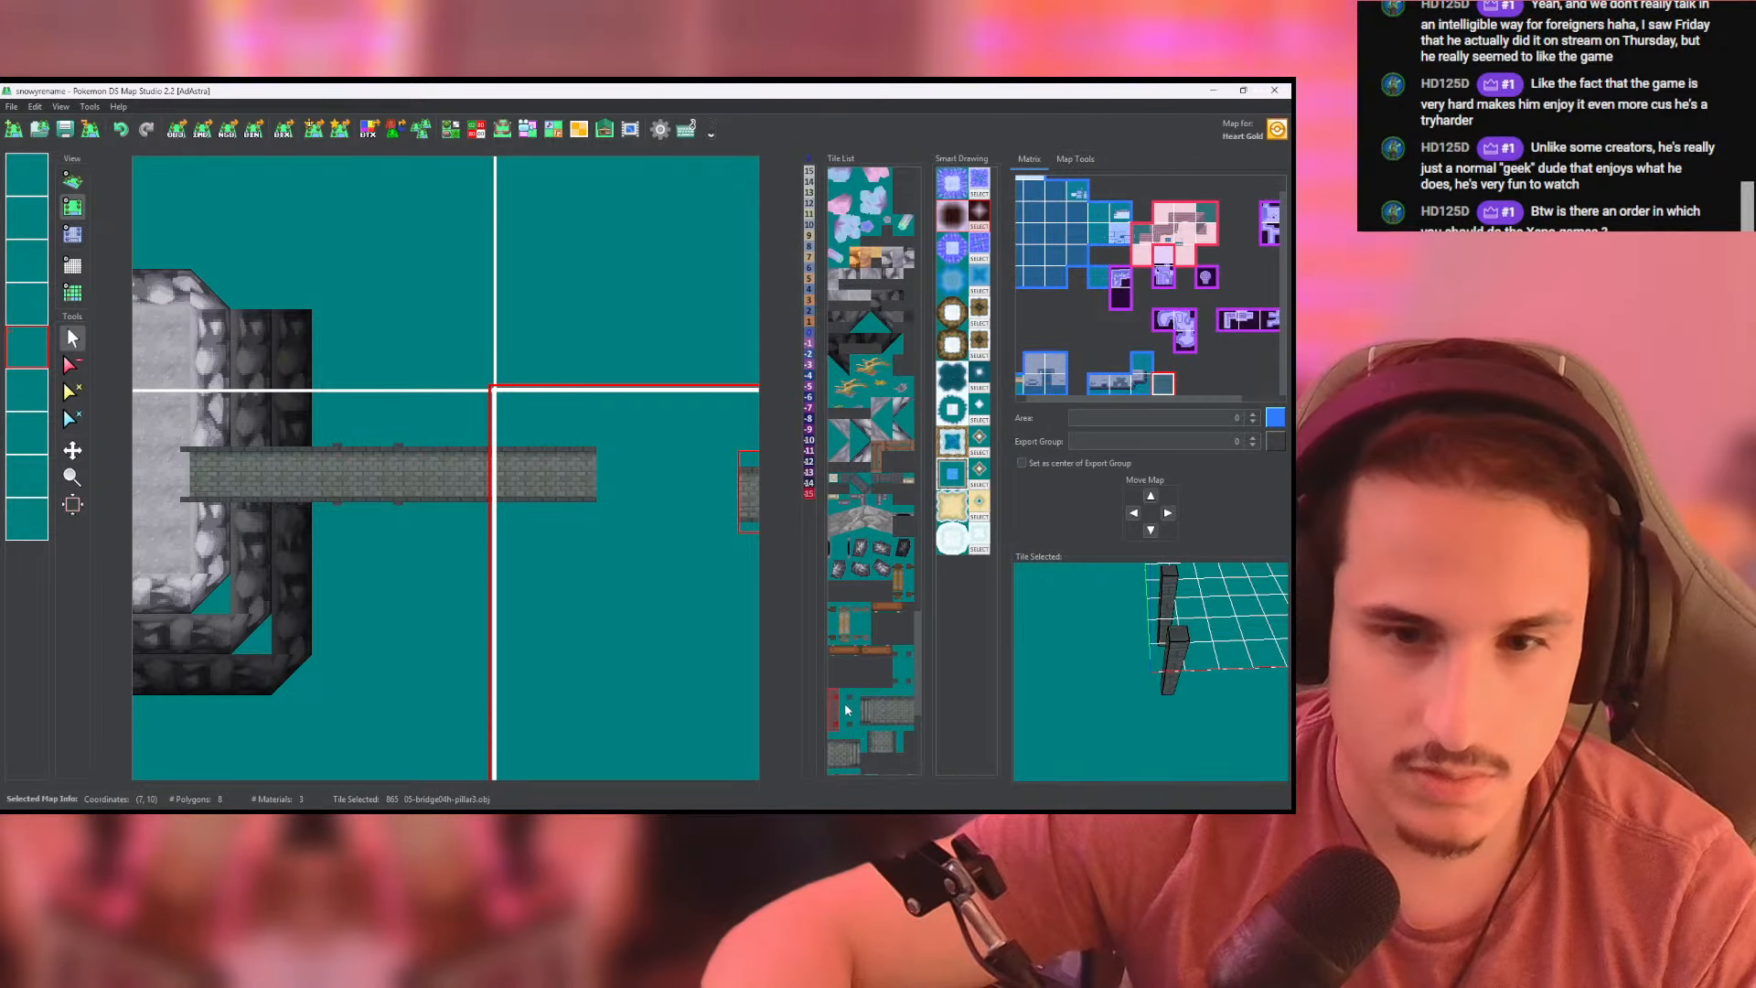
left_click(898, 673)
middle_click_drag(282, 511, 469, 543)
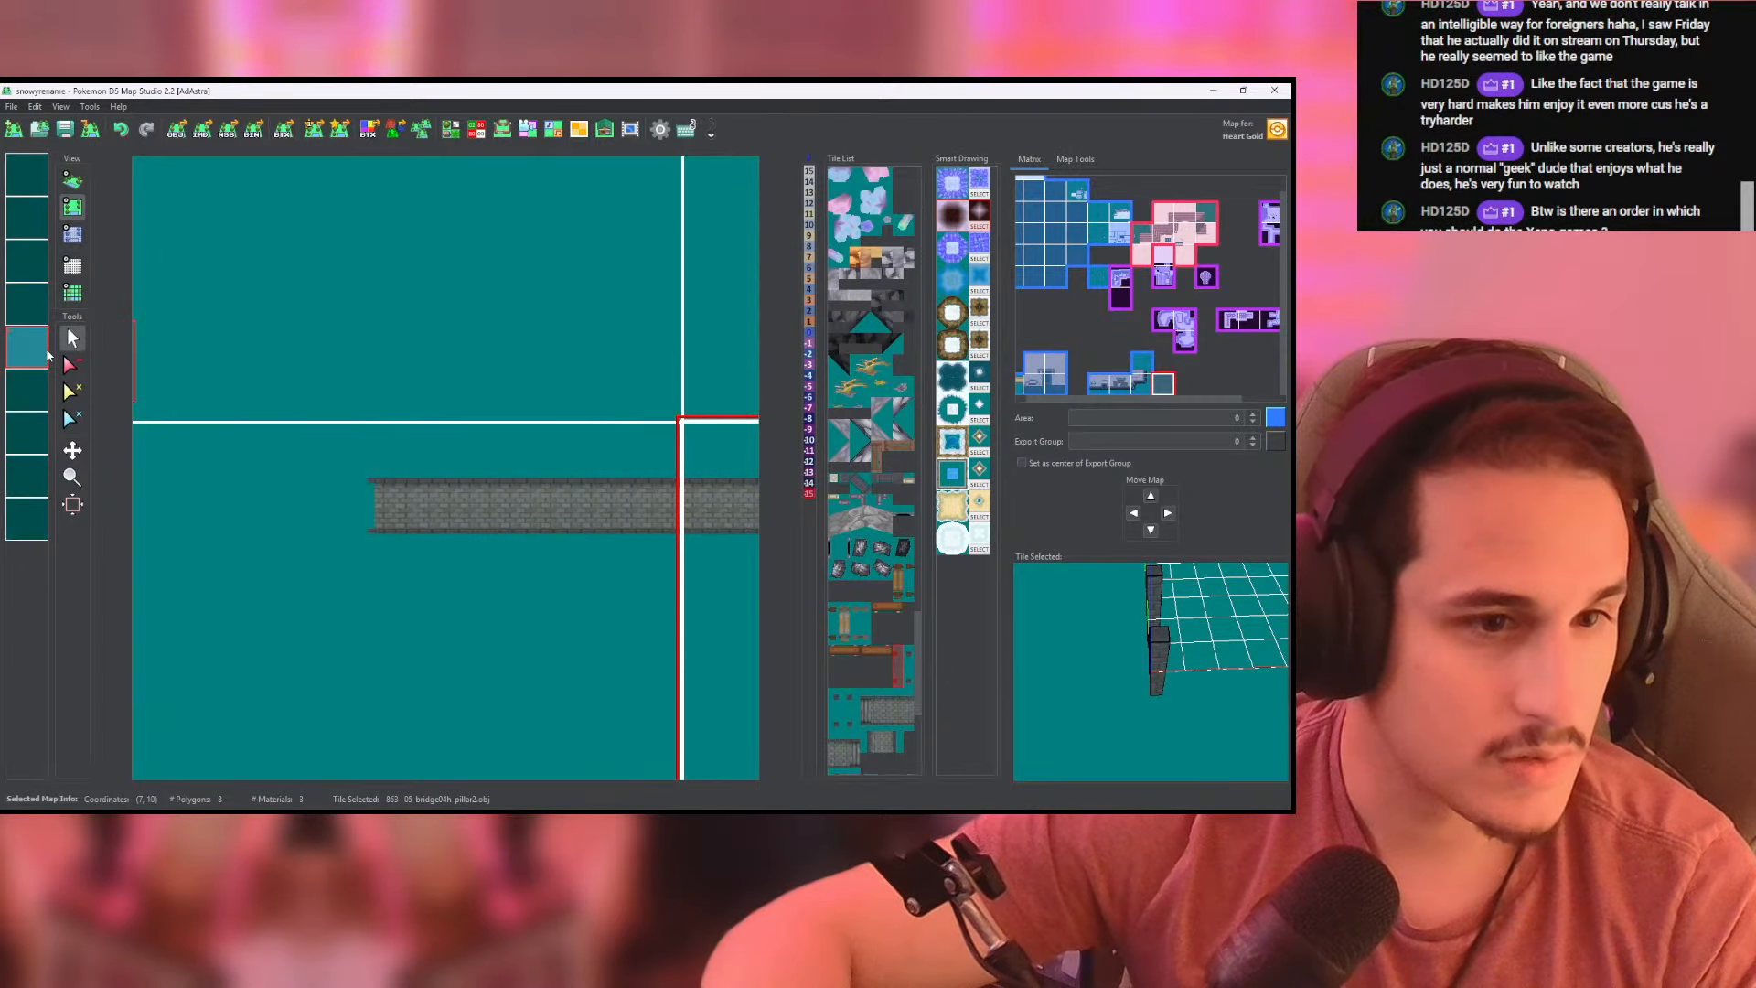
left_click(44, 394)
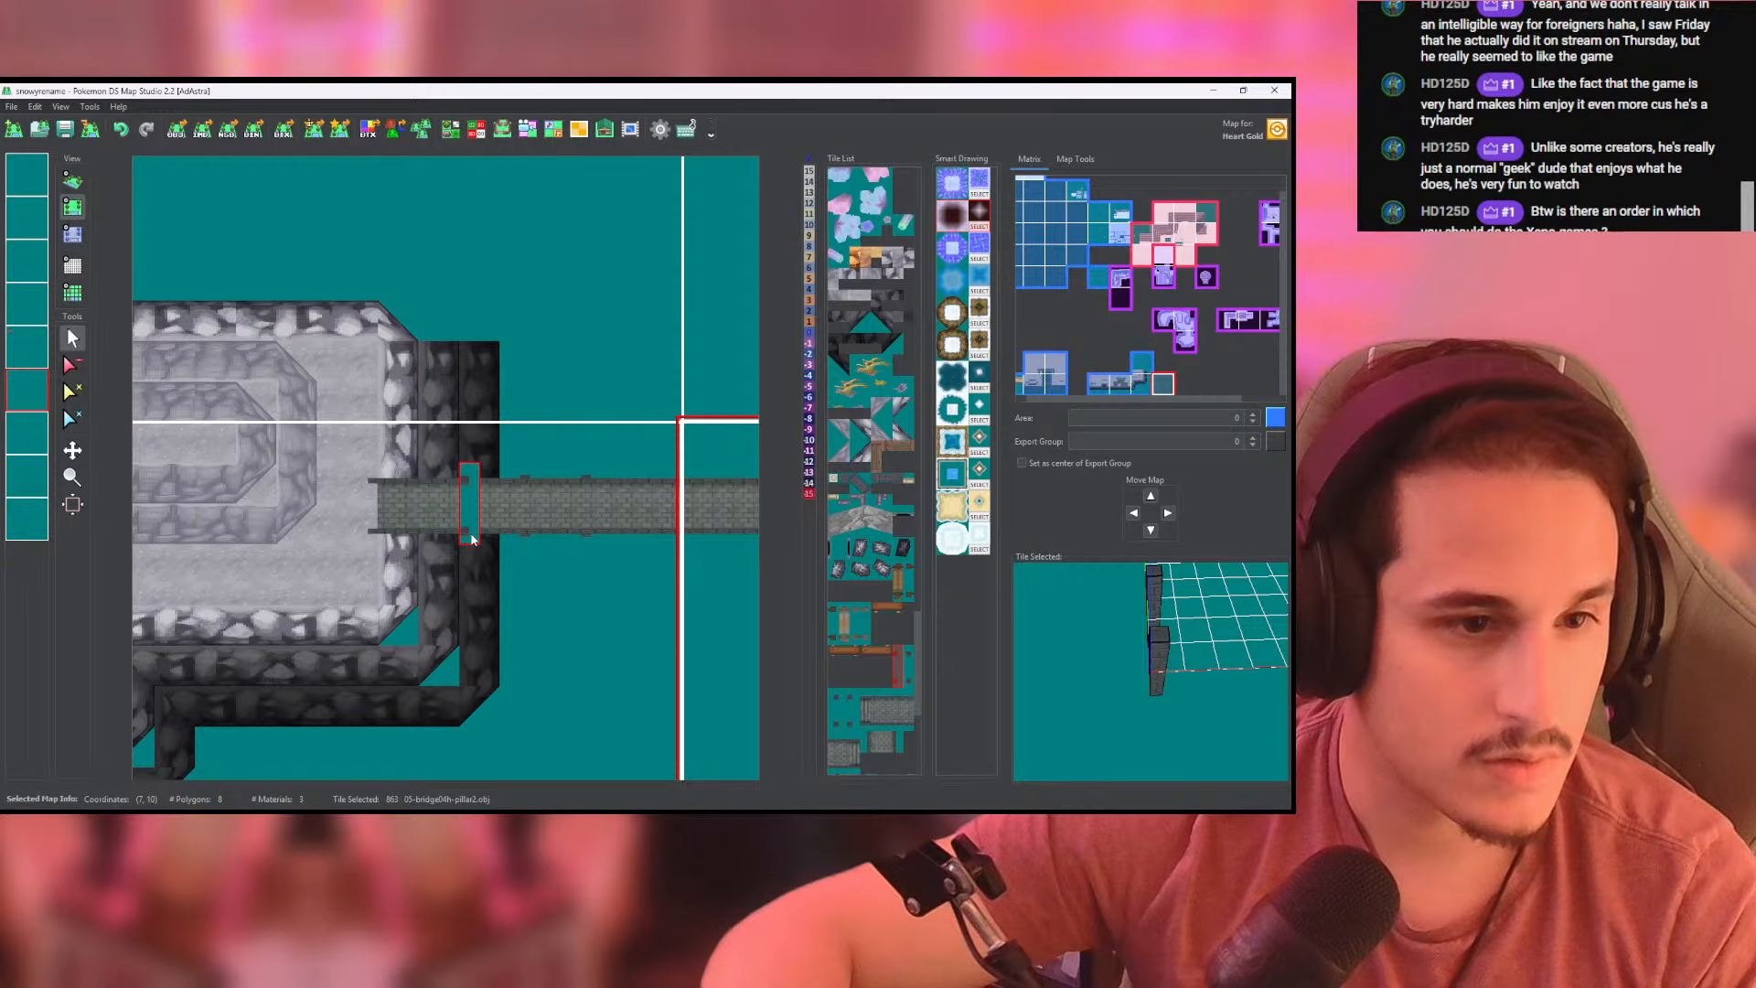
left_click(469, 540)
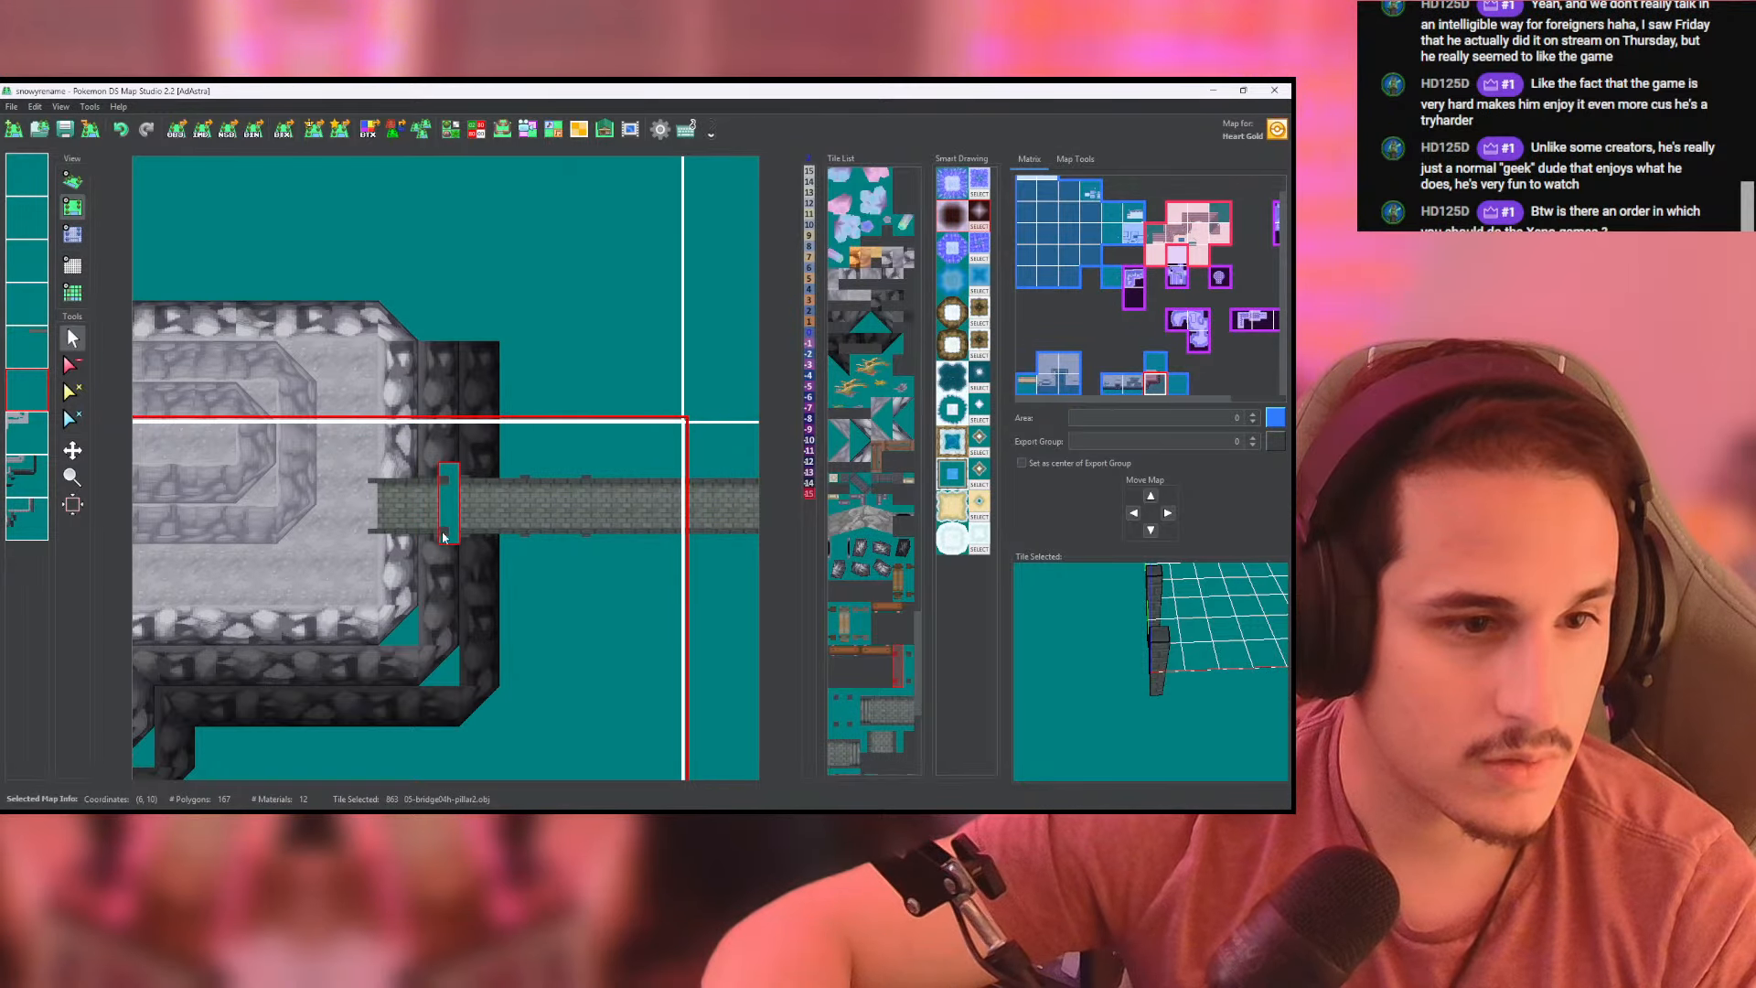
left_click(73, 180)
scroll(366, 360, "up", 3)
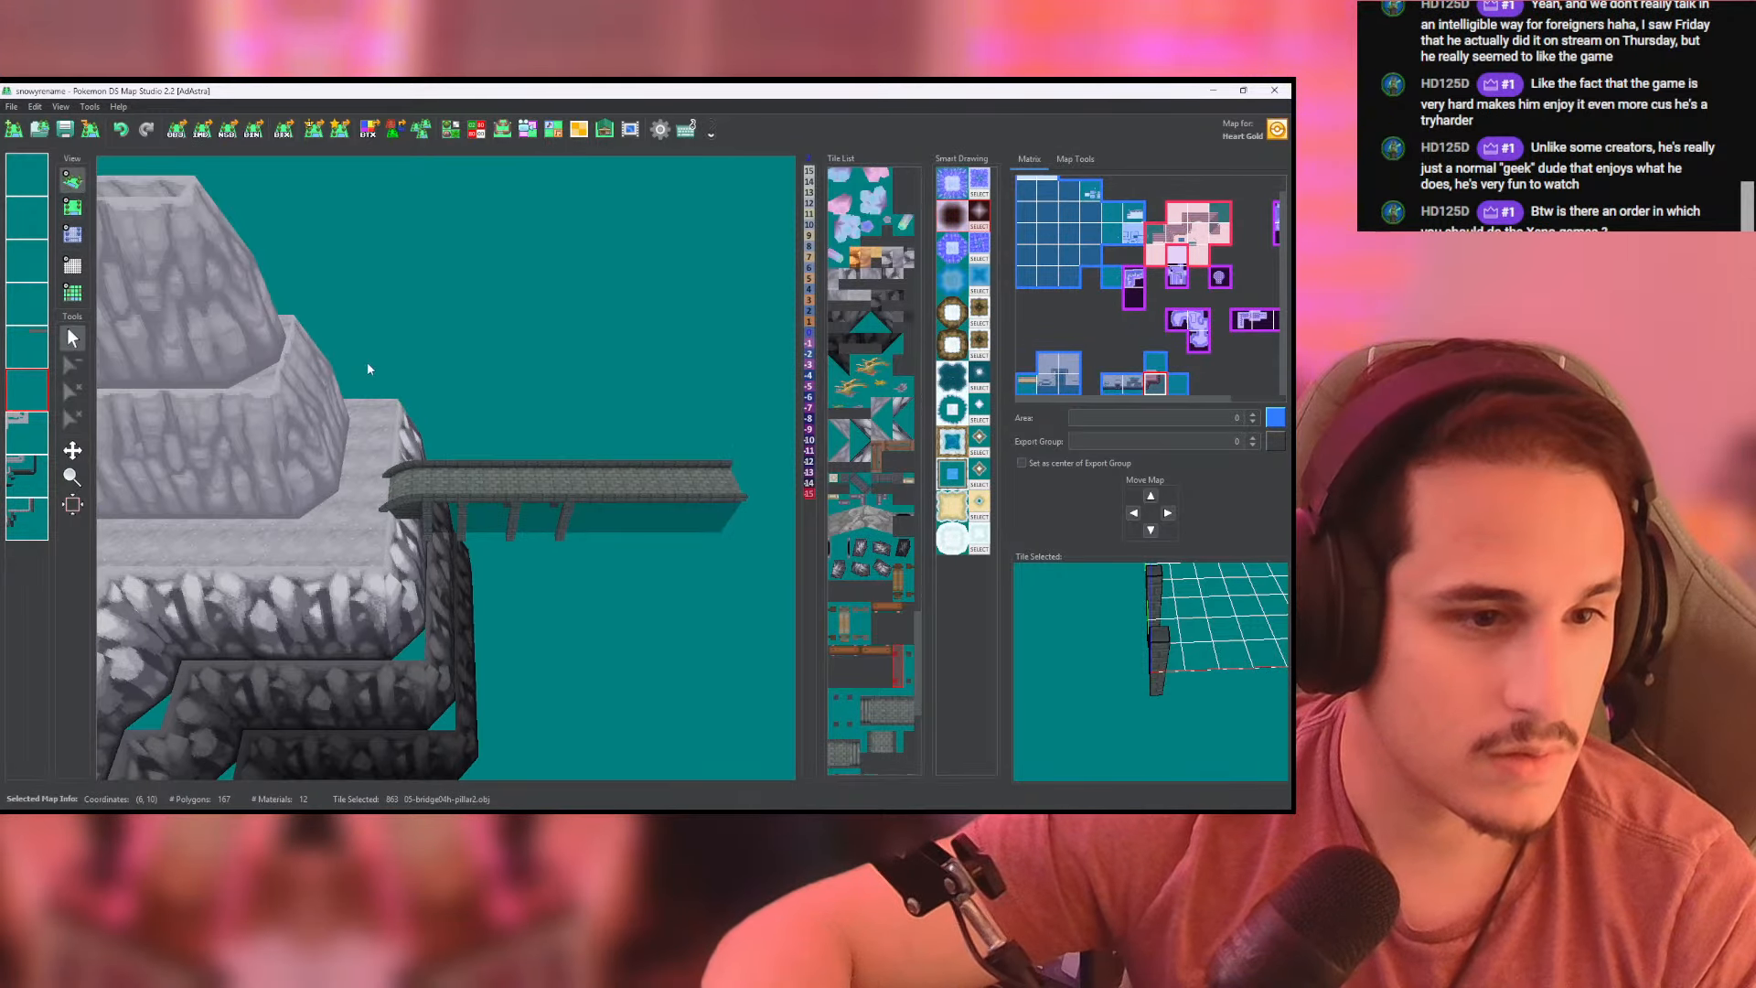
left_click_drag(366, 361, 435, 283)
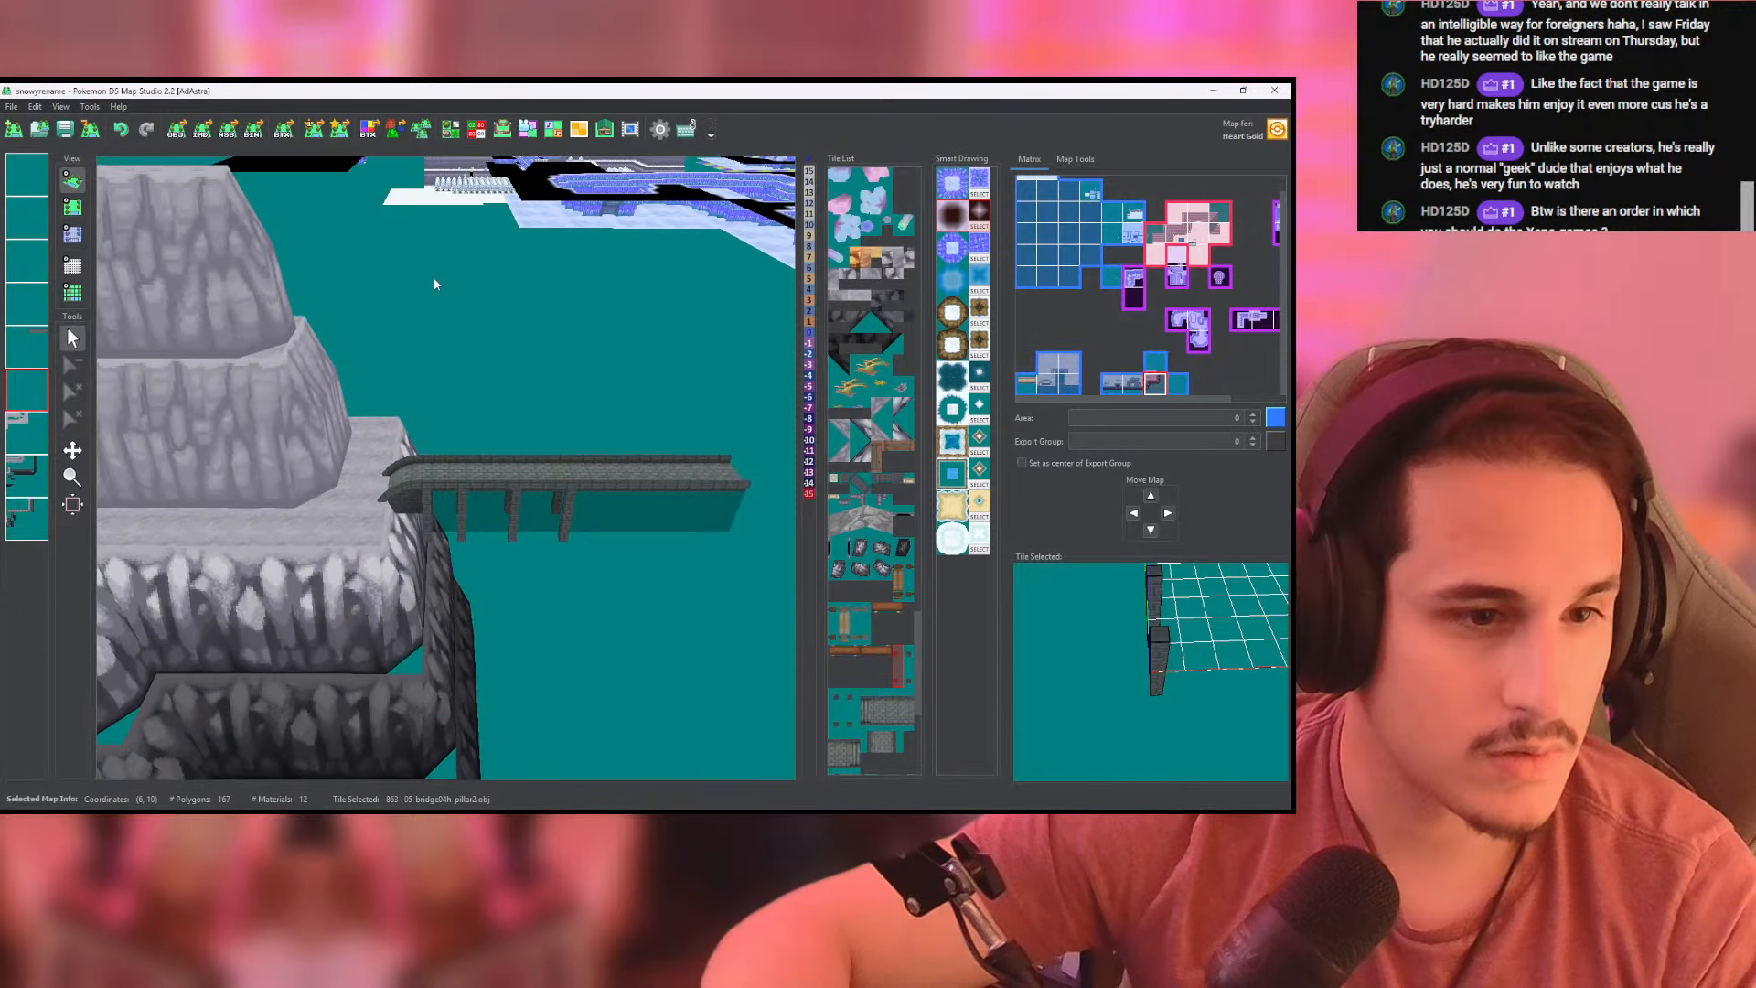
left_click(77, 205)
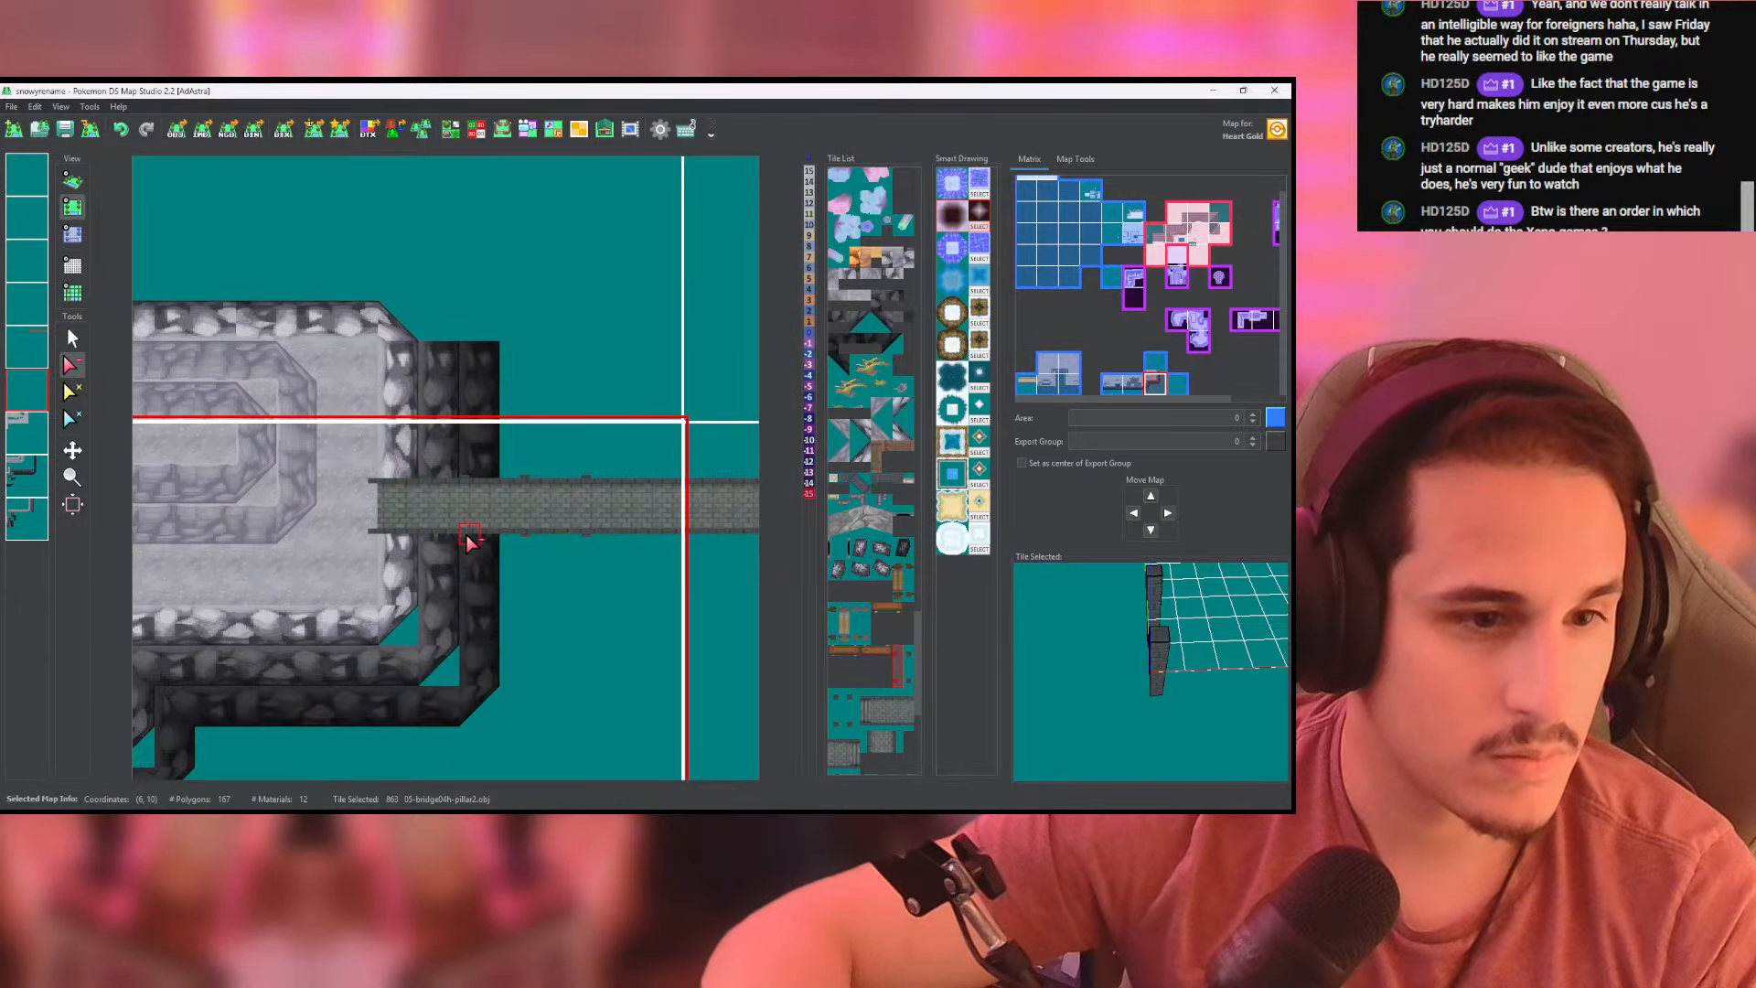
- Inspect the pillar under the bridge's cliff end in 3D
left_click(73, 180)
scroll(448, 472, "up", 3)
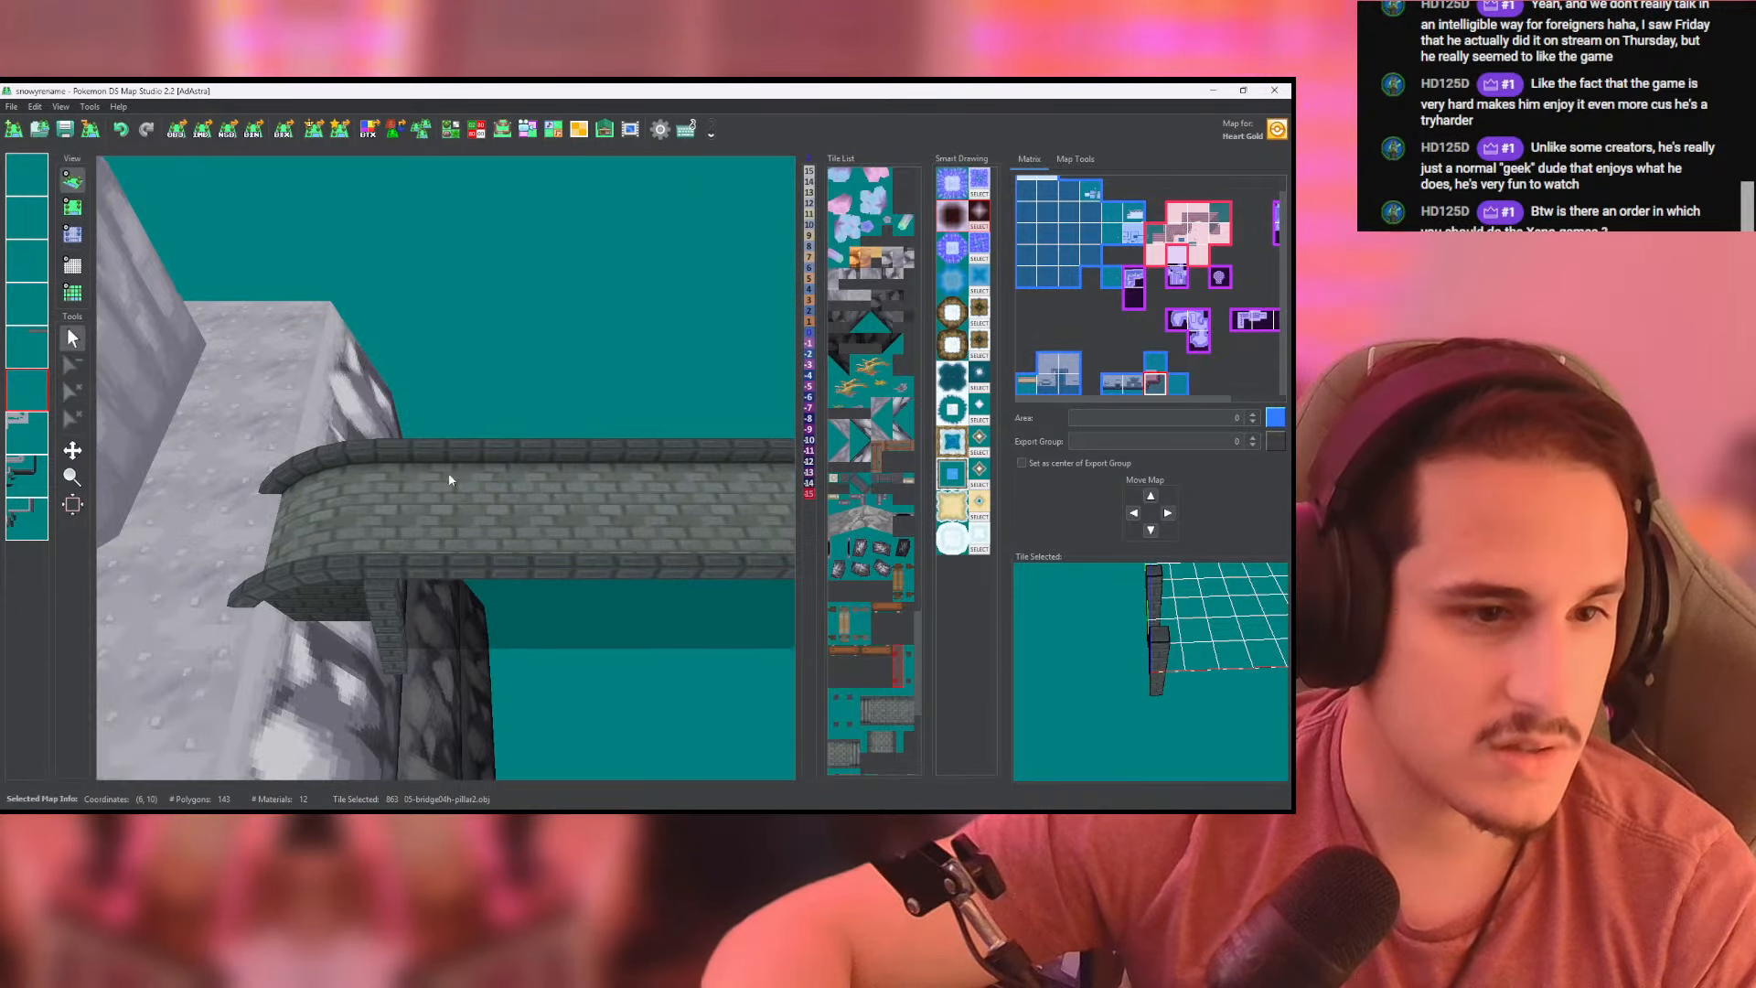
left_click_drag(448, 472, 145, 272)
- Place 05-bridge04h-pillar2.obj tiles at regular intervals along the bridge on the pillar layer, continuing past the deck's end in the neighbouring map
left_click(72, 207)
scroll(385, 458, "down", 2)
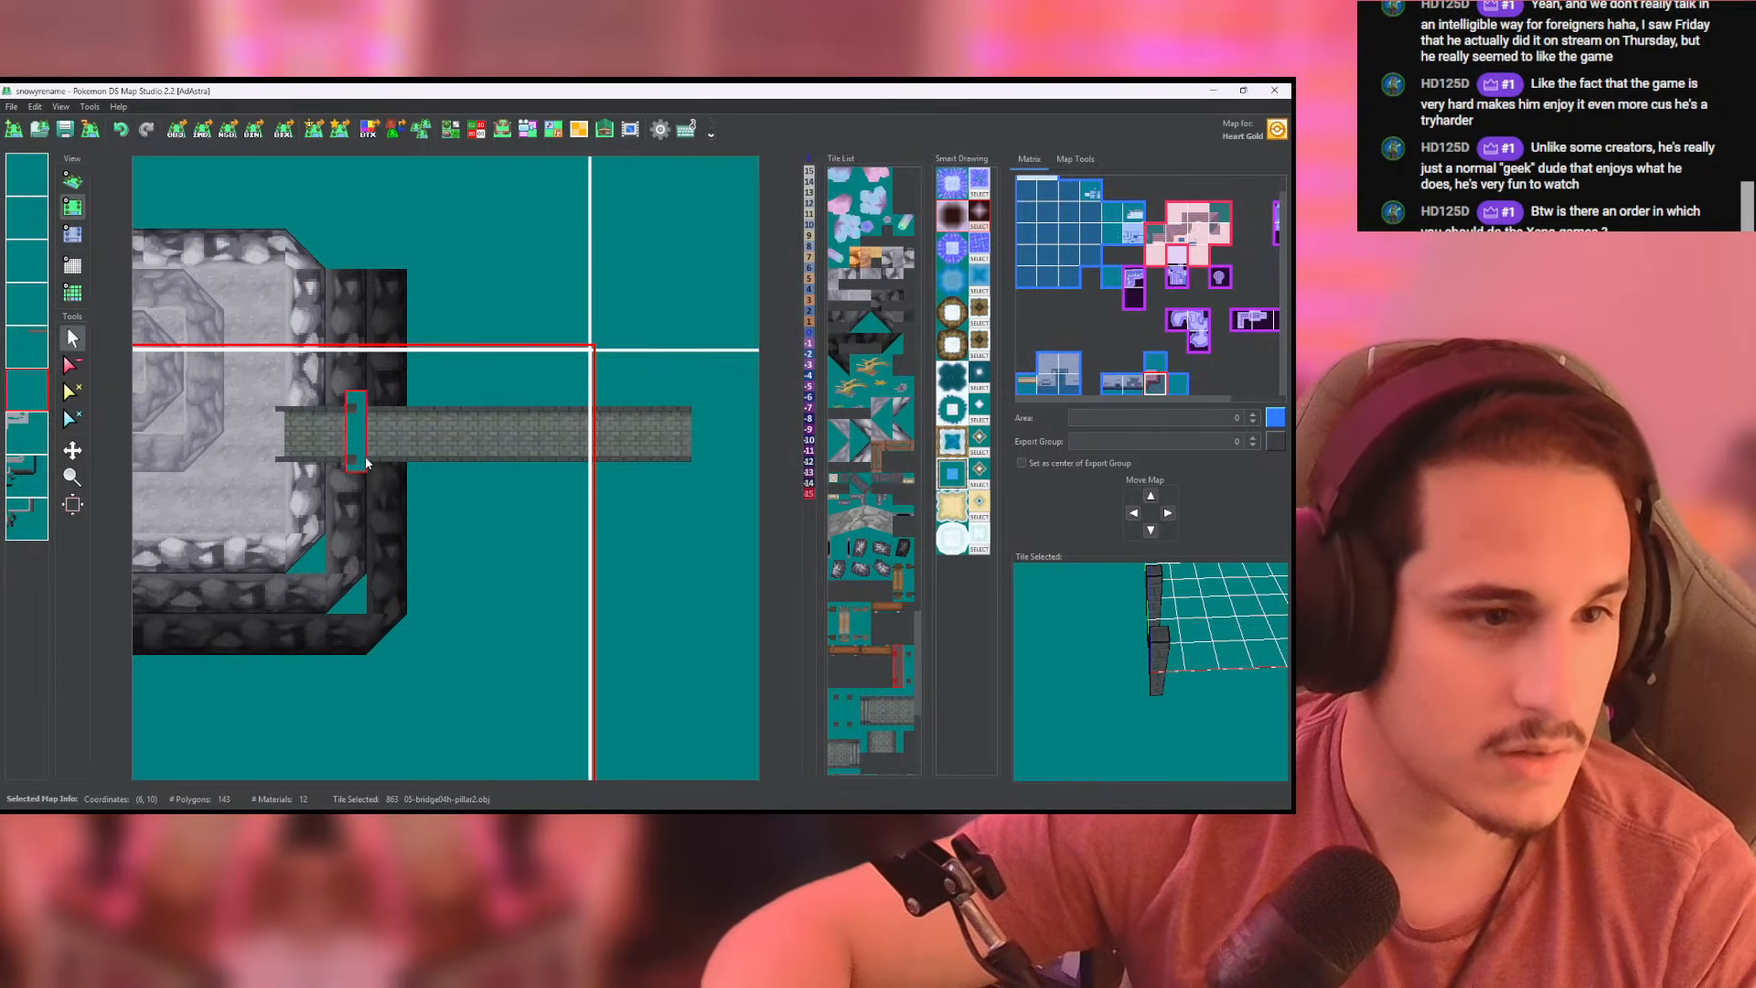
scroll(435, 480, "up", 4)
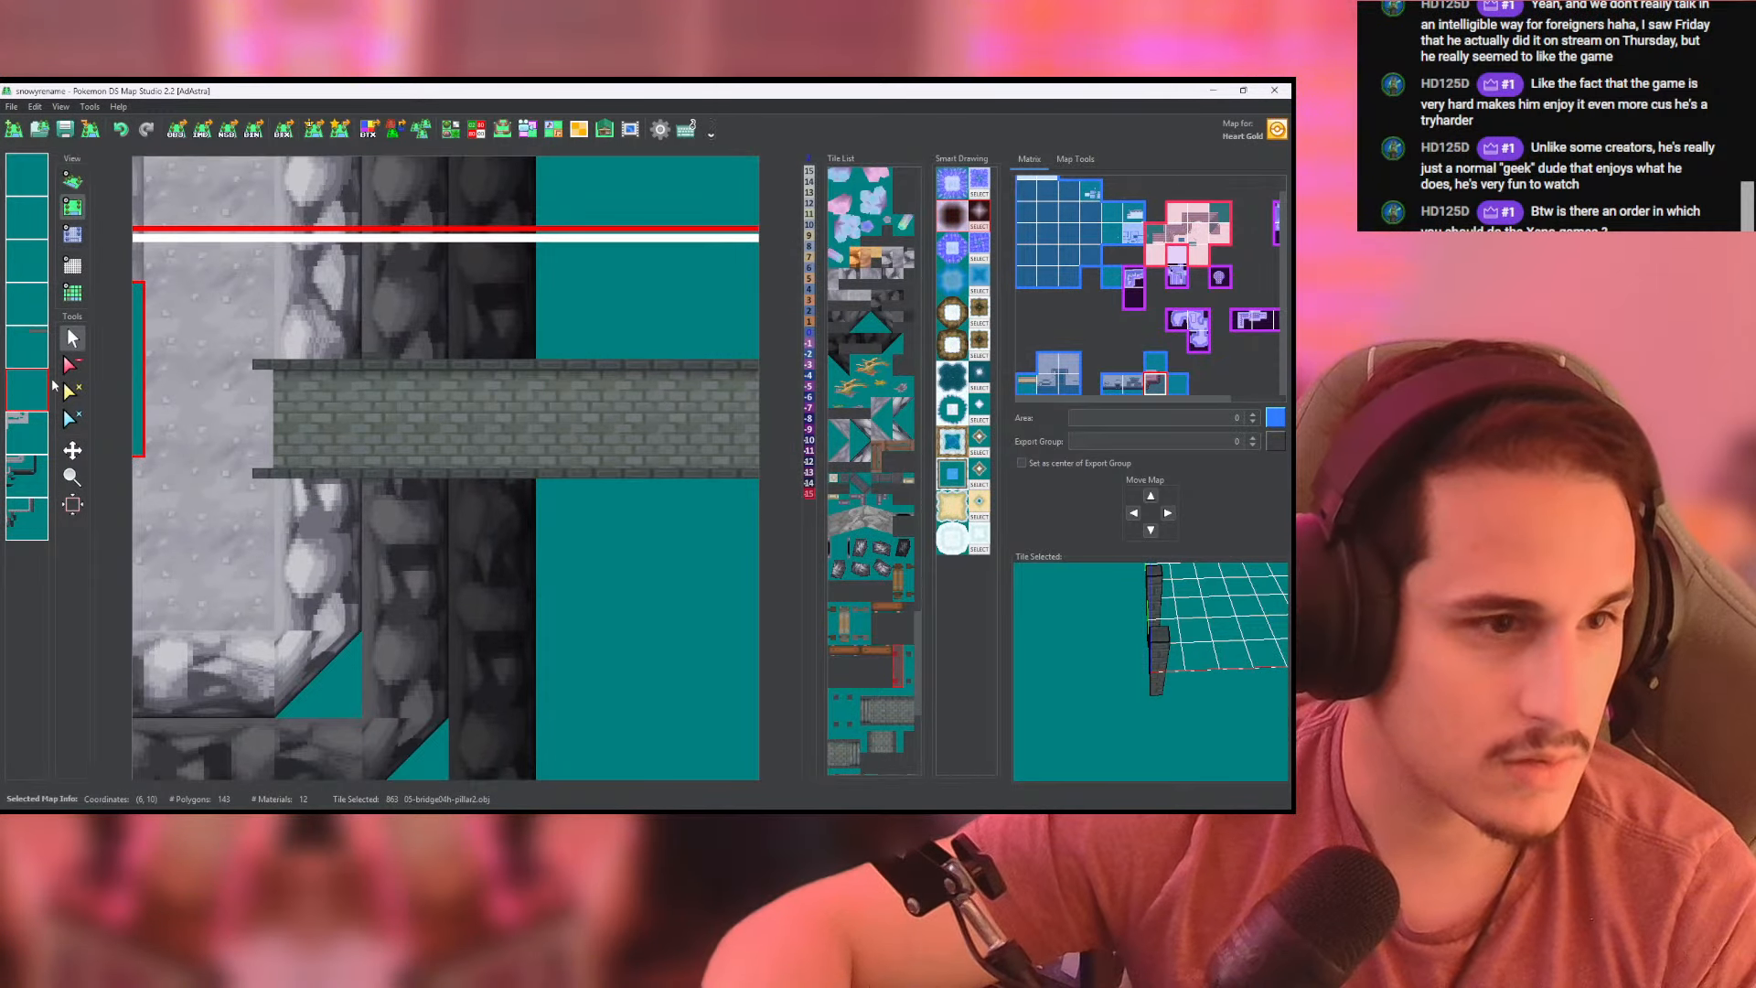
left_click(45, 386)
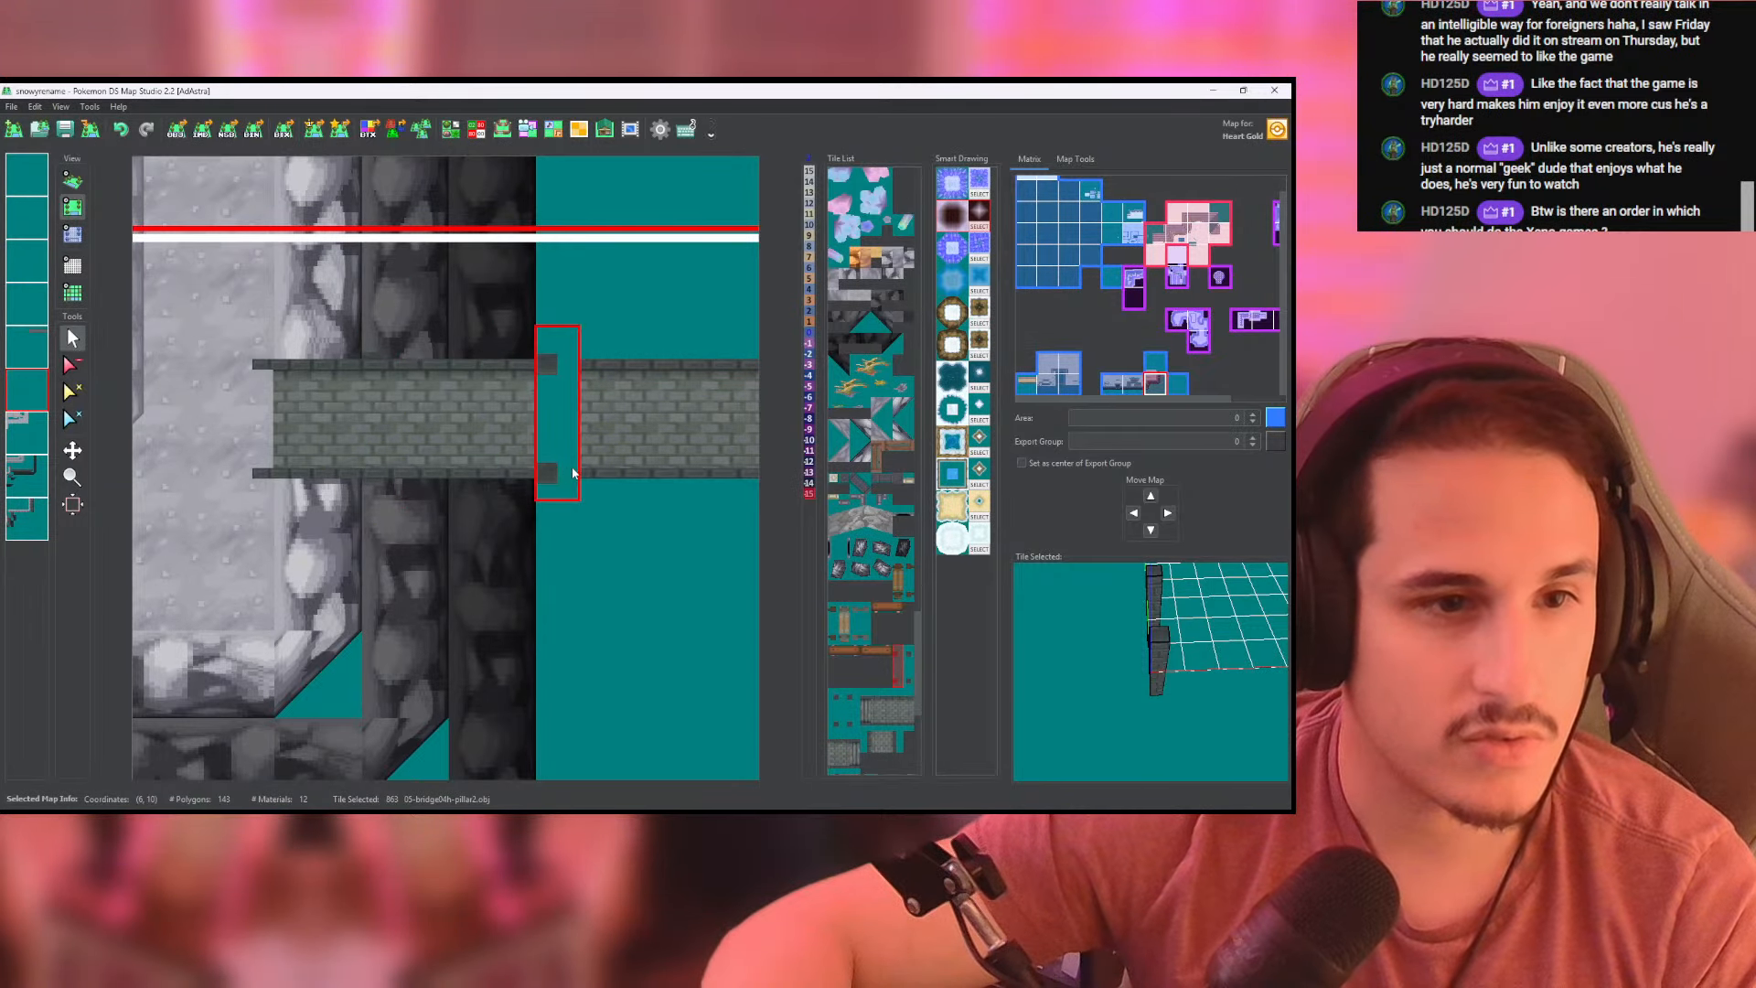
left_click(609, 465)
middle_click_drag(609, 466, 323, 456)
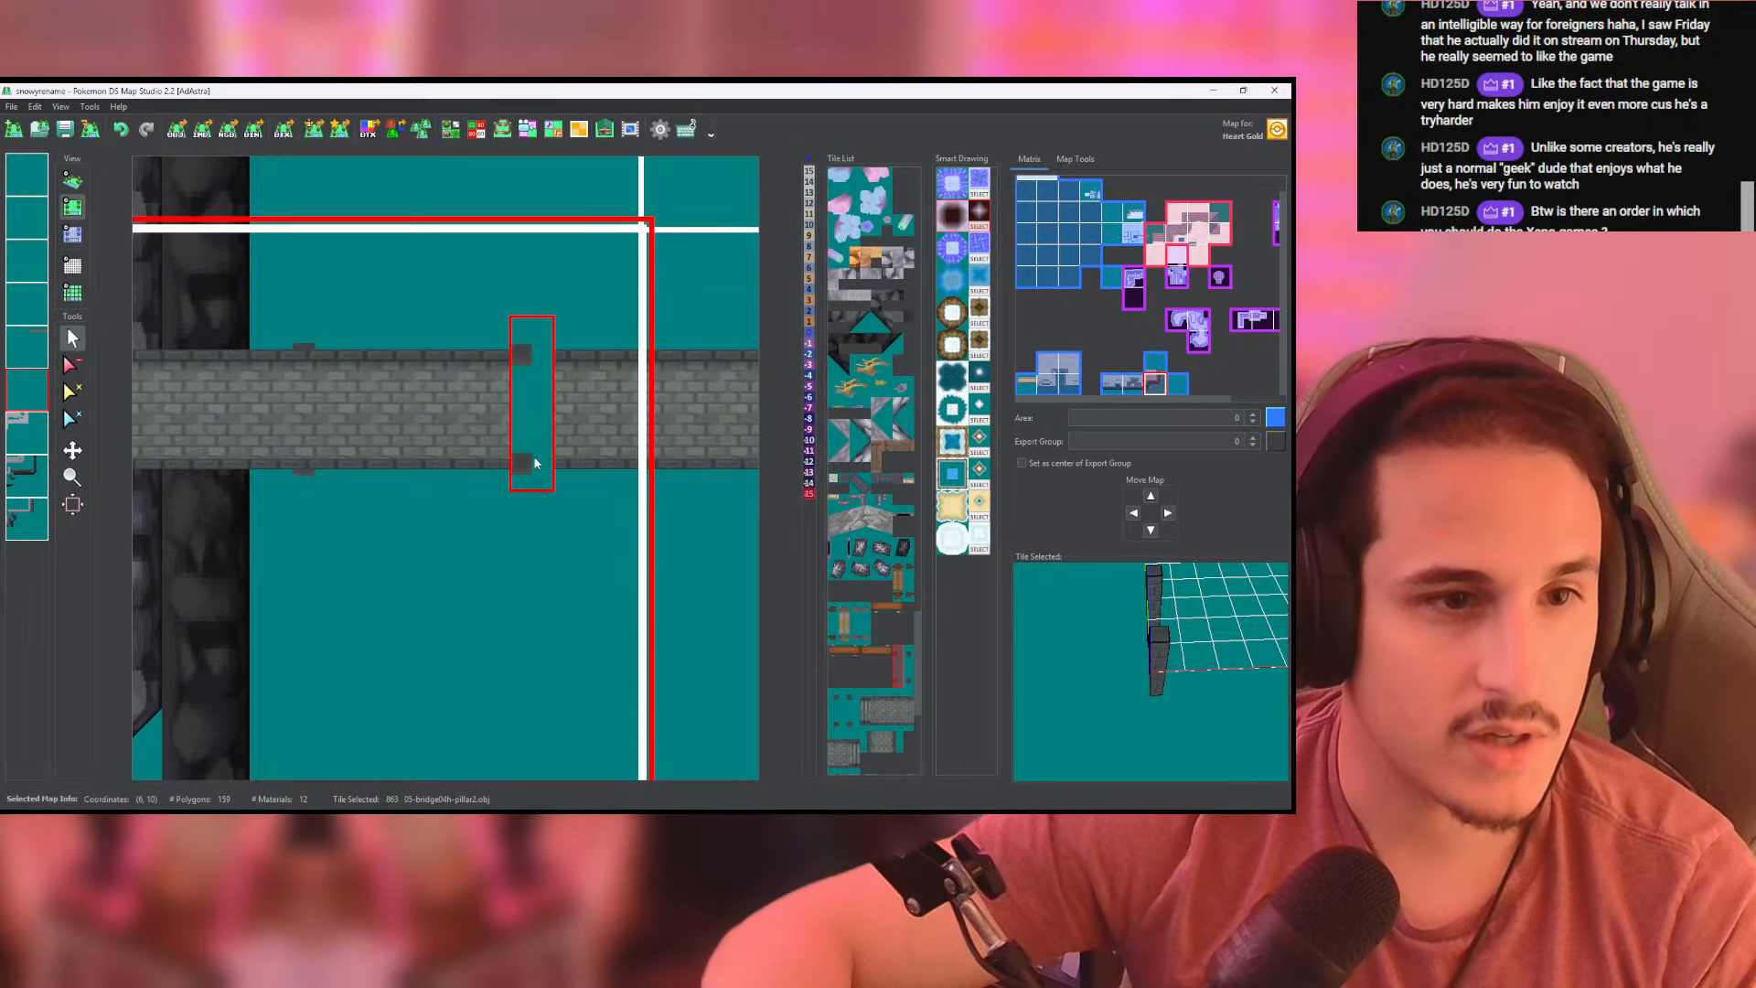
left_click(536, 463)
middle_click_drag(536, 463, 348, 477)
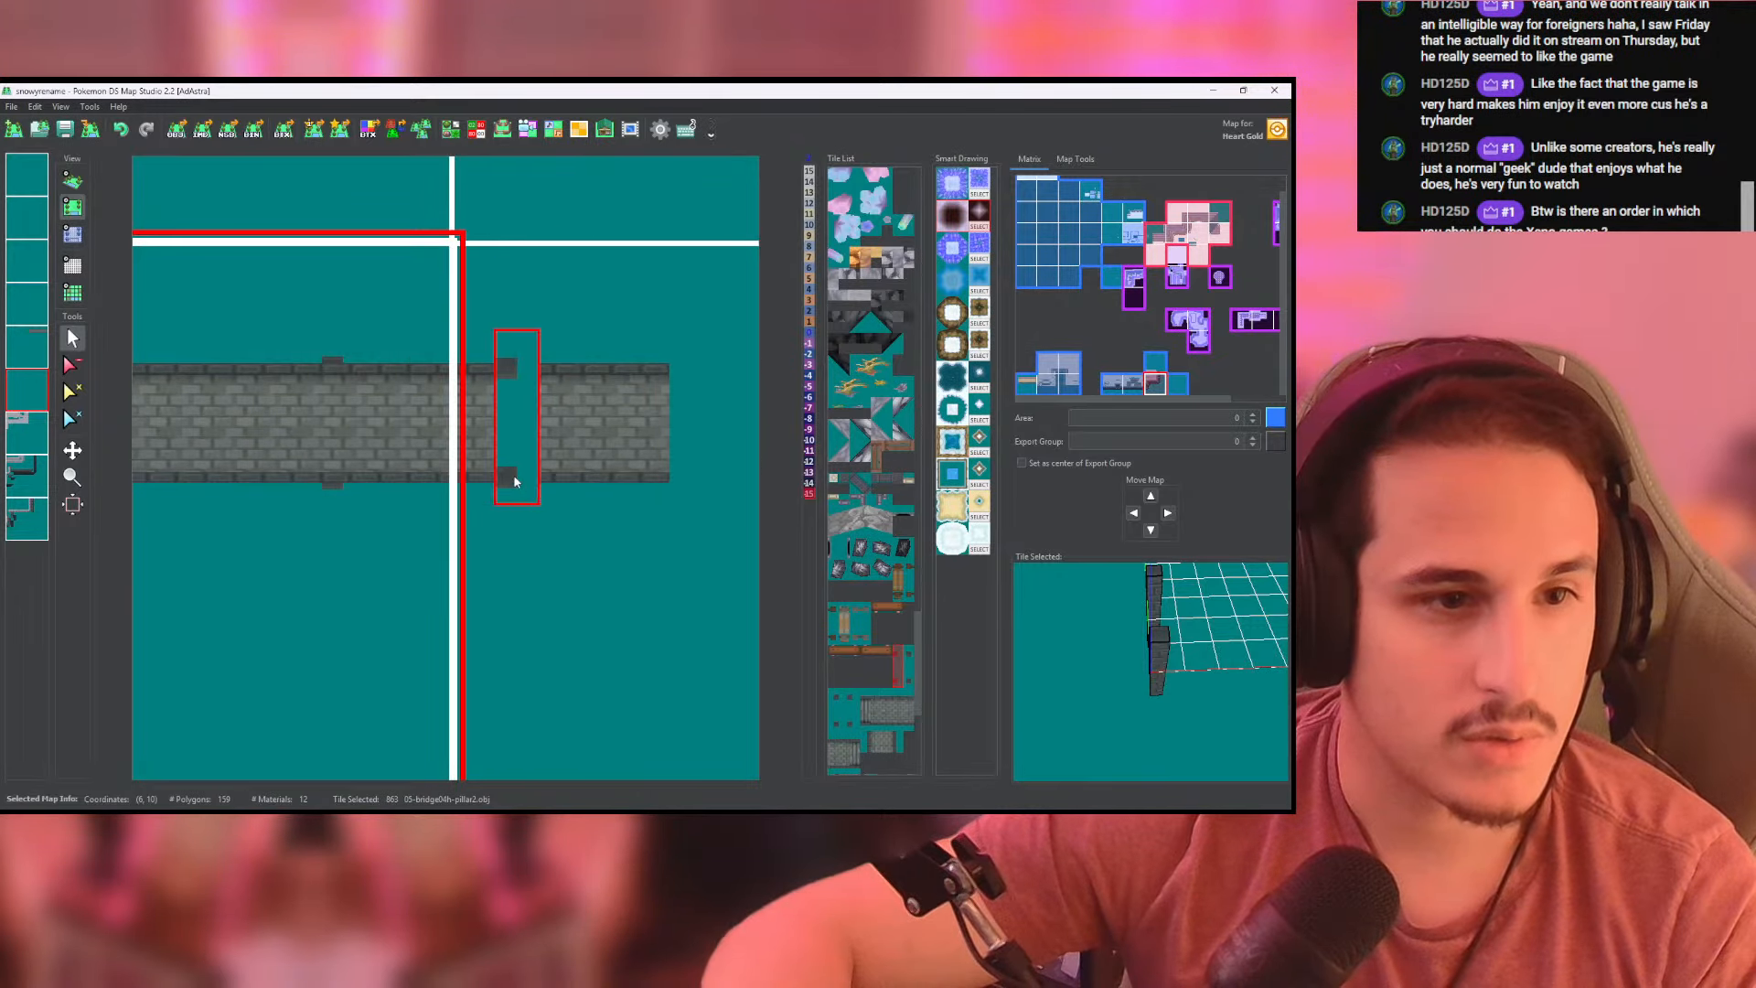
left_click(547, 477)
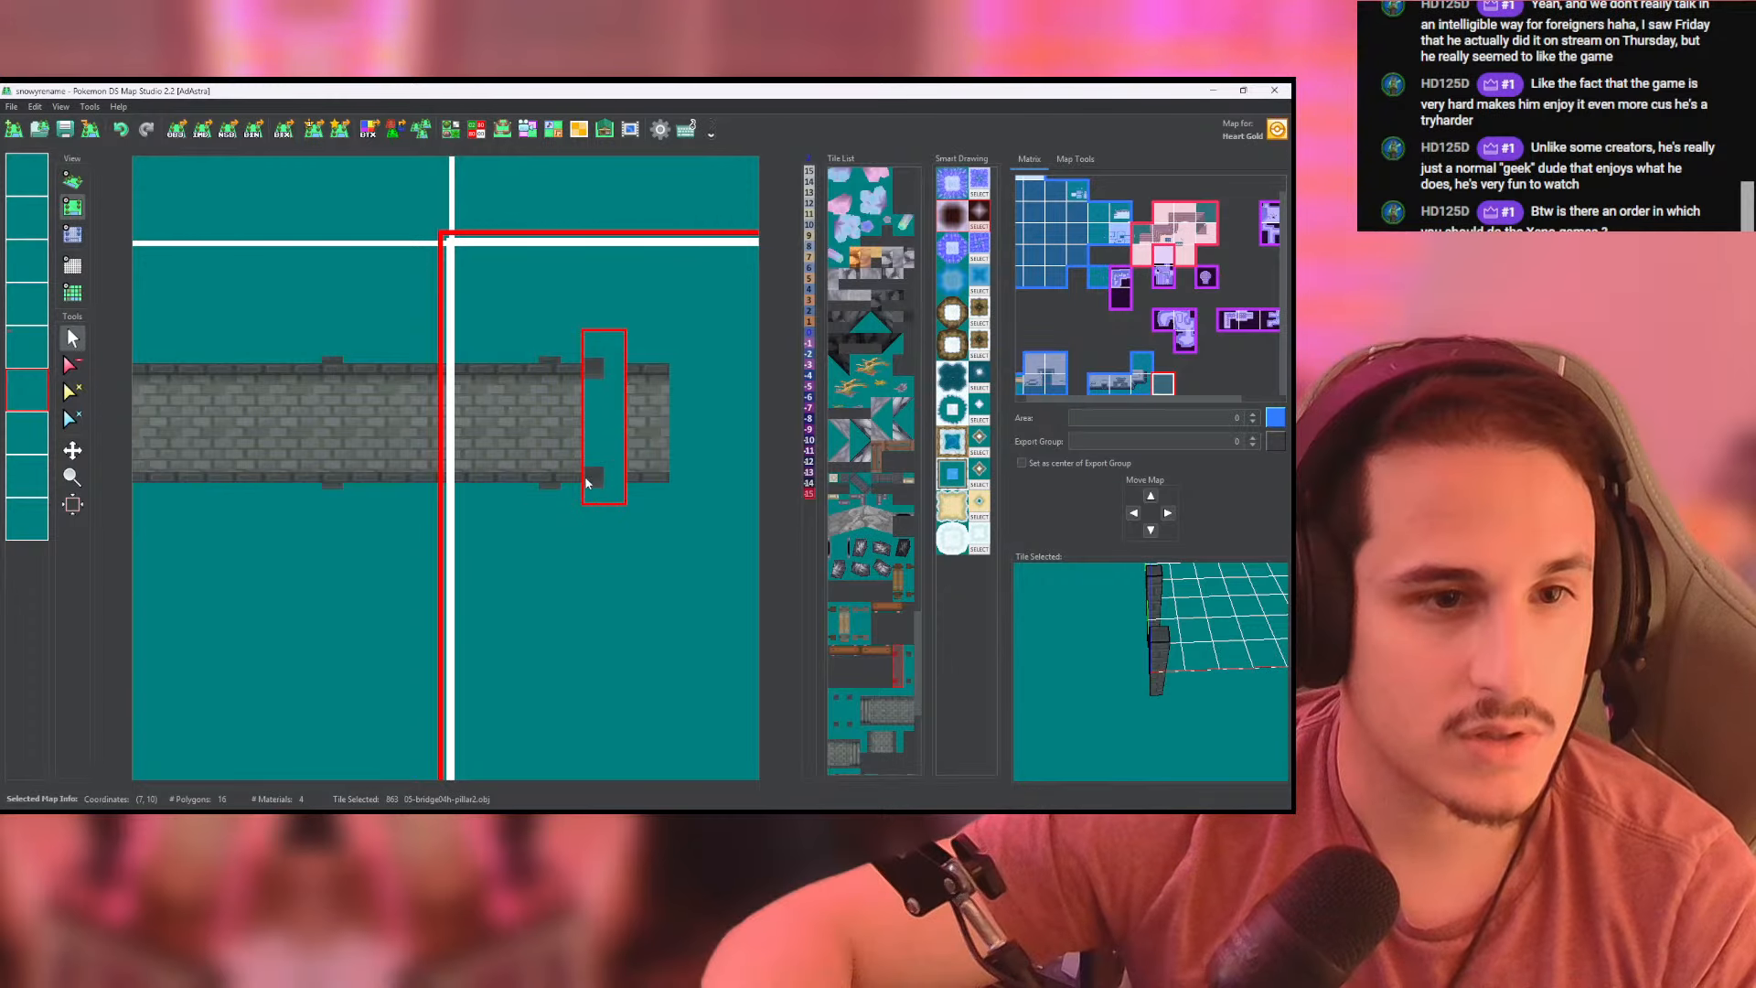
middle_click_drag(637, 475, 462, 475)
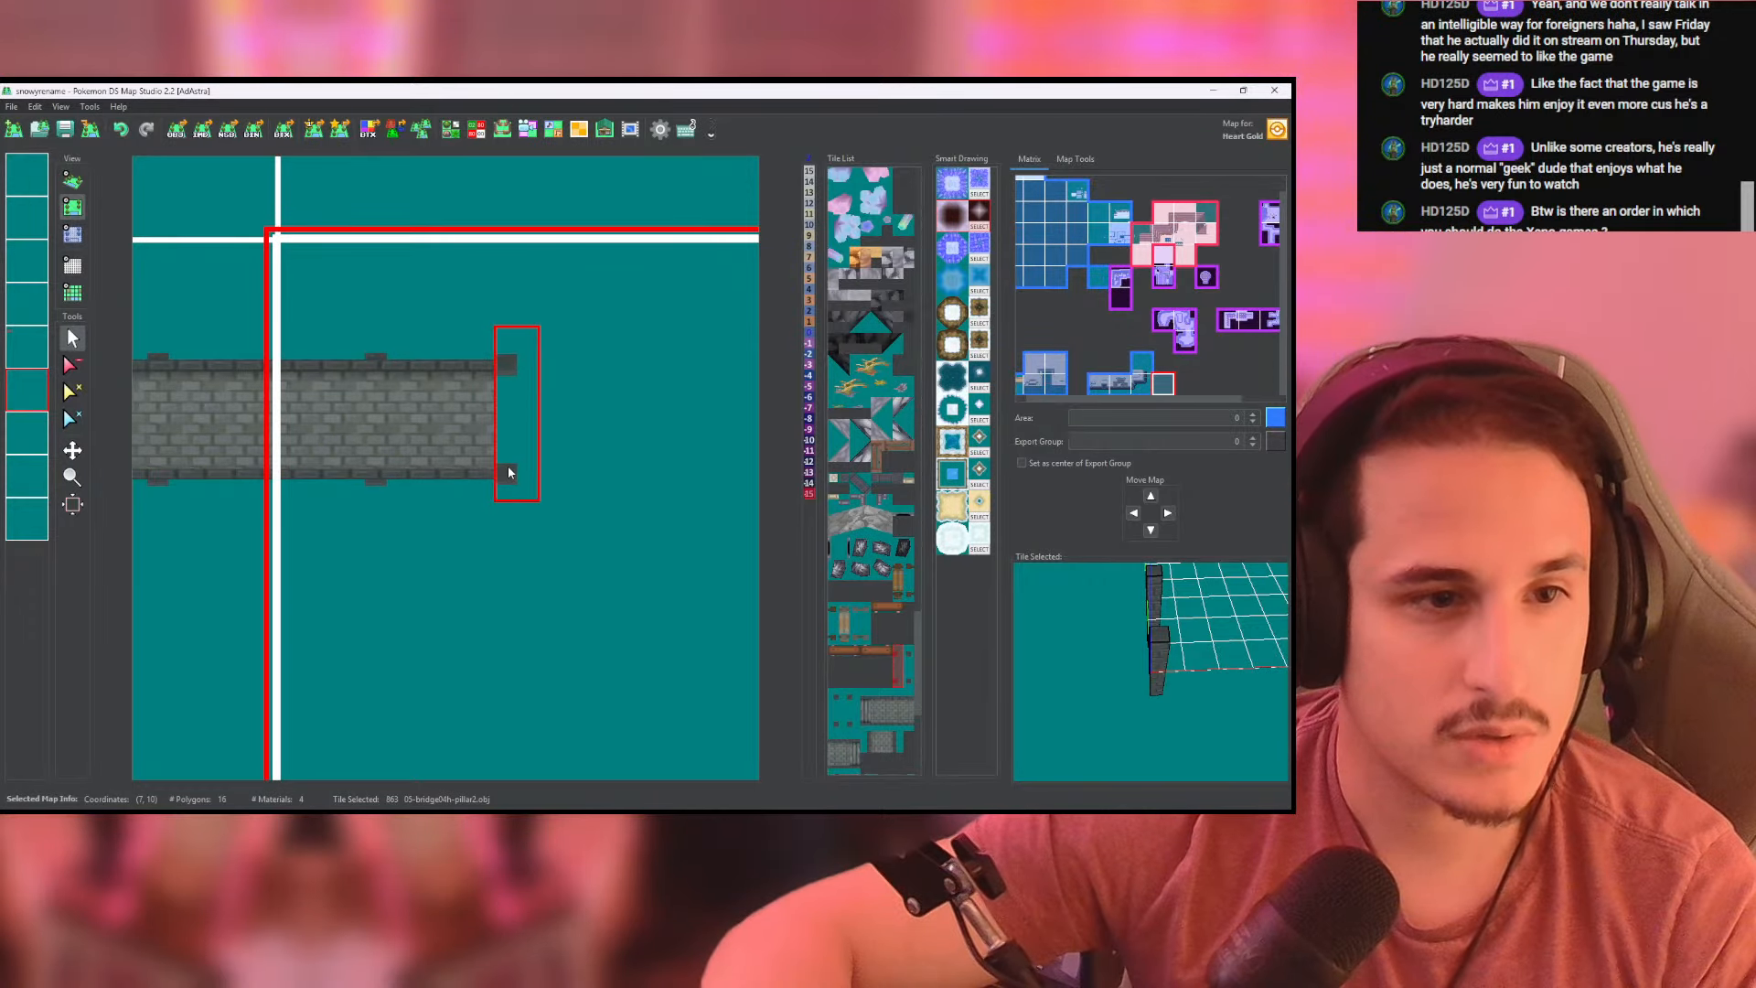
left_click(586, 473)
- Extend the deck eastward over the last pillars with two more 05-bridge04h.obj tiles and check the bridge in 3D
left_click(27, 346)
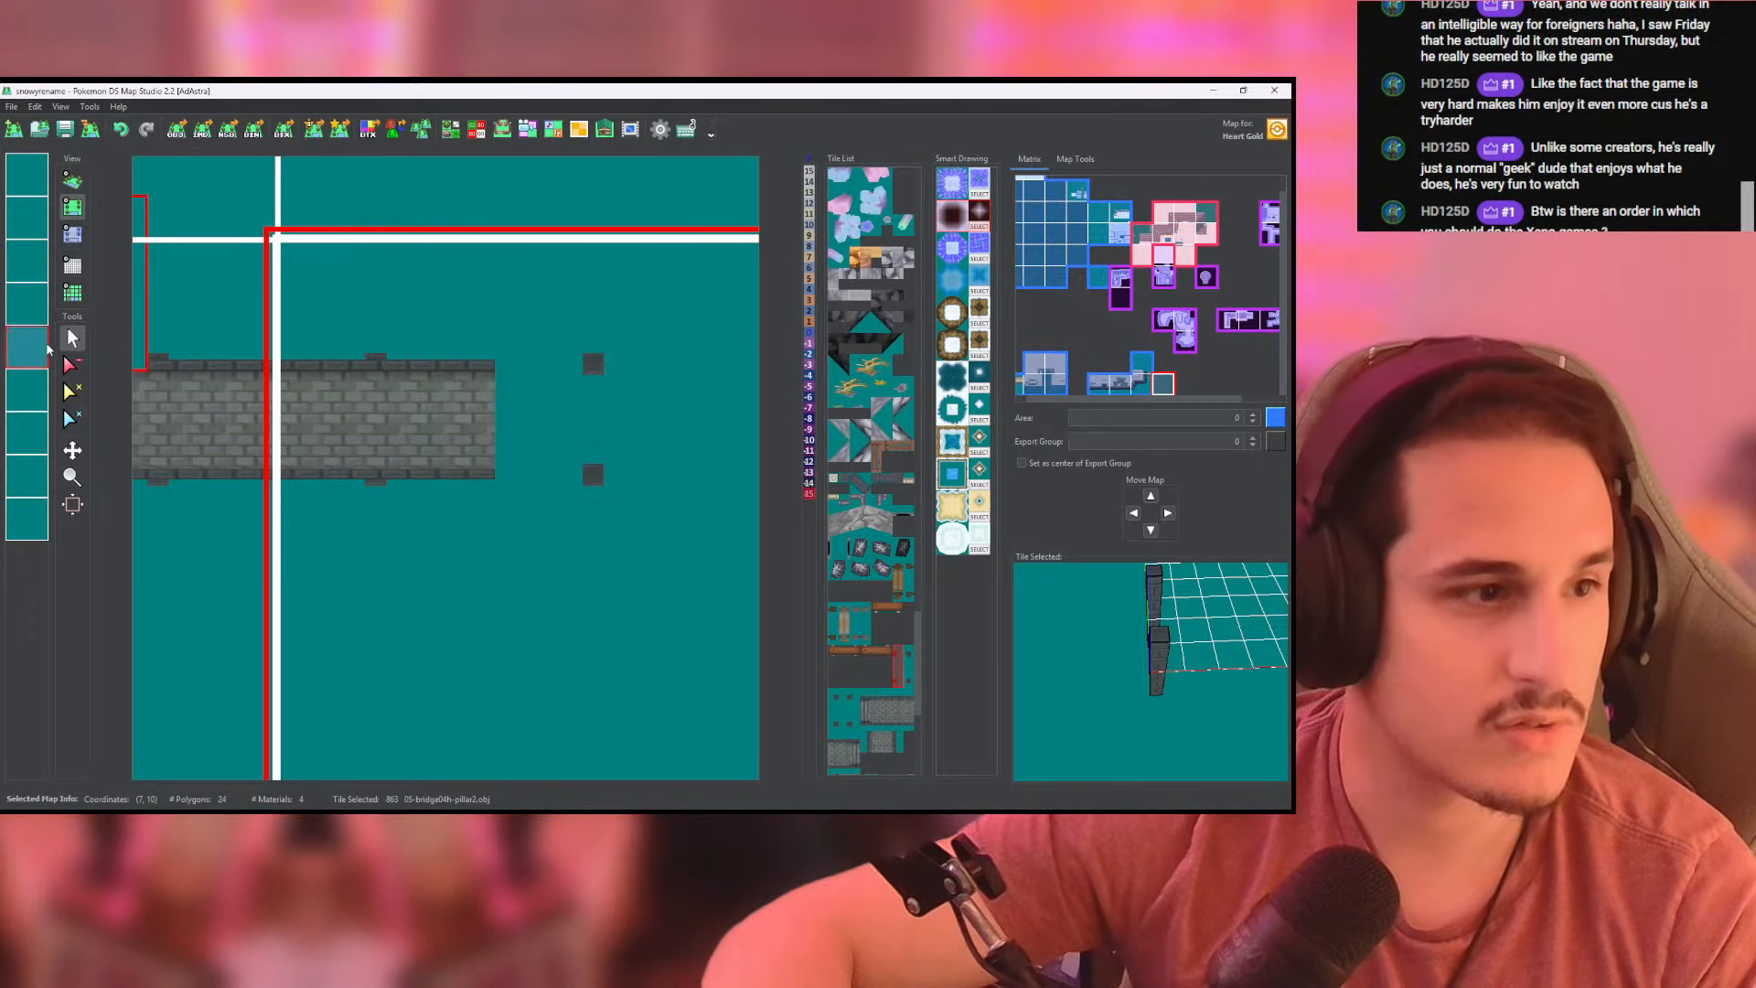
right_click(382, 480)
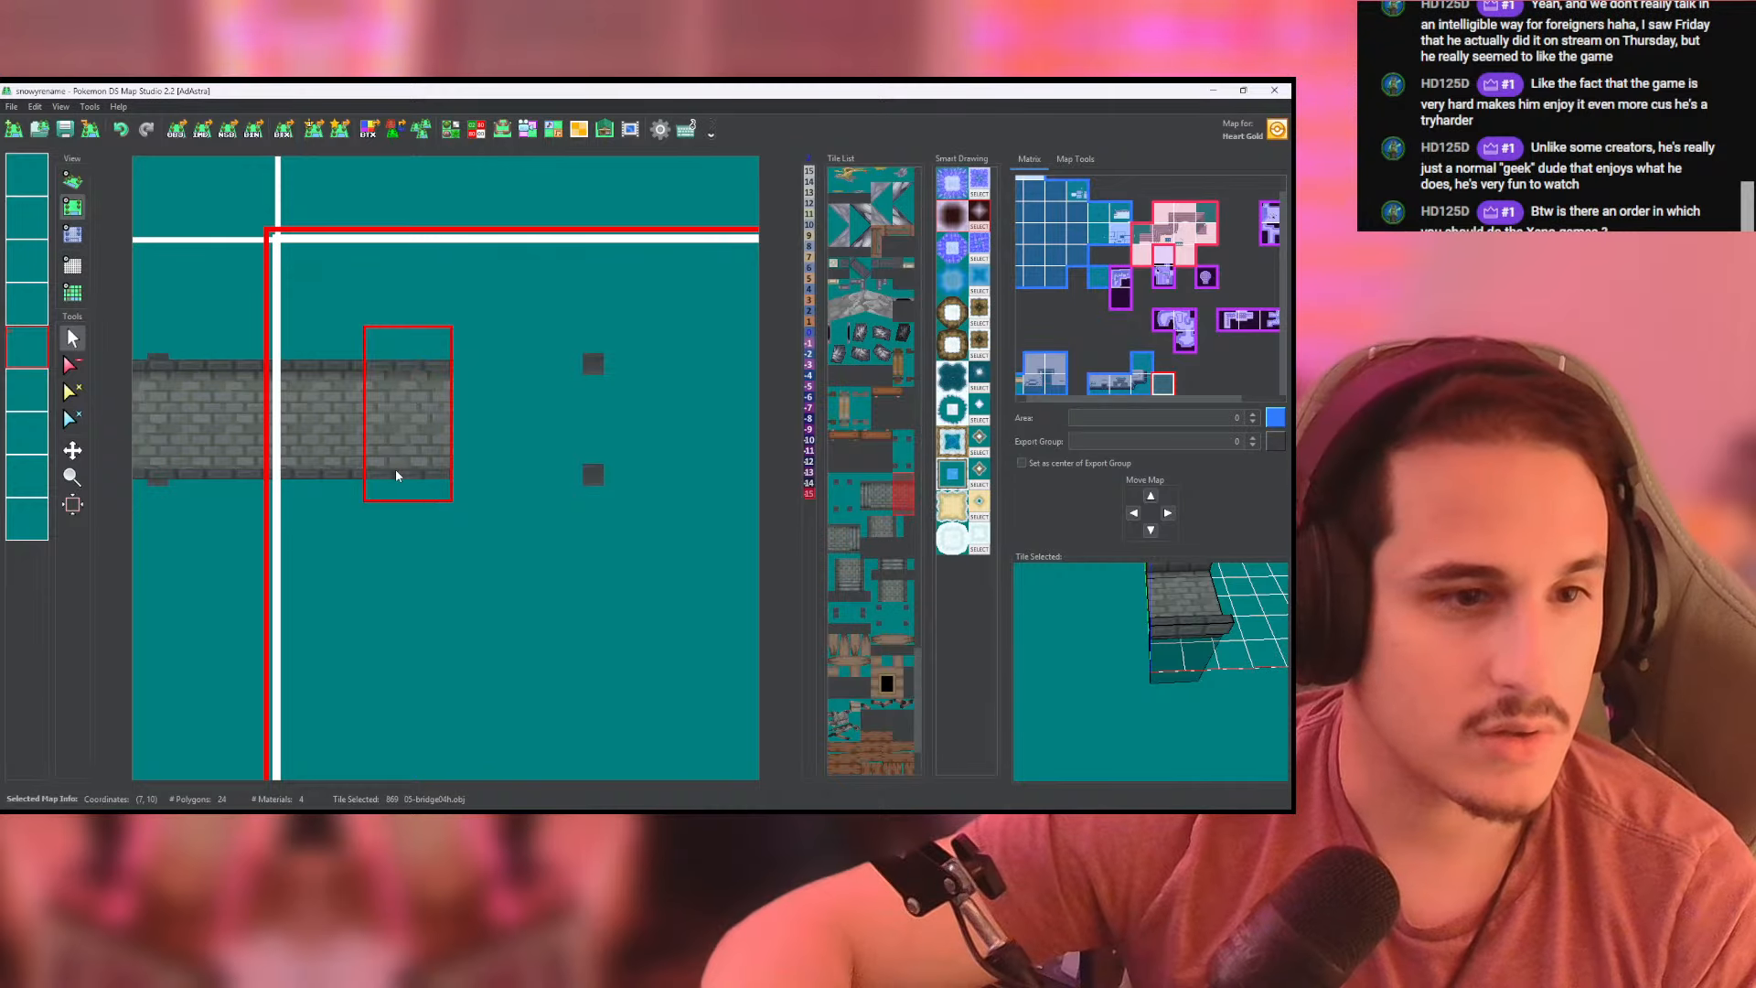
left_click(419, 487)
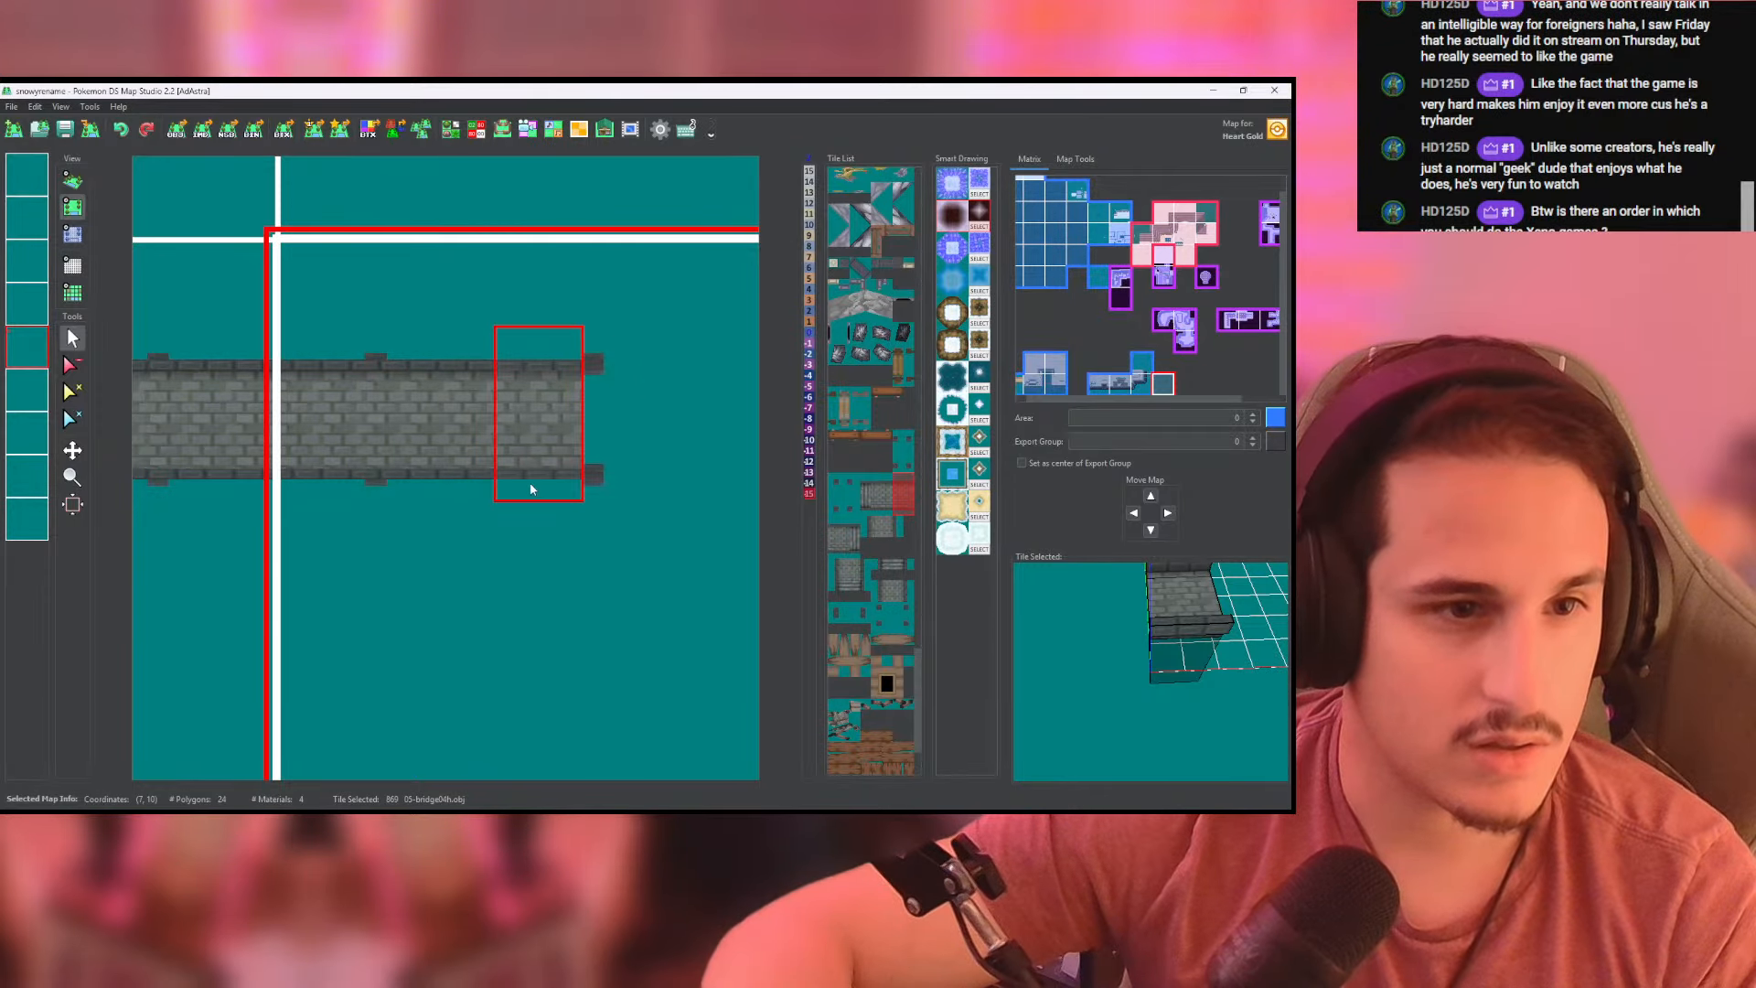
left_click(510, 487)
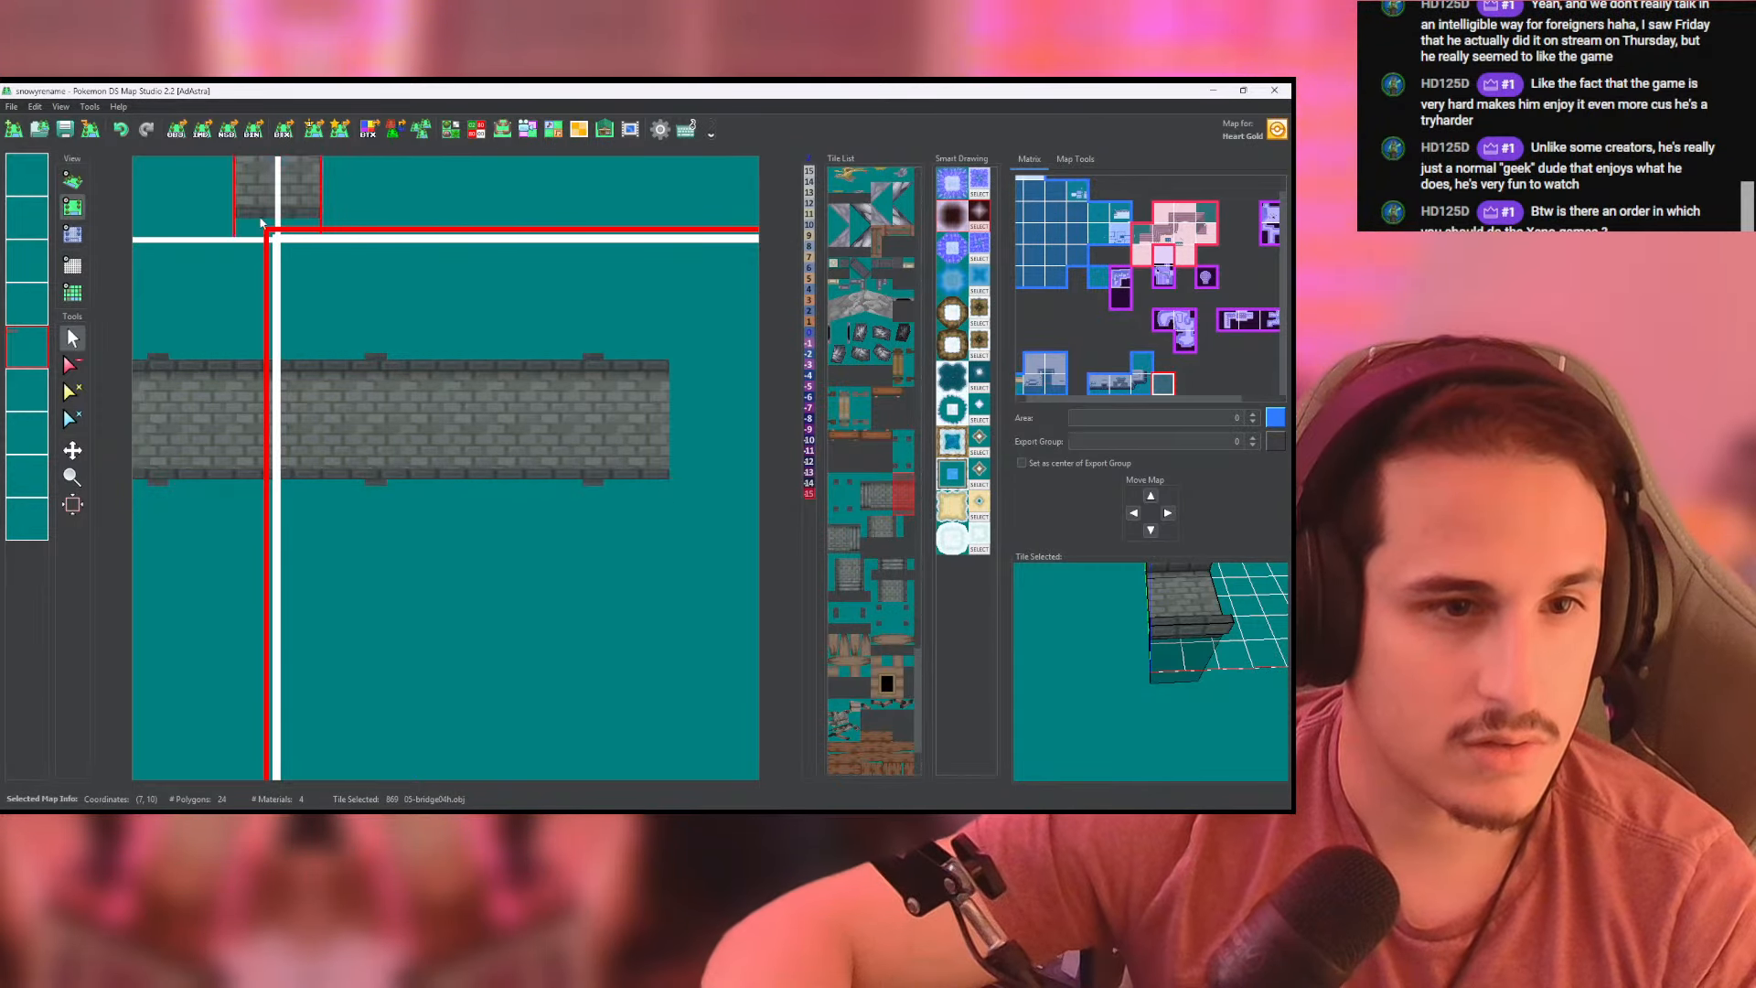
left_click(73, 180)
left_click_drag(369, 454, 607, 451)
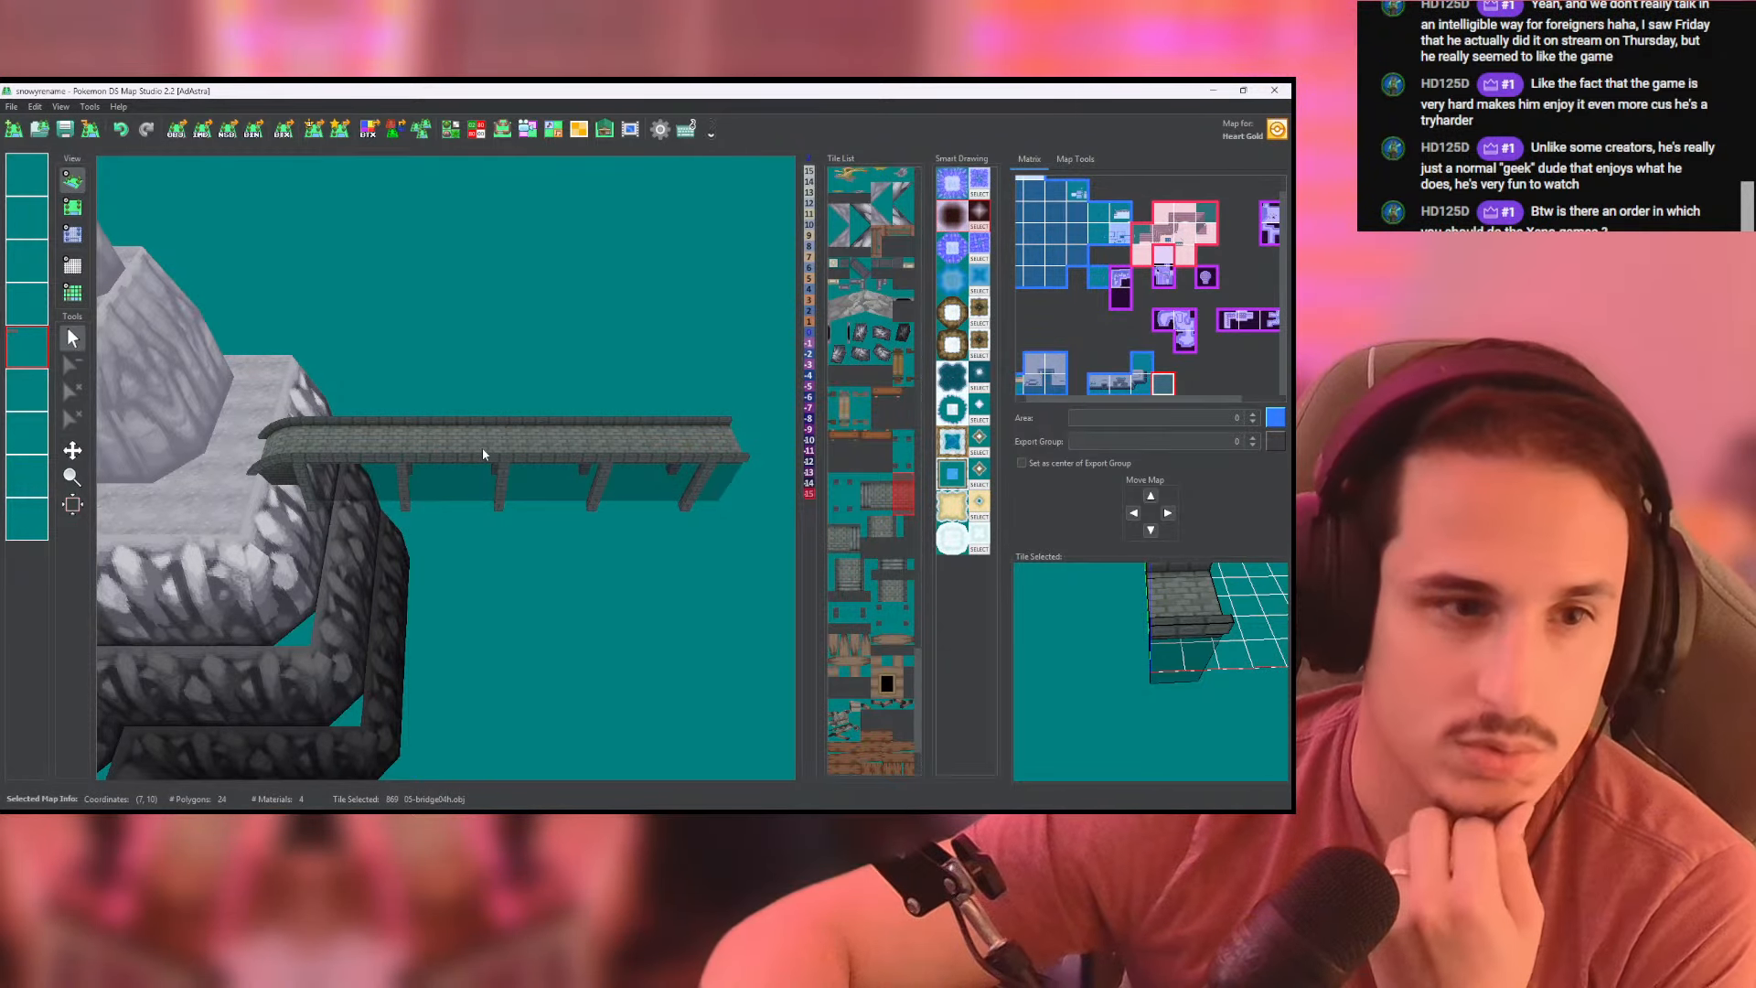
left_click_drag(486, 450, 755, 427)
- Preview the 05-bridge04h-pillar4.obj tile and compare it with the pillars along the bridge
left_click_drag(1127, 654, 1061, 590)
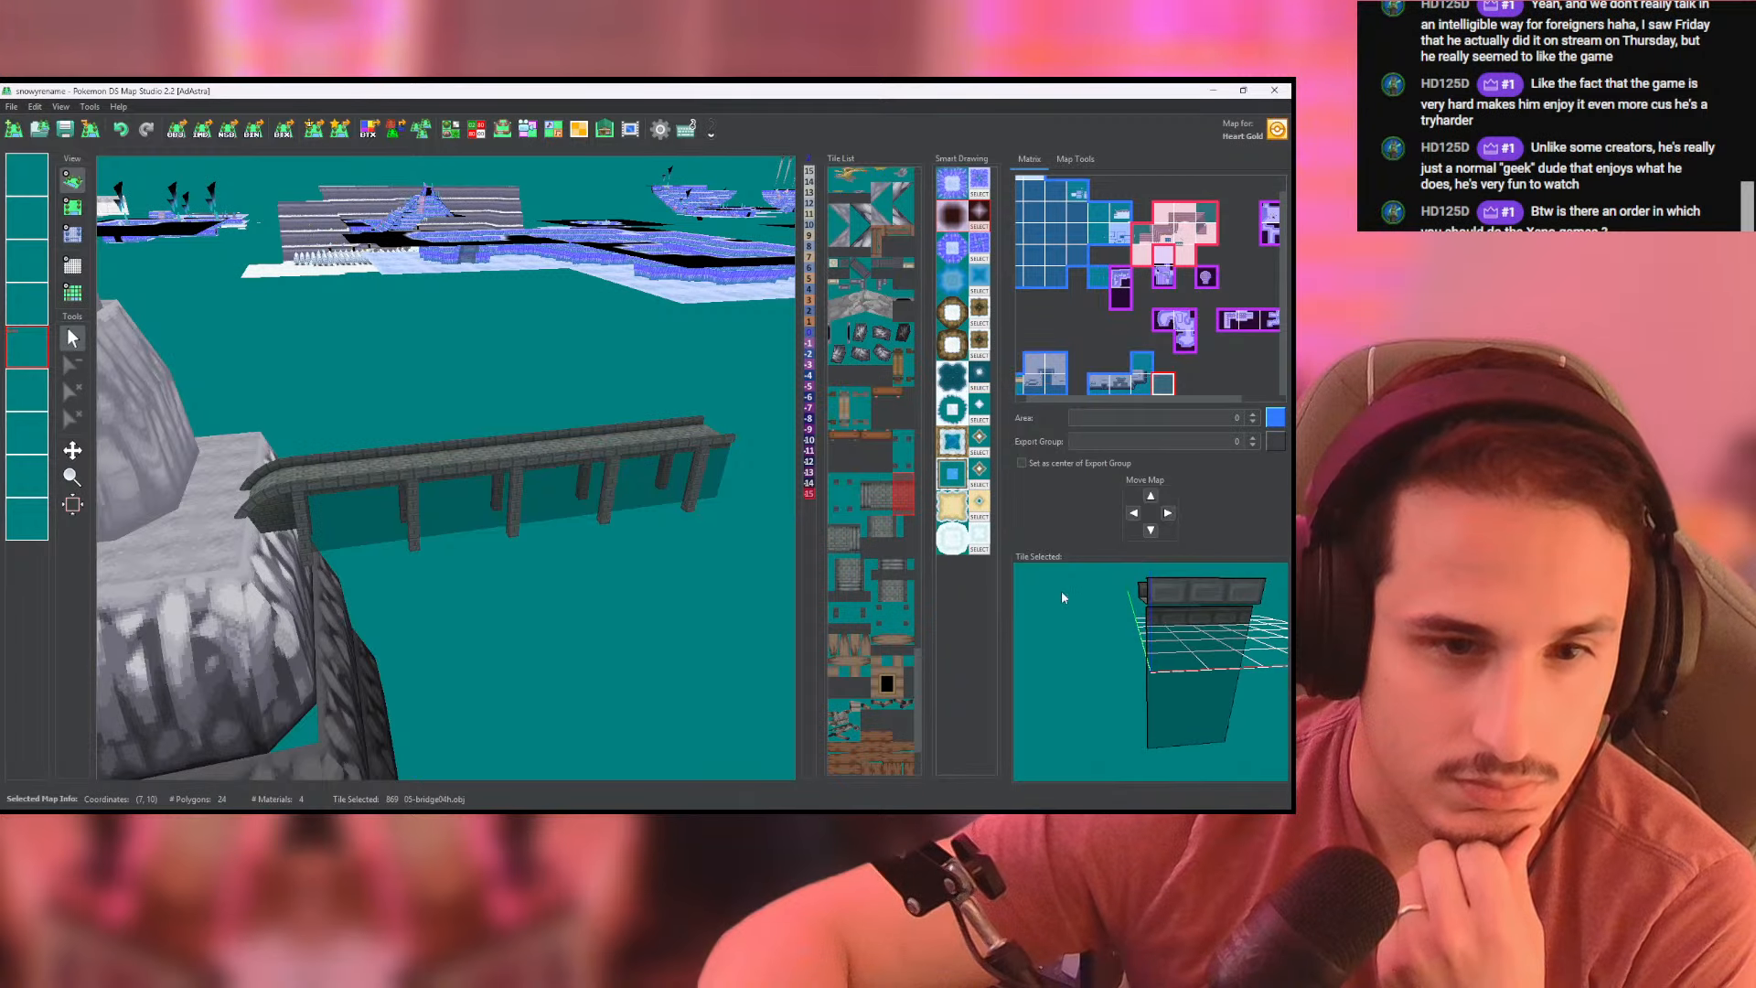
left_click(851, 501)
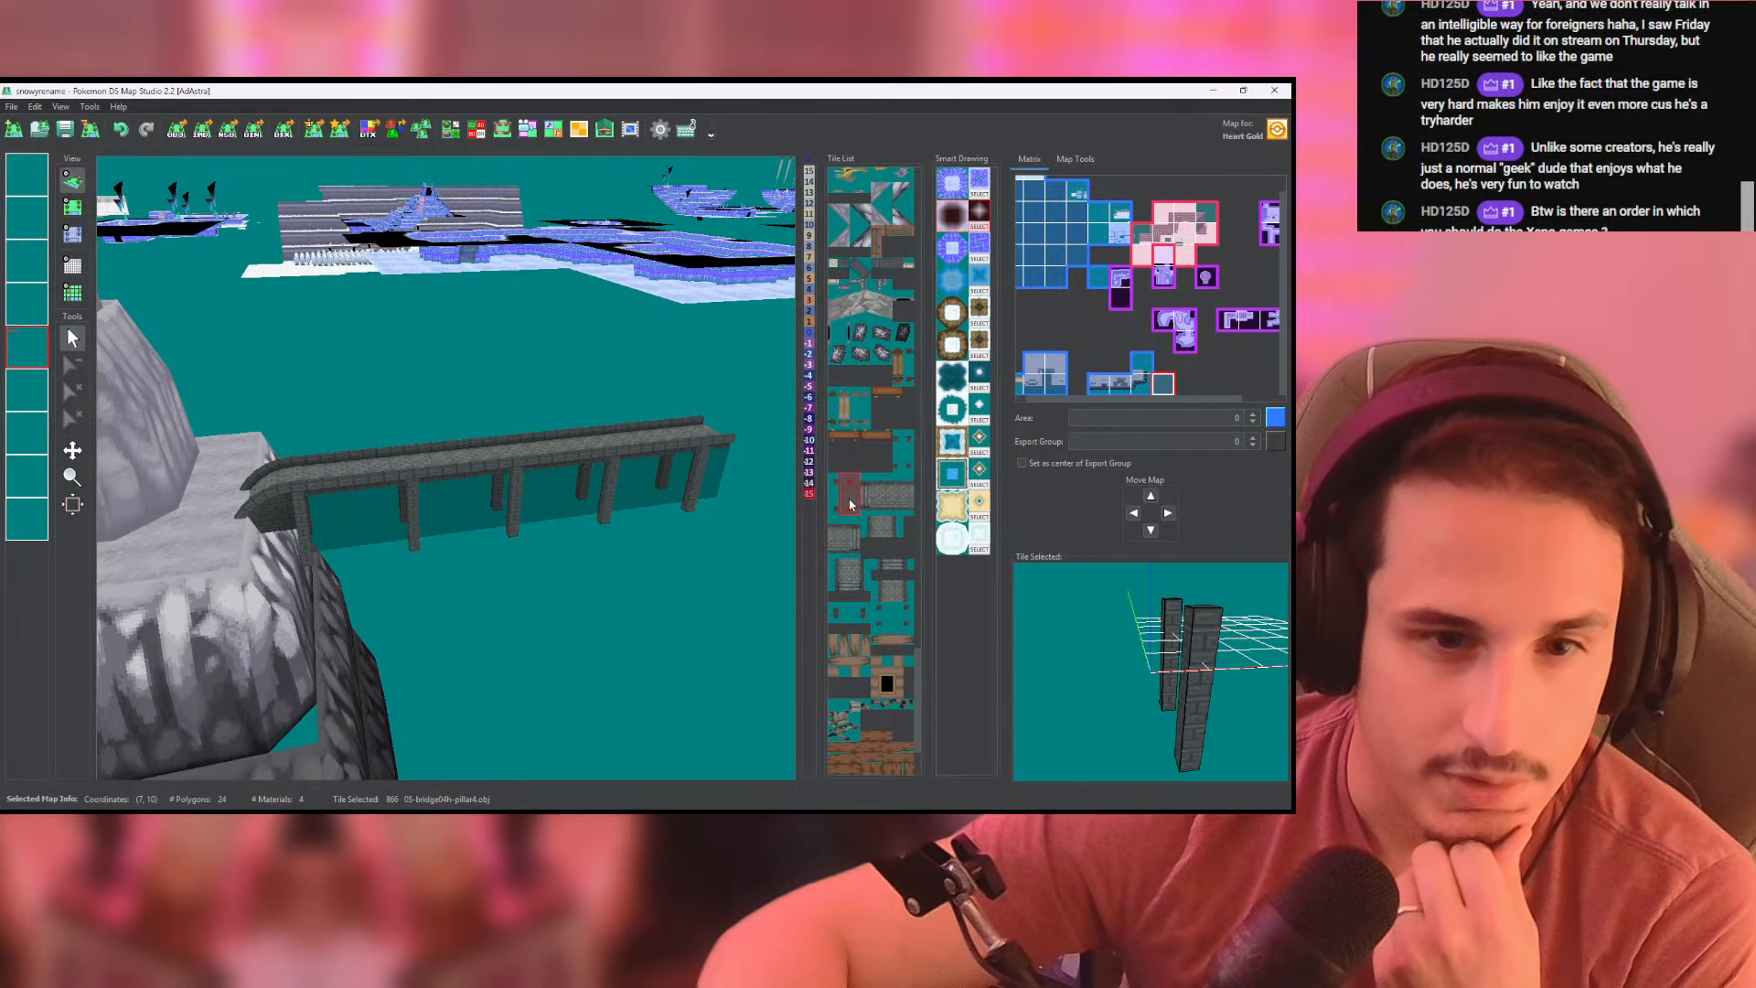
left_click(72, 207)
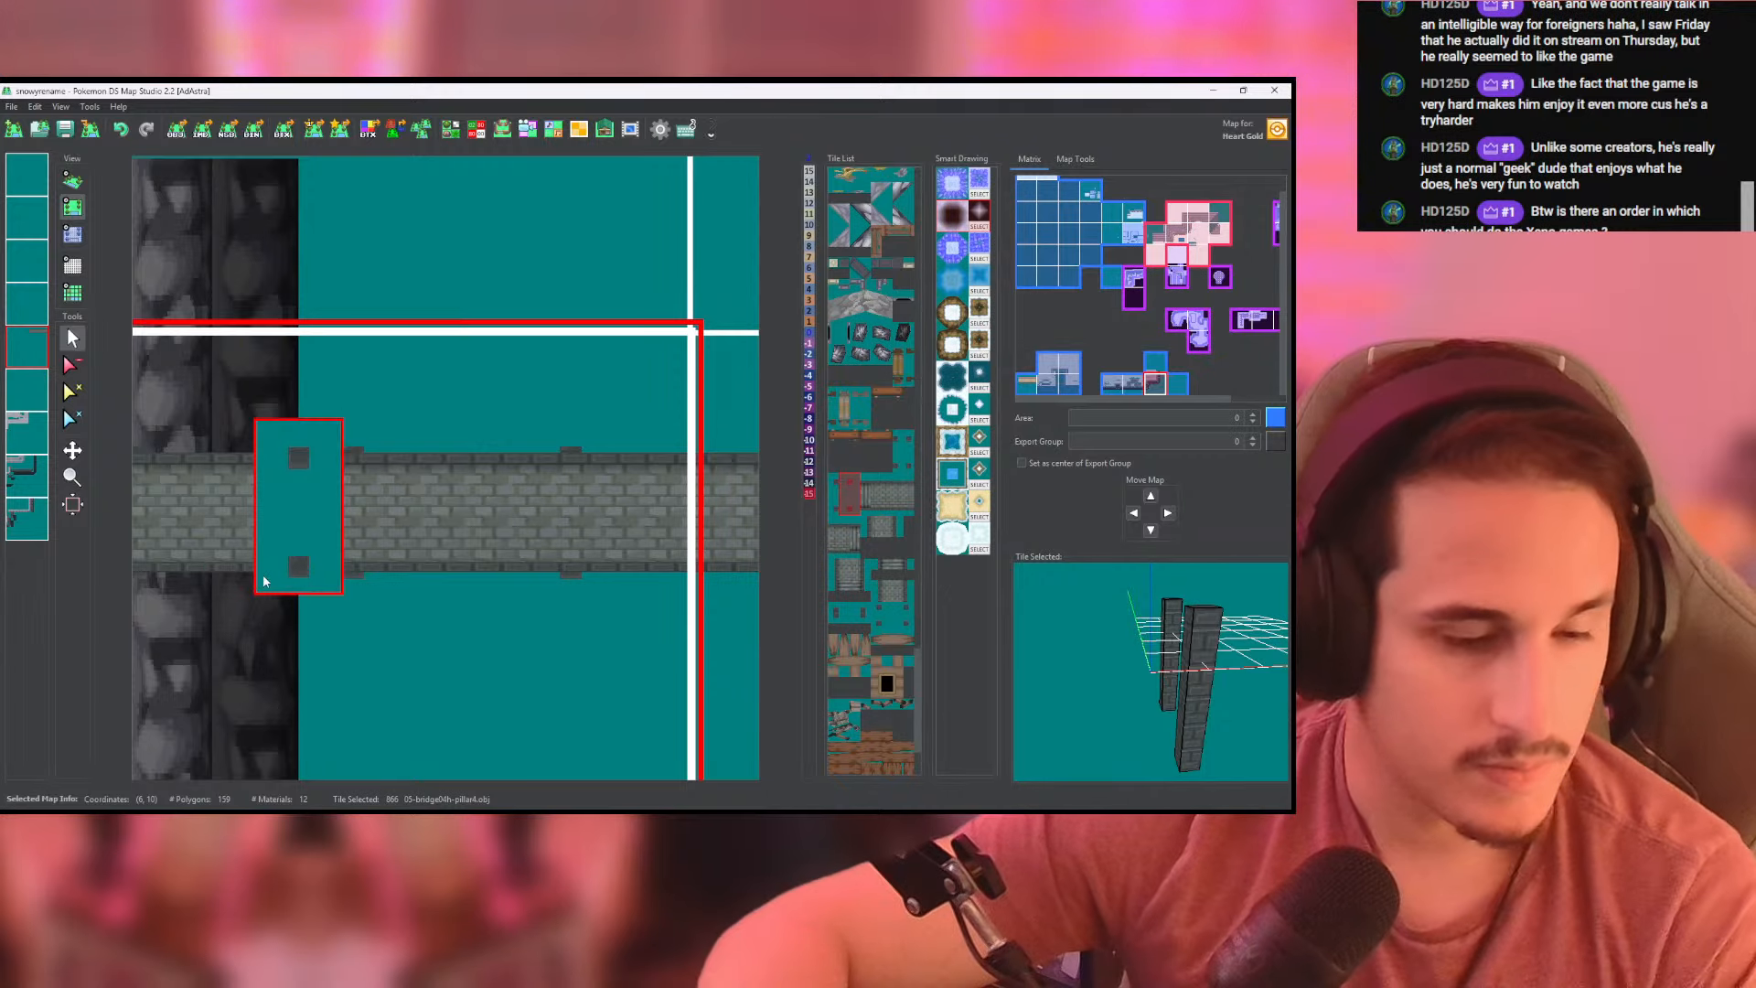
middle_click_drag(266, 579, 375, 584)
- Isolate the pillar layer in 3D, examine its row of pillars, and bring the other layers back into view
left_click(7, 391)
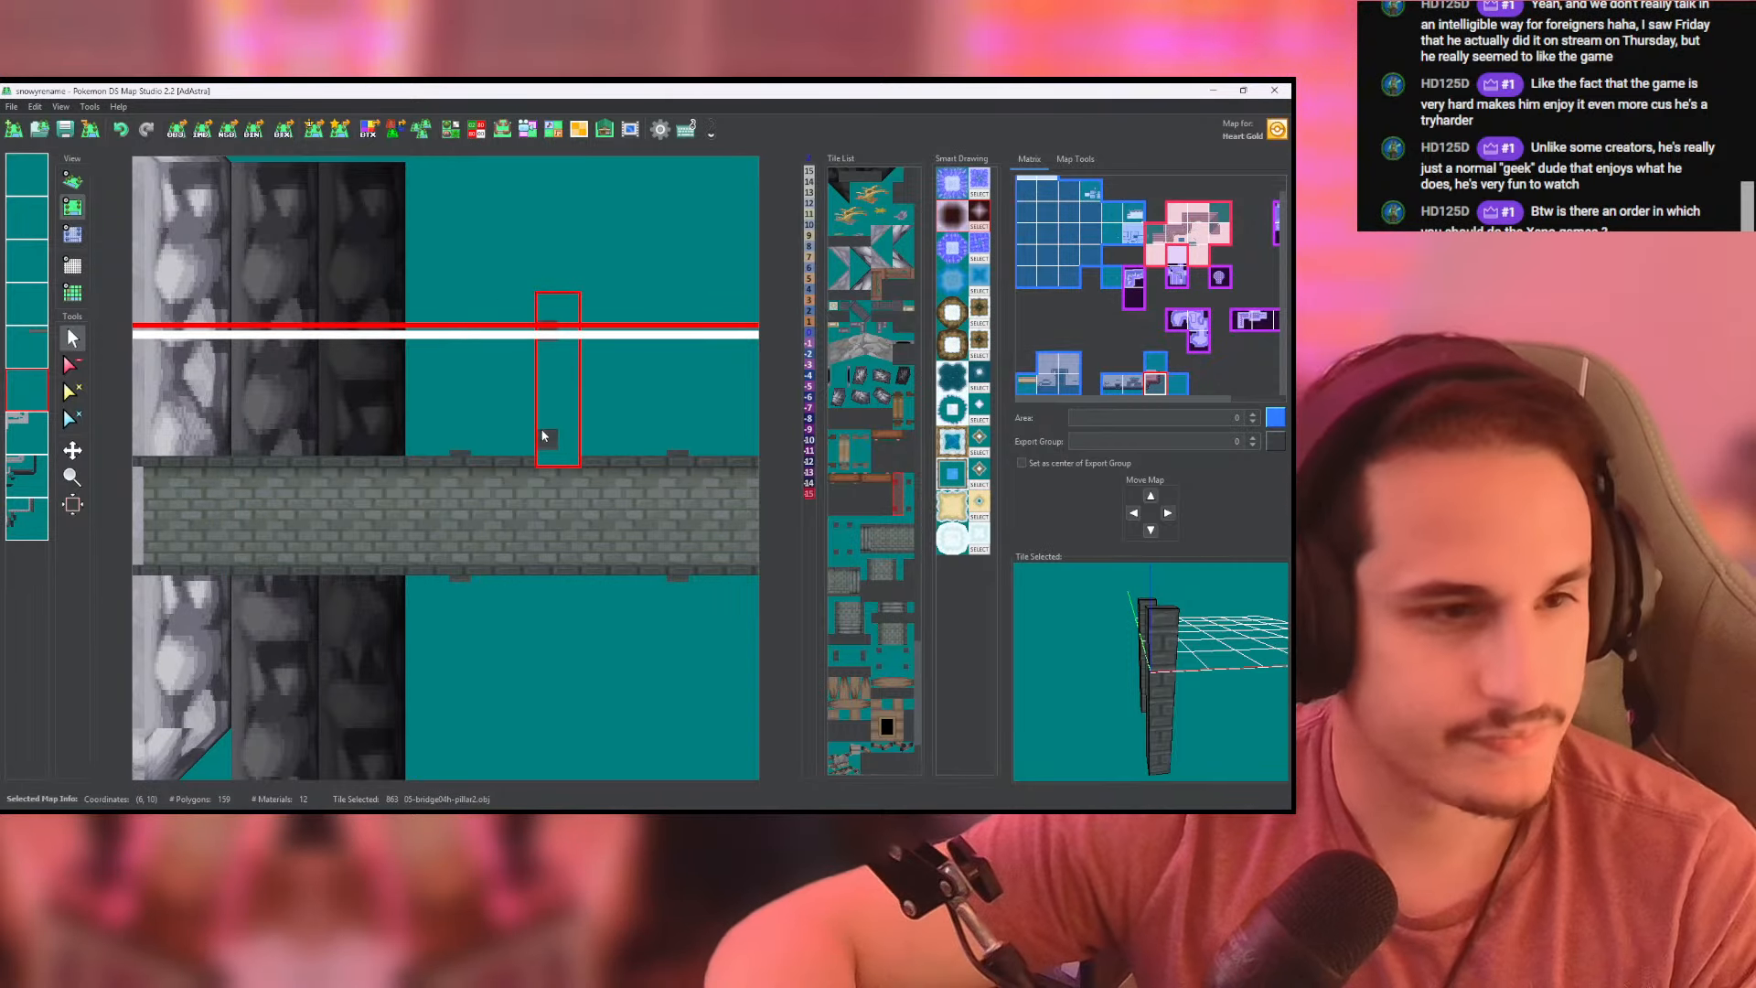
scroll(543, 433, "down", 3)
left_click(73, 180)
left_click(25, 392)
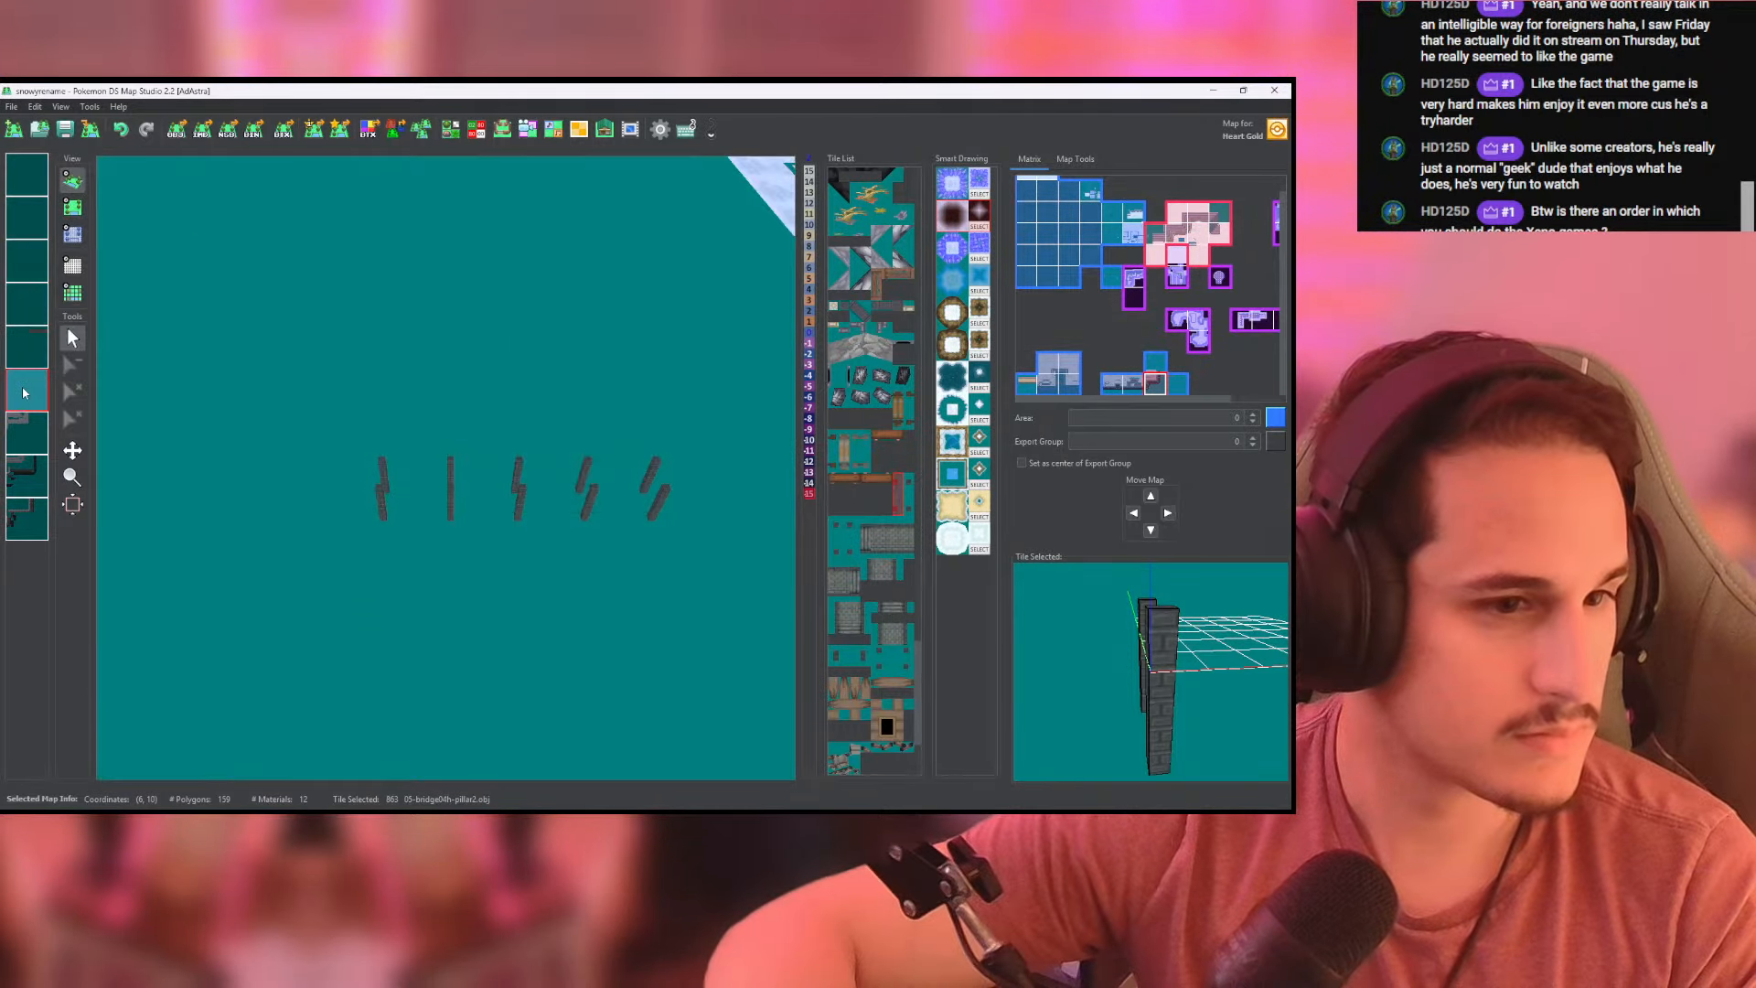
scroll(365, 421, "down", 8)
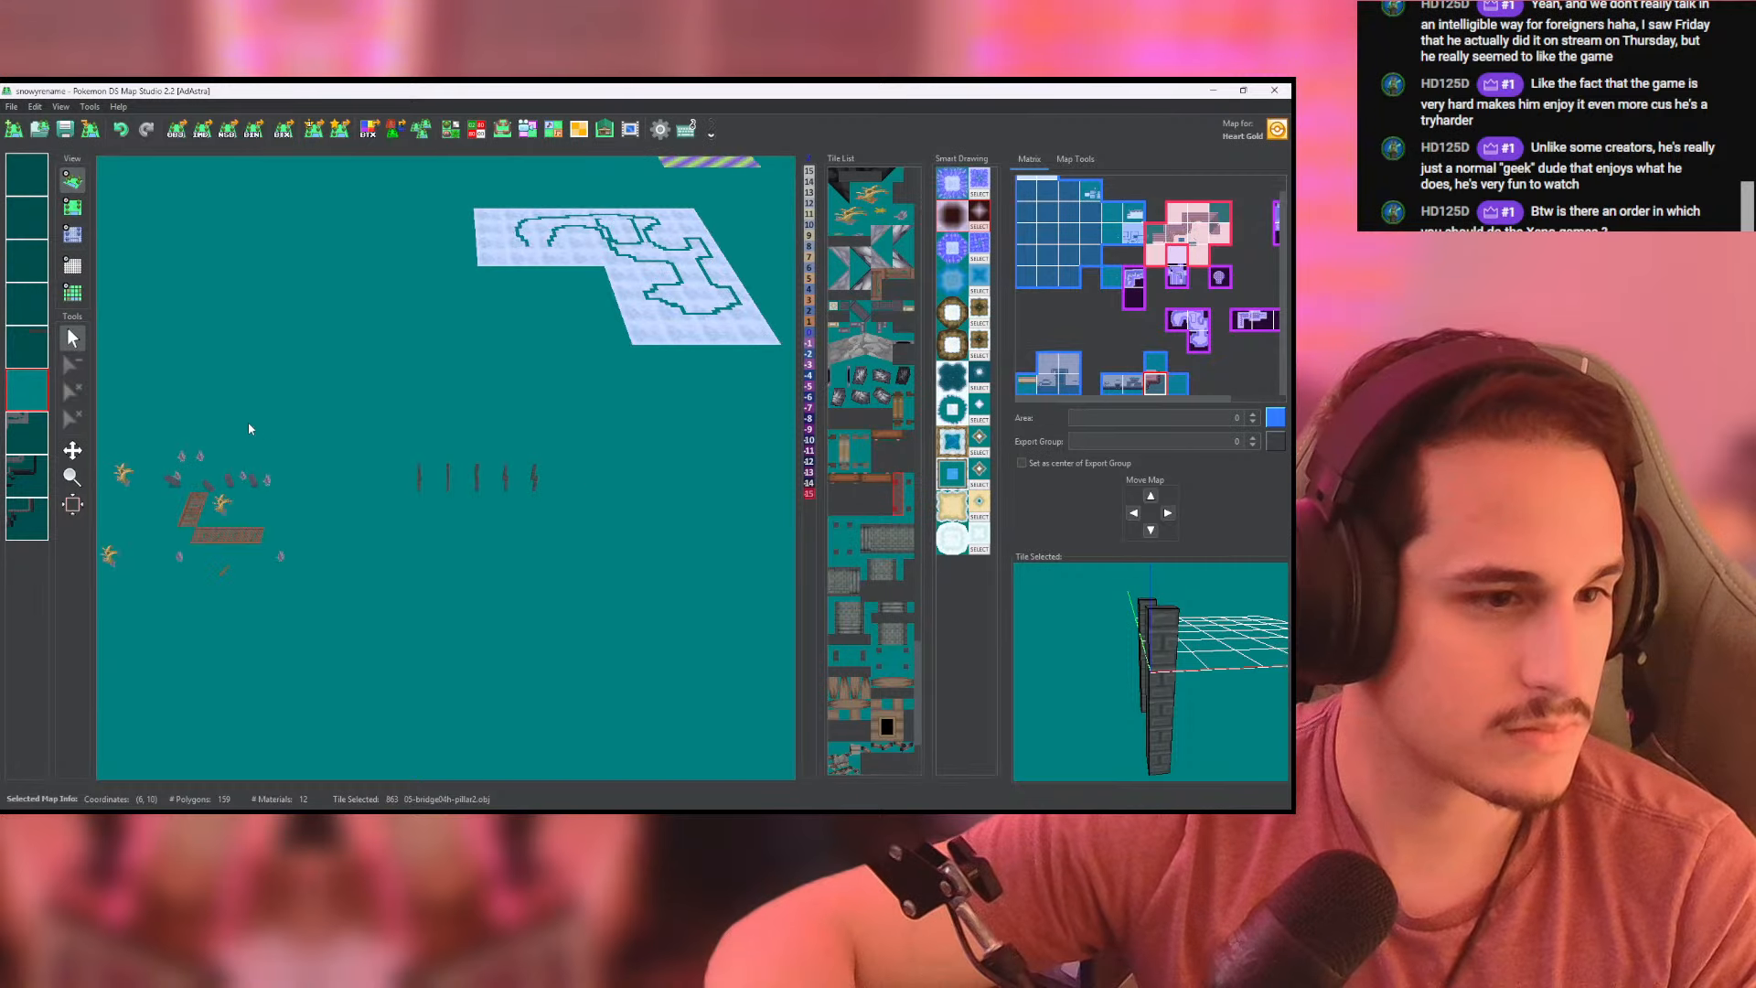
scroll(211, 413, "up", 5)
left_click(30, 392)
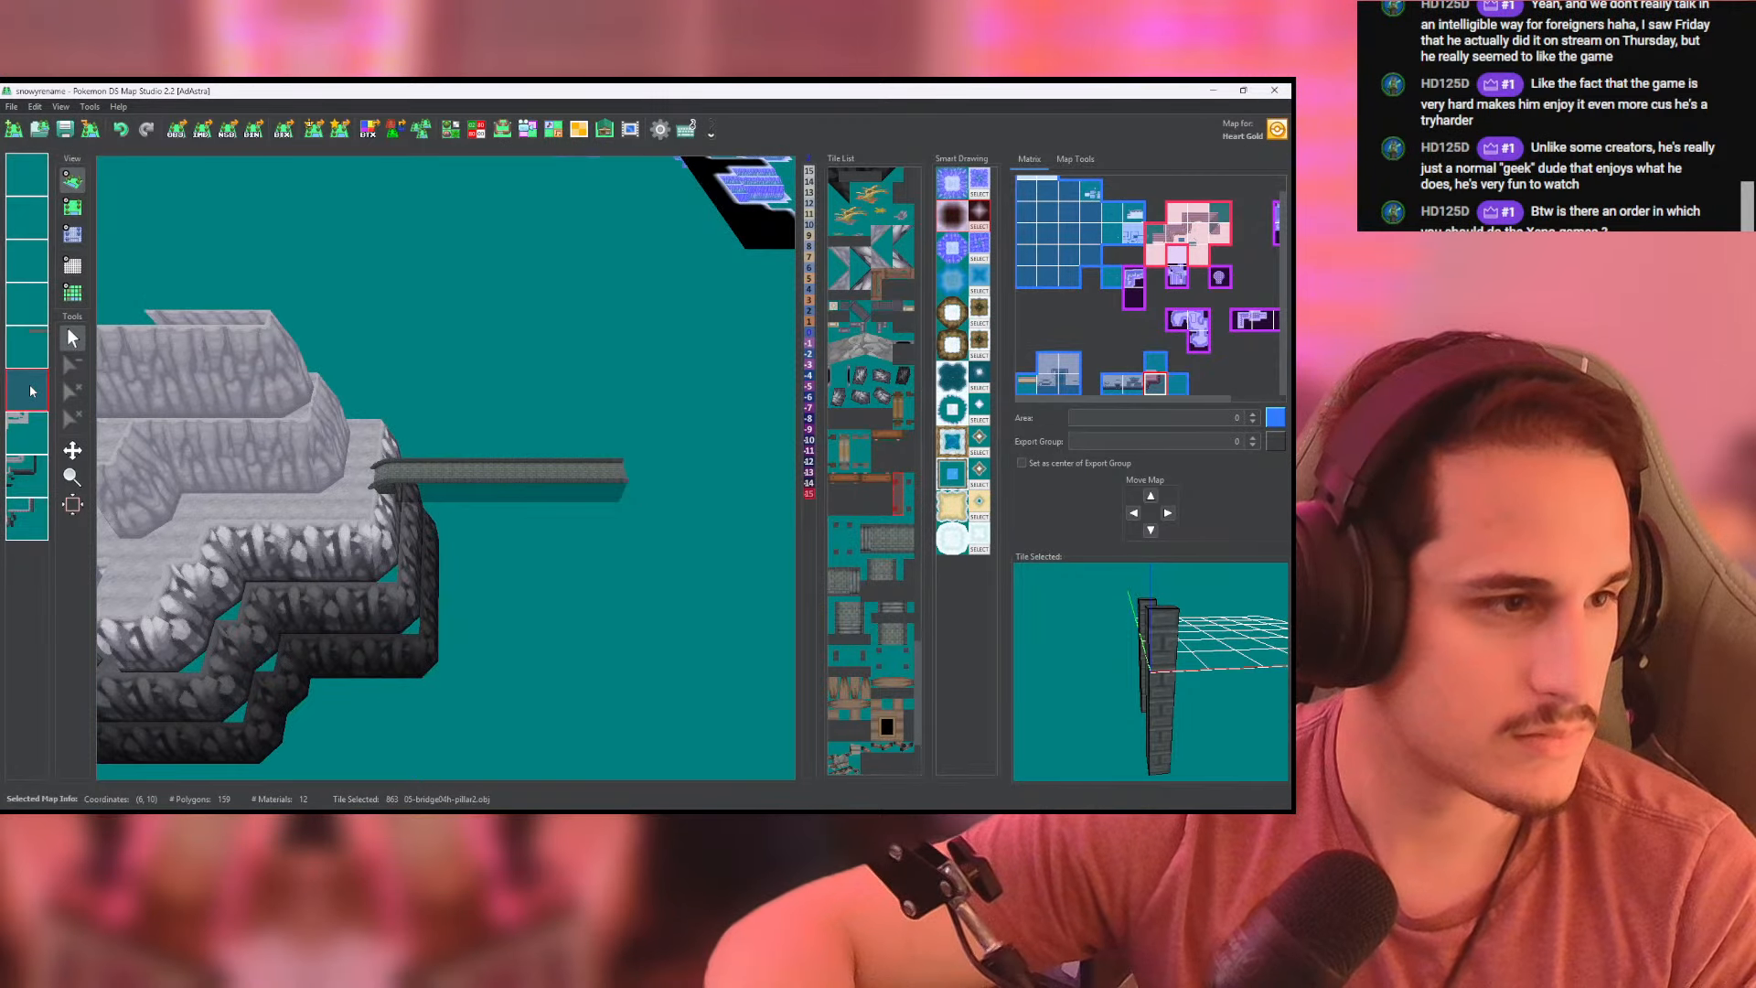
- Copy the cliff map's pillar layer and paste it onto the empty layer just above the deck layer
right_click(30, 390)
left_click(75, 445)
right_click(32, 300)
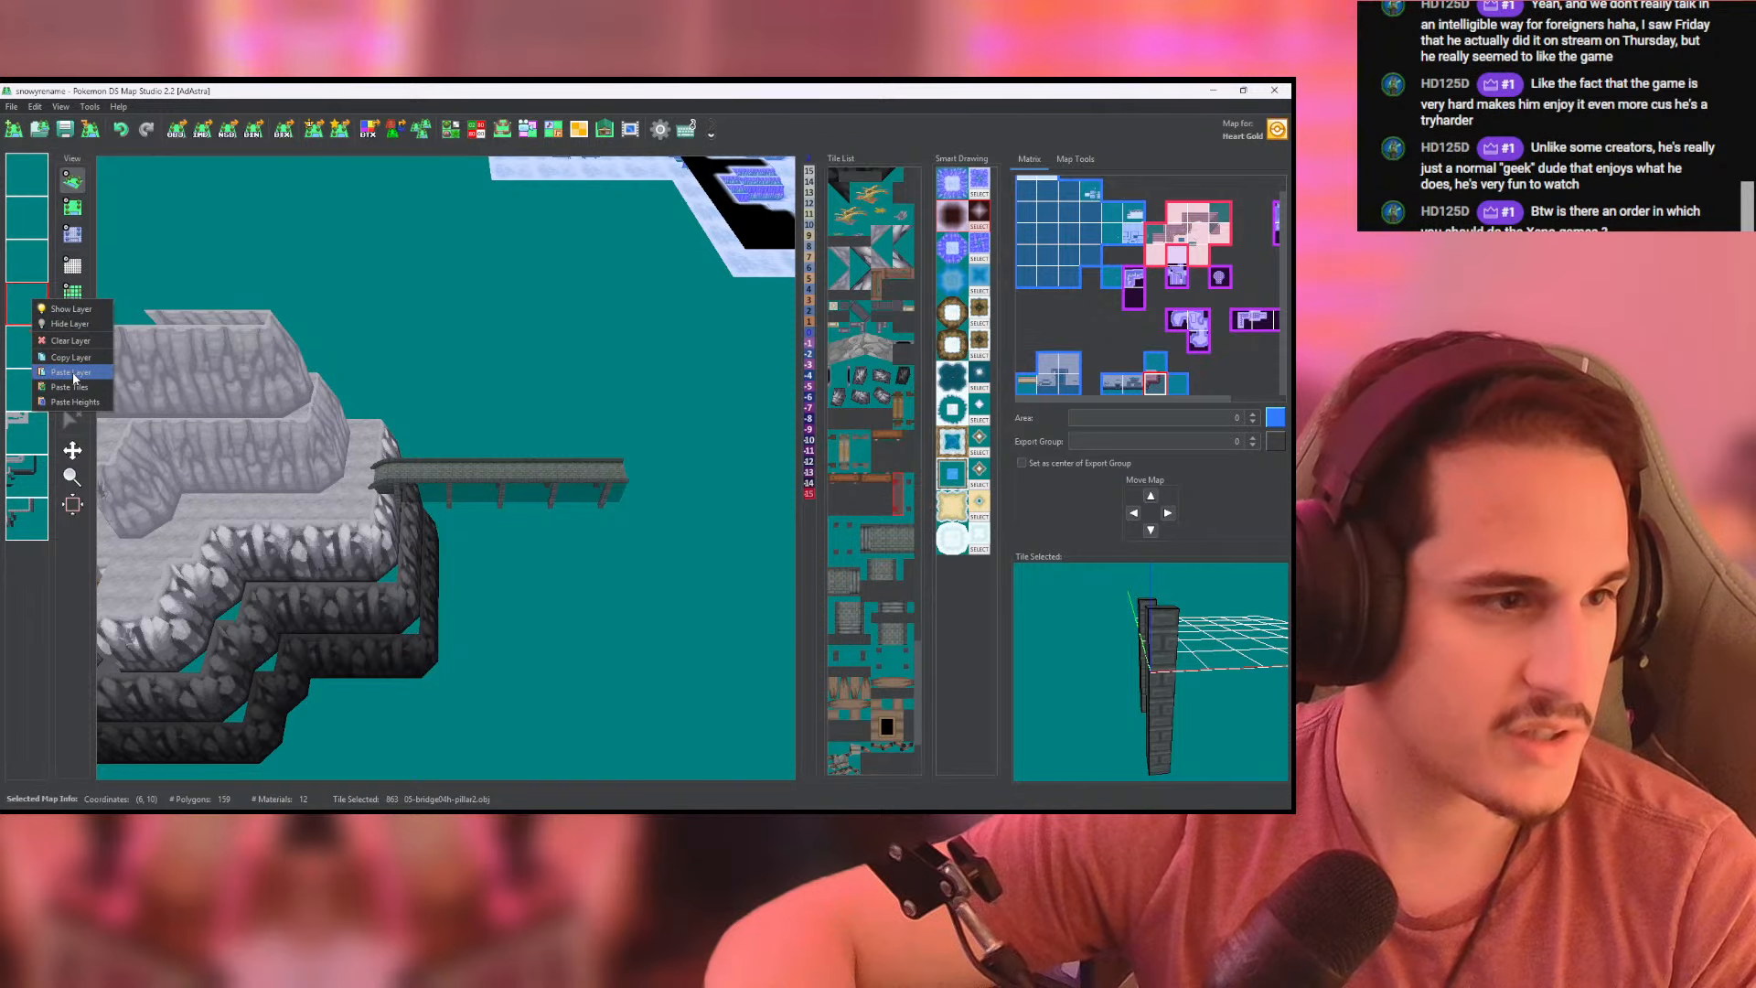
left_click(76, 374)
- Try filling the pasted pillar layer with height -5 and inspect the pillar joints in 3D
left_click(74, 208)
left_click(73, 234)
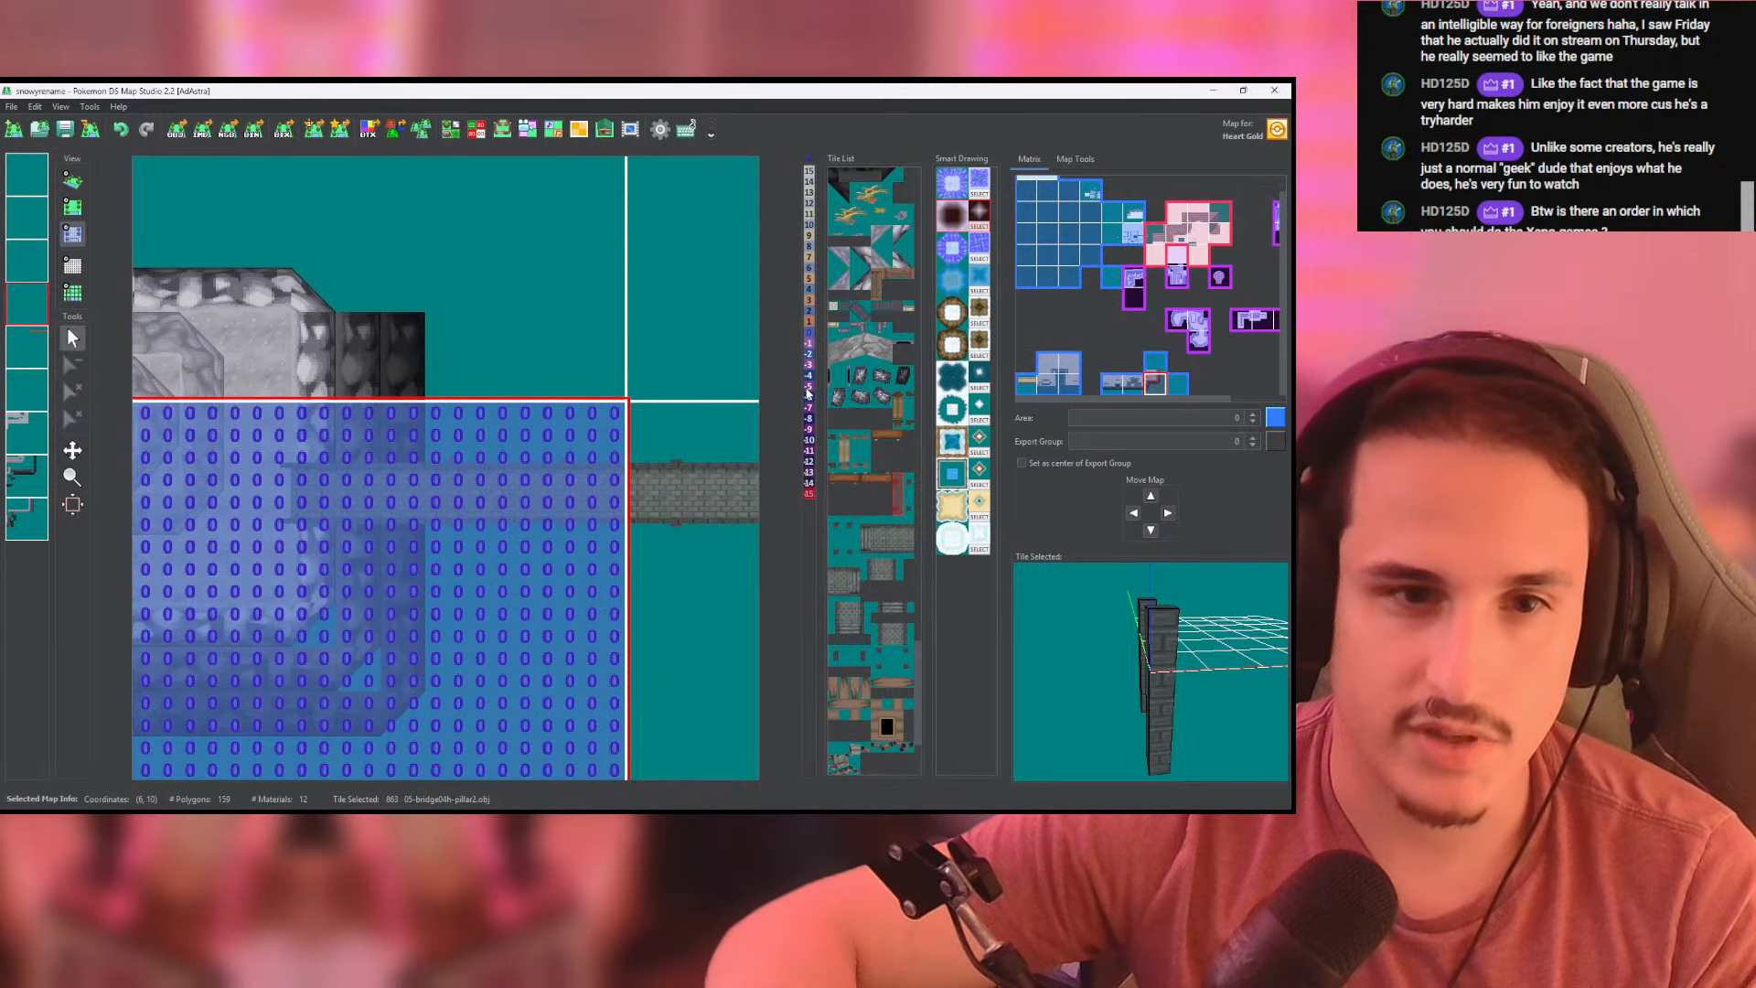
middle_click(533, 472)
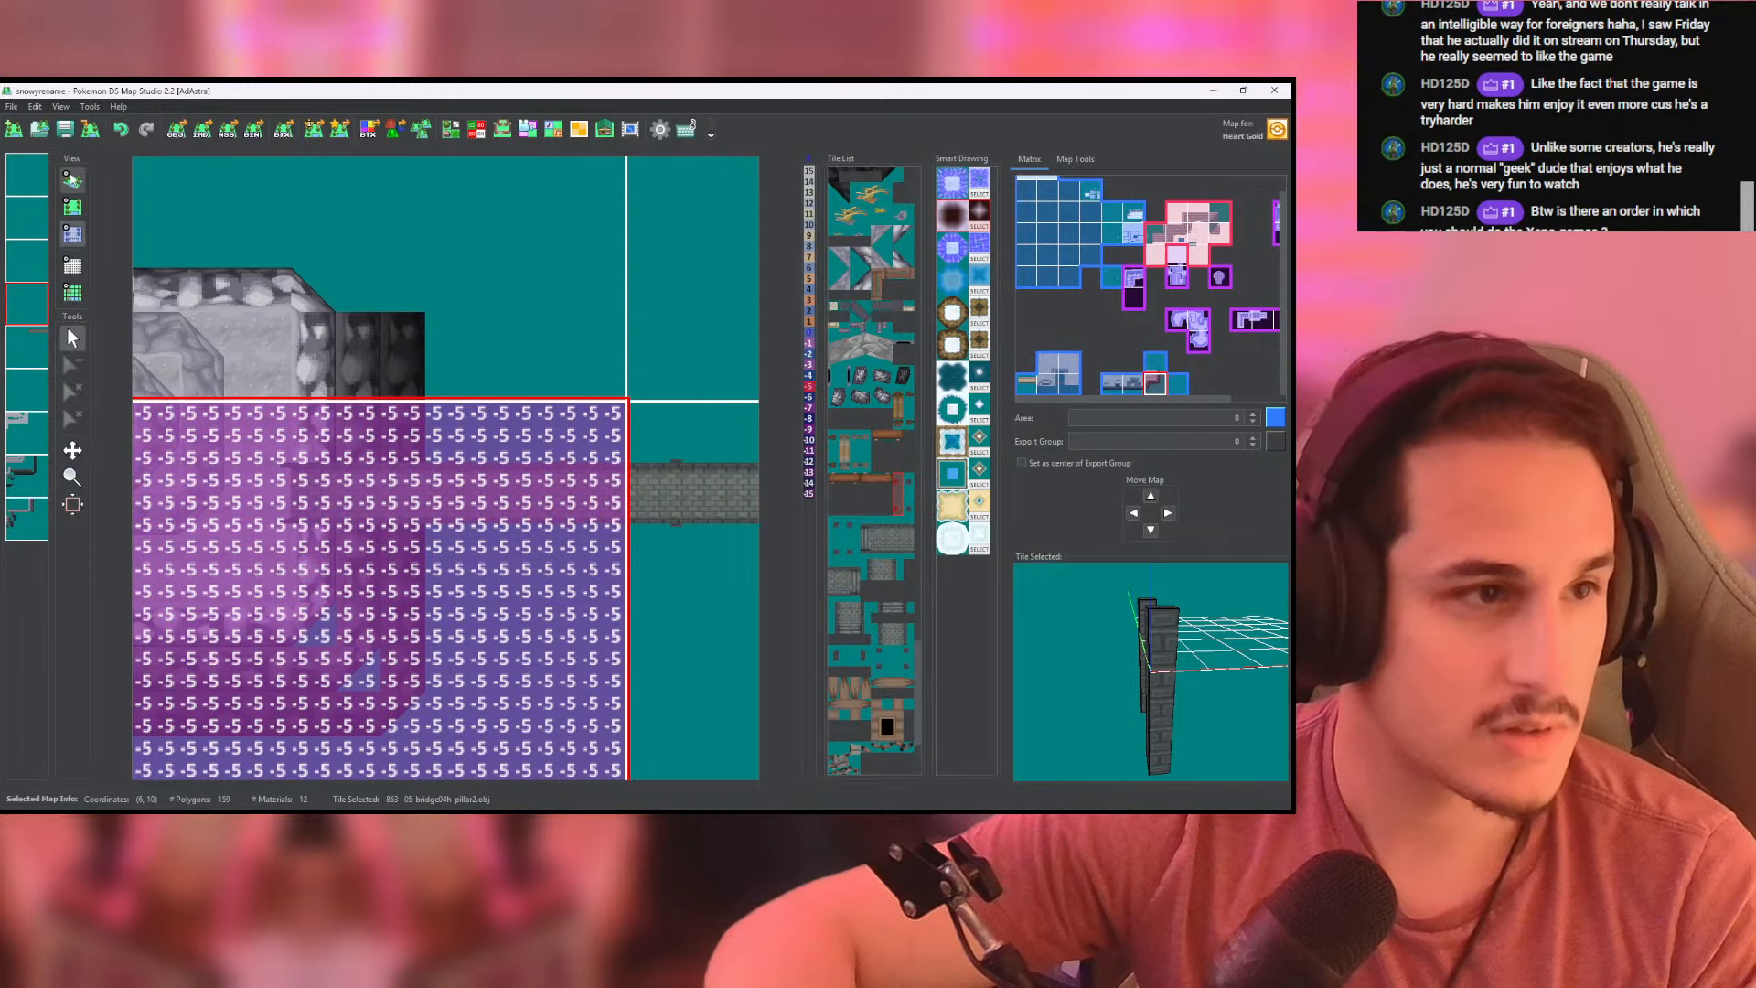
left_click(73, 181)
left_click_drag(469, 503, 548, 197)
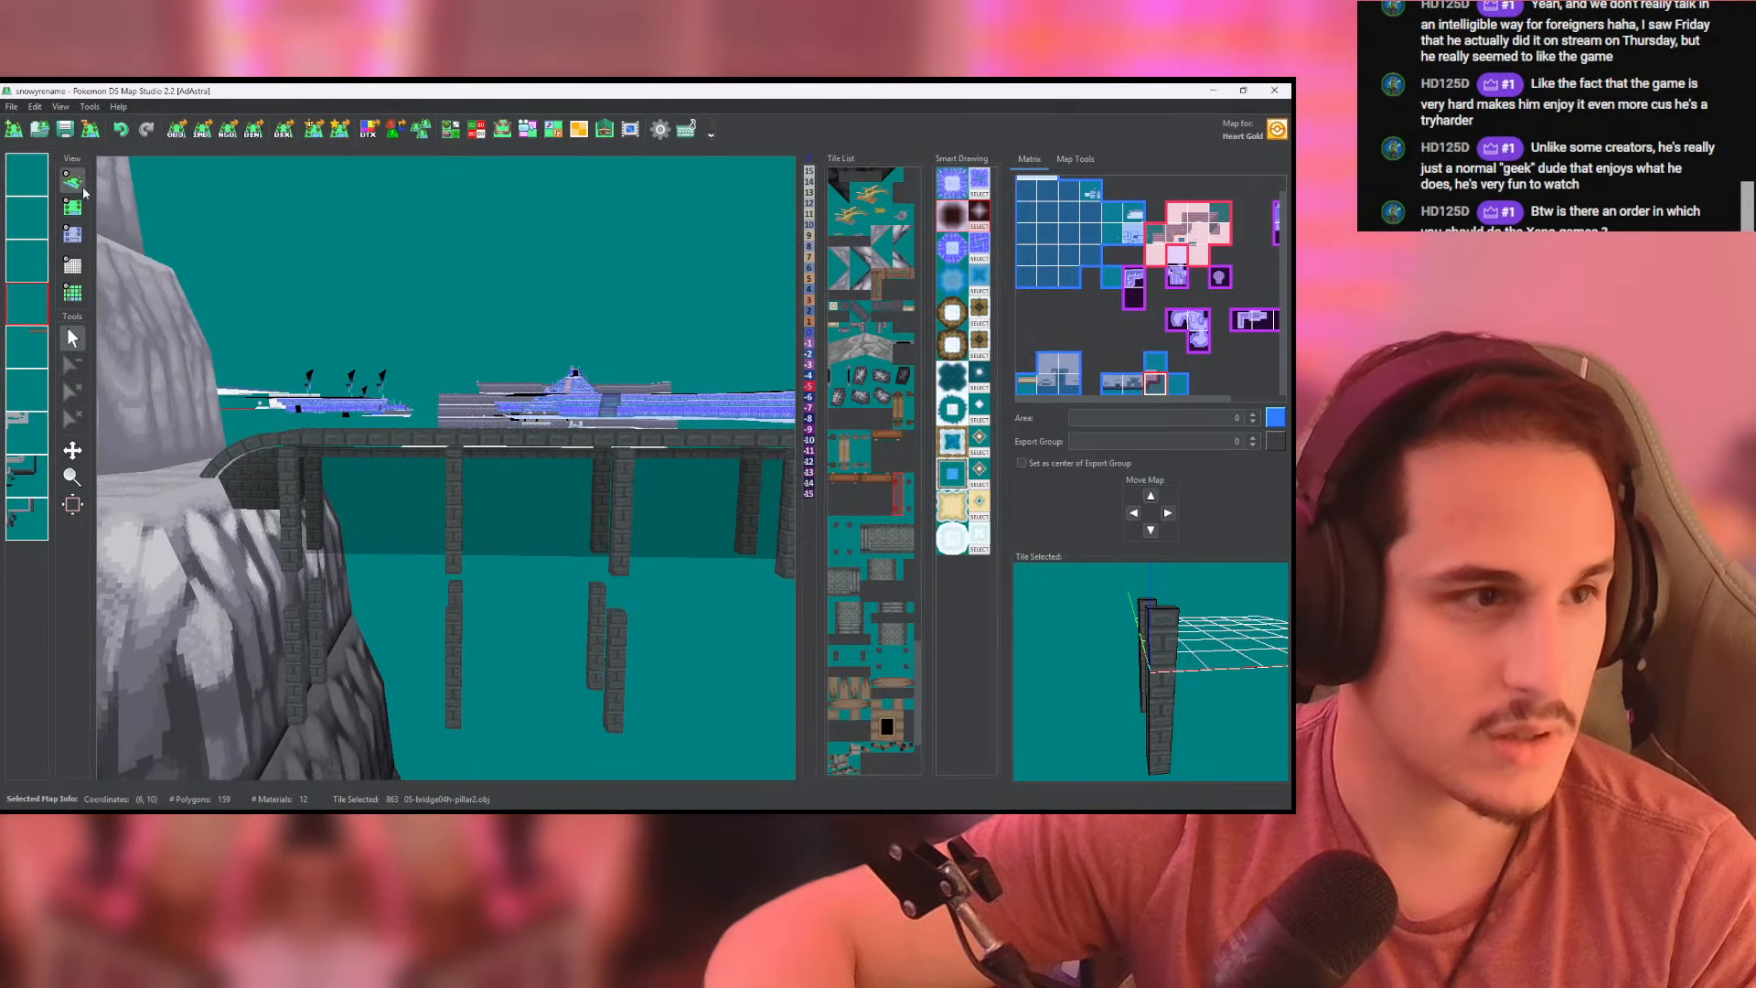
- Fill the pasted pillar layer with height -4 and check the lengthened pillars in 3D
left_click(70, 210)
left_click(72, 234)
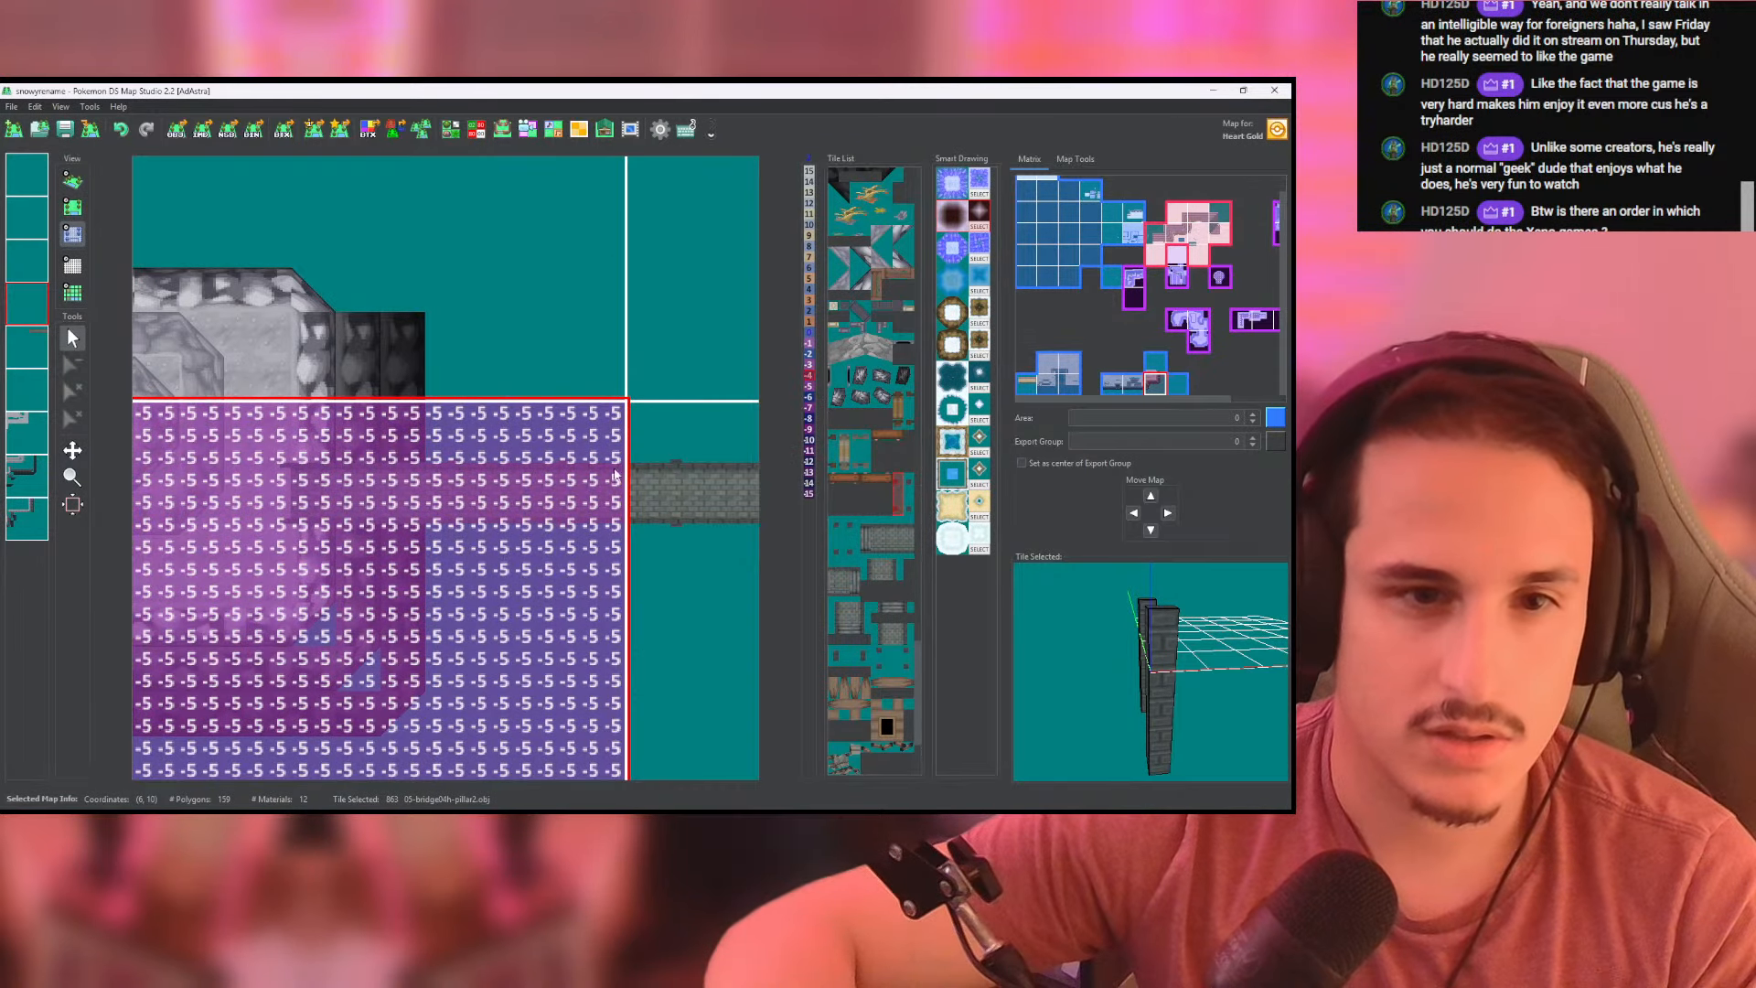
middle_click(463, 457)
left_click(73, 181)
scroll(538, 543, "up", 5)
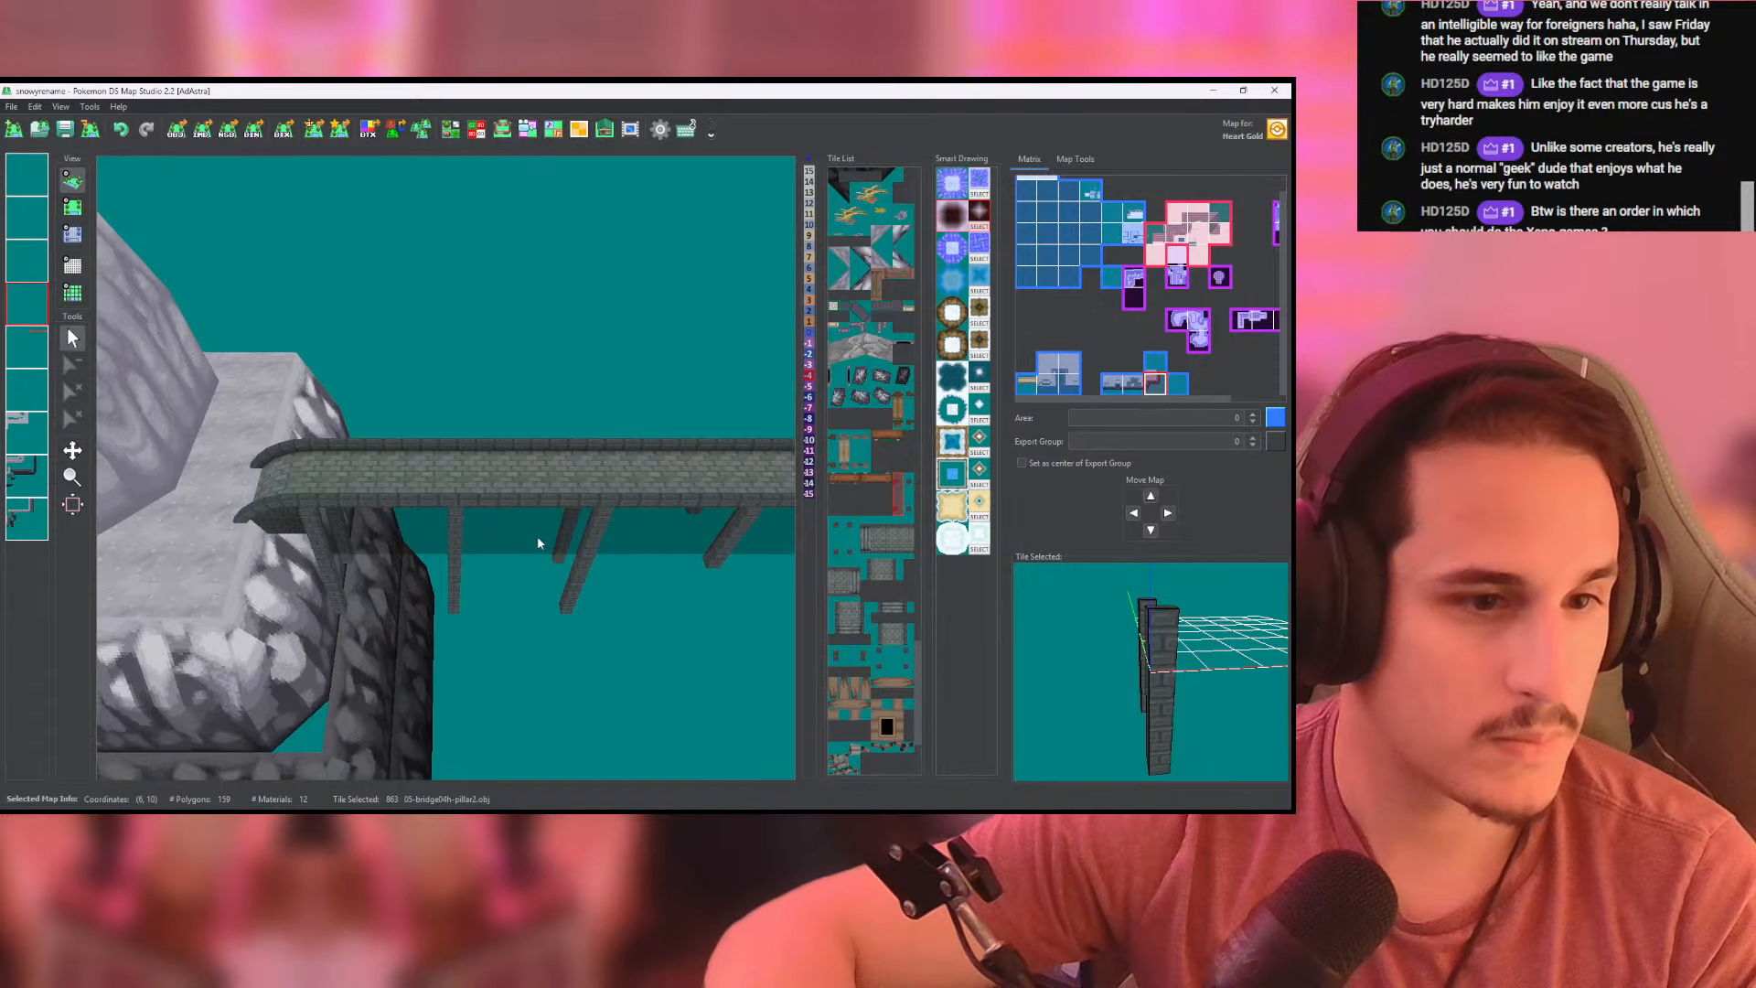
left_click_drag(537, 539, 639, 298)
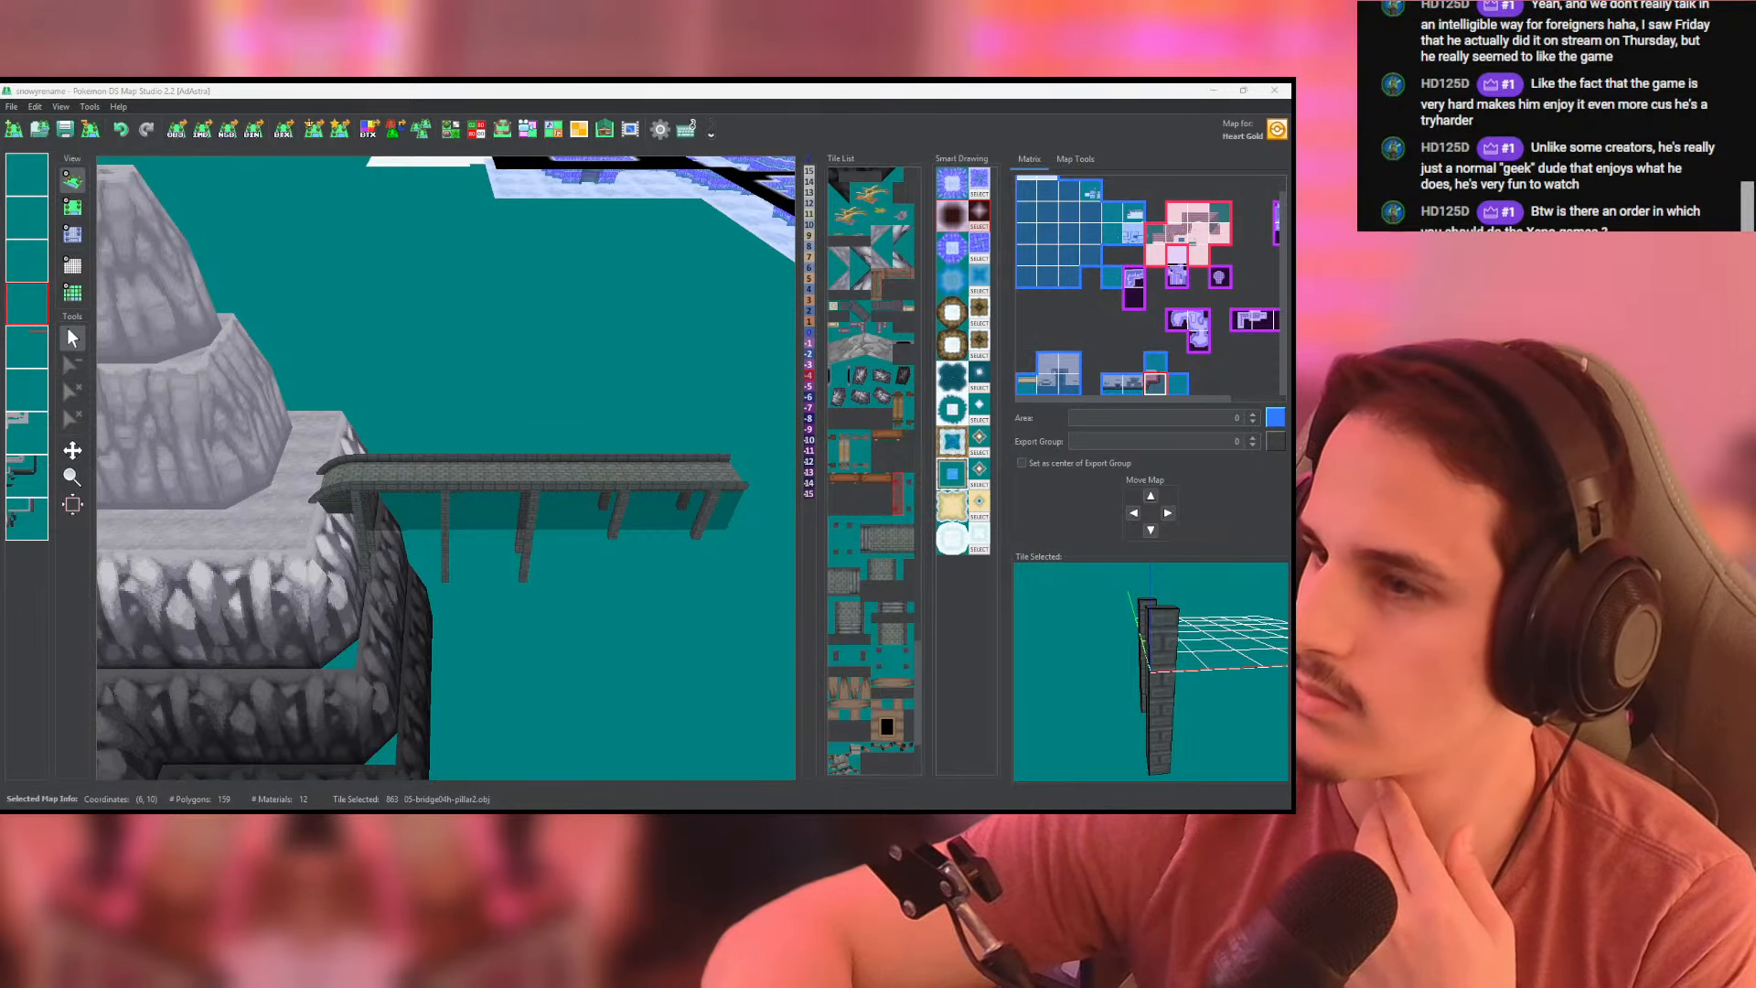
right_click_drag(576, 382, 362, 355)
- Duplicate the neighbouring map's pillar layer onto the layer above its deck layer, fill it with height -4, and check it in 3D
left_click(72, 205)
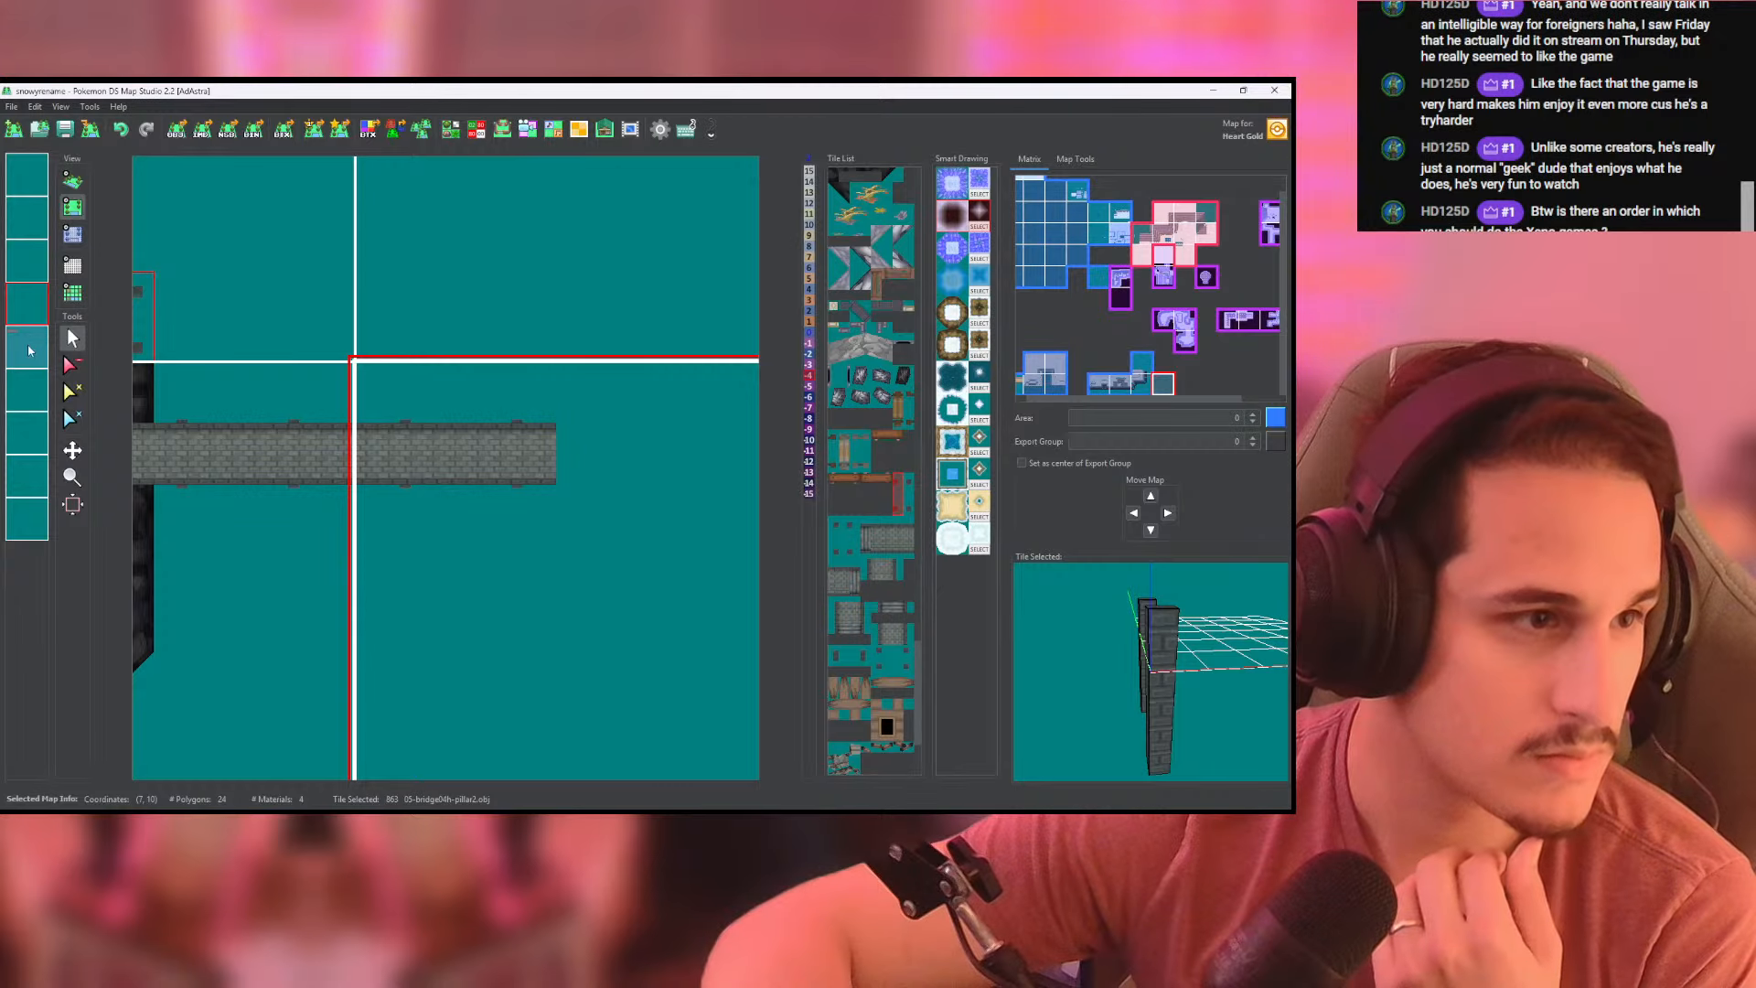
right_click(28, 388)
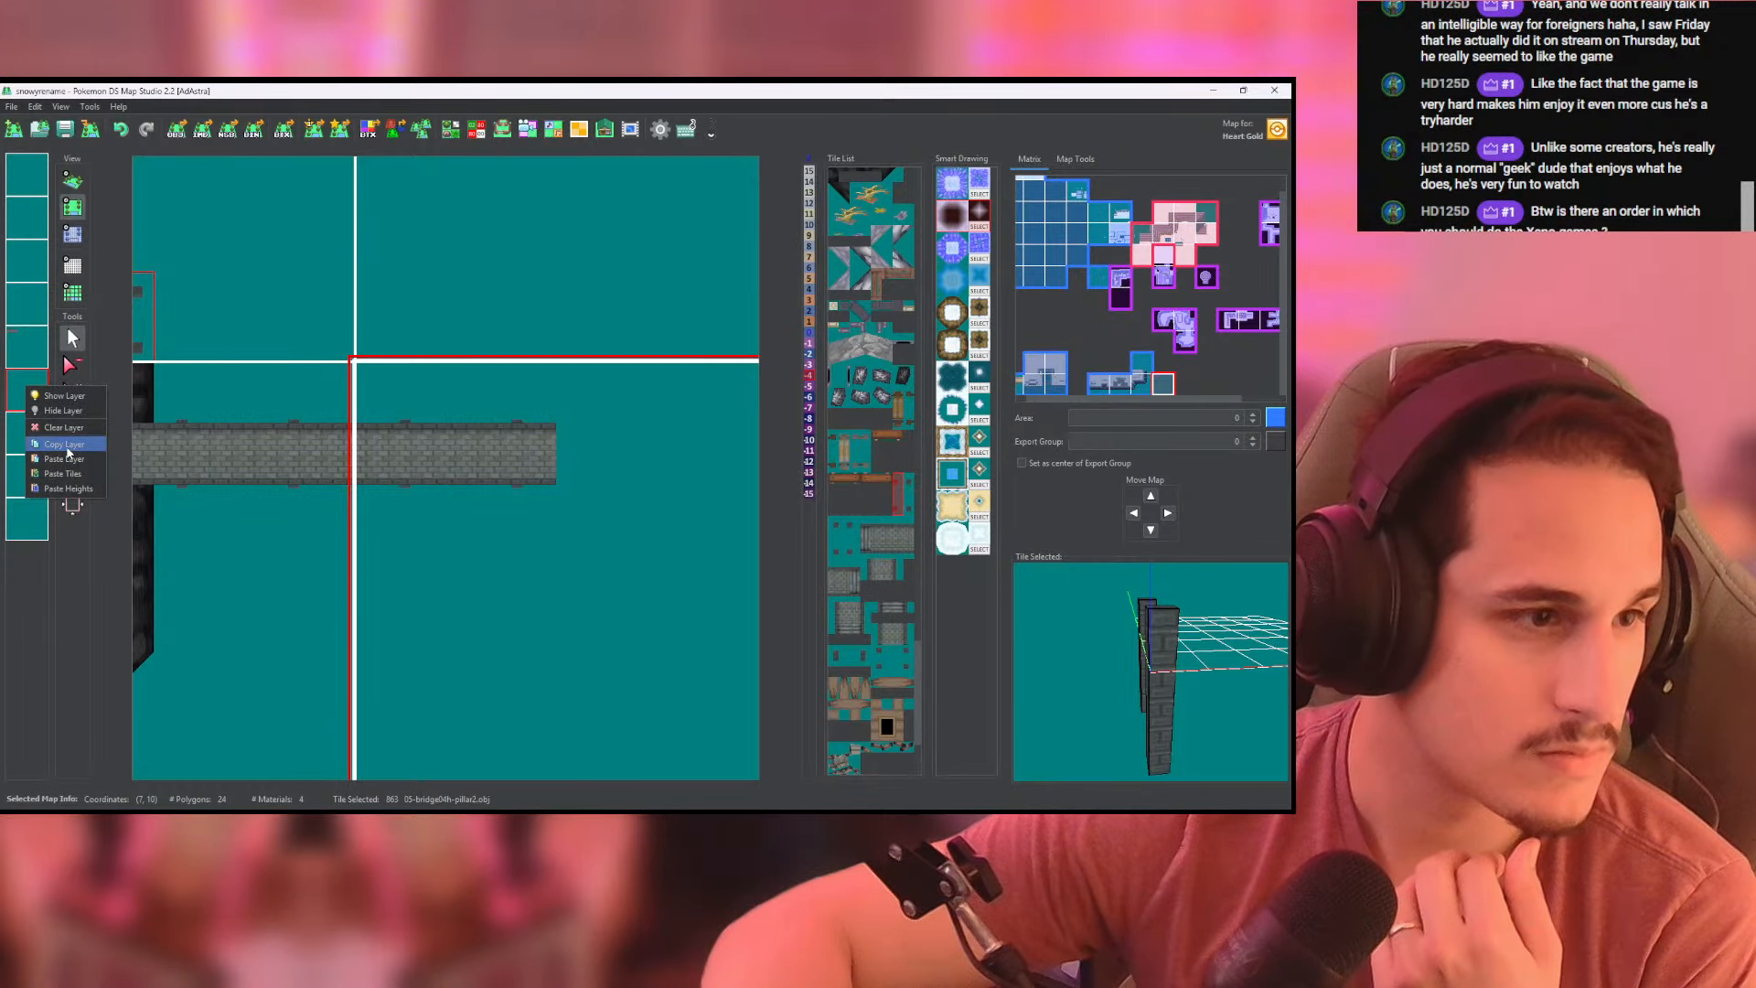
left_click(65, 445)
right_click(32, 317)
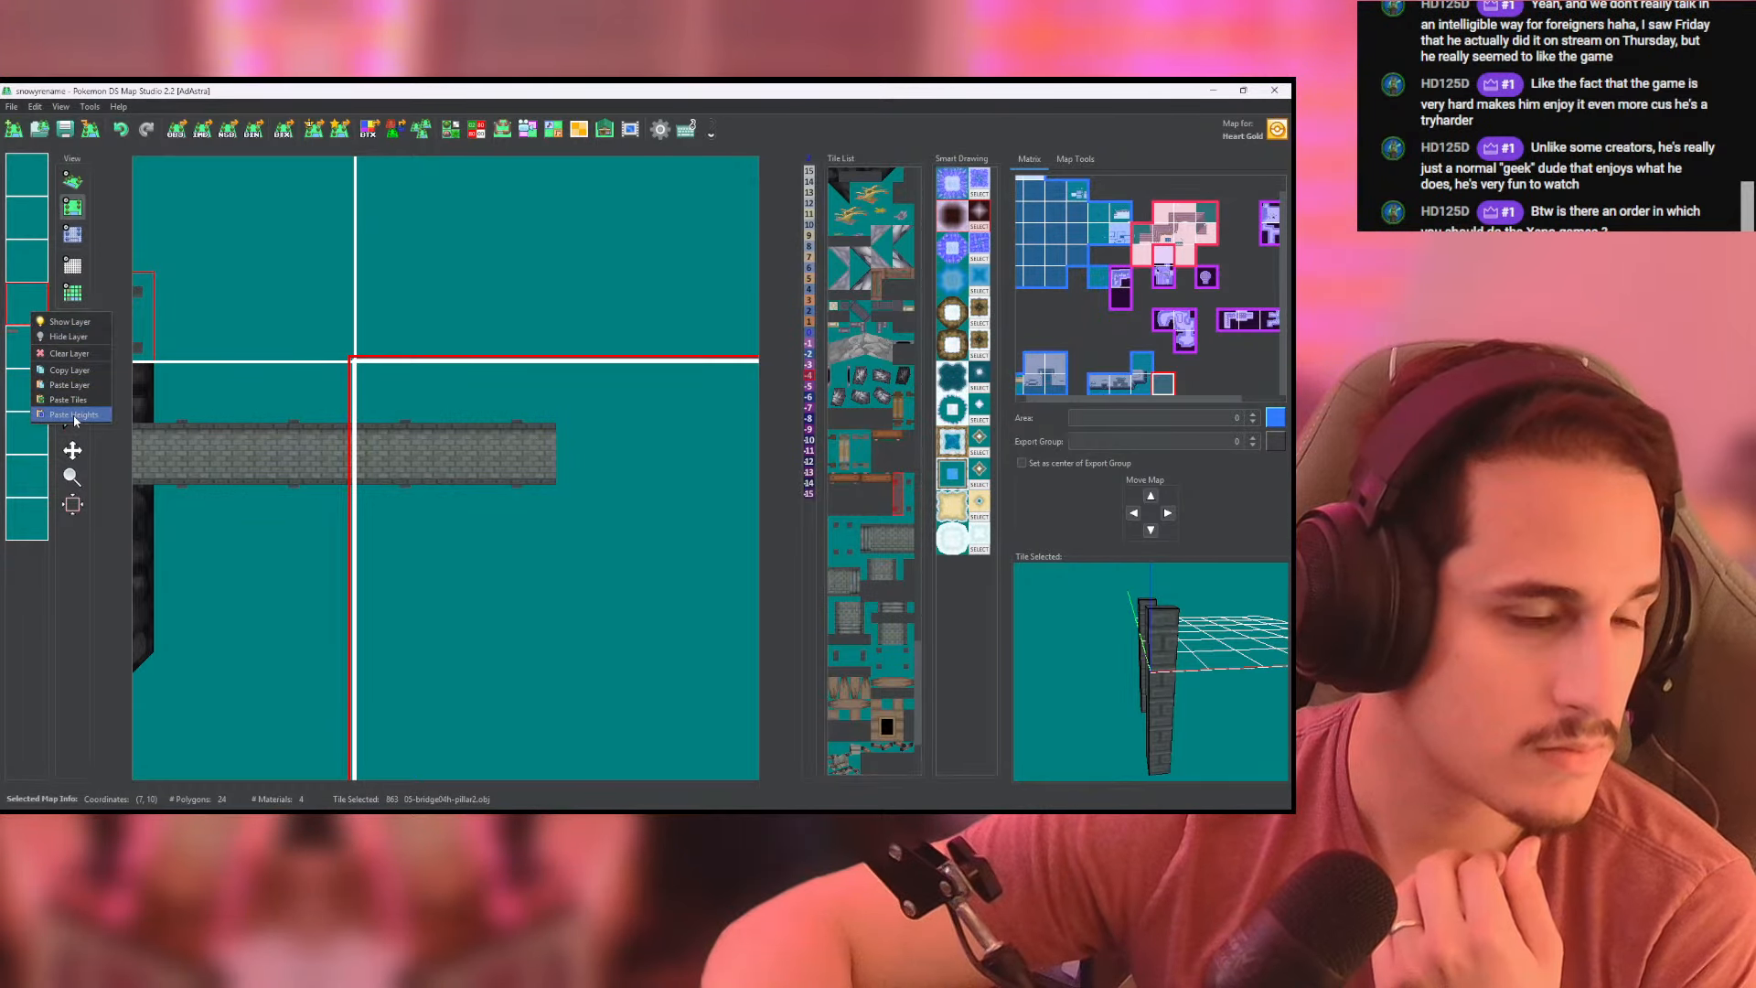
left_click(82, 389)
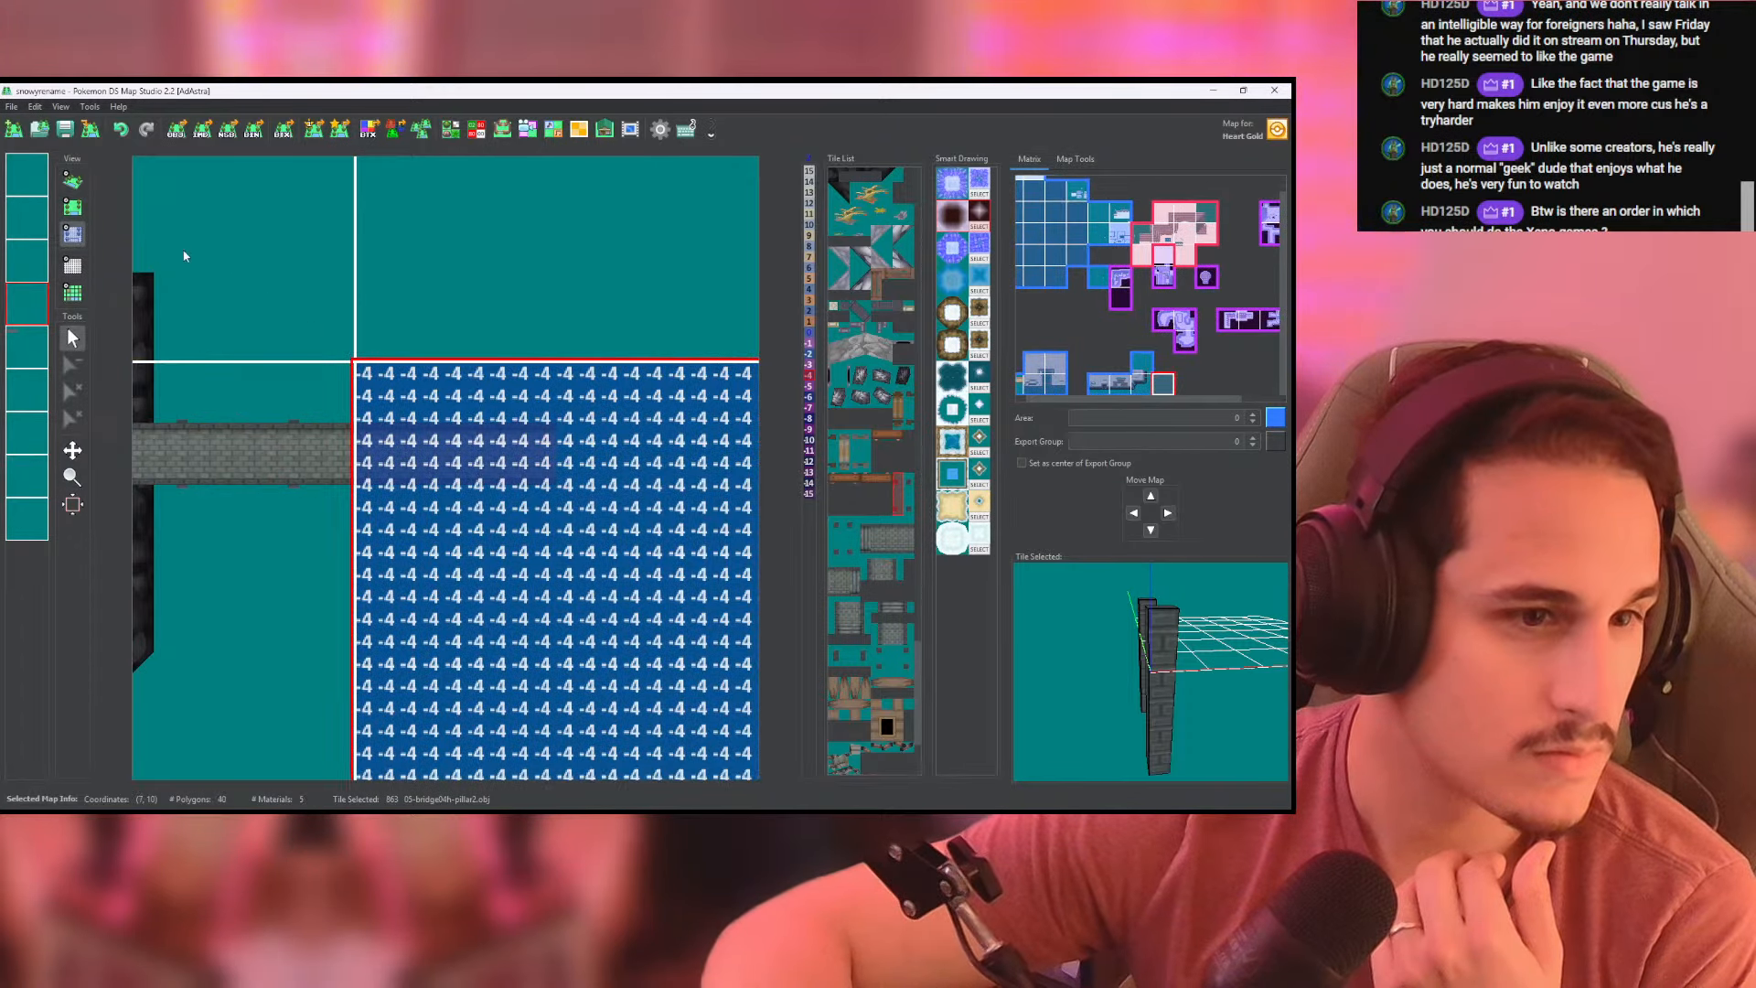
left_click(73, 181)
scroll(381, 443, "up", 5)
mouse_move(386, 442)
left_mouse_down()
mouse_move(583, 389)
mouse_move(403, 403)
left_mouse_up()
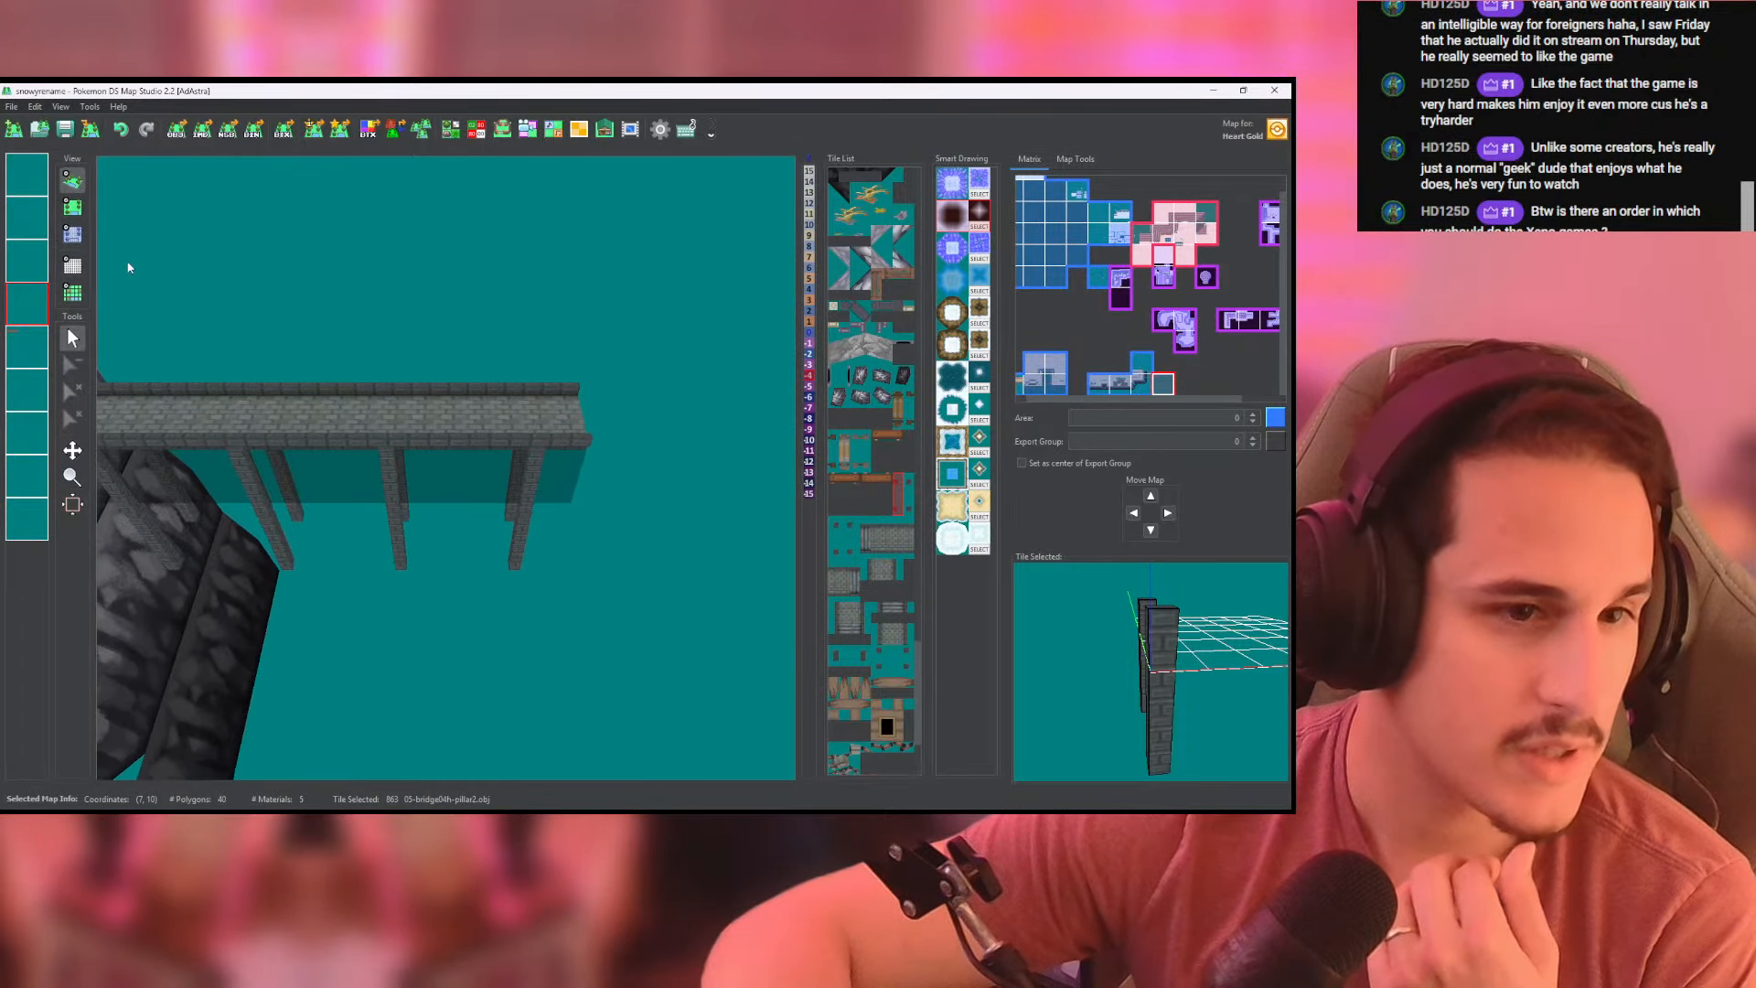
- Place a 05-bridge04h-end2.obj tile at the deck's east end in the neighbouring map and check it in 3D
left_click(75, 211)
left_click(29, 350)
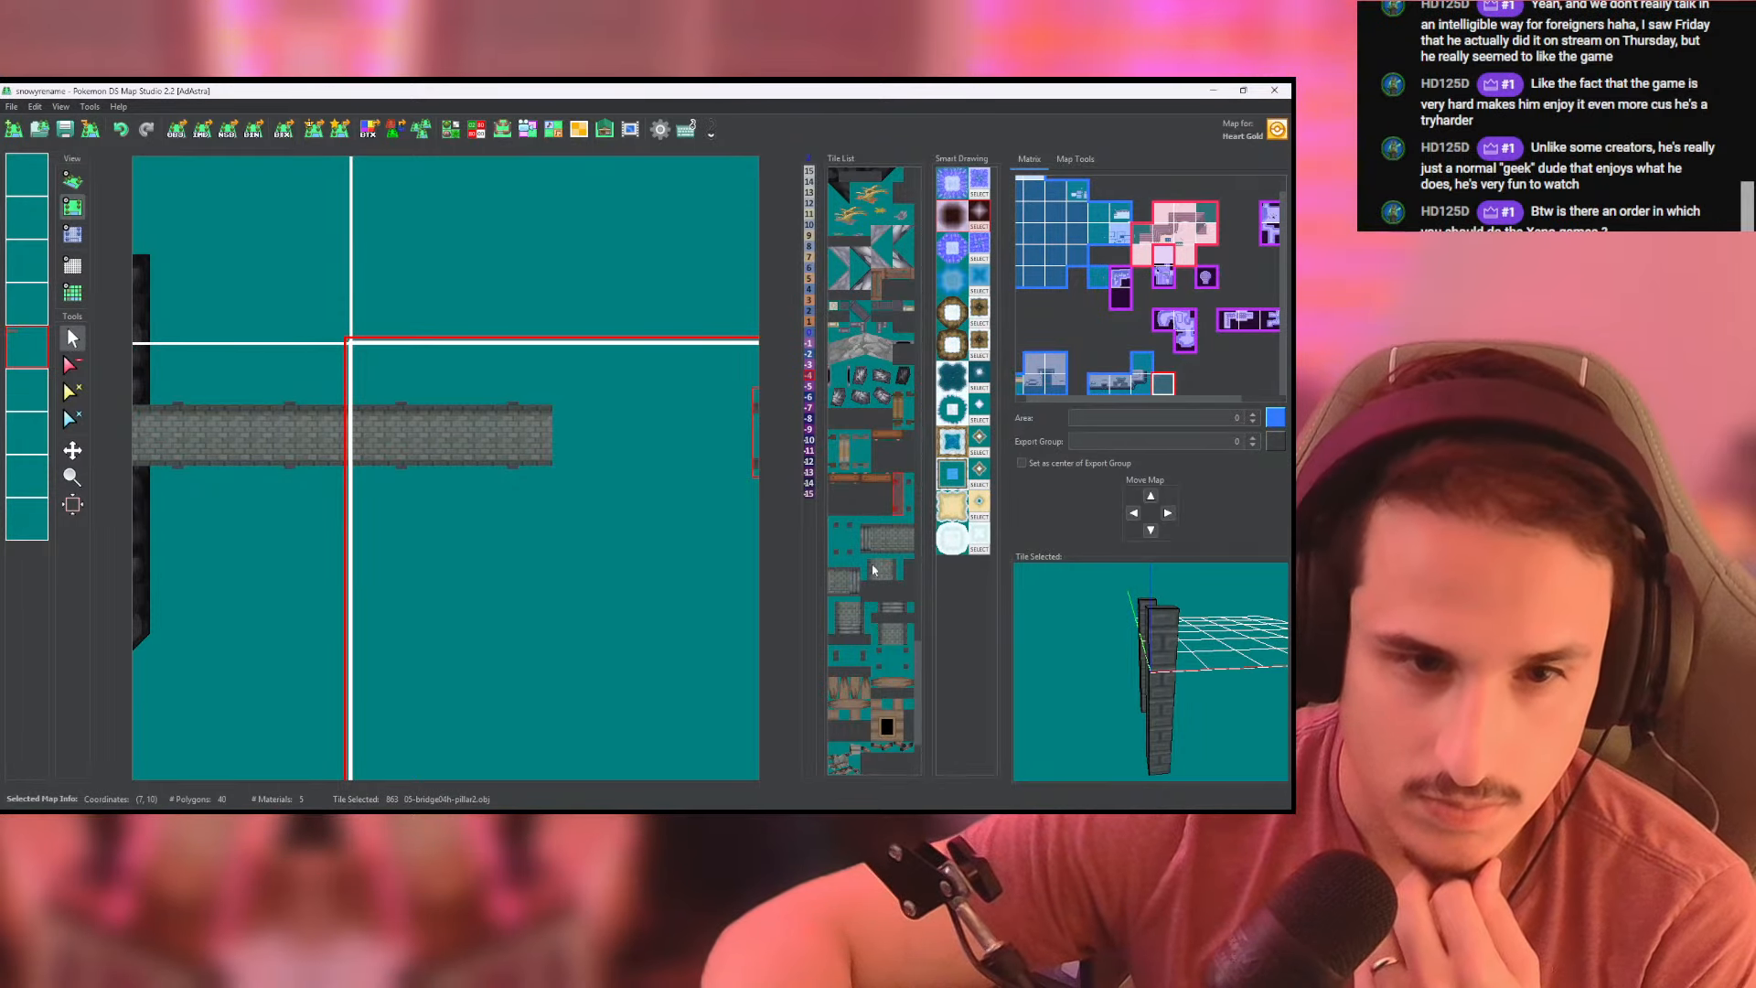
left_click(837, 586)
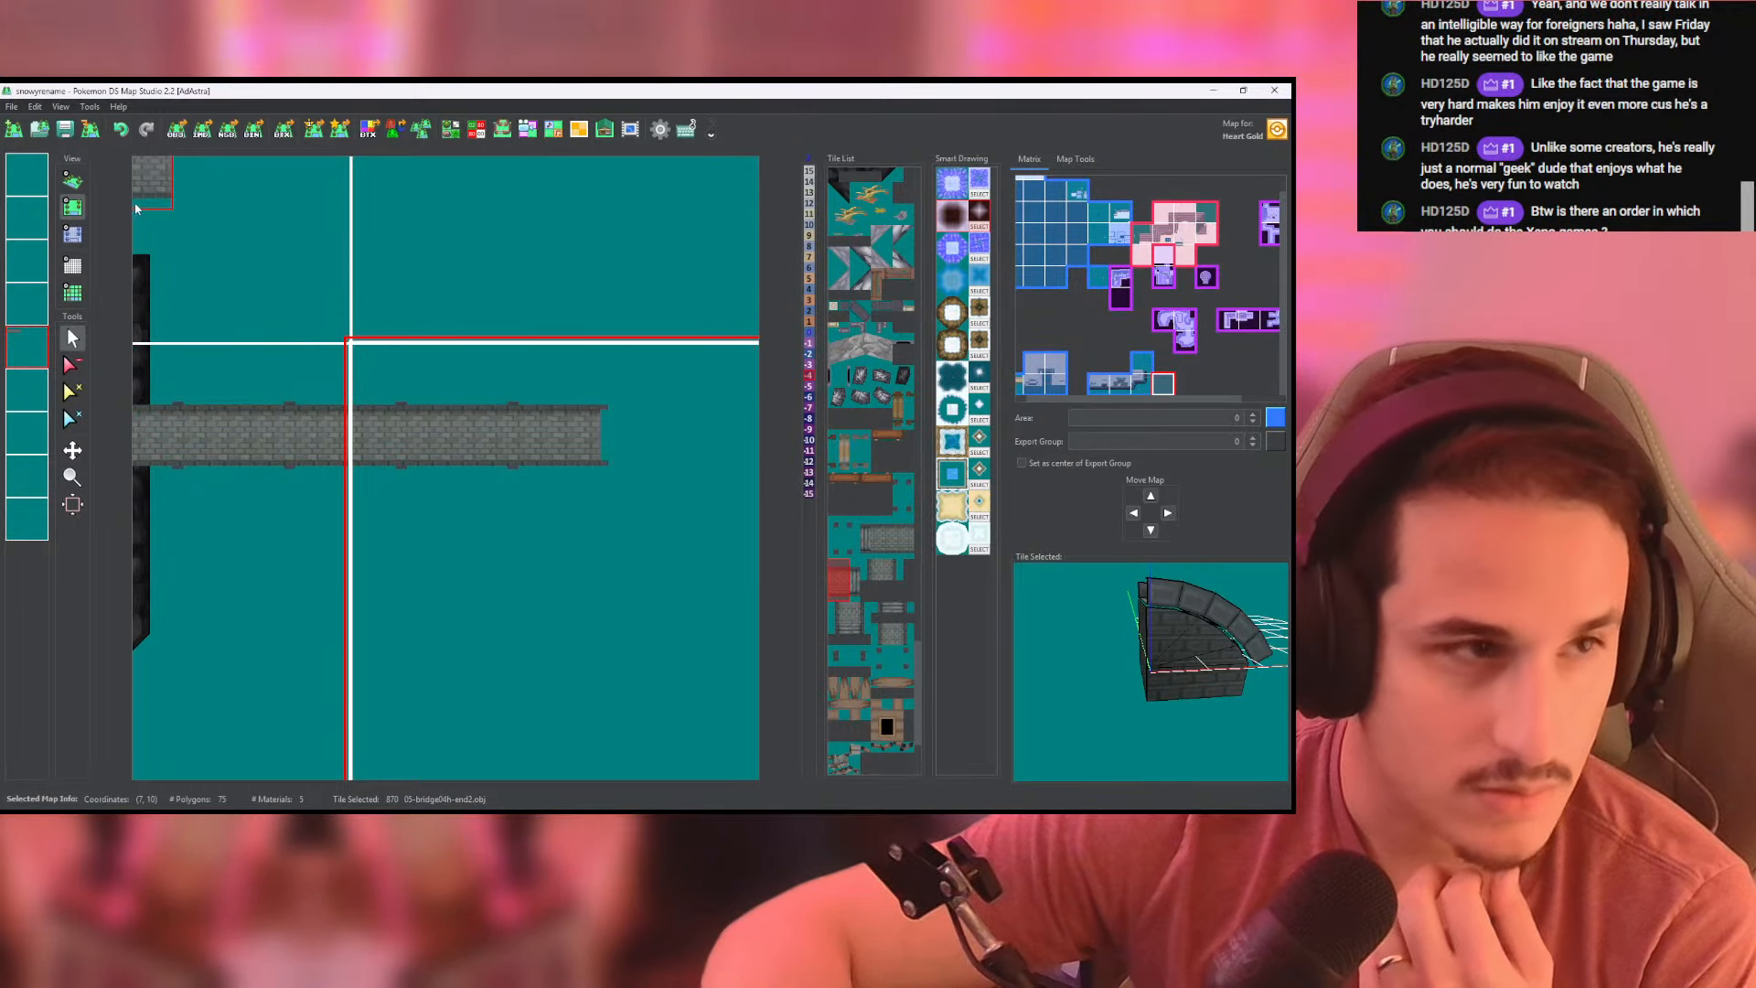
left_click(73, 180)
scroll(360, 314, "up", 5)
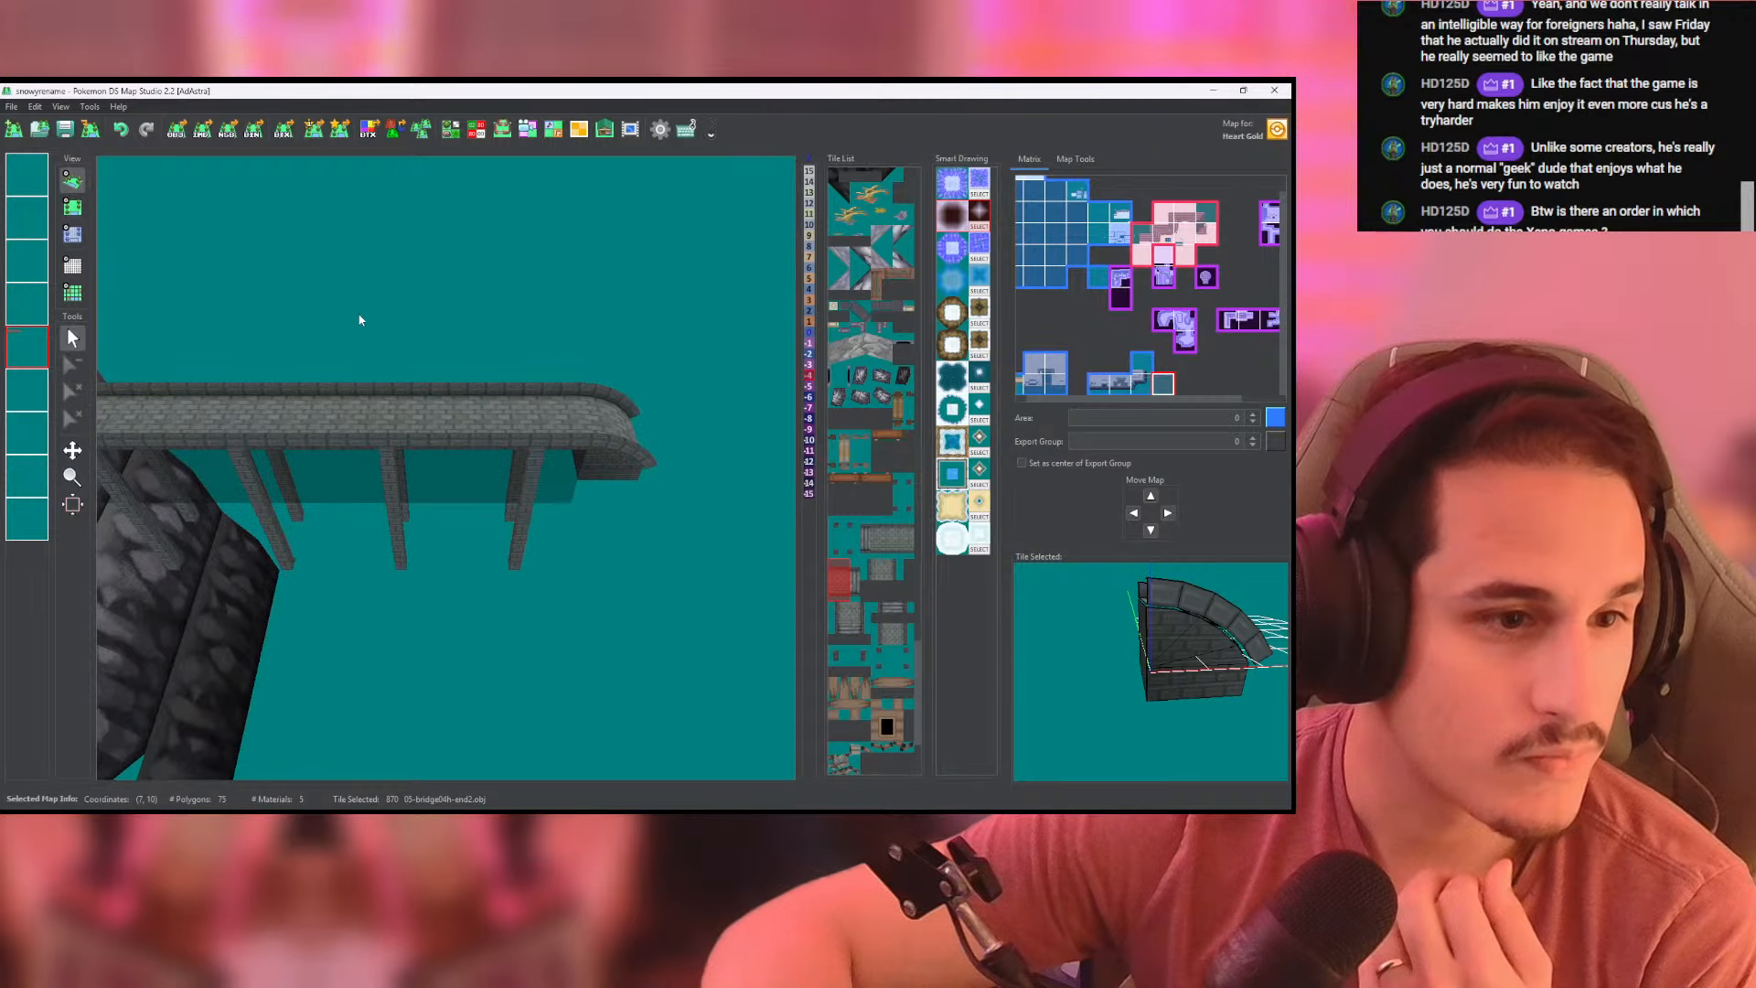
- Inspect the full bridge and its pillars in 3D, from the snowy cliff to the eastern end piece
scroll(512, 272, "down", 8)
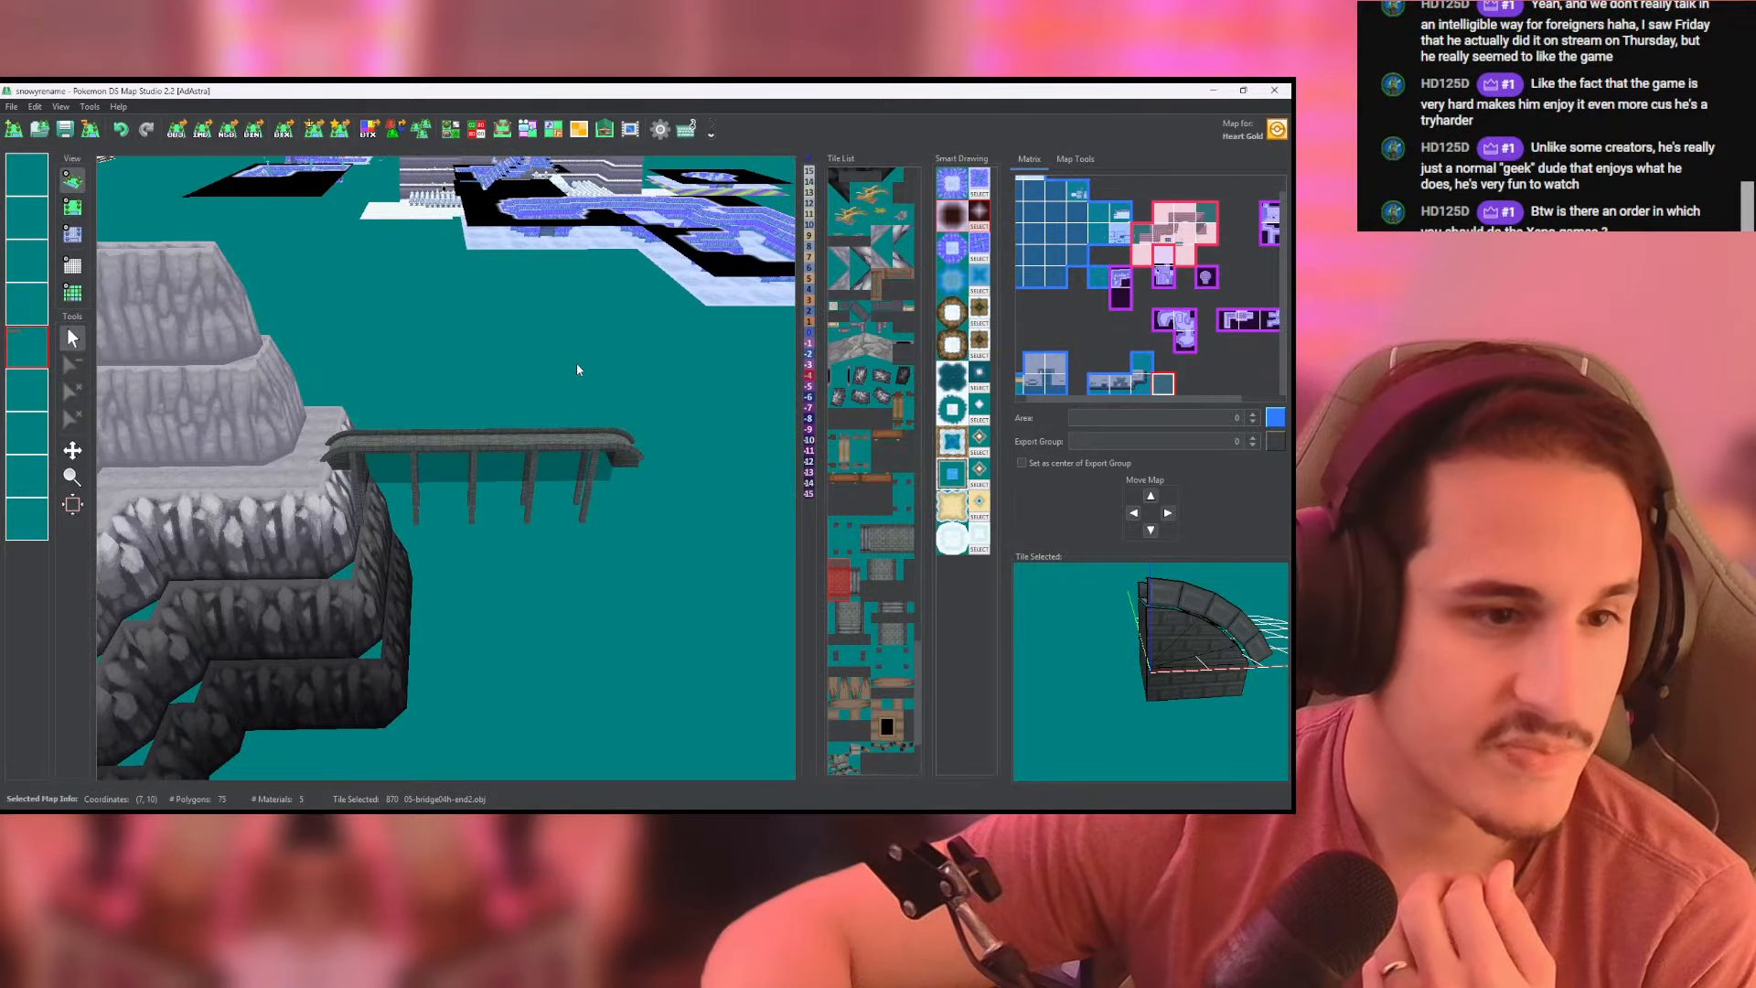
scroll(382, 442, "up", 5)
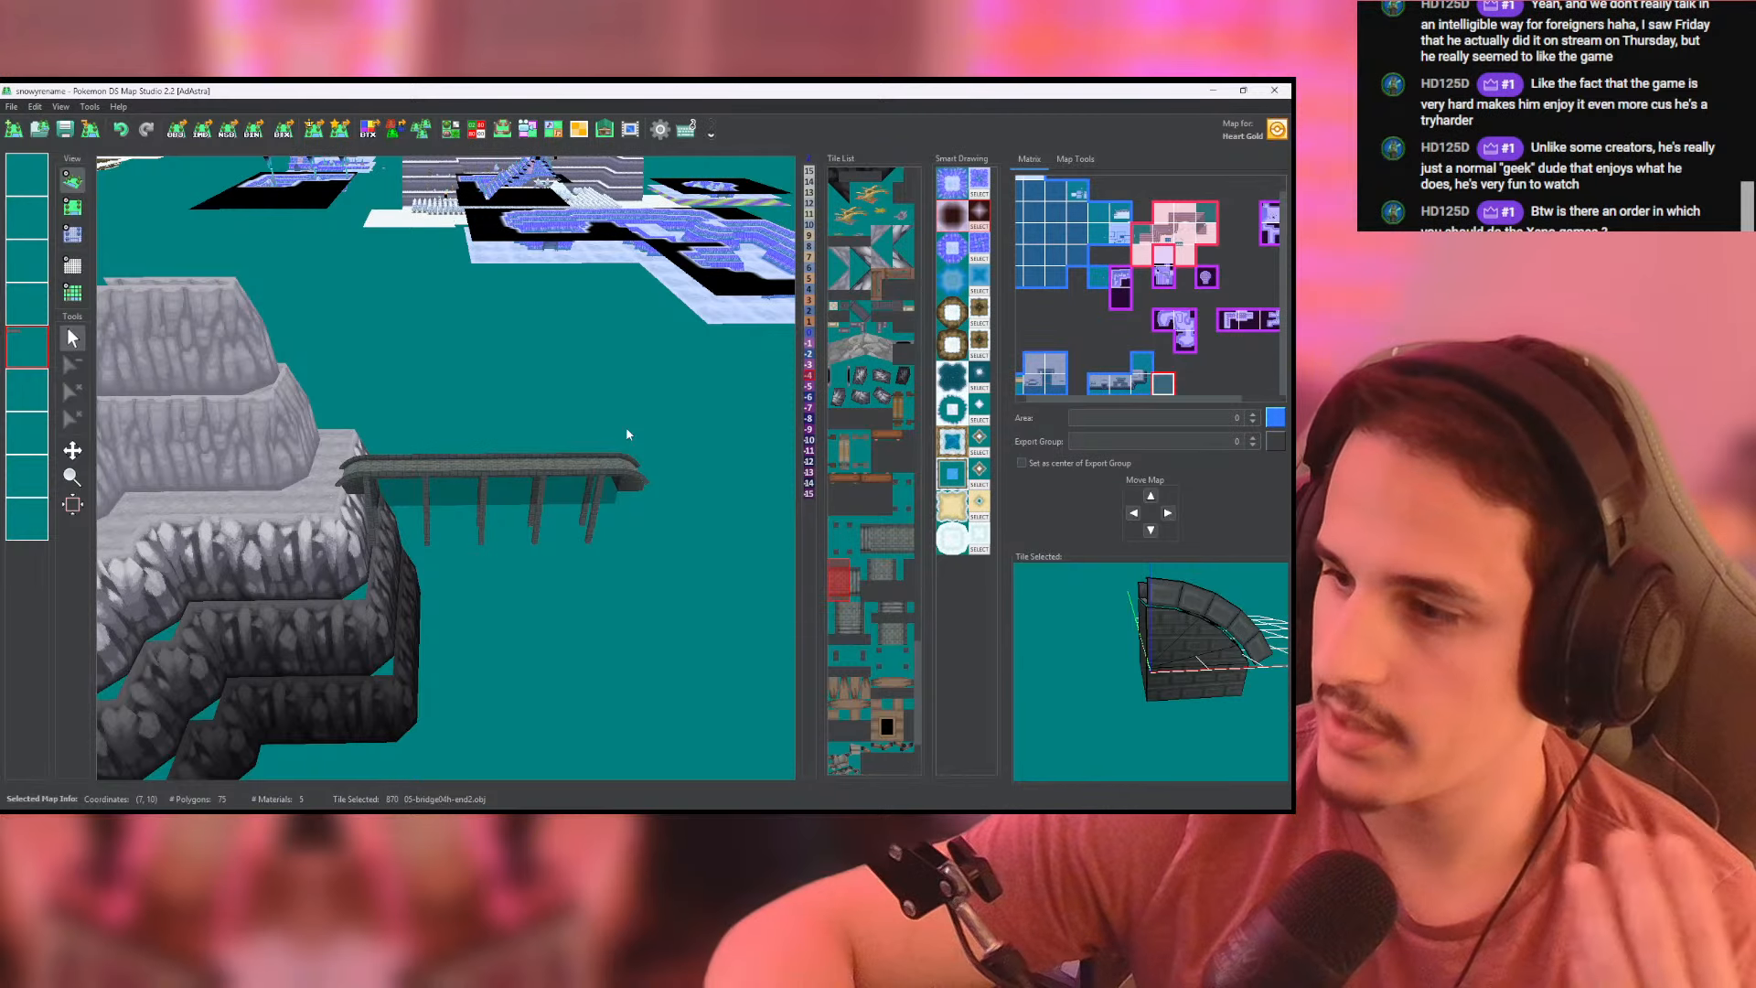
middle_click_drag(489, 495, 170, 285)
scroll(578, 494, "up", 8)
scroll(545, 502, "down", 3)
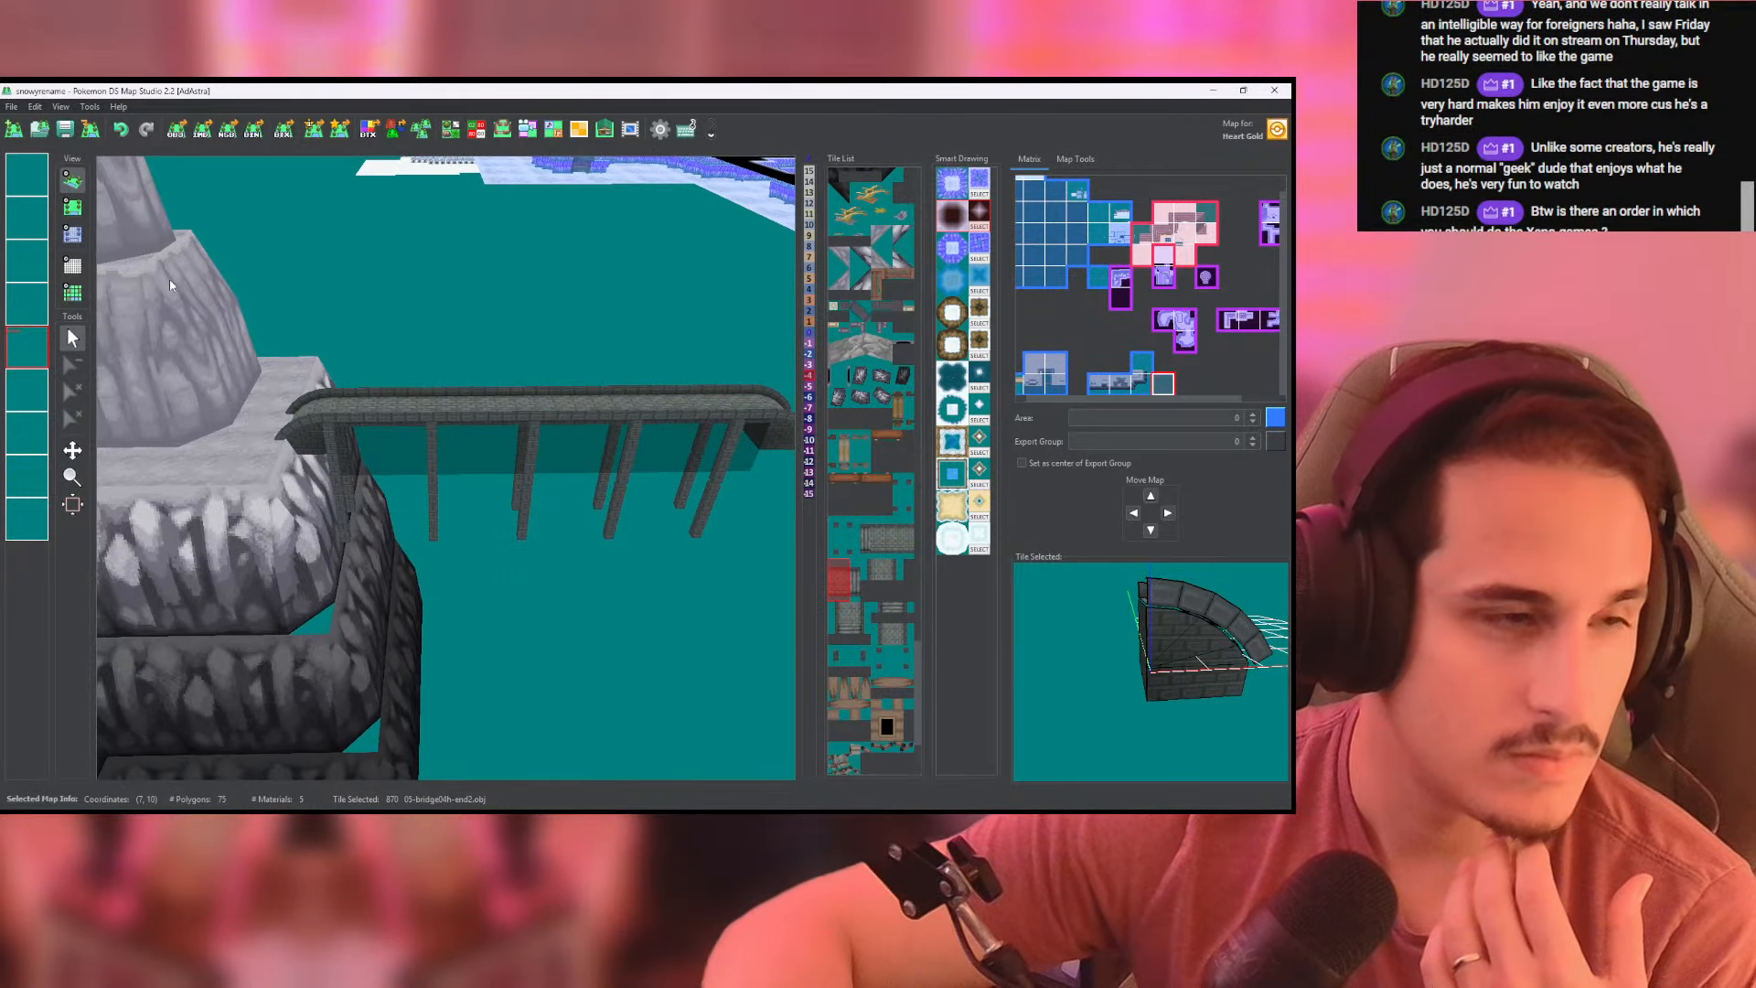
left_click(78, 208)
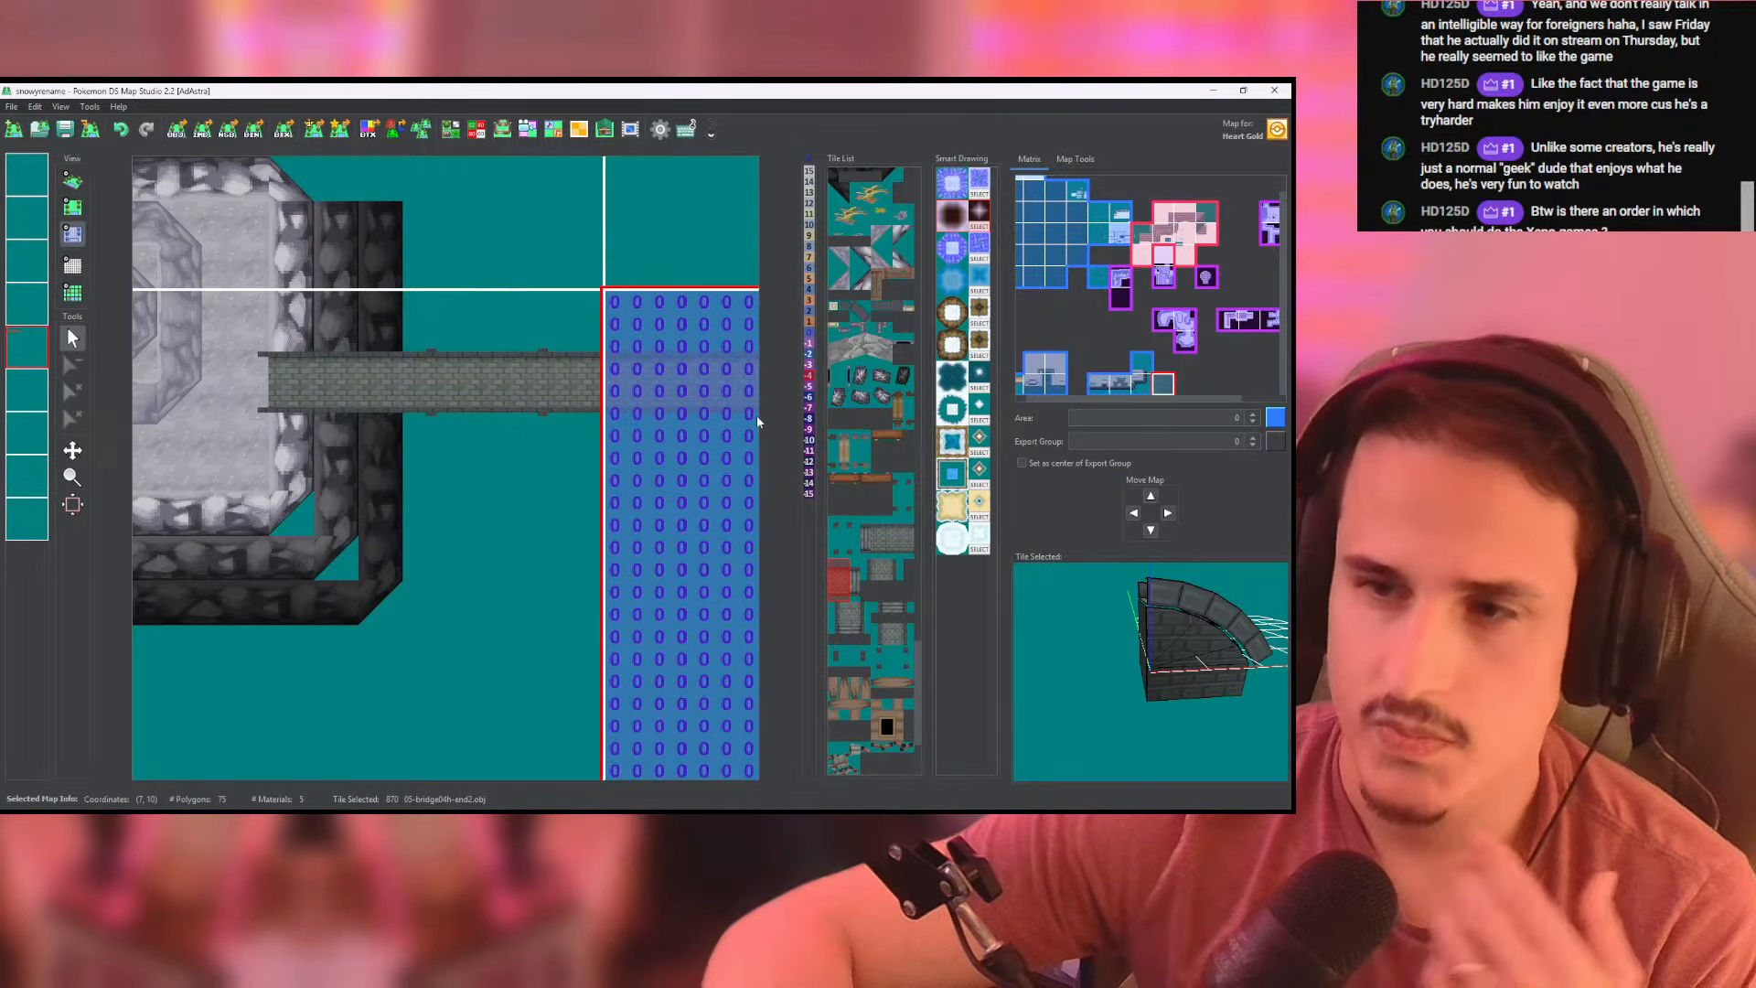
- Find the two-column bridge pillar tile in the tileset editor and select it
left_click(420, 130)
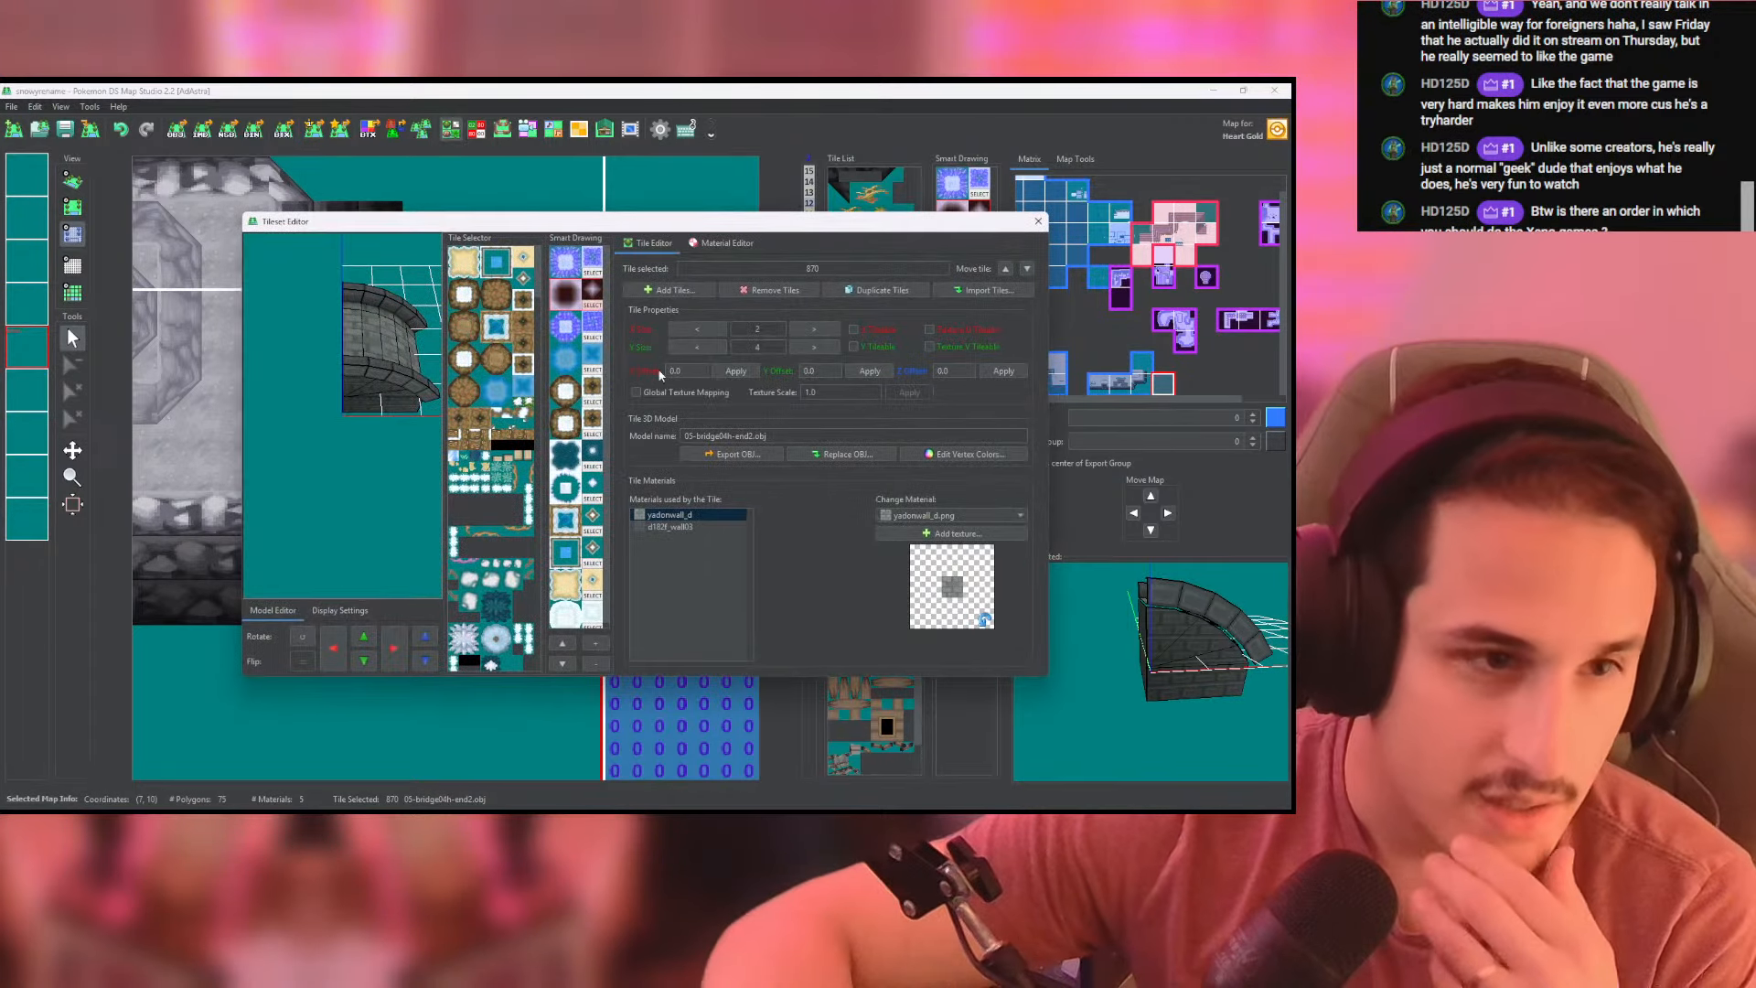
left_click_drag(538, 272, 539, 682)
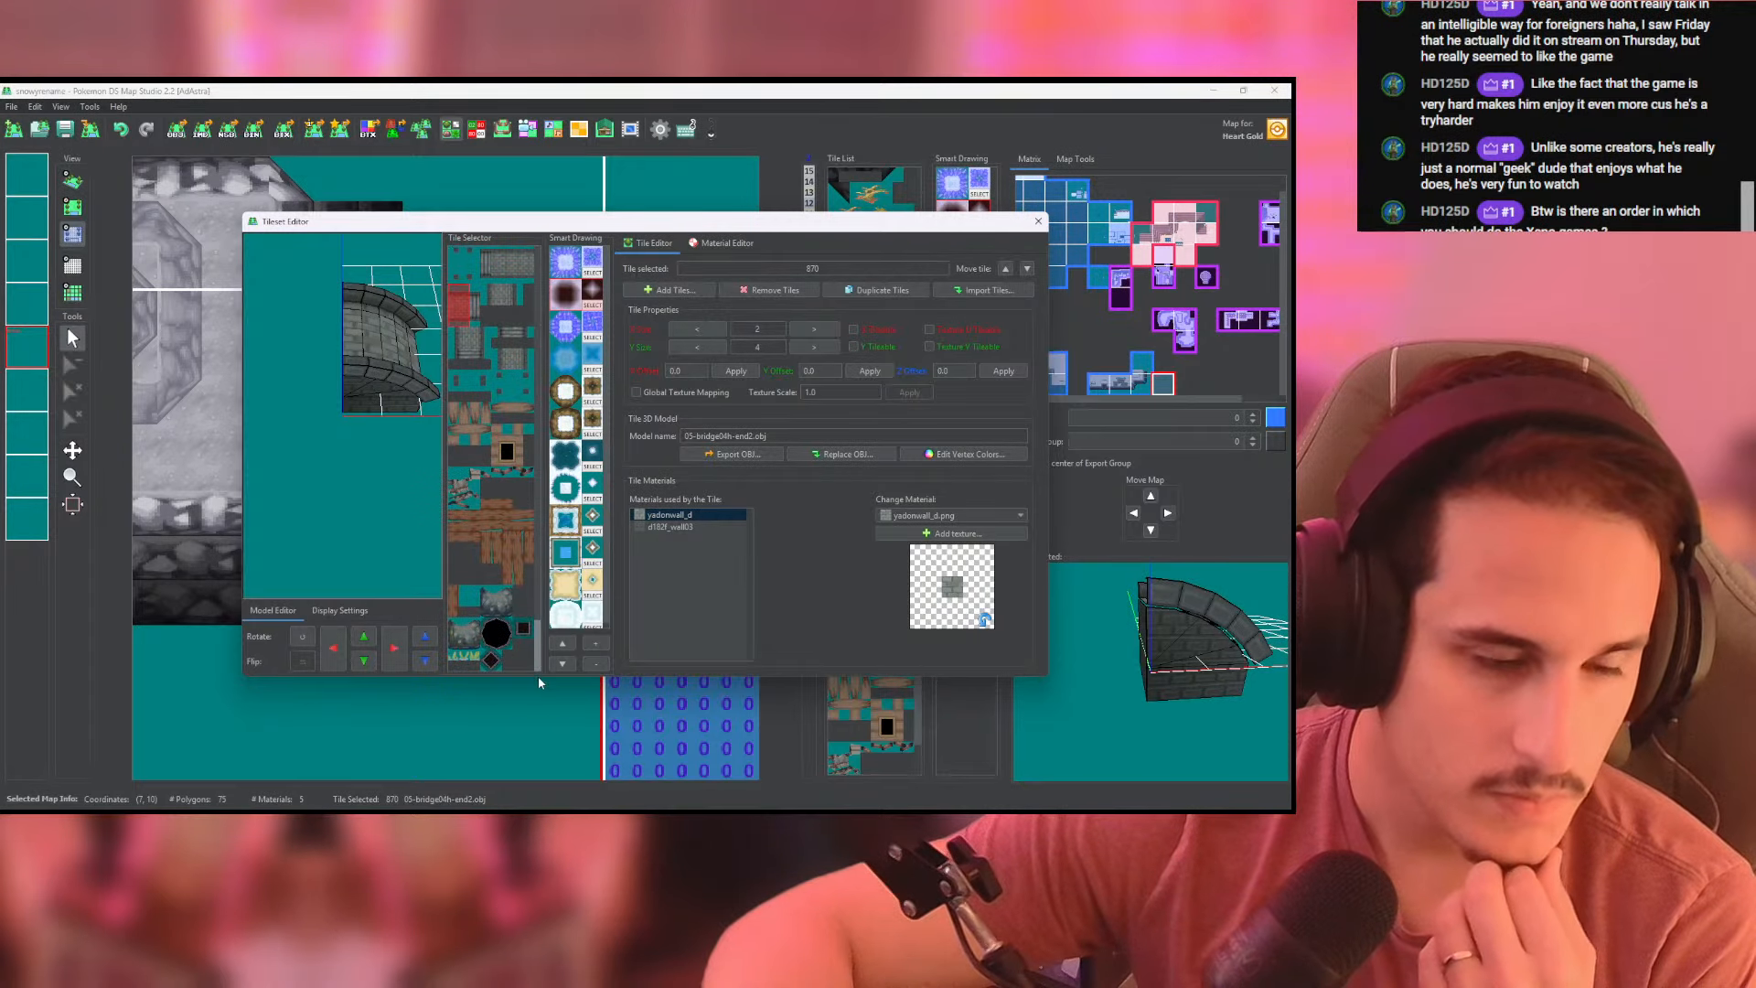
left_click(464, 273)
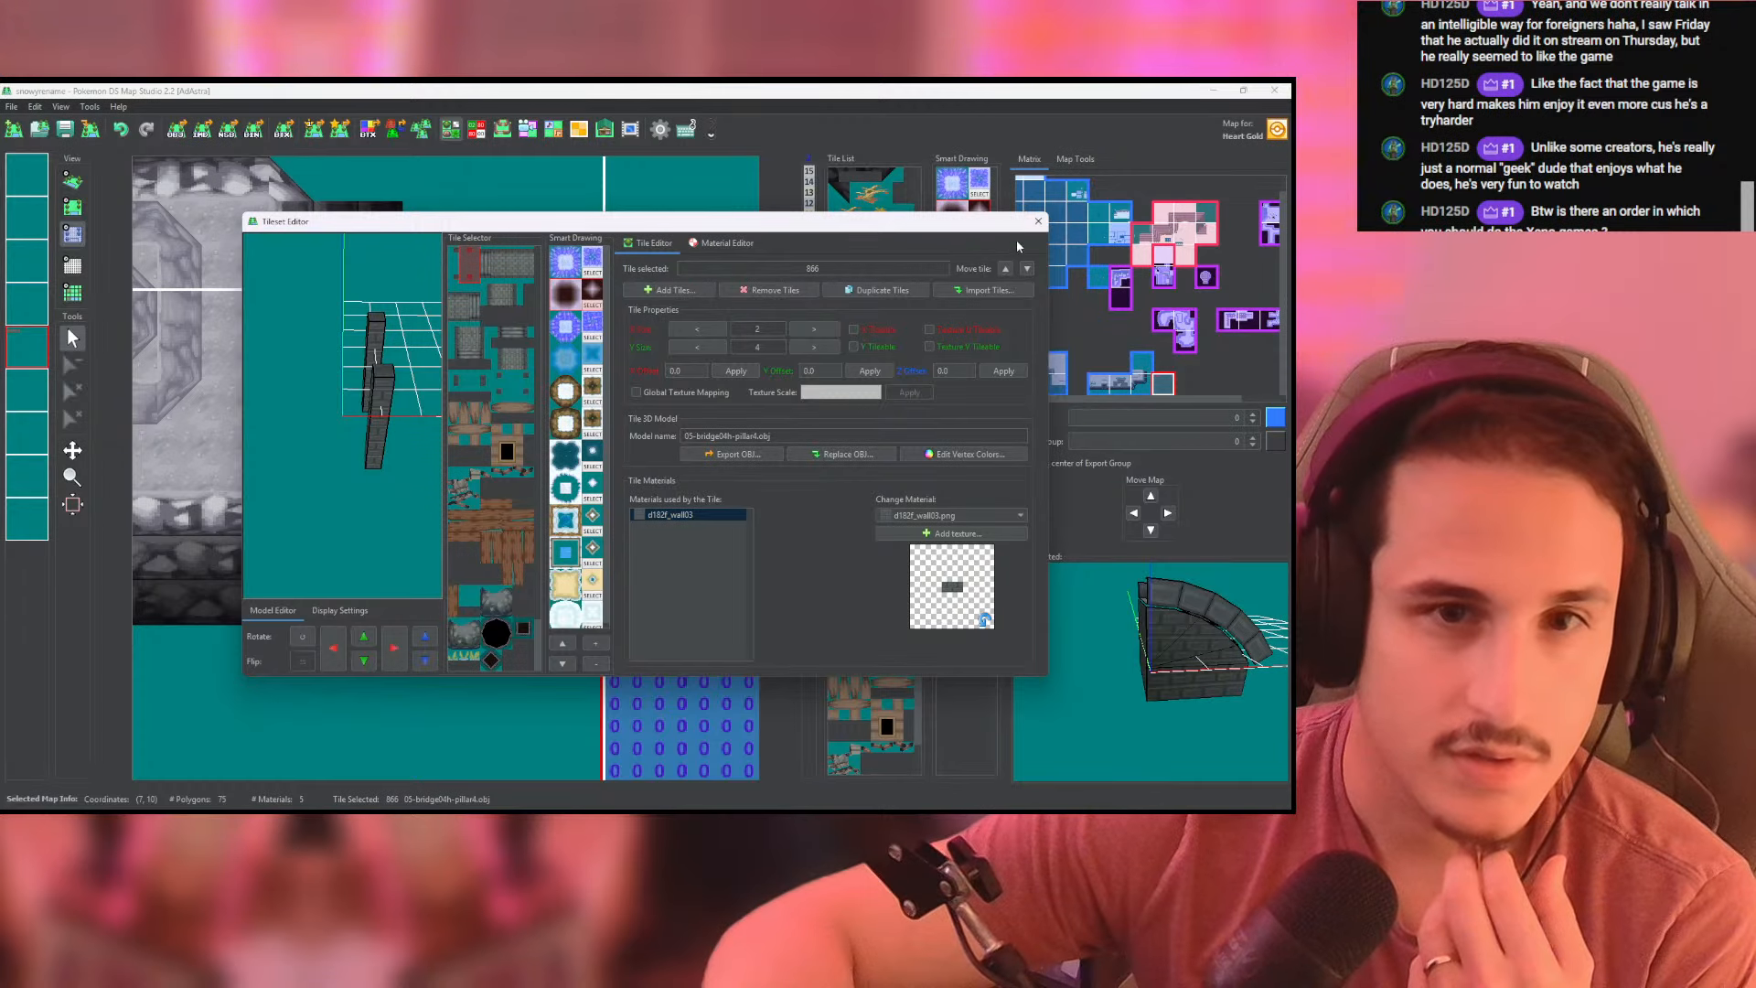
left_click(1038, 222)
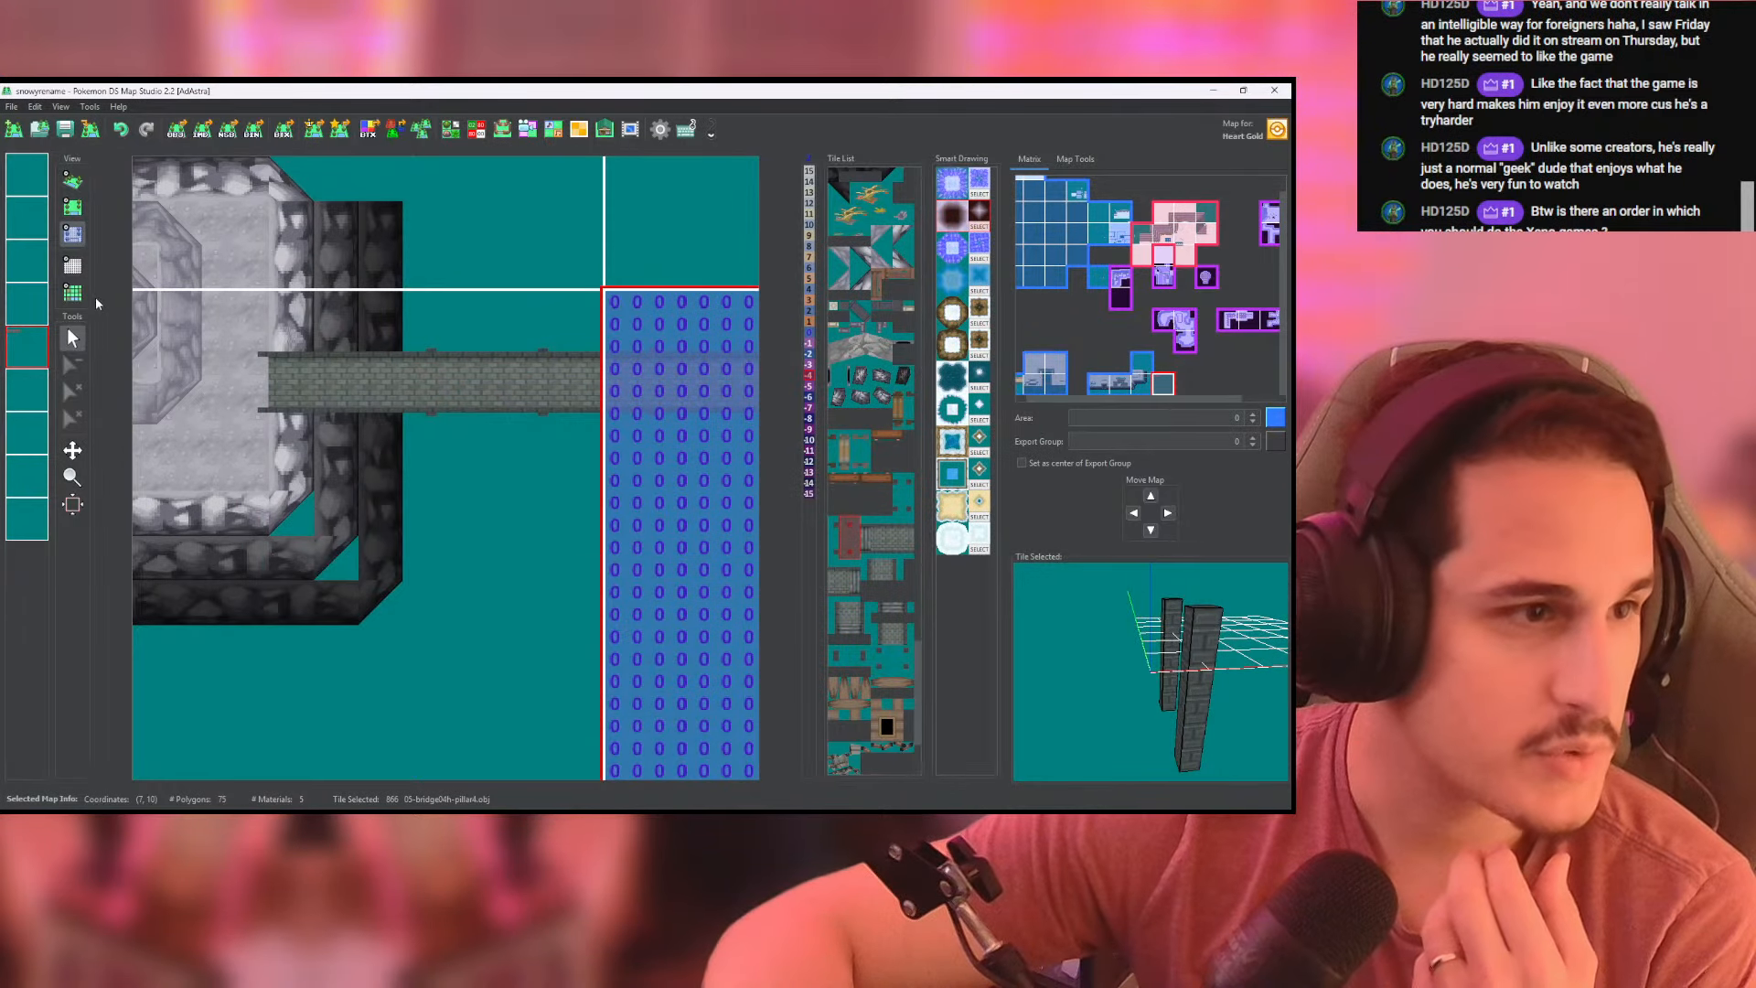
- From the cliff map, export the 05-bridge04h-pillar2.obj tile's model as OBJ with vertex colors included
left_click(274, 400)
left_click(72, 208)
scroll(331, 414, "up", 3)
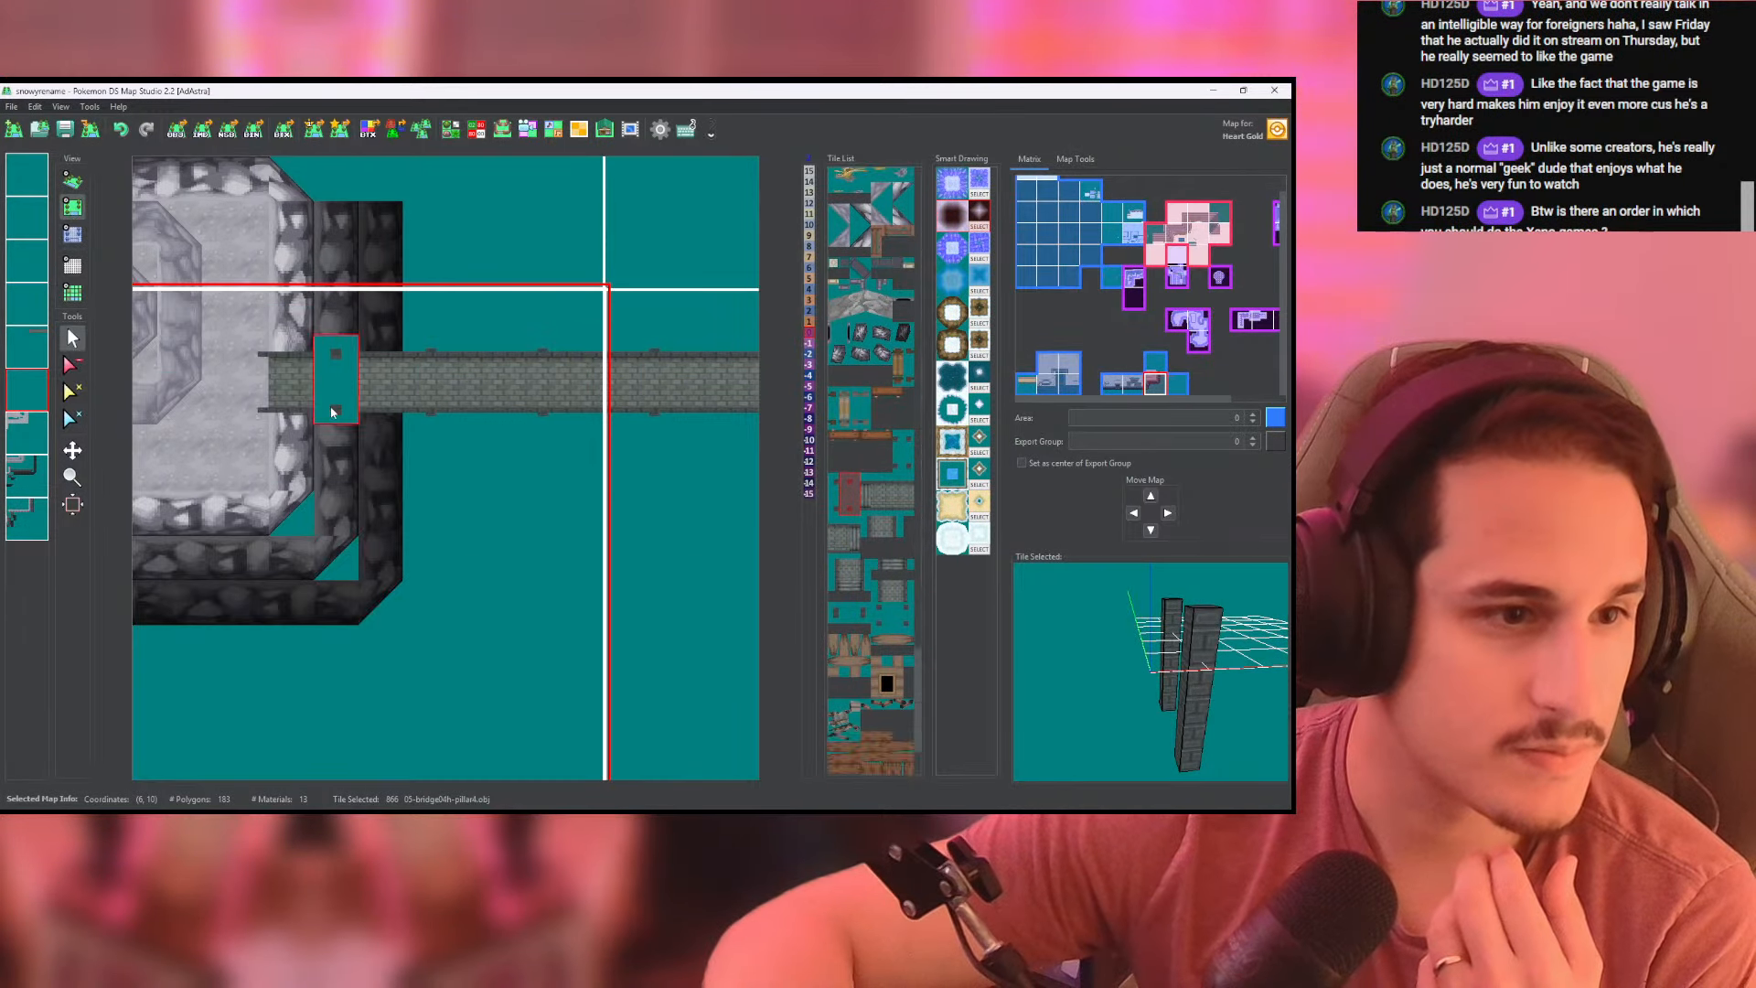
left_click(451, 128)
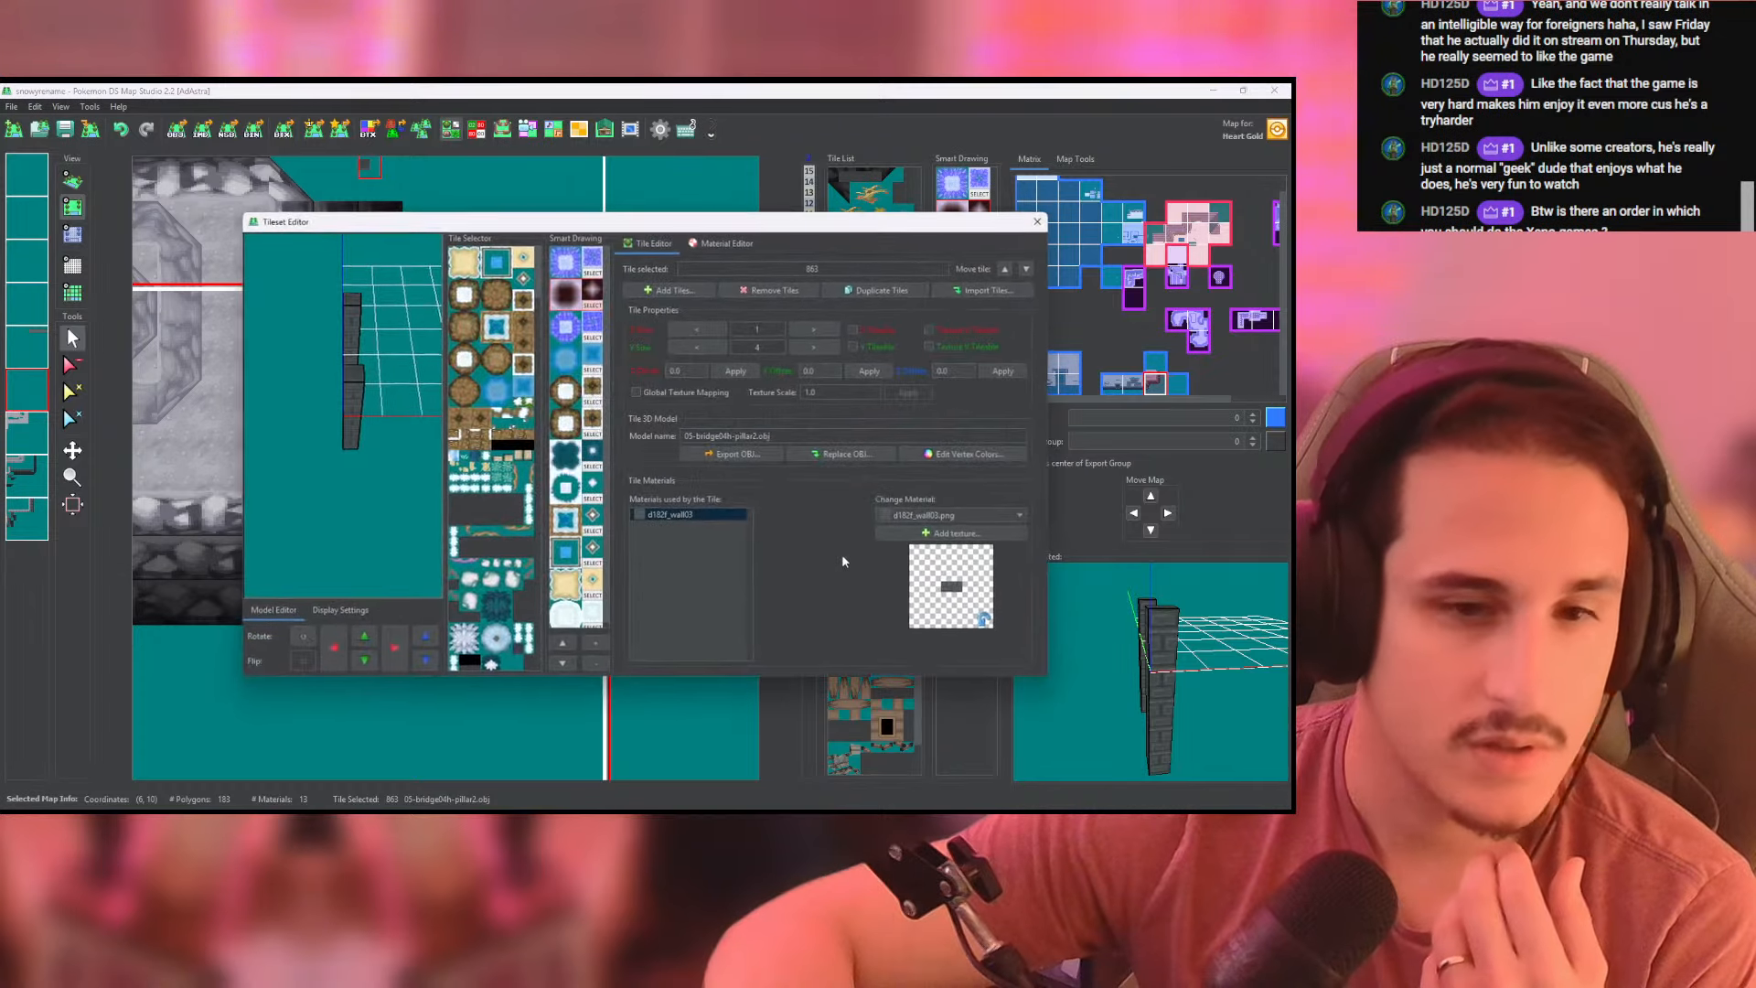
left_click(737, 454)
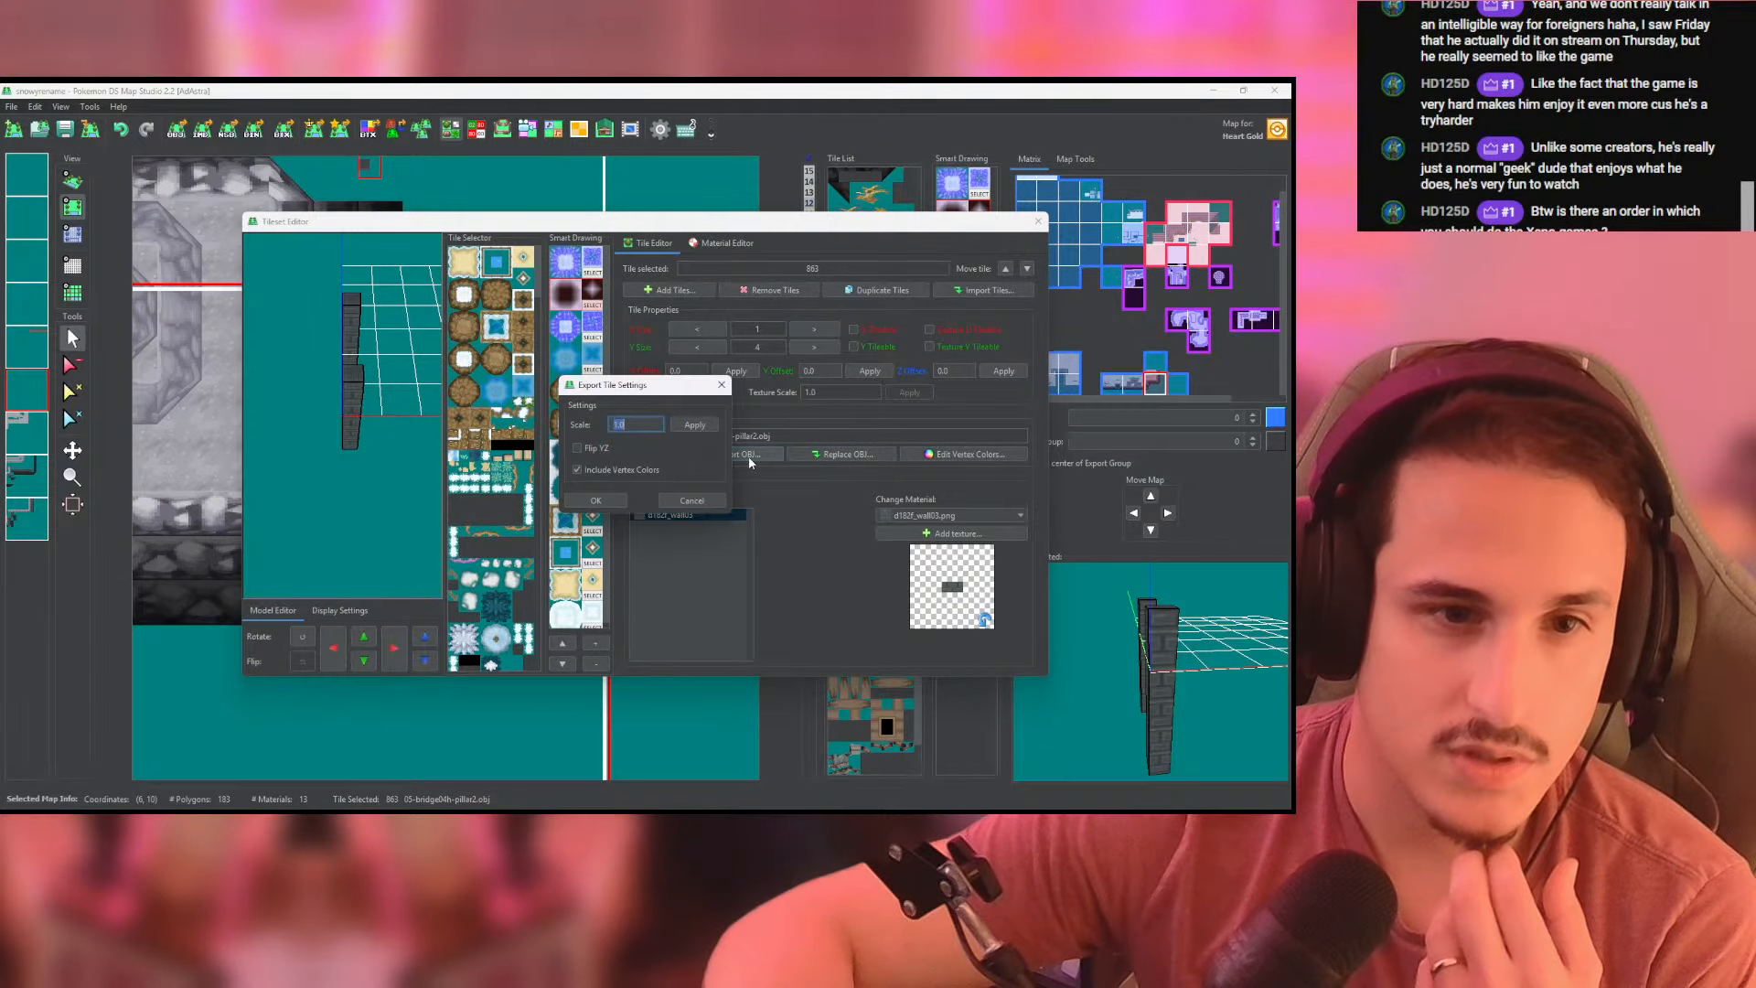
left_click(595, 500)
left_click(722, 547)
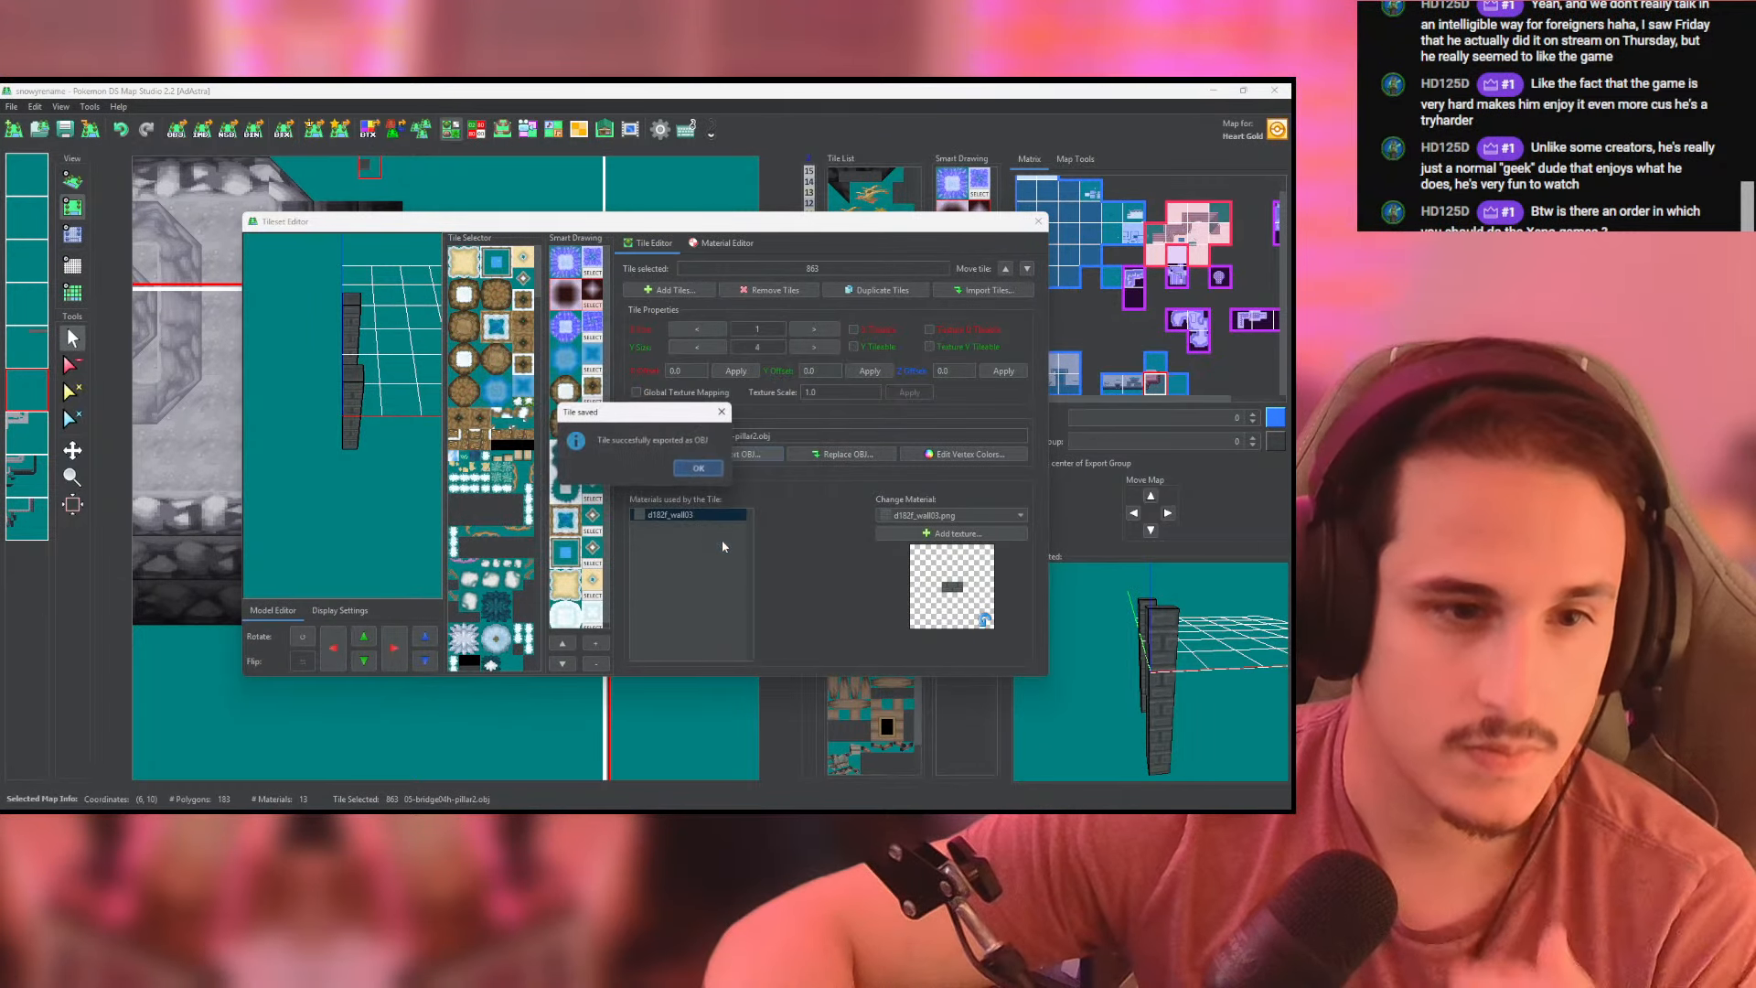
- Switch to Blender and delete the existing rock spike model from the scene
key("alt+Tab")
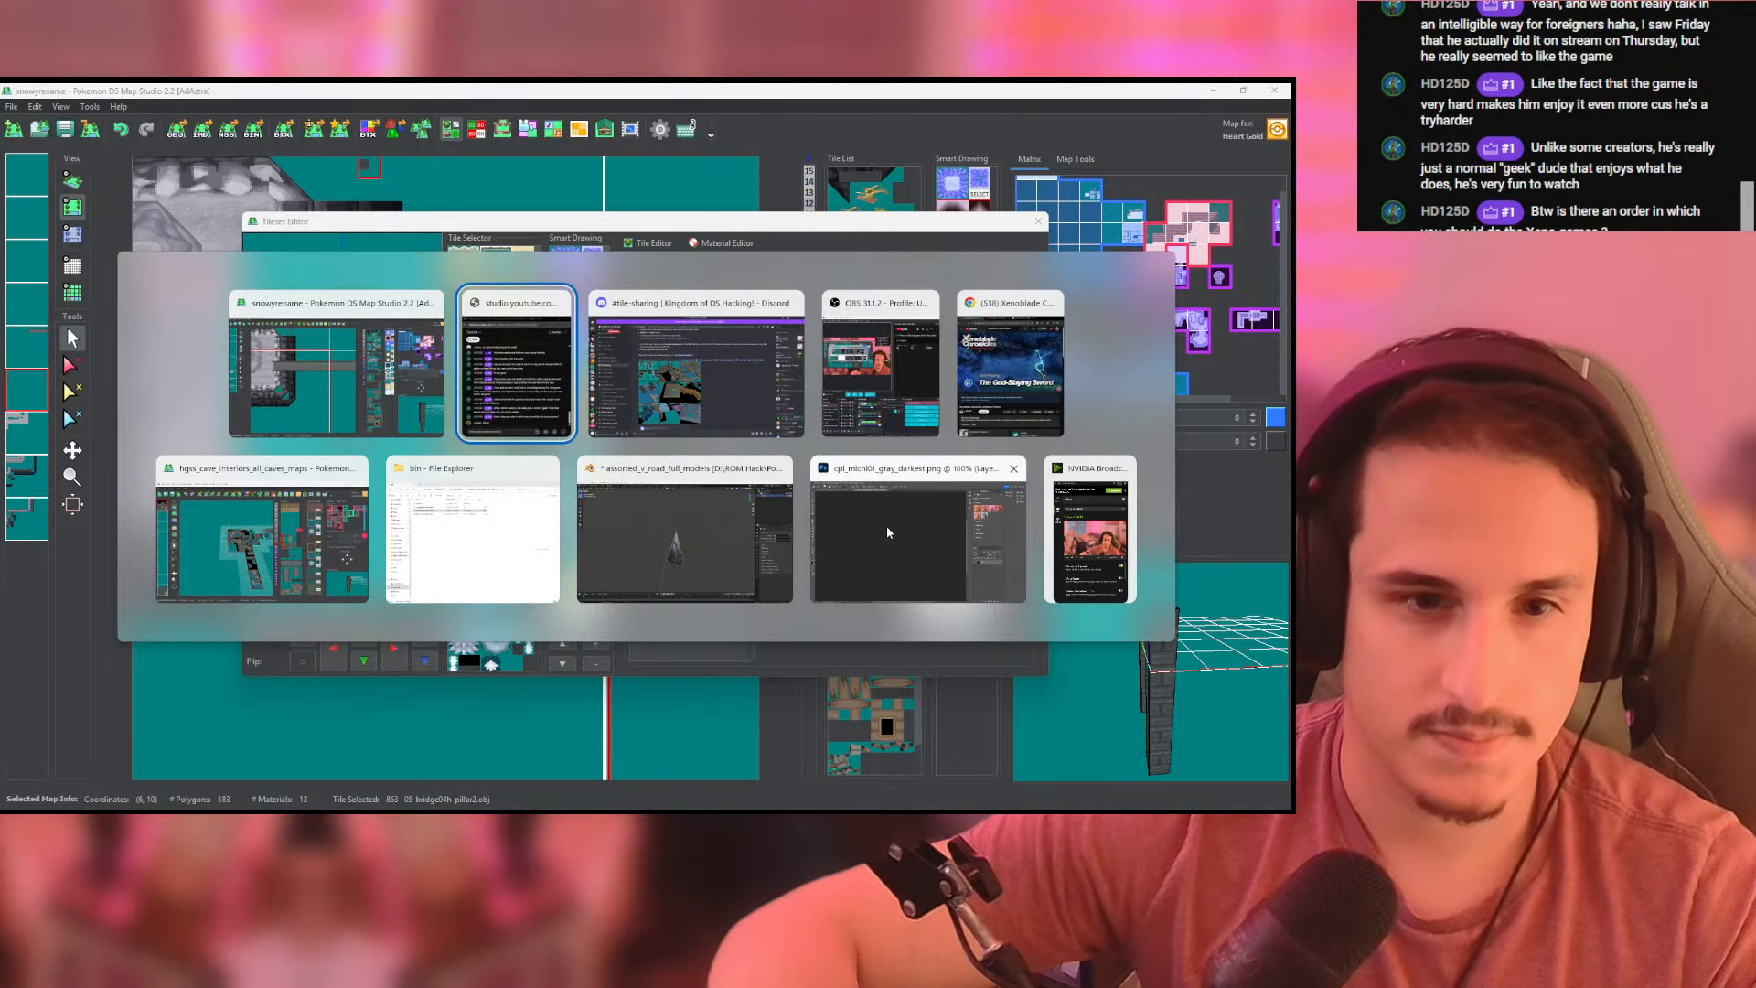
left_click(715, 533)
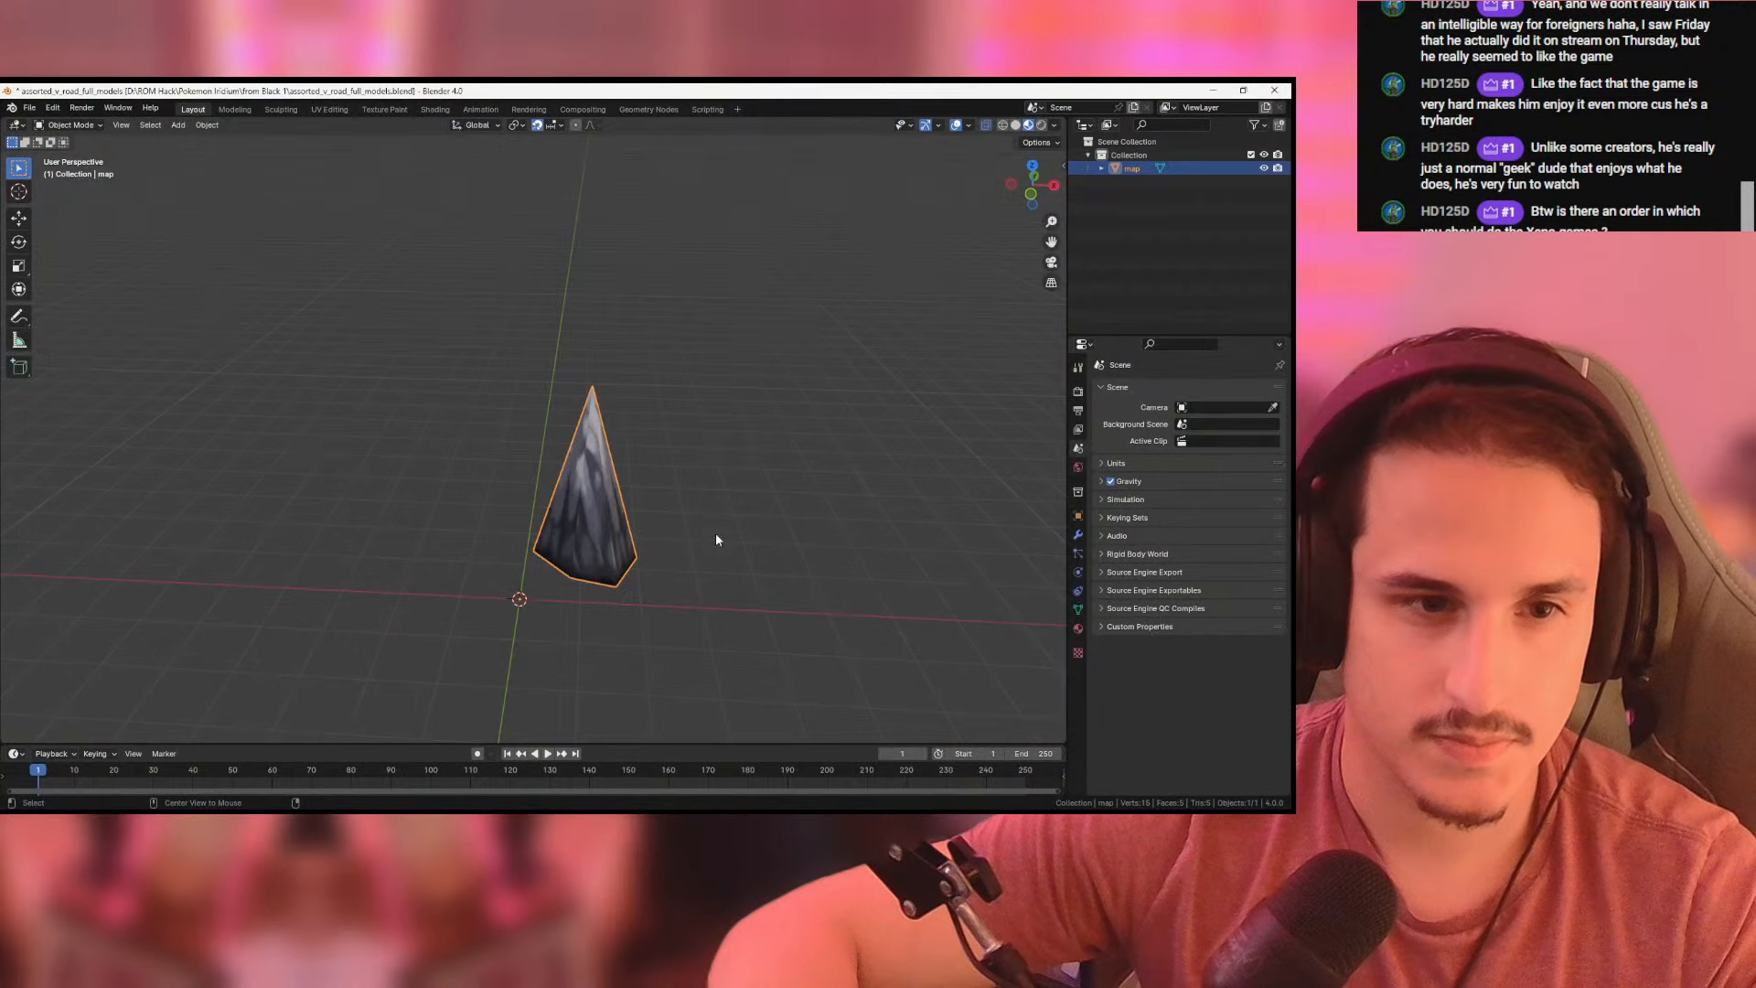
key("Delete")
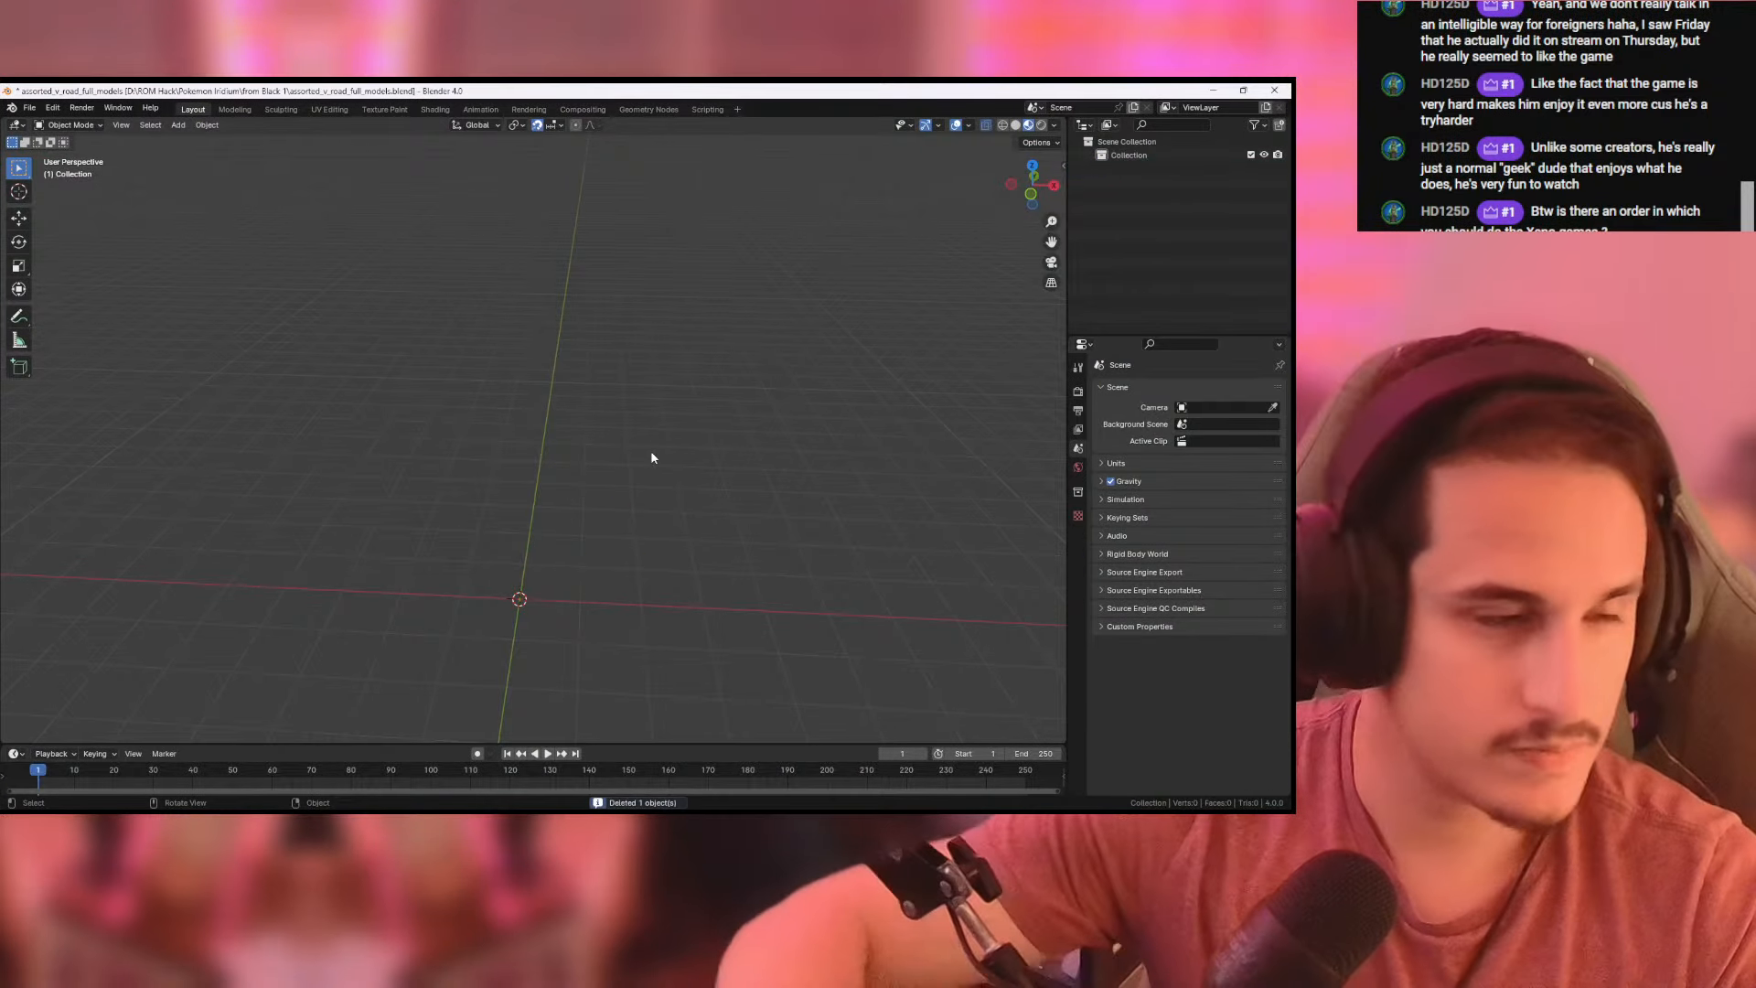
- Import the exported Wavefront model 05-bridge04h-pillar2.obj into the empty scene
left_click(29, 107)
mouse_move(94, 304)
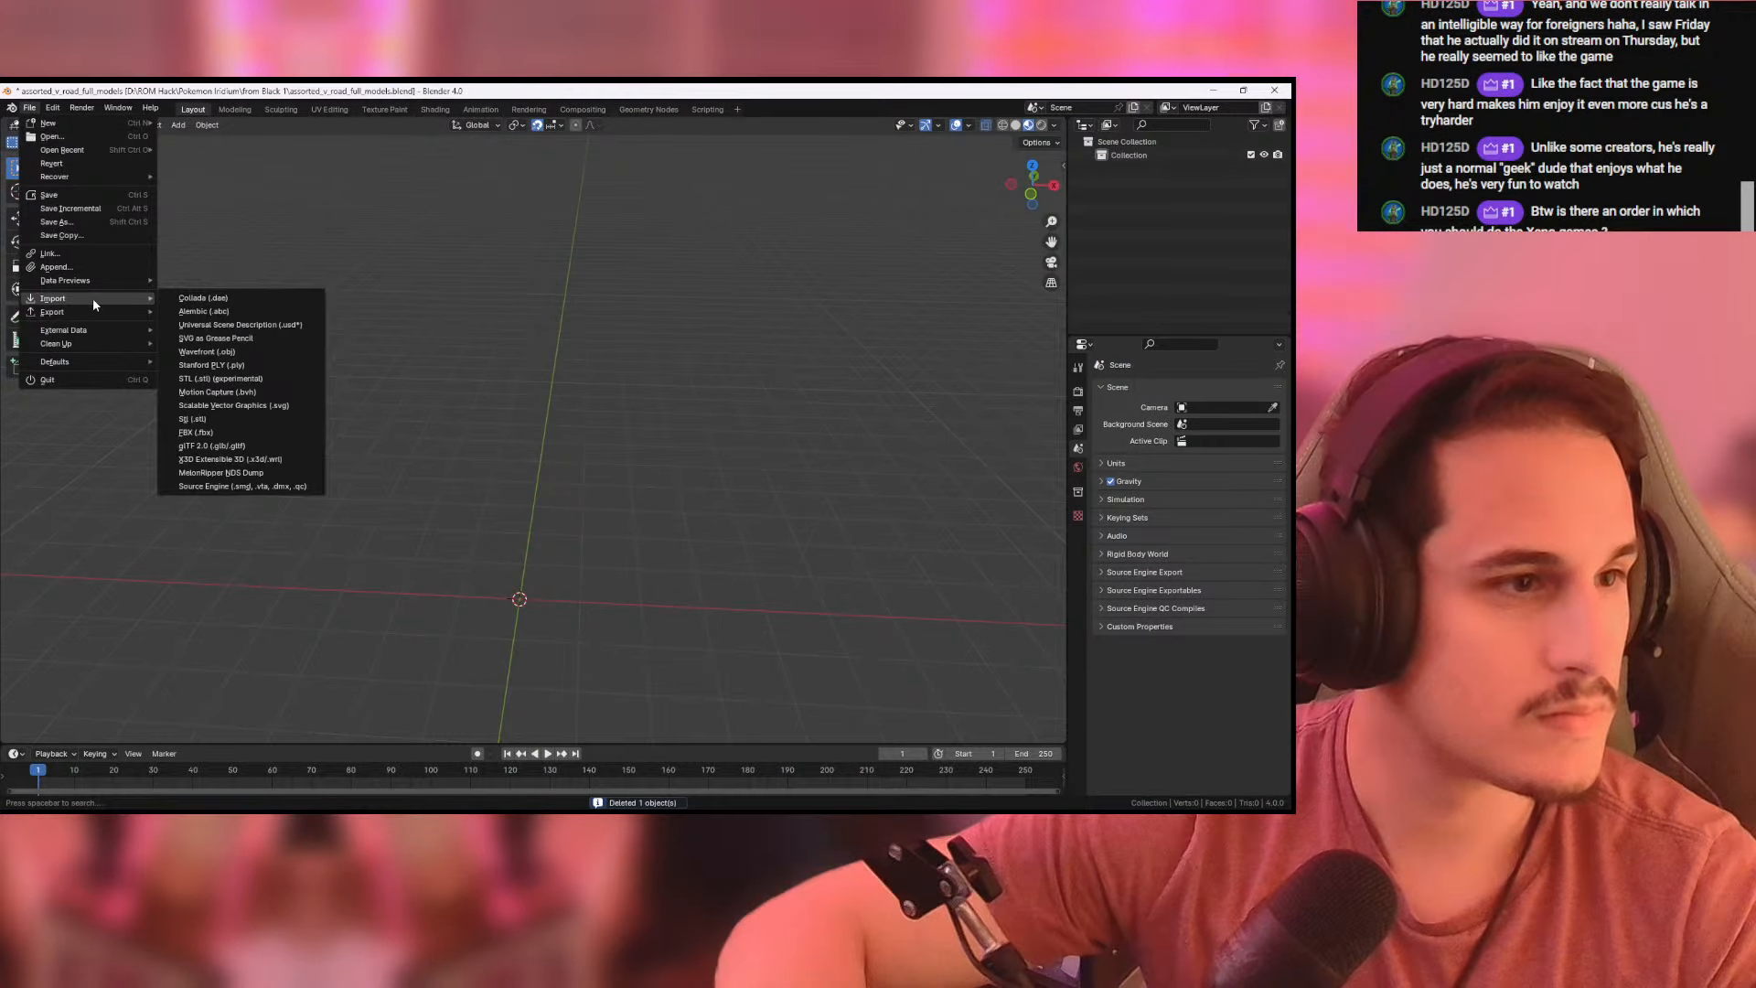
left_click(252, 354)
left_click(467, 335)
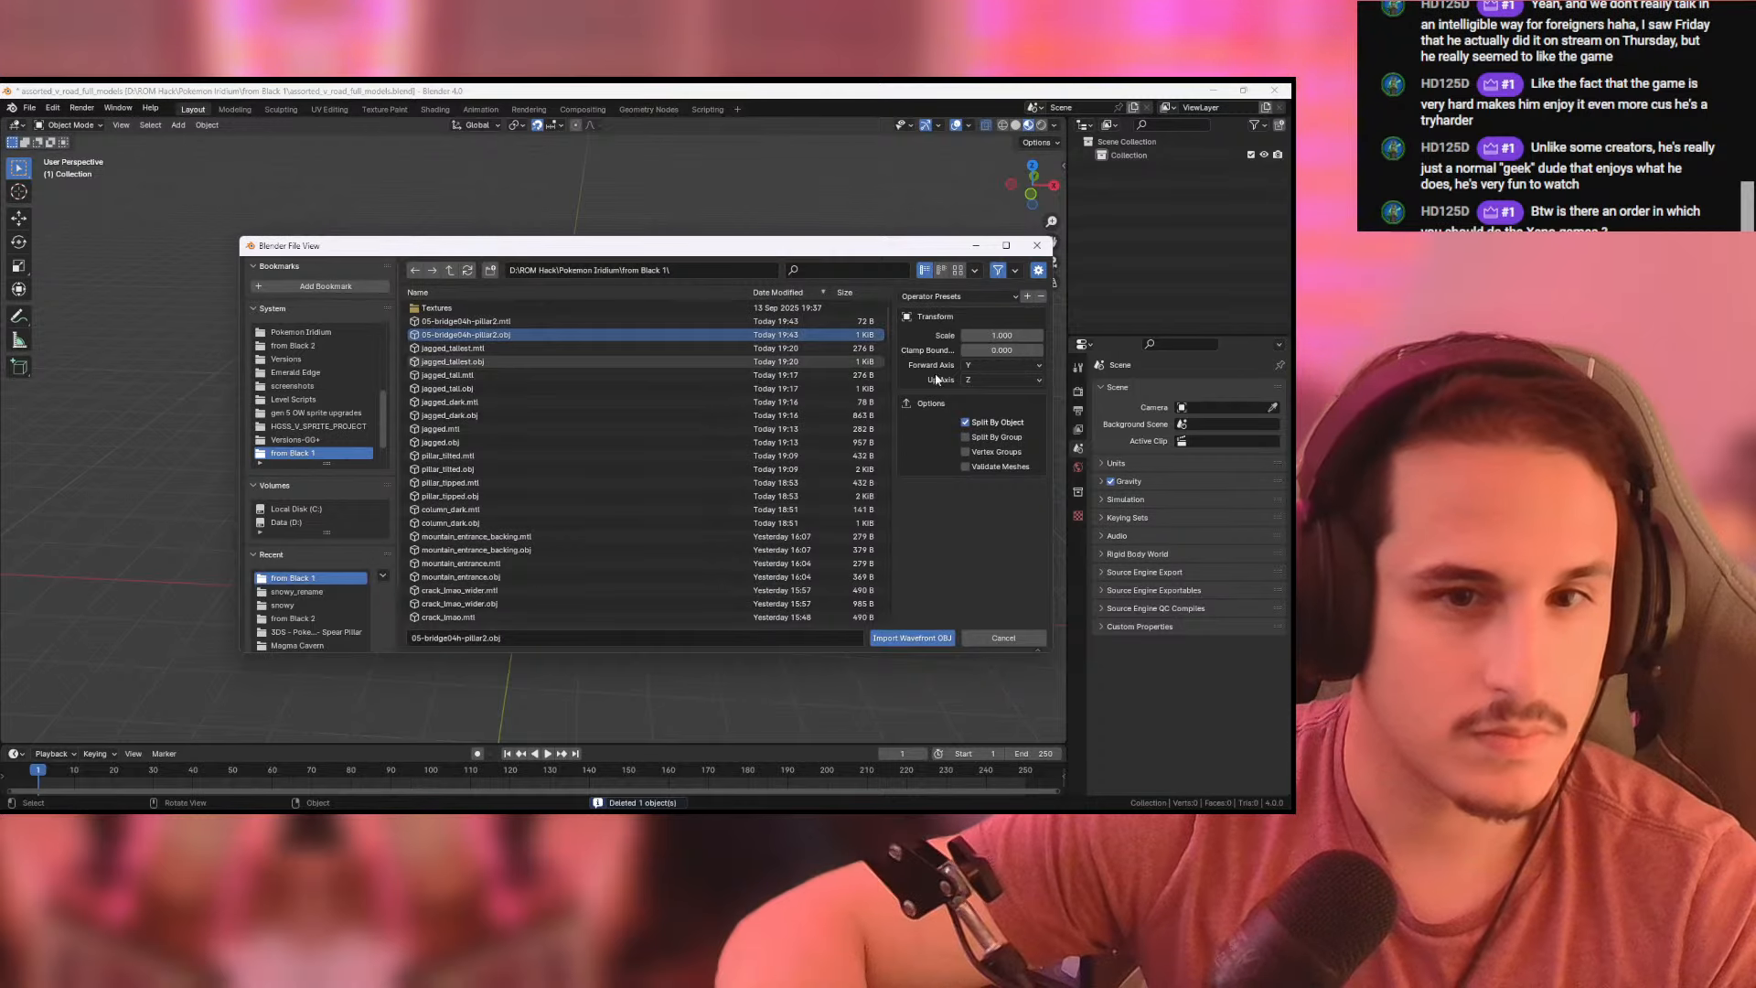
double_click(652, 333)
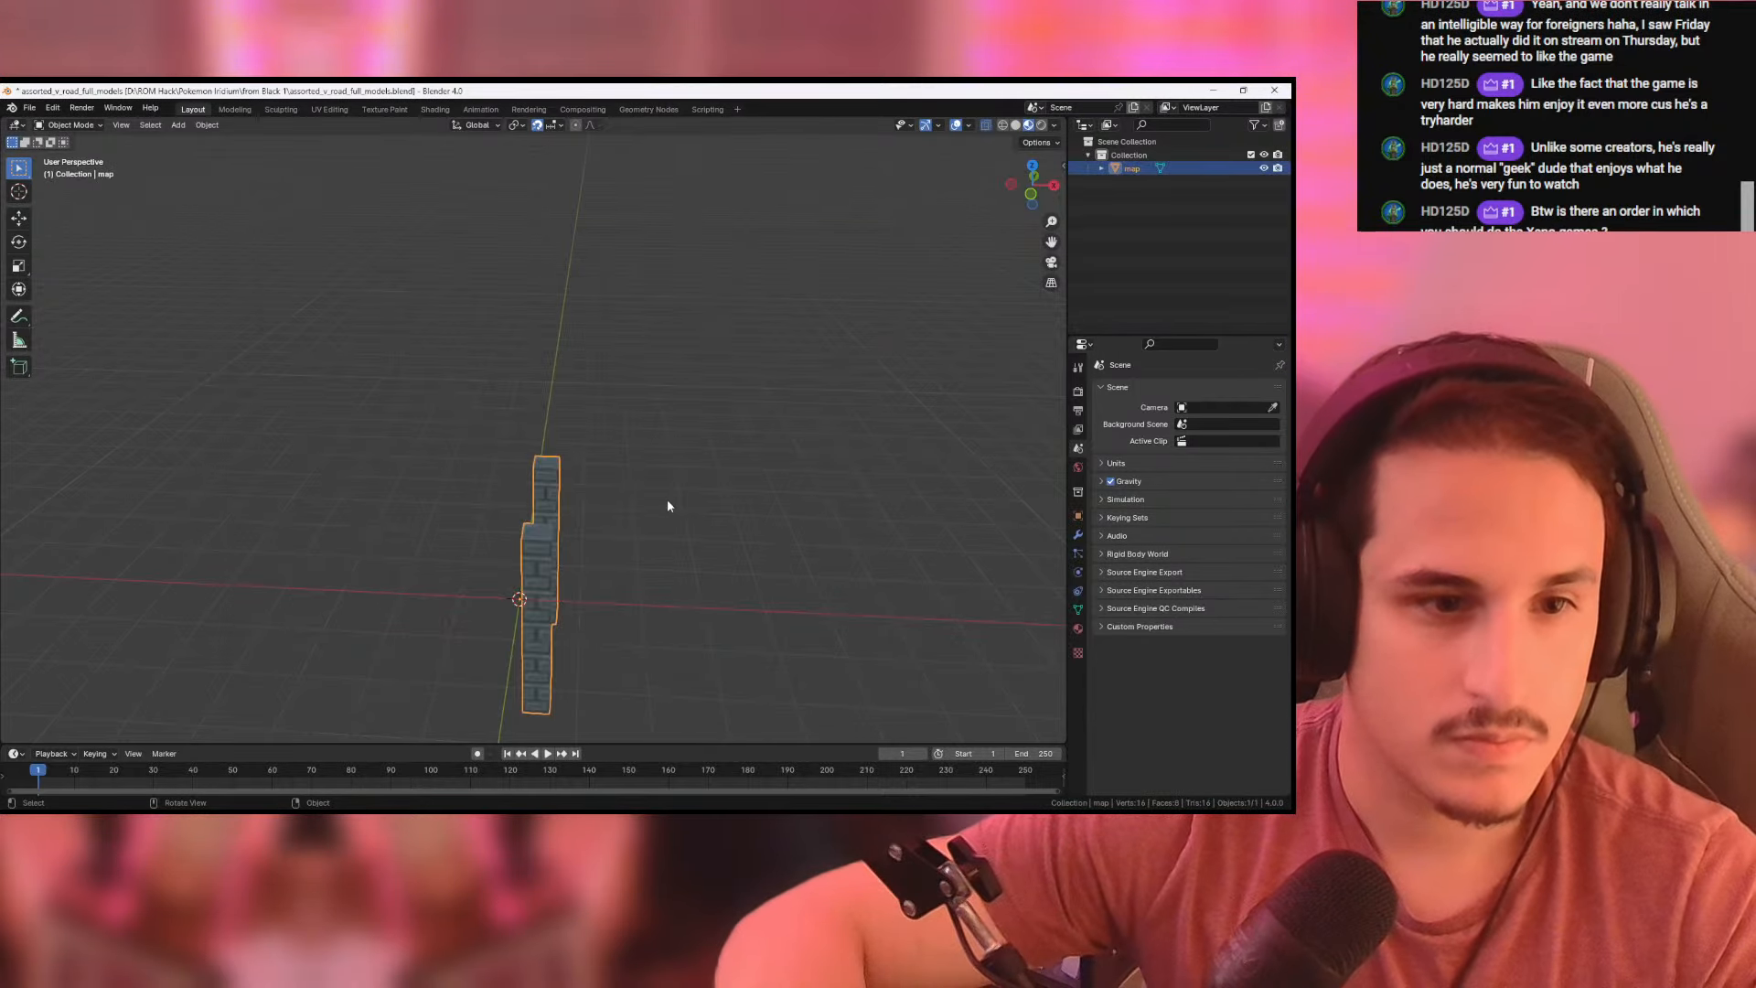
- In front-view mesh editing, raise the pillar's top vertices 0.05 m along Z
key("Tab")
middle_click_drag(725, 486, 702, 371)
key("KP_1")
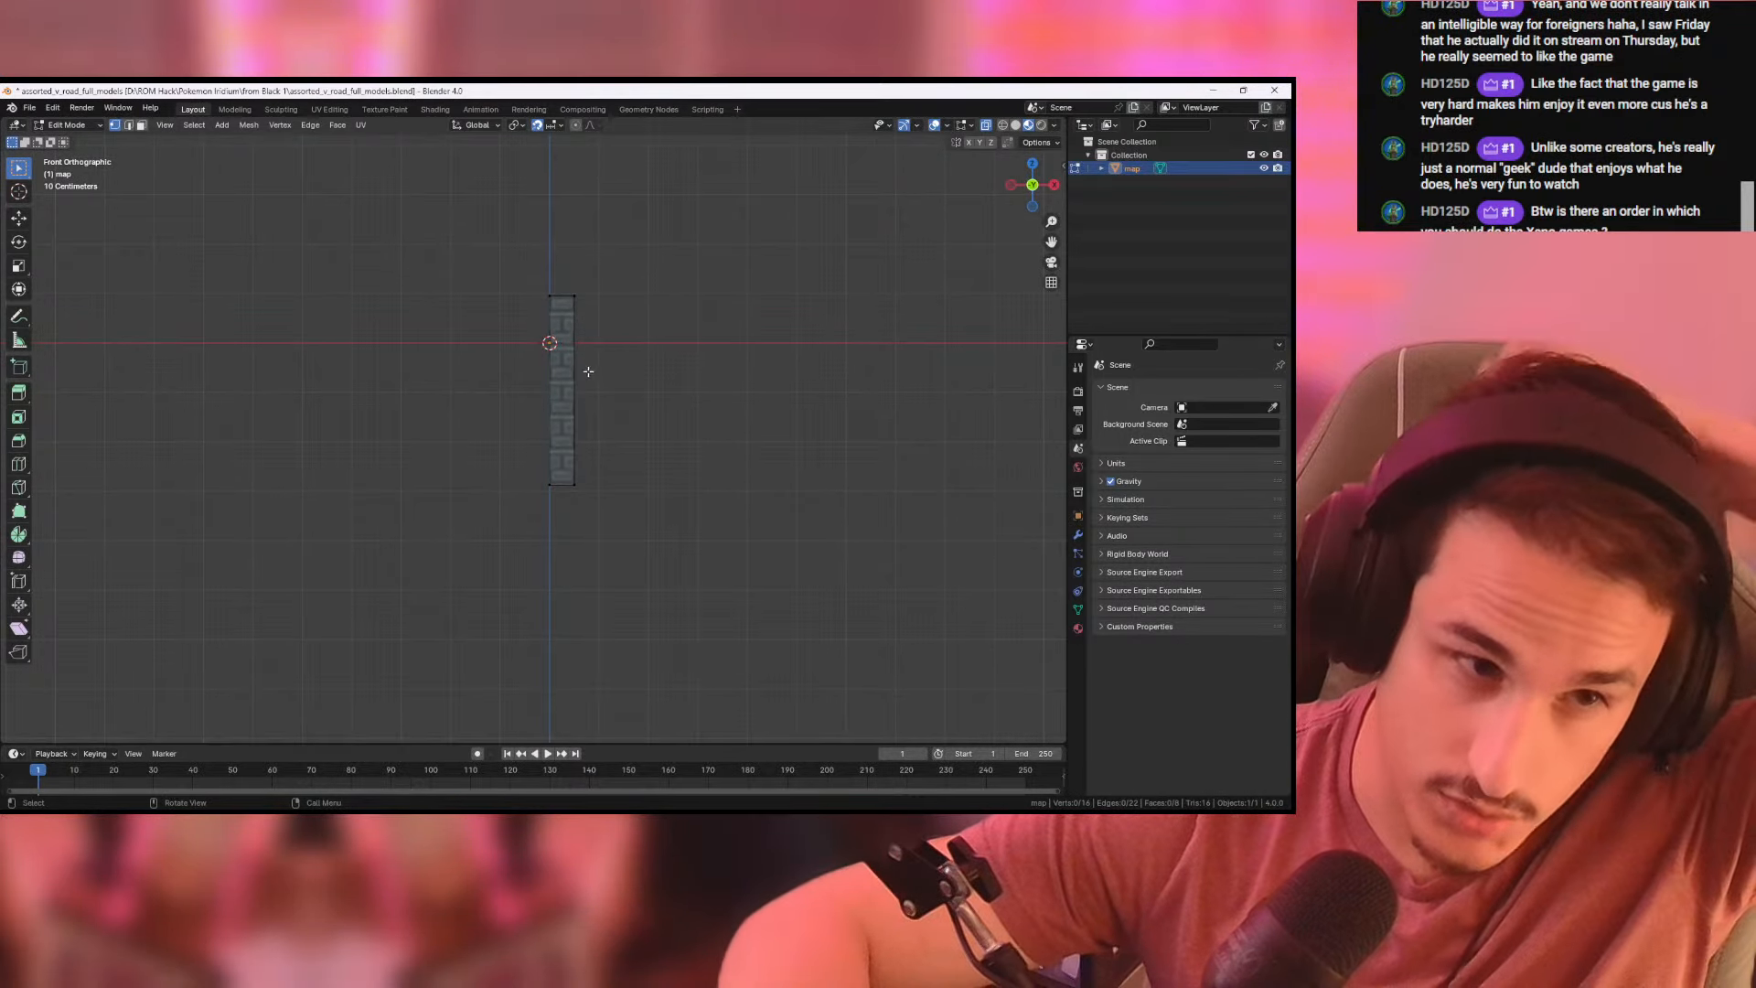
scroll(647, 381, "up", 2)
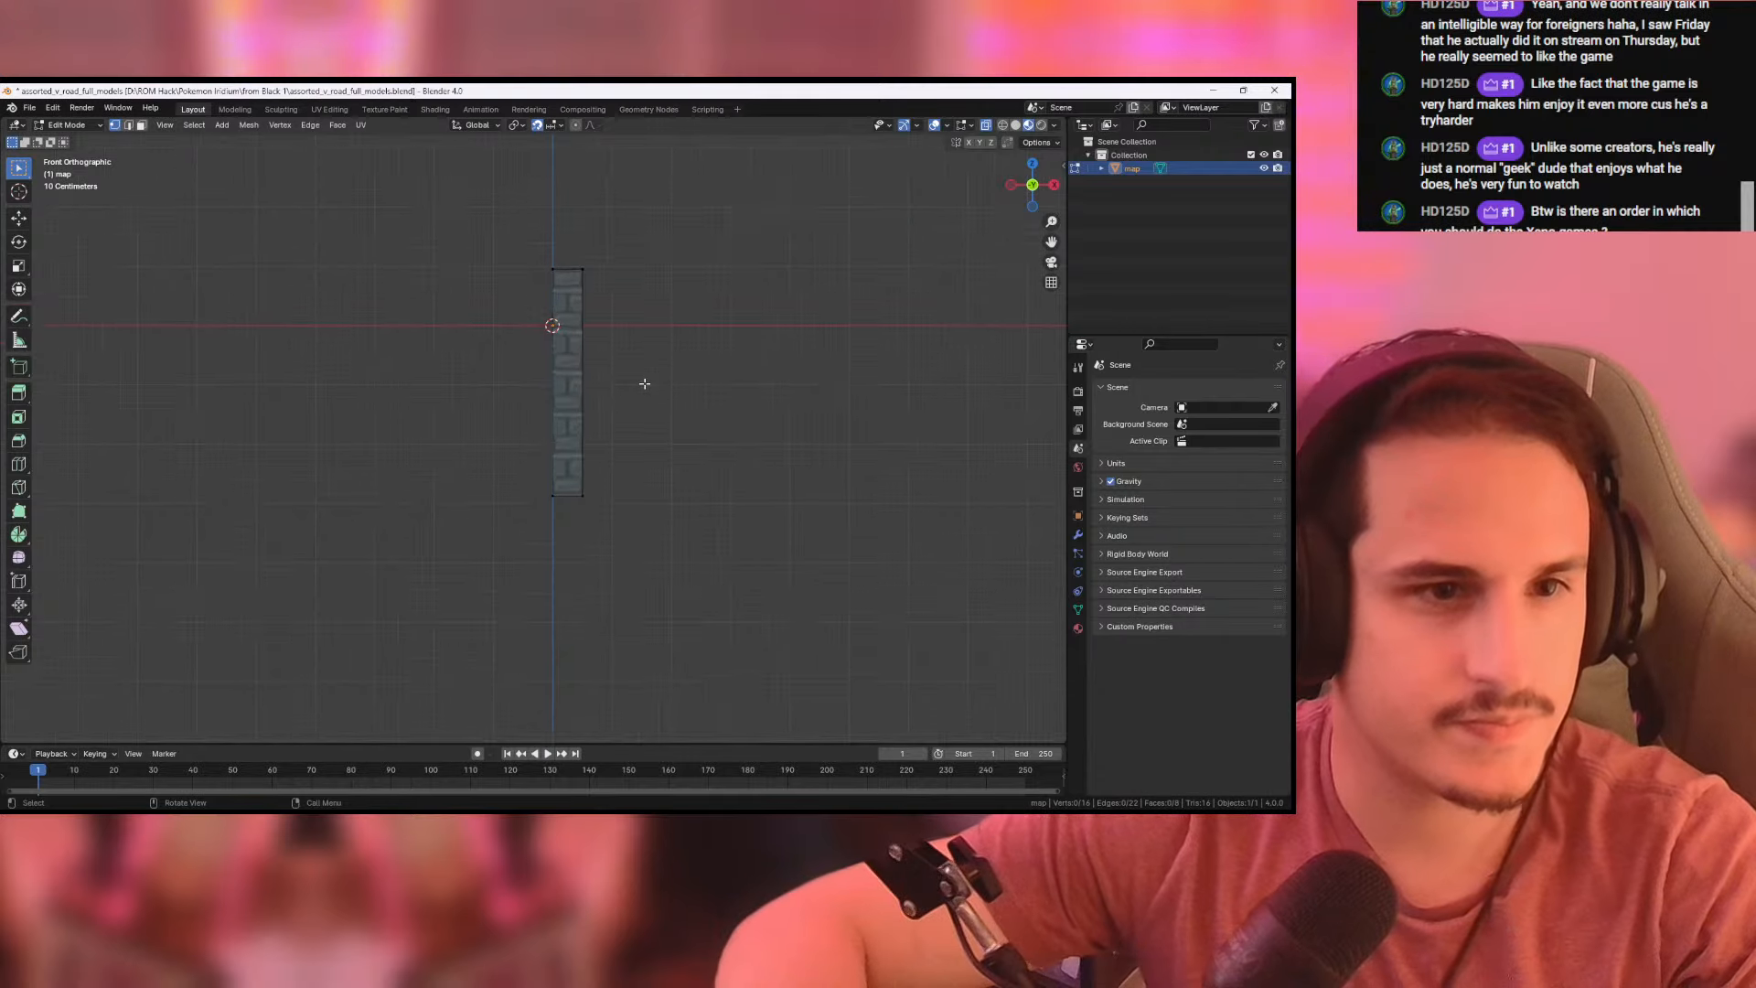
middle_click_drag(653, 328, 646, 364, "shift")
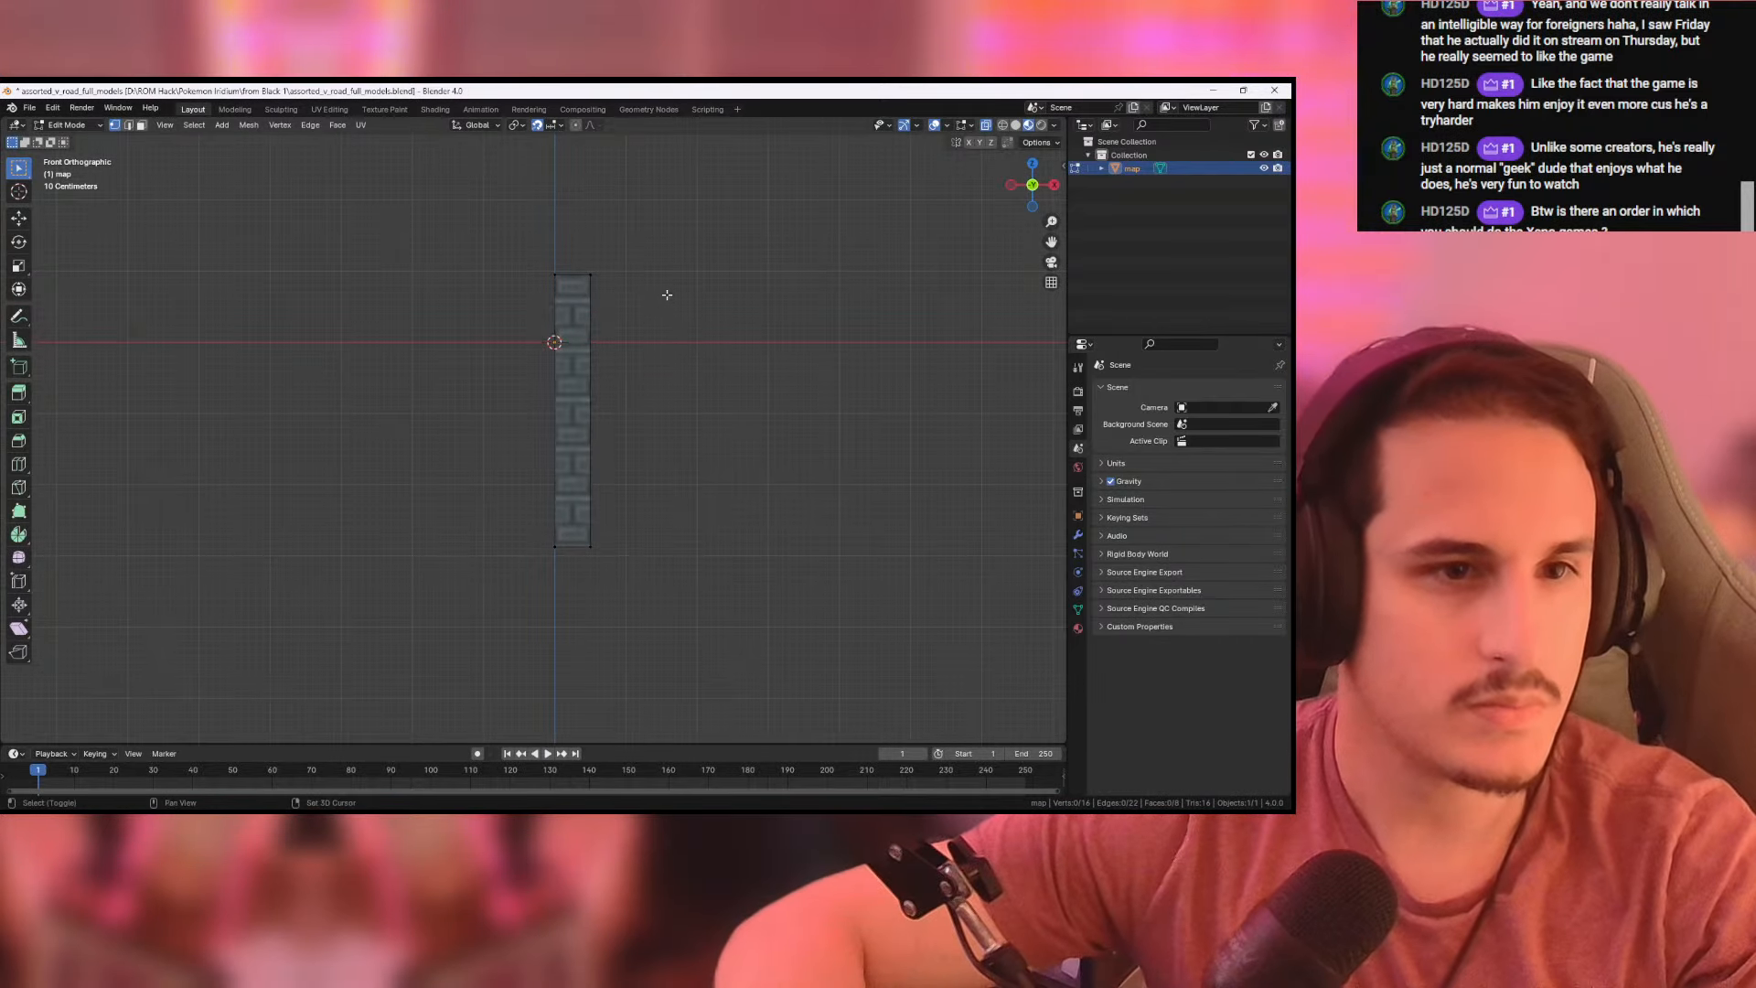
middle_click_drag(667, 294, 639, 505, "shift")
scroll(604, 388, "up", 5)
scroll(645, 509, "up", 5)
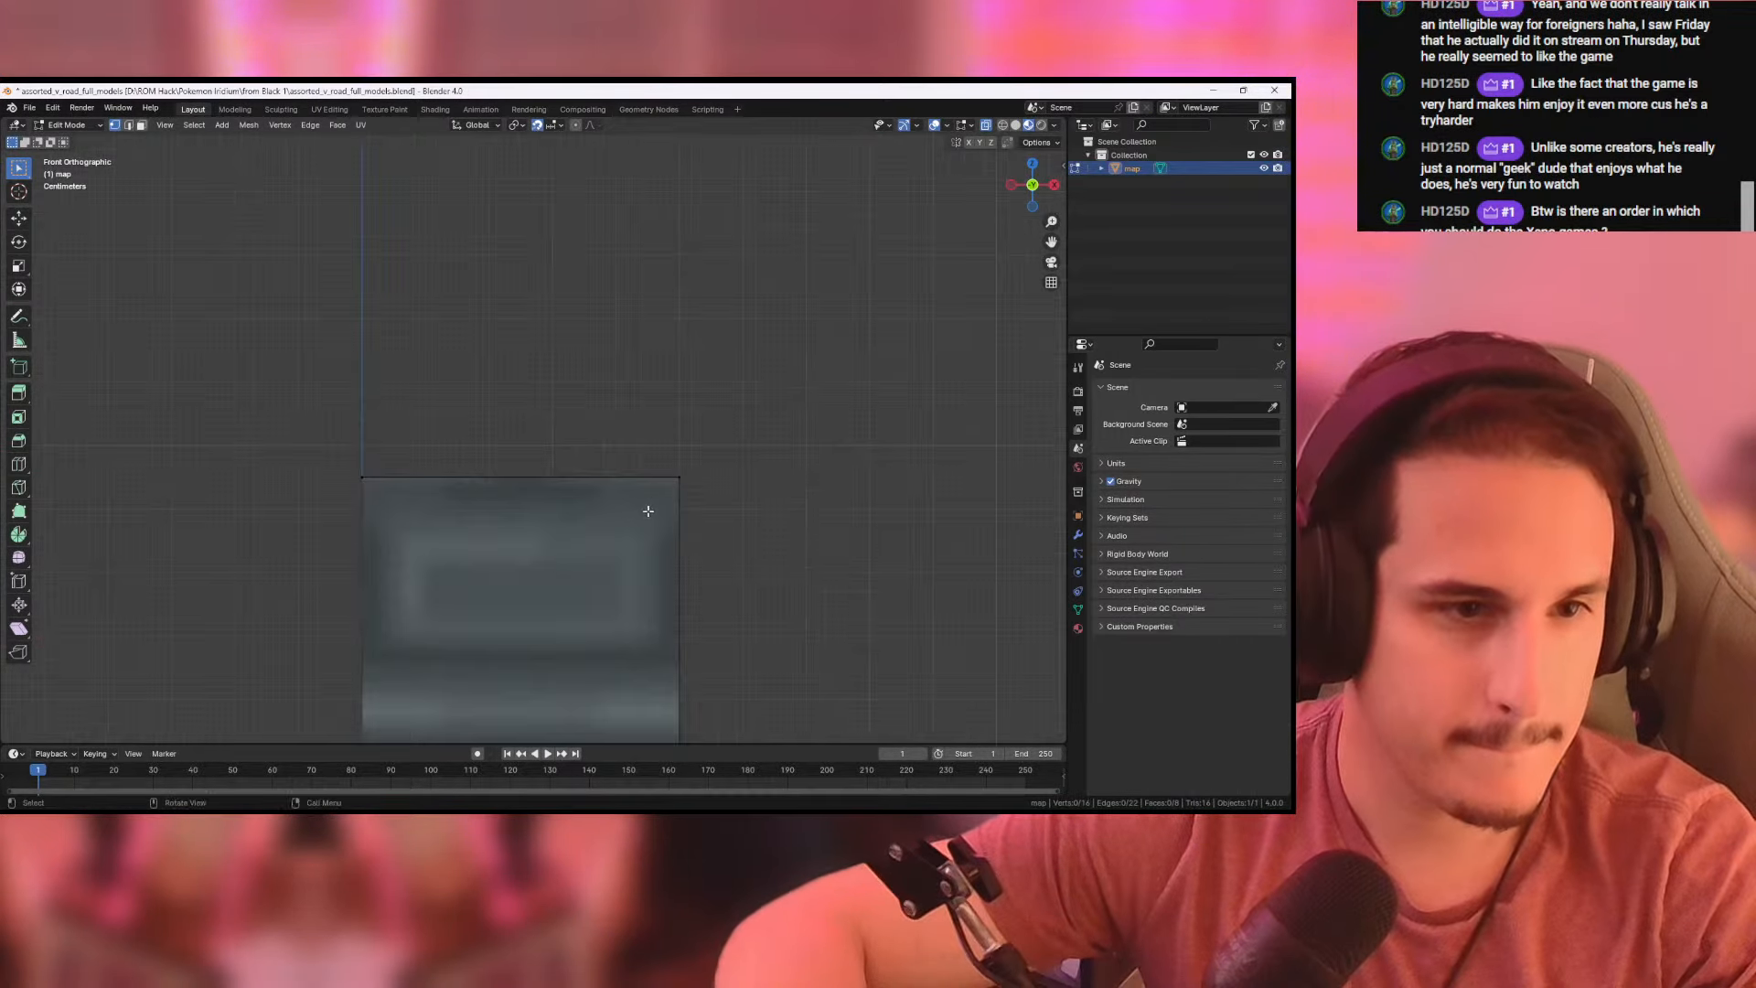
left_click_drag(340, 442, 795, 566)
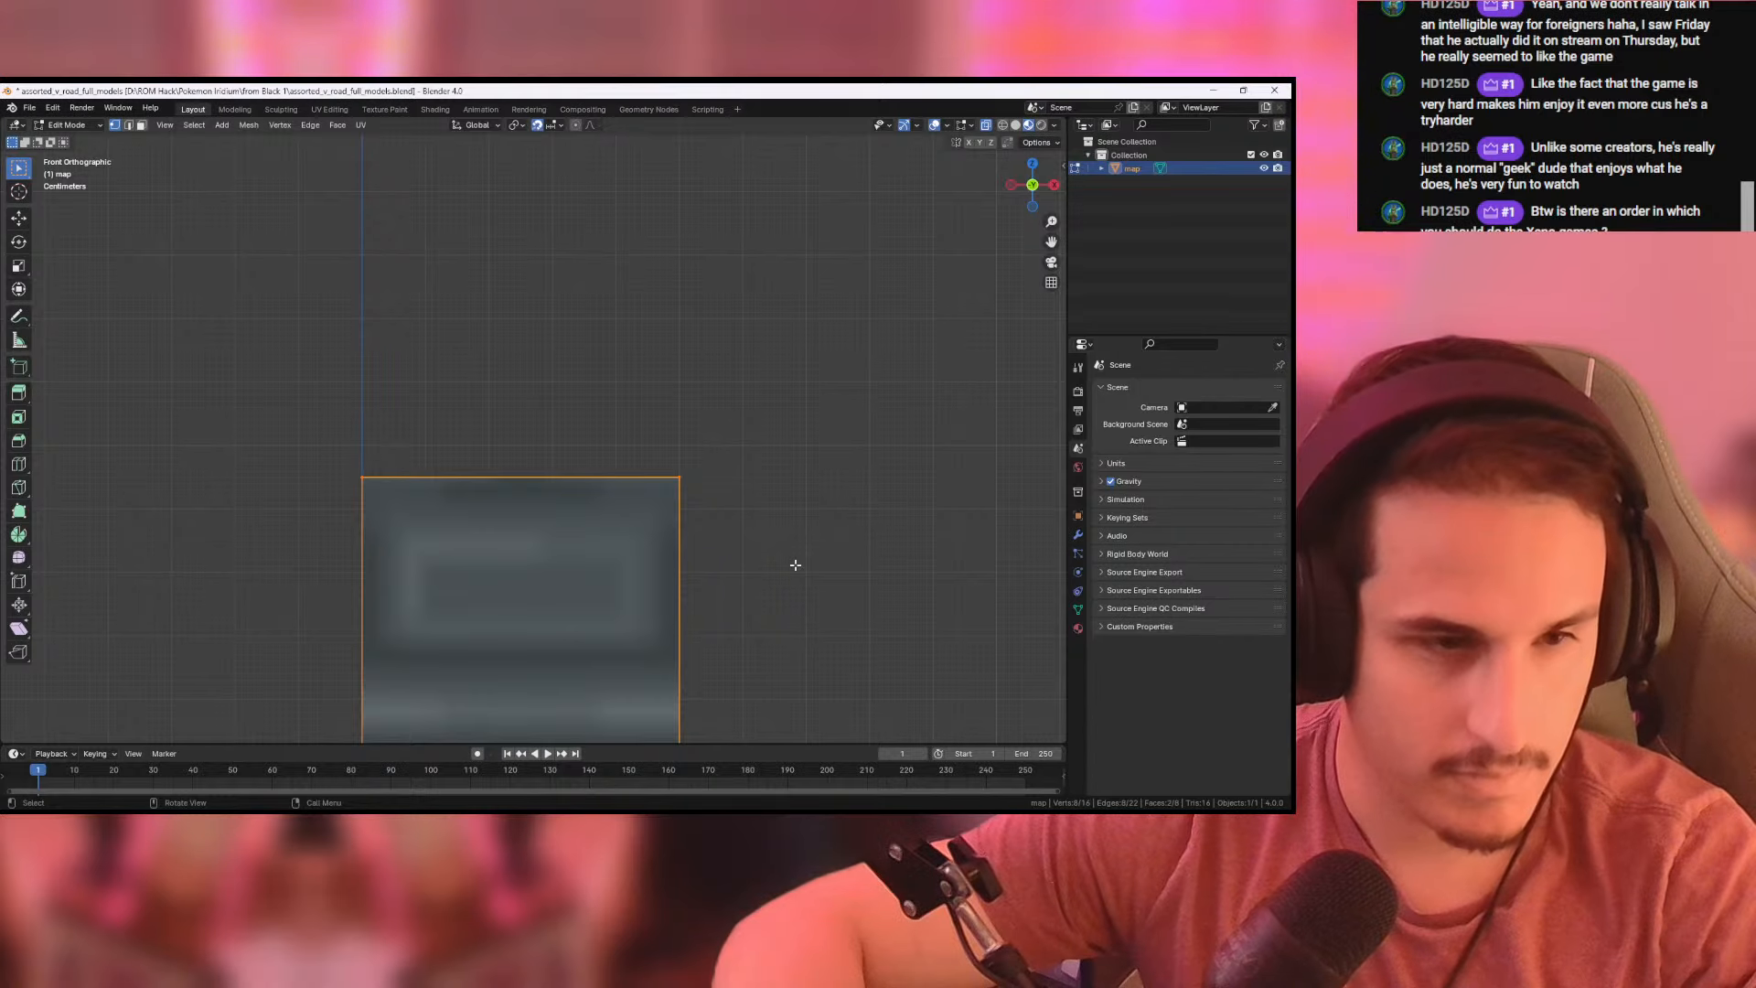
key("g")
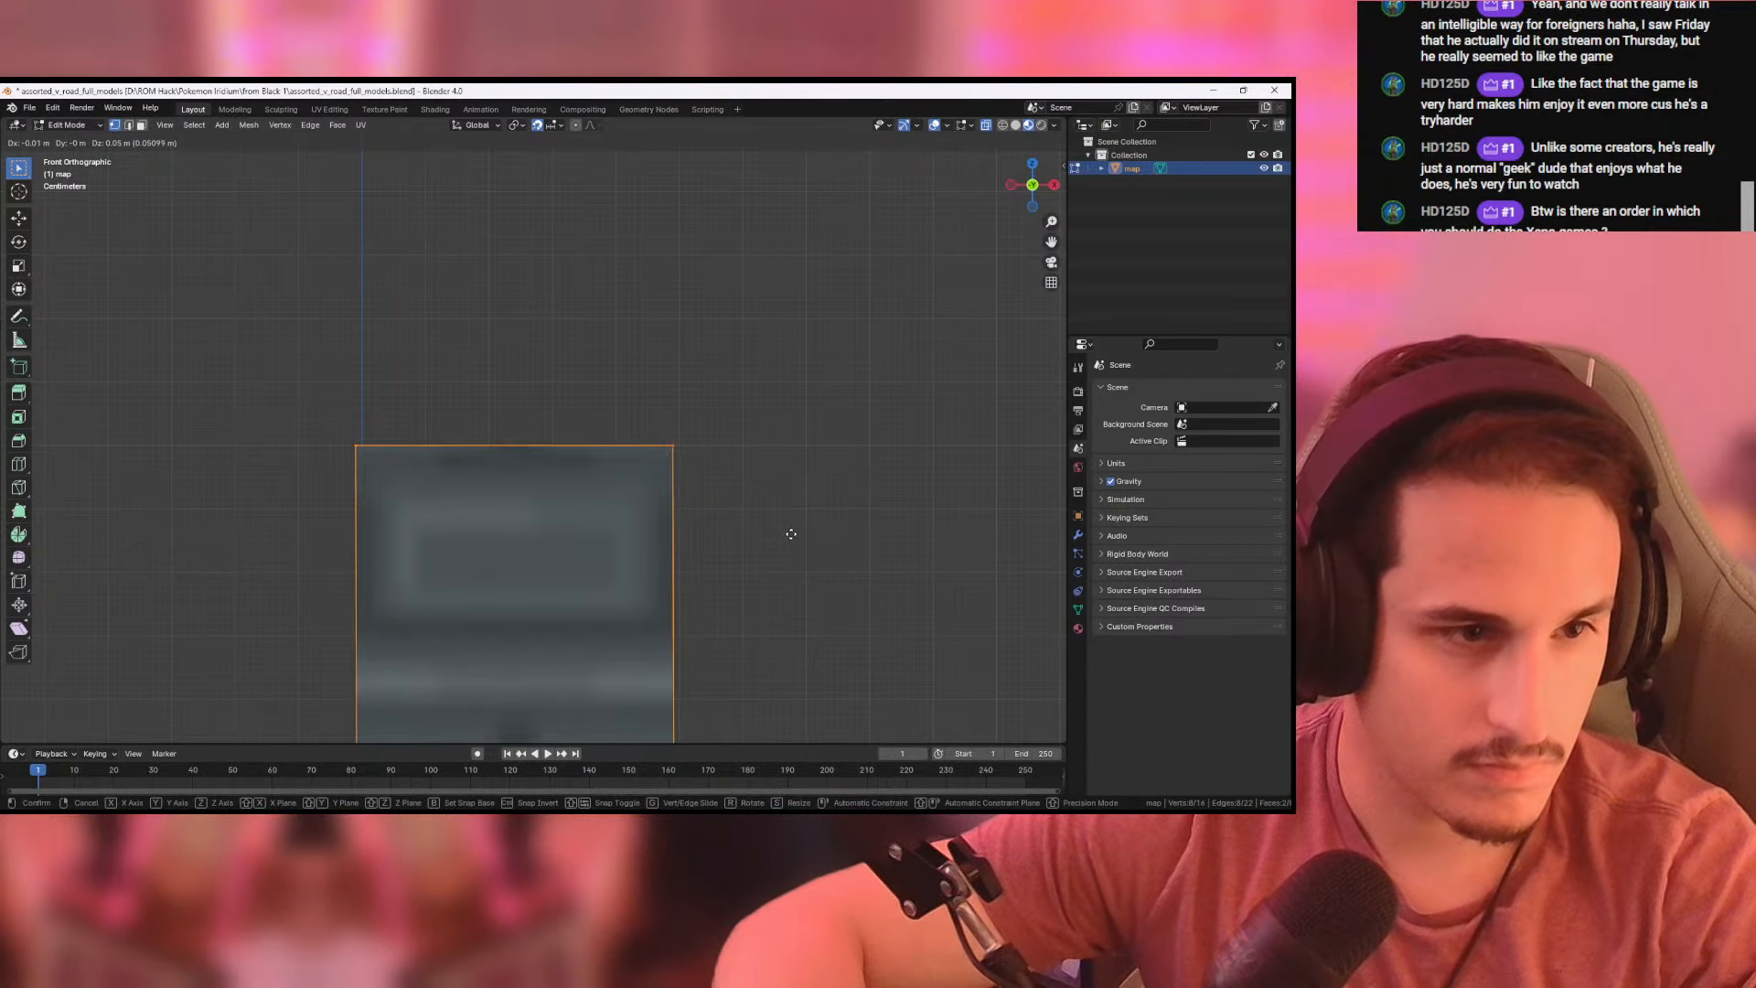
left_click(791, 536)
key("KP_Decimal")
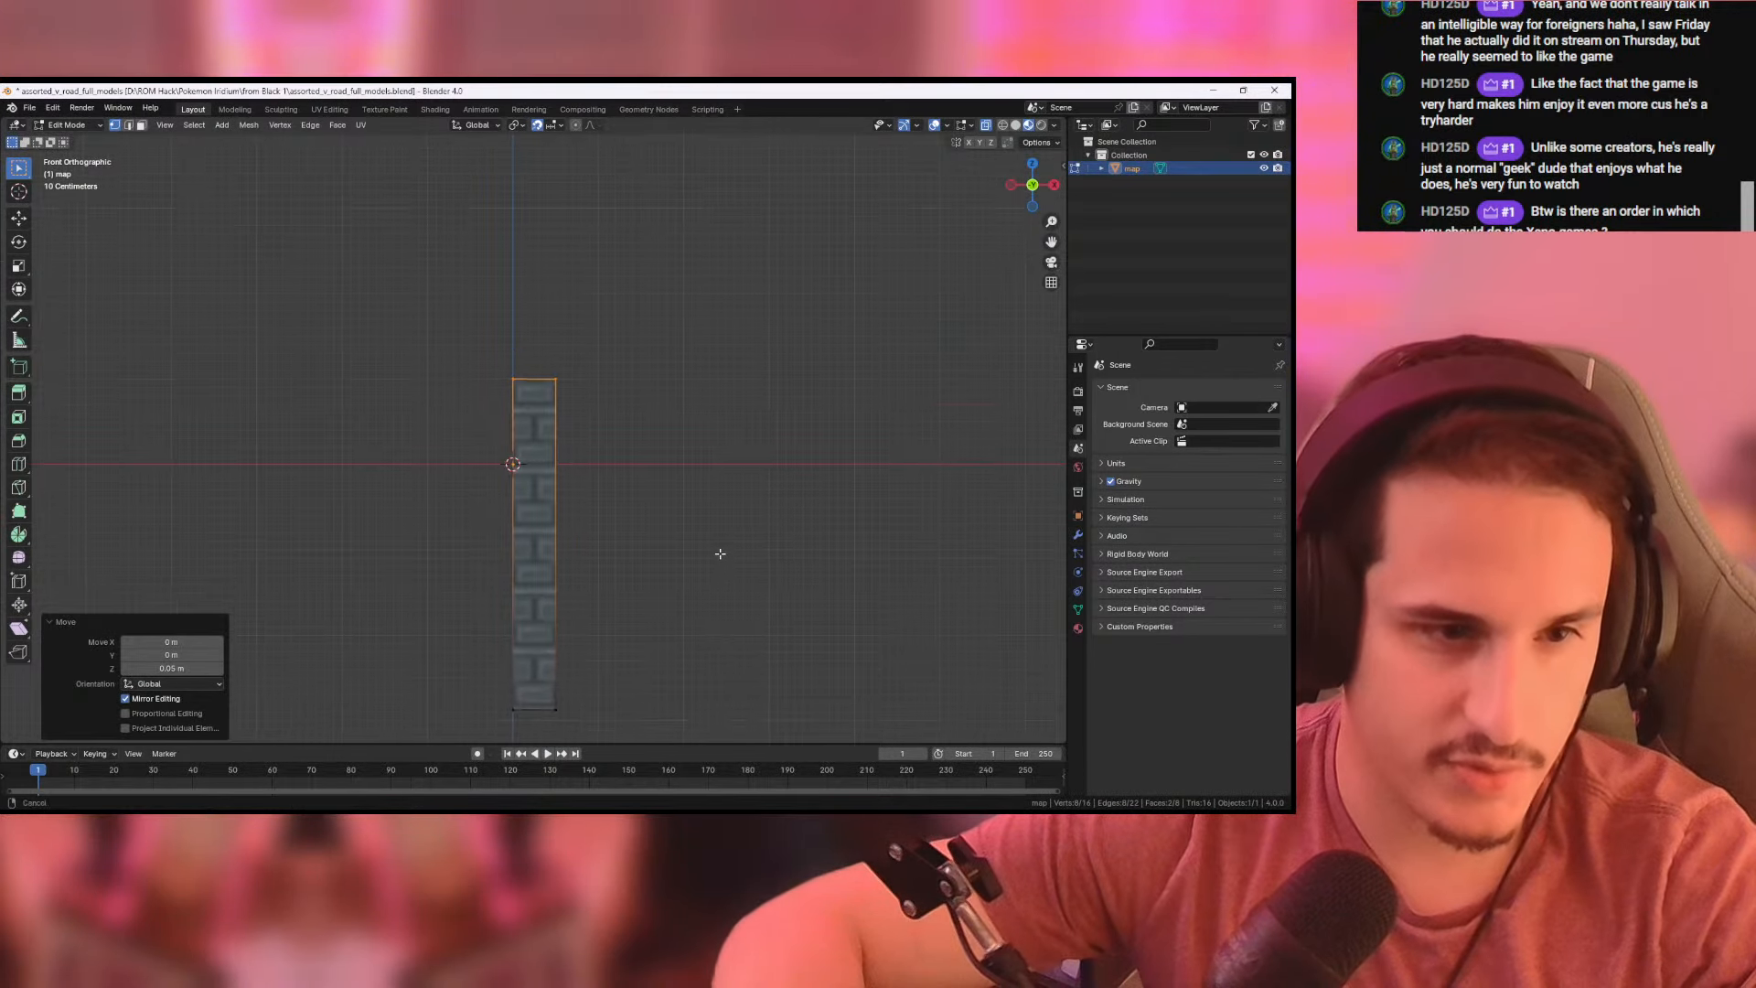
- Lower the pillar's bottom vertices 0.12 m along Z to lengthen it downward
middle_click_drag(720, 553, 725, 344, "shift")
middle_click_drag(669, 466, 672, 481, "shift")
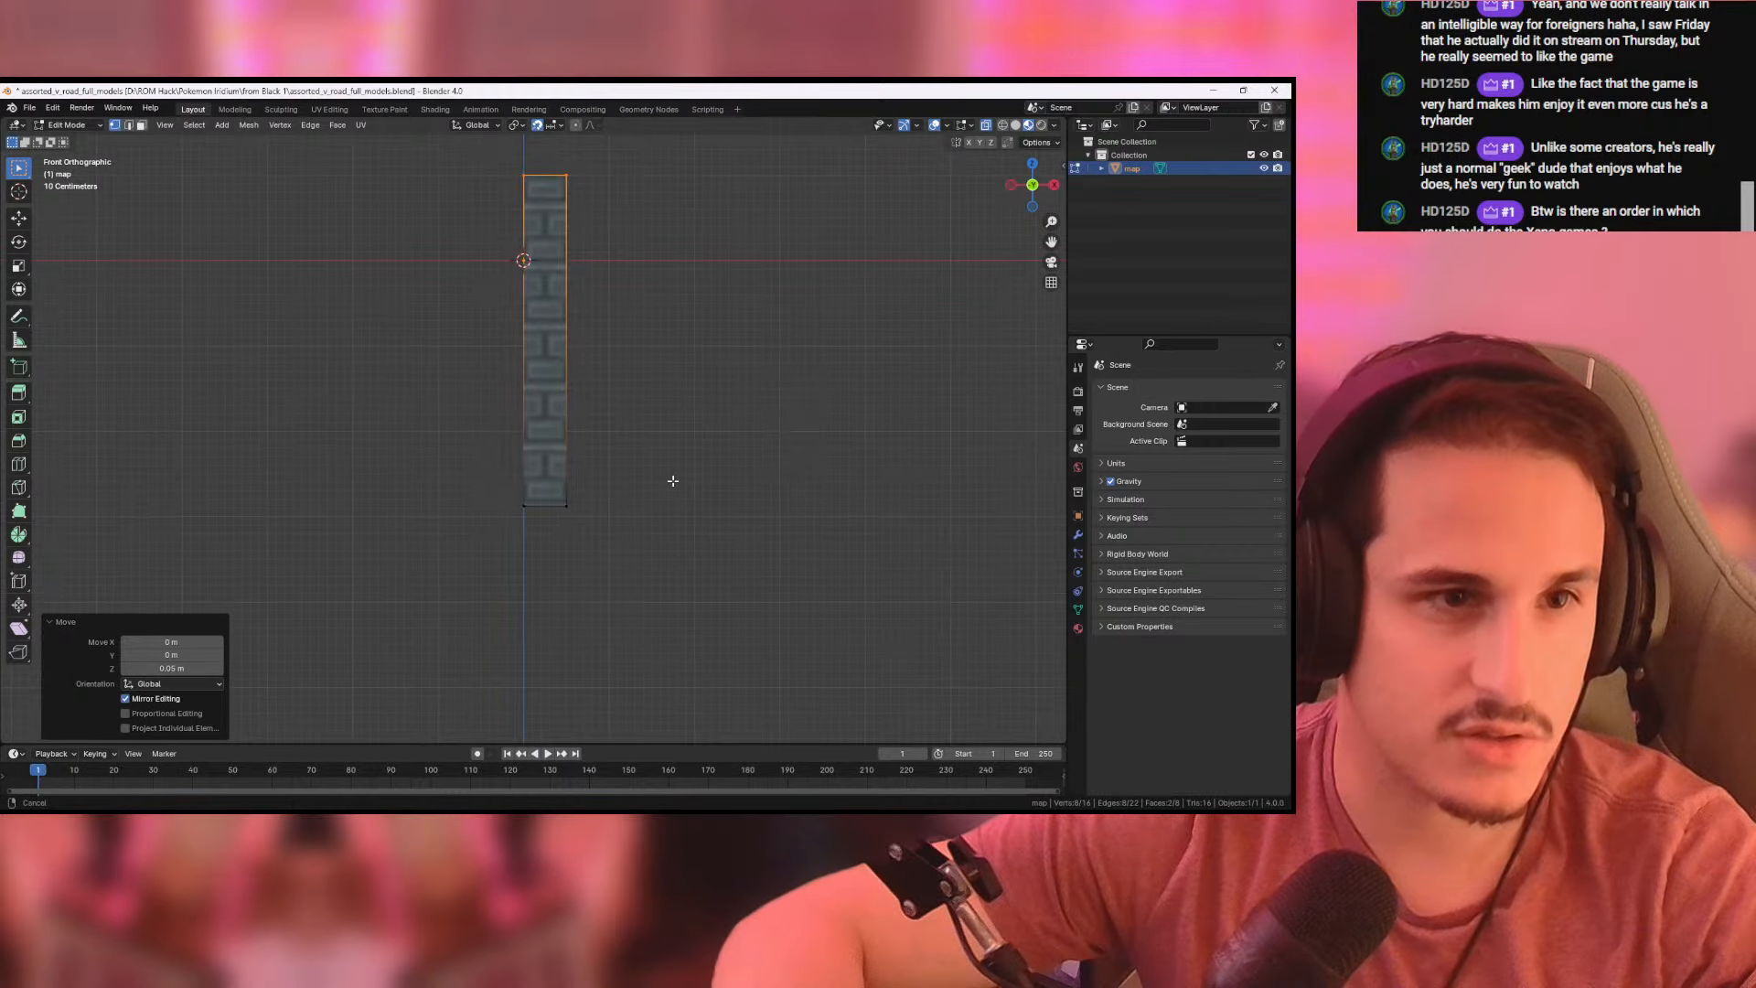
left_click_drag(505, 489, 664, 583)
scroll(663, 584, "up", 10)
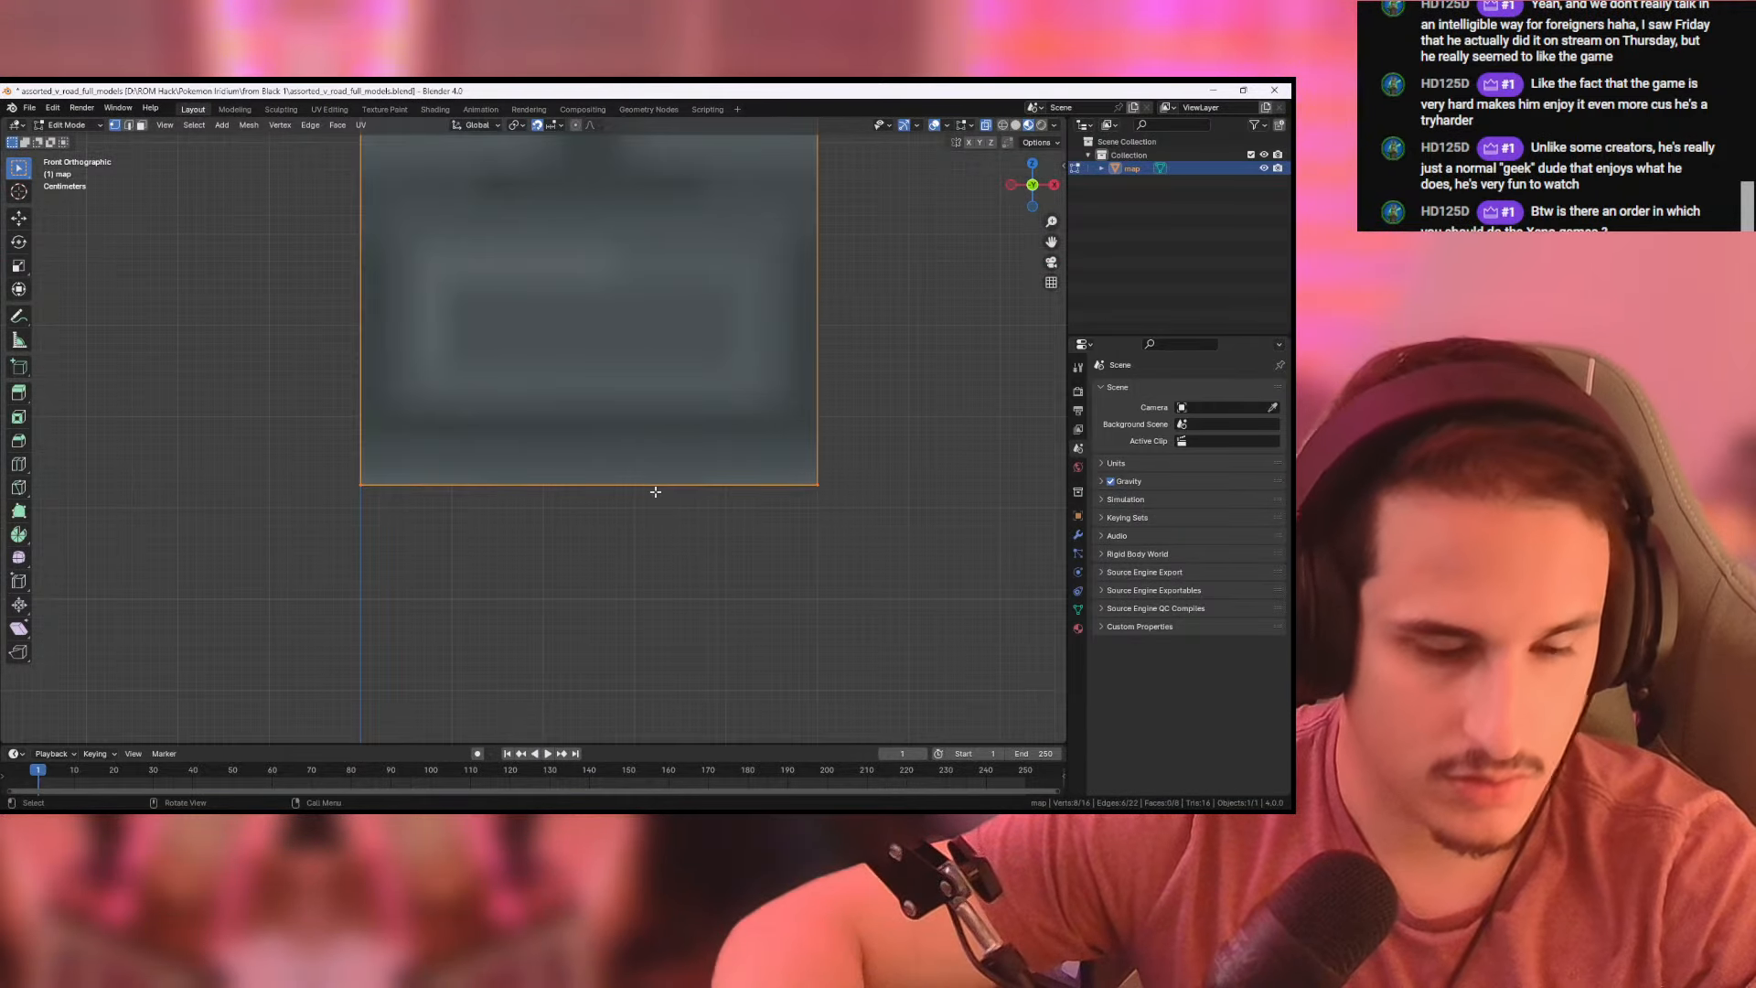
key("g")
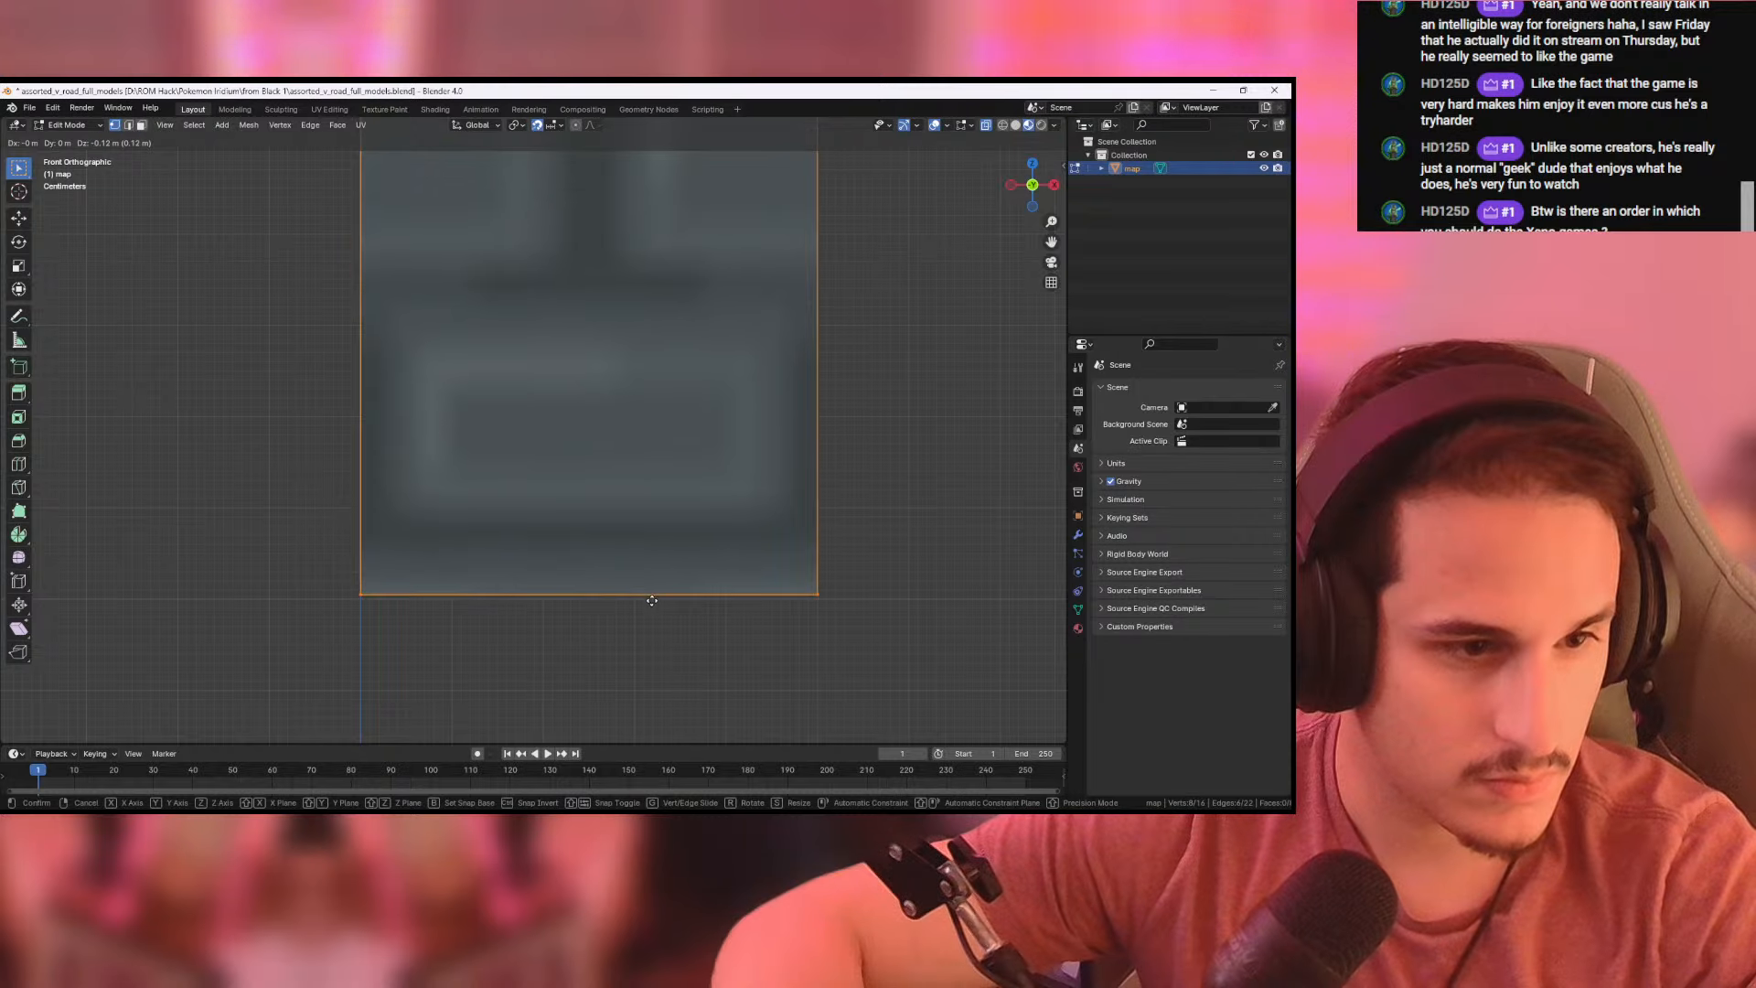
left_click(652, 604)
- Fine-tune the pillar's bottom edge by lowering it about another 0.003 m to meet the grid line
scroll(541, 420, "up", 5)
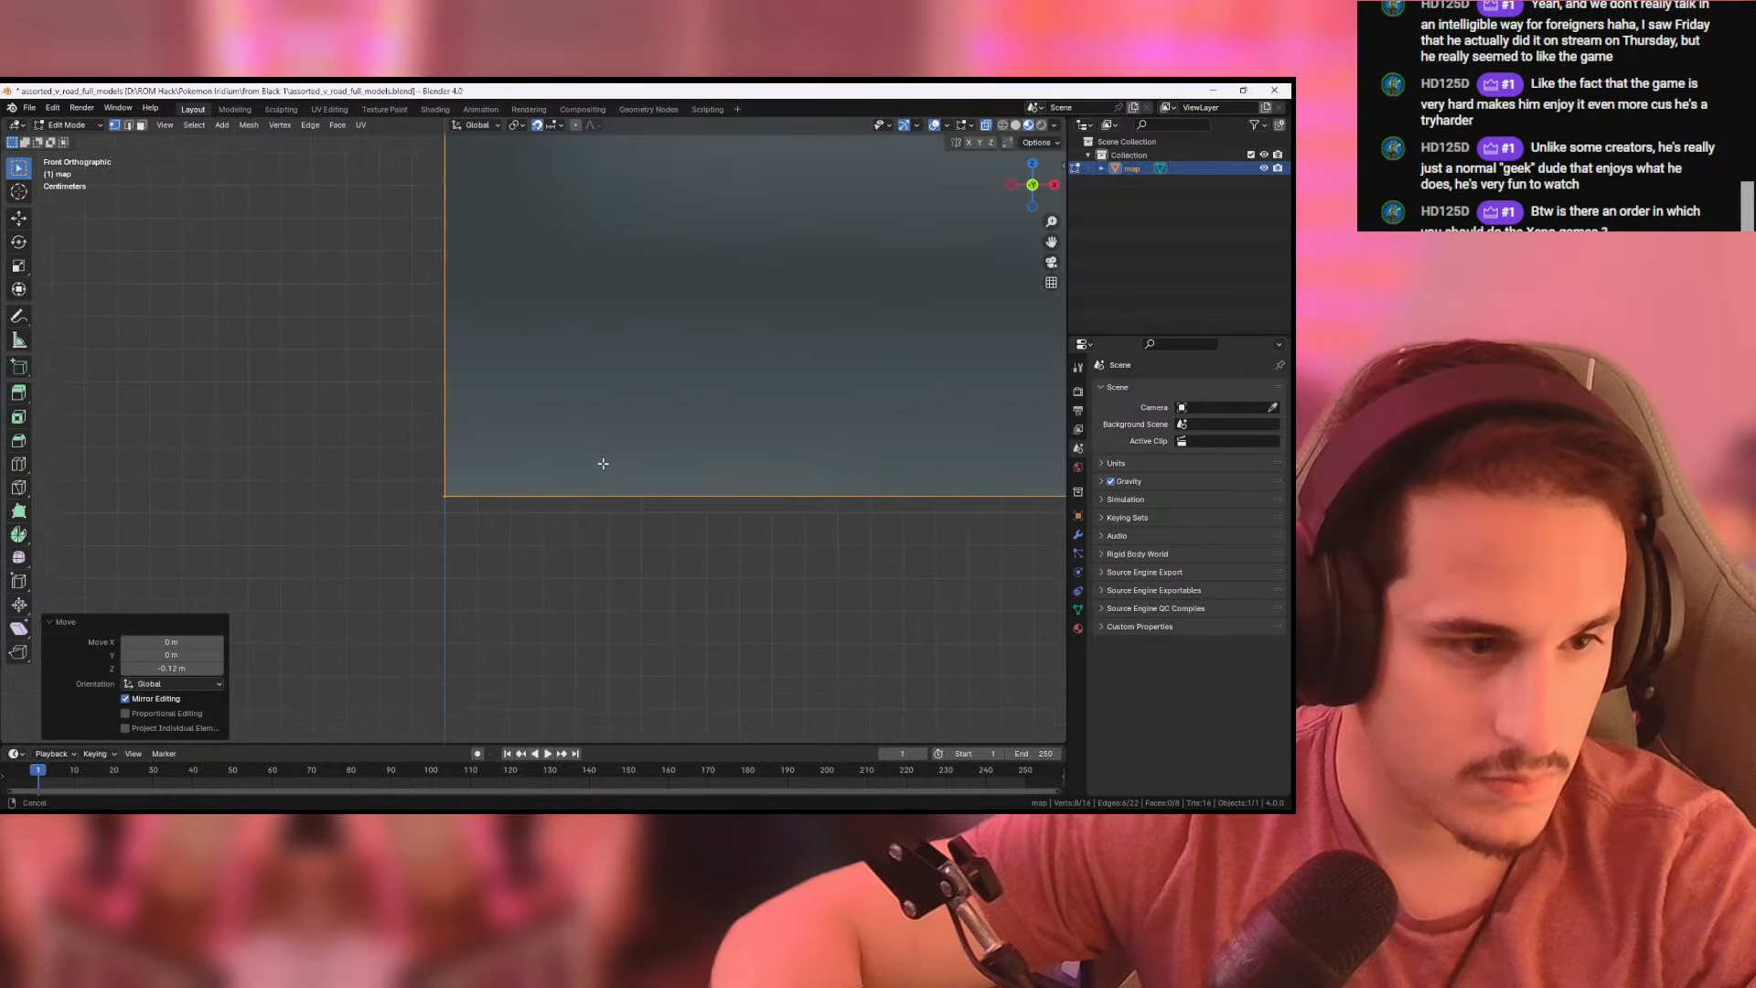
scroll(596, 499, "up", 4)
key("g")
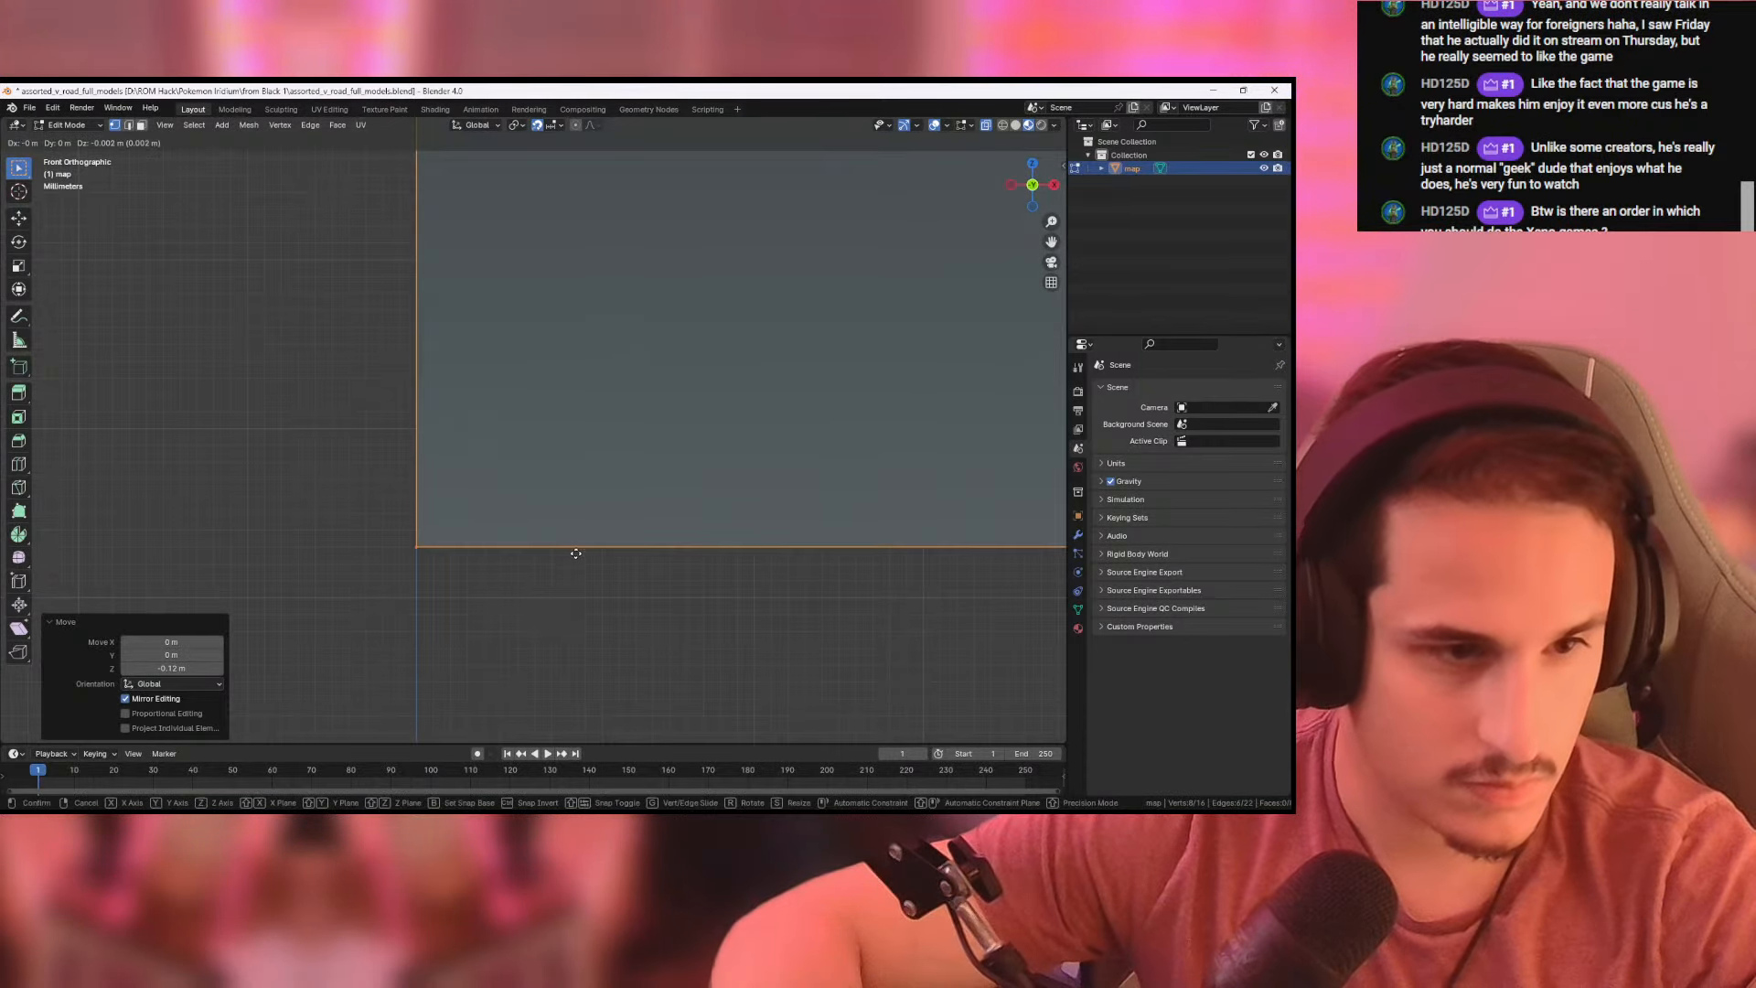
left_click(587, 602)
scroll(614, 579, "down", 7)
scroll(613, 579, "down", 10)
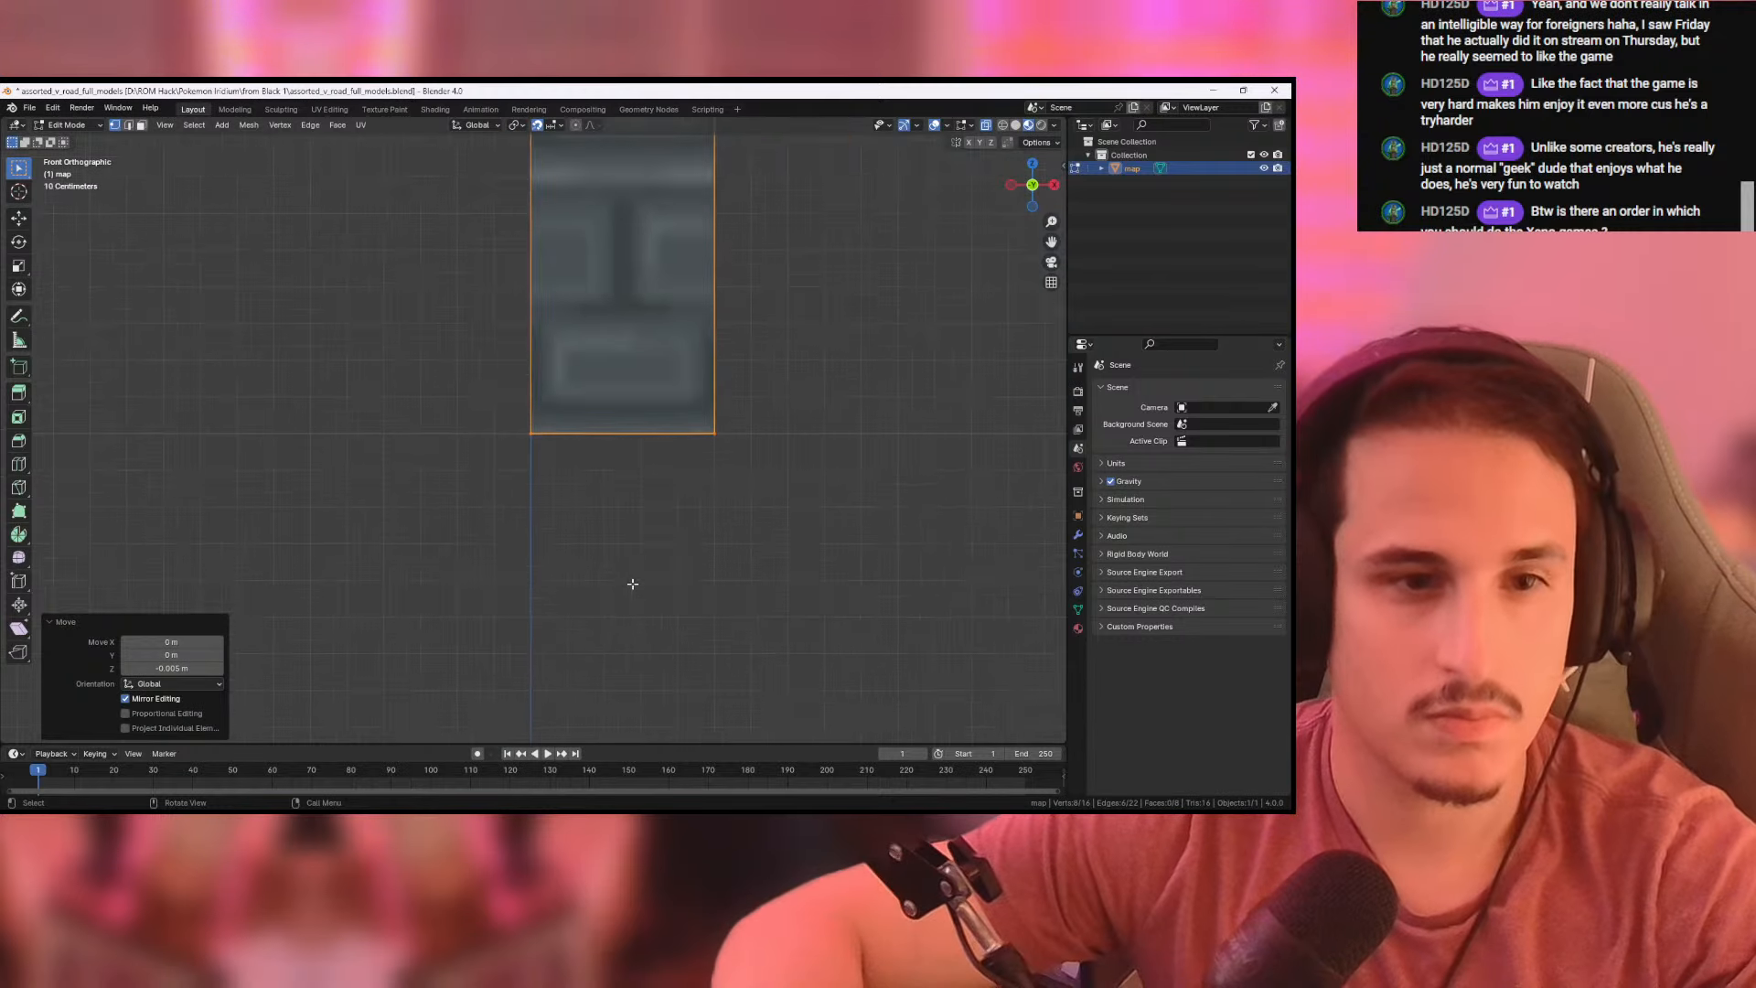
- Select the whole pillar mesh and show its UV layout in the UV Editing workspace
left_click(602, 428)
left_click_drag(490, 288, 599, 521)
mouse_move(671, 357)
middle_mouse_down()
mouse_move(667, 376)
mouse_move(695, 340)
middle_mouse_up()
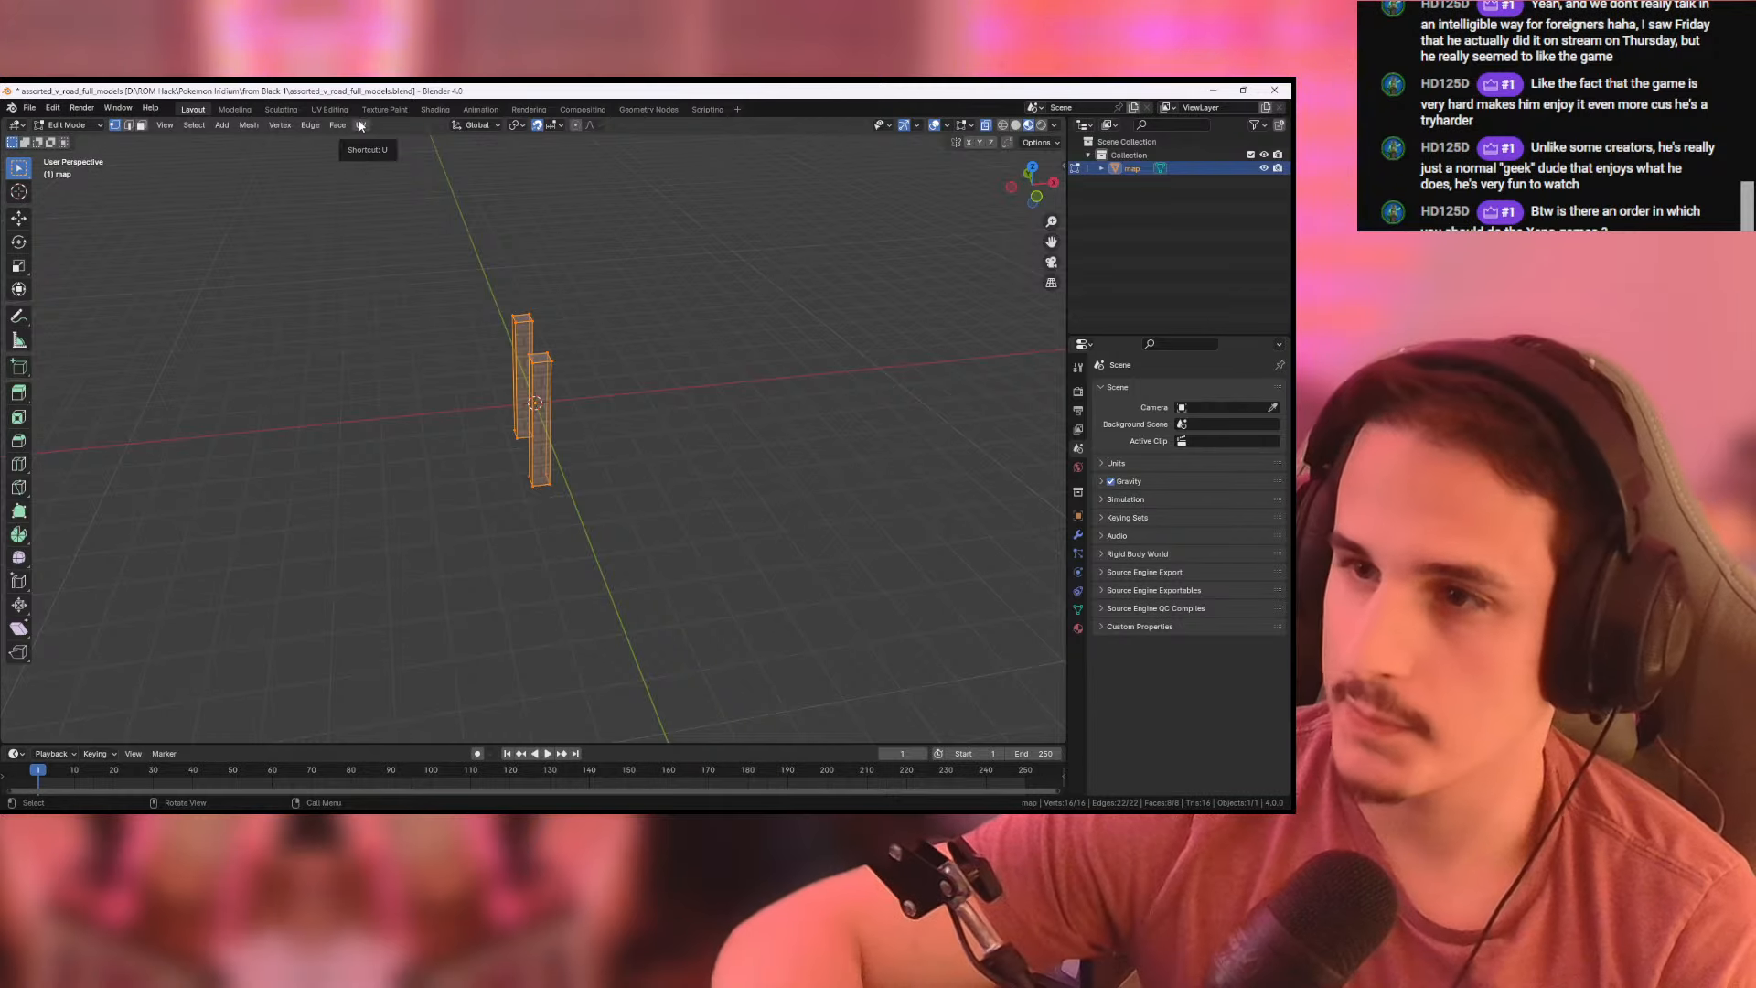
left_click(319, 108)
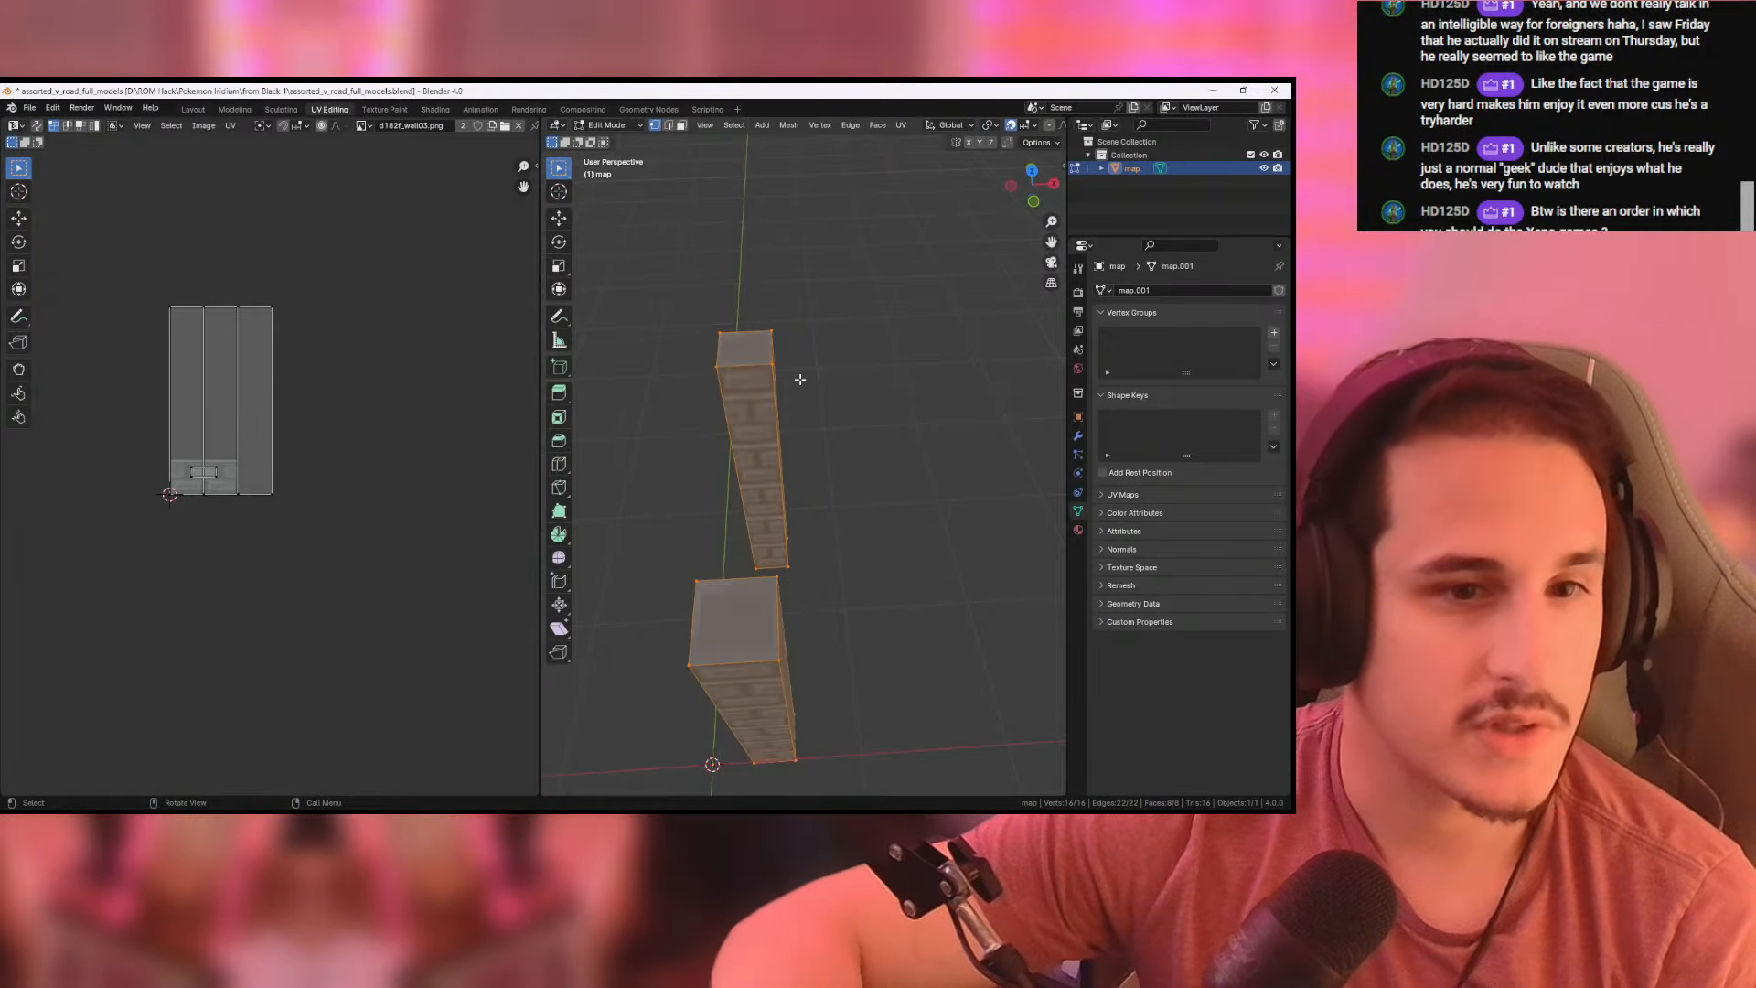
scroll(794, 366, "down", 4)
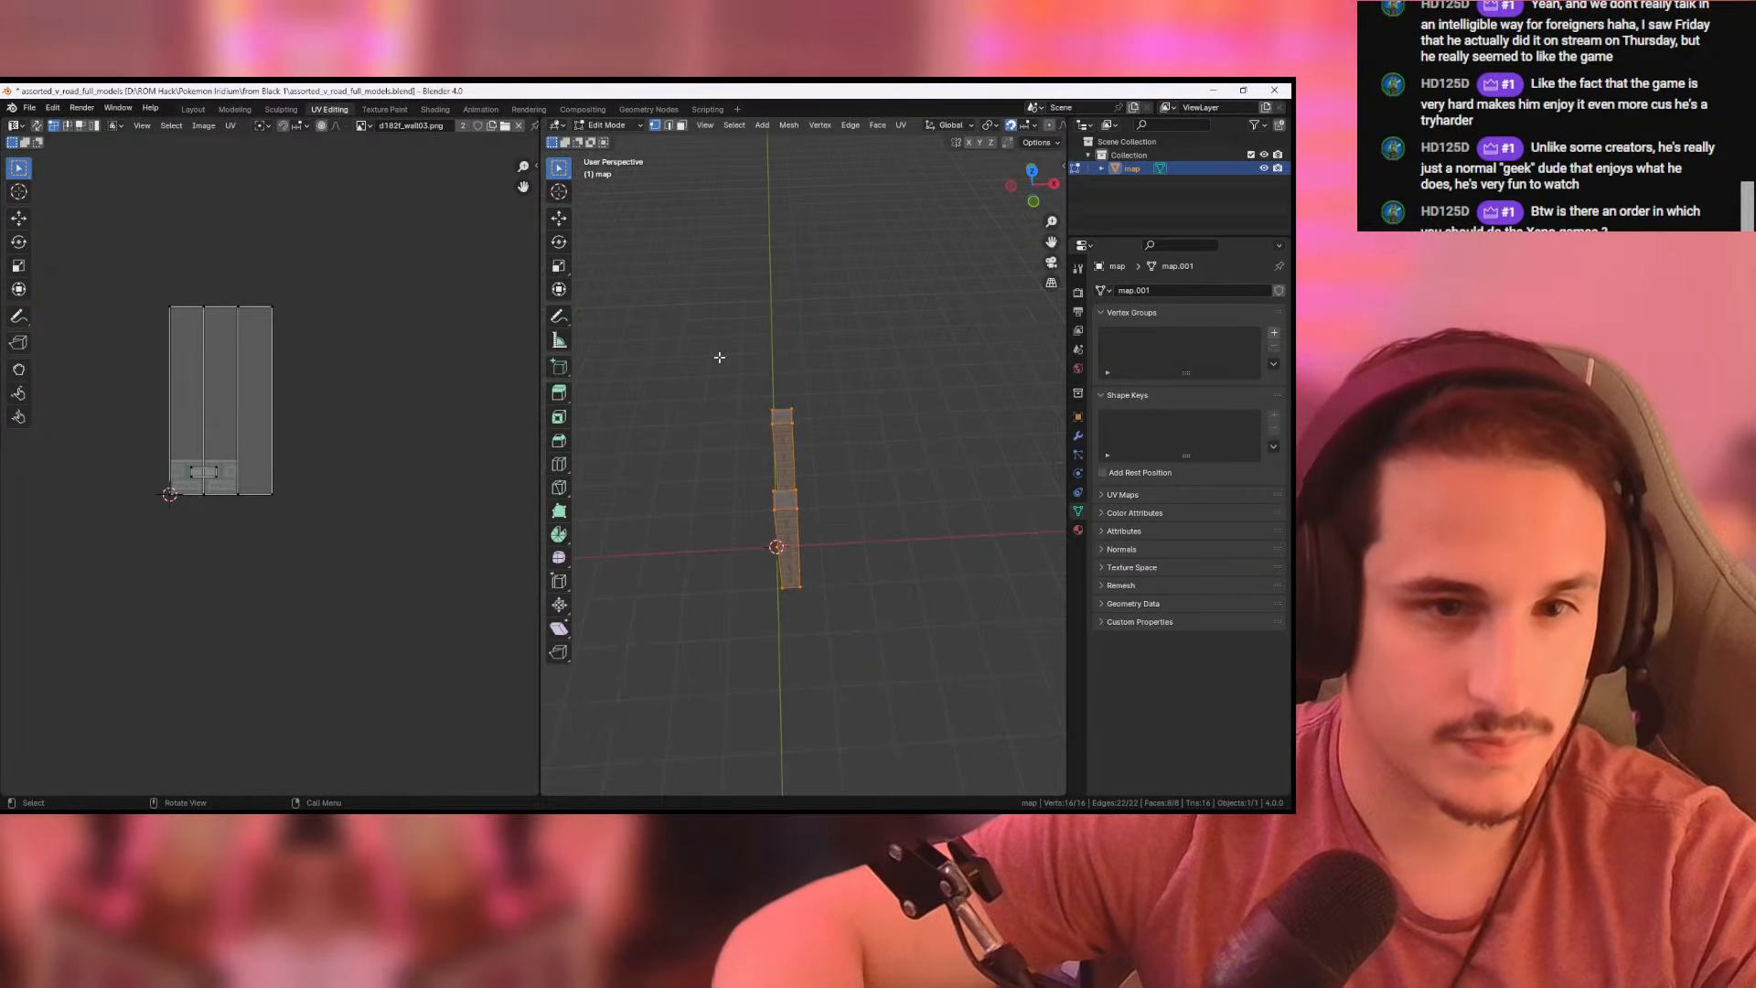
- Clear the selection, select only the side faces of both pillars in face mode, and view them from the front
left_click(718, 356)
middle_click_drag(835, 487, 596, 241)
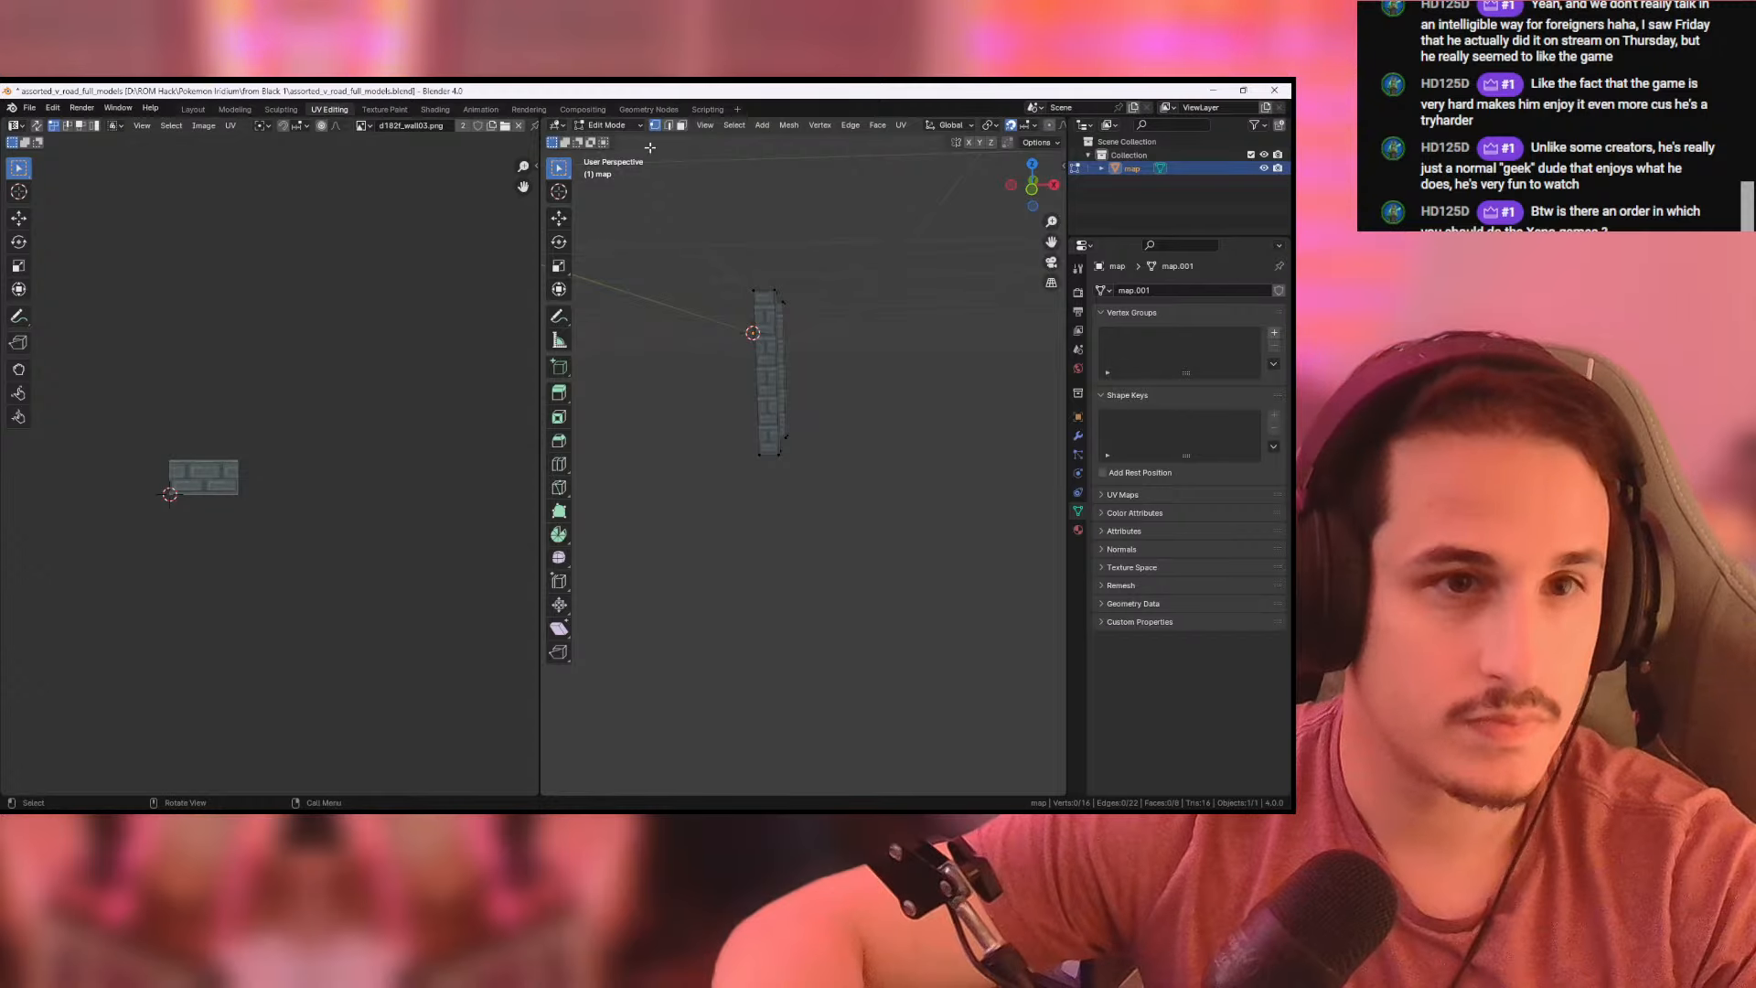
left_click_drag(709, 317, 890, 396)
middle_click_drag(890, 396, 642, 408)
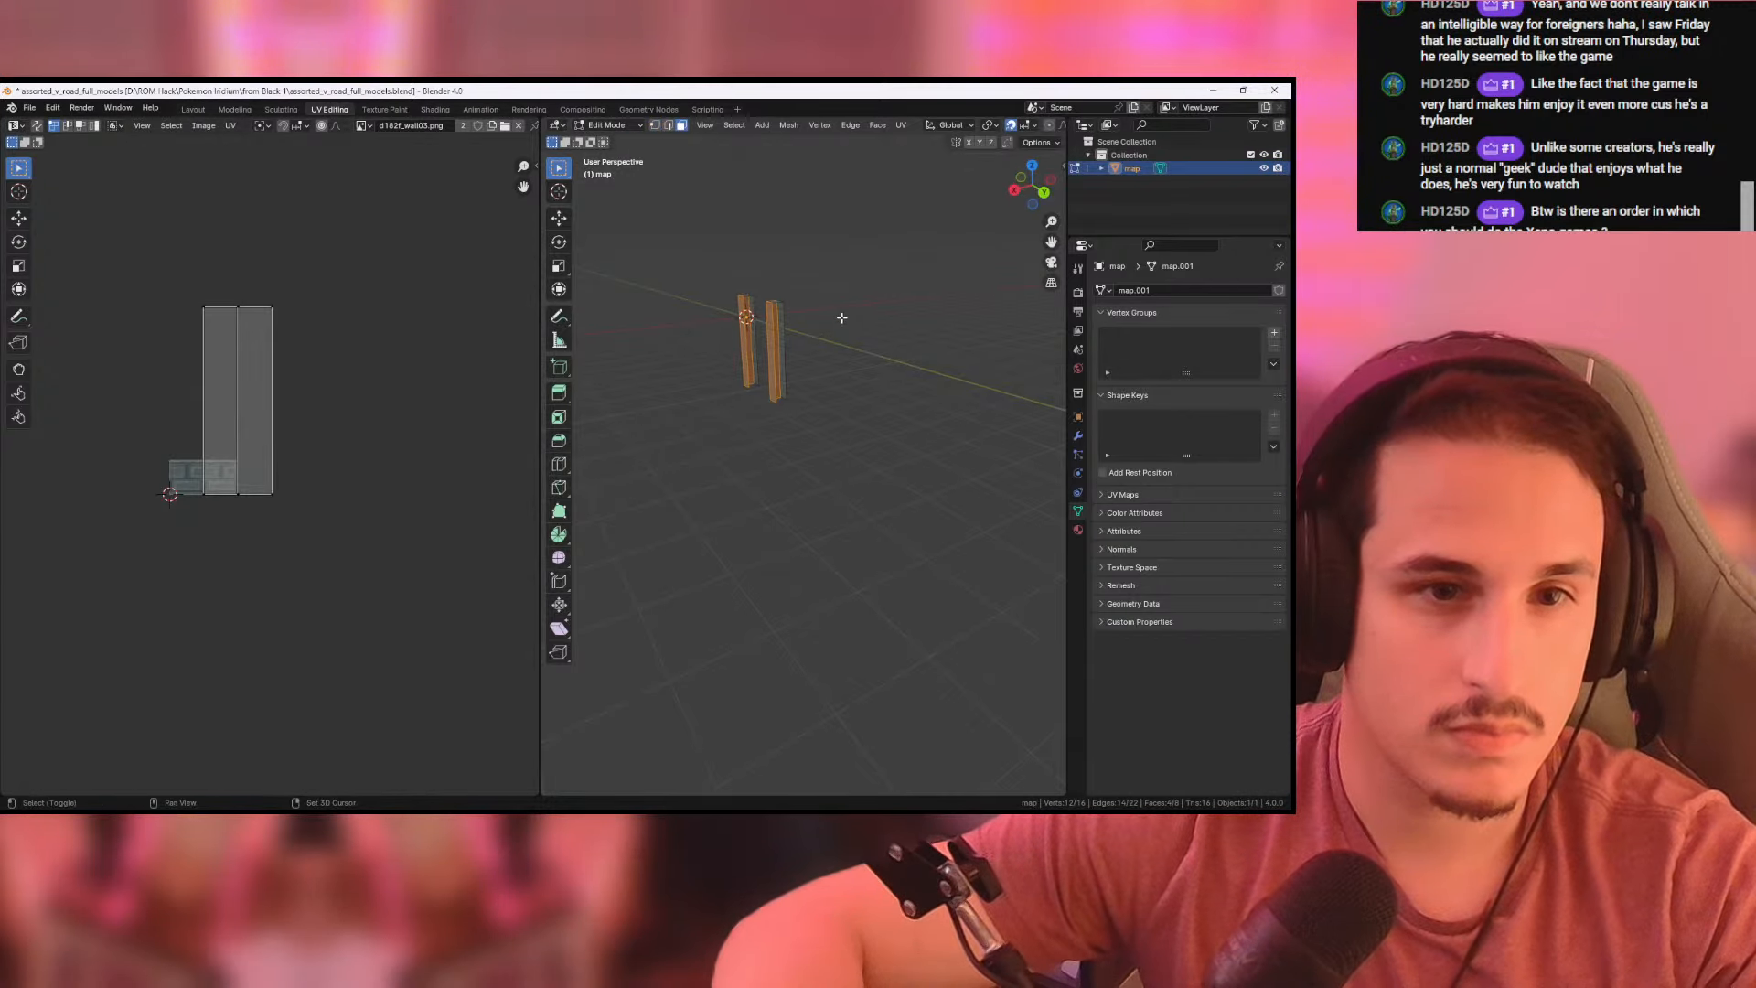
left_click_drag(841, 318, 707, 355, "shift")
middle_click_drag(705, 357, 976, 350)
middle_click_drag(963, 410, 863, 407)
left_click(1034, 183)
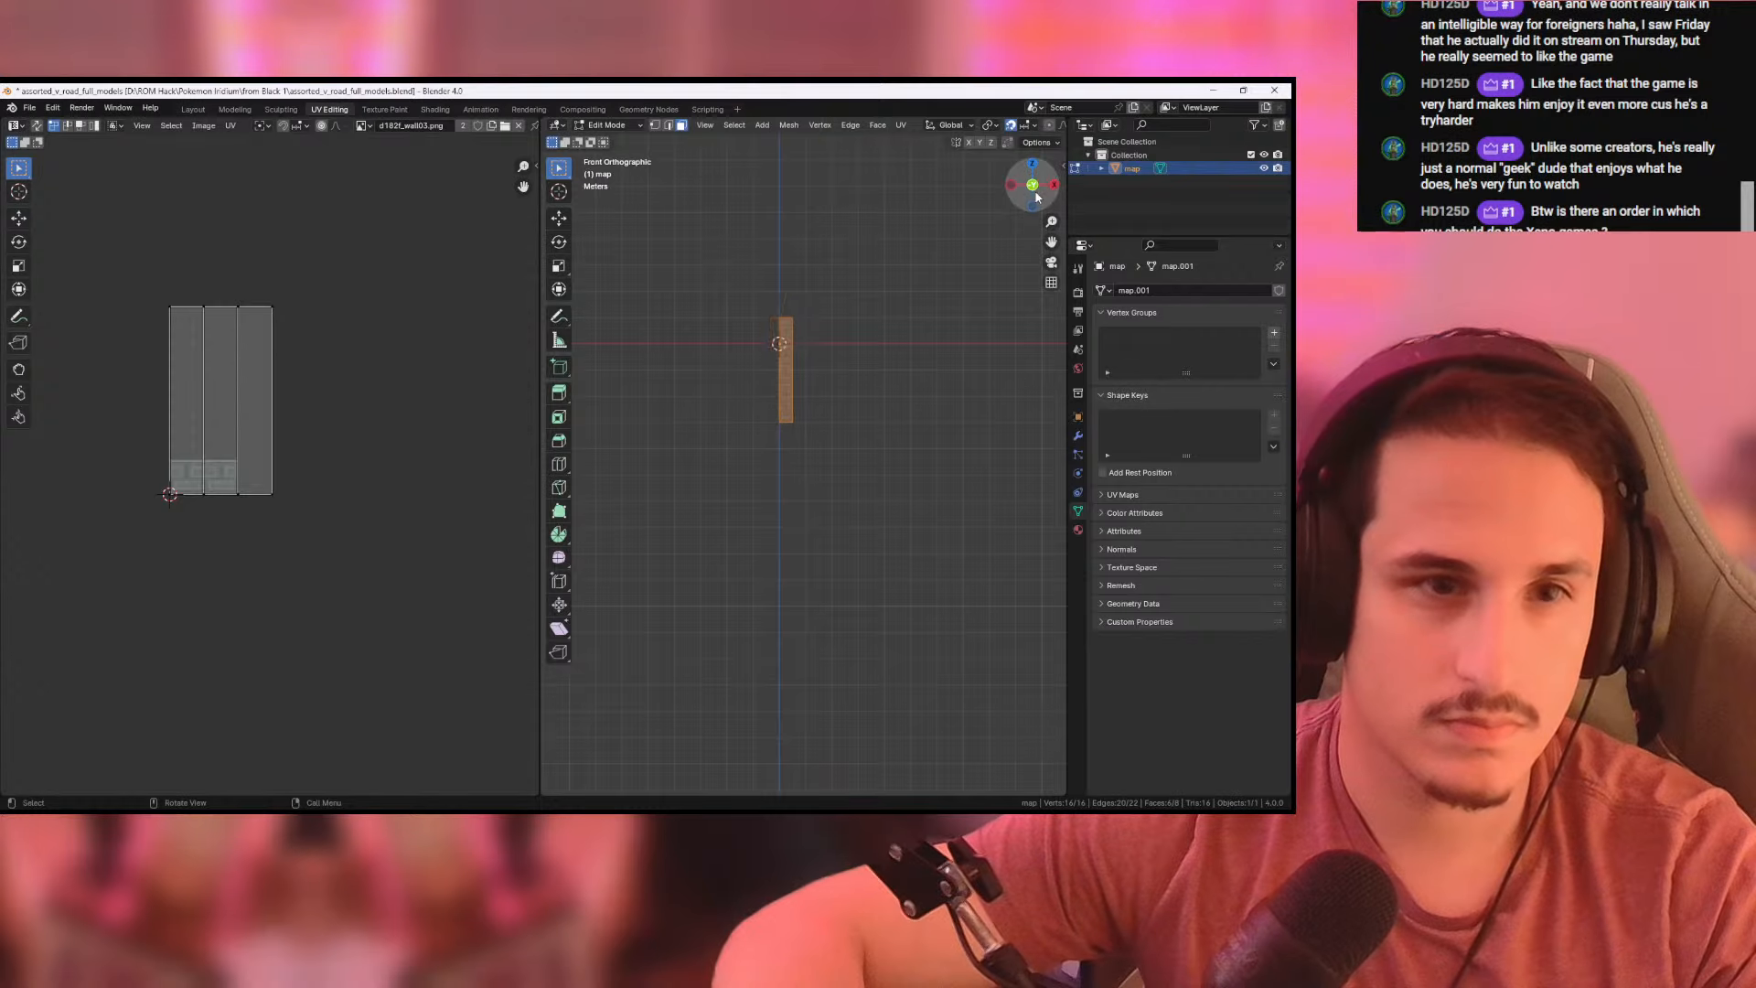
- Select the bottom edges of the pillars in edge mode and return to front-view mesh editing in the Layout workspace
scroll(906, 416, "up", 6)
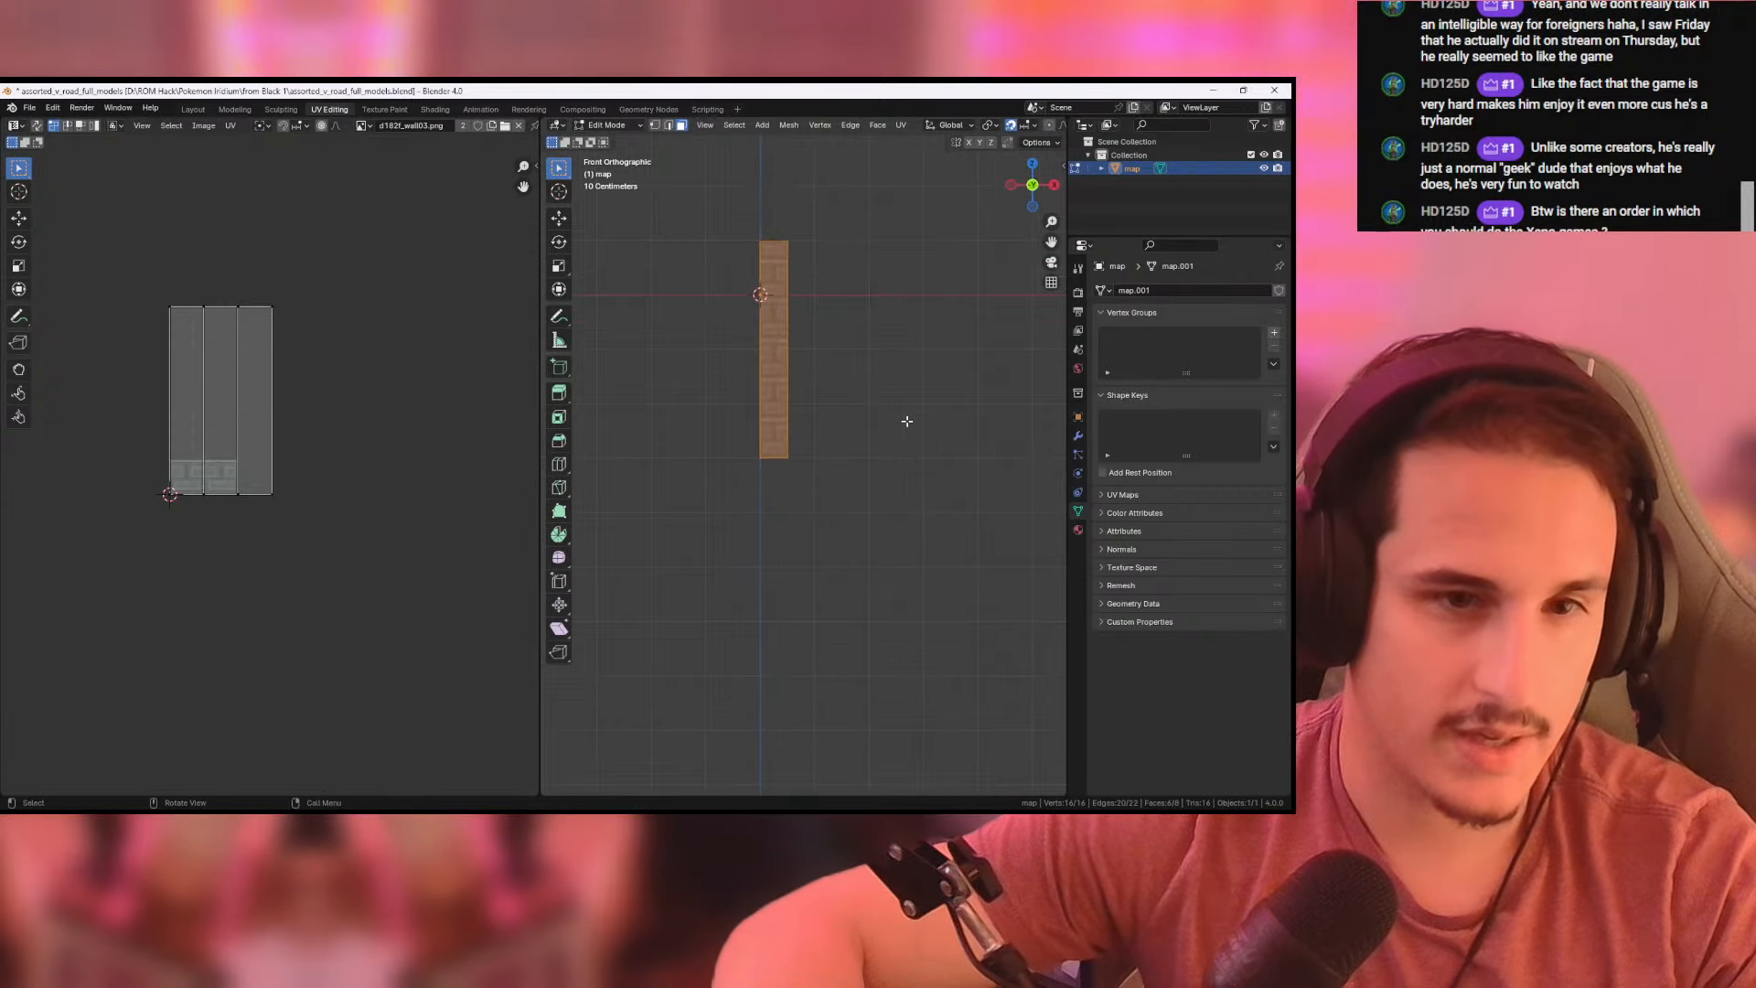
middle_click_drag(893, 346, 903, 443, "shift")
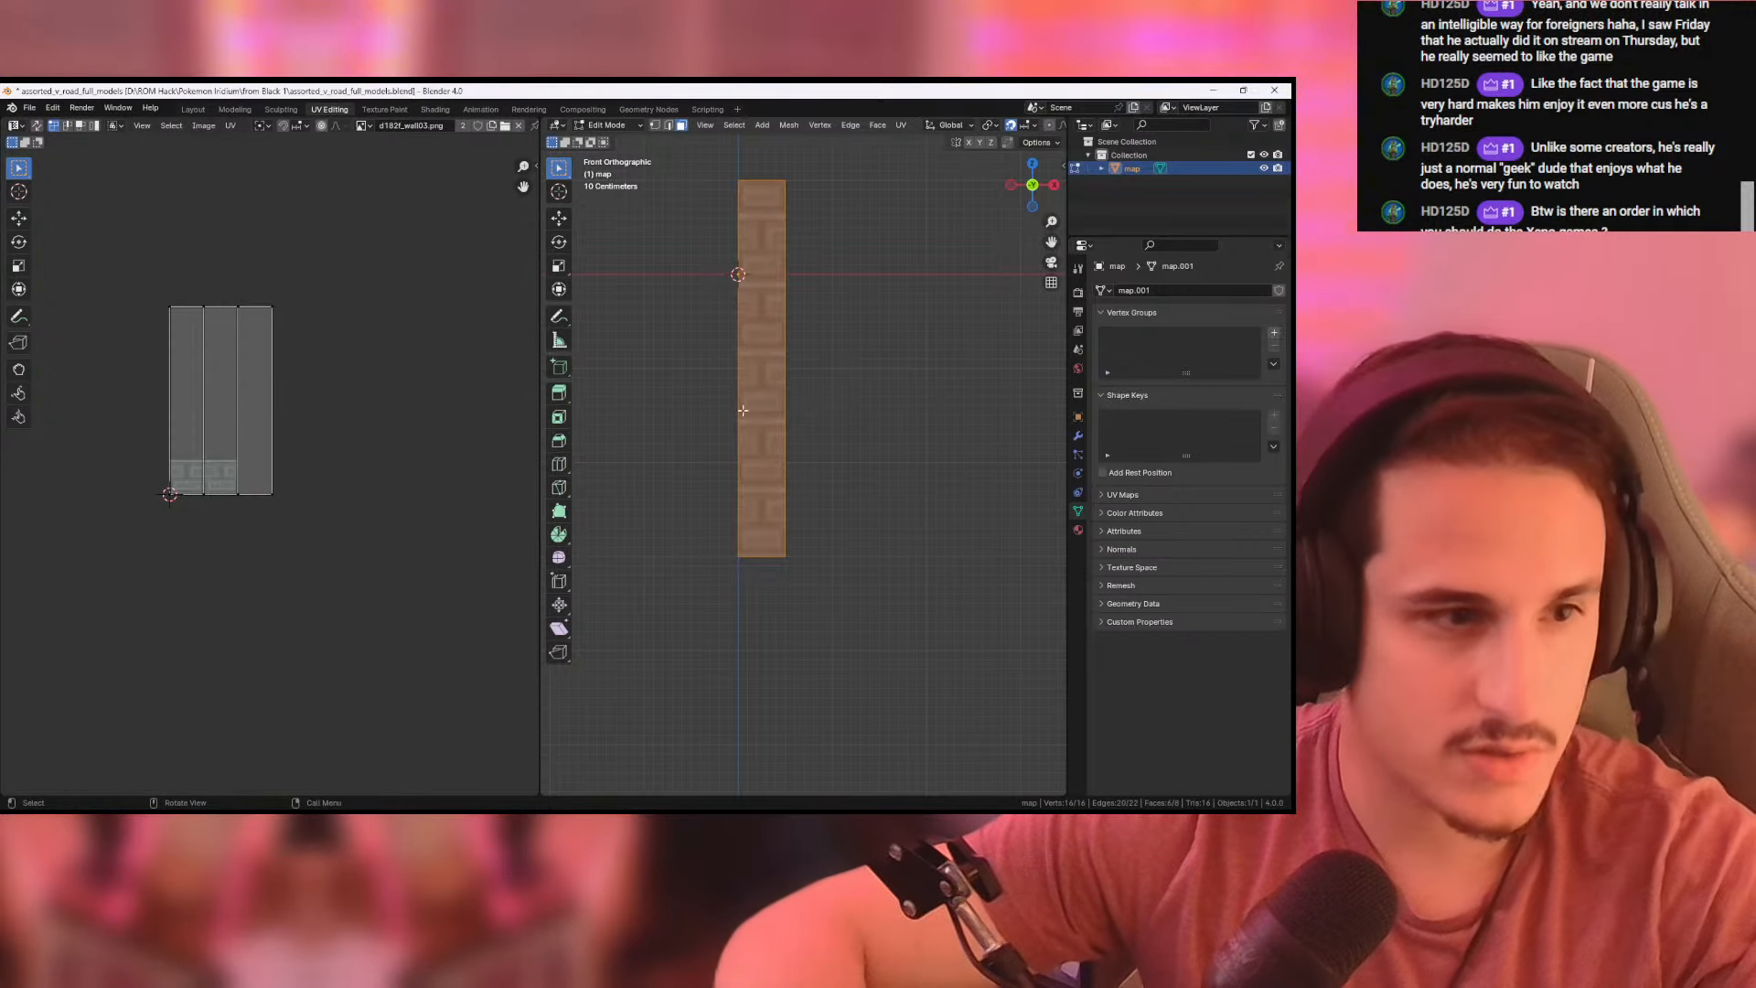
scroll(961, 416, "down", 2)
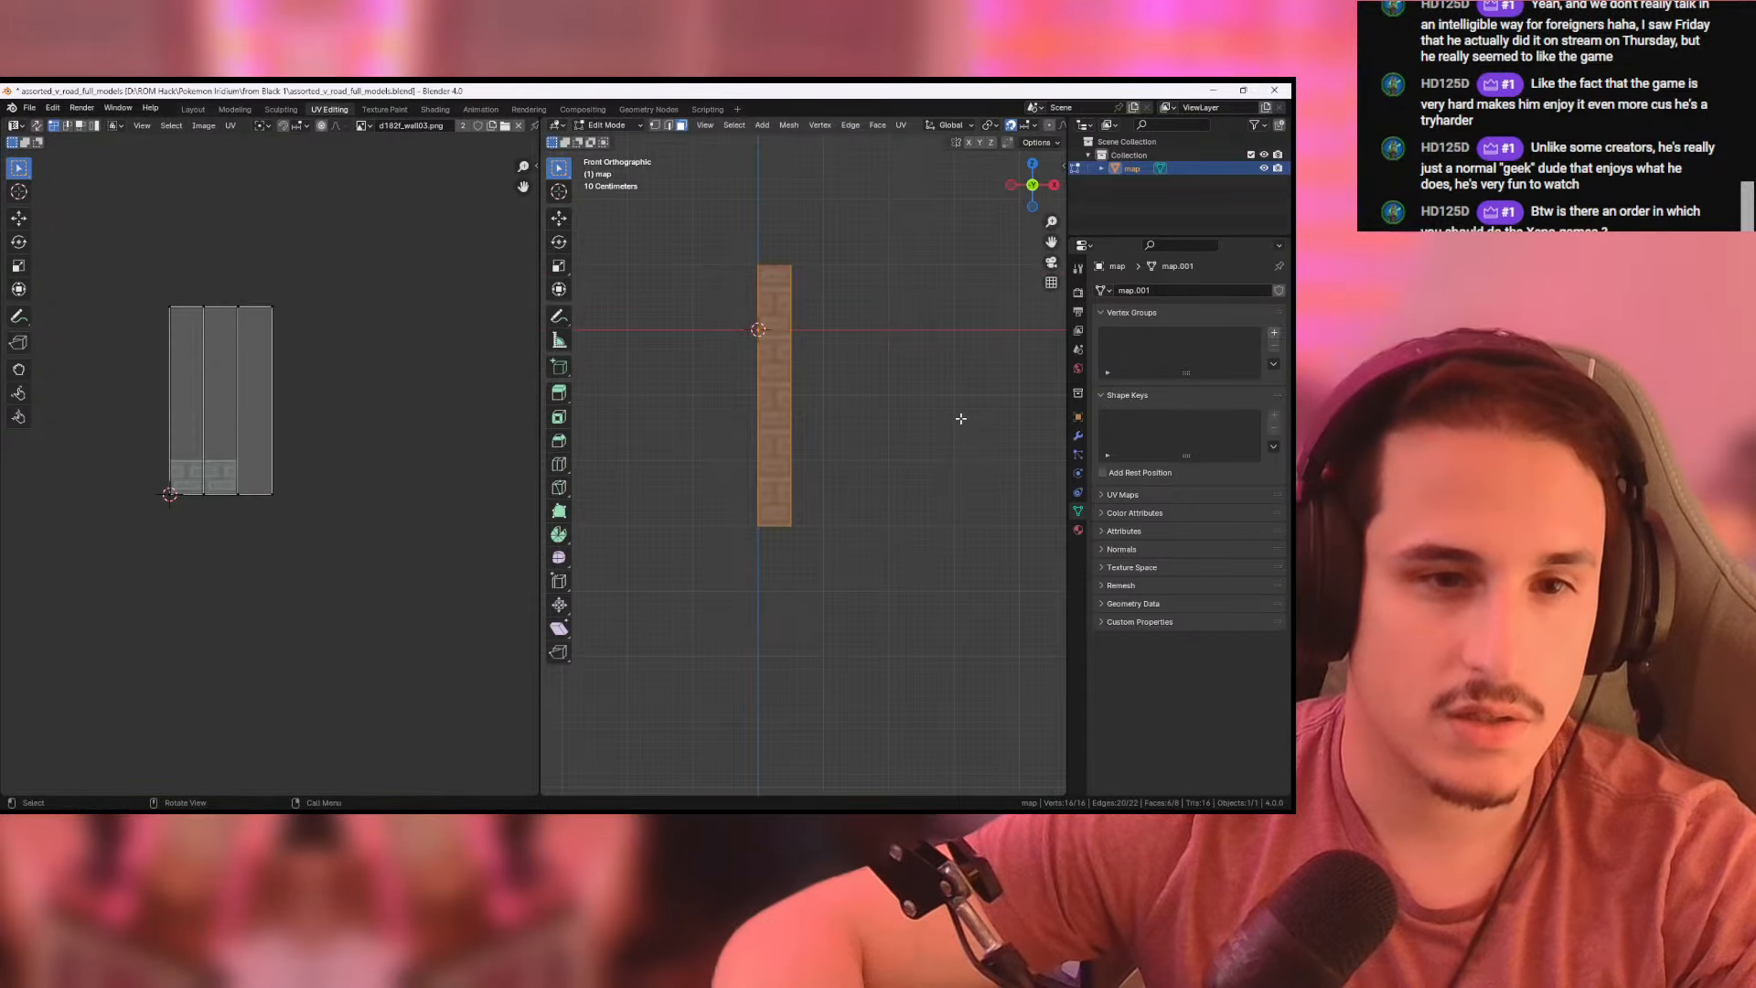
scroll(960, 418, "down", 3)
middle_click_drag(884, 486, 909, 485)
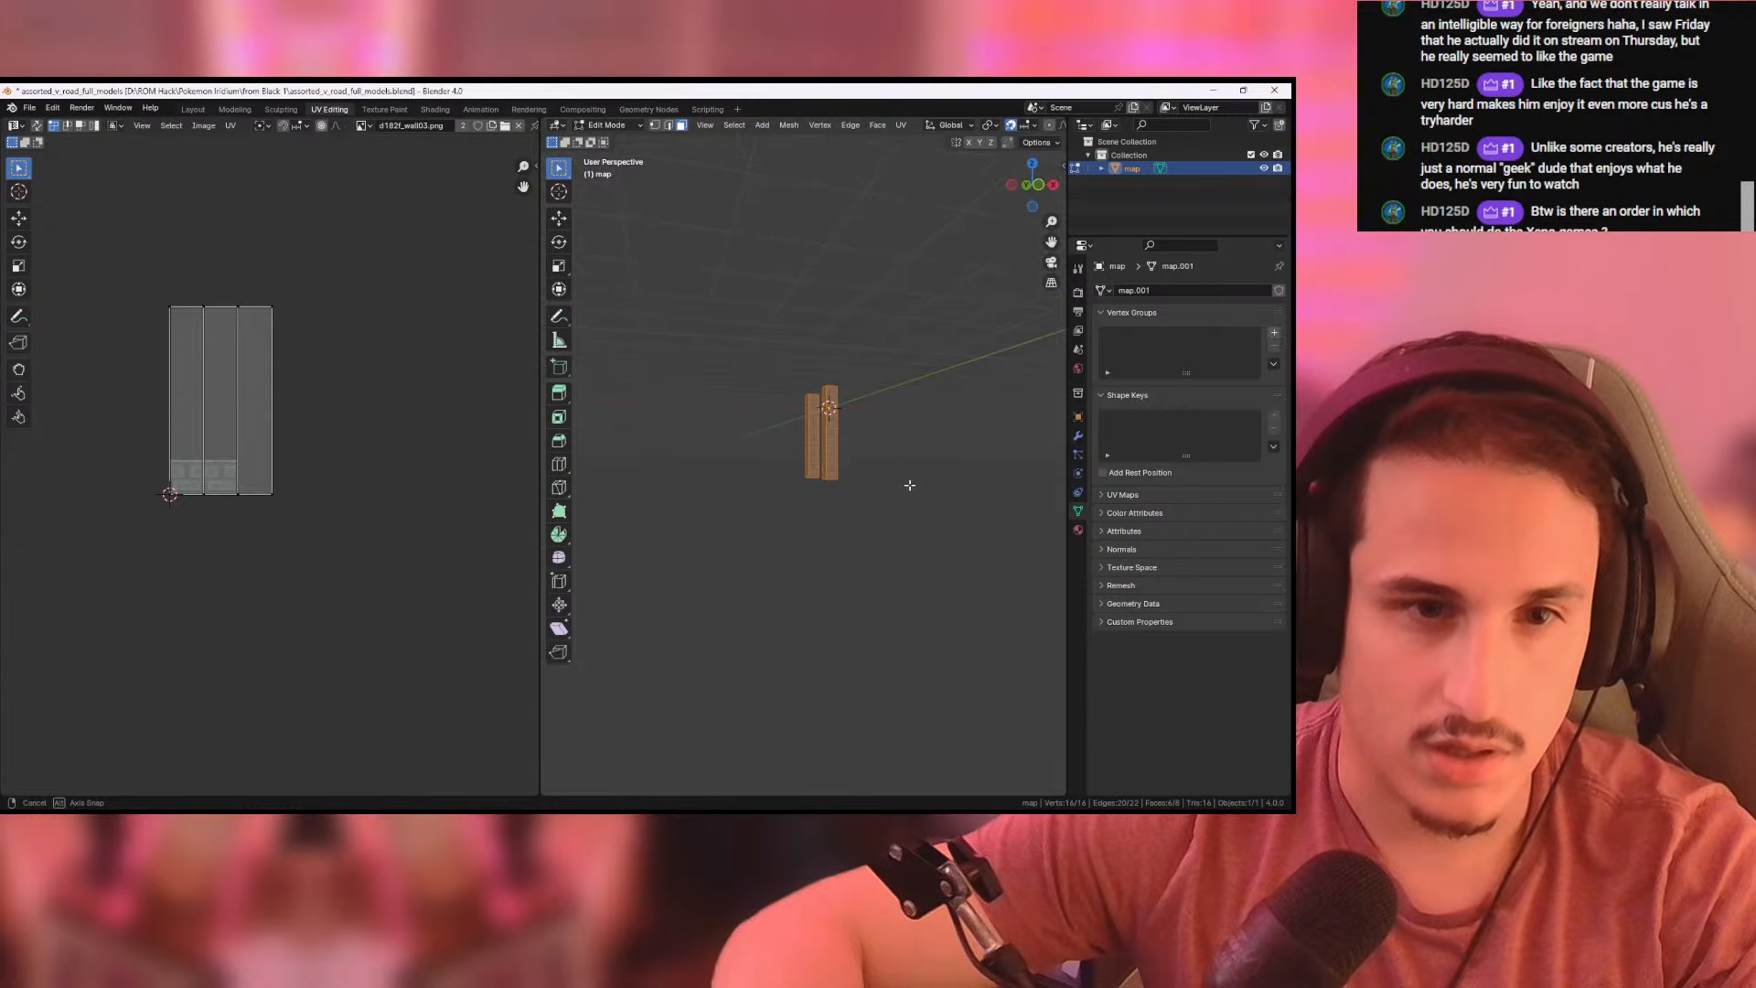
left_click(667, 127)
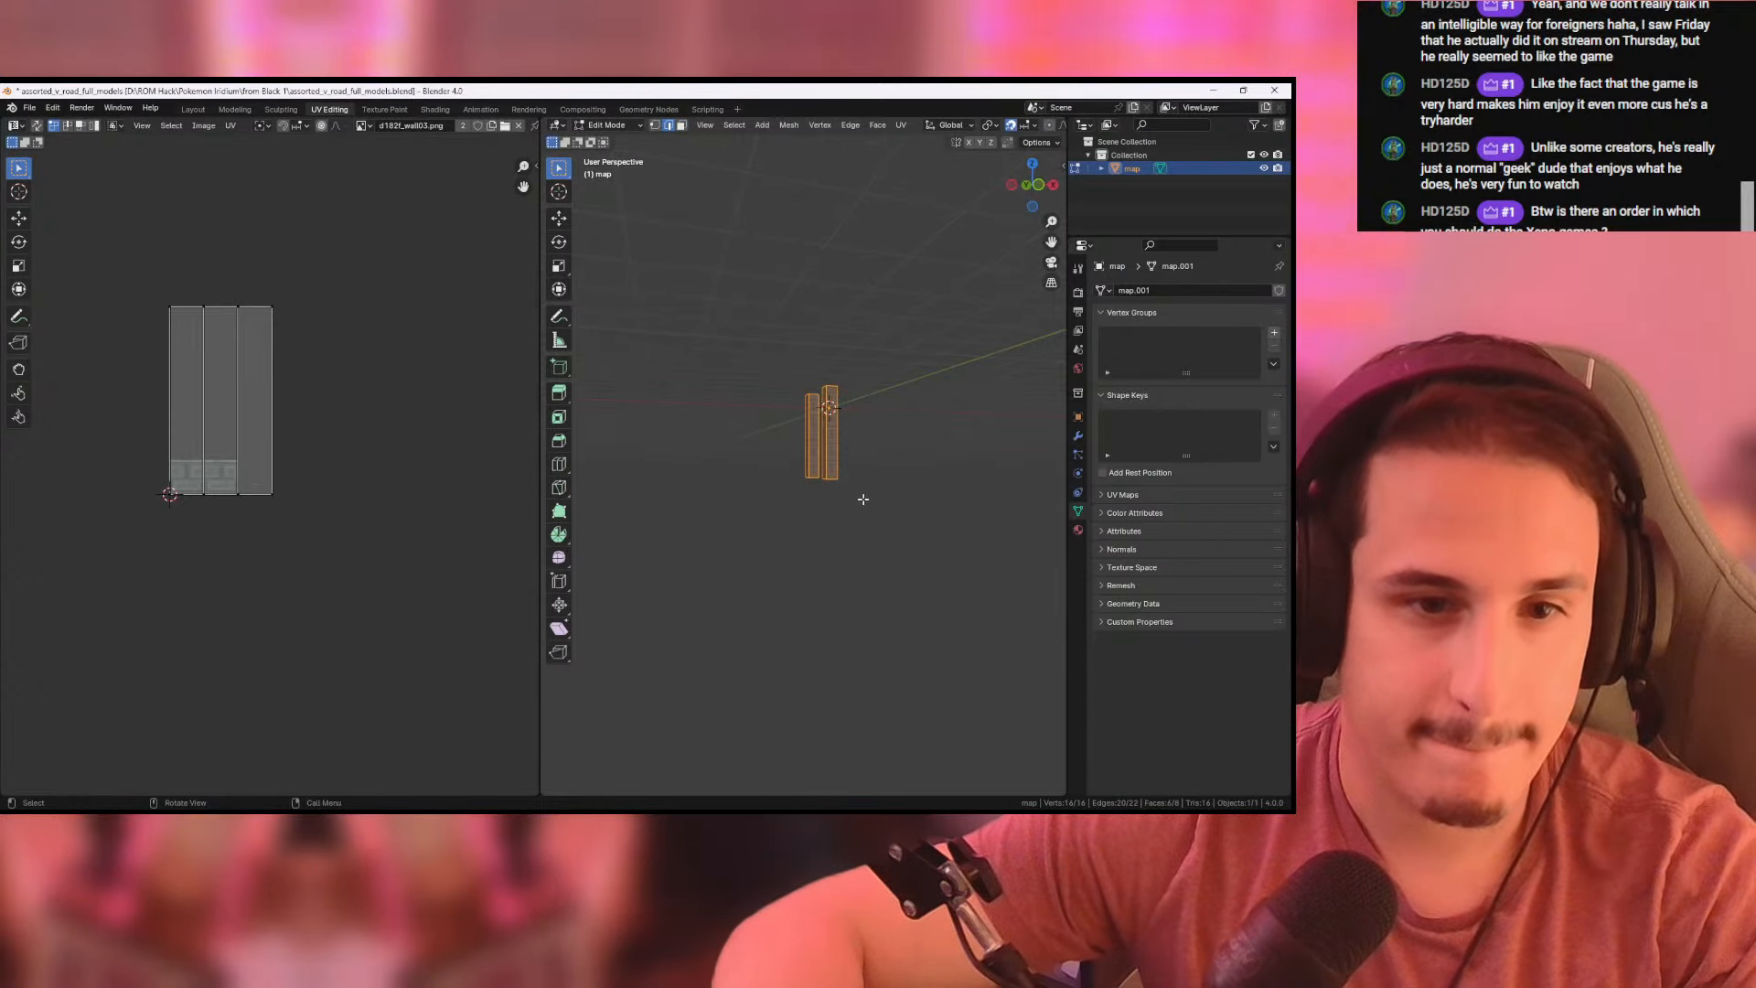
scroll(905, 501, "up", 8)
left_click_drag(780, 497, 1045, 636)
middle_click_drag(945, 631, 912, 591)
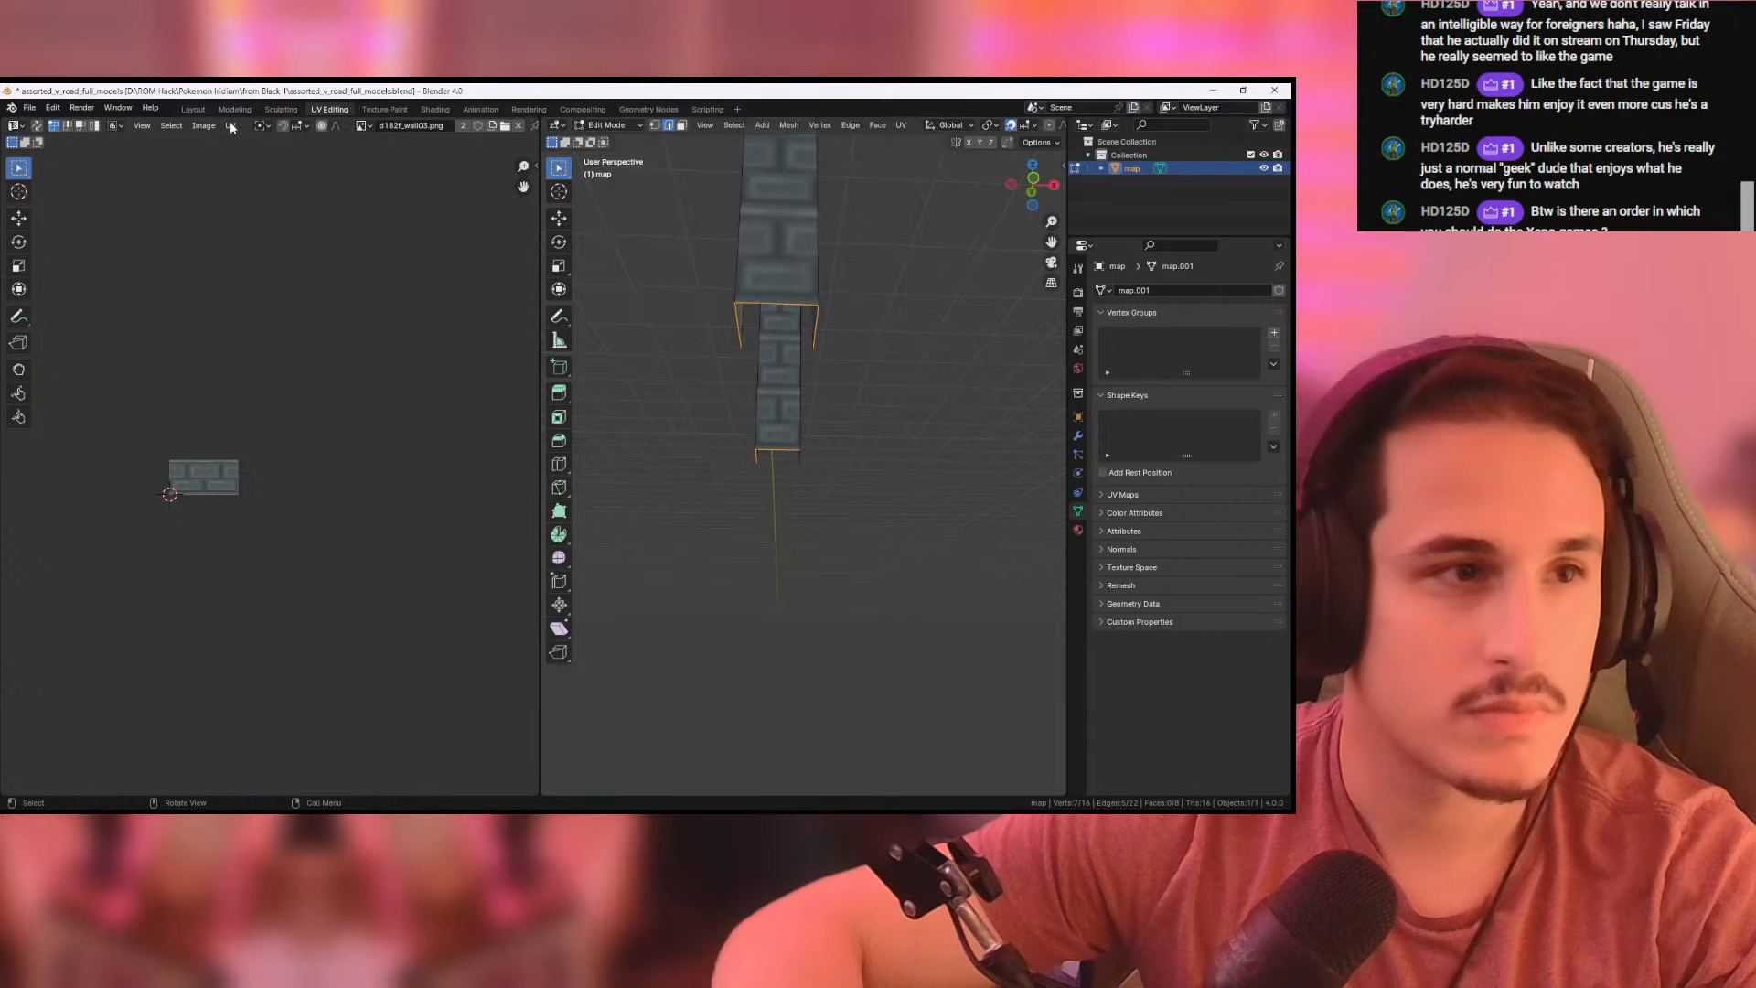
left_click(193, 110)
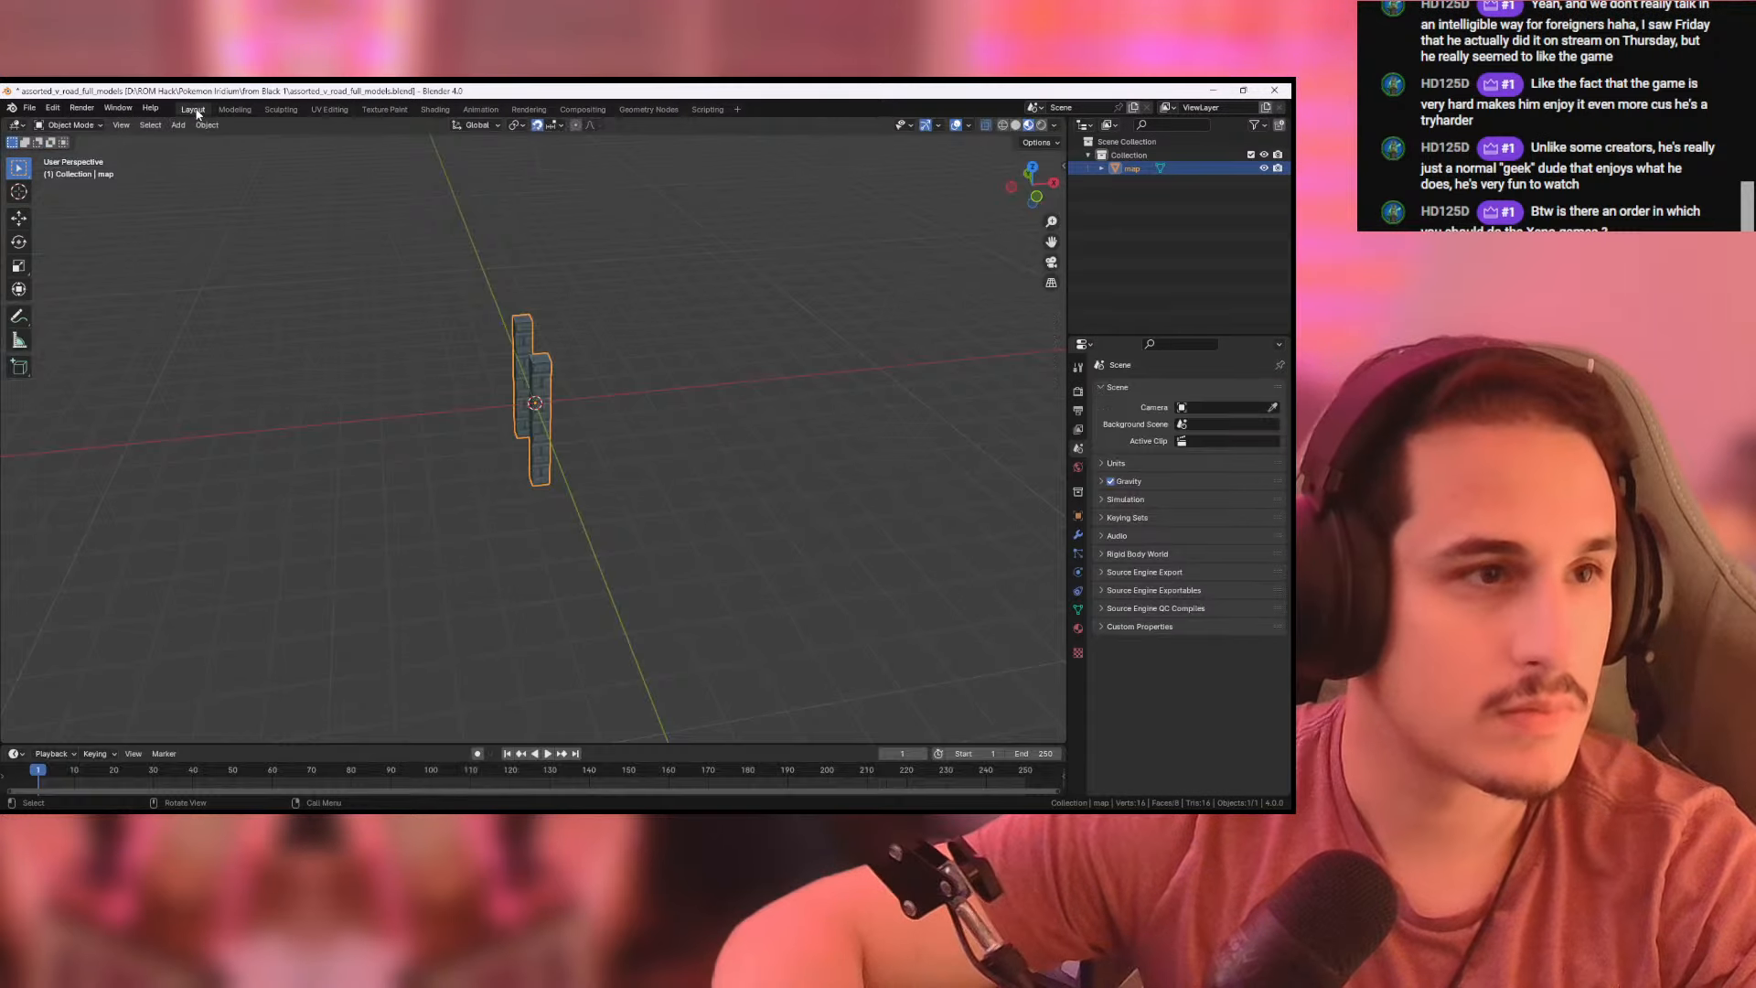
left_click(1038, 197)
key("Tab")
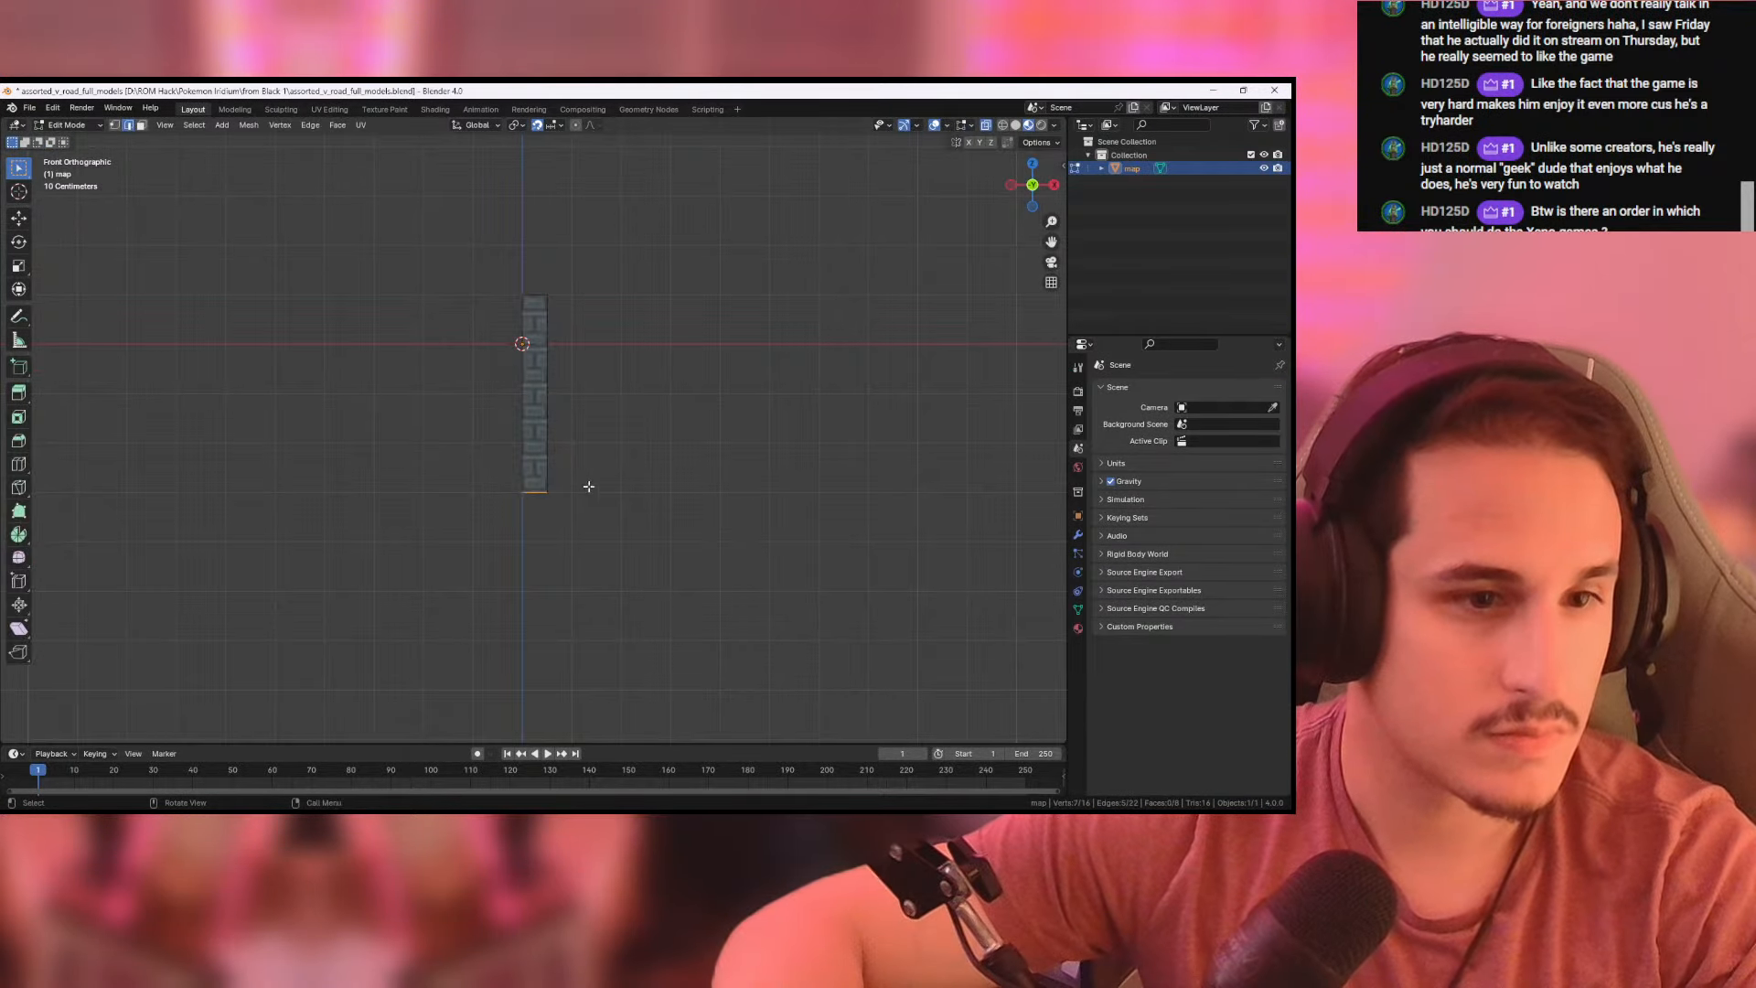
- Try to move the pillars' selected bottom edges freely in front view, and undo the move
middle_click_drag(588, 486, 646, 419)
left_click(1032, 186)
key("g")
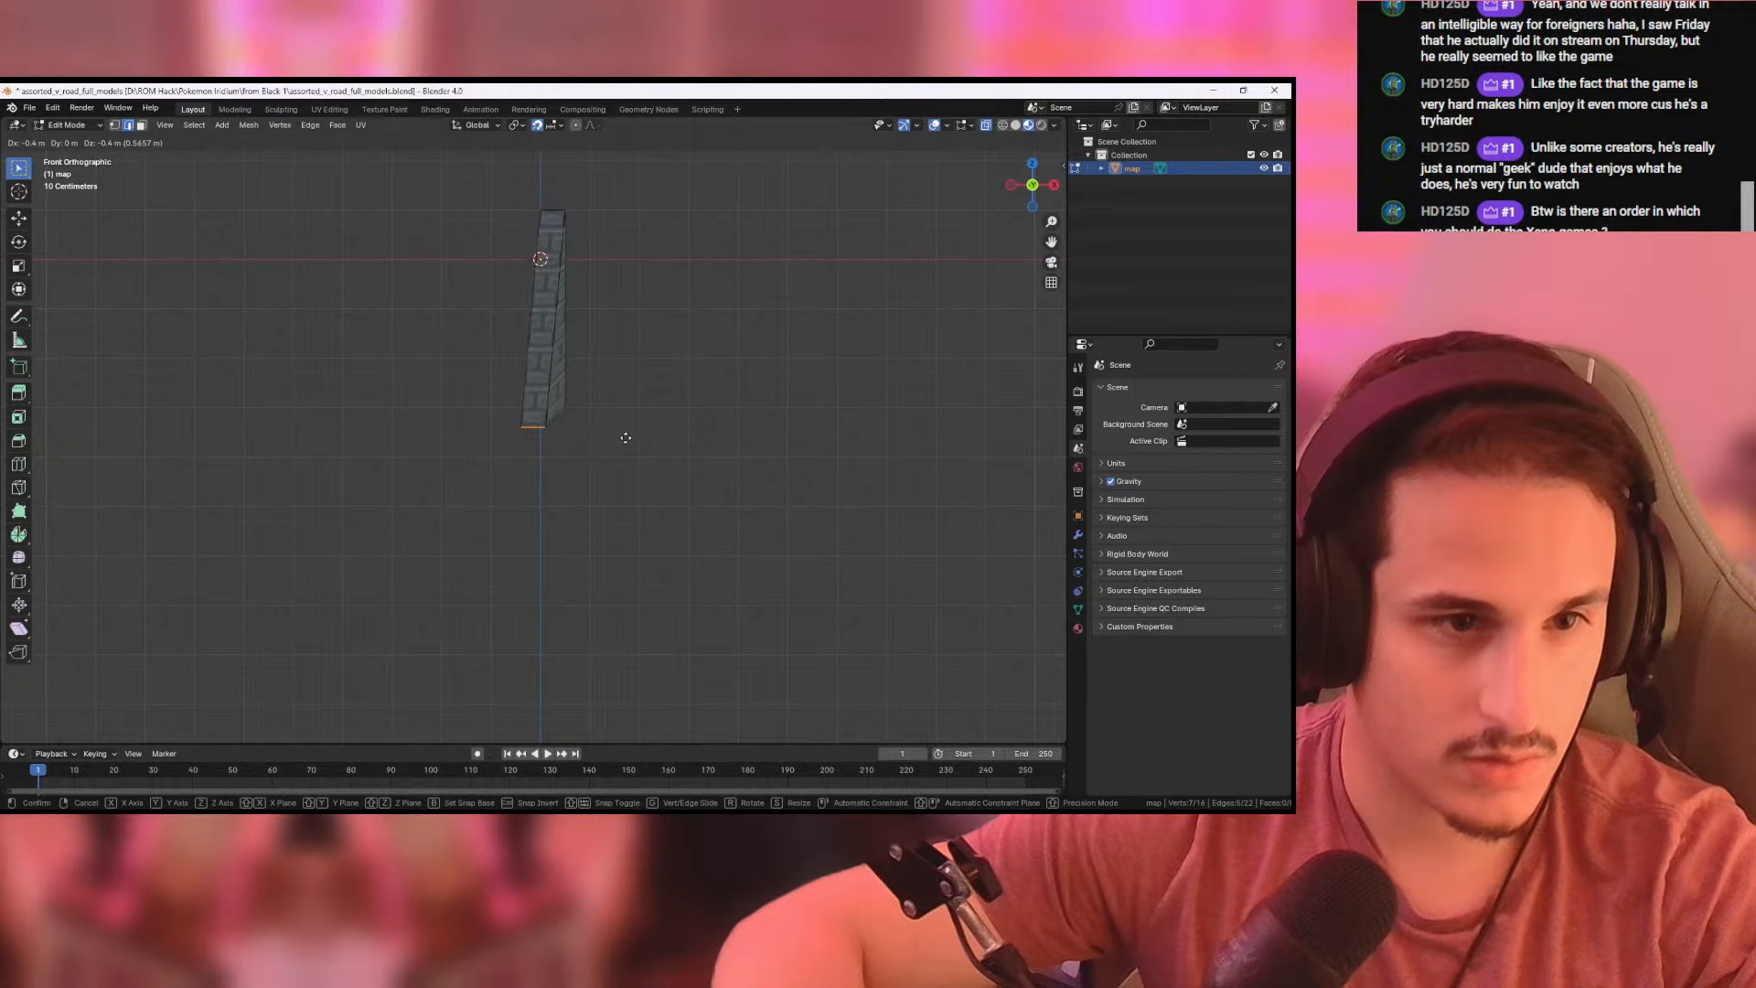
left_click(624, 437)
key("ctrl+z")
- Complete the selection of both pillars' bottom edges and lower them 4 m along Z
middle_click_drag(654, 444, 485, 426)
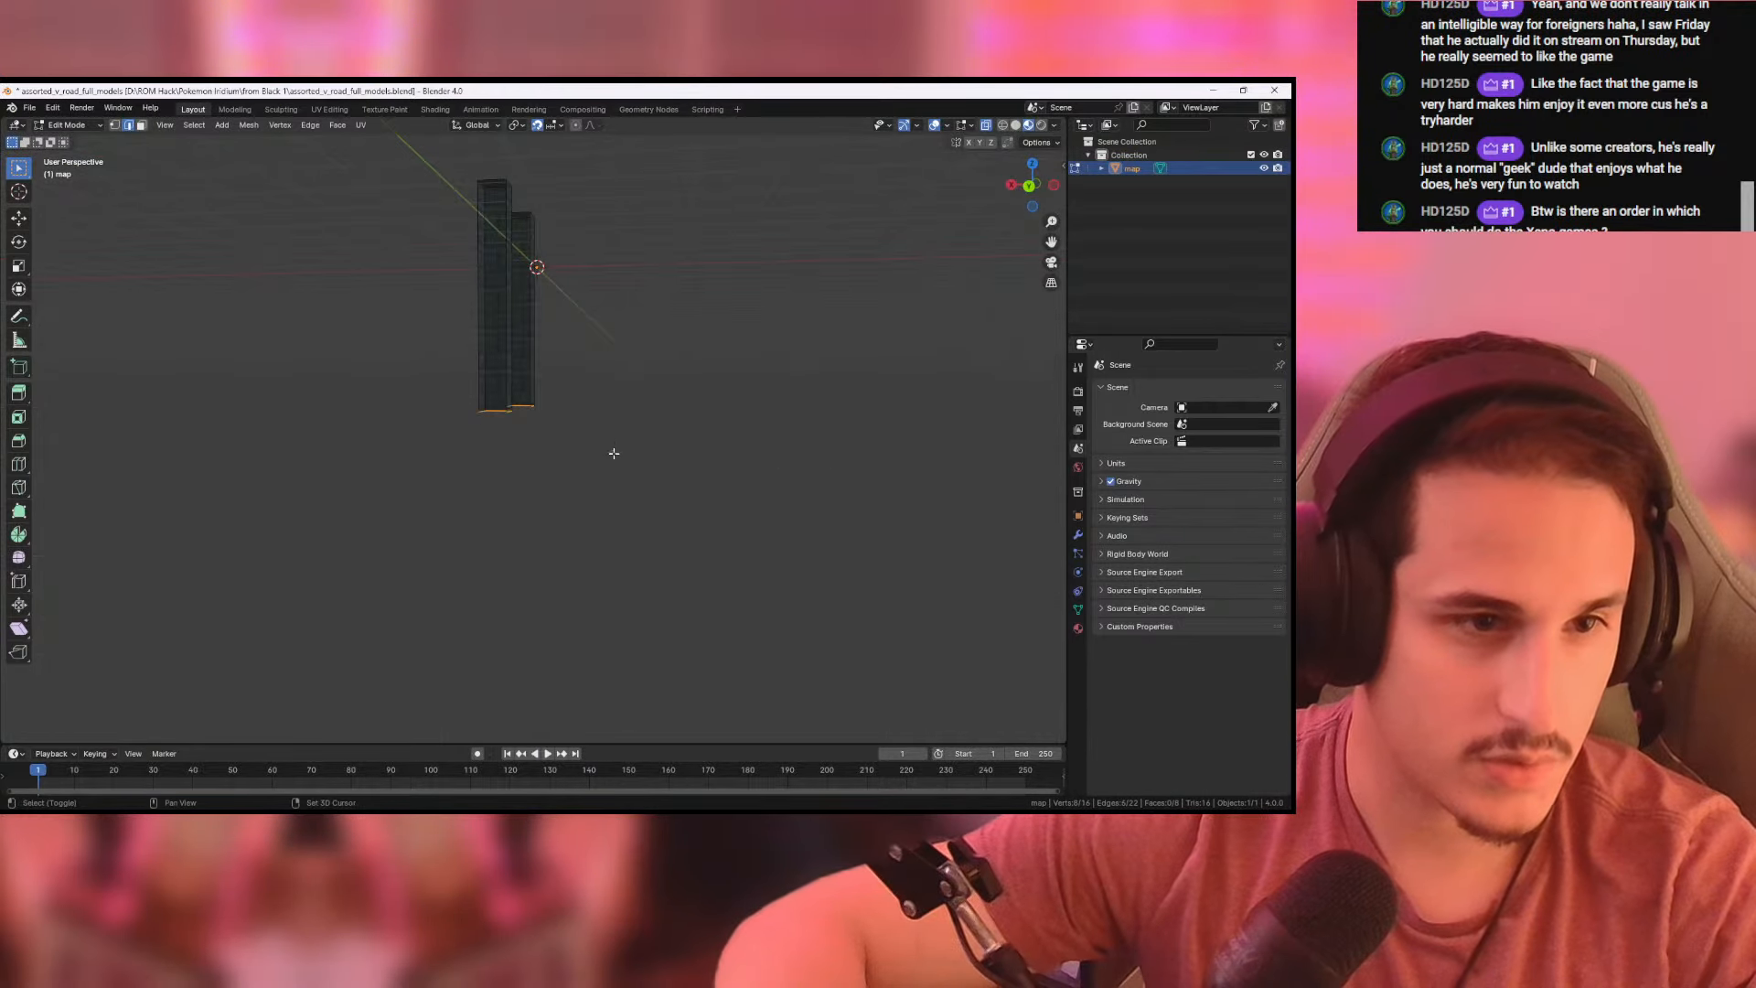
mouse_move(614, 453)
middle_mouse_down()
mouse_move(796, 451)
mouse_move(595, 458)
middle_mouse_up()
left_click(1031, 186)
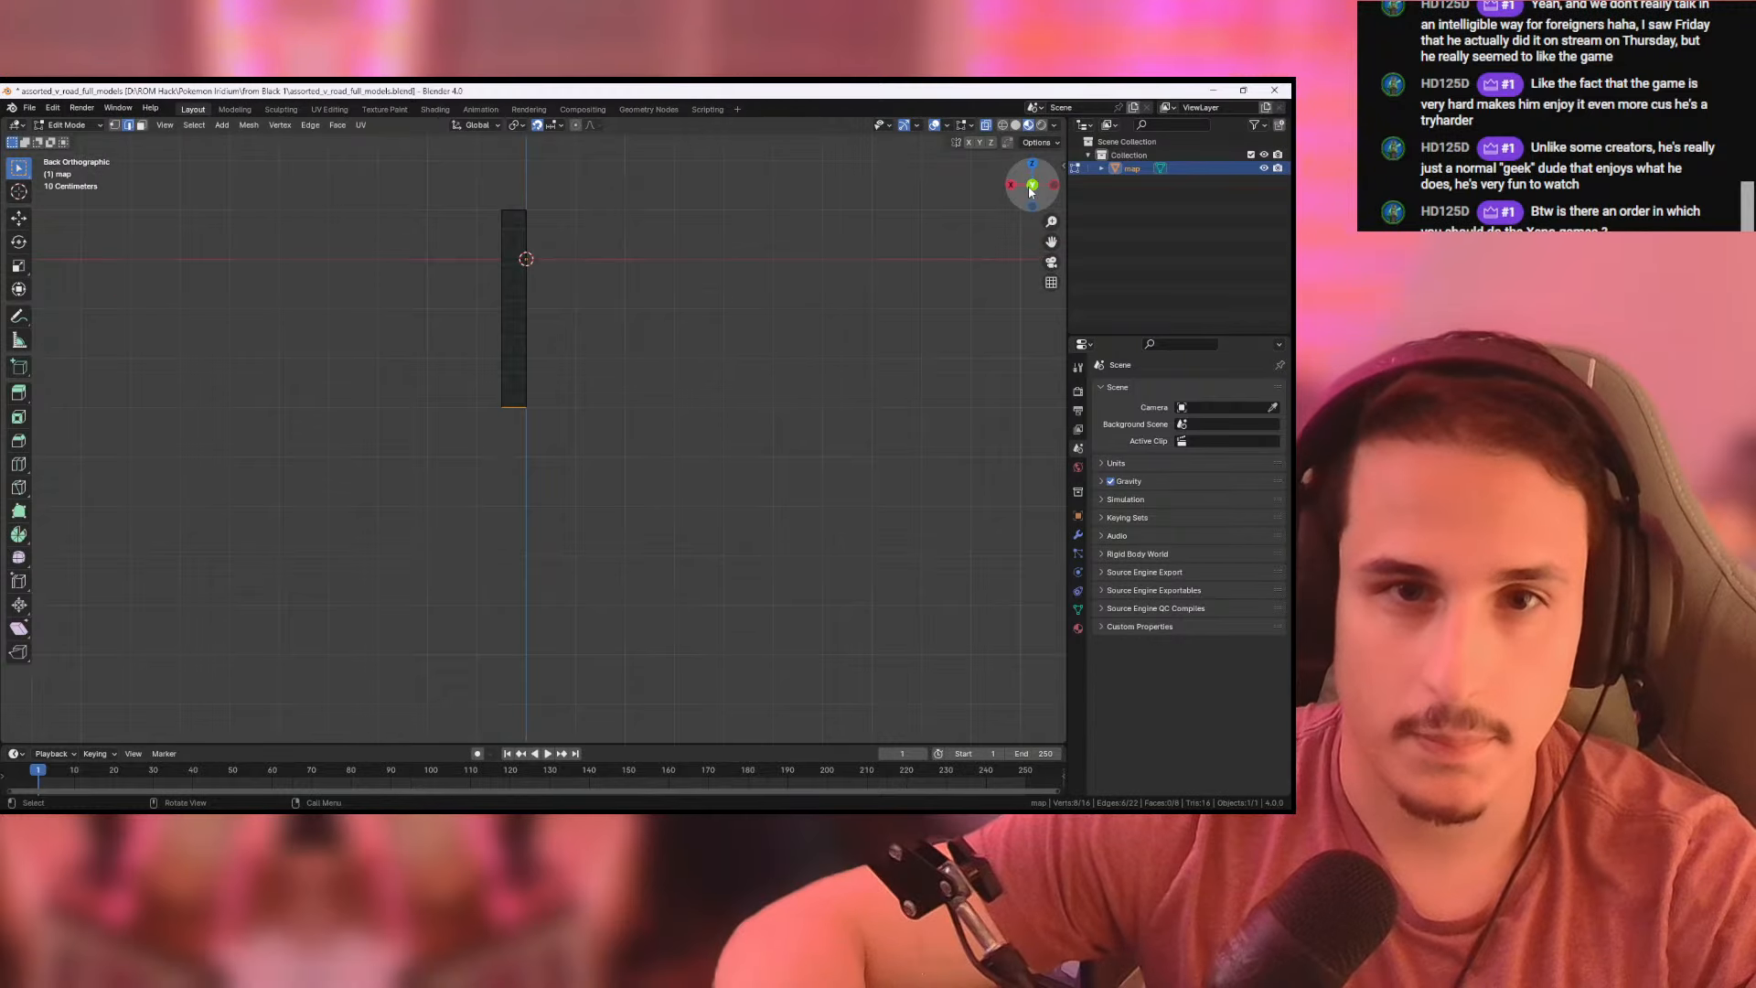
left_click(1031, 187)
key("g")
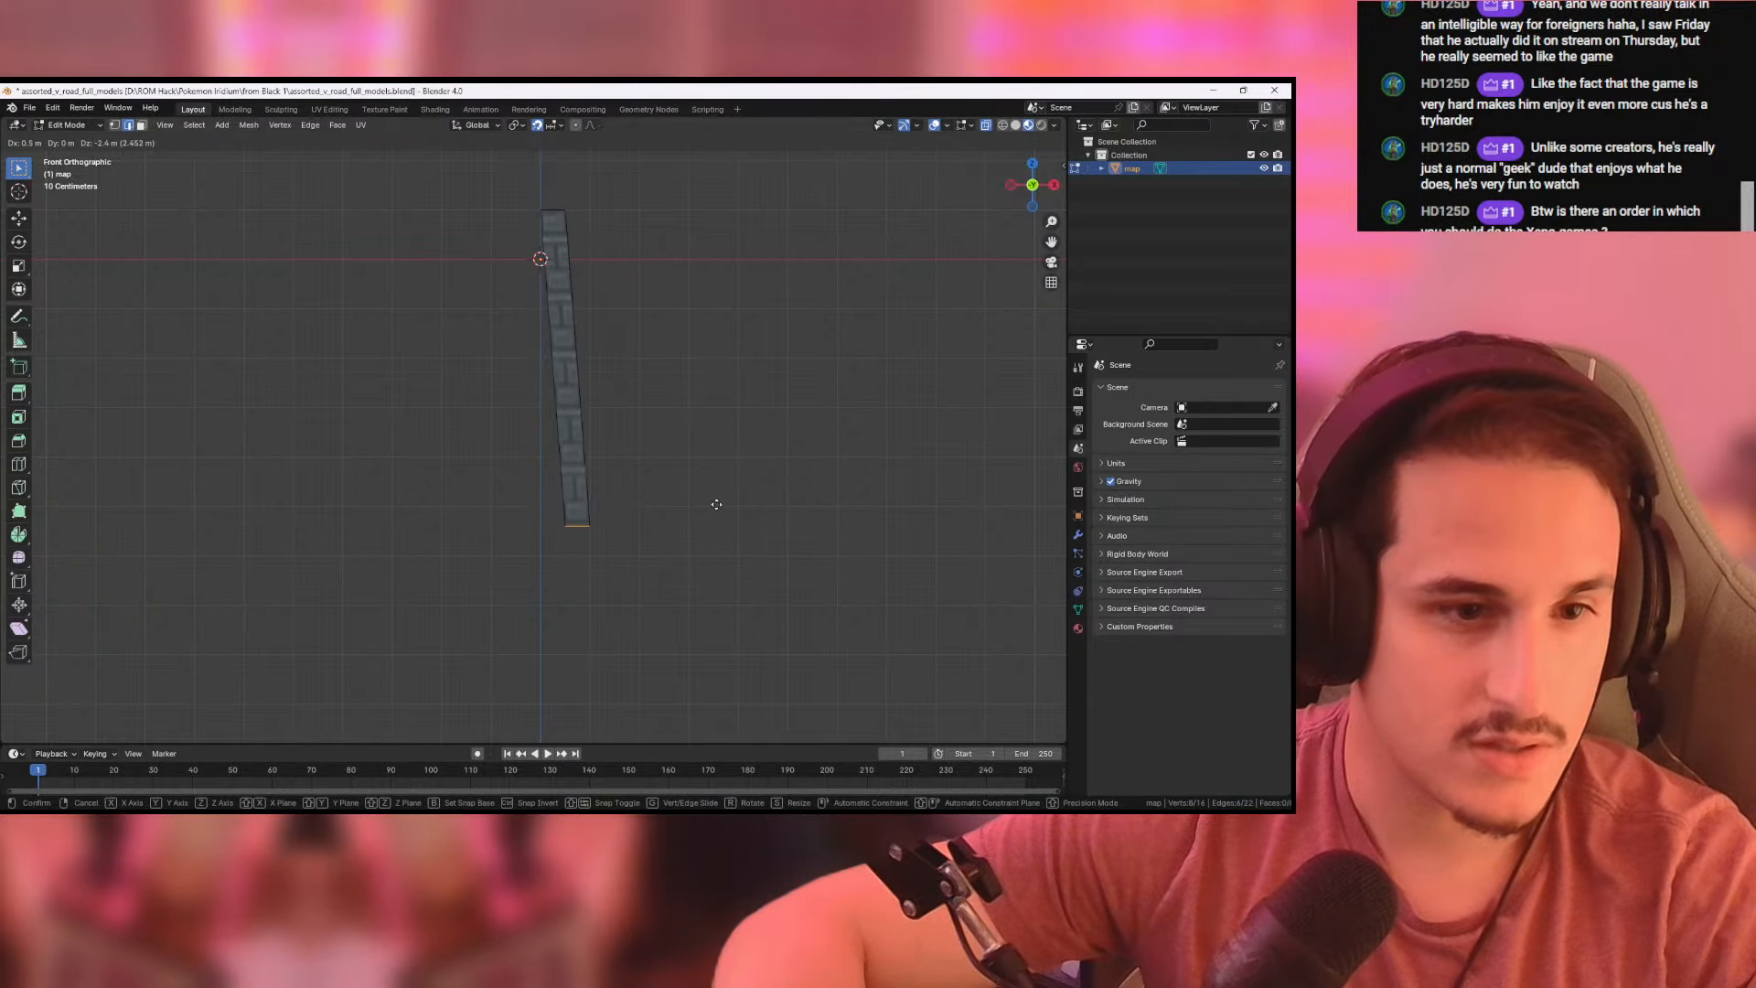
left_click(690, 582)
- Select the entire lengthened mesh, change to face mode, and switch to the UV Editing workspace
middle_click_drag(715, 550, 709, 548)
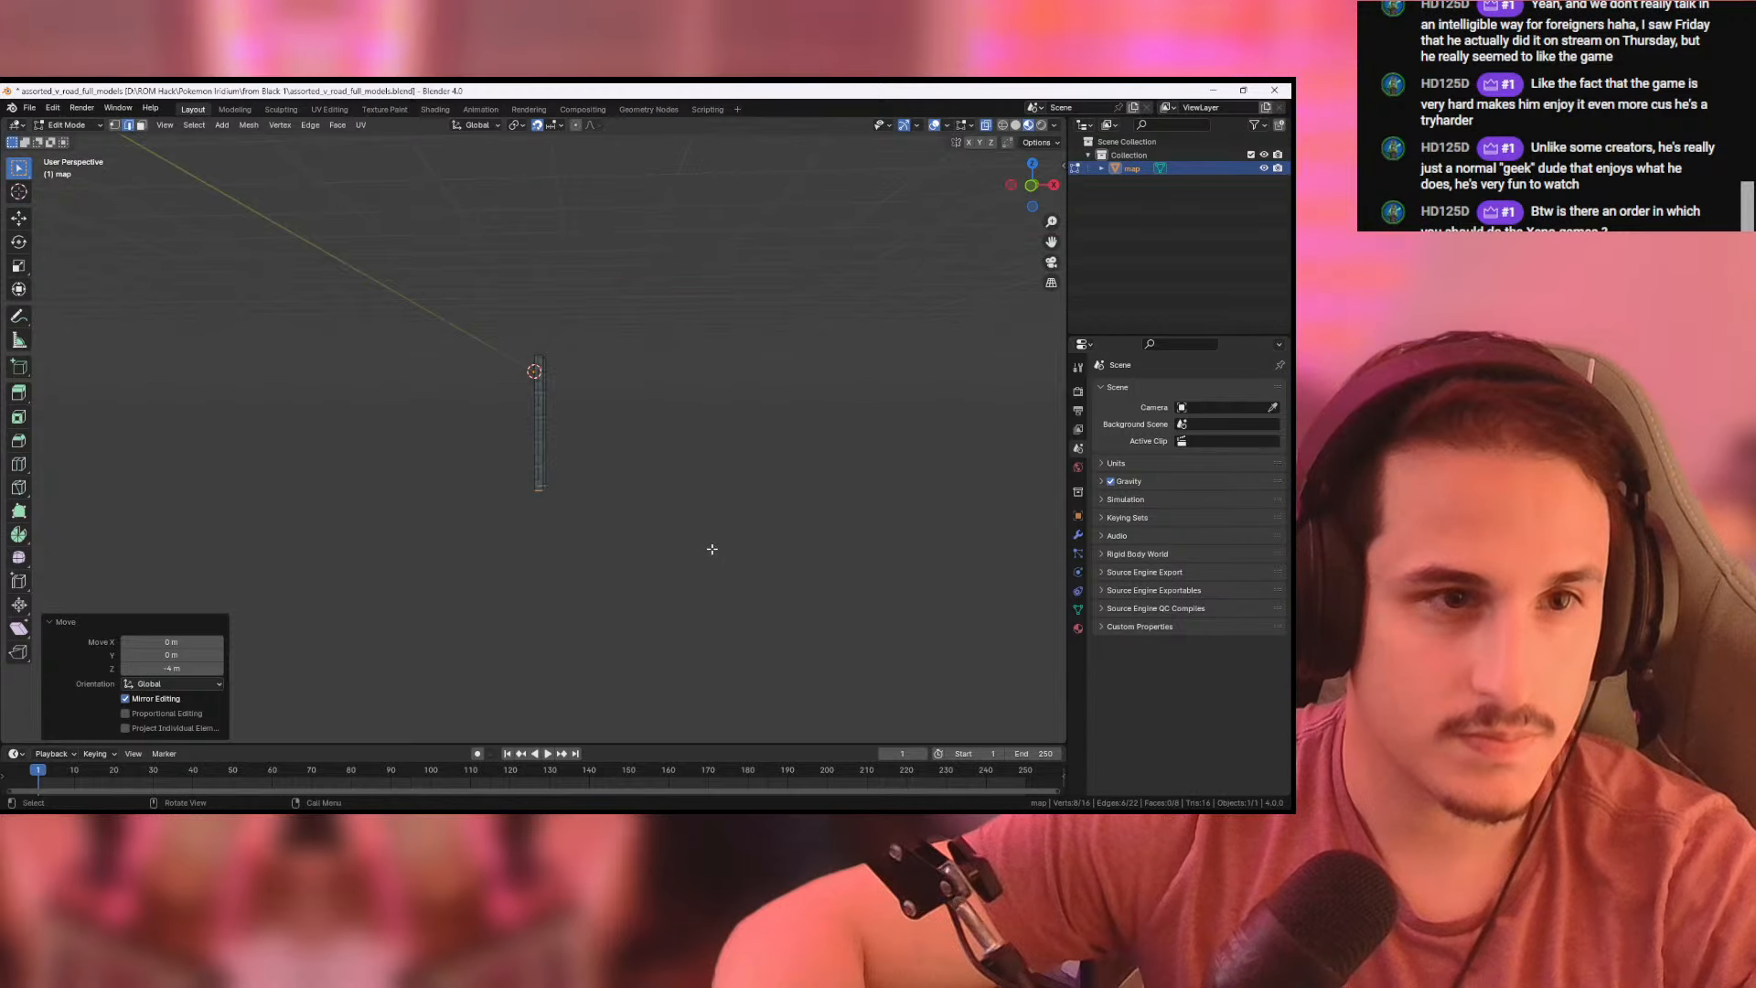
key("a")
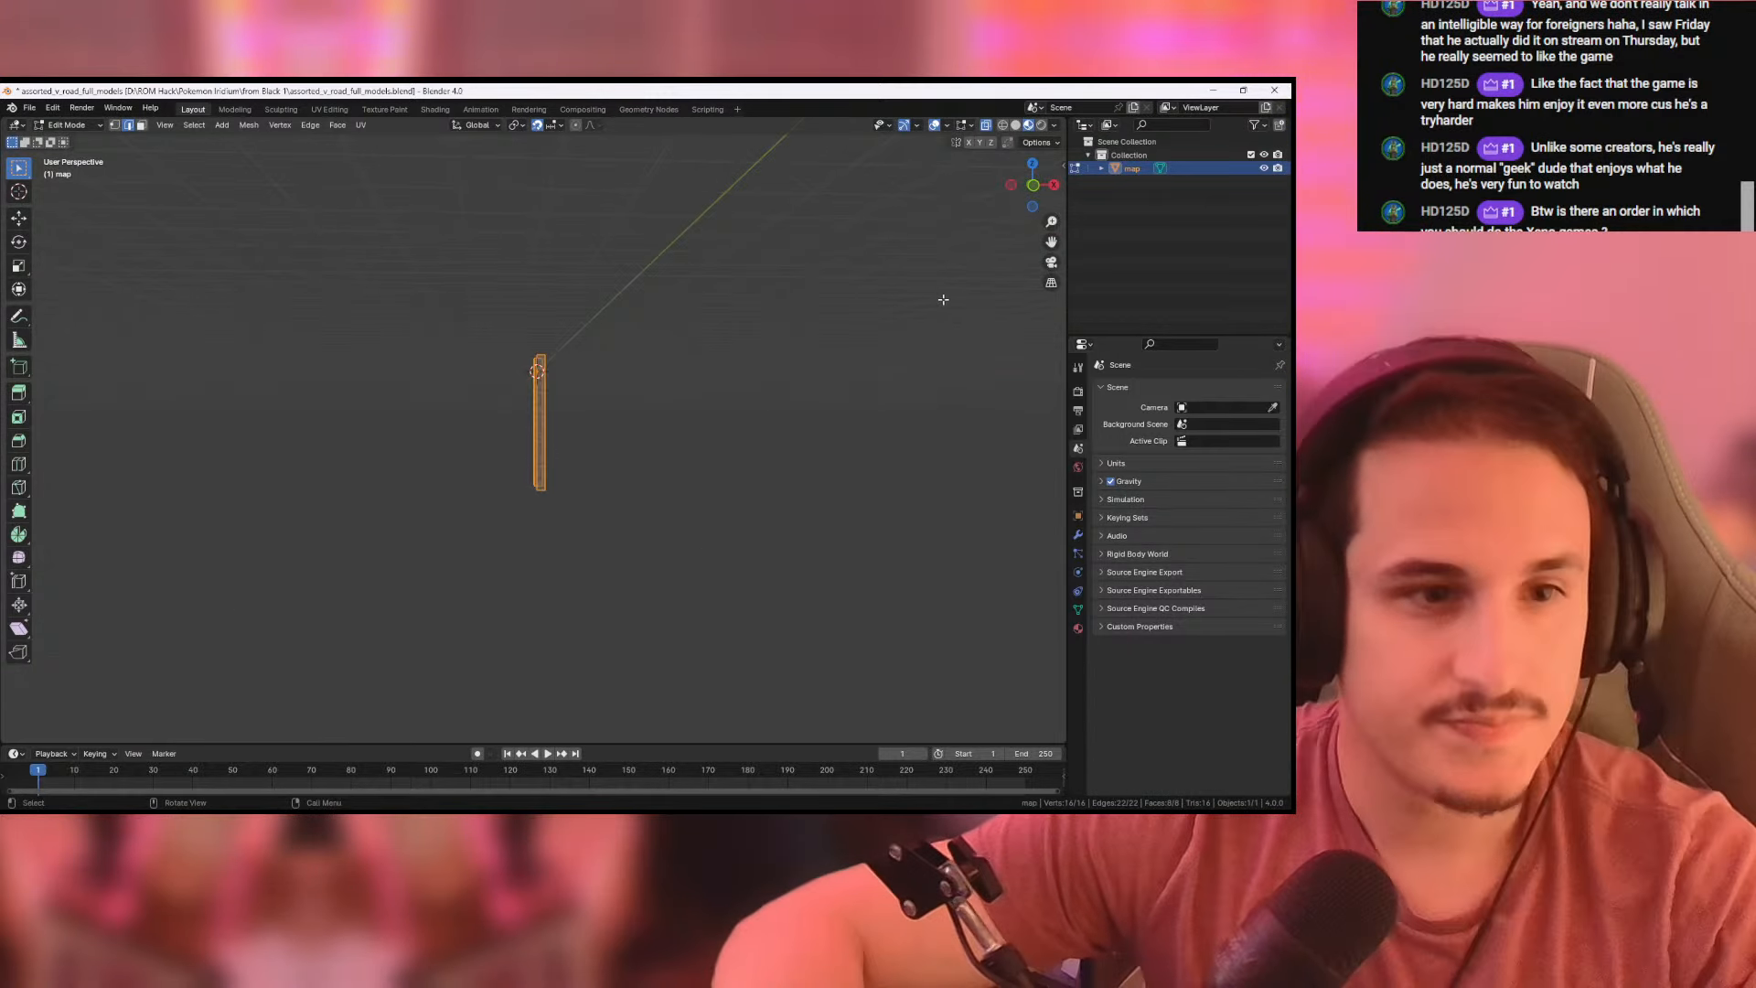
left_click(1033, 185)
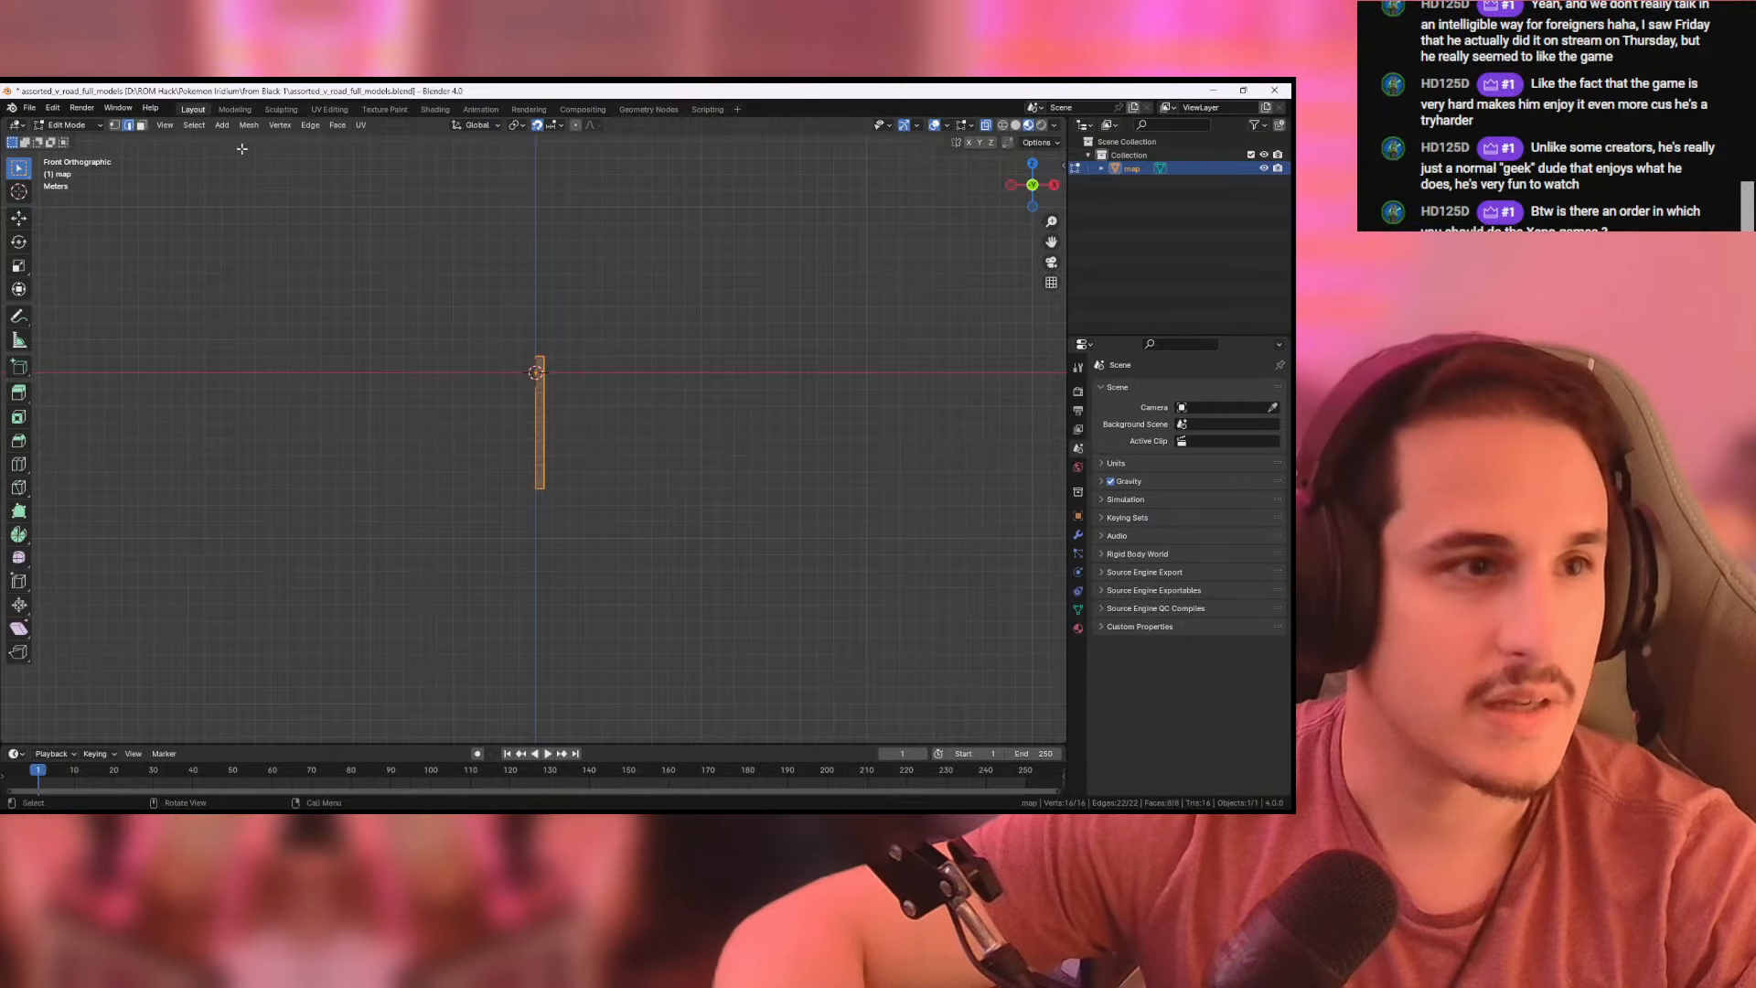
middle_click_drag(685, 379, 439, 245)
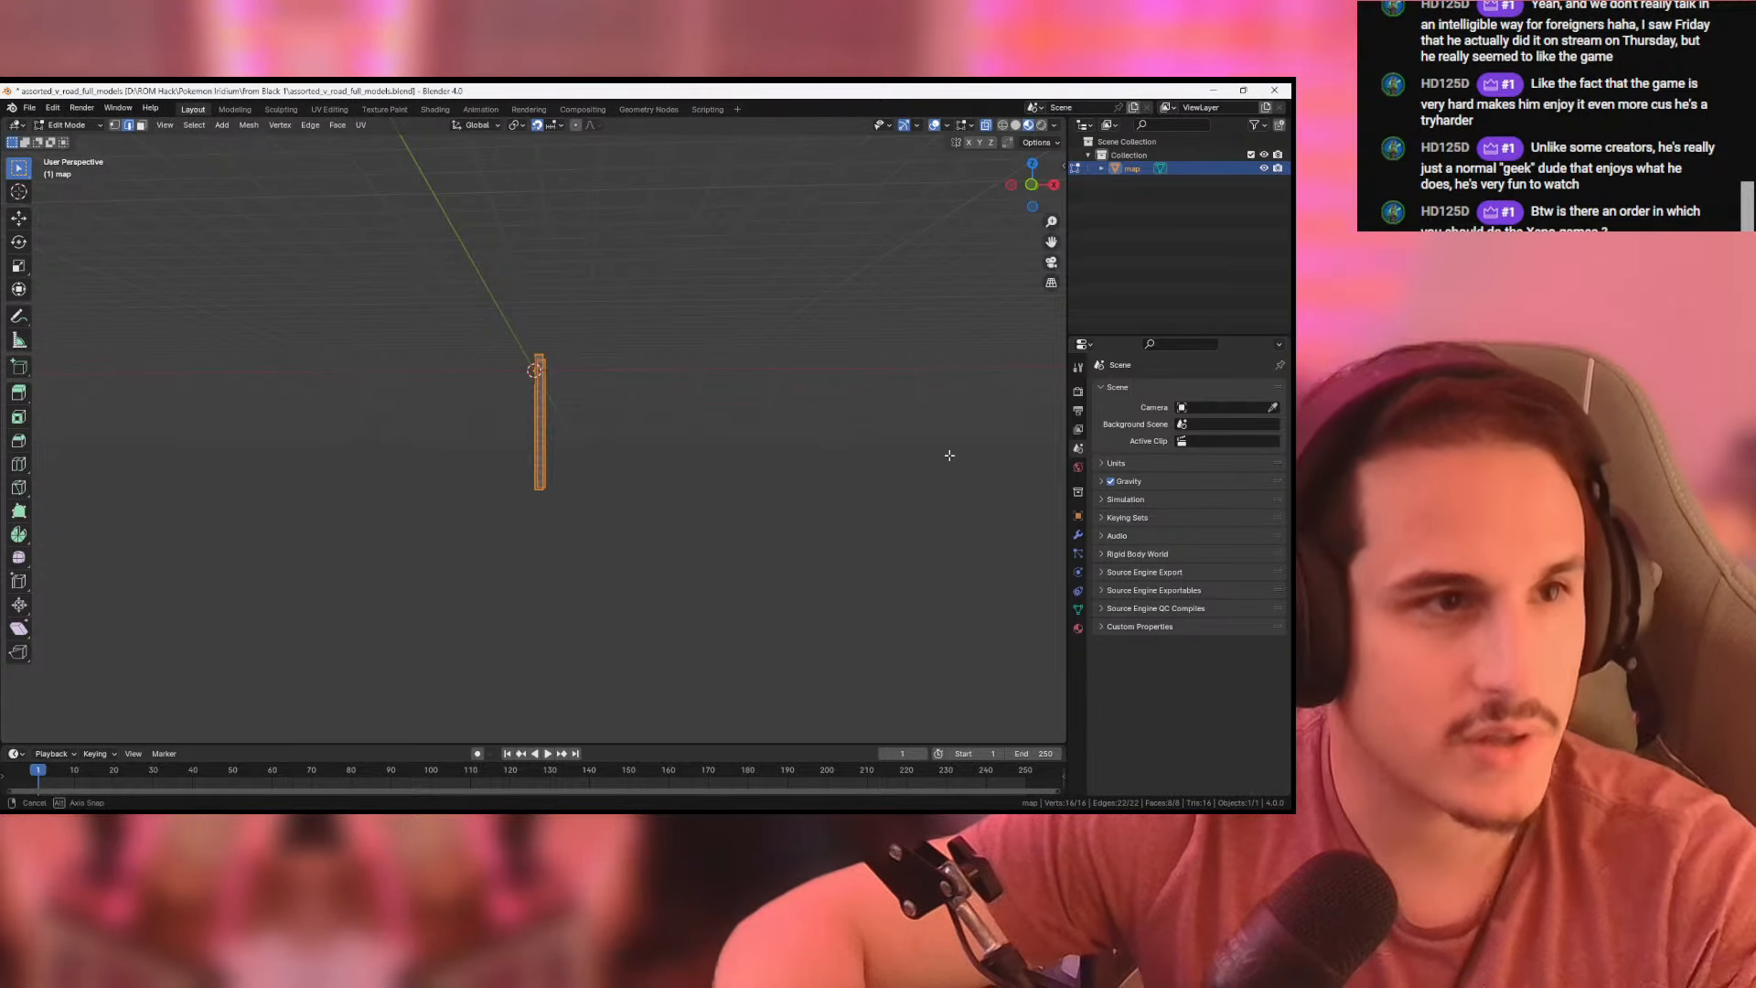
middle_click_drag(948, 455, 962, 470)
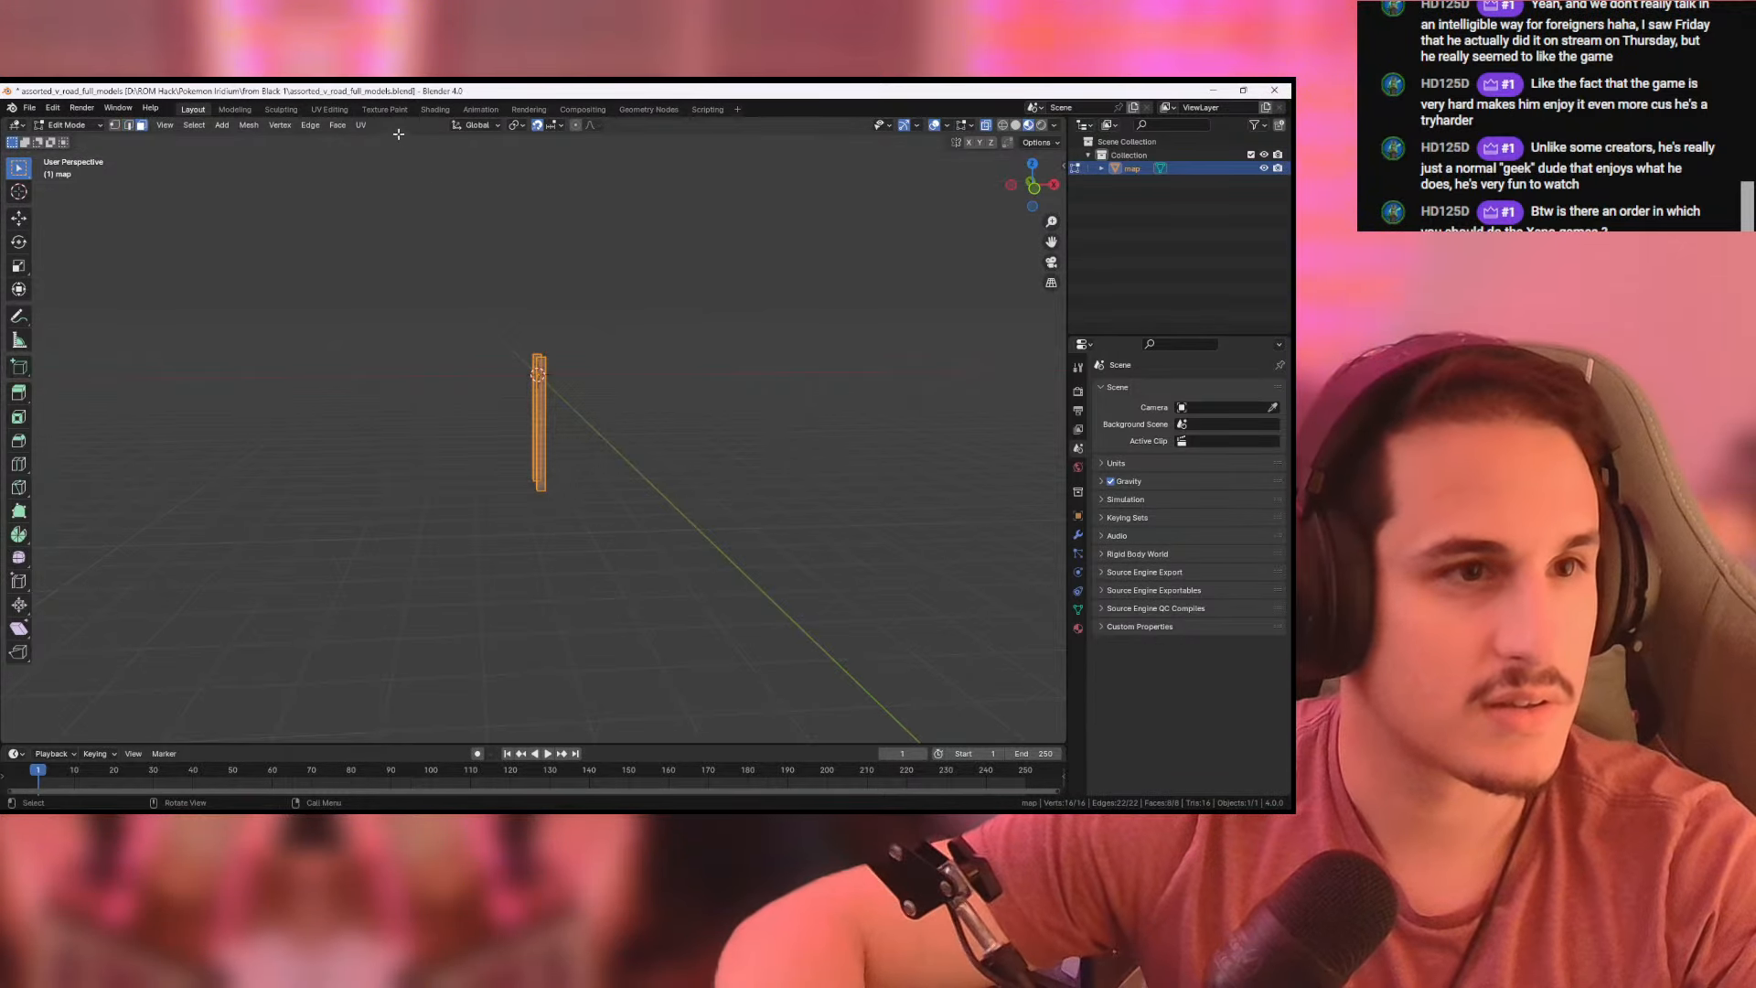
left_click(329, 109)
- Limit the selection to both pillars' side faces and select all of their UVs in the UV layout
scroll(878, 431, "down", 5)
middle_click_drag(878, 430, 903, 490)
left_click_drag(783, 451, 904, 483)
middle_click_drag(903, 483, 706, 482)
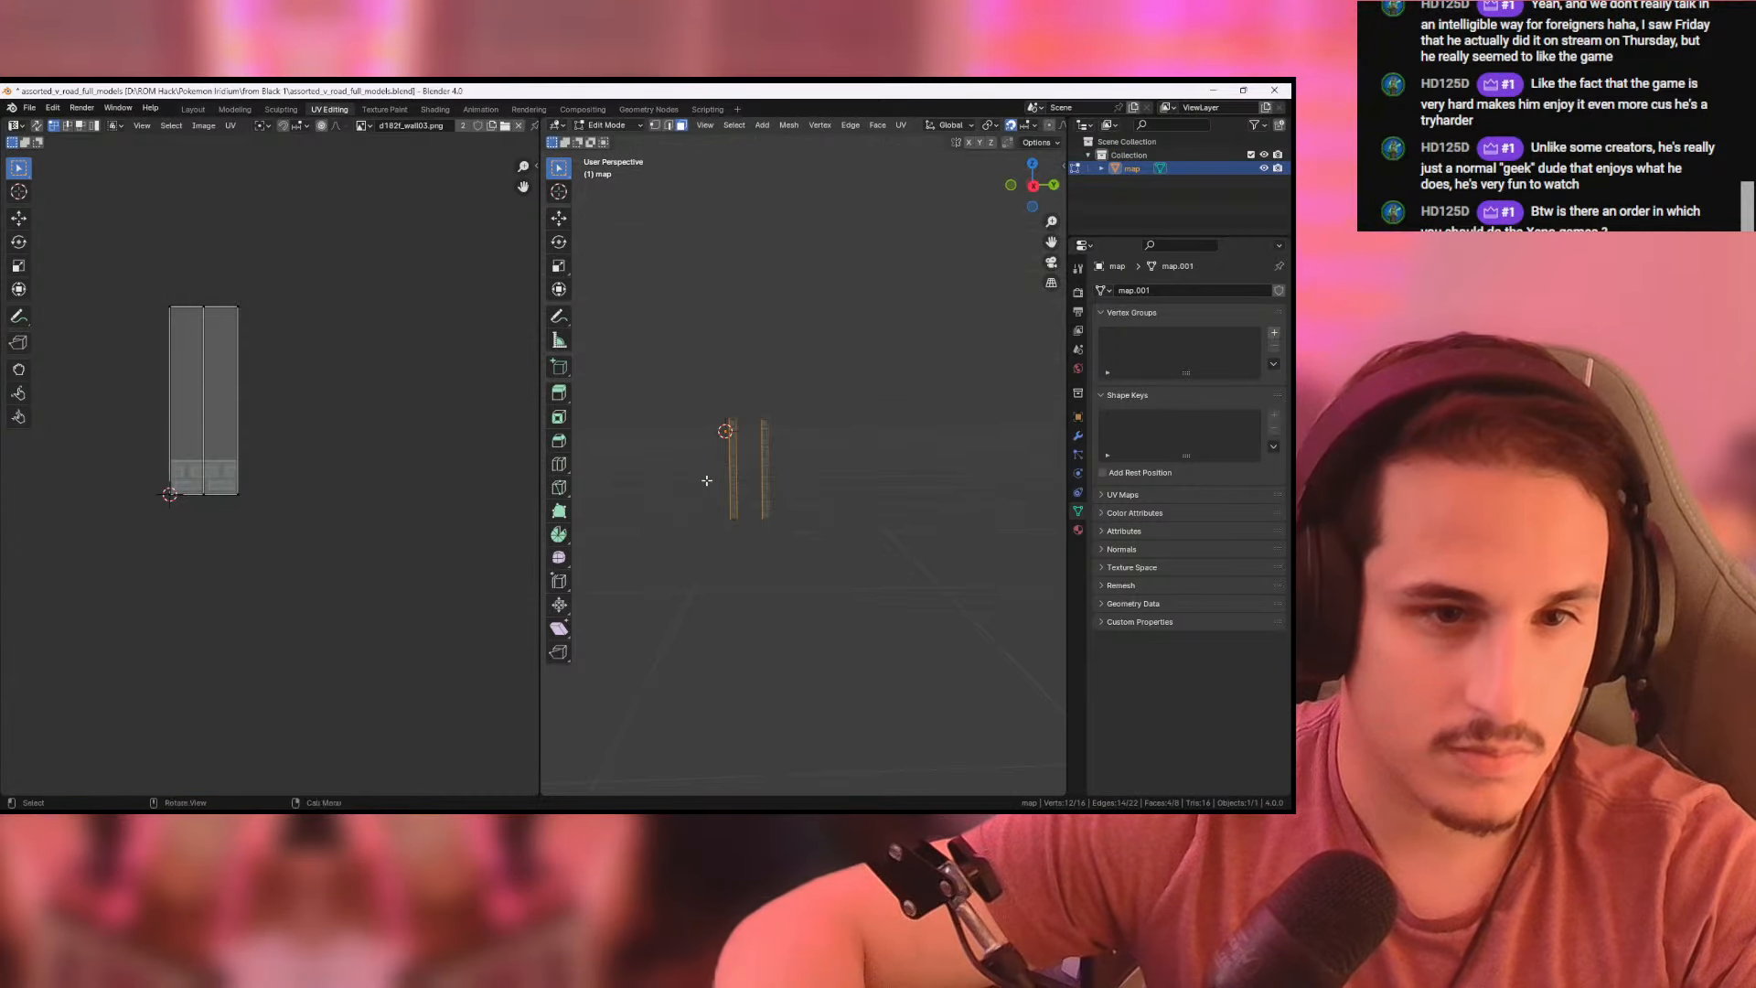
left_click_drag(706, 482, 863, 493, "shift")
middle_click_drag(863, 493, 951, 529)
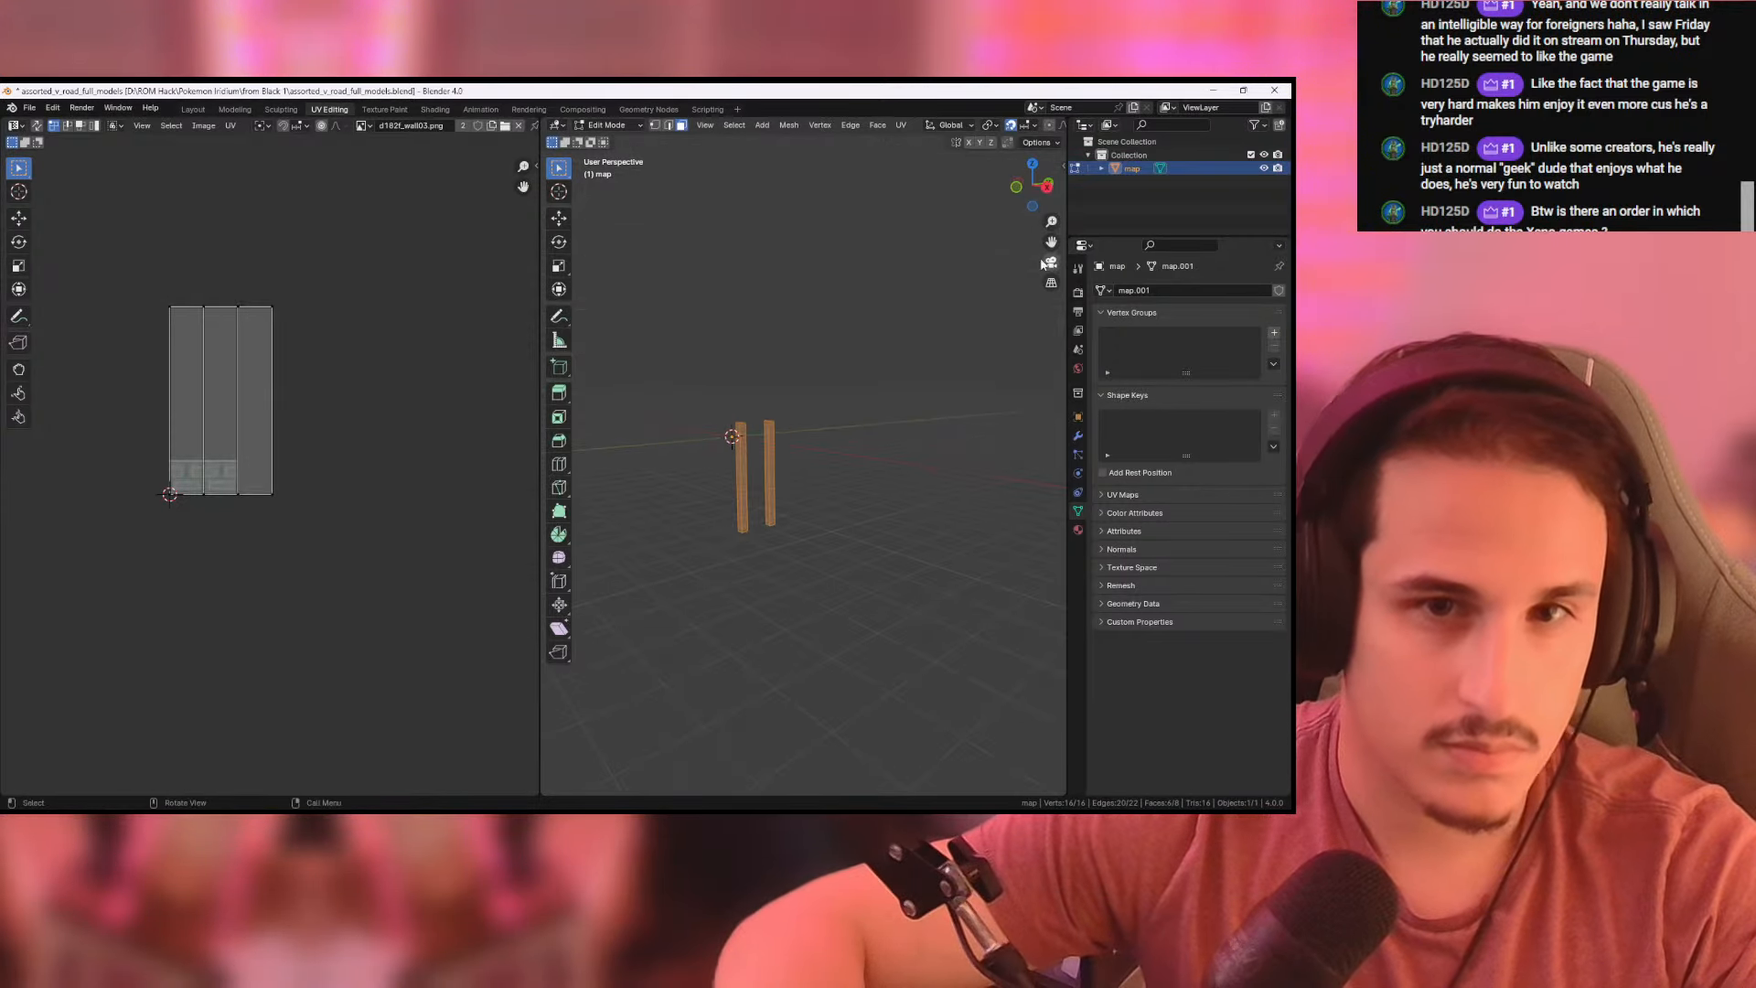
left_click(1021, 189)
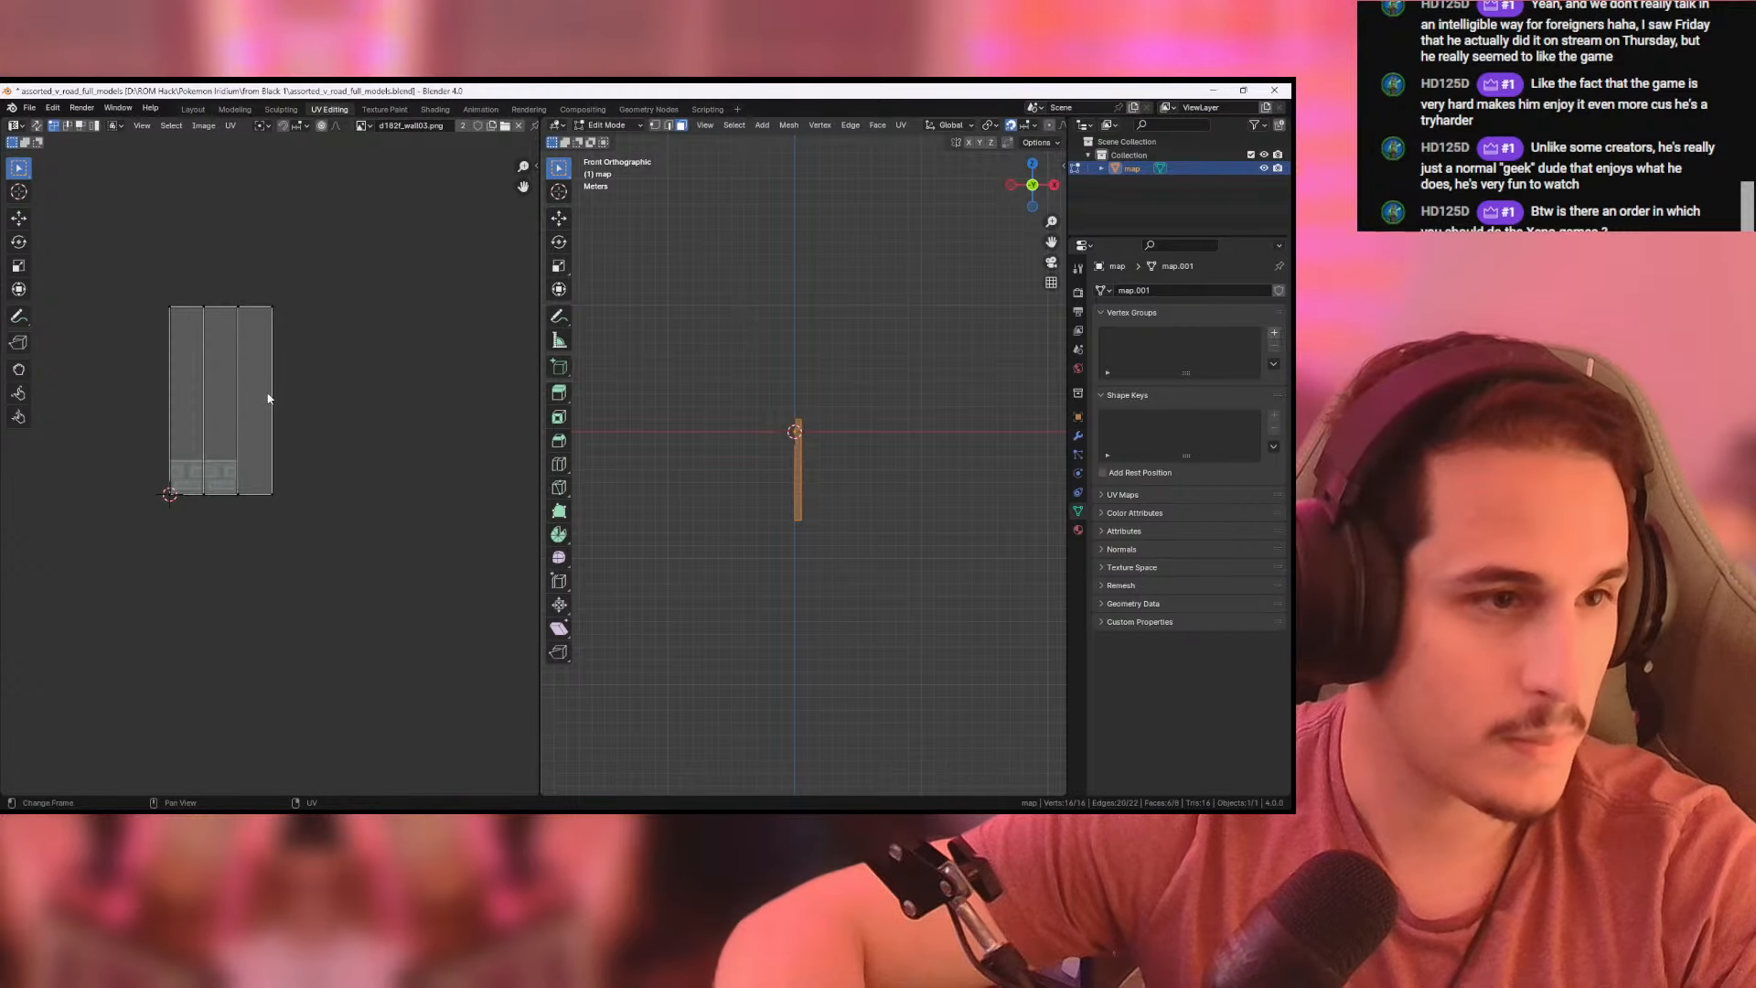
left_click_drag(134, 249, 344, 540)
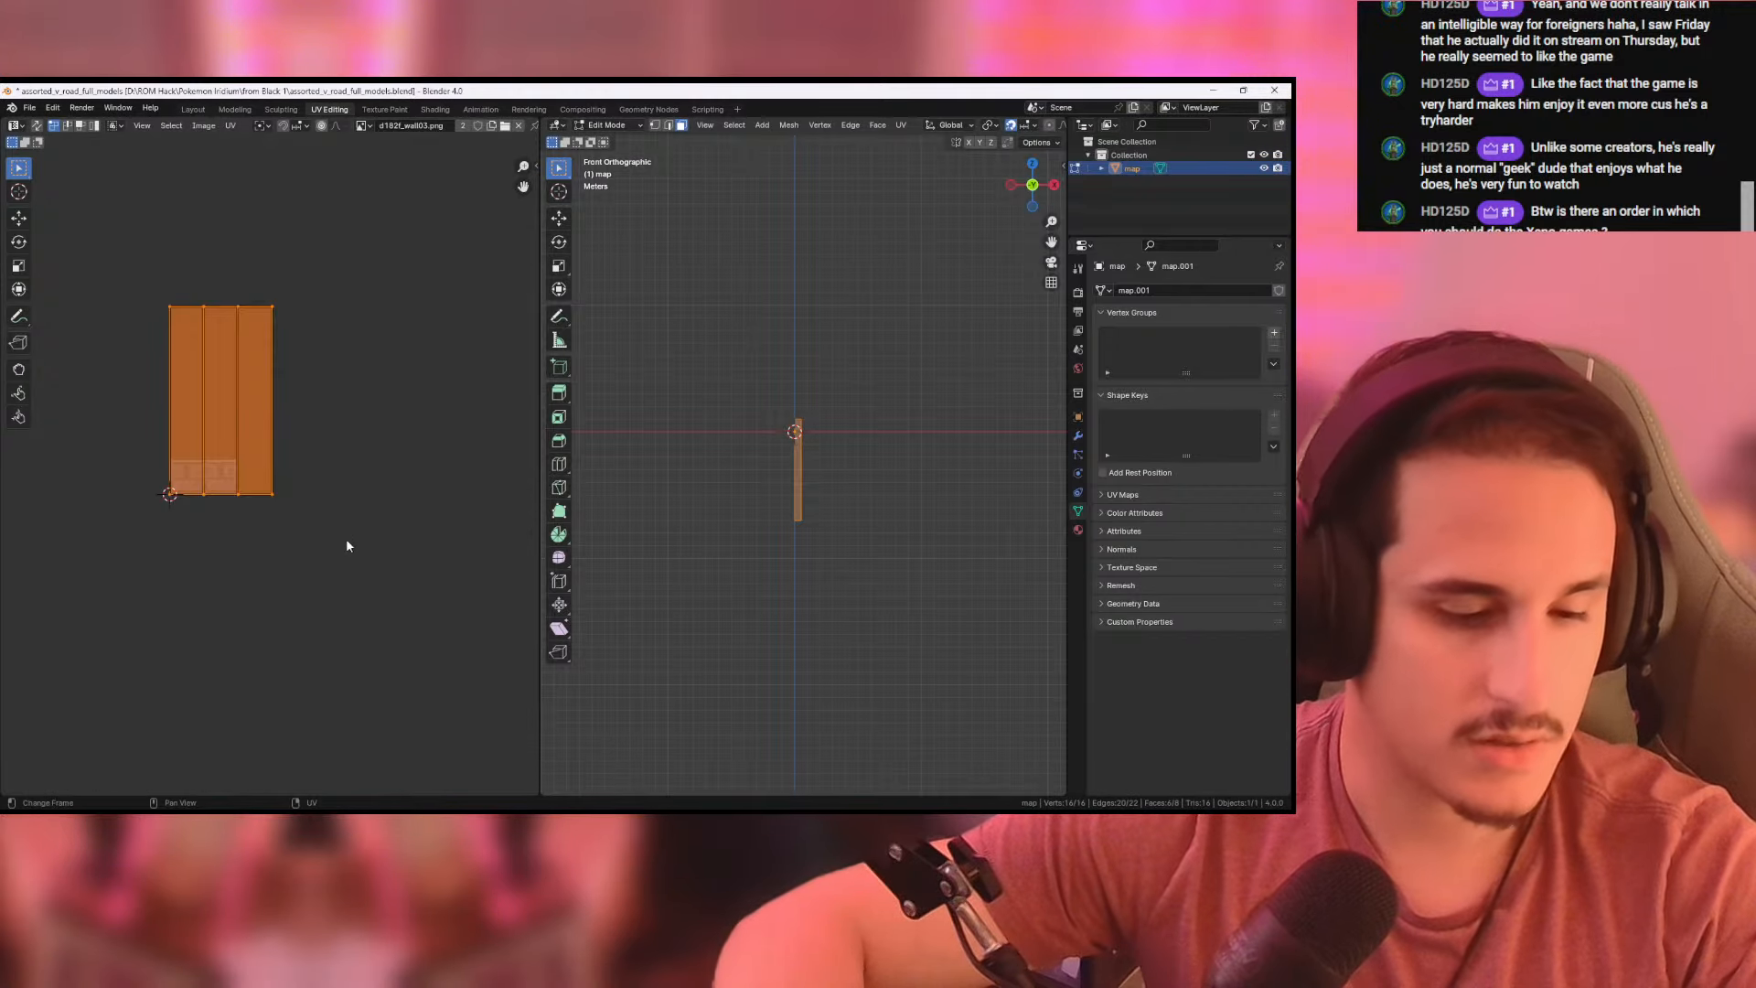
- Try to resize the selected pillar UVs by a factor of 2 on X, Y and Z, and undo the resize
key("s")
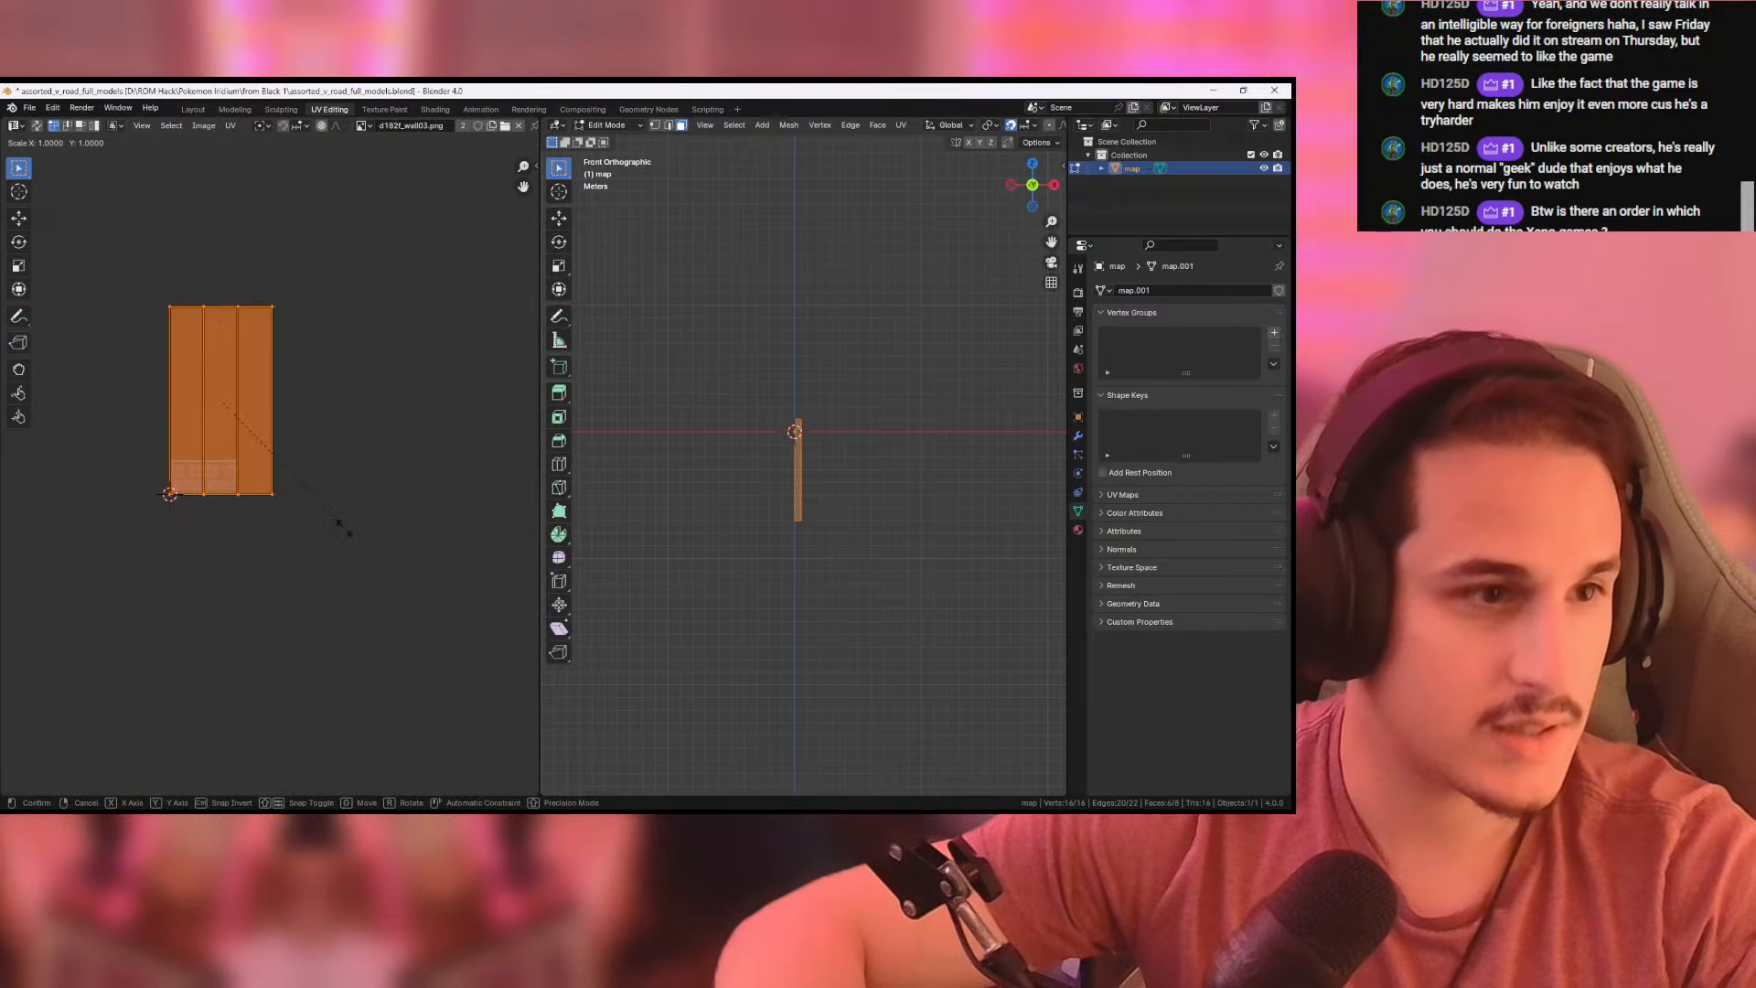
key("y")
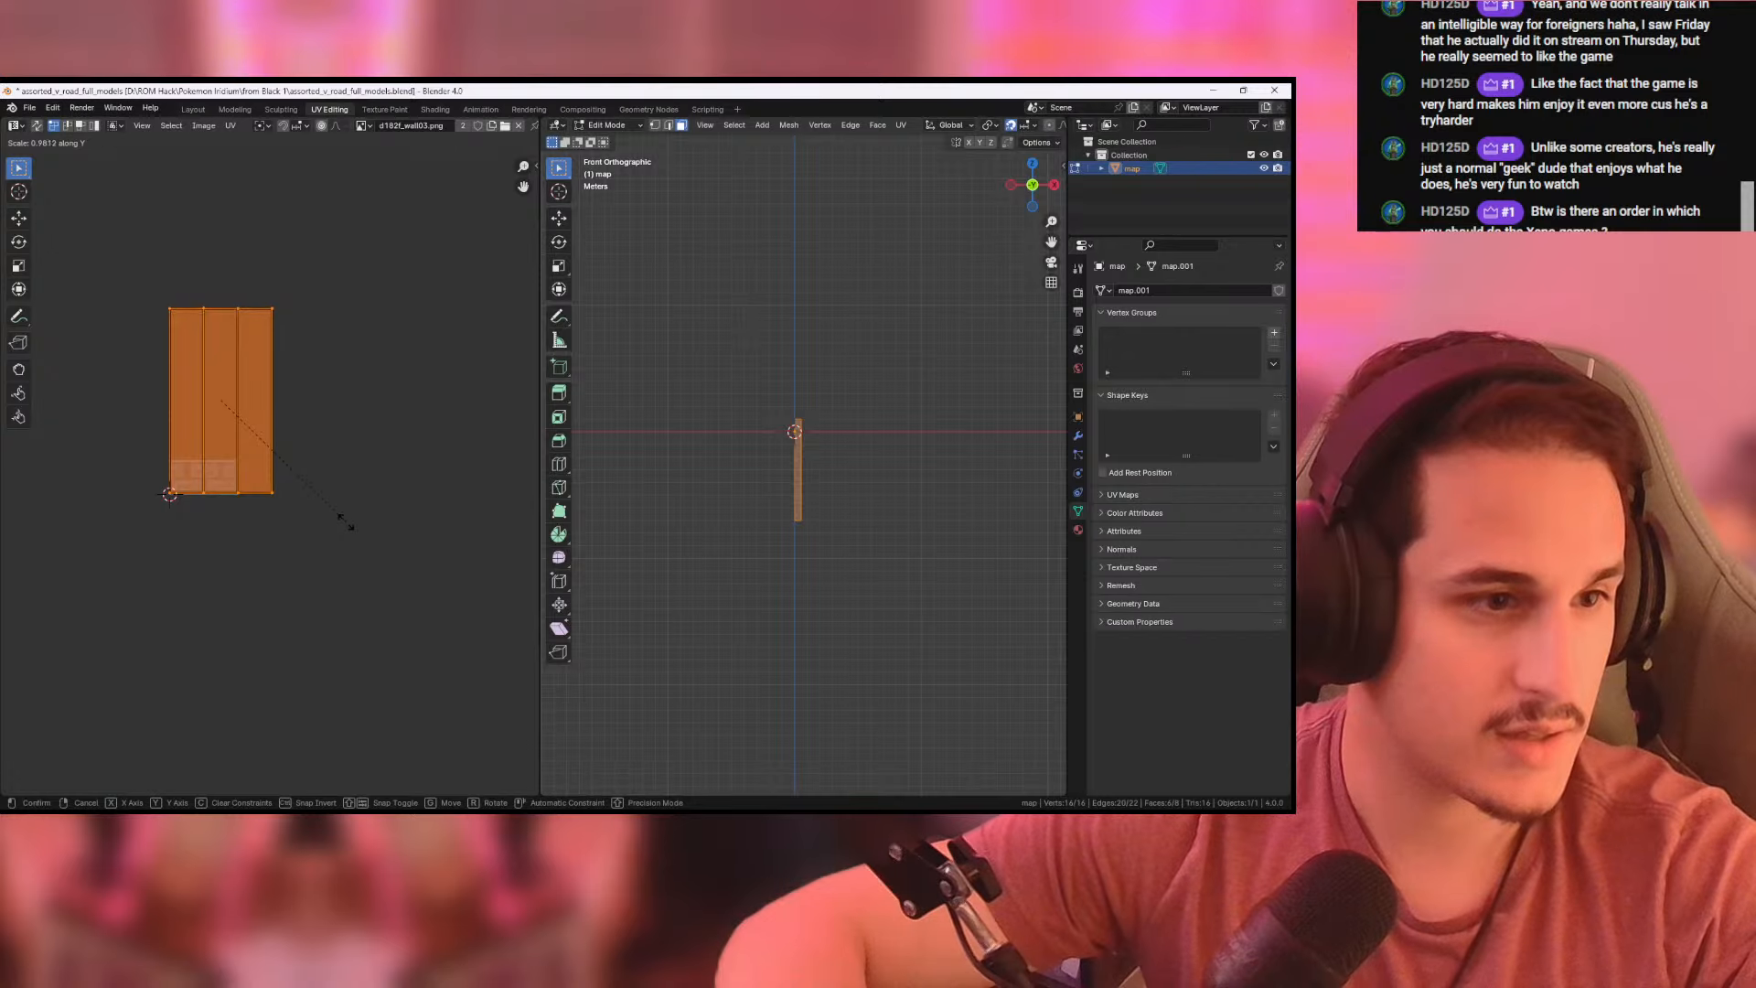
left_click(348, 520)
left_click(106, 778)
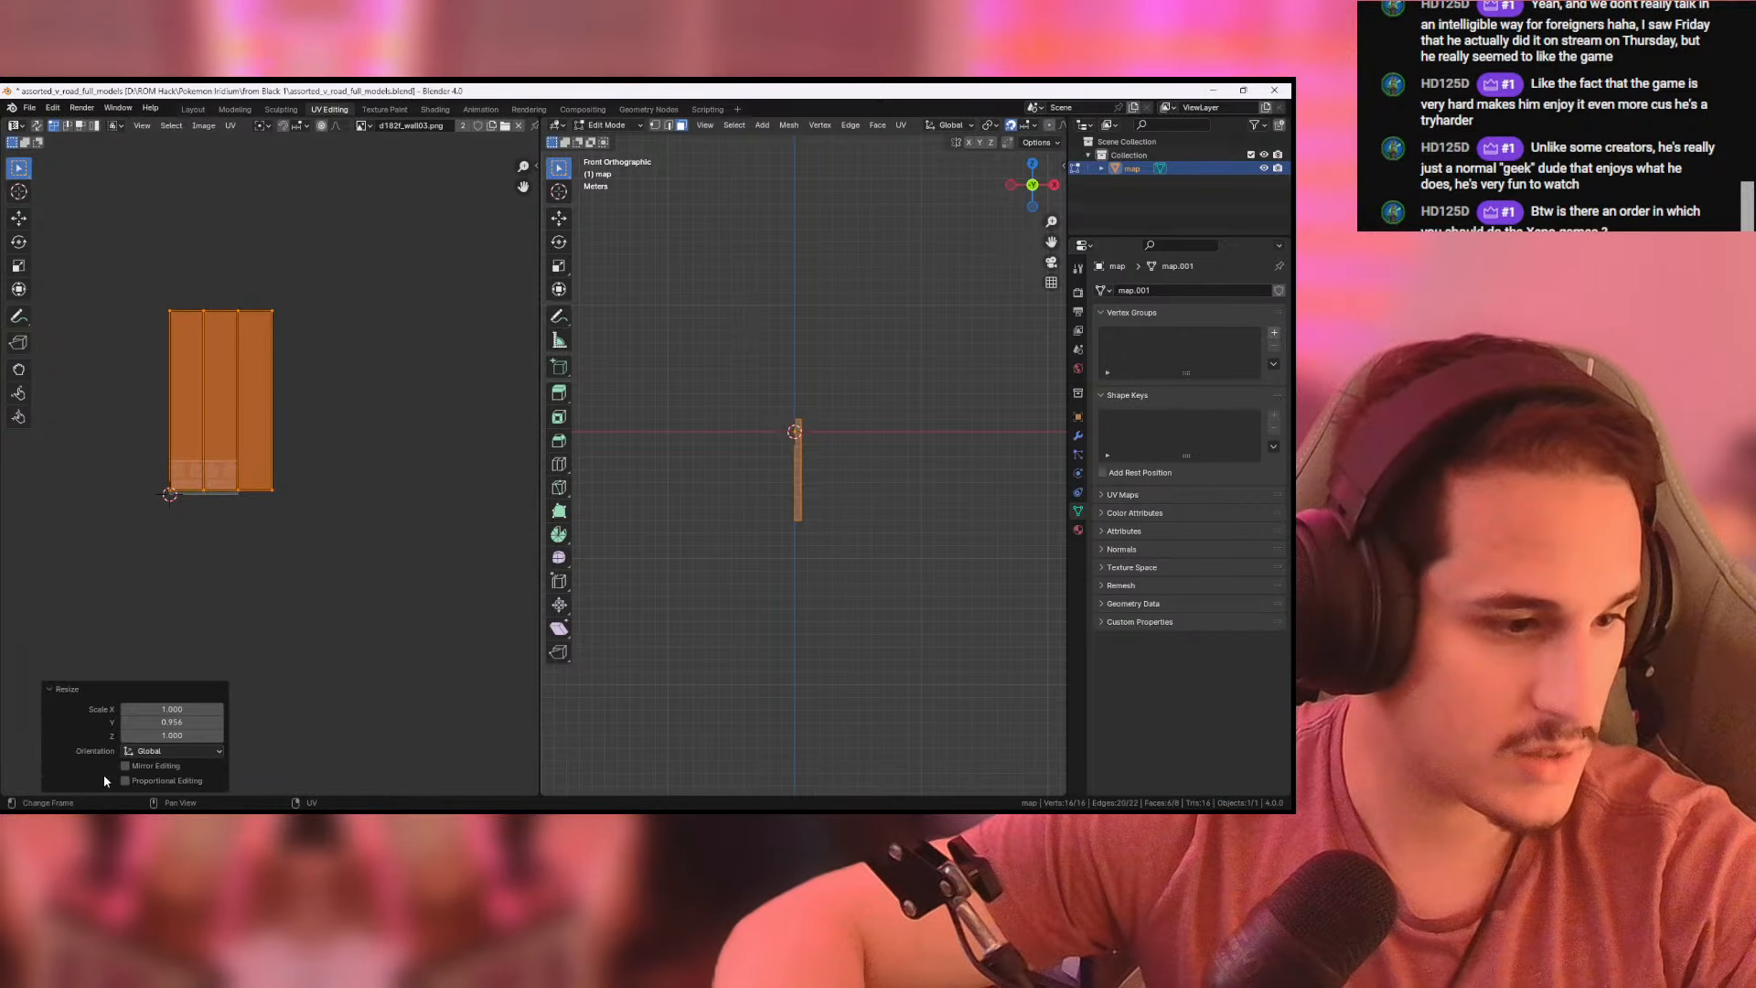
left_click(176, 709)
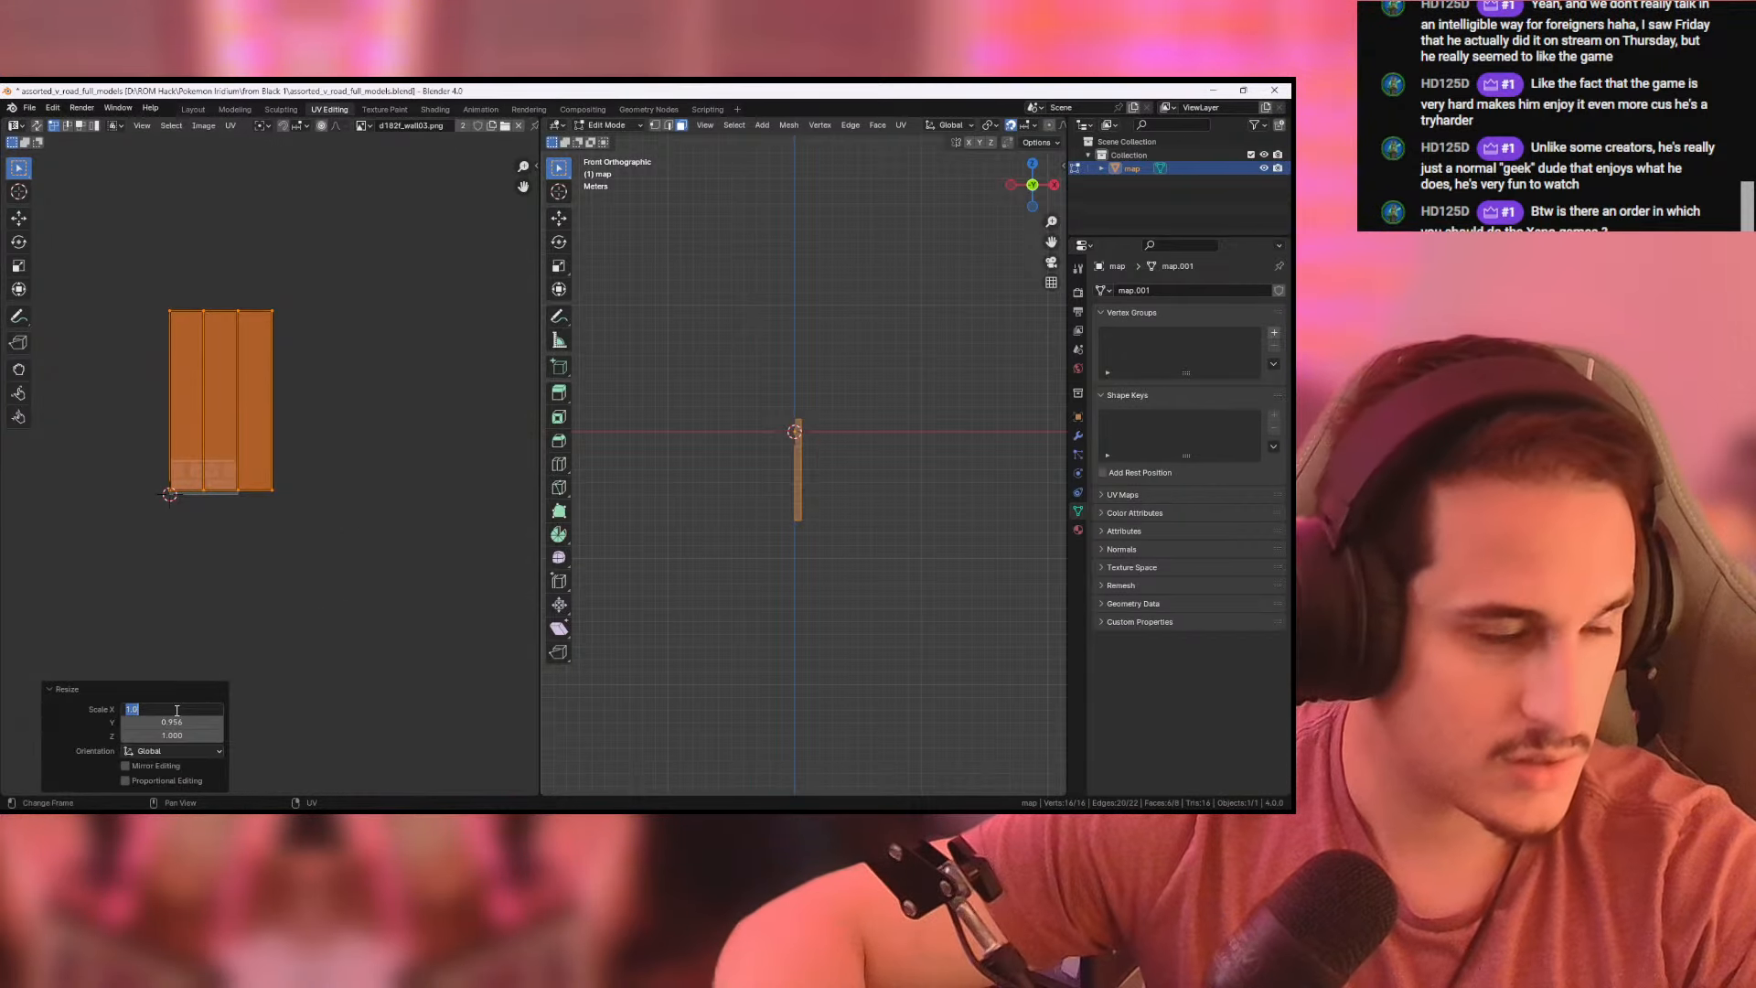
type("2")
key("Return")
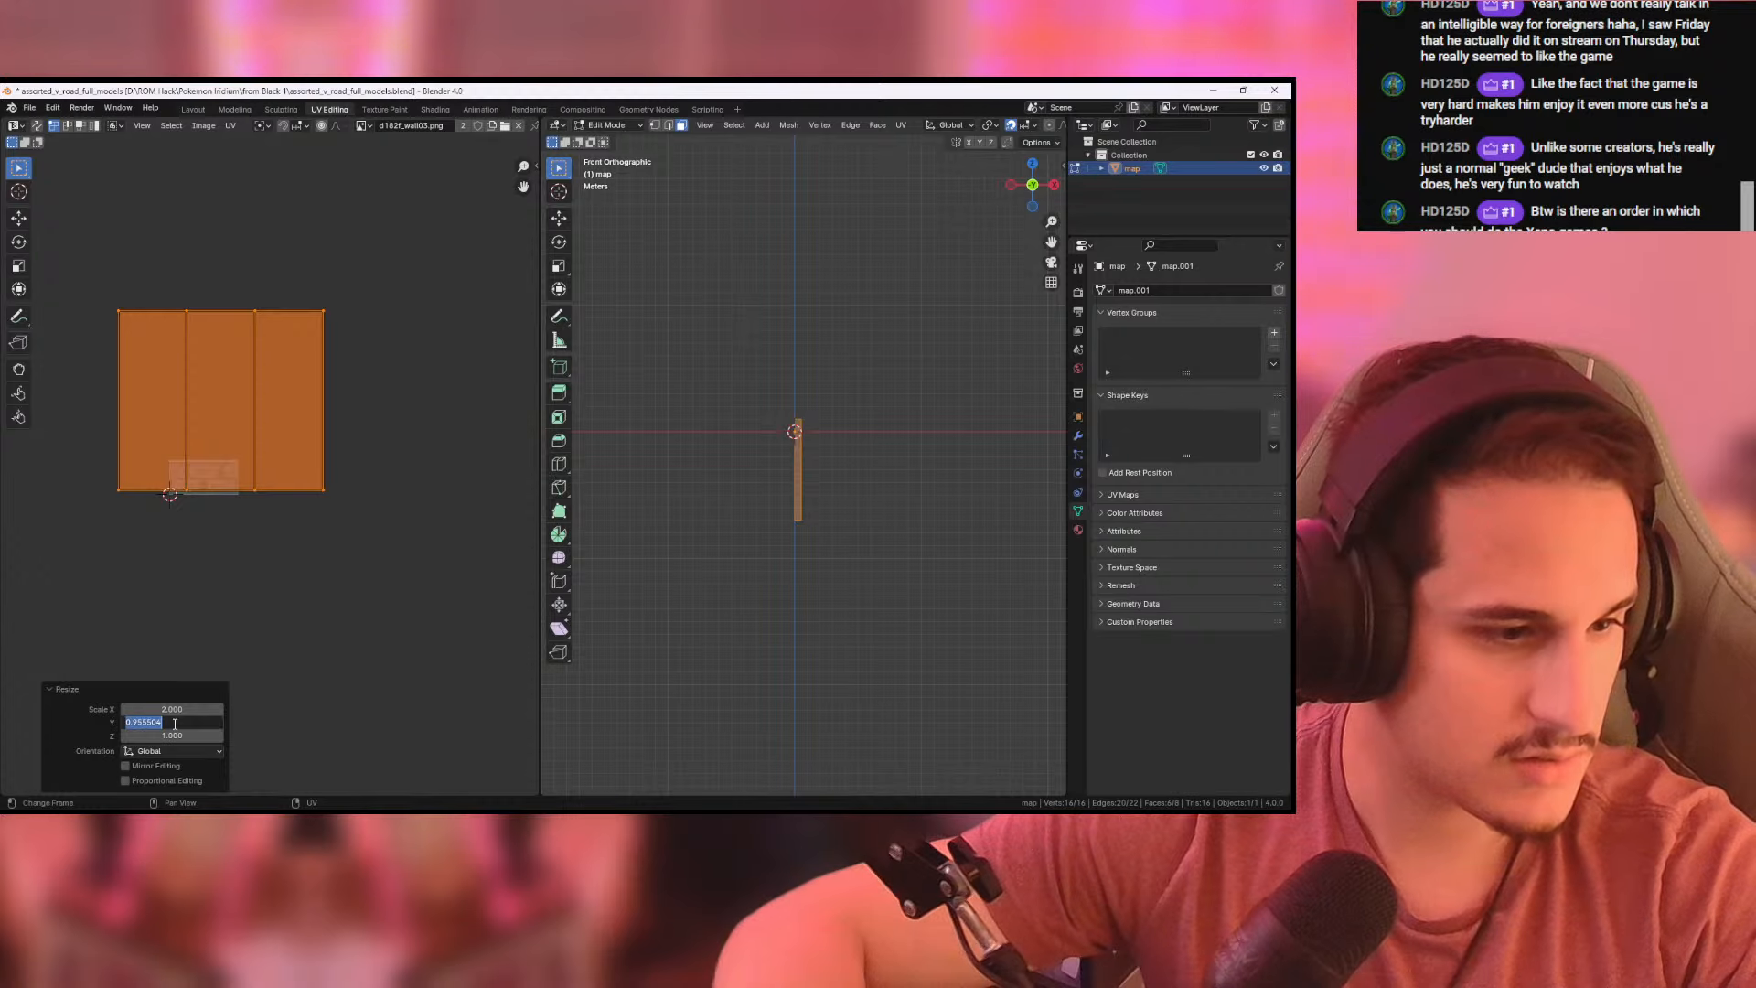
key("Return")
left_click(176, 737)
type("2")
key("Tab")
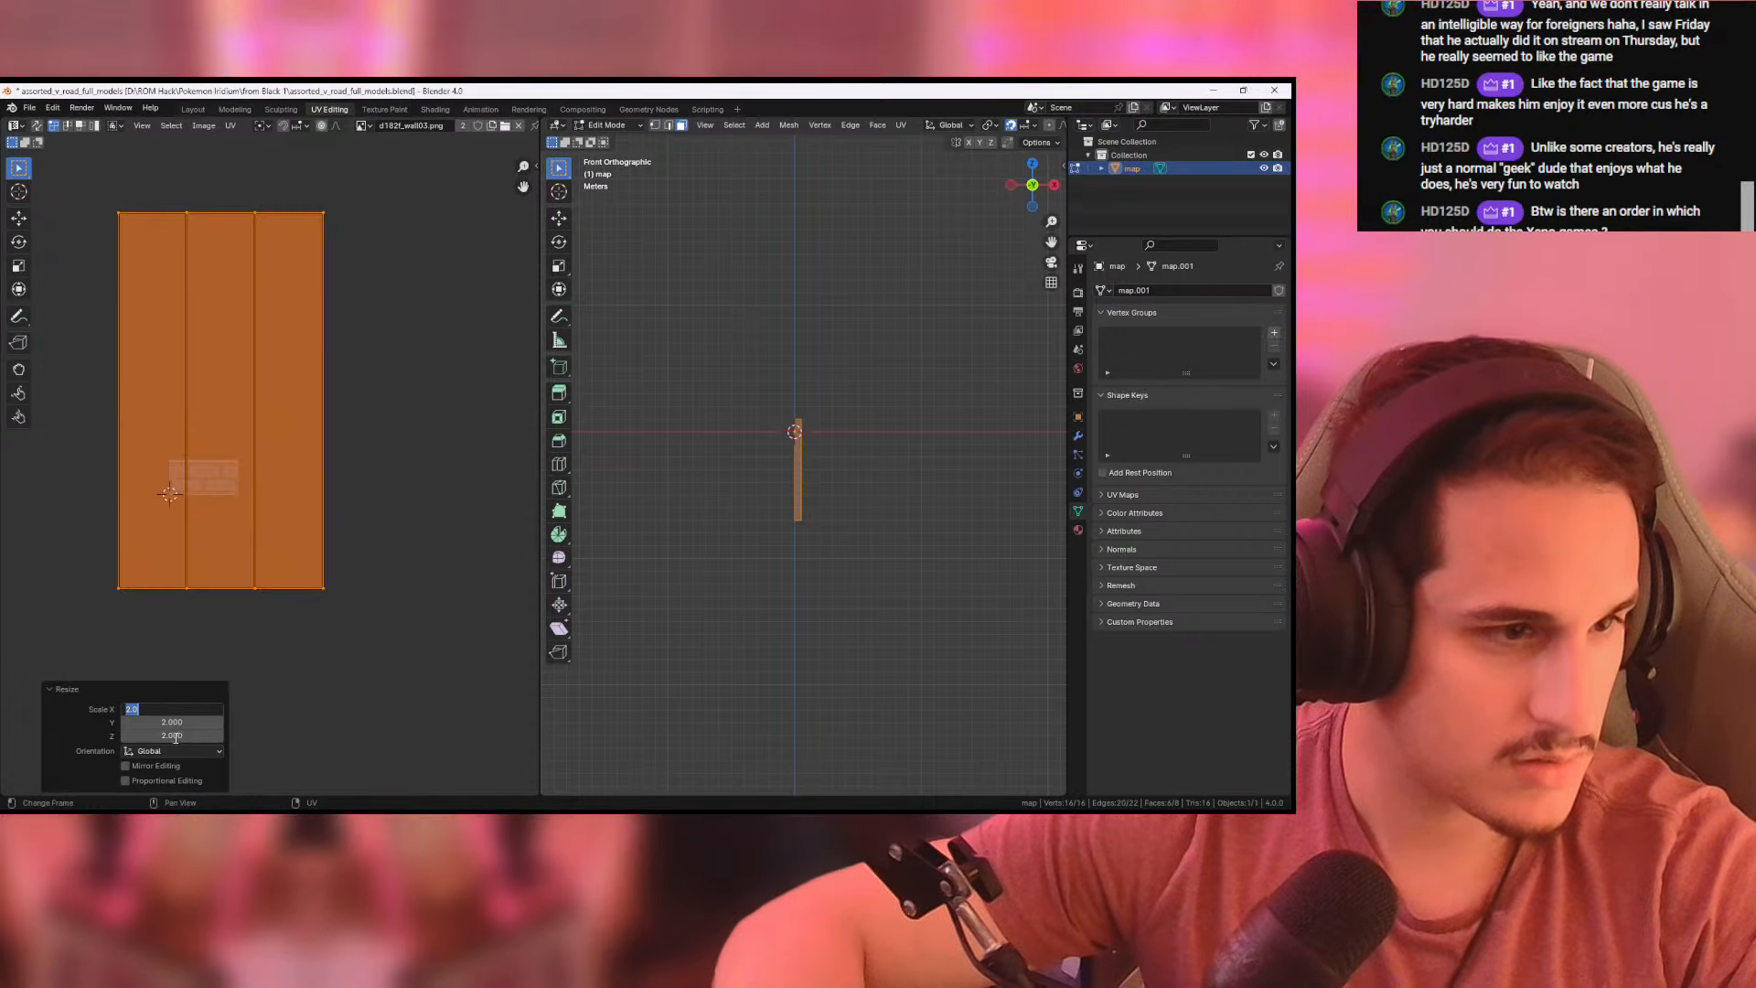
key("Return")
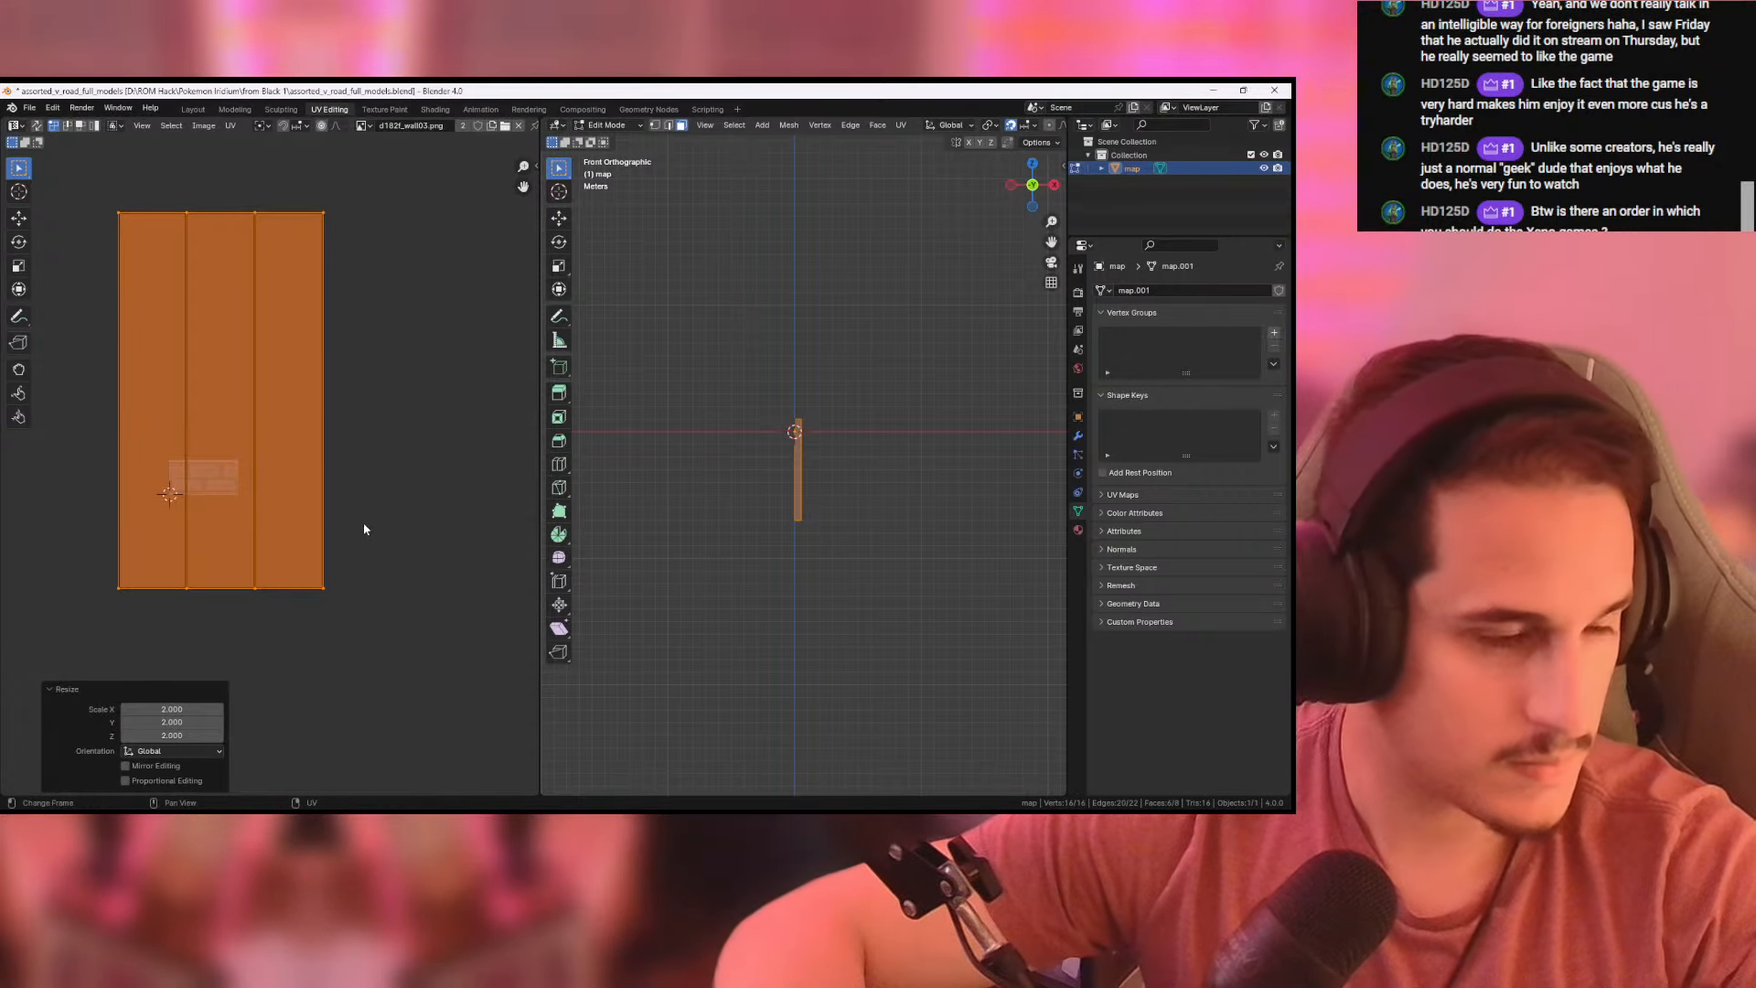
key("ctrl+z")
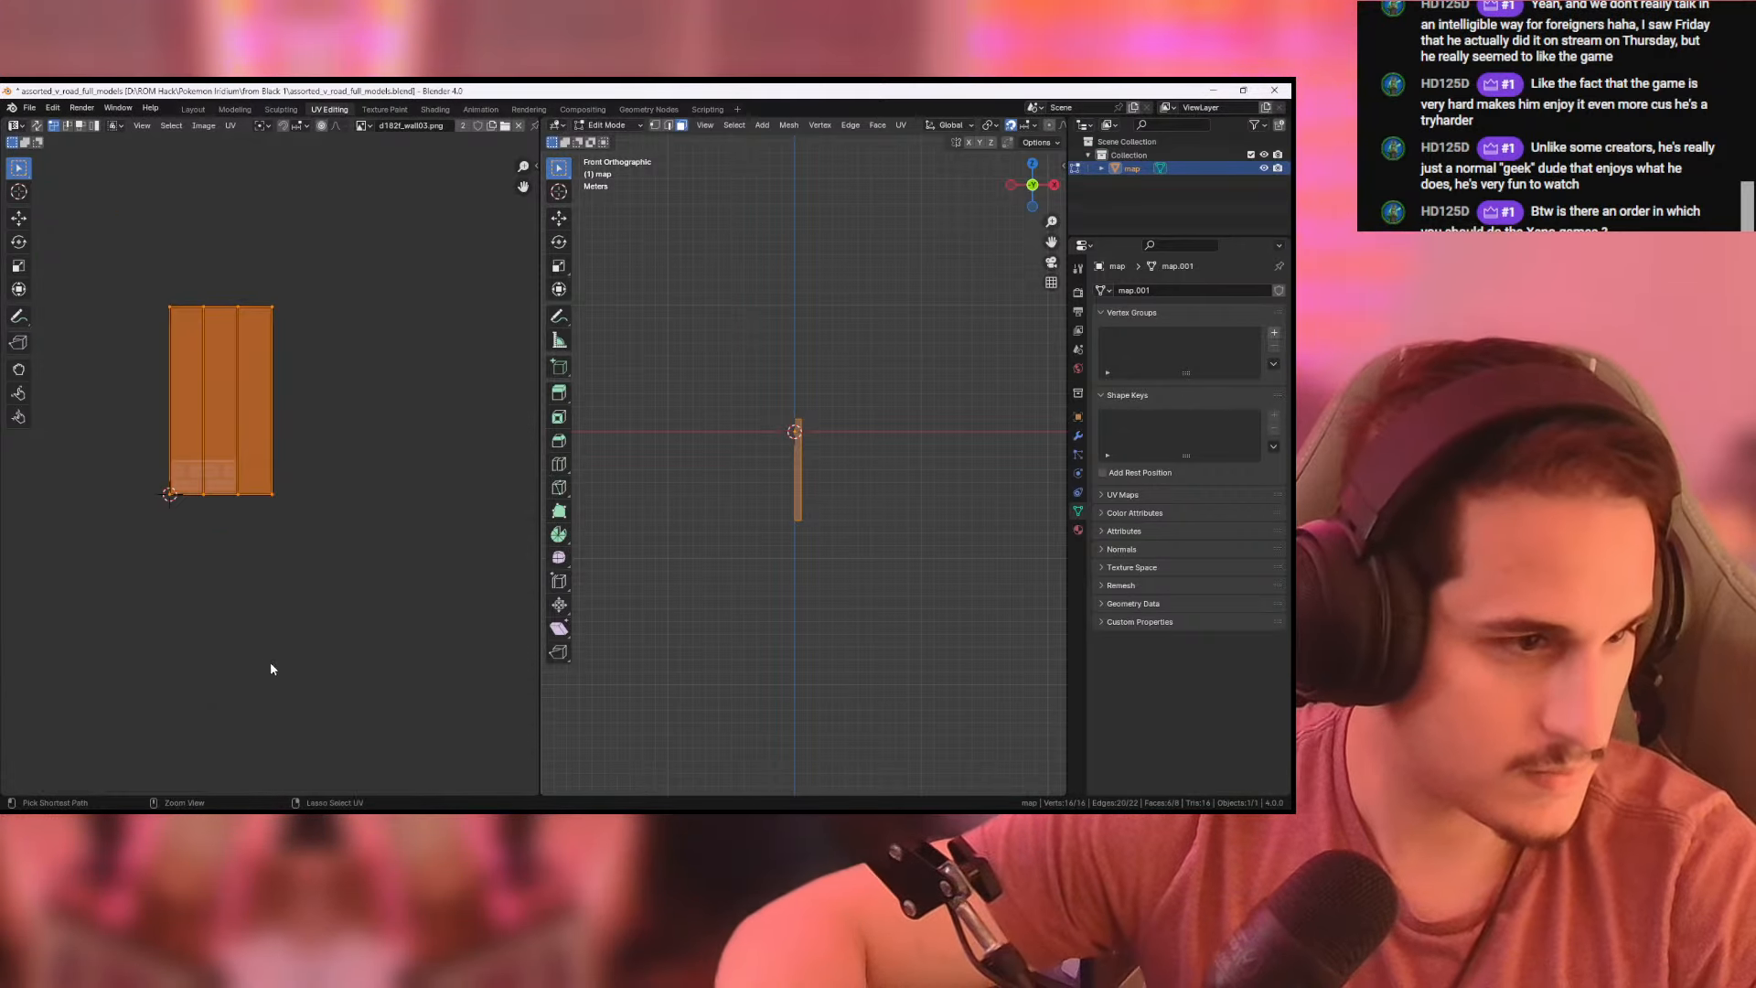
- Resize the selected pillar UVs to a factor of 2 on Y while keeping X at 1
key("s")
left_click(251, 559)
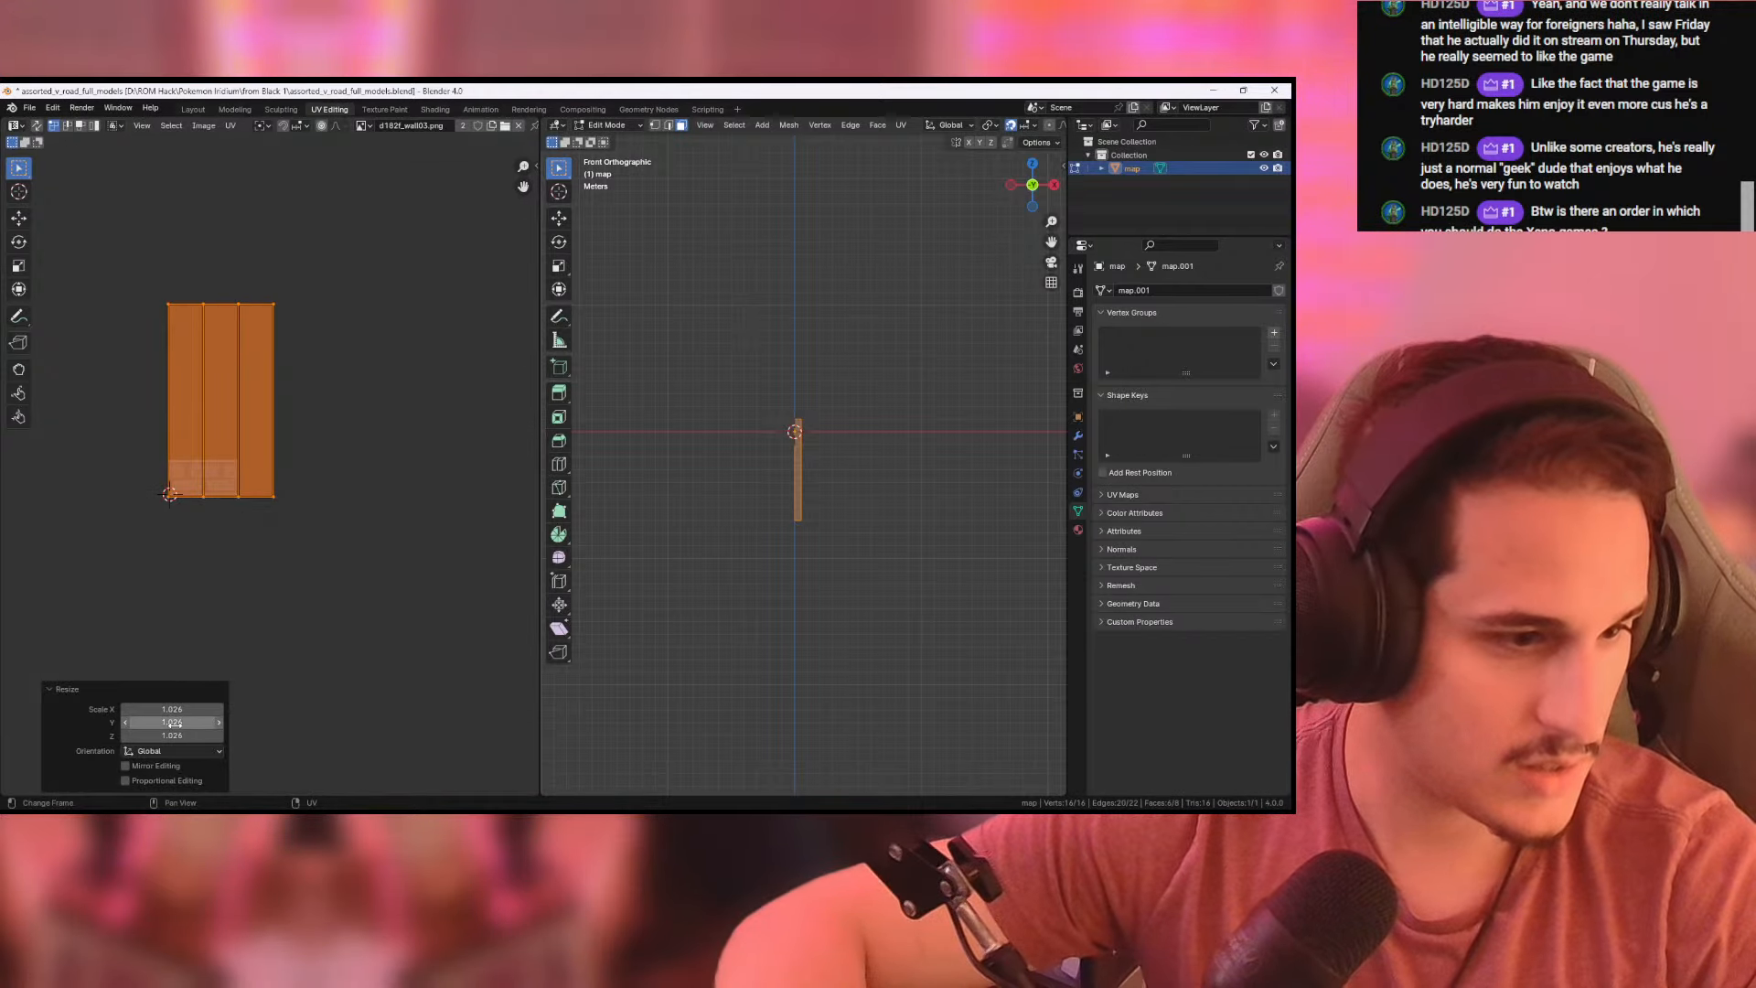
type("2")
key("Return")
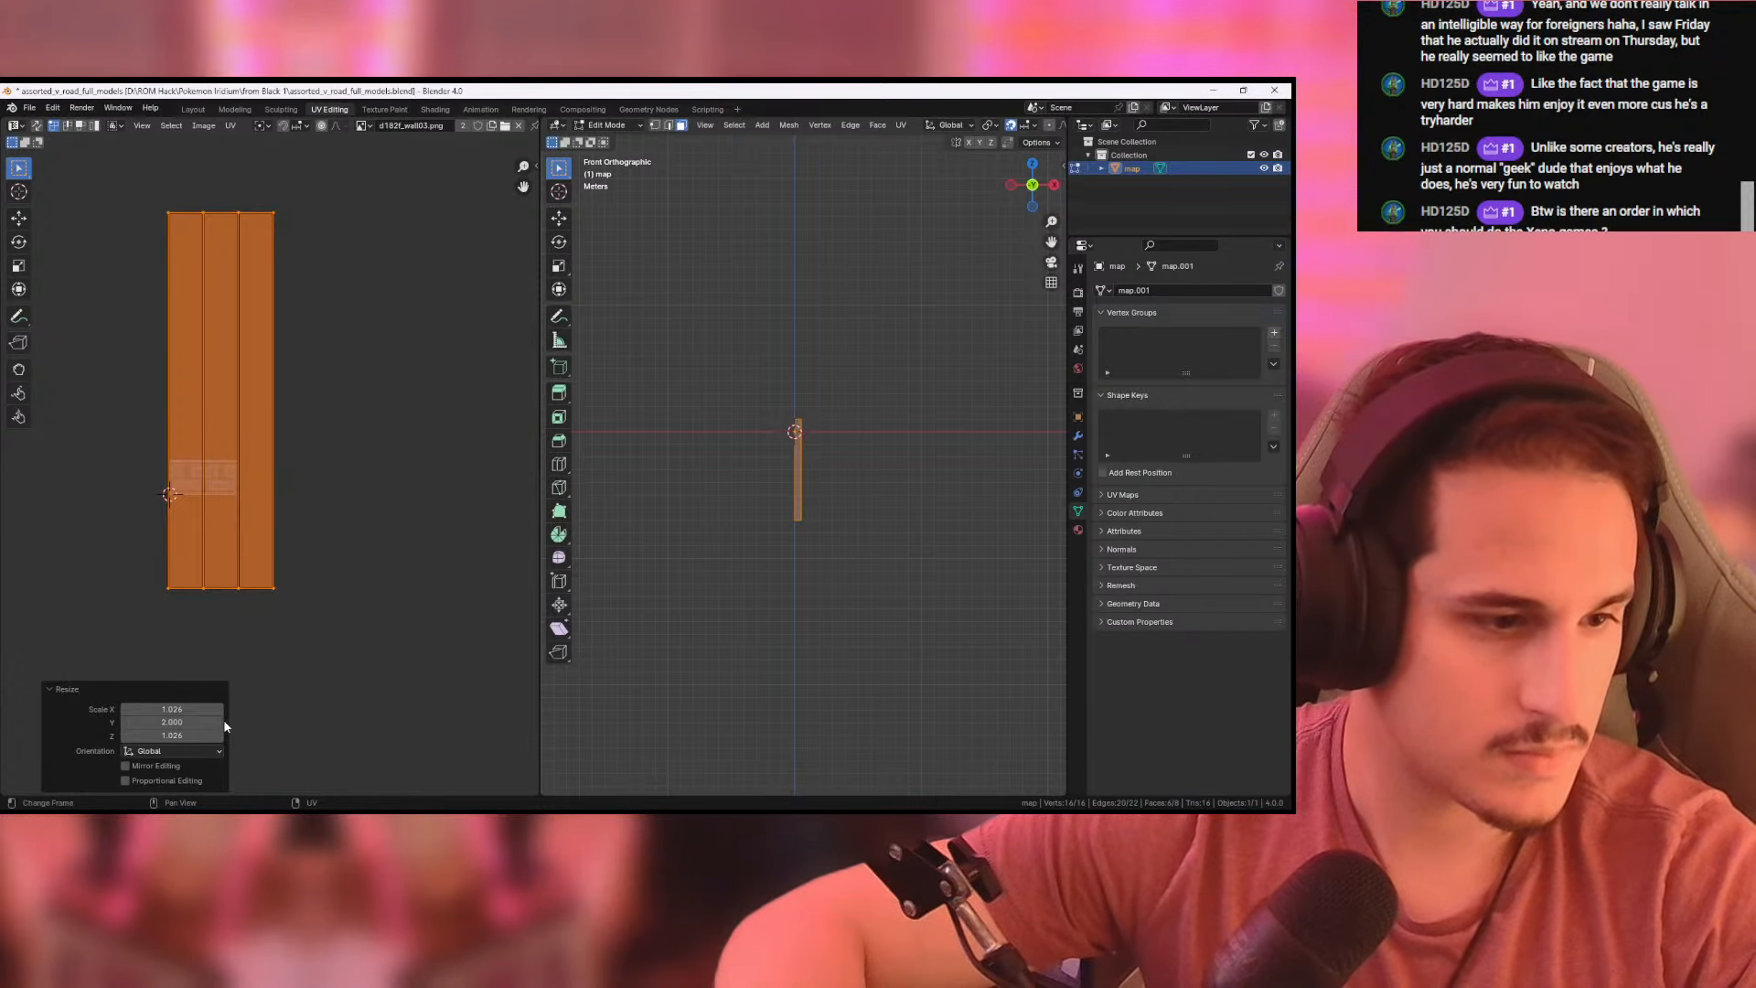
left_click(191, 712)
key("Return")
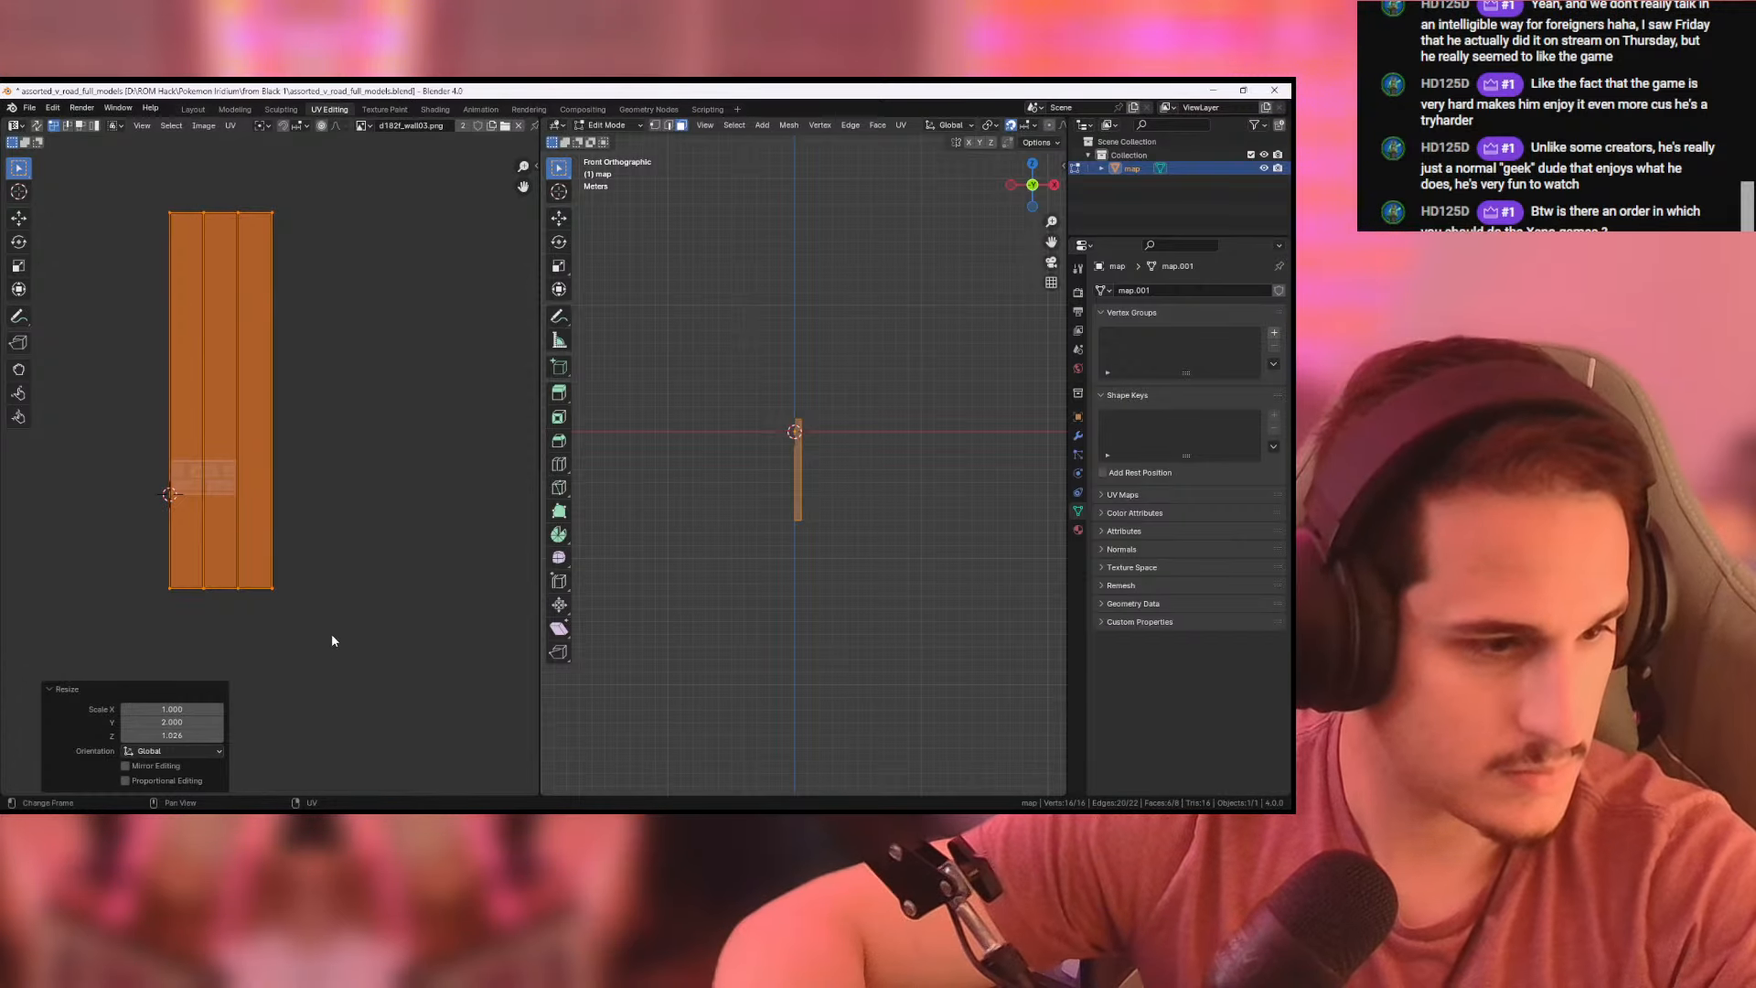
left_click(205, 737)
key("Tab")
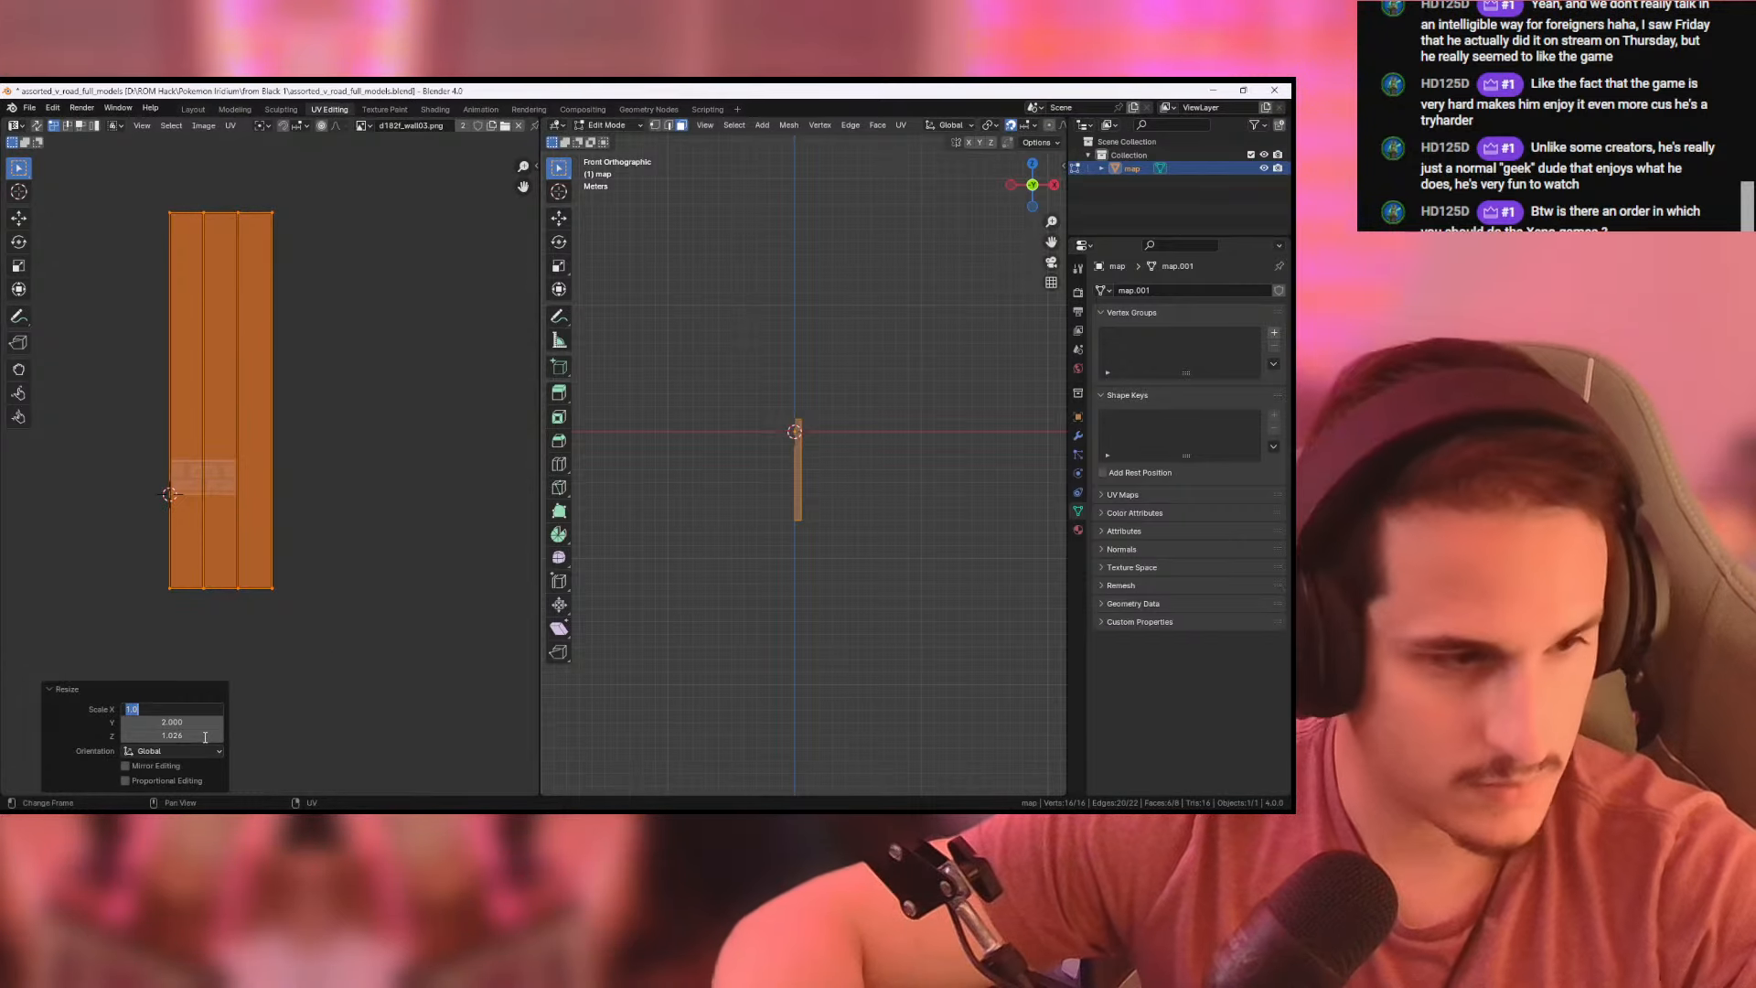
left_click(331, 563)
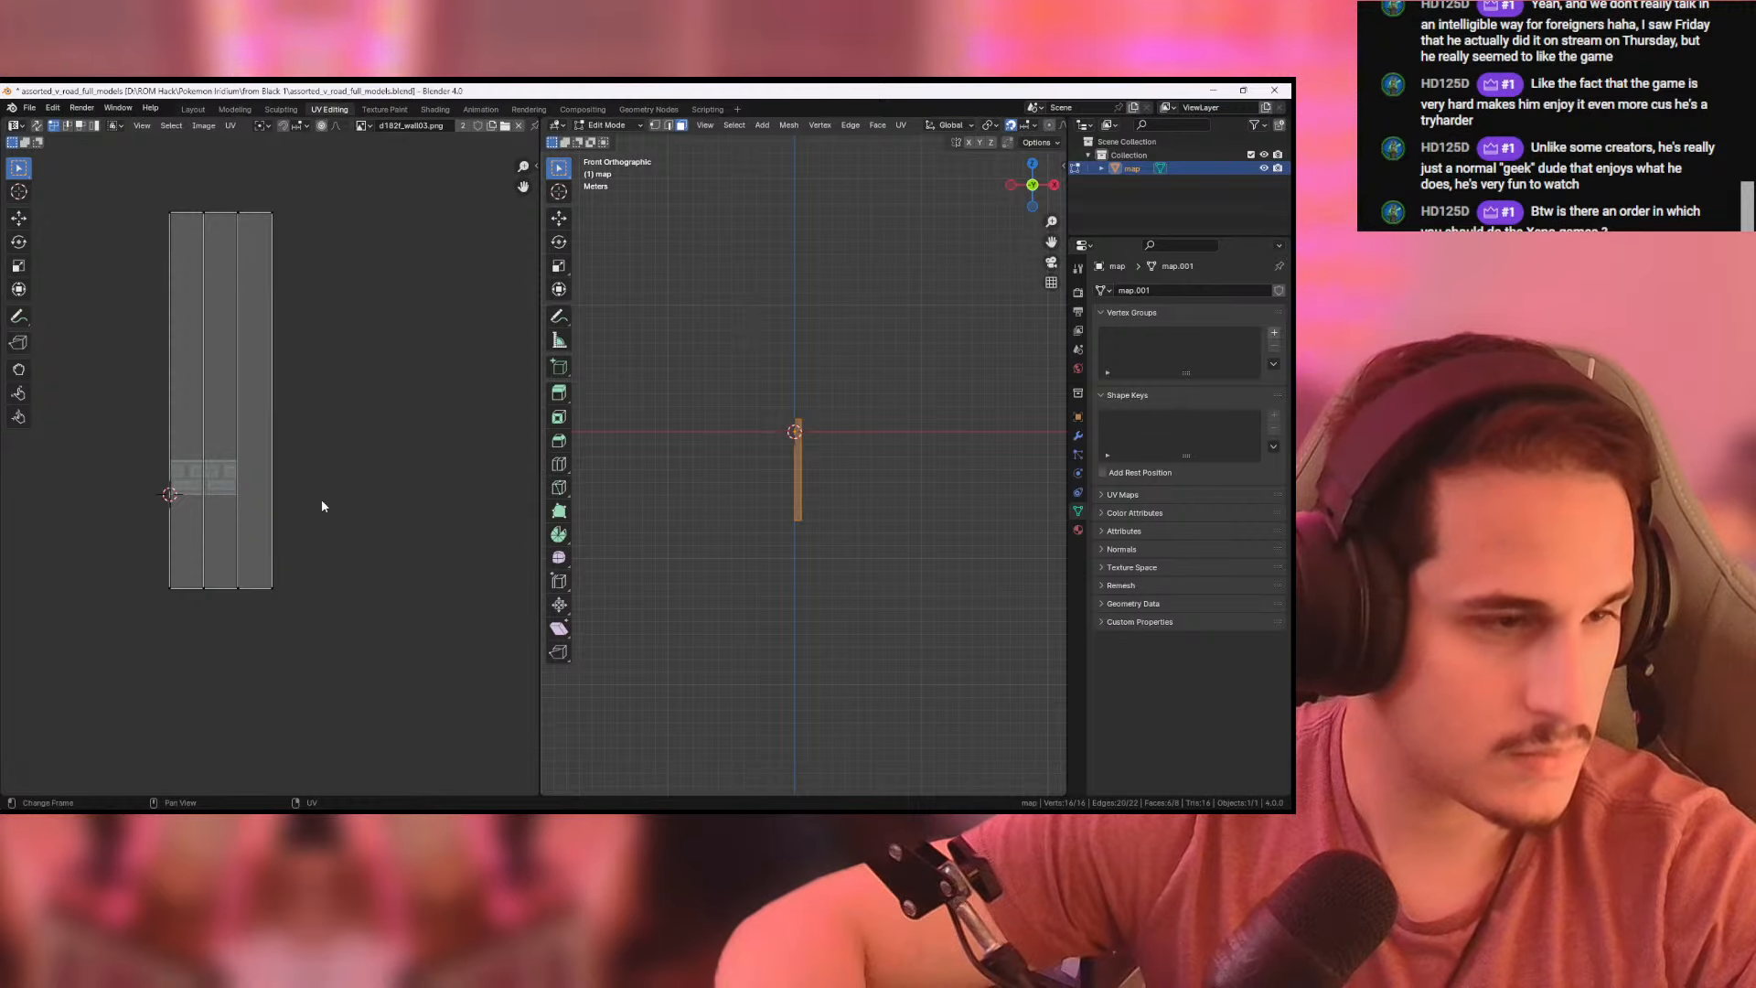
- Select all the stretched UVs and move them about 2.74 m up along Y, aligning their bottom edge with the texture's lower edge
left_click_drag(126, 200, 322, 624)
scroll(301, 525, "up", 5)
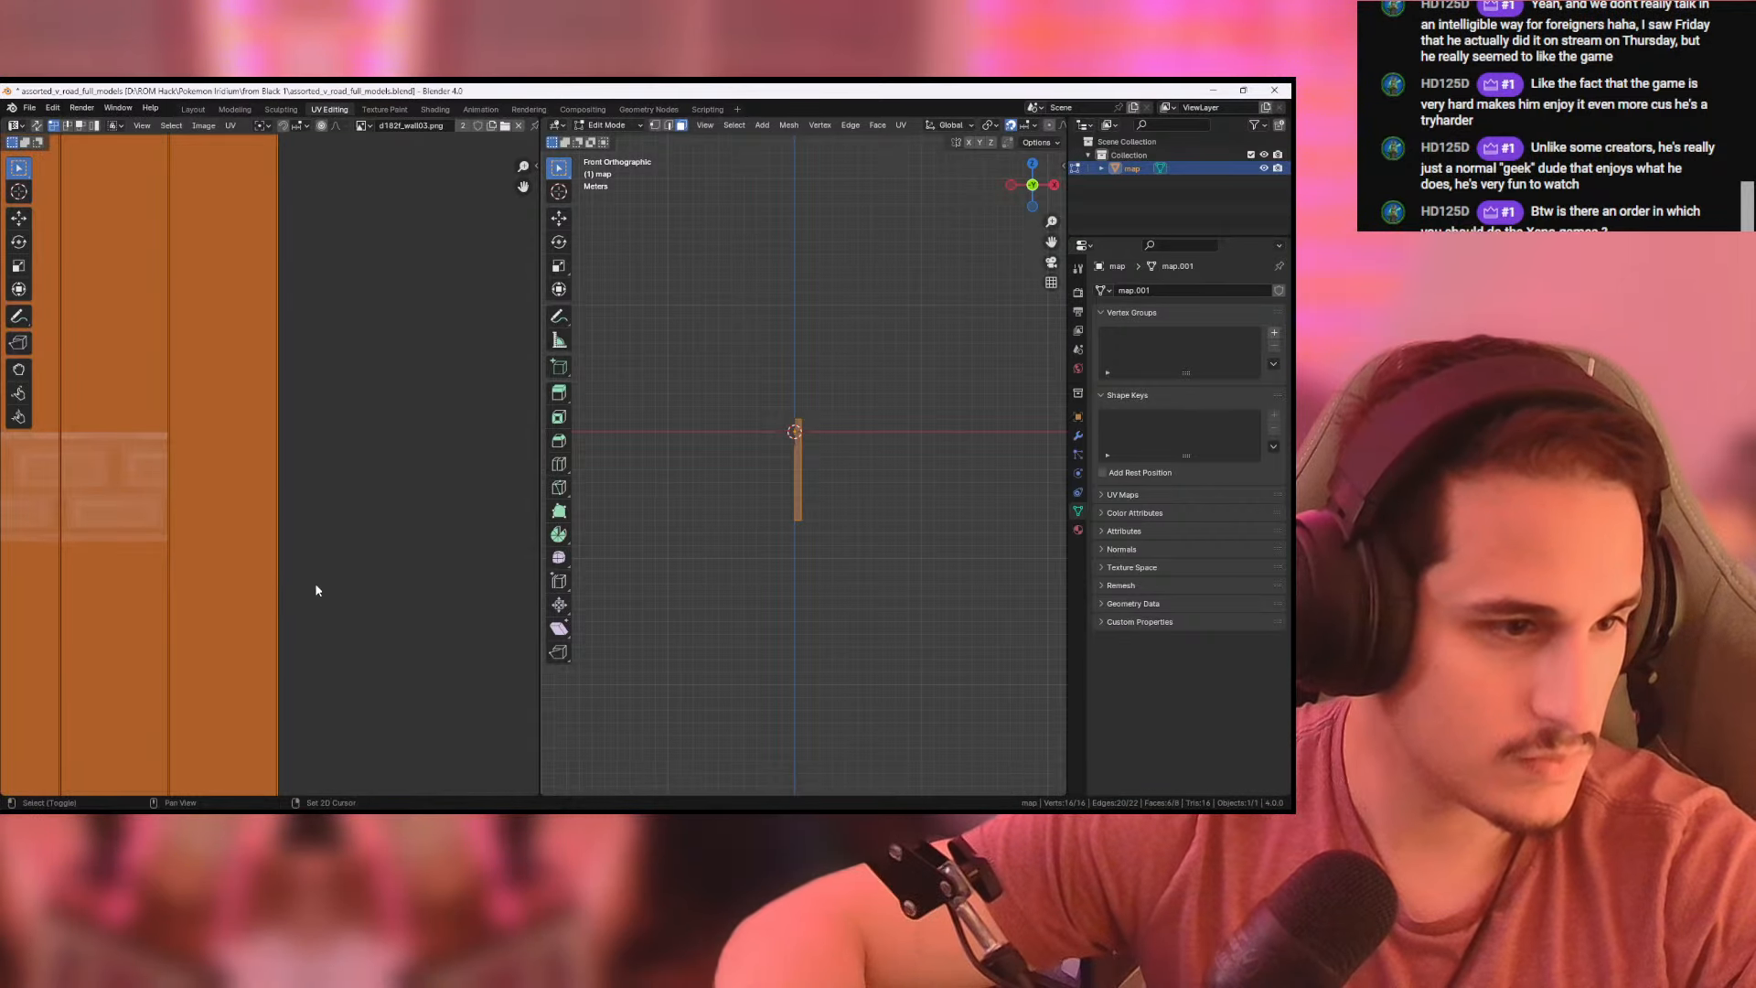
middle_click_drag(315, 584, 536, 543)
key("g")
key("y")
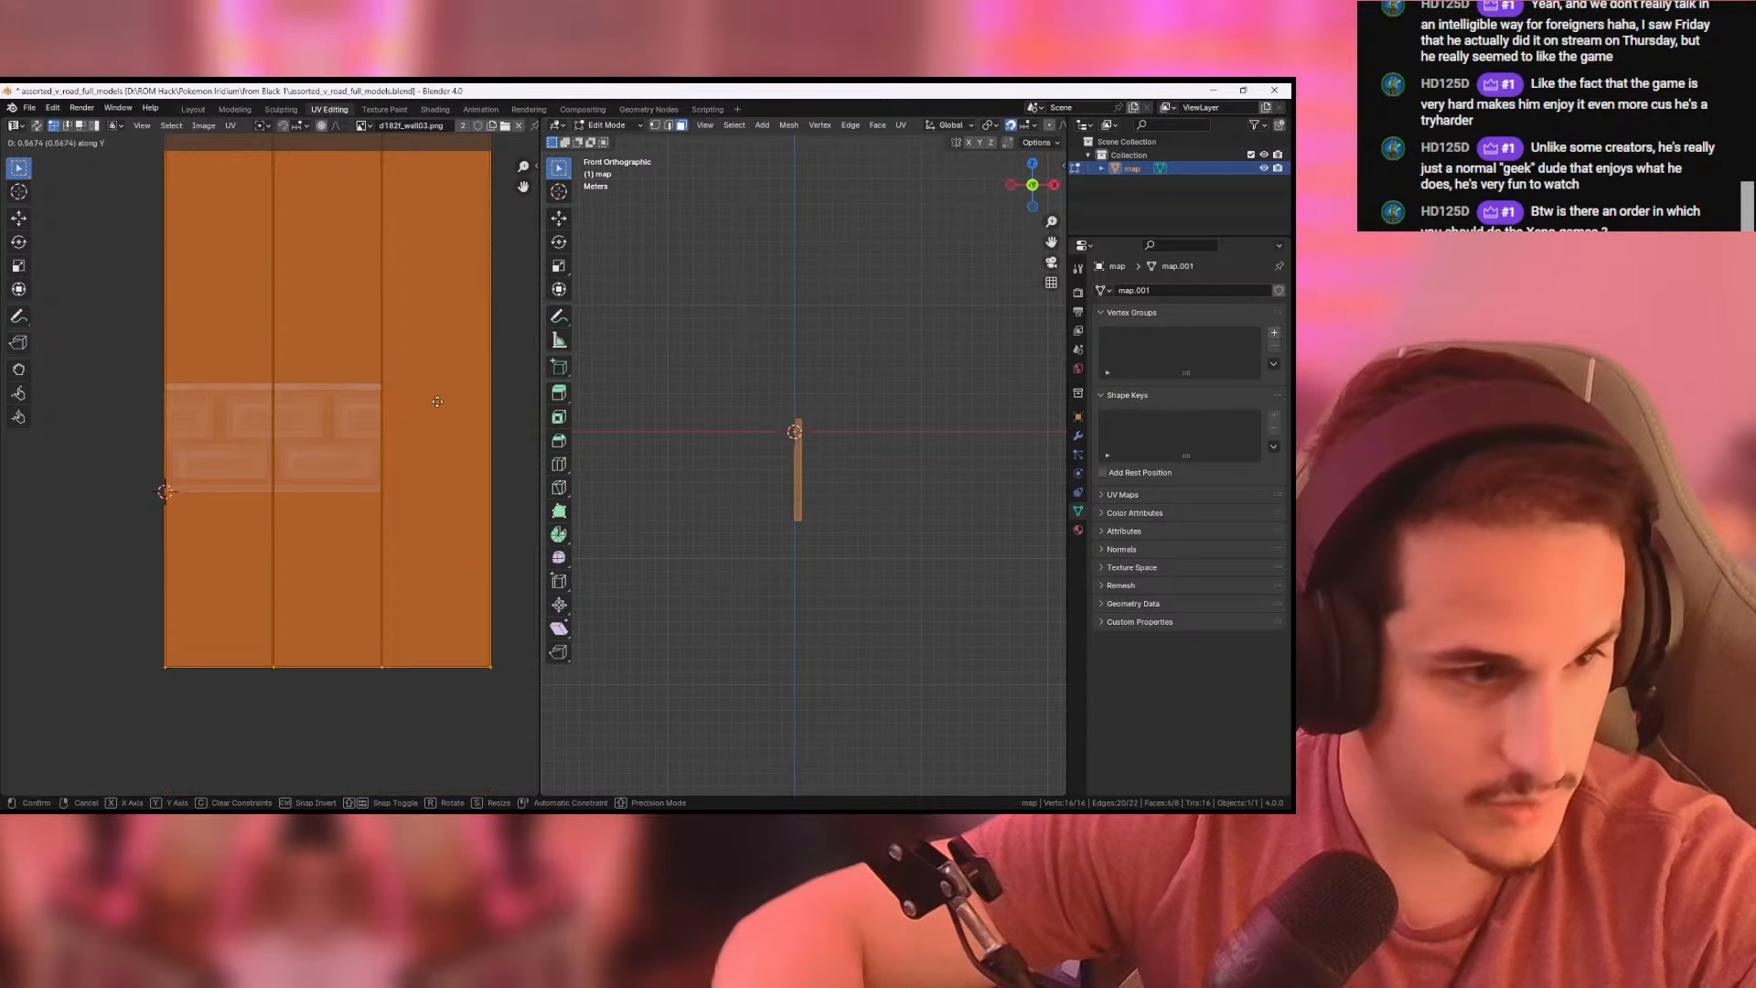
left_click(447, 245)
scroll(392, 510, "down", 8)
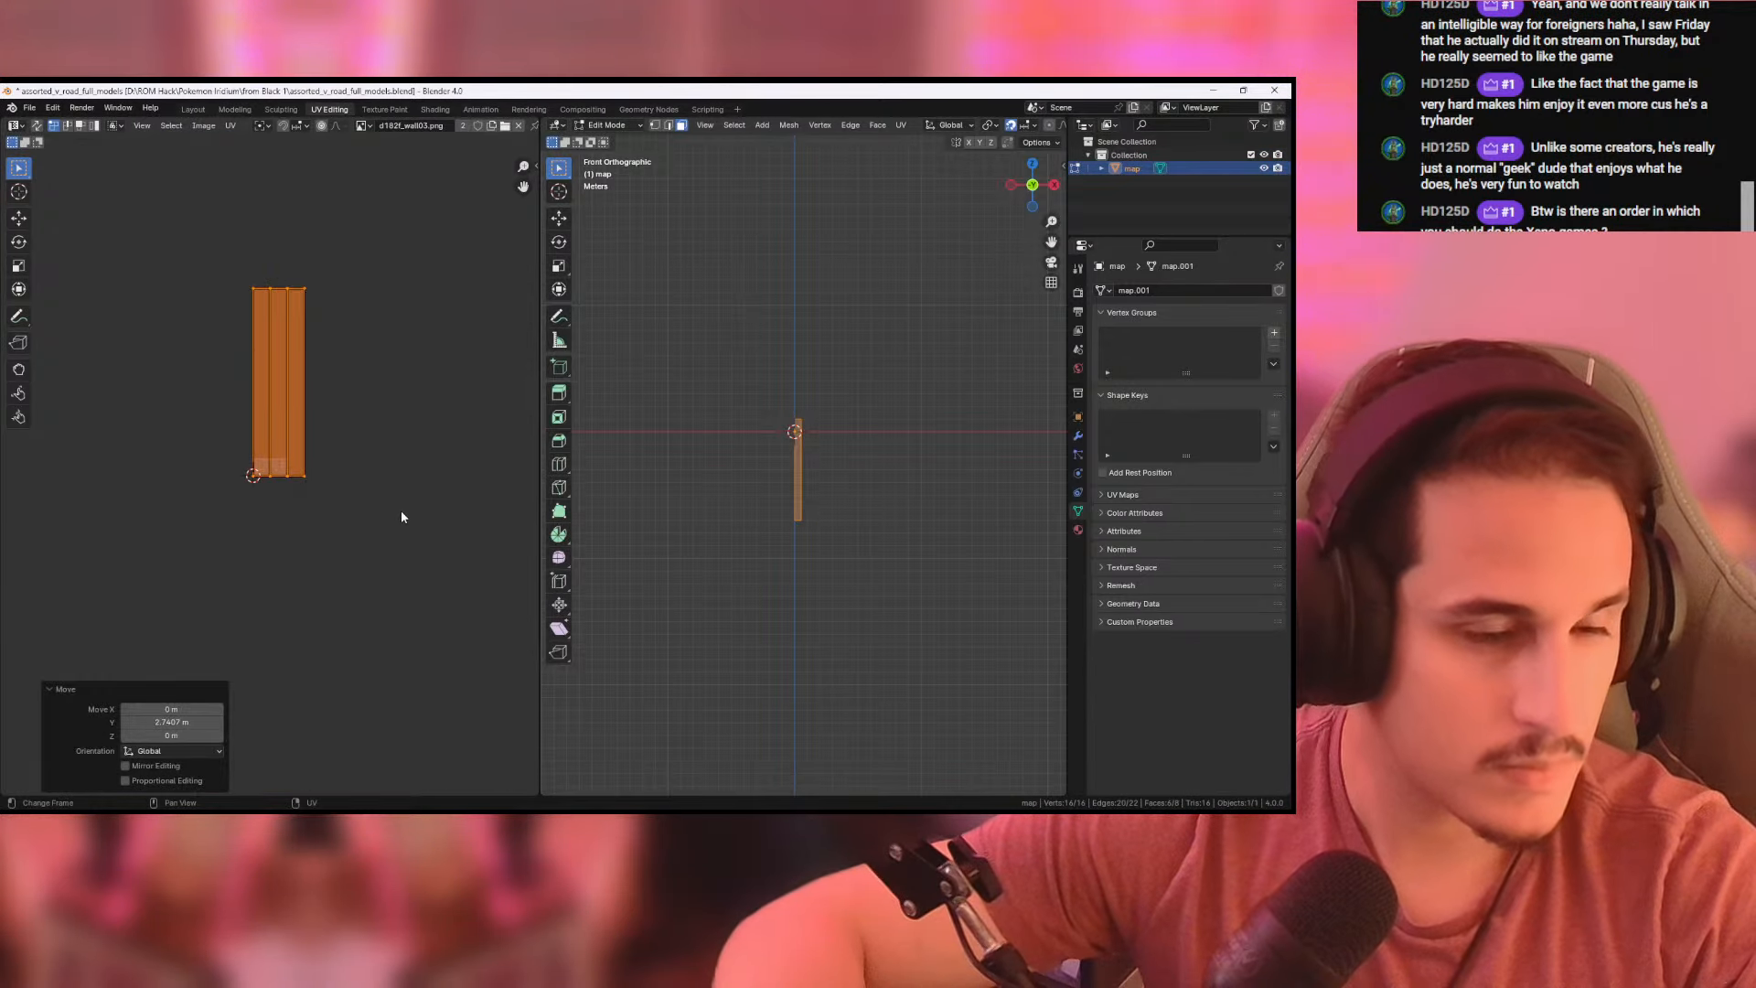
- Return to the Layout workspace and examine the brick texture on both lengthened pillars
key("alt+a")
middle_click_drag(901, 463, 878, 468)
left_click(193, 109)
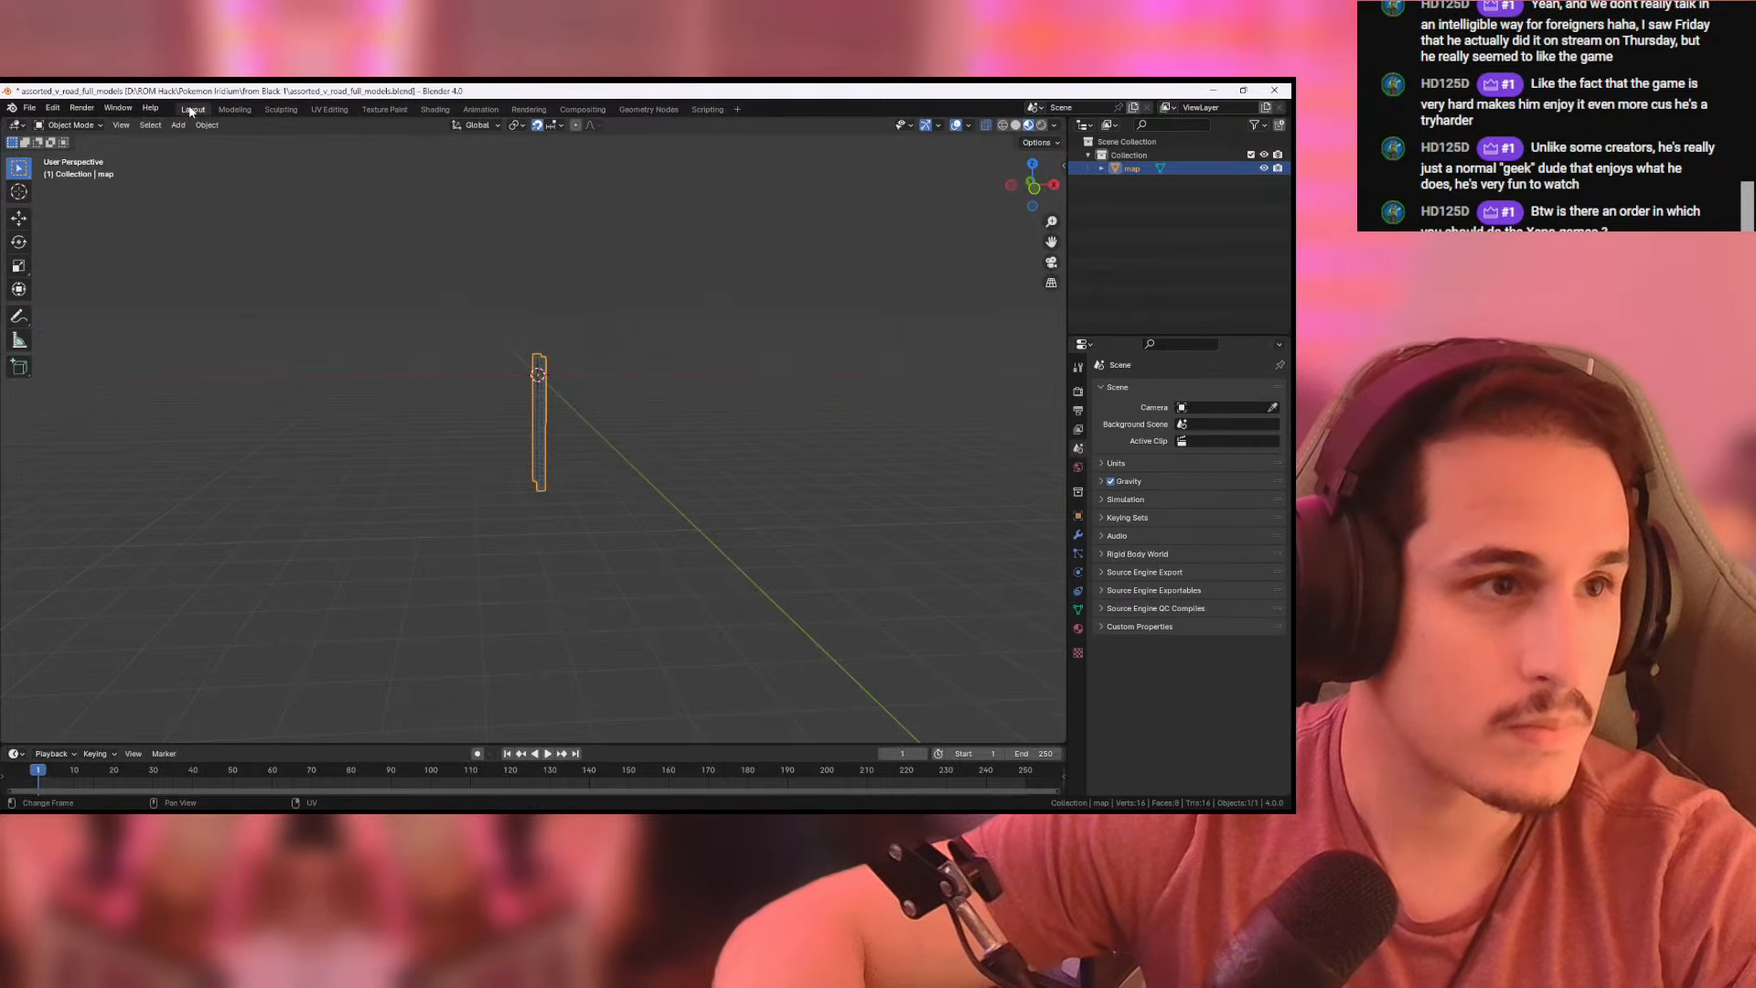
scroll(605, 429, "up", 5)
middle_click_drag(691, 459, 713, 424)
scroll(724, 453, "down", 2)
left_click(684, 461)
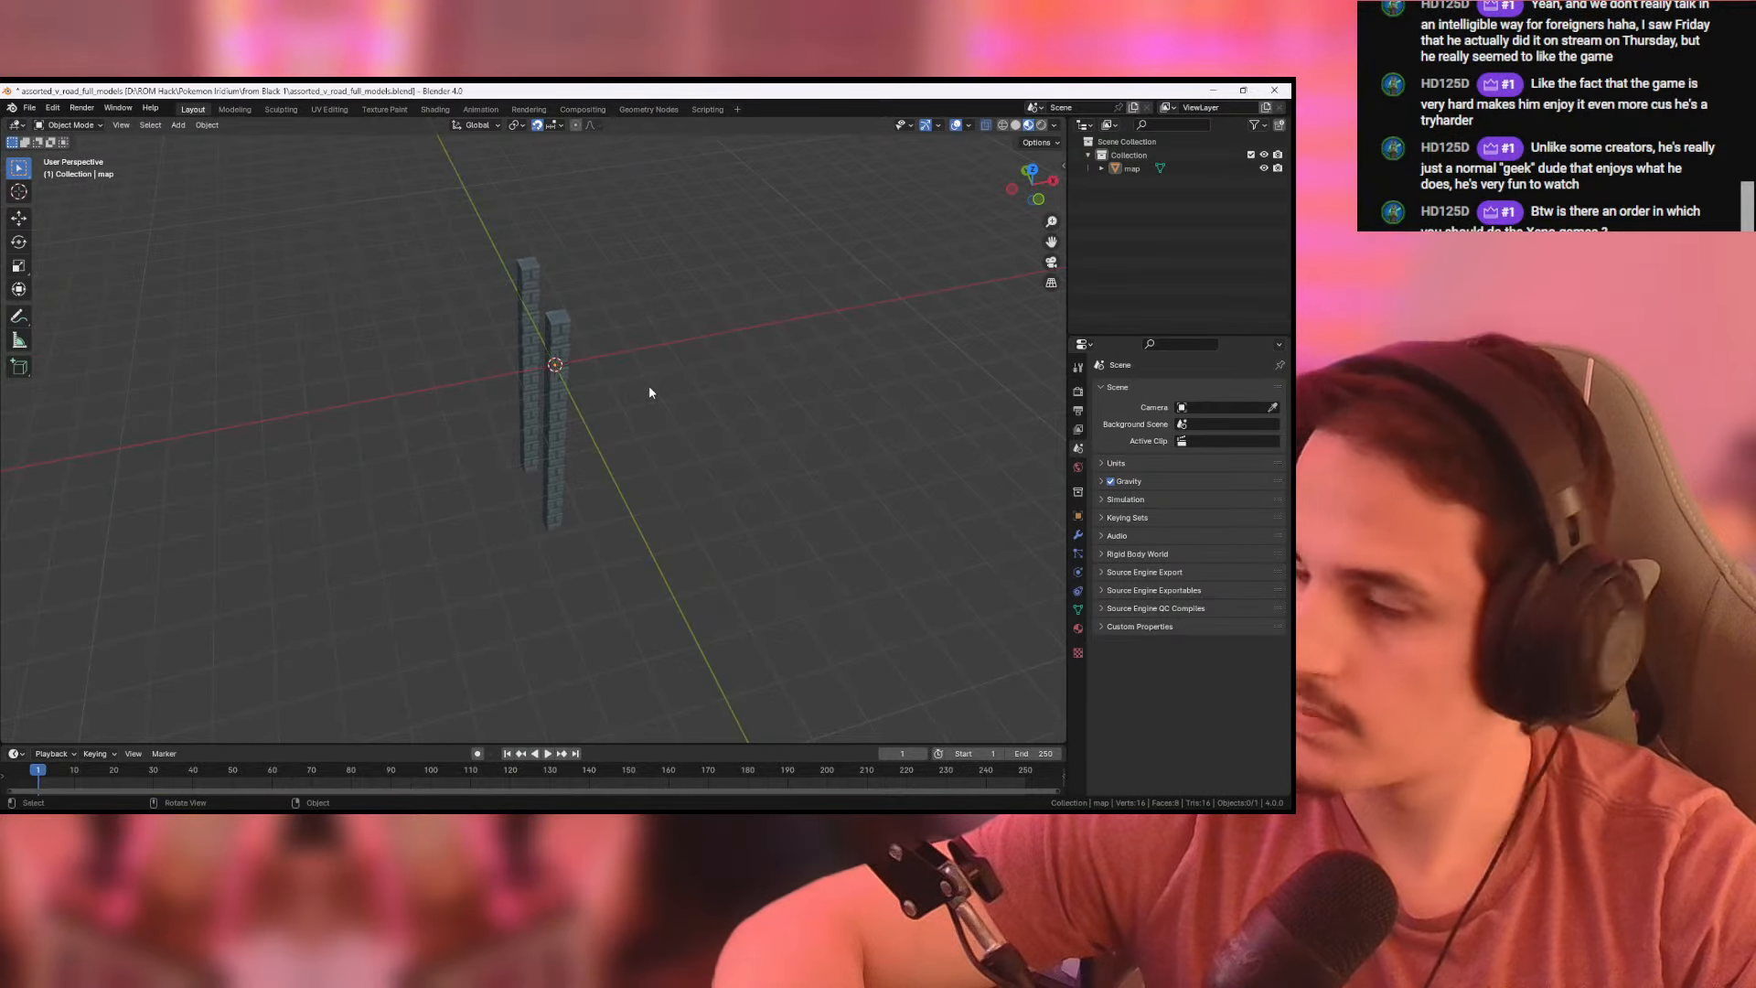
- Export the lengthened pillars as a Wavefront OBJ named long_pillar.obj in the from Black 1 folder
left_click(29, 108)
mouse_move(46, 314)
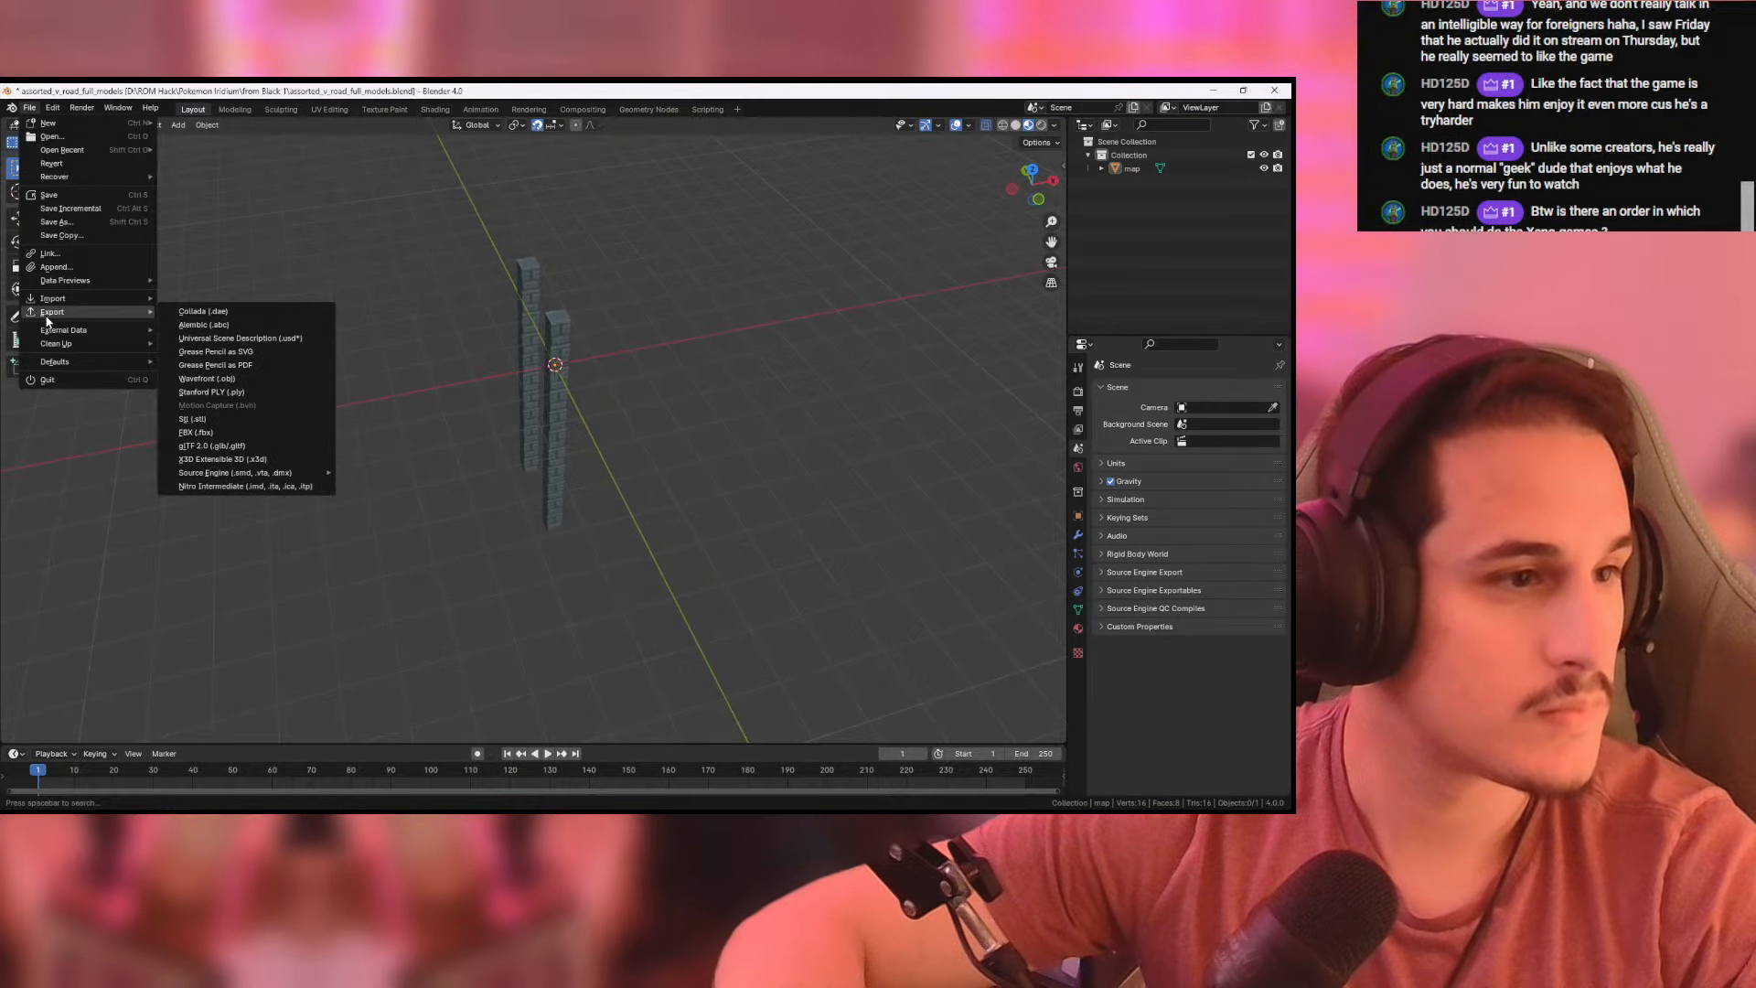
left_click(229, 378)
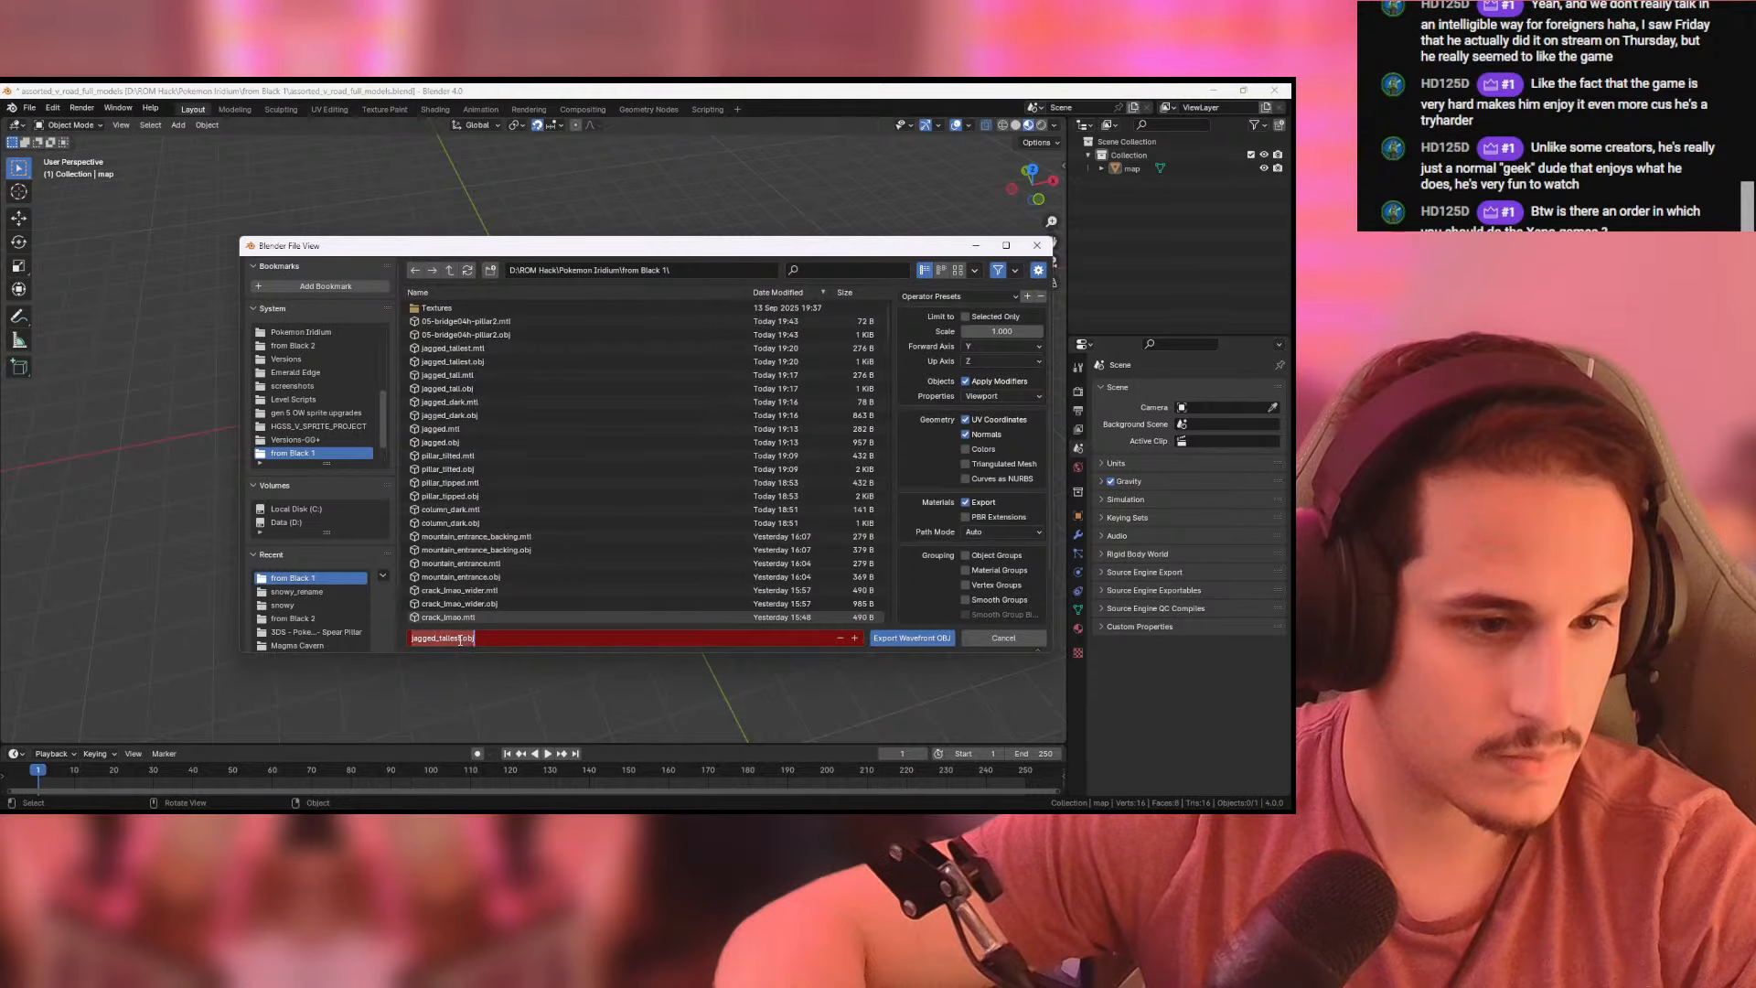
type("long_p")
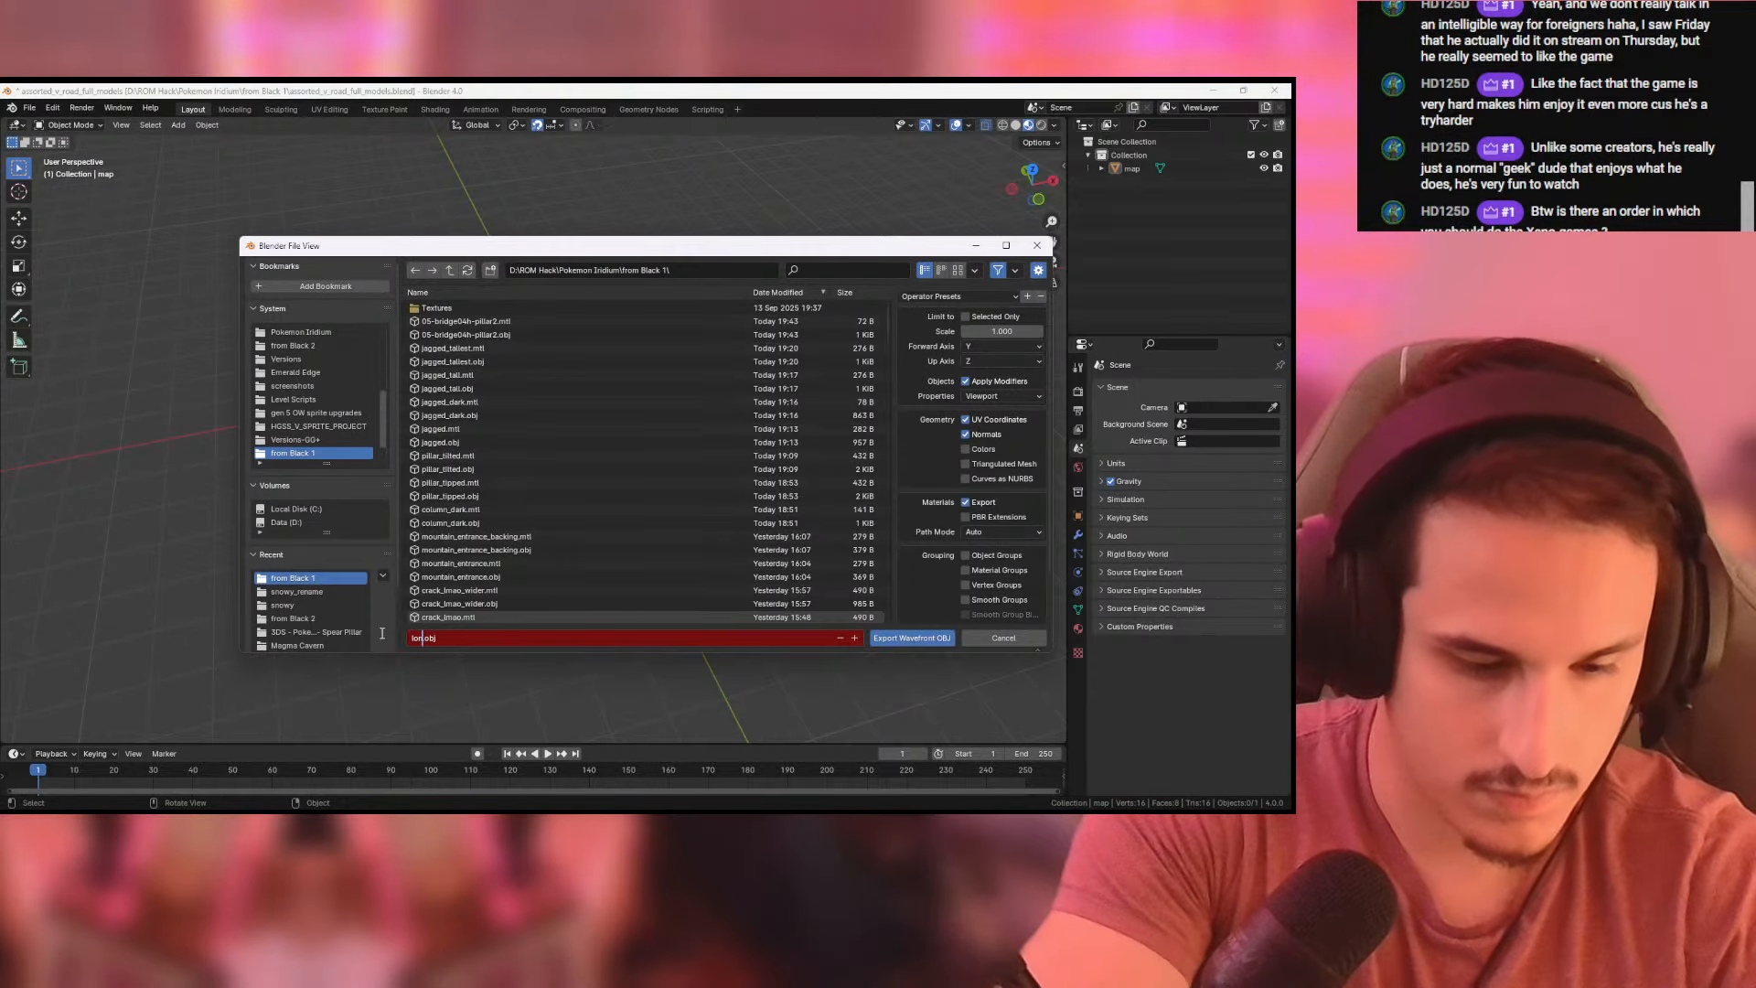
type("illar")
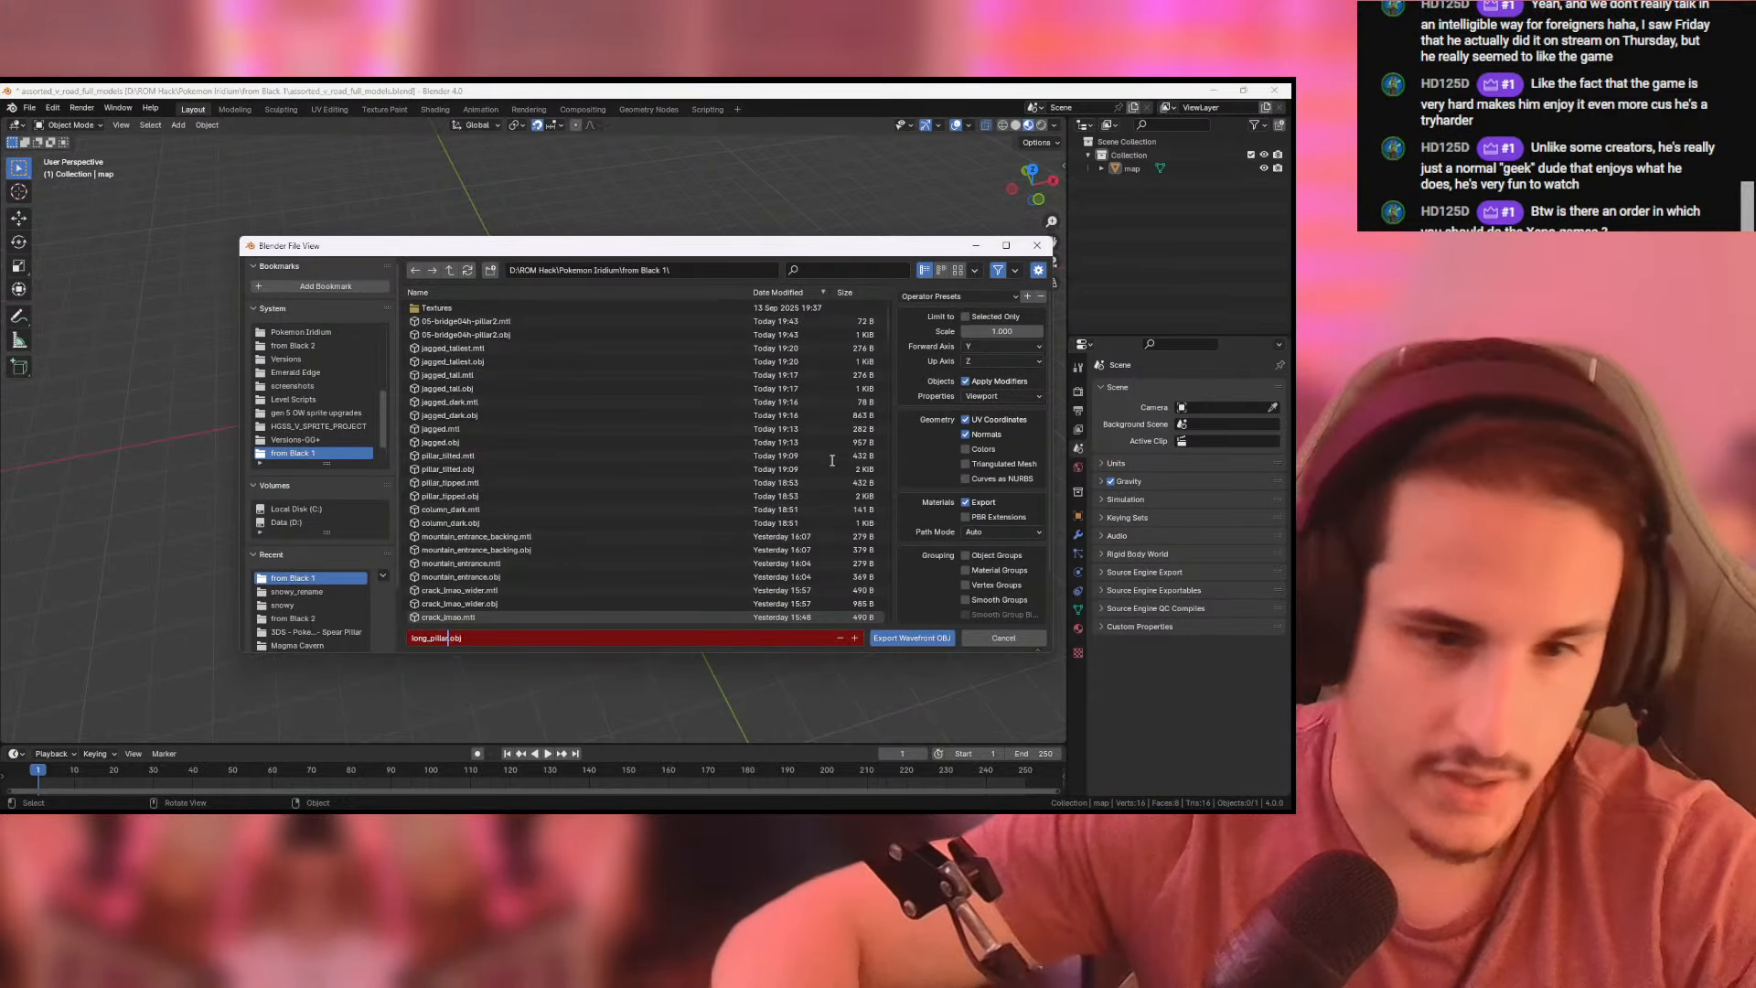
key("Return")
left_click(914, 640)
- Switch to Pokemon DS Map Studio, select the duplicated pillar tile in the tileset, and start replacing its OBJ model
key("alt+Tab")
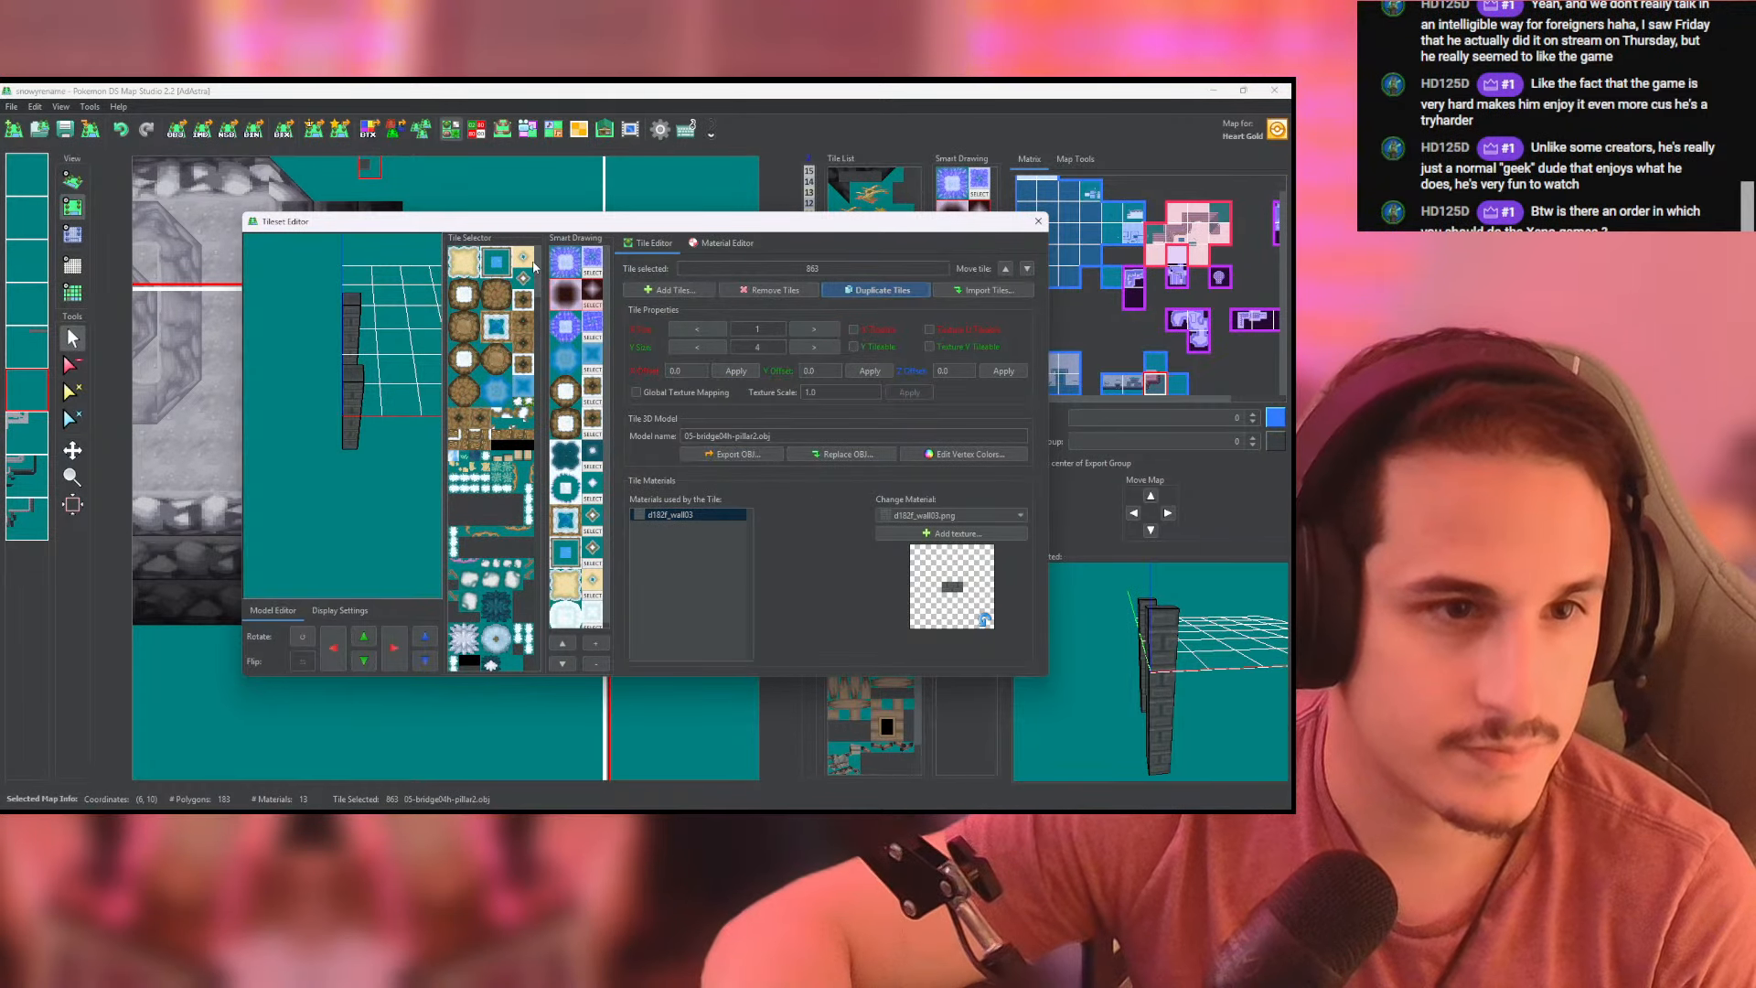
scroll(526, 631, "down", 10)
scroll(513, 537, "up", 5)
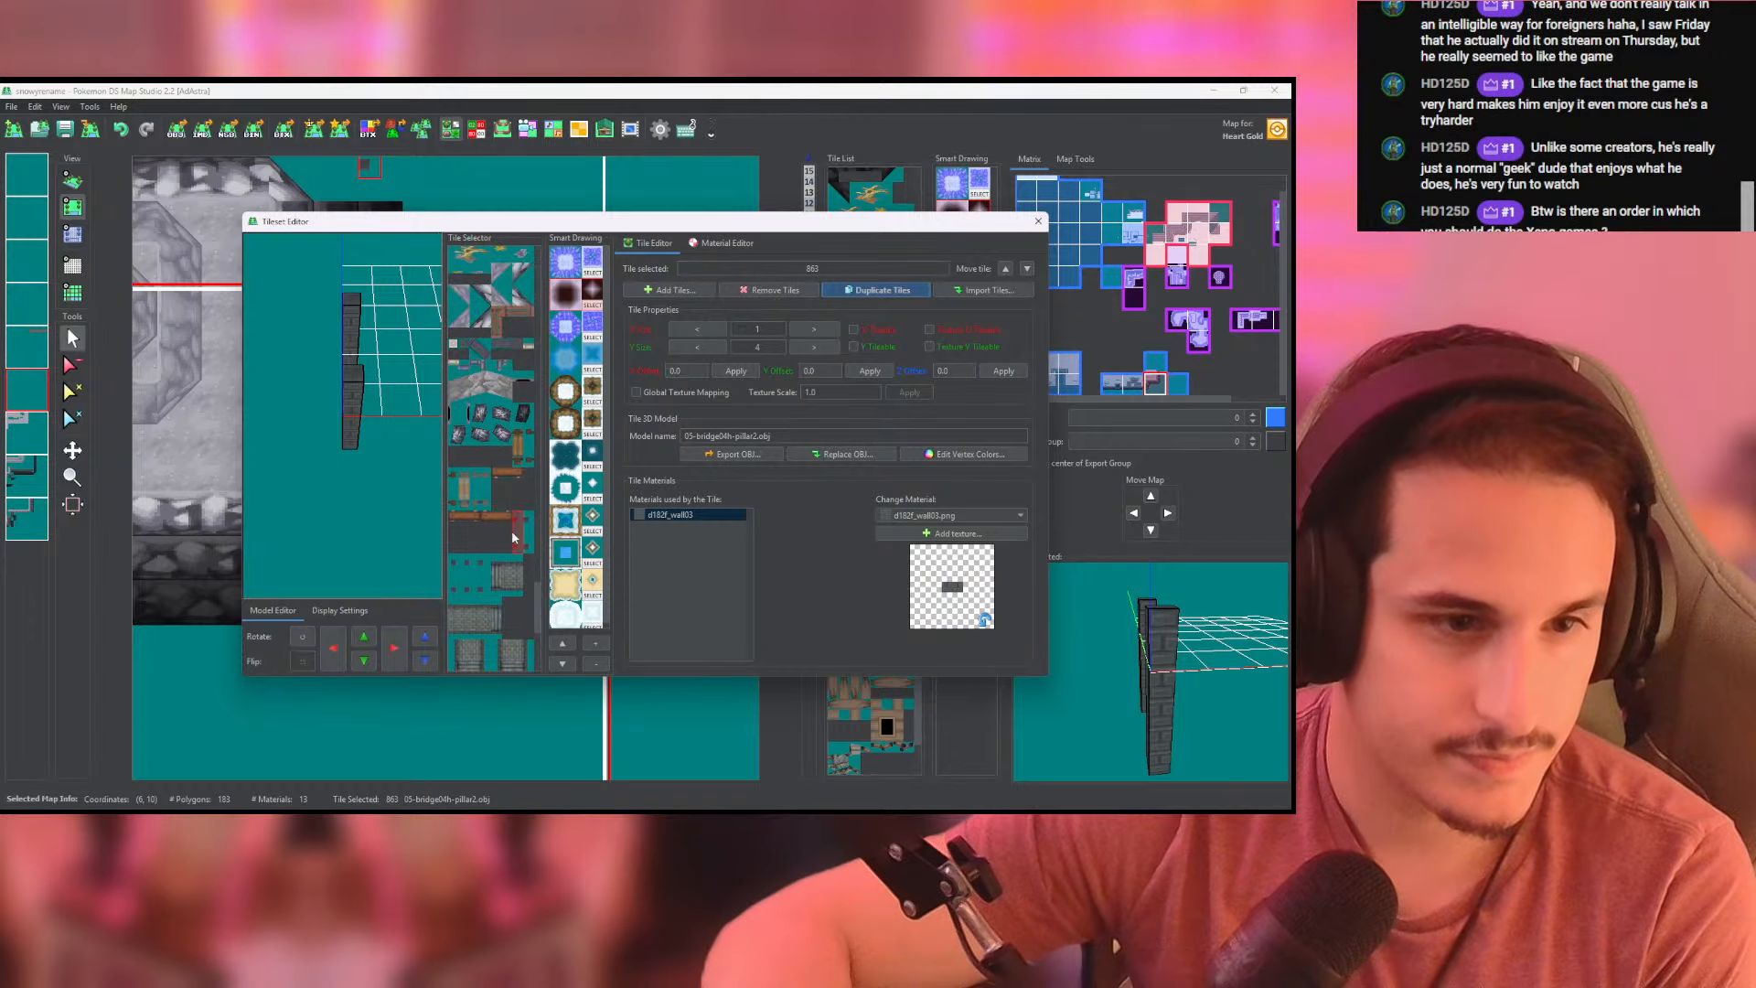
left_click(858, 450)
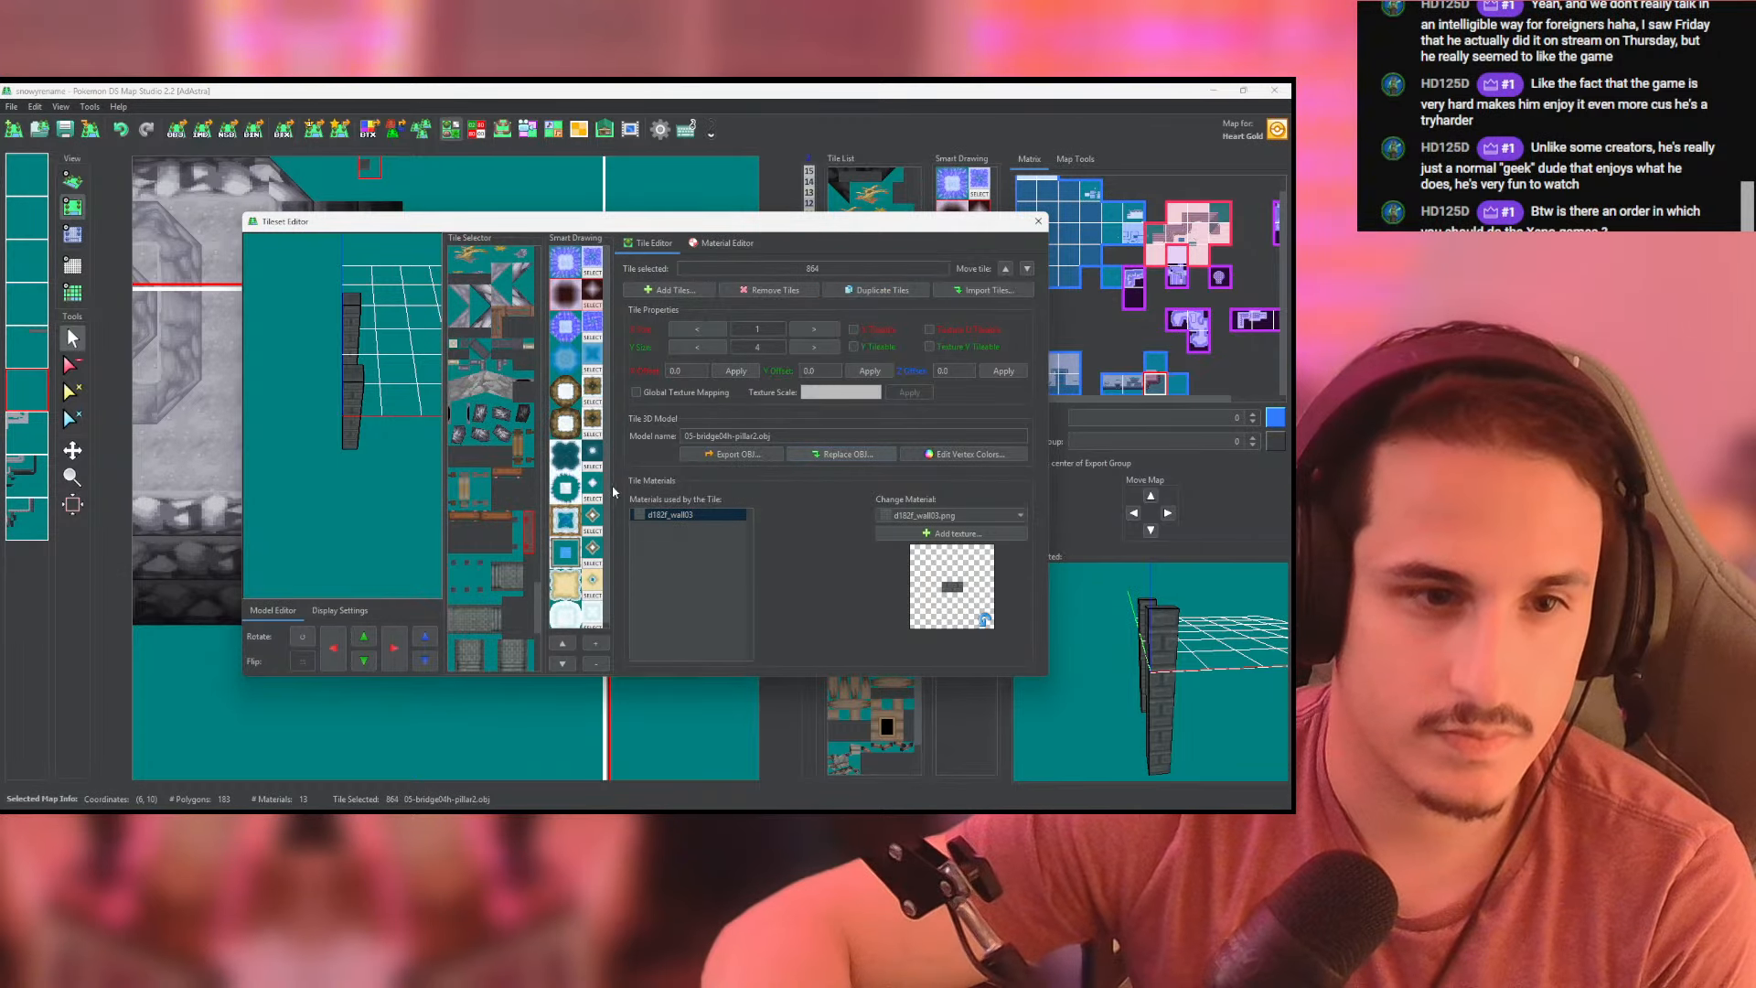
- Load long_pillar.obj from the from Black 1 folder as the tile's model and close the Tileset Editor
left_click(732, 360)
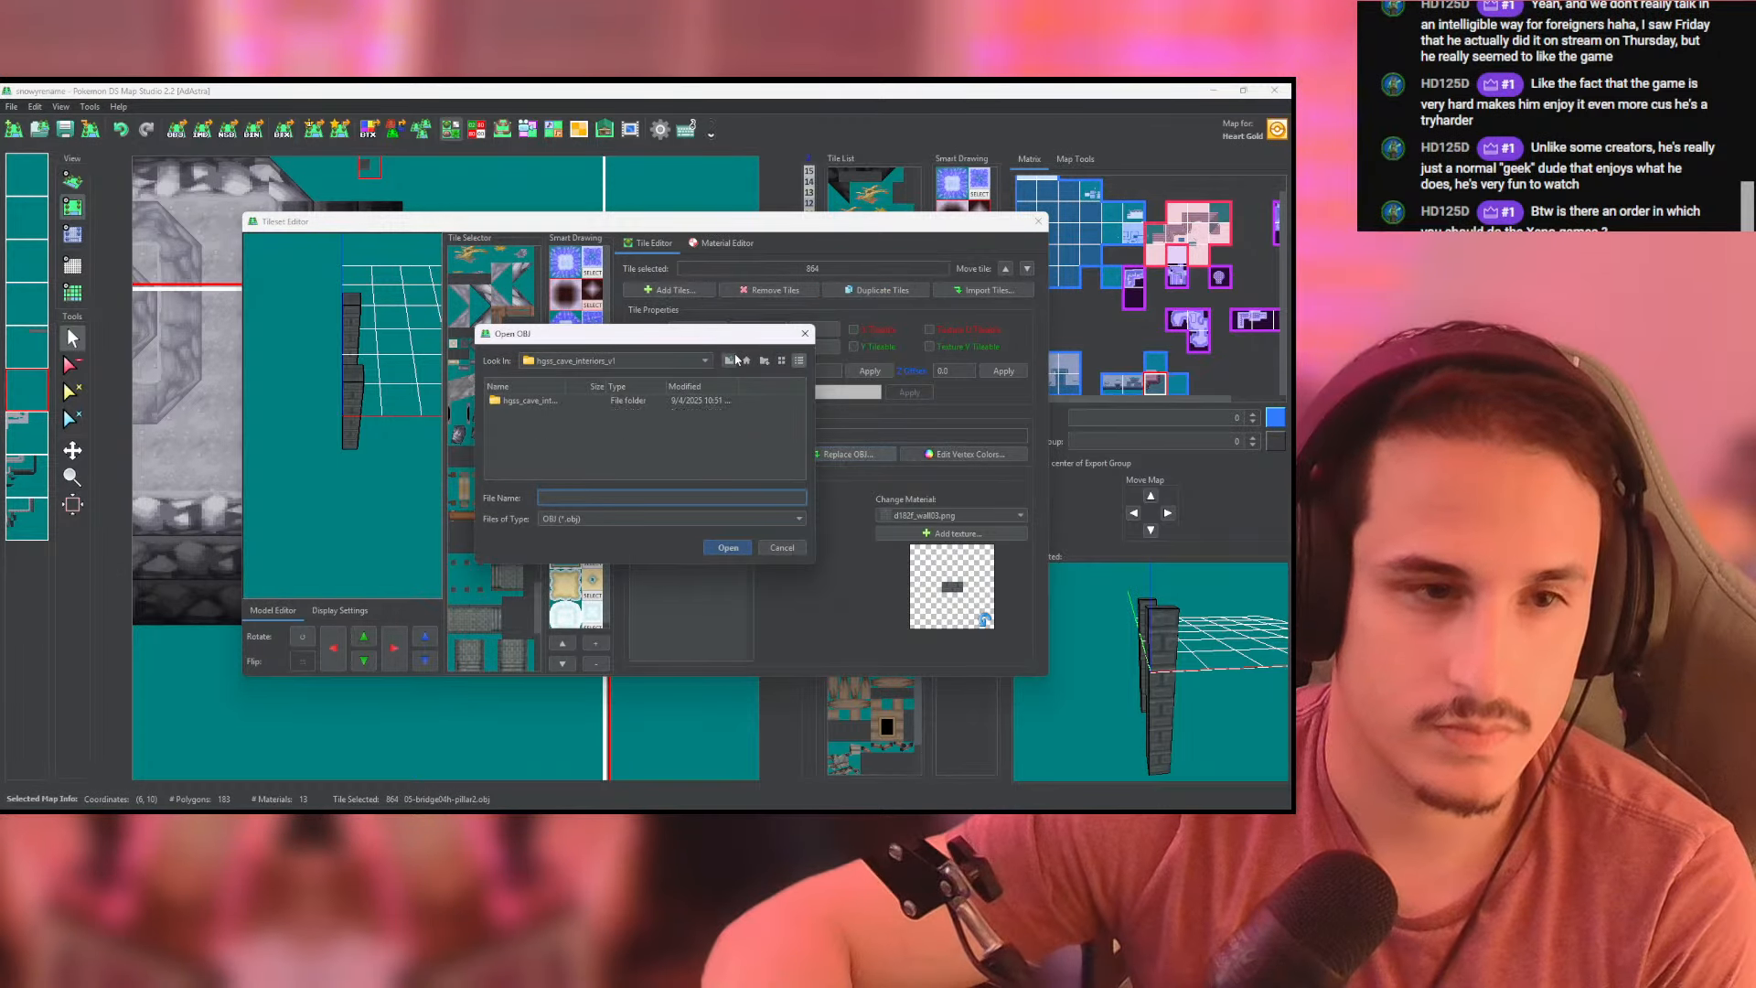
left_click(734, 357)
left_click(734, 358)
left_click(734, 357)
left_click(734, 357)
double_click(534, 413)
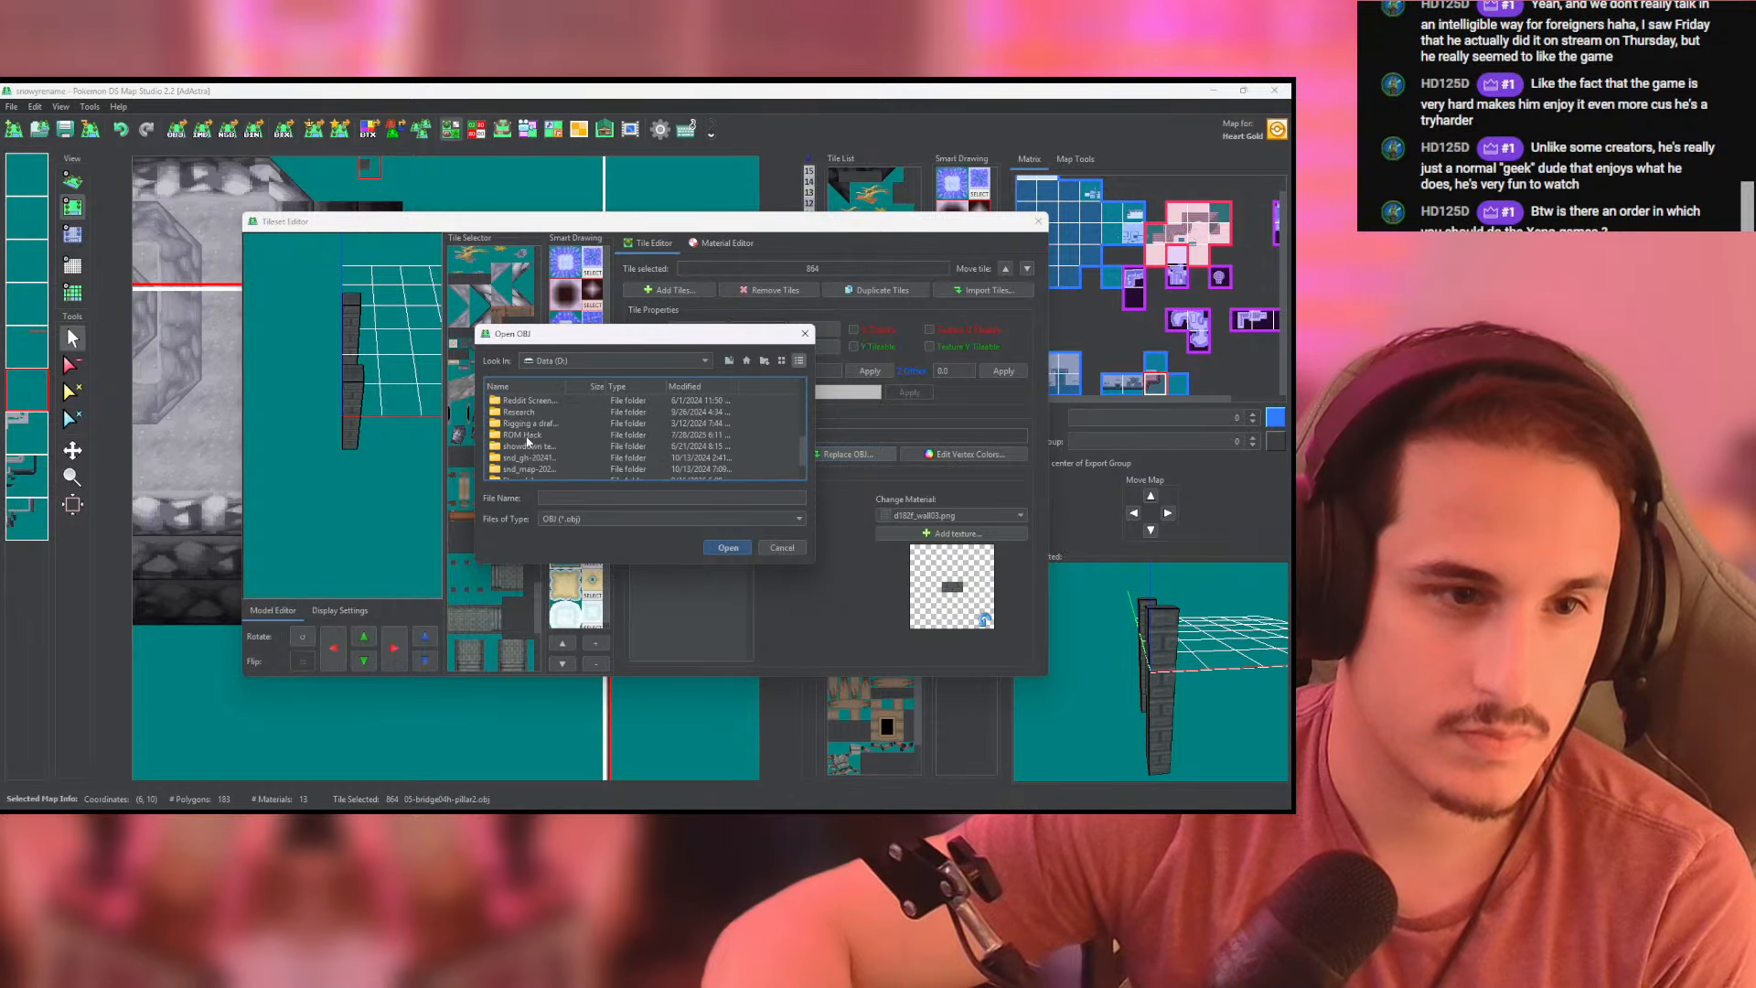
double_click(523, 435)
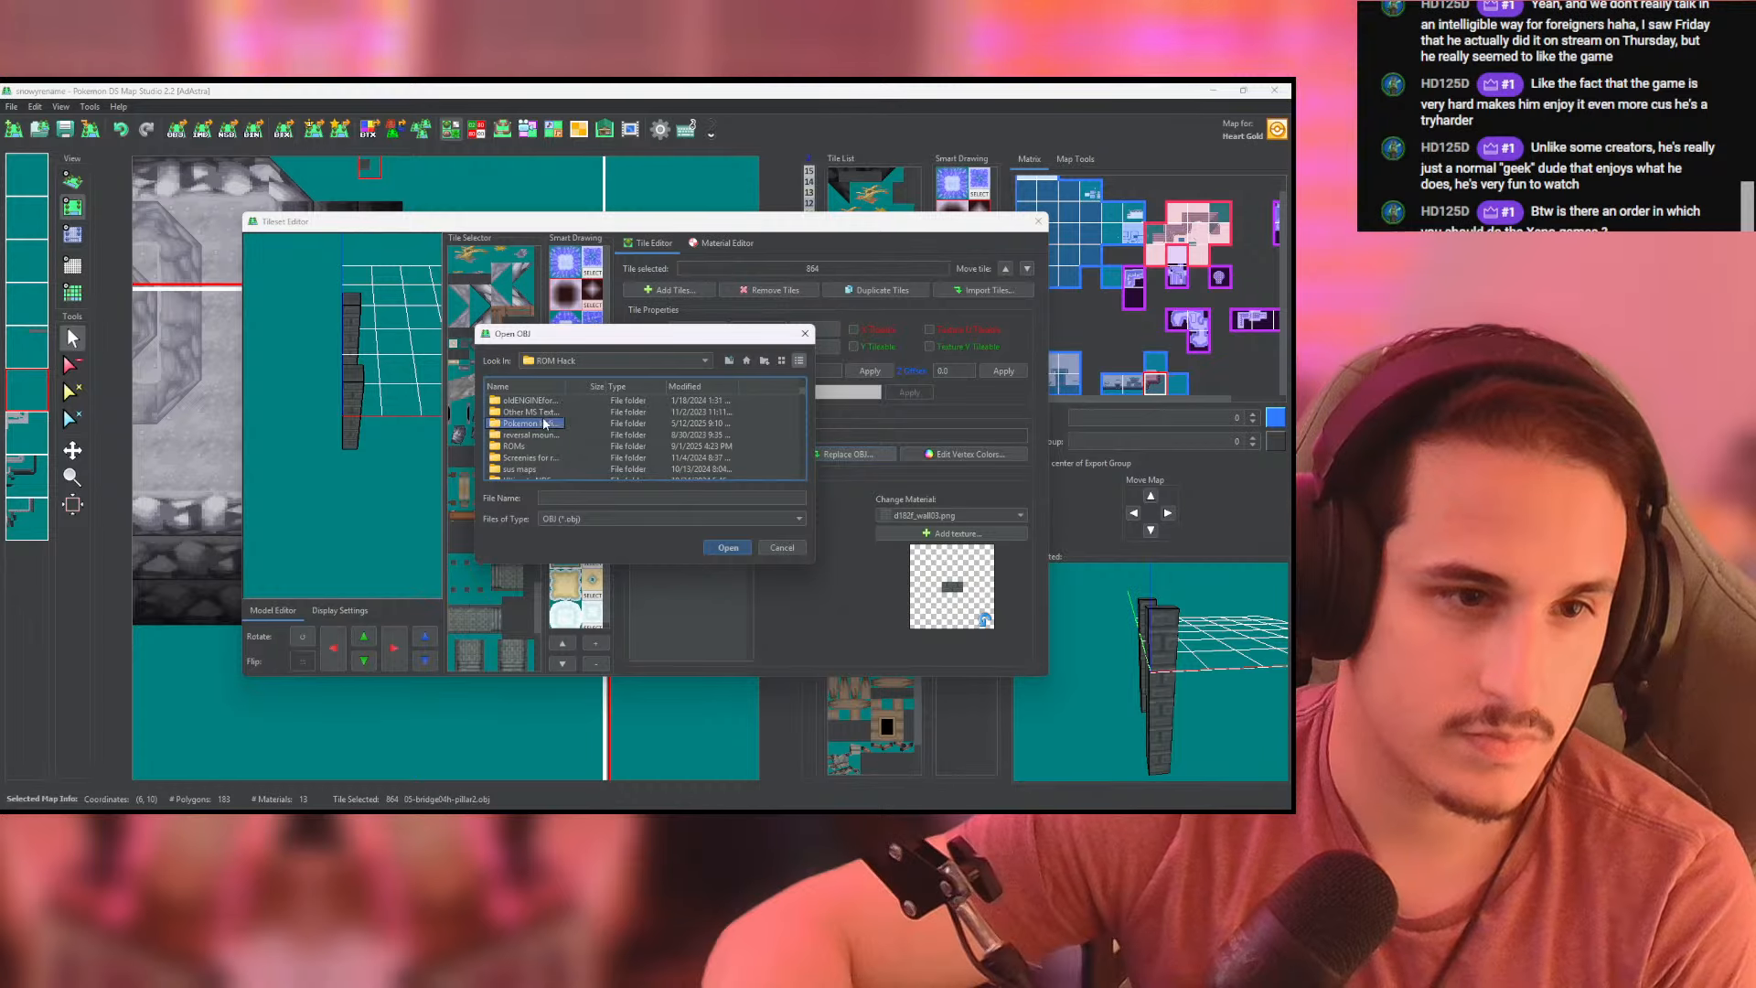
scroll(544, 421, "down", 3)
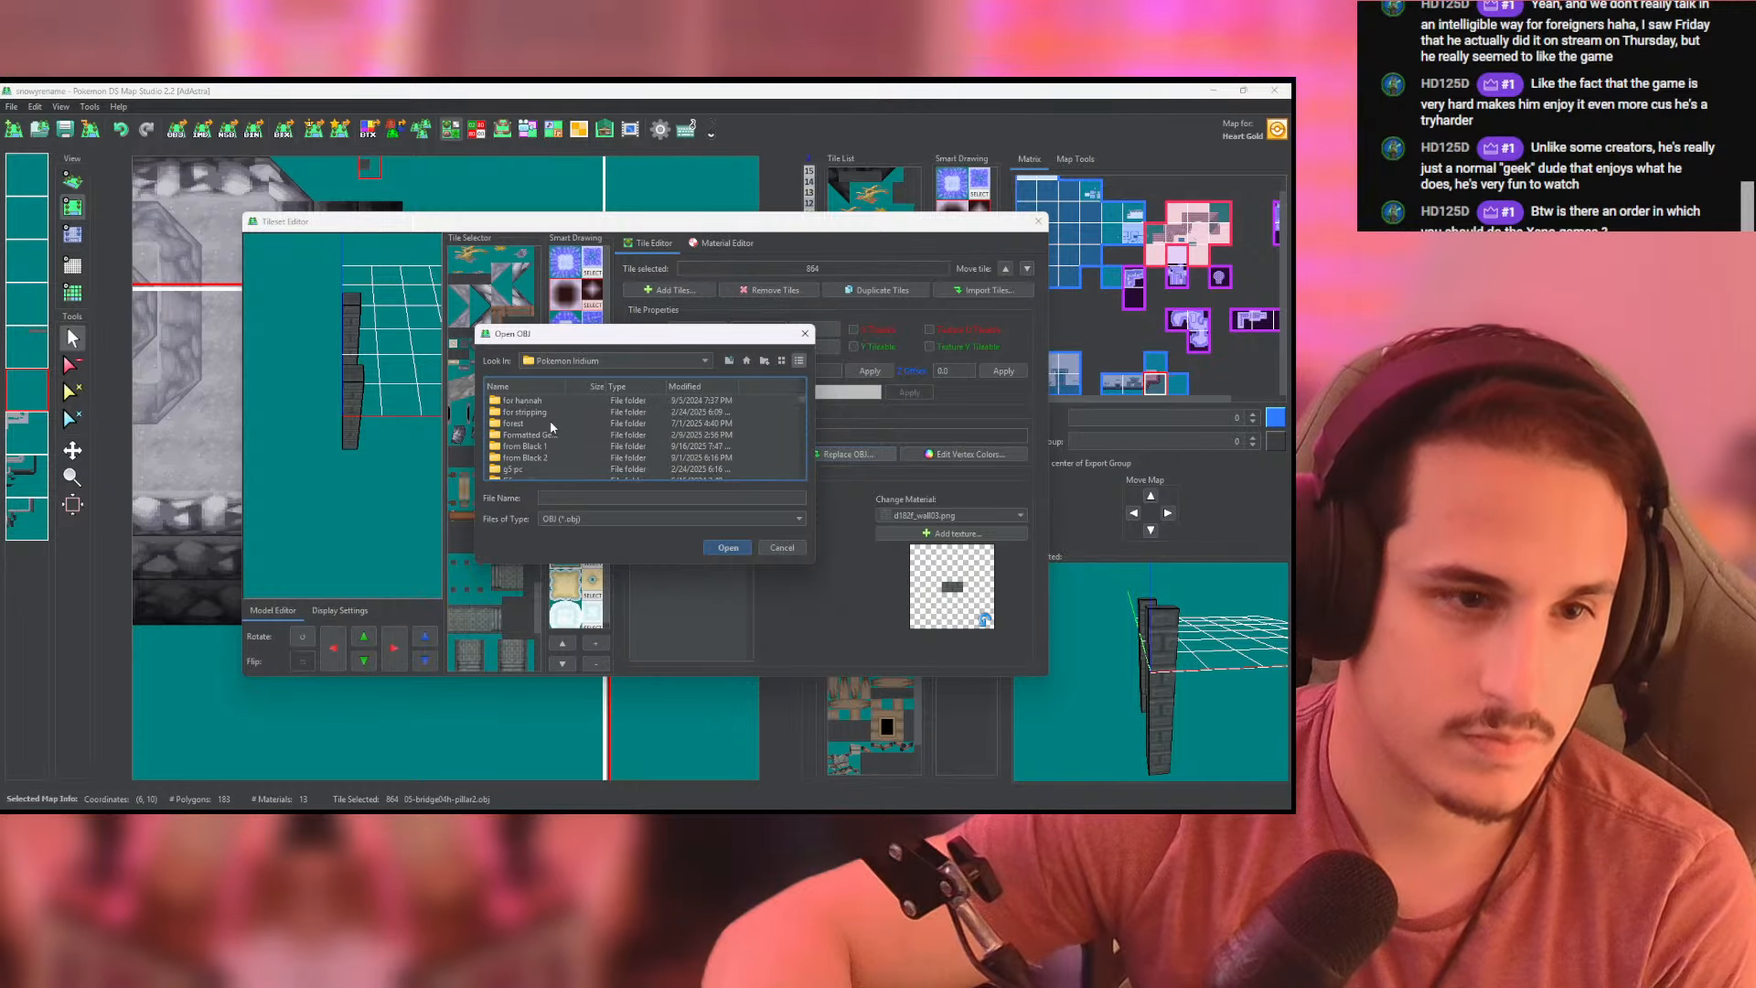
left_click(543, 415)
double_click(543, 413)
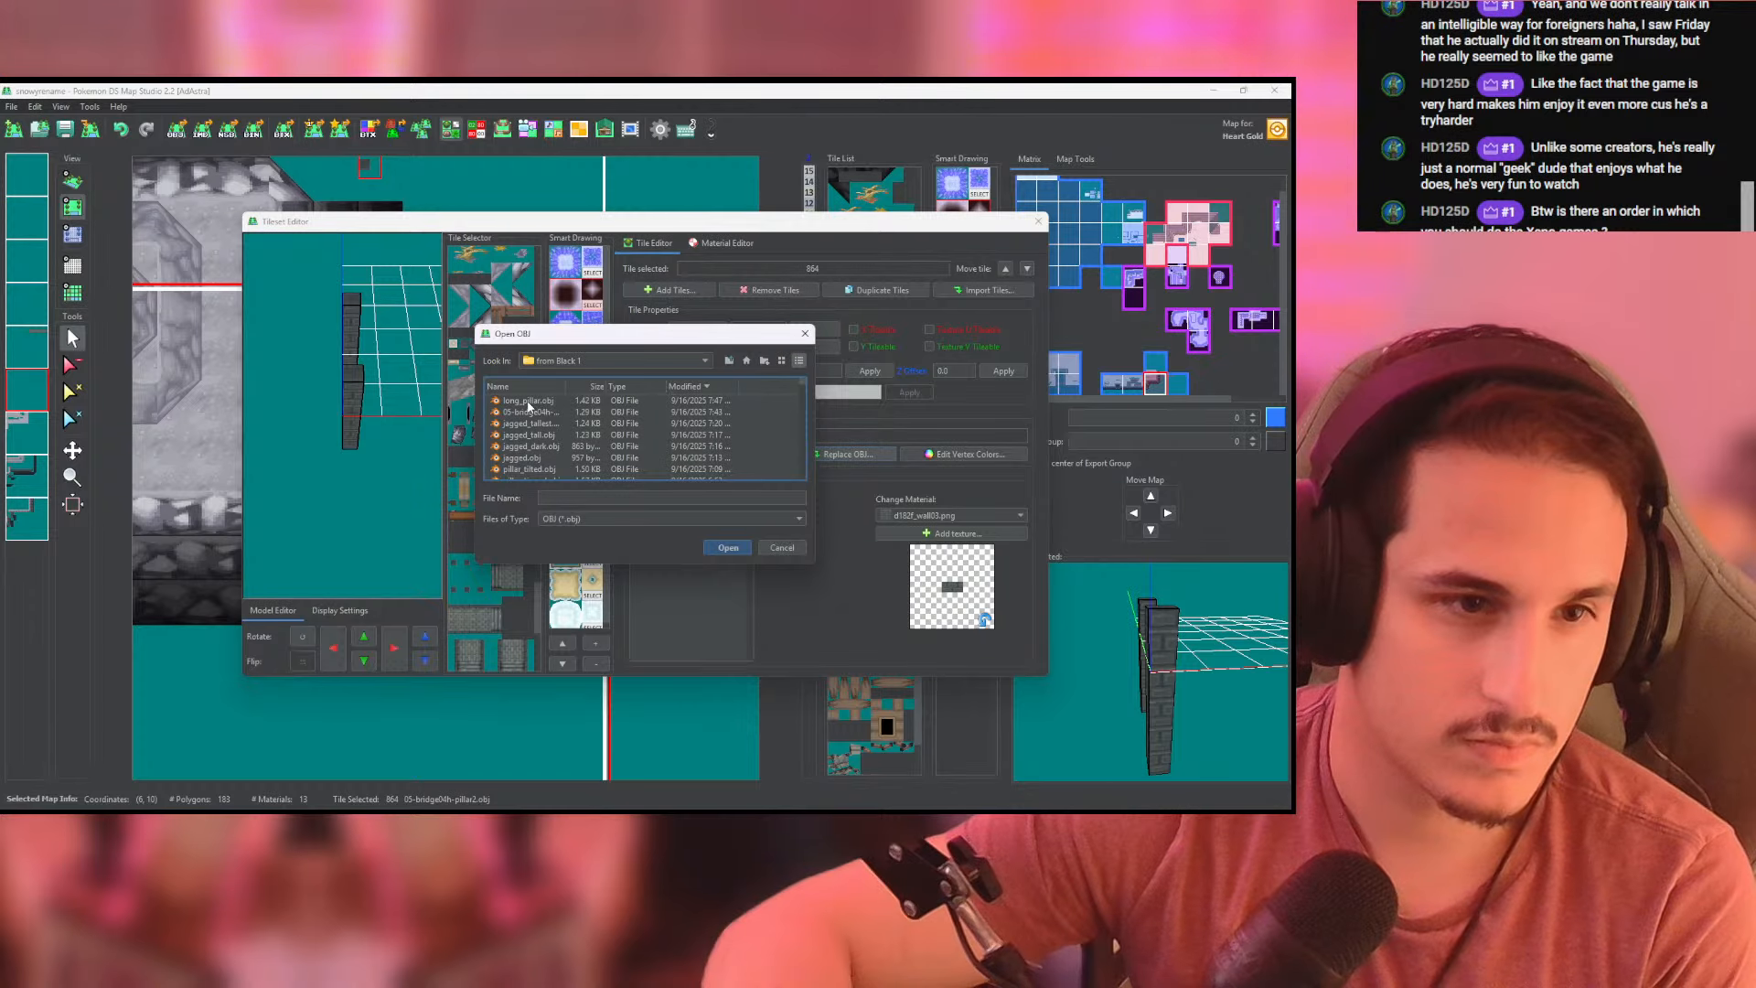
double_click(528, 406)
left_click_drag(387, 467, 348, 357)
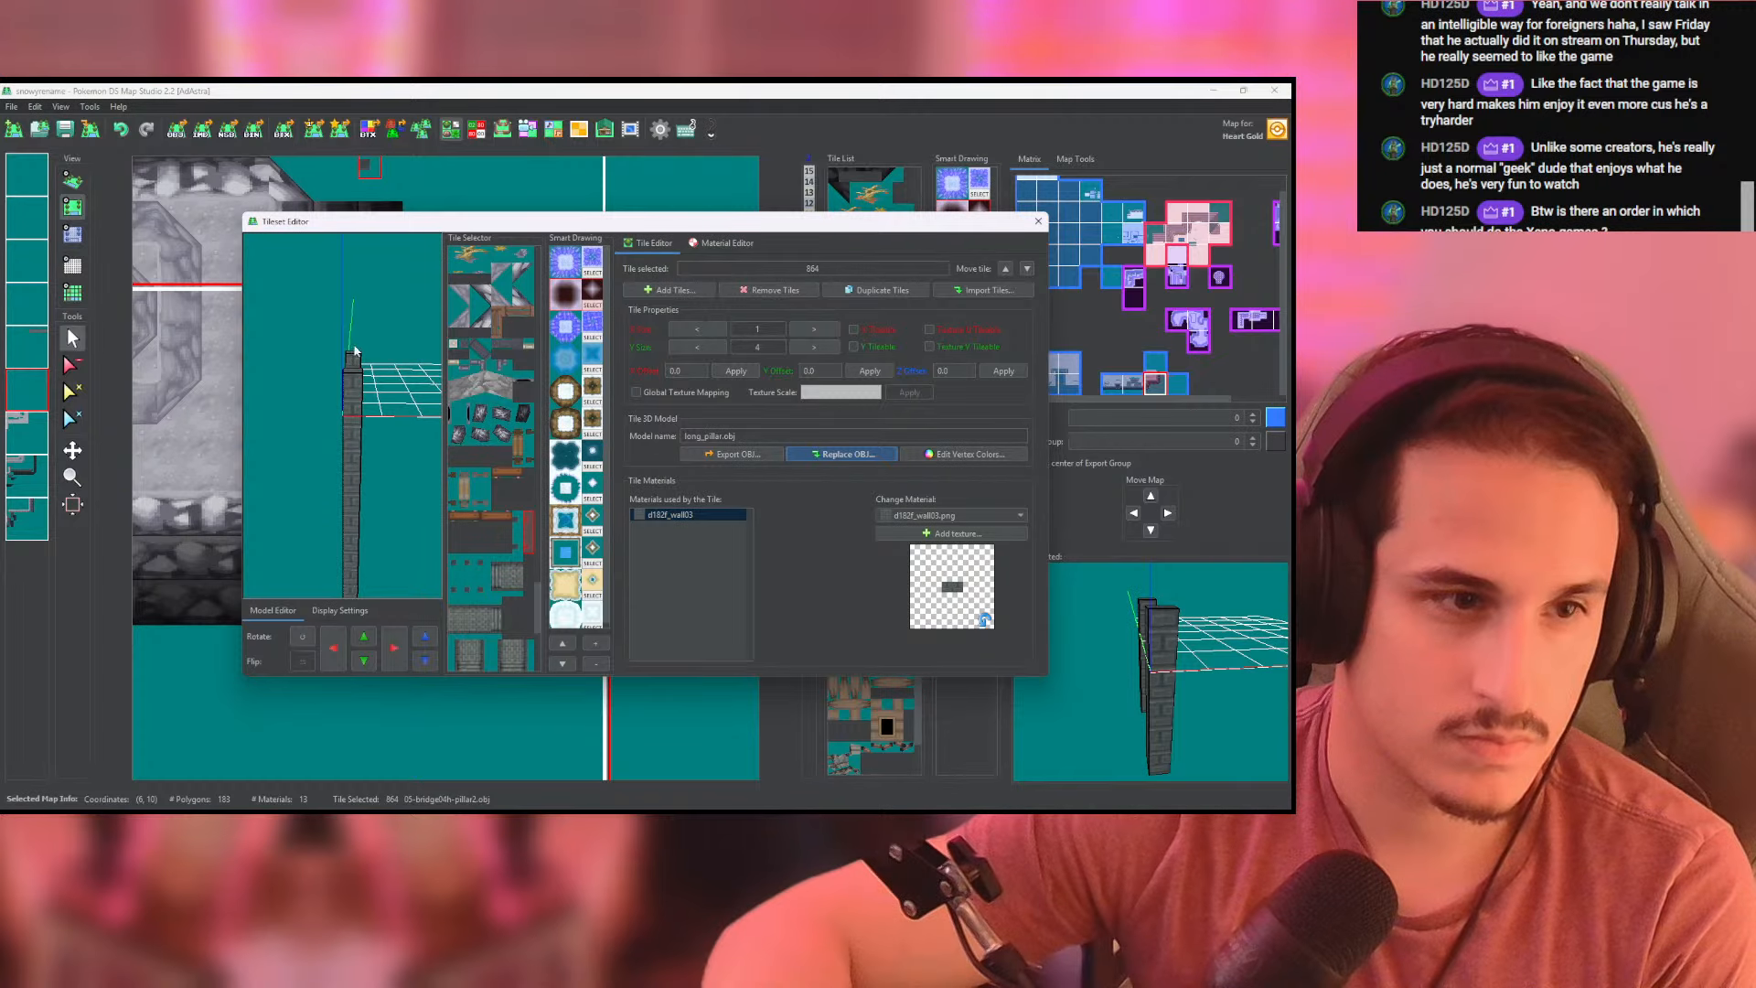
left_click(1038, 221)
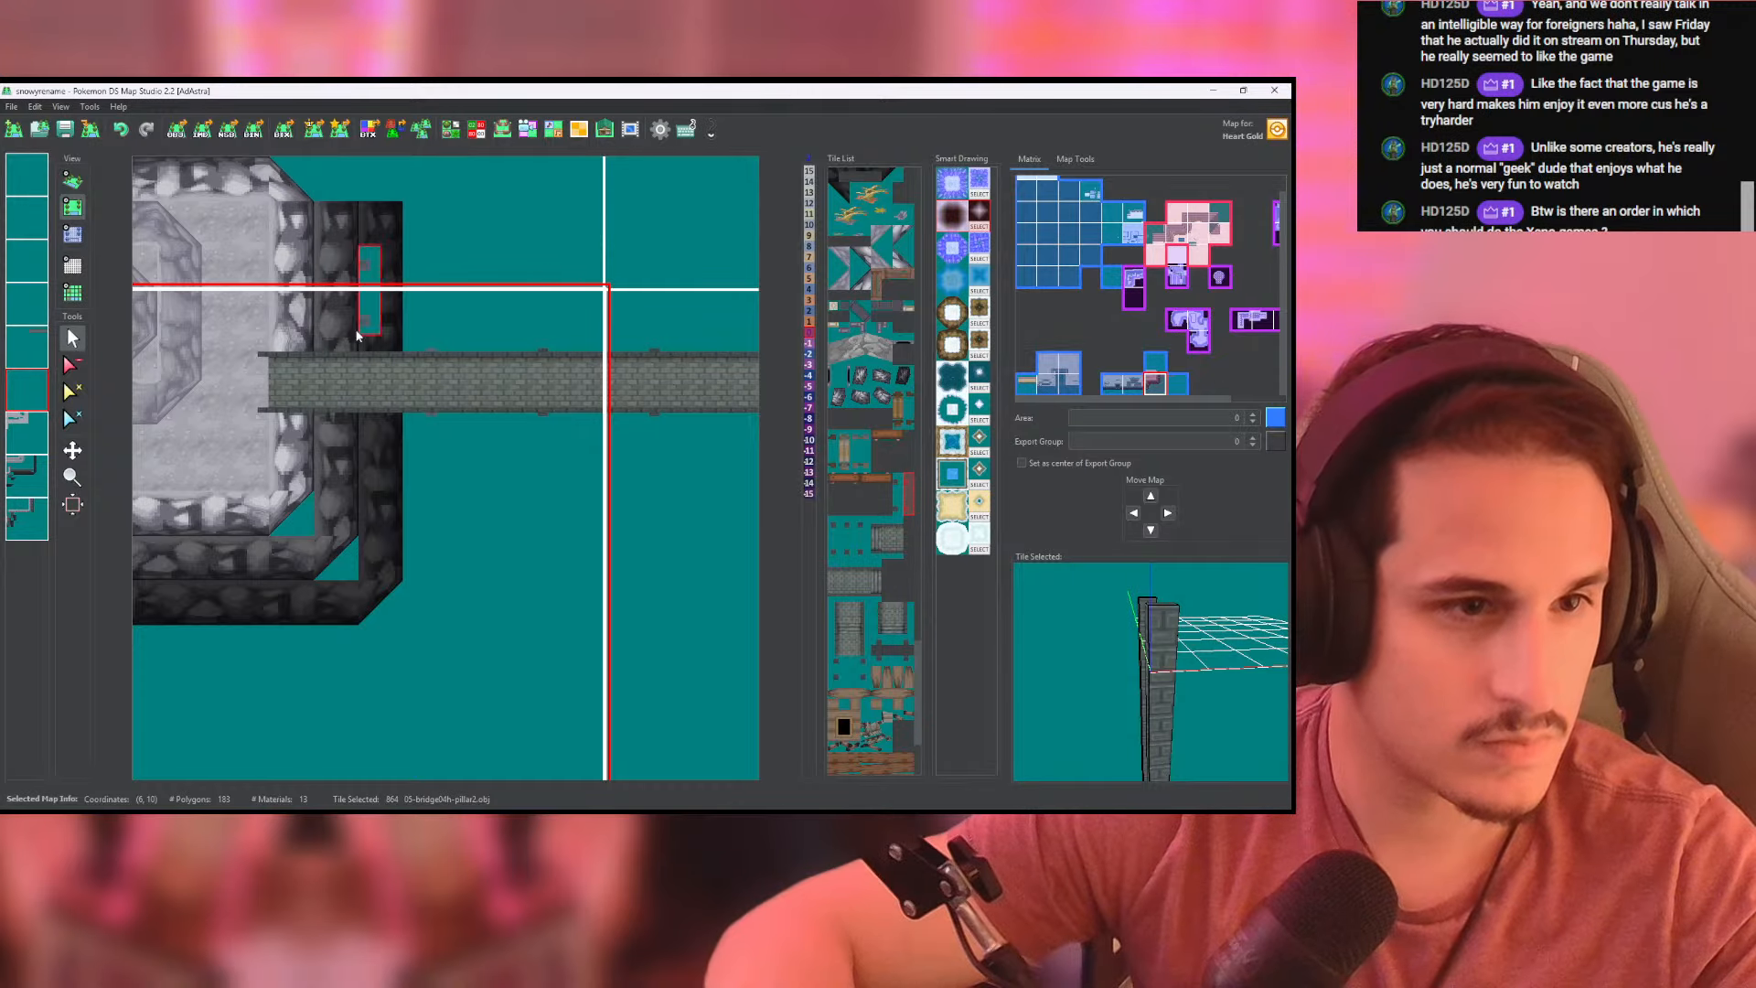
- Inspect the stacked pillars under the bridge in the 3D view and check the new long pillar tile in the tileset
left_click(76, 187)
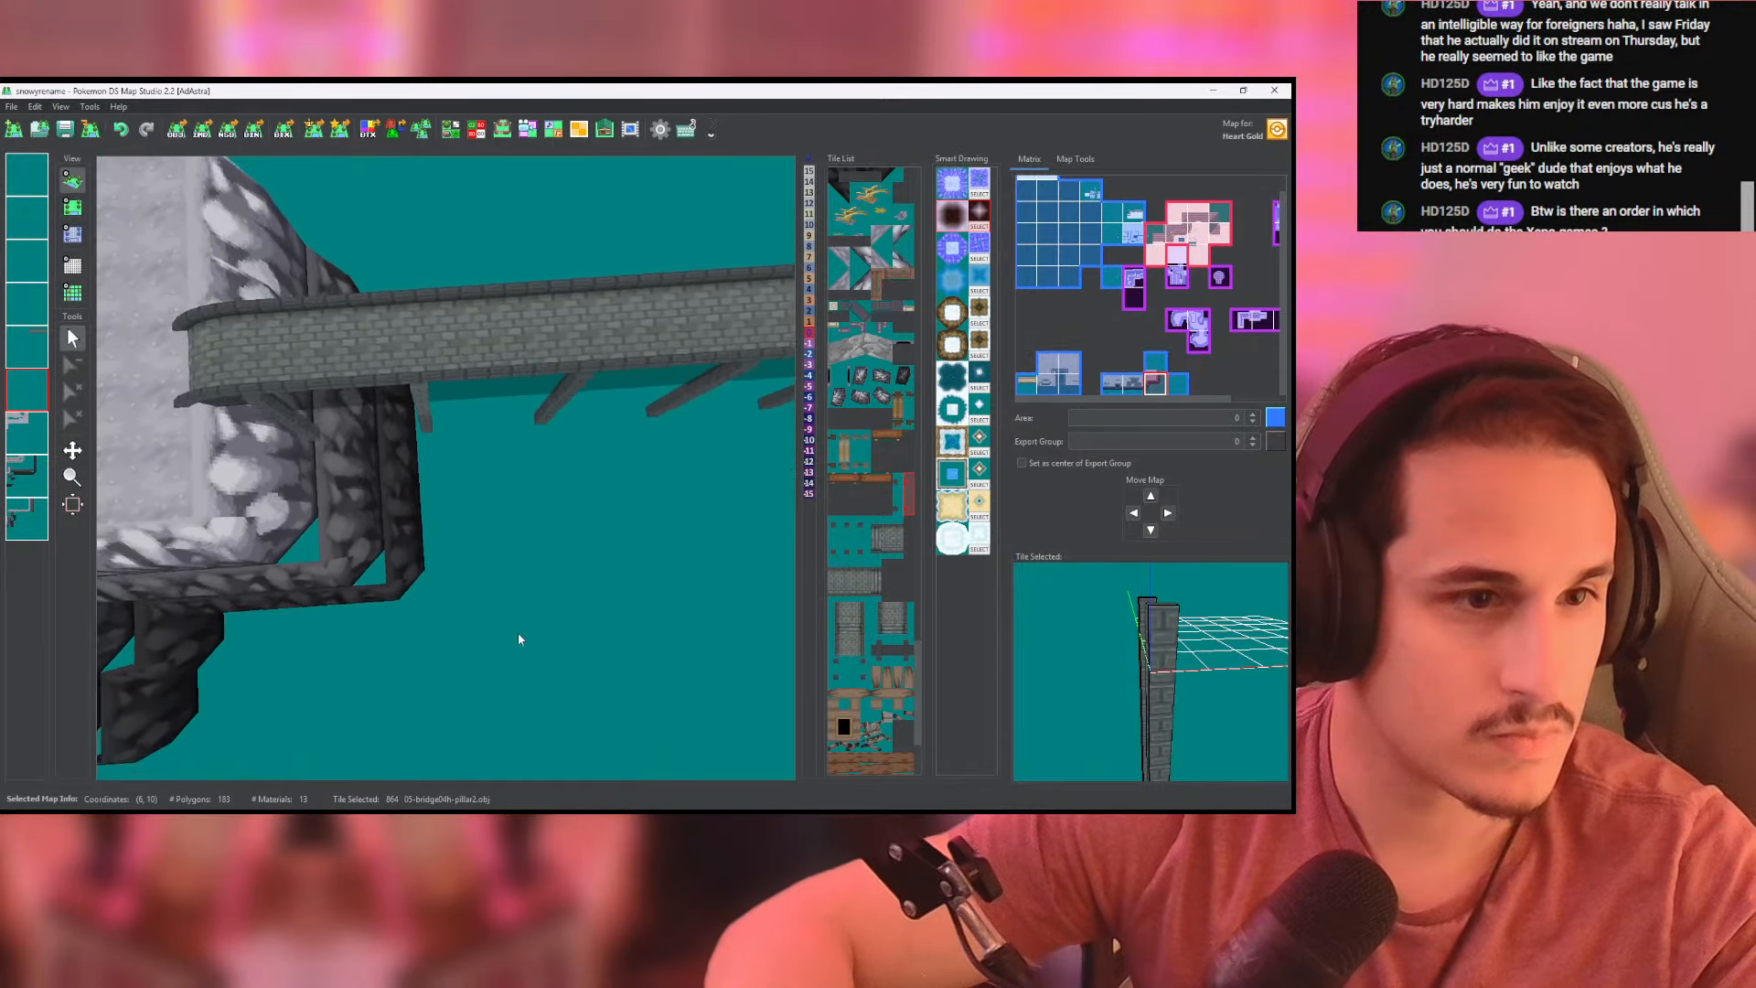
left_click_drag(471, 490, 792, 144)
left_click_drag(607, 442, 498, 380)
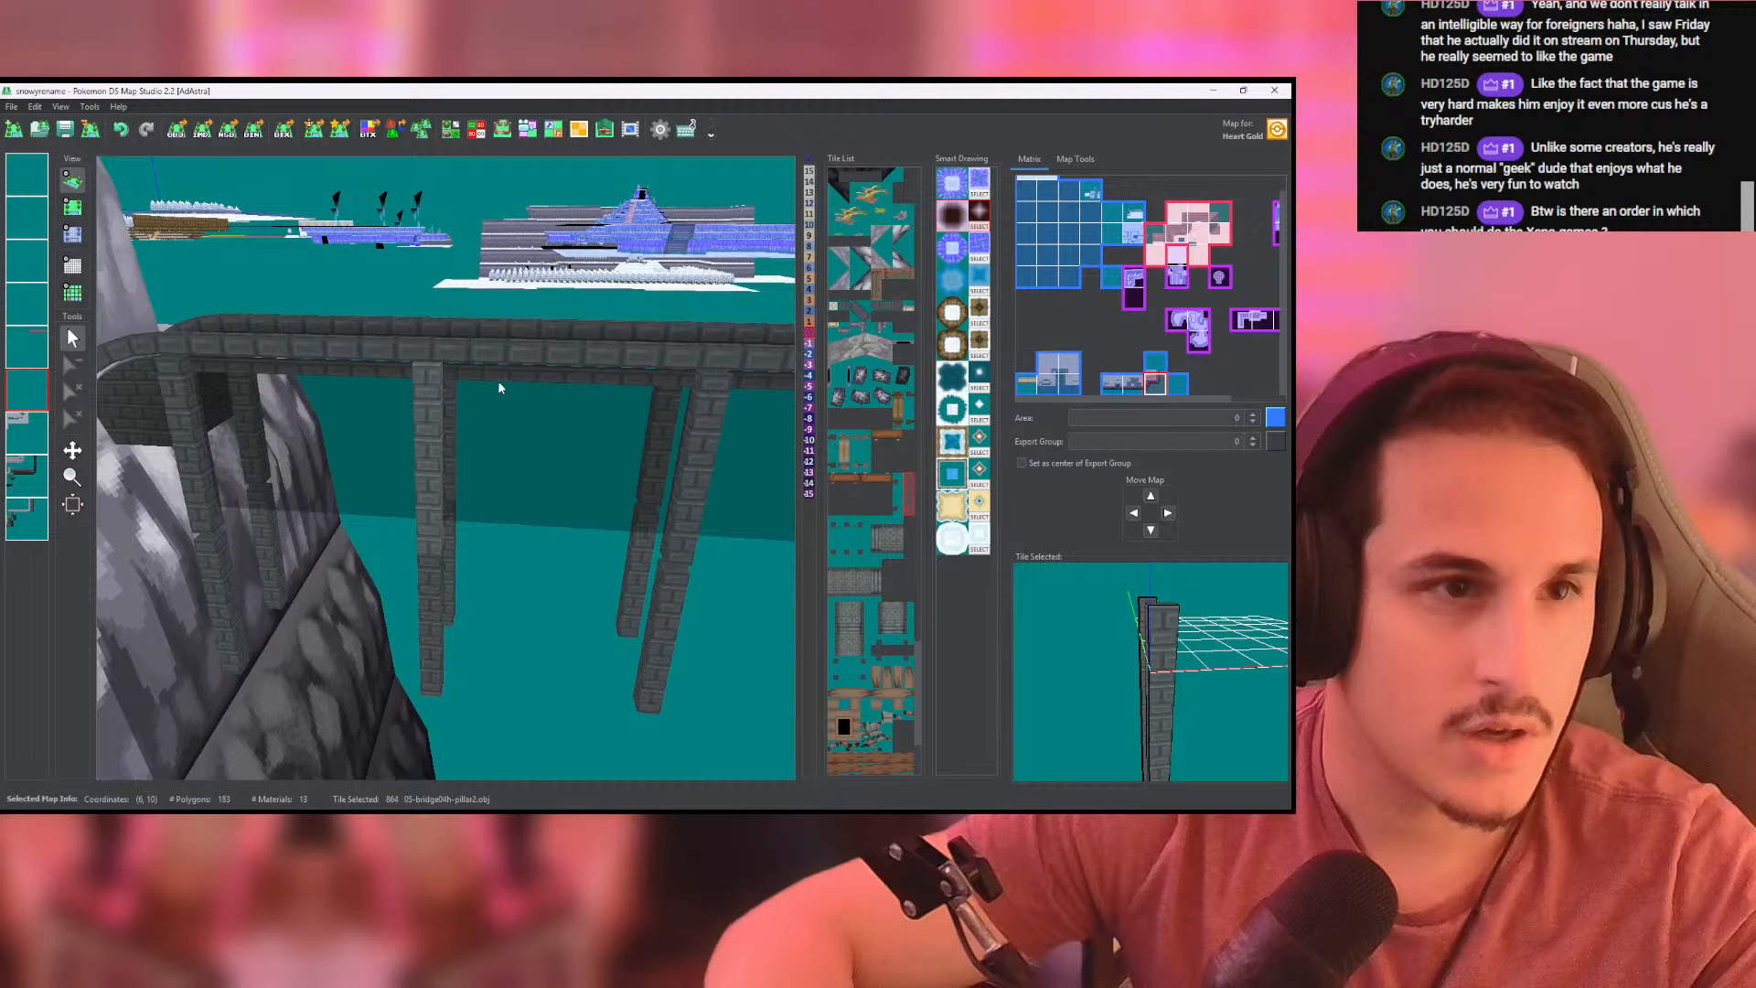
left_click(451, 130)
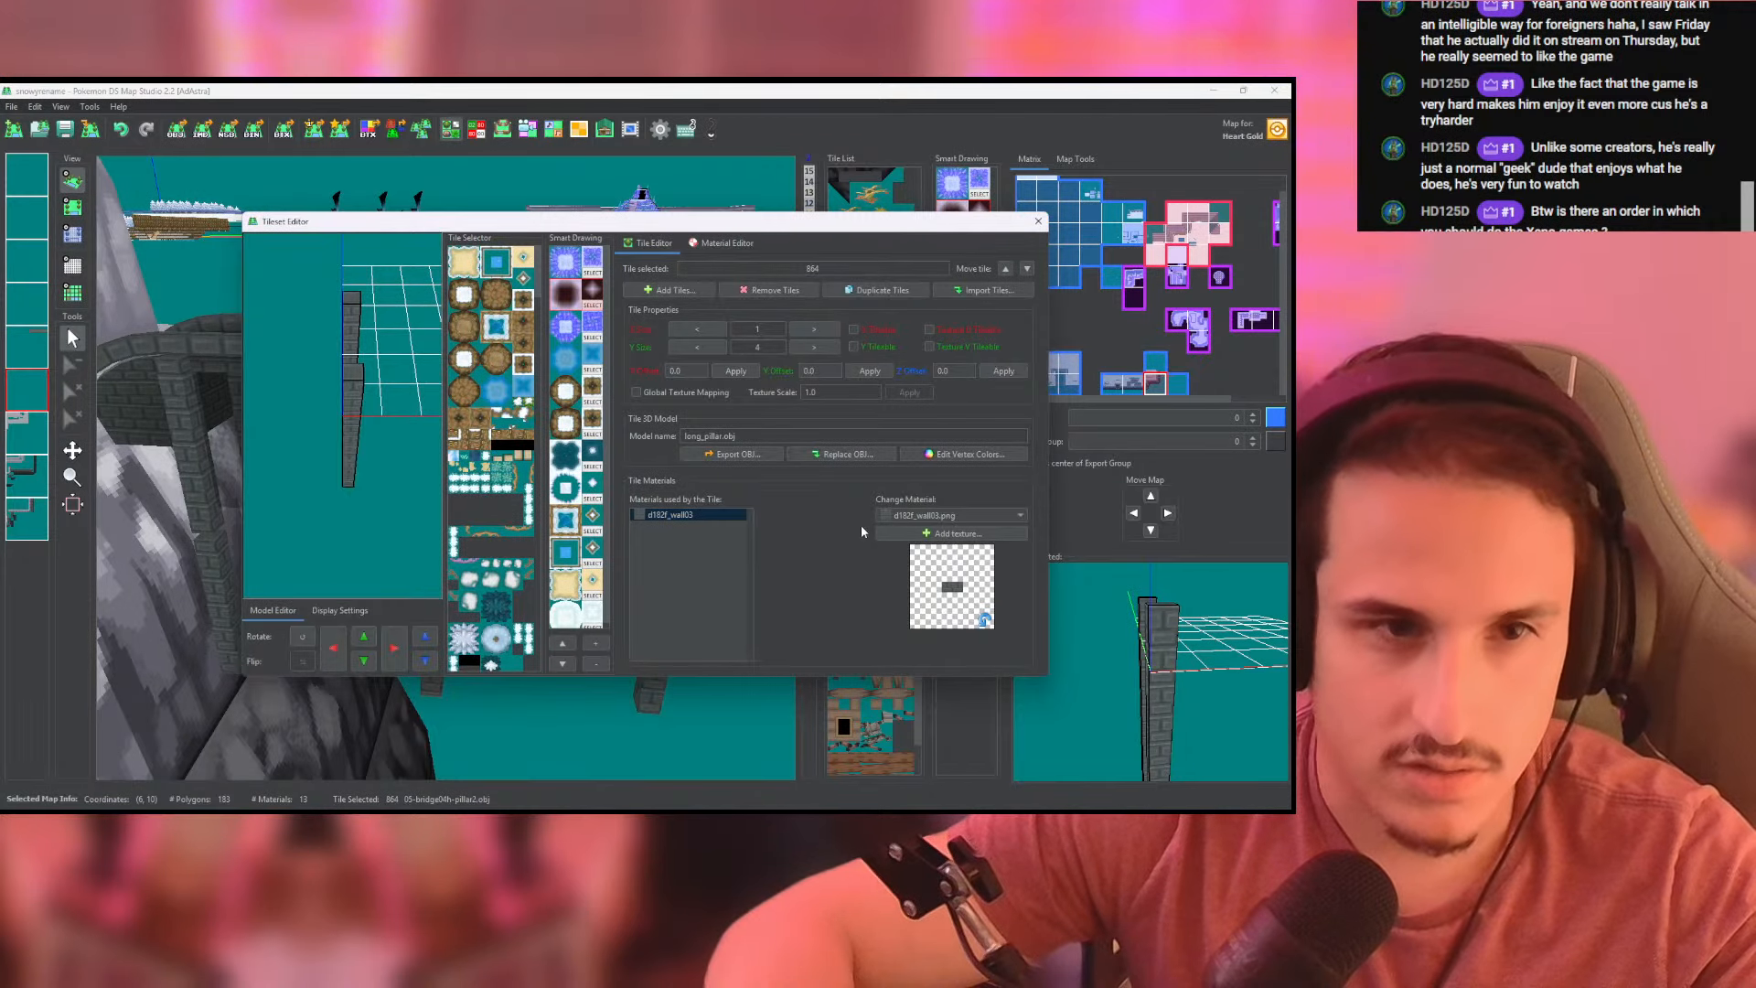
left_click(1038, 222)
left_click_drag(559, 411, 326, 364)
- Clear the fourth layer of the current map, which holds the extra stacked pillars, and check the bridge in 3D
left_click(78, 206)
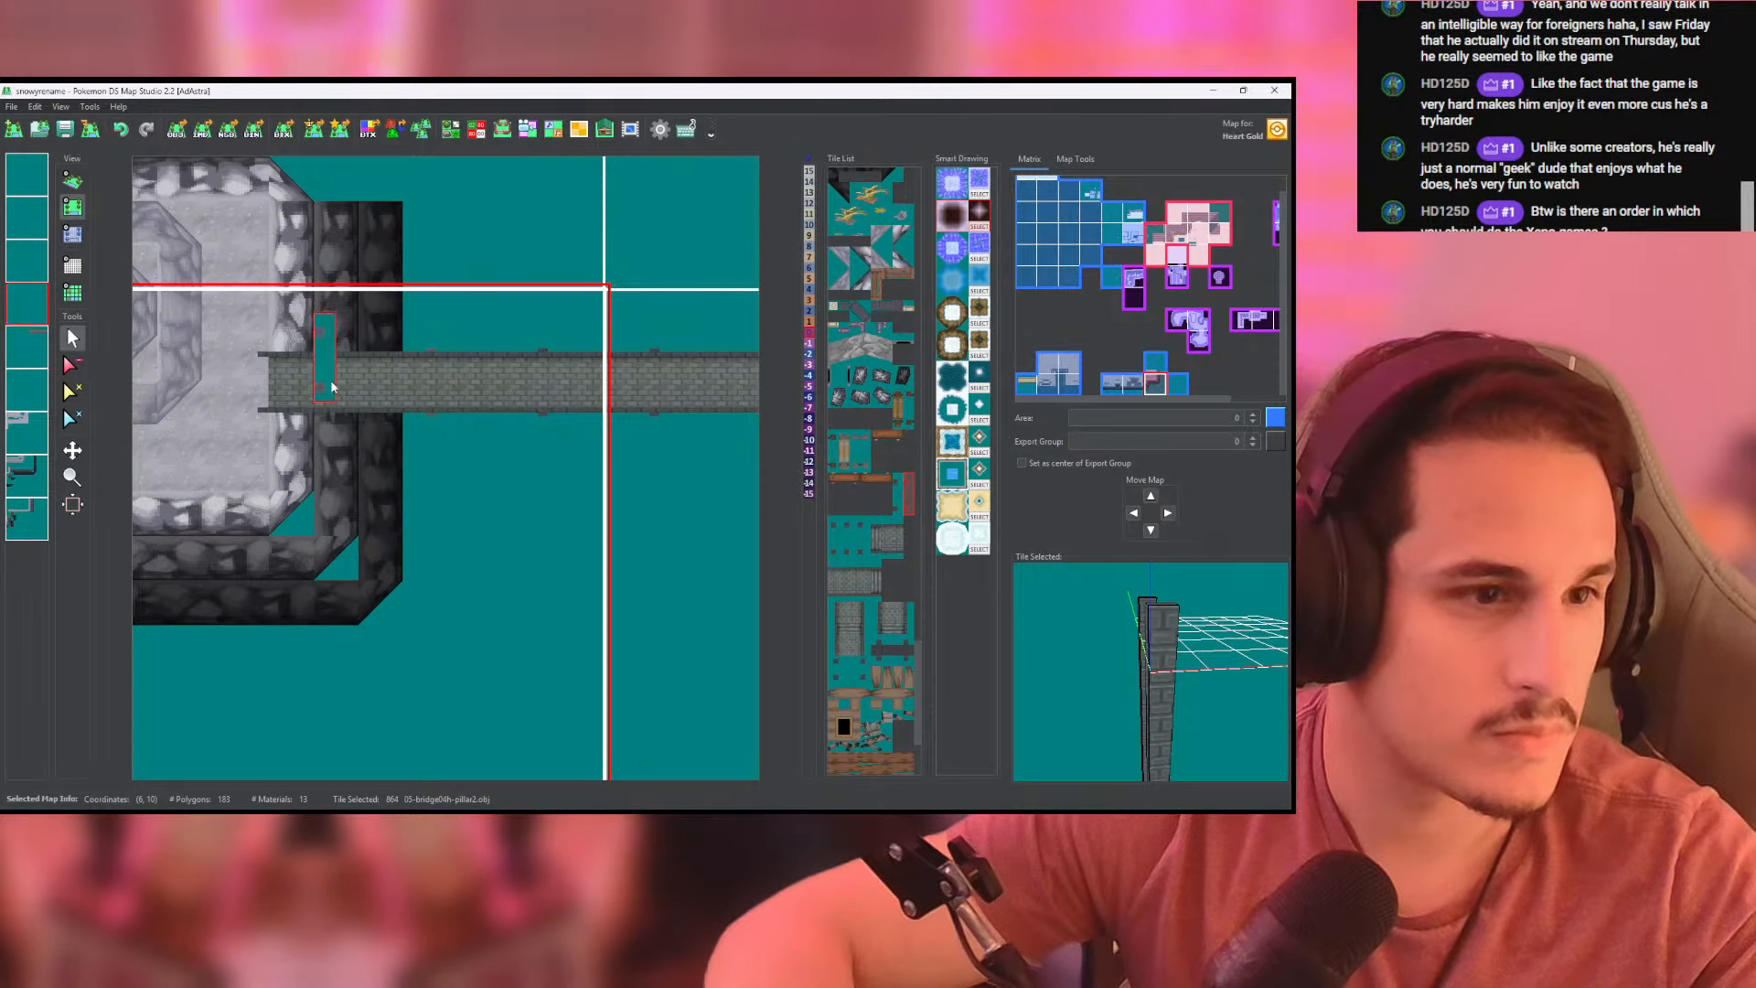
right_click(25, 305)
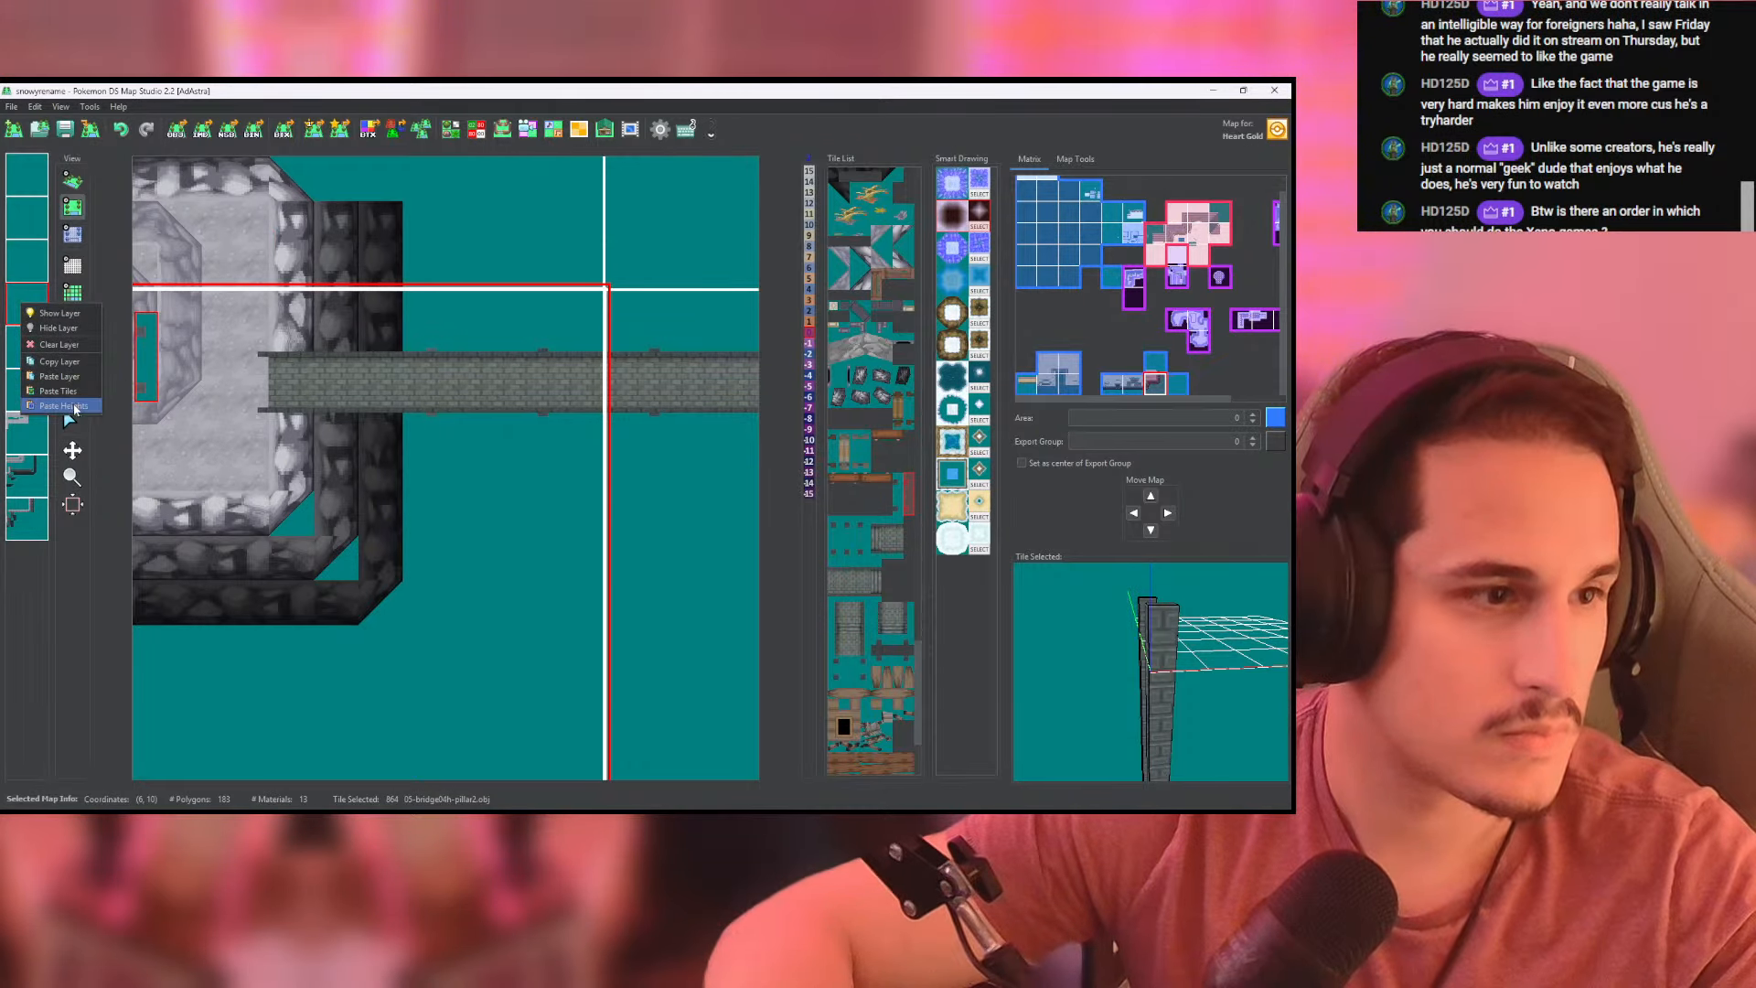
left_click(73, 345)
left_click(73, 180)
left_click_drag(155, 244, 508, 384)
left_click(73, 207)
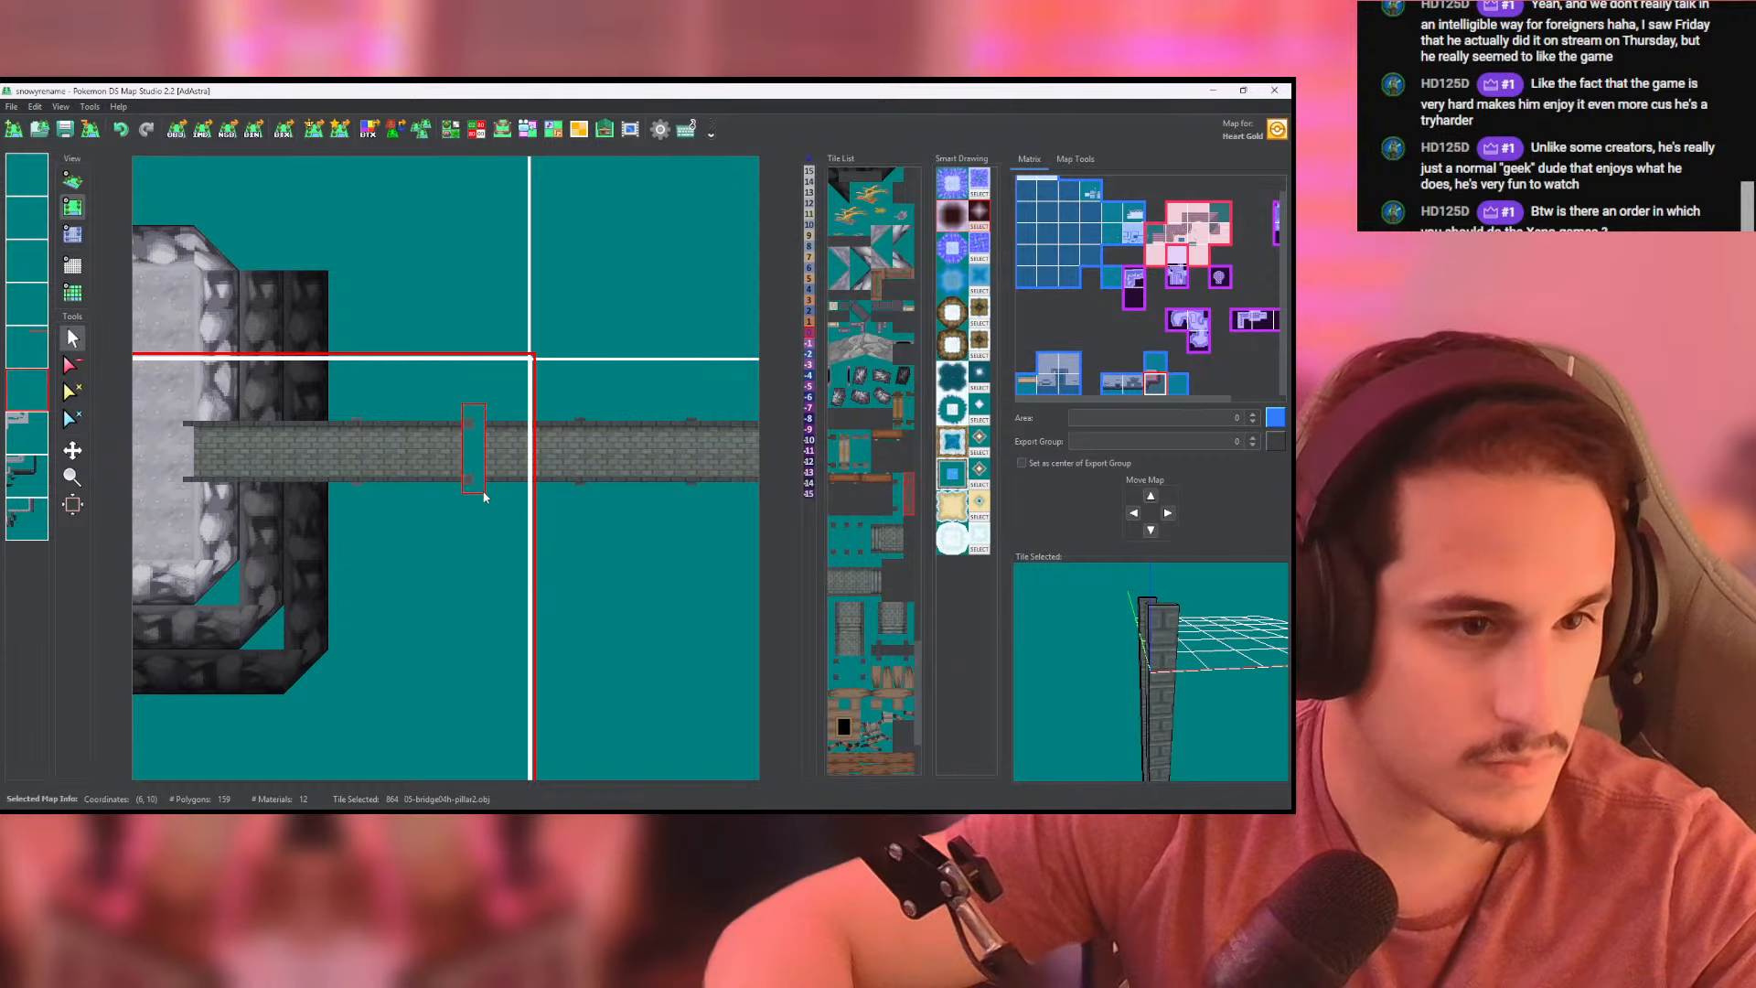
- Examine the bridge's pillars across the current and neighbouring maps in the tile layout and in 3D
left_click(590, 494)
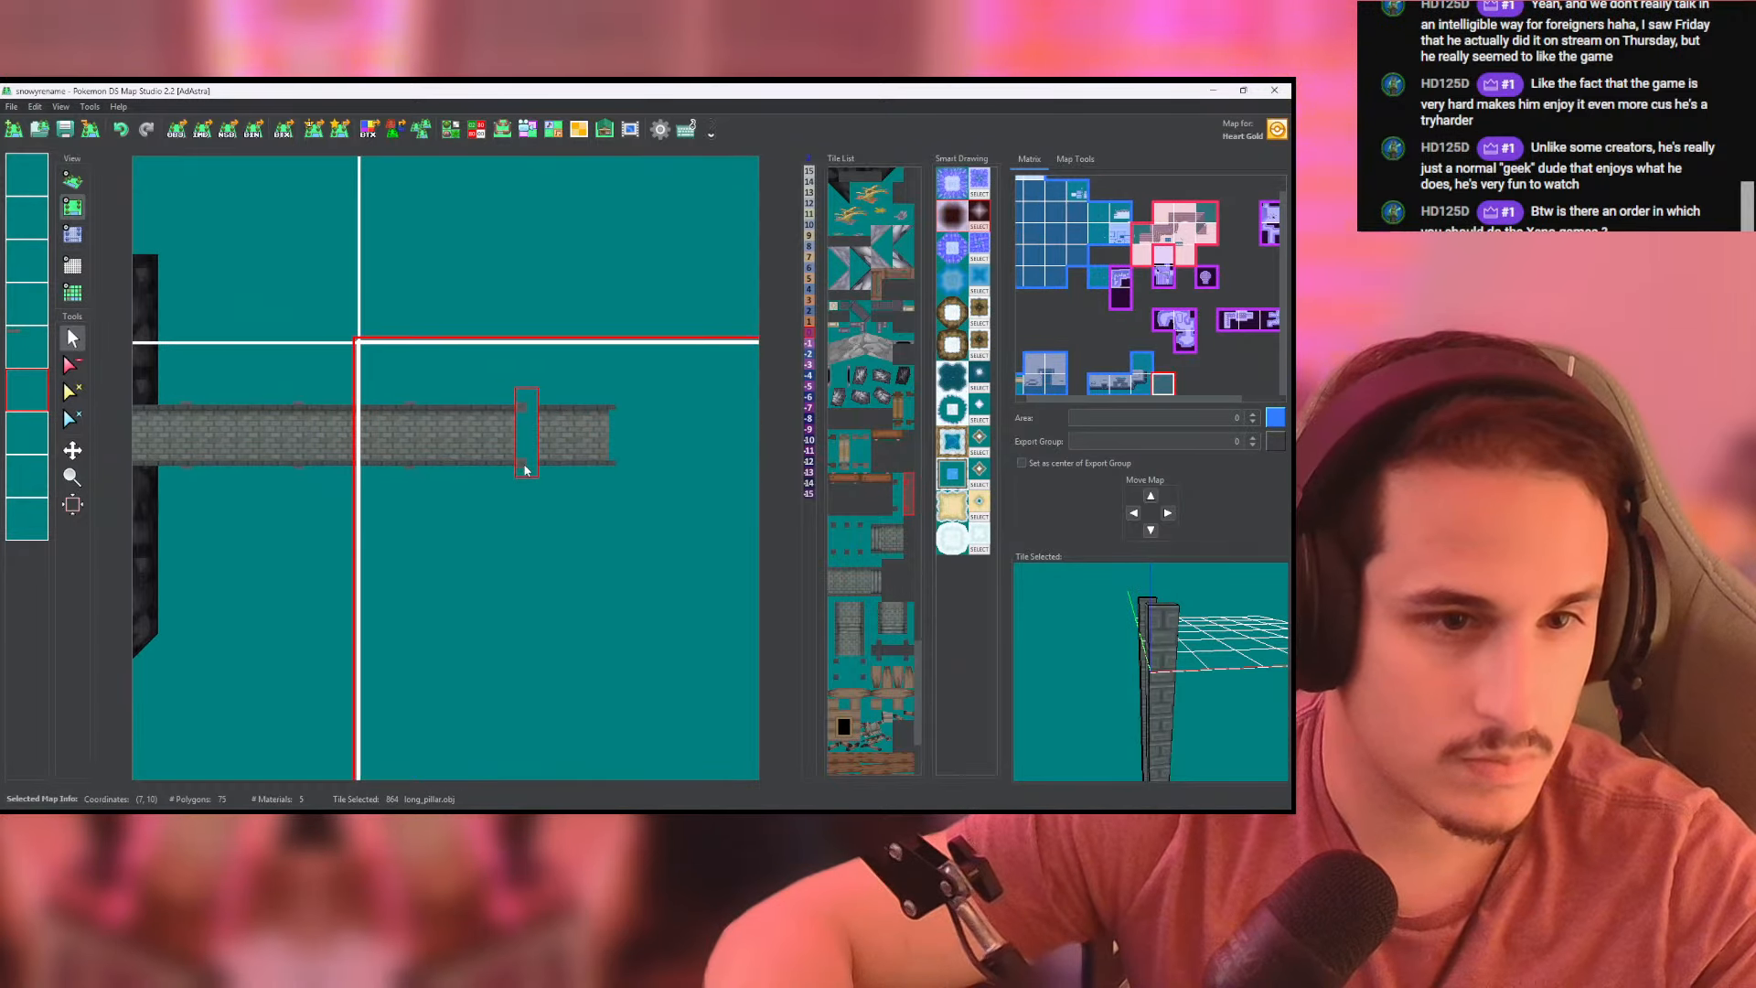
middle_click_drag(472, 469, 850, 472)
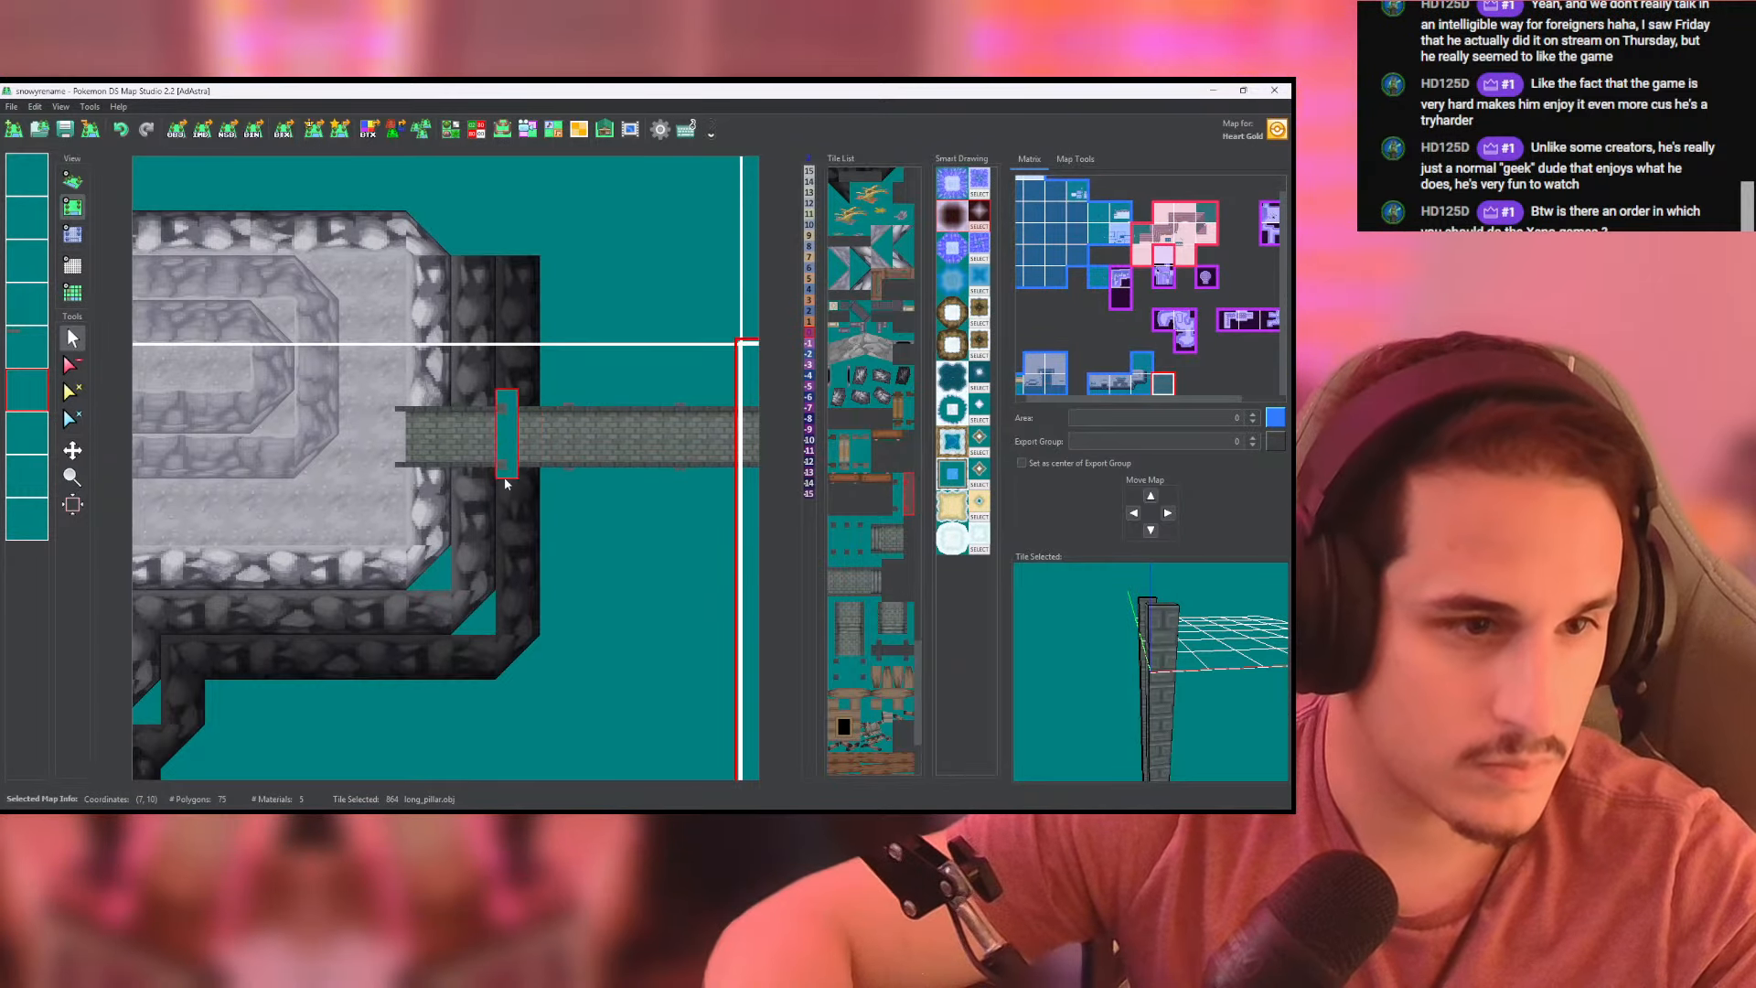
scroll(472, 474, "up", 4)
middle_click_drag(471, 476, 498, 551)
left_click(499, 552)
left_click(64, 180)
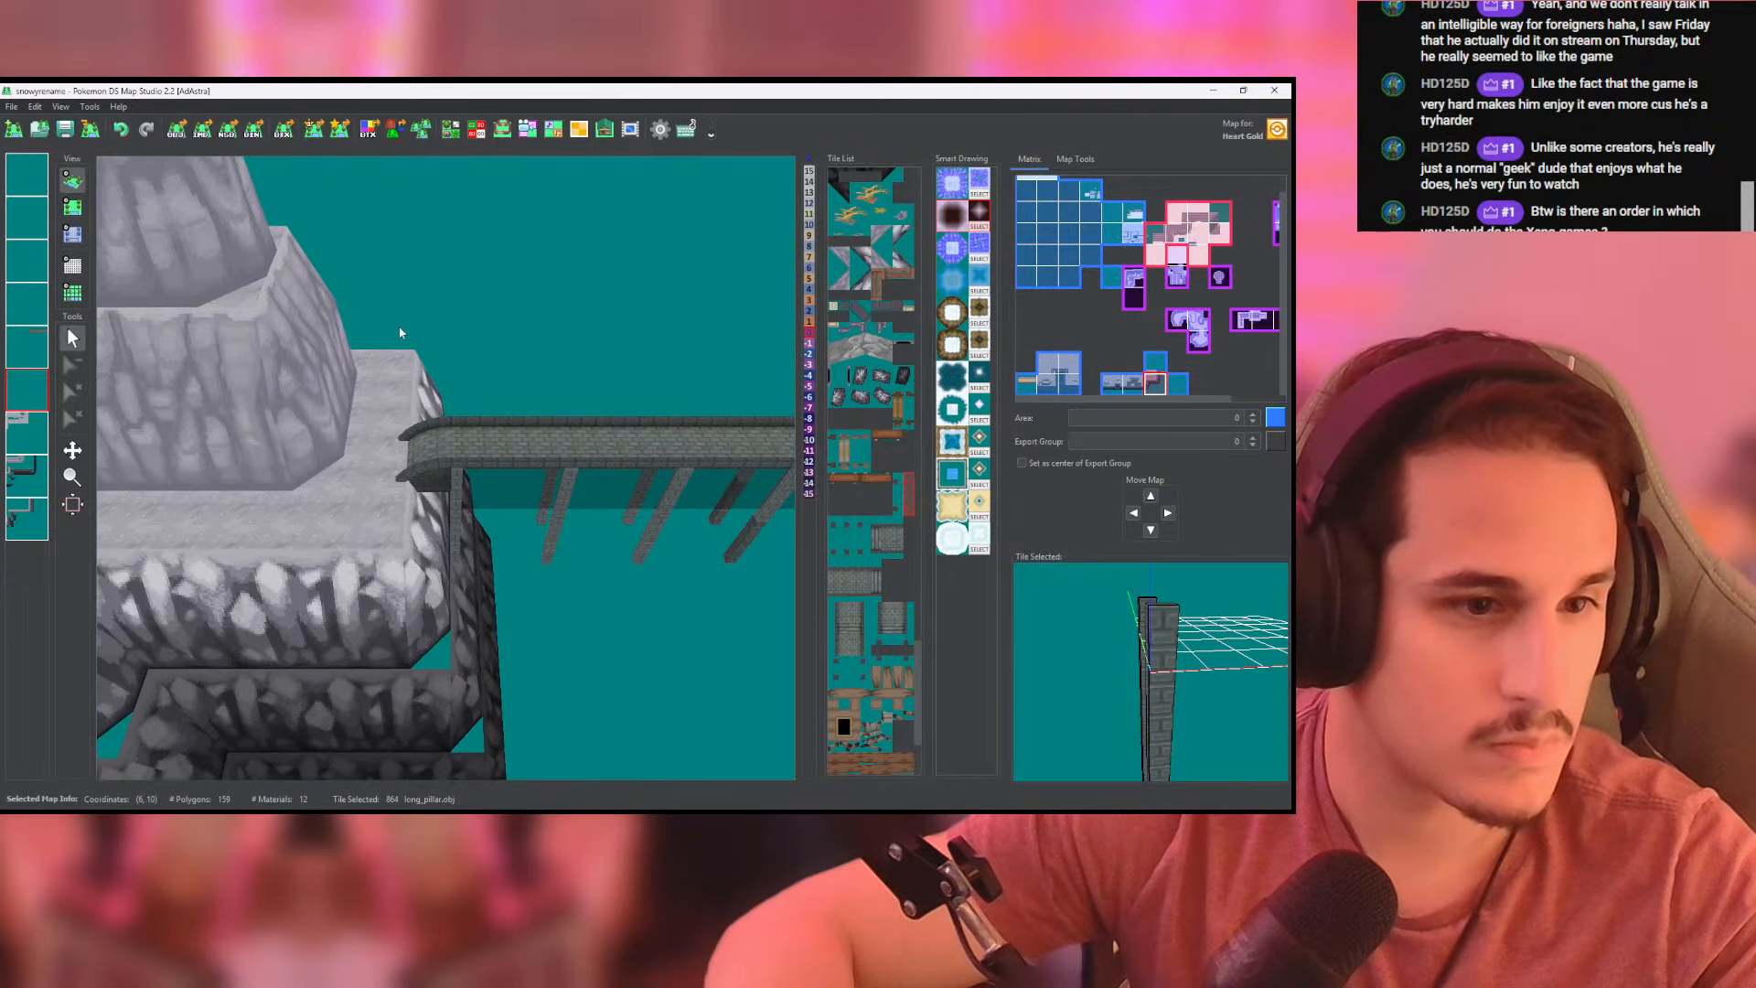
middle_click_drag(512, 366, 375, 353)
left_click_drag(375, 352, 370, 243)
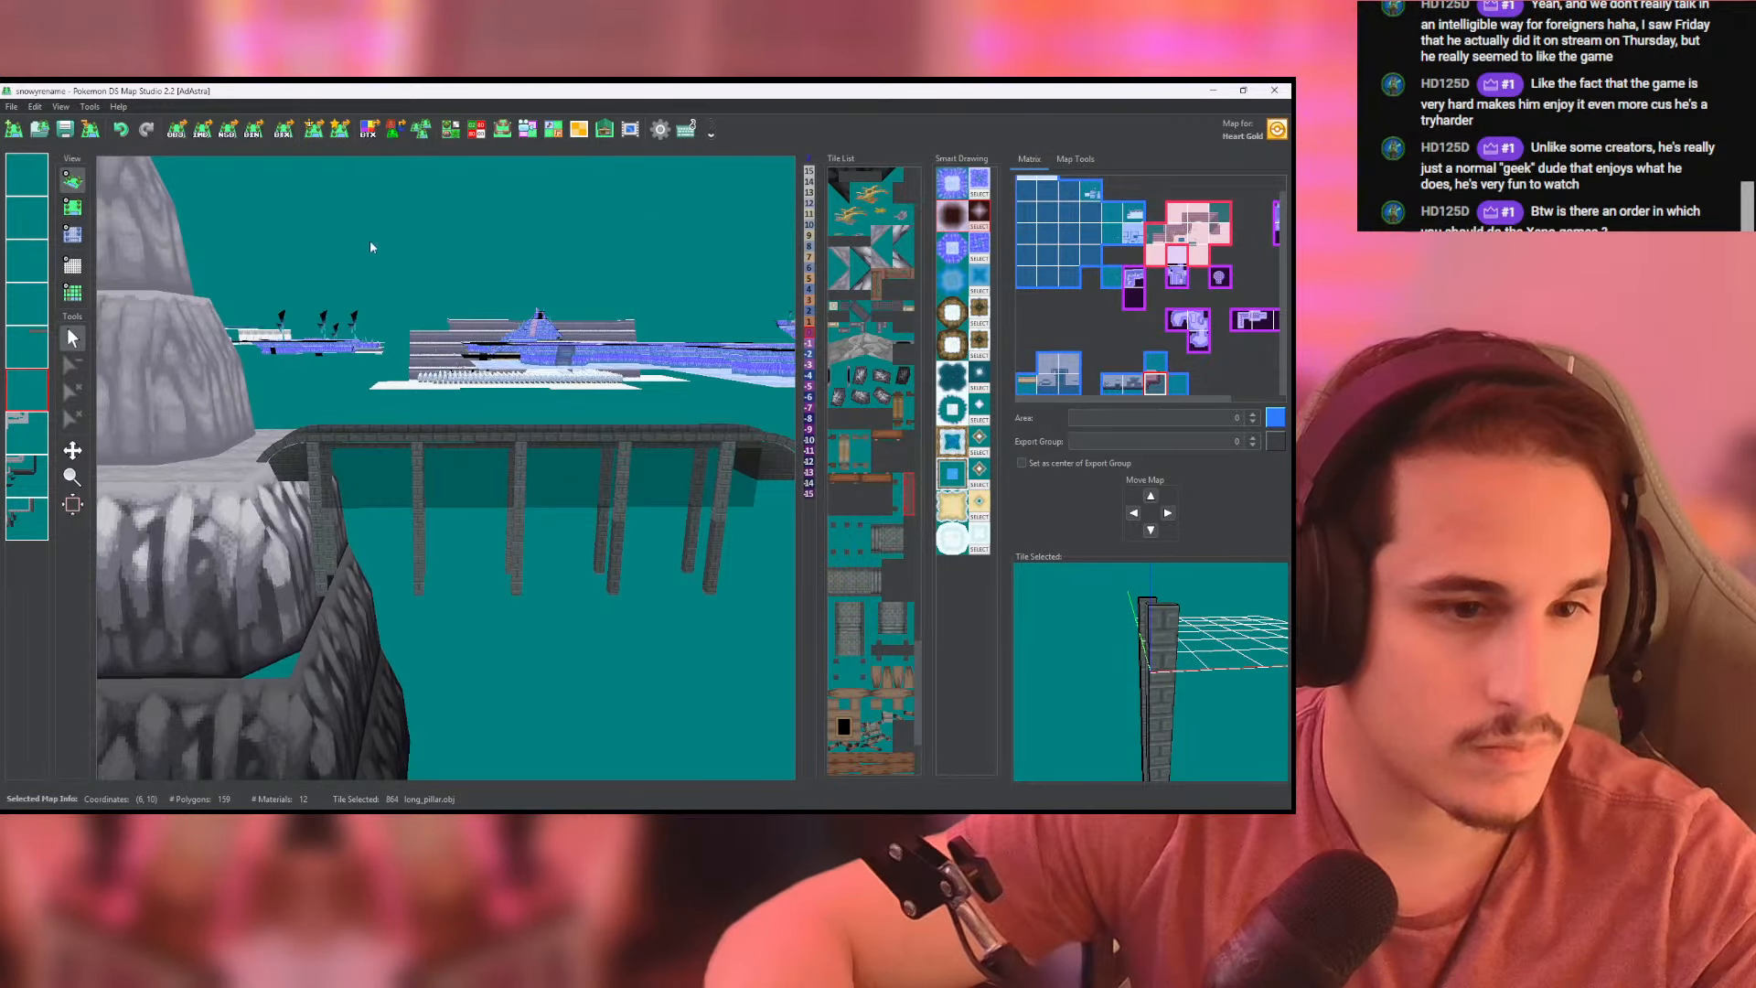
- Return to the tile layout and make the neighbouring map at (7, 10) the active map
left_click(76, 207)
scroll(424, 360, "down", 3)
middle_click_drag(423, 360, 348, 448)
left_click(548, 448)
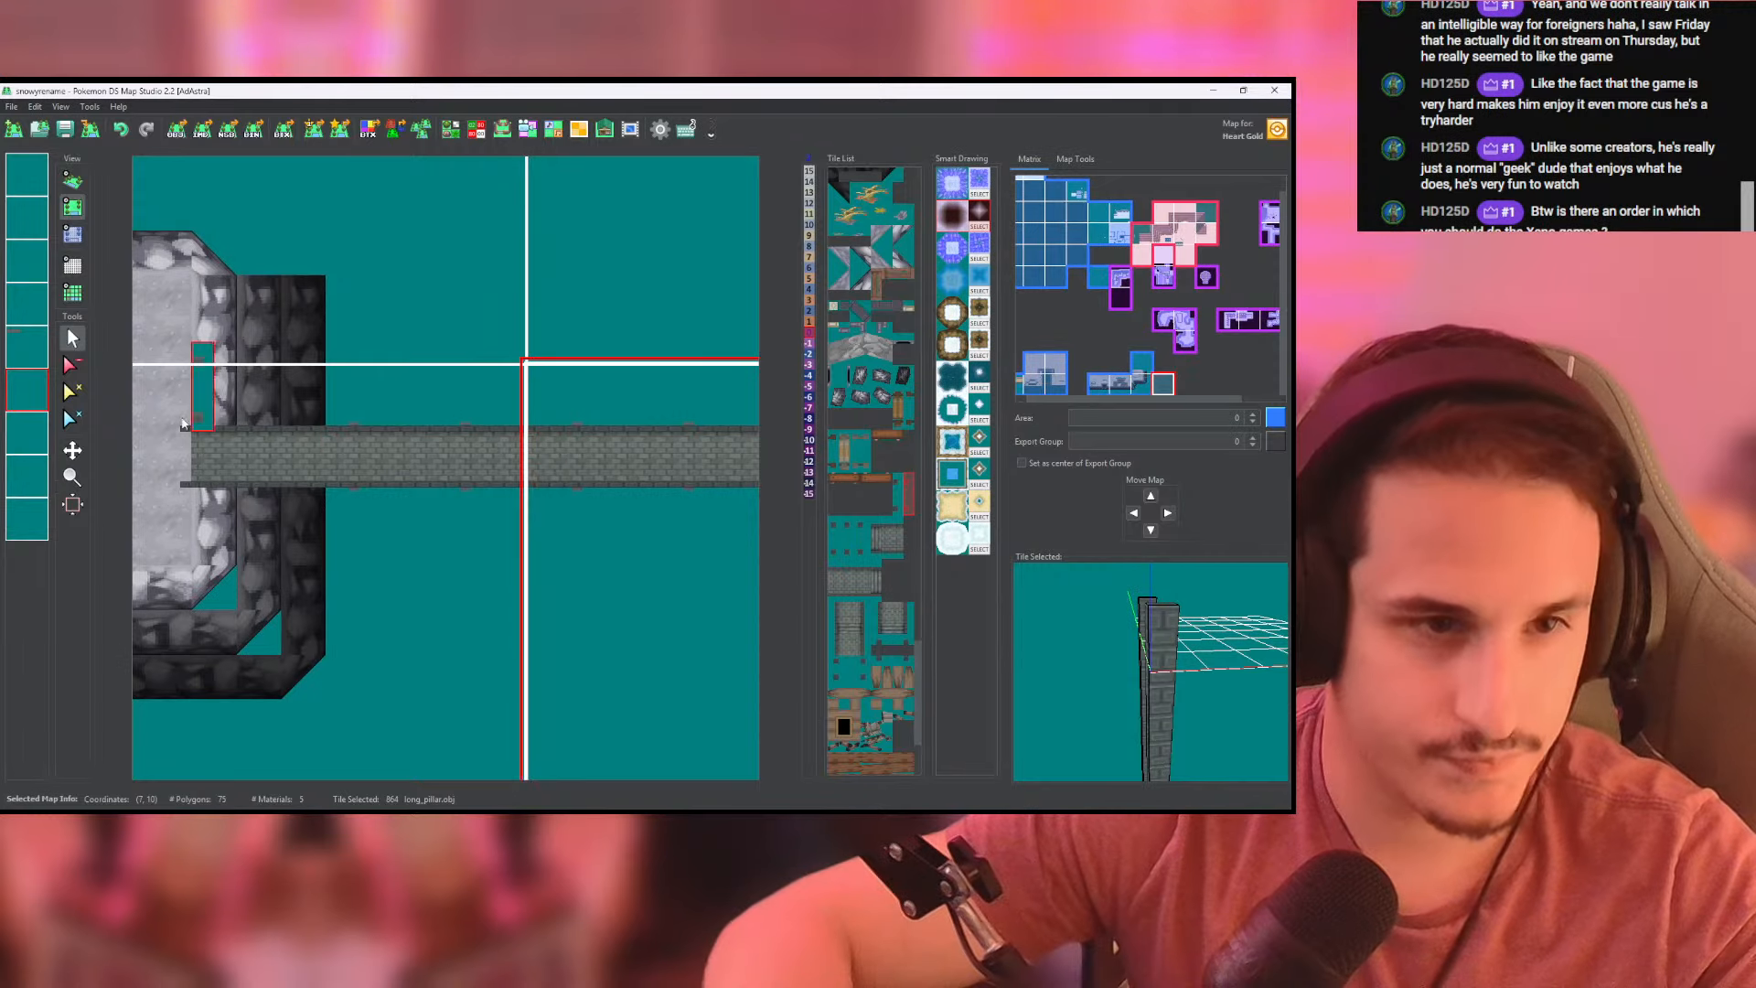
- Clear the fourth layer of the map at (7, 10) and check the bridge's remaining pillars in 3D
right_click(34, 300)
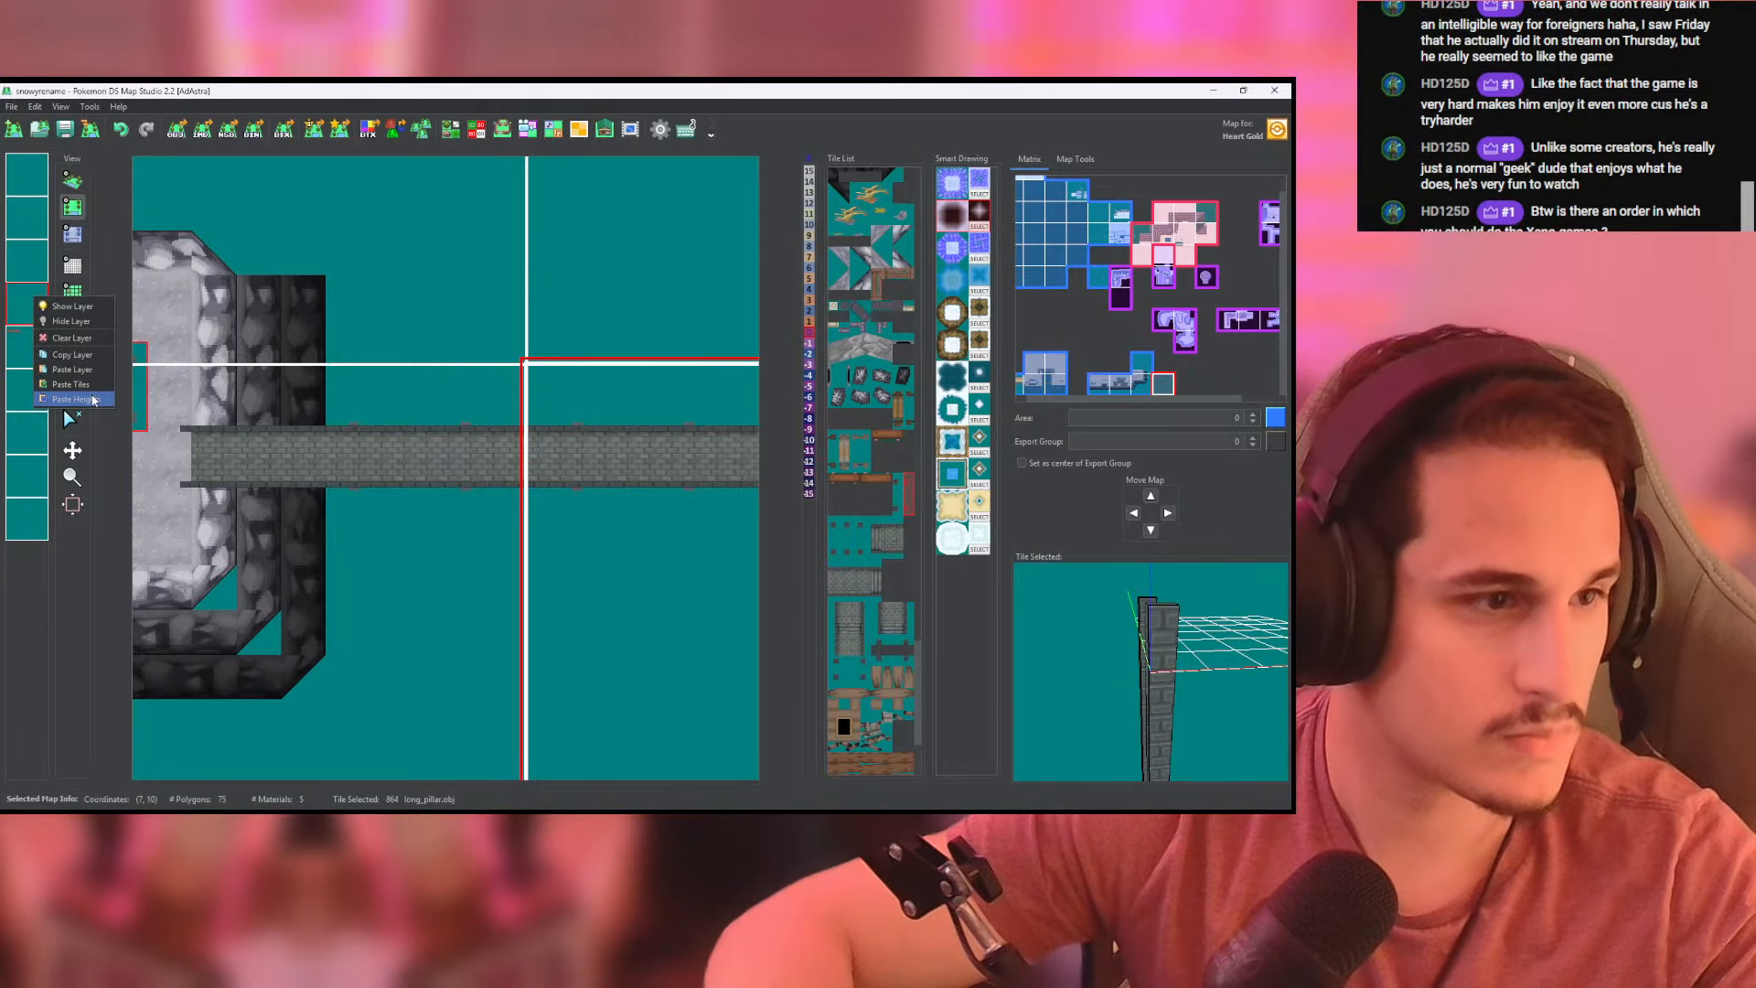
left_click(83, 338)
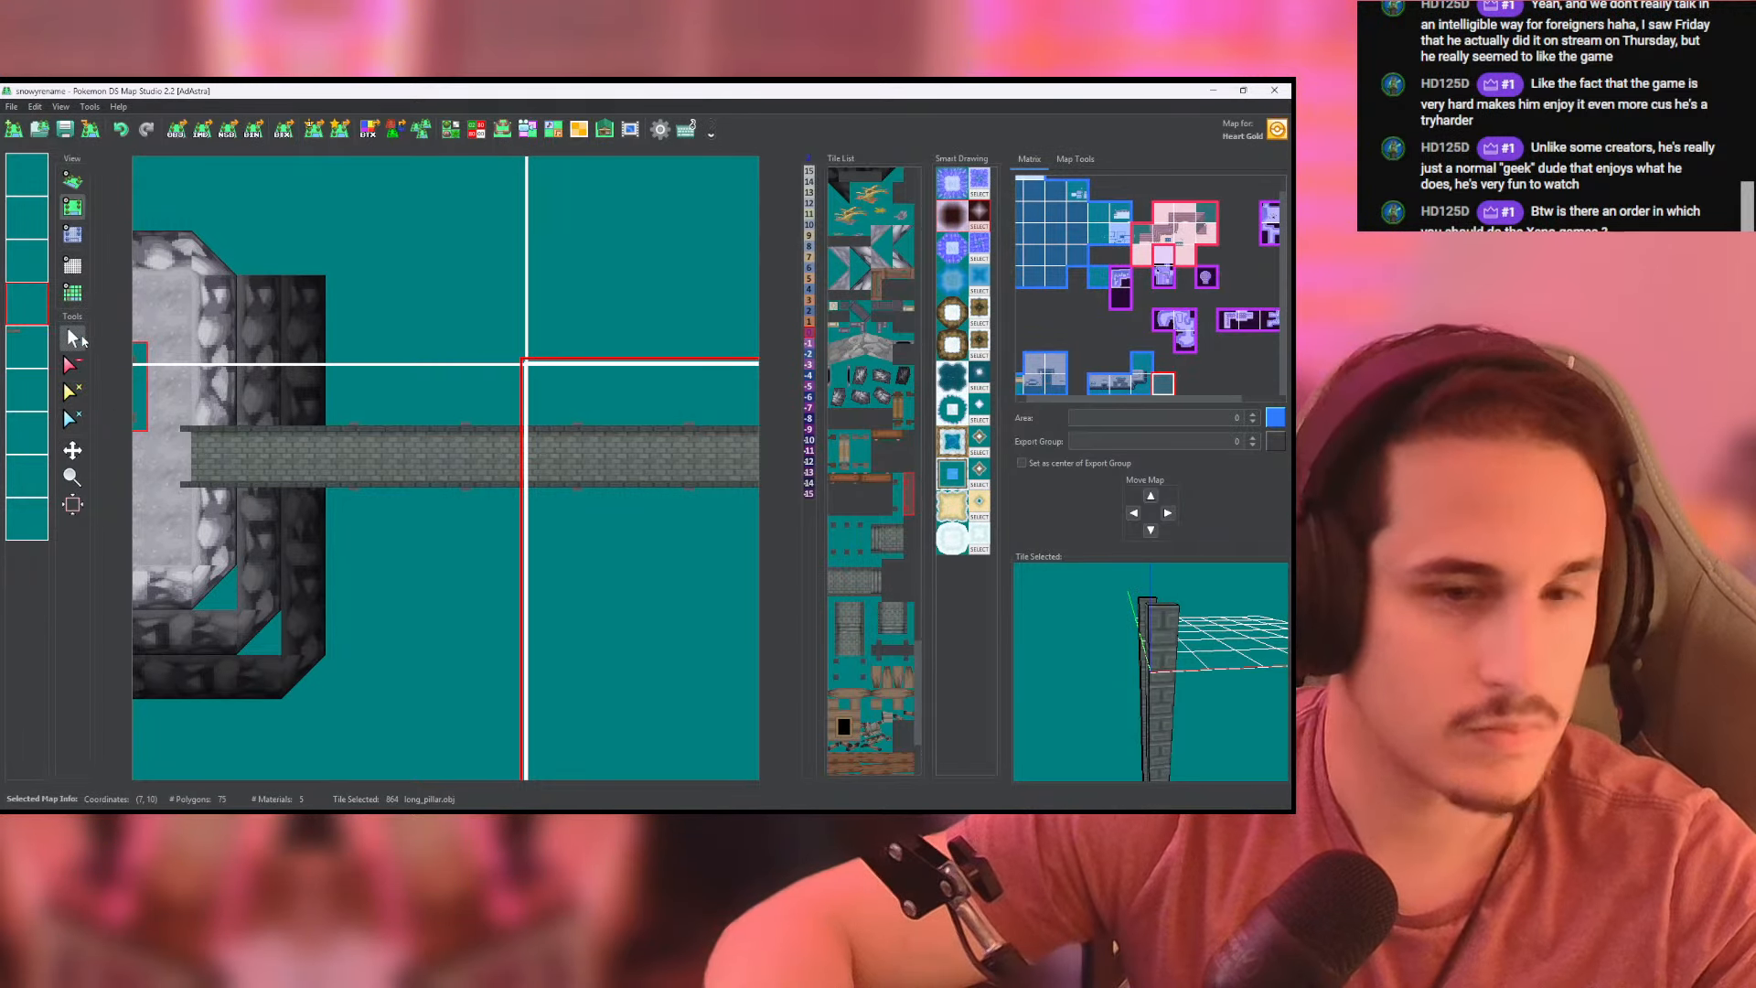
left_click(73, 132)
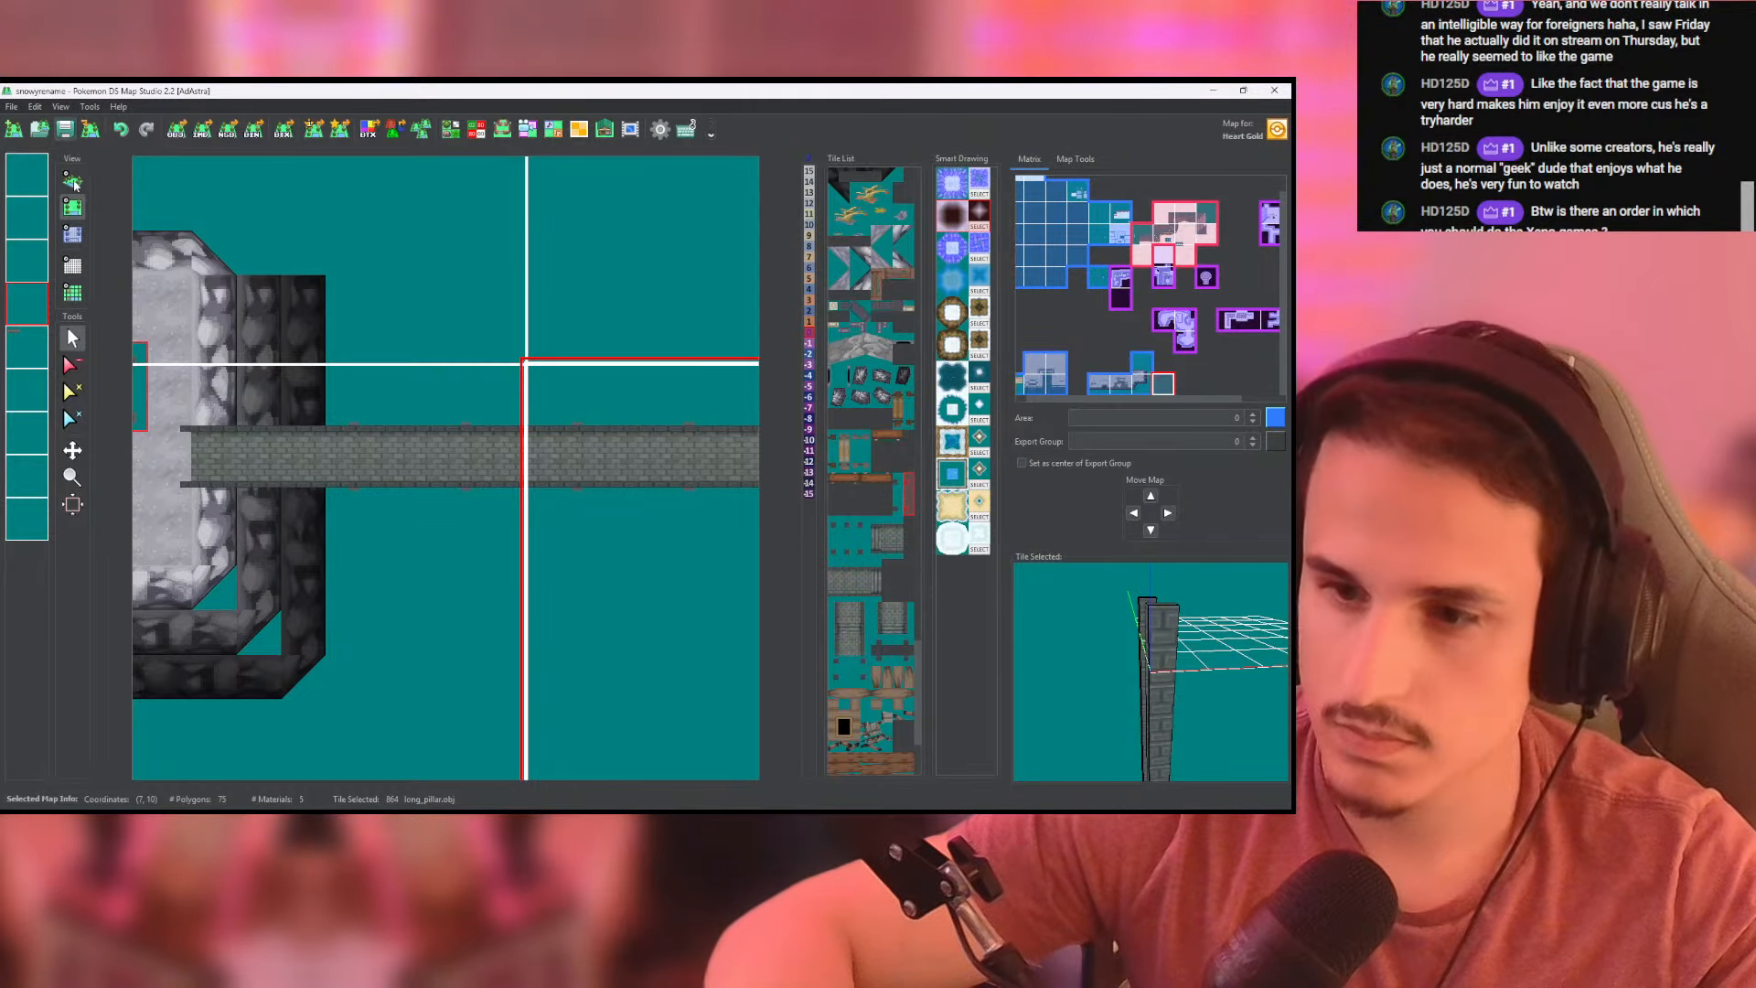
left_click(73, 181)
left_click_drag(305, 306, 549, 274)
left_click(73, 207)
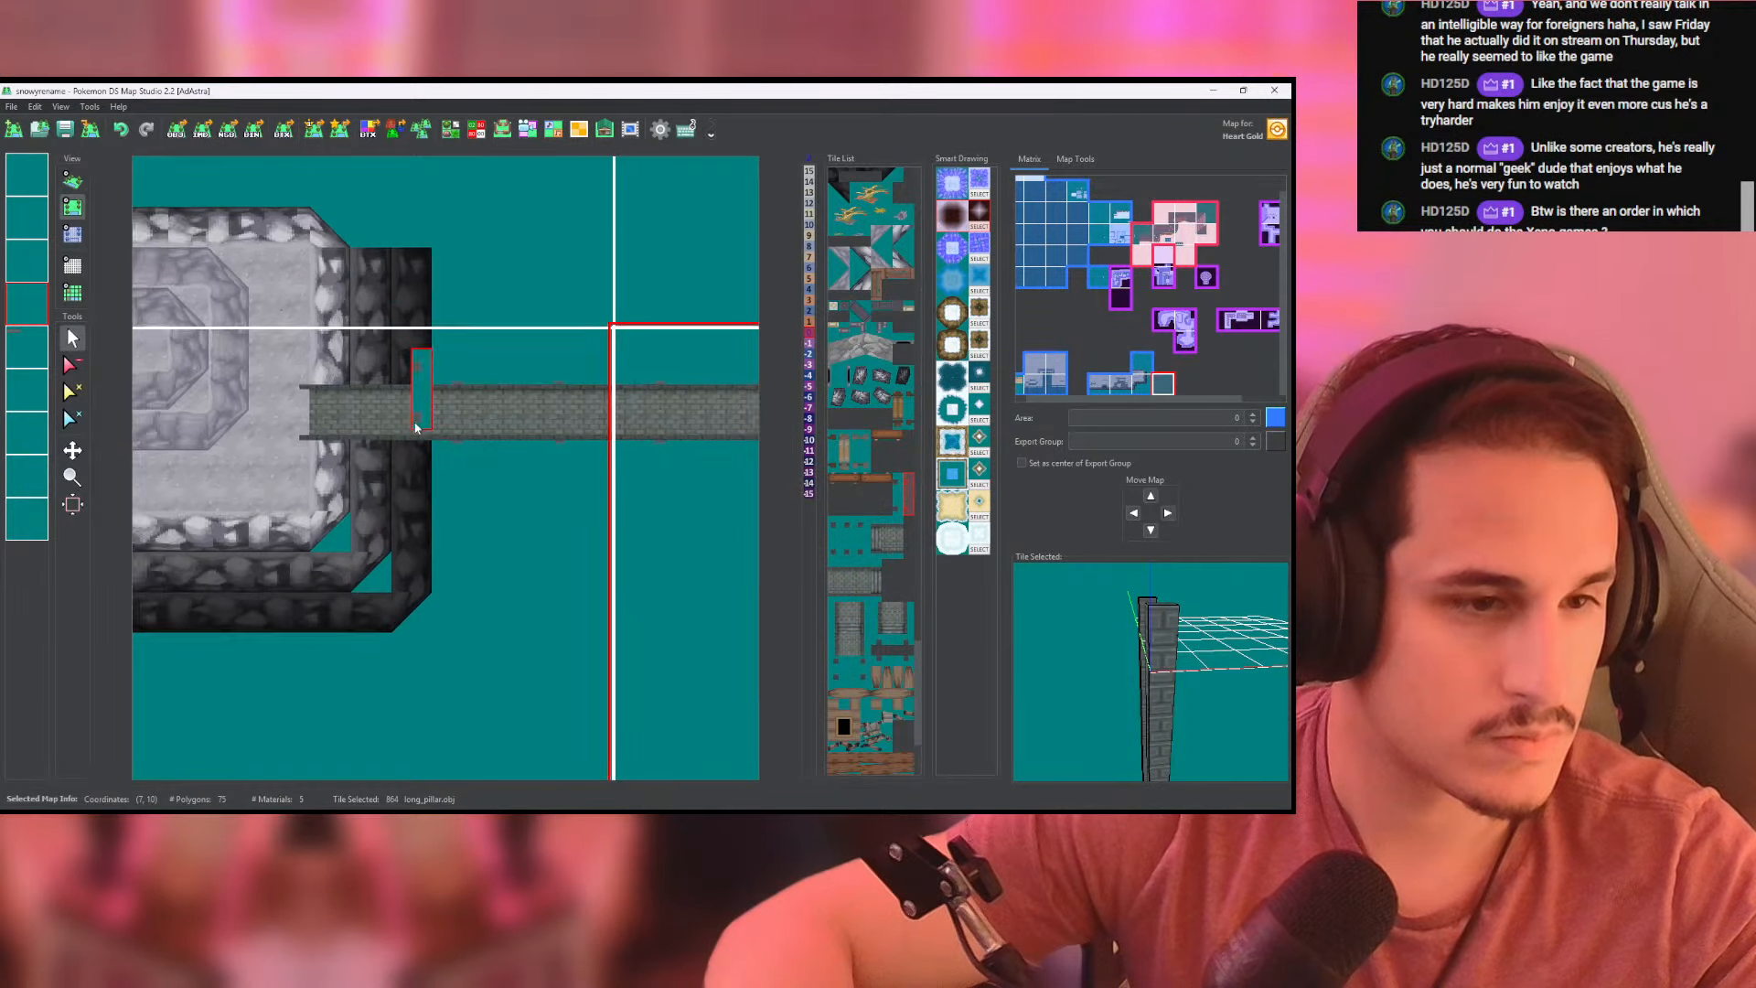
scroll(416, 427, "down", 2)
left_click(77, 183)
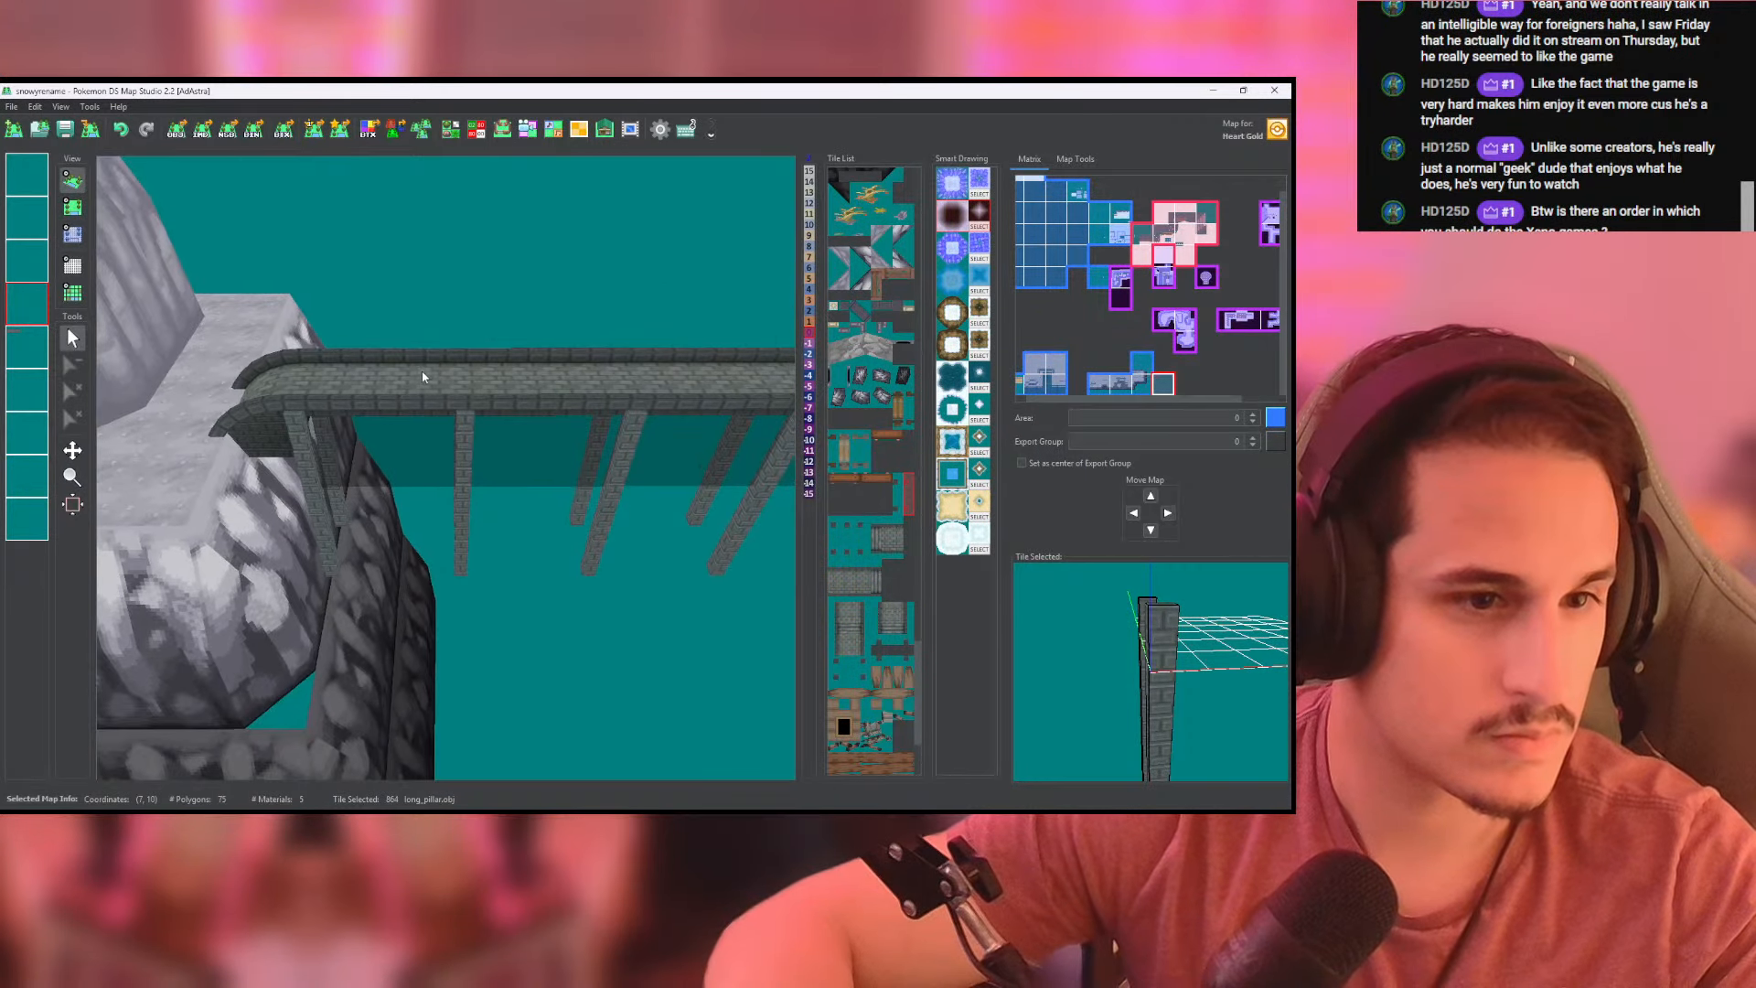
left_click(76, 207)
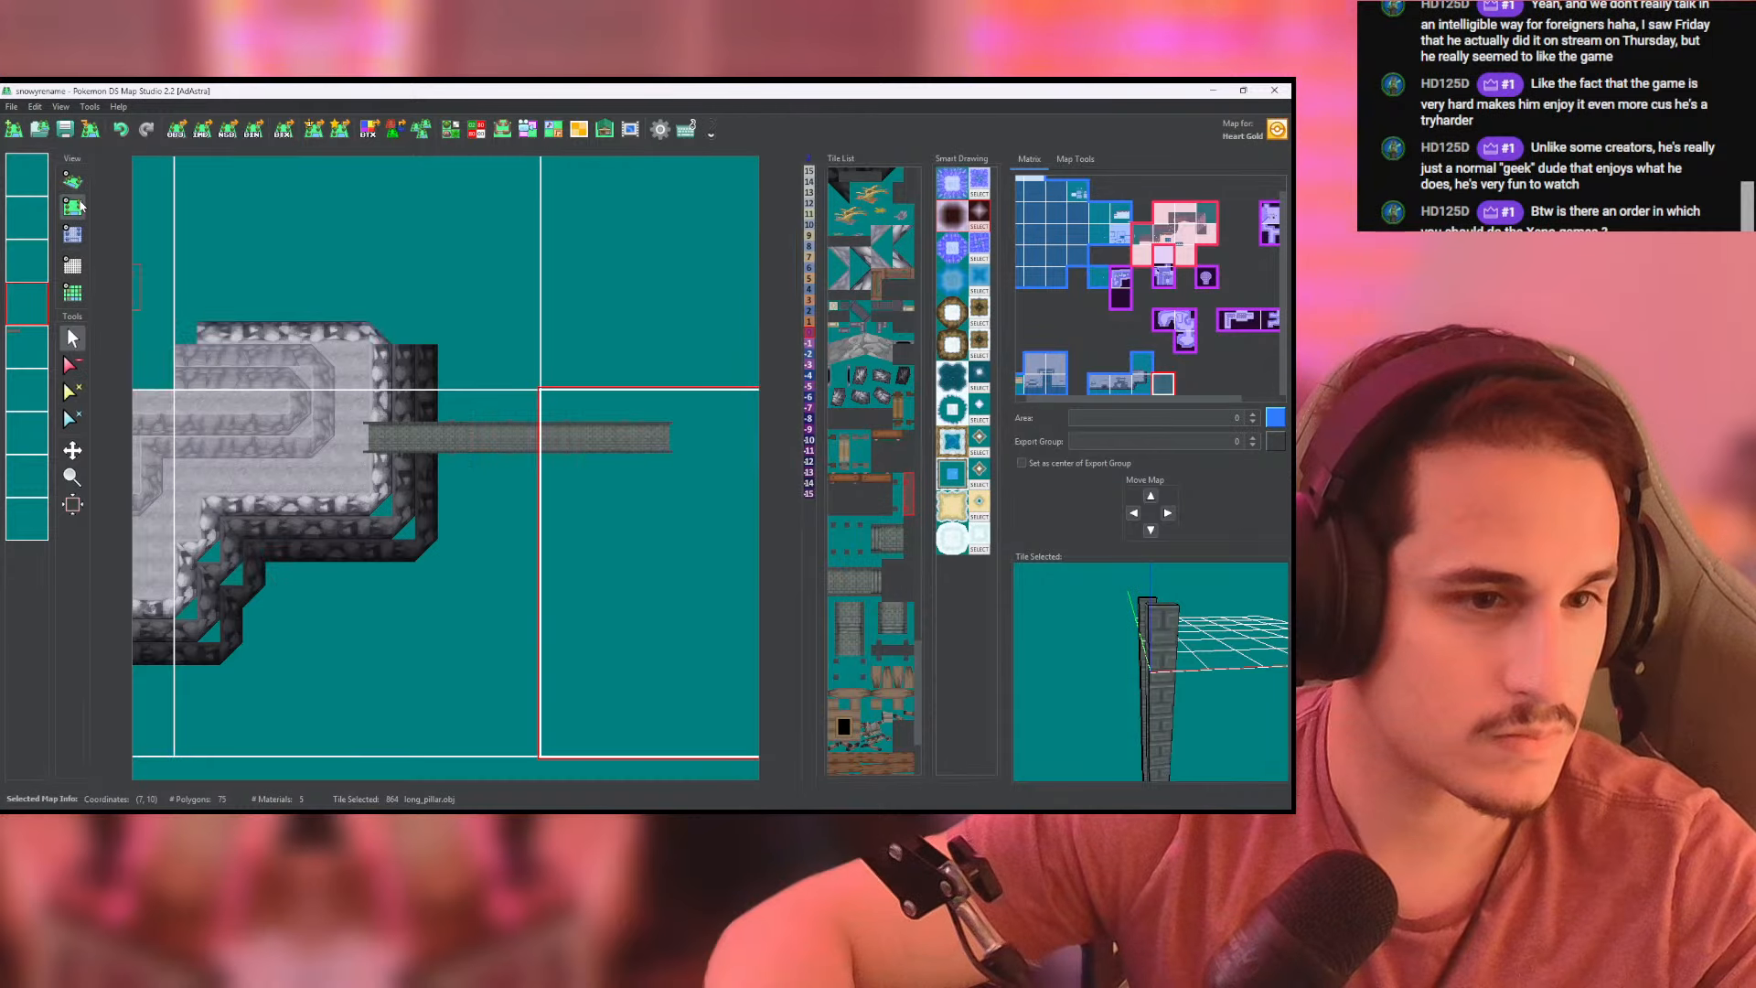
- Copy the sixth layer of the map at (7, 10) and paste its heights onto the fourth layer
scroll(397, 402, "up", 3)
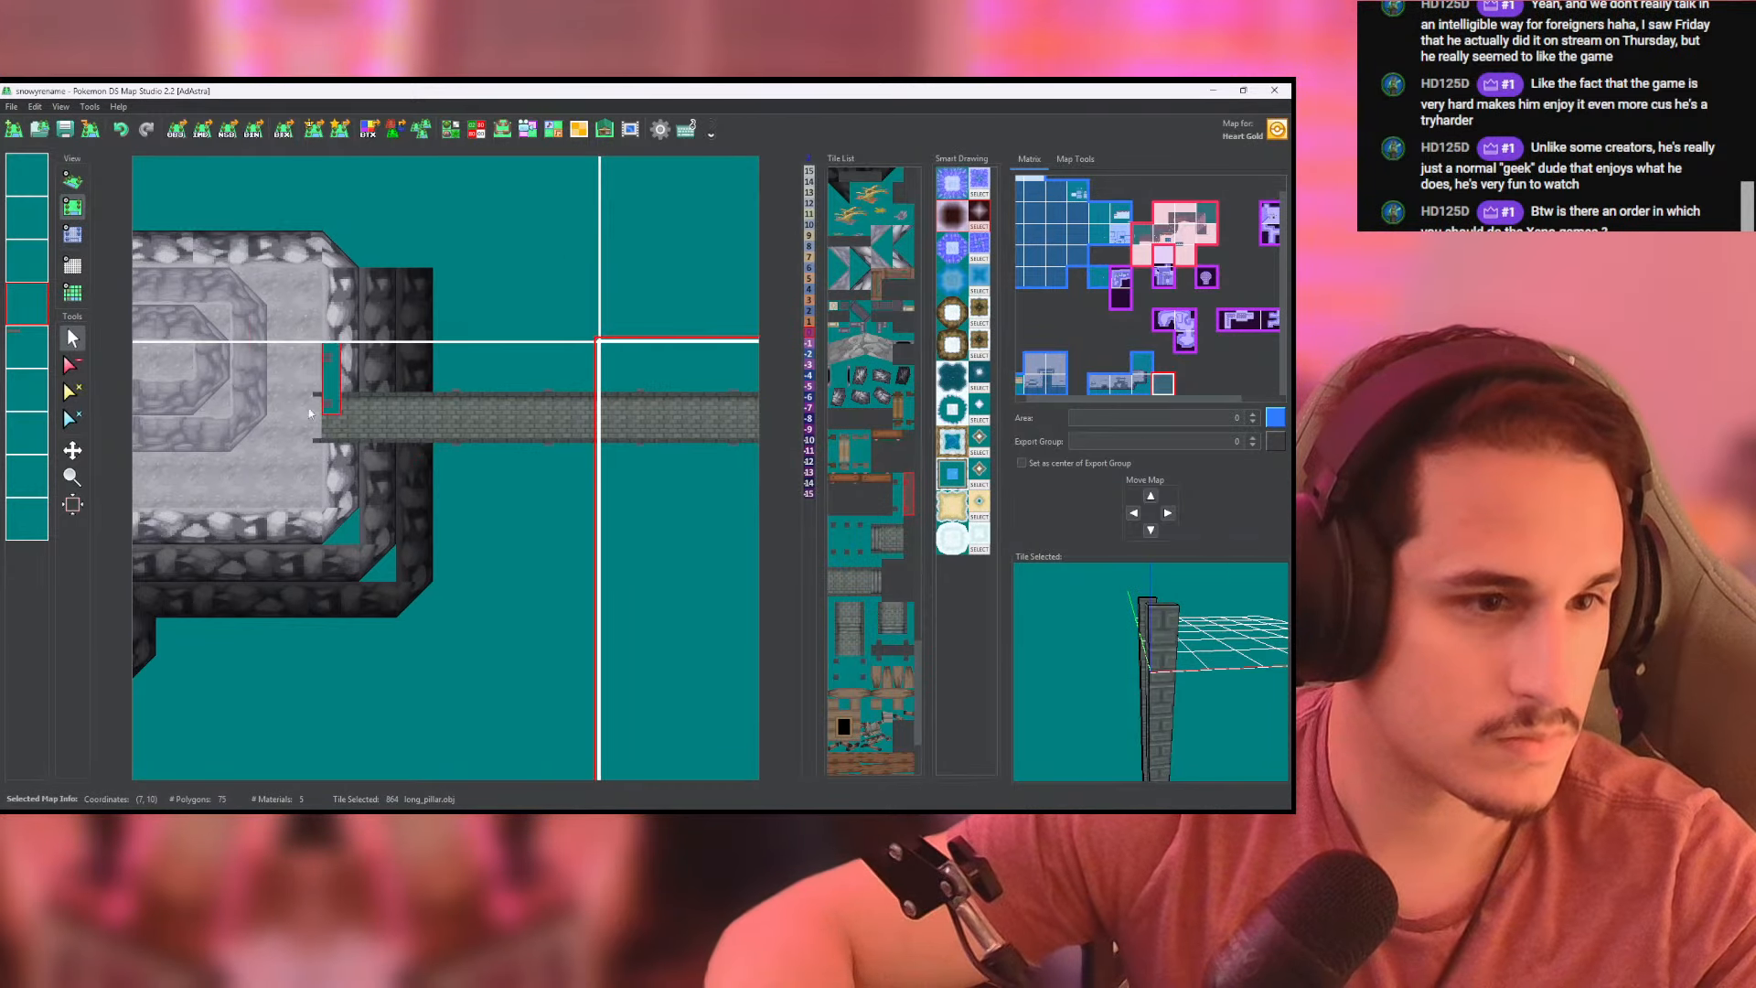
right_click(25, 397)
left_click(76, 452)
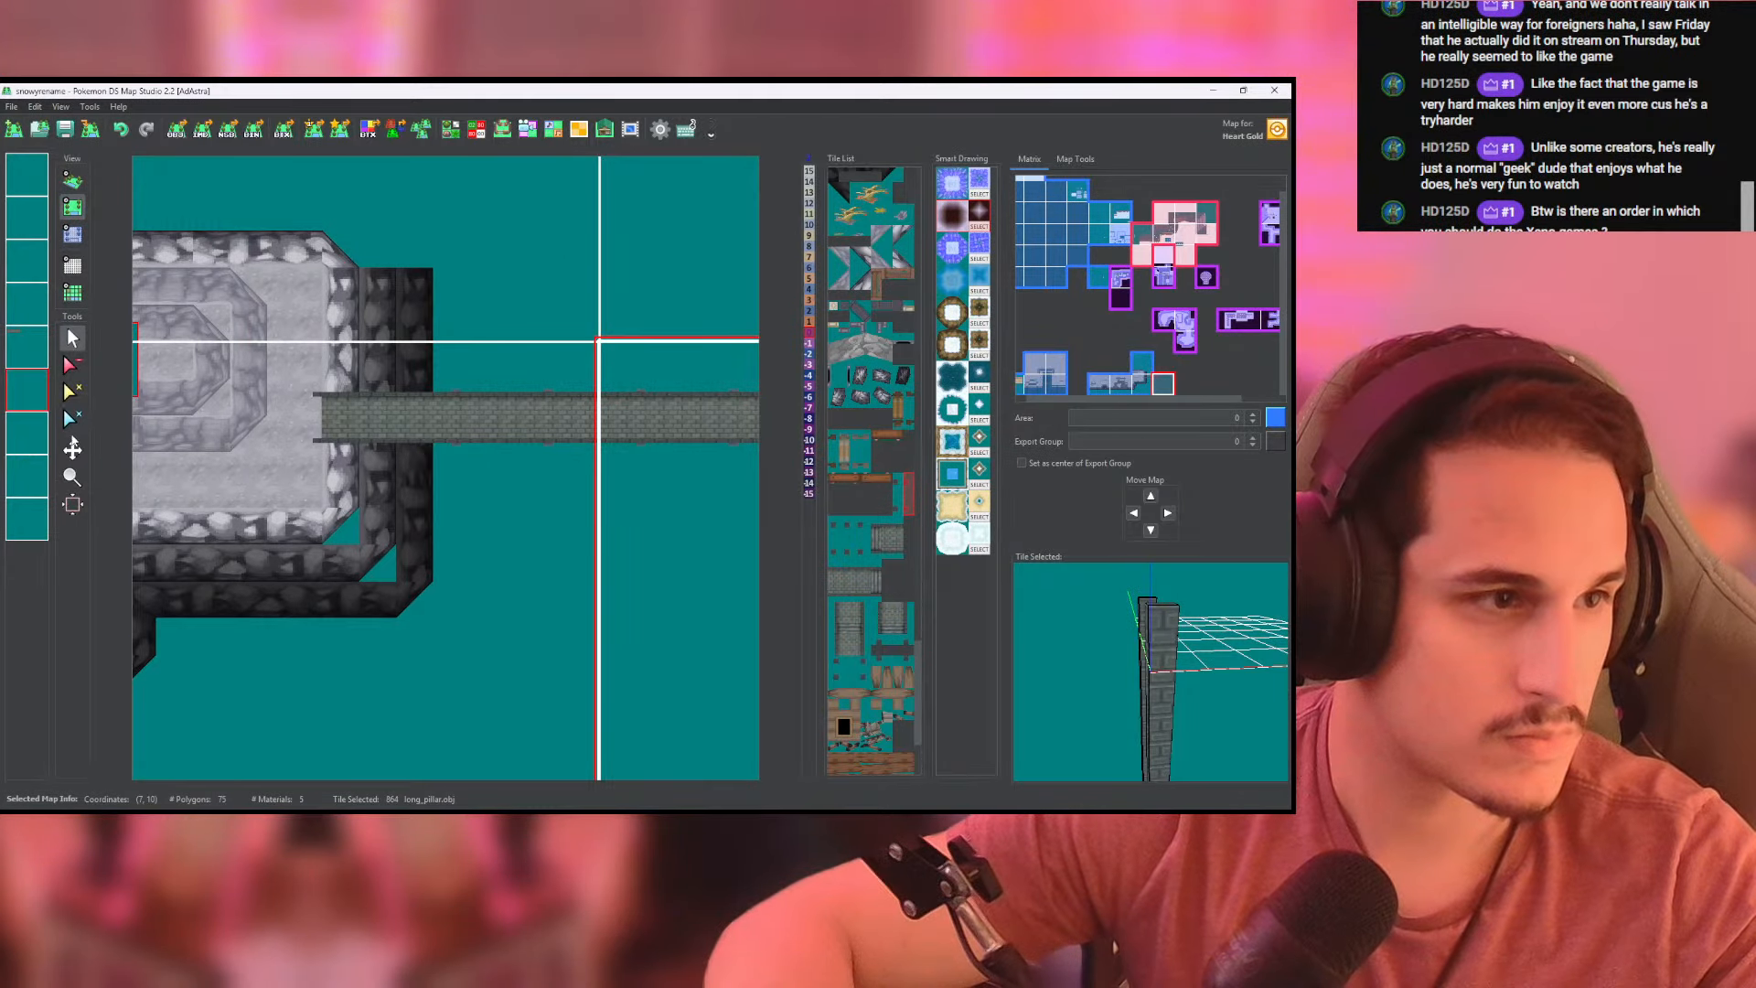
right_click(33, 298)
left_click(94, 398)
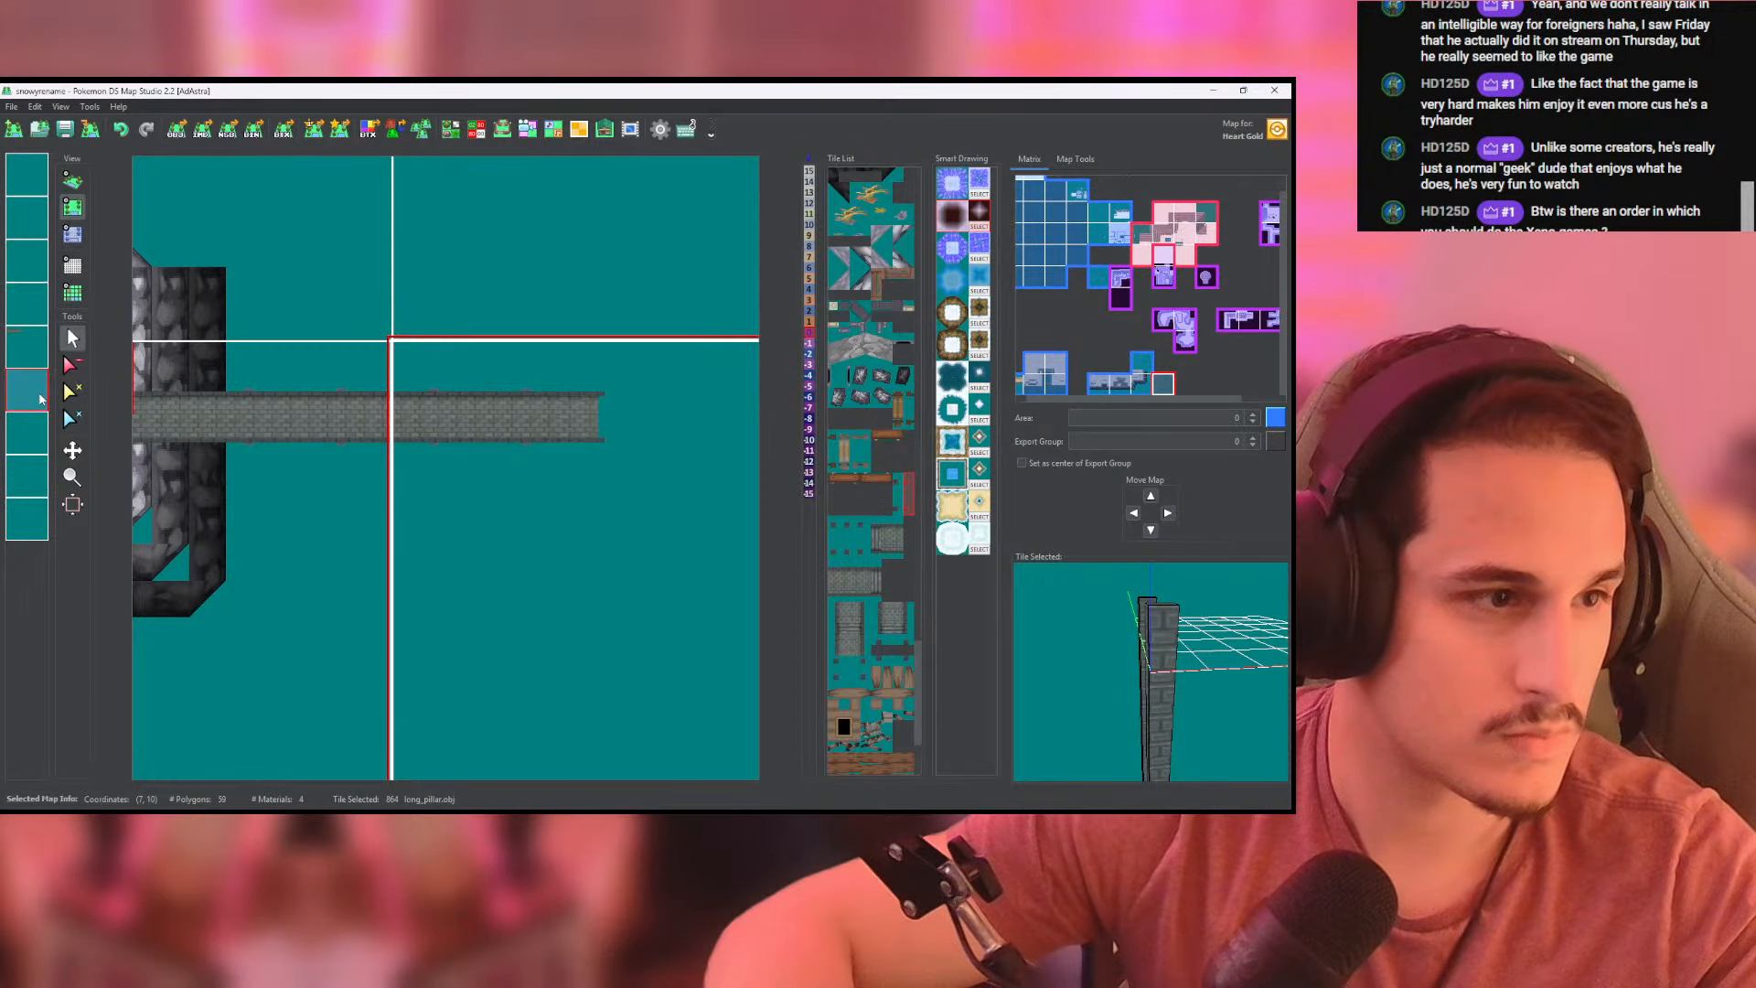
- Make the map at (6, 10) active, paste a copy of its sixth layer into the fourth layer, and check the bridge in 3D
left_click(260, 409)
right_click(29, 397)
left_click(57, 452)
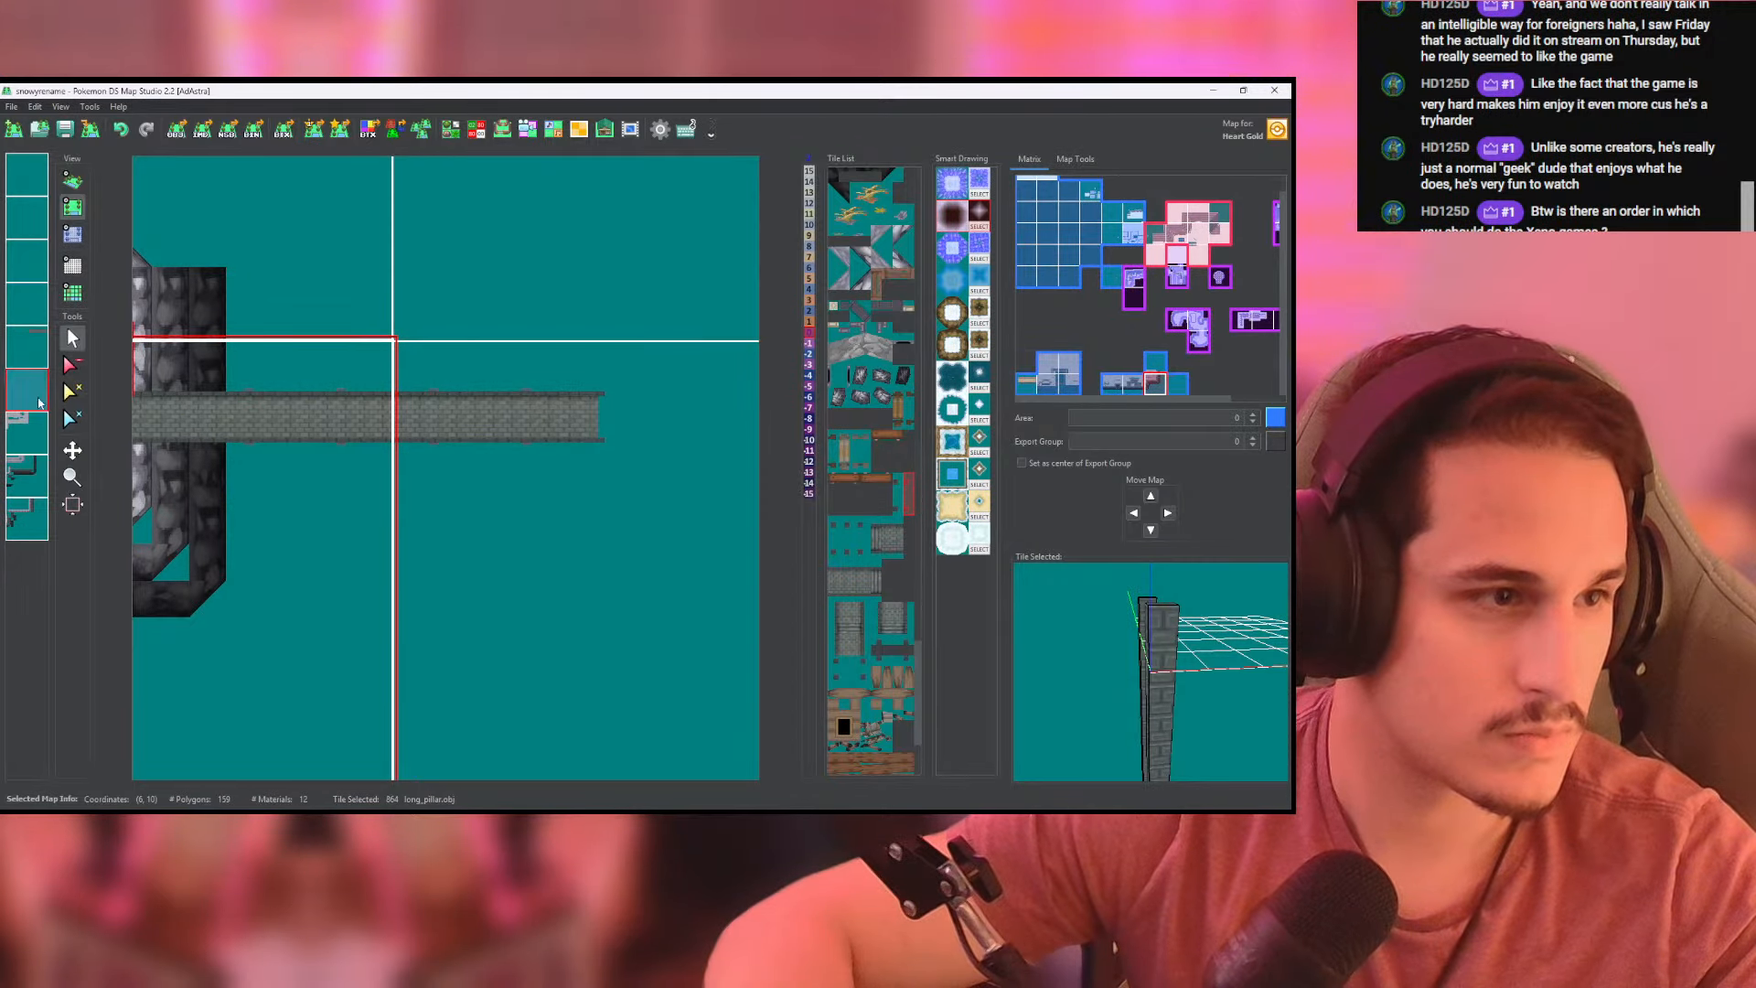
right_click(16, 301)
right_click(25, 305)
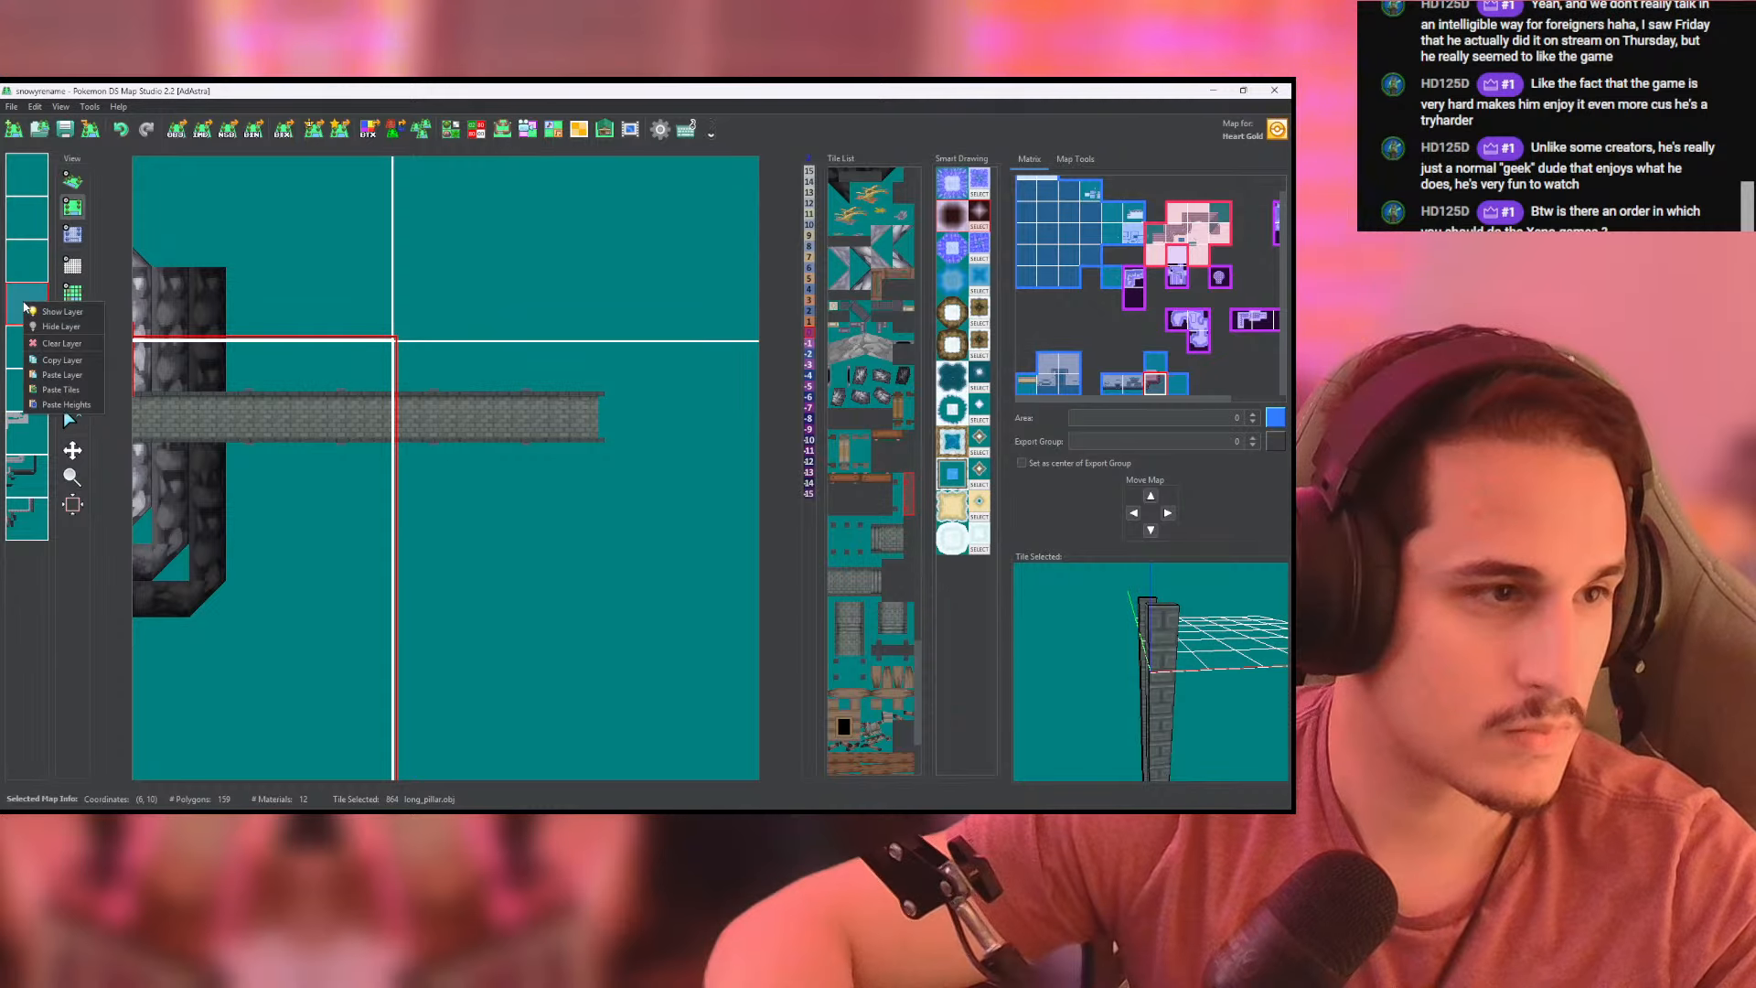
left_click(65, 375)
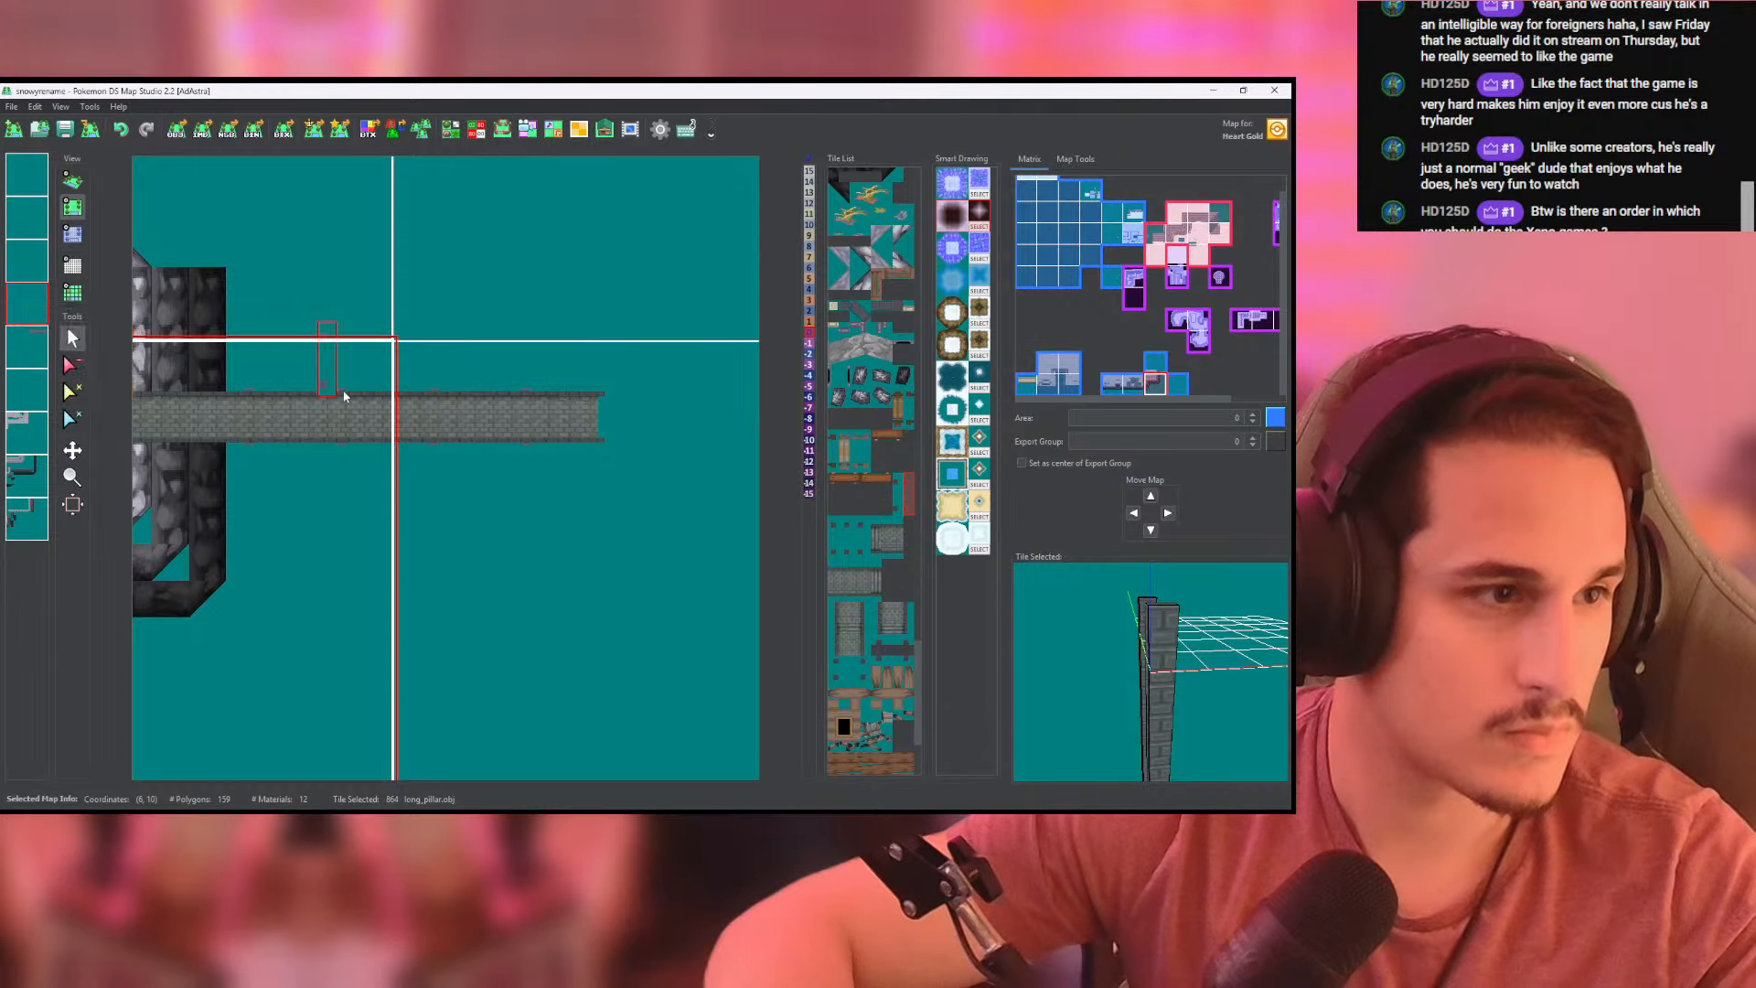
left_click(72, 180)
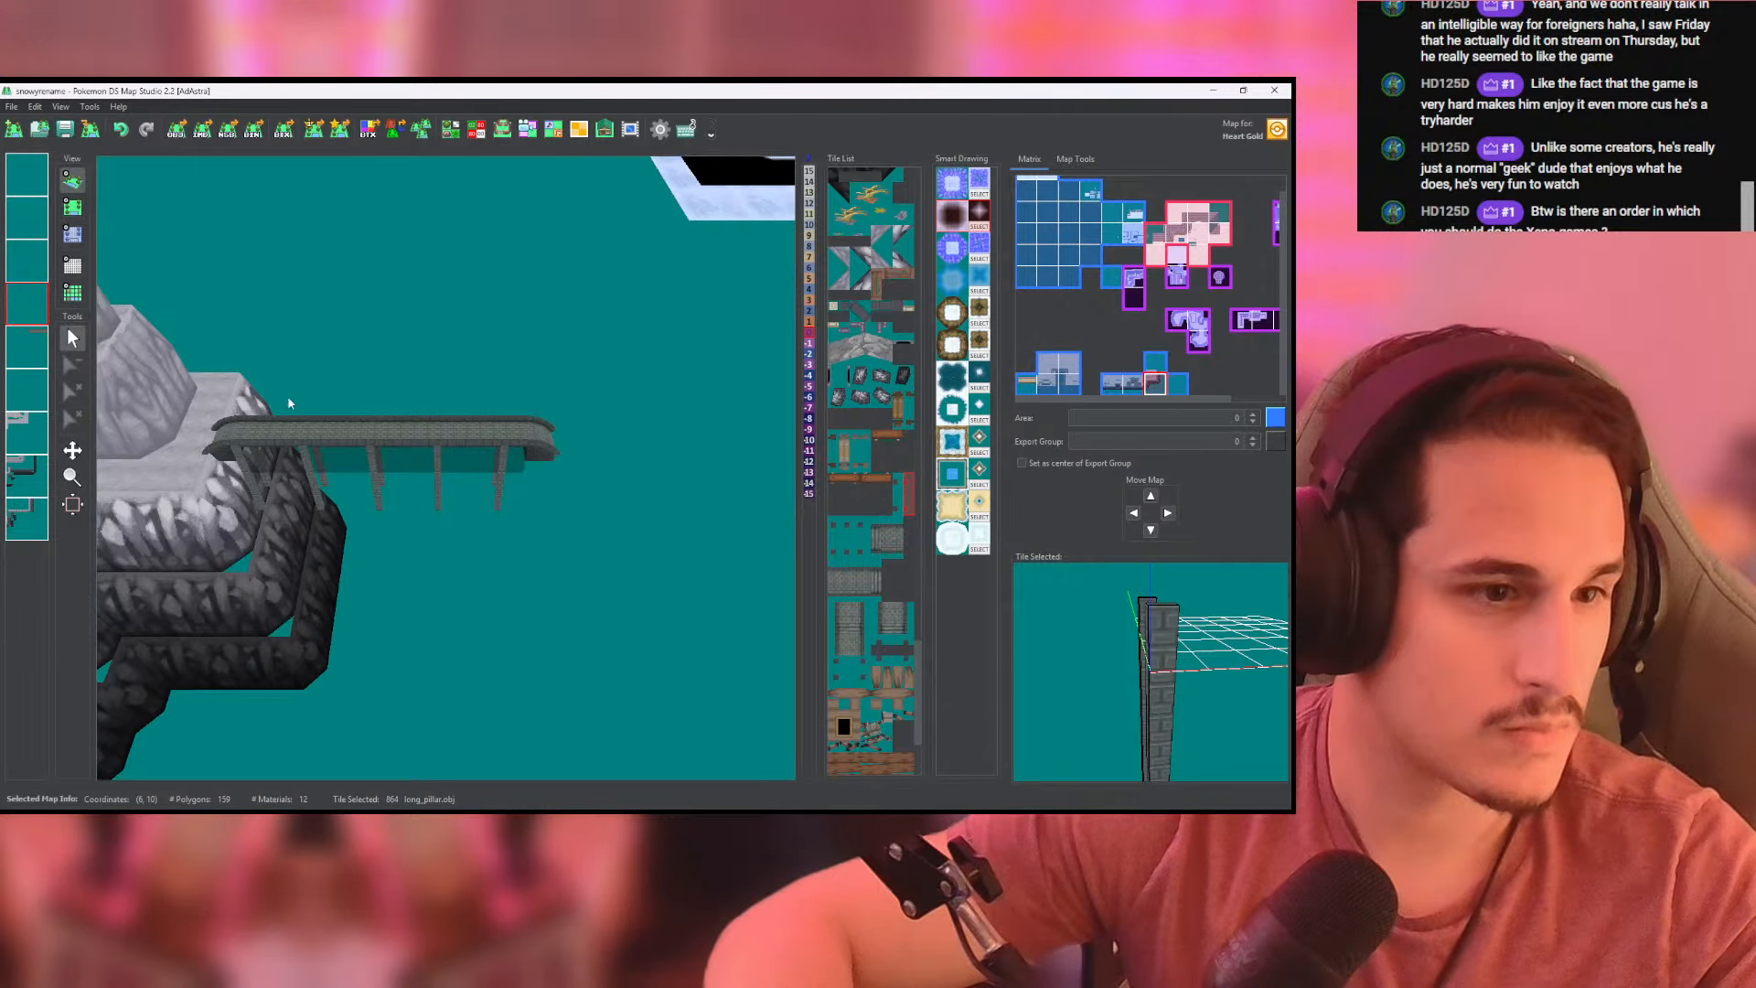
- Fill the fourth layer's heights with -8 in the maps at (6, 10) and (7, 10), and check the pillars in 3D
left_click(77, 230)
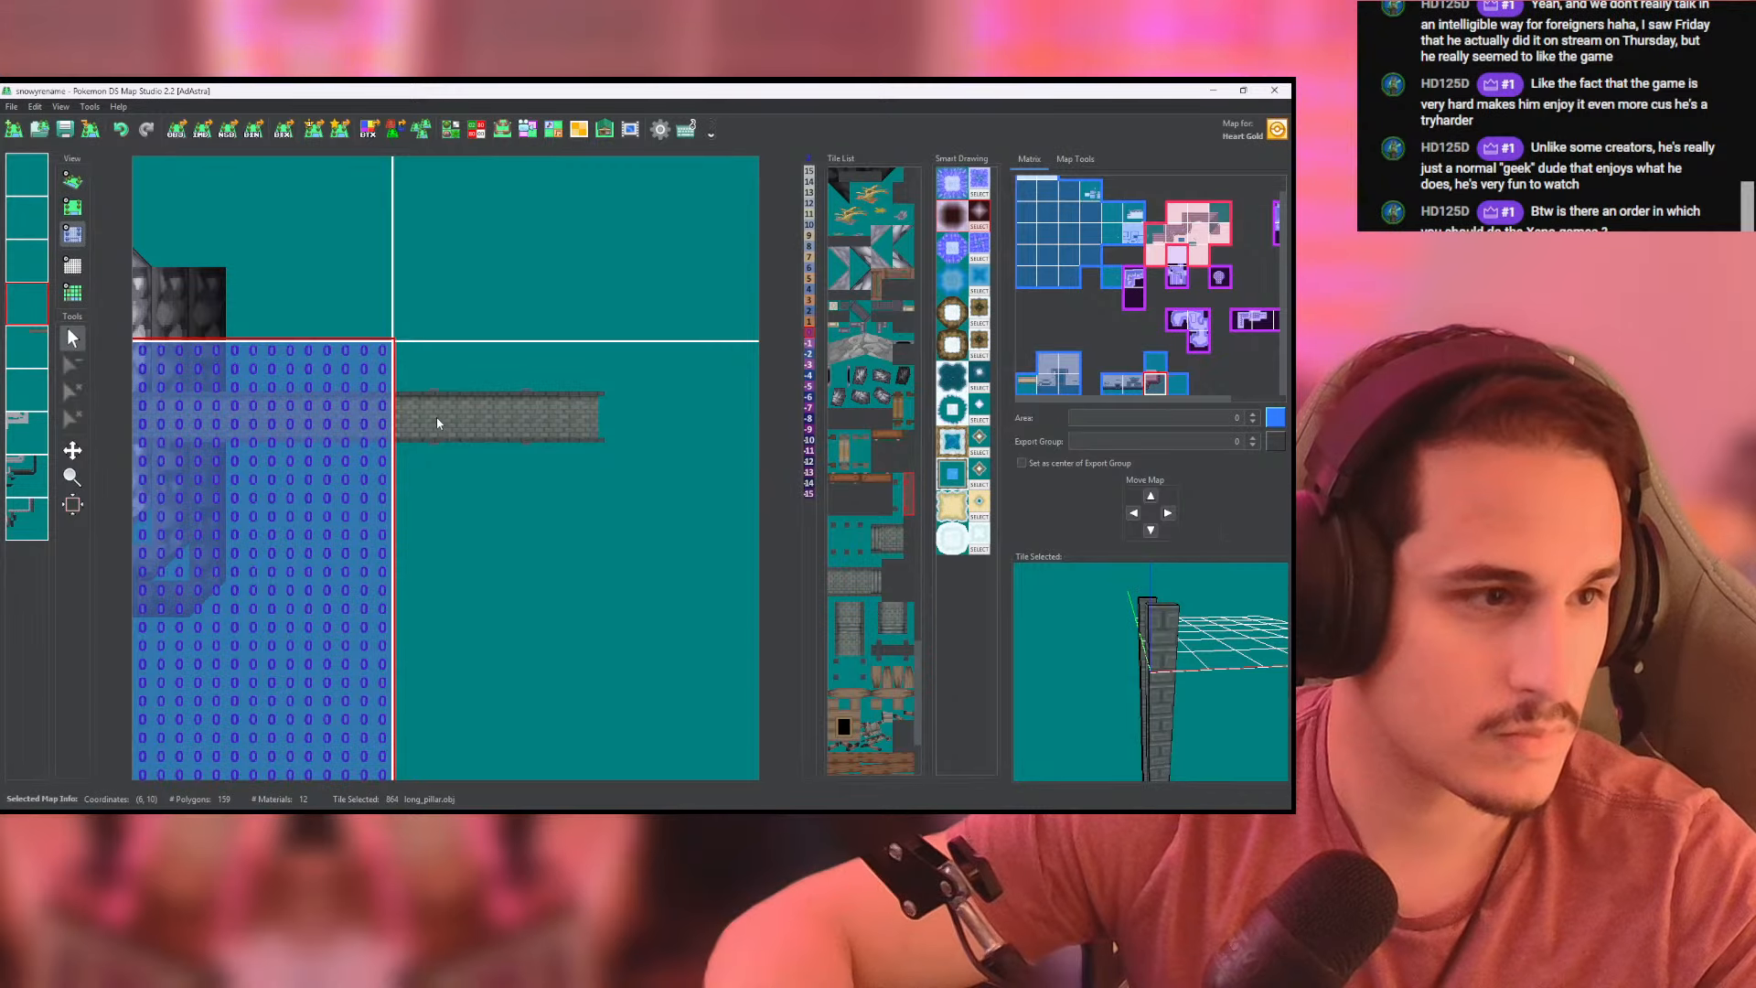
middle_click(270, 435)
middle_click(480, 444)
left_click(72, 180)
left_click_drag(320, 377, 282, 320)
left_click(72, 207)
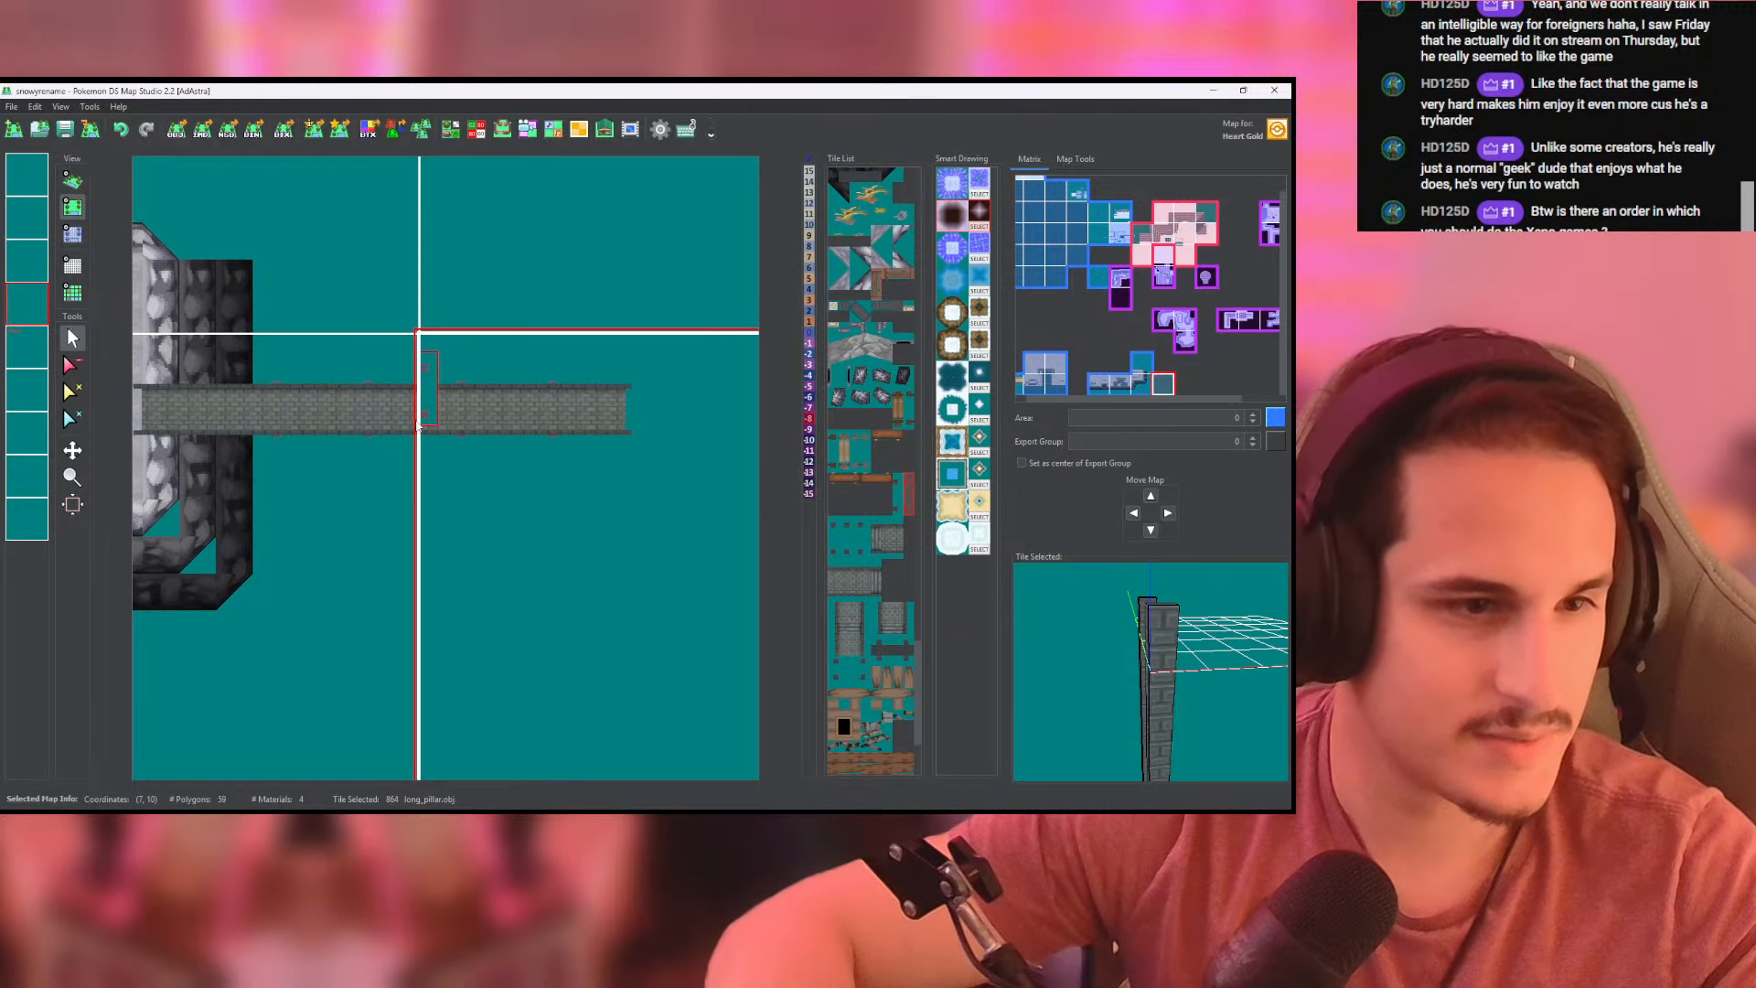
- Copy the sixth layer of the map at (7, 10) and paste only its tiles into the fourth layer
left_click(73, 235)
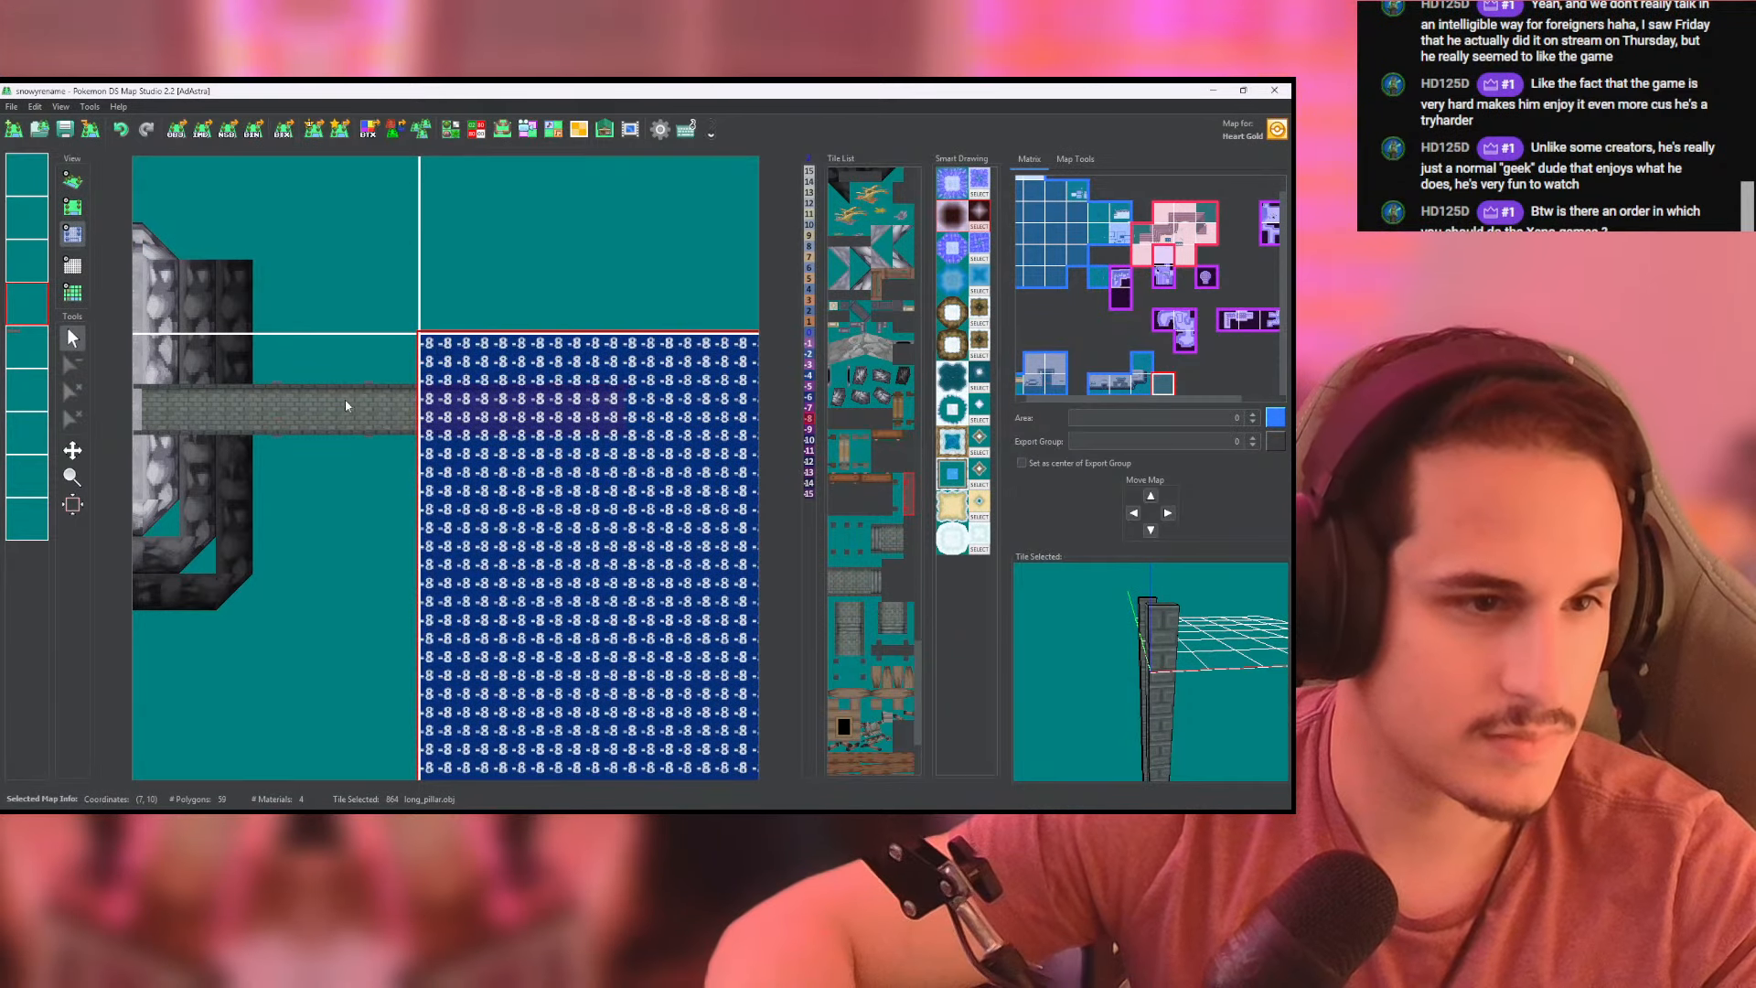
left_click(27, 390)
right_click(26, 391)
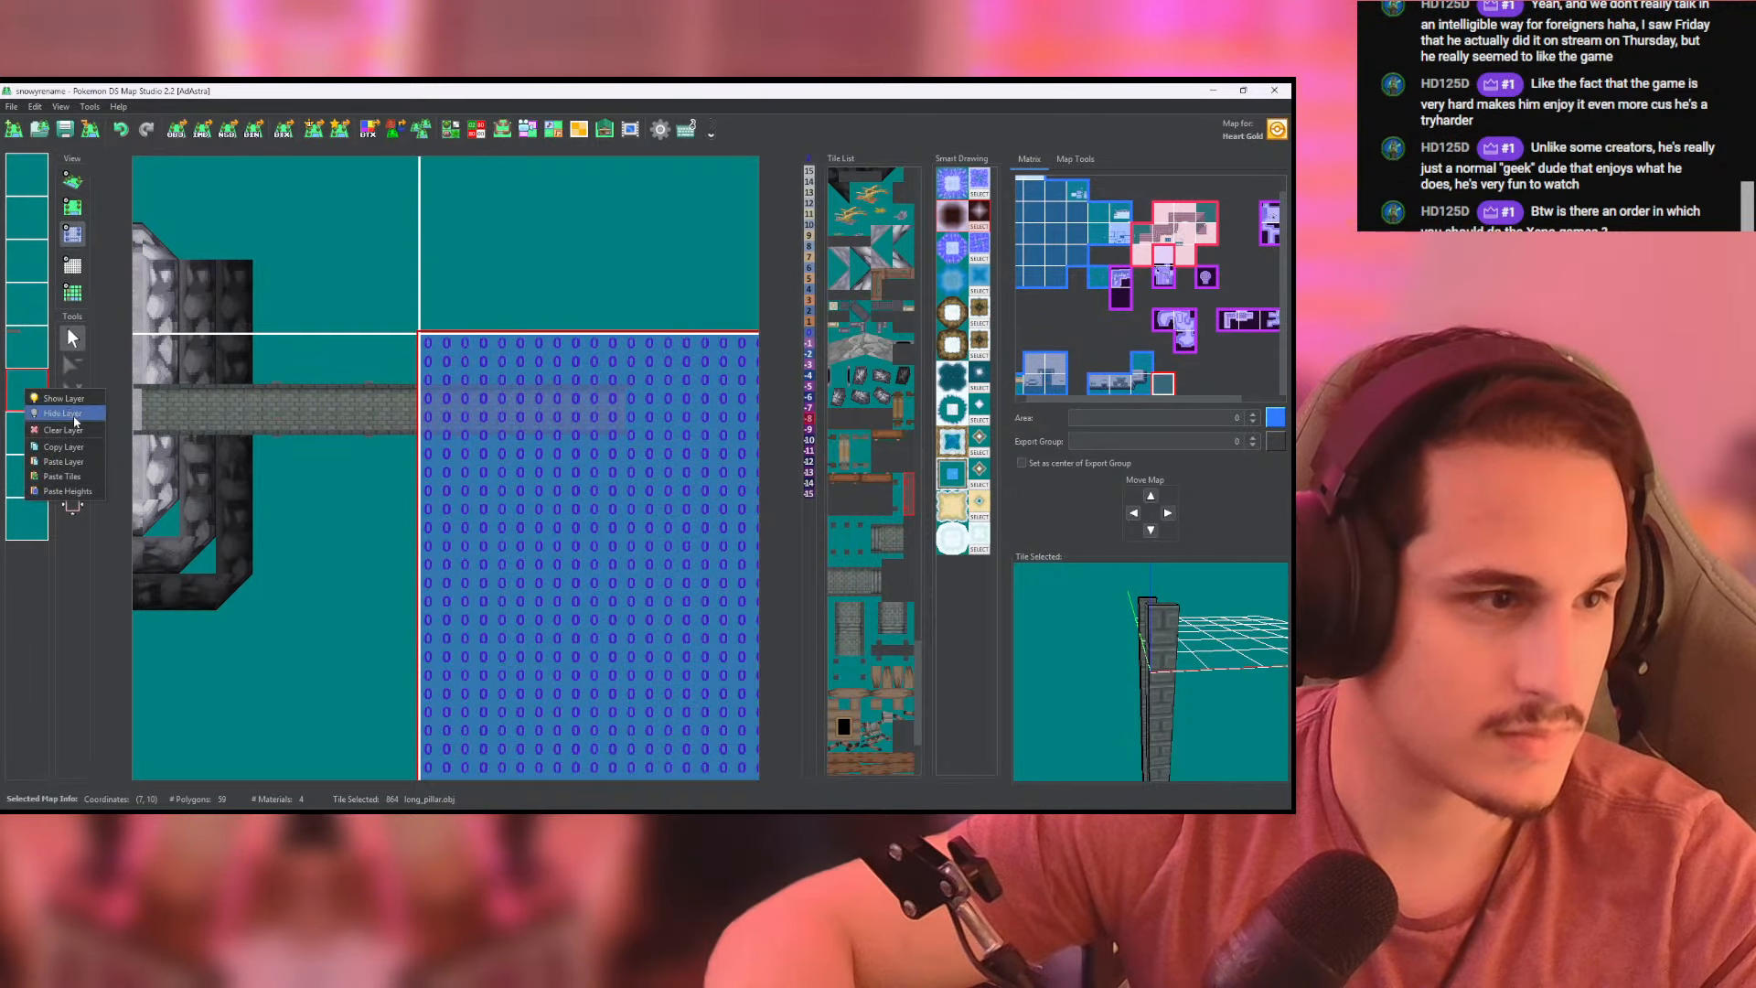
left_click(31, 302)
right_click(33, 297)
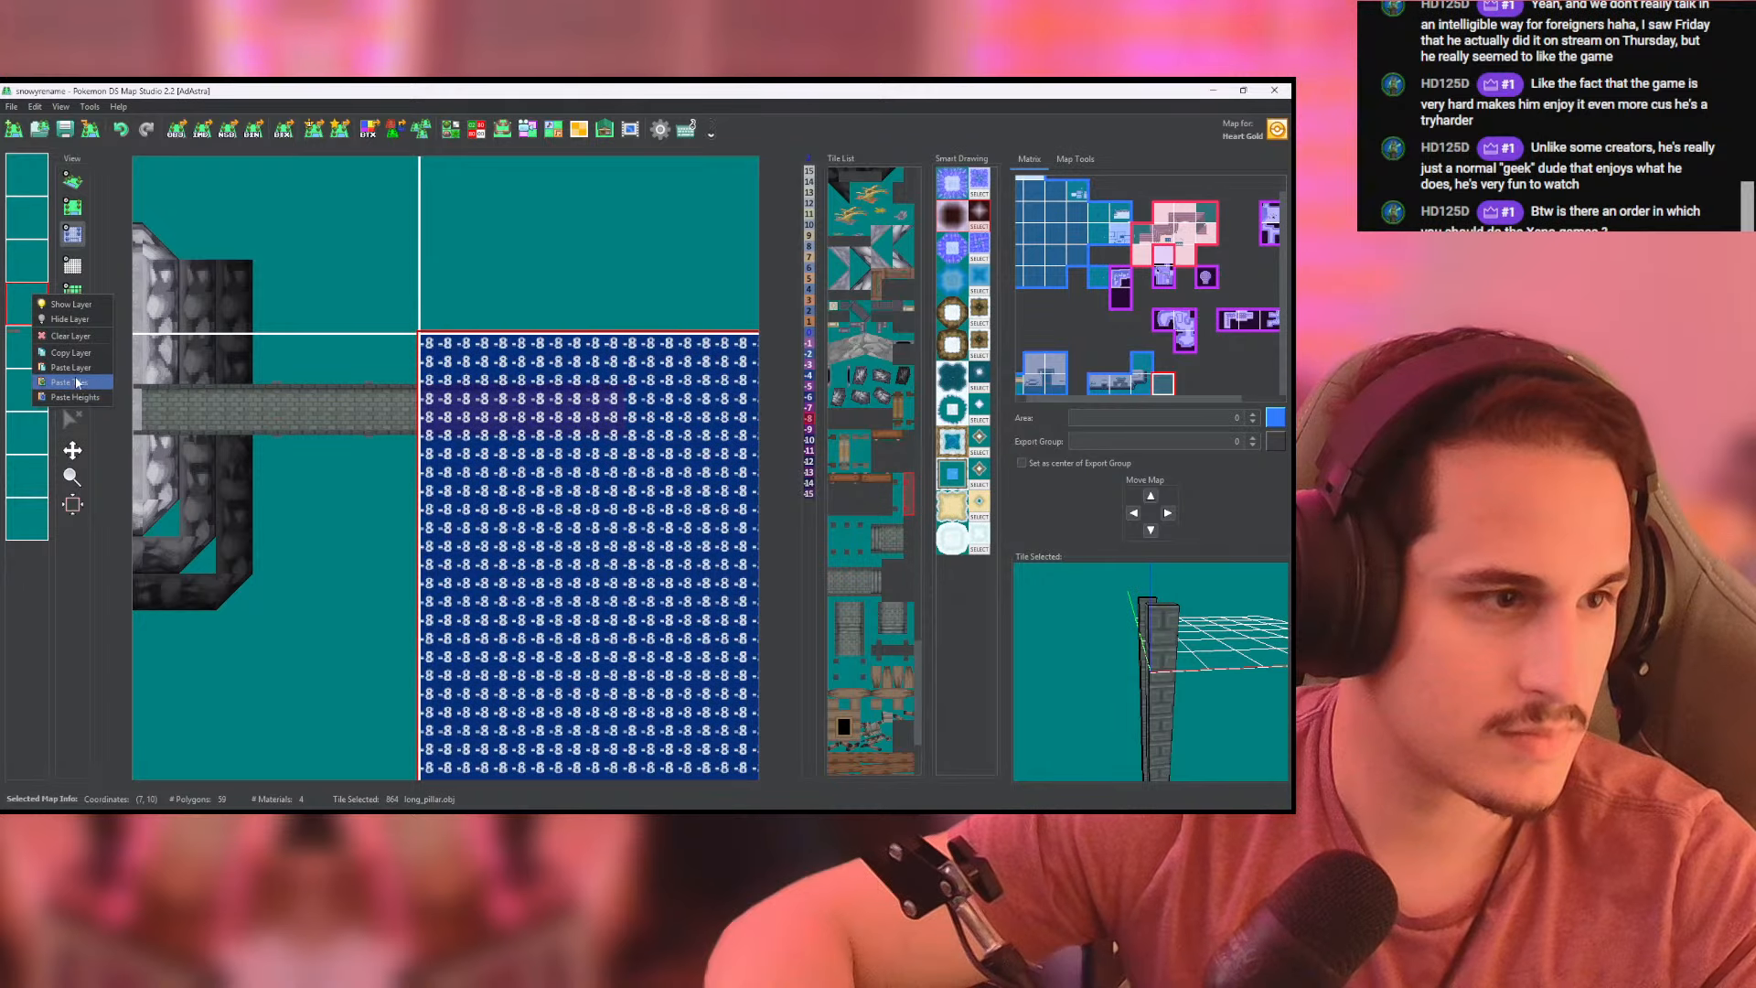
left_click(73, 367)
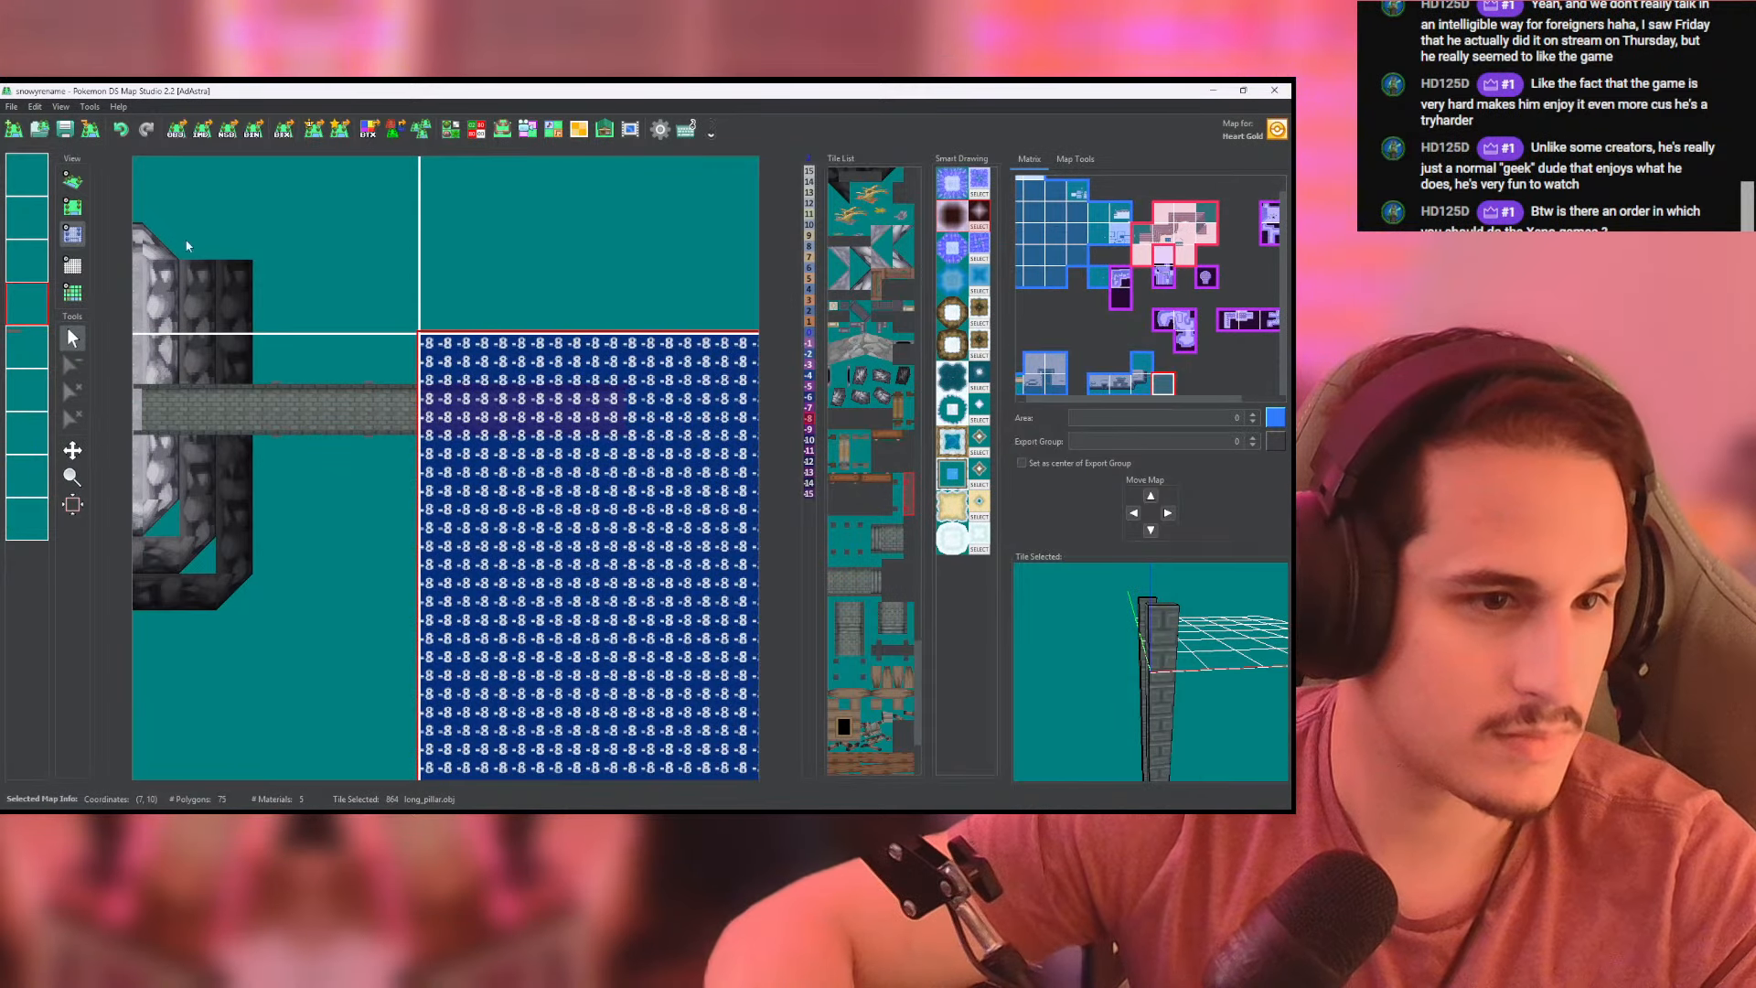
- Examine the stacked long pillars under the bridge from several angles in 3D and compare them with the tile layout
left_click(72, 180)
scroll(442, 406, "up", 5)
middle_click_drag(442, 406, 605, 405)
scroll(373, 432, "up", 5)
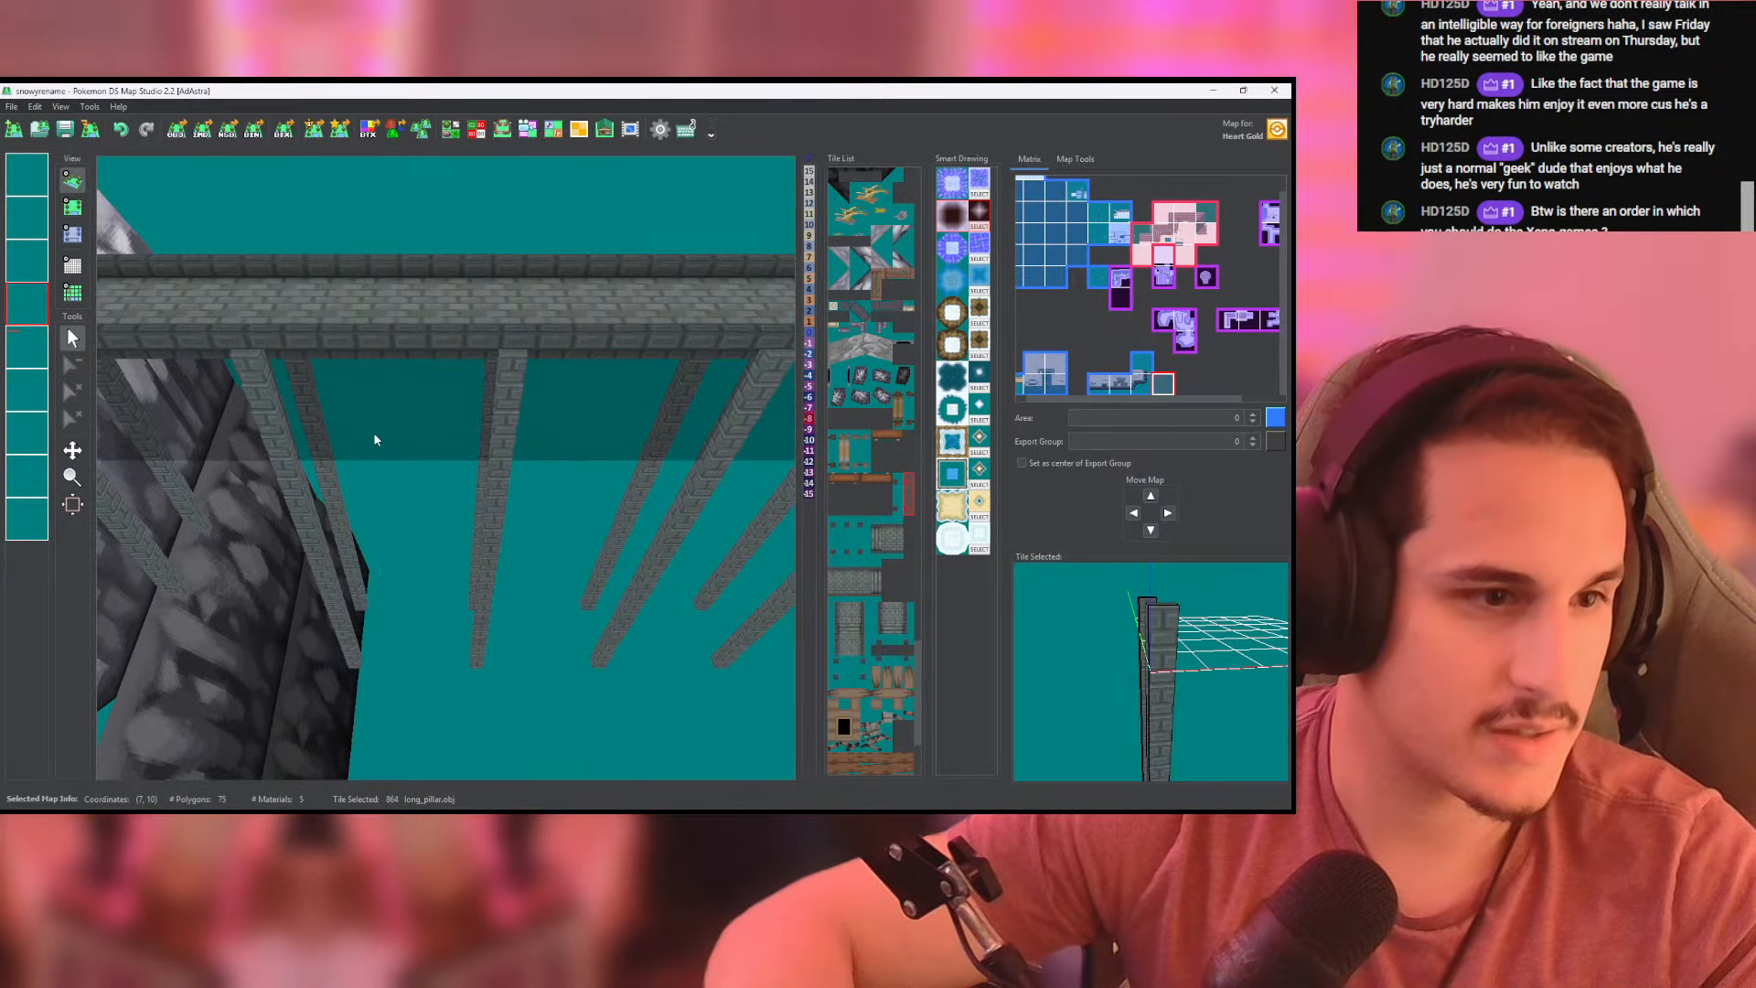
middle_click_drag(374, 432, 580, 387)
scroll(582, 393, "down", 10)
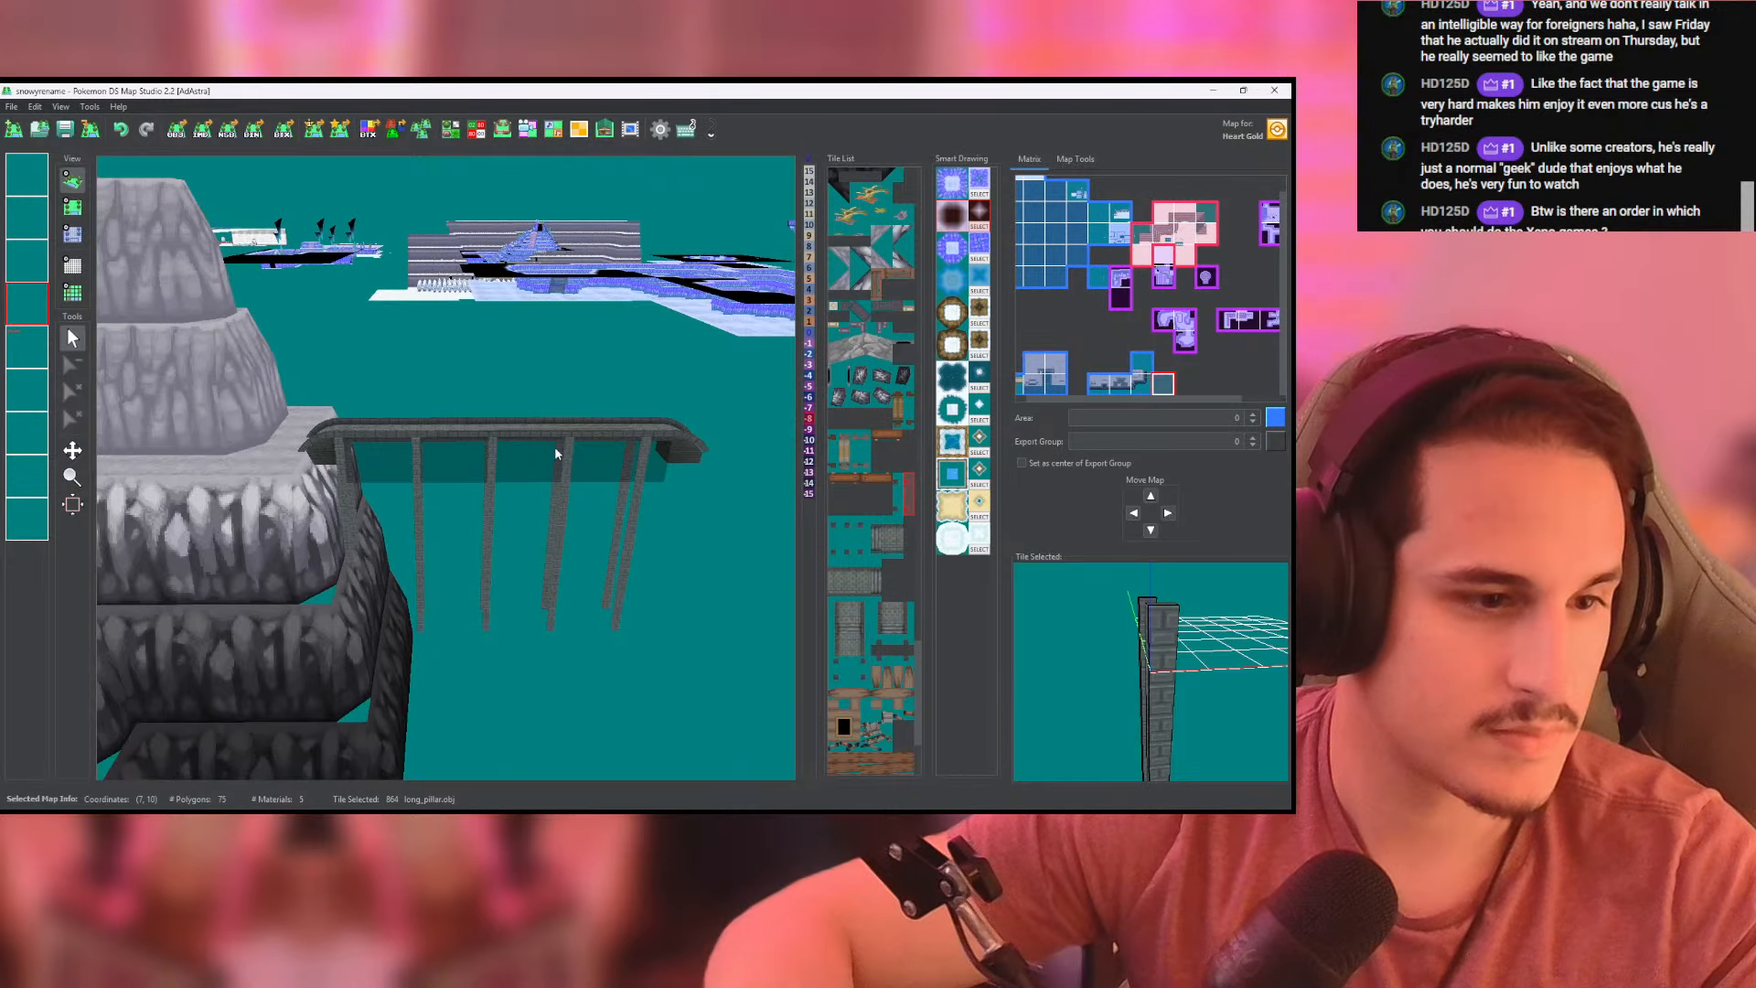
left_click_drag(568, 502, 567, 524)
left_click(71, 211)
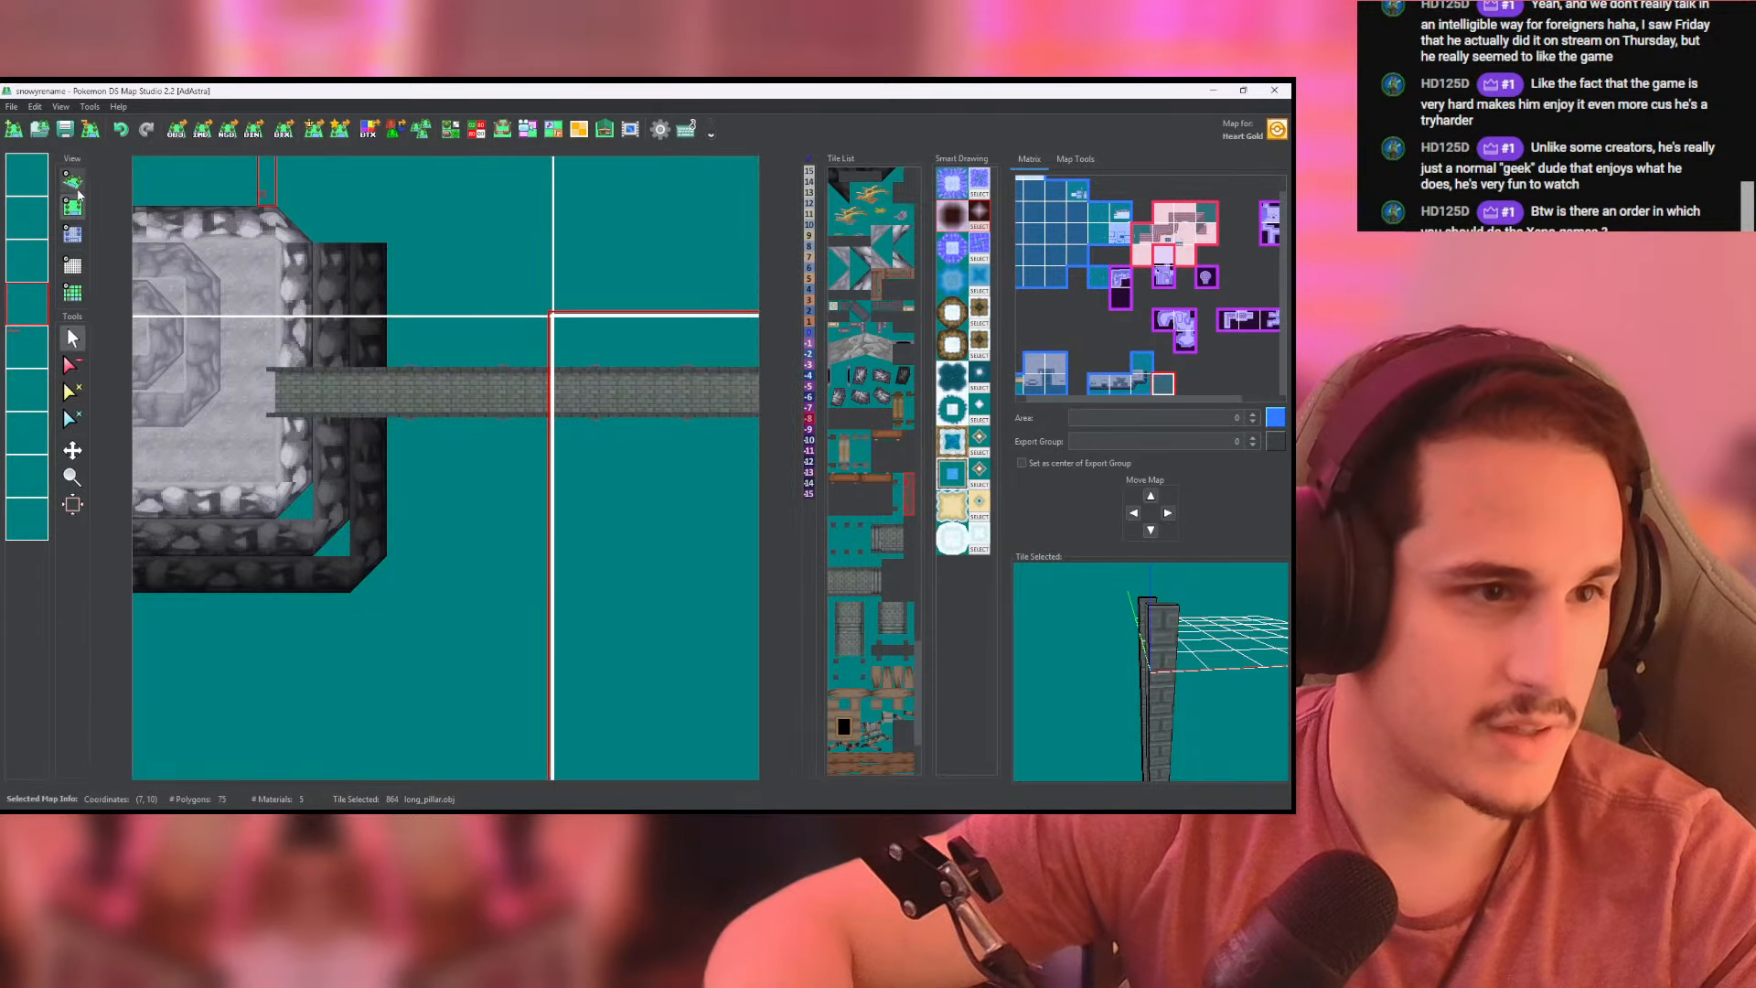
left_click(73, 182)
scroll(337, 308, "up", 10)
middle_click_drag(334, 338, 822, 654)
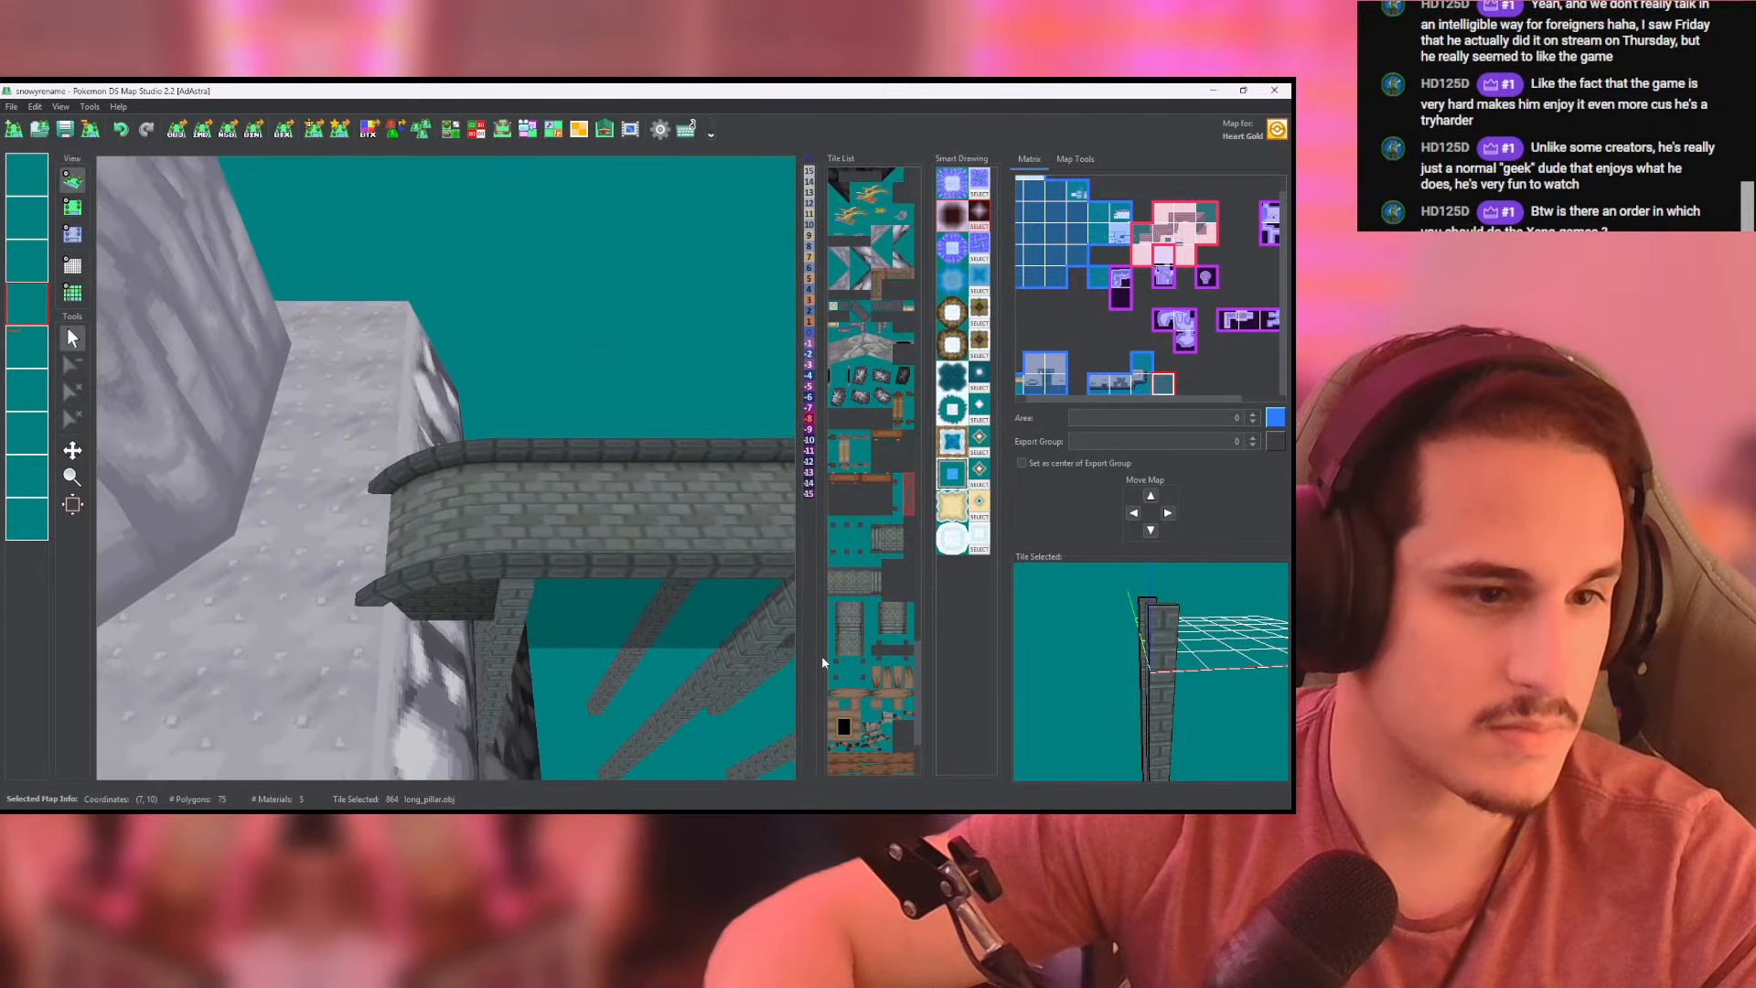
scroll(633, 564, "up", 2)
middle_click_drag(633, 563, 133, 265)
left_click(72, 207)
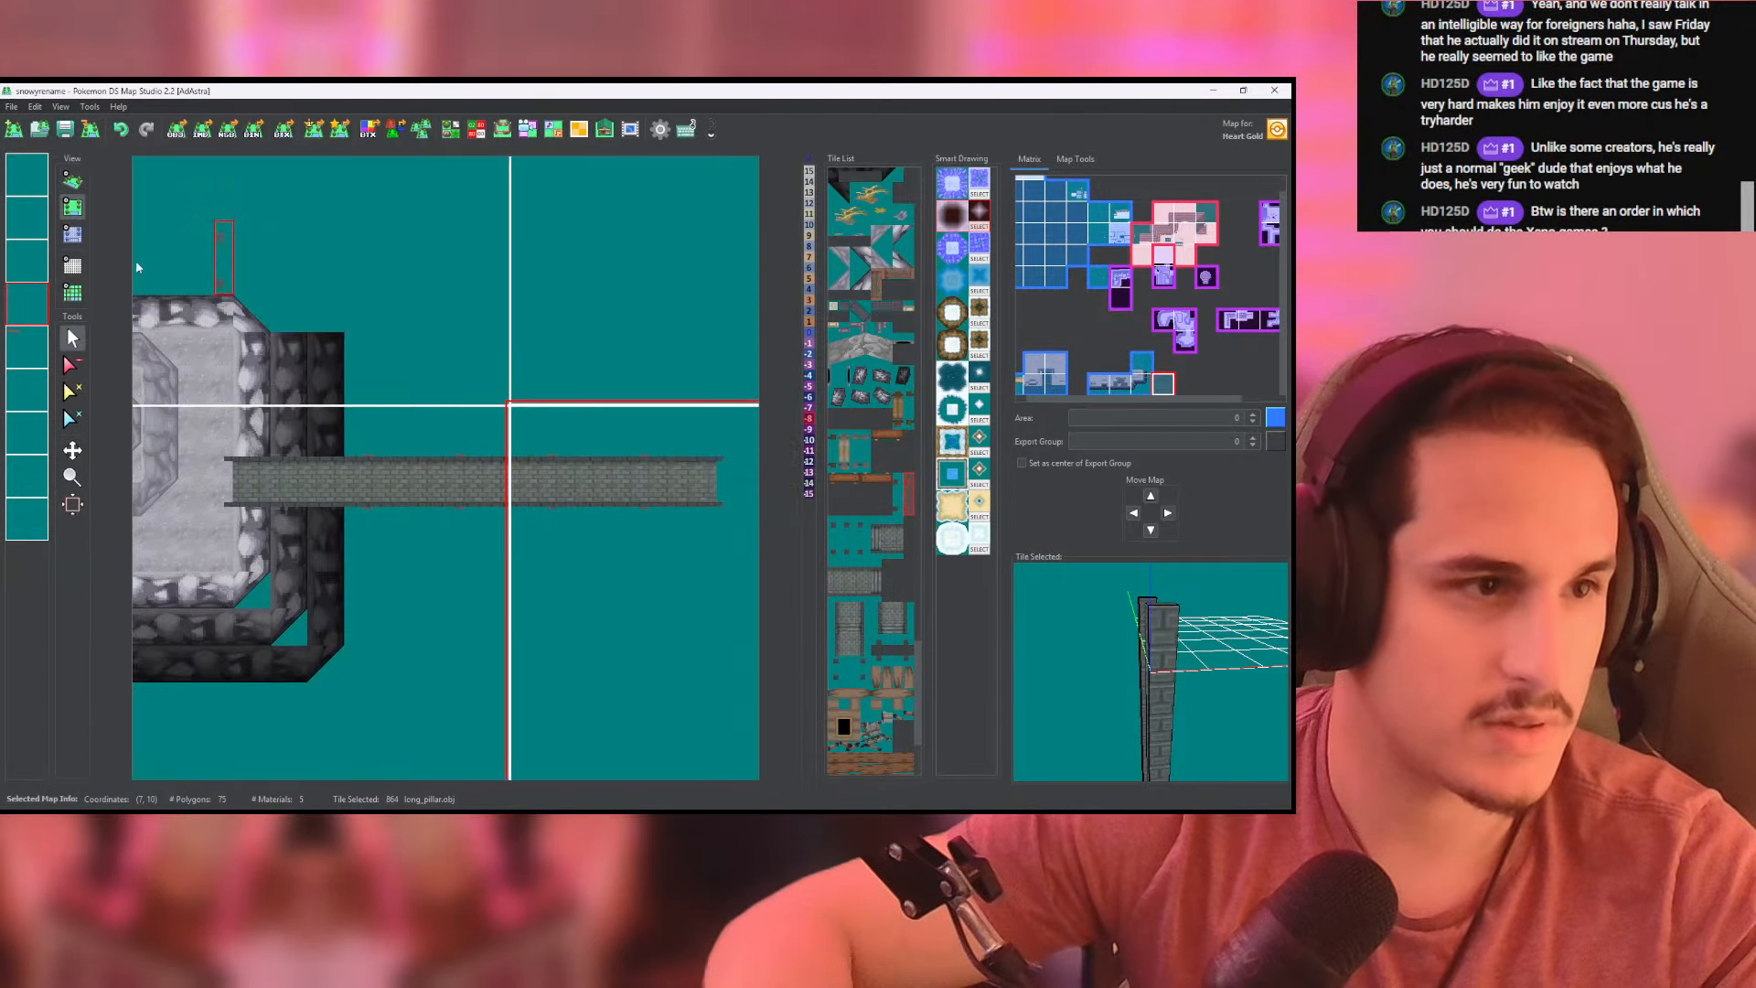
scroll(427, 462, "up", 5)
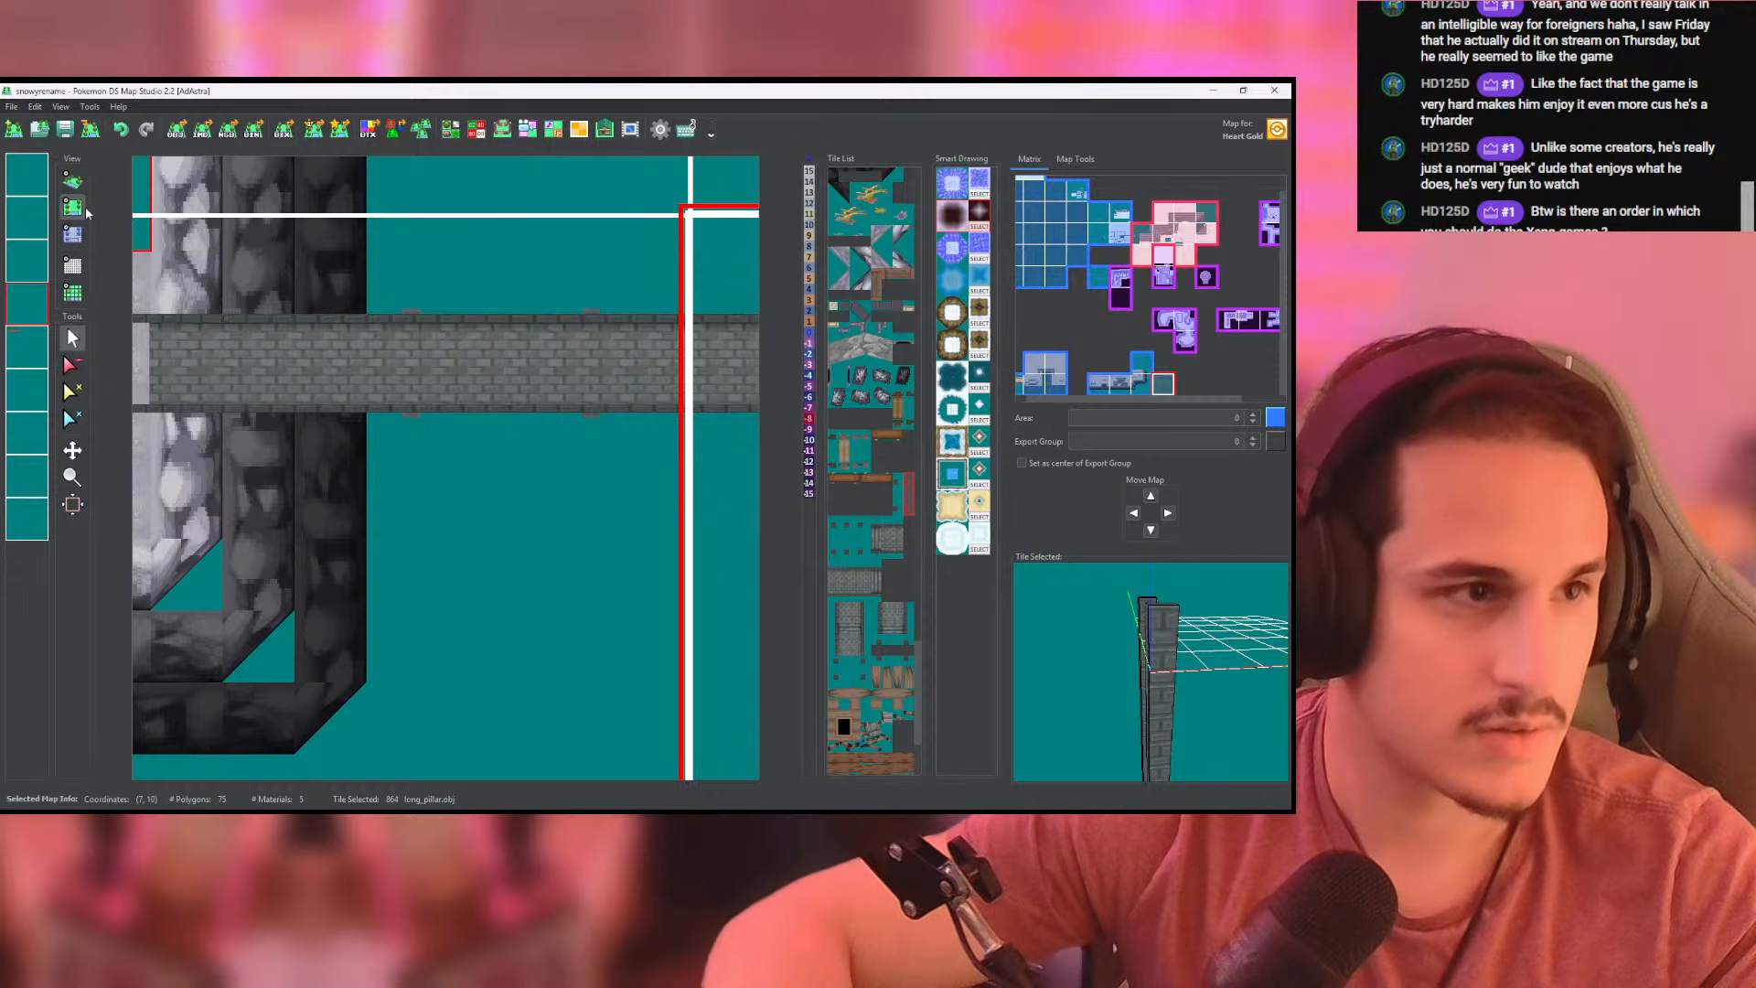
left_click(73, 180)
left_click(76, 212)
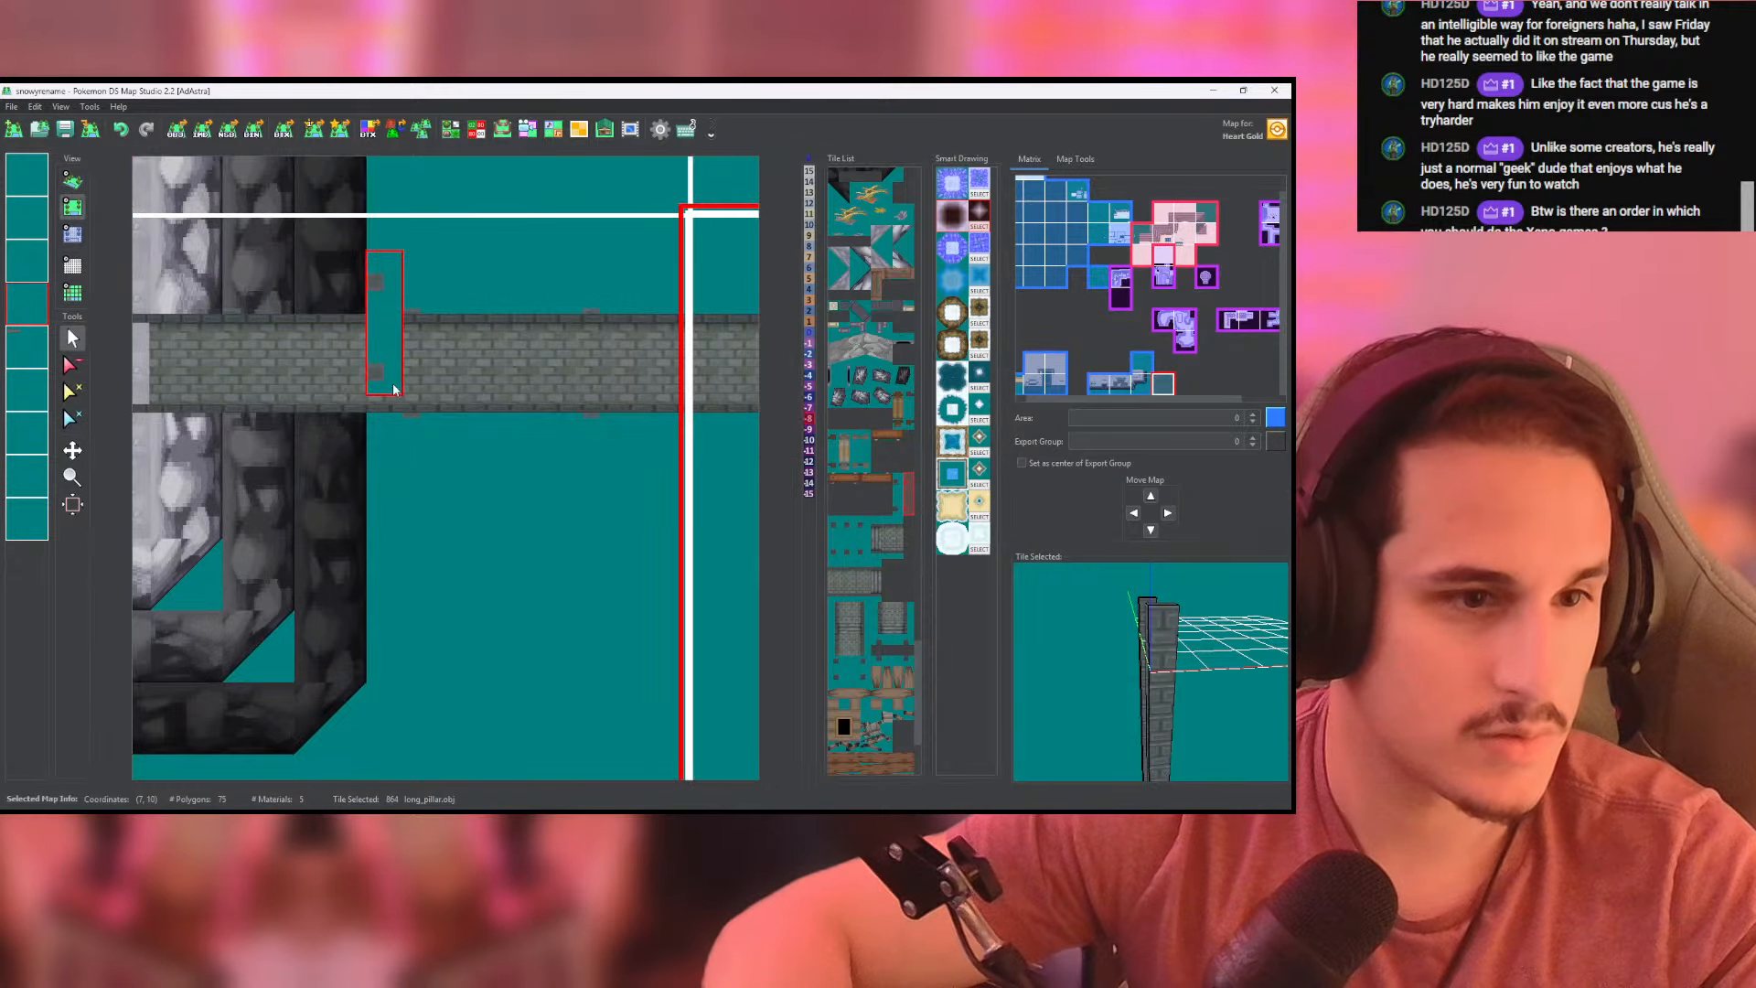
- Copy the fourth layer of the map at (7, 10) into the third layer and fill the third layer's heights with -15
right_click(28, 307)
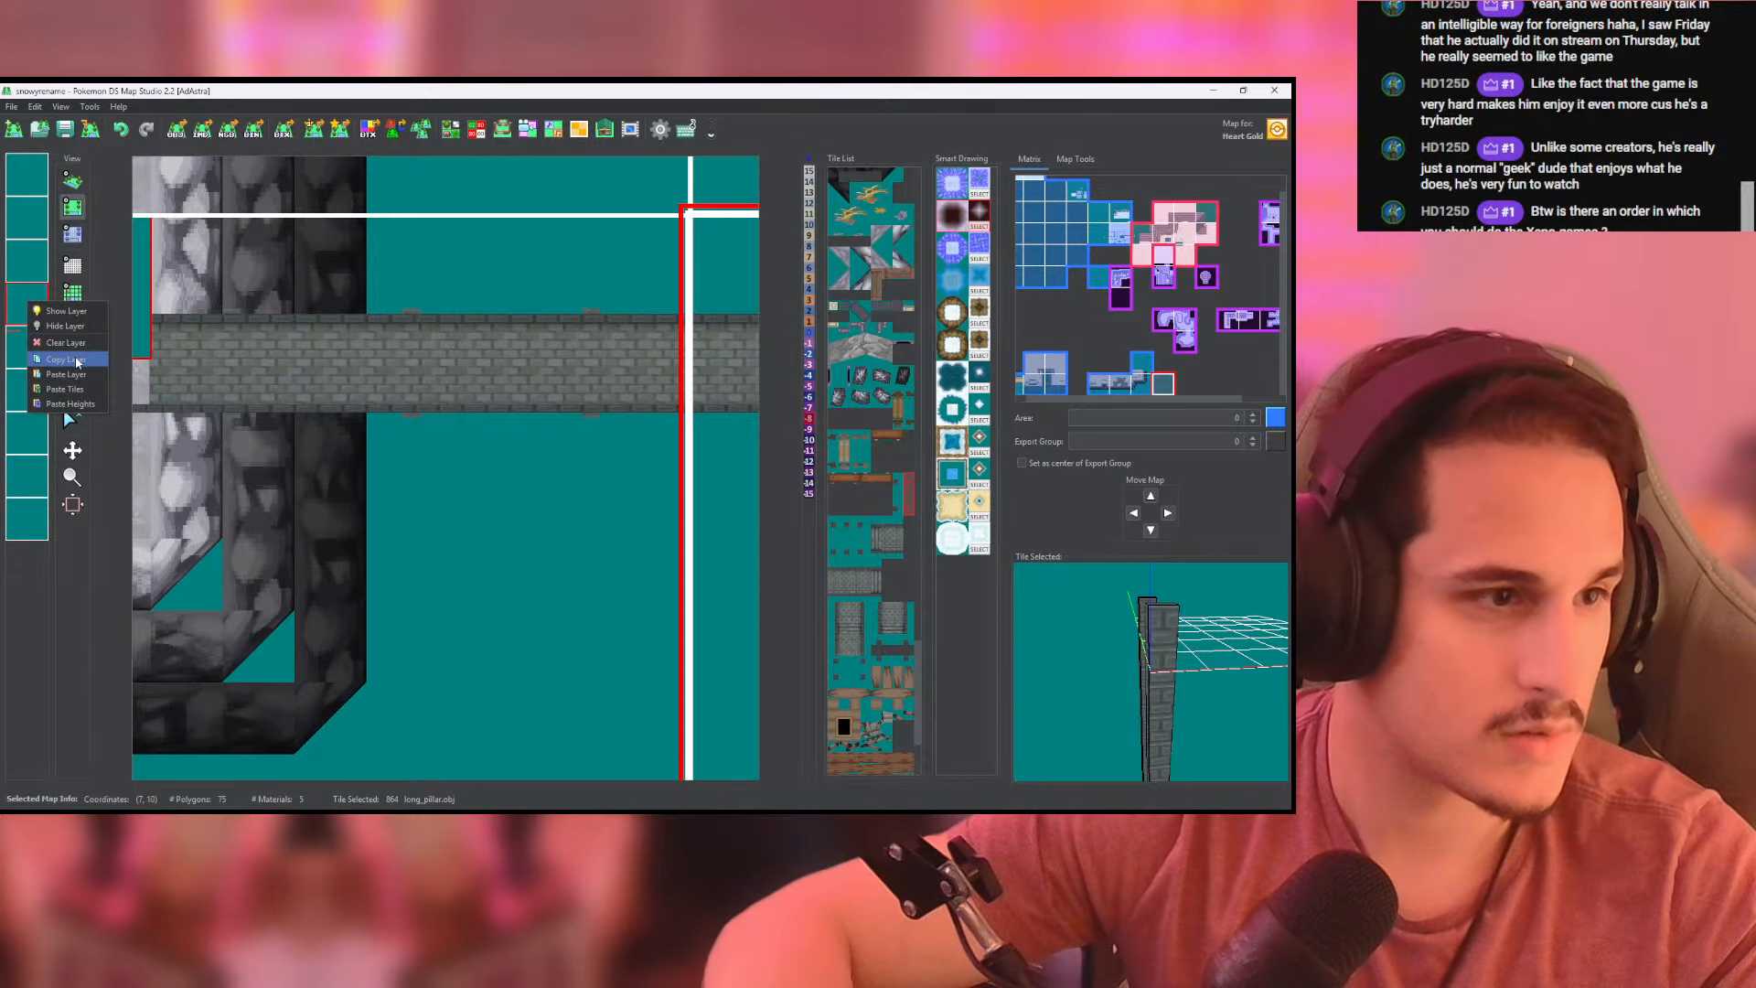
right_click(32, 261)
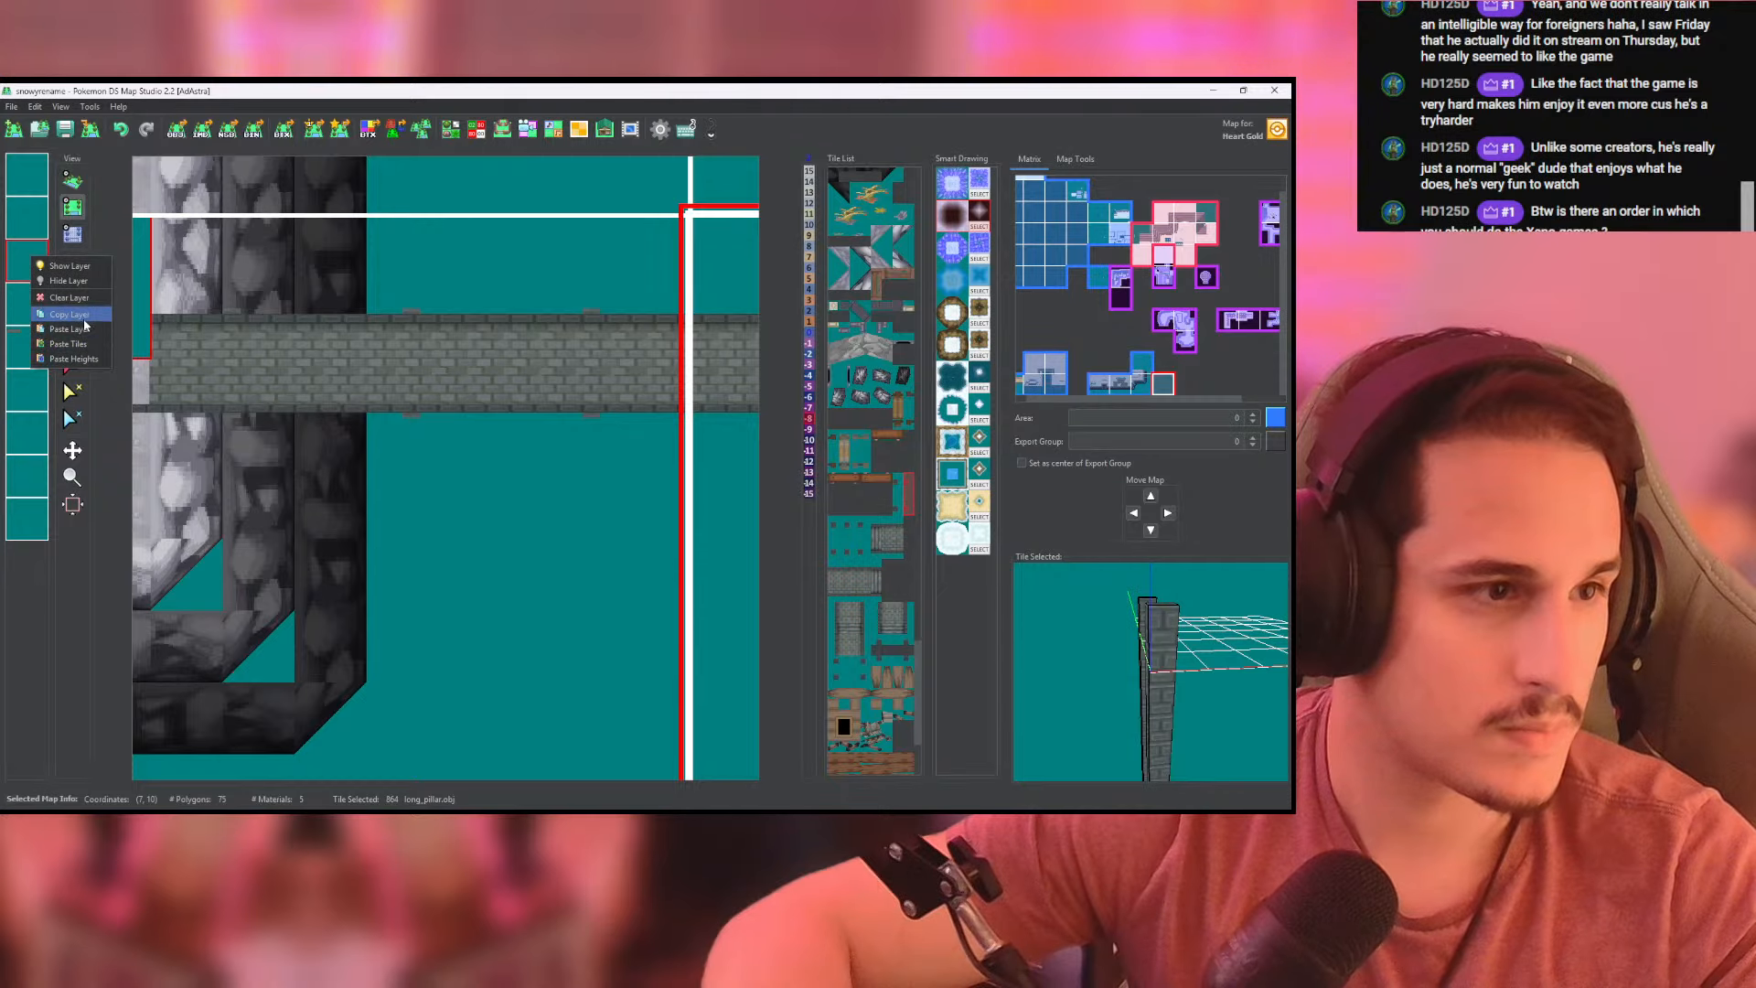
left_click(83, 331)
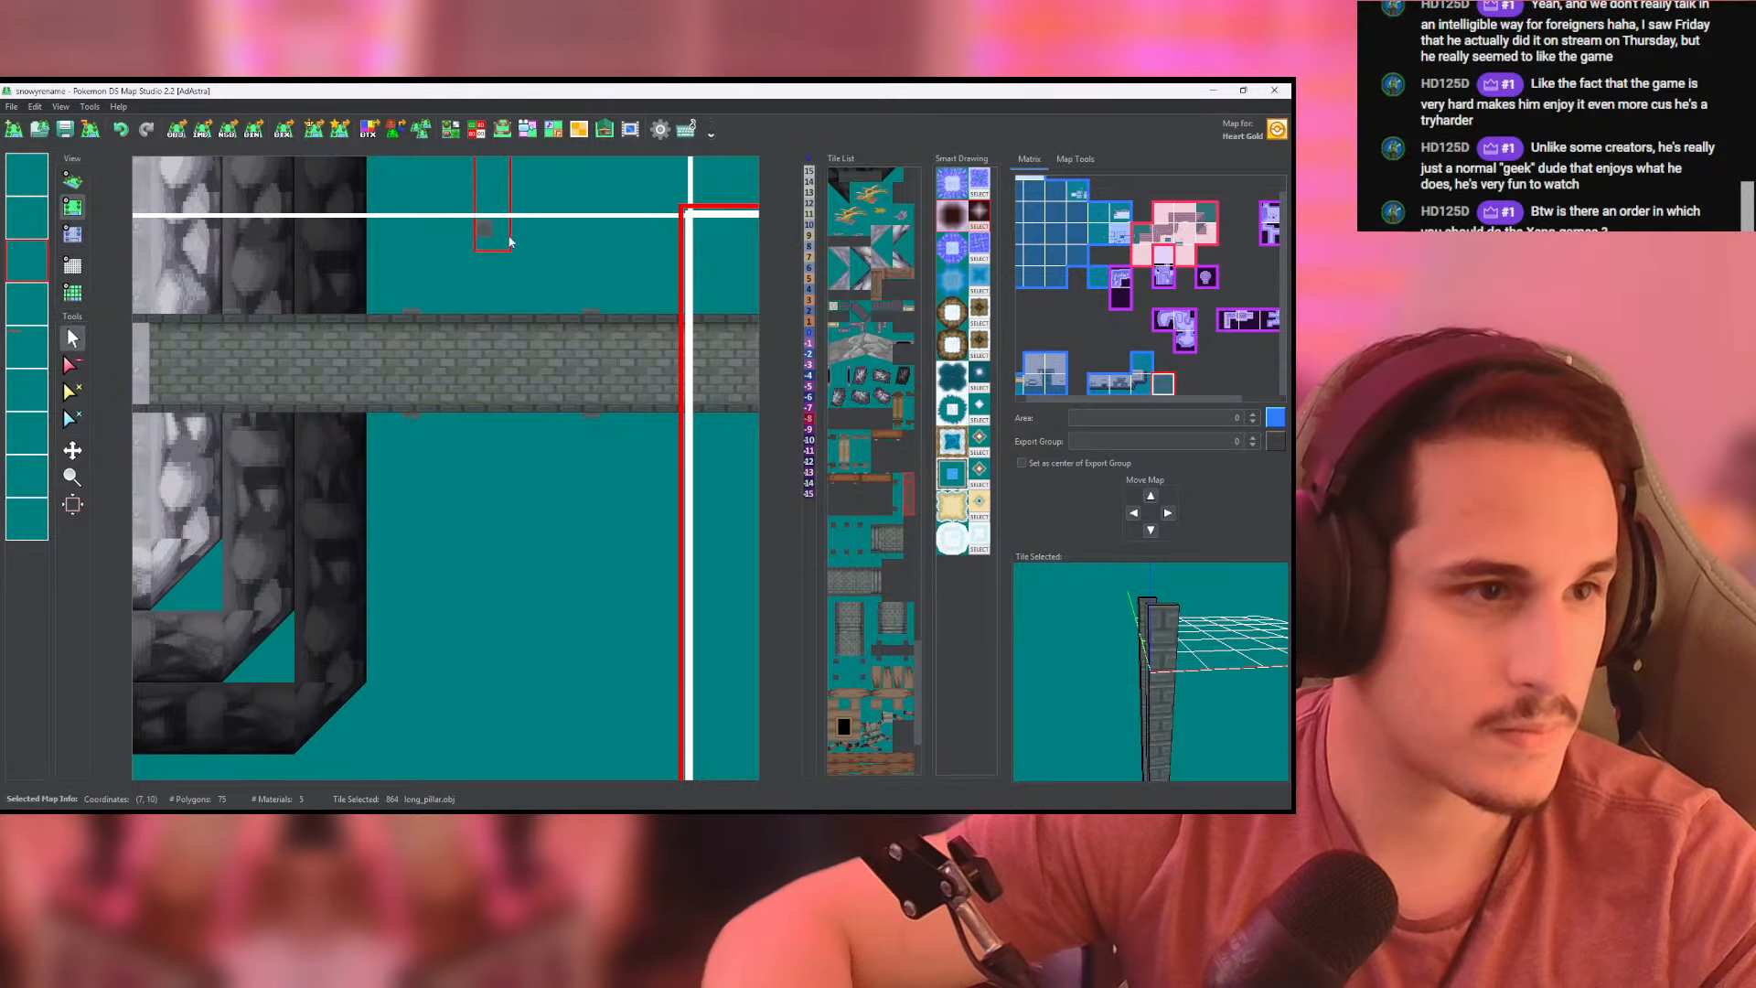
left_click(71, 235)
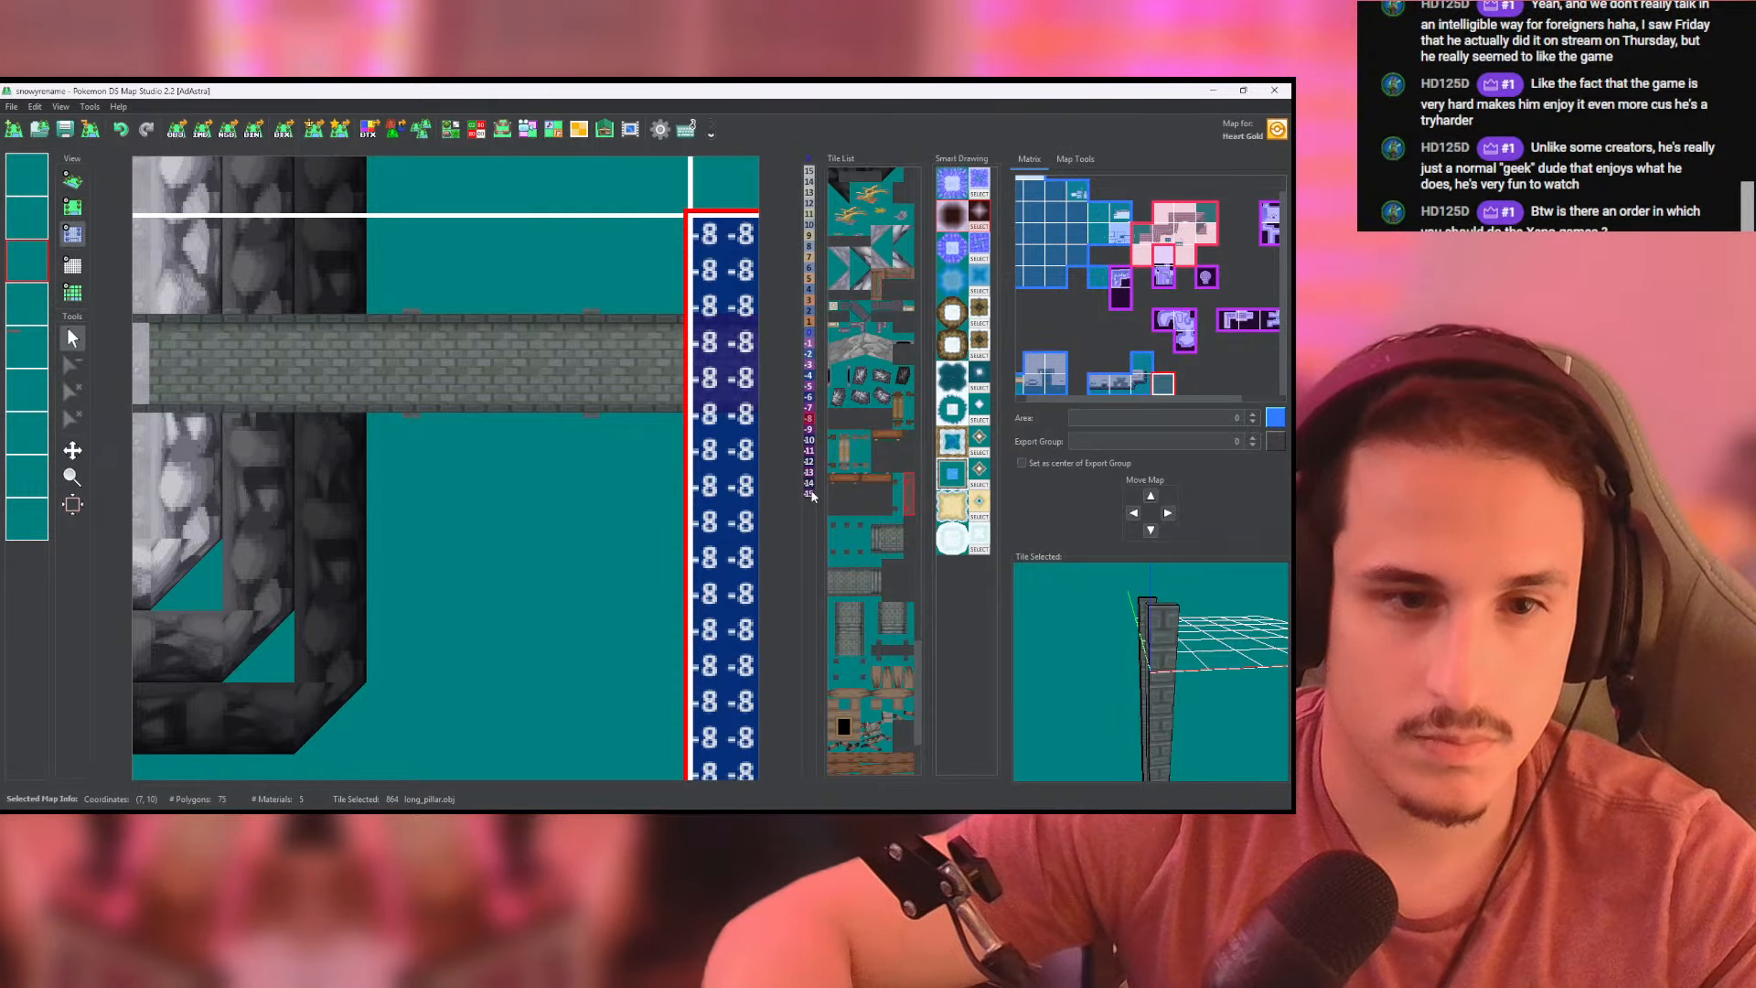
left_click(544, 444)
left_click_drag(544, 443, 338, 419)
middle_click(549, 421)
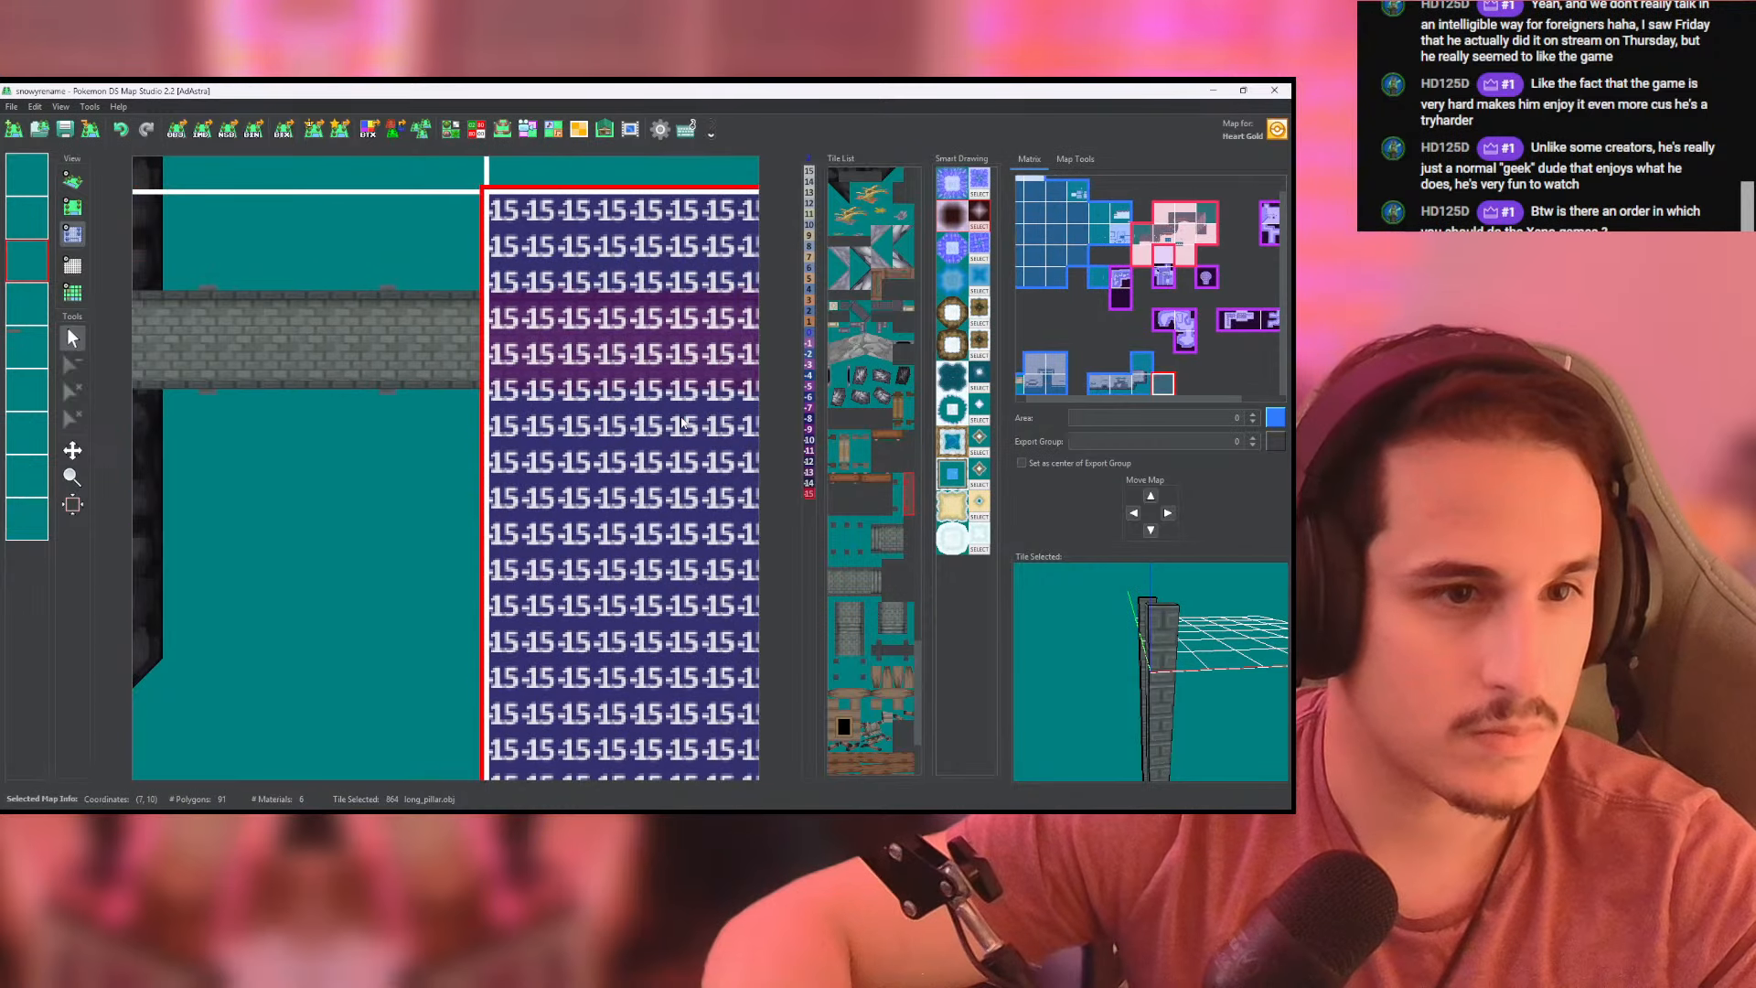
- Paste a fresh copy of the fourth layer over the third layer of the map at (7, 10) and check the bridge in 3D
left_click(22, 347)
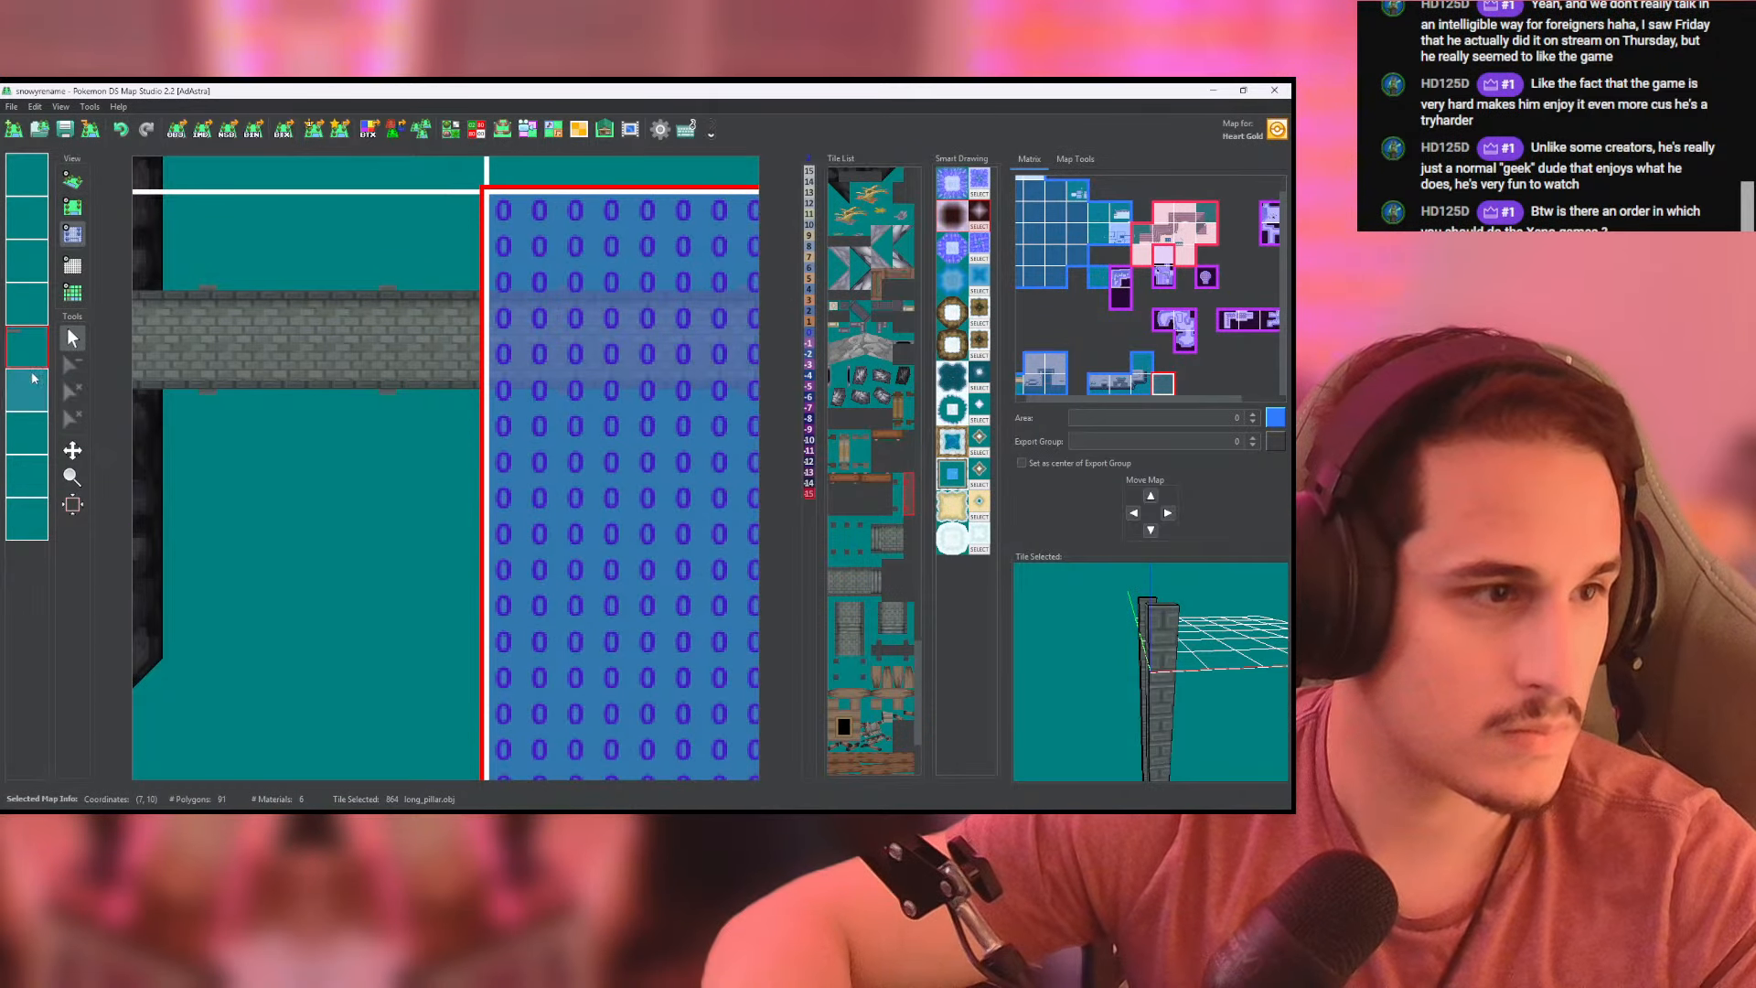
left_click(20, 320)
right_click(21, 322)
left_click(69, 377)
left_click(25, 261)
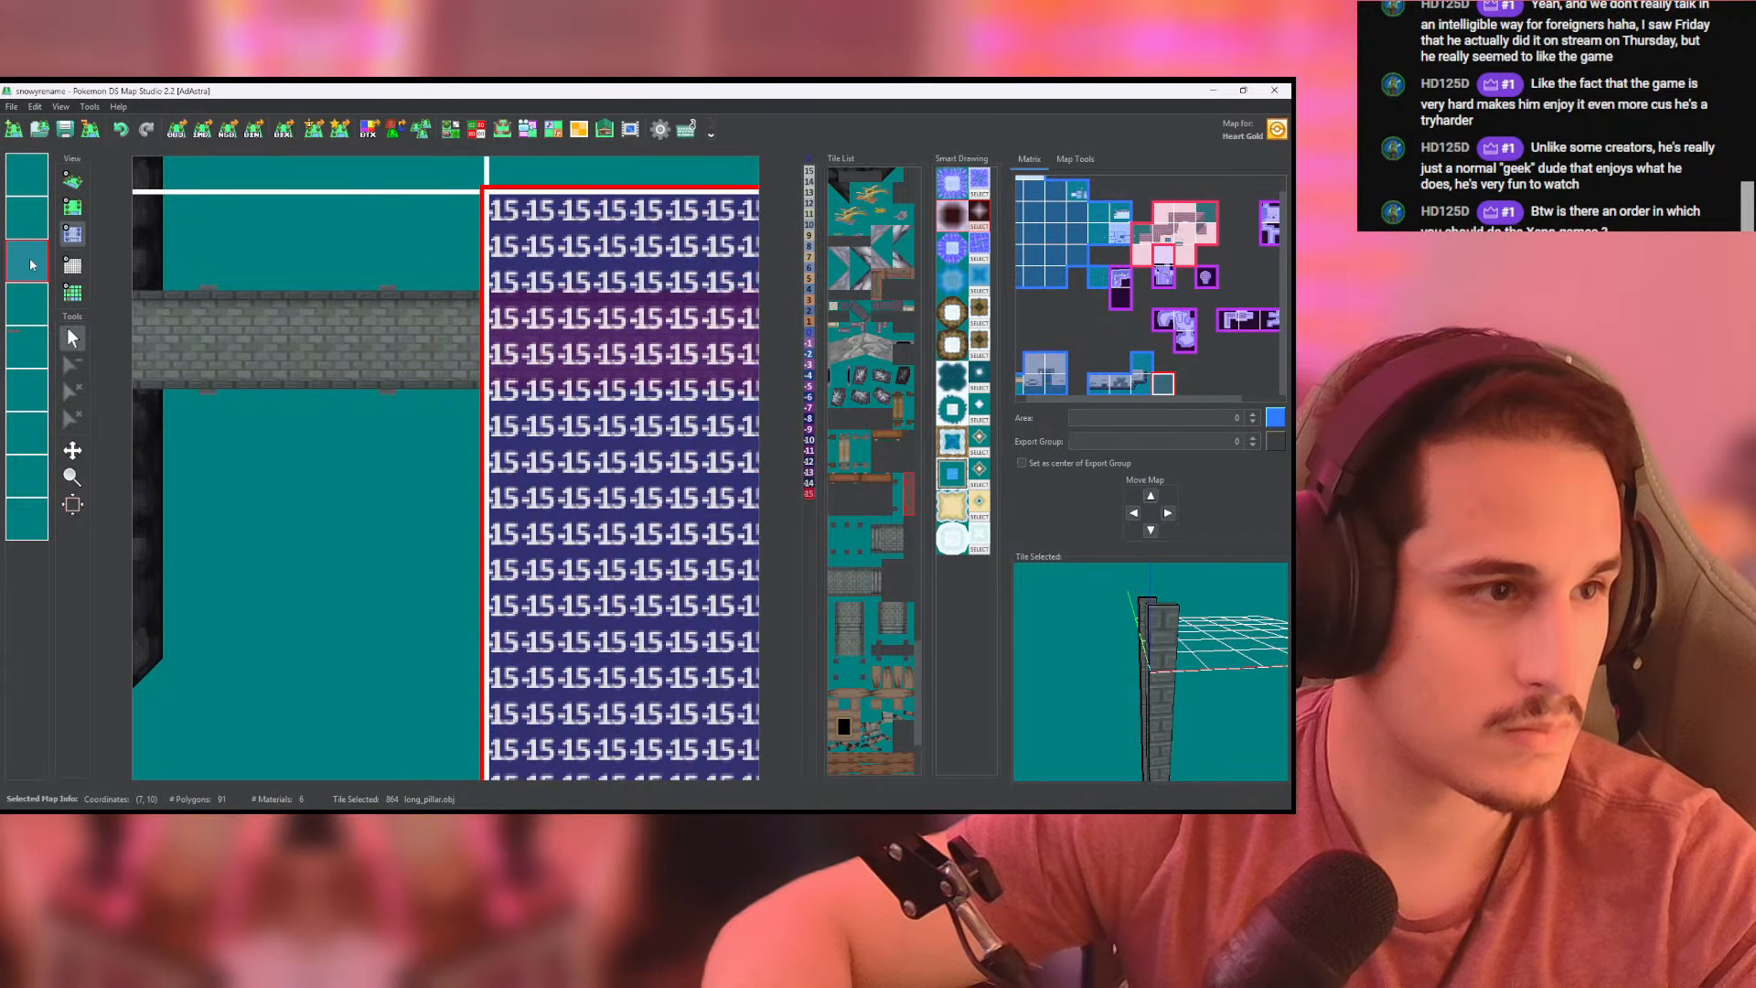
right_click(30, 262)
left_click(72, 332)
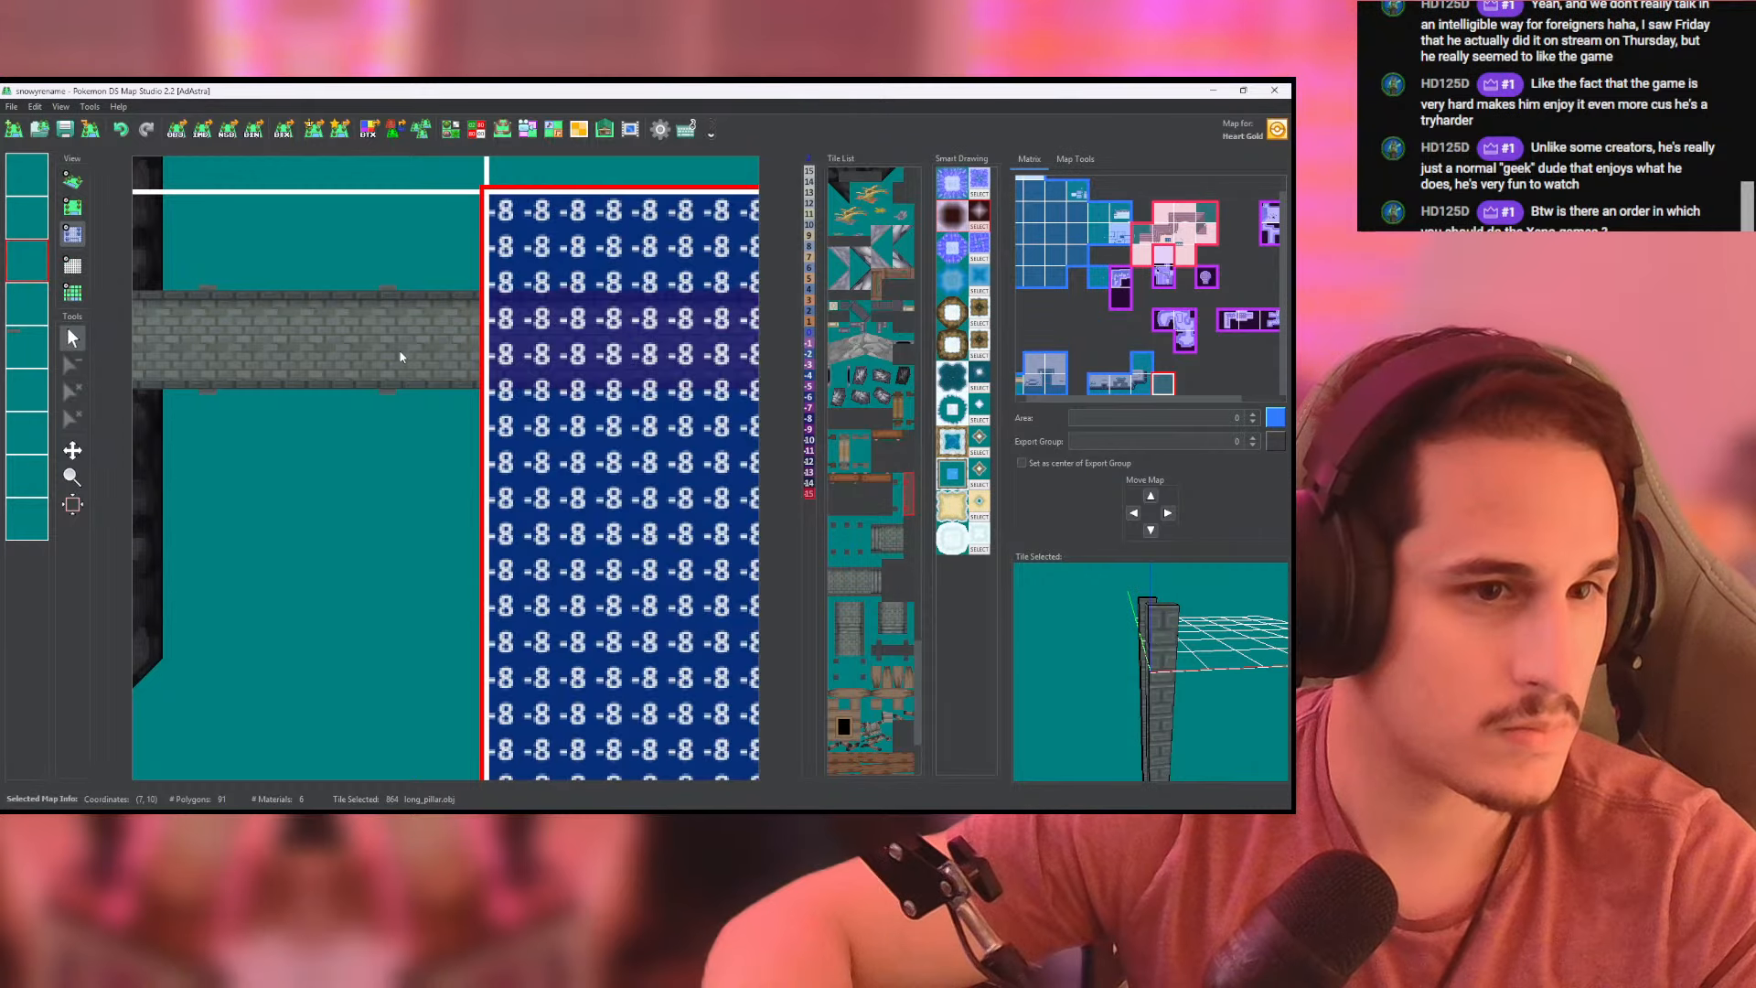
left_click(79, 184)
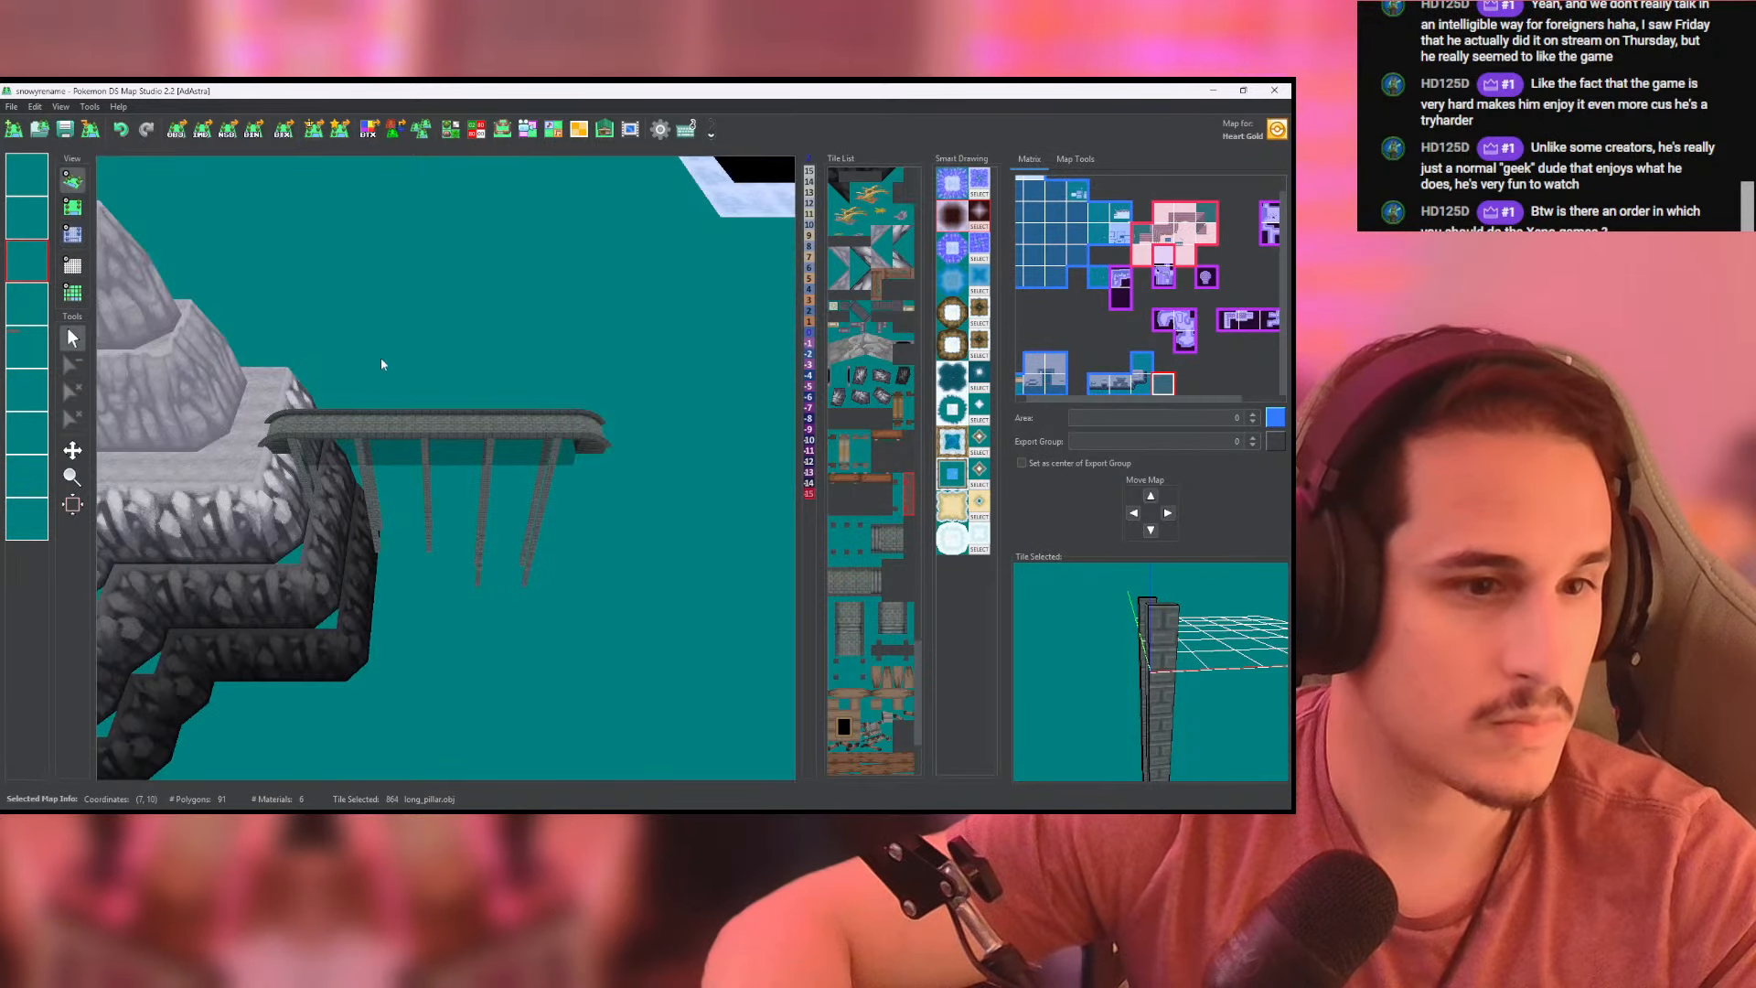
- Copy the fourth layer of the map at (6, 10) and paste its tiles into the third layer
left_click(72, 207)
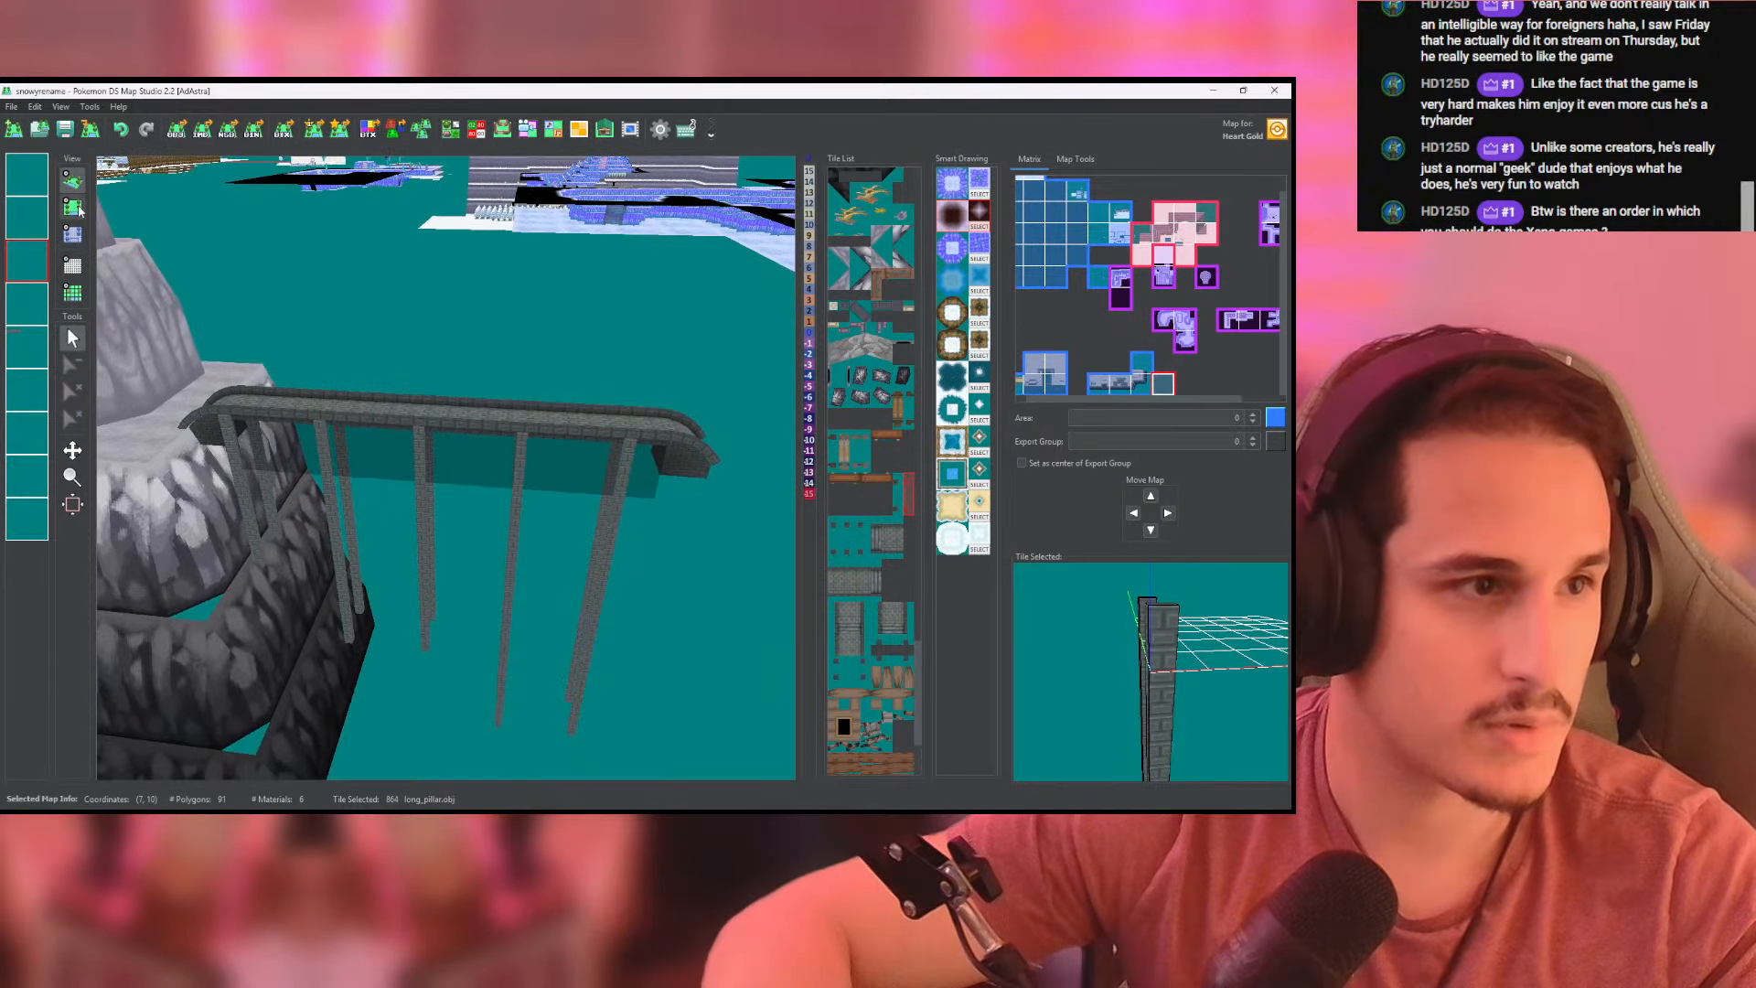
left_click(192, 330)
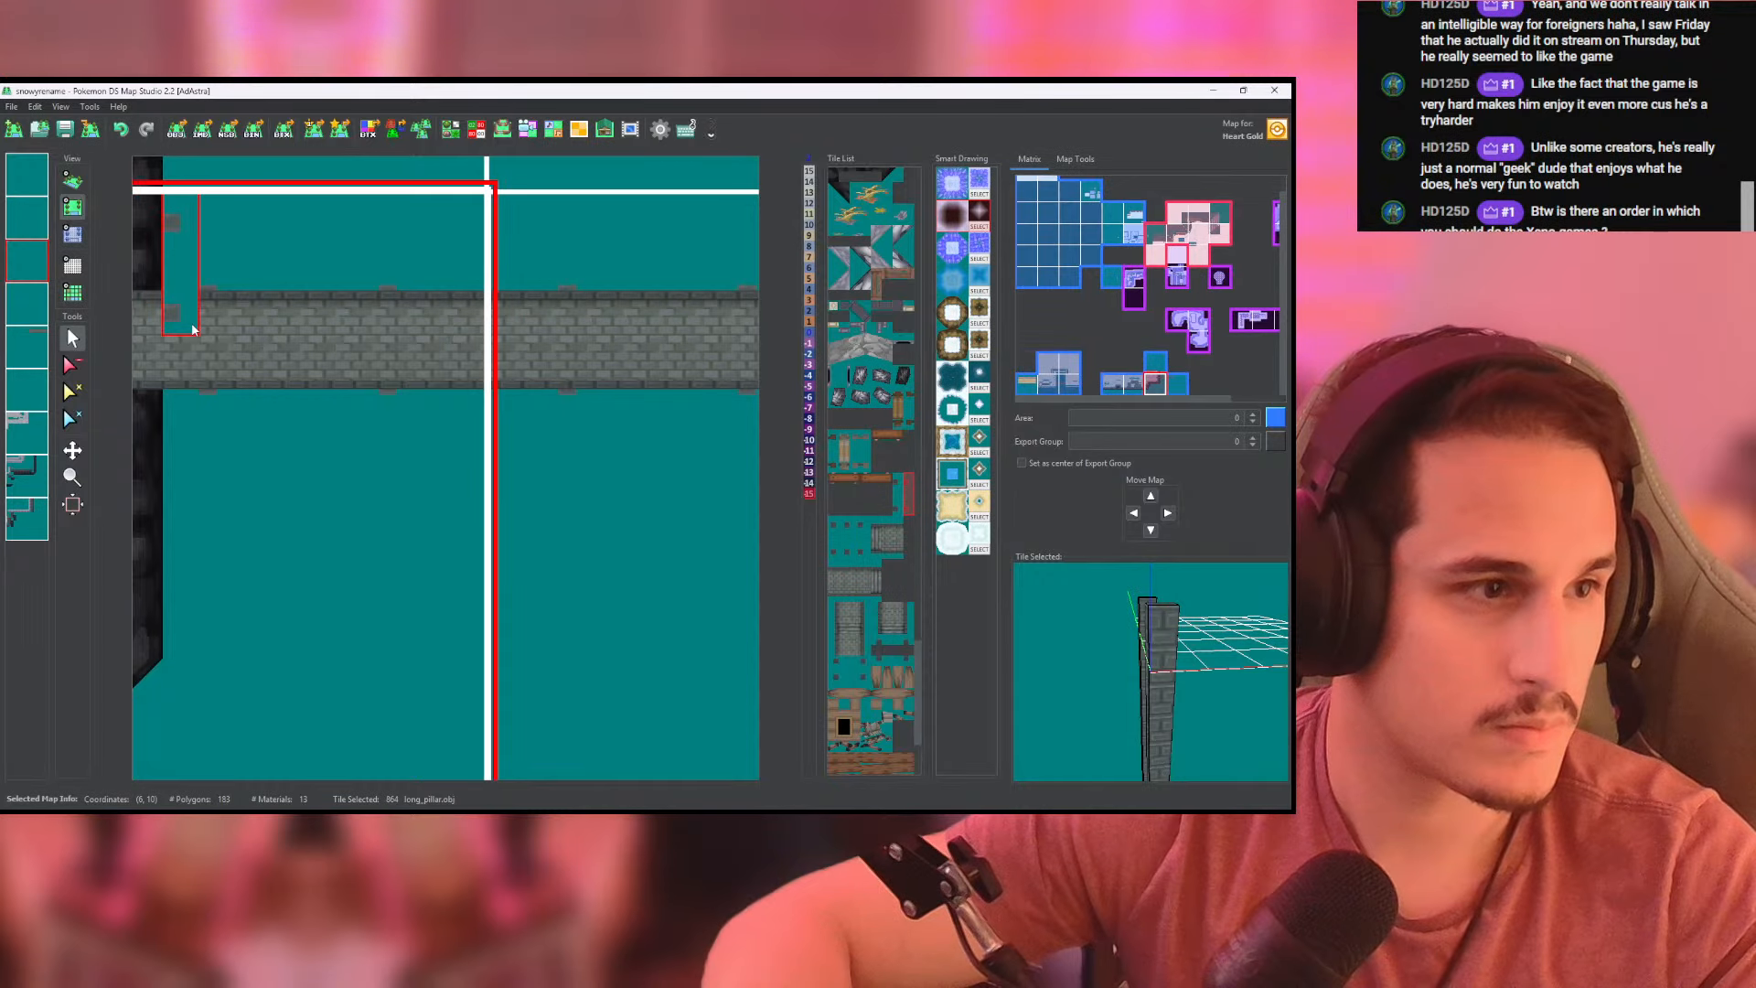
left_click(72, 235)
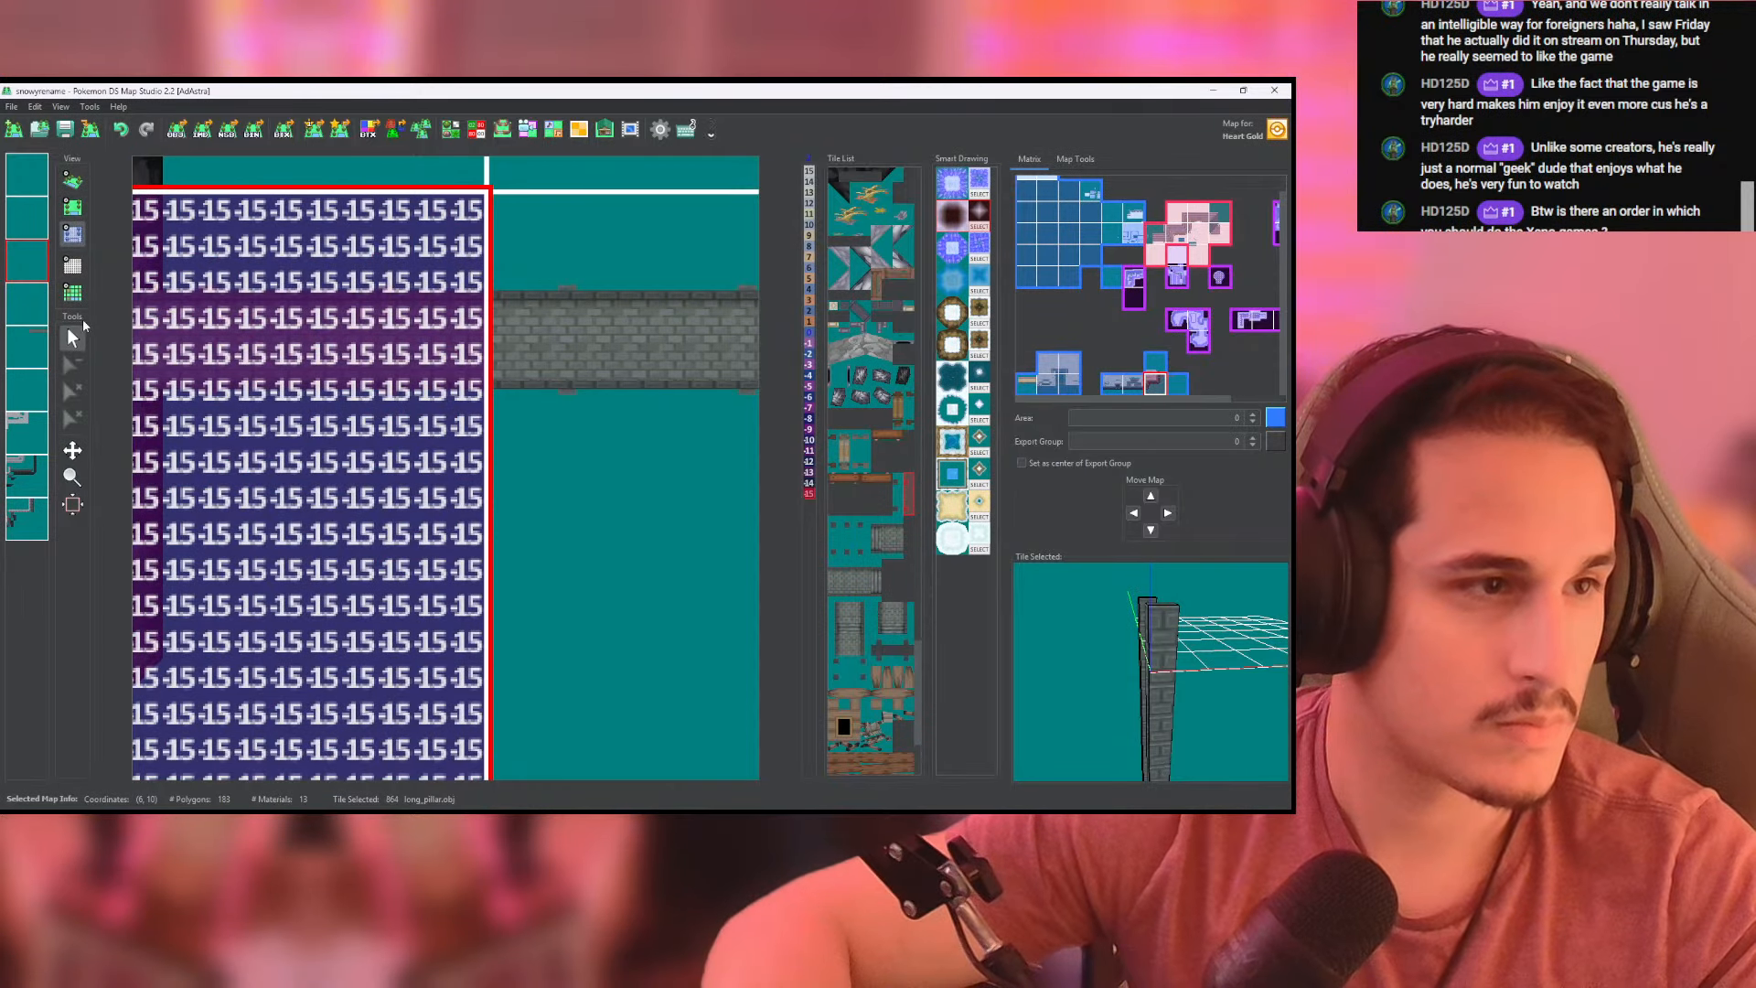
left_click(27, 303)
right_click(32, 315)
left_click(86, 369)
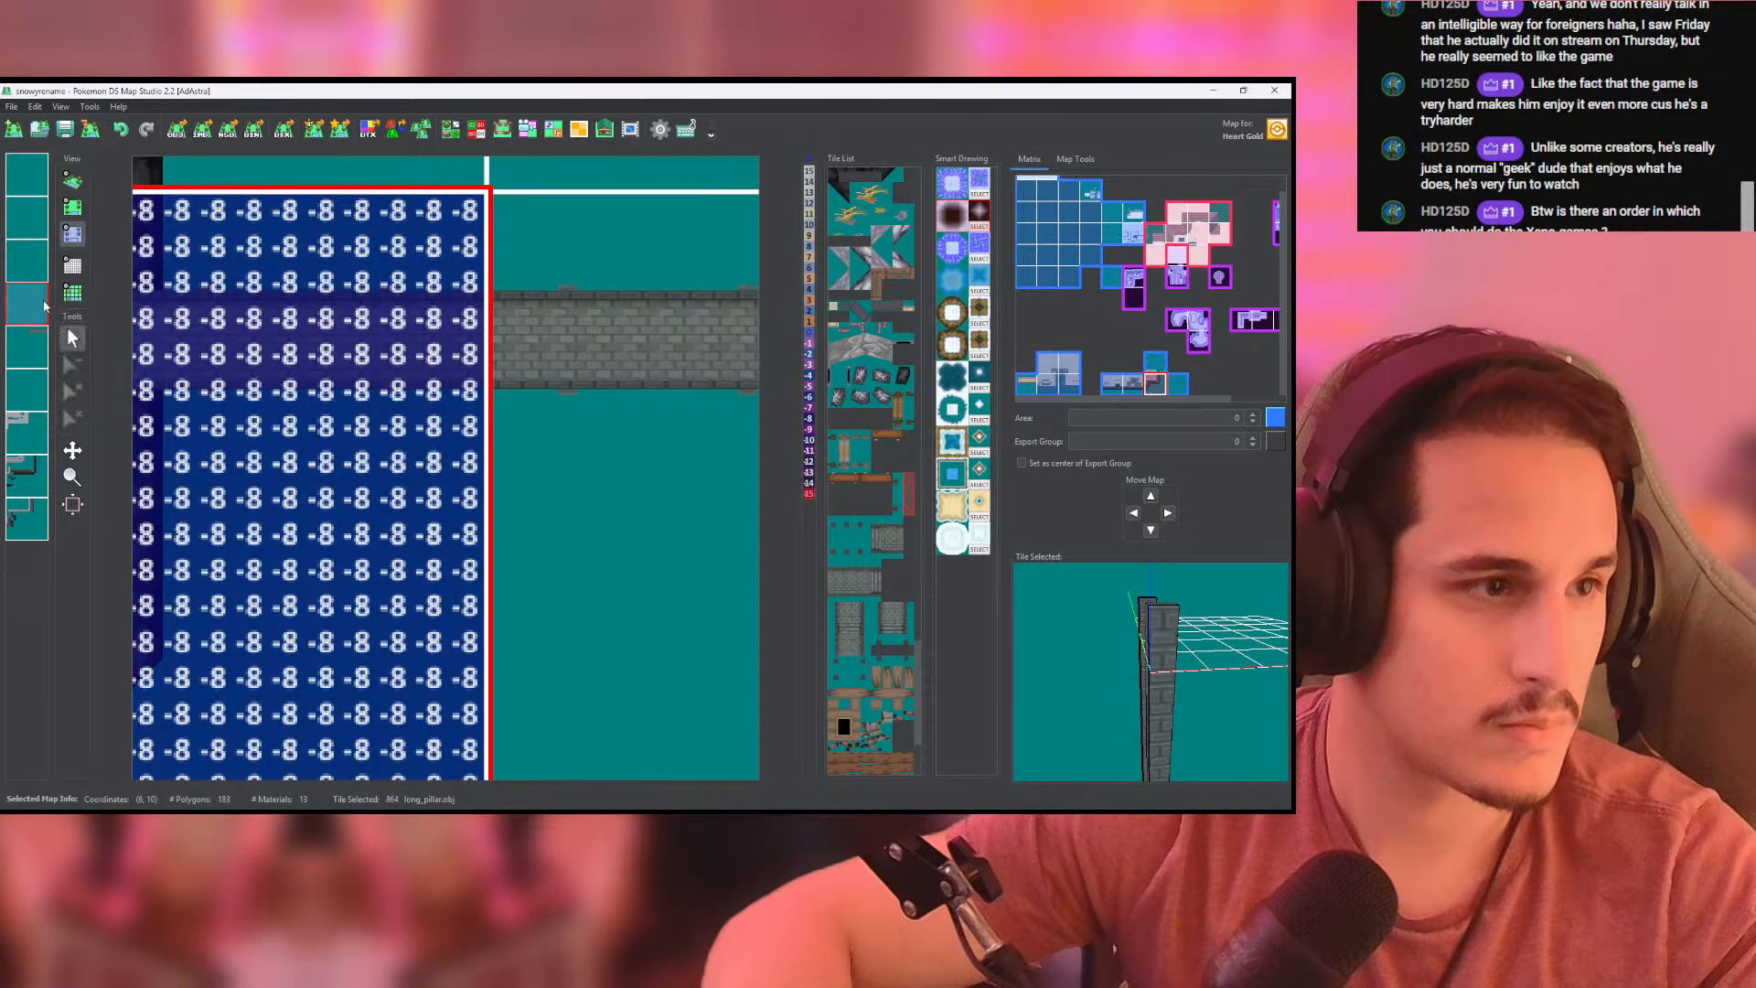
left_click(26, 260)
right_click(28, 264)
left_click(93, 364)
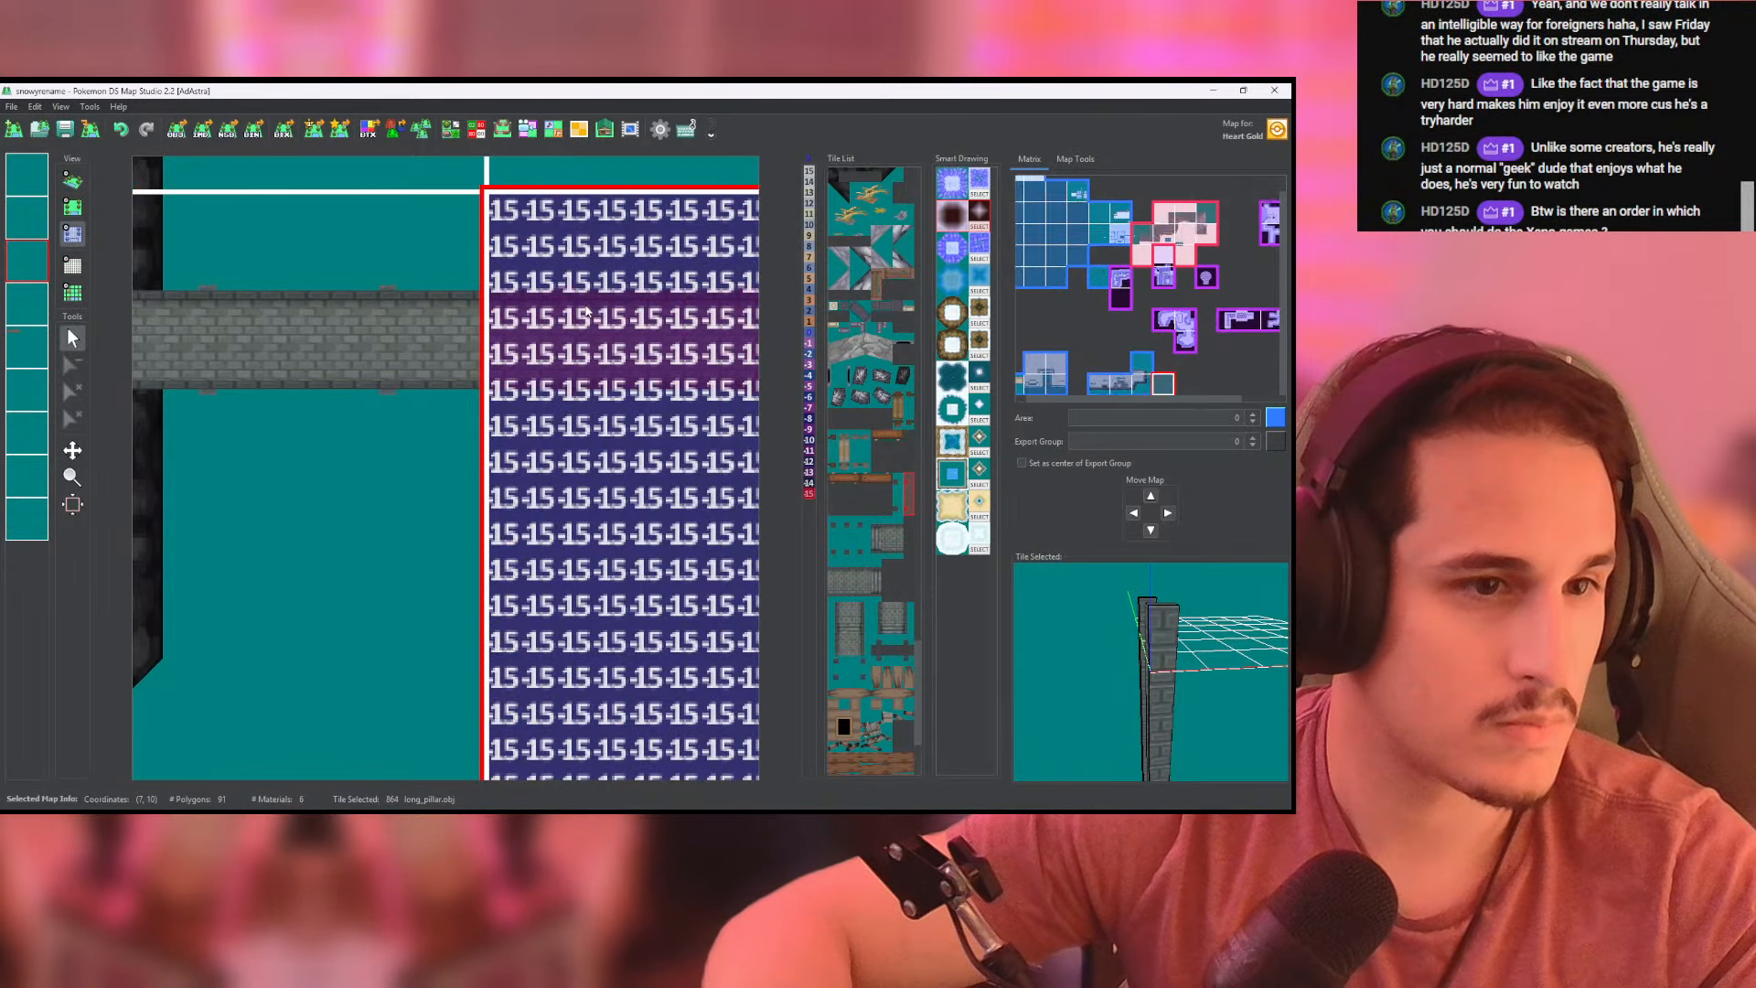
- Inspect the extended bridge pillars and the neighbouring cliff in 3D
left_click(73, 181)
left_click_drag(393, 480, 393, 388)
right_click_drag(338, 502, 435, 470)
left_click_drag(435, 470, 476, 443)
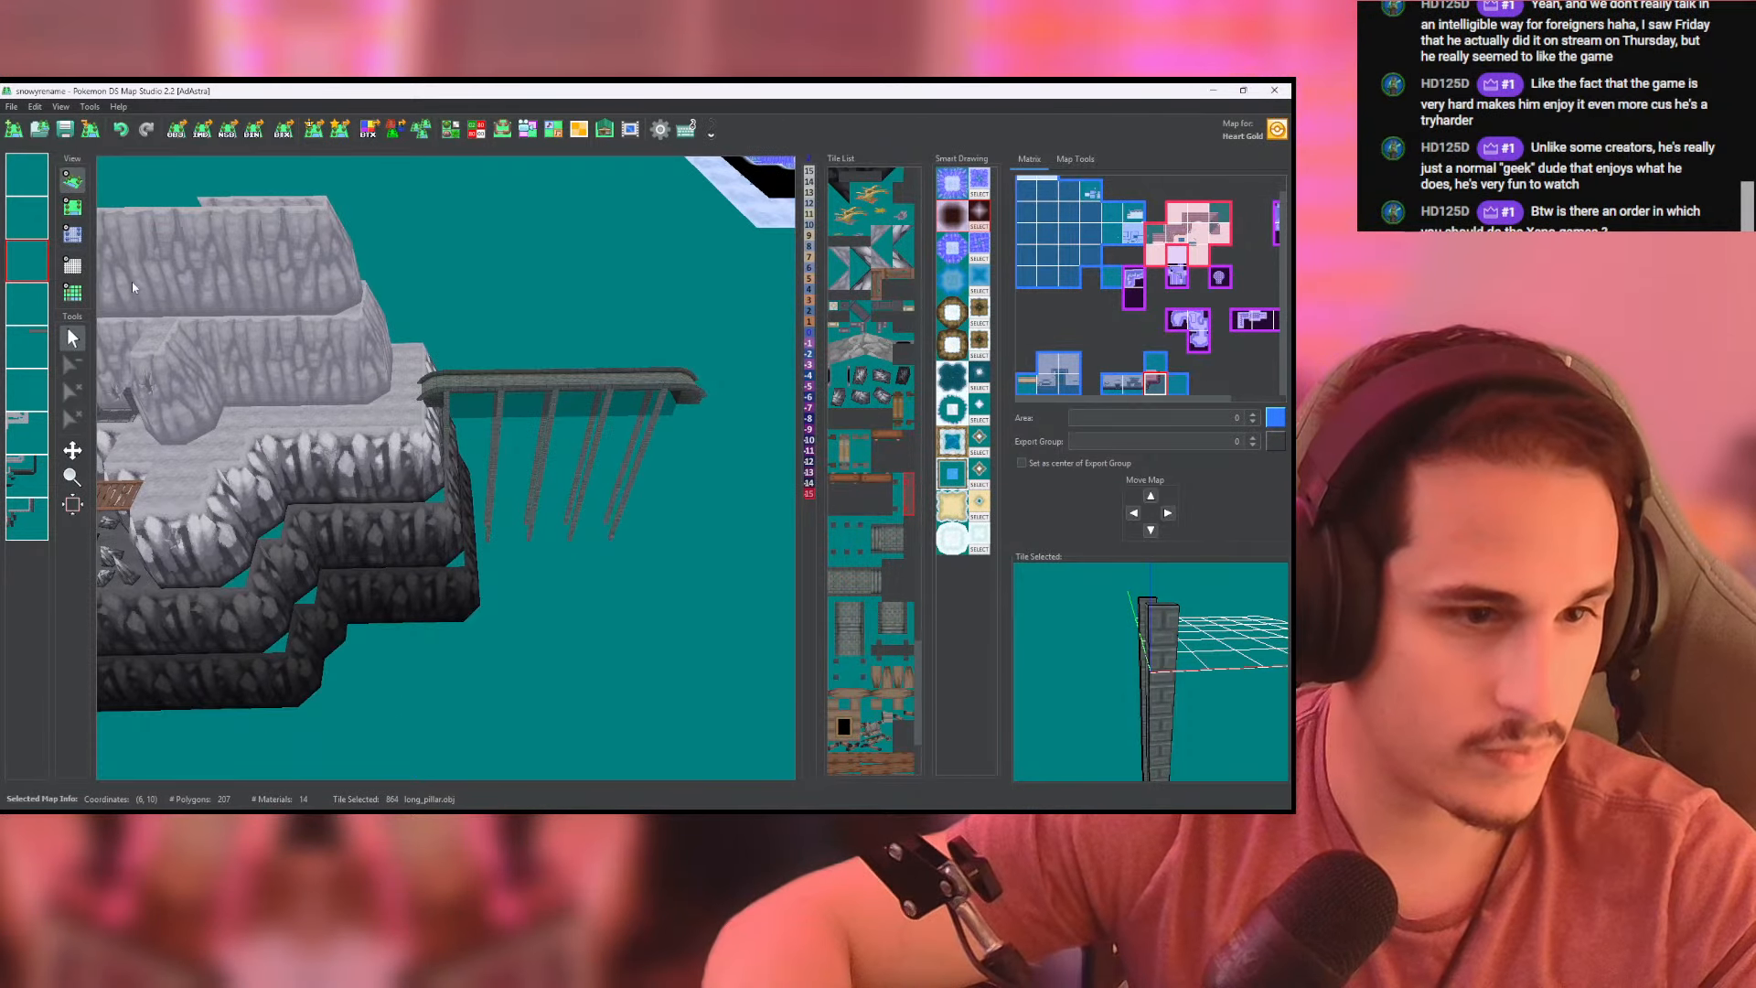
left_click_drag(167, 252, 466, 457)
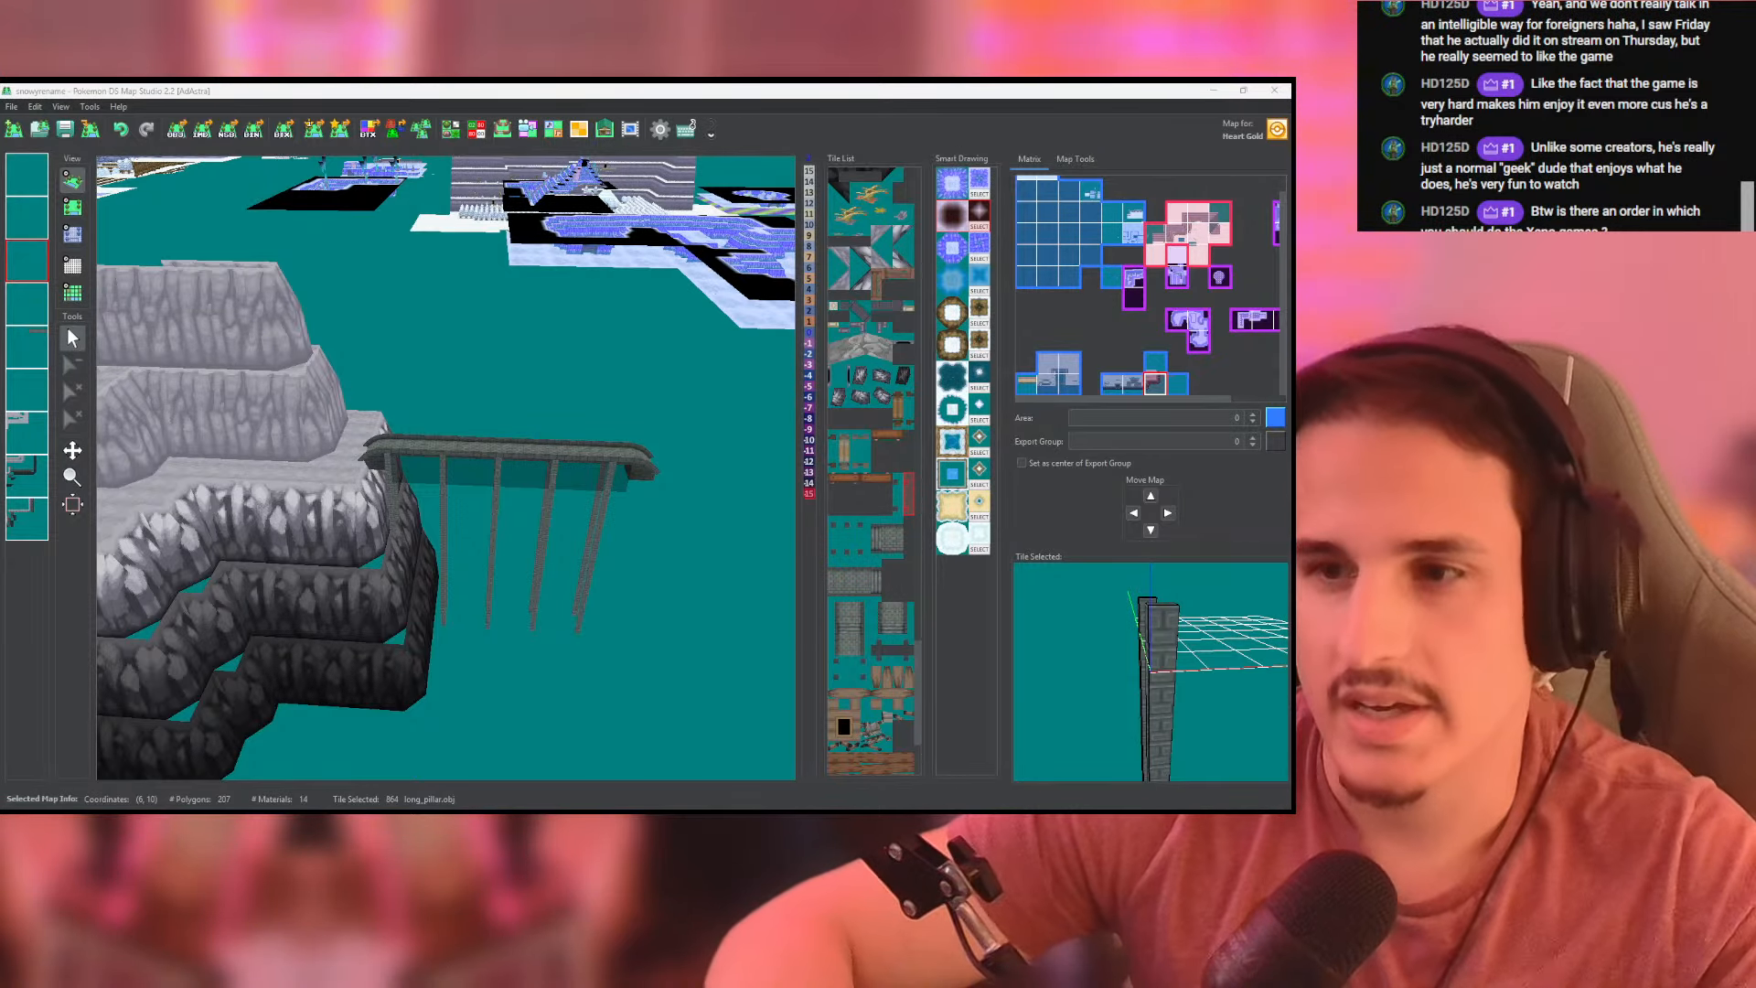
key("alt+Tab")
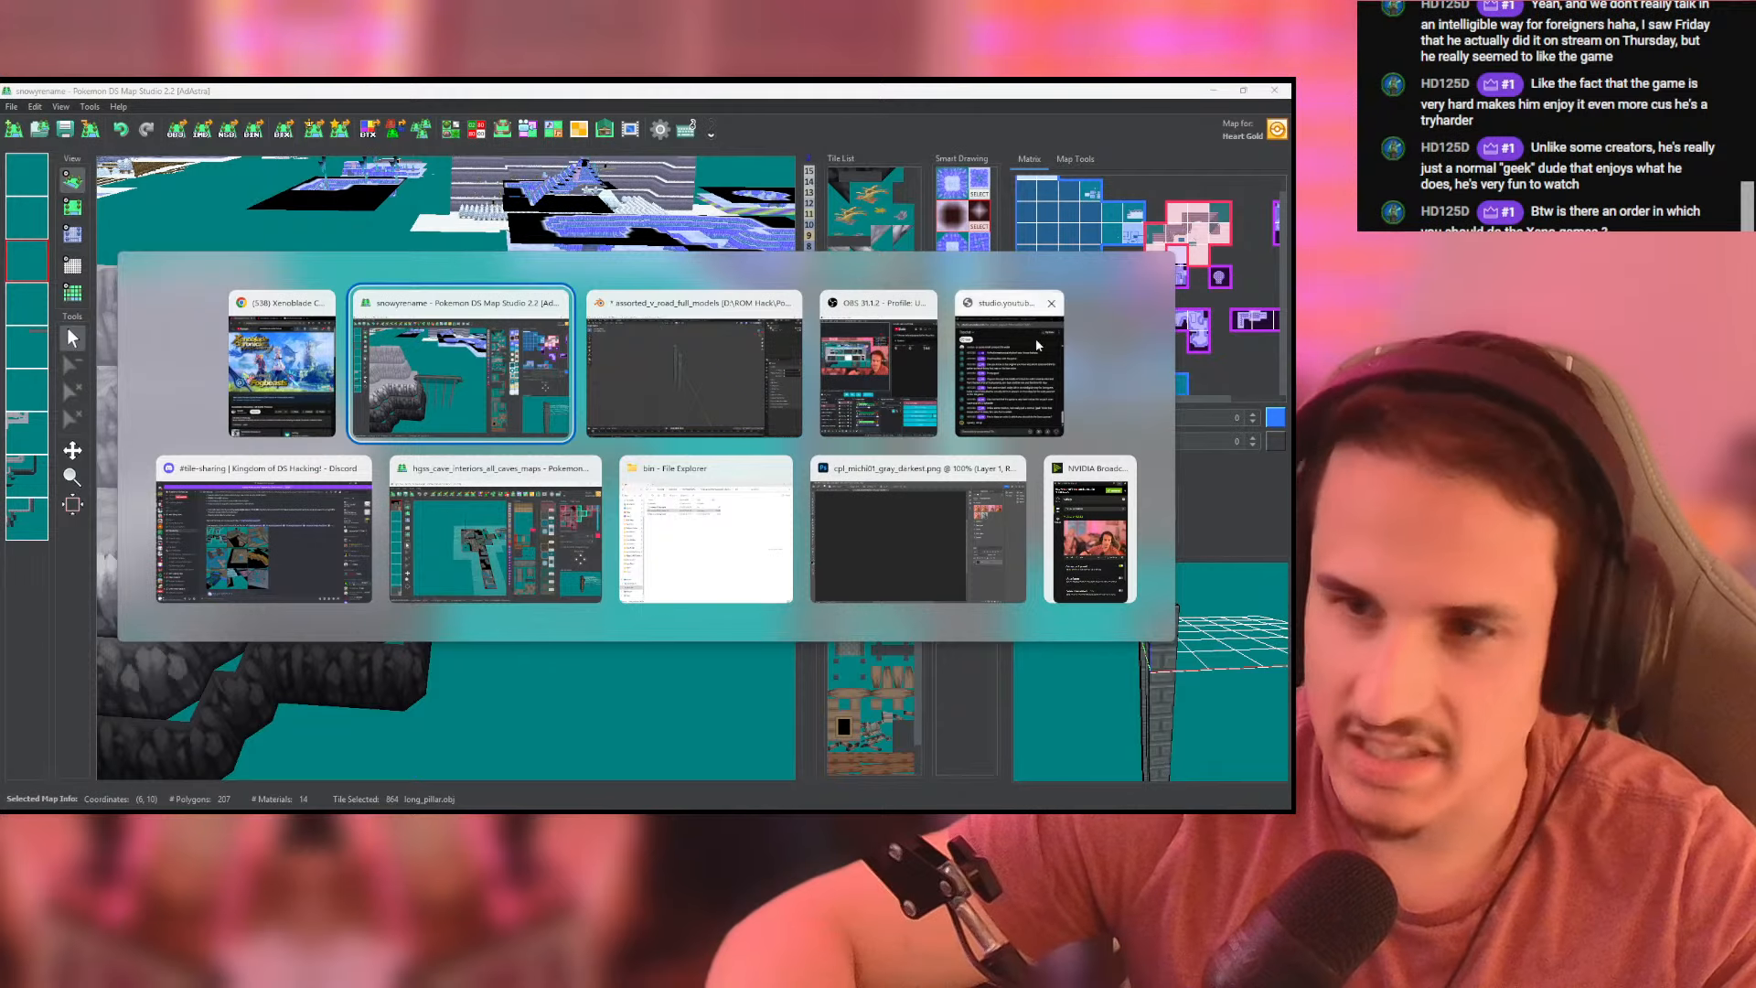
- Examine the cliff map at (6, 10) in 3D, including the cave entrance, rock column, ledges and wooden walkway
left_click_drag(548, 373, 765, 487)
scroll(617, 449, "down", 7)
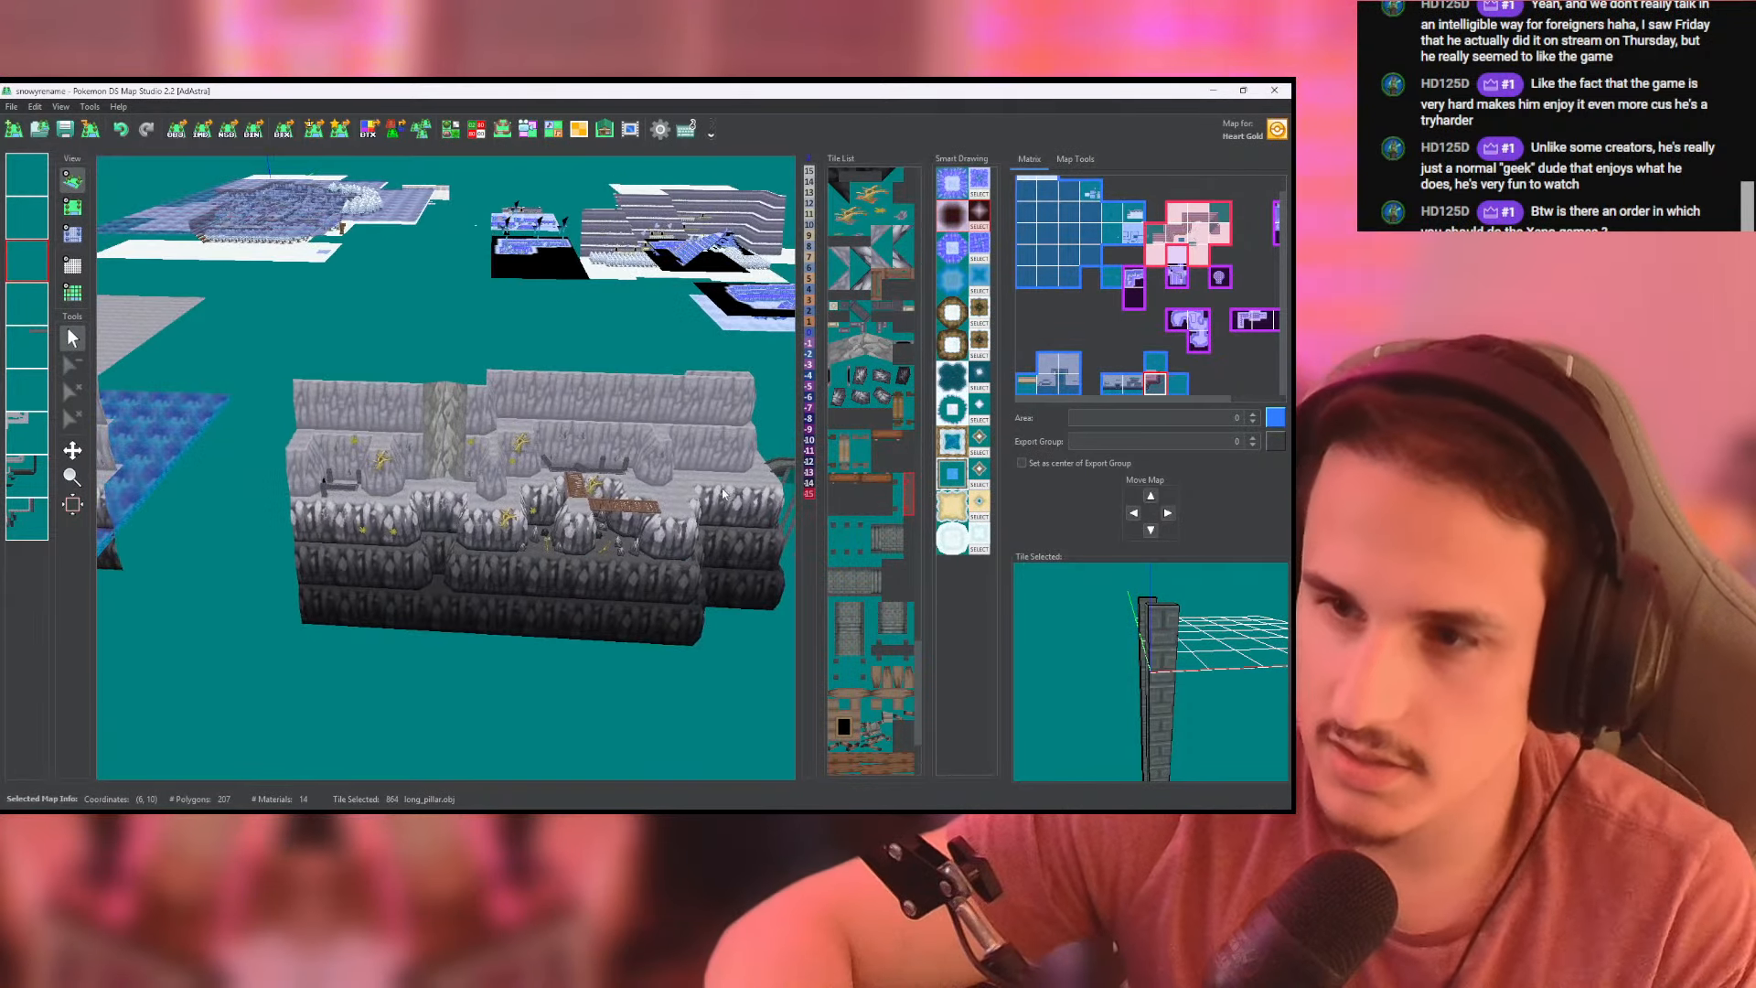
scroll(433, 471, "up", 3)
scroll(433, 470, "up", 5)
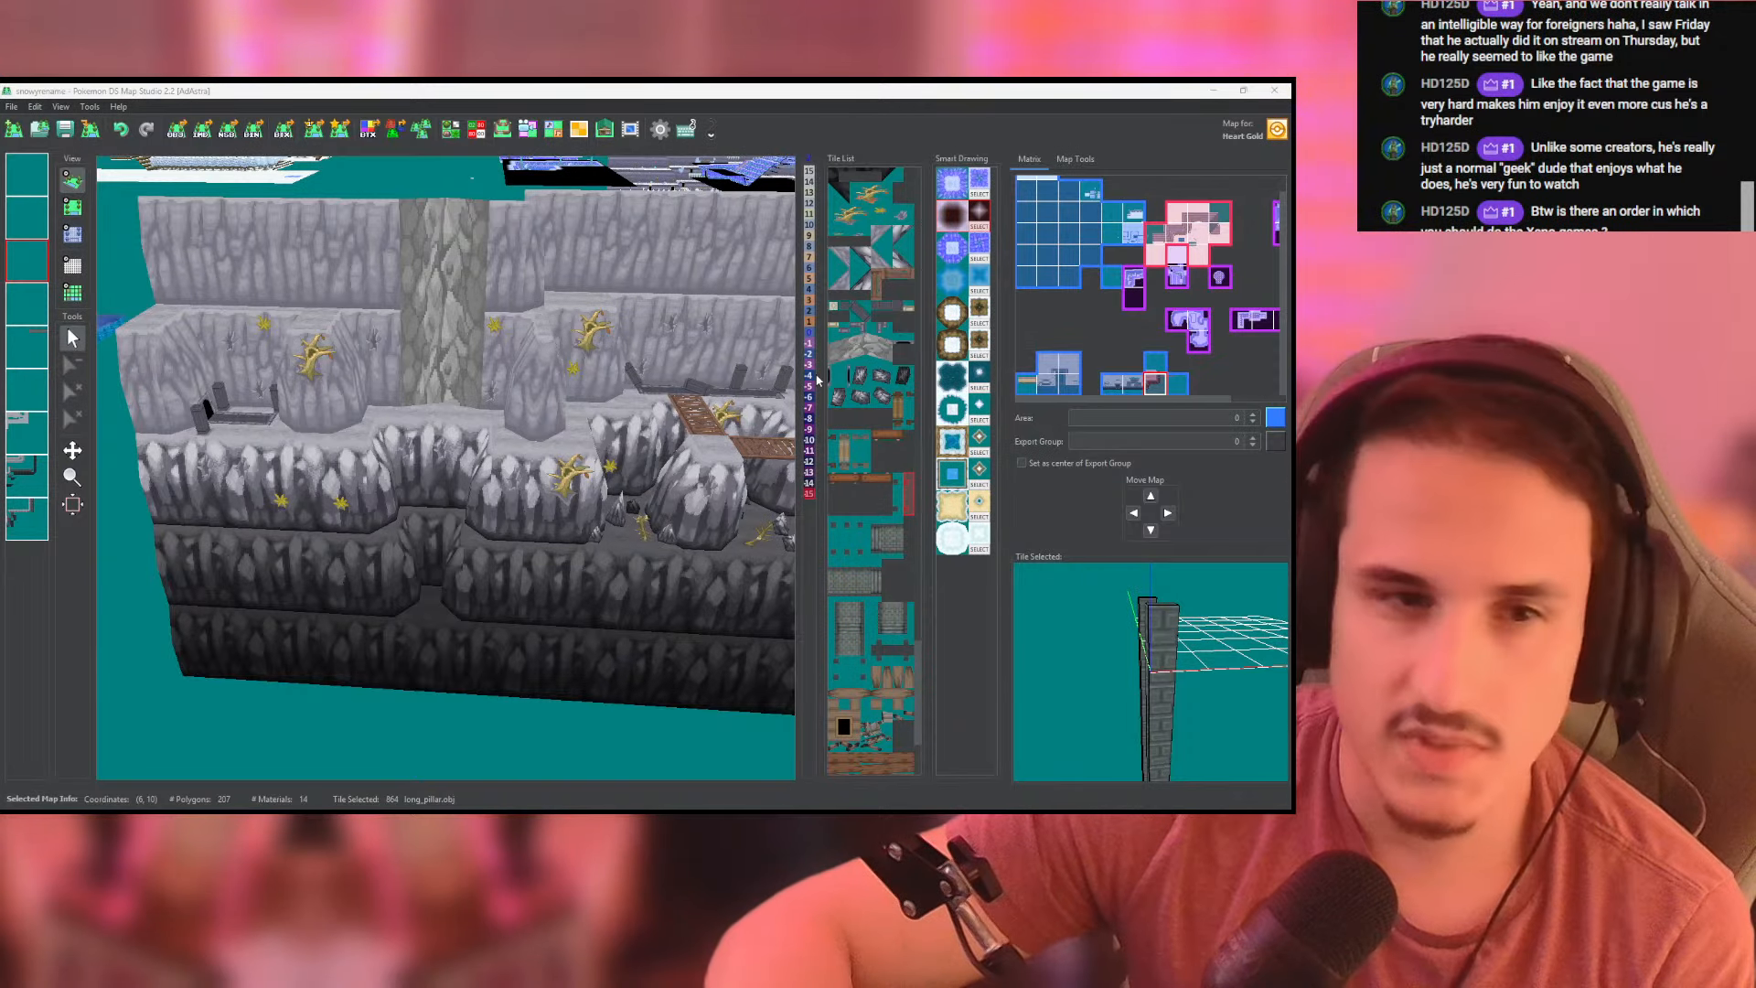
left_click_drag(551, 384, 522, 274)
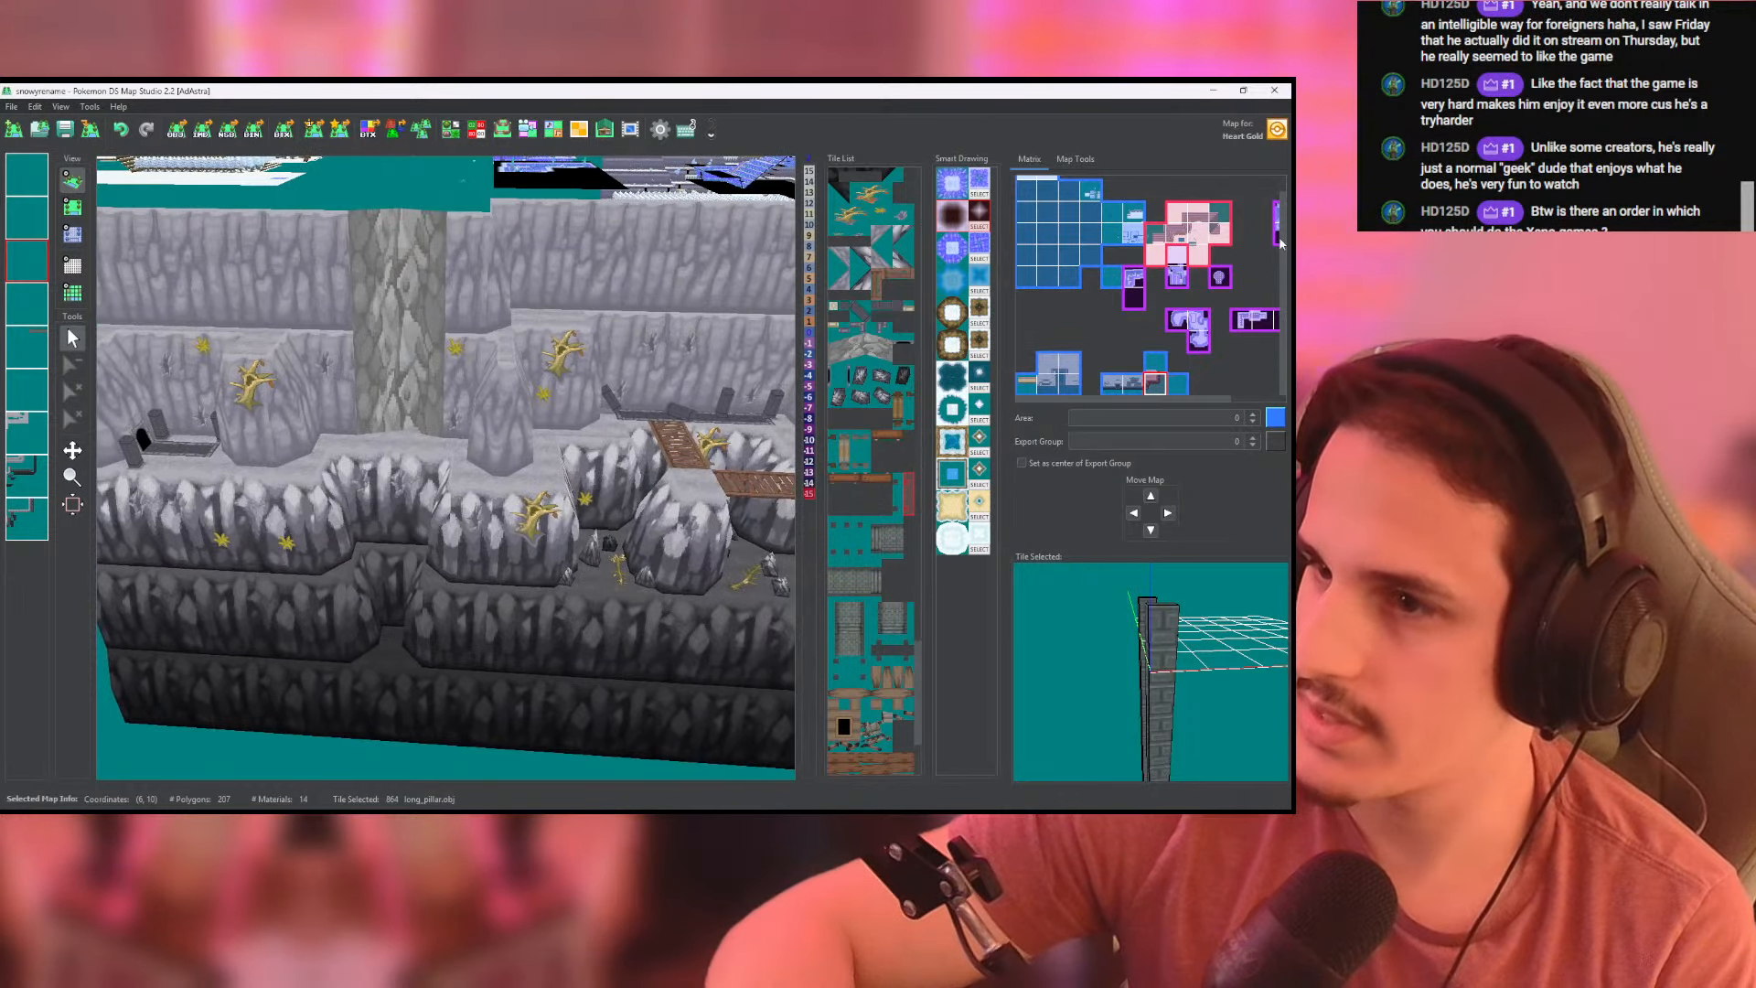
left_click_drag(476, 430, 605, 448)
scroll(585, 439, "up", 6)
right_click_drag(576, 435, 613, 434)
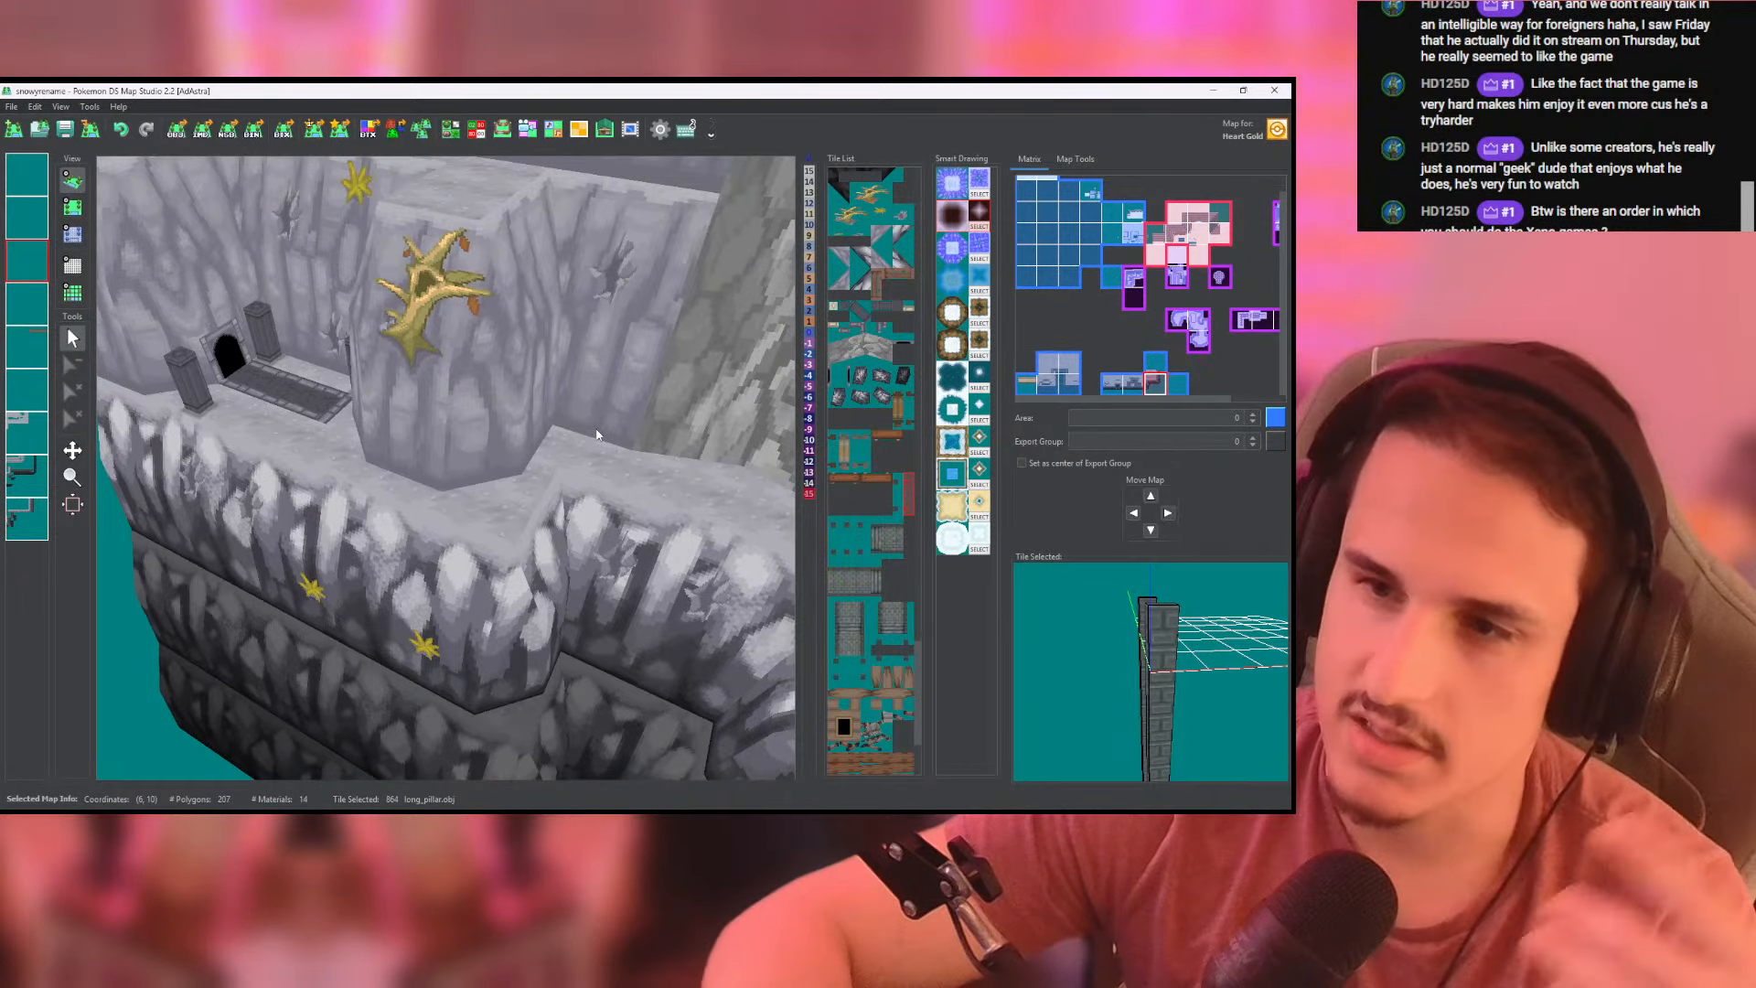
scroll(612, 435, "down", 5)
left_click_drag(585, 402, 468, 381)
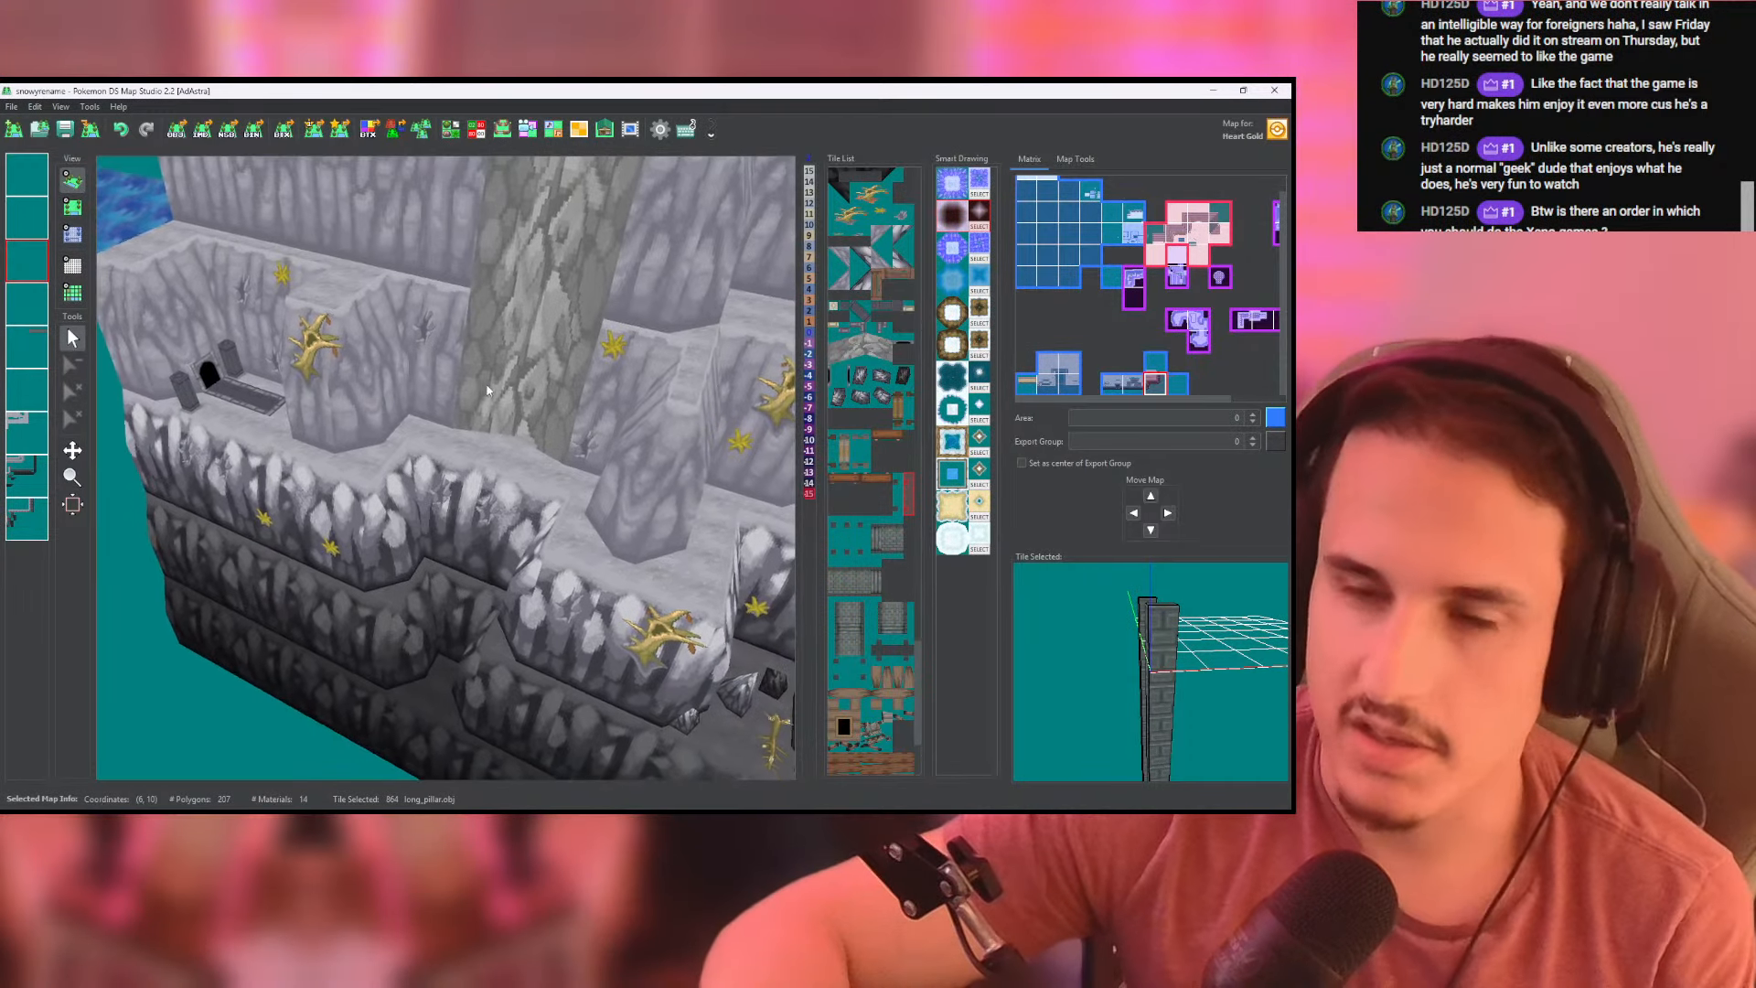
scroll(544, 381, "down", 5)
left_click_drag(642, 441, 334, 366)
scroll(563, 408, "up", 5)
mouse_move(622, 476)
left_mouse_down()
mouse_move(501, 472)
mouse_move(514, 465)
left_mouse_up()
left_click_drag(663, 440, 322, 342)
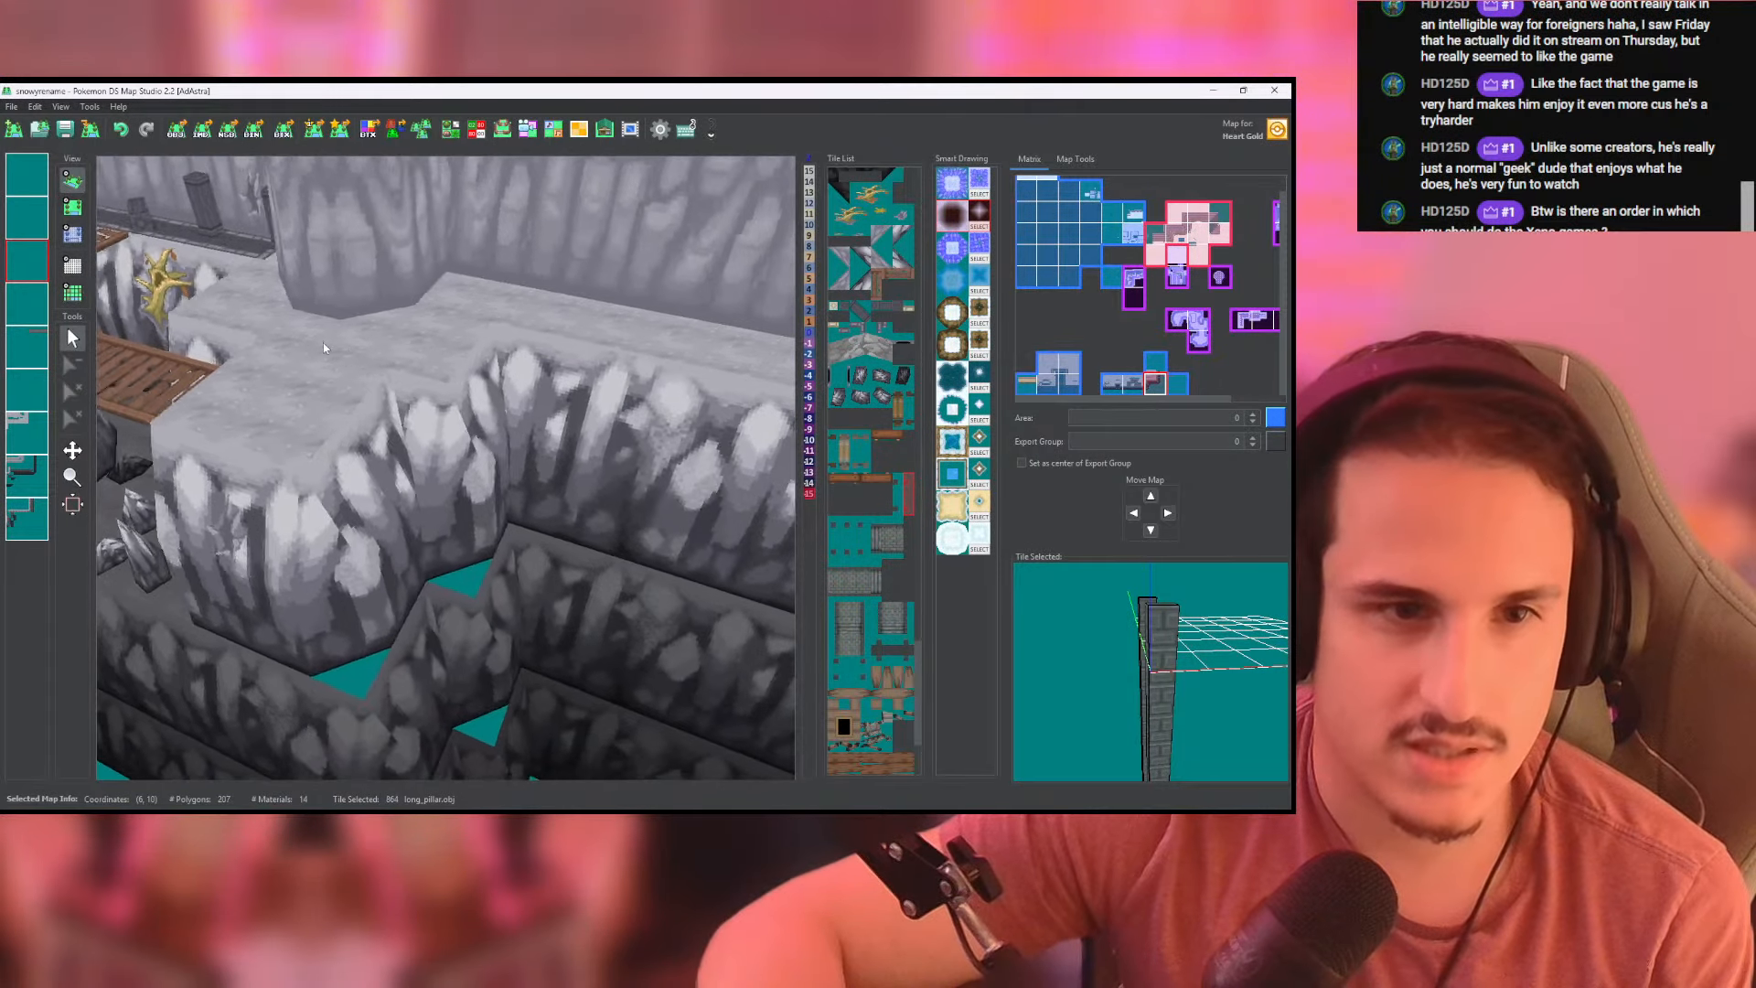
- Examine the stone bridge in 3D where it meets the cliff edge, including its curved railings and long pillars
scroll(628, 428, "down", 8)
left_click_drag(628, 424, 389, 428)
scroll(595, 451, "up", 5)
right_click_drag(635, 451, 732, 371)
left_click_drag(501, 429, 525, 428)
scroll(574, 441, "up", 3)
right_click_drag(569, 454, 640, 594)
scroll(327, 376, "up", 2)
scroll(327, 376, "up", 3)
left_click_drag(347, 393, 443, 435)
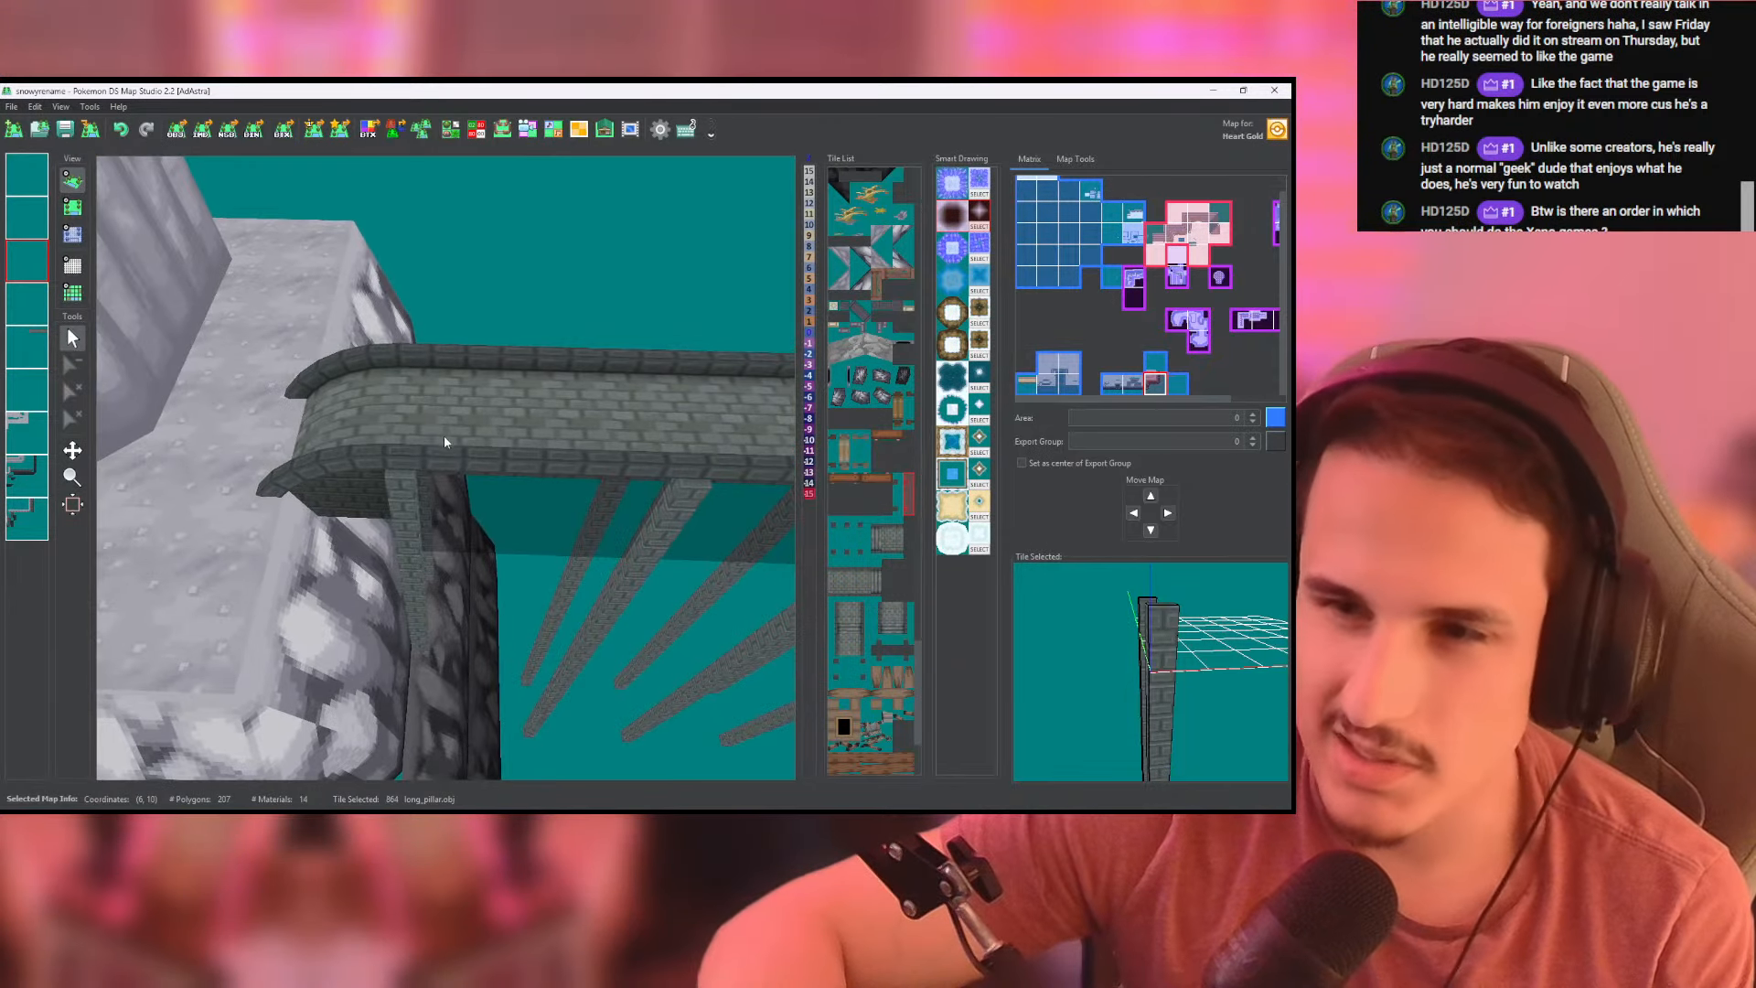
scroll(485, 428, "up", 3)
right_click_drag(484, 427, 408, 402)
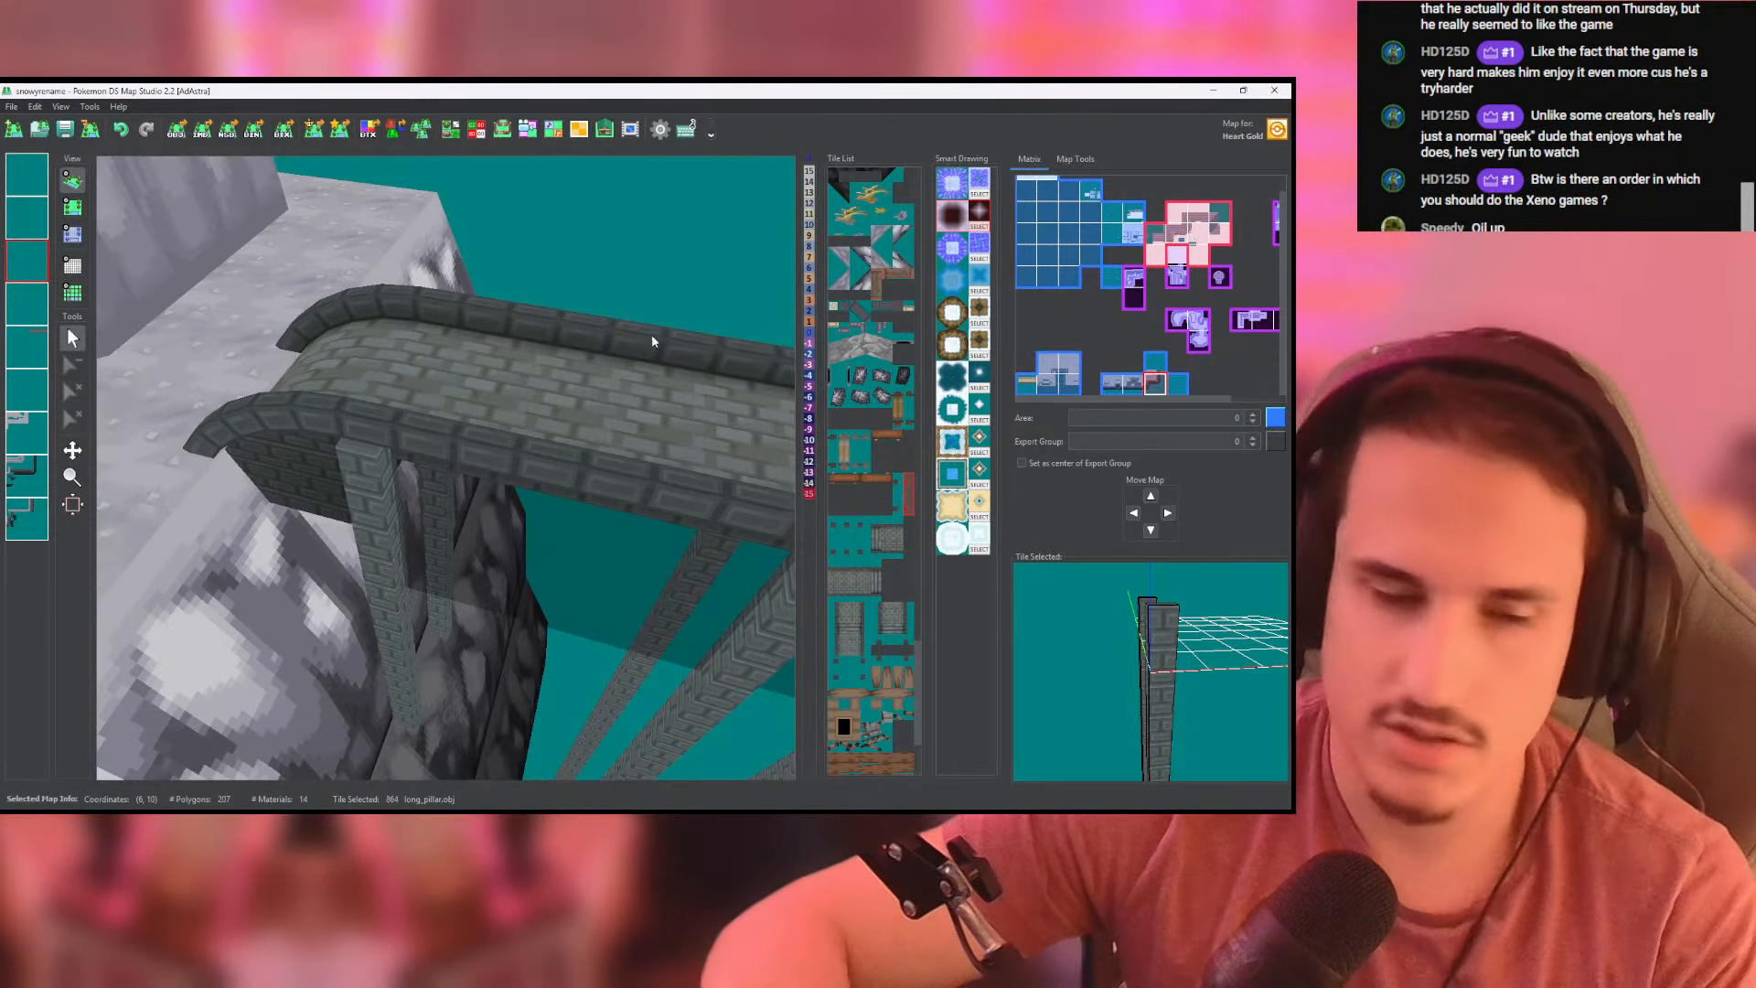
key("alt+Tab")
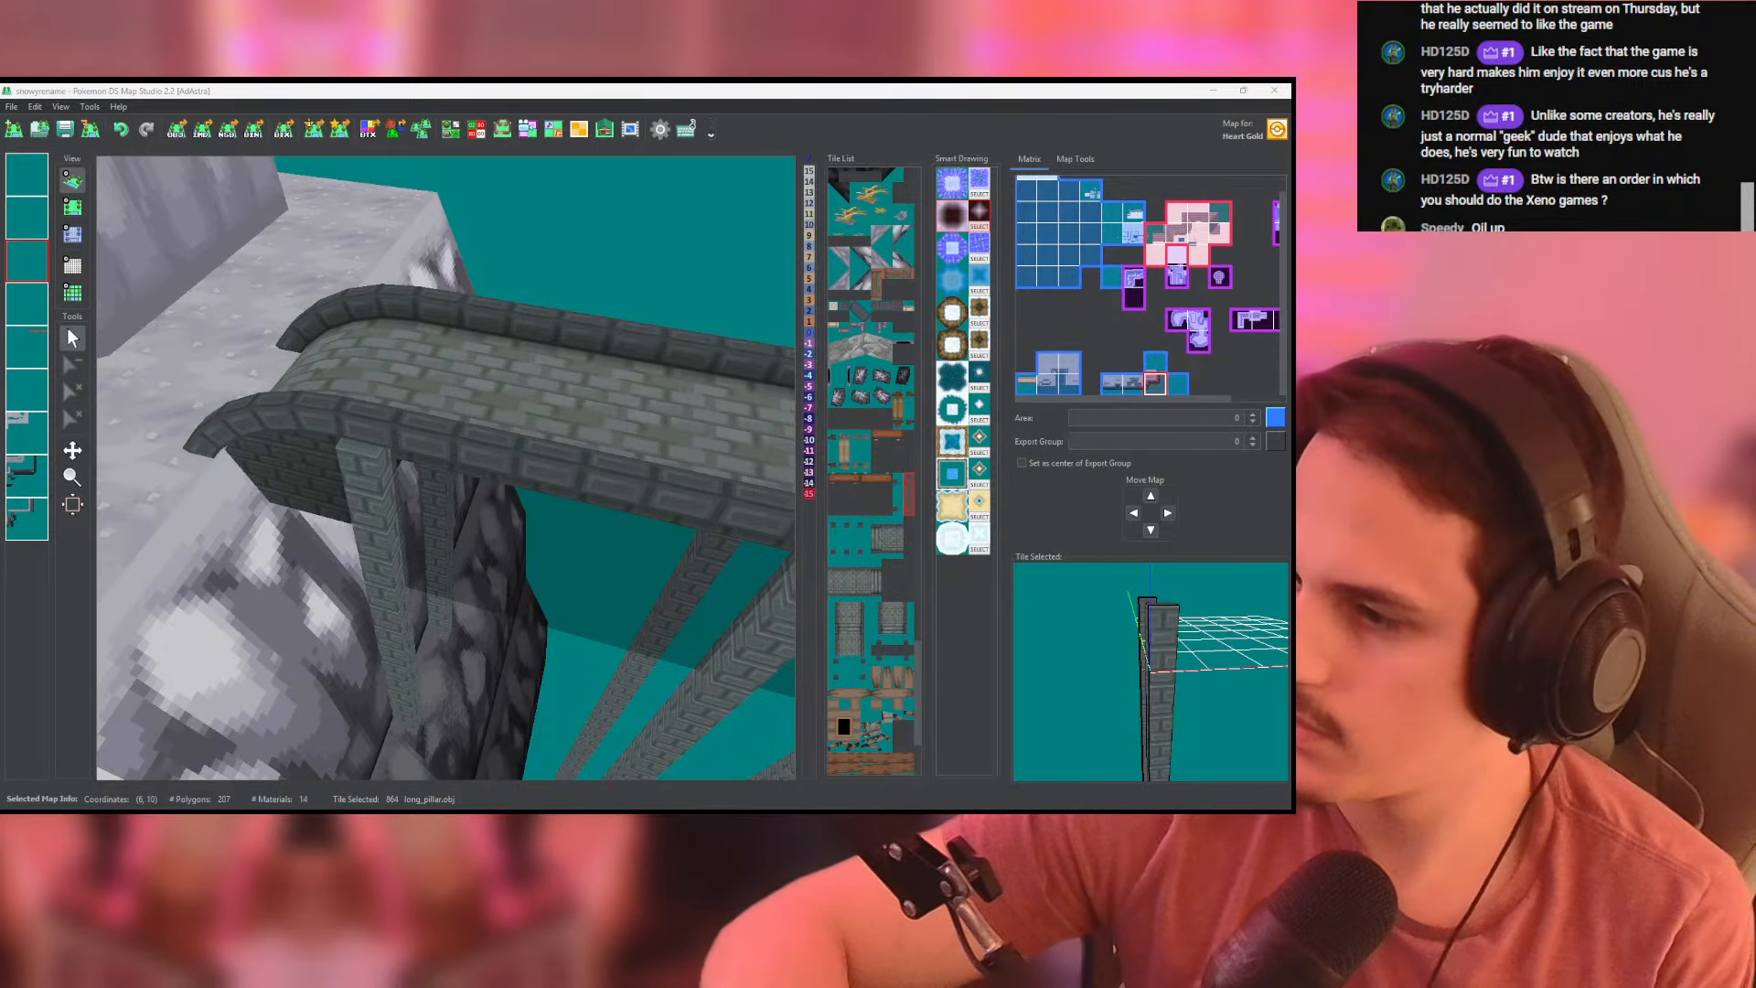
scroll(644, 403, "down", 4)
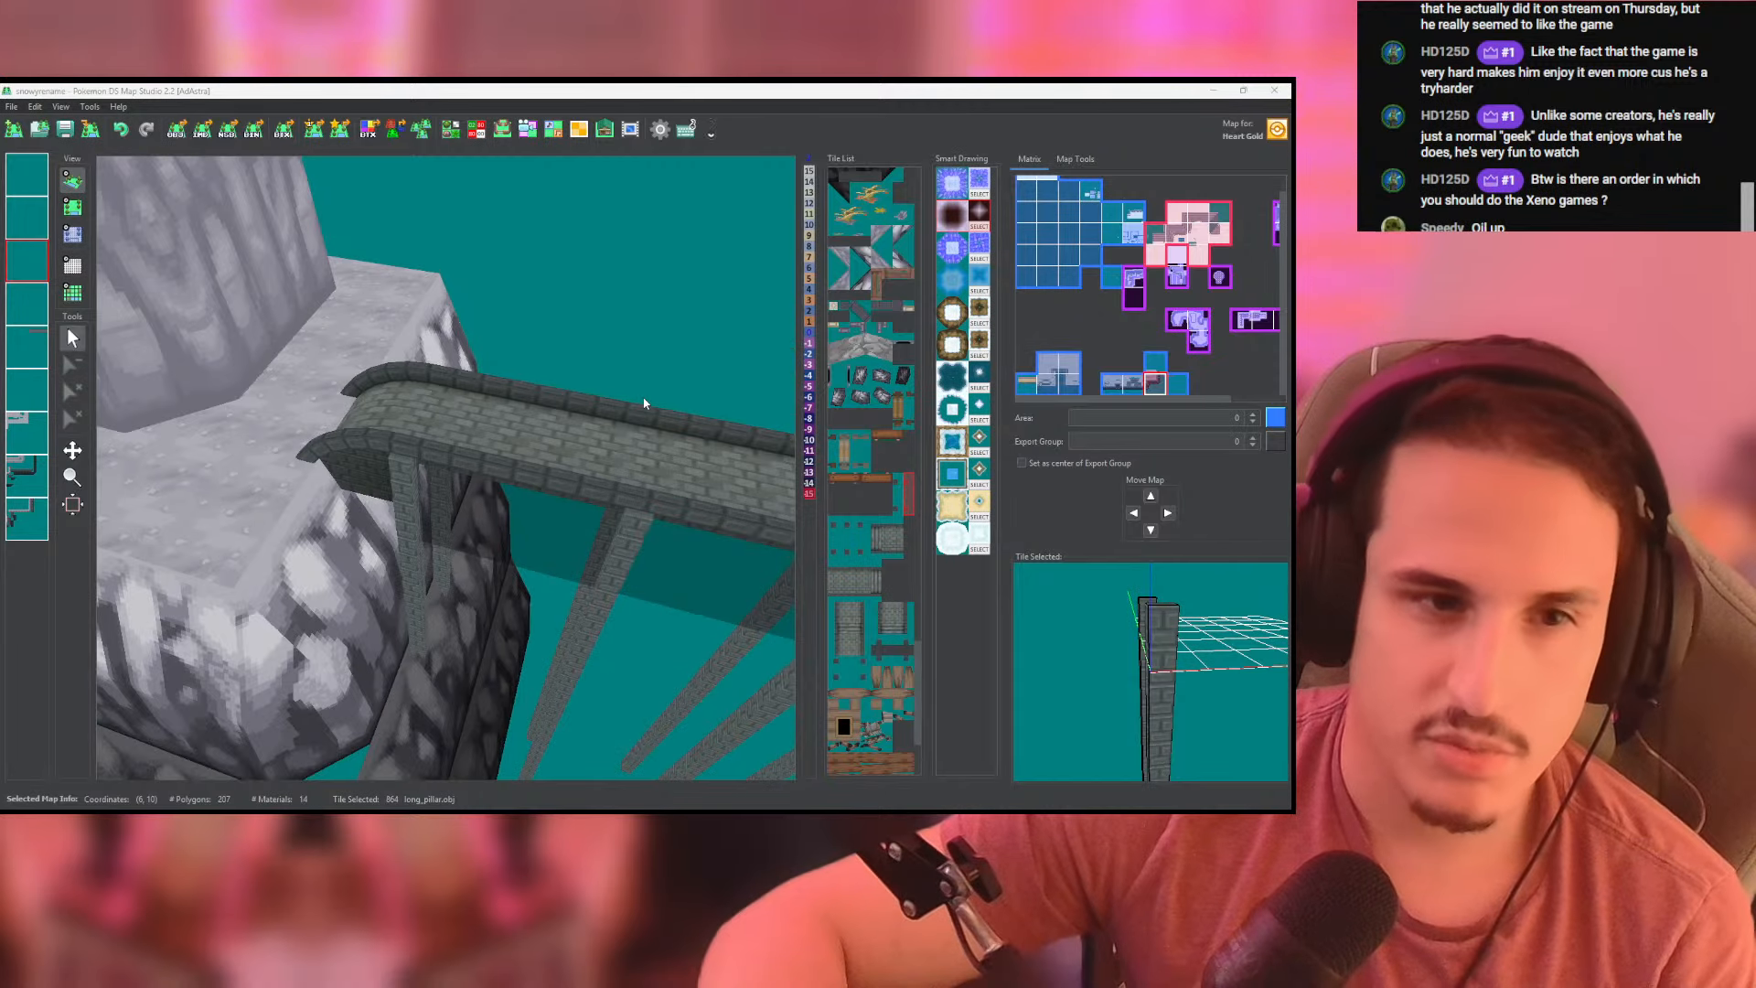
scroll(565, 411, "down", 4)
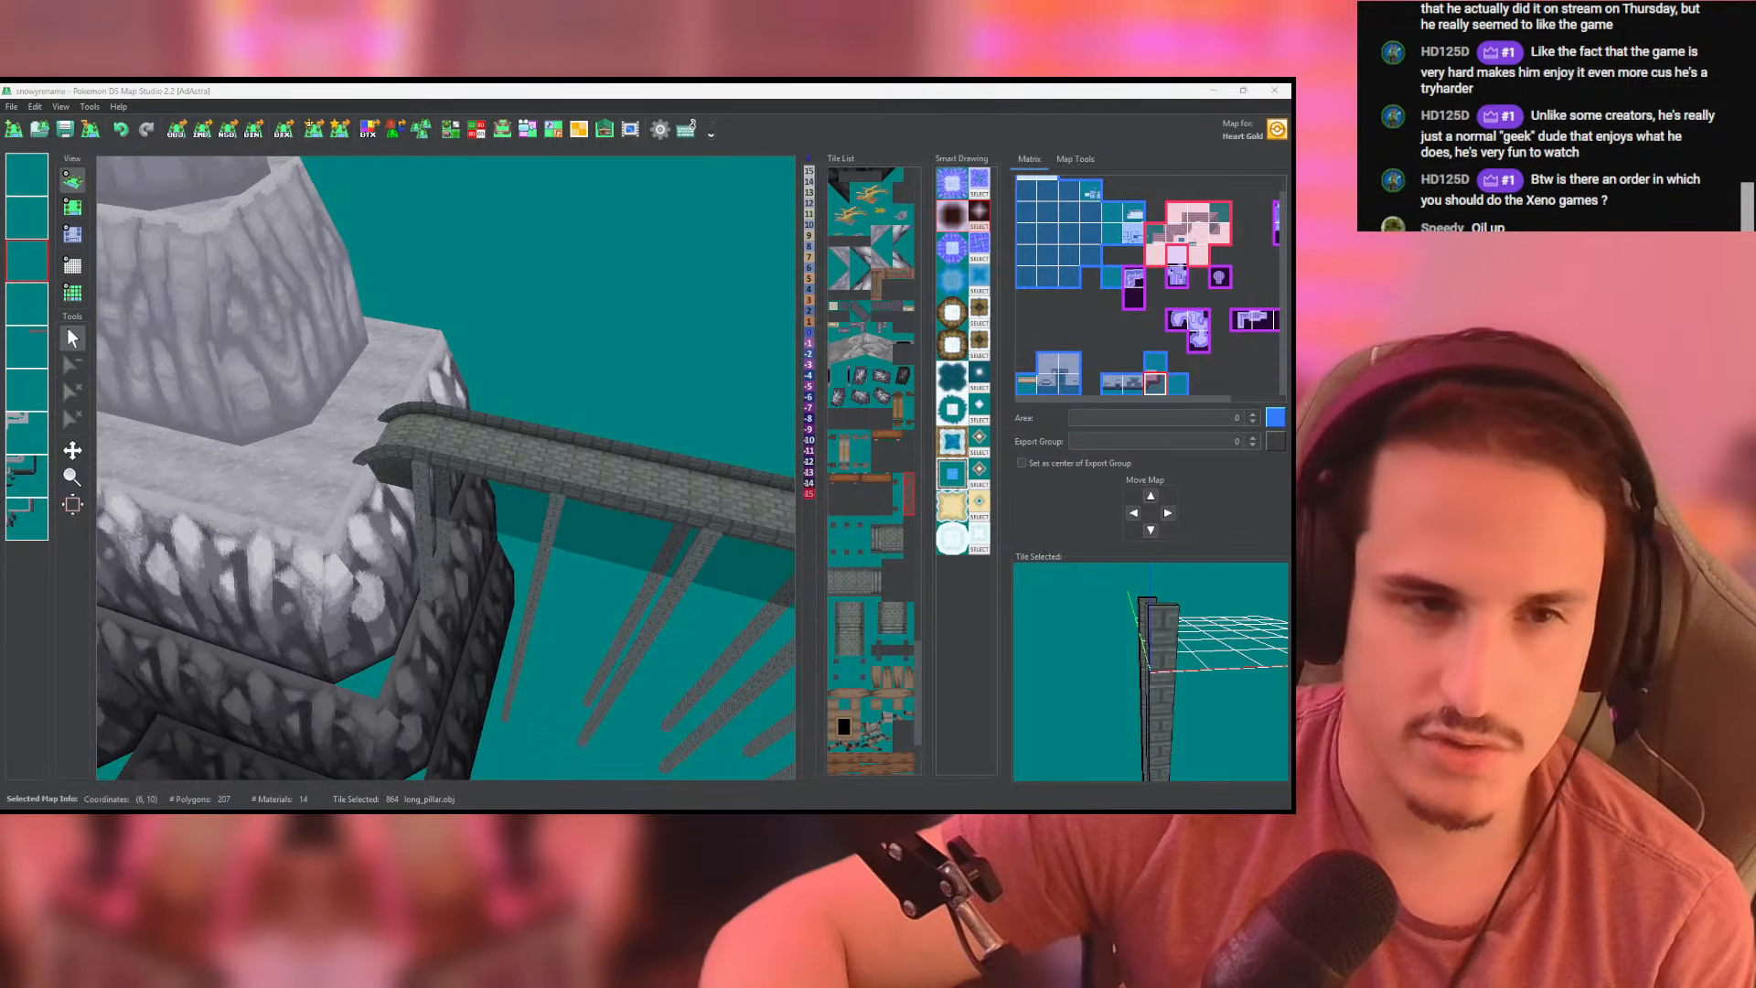